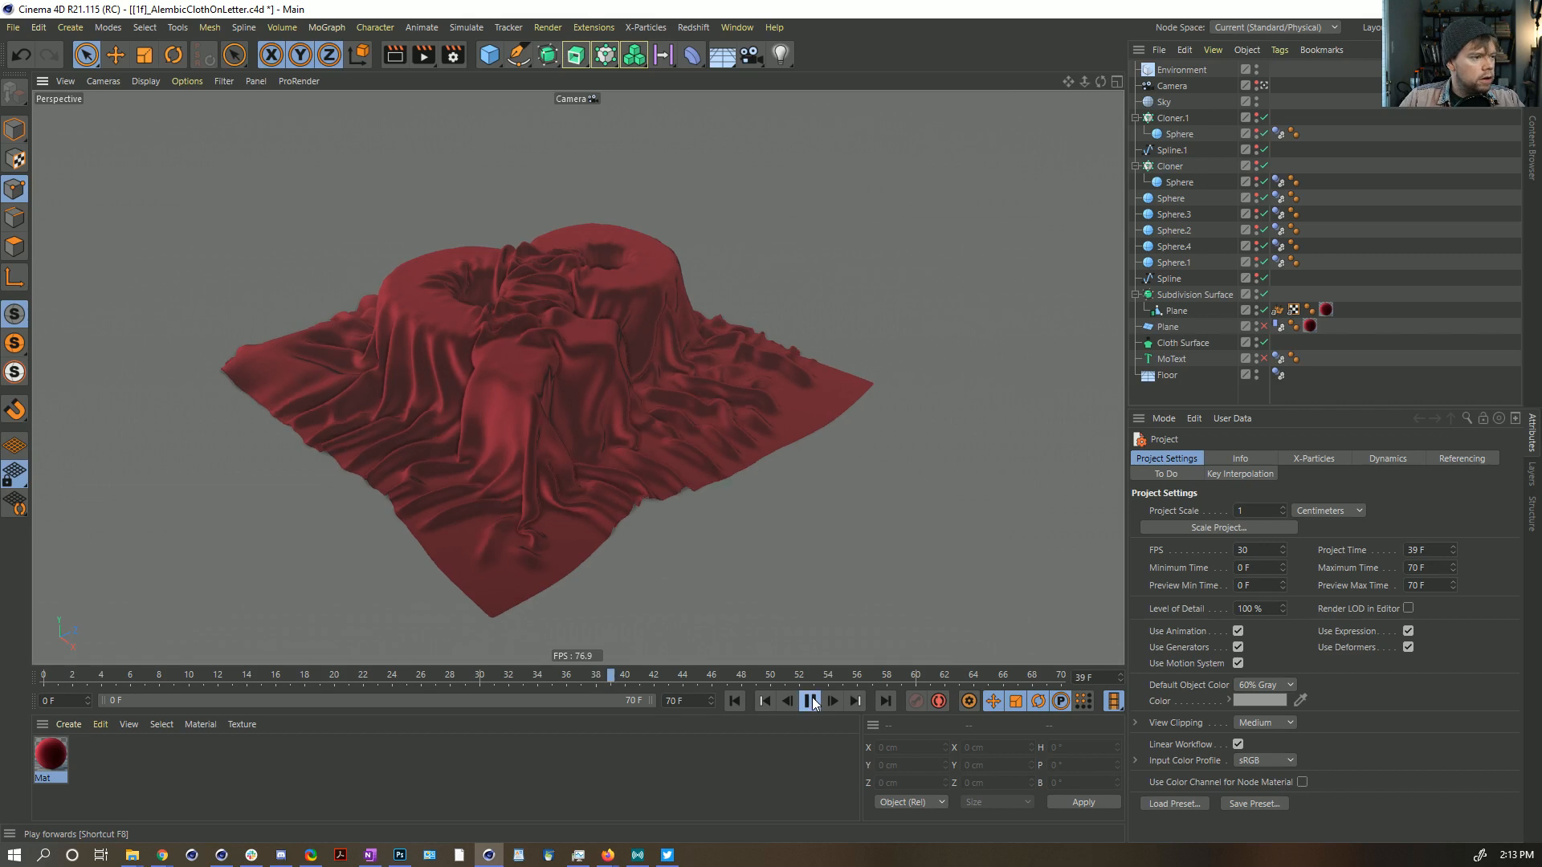
Step: Review the cloth animation and the soft body settings in the Dynamics Body tag of the disabled Plane
{"action": "left_click", "coordinate": [810, 702]}
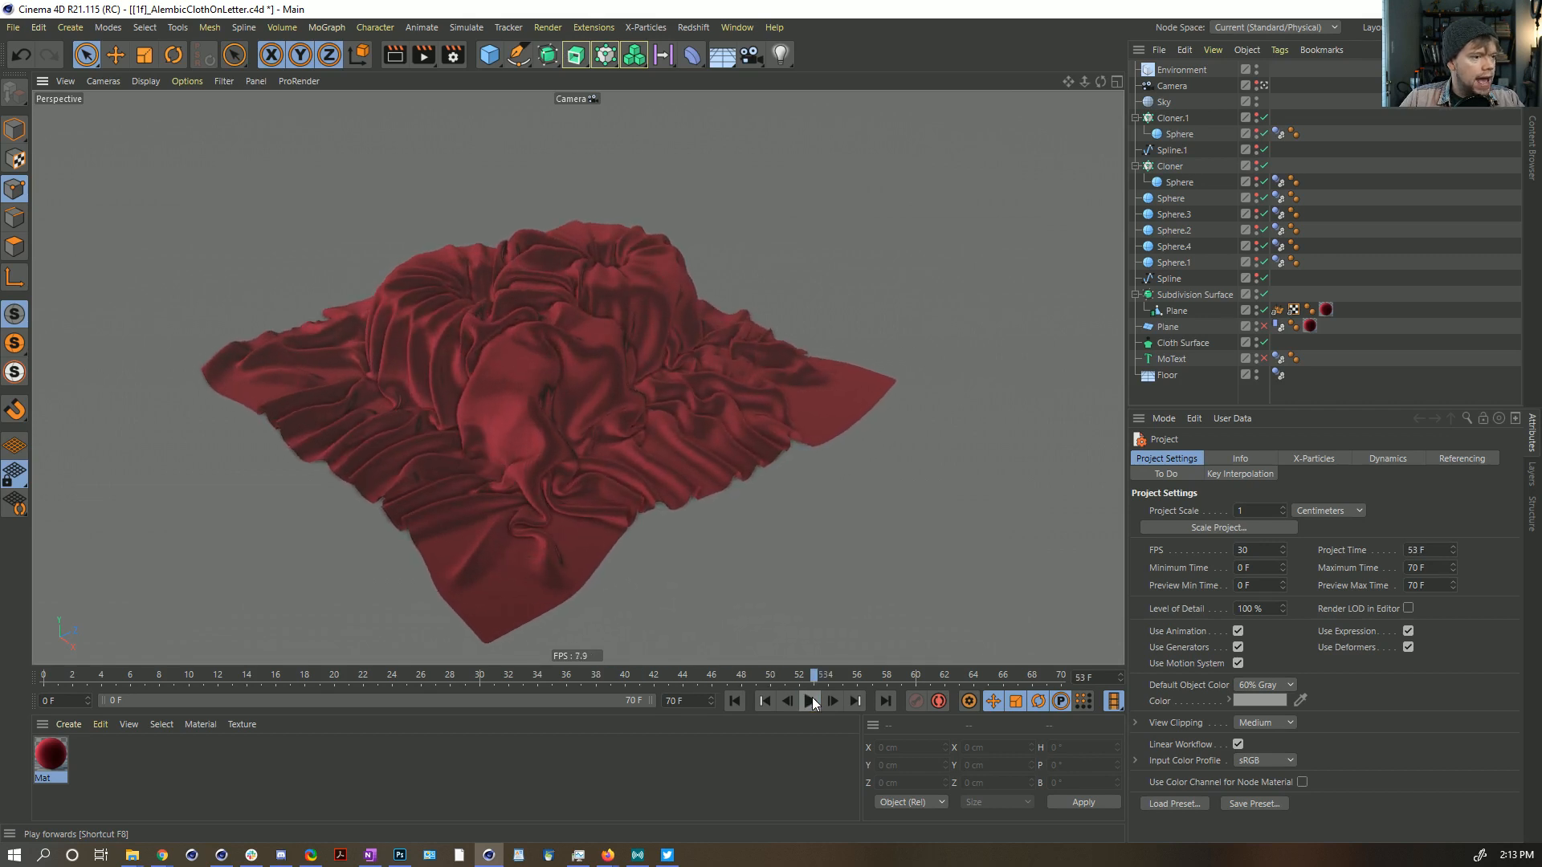
{"action": "left_click", "coordinate": [1279, 326]}
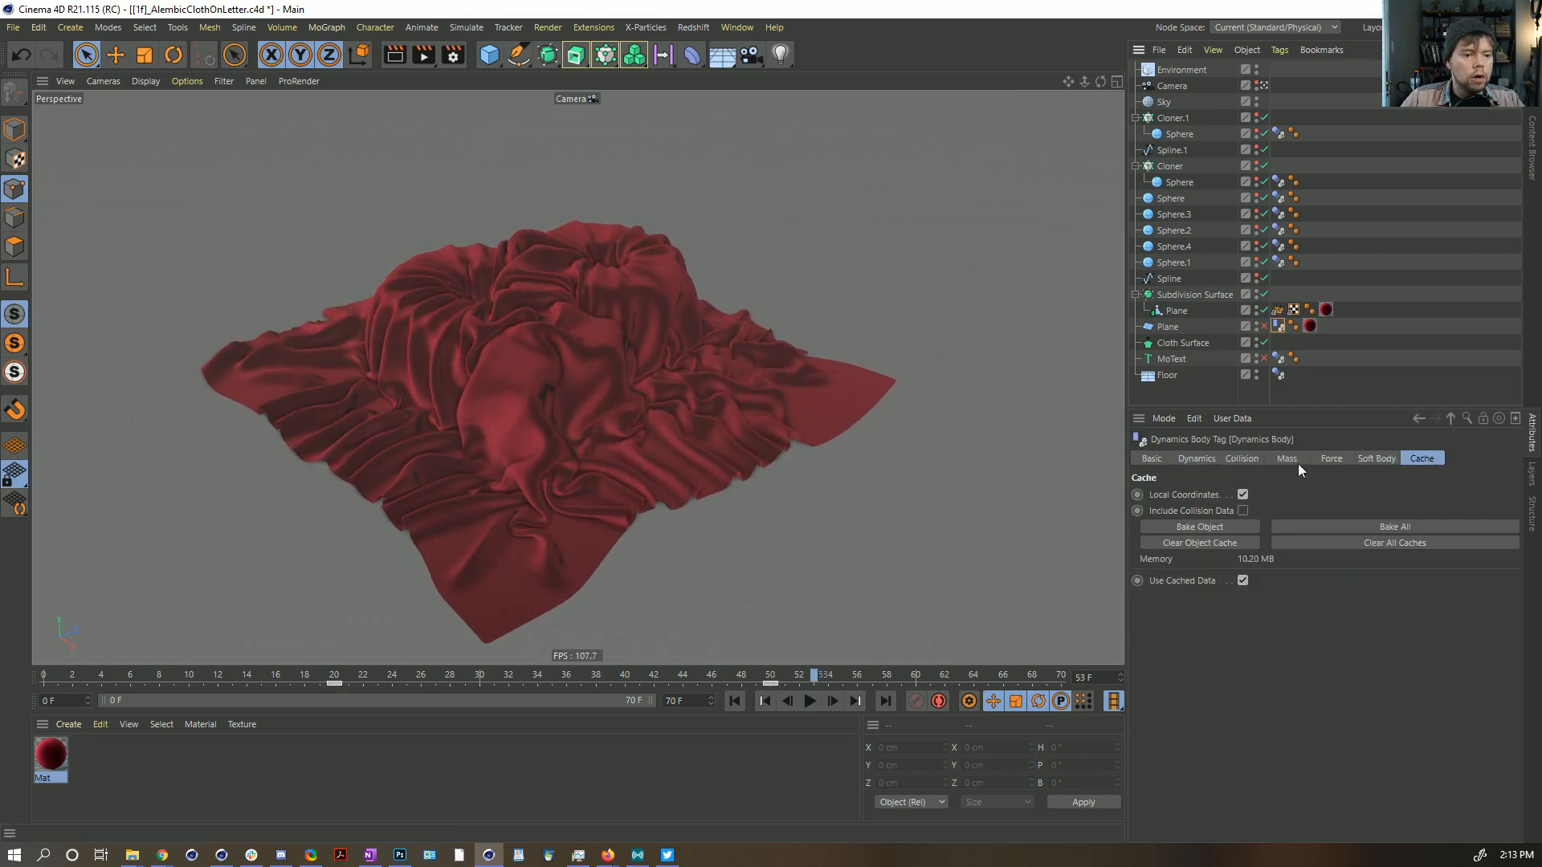
{"action": "left_click", "coordinate": [1327, 456]}
{"action": "left_click", "coordinate": [1378, 459]}
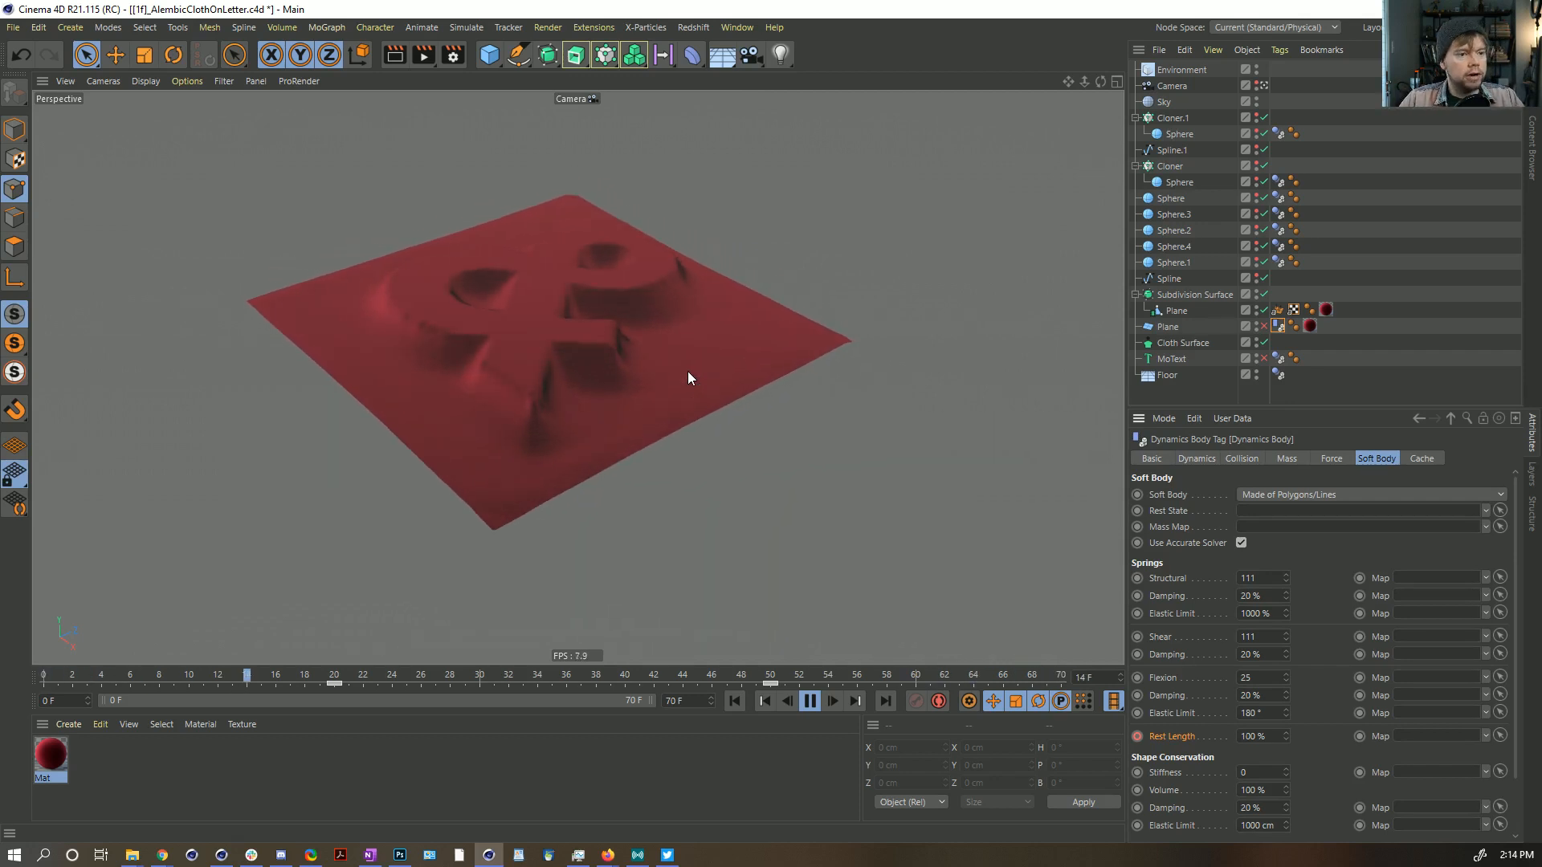
{"action": "left_click", "coordinate": [809, 701]}
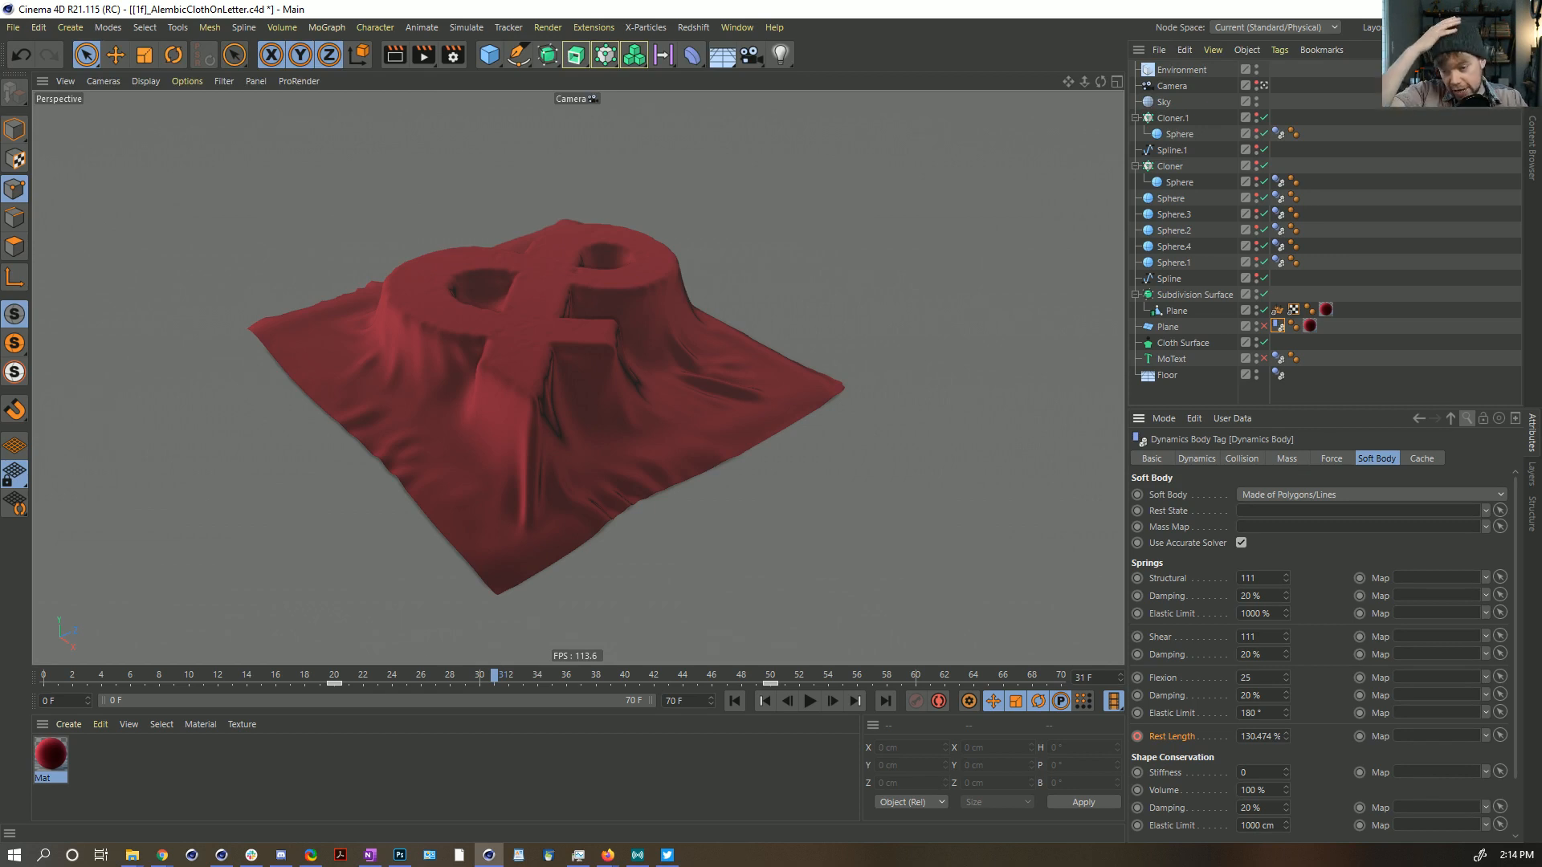
Step: Return the animation to frame 0 and delete the Plane inside the Subdivision Surface
{"action": "left_click", "coordinate": [1399, 326]}
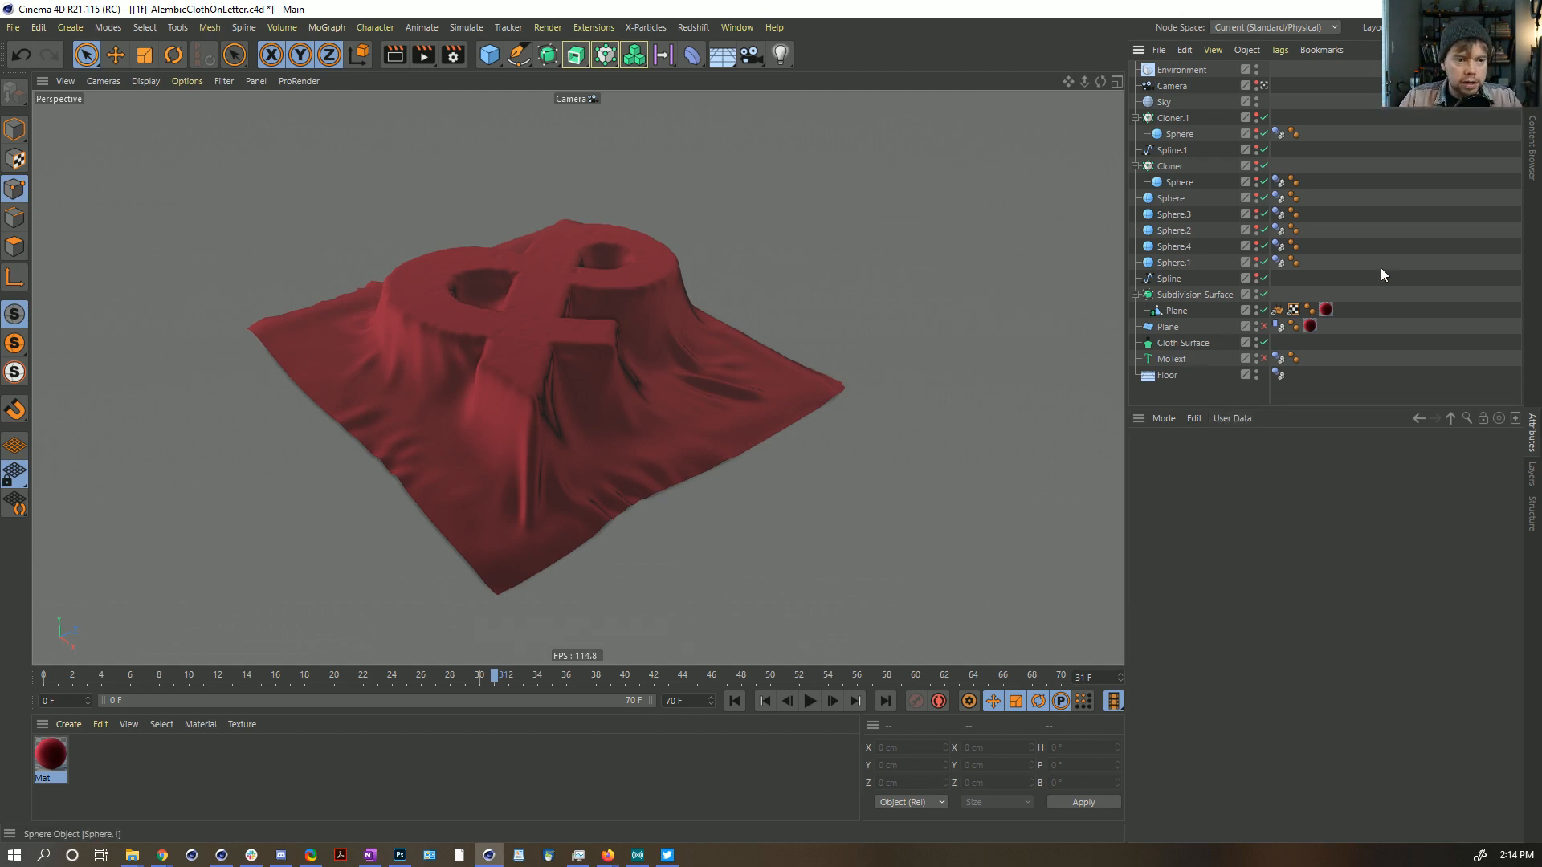
{"action": "left_click_drag", "start_coordinate": [626, 363], "coordinate": [596, 392], "text": "alt"}
{"action": "left_click_drag", "start_coordinate": [585, 334], "coordinate": [603, 303], "text": "alt"}
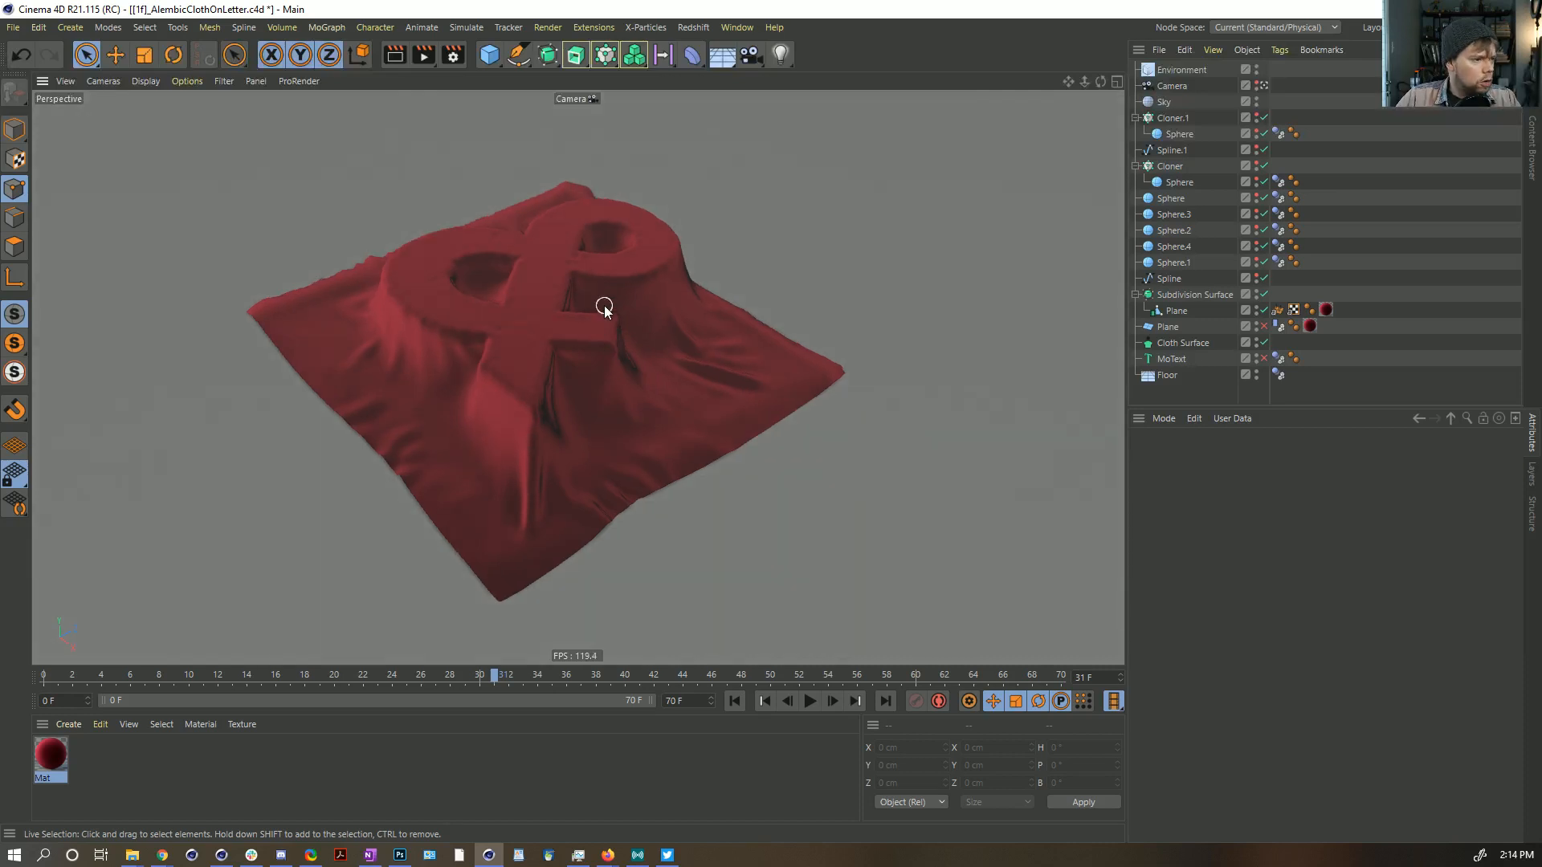
{"action": "left_click", "coordinate": [734, 701]}
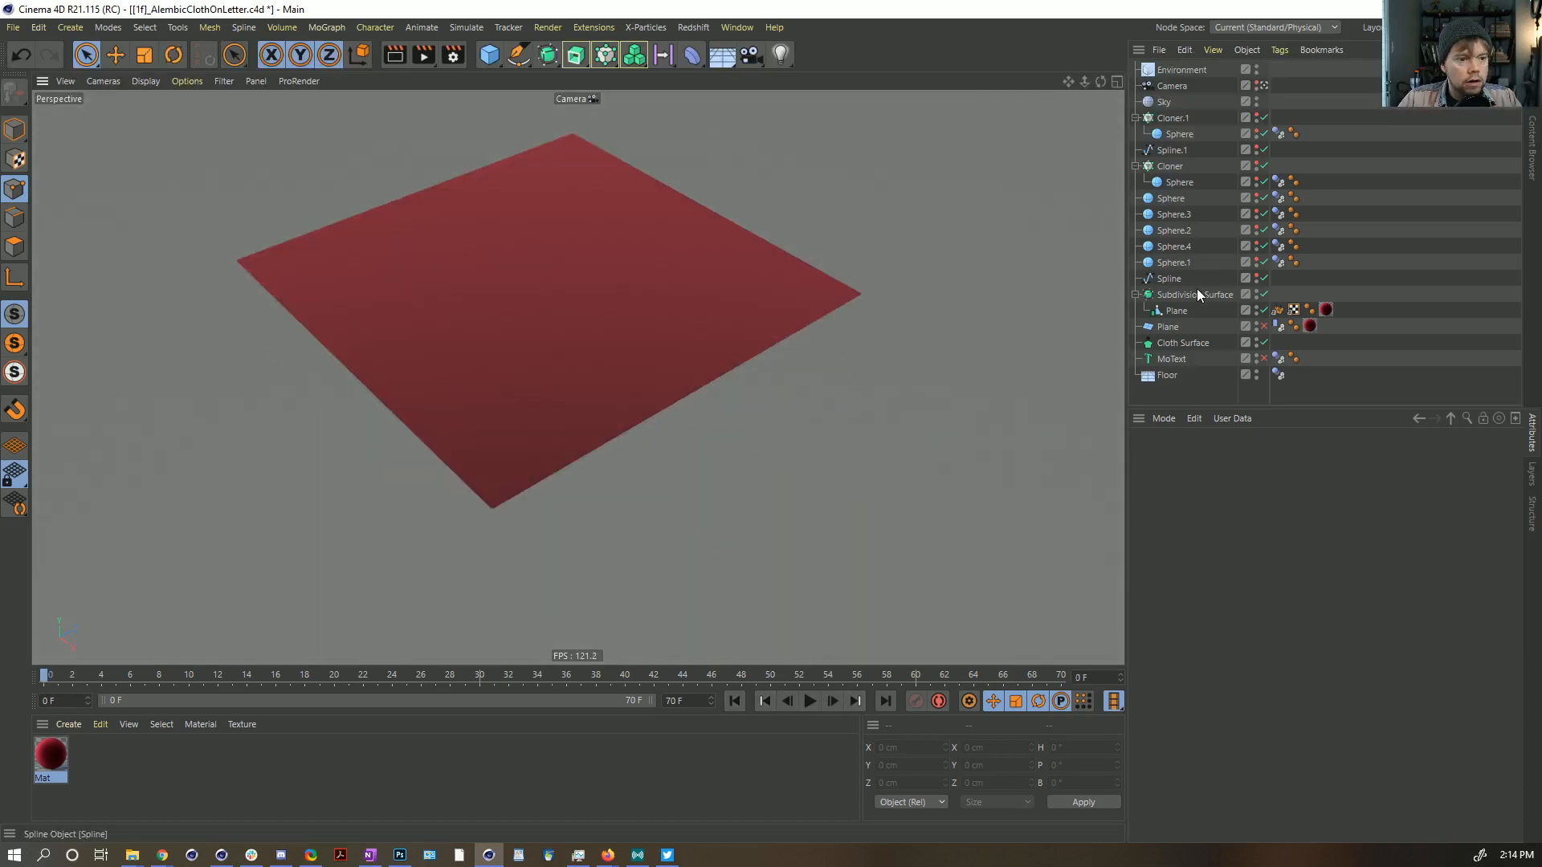
{"action": "left_click", "coordinate": [1175, 313]}
{"action": "key", "text": "Delete"}
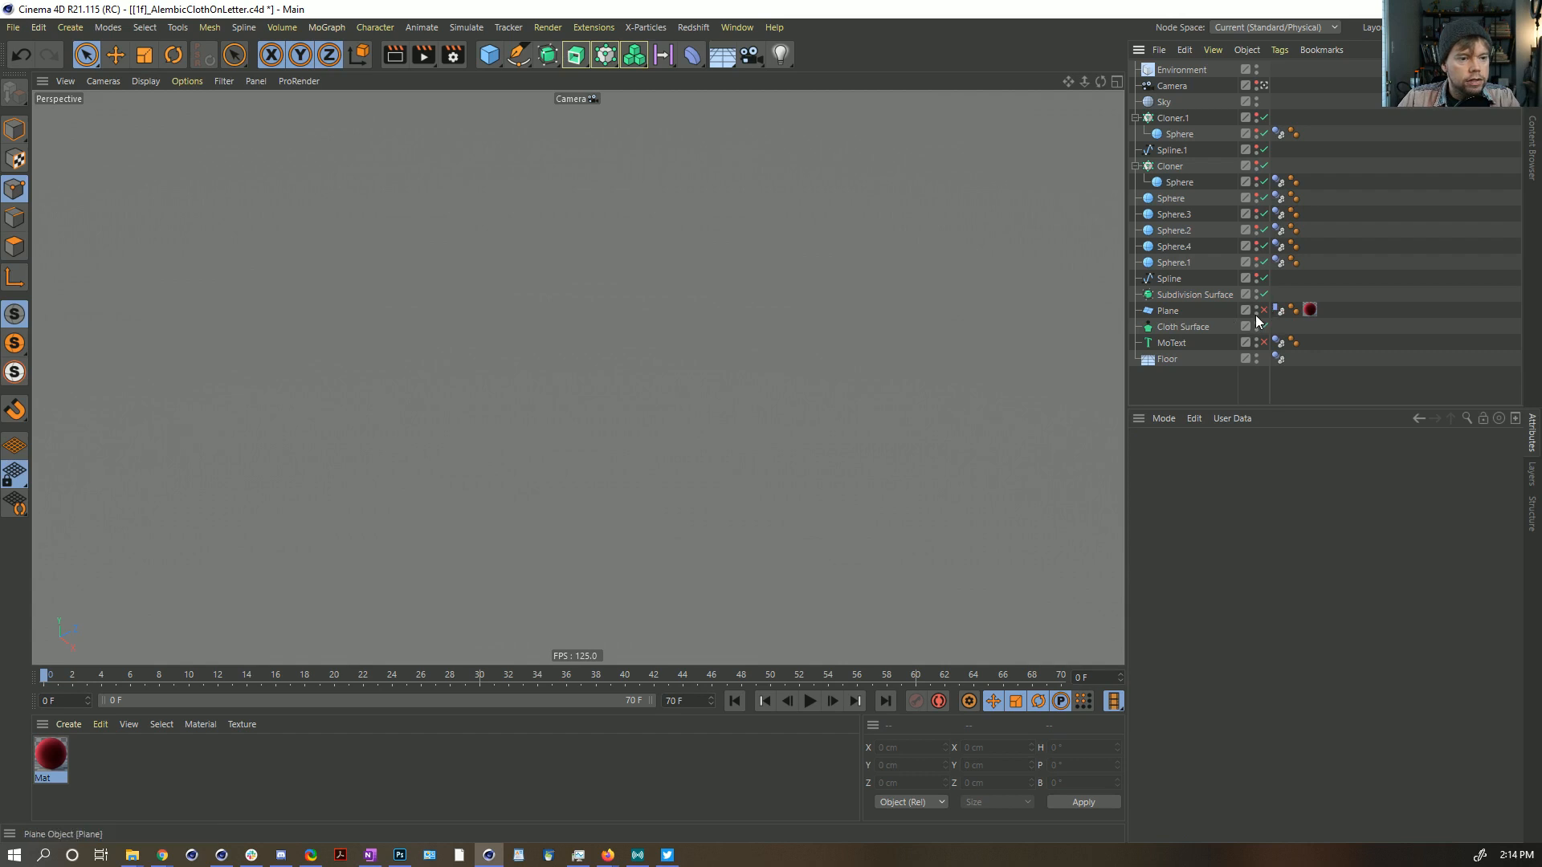
Step: Clear all dynamics caches from the remaining Plane's Dynamics Body tag, leaving that Plane disabled
{"action": "left_click", "coordinate": [1264, 313]}
{"action": "left_click", "coordinate": [1184, 315]}
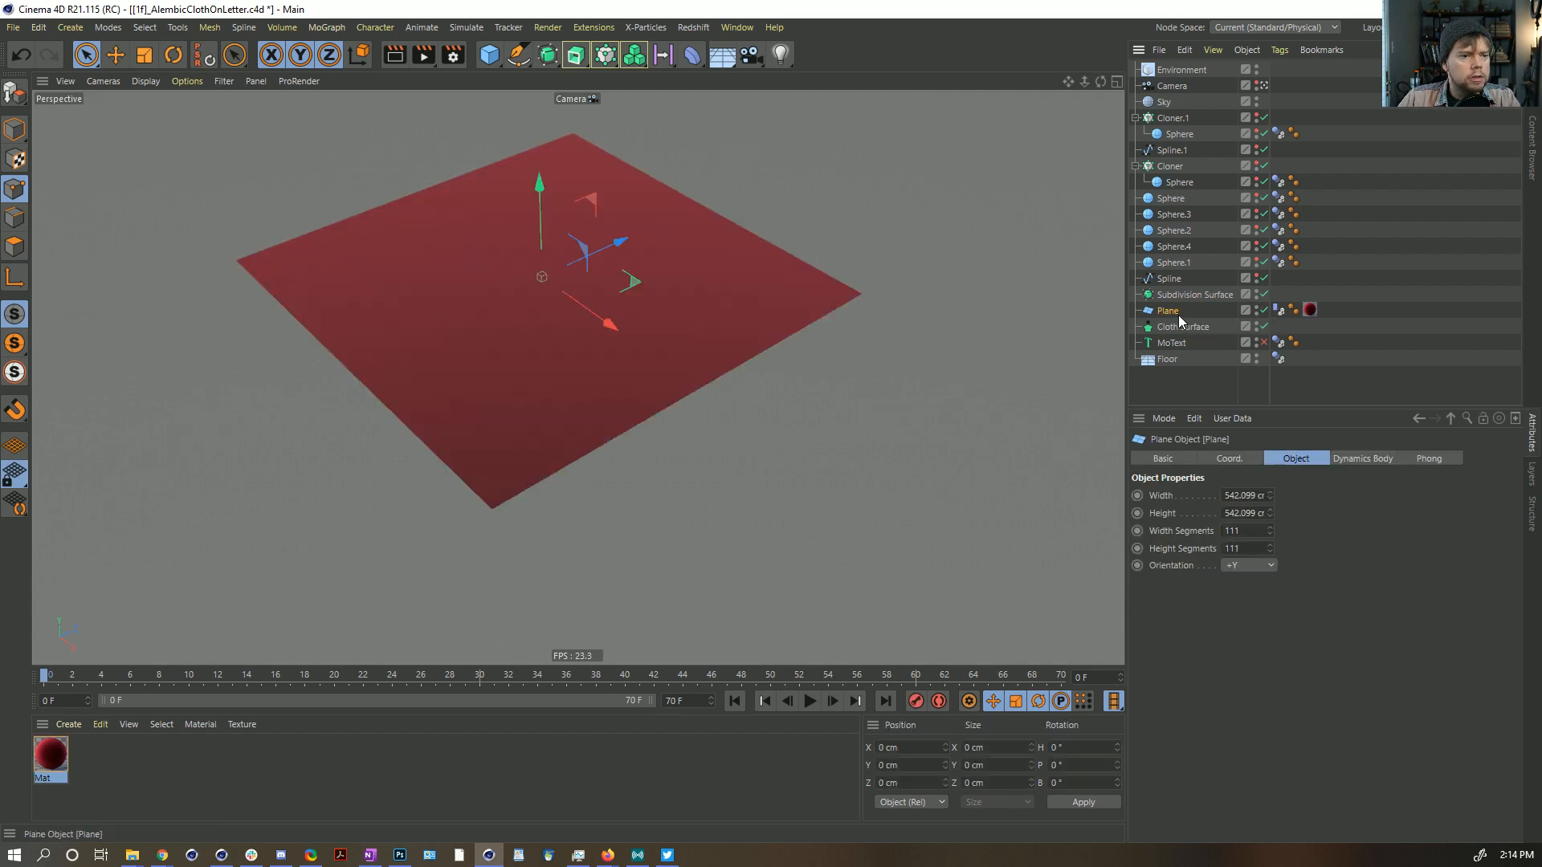
{"action": "left_click", "coordinate": [1264, 313]}
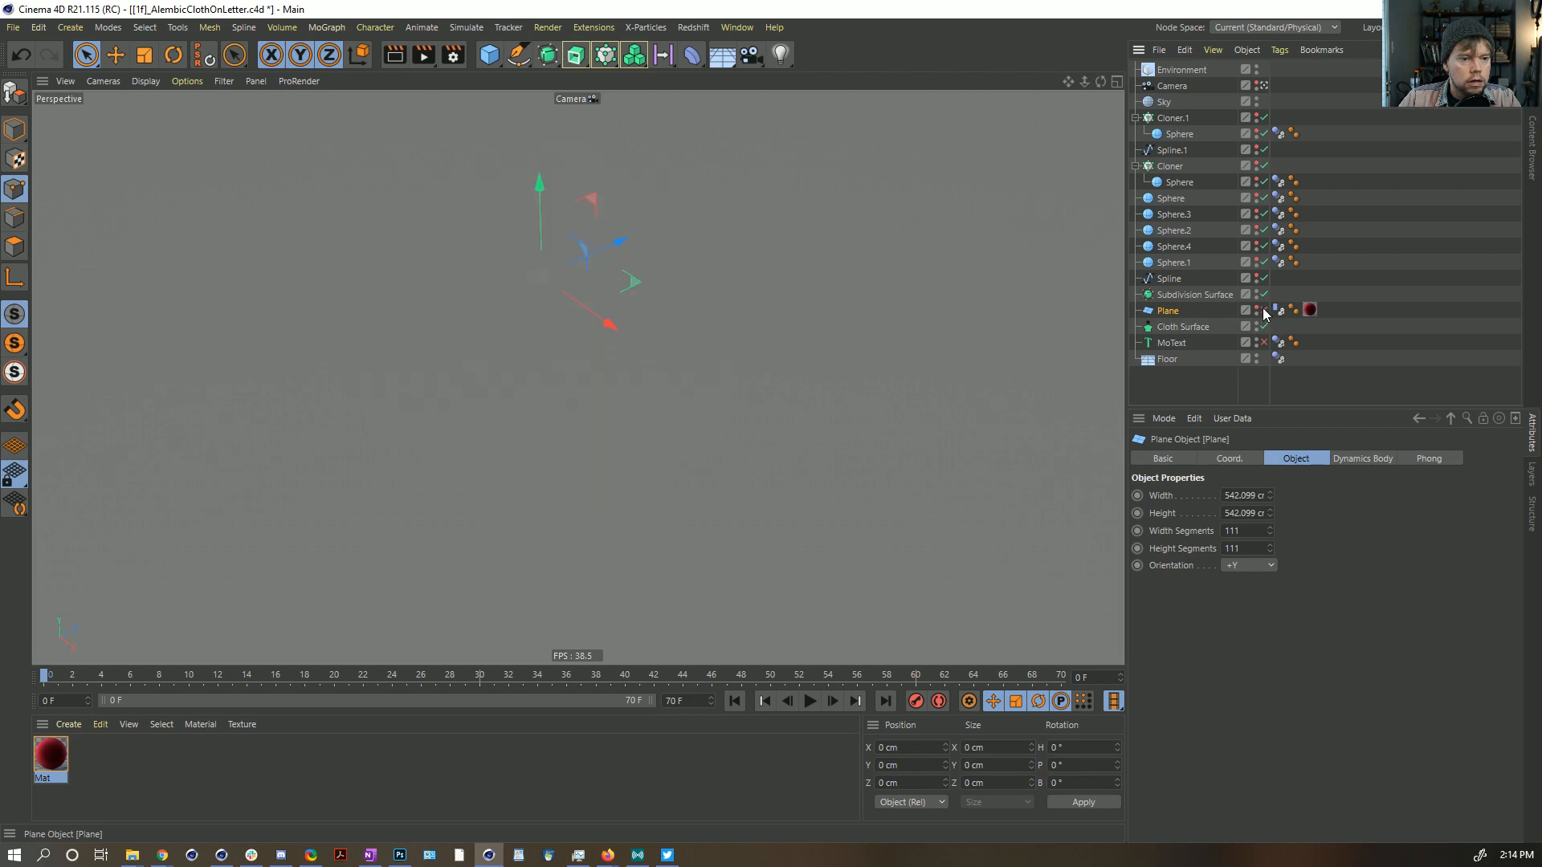
{"action": "left_click", "coordinate": [1278, 310]}
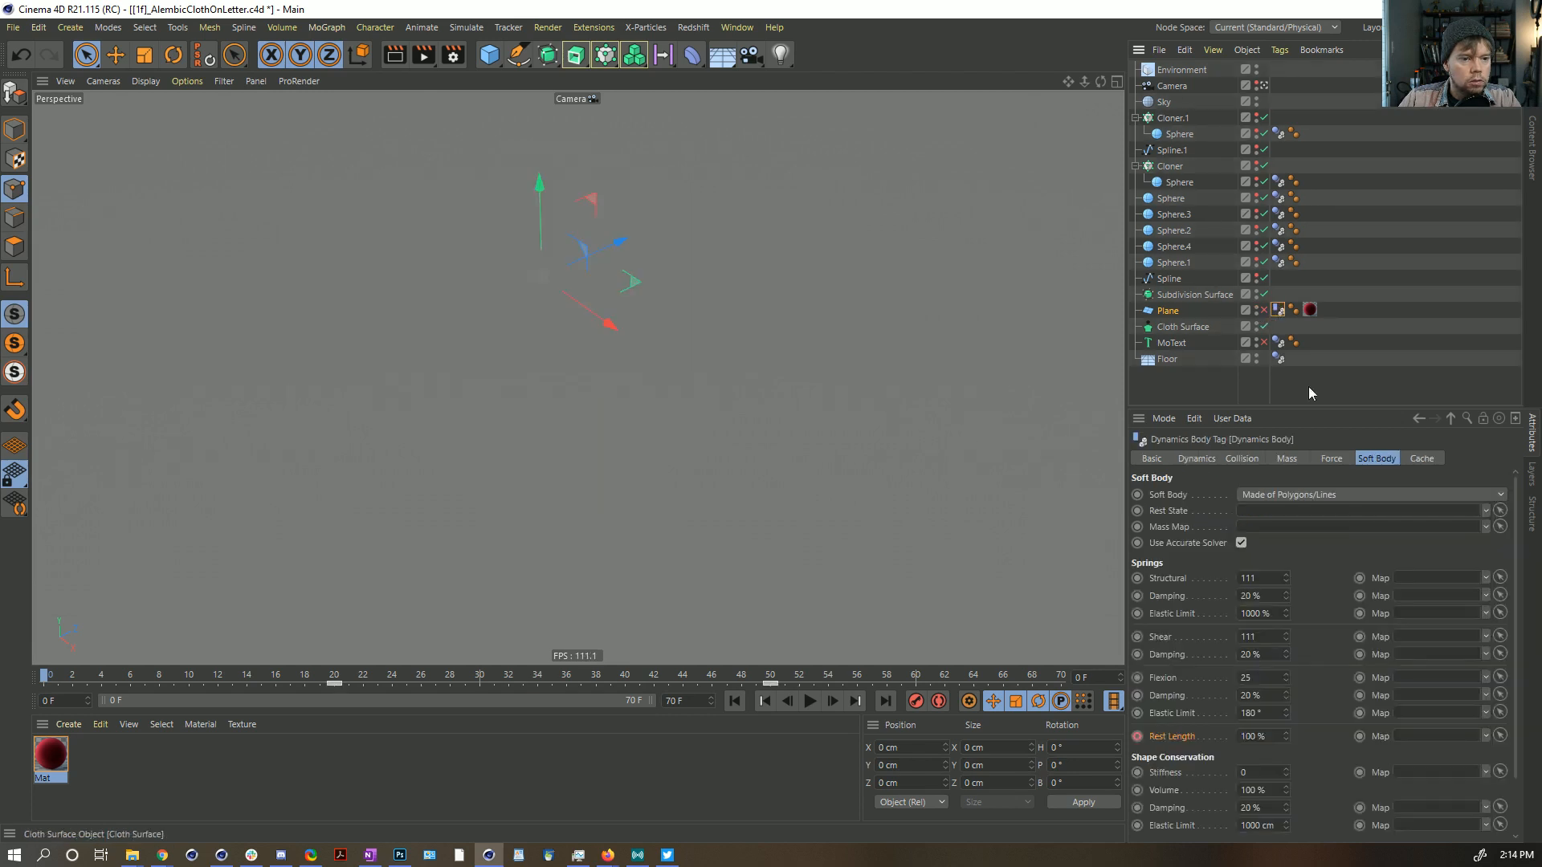
{"action": "left_click", "coordinate": [1421, 460]}
{"action": "left_click", "coordinate": [1341, 546]}
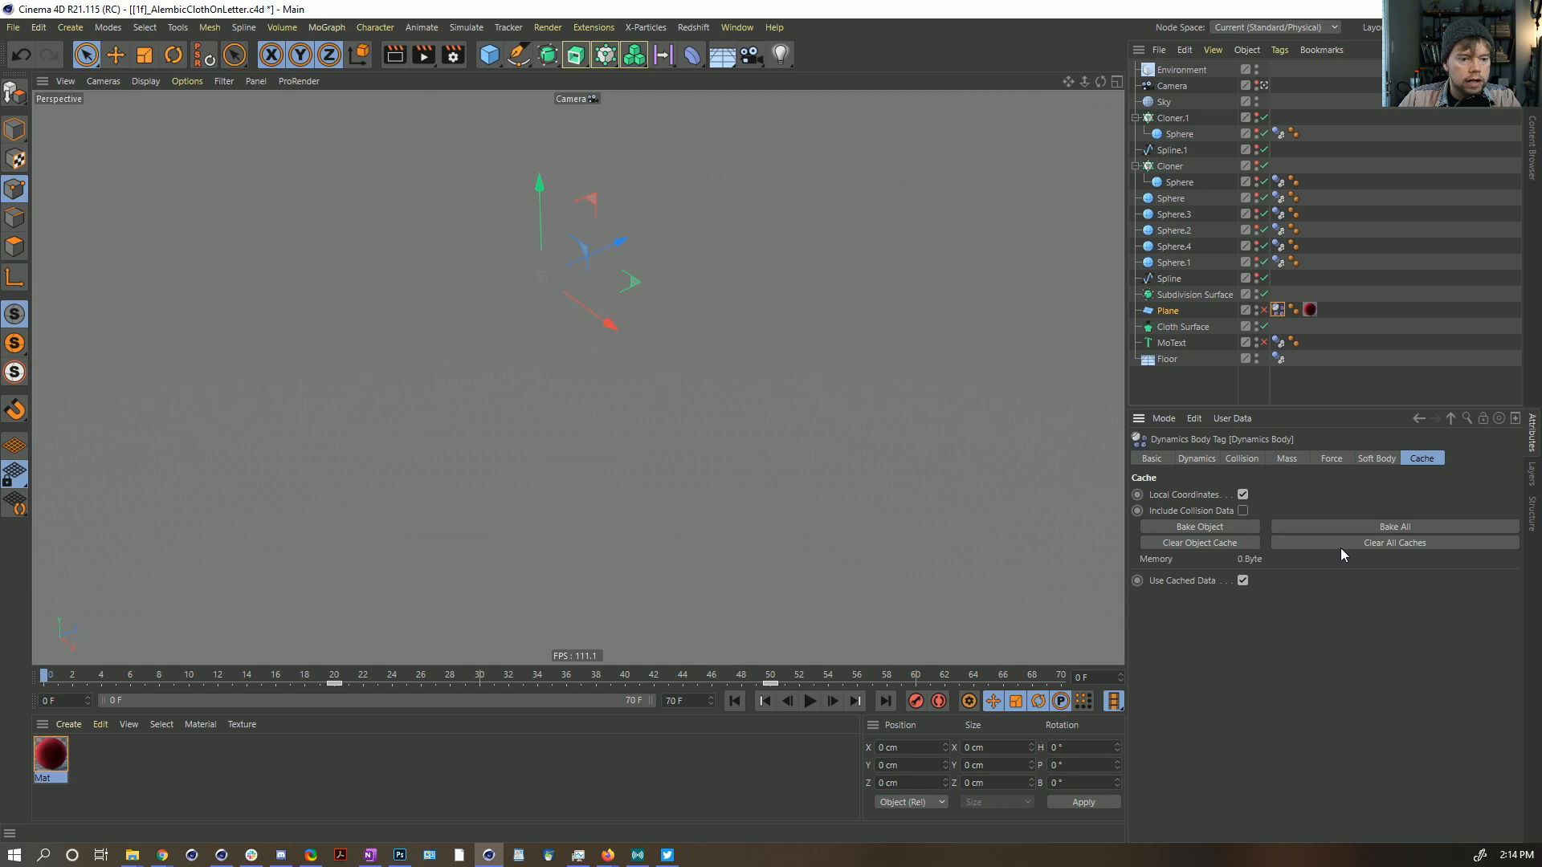
Step: Delete the Cloth Surface object and enable the MoText ampersand
{"action": "left_click", "coordinate": [1179, 327]}
{"action": "key", "text": "Delete"}
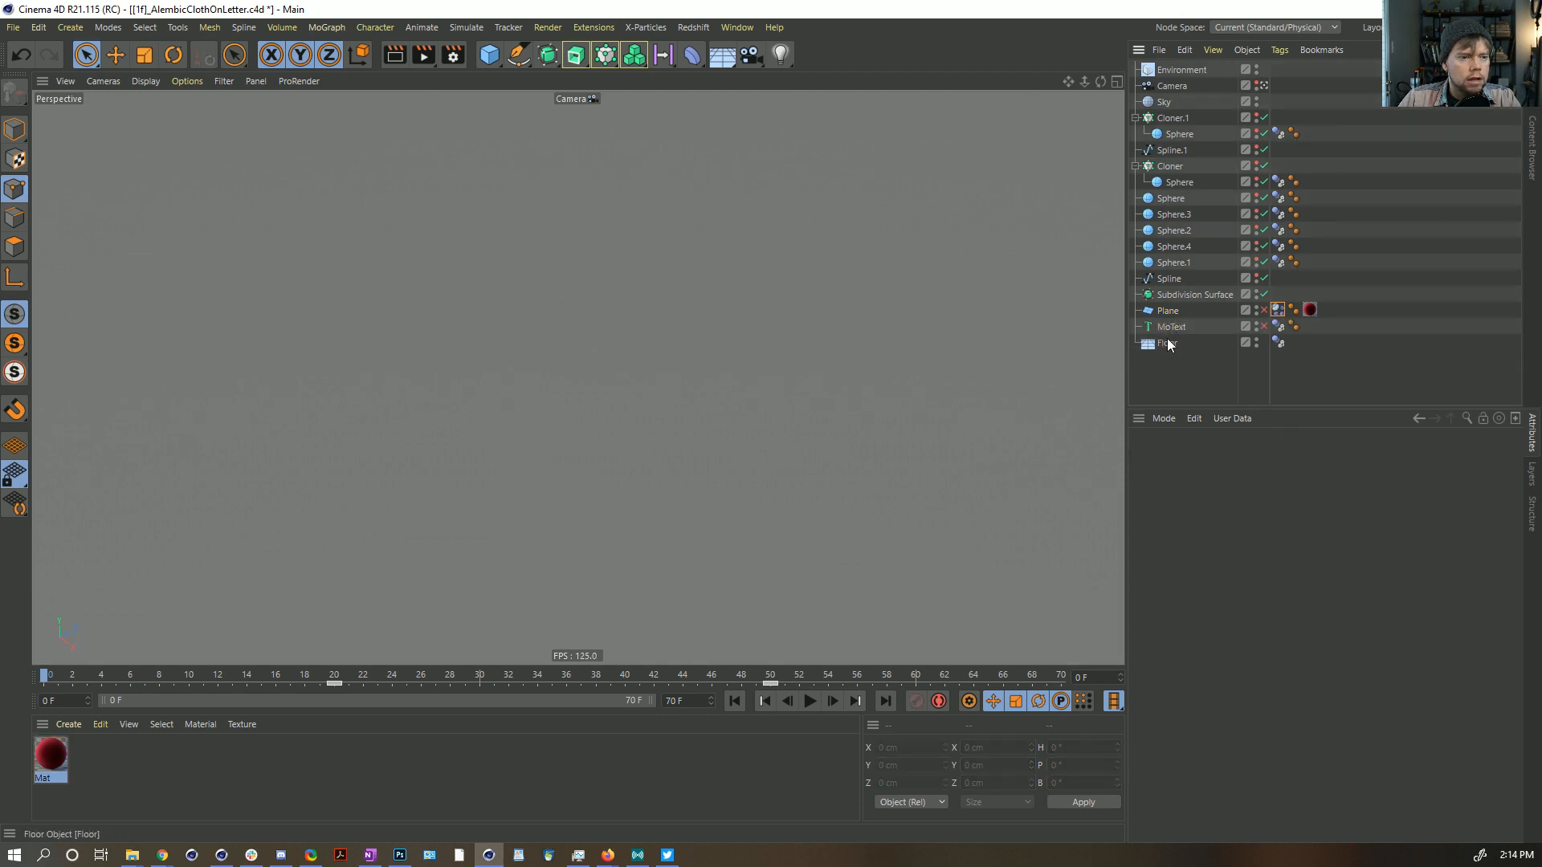
{"action": "left_click", "coordinate": [1174, 329]}
{"action": "left_click", "coordinate": [1264, 327]}
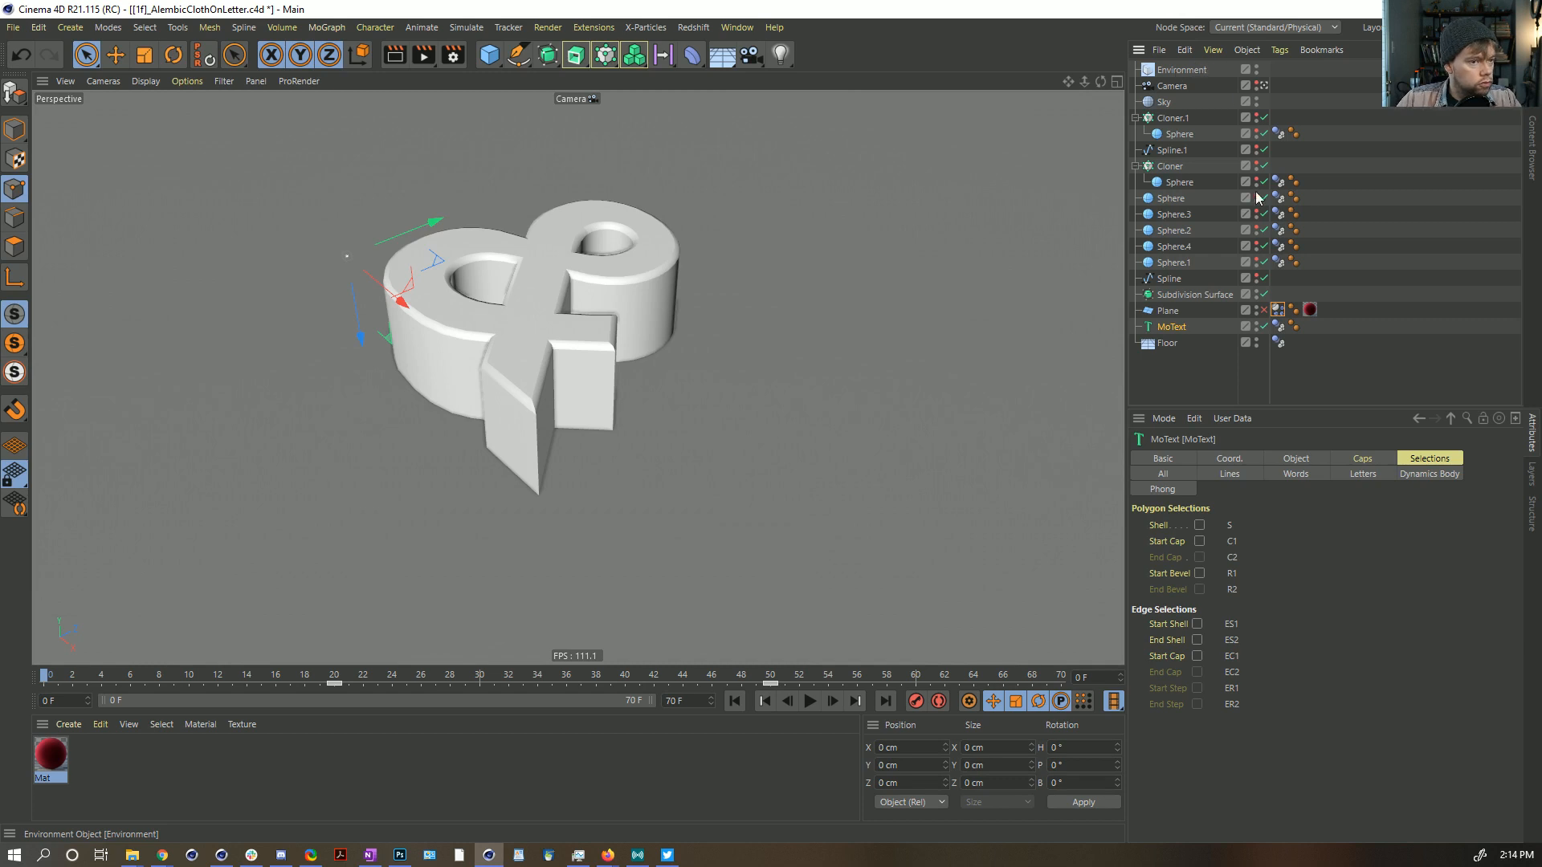
Step: Select the standalone Sphere at the ampersand's arm and turn off the viewport's depth of field preview
{"action": "left_click", "coordinate": [1198, 311]}
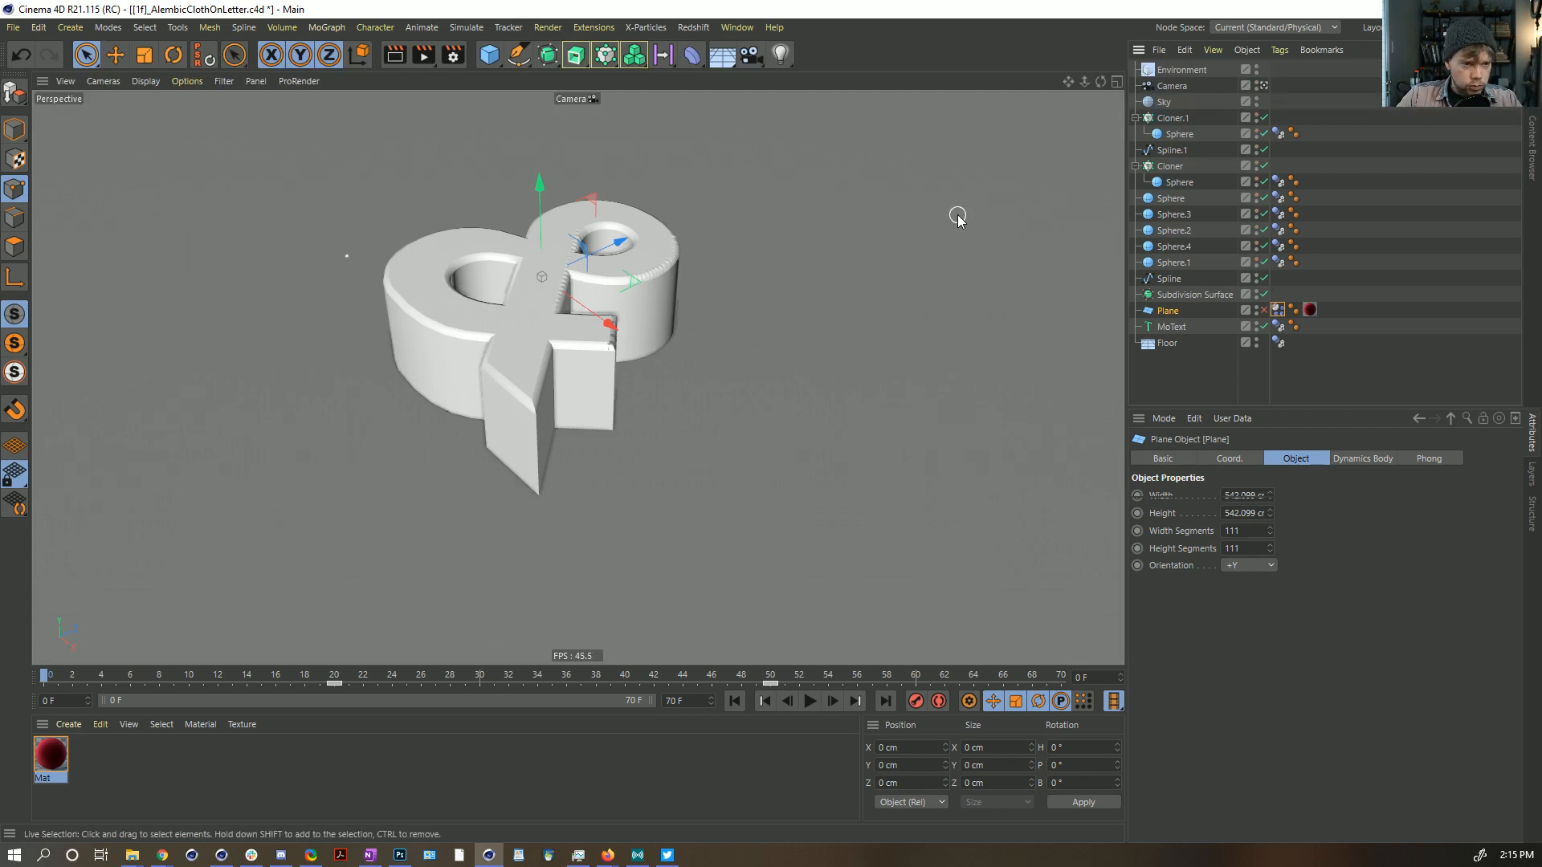
{"action": "right_click_drag", "start_coordinate": [542, 298], "coordinate": [657, 309], "text": "alt"}
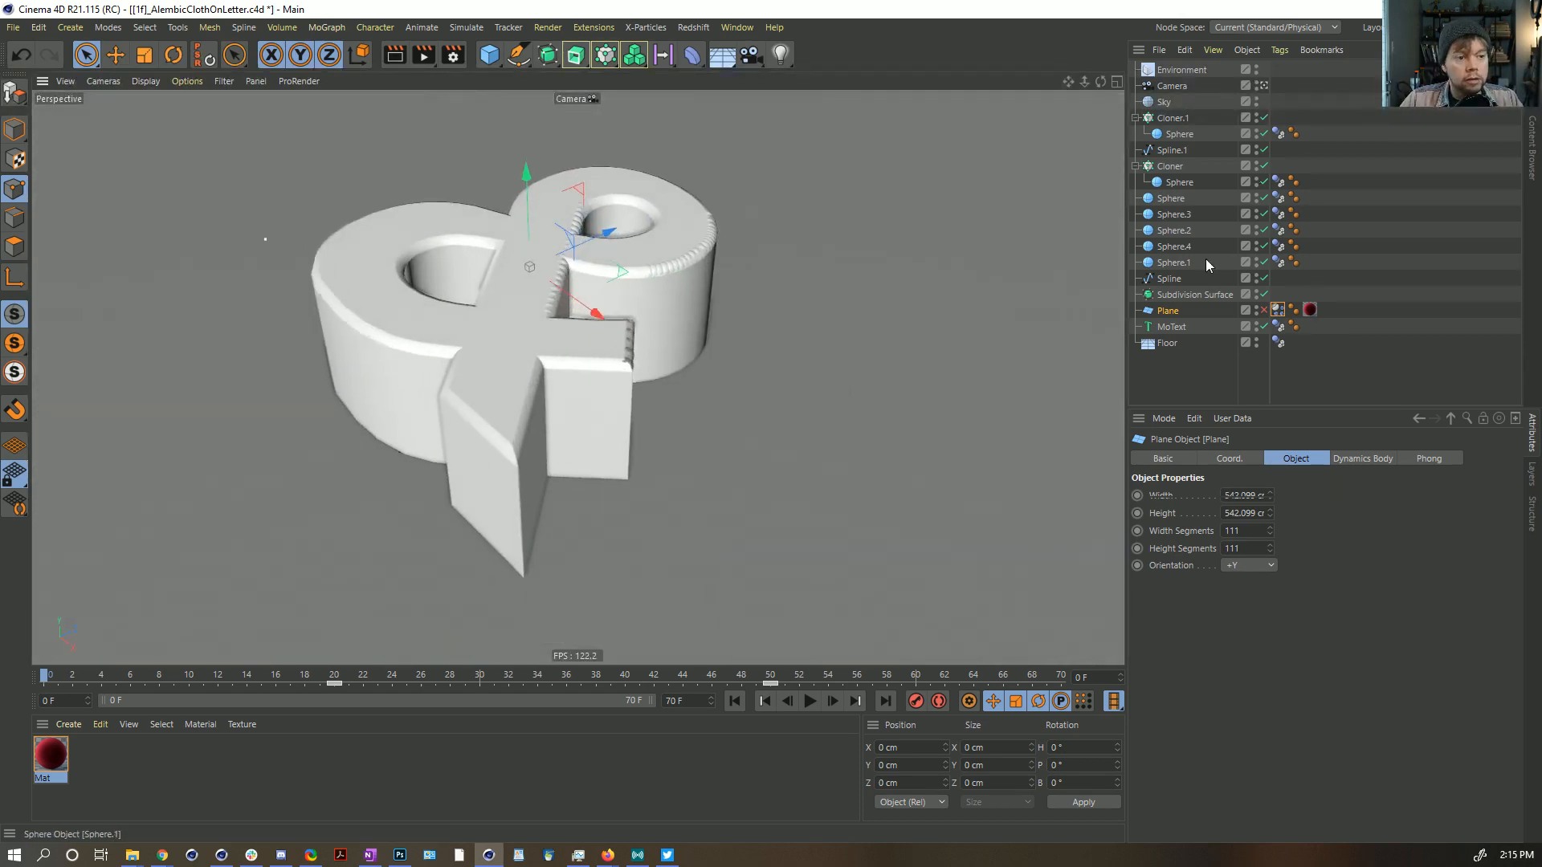
{"action": "left_click", "coordinate": [1171, 198]}
{"action": "right_click_drag", "start_coordinate": [499, 361], "coordinate": [809, 369], "text": "alt"}
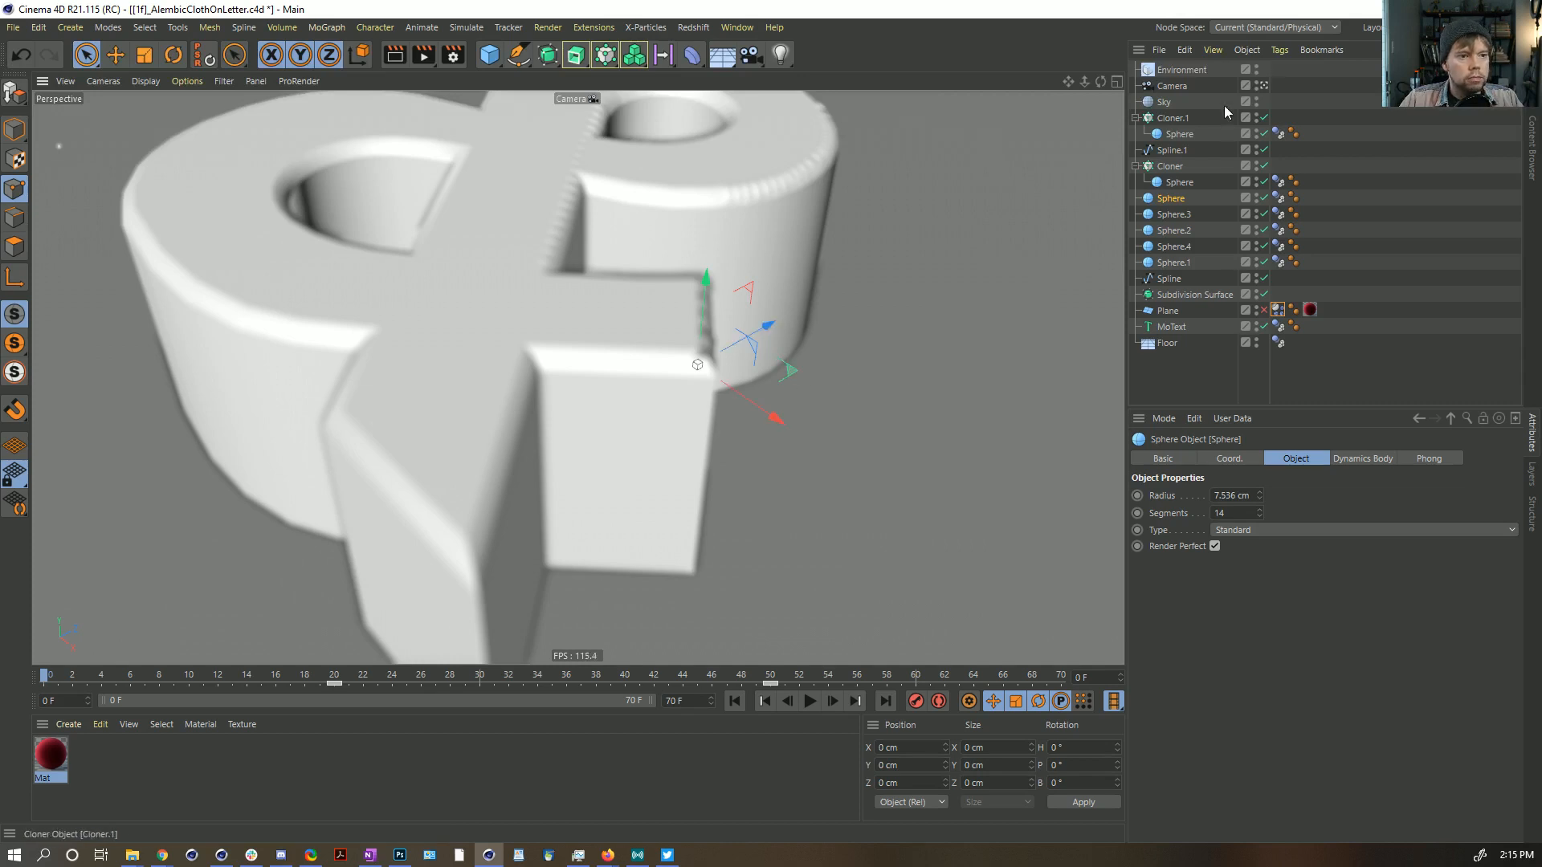
{"action": "left_click", "coordinate": [171, 82]}
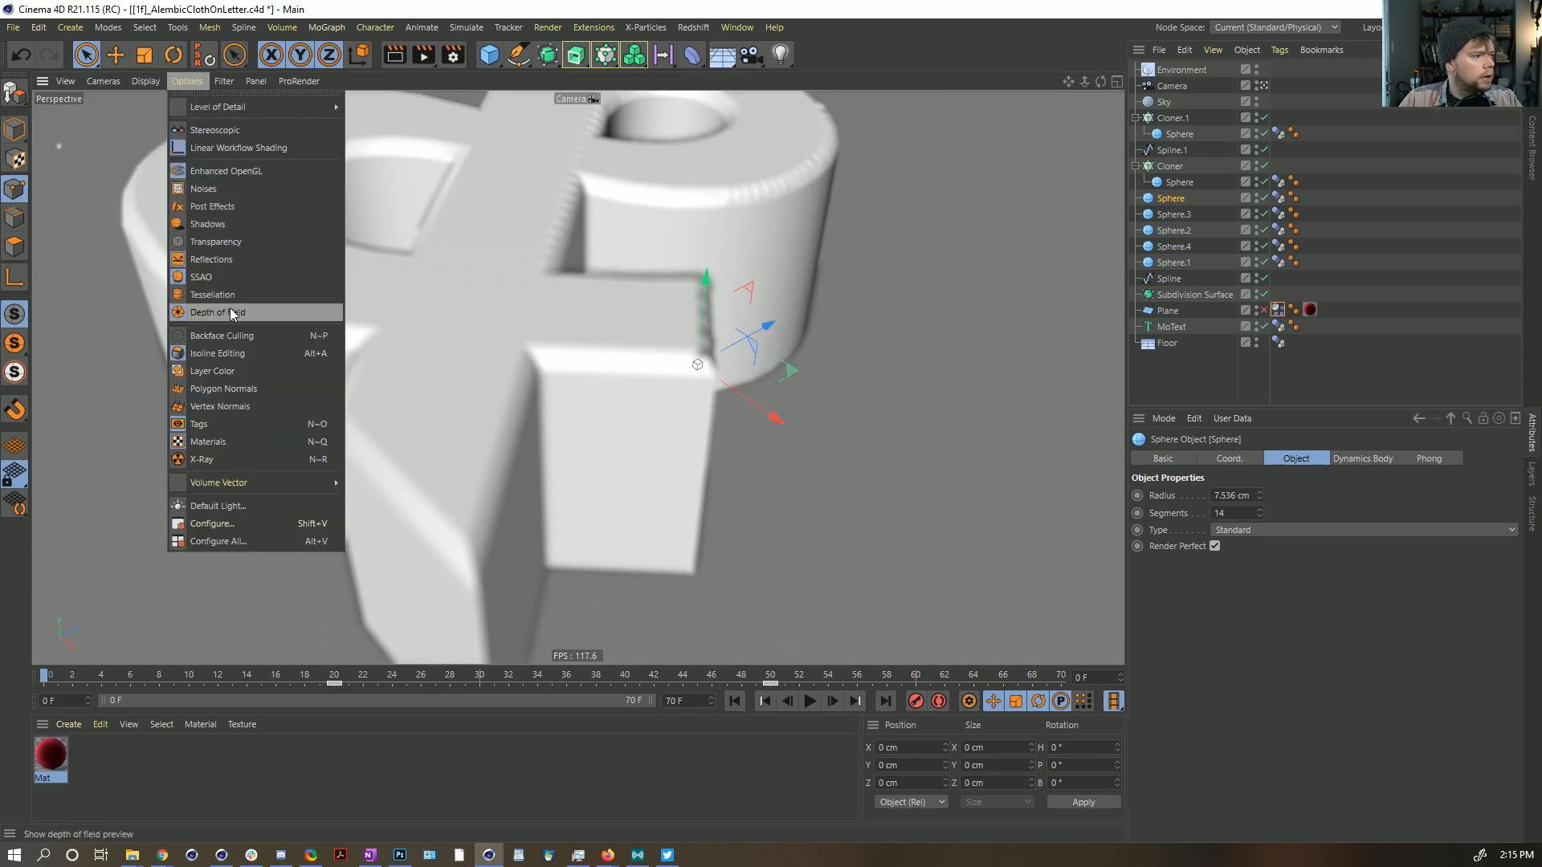
{"action": "left_click", "coordinate": [217, 313]}
{"action": "left_click_drag", "start_coordinate": [907, 299], "coordinate": [721, 389], "text": "alt"}
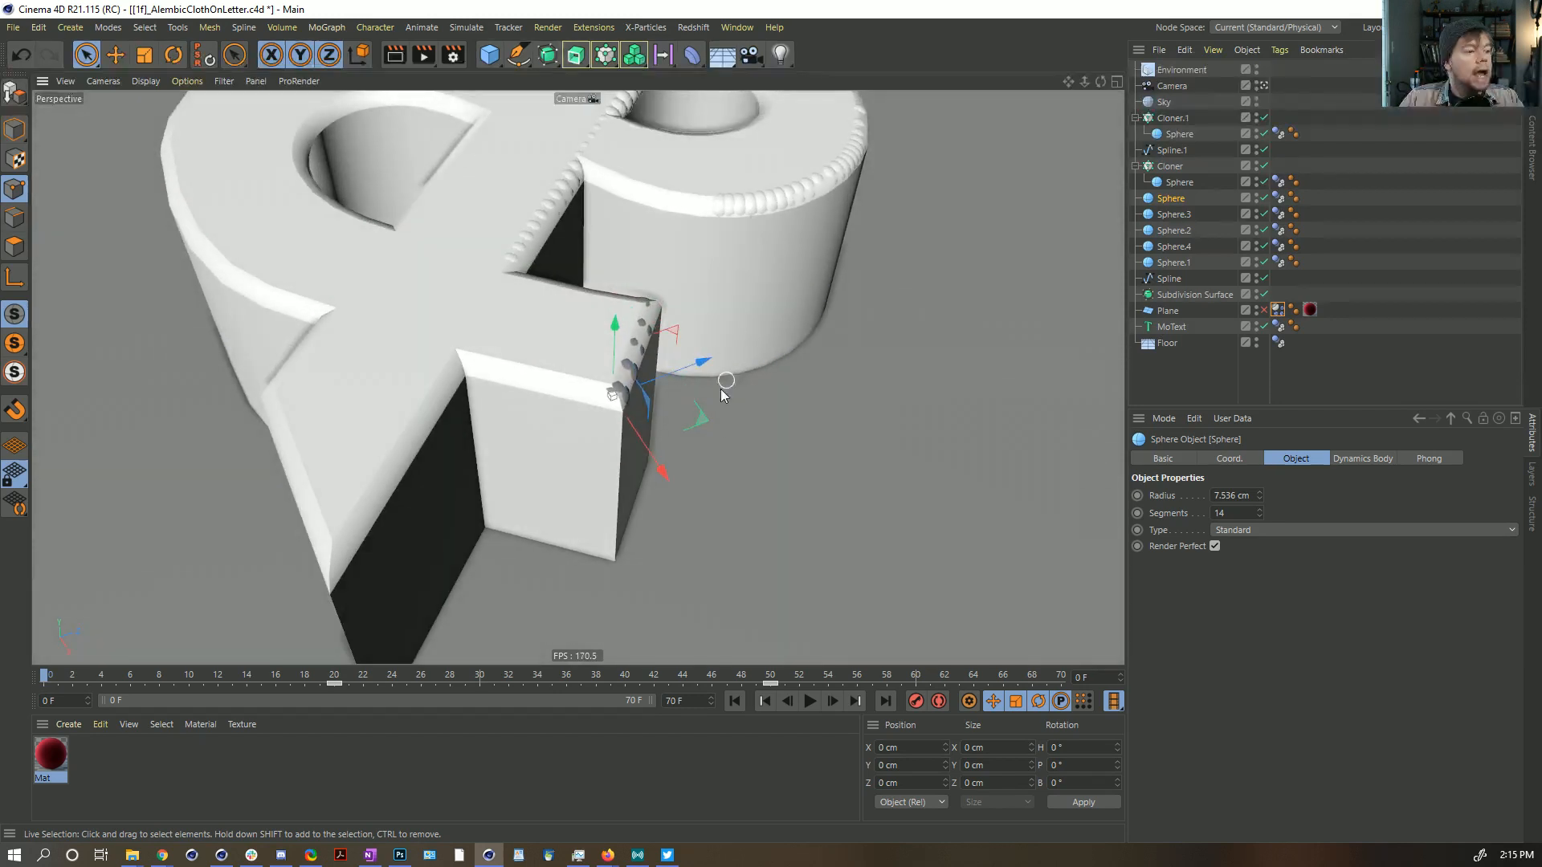
Step: Examine the collision settings of the Sphere's Dynamics Body tag and the spheres along the letter's edges
{"action": "left_click", "coordinate": [1278, 197]}
{"action": "left_click", "coordinate": [1285, 459]}
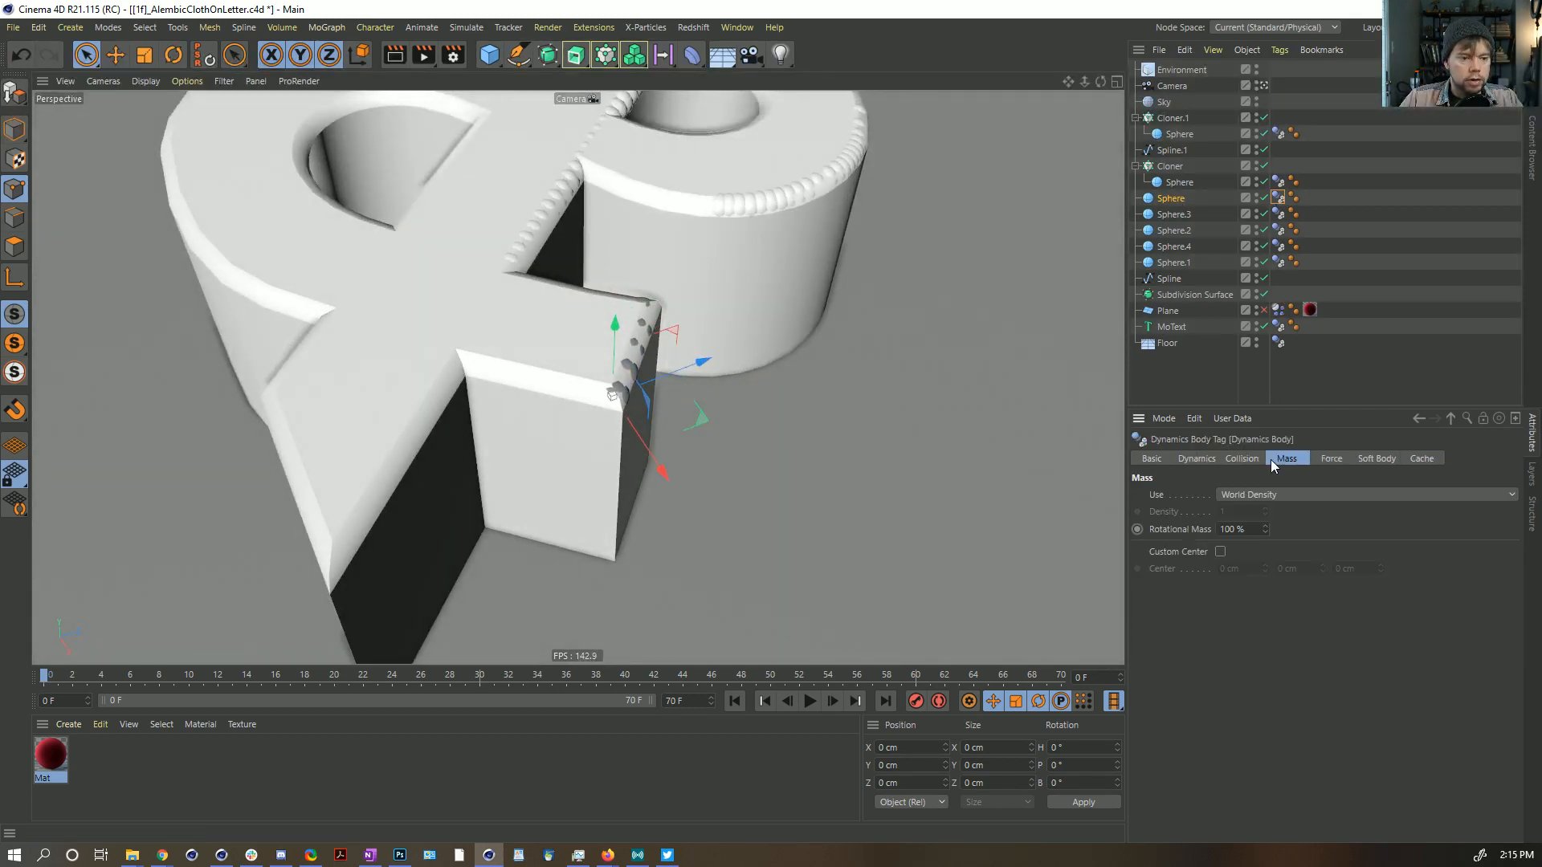
{"action": "left_click", "coordinate": [1241, 460]}
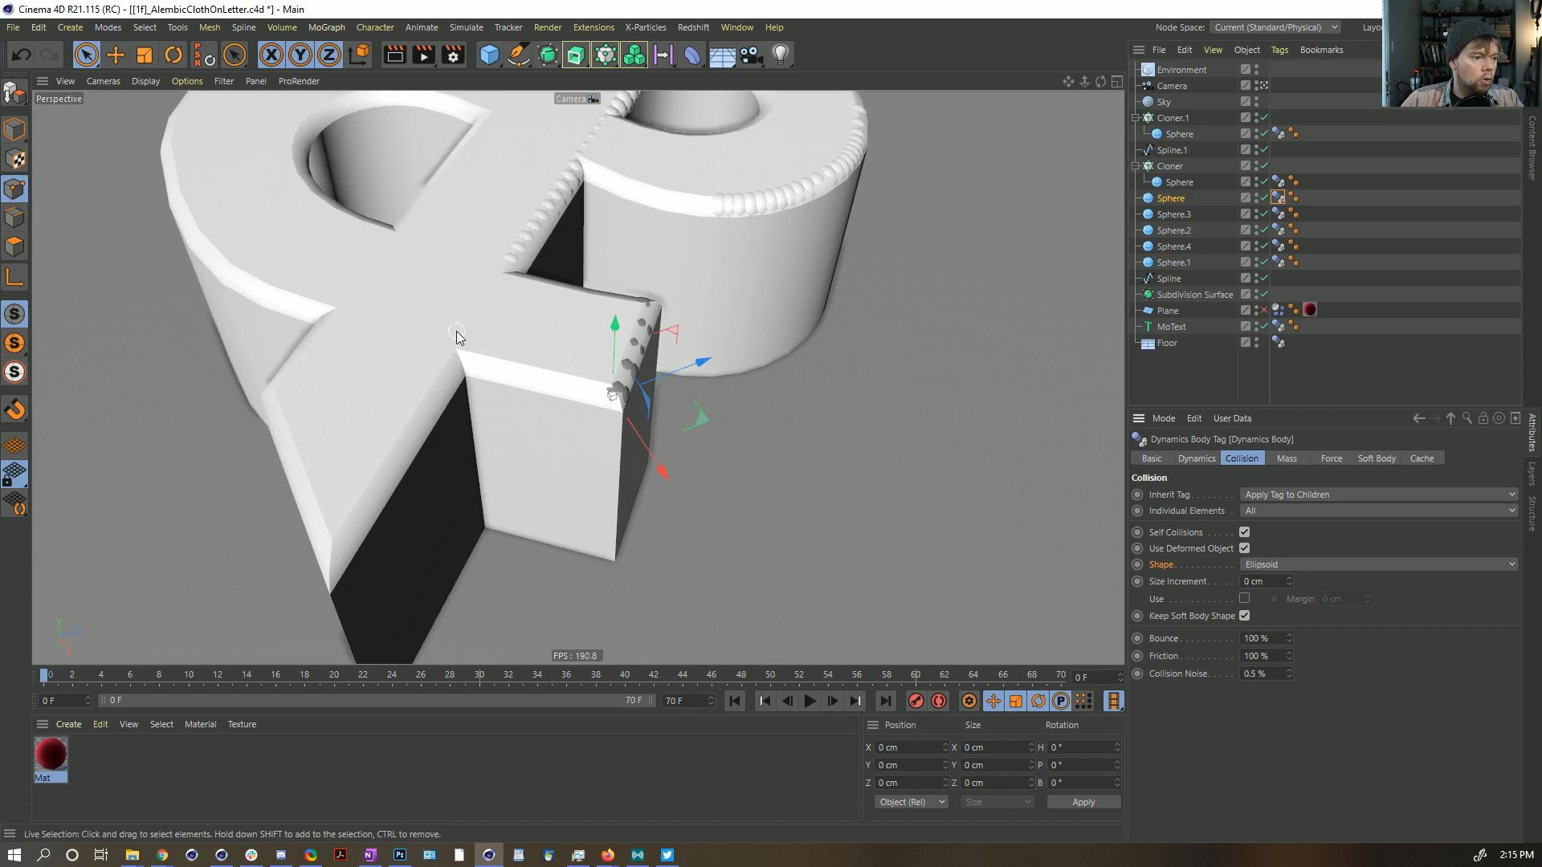
{"action": "left_click_drag", "start_coordinate": [643, 405], "coordinate": [695, 414], "text": "alt"}
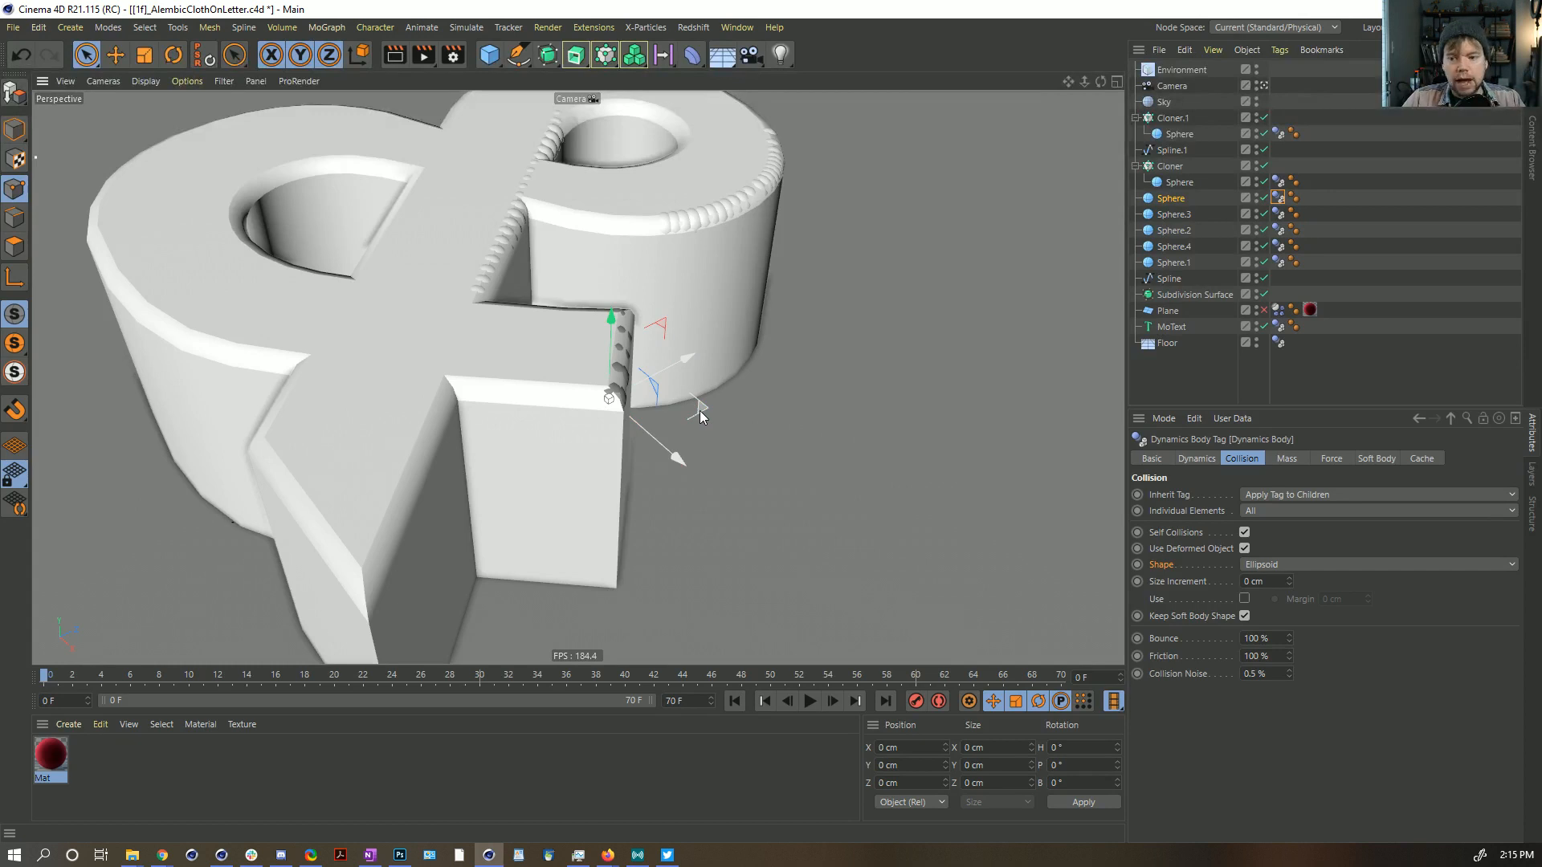
{"action": "mouse_move", "coordinate": [705, 408]}
{"action": "left_mouse_down"}
{"action": "mouse_move", "coordinate": [676, 401]}
{"action": "mouse_move", "coordinate": [711, 419]}
{"action": "mouse_move", "coordinate": [692, 408]}
{"action": "left_mouse_up"}
{"action": "key", "text": "ctrl+z"}
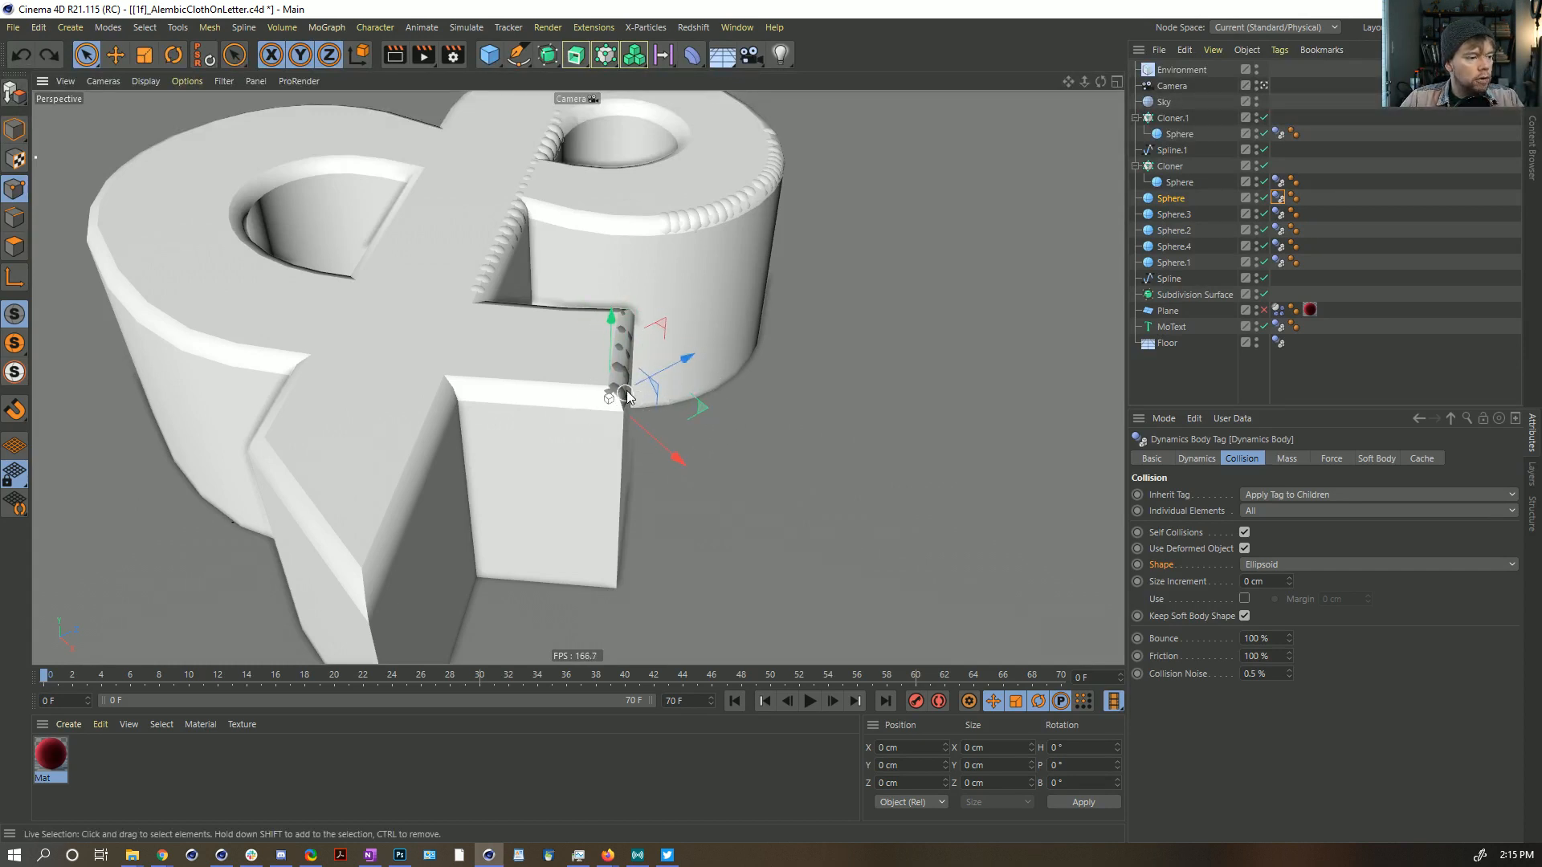
{"action": "left_click_drag", "start_coordinate": [711, 199], "coordinate": [732, 320], "text": "alt"}
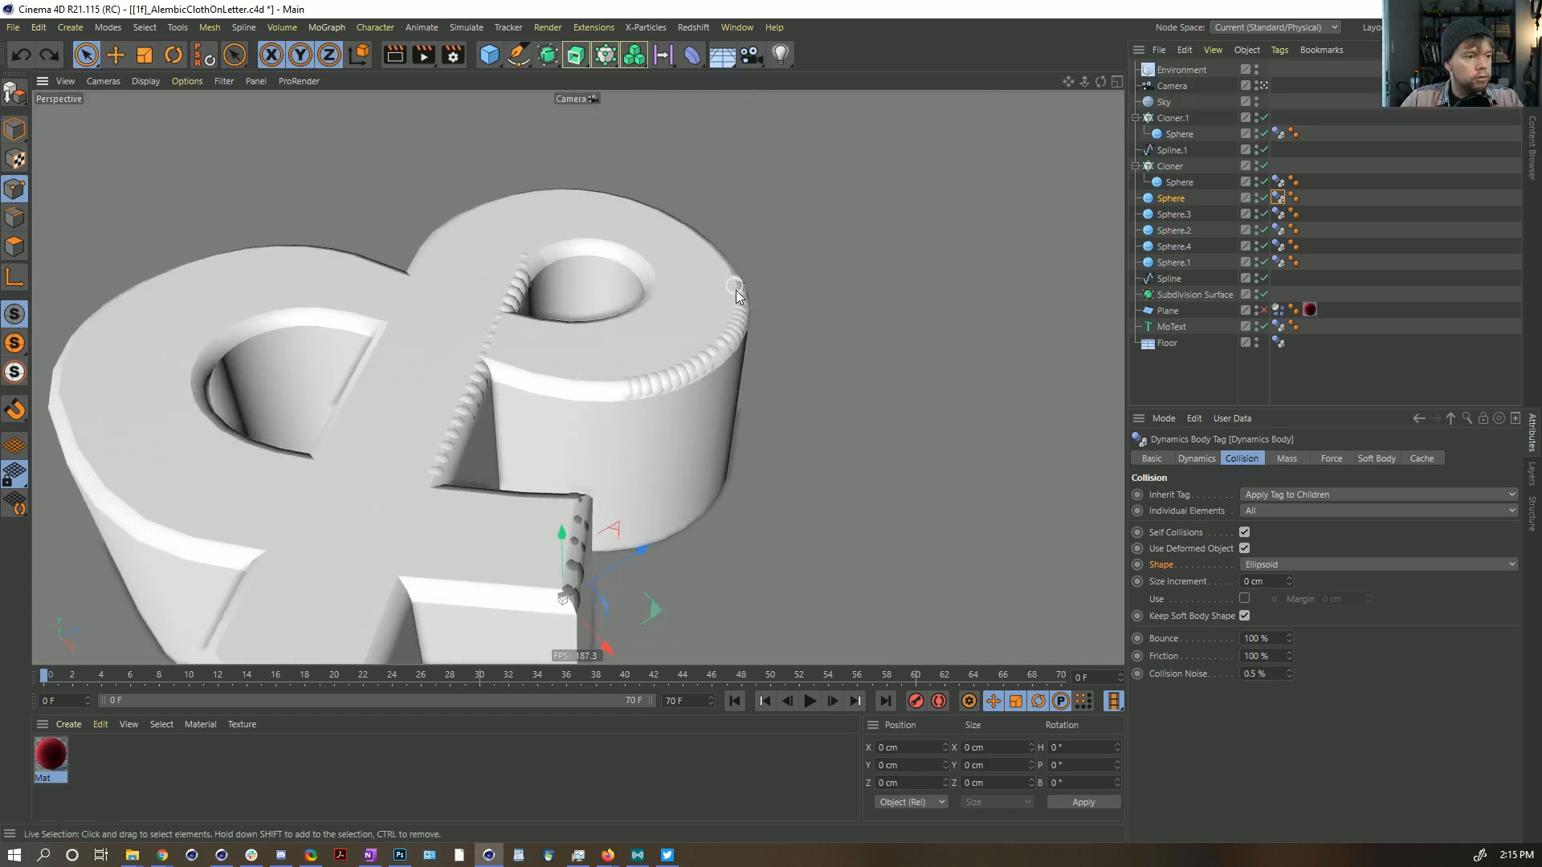
Step: Inspect the Spline used for the row of spheres along the ampersand's edge
{"action": "left_click", "coordinate": [1177, 277]}
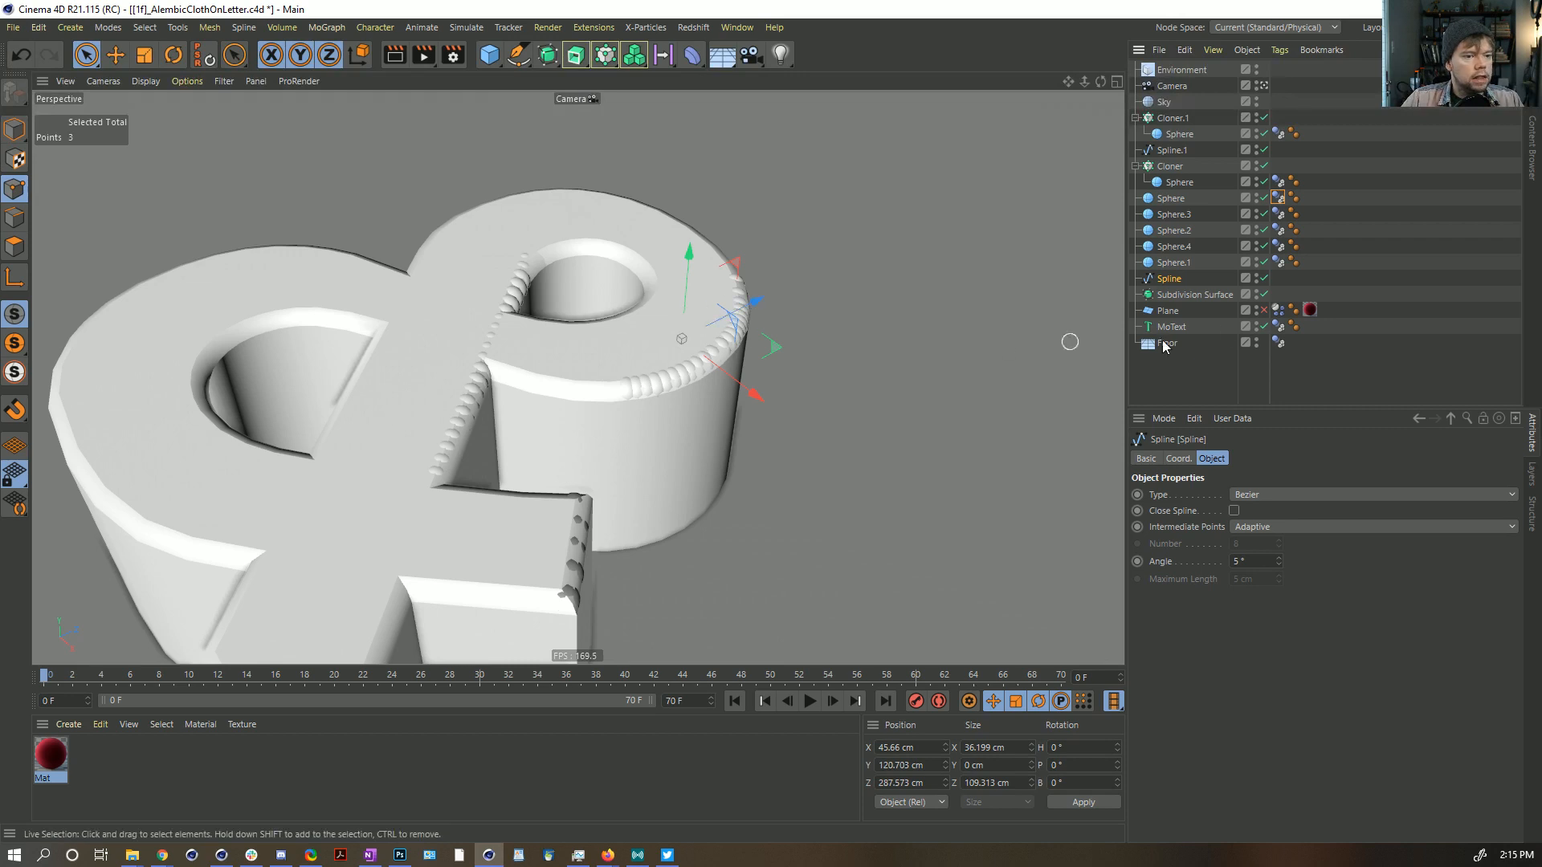
{"action": "key", "text": "ctrl+a"}
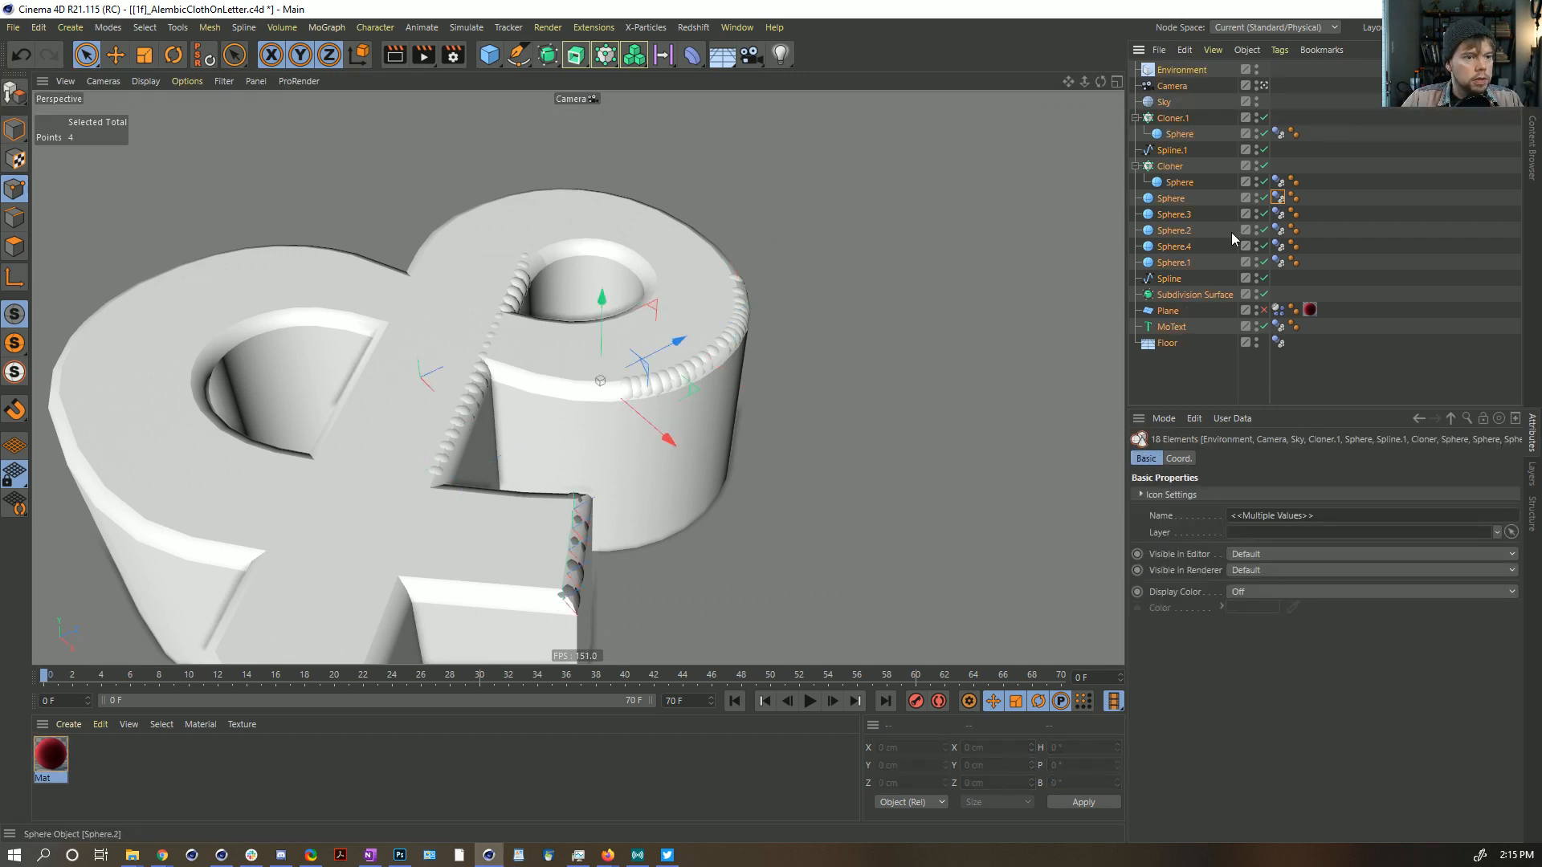
{"action": "left_click", "coordinate": [1170, 278]}
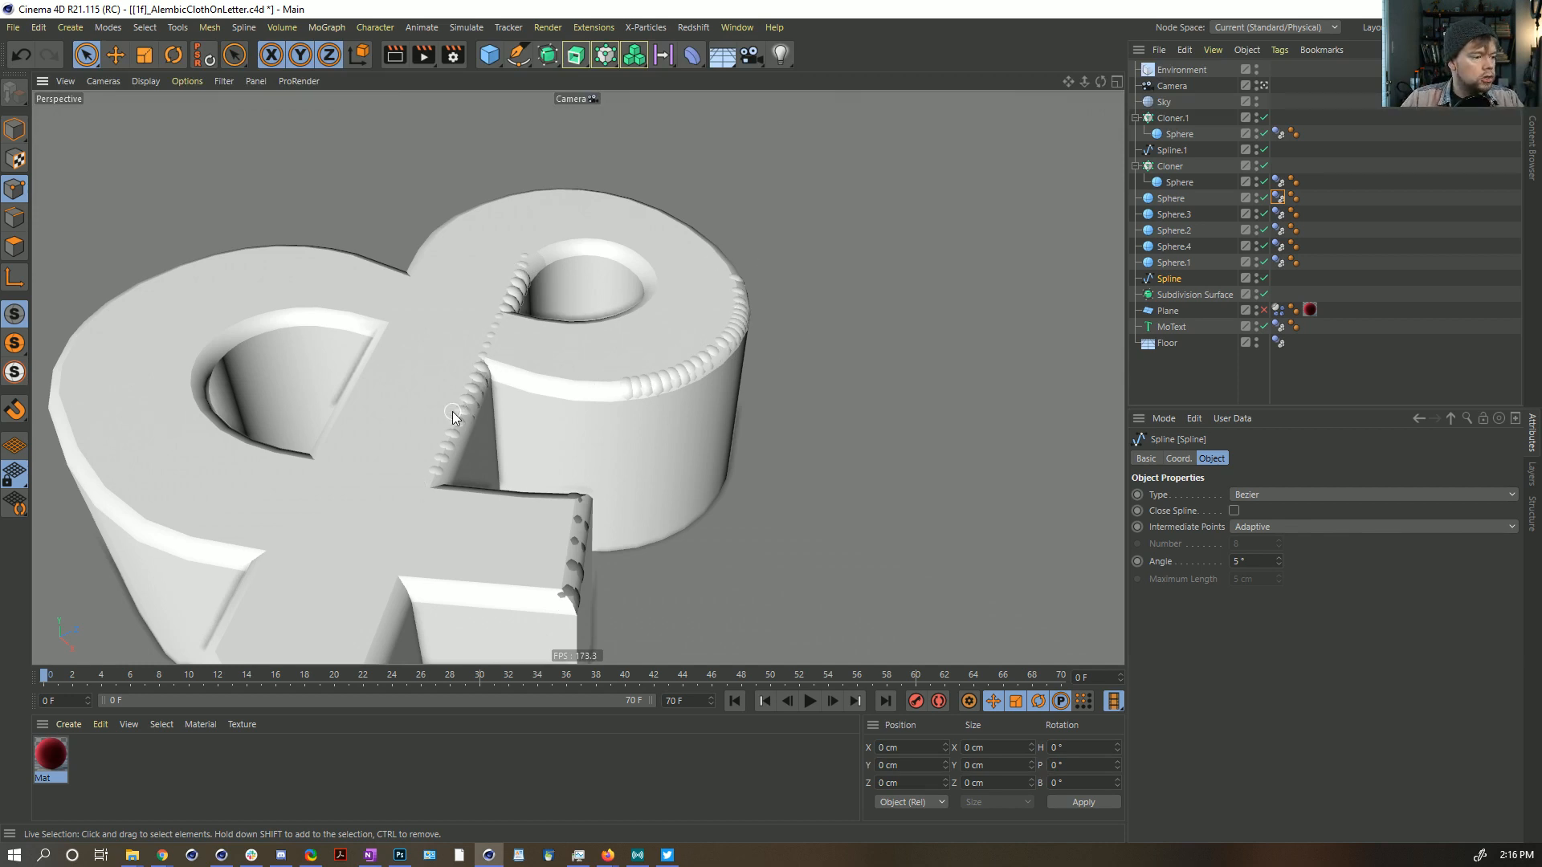
{"action": "scroll", "coordinate": [450, 411], "scroll_direction": "down", "scroll_amount": 5}
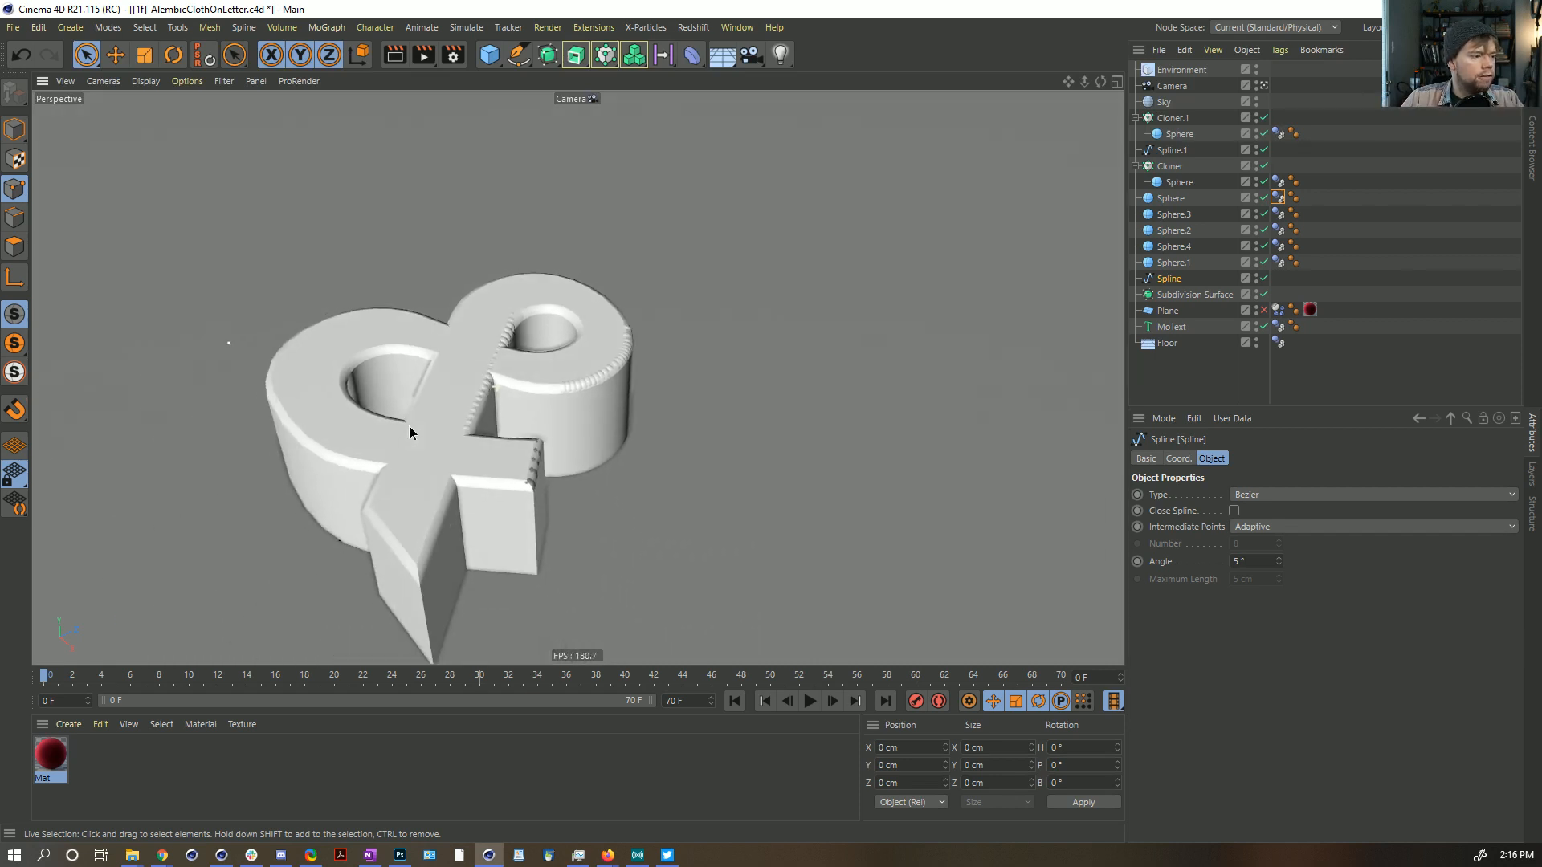
{"action": "scroll", "coordinate": [498, 383], "scroll_direction": "up", "scroll_amount": 3}
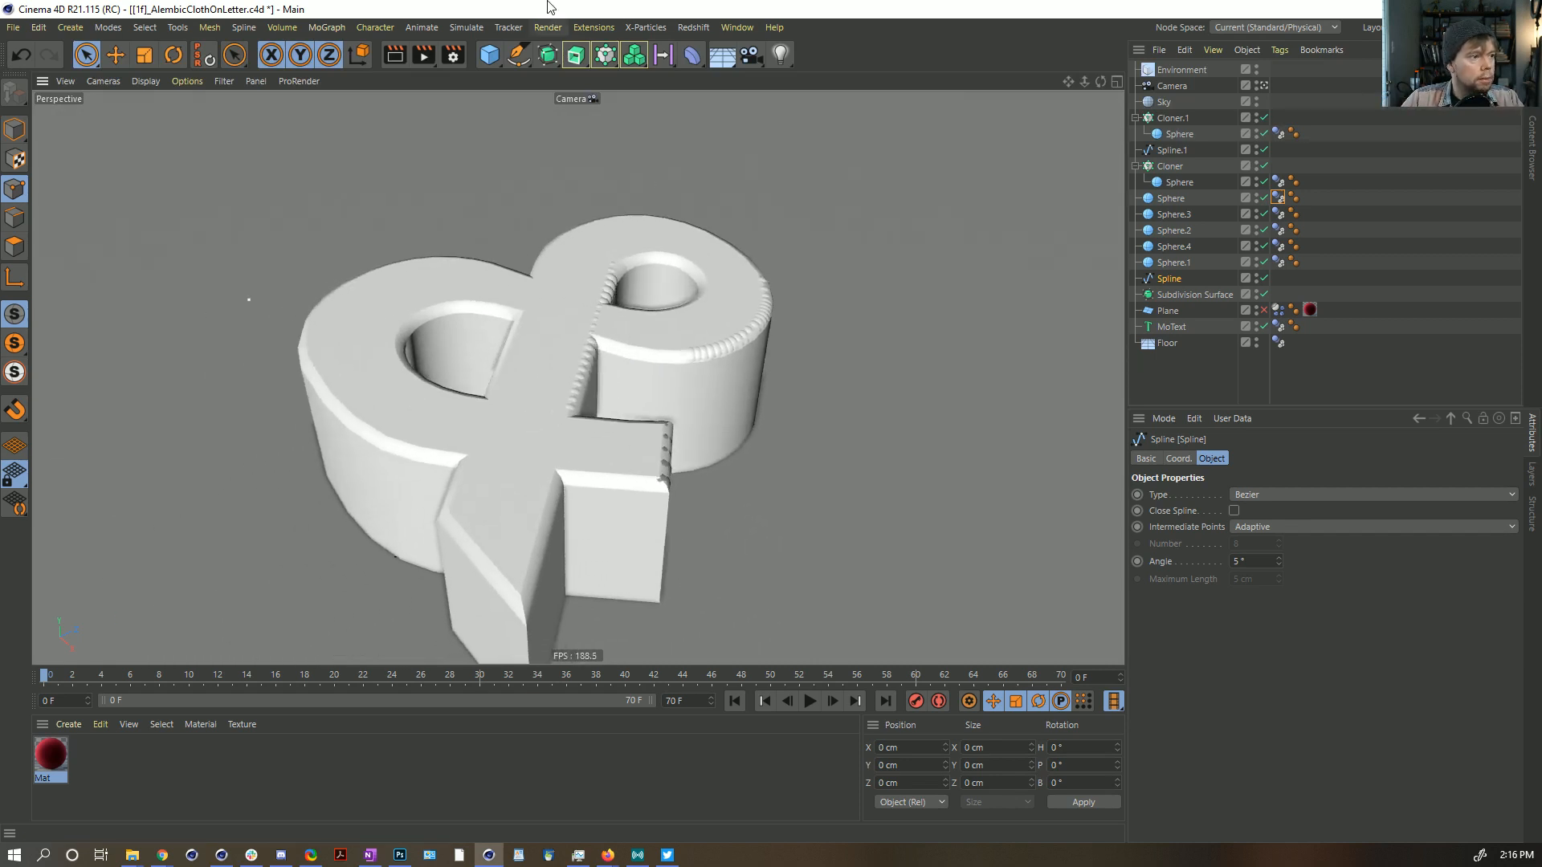
Step: Add a 400 by 400 cm plane raised to about 151 cm on Y and apply the red Mat material to it
{"action": "left_click", "coordinate": [489, 54]}
{"action": "left_click", "coordinate": [636, 106]}
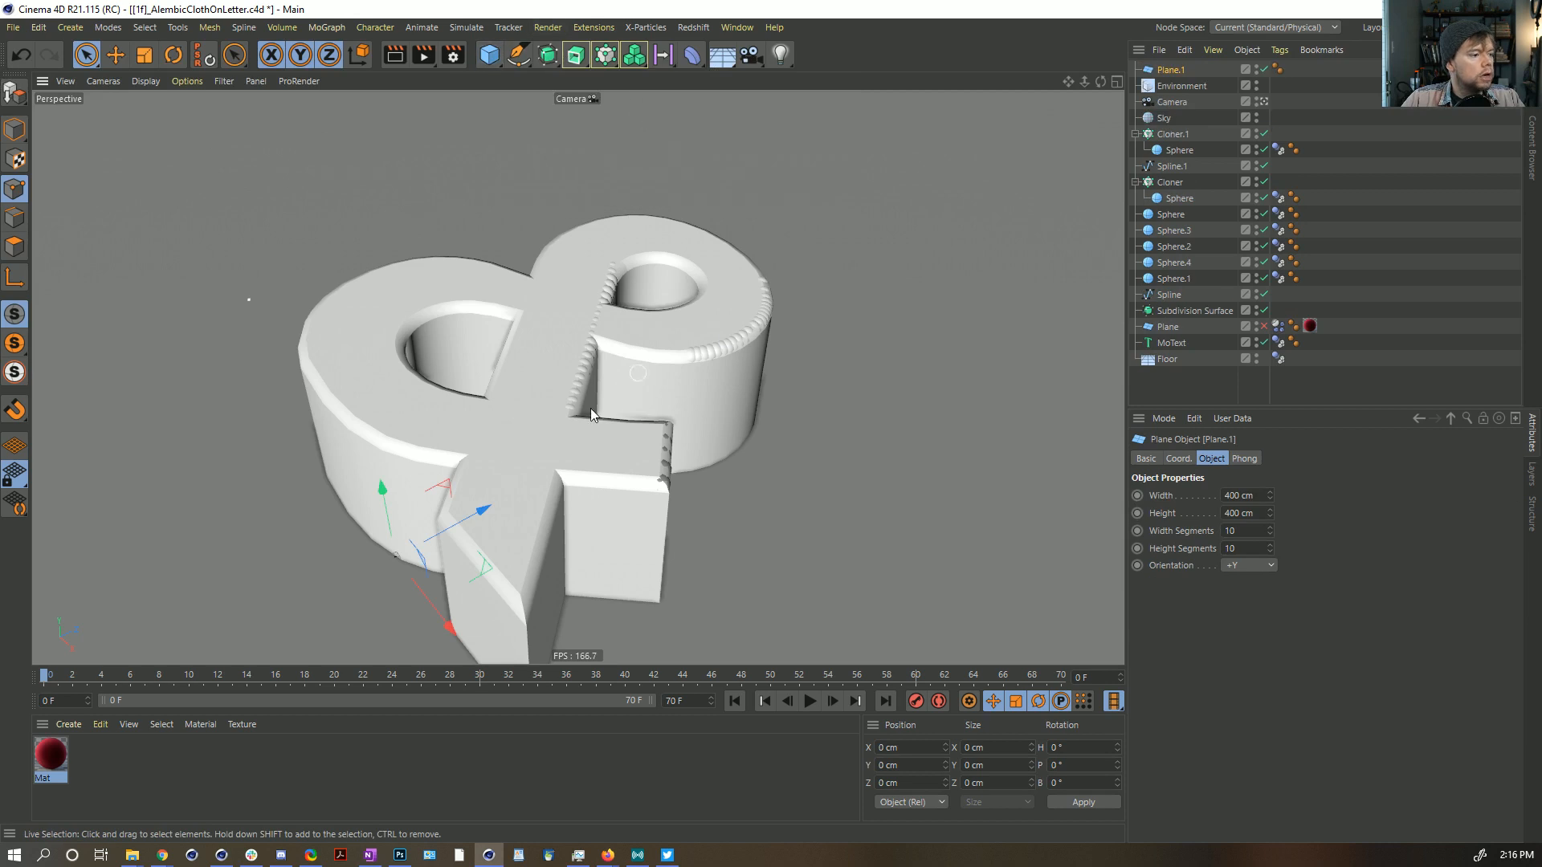
{"action": "left_click_drag", "start_coordinate": [382, 504], "coordinate": [407, 341]}
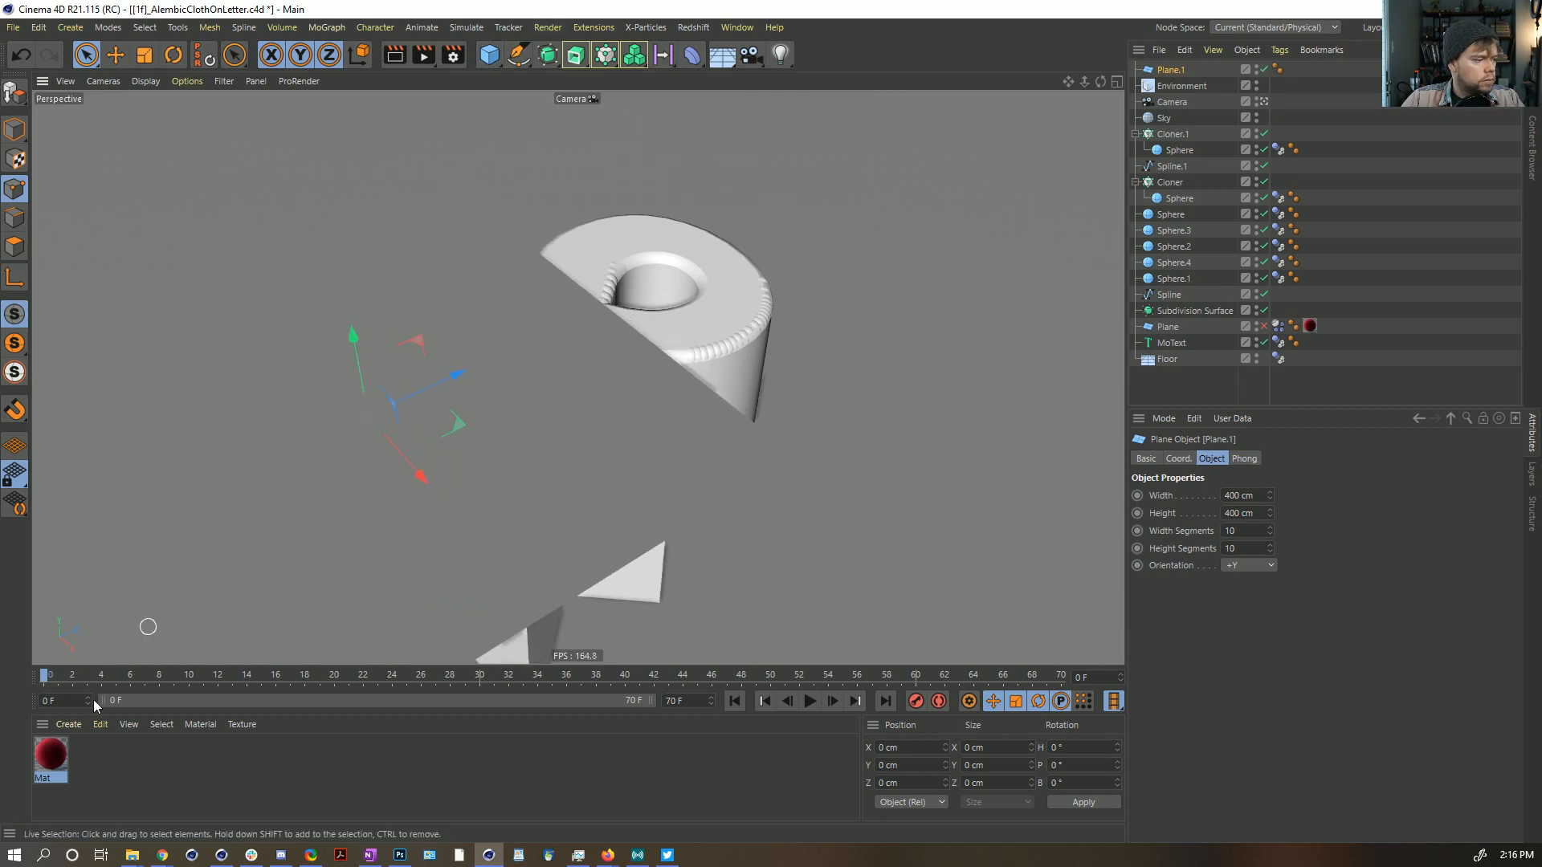
{"action": "left_click_drag", "start_coordinate": [51, 755], "coordinate": [403, 492]}
{"action": "scroll", "coordinate": [533, 396], "scroll_direction": "down", "scroll_amount": 4}
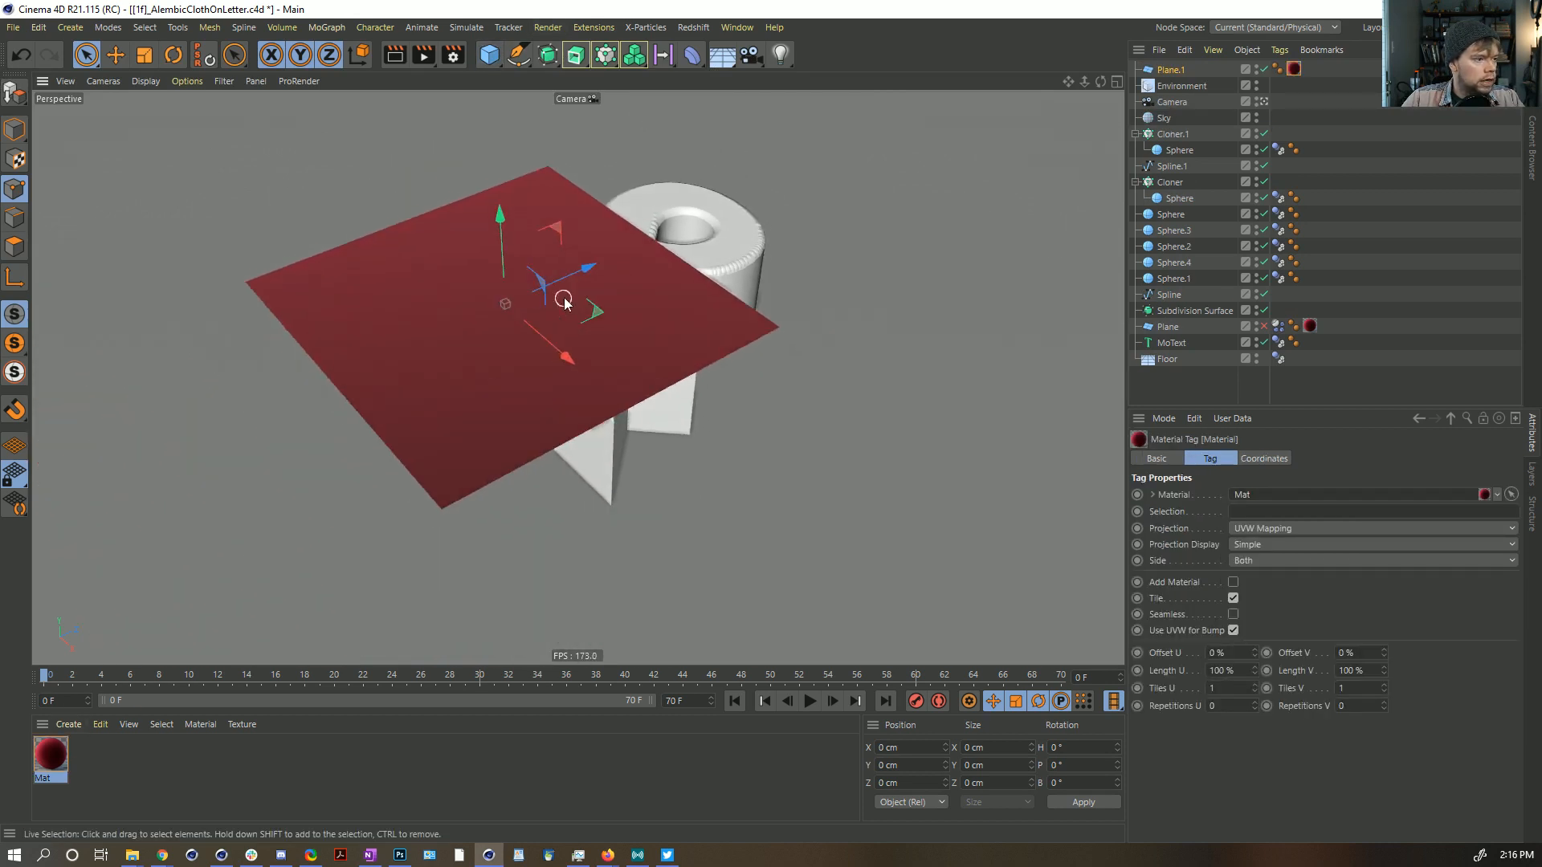
Step: Set the new plane's Z position to 0 cm in Model mode
{"action": "left_click_drag", "start_coordinate": [592, 258], "coordinate": [728, 285]}
{"action": "middle_click", "coordinate": [729, 284]}
{"action": "middle_click", "coordinate": [514, 281]}
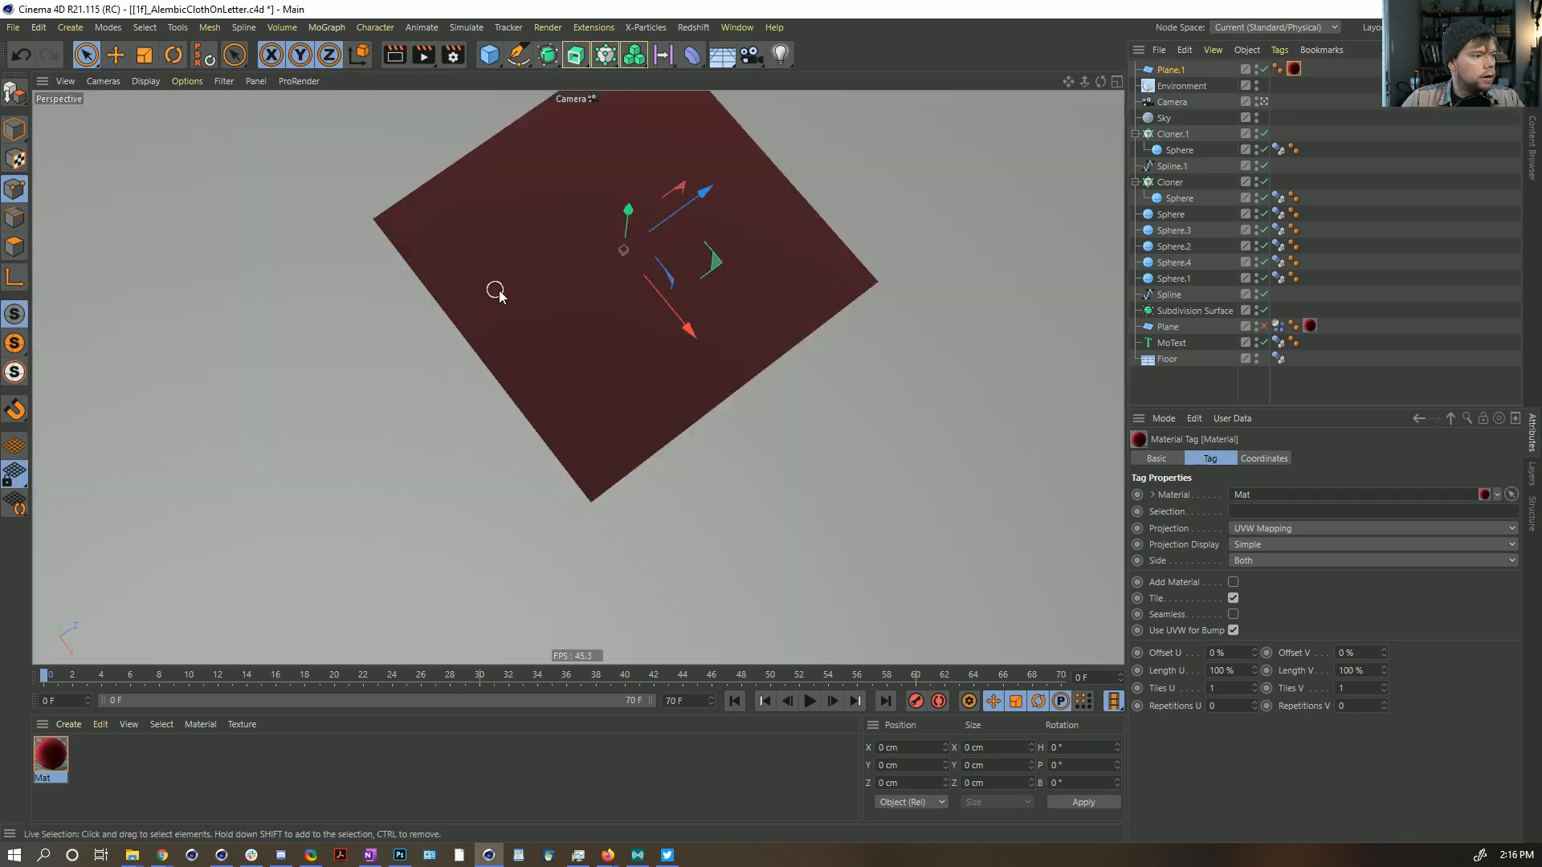
{"action": "left_click", "coordinate": [14, 128]}
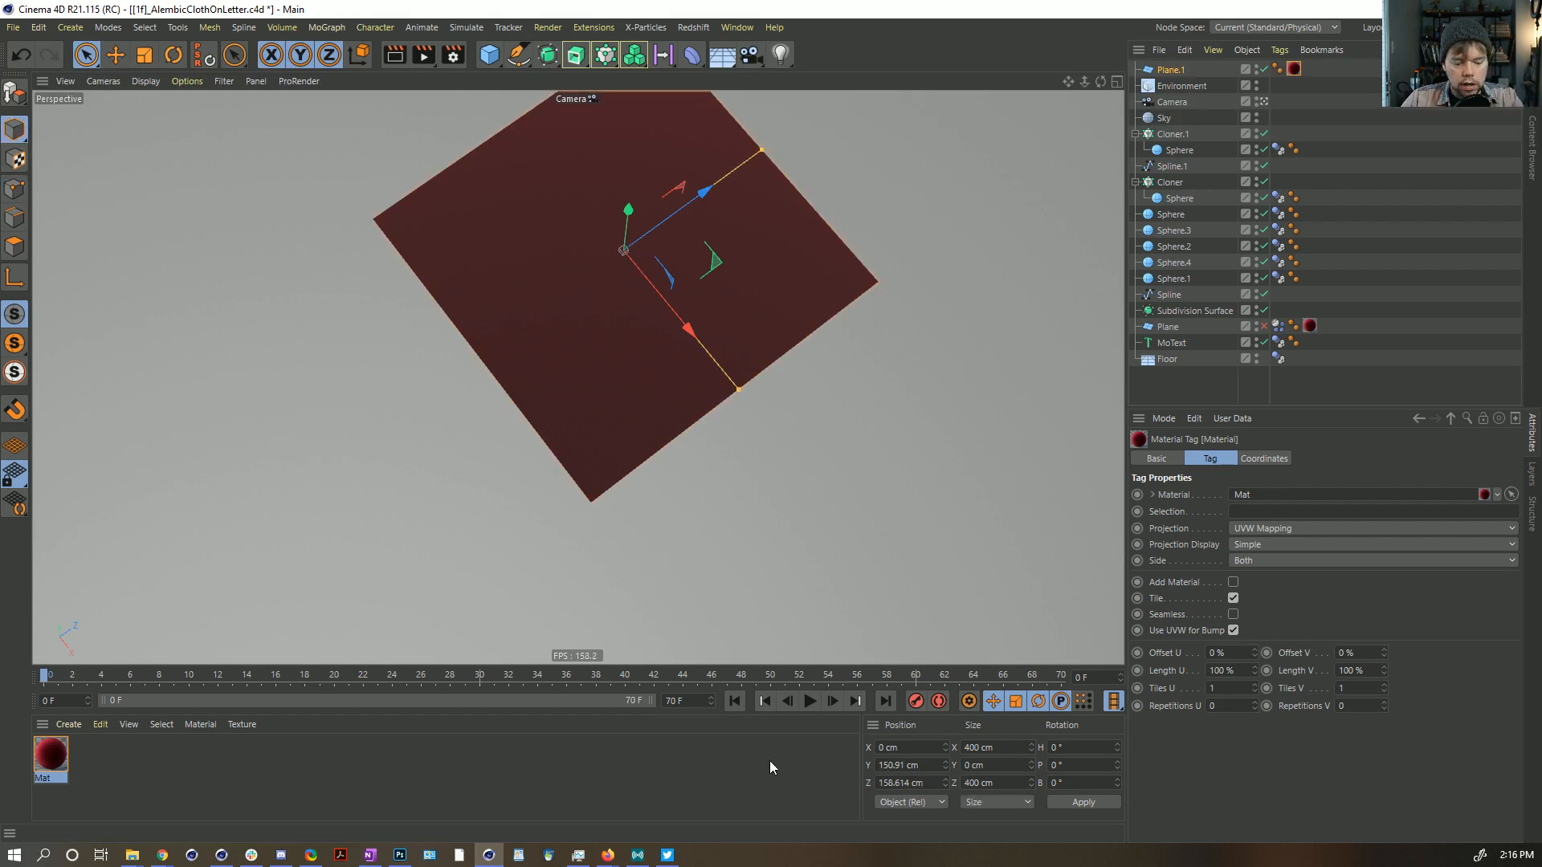
{"action": "double_click", "coordinate": [922, 783]}
{"action": "type", "text": "0"}
{"action": "key", "text": "Return"}
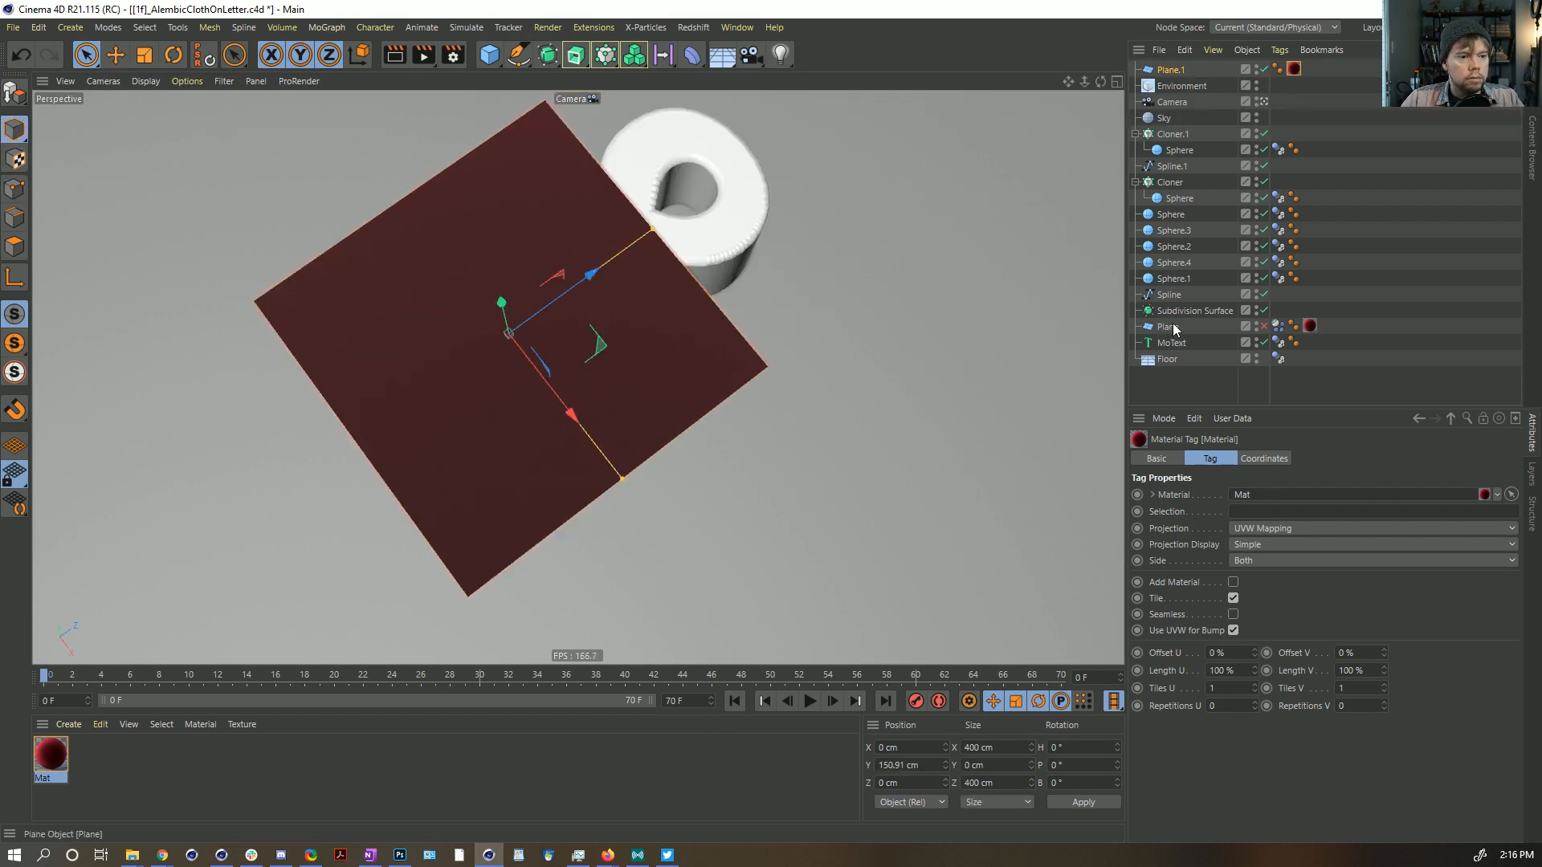
Step: Reorder MoText above the Subdivision Surface, and shift MoText with all its spheres, cloners and splines to about -97 cm on Z
{"action": "left_click_drag", "start_coordinate": [1198, 341], "coordinate": [1182, 300]}
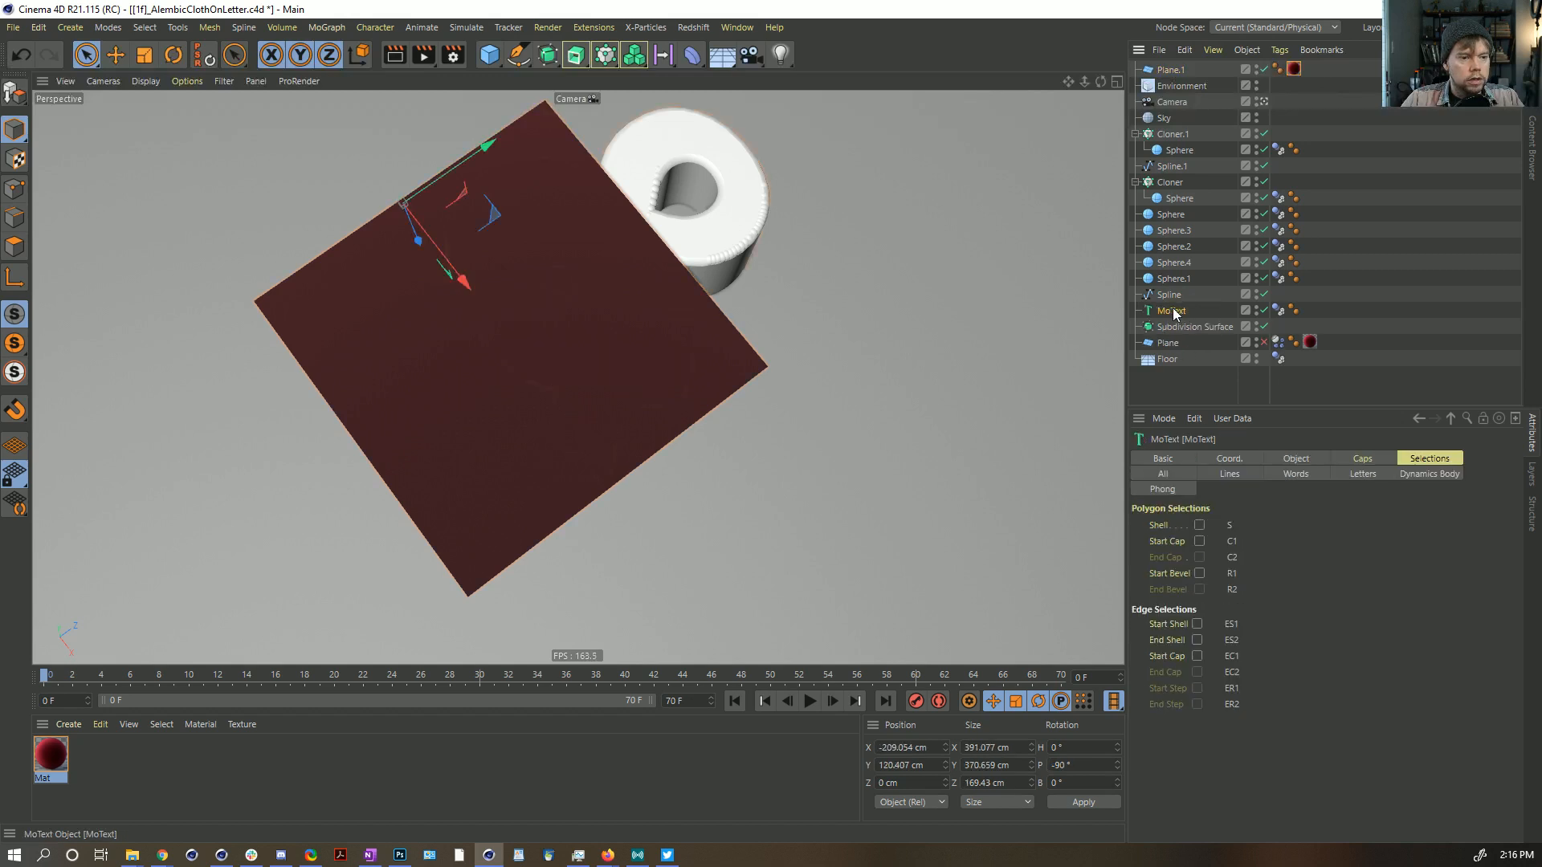
{"action": "left_click", "coordinate": [1174, 134], "text": "shift"}
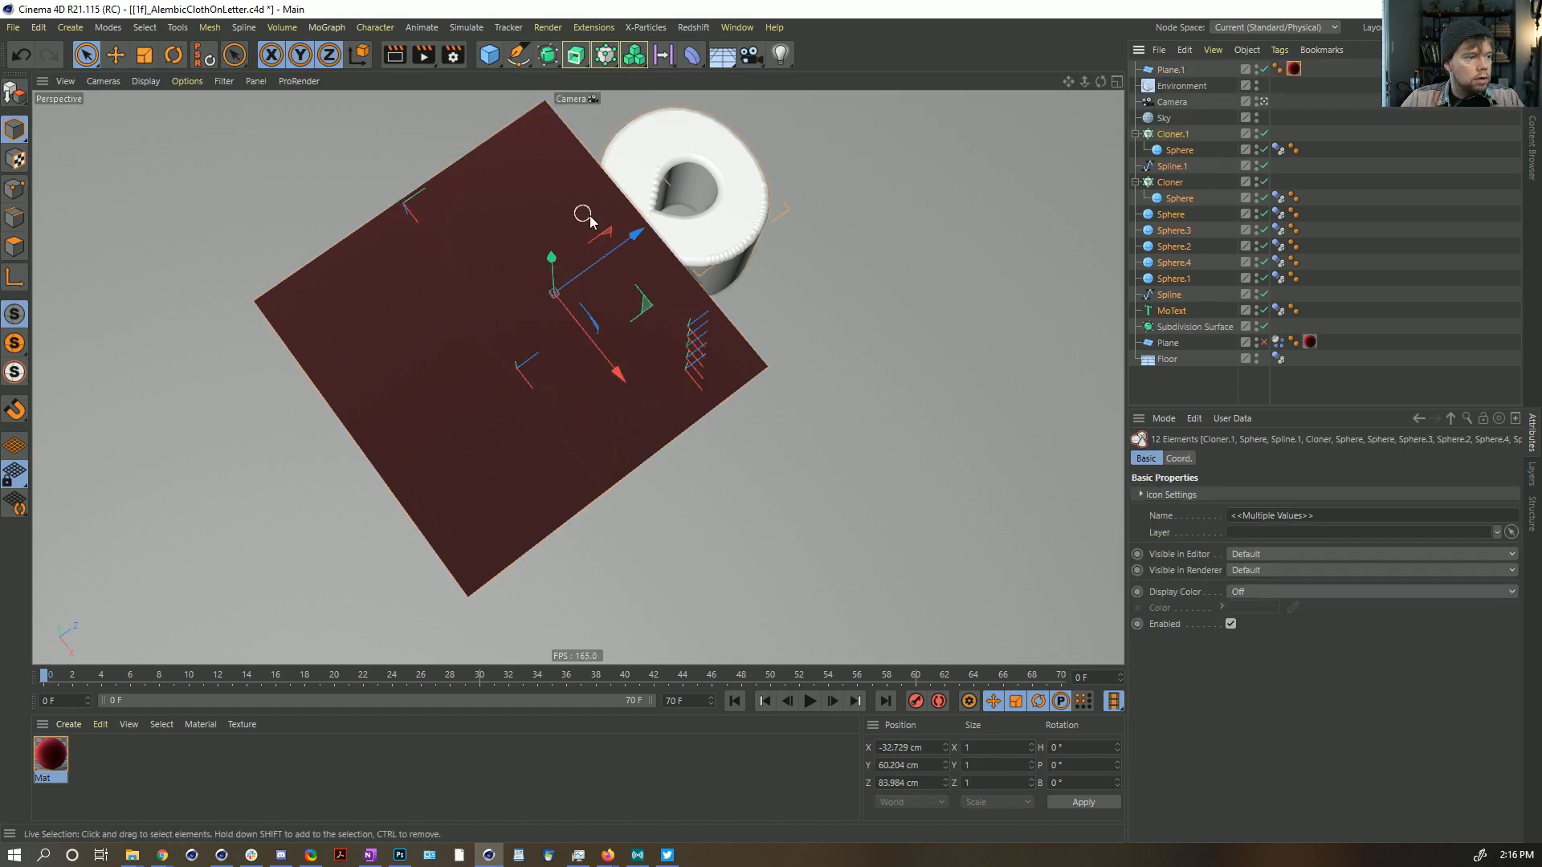
{"action": "left_click_drag", "start_coordinate": [640, 241], "coordinate": [486, 229]}
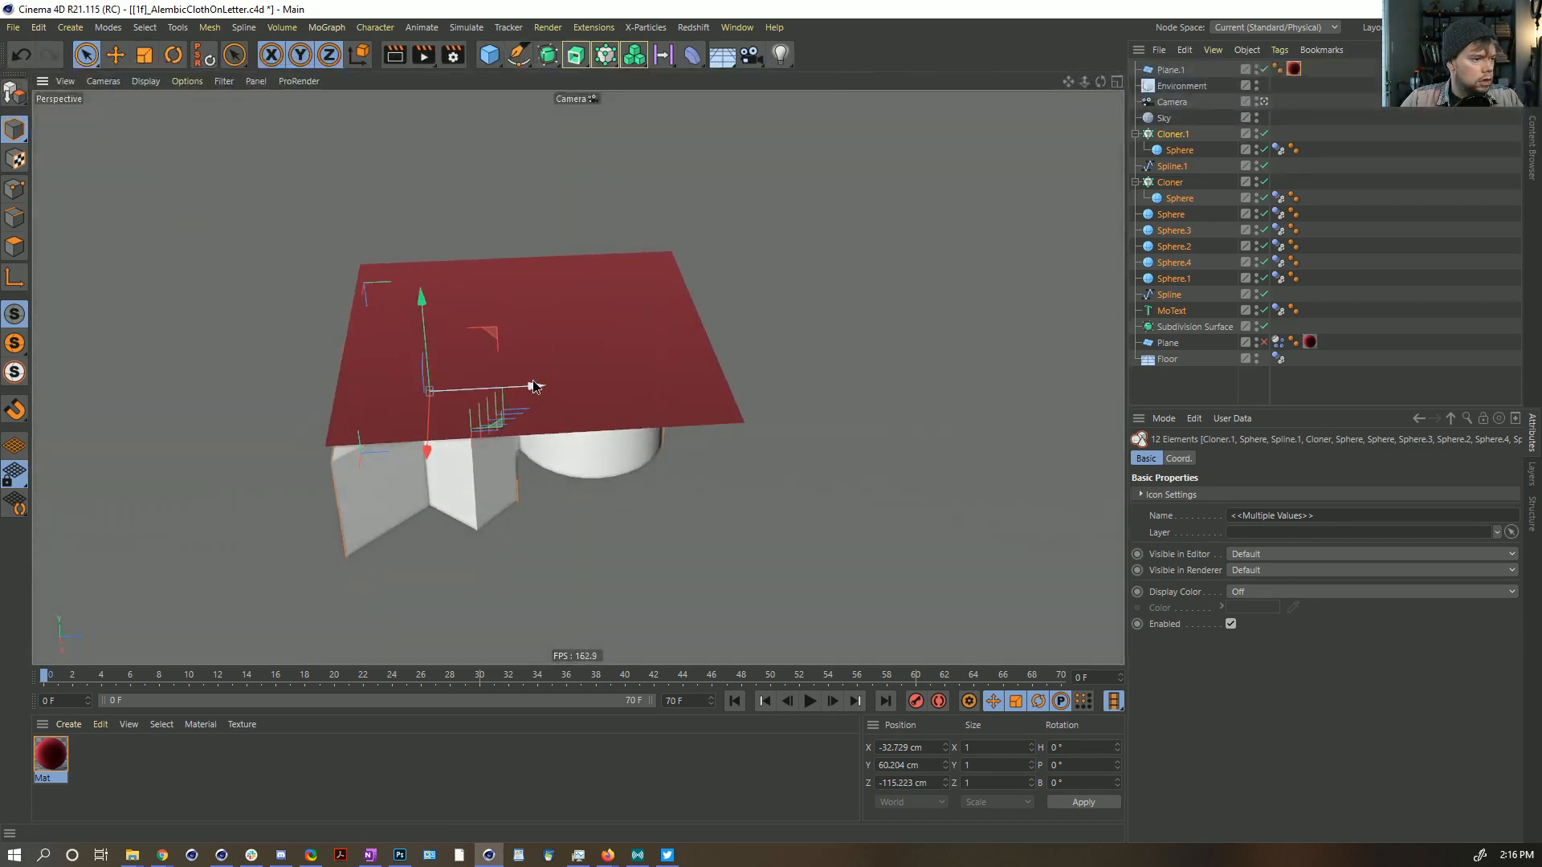
{"action": "left_click_drag", "start_coordinate": [534, 381], "coordinate": [763, 378]}
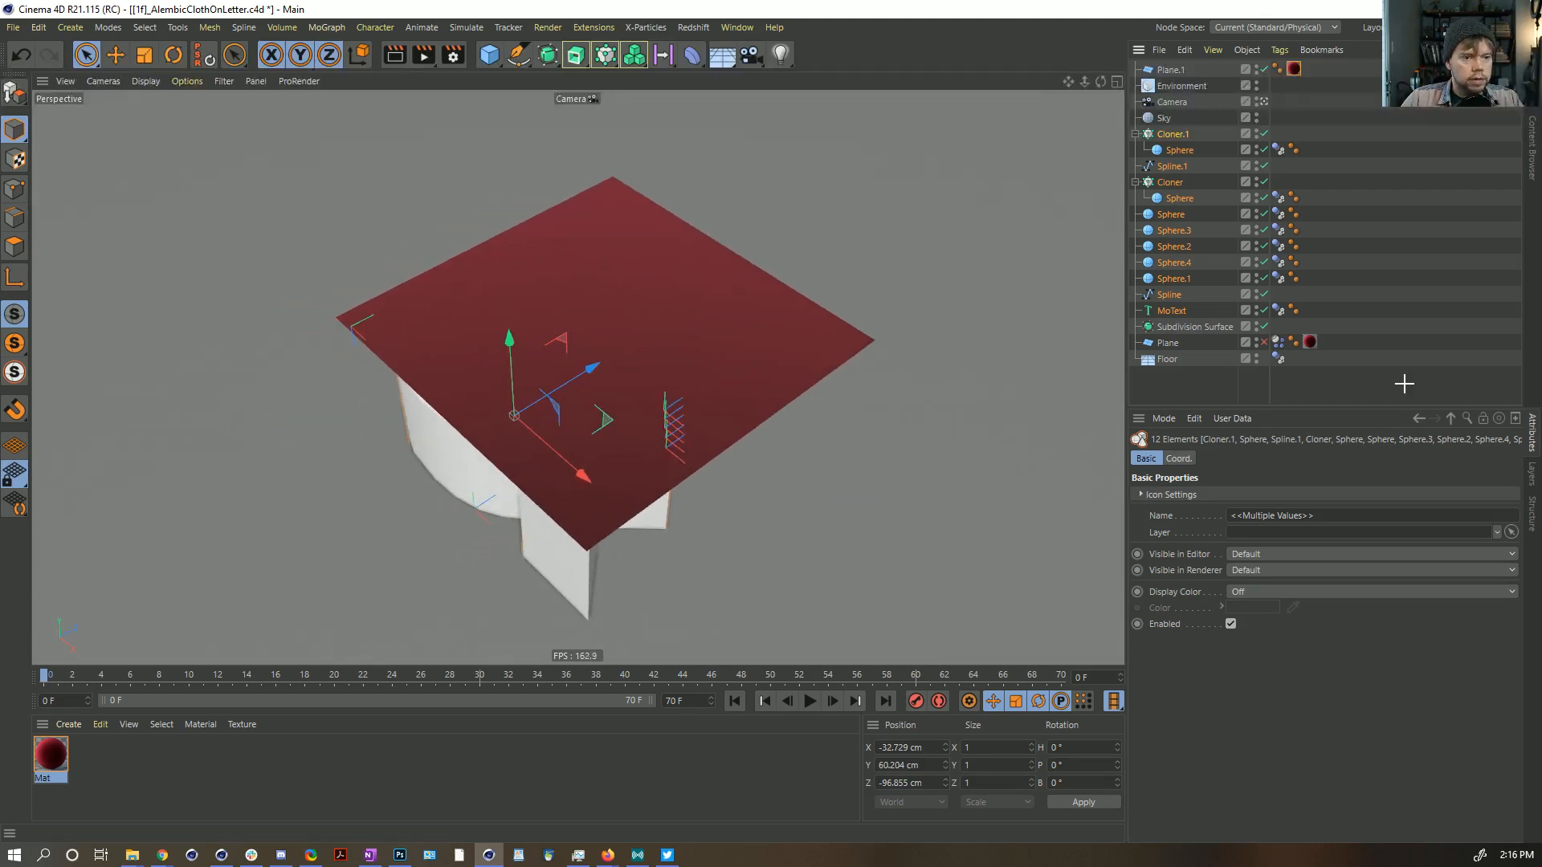
{"action": "left_click", "coordinate": [1403, 382]}
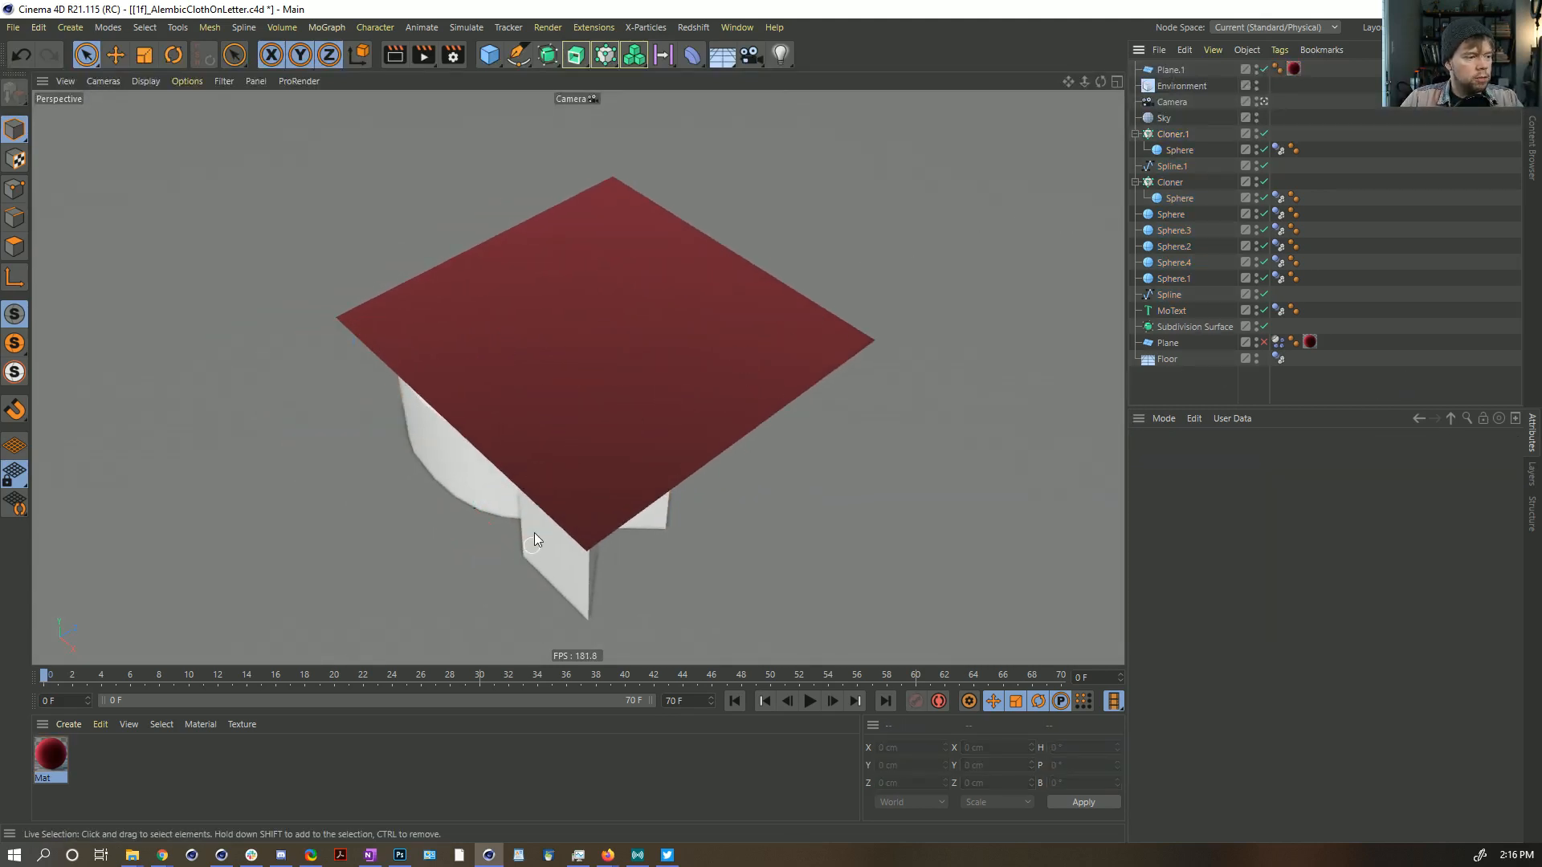
Step: Select the new red plane and switch the viewport to shaded display with polygon lines
{"action": "left_click", "coordinate": [586, 386]}
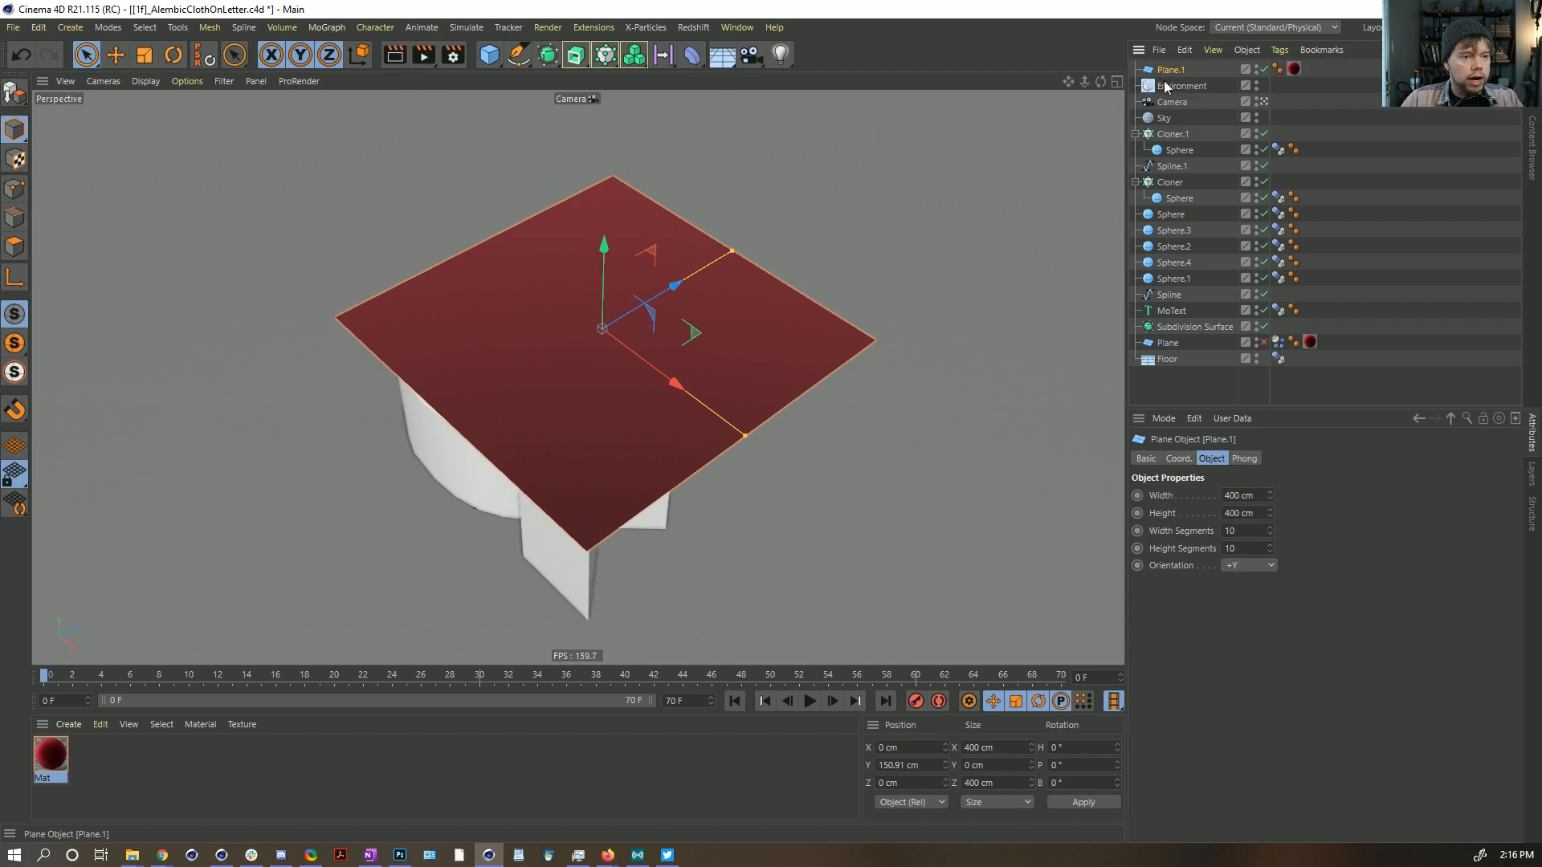
{"action": "key", "text": "n"}
{"action": "key", "text": "b"}
{"action": "left_click_drag", "start_coordinate": [591, 363], "coordinate": [609, 339], "text": "alt"}
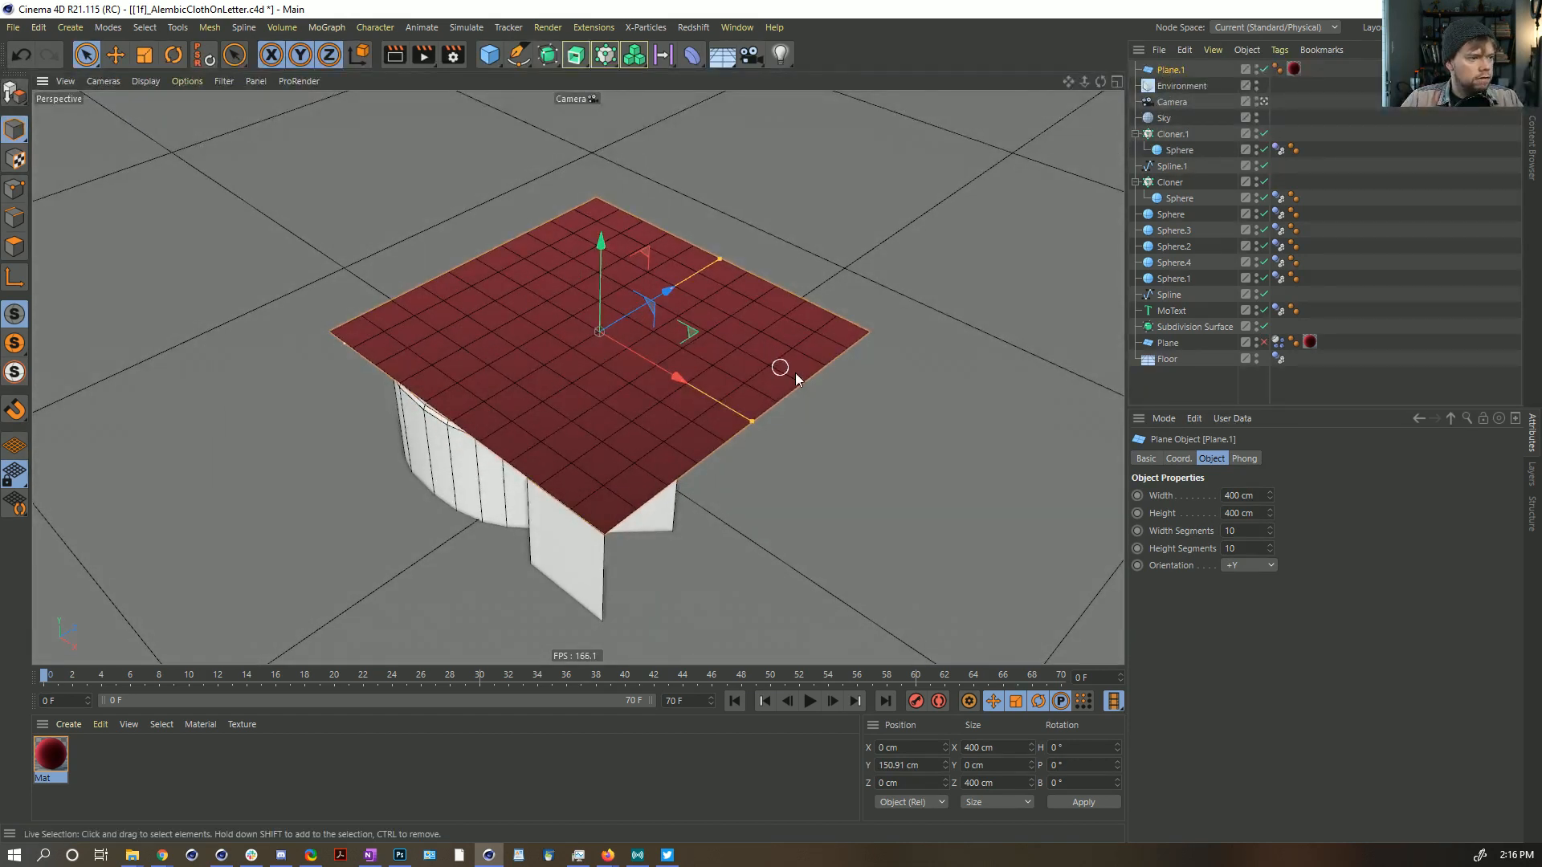
Step: Add a Soft Body simulation tag to Plane.1
{"action": "right_click", "coordinate": [1171, 71]}
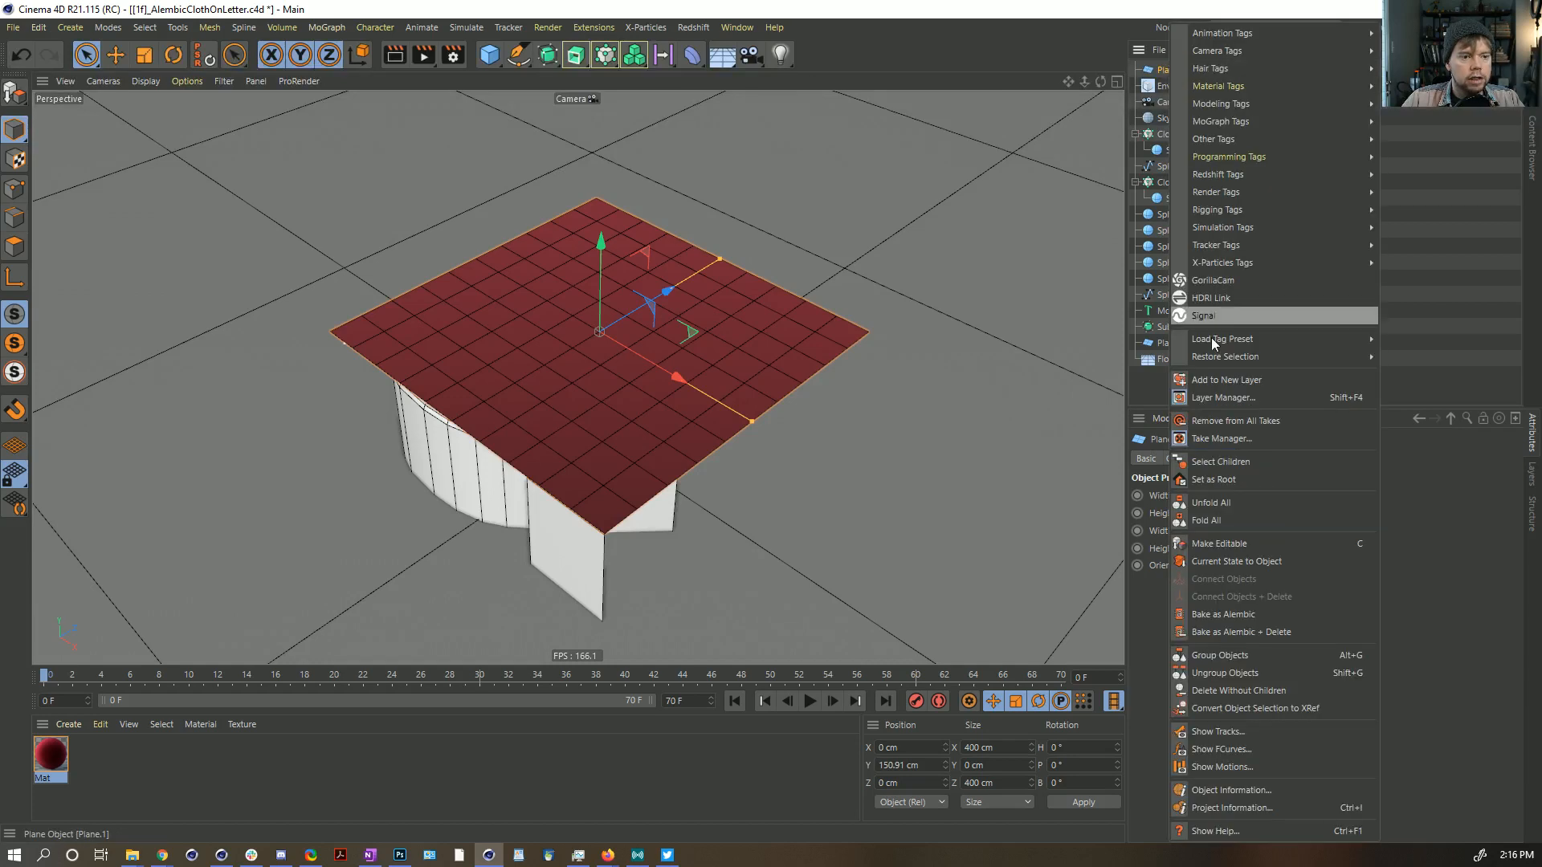
{"action": "mouse_move", "coordinate": [1237, 210]}
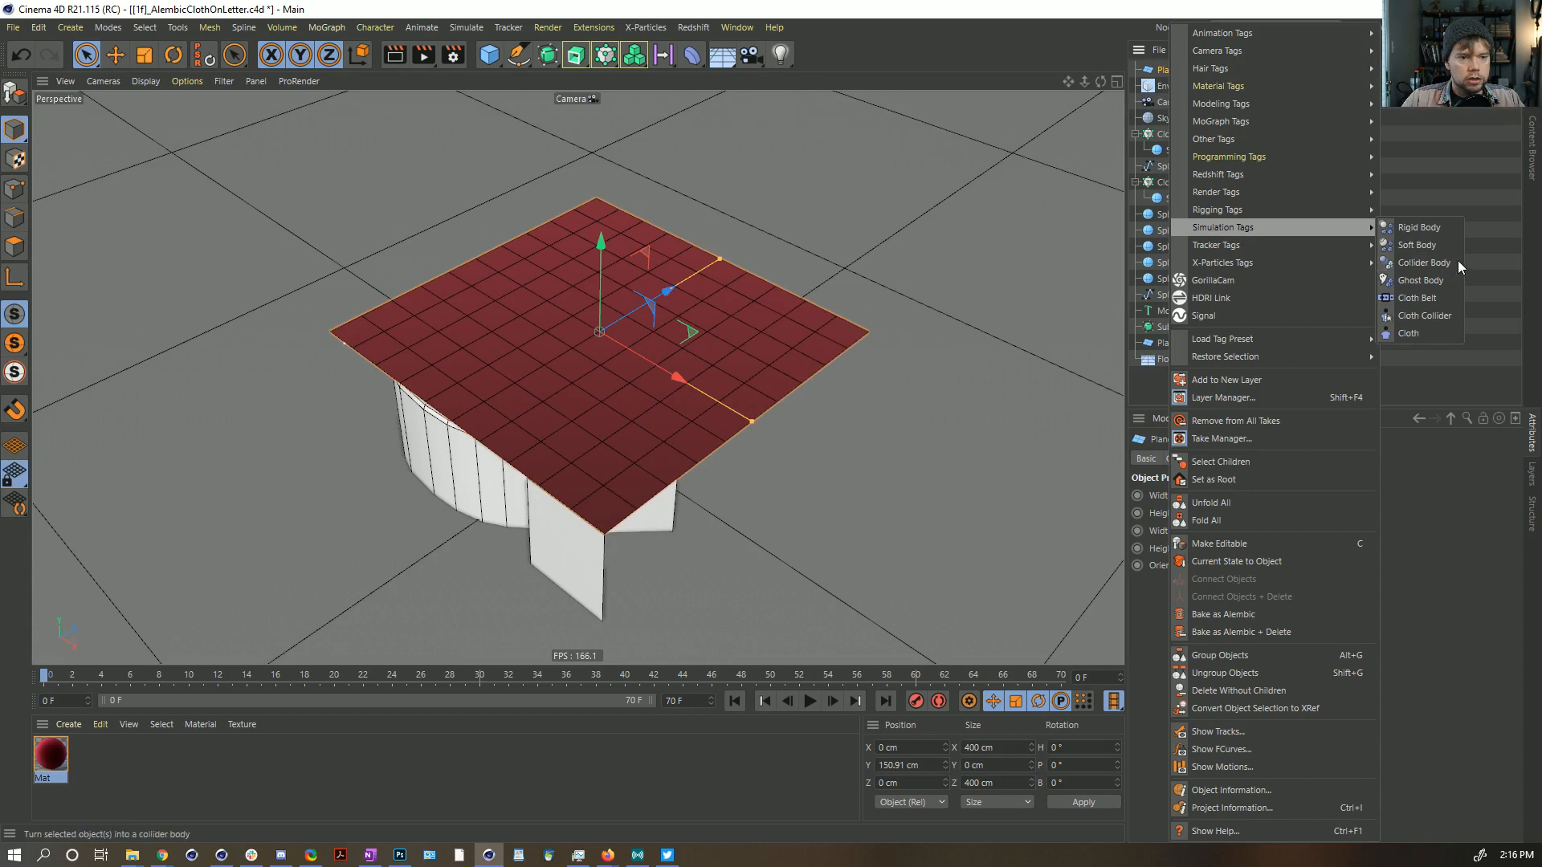
{"action": "left_click", "coordinate": [1444, 244]}
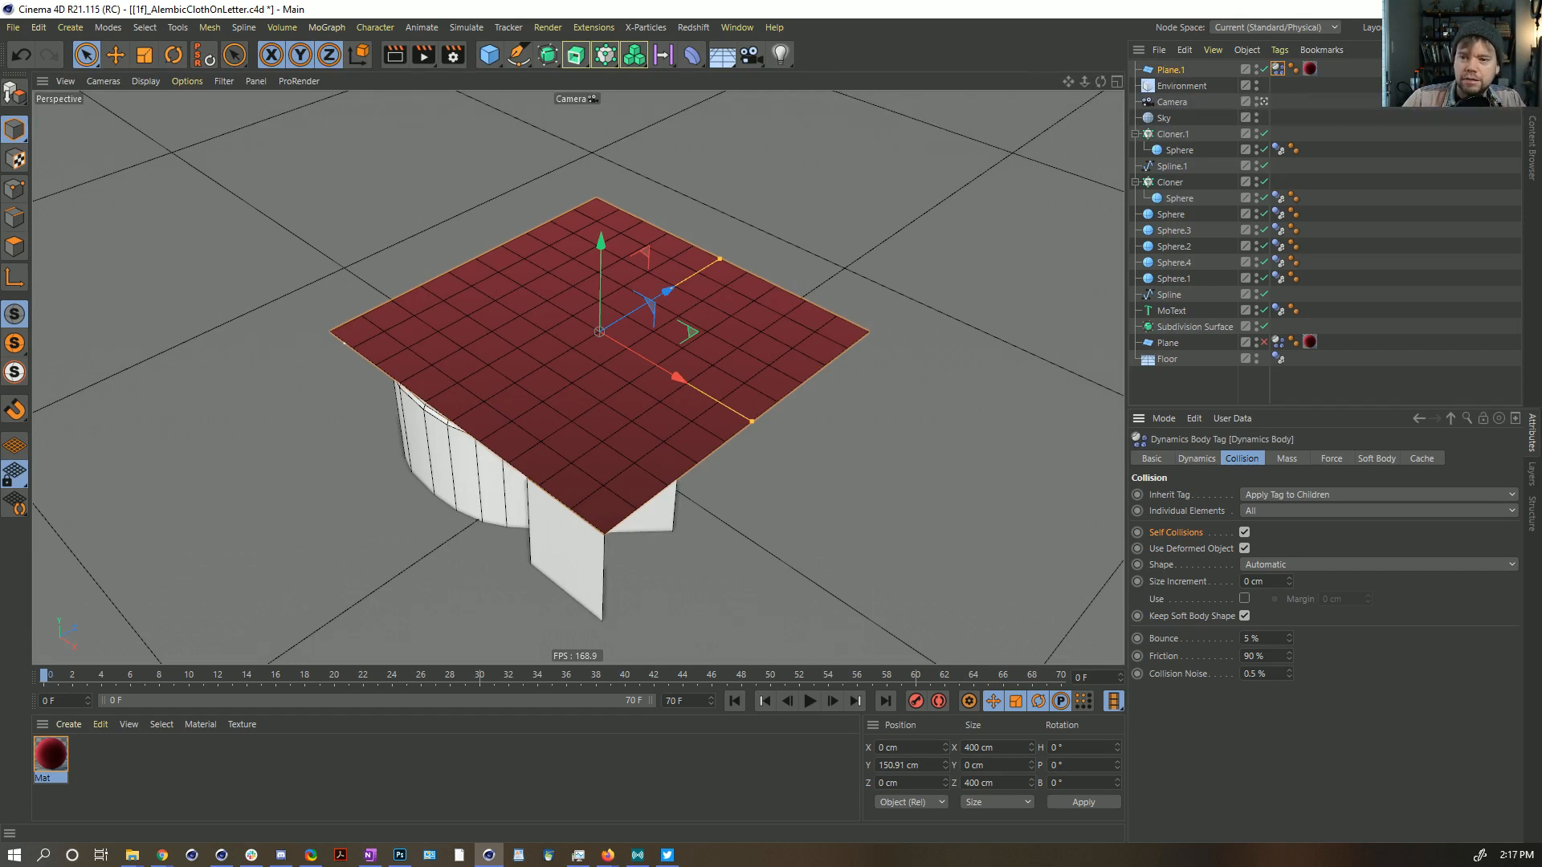
{"action": "key", "text": "alt+Tab"}
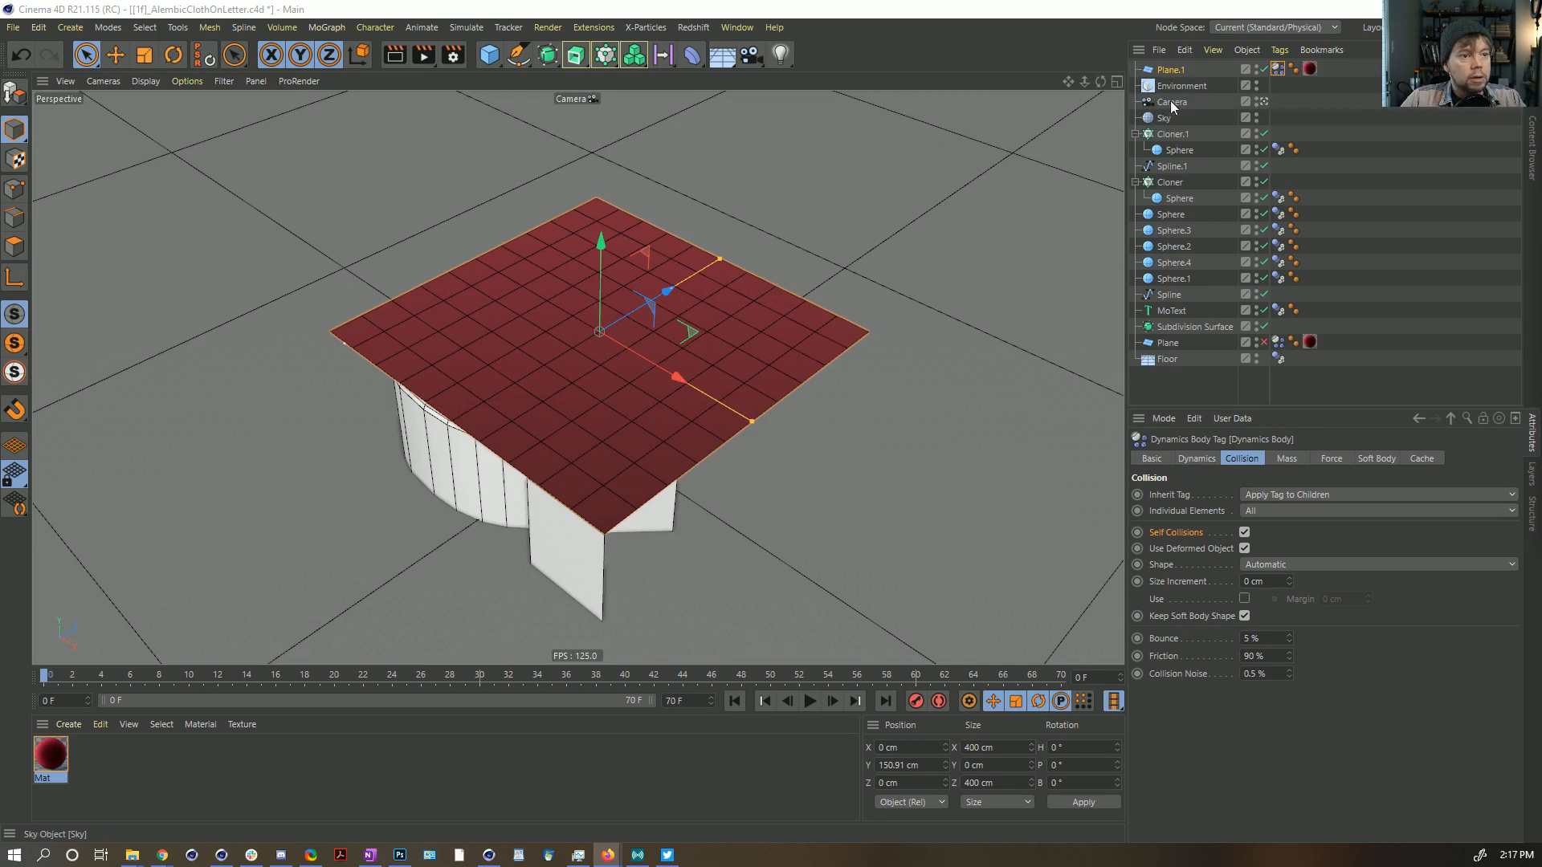
{"action": "key", "text": "alt+Tab"}
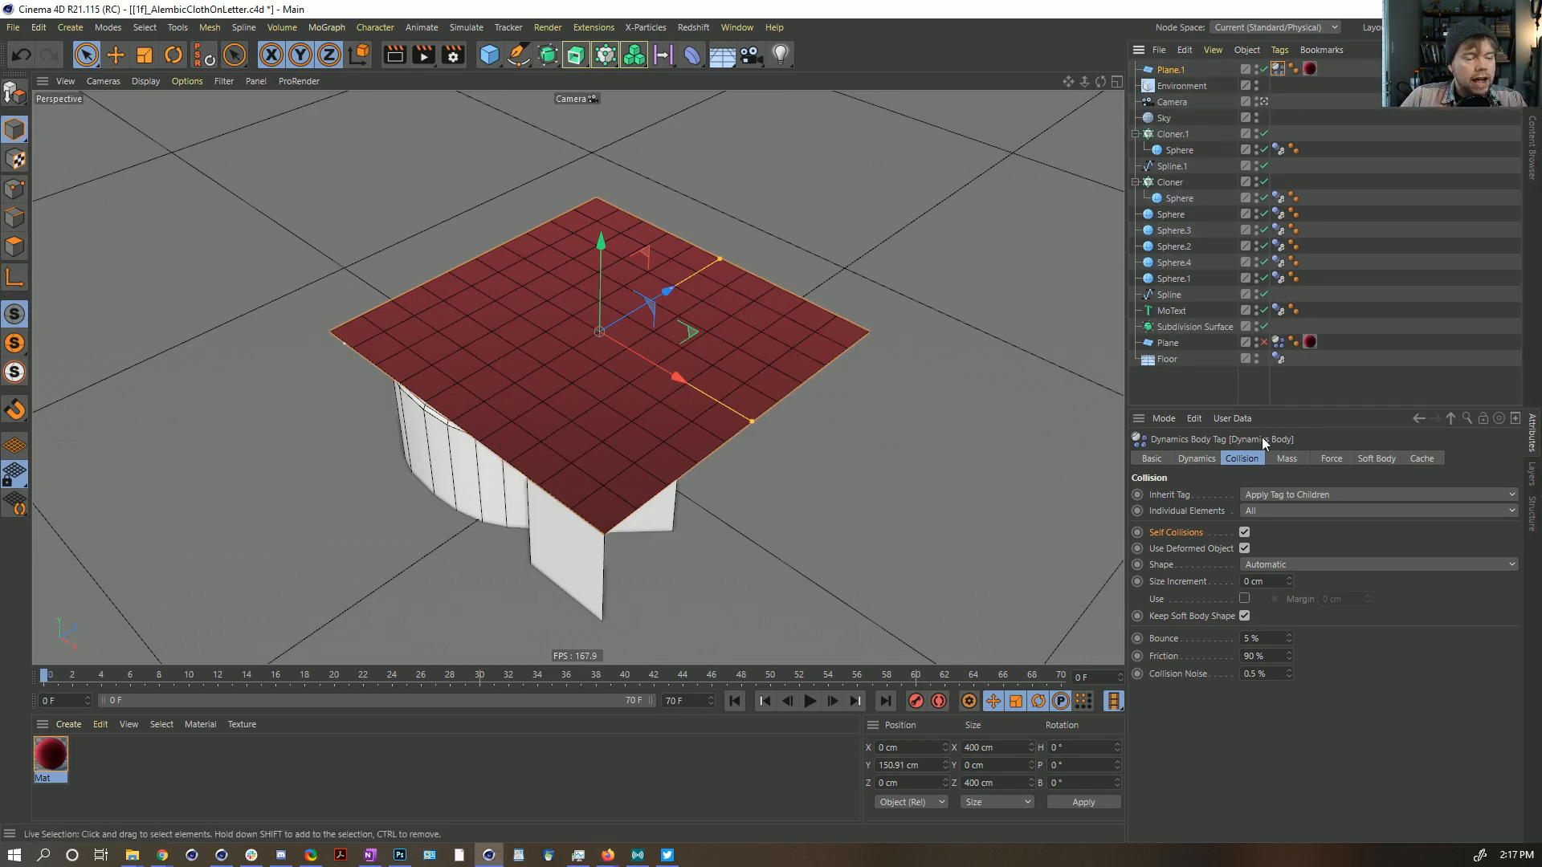
Step: Set Plane.1's width segments and height segments to 25 each
{"action": "left_click", "coordinate": [1174, 70]}
{"action": "double_click", "coordinate": [1245, 531]}
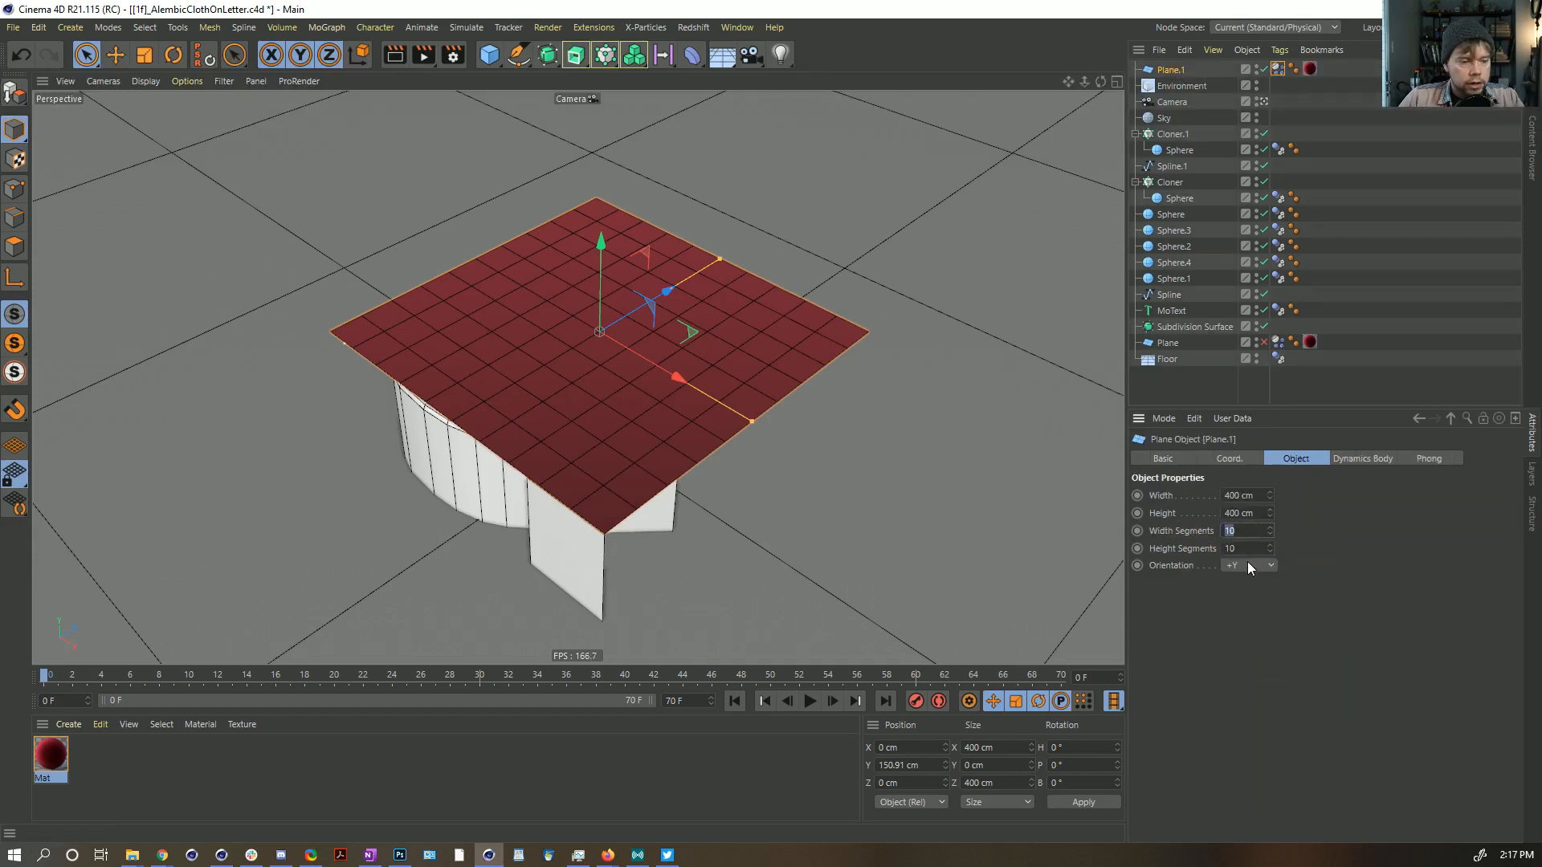
{"action": "type", "text": "25"}
{"action": "key", "text": "Tab"}
{"action": "type", "text": "5"}
{"action": "key", "text": "Return"}
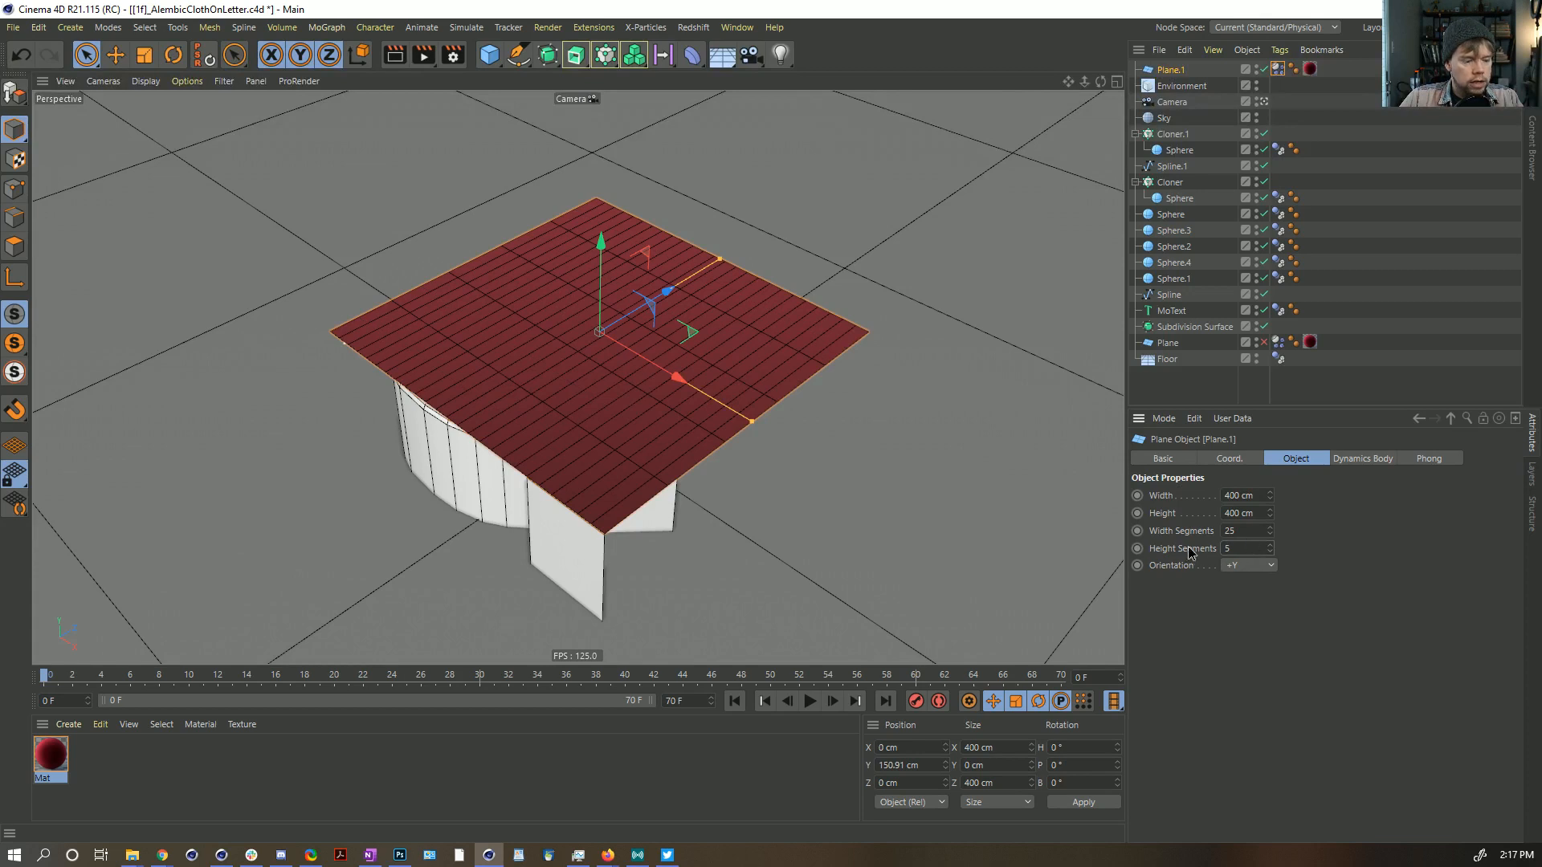
{"action": "type", "text": "25"}
{"action": "key", "text": "Return"}
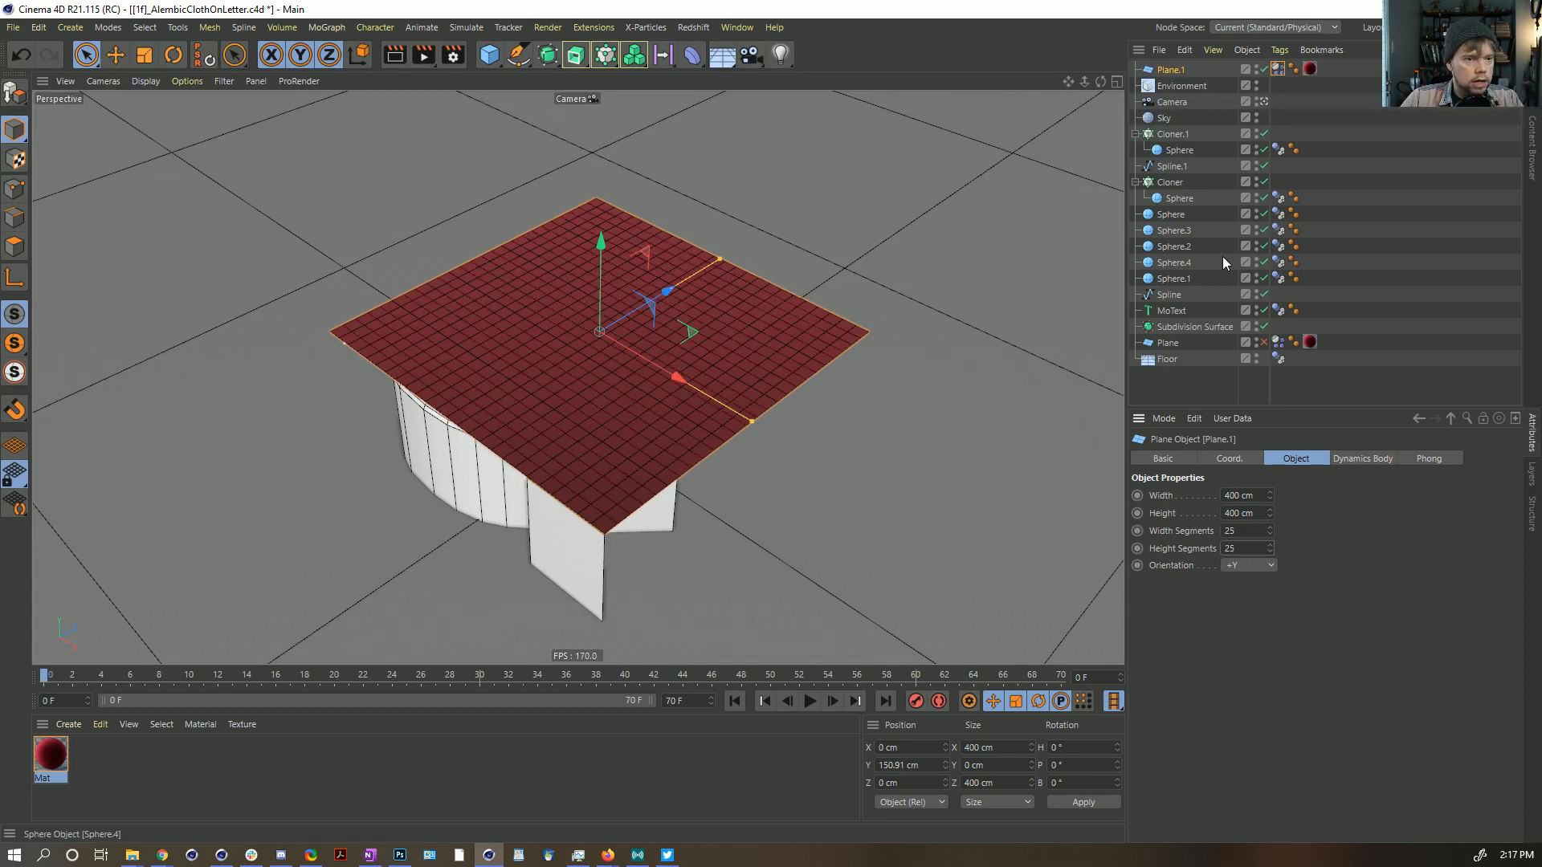
Step: Play the simulation of the plane falling onto the letter, check its Dynamics Body tag, and replay from the start
{"action": "left_click", "coordinate": [812, 701]}
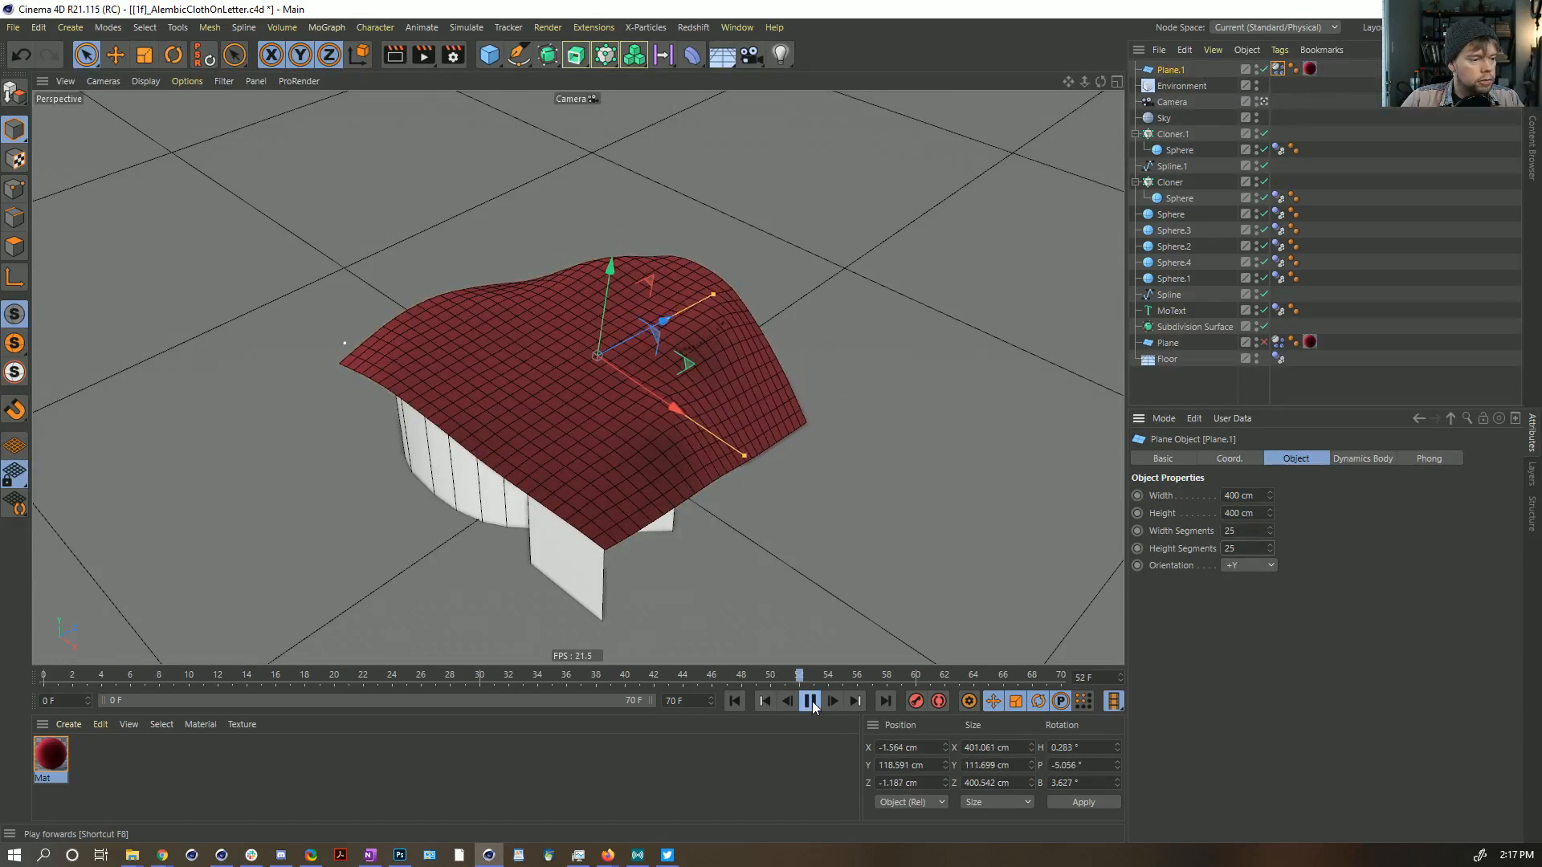
{"action": "left_click", "coordinate": [812, 701]}
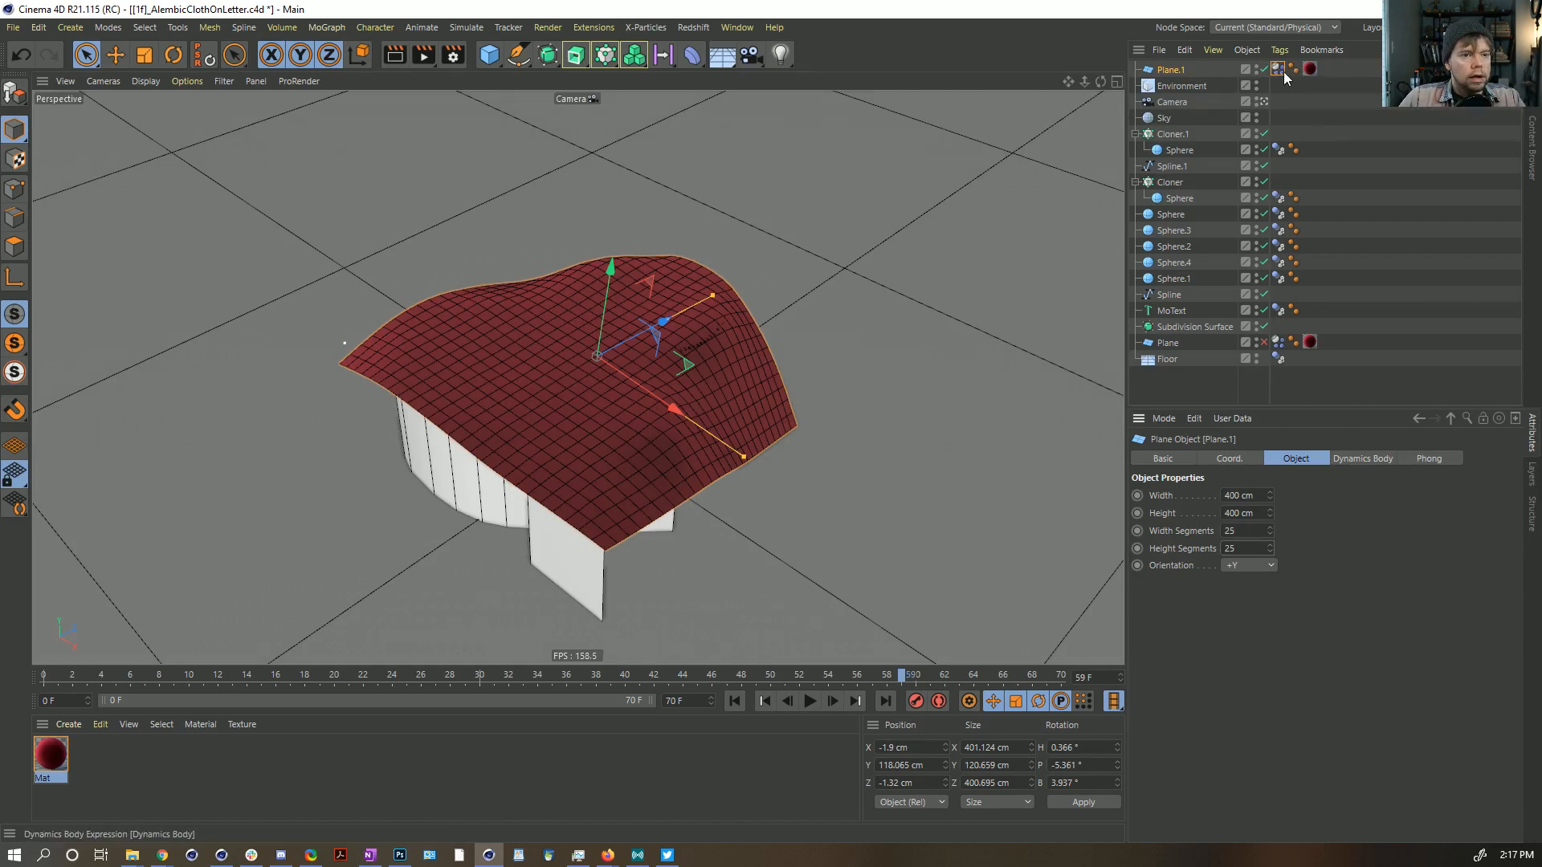
{"action": "left_click", "coordinate": [1362, 458]}
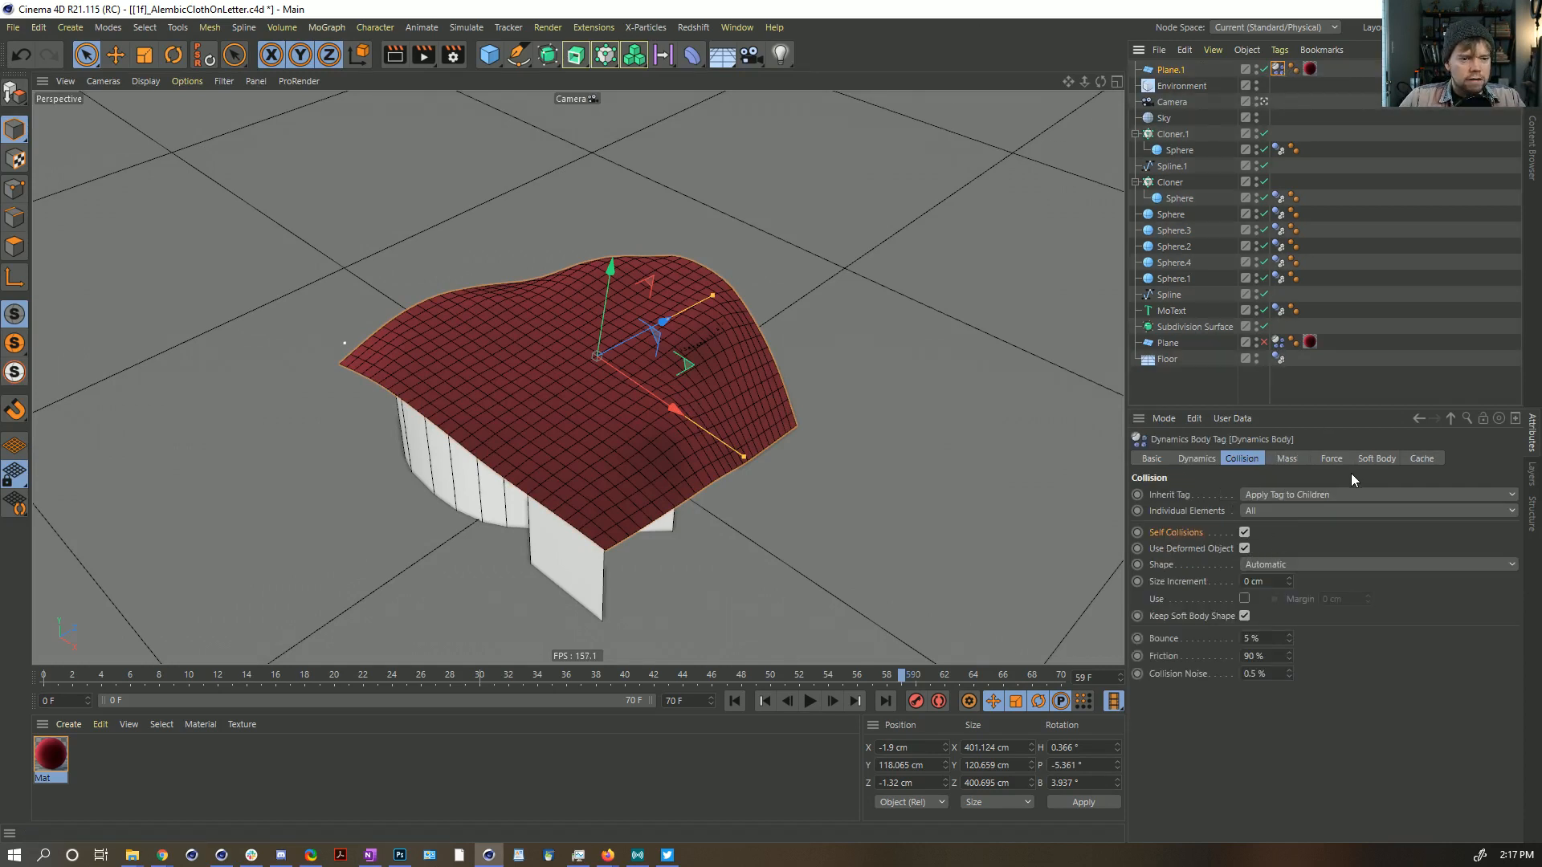
{"action": "left_click", "coordinate": [734, 701]}
{"action": "left_click", "coordinate": [810, 701]}
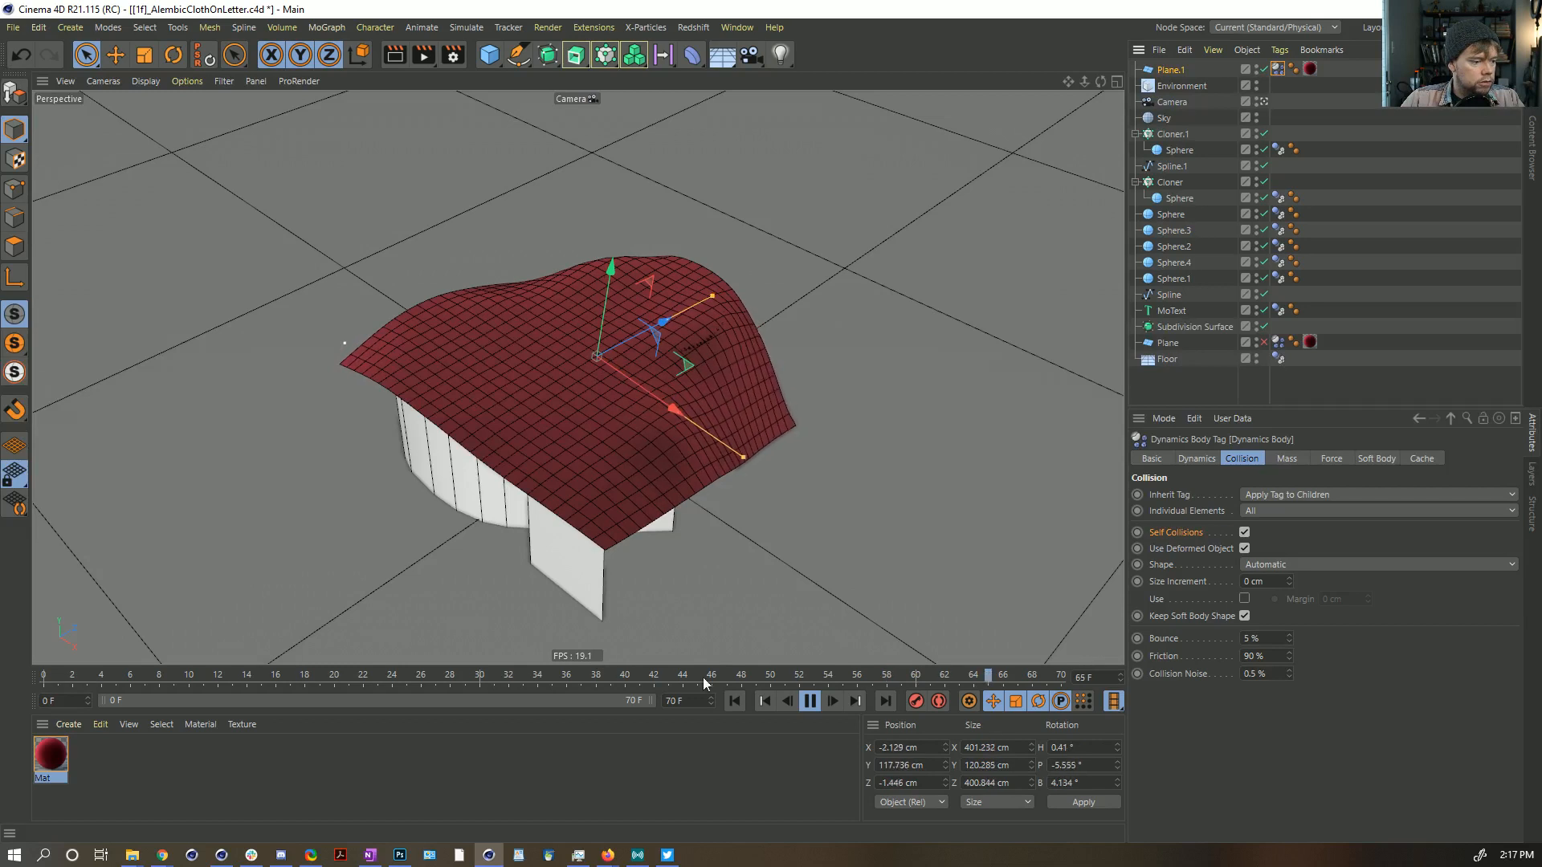
Step: Try the simulation with Self Collisions and Keep Soft Body Shape switched off, turn both back on and rewind to frame 0
{"action": "left_click", "coordinate": [1244, 532]}
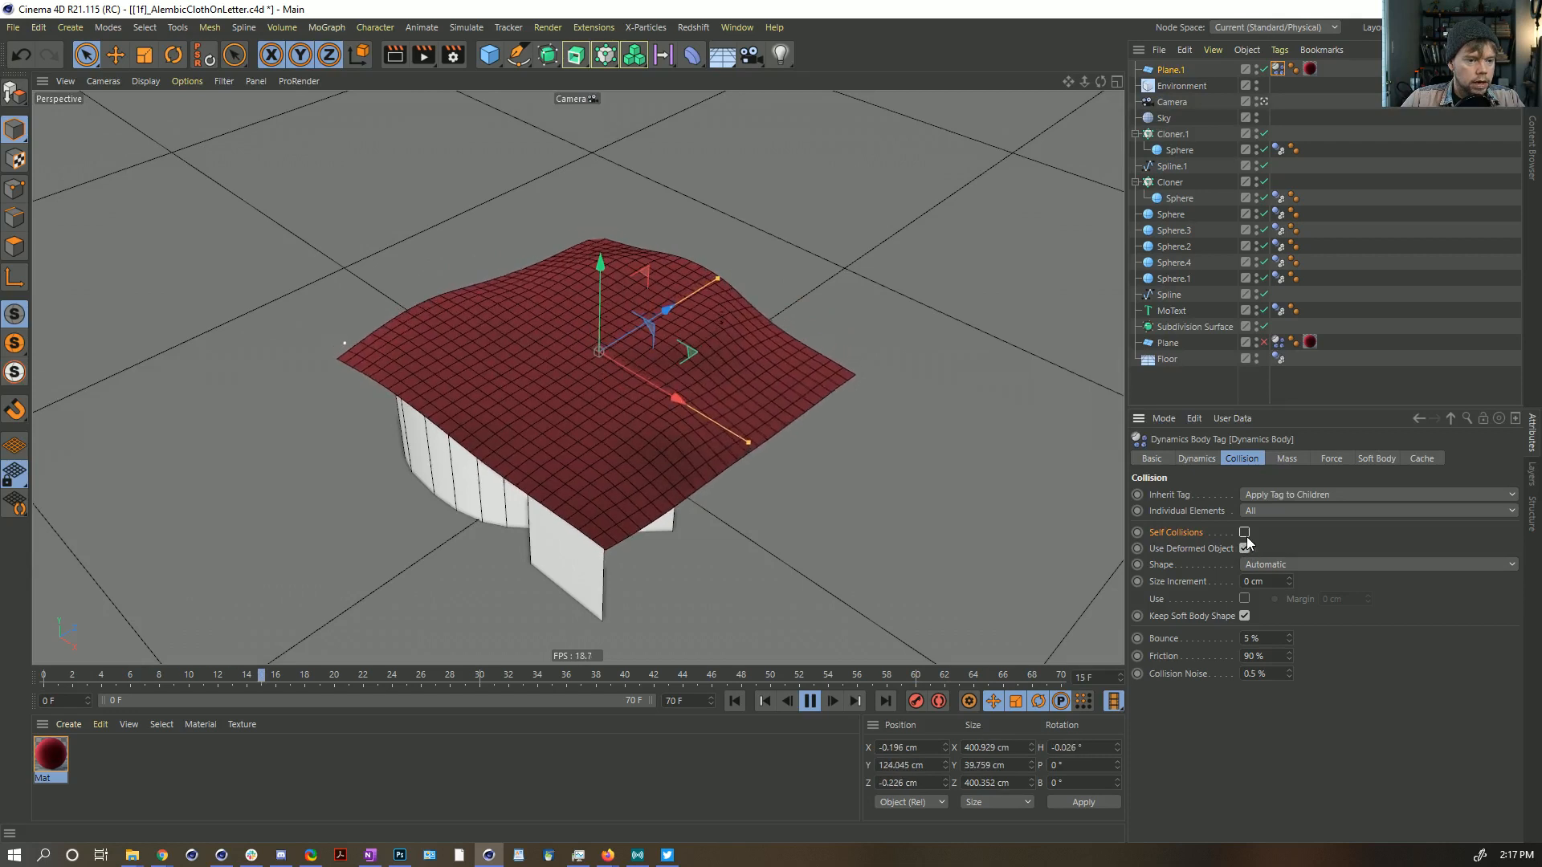
{"action": "left_click", "coordinate": [1244, 617]}
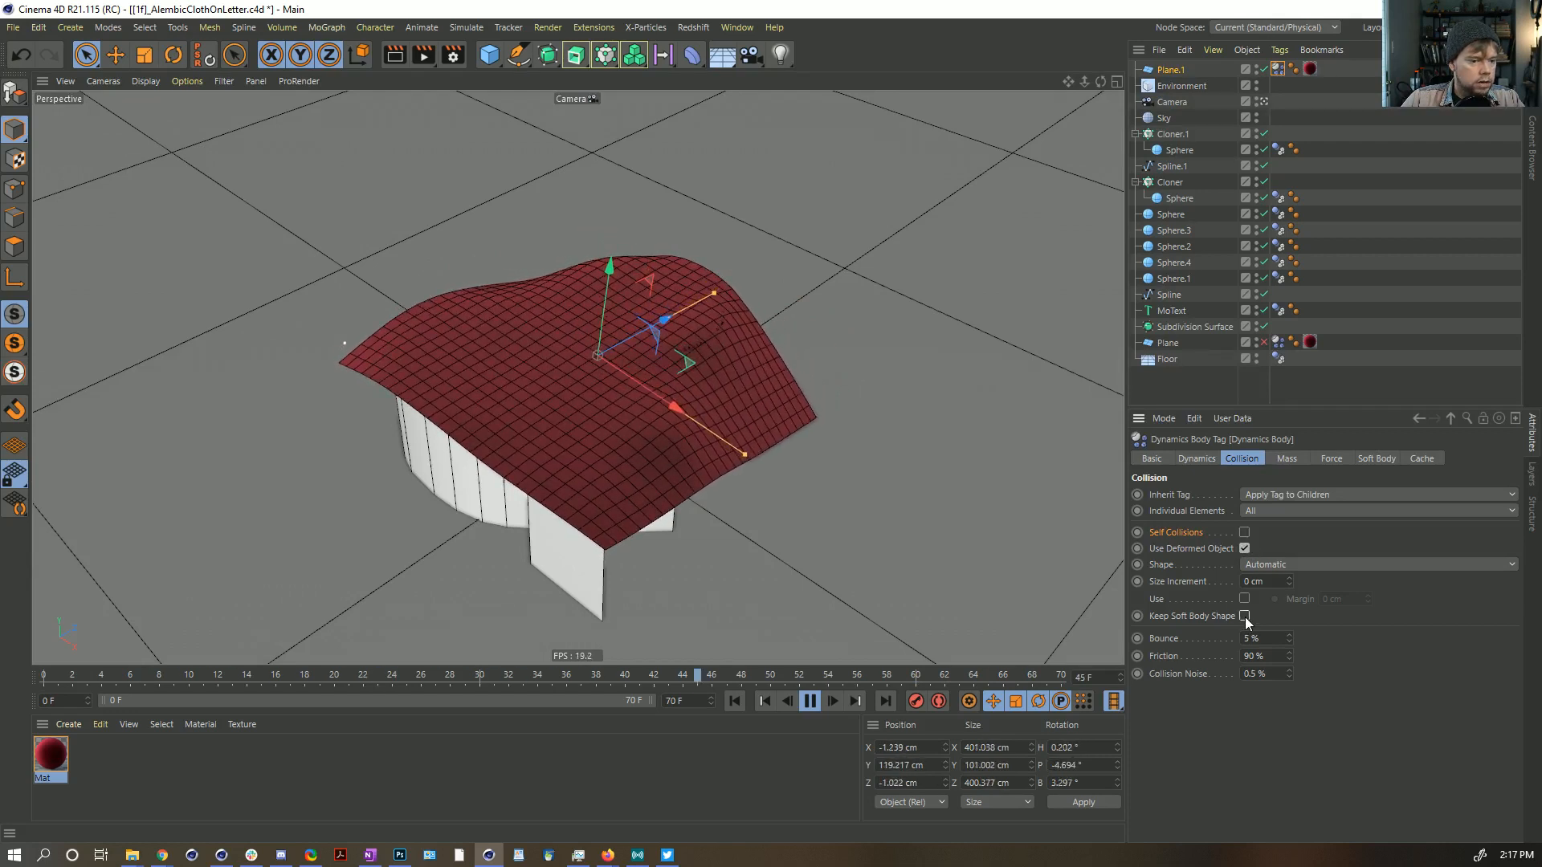
{"action": "left_click", "coordinate": [1245, 617]}
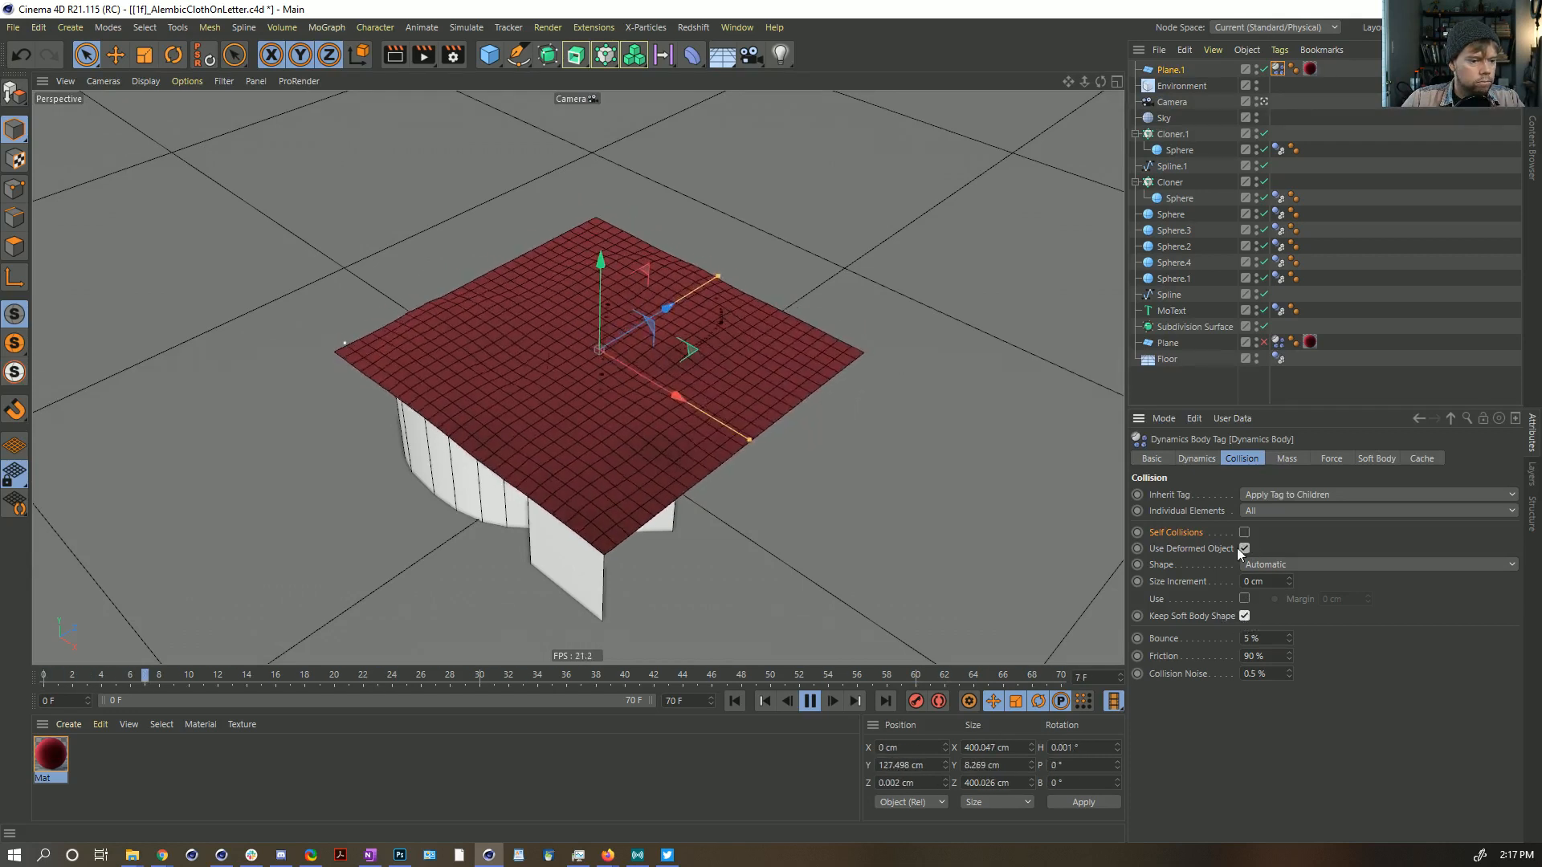
{"action": "left_click", "coordinate": [812, 701]}
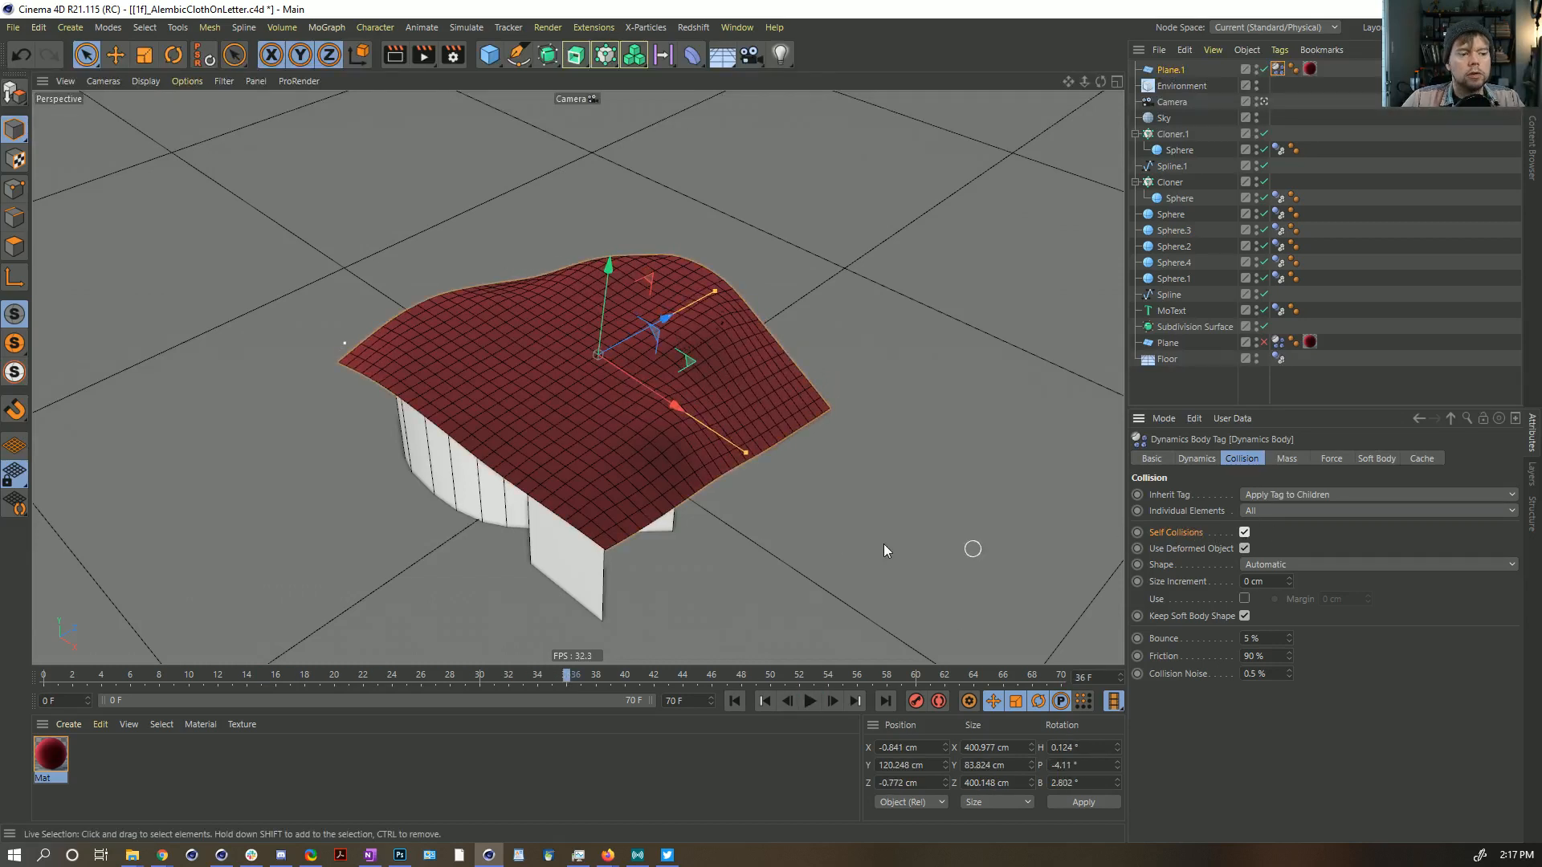
{"action": "left_click", "coordinate": [735, 701]}
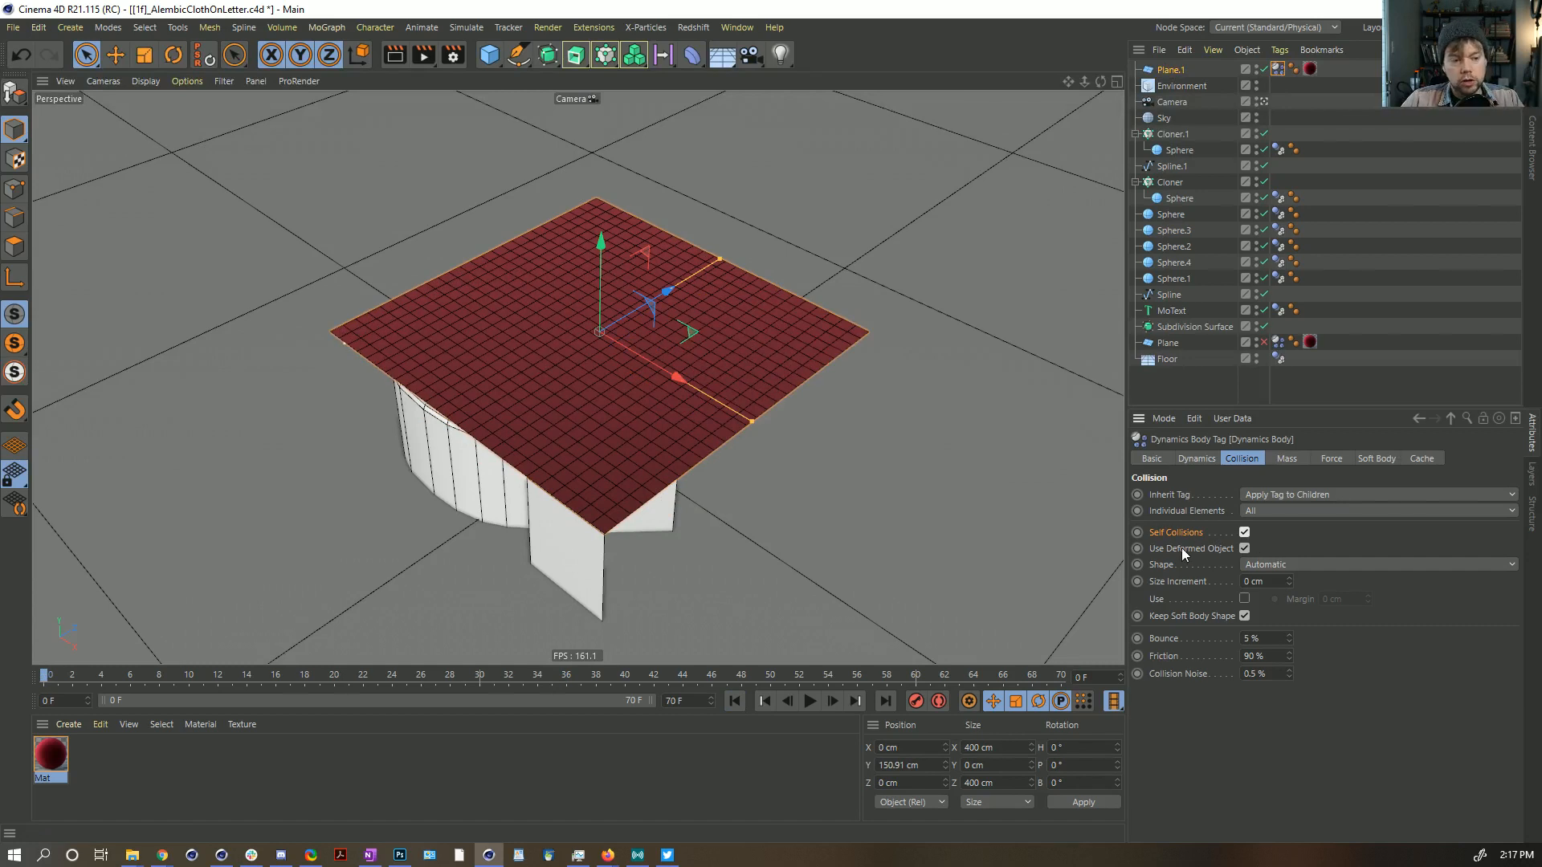
Step: Run the simulation to frame 15 and keyframe the plane's soft body Rest Length there at 100%
{"action": "left_click", "coordinate": [1378, 459]}
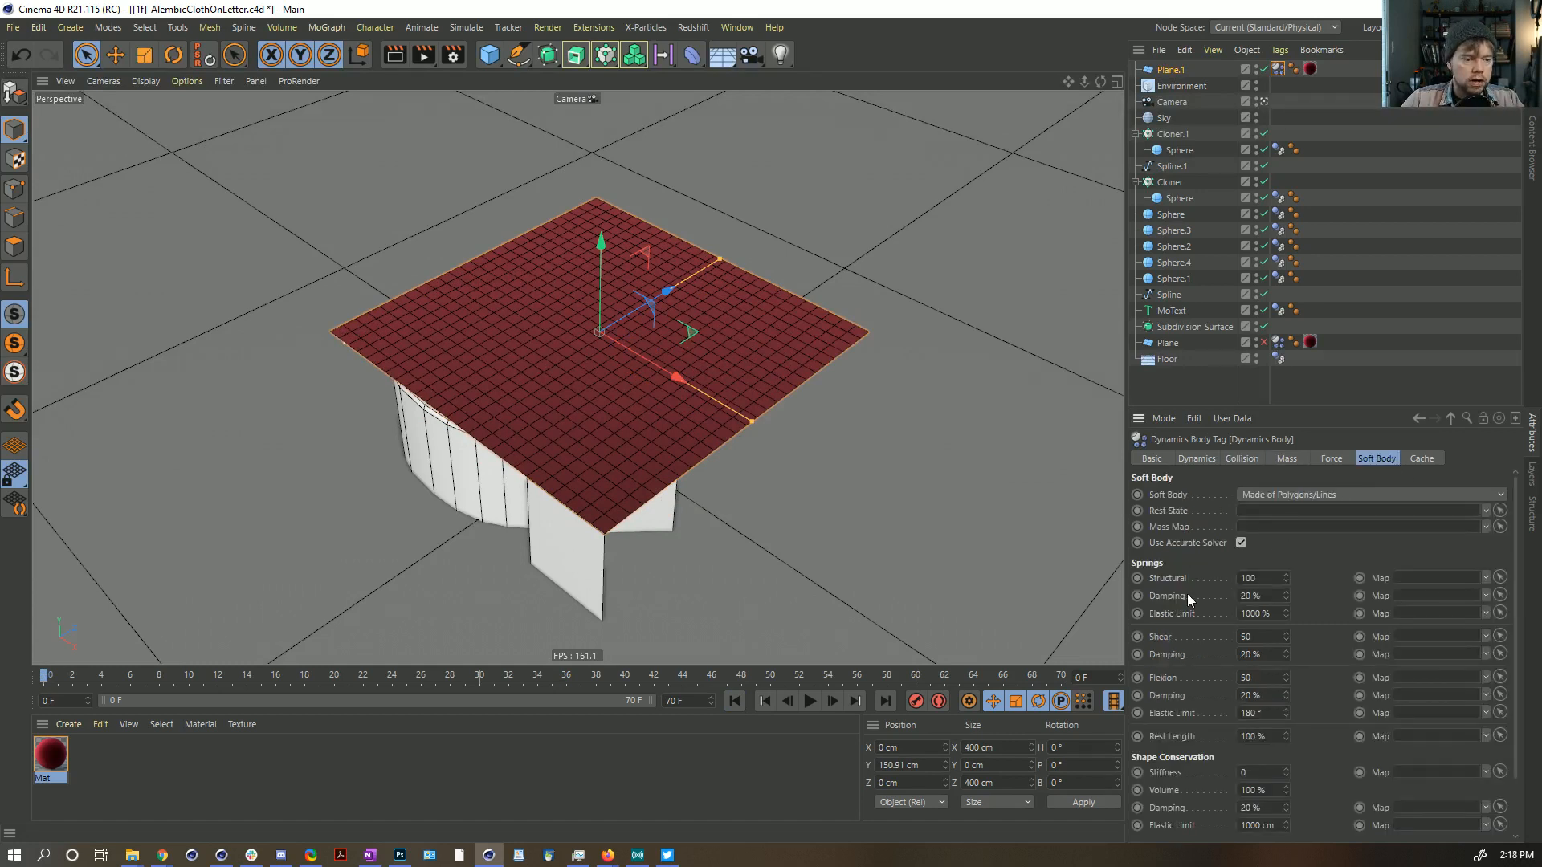
{"action": "scroll", "coordinate": [1187, 594], "scroll_direction": "down", "scroll_amount": 2}
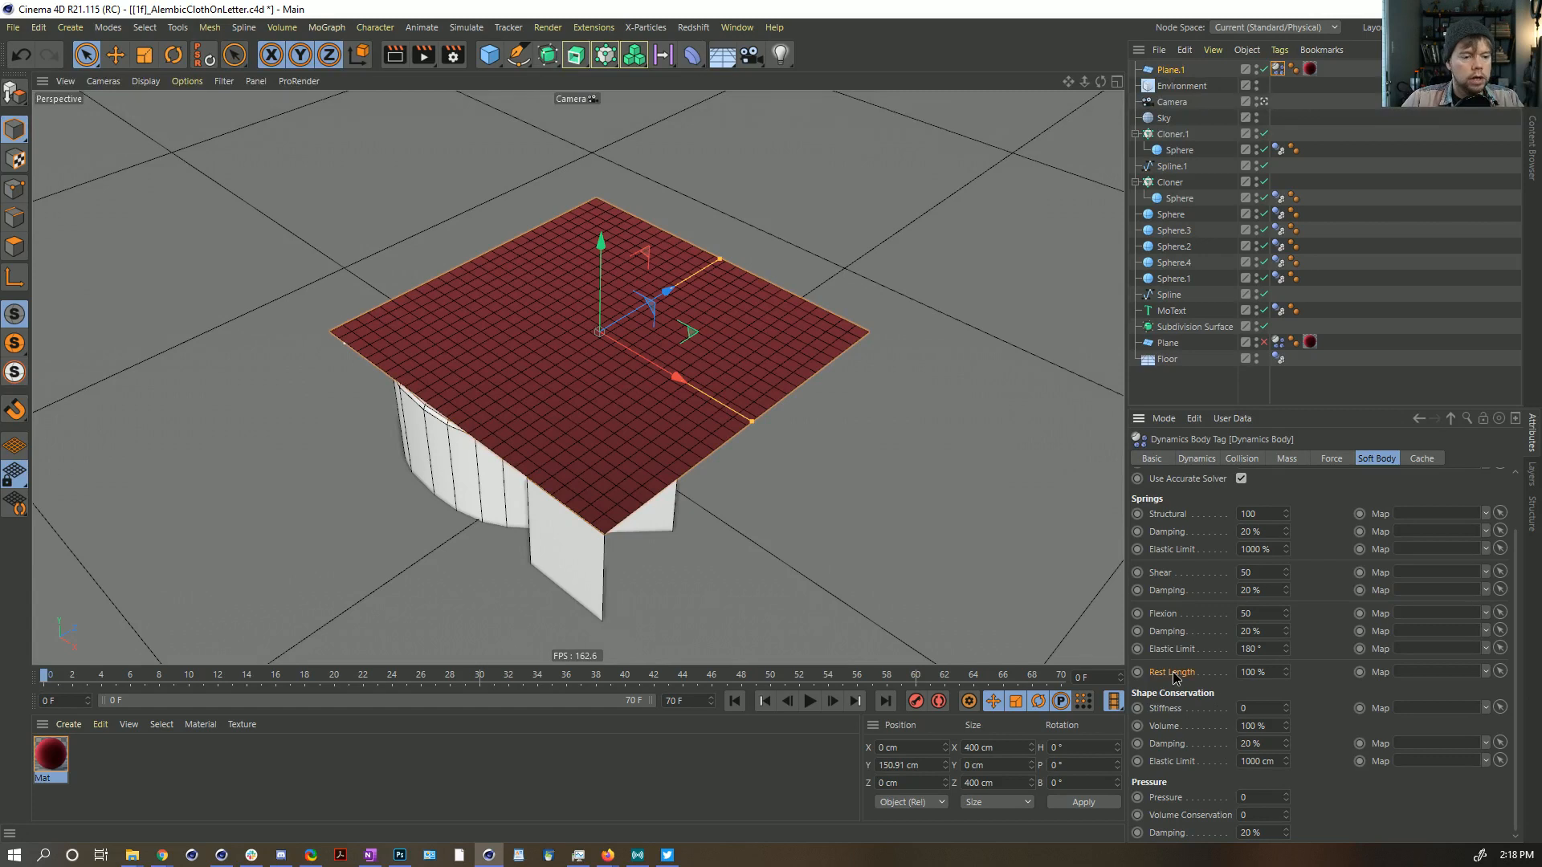
{"action": "left_click", "coordinate": [811, 700]}
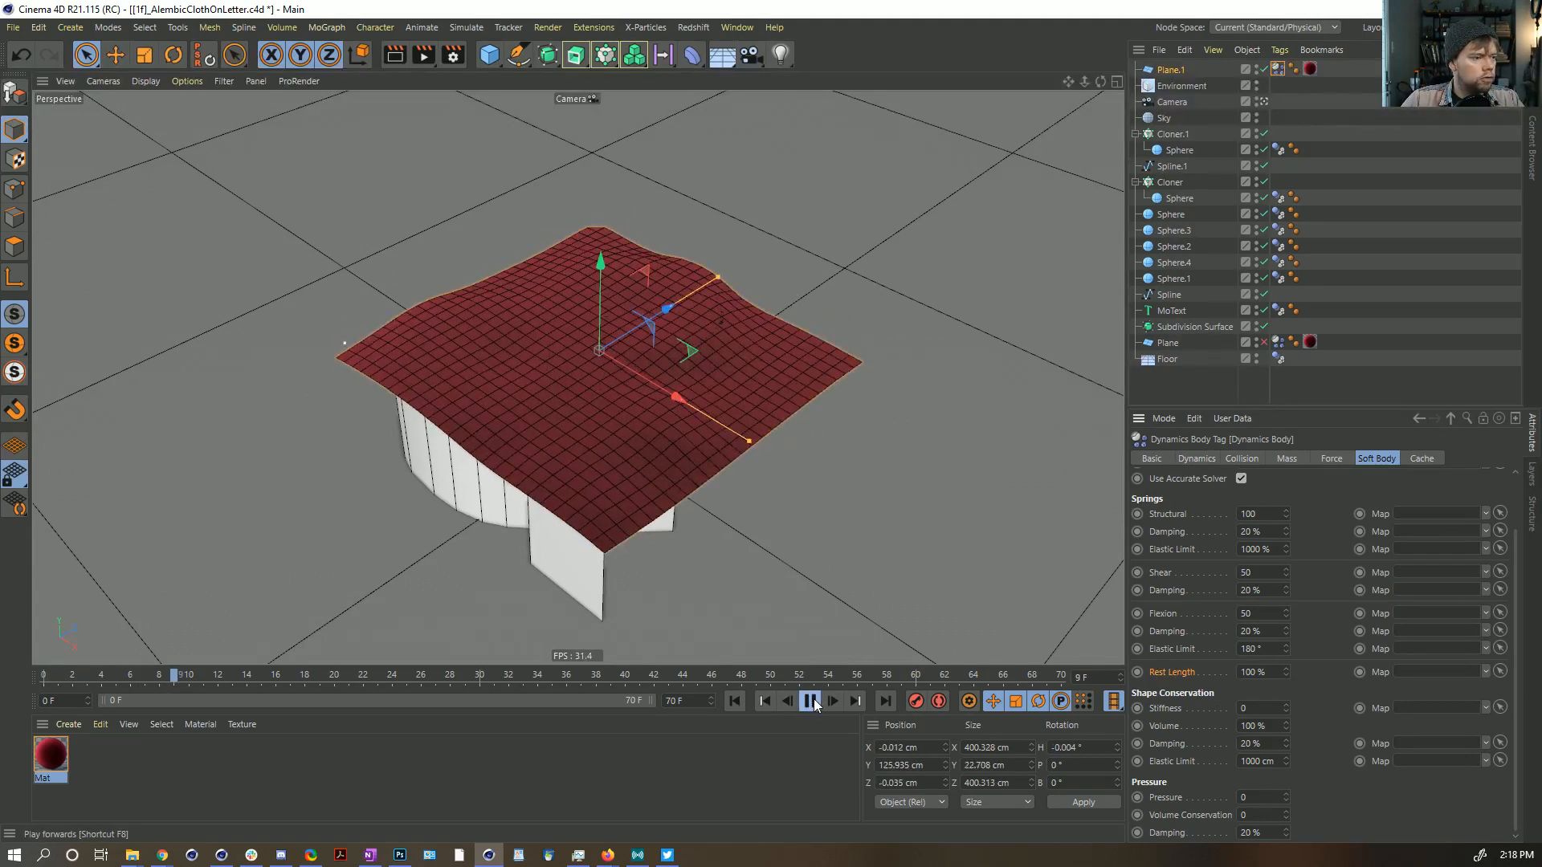
{"action": "key", "text": "F8"}
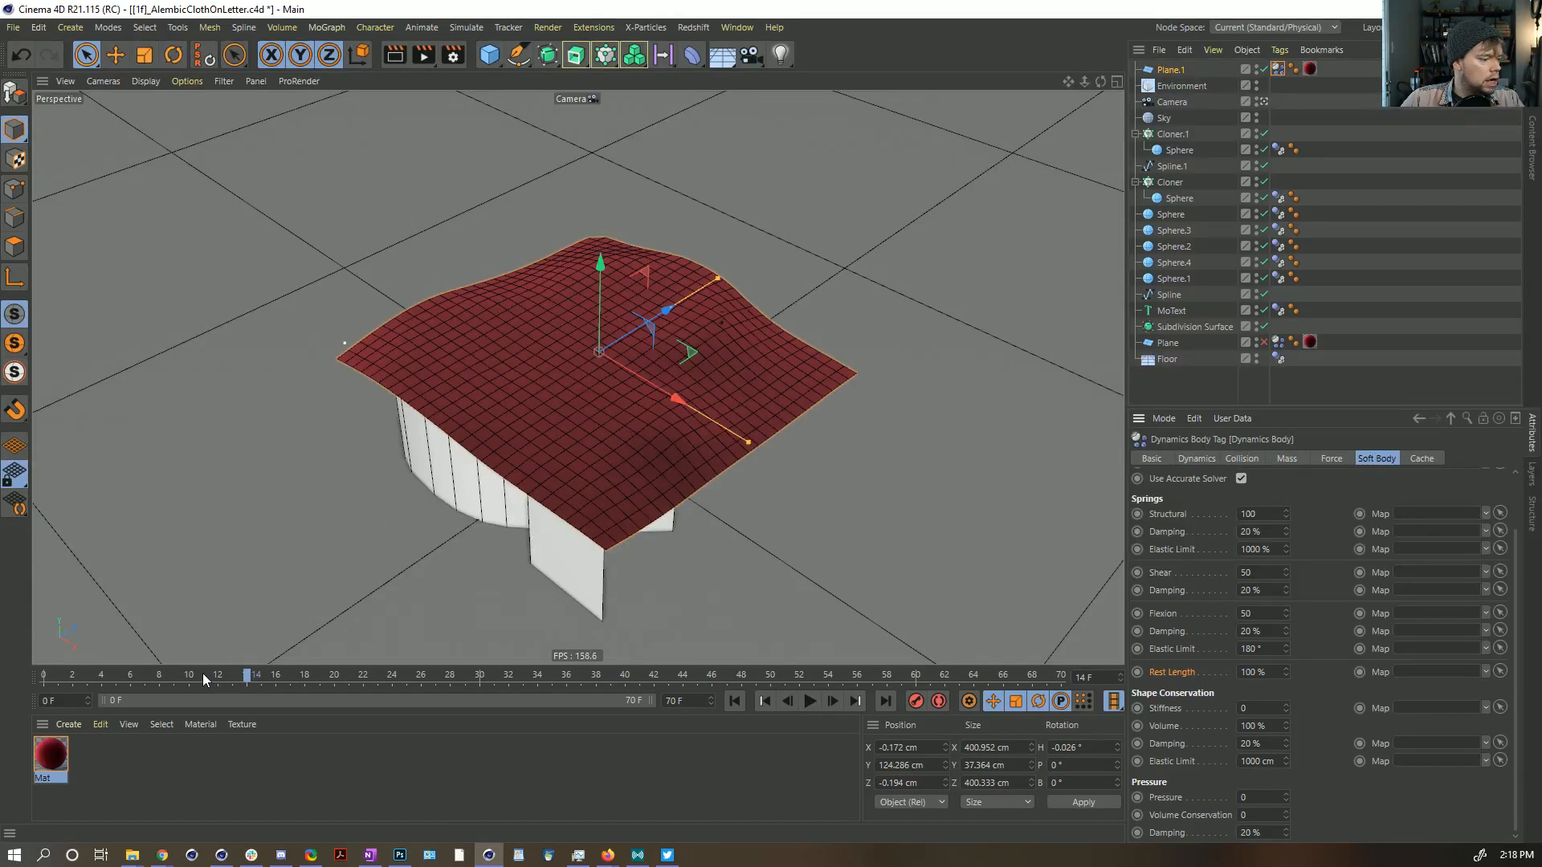
{"action": "left_click", "coordinate": [833, 700]}
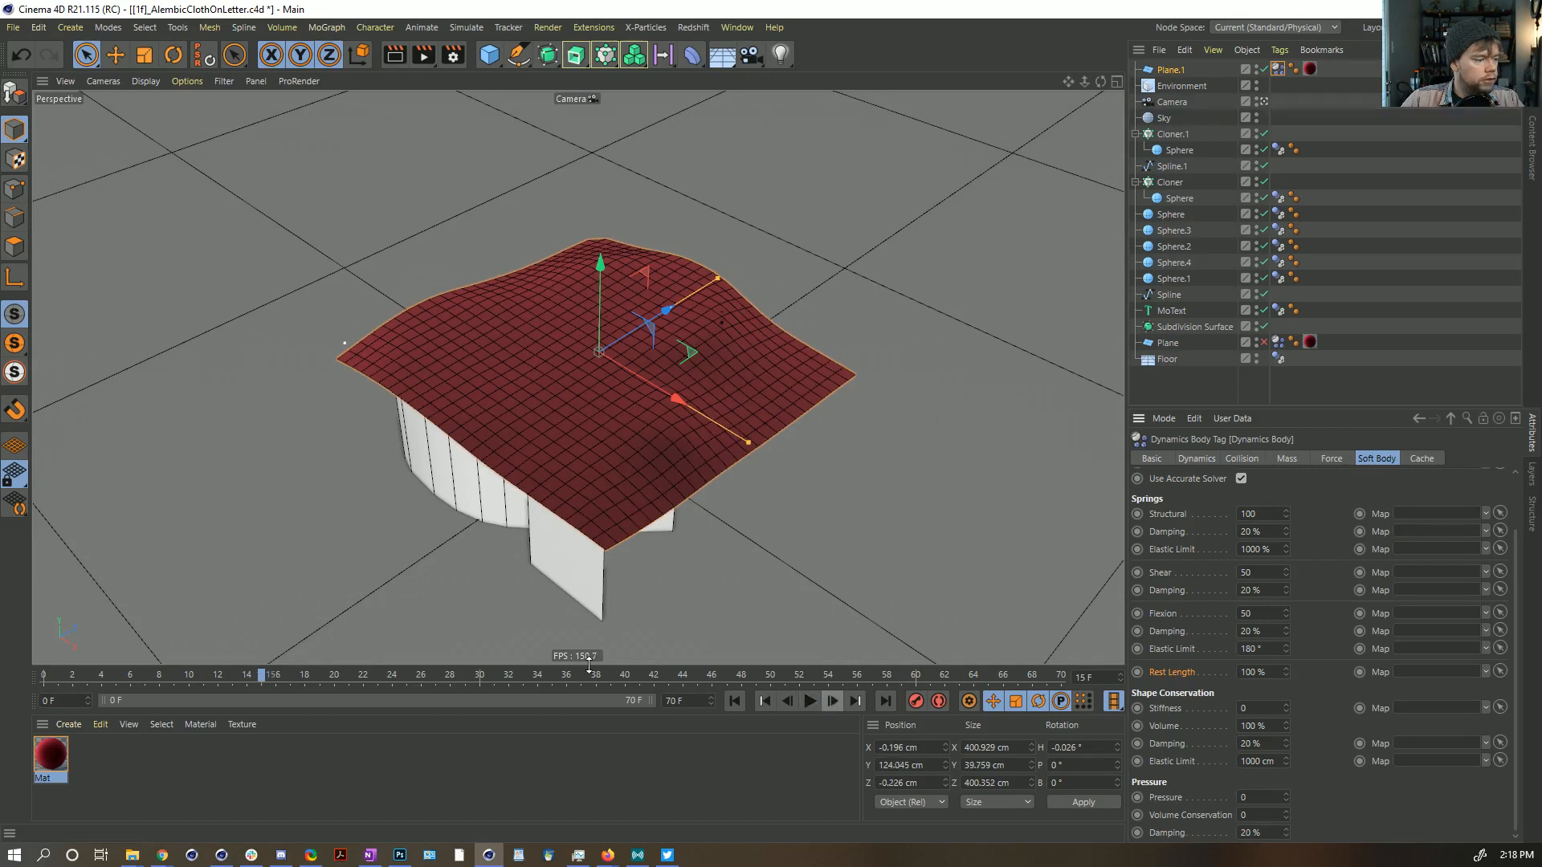
{"action": "left_click", "coordinate": [1137, 672]}
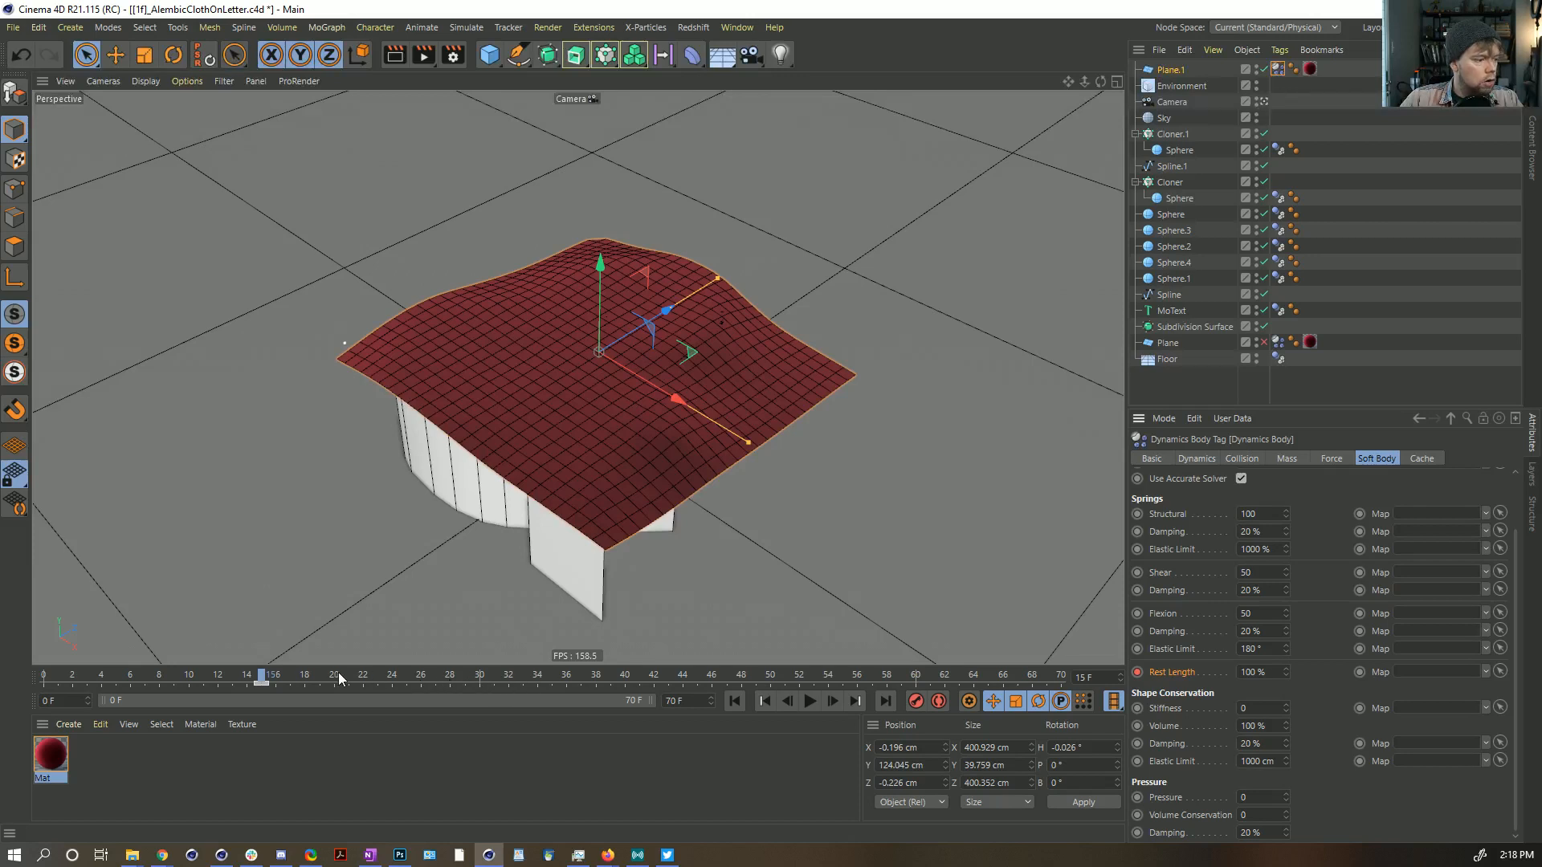
Step: Add a second 100% Rest Length key, move it from frame 17 to frame 16, and rewind to the start
{"action": "left_click", "coordinate": [834, 700]}
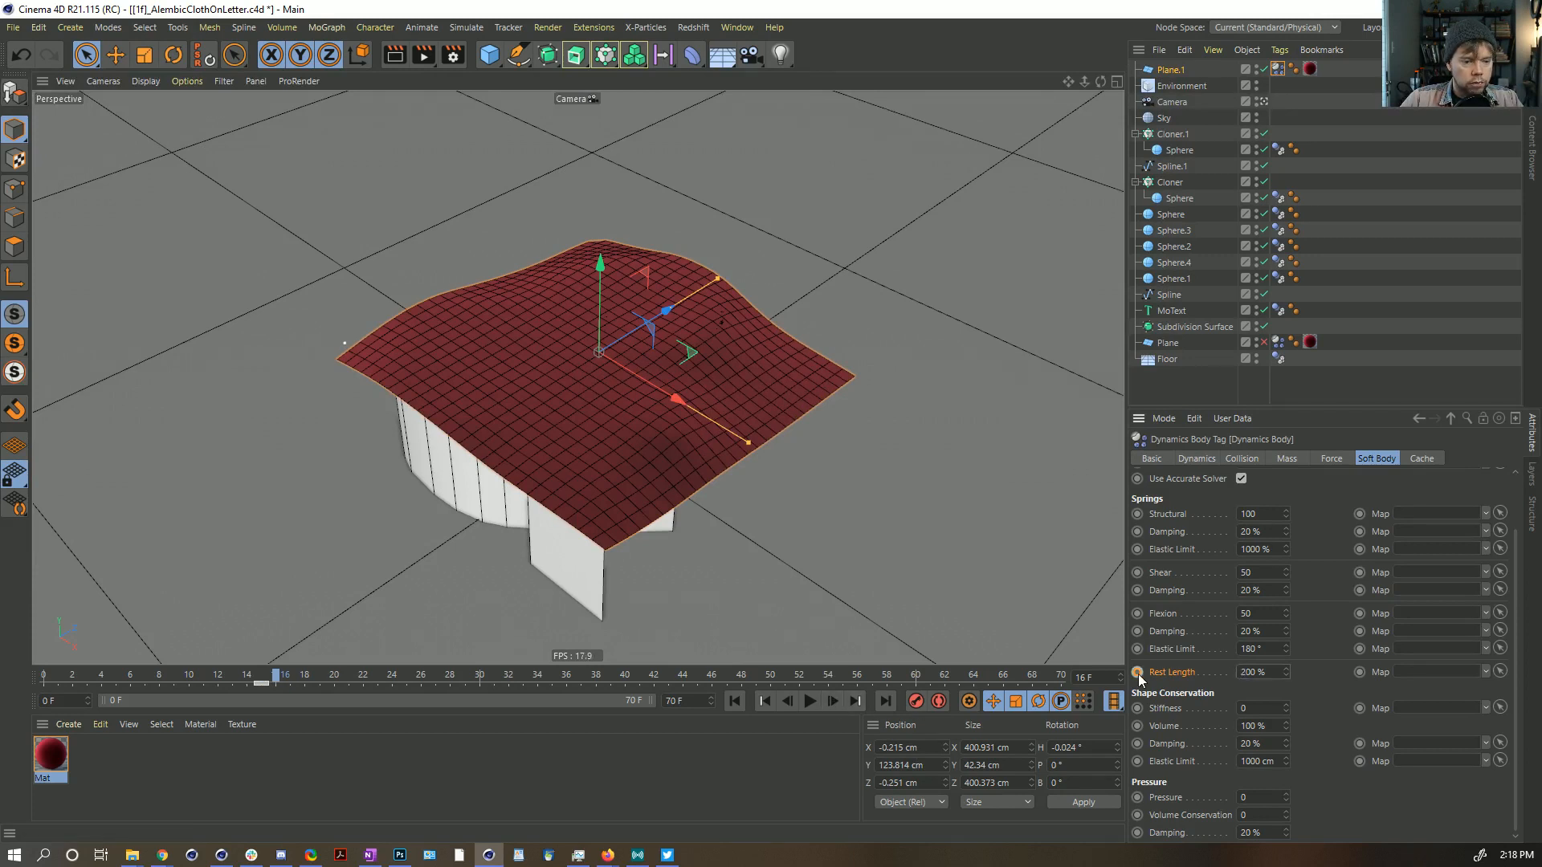
{"action": "key", "text": "g"}
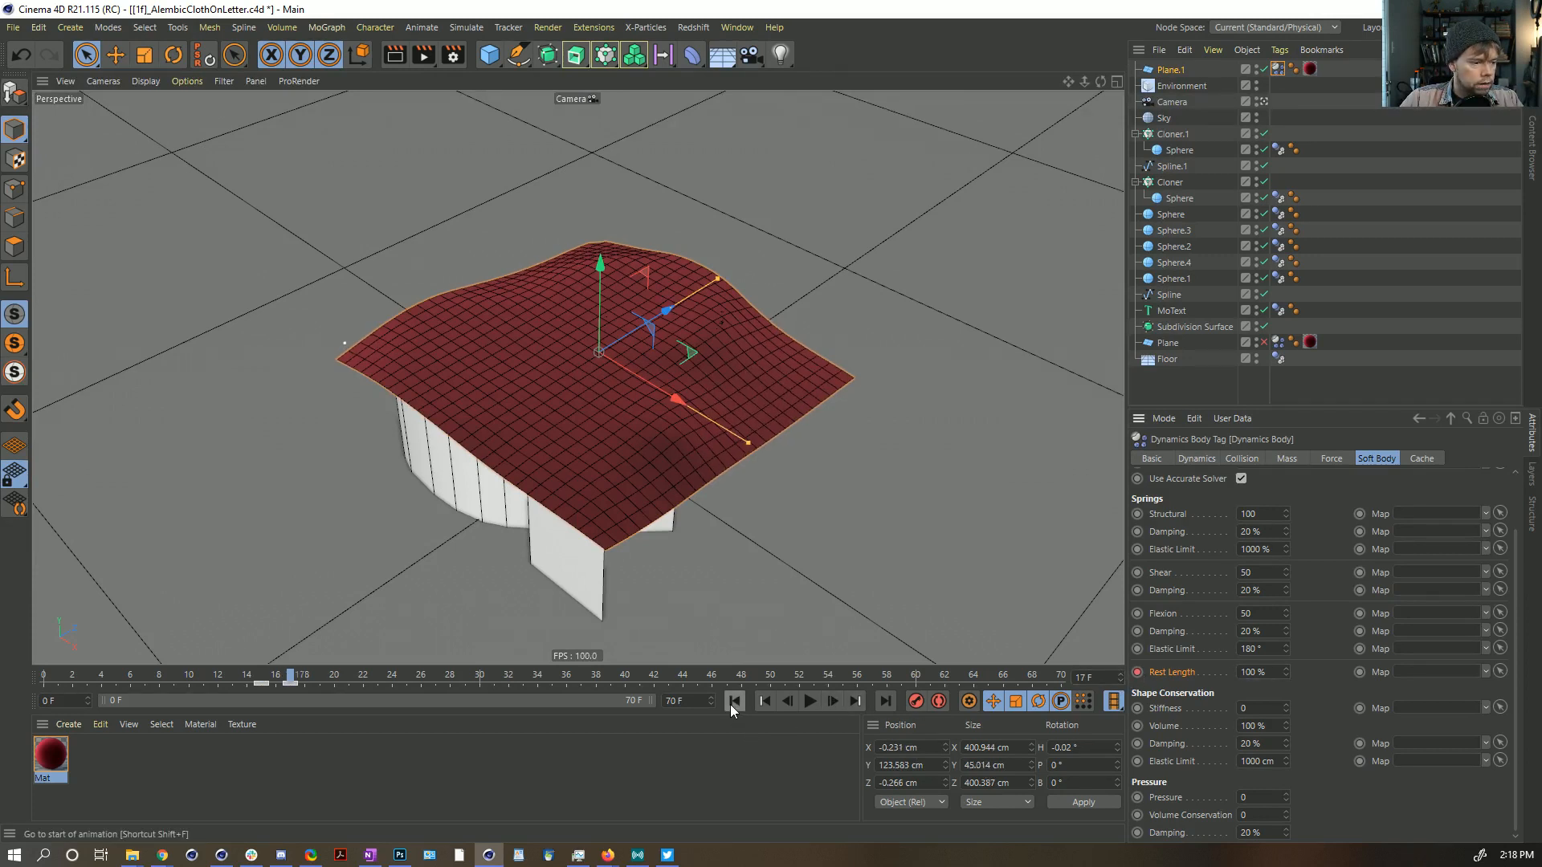
{"action": "left_click", "coordinate": [282, 681]}
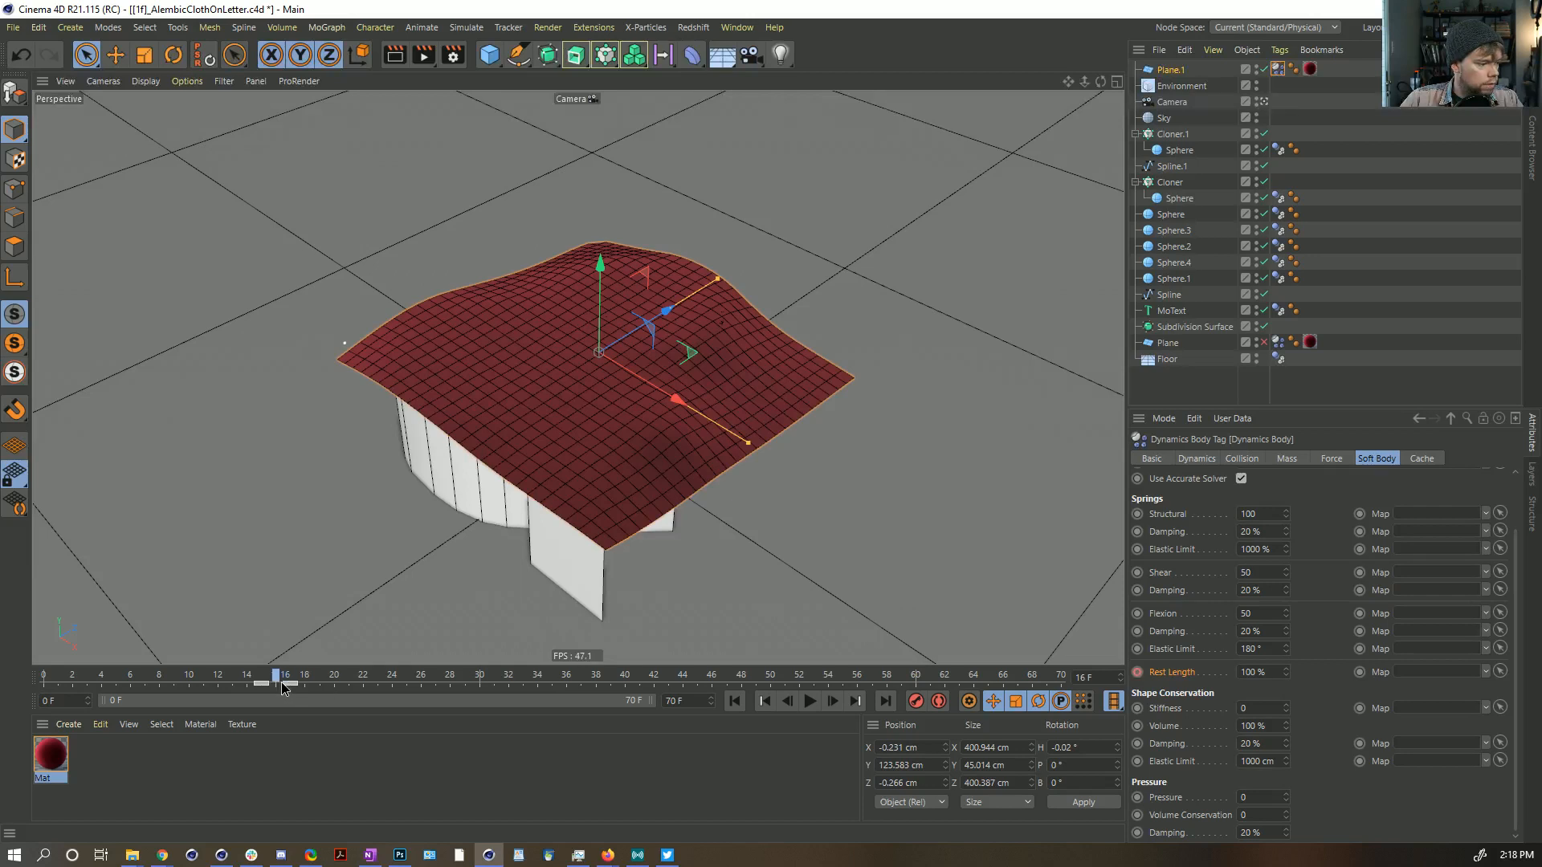
{"action": "left_click", "coordinate": [291, 684]}
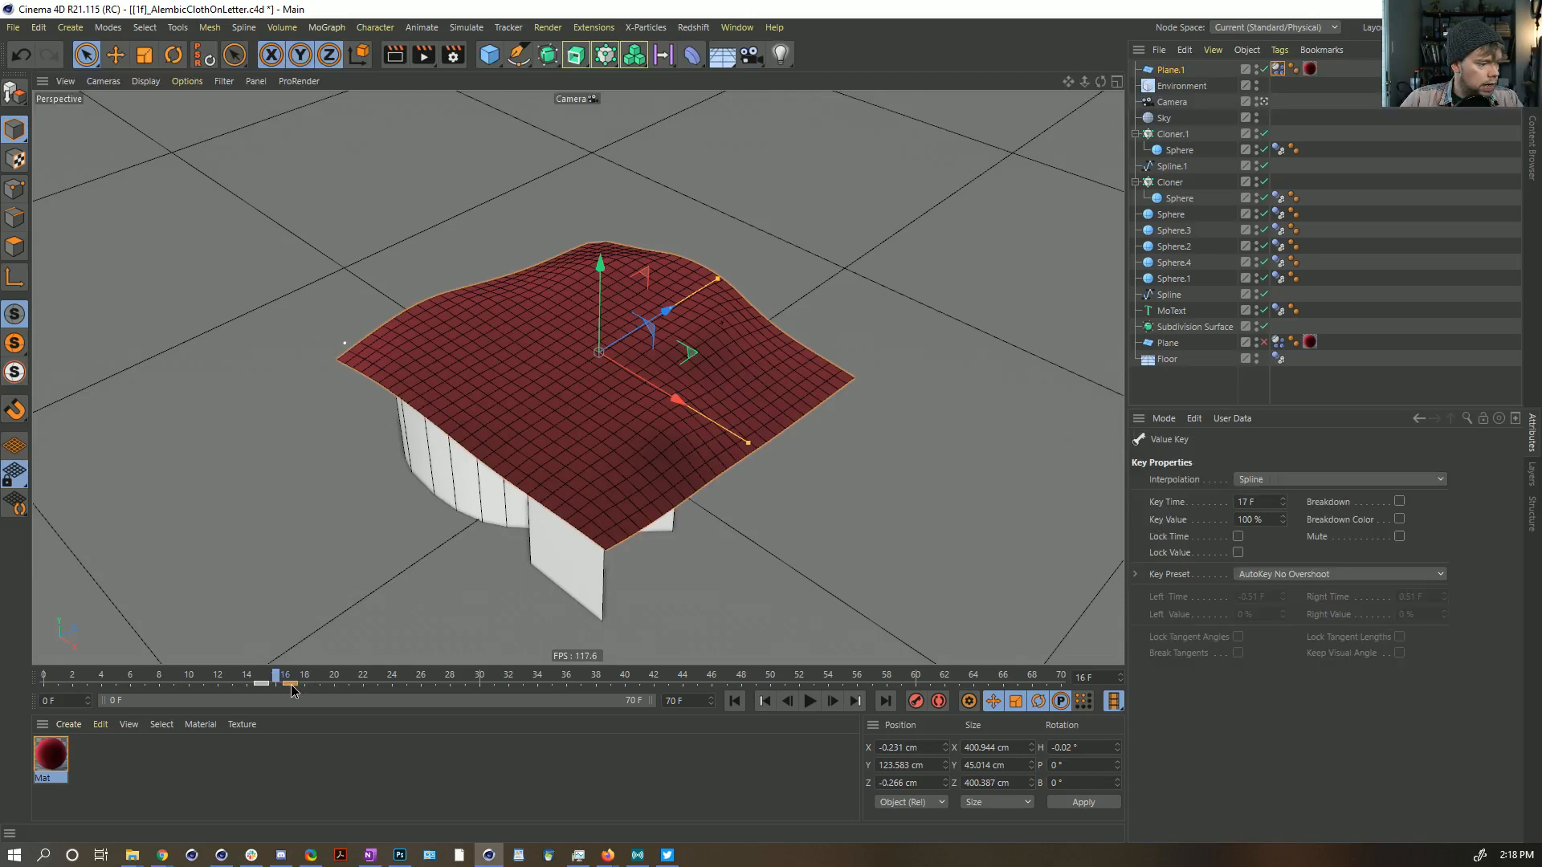
{"action": "left_click", "coordinate": [734, 701]}
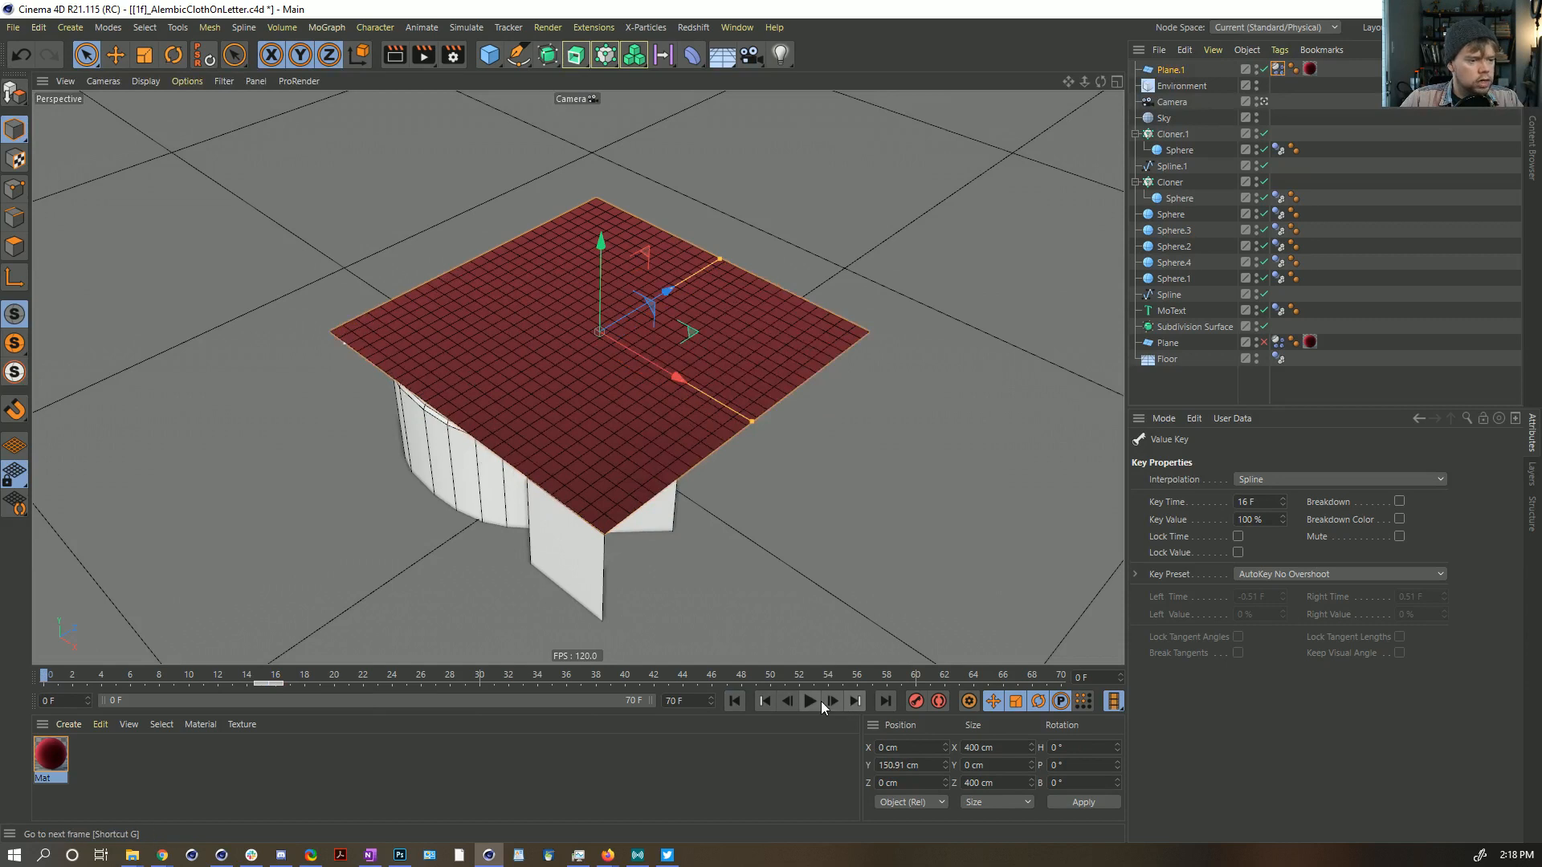
Step: Test-play the simulation, rewind, and keyframe the plane's soft body Rest Length at 200% on frame 16
{"action": "left_click", "coordinate": [816, 702]}
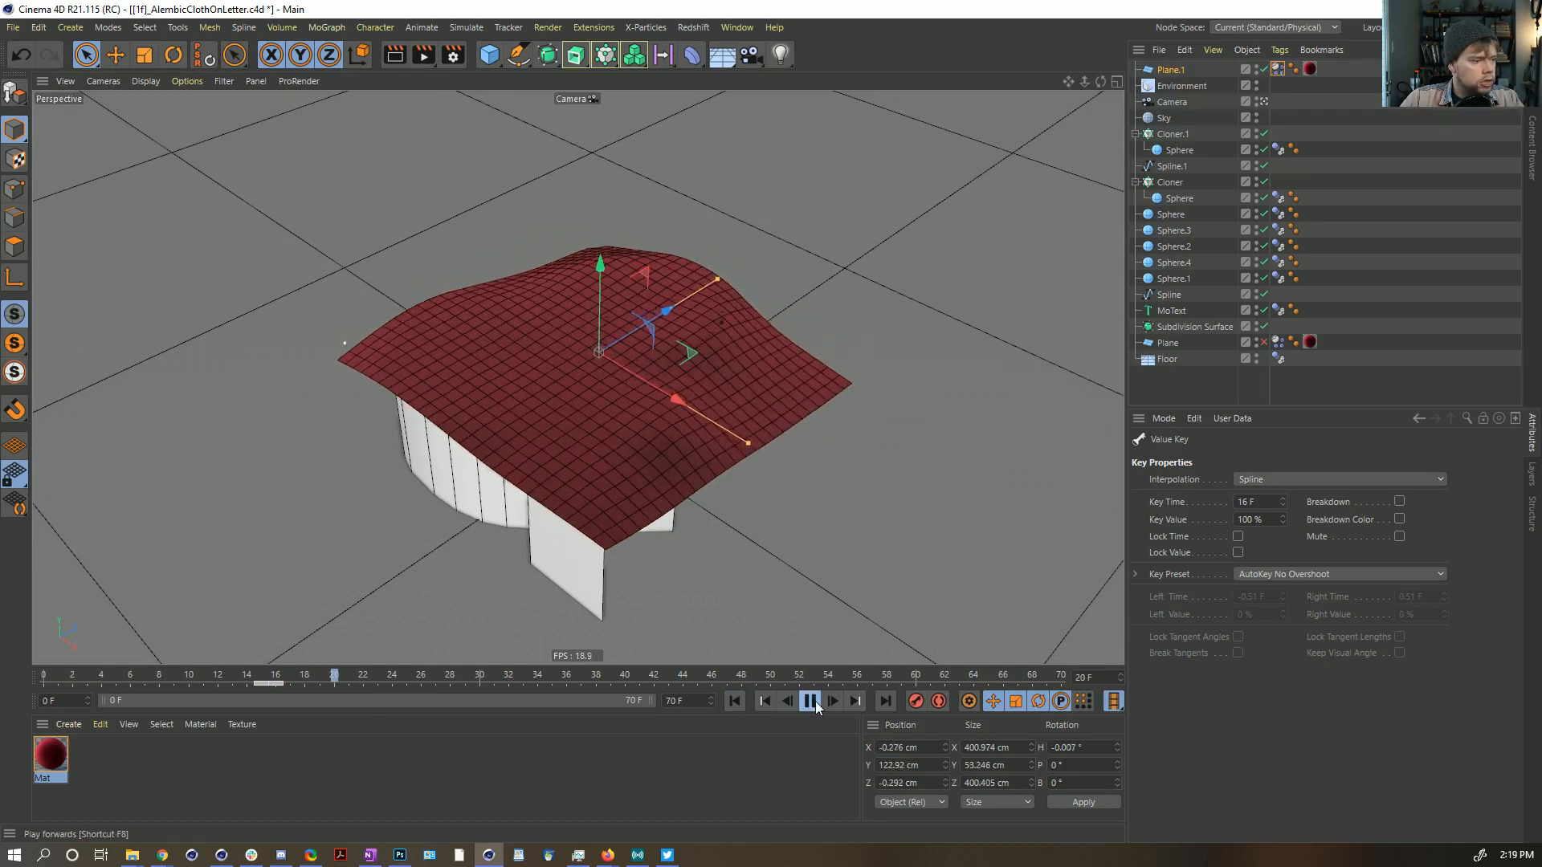
{"action": "left_click", "coordinate": [813, 701]}
{"action": "left_click", "coordinate": [1278, 69]}
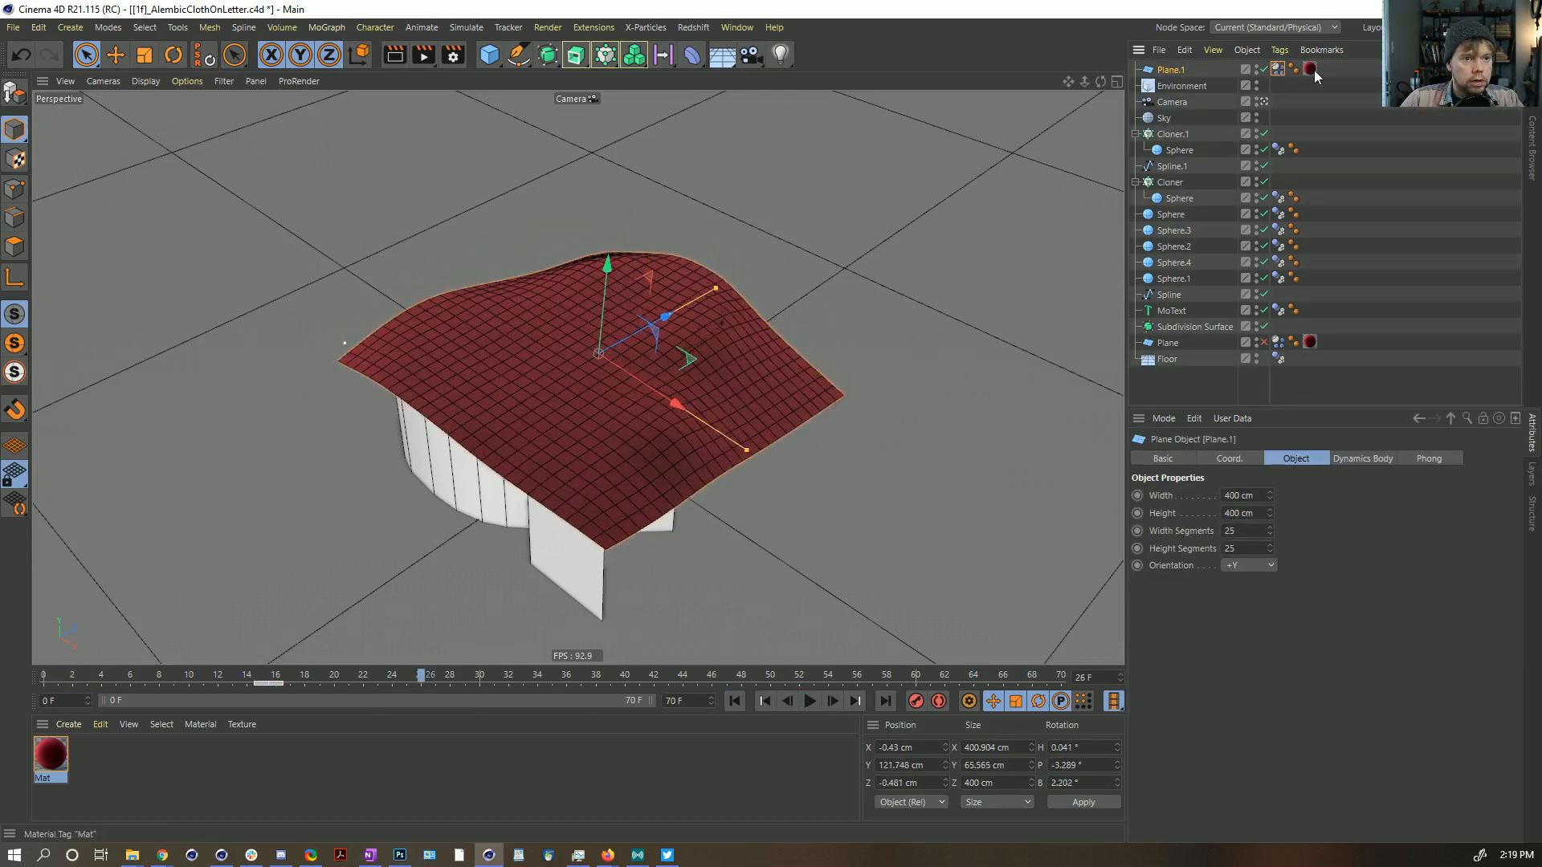
{"action": "left_click", "coordinate": [734, 701]}
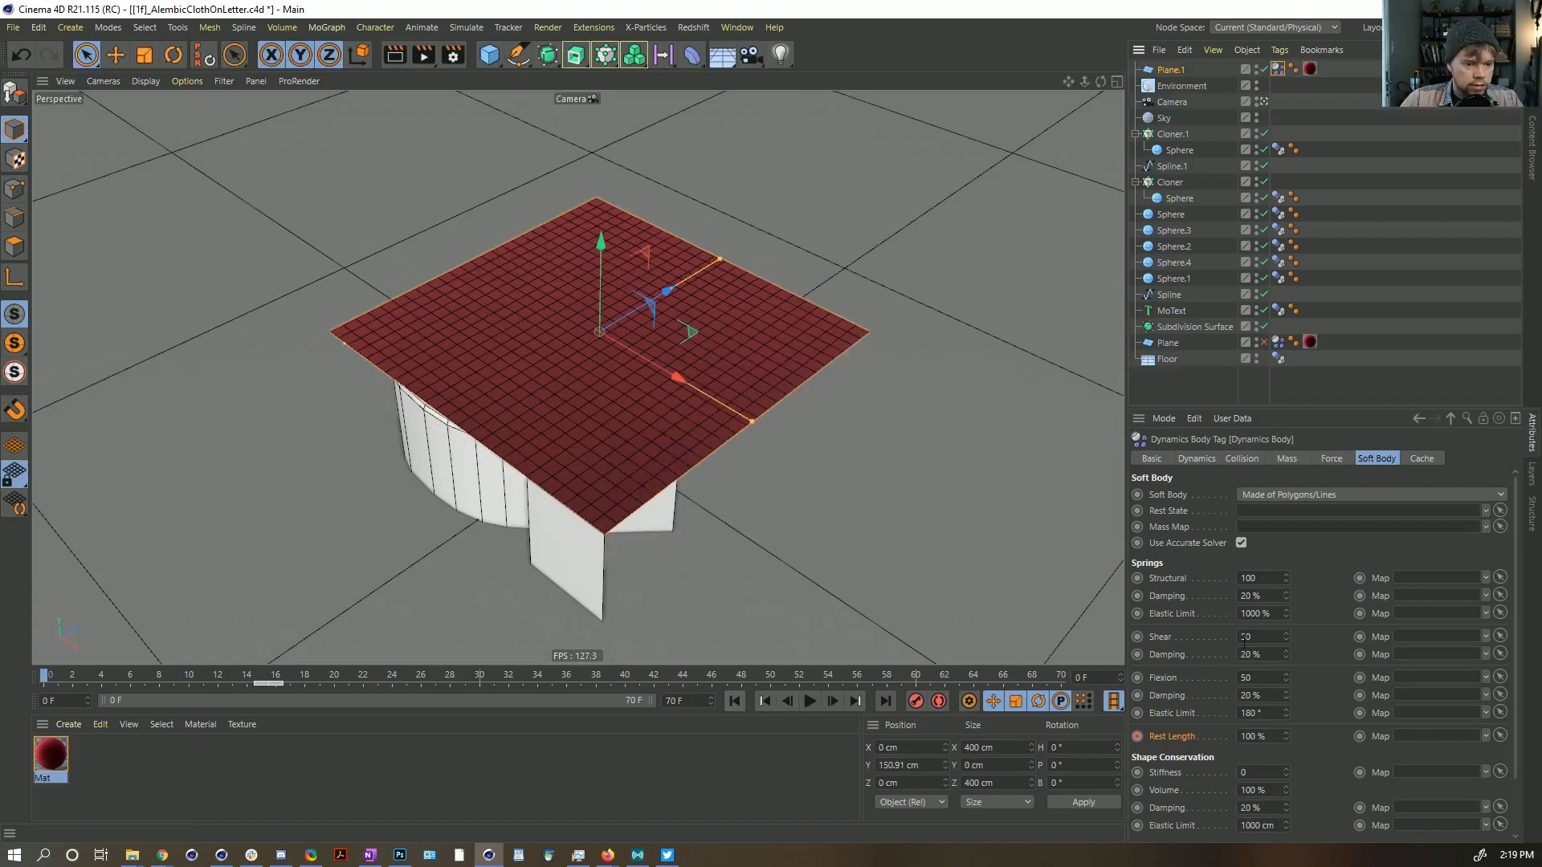
{"action": "left_click", "coordinate": [277, 678]}
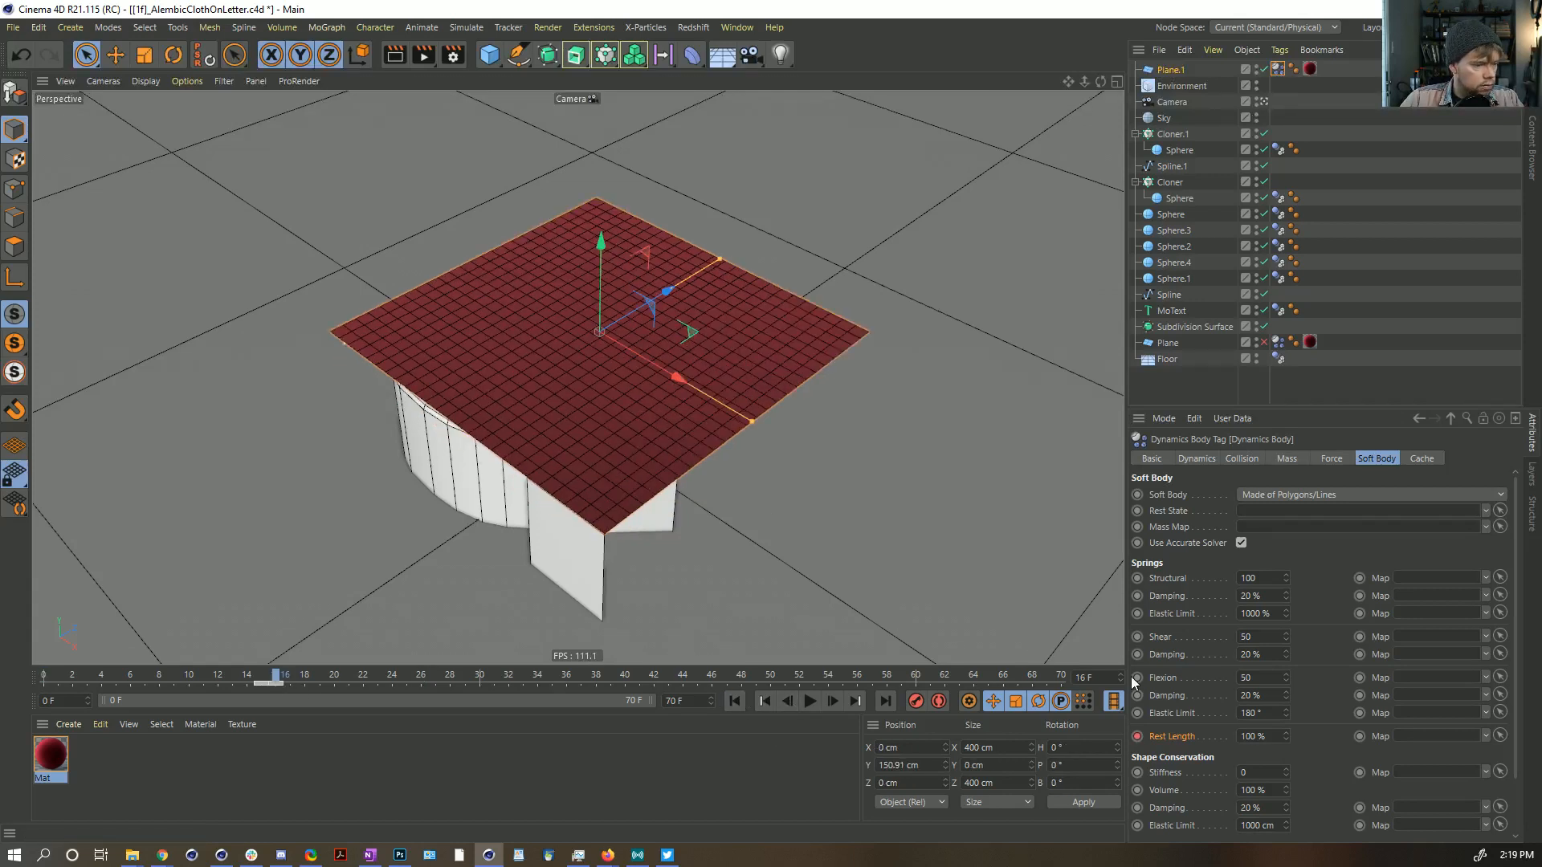
{"action": "left_click", "coordinate": [1138, 737]}
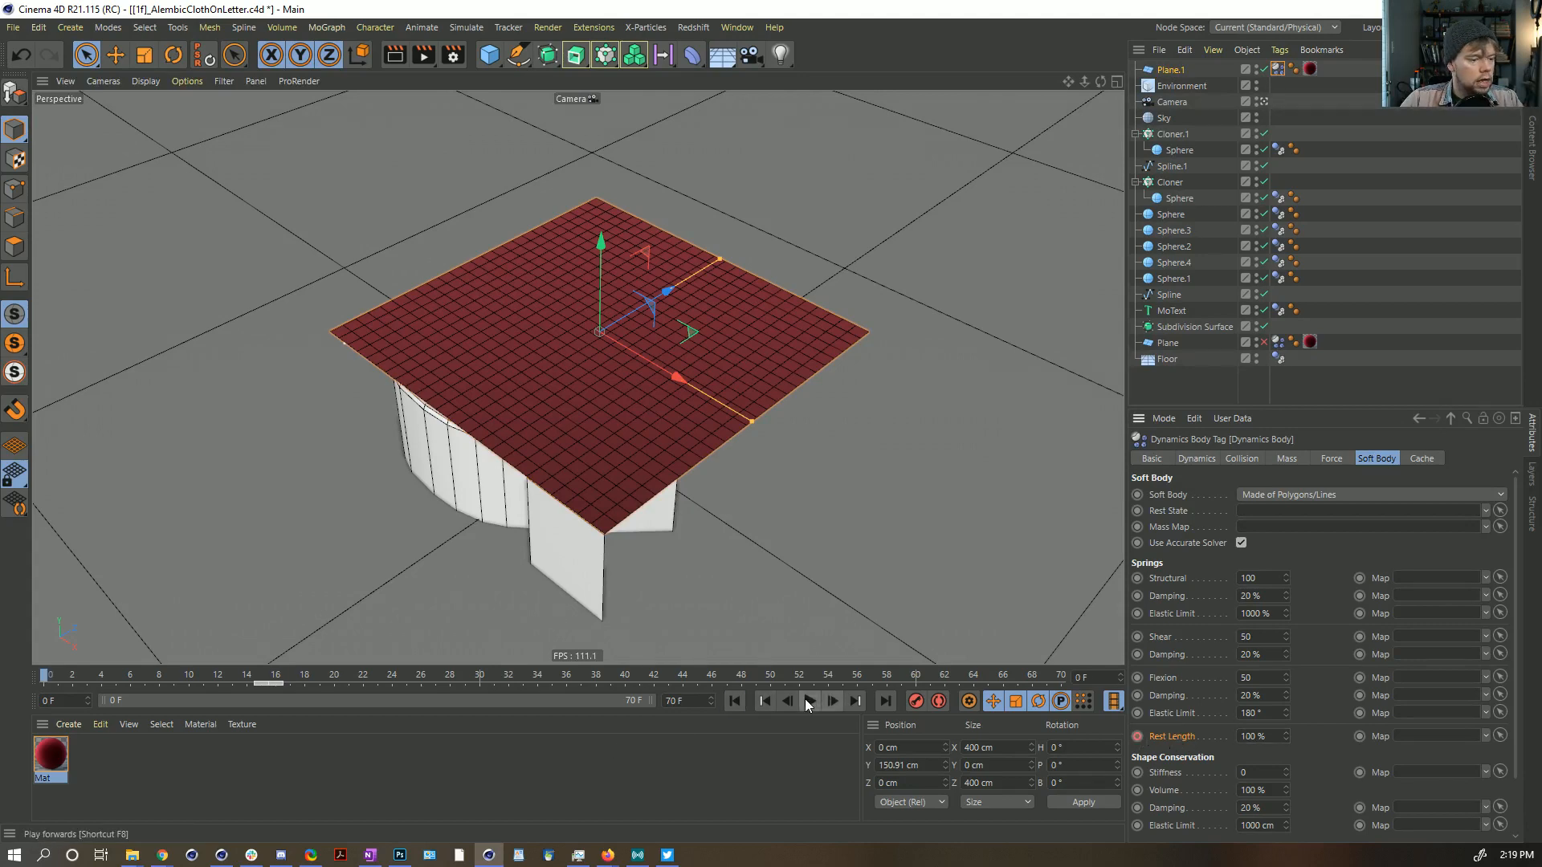
Step: Play the simulation to frame 40 and move the 200% Rest Length key from frame 16 to frame 45
{"action": "left_click", "coordinate": [809, 701]}
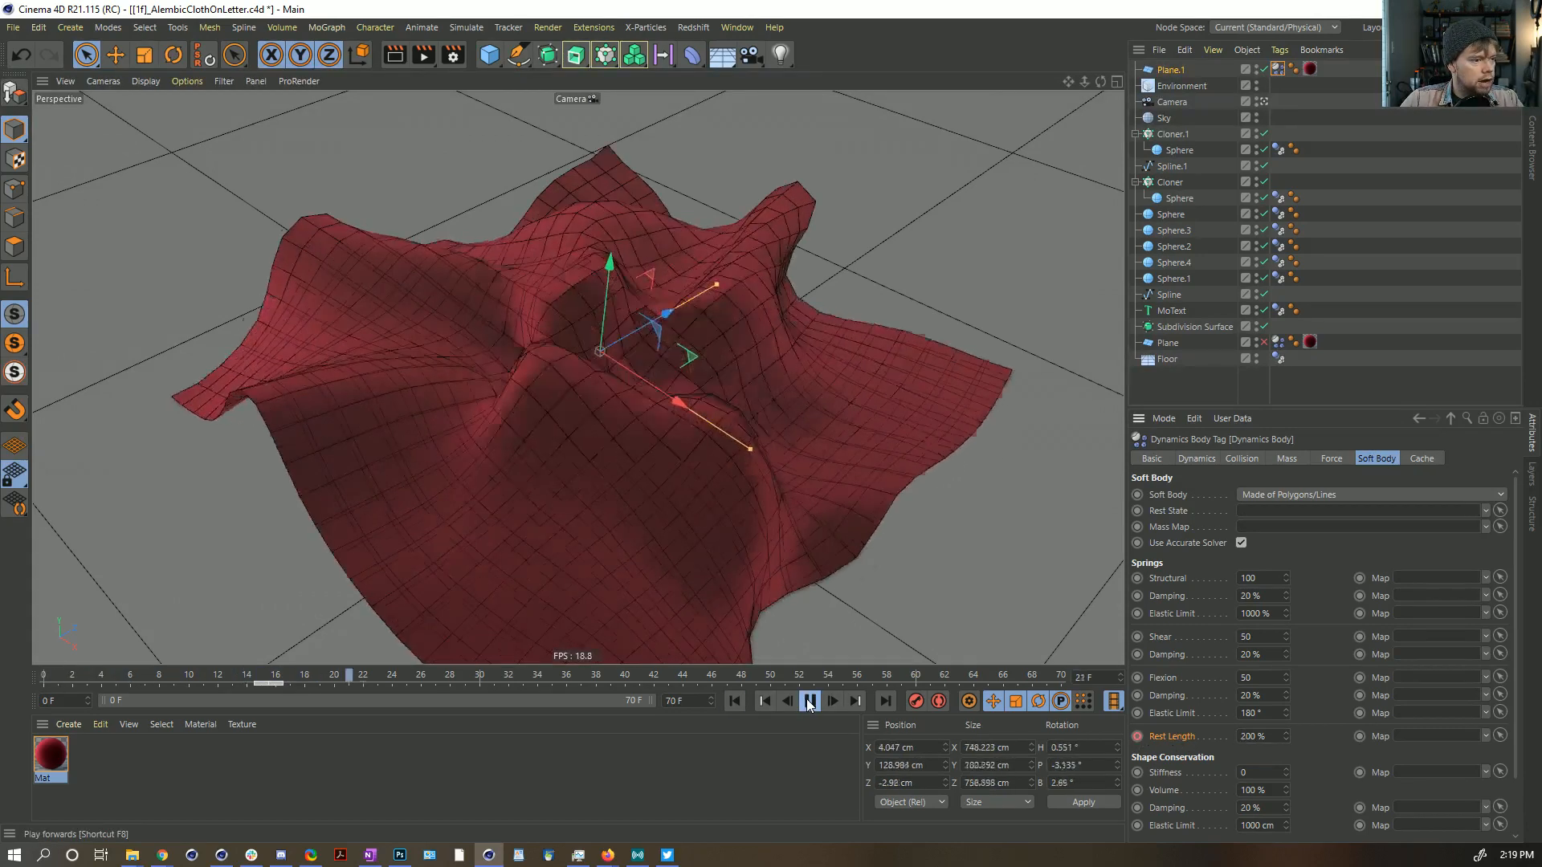
{"action": "left_click", "coordinate": [809, 702]}
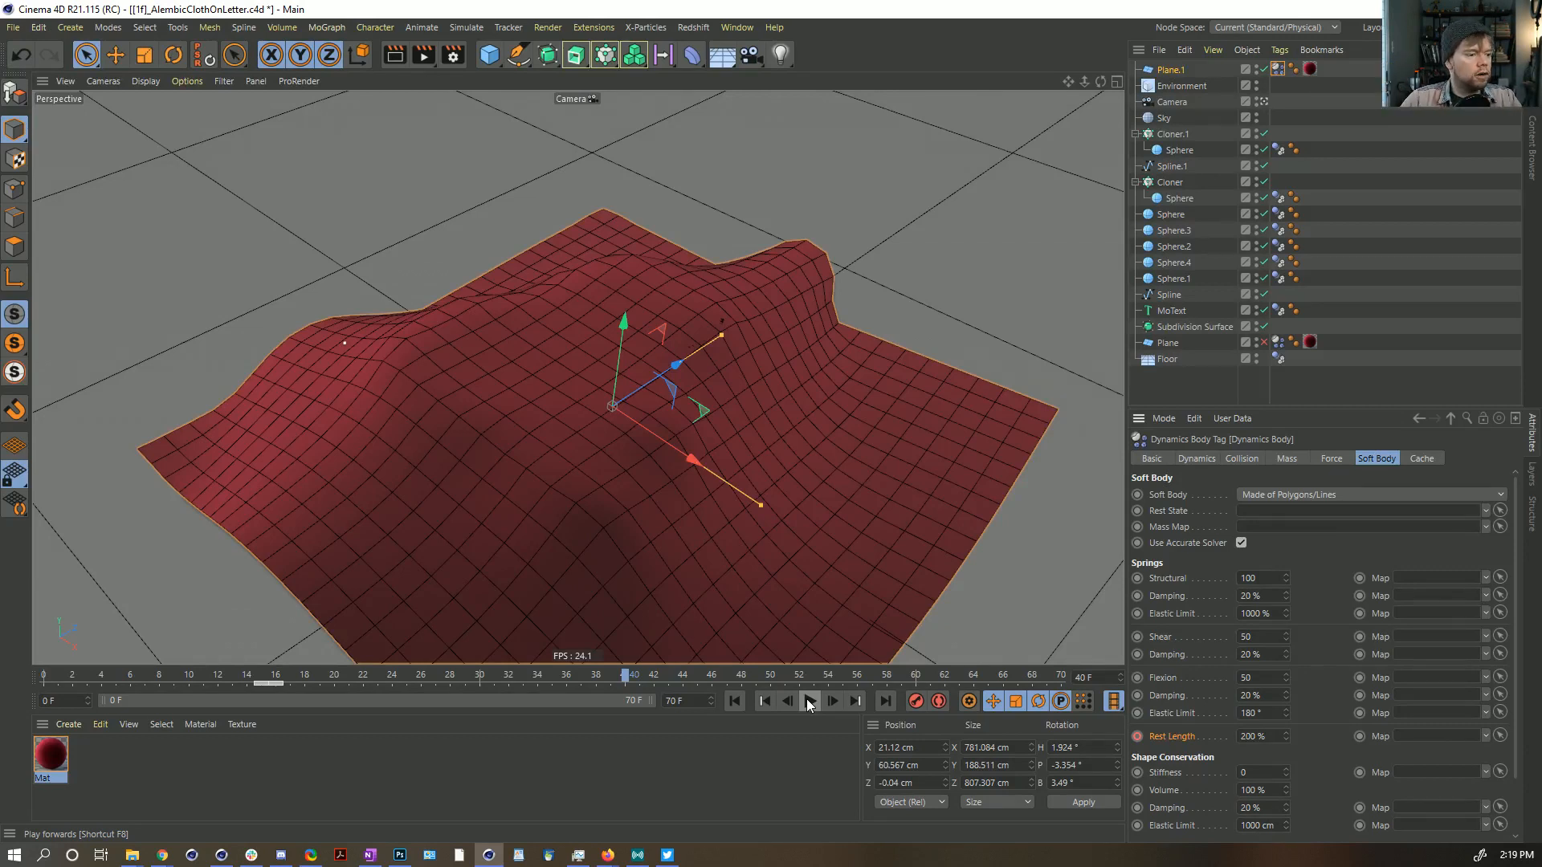
{"action": "left_click", "coordinate": [277, 683]}
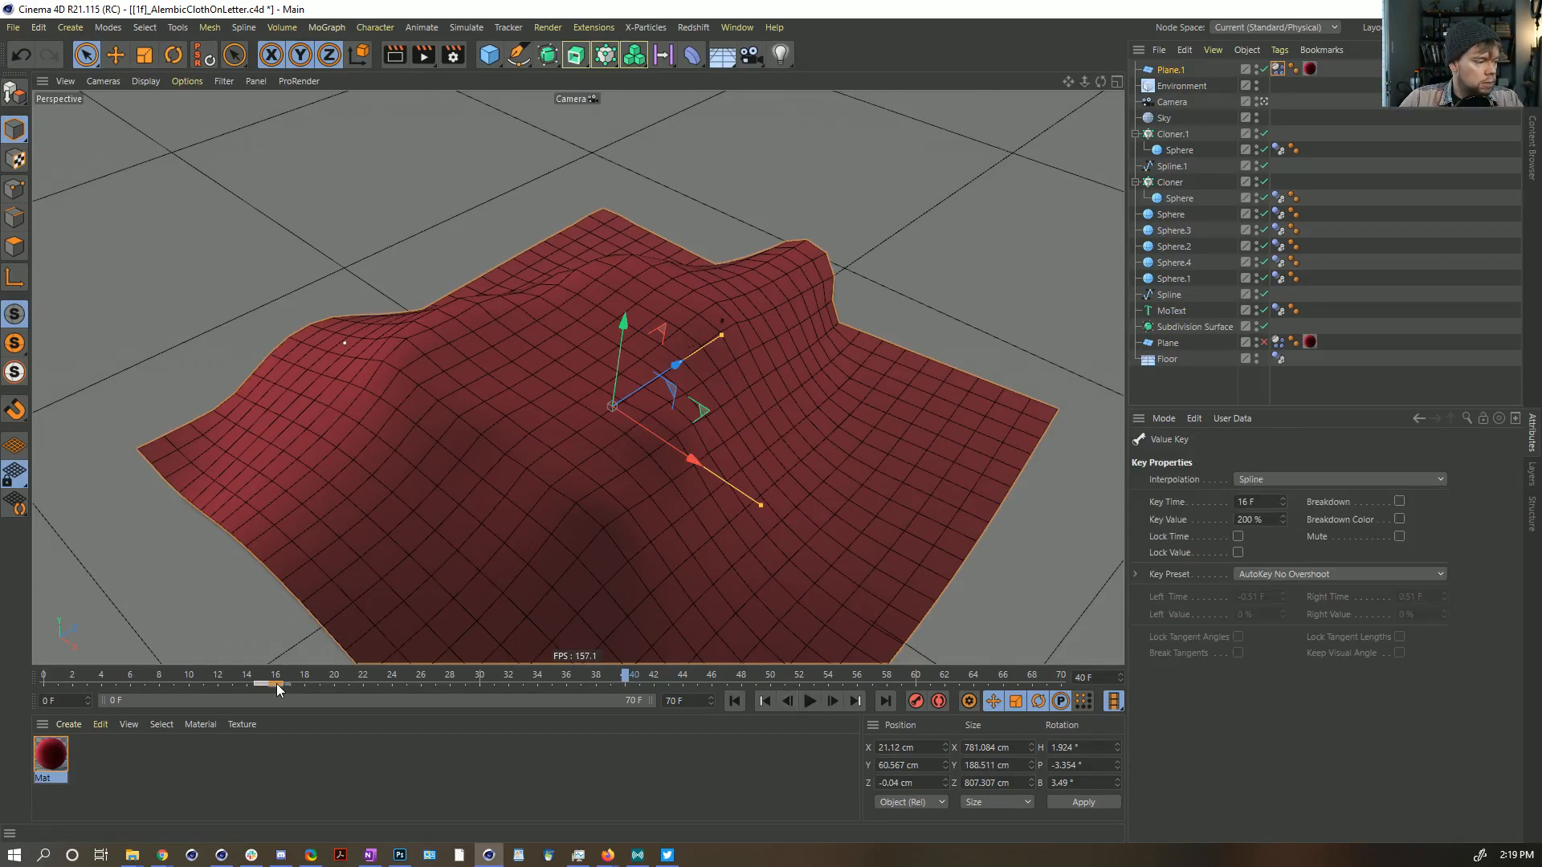
{"action": "left_click_drag", "start_coordinate": [277, 683], "coordinate": [707, 687], "text": "ctrl"}
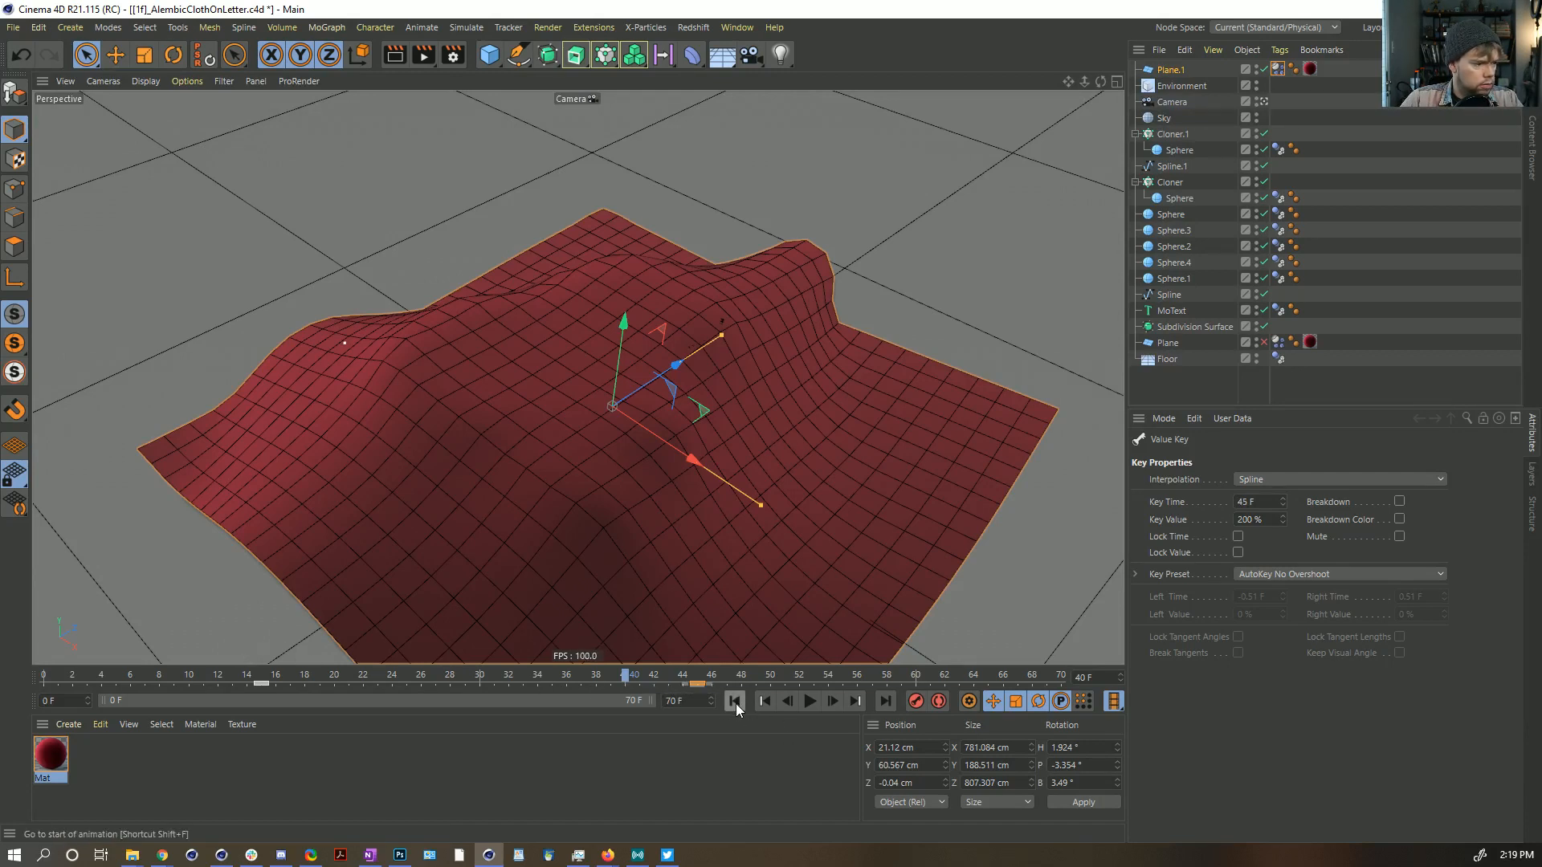
Step: Set the project's end to 90 frames and extend the preview range to frame 90
{"action": "double_click", "coordinate": [677, 701]}
{"action": "type", "text": "90"}
{"action": "left_click", "coordinate": [703, 721]}
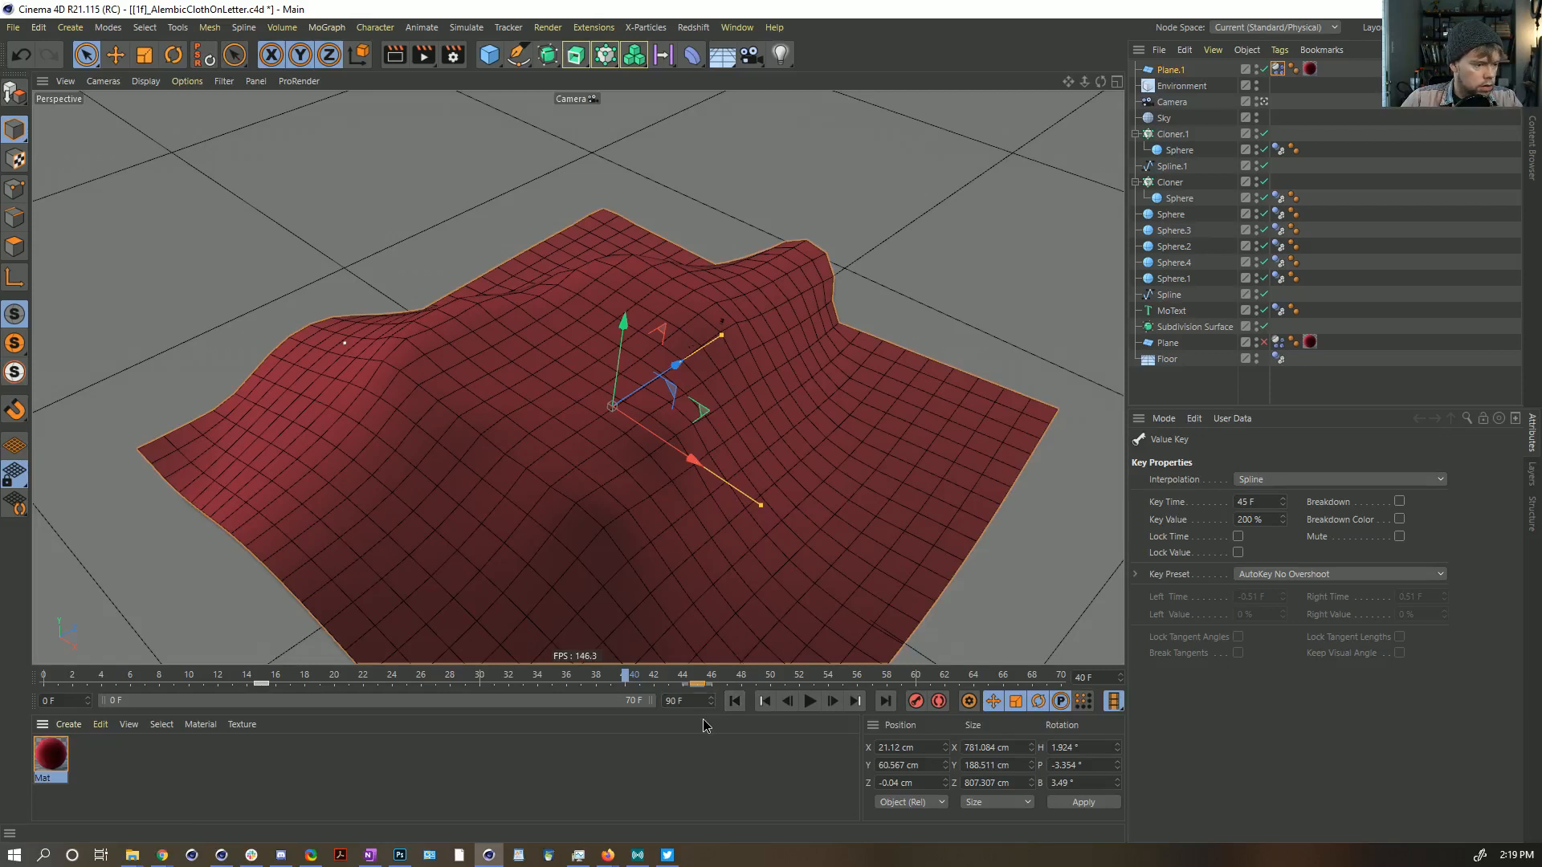
{"action": "left_click_drag", "start_coordinate": [538, 706], "coordinate": [649, 701]}
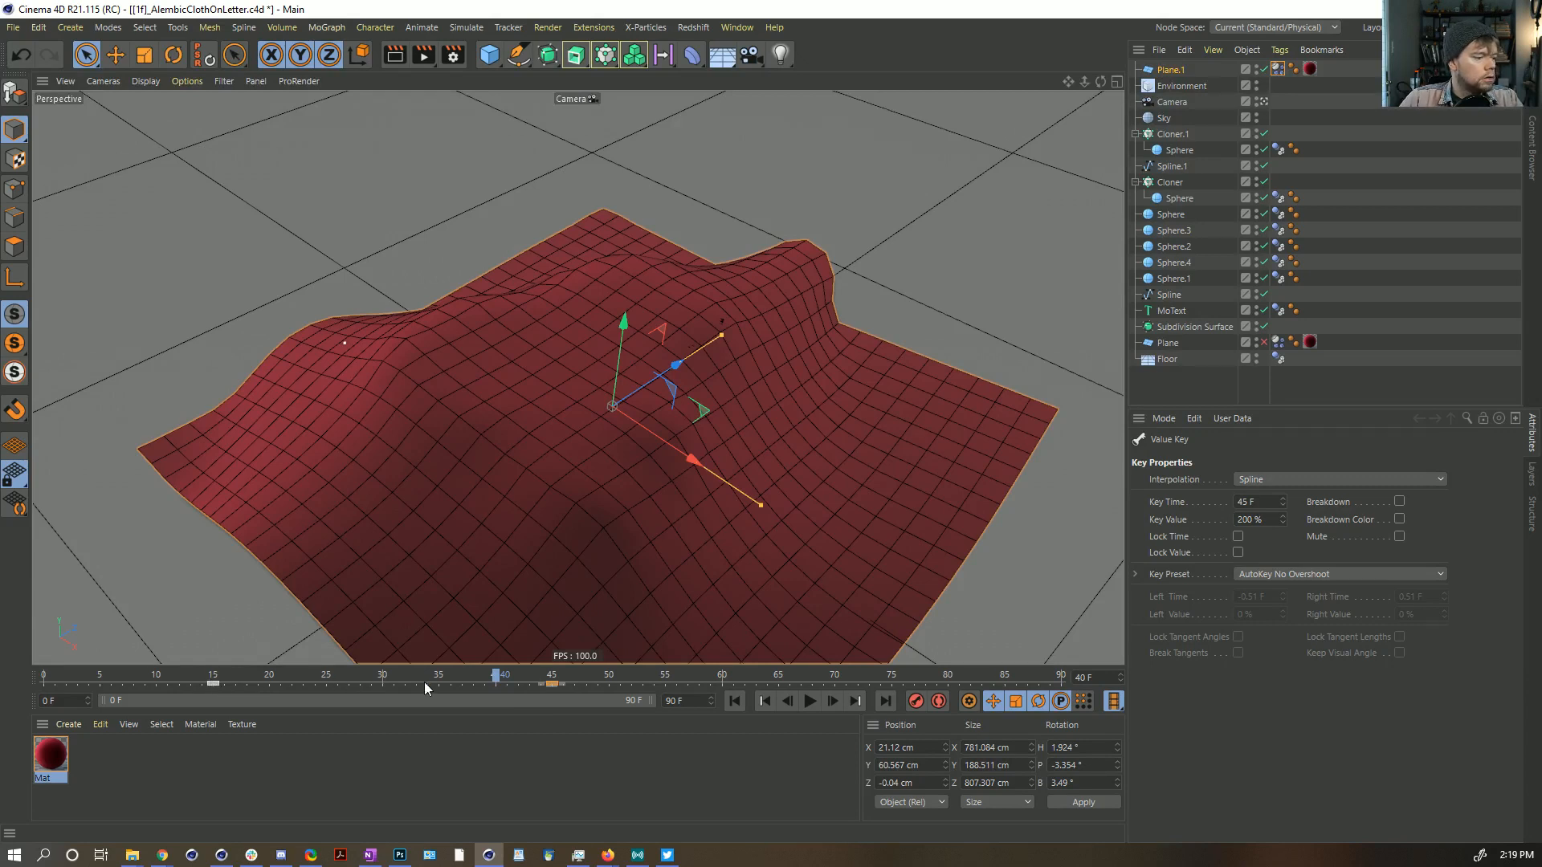
Step: Replay the simulation from the start, stop at frame 80, and inspect the draped plane from closer angles
{"action": "left_click", "coordinate": [734, 701]}
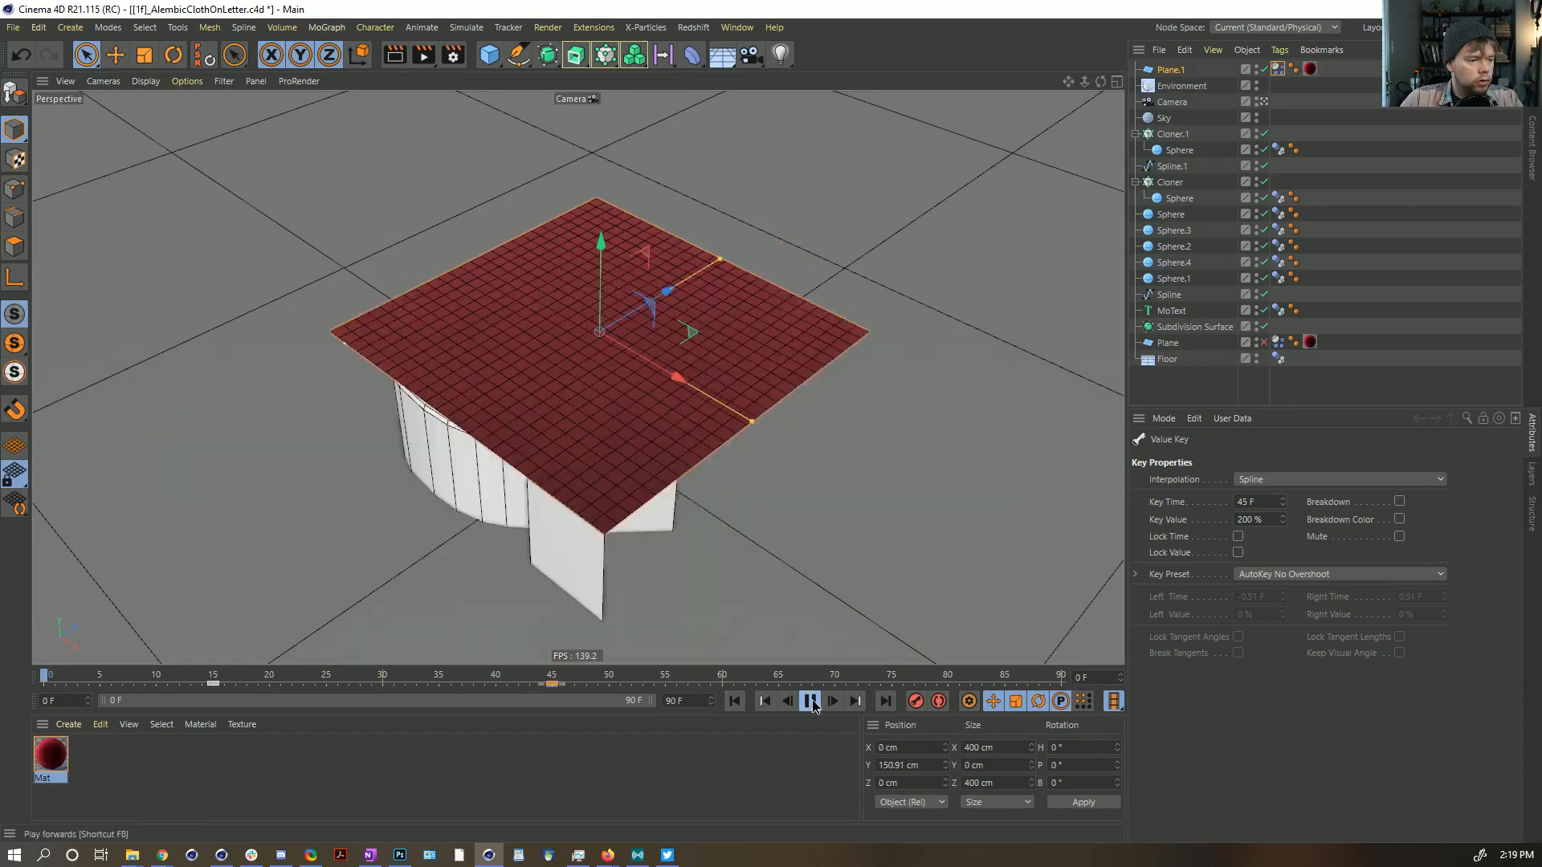
{"action": "left_click", "coordinate": [809, 701]}
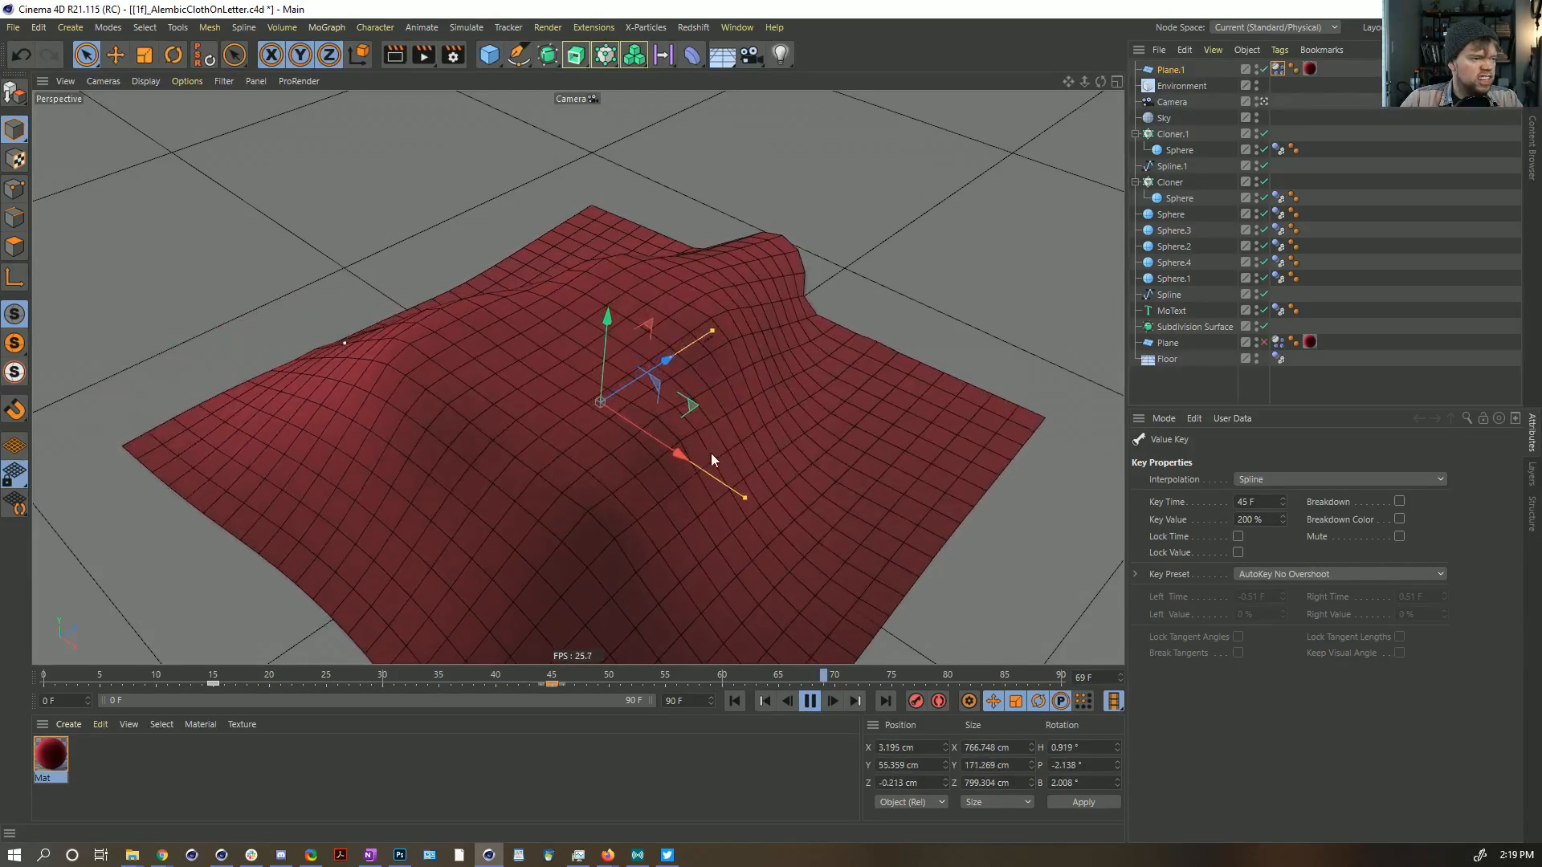
{"action": "right_click_drag", "start_coordinate": [711, 453], "coordinate": [584, 390], "text": "alt"}
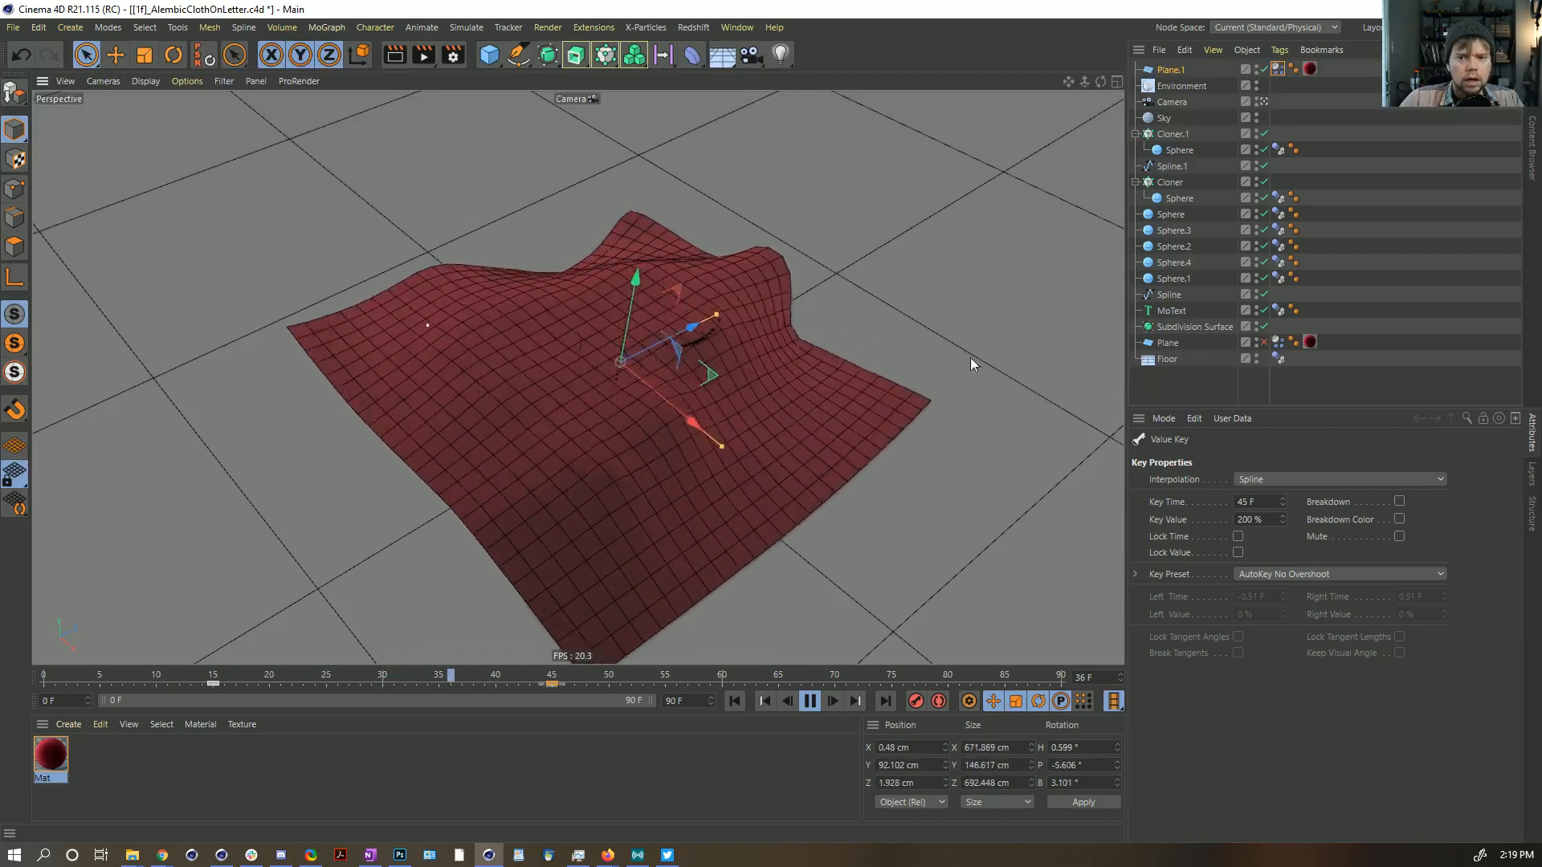
{"action": "left_click", "coordinate": [811, 701]}
{"action": "left_click_drag", "start_coordinate": [658, 384], "coordinate": [610, 337], "text": "alt"}
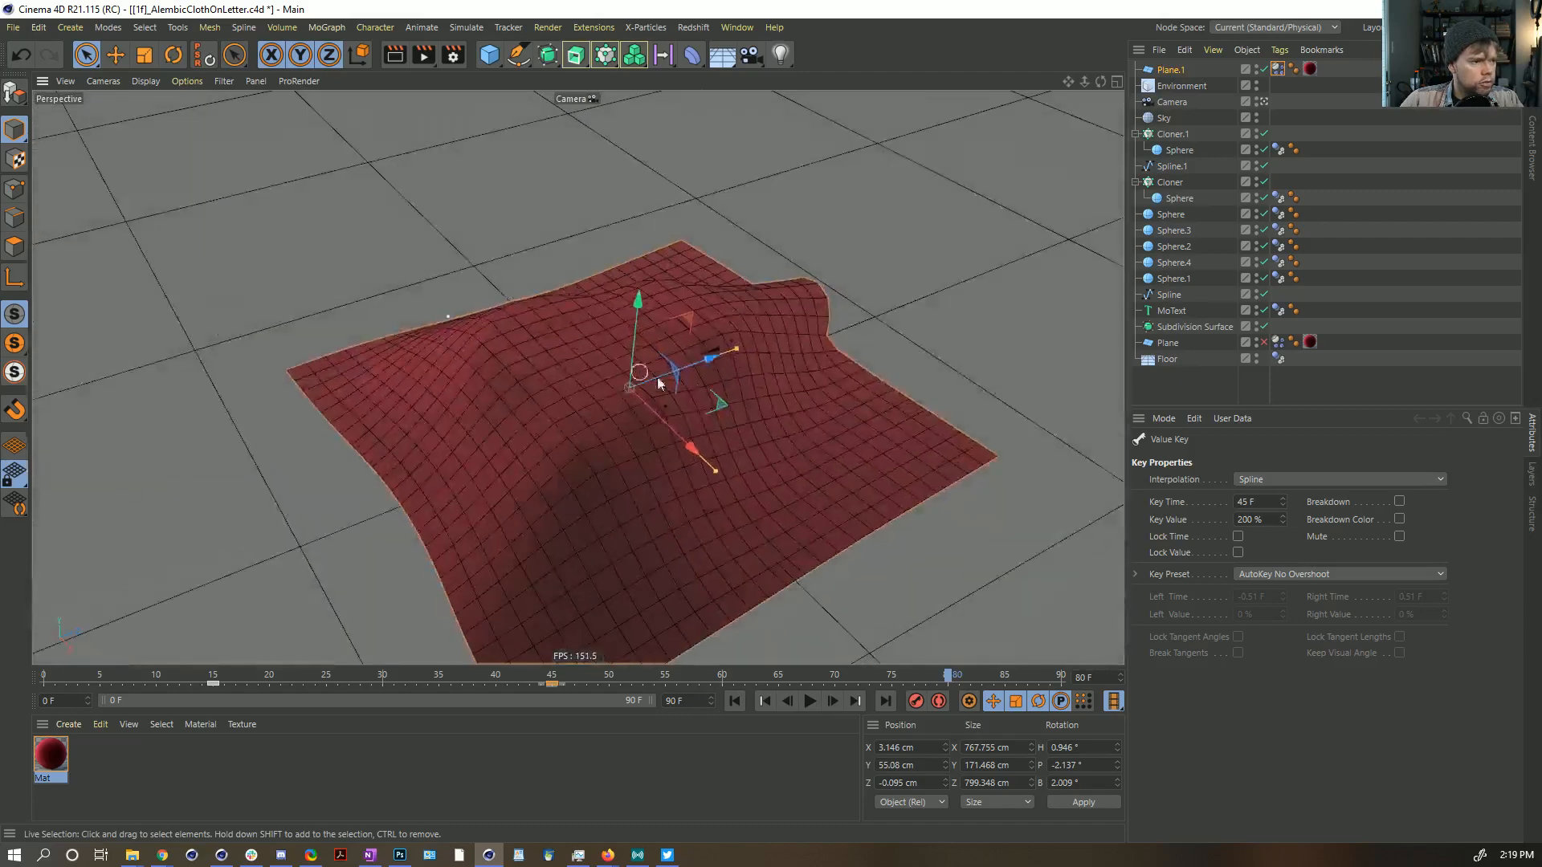
Step: Review the Shear and Flexion Damping settings in the plane's soft body tag with the full settings list in view
{"action": "left_click", "coordinate": [1277, 69]}
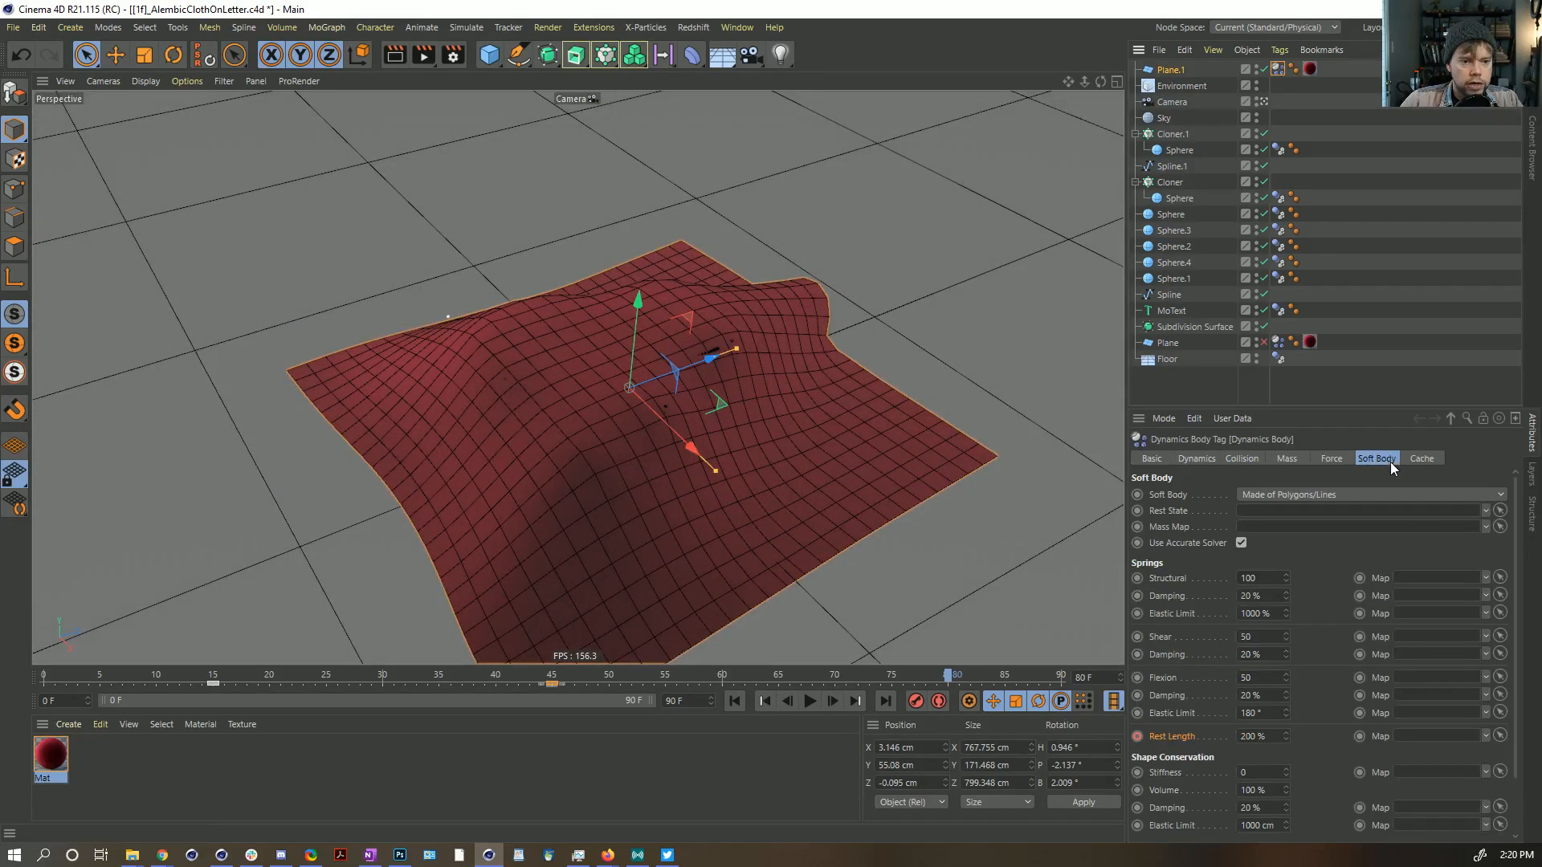
{"action": "left_click", "coordinate": [1171, 636]}
{"action": "left_click", "coordinate": [1187, 695]}
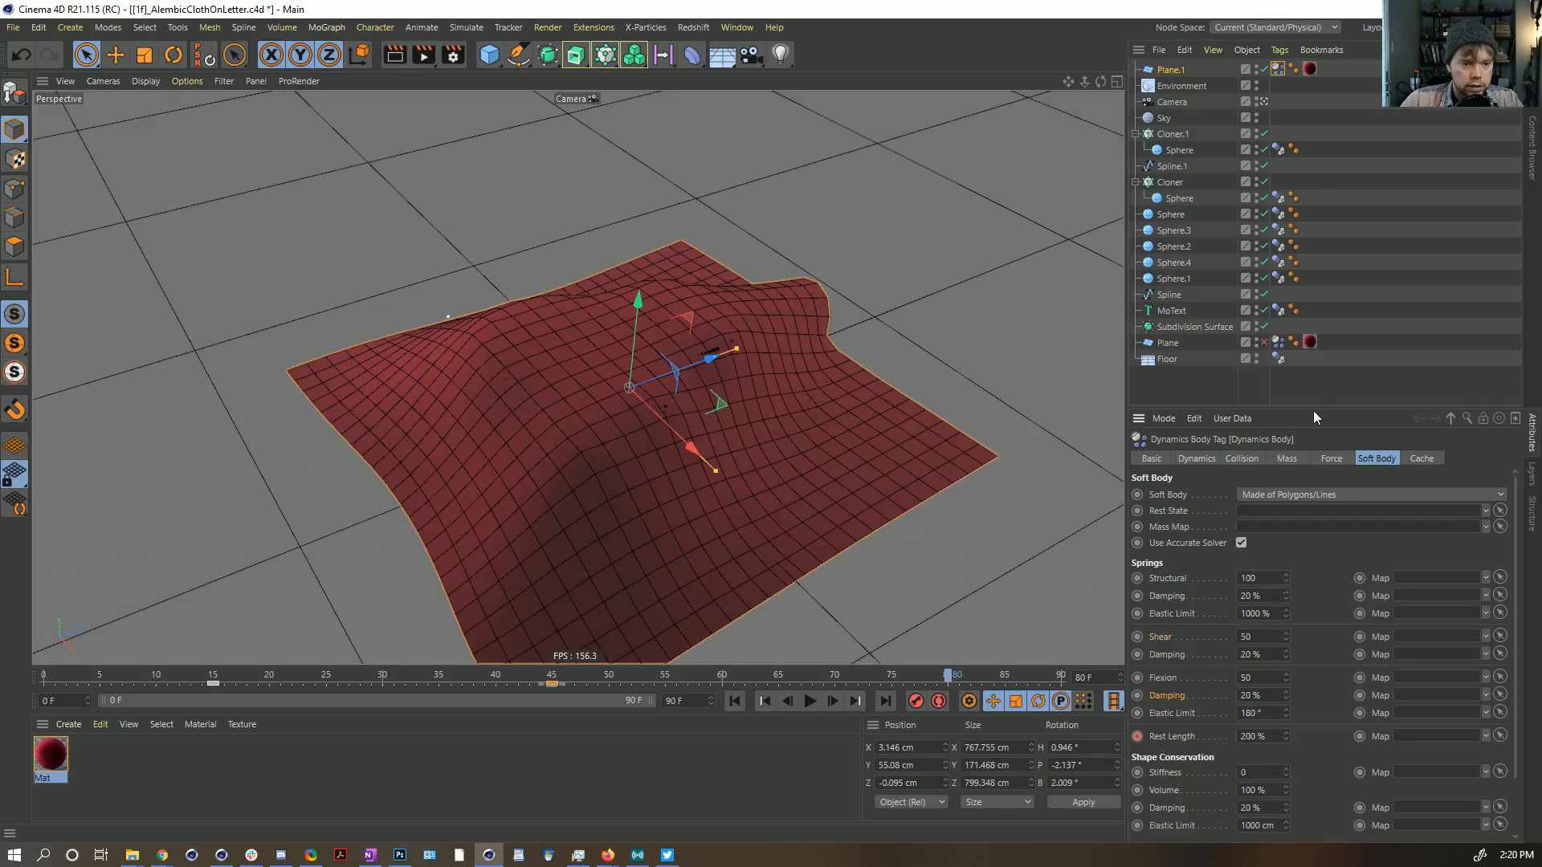
{"action": "left_click_drag", "start_coordinate": [1304, 402], "coordinate": [1304, 292]}
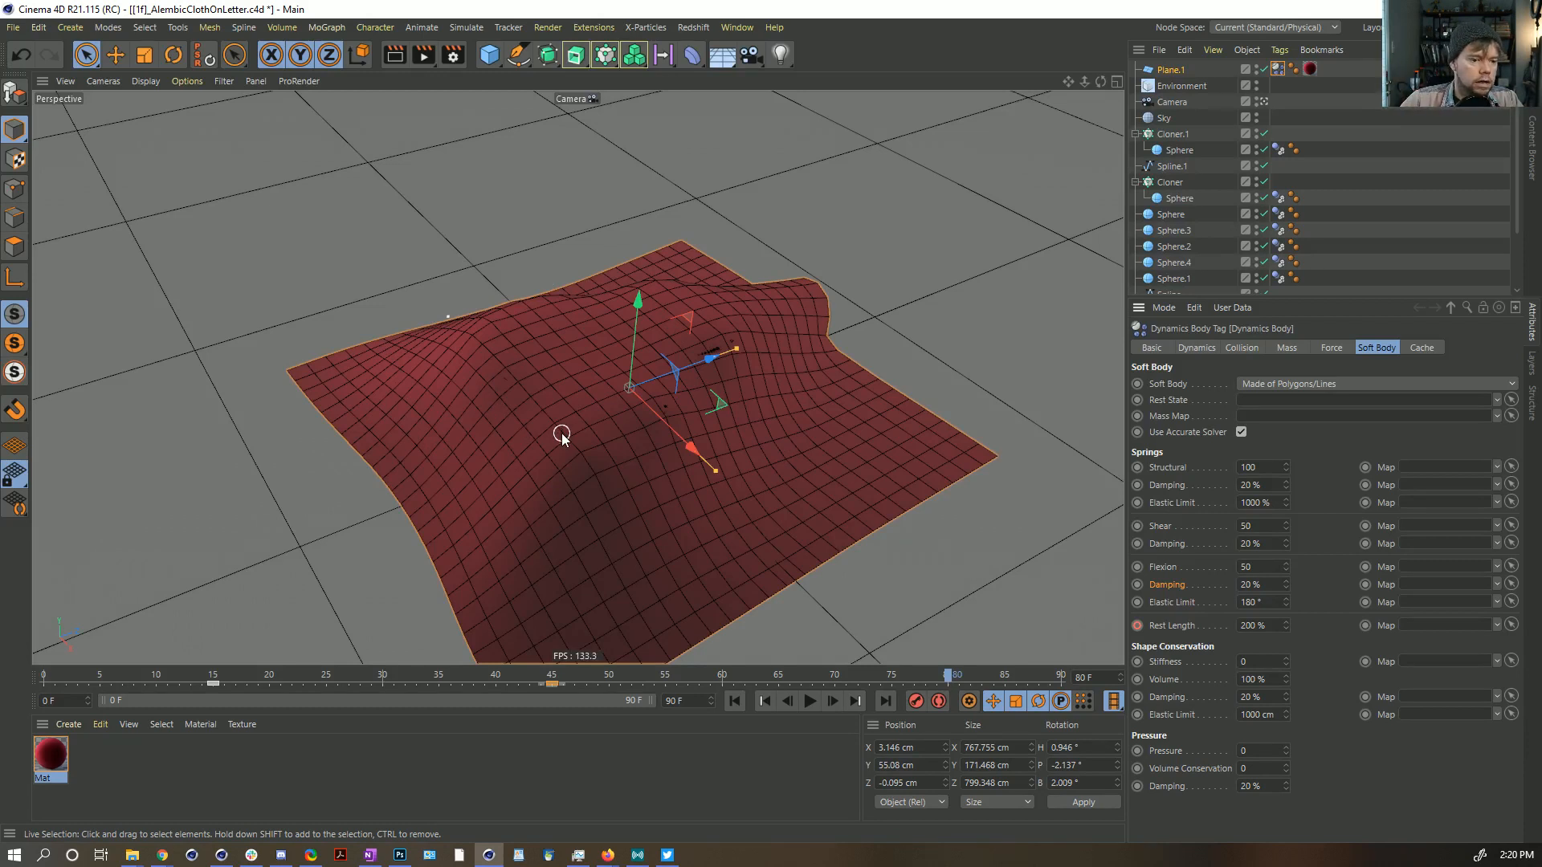
Step: Rewind to the start and set the plane's Width Segments and Height Segments to 55
{"action": "left_click", "coordinate": [735, 701]}
{"action": "left_click", "coordinate": [1168, 70]}
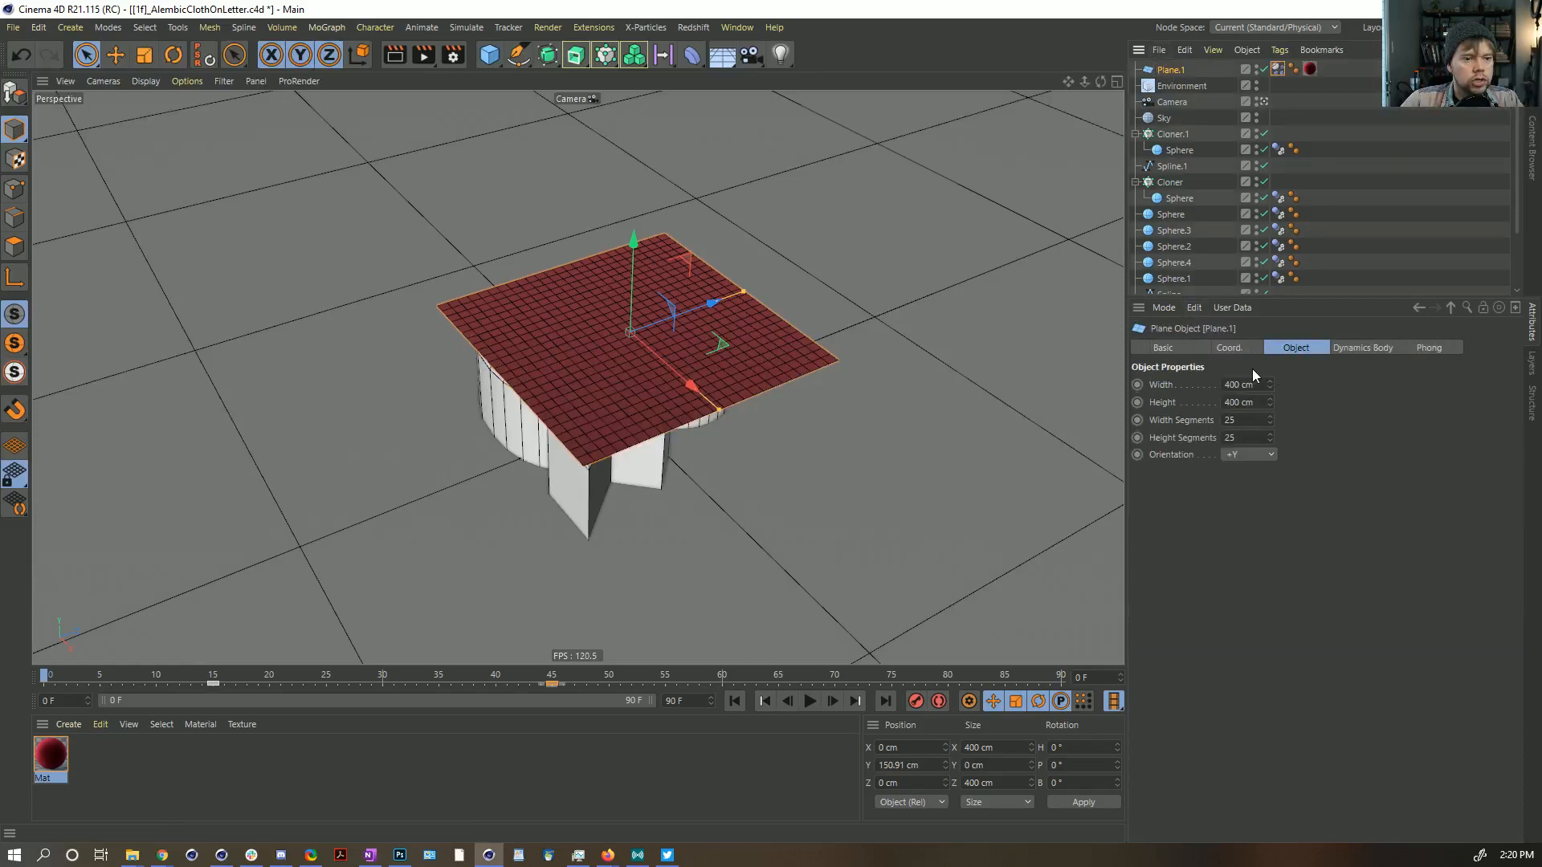
{"action": "left_click", "coordinate": [1255, 420]}
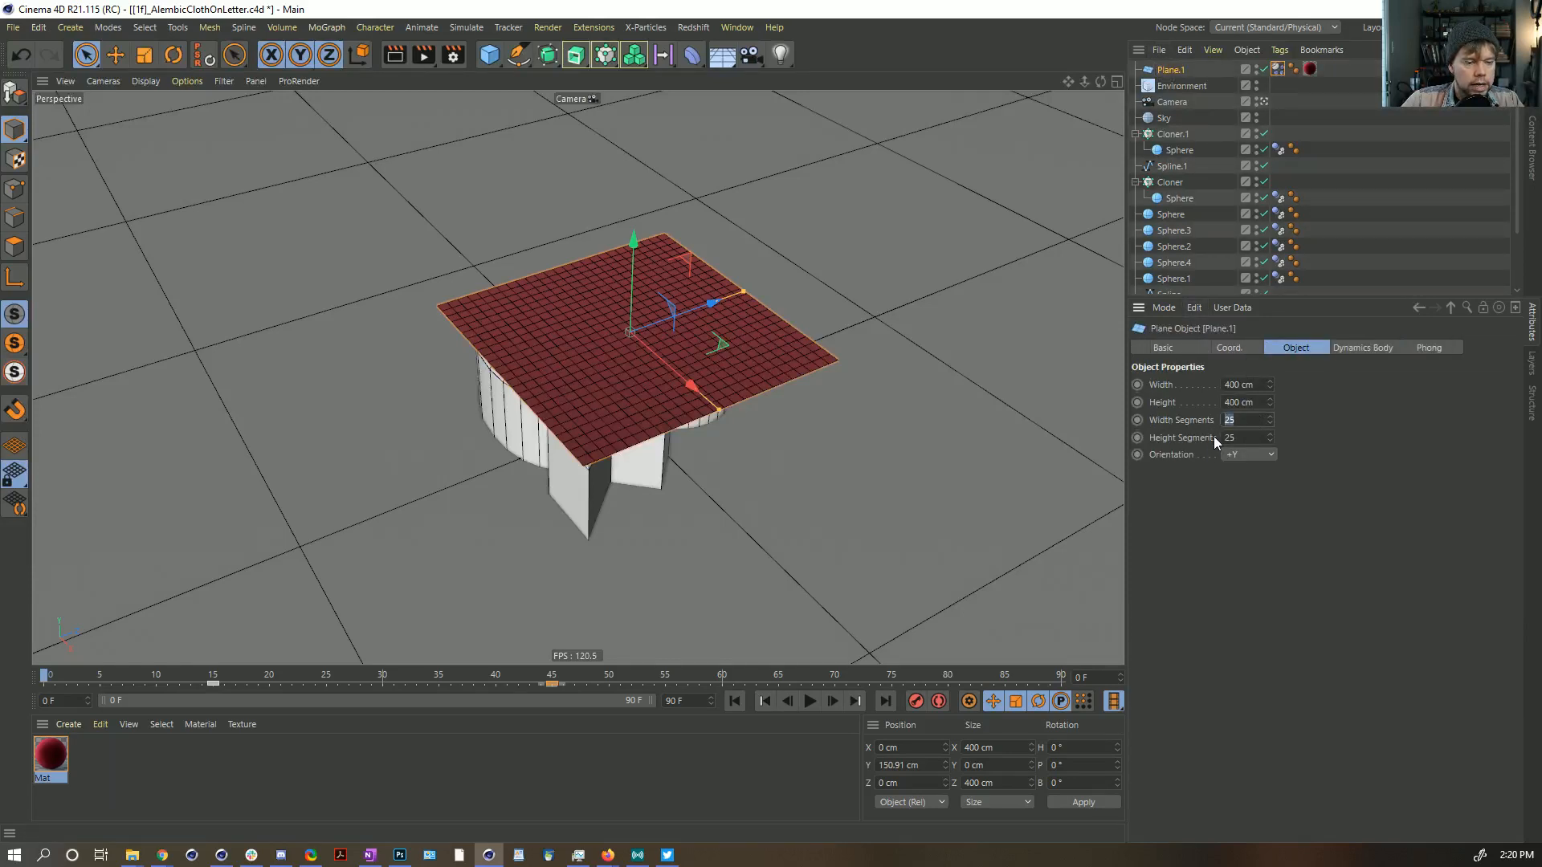
{"action": "type", "text": "55"}
{"action": "key", "text": "Tab"}
{"action": "type", "text": "55"}
{"action": "key", "text": "Return"}
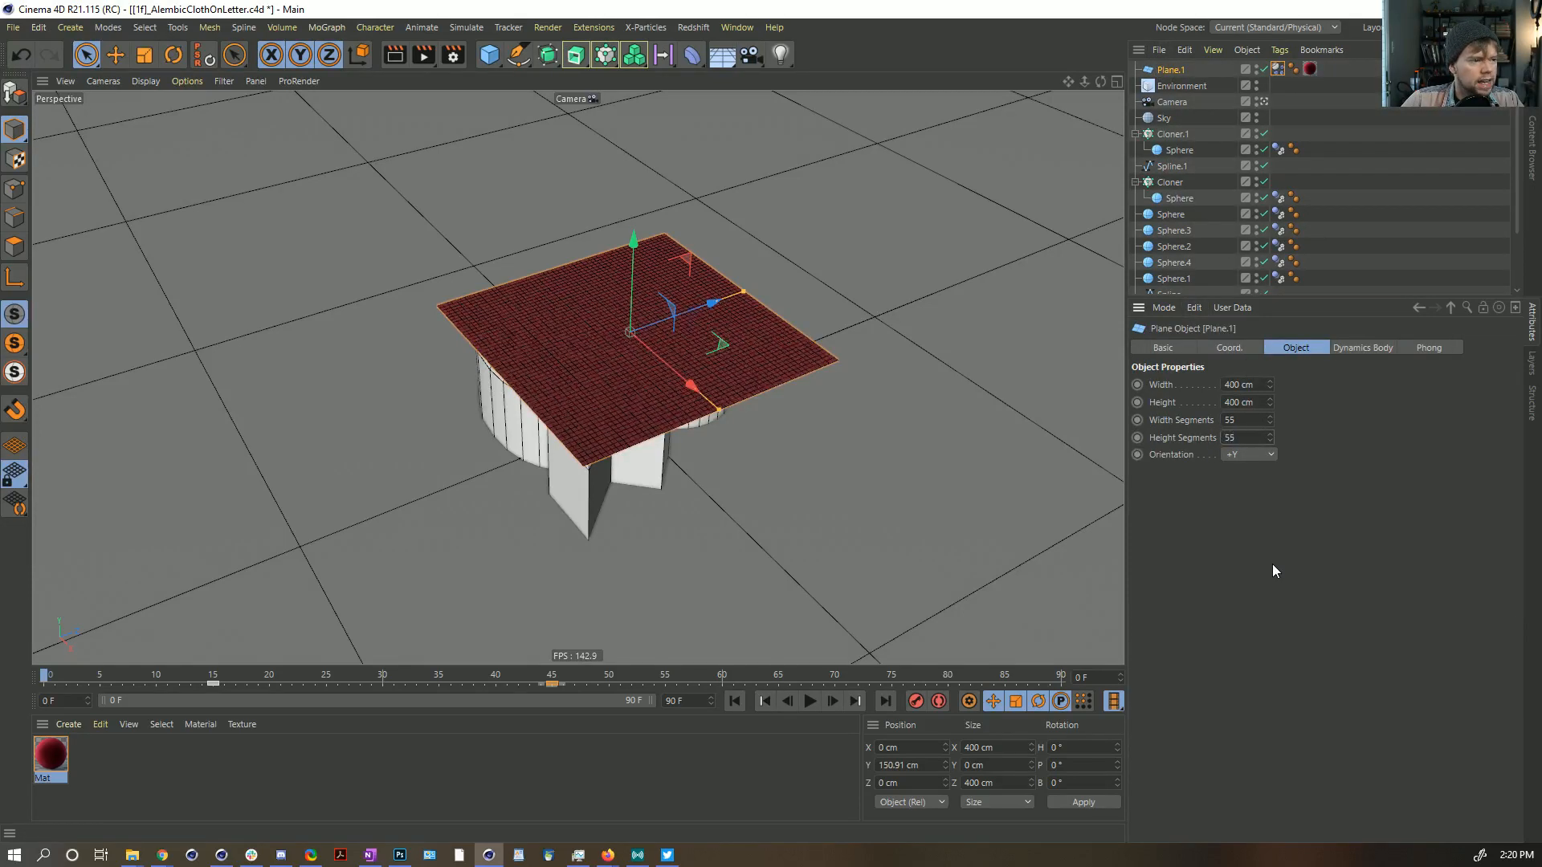
Step: Run the simulation to frame 29 and set both Rest Length keys to Linear interpolation
{"action": "left_click", "coordinate": [810, 701]}
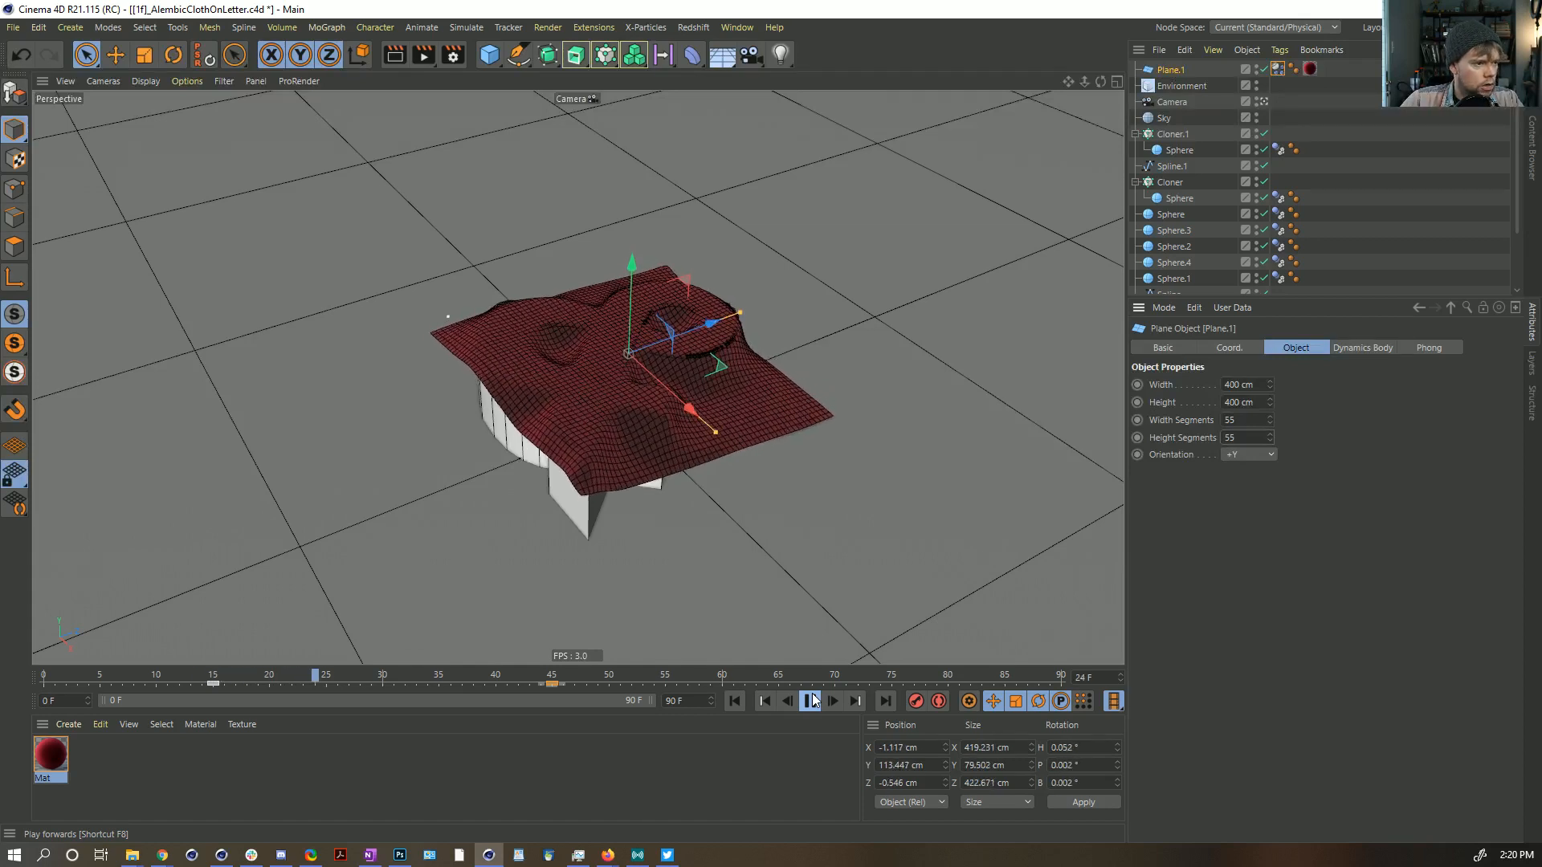
{"action": "left_click", "coordinate": [809, 701]}
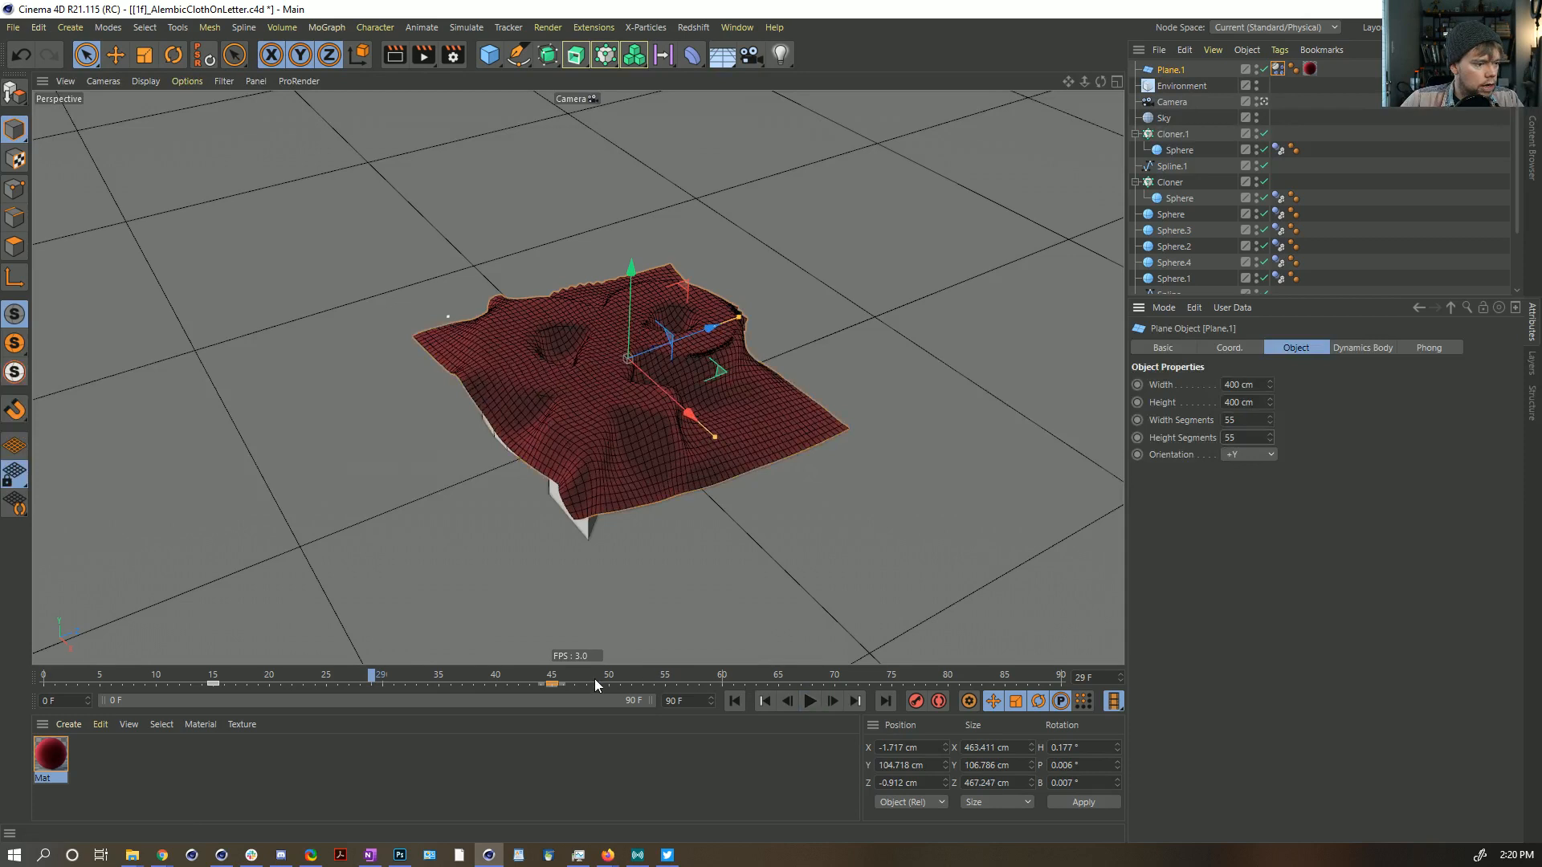
{"action": "left_click_drag", "start_coordinate": [595, 683], "coordinate": [161, 684]}
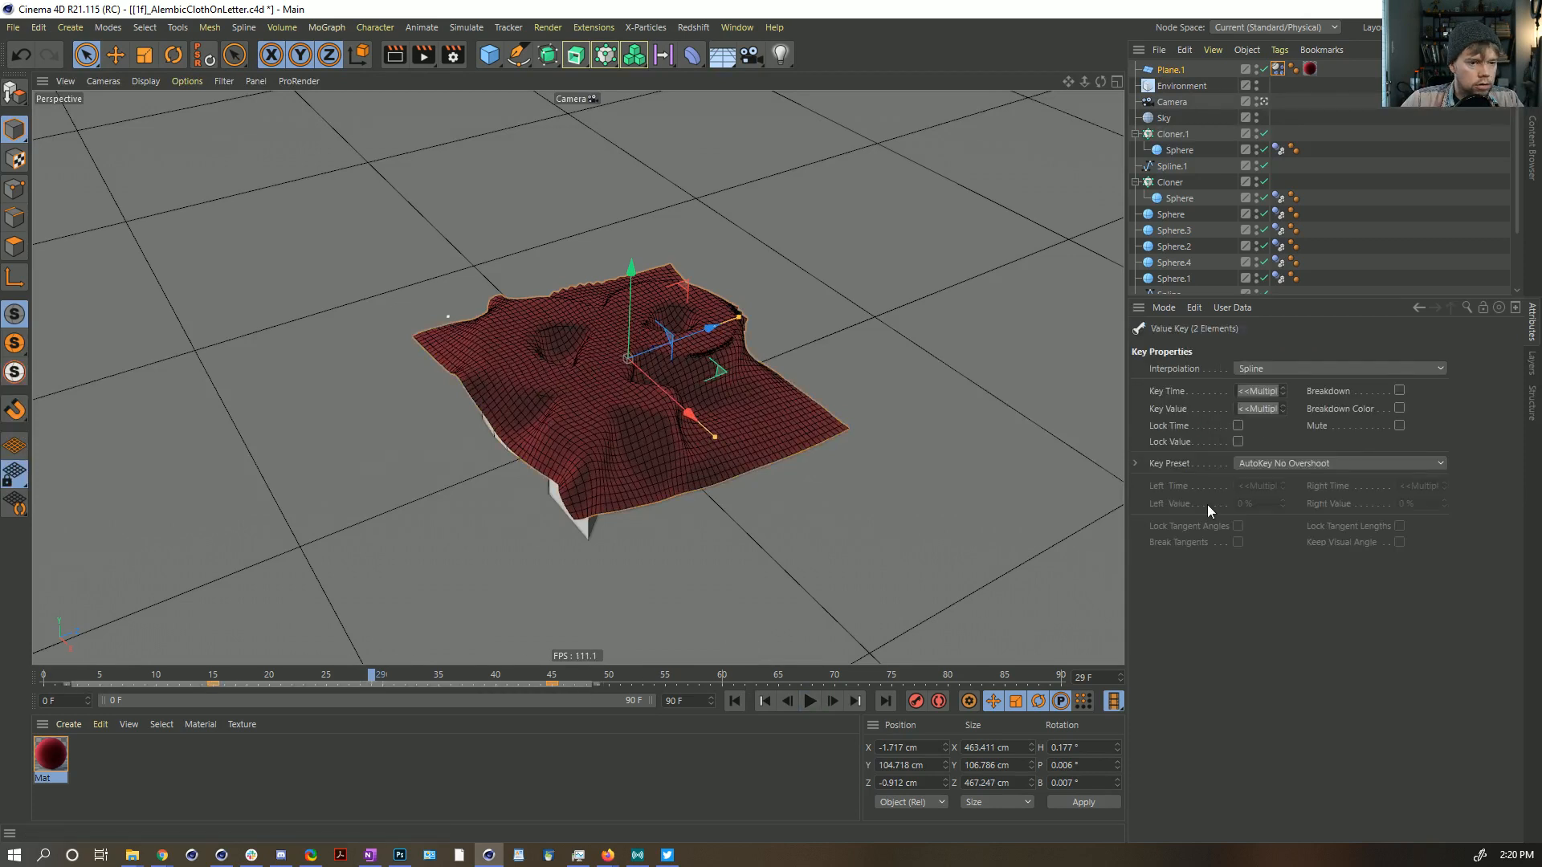
{"action": "left_click", "coordinate": [1255, 370]}
{"action": "left_click", "coordinate": [1263, 394]}
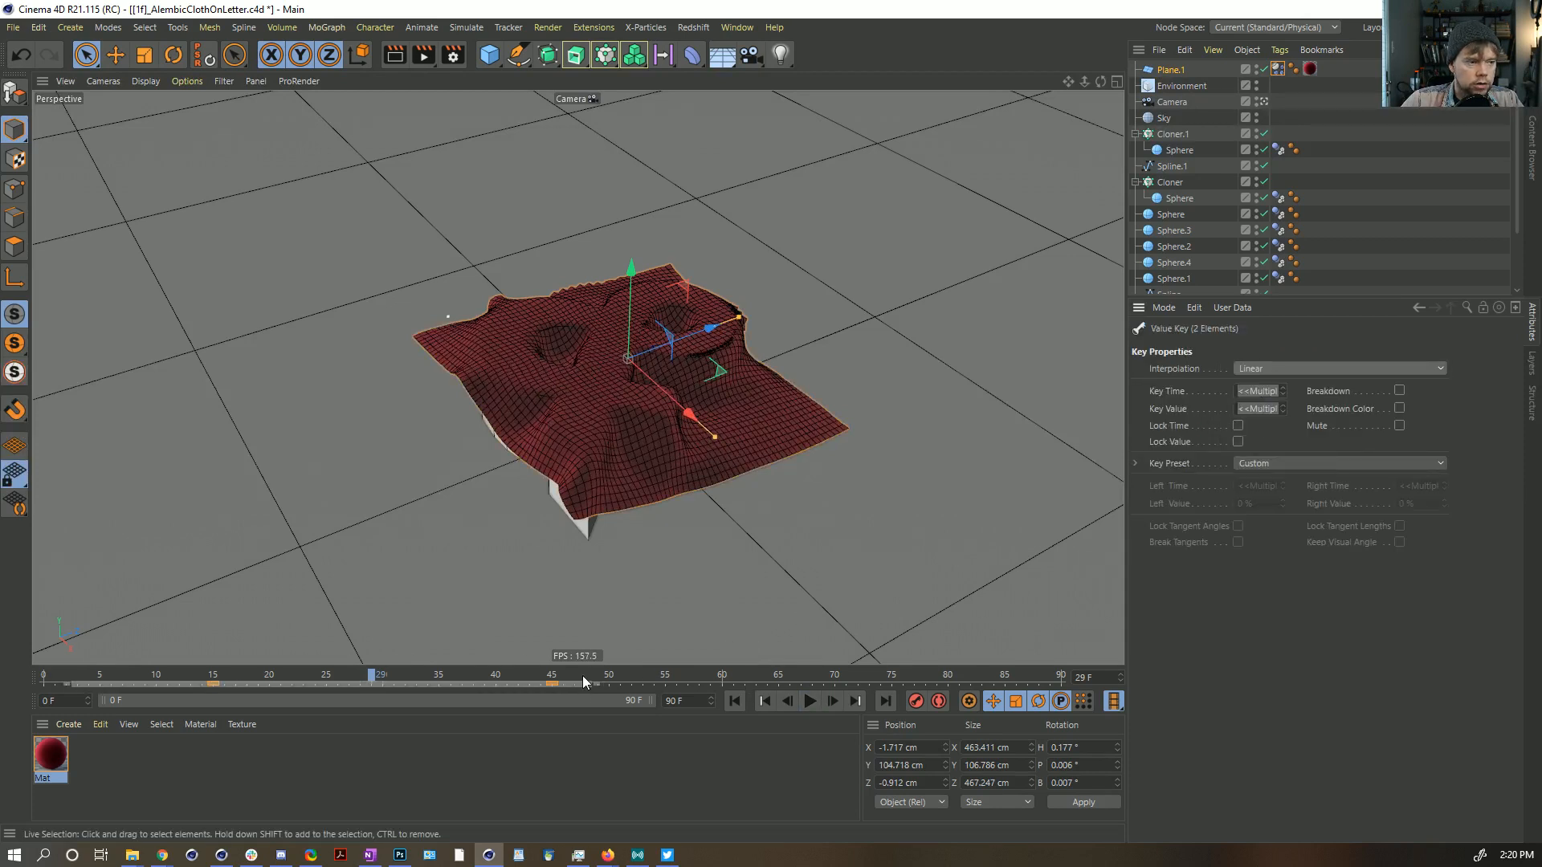
Step: Continue the simulation to frame 63 with nothing selected and inspect the cloth's wrinkles from several angles
{"action": "left_click", "coordinate": [810, 701]}
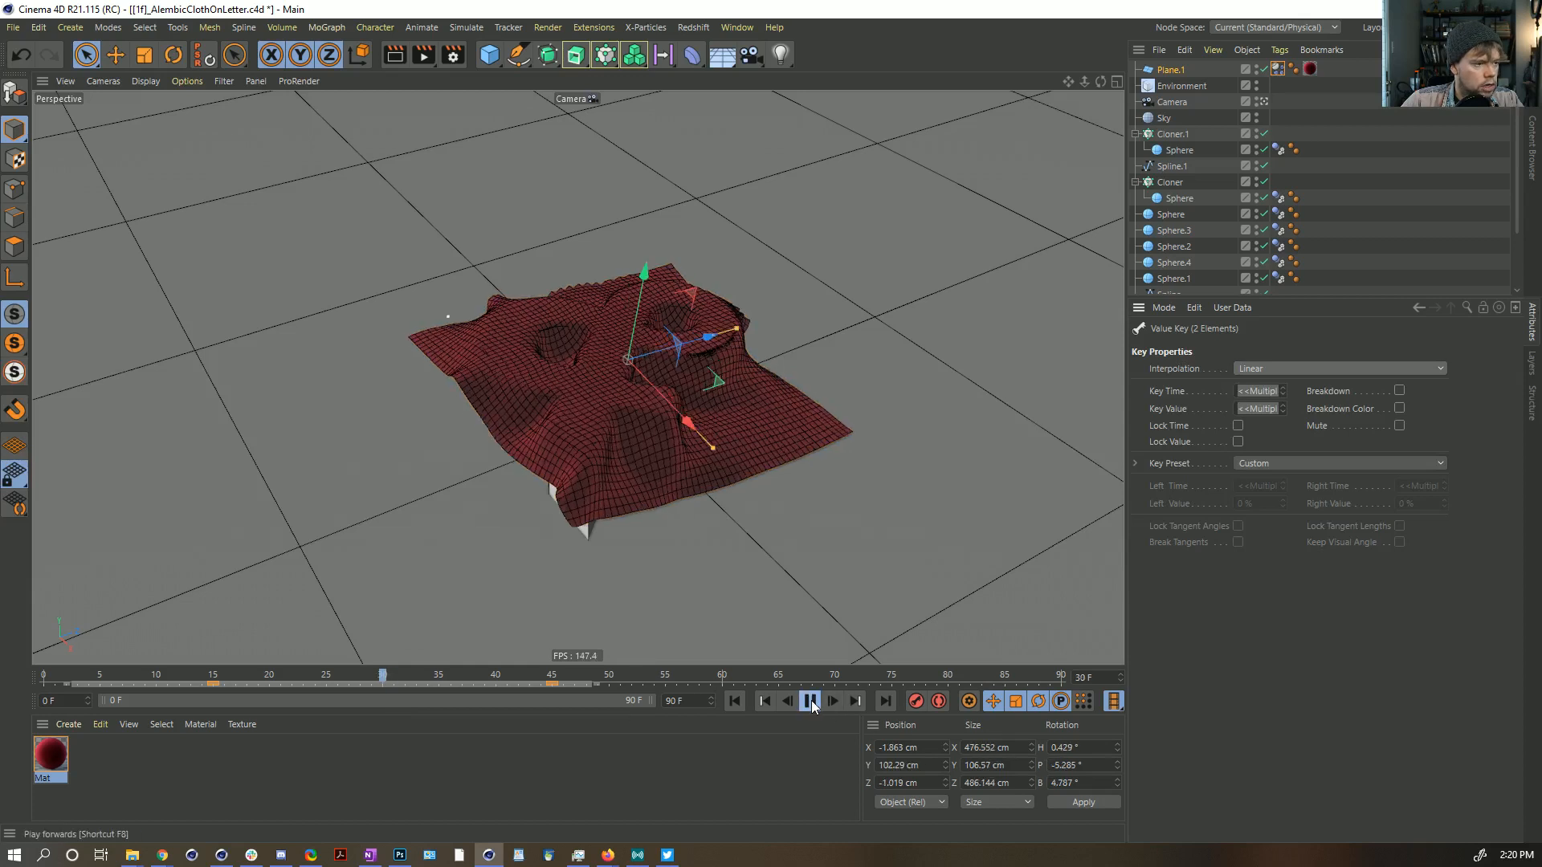
{"action": "left_click", "coordinate": [867, 474]}
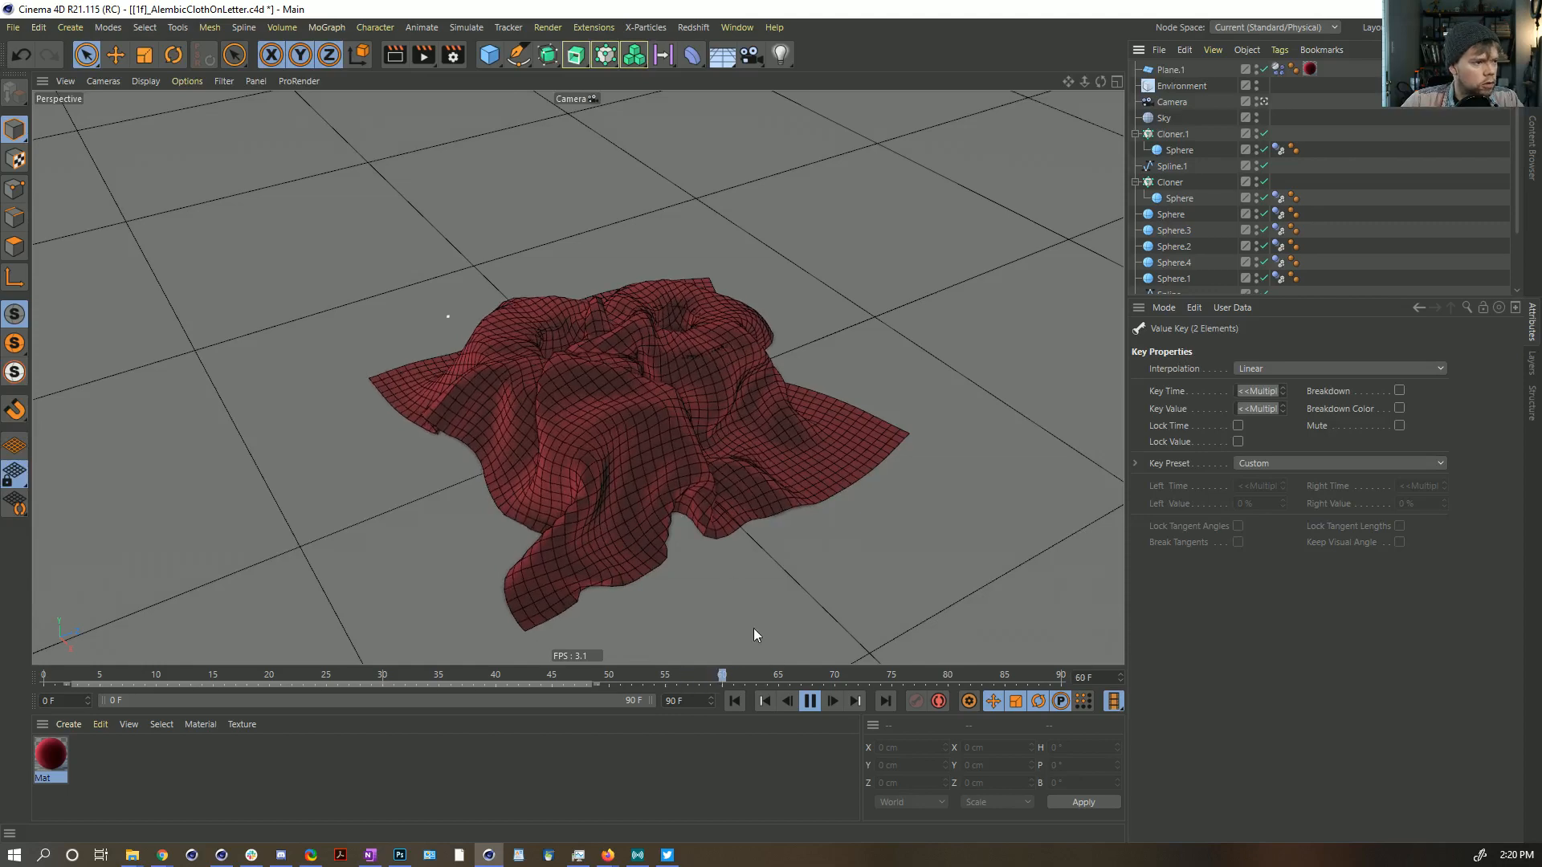
{"action": "left_click", "coordinate": [811, 701]}
{"action": "left_click_drag", "start_coordinate": [629, 367], "coordinate": [799, 419], "text": "alt"}
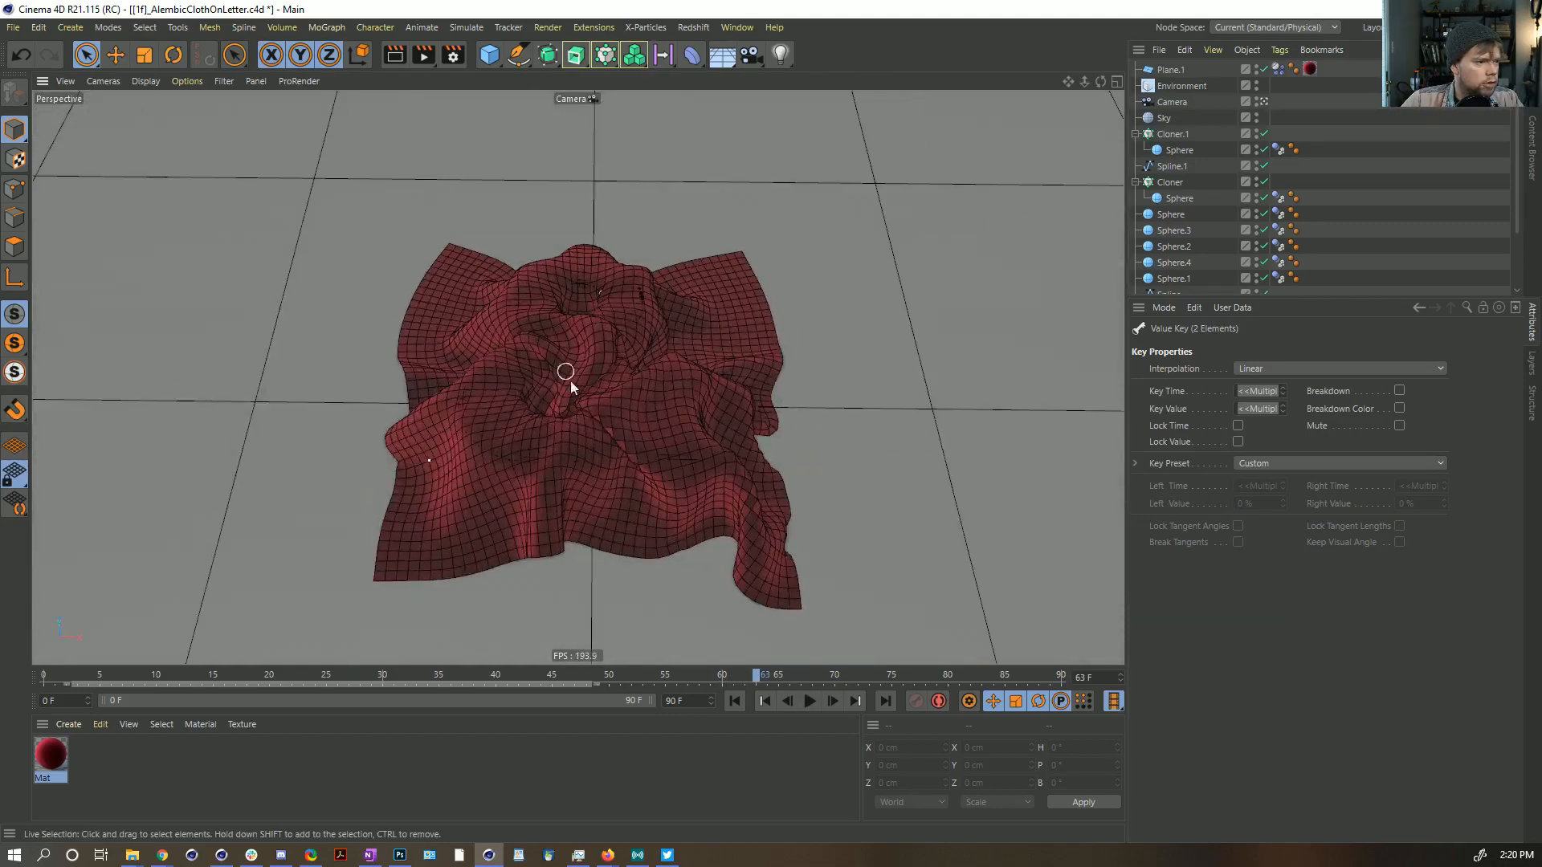
{"action": "left_click_drag", "start_coordinate": [570, 387], "coordinate": [578, 374], "text": "alt"}
Step: Replay the simulation from the start through frame 90 and examine the final cloth folds over the letter up close
{"action": "left_click", "coordinate": [734, 701]}
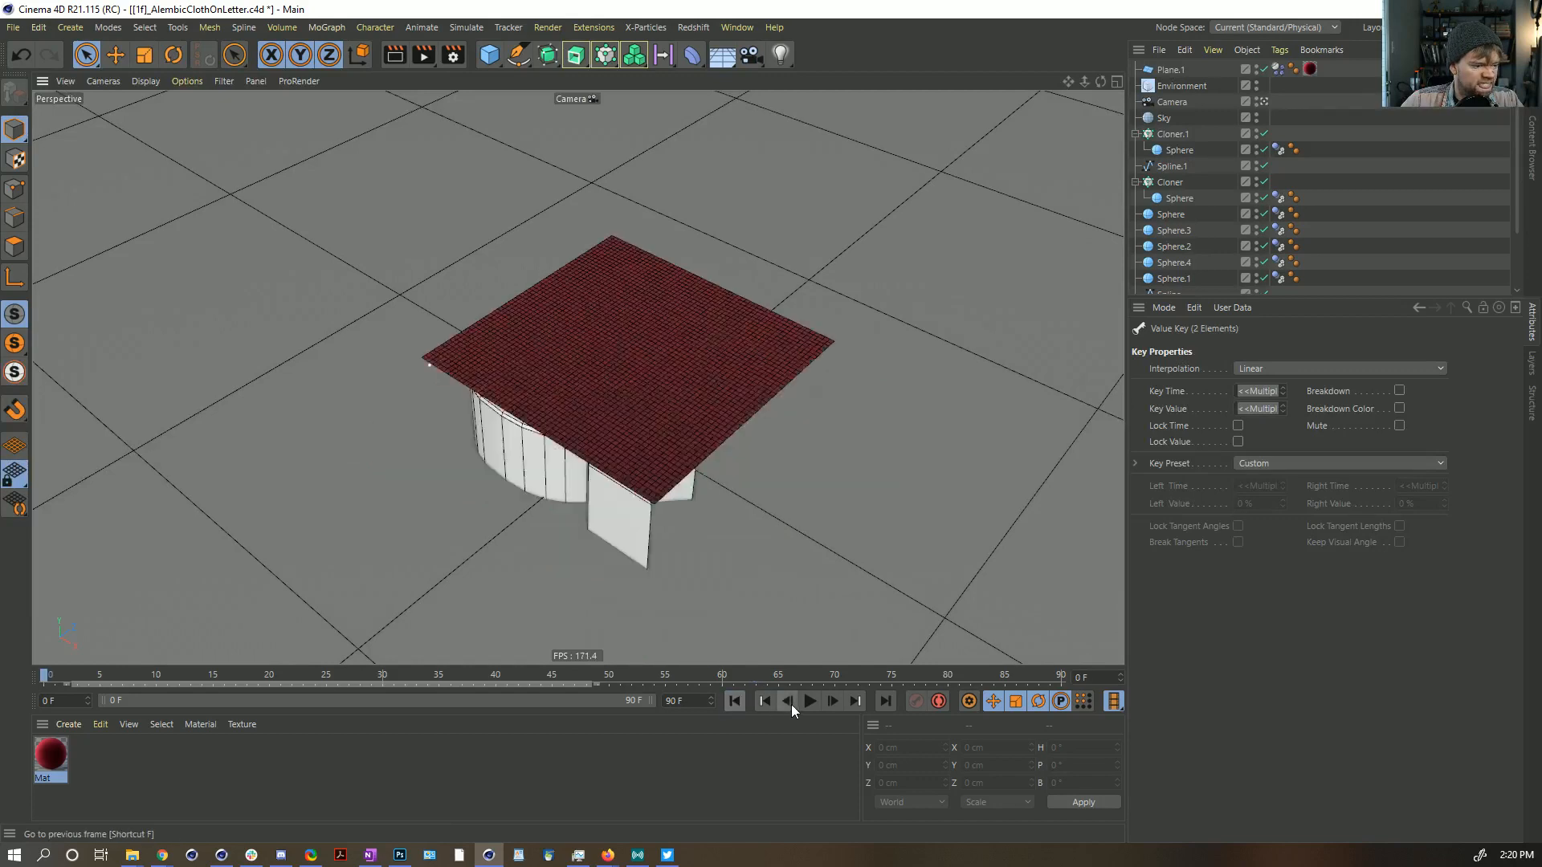
{"action": "left_click", "coordinate": [812, 702]}
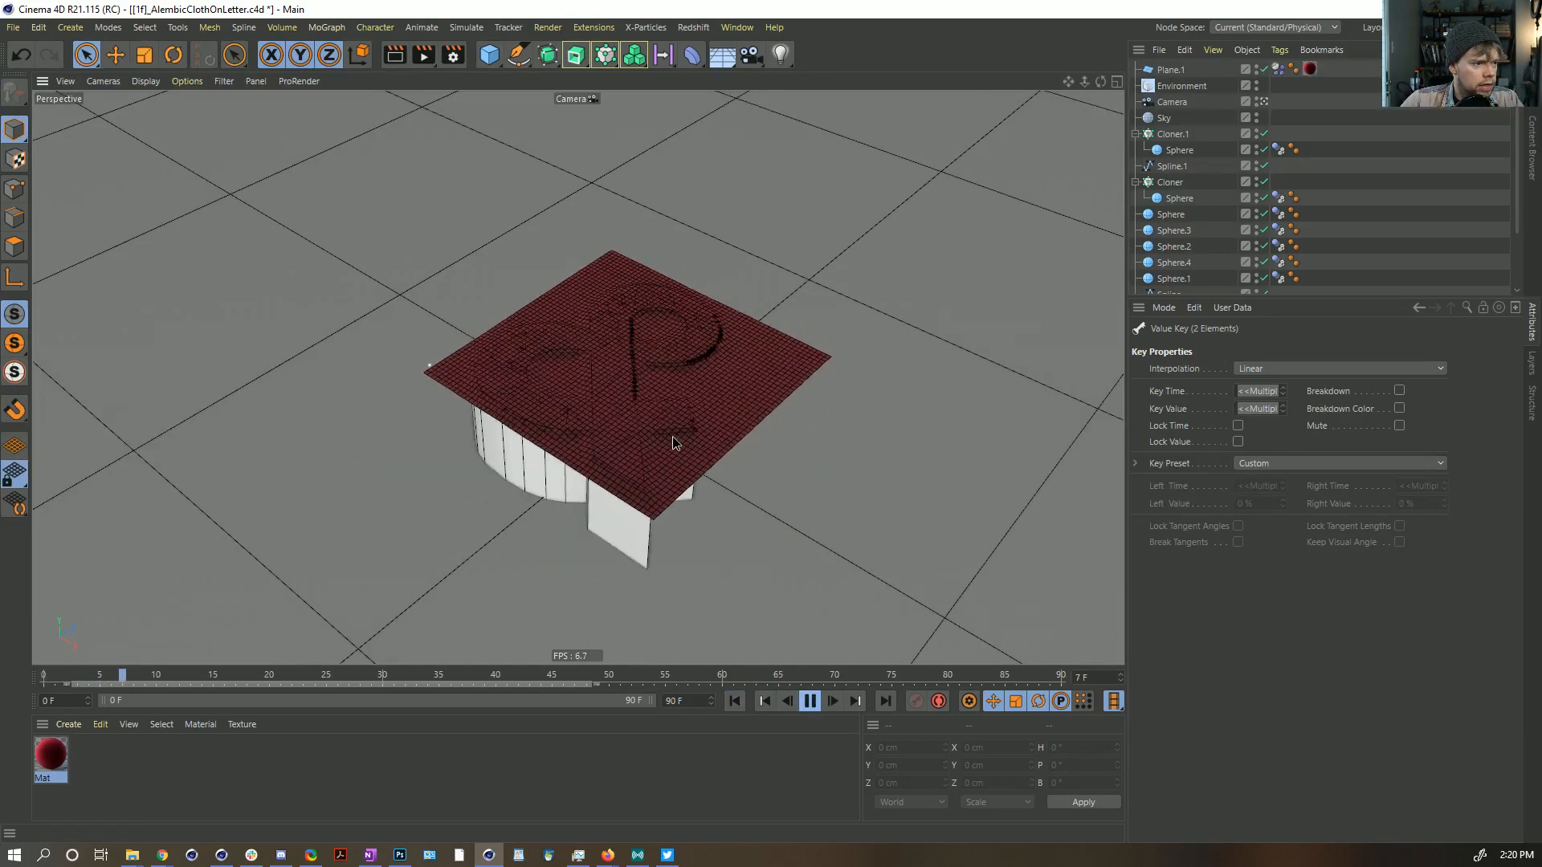
{"action": "left_click_drag", "start_coordinate": [629, 436], "coordinate": [671, 464], "text": "alt"}
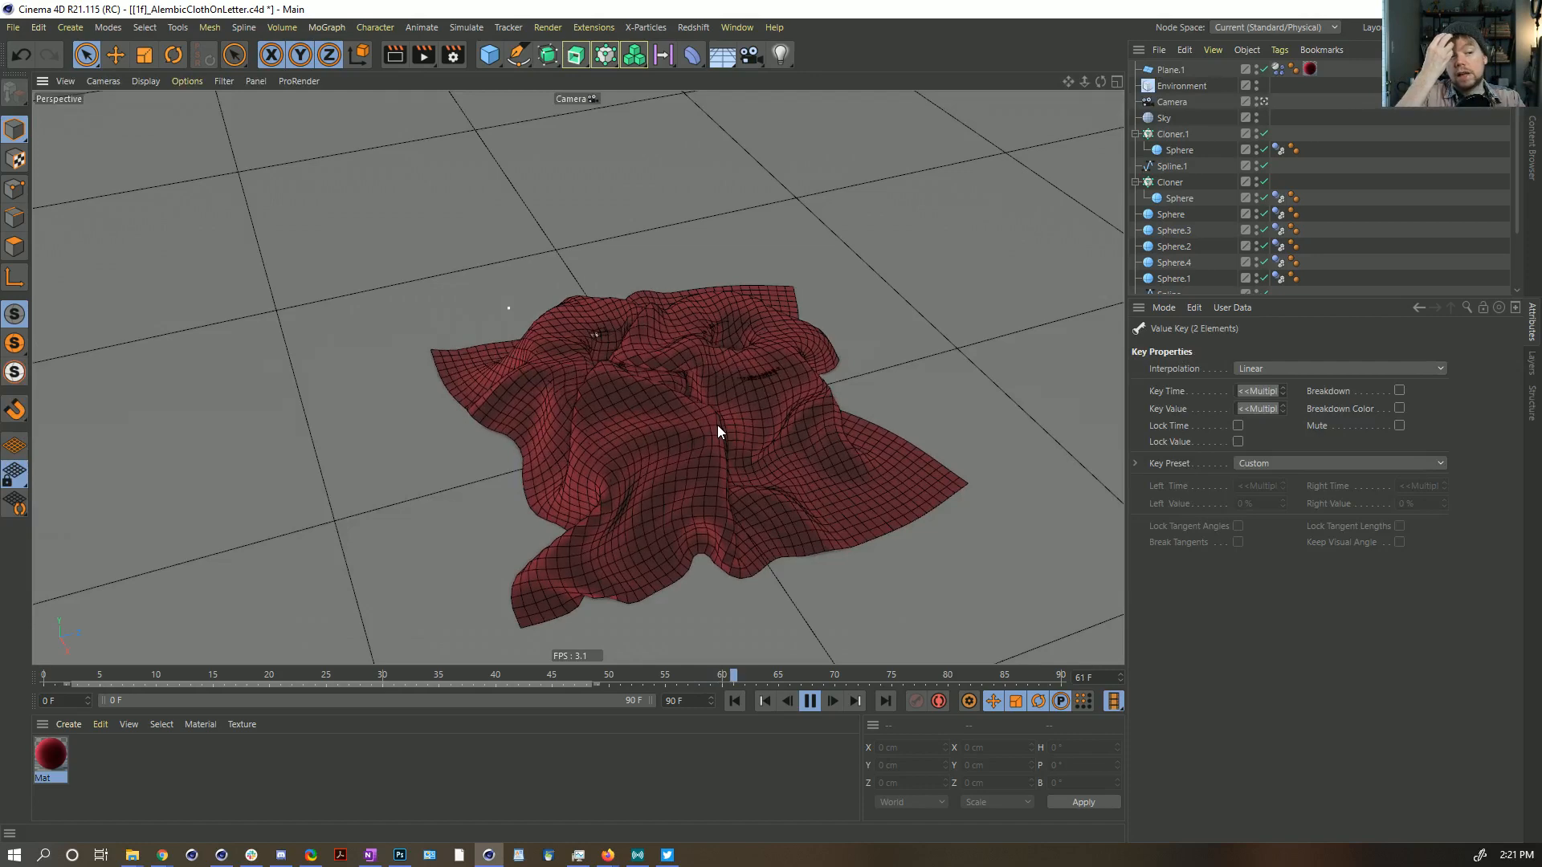
{"action": "left_click", "coordinate": [821, 702]}
{"action": "left_click_drag", "start_coordinate": [637, 387], "coordinate": [637, 386], "text": "alt"}
{"action": "left_click", "coordinate": [811, 702]}
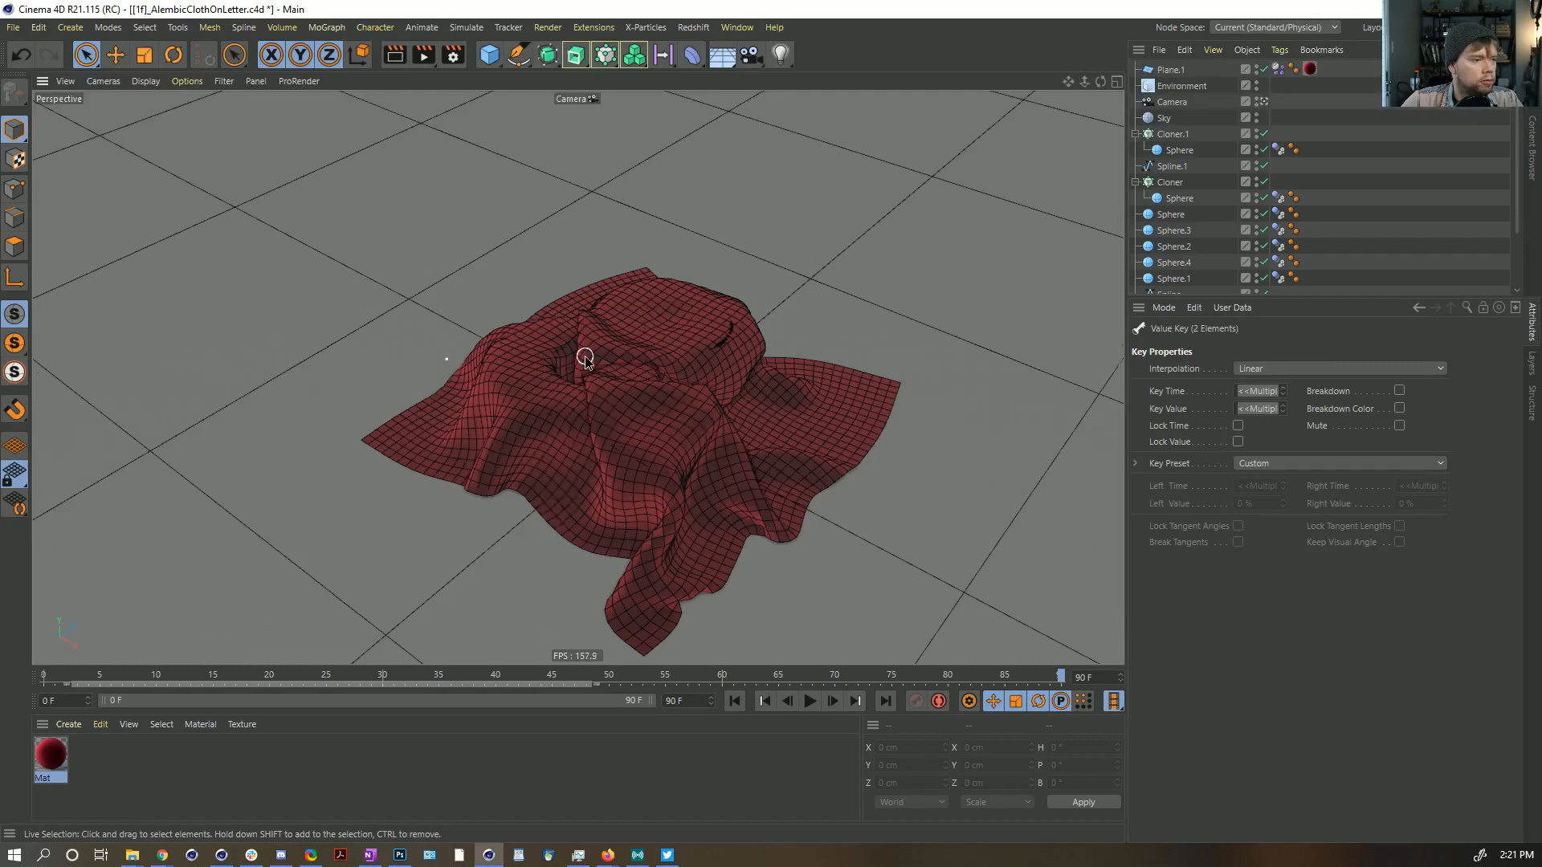
{"action": "left_click_drag", "start_coordinate": [586, 358], "coordinate": [958, 412], "text": "alt"}
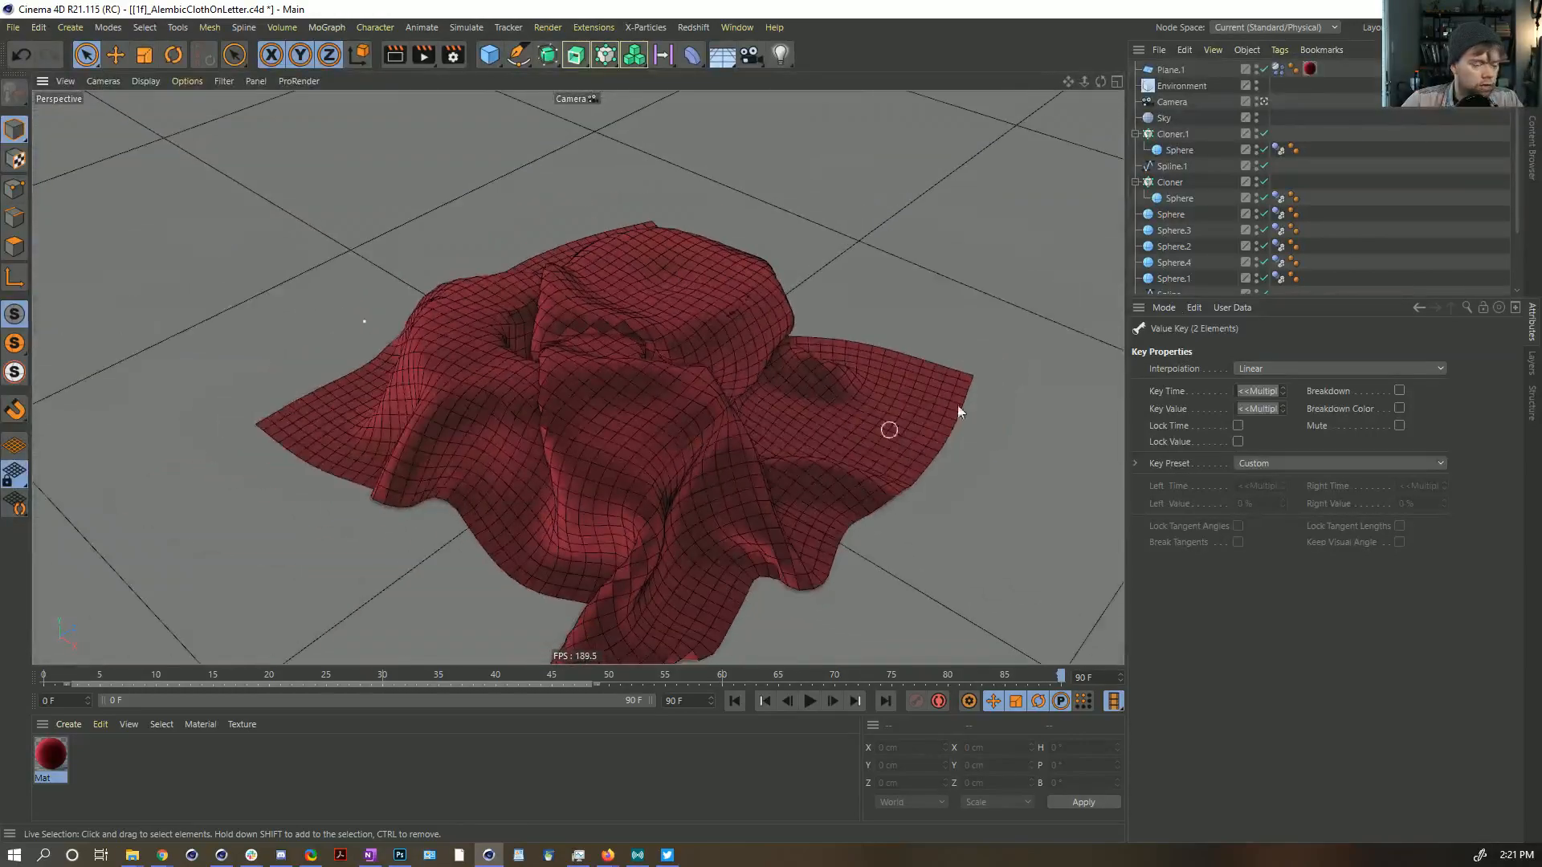
Step: Place the Plane.1 cloth under the Subdivision Surface and inspect the smoothed folds without mesh lines from several angles
{"action": "left_click_drag", "start_coordinate": [1208, 300], "coordinate": [1207, 433]}
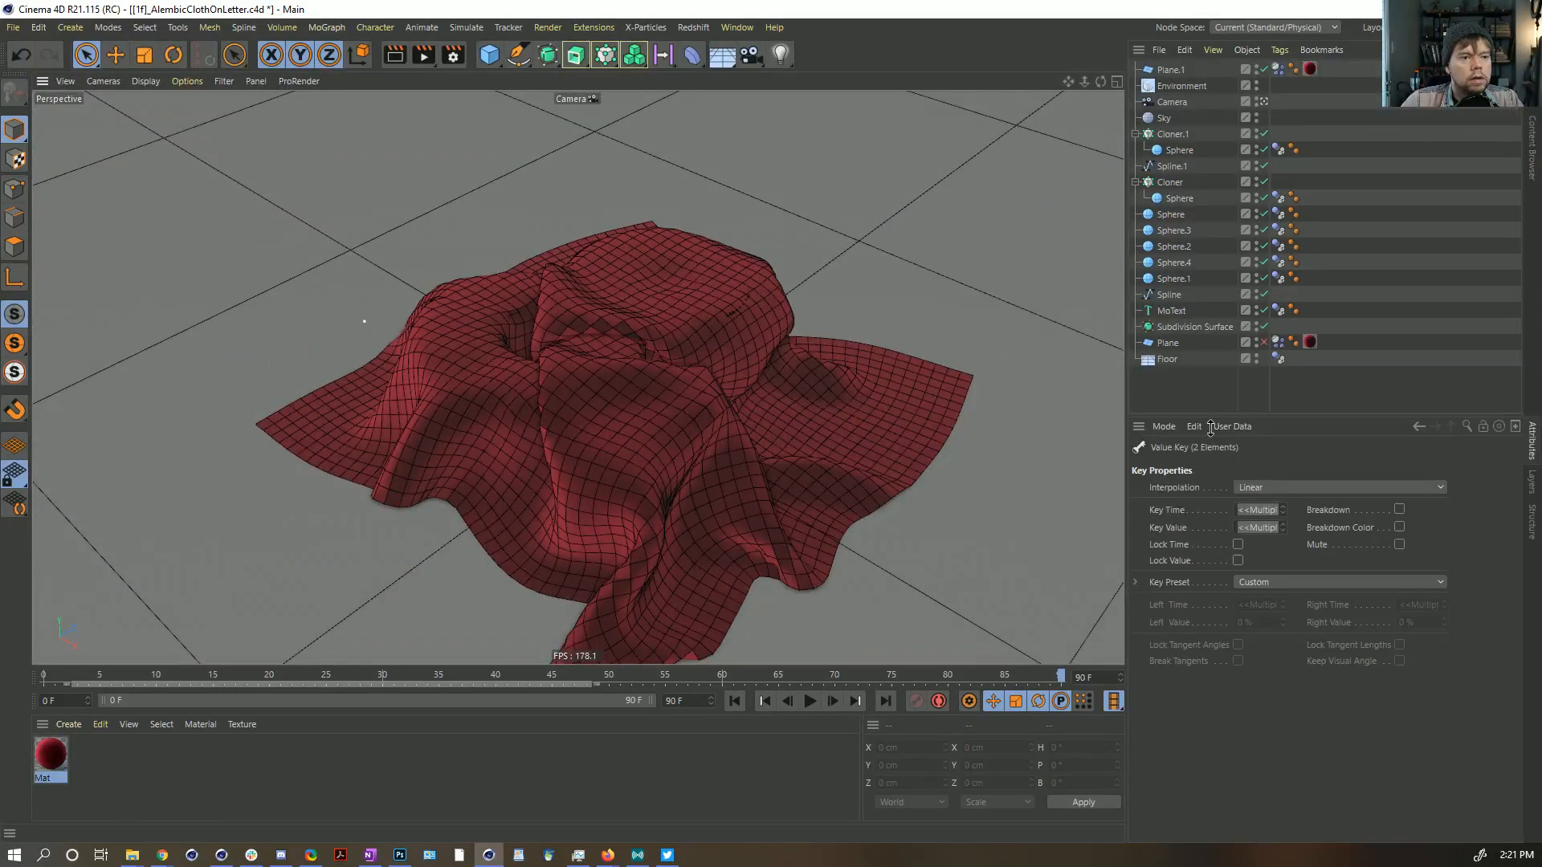
{"action": "left_click_drag", "start_coordinate": [1171, 70], "coordinate": [1241, 233]}
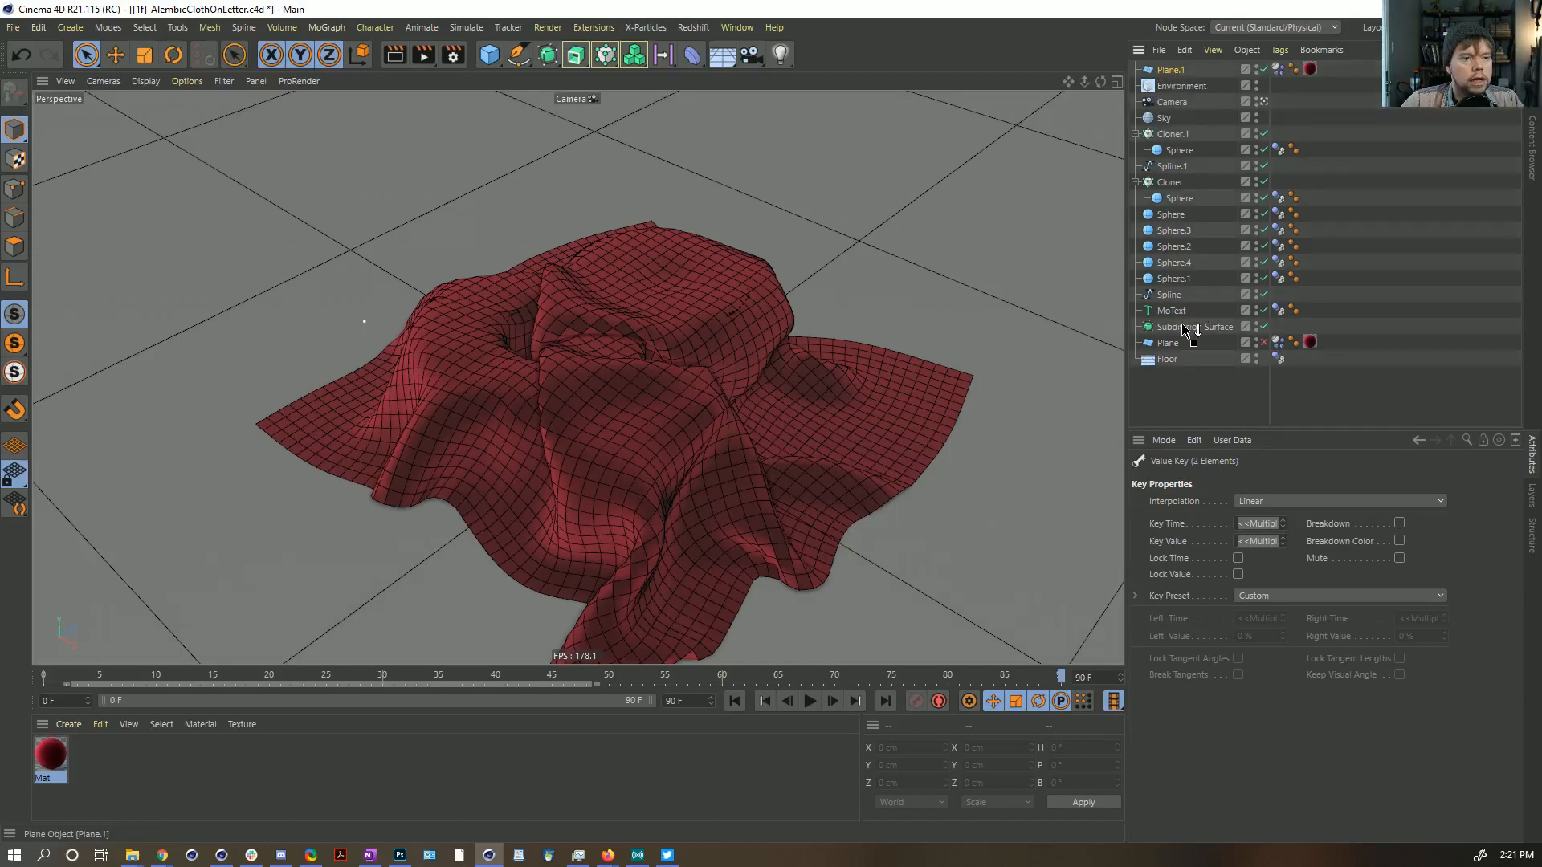
{"action": "left_click_drag", "start_coordinate": [1184, 324], "coordinate": [1185, 327]}
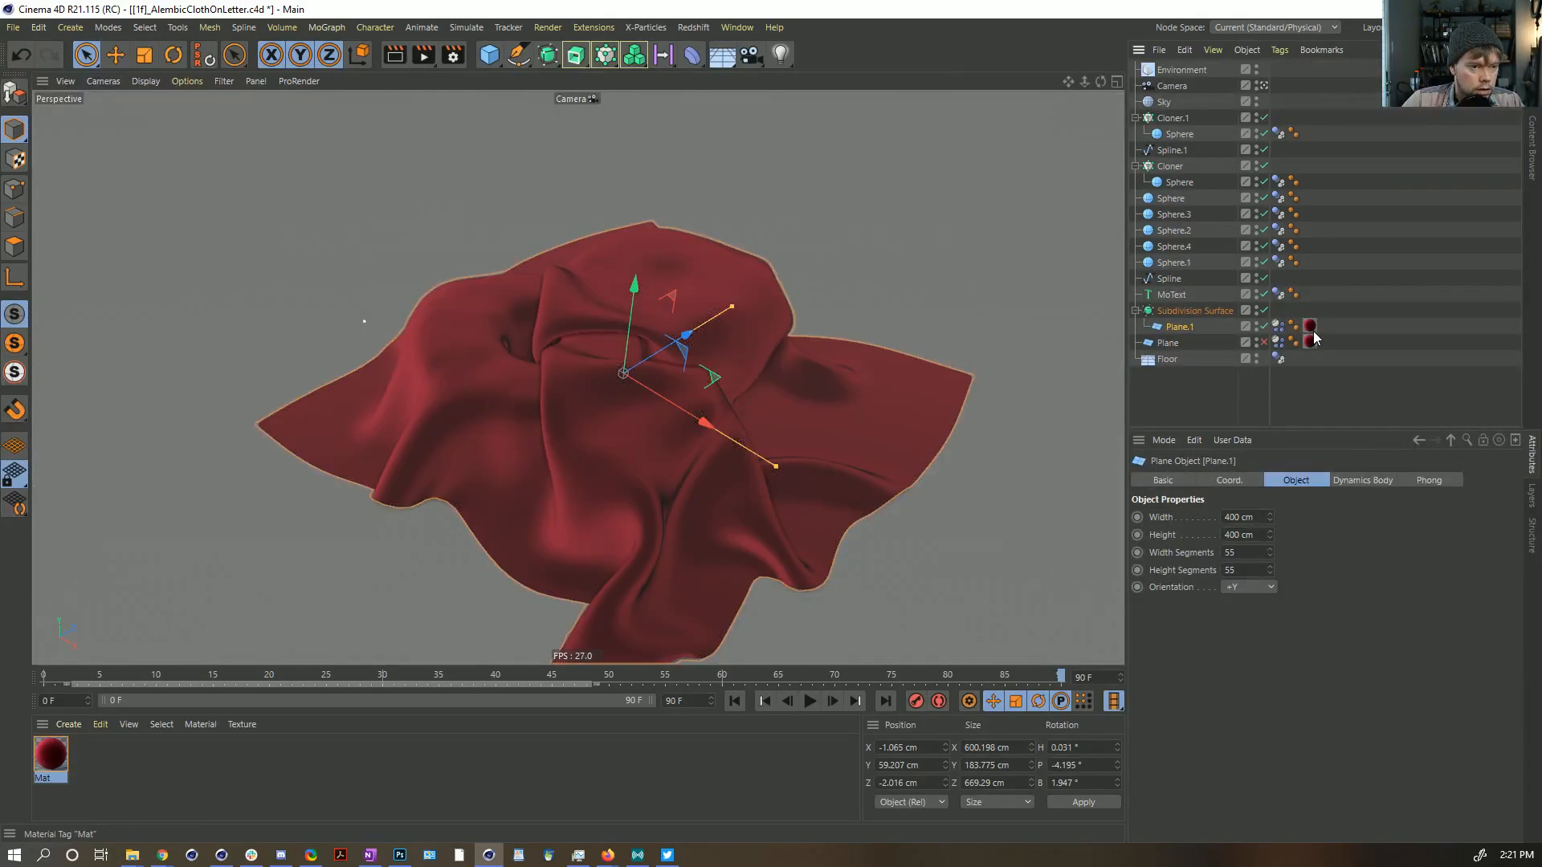
{"action": "left_click_drag", "start_coordinate": [615, 384], "coordinate": [718, 491], "text": "alt"}
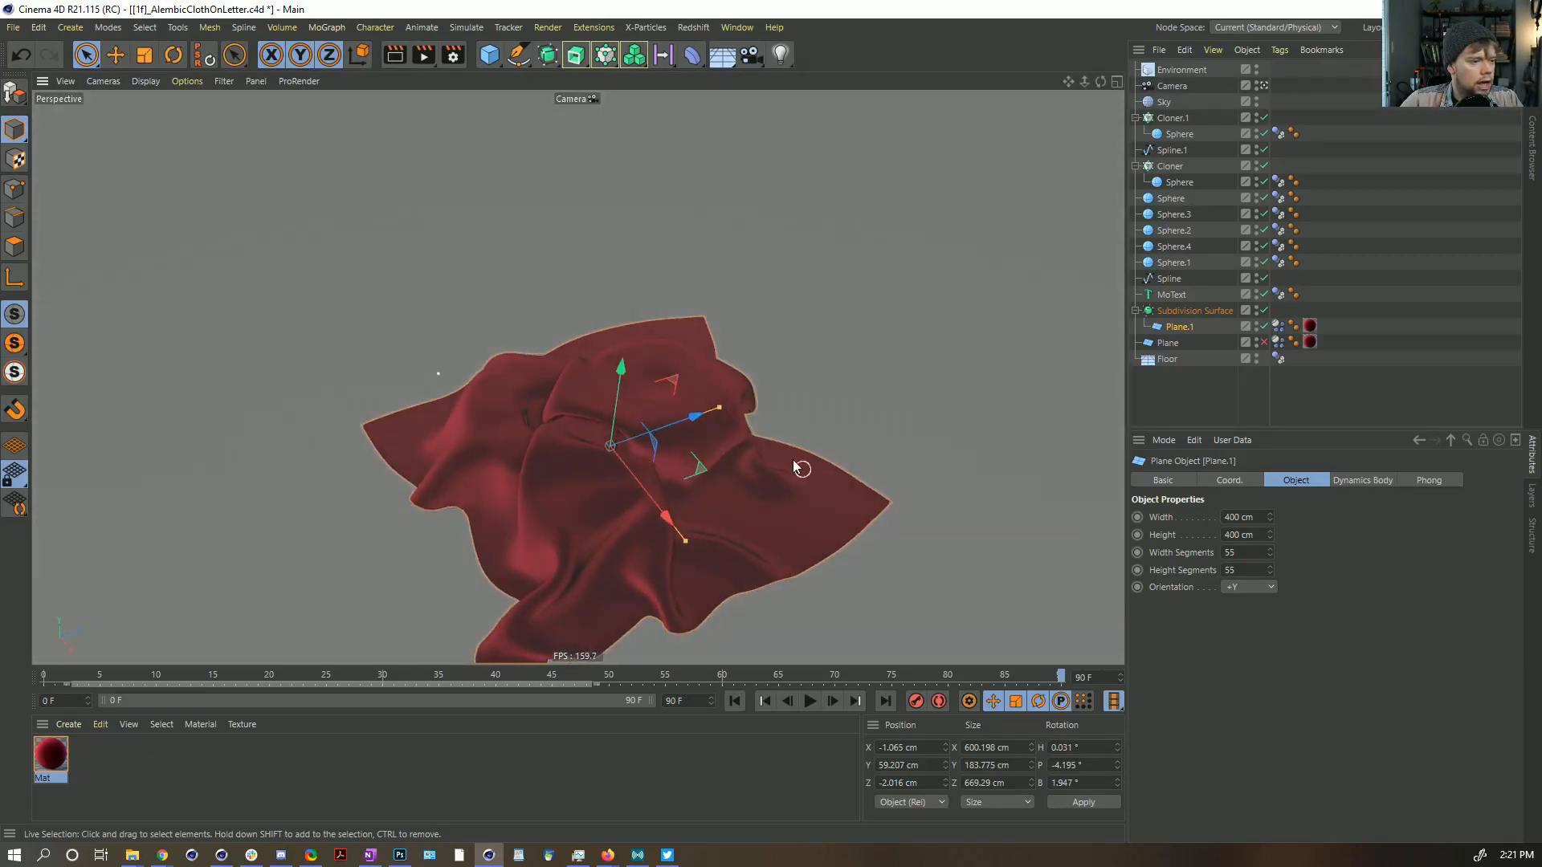
{"action": "left_click_drag", "start_coordinate": [490, 469], "coordinate": [733, 635], "text": "alt"}
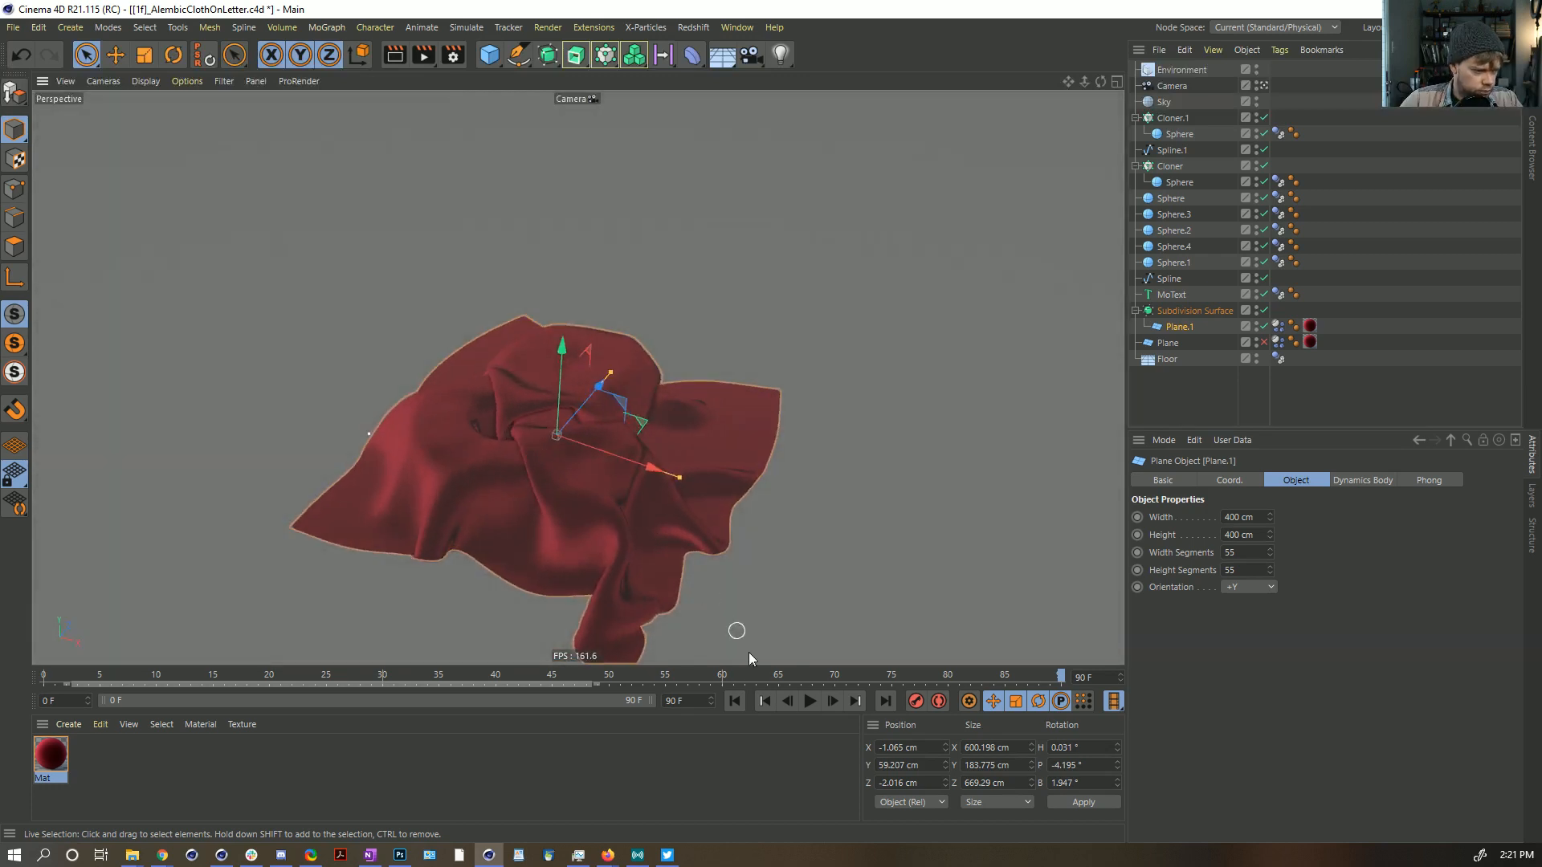
Step: Rewind to the first frame and move Plane.1 back out of the Subdivision Surface
{"action": "left_click", "coordinate": [734, 701]}
{"action": "left_click_drag", "start_coordinate": [731, 449], "coordinate": [492, 368], "text": "alt"}
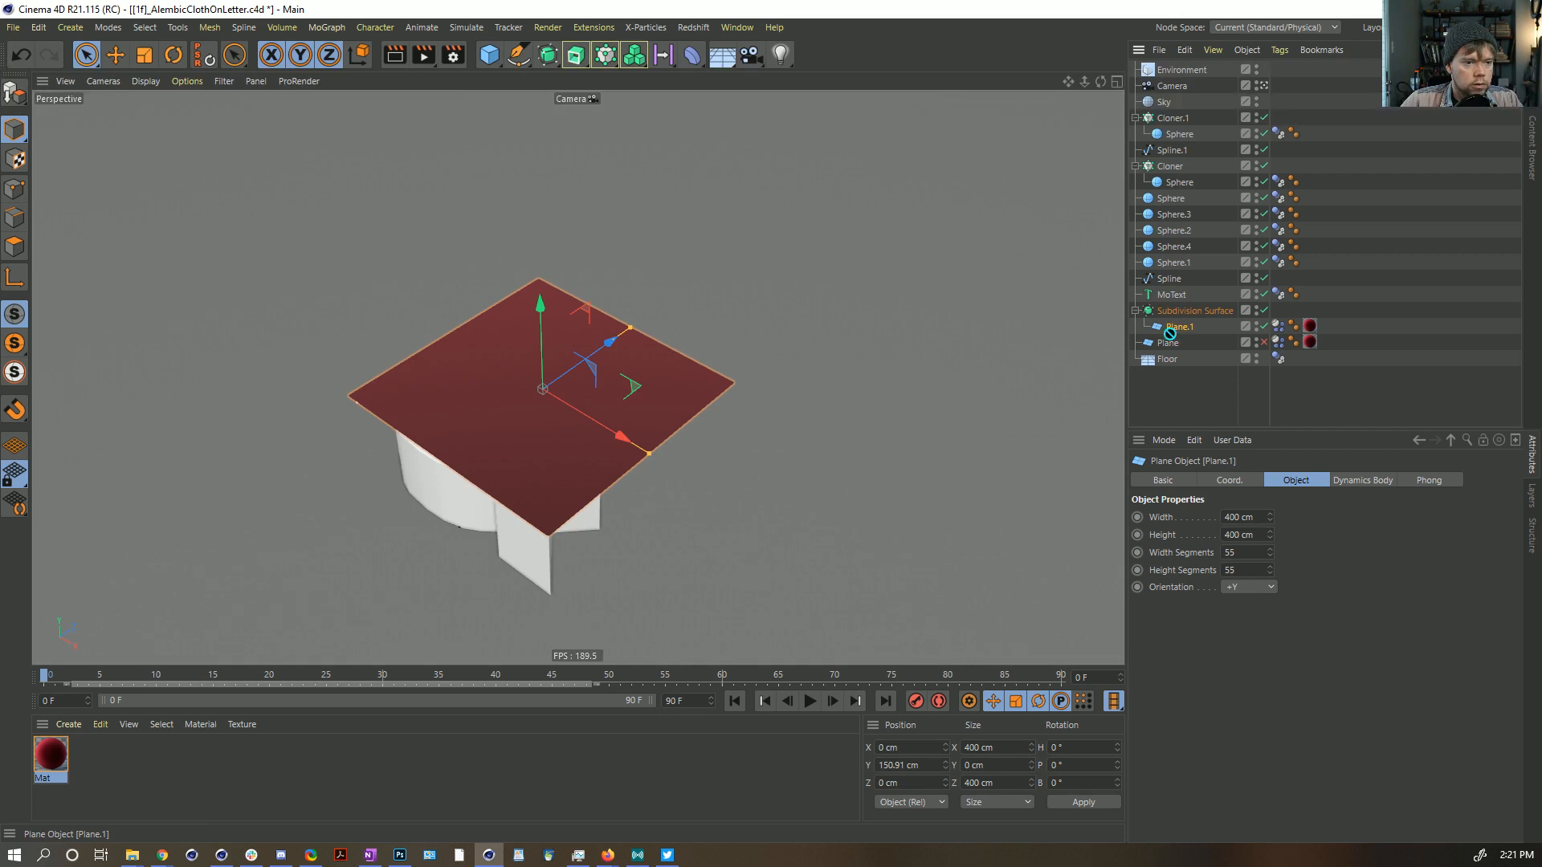
{"action": "left_click_drag", "start_coordinate": [1166, 344], "coordinate": [1170, 343]}
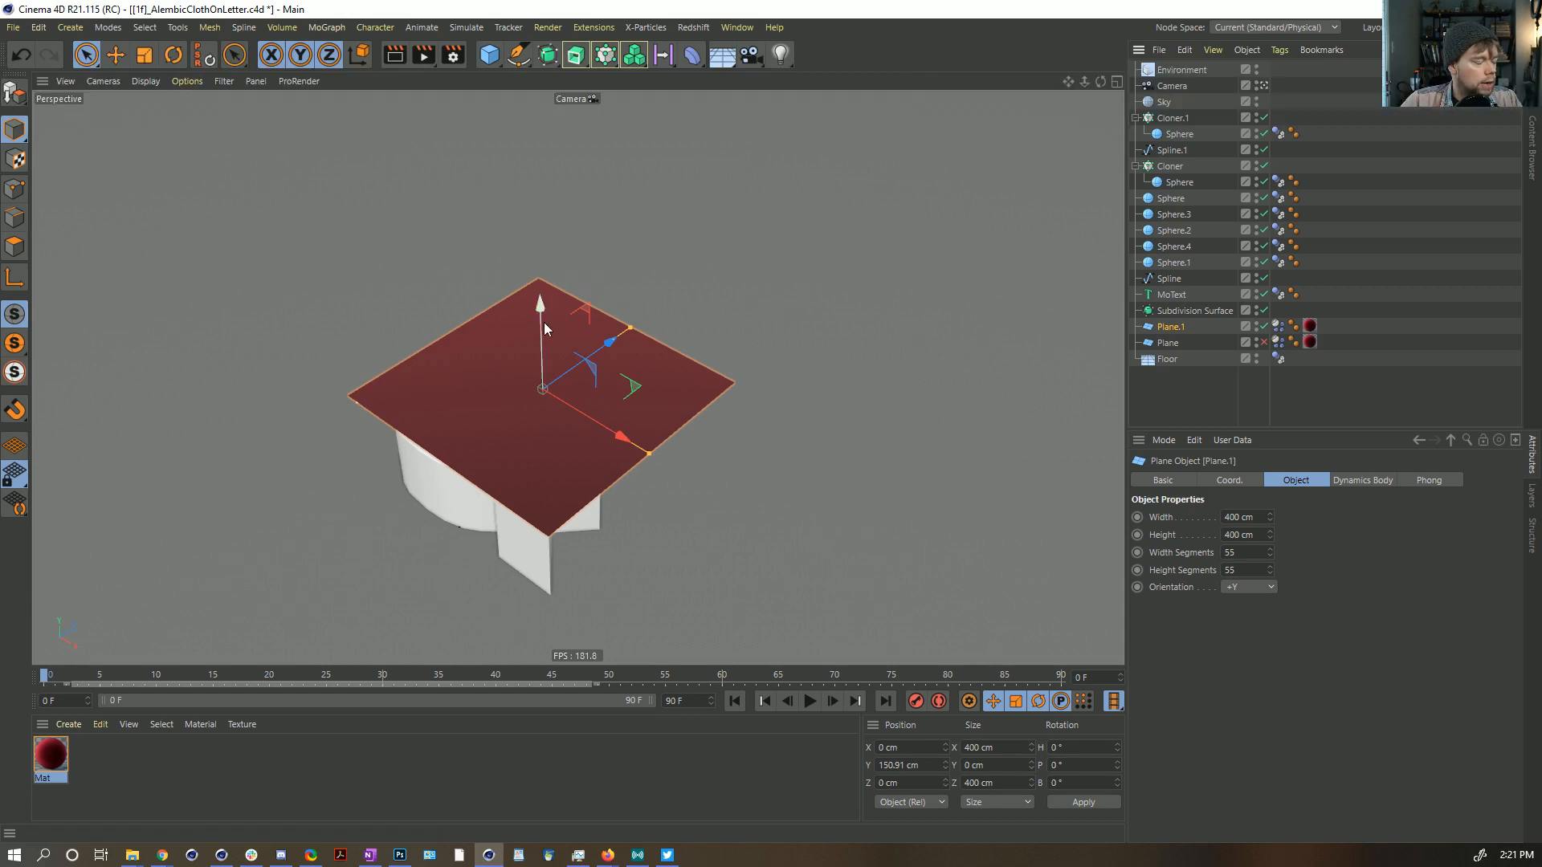
{"action": "scroll", "coordinate": [539, 394], "scroll_direction": "up", "scroll_amount": 1}
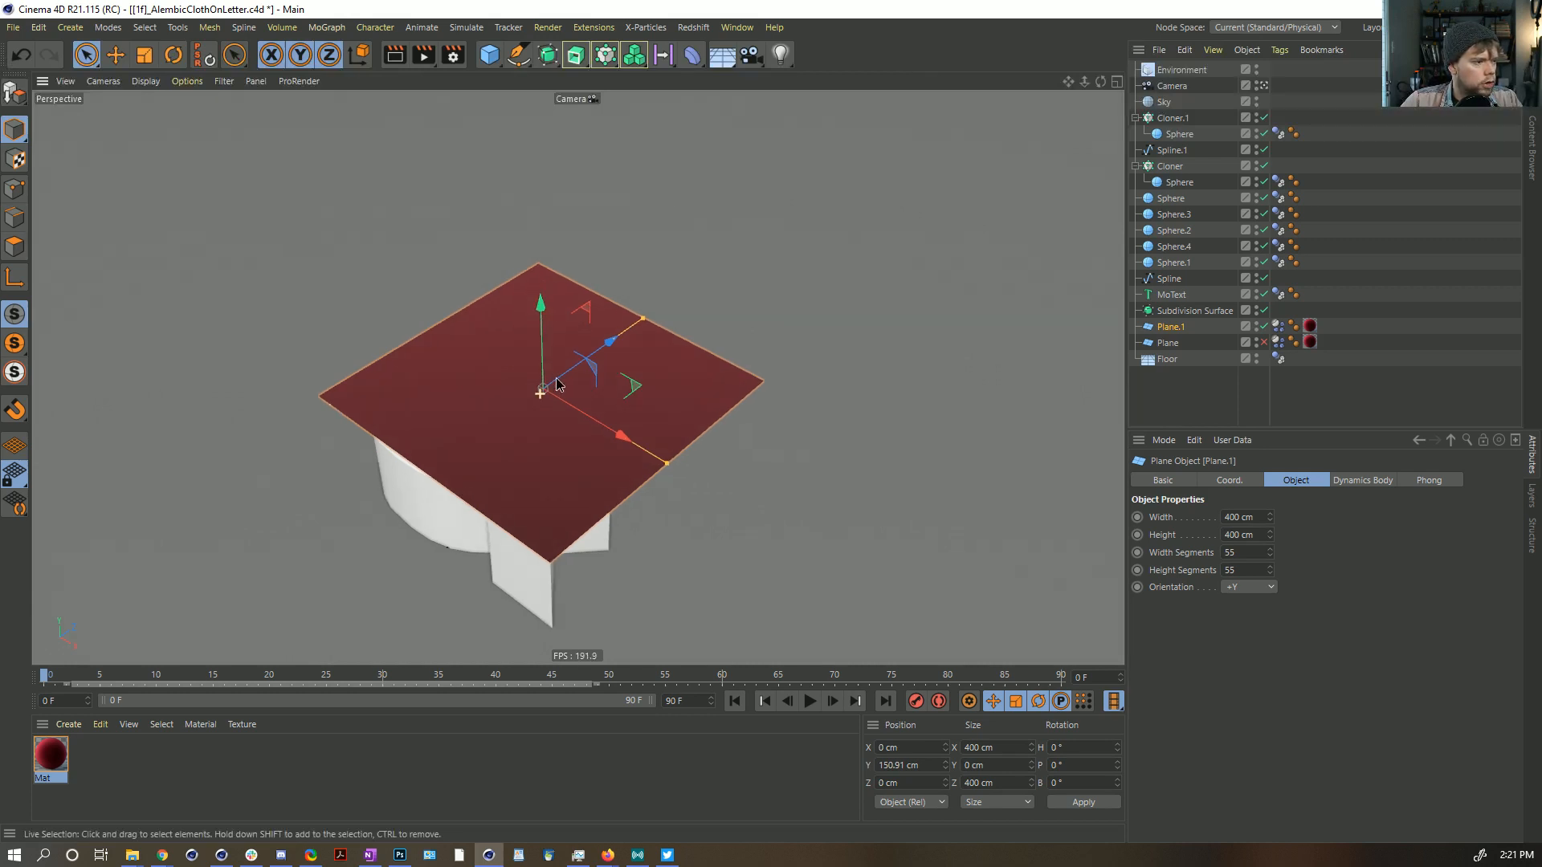
{"action": "middle_click_drag", "start_coordinate": [564, 374], "coordinate": [593, 351], "text": "alt"}
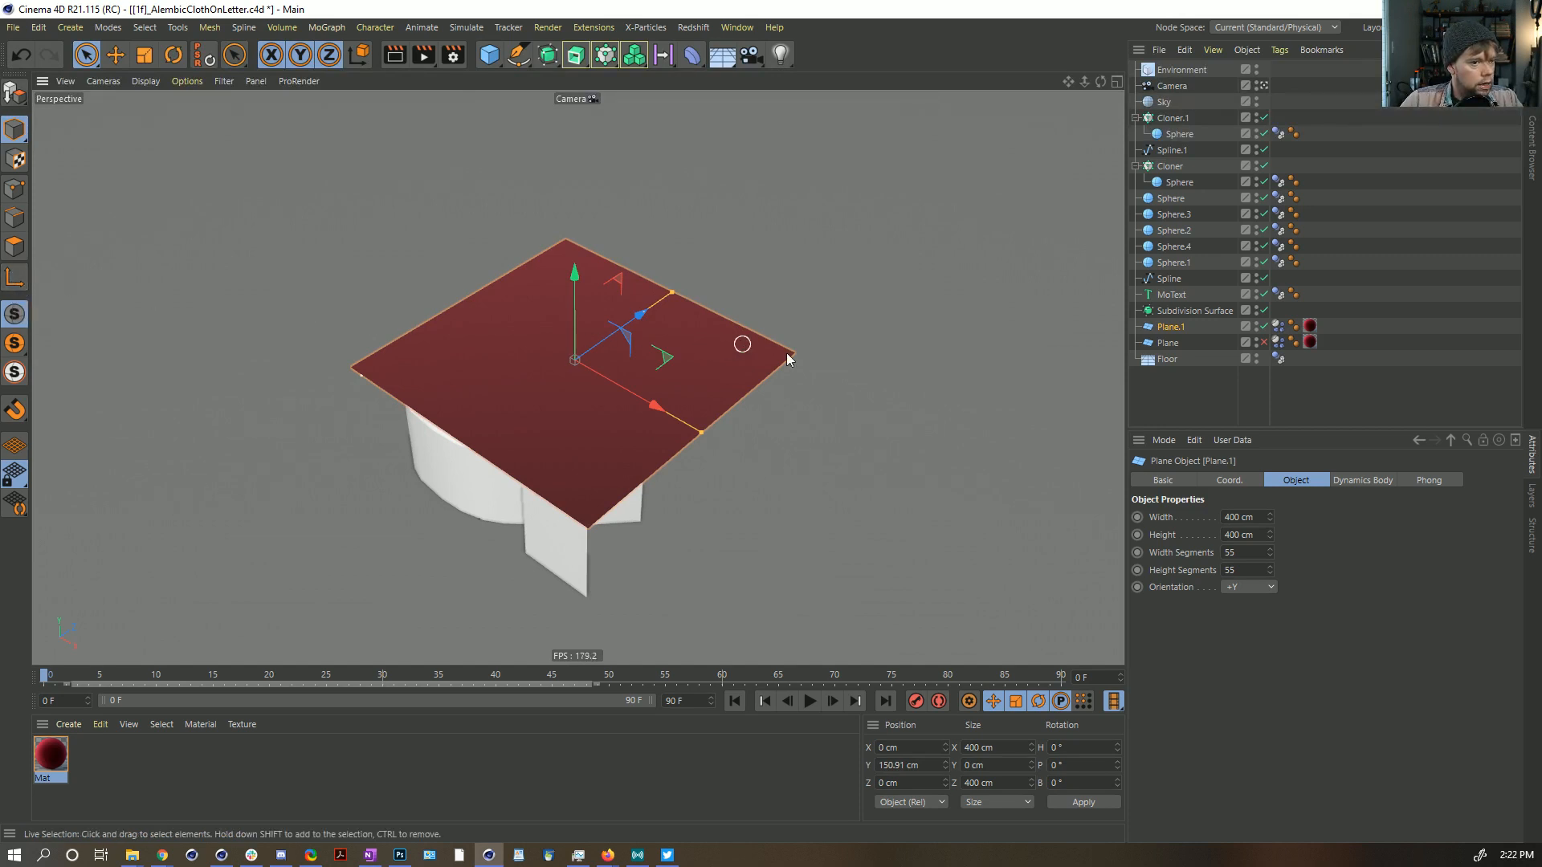
Step: Try to make Plane.1 editable and triangulate all of its polygons, examining the resulting triangle pattern
{"action": "key", "text": "c"}
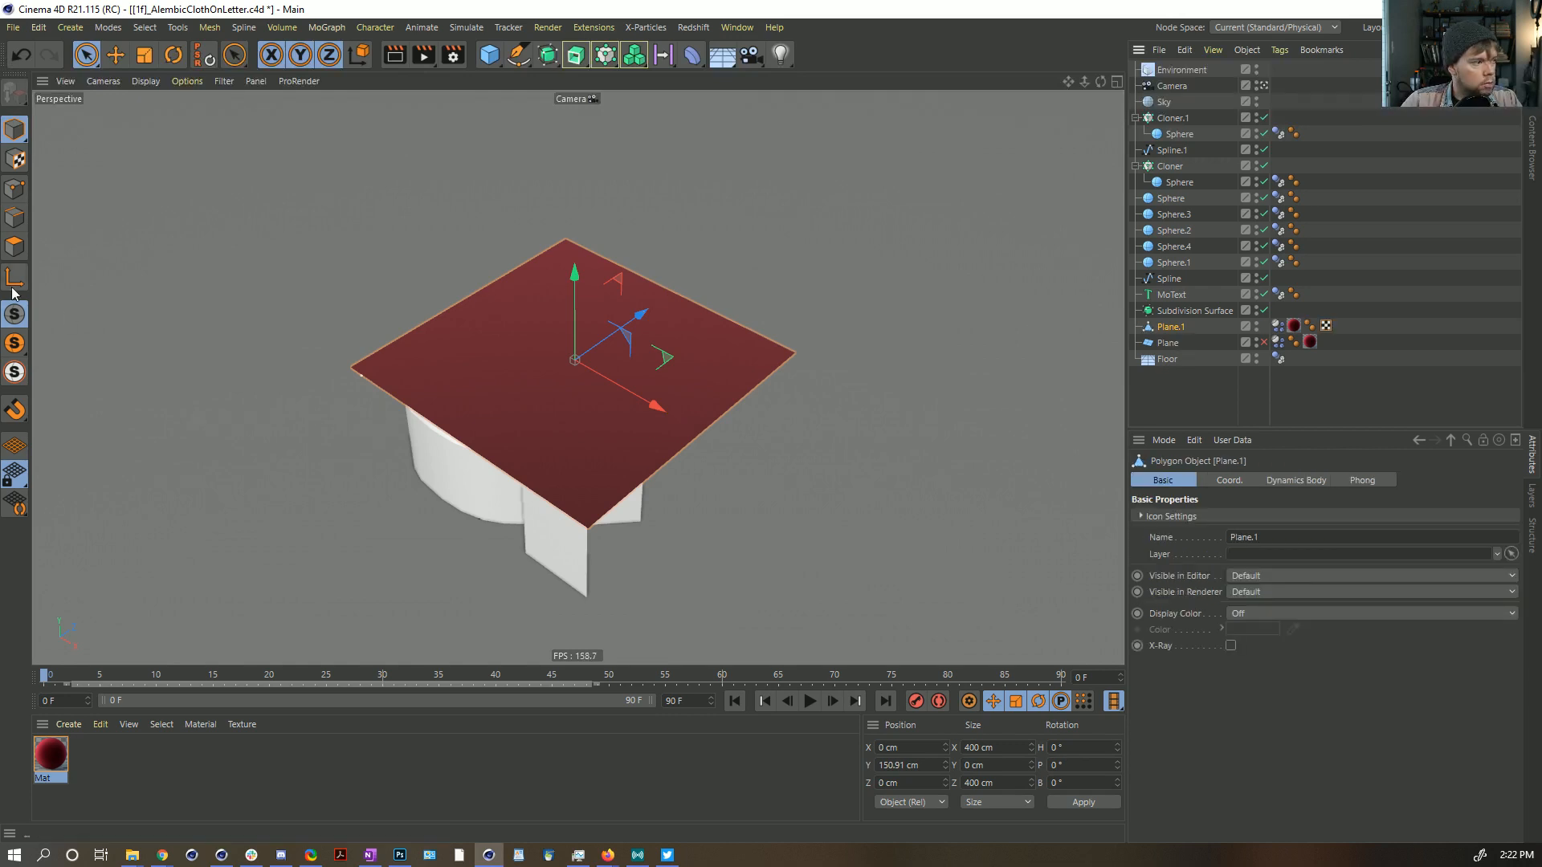
{"action": "left_click", "coordinate": [14, 247]}
{"action": "key", "text": "ctrl+a"}
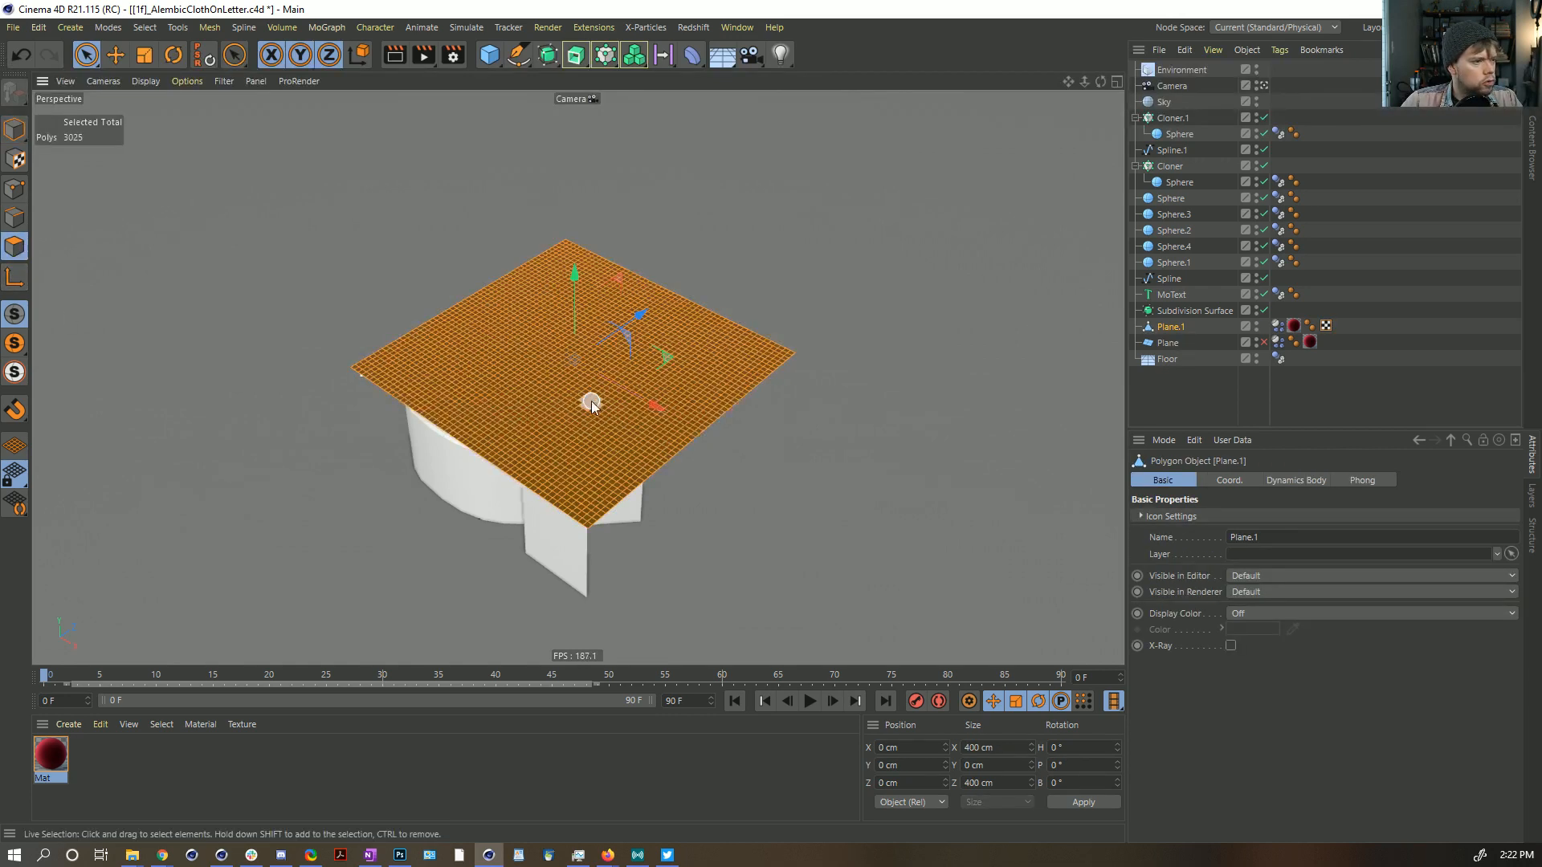
{"action": "right_click", "coordinate": [604, 368]}
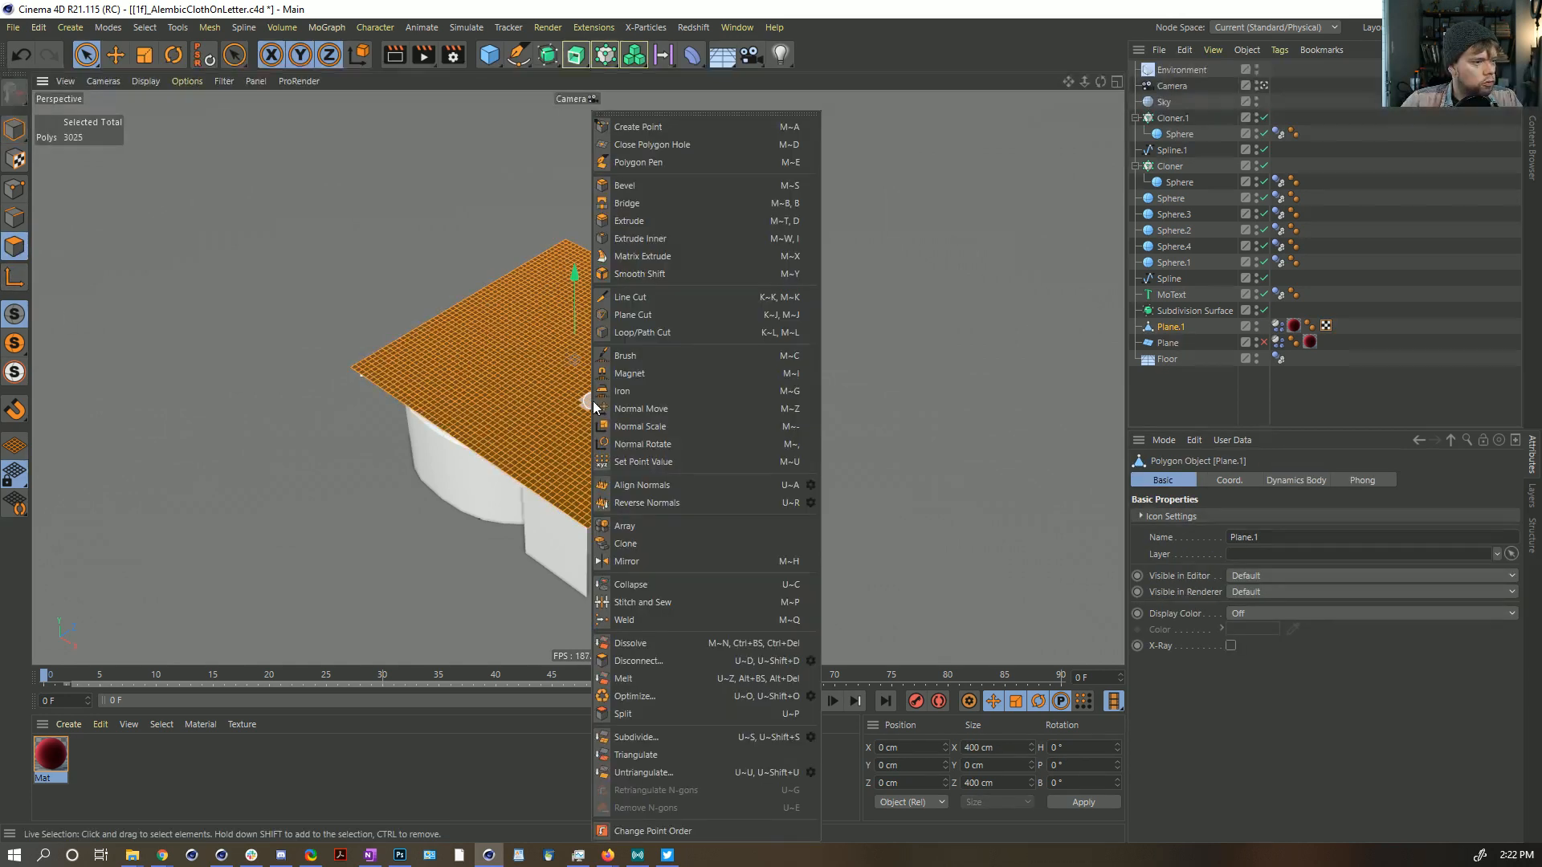
{"action": "left_click", "coordinate": [648, 756]}
{"action": "right_click_drag", "start_coordinate": [521, 423], "coordinate": [661, 379], "text": "alt"}
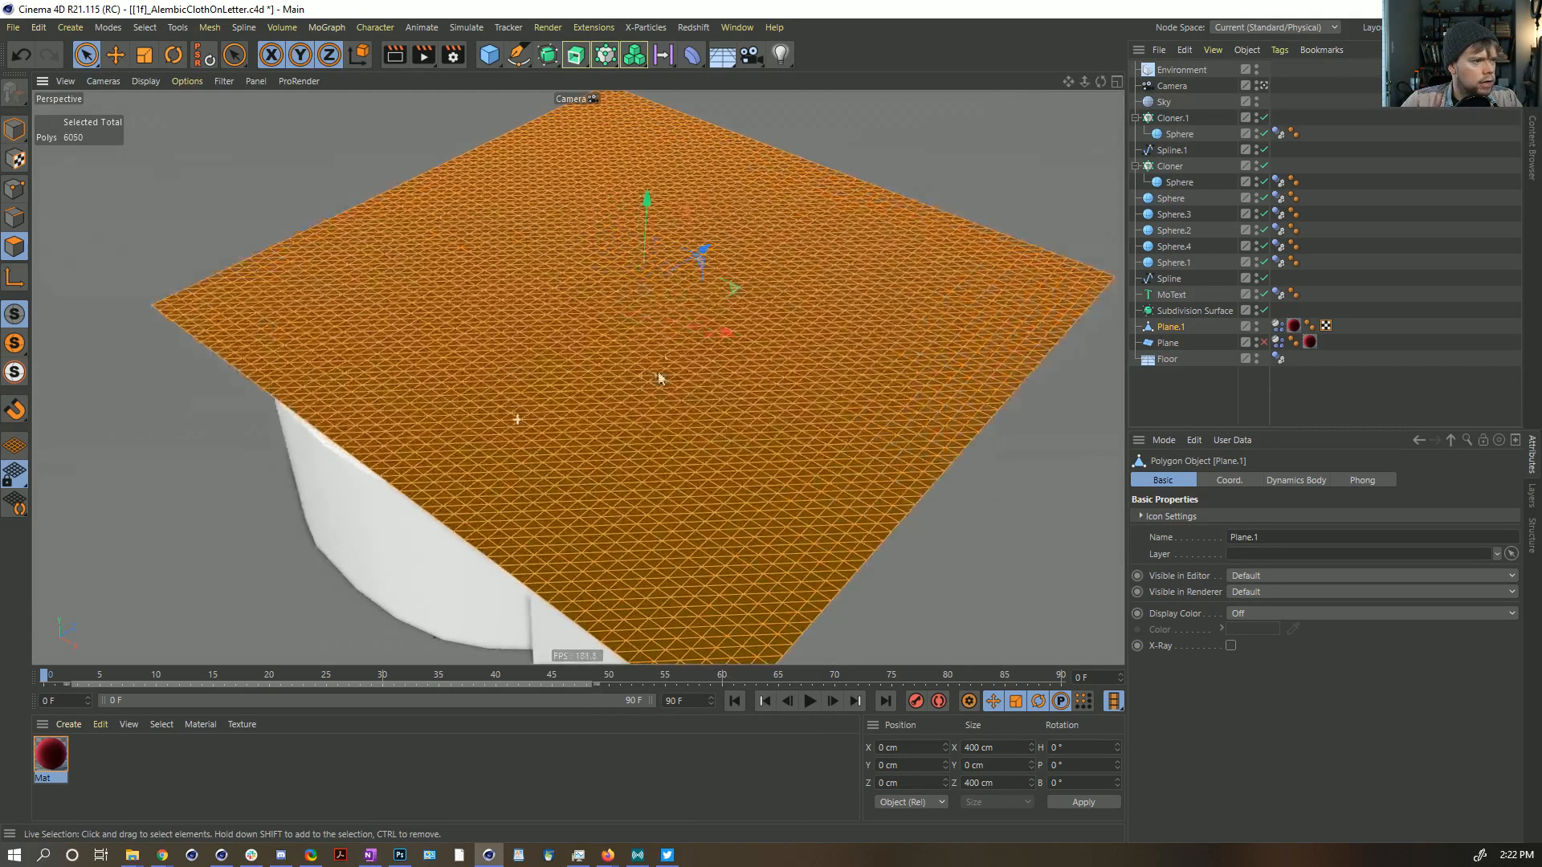
{"action": "left_click_drag", "start_coordinate": [656, 301], "coordinate": [747, 458], "text": "alt"}
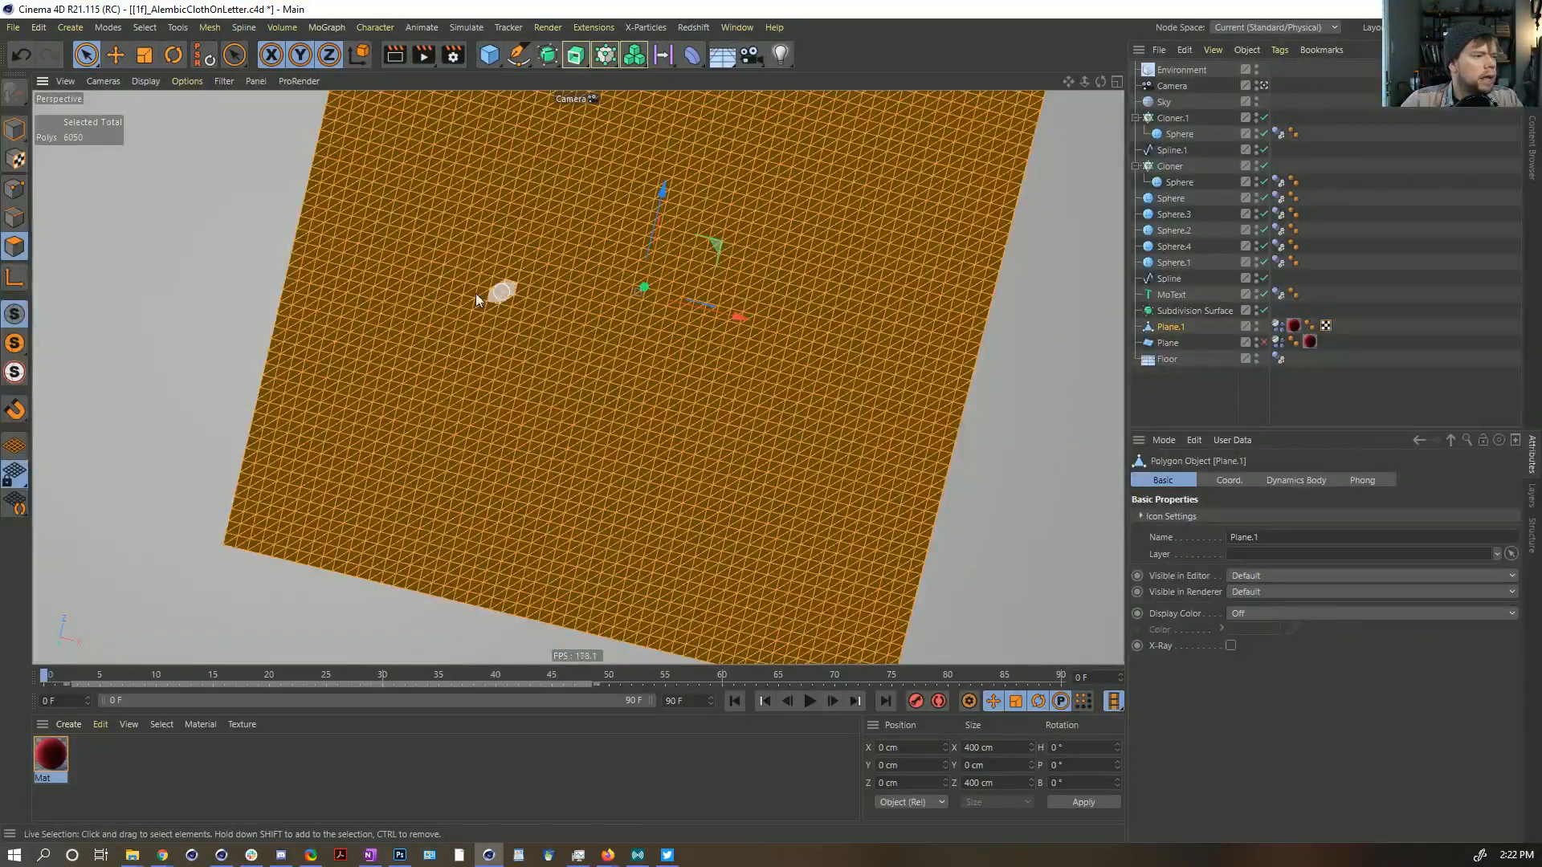
{"action": "left_click_drag", "start_coordinate": [631, 296], "coordinate": [701, 247], "text": "alt"}
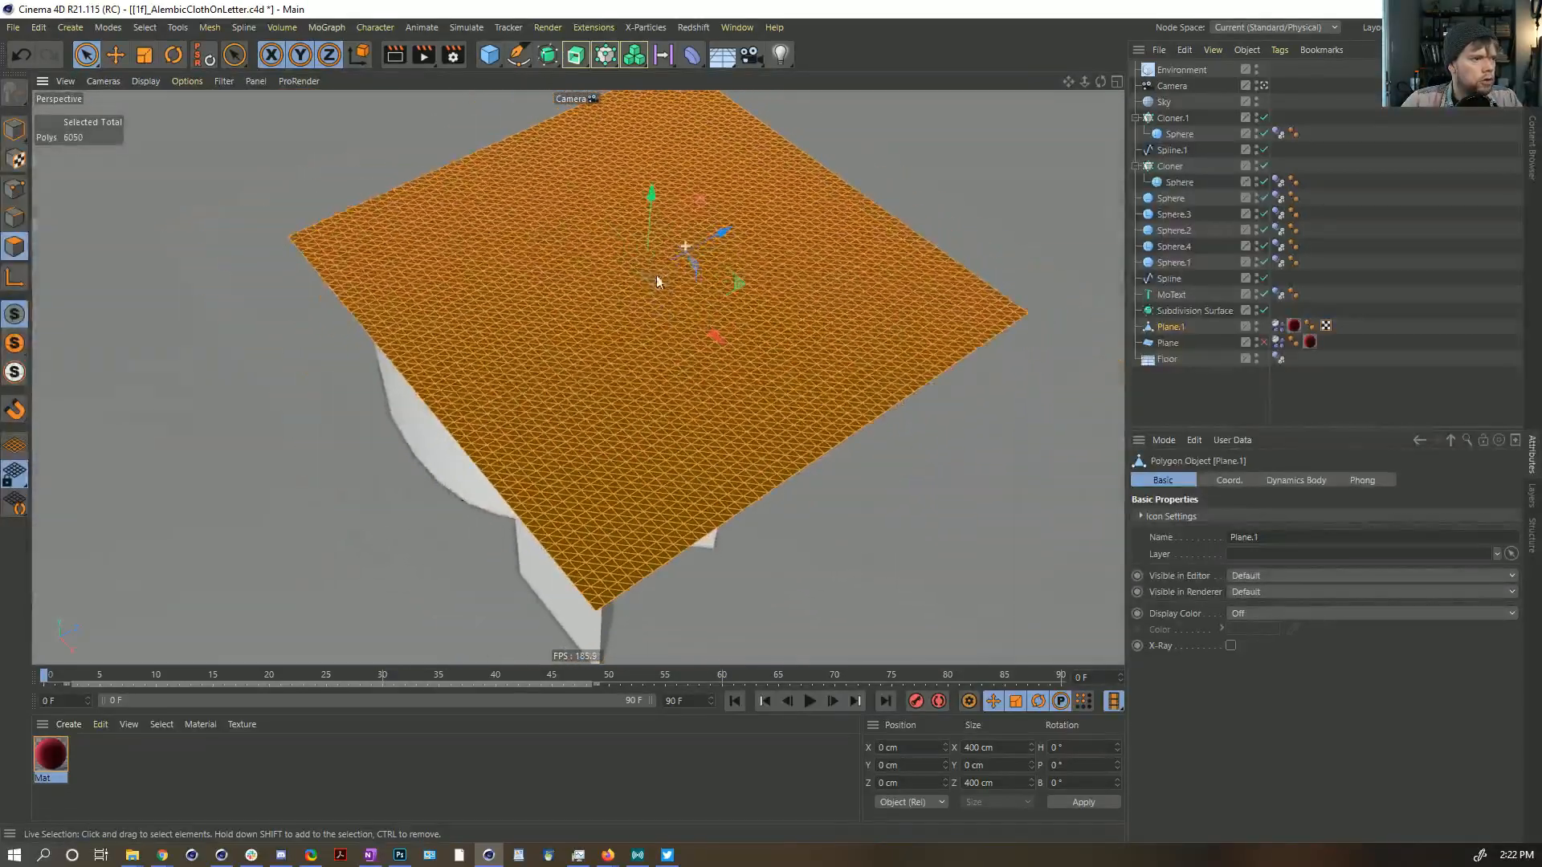
Step: Deselect everything, simulate the dense triangulated cloth to frame 2 and rewind to the start
{"action": "left_click", "coordinate": [14, 128]}
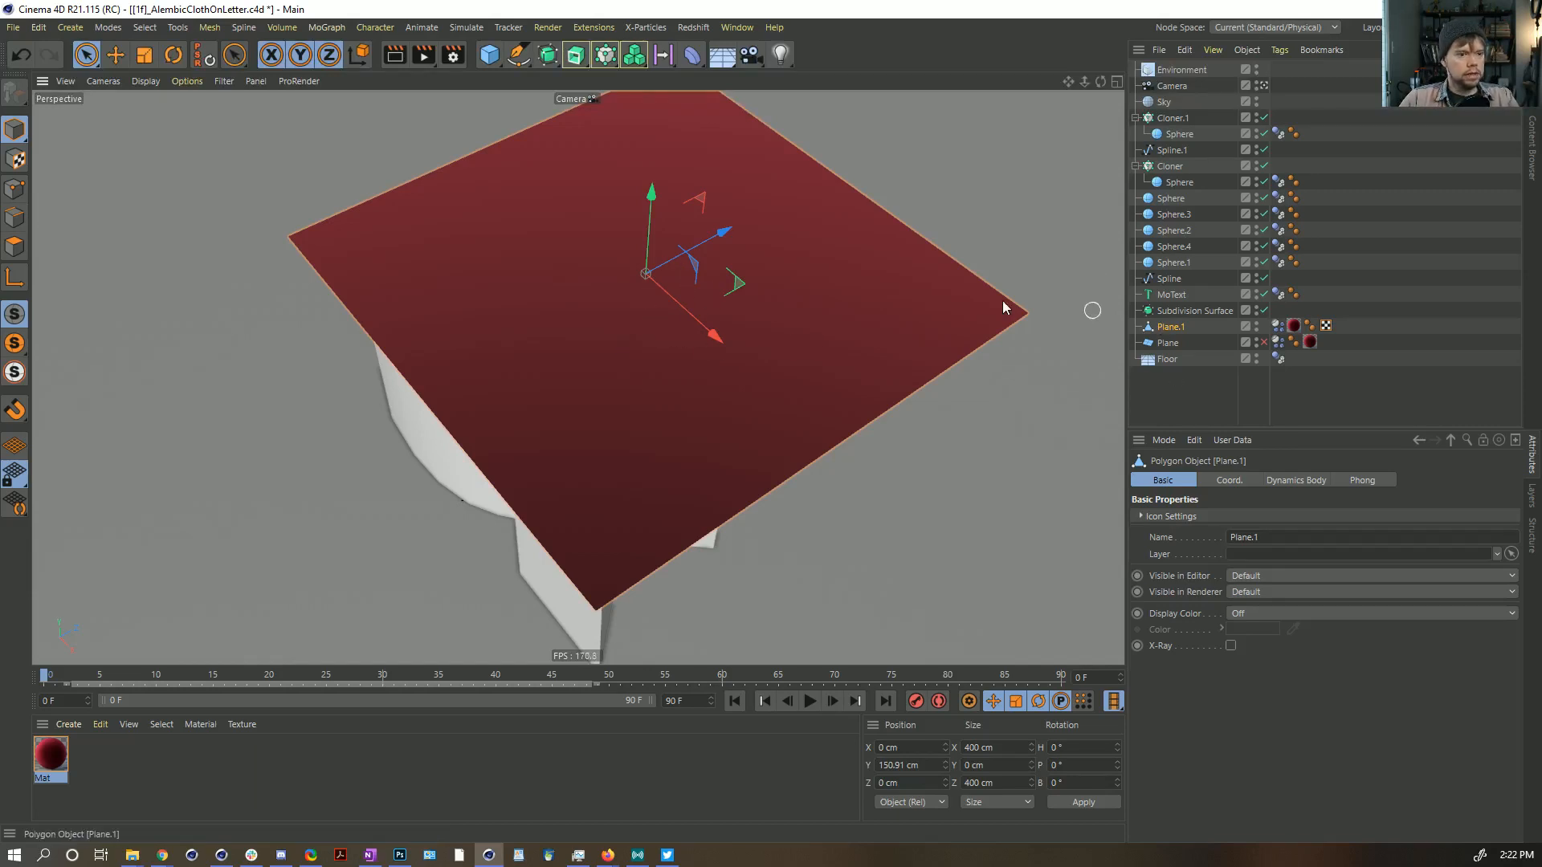
{"action": "left_click", "coordinate": [14, 216]}
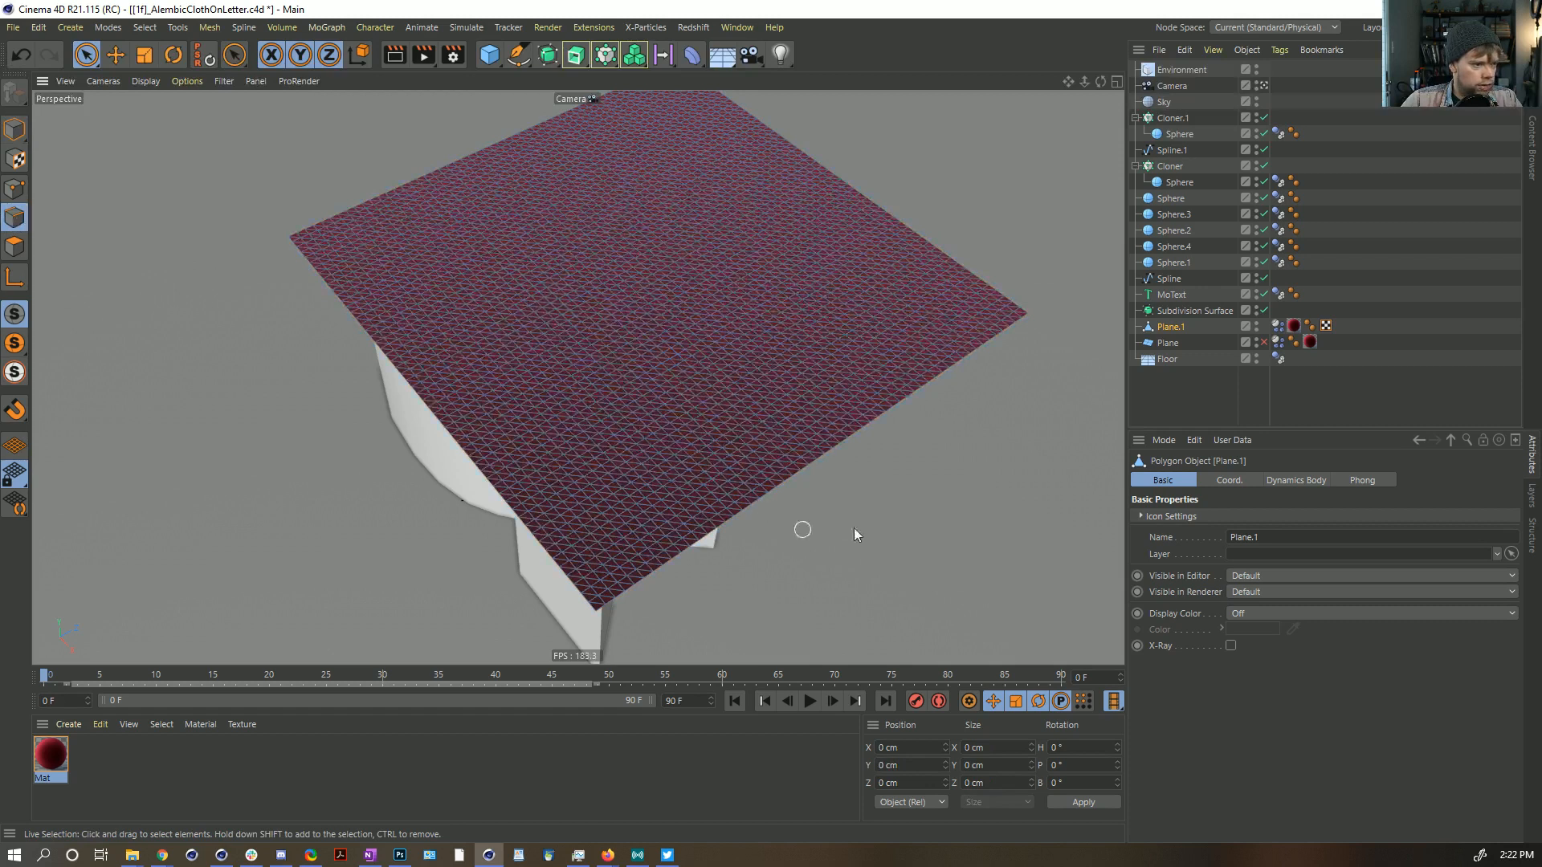
{"action": "left_click", "coordinate": [1357, 368]}
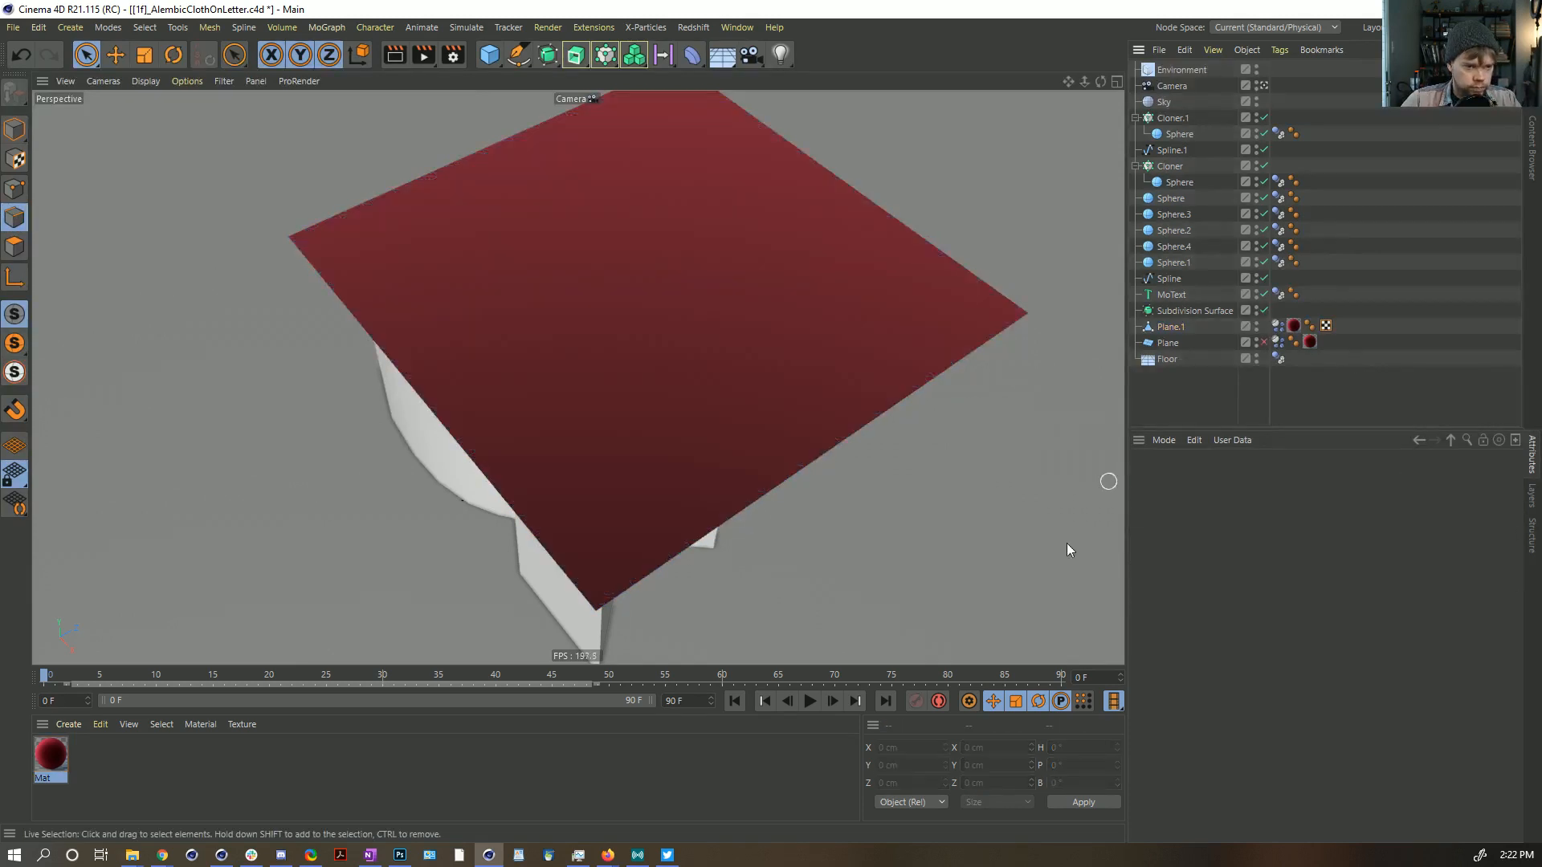
{"action": "left_click", "coordinate": [809, 702]}
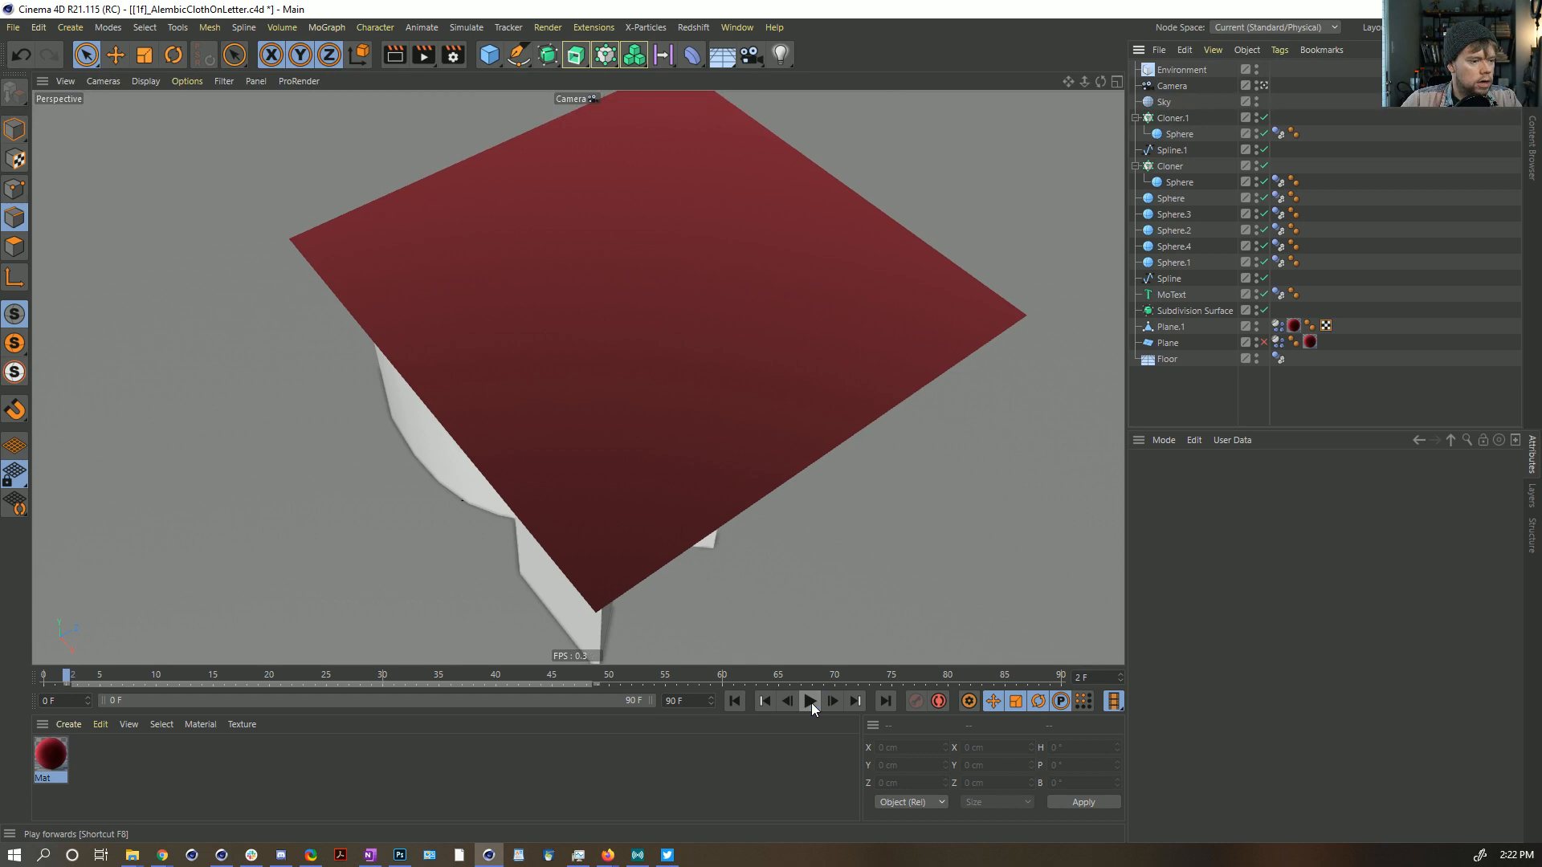
{"action": "left_click", "coordinate": [810, 701]}
{"action": "left_click", "coordinate": [735, 702]}
Step: Return to Model mode, replay the simulation through frame 4 and rewind to the start
{"action": "mouse_move", "coordinate": [610, 442]}
{"action": "left_mouse_down", "text": "alt"}
{"action": "mouse_move", "coordinate": [654, 344]}
{"action": "mouse_move", "coordinate": [638, 452]}
{"action": "left_mouse_up", "text": "alt"}
{"action": "left_click", "coordinate": [15, 135]}
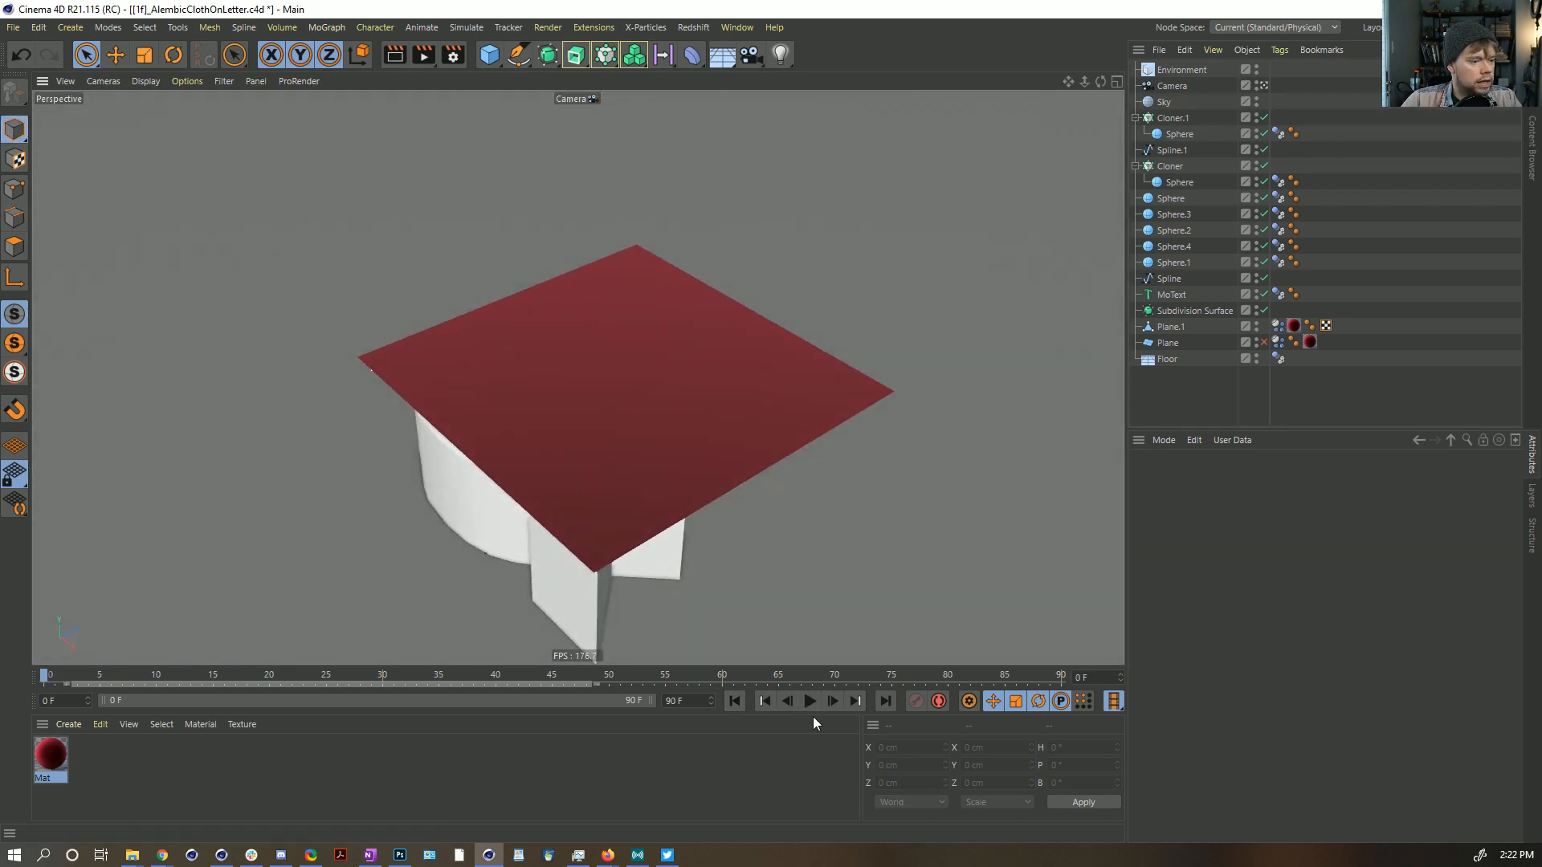
{"action": "left_click", "coordinate": [811, 702]}
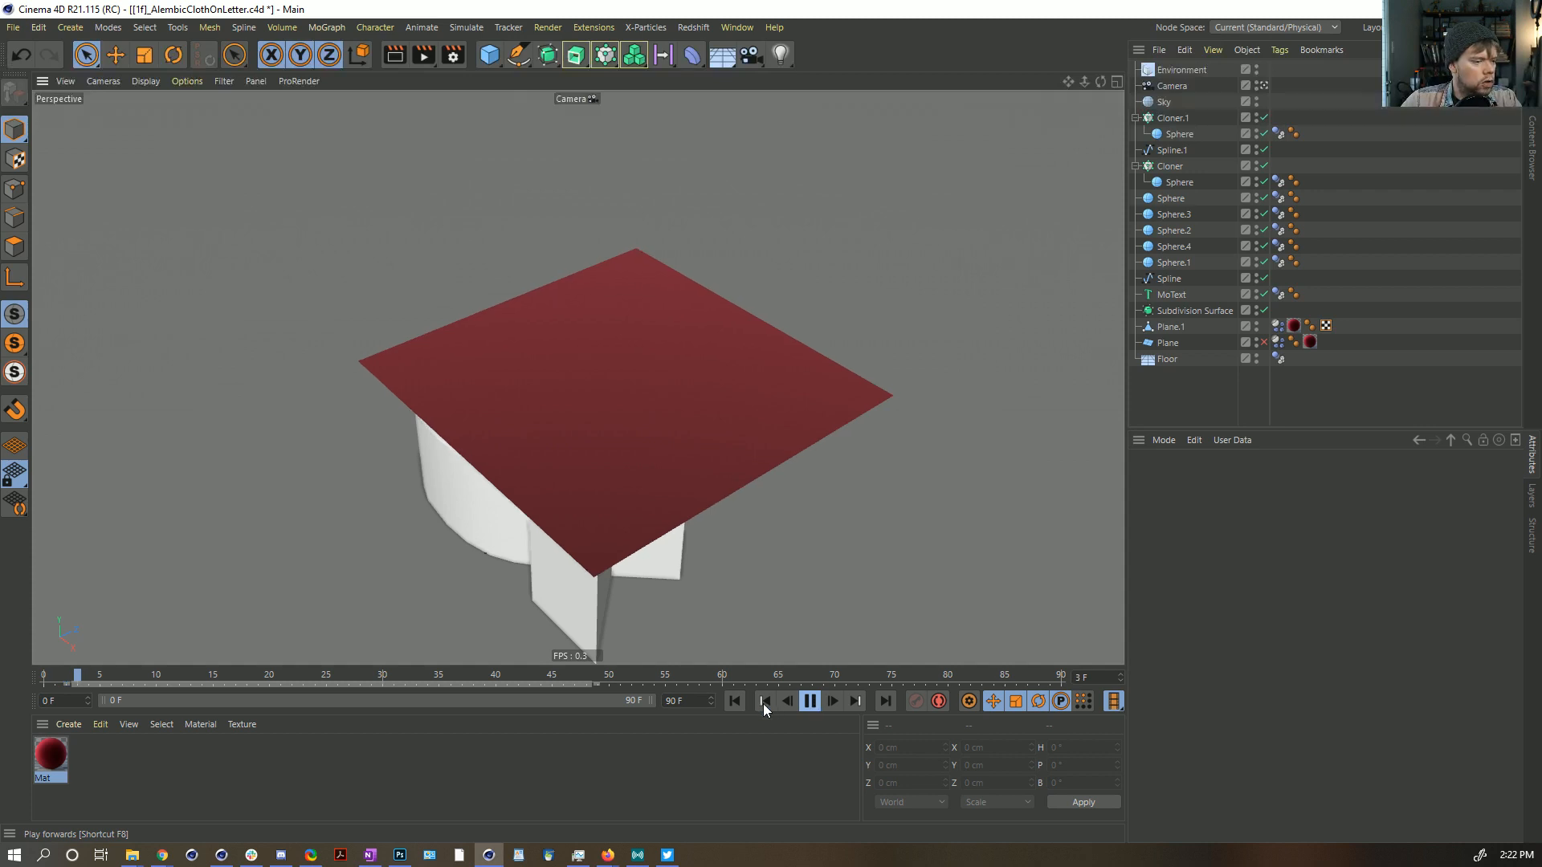
{"action": "left_click", "coordinate": [788, 702]}
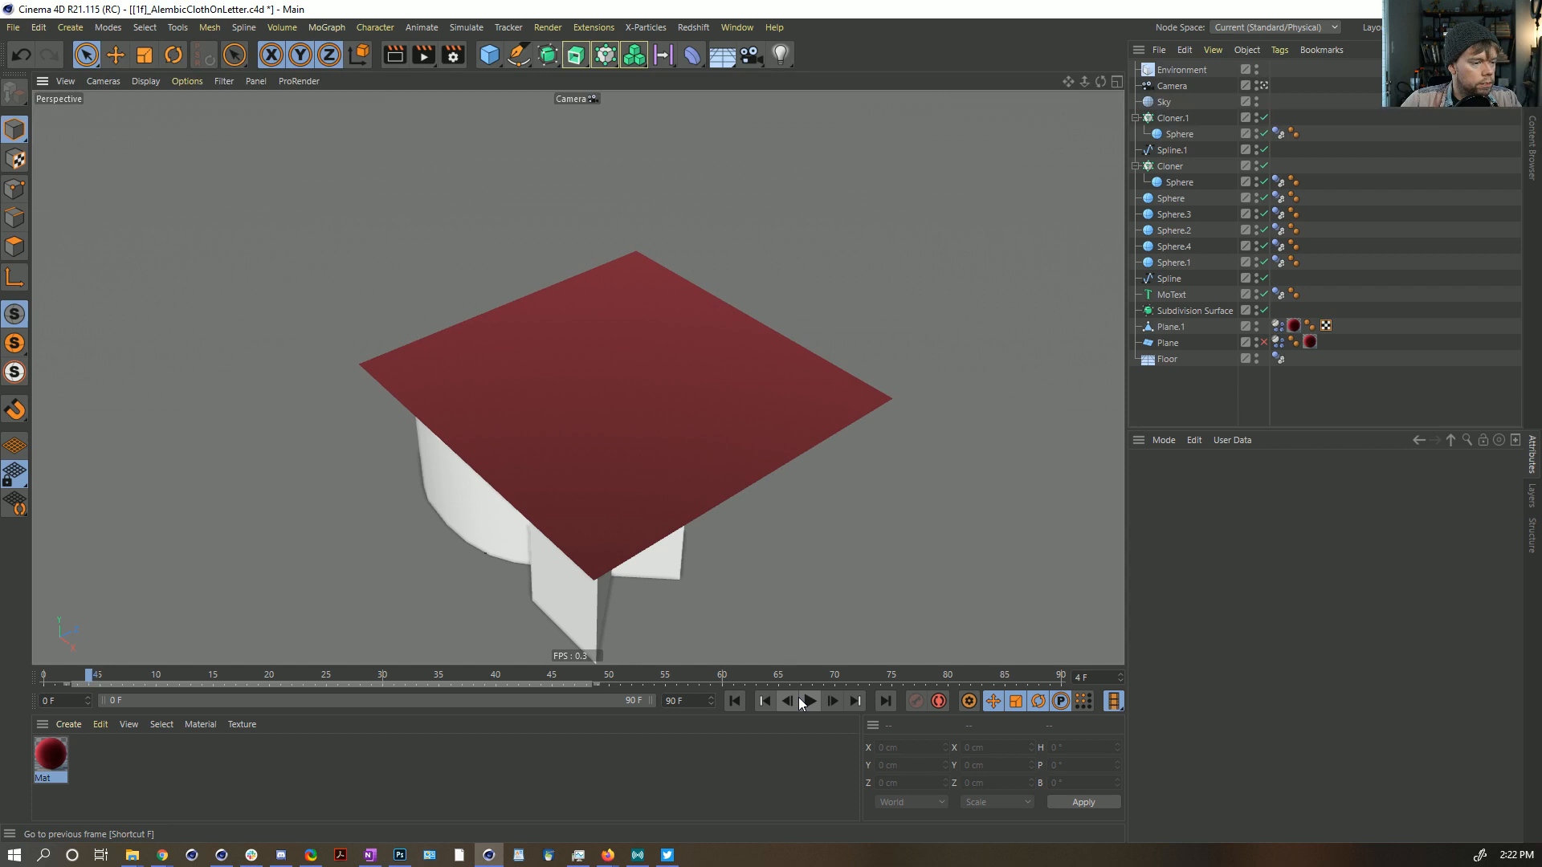
{"action": "left_click", "coordinate": [735, 700]}
Step: Undo the triangulation and conversion of Plane.1, and set its Width Segments and Height Segments to 25
{"action": "left_click", "coordinate": [754, 492]}
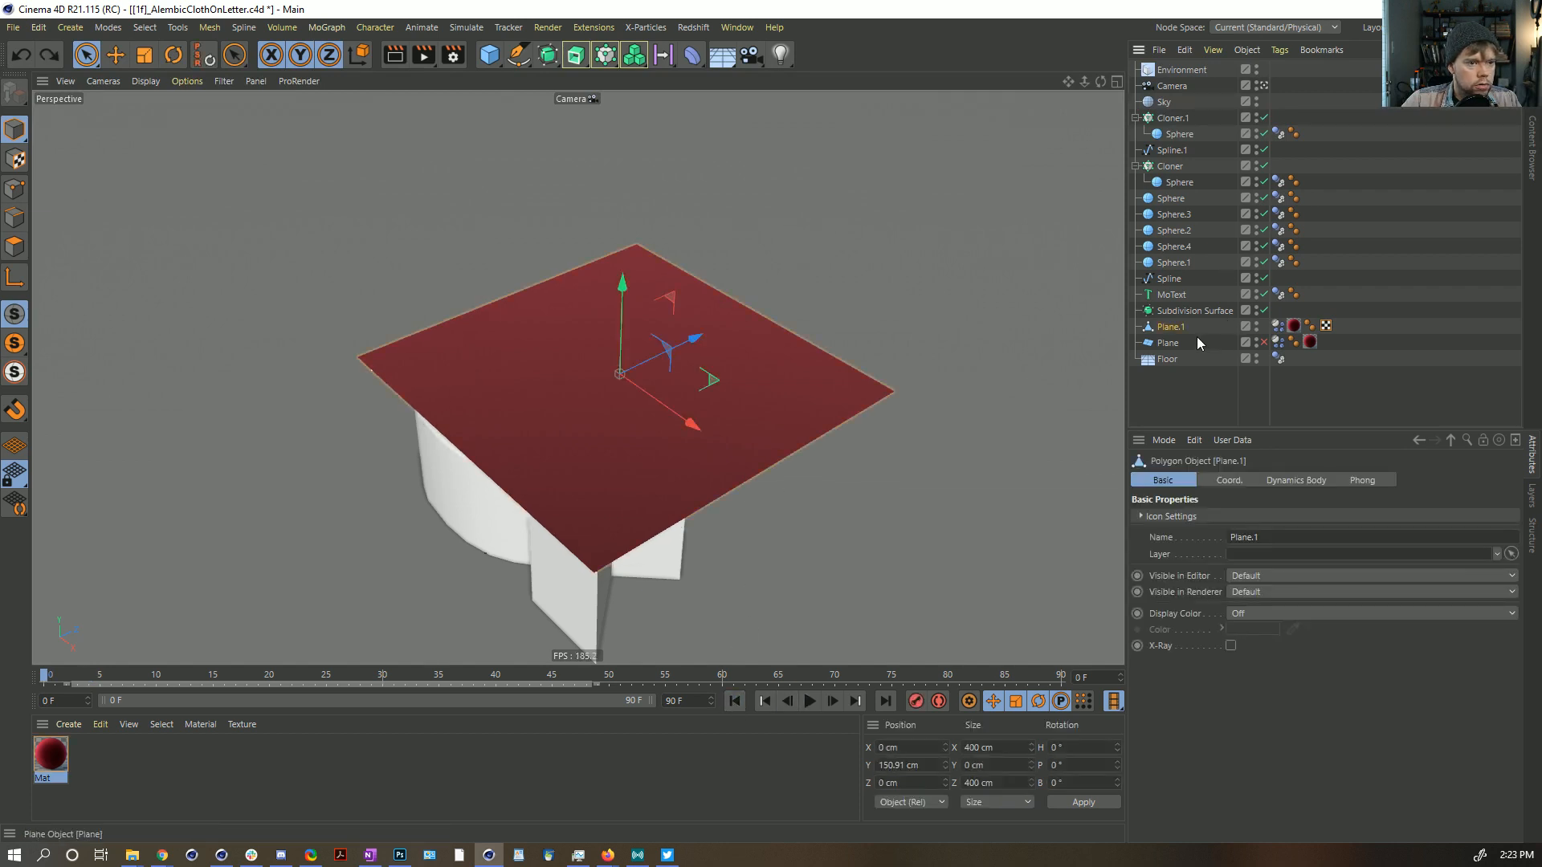
{"action": "key", "text": "ctrl+z"}
{"action": "left_click", "coordinate": [1168, 329]}
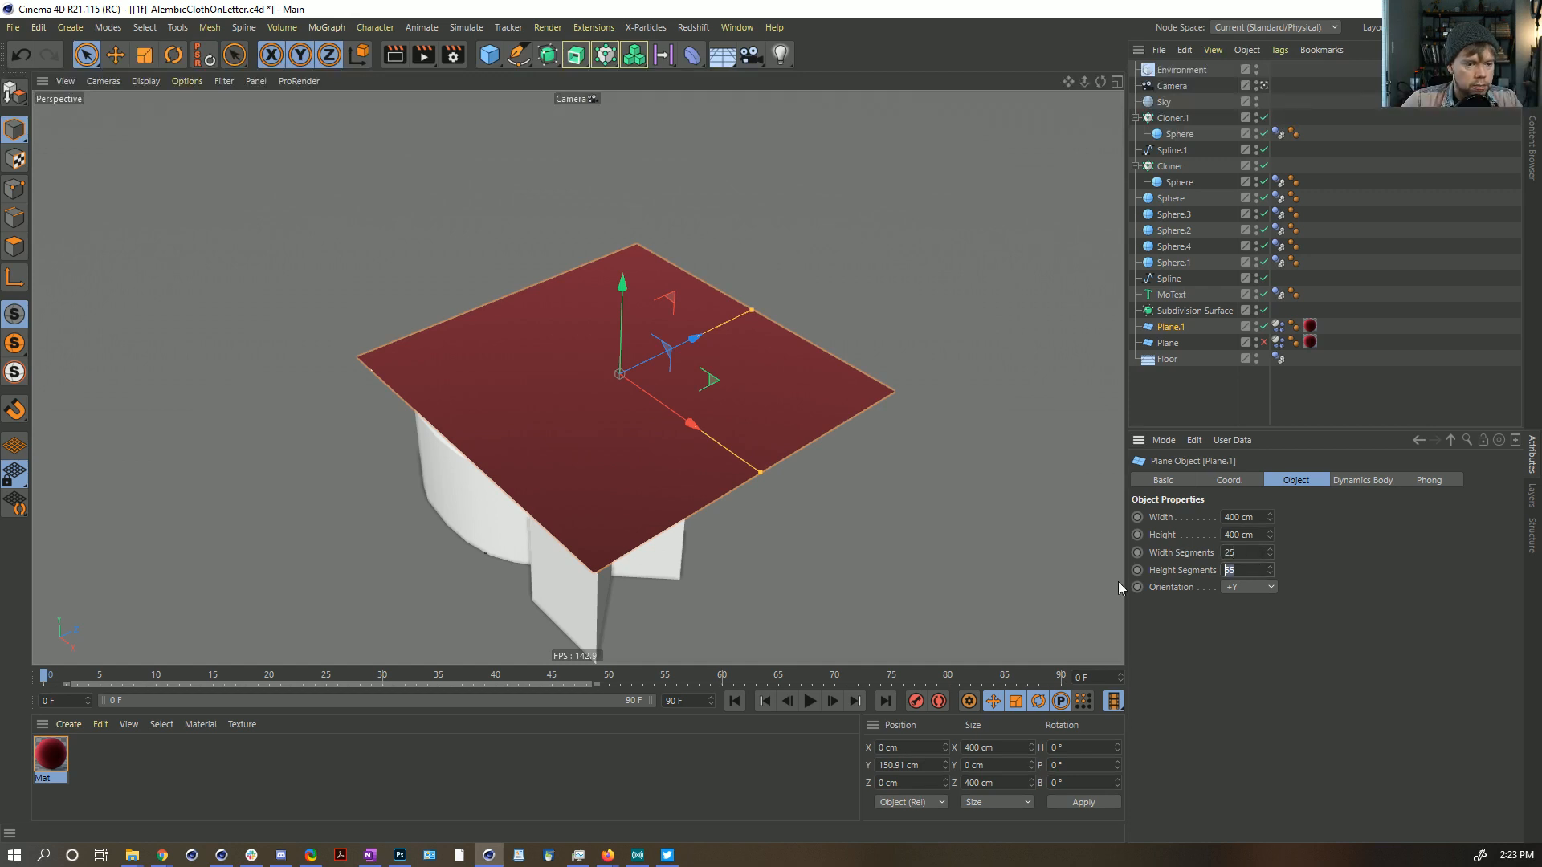
Step: Convert the 25-segment plane to an editable mesh and triangulate all of its polygons
{"action": "key", "text": "c"}
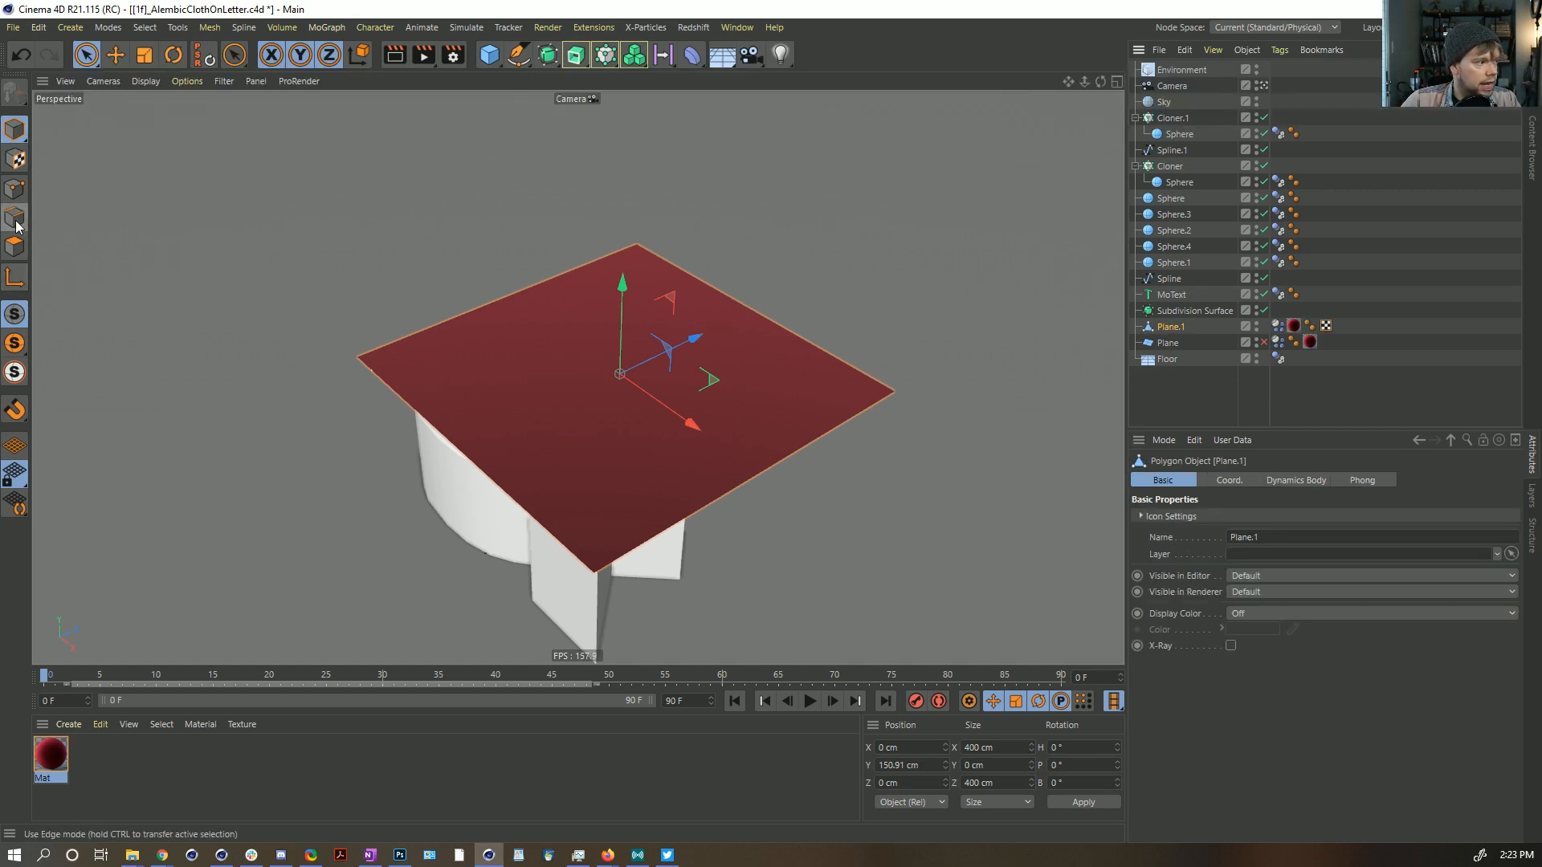
{"action": "left_click", "coordinate": [15, 246]}
{"action": "key", "text": "ctrl+a"}
{"action": "right_click", "coordinate": [643, 406]}
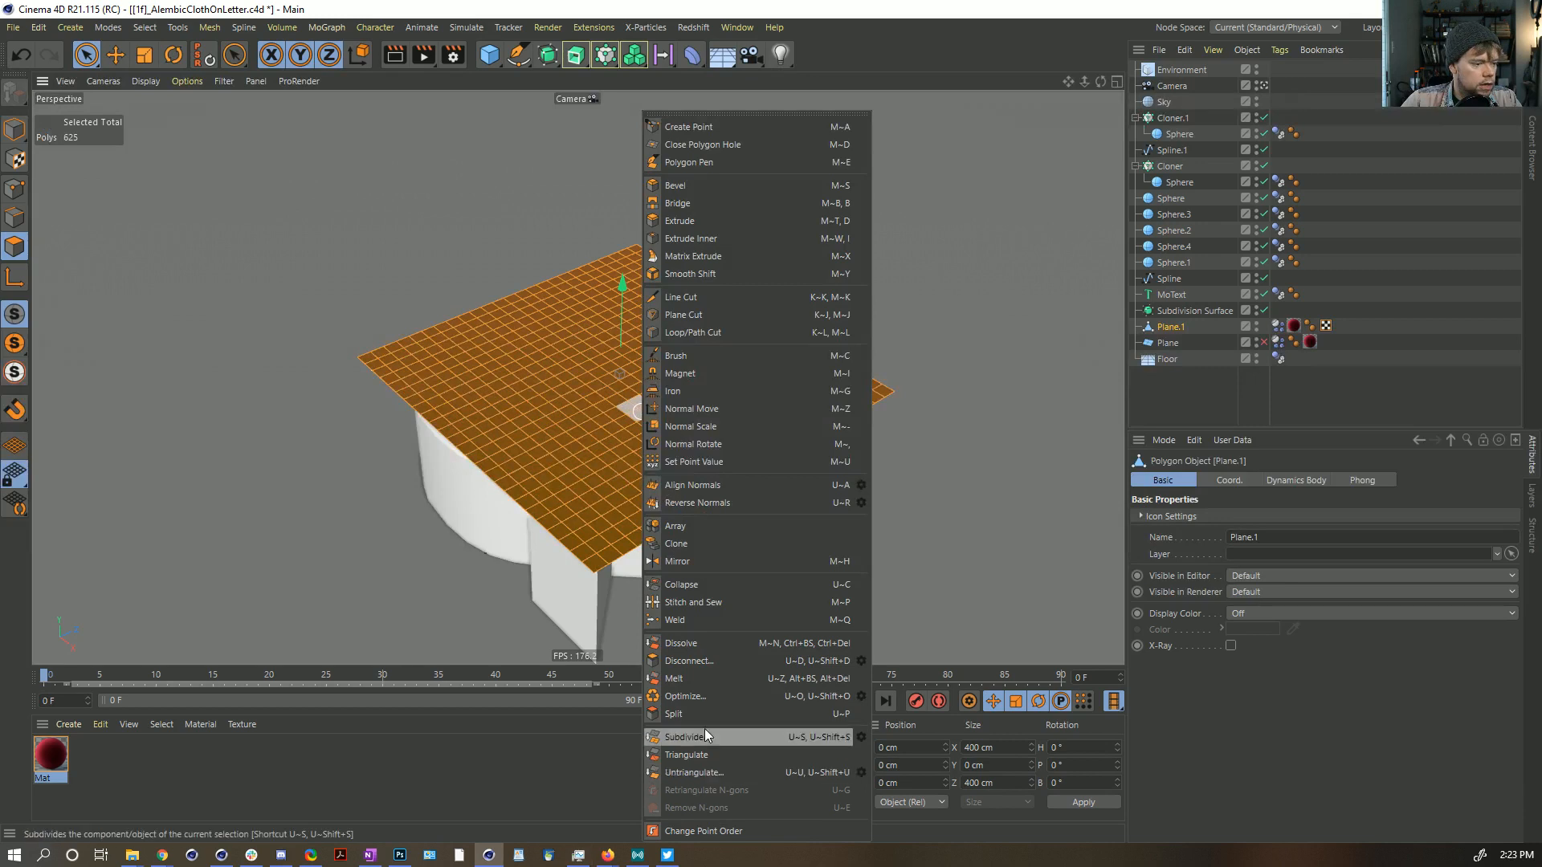
{"action": "left_click", "coordinate": [697, 755]}
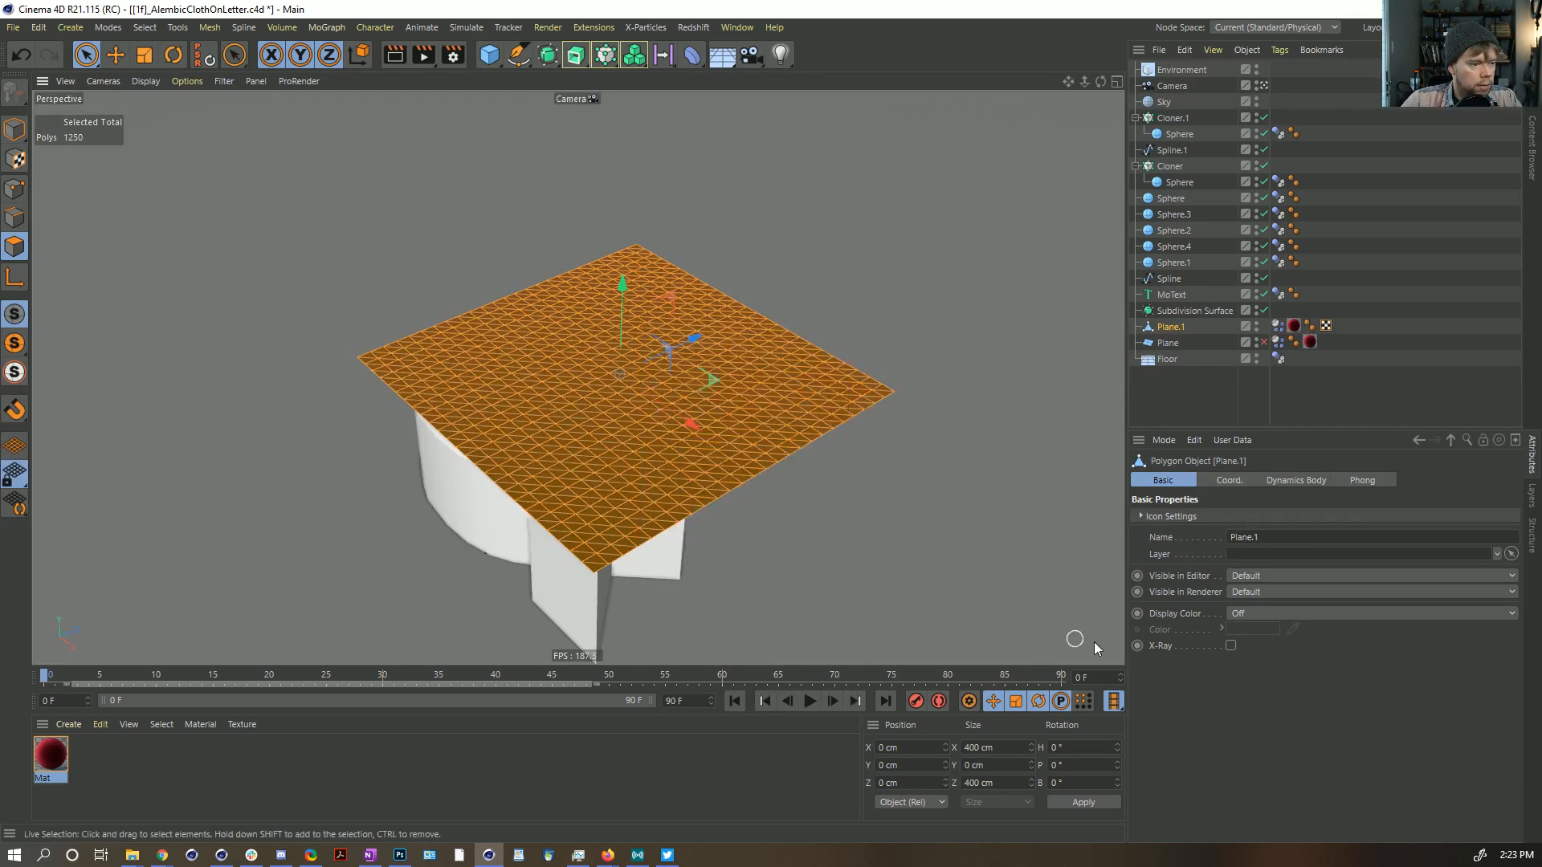
Step: Simulate the lower-density triangulated cloth to frame 50 with nothing selected and look at its drape over the letter
{"action": "left_click", "coordinate": [1341, 406]}
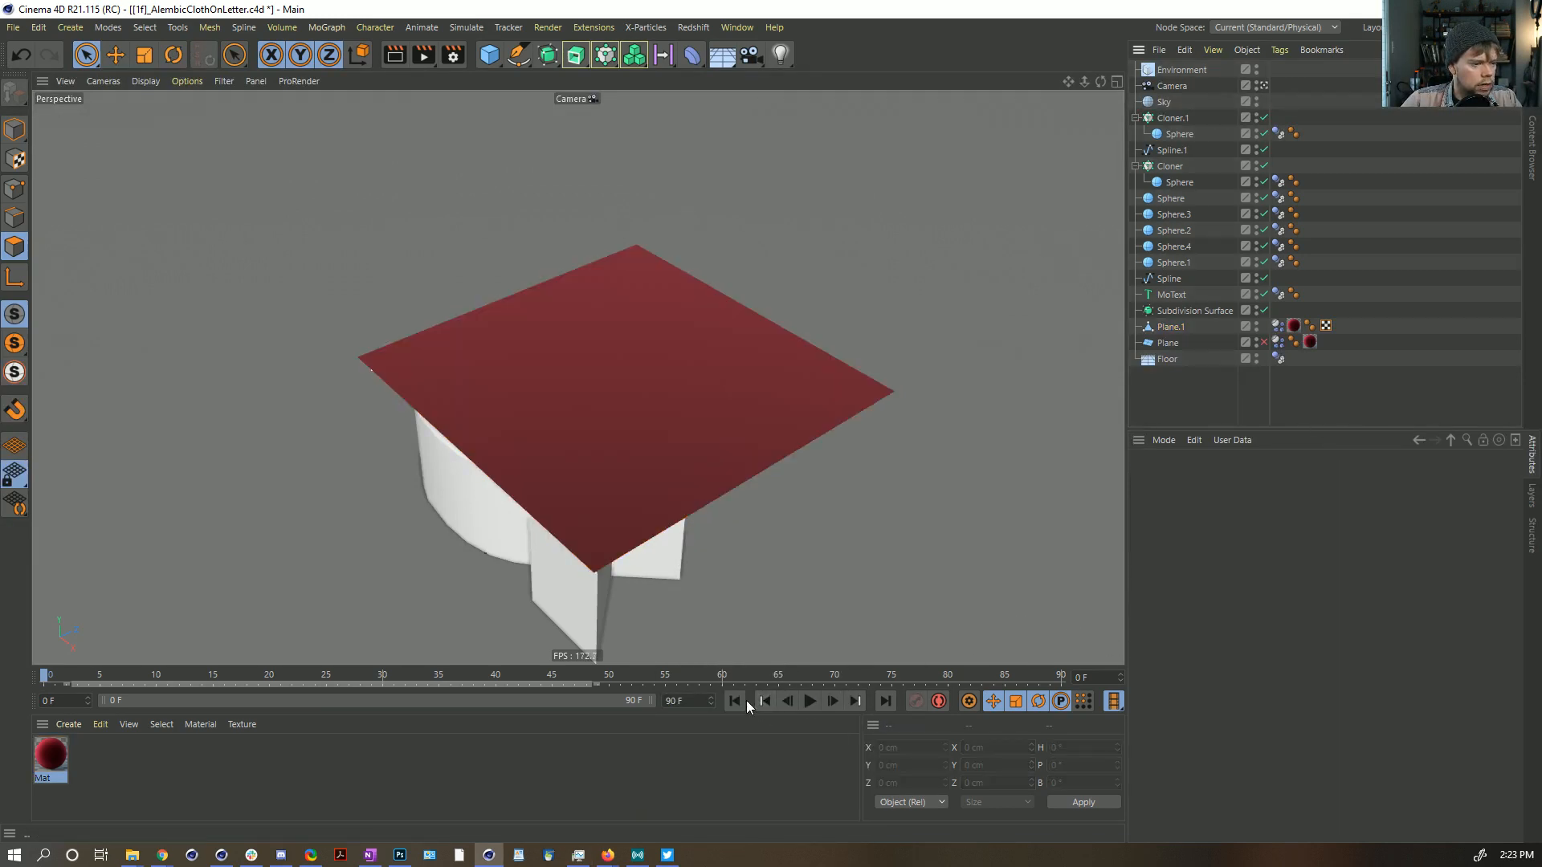
{"action": "left_click", "coordinate": [813, 705]}
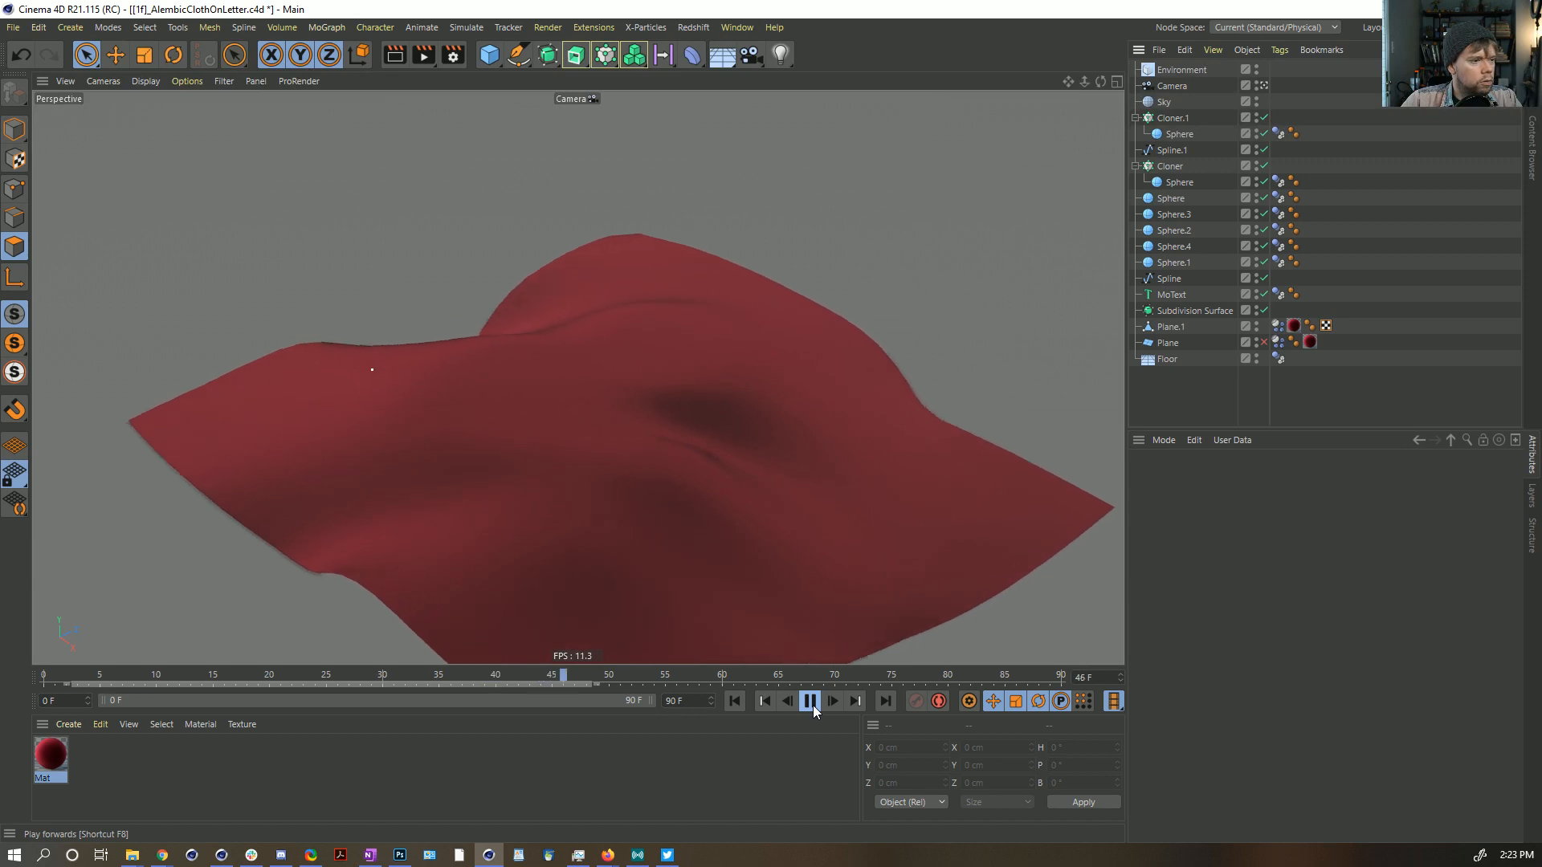
{"action": "left_click", "coordinate": [812, 705]}
{"action": "left_click_drag", "start_coordinate": [578, 386], "coordinate": [736, 460], "text": "alt"}
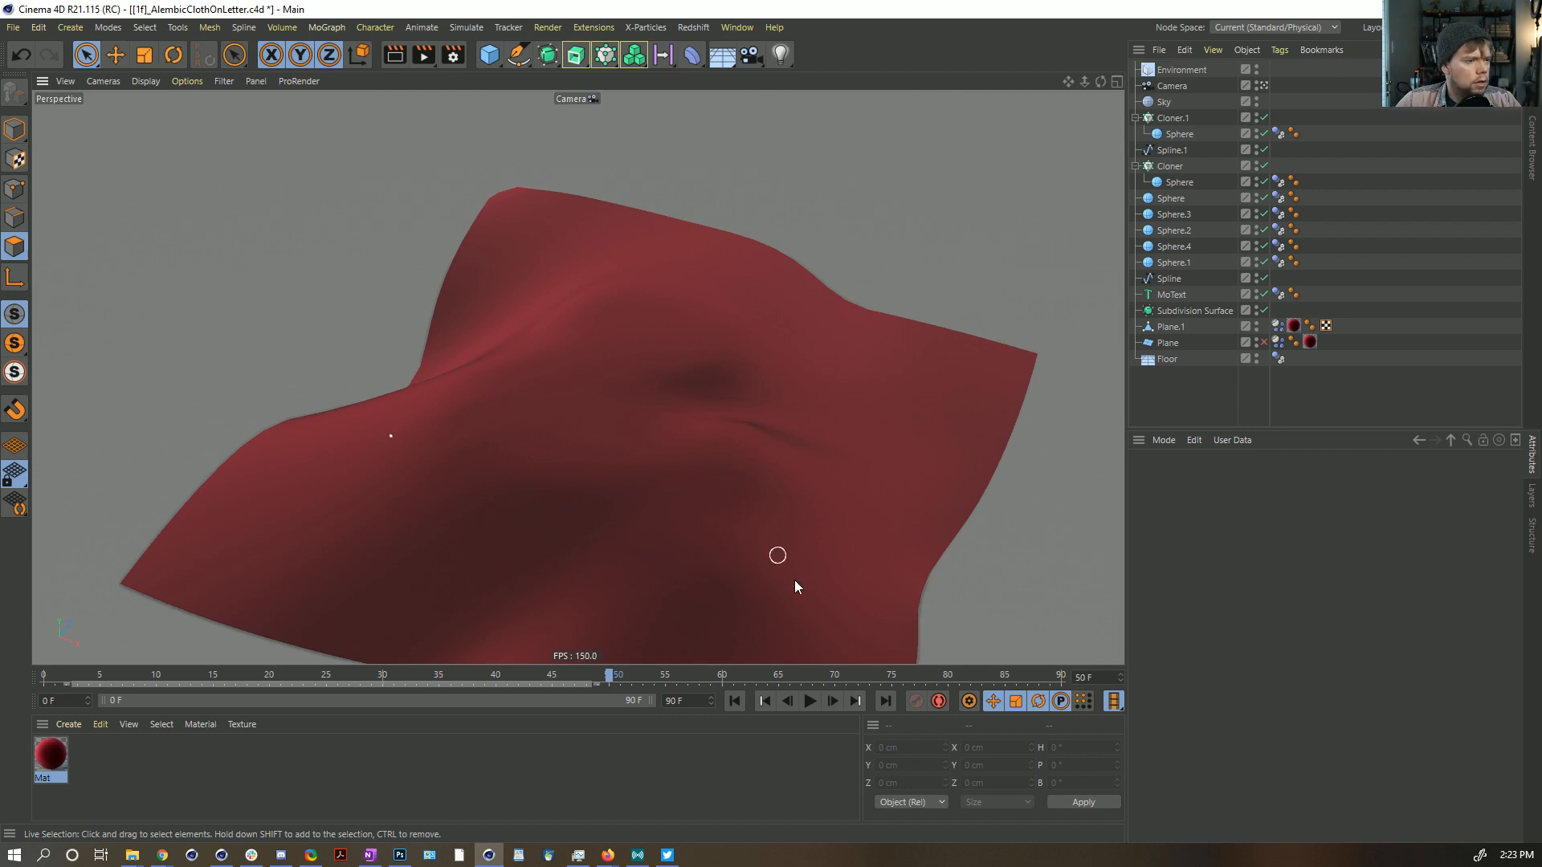
Step: Show the mesh lines on the shaded cloth and examine how the triangles fold from several angles
{"action": "key", "text": "n"}
{"action": "key", "text": "b"}
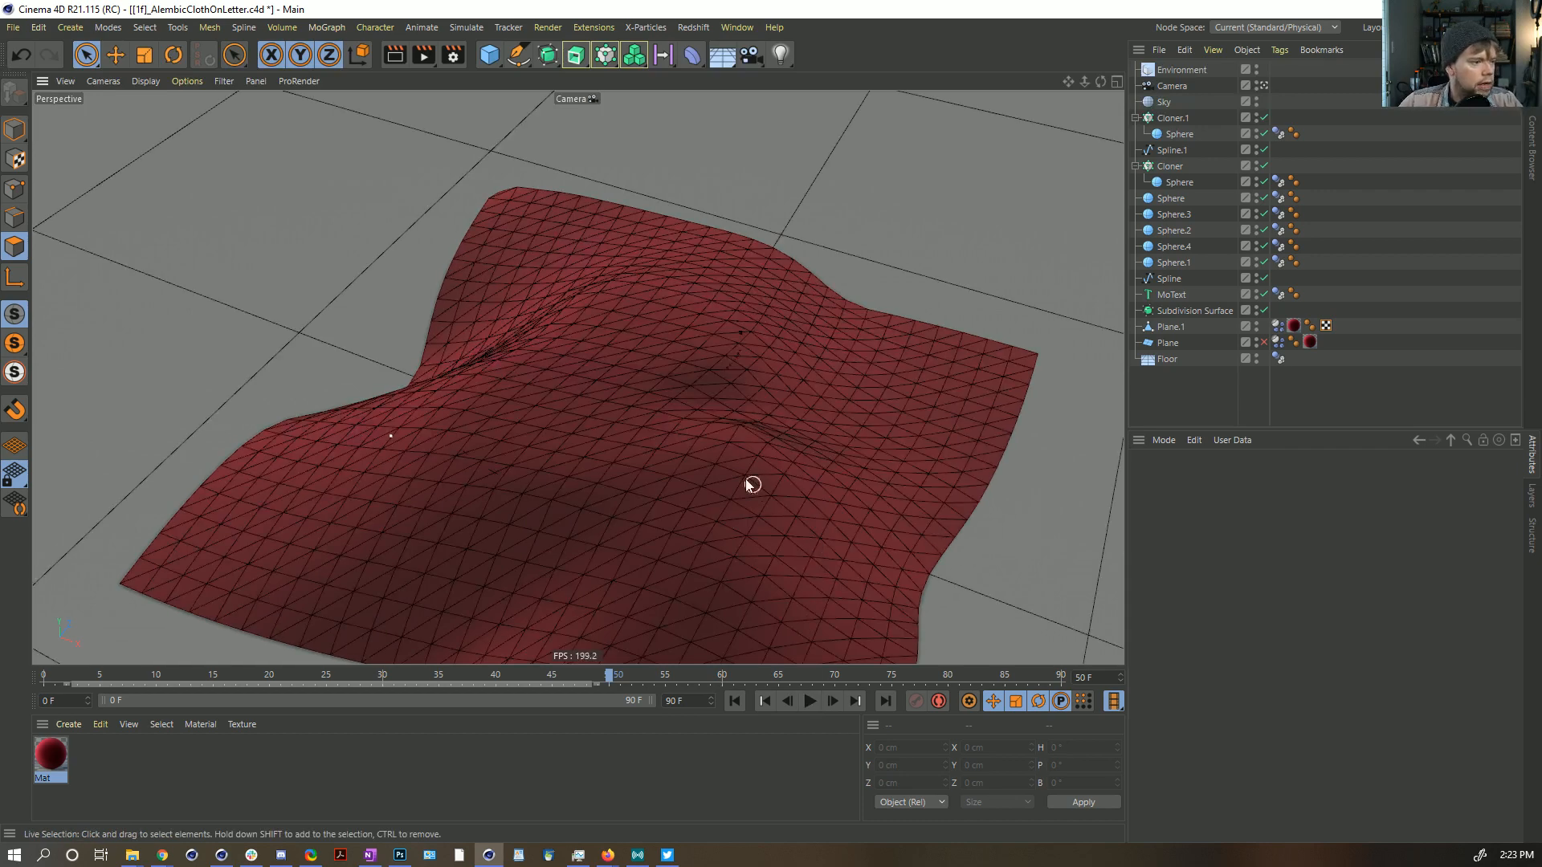
{"action": "left_click_drag", "start_coordinate": [609, 411], "coordinate": [759, 433], "text": "alt"}
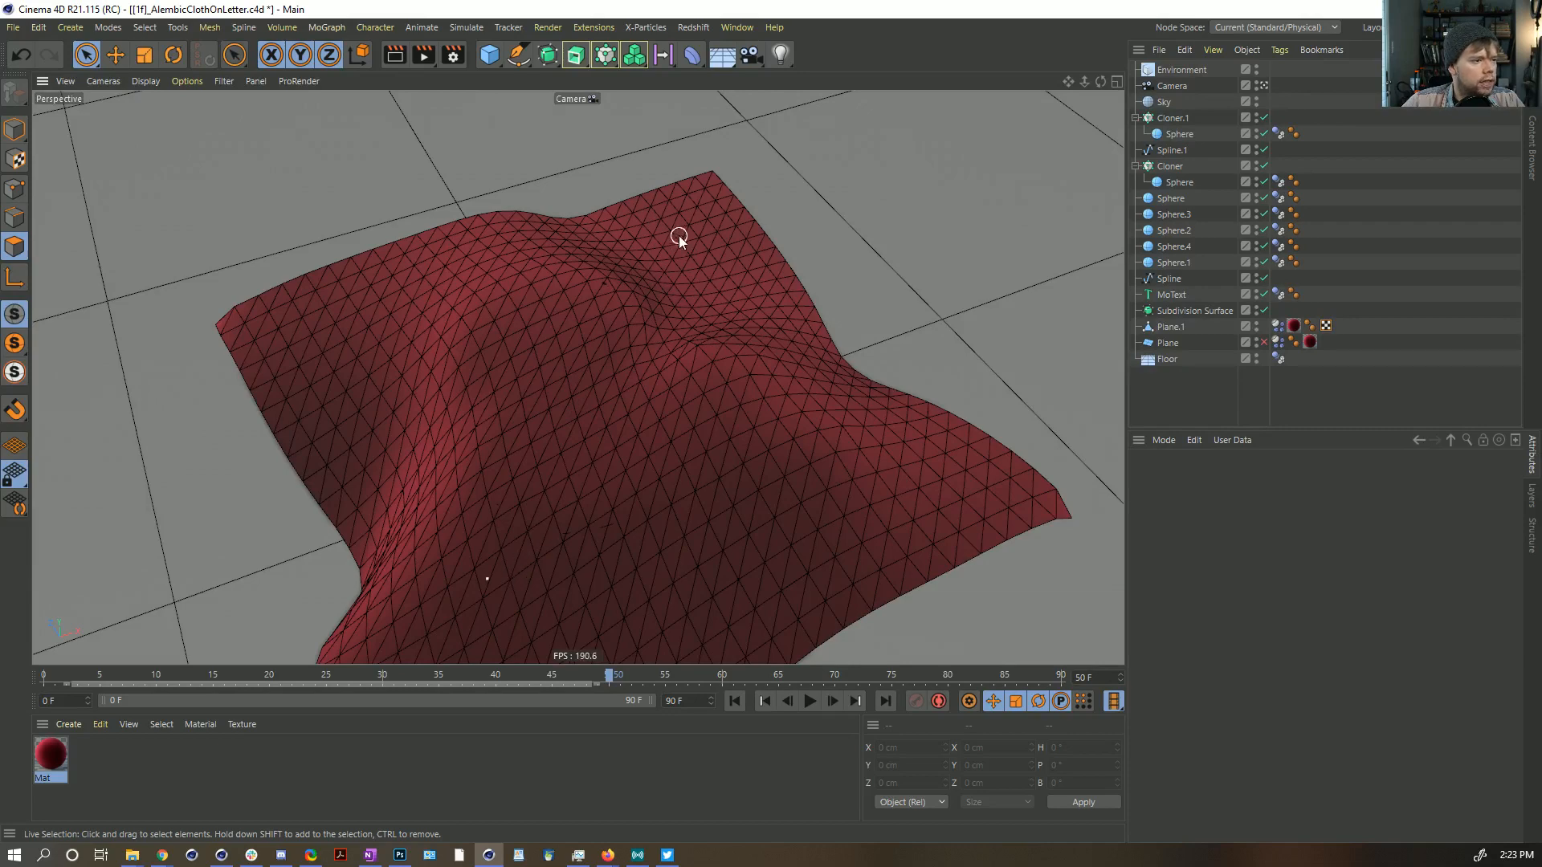
{"action": "left_click_drag", "start_coordinate": [760, 431], "coordinate": [542, 406], "text": "alt"}
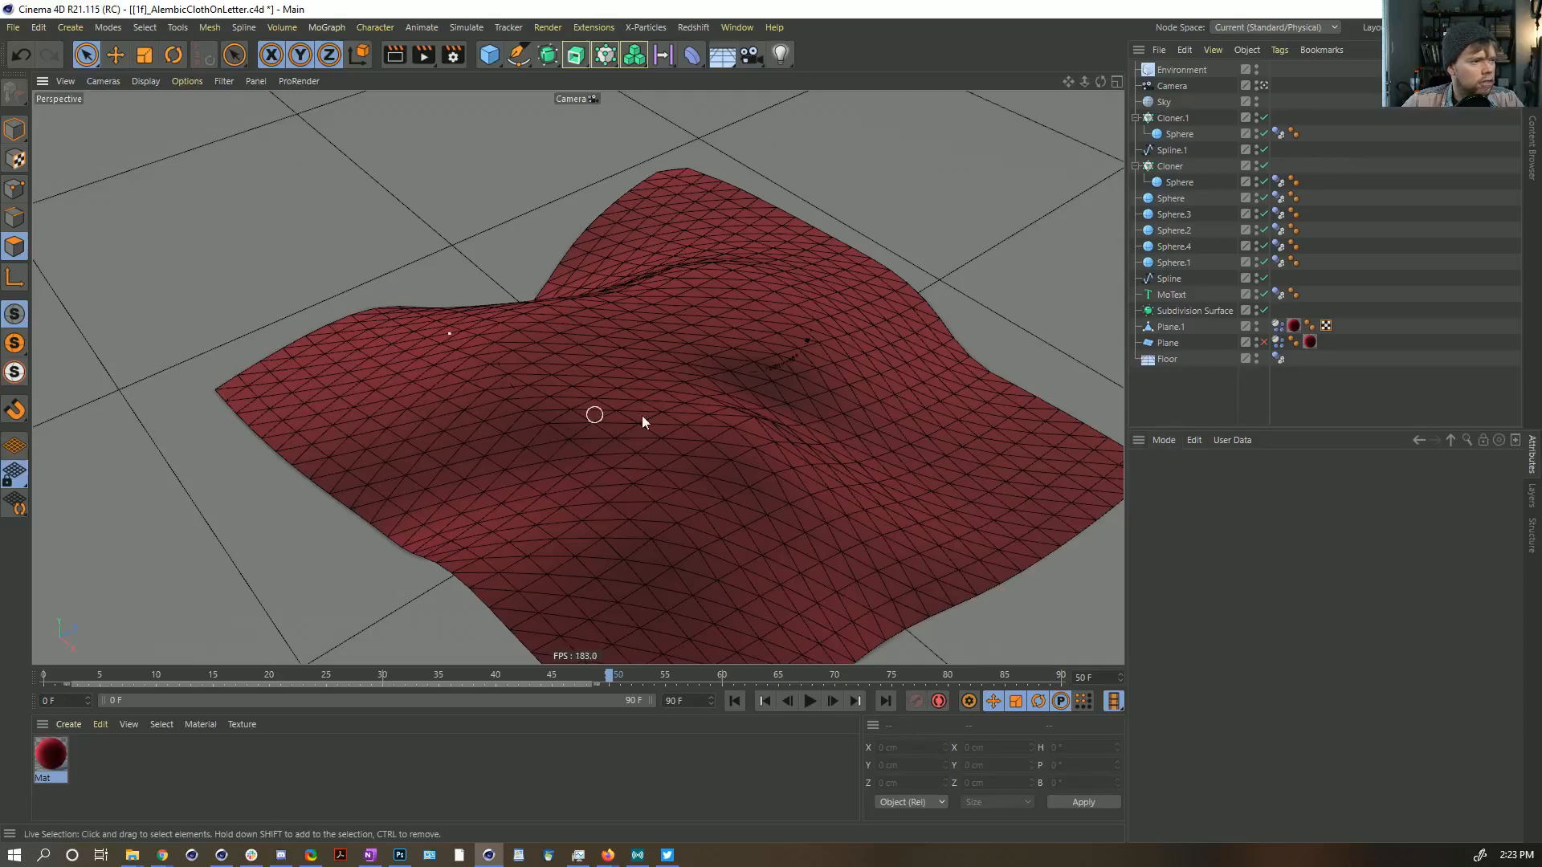
{"action": "scroll", "coordinate": [643, 416], "scroll_direction": "down", "scroll_amount": 5}
{"action": "scroll", "coordinate": [578, 474], "scroll_direction": "up", "scroll_amount": 5}
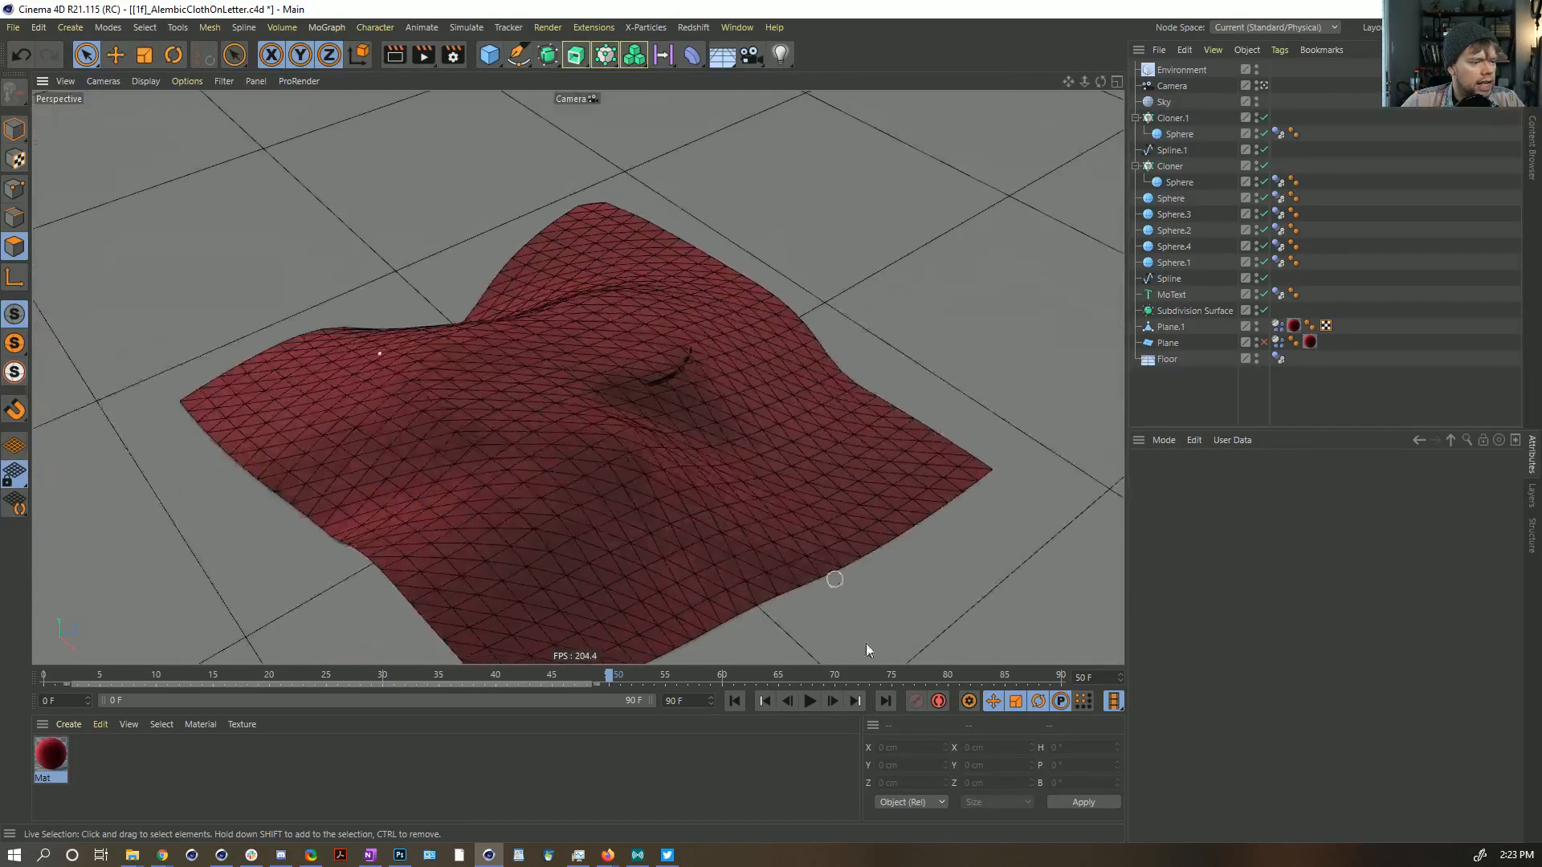
Step: Continue the cloth simulation to around frame 80 to examine the triangle folds, and return to frame 0
{"action": "left_click", "coordinate": [811, 701]}
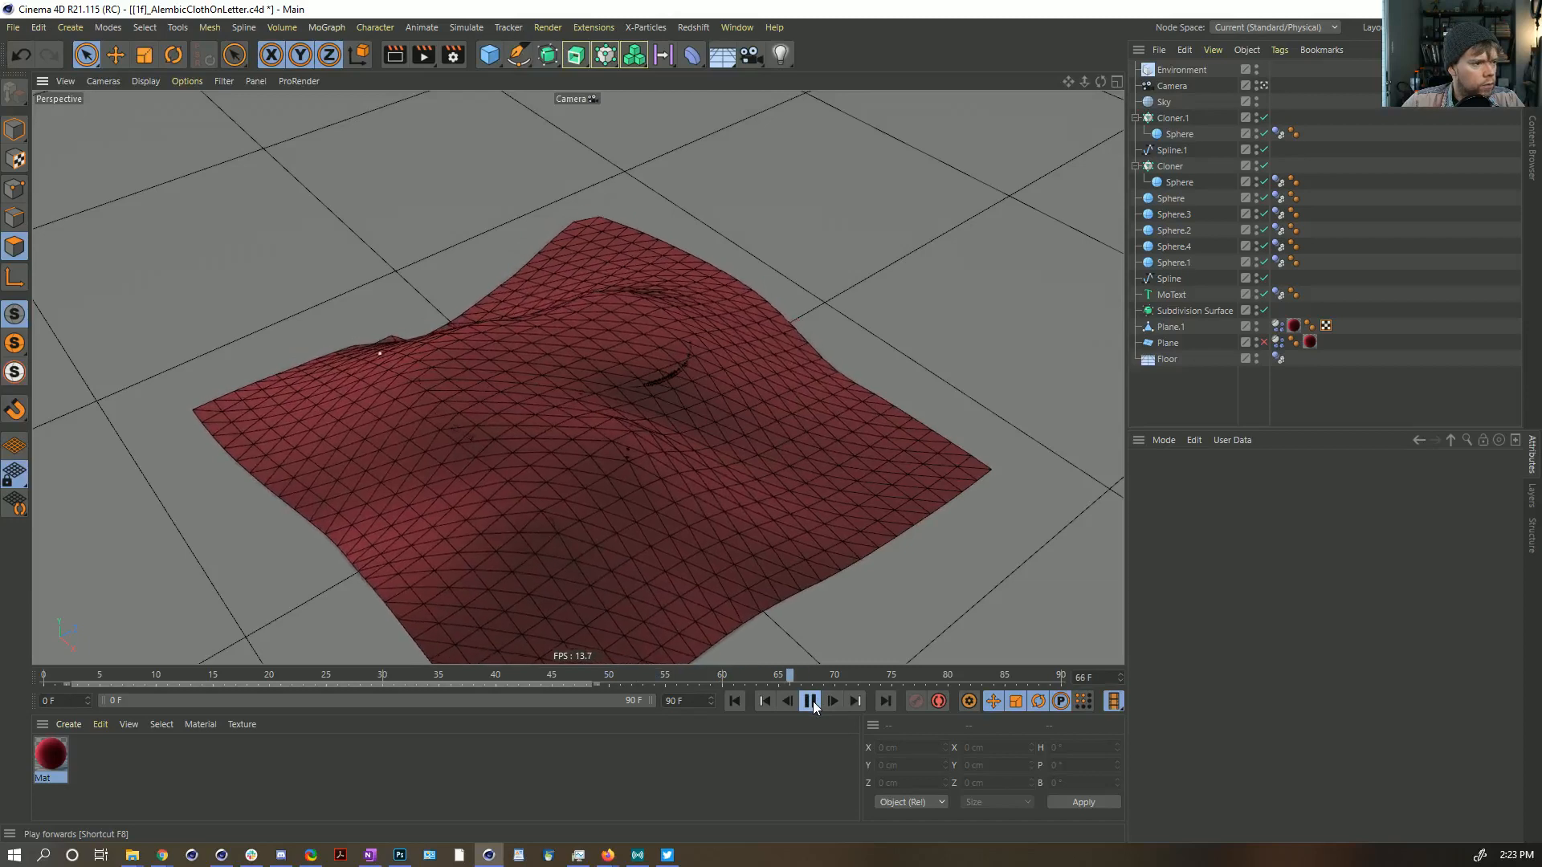
{"action": "left_click", "coordinate": [812, 701]}
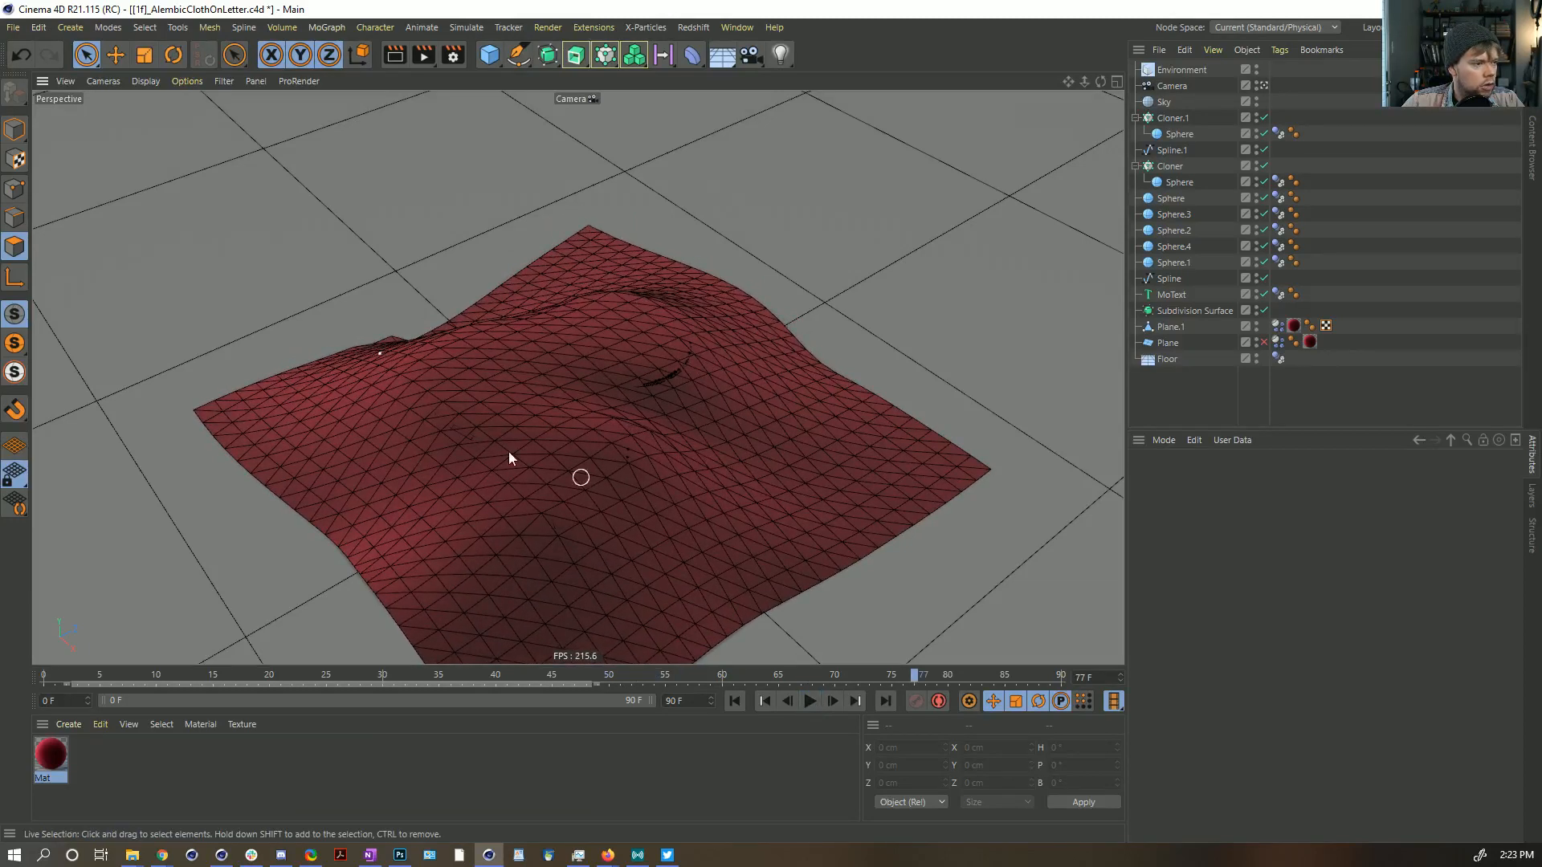
{"action": "left_click", "coordinate": [812, 702]}
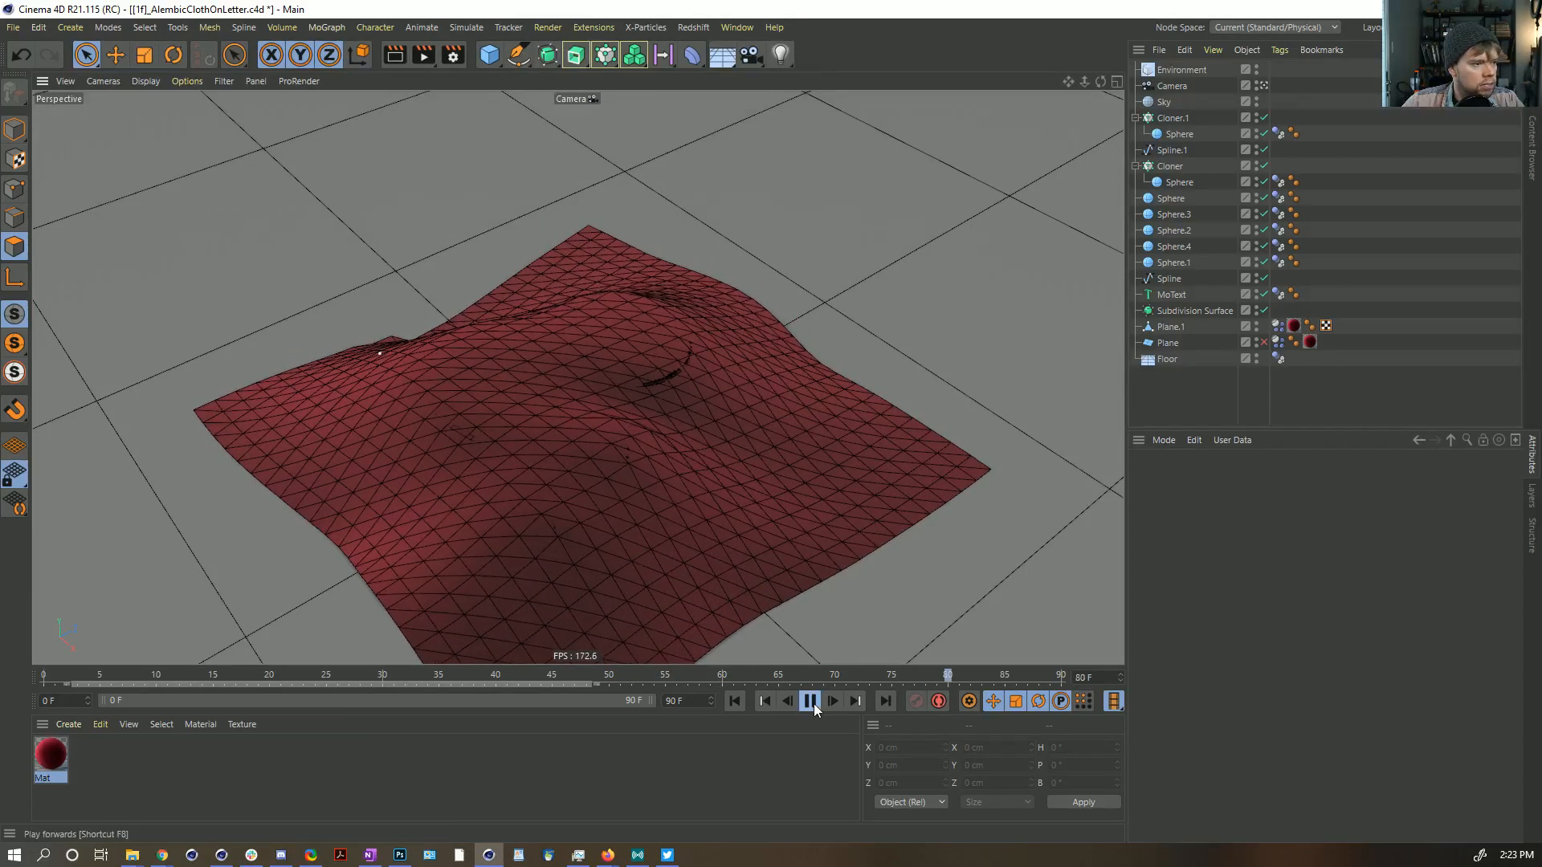
{"action": "left_click", "coordinate": [811, 702]}
{"action": "left_click", "coordinate": [787, 701]}
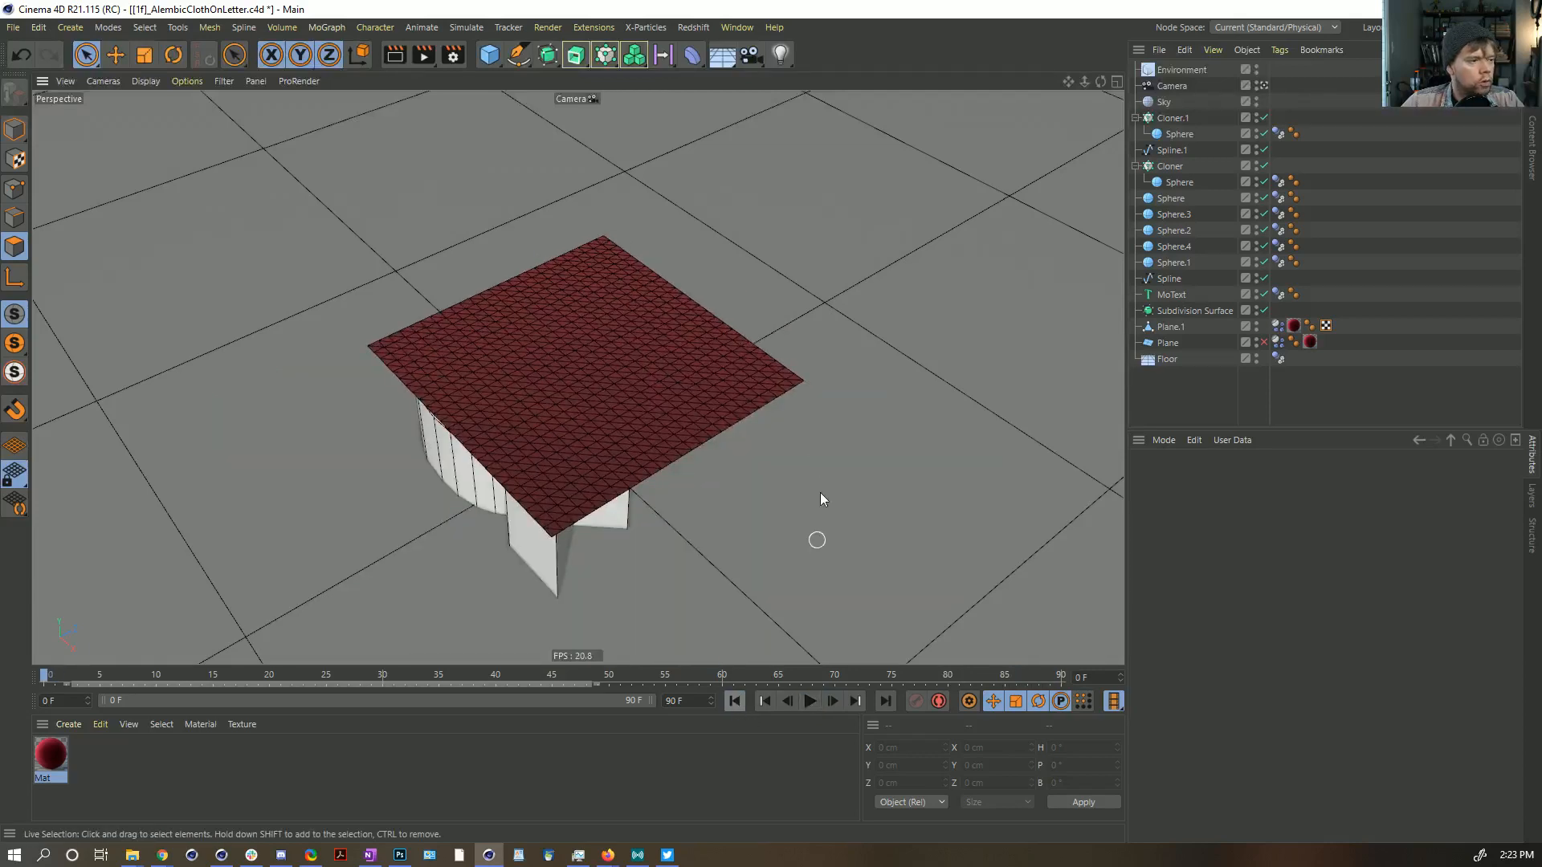
Step: Try spinning a single diagonal edge near the middle of Plane.1 and undo the spin
{"action": "left_click", "coordinate": [1171, 326]}
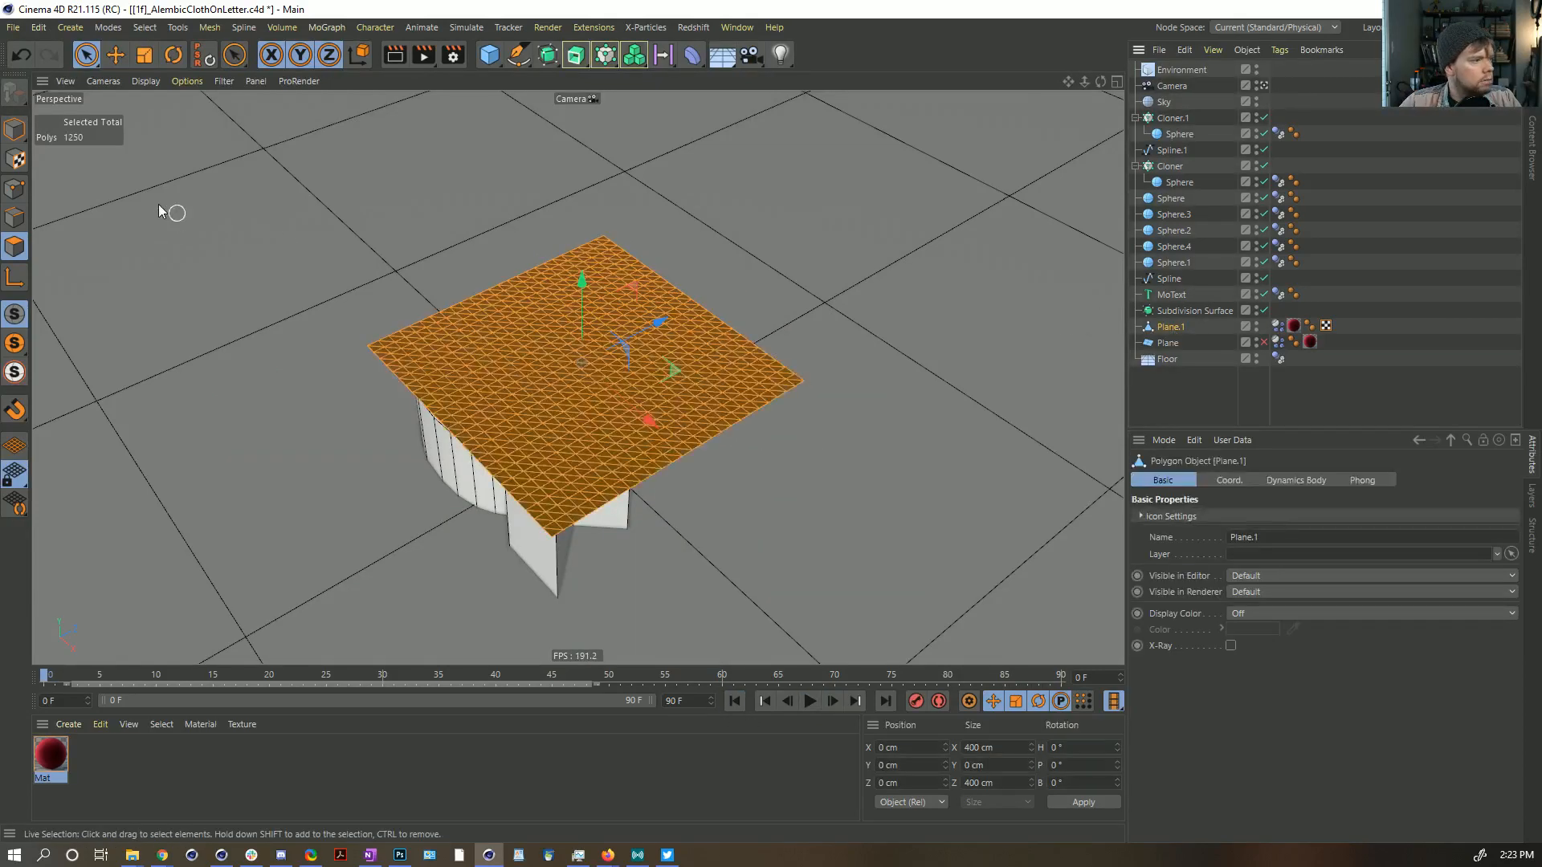
{"action": "left_click", "coordinate": [15, 217]}
{"action": "right_click_drag", "start_coordinate": [474, 324], "coordinate": [673, 398], "text": "alt"}
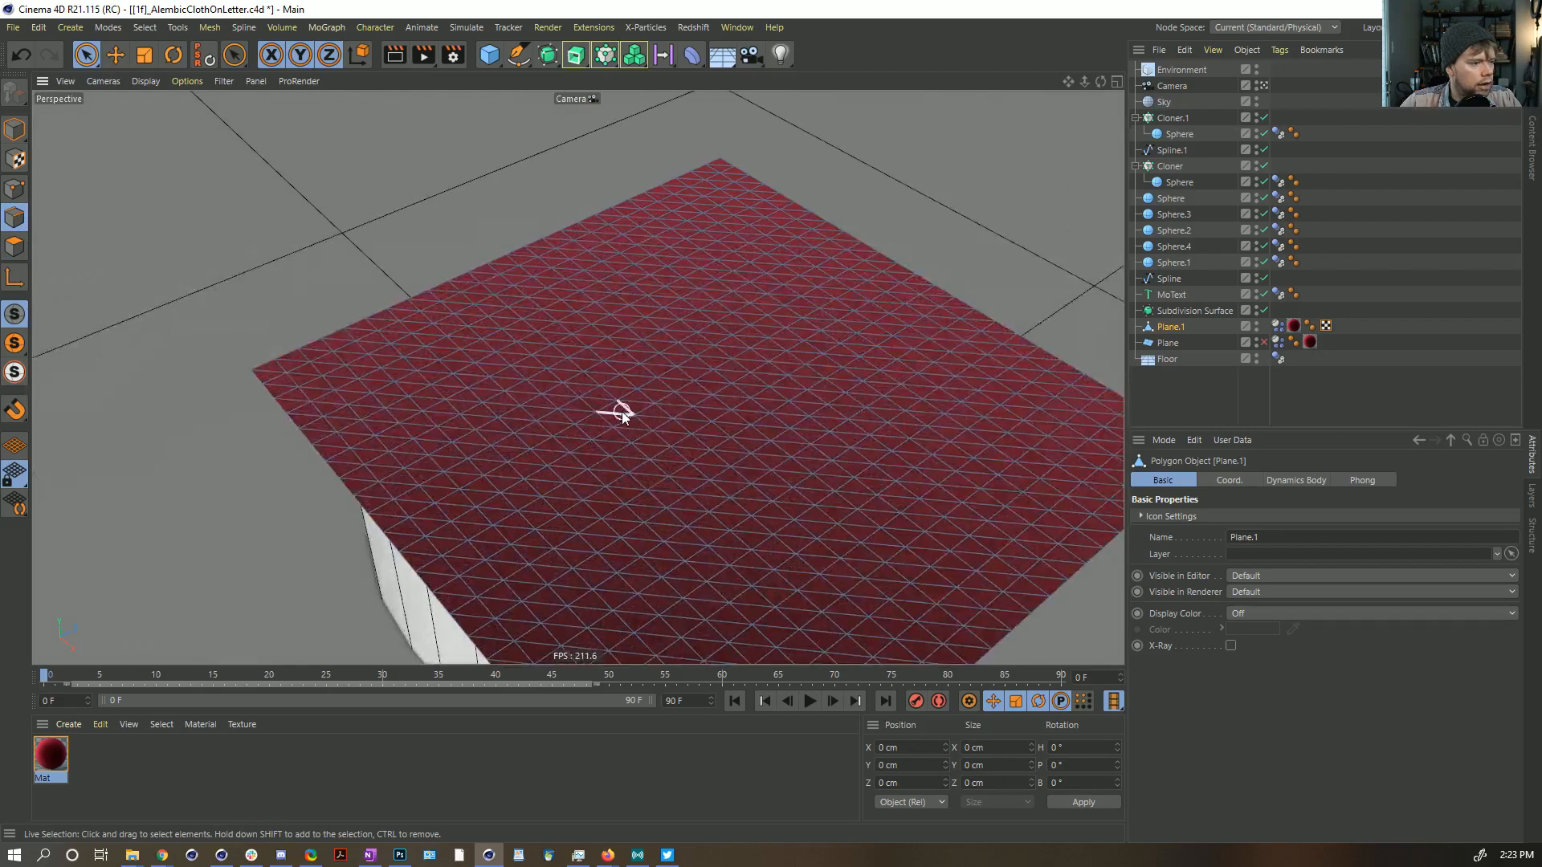
{"action": "left_click", "coordinate": [626, 419]}
{"action": "right_click_drag", "start_coordinate": [612, 450], "coordinate": [715, 415], "text": "alt"}
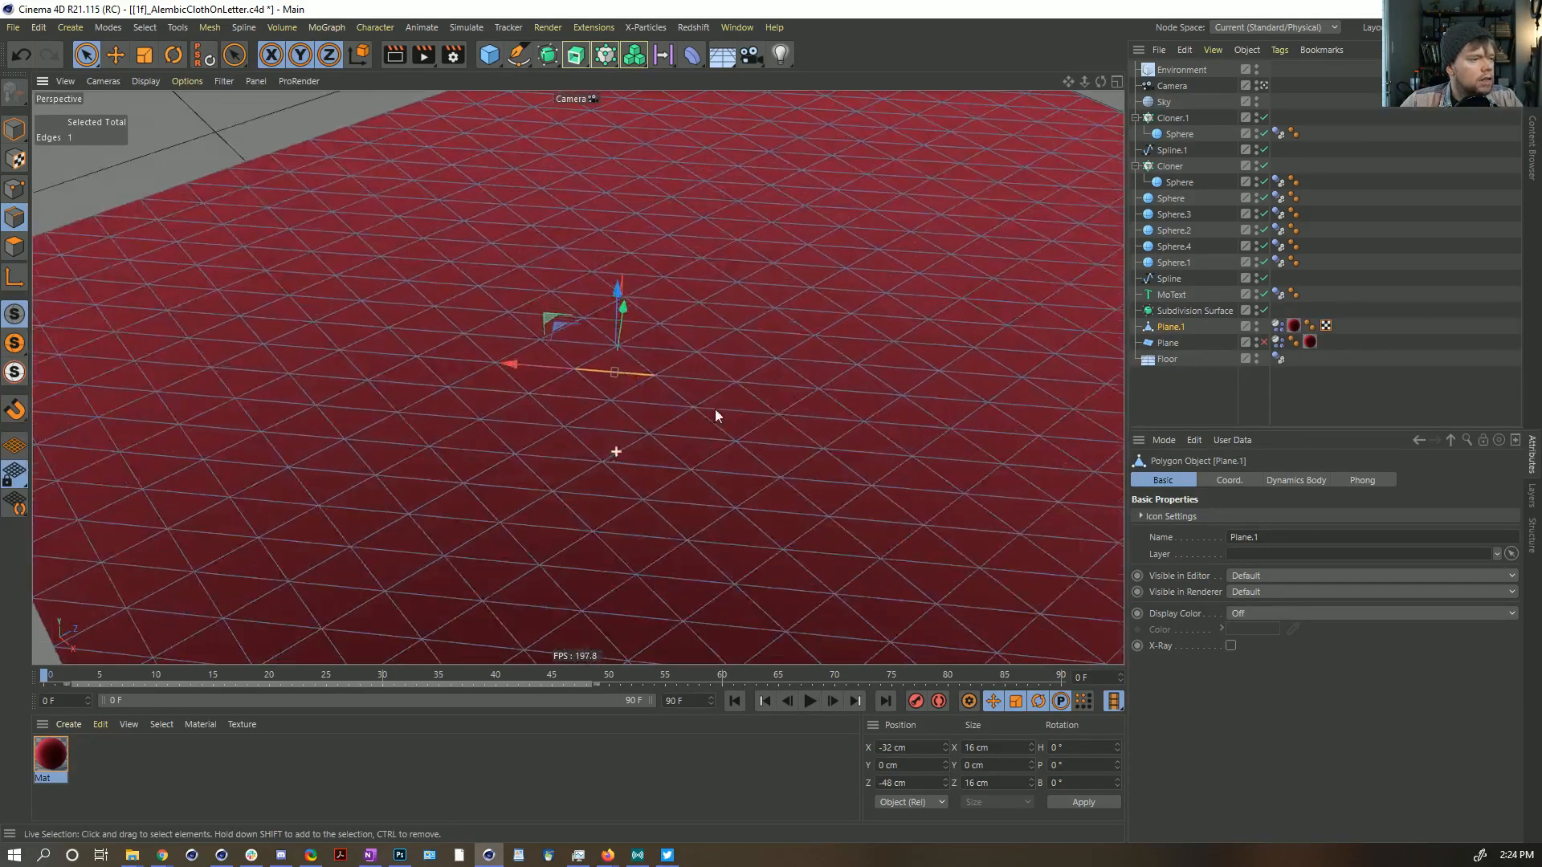
{"action": "right_click", "coordinate": [650, 408]}
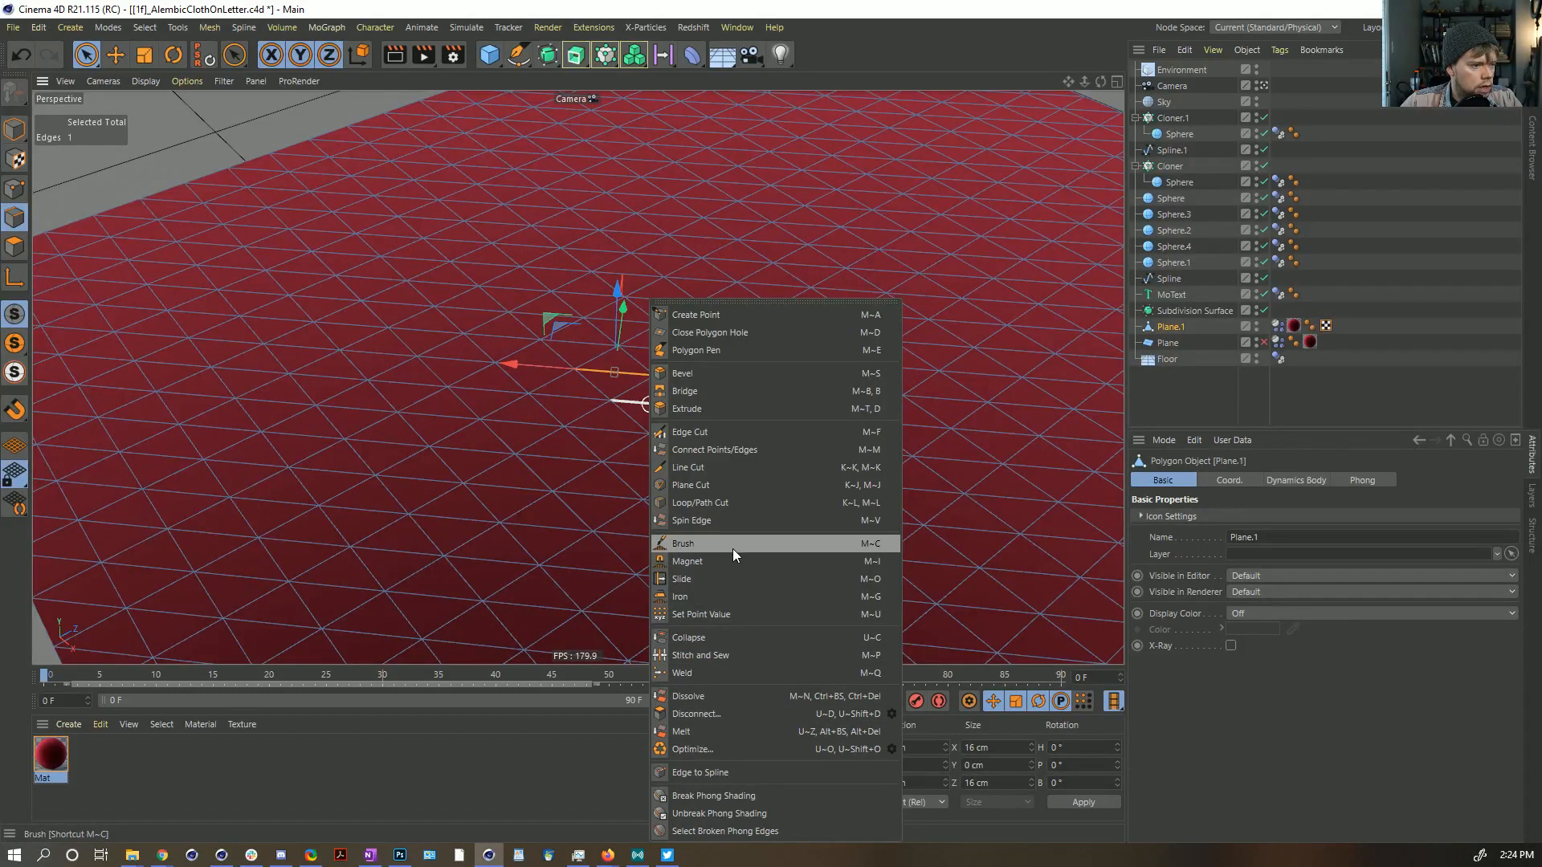
{"action": "left_click", "coordinate": [711, 521]}
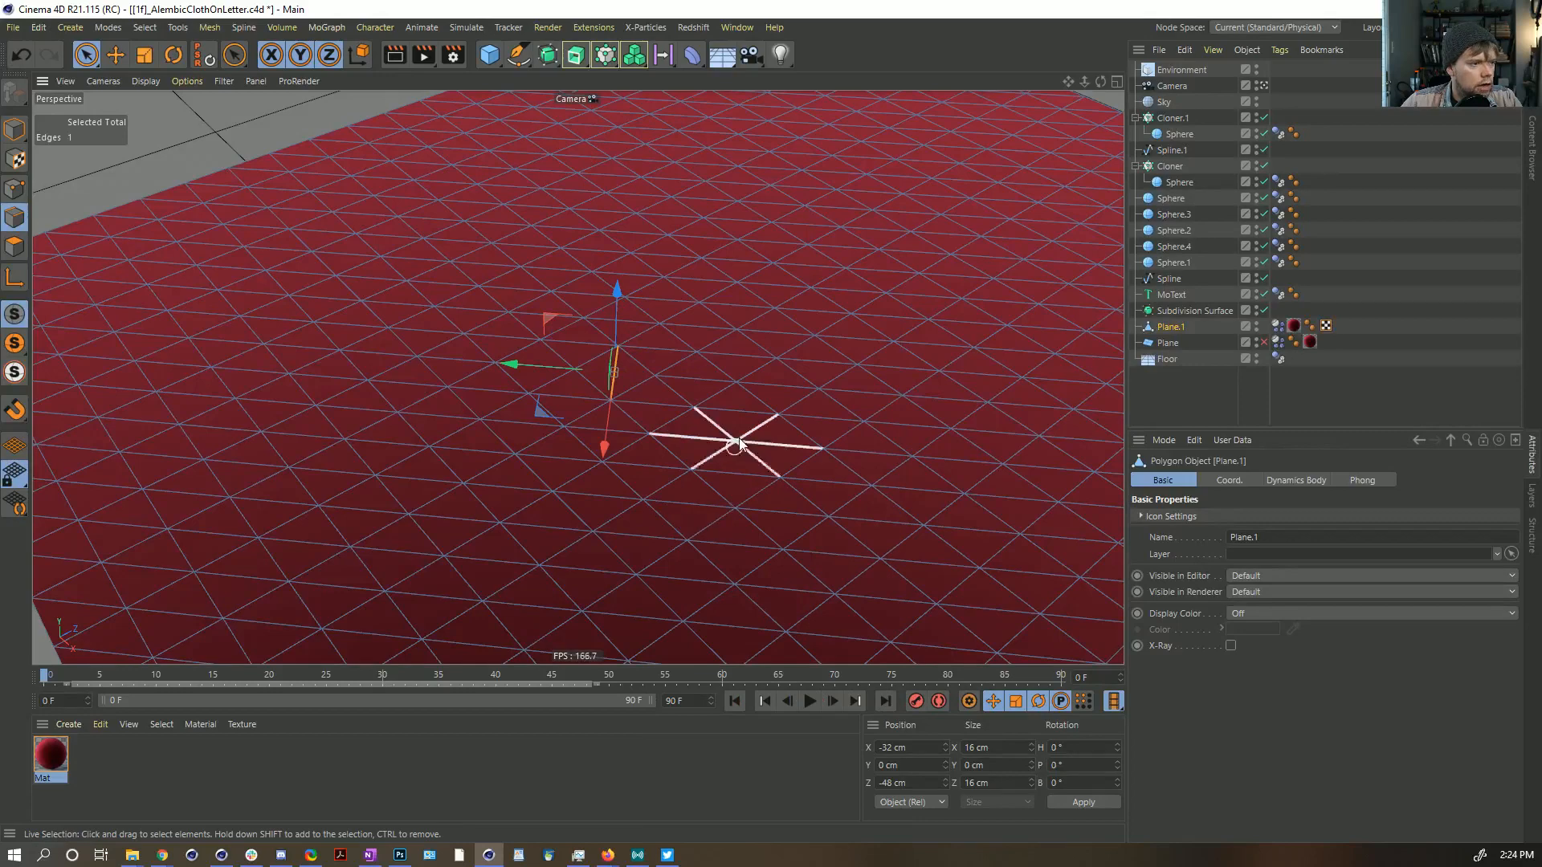
{"action": "key", "text": "ctrl+z"}
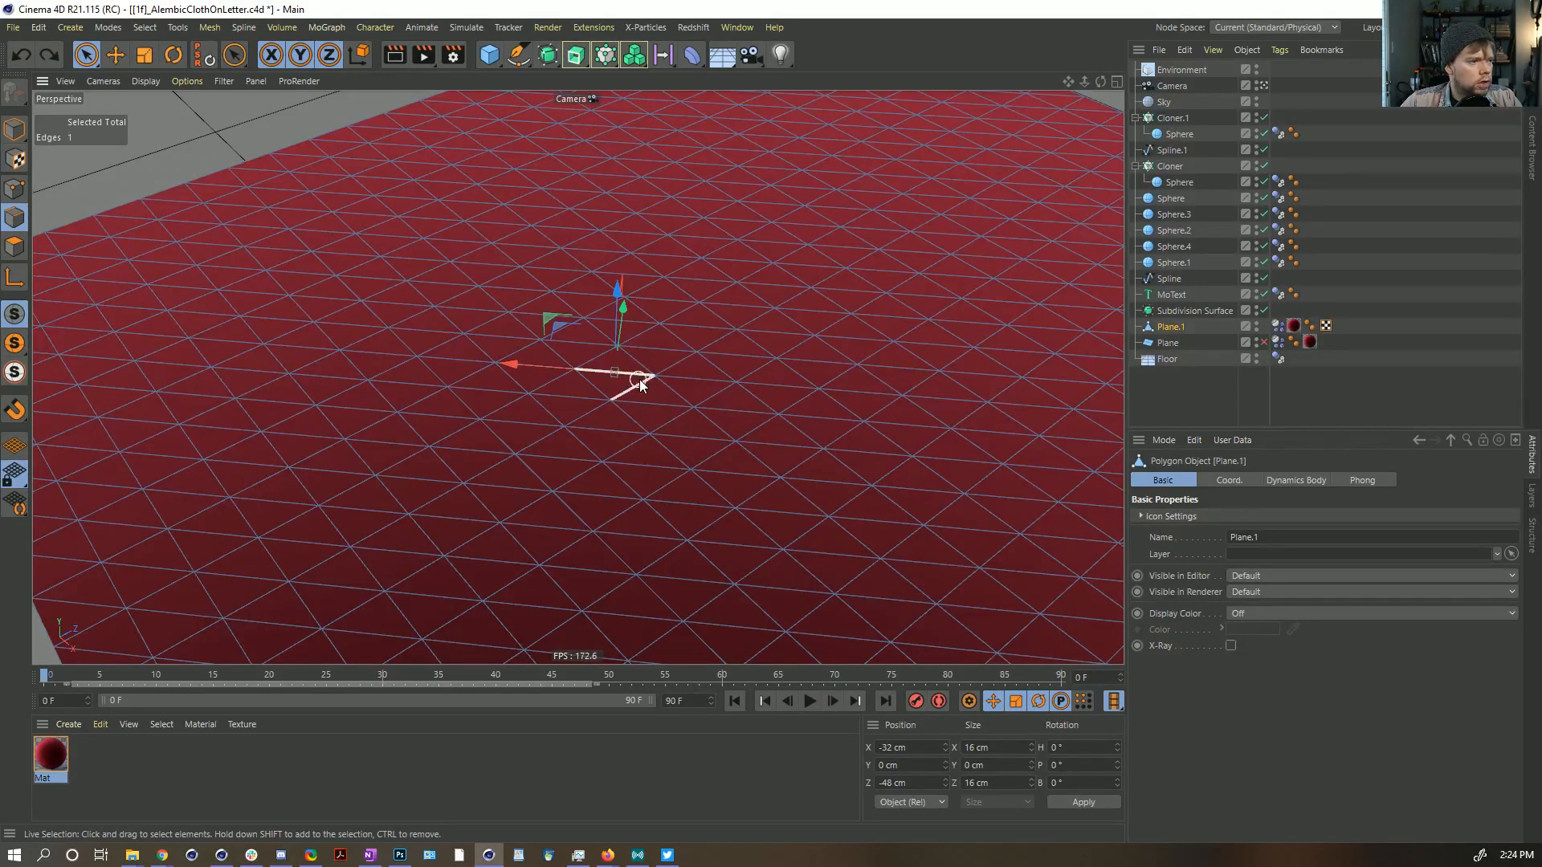
Step: Add a second edge to the selection, and select all edges of Plane.1 by transferring the full polygon selection
{"action": "scroll", "coordinate": [639, 379], "scroll_direction": "down", "scroll_amount": 5}
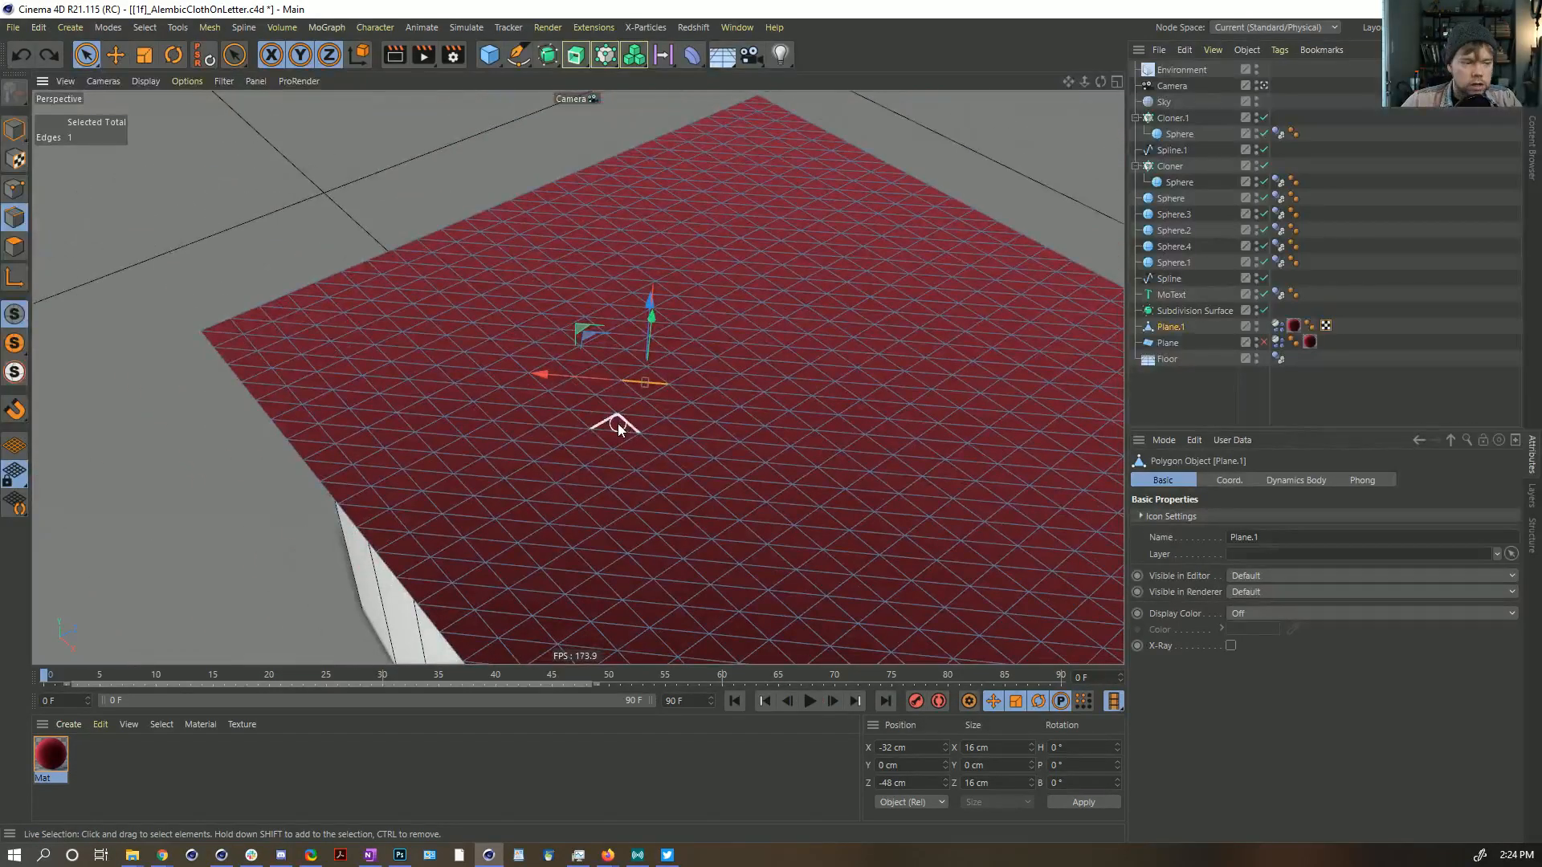
{"action": "left_click", "coordinate": [740, 424], "text": "shift"}
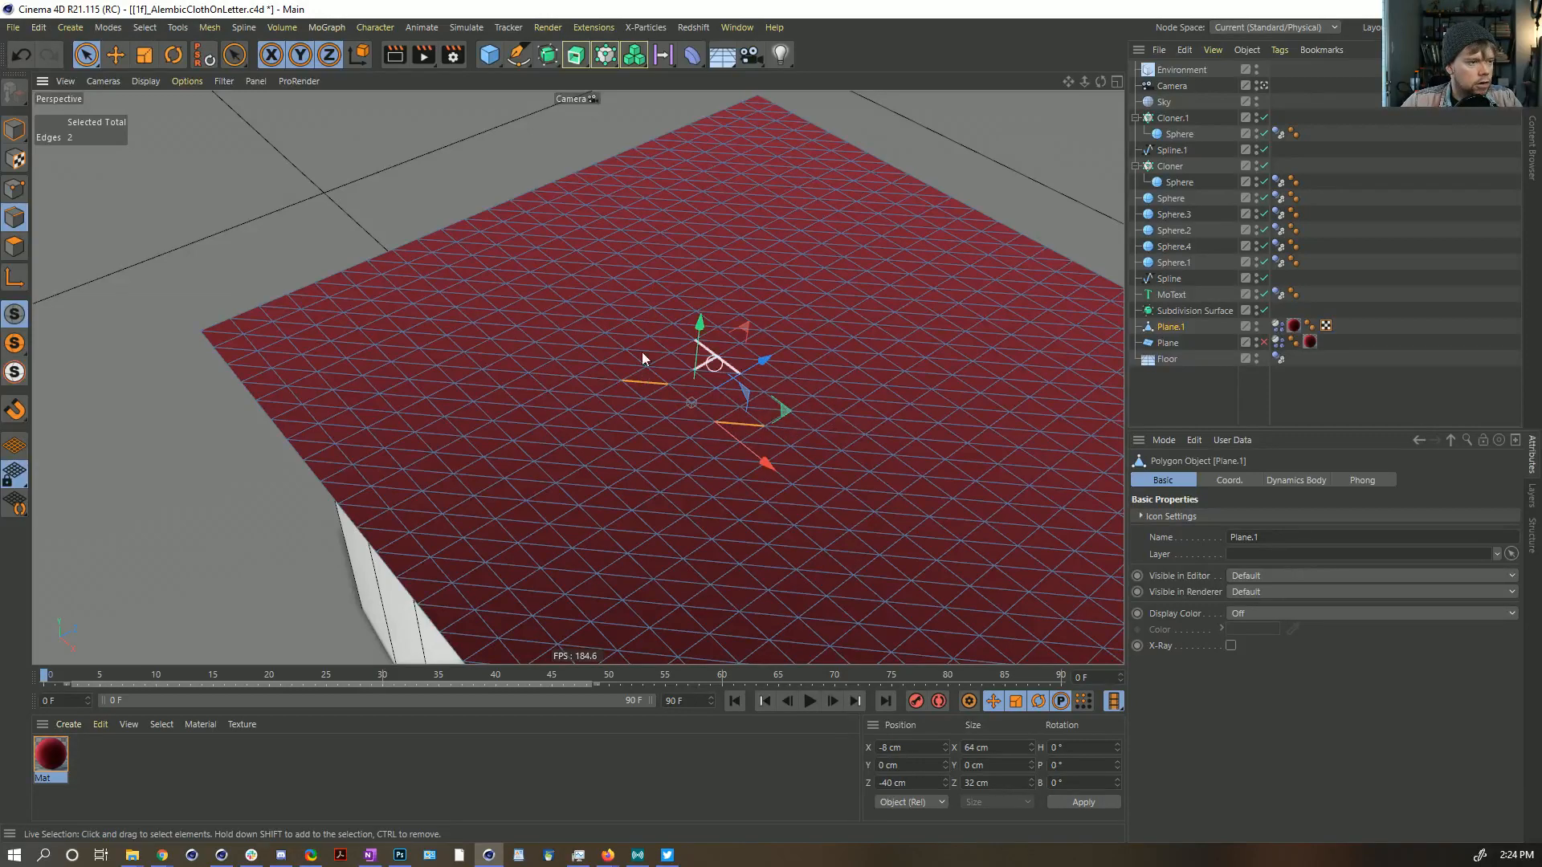
{"action": "left_click_drag", "start_coordinate": [733, 482], "coordinate": [361, 369], "text": "alt"}
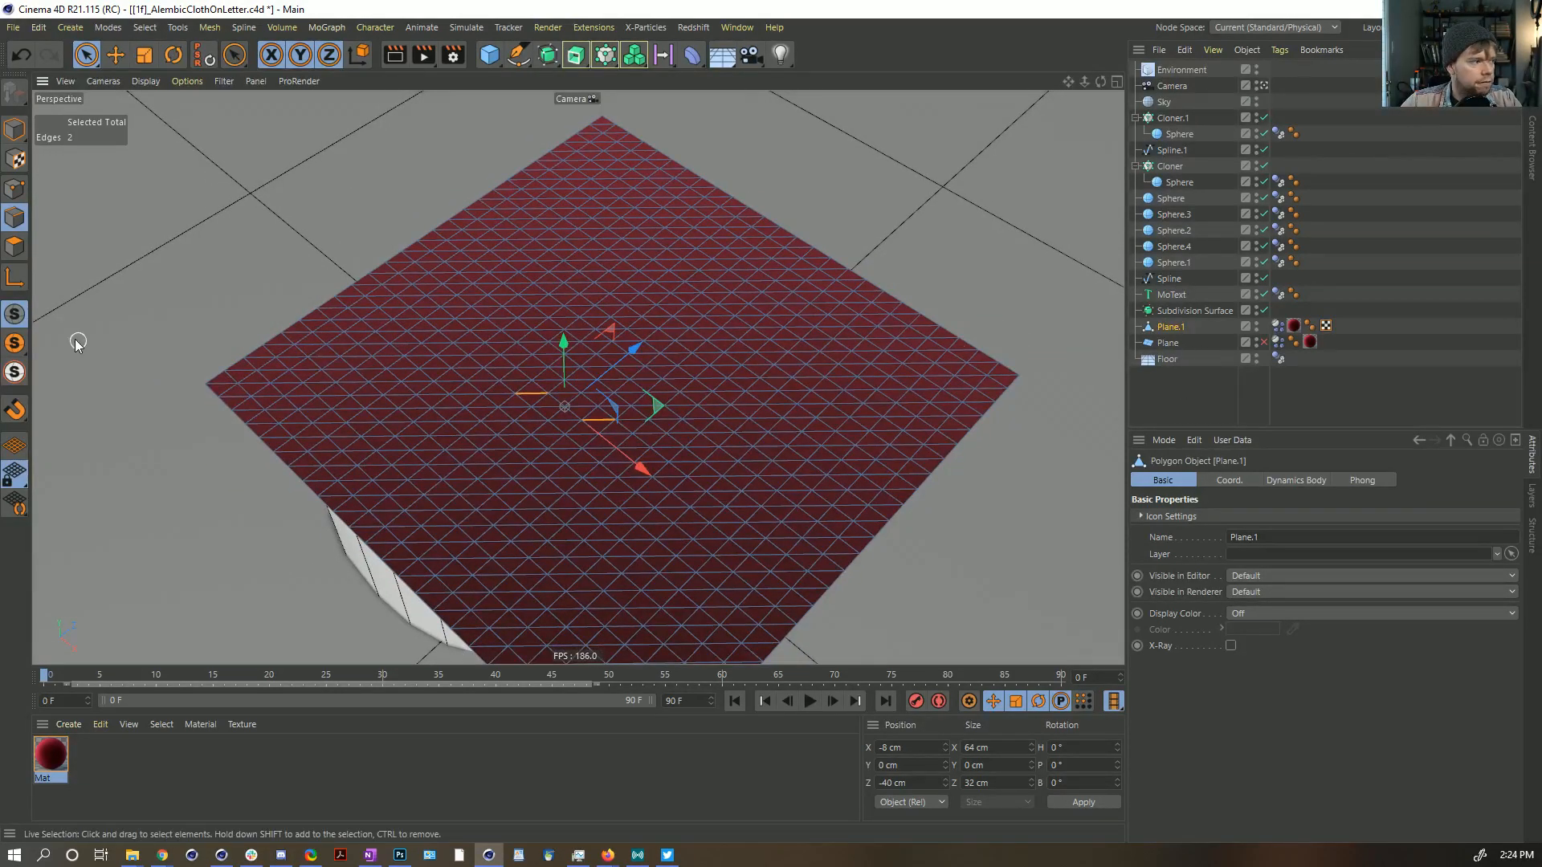
{"action": "left_click", "coordinate": [16, 246]}
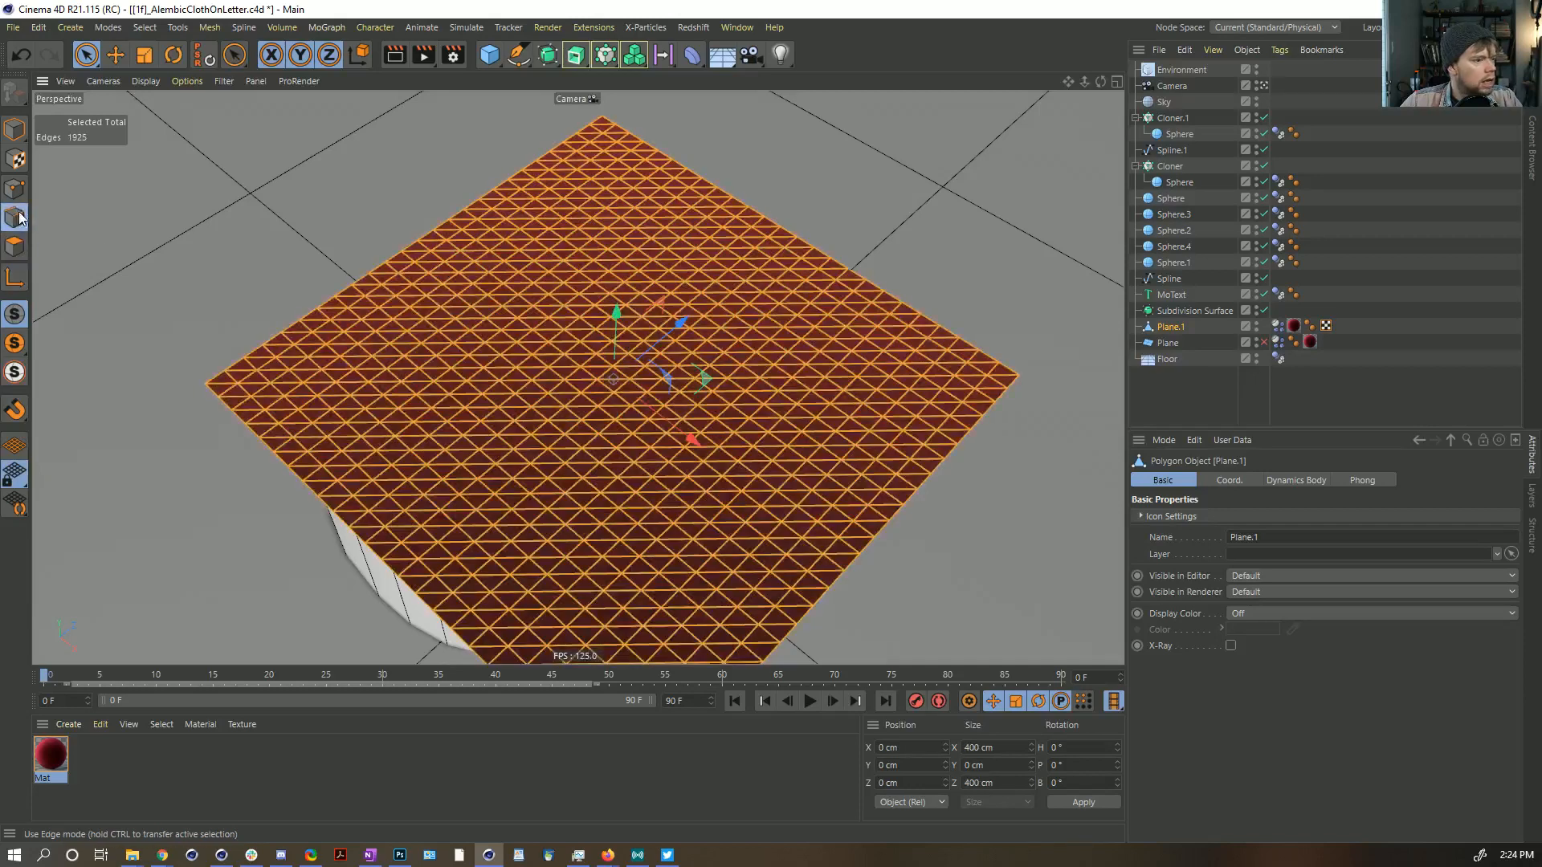
{"action": "left_click", "coordinate": [16, 217], "text": "ctrl"}
{"action": "right_click", "coordinate": [551, 372]}
{"action": "key", "text": "Escape"}
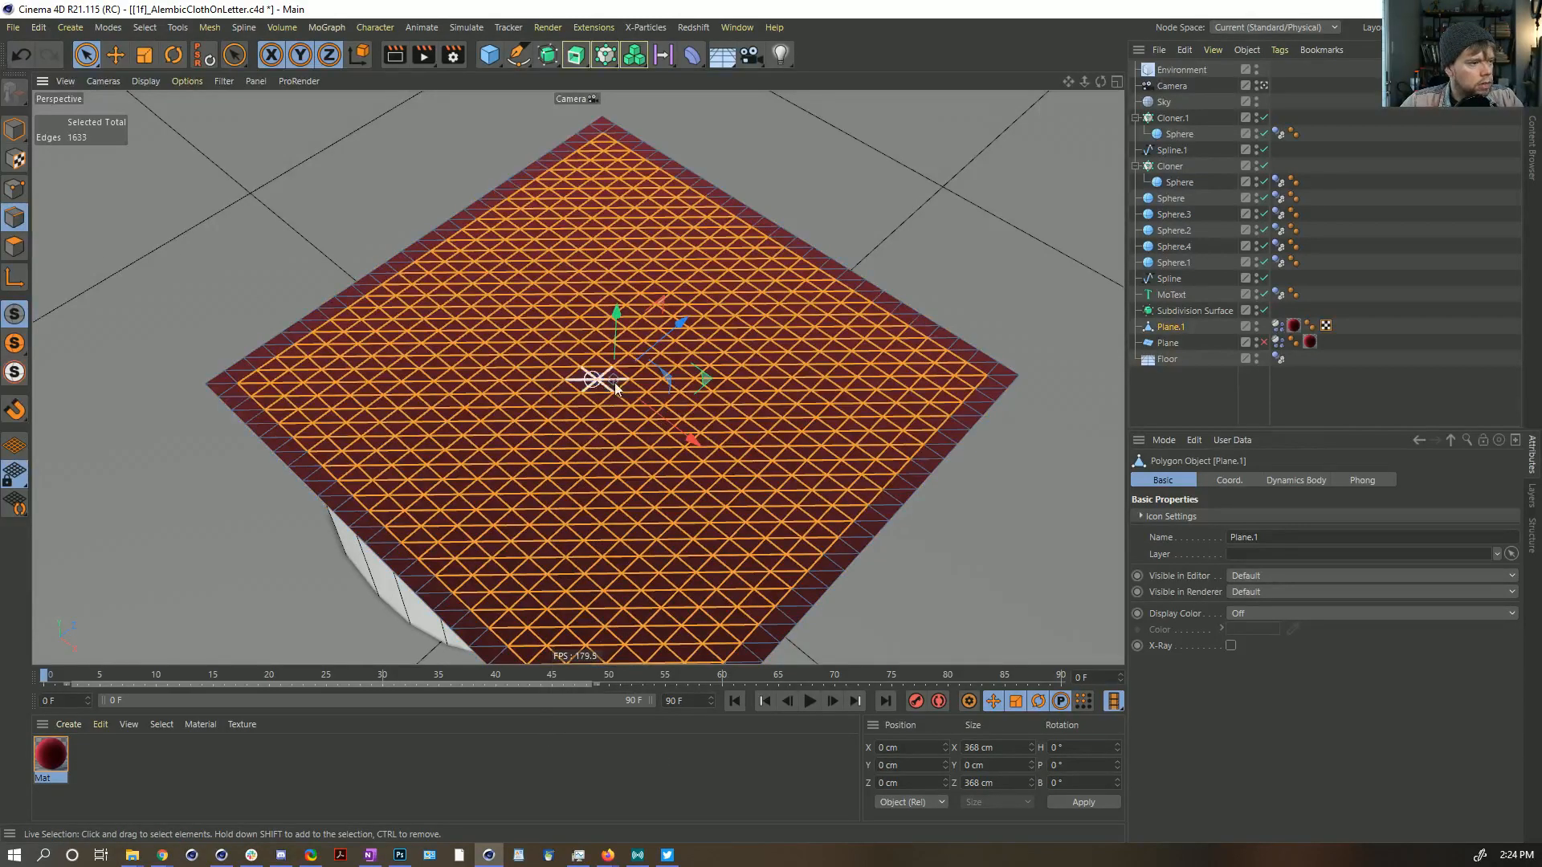
{"action": "key", "text": "ctrl+a"}
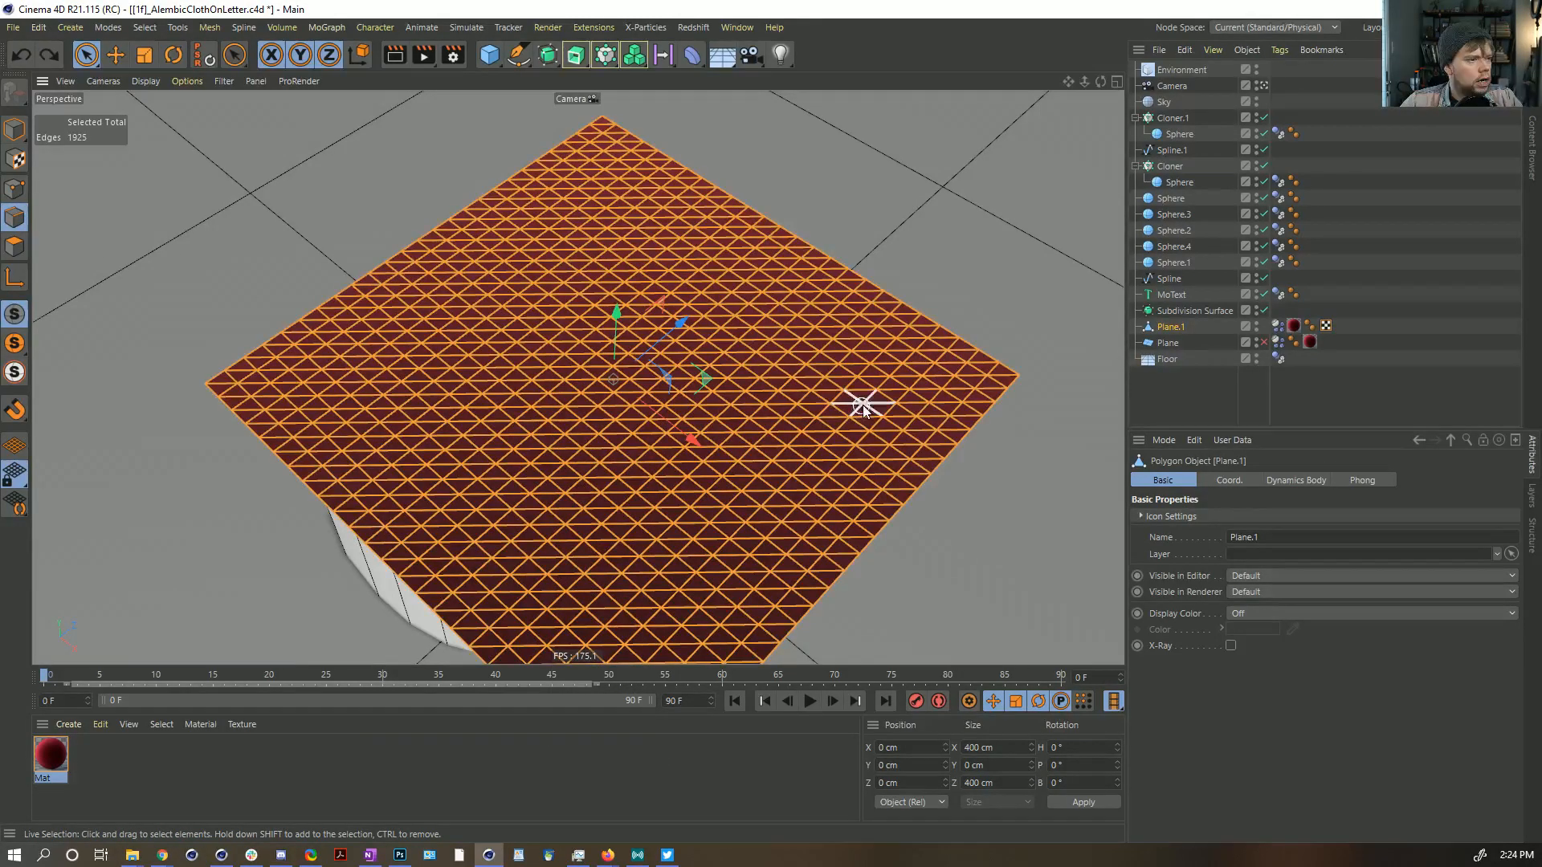
Step: Paint a freehand selection of edges in curved strokes across the triangulated cloth
{"action": "left_click", "coordinate": [375, 342]}
{"action": "scroll", "coordinate": [363, 354], "scroll_direction": "up", "scroll_amount": 3}
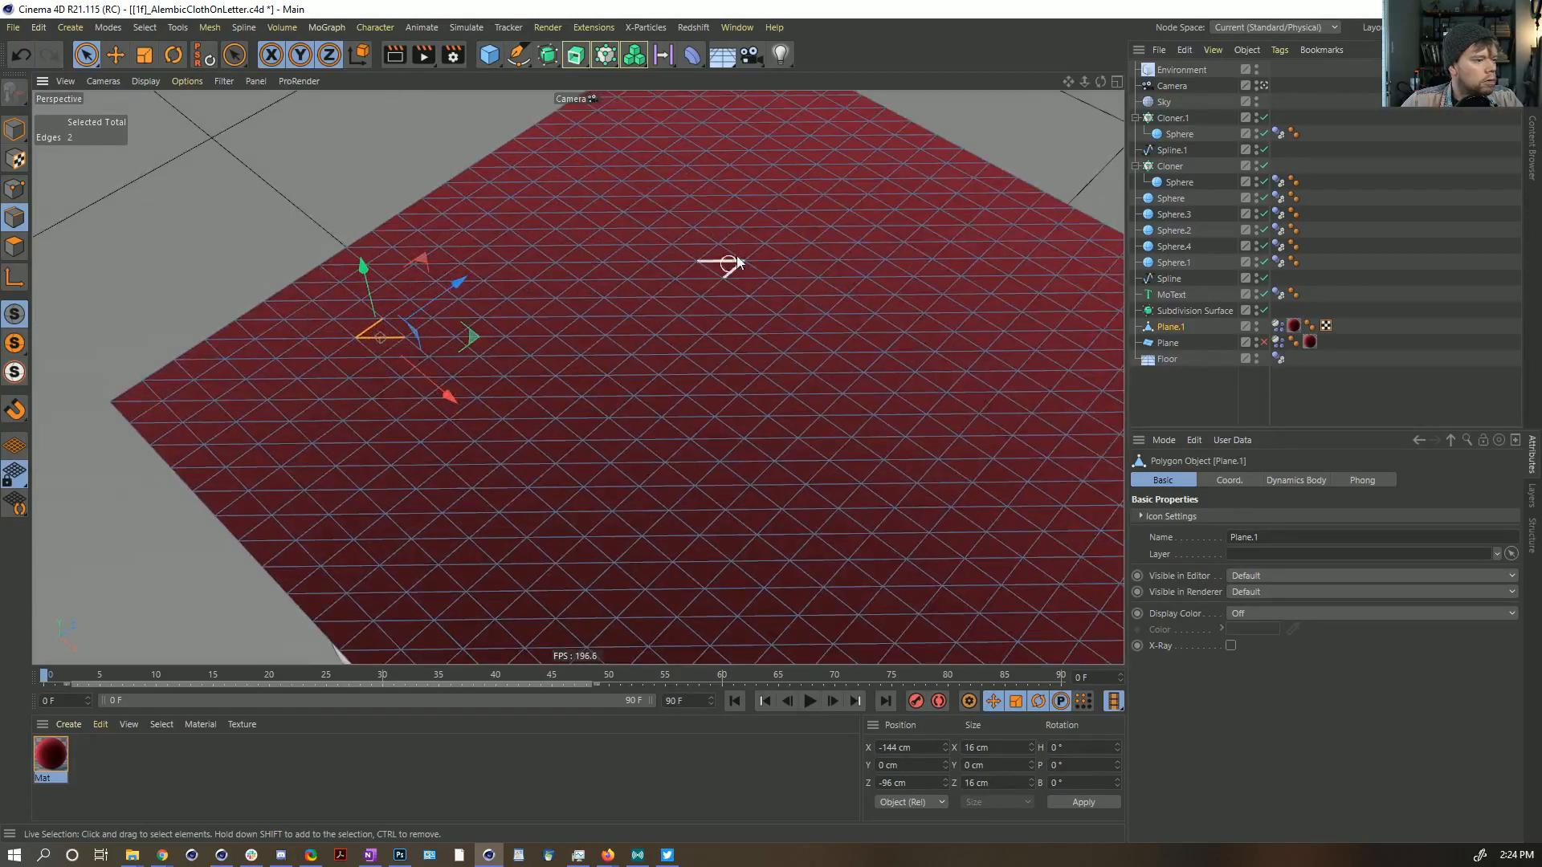
{"action": "mouse_move", "coordinate": [737, 262]}
{"action": "left_mouse_down"}
{"action": "mouse_move", "coordinate": [566, 639]}
{"action": "mouse_move", "coordinate": [707, 655]}
{"action": "mouse_move", "coordinate": [804, 610]}
{"action": "left_mouse_up"}
{"action": "scroll", "coordinate": [771, 562], "scroll_direction": "down", "scroll_amount": 3}
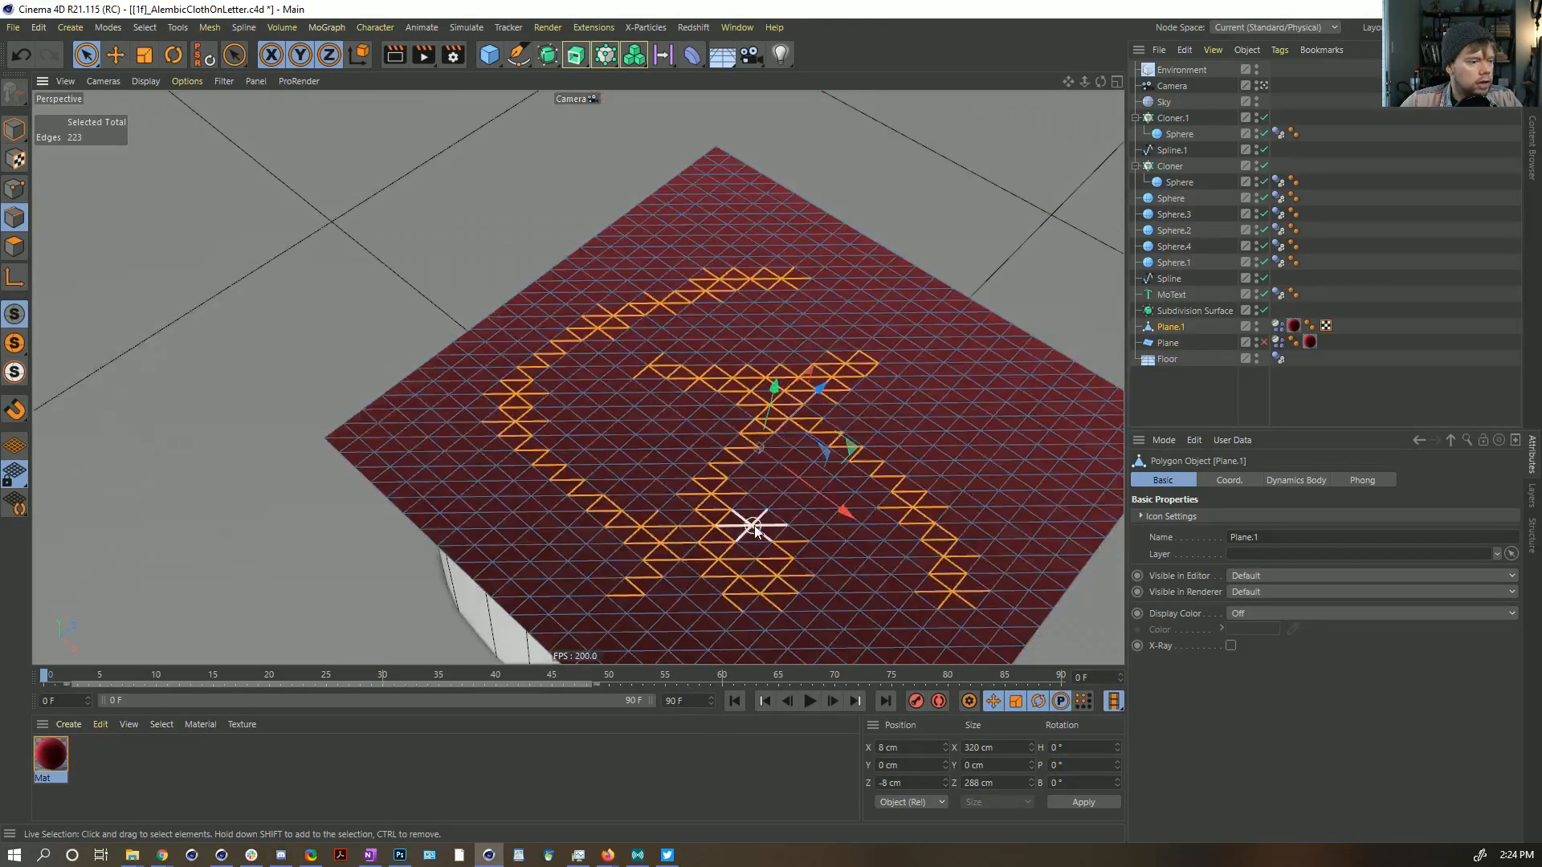
{"action": "right_click", "coordinate": [754, 525]}
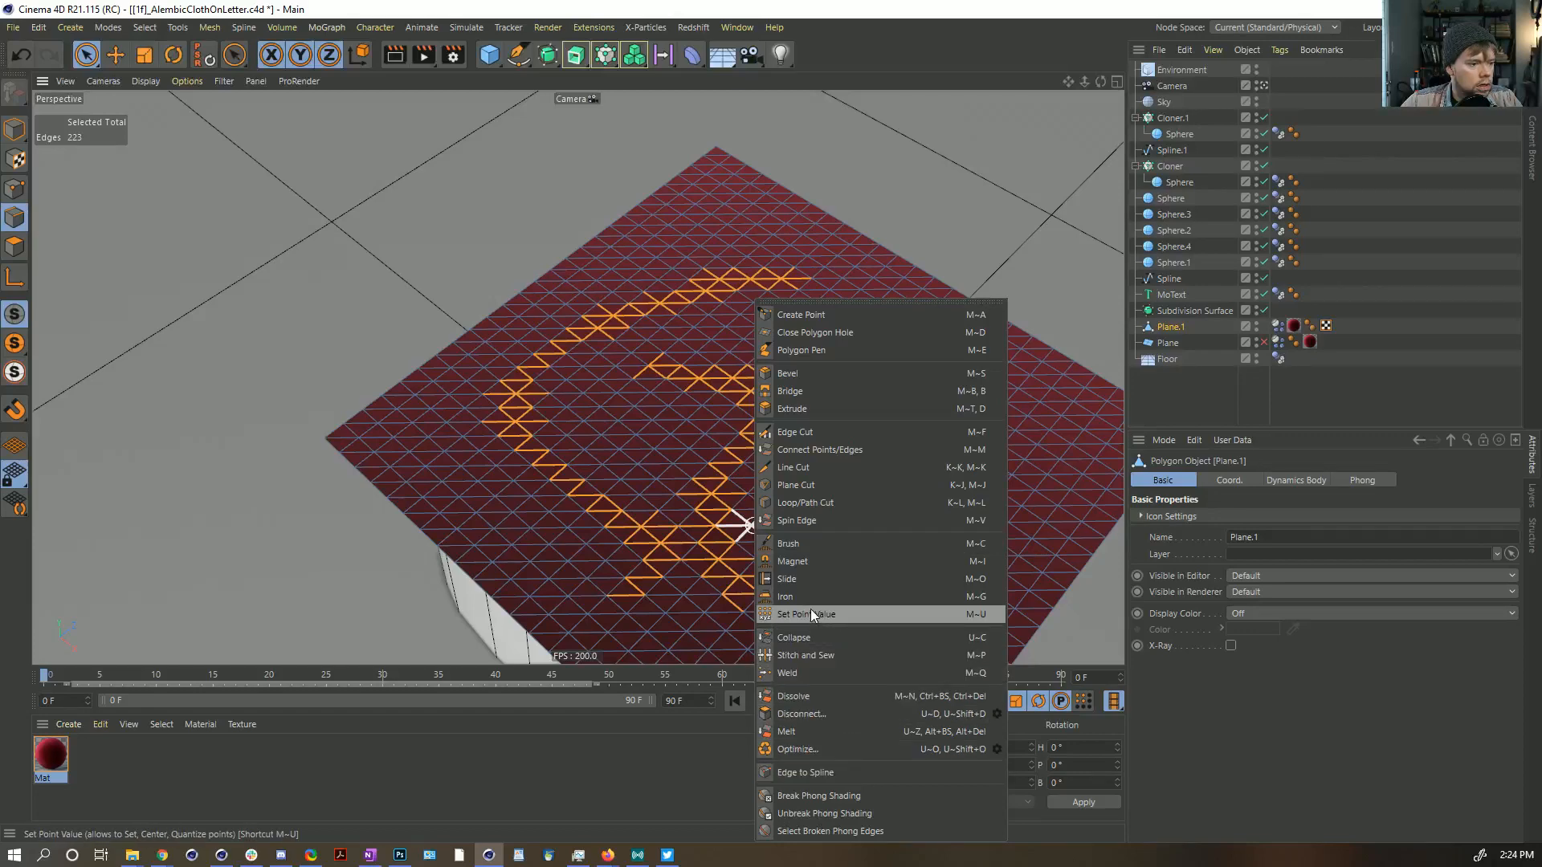
{"action": "key", "text": "Escape"}
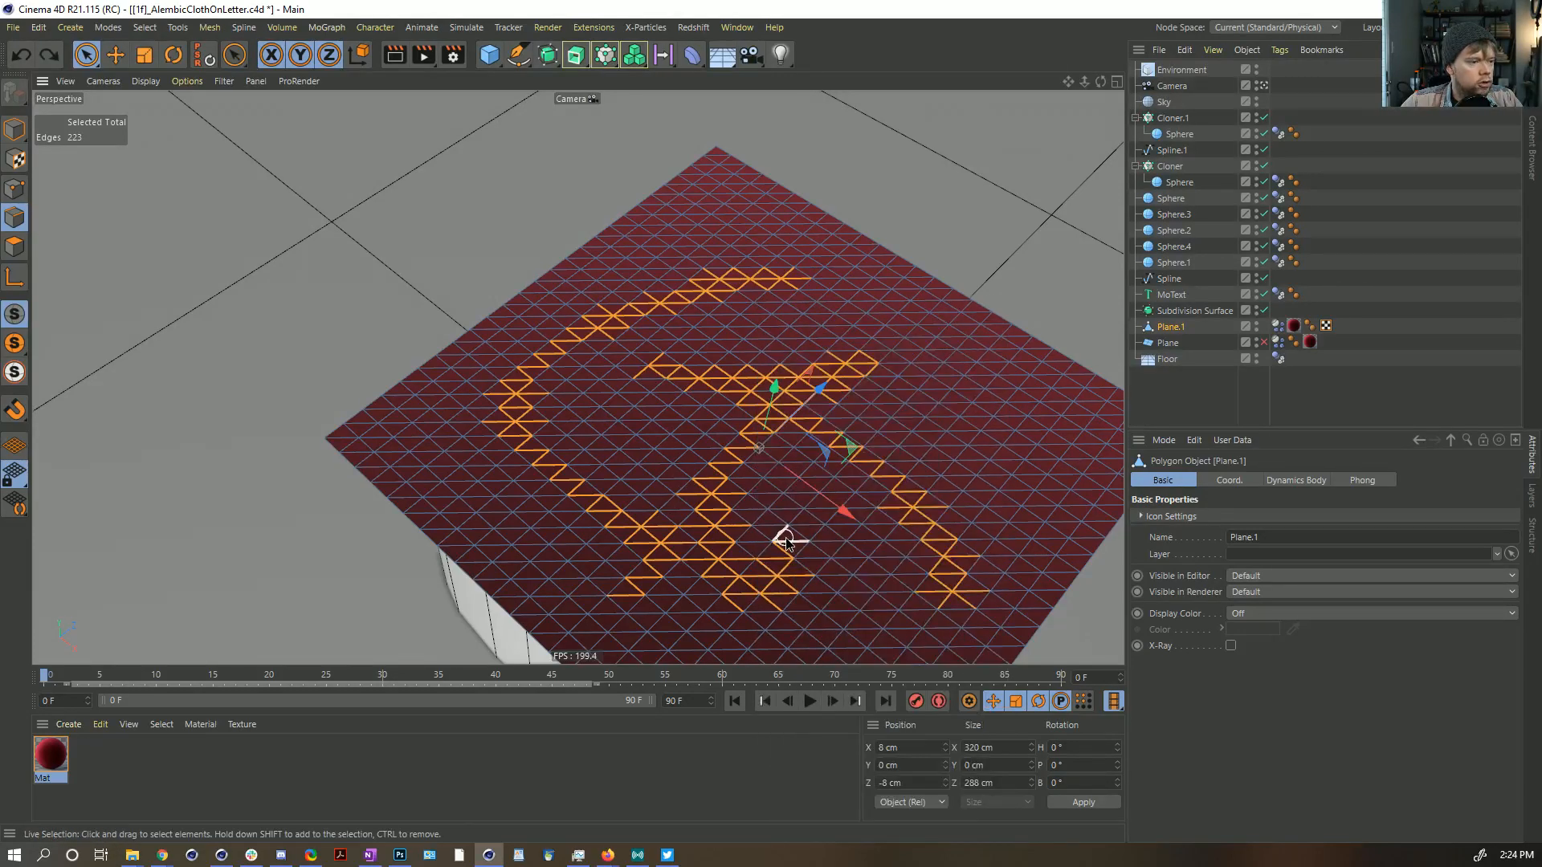
Step: Select four scattered parallel diagonal edges near the middle of Plane.1 and spin them
{"action": "scroll", "coordinate": [623, 471], "scroll_direction": "up", "scroll_amount": 5}
{"action": "left_click", "coordinate": [597, 413]}
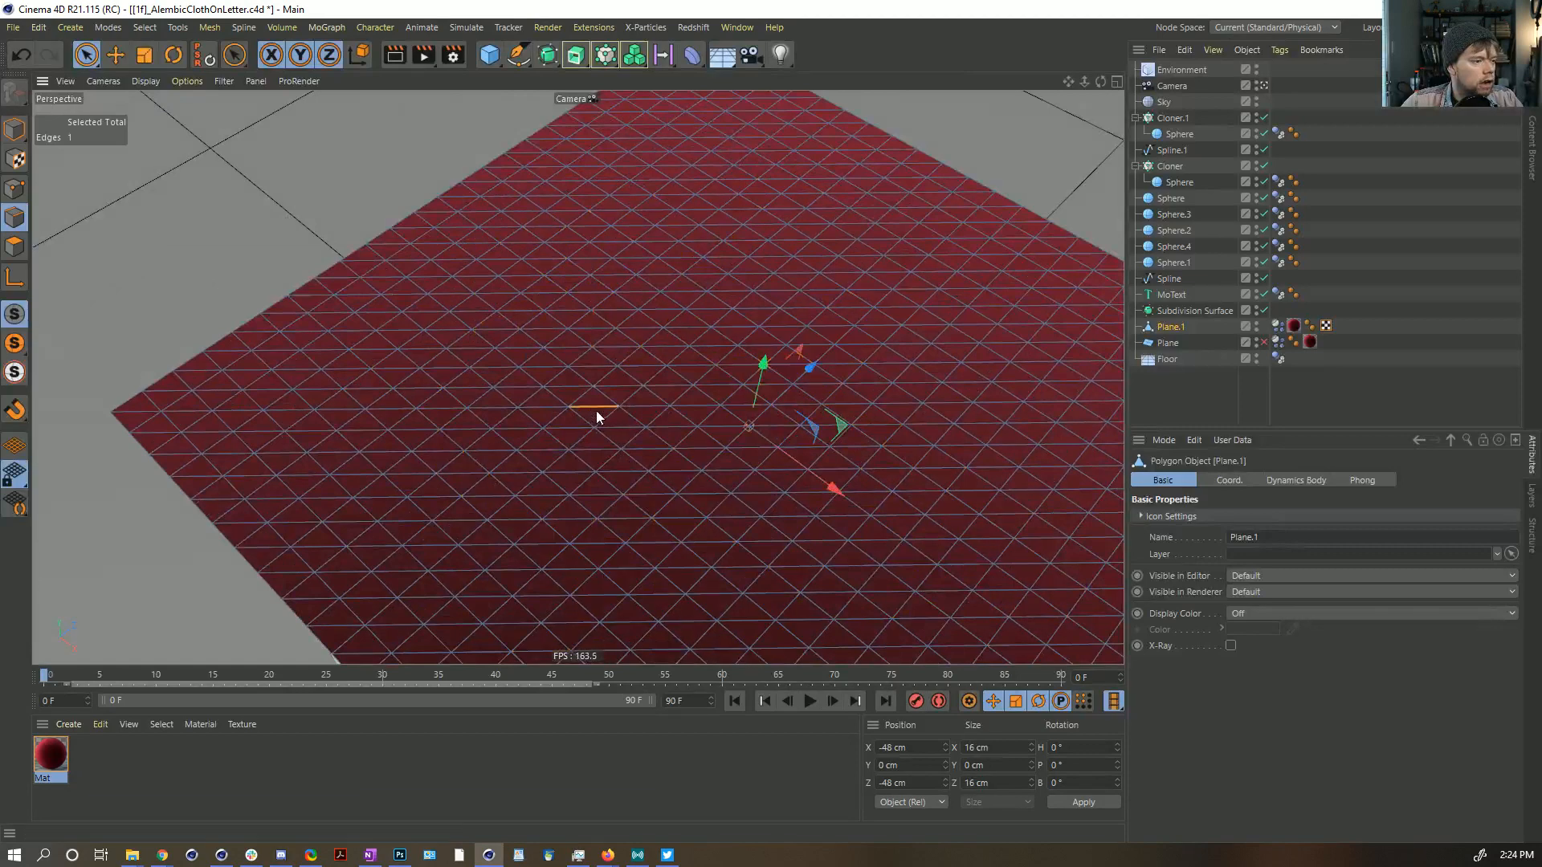
{"action": "left_click", "coordinate": [514, 391], "text": "shift"}
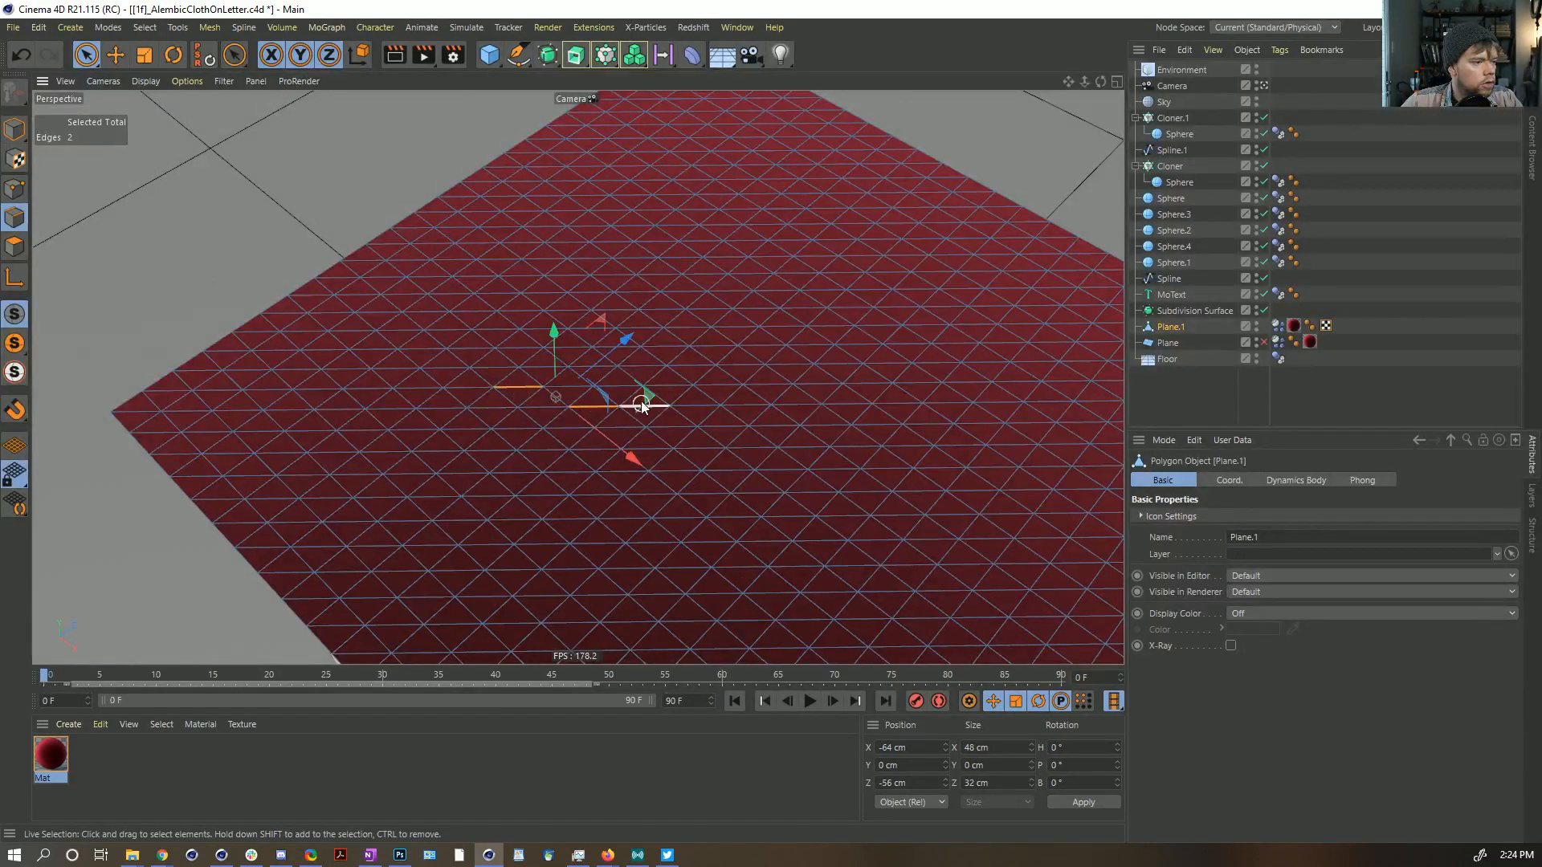
{"action": "left_click", "coordinate": [643, 369], "text": "shift"}
{"action": "left_click", "coordinate": [670, 426], "text": "shift"}
{"action": "right_click", "coordinate": [726, 447]}
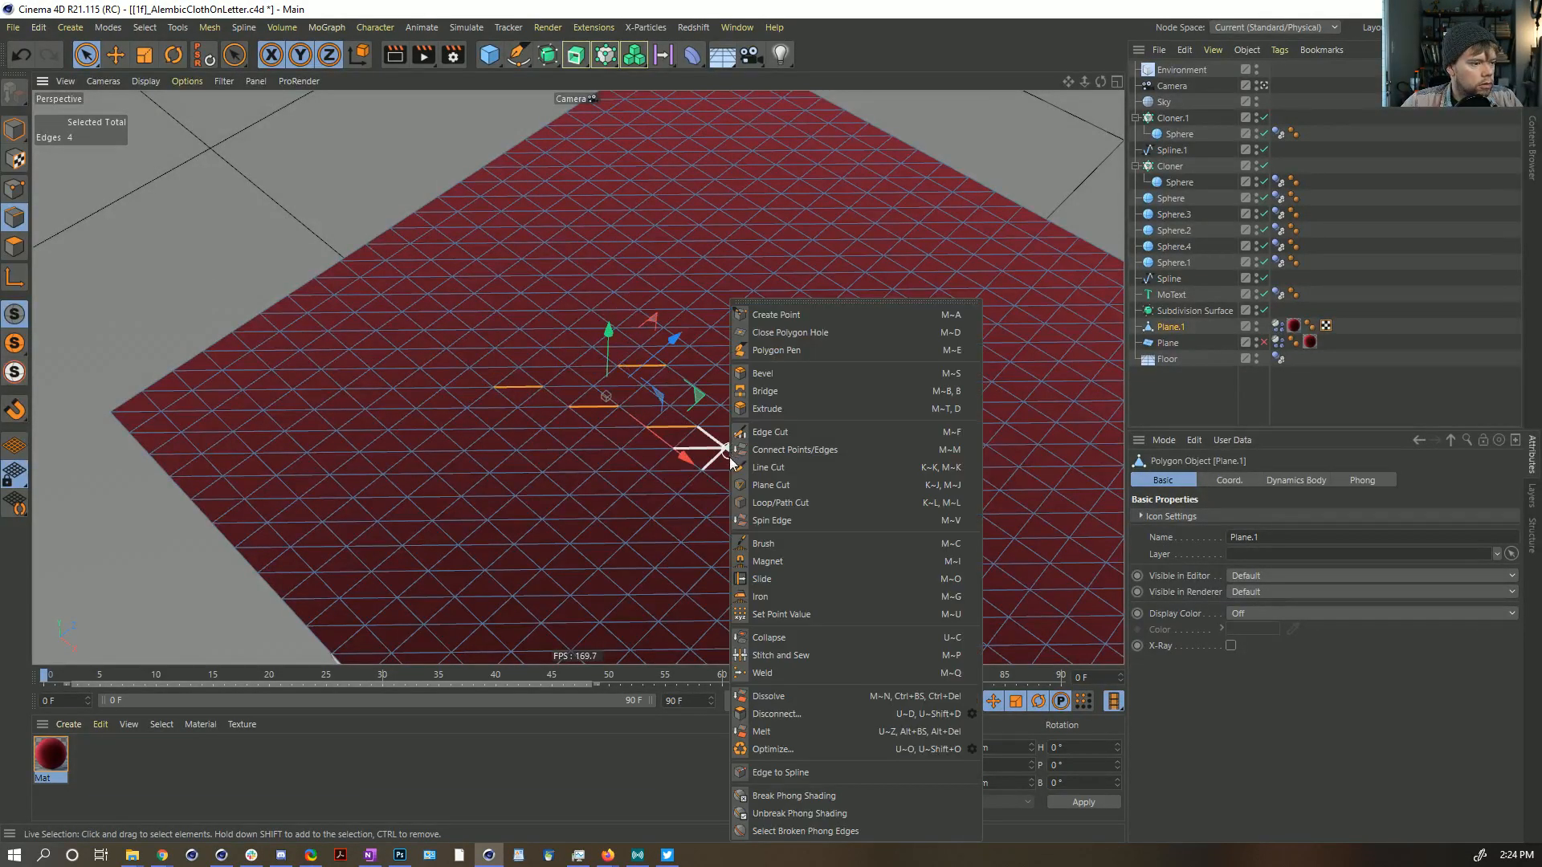
{"action": "left_click", "coordinate": [803, 532]}
Step: Deselect everything, simulate the cloth with the spun edges to about frame 80, and return to frame 0
{"action": "left_click", "coordinate": [784, 500]}
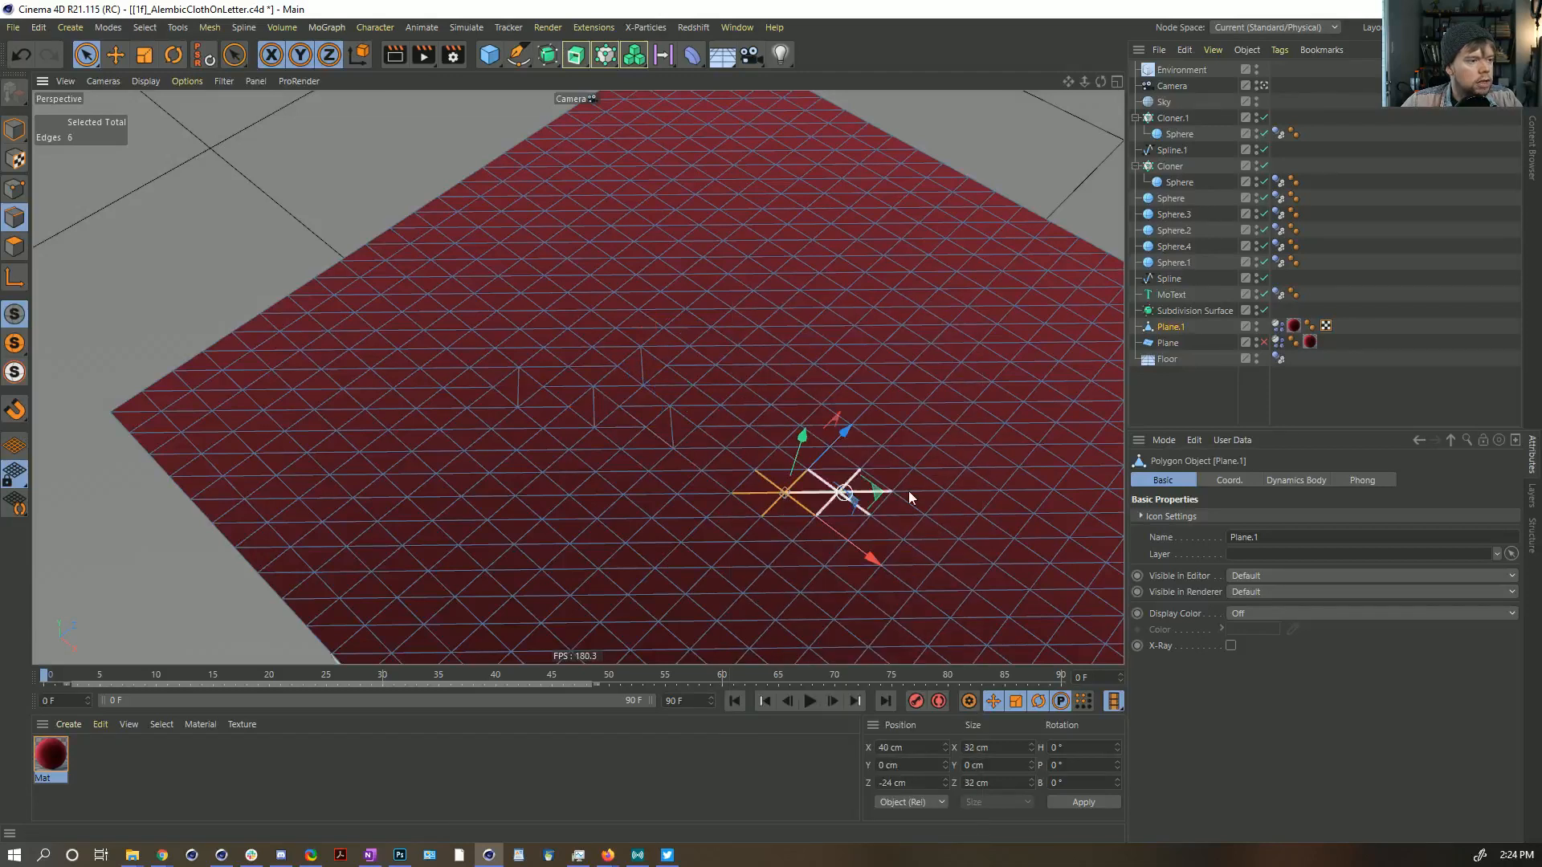
{"action": "left_click", "coordinate": [1324, 371]}
{"action": "left_click_drag", "start_coordinate": [964, 378], "coordinate": [803, 498], "text": "alt"}
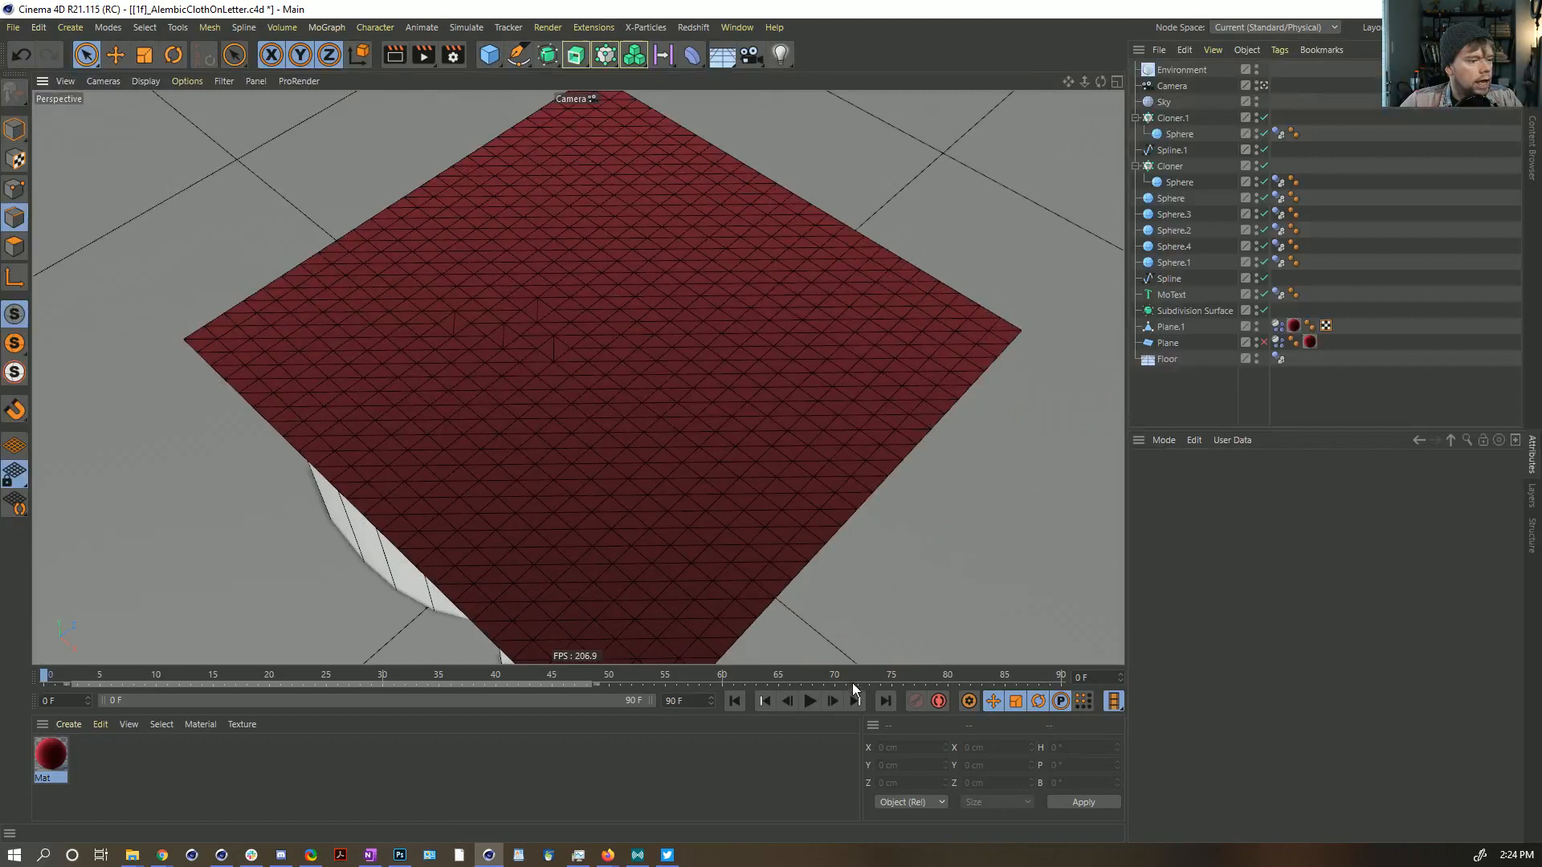
{"action": "left_click", "coordinate": [813, 701]}
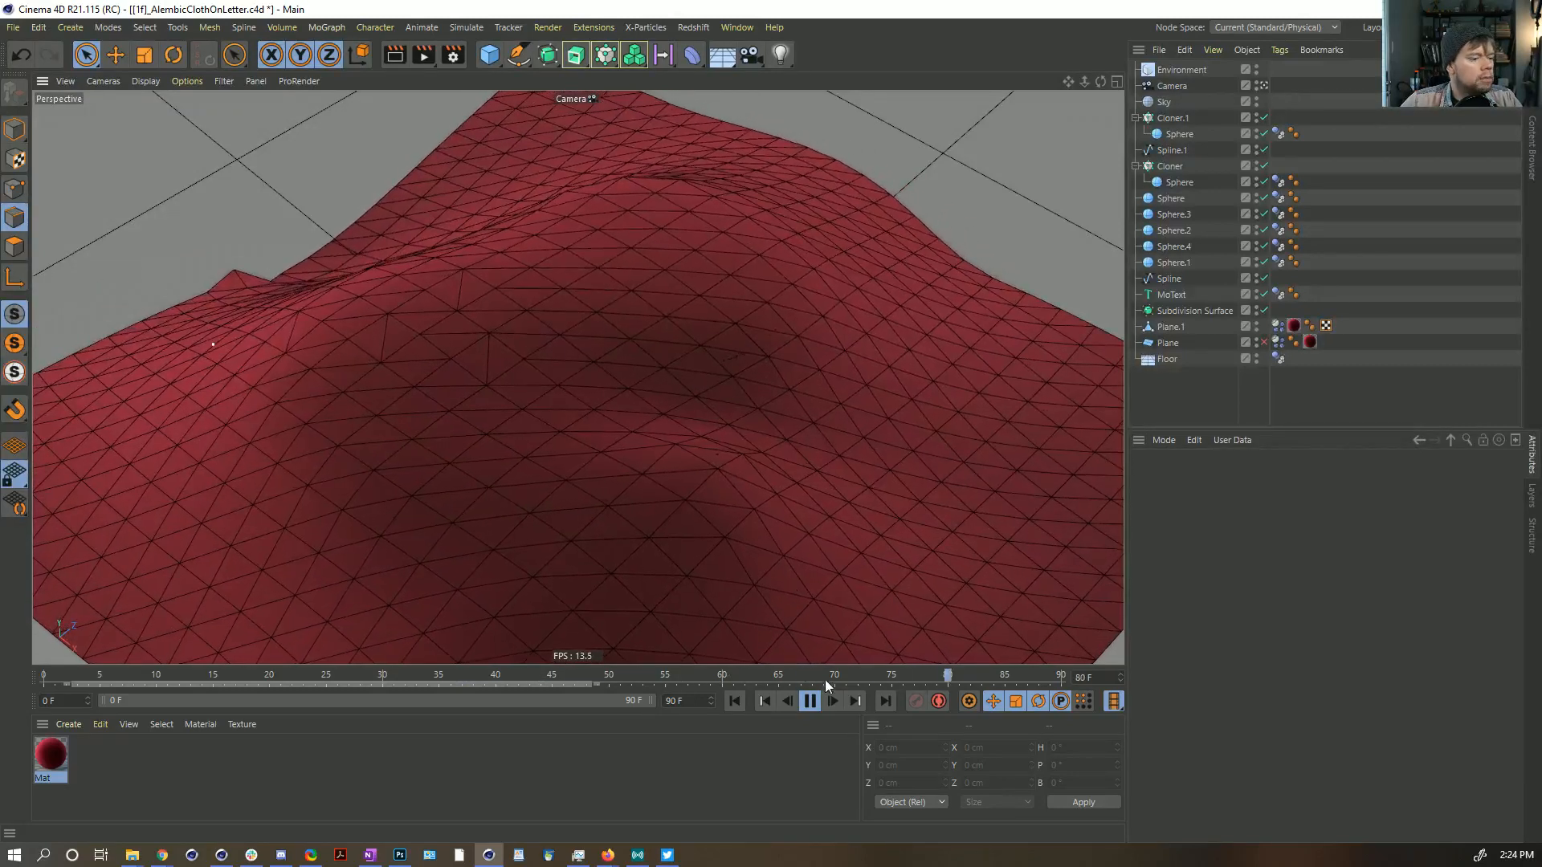
{"action": "left_click", "coordinate": [810, 701]}
{"action": "left_click", "coordinate": [732, 700]}
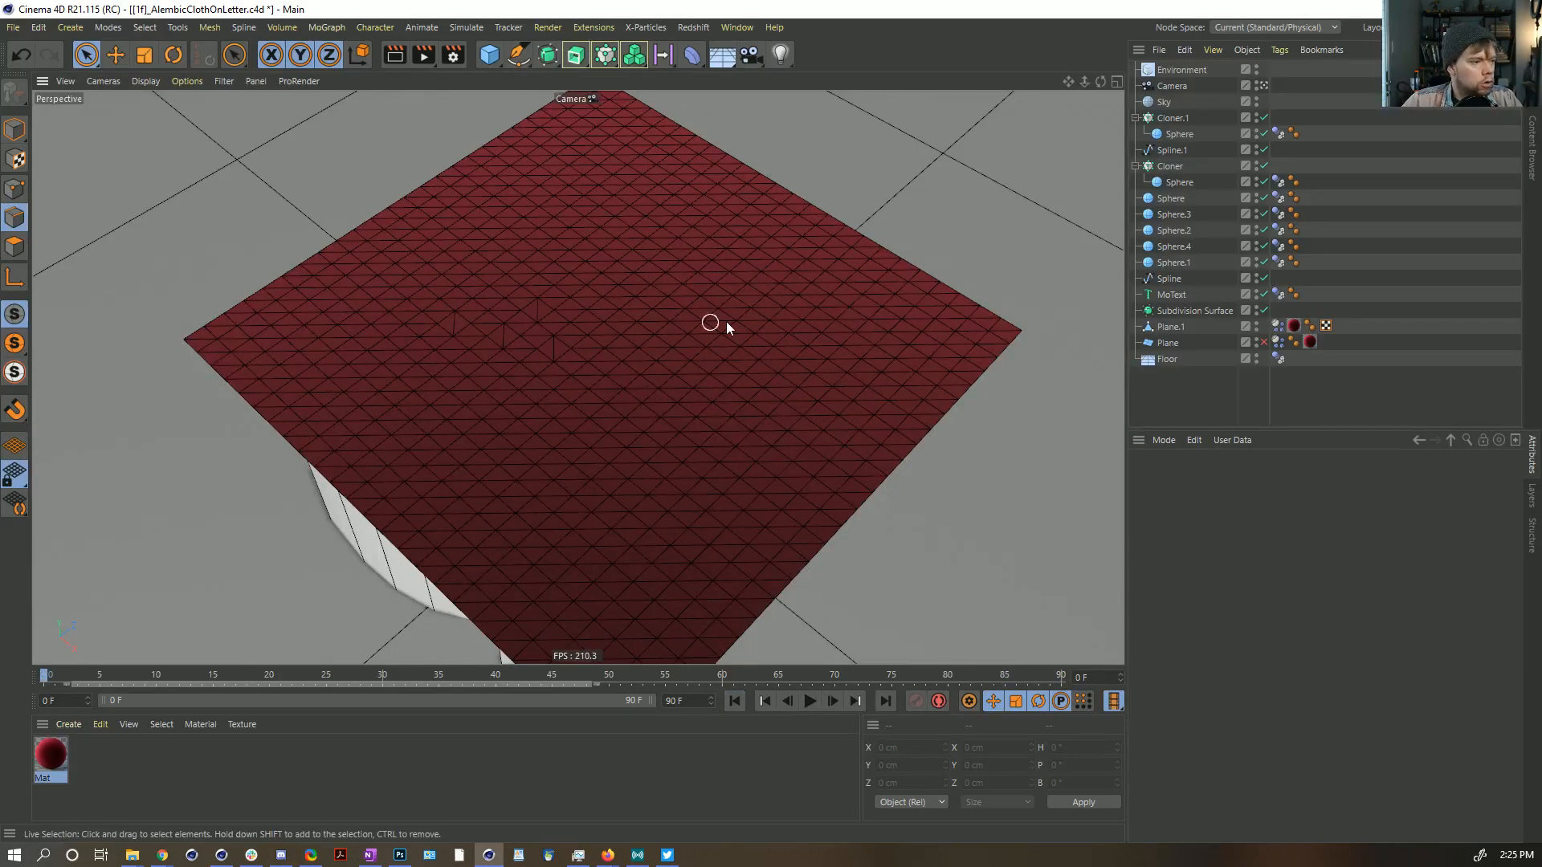
Step: Undo the edge spins, triangulation and editable conversion of Plane.1 to restore the parametric 25-segment plane
{"action": "left_click", "coordinate": [1173, 331]}
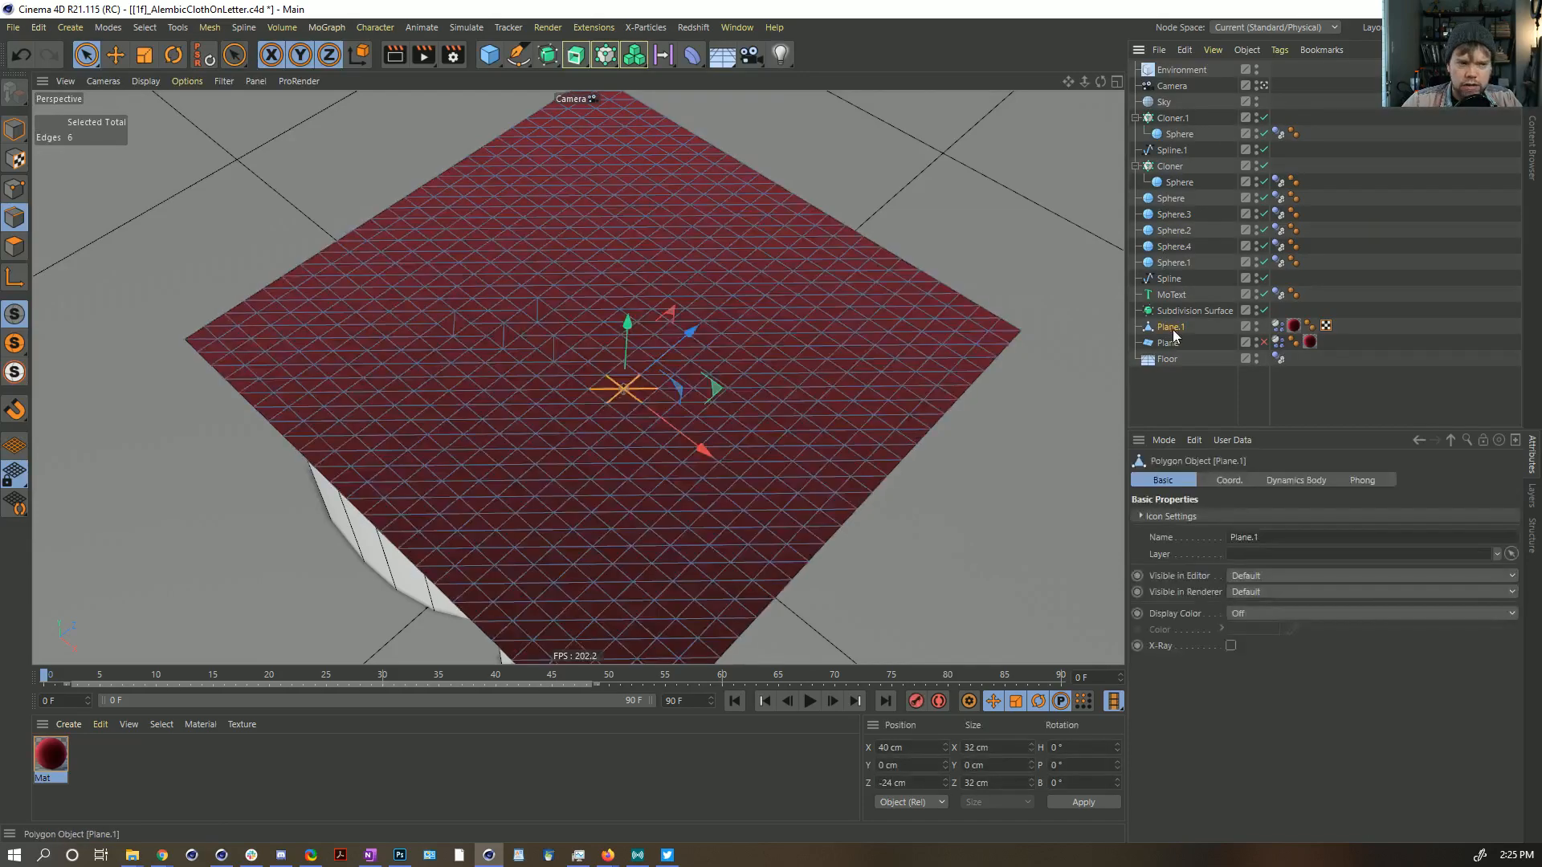
{"action": "left_click", "coordinate": [33, 54]}
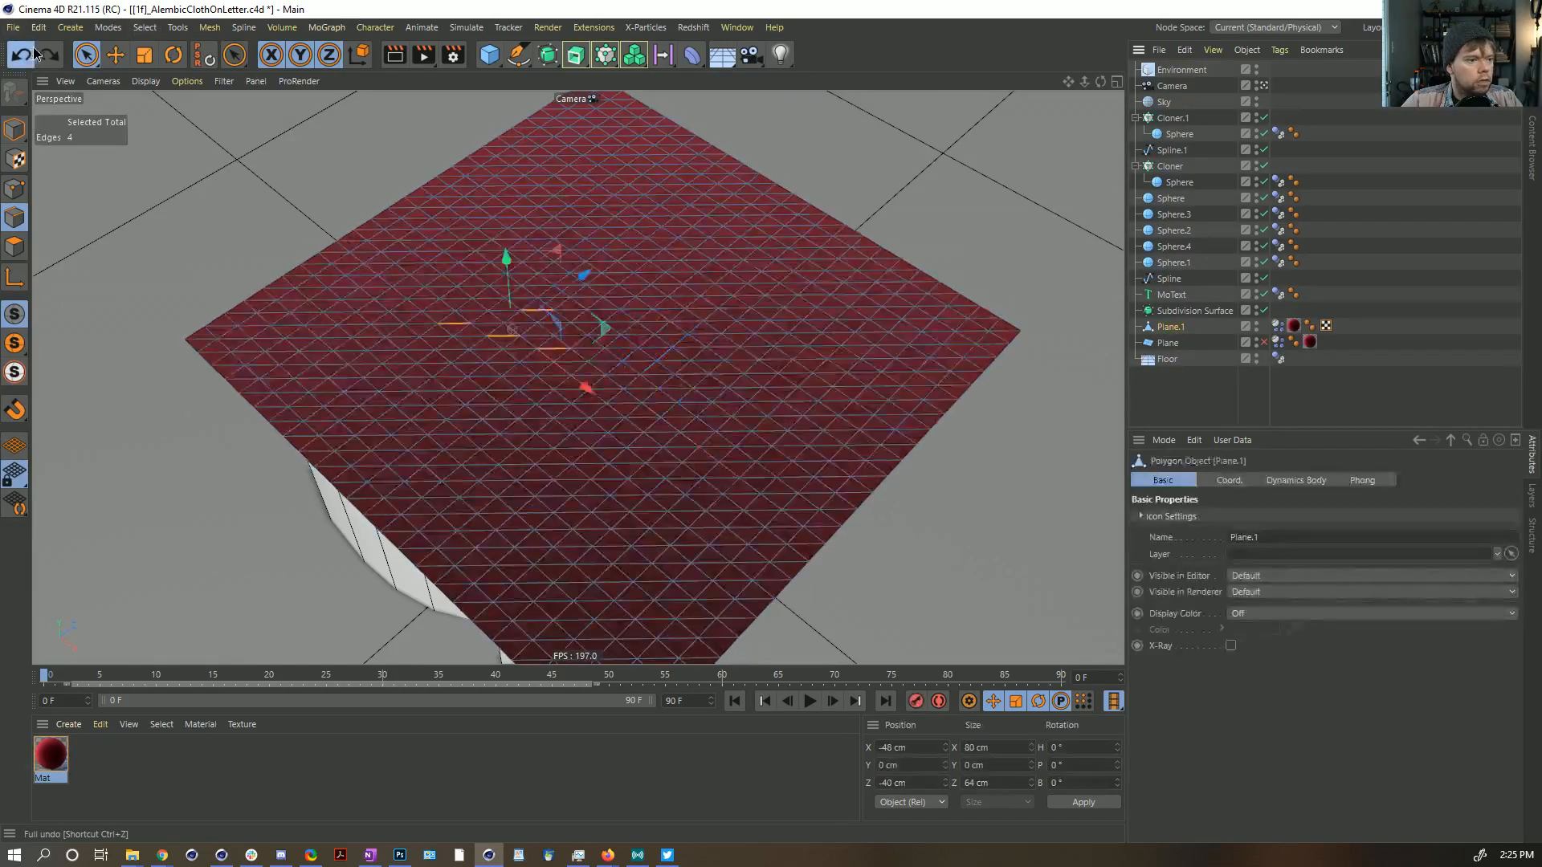
{"action": "left_click", "coordinate": [33, 53]}
{"action": "left_click", "coordinate": [33, 54]}
{"action": "left_click", "coordinate": [33, 54]}
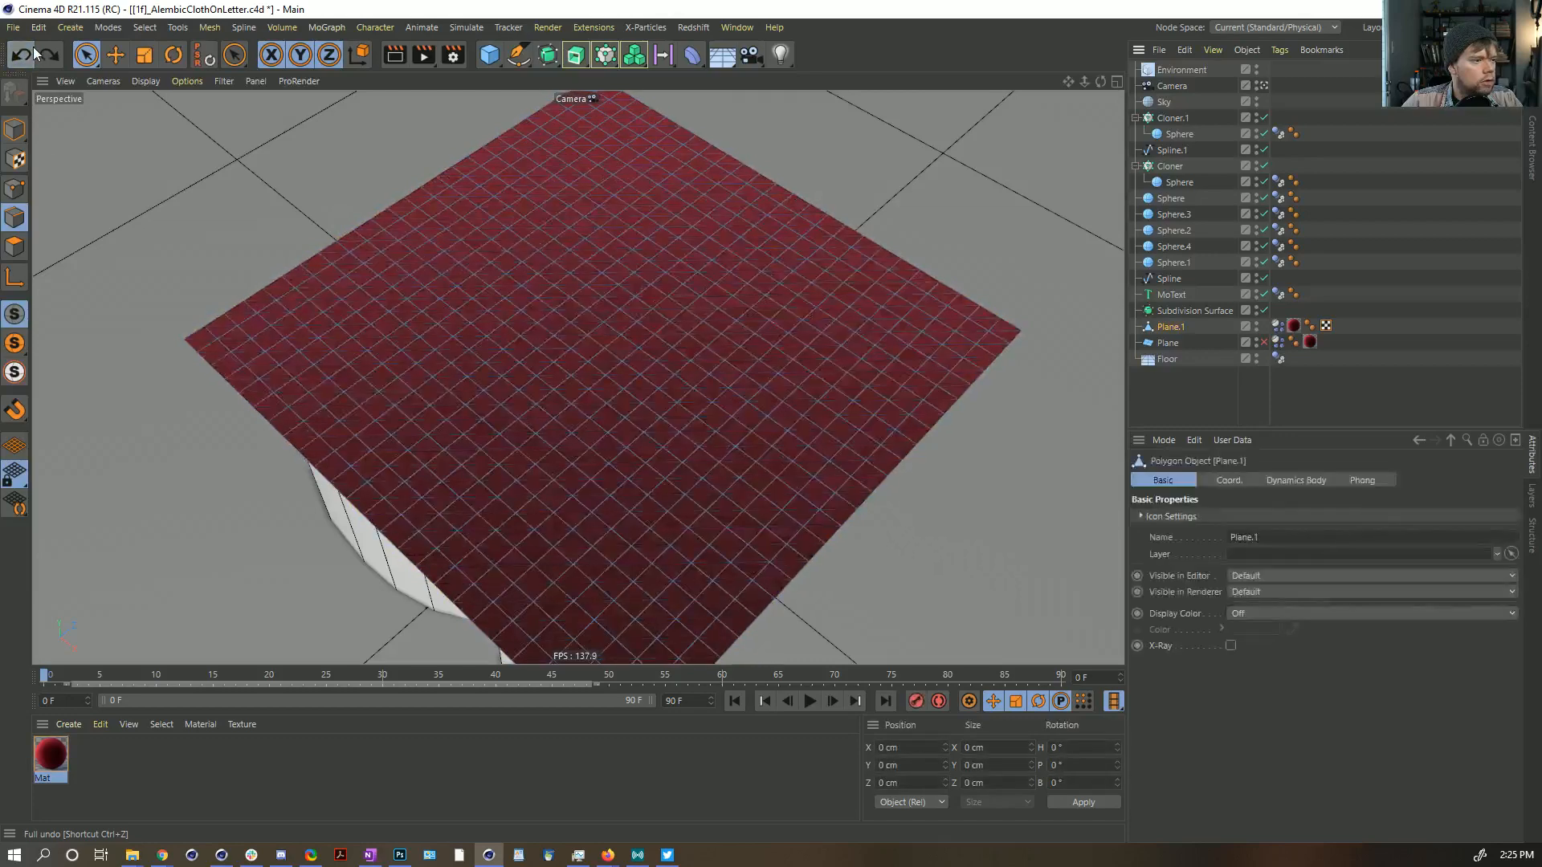
{"action": "left_click", "coordinate": [33, 50]}
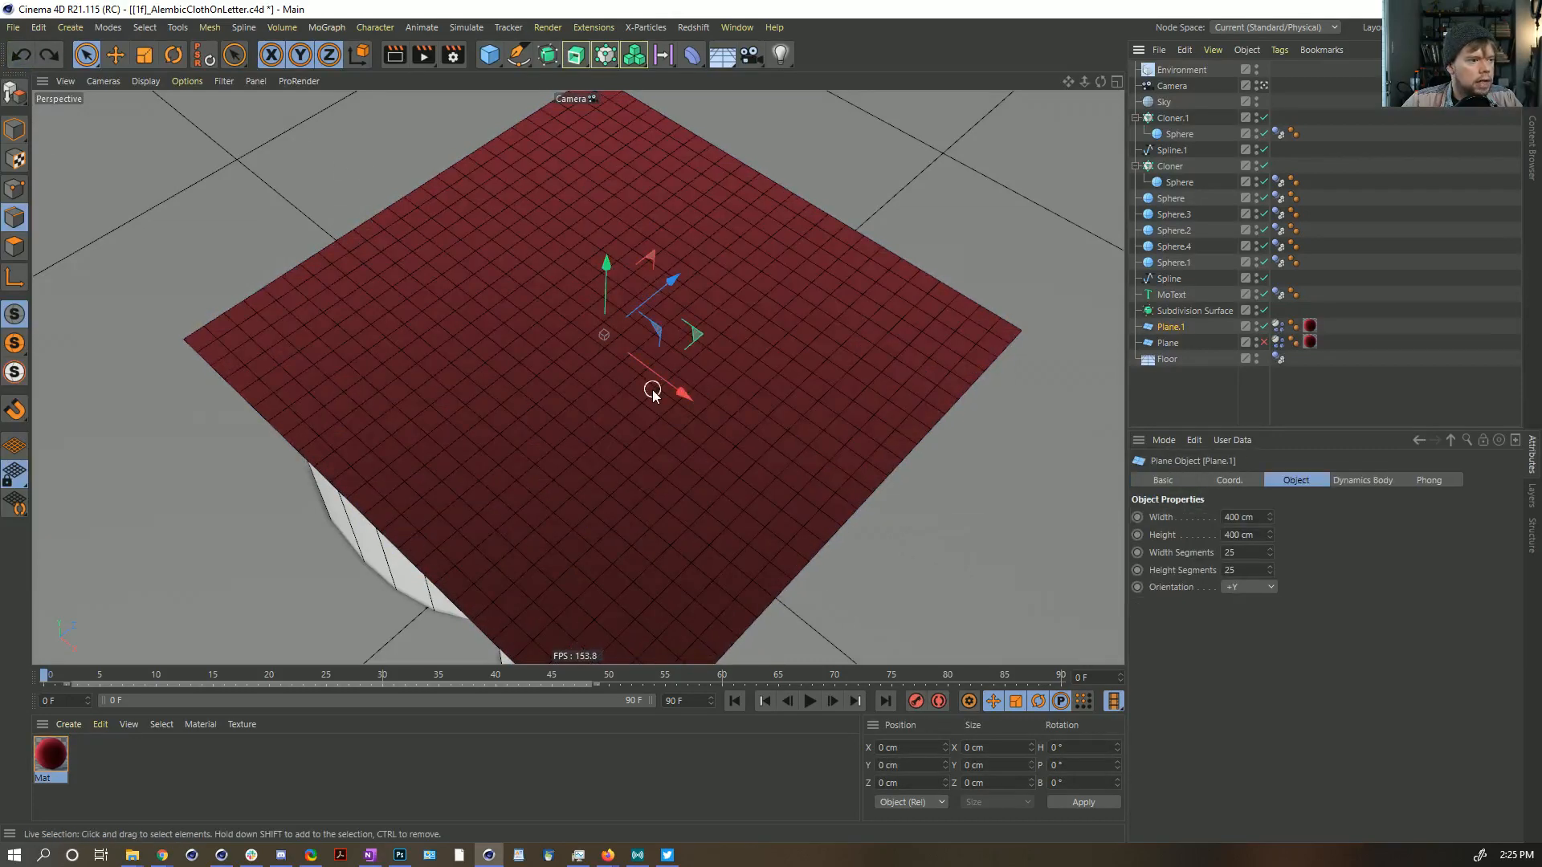
{"action": "mouse_move", "coordinate": [651, 390]}
{"action": "left_mouse_down", "text": "alt"}
{"action": "mouse_move", "coordinate": [643, 313]}
{"action": "mouse_move", "coordinate": [650, 385]}
{"action": "left_mouse_up", "text": "alt"}
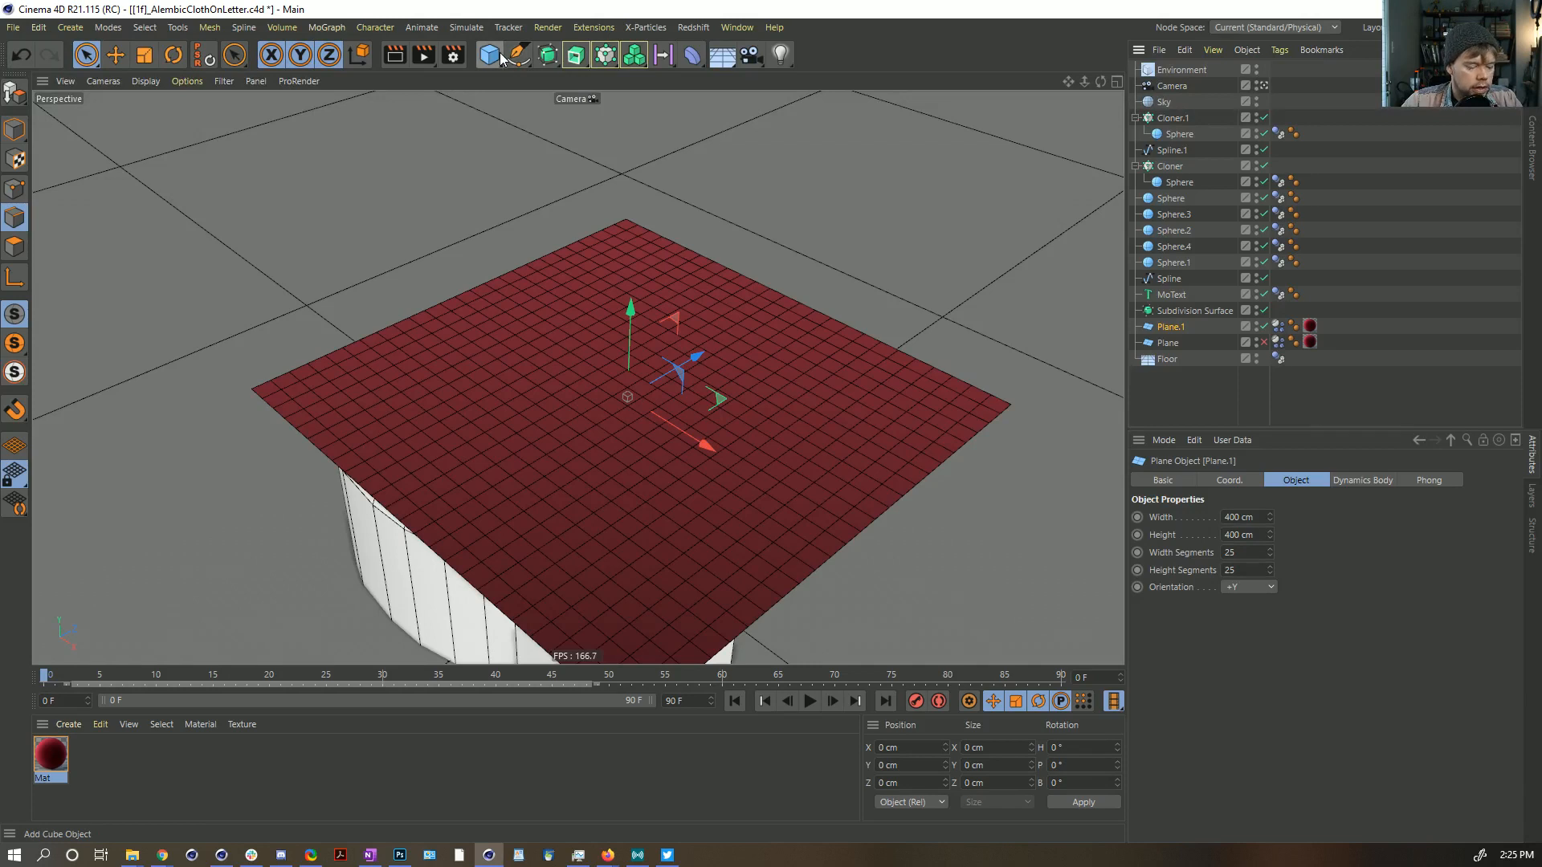
Step: Create a new project with a default 400 cm plane, make it editable and switch to point editing
{"action": "key", "text": "ctrl+n"}
{"action": "left_click_drag", "start_coordinate": [490, 54], "coordinate": [631, 129]}
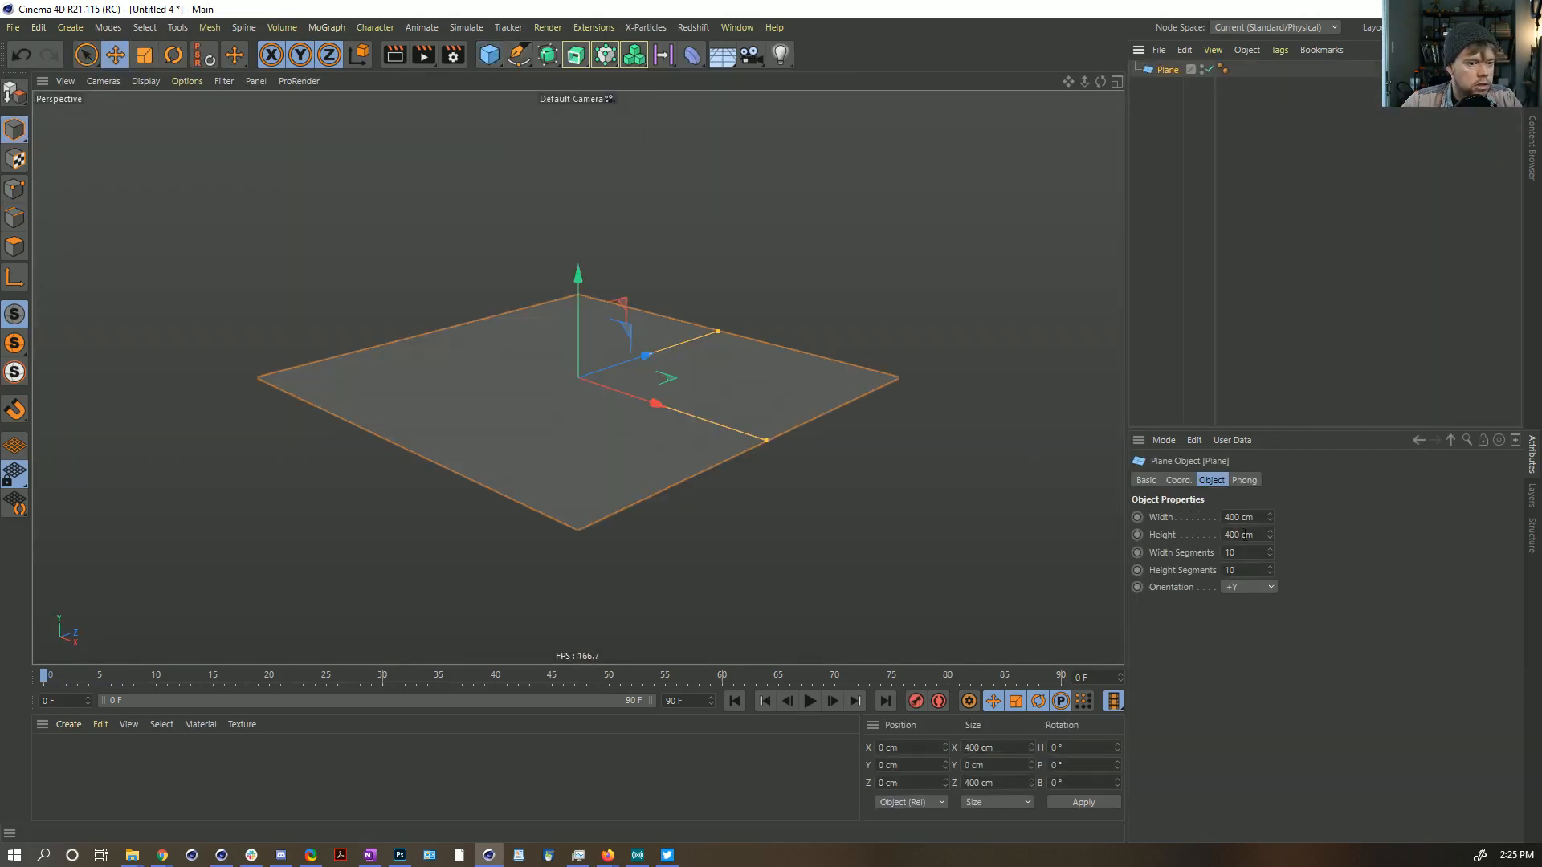
{"action": "key", "text": "c"}
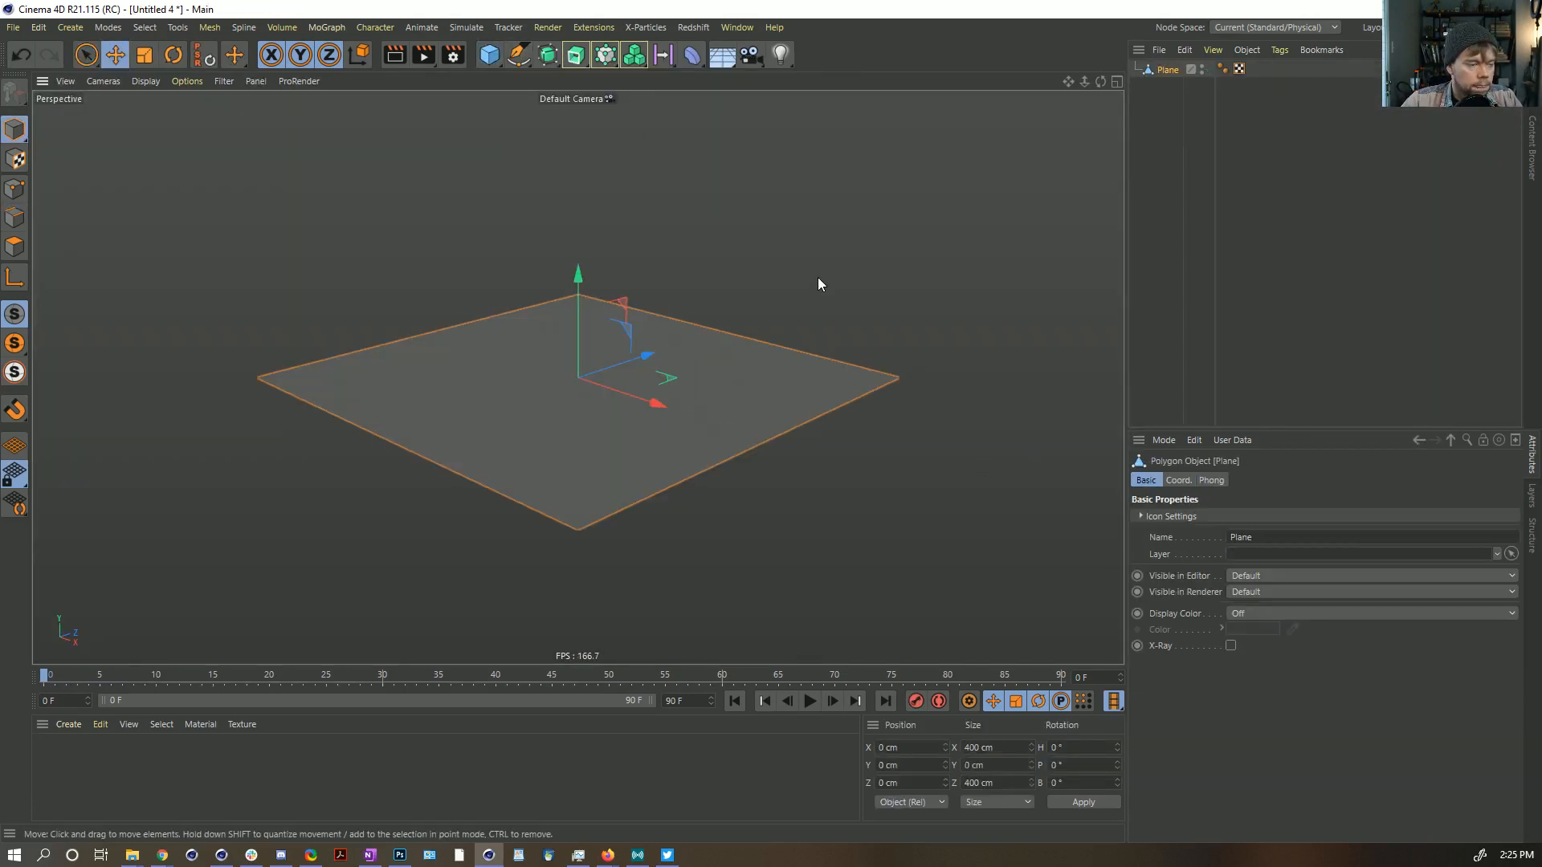
{"action": "left_click", "coordinate": [14, 189]}
{"action": "scroll", "coordinate": [739, 413], "scroll_direction": "down", "scroll_amount": 3}
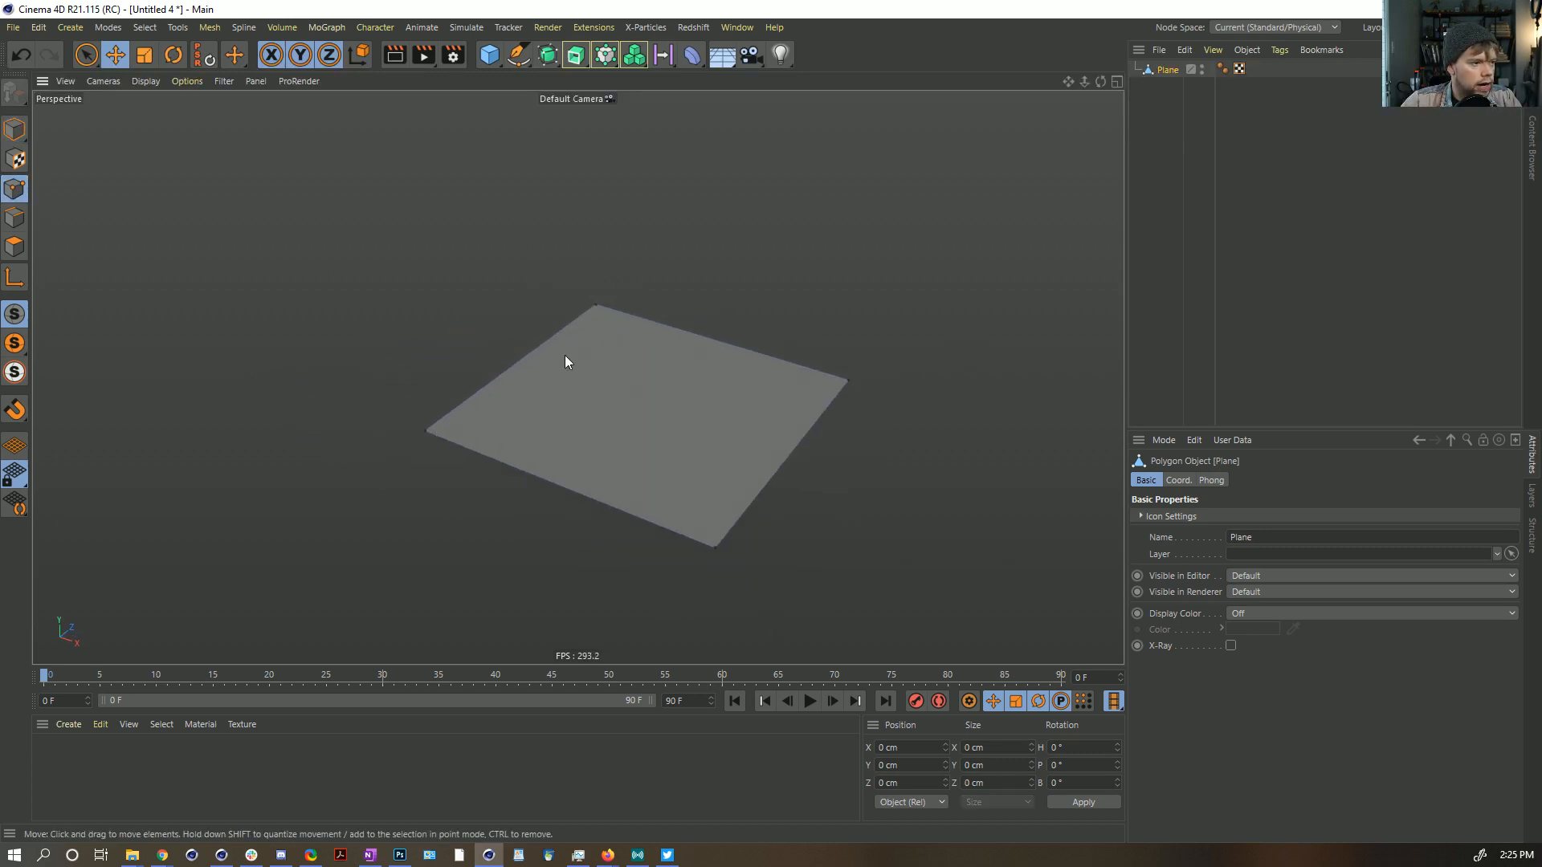
Step: Raise two opposite corner points of the plane about 161 cm, and undo the move
{"action": "key", "text": "9"}
{"action": "left_click", "coordinate": [432, 427]}
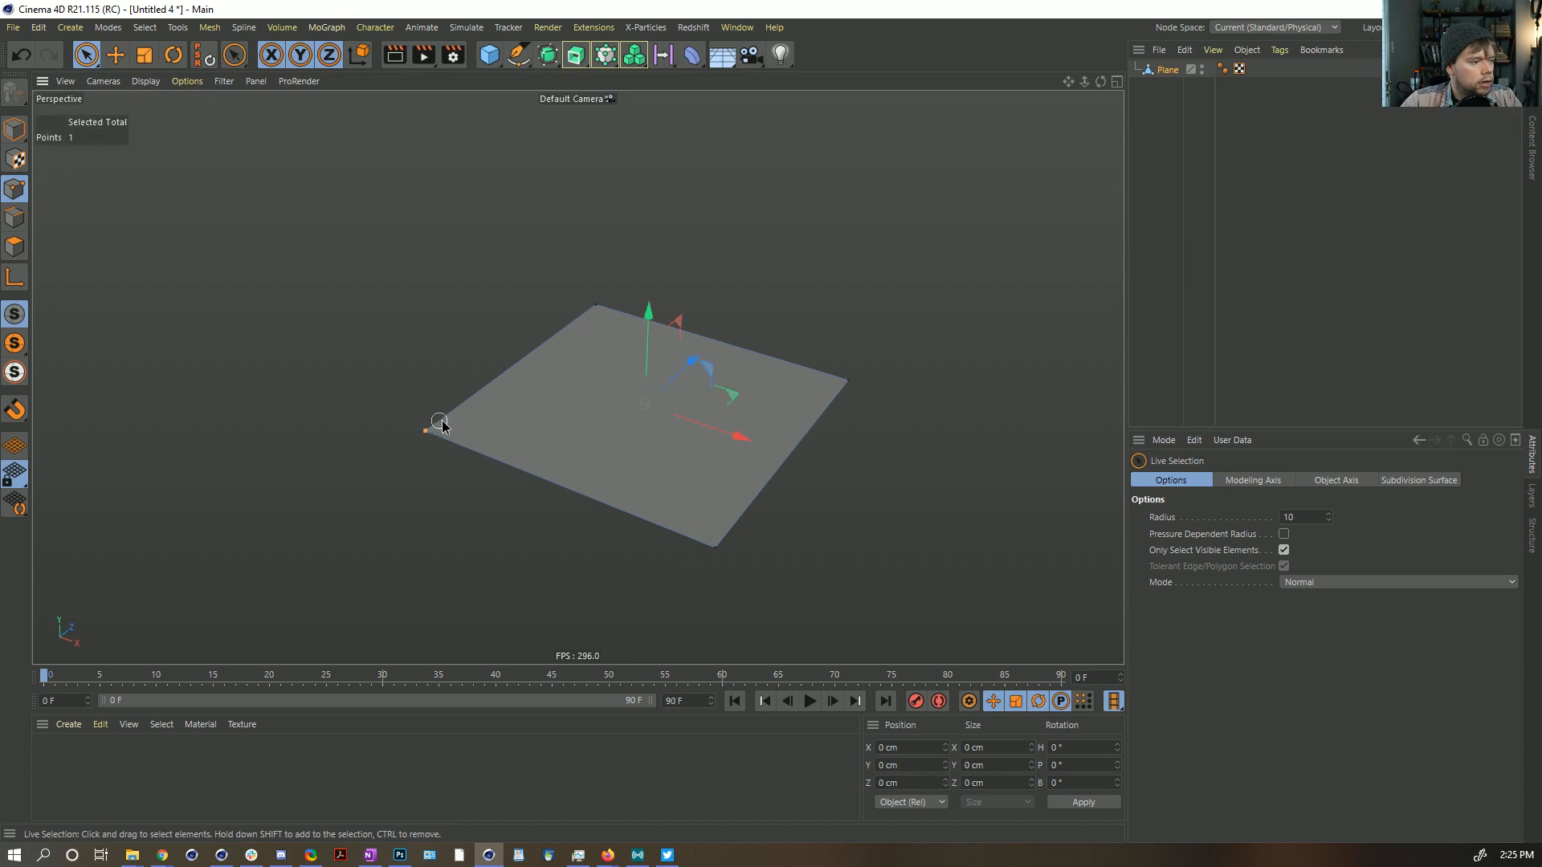
{"action": "left_click_drag", "start_coordinate": [741, 413], "coordinate": [677, 279], "text": "alt"}
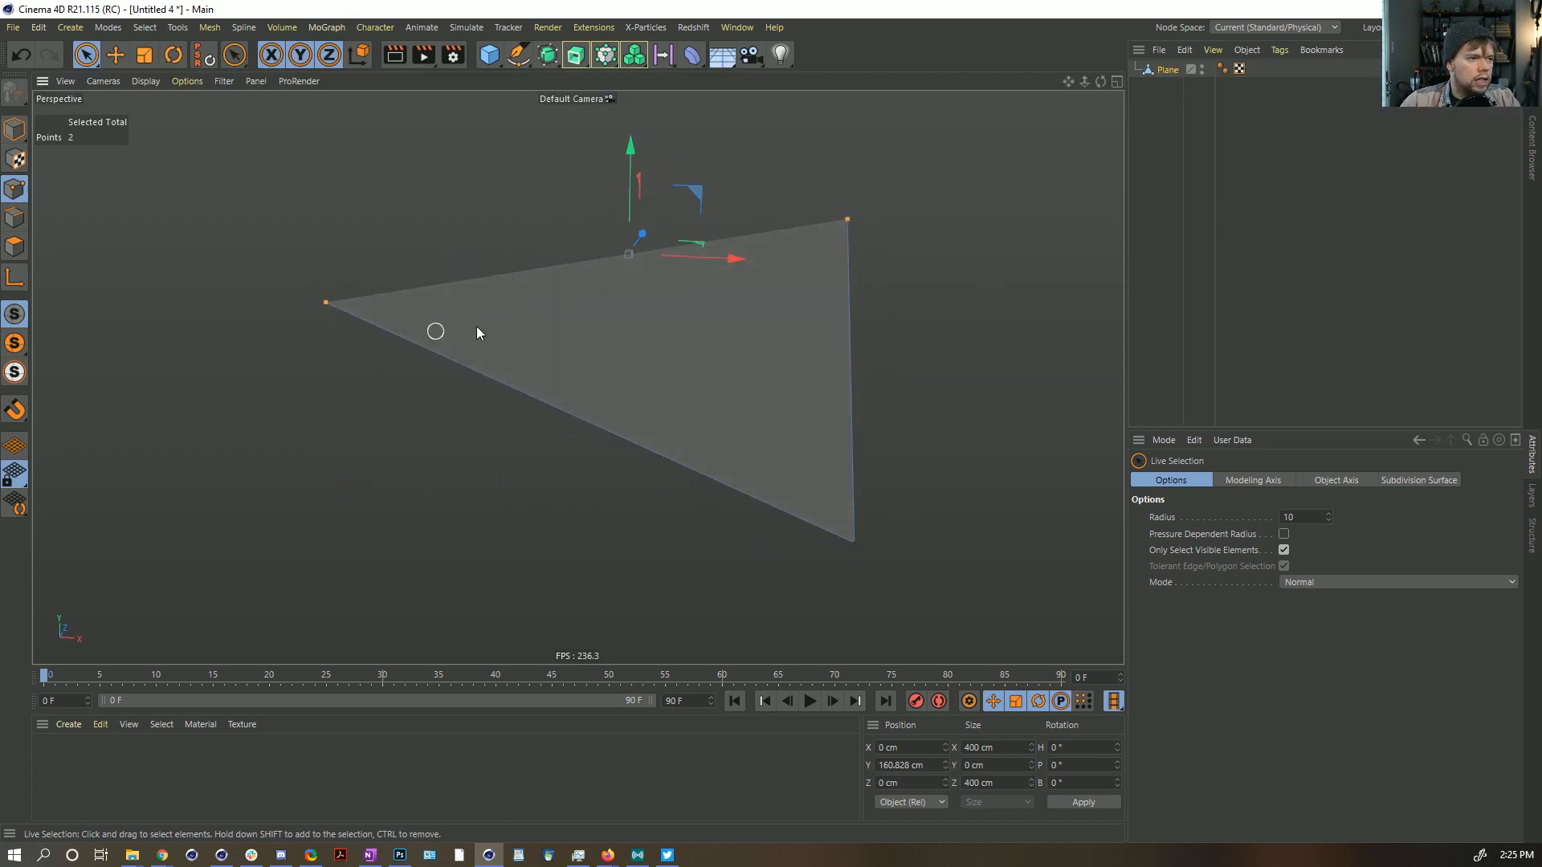
{"action": "key", "text": "ctrl+z"}
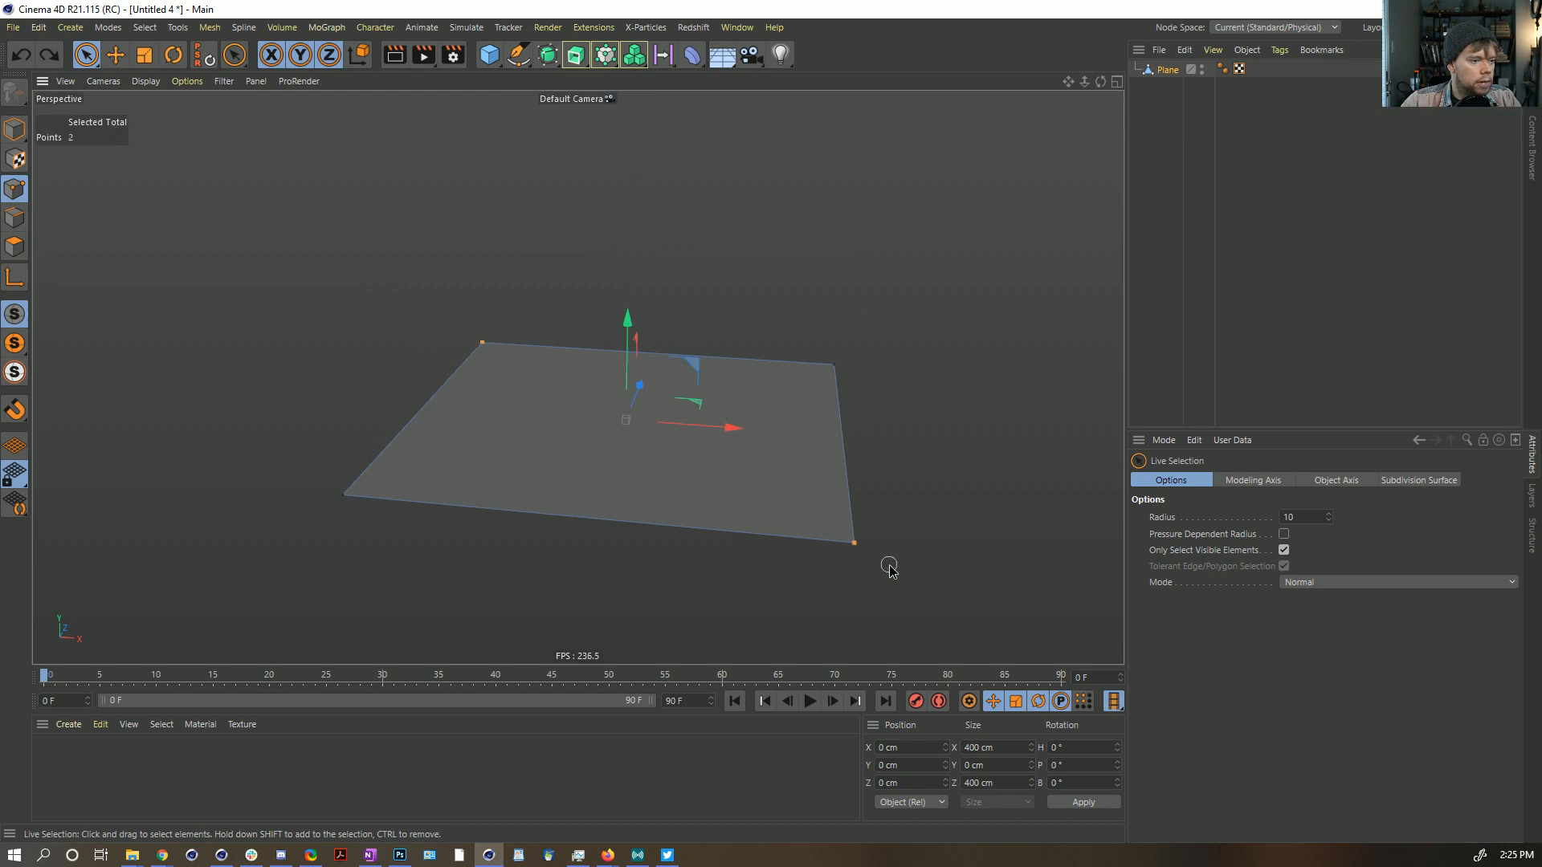
Step: Try raising the plane's other two opposite corners about 225 cm, and close the test project to return to [1f]_AlembicClothOnLetter.c4d
{"action": "left_click_drag", "start_coordinate": [627, 321], "coordinate": [630, 103]}
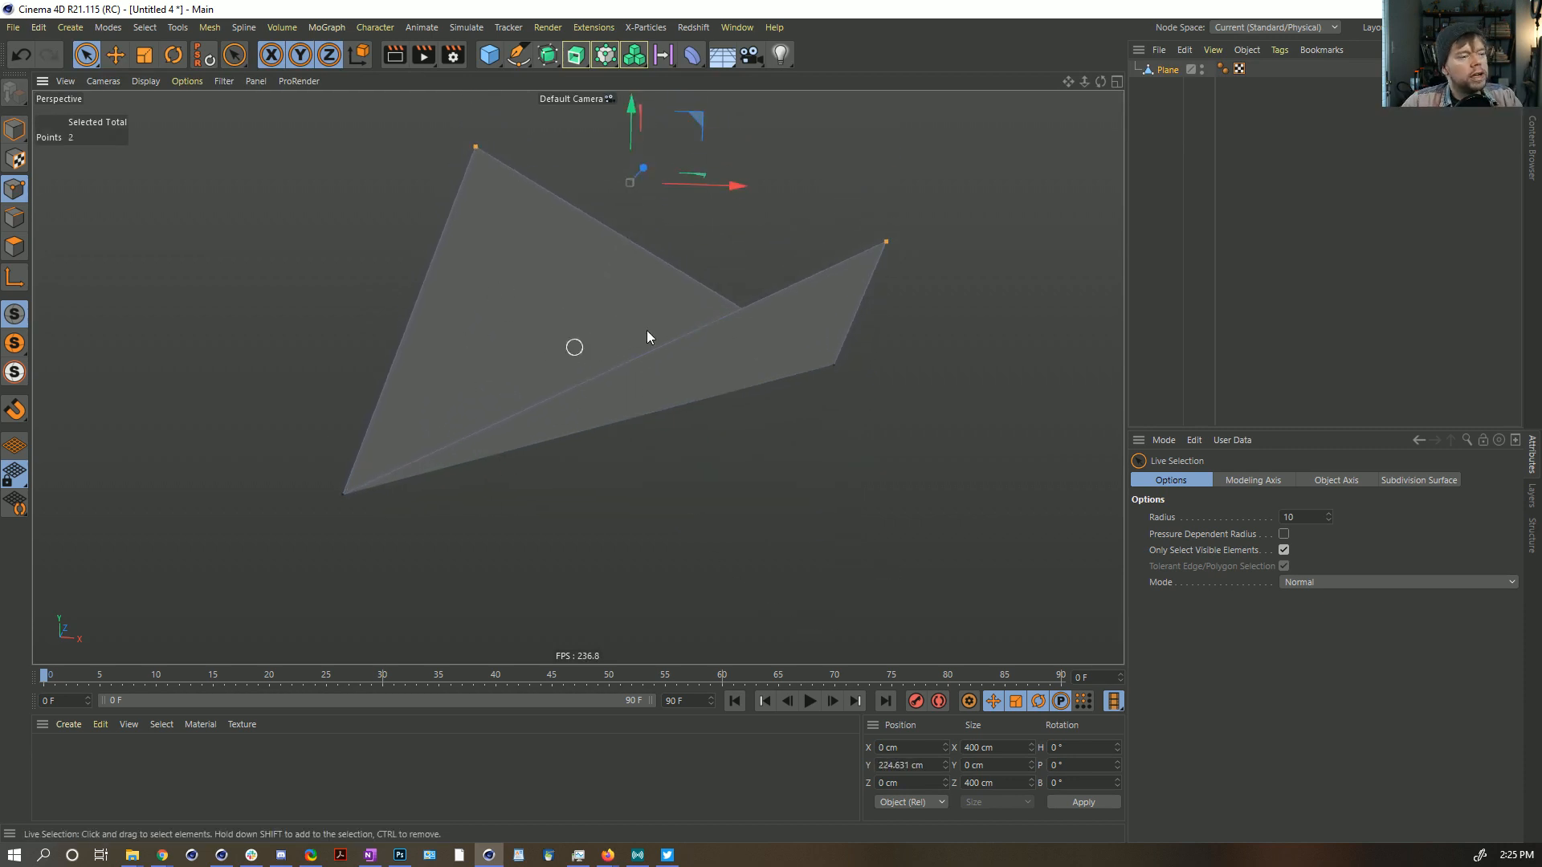
{"action": "key", "text": "ctrl+z"}
{"action": "left_click_drag", "start_coordinate": [670, 370], "coordinate": [634, 437], "text": "alt"}
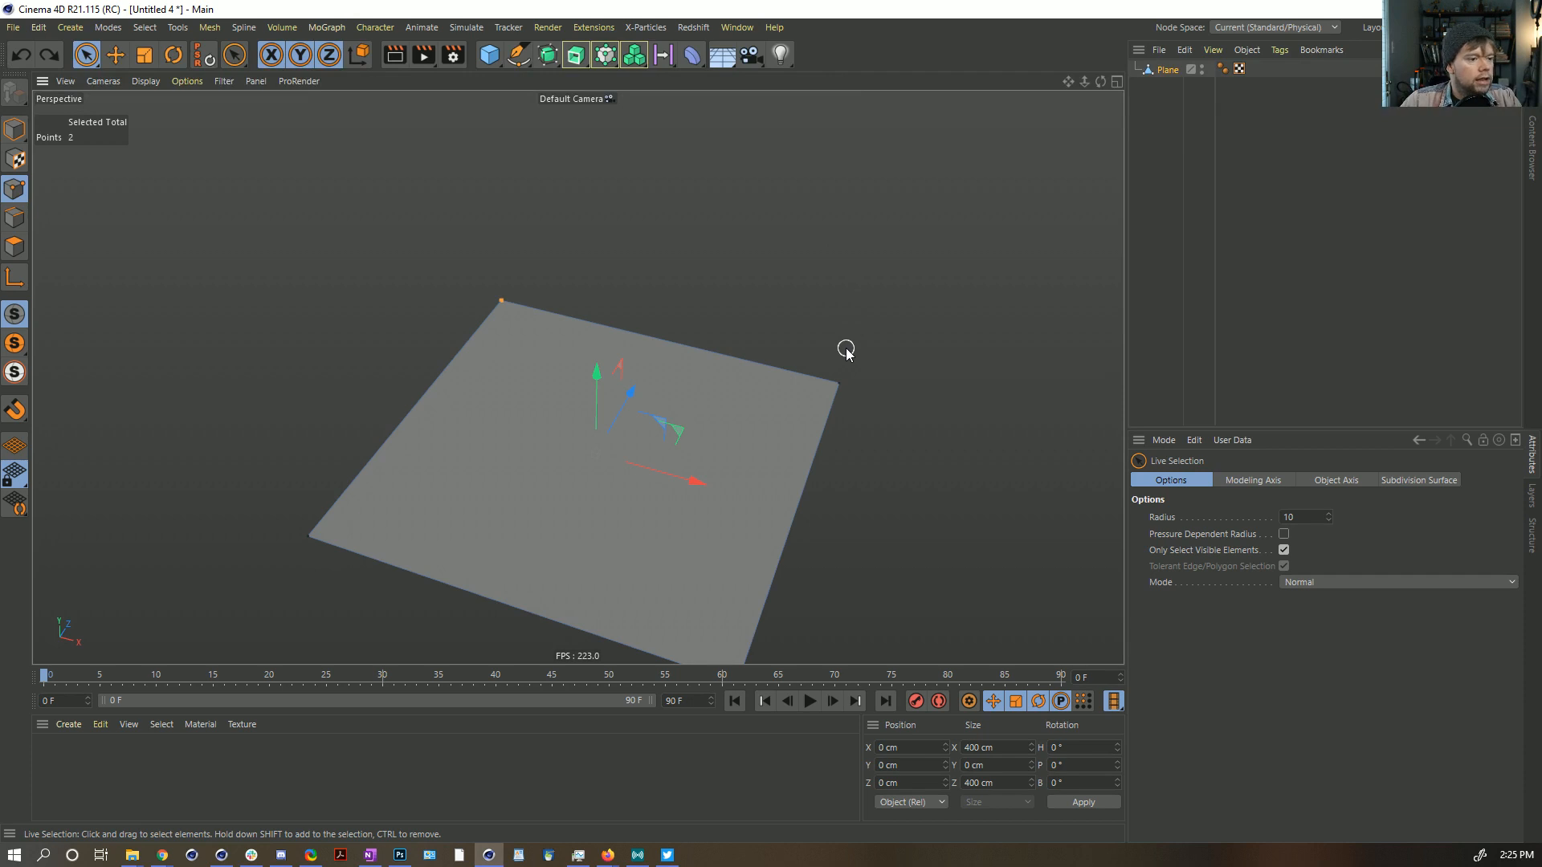
{"action": "key", "text": "ctrl+F4"}
{"action": "left_click", "coordinate": [789, 498]}
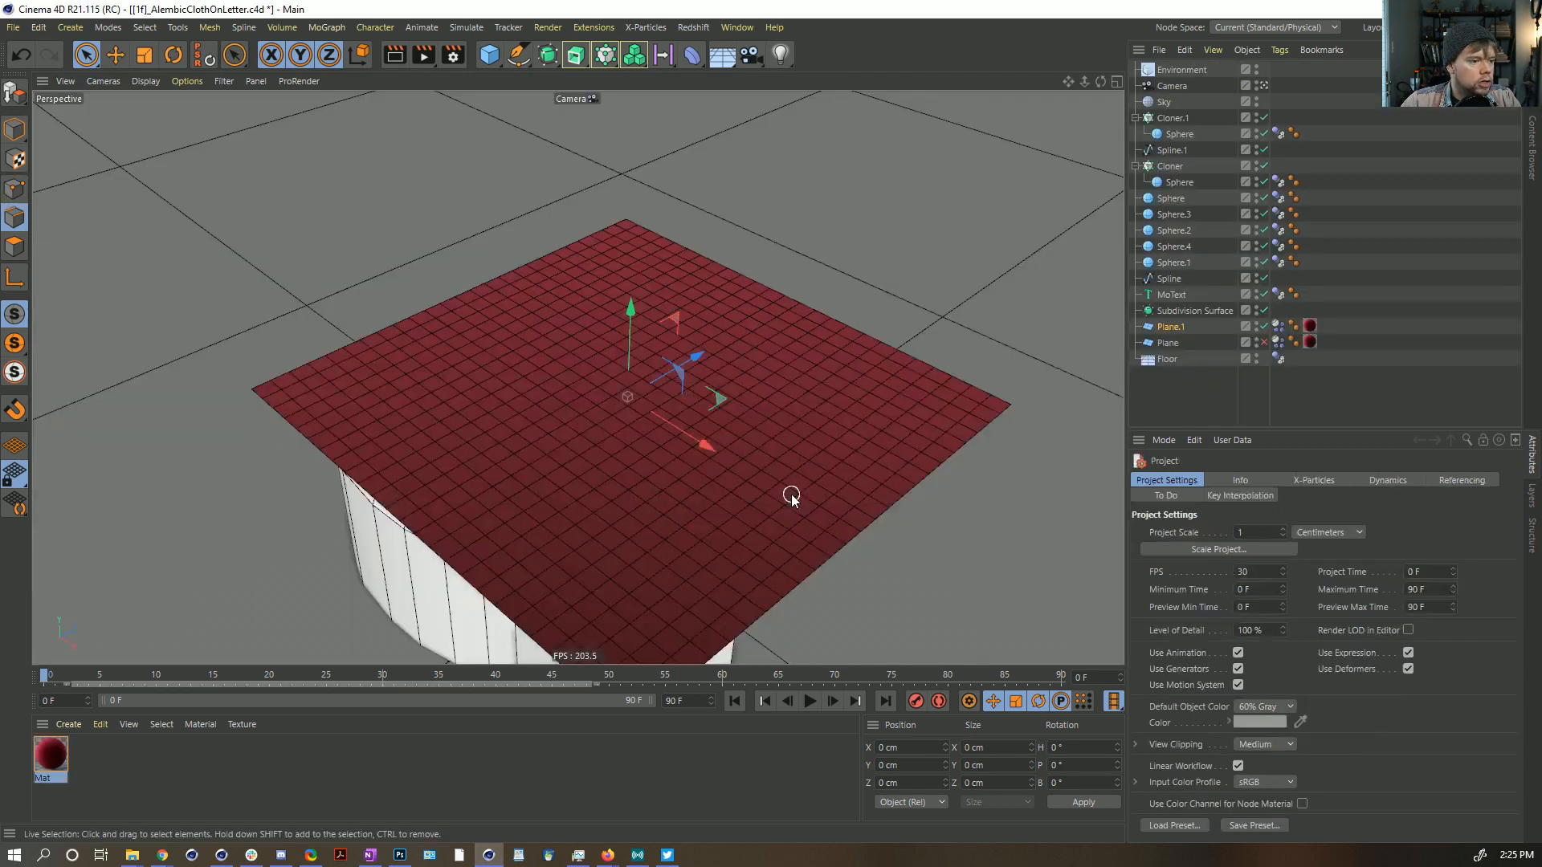
Step: Make Plane.1 editable and select all its points
{"action": "left_click", "coordinate": [1177, 333]}
{"action": "key", "text": "c"}
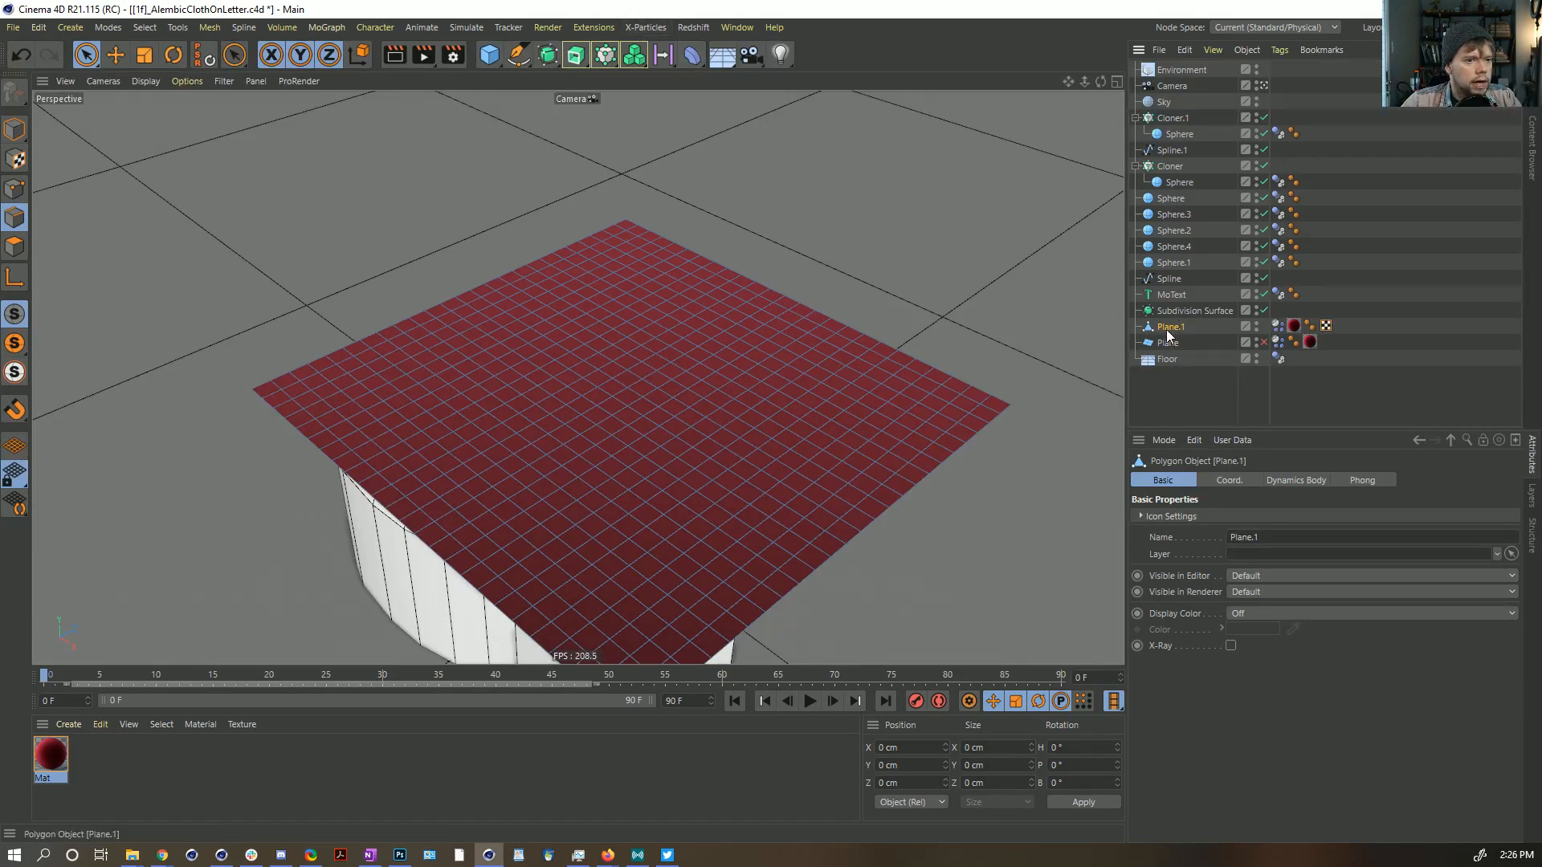
{"action": "left_click", "coordinate": [687, 54]}
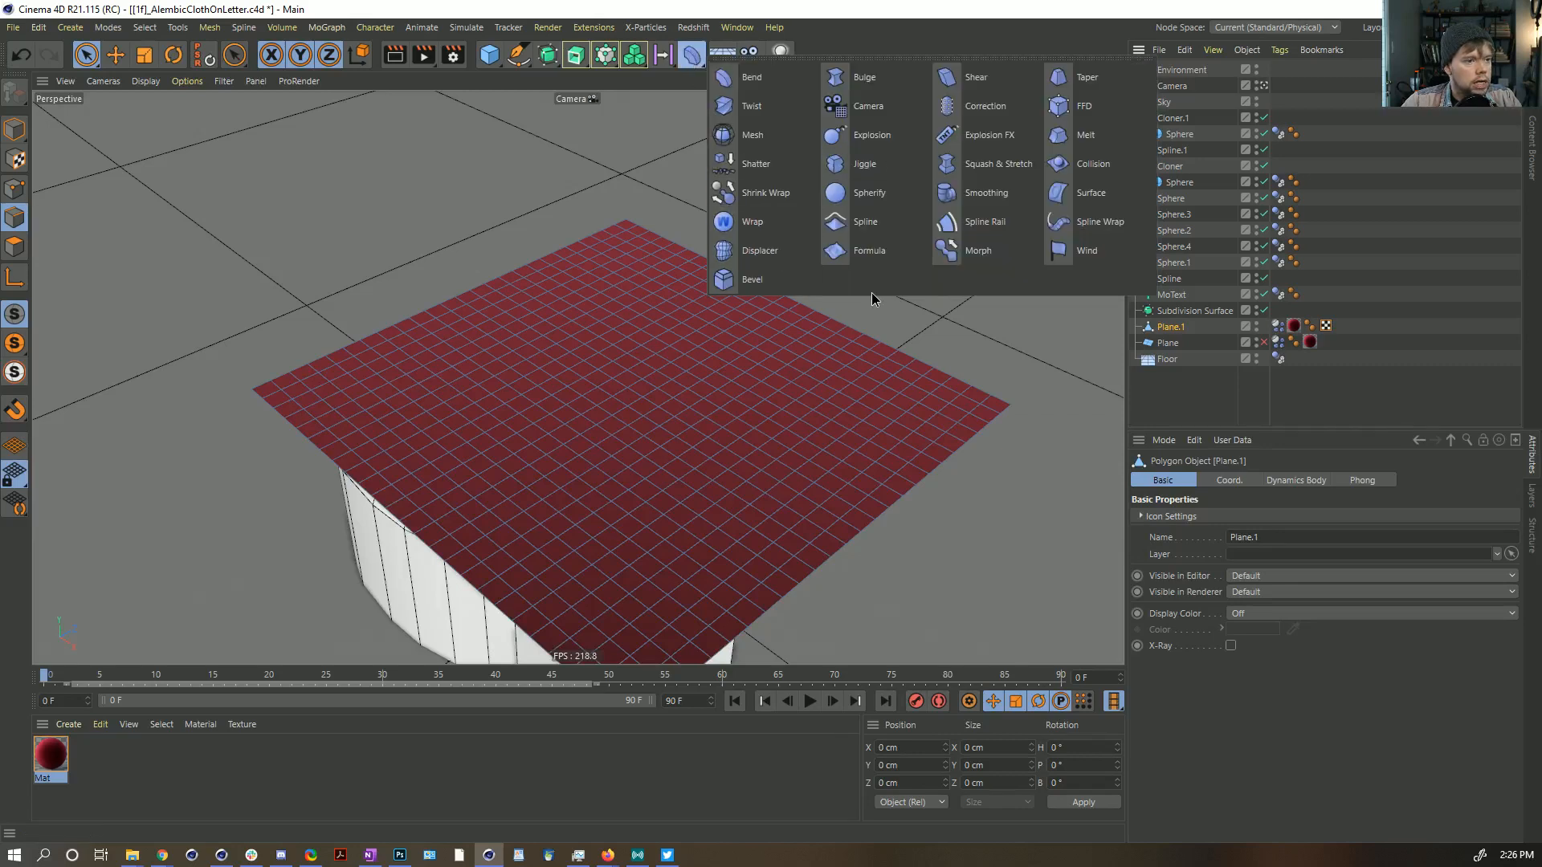
{"action": "left_click", "coordinate": [15, 190]}
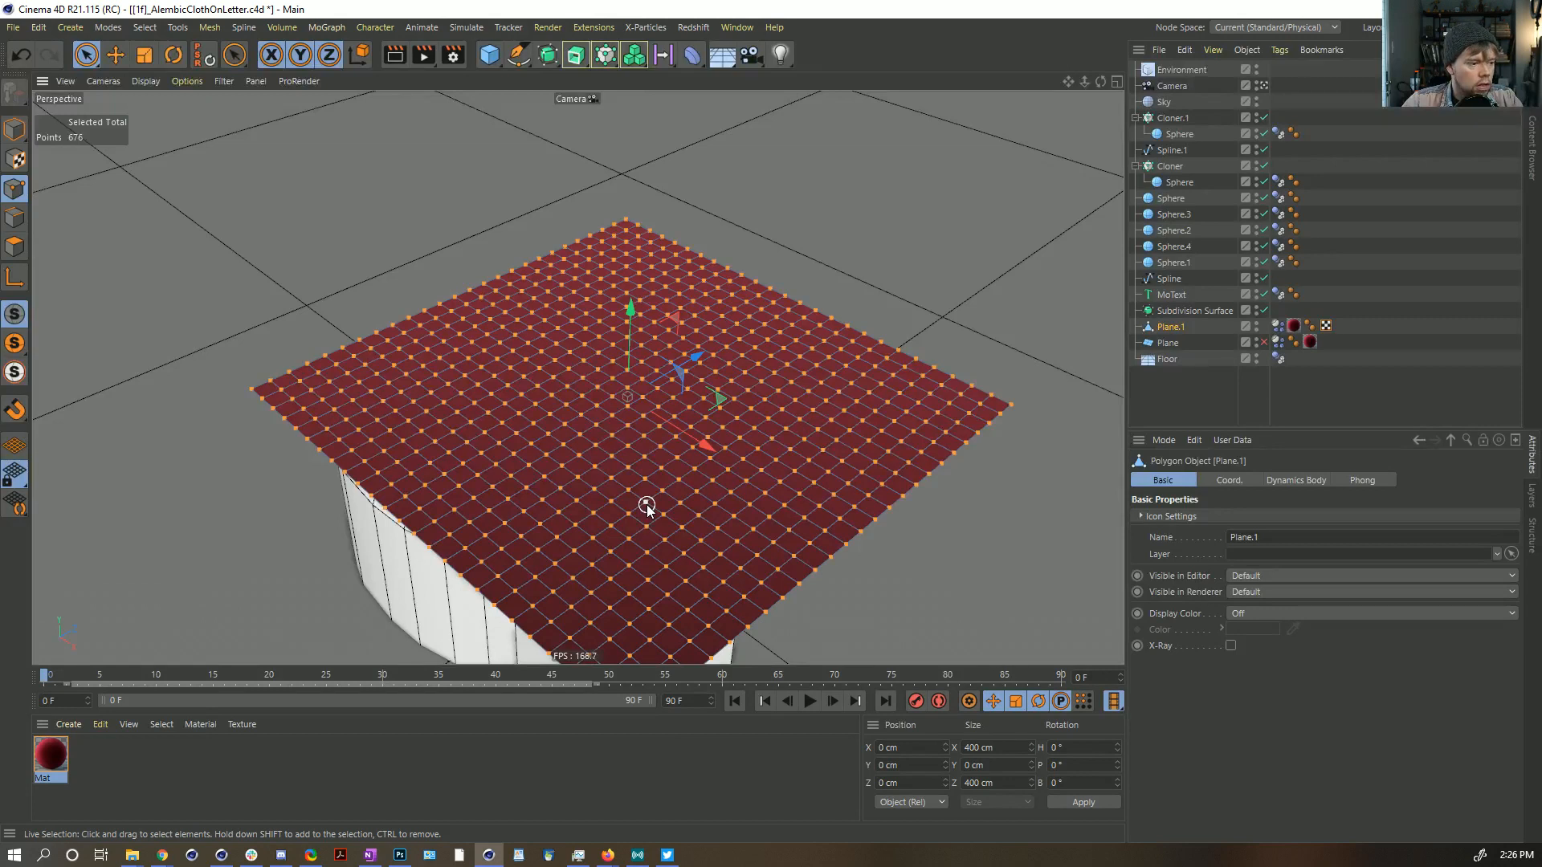
Step: Bevel all selected points of Plane.1 with Limit enabled and an offset of about 65 cm to form a diagonal grid
{"action": "key", "text": "m"}
{"action": "key", "text": "s"}
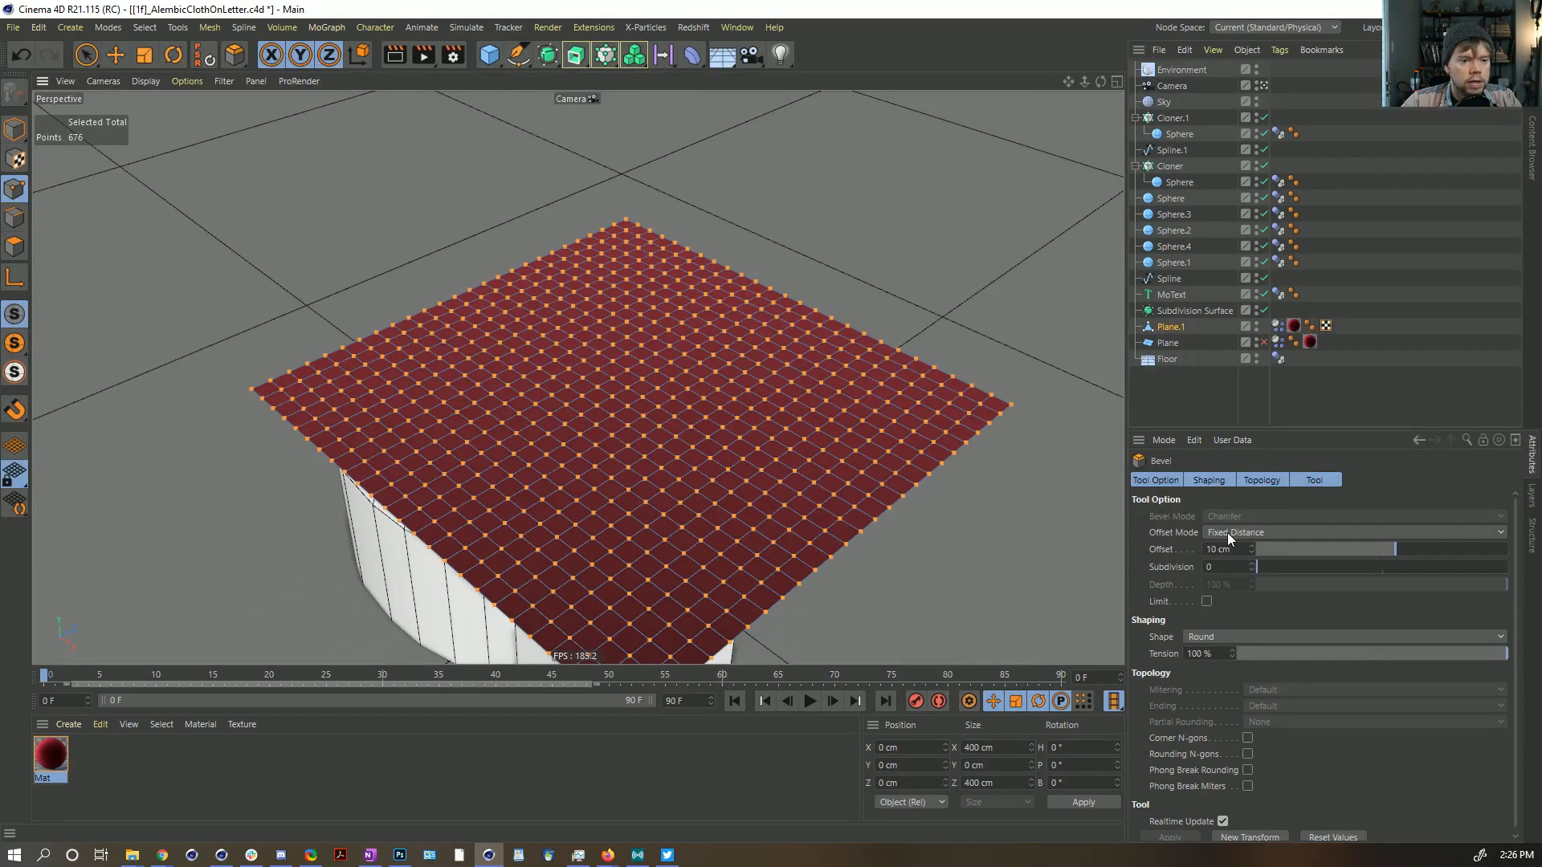
{"action": "left_click", "coordinate": [1179, 481]}
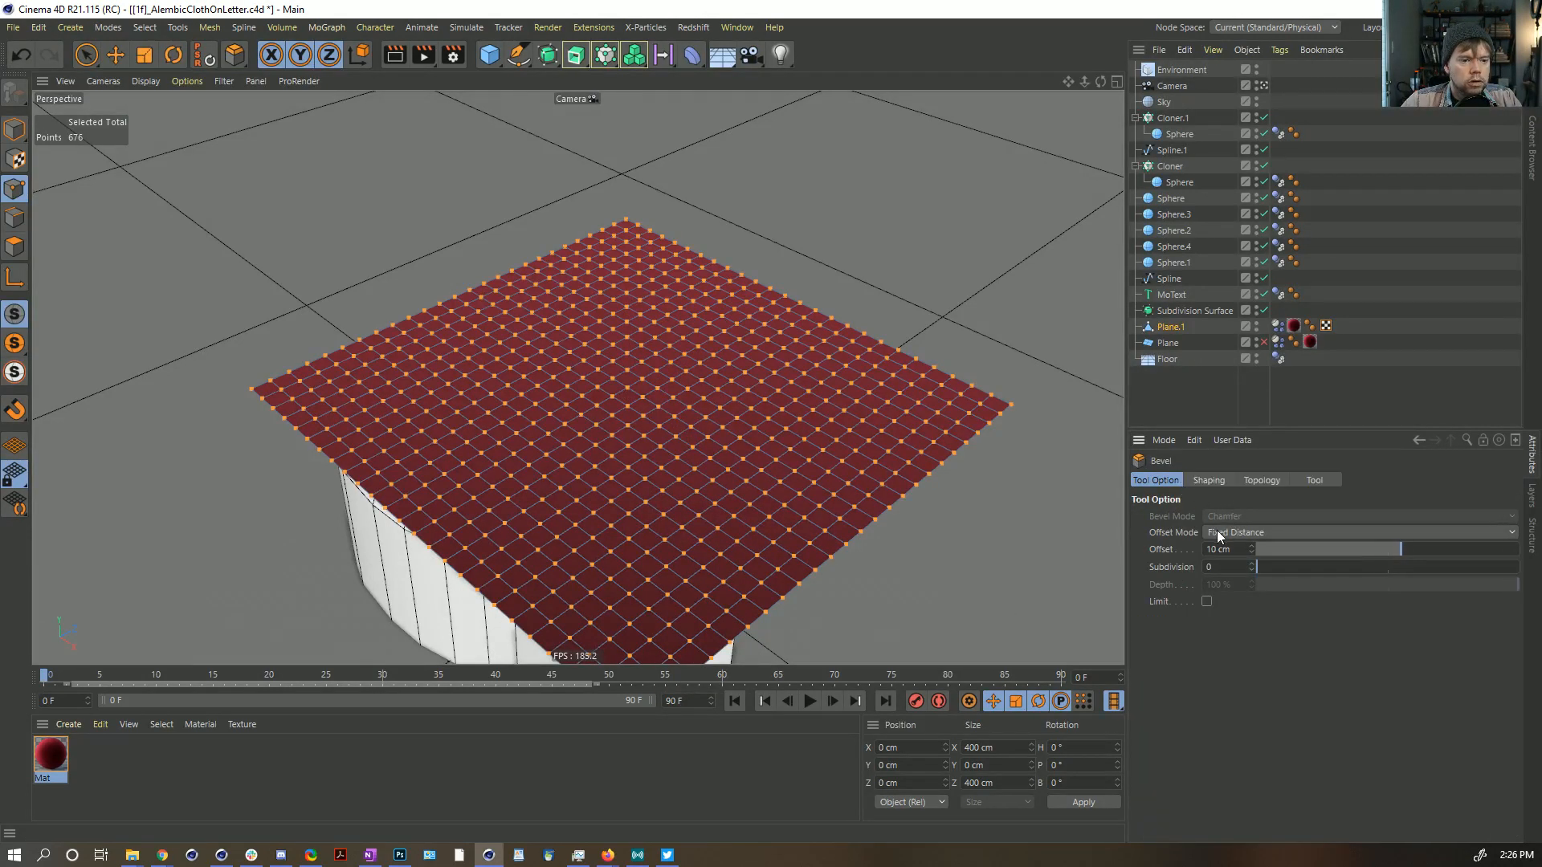
{"action": "left_click", "coordinate": [1207, 480]}
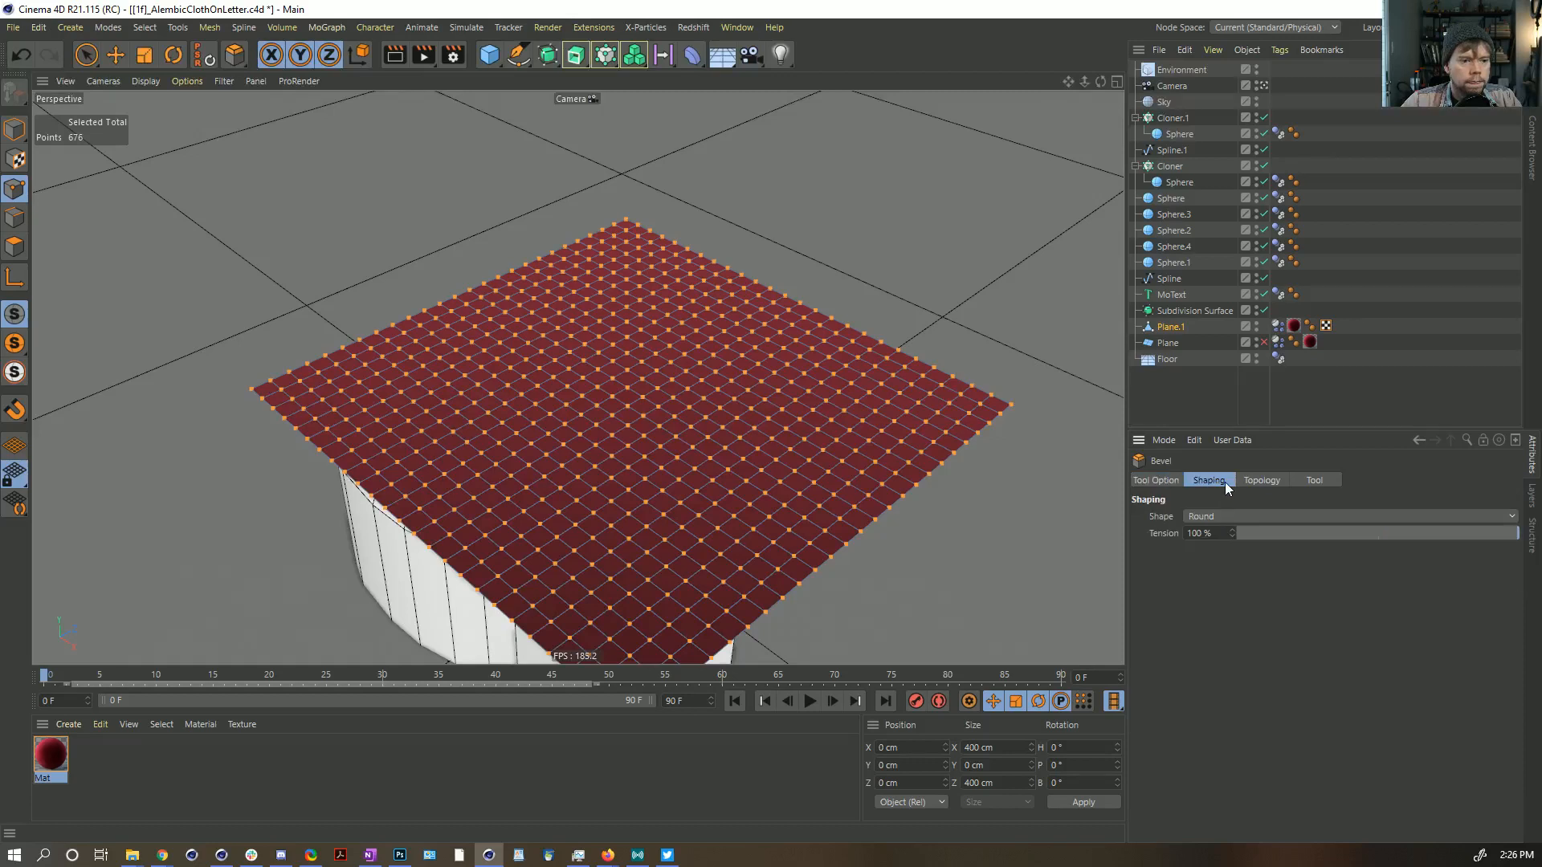
{"action": "left_click", "coordinate": [1258, 480]}
{"action": "left_click", "coordinate": [1308, 481]}
{"action": "left_click", "coordinate": [1264, 479]}
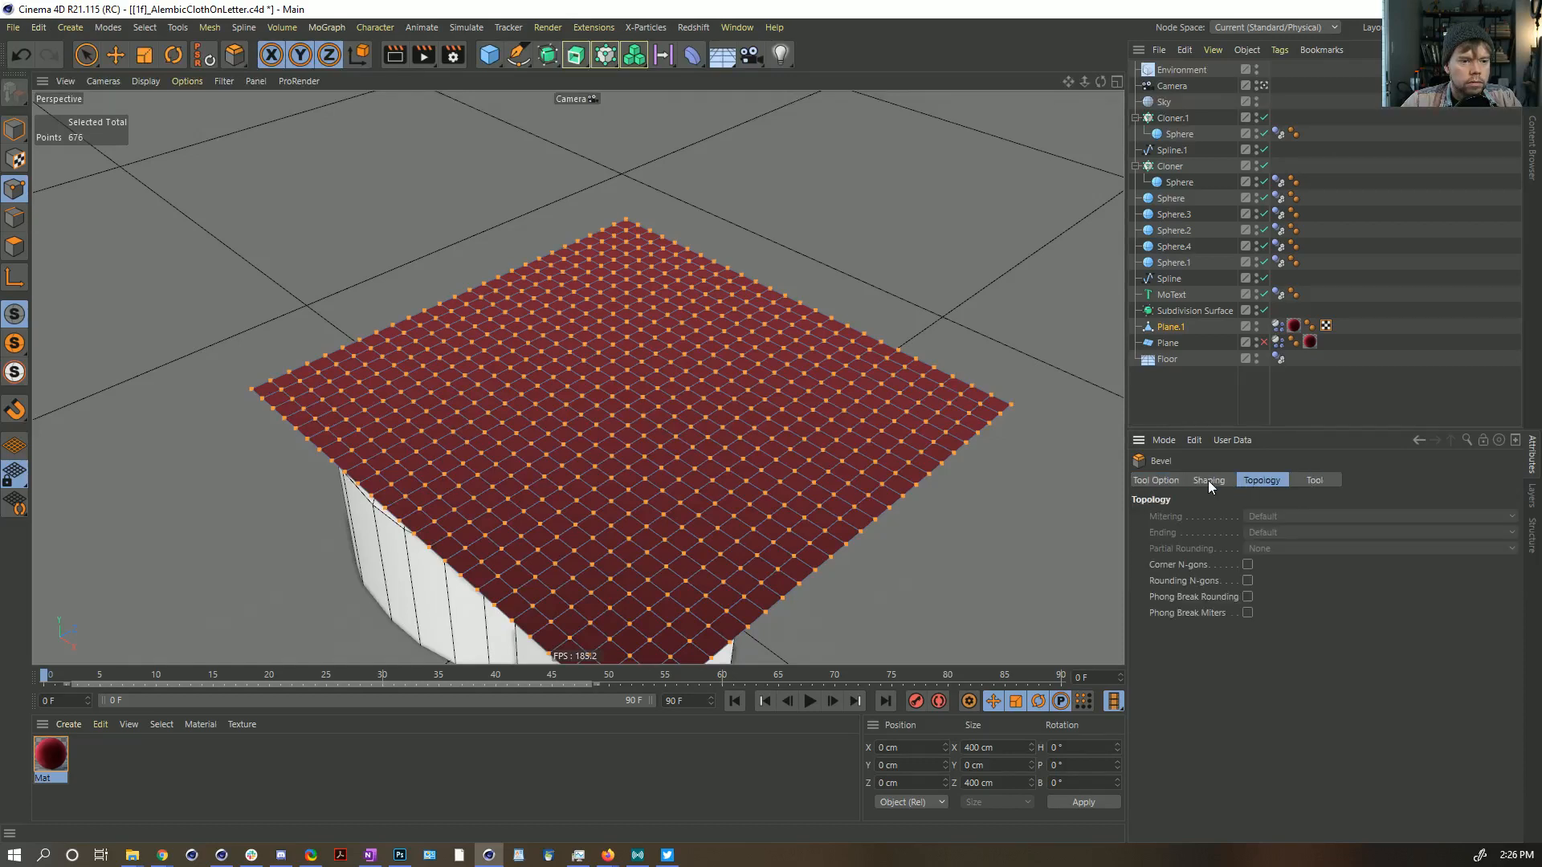
{"action": "left_click", "coordinate": [1208, 480]}
{"action": "left_click", "coordinate": [1155, 479]}
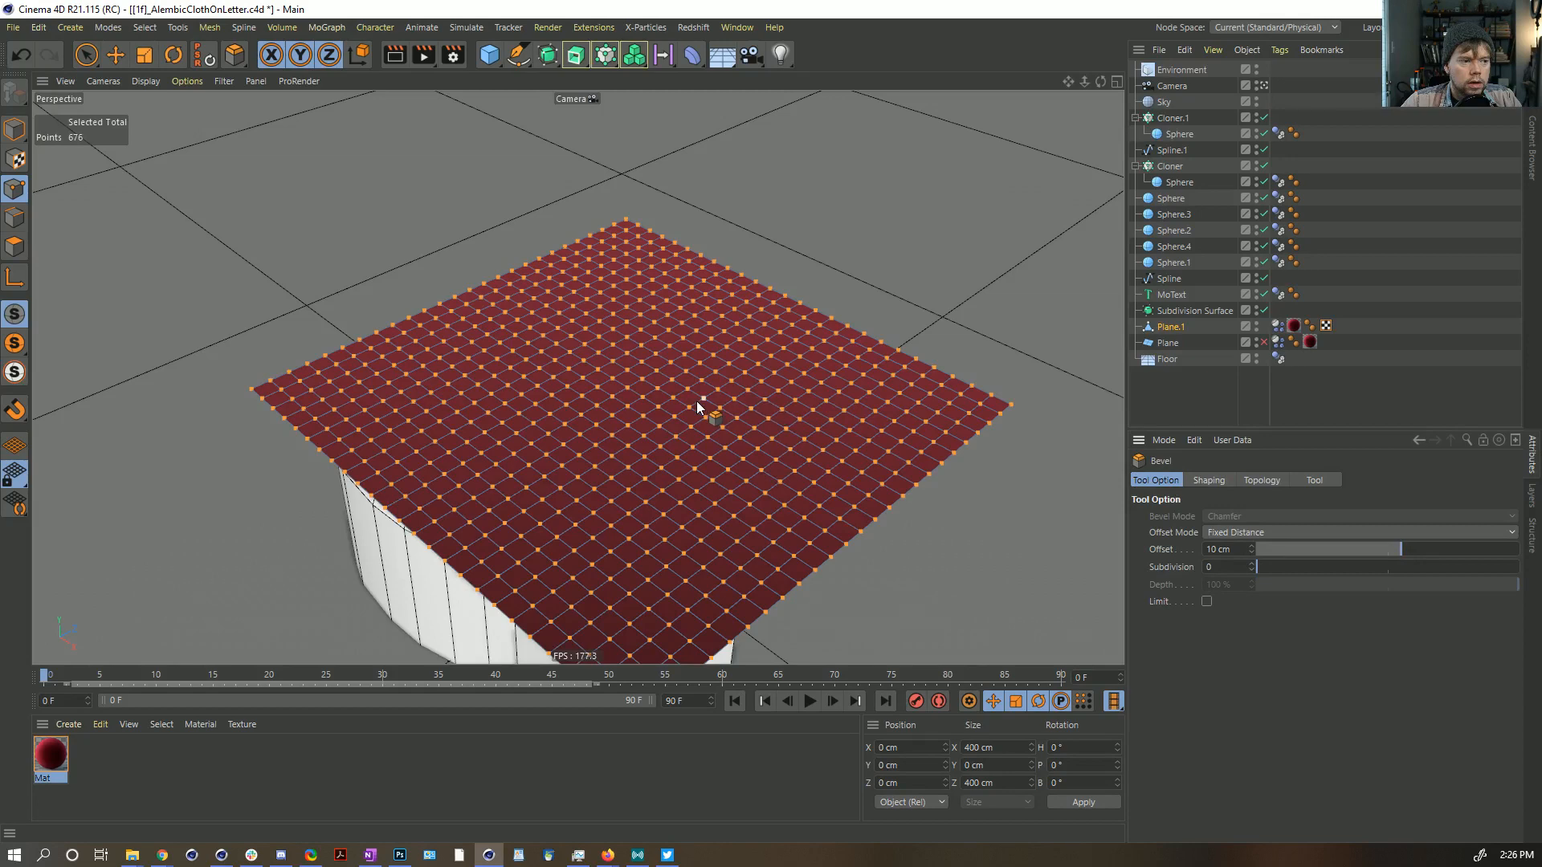
{"action": "left_click_drag", "start_coordinate": [677, 411], "coordinate": [698, 414]}
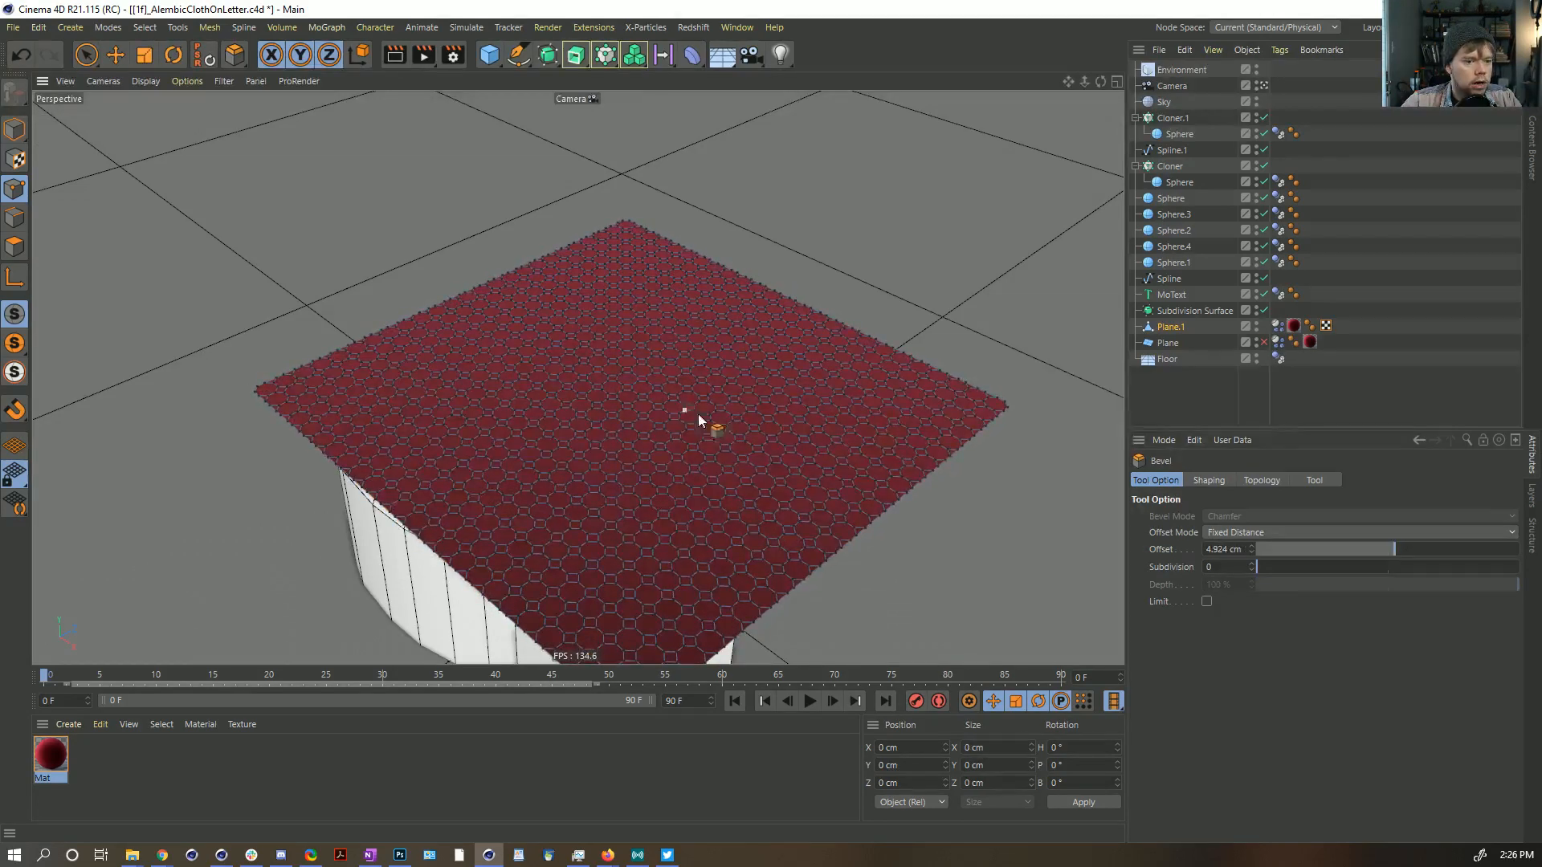
{"action": "left_click", "coordinate": [1207, 602]}
{"action": "left_click_drag", "start_coordinate": [604, 400], "coordinate": [615, 401]}
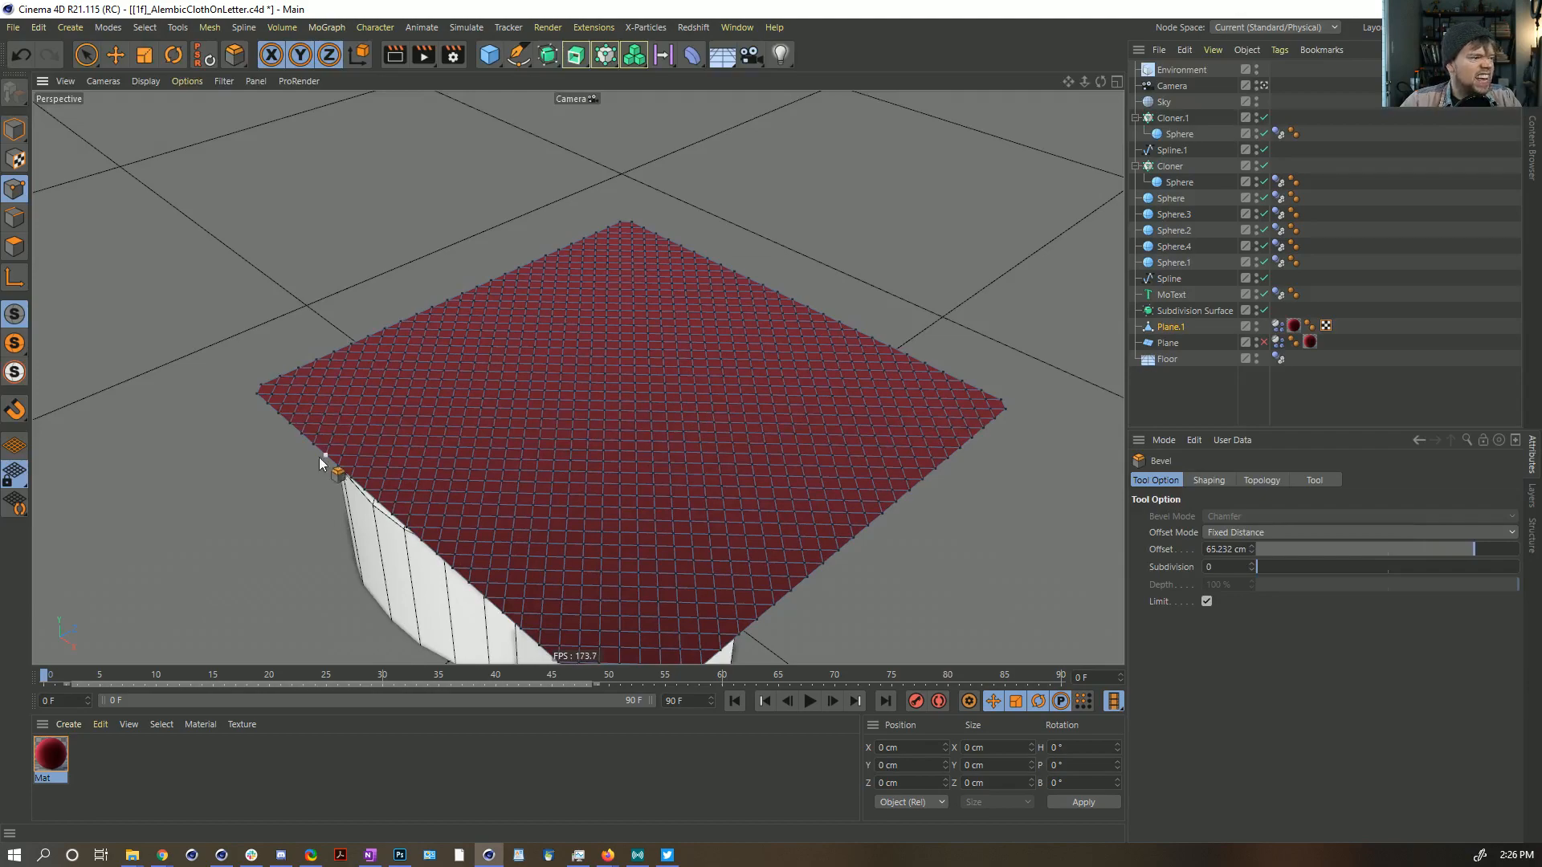
Step: Select a single grid face near the middle of Plane.1 in polygon editing and raise it about 15.5 cm
{"action": "scroll", "coordinate": [643, 528], "scroll_direction": "up", "scroll_amount": 5}
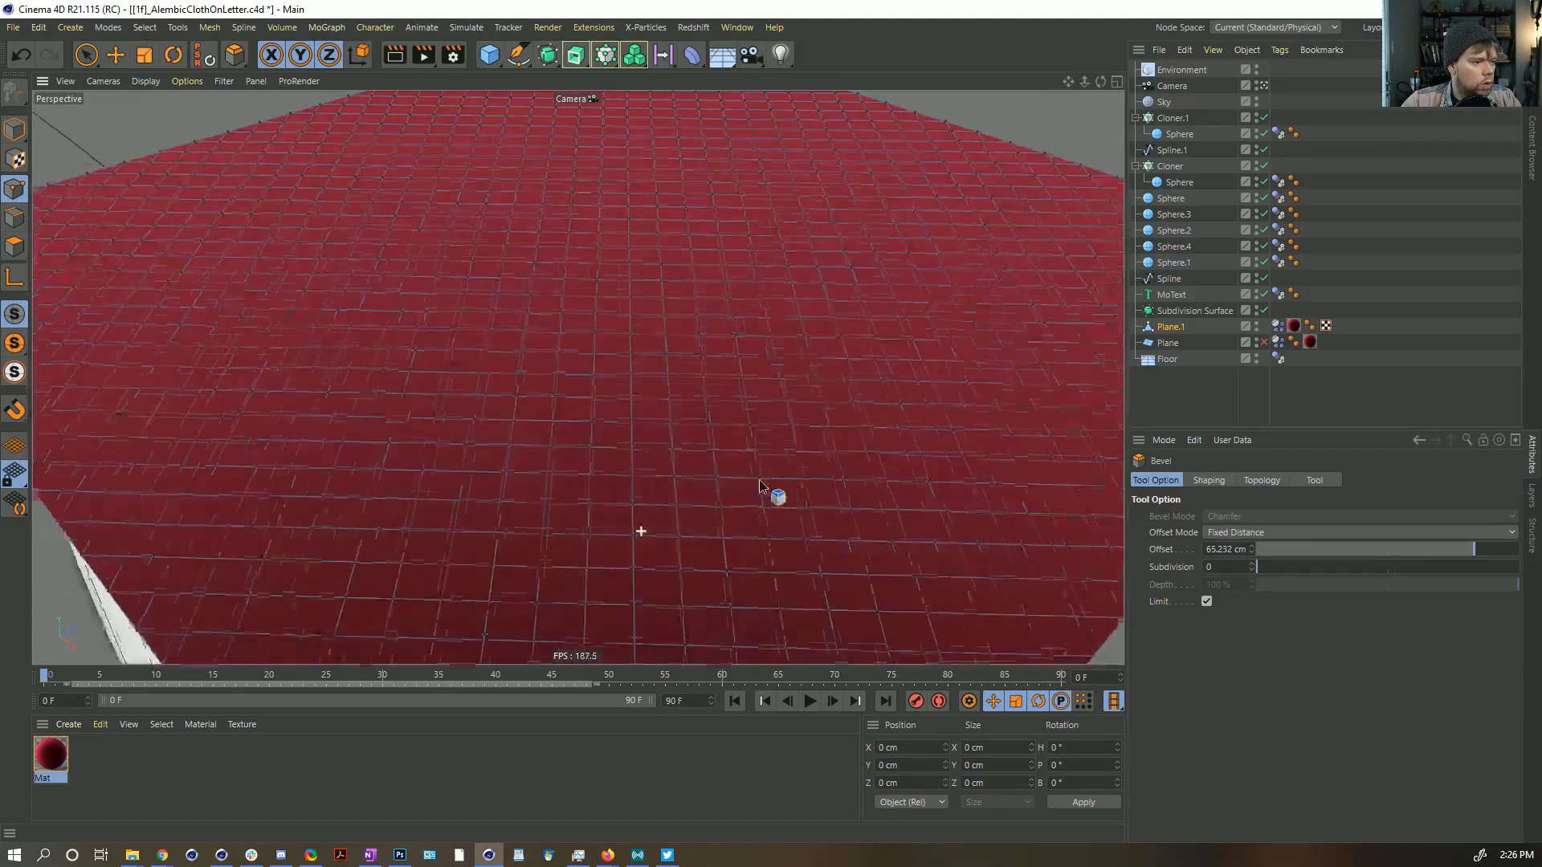
{"action": "scroll", "coordinate": [719, 416], "scroll_direction": "down", "scroll_amount": 5}
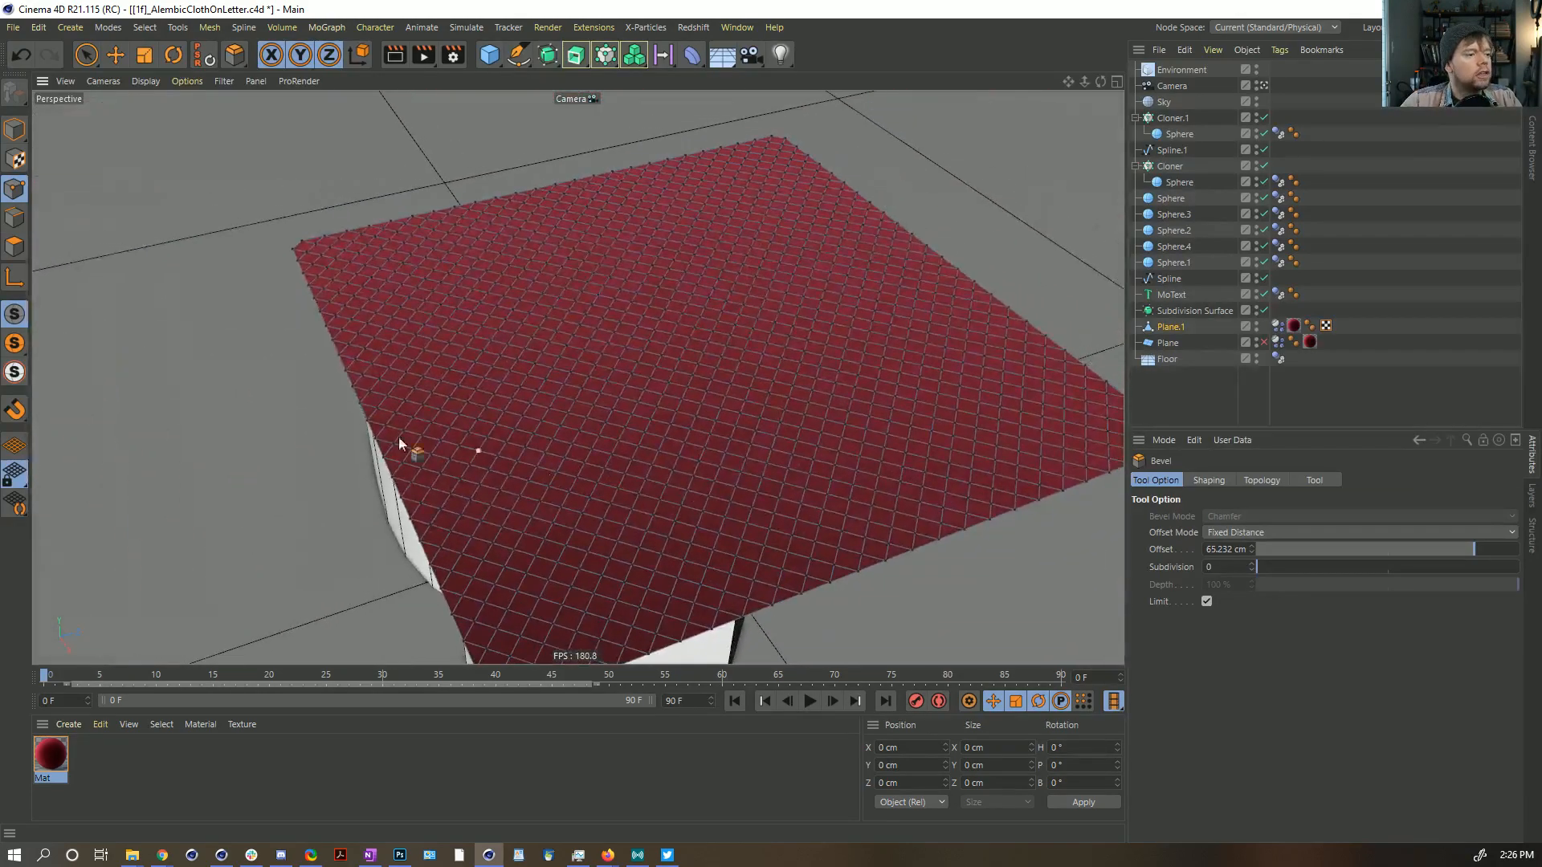
{"action": "left_click", "coordinate": [15, 247]}
{"action": "left_click", "coordinate": [86, 55]}
{"action": "scroll", "coordinate": [794, 353], "scroll_direction": "up", "scroll_amount": 5}
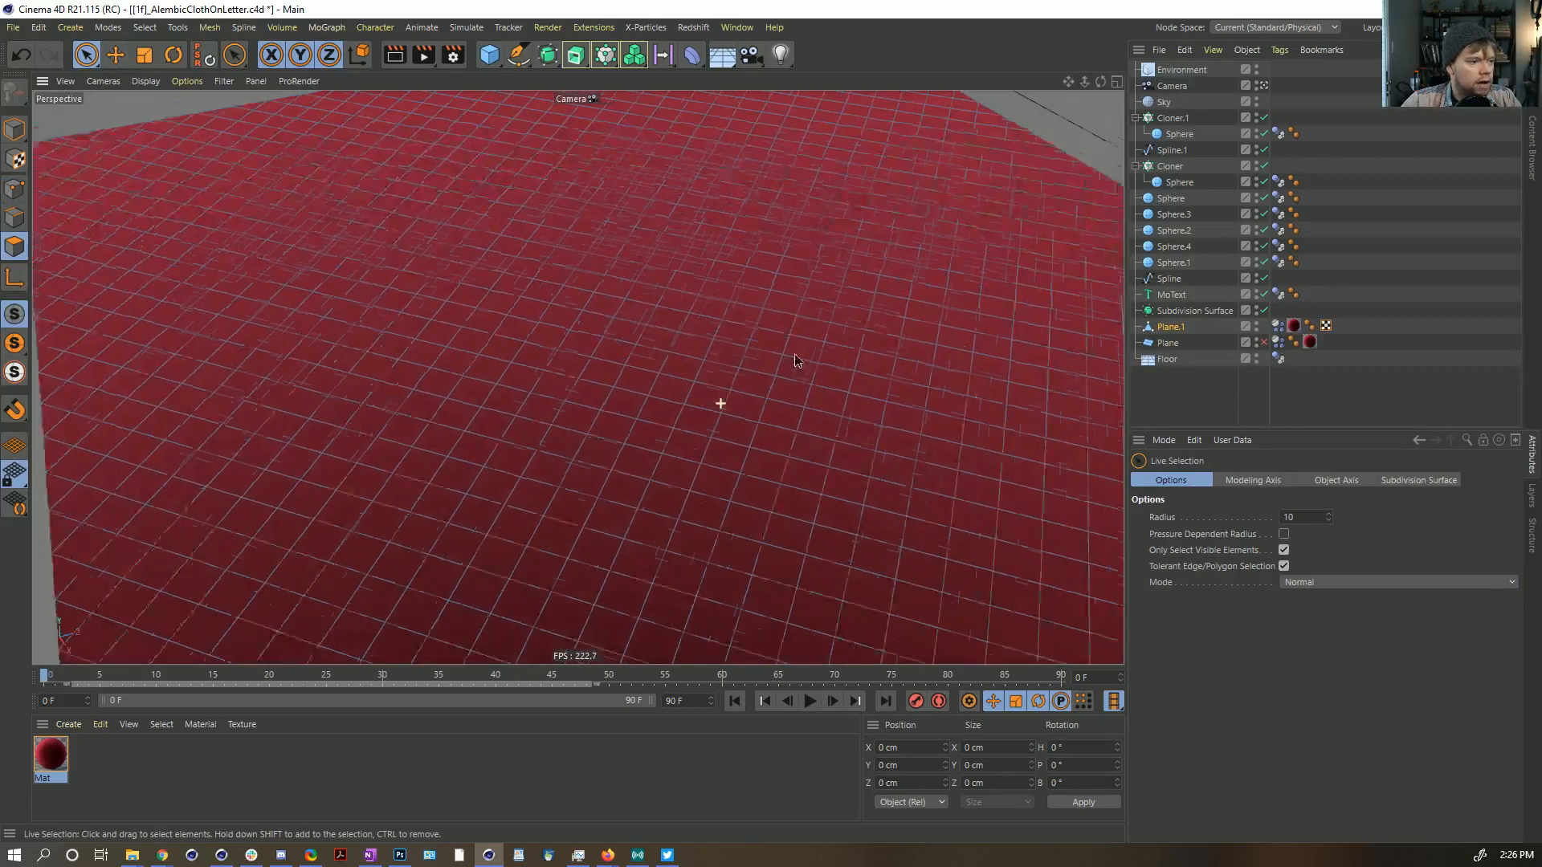
{"action": "left_click", "coordinate": [608, 356]}
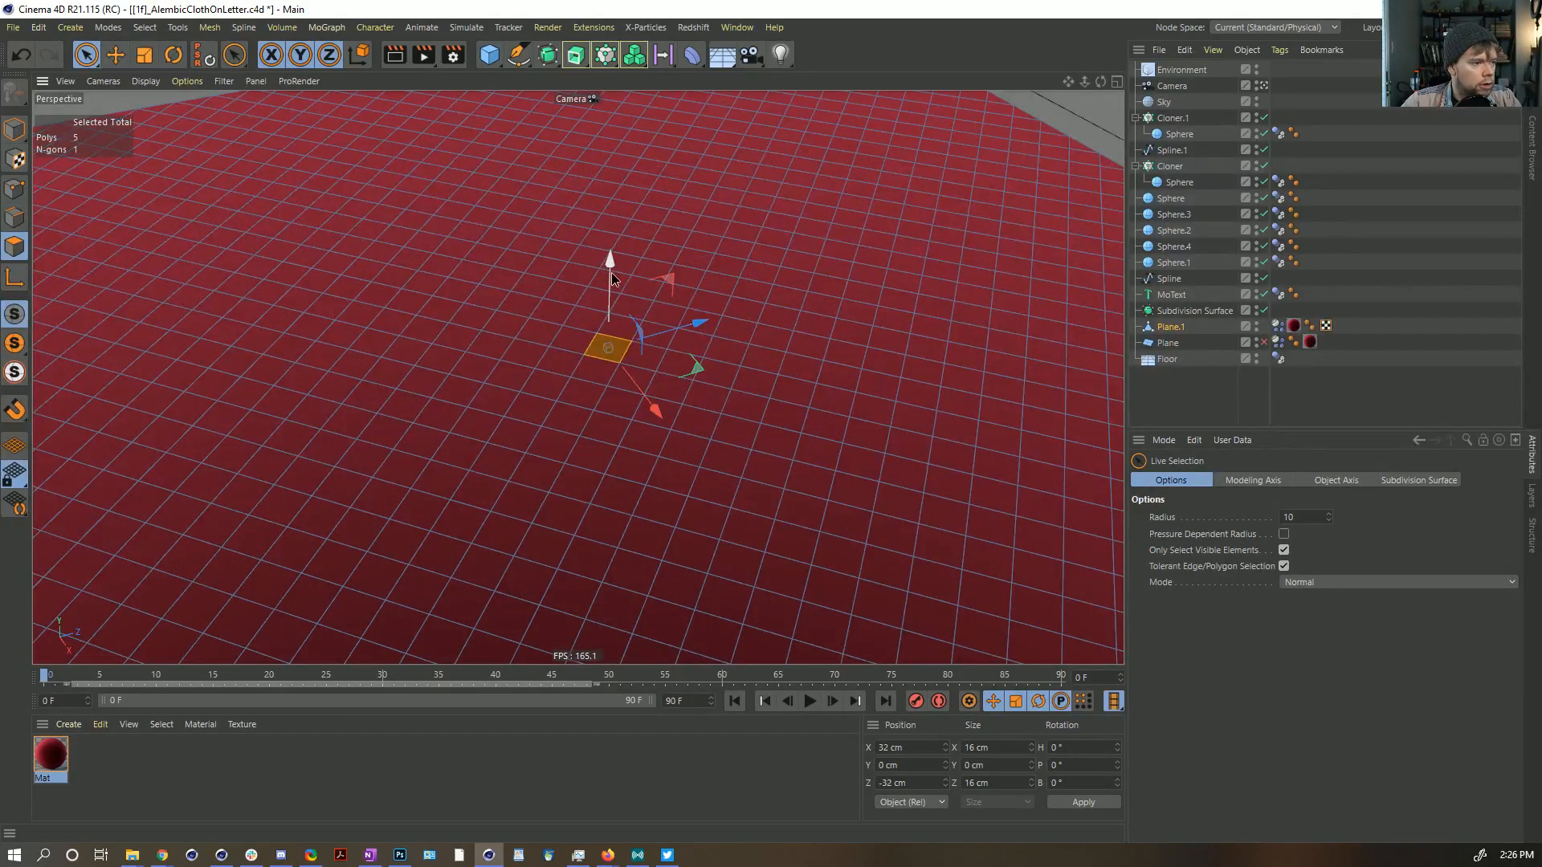
{"action": "left_click_drag", "start_coordinate": [610, 272], "coordinate": [614, 228]}
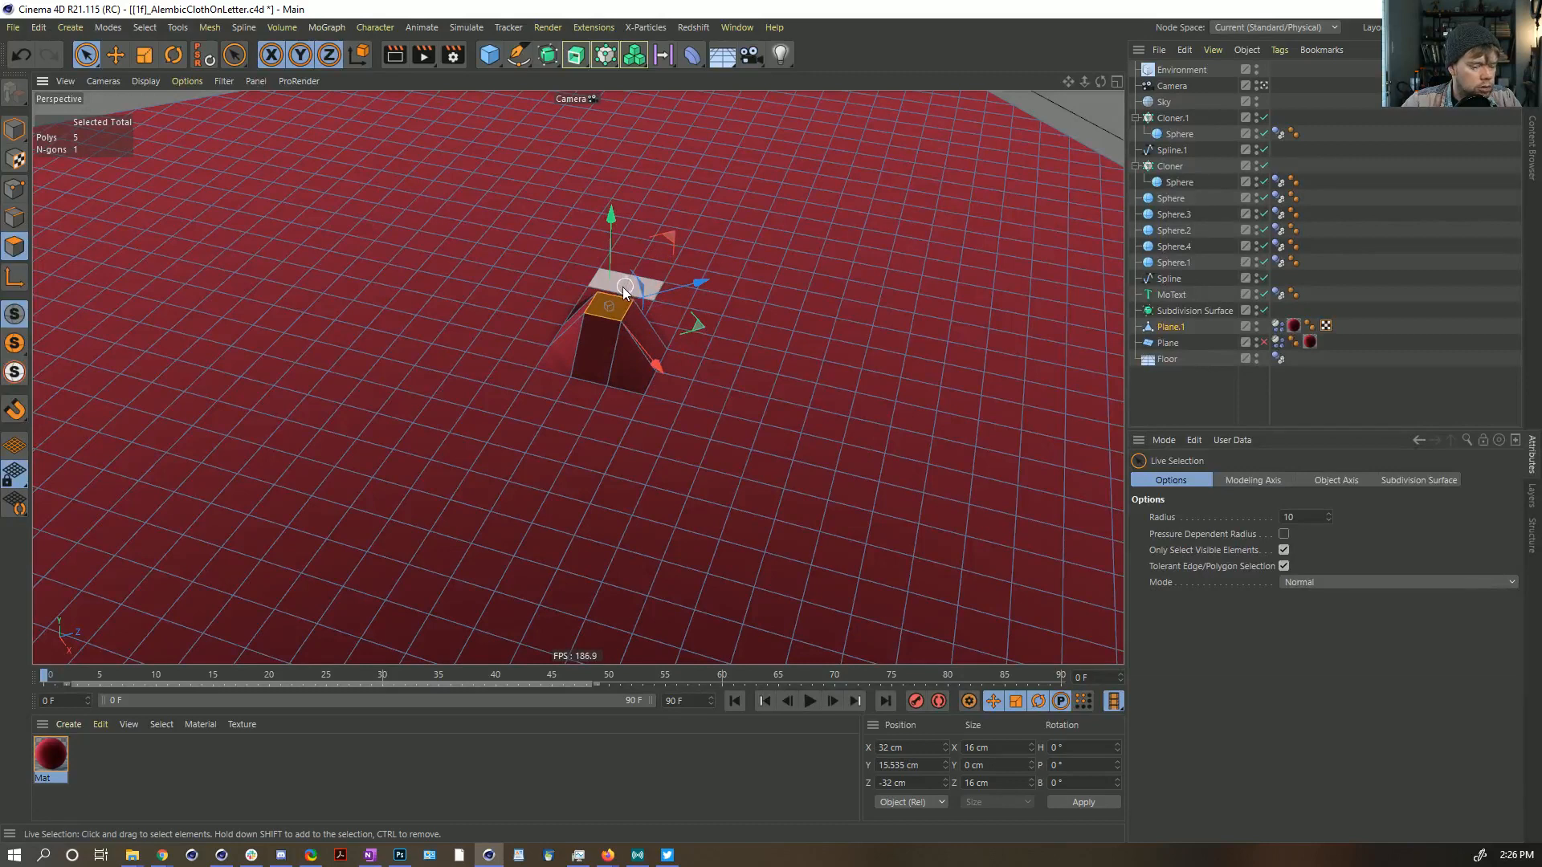
Step: Raise the selected face further, and undo all of its moves
{"action": "right_click", "coordinate": [620, 223]}
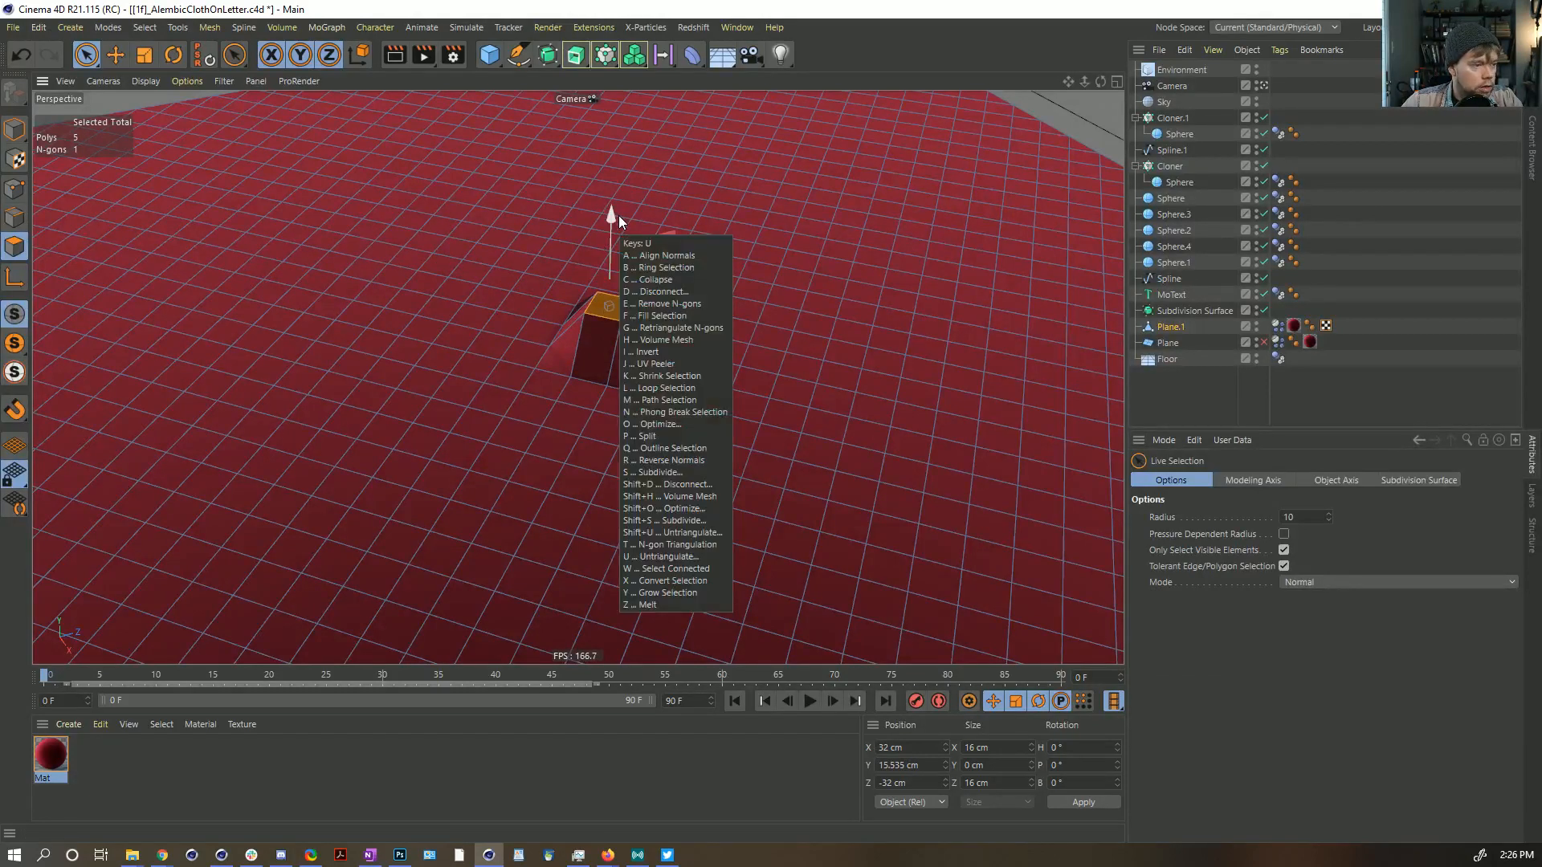
{"action": "left_click", "coordinate": [627, 233]}
{"action": "left_click_drag", "start_coordinate": [610, 229], "coordinate": [620, 200]}
{"action": "key", "text": "ctrl+z"}
{"action": "key", "text": "ctrl+z"}
{"action": "key", "text": "ctrl+z"}
{"action": "key", "text": "ctrl+z"}
{"action": "key", "text": "ctrl+z"}
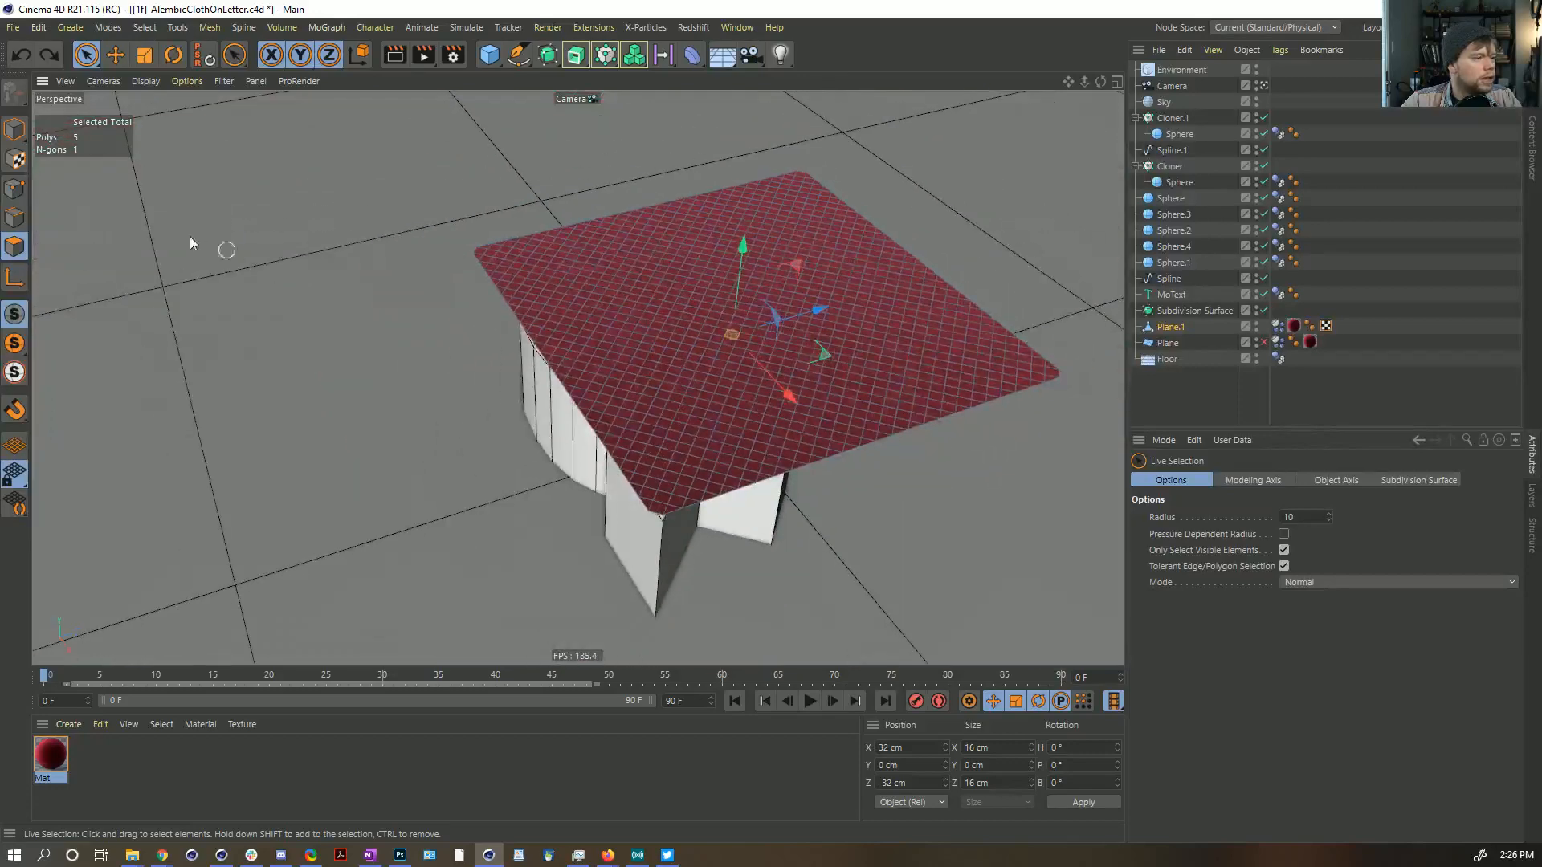
Step: Select all points of Plane.1, merge the duplicates with Optimize, and return to model editing
{"action": "left_click", "coordinate": [15, 188]}
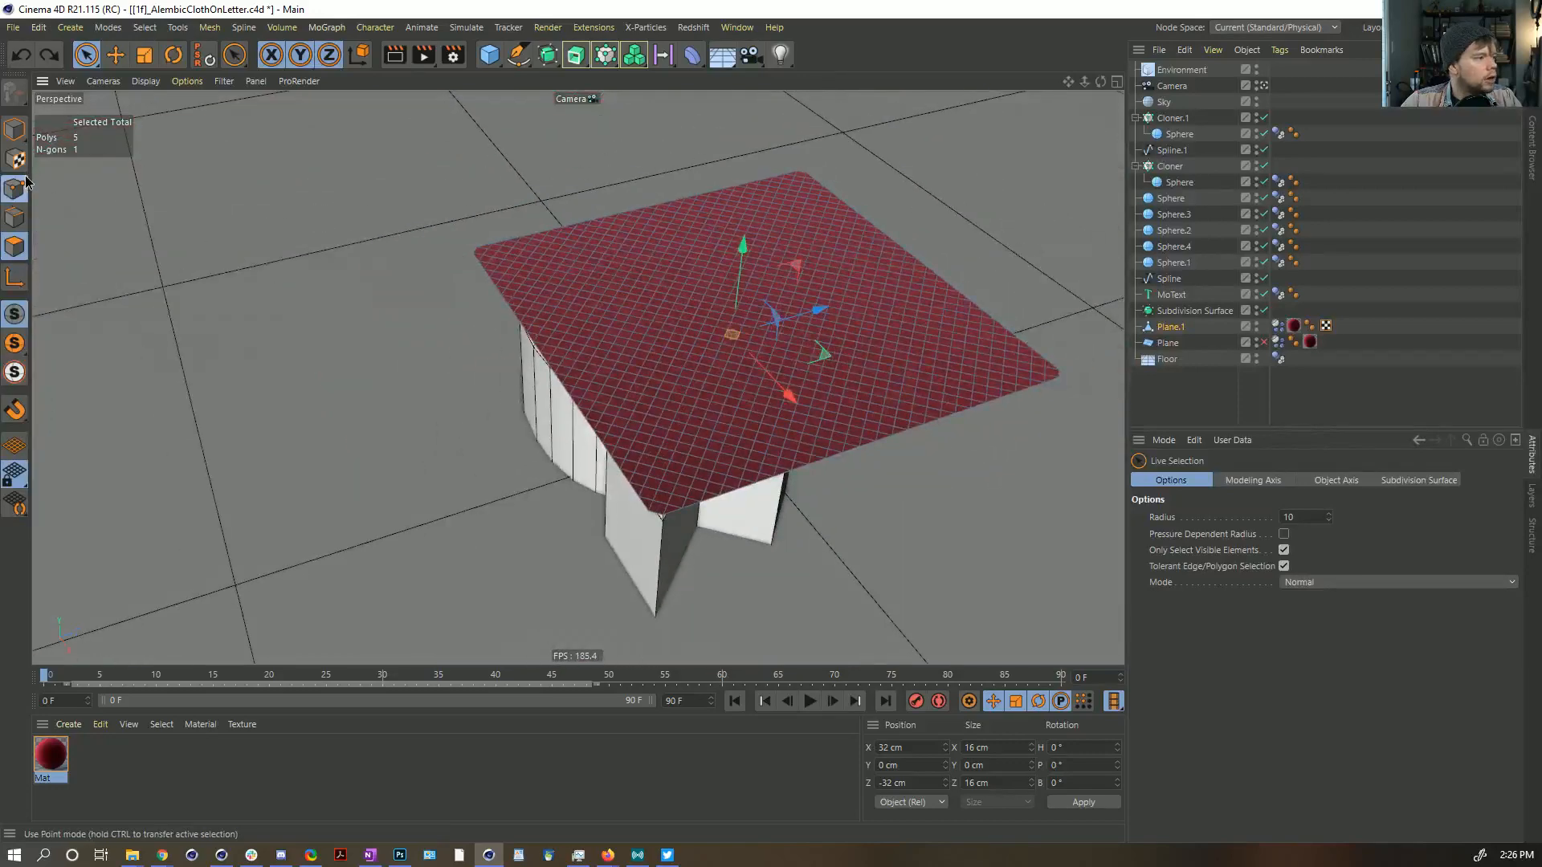
{"action": "key", "text": "ctrl+a"}
{"action": "right_click", "coordinate": [680, 298]}
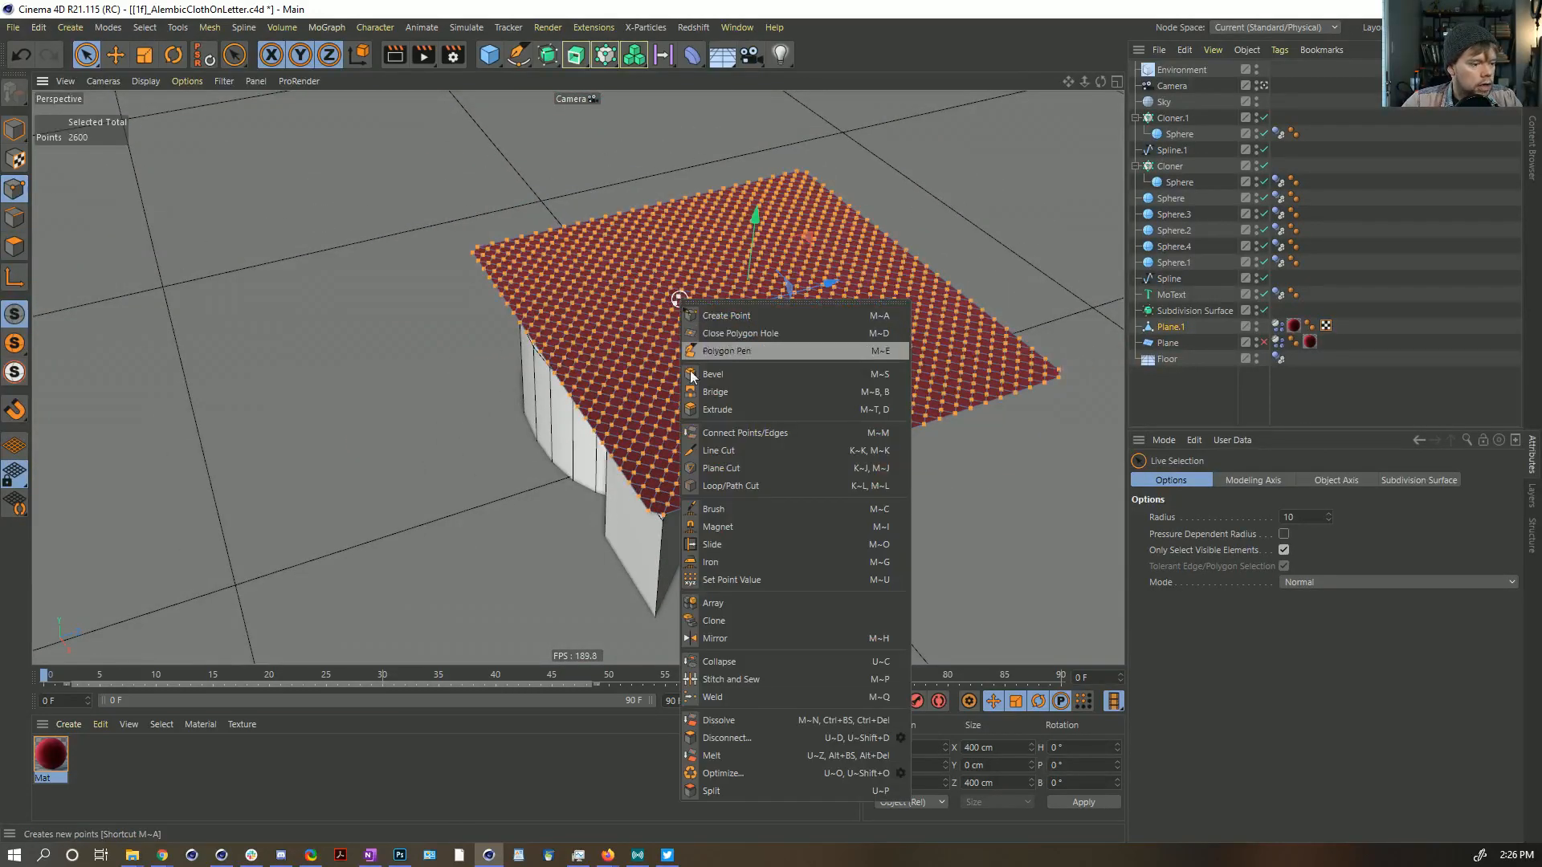
{"action": "left_click", "coordinate": [815, 769]}
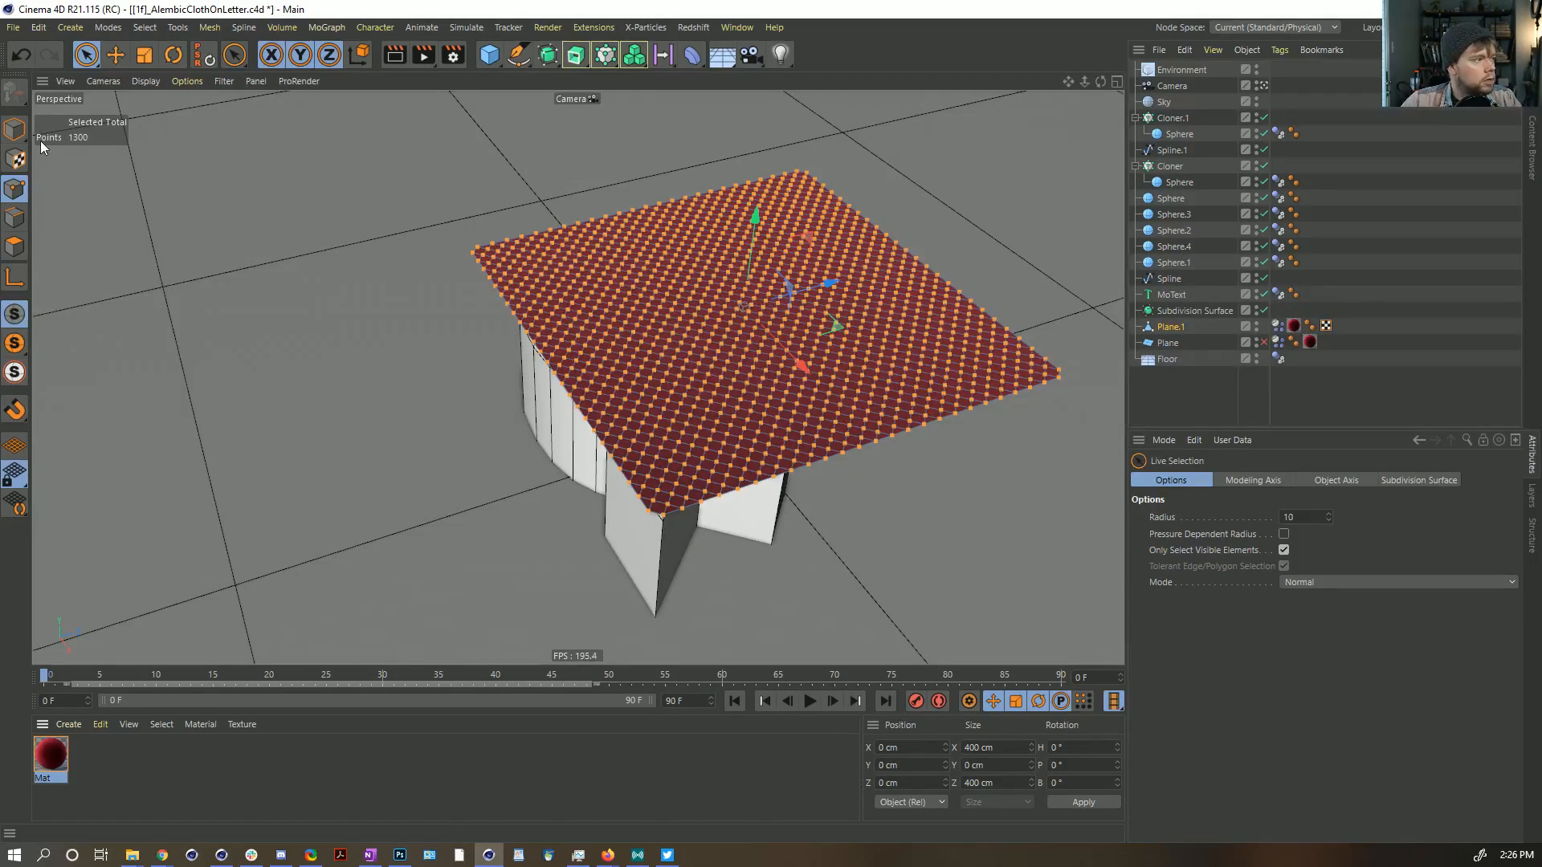
{"action": "left_click", "coordinate": [14, 129]}
Step: Simulate the diagonal-grid cloth to about frame 16 and return to frame 0
{"action": "left_click_drag", "start_coordinate": [370, 229], "coordinate": [798, 701], "text": "alt"}
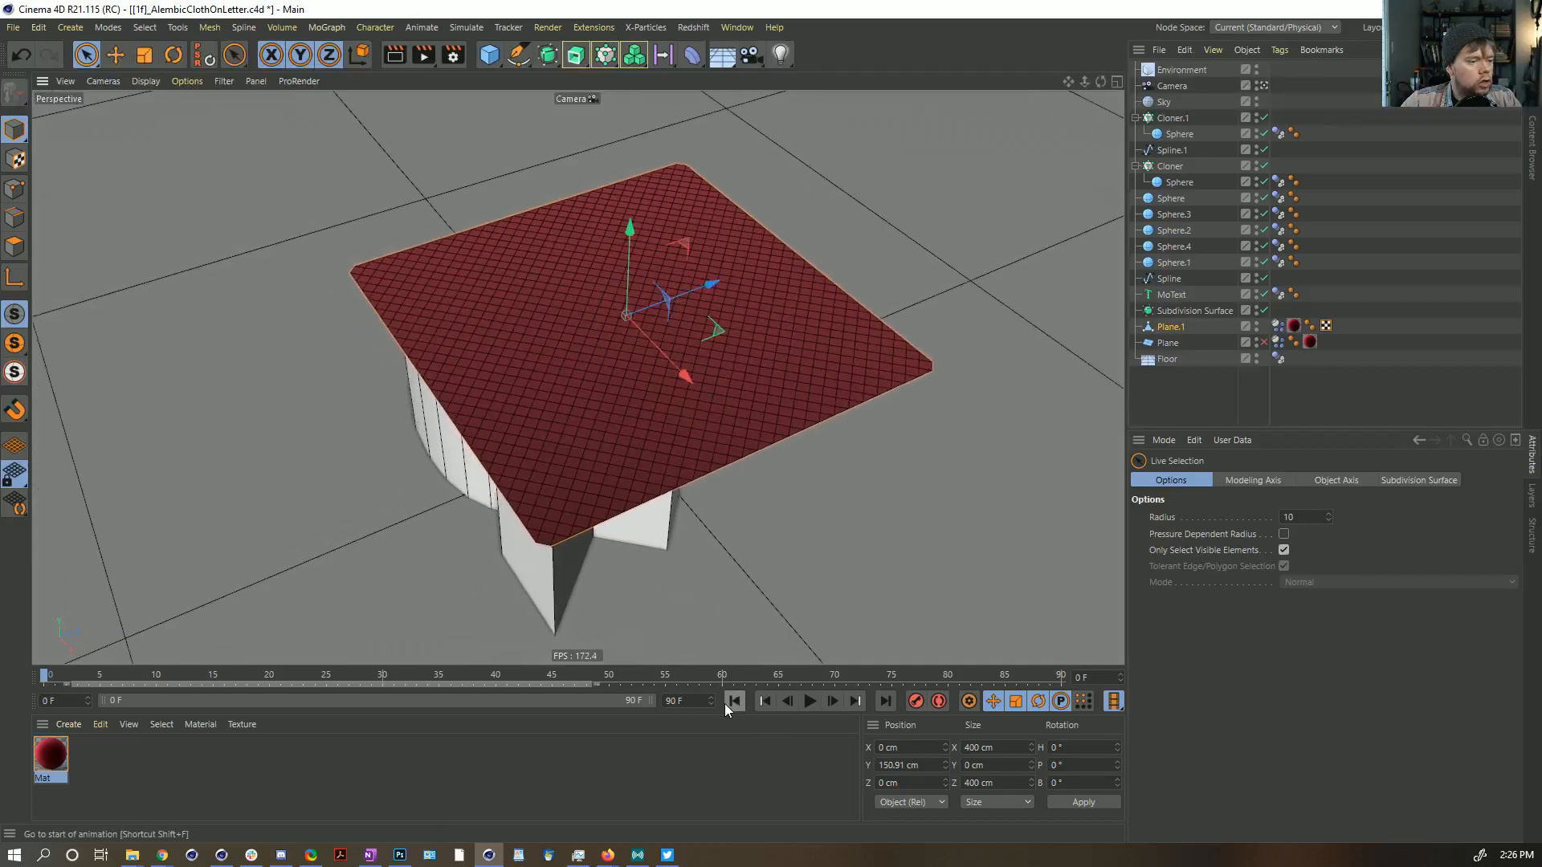
{"action": "left_click", "coordinate": [808, 702]}
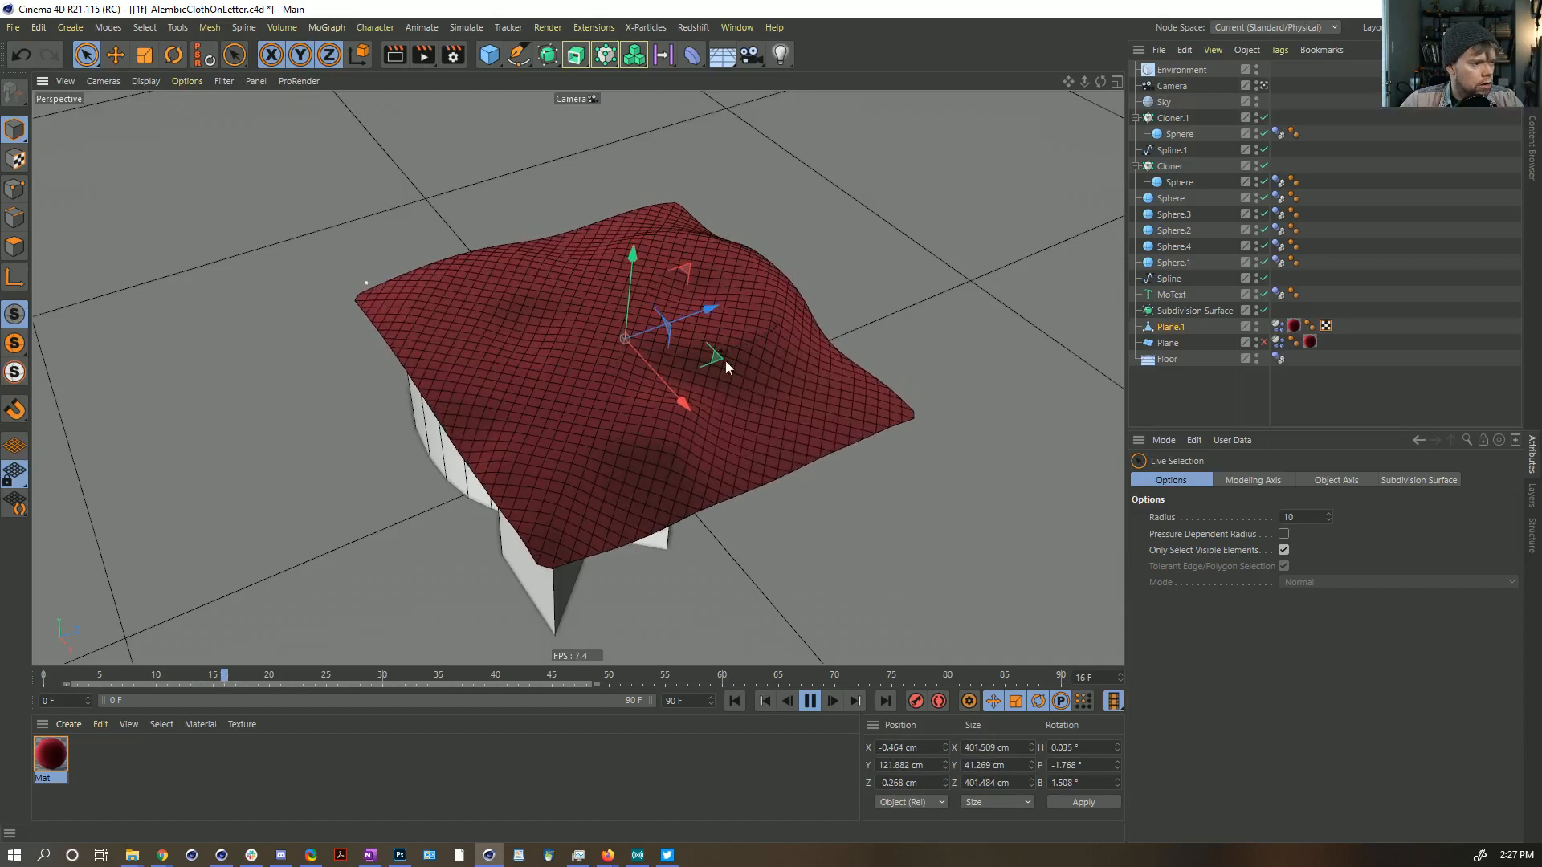
{"action": "left_click", "coordinate": [810, 703]}
{"action": "left_click", "coordinate": [739, 707]}
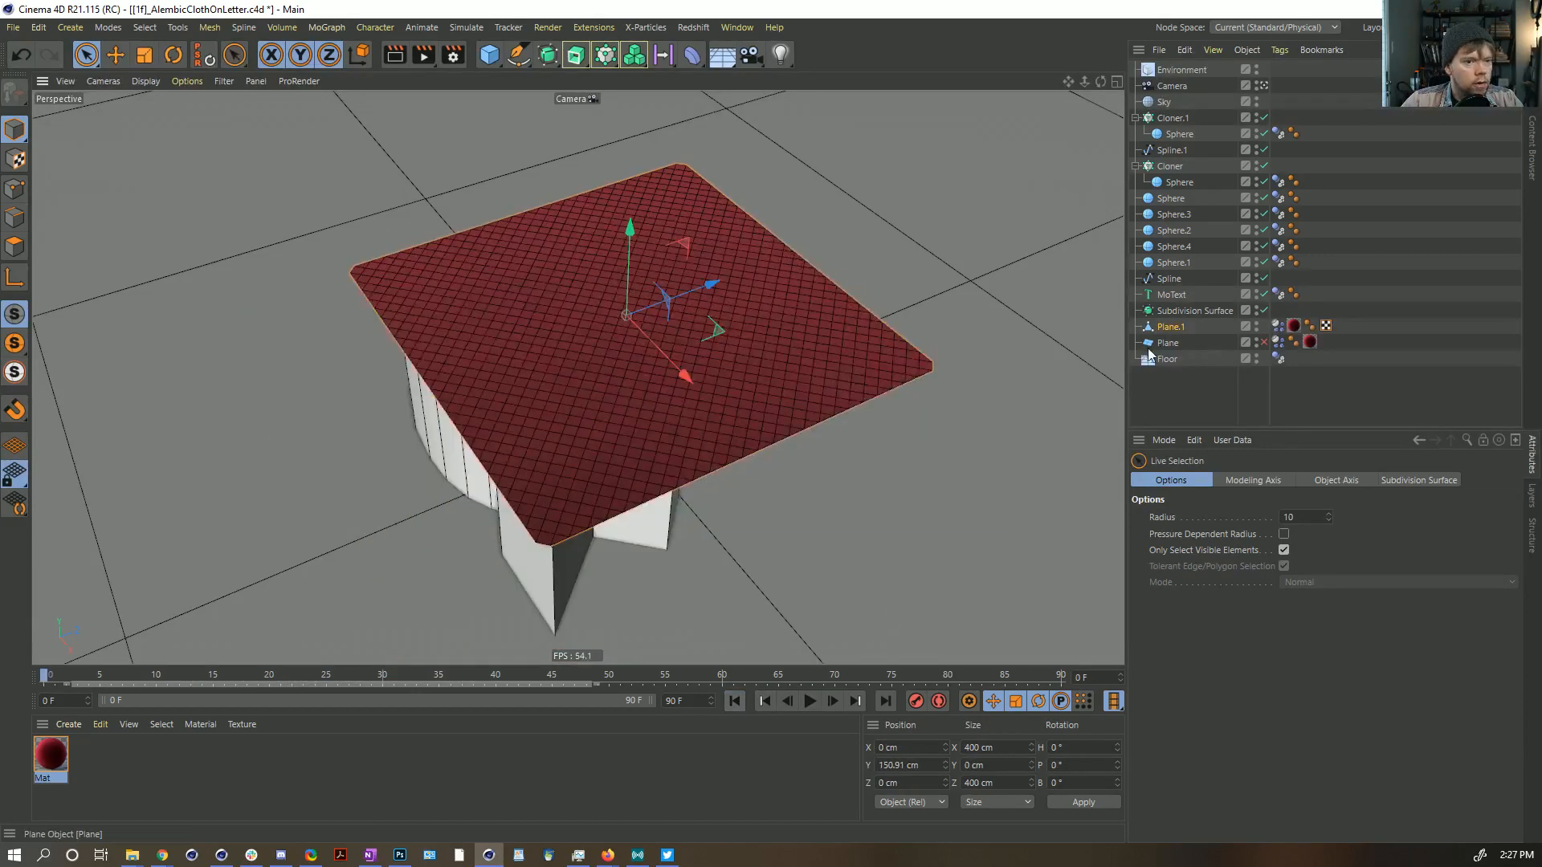
Step: Place Plane.1 under the Subdivision Surface and set its editor and renderer subdivisions to 1
{"action": "left_click_drag", "start_coordinate": [1173, 314], "coordinate": [1172, 315]}
{"action": "left_click", "coordinate": [1173, 312]}
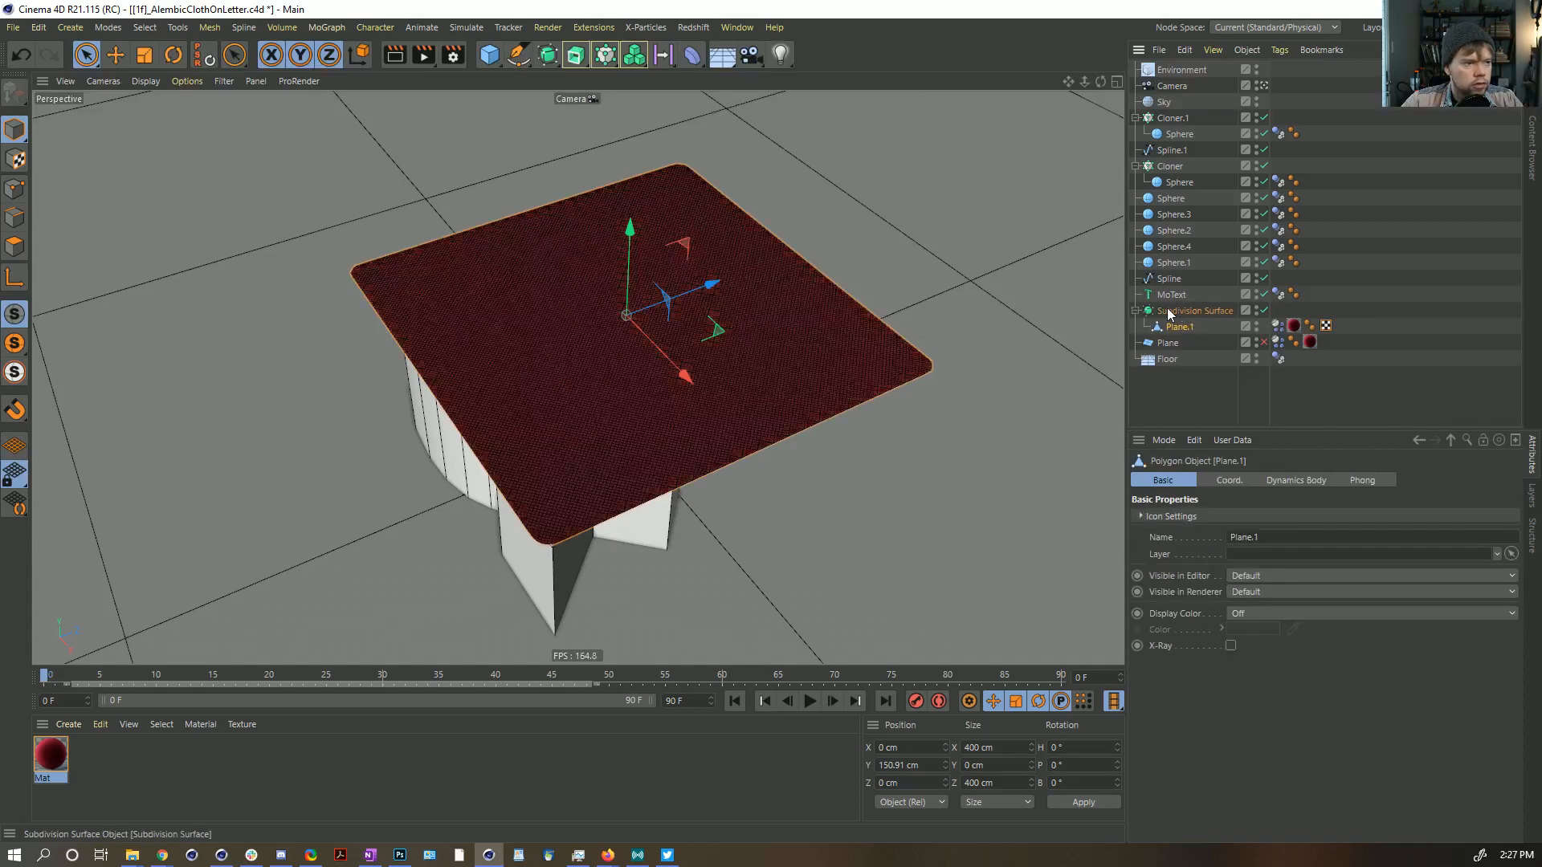
{"action": "left_click", "coordinate": [1212, 480]}
{"action": "type", "text": "1"}
{"action": "key", "text": "Return"}
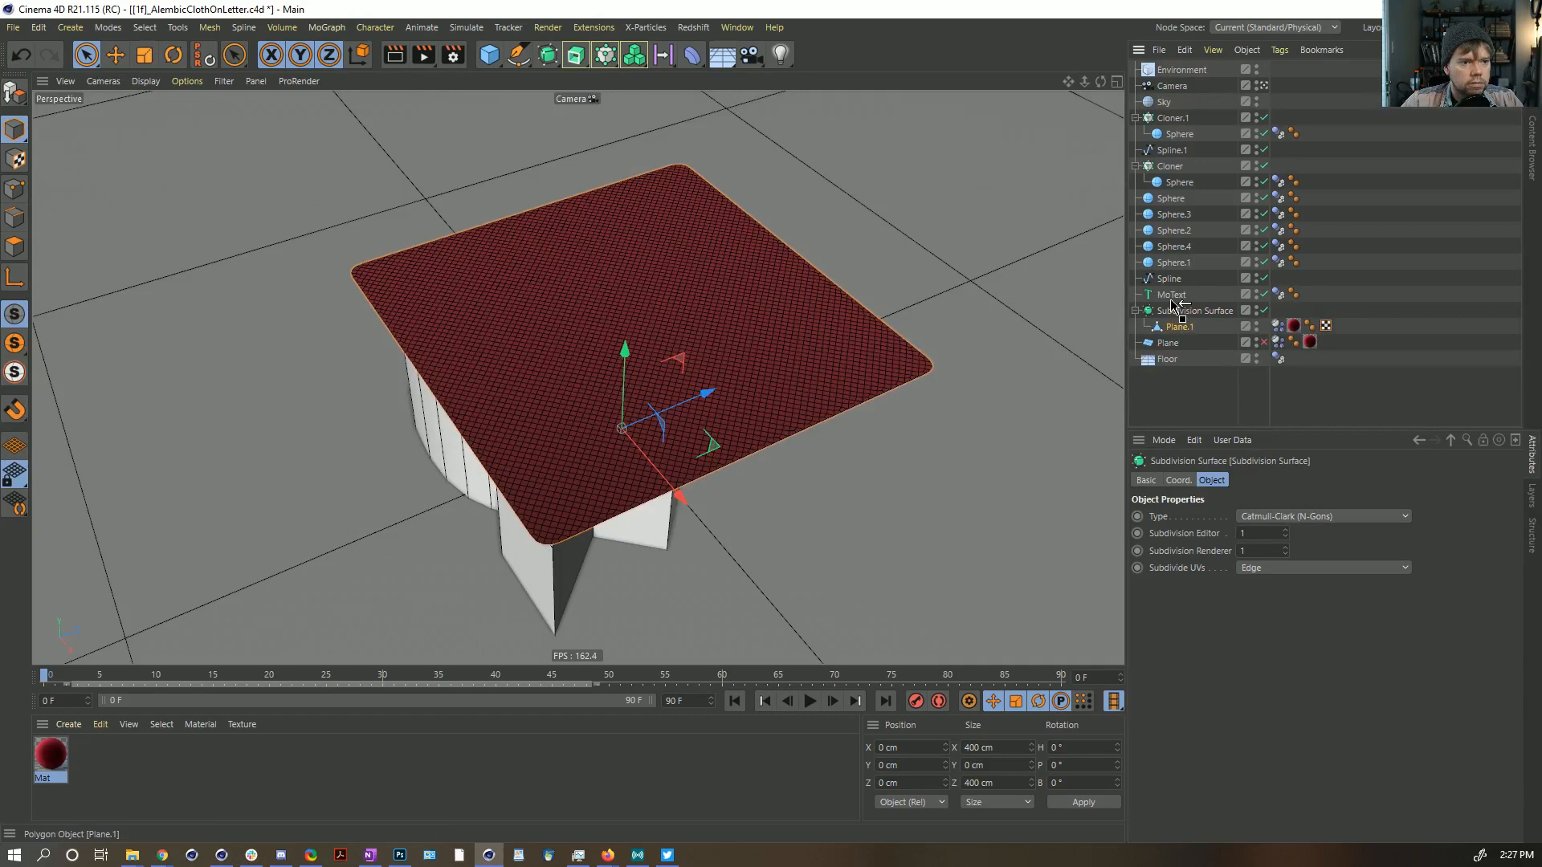
Step: Take Plane.1 out of the Subdivision Surface, undo the subdivision changes, and deselect all objects
{"action": "left_click_drag", "start_coordinate": [1174, 304], "coordinate": [1175, 305]}
{"action": "left_click", "coordinate": [1195, 326]}
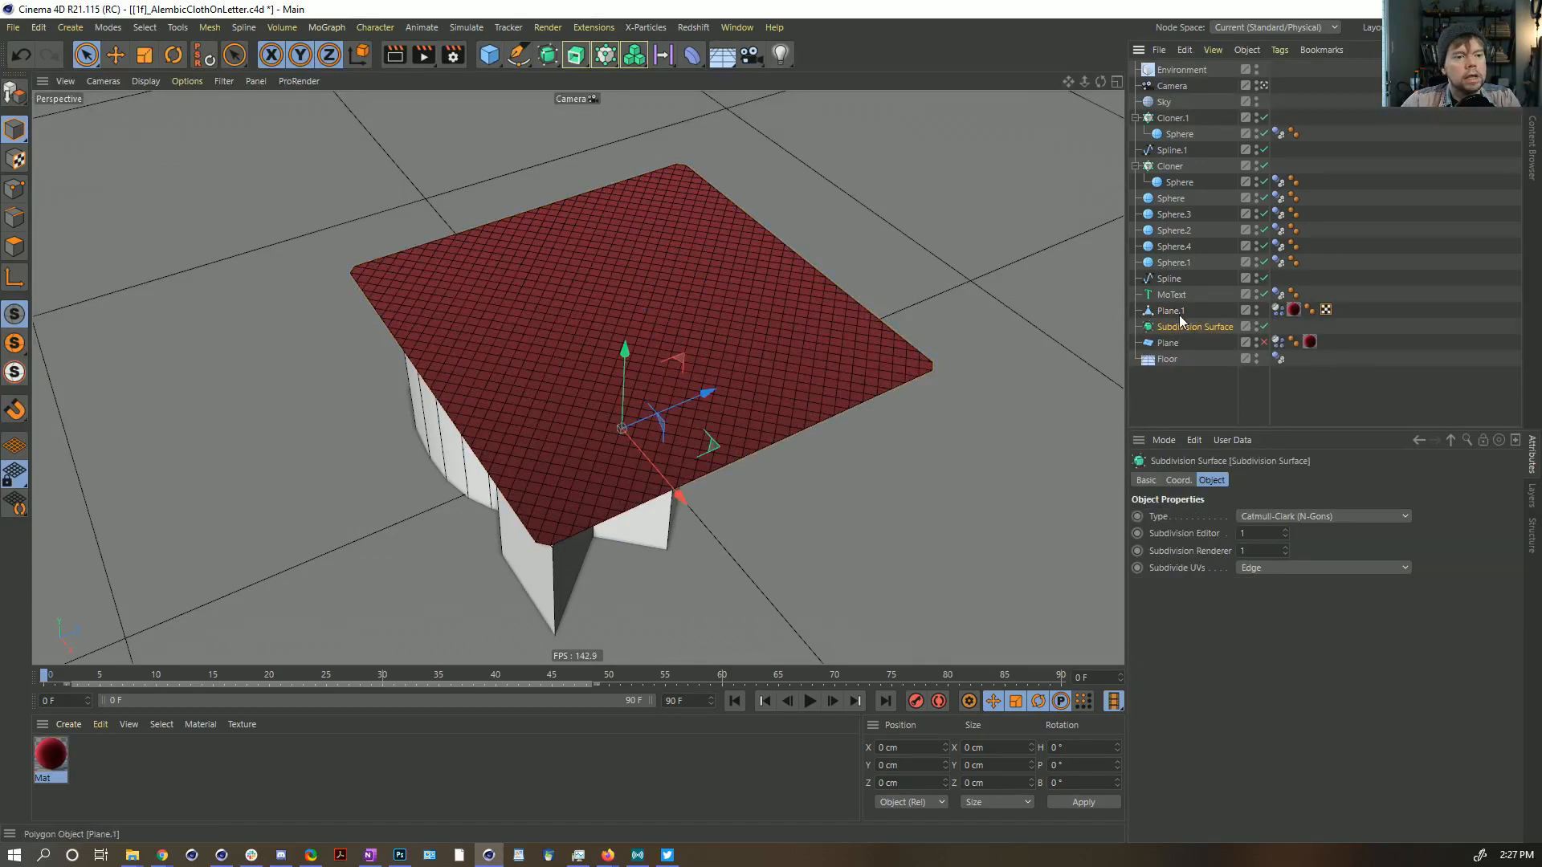
{"action": "key", "text": "ctrl+z"}
{"action": "key", "text": "ctrl+z"}
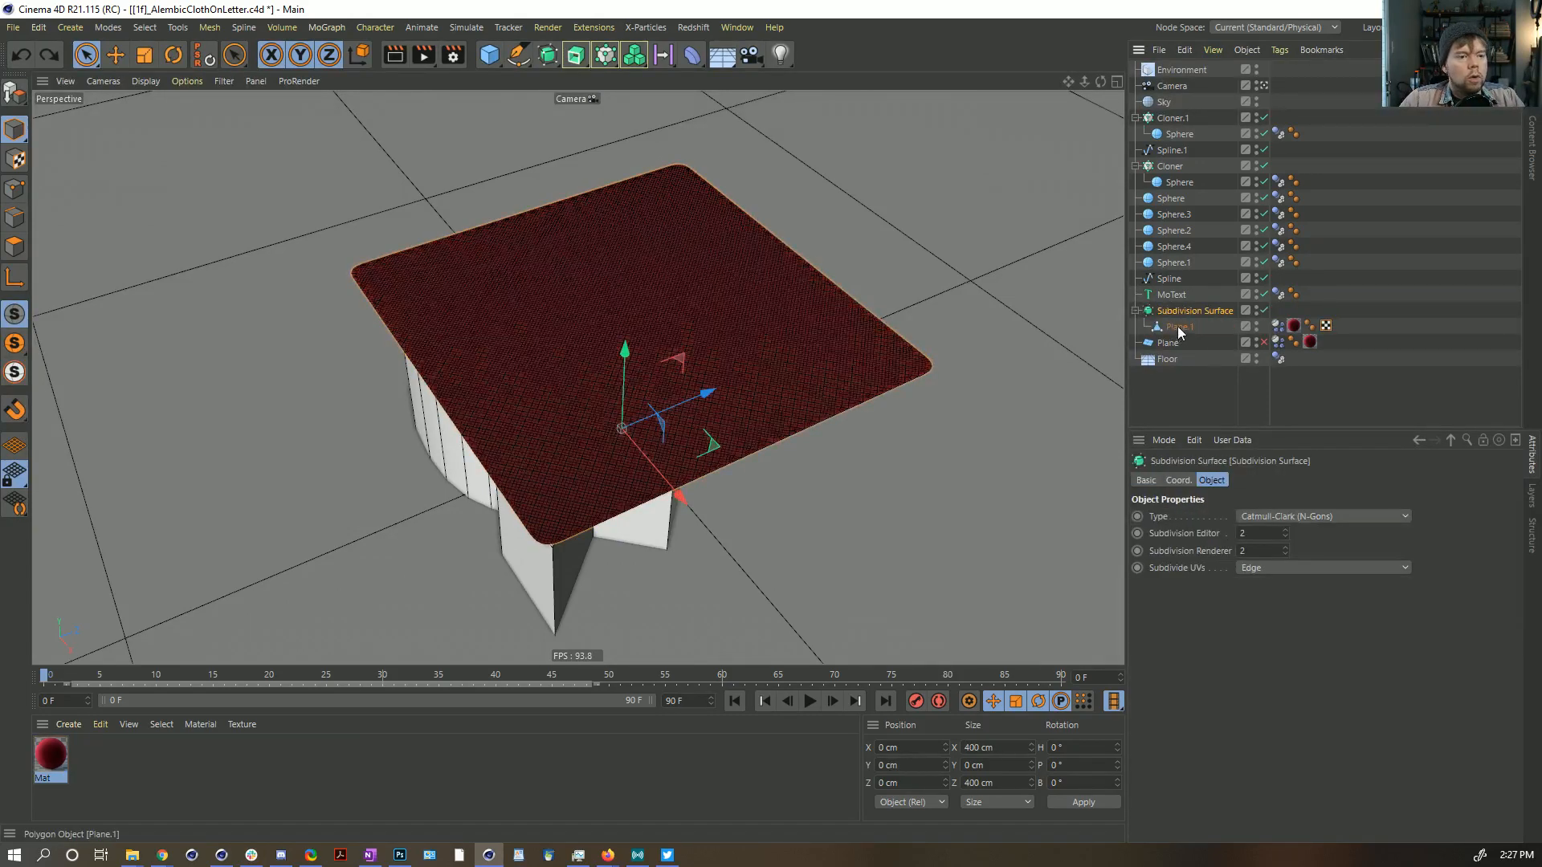
{"action": "key", "text": "ctrl+y"}
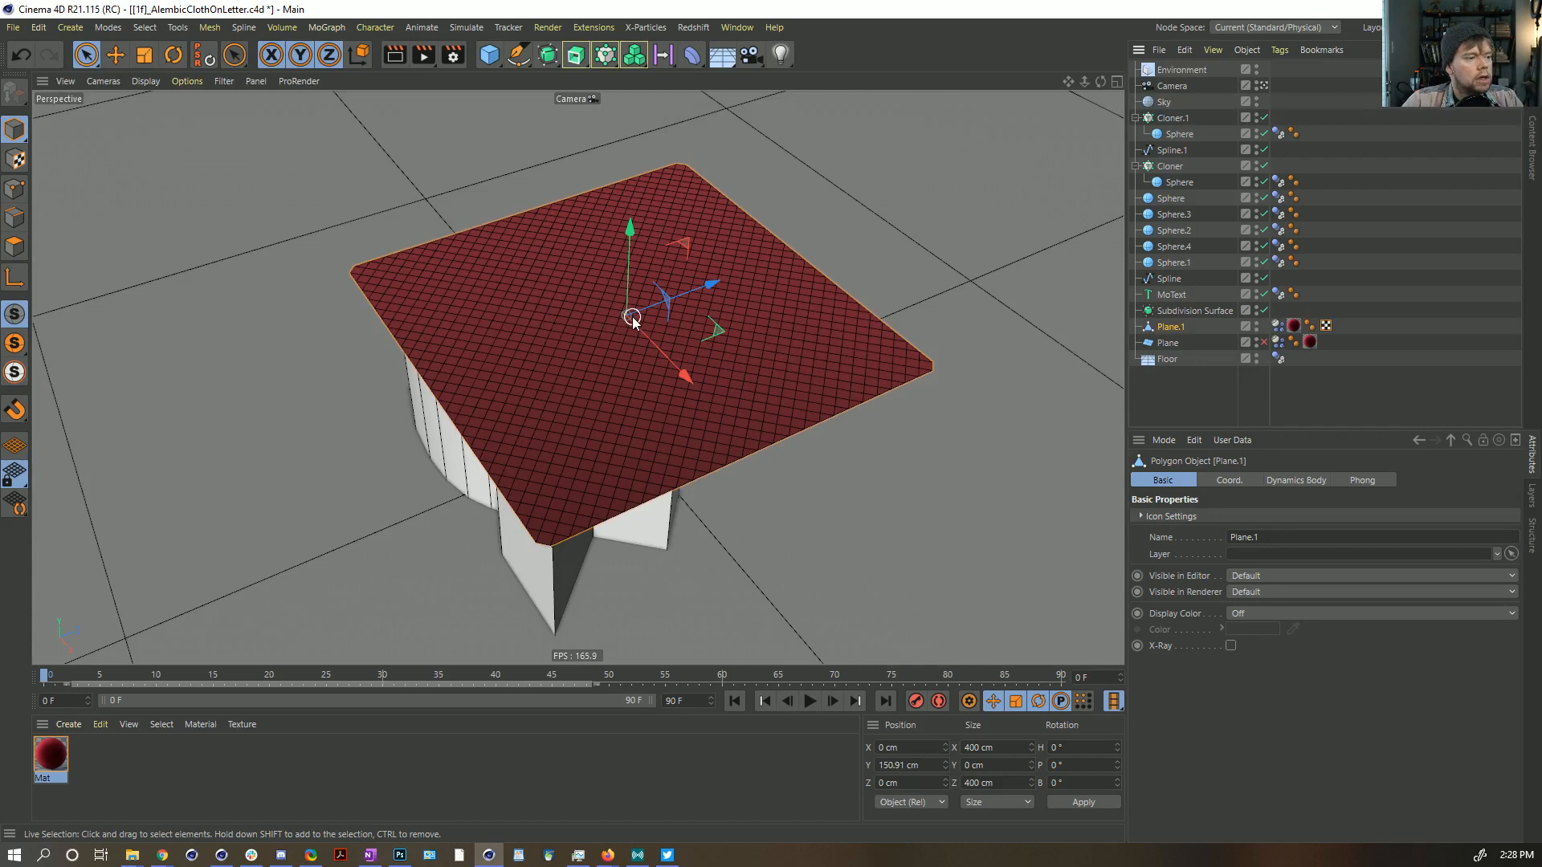
{"action": "left_click_drag", "start_coordinate": [629, 316], "coordinate": [240, 171], "text": "alt"}
{"action": "left_click", "coordinate": [1380, 269]}
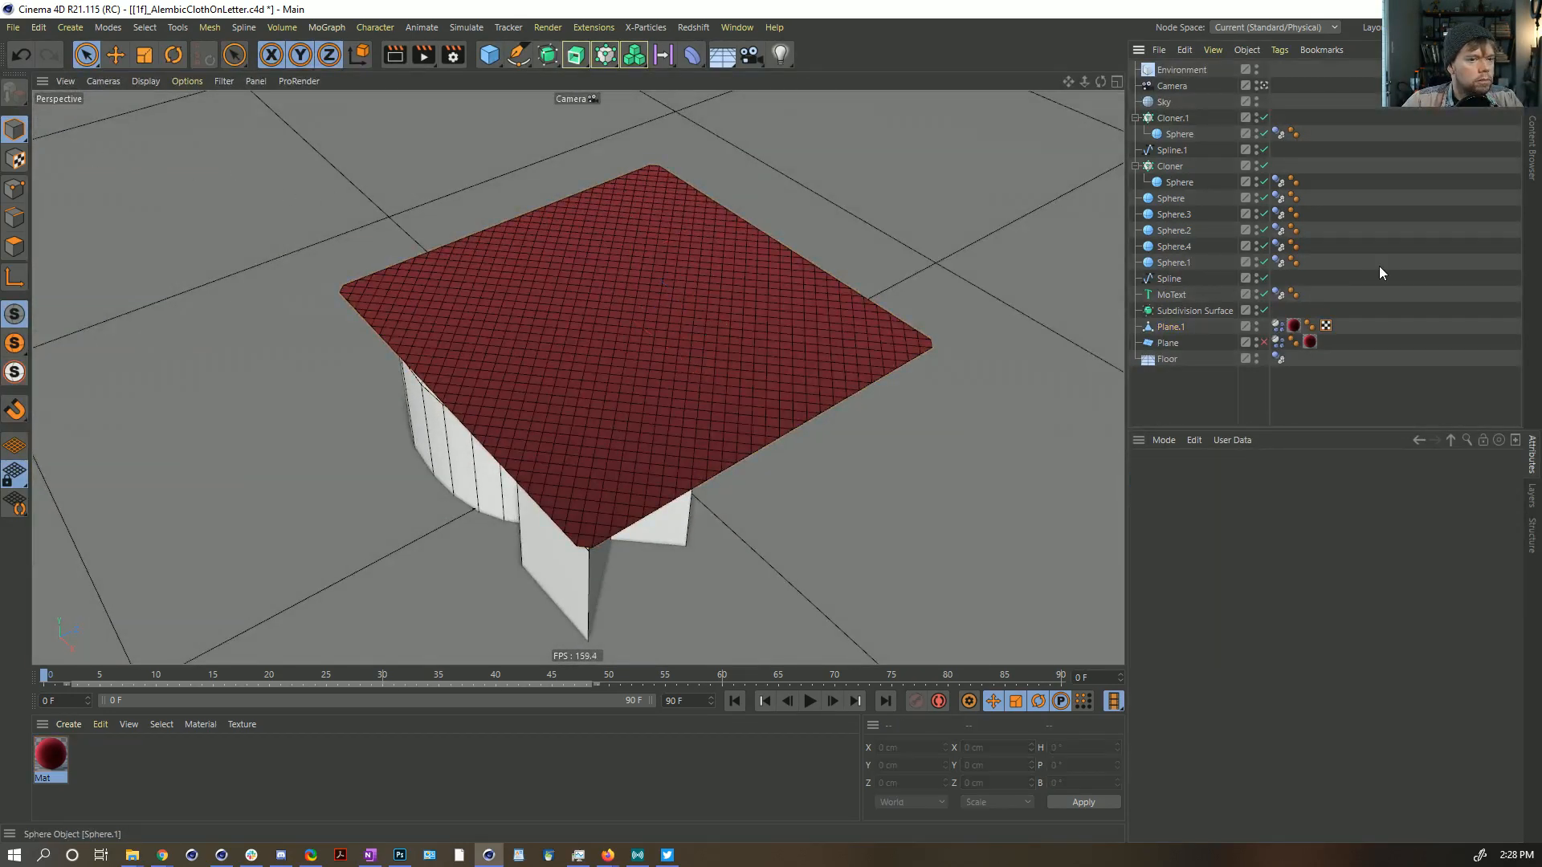
Step: Simulate the diagonal-grid cloth to about frame 75, examine the draped wrinkles, and return to frame 0
{"action": "left_click", "coordinate": [811, 702]}
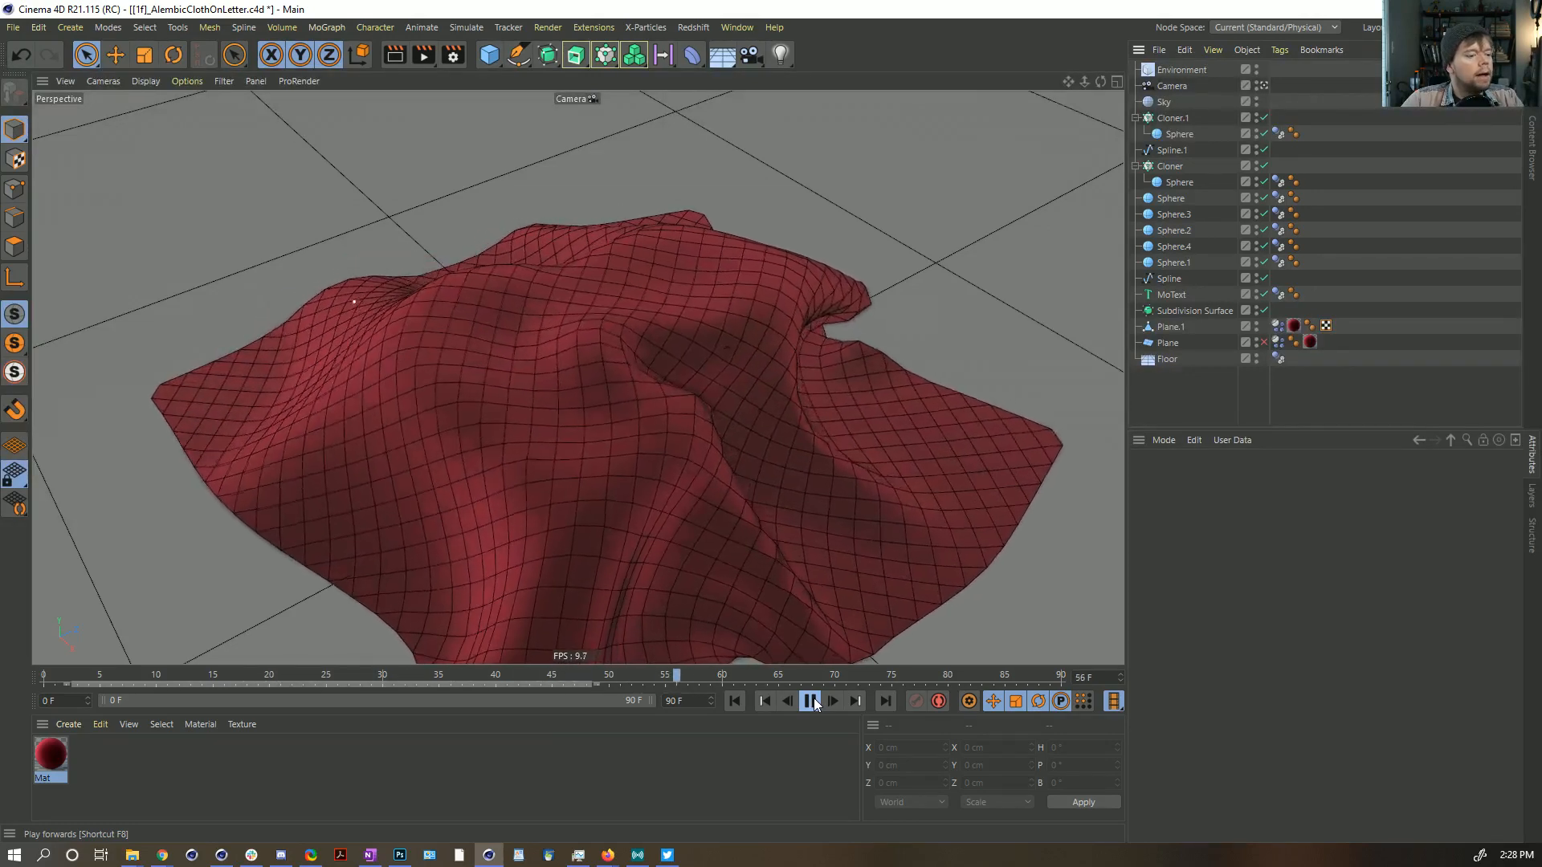
{"action": "left_click", "coordinate": [813, 702]}
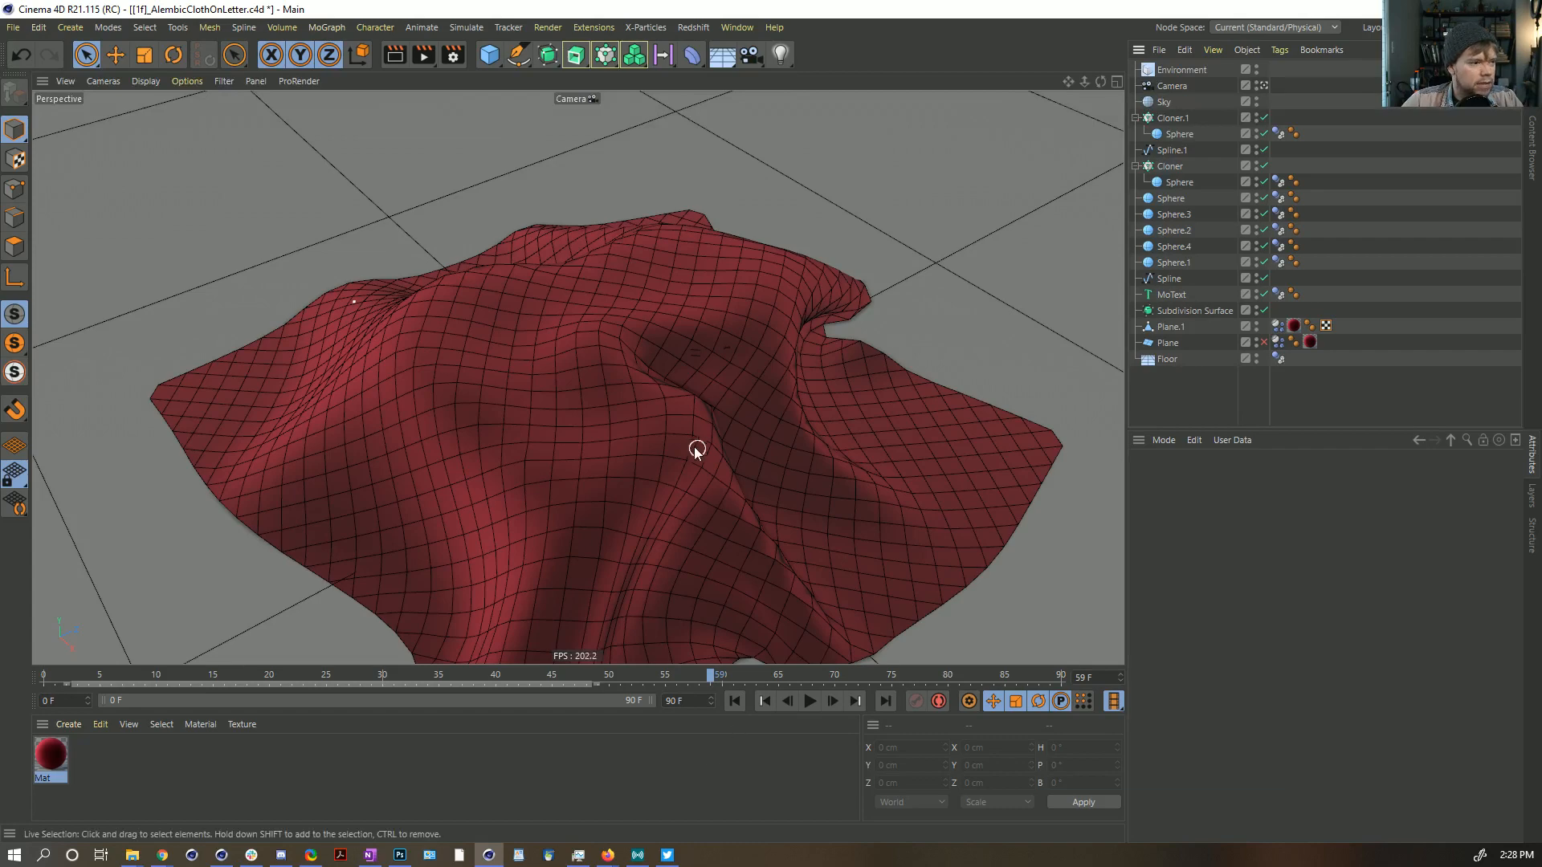
{"action": "left_click_drag", "start_coordinate": [696, 450], "coordinate": [644, 432], "text": "alt"}
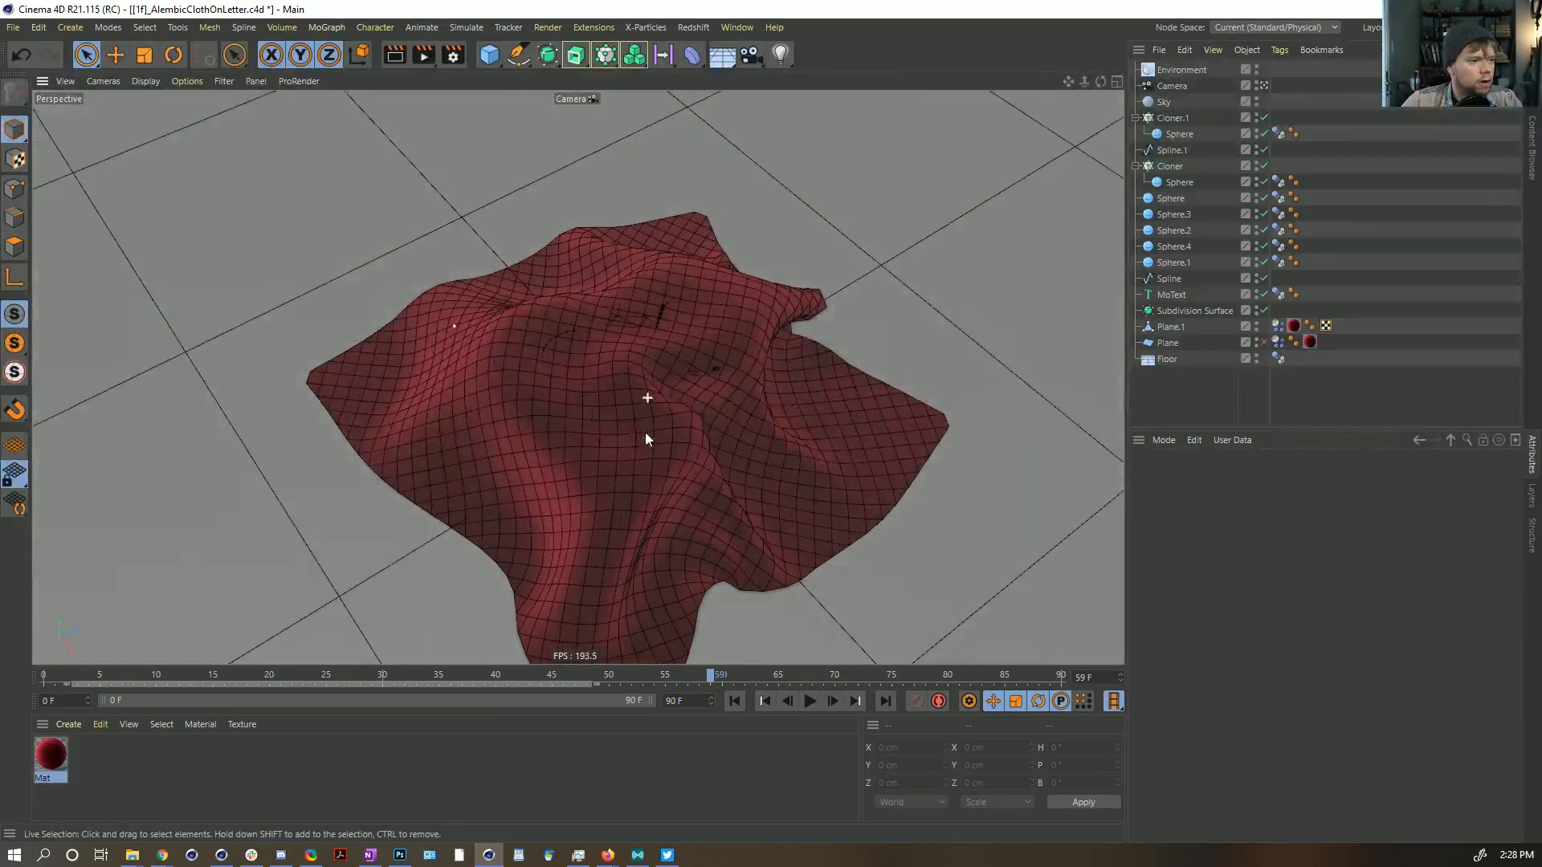
{"action": "left_click", "coordinate": [809, 702]}
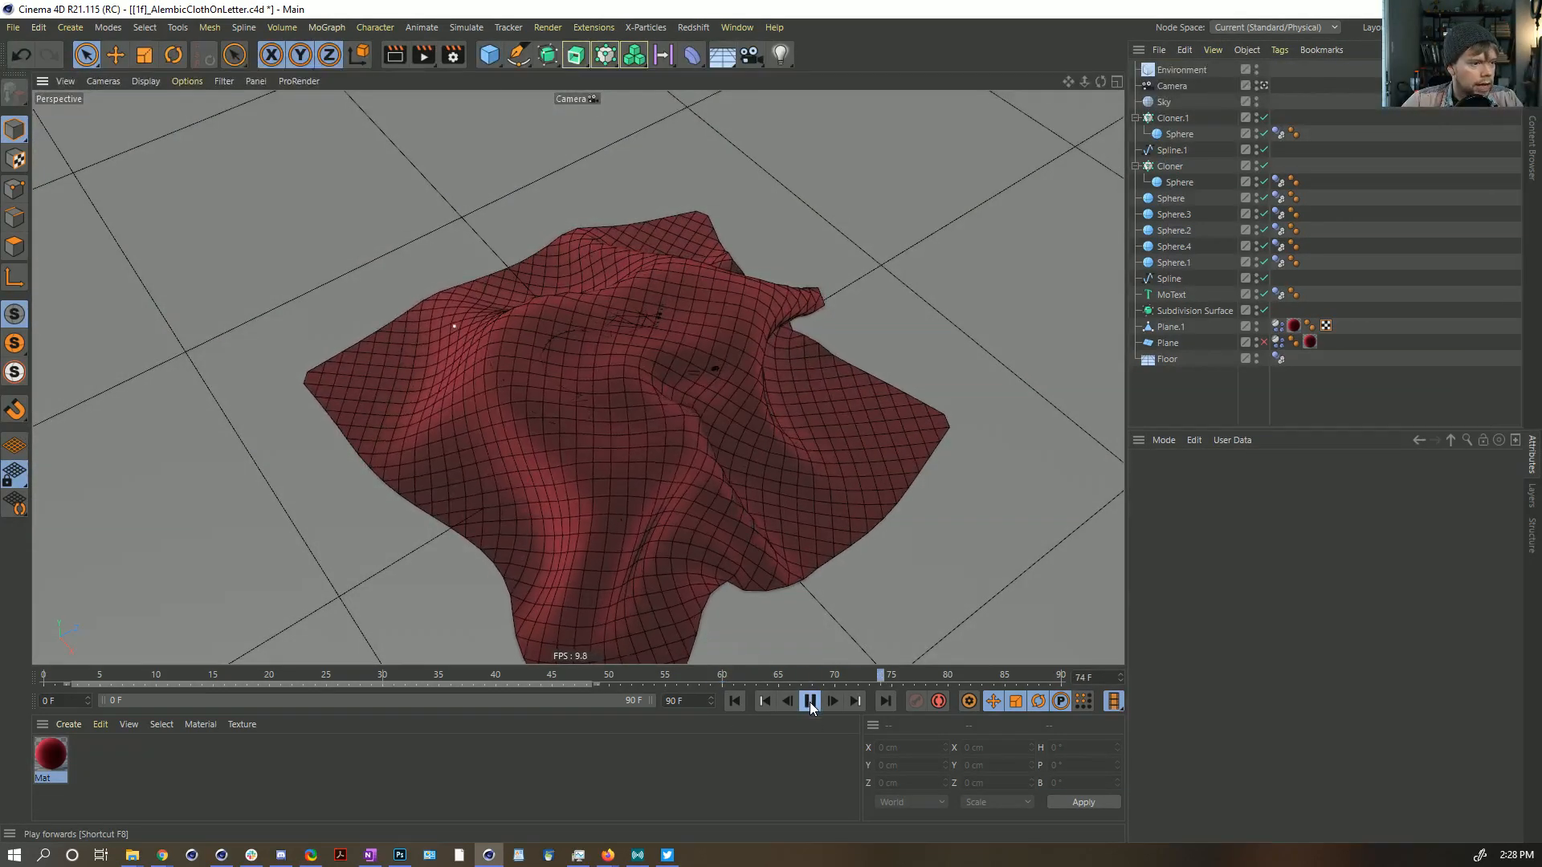
{"action": "left_click", "coordinate": [809, 701]}
{"action": "left_click_drag", "start_coordinate": [663, 462], "coordinate": [640, 423], "text": "alt"}
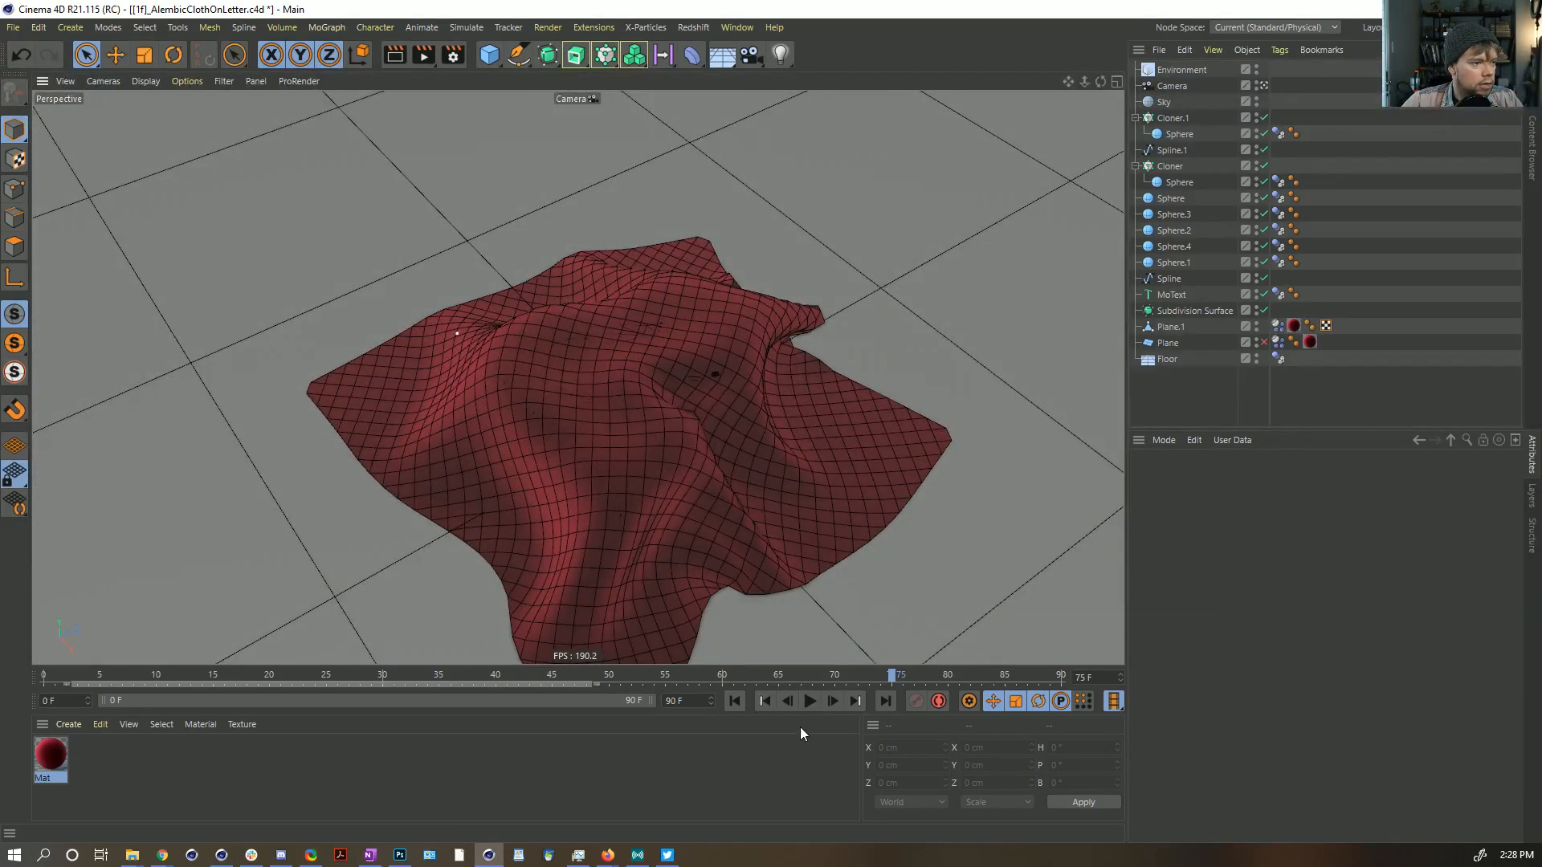
{"action": "left_click", "coordinate": [734, 701]}
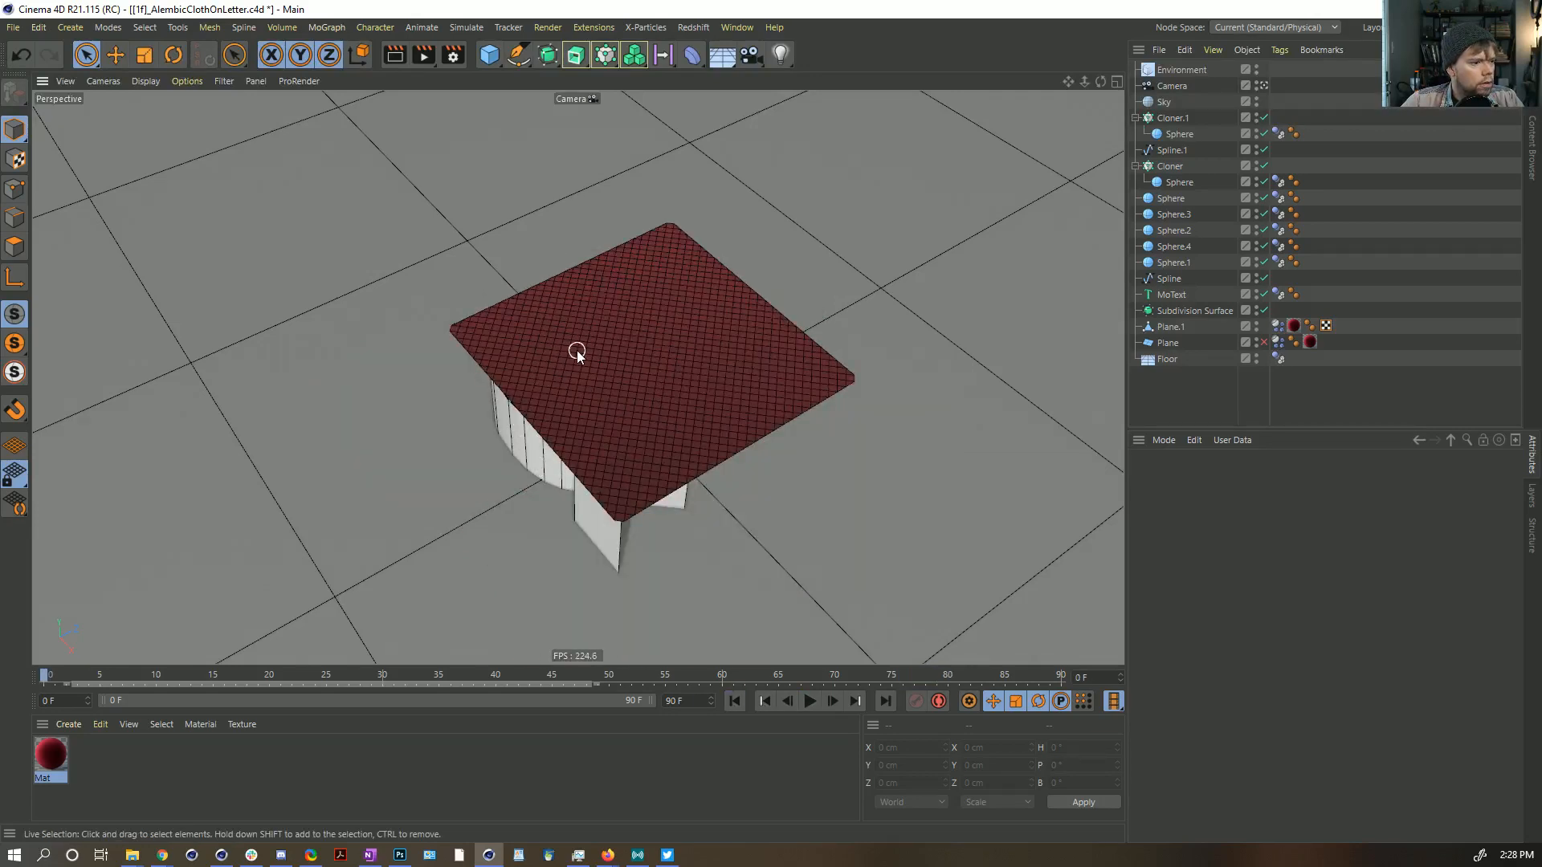
Step: Undo Plane.1's diagonal-grid edits to restore the square grid, check one polygon's size, and select all its polygons
{"action": "scroll", "coordinate": [655, 411], "scroll_direction": "up", "scroll_amount": 5}
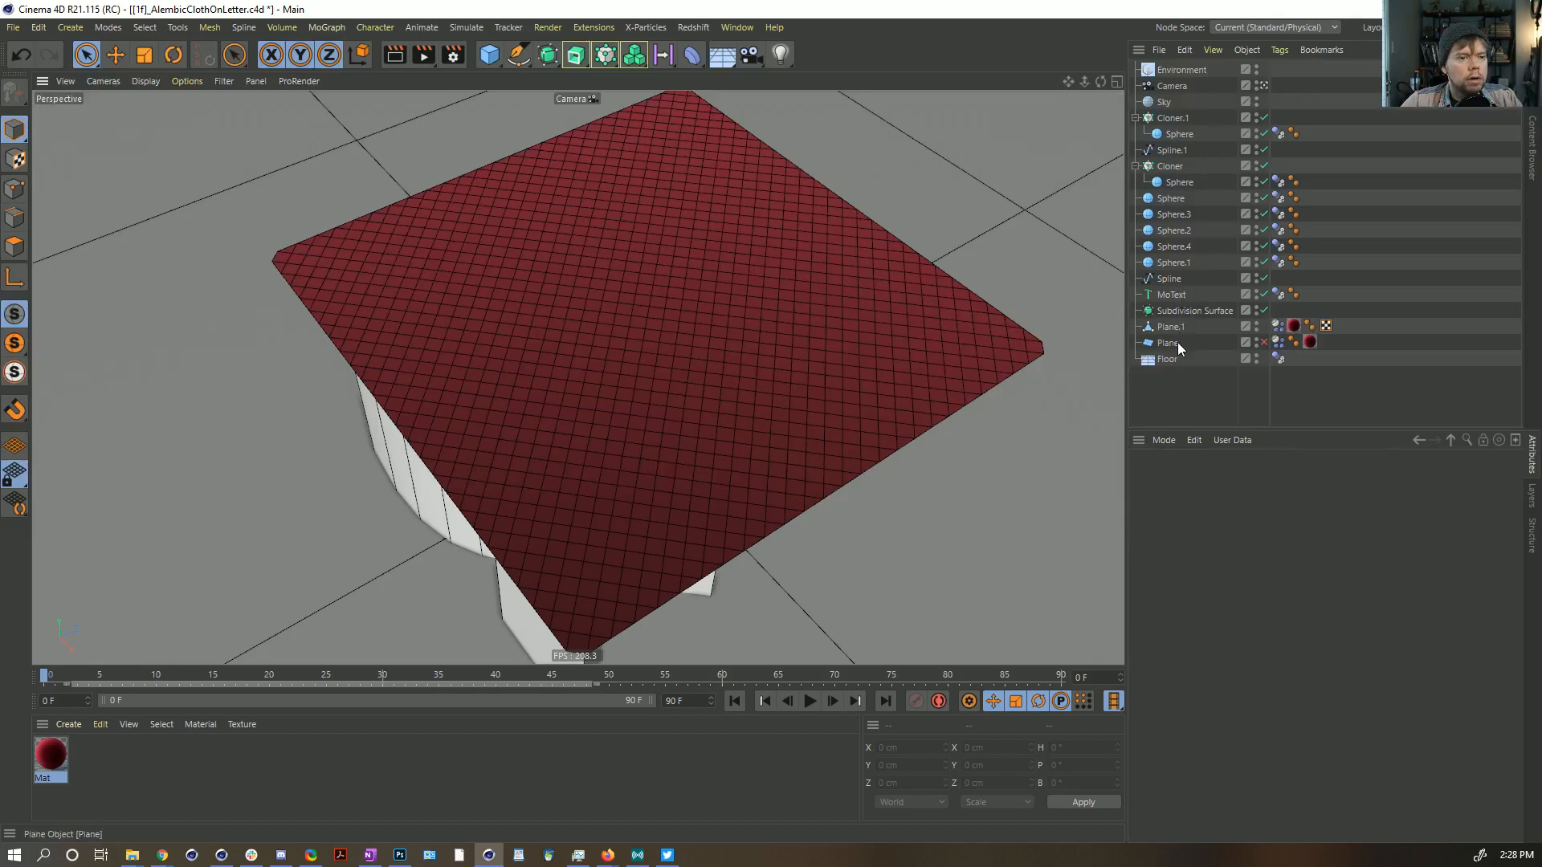
{"action": "left_click", "coordinate": [781, 304]}
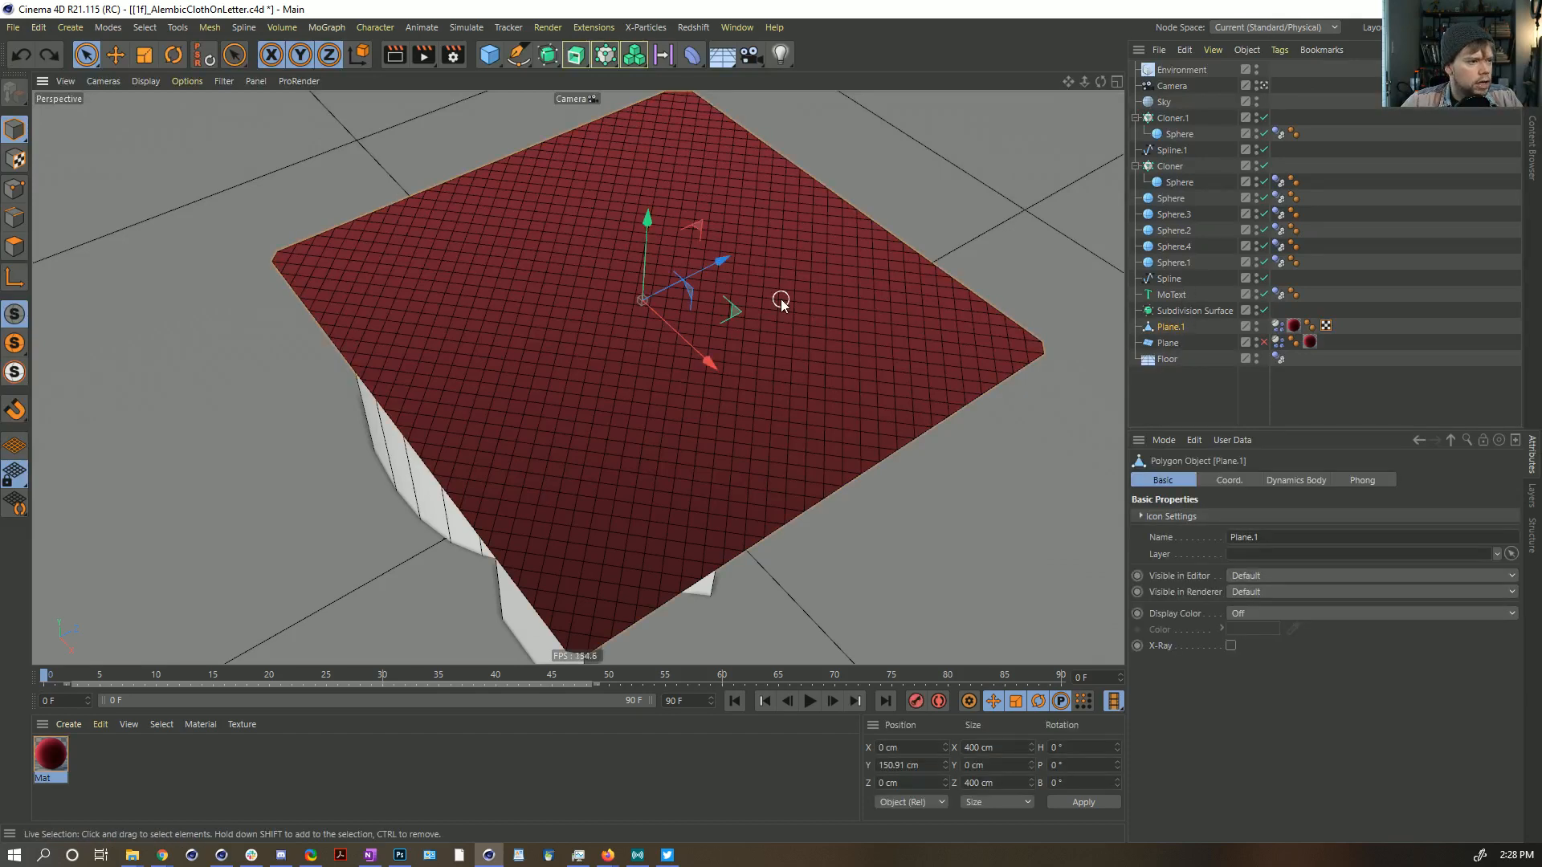
{"action": "key", "text": "ctrl+z"}
{"action": "left_click", "coordinate": [14, 245]}
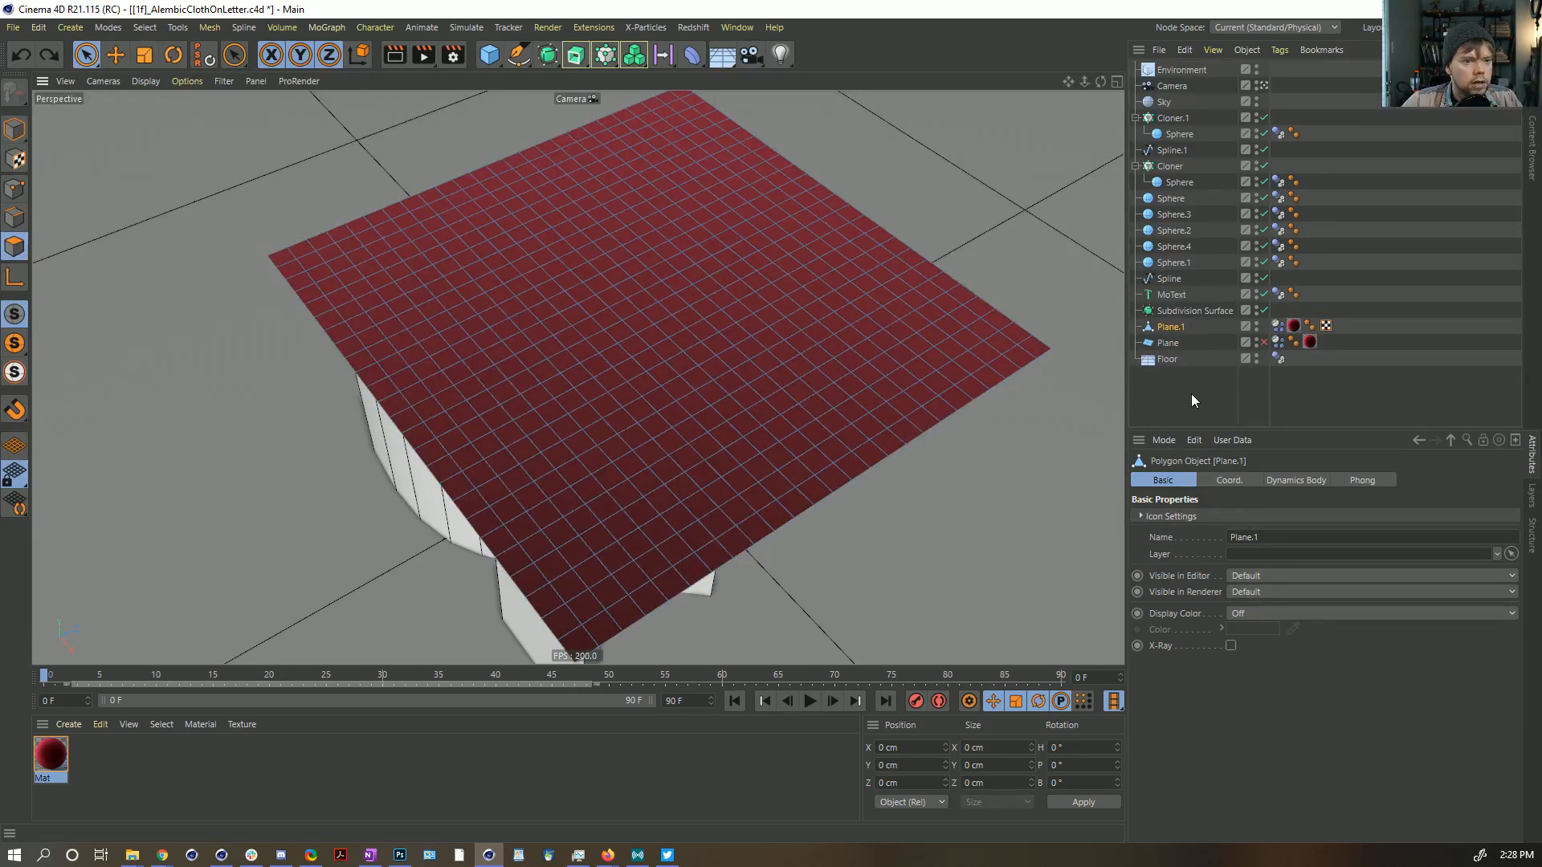
{"action": "key", "text": "ctrl+a"}
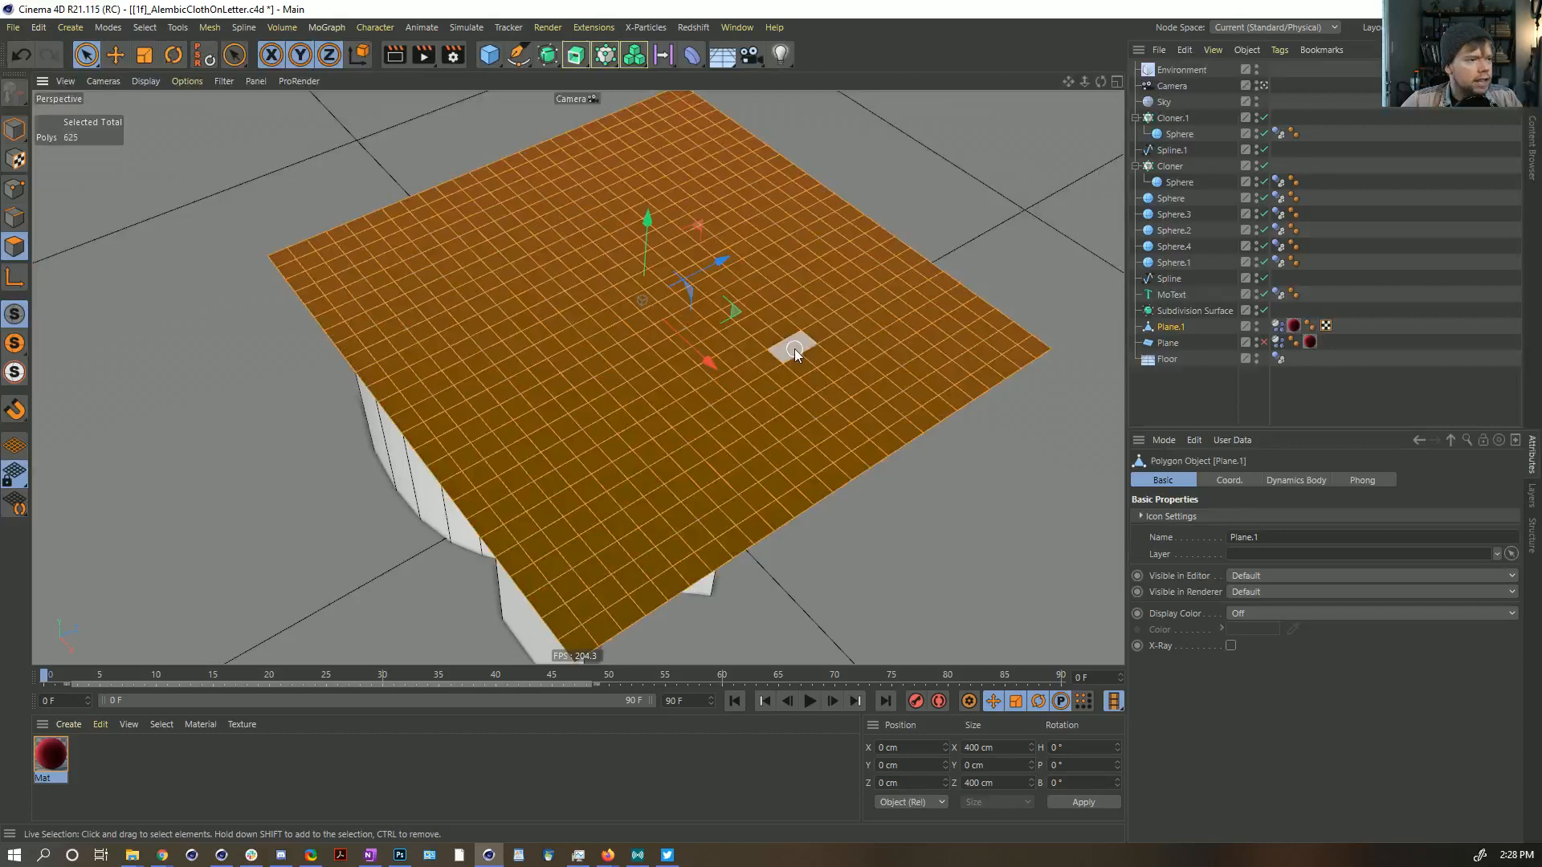
{"action": "left_click", "coordinate": [635, 344]}
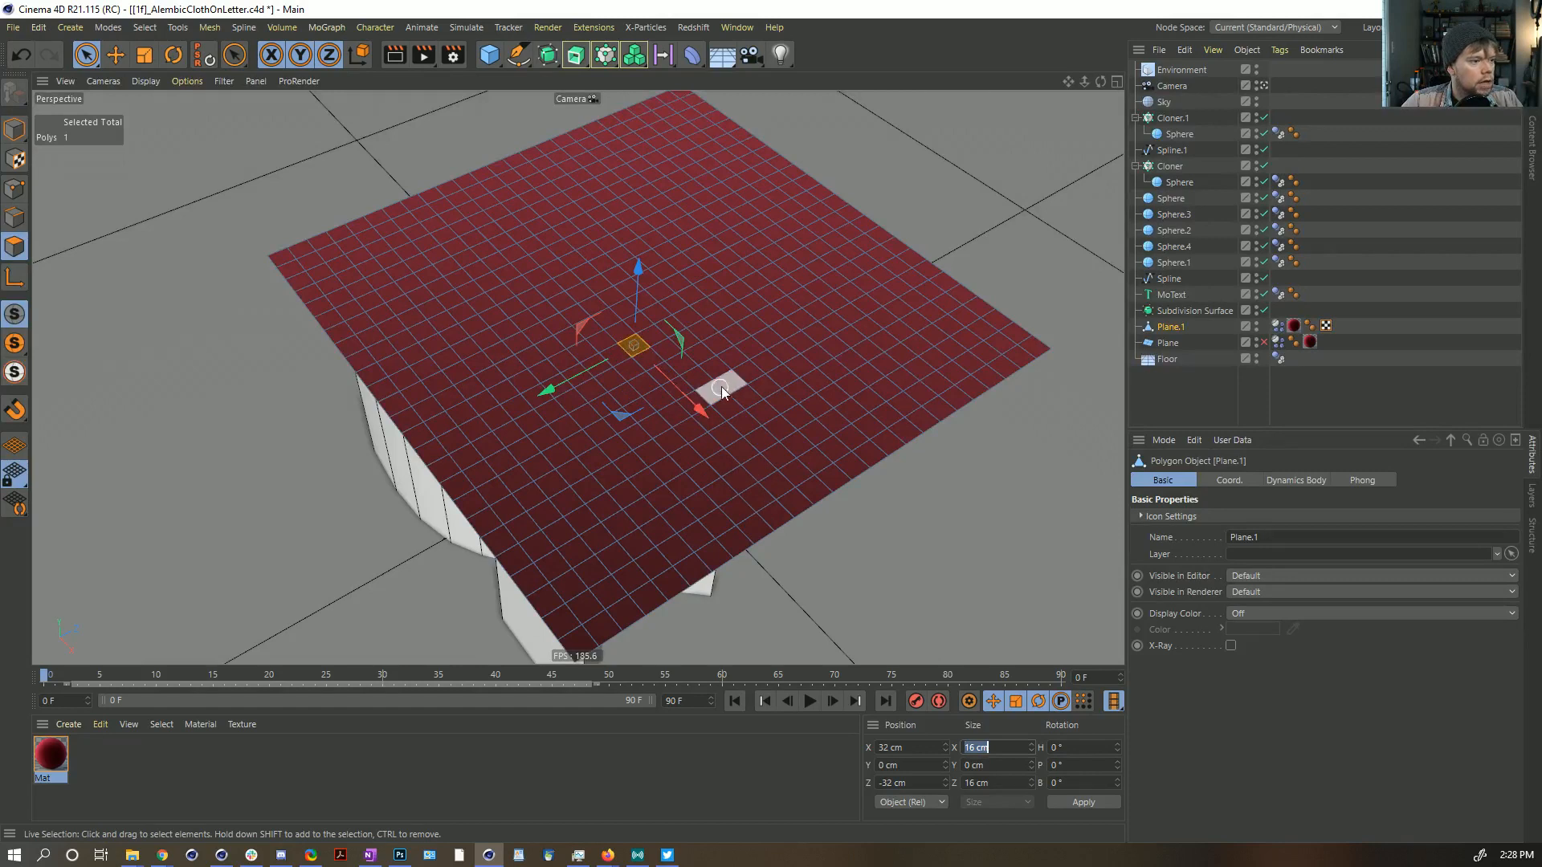
{"action": "key", "text": "ctrl+a"}
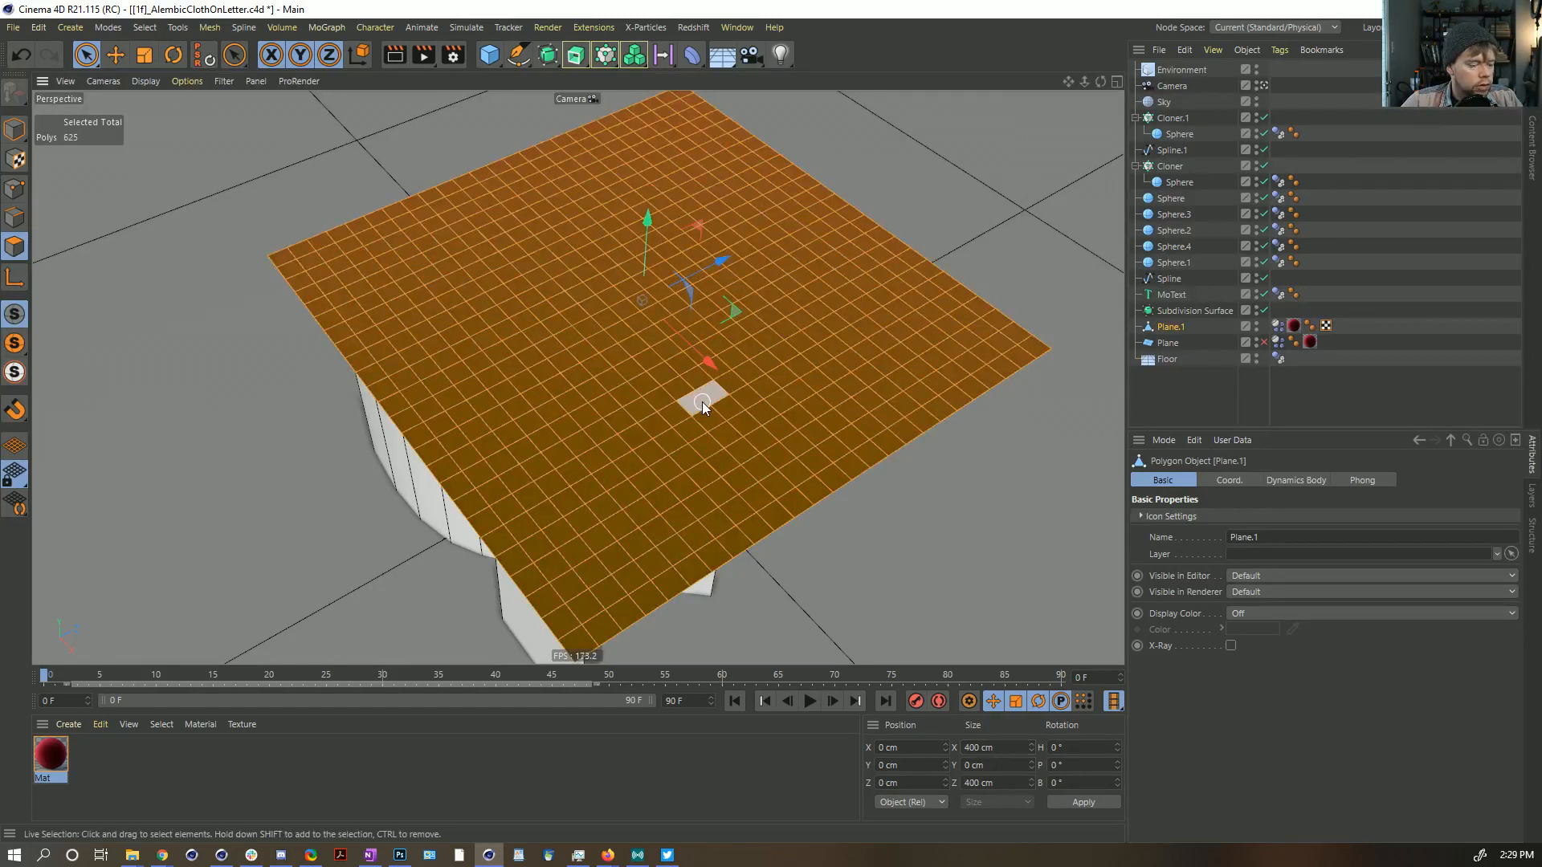
Step: Start the Bevel tool on Plane.1's polygons, disable Preserve Groups, and try beveling each polygon inward separately
{"action": "key", "text": "m"}
{"action": "key", "text": "s"}
{"action": "left_click", "coordinate": [1244, 481]}
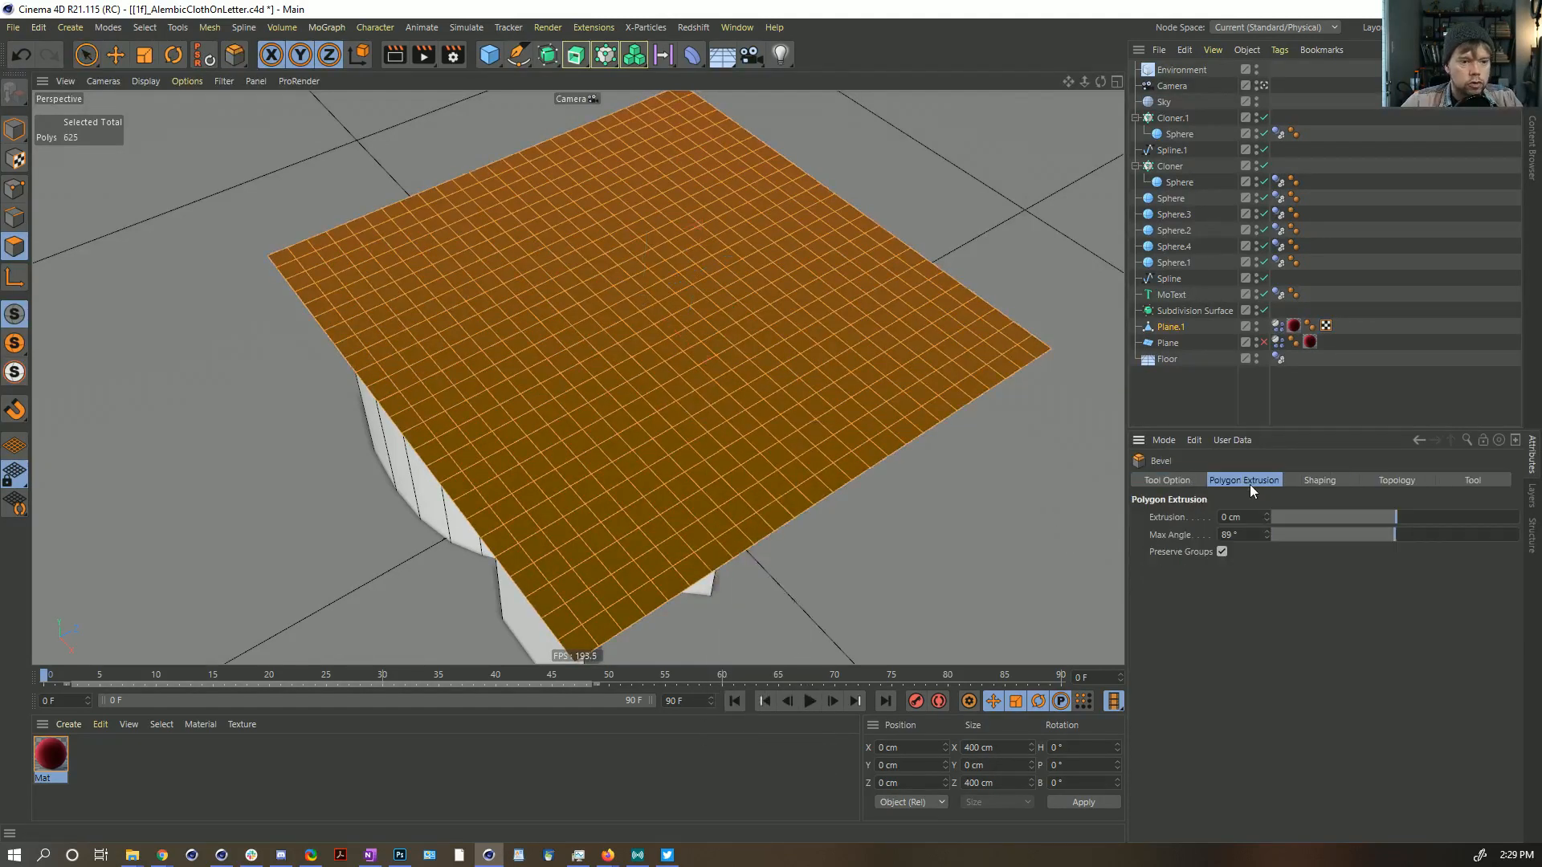
{"action": "left_click", "coordinate": [1169, 480]}
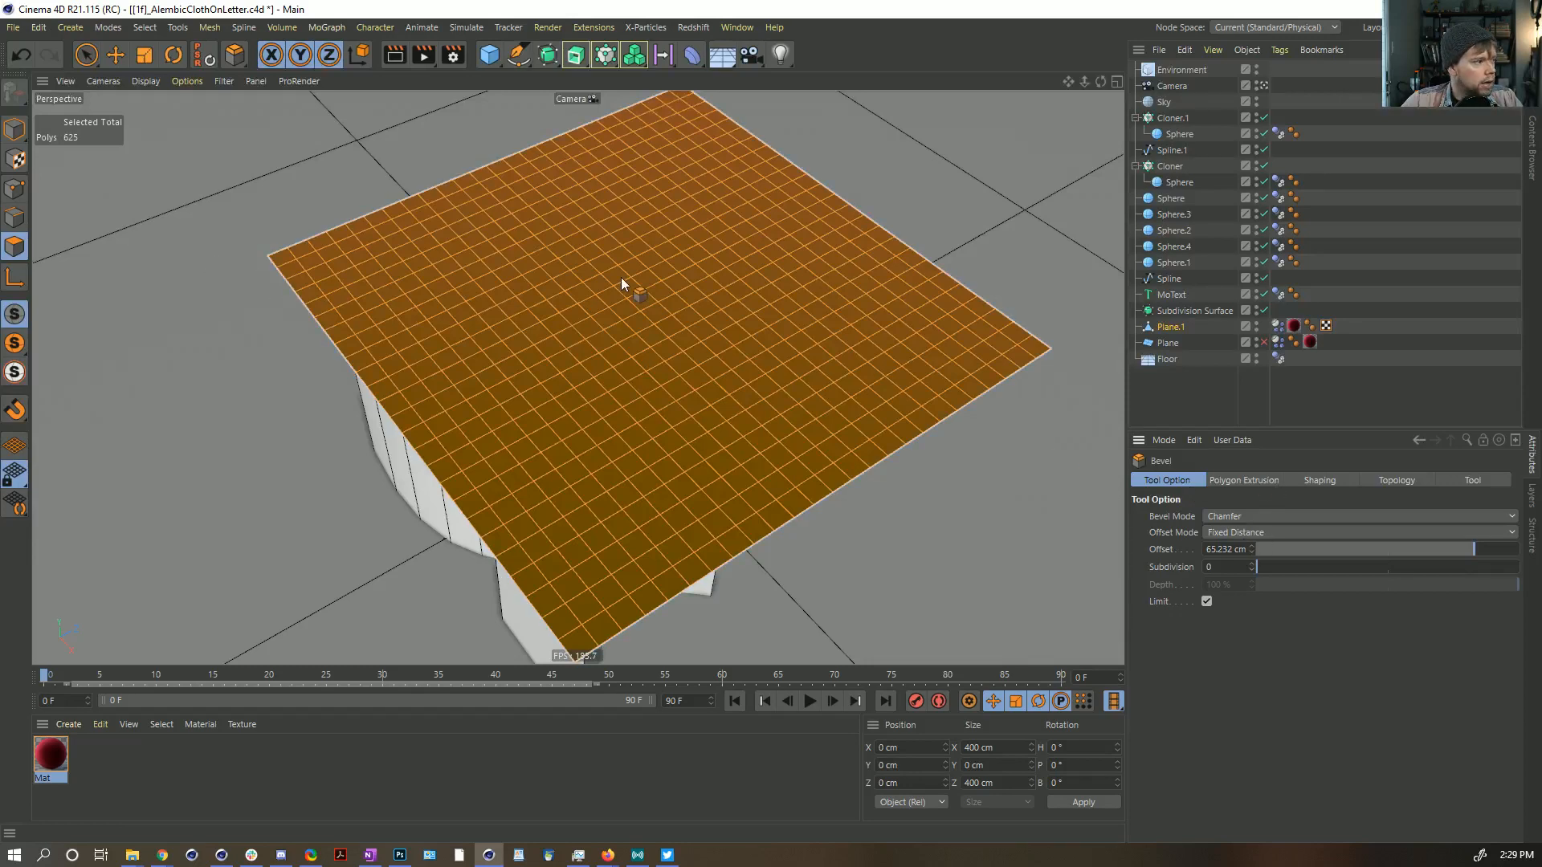
{"action": "mouse_move", "coordinate": [790, 269]}
{"action": "left_mouse_down"}
{"action": "mouse_move", "coordinate": [772, 276]}
{"action": "mouse_move", "coordinate": [797, 277]}
{"action": "left_mouse_up"}
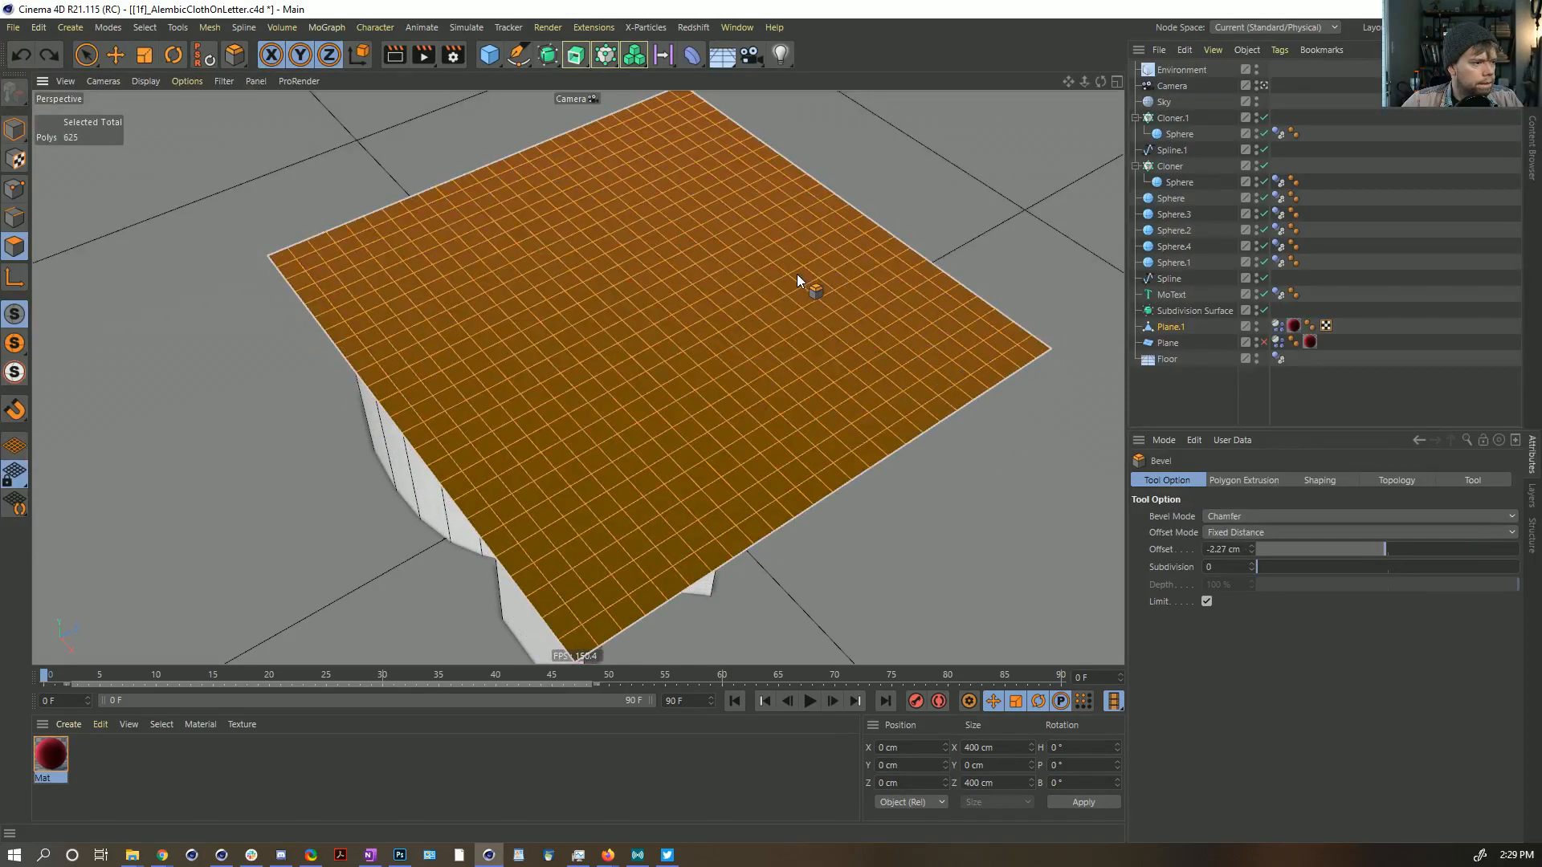
{"action": "left_click", "coordinate": [1226, 480]}
{"action": "left_click", "coordinate": [1222, 553]}
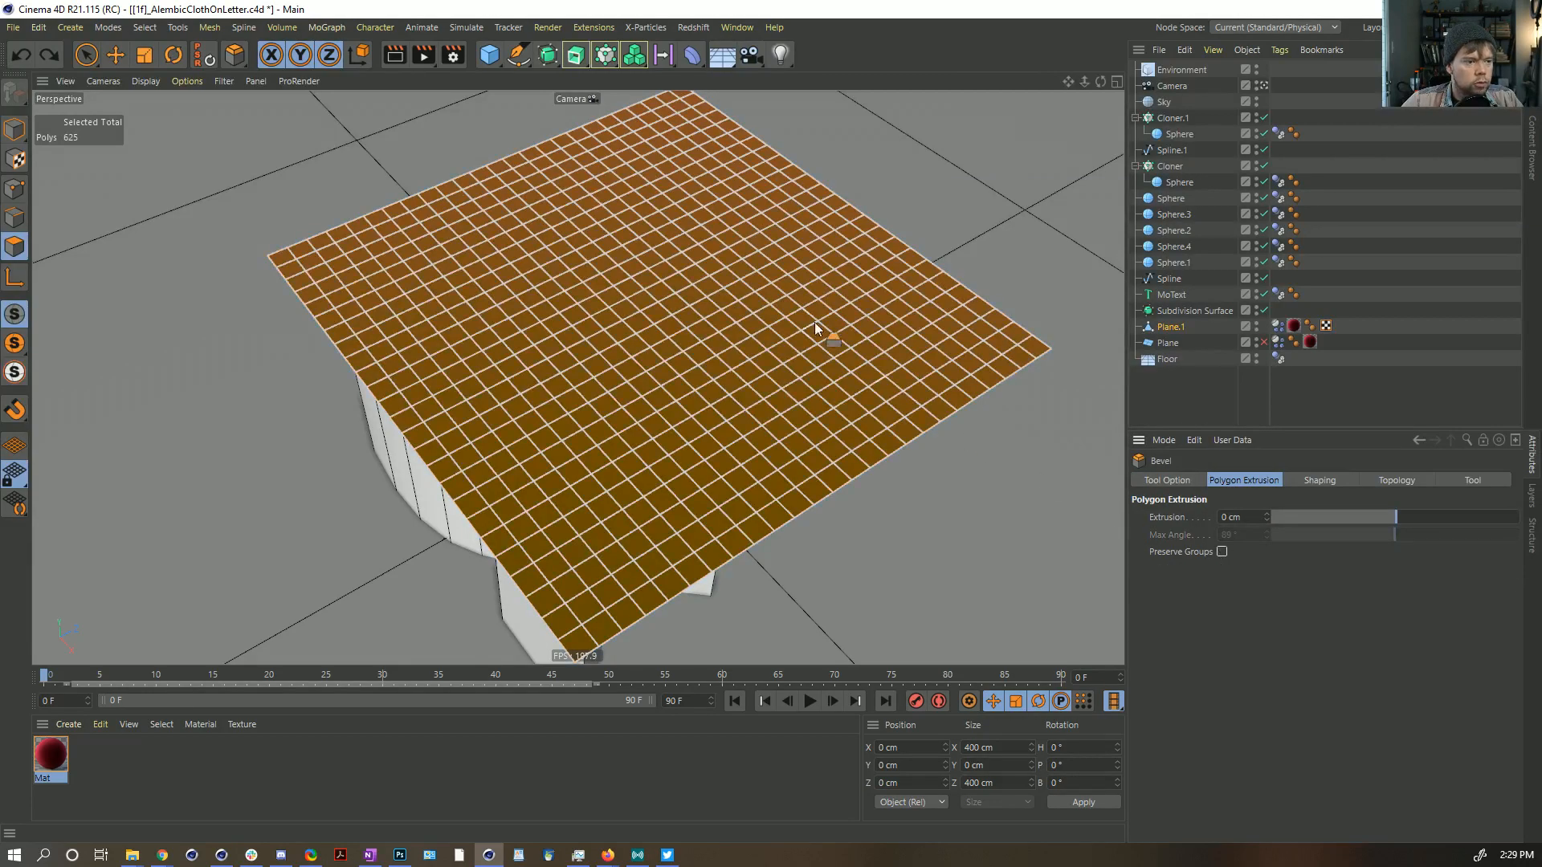
{"action": "left_click_drag", "start_coordinate": [815, 322], "coordinate": [830, 305]}
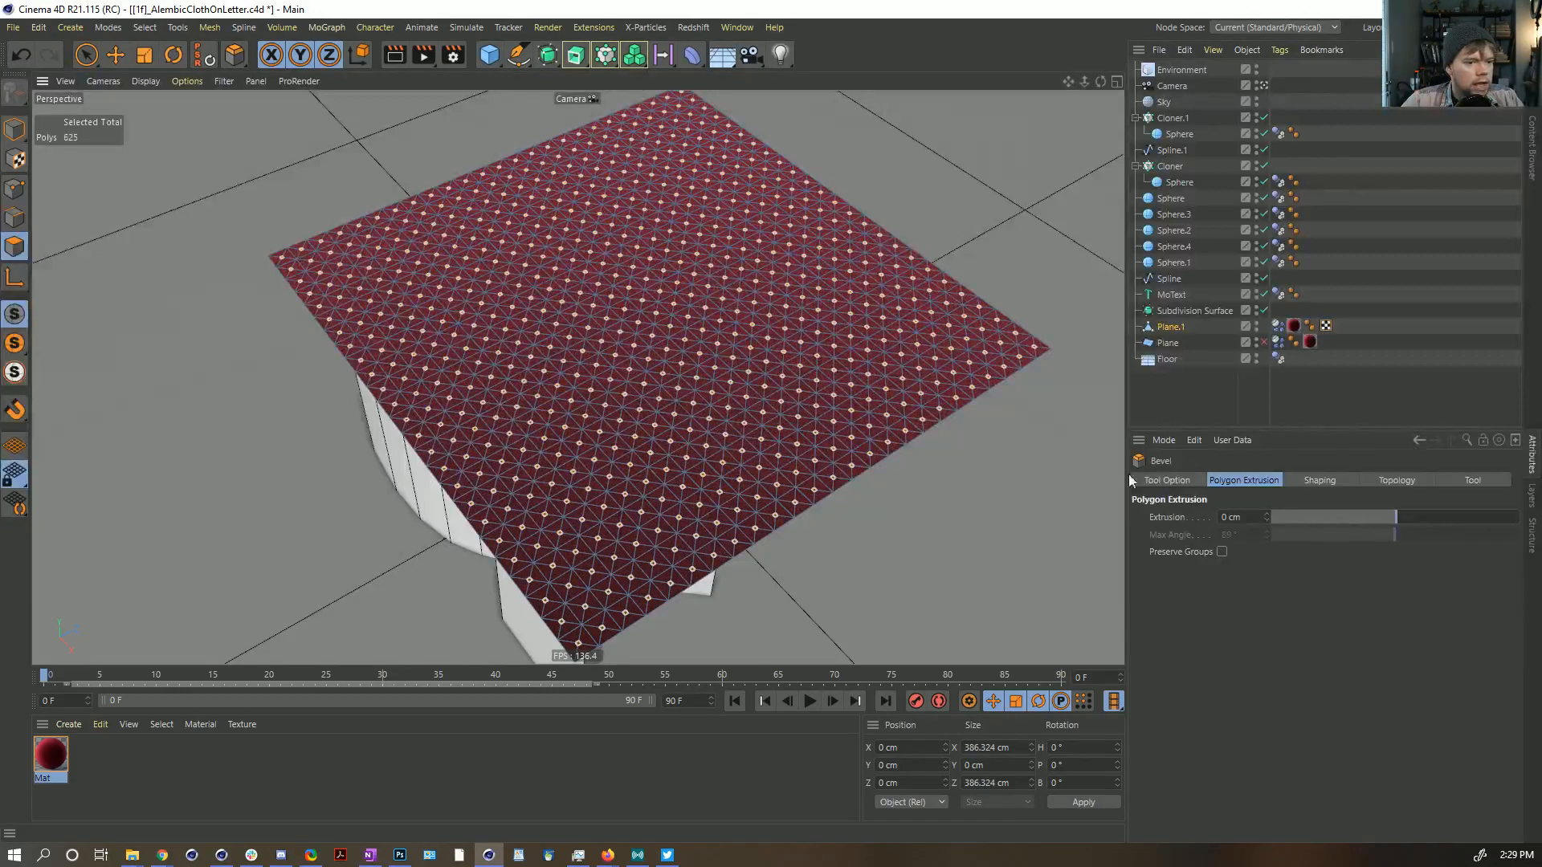
Step: Undo the inward polygon bevel and try beveling again with the bevel offset set to -100 cm
{"action": "key", "text": "ctrl+z"}
{"action": "mouse_move", "coordinate": [734, 368]}
{"action": "left_mouse_down"}
{"action": "mouse_move", "coordinate": [750, 355]}
{"action": "mouse_move", "coordinate": [725, 373]}
{"action": "left_mouse_up"}
{"action": "left_click", "coordinate": [1181, 480]}
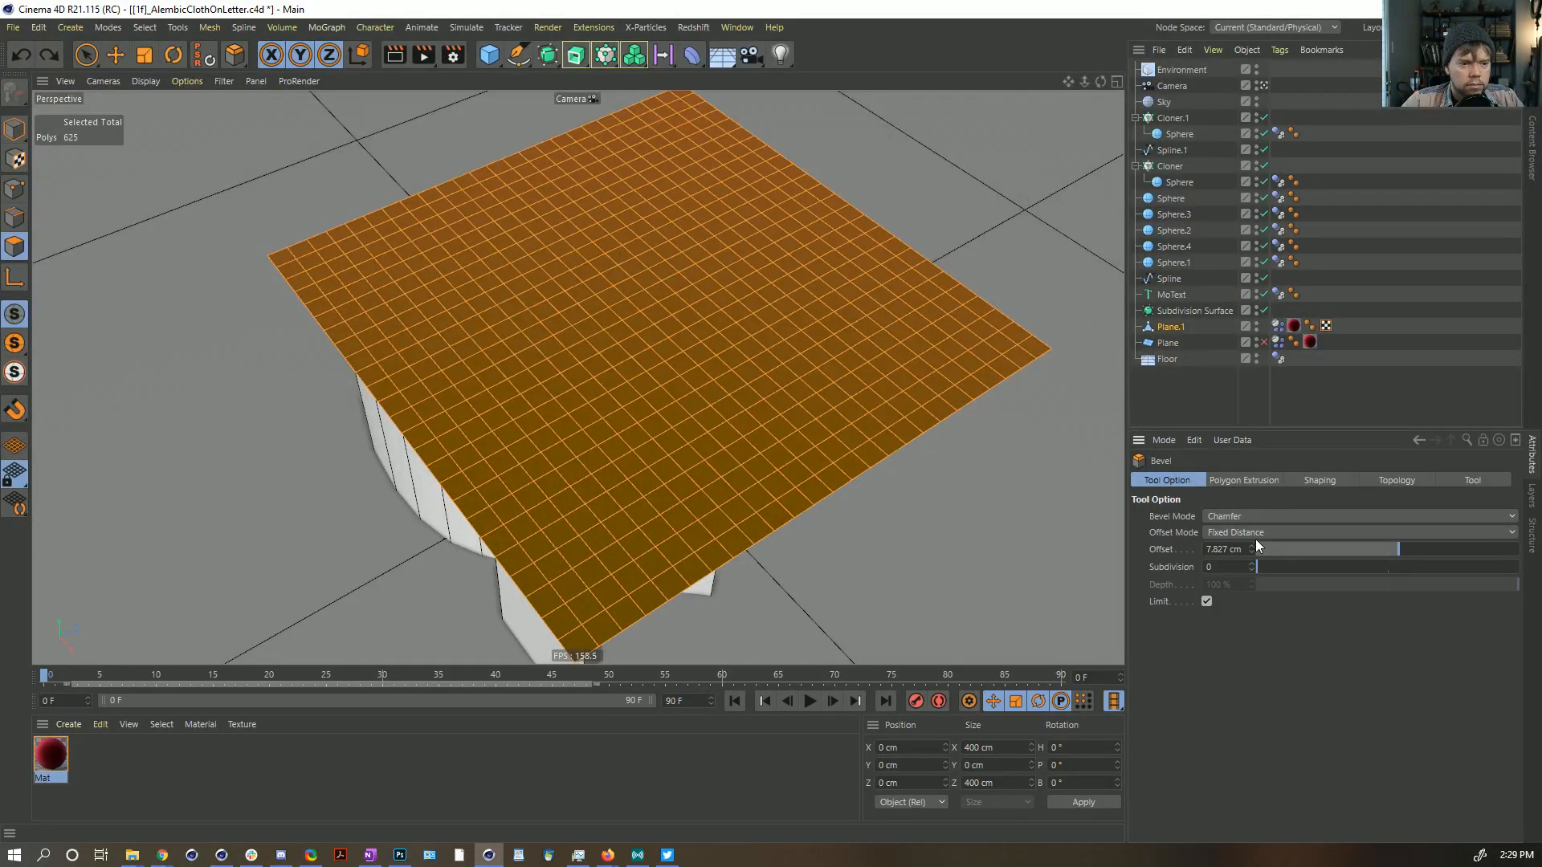
{"action": "left_click_drag", "start_coordinate": [1303, 550], "coordinate": [1135, 576]}
{"action": "left_click", "coordinate": [1237, 549]}
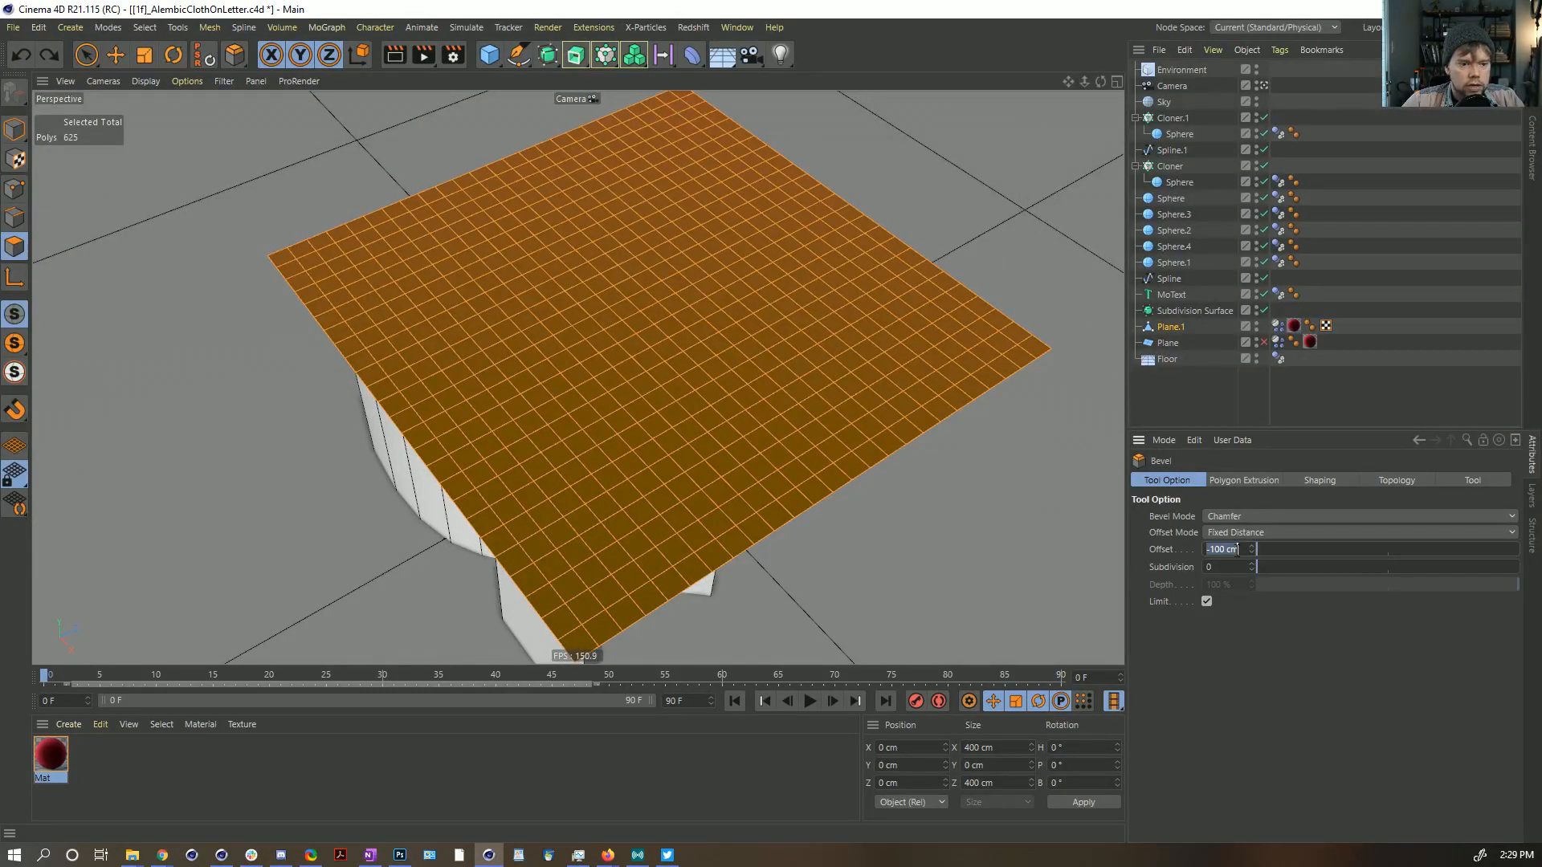
{"action": "left_click", "coordinate": [1252, 480]}
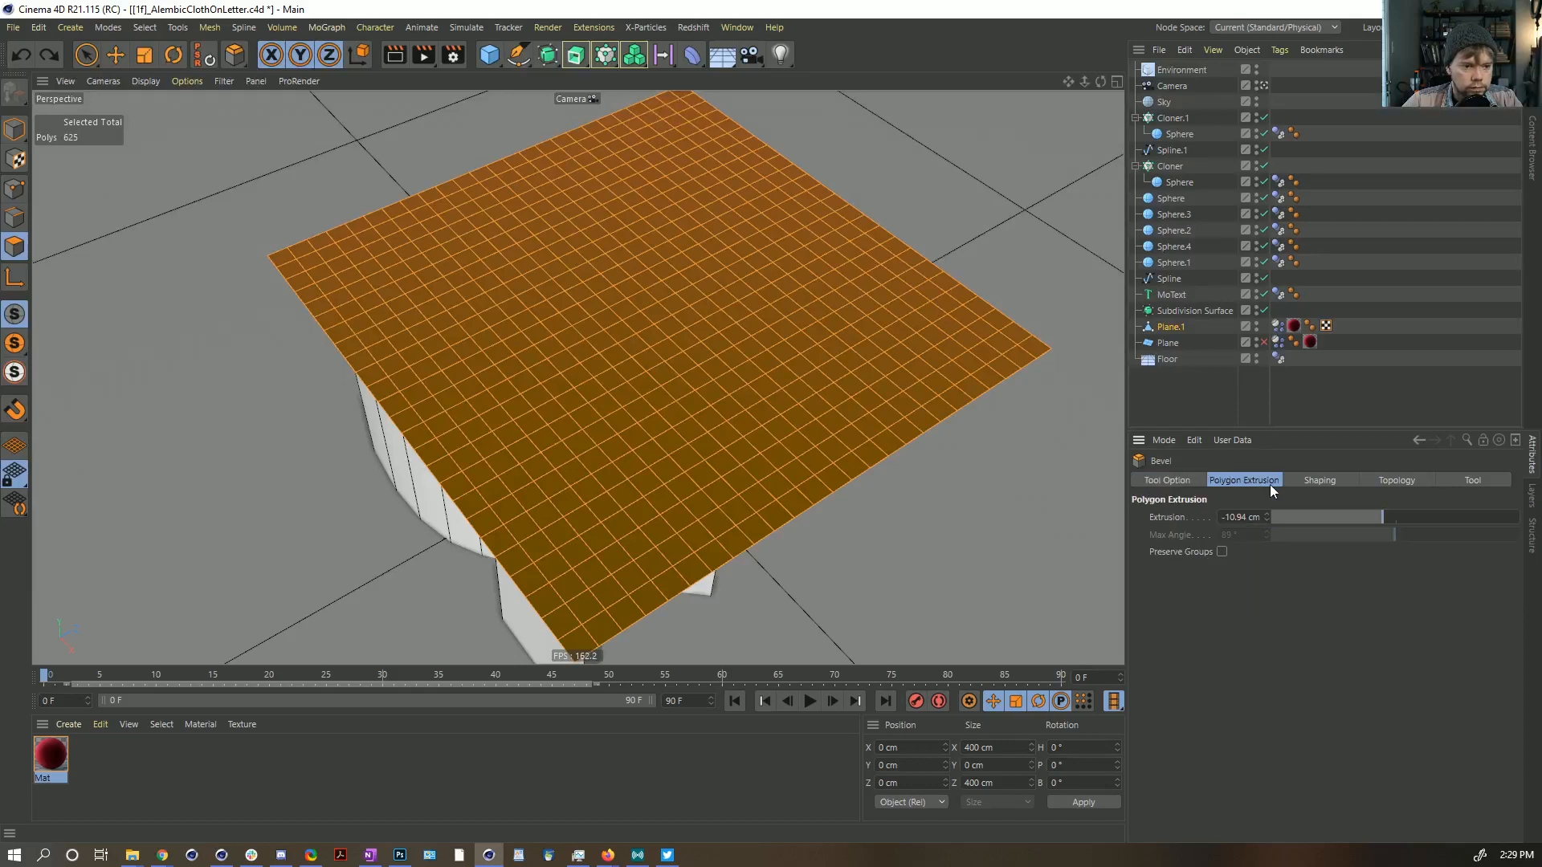
{"action": "left_click", "coordinate": [1312, 482]}
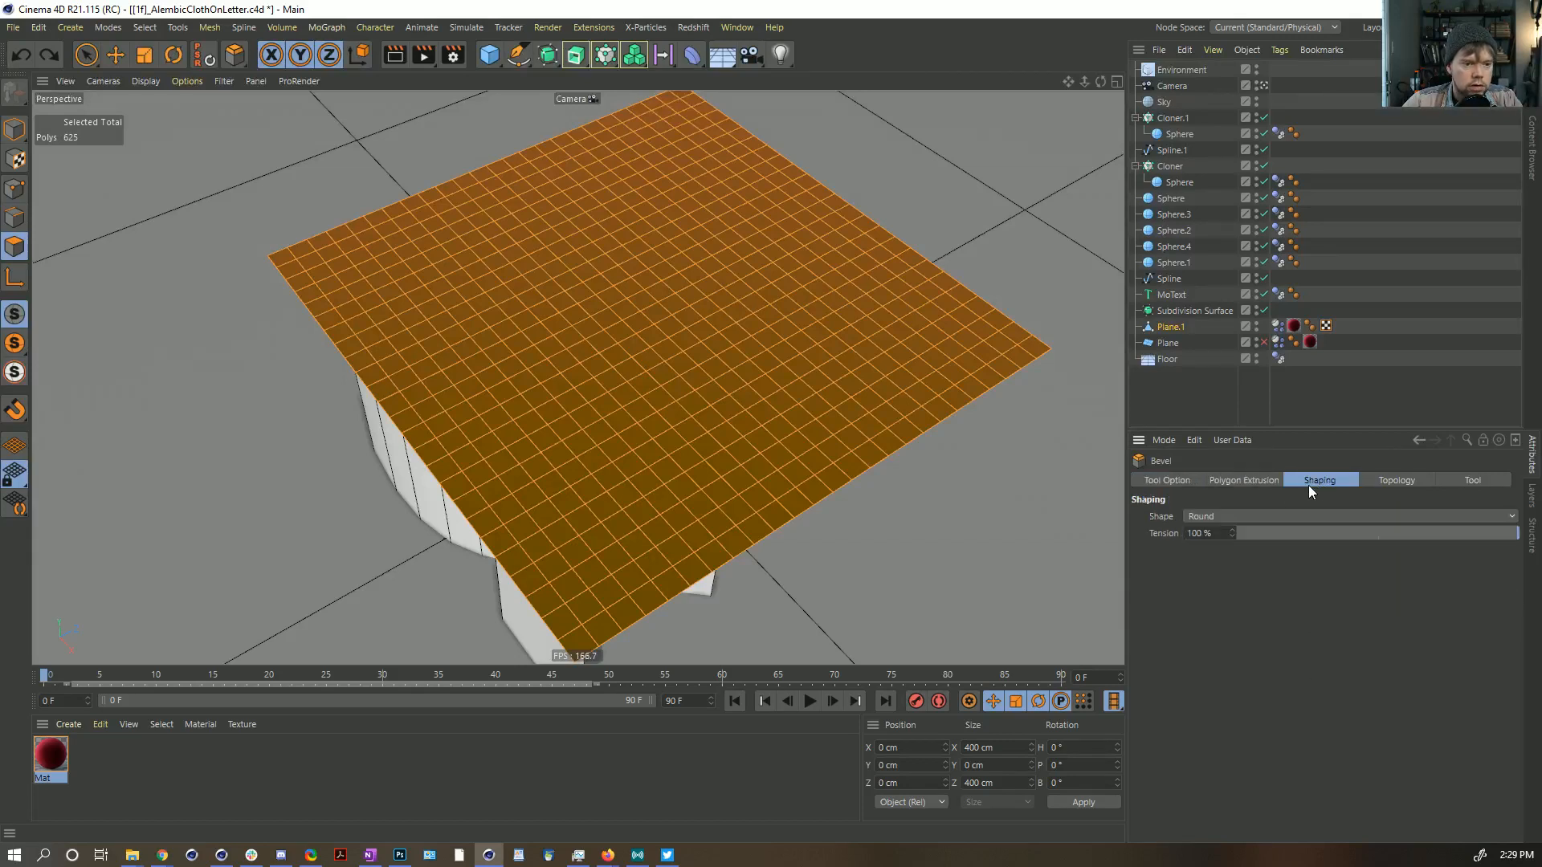
{"action": "left_click", "coordinate": [853, 299]}
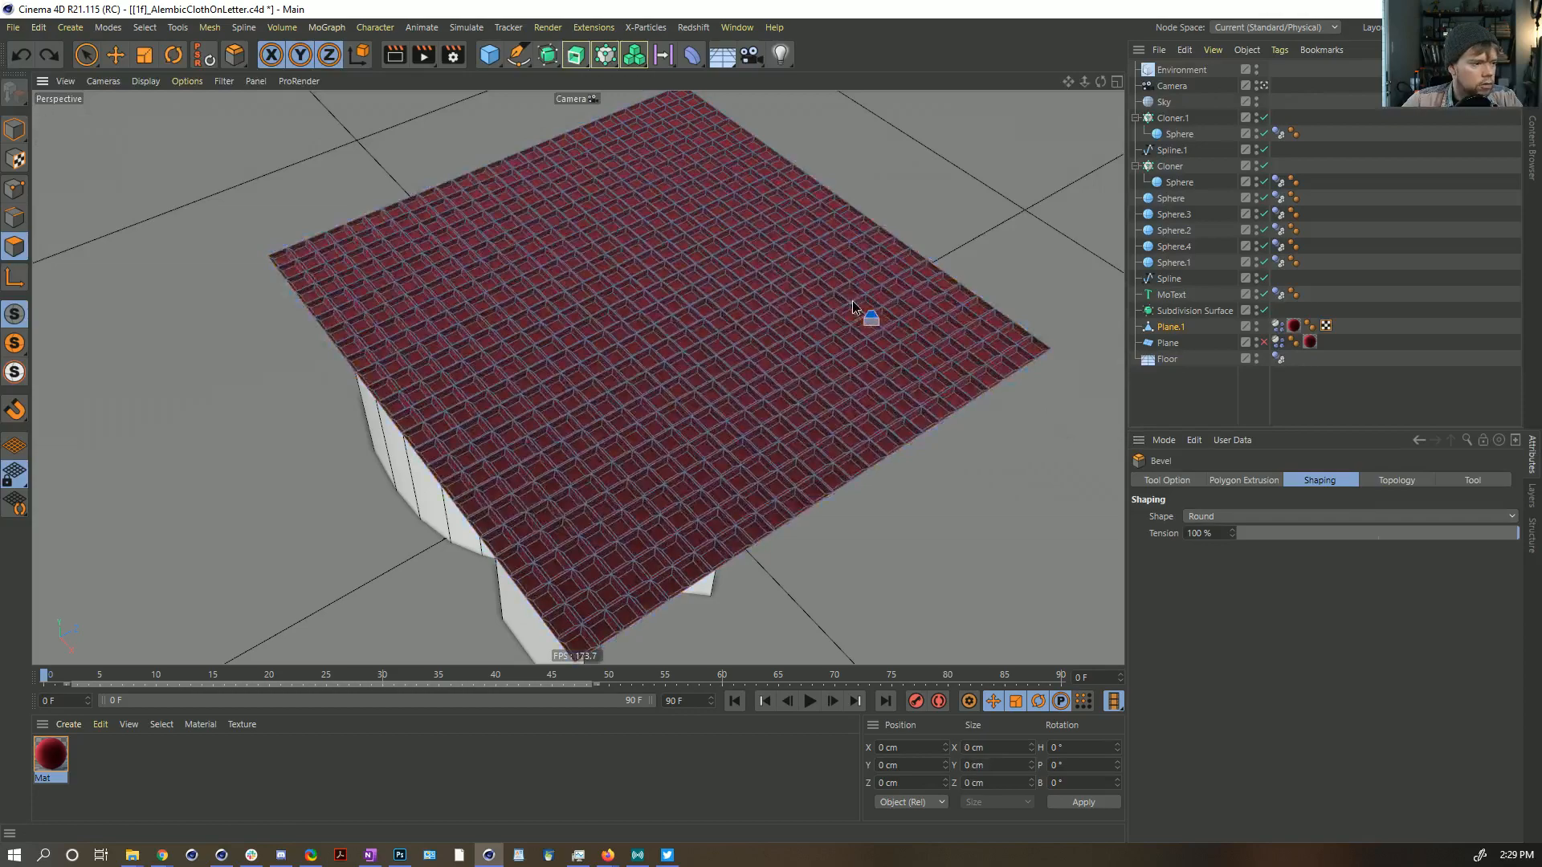
Step: Bevel all polygons of Plane.1 individually with an extrusion of 0 cm and an offset of 16 cm
{"action": "left_click_drag", "start_coordinate": [850, 303], "coordinate": [866, 290]}
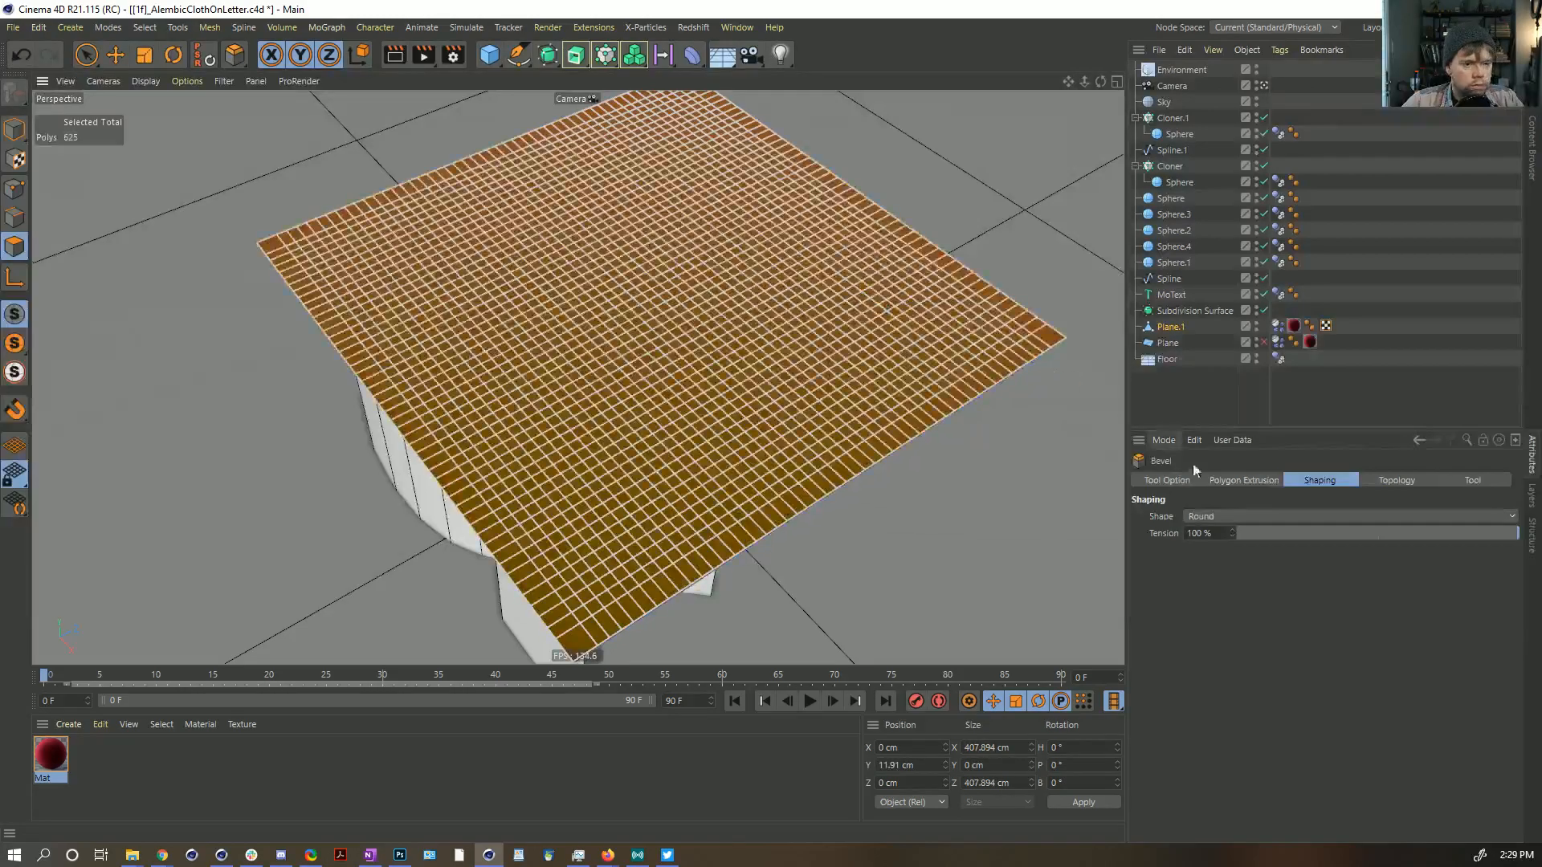
{"action": "left_click", "coordinate": [1237, 481]}
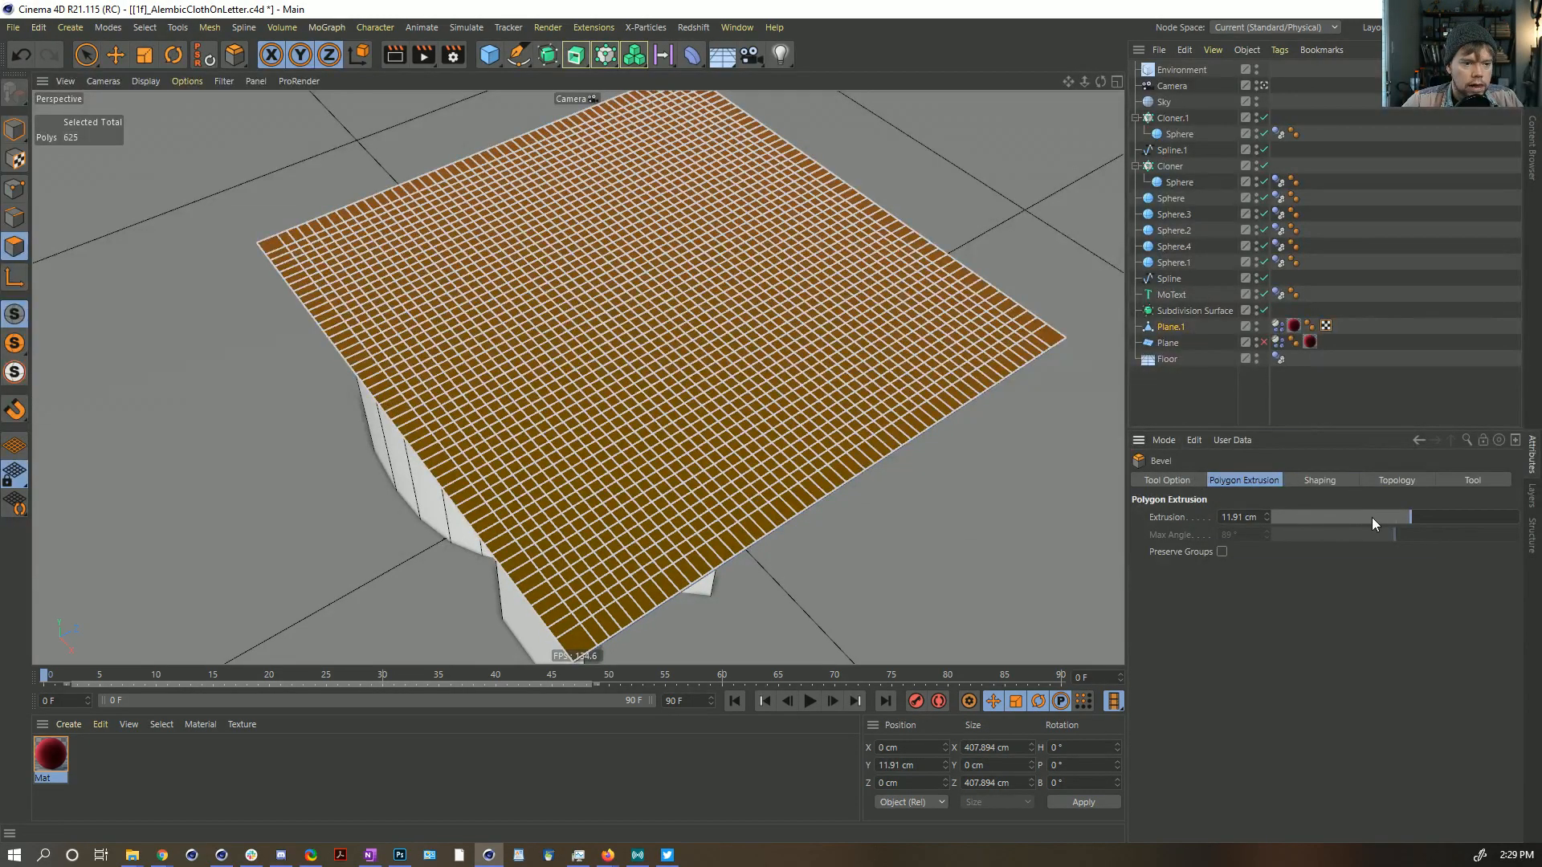
{"action": "mouse_move", "coordinate": [1372, 517]}
{"action": "left_mouse_down"}
{"action": "mouse_move", "coordinate": [1284, 524]}
{"action": "mouse_move", "coordinate": [1396, 519]}
{"action": "left_mouse_up"}
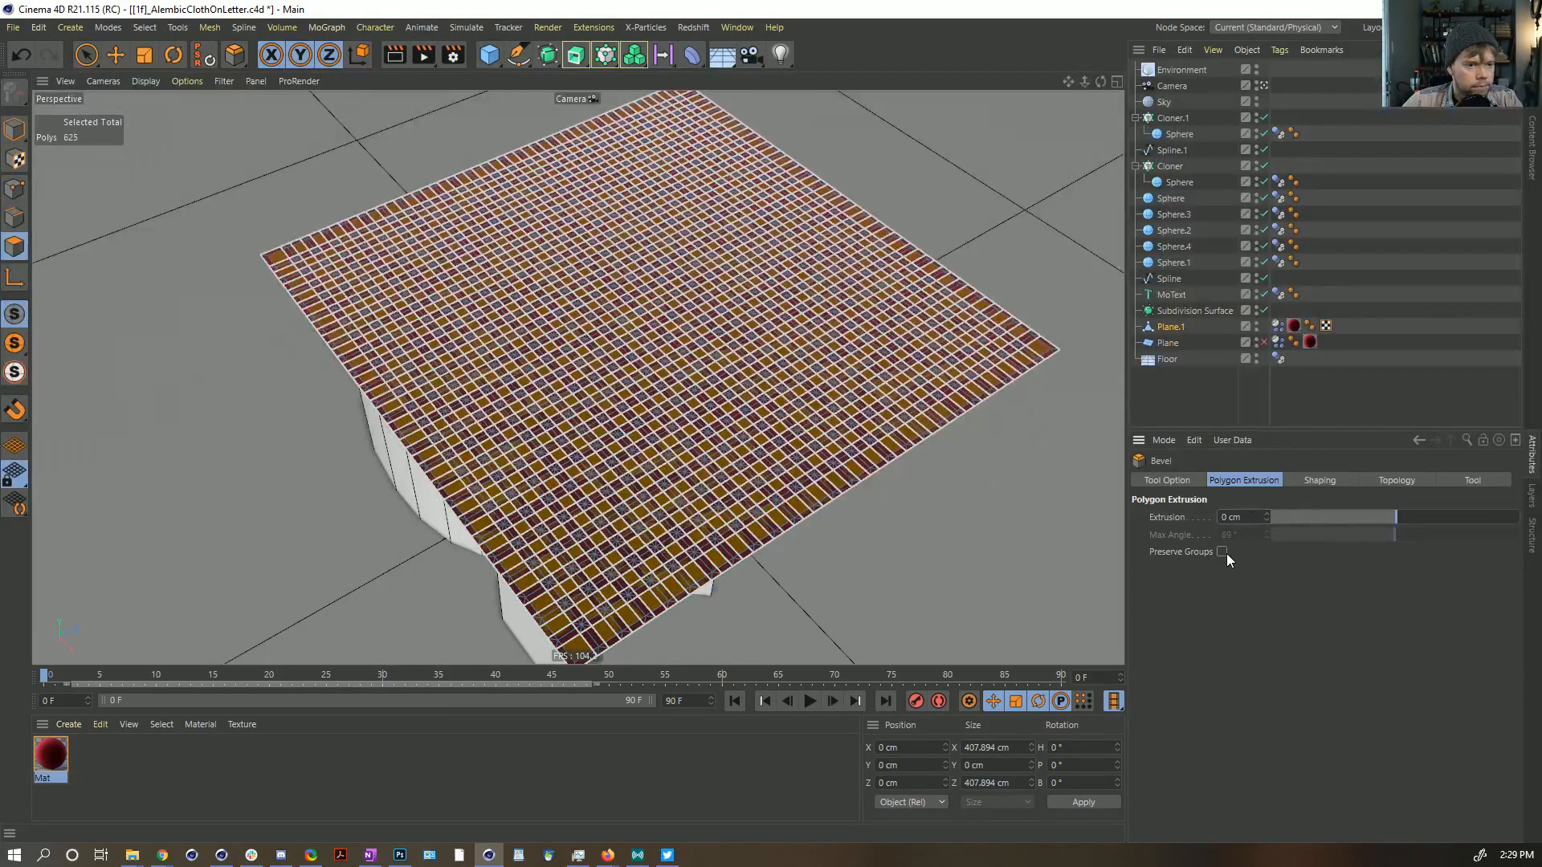
{"action": "left_click", "coordinate": [1319, 481]}
{"action": "left_click", "coordinate": [1186, 480]}
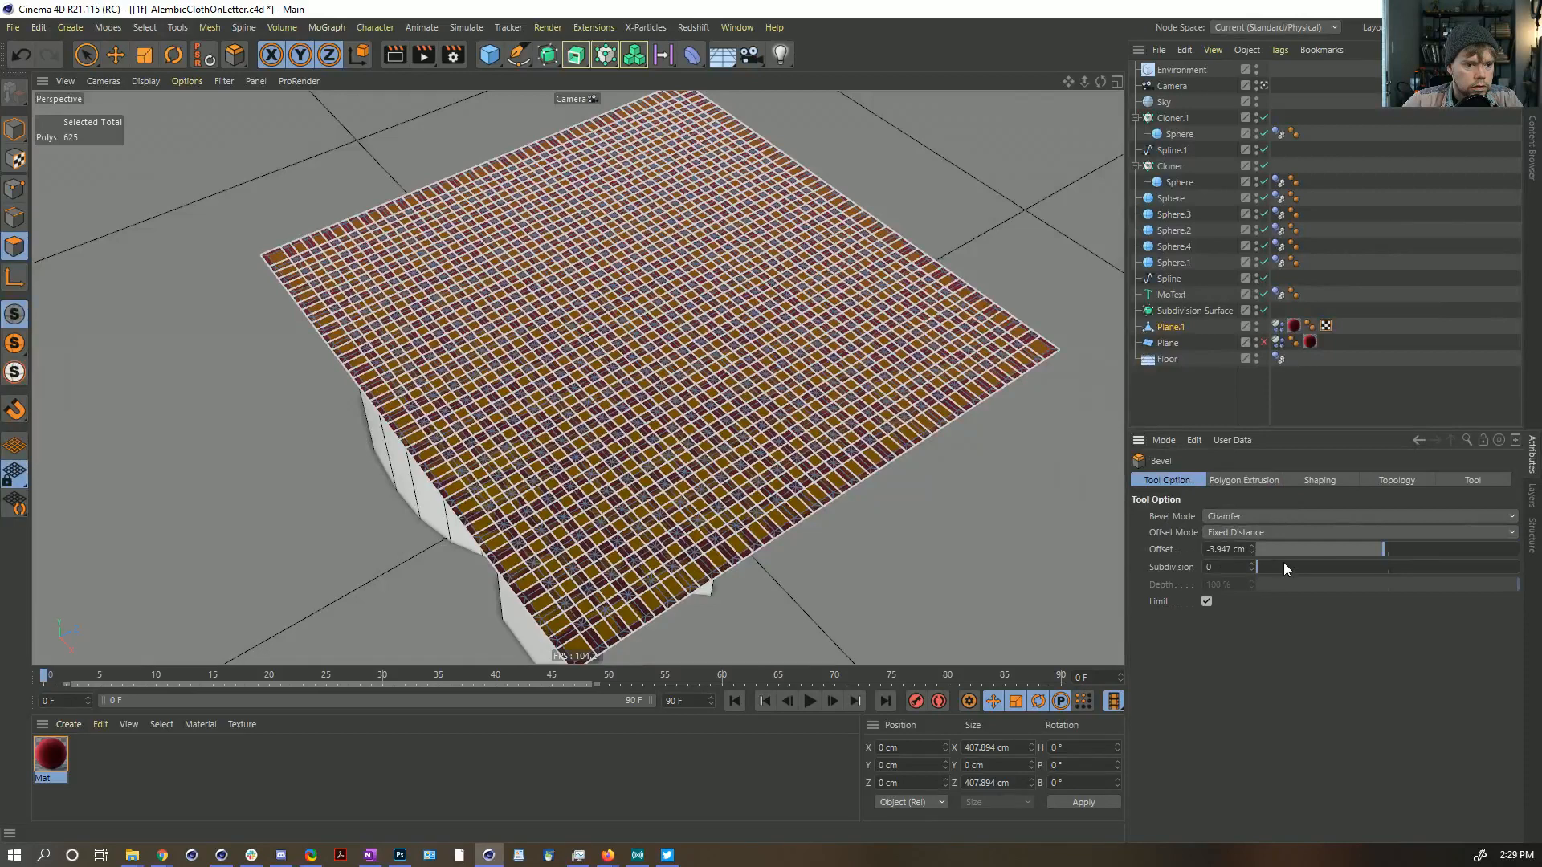
{"action": "left_click", "coordinate": [1242, 551]}
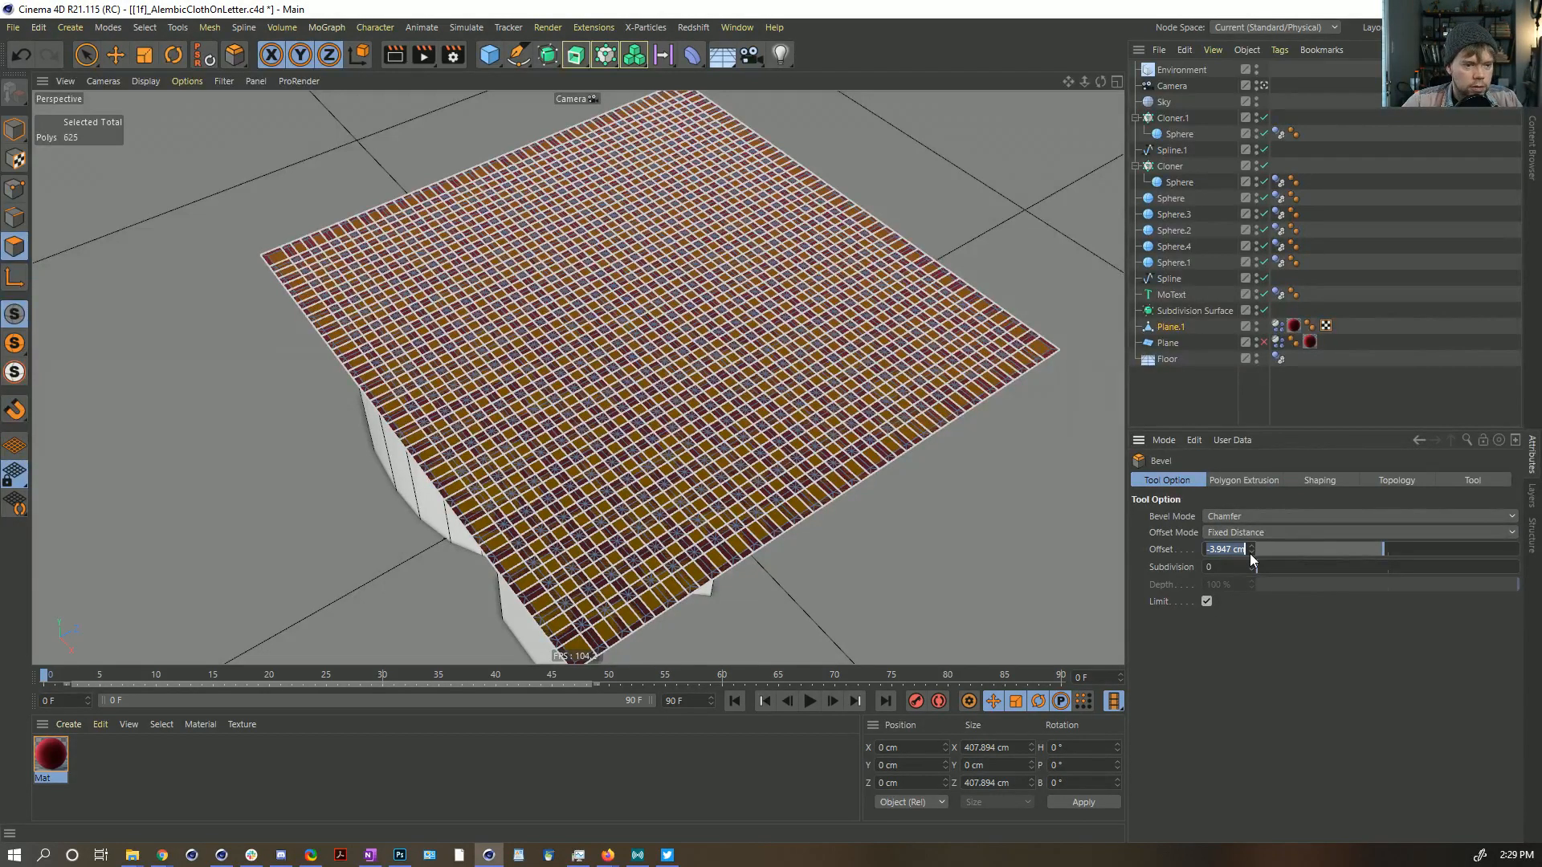
{"action": "type", "text": "16"}
{"action": "key", "text": "Return"}
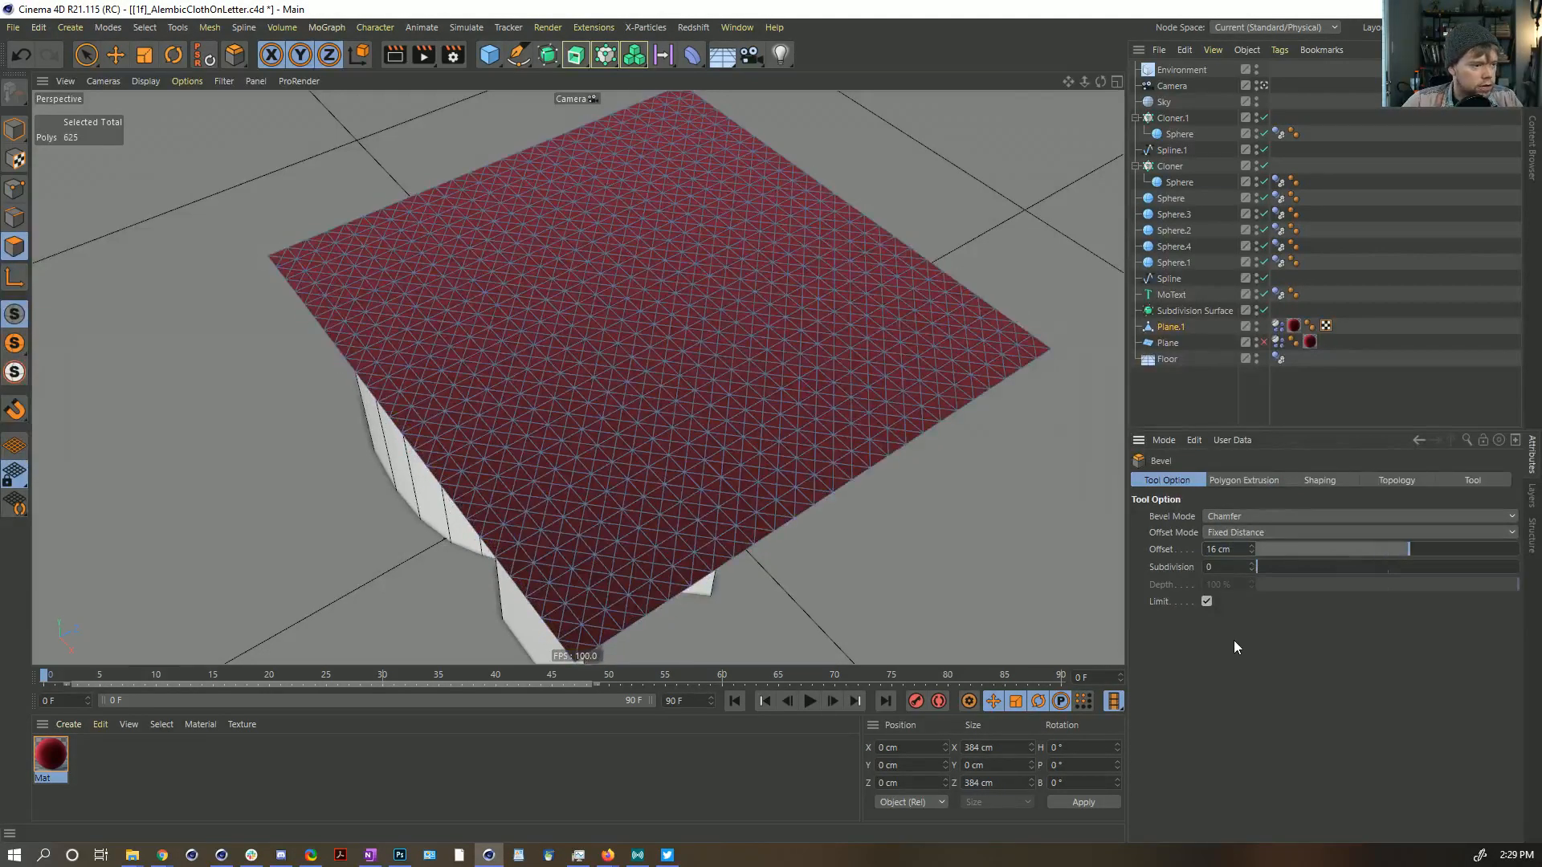
Step: Lower the bevel offset to 5 cm to compare the insets, and raise it to 23 cm so the polygons collapse into triangles
{"action": "left_click", "coordinate": [1251, 552]}
{"action": "left_click", "coordinate": [1251, 552]}
{"action": "left_click", "coordinate": [1251, 553]}
{"action": "left_click", "coordinate": [1251, 552]}
{"action": "left_click", "coordinate": [1251, 553]}
{"action": "left_click", "coordinate": [1251, 552]}
{"action": "left_click", "coordinate": [1252, 552]}
{"action": "left_click", "coordinate": [1251, 553]}
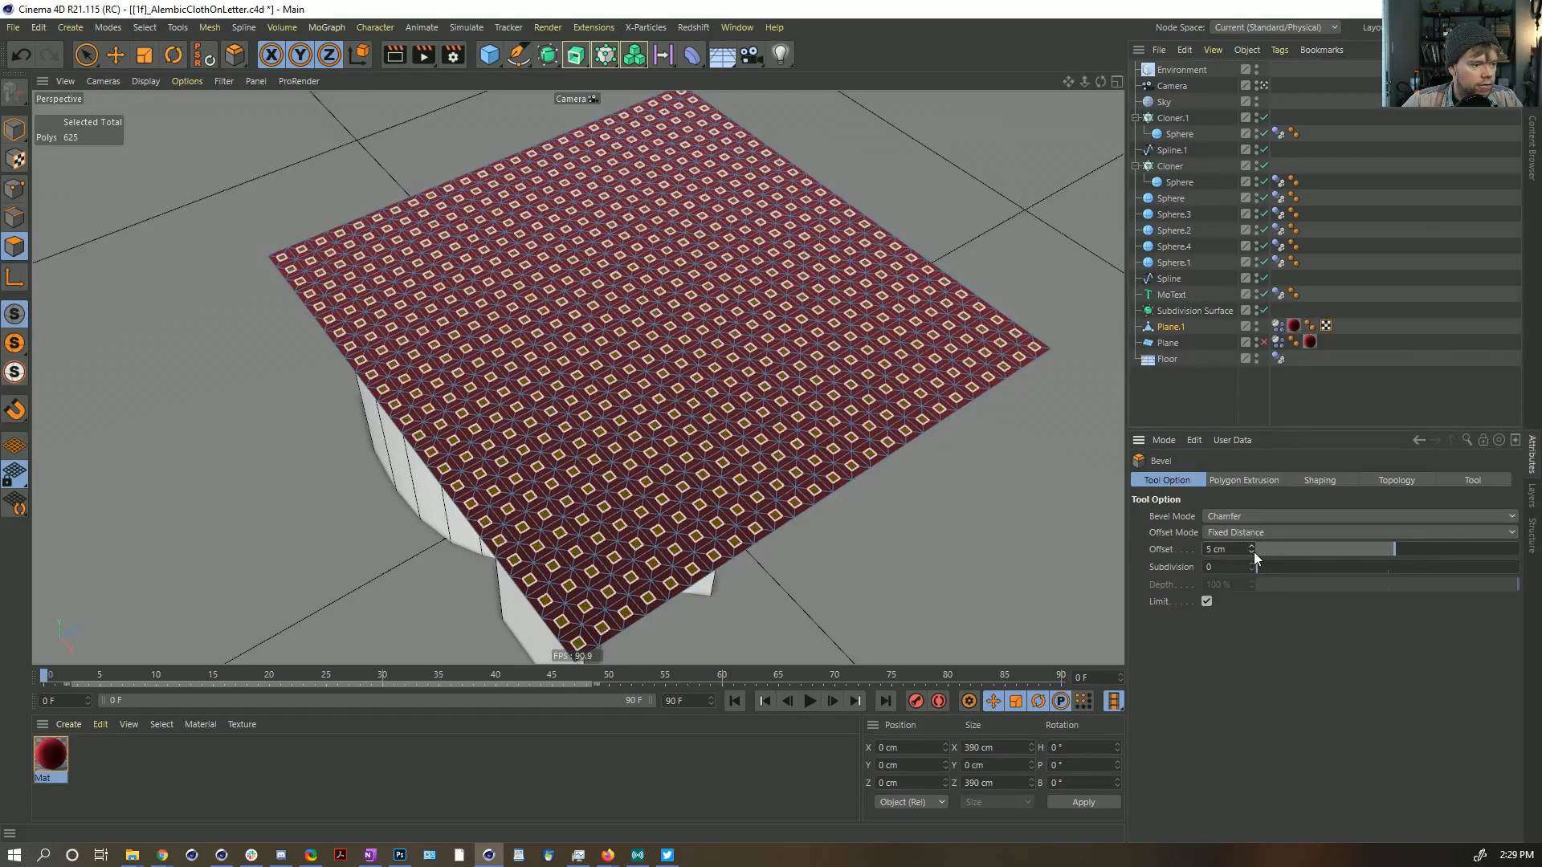
{"action": "left_click_drag", "start_coordinate": [1327, 550], "coordinate": [1415, 554]}
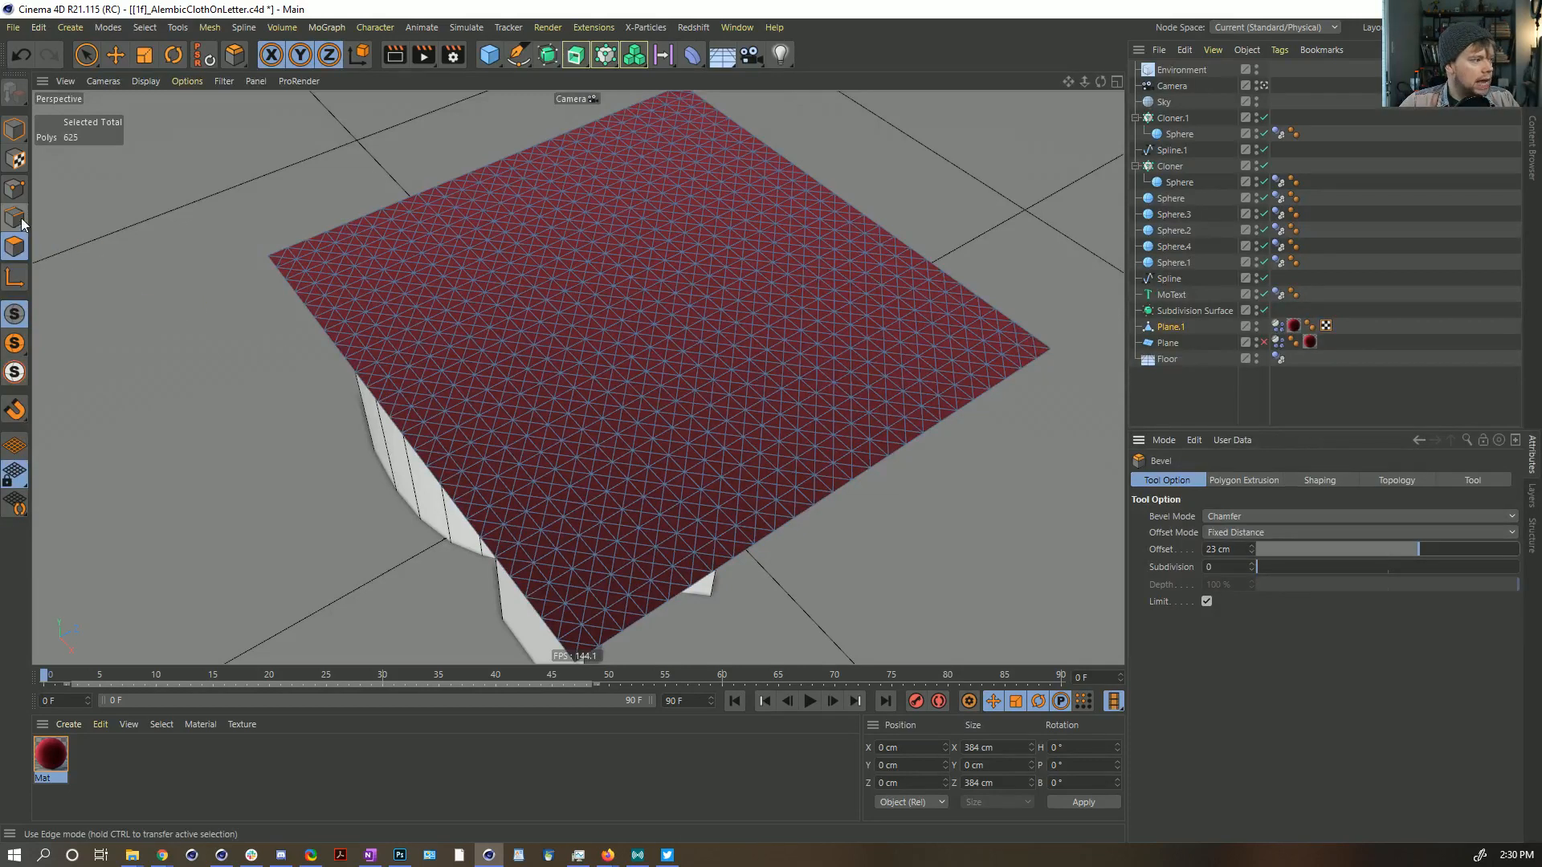
Step: Switch the triangulated Plane.1 to point editing, return to model editing, and deselect all objects
{"action": "left_click", "coordinate": [14, 188]}
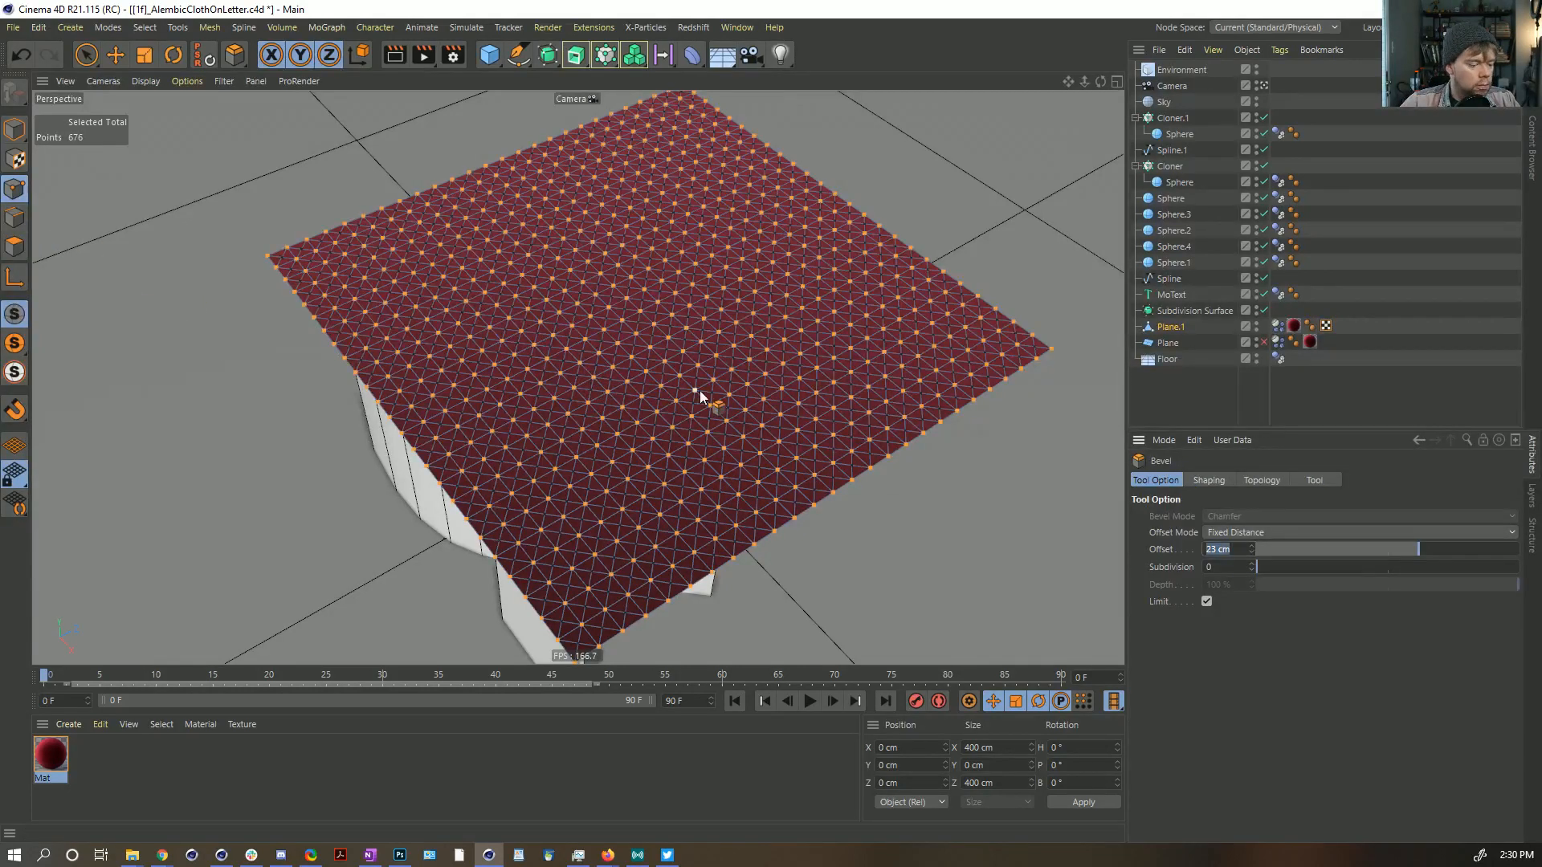
{"action": "left_click", "coordinate": [679, 351]}
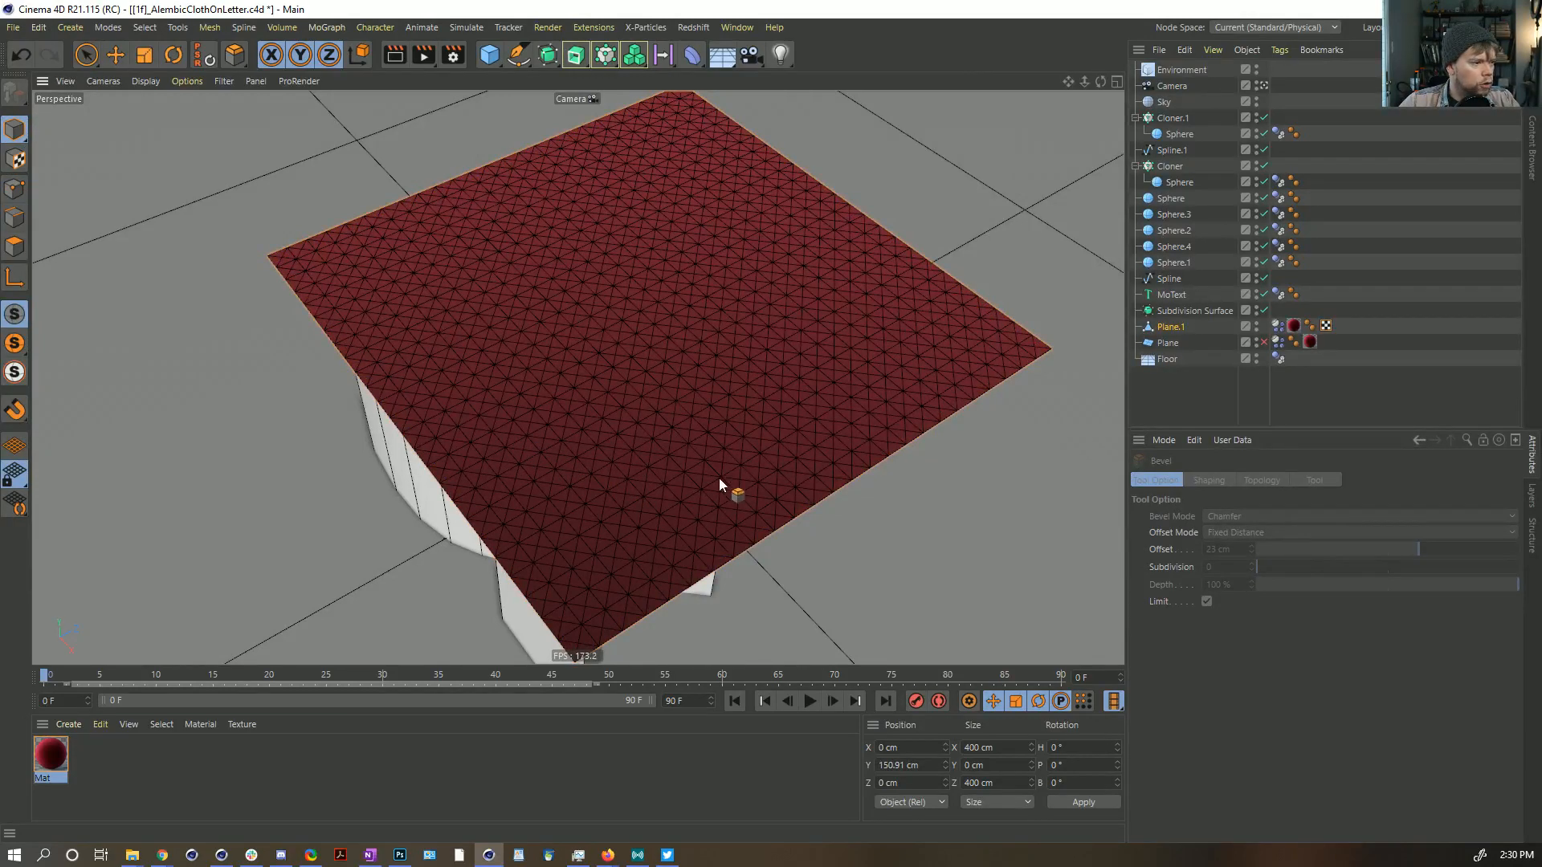
{"action": "left_click", "coordinate": [1351, 401]}
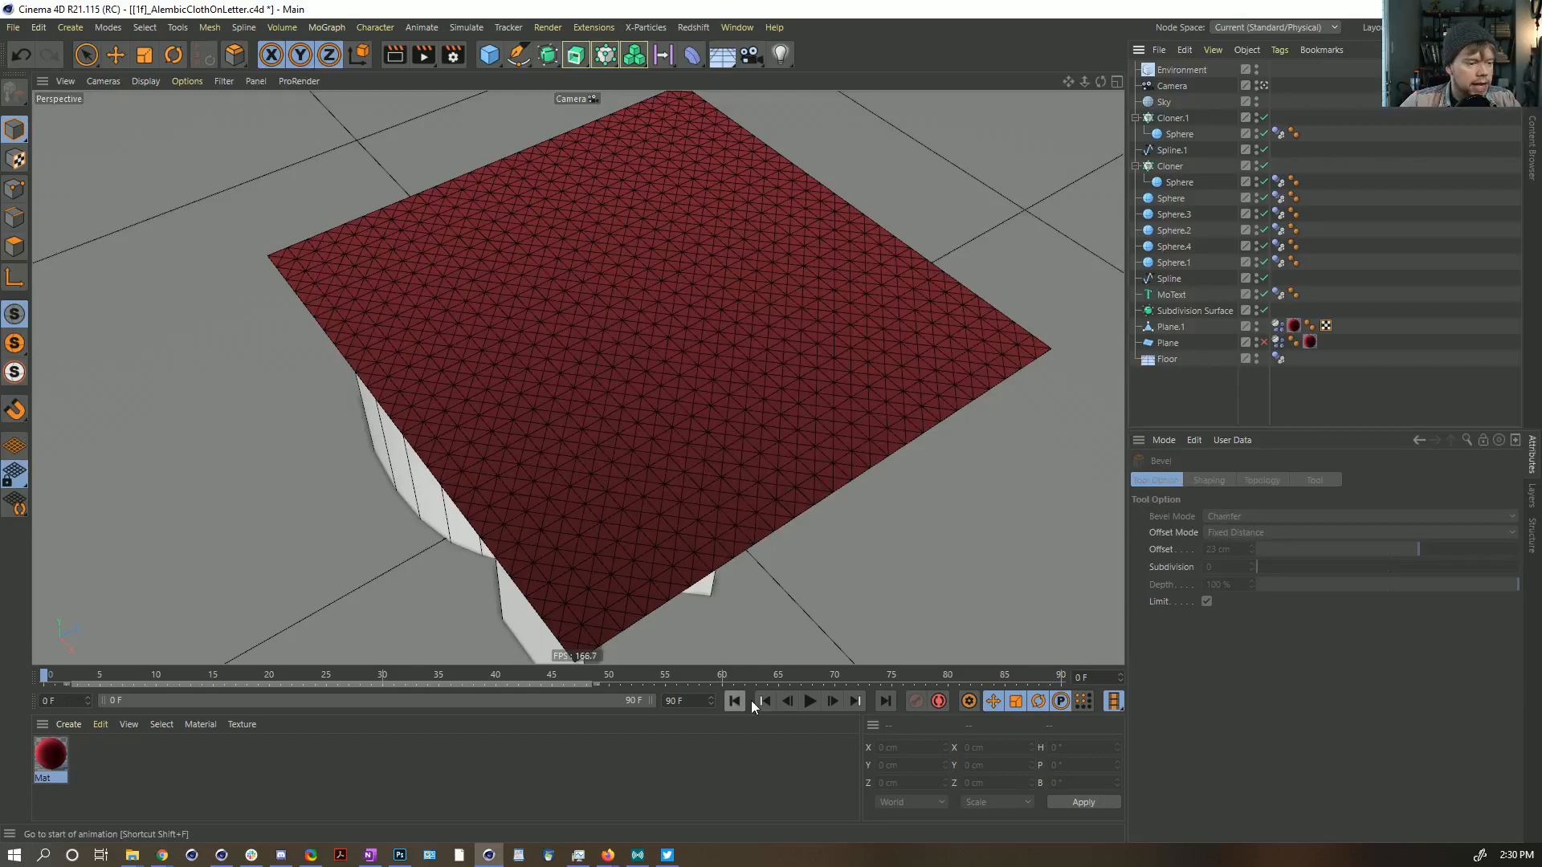
Step: Simulate the triangulated cloth to about frame 16 and pause to examine its wrinkles
{"action": "left_click", "coordinate": [810, 701]}
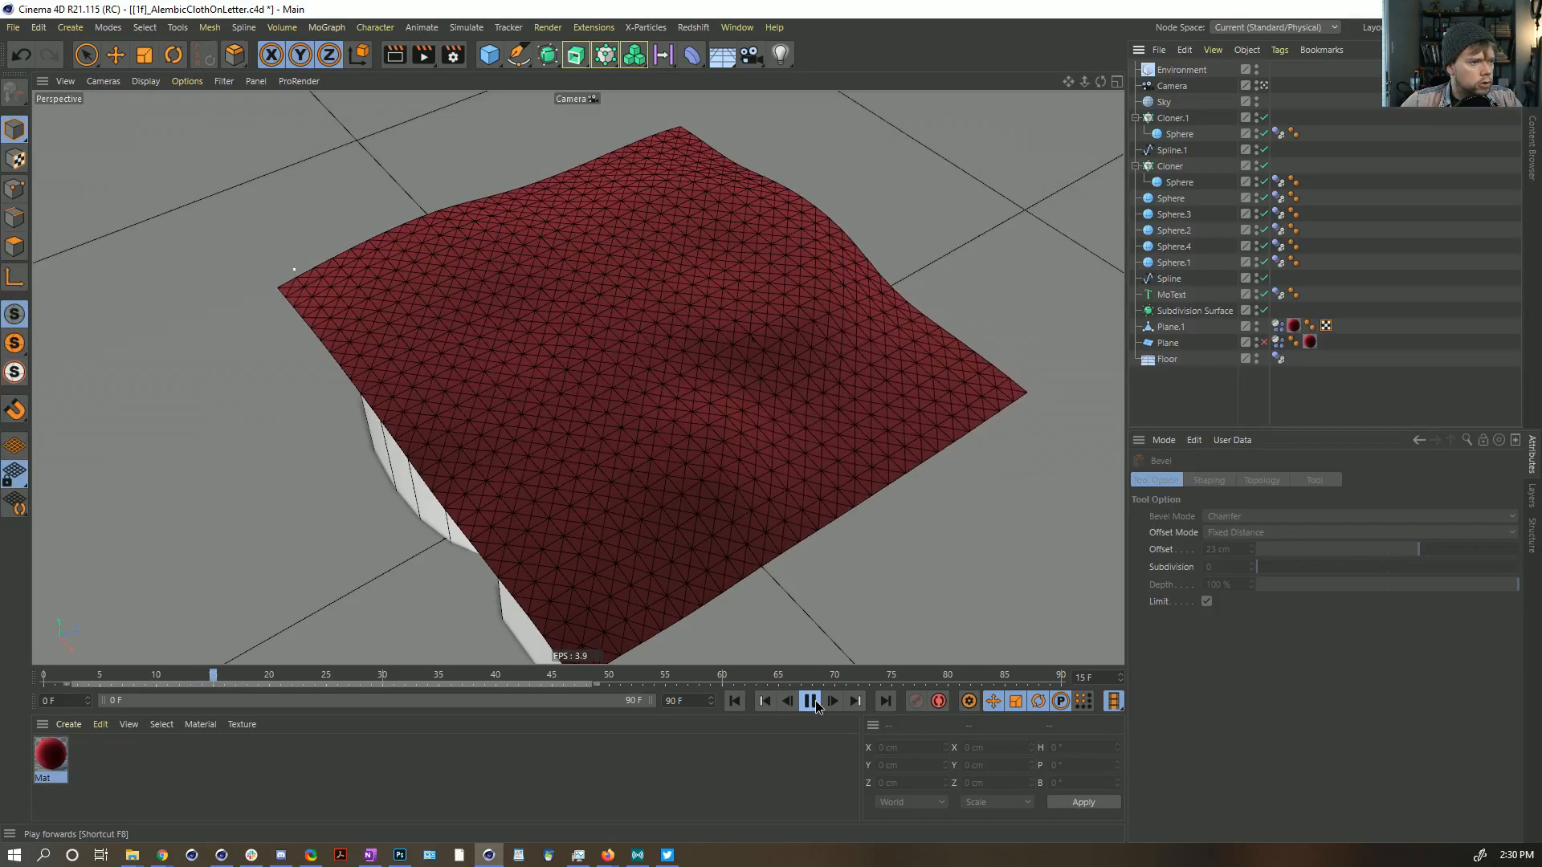
{"action": "left_click", "coordinate": [811, 701]}
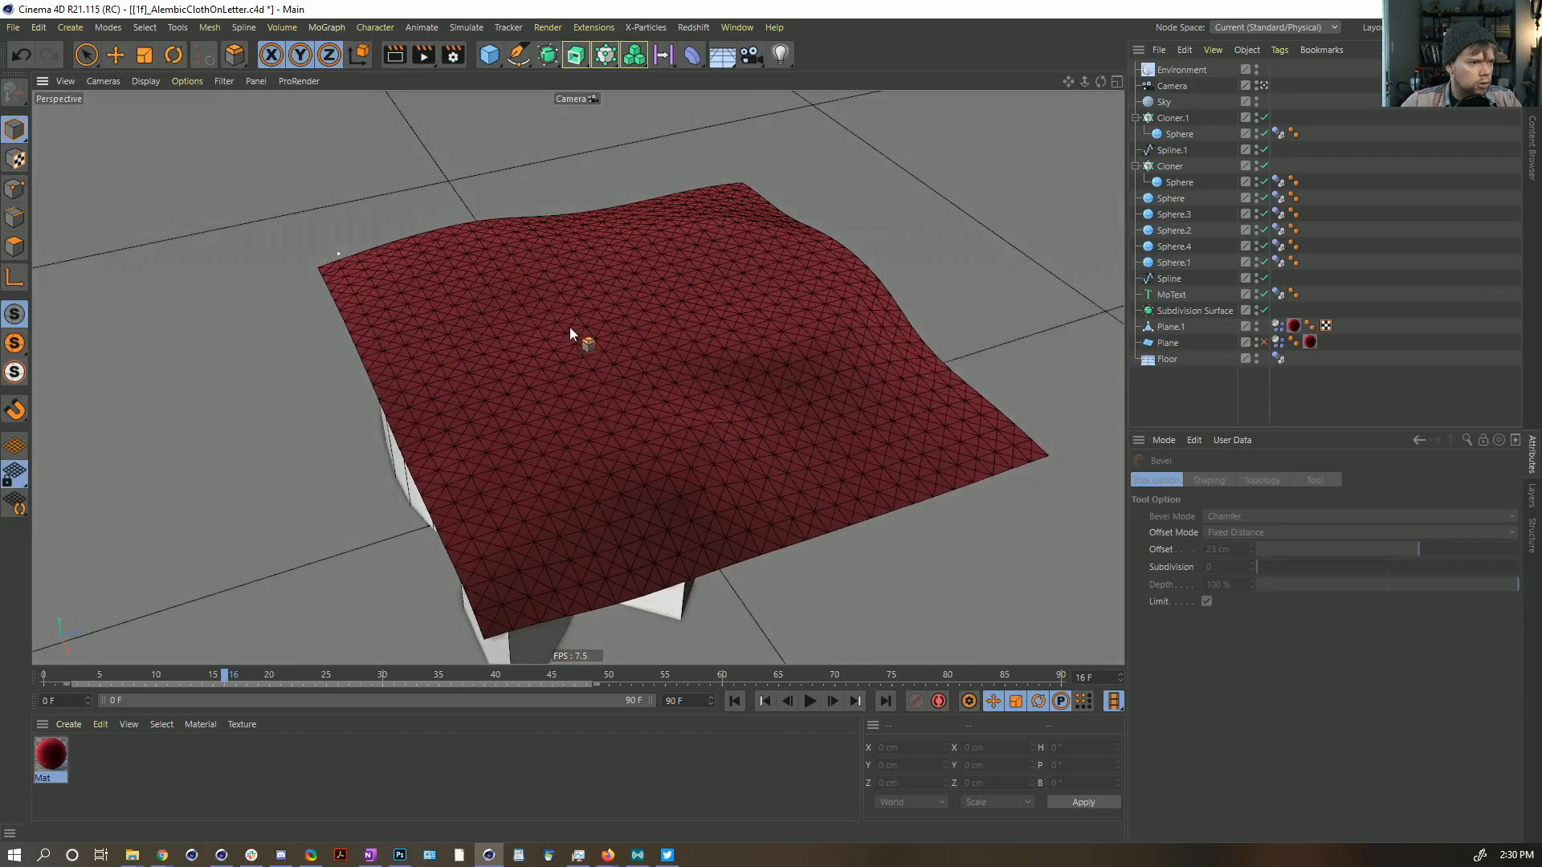
Step: Simulate the triangulated cloth to about frame 77, pausing along the way, and examine how it drapes over the ampersand
{"action": "left_click", "coordinate": [813, 701]}
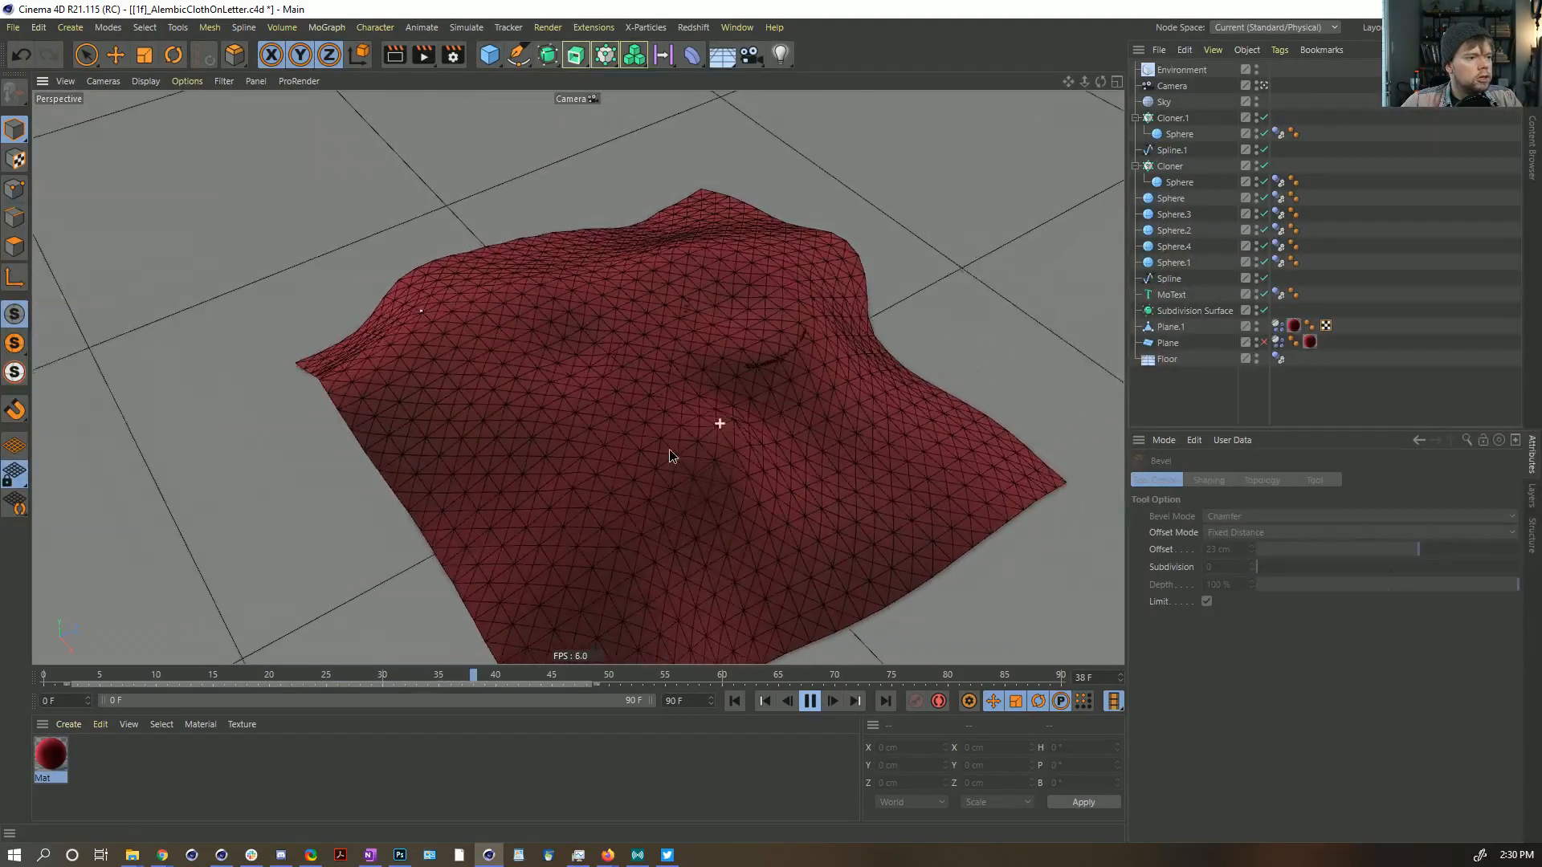
{"action": "left_click", "coordinate": [810, 701]}
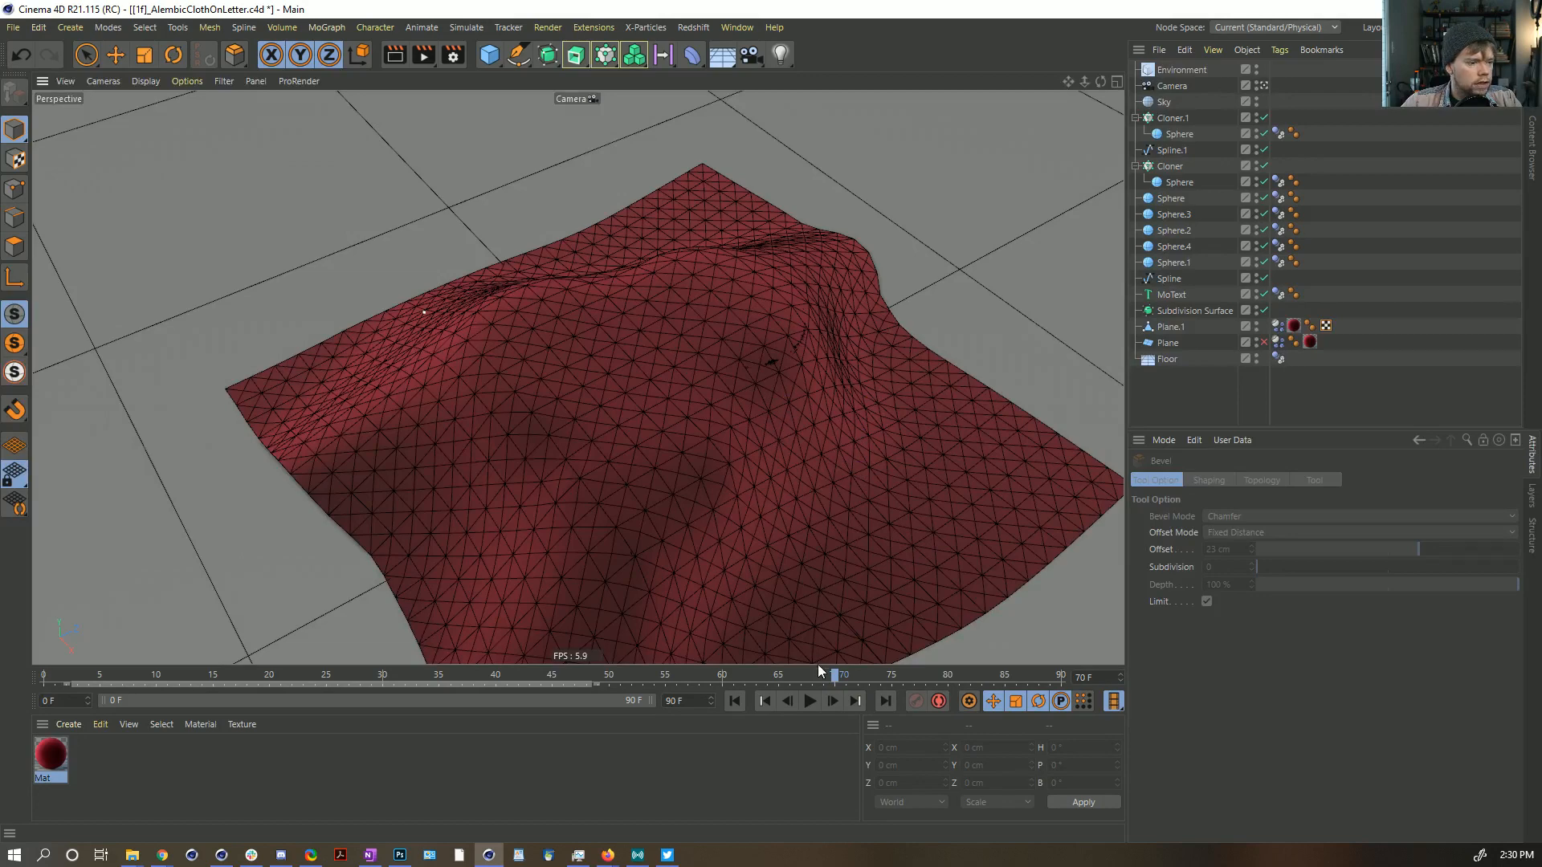
{"action": "left_click", "coordinate": [809, 701]}
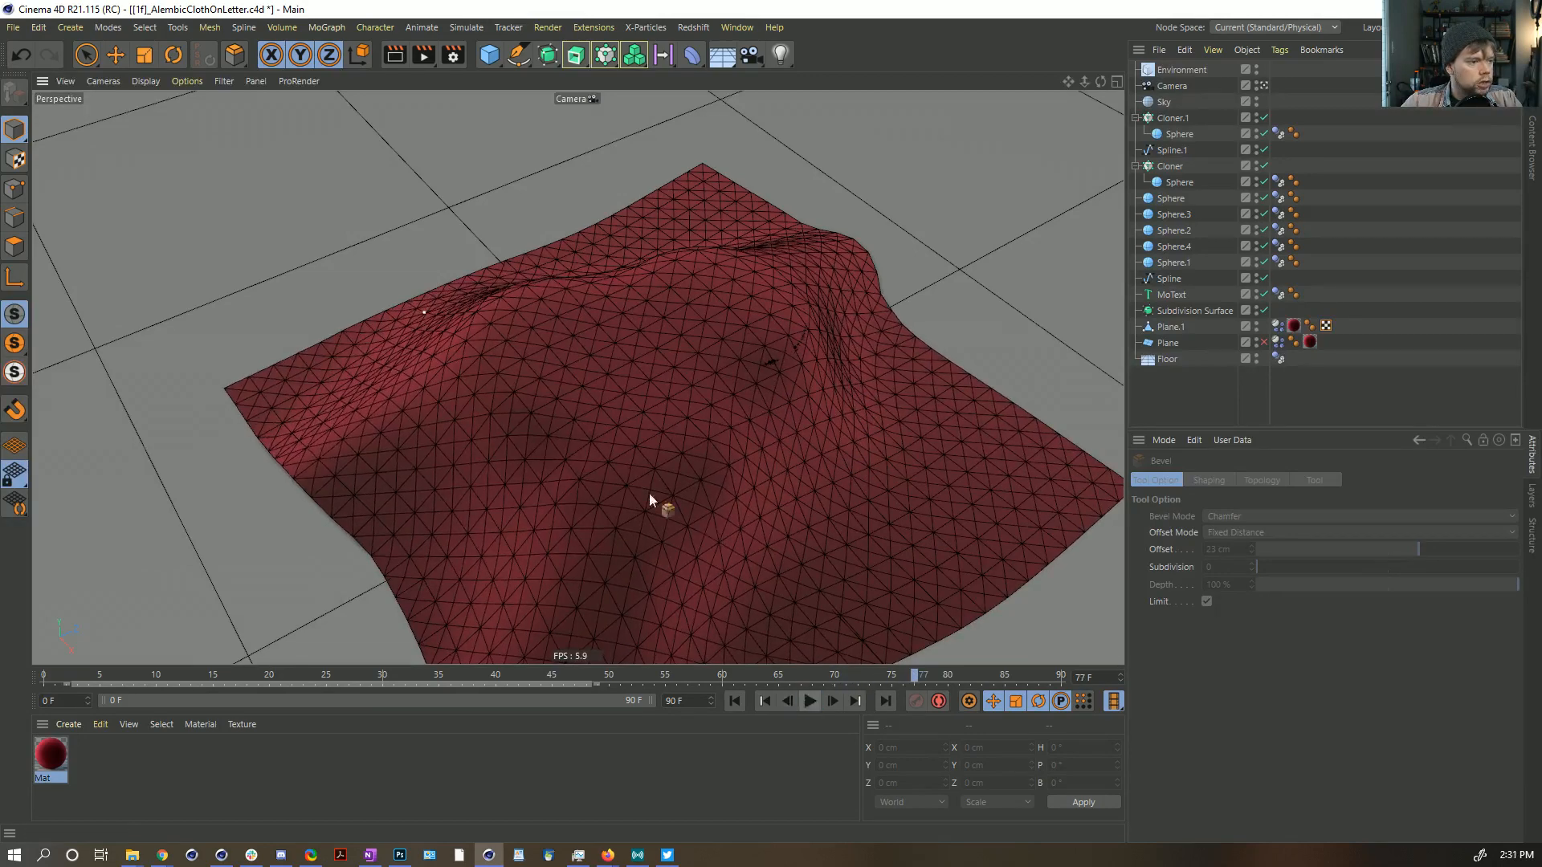
{"action": "left_click_drag", "start_coordinate": [471, 474], "coordinate": [486, 436], "text": "alt"}
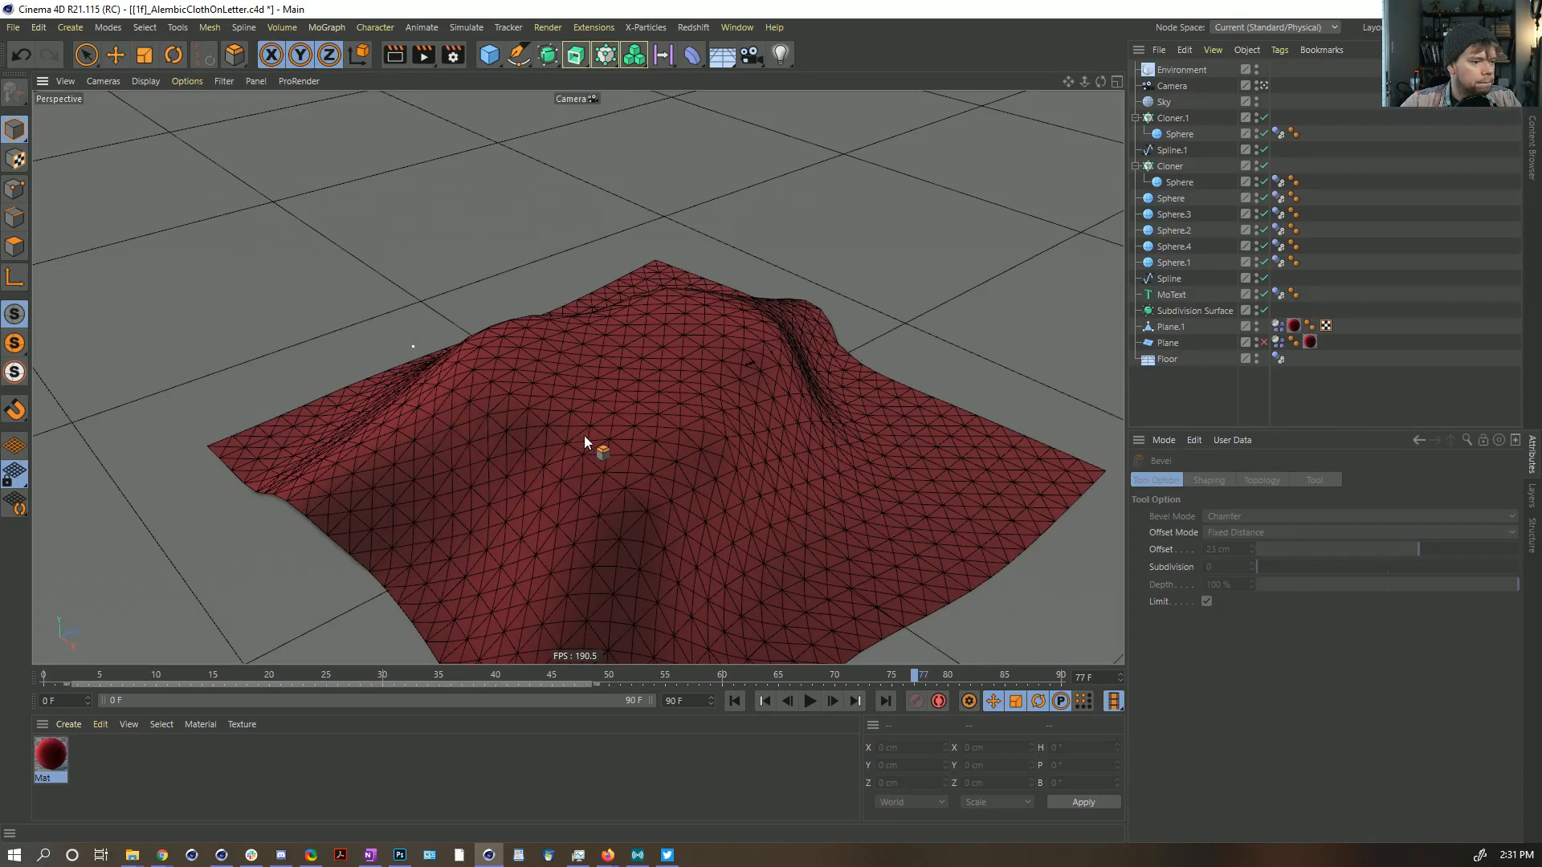
Step: Set the flexion damping in Plane.1's soft body settings to 1 % and replay the simulation from the start
{"action": "left_click", "coordinate": [1279, 344]}
{"action": "left_click", "coordinate": [1278, 326]}
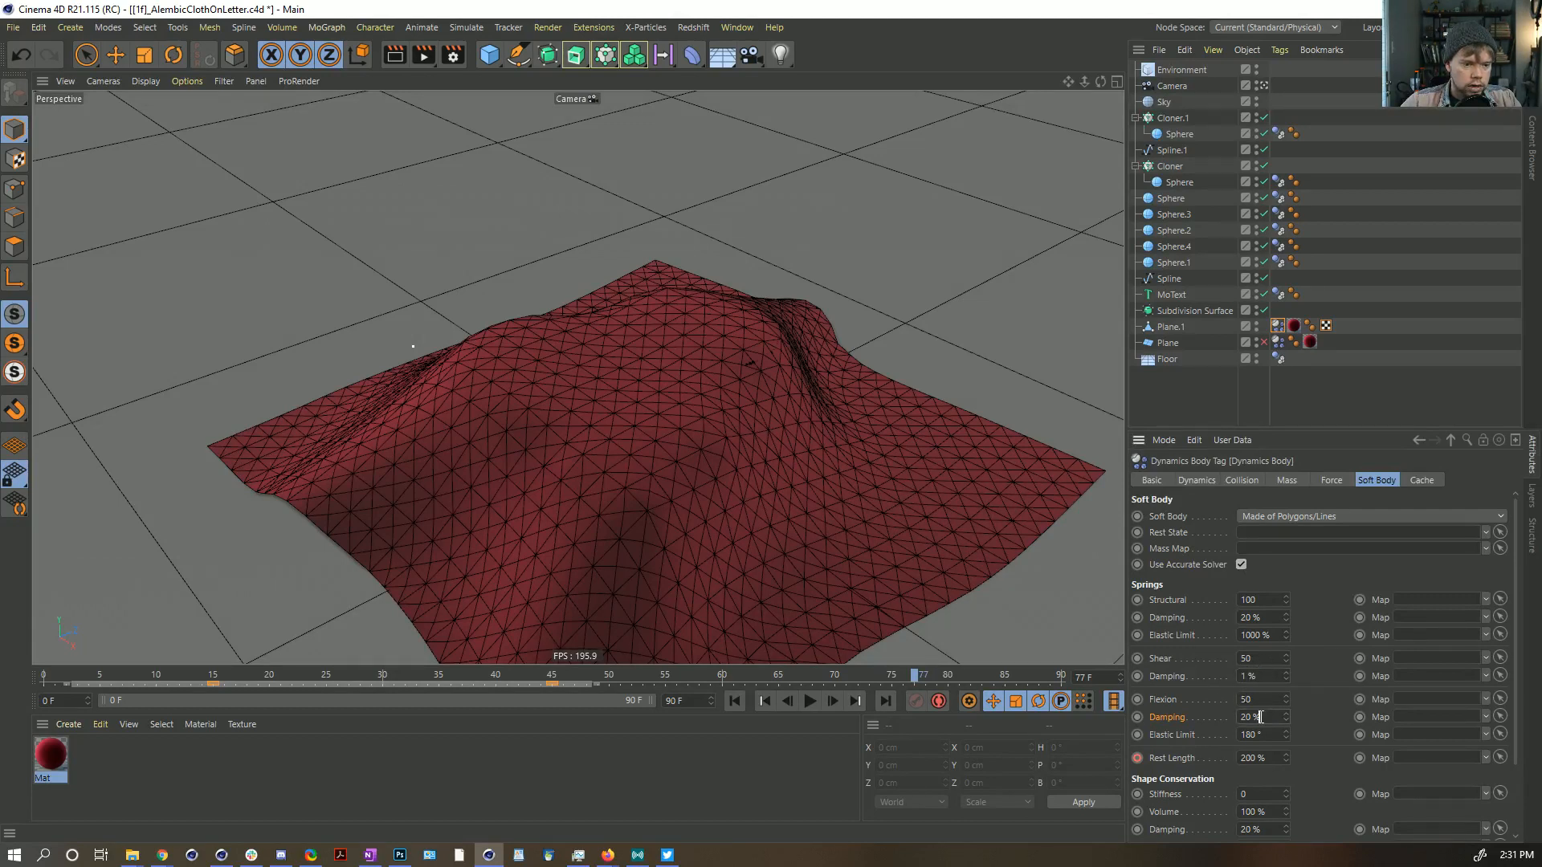
{"action": "left_click", "coordinate": [734, 701]}
{"action": "left_click", "coordinate": [811, 701]}
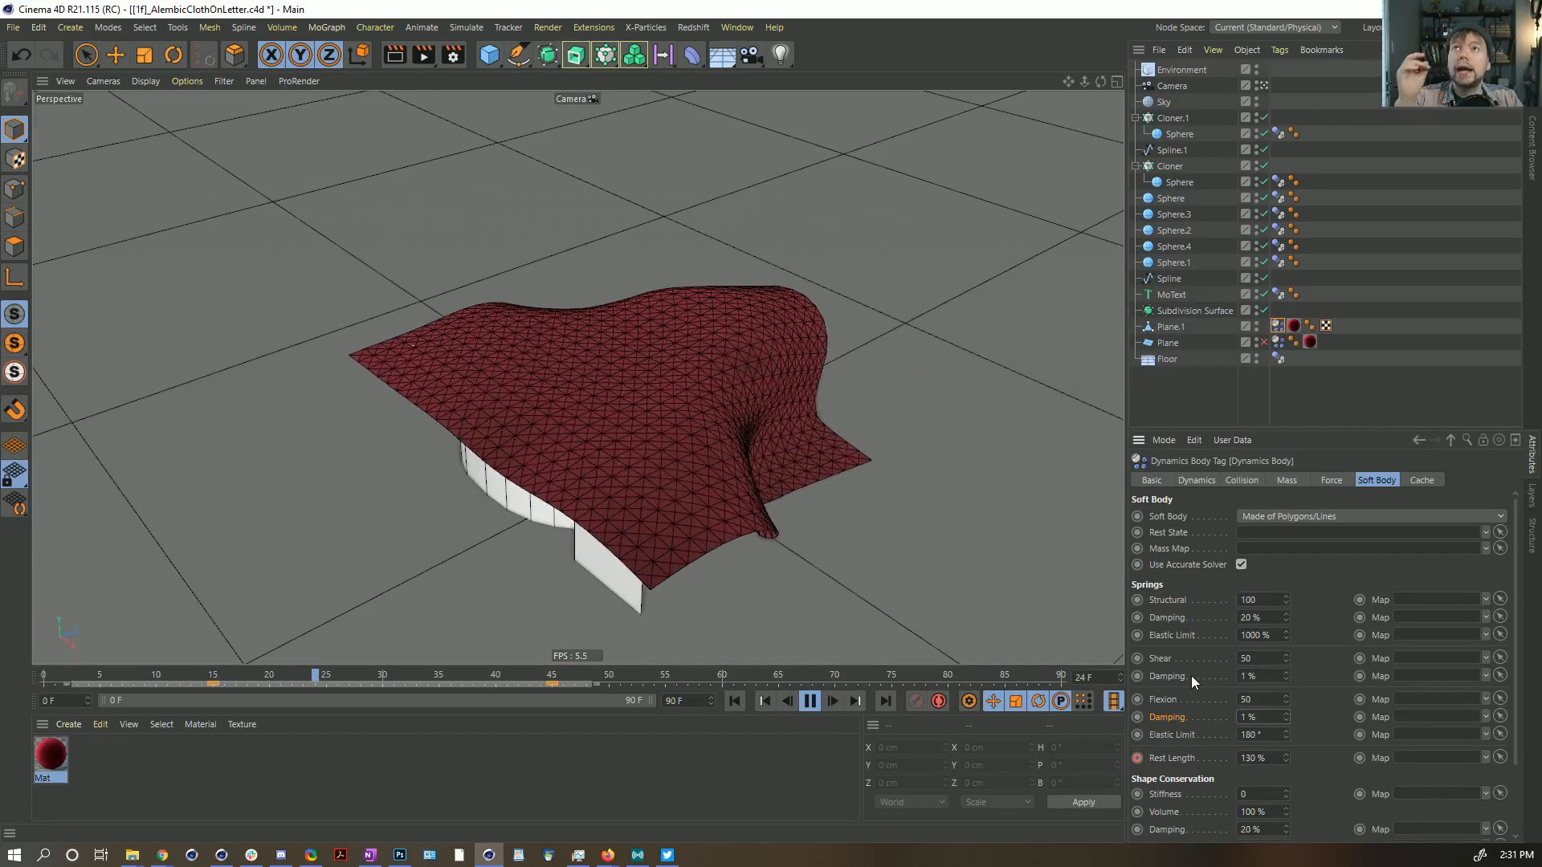
Step: Set the shear damping and flexion damping of Plane.1's soft body to 99 % and resimulate from frame 0 to about frame 86
{"action": "double_click", "coordinate": [1246, 658]}
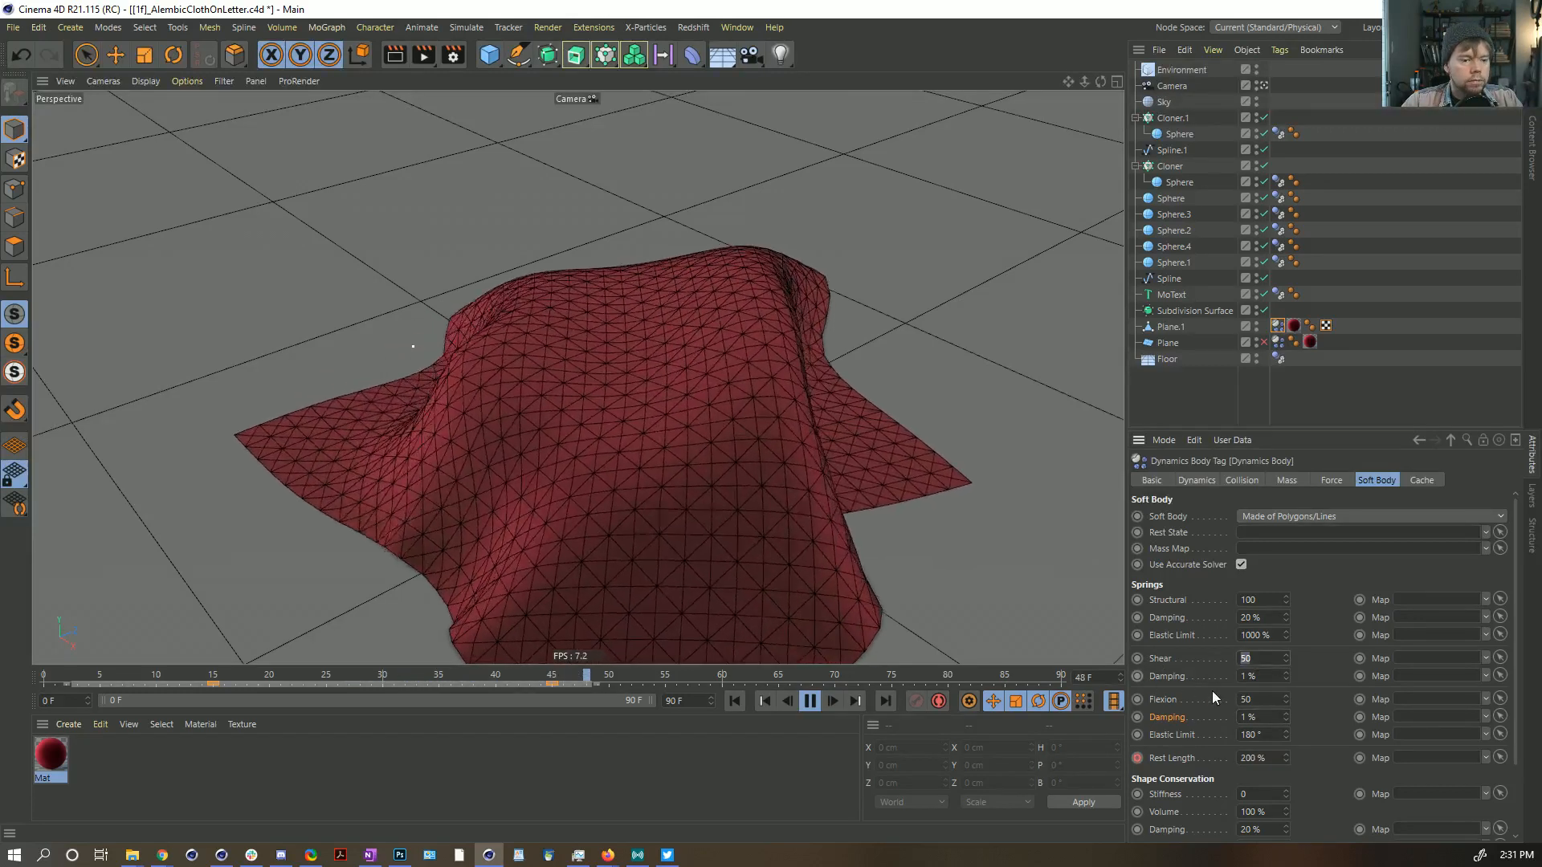
{"action": "key", "text": "Tab"}
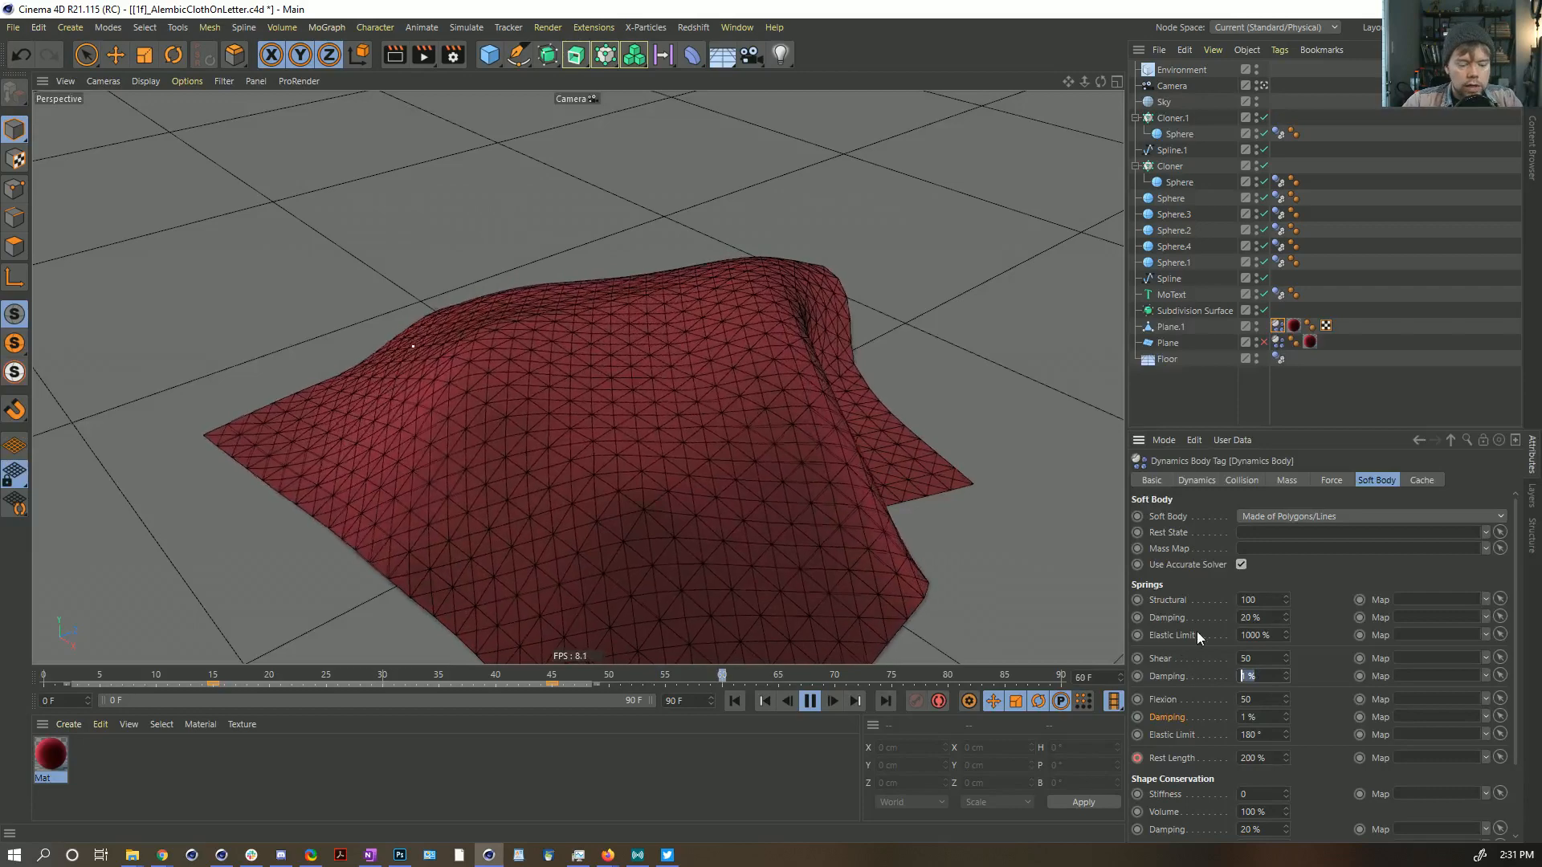
{"action": "type", "text": "99"}
{"action": "double_click", "coordinate": [1261, 716]}
{"action": "type", "text": "9"}
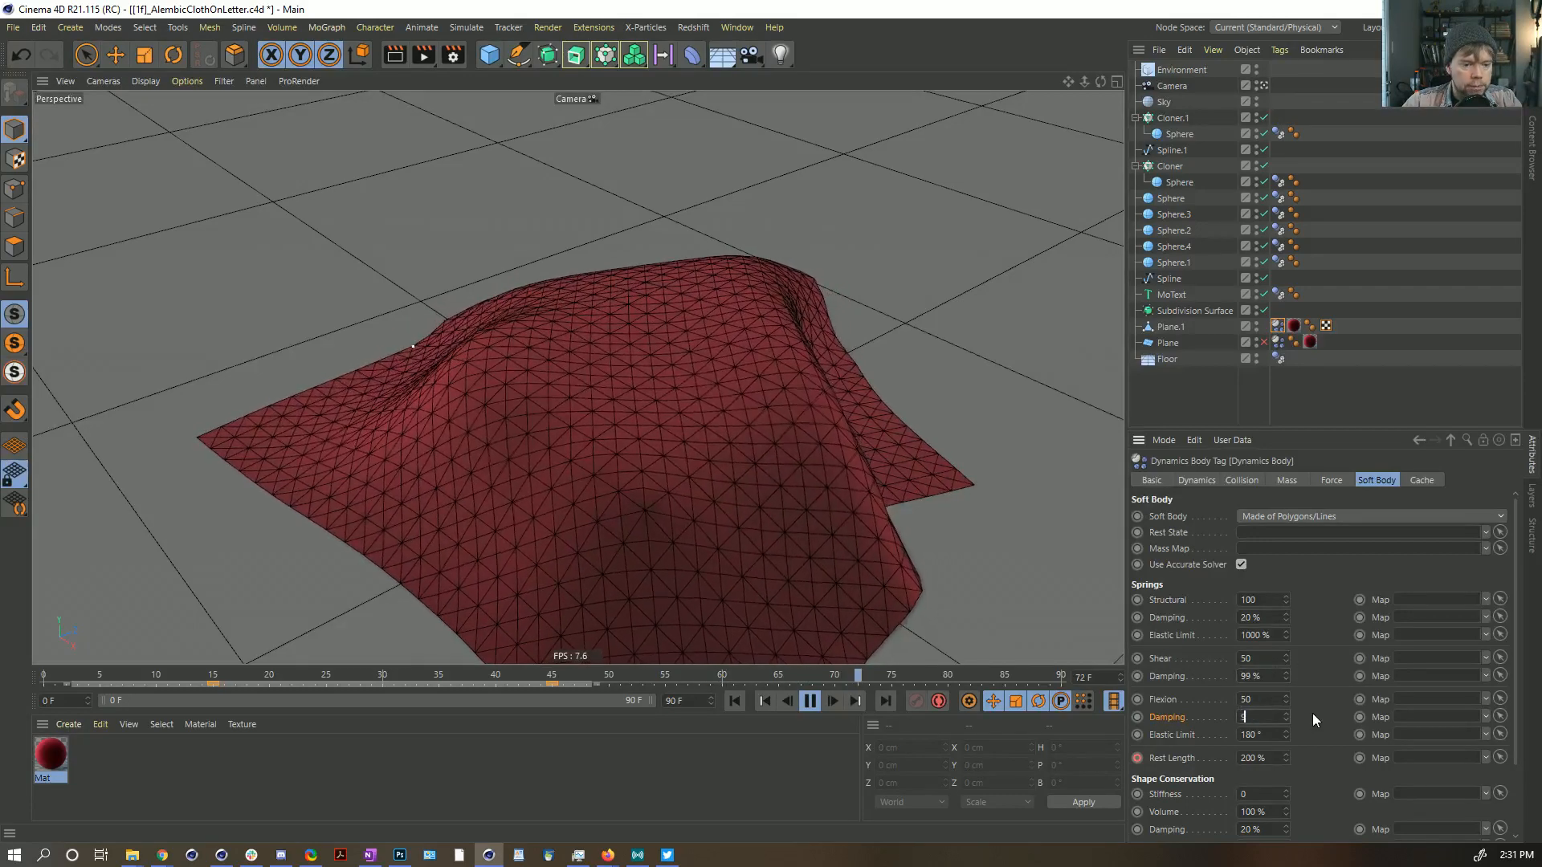
{"action": "type", "text": "9"}
{"action": "left_click", "coordinate": [733, 703]}
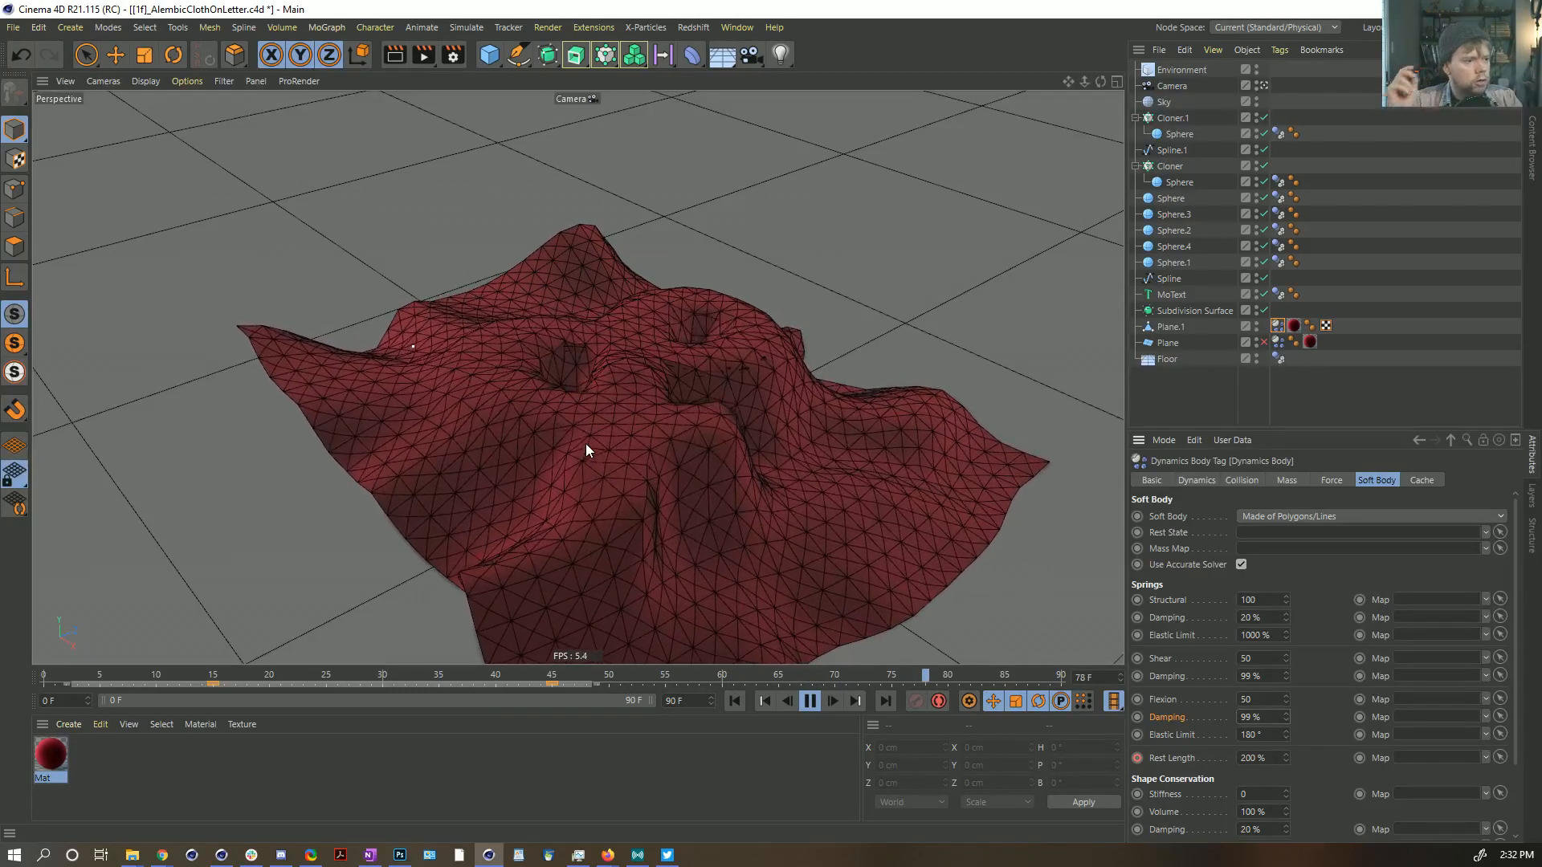
{"action": "left_click", "coordinate": [808, 705]}
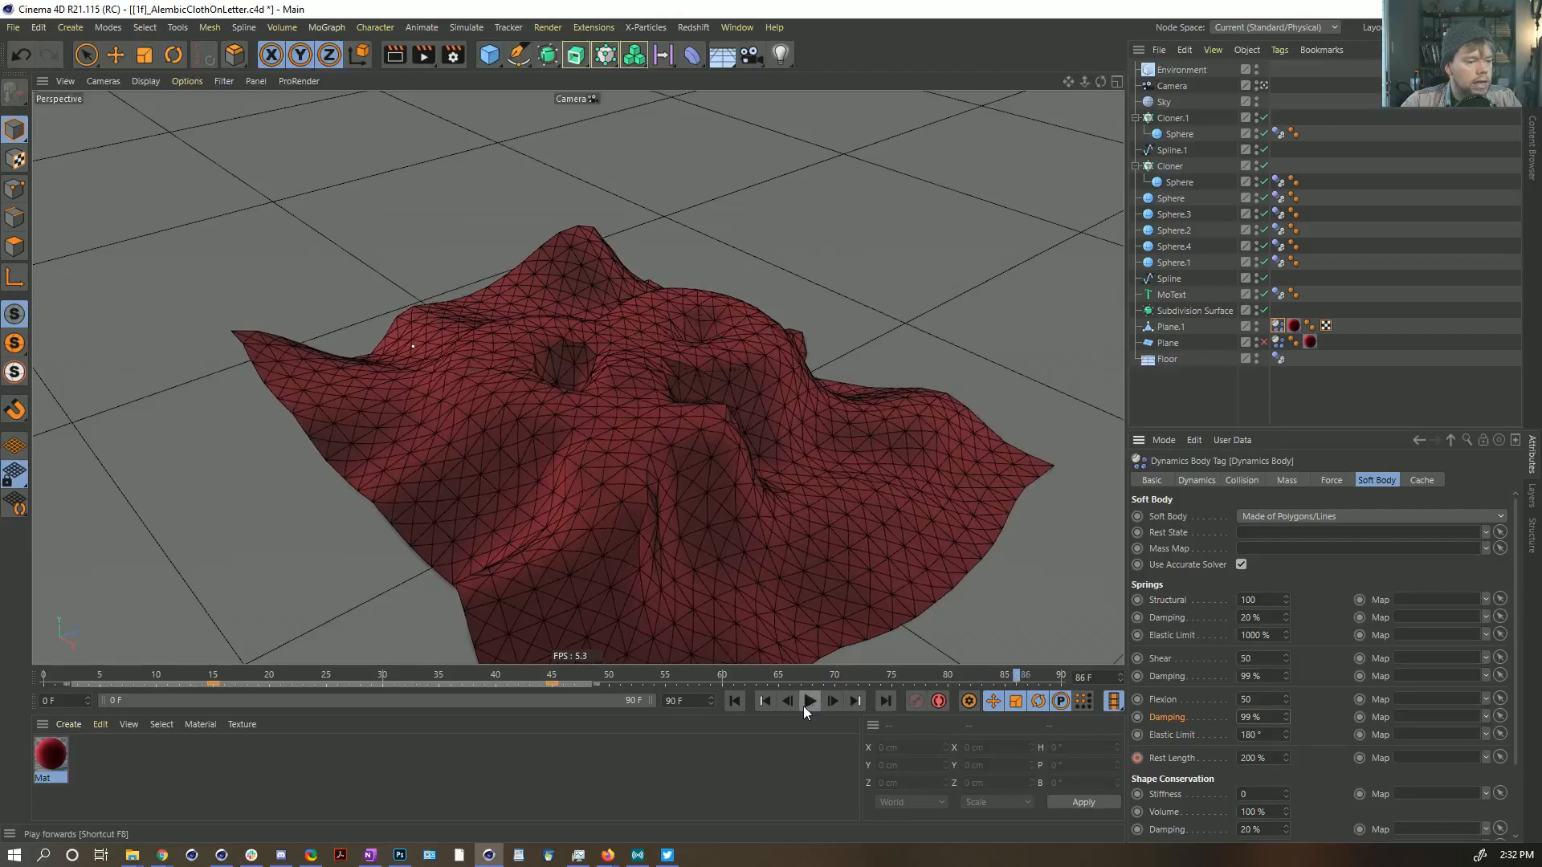
Step: Extend the animation length and its preview range to 180 frames
{"action": "type", "text": "80"}
{"action": "key", "text": "Return"}
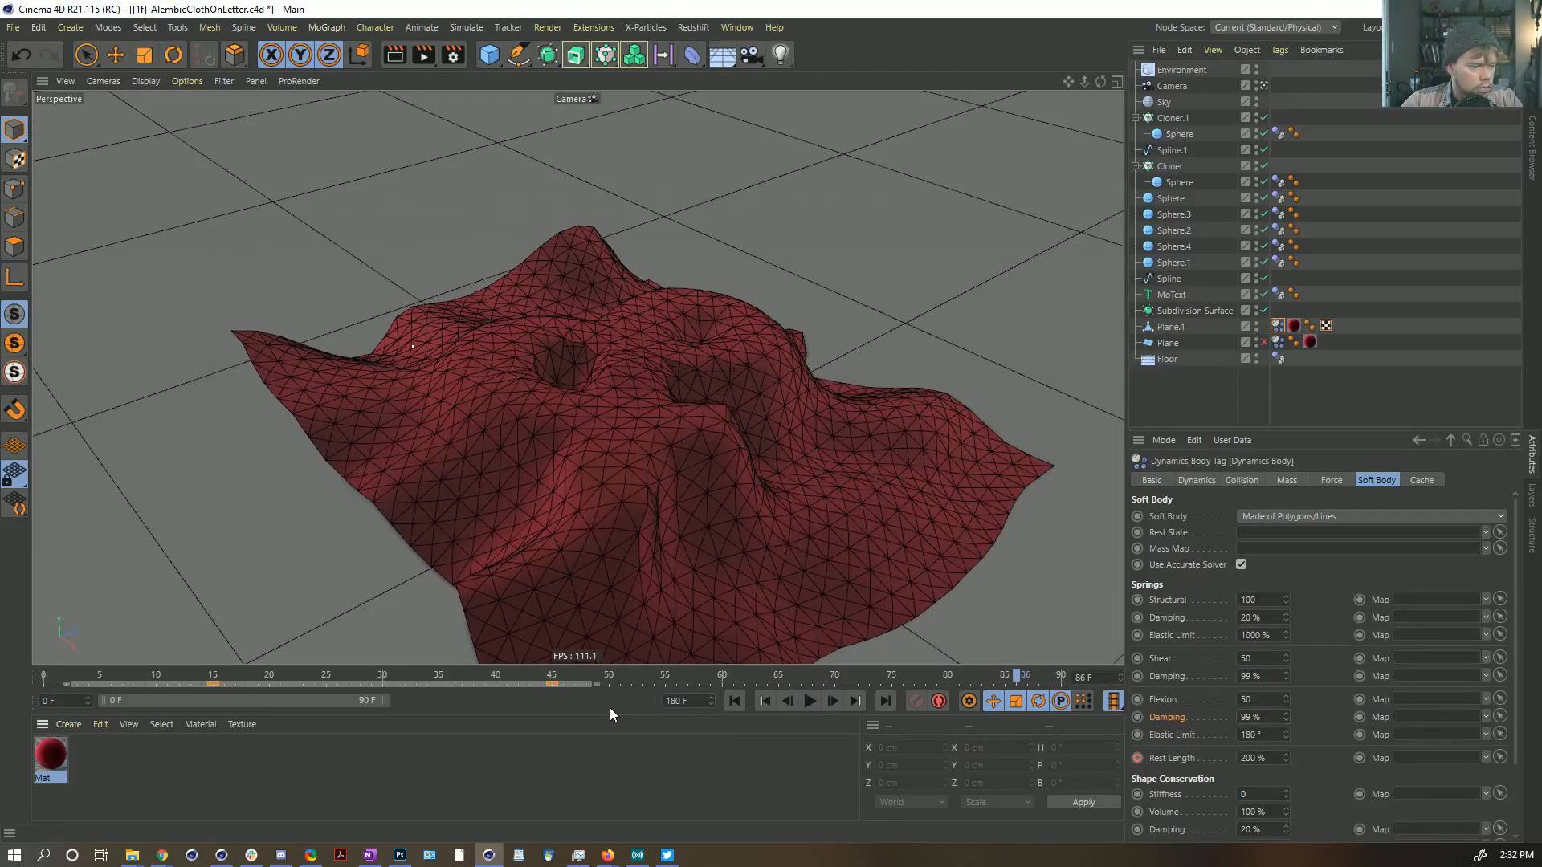
{"action": "left_click_drag", "start_coordinate": [378, 698], "coordinate": [652, 700]}
Step: Continue the cloth simulation to about frame 175, pausing near frame 133, and inspect the folds from different angles
{"action": "left_click", "coordinate": [809, 701]}
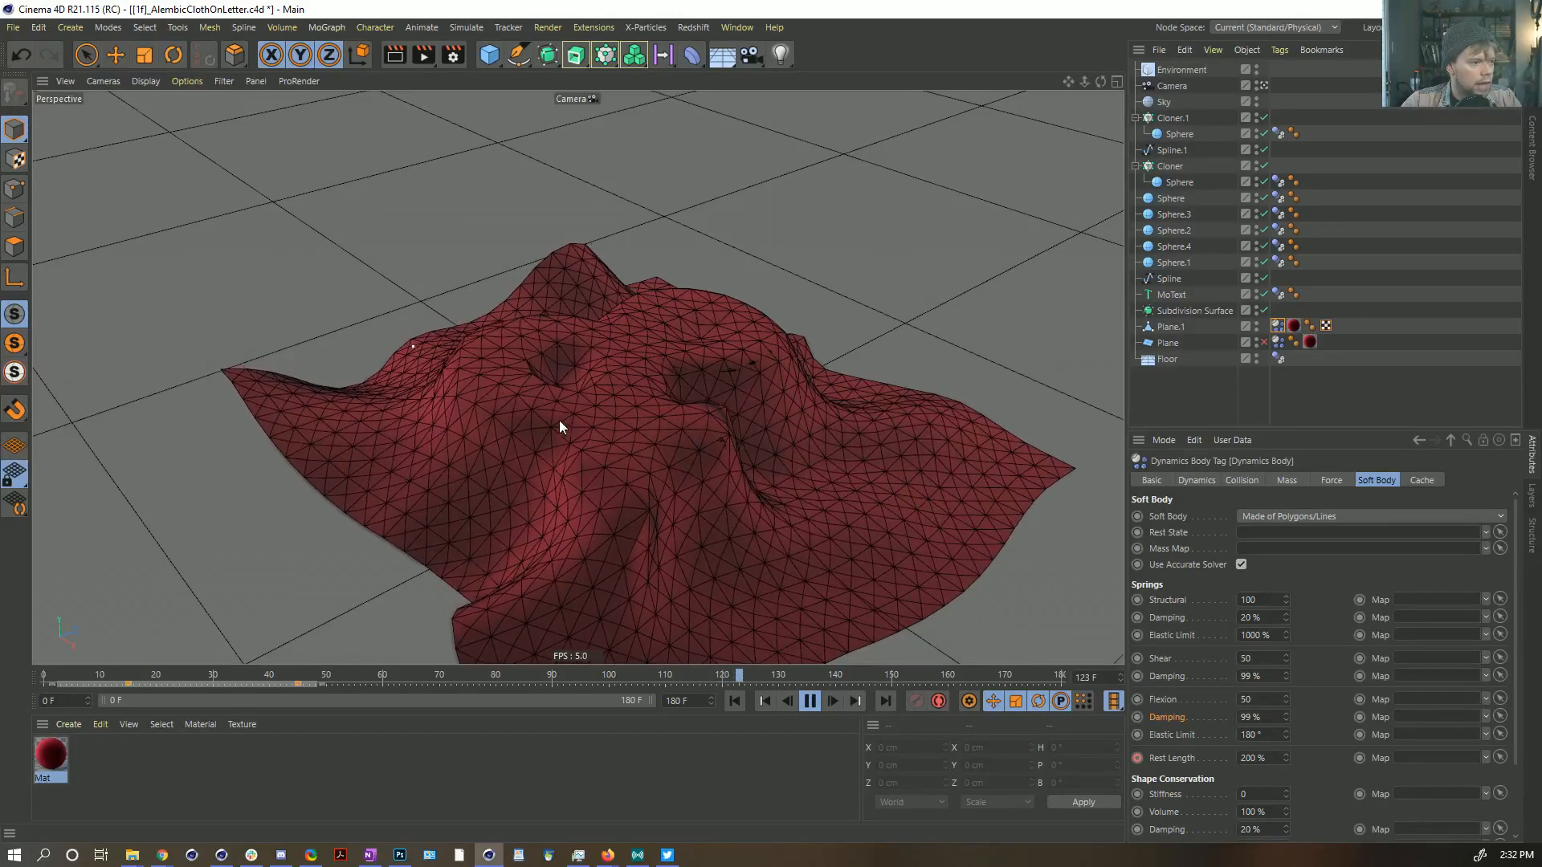
{"action": "left_click", "coordinate": [809, 701]}
{"action": "left_click_drag", "start_coordinate": [725, 440], "coordinate": [647, 360], "text": "alt"}
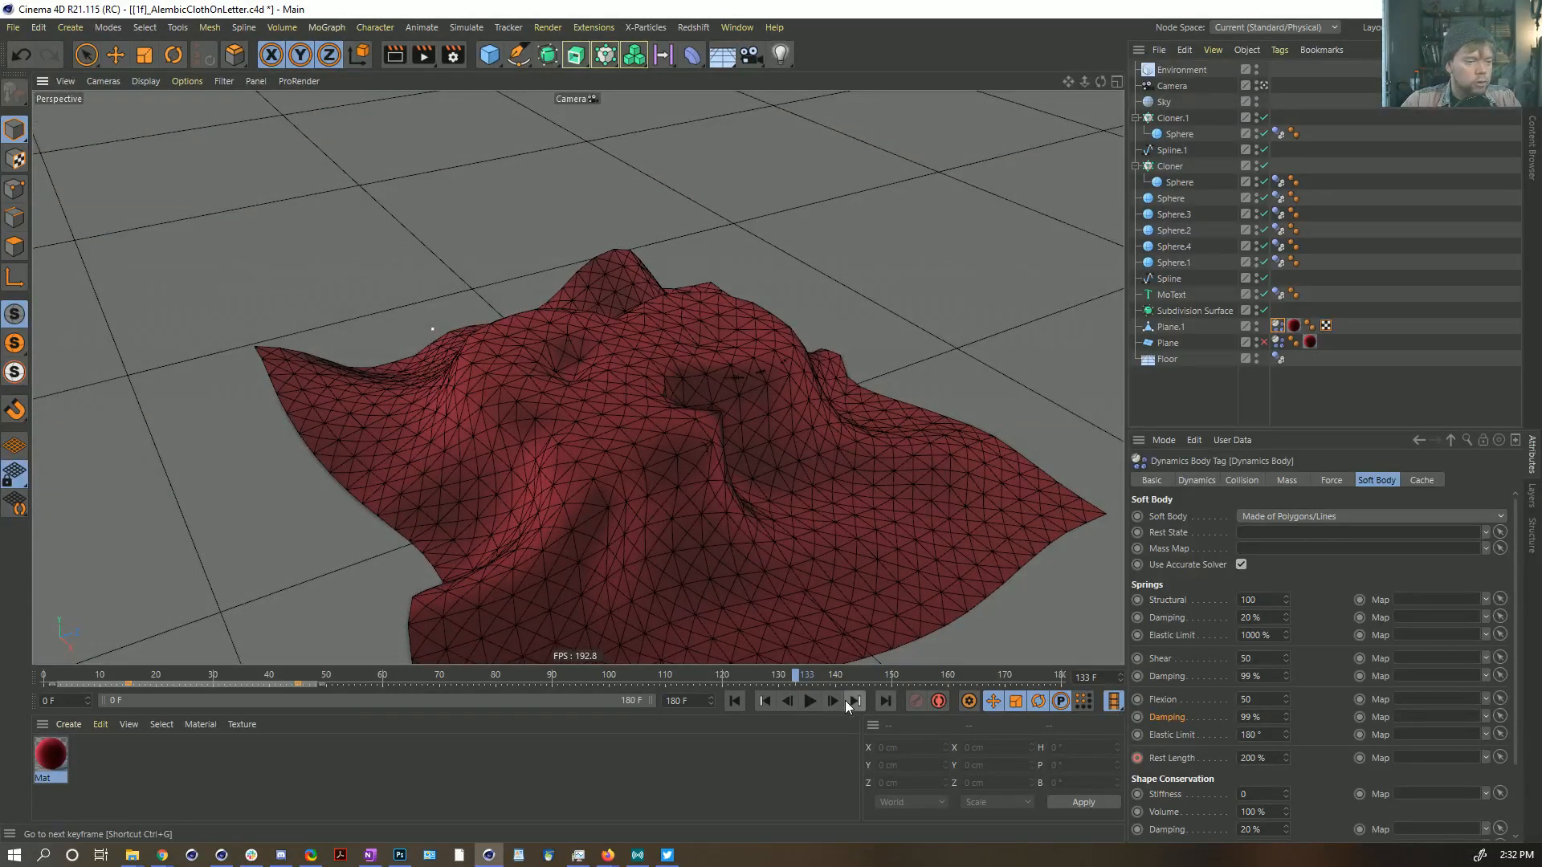
{"action": "left_click", "coordinate": [813, 702]}
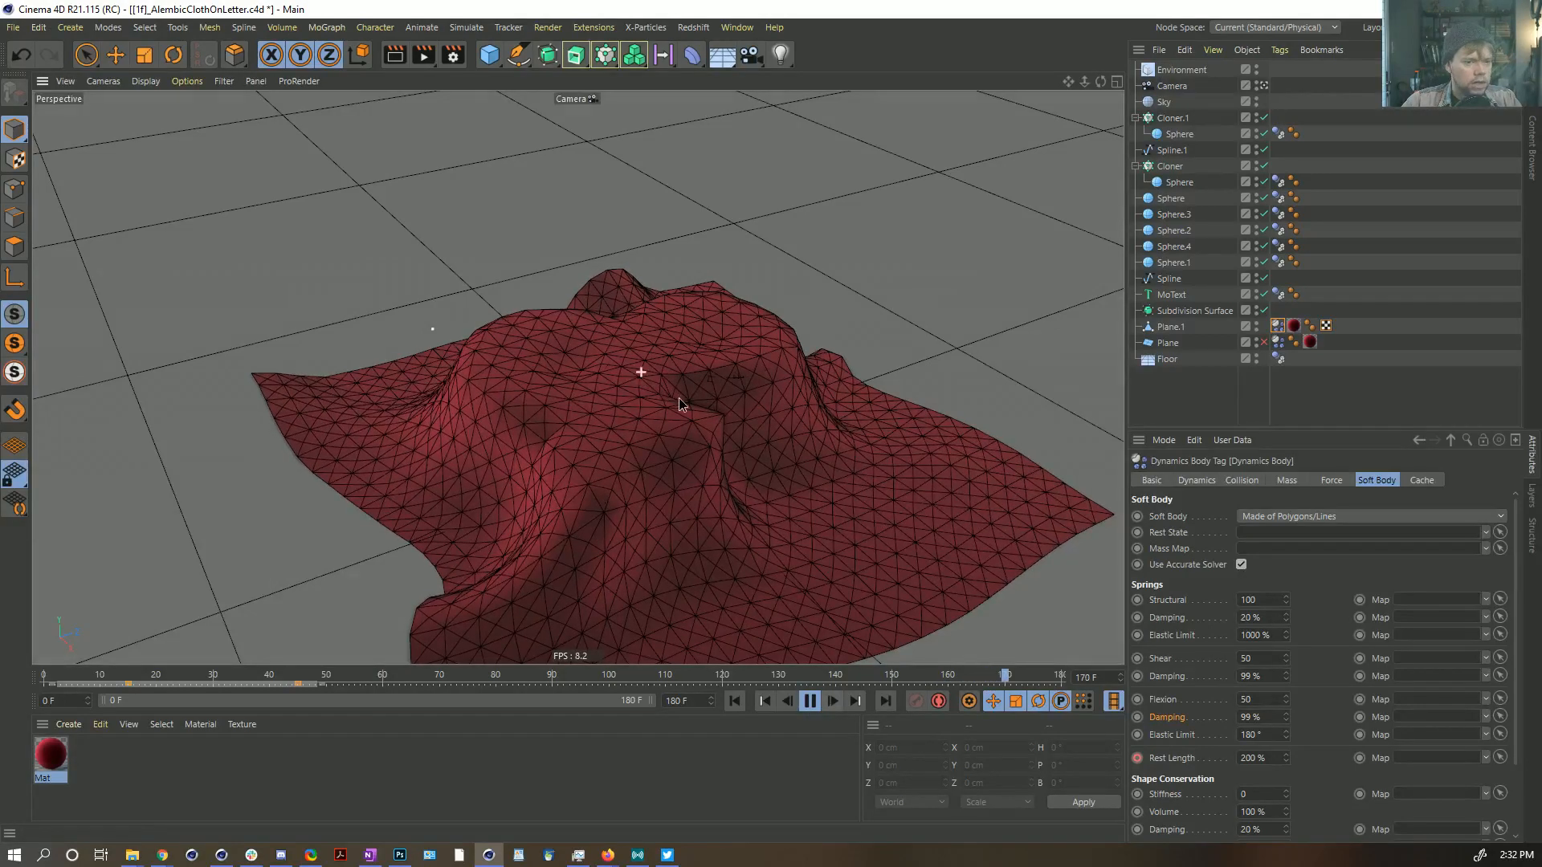
{"action": "key", "text": "F8"}
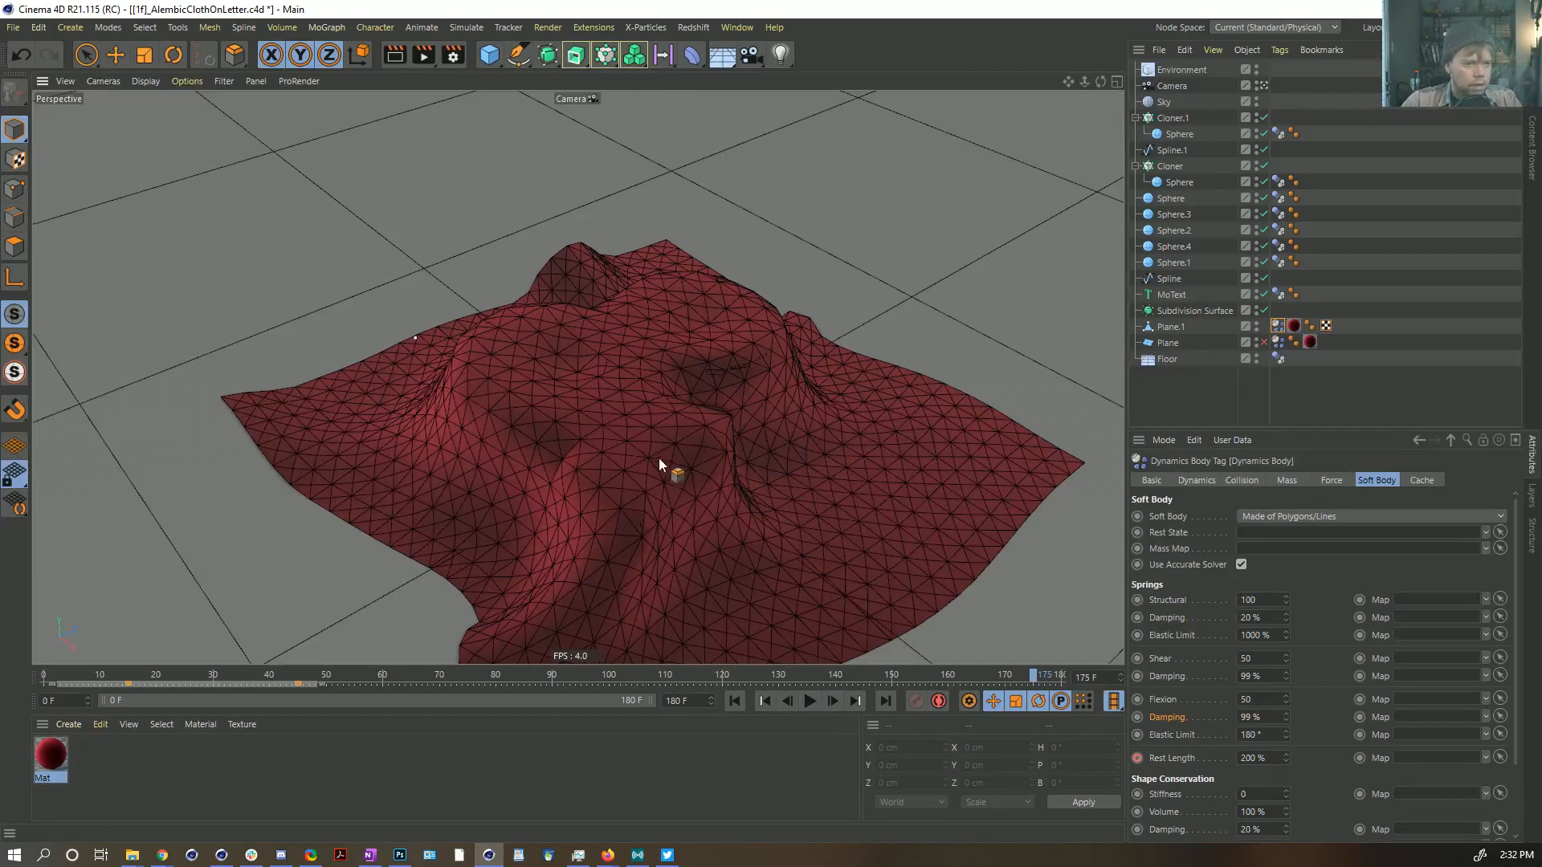
{"action": "left_click_drag", "start_coordinate": [659, 464], "coordinate": [707, 482], "text": "alt"}
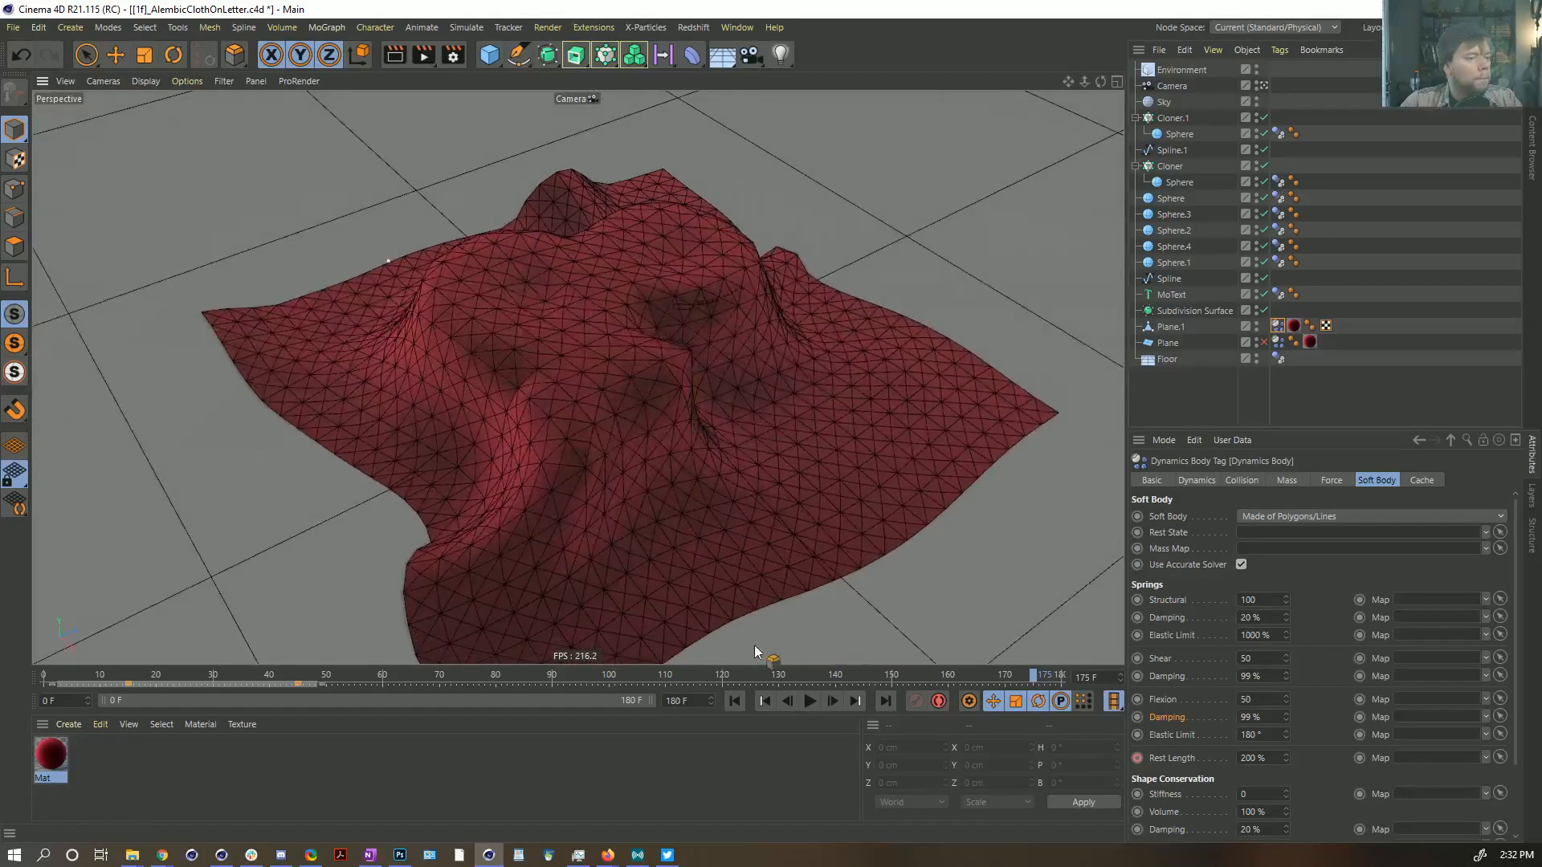
Step: Return to frame 0 and toggle the original Plane on and off to compare it with the triangulated Plane.1
{"action": "left_click", "coordinate": [734, 701]}
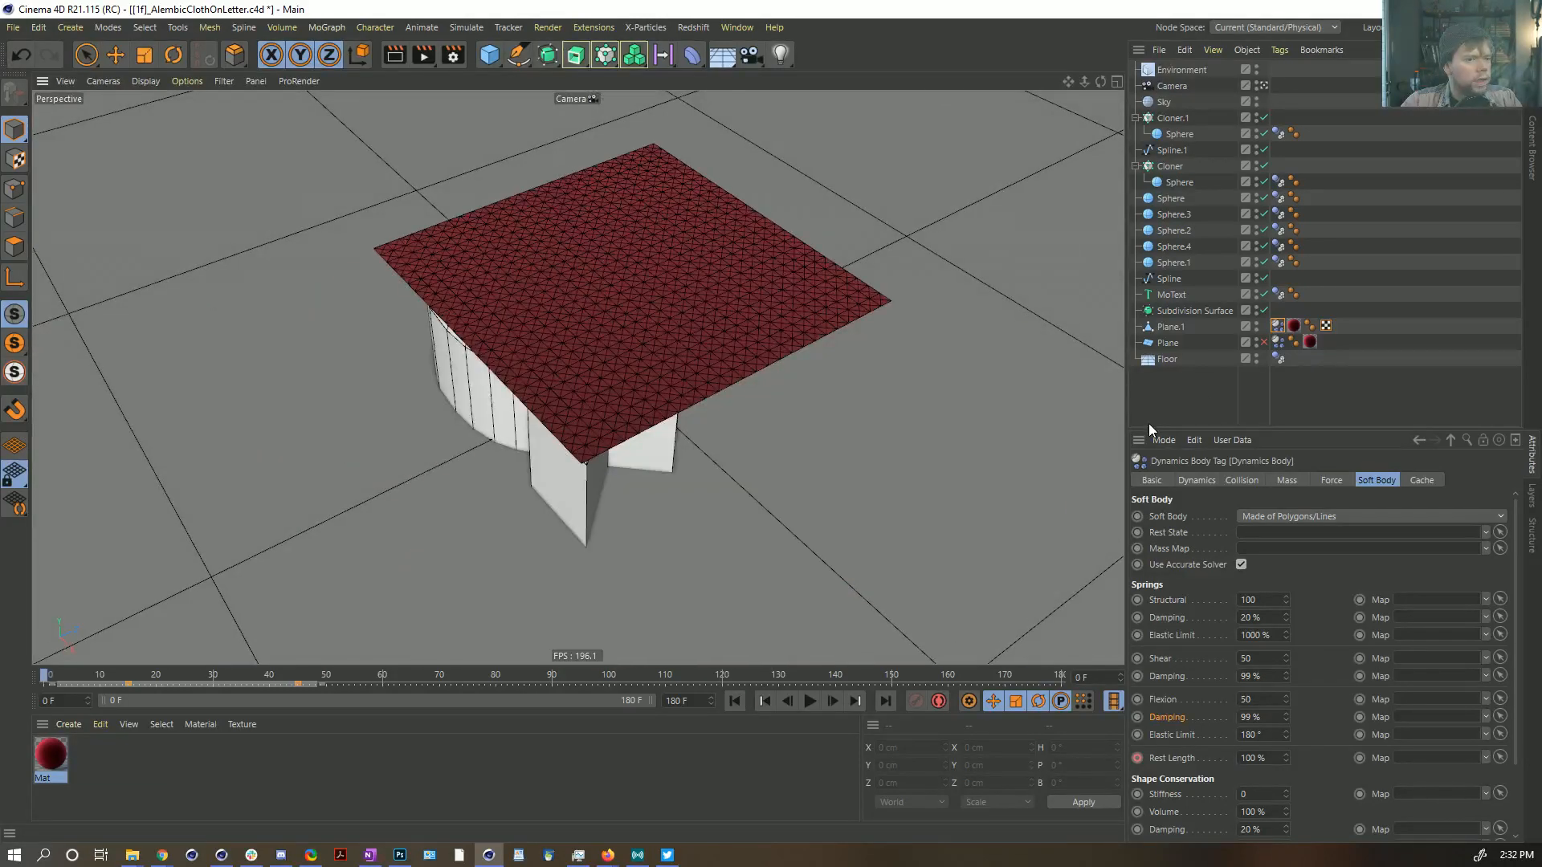
{"action": "left_click", "coordinate": [1169, 342]}
{"action": "left_click", "coordinate": [1263, 343]}
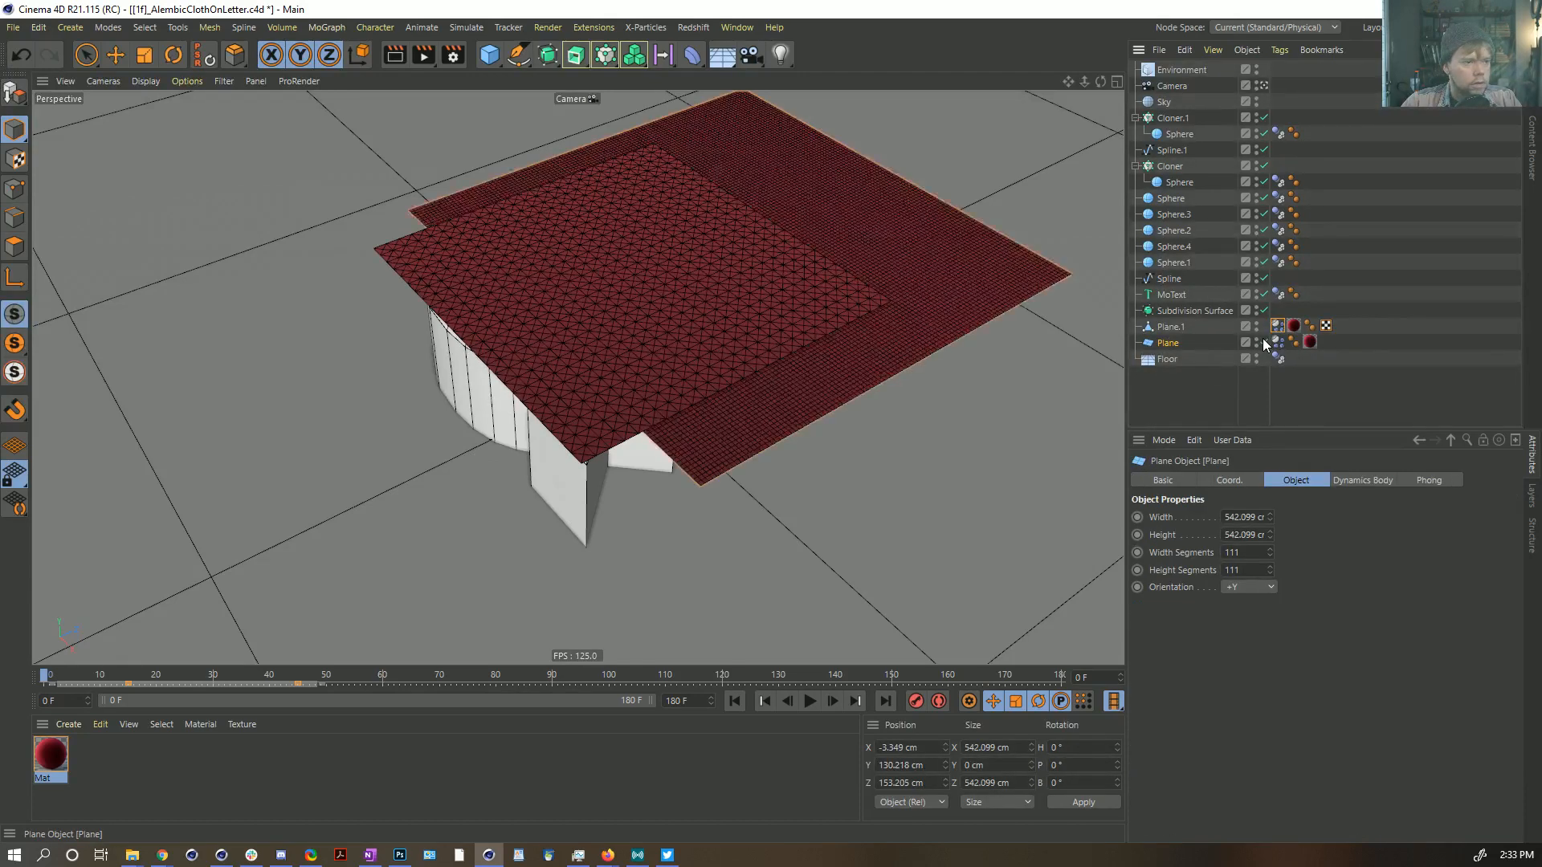
{"action": "left_click", "coordinate": [1263, 342]}
{"action": "left_click", "coordinate": [1264, 342]}
{"action": "left_click", "coordinate": [1263, 342]}
Step: Copy the triangulated Plane.1 and undo its edits back to the parametric plane with 25 by 25 segments
{"action": "left_click", "coordinate": [1172, 327]}
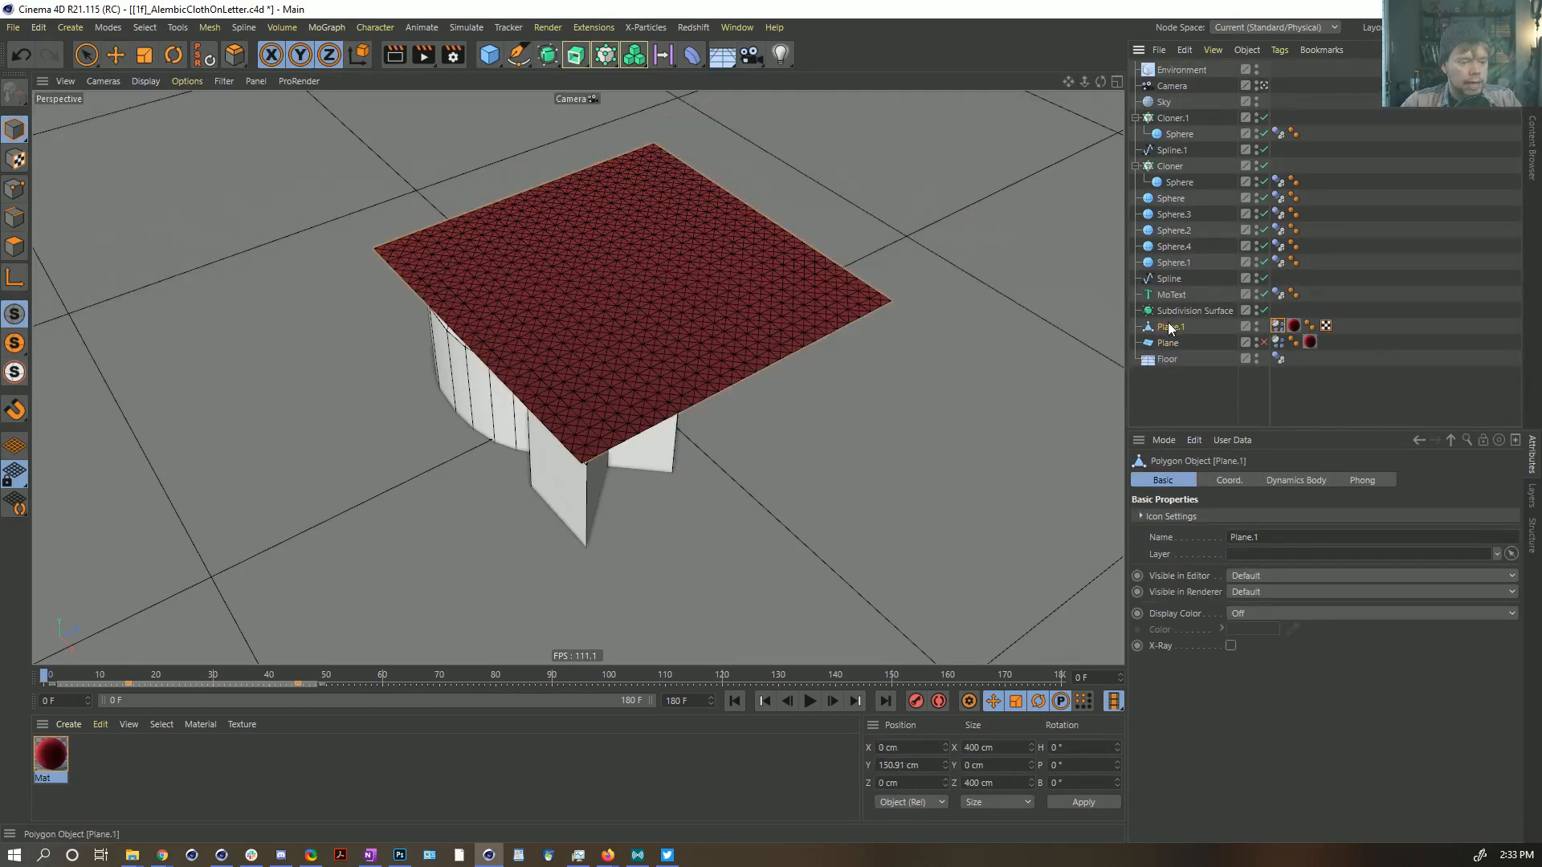
{"action": "left_click", "coordinate": [1103, 344]}
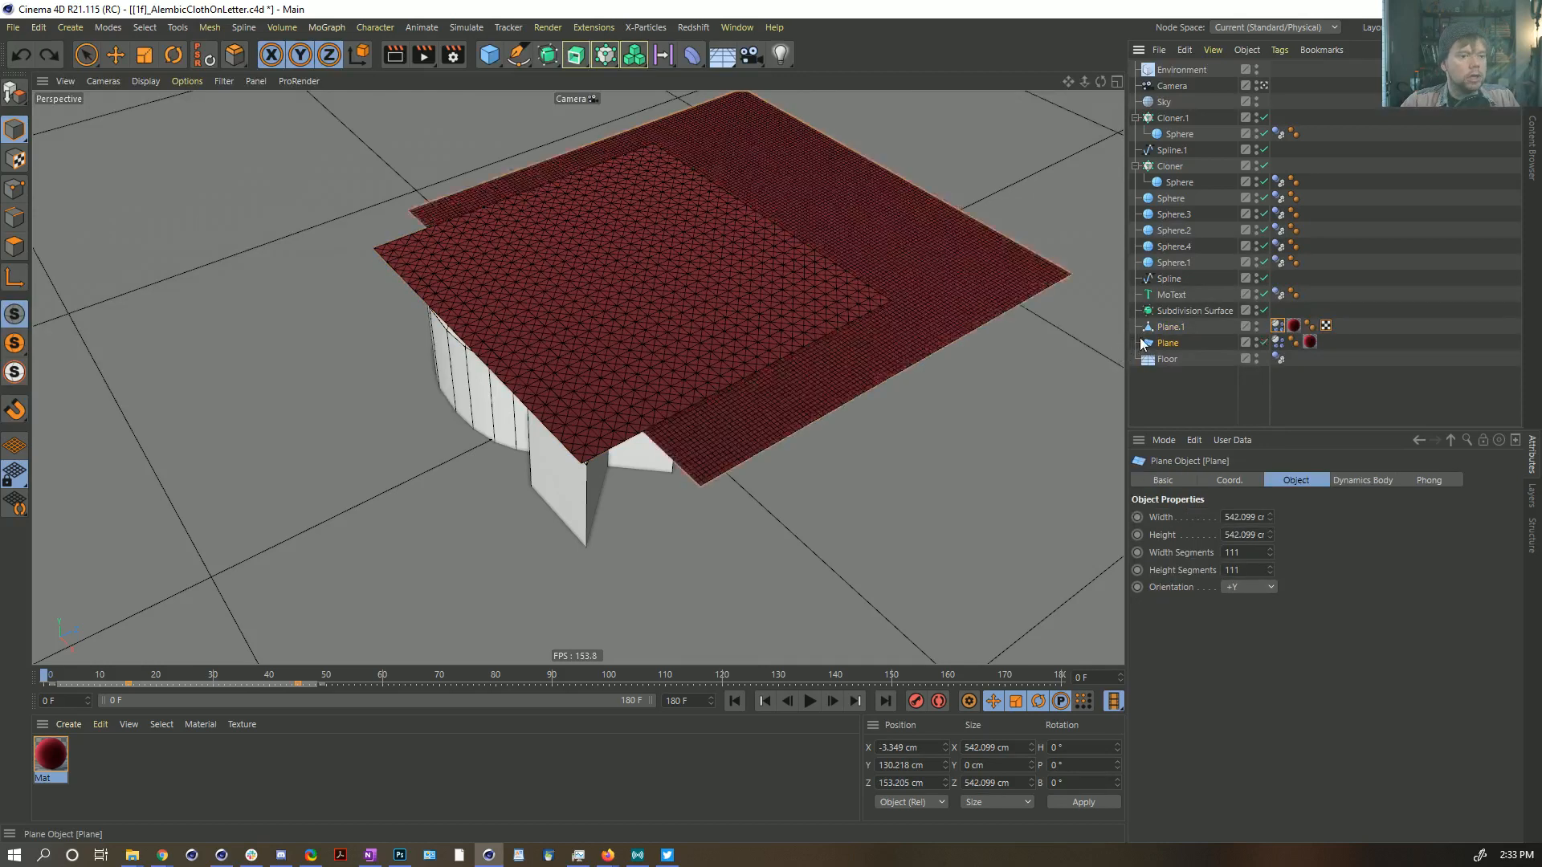
{"action": "key", "text": "ctrl+z"}
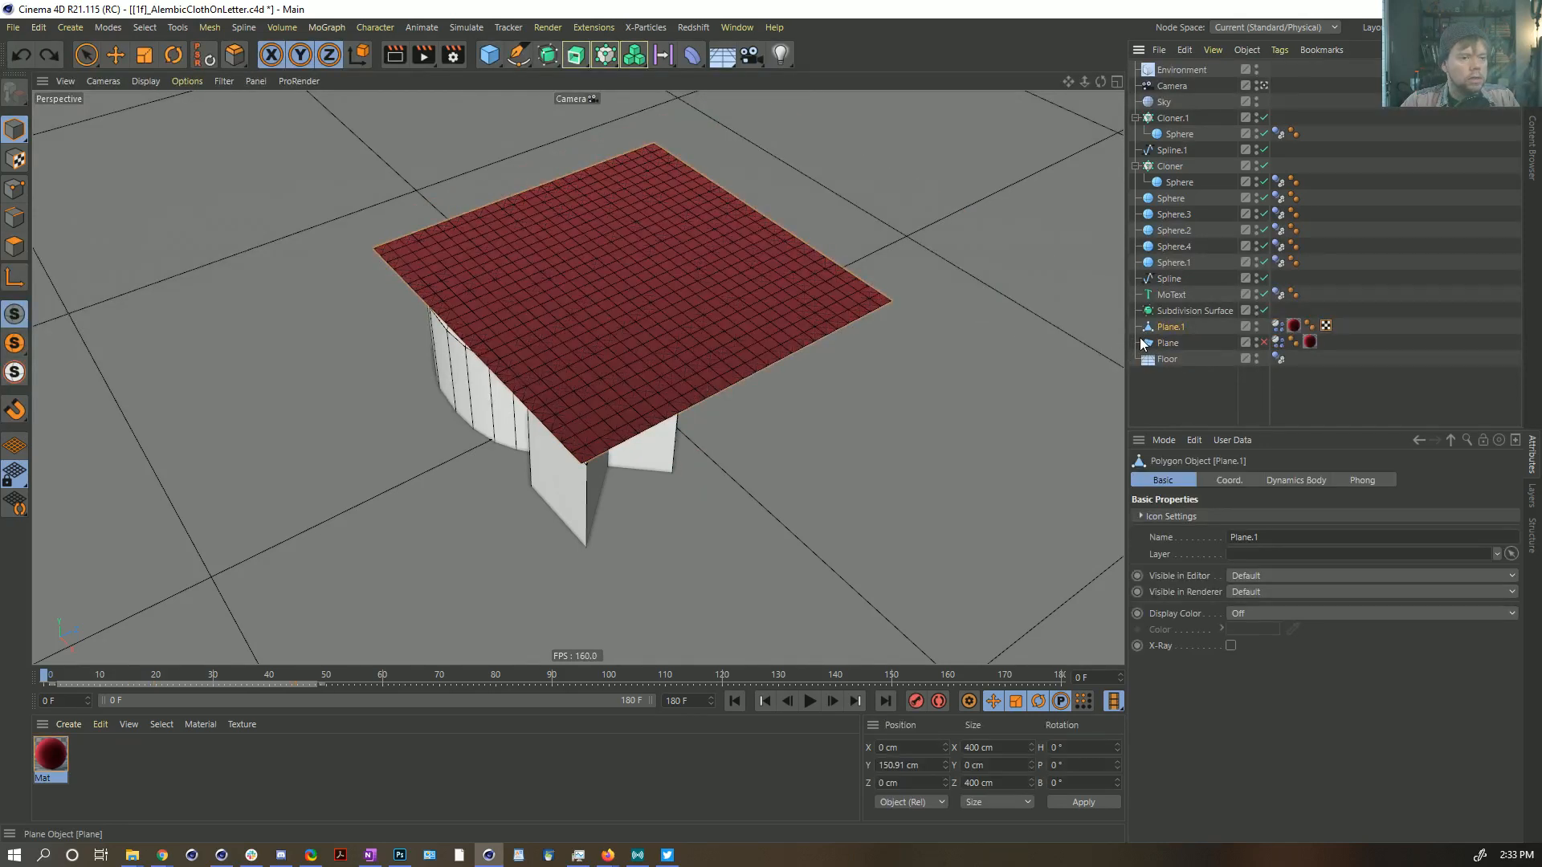
{"action": "key", "text": "ctrl+z"}
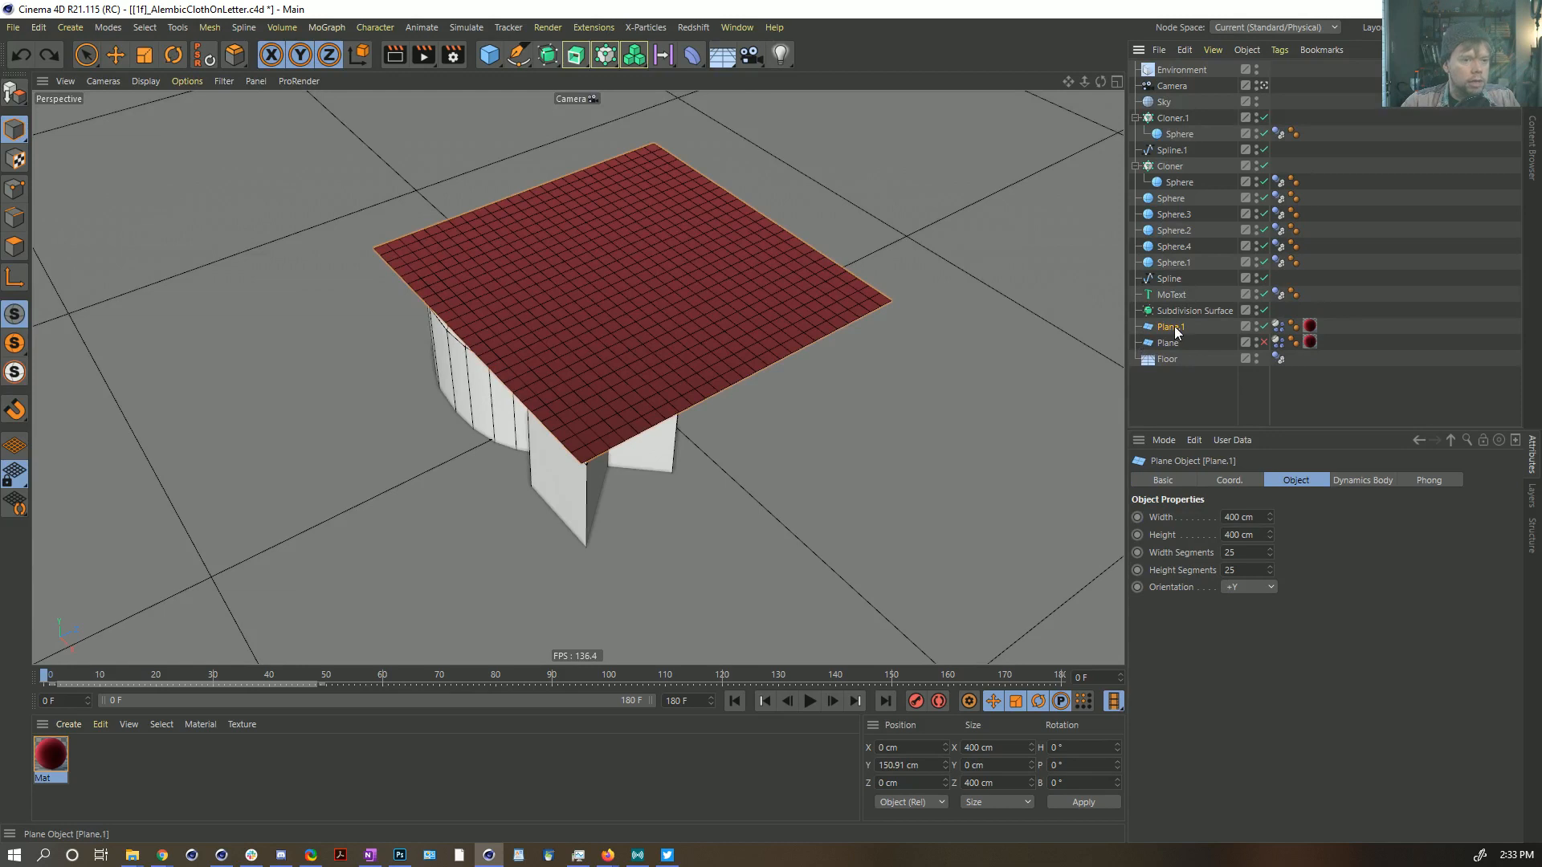
Step: Paste the triangulated plane directly above Plane.1 in the hierarchy and move its dynamics body tag onto Subdivision Surface
{"action": "key", "text": "ctrl+v"}
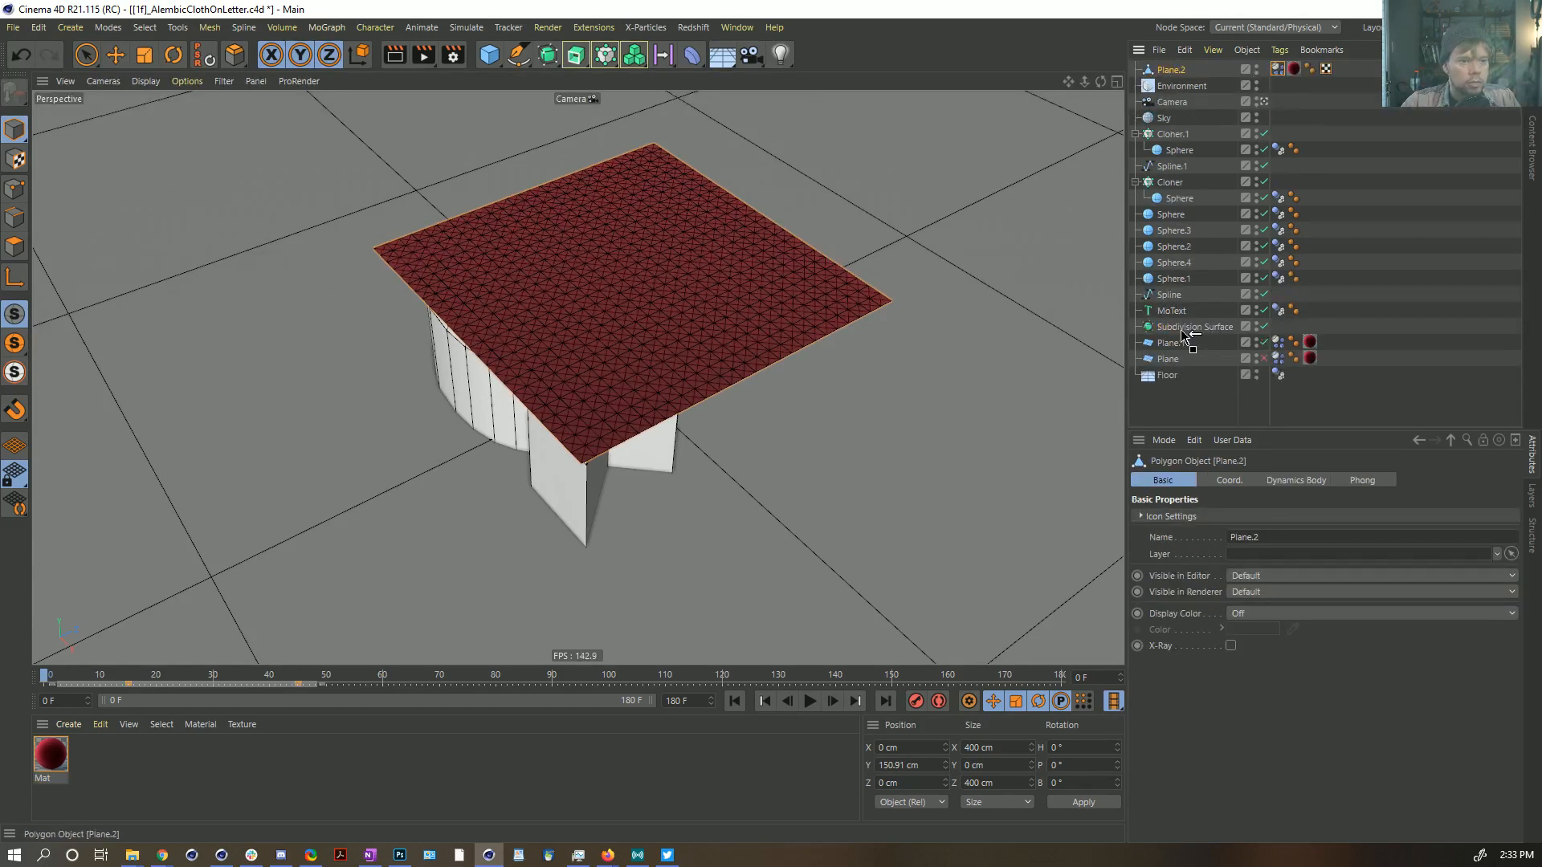
{"action": "left_click_drag", "start_coordinate": [1181, 329], "coordinate": [1181, 334]}
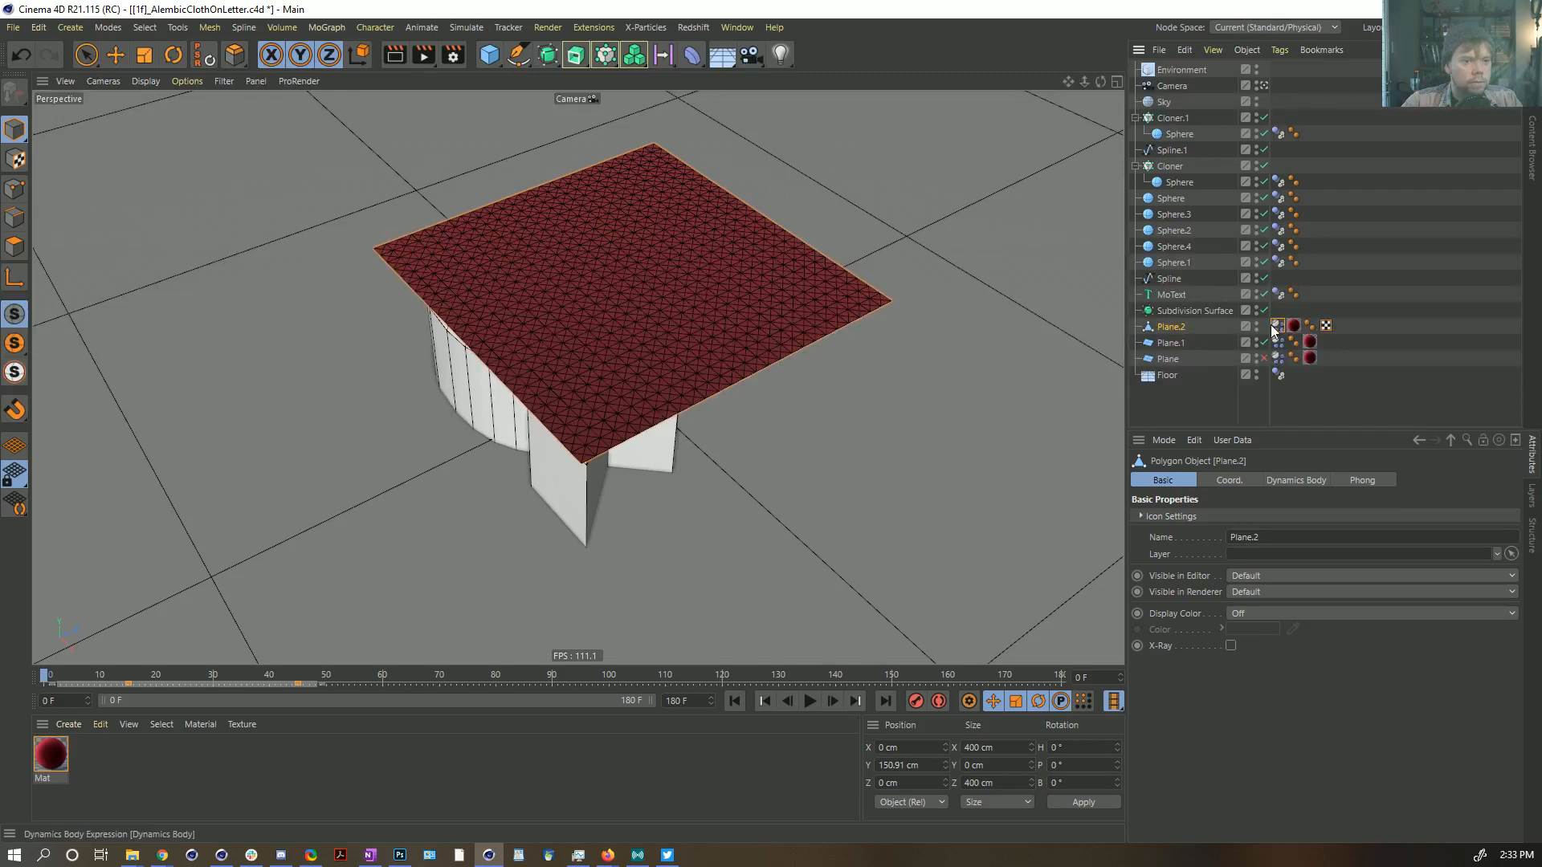
{"action": "left_click_drag", "start_coordinate": [1275, 320], "coordinate": [1278, 310]}
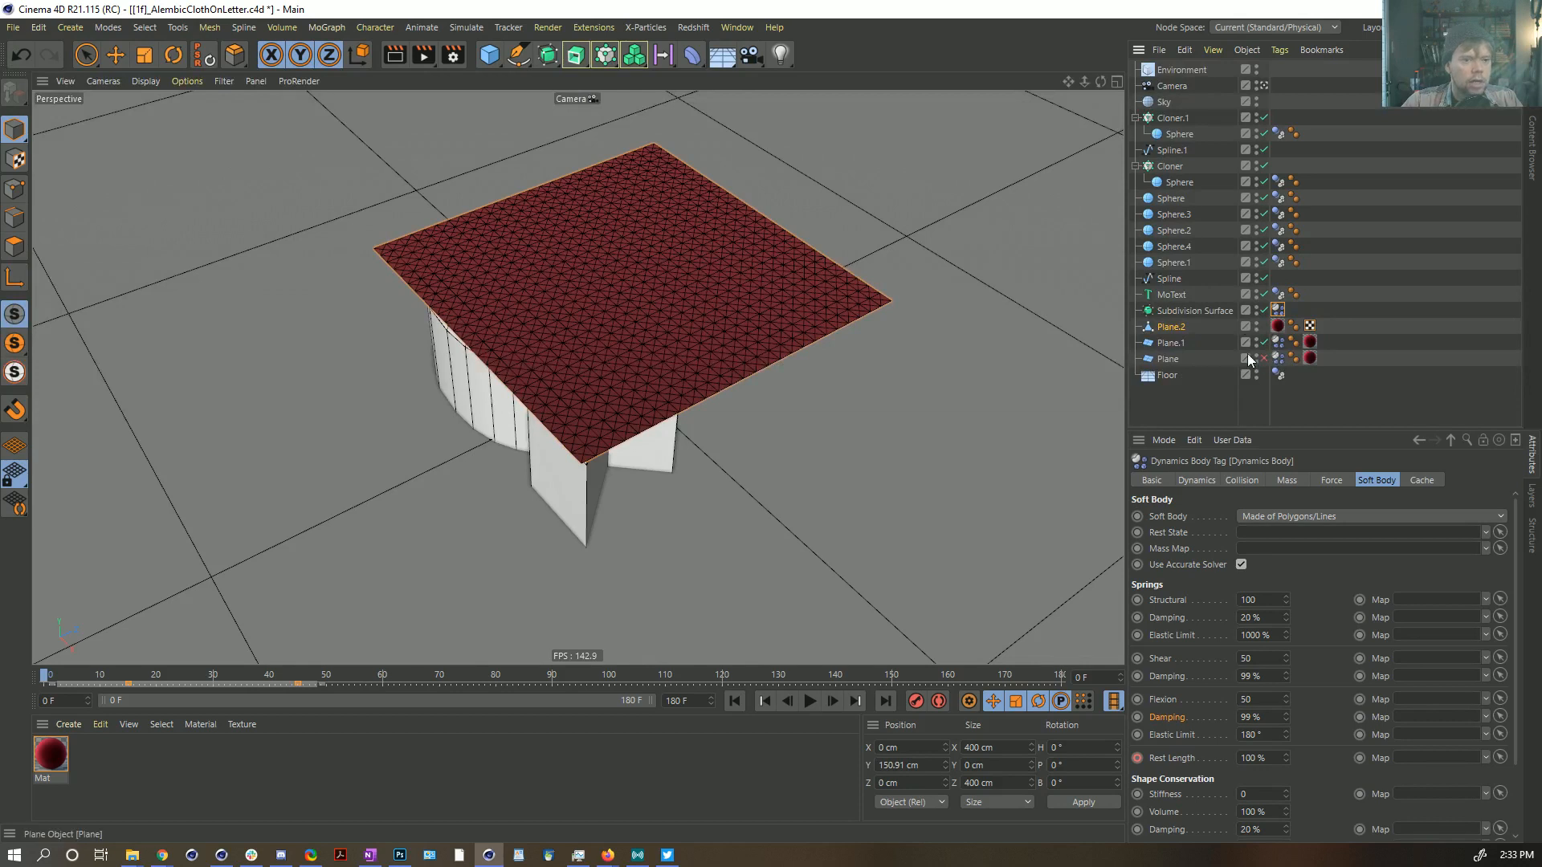
Step: Select all polygons of the triangulated Plane.2 in polygon mode to check its polygon count
{"action": "left_click", "coordinate": [1170, 344]}
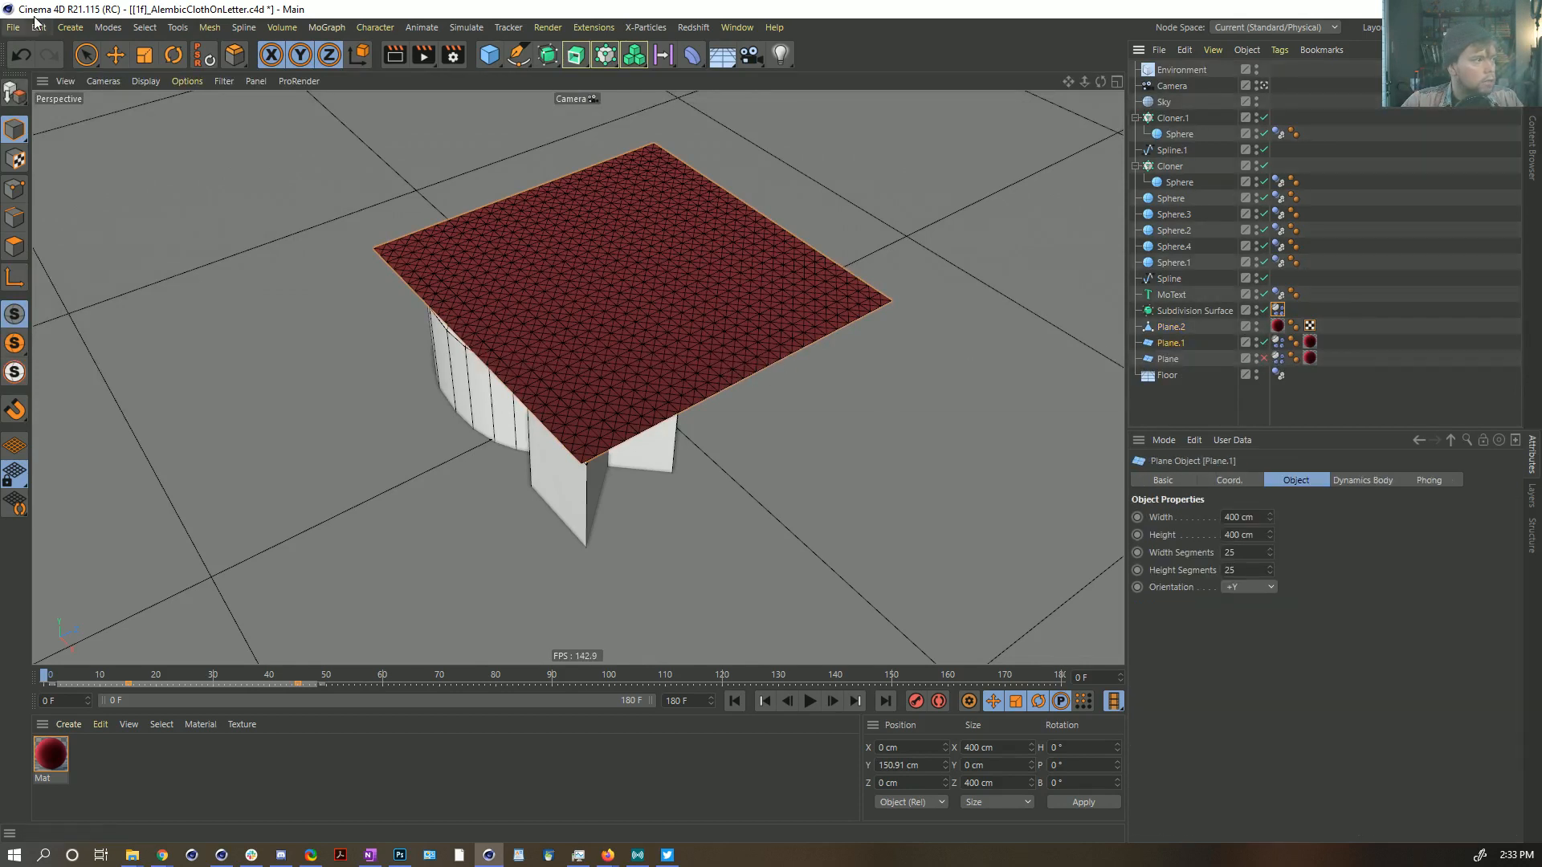
{"action": "left_click", "coordinate": [116, 54]}
{"action": "left_click", "coordinate": [431, 234]}
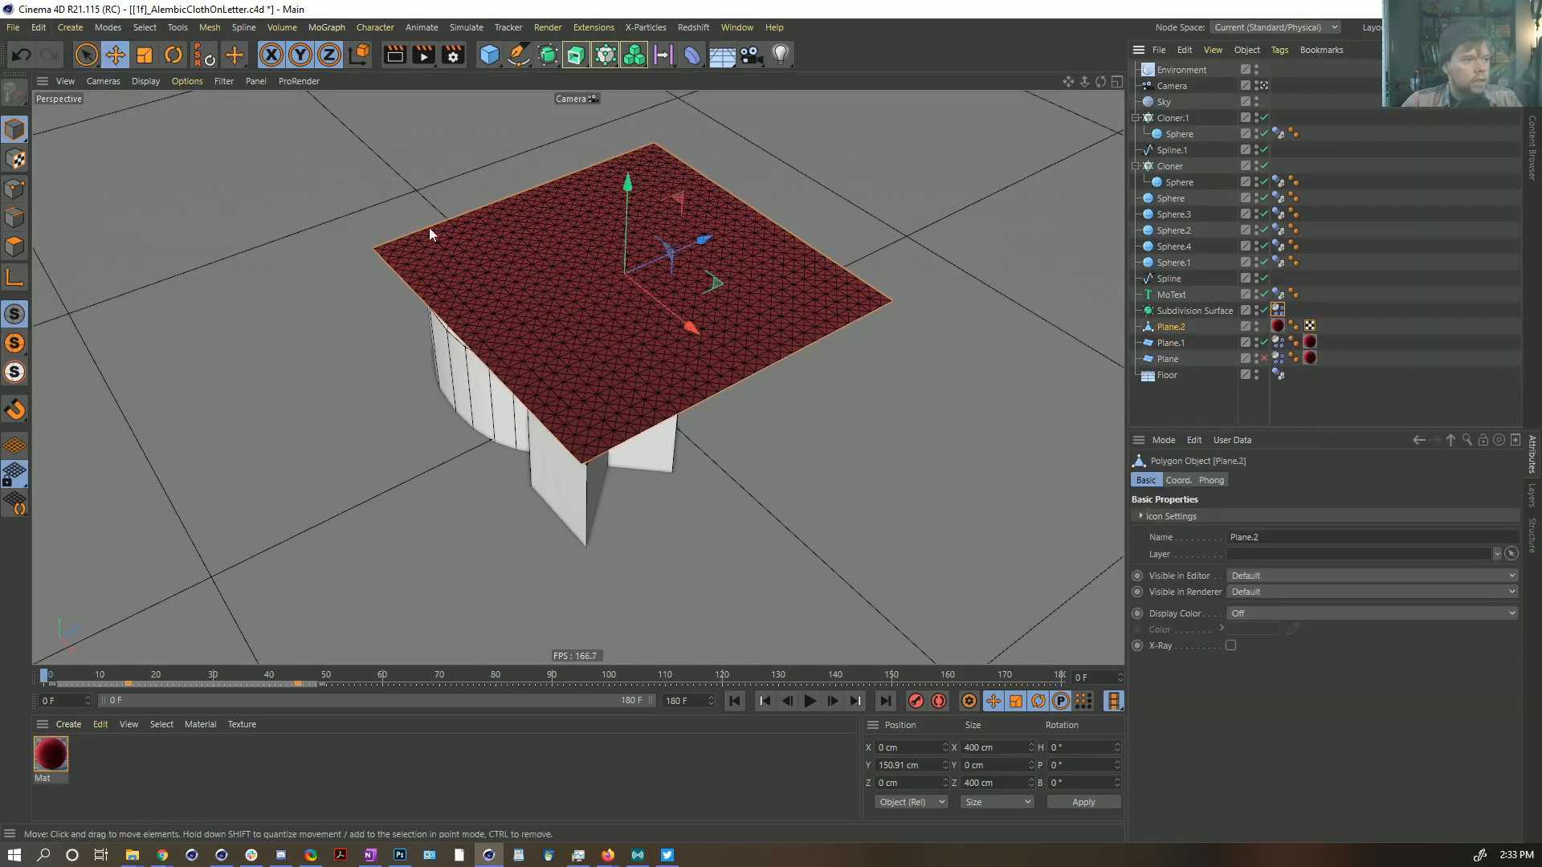
{"action": "left_click", "coordinate": [15, 246]}
{"action": "key", "text": "ctrl+a"}
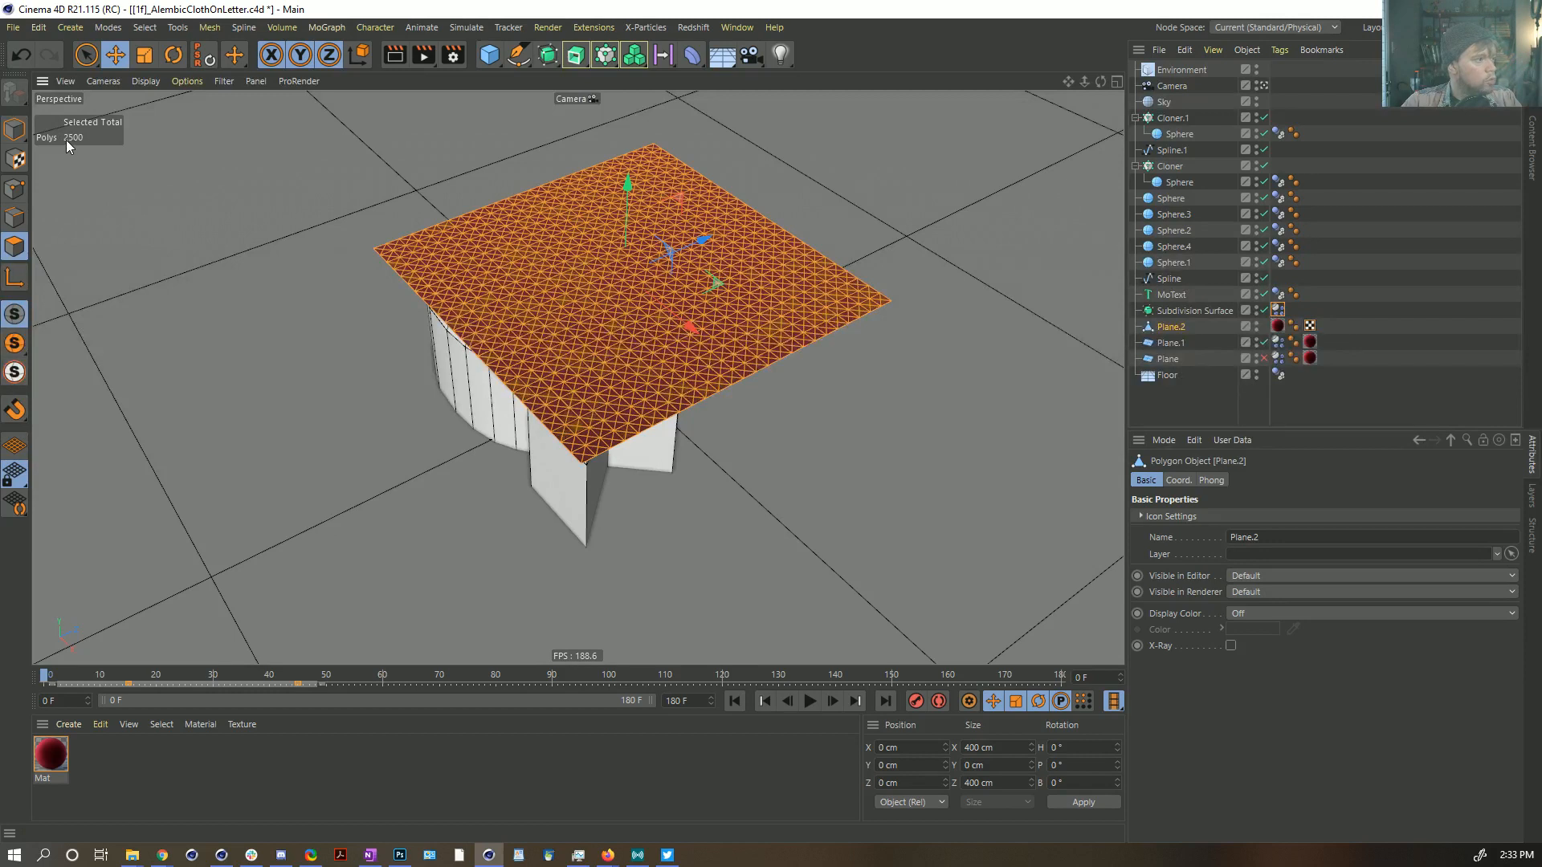
Step: Make the parametric Plane.1 editable to check its polygon count, and undo the conversion
{"action": "left_click", "coordinate": [1175, 343]}
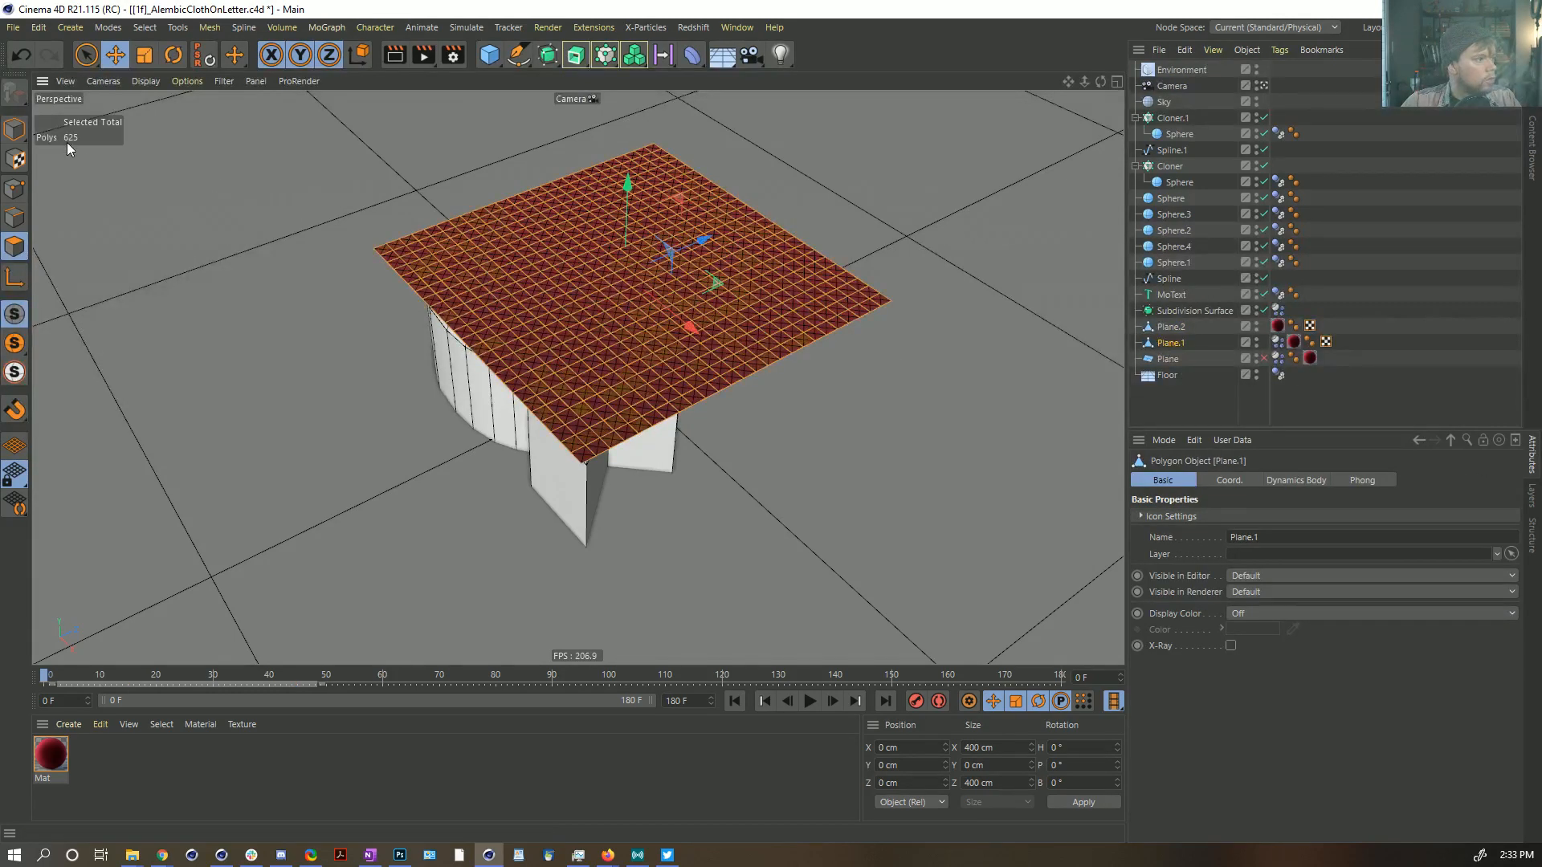
{"action": "key", "text": "ctrl+z"}
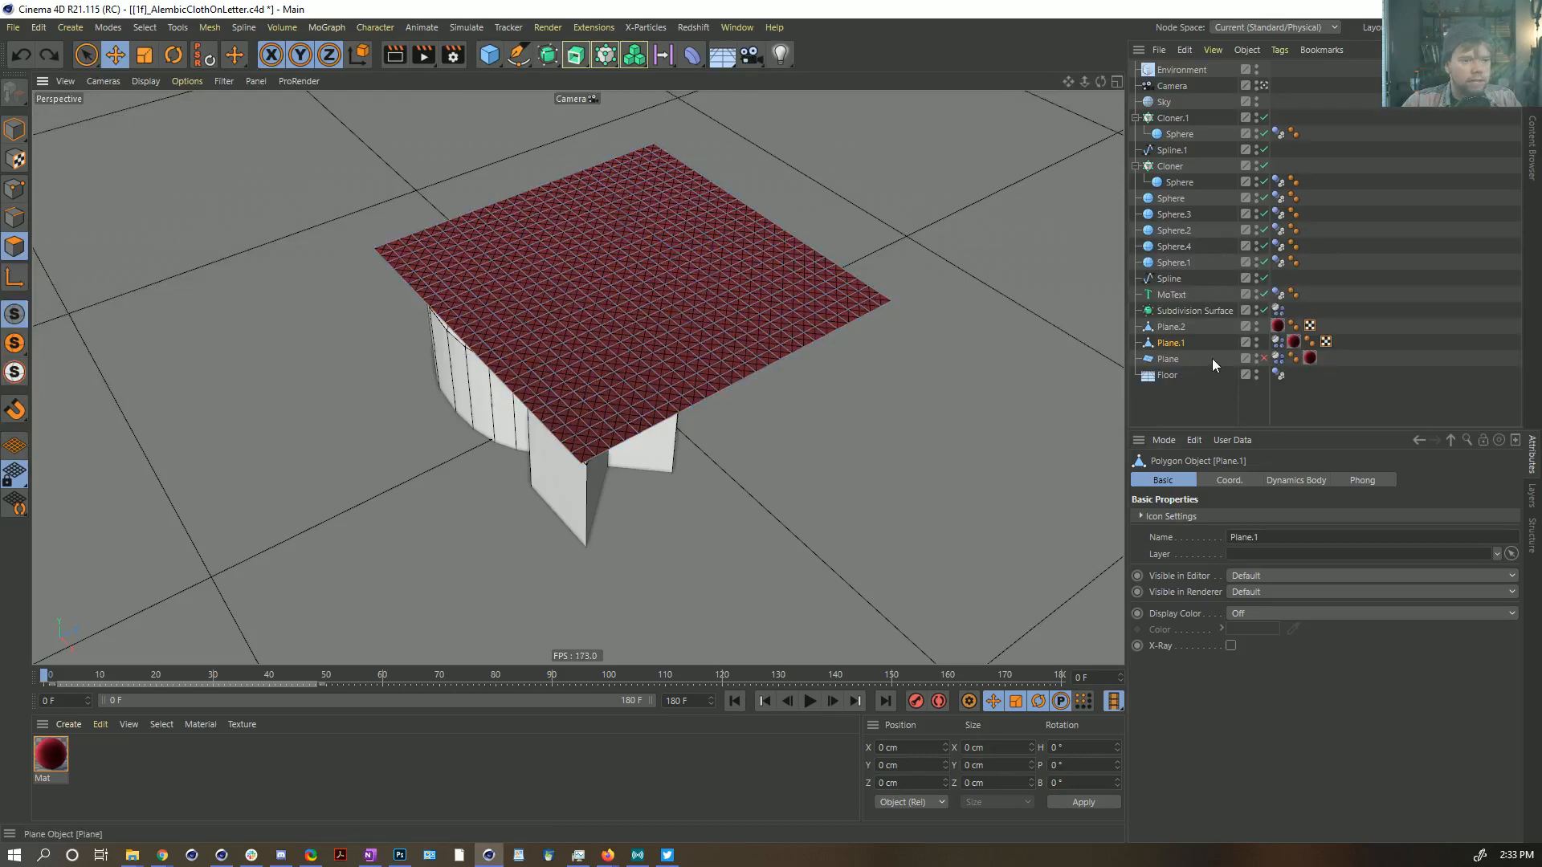
{"action": "key", "text": "ctrl+z"}
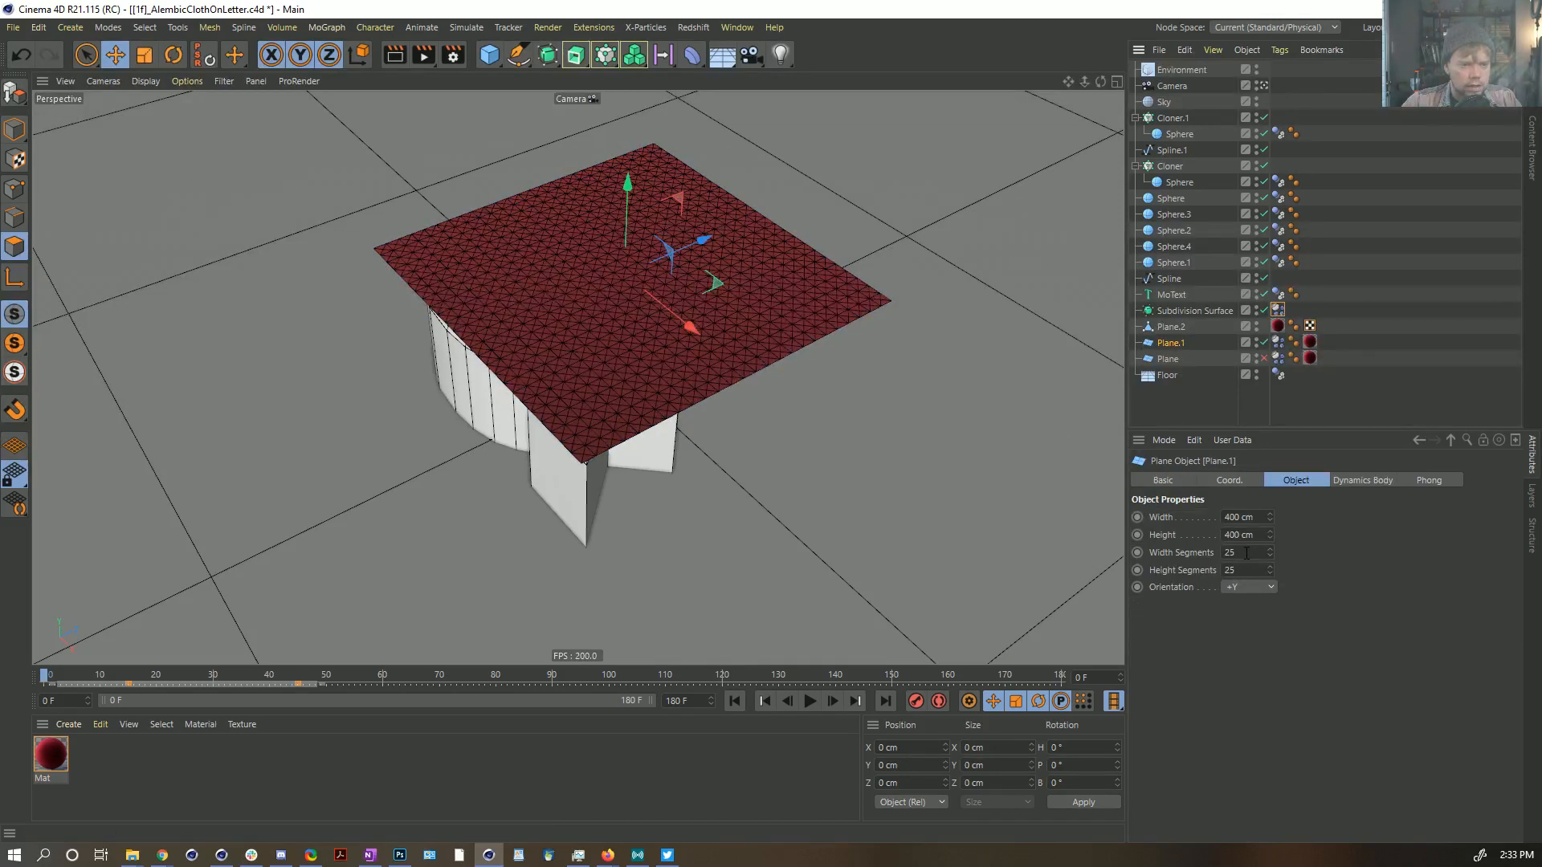
Step: Set Plane.1's width and height segments to 50, make it editable, and select all its polygons to check the count
{"action": "type", "text": "50"}
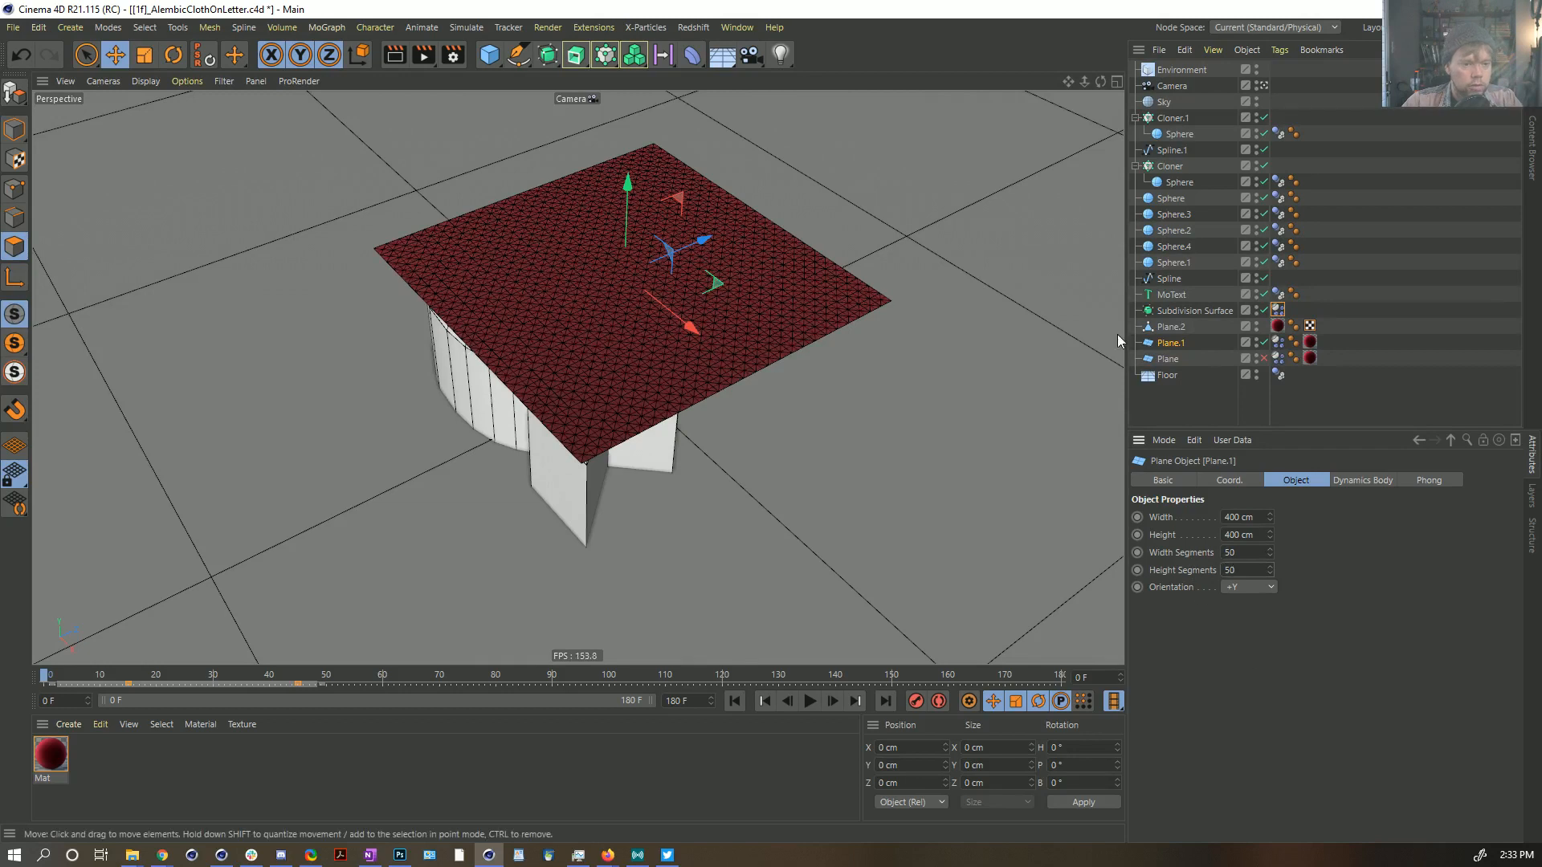
{"action": "left_click", "coordinate": [1164, 344]}
{"action": "key", "text": "c"}
{"action": "key", "text": "ctrl+a"}
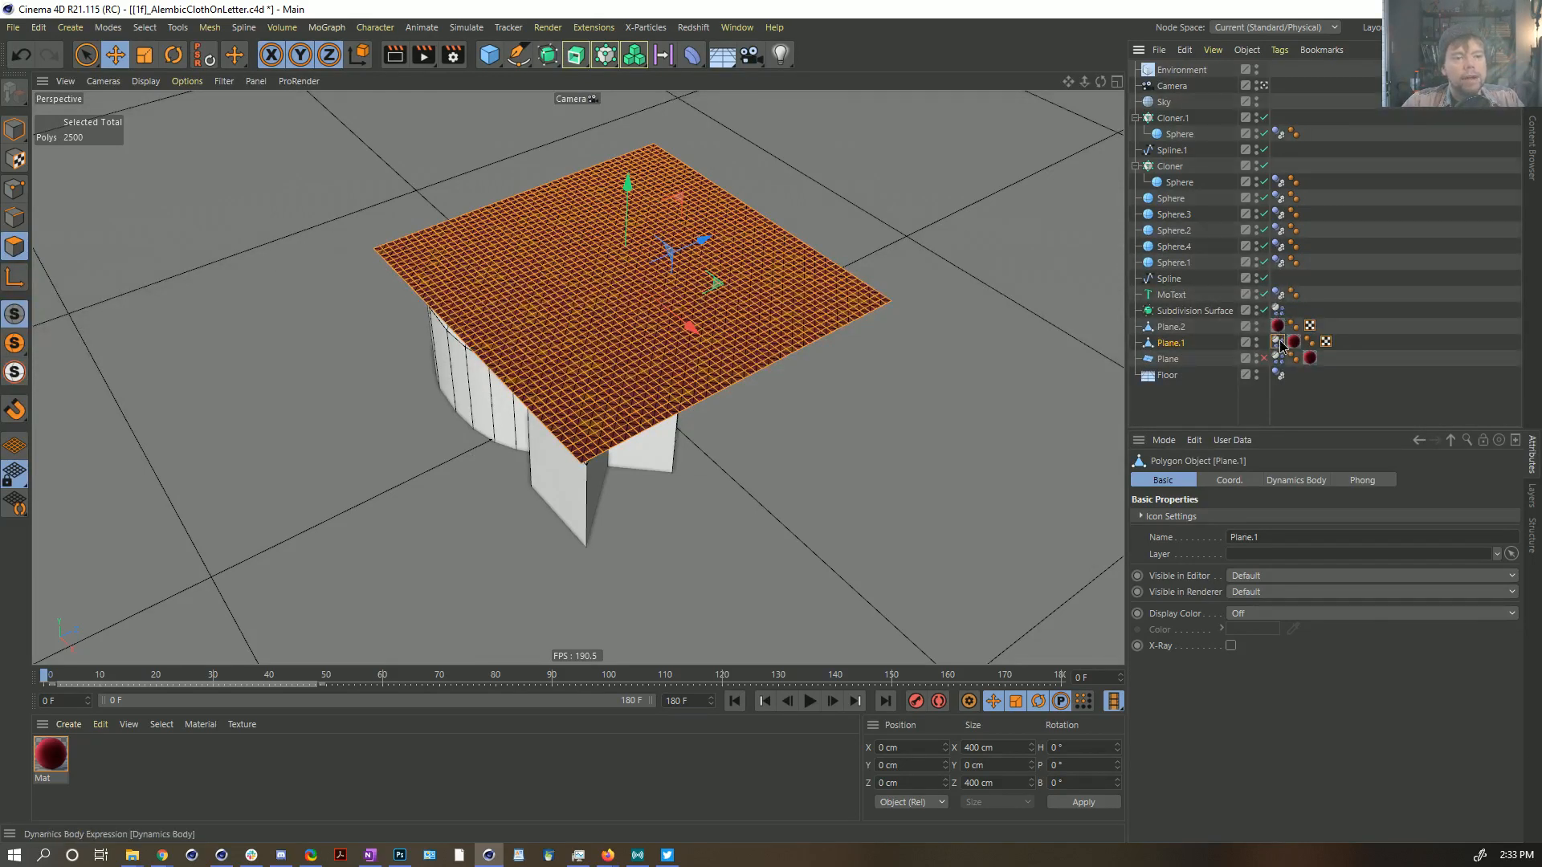
Step: Clear the selection and hide the triangulated Plane.2 so only the quad Plane.1 is shown above the letter
{"action": "mouse_move", "coordinate": [1279, 343]}
{"action": "left_mouse_down"}
{"action": "mouse_move", "coordinate": [1274, 310]}
{"action": "mouse_move", "coordinate": [1277, 342]}
{"action": "left_mouse_up"}
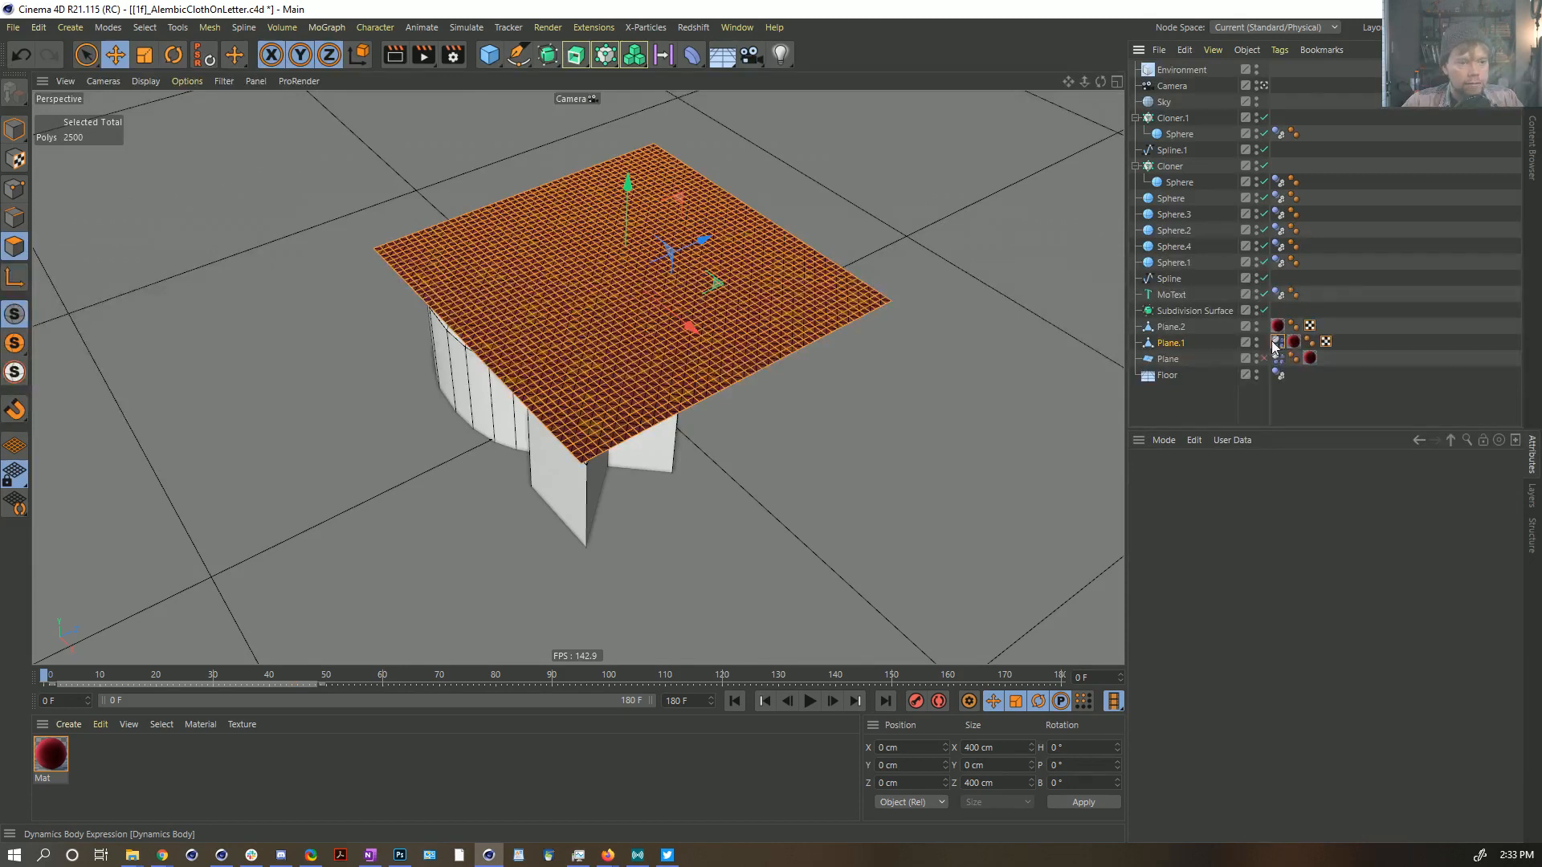
{"action": "left_click", "coordinate": [1281, 398]}
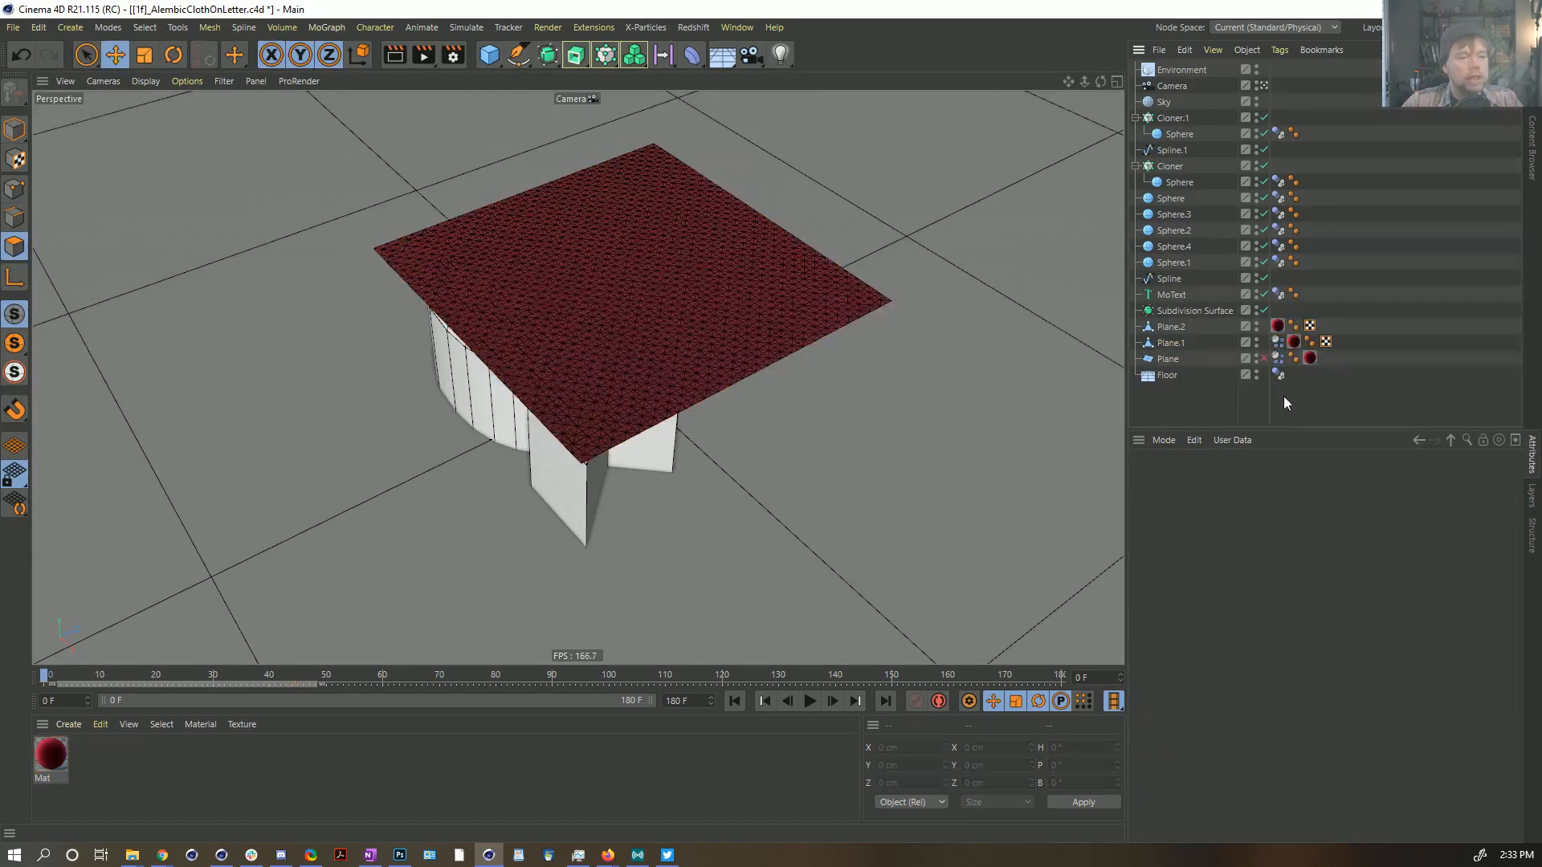
{"action": "left_click", "coordinate": [1257, 325]}
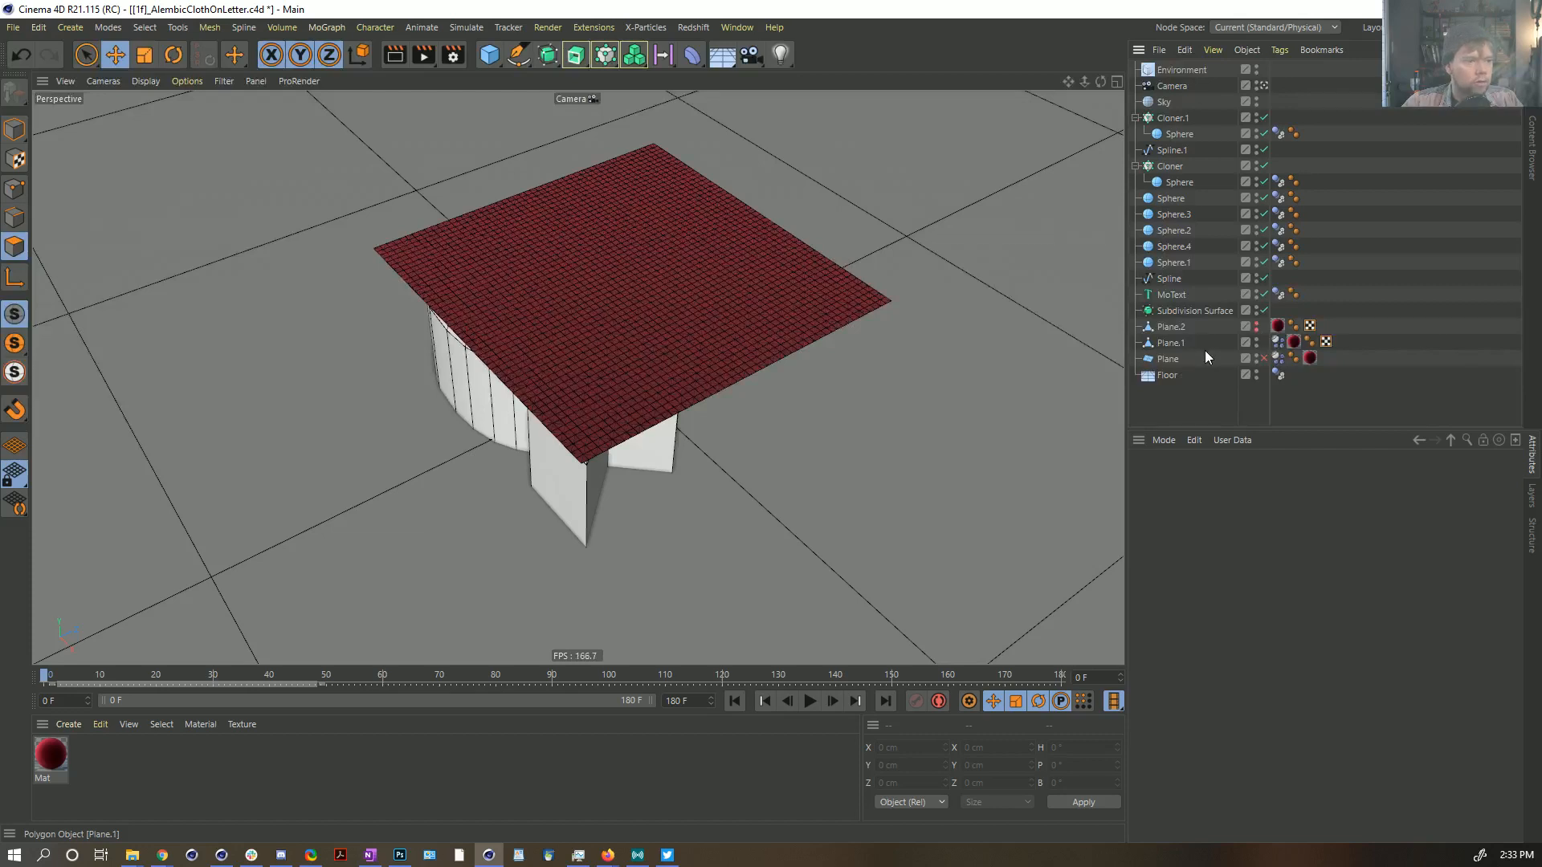
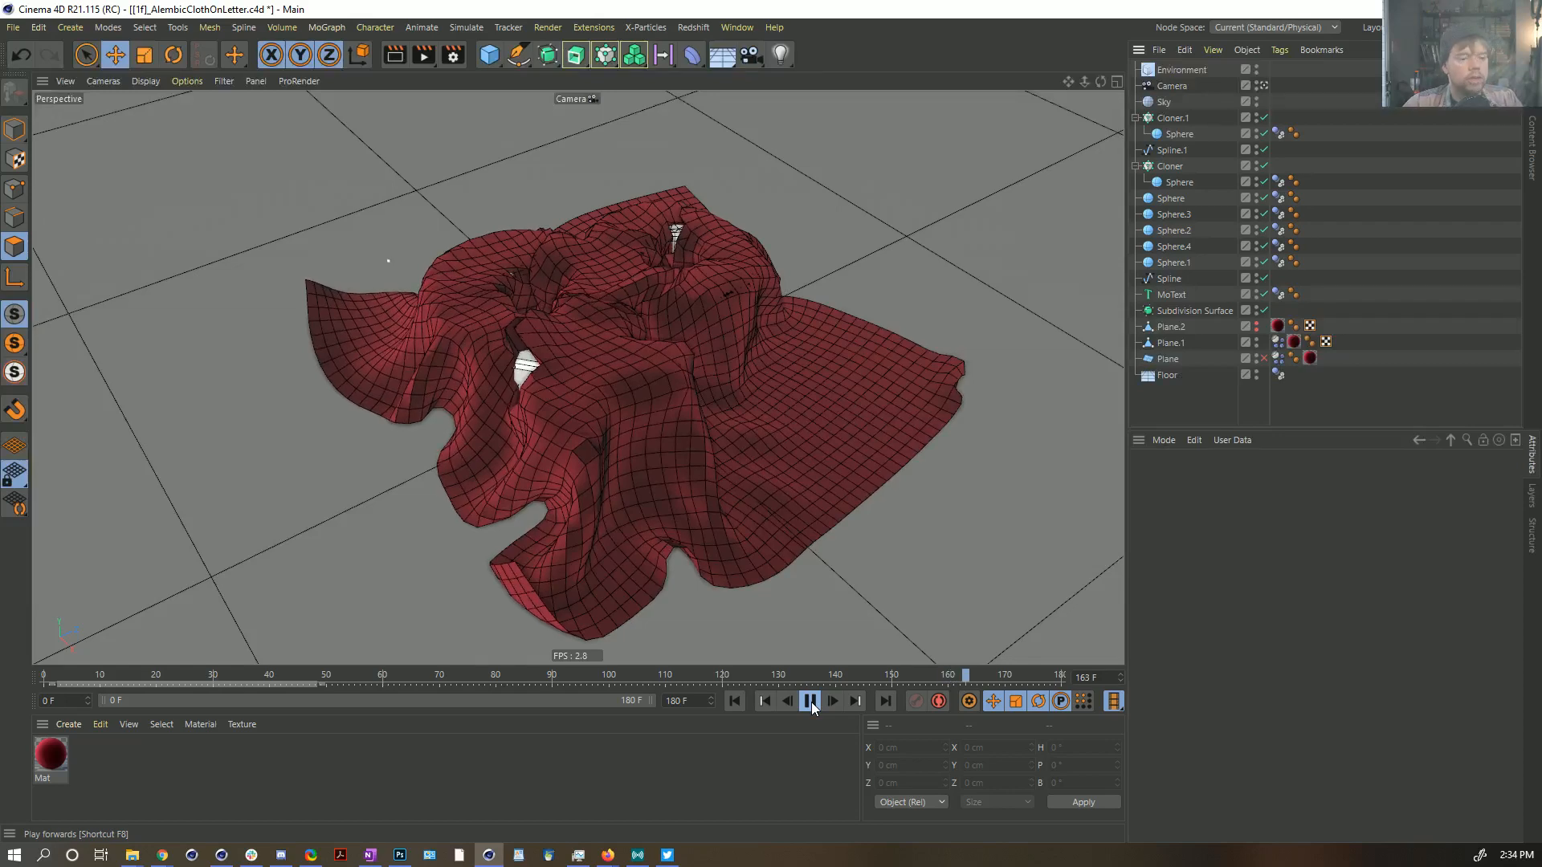
Step: Play Plane.1's soft body simulation to about frame 169 and examine the cloth's folds from several angles
{"action": "left_click", "coordinate": [812, 702]}
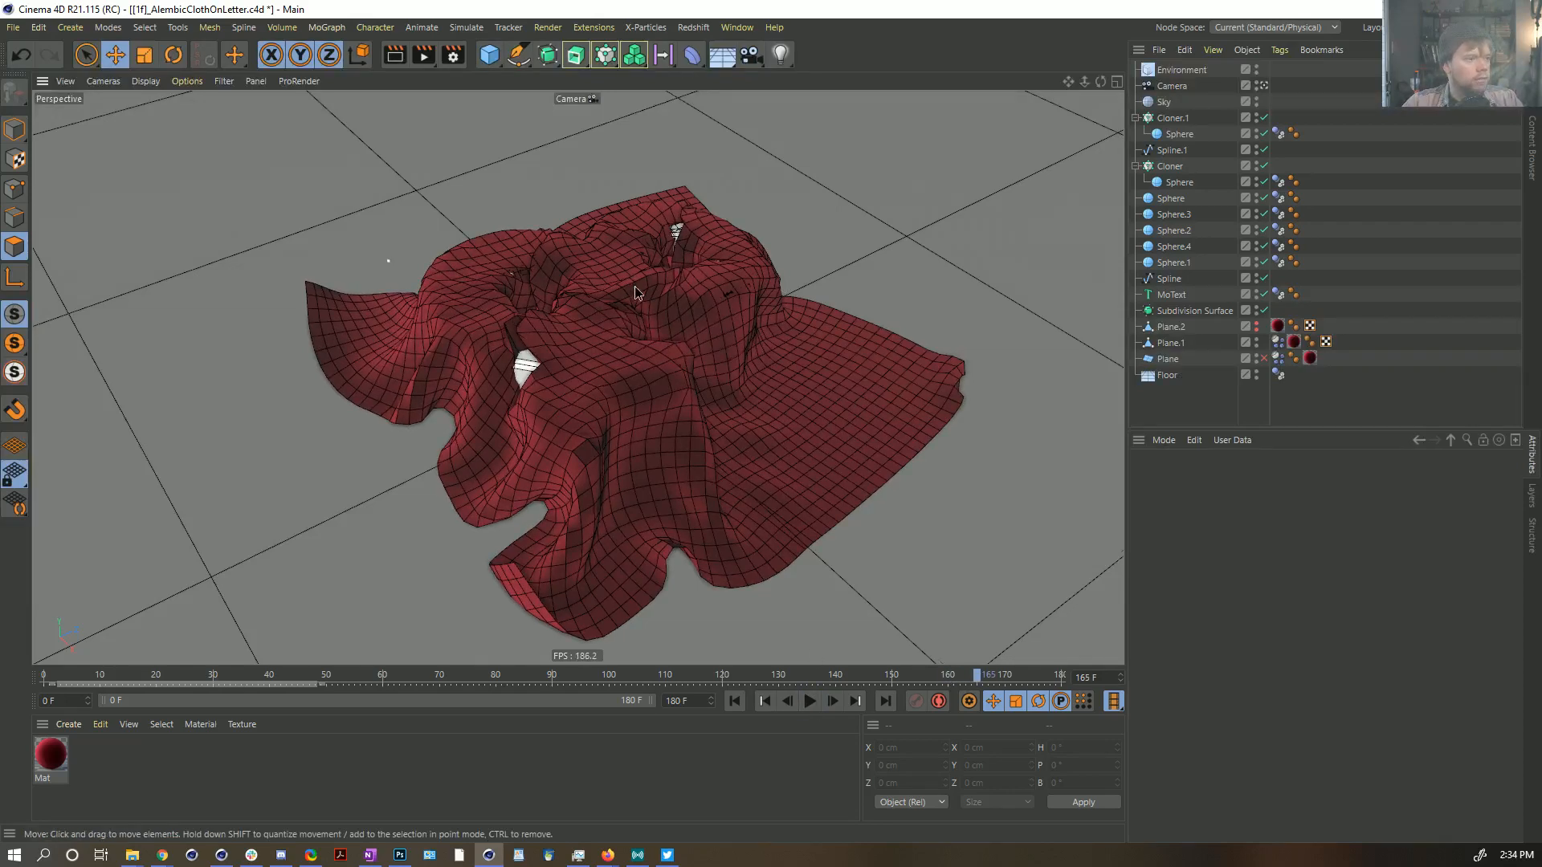
{"action": "left_click_drag", "start_coordinate": [634, 286], "coordinate": [573, 285], "text": "alt"}
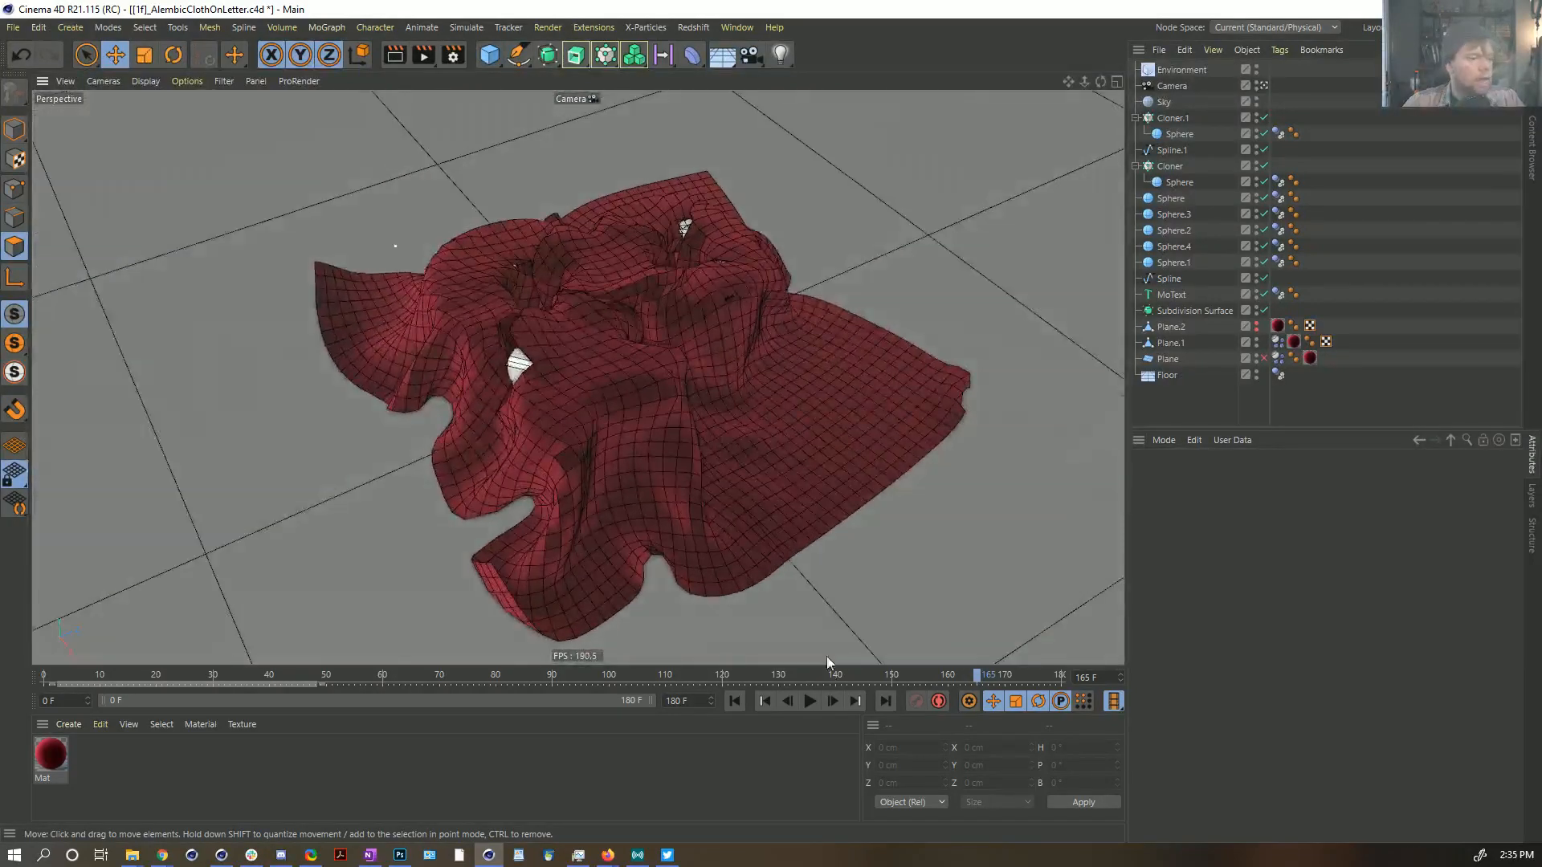
{"action": "left_click", "coordinate": [811, 702]}
{"action": "left_click", "coordinate": [811, 702]}
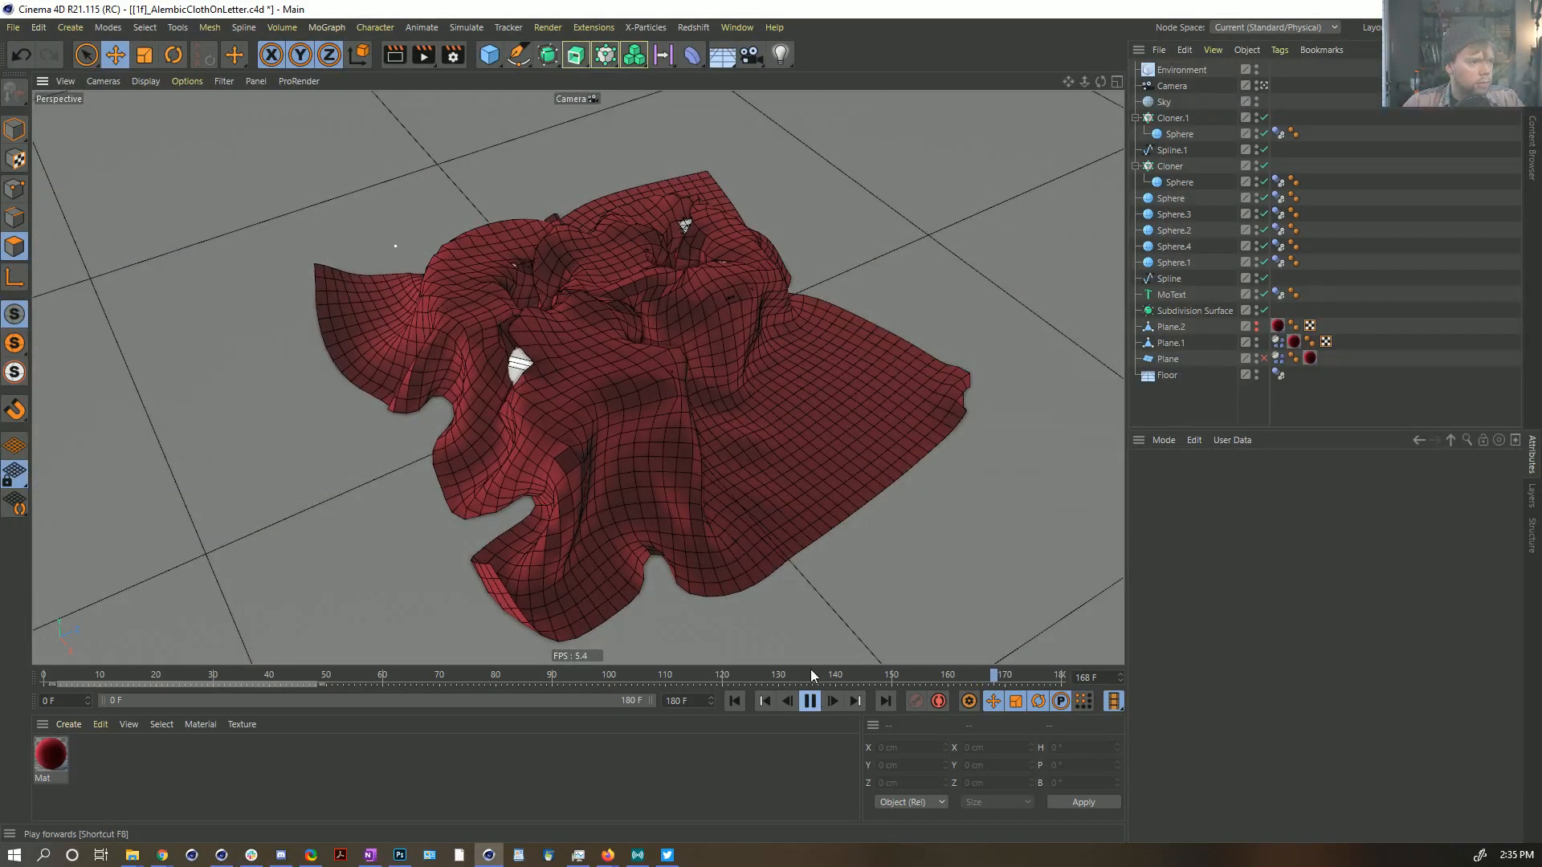
{"action": "left_click_drag", "start_coordinate": [625, 300], "coordinate": [604, 356], "text": "alt"}
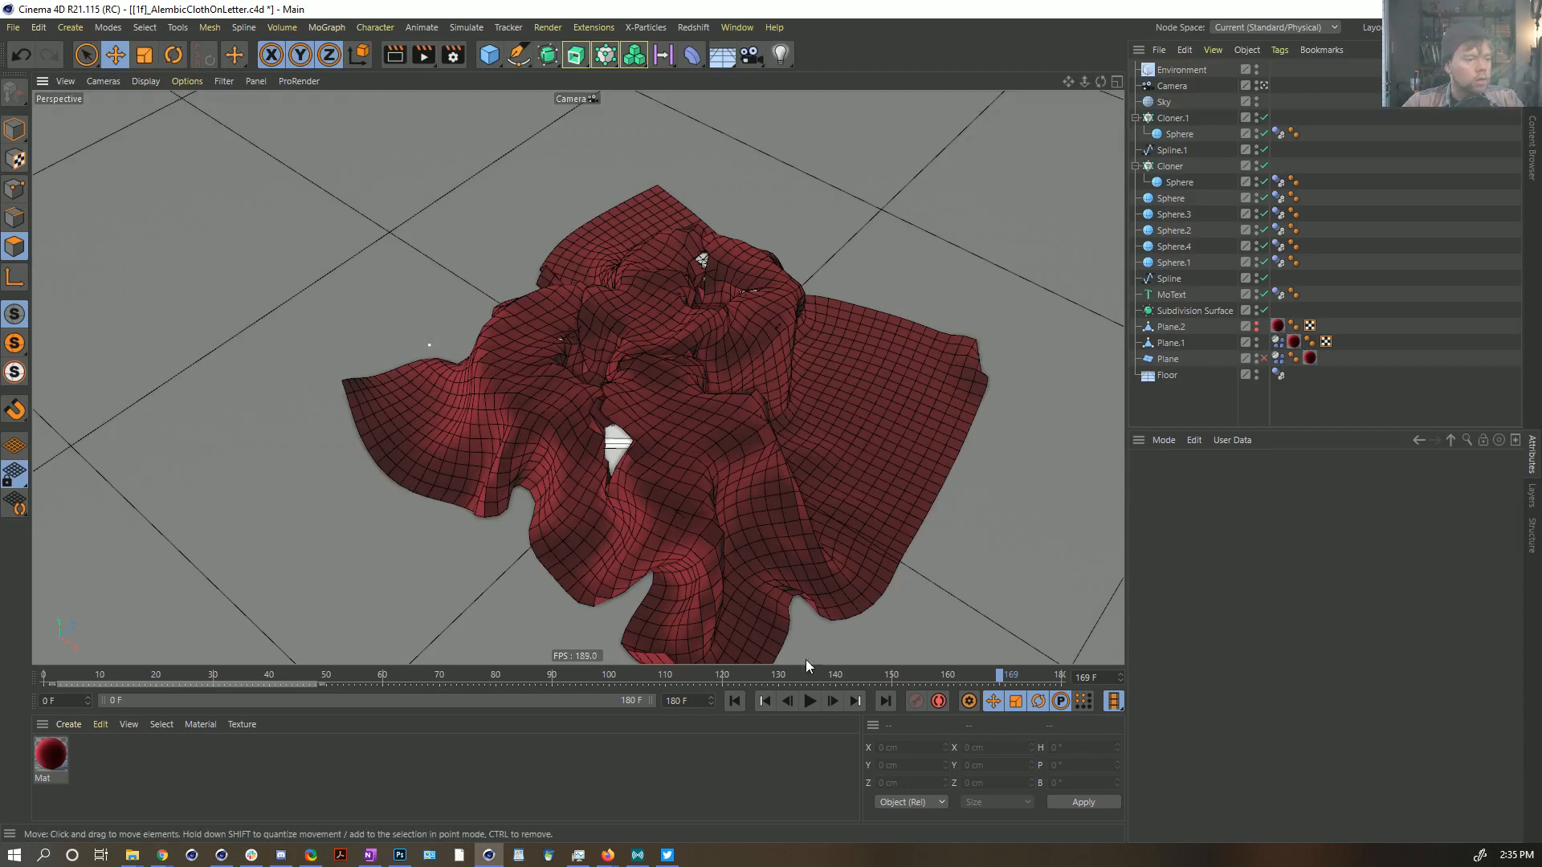
Step: At frame 0, move the dynamics body tag from Plane.1 to Plane.2, show Plane.2 and hide Plane.1
{"action": "left_click", "coordinate": [734, 701]}
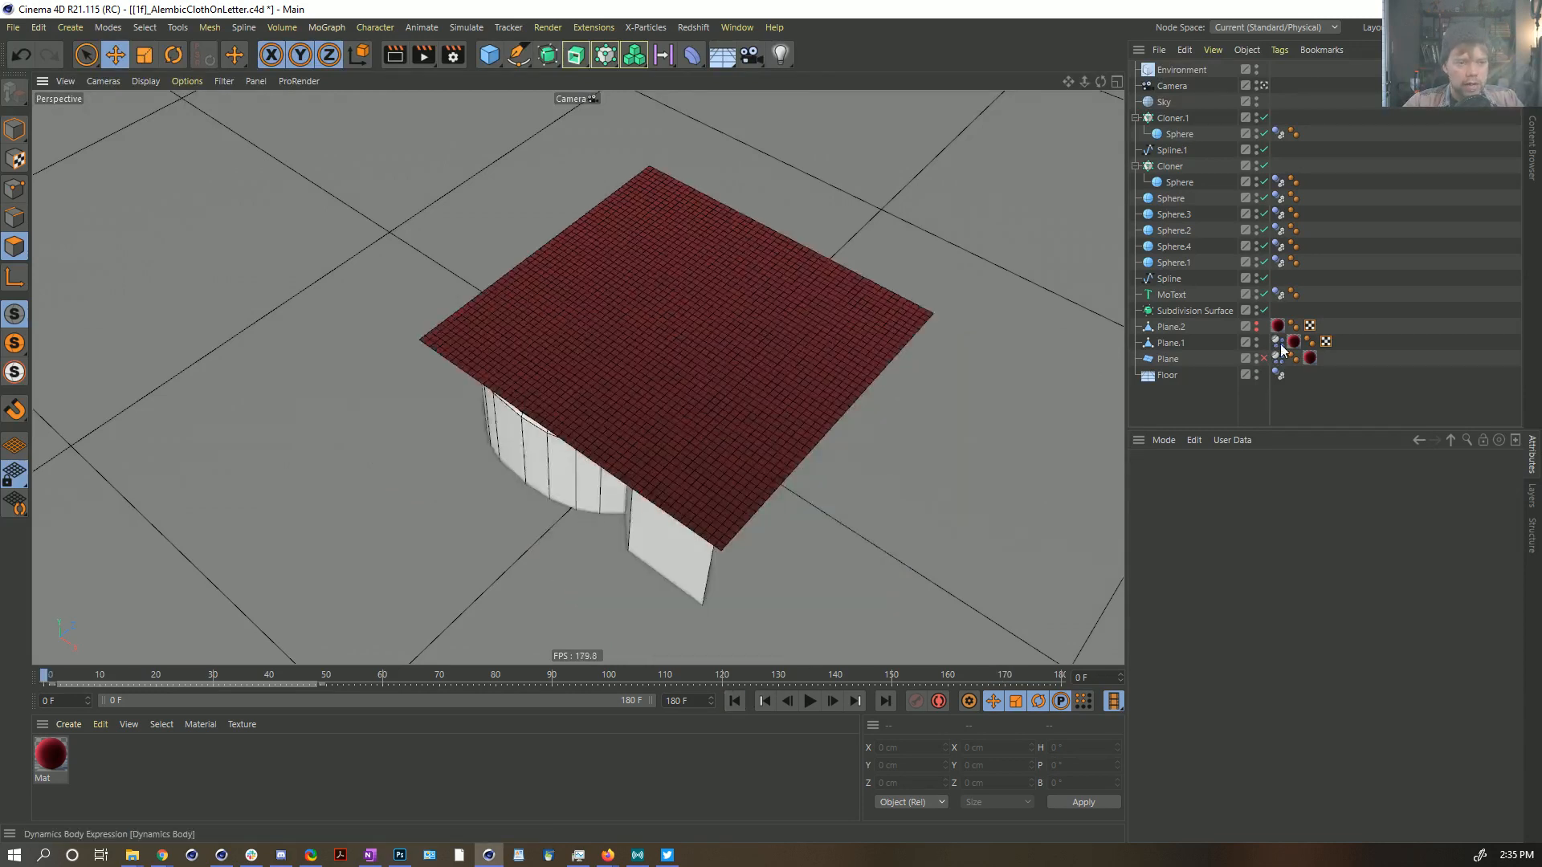
{"action": "left_click_drag", "start_coordinate": [1326, 330], "coordinate": [1326, 326]}
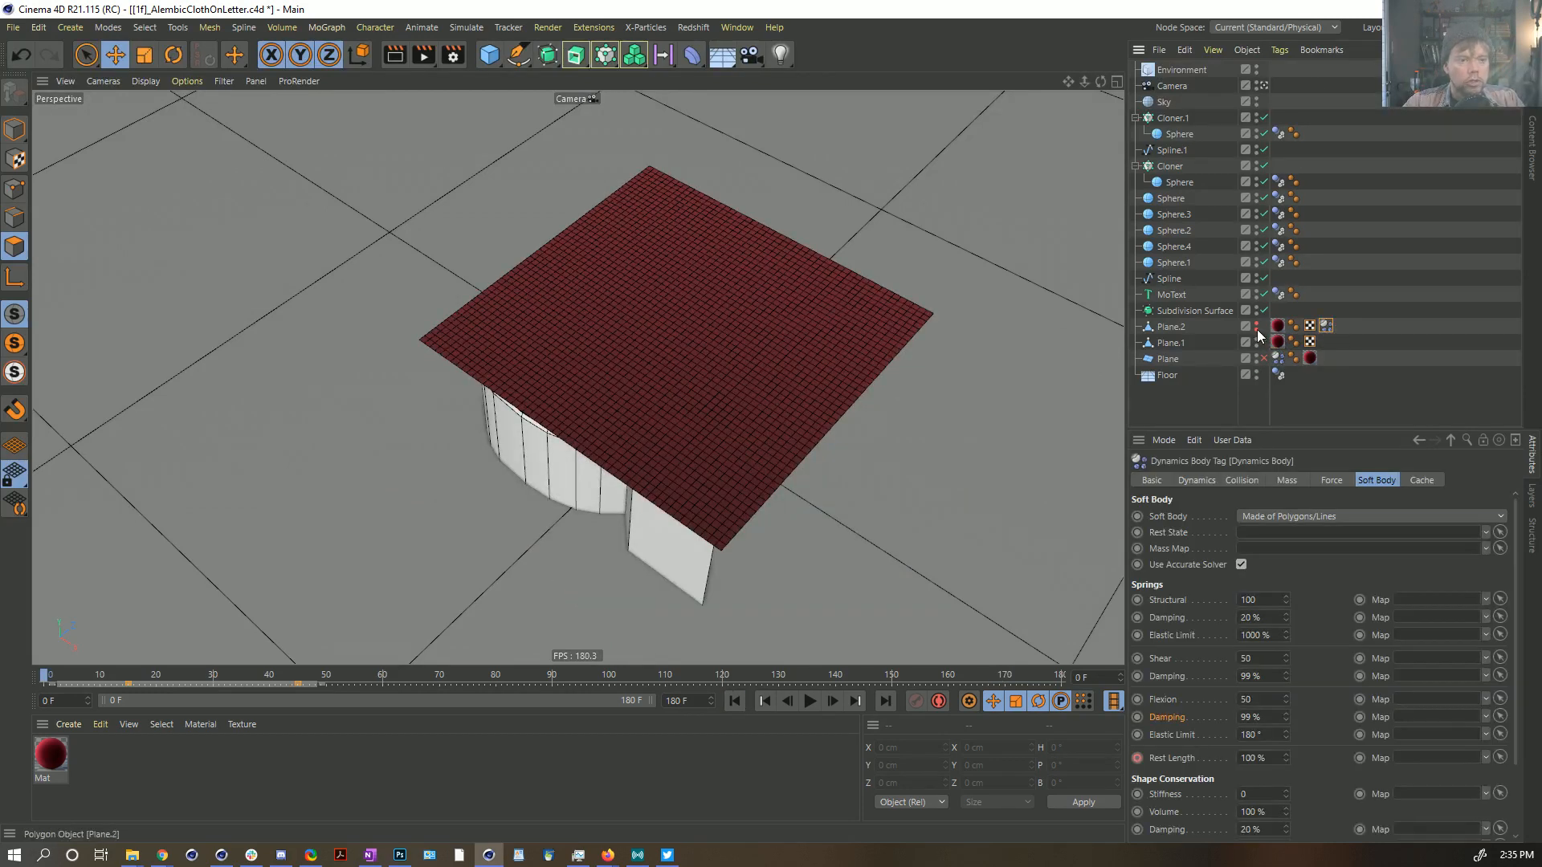
{"action": "left_click", "coordinate": [1257, 324]}
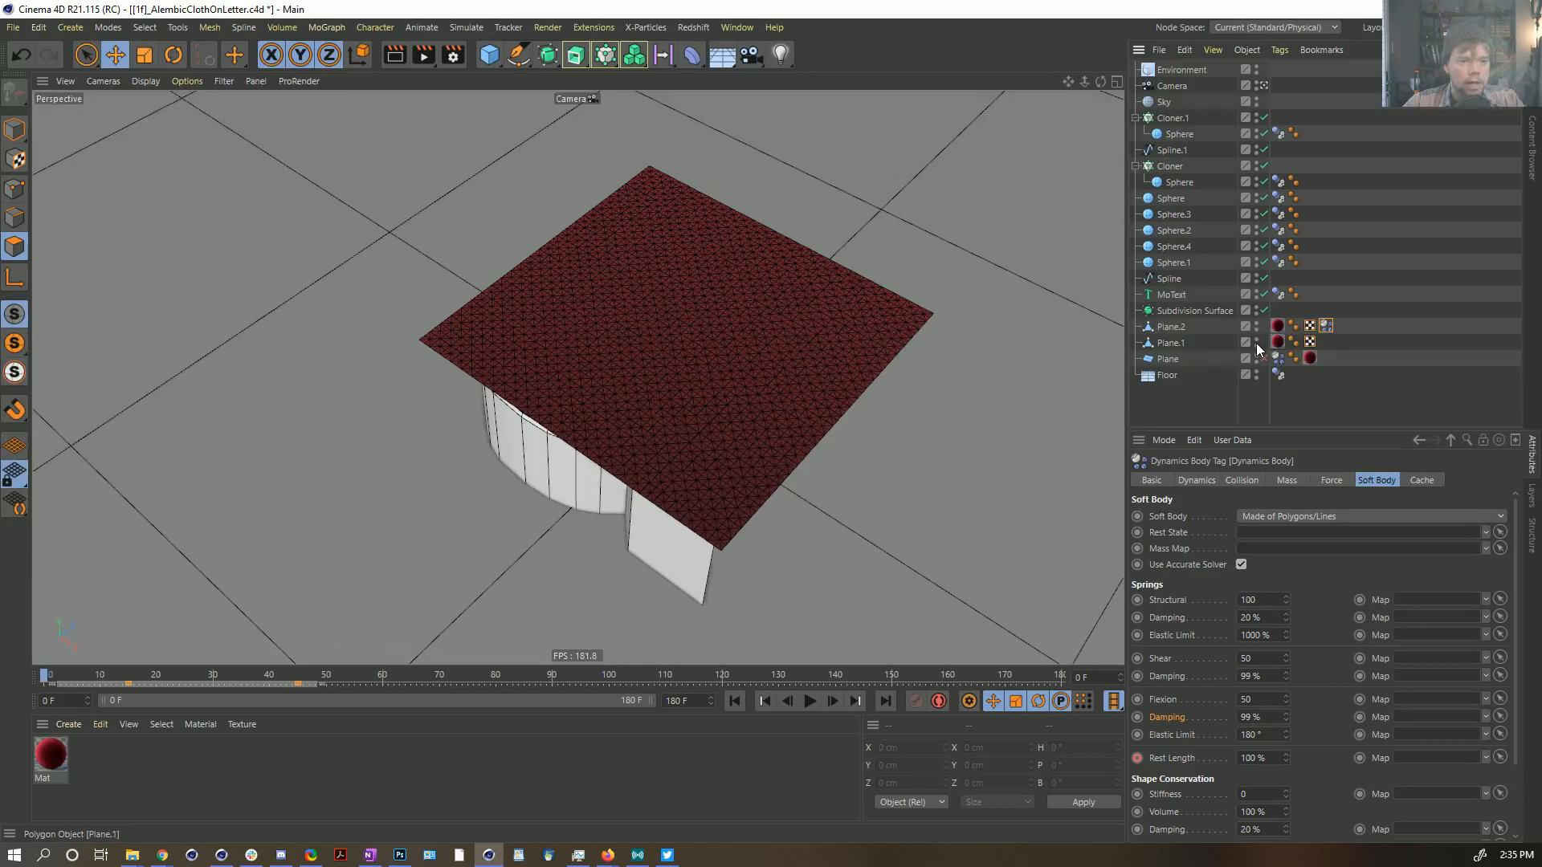
{"action": "left_click", "coordinate": [1258, 340]}
{"action": "mouse_move", "coordinate": [736, 412]}
{"action": "left_mouse_down", "text": "alt"}
{"action": "mouse_move", "coordinate": [628, 402]}
{"action": "mouse_move", "coordinate": [711, 417]}
{"action": "left_mouse_up", "text": "alt"}
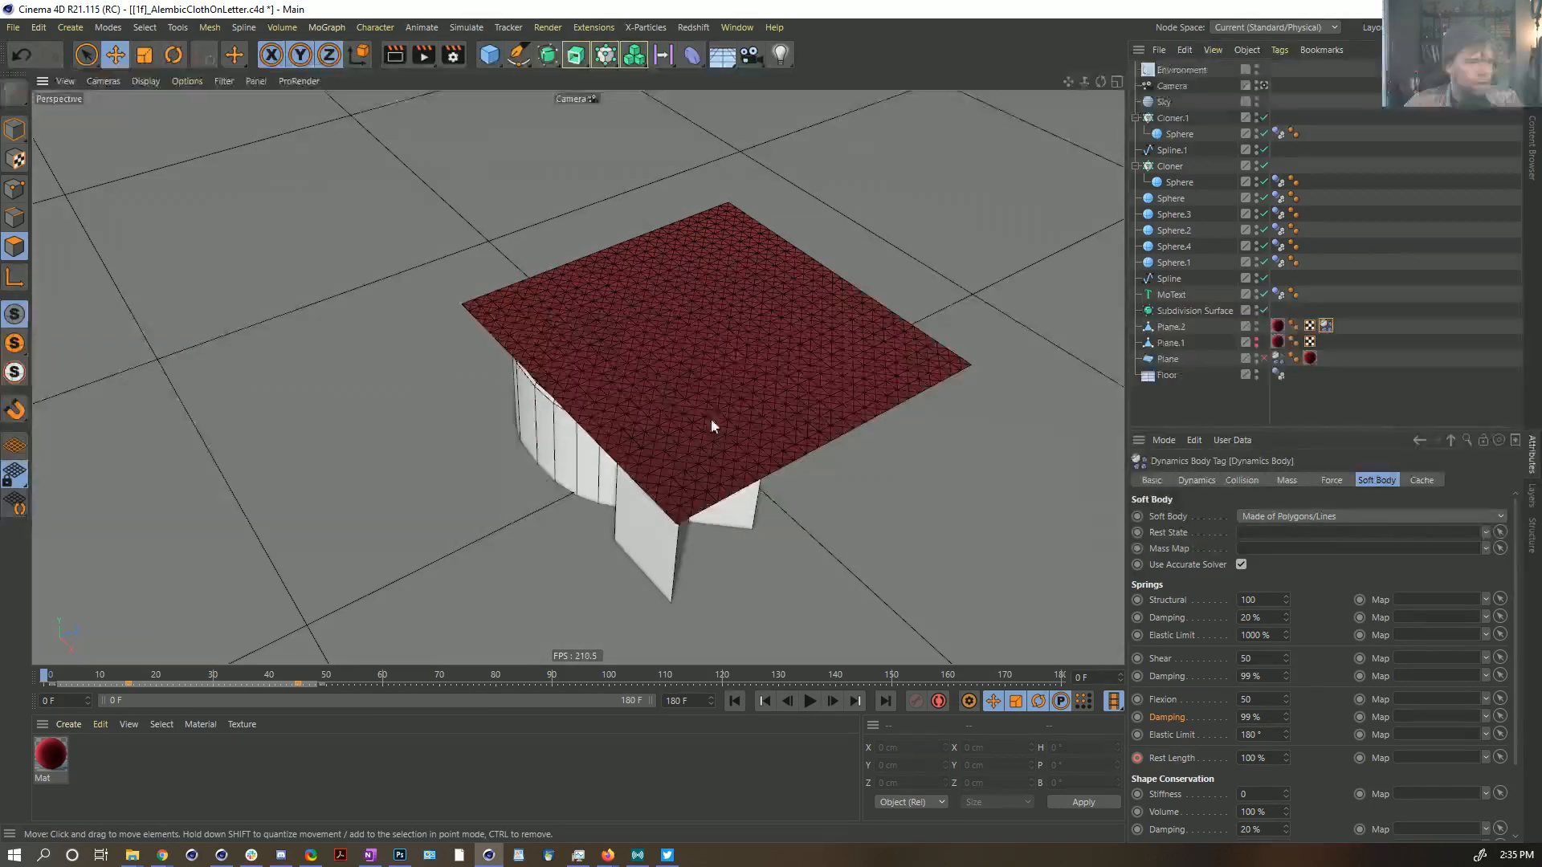
Step: Play the triangulated Plane.2's simulation to about frame 178 and examine how it drapes over the letter
{"action": "left_click", "coordinate": [811, 700]}
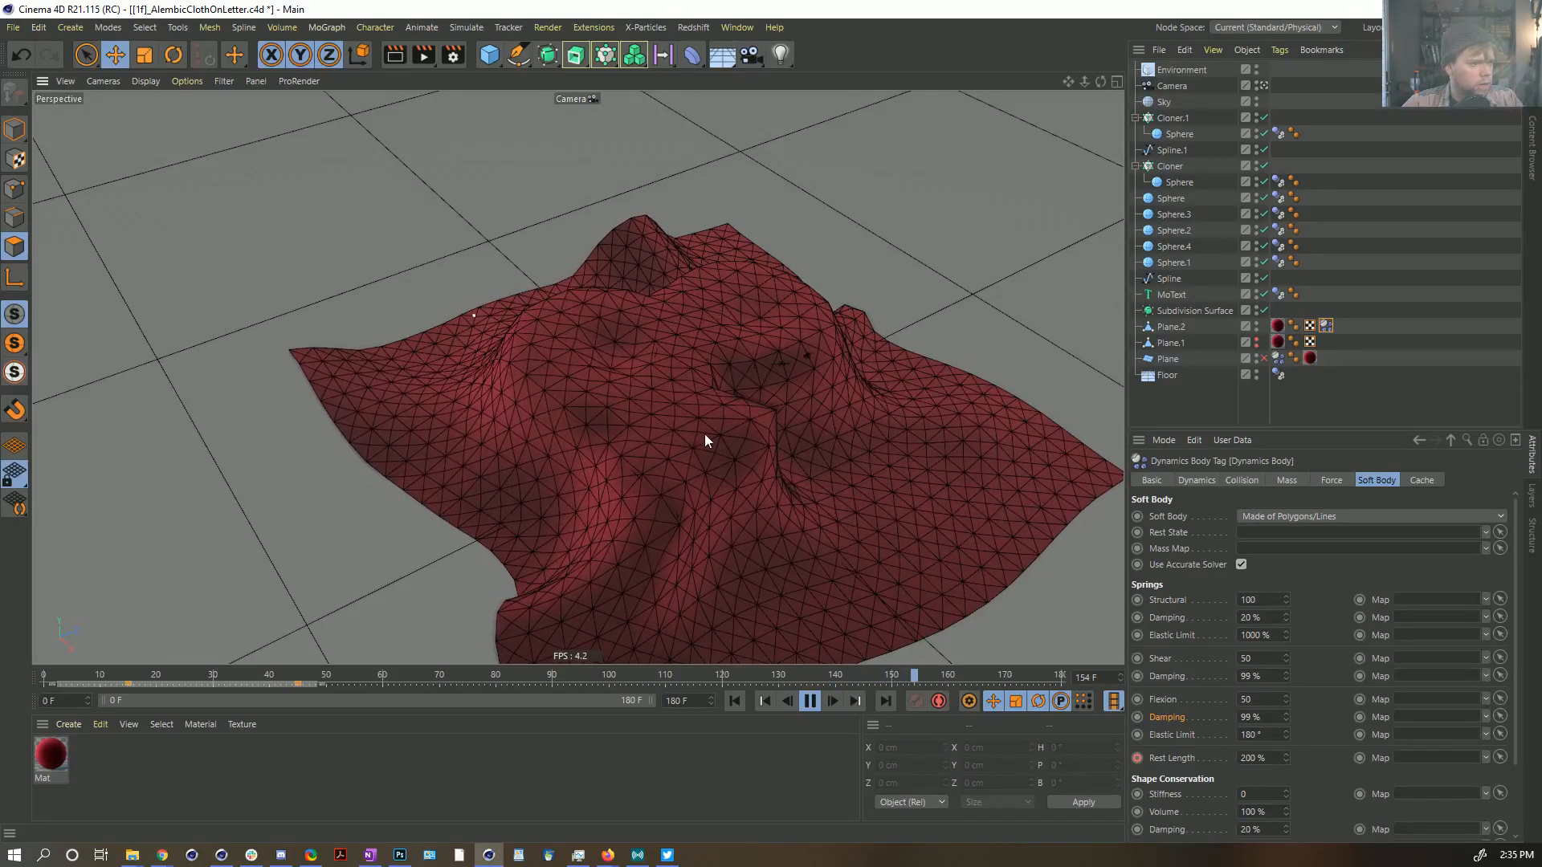
{"action": "left_click", "coordinate": [809, 701]}
{"action": "left_click_drag", "start_coordinate": [676, 419], "coordinate": [620, 365], "text": "alt"}
{"action": "scroll", "coordinate": [707, 379], "scroll_direction": "down", "scroll_amount": 2}
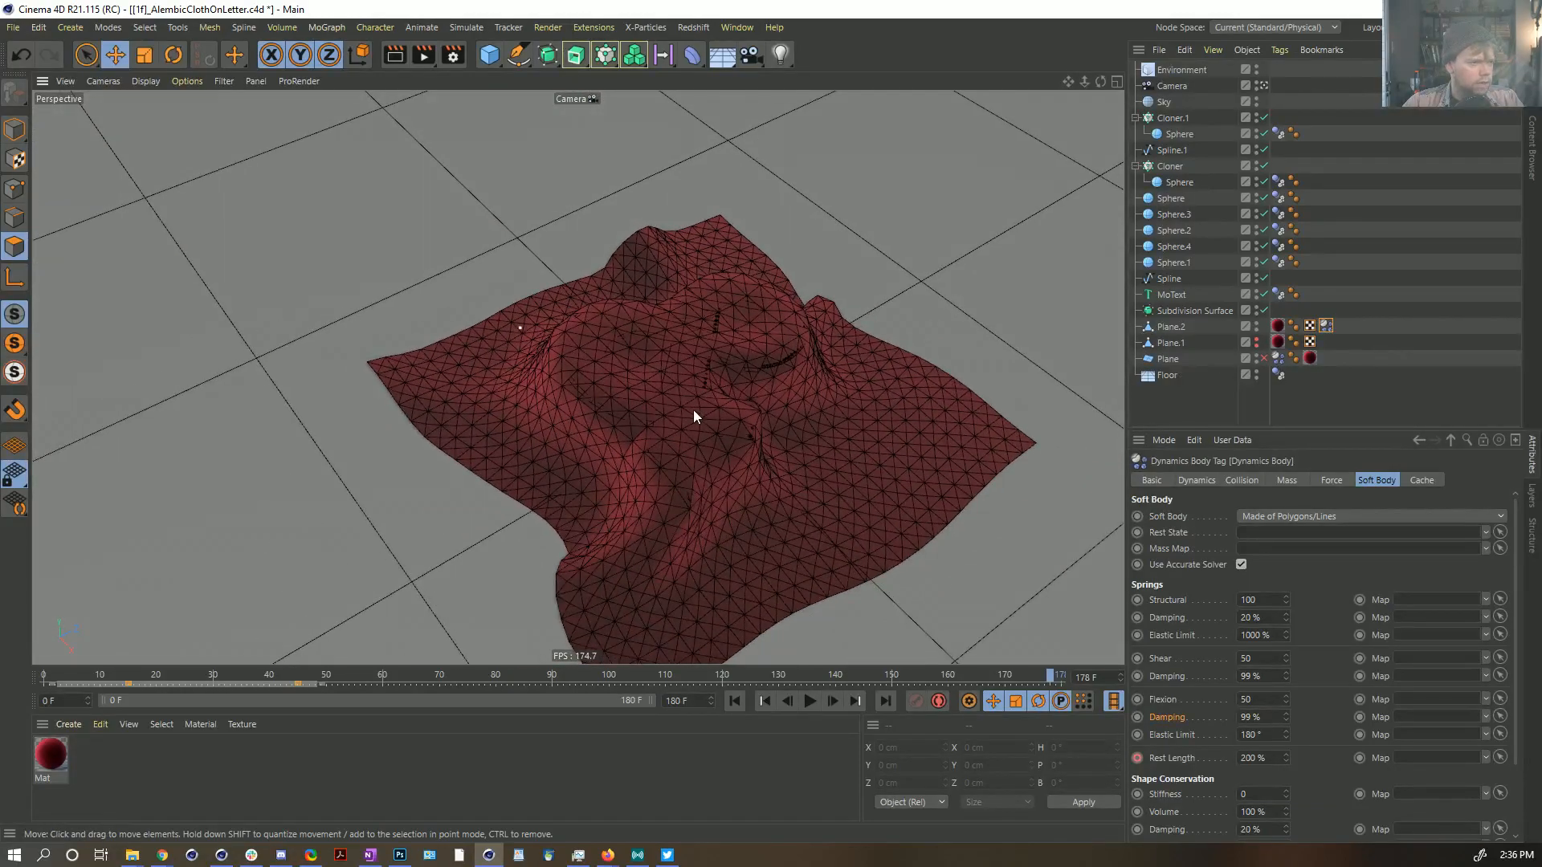
{"action": "left_click_drag", "start_coordinate": [695, 415], "coordinate": [625, 366], "text": "alt"}
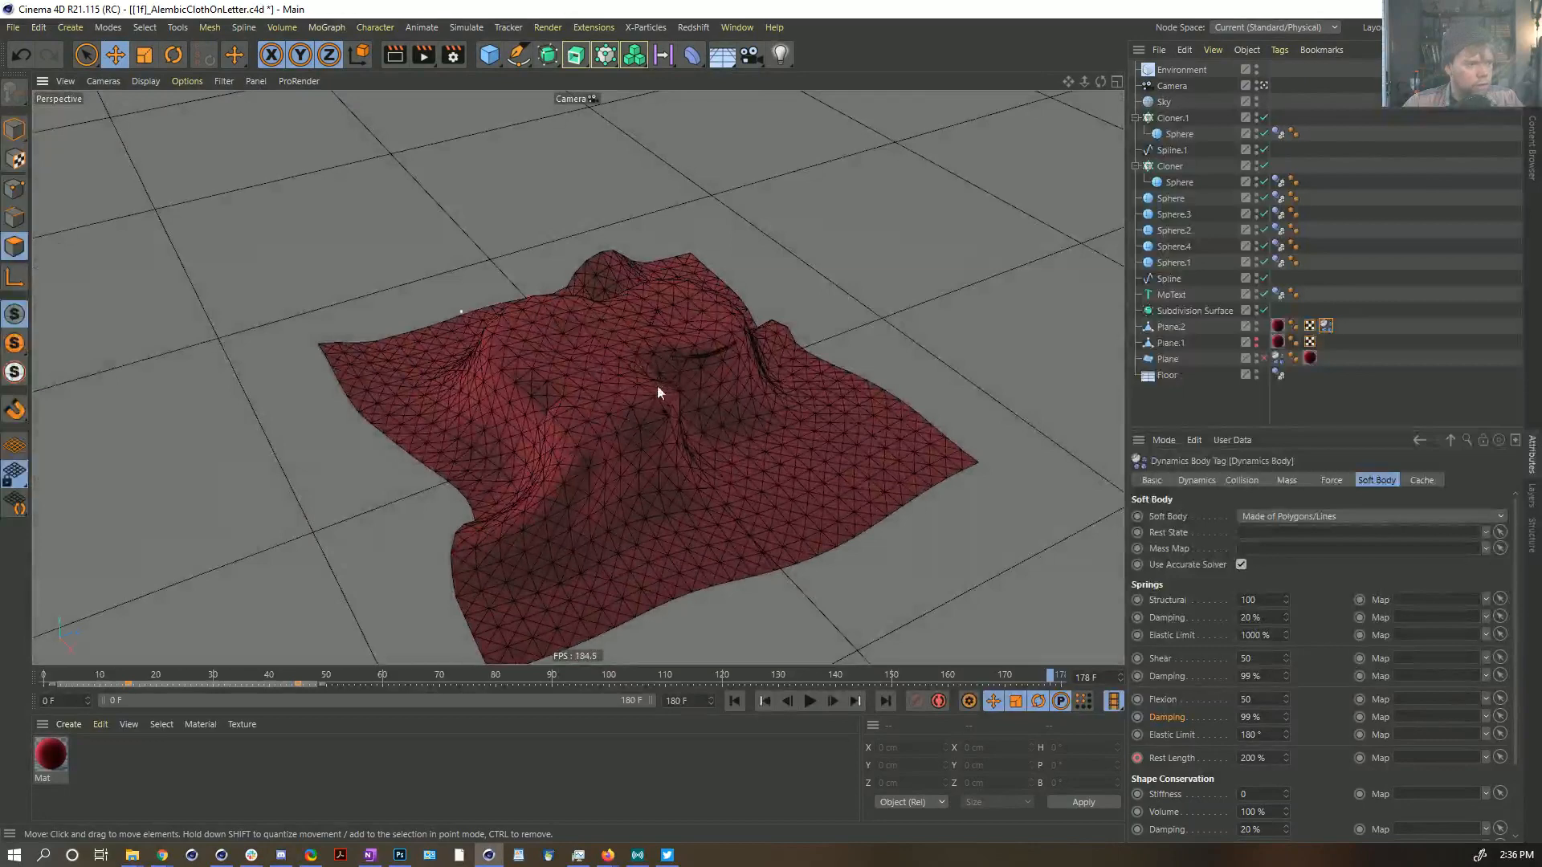
Step: At frame 0, hide Plane.2, show Plane.1, and move the dynamics body tag back onto Plane.1
{"action": "left_click", "coordinate": [732, 701]}
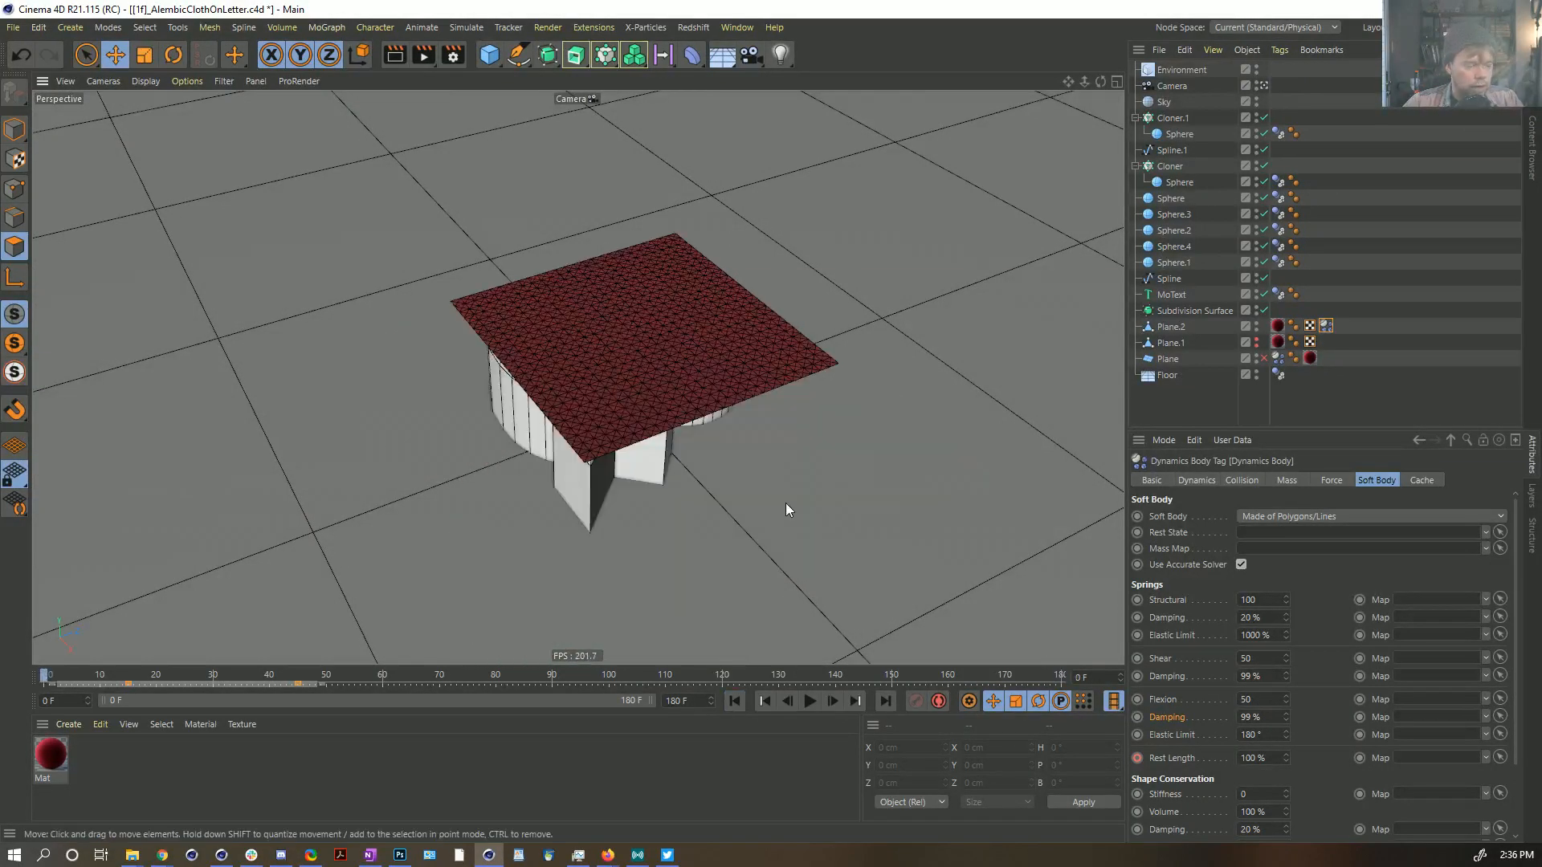
{"action": "left_click", "coordinate": [1256, 324]}
{"action": "left_click", "coordinate": [1258, 339]}
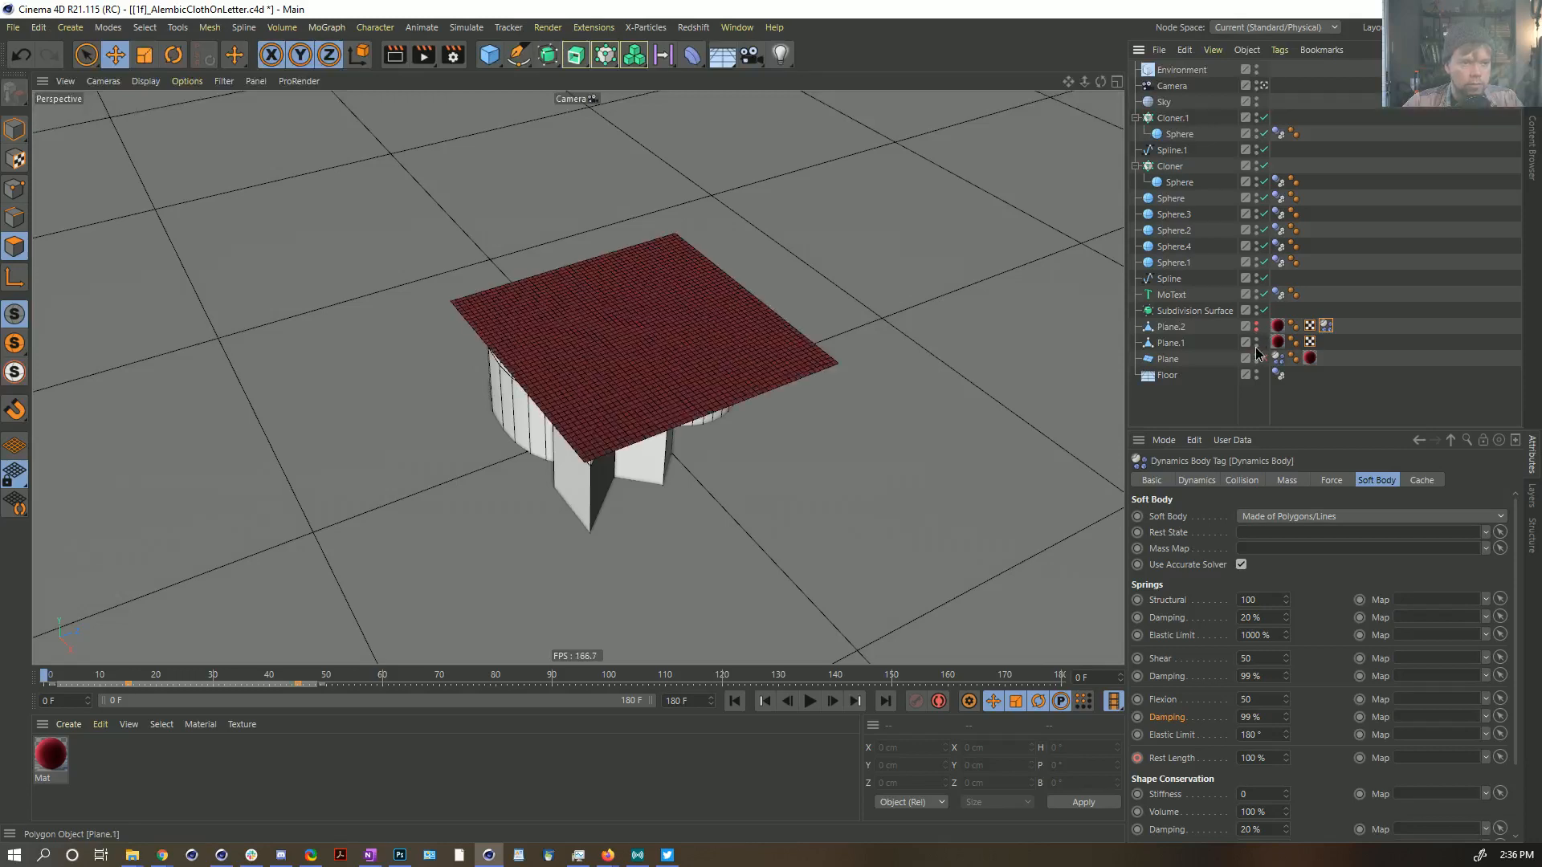
{"action": "left_click_drag", "start_coordinate": [1330, 346], "coordinate": [1331, 343]}
Step: Play the selected Plane.1's simulation in model mode to about frame 22 and check its tag's soft body settings
{"action": "left_click", "coordinate": [1150, 343]}
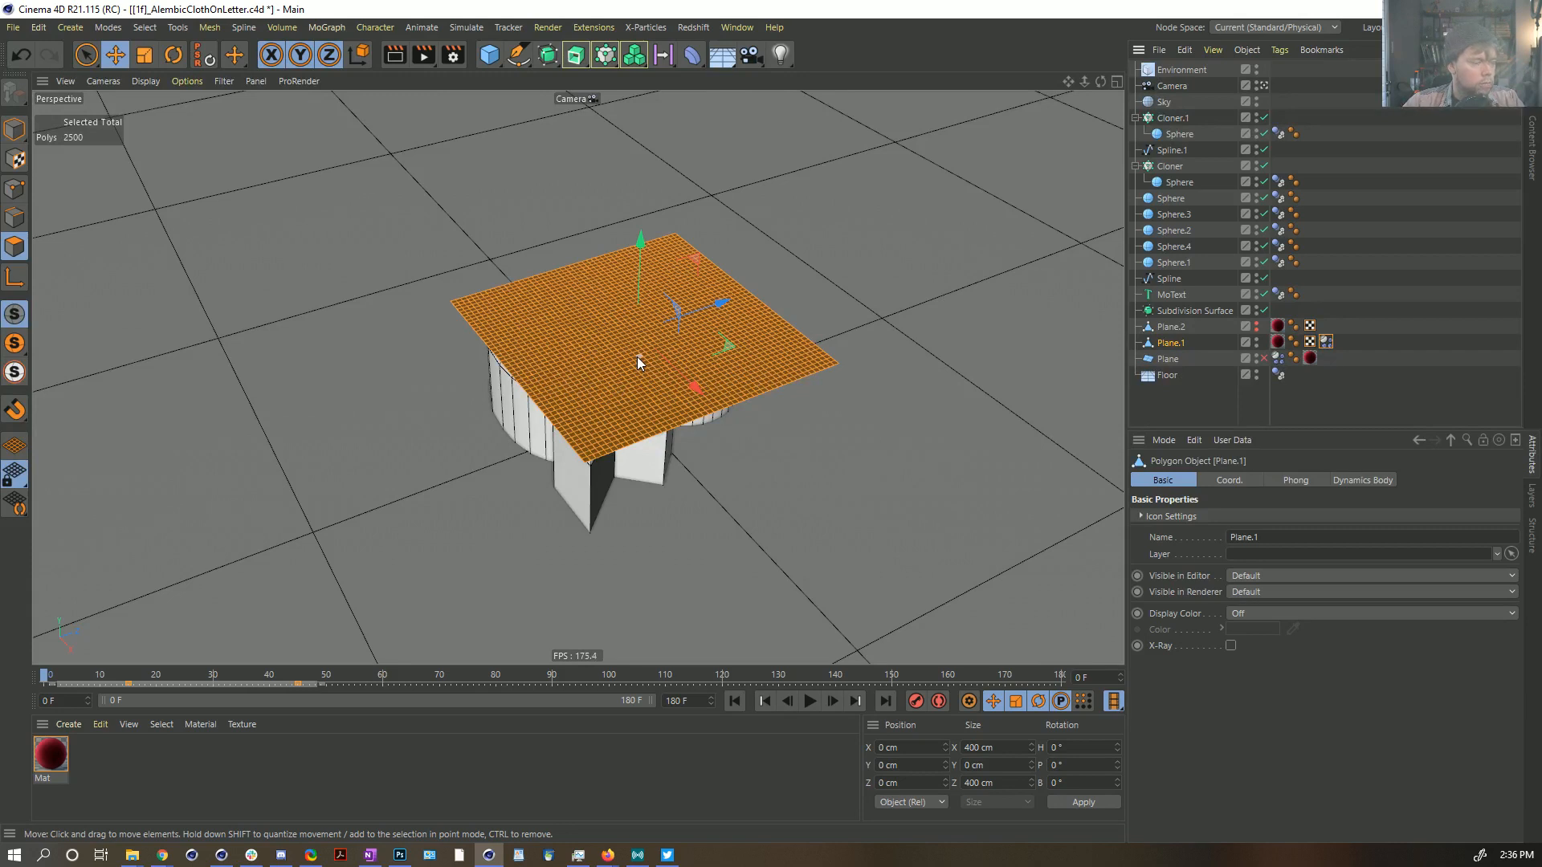
{"action": "scroll", "coordinate": [637, 356], "scroll_direction": "up", "scroll_amount": 3}
{"action": "left_click", "coordinate": [6, 130]}
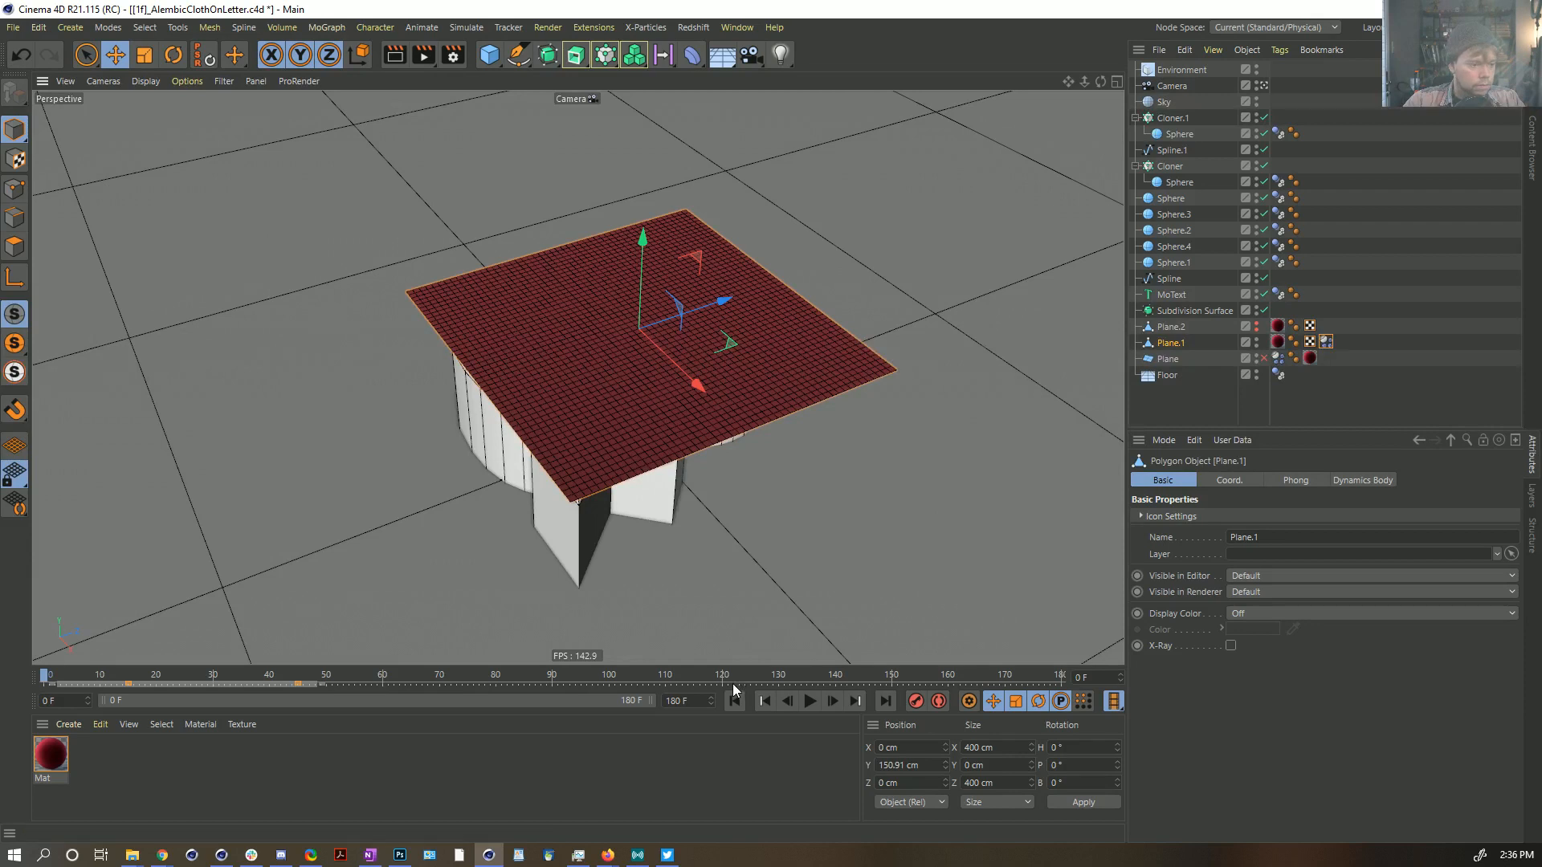
{"action": "left_click", "coordinate": [809, 702]}
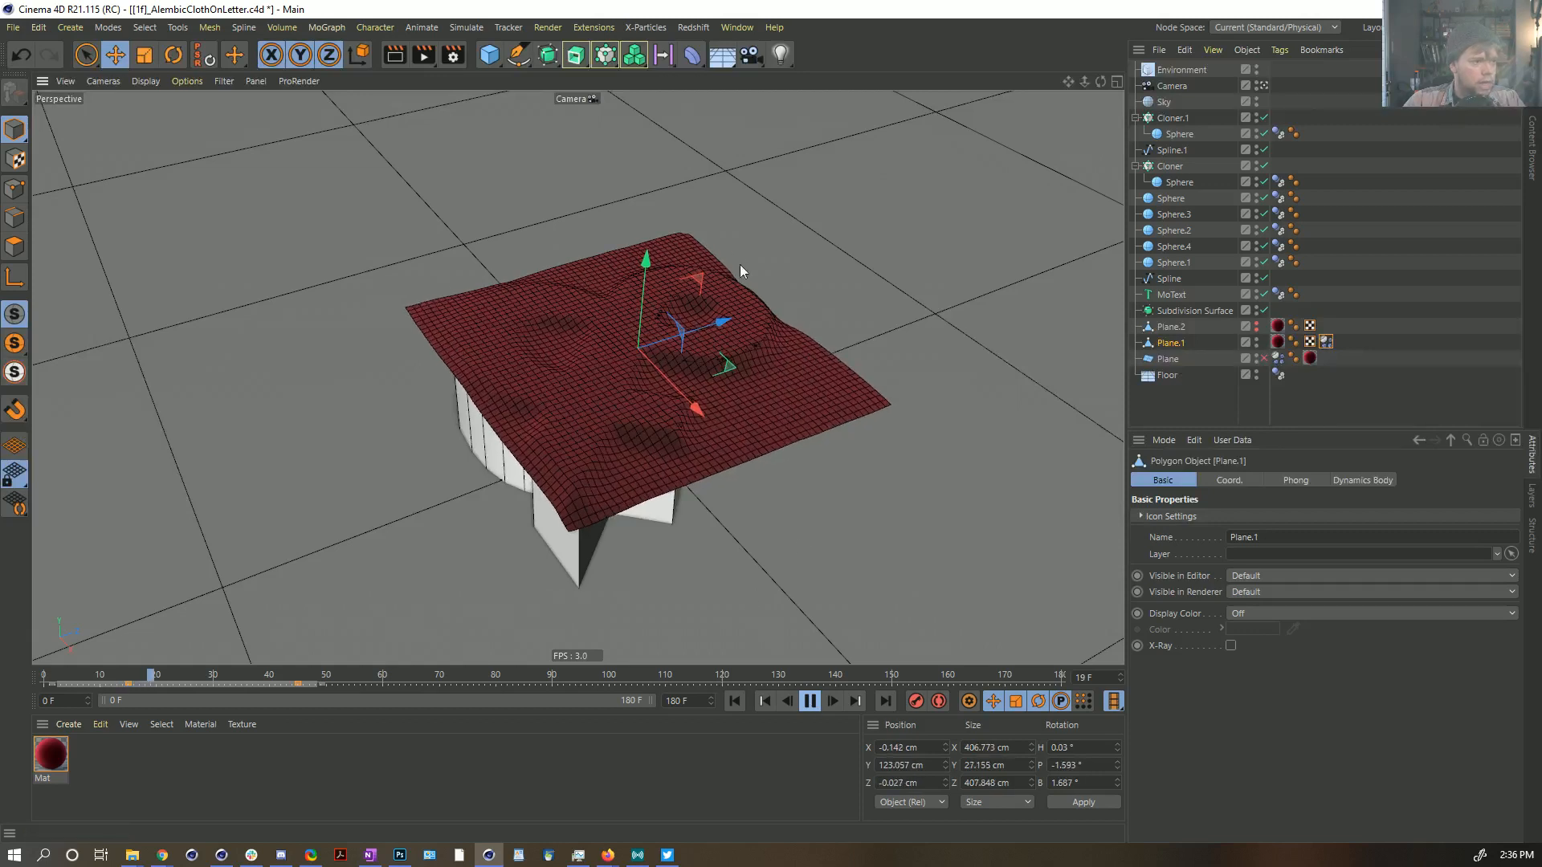
{"action": "key", "text": "F8"}
{"action": "left_click", "coordinate": [1326, 342]}
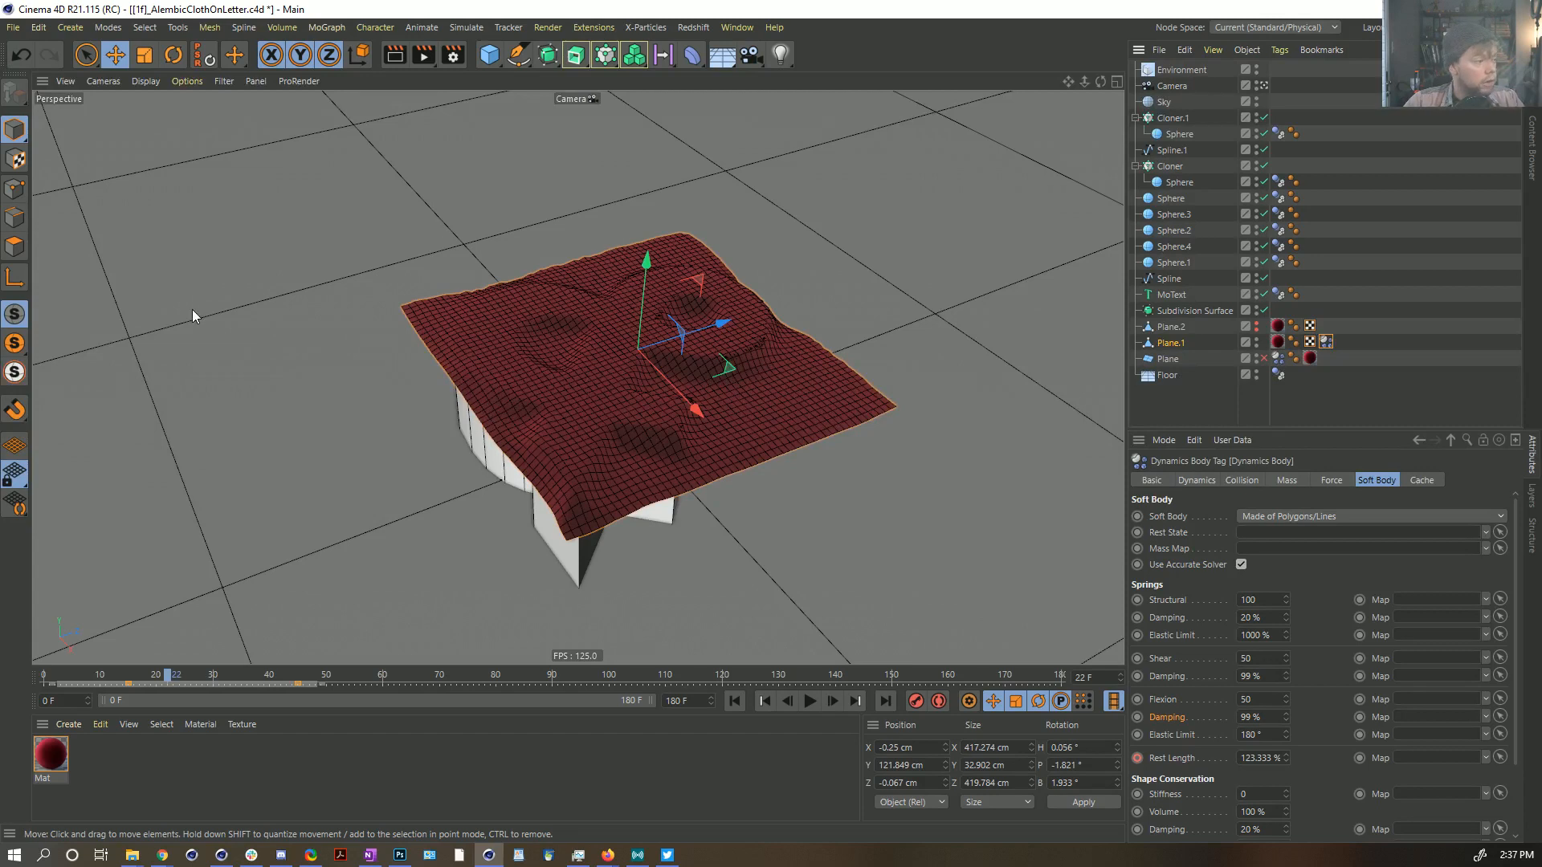
Step: Return to polygon mode, replay Plane.1's simulation from frame 0 to about frame 56, and examine the drape
{"action": "left_click", "coordinate": [734, 701]}
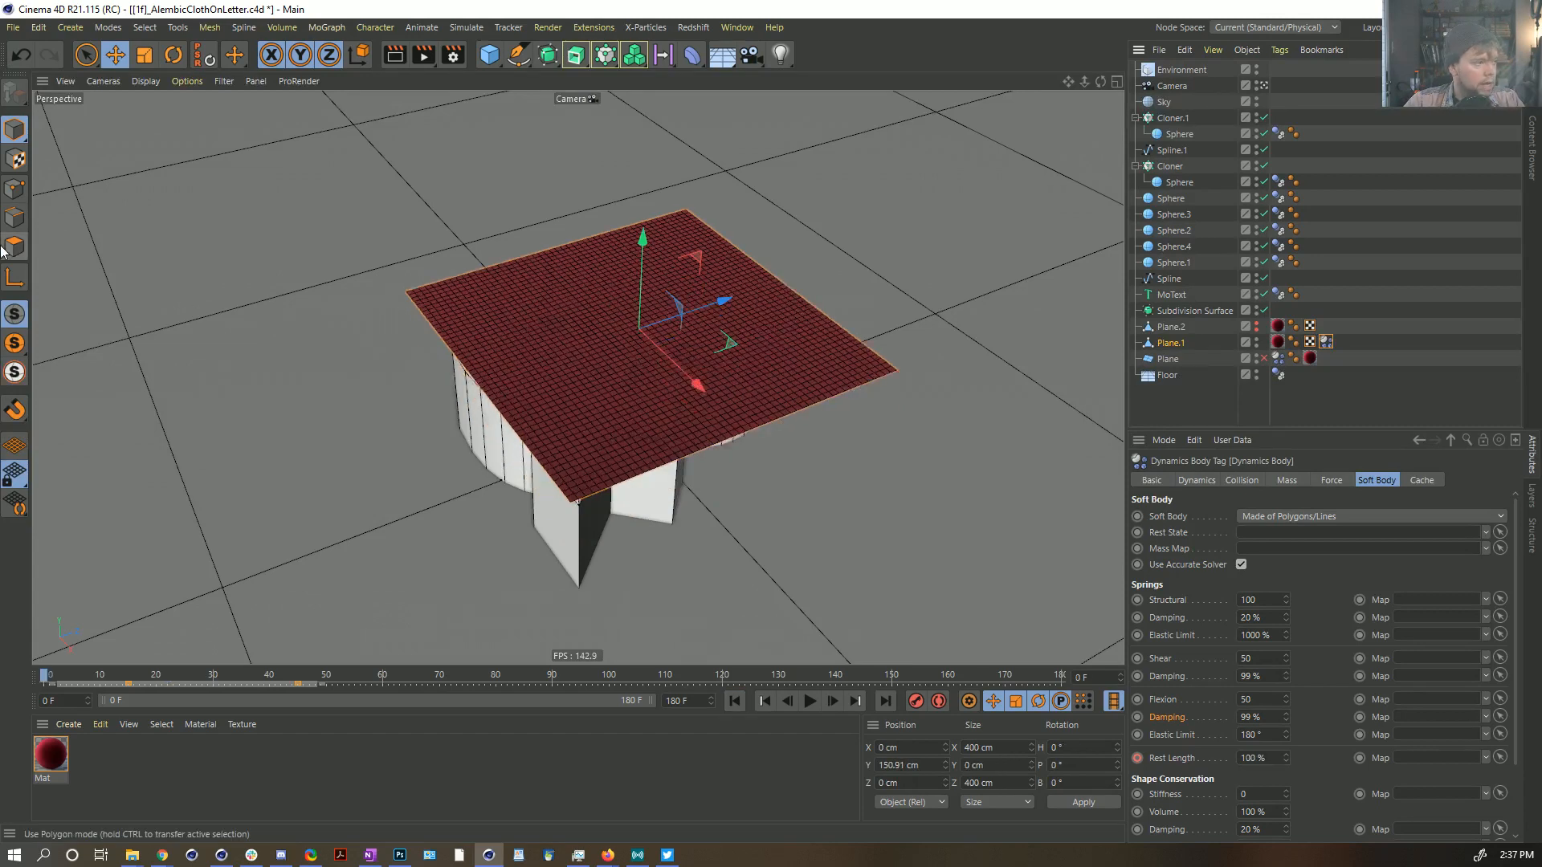
{"action": "left_click", "coordinate": [14, 247]}
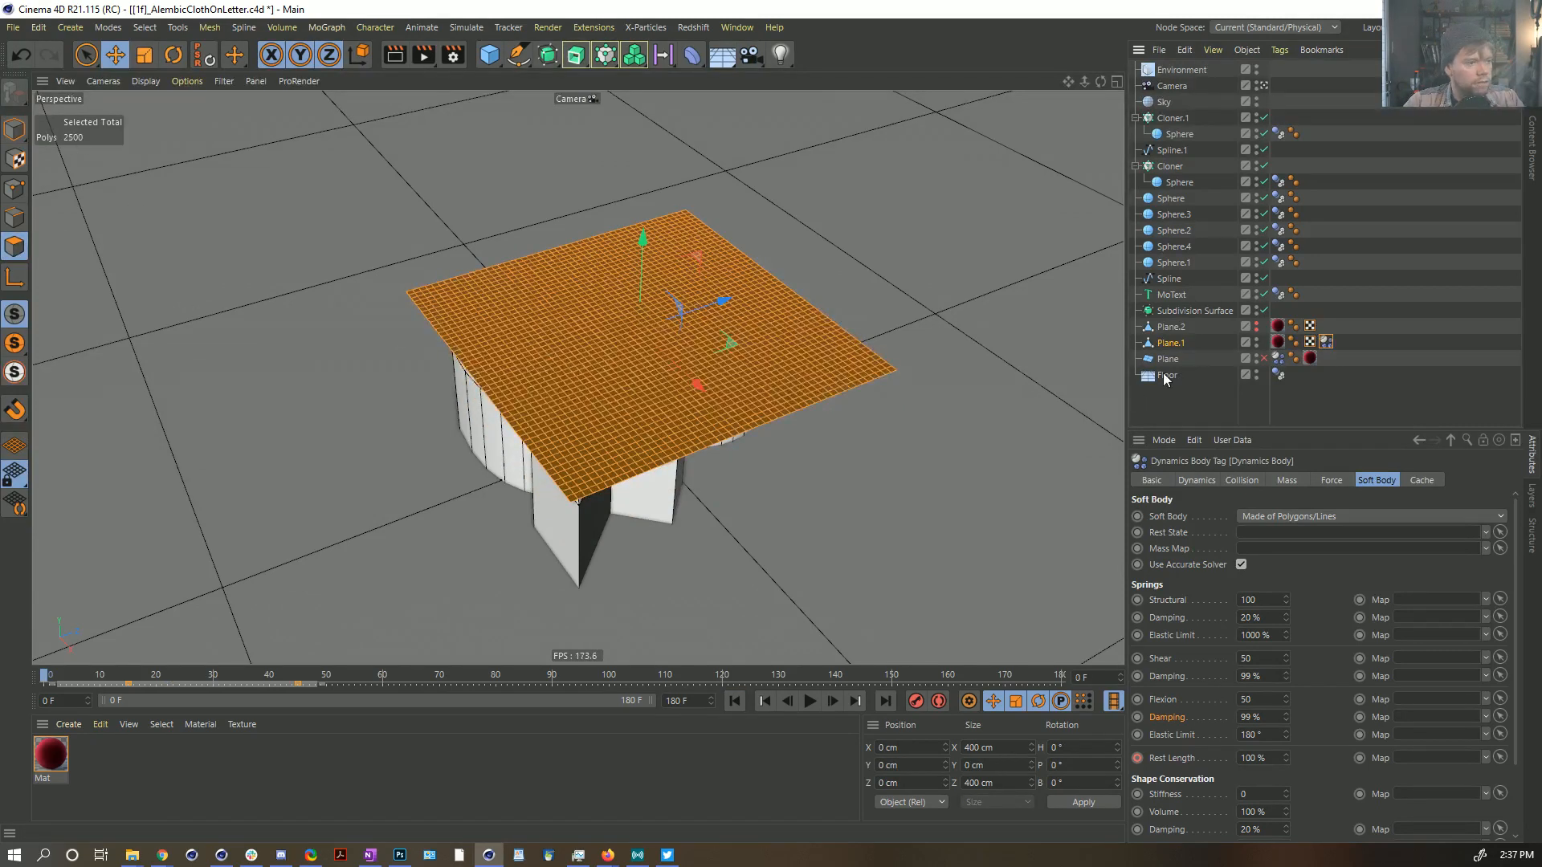
{"action": "left_click", "coordinate": [1365, 314]}
{"action": "left_click", "coordinate": [811, 701]}
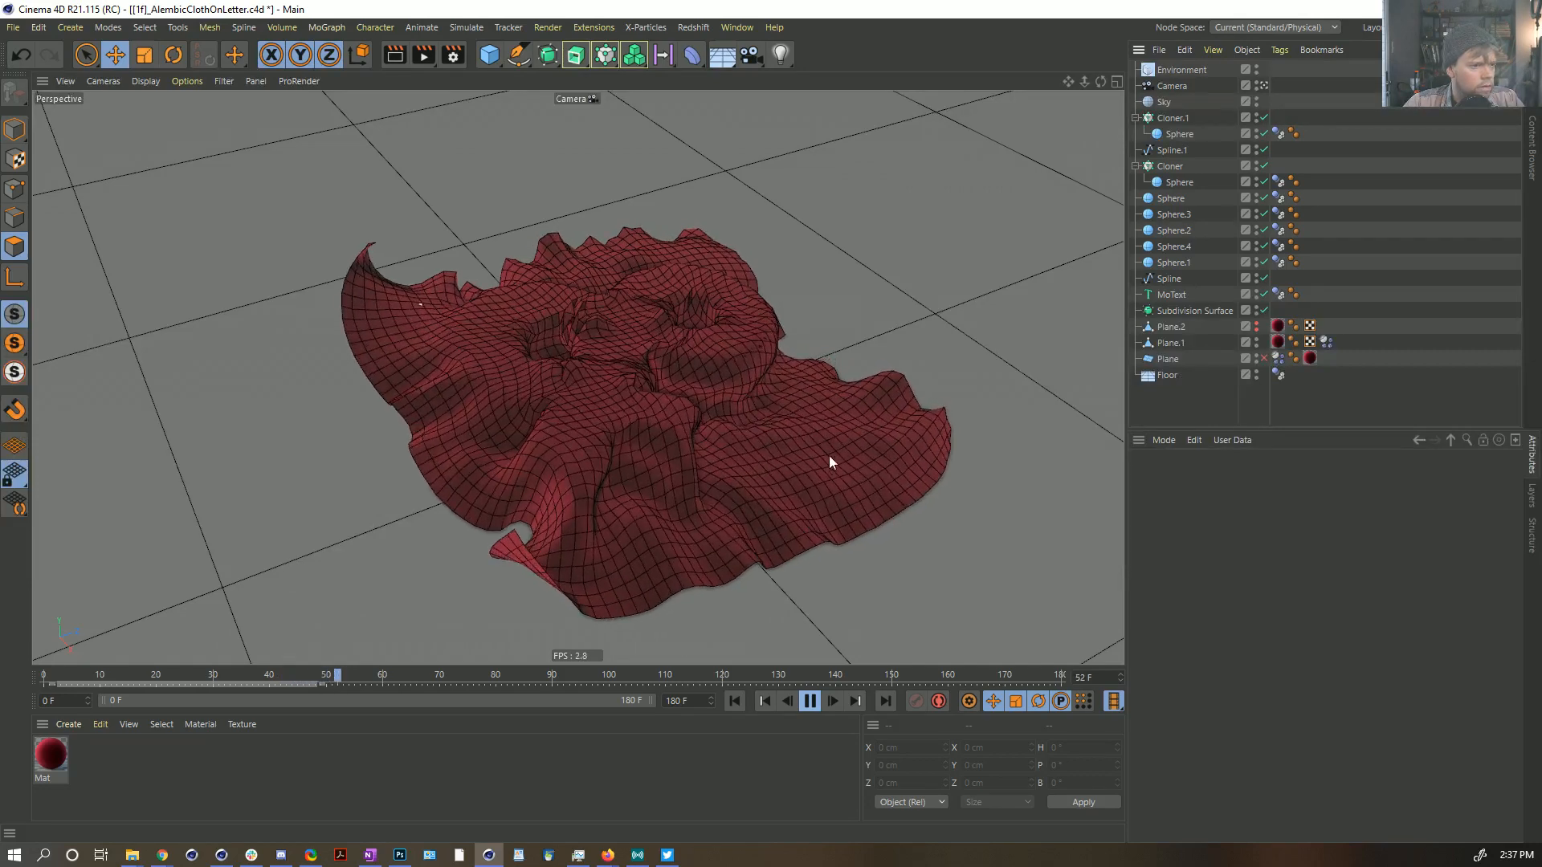
{"action": "left_click", "coordinate": [807, 705]}
{"action": "left_click_drag", "start_coordinate": [797, 524], "coordinate": [655, 450], "text": "alt"}
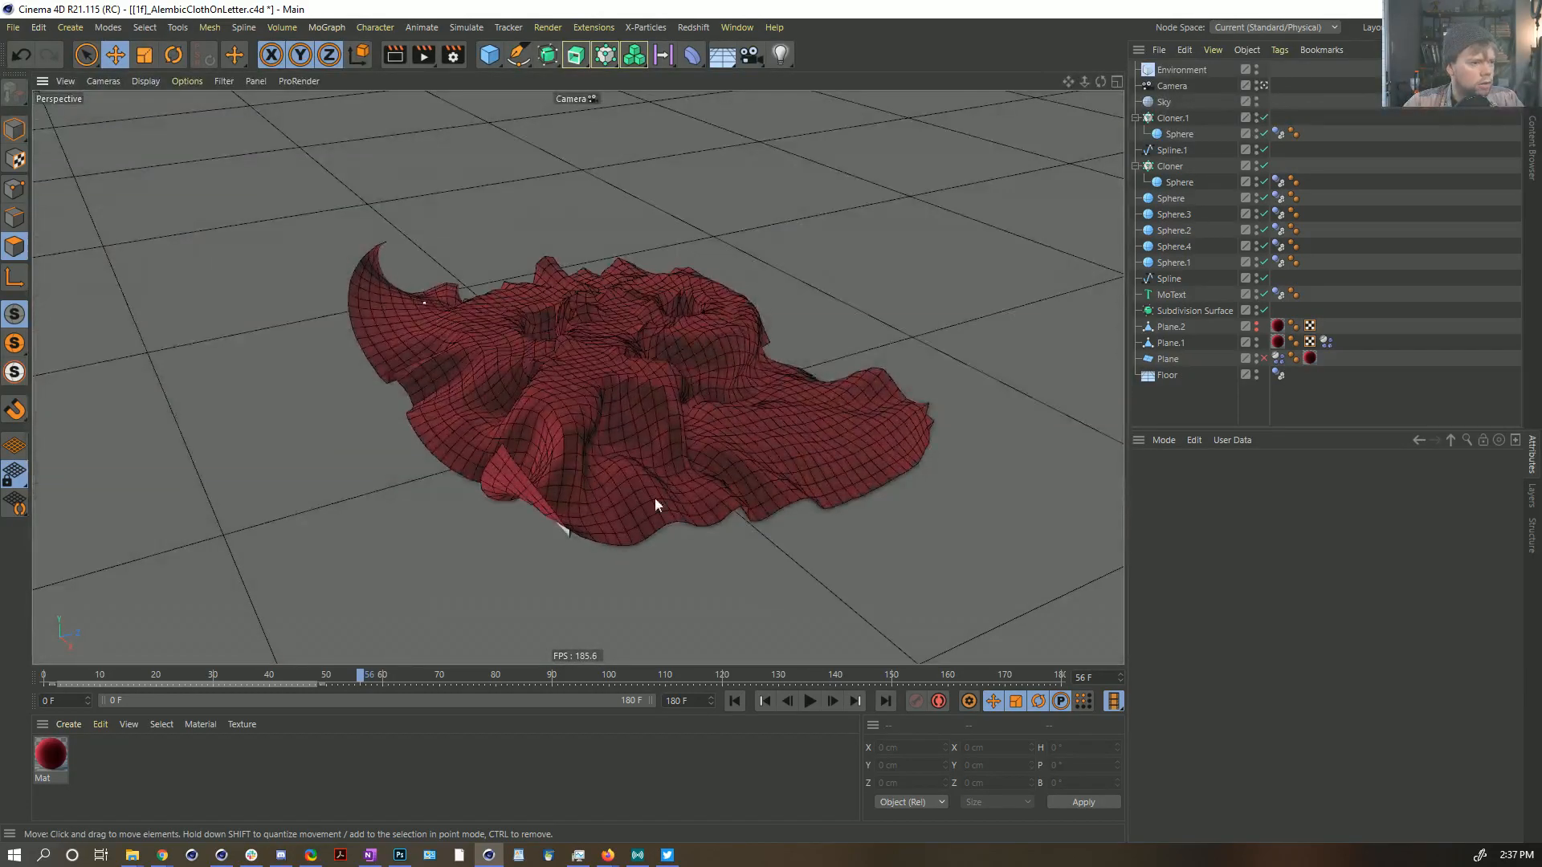
{"action": "left_click_drag", "start_coordinate": [800, 443], "coordinate": [855, 404], "text": "alt"}
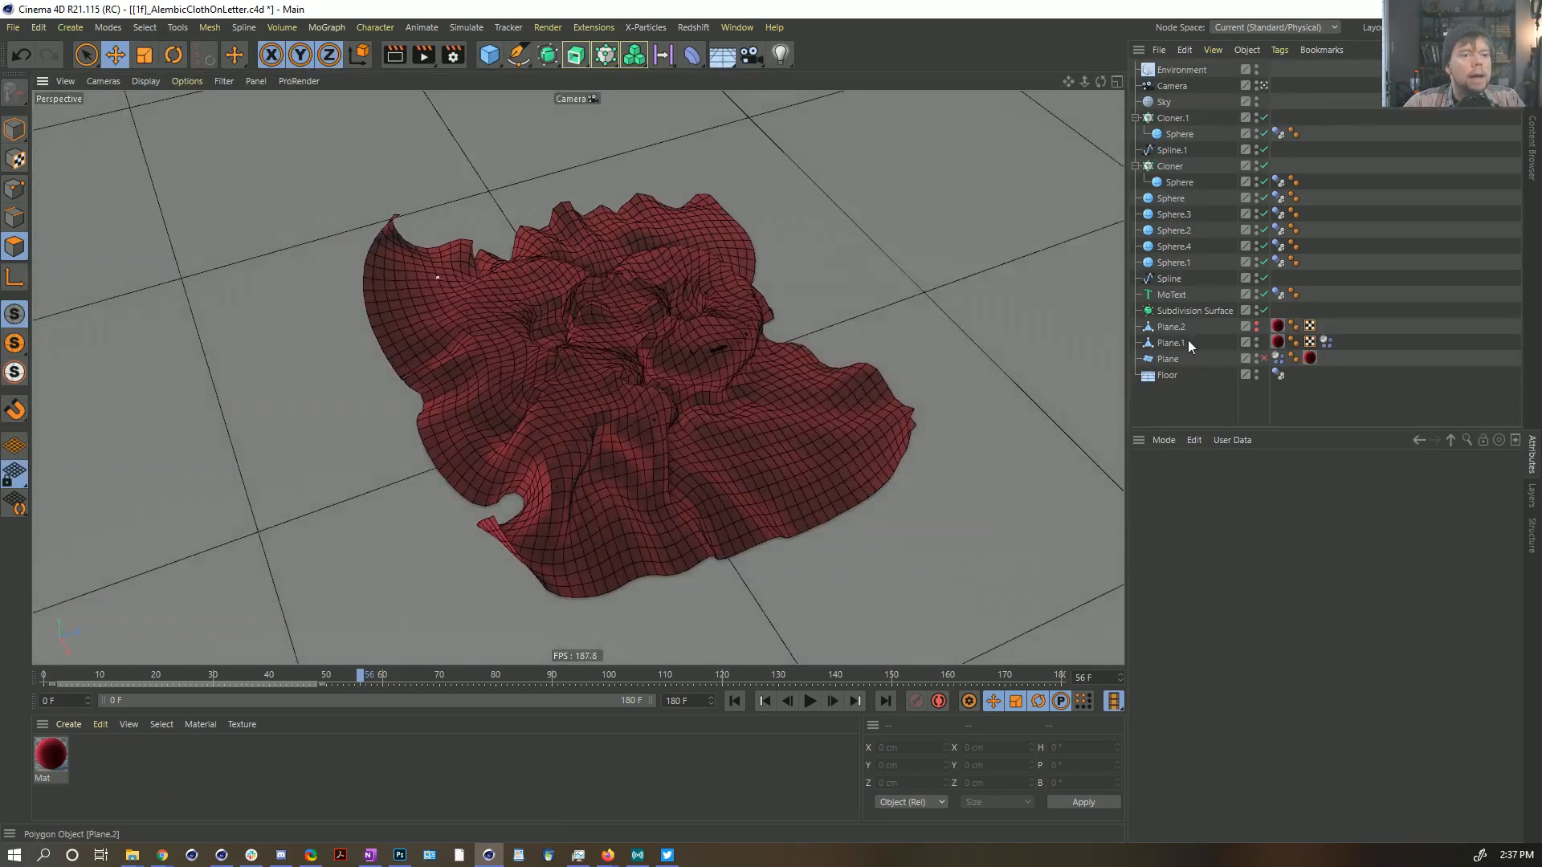
Step: Set Shear and Flexion to 5 in Plane.1's dynamics body tag and simulate from frame 0 to about frame 57
{"action": "left_click", "coordinate": [734, 701]}
{"action": "left_click", "coordinate": [1325, 341]}
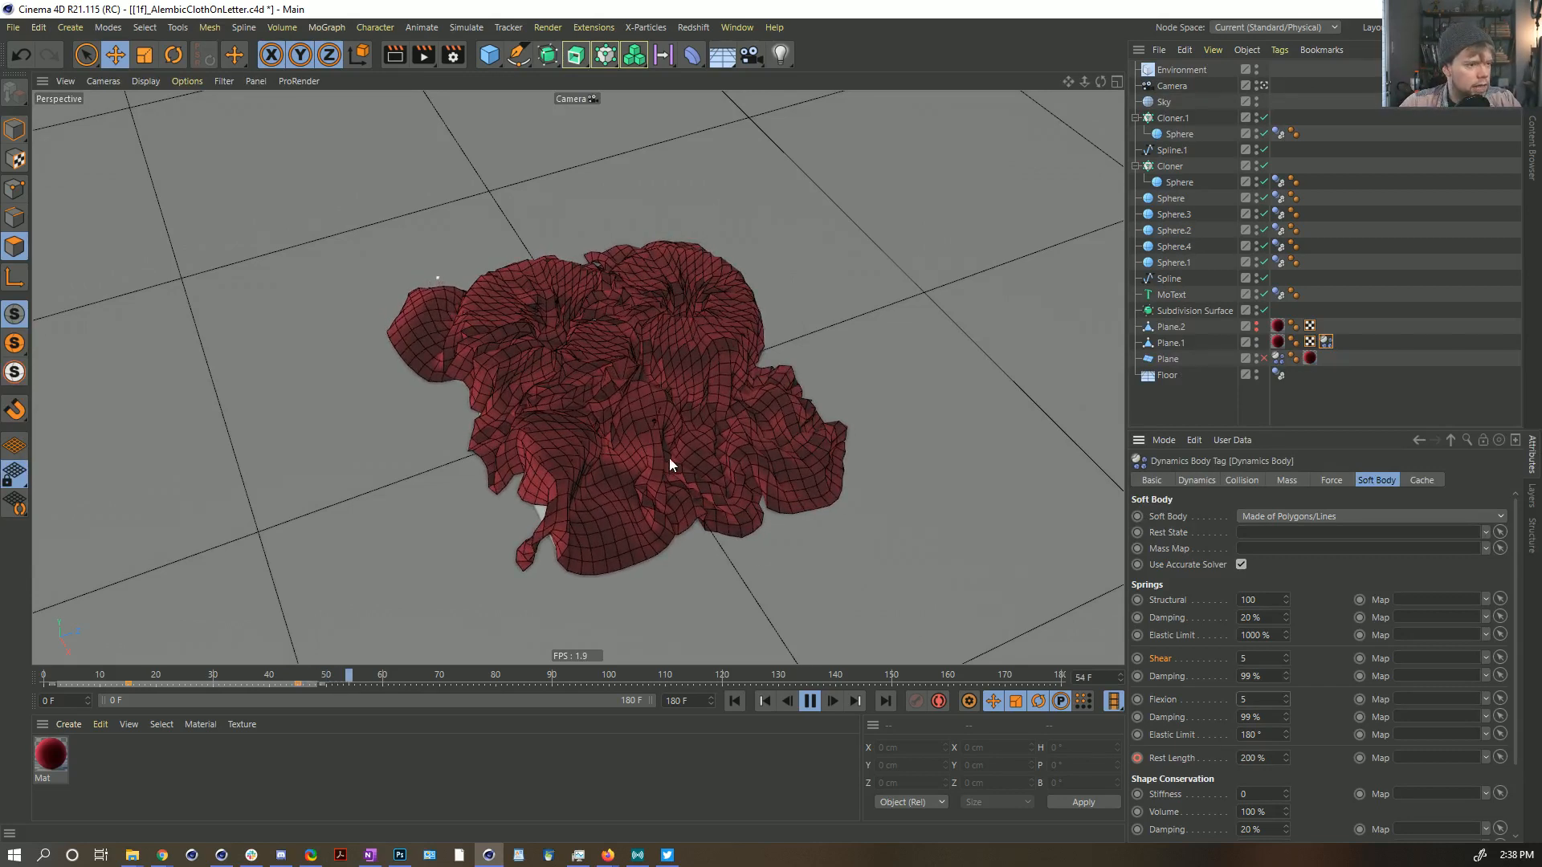
{"action": "left_click", "coordinate": [809, 701]}
{"action": "key", "text": "ctrl+r"}
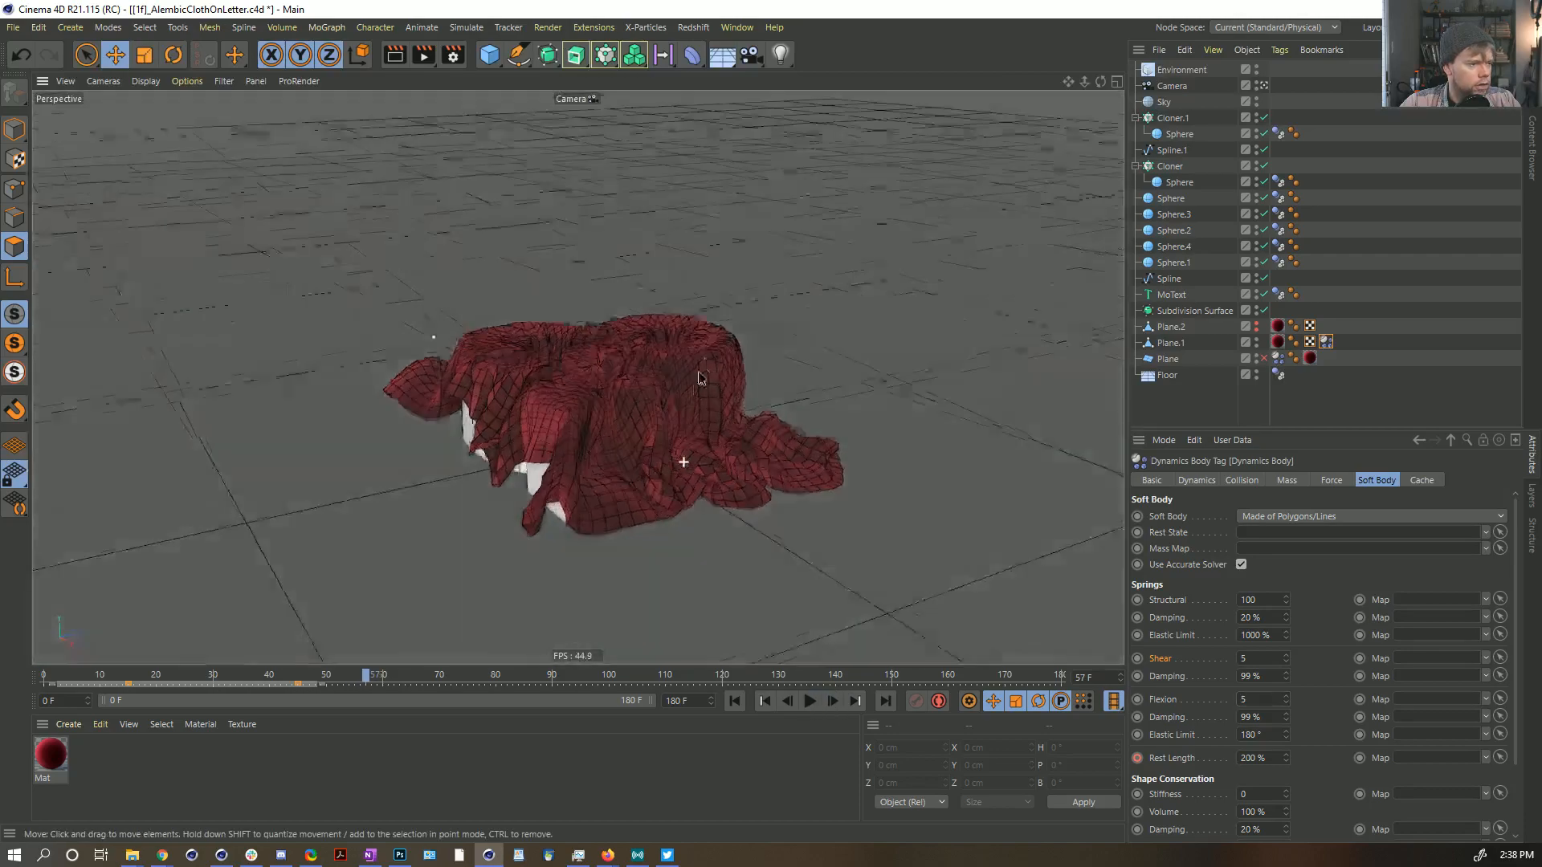
{"action": "left_click_drag", "start_coordinate": [698, 378], "coordinate": [798, 585], "text": "alt"}
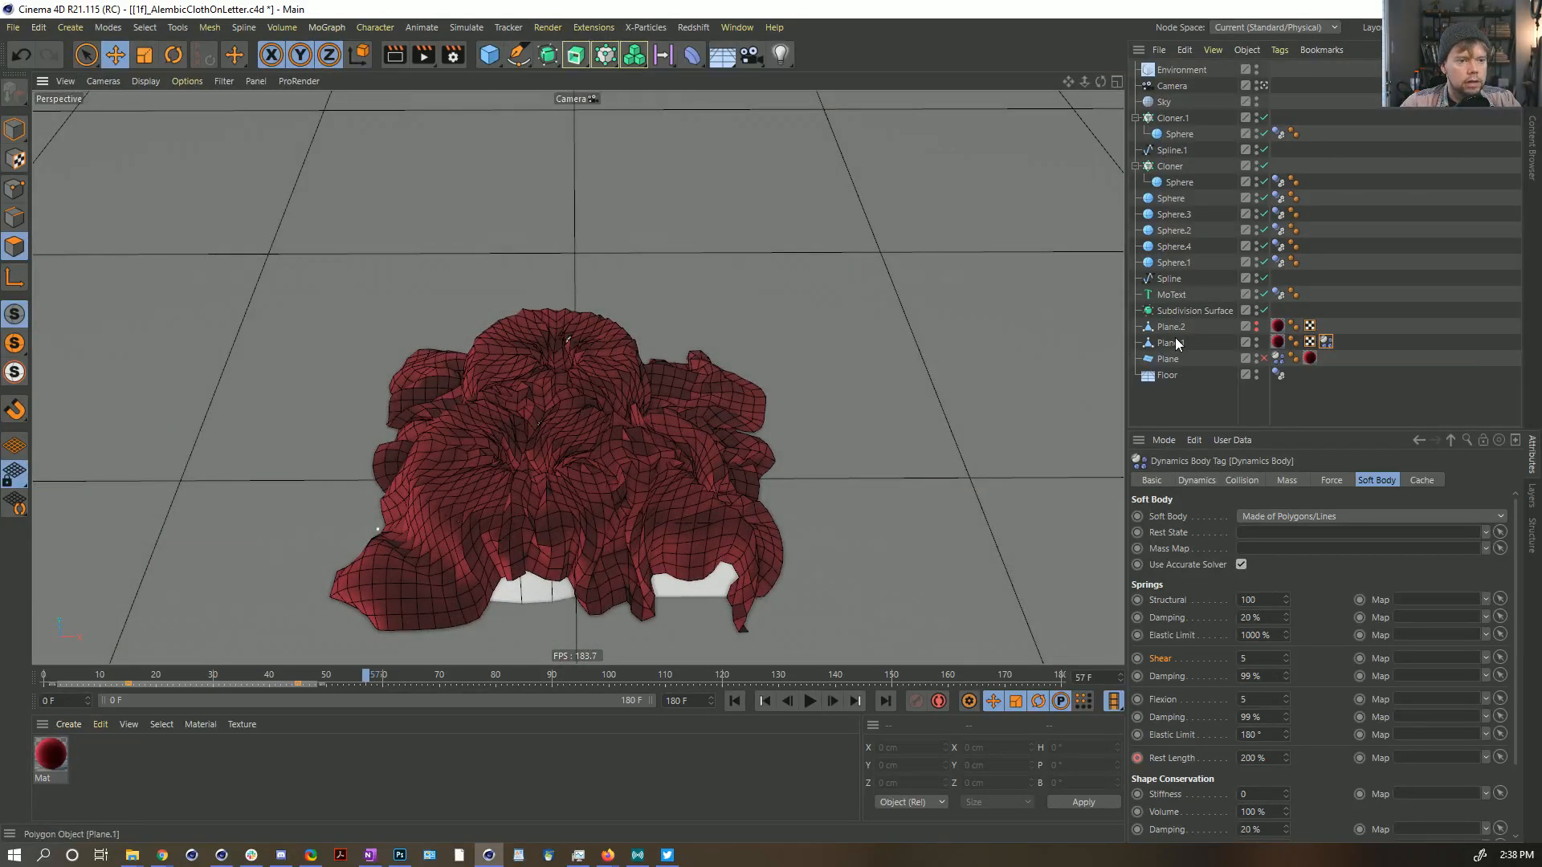
Step: Make Plane.1 a child of Subdivision Surface and switch the viewport display to Gouraud shading without wireframe lines
{"action": "left_click_drag", "start_coordinate": [1177, 344], "coordinate": [1179, 313]}
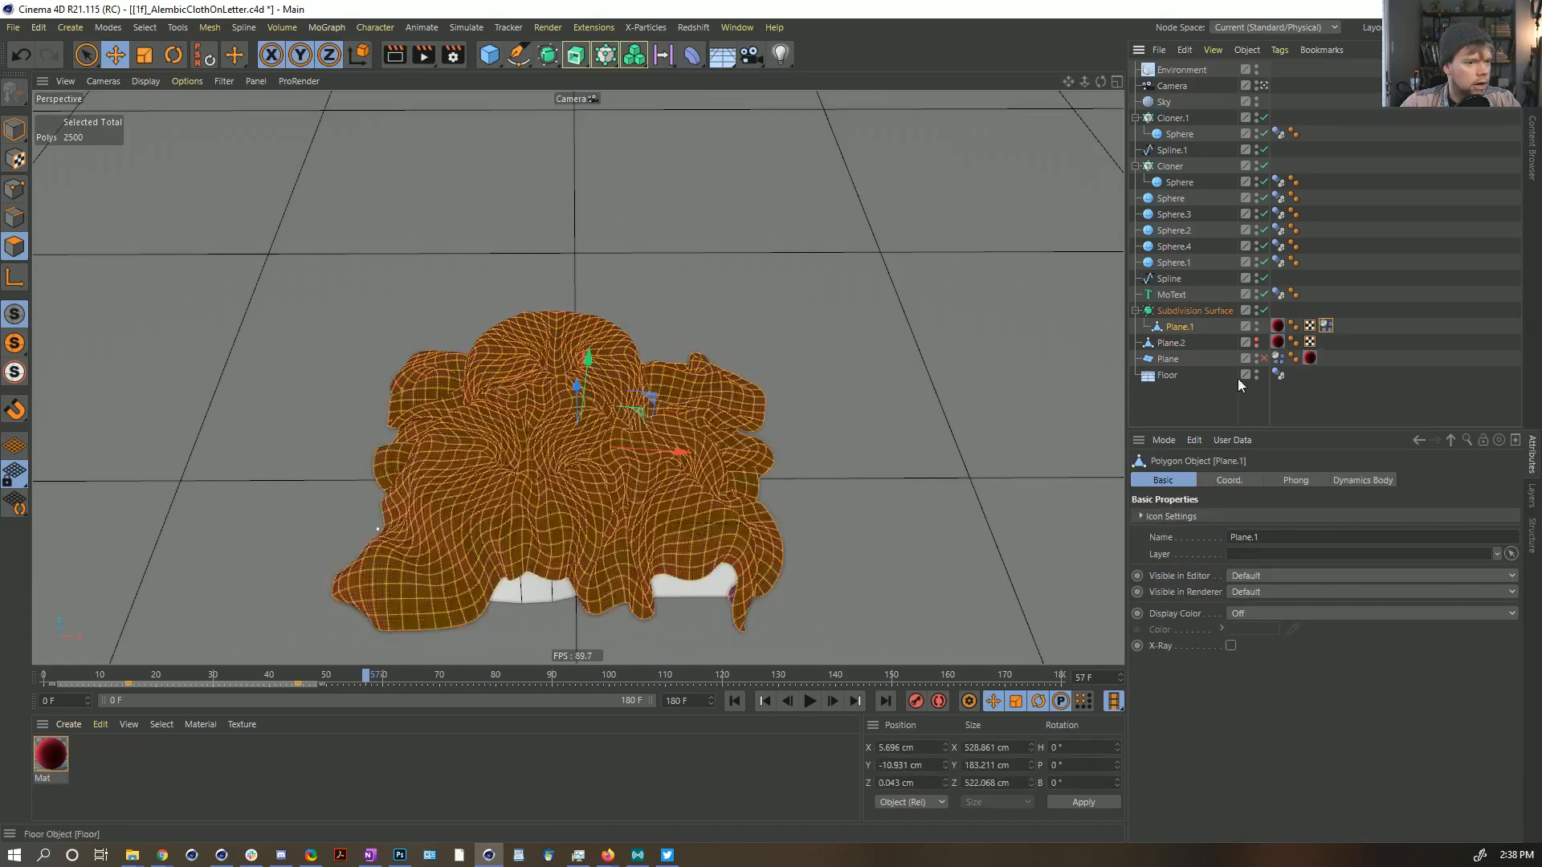
{"action": "left_click", "coordinate": [1264, 397]}
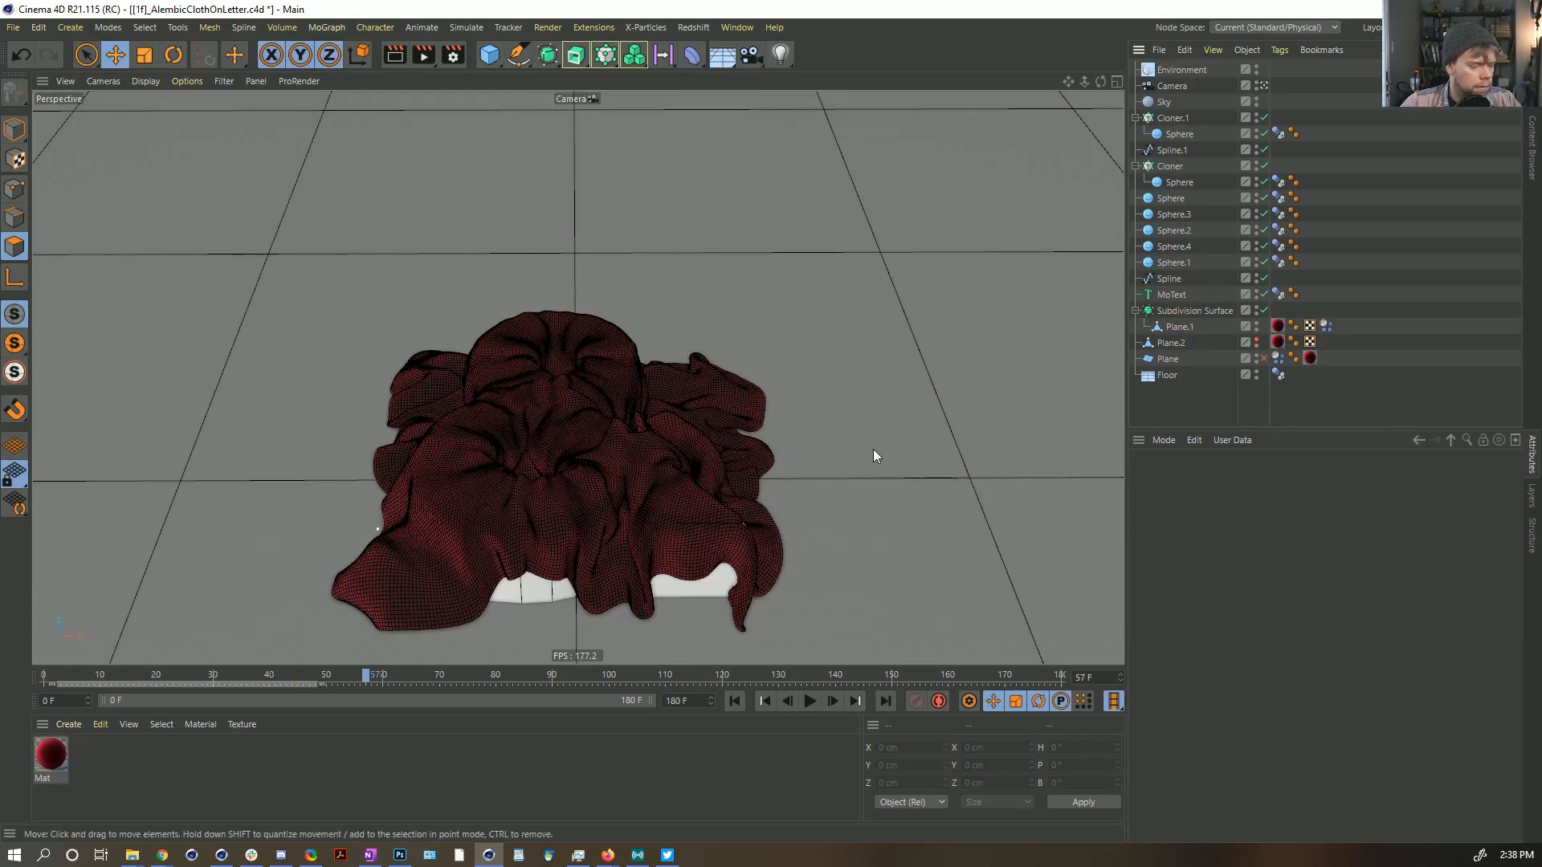
{"action": "key", "text": "n"}
{"action": "key", "text": "a"}
Step: Replay the smoothed cloth simulation from frame 0, pausing at frame 44 to examine the folds before resuming playback
{"action": "left_click_drag", "start_coordinate": [620, 416], "coordinate": [578, 415], "text": "alt"}
{"action": "right_click_drag", "start_coordinate": [578, 414], "coordinate": [712, 381], "text": "alt"}
{"action": "left_click_drag", "start_coordinate": [712, 380], "coordinate": [627, 481], "text": "alt"}
{"action": "left_click", "coordinate": [743, 700]}
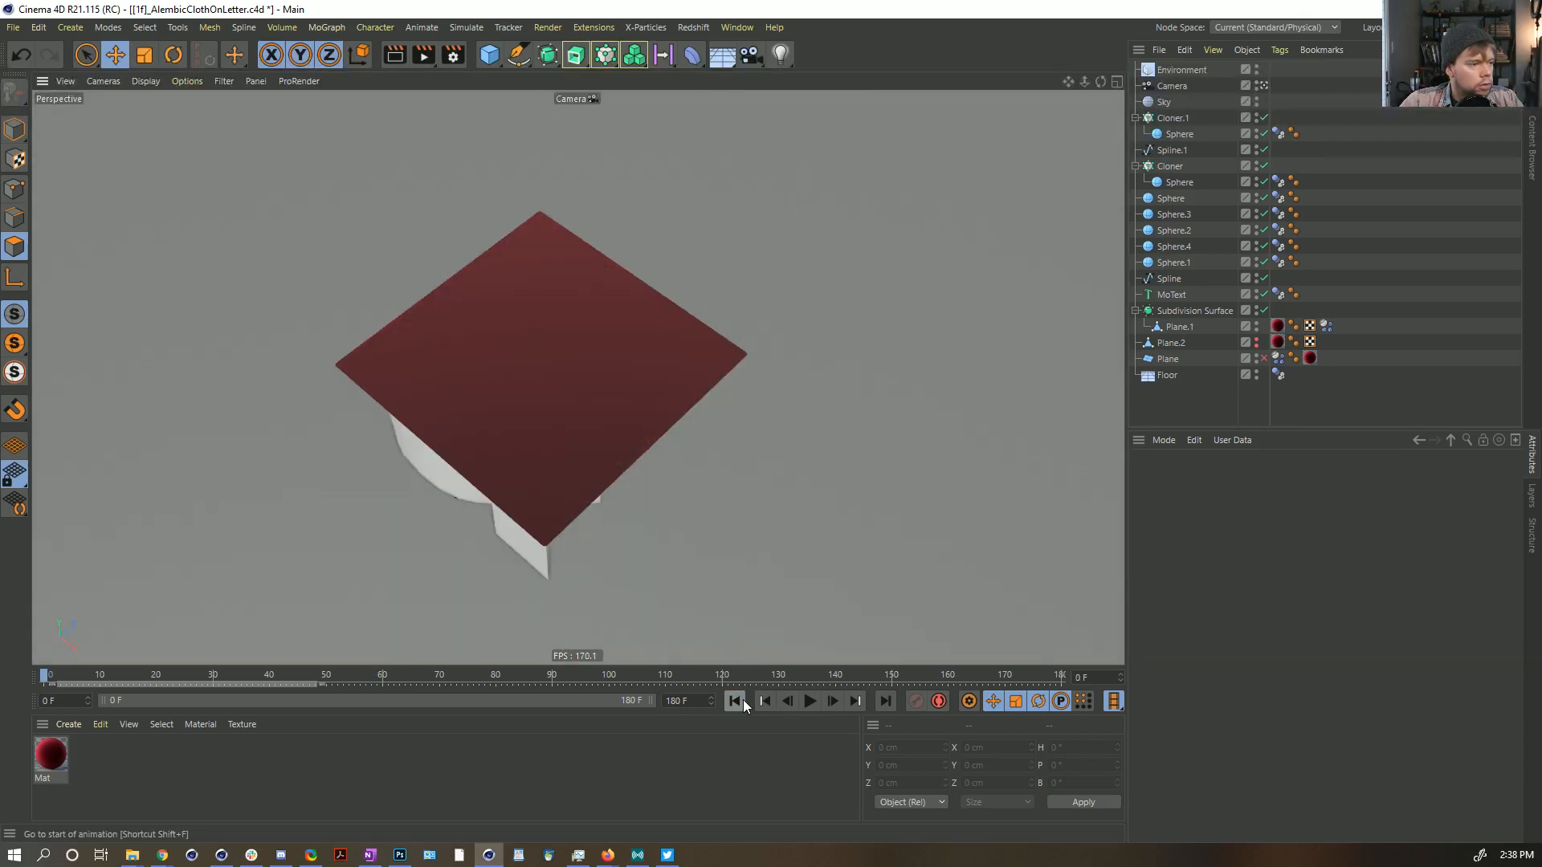
{"action": "left_click", "coordinate": [811, 701]}
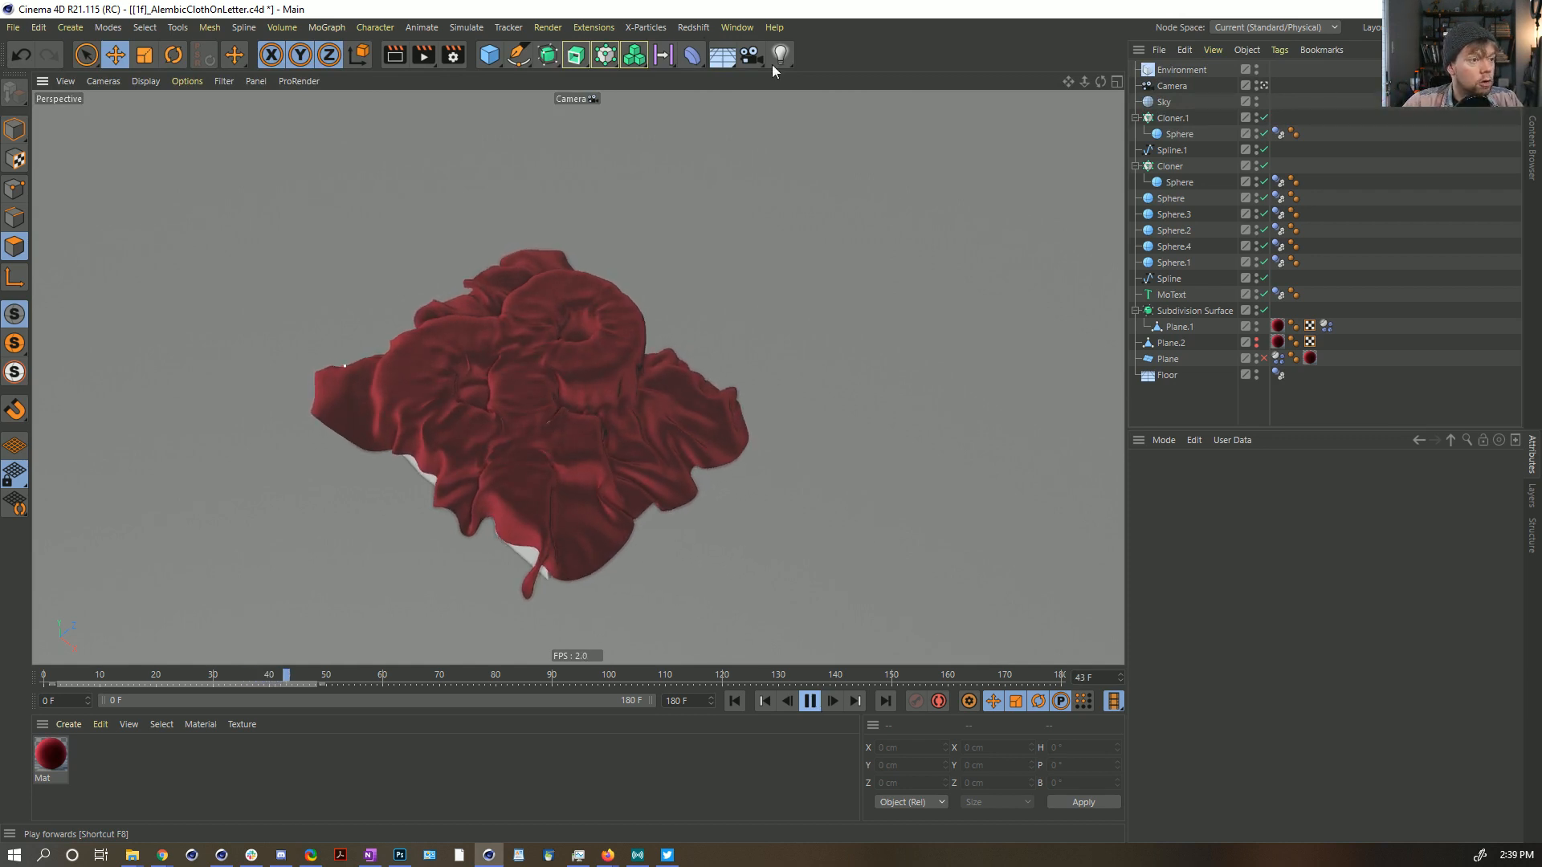
{"action": "left_click", "coordinate": [812, 702]}
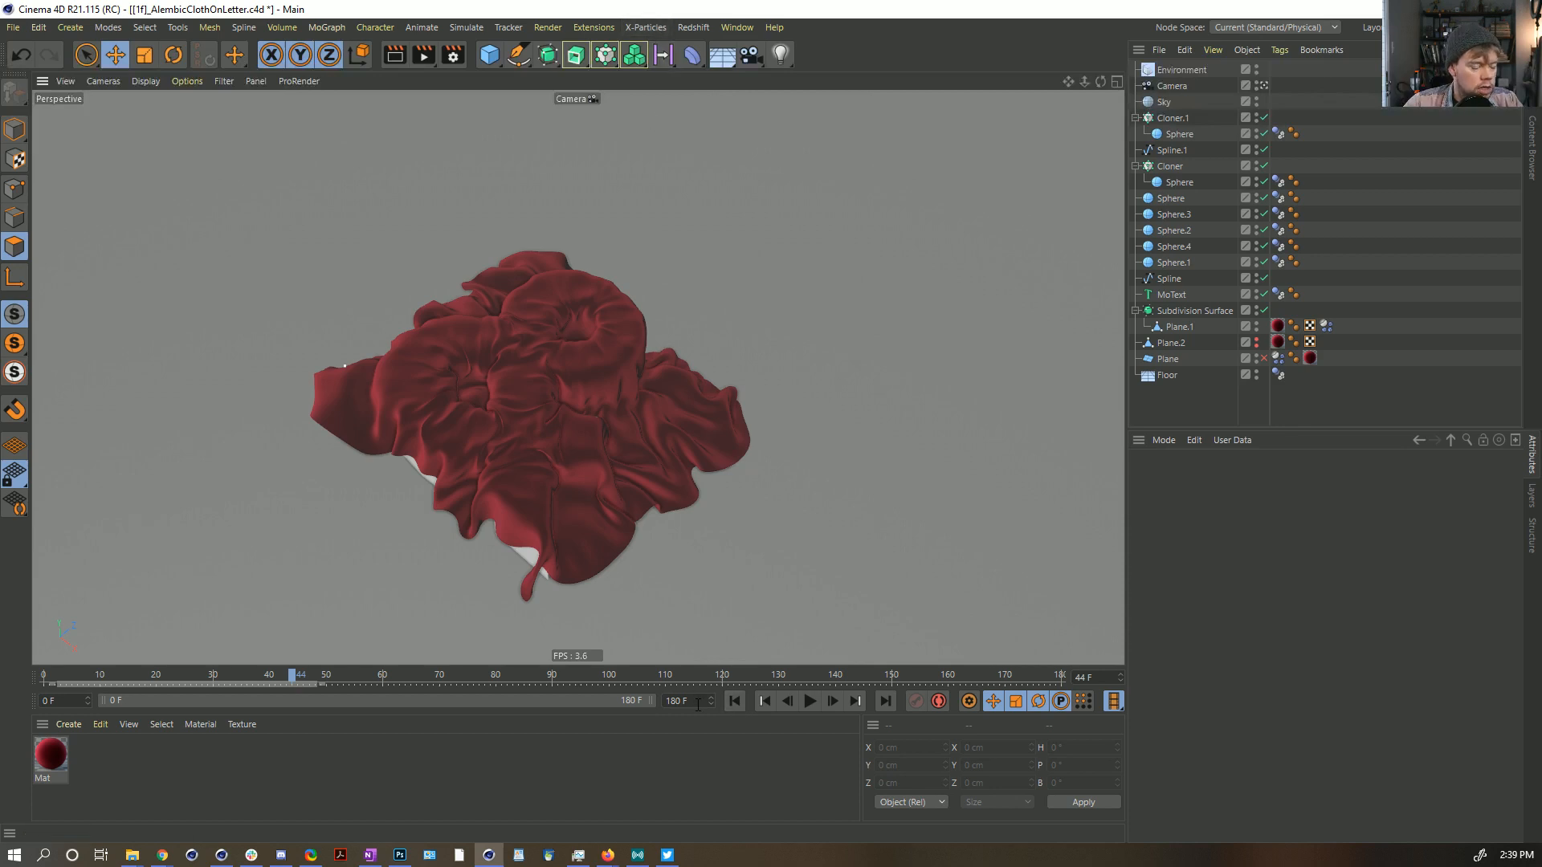
{"action": "left_click_drag", "start_coordinate": [614, 374], "coordinate": [758, 692], "text": "alt"}
{"action": "left_click", "coordinate": [813, 701]}
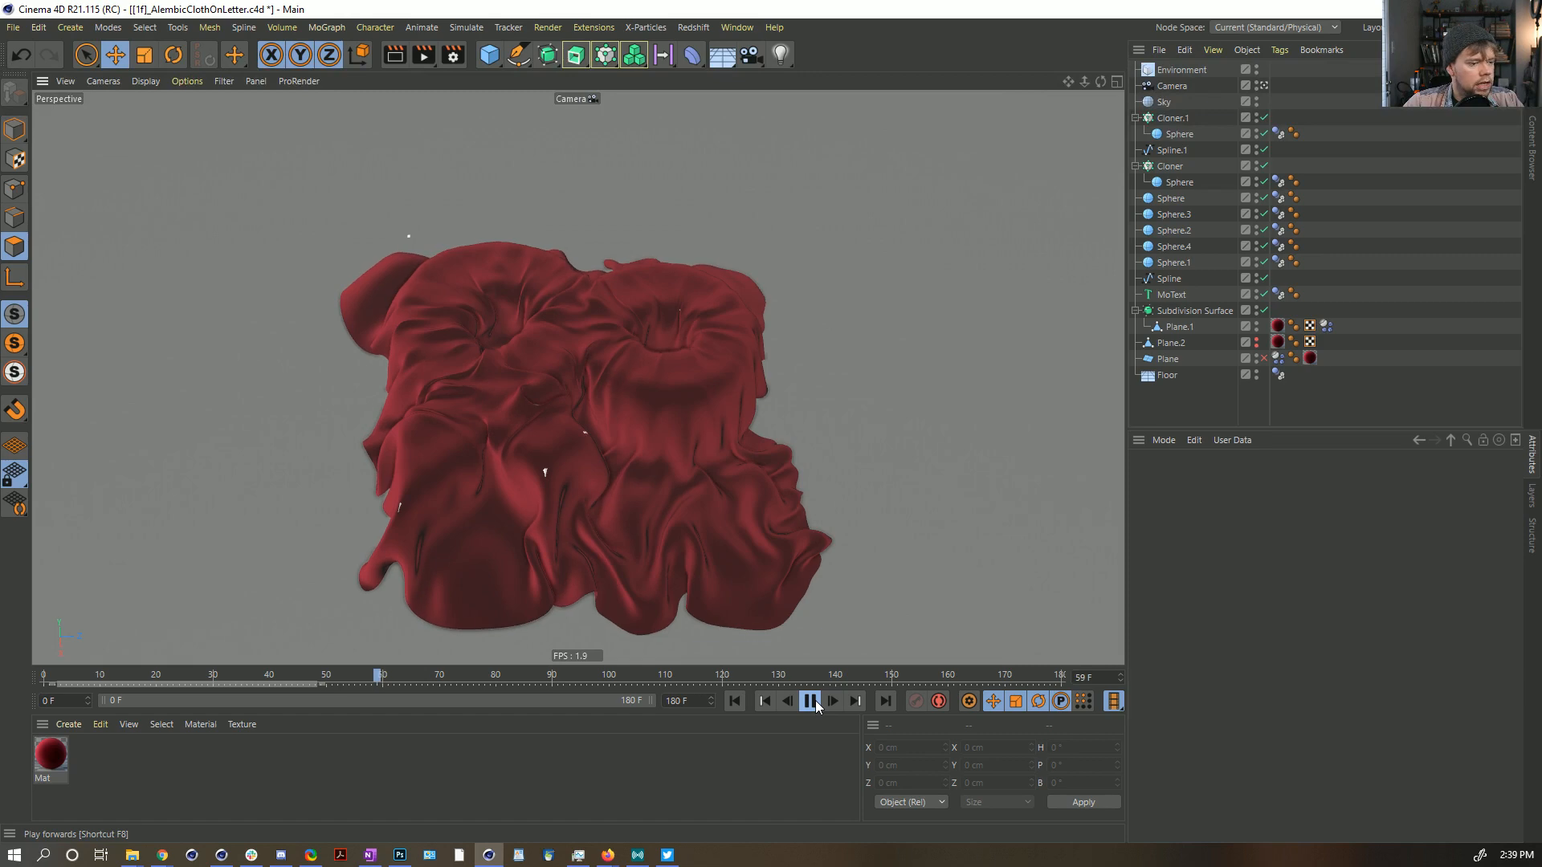
Step: Pause the smoothed cloth simulation at frame 61, examine the drape from several angles, and return to frame 0
{"action": "key", "text": "F8"}
{"action": "left_click_drag", "start_coordinate": [578, 357], "coordinate": [726, 426], "text": "alt"}
{"action": "scroll", "coordinate": [726, 426], "scroll_direction": "down", "scroll_amount": 3}
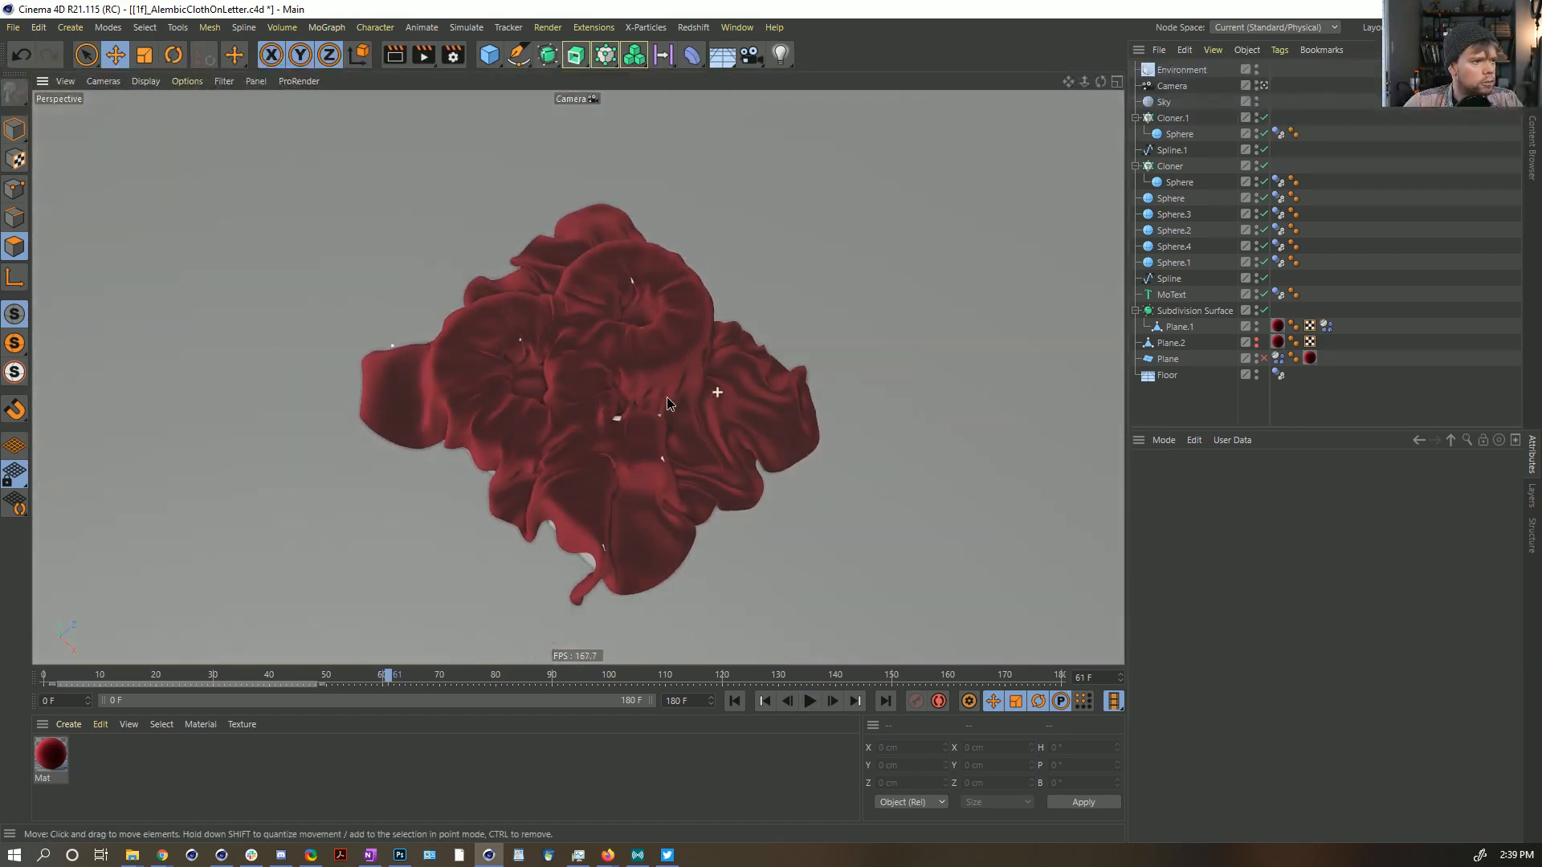
{"action": "left_click_drag", "start_coordinate": [546, 424], "coordinate": [473, 435], "text": "alt"}
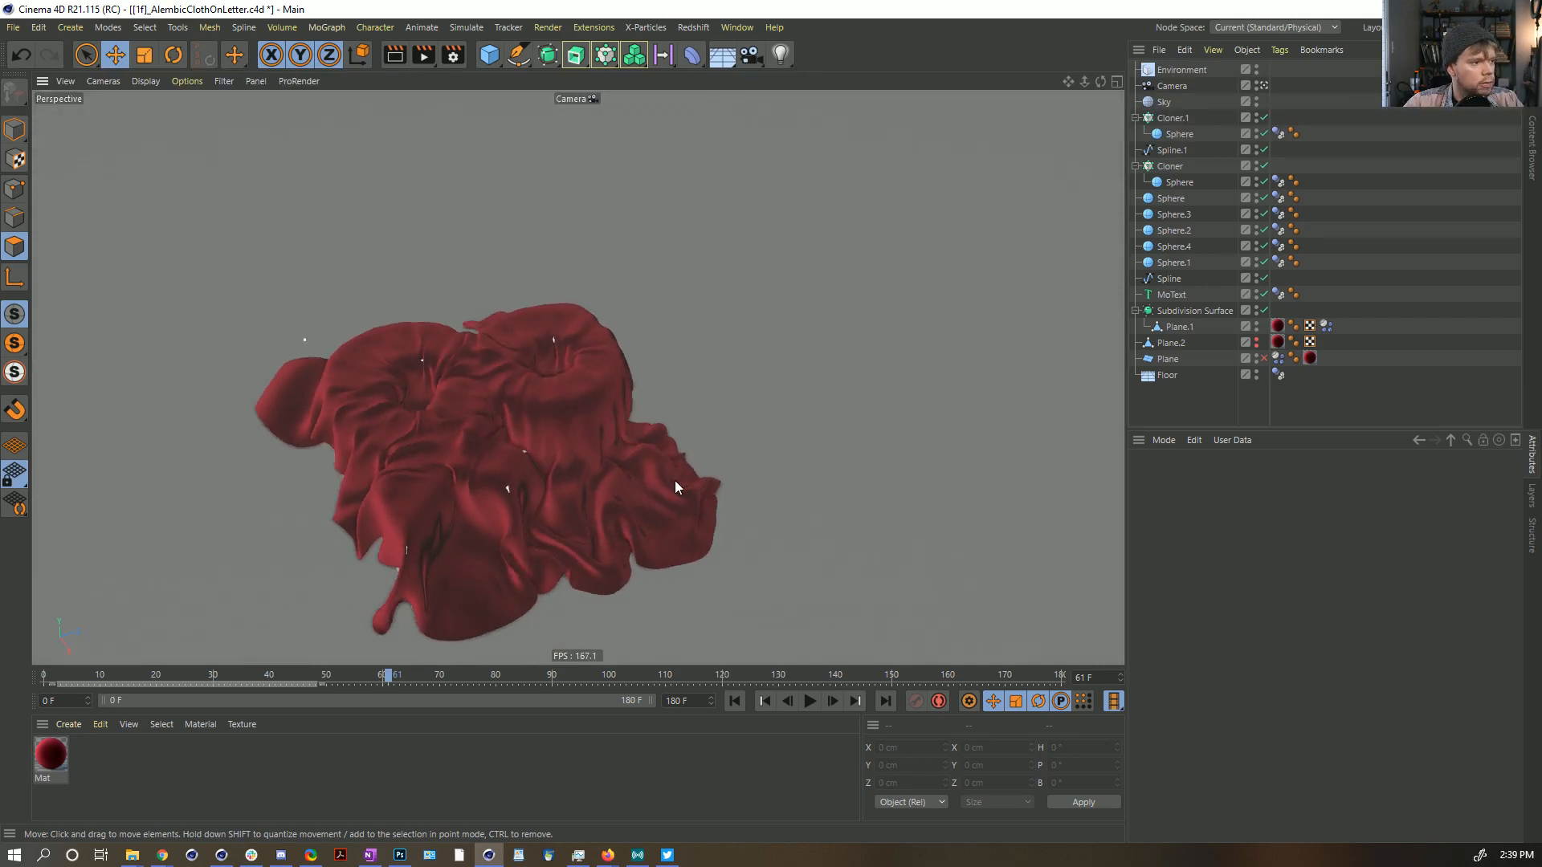
{"action": "left_click", "coordinate": [734, 700]}
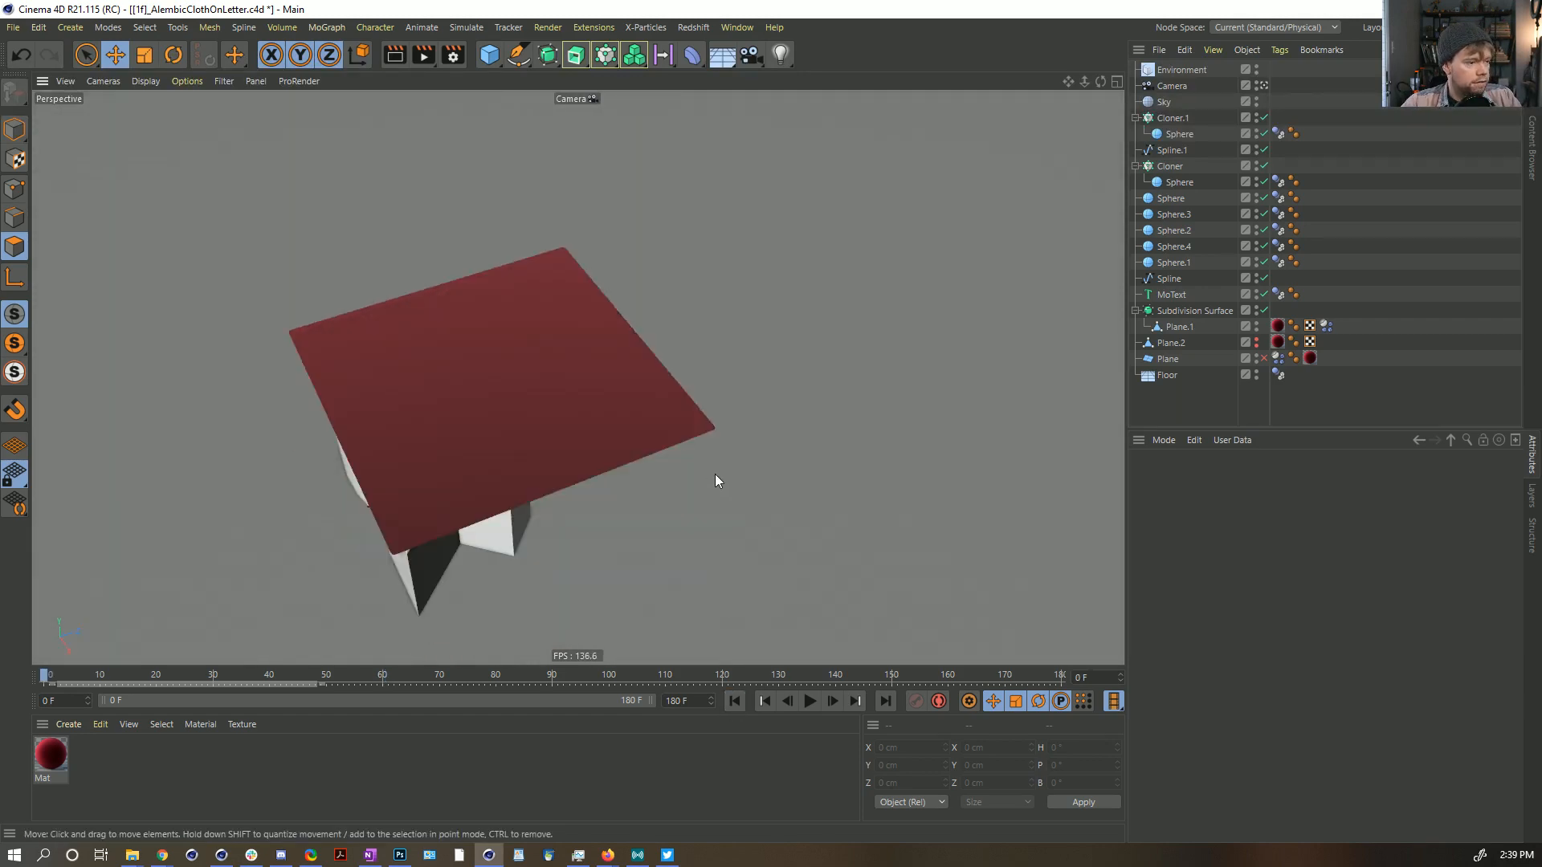
Step: Save the scene as [1a]_ClothWrinkleTests.c4d in the SceneFiles folder of OTR S2 E1
{"action": "key", "text": "ctrl+shift+s"}
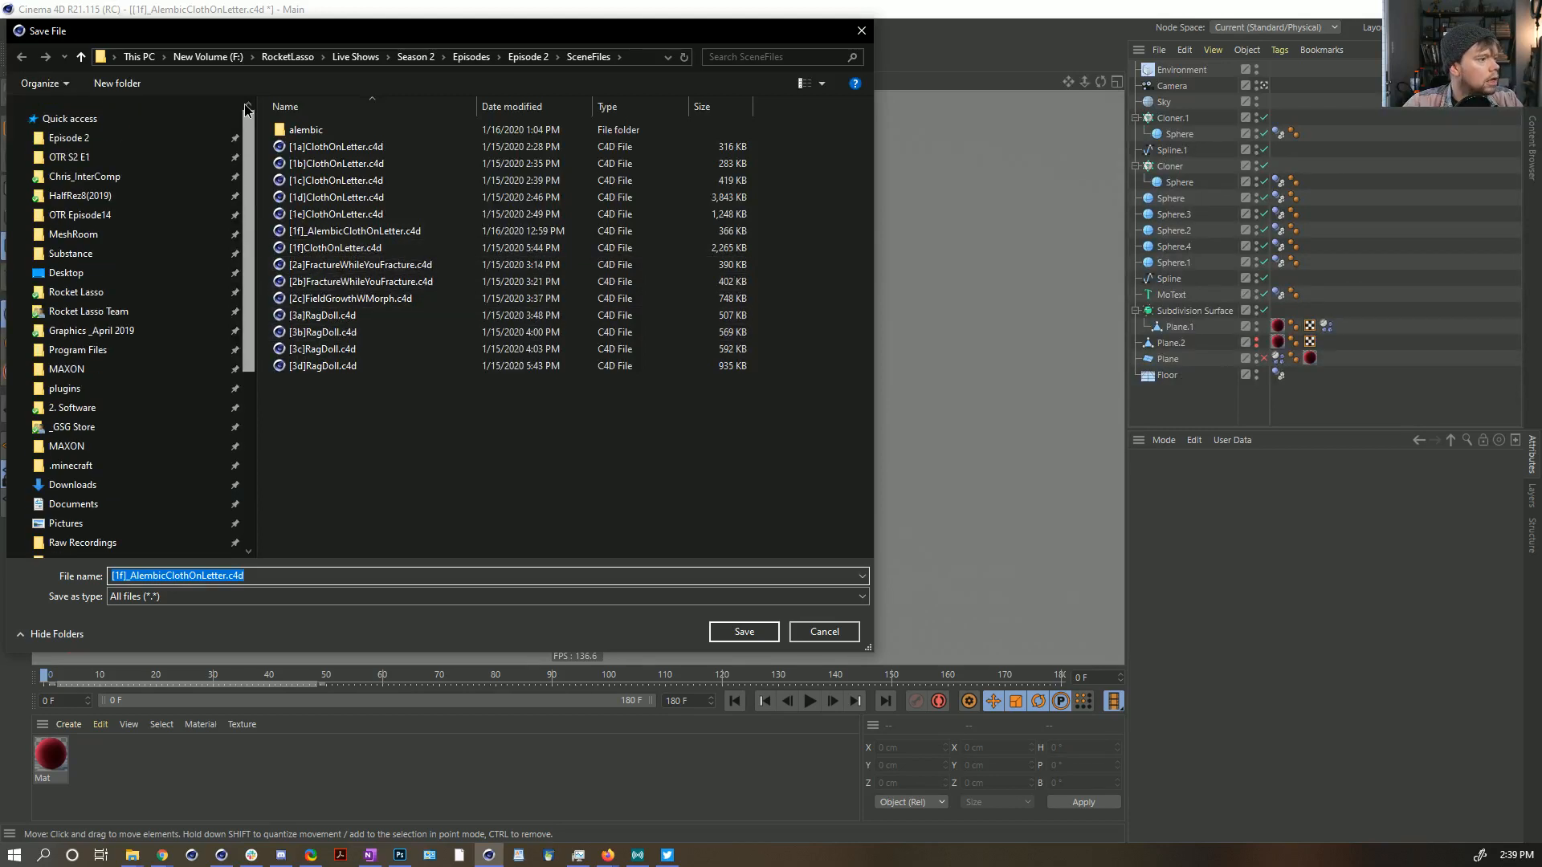
{"action": "left_click", "coordinate": [93, 157]}
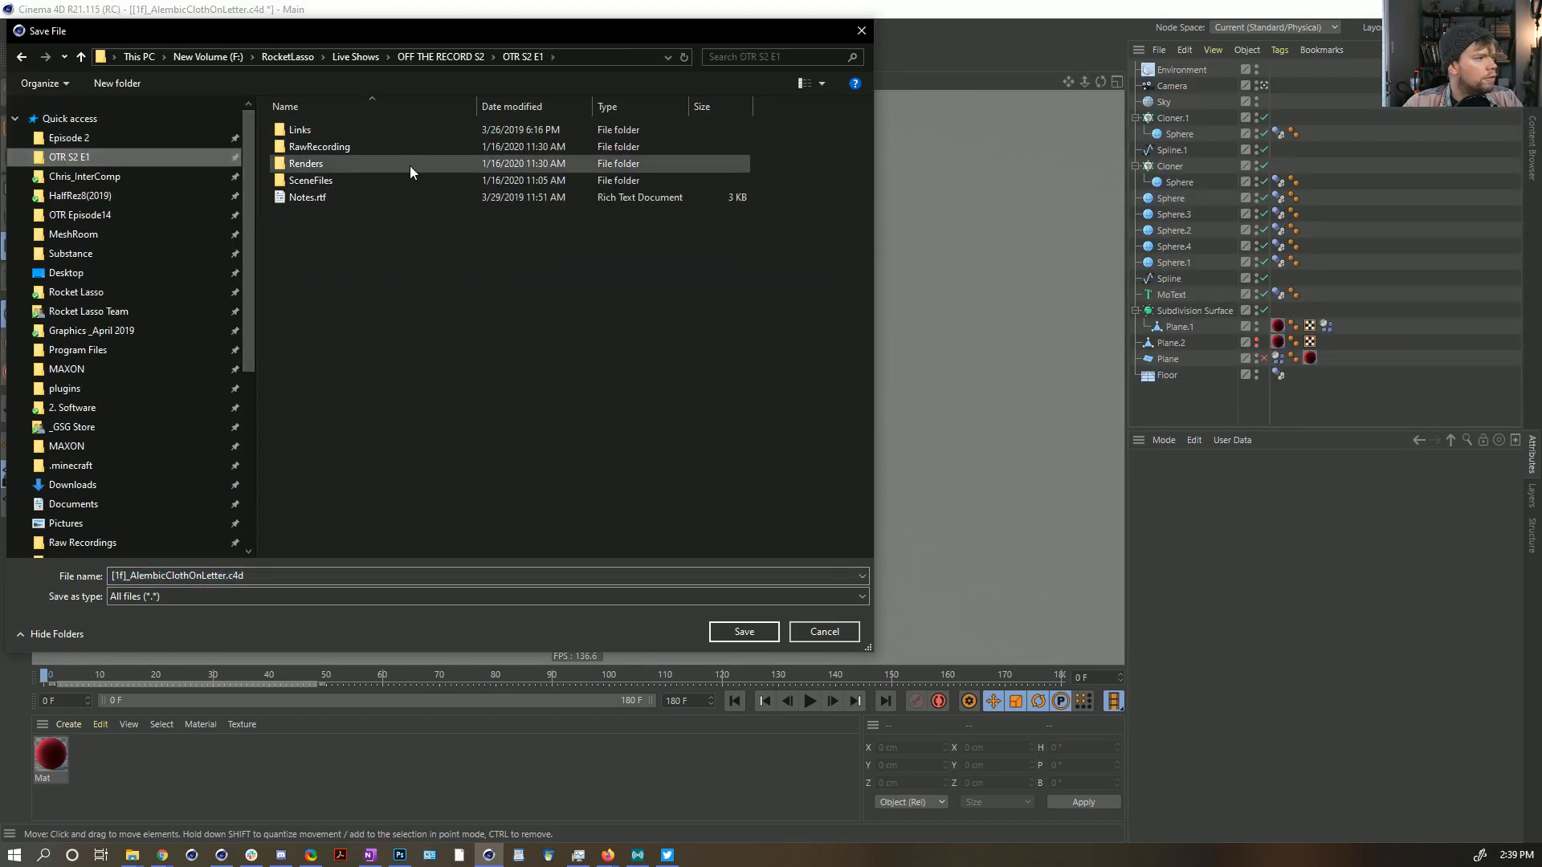
{"action": "left_click", "coordinate": [325, 166]}
{"action": "double_click", "coordinate": [322, 181]}
{"action": "left_click", "coordinate": [184, 573]}
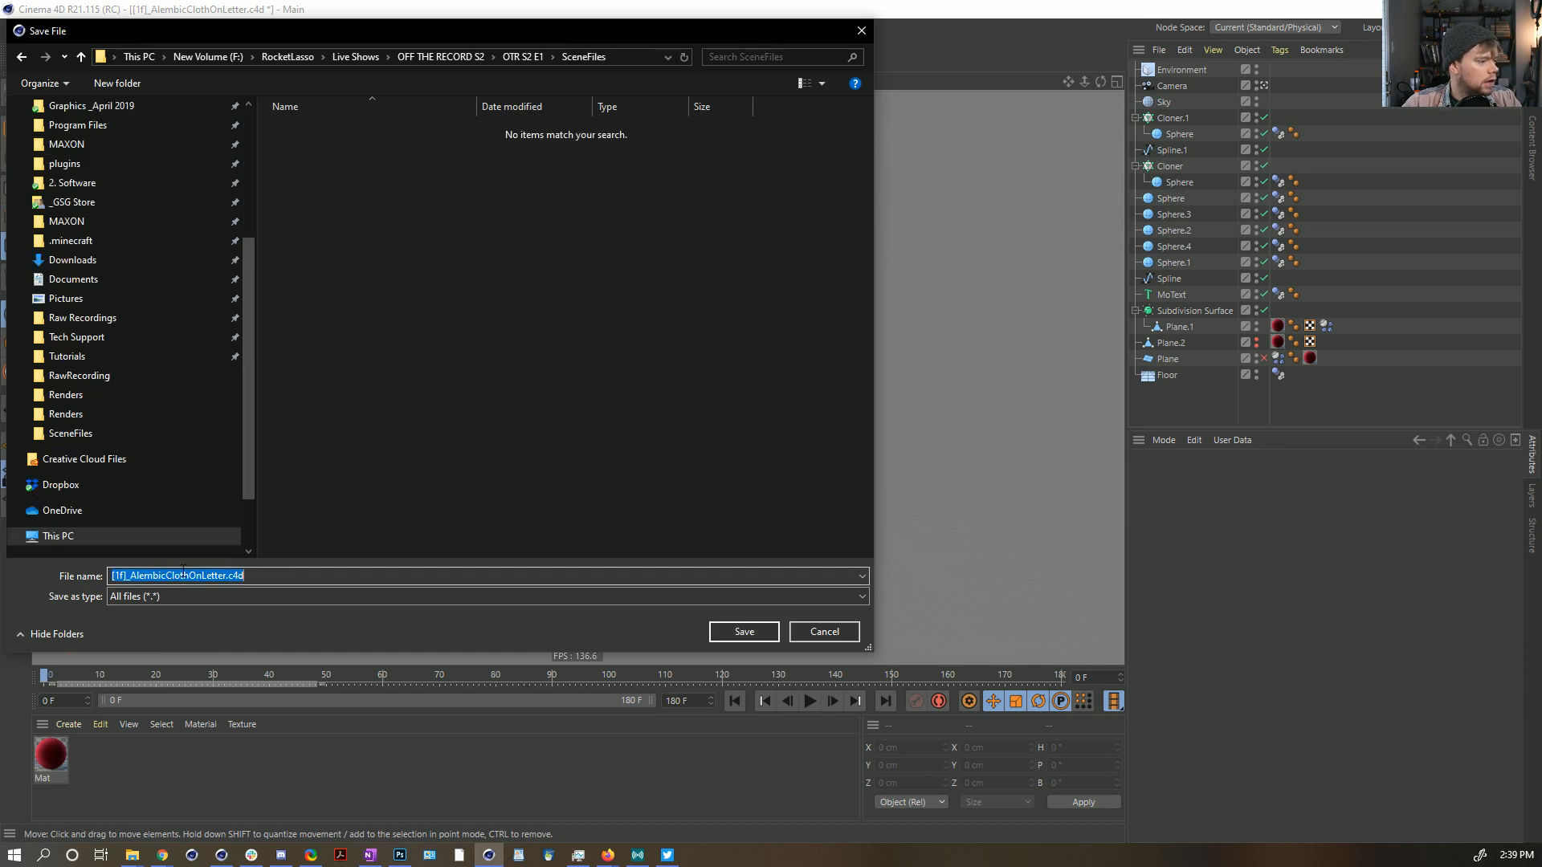
{"action": "left_click", "coordinate": [123, 573]}
{"action": "key", "text": "BackSpace"}
{"action": "type", "text": "a]_"}
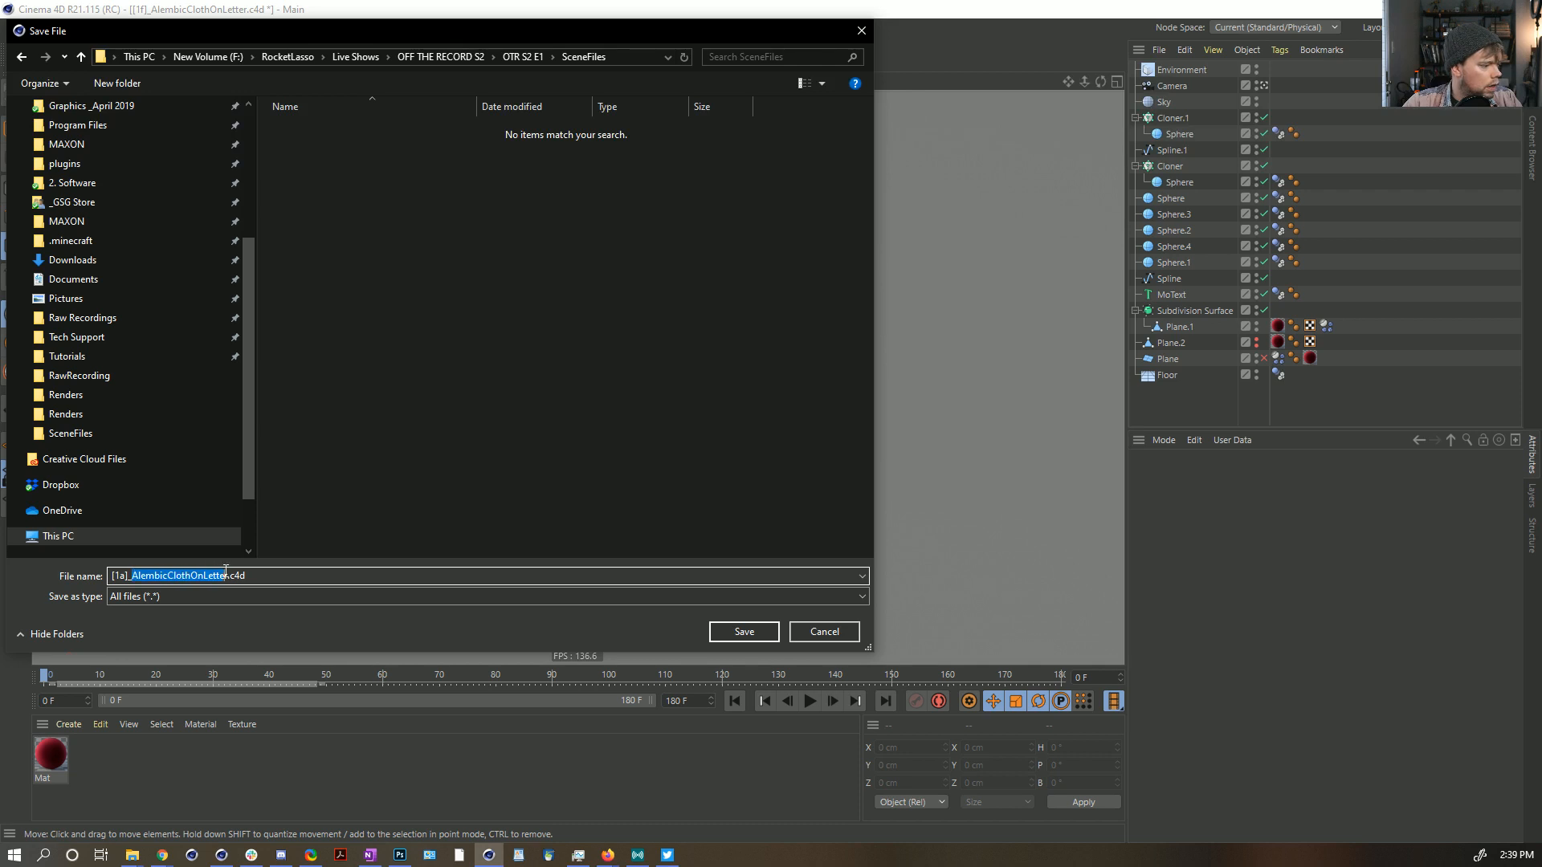
{"action": "type", "text": "Cloth"}
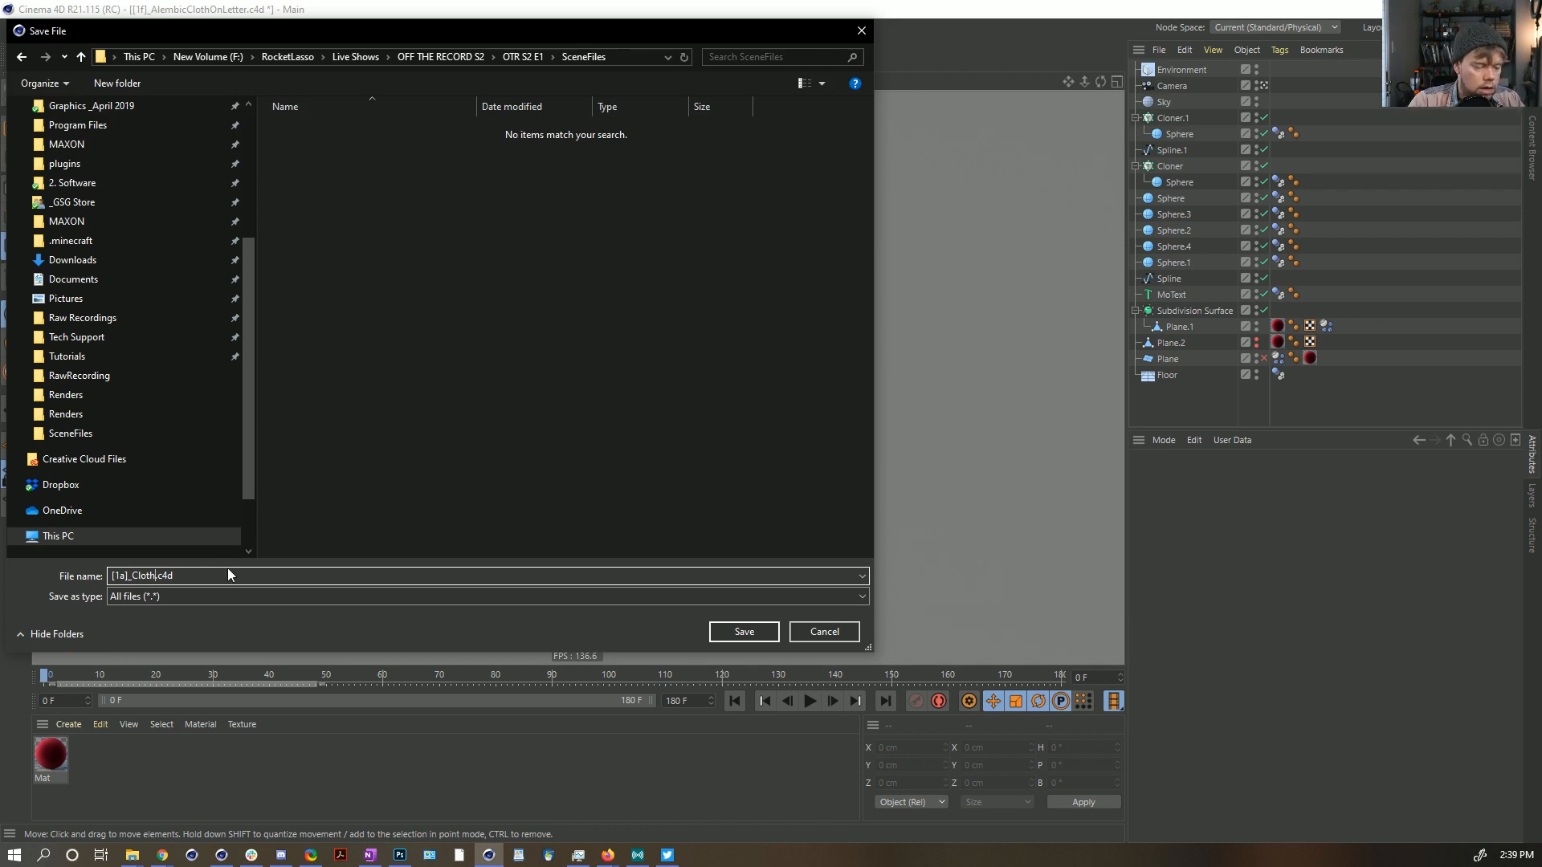
{"action": "type", "text": "WrinkleTests"}
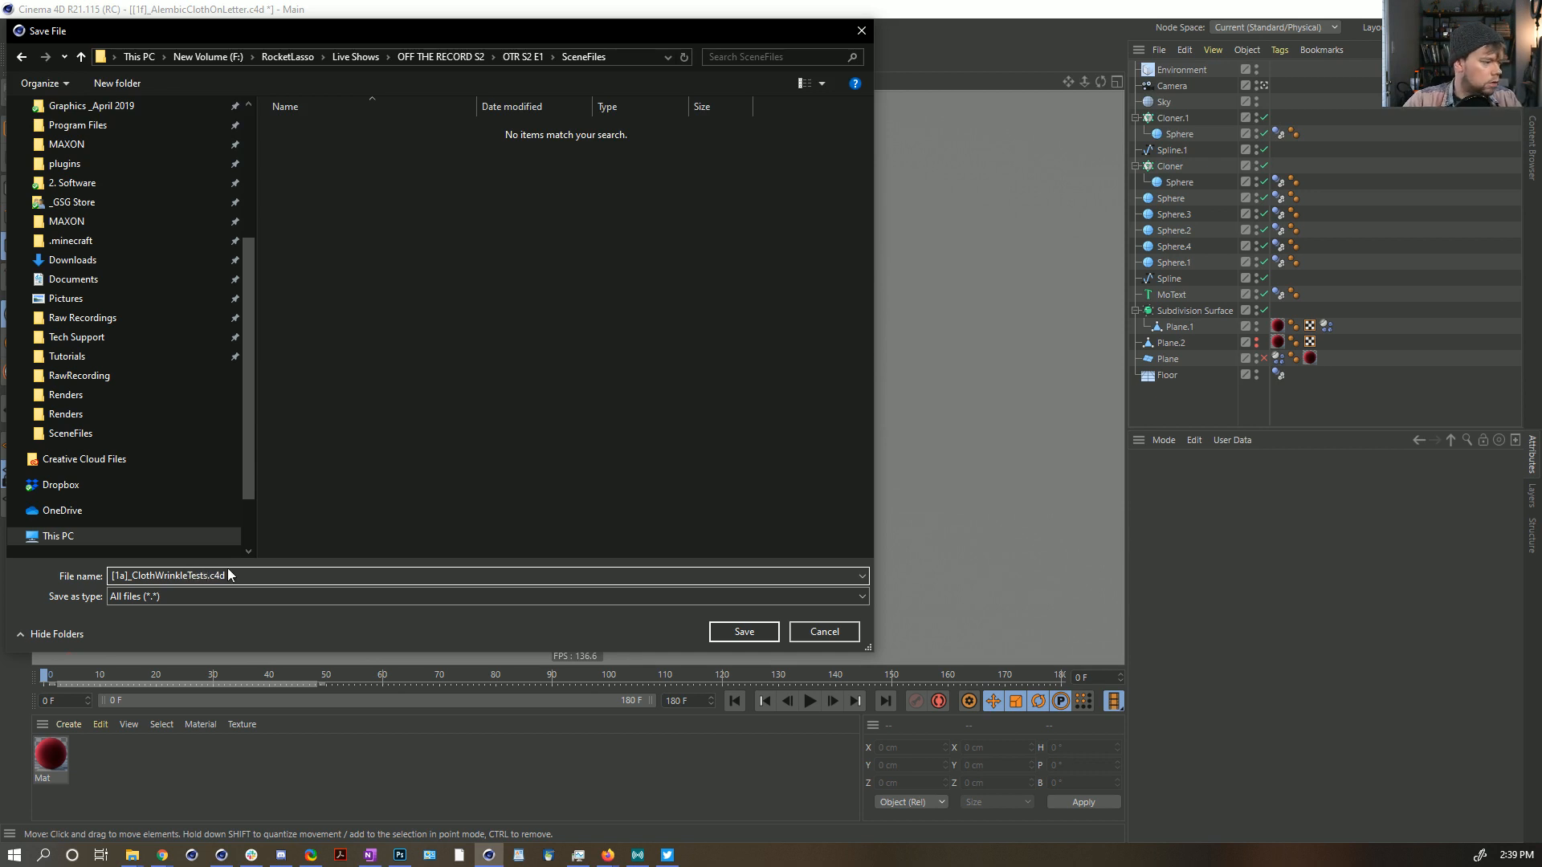
{"action": "key", "text": "Return"}
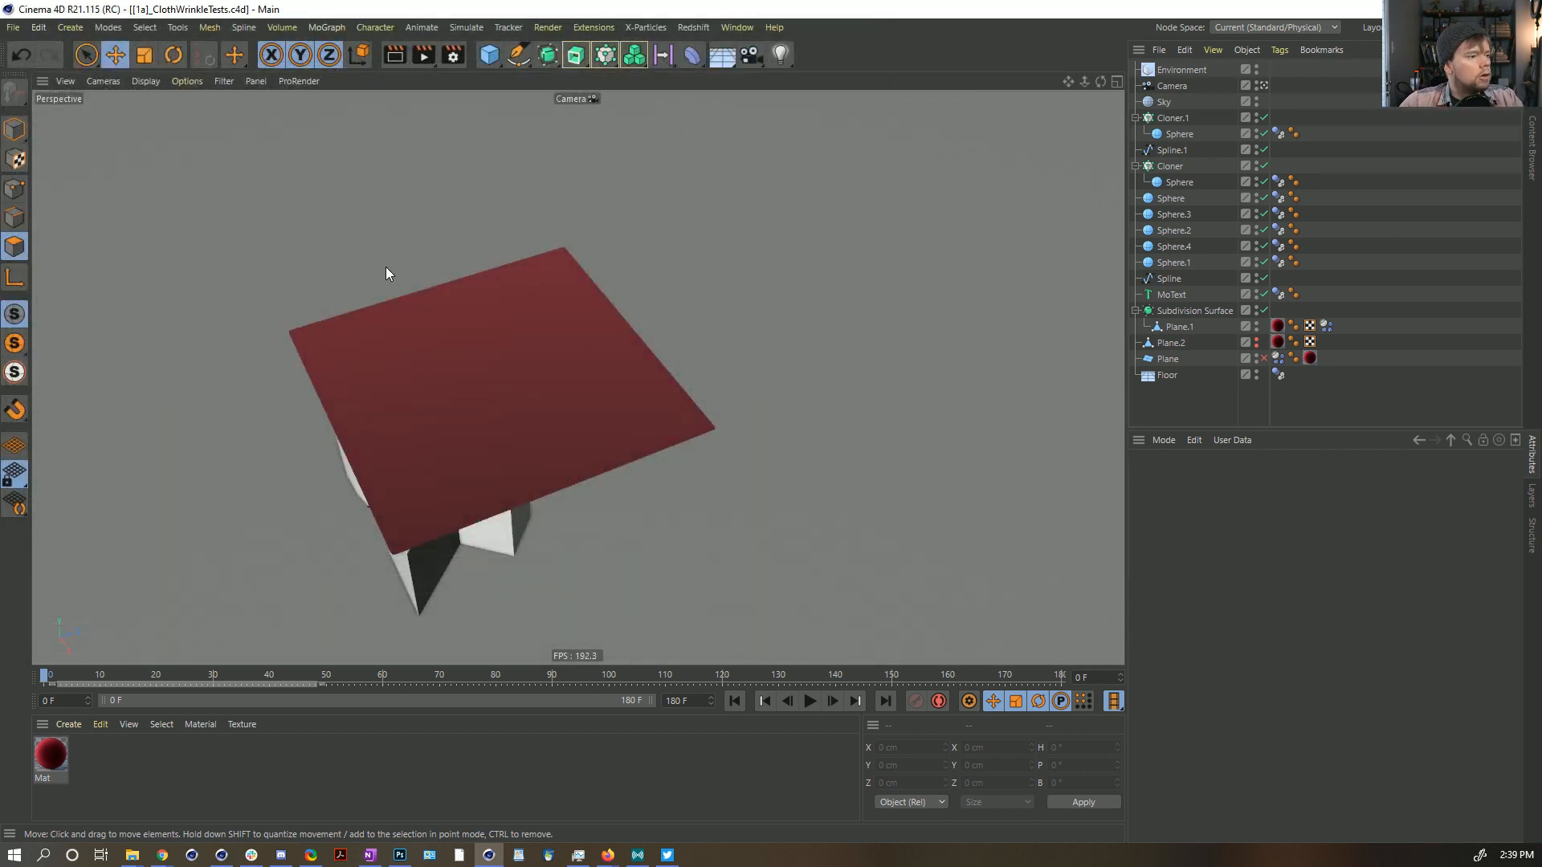
Step: Add a Field Force object to the scene
{"action": "left_click", "coordinate": [15, 189]}
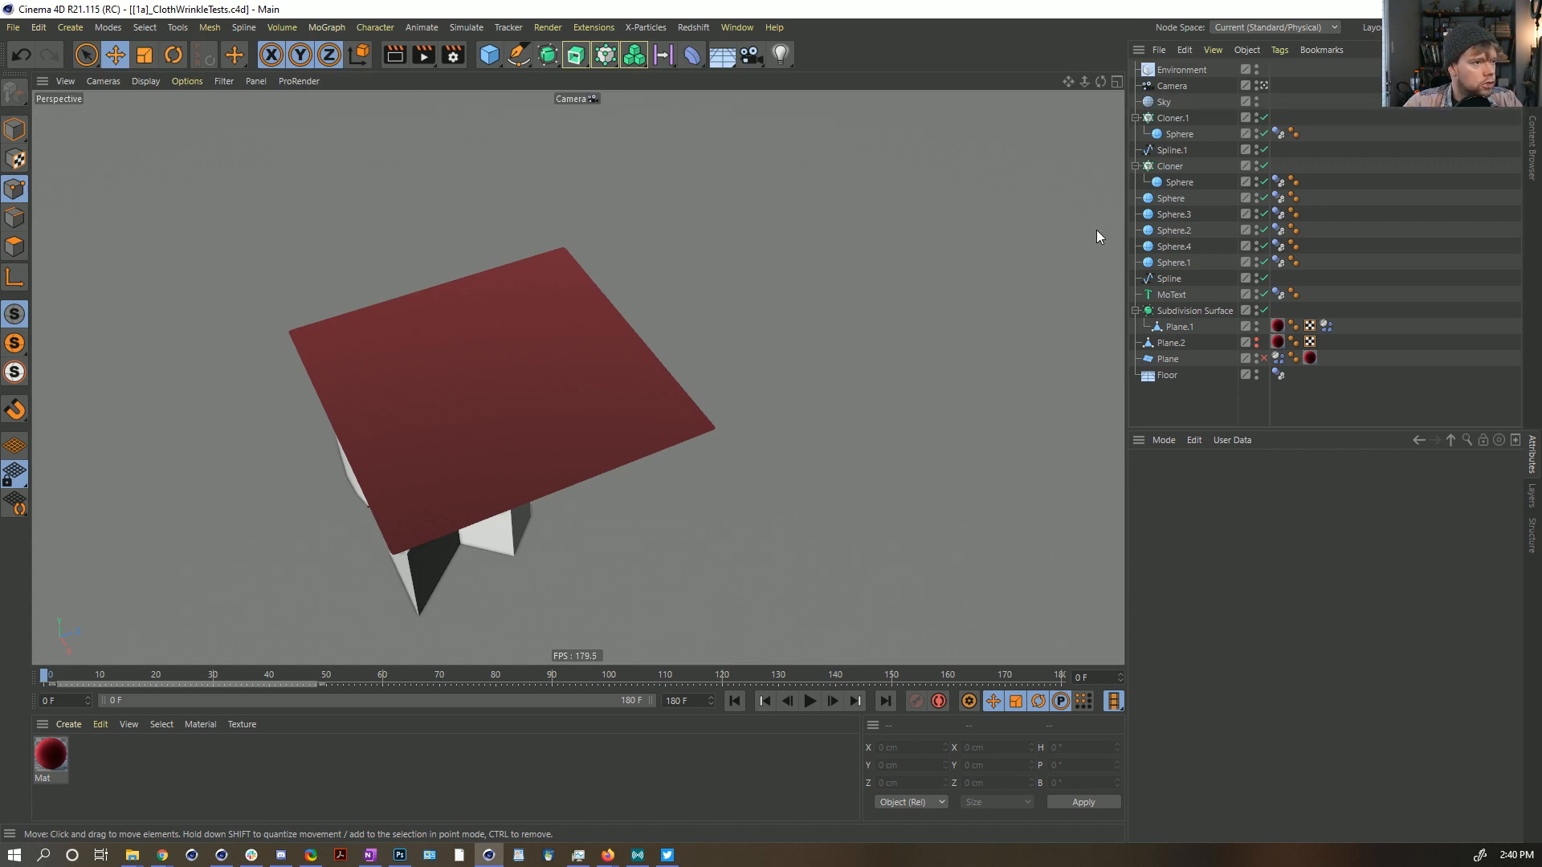
{"action": "left_click", "coordinate": [665, 56]}
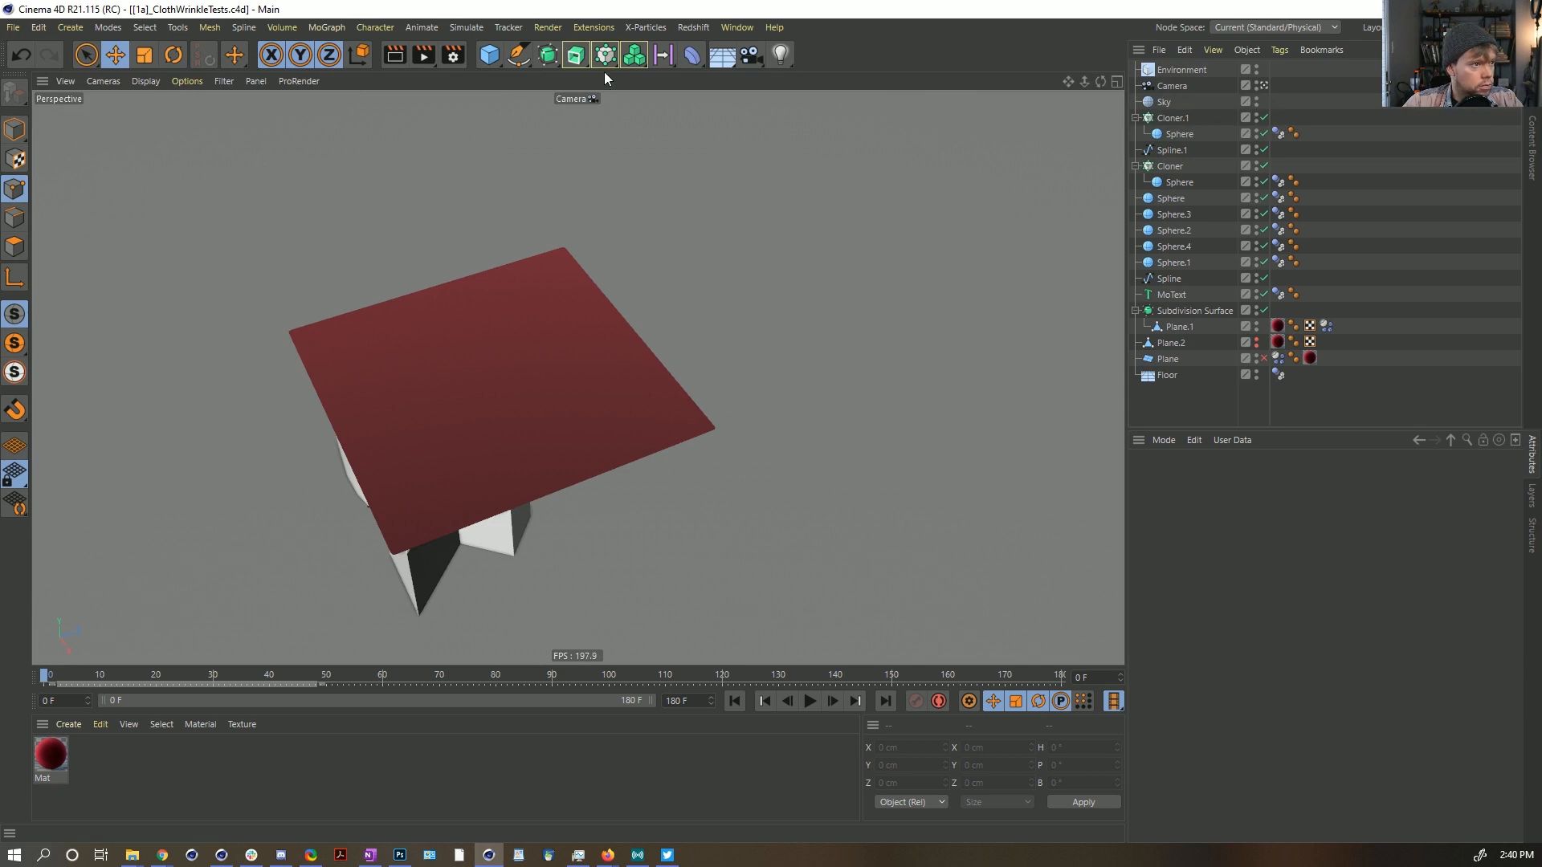
{"action": "left_click", "coordinate": [466, 27]}
{"action": "mouse_move", "coordinate": [506, 135]}
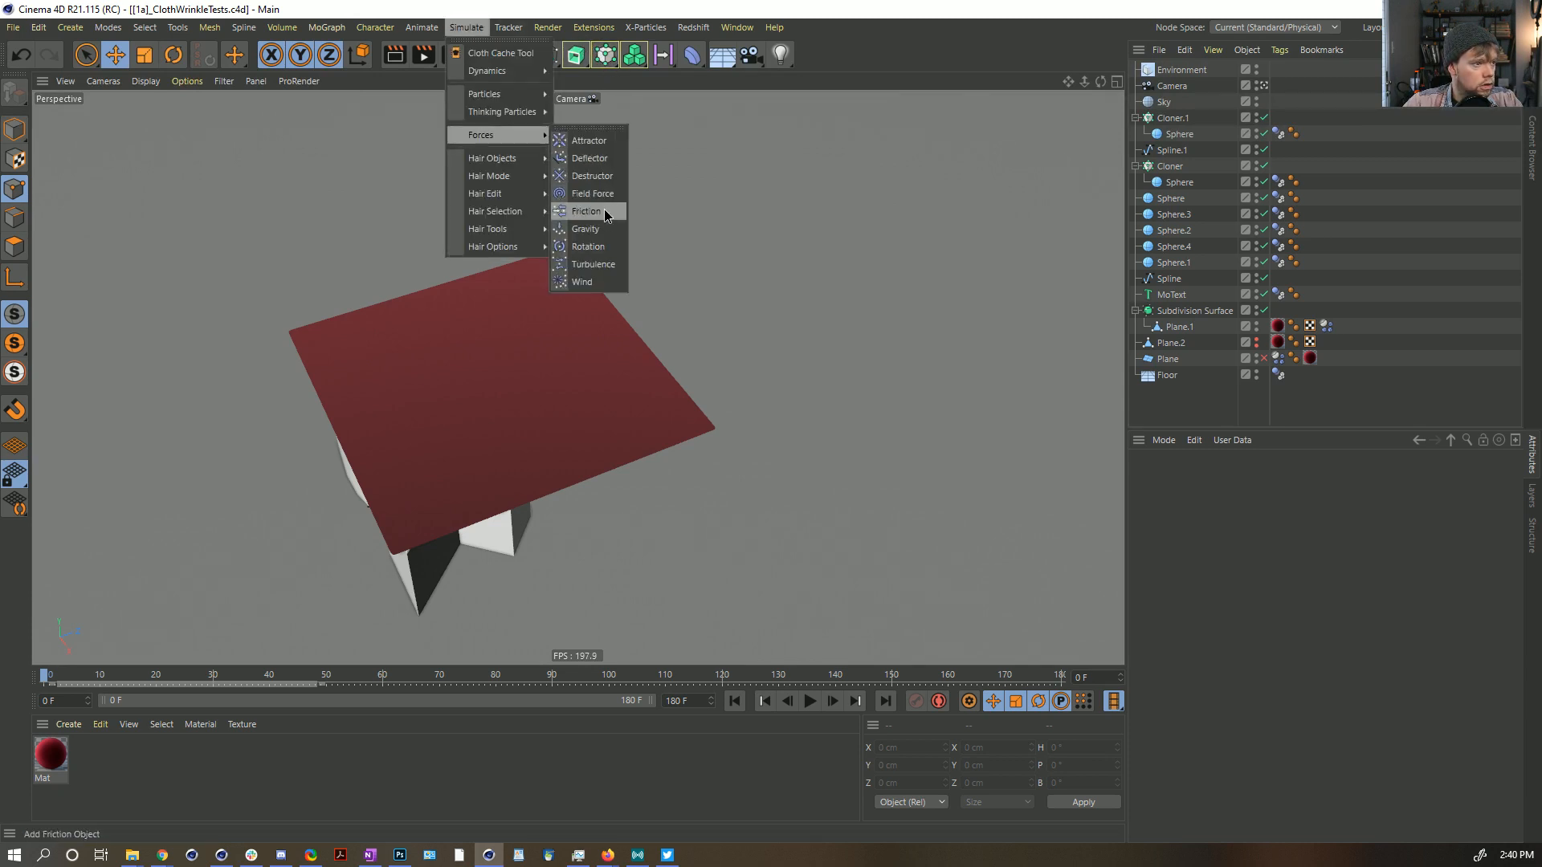
{"action": "left_click", "coordinate": [598, 194]}
{"action": "left_click_drag", "start_coordinate": [623, 391], "coordinate": [508, 453], "text": "alt"}
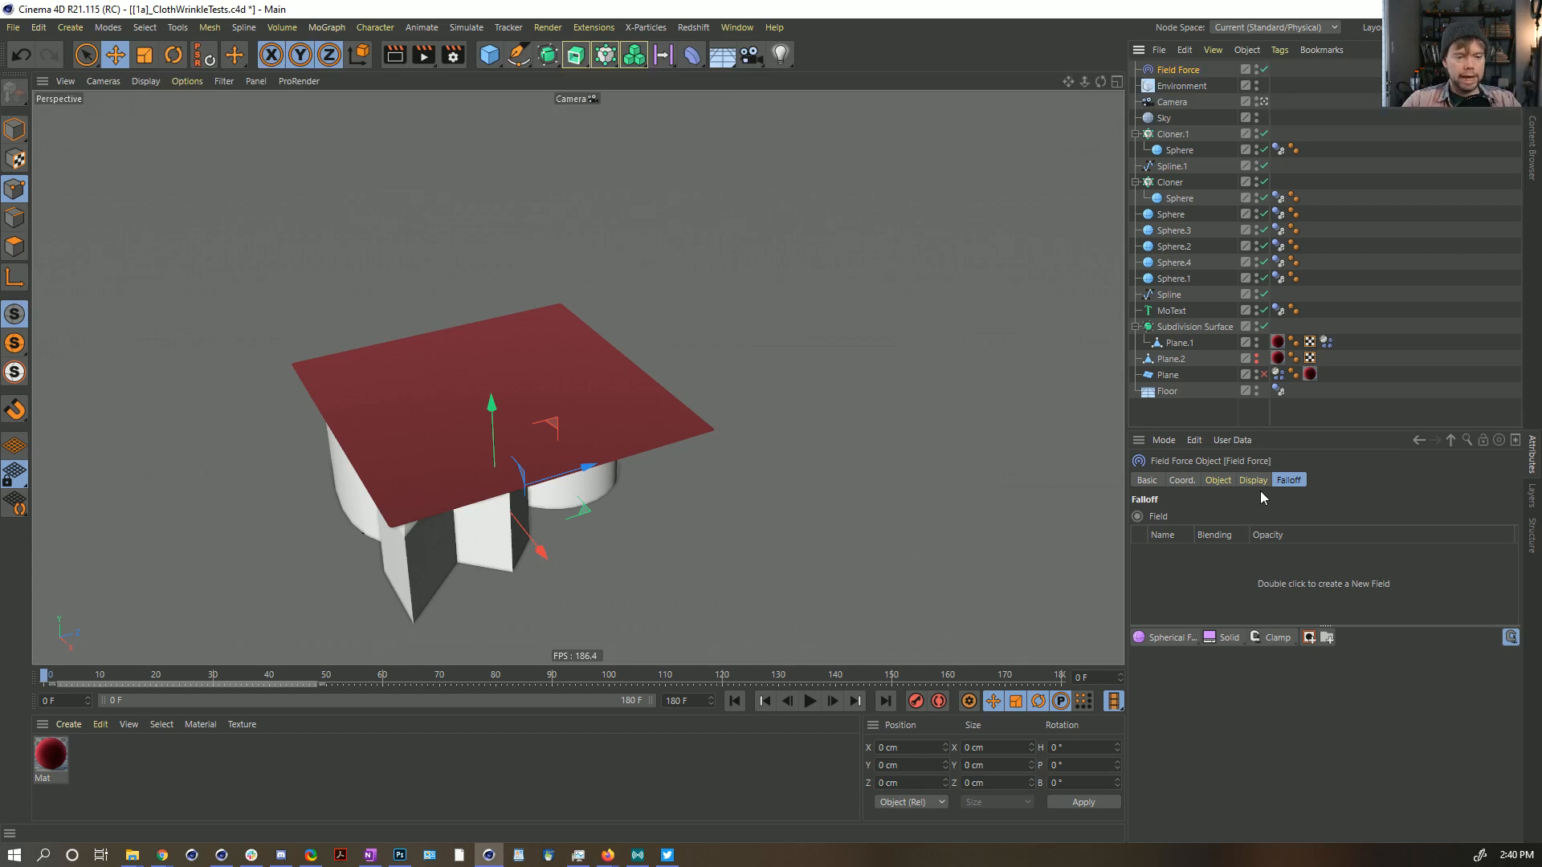
Step: Add a Cylinder Field to the Field Force's falloff
{"action": "left_click", "coordinate": [1176, 639]}
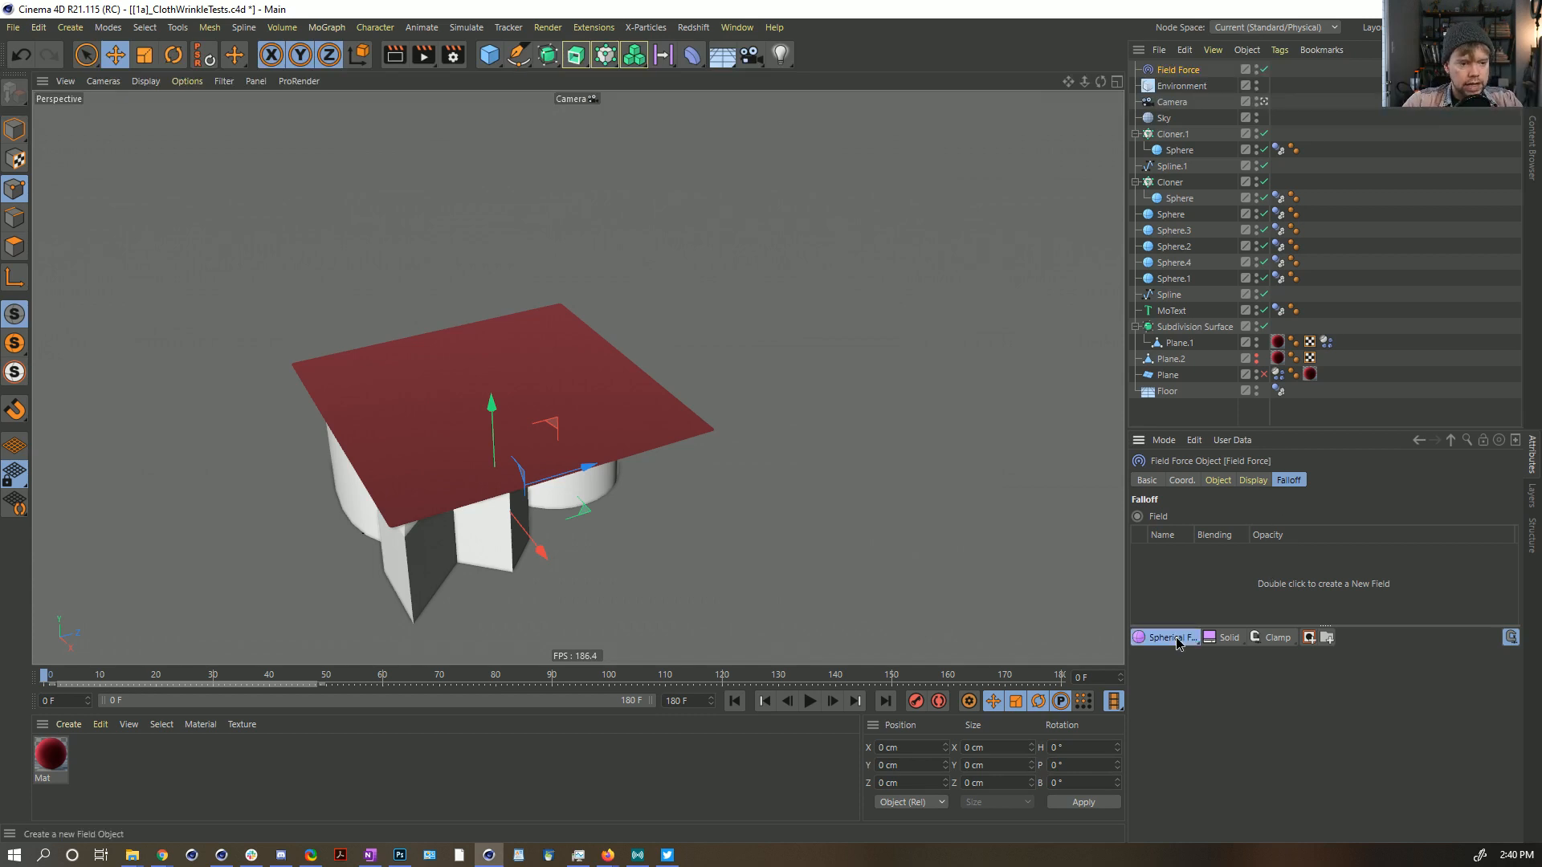
{"action": "left_click", "coordinate": [1158, 638]}
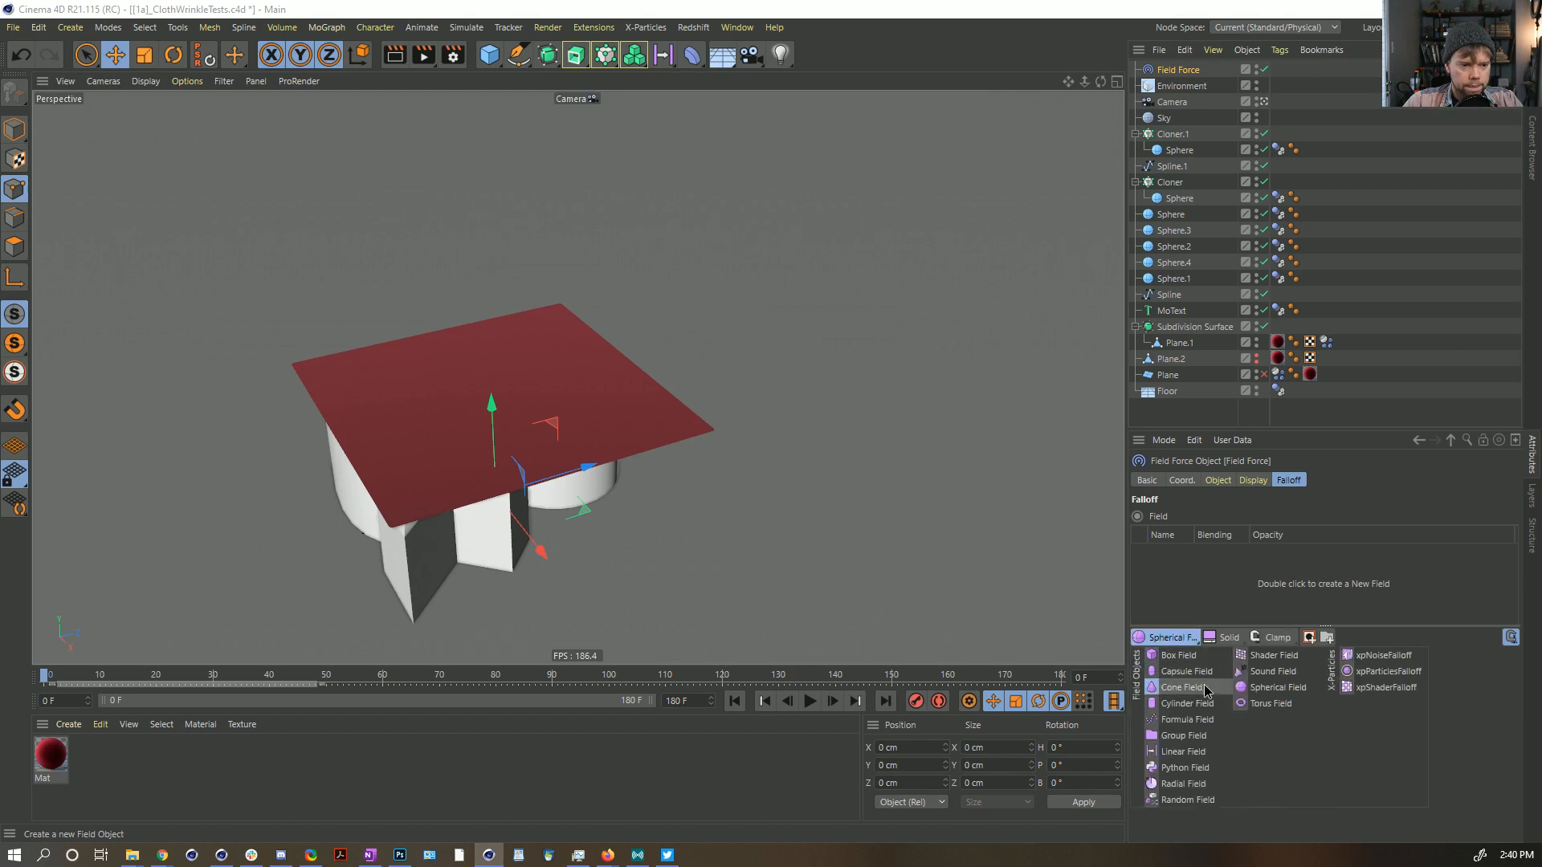
{"action": "left_click", "coordinate": [1187, 703]}
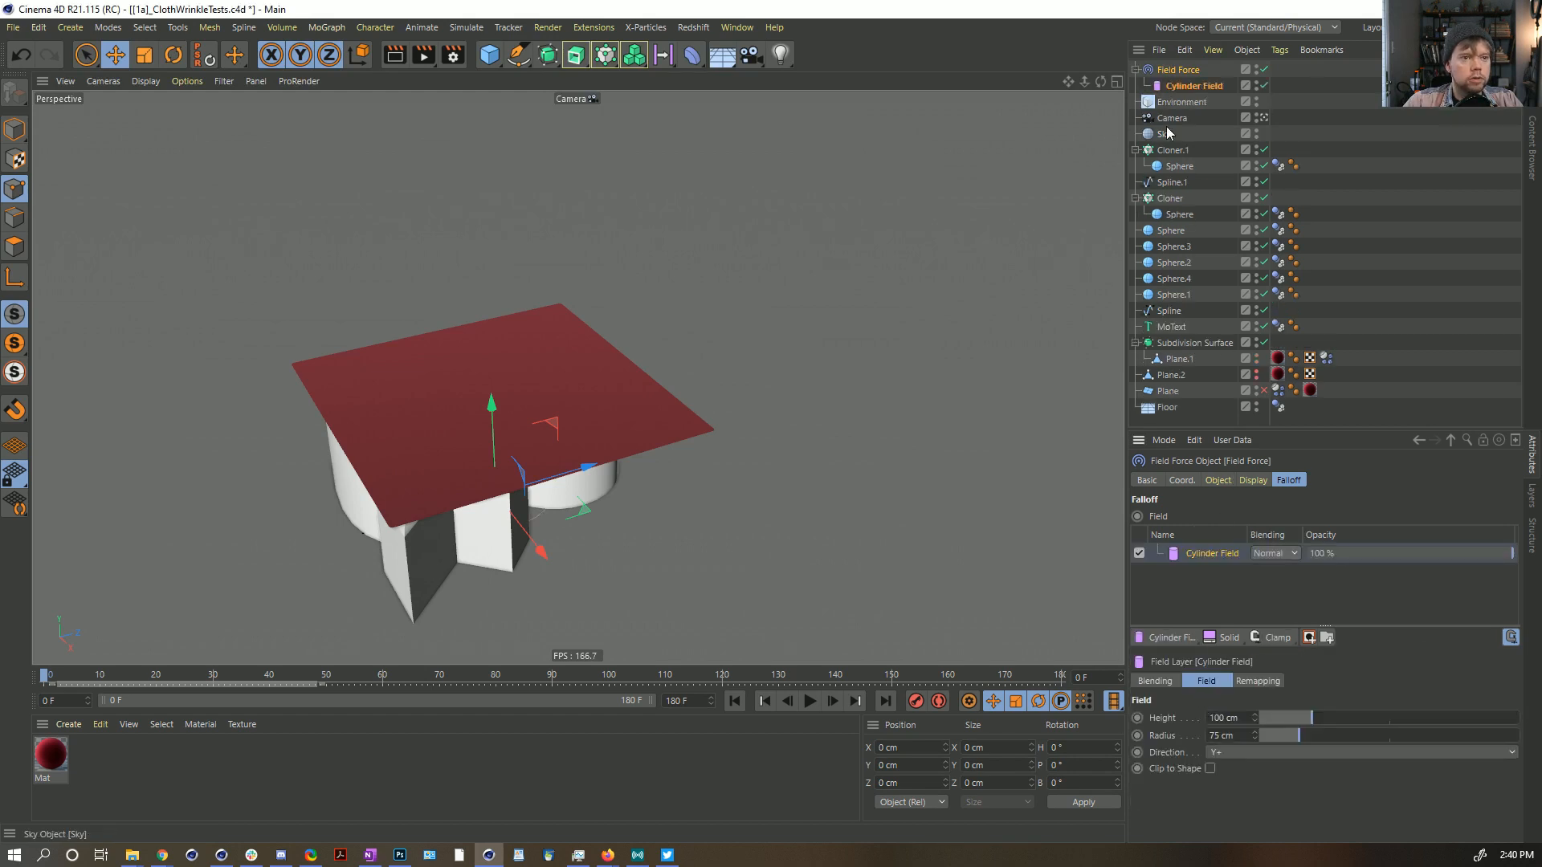
Step: Set the Cylinder Field's height to 10000 cm and its radius to 33 cm, and check its remapping settings
{"action": "left_click", "coordinate": [1171, 87]}
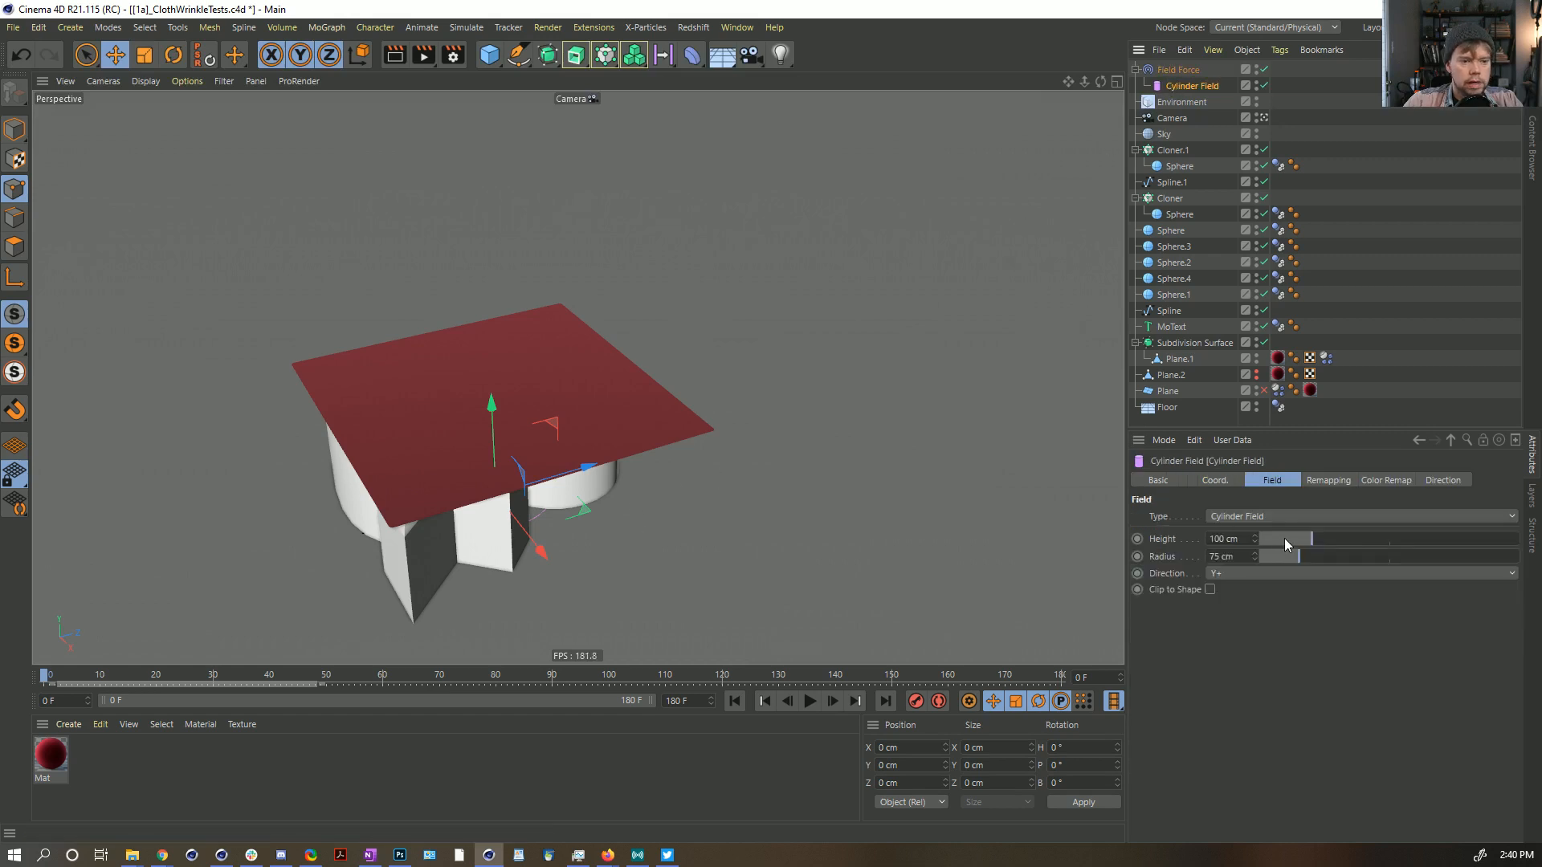
{"action": "key", "text": "Return"}
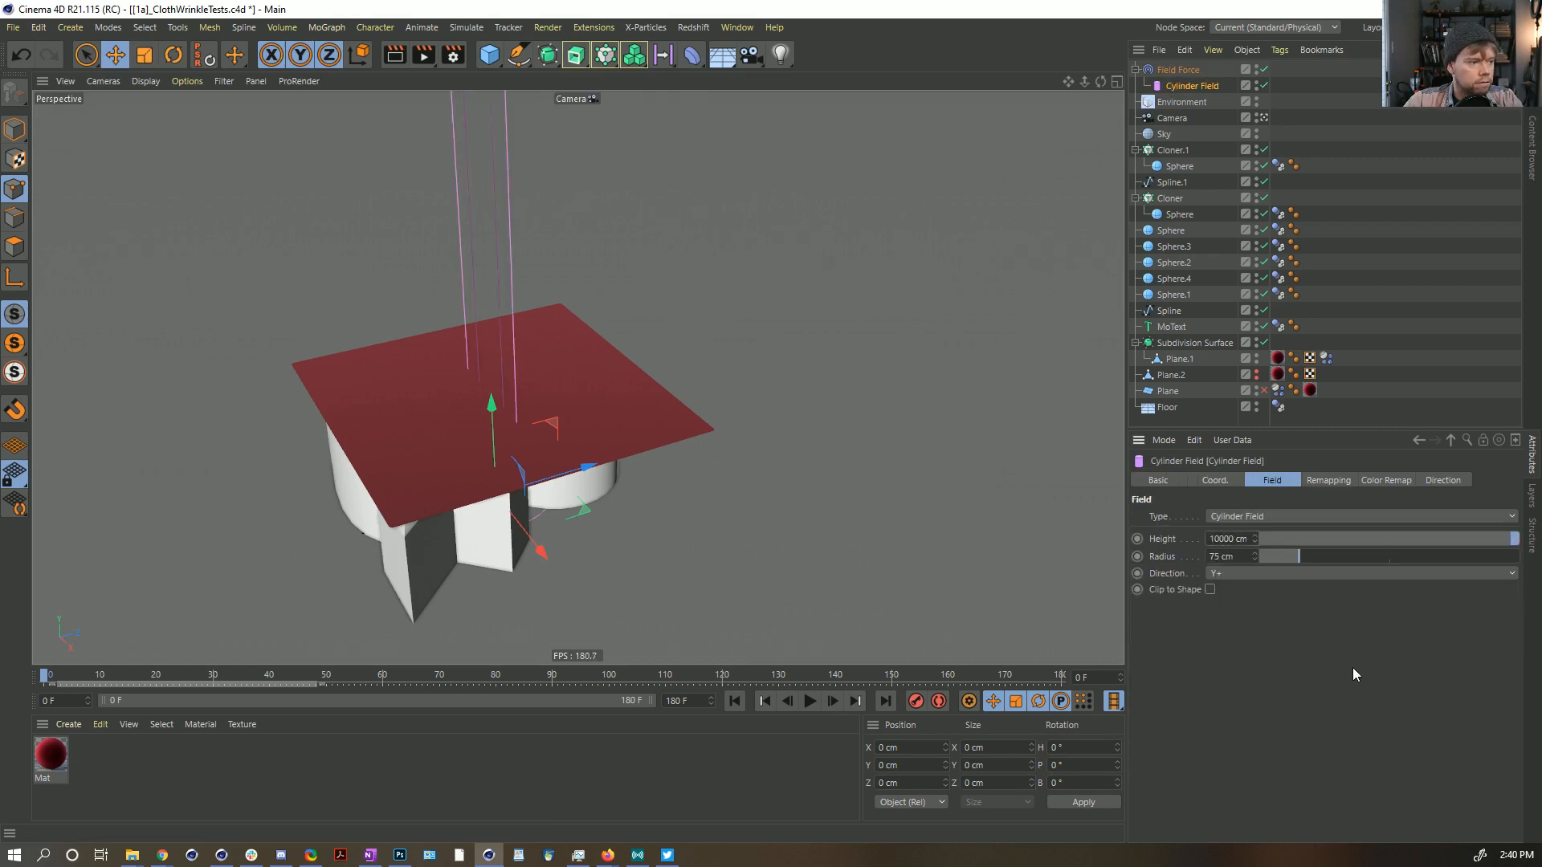
{"action": "mouse_move", "coordinate": [524, 379]}
{"action": "left_mouse_down", "text": "alt"}
{"action": "mouse_move", "coordinate": [451, 388]}
{"action": "mouse_move", "coordinate": [514, 393]}
{"action": "left_mouse_up", "text": "alt"}
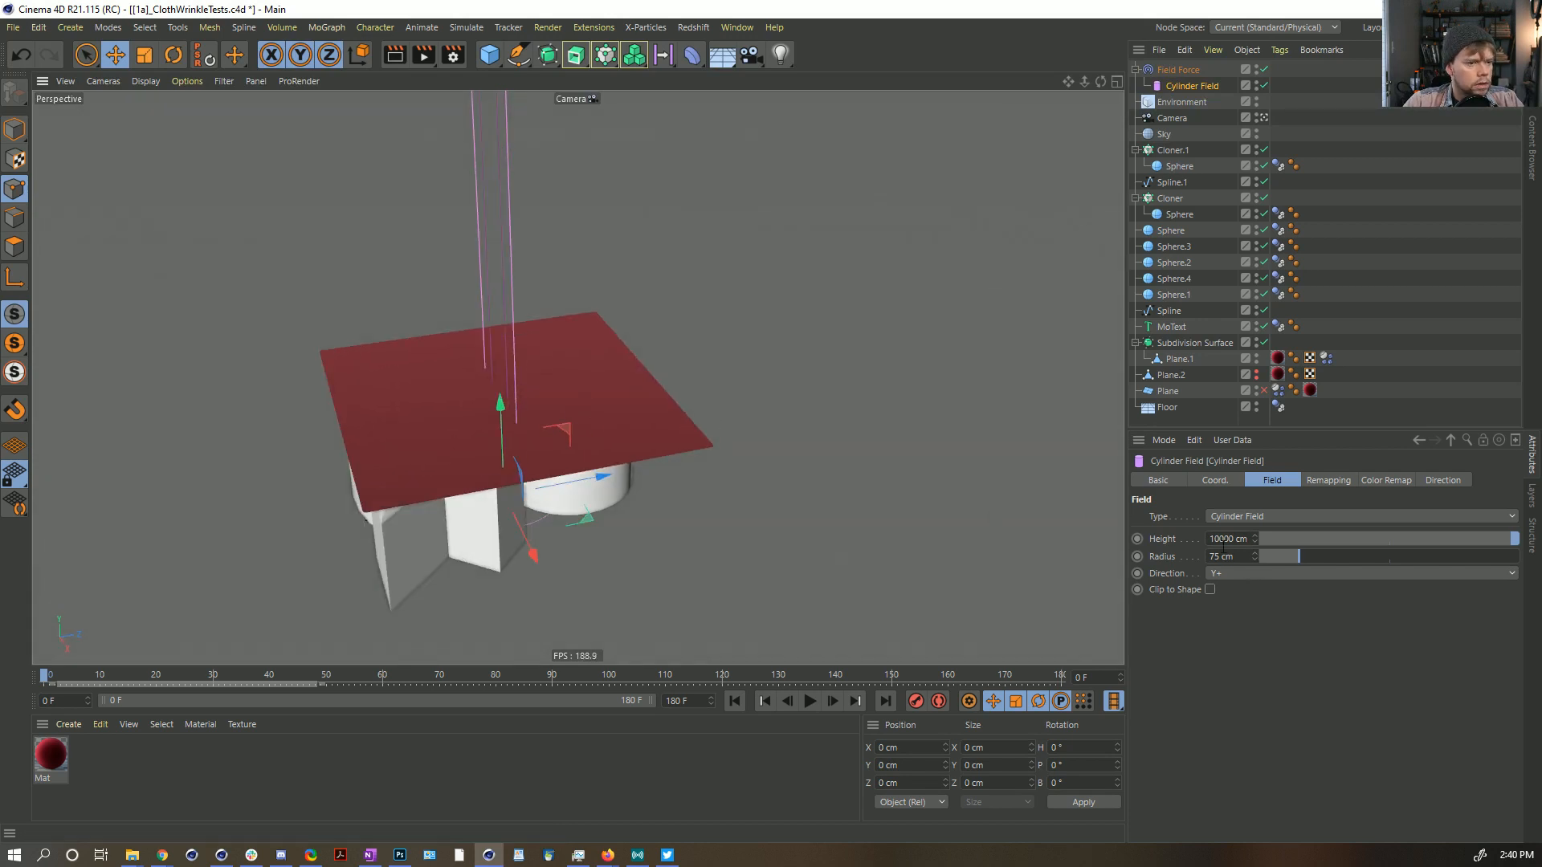
{"action": "left_click_drag", "start_coordinate": [1289, 557], "coordinate": [1198, 643]}
{"action": "left_click", "coordinate": [1329, 481]}
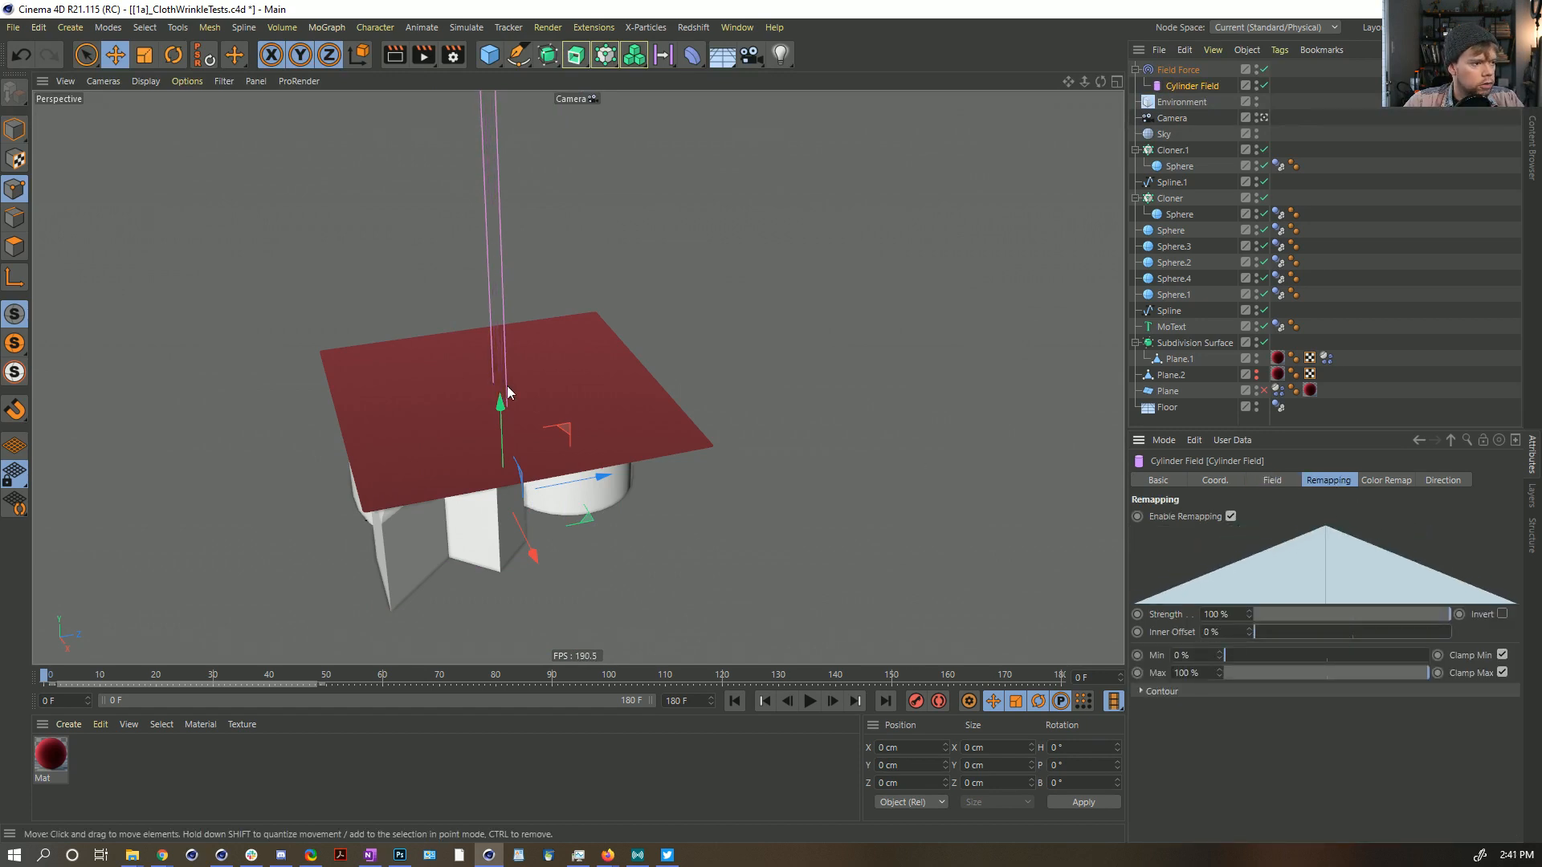
{"action": "mouse_move", "coordinate": [516, 416]}
{"action": "left_mouse_down", "text": "alt"}
{"action": "mouse_move", "coordinate": [524, 348]}
{"action": "mouse_move", "coordinate": [575, 290]}
{"action": "mouse_move", "coordinate": [514, 433]}
{"action": "left_mouse_up", "text": "alt"}
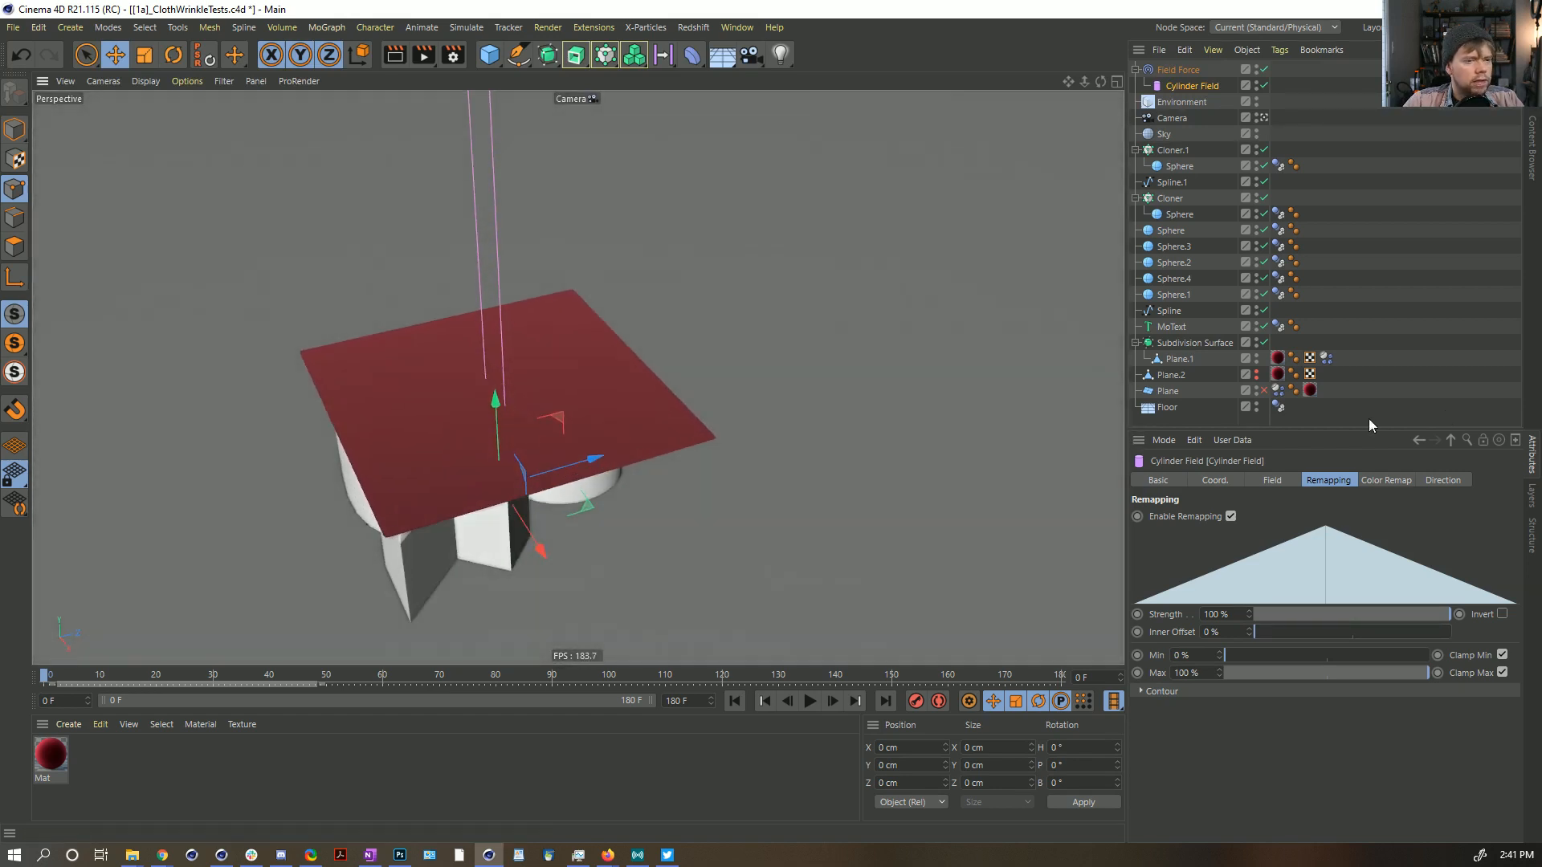
{"action": "left_click", "coordinate": [1274, 481]}
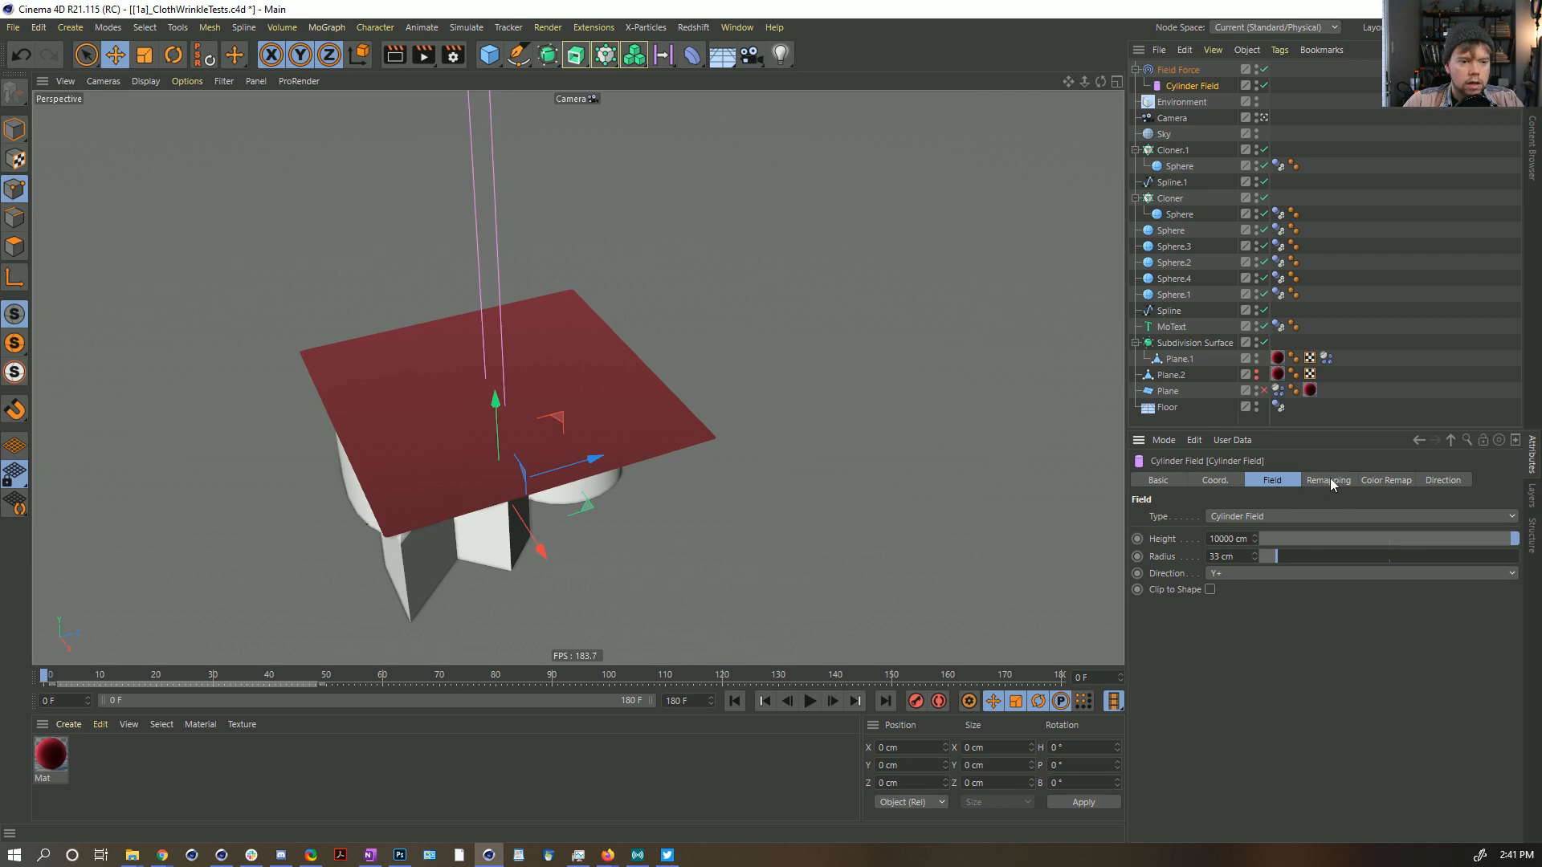
Step: Add a Solid layer to the Field Force's object field list and set the force's strength to 55
{"action": "left_click", "coordinate": [1178, 70]}
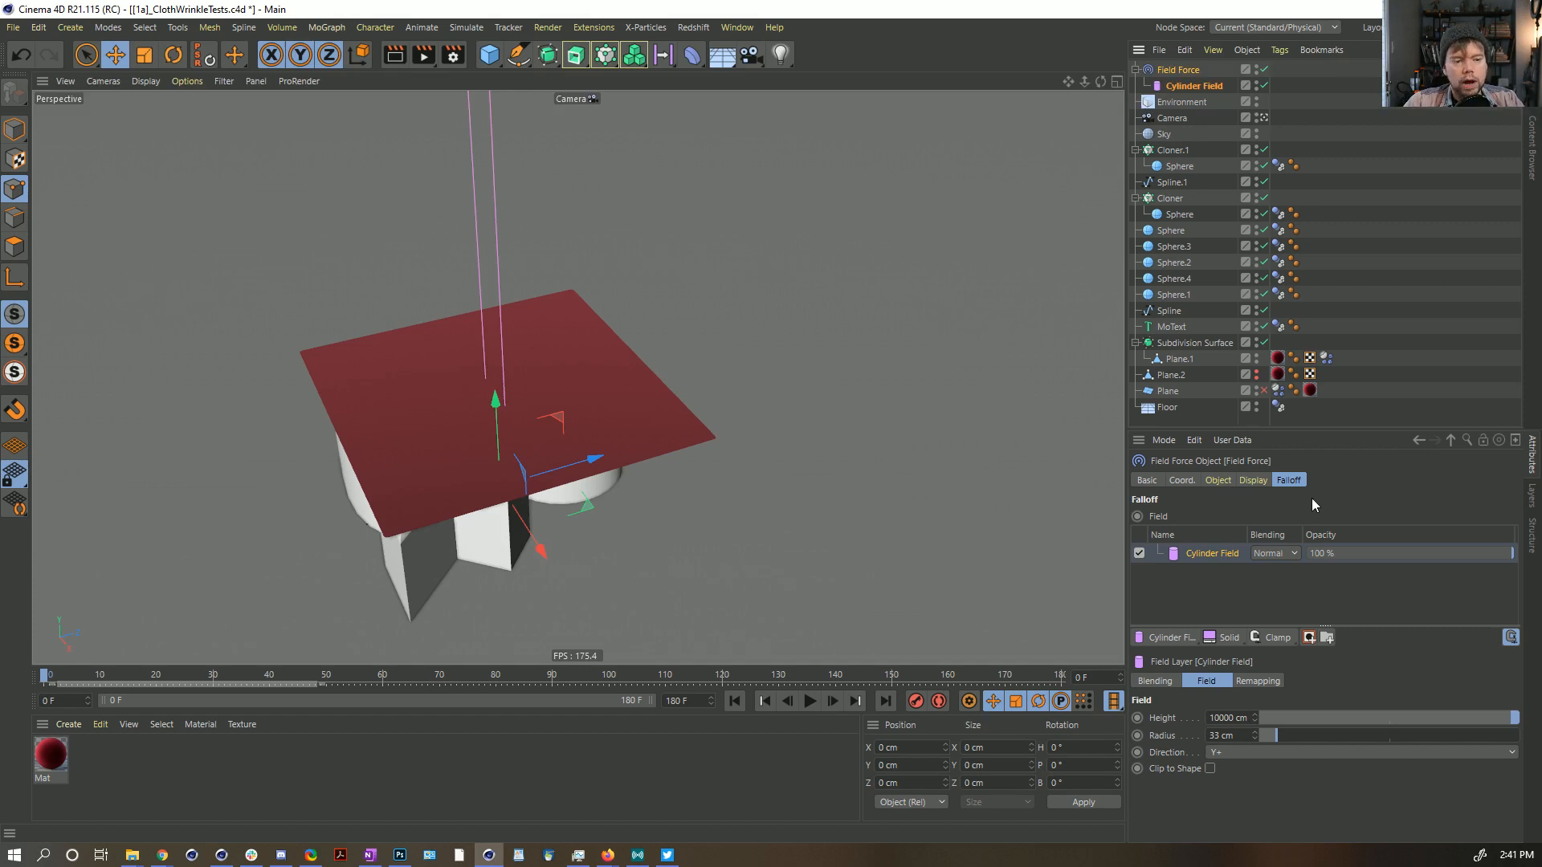
{"action": "left_click", "coordinate": [1227, 480]}
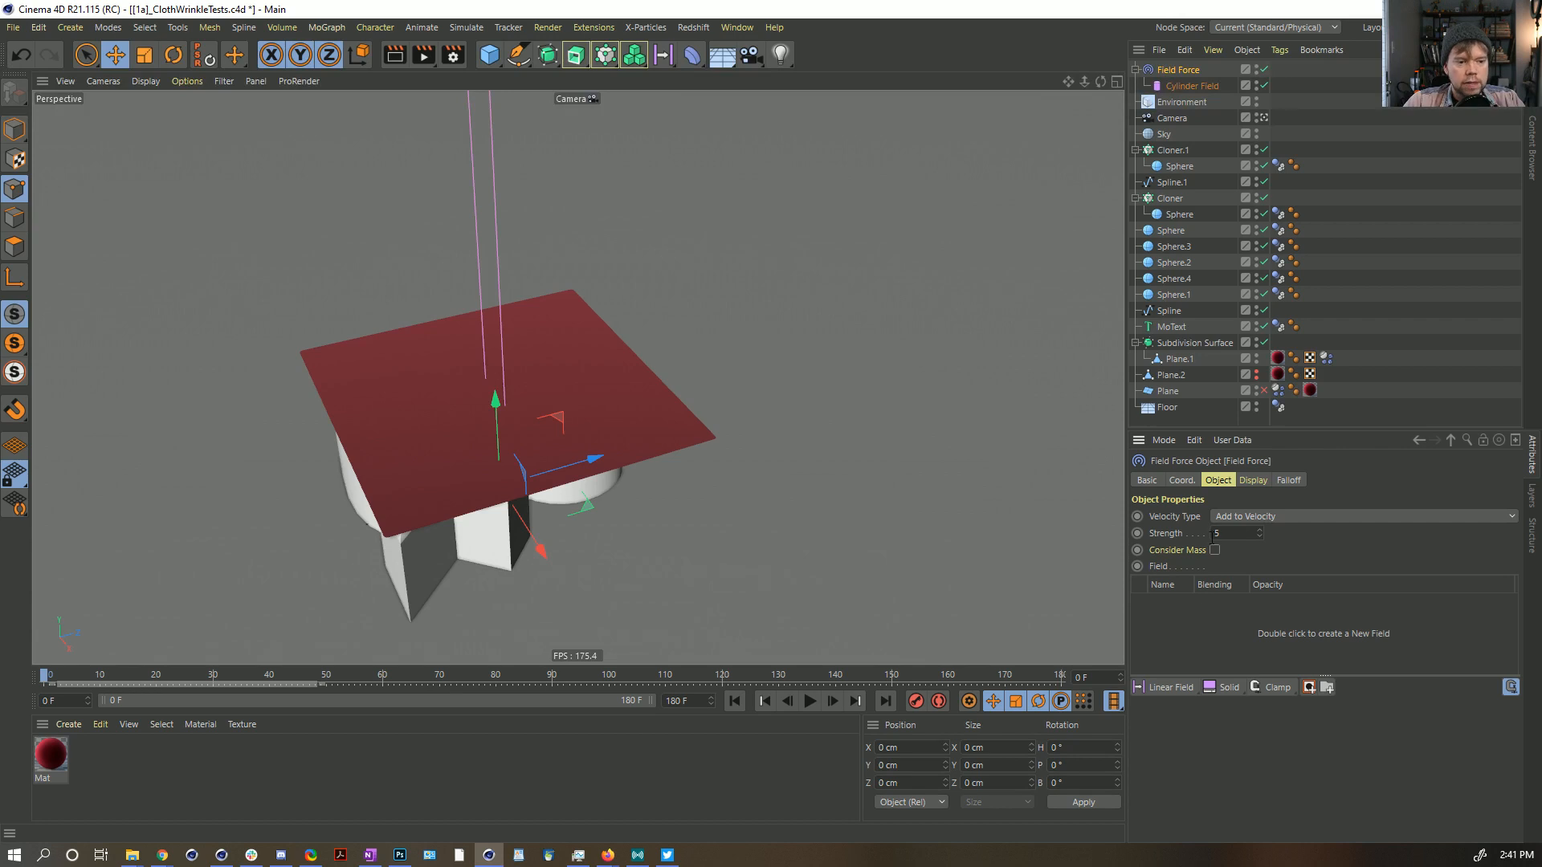
{"action": "left_click", "coordinate": [1225, 687]}
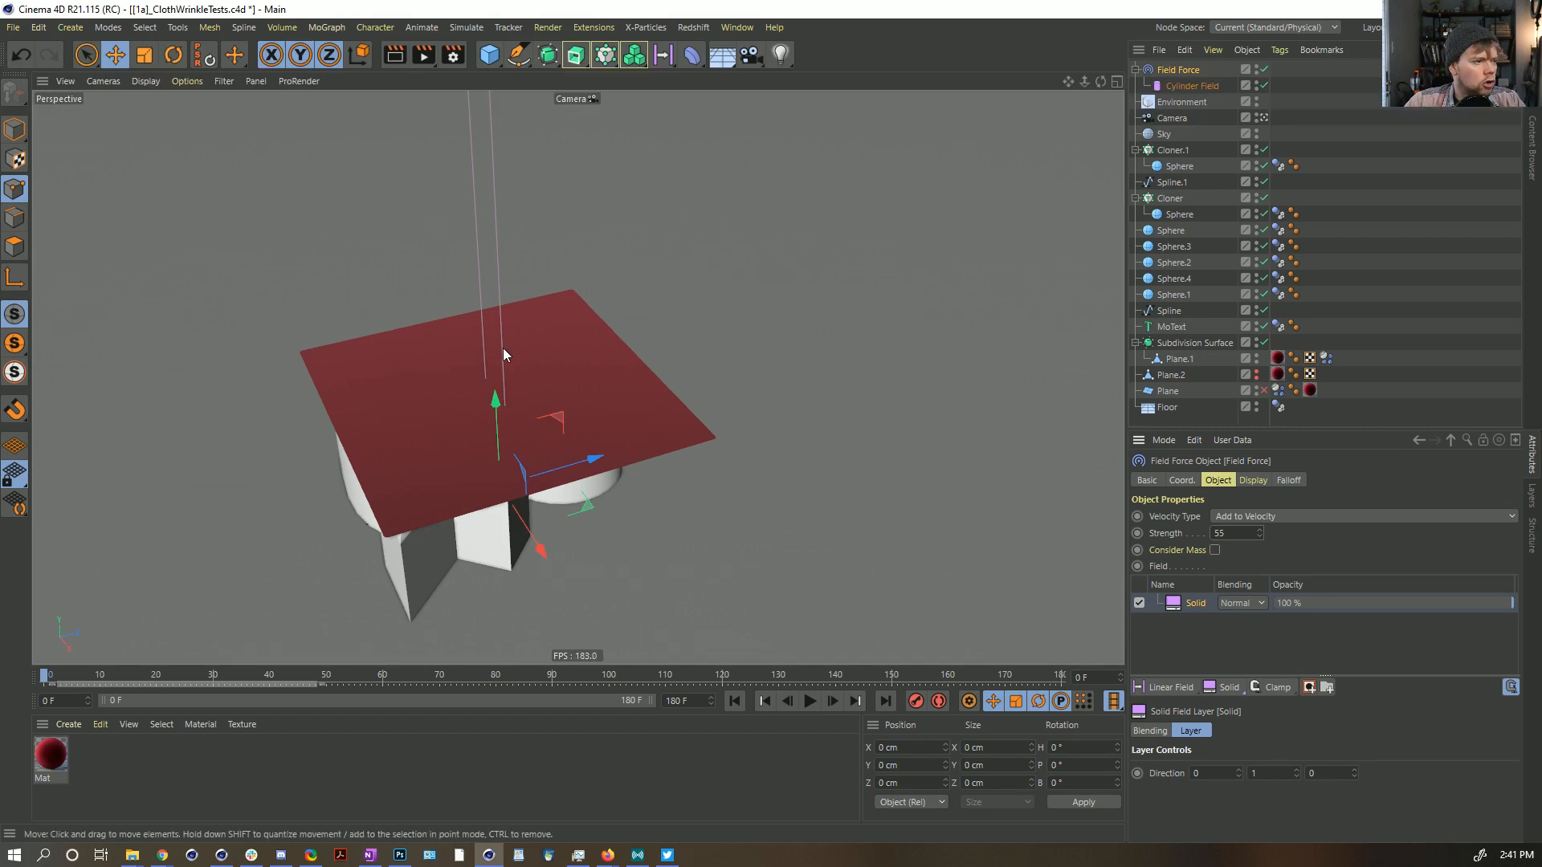
Step: Simulate the cloth with the Field Force to about frame 10 and examine how the cloth reacts
{"action": "left_click", "coordinate": [809, 702]}
{"action": "left_click", "coordinate": [809, 704]}
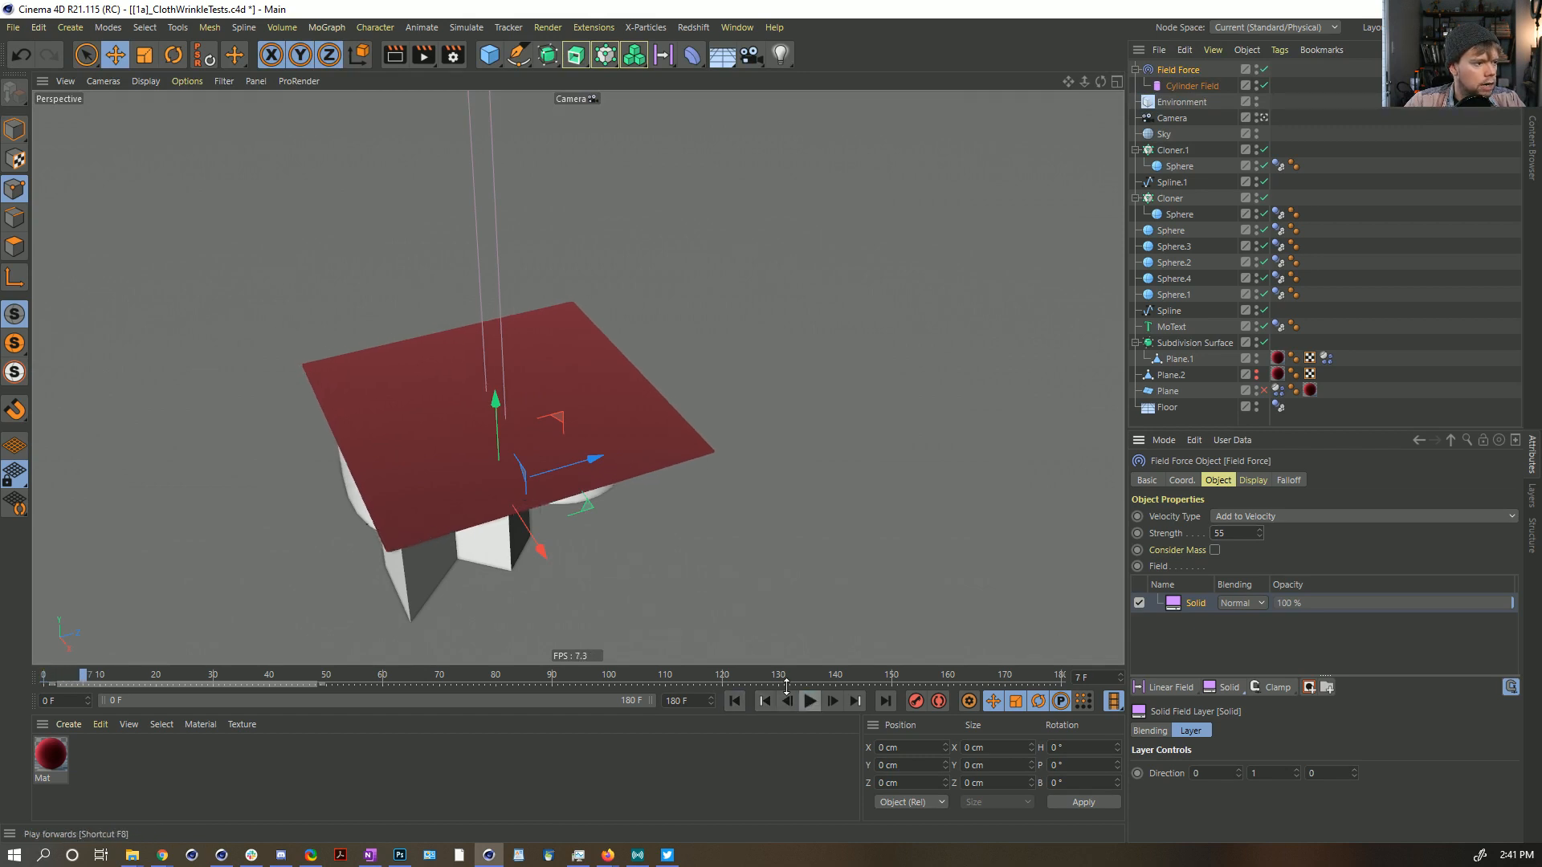
{"action": "left_click_drag", "start_coordinate": [500, 449], "coordinate": [467, 423], "text": "alt"}
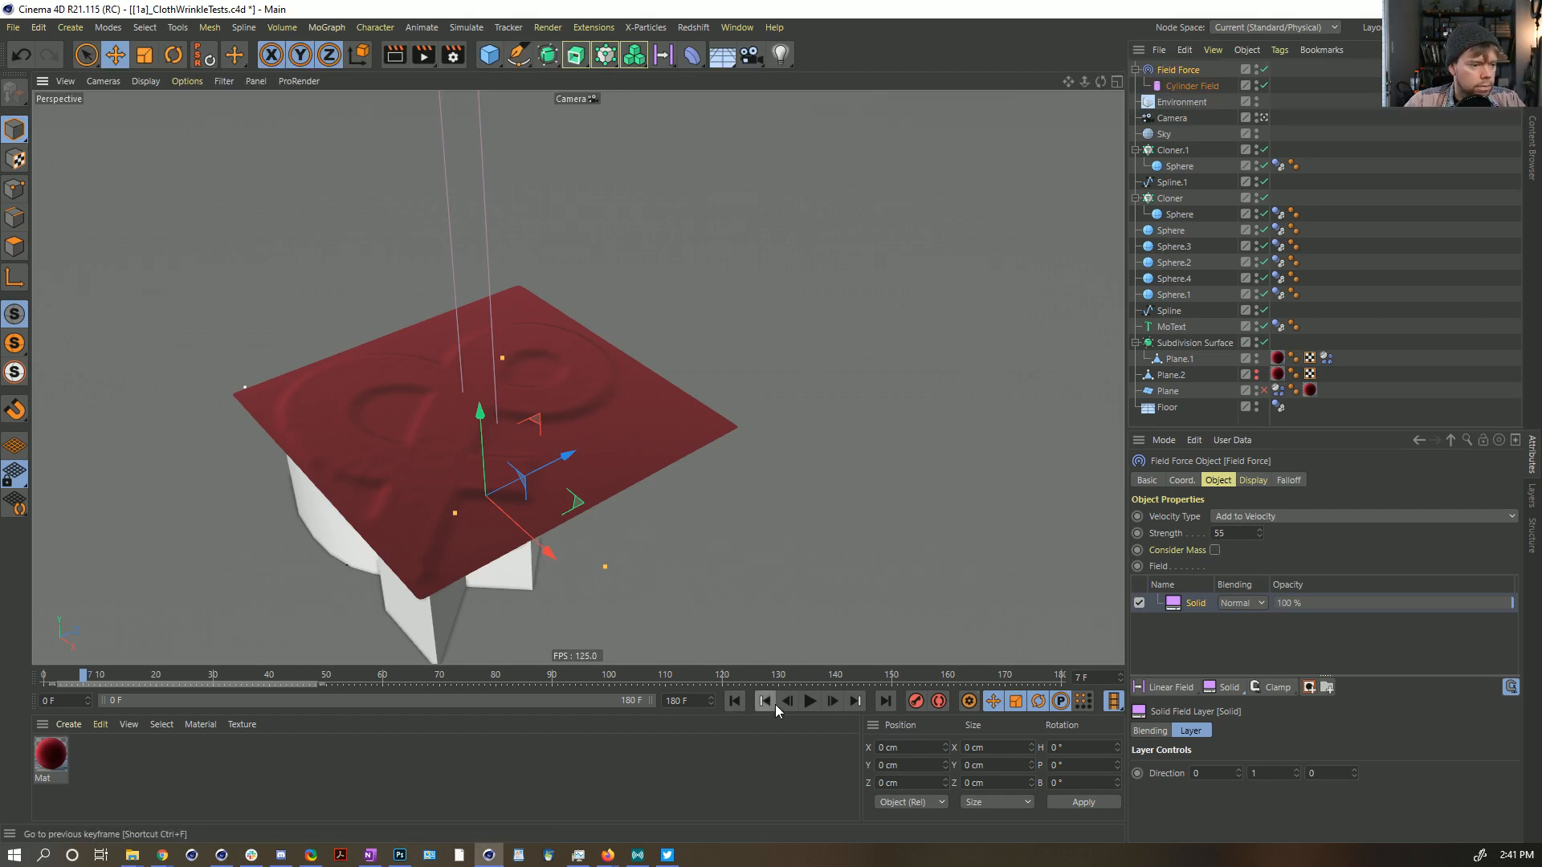
{"action": "left_click", "coordinate": [810, 702]}
{"action": "left_click", "coordinate": [811, 702]}
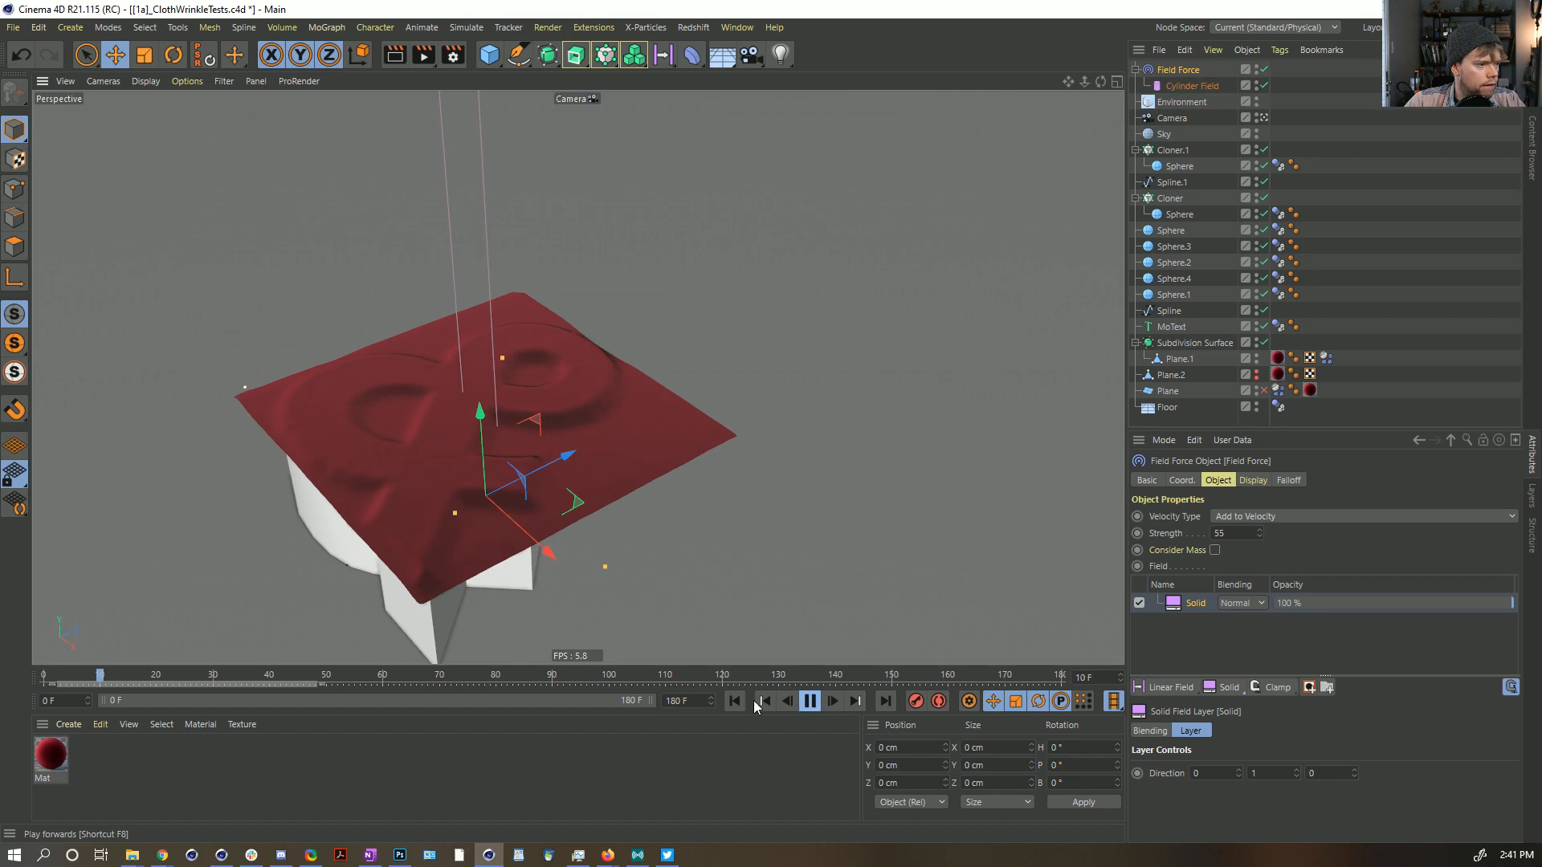
Step: Return to frame 0 and set the Field Force's strength to 555
{"action": "left_click", "coordinate": [734, 701]}
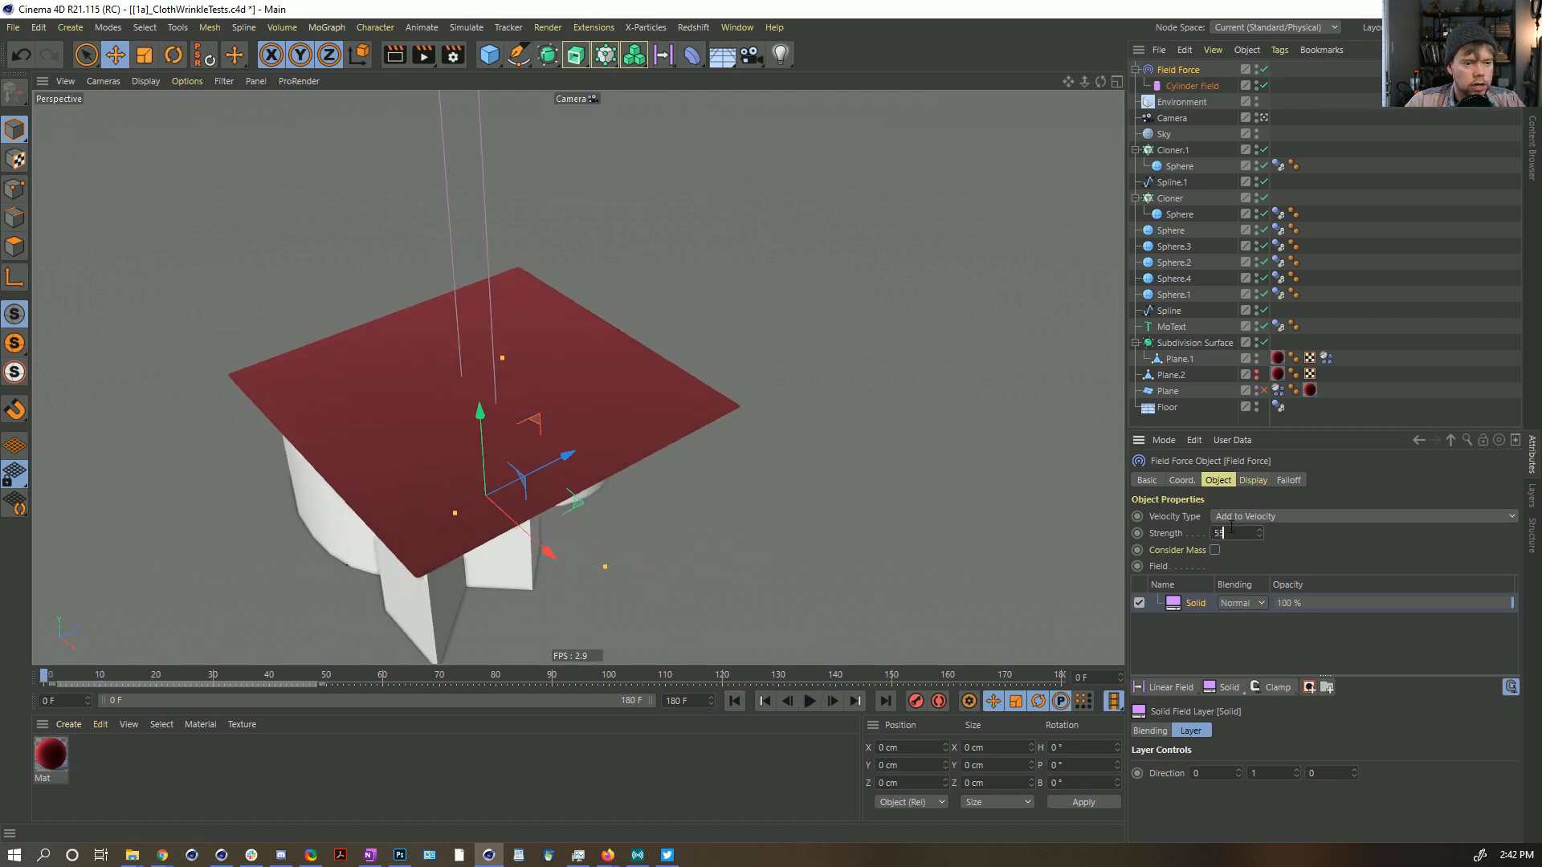
{"action": "type", "text": "5"}
{"action": "key", "text": "Return"}
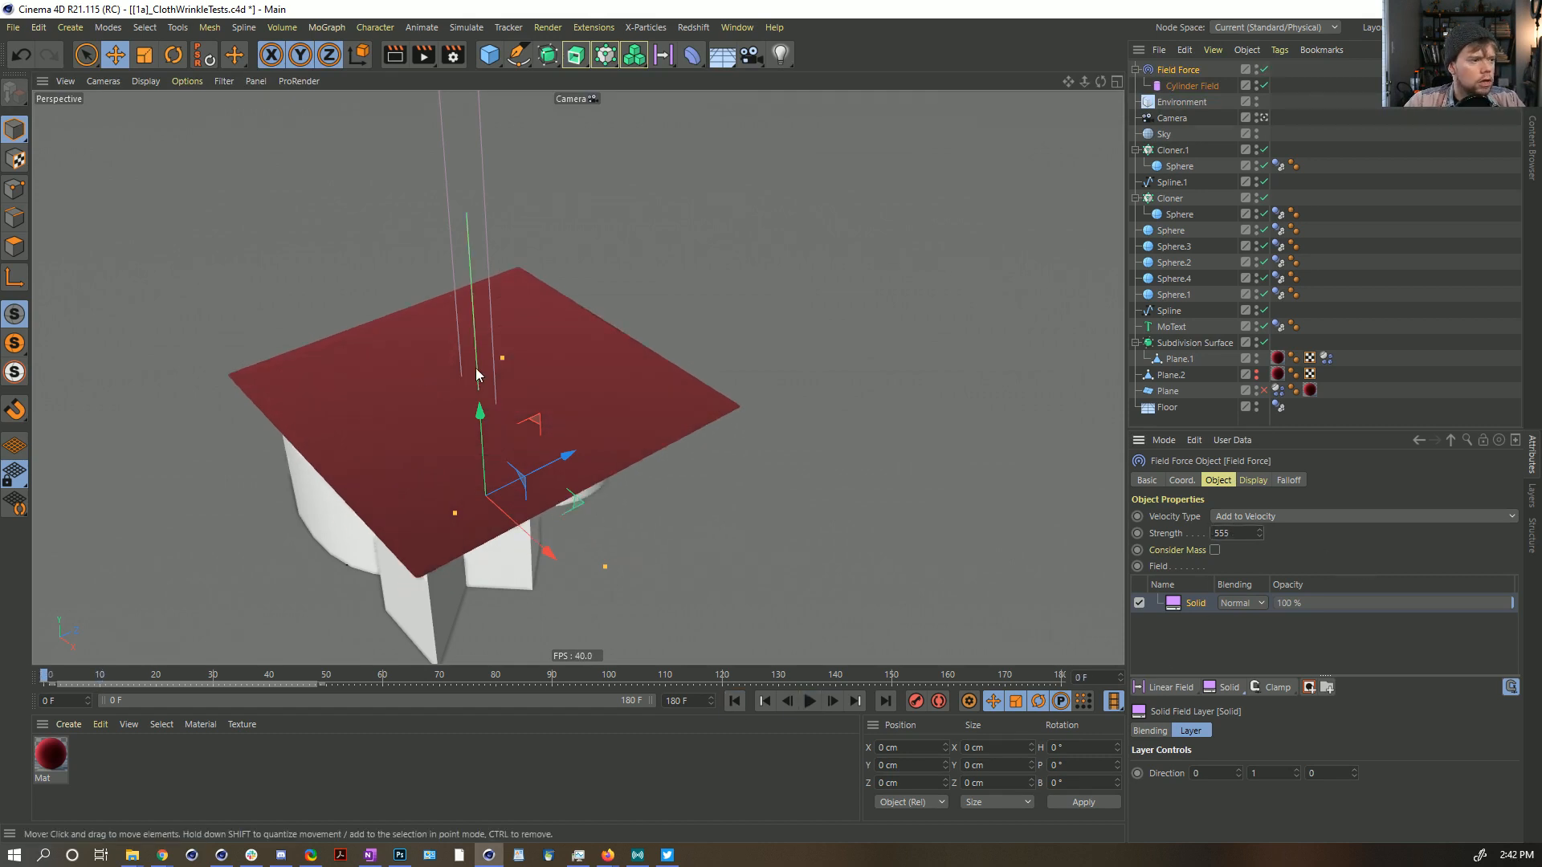
Step: Enlarge the Cylinder Field's radius to about 148 cm and review its direction, remapping and color remap settings
{"action": "left_click", "coordinate": [1195, 86]}
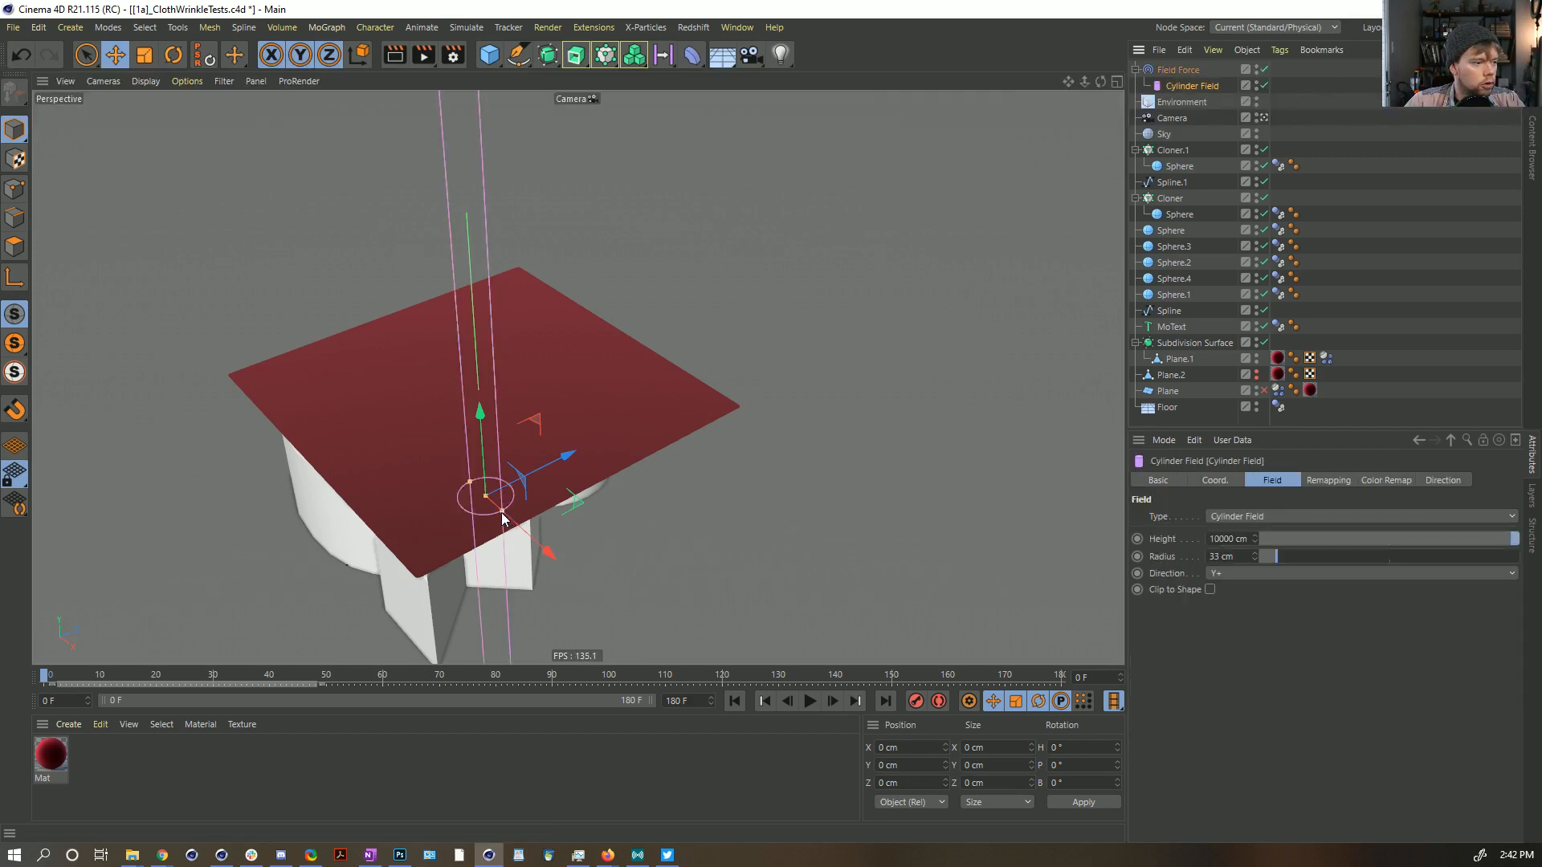
{"action": "left_click_drag", "start_coordinate": [502, 514], "coordinate": [514, 482]}
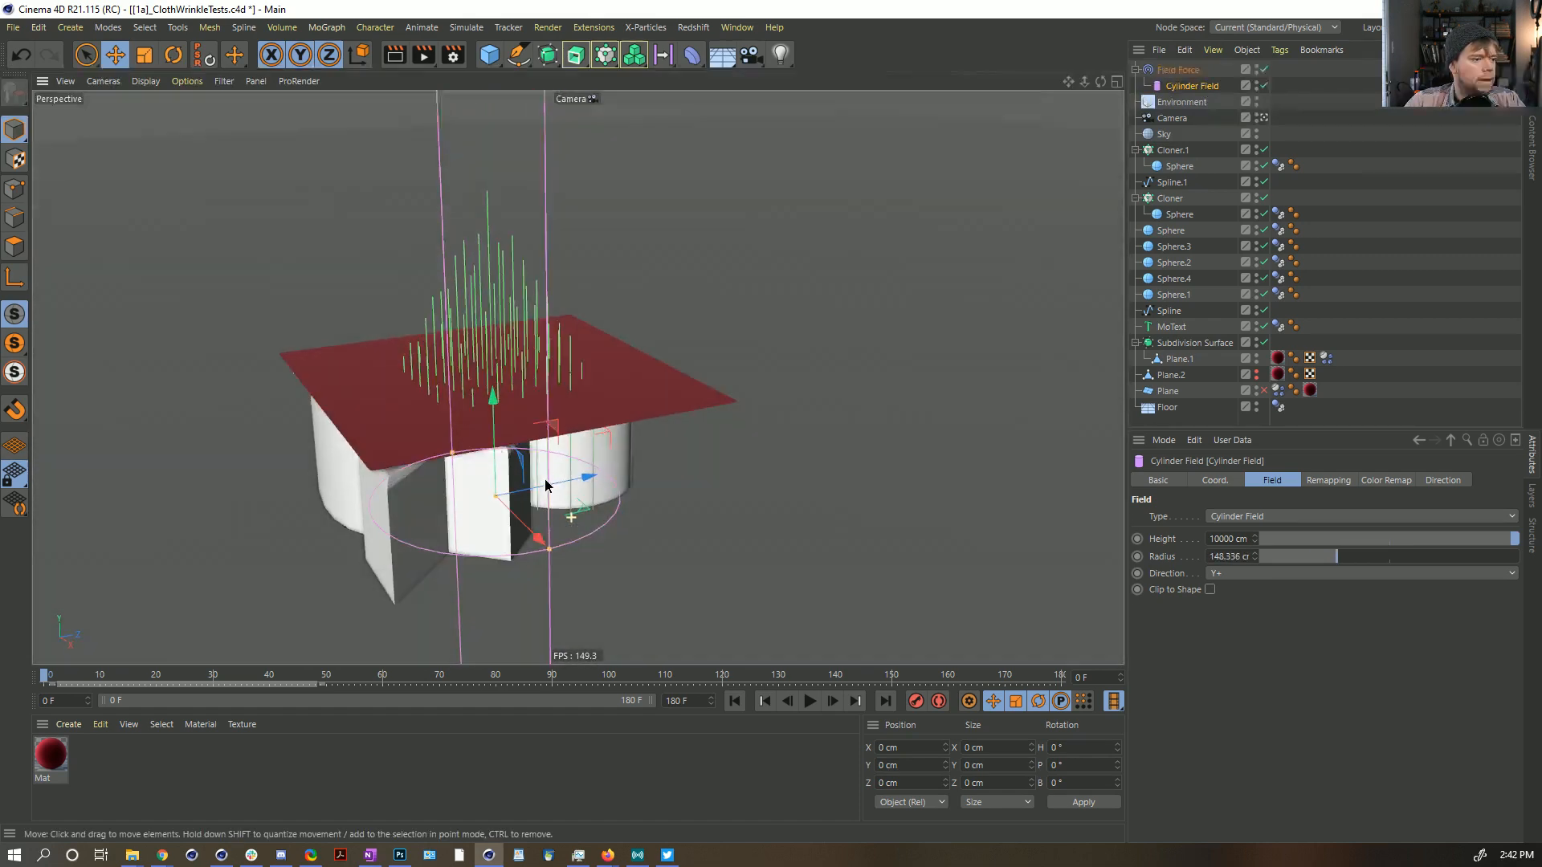
{"action": "left_click", "coordinate": [1421, 482]}
{"action": "left_click", "coordinate": [1354, 482]}
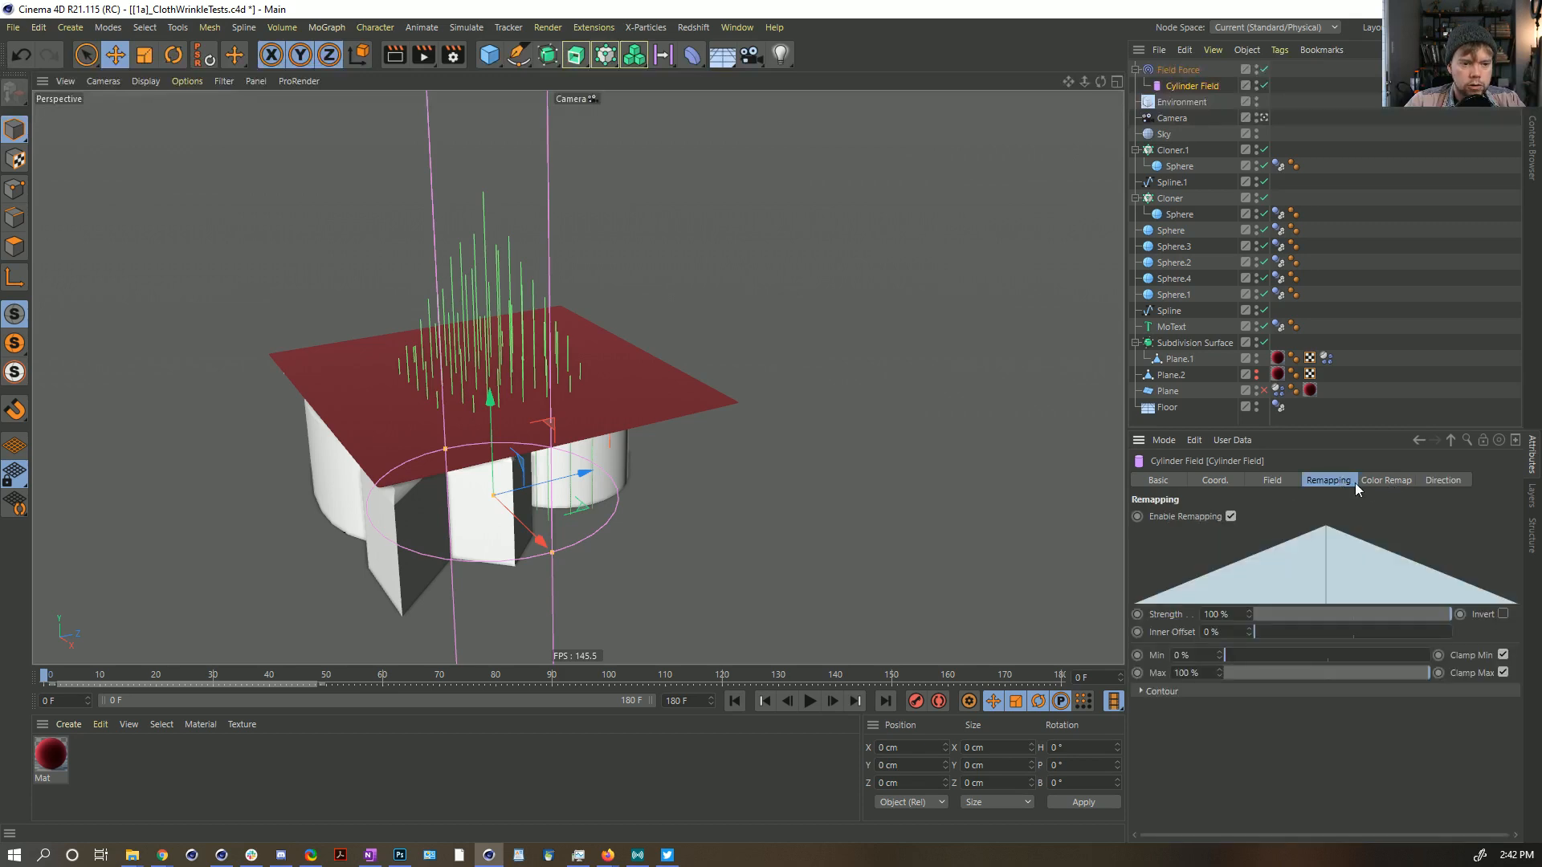
{"action": "left_click", "coordinate": [1392, 482]}
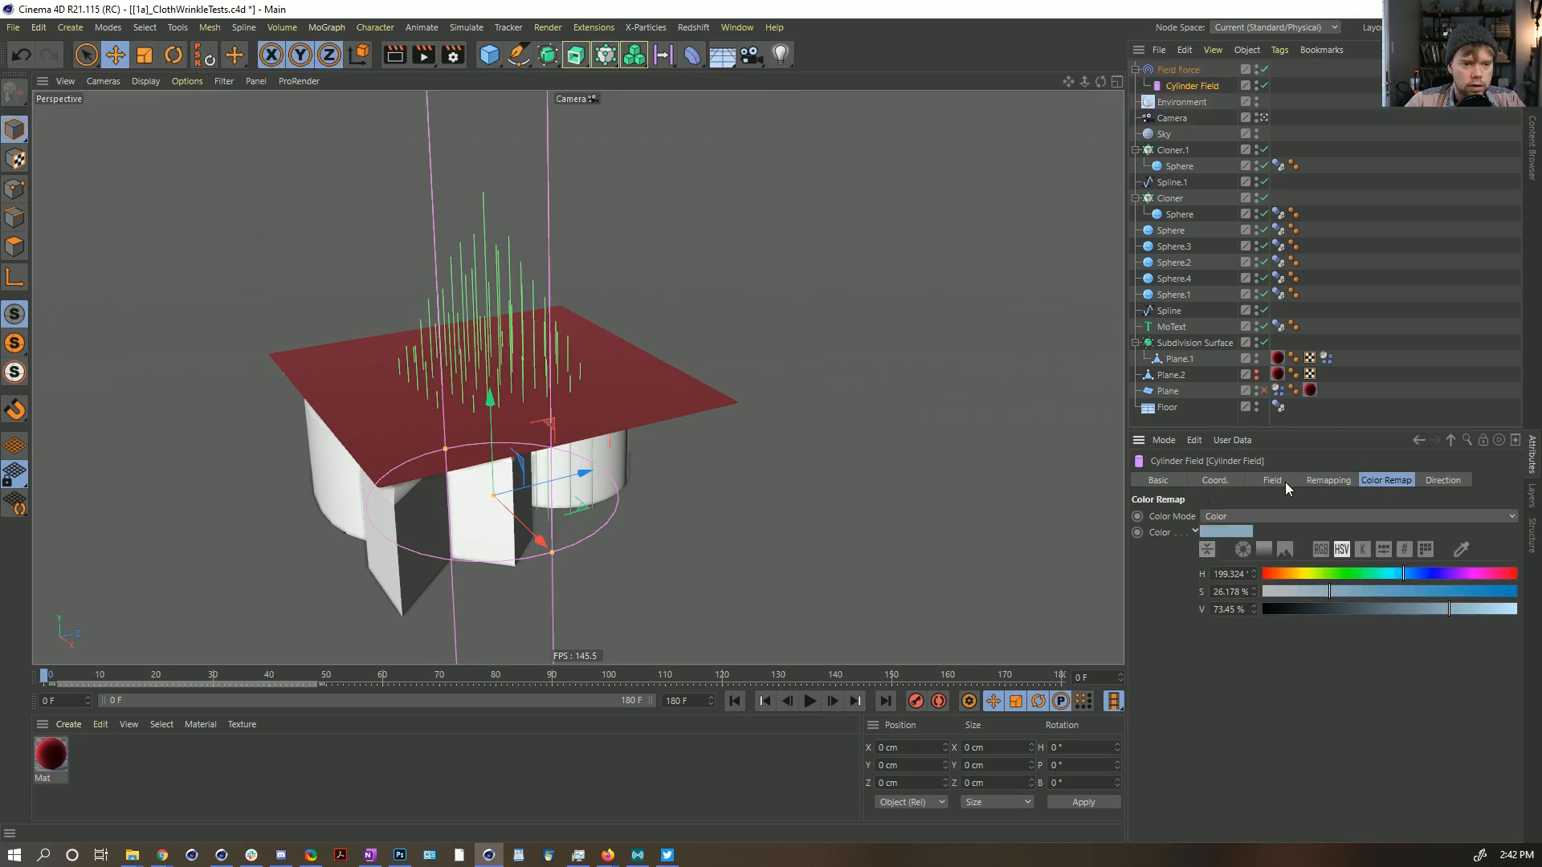
Step: Set the Field Force's display box height to 0 cm and raise the force to about 151 cm in Y
{"action": "left_click", "coordinate": [1178, 70]}
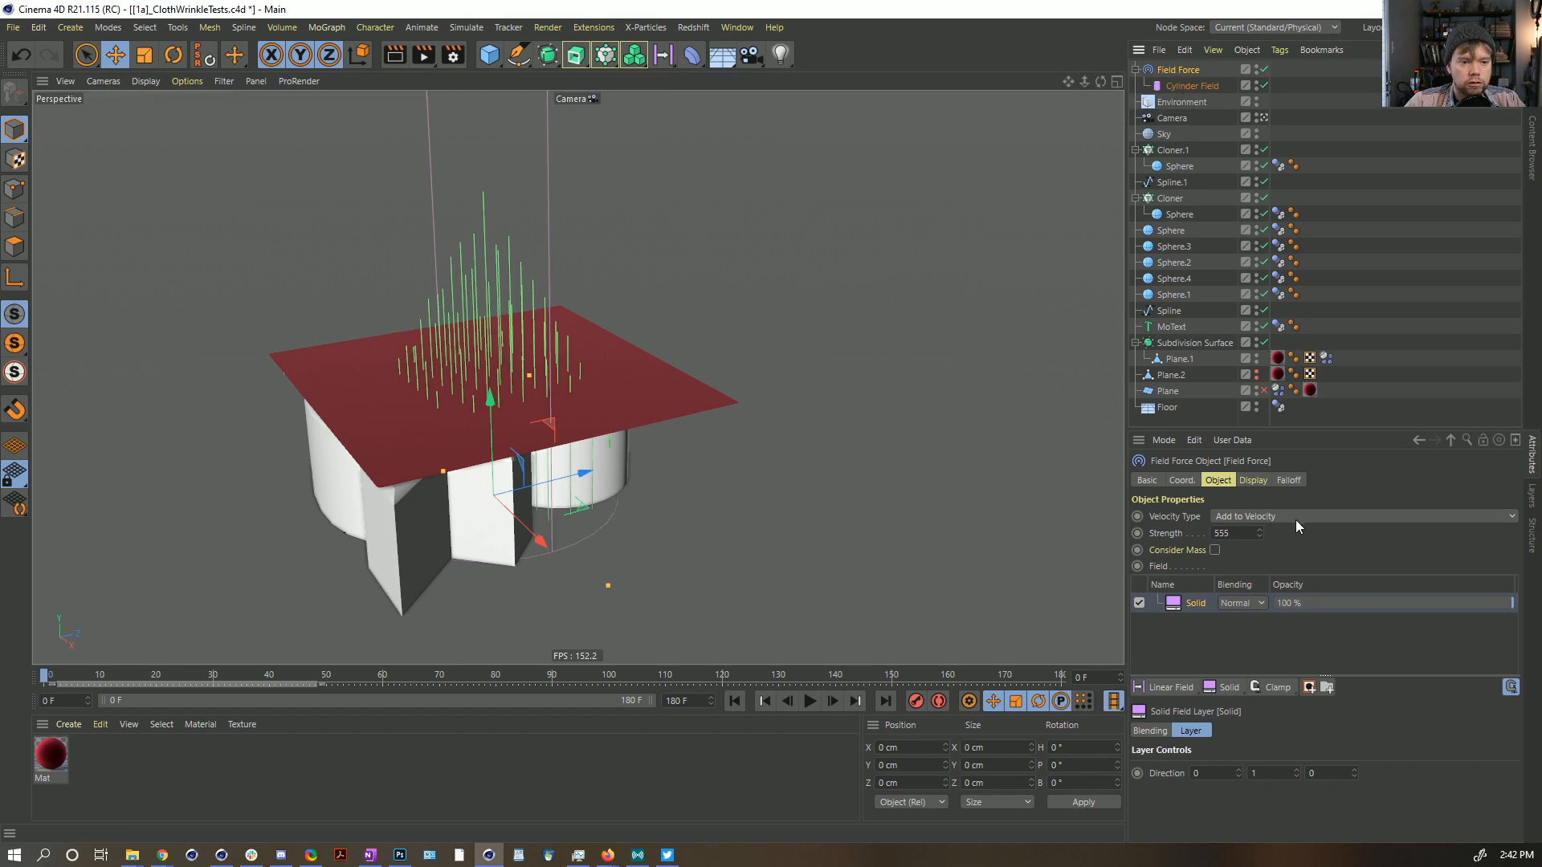
{"action": "left_click", "coordinate": [1255, 482]}
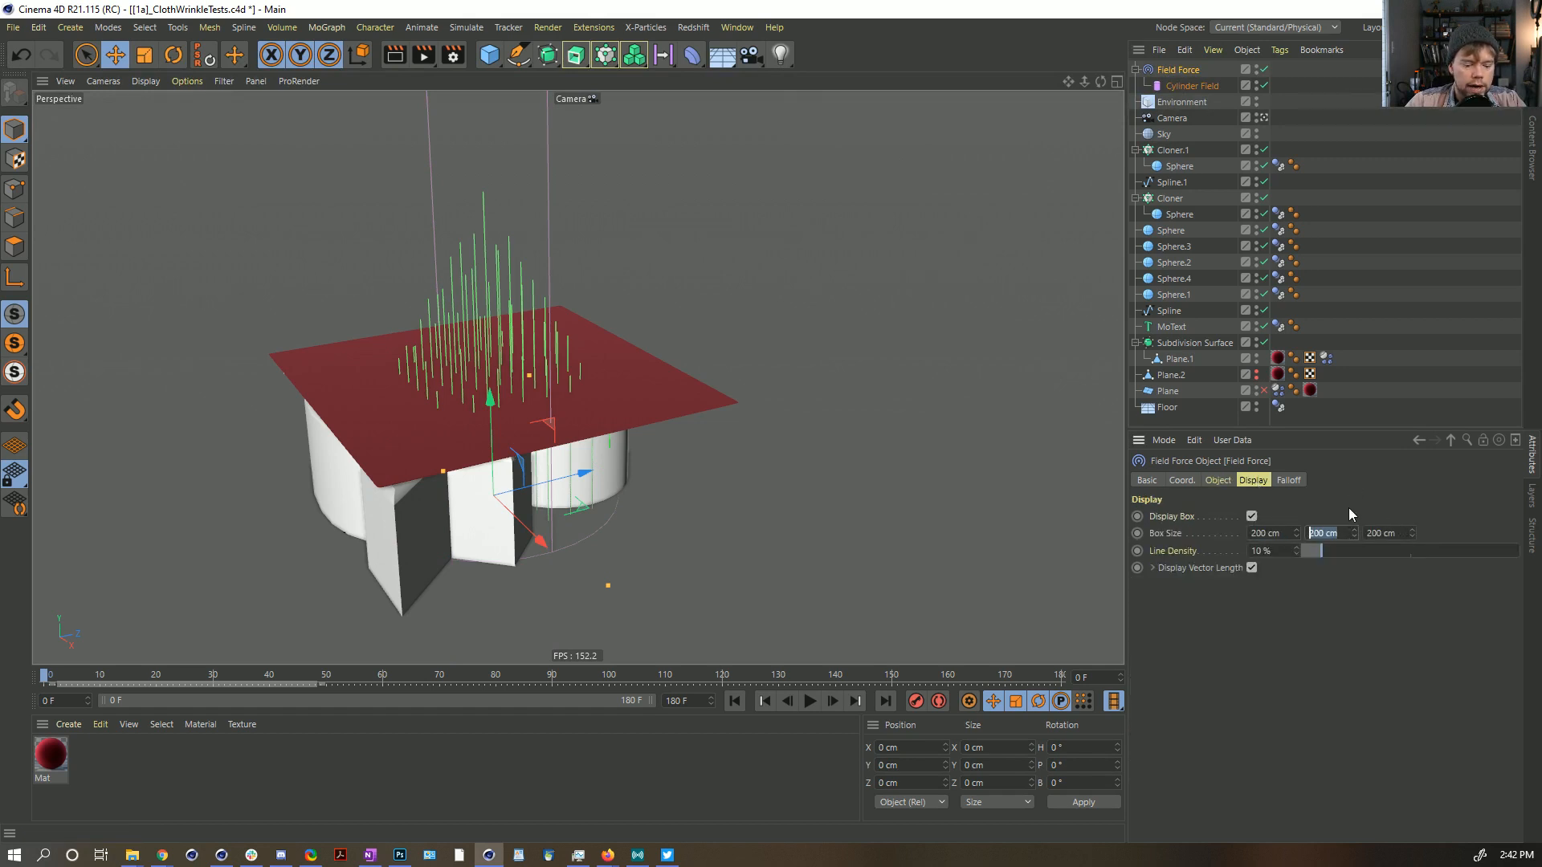
{"action": "type", "text": "0"}
{"action": "key", "text": "Return"}
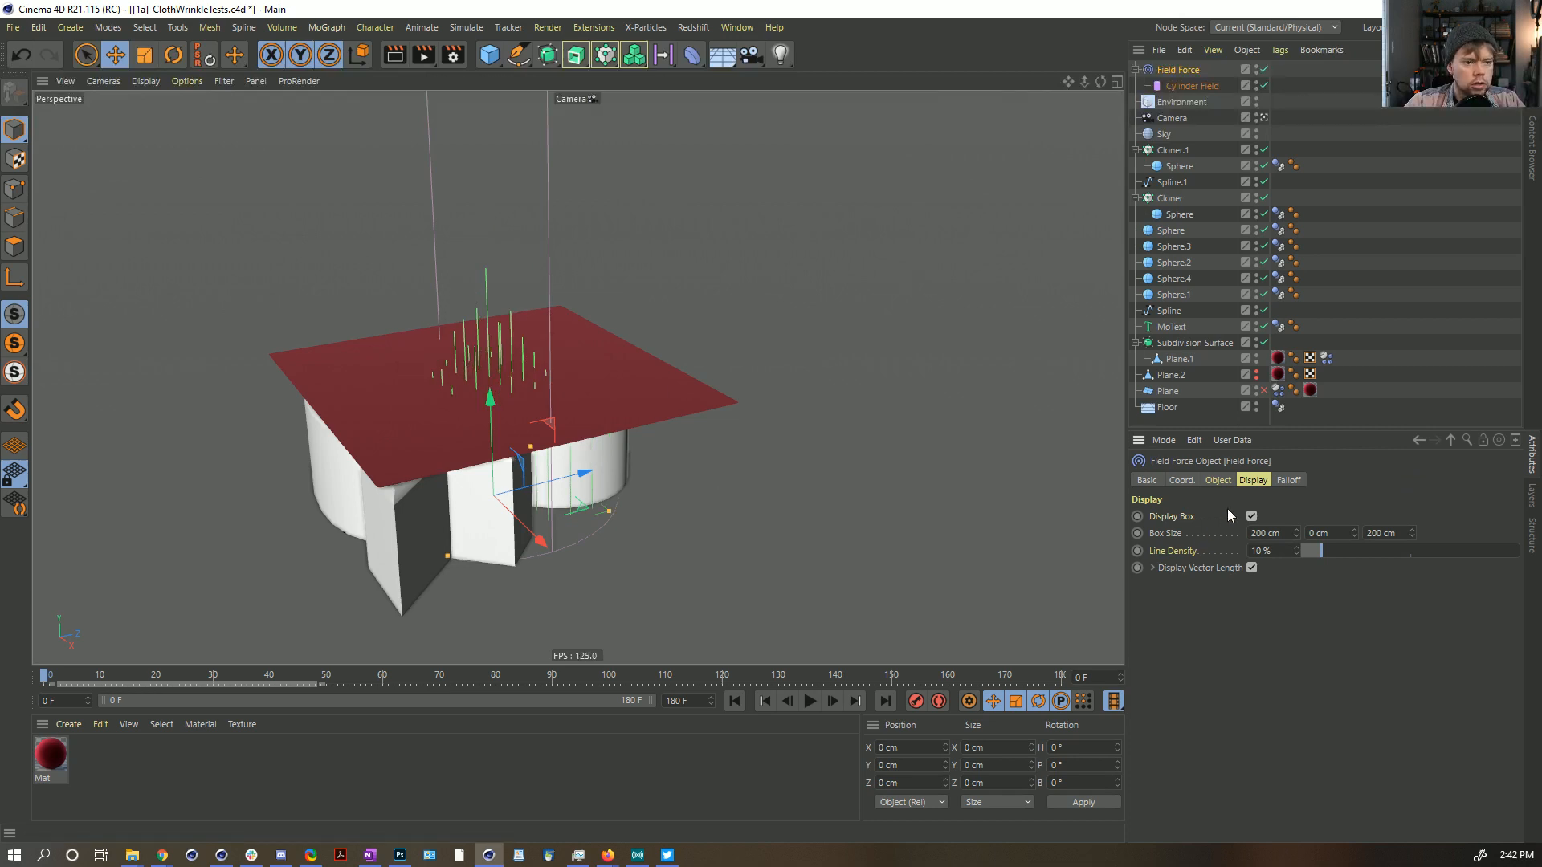
{"action": "left_click_drag", "start_coordinate": [490, 398], "coordinate": [500, 281]}
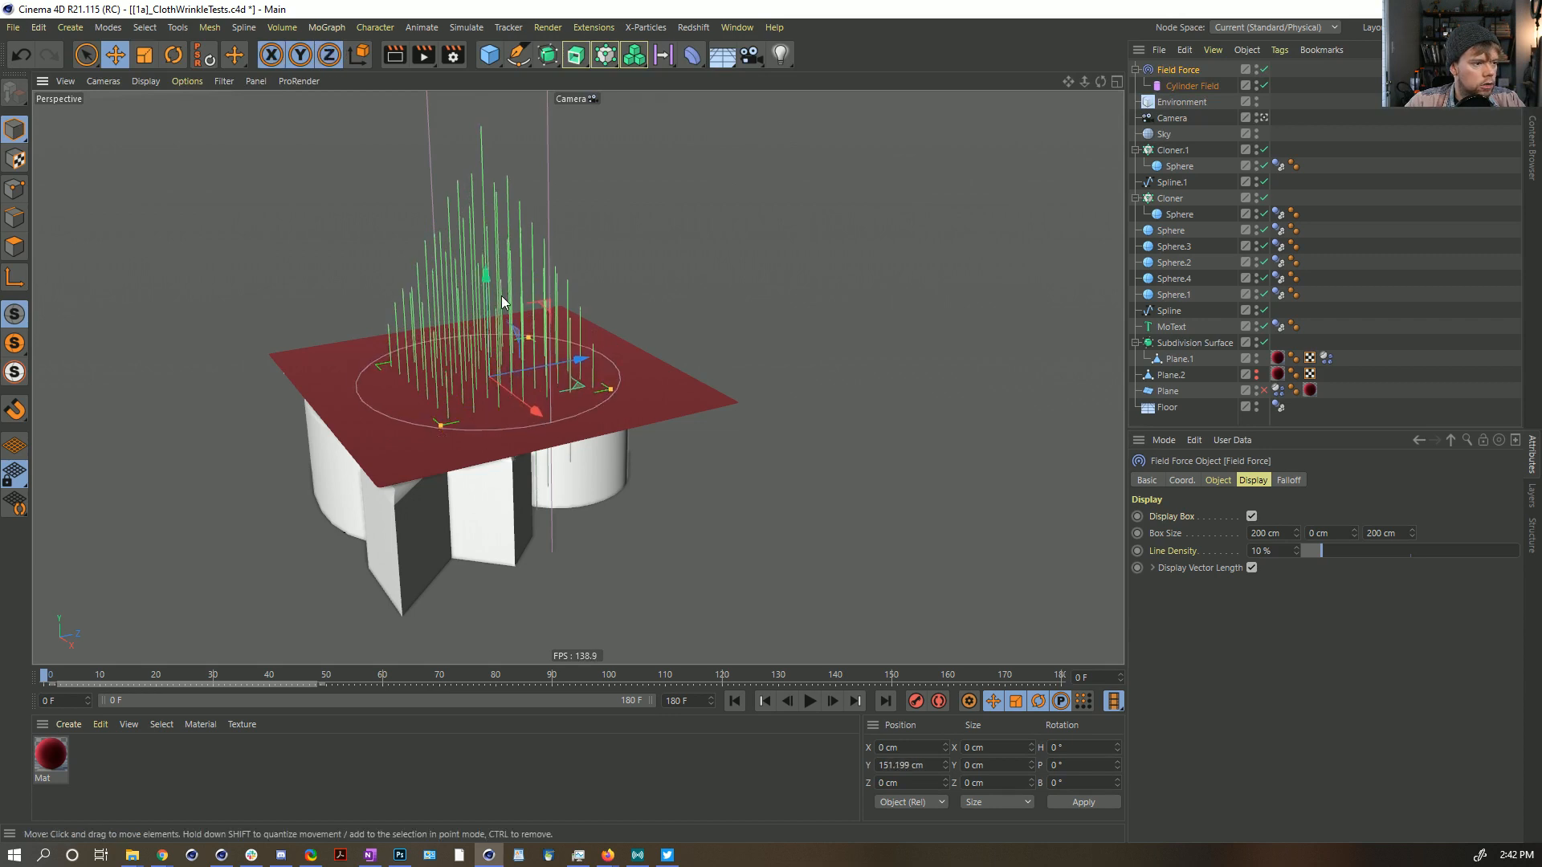
{"action": "left_click_drag", "start_coordinate": [496, 366], "coordinate": [512, 419], "text": "alt"}
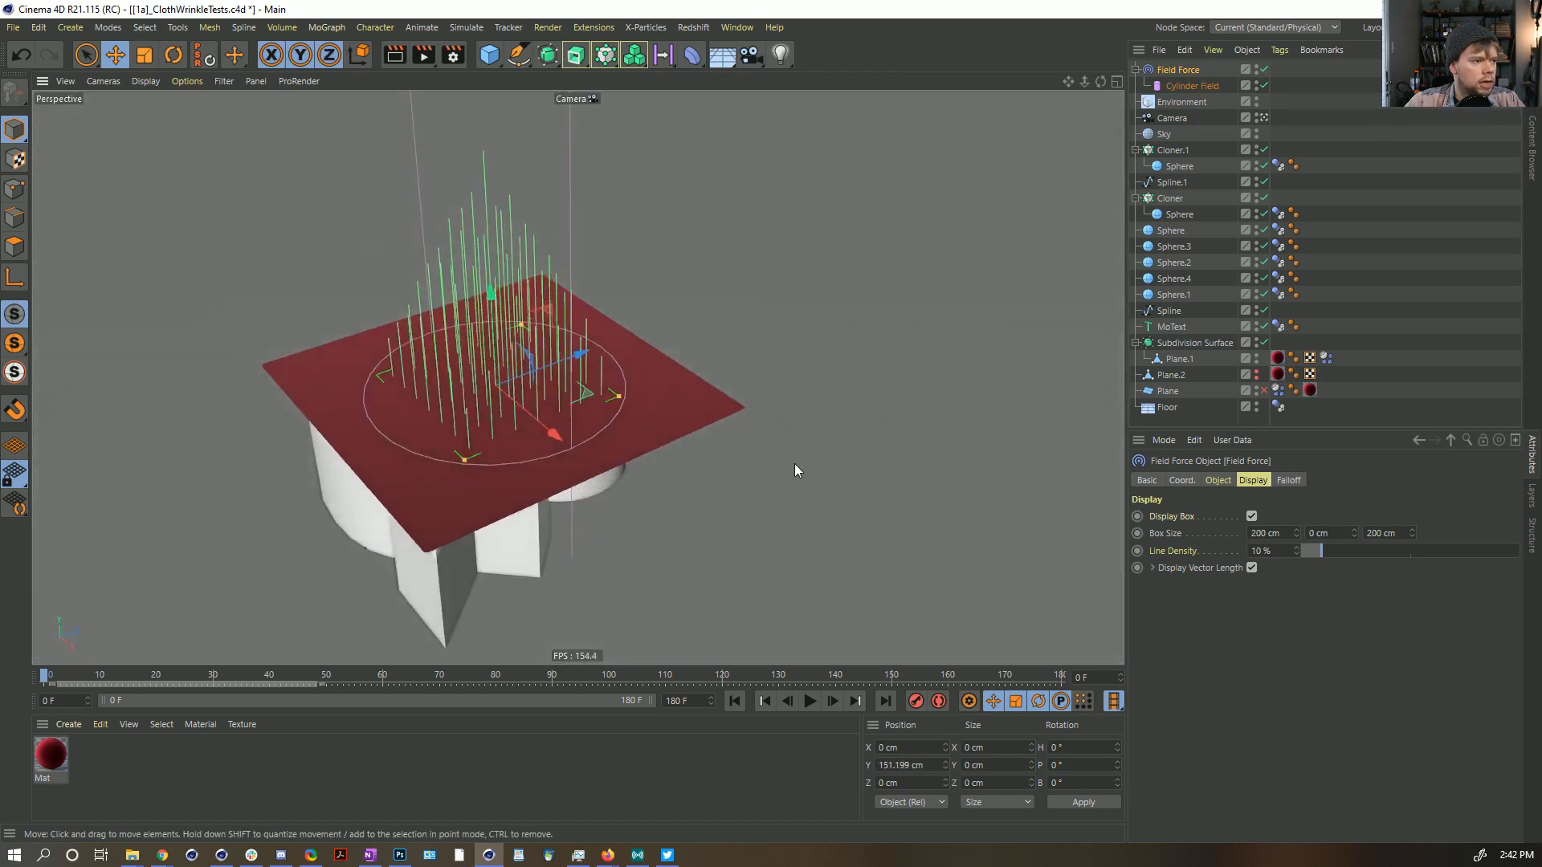
Step: Simulate the cloth to frame 15, examine its lift from a low side view, and return to frame 0
{"action": "left_click", "coordinate": [1386, 352]}
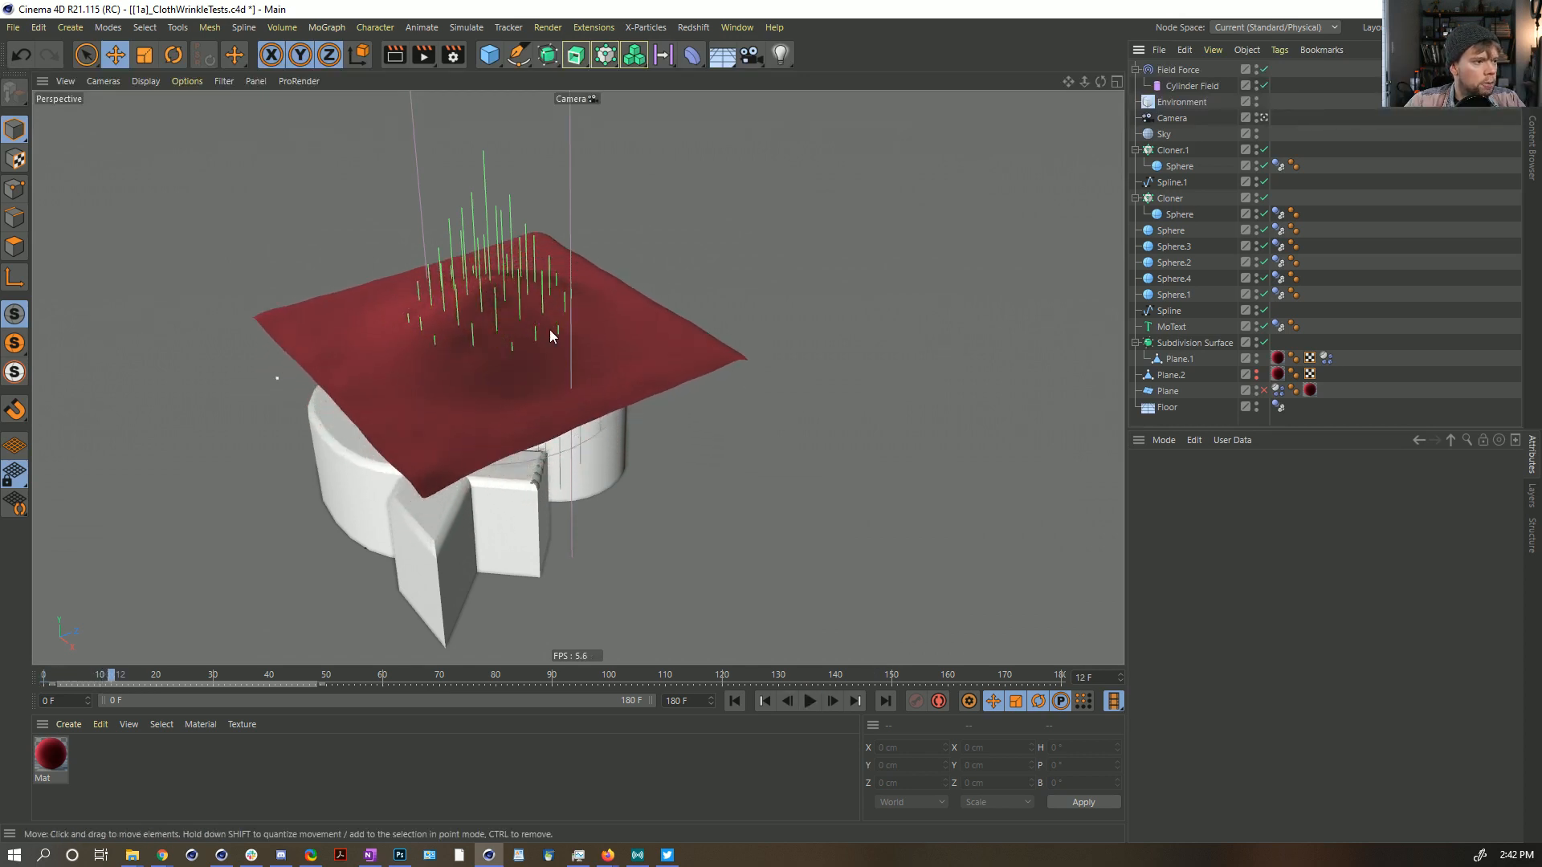
{"action": "left_click_drag", "start_coordinate": [482, 334], "coordinate": [496, 301], "text": "alt"}
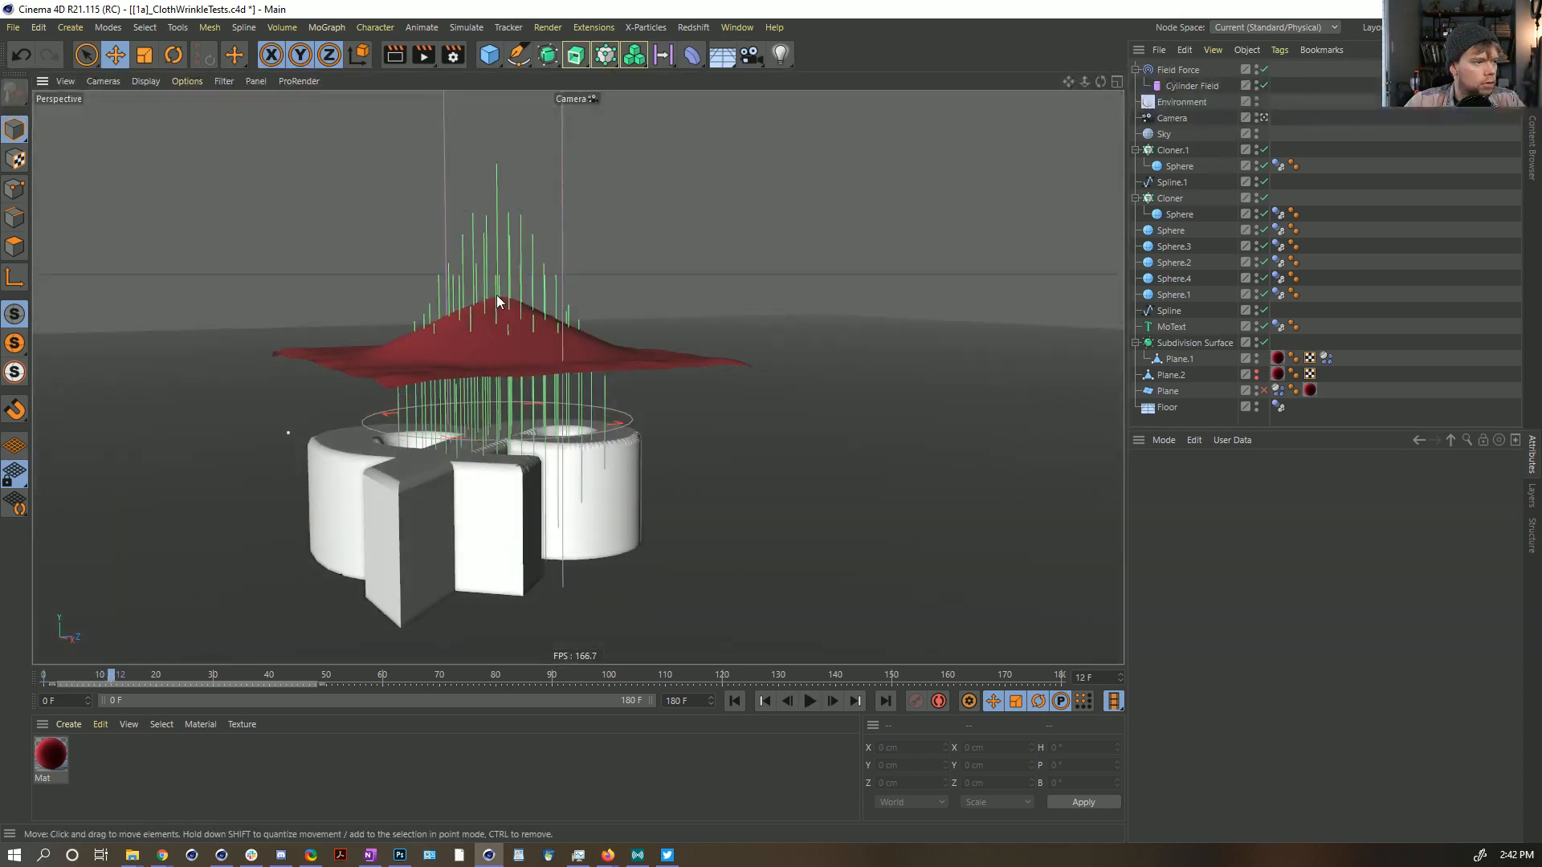
{"action": "left_click", "coordinate": [809, 701]}
{"action": "left_click", "coordinate": [809, 701]}
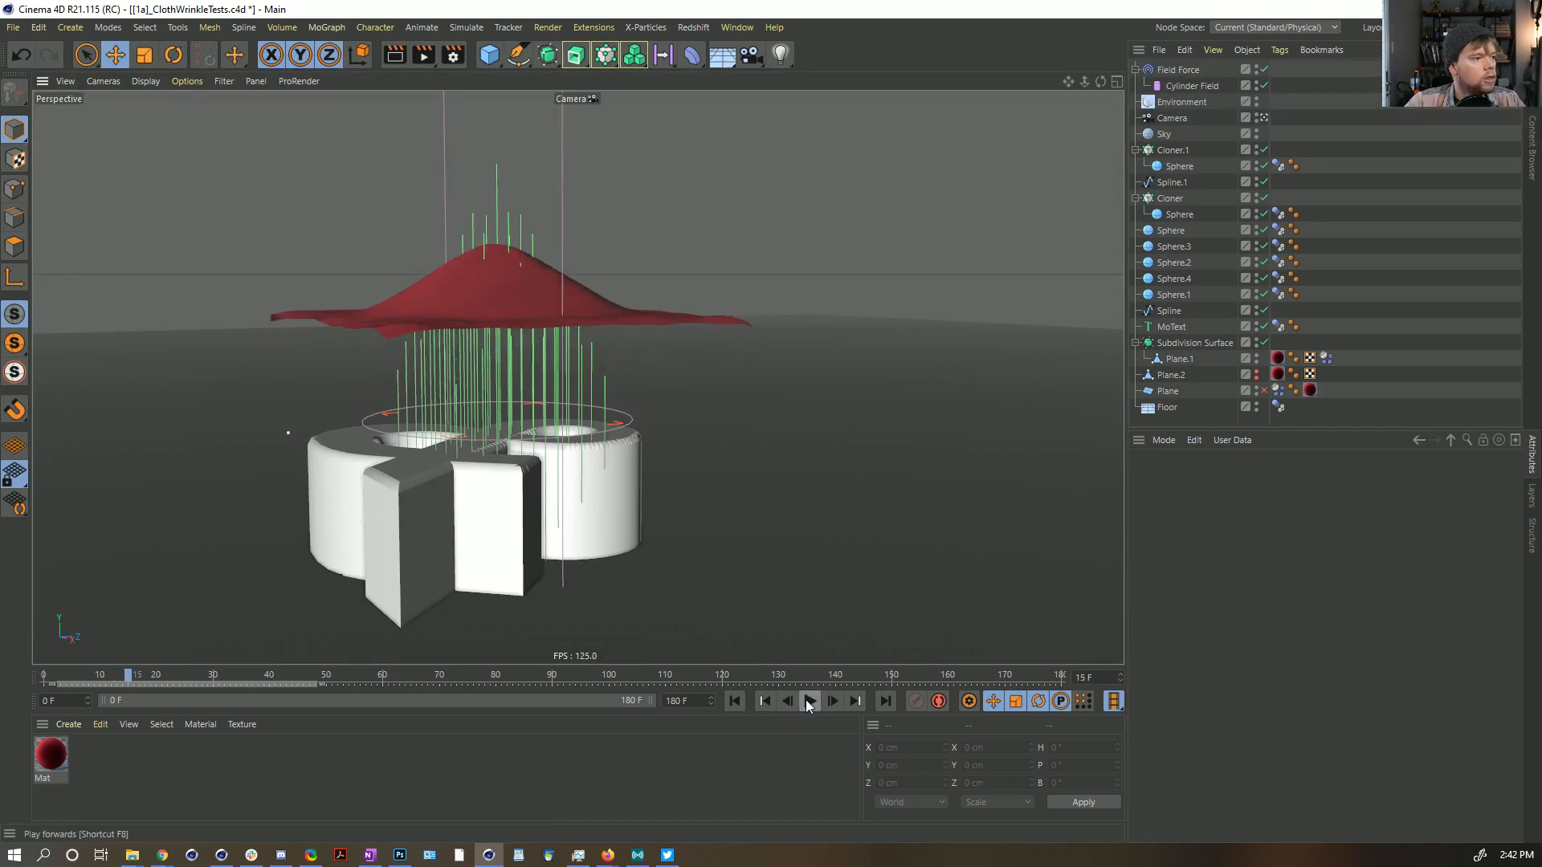
{"action": "left_click", "coordinate": [734, 701]}
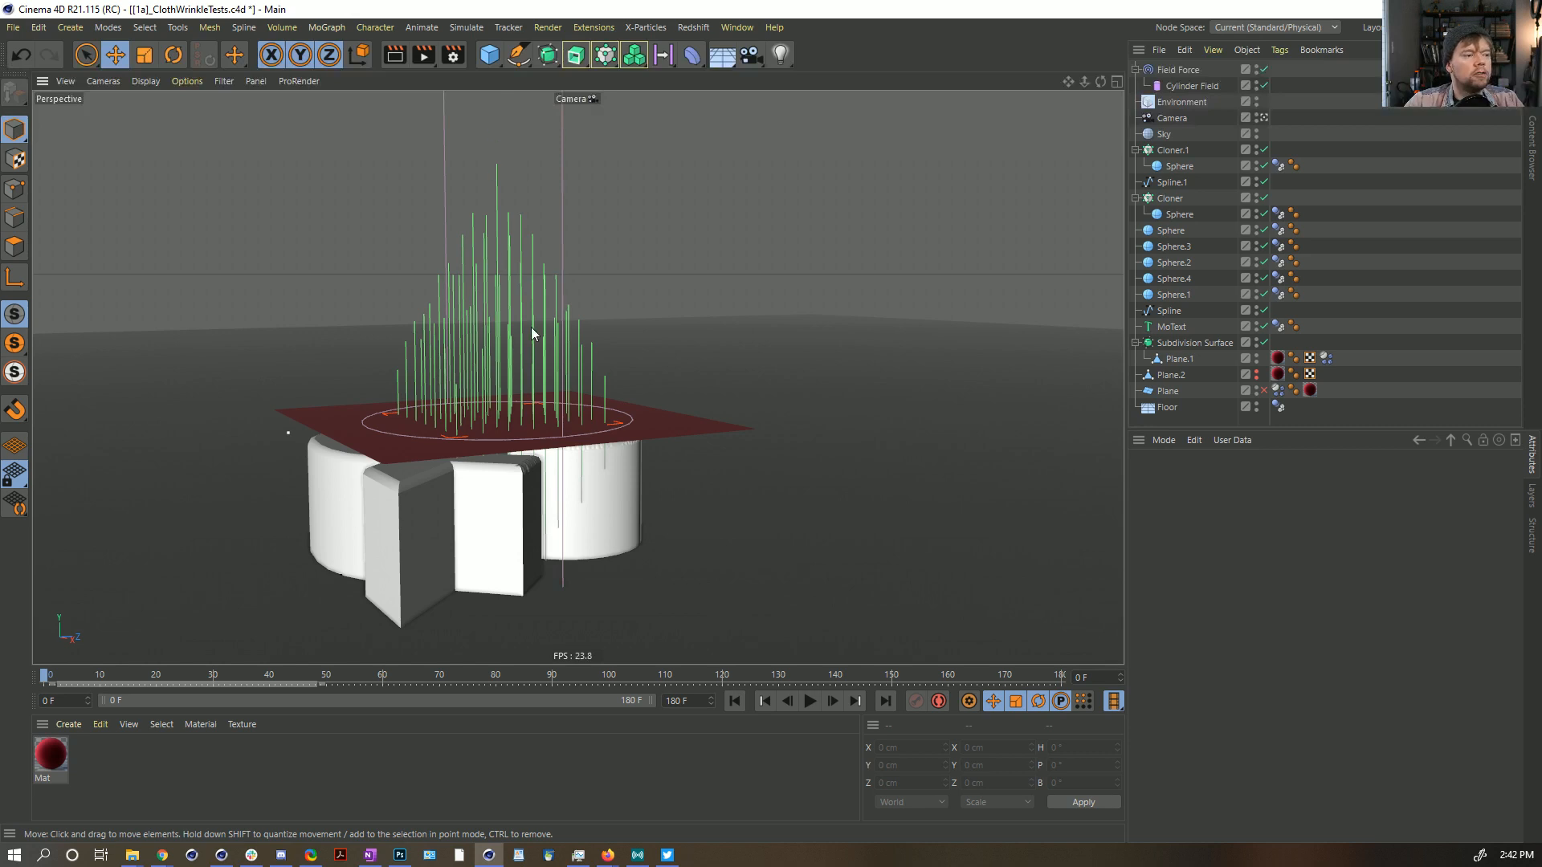
Step: Shrink the Cylinder Field's radius to about 44 cm and simulate the cloth with the narrower field
{"action": "left_click_drag", "start_coordinate": [532, 327], "coordinate": [528, 484], "text": "alt"}
{"action": "key", "text": "ctrl+shift+z"}
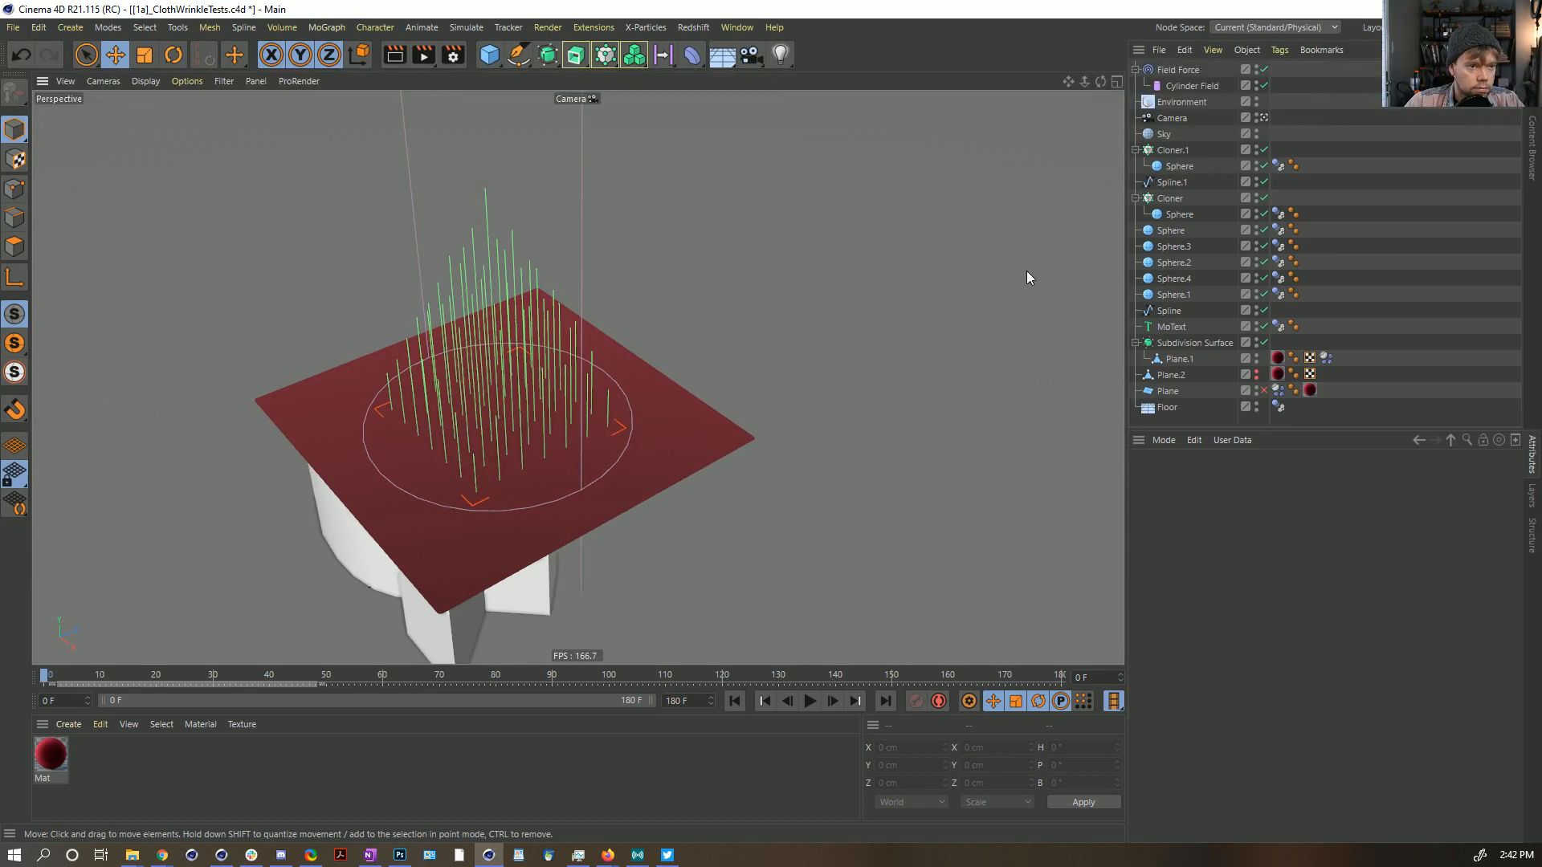
{"action": "left_click", "coordinate": [1195, 85]}
{"action": "left_click_drag", "start_coordinate": [588, 487], "coordinate": [504, 469]}
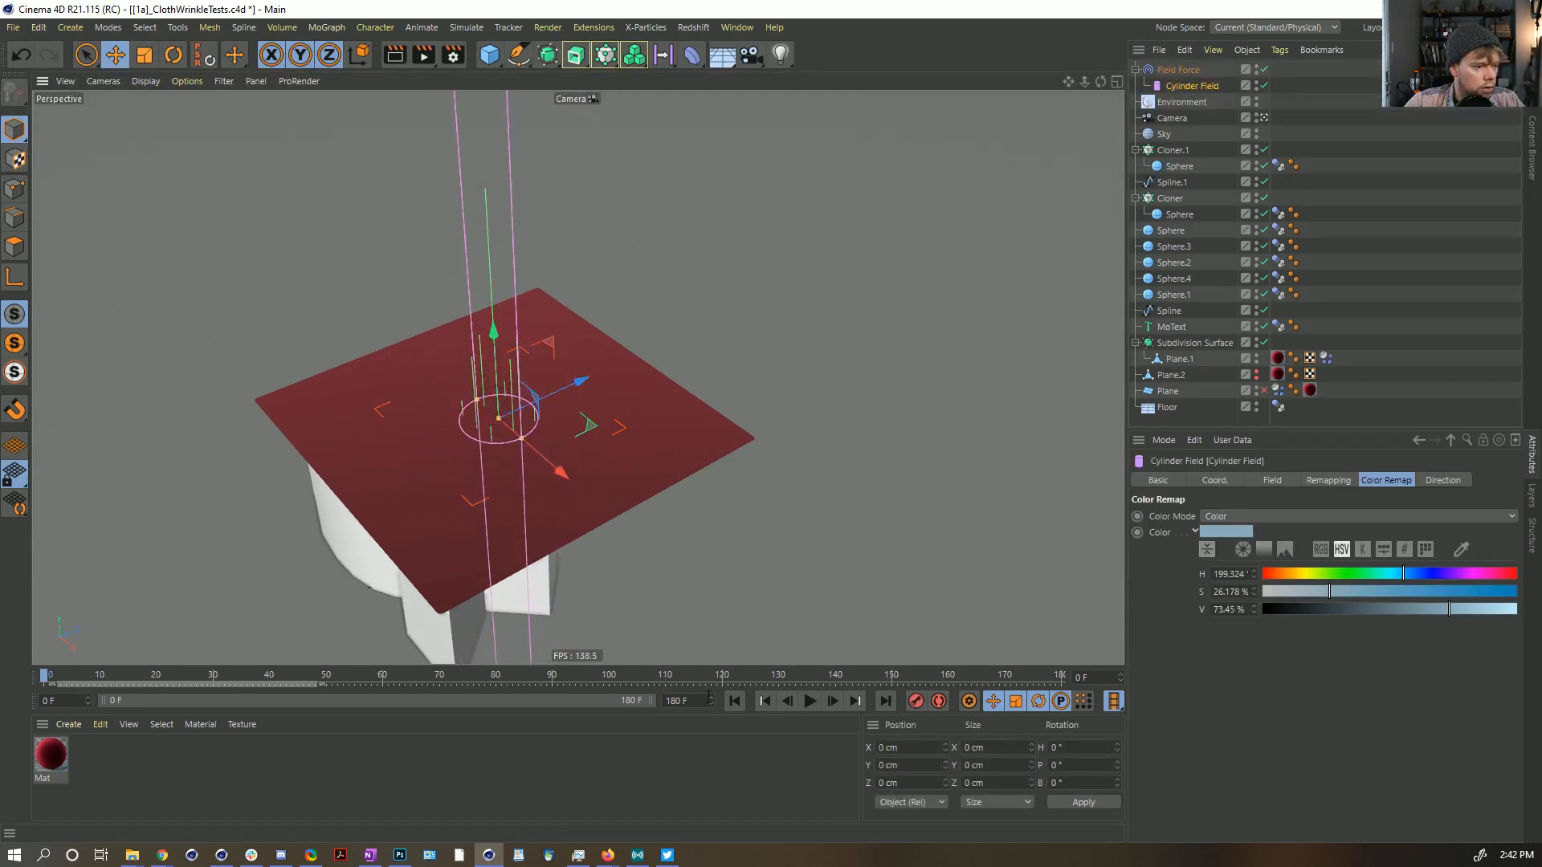
{"action": "left_click", "coordinate": [809, 701]}
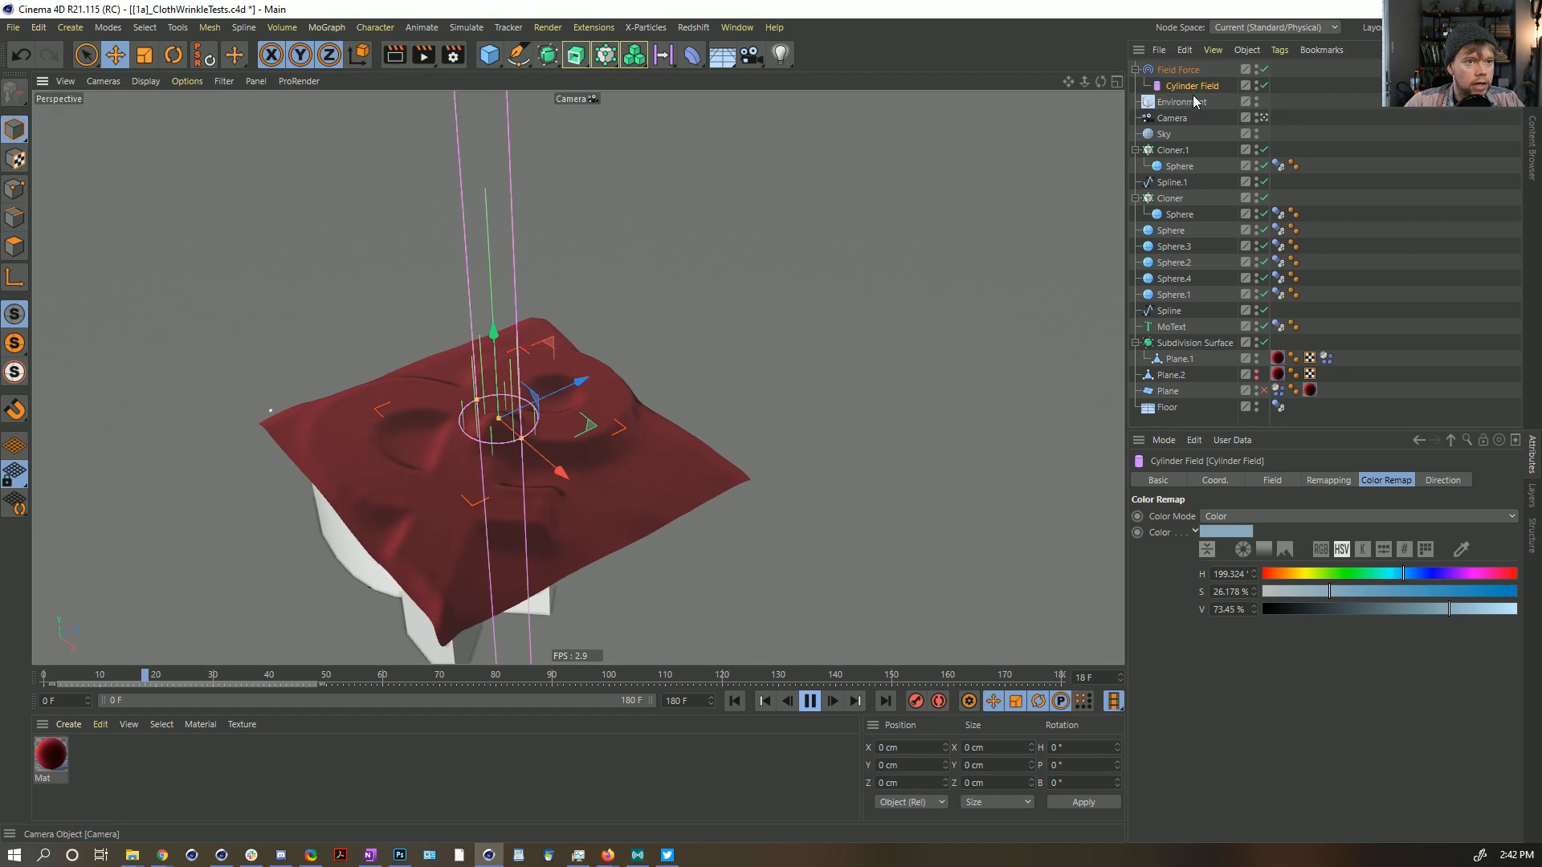
{"action": "left_click", "coordinate": [1272, 480]}
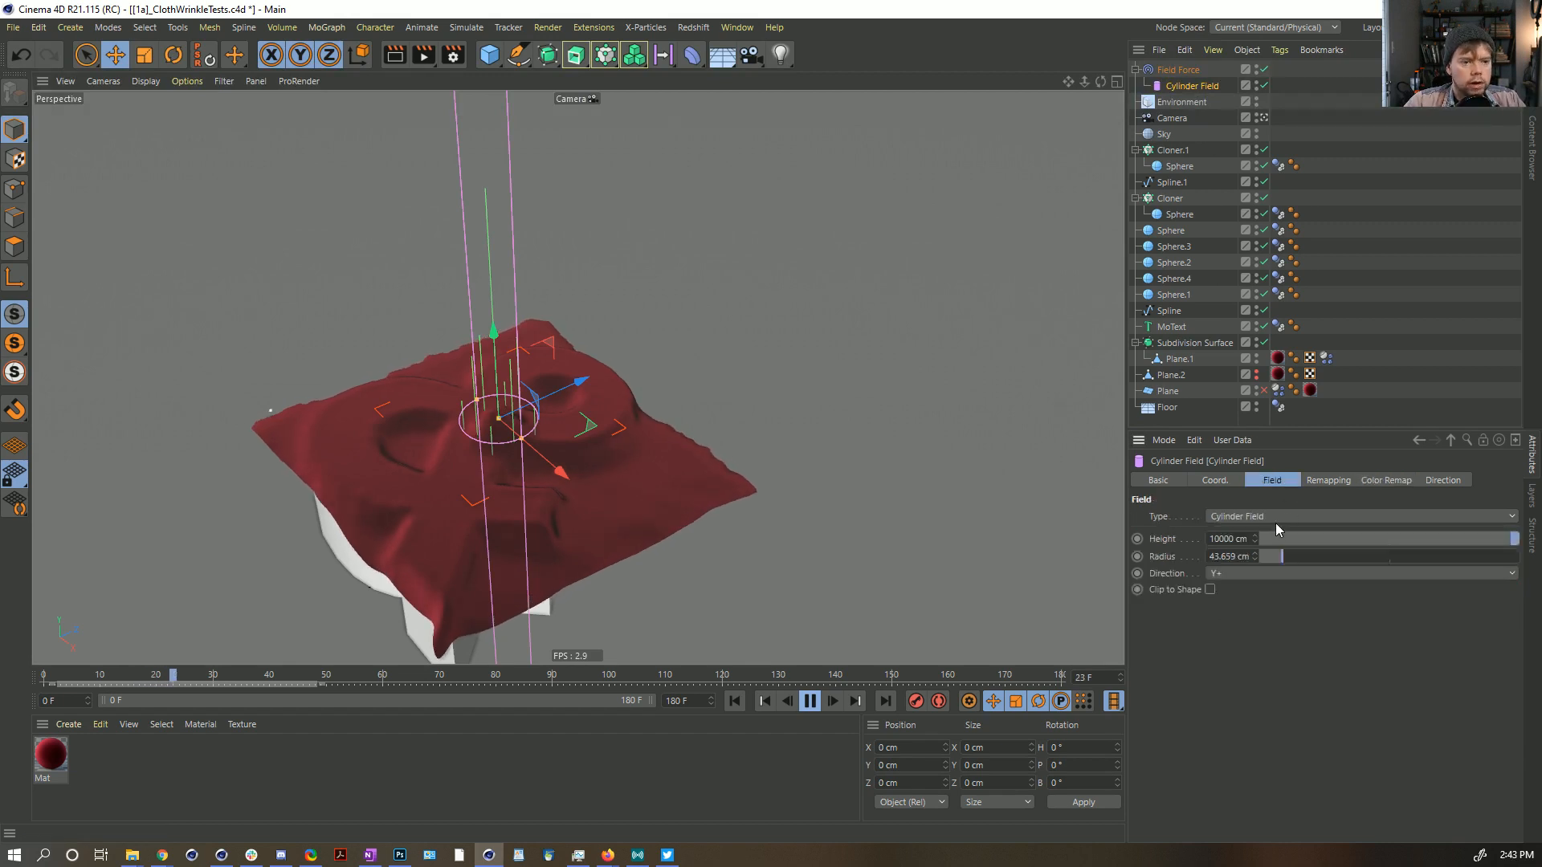
{"action": "left_click", "coordinate": [1178, 70]}
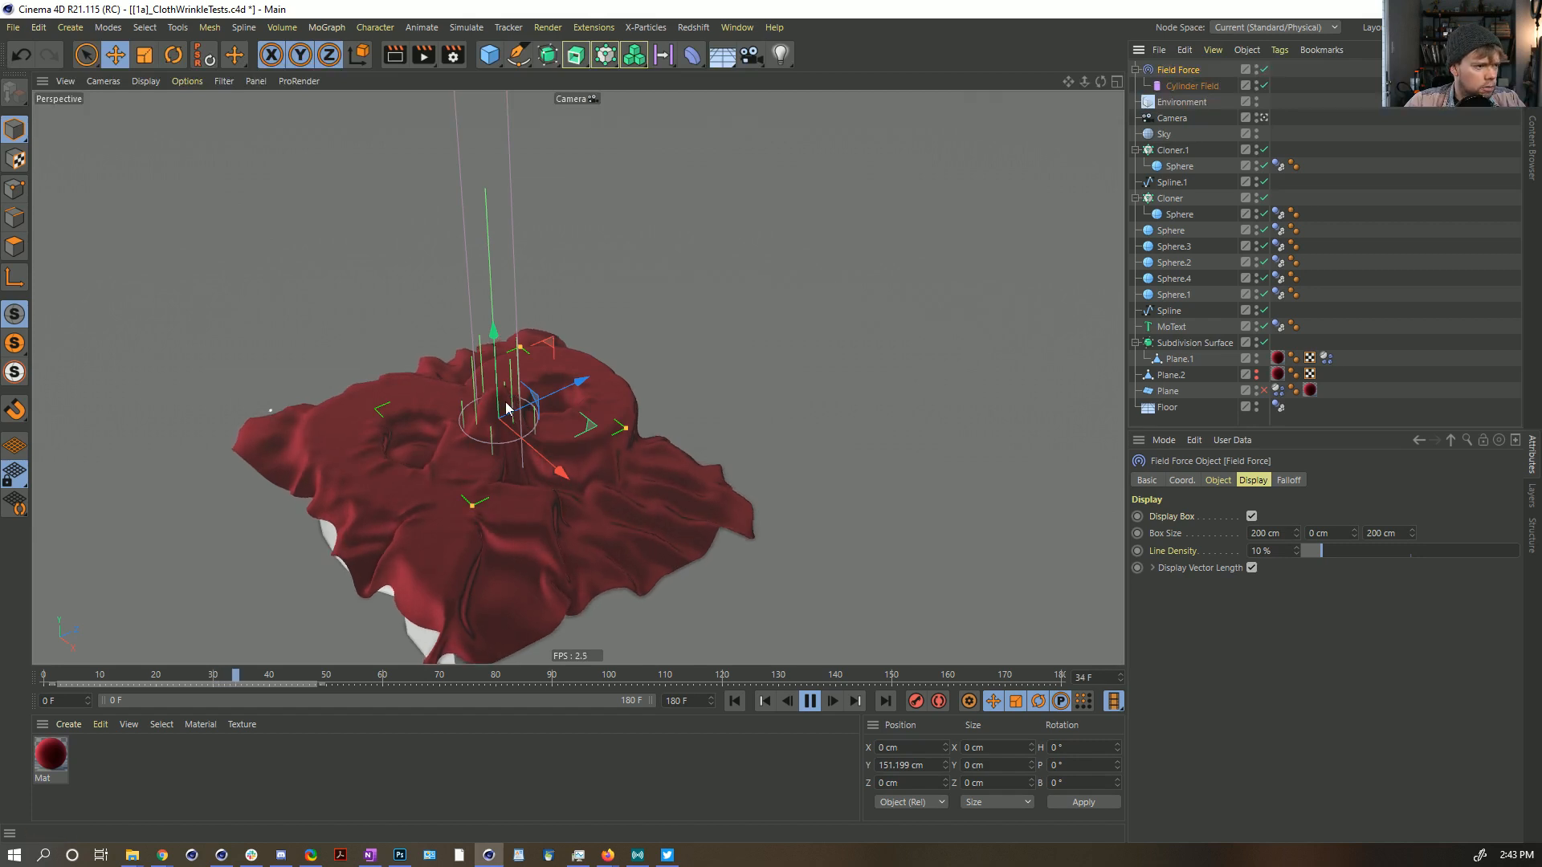
Step: Disable the Subdivision Surface and display the mesh lines to inspect the cloth up close at frame 45
{"action": "key", "text": "n"}
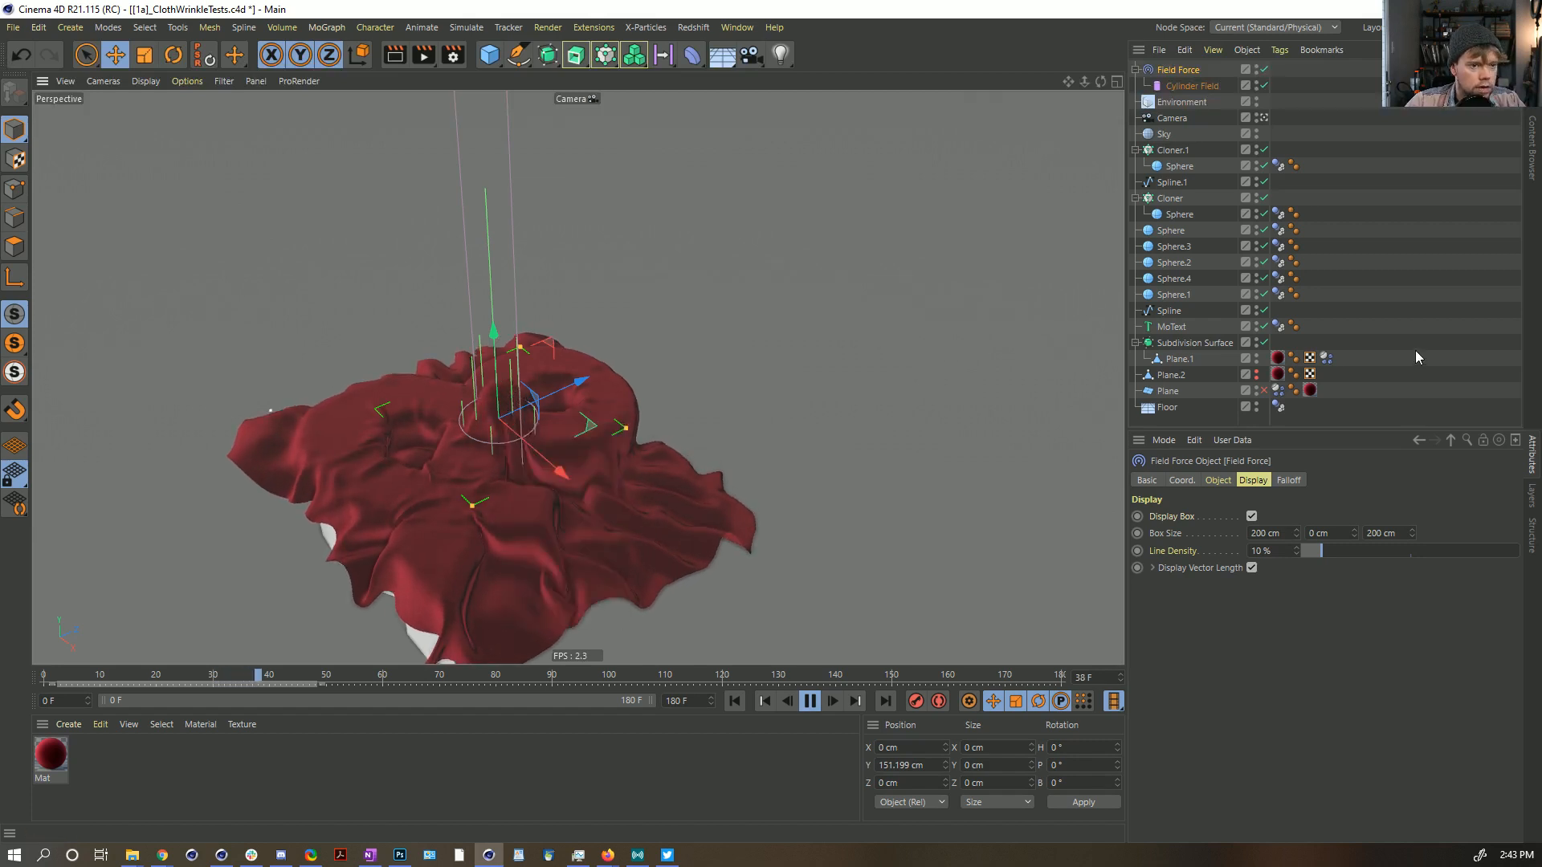
{"action": "left_click", "coordinate": [1415, 350]}
{"action": "left_click", "coordinate": [1263, 343]}
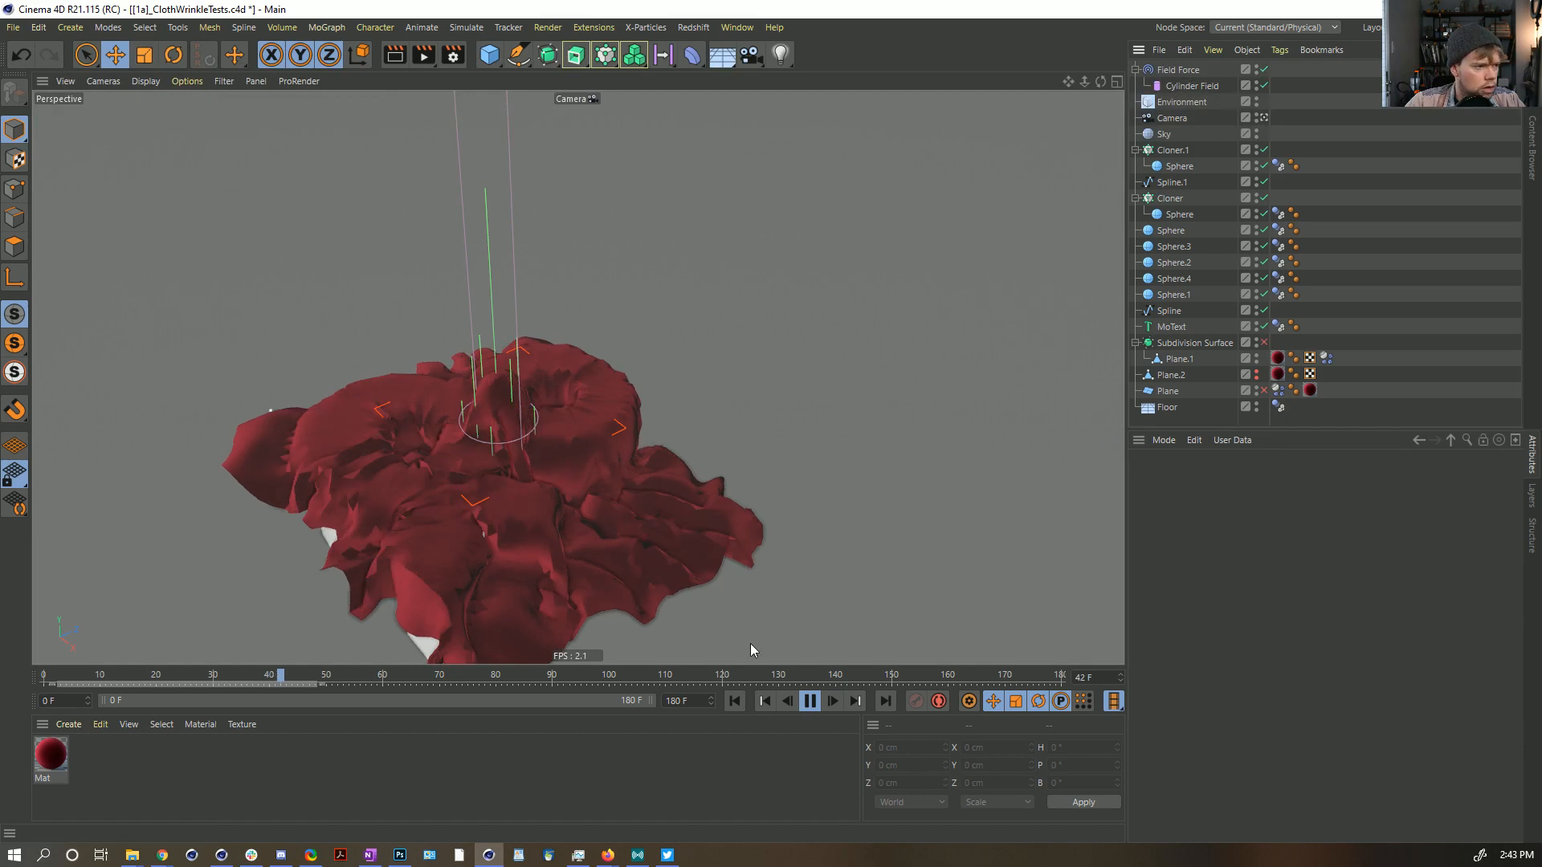
{"action": "left_click", "coordinate": [809, 702]}
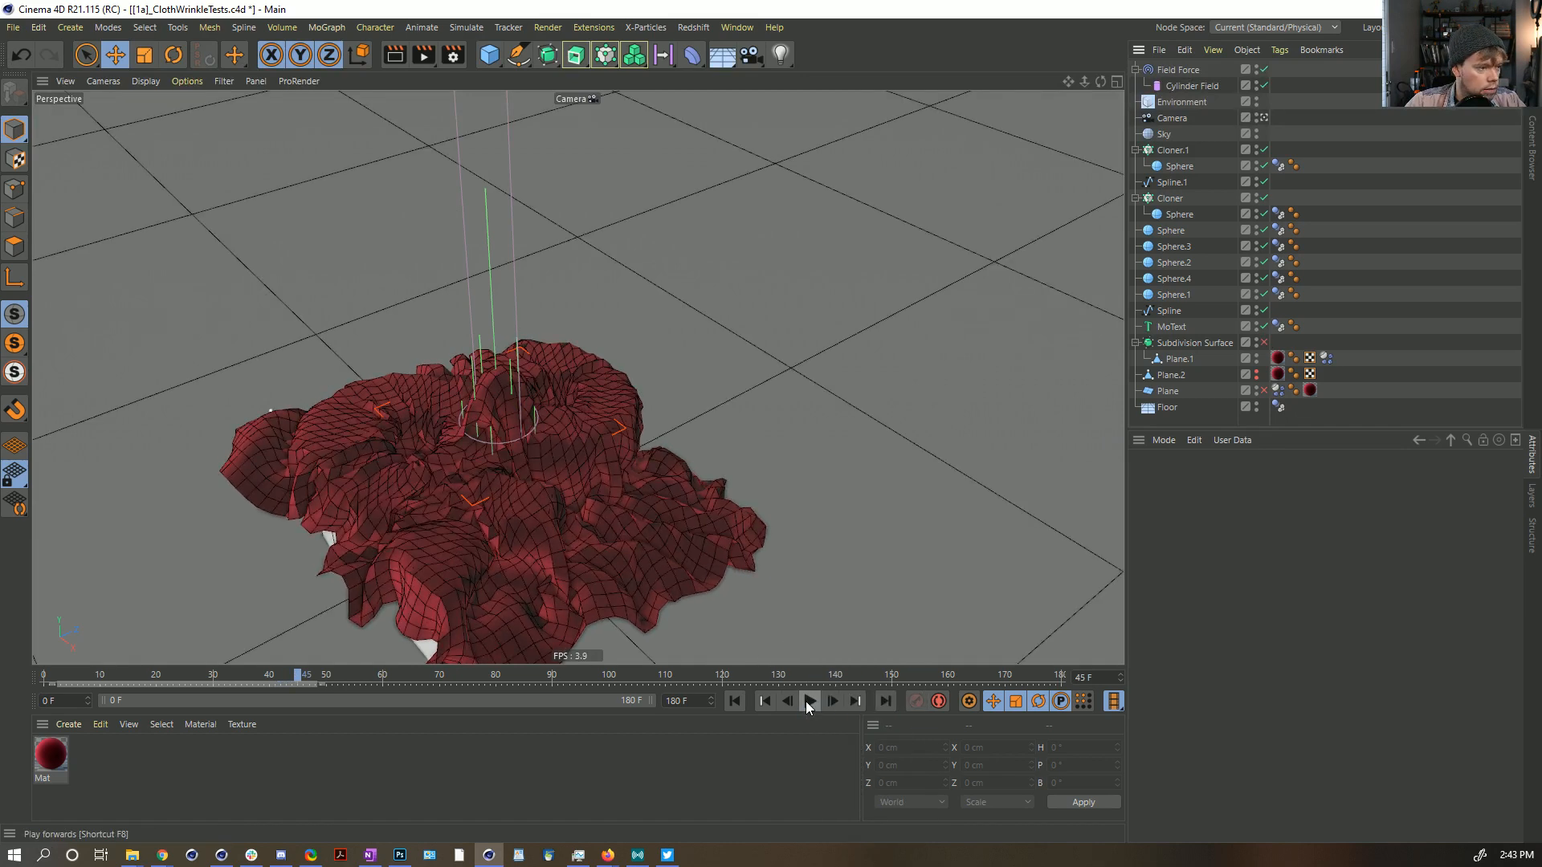
{"action": "scroll", "coordinate": [510, 432], "scroll_direction": "up", "scroll_amount": 4}
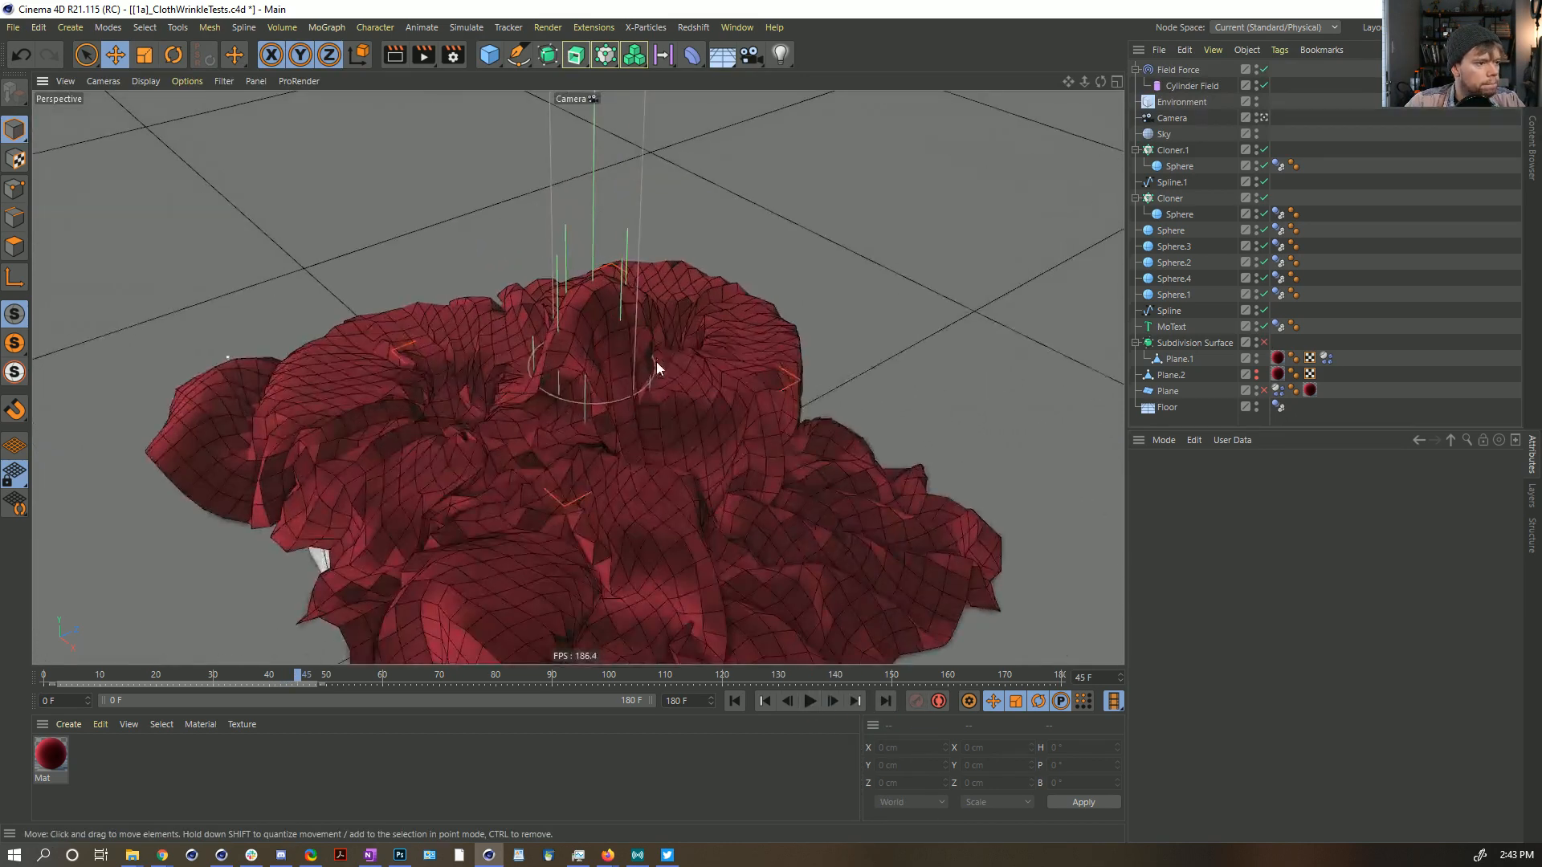
{"action": "scroll", "coordinate": [657, 361], "scroll_direction": "up", "scroll_amount": 3}
{"action": "scroll", "coordinate": [567, 321], "scroll_direction": "up", "scroll_amount": 1}
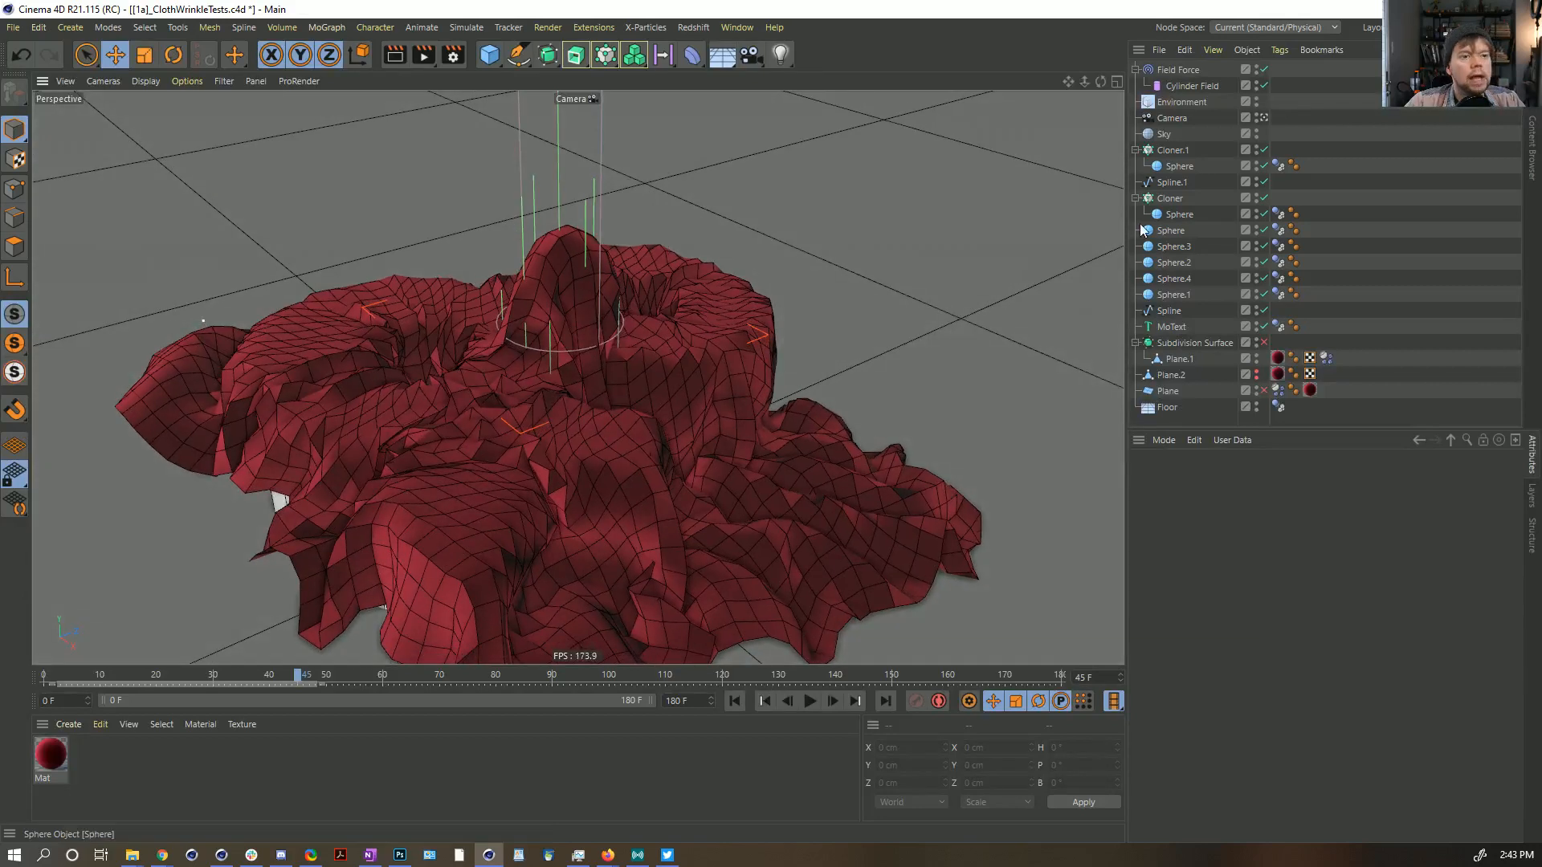
Step: Set the Structural spring of Plane.1's soft body tag to 100 and simulate again from frame 0
{"action": "left_click", "coordinate": [1325, 358]}
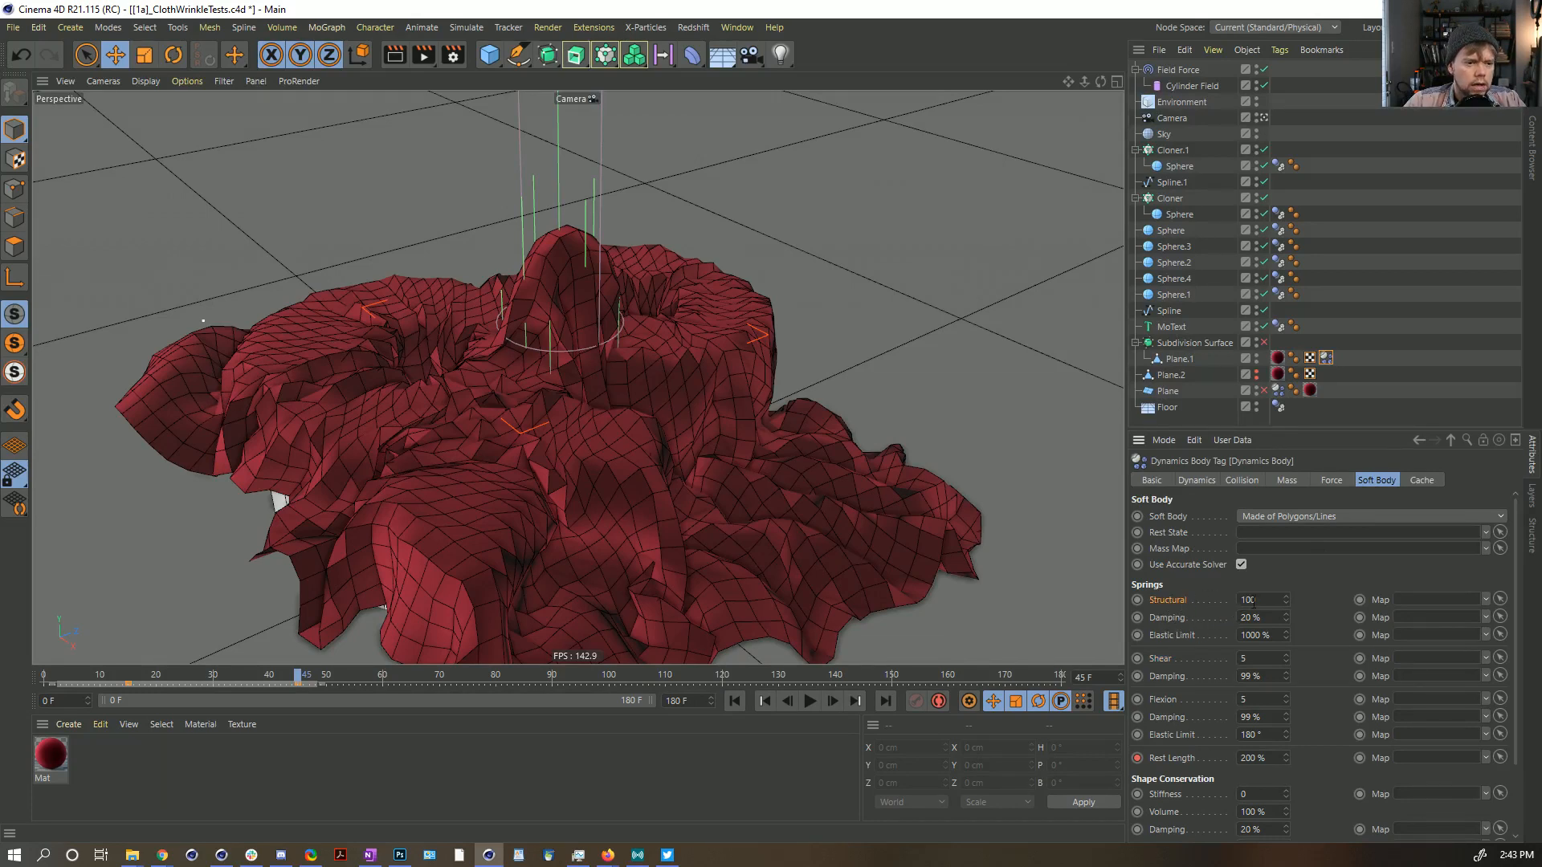
{"action": "key", "text": "Return"}
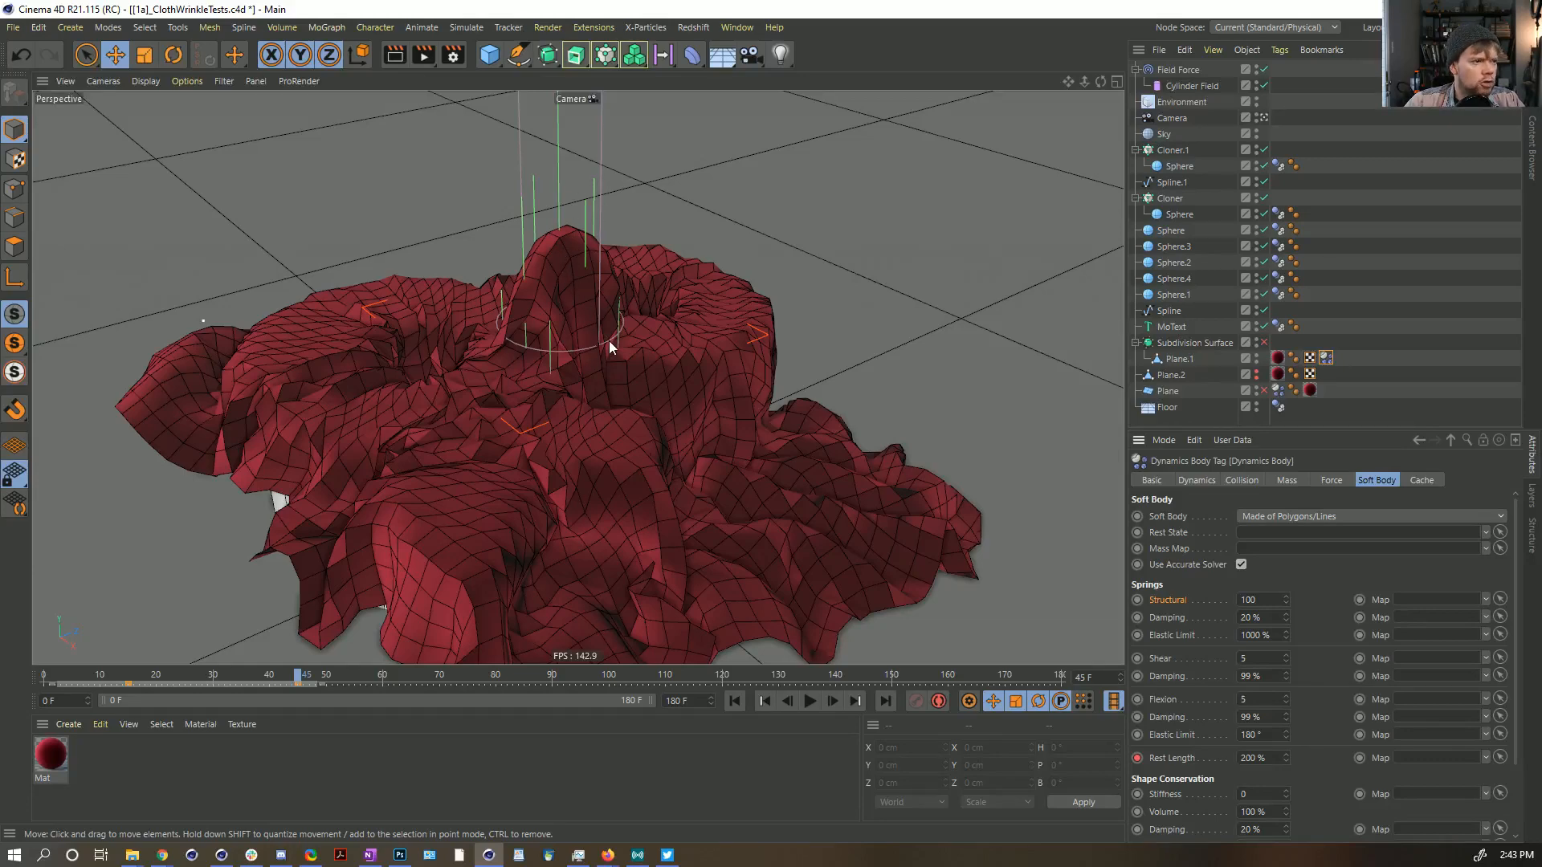
{"action": "left_click_drag", "start_coordinate": [609, 341], "coordinate": [562, 424], "text": "alt"}
{"action": "left_click", "coordinate": [734, 701]}
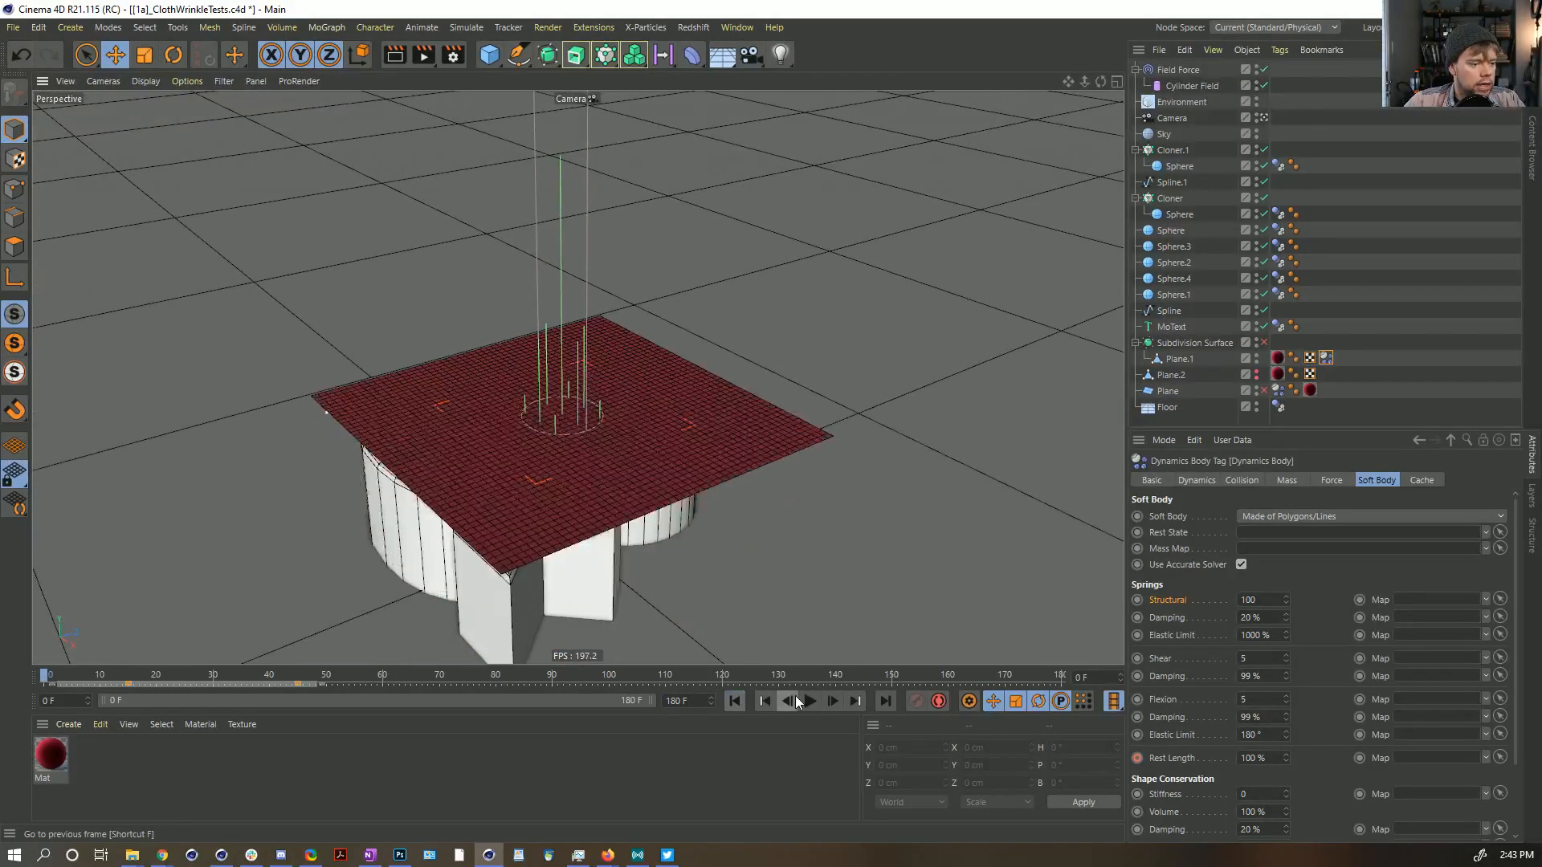
{"action": "left_click", "coordinate": [807, 701]}
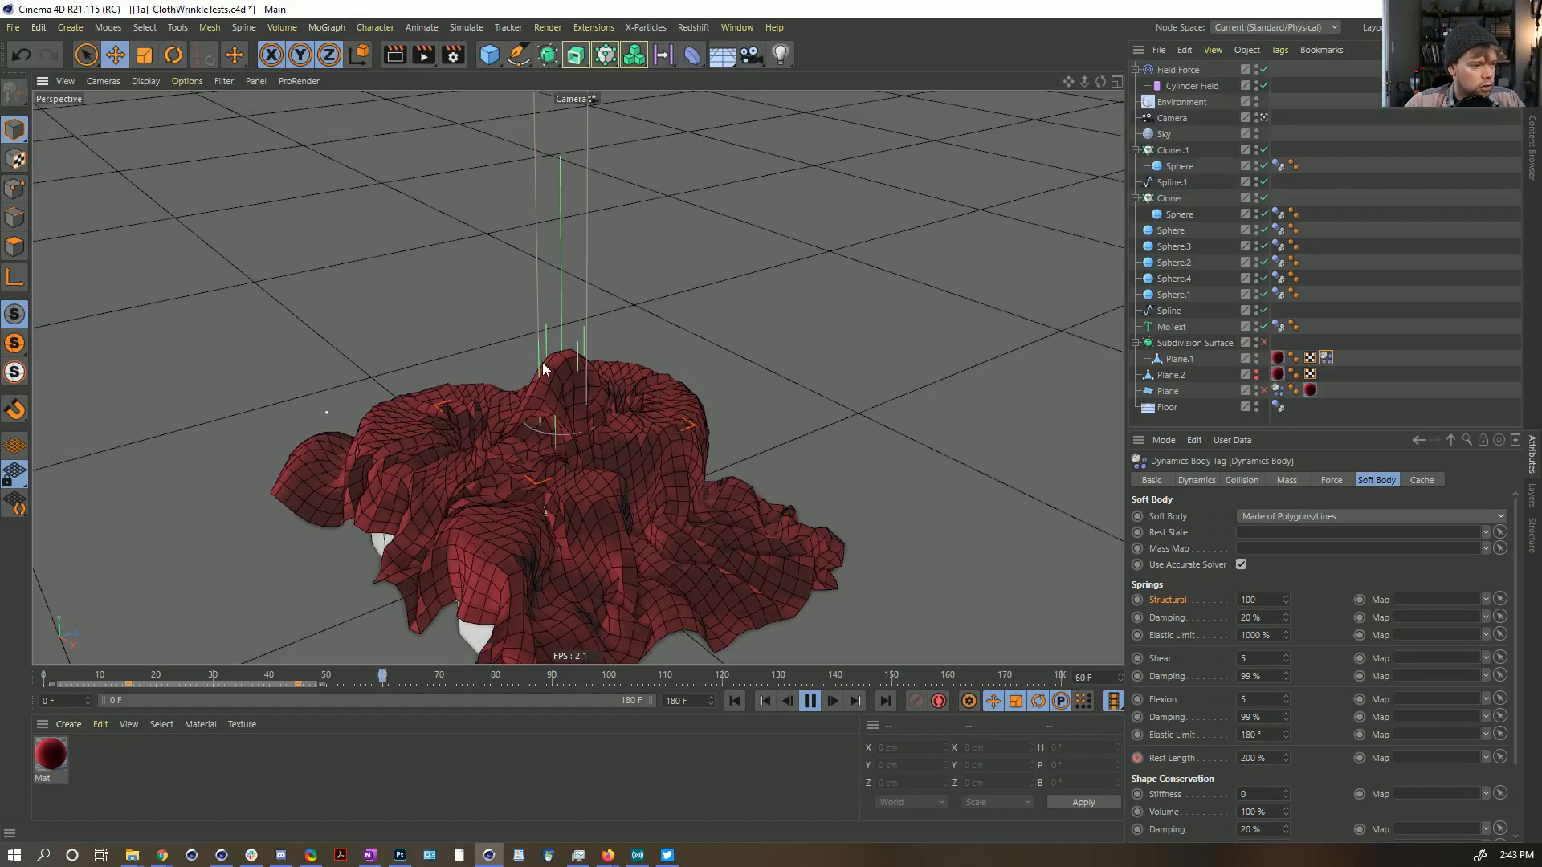
Step: Raise the Field Force's strength to 1555 during playback and stop the simulation at frame 109
{"action": "left_click", "coordinate": [1177, 71]}
{"action": "left_click", "coordinate": [1214, 479]}
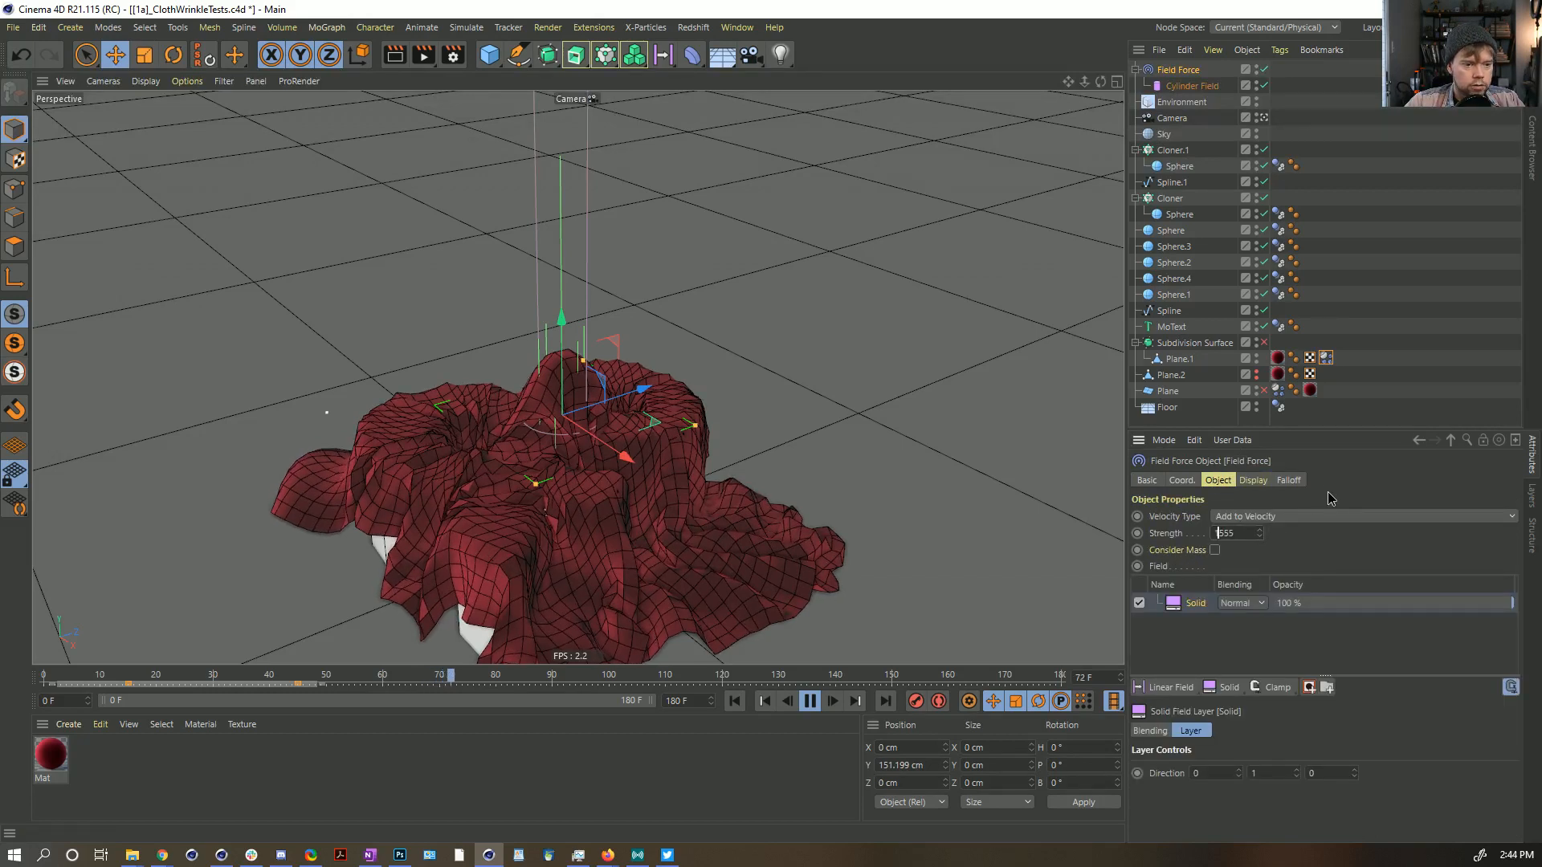
{"action": "left_click", "coordinate": [810, 700]}
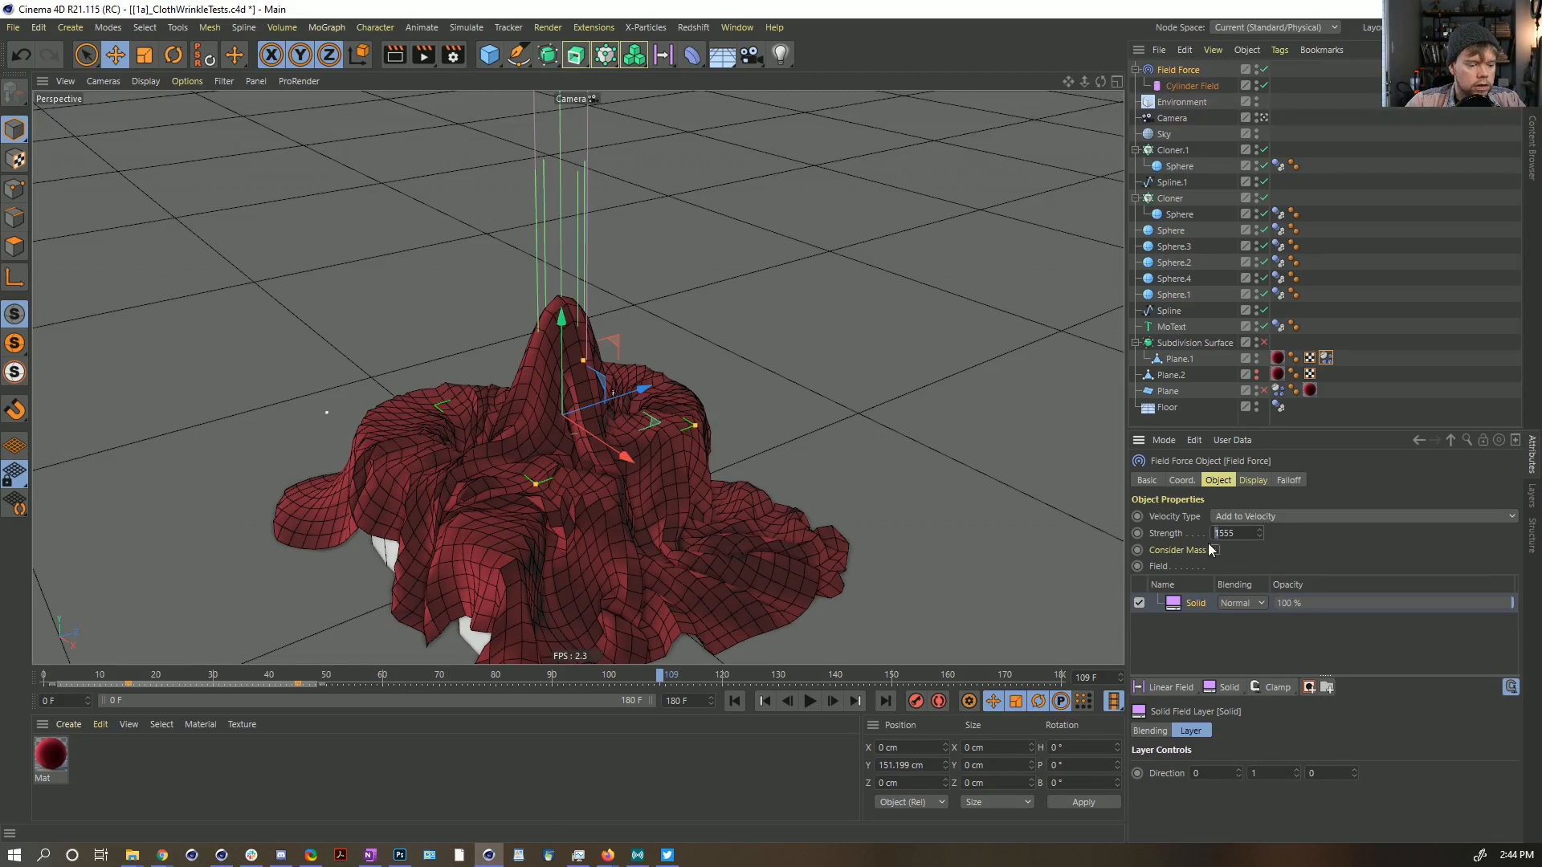
Step: Try a Field Force strength of 5555, simulating the cloth from frame 0 to frame 10
{"action": "type", "text": "5"}
{"action": "key", "text": "Return"}
{"action": "left_click", "coordinate": [734, 700]}
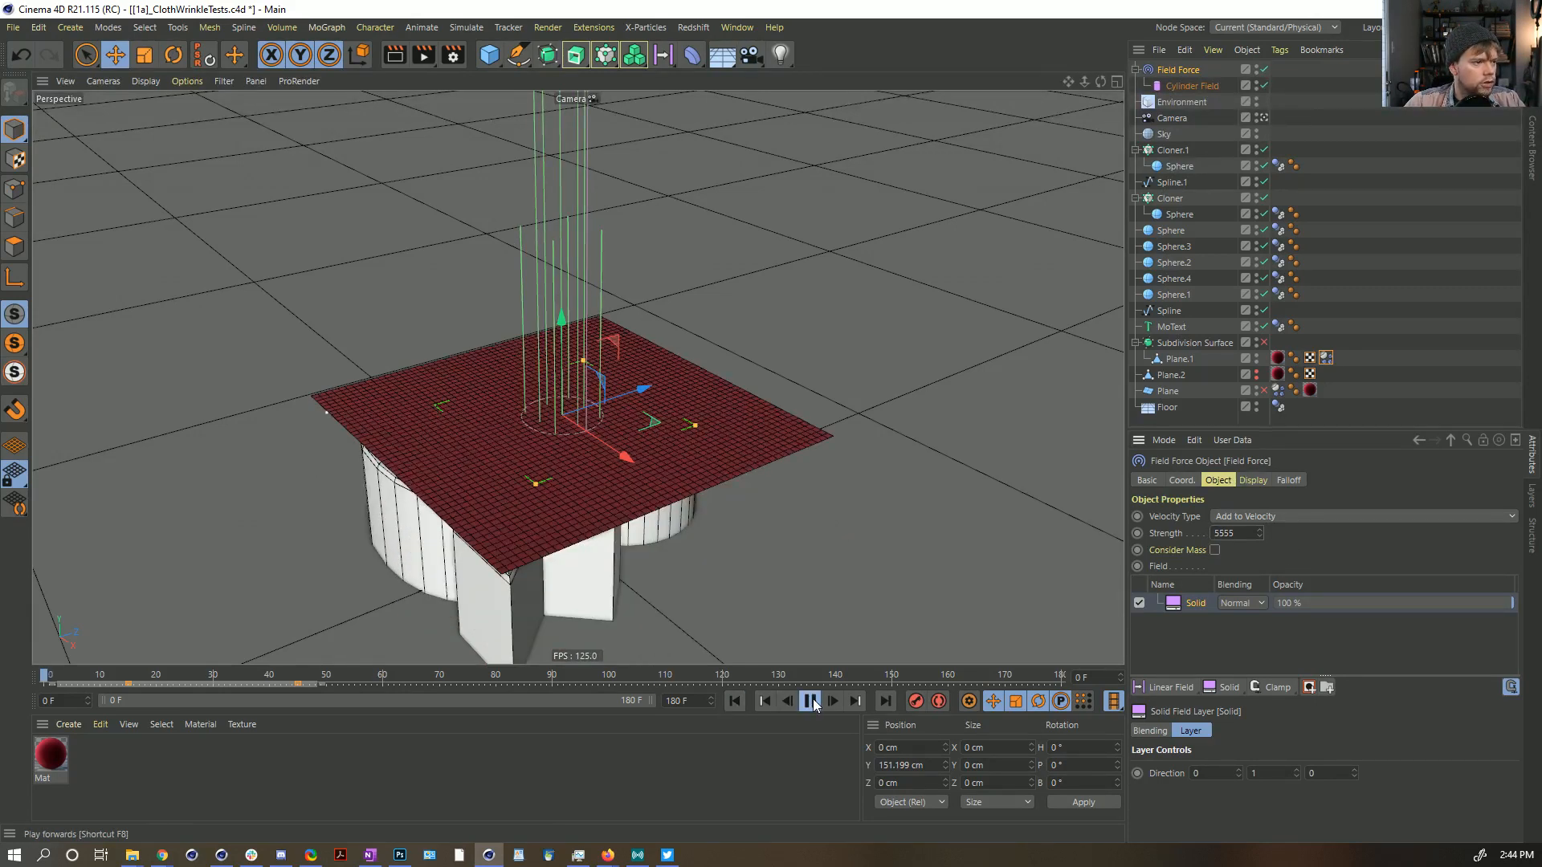
{"action": "left_click", "coordinate": [811, 700]}
{"action": "left_click", "coordinate": [813, 700]}
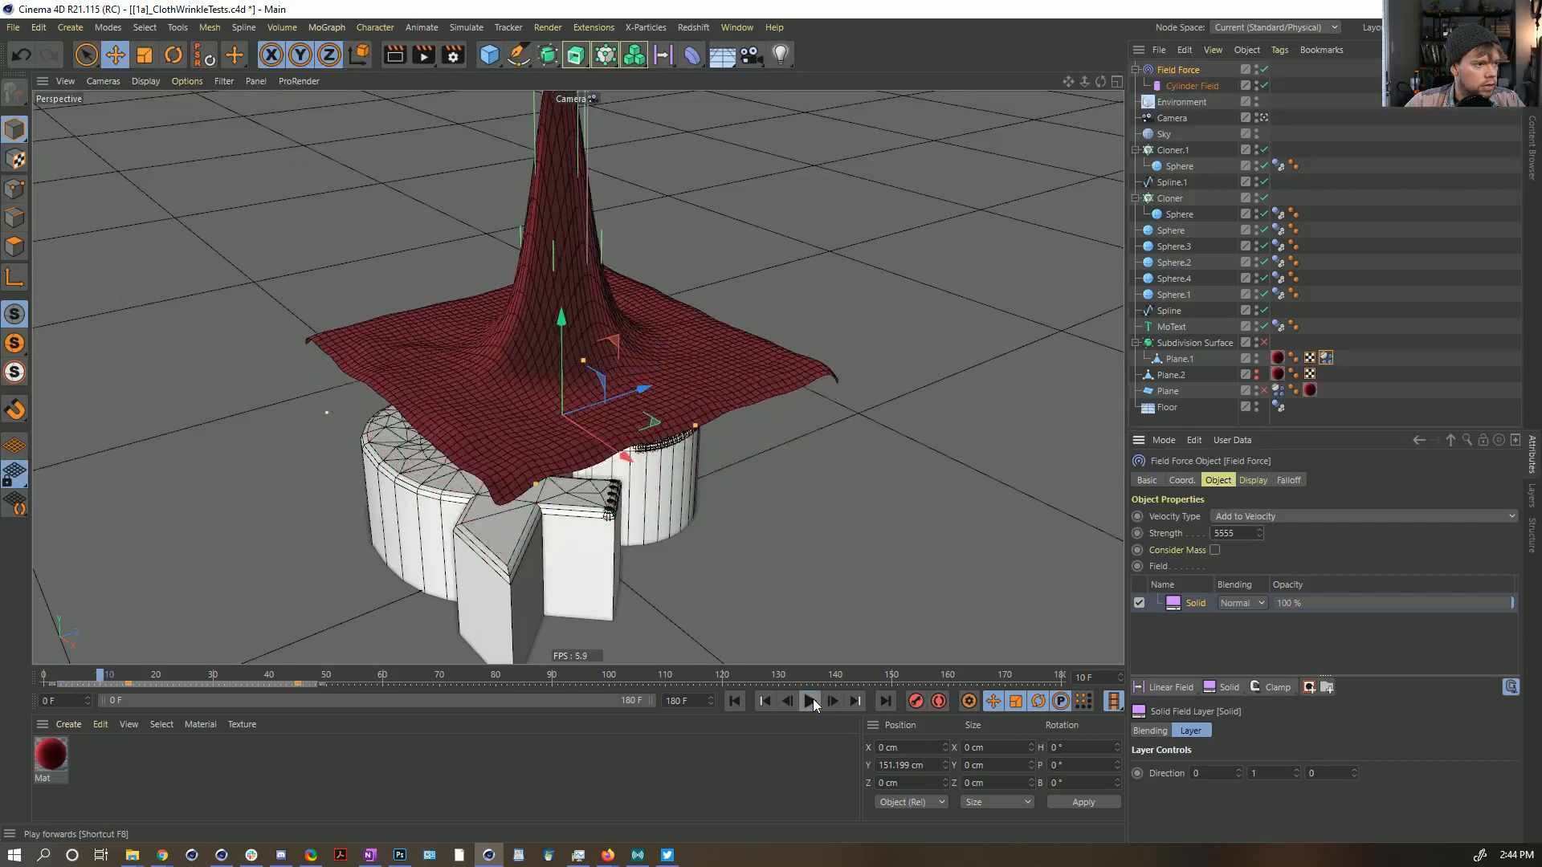
Step: Set the Field Force's strength to 2555 and simulate the cloth again from frame 0
{"action": "left_click", "coordinate": [735, 703]}
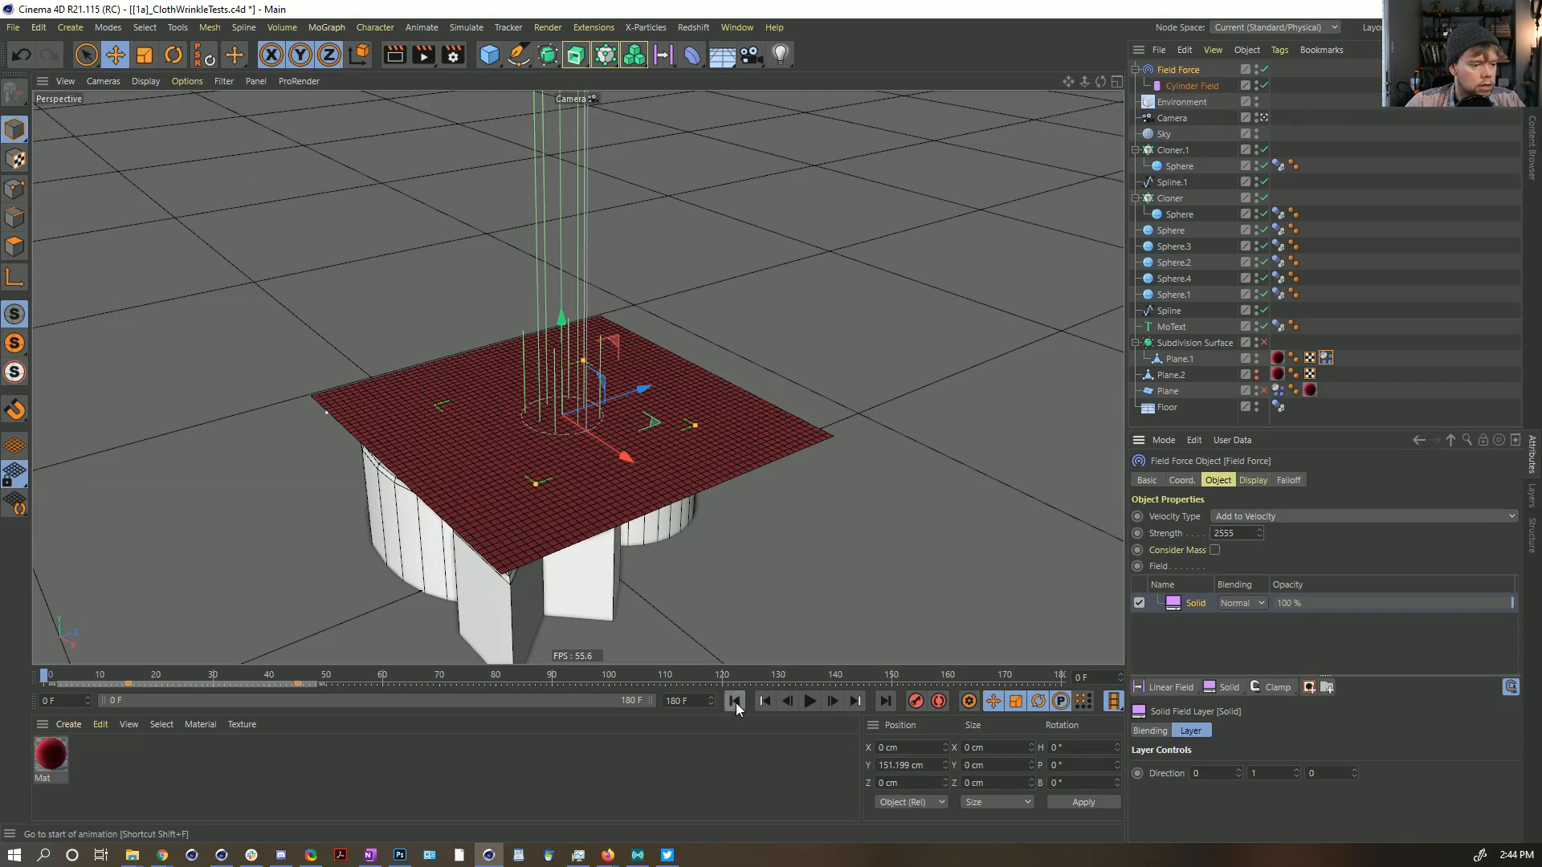
{"action": "left_click", "coordinate": [810, 700]}
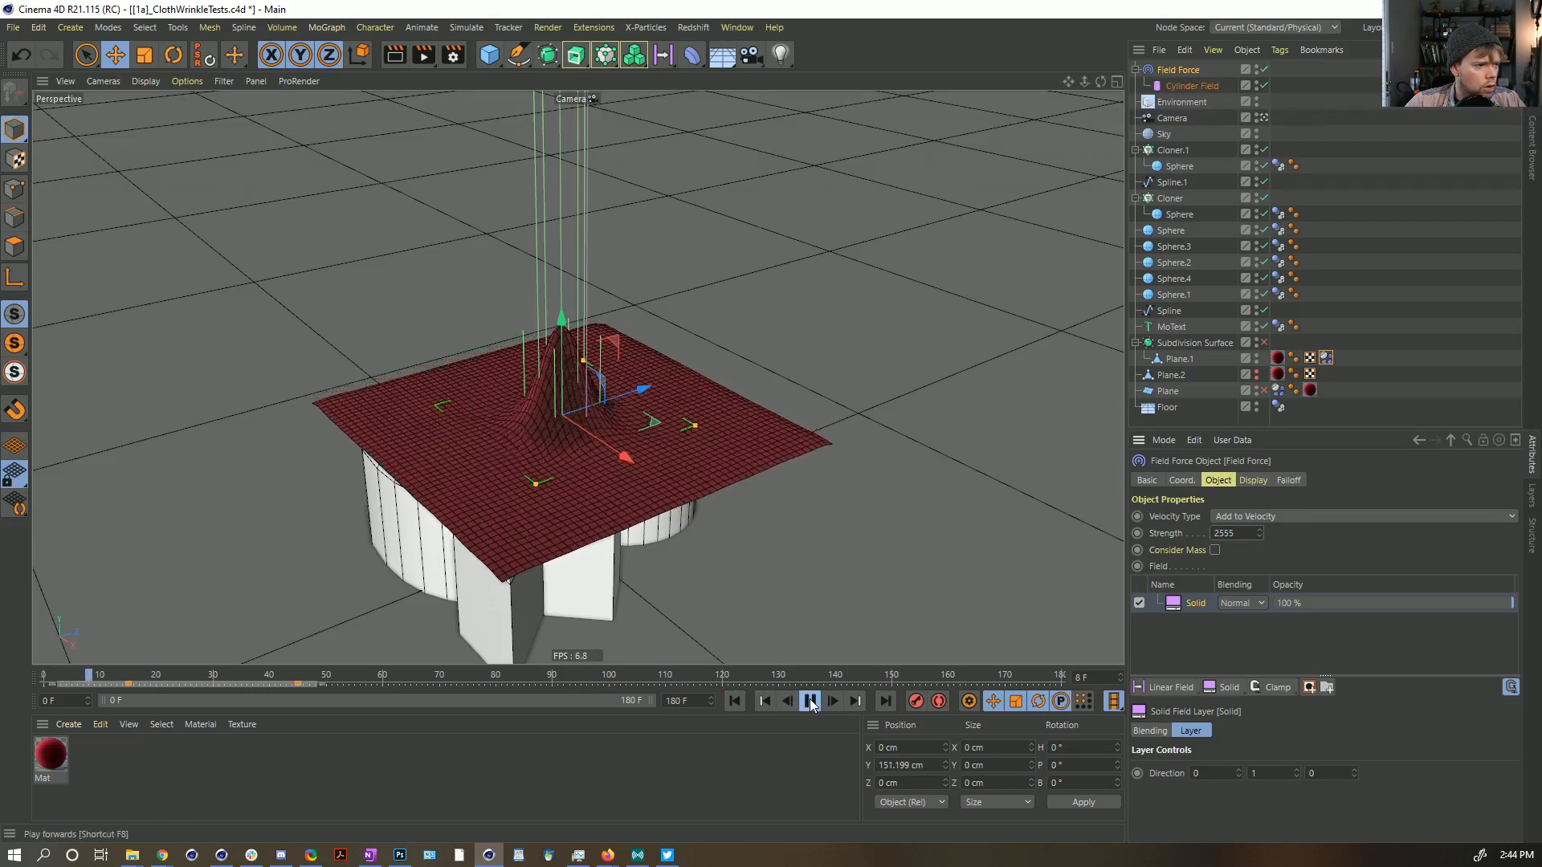
Step: Play the cloth simulation to about frame 22 to preview how the field force lifts the plane
{"action": "left_click", "coordinate": [810, 702]}
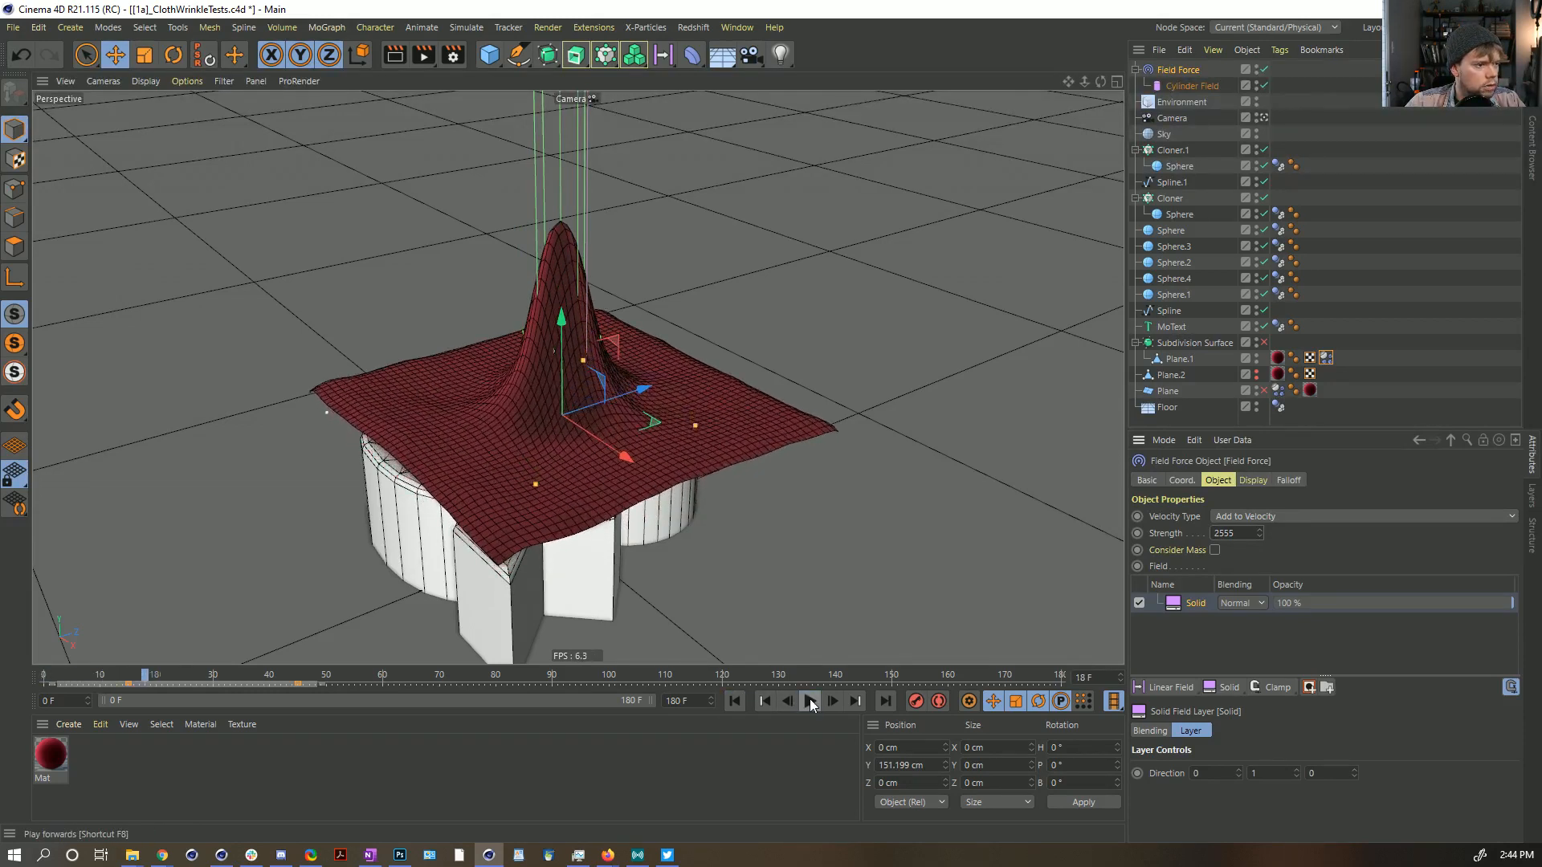
{"action": "left_click", "coordinate": [810, 701]}
{"action": "left_click", "coordinate": [809, 701]}
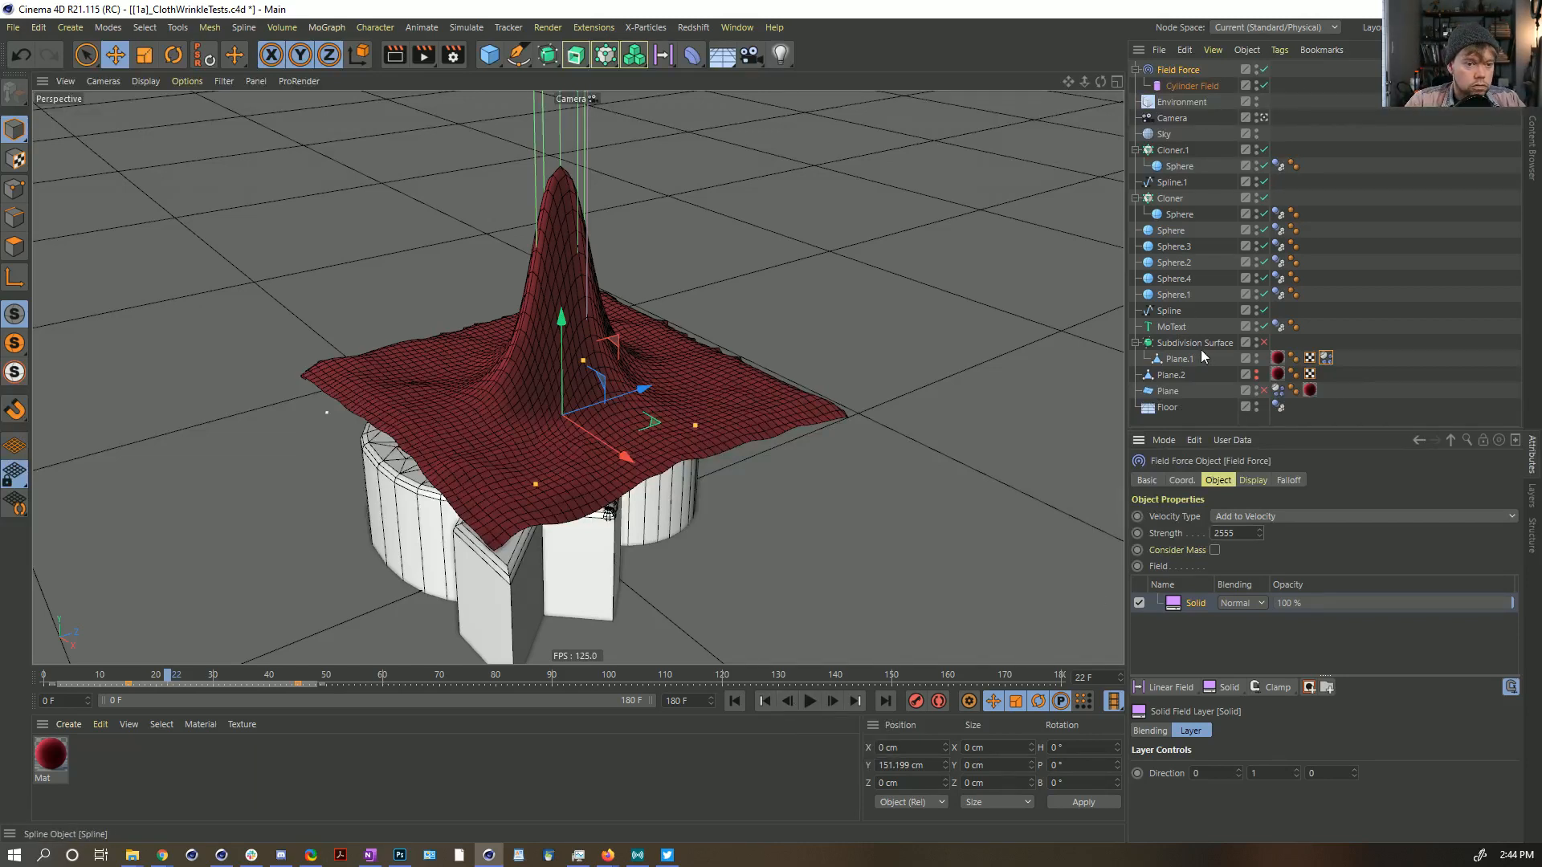
Step: Set Follow Position and Follow Rotation to 15 on Plane.1's Dynamics Body tag and replay the simulation from the start
{"action": "left_click", "coordinate": [1325, 358]}
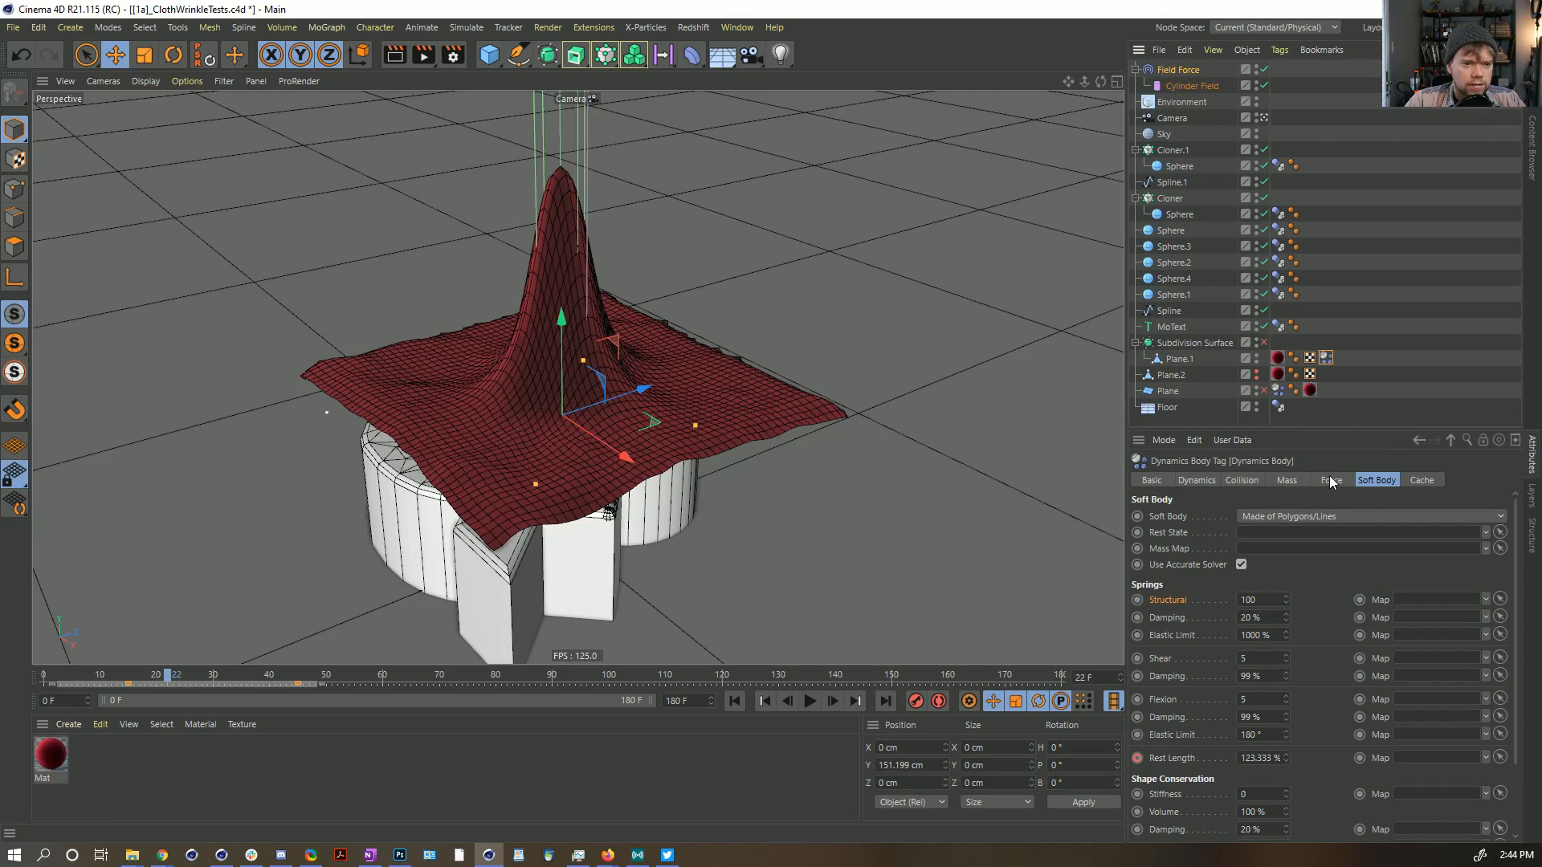
{"action": "left_click", "coordinate": [1285, 482]}
{"action": "left_click", "coordinate": [1241, 480]}
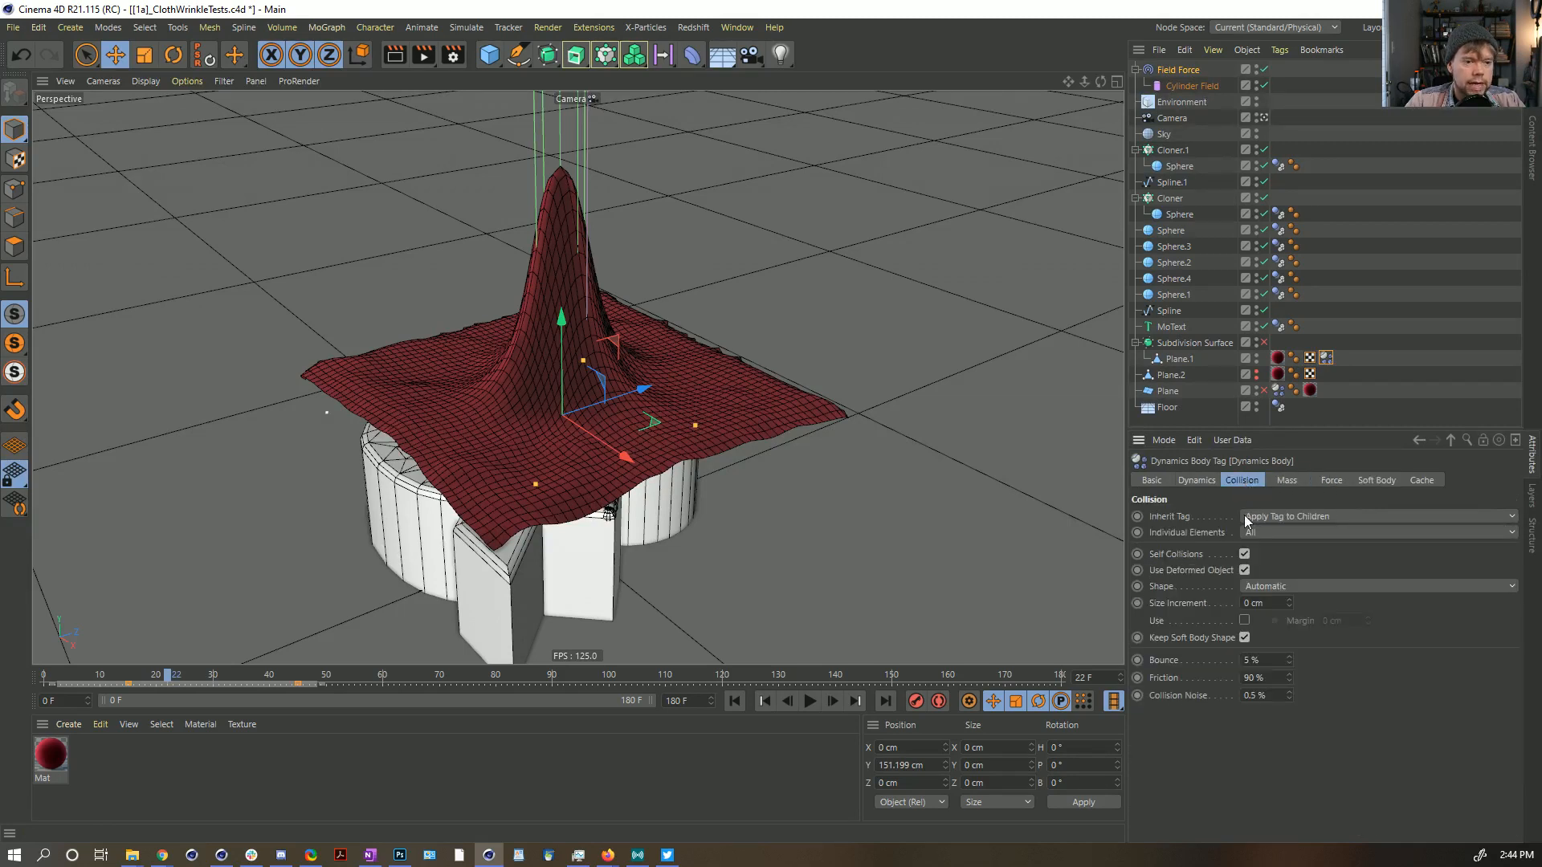
{"action": "left_click", "coordinate": [1375, 482]}
{"action": "left_click", "coordinate": [1331, 480]}
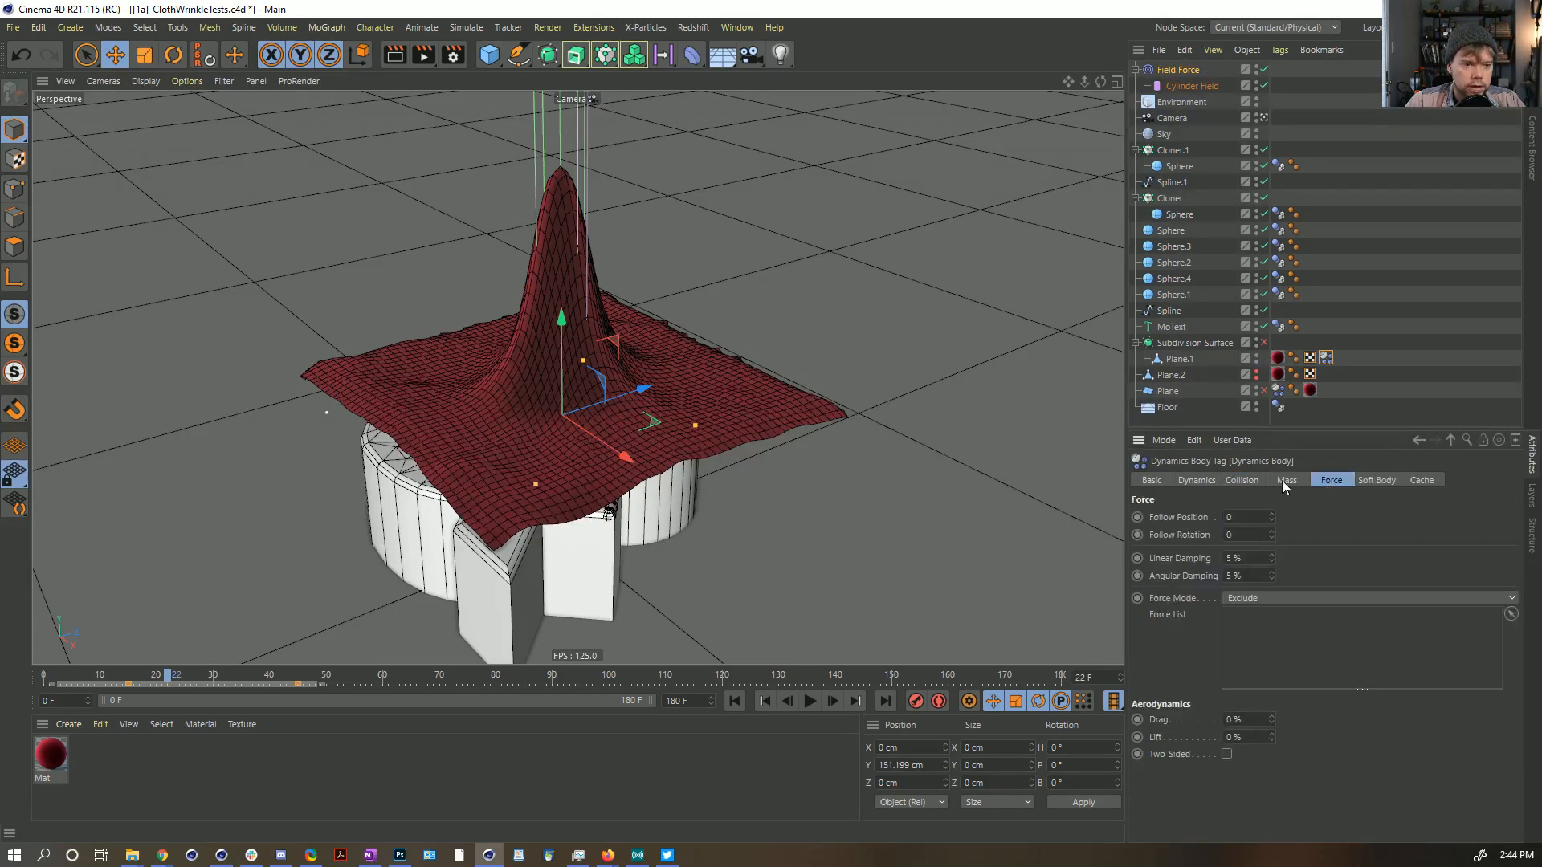
{"action": "left_click", "coordinate": [735, 702]}
{"action": "left_click", "coordinate": [810, 701]}
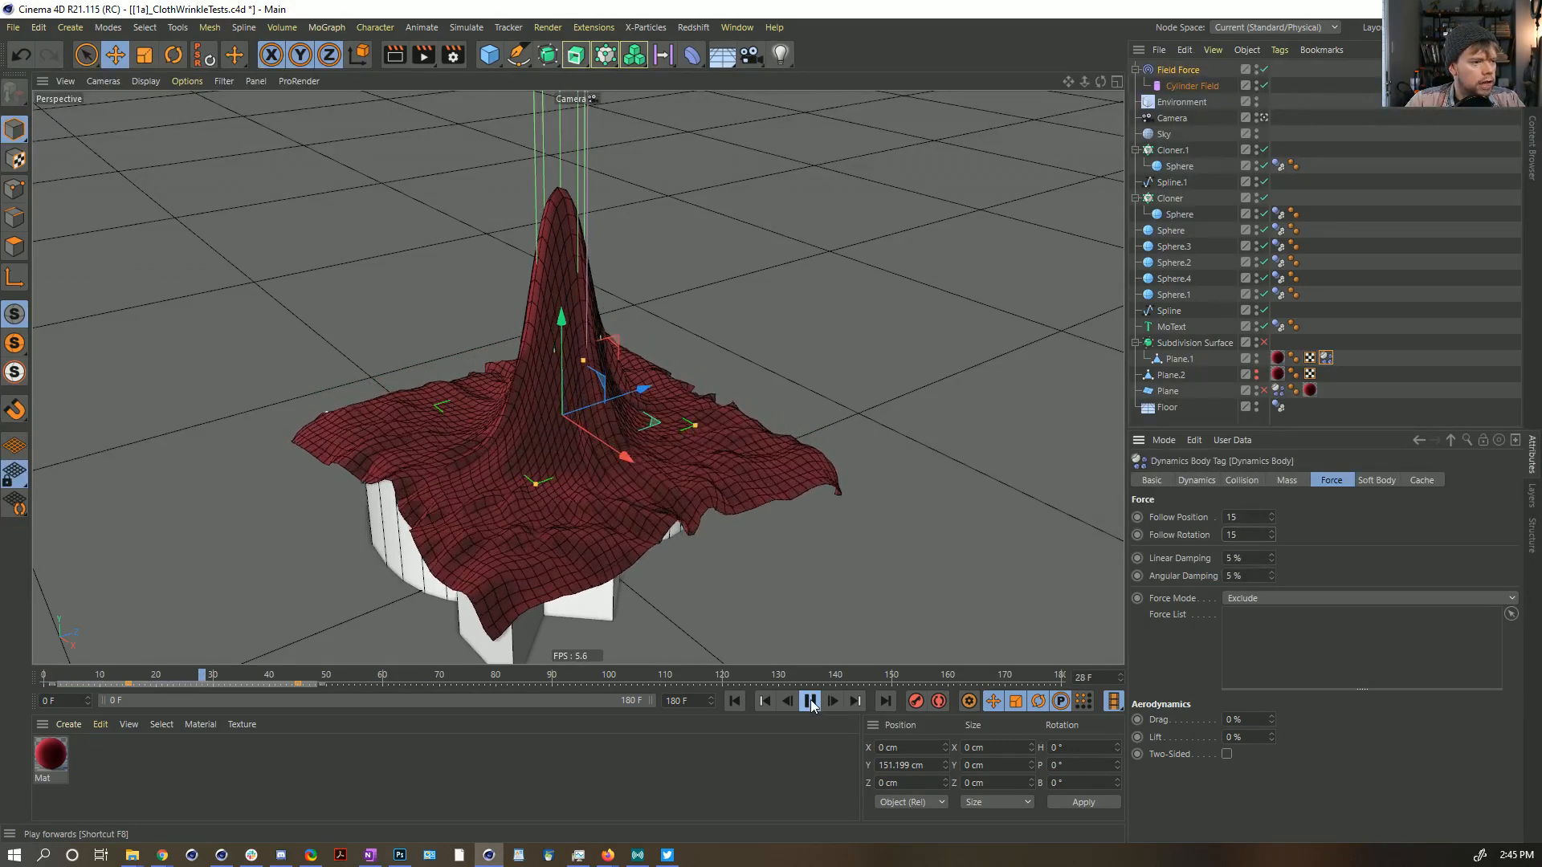
{"action": "left_click", "coordinate": [810, 701]}
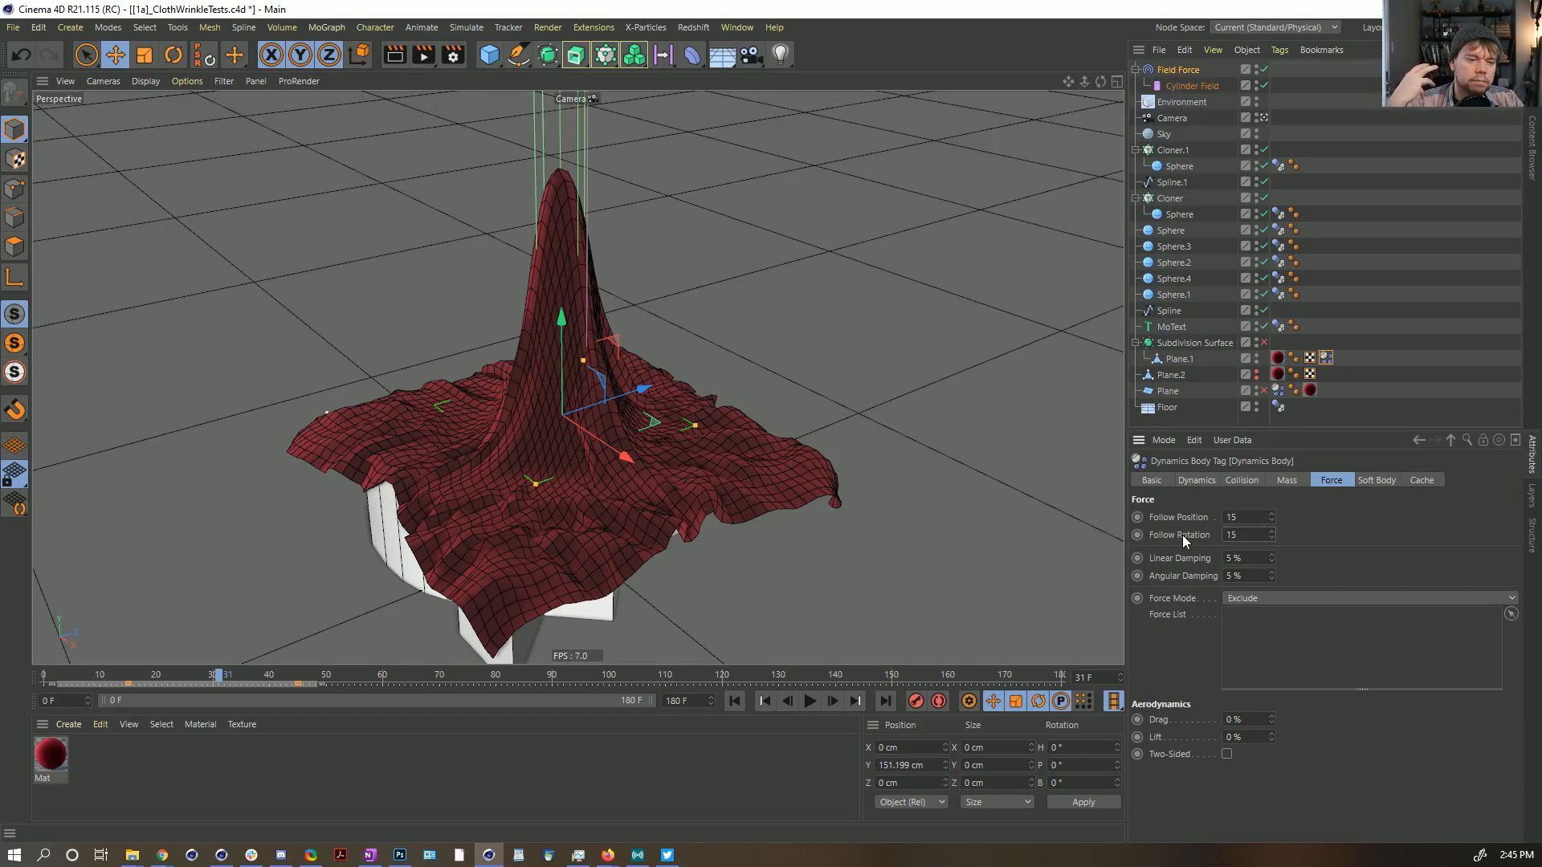
Step: Turn off Keep Soft Body Shape in Plane.1's collision settings and return to the first frame
{"action": "left_click", "coordinate": [1299, 485]}
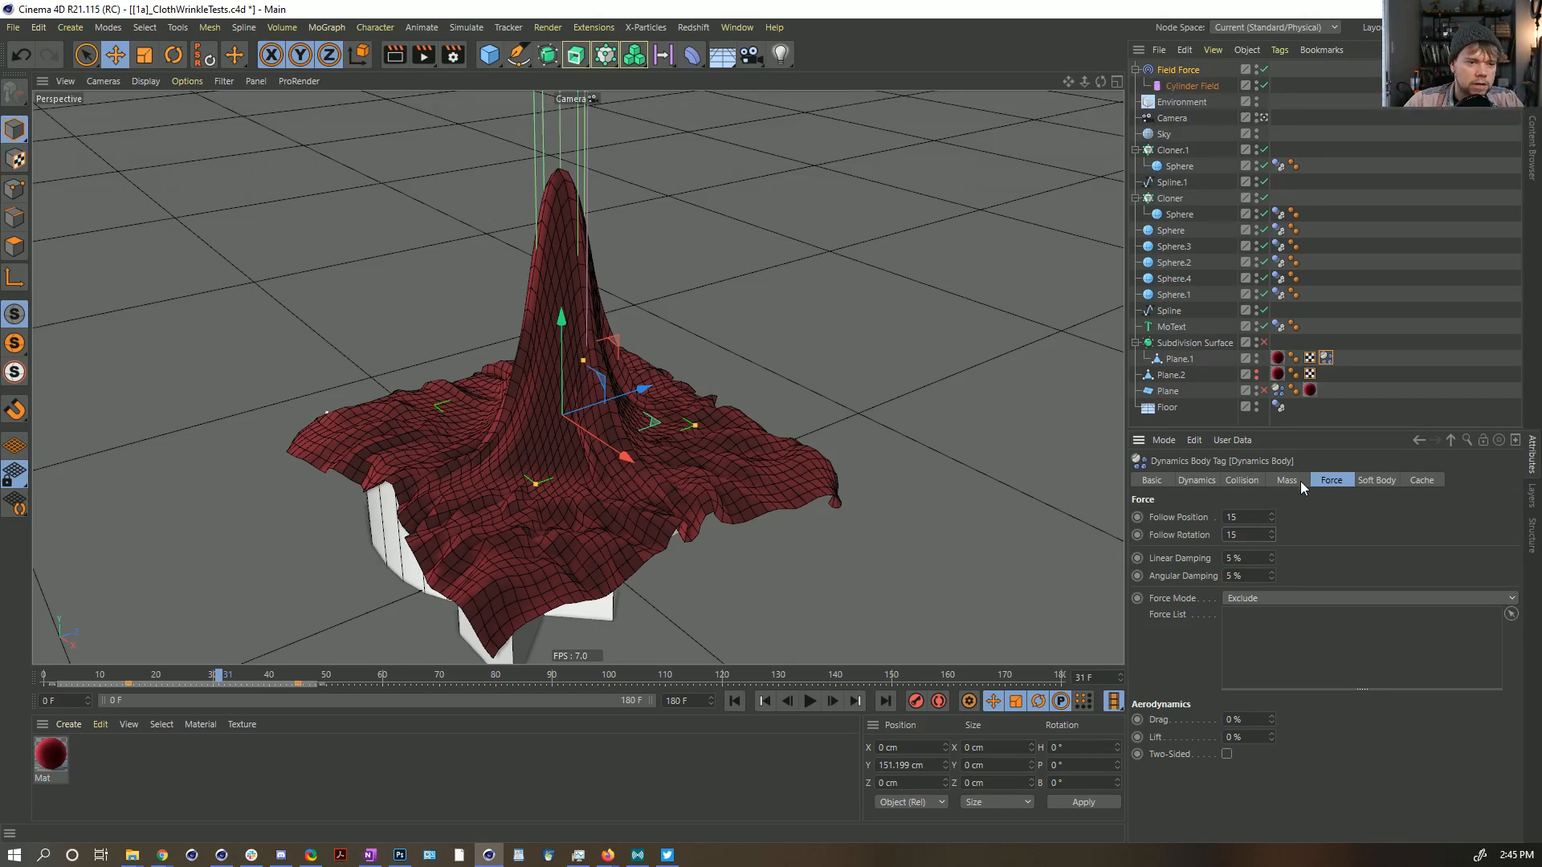
{"action": "left_click", "coordinate": [1257, 487]}
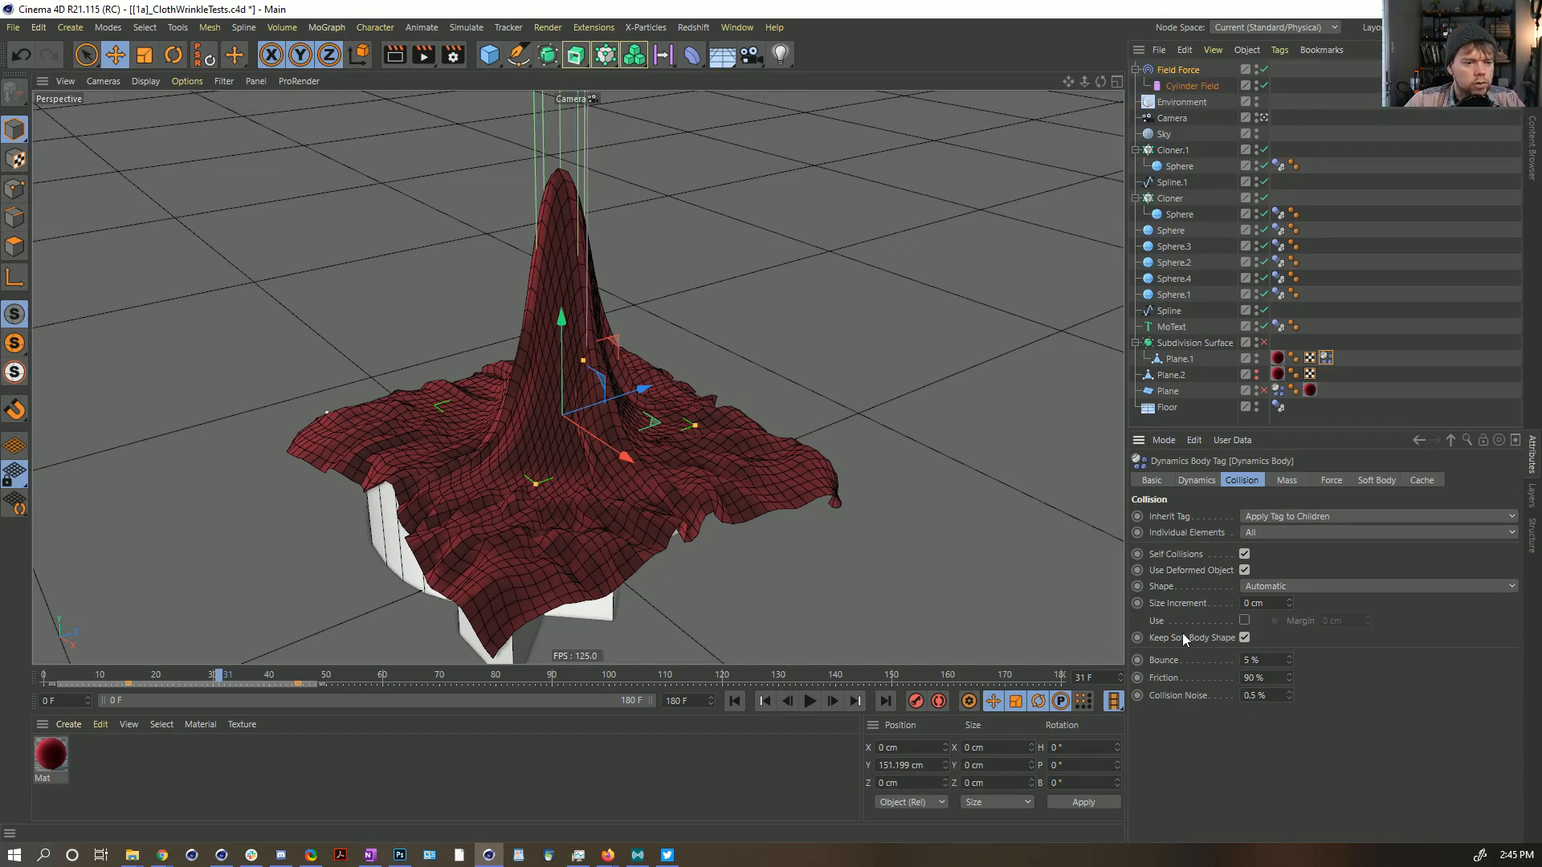
{"action": "left_click", "coordinate": [1244, 637]}
{"action": "left_click", "coordinate": [735, 702]}
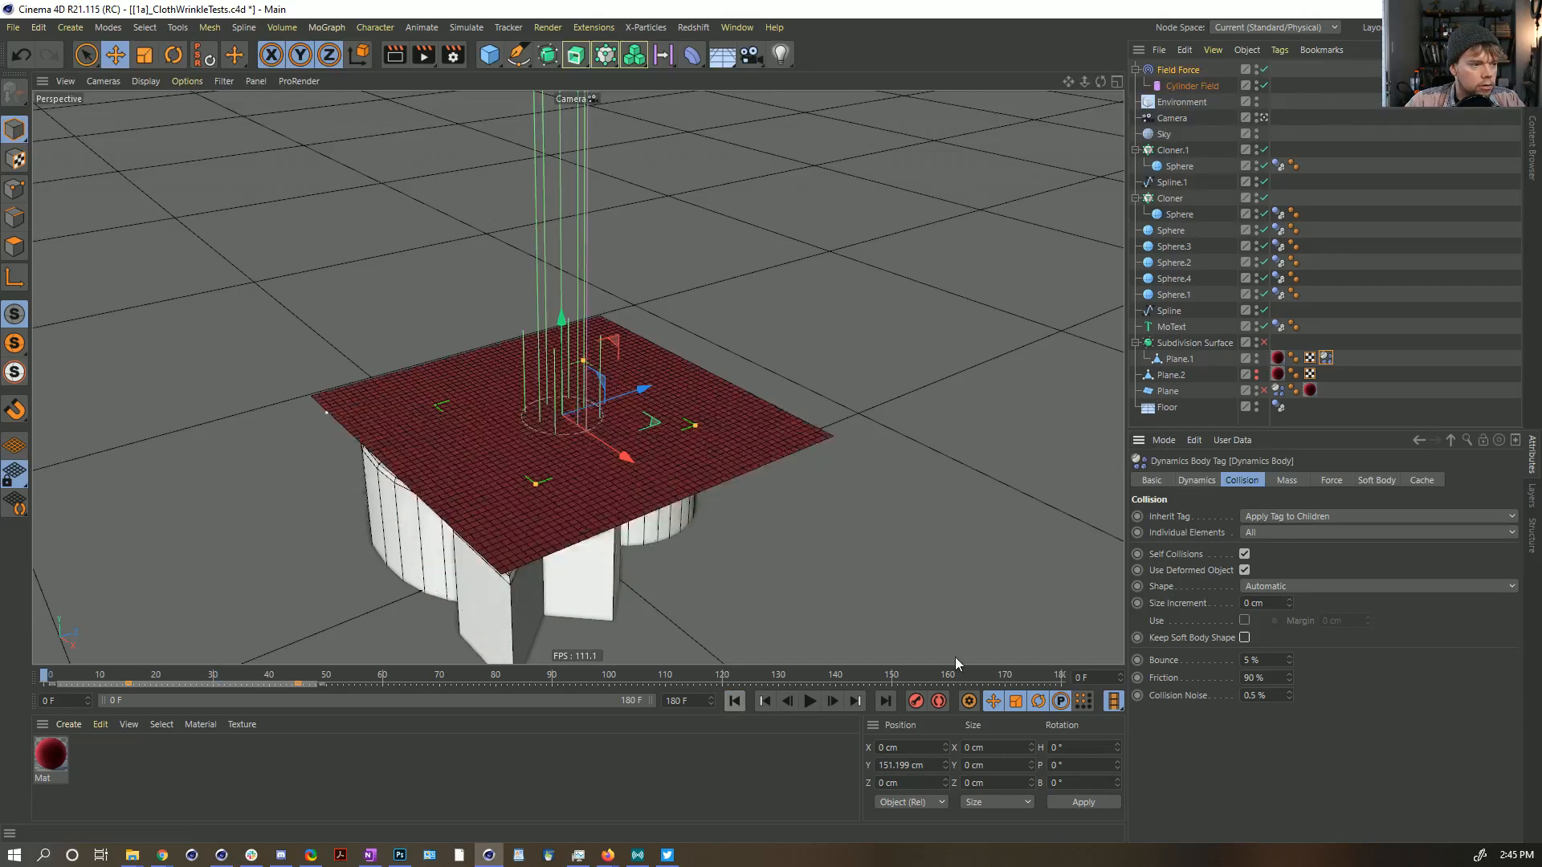
Step: Reset Plane.1's Follow Position to 0 and replay the simulation to about frame 14
{"action": "left_click", "coordinate": [1325, 481]}
{"action": "left_click", "coordinate": [1272, 519], "text": "ctrl"}
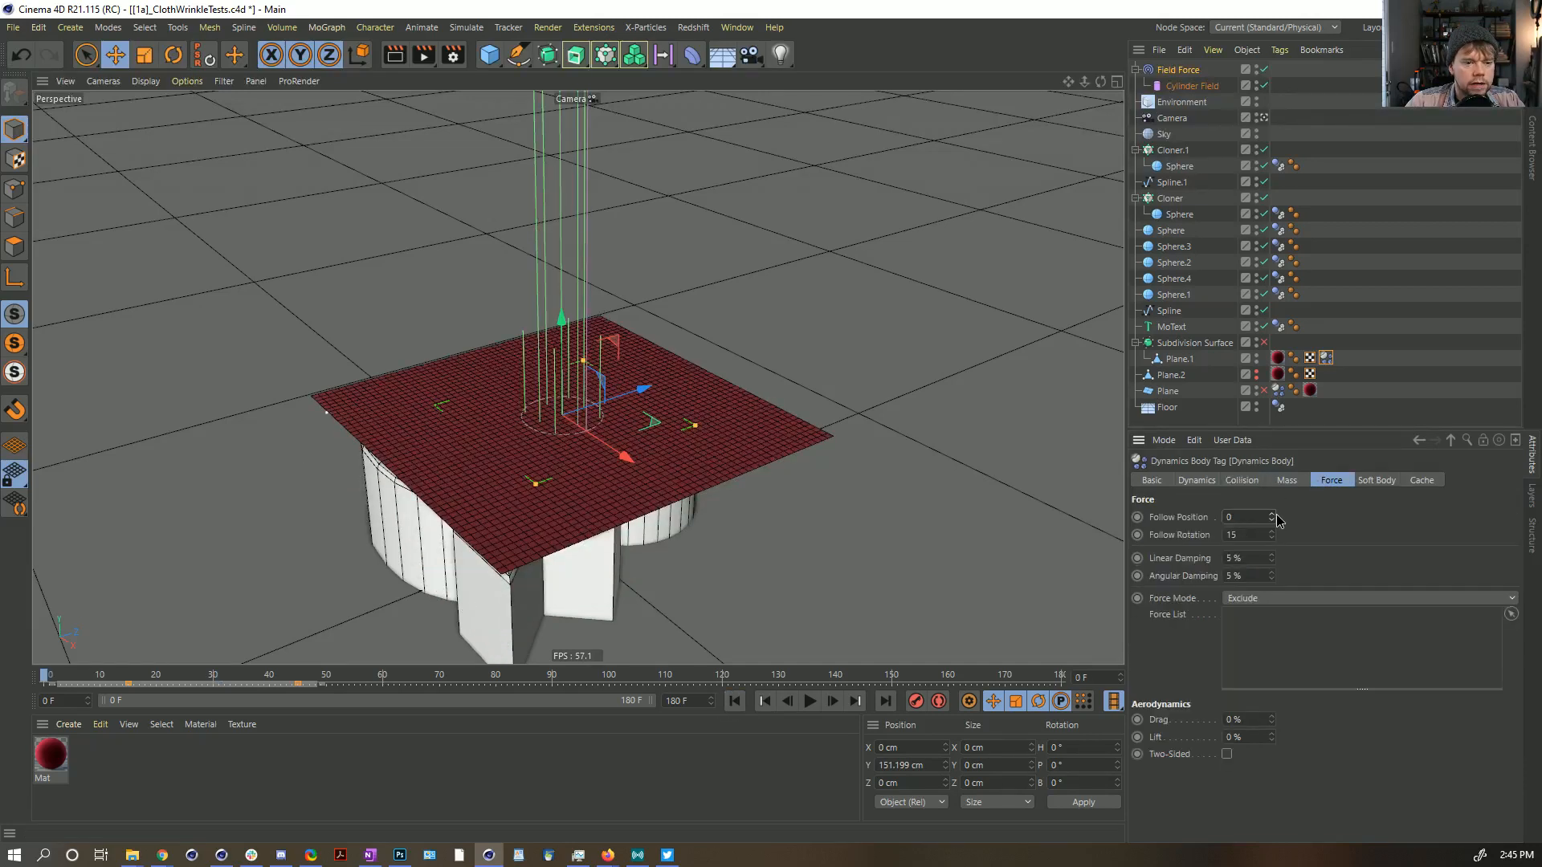
{"action": "left_click", "coordinate": [1215, 481]}
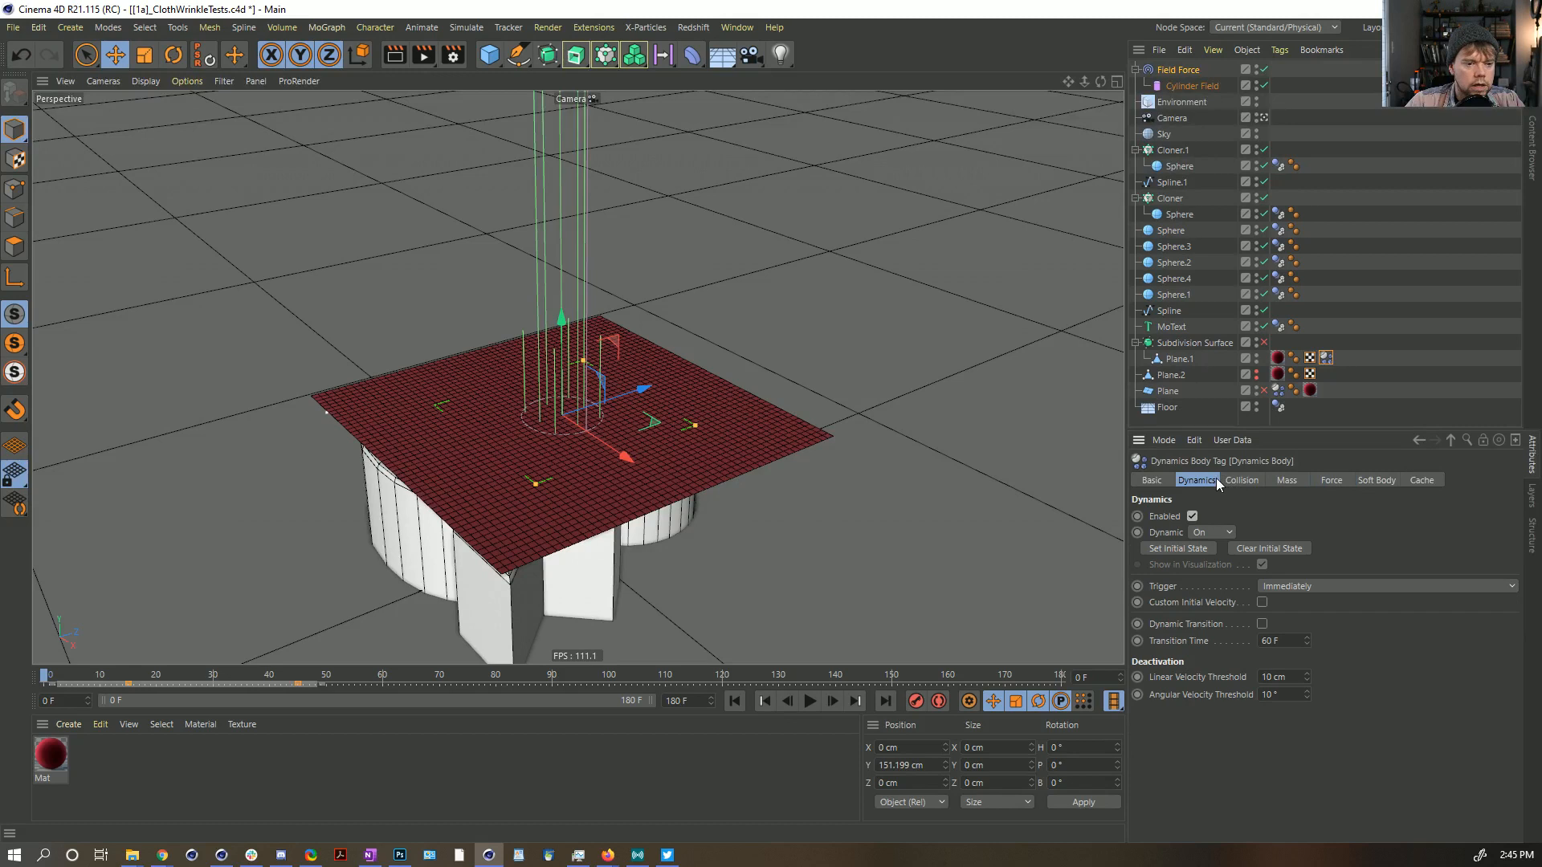
{"action": "left_click", "coordinate": [1241, 481]}
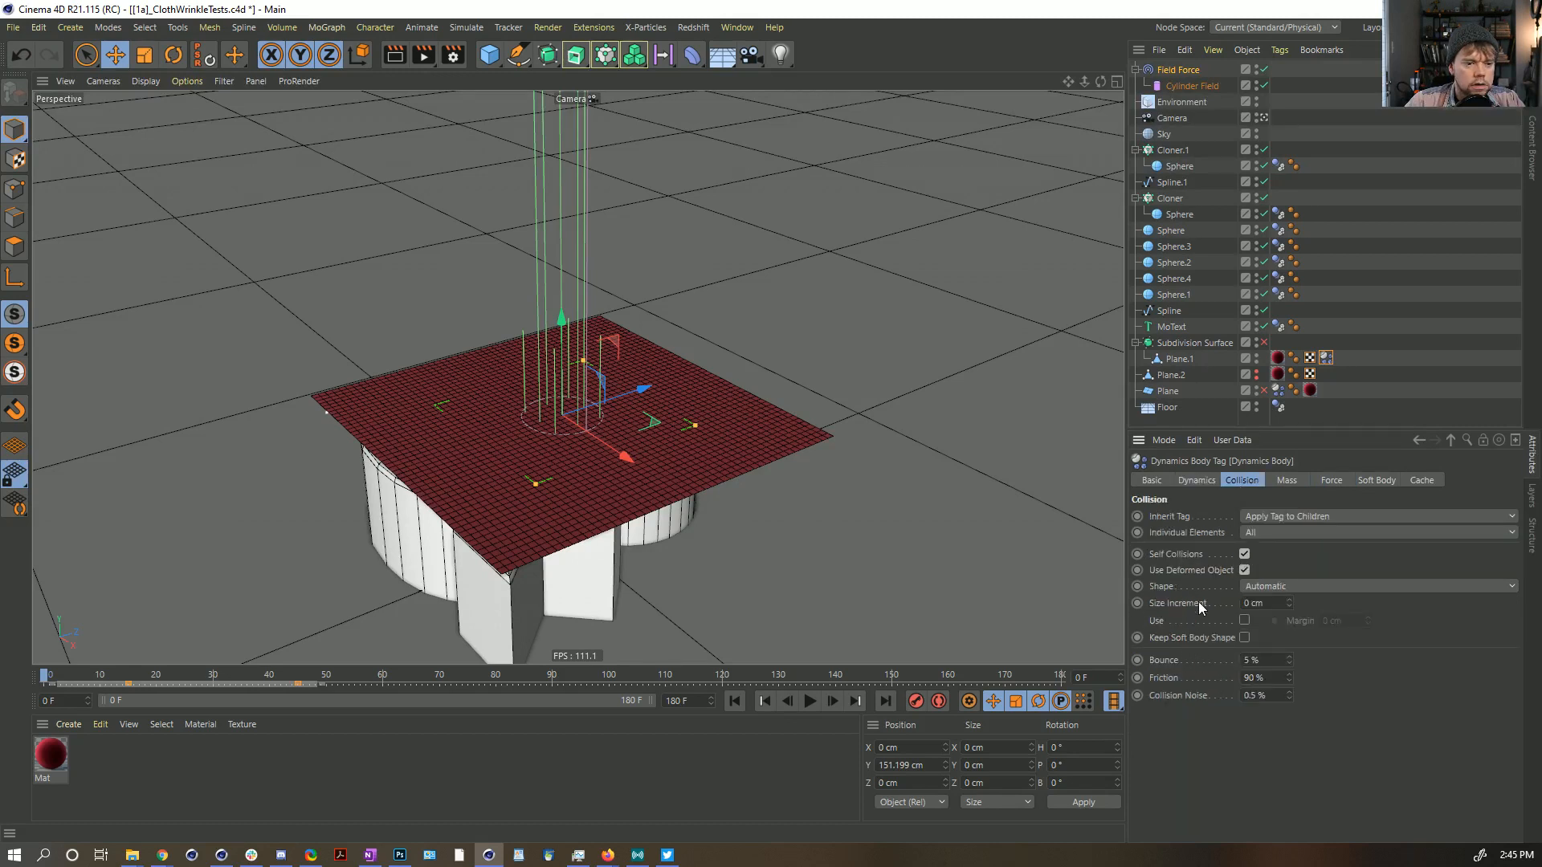
{"action": "left_click", "coordinate": [814, 703]}
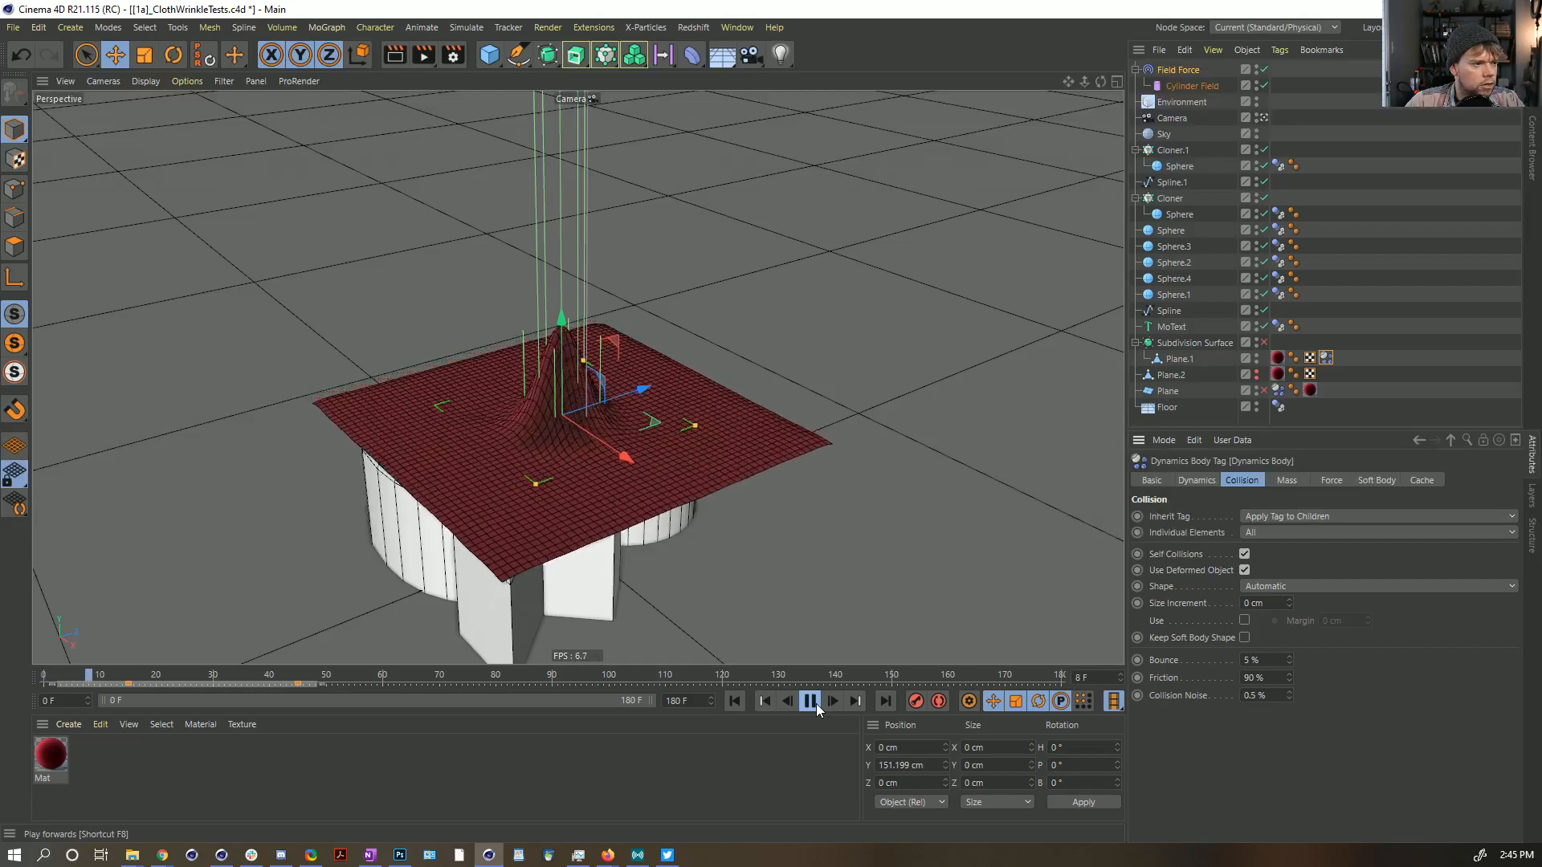
{"action": "left_click", "coordinate": [814, 702]}
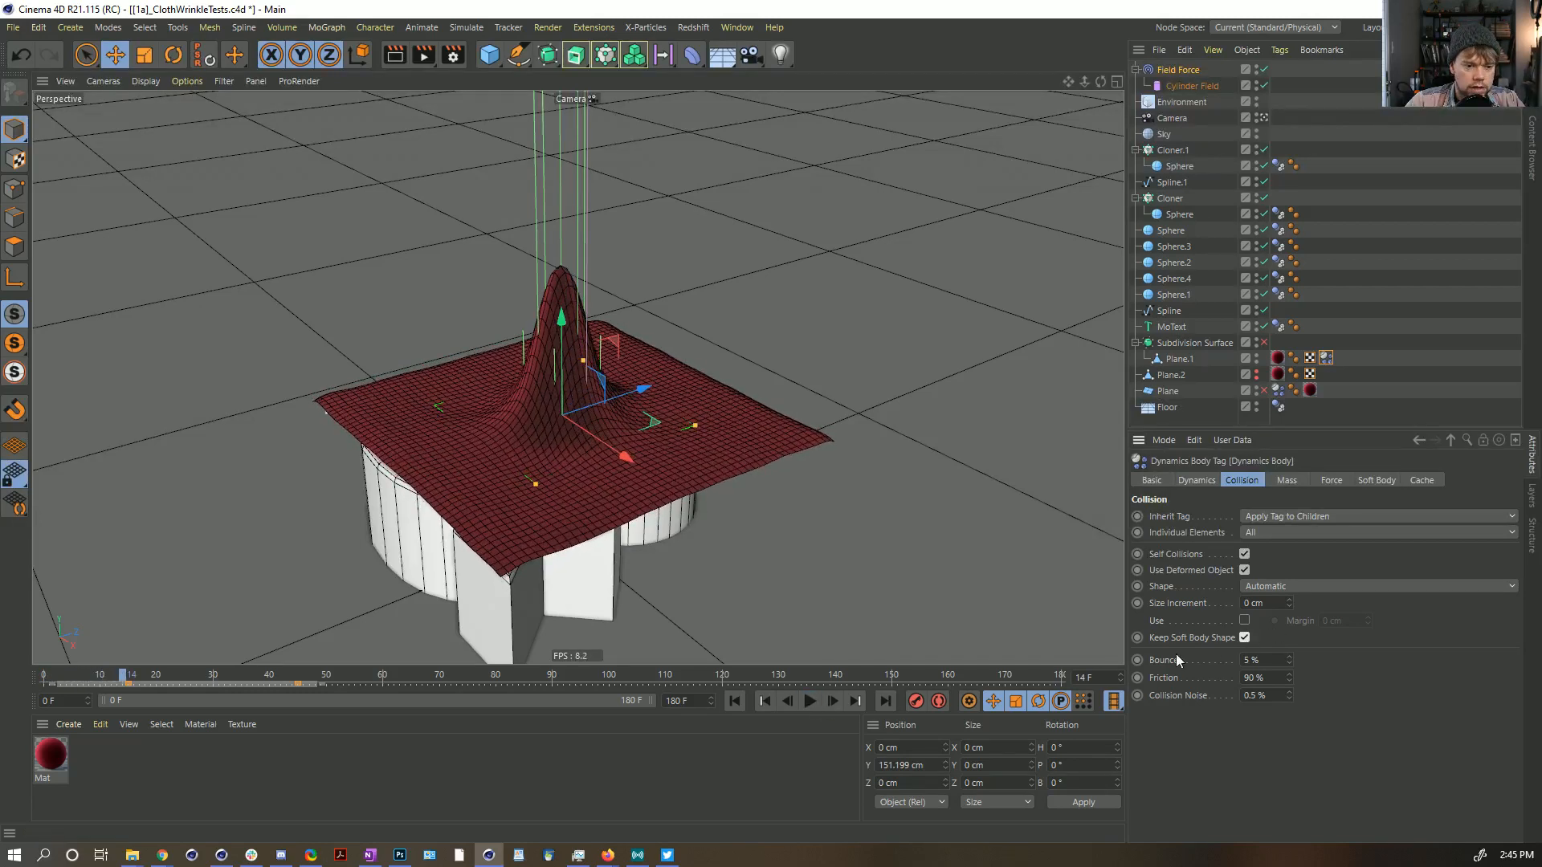
Step: Turn Keep Soft Body Shape back on and replay the simulation with Use Deformed Object temporarily disabled
{"action": "key", "text": "shift+f"}
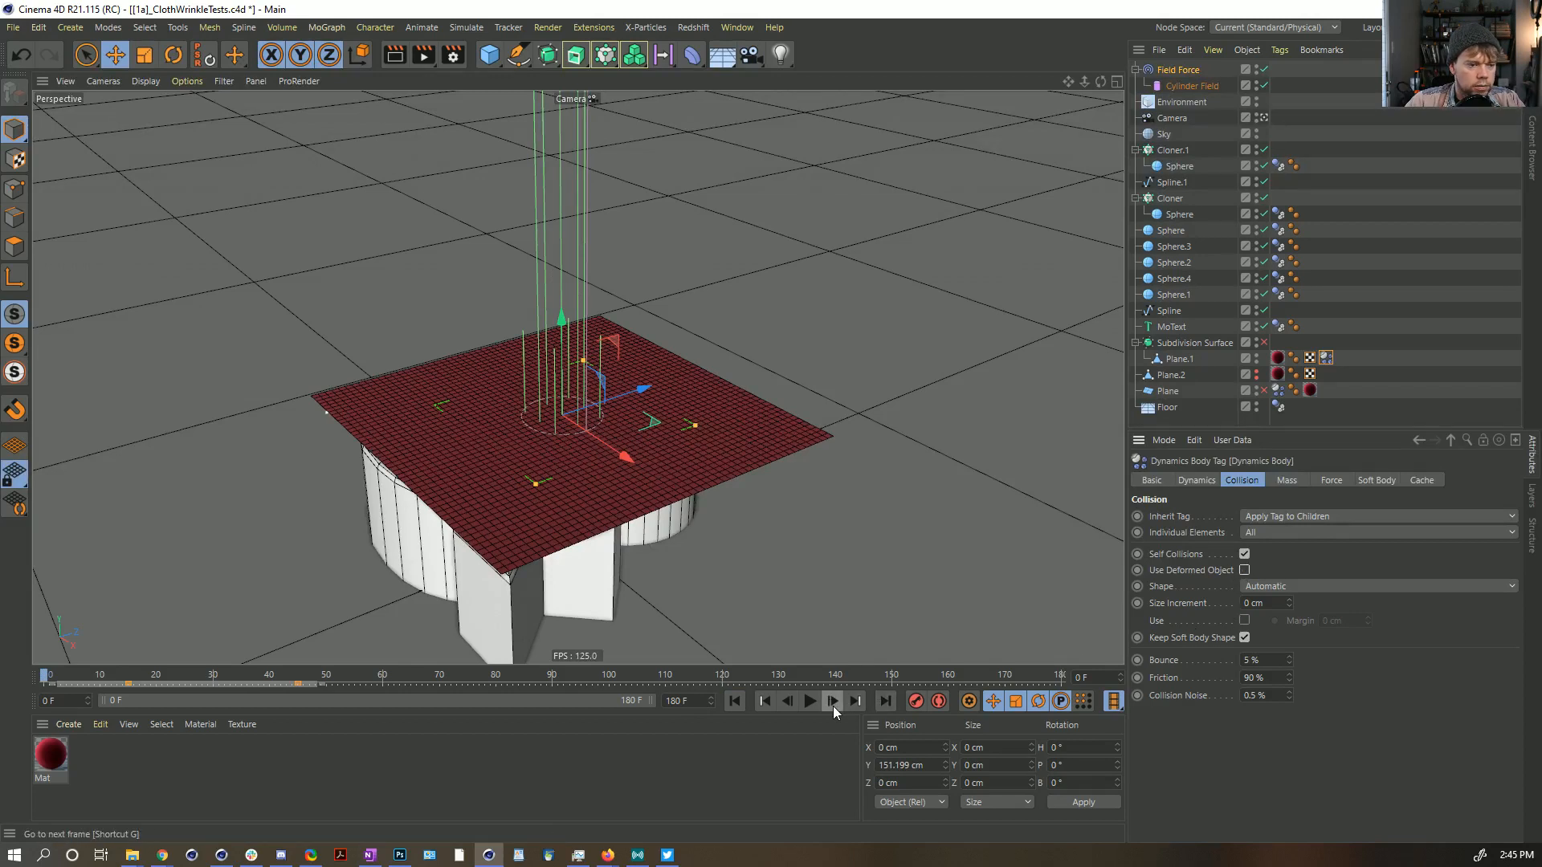
{"action": "left_click", "coordinate": [811, 702]}
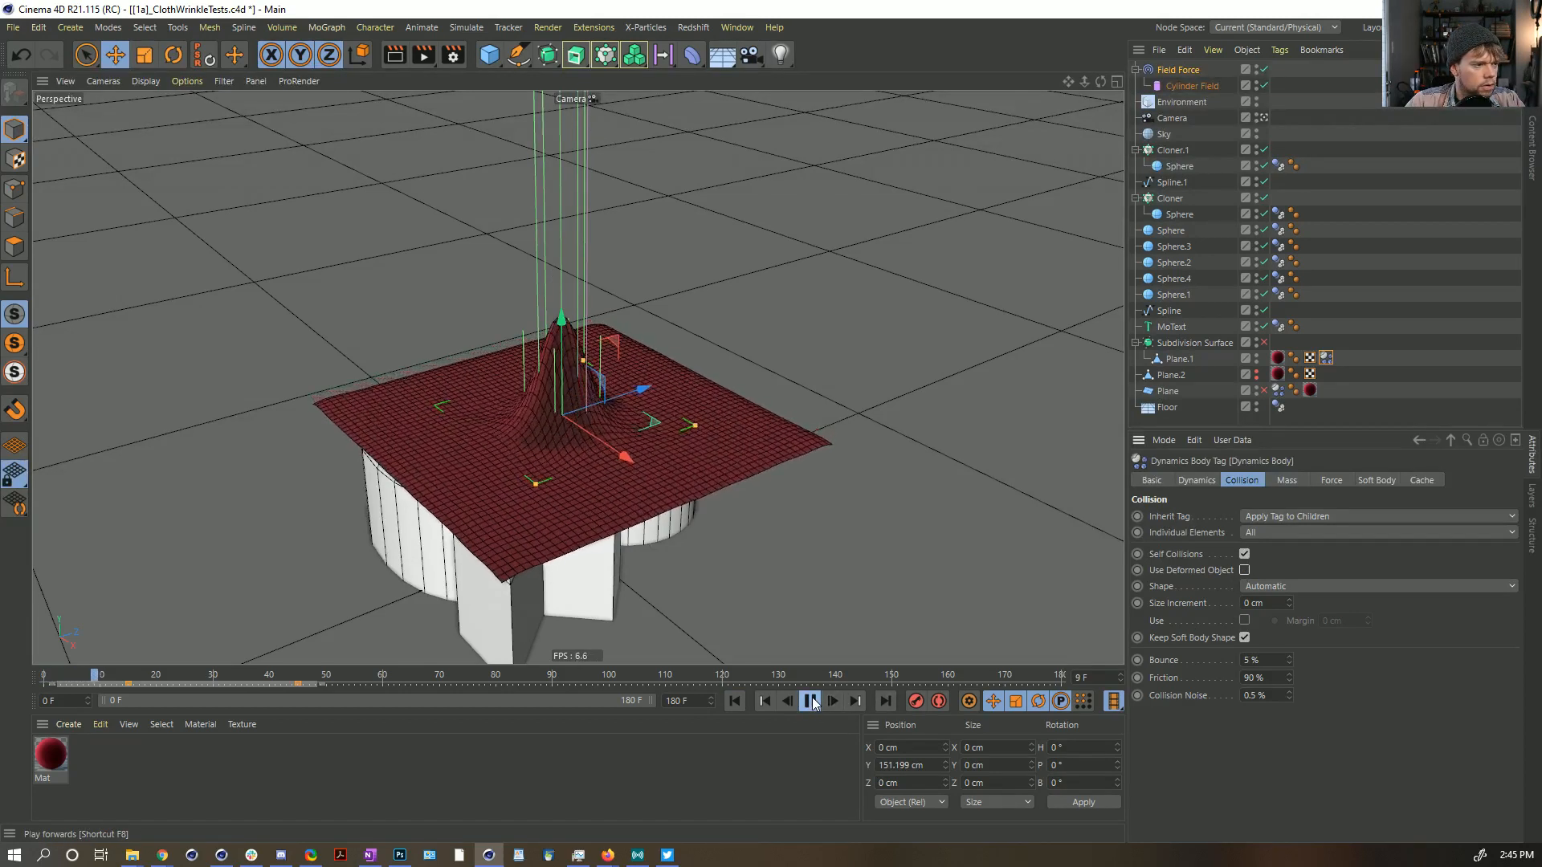
{"action": "left_click", "coordinate": [812, 703]}
{"action": "left_click", "coordinate": [1244, 570]}
{"action": "key", "text": "shift+f"}
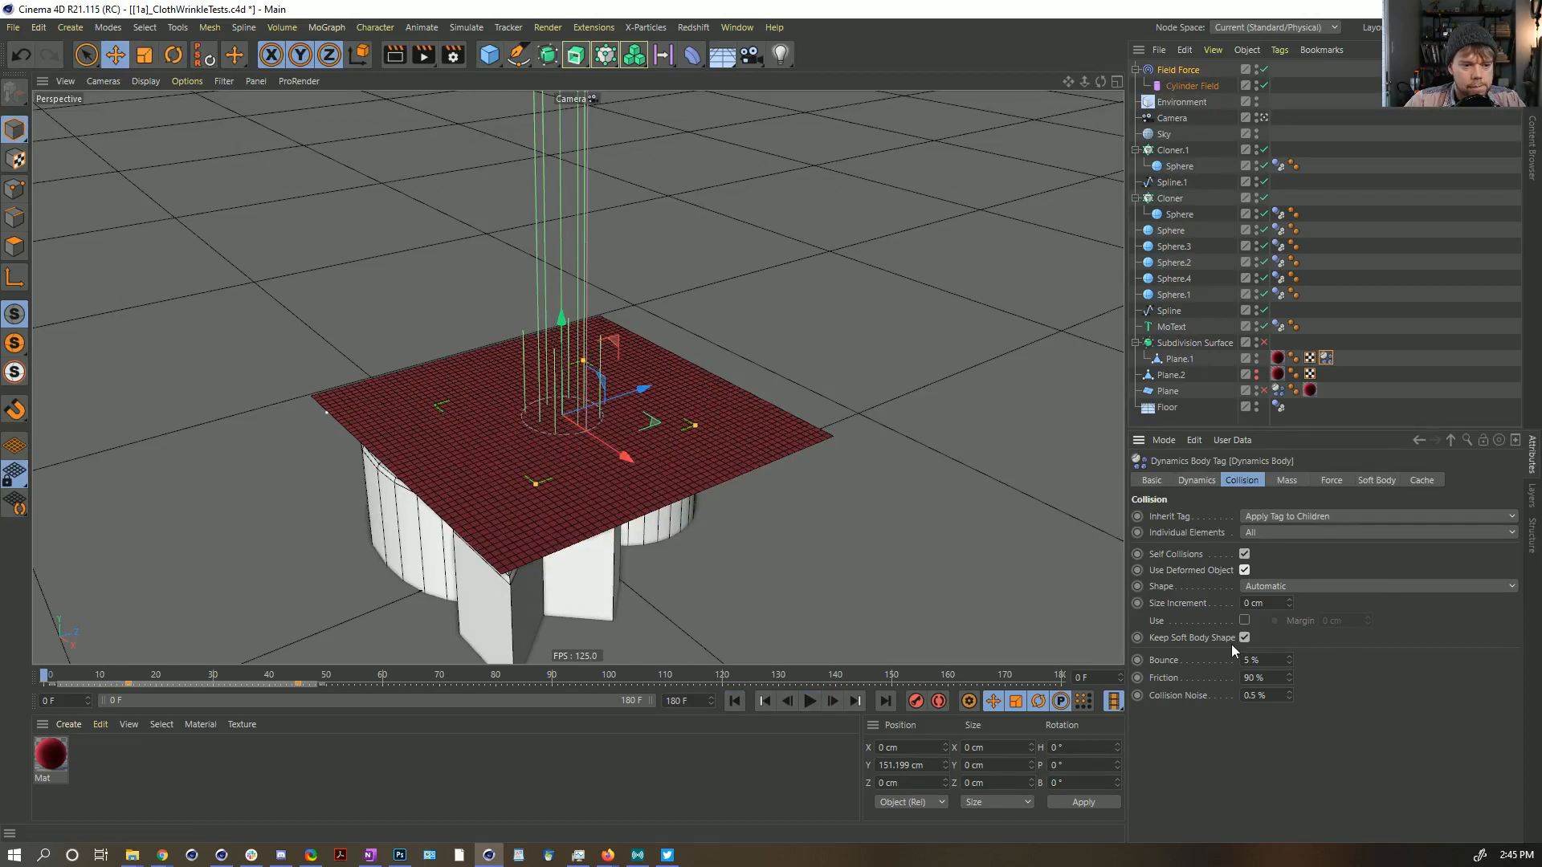
Step: Restore Plane.1's Follow Position and Follow Rotation to 15 and play the simulation to frame 31
{"action": "left_click", "coordinate": [1376, 480]}
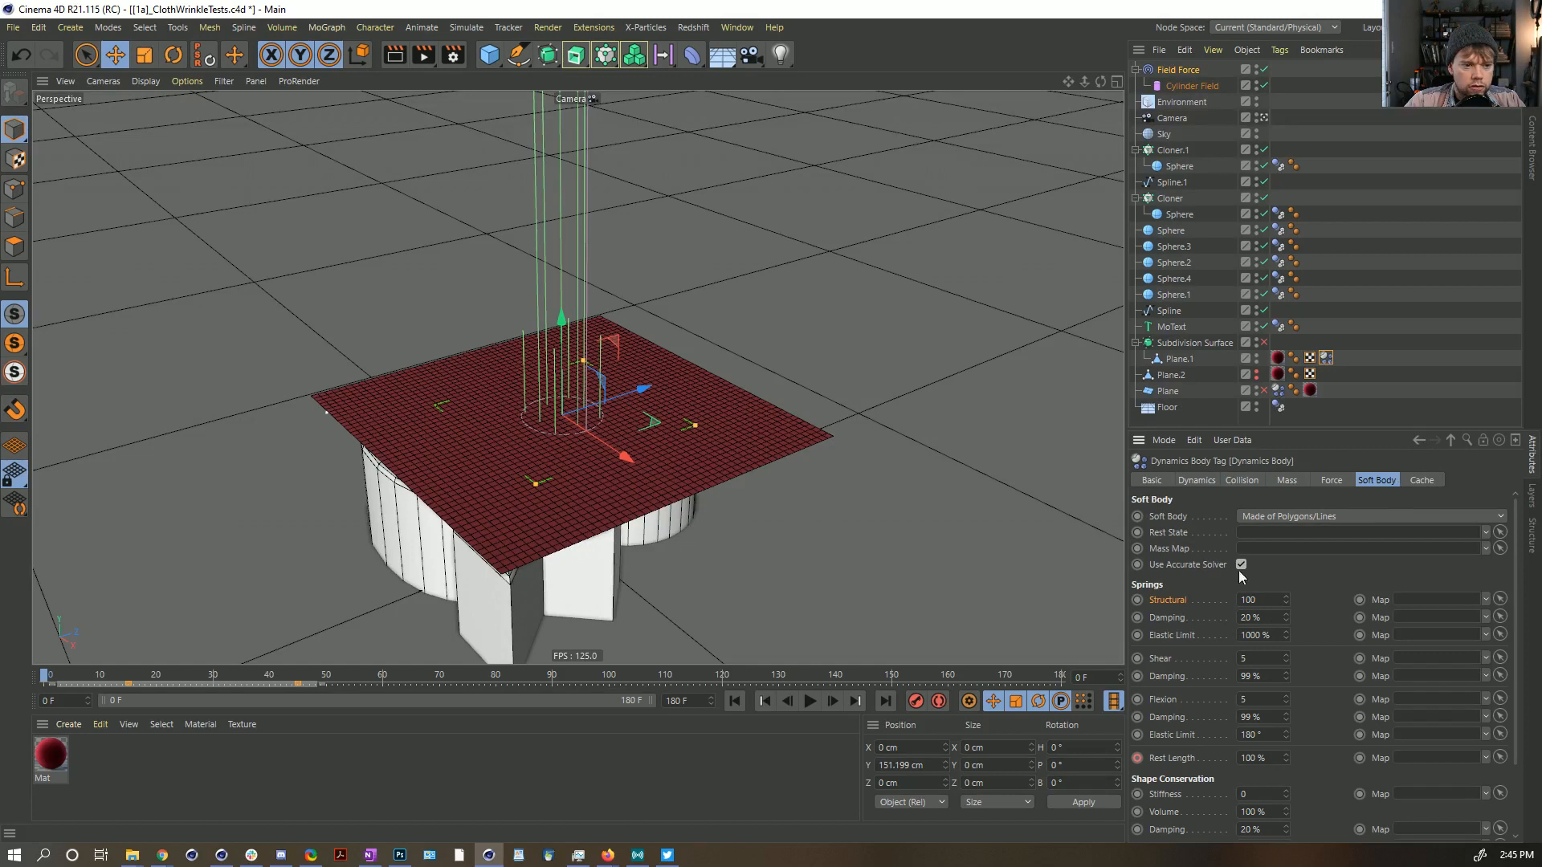
{"action": "scroll", "coordinate": [1198, 561], "scroll_direction": "down", "scroll_amount": 2}
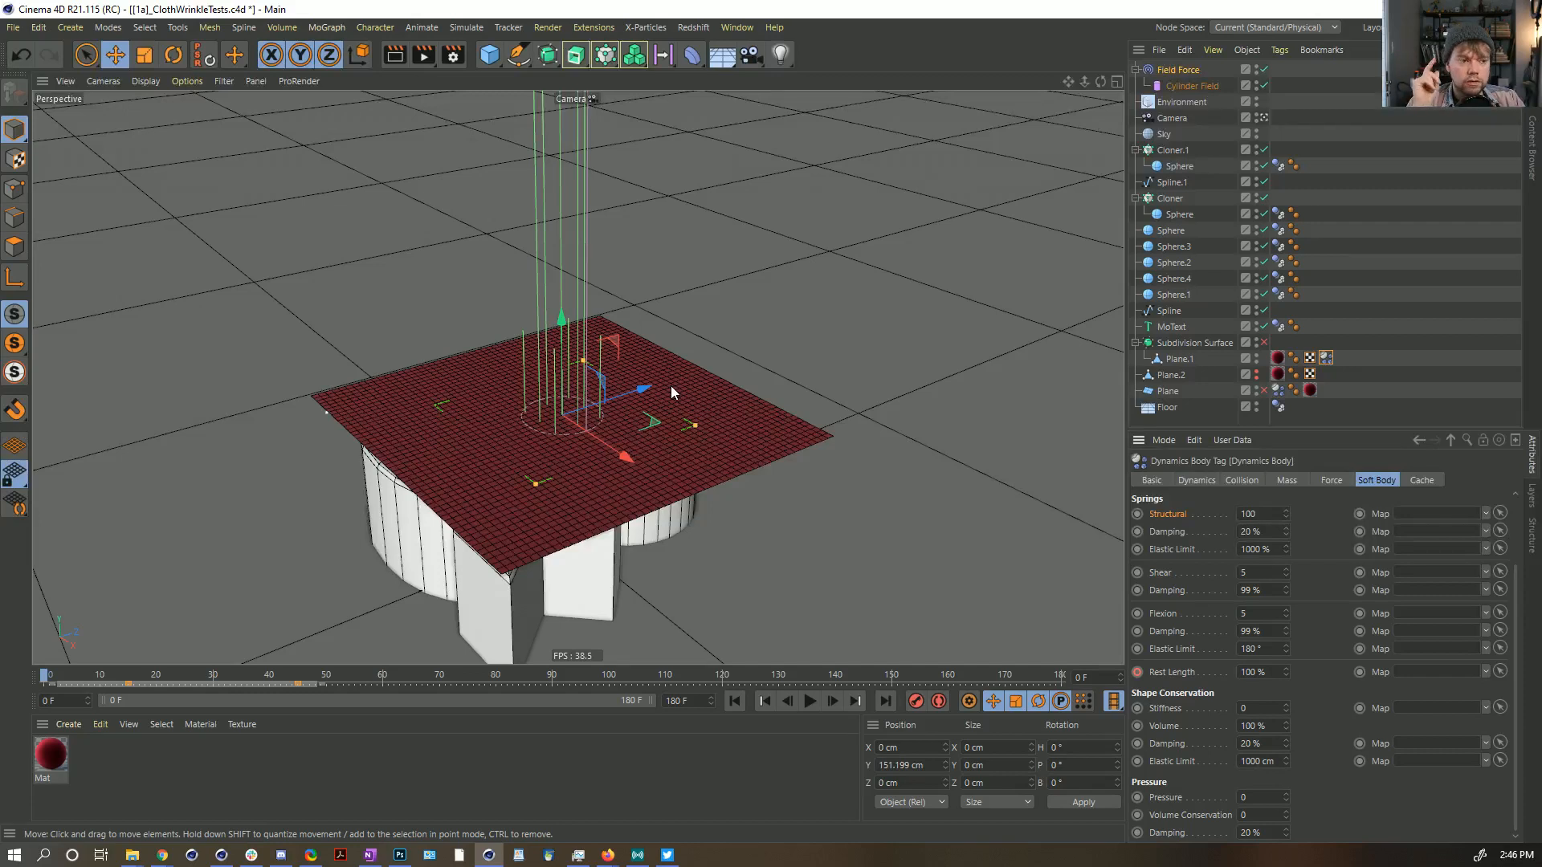
{"action": "left_click", "coordinate": [1245, 480]}
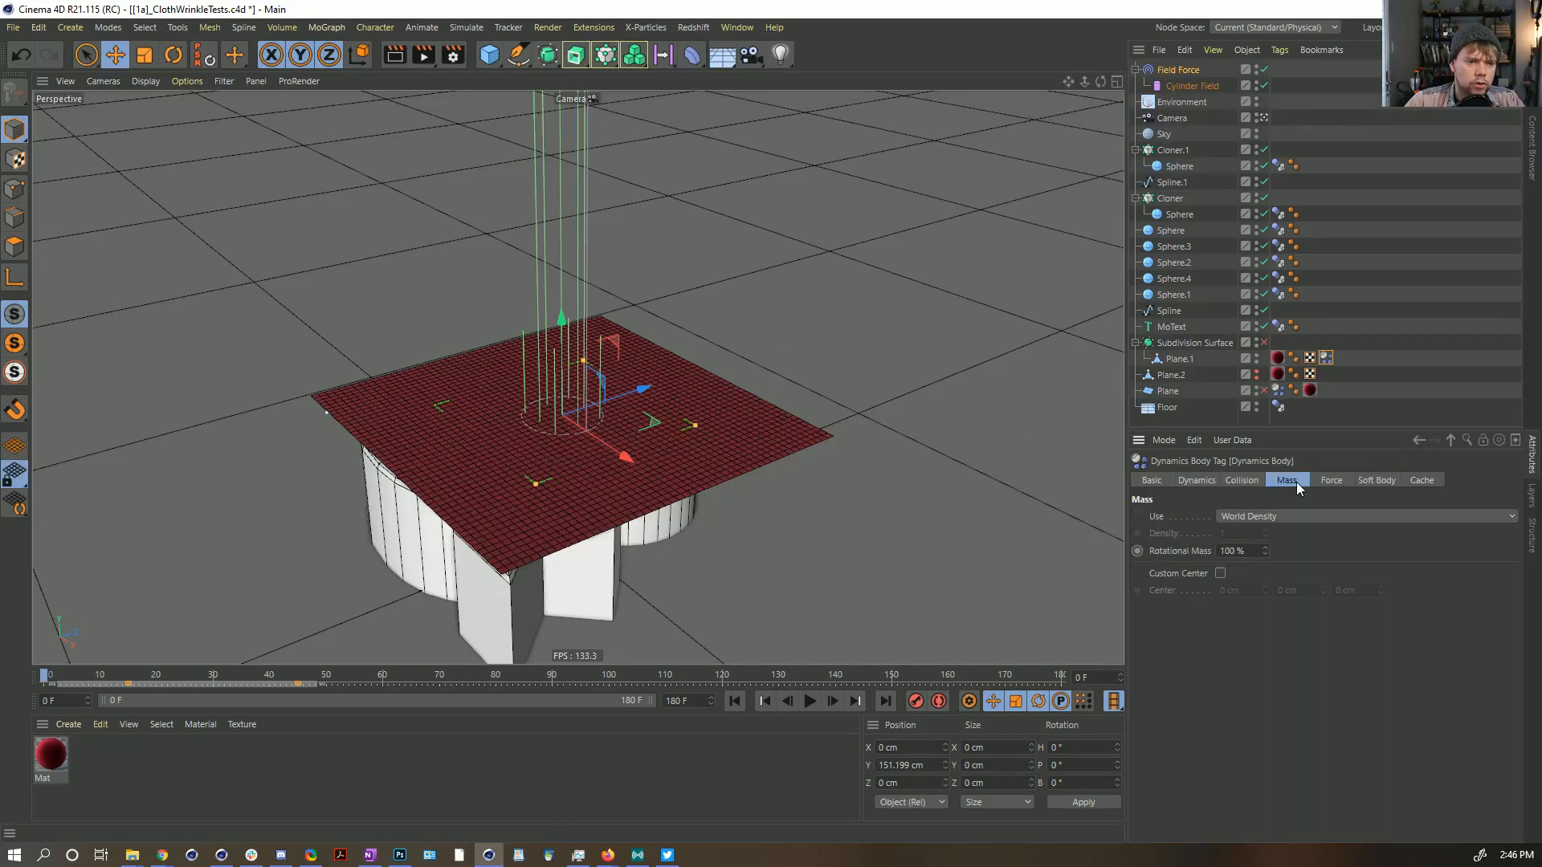
{"action": "left_click", "coordinate": [1325, 480]}
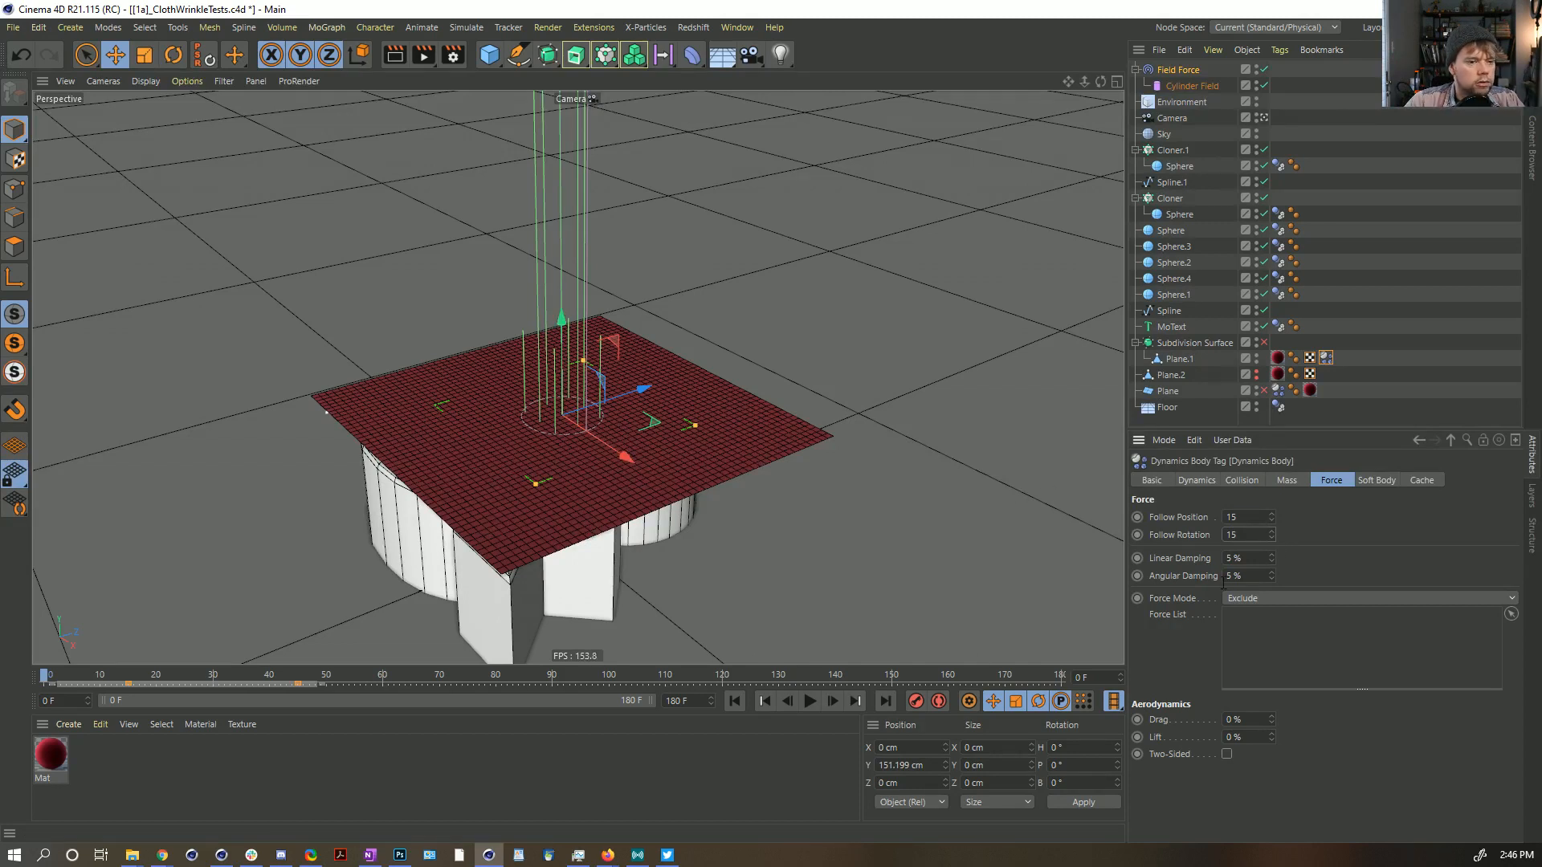
{"action": "left_click", "coordinate": [809, 701]}
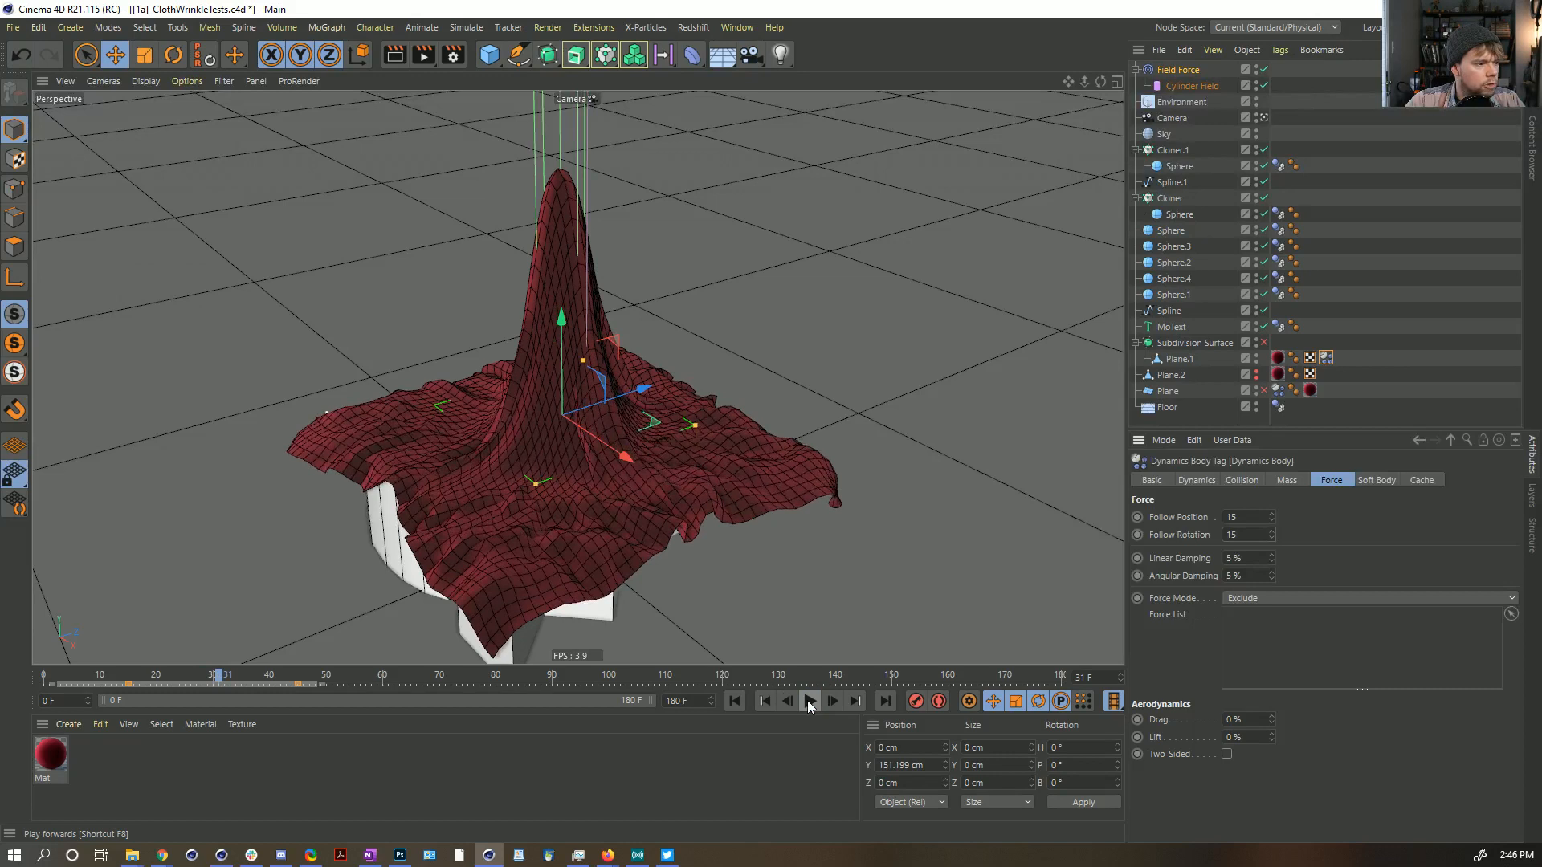
{"action": "left_click", "coordinate": [809, 701]}
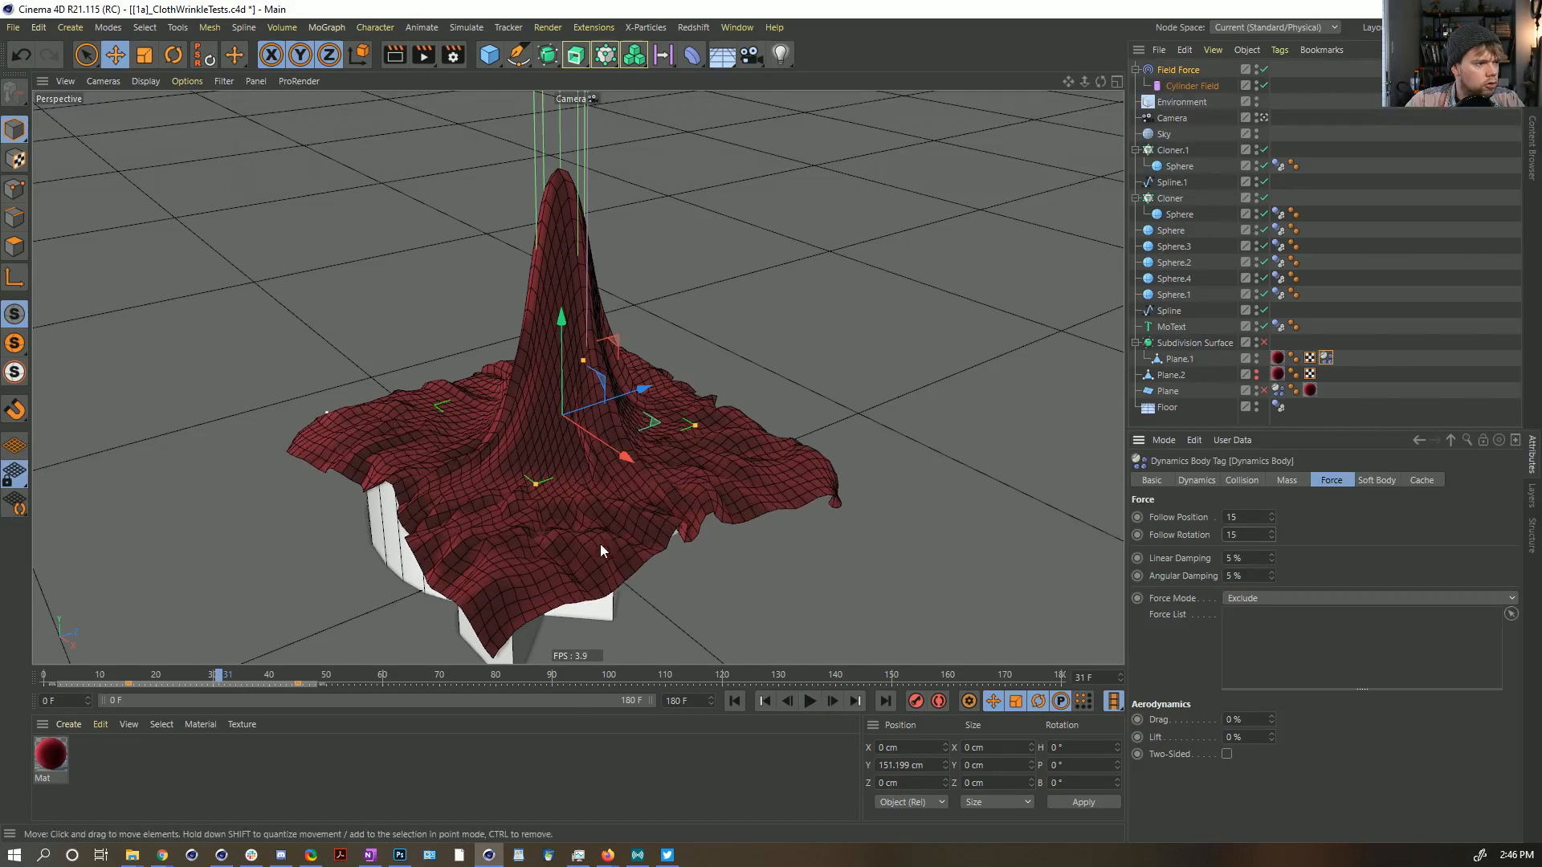
Step: Set the structural spring damping of Plane.1's soft body to 1% and replay the simulation to frame 30
{"action": "left_click", "coordinate": [736, 700]}
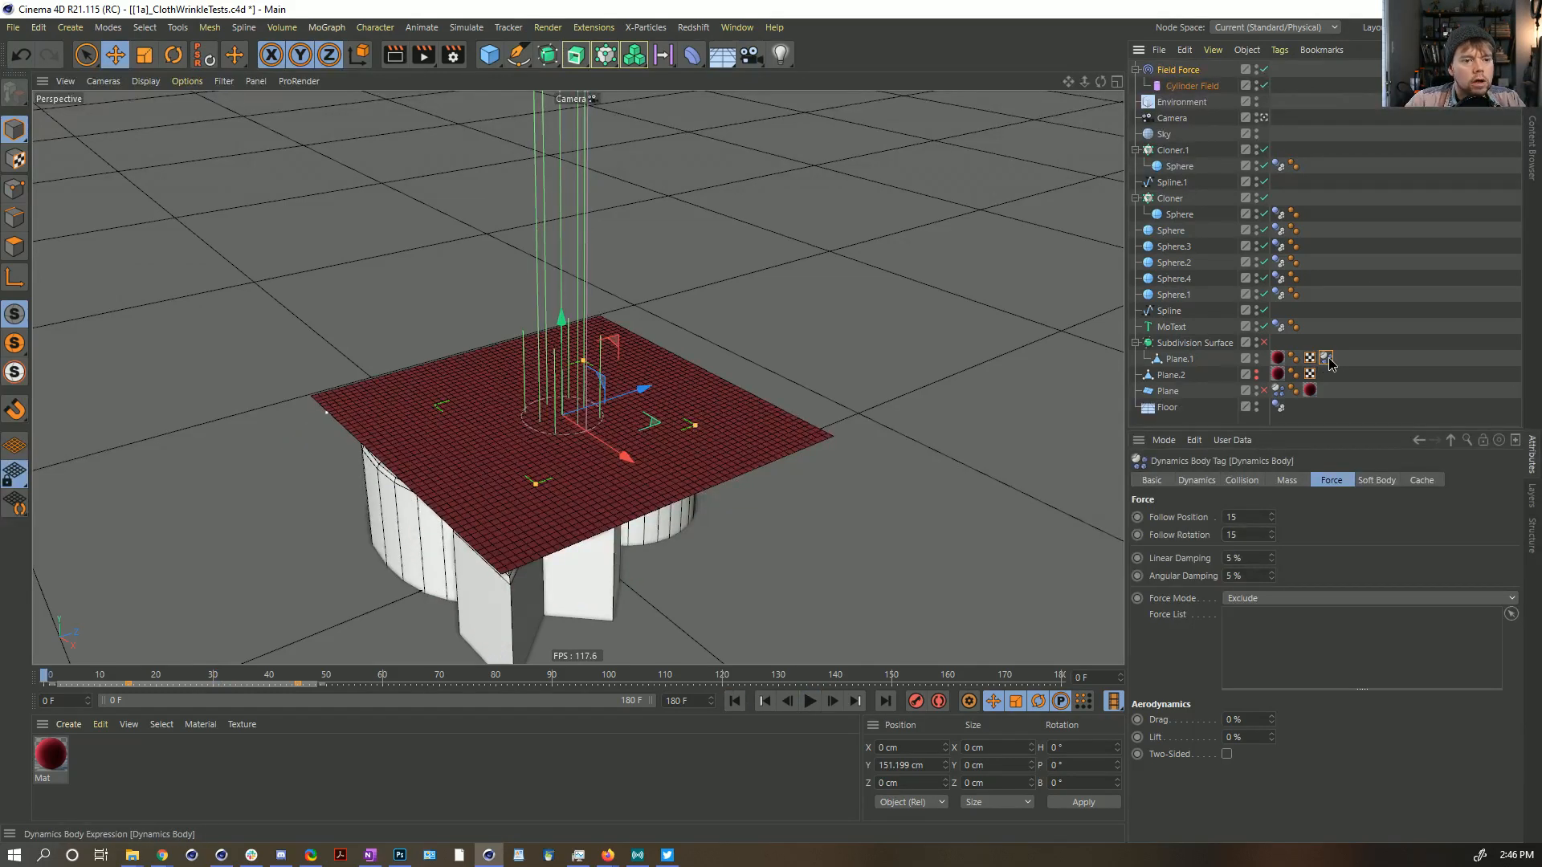
{"action": "left_click", "coordinate": [1361, 480]}
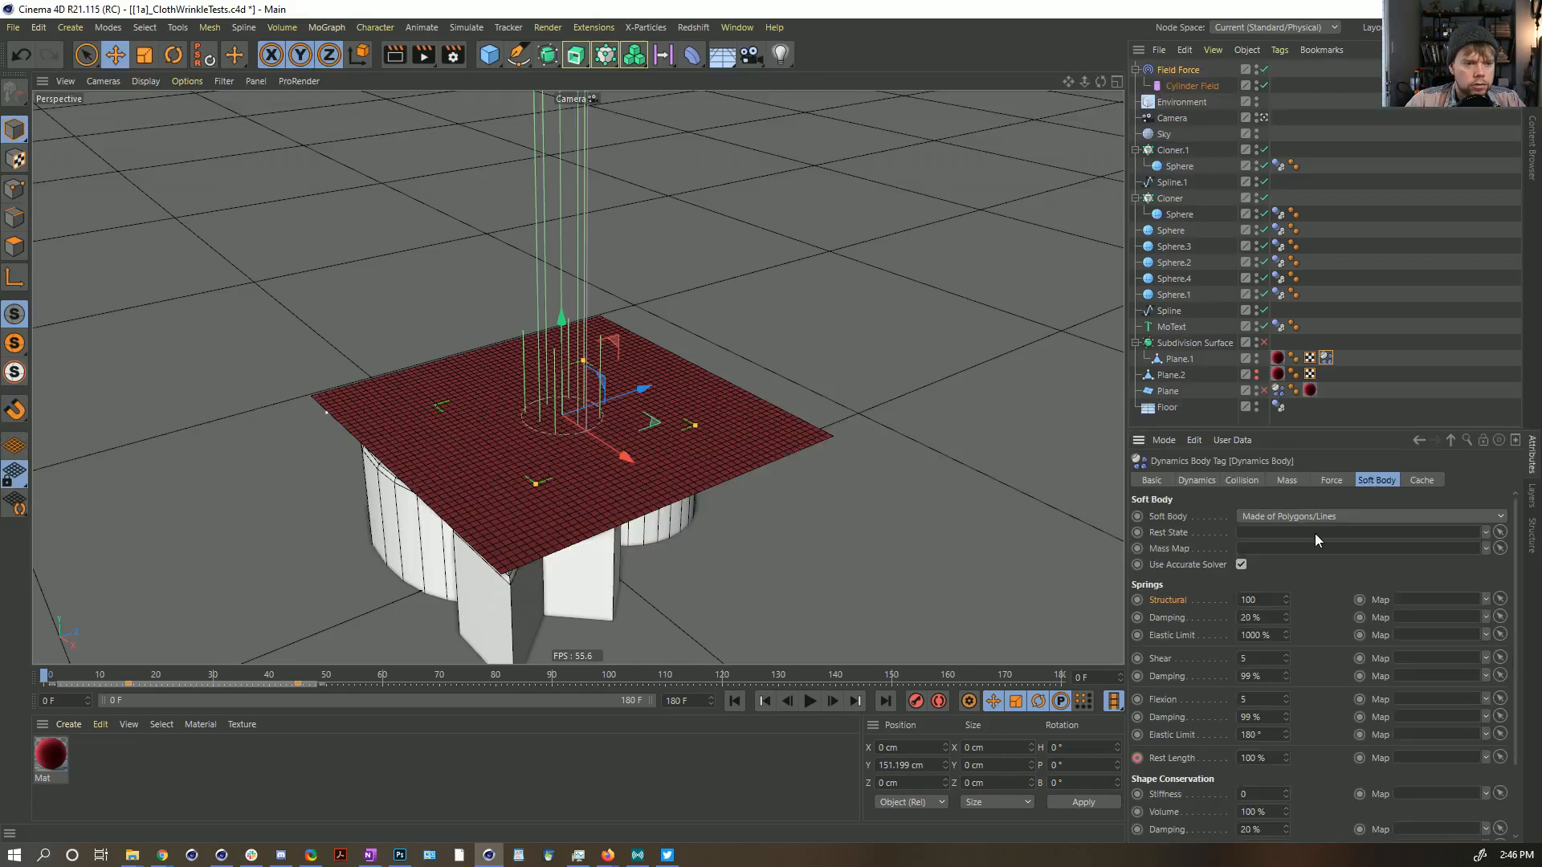
{"action": "left_click", "coordinate": [810, 701]}
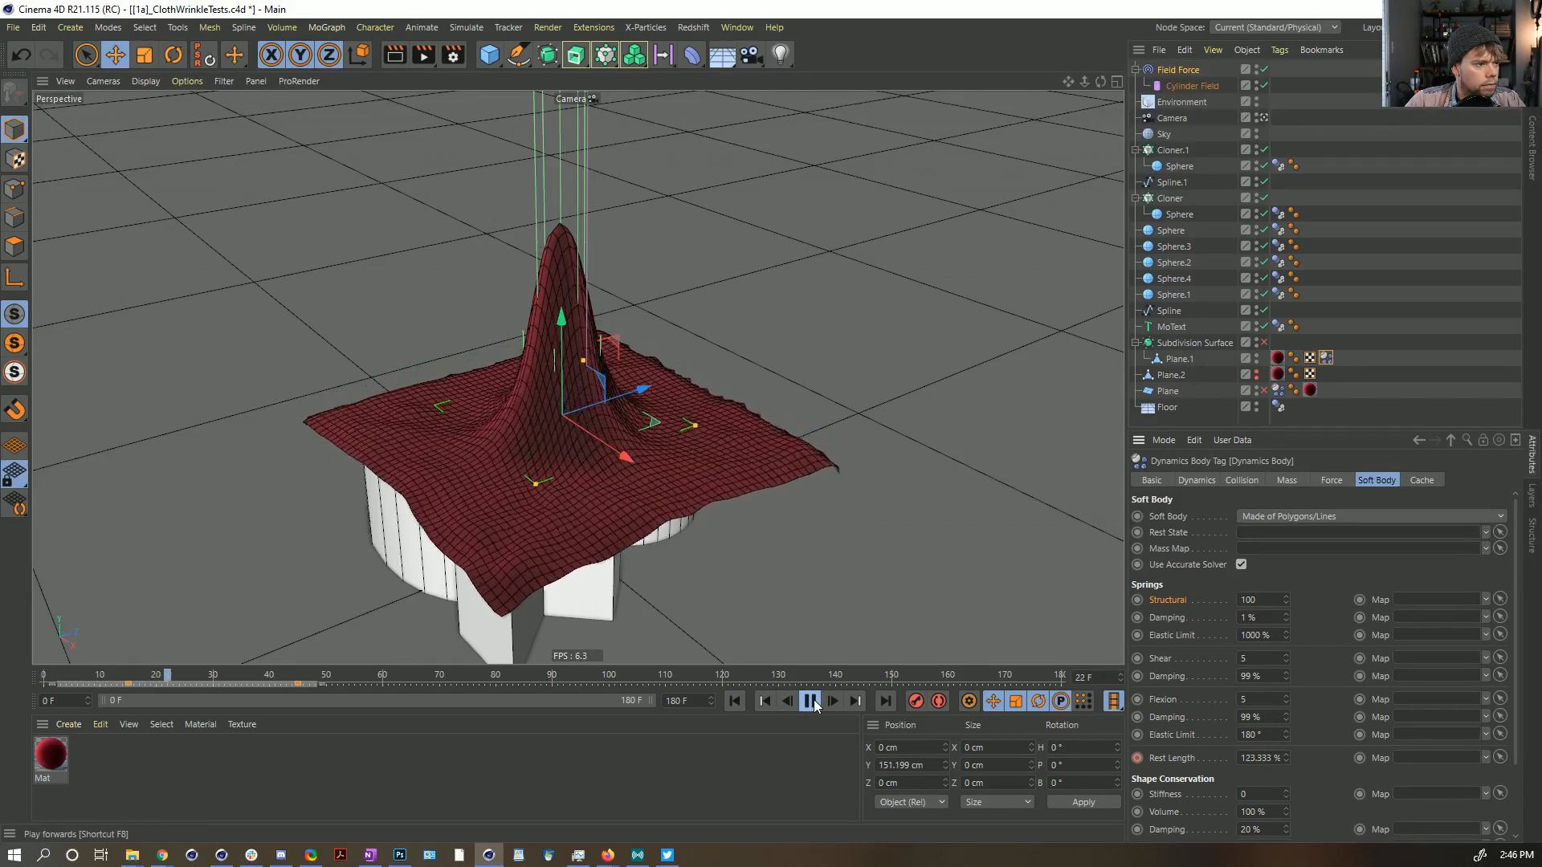
{"action": "left_click", "coordinate": [810, 701]}
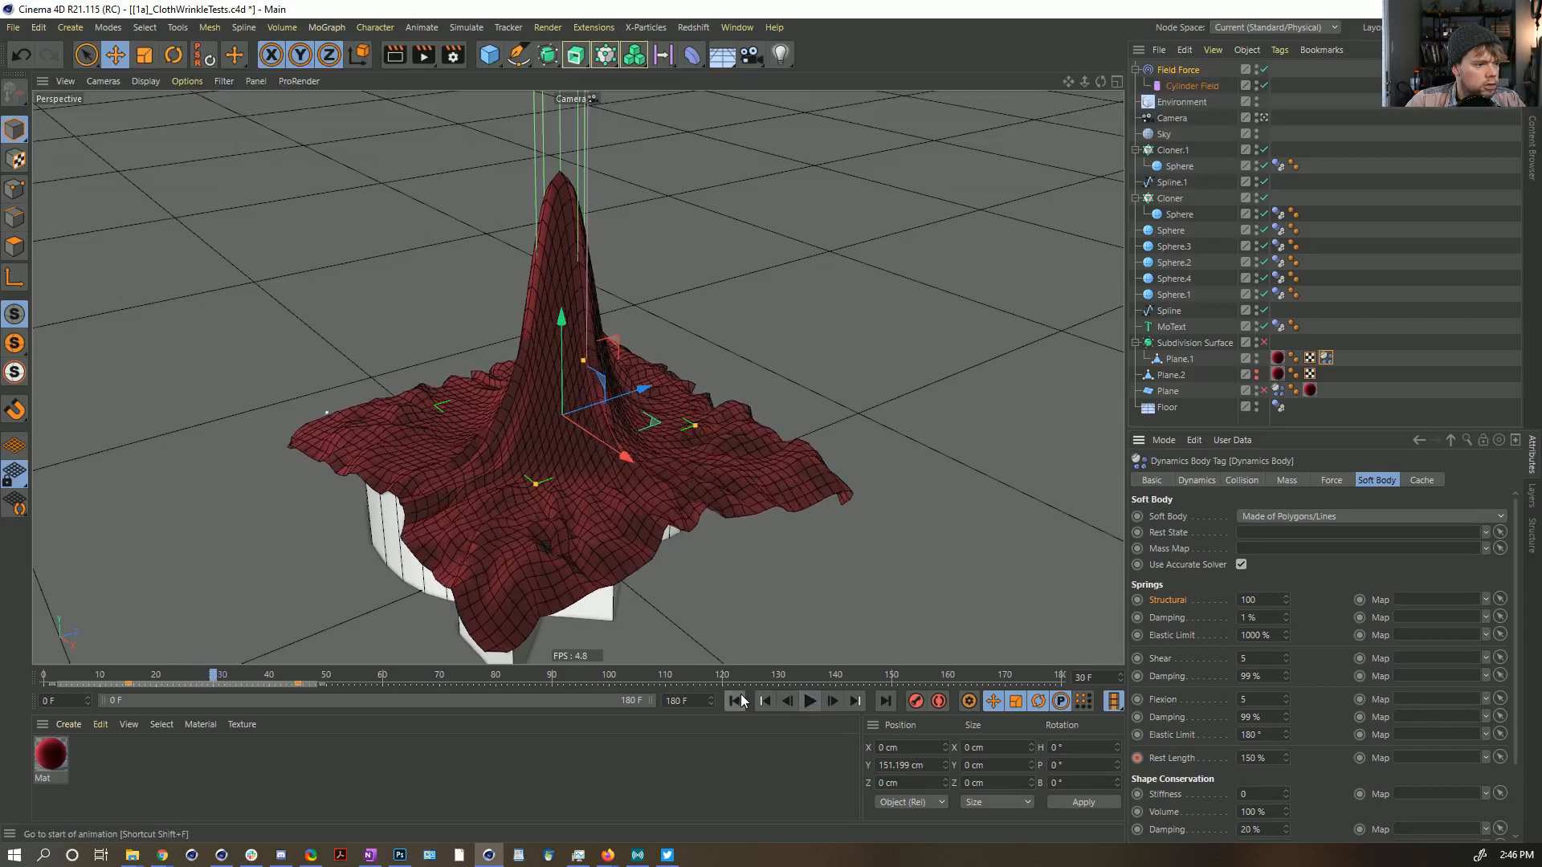
Step: Set the structural spring damping to 99% and replay the simulation from the first frame
{"action": "left_click", "coordinate": [734, 701]}
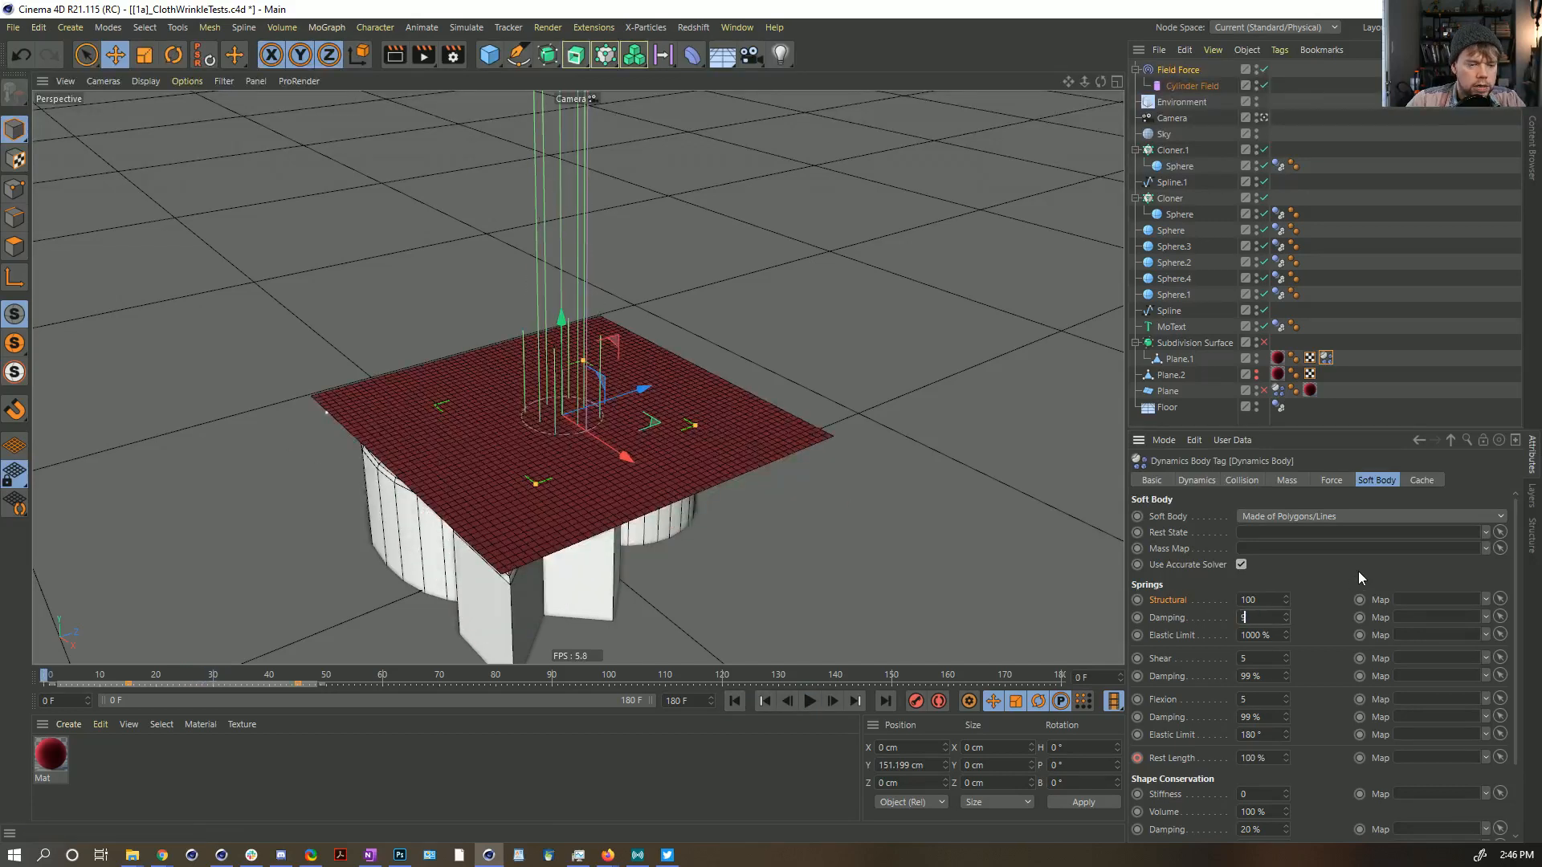
{"action": "left_click", "coordinate": [810, 701]}
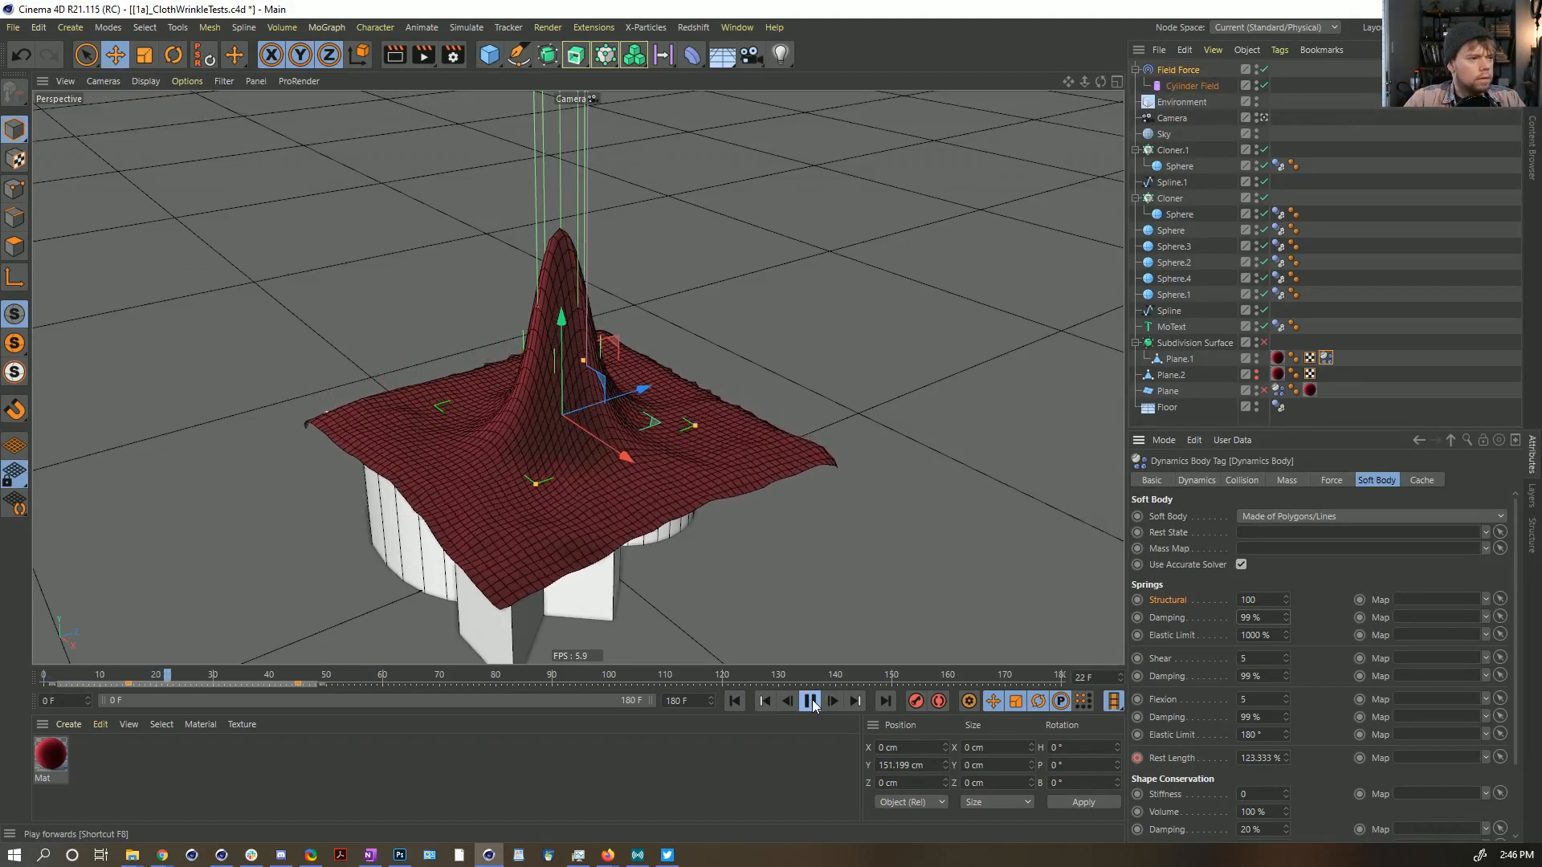
{"action": "left_click", "coordinate": [811, 701]}
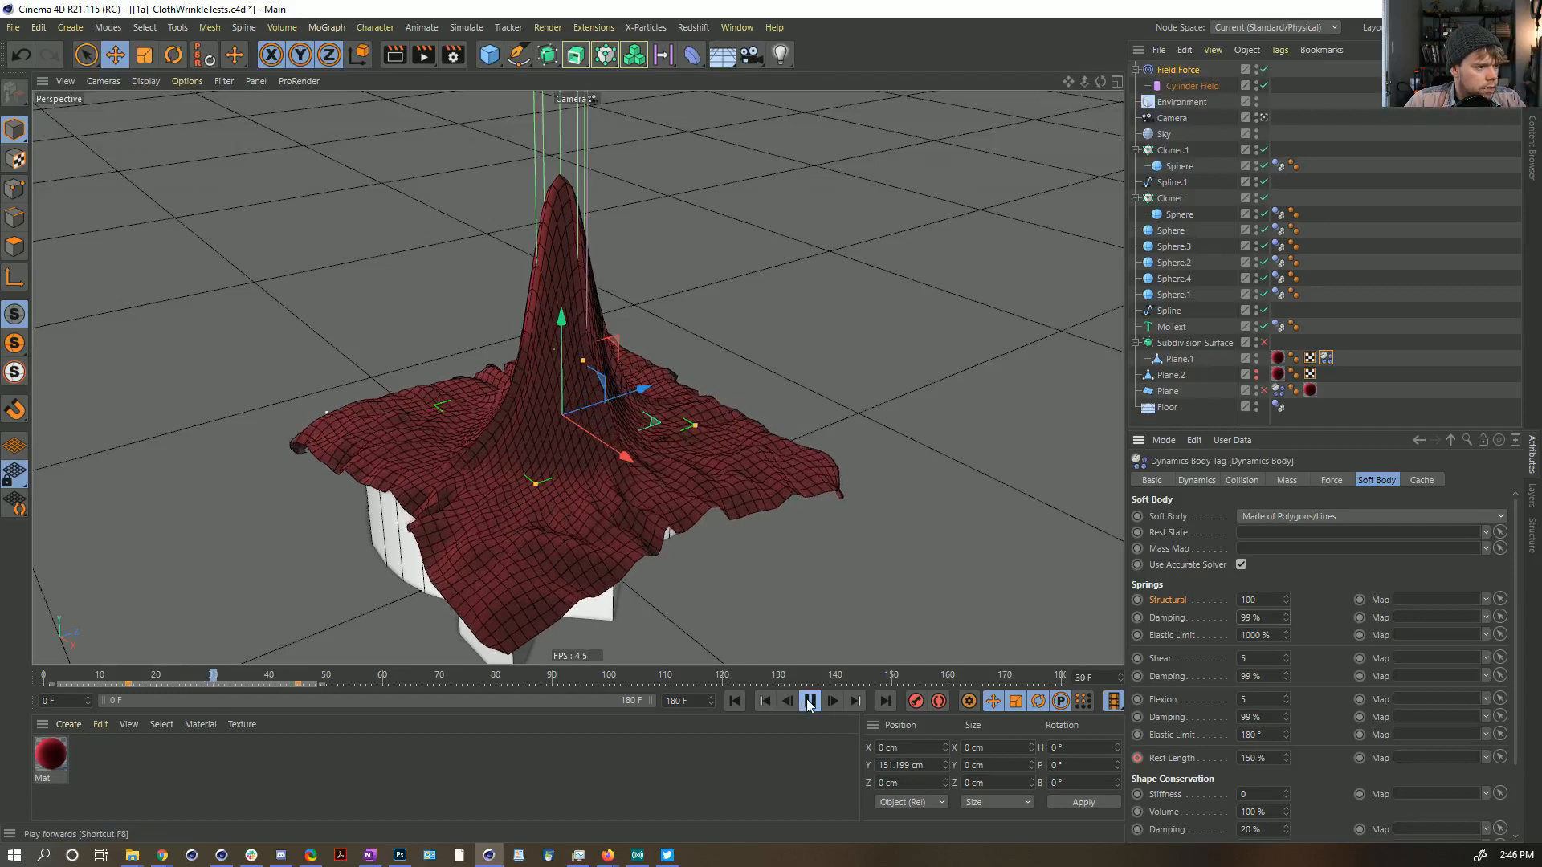
Step: Set the soft body's Structural springs to 200 with 20% damping and replay the simulation from the first frame
{"action": "left_click", "coordinate": [734, 701]}
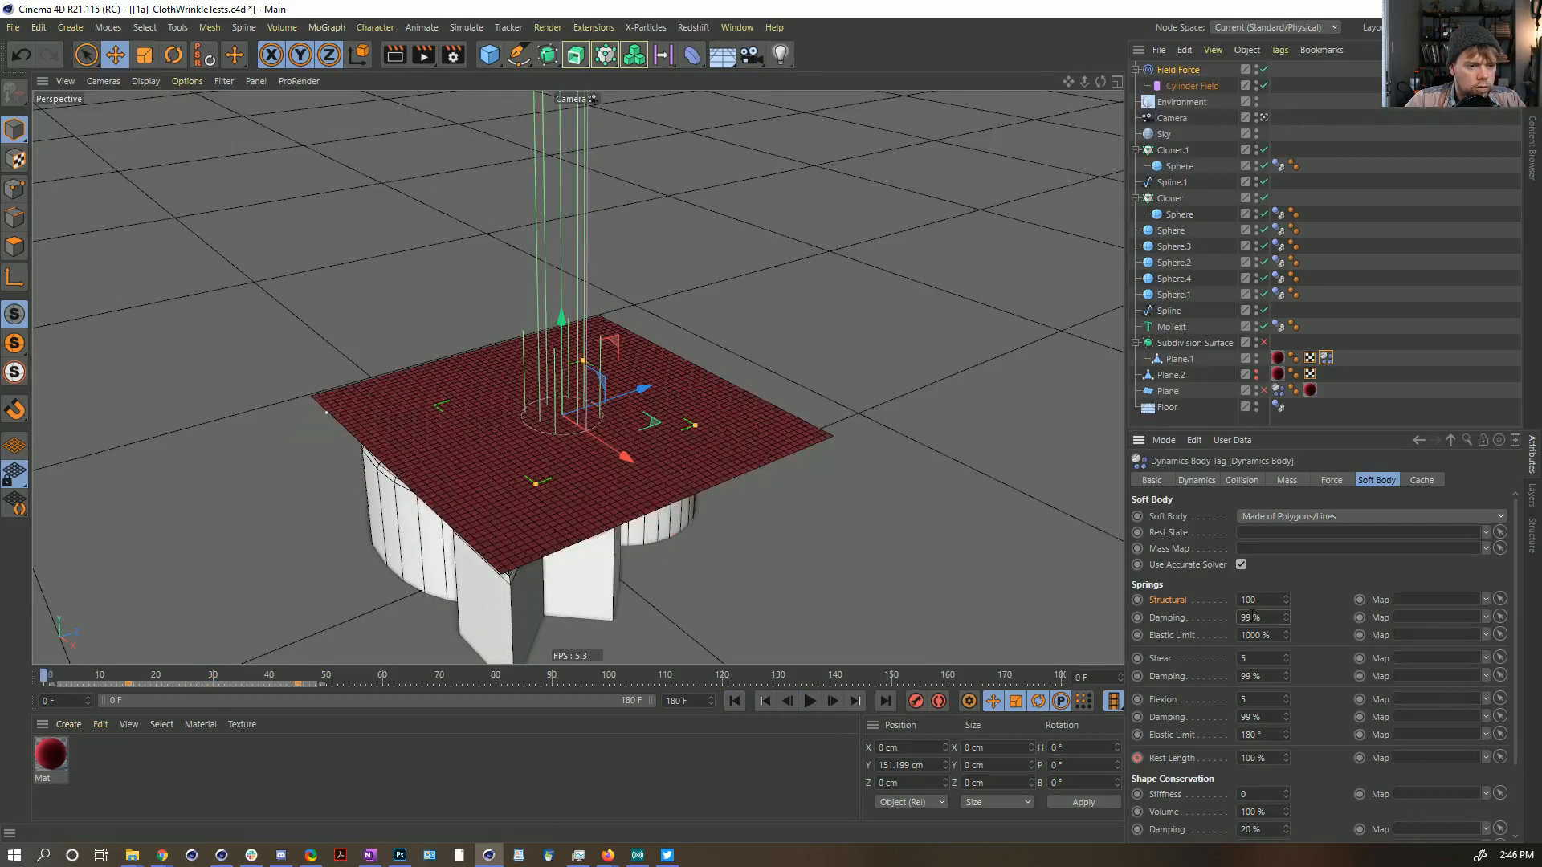
{"action": "key", "text": "Return"}
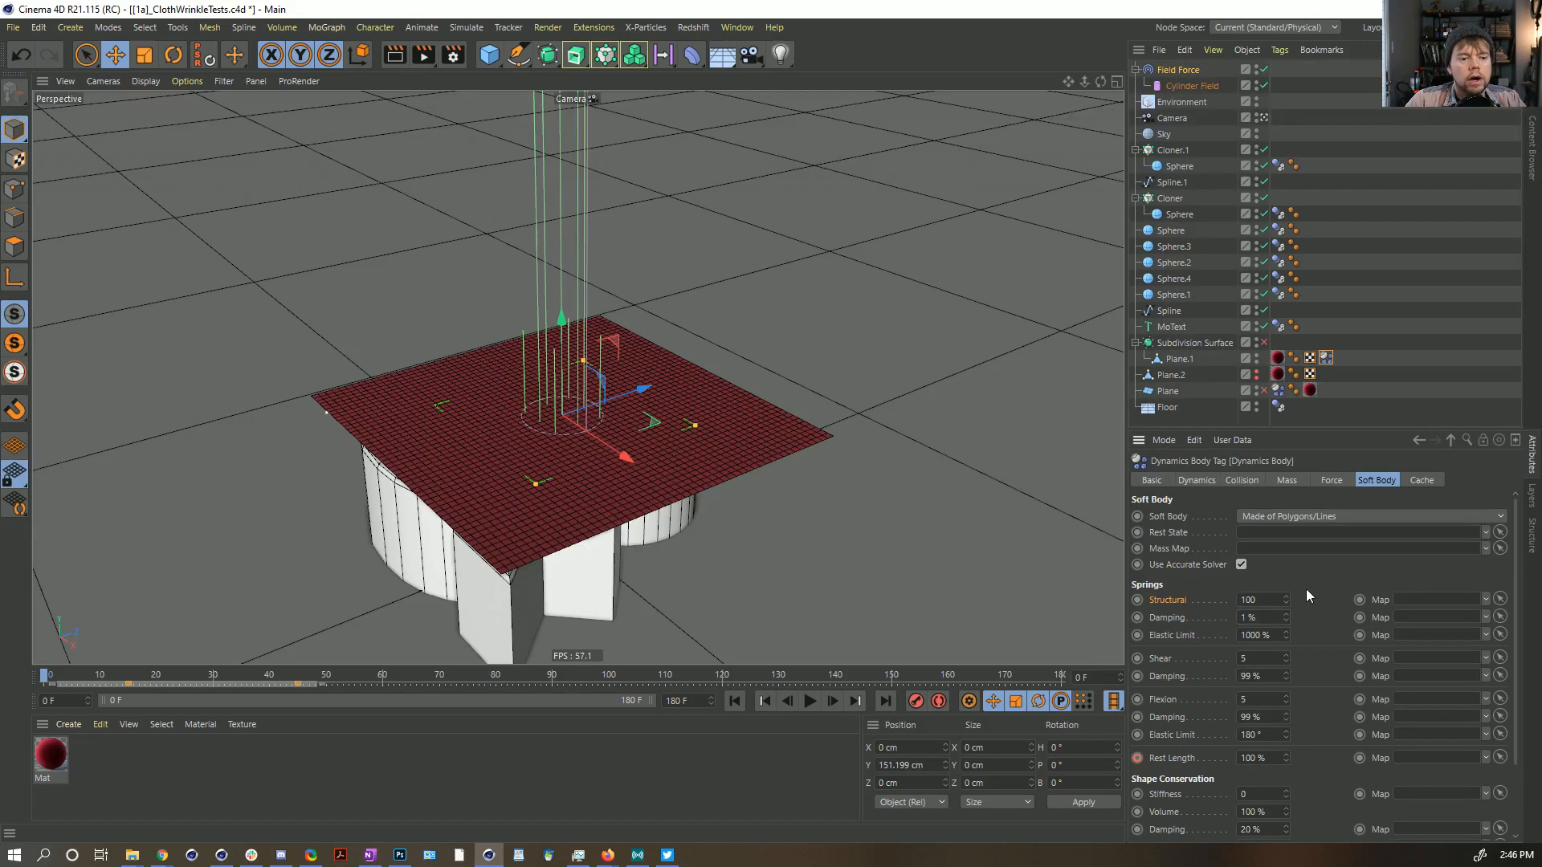
{"action": "left_click_drag", "start_coordinate": [1286, 619], "coordinate": [1288, 623]}
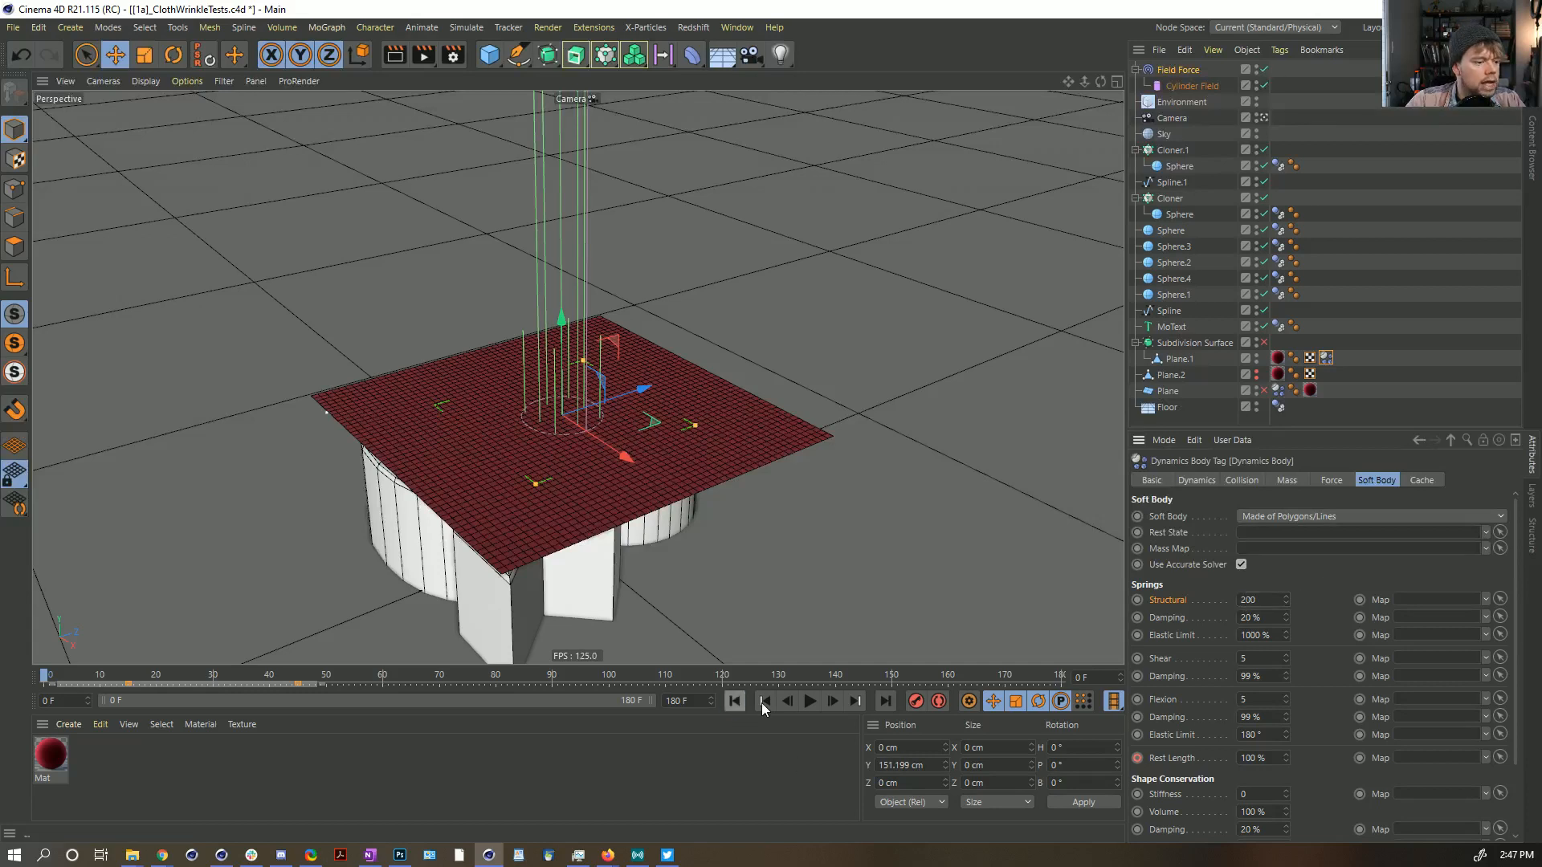
{"action": "left_click", "coordinate": [811, 702]}
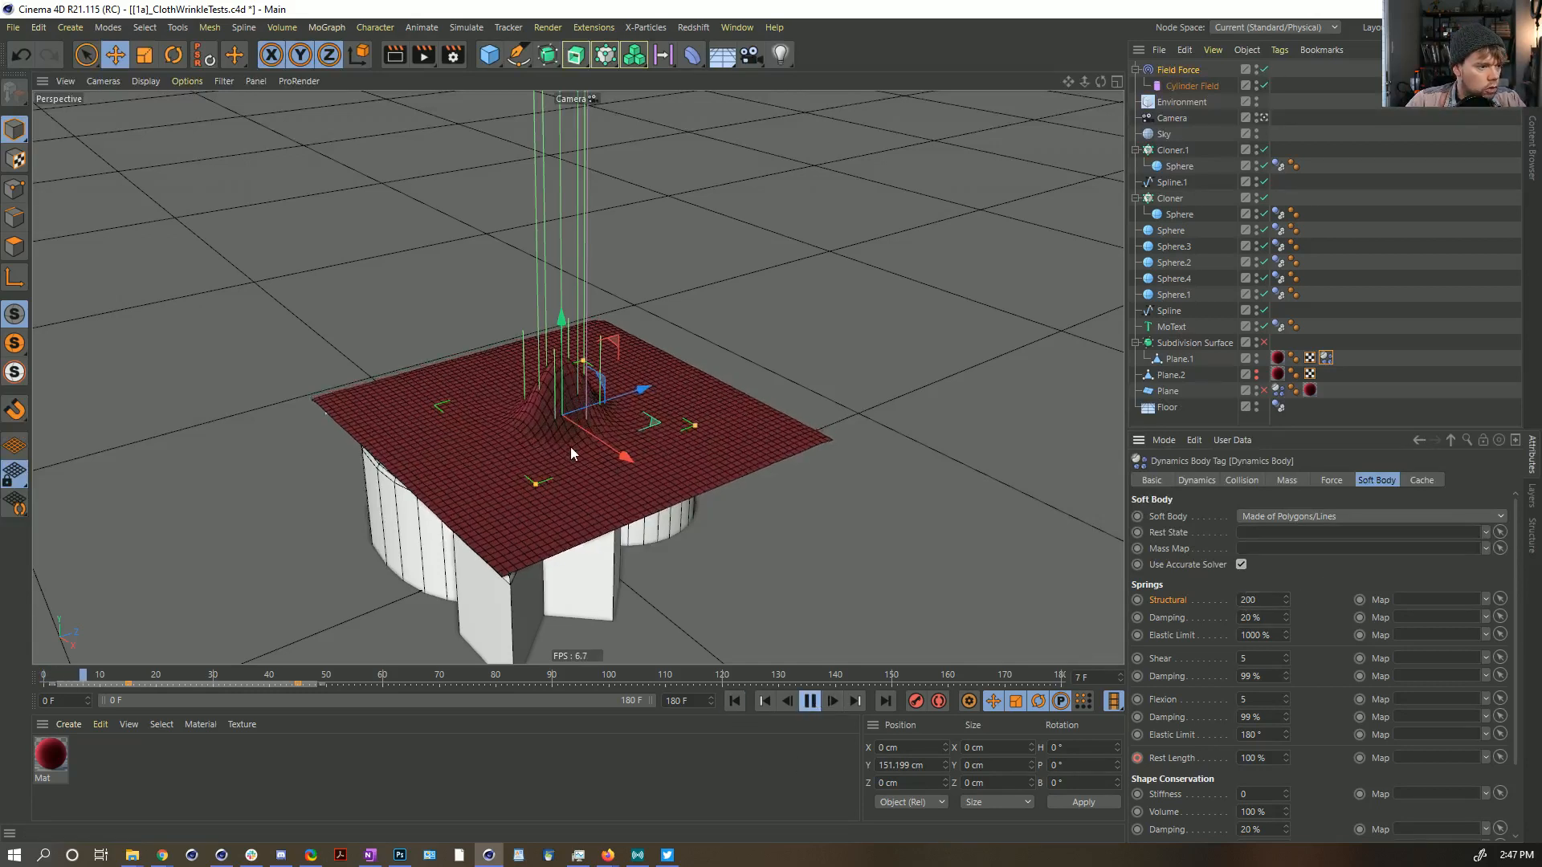
Step: Play the cloth simulation in stages up to frame 45
{"action": "left_click", "coordinate": [809, 702]}
{"action": "left_click", "coordinate": [810, 702]}
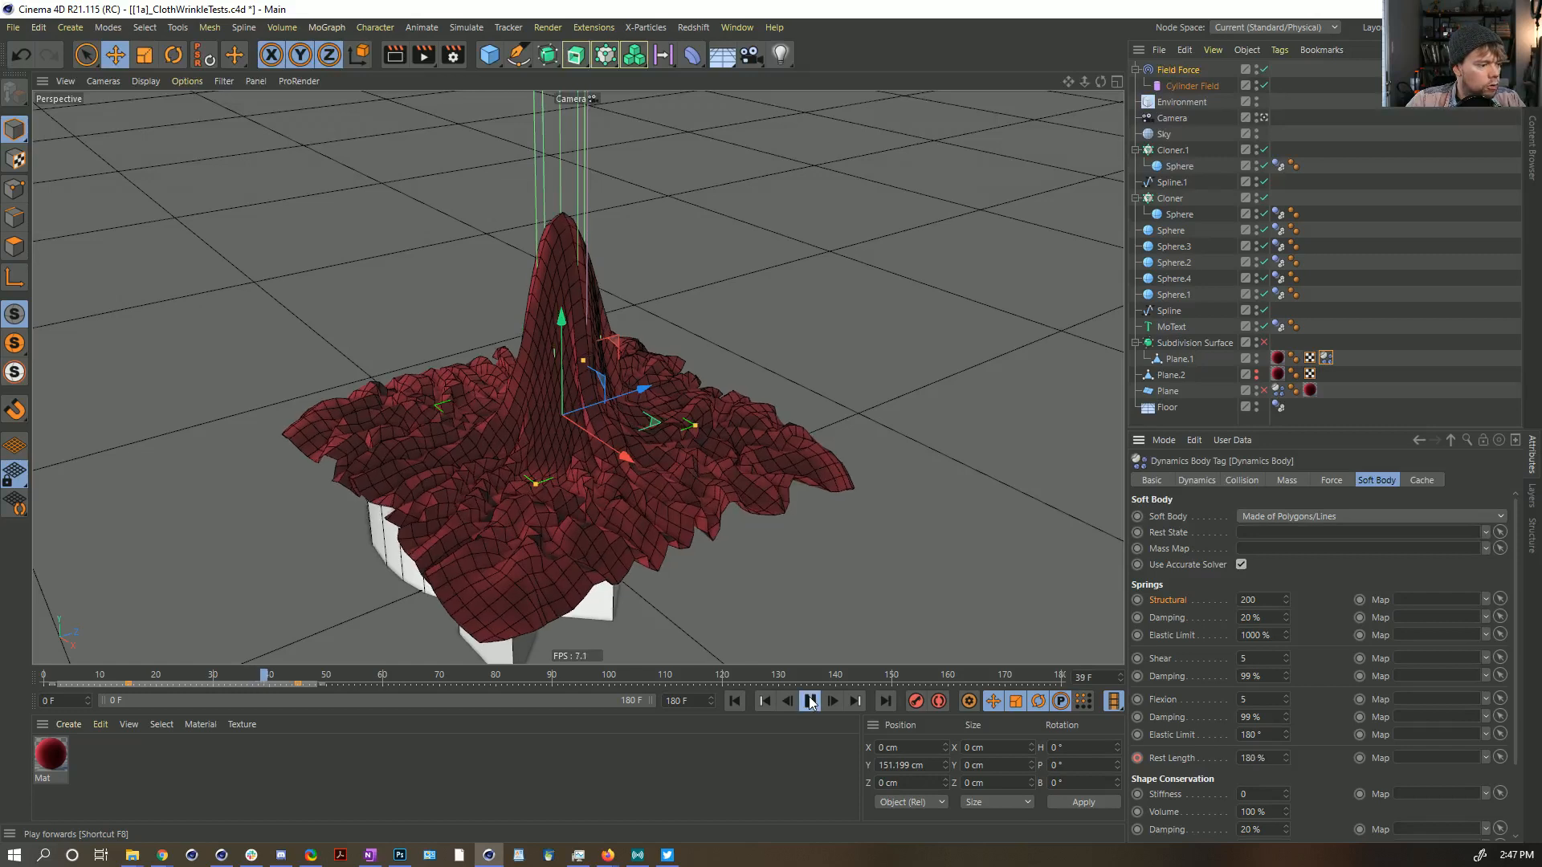
{"action": "left_click", "coordinate": [809, 702]}
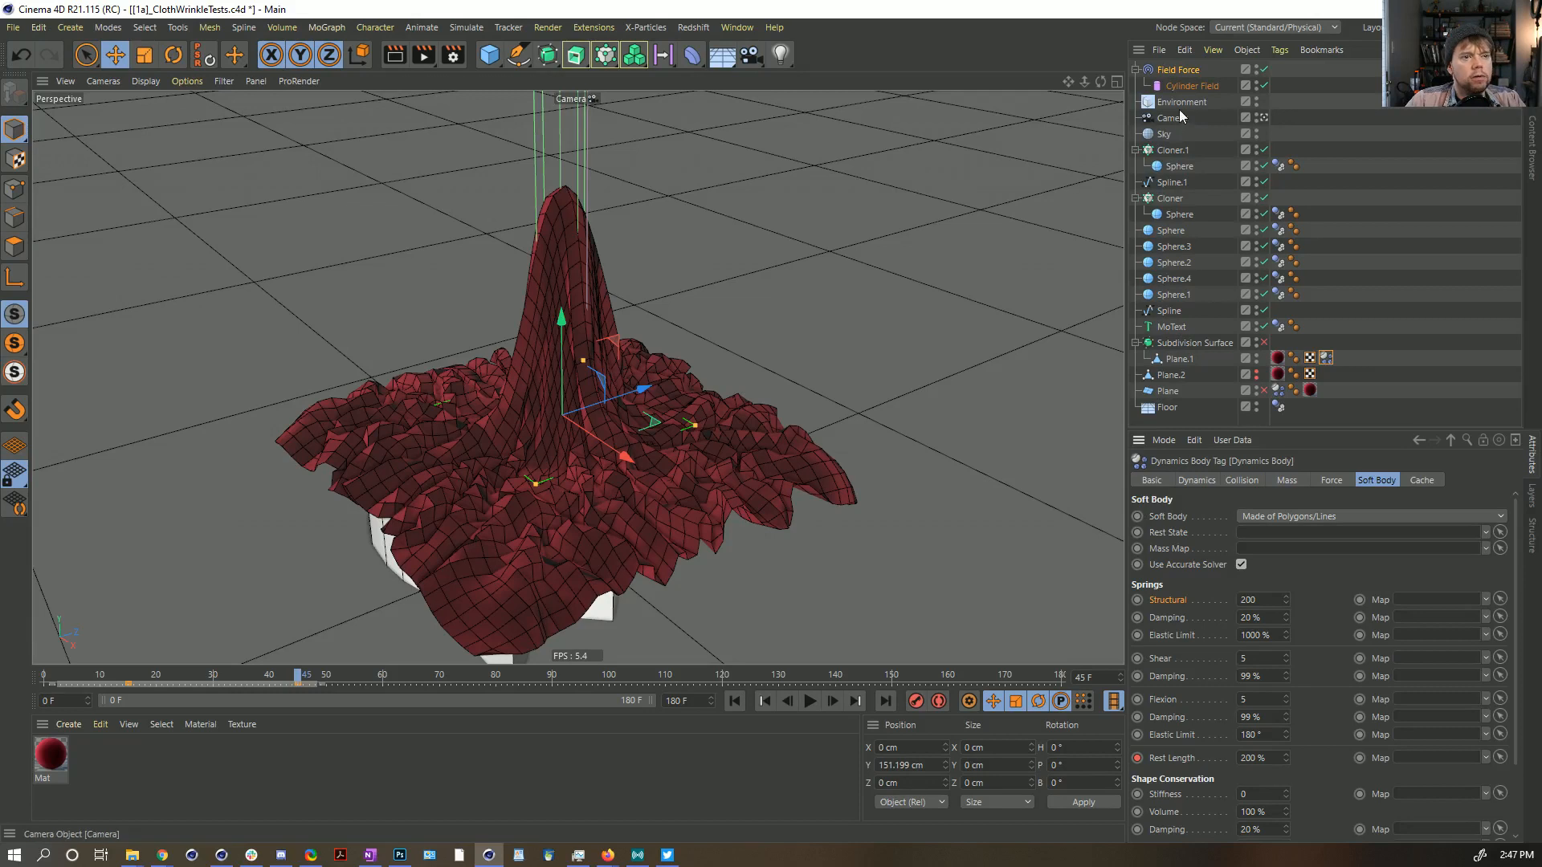
Step: Disable the Field Force object at frame 45 and continue the simulation to frame 104, checking the cloth from another angle
{"action": "left_click", "coordinate": [1180, 74]}
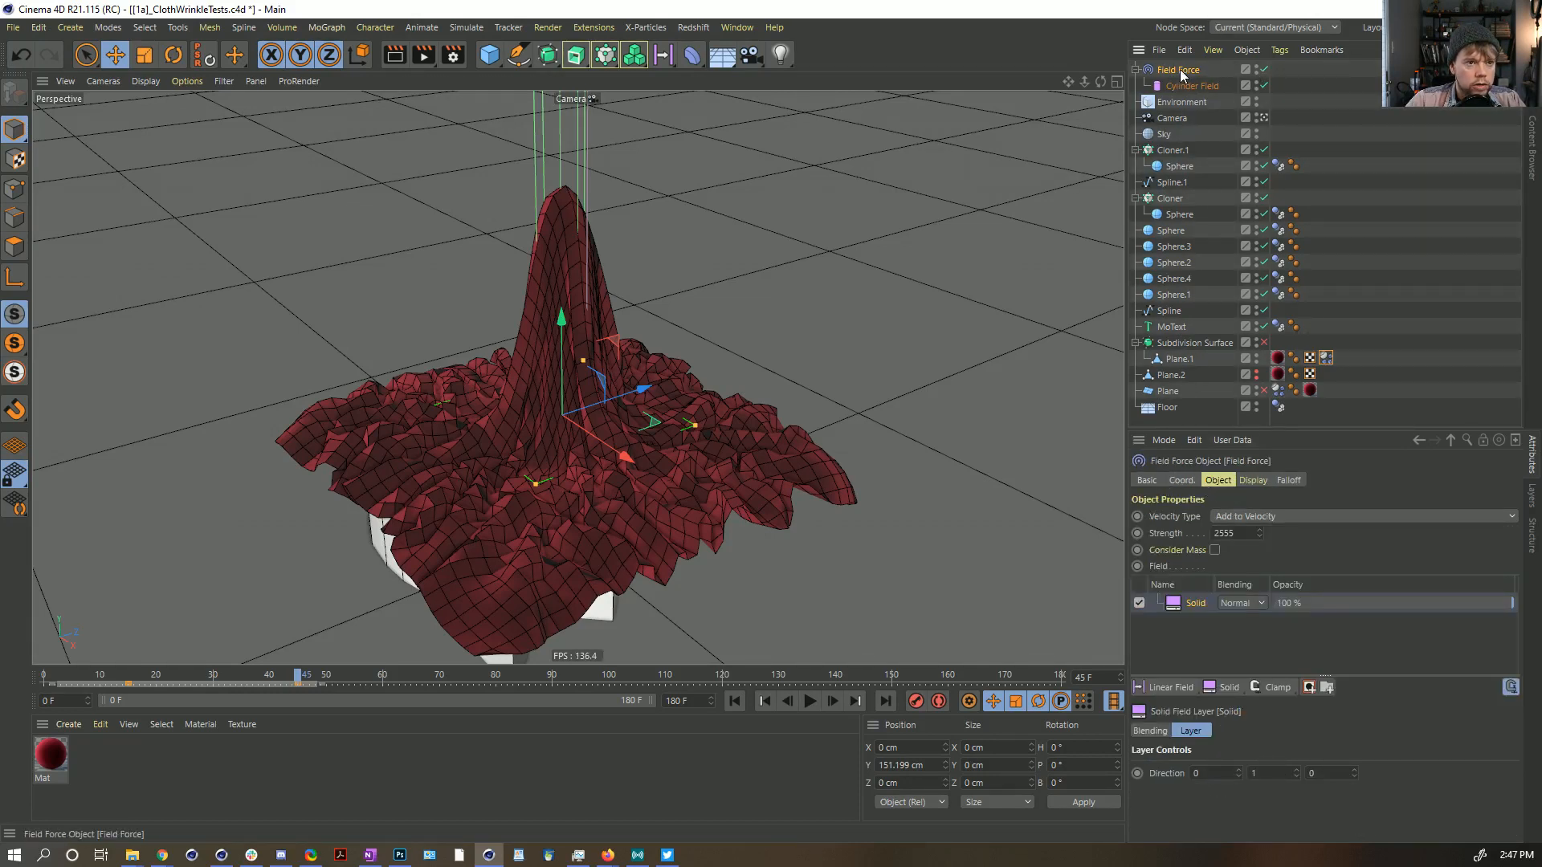
{"action": "left_click", "coordinate": [1147, 481]}
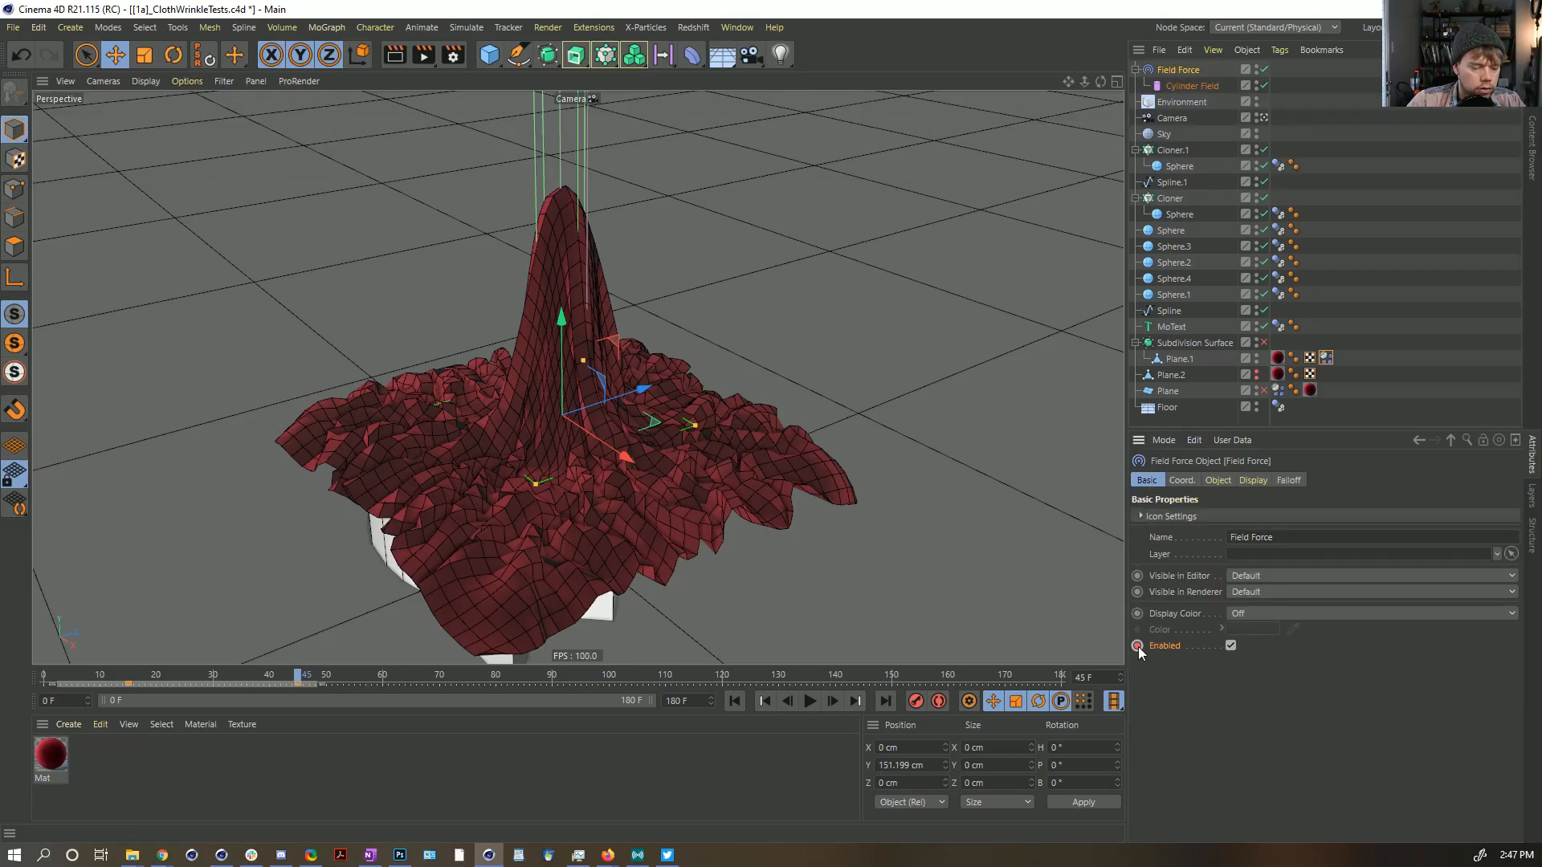
{"action": "left_click", "coordinate": [1230, 646]}
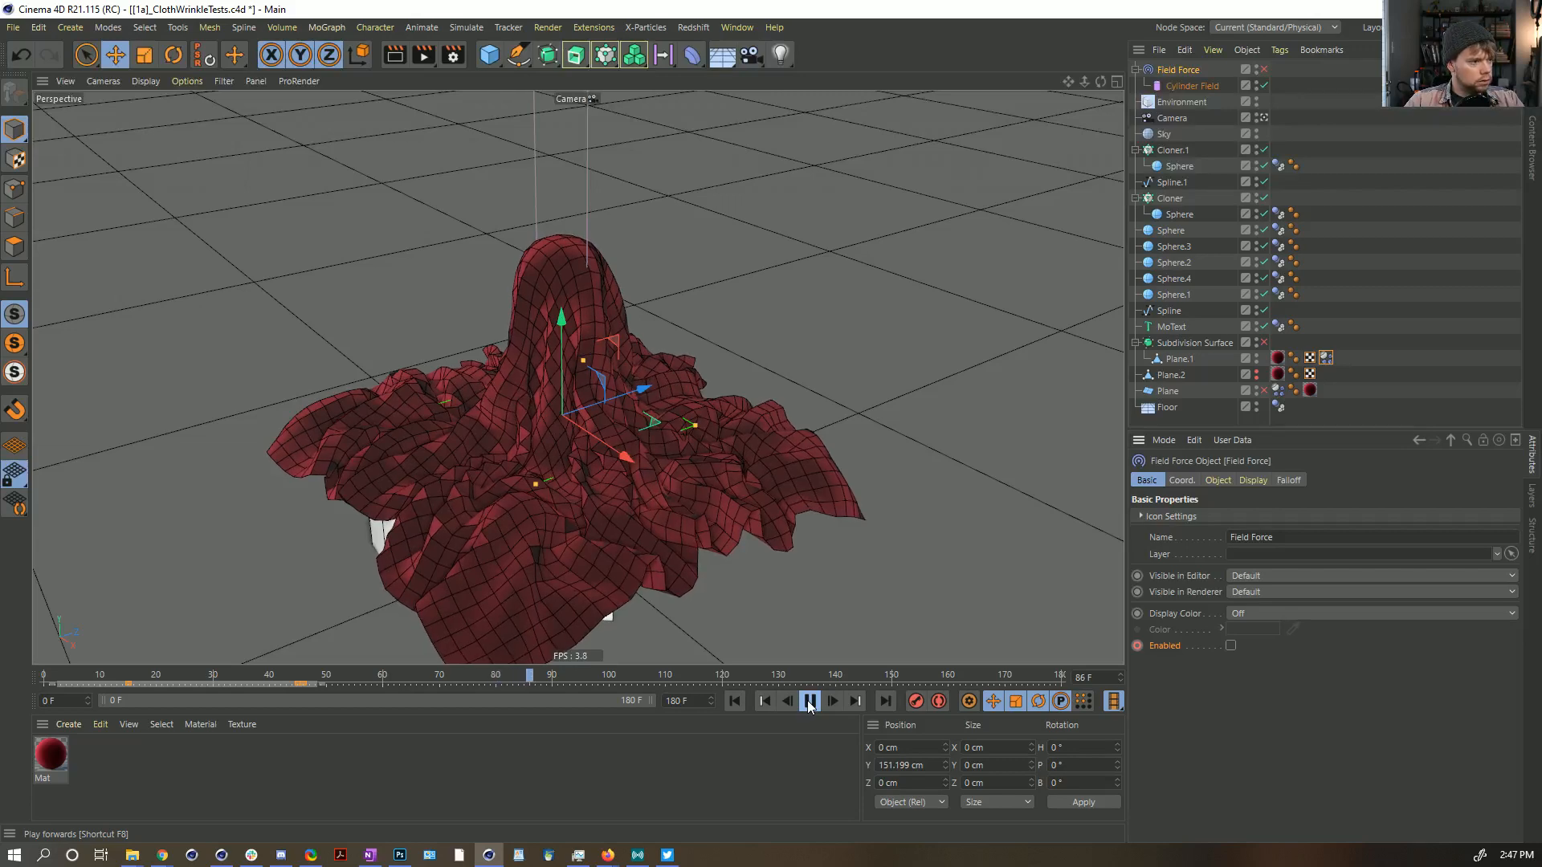
{"action": "left_click", "coordinate": [809, 702]}
{"action": "key", "text": "F8"}
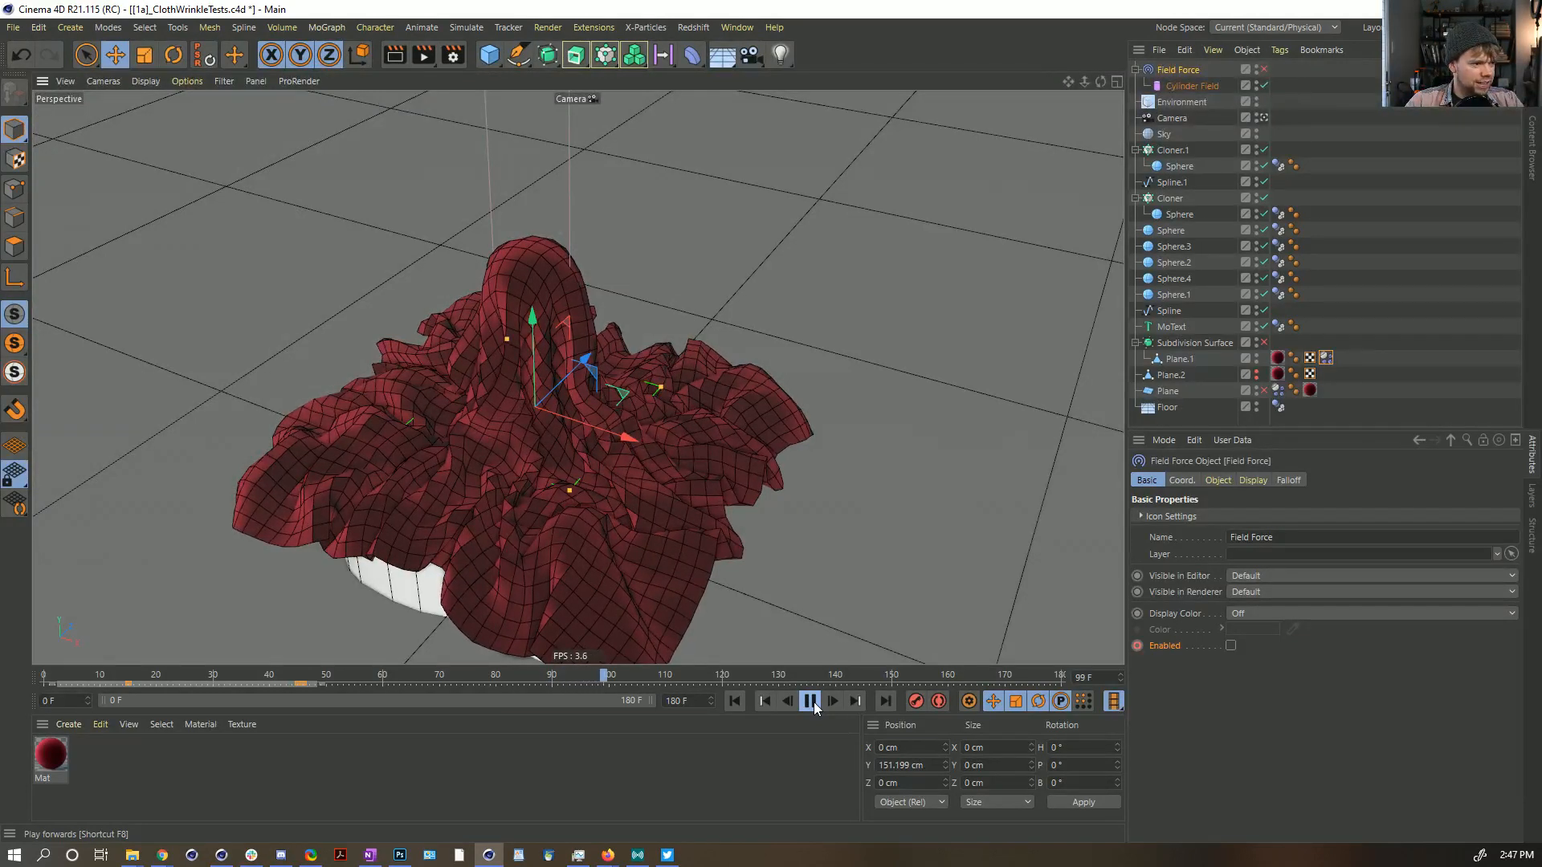
{"action": "left_click", "coordinate": [811, 702]}
{"action": "left_click_drag", "start_coordinate": [605, 460], "coordinate": [551, 433], "text": "alt"}
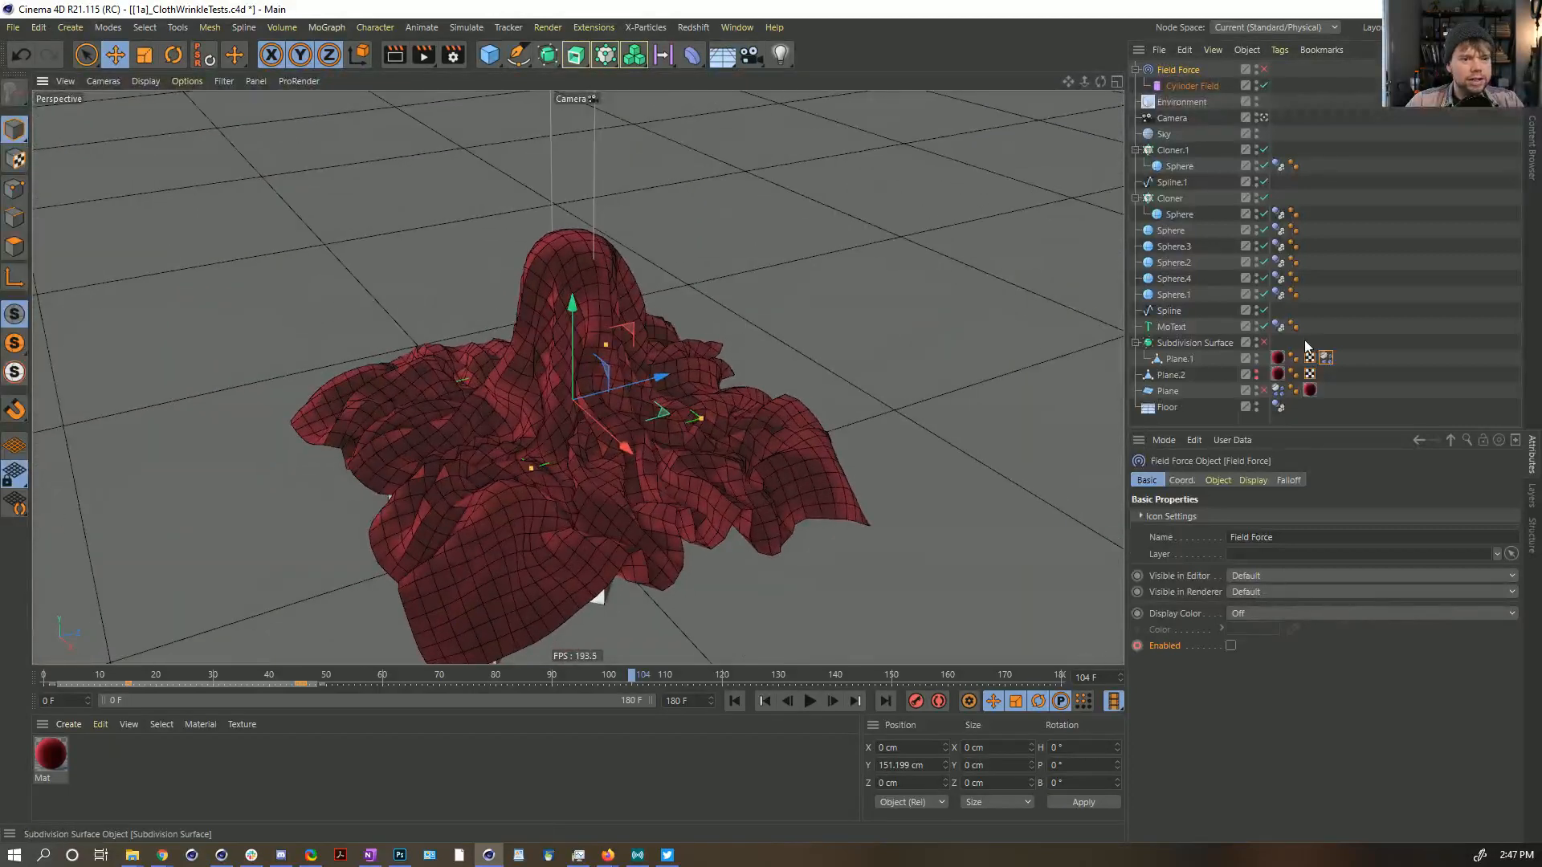
Step: Set the Flexion springs of Plane.1's soft body to 1, replay the simulation to frame 97 and rewind to the first frame
{"action": "left_click", "coordinate": [1326, 359]}
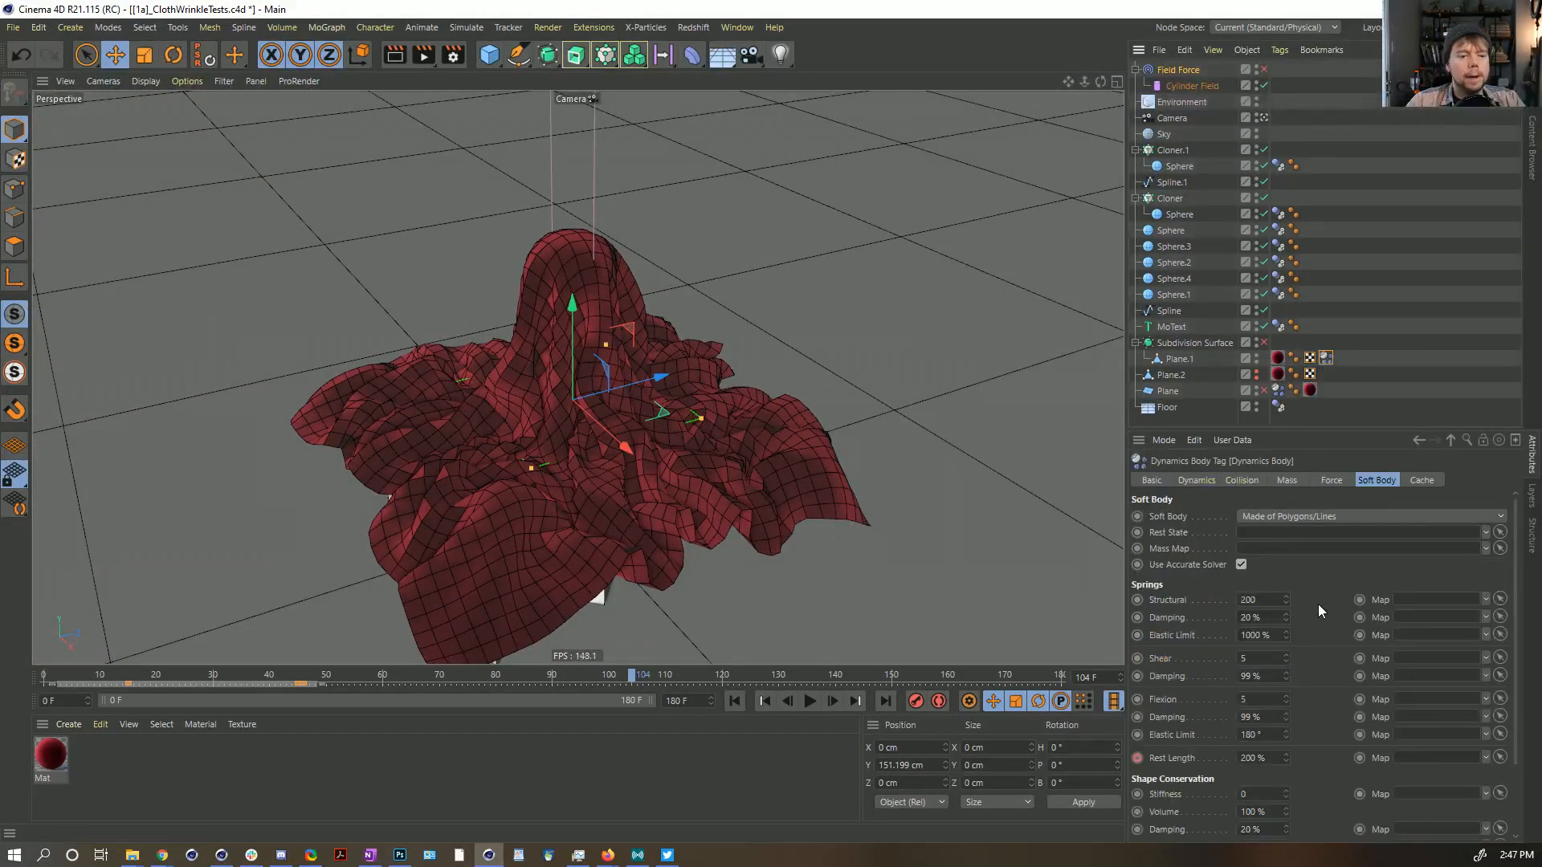
{"action": "left_click", "coordinate": [1258, 660]}
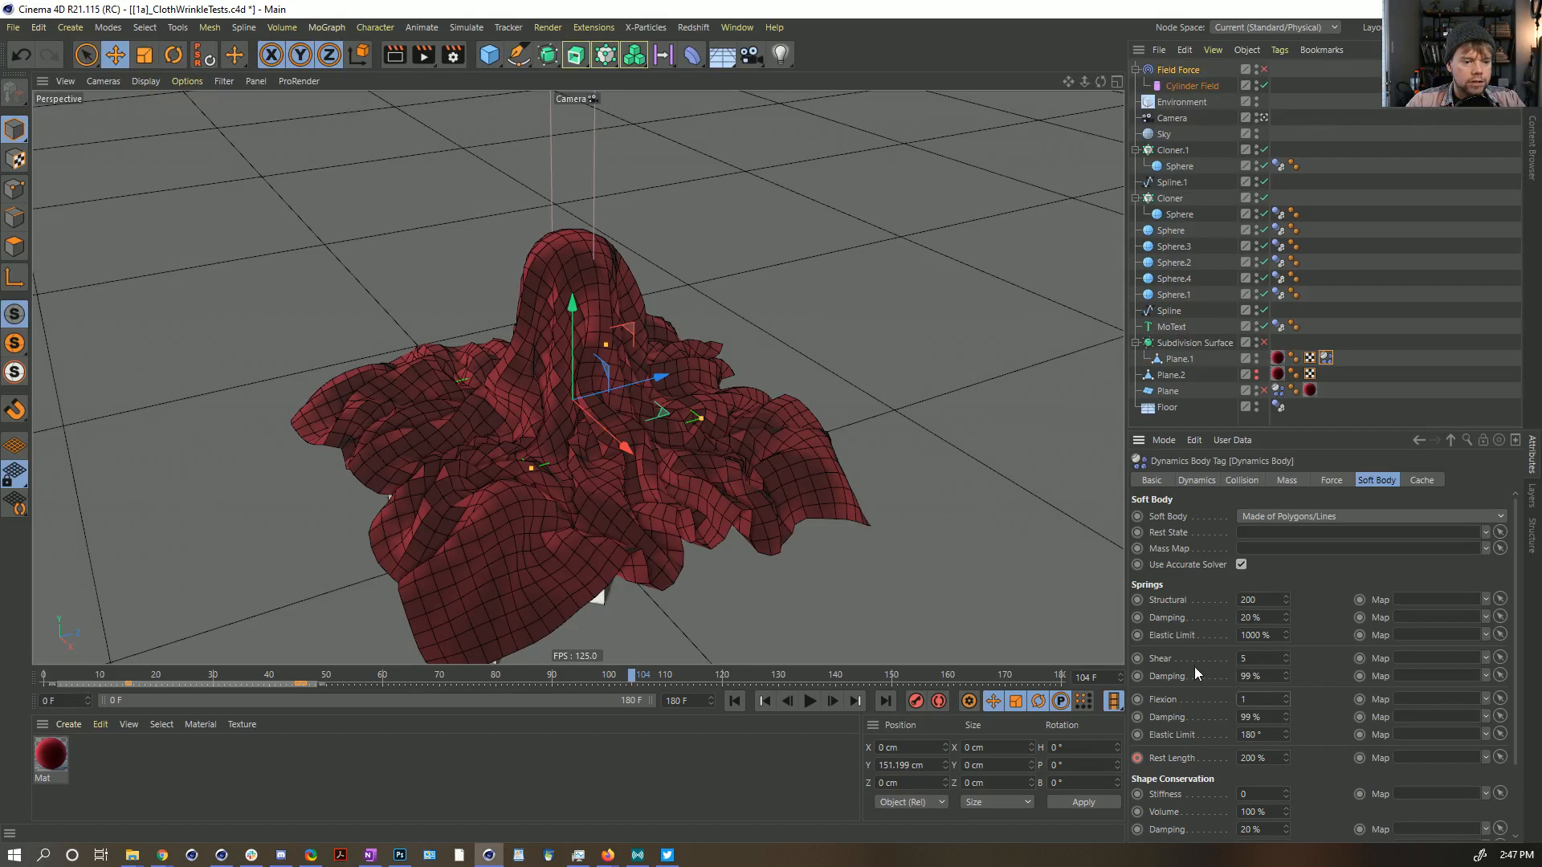
{"action": "left_click", "coordinate": [737, 702]}
{"action": "left_click", "coordinate": [809, 702]}
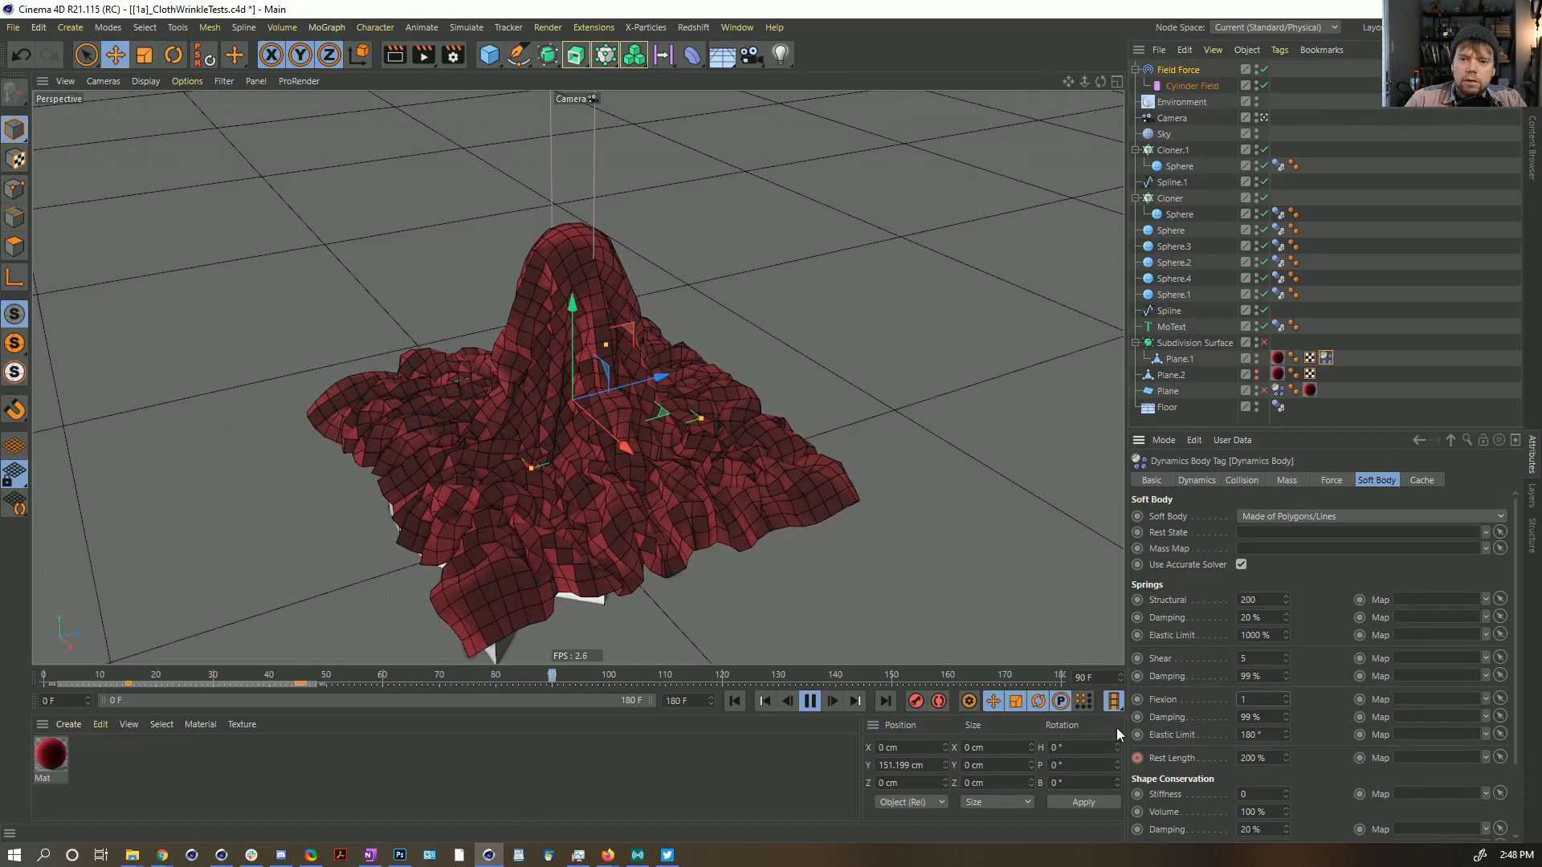
{"action": "left_click", "coordinate": [810, 702]}
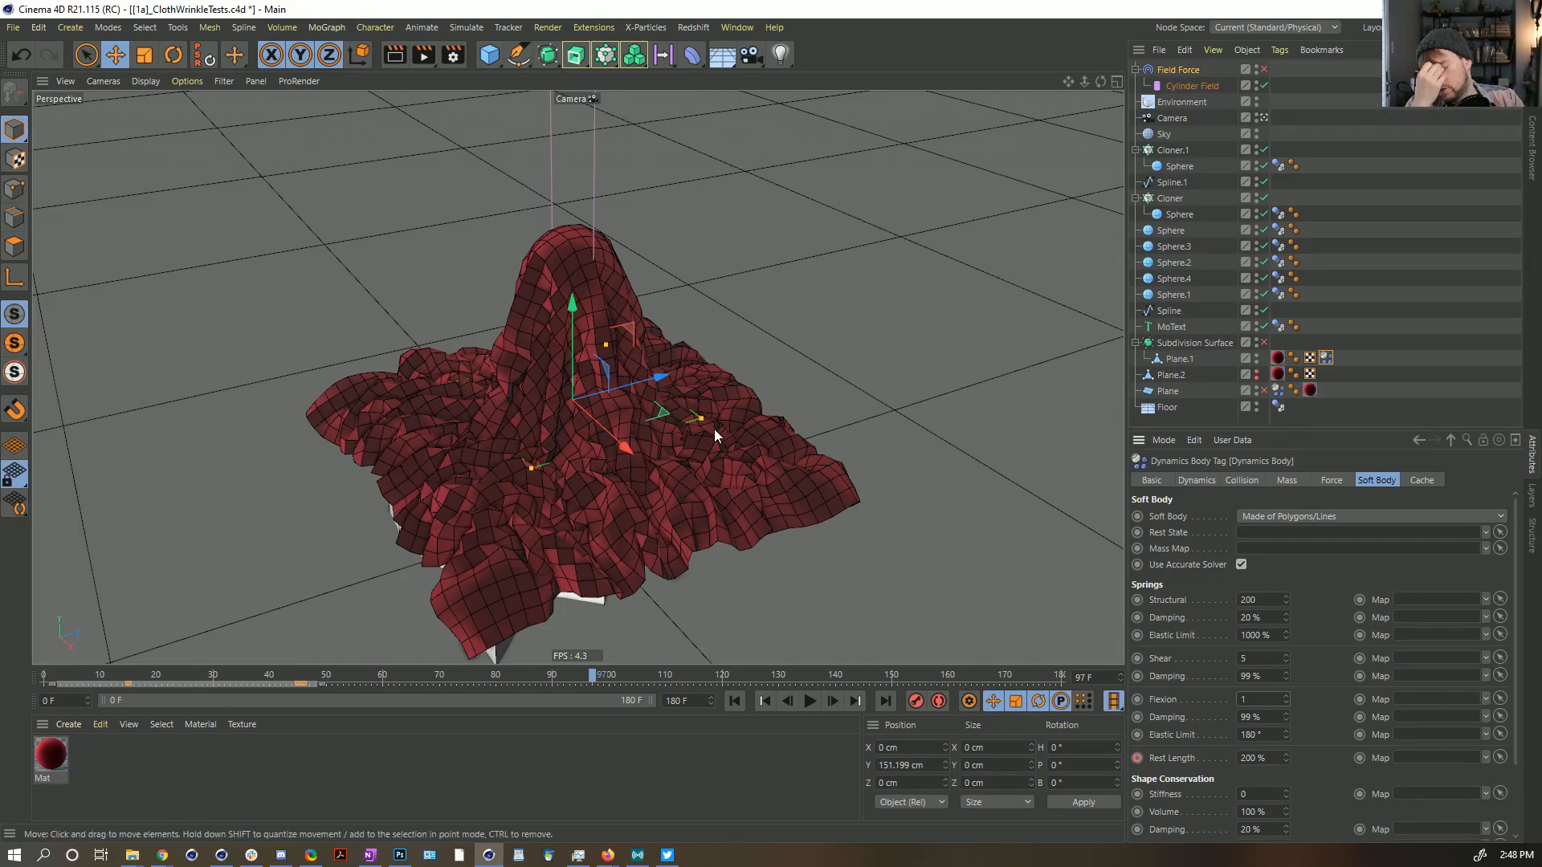
{"action": "left_click", "coordinate": [733, 701]}
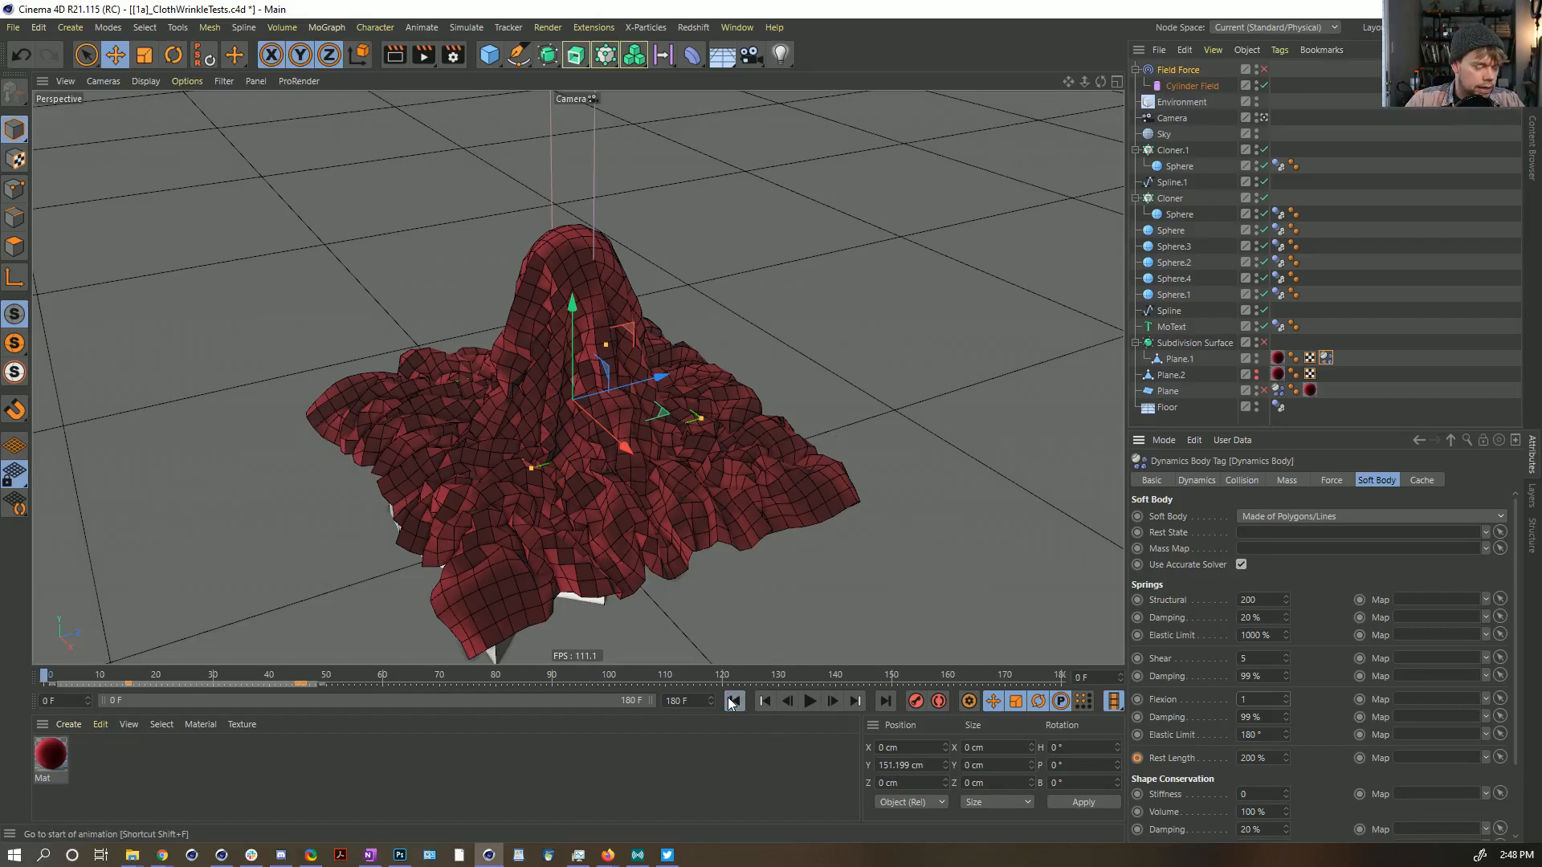
Step: Create a new project, add a default cube and view it from different angles
{"action": "key", "text": "ctrl+n"}
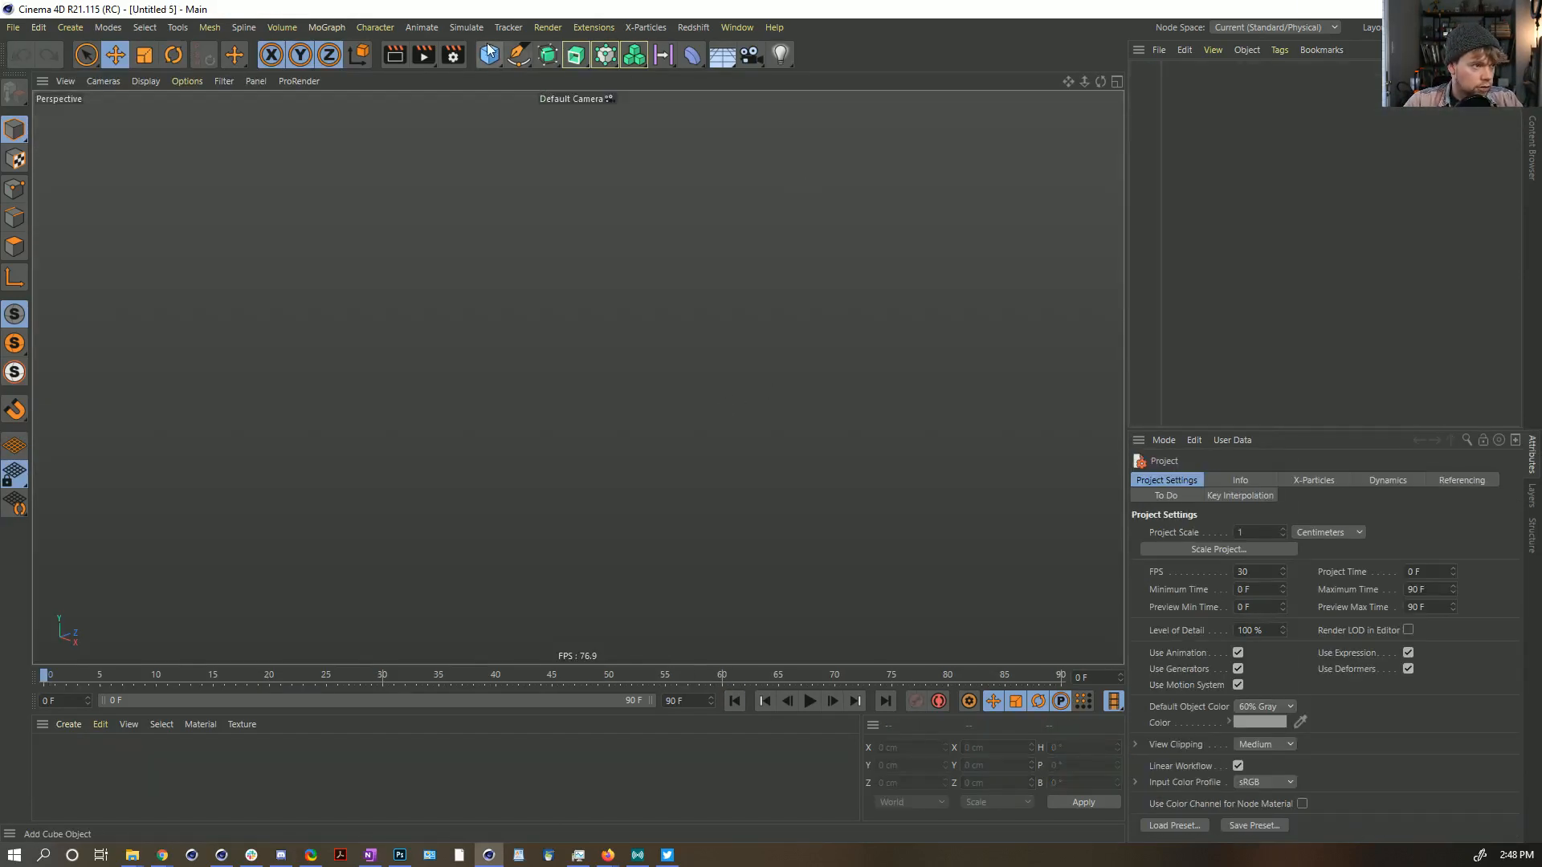
{"action": "left_click", "coordinate": [488, 51]}
{"action": "left_click_drag", "start_coordinate": [592, 310], "coordinate": [664, 341], "text": "alt"}
{"action": "right_click_drag", "start_coordinate": [664, 341], "coordinate": [543, 433], "text": "alt"}
{"action": "middle_click_drag", "start_coordinate": [543, 434], "coordinate": [687, 334], "text": "alt"}
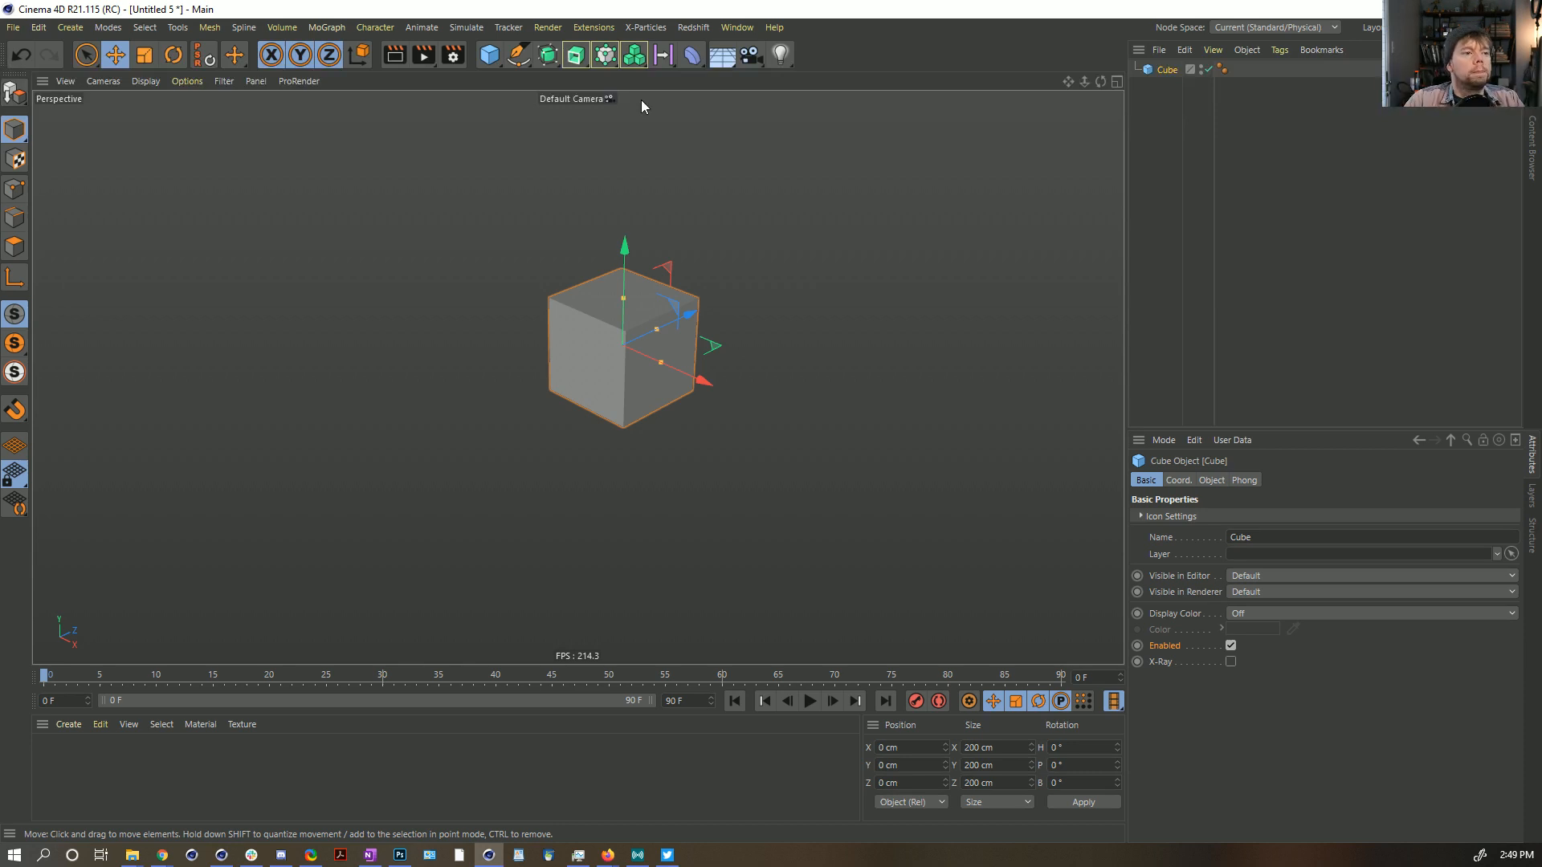
Step: Switch back to the 1a_ClothWrinkleTests project and play the simulation to frame 13
{"action": "left_click", "coordinate": [737, 27]}
{"action": "left_click", "coordinate": [803, 516]}
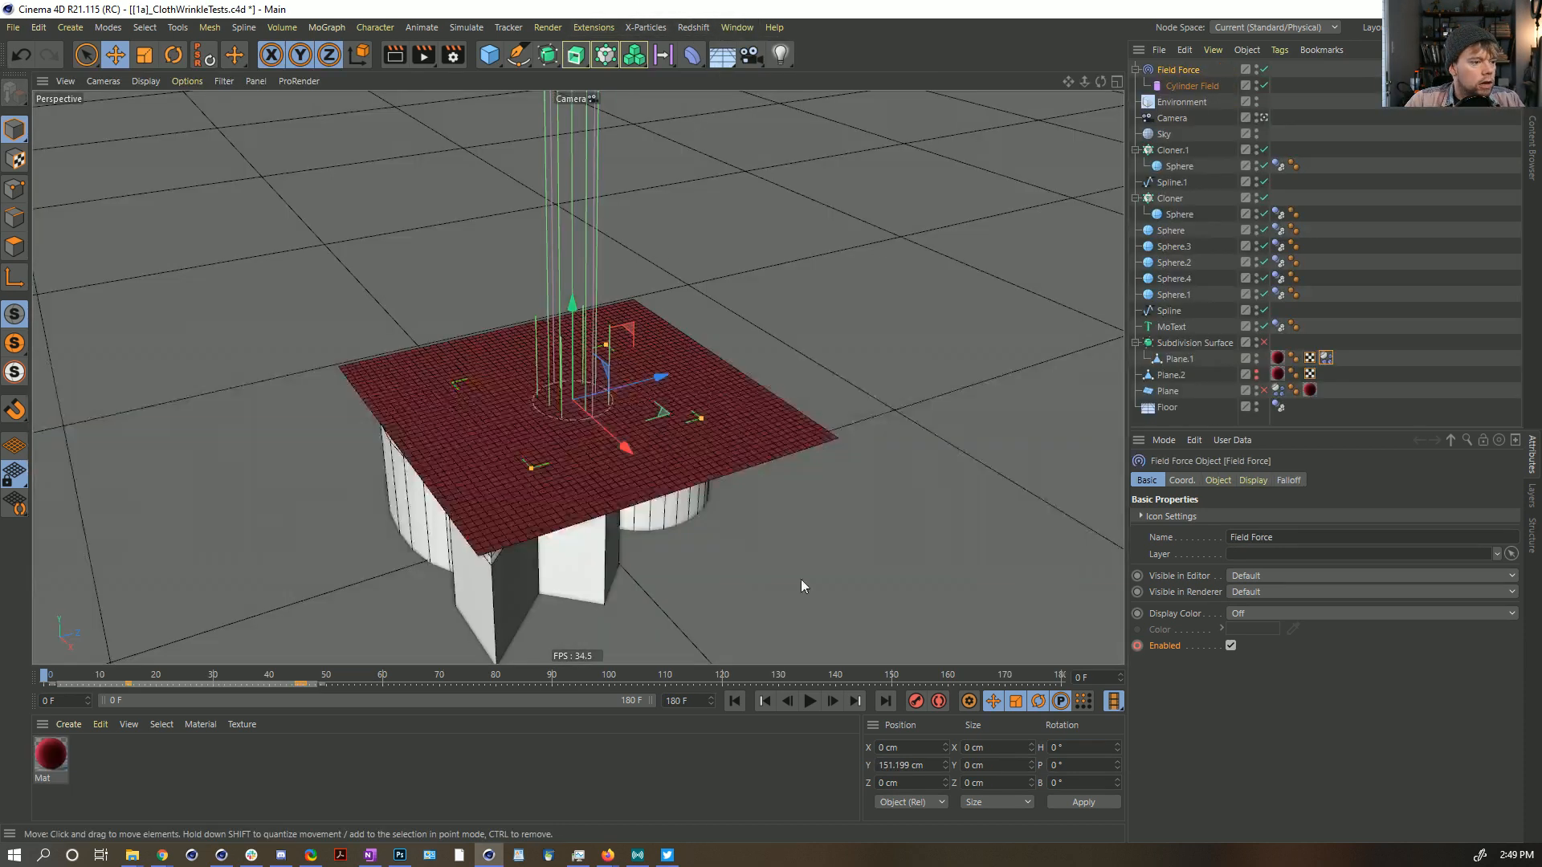
{"action": "left_click", "coordinate": [813, 703]}
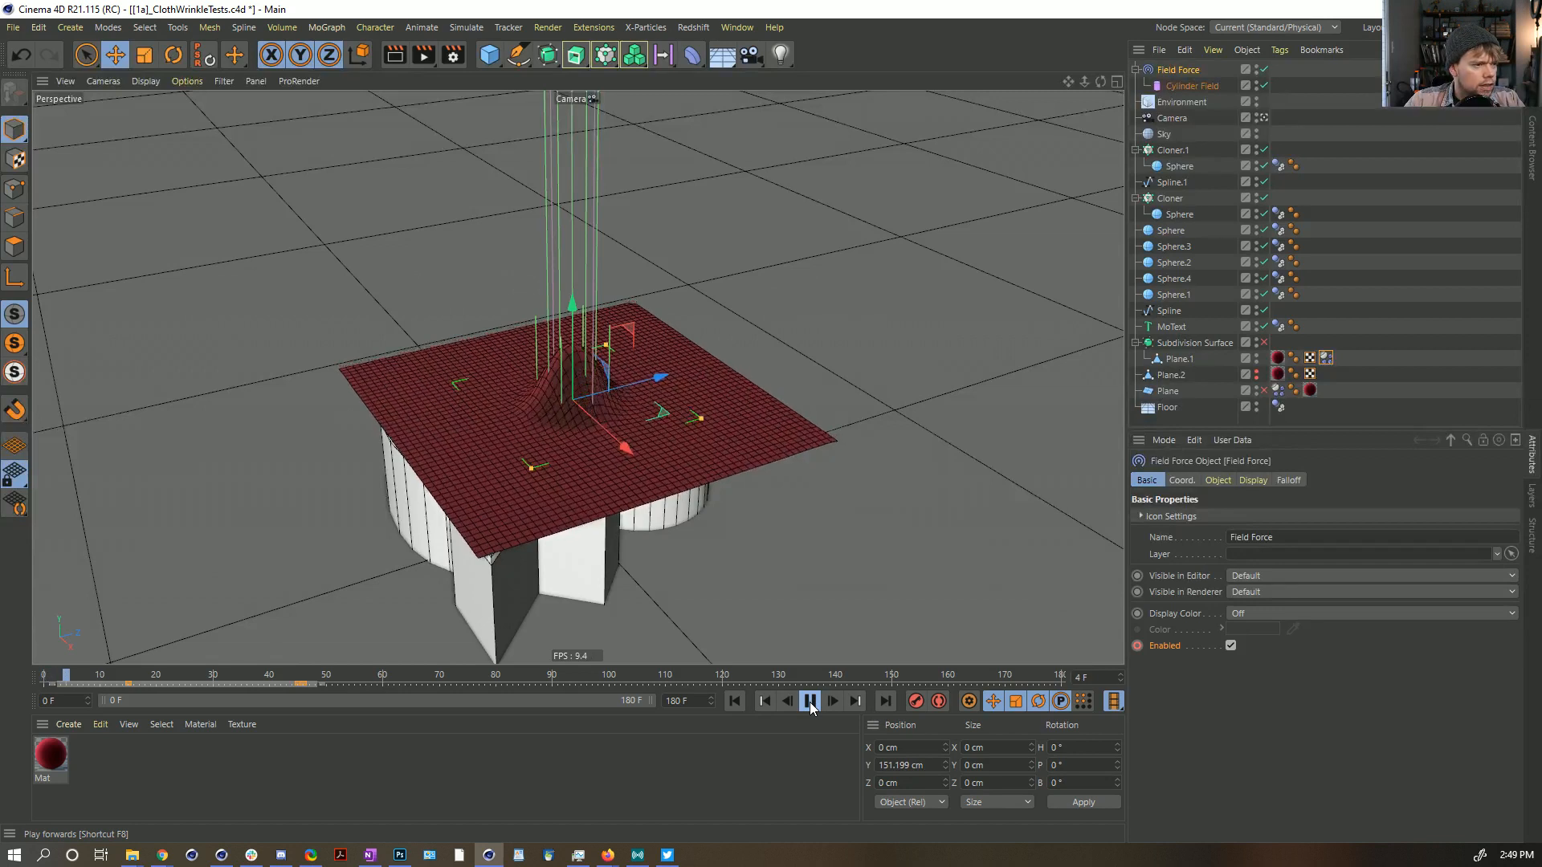
{"action": "left_click", "coordinate": [811, 704]}
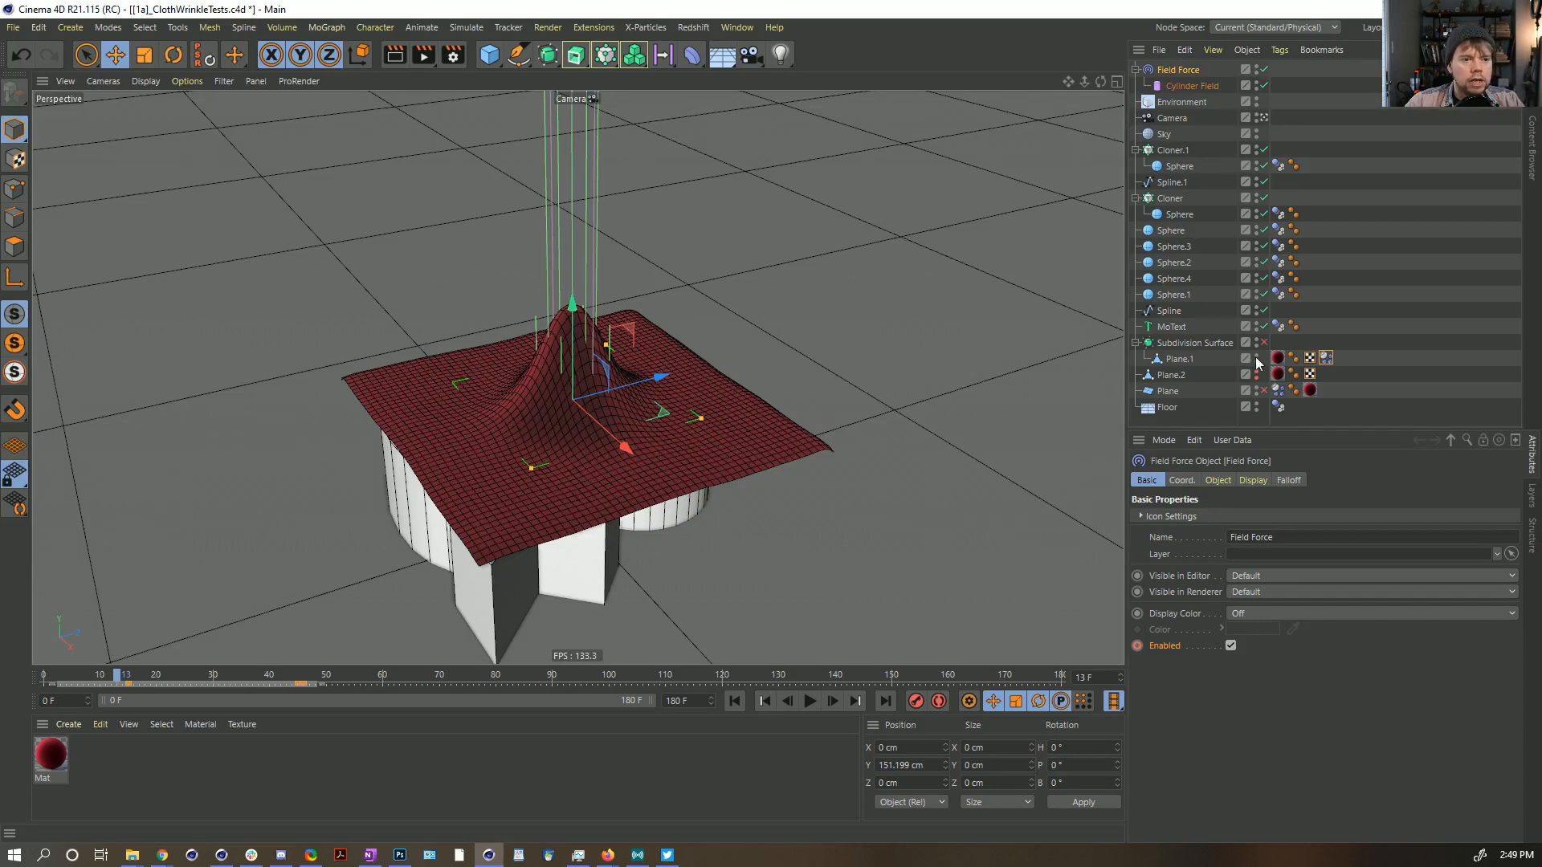
Step: Review the Follow Position and Follow Rotation force settings of Plane.1's Dynamics Body tag
{"action": "left_click", "coordinate": [1326, 358]}
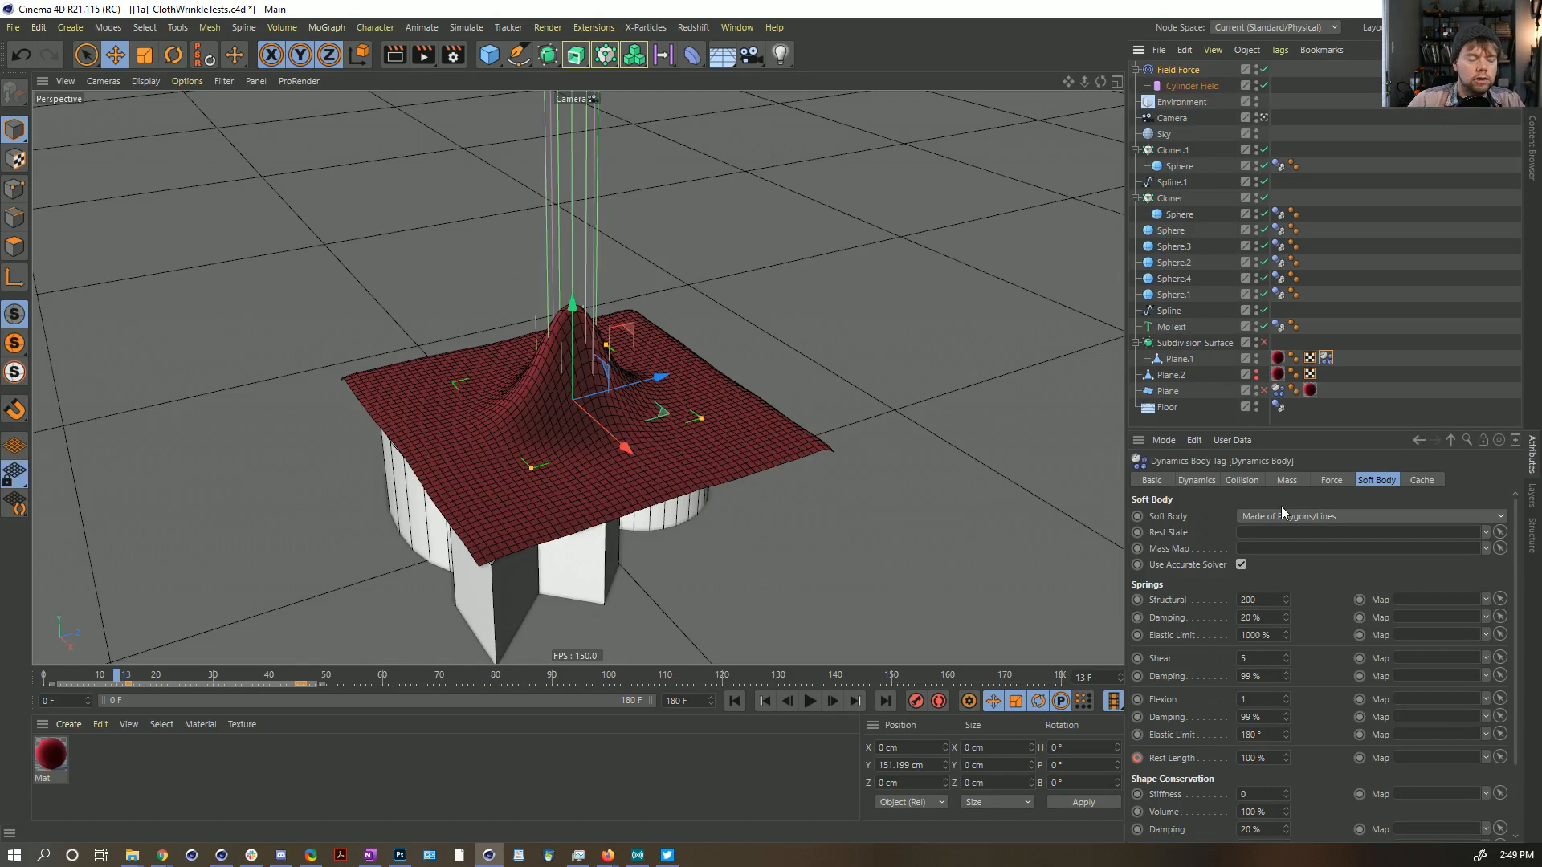
{"action": "left_click", "coordinate": [1321, 481]}
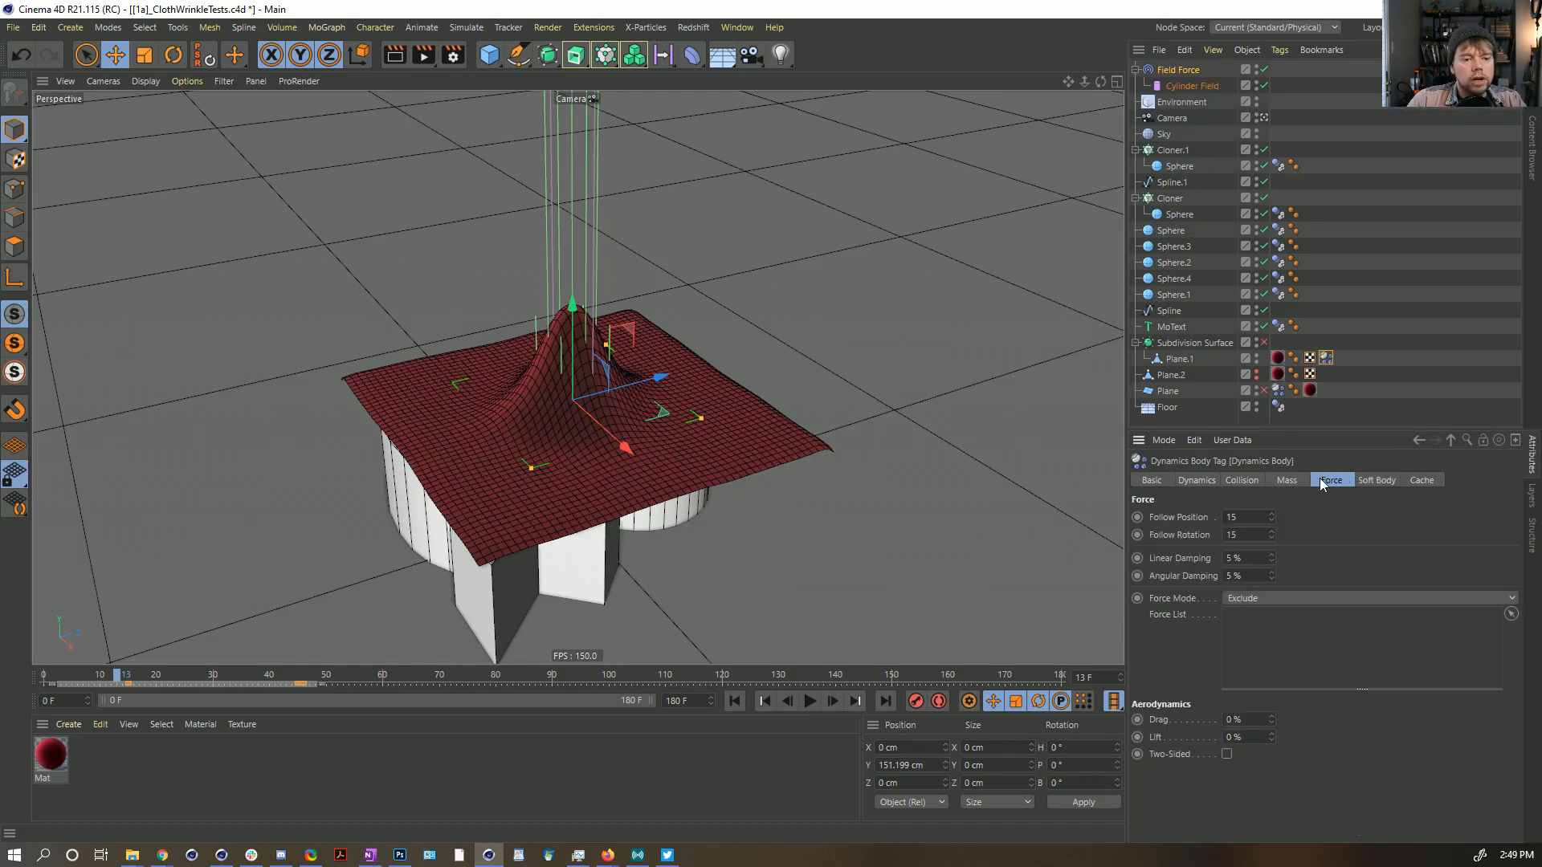
{"action": "left_click", "coordinate": [1167, 536]}
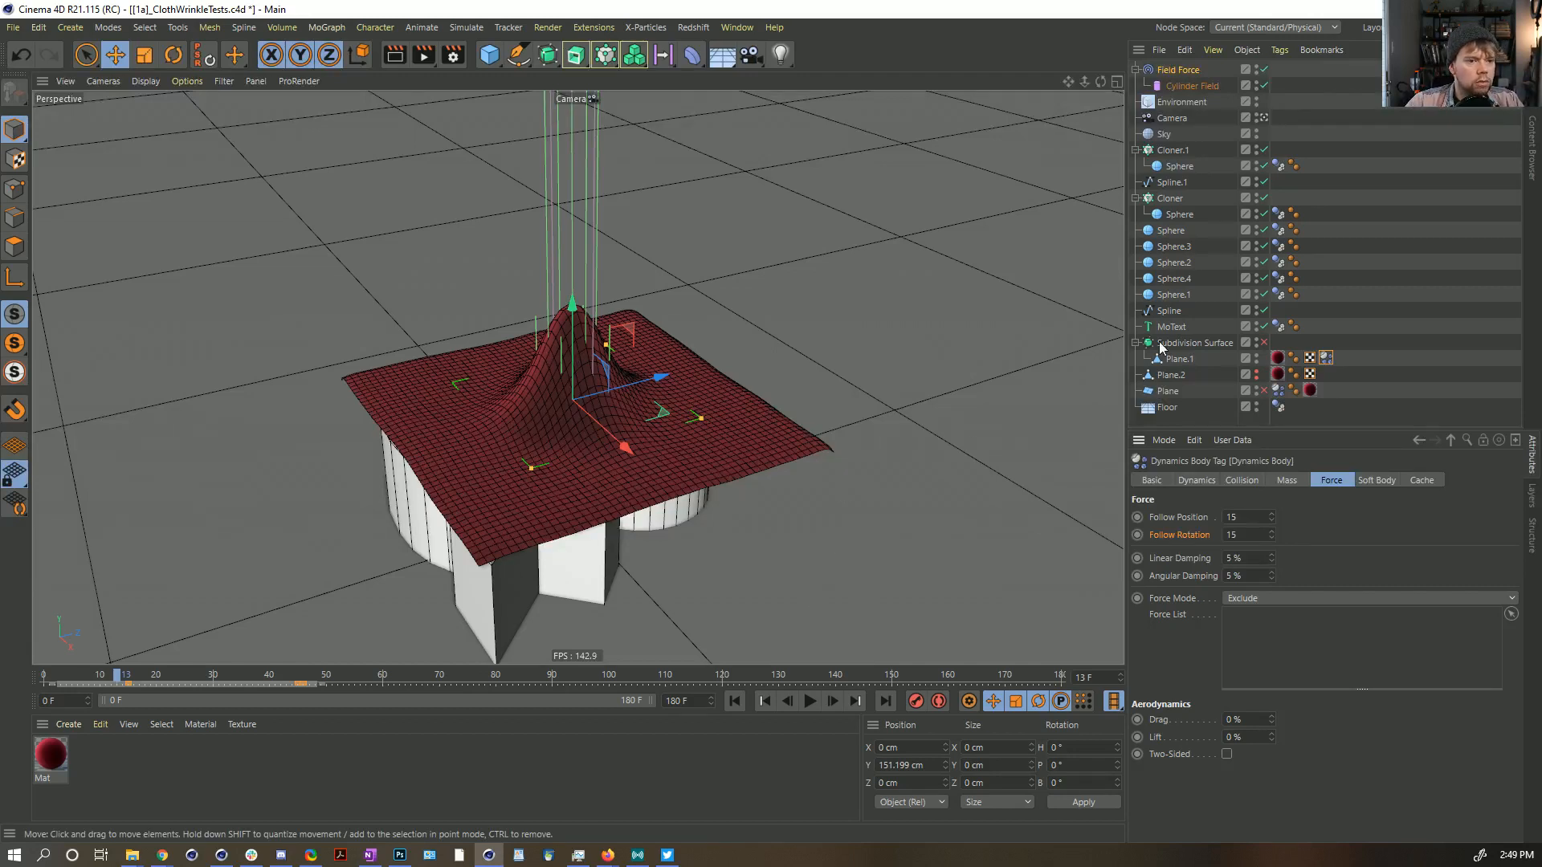
{"action": "left_click", "coordinate": [1263, 70]}
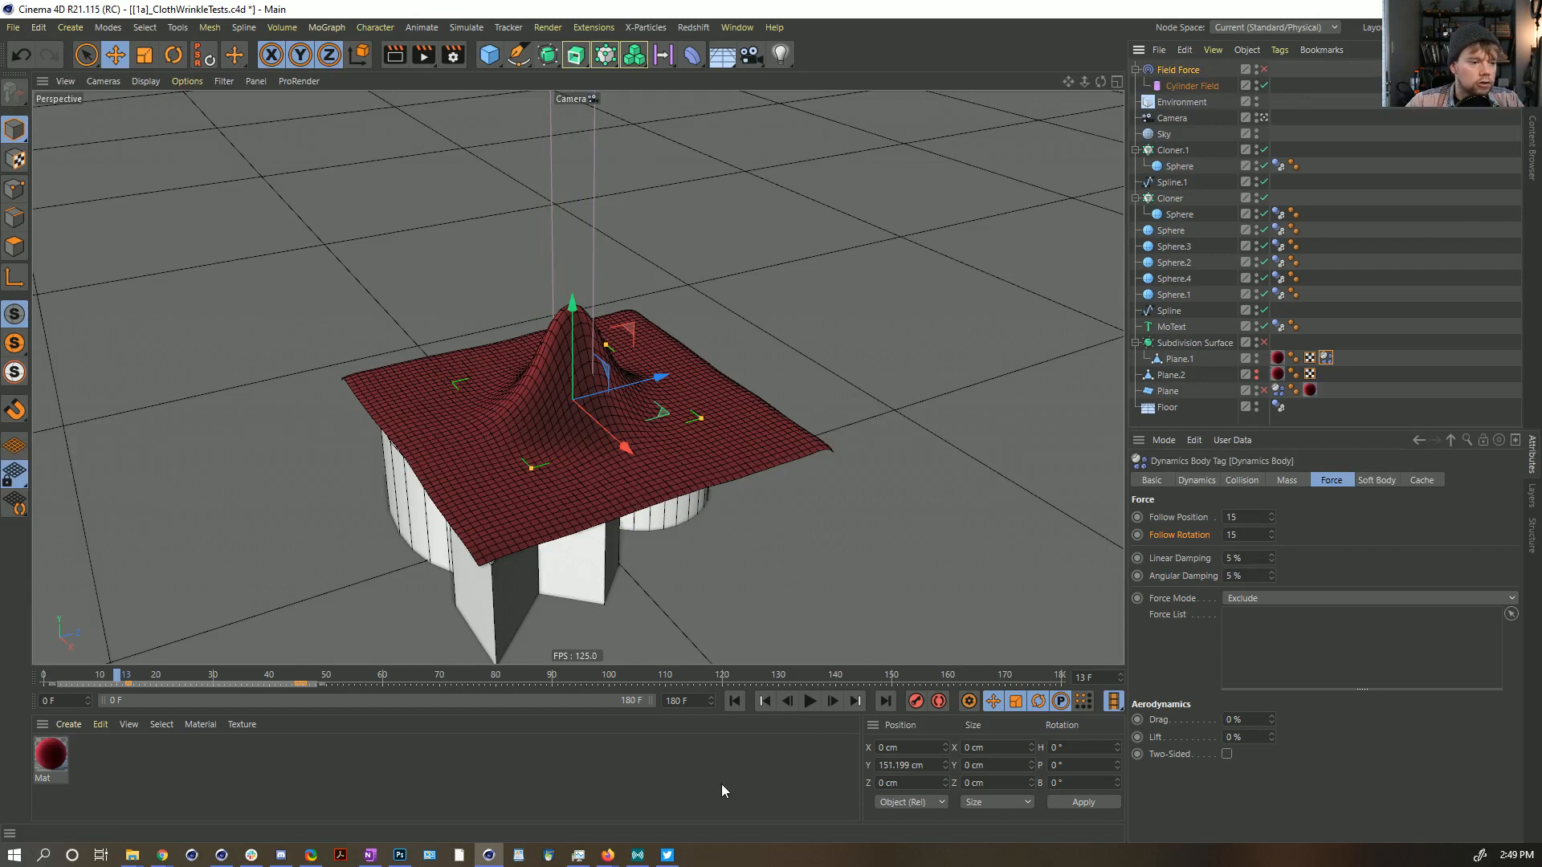
{"action": "left_click", "coordinate": [1195, 70]}
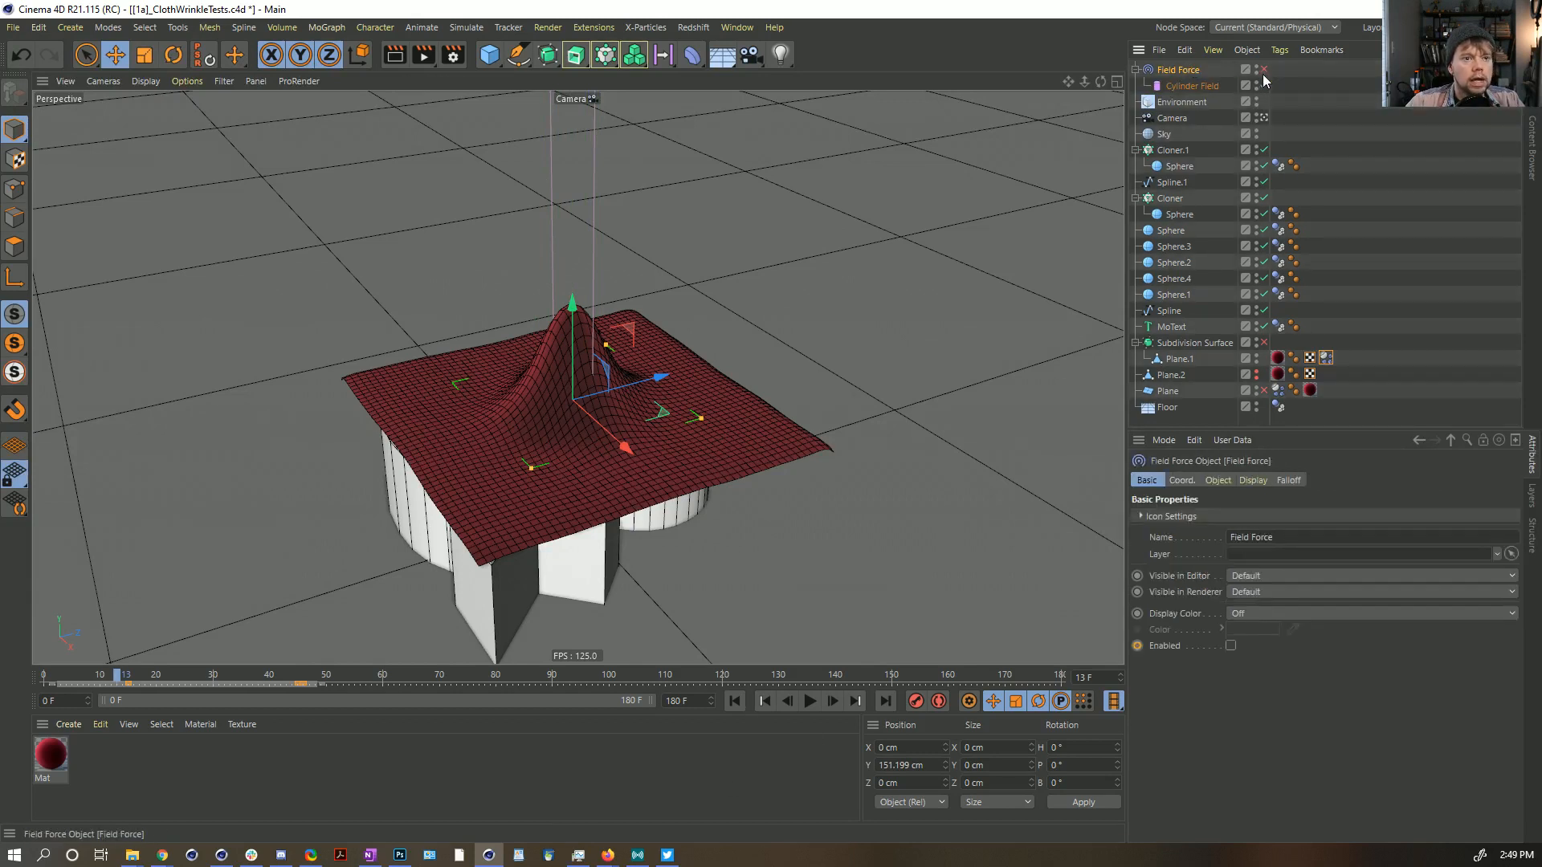
{"action": "left_click", "coordinate": [1264, 70]}
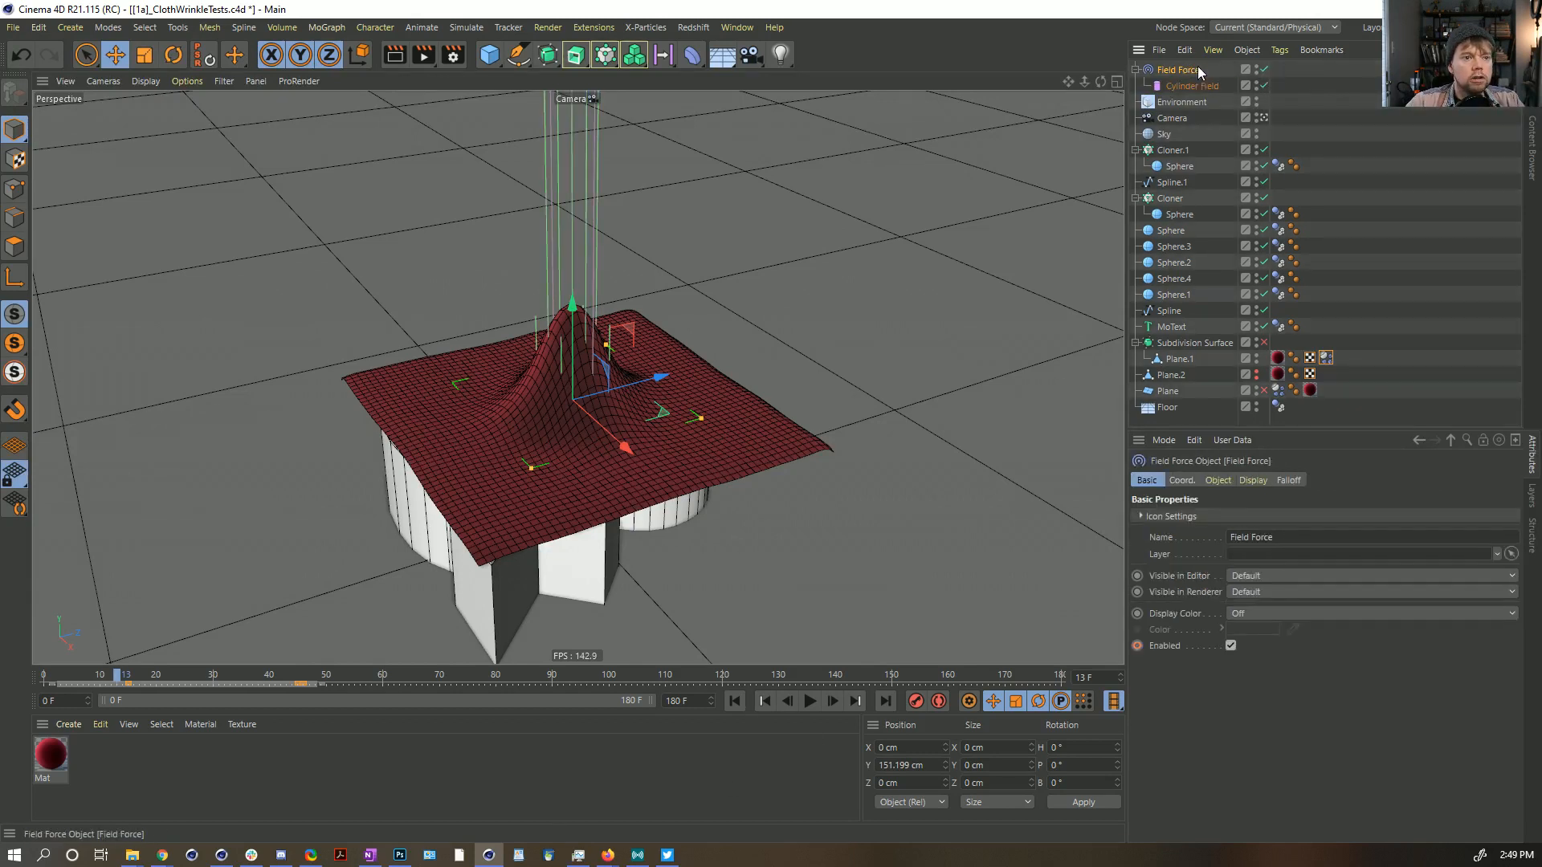
Step: Set the Field Force strength to 0, replay the simulation from the first frame past frame 50, and rewind it
{"action": "left_click", "coordinate": [1218, 479]}
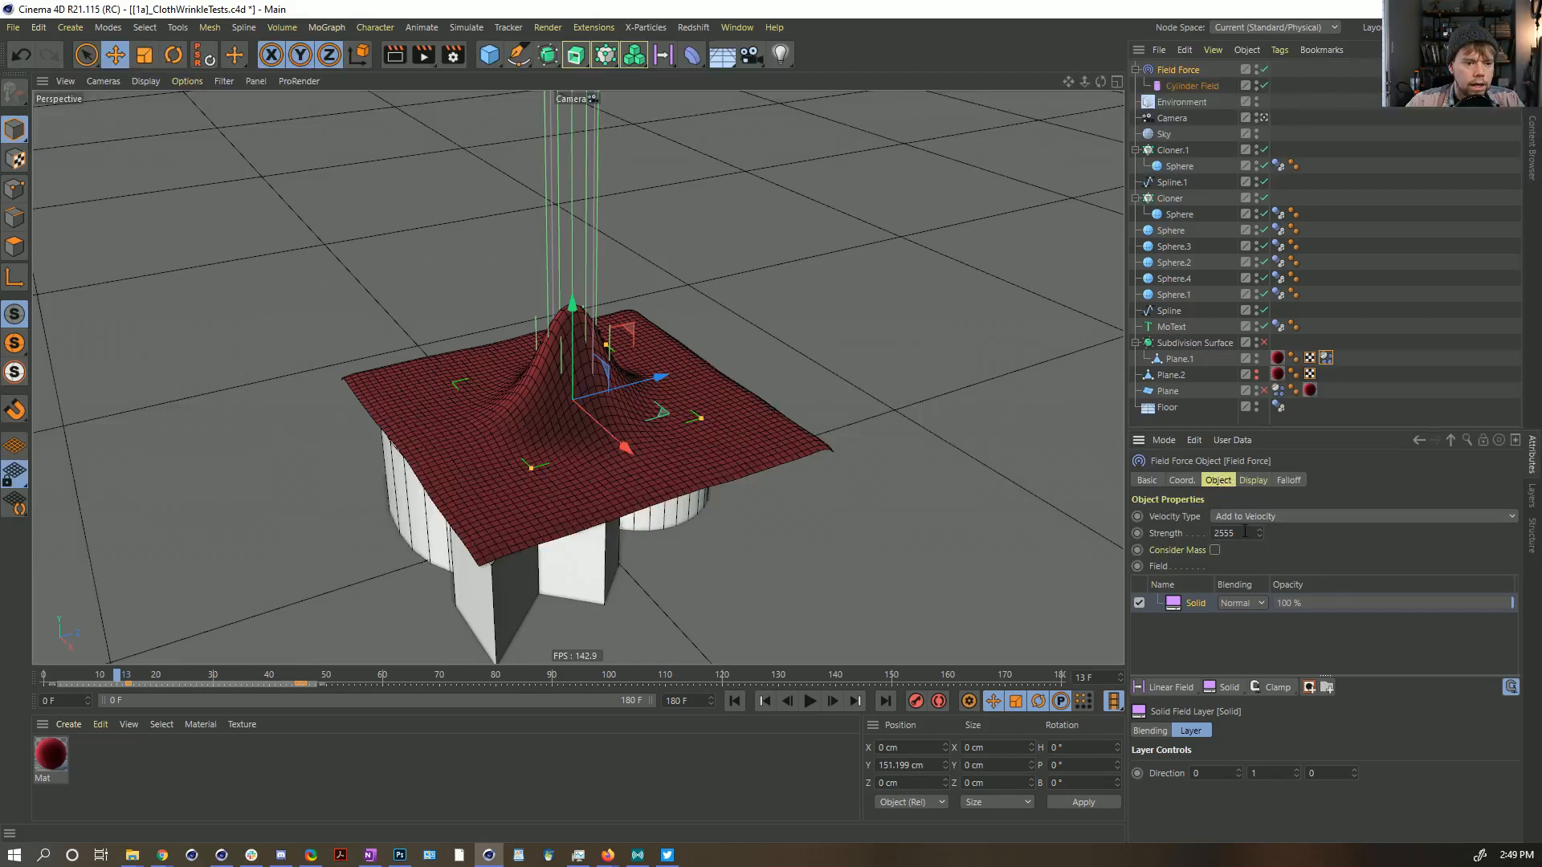
{"action": "type", "text": "0"}
{"action": "key", "text": "Return"}
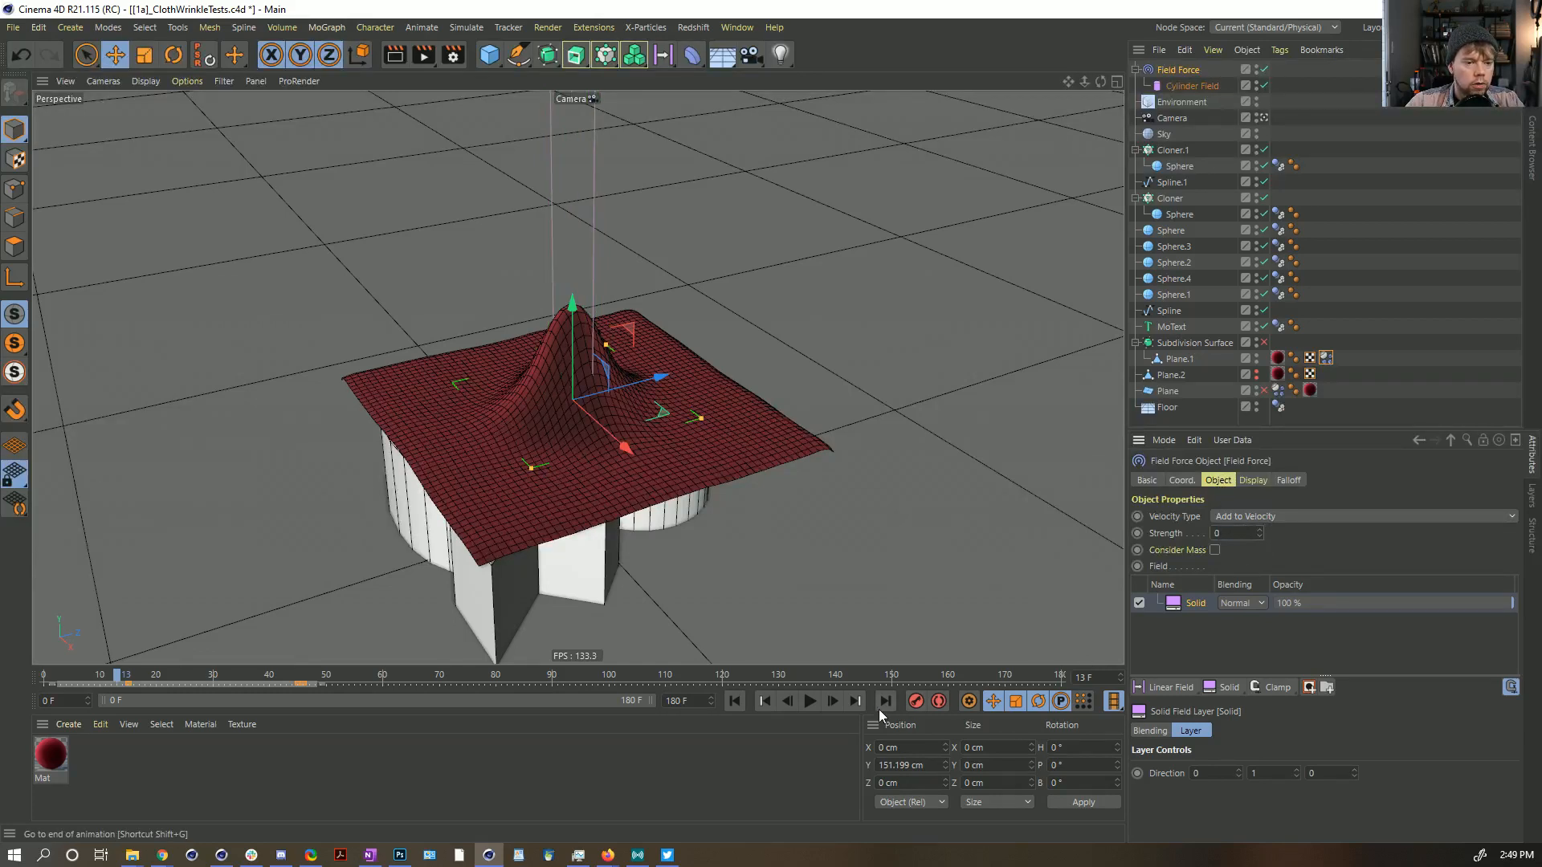
{"action": "left_click", "coordinate": [735, 701]}
{"action": "left_click", "coordinate": [810, 702]}
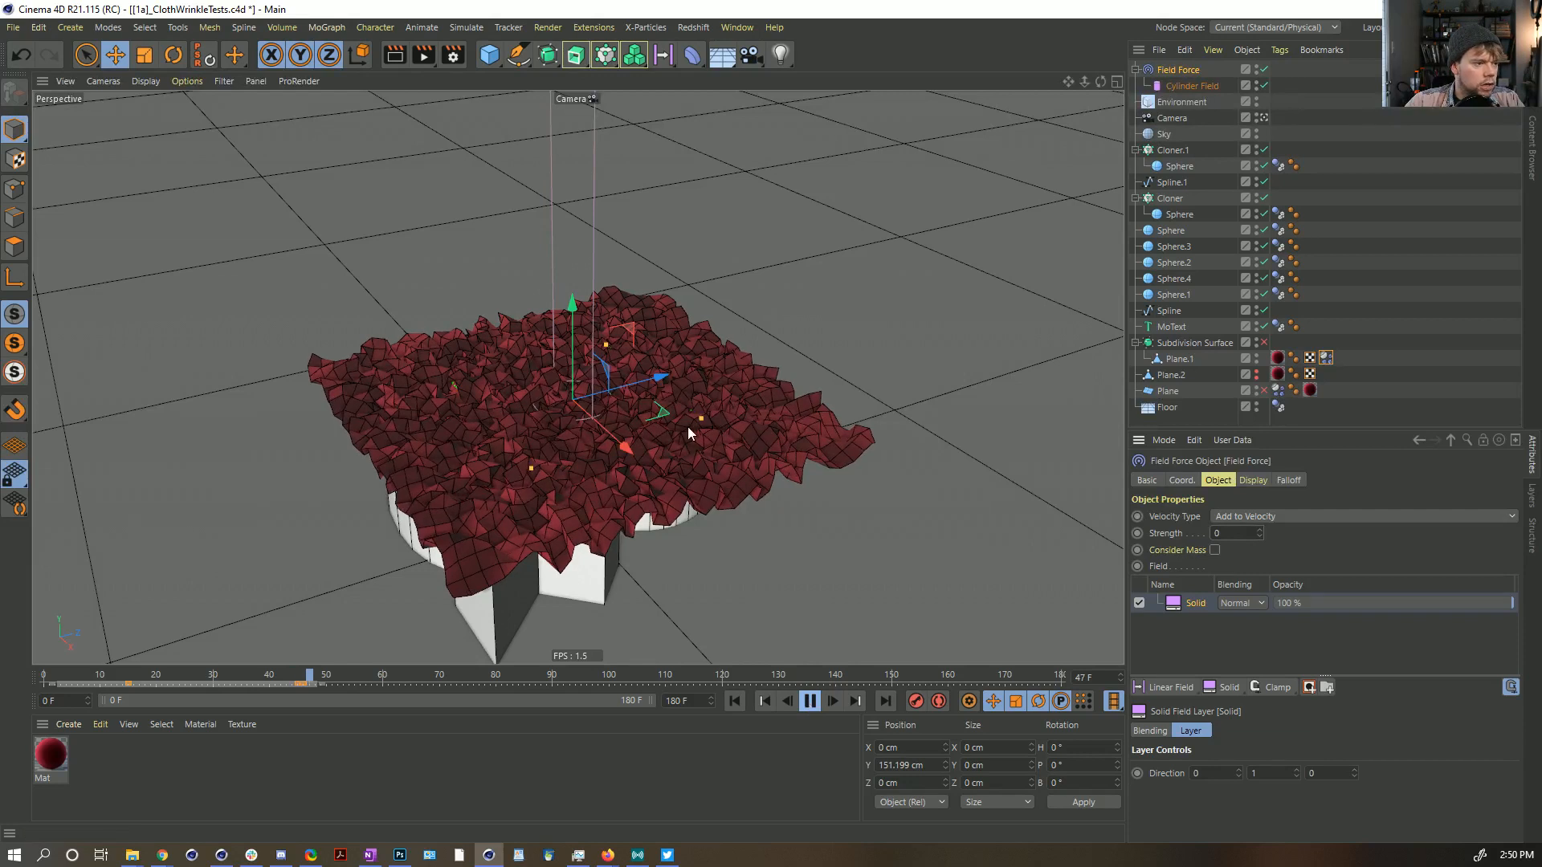
{"action": "left_click", "coordinate": [811, 701]}
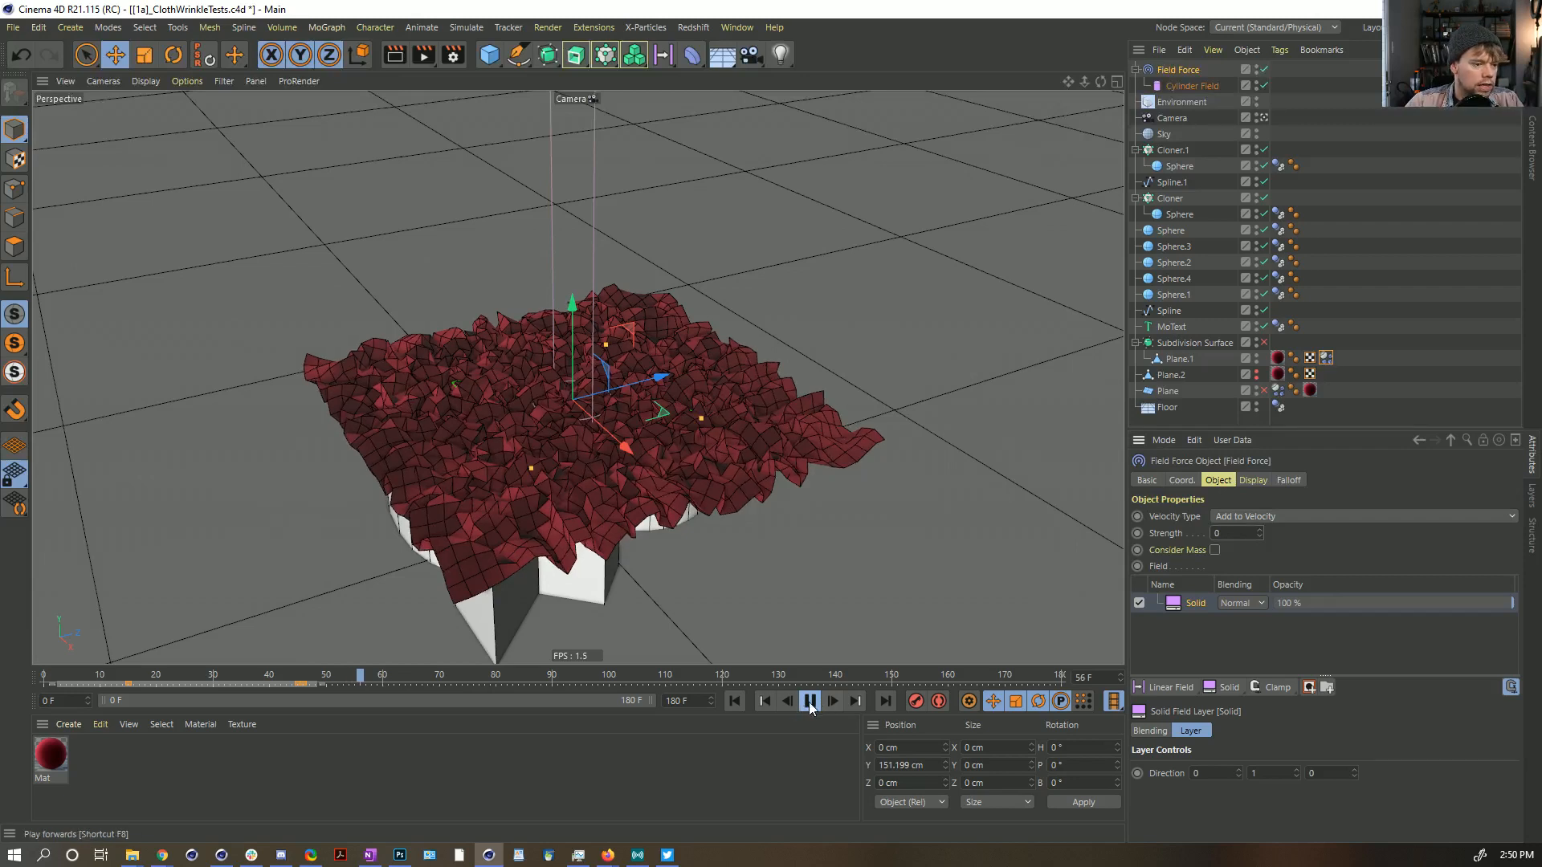
{"action": "left_click", "coordinate": [736, 704]}
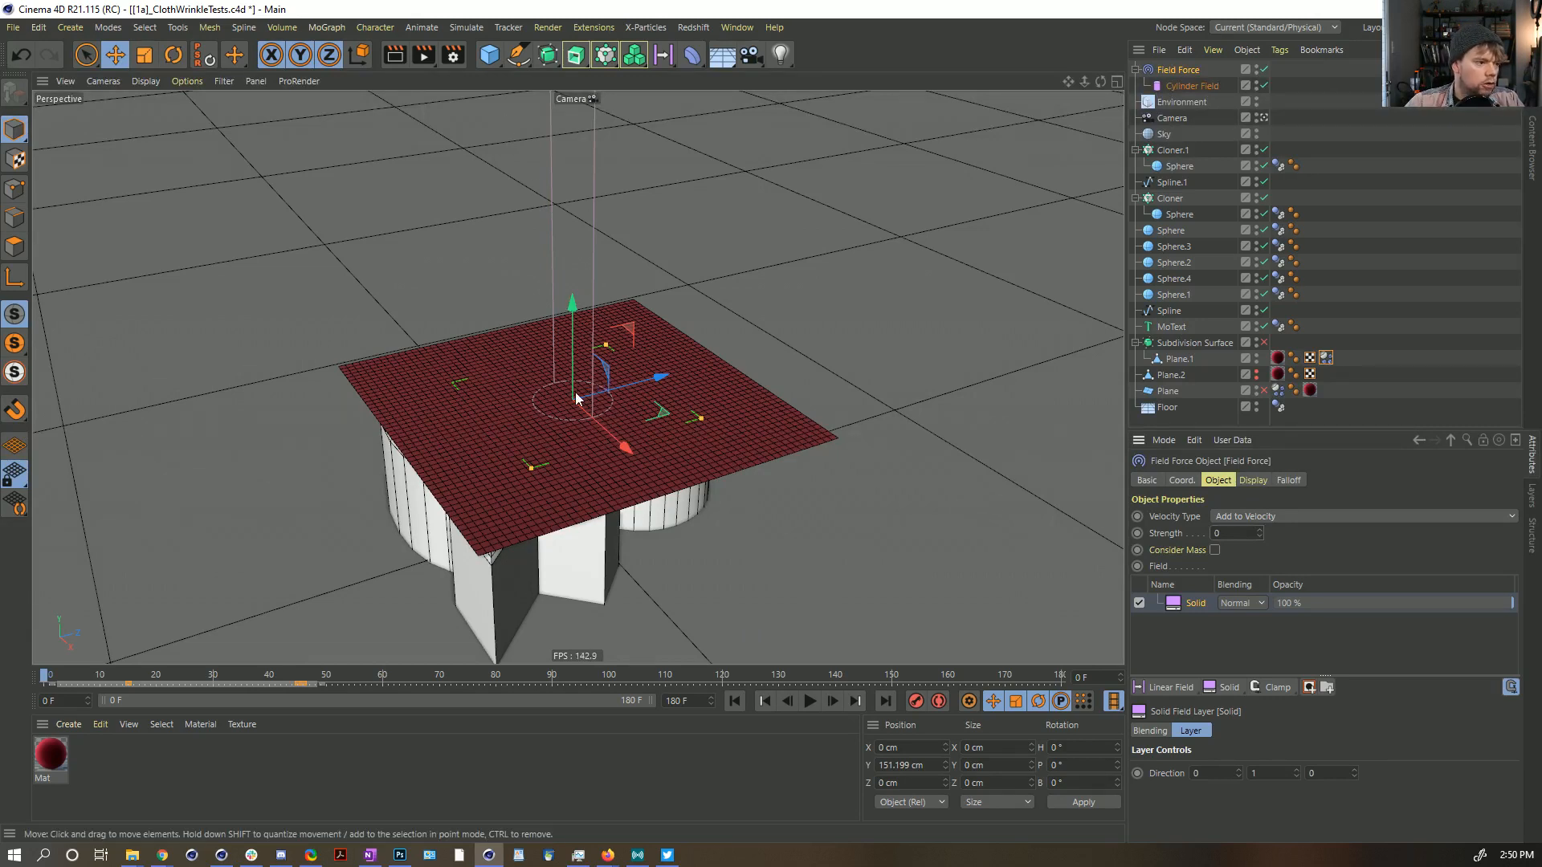
Step: Add a Plane primitive and set its width and height segments to 1
{"action": "scroll", "coordinate": [576, 398], "scroll_direction": "down", "scroll_amount": 6}
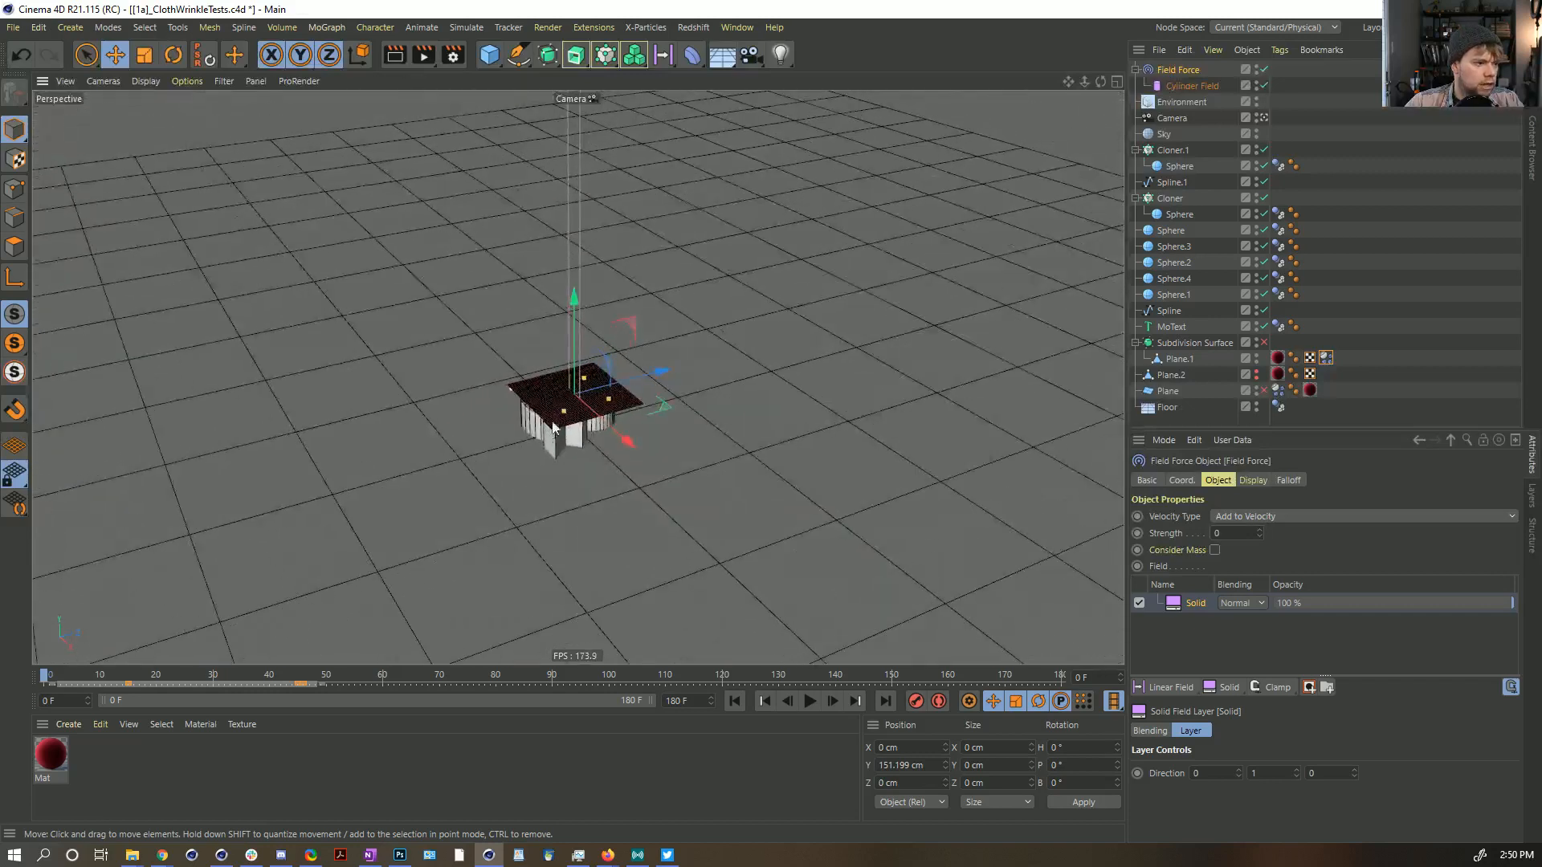
{"action": "left_click", "coordinate": [496, 51]}
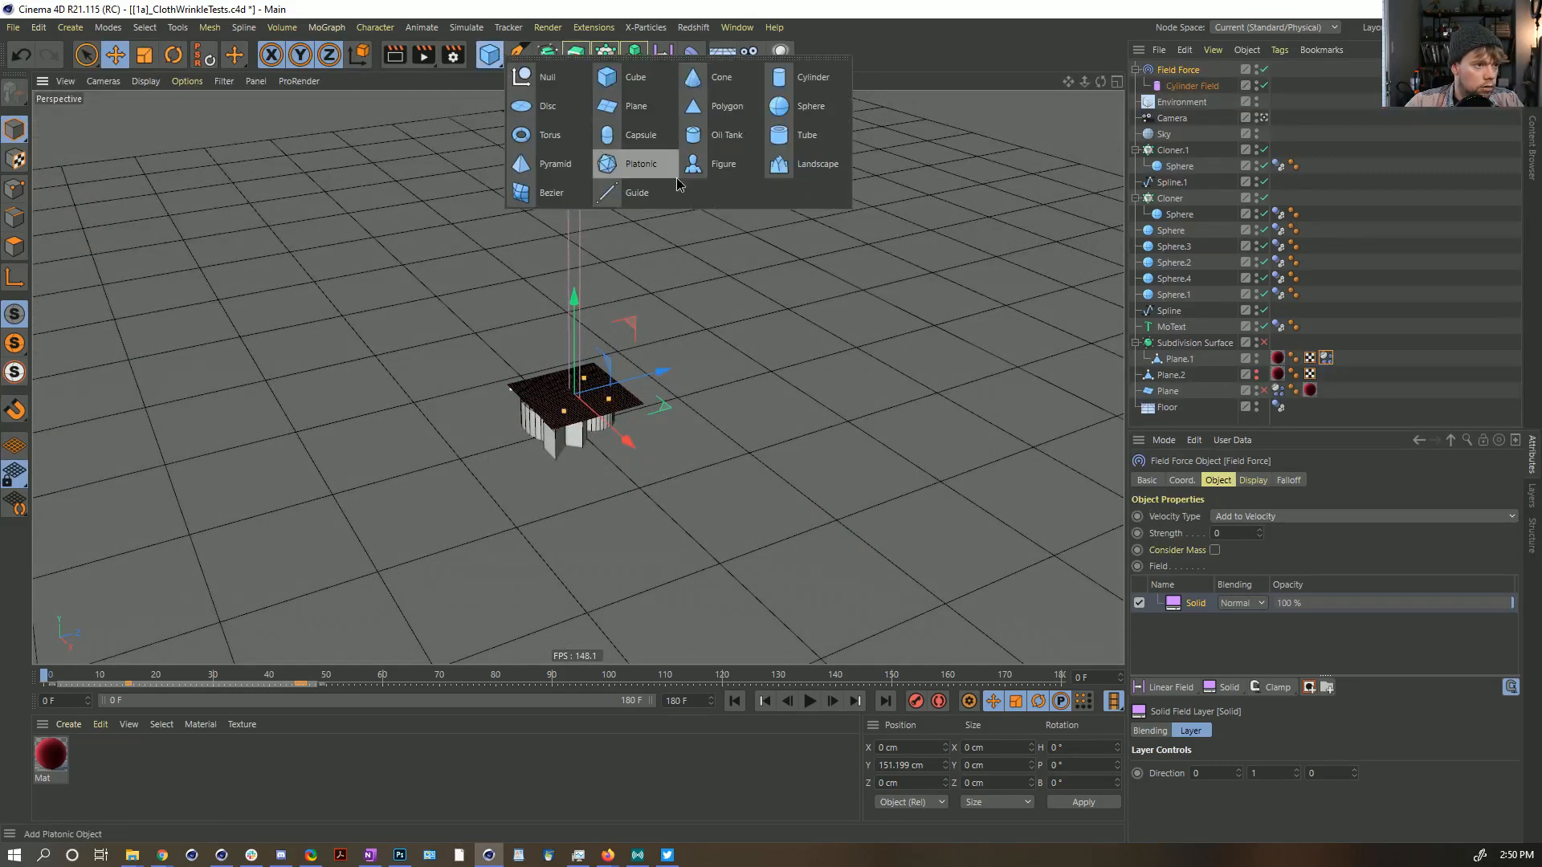
{"action": "left_click", "coordinate": [628, 106]}
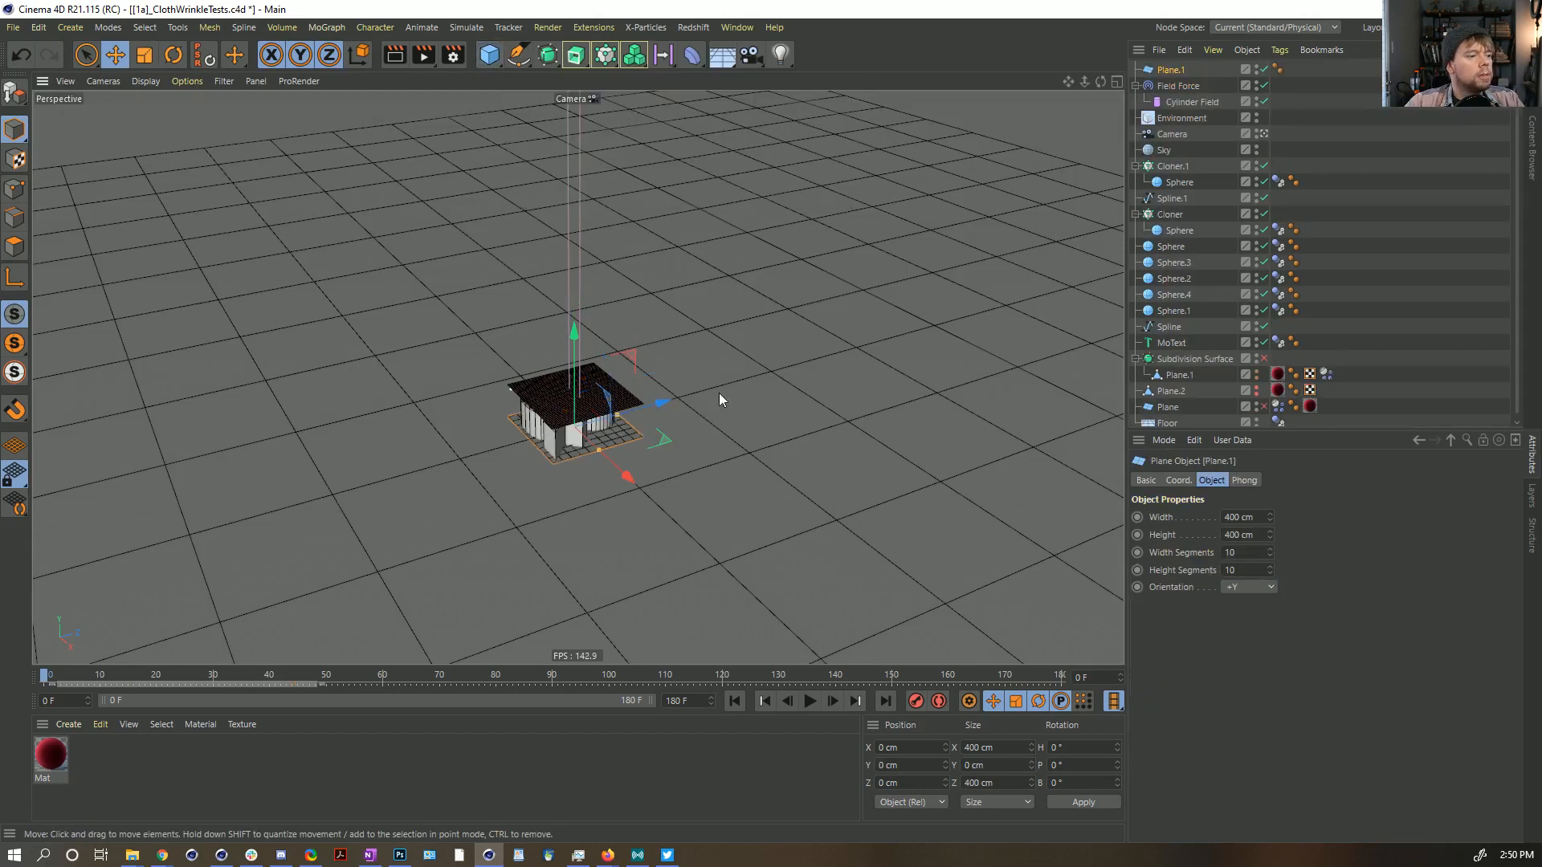
{"action": "left_click", "coordinate": [1237, 552]}
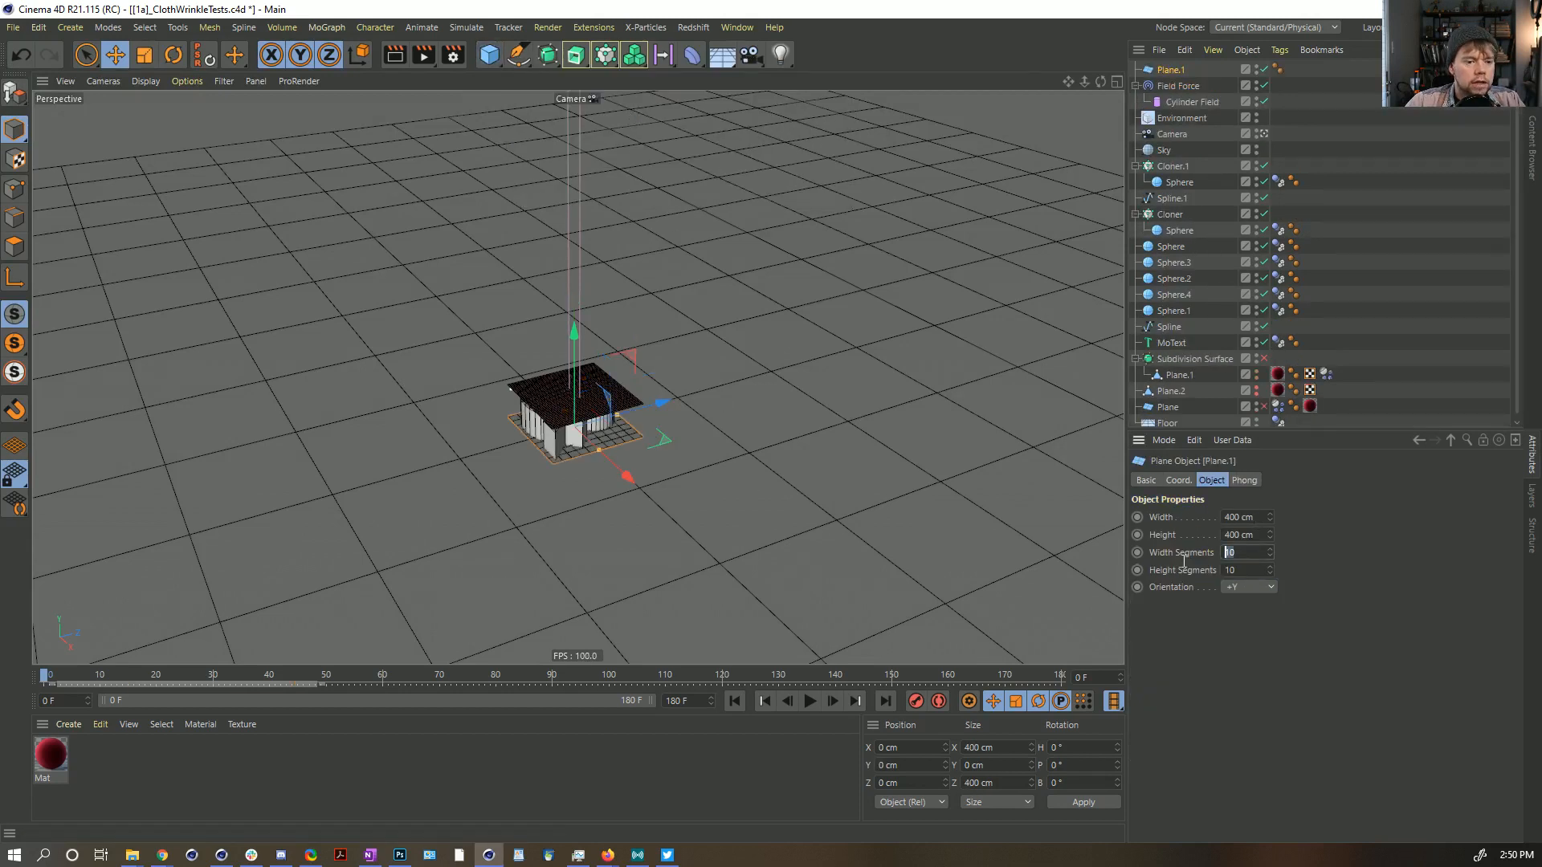
{"action": "type", "text": "1"}
{"action": "key", "text": "Return"}
Step: Size the new plane to 55 × 55 cm and raise it above the cloth to a Y position of about 641 cm
{"action": "left_click", "coordinate": [1241, 517]}
{"action": "type", "text": "55"}
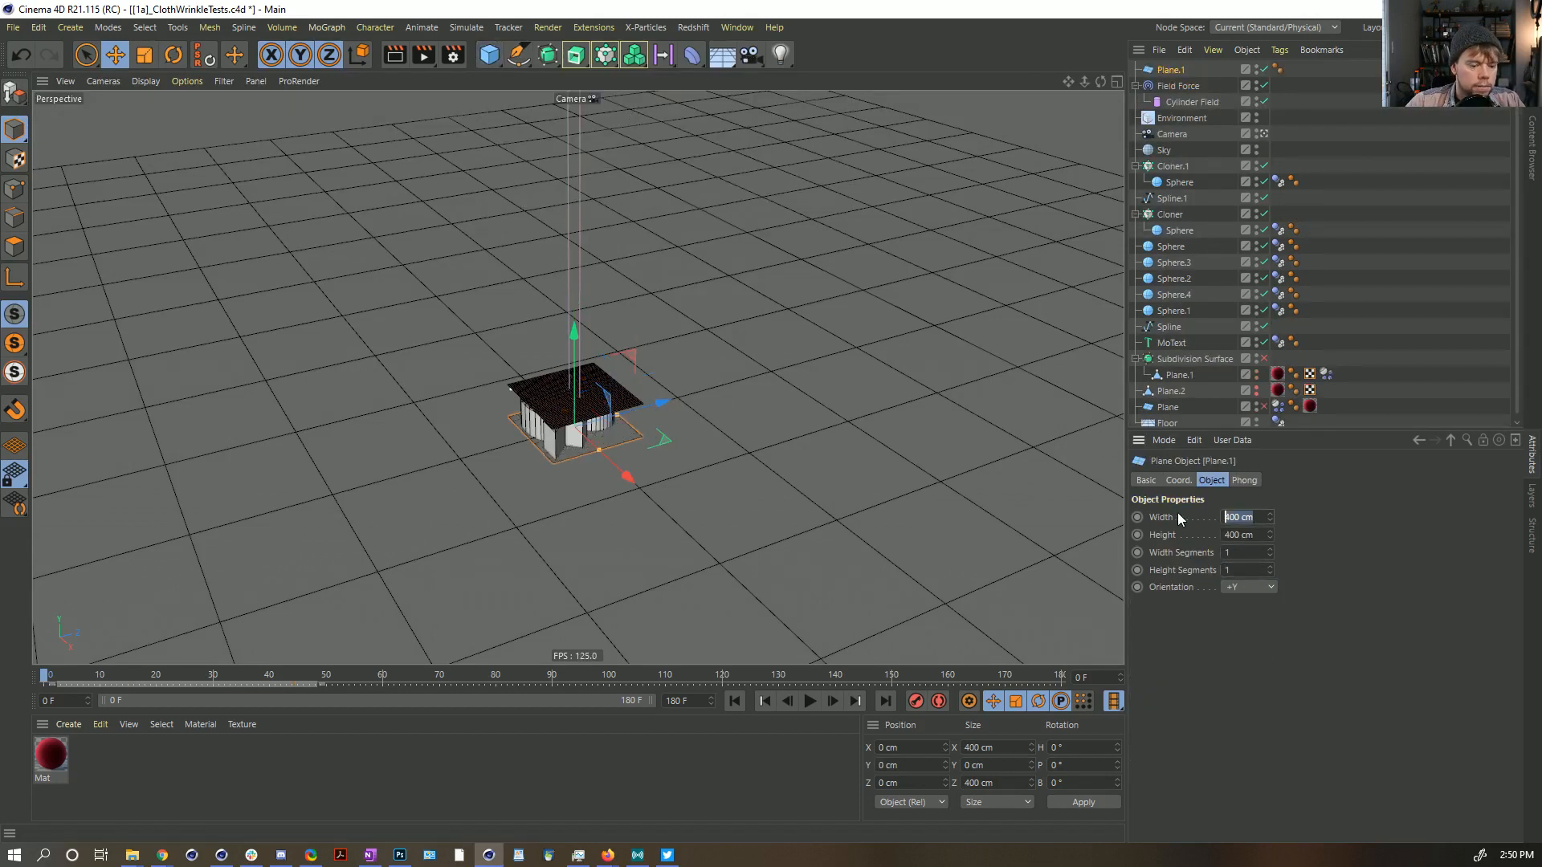
{"action": "key", "text": "Return"}
{"action": "left_click", "coordinate": [1241, 535]}
{"action": "type", "text": "55"}
{"action": "key", "text": "Return"}
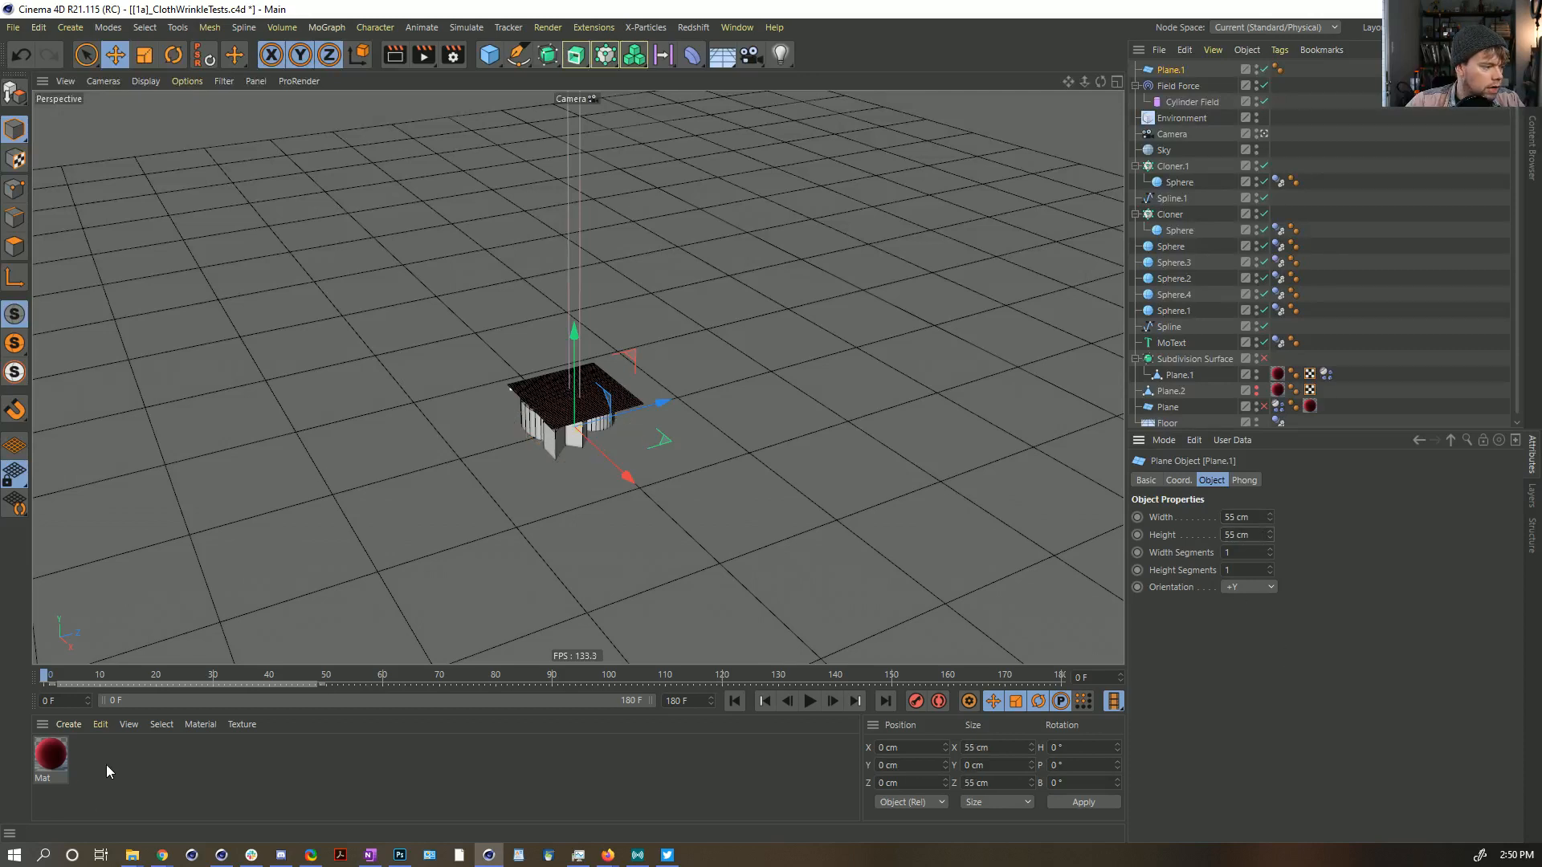
{"action": "left_click_drag", "start_coordinate": [569, 345], "coordinate": [576, 282]}
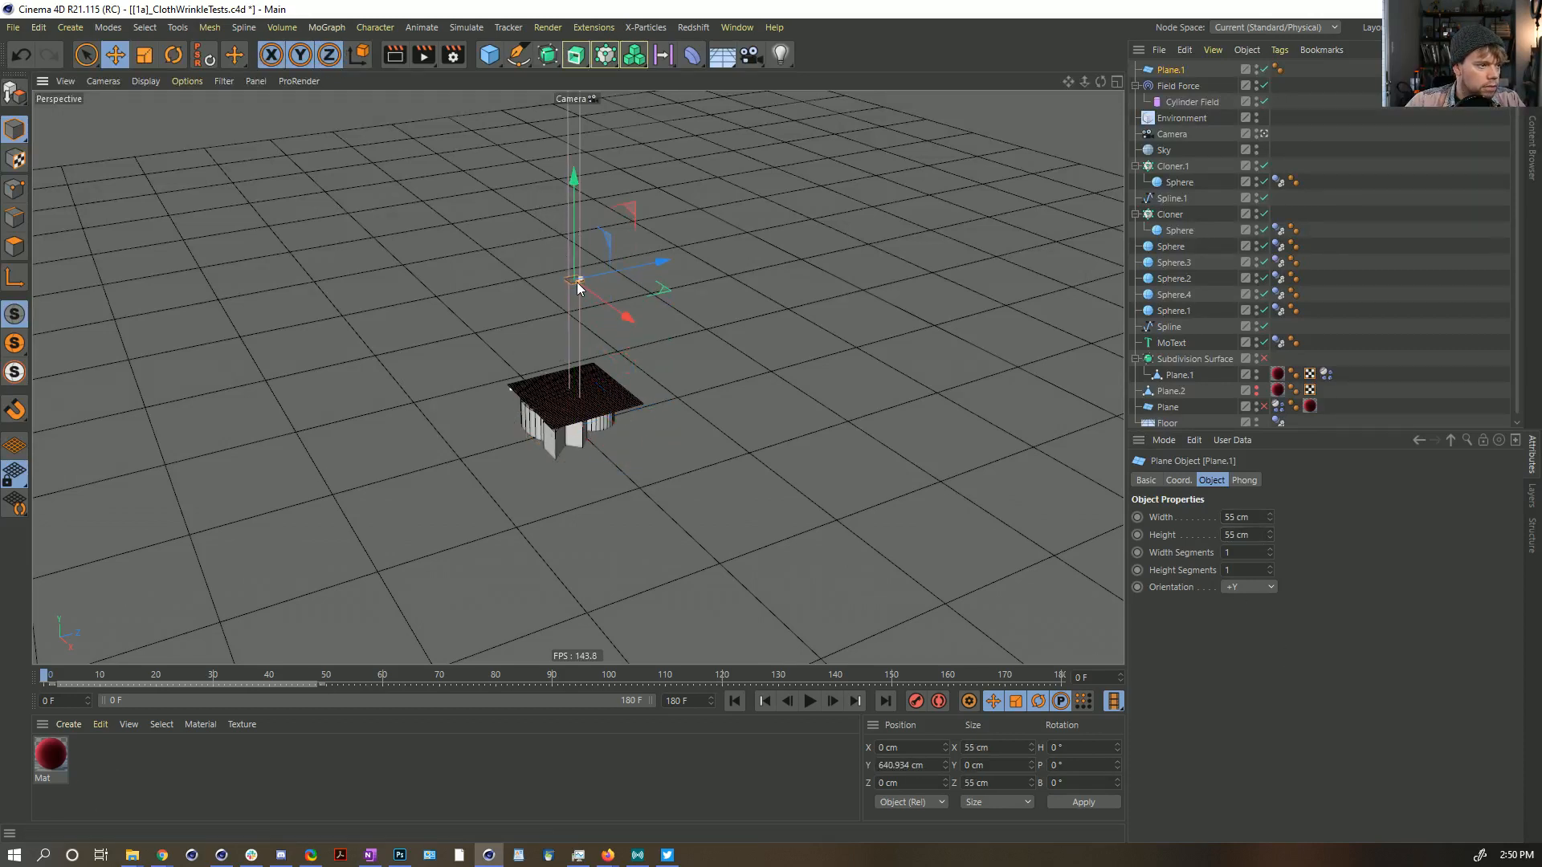
Step: Add a Cloner, place the small Plane.1 inside it, and set its mode to Grid Array
{"action": "left_click", "coordinate": [605, 55]}
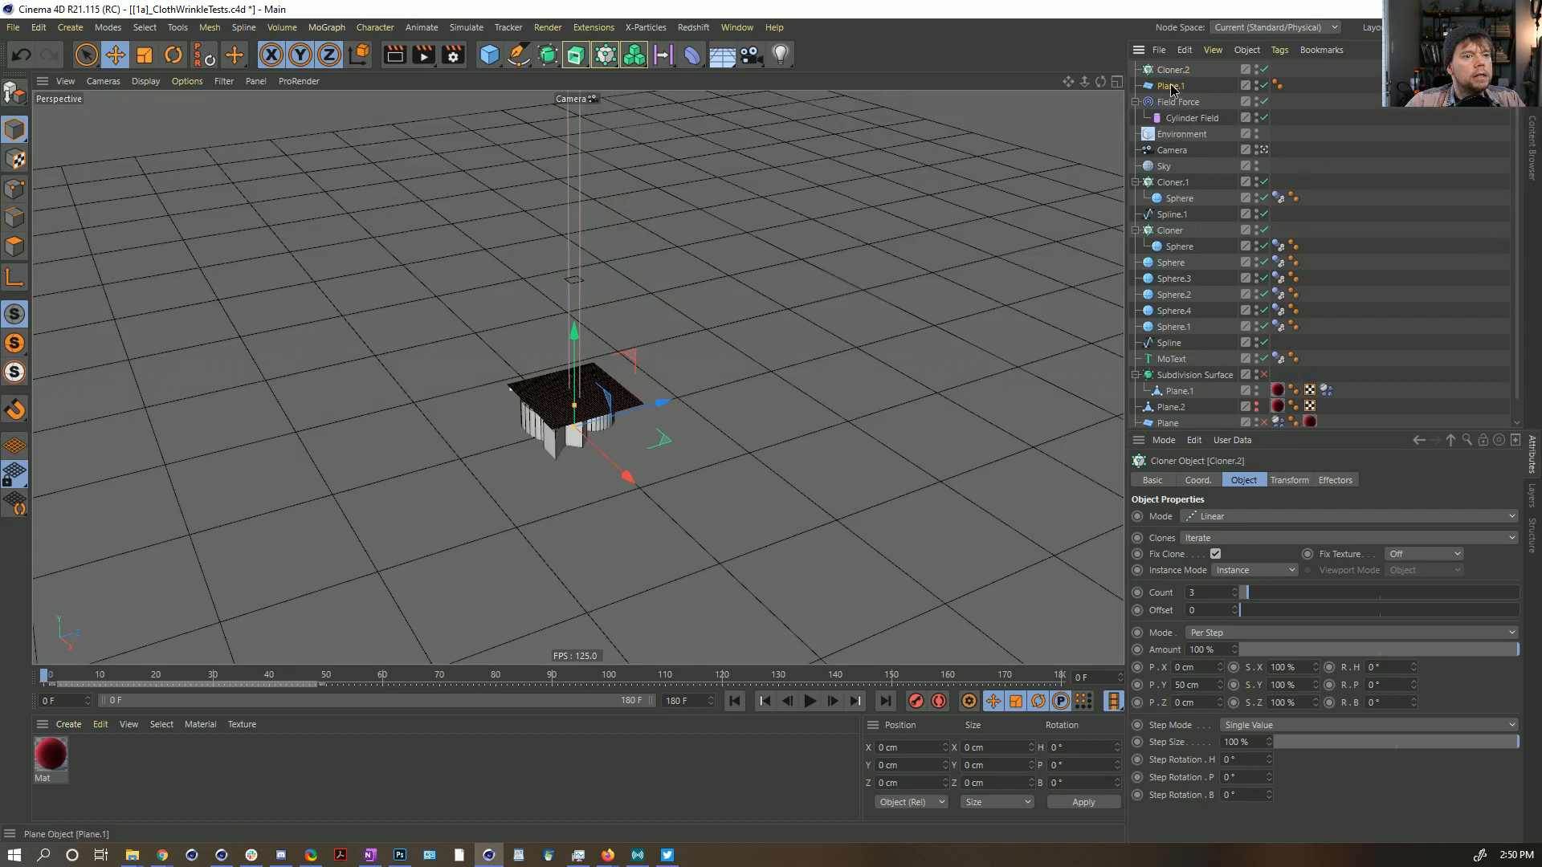
{"action": "left_click_drag", "start_coordinate": [1172, 88], "coordinate": [1175, 72]}
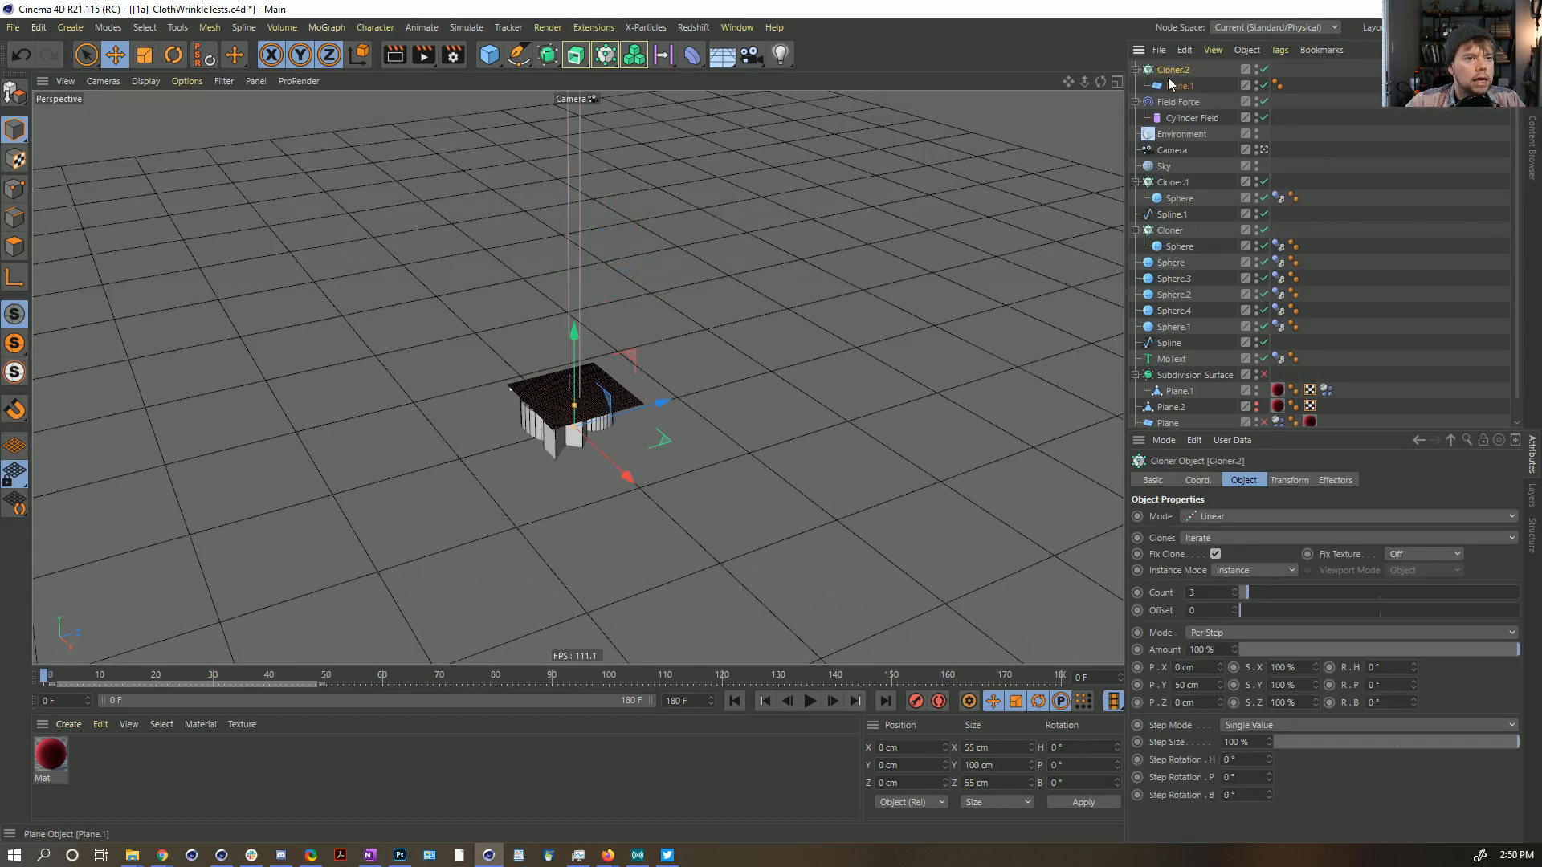
{"action": "left_click", "coordinate": [1217, 516]}
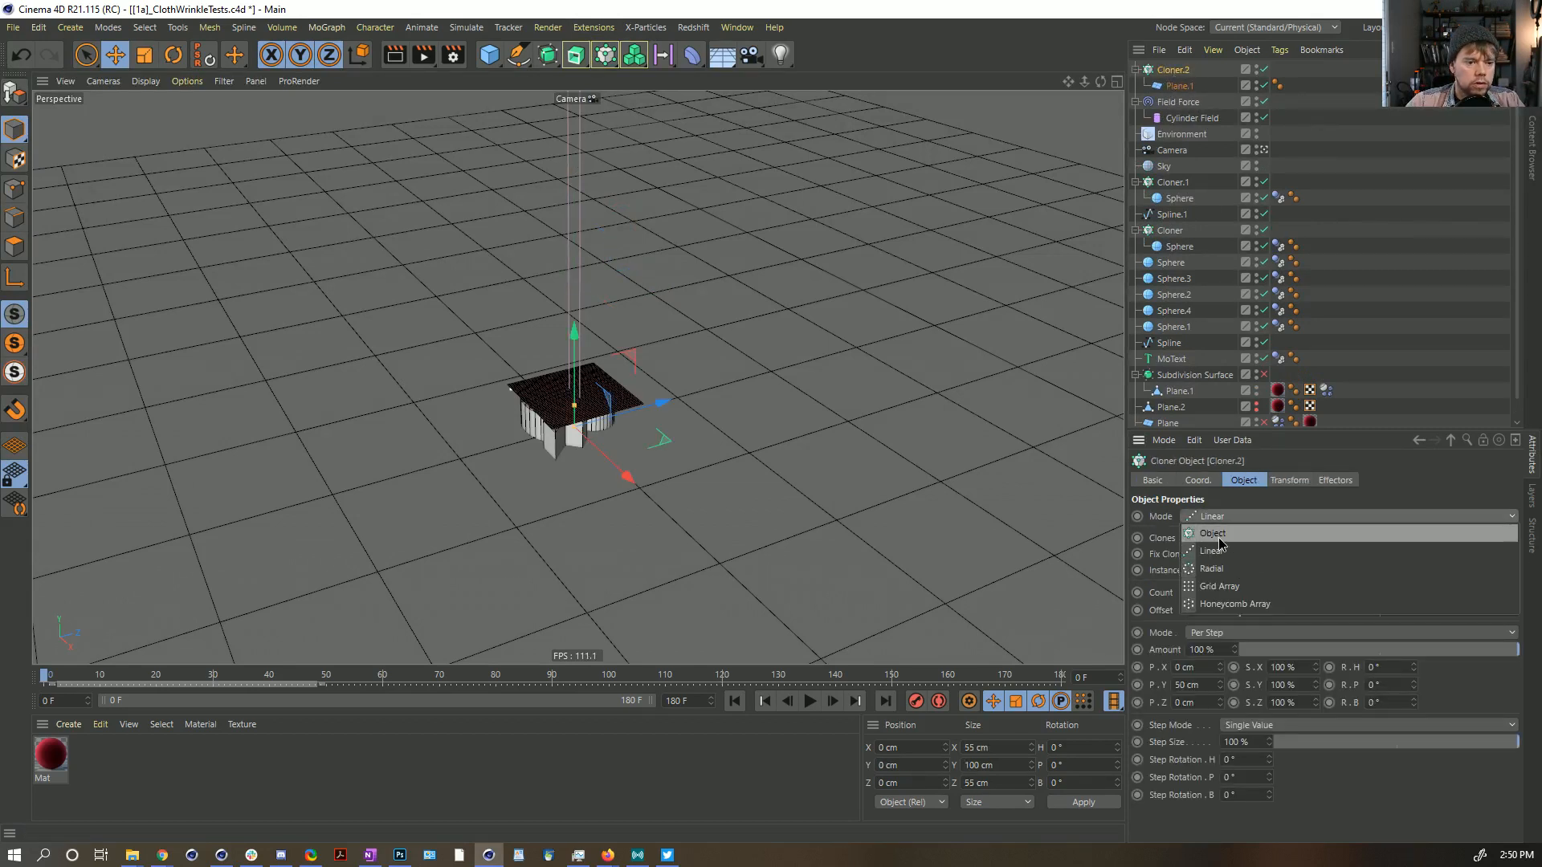
{"action": "left_click", "coordinate": [1228, 586]}
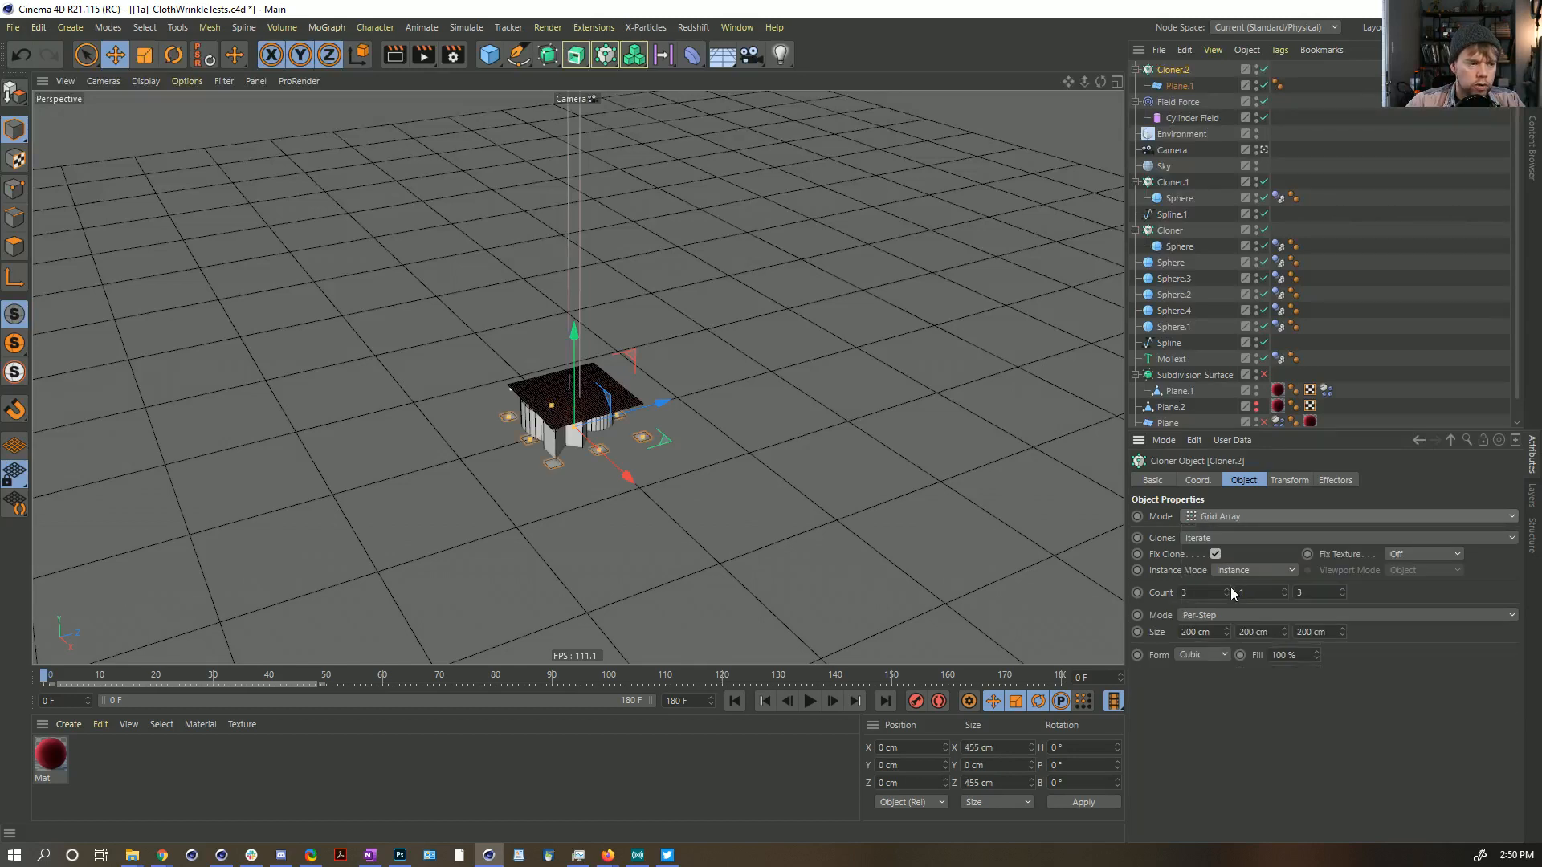
Step: Set the cloner's grid count to 2 × 2 × 2 and raise it to a Y position of about 685 cm
{"action": "left_click", "coordinate": [1226, 595]}
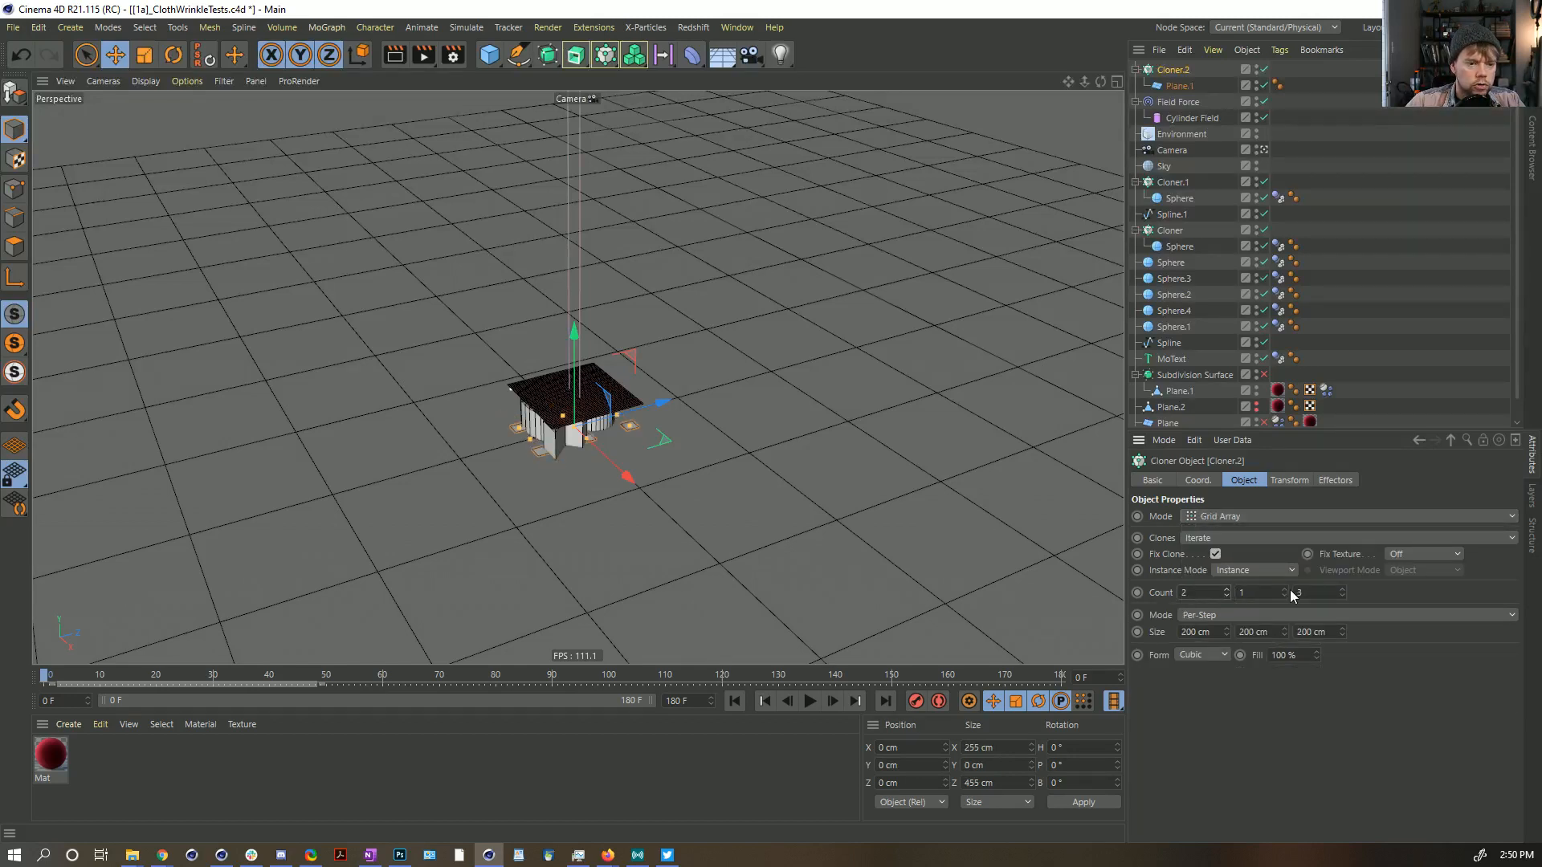
{"action": "left_click", "coordinate": [1284, 589]}
{"action": "left_click", "coordinate": [1341, 589]}
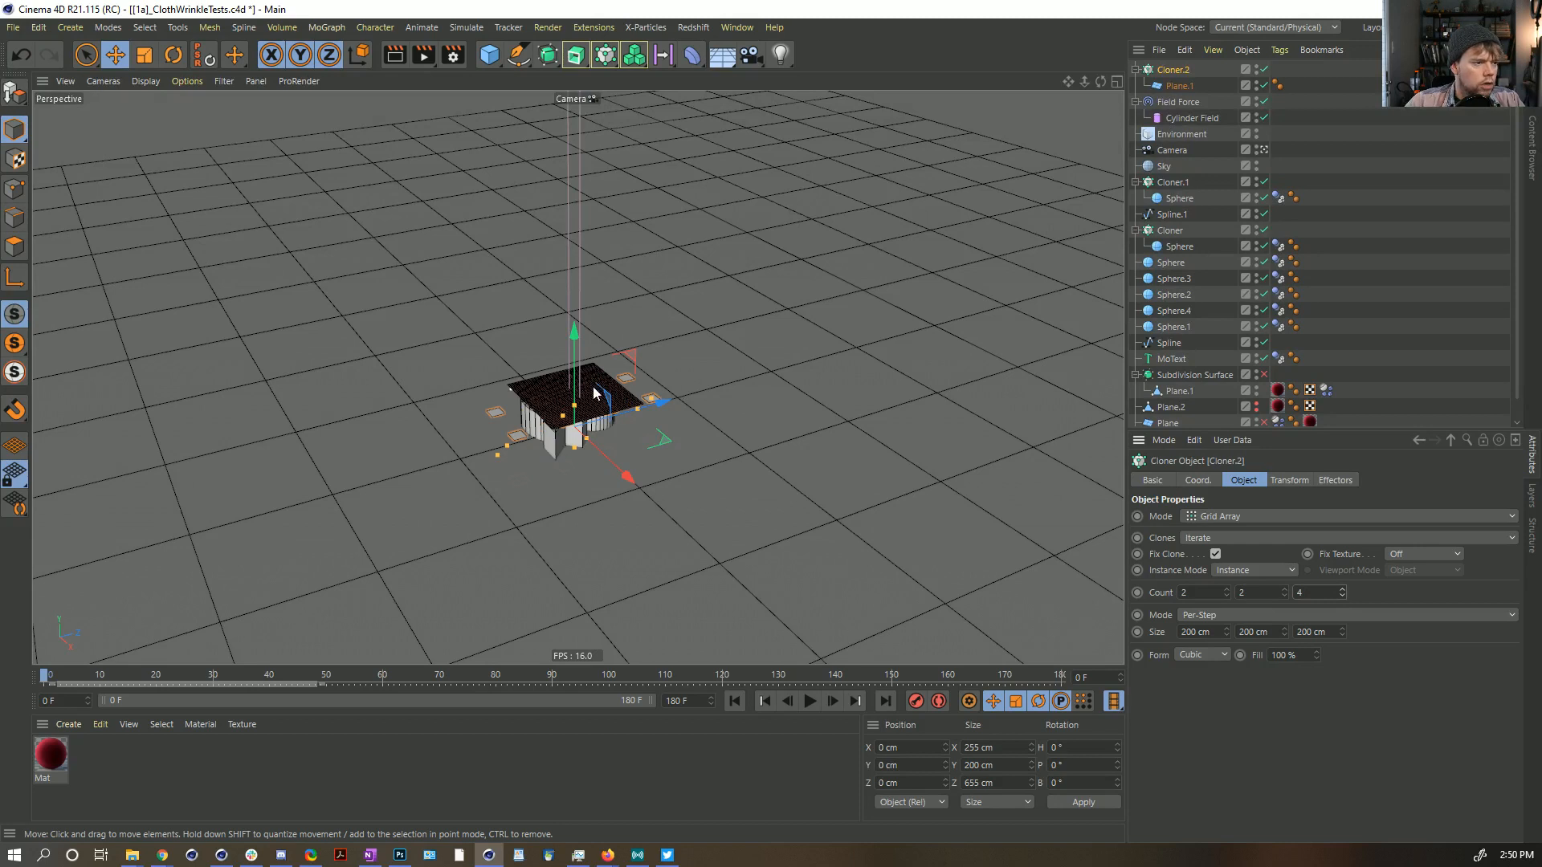
{"action": "left_click_drag", "start_coordinate": [571, 331], "coordinate": [568, 165]}
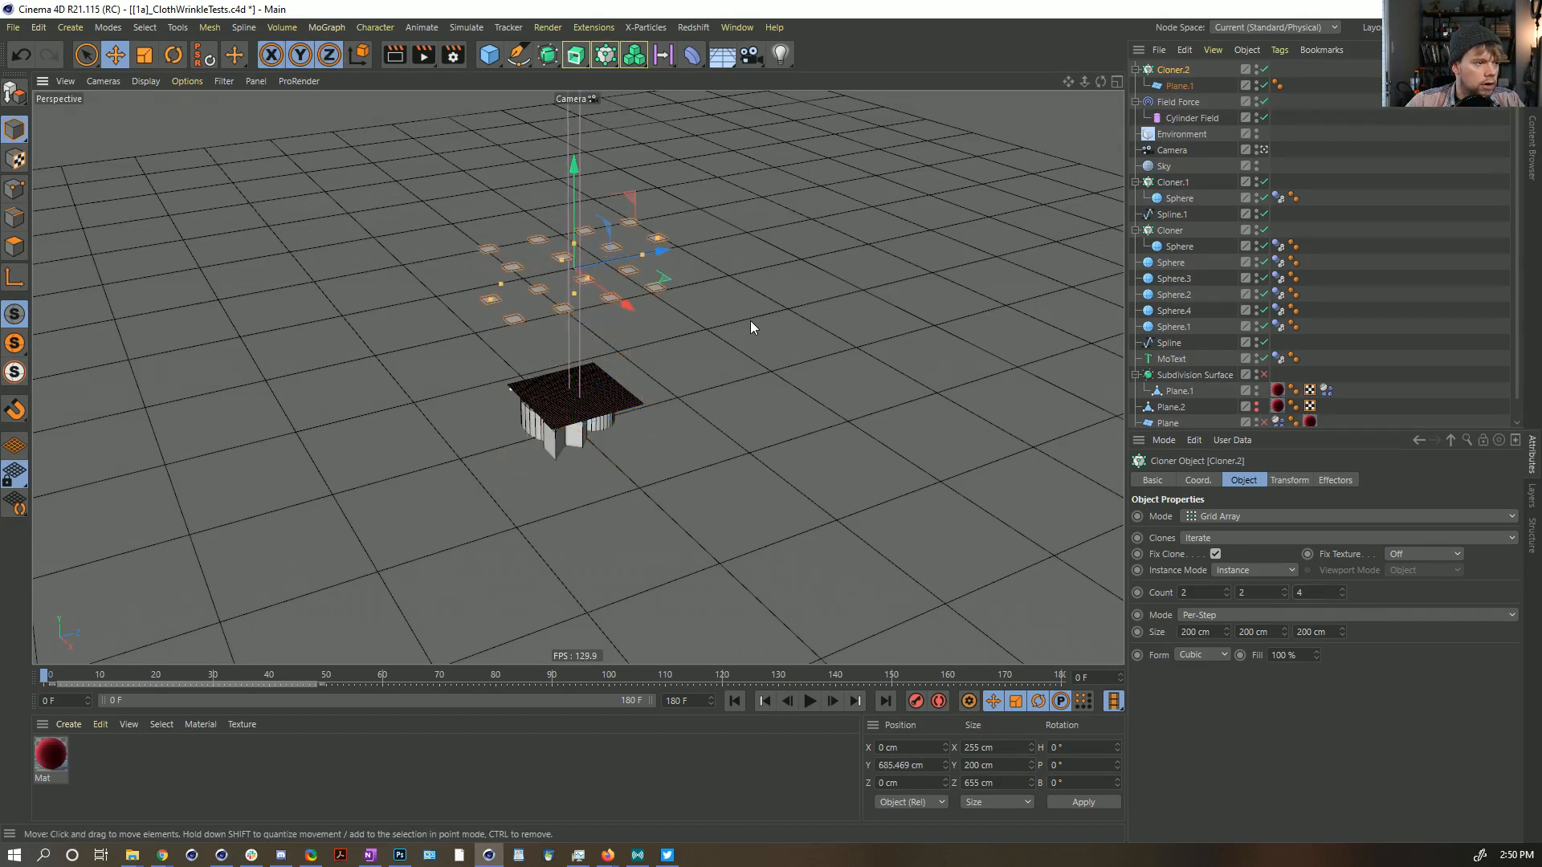
{"action": "left_click", "coordinate": [1341, 595]}
{"action": "left_click", "coordinate": [1341, 596]}
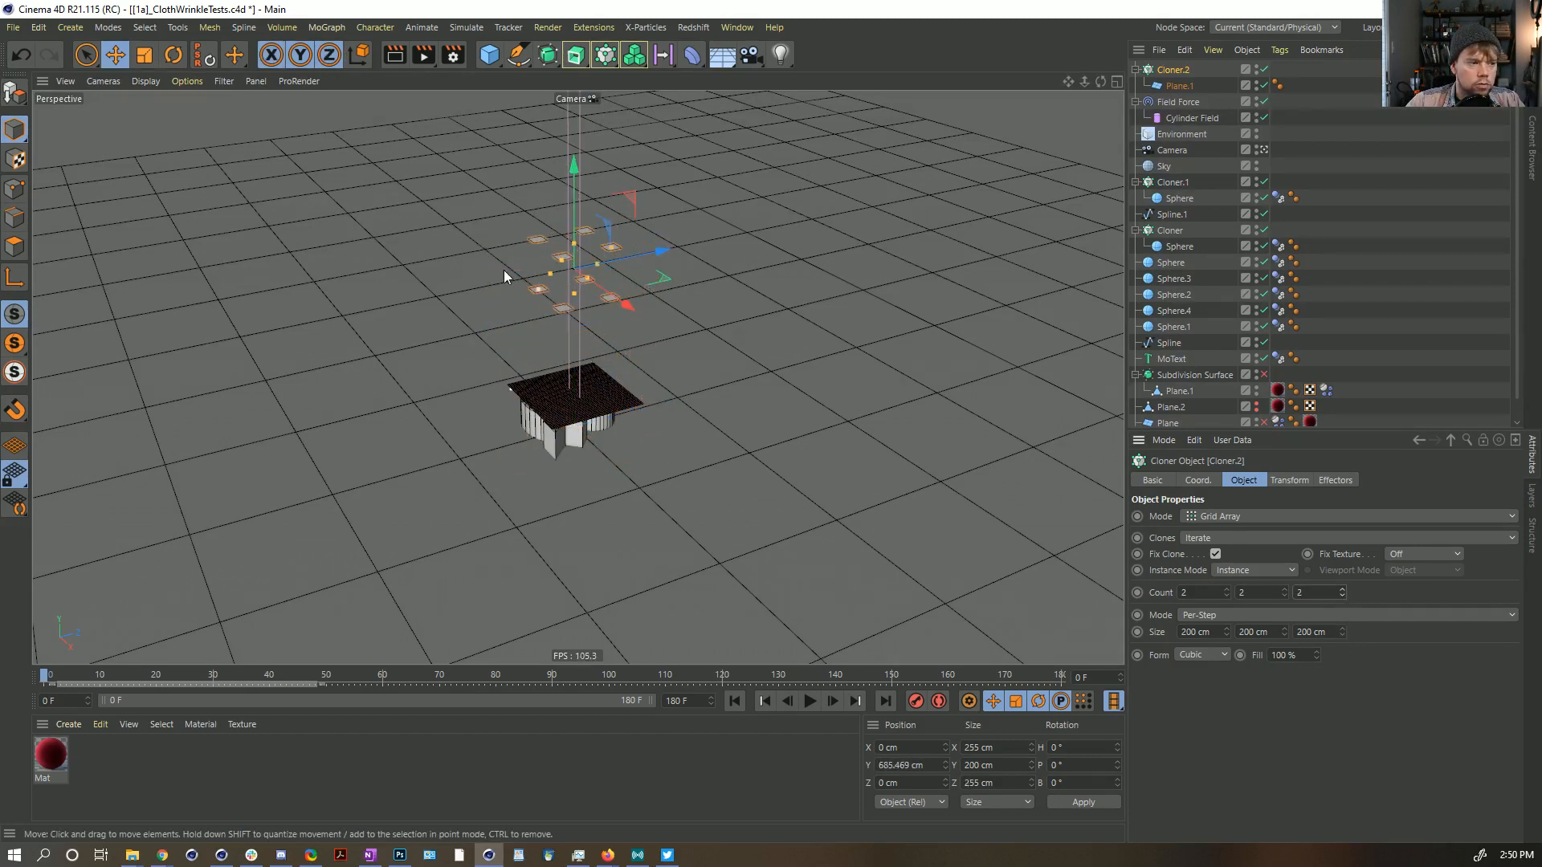
Step: Spread the clone grid around the cloth to a size of about 787 × 716 × 1013 cm
{"action": "left_click_drag", "start_coordinate": [591, 288], "coordinate": [479, 288]}
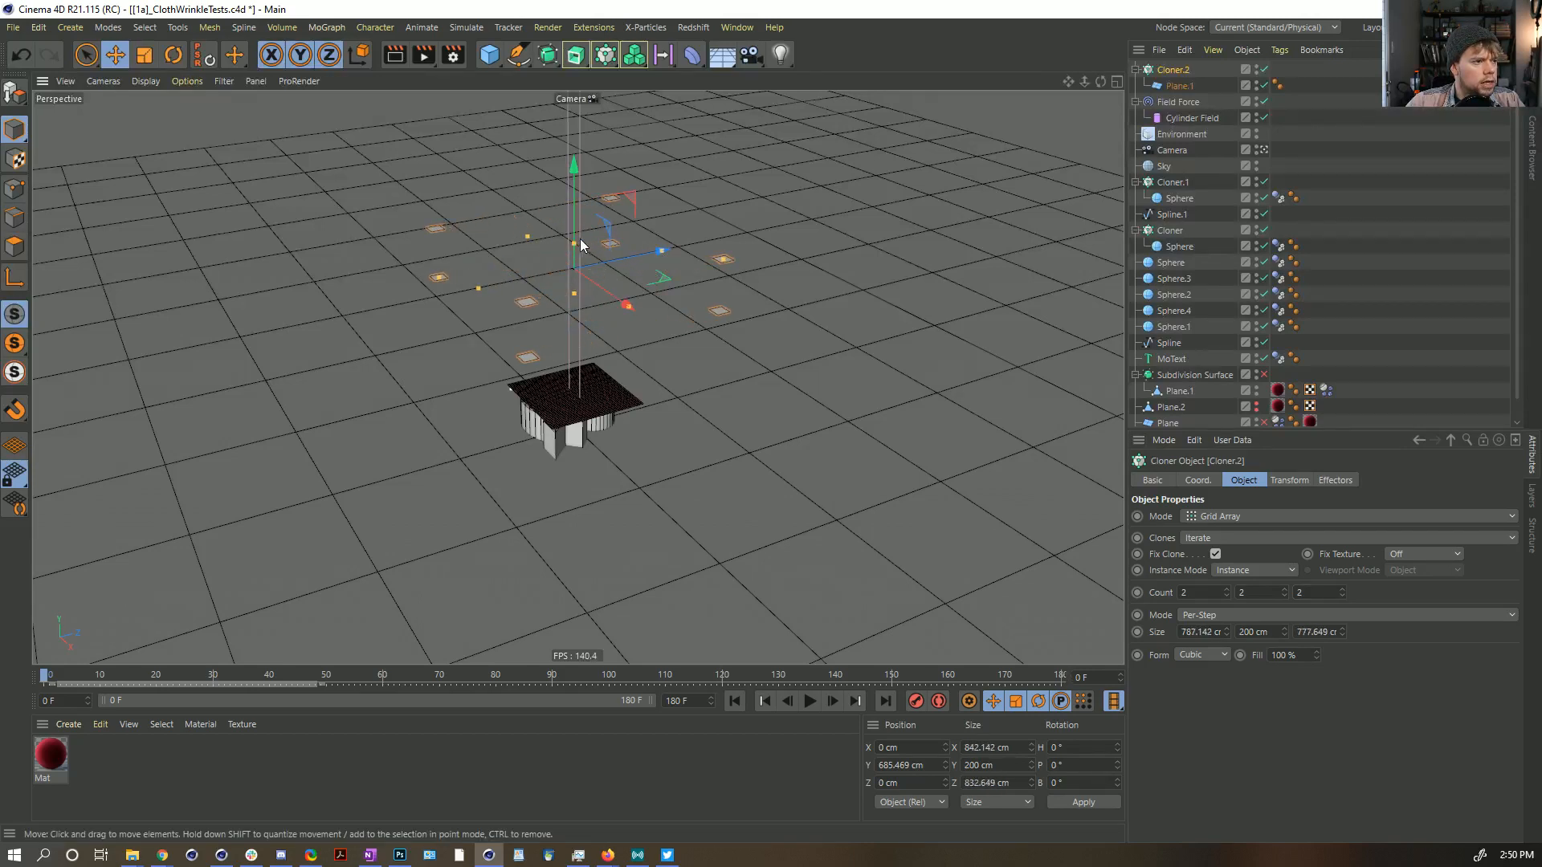
{"action": "left_click_drag", "start_coordinate": [572, 245], "coordinate": [576, 172]}
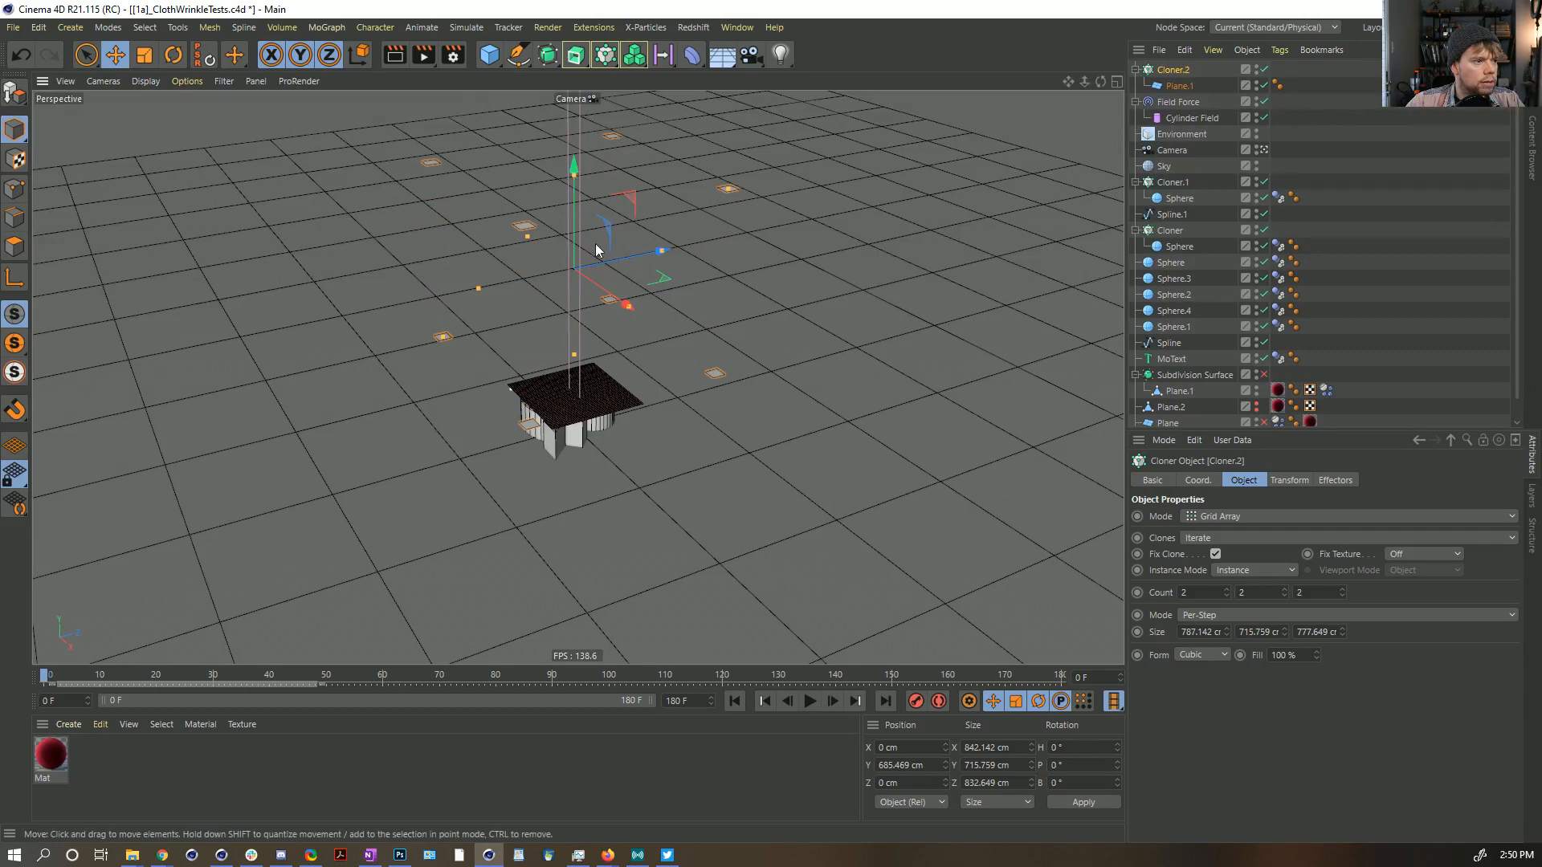
{"action": "left_click_drag", "start_coordinate": [595, 248], "coordinate": [572, 286], "text": "alt"}
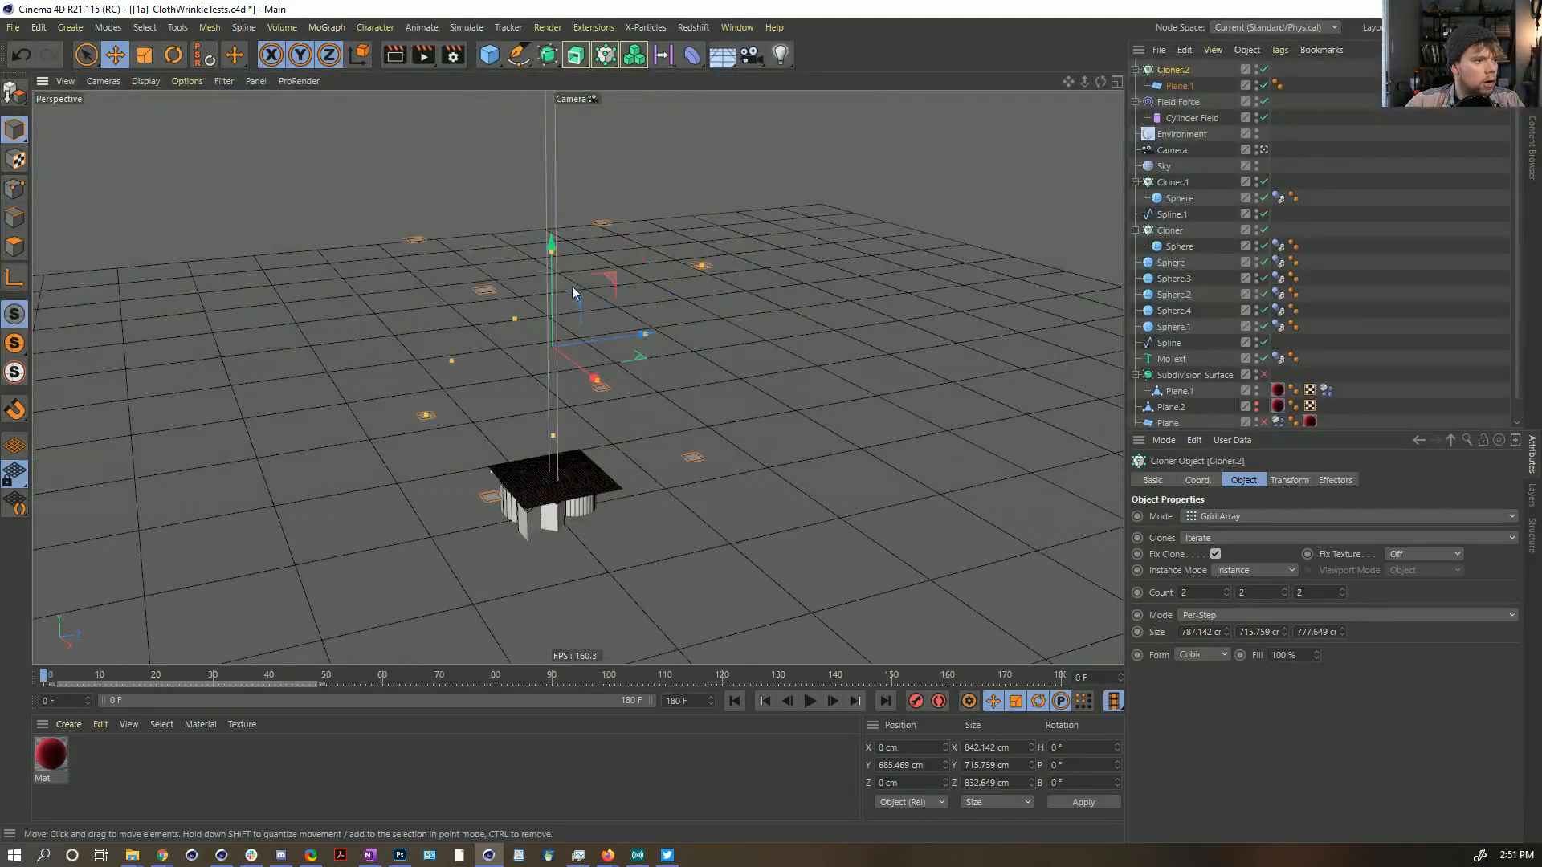
{"action": "left_click_drag", "start_coordinate": [645, 334], "coordinate": [672, 332]}
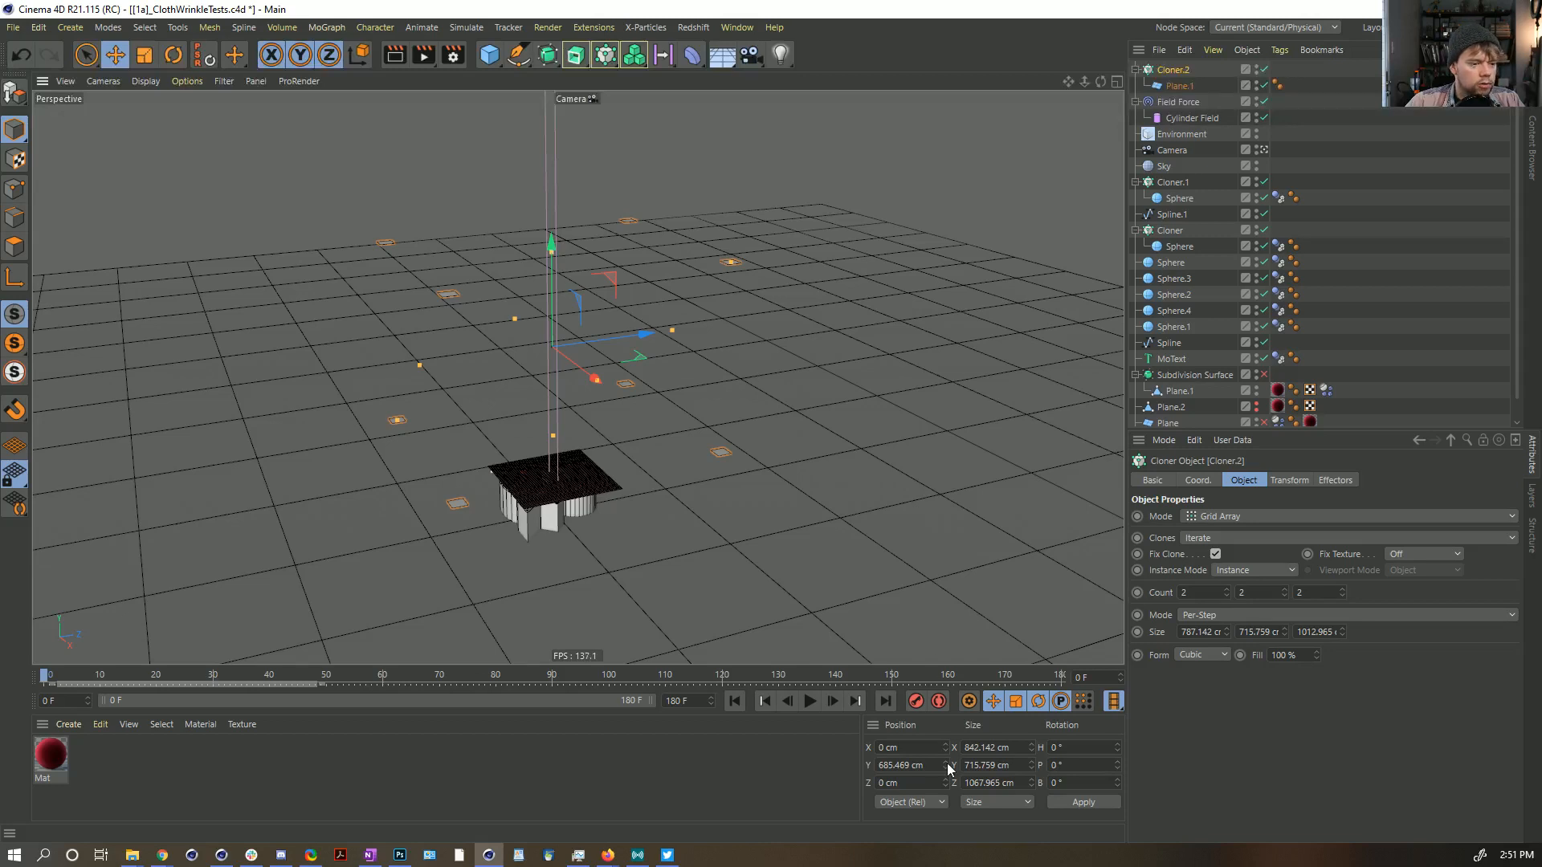
Step: Set the clone grid's Y size to 800 cm and the cloner's Y position to 401 cm
{"action": "left_click", "coordinate": [1276, 632]}
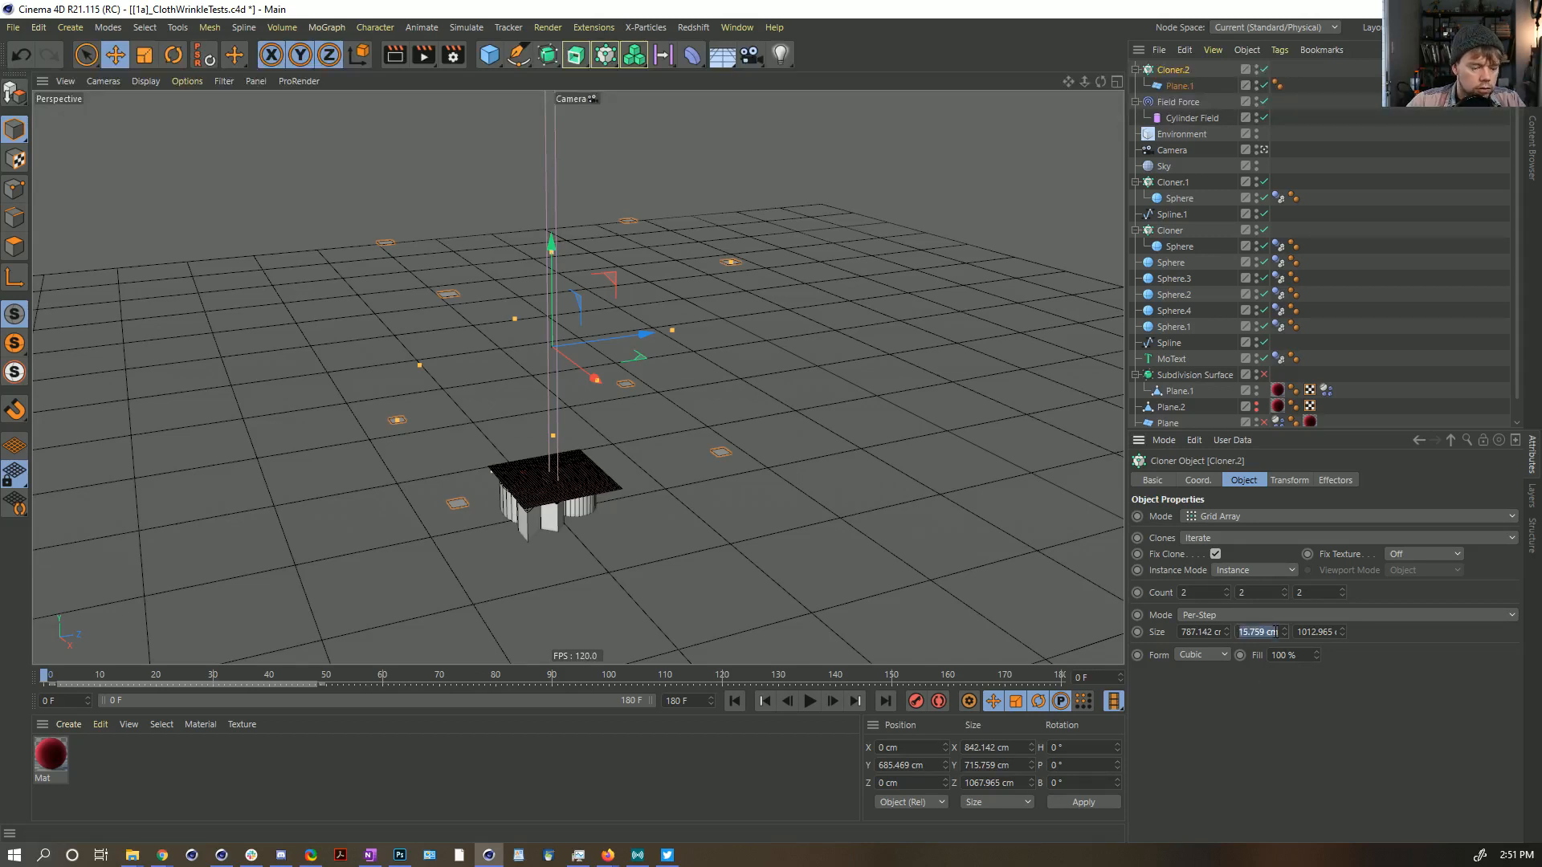
{"action": "type", "text": "800"}
{"action": "key", "text": "Return"}
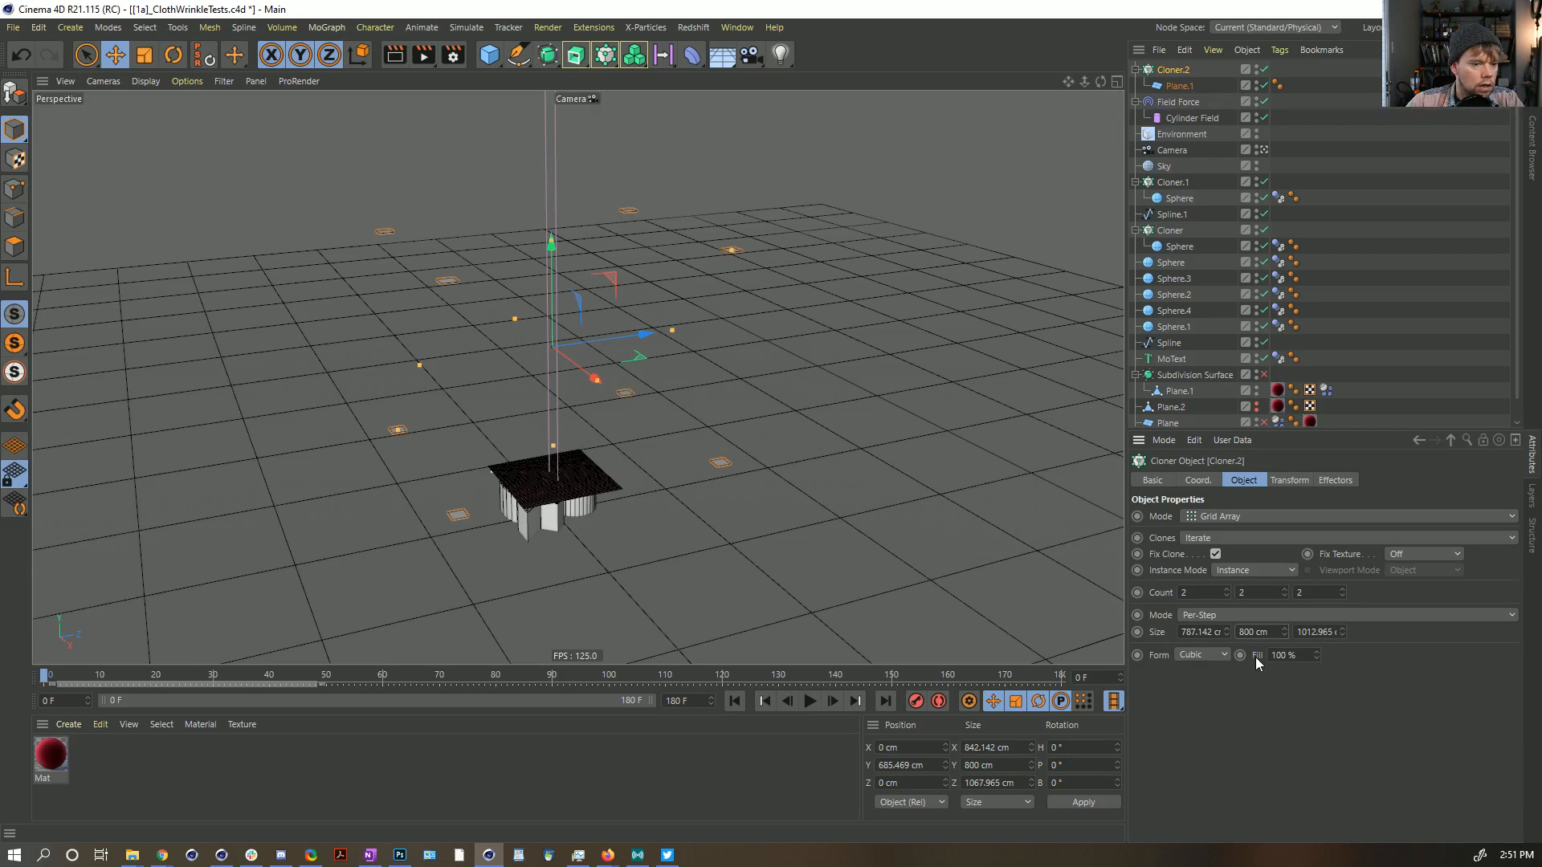
{"action": "left_click", "coordinate": [916, 765]}
{"action": "type", "text": "400"}
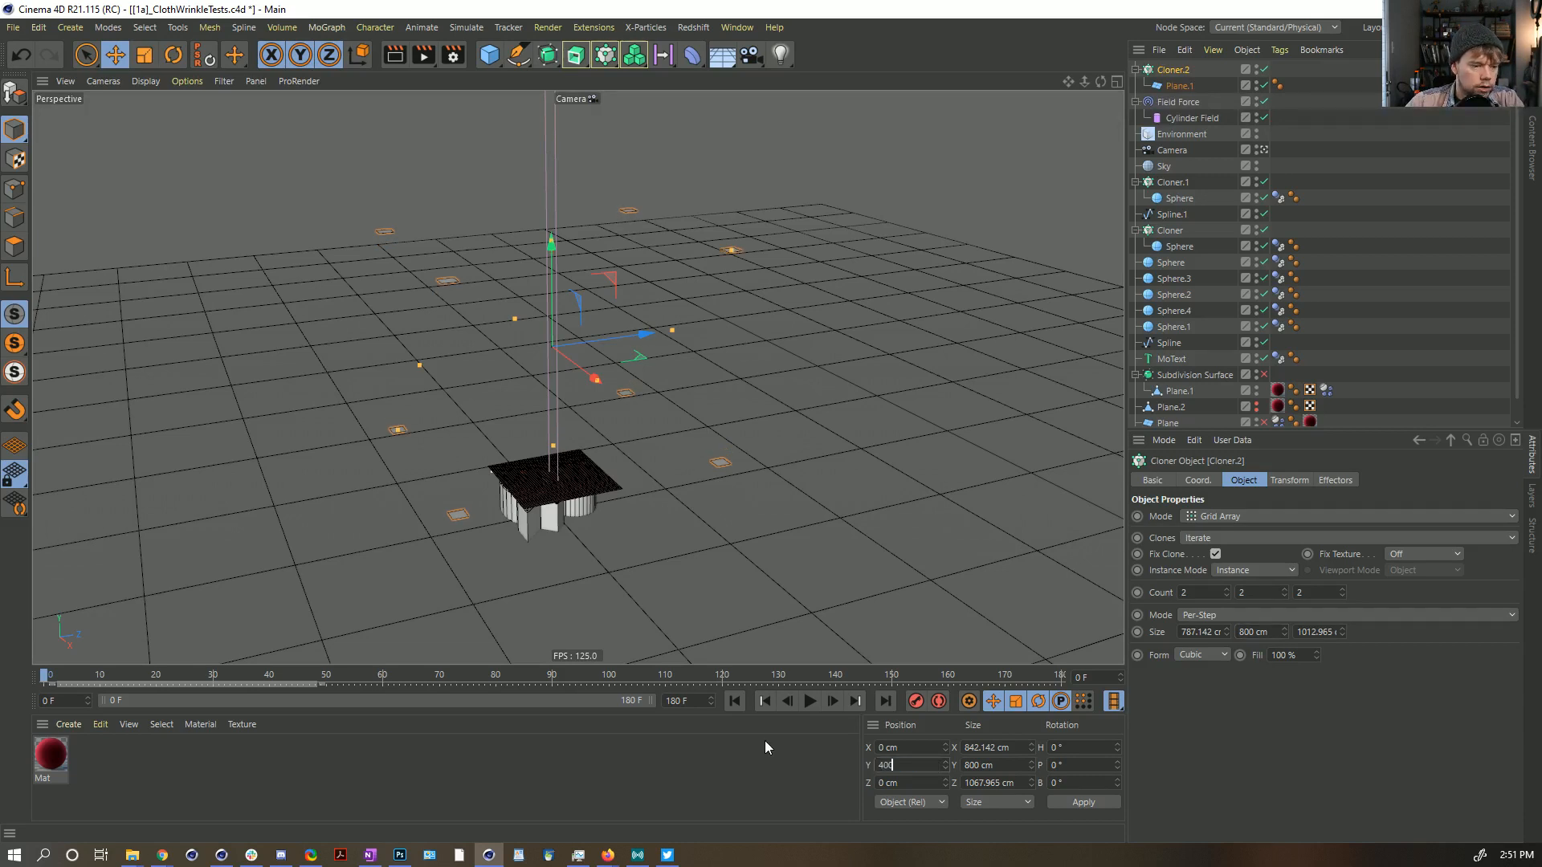
{"action": "key", "text": "Return"}
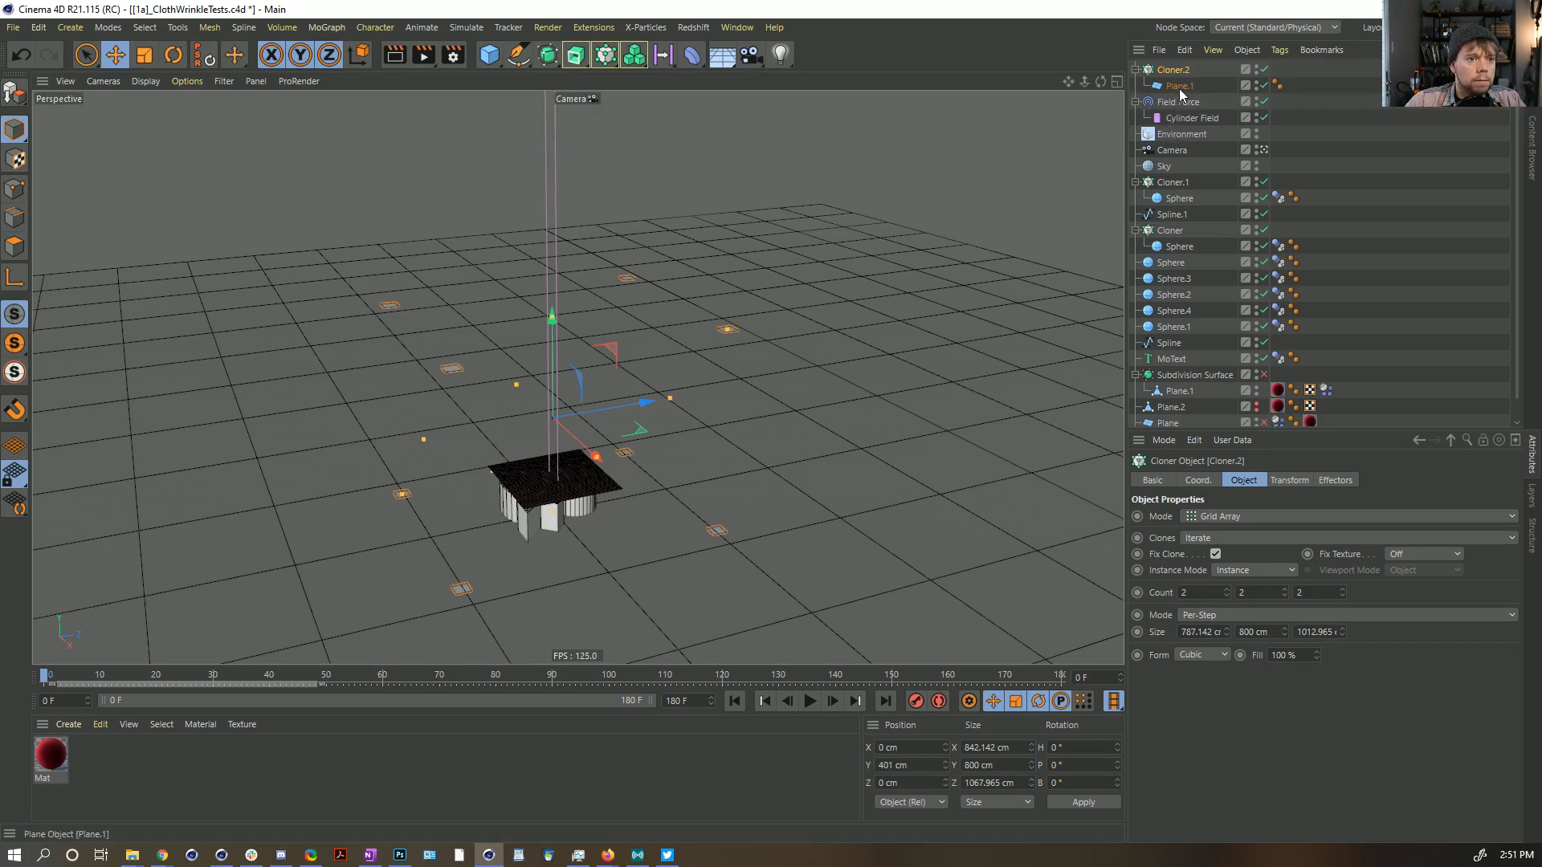
Step: Collapse the new cloner's hierarchy and rename it Polygon Helpers
{"action": "left_click", "coordinate": [1136, 71]}
{"action": "double_click", "coordinate": [1163, 71]}
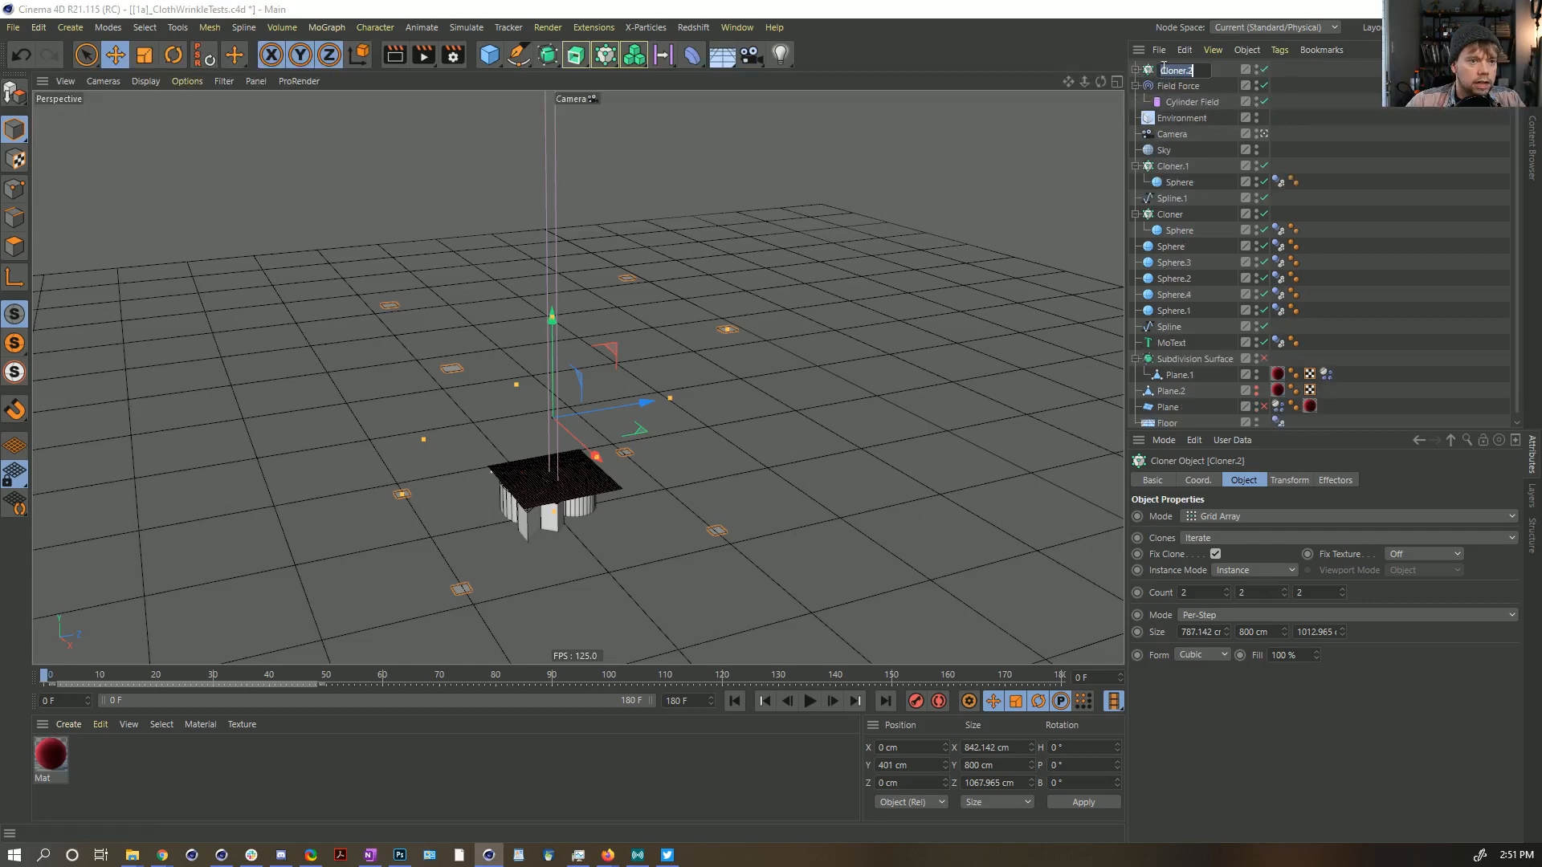
{"action": "type", "text": "Polygon"}
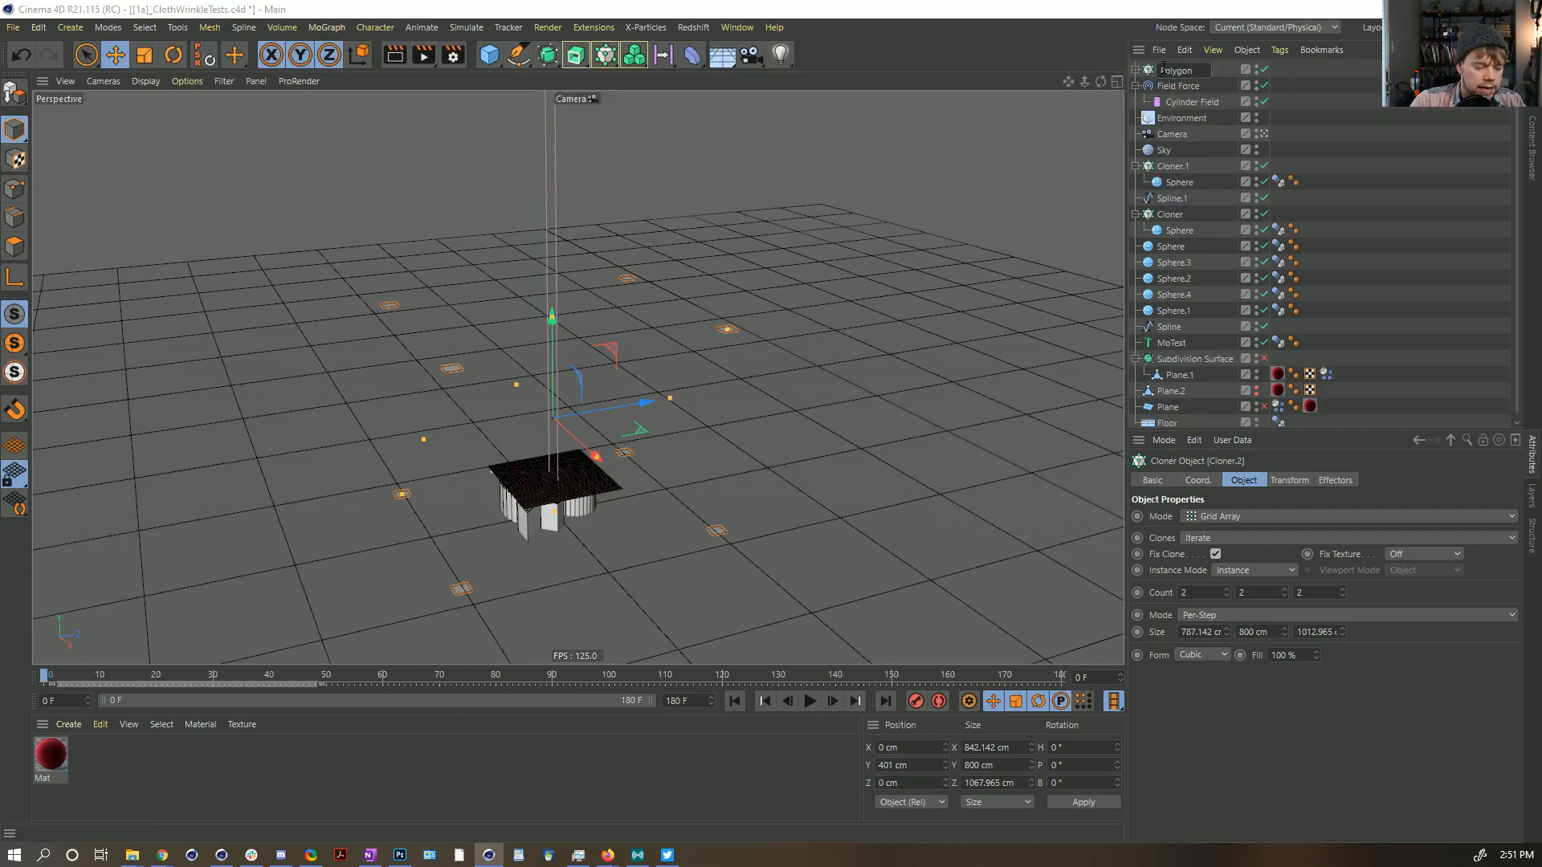
{"action": "type", "text": " Helpers"}
{"action": "key", "text": "Return"}
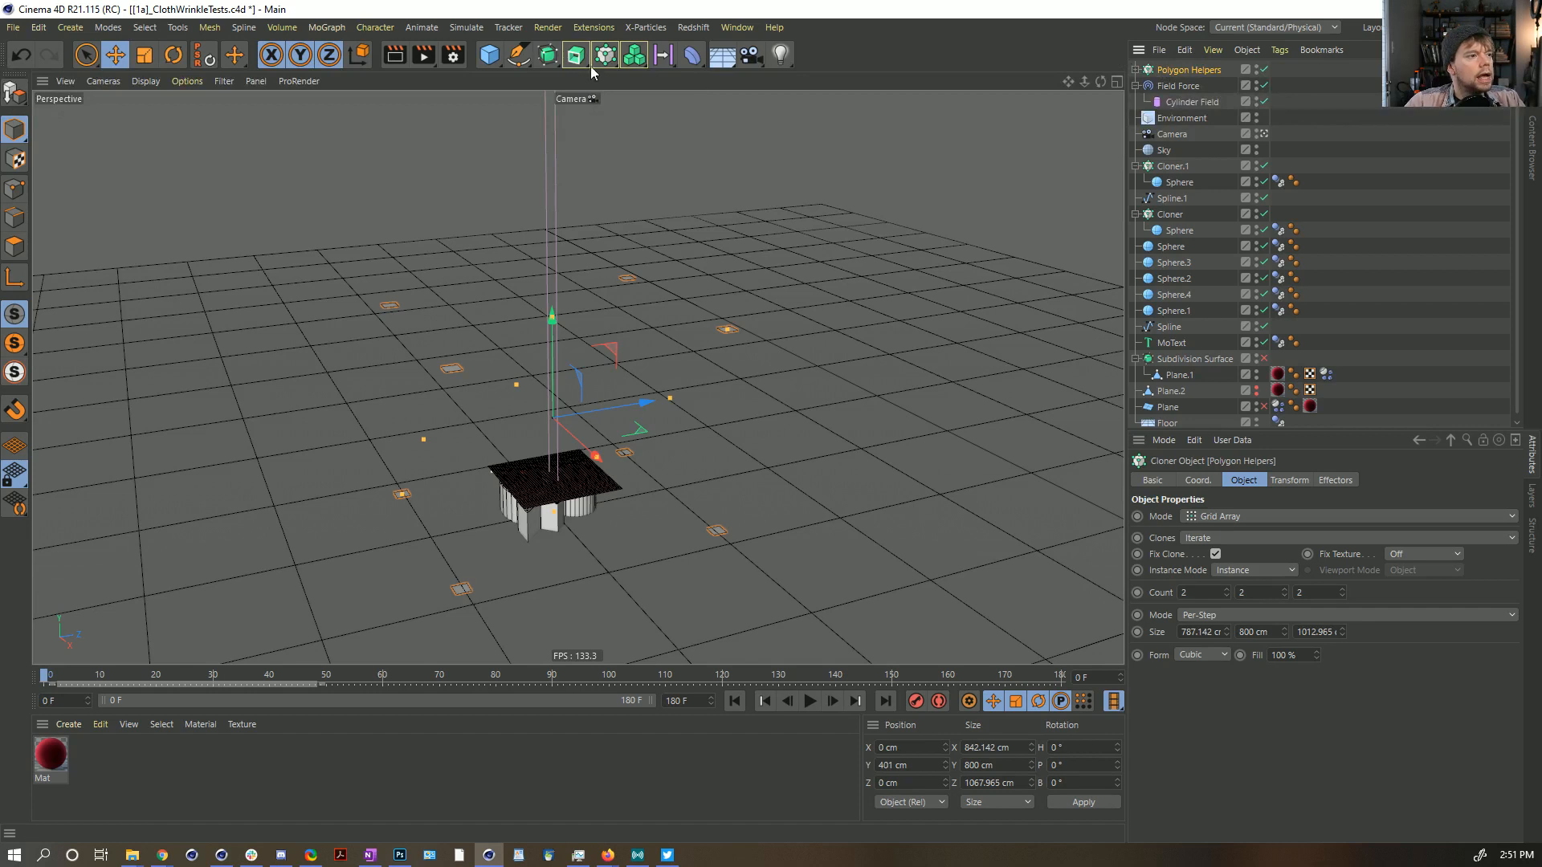
Step: Add a Connect object carrying the Mat material tag and group Plane.1 and Polygon Helpers in it under the Subdivision Surface
{"action": "left_click_drag", "start_coordinate": [575, 65], "coordinate": [774, 165]}
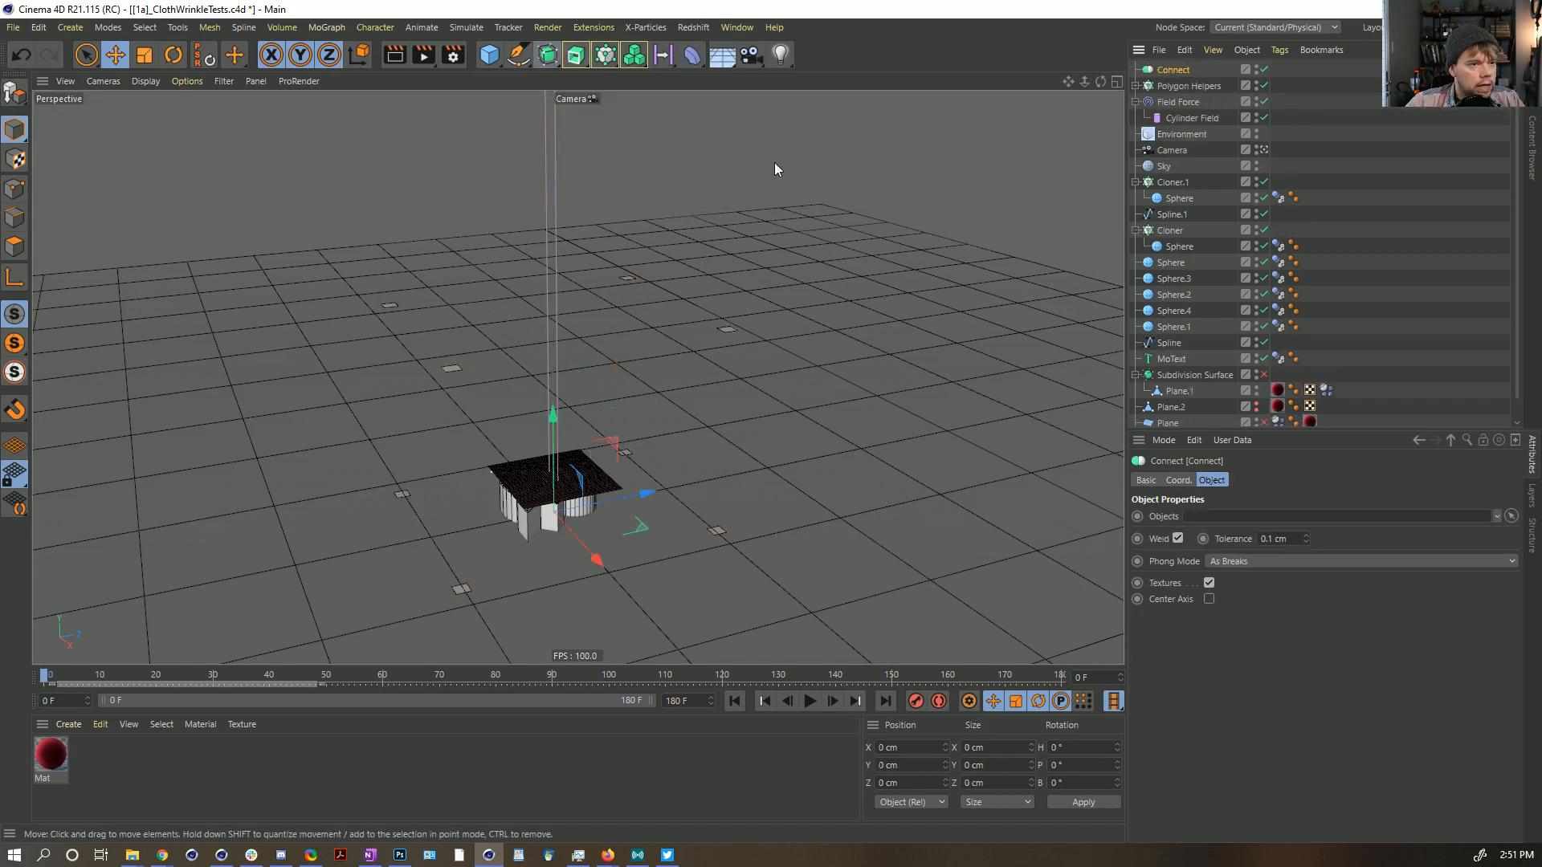
{"action": "left_click_drag", "start_coordinate": [1197, 86], "coordinate": [1160, 376]}
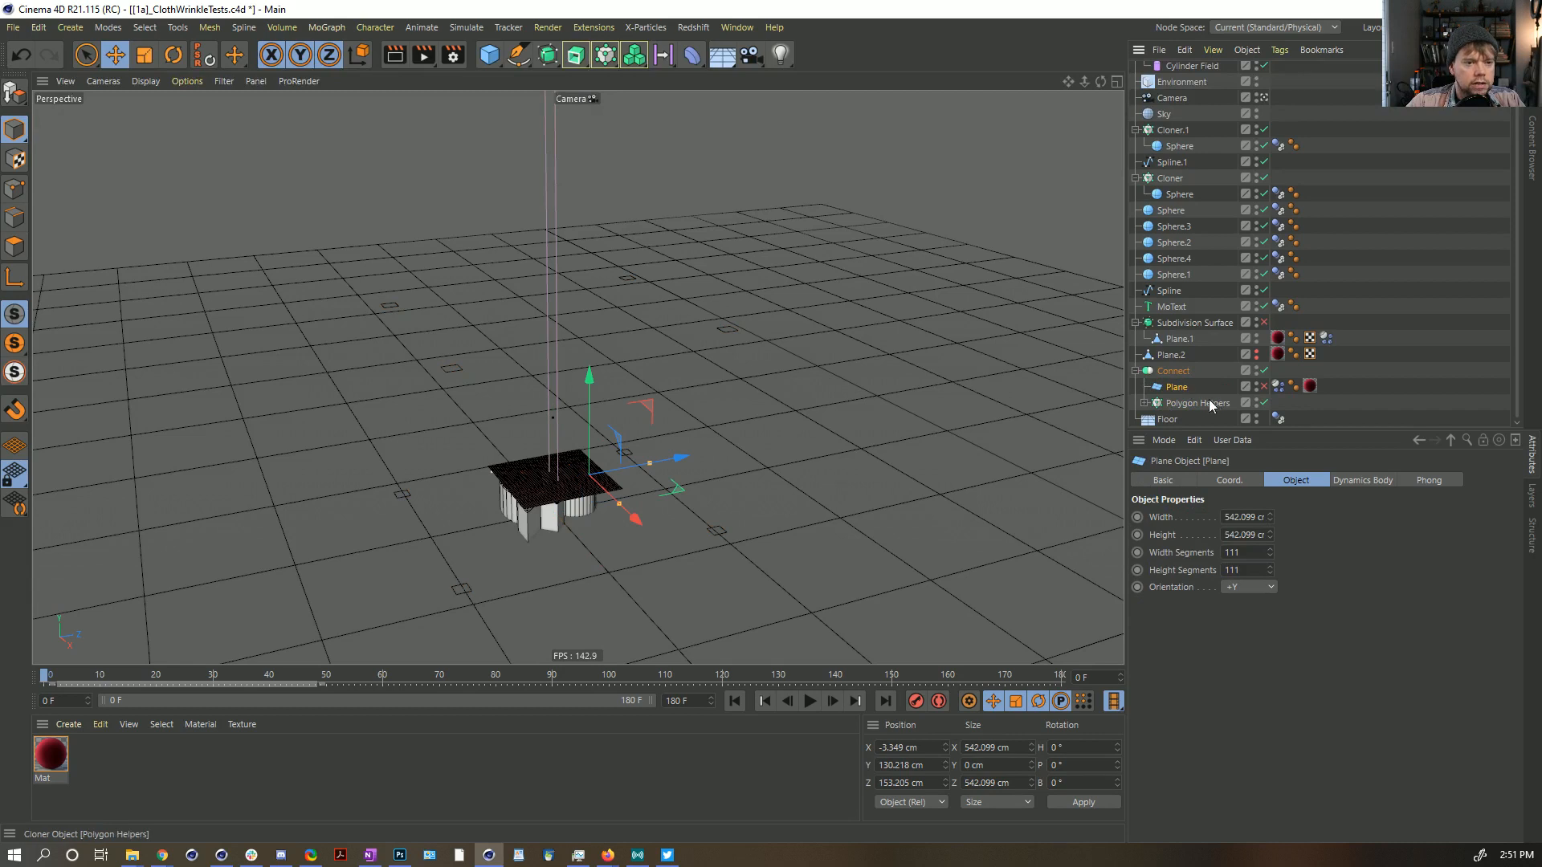
{"action": "left_click_drag", "start_coordinate": [1277, 386], "coordinate": [1294, 370]}
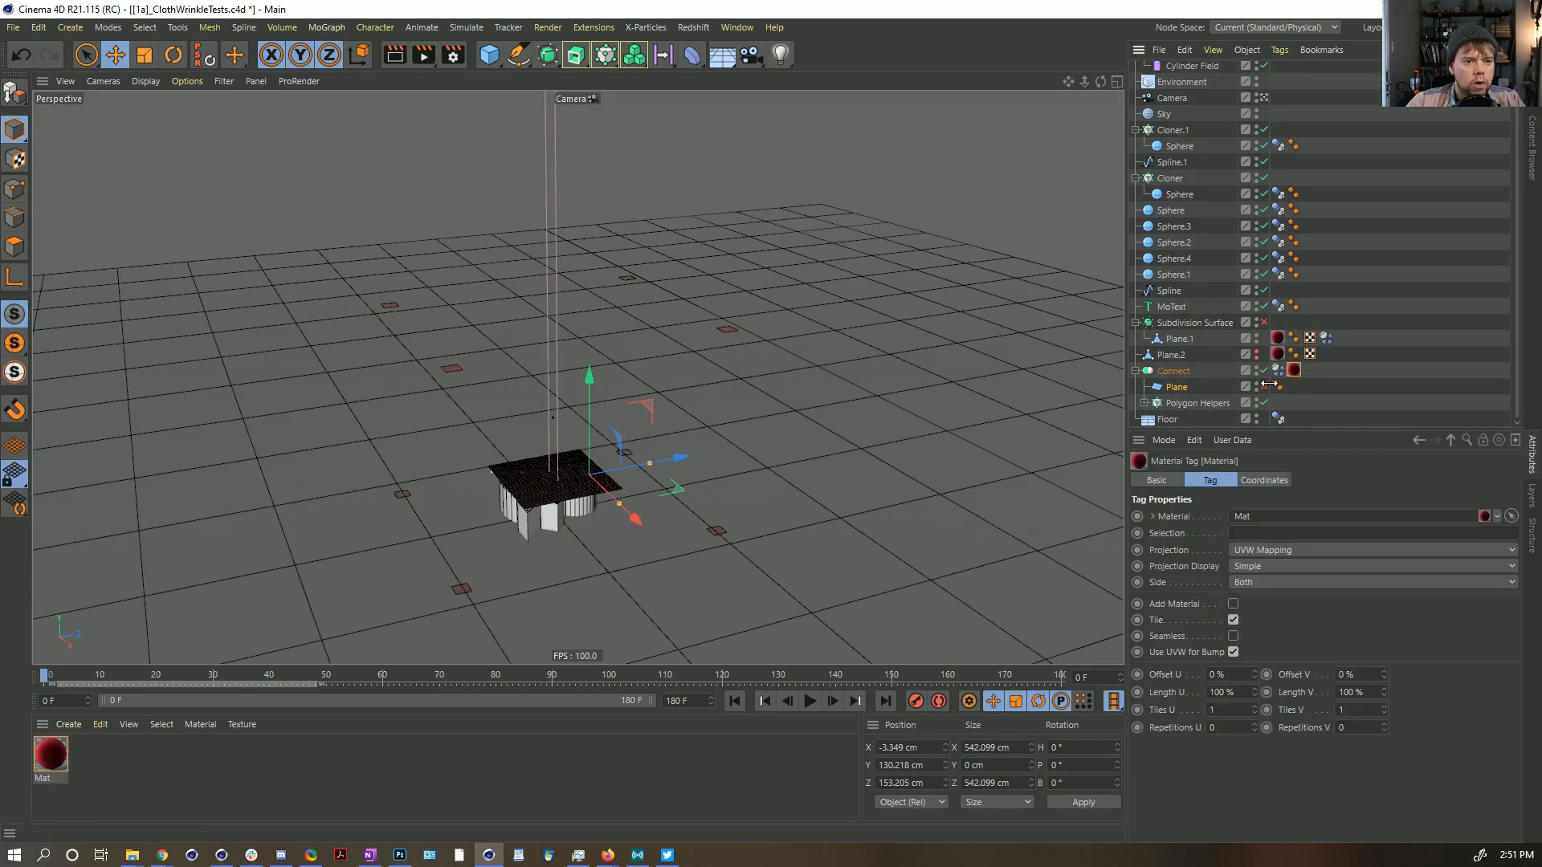
{"action": "left_click", "coordinate": [1264, 385]}
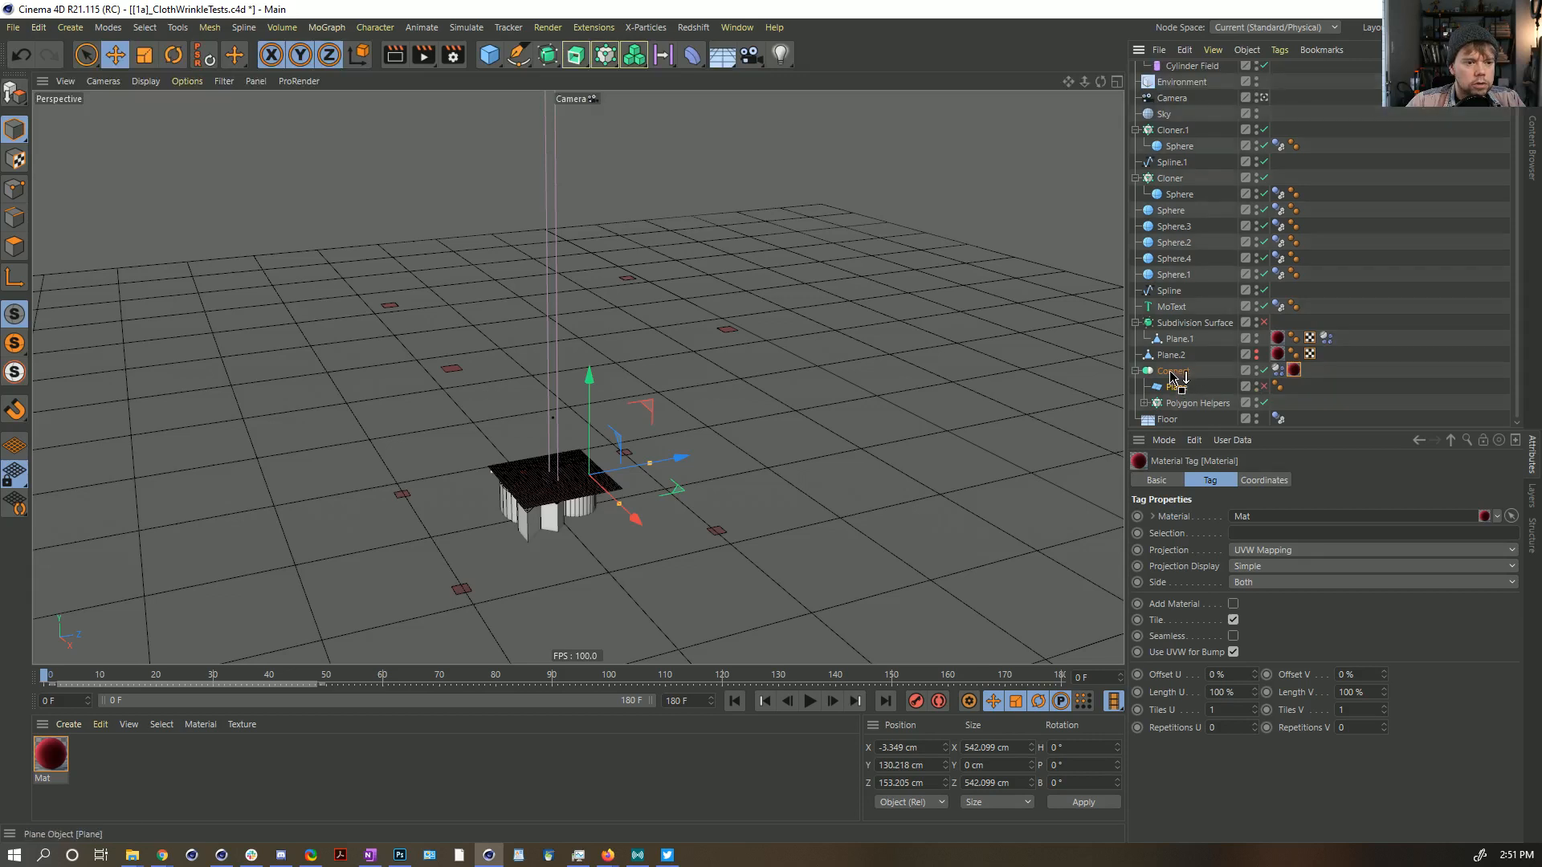
{"action": "left_click_drag", "start_coordinate": [1177, 387], "coordinate": [1184, 348]}
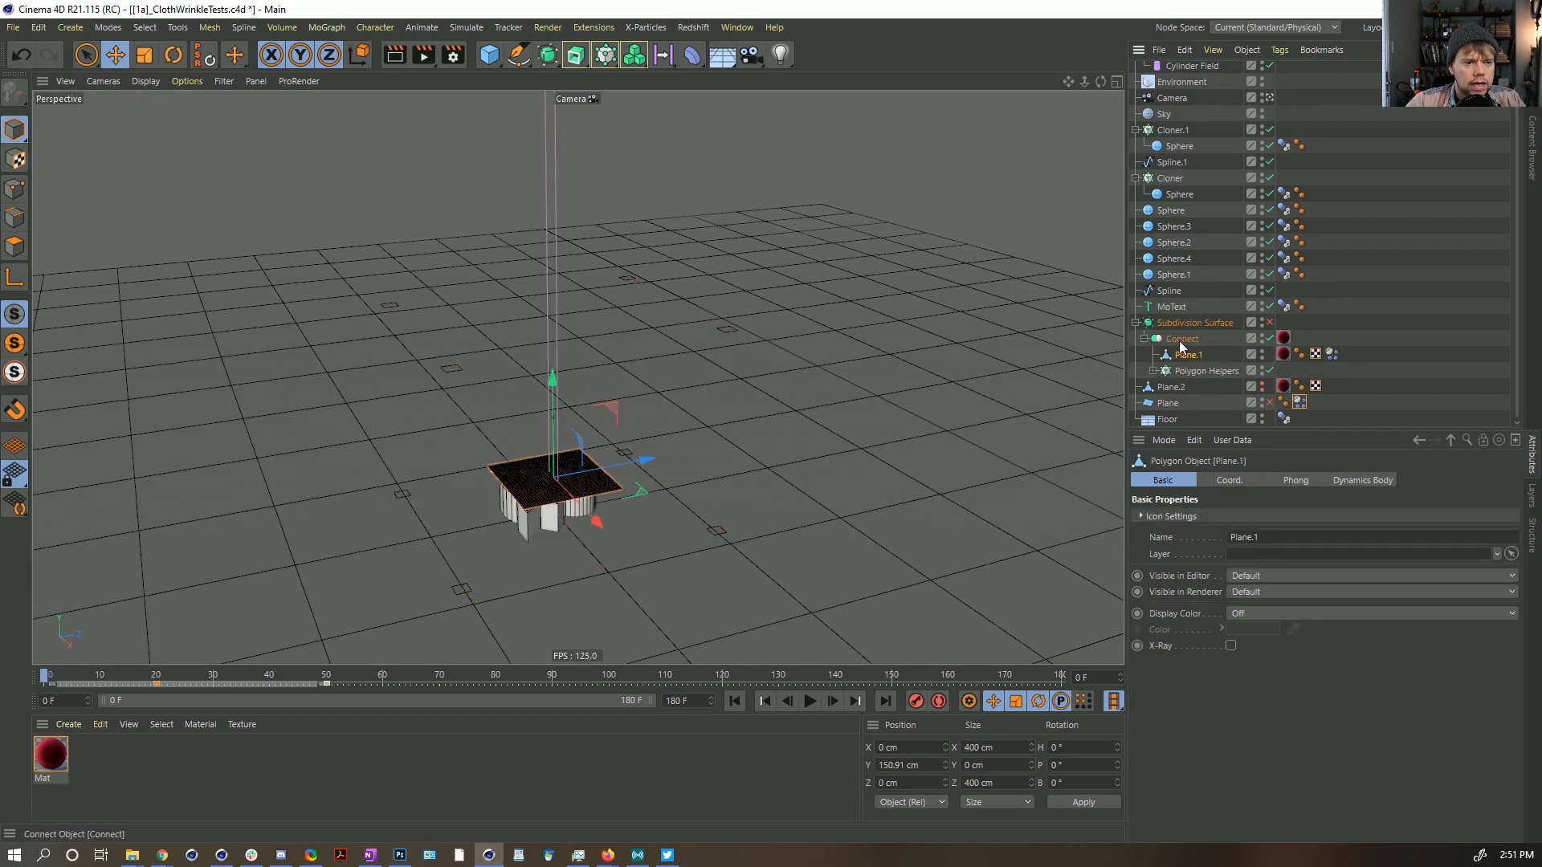
Step: Move Plane.1's Dynamics Body tag onto the Connect object and delete Plane.1's own material tag
{"action": "left_click_drag", "start_coordinate": [1327, 355], "coordinate": [1301, 338]}
{"action": "left_click", "coordinate": [1282, 354]}
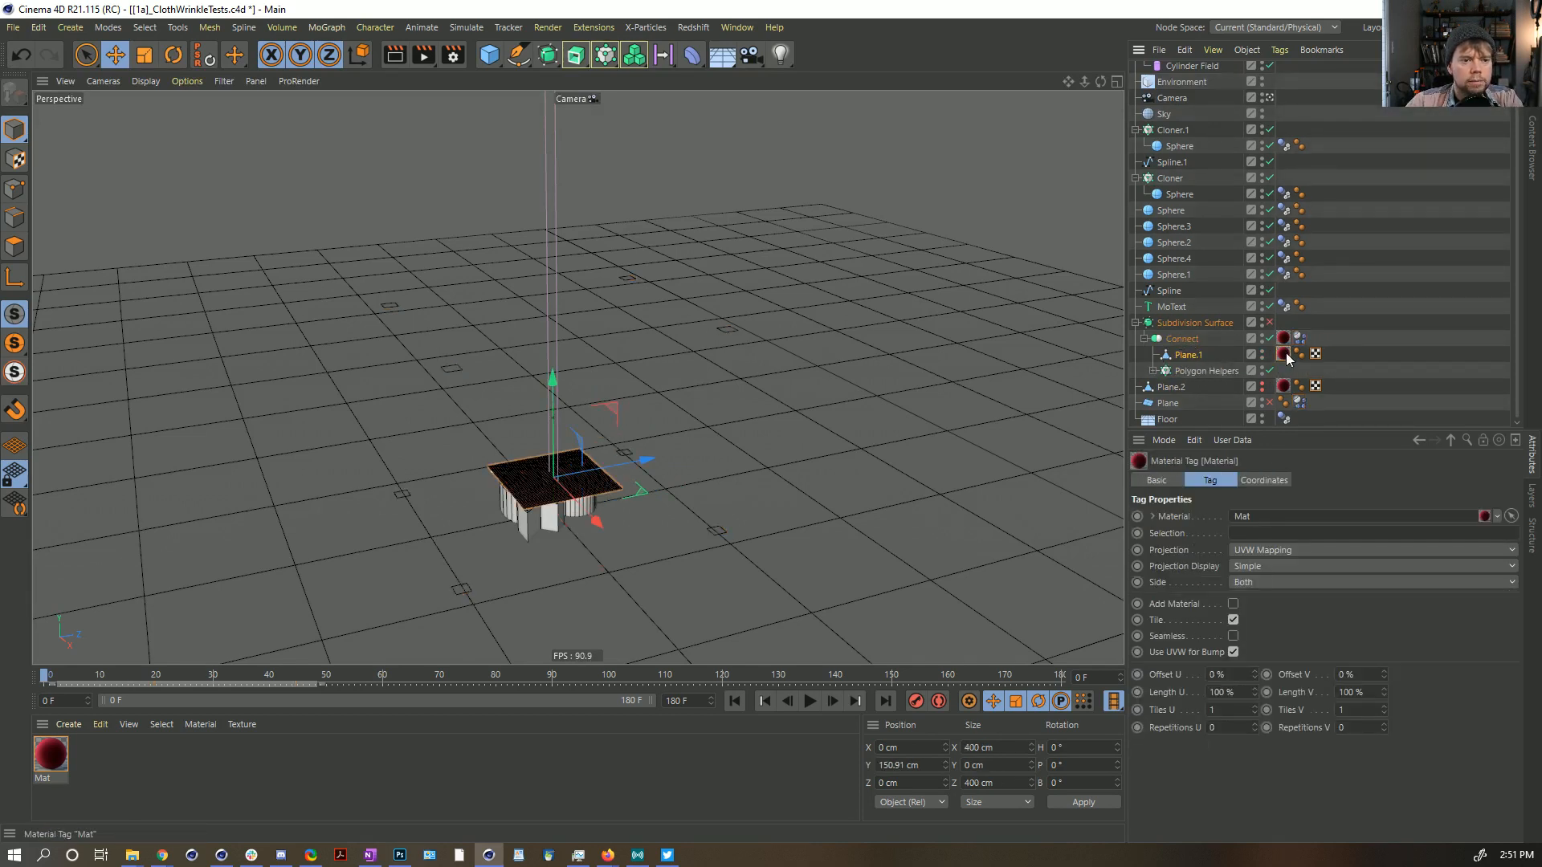
{"action": "key", "text": "Delete"}
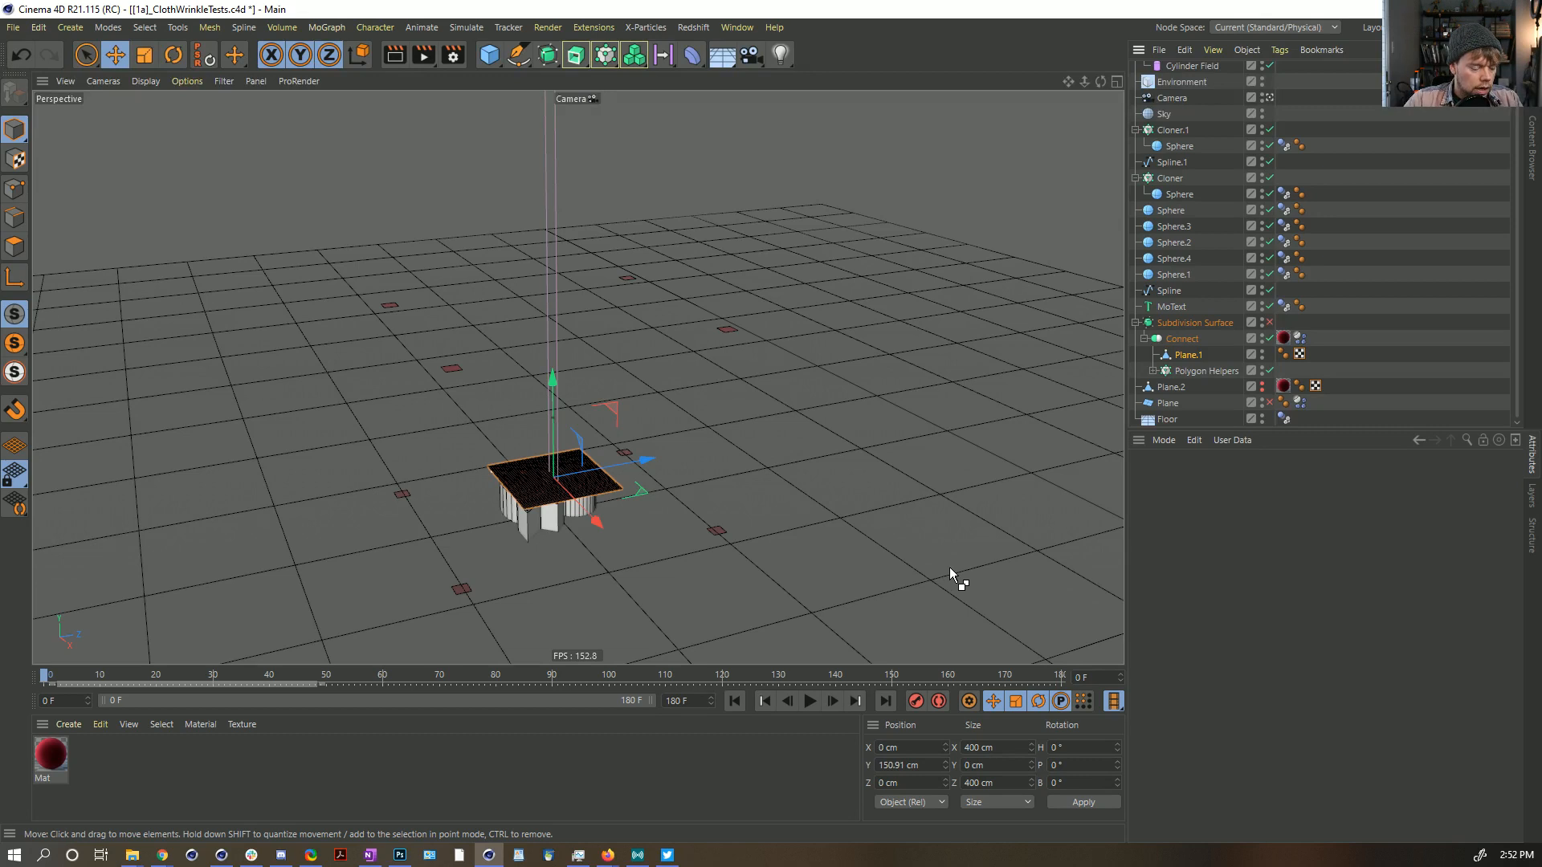
Step: Set the gravity in the project's general Dynamics settings to 0 cm
{"action": "key", "text": "ctrl+d"}
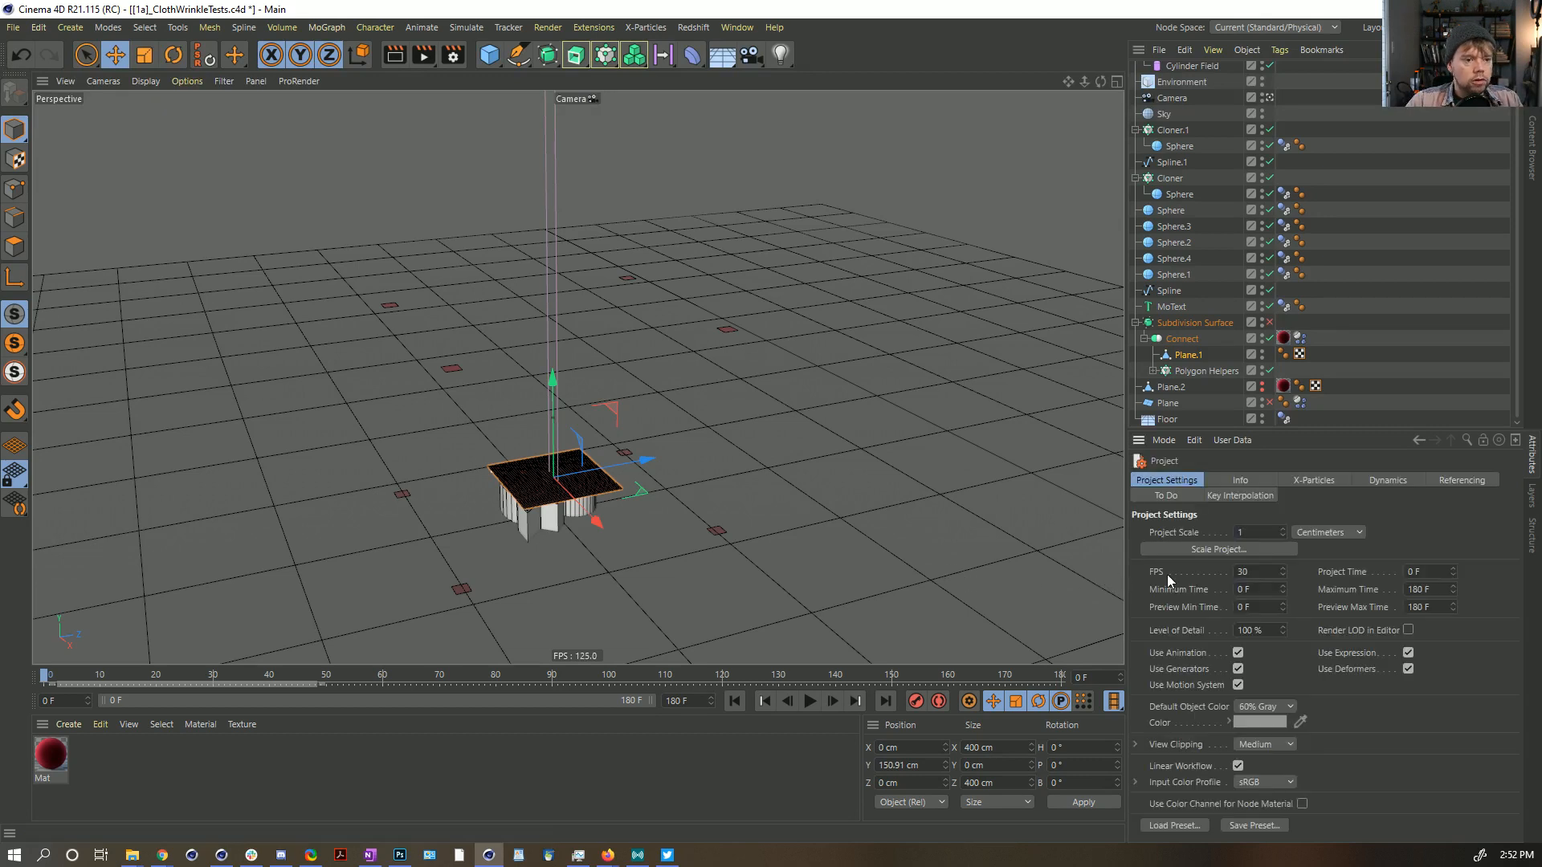
{"action": "left_click", "coordinate": [1373, 481]}
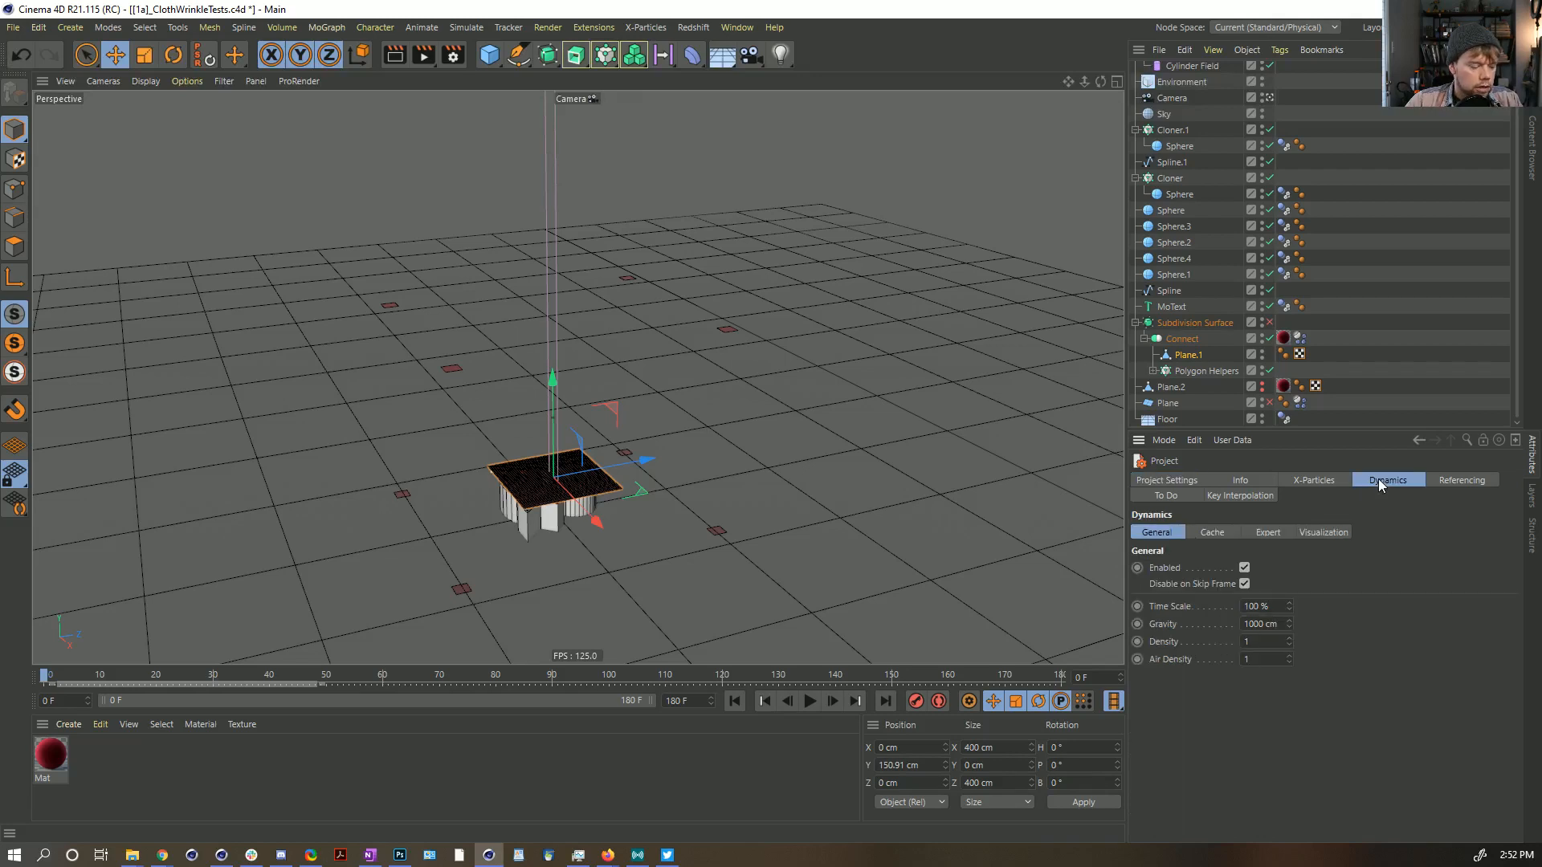
{"action": "left_click", "coordinate": [1267, 533]}
{"action": "left_click", "coordinate": [1178, 533]}
{"action": "left_click", "coordinate": [1267, 623]}
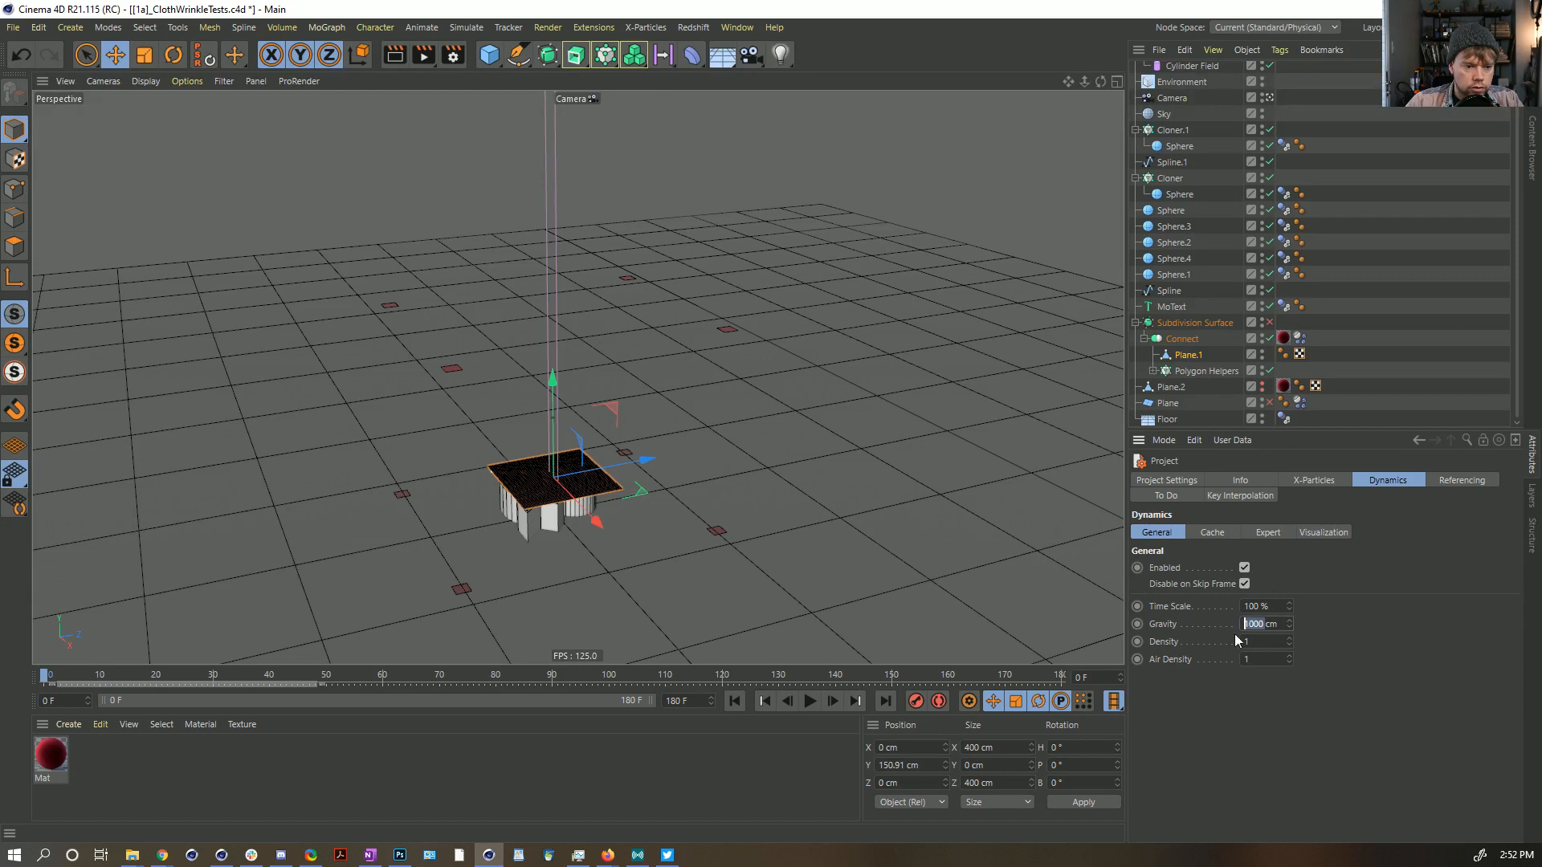
{"action": "type", "text": "0"}
{"action": "key", "text": "Return"}
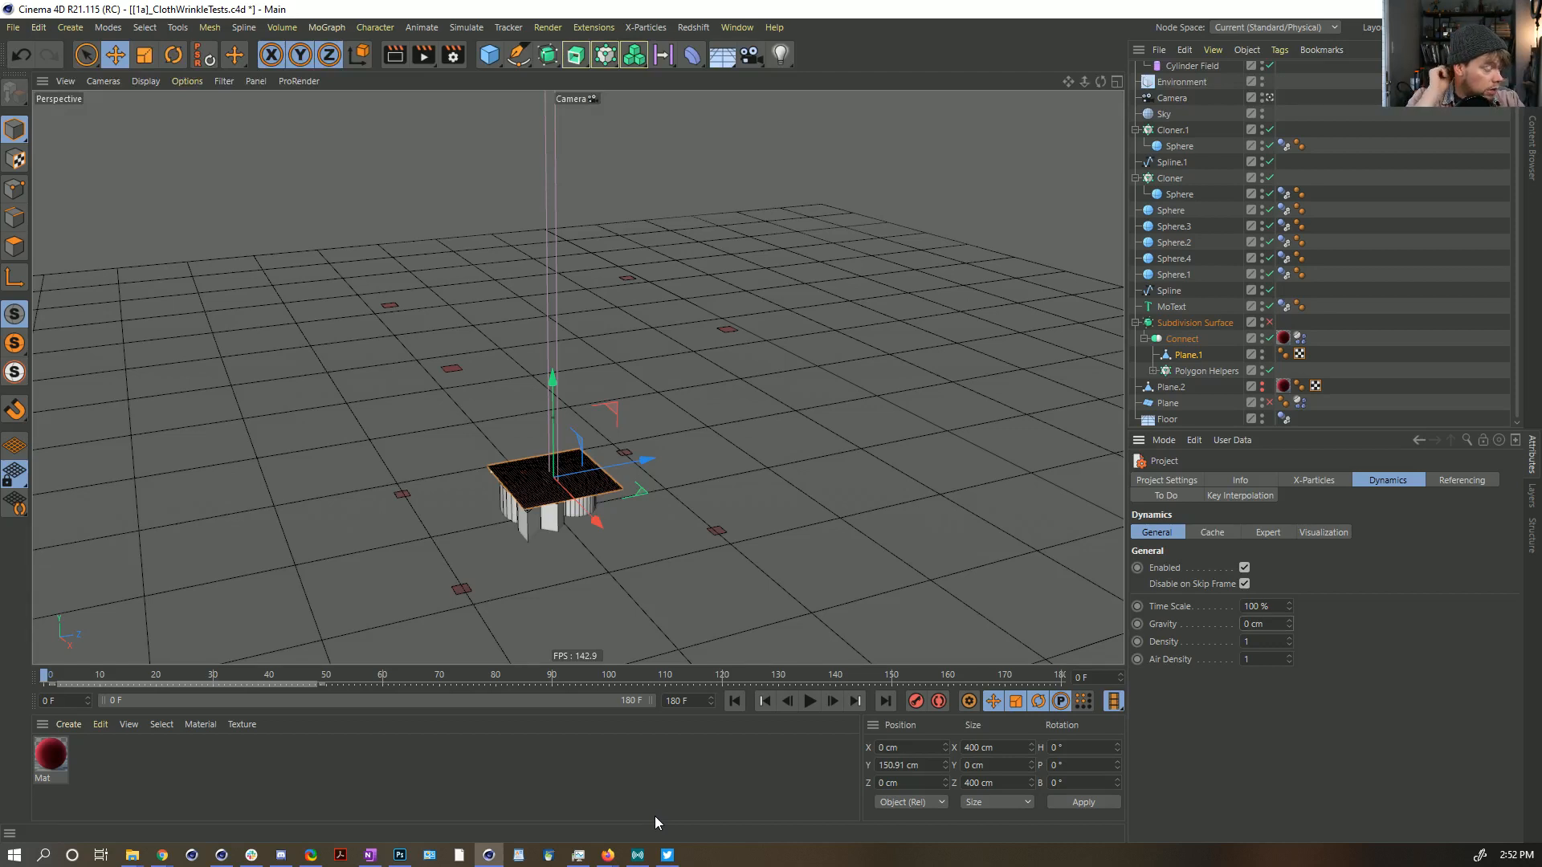
Step: Play the simulation to frame 44 to check the cloth and helper polygons, then rewind it to the first frame
{"action": "left_click", "coordinate": [809, 701]}
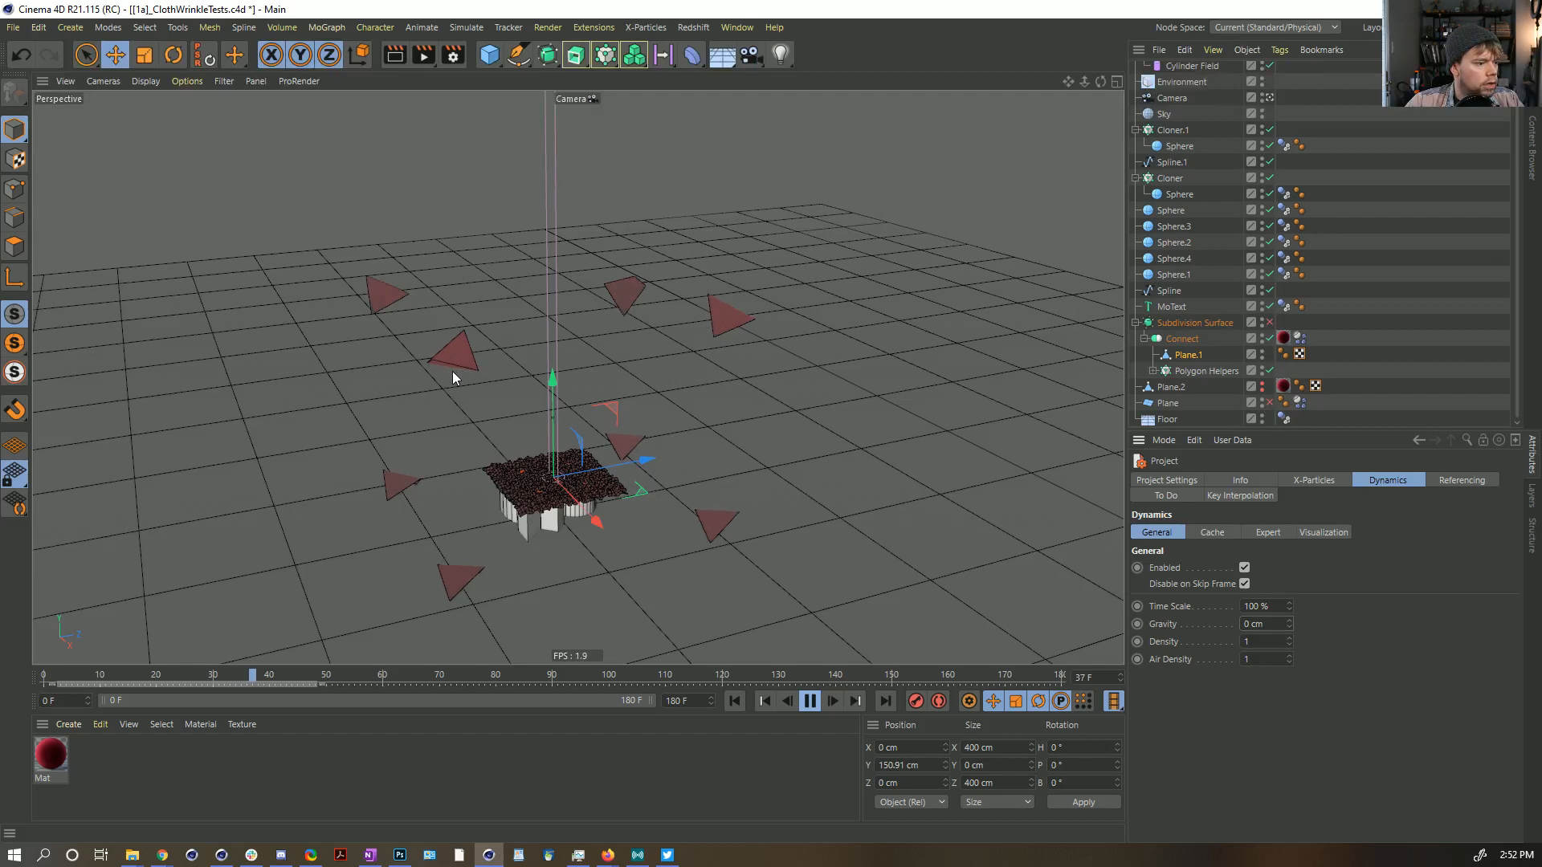
{"action": "left_click", "coordinate": [808, 702]}
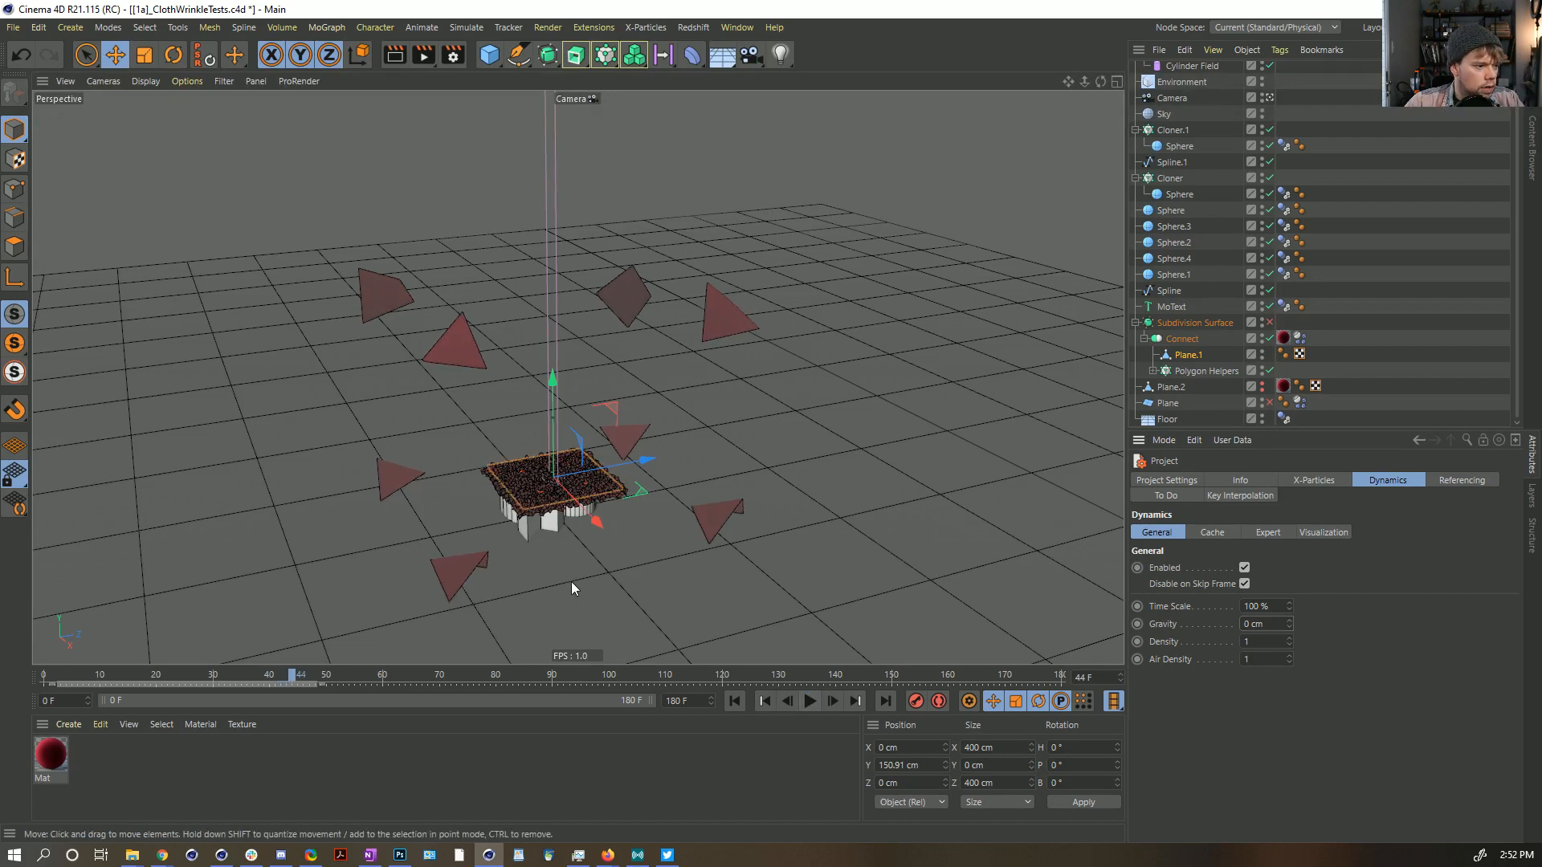
{"action": "mouse_move", "coordinate": [539, 568]}
{"action": "left_mouse_down", "text": "alt"}
{"action": "mouse_move", "coordinate": [471, 463]}
{"action": "mouse_move", "coordinate": [493, 536]}
{"action": "mouse_move", "coordinate": [546, 580]}
{"action": "left_mouse_up", "text": "alt"}
{"action": "left_click", "coordinate": [732, 701]}
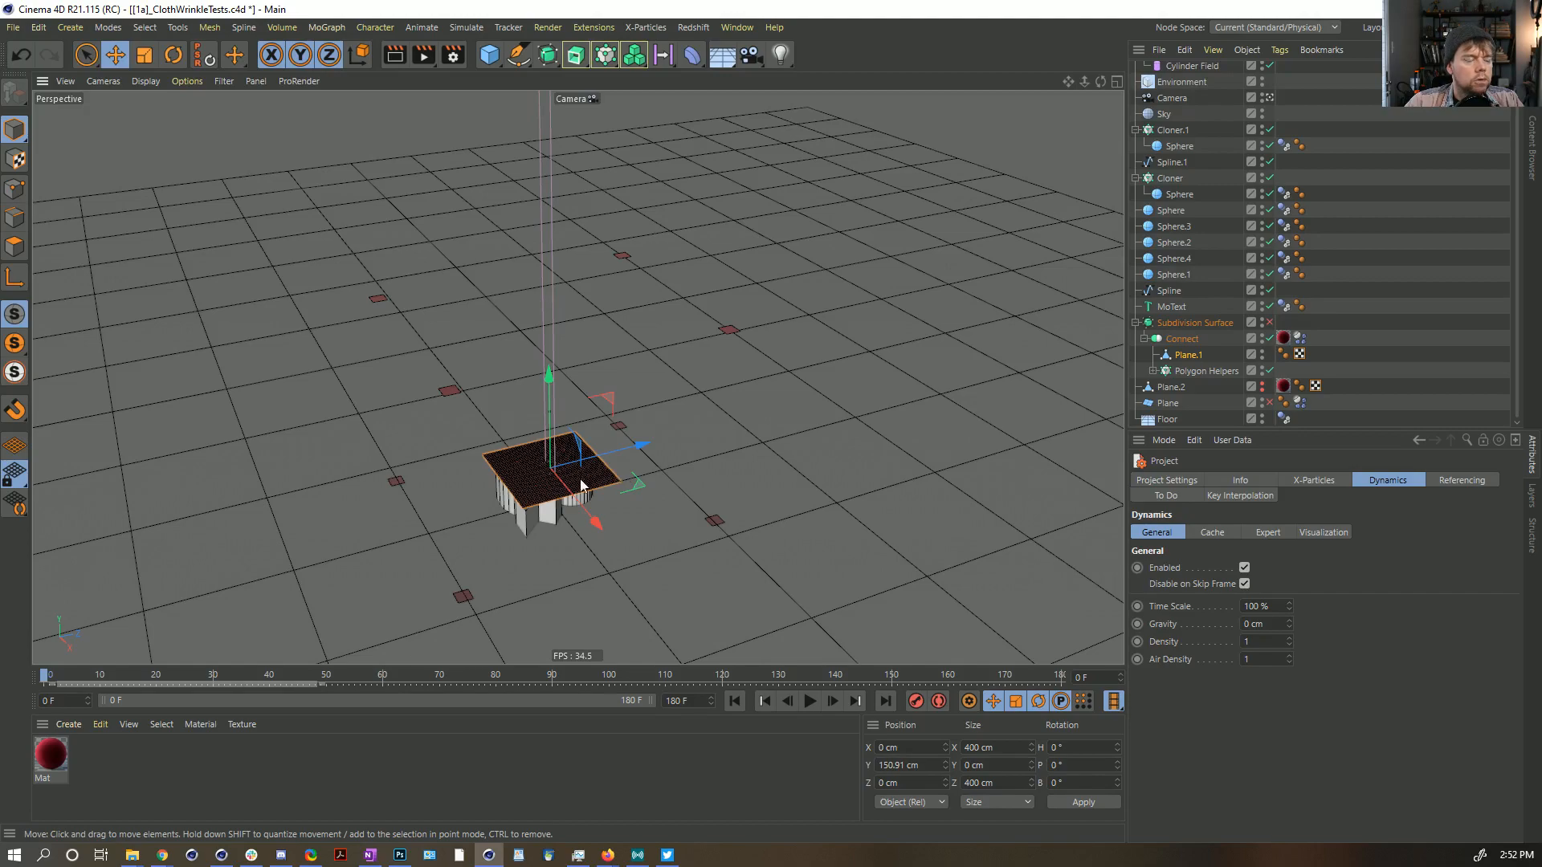
Step: Add a Wind force to the scene
{"action": "right_click_drag", "start_coordinate": [581, 485], "coordinate": [771, 425], "text": "alt"}
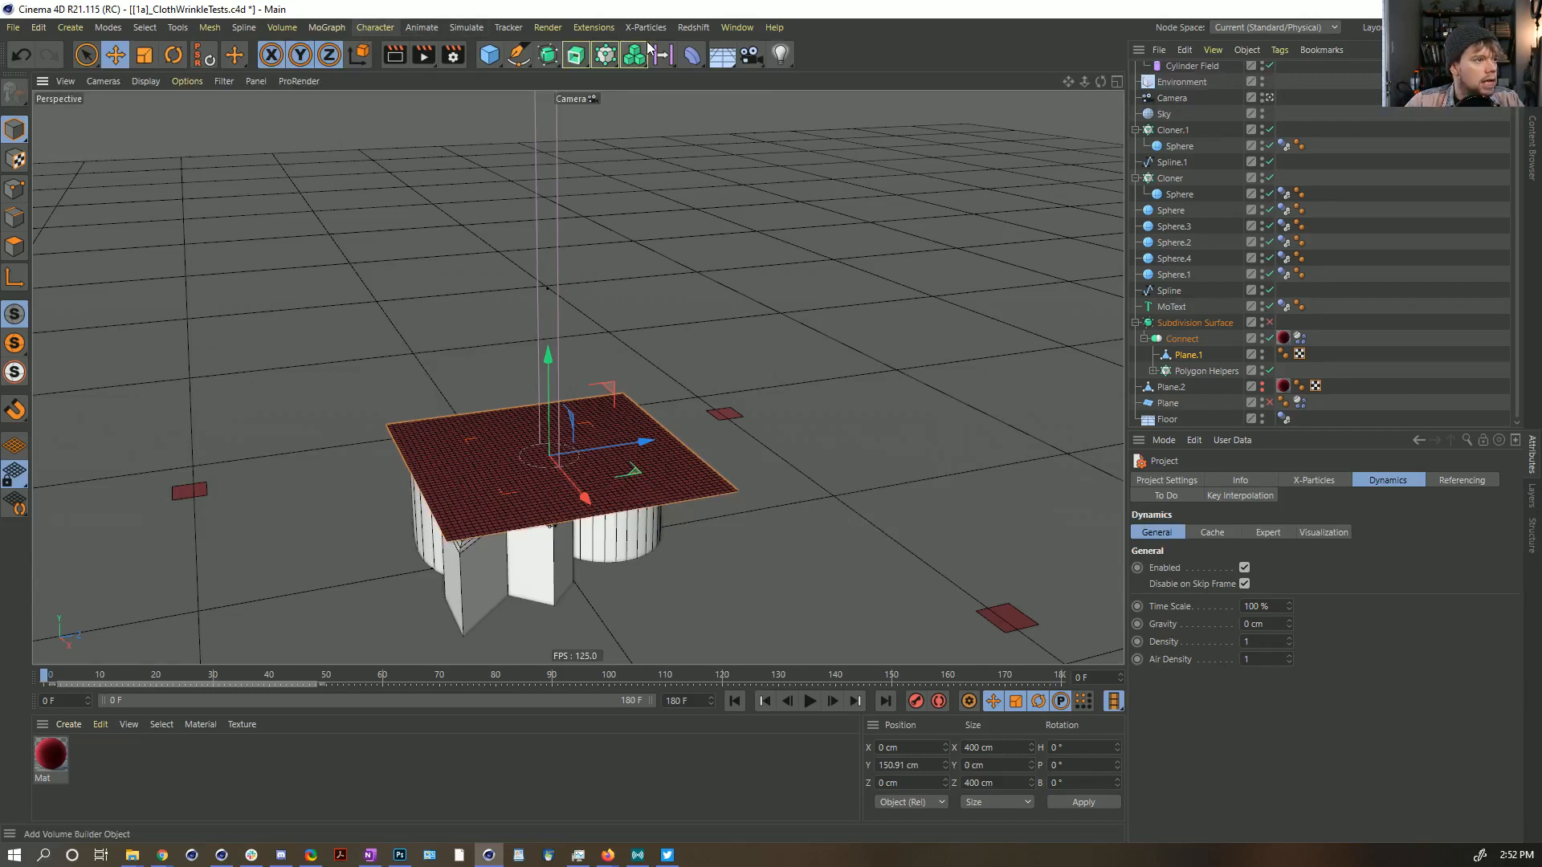
{"action": "left_click", "coordinate": [473, 30]}
{"action": "mouse_move", "coordinate": [498, 142]}
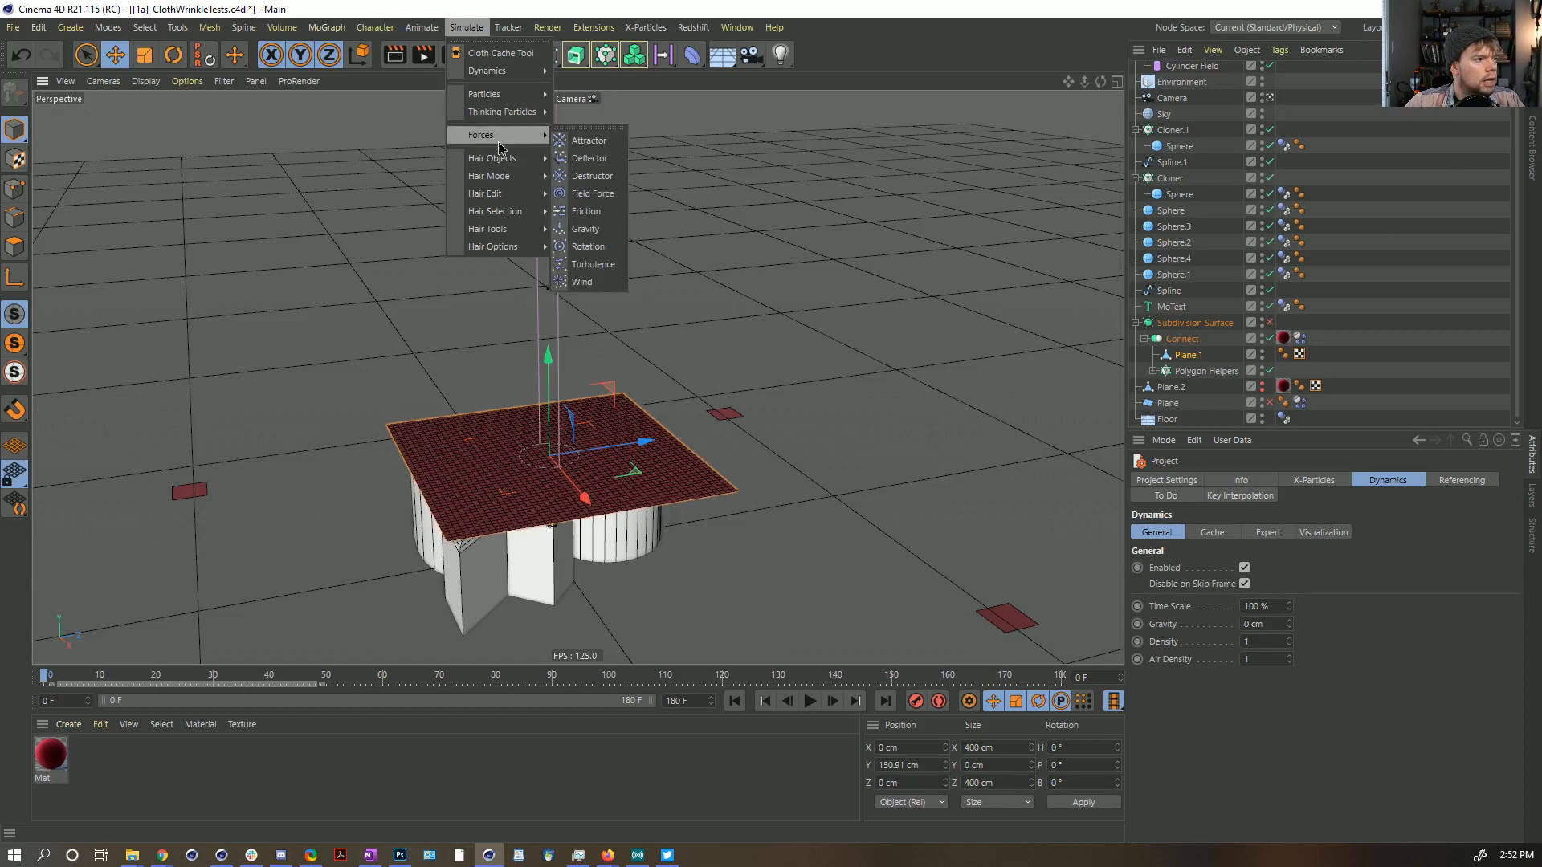
{"action": "left_click", "coordinate": [596, 281]}
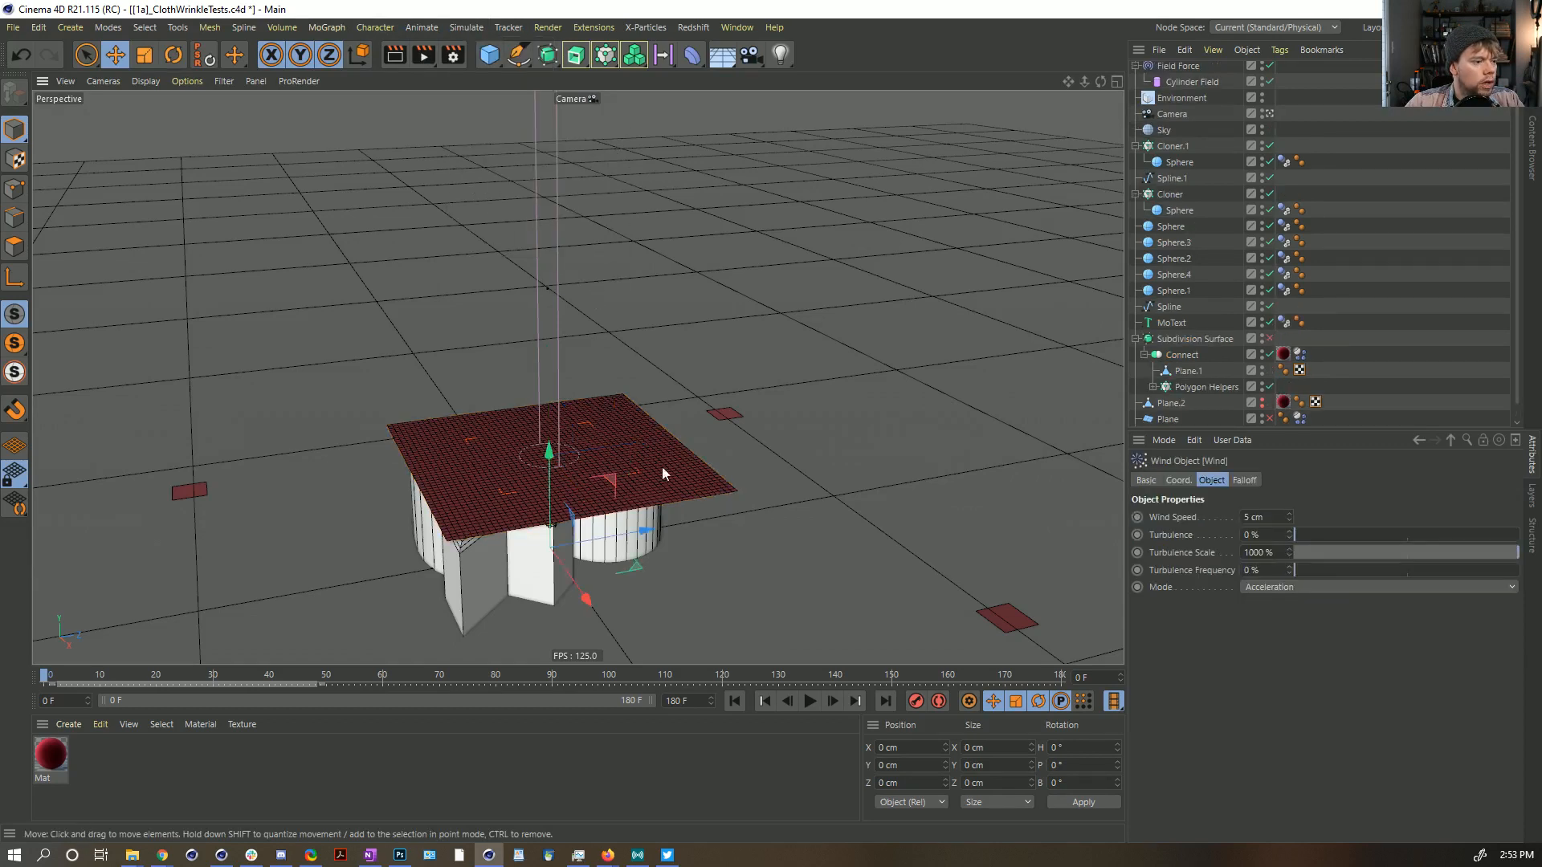
Step: Rotate the Wind to a pitch of -90° and raise it above the cloth to about 286 cm in Y
{"action": "key", "text": "r"}
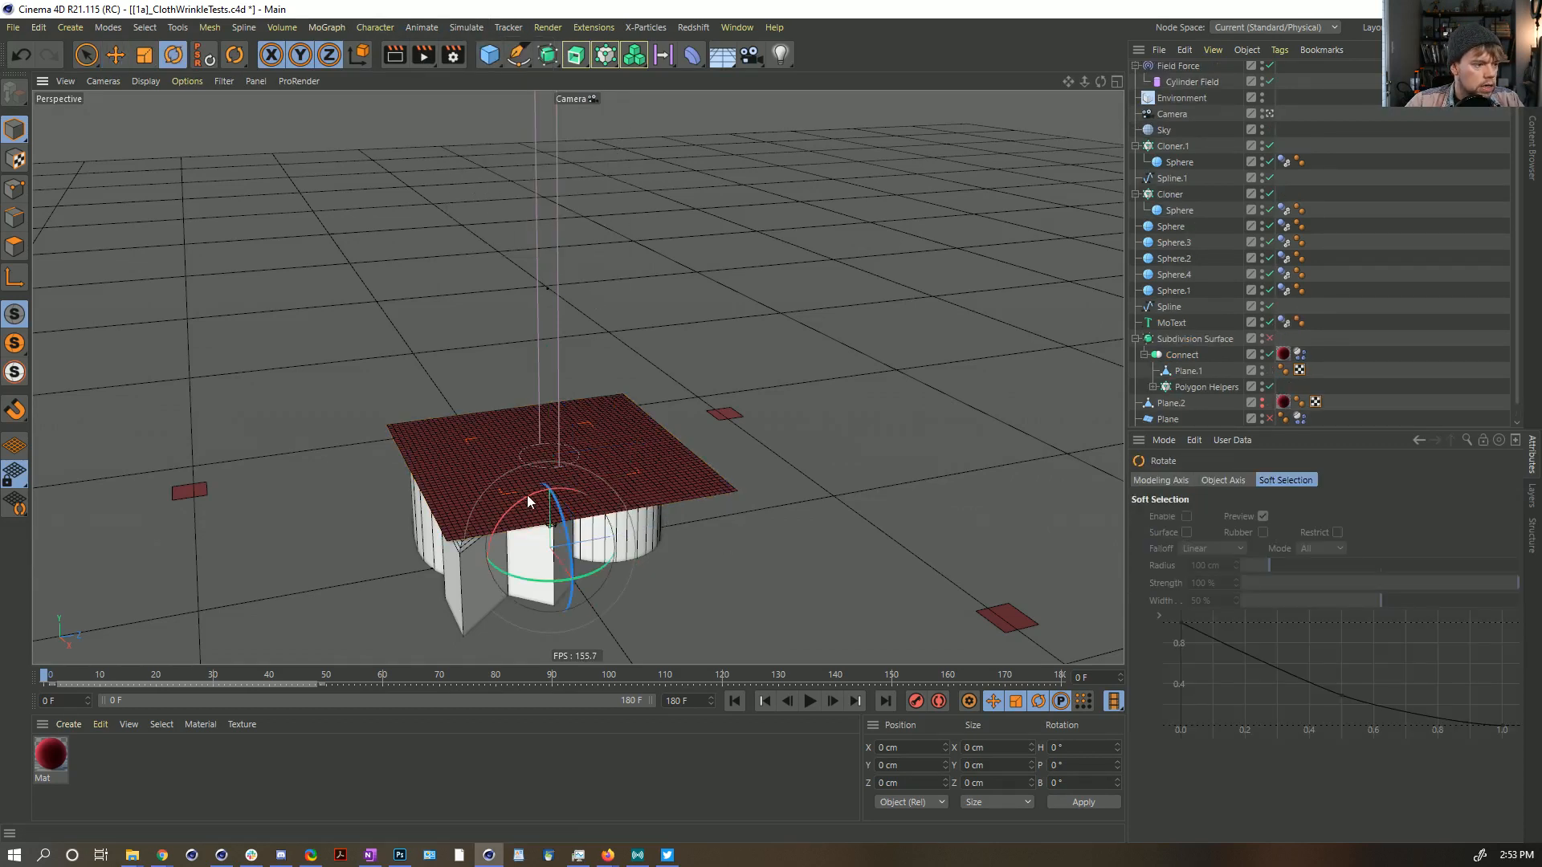
{"action": "left_click_drag", "start_coordinate": [520, 509], "coordinate": [636, 492]}
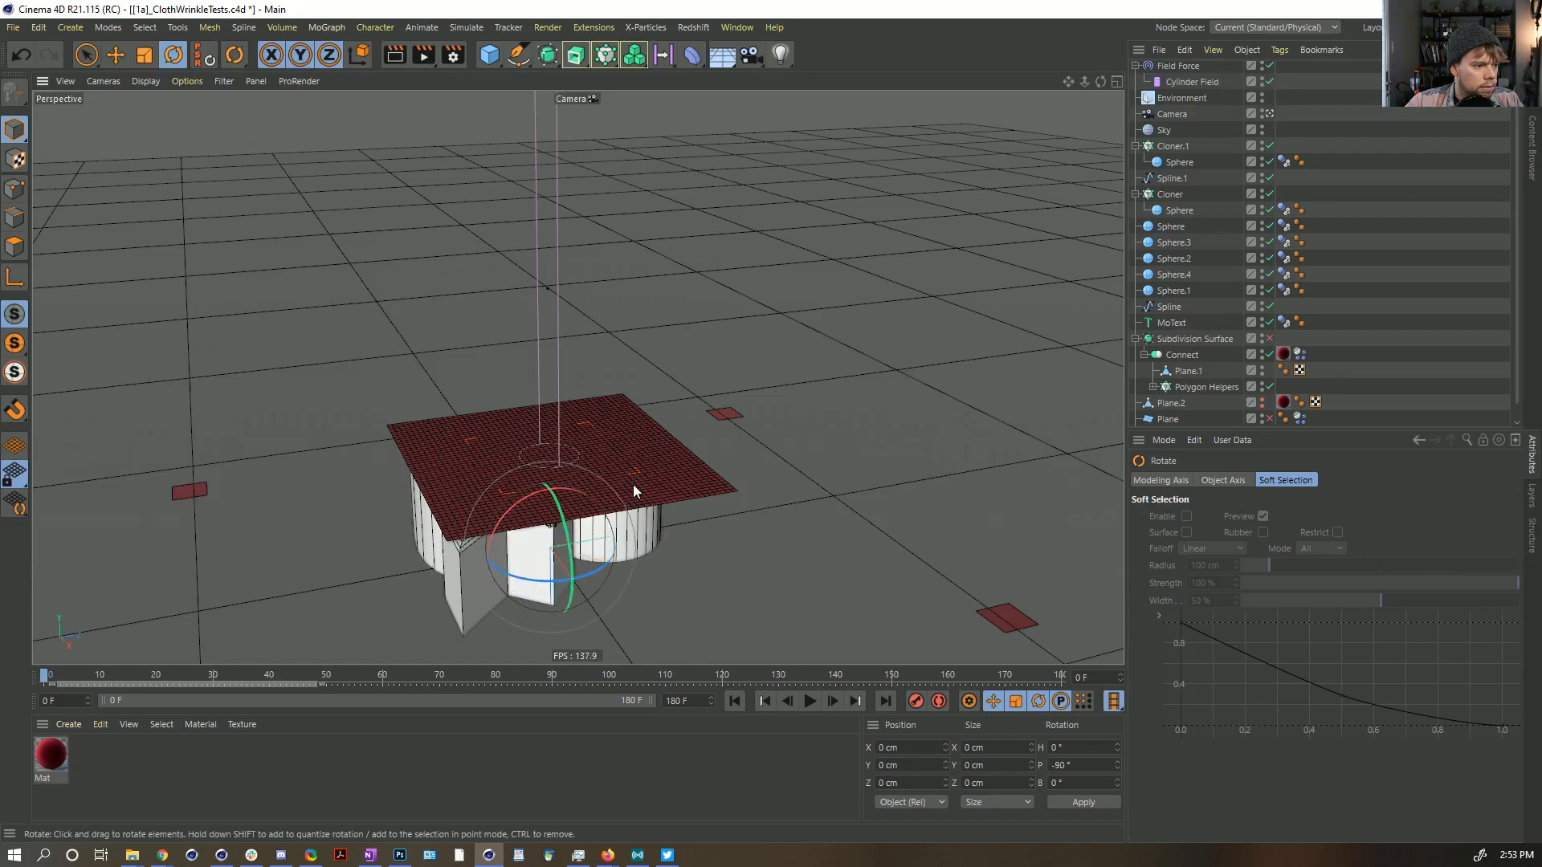
{"action": "key", "text": "e"}
{"action": "left_click_drag", "start_coordinate": [550, 615], "coordinate": [562, 310]}
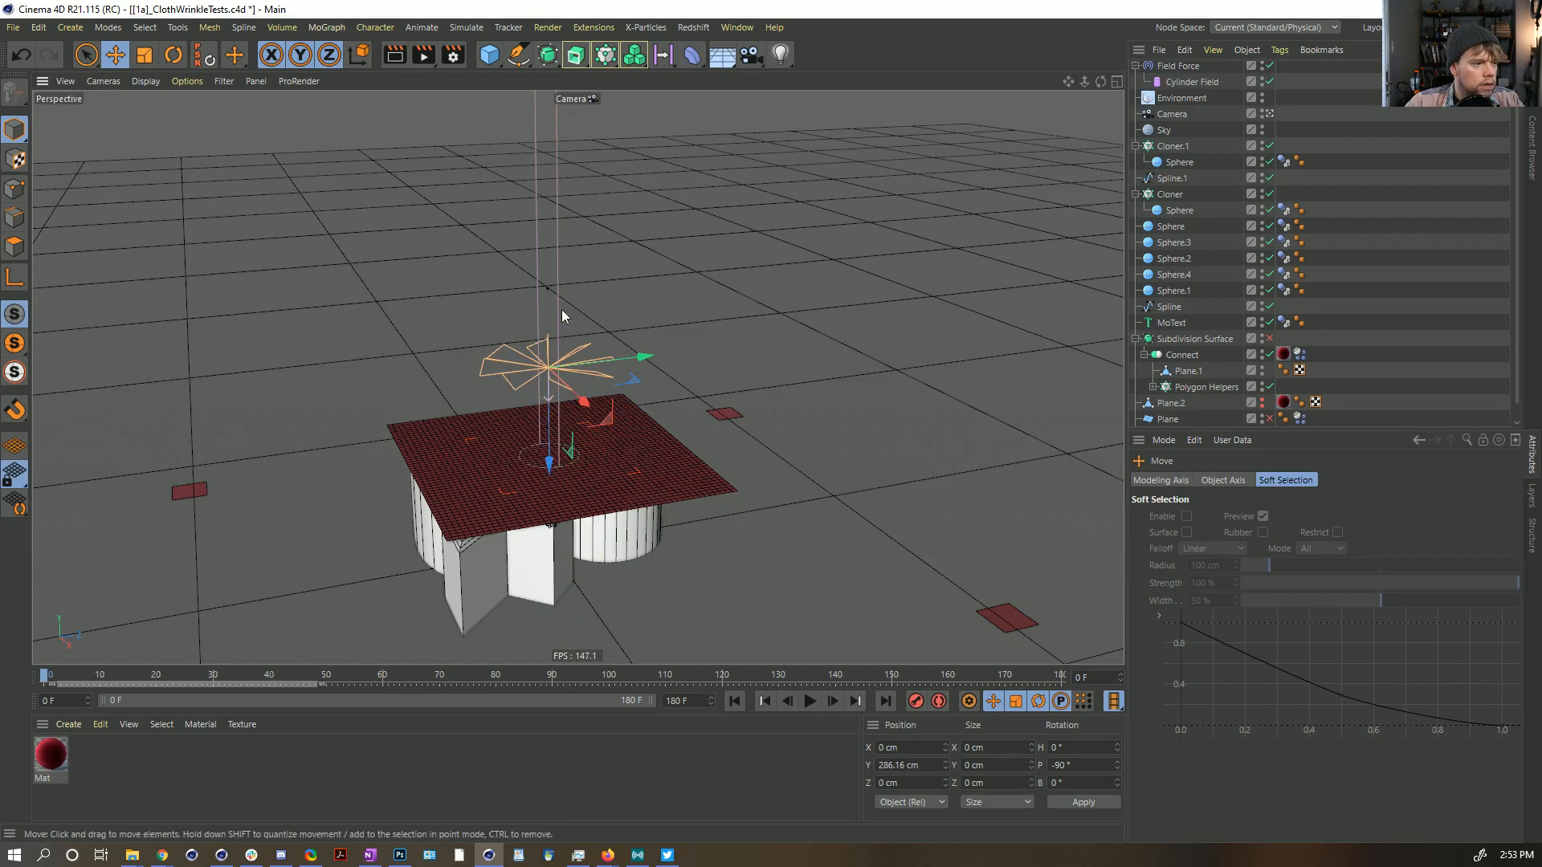
Step: Add a Box Field to the Wind object's falloff
{"action": "scroll", "coordinate": [1184, 71], "scroll_direction": "up", "scroll_amount": 1}
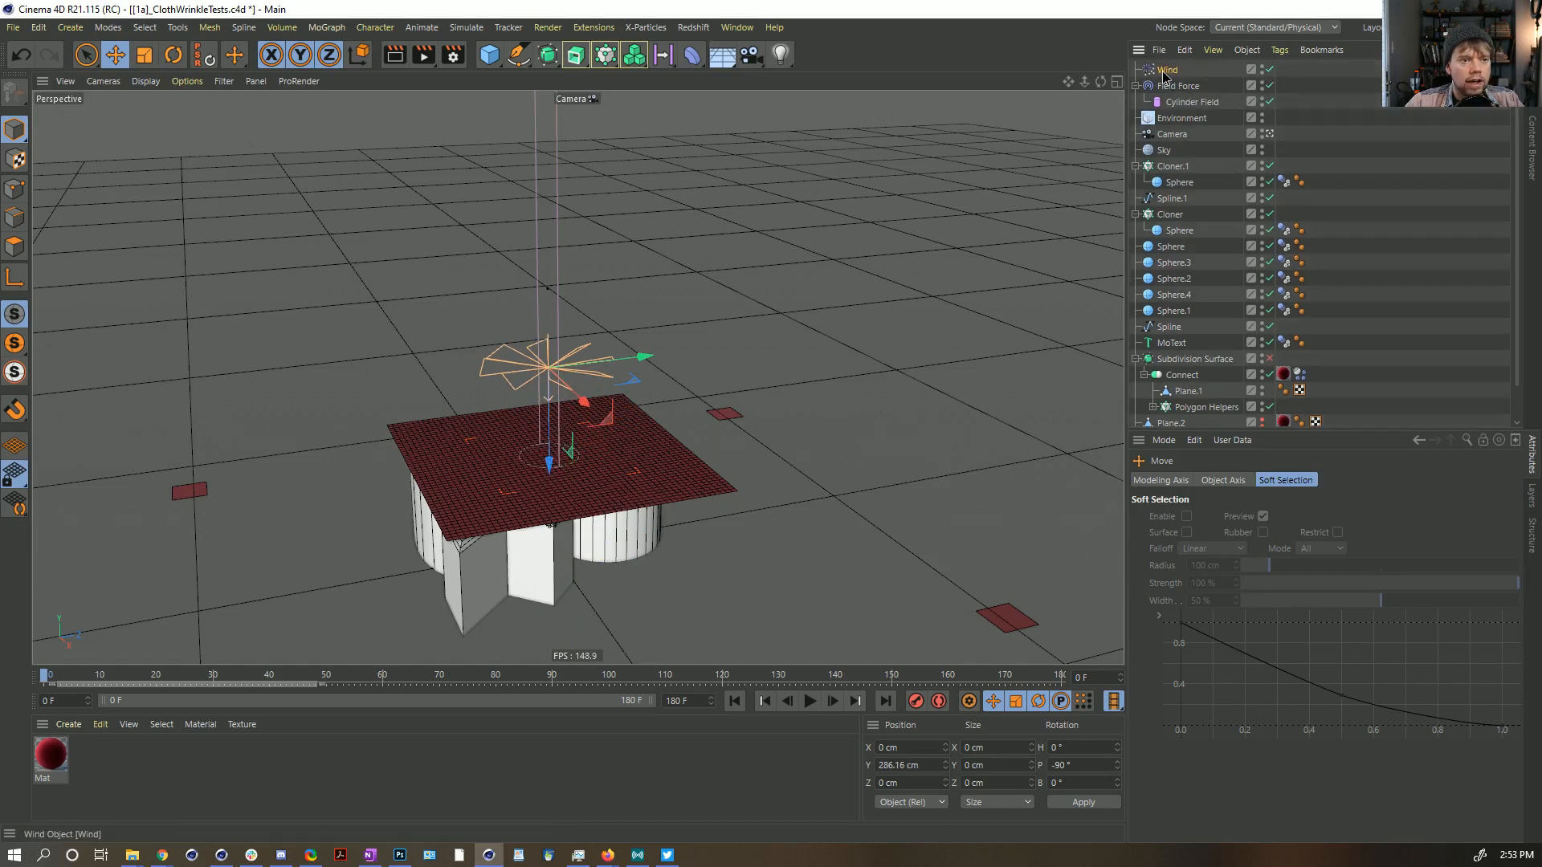
{"action": "left_click", "coordinate": [1169, 70]}
{"action": "left_click", "coordinate": [1243, 480]}
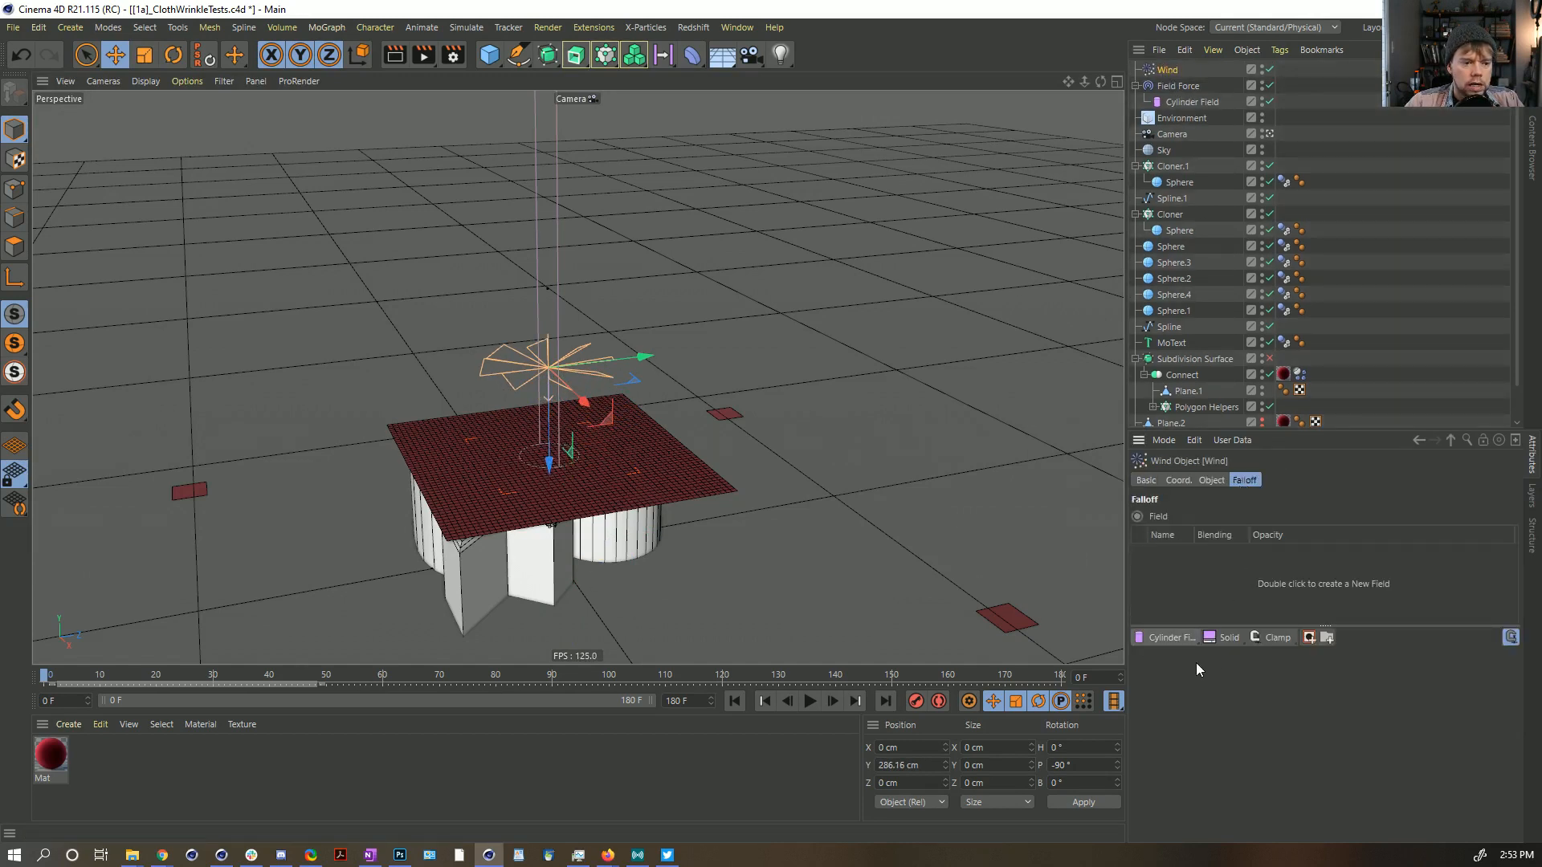
{"action": "left_click", "coordinate": [1179, 638]}
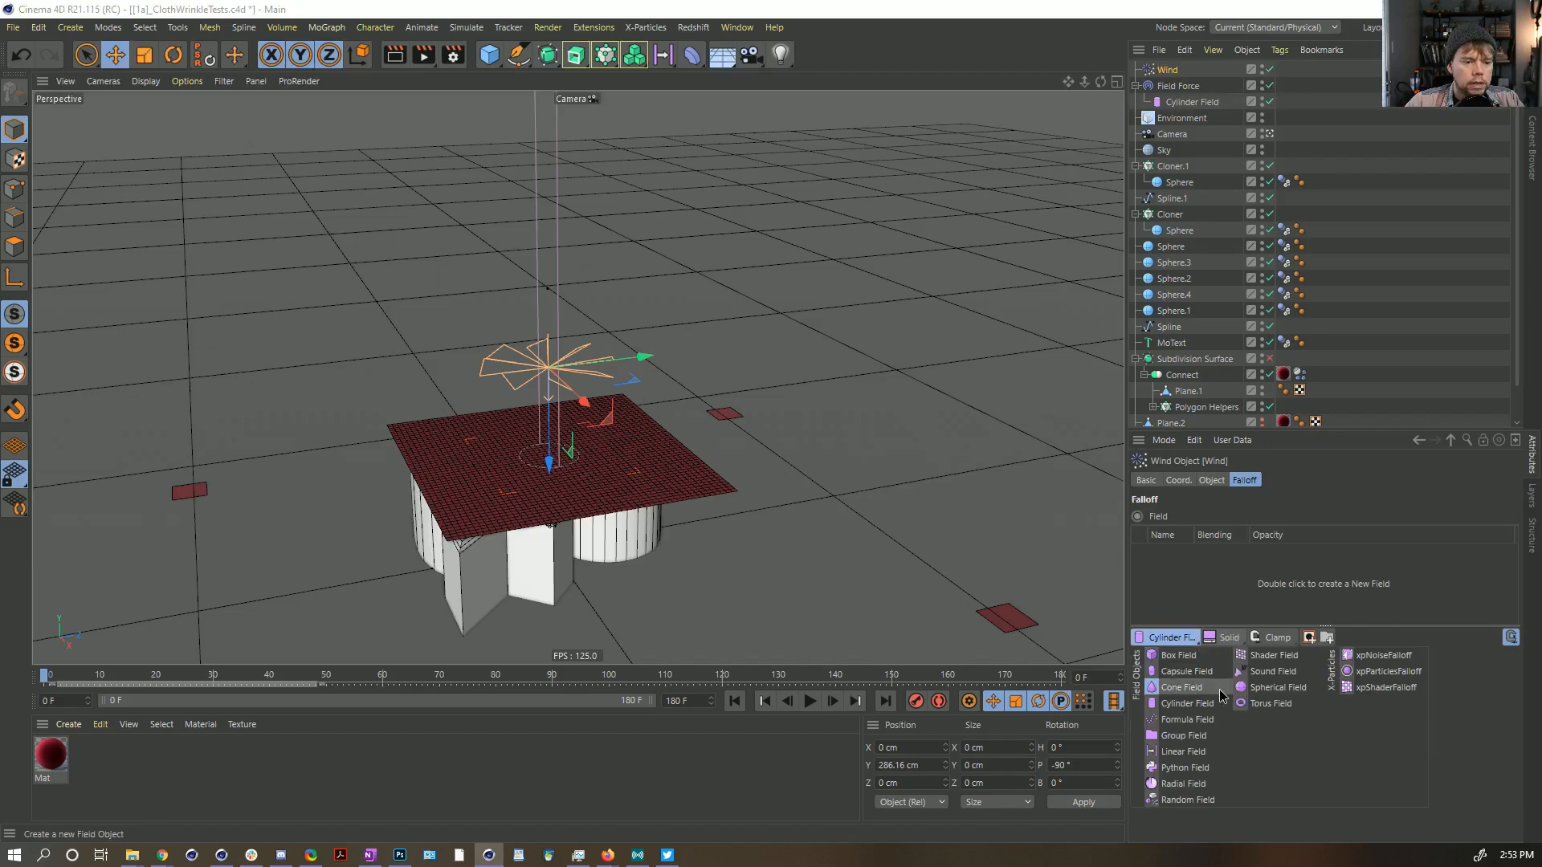
{"action": "left_click", "coordinate": [1185, 656]}
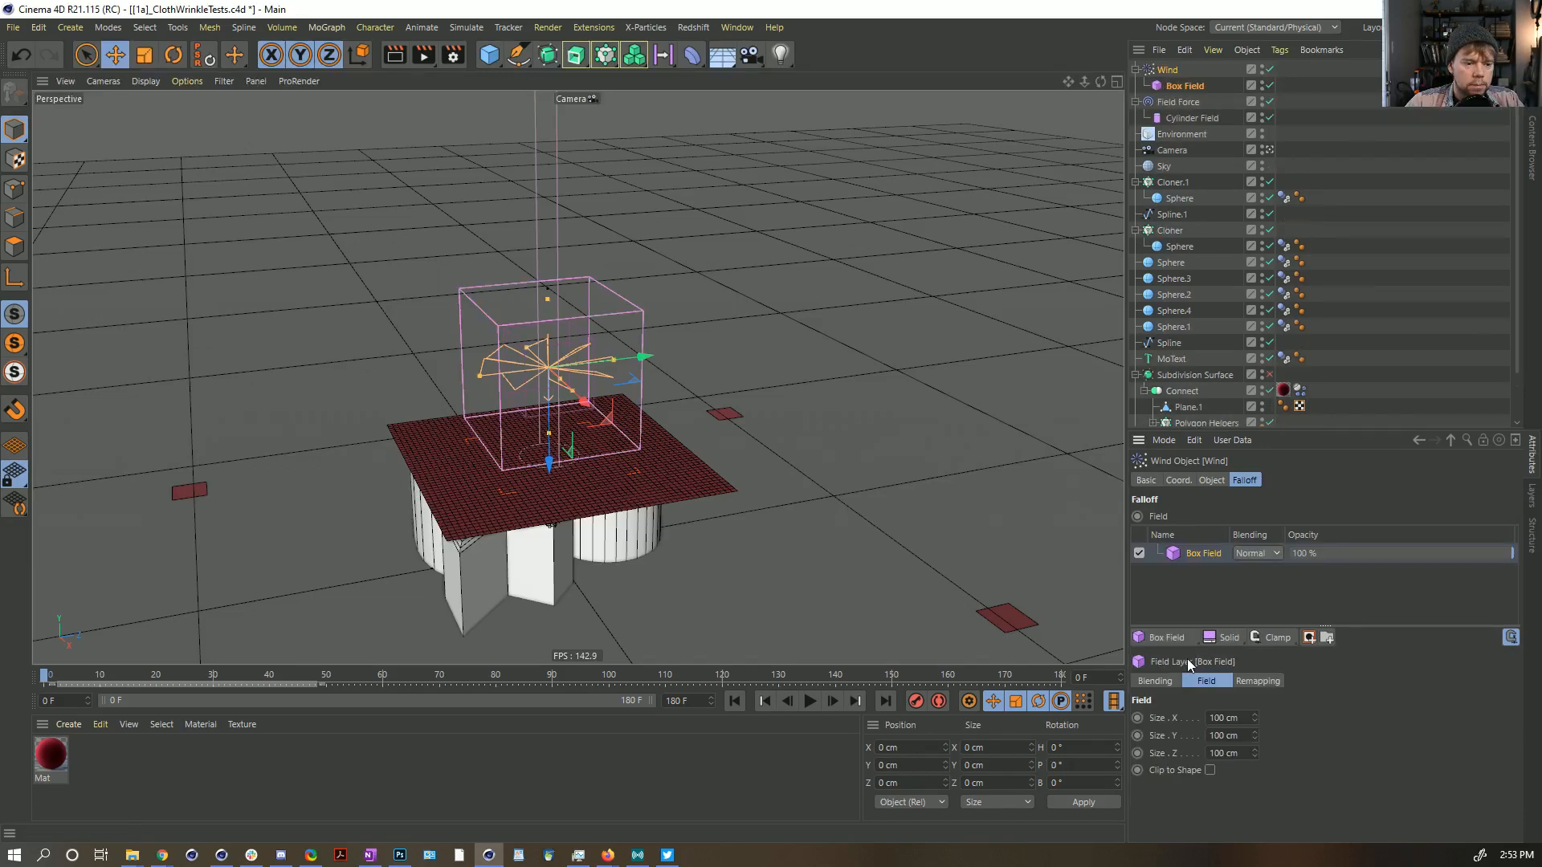
Step: Enlarge the Box Field in all three dimensions to enclose the cloth and objects, and offset it to about 14.7 cm in Z
{"action": "left_click_drag", "start_coordinate": [622, 381], "coordinate": [651, 374]}
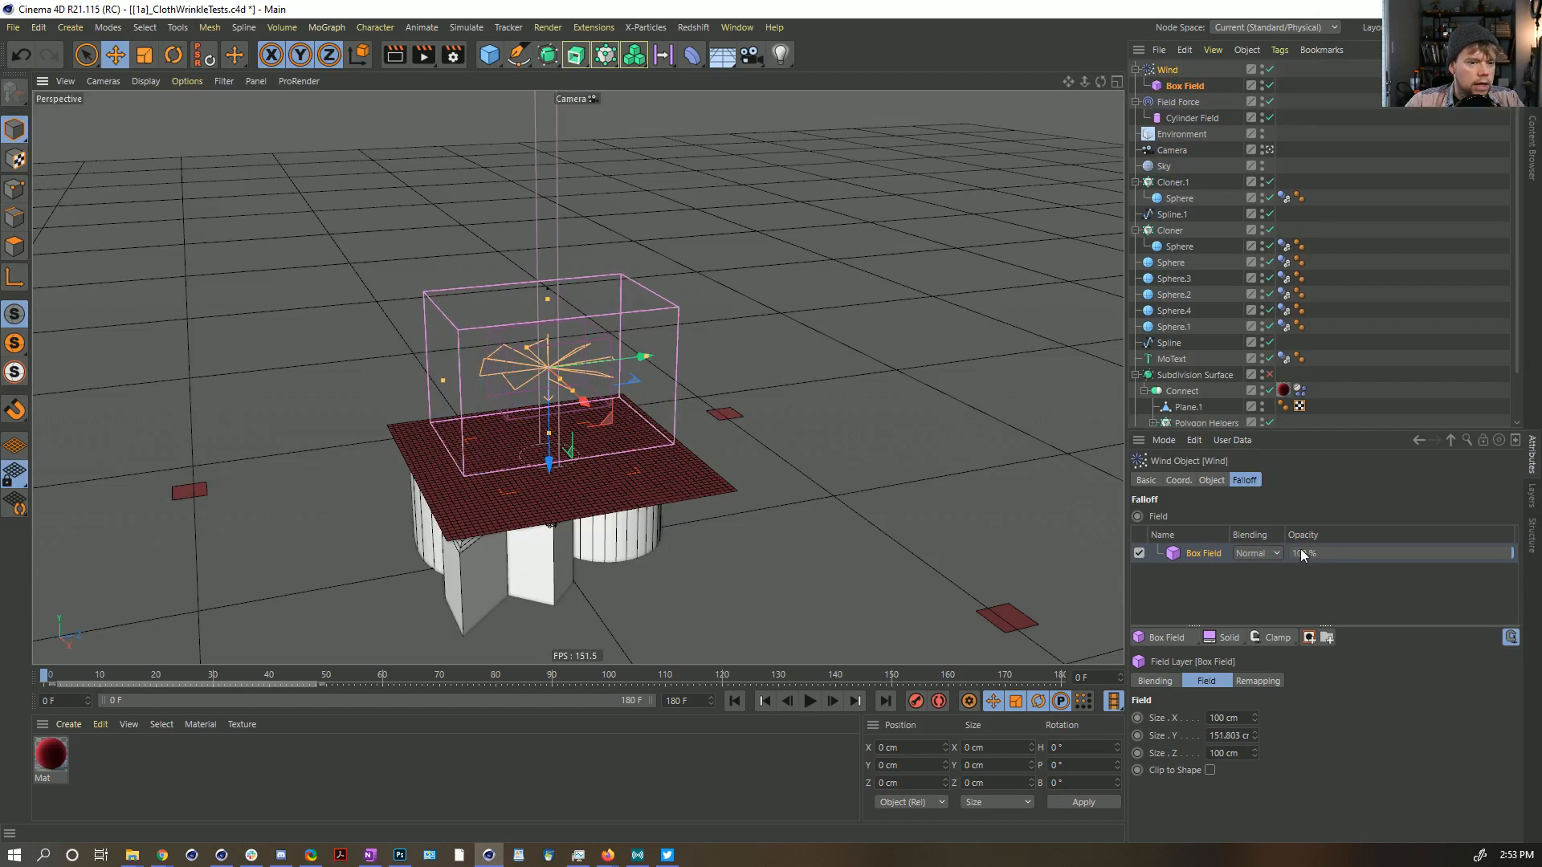
{"action": "left_click", "coordinate": [1181, 86]}
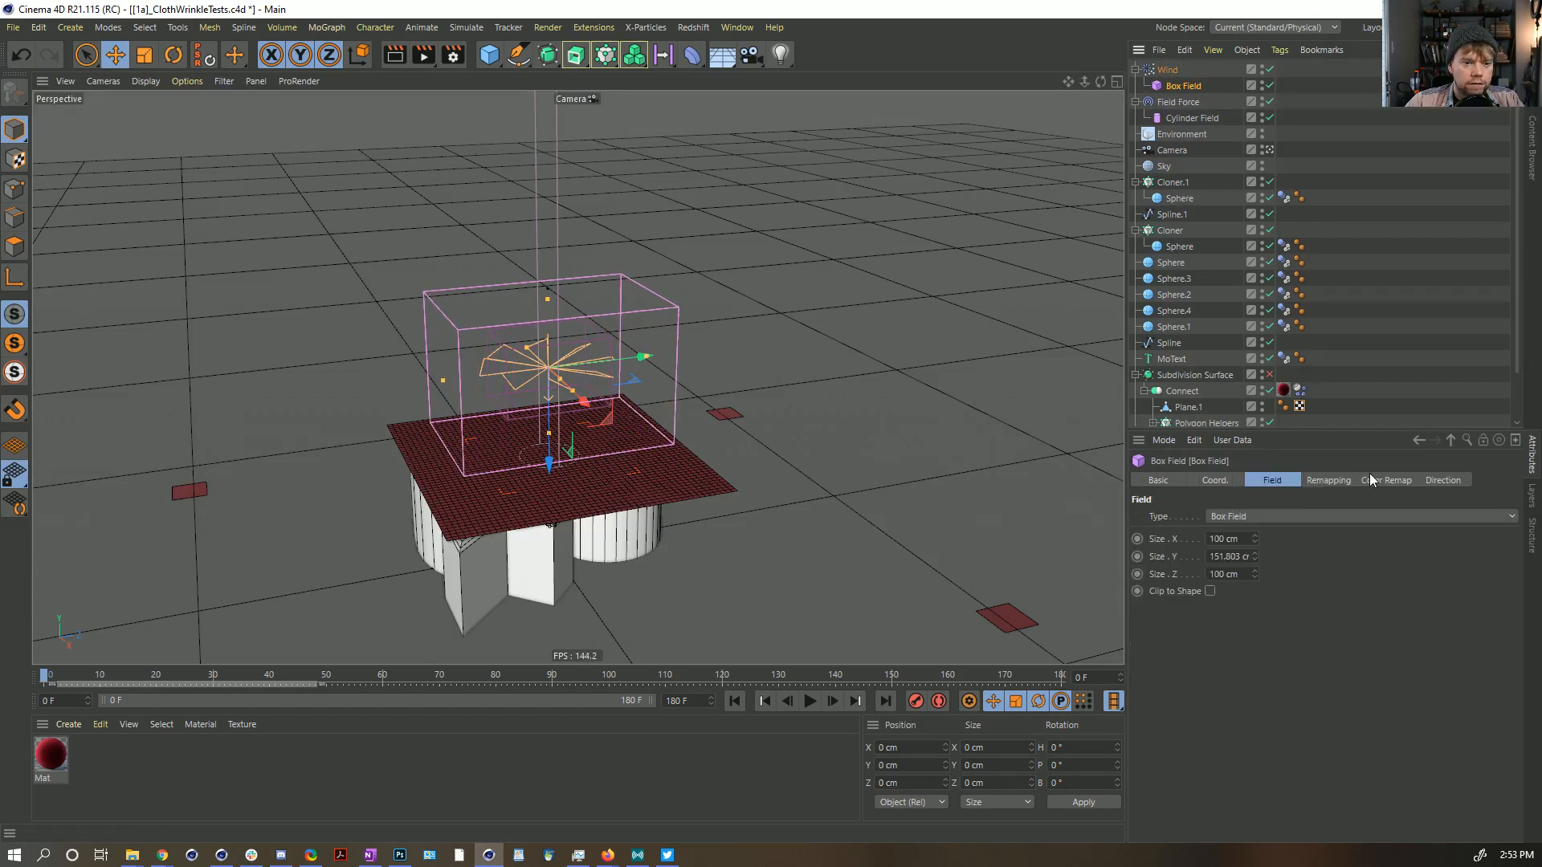
{"action": "left_click", "coordinate": [1328, 480]}
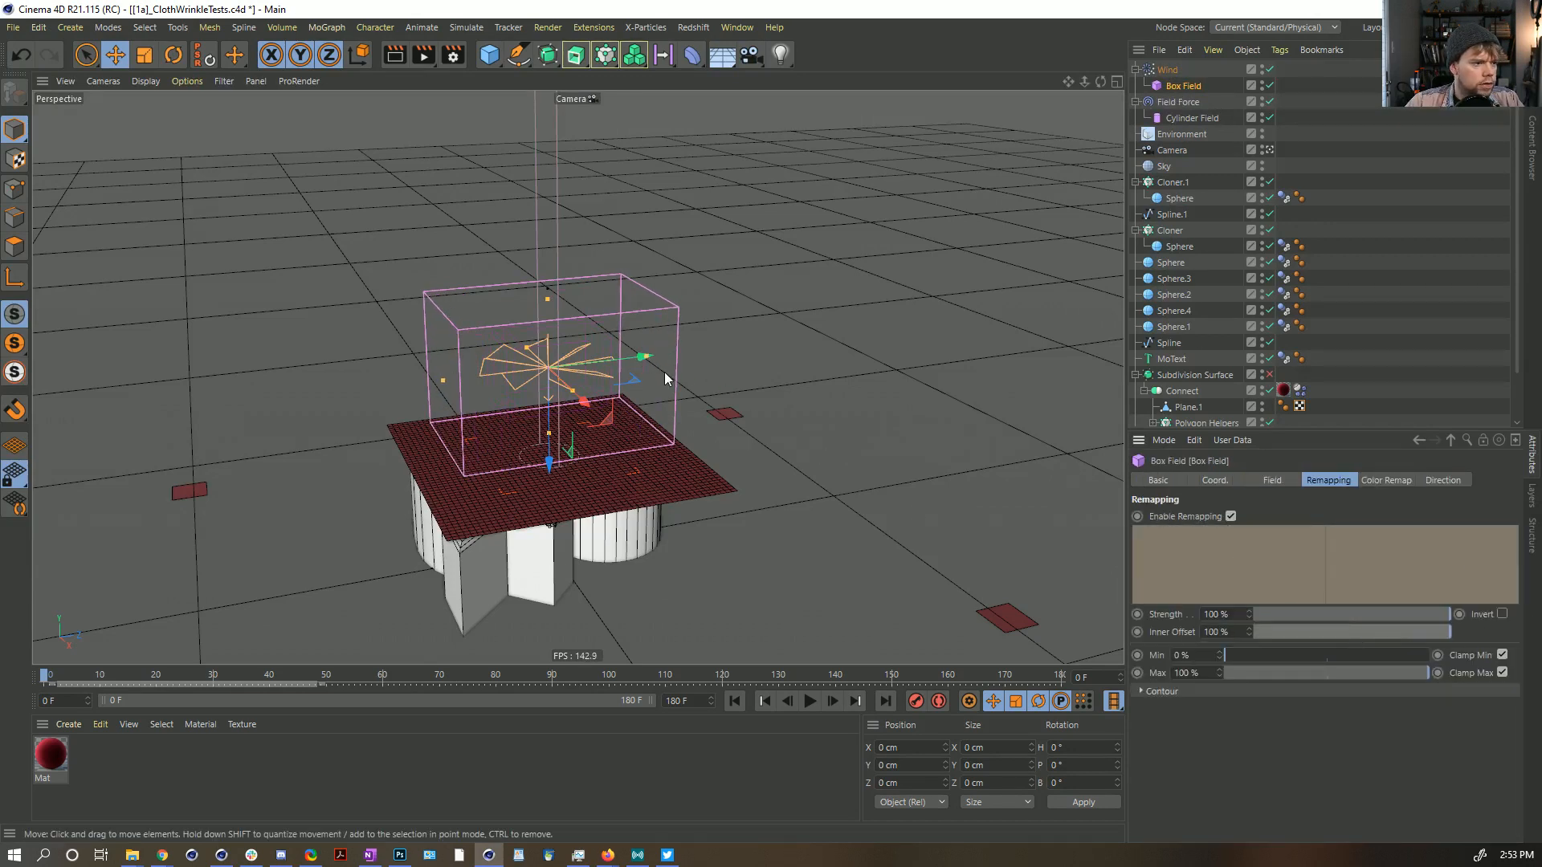
{"action": "left_click_drag", "start_coordinate": [648, 355], "coordinate": [775, 341]}
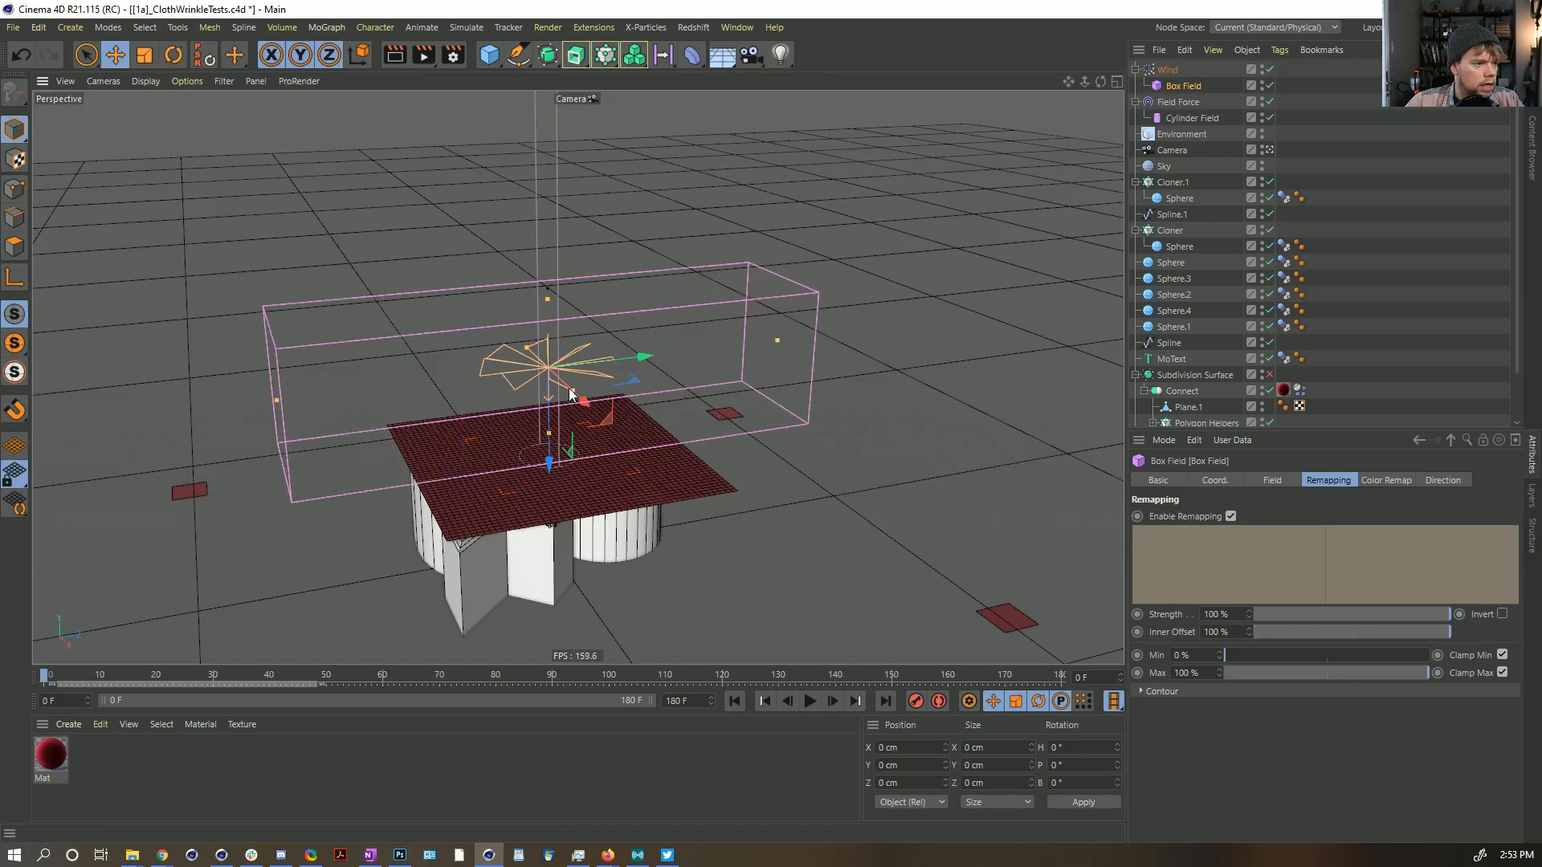
{"action": "left_click_drag", "start_coordinate": [570, 393], "coordinate": [715, 524]}
{"action": "left_click_drag", "start_coordinate": [548, 300], "coordinate": [571, 194]}
{"action": "scroll", "coordinate": [609, 359], "scroll_direction": "down", "scroll_amount": 6}
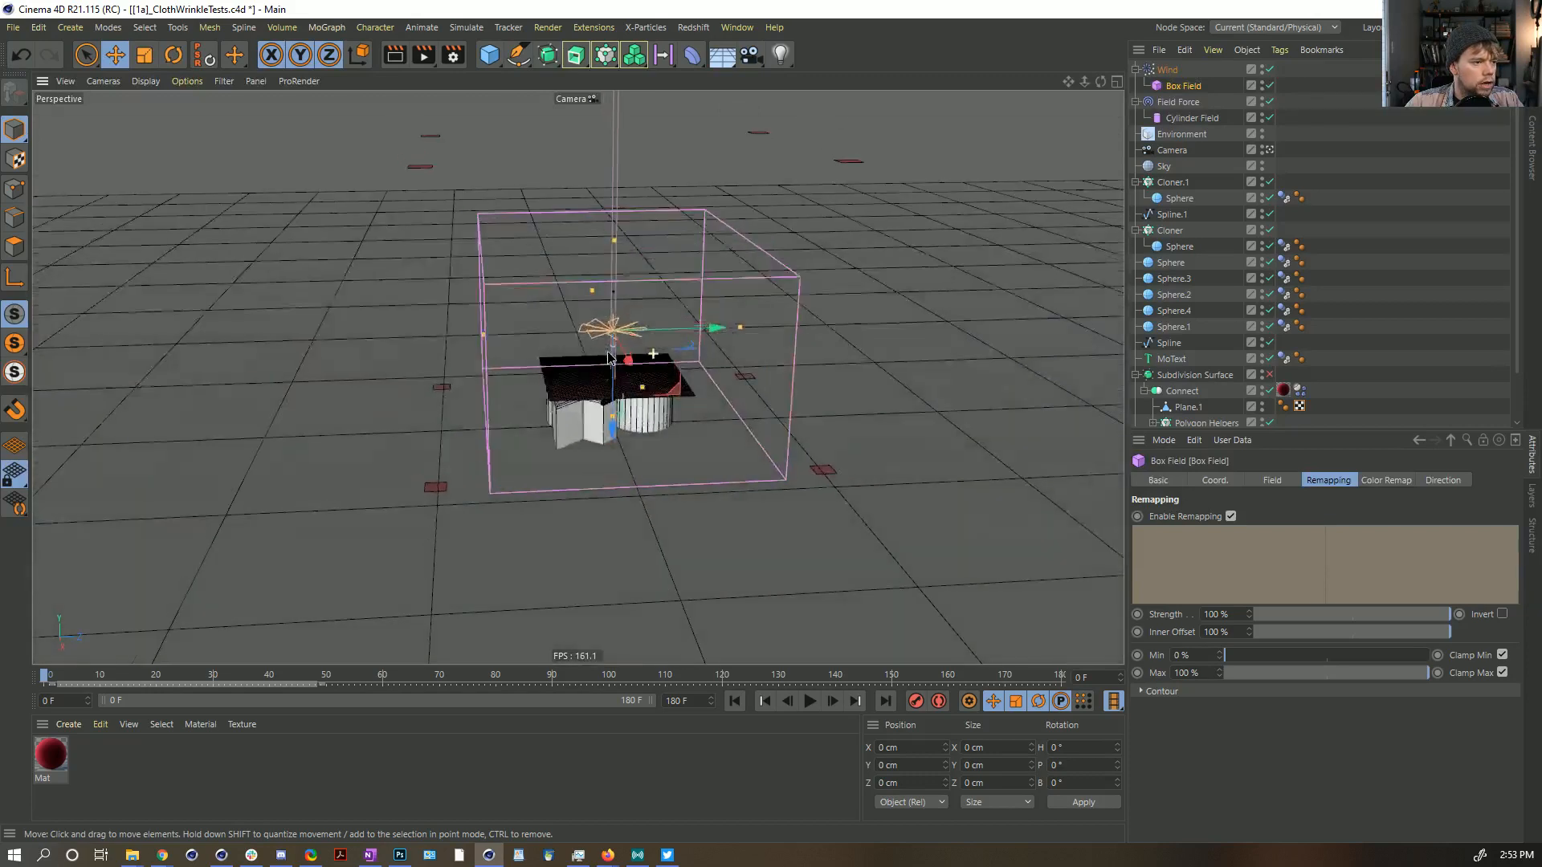
{"action": "scroll", "coordinate": [609, 359], "scroll_direction": "up", "scroll_amount": 1}
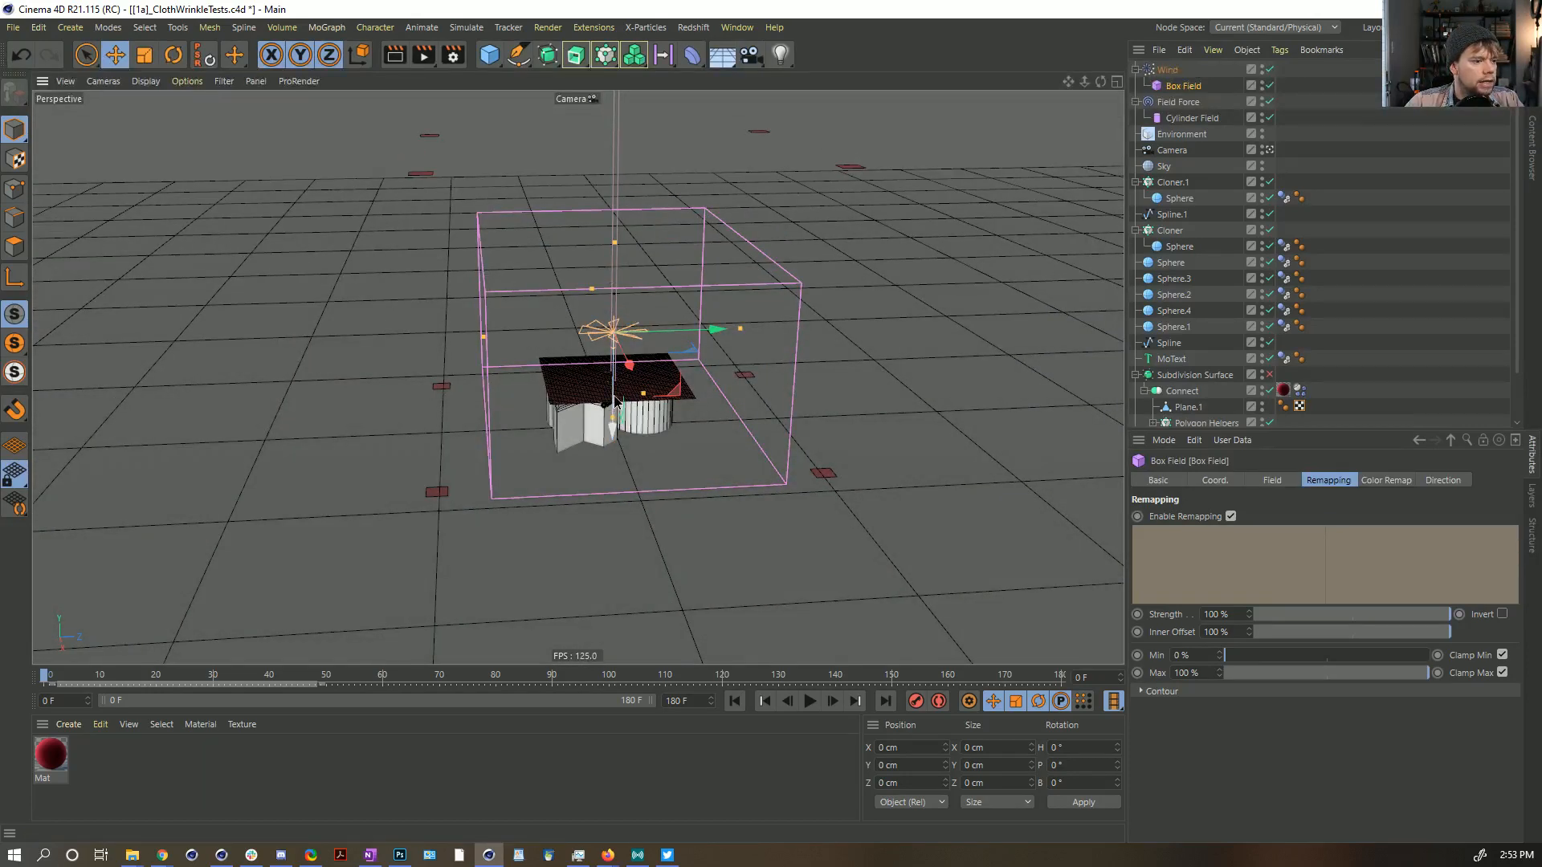
{"action": "left_click_drag", "start_coordinate": [614, 401], "coordinate": [489, 298]}
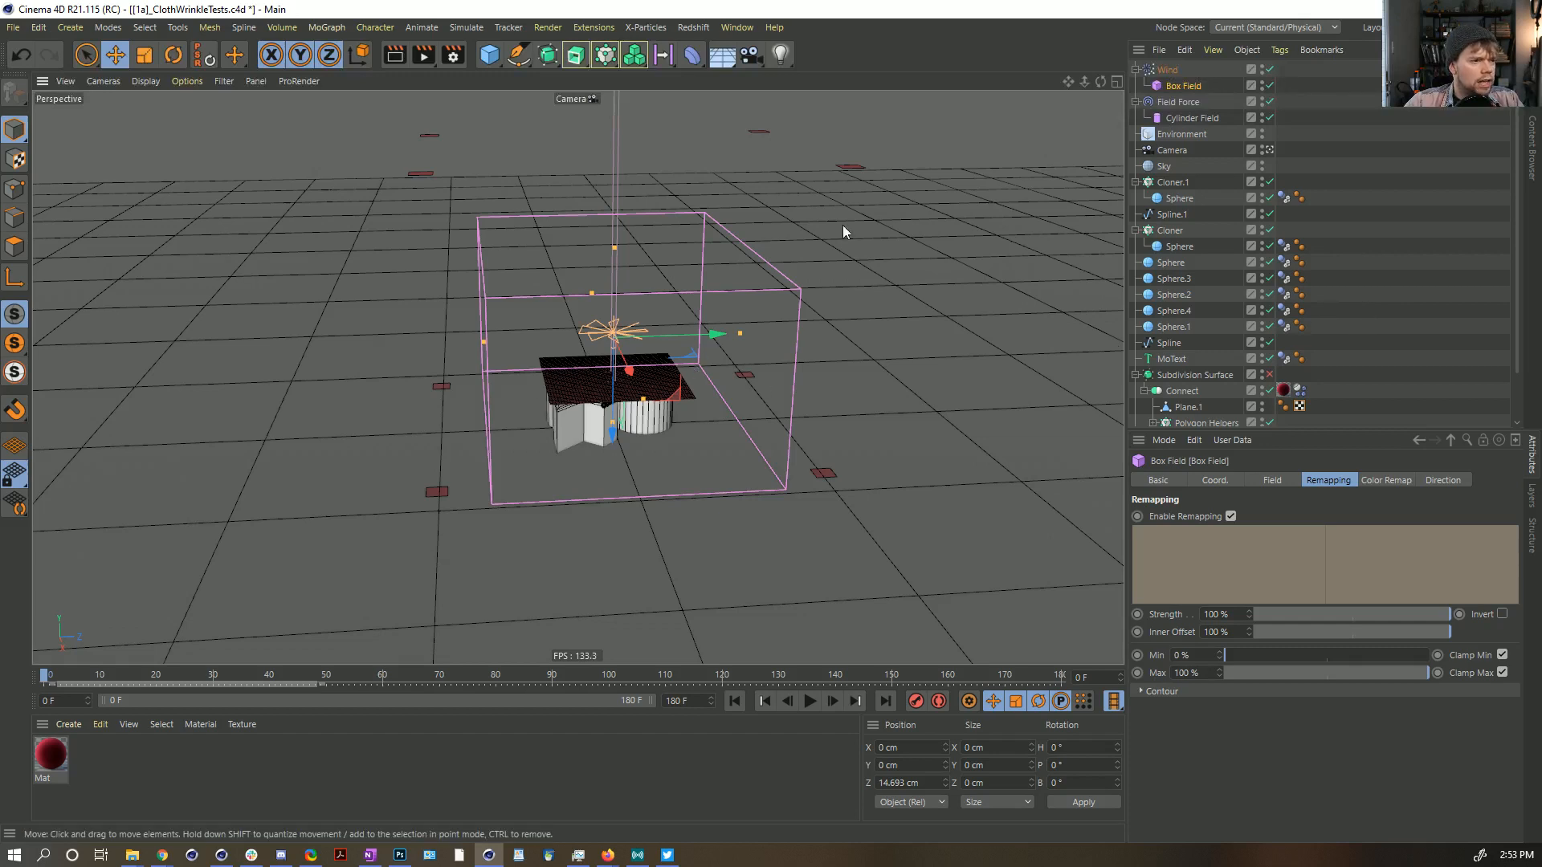
Step: Set the Wind's speed to 1000 cm
{"action": "left_click", "coordinate": [1164, 70]}
{"action": "left_click", "coordinate": [1212, 480]}
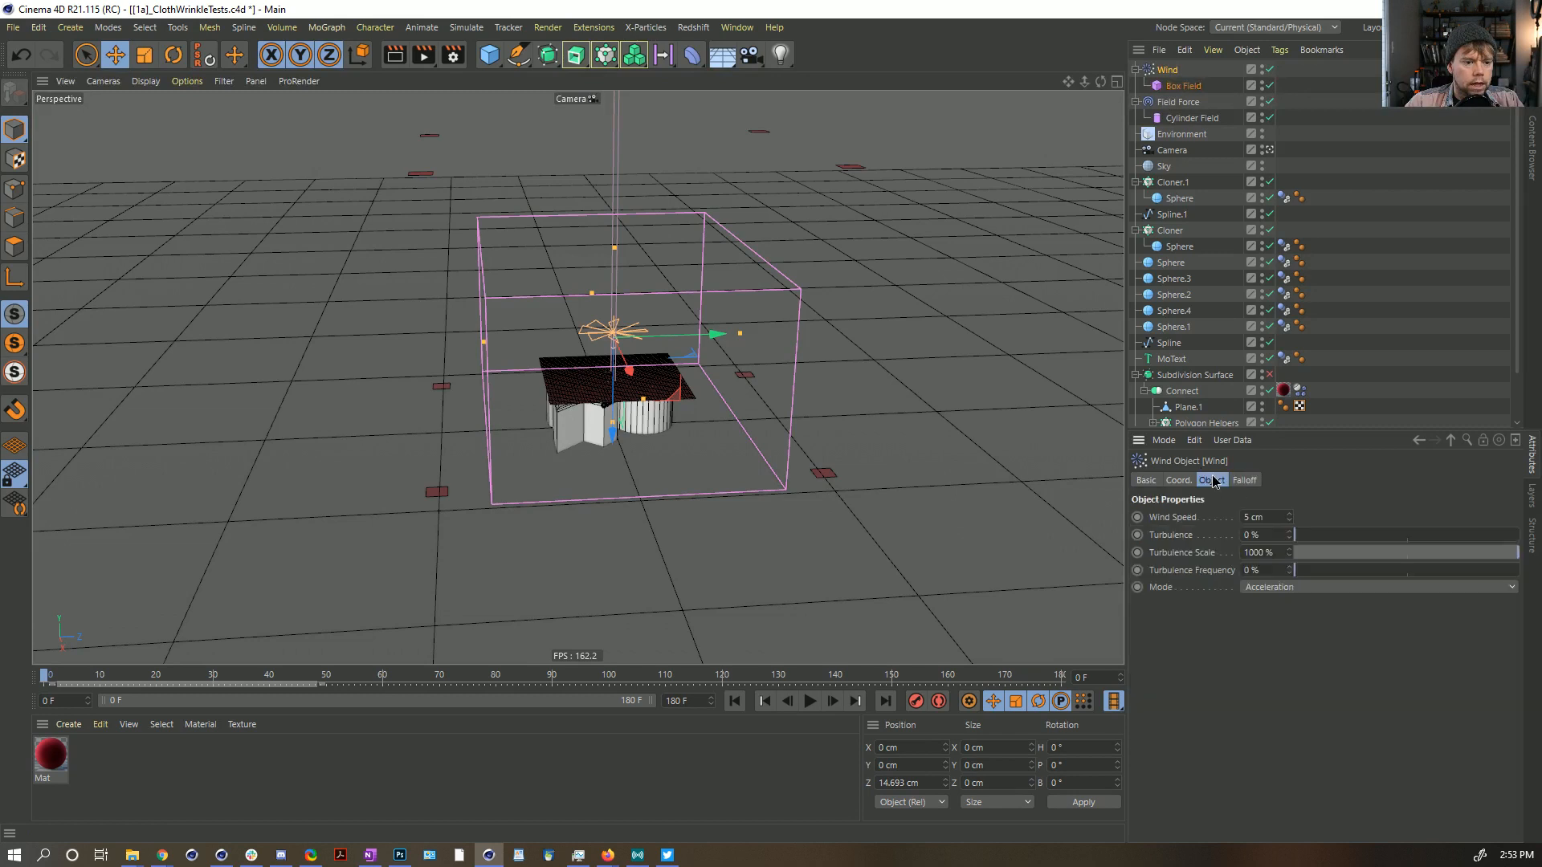
{"action": "left_click", "coordinate": [1261, 517]}
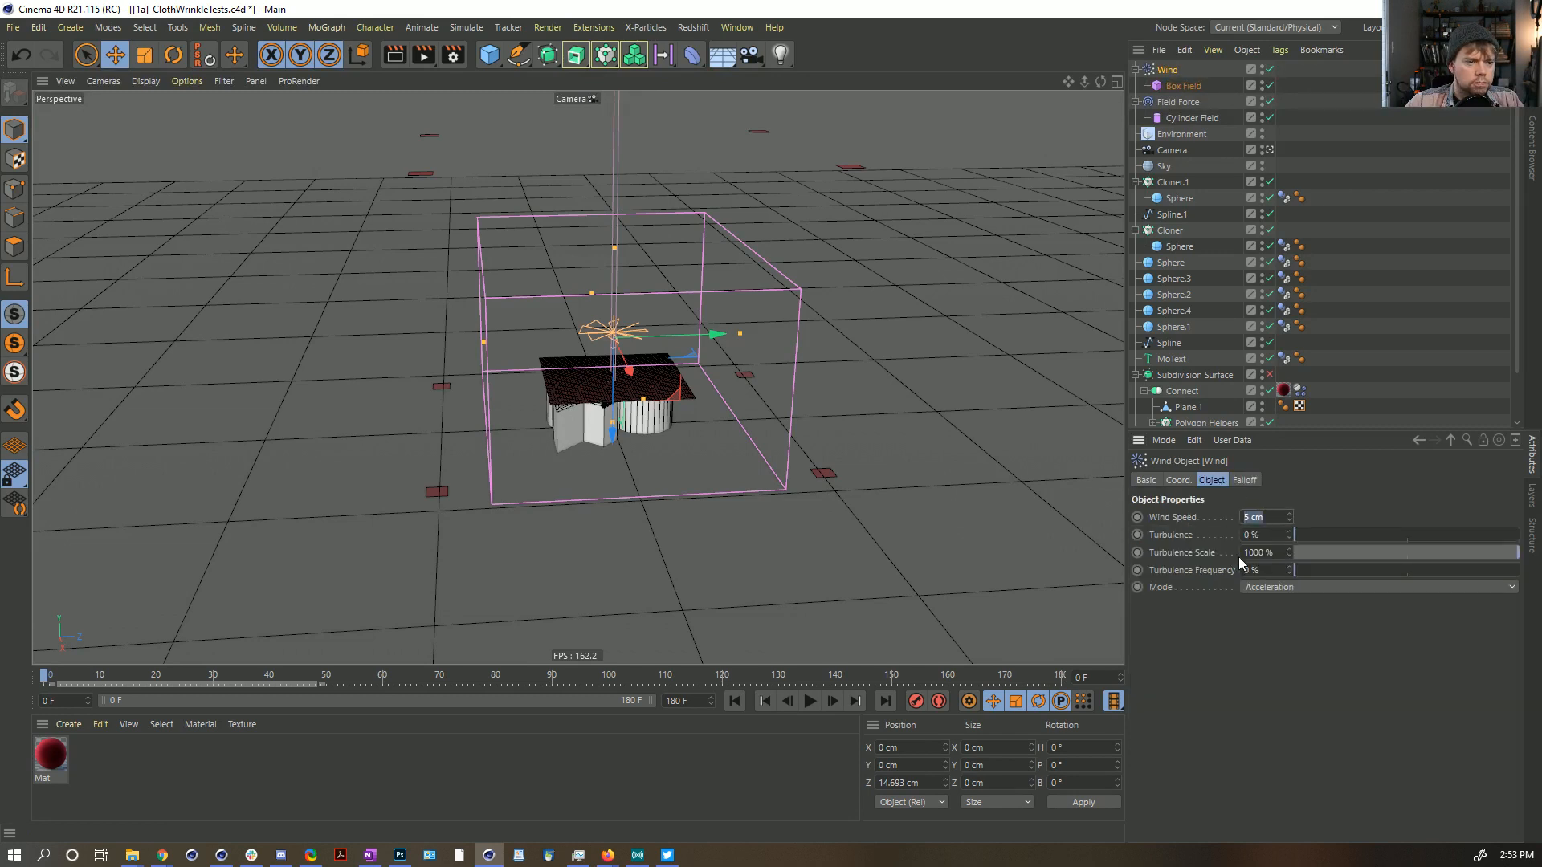
{"action": "type", "text": "1000"}
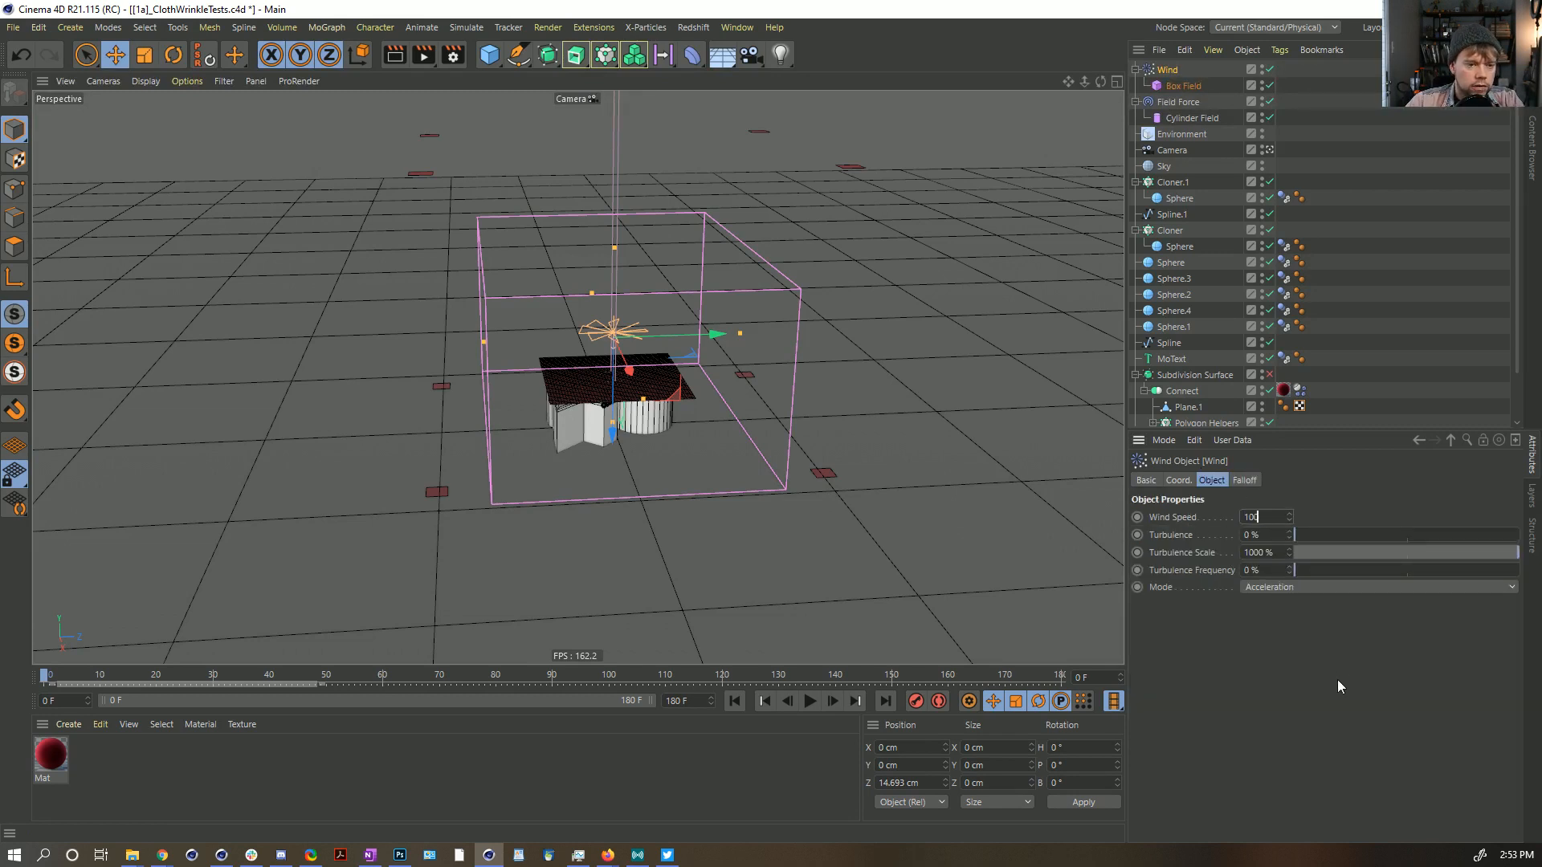
{"action": "key", "text": "Return"}
Step: Play the simulation for a few frames to check the cloth's reaction to the strong wind, then rewind it to the first frame
{"action": "scroll", "coordinate": [676, 470], "scroll_direction": "up", "scroll_amount": 5}
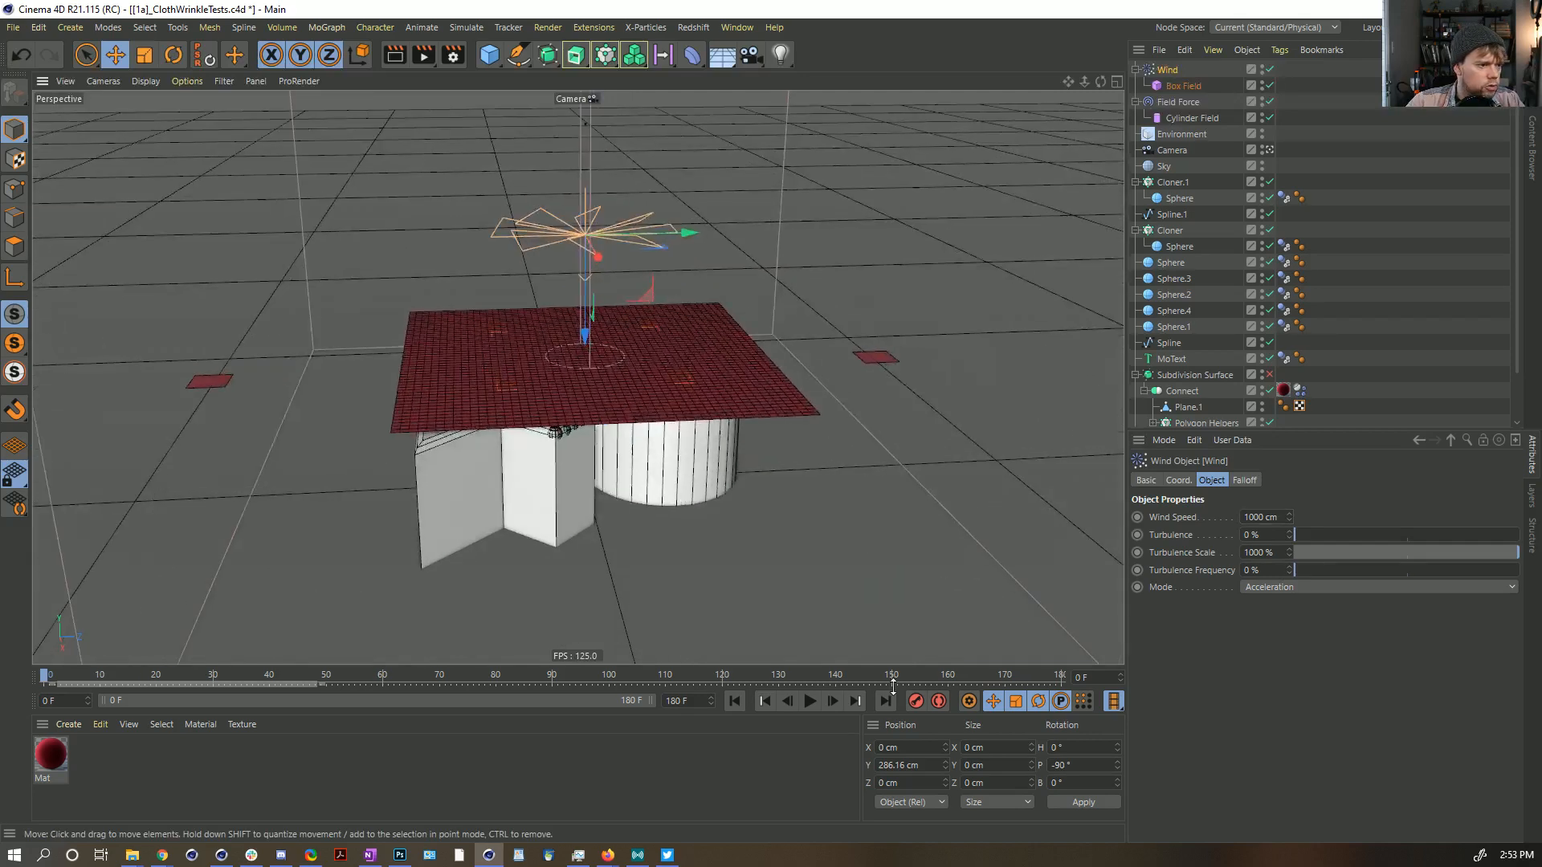
{"action": "left_click", "coordinate": [810, 701]}
{"action": "left_click", "coordinate": [810, 701]}
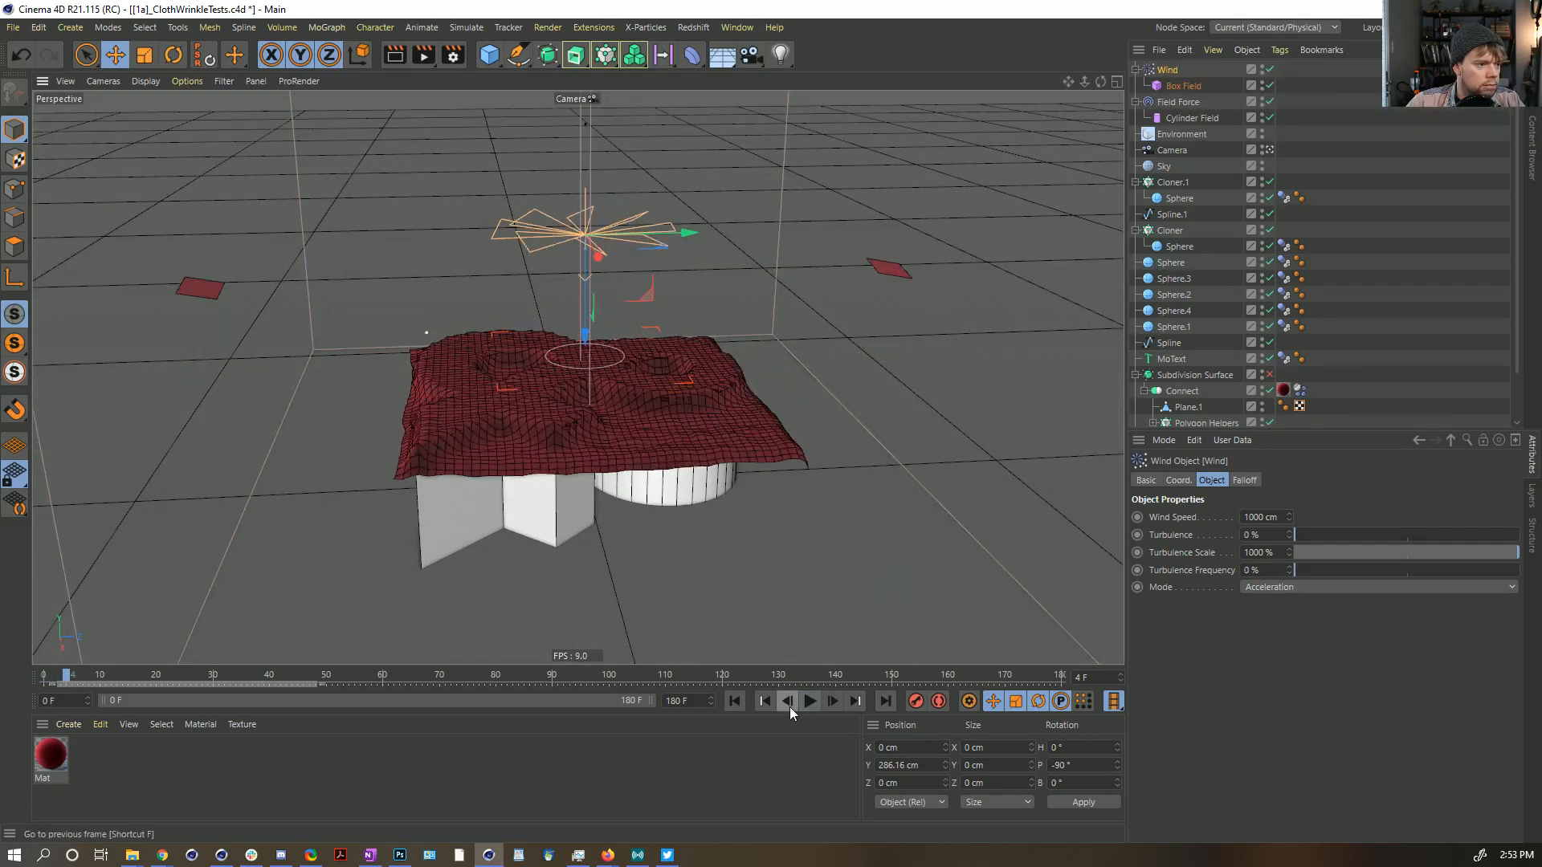
{"action": "left_click", "coordinate": [734, 701]}
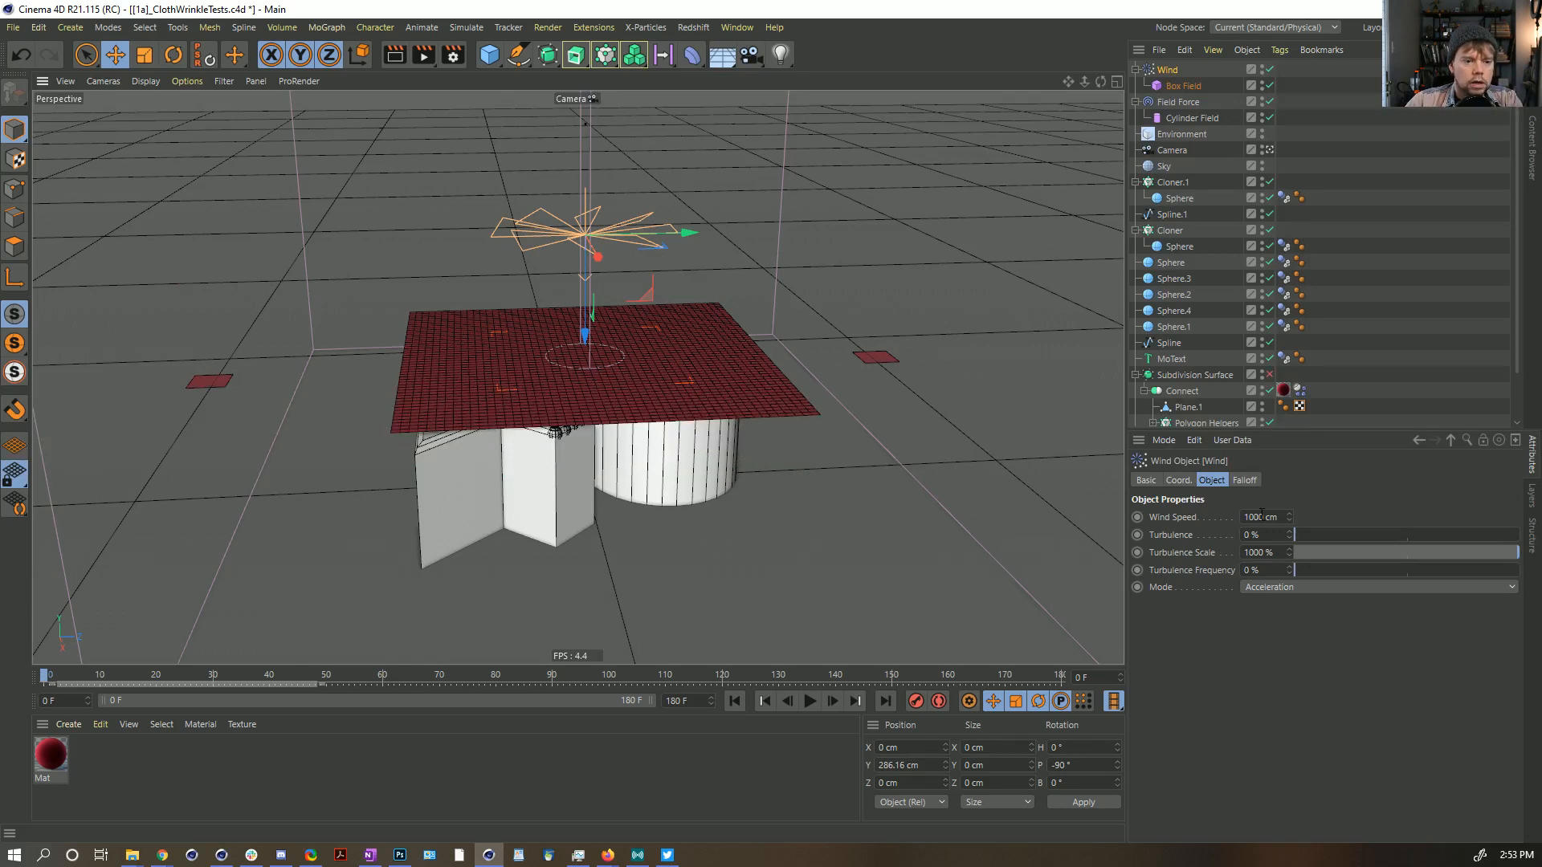
Step: Set the Wind's speed to 100 cm
{"action": "left_click", "coordinate": [1263, 516]}
{"action": "key", "text": "BackSpace"}
{"action": "key", "text": "Return"}
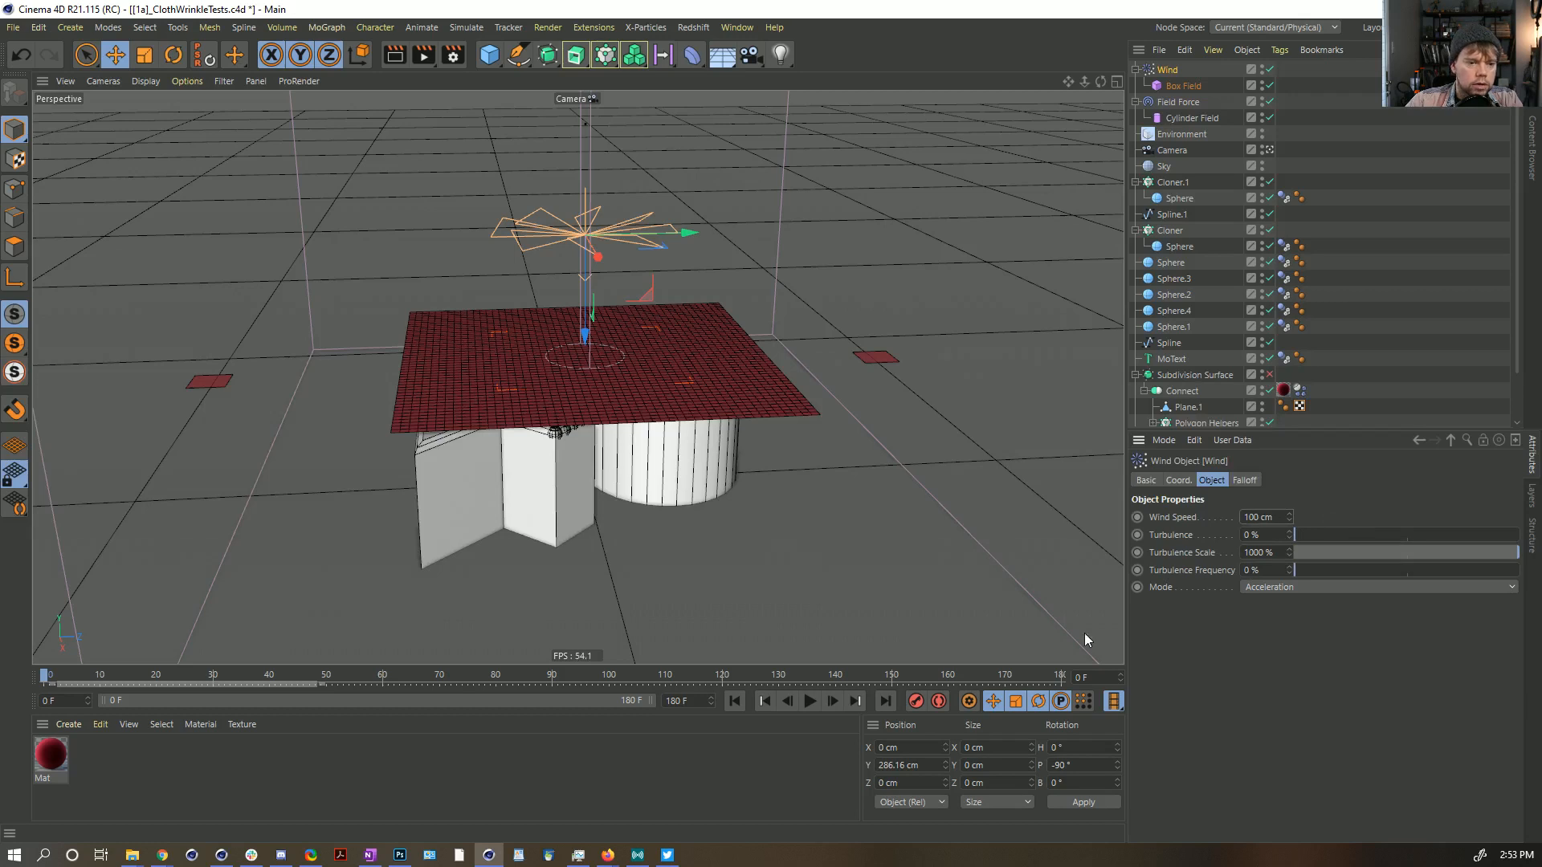
Step: Play the simulation to frame 23 and inspect the cloth's surface from a lower angle
{"action": "left_click", "coordinate": [811, 701]}
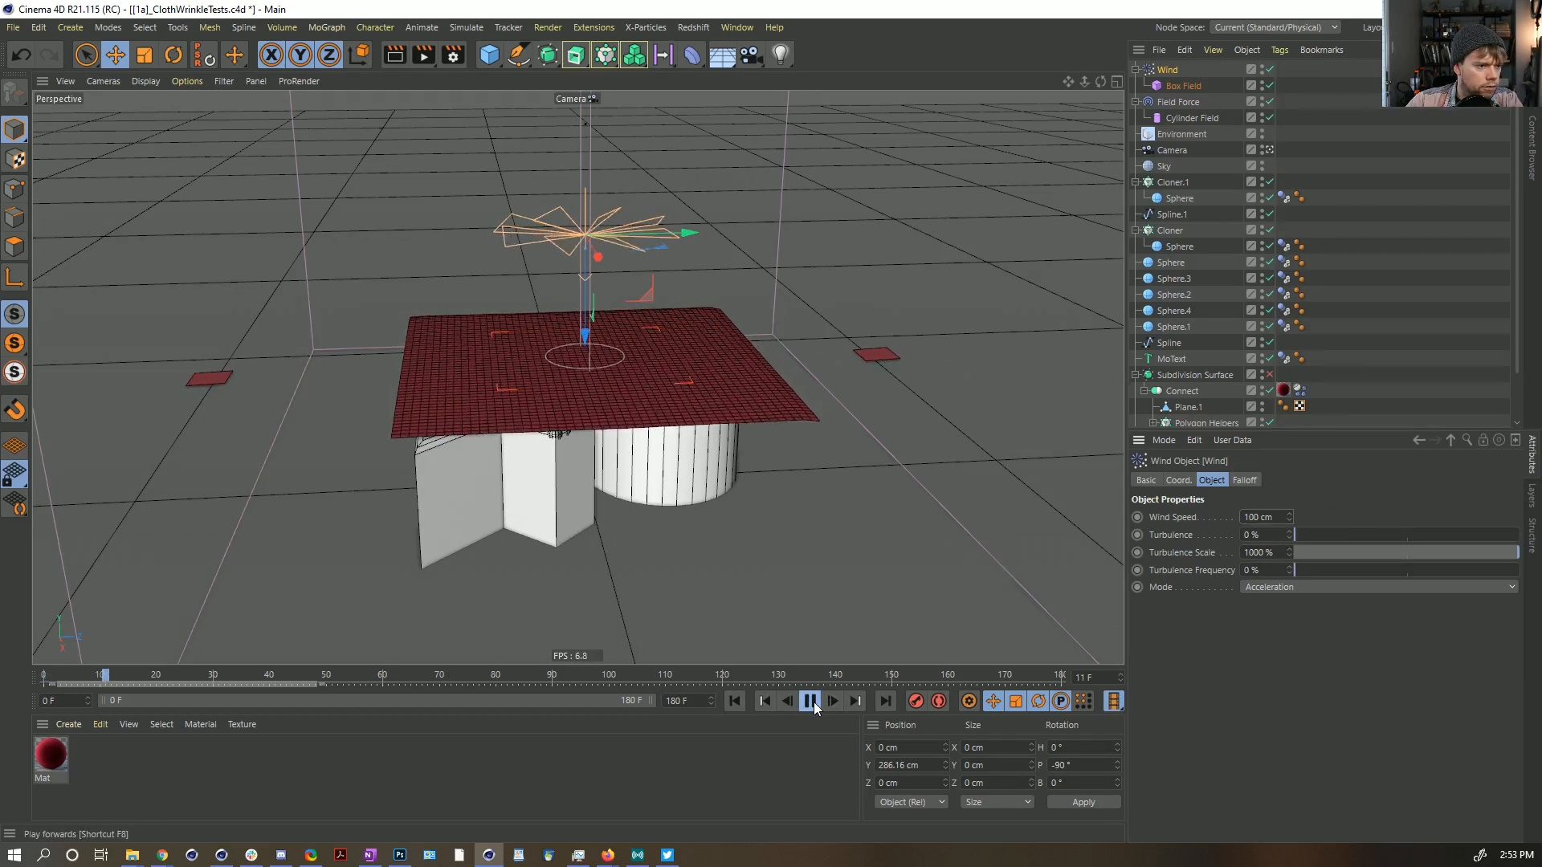
{"action": "left_click", "coordinate": [811, 701]}
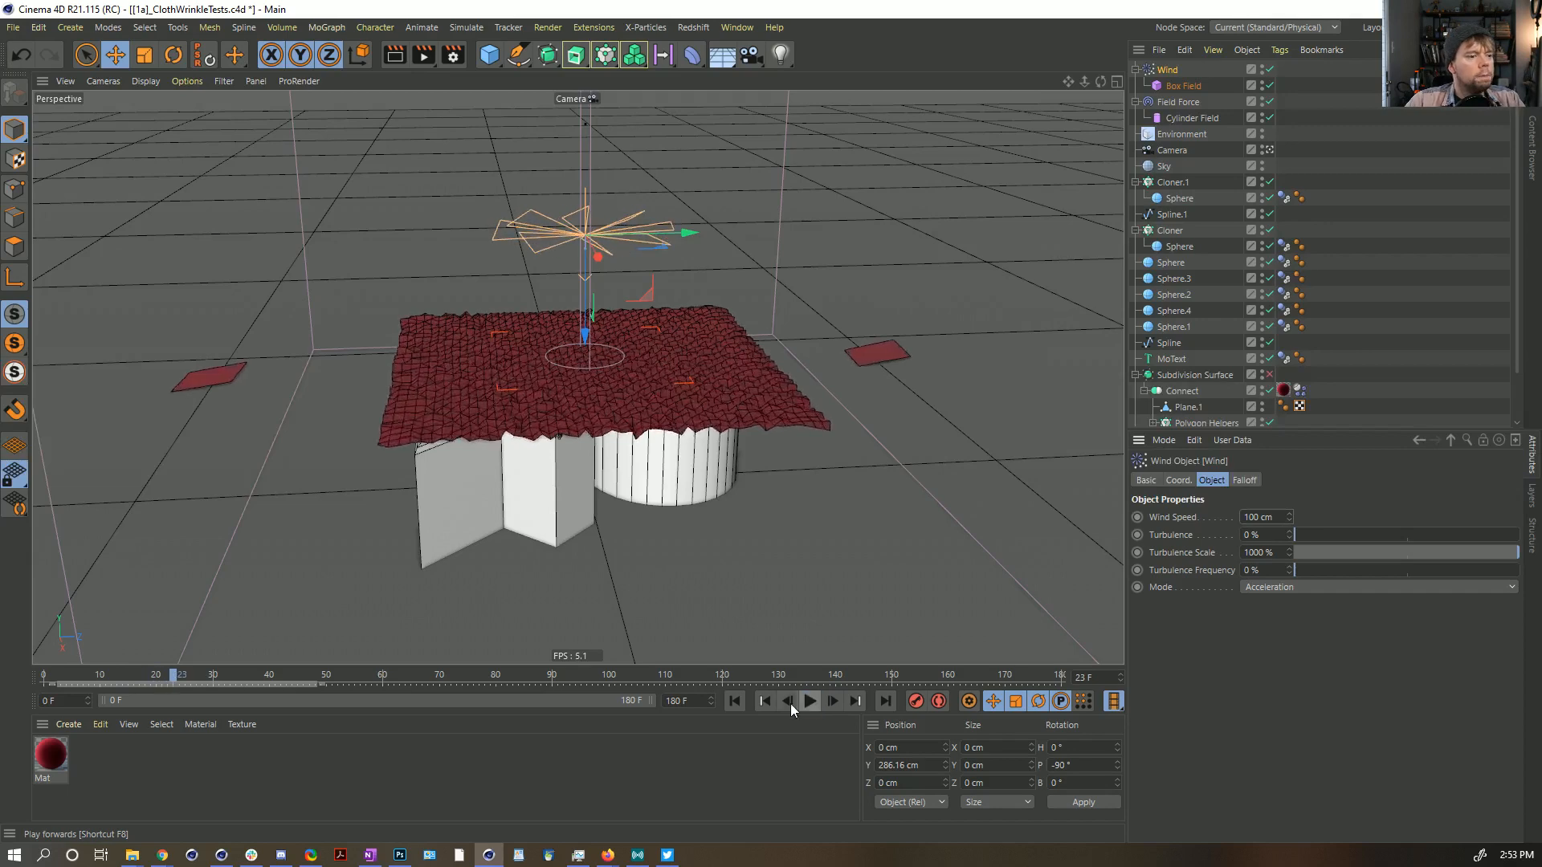
{"action": "left_click_drag", "start_coordinate": [629, 389], "coordinate": [666, 350], "text": "alt"}
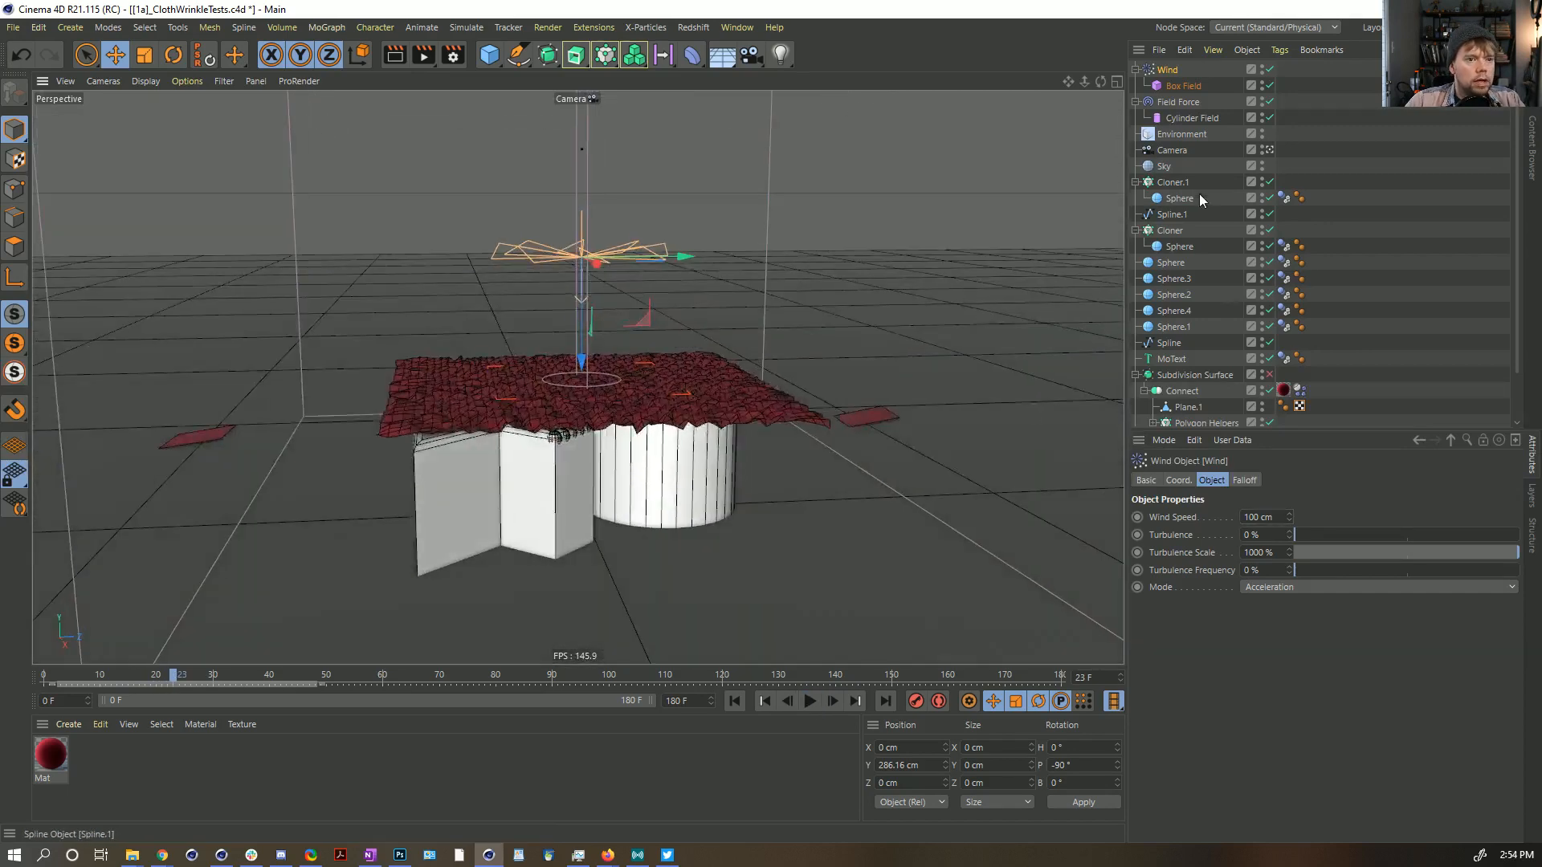
Step: Reset Follow Position and Follow Rotation to 0 in the force settings of the Connect object's Dynamics Body tag
{"action": "left_click", "coordinate": [1300, 391]}
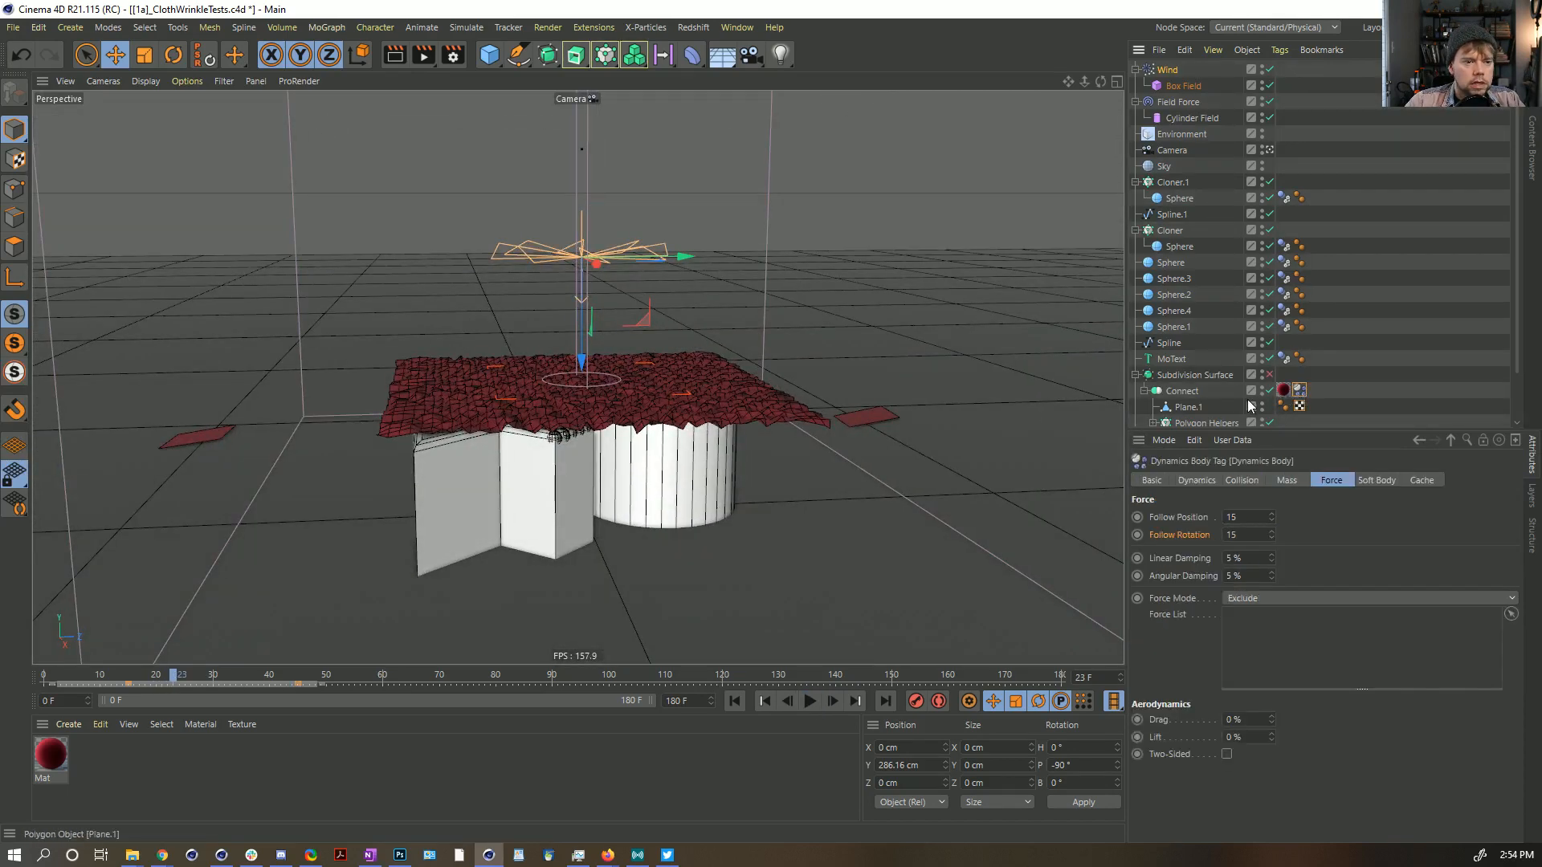
{"action": "left_click", "coordinate": [1247, 481]}
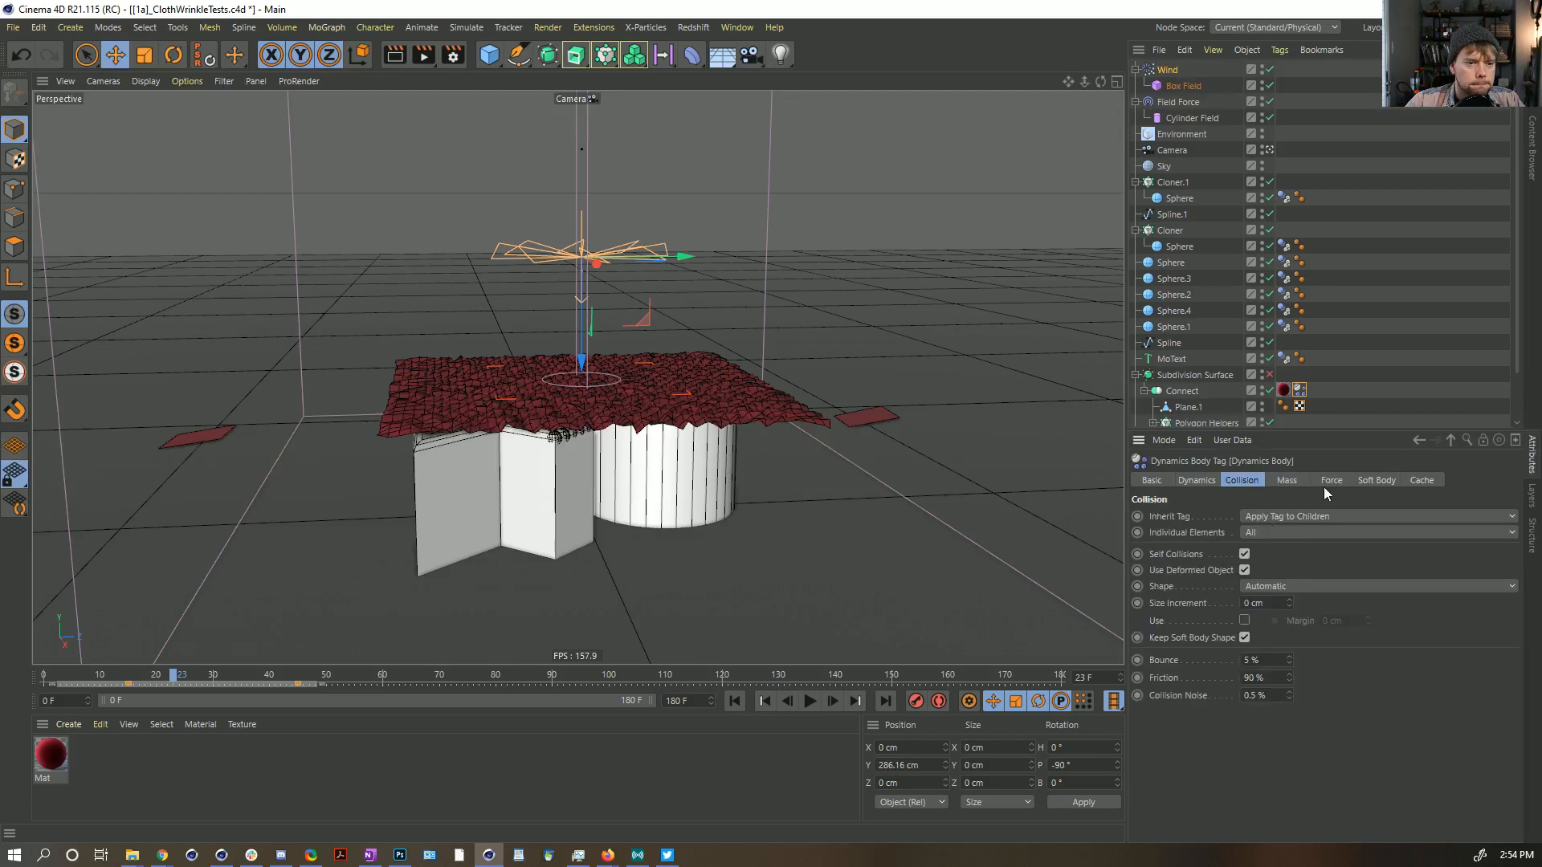
{"action": "left_click", "coordinate": [1326, 483]}
{"action": "right_click", "coordinate": [1270, 521]}
{"action": "right_click", "coordinate": [1271, 535]}
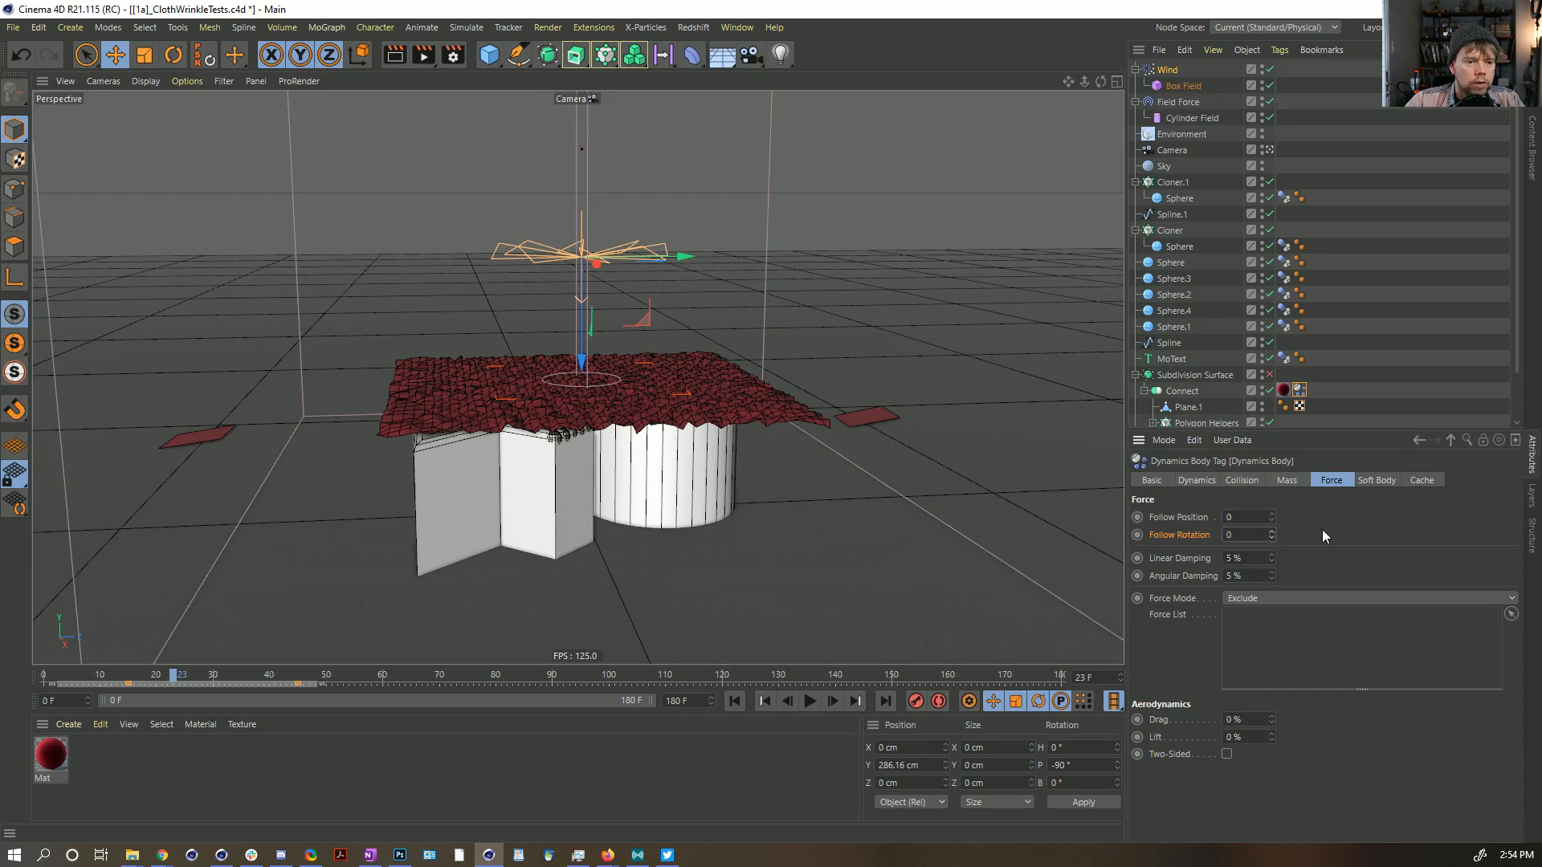
Step: Rewind to the first frame and play the cloth simulation to frame 23 with the reset follow forces
{"action": "left_click", "coordinate": [735, 701]}
{"action": "left_click_drag", "start_coordinate": [745, 600], "coordinate": [666, 418], "text": "alt"}
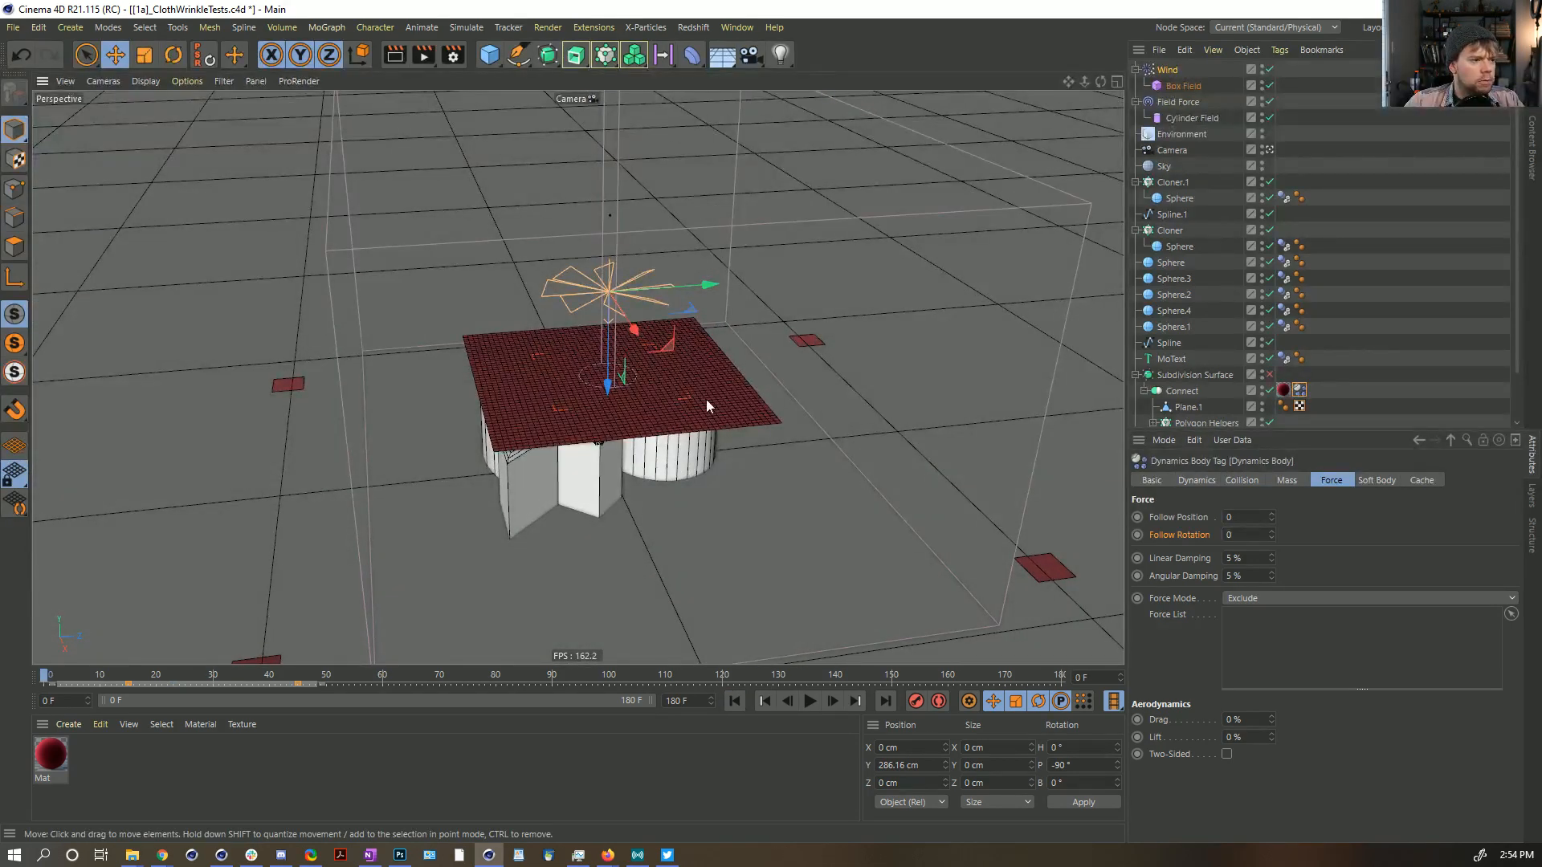
{"action": "right_click_drag", "start_coordinate": [589, 320], "coordinate": [612, 359], "text": "alt"}
{"action": "right_click_drag", "start_coordinate": [355, 117], "coordinate": [461, 257], "text": "alt"}
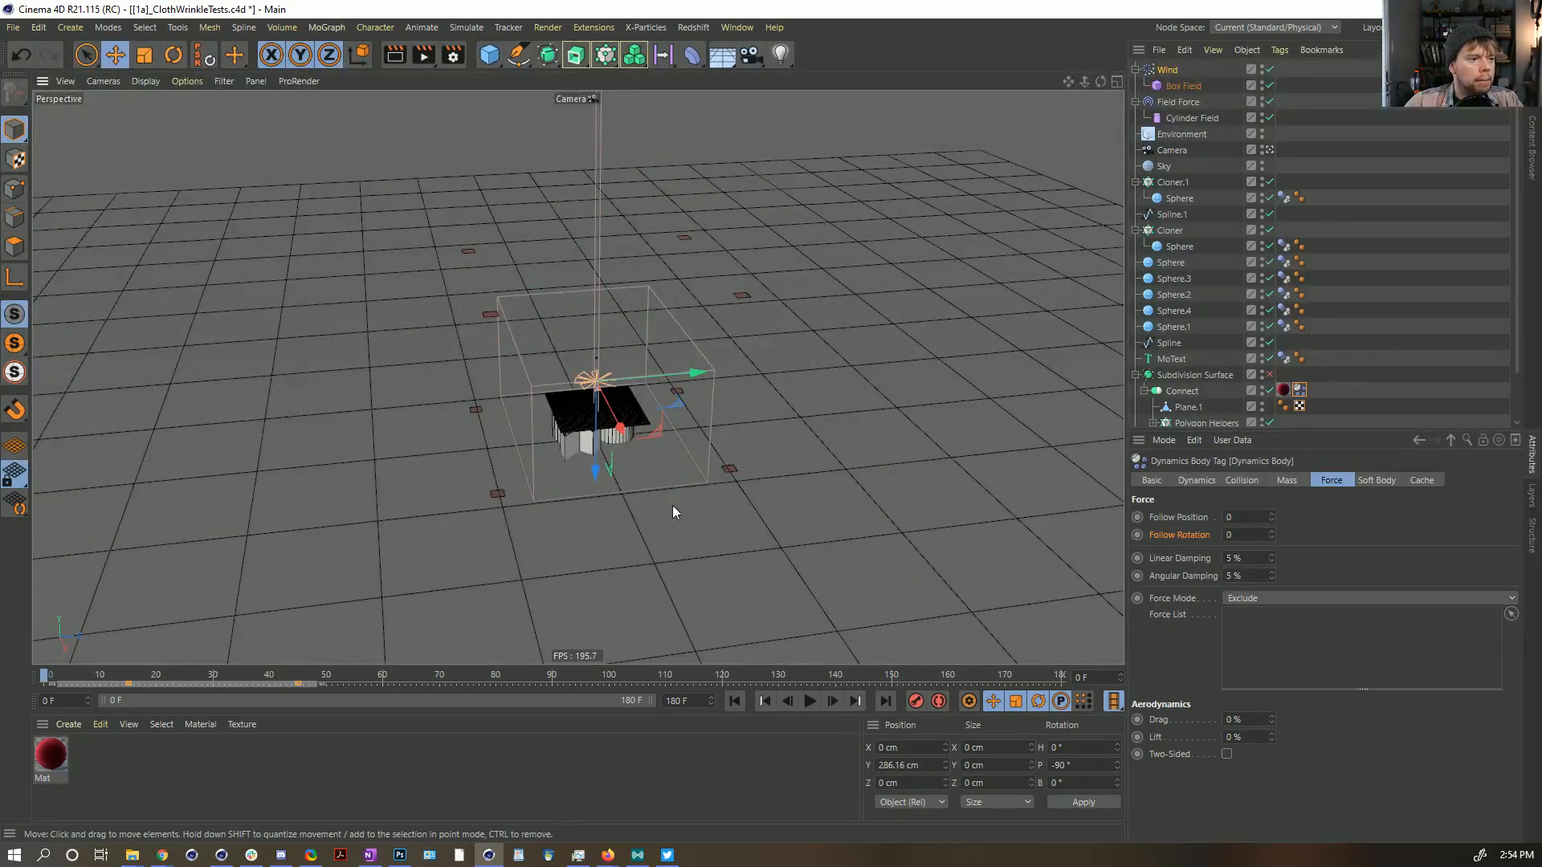
{"action": "right_click_drag", "start_coordinate": [672, 504], "coordinate": [716, 340], "text": "alt"}
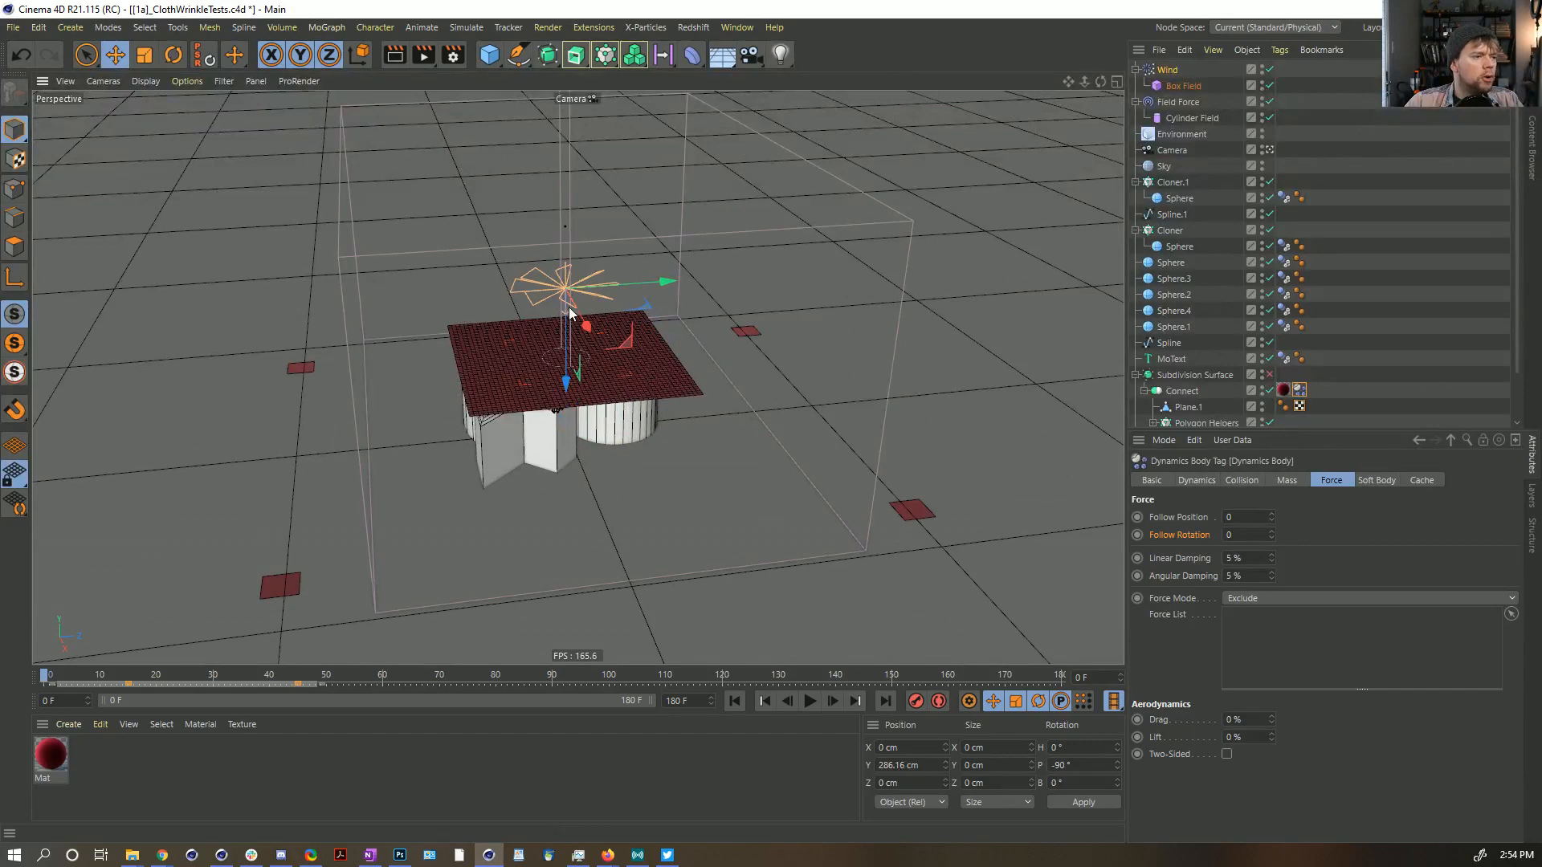
{"action": "right_click_drag", "start_coordinate": [568, 351], "coordinate": [628, 326], "text": "alt"}
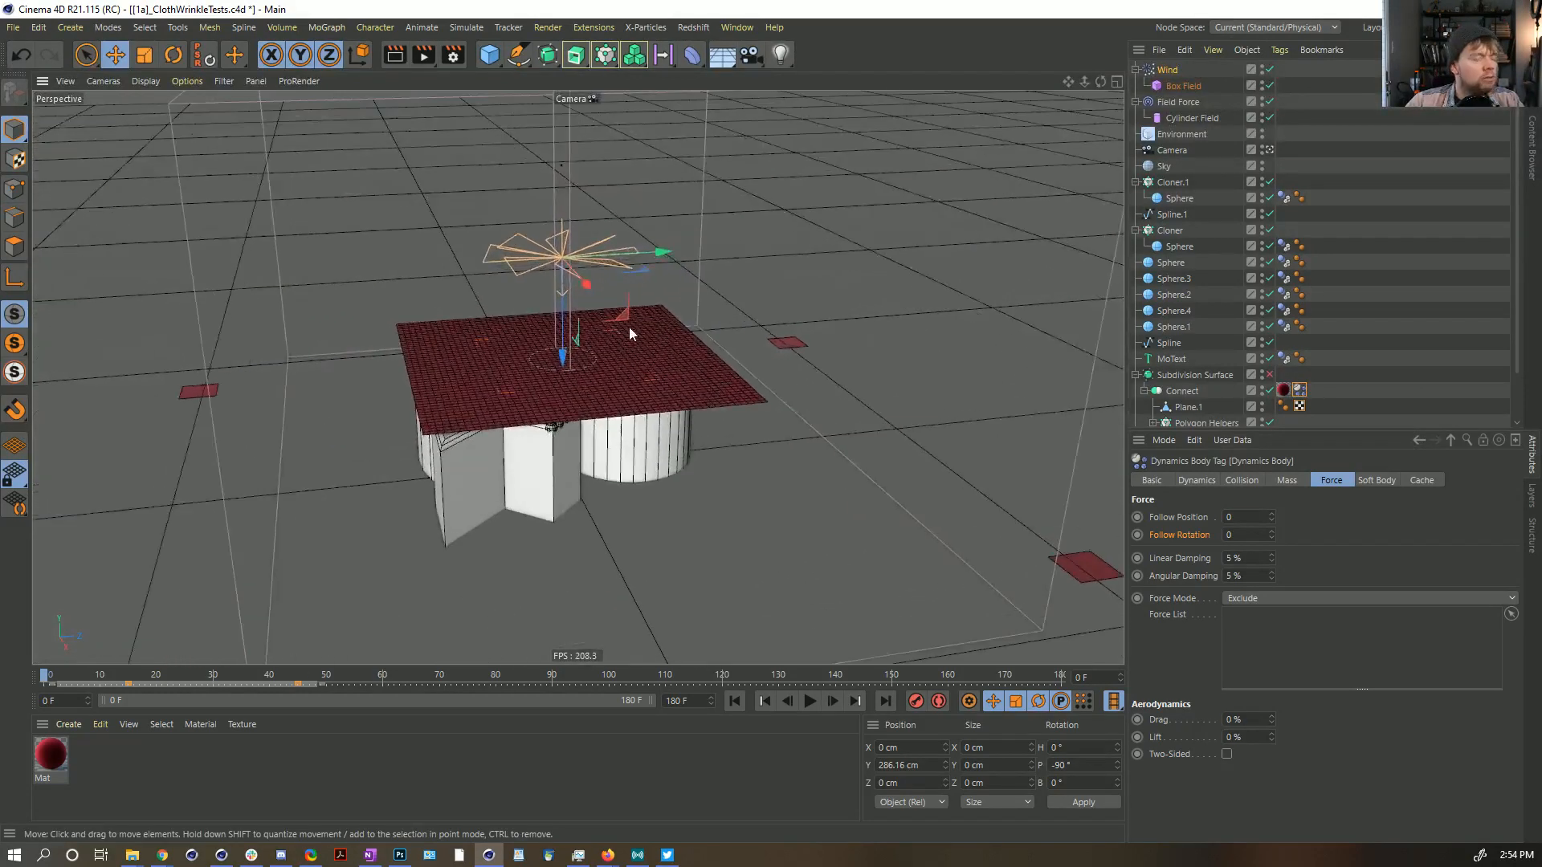
{"action": "left_click", "coordinate": [813, 703]}
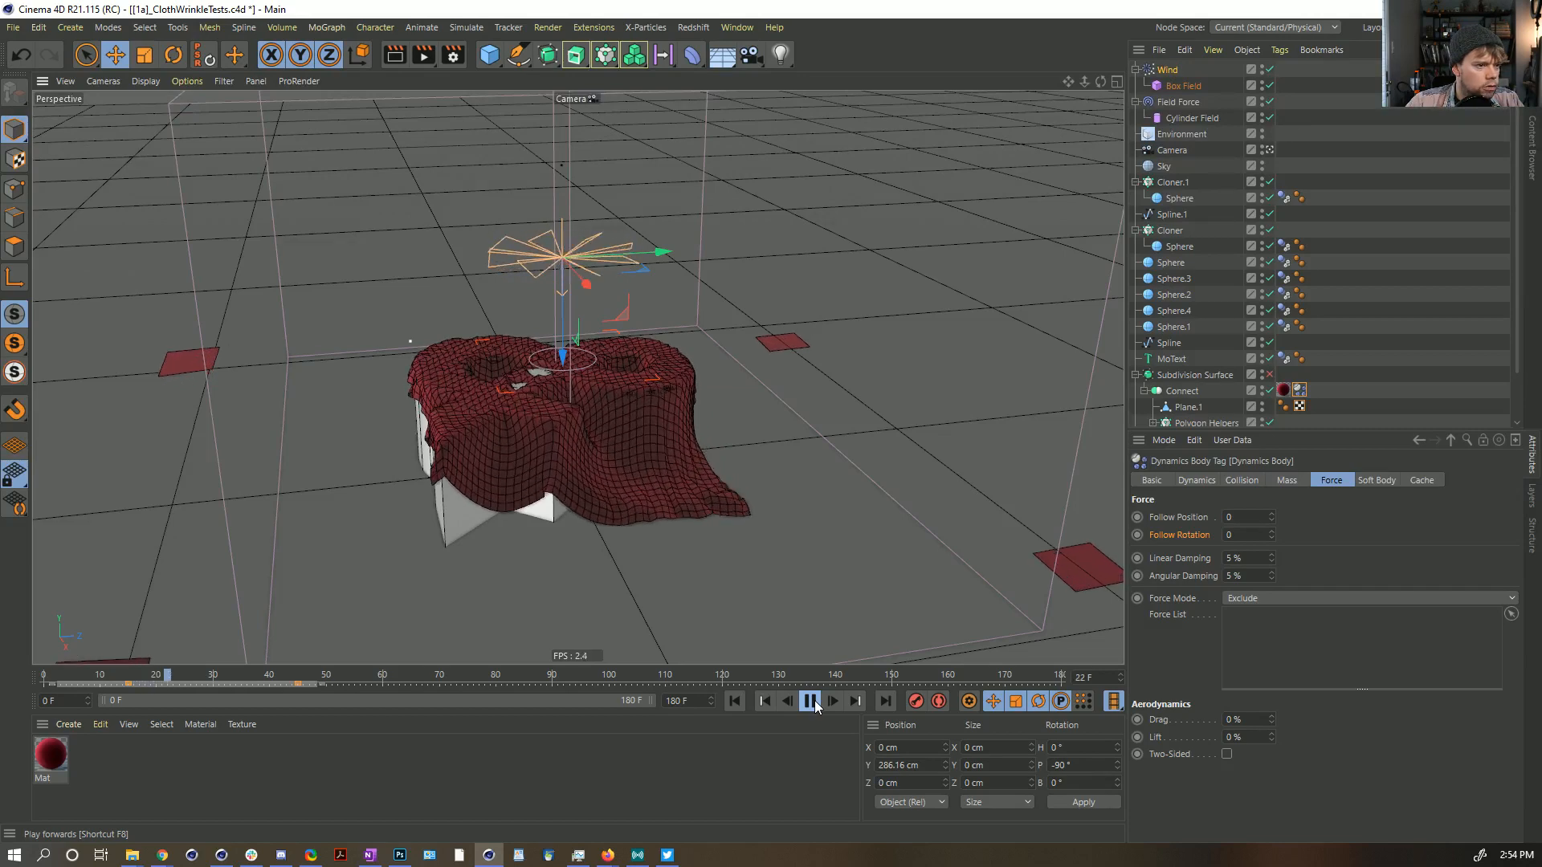
{"action": "left_click", "coordinate": [811, 701]}
Step: Inspect the draped cloth and the surrounding helper polygons from several angles, then return to the first frame
{"action": "mouse_move", "coordinate": [191, 353]}
{"action": "left_mouse_down", "text": "alt"}
{"action": "mouse_move", "coordinate": [223, 348]}
{"action": "mouse_move", "coordinate": [205, 363]}
{"action": "left_mouse_up", "text": "alt"}
{"action": "scroll", "coordinate": [257, 365], "scroll_direction": "down", "scroll_amount": 3}
{"action": "middle_click_drag", "start_coordinate": [257, 365], "coordinate": [382, 573], "text": "alt"}
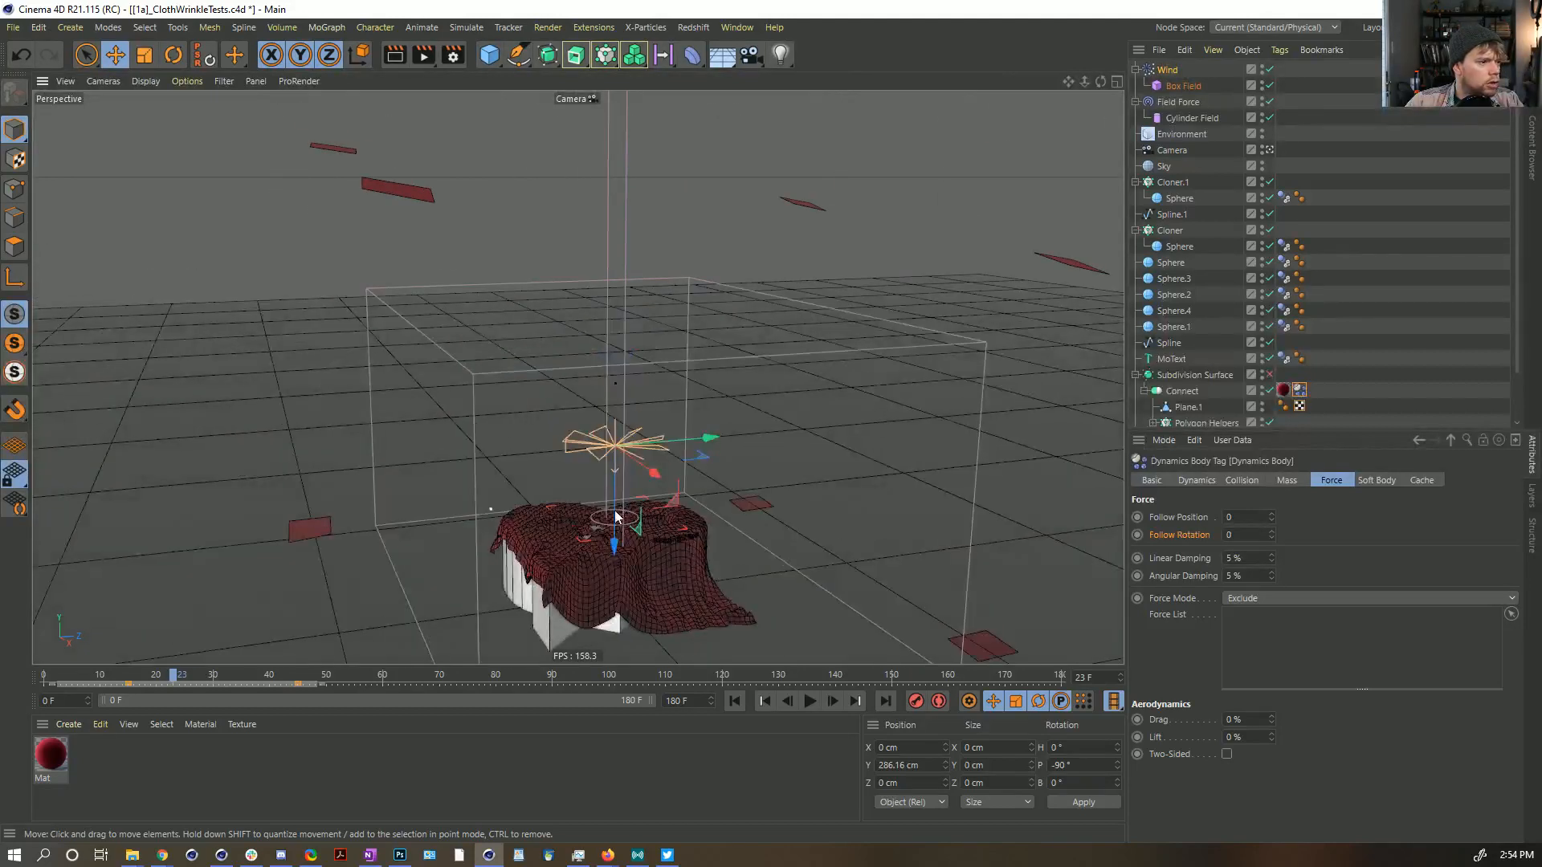
{"action": "left_click_drag", "start_coordinate": [617, 514], "coordinate": [614, 551], "text": "alt"}
{"action": "middle_click_drag", "start_coordinate": [613, 551], "coordinate": [624, 430], "text": "alt"}
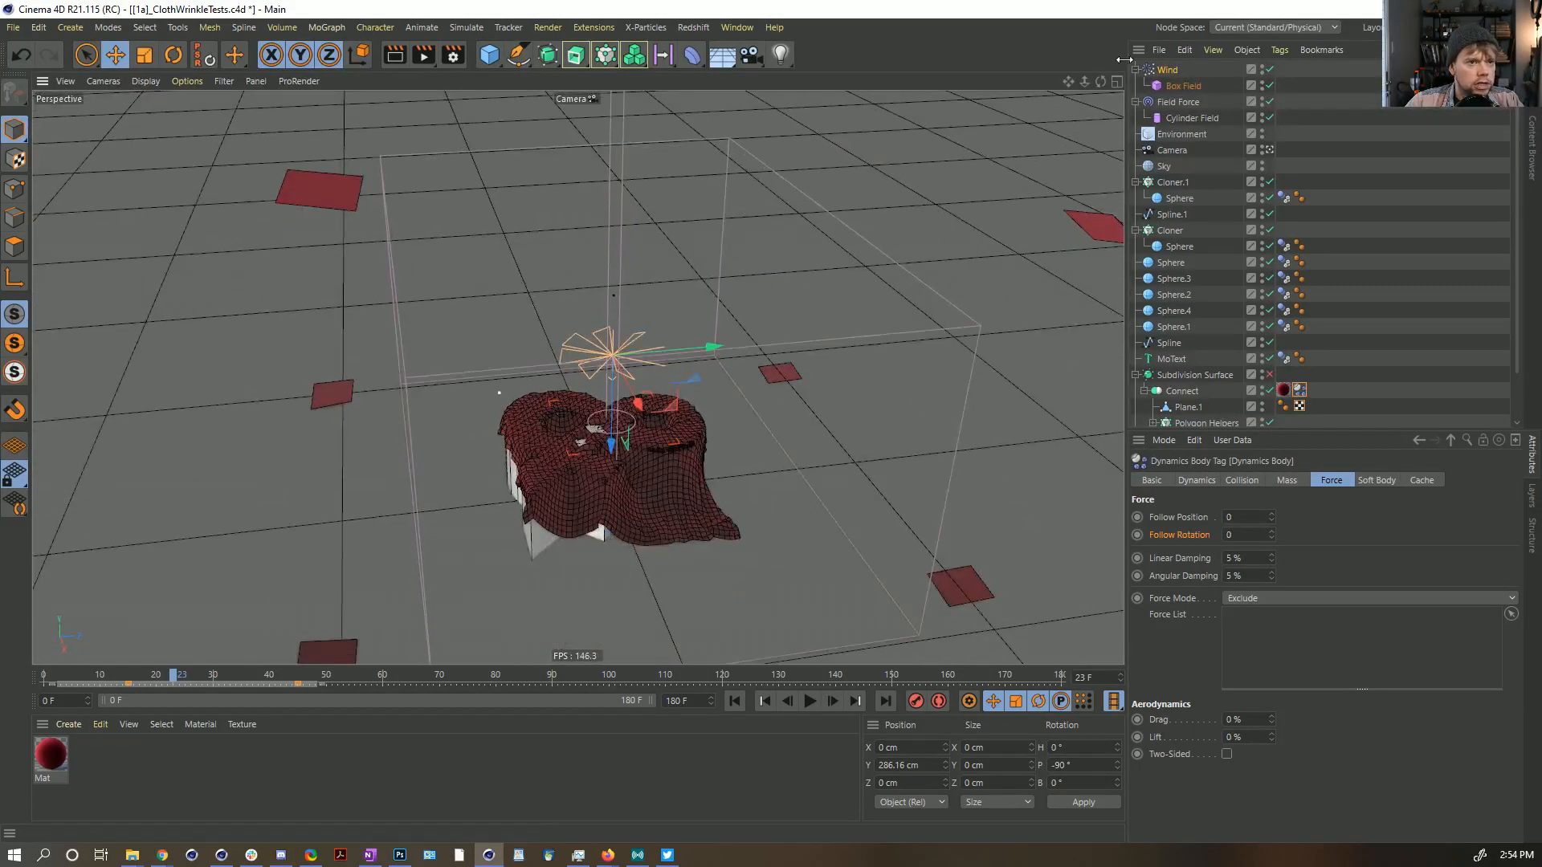
{"action": "left_click", "coordinate": [734, 700]}
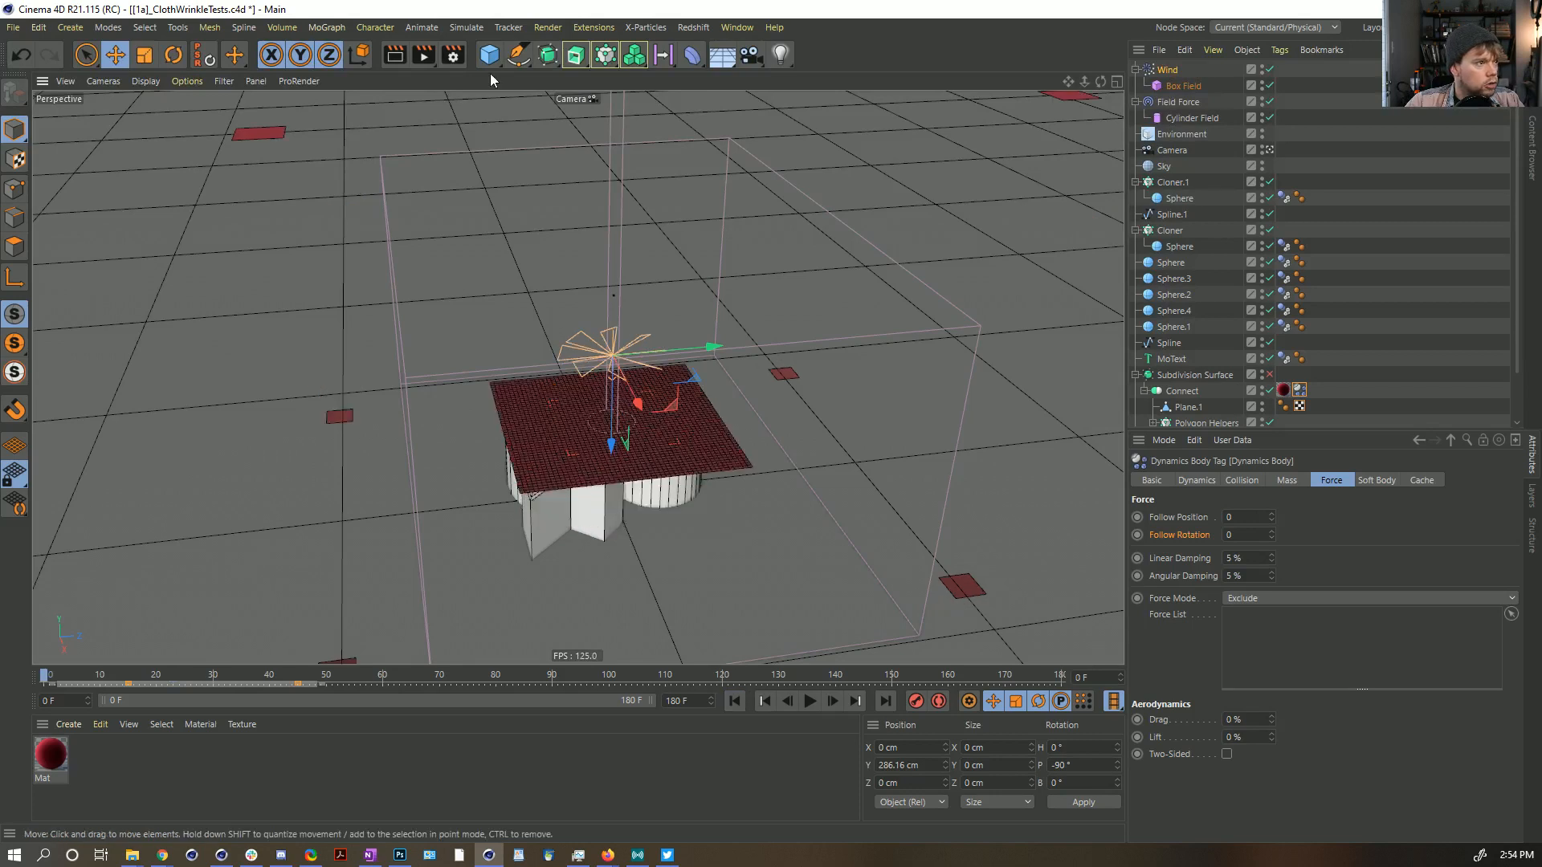
Step: Add a Friction force to the scene and set its Strength to 1000
{"action": "left_click", "coordinate": [466, 28]}
{"action": "mouse_move", "coordinate": [494, 135]}
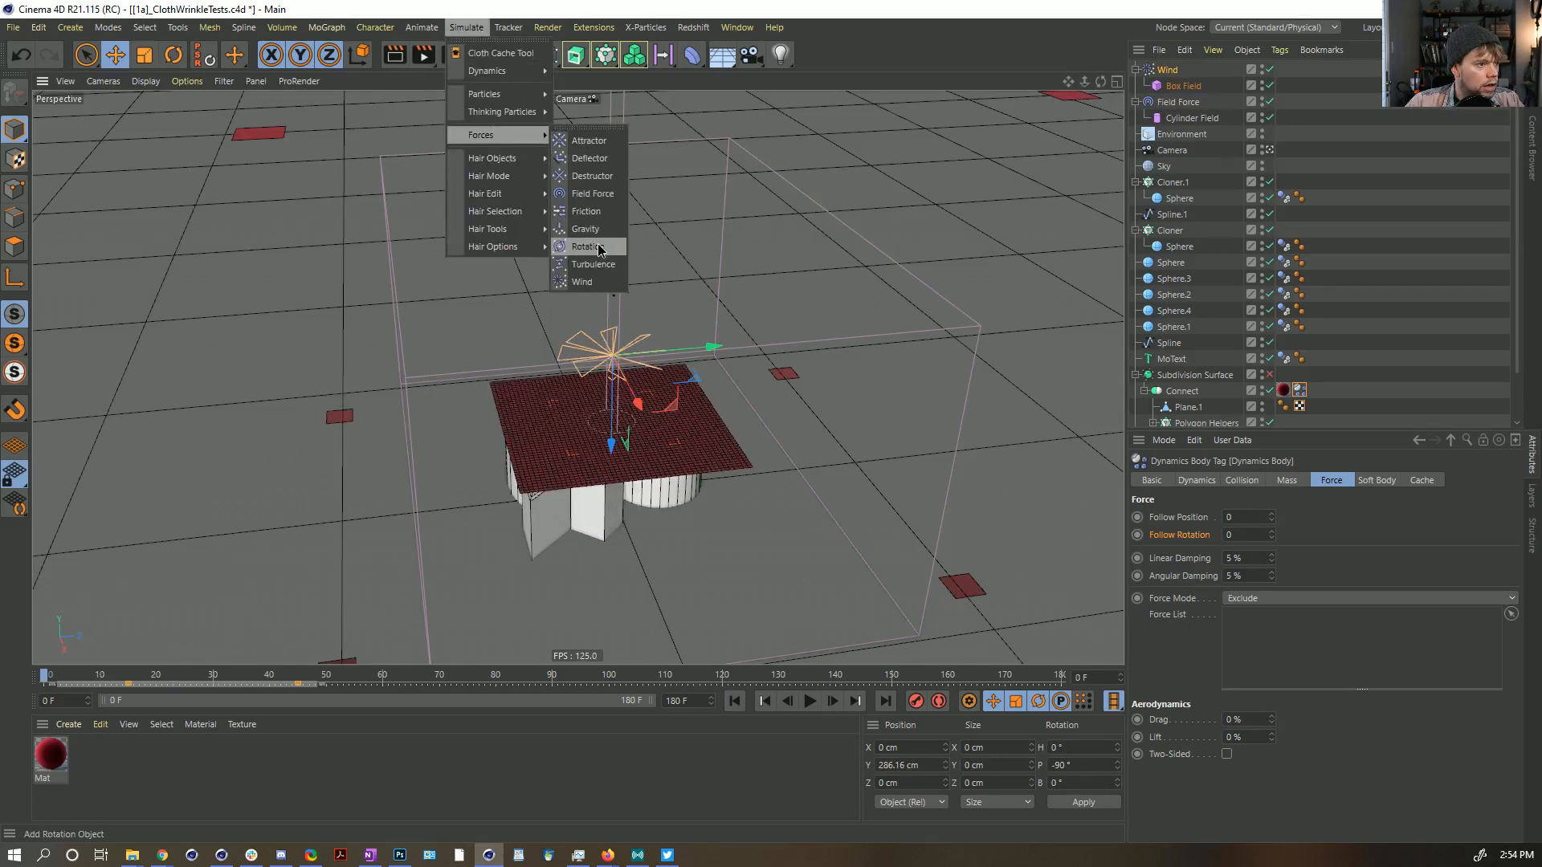
{"action": "left_click", "coordinate": [587, 211]}
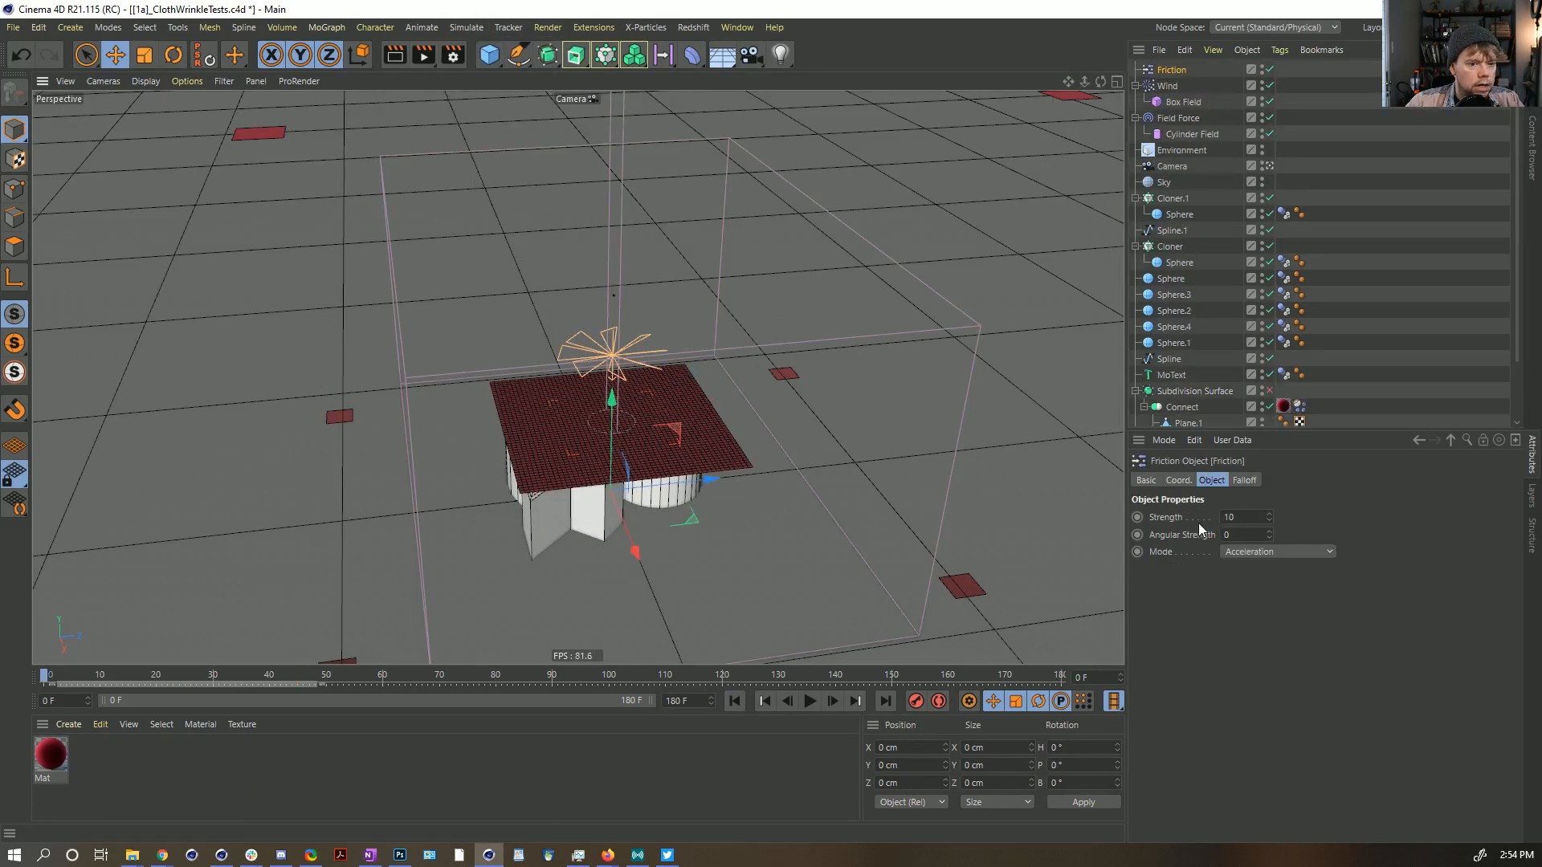
{"action": "left_click", "coordinate": [1253, 518]}
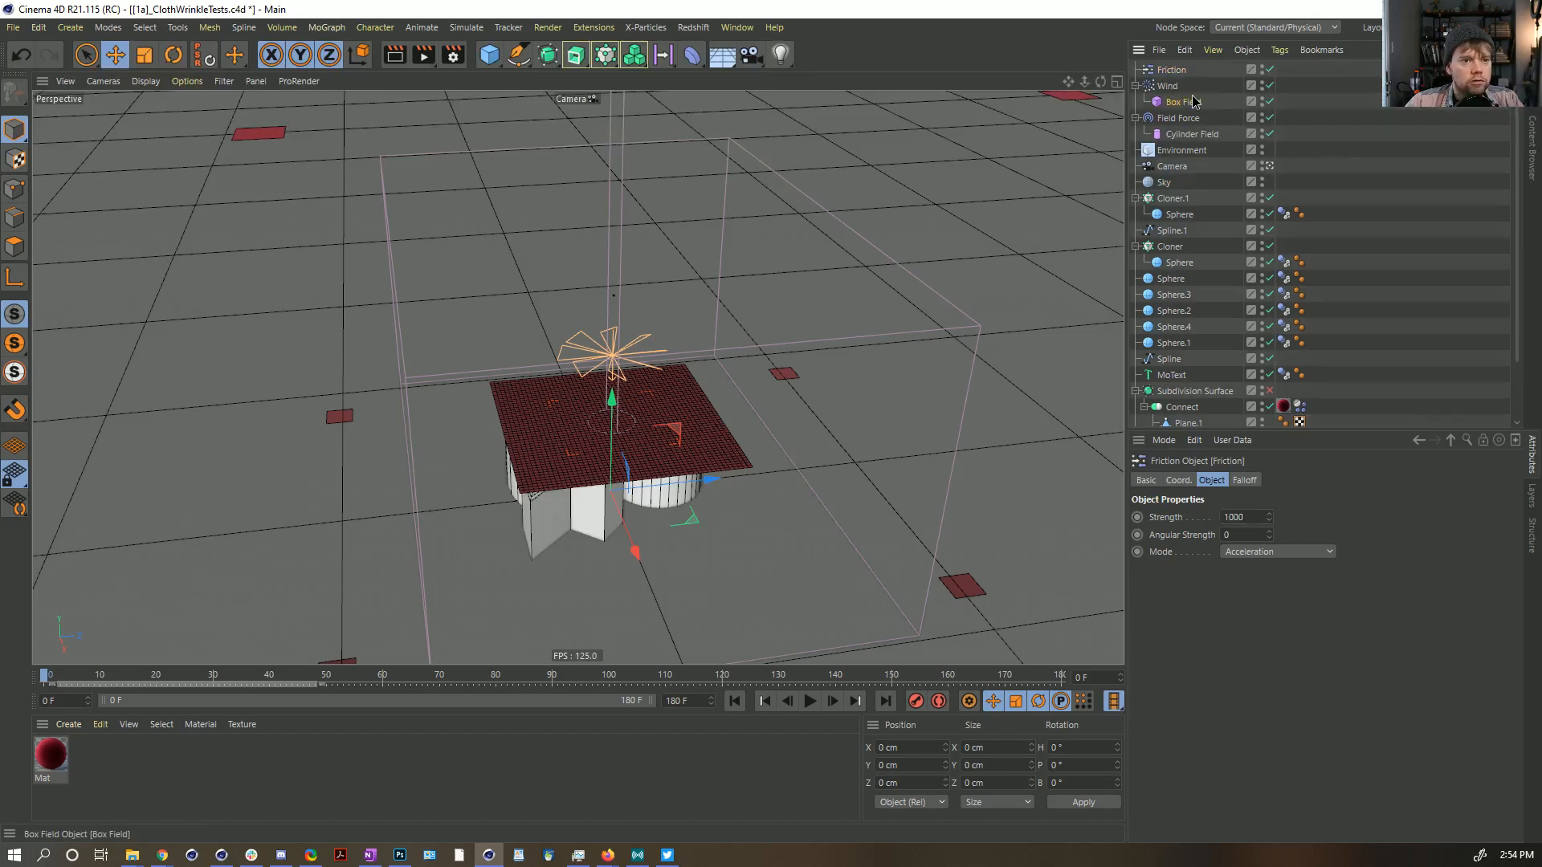
Step: Try limiting the Friction's falloff with a separate copy of the Box Field set to Invert, then delete that copy
{"action": "left_click_drag", "start_coordinate": [1183, 102], "coordinate": [1238, 575]}
{"action": "left_click", "coordinate": [1194, 553]}
{"action": "left_click", "coordinate": [1258, 681]}
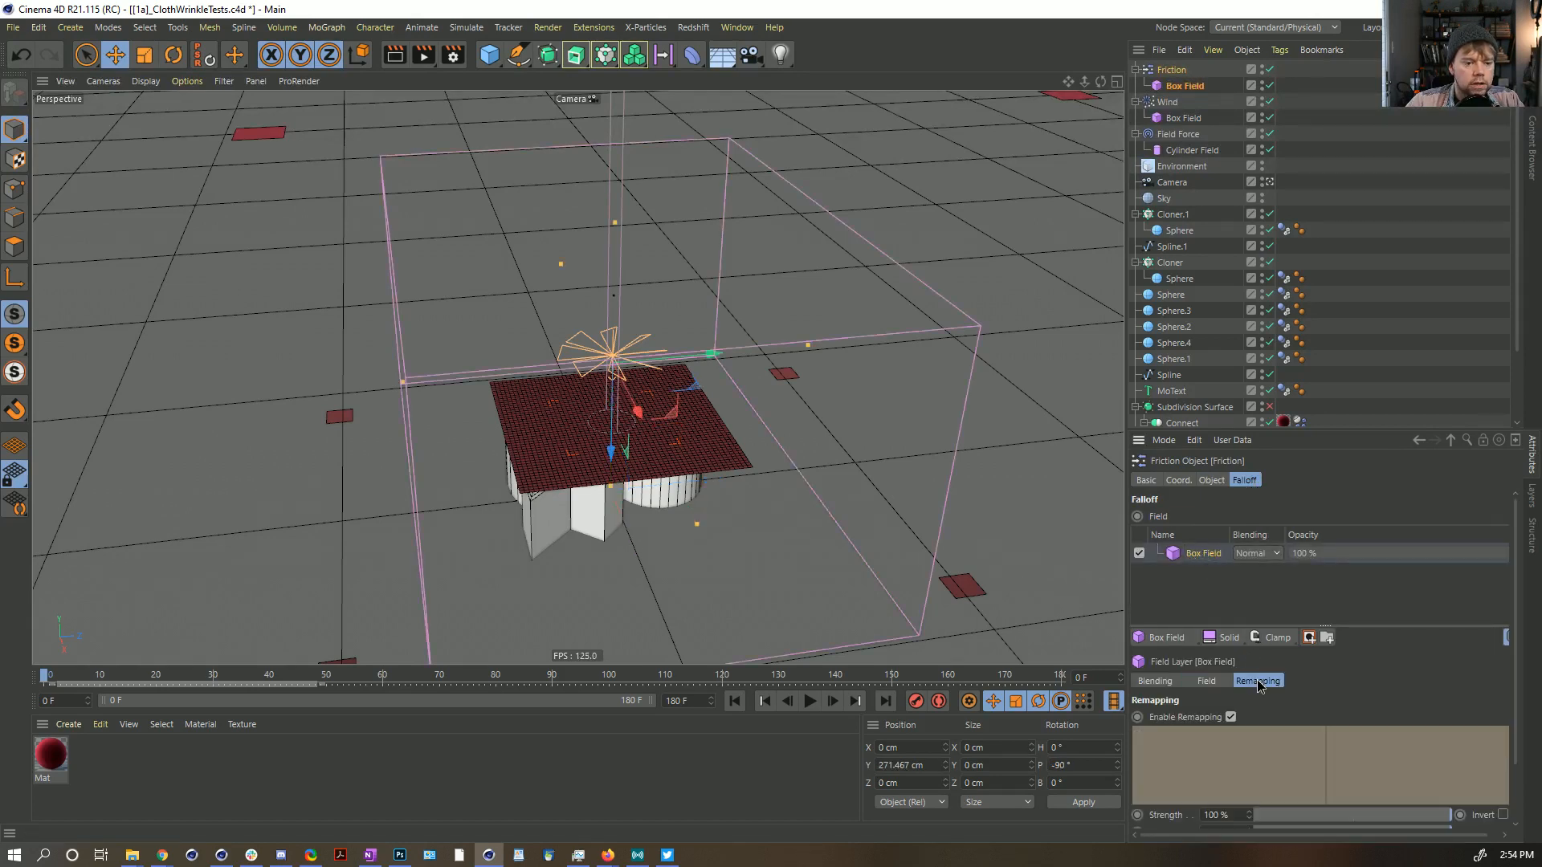
{"action": "left_click", "coordinate": [1502, 815]}
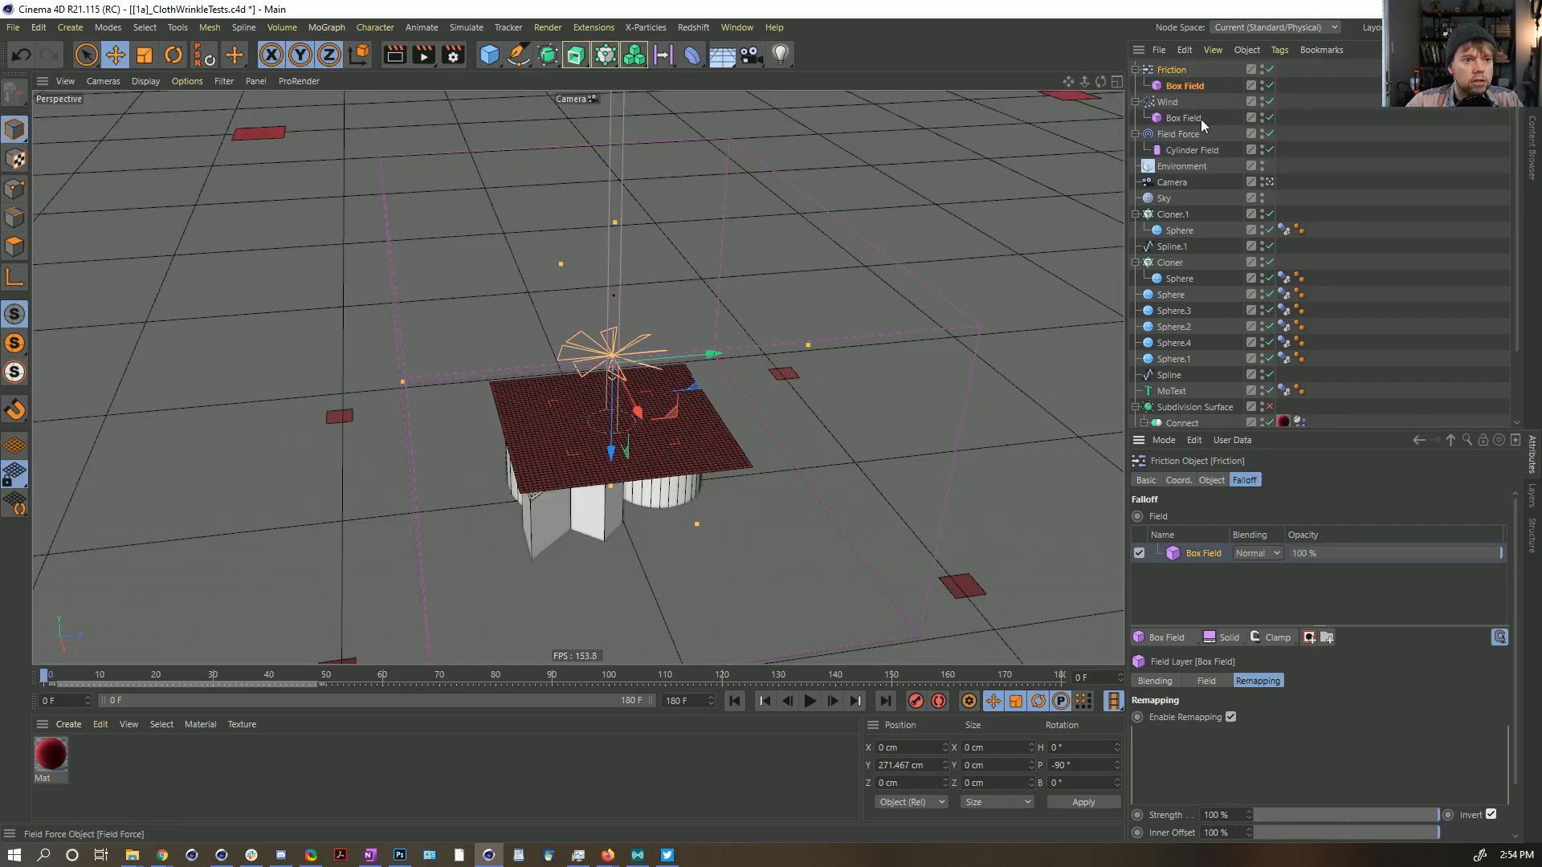
{"action": "left_click", "coordinate": [1177, 89]}
{"action": "key", "text": "Delete"}
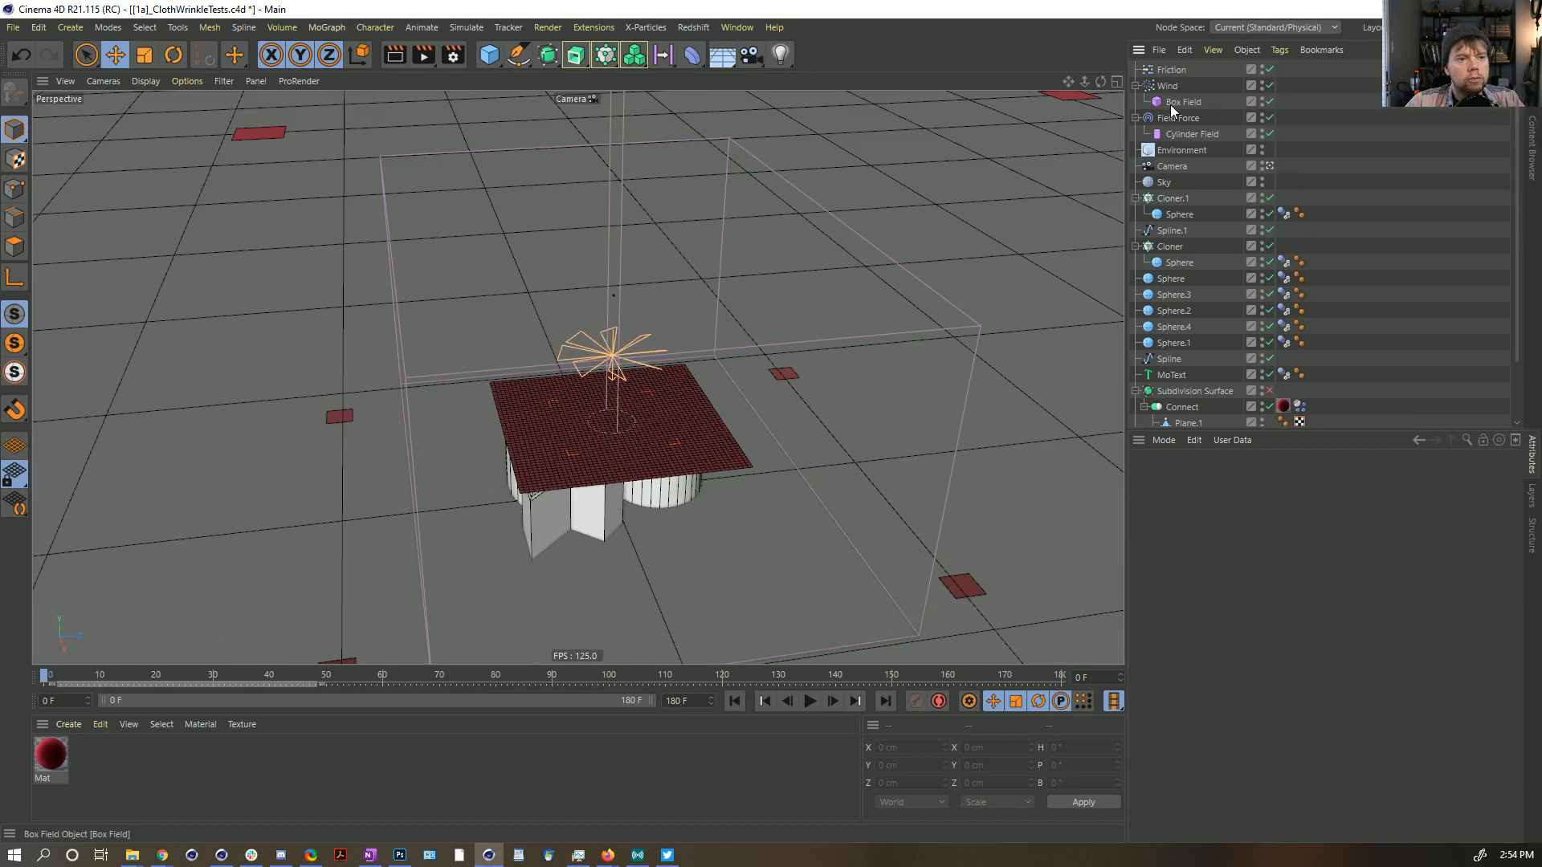
{"action": "left_click", "coordinate": [1170, 103]}
{"action": "key", "text": "ctrl+z"}
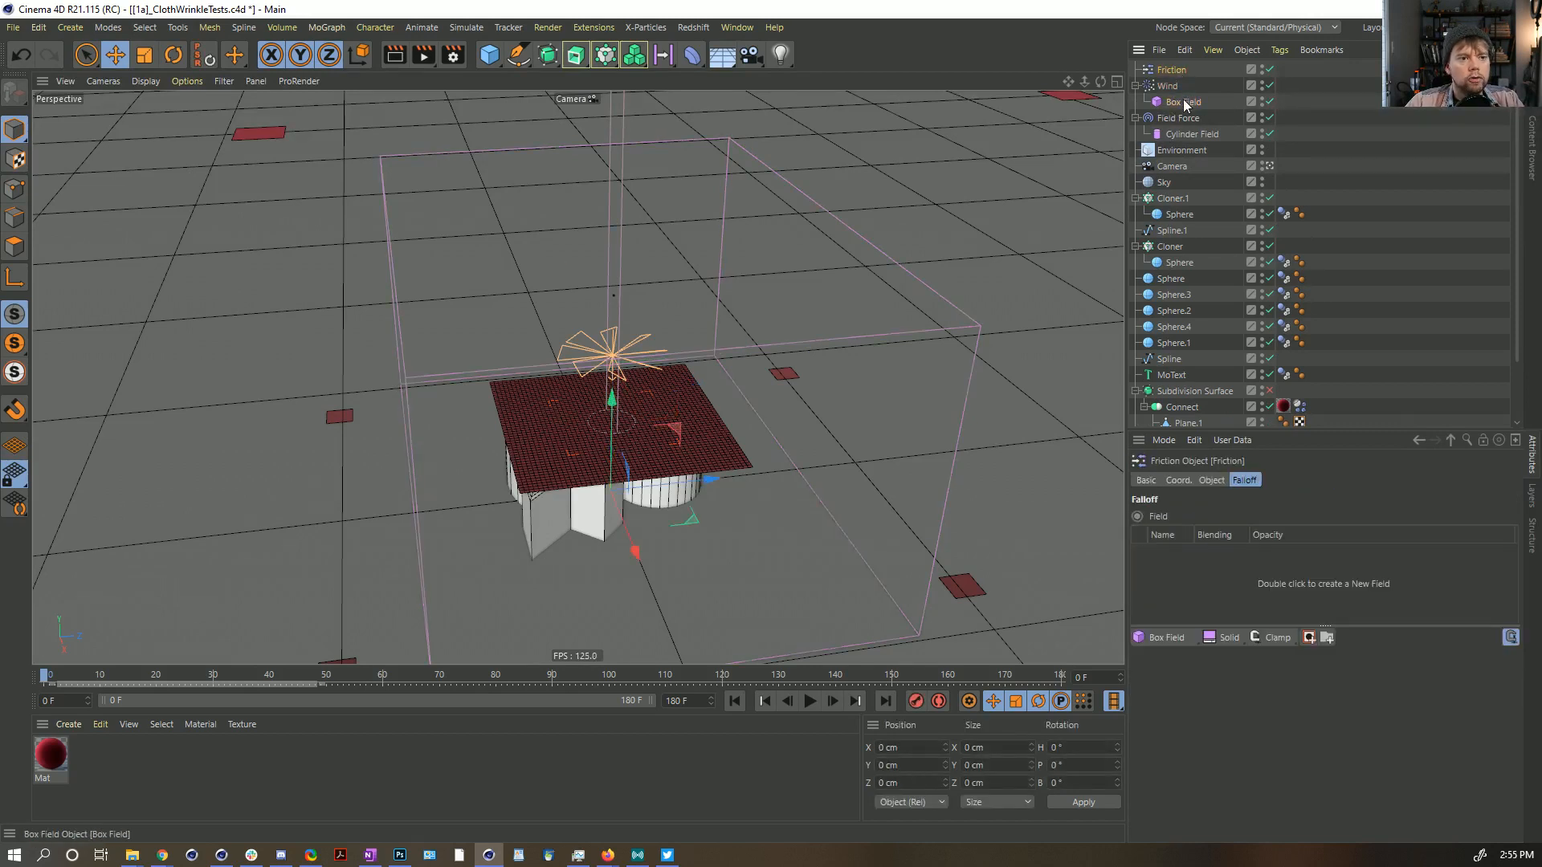
Step: Link the Wind's Box Field into the Friction's falloff and add an Invert modifier layer above it
{"action": "left_click_drag", "start_coordinate": [1365, 309], "coordinate": [1193, 549]}
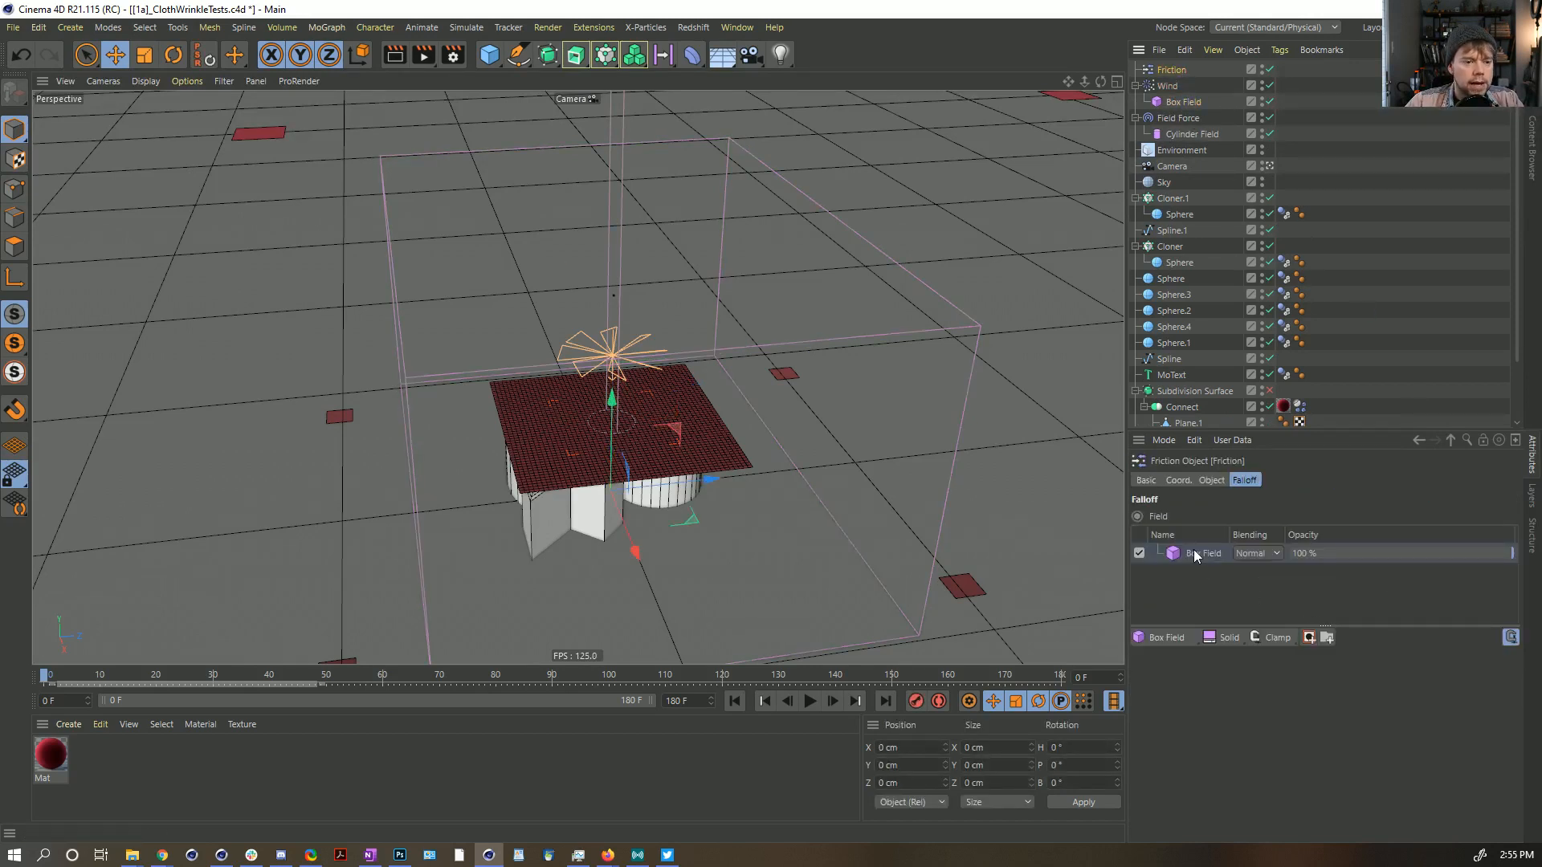
{"action": "left_click", "coordinate": [1193, 556]}
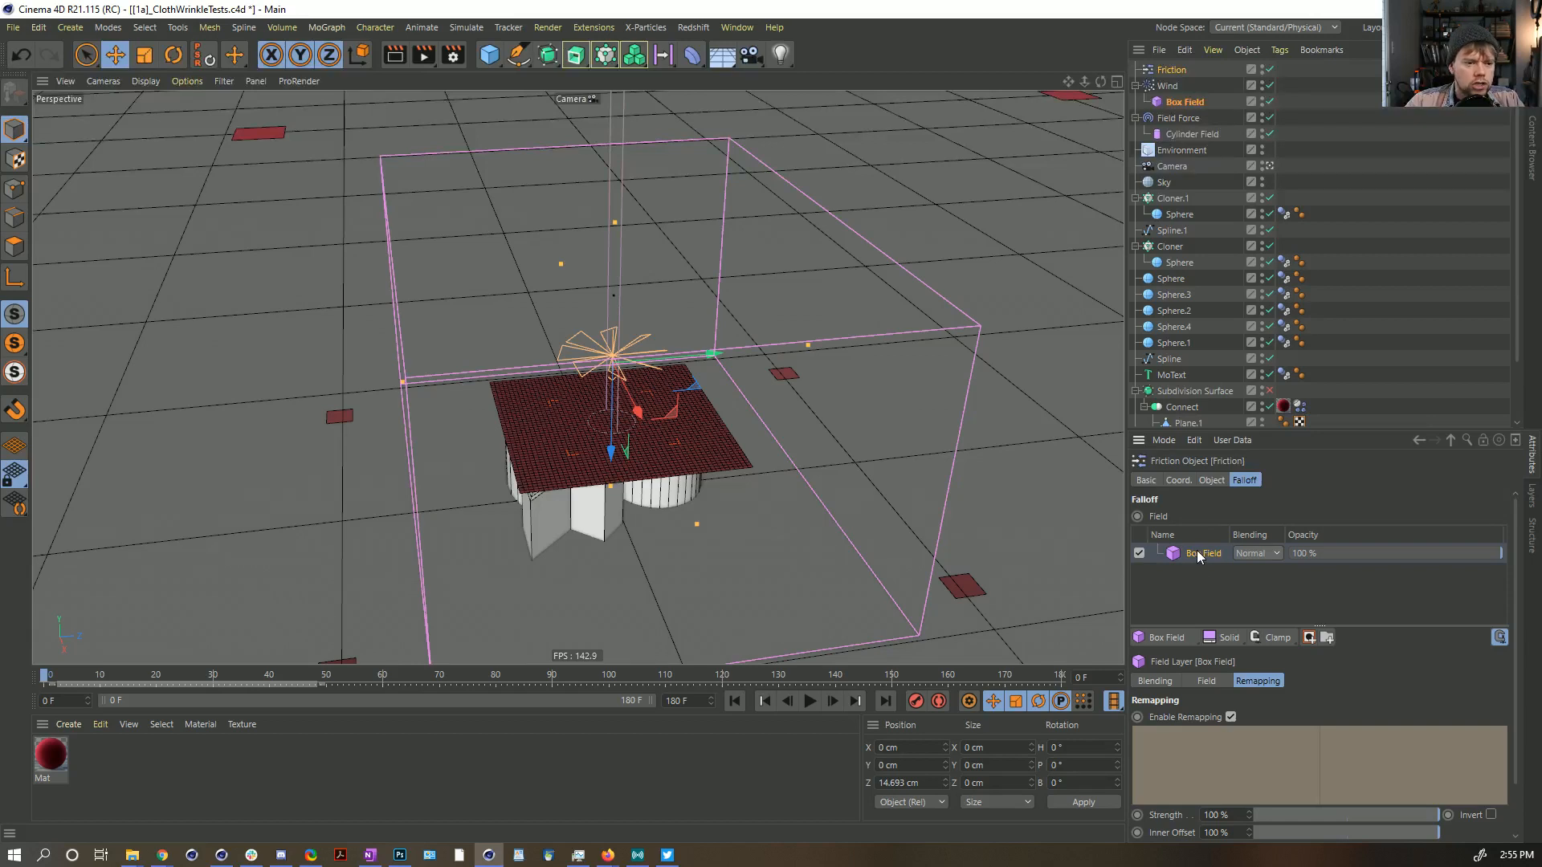
{"action": "left_click", "coordinate": [1272, 638]}
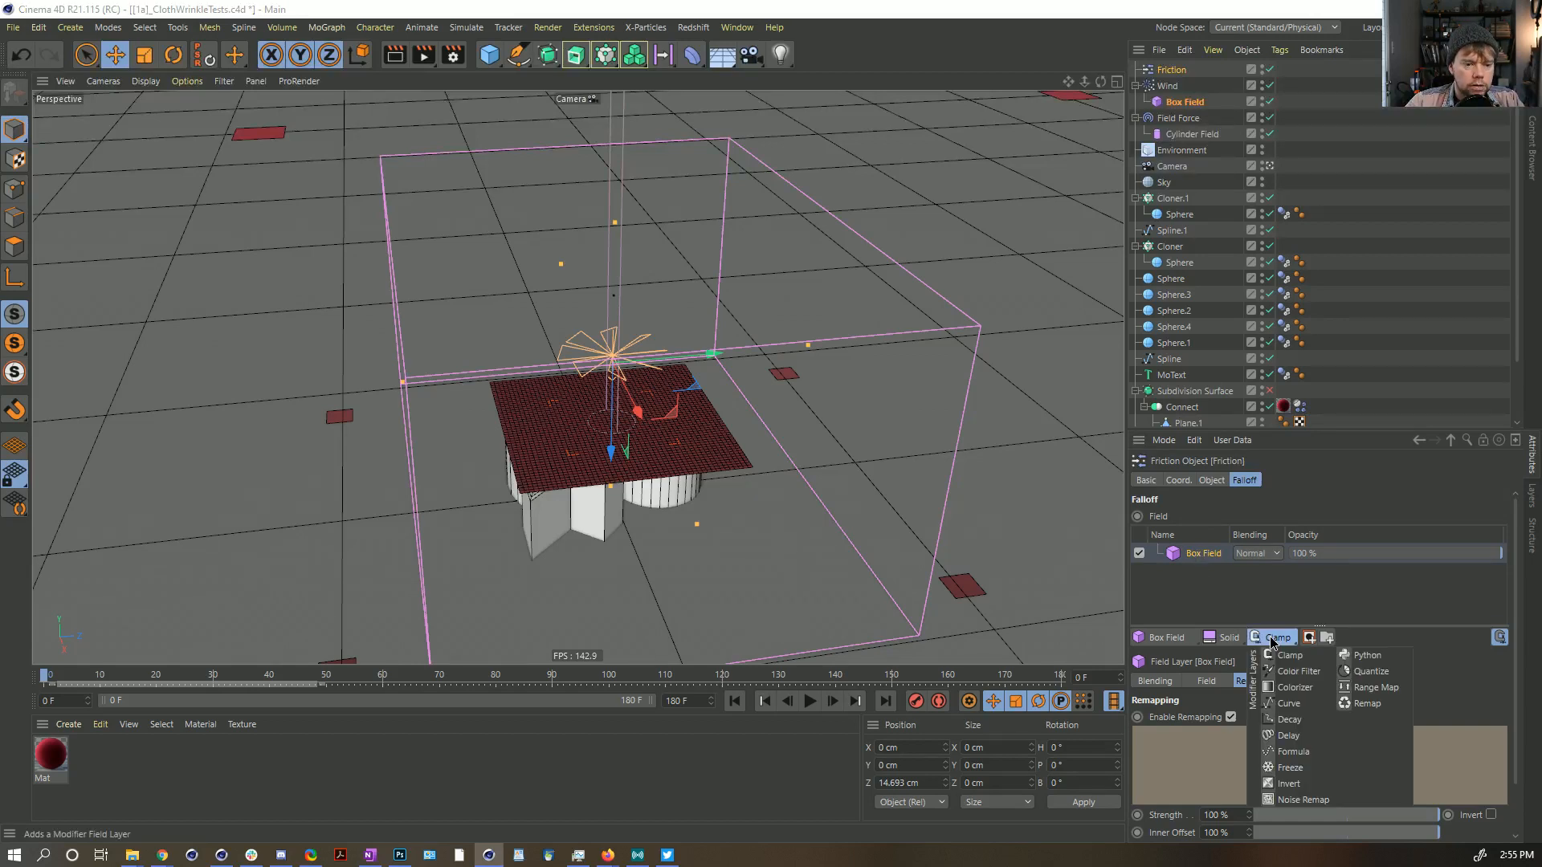
{"action": "left_click", "coordinate": [1294, 783]}
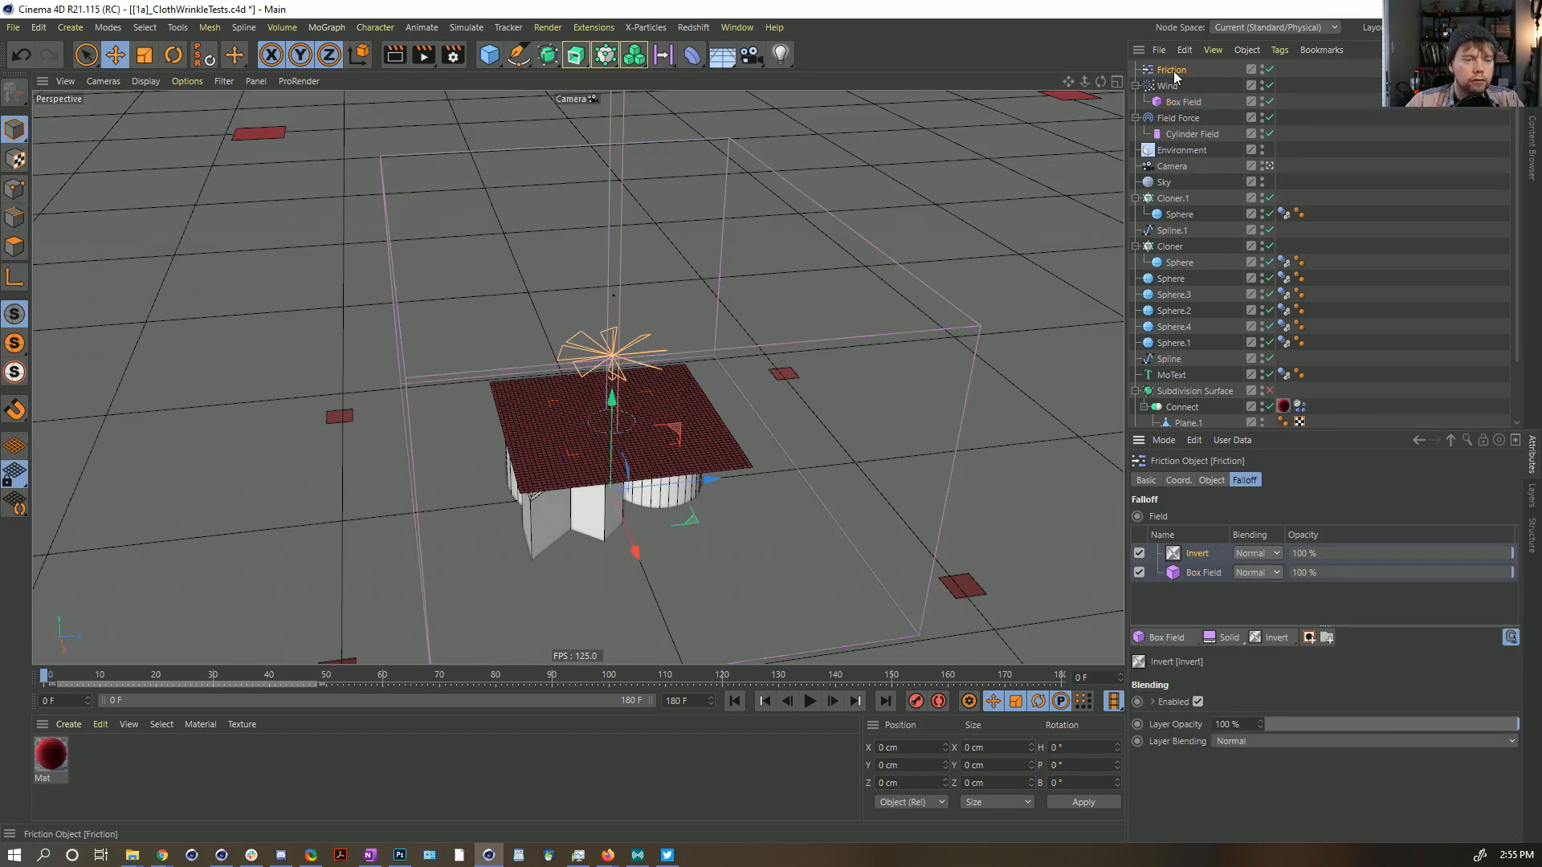
{"action": "left_click", "coordinate": [1104, 437]}
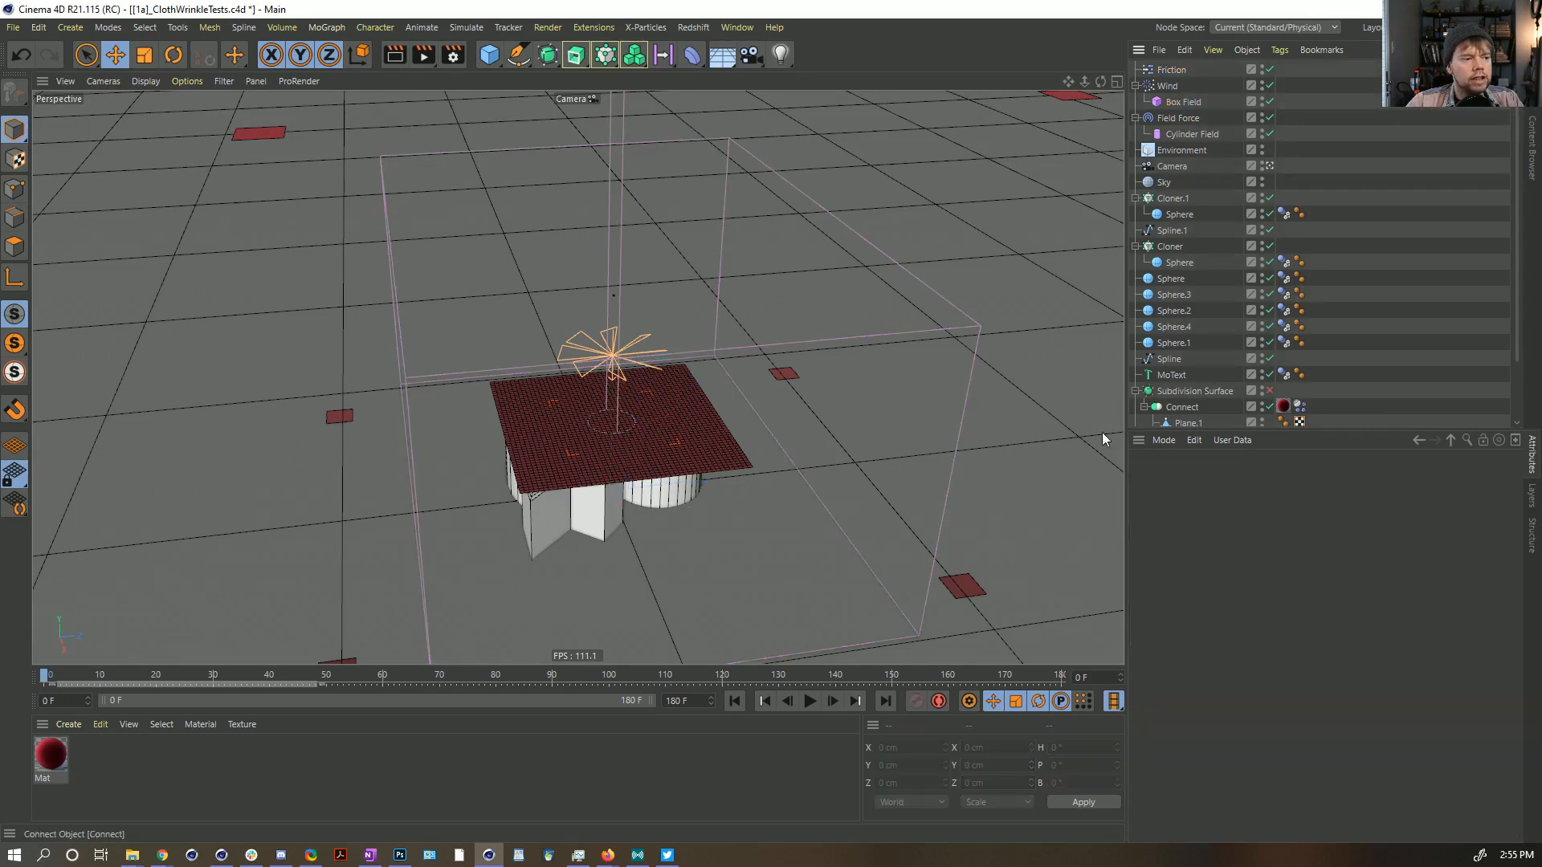
Step: Play the simulation to frame 36 to check the effect of the Friction force, then rewind it
{"action": "left_click", "coordinate": [806, 702]}
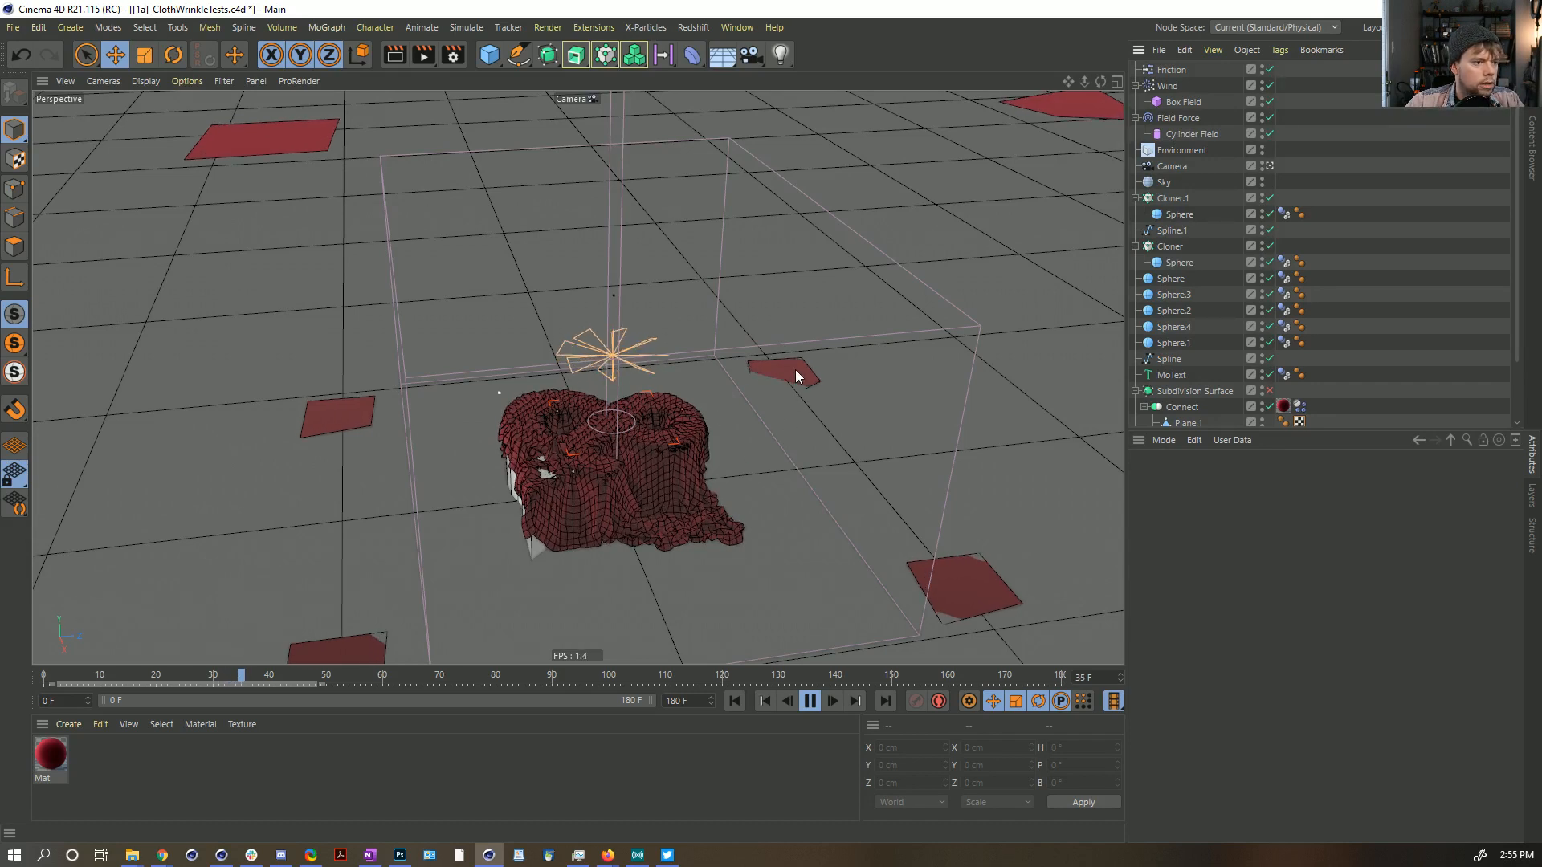
{"action": "left_click", "coordinate": [812, 703]}
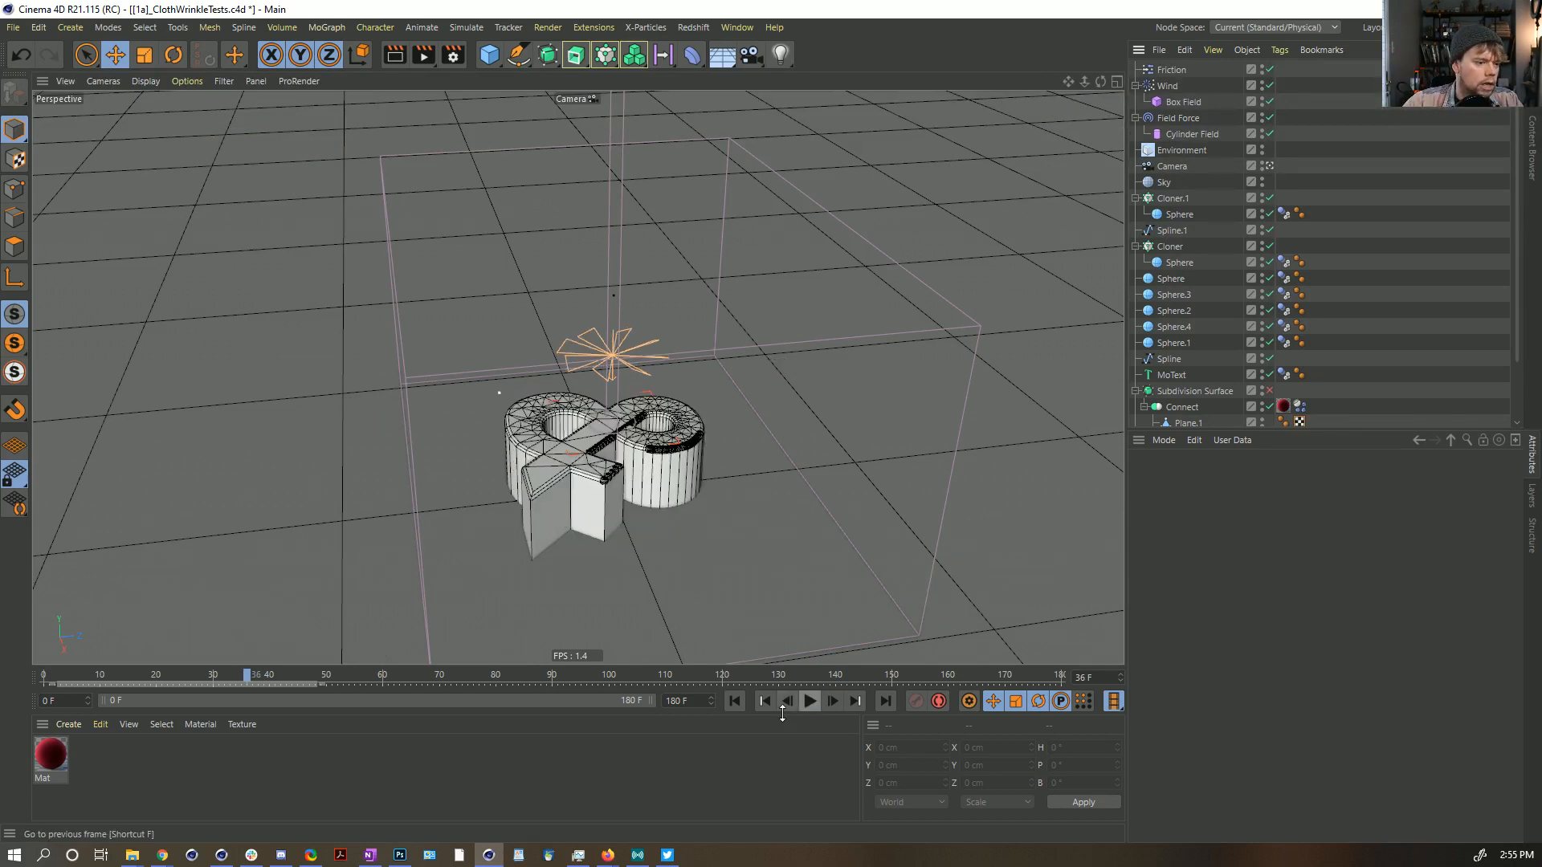
{"action": "left_click", "coordinate": [738, 702]}
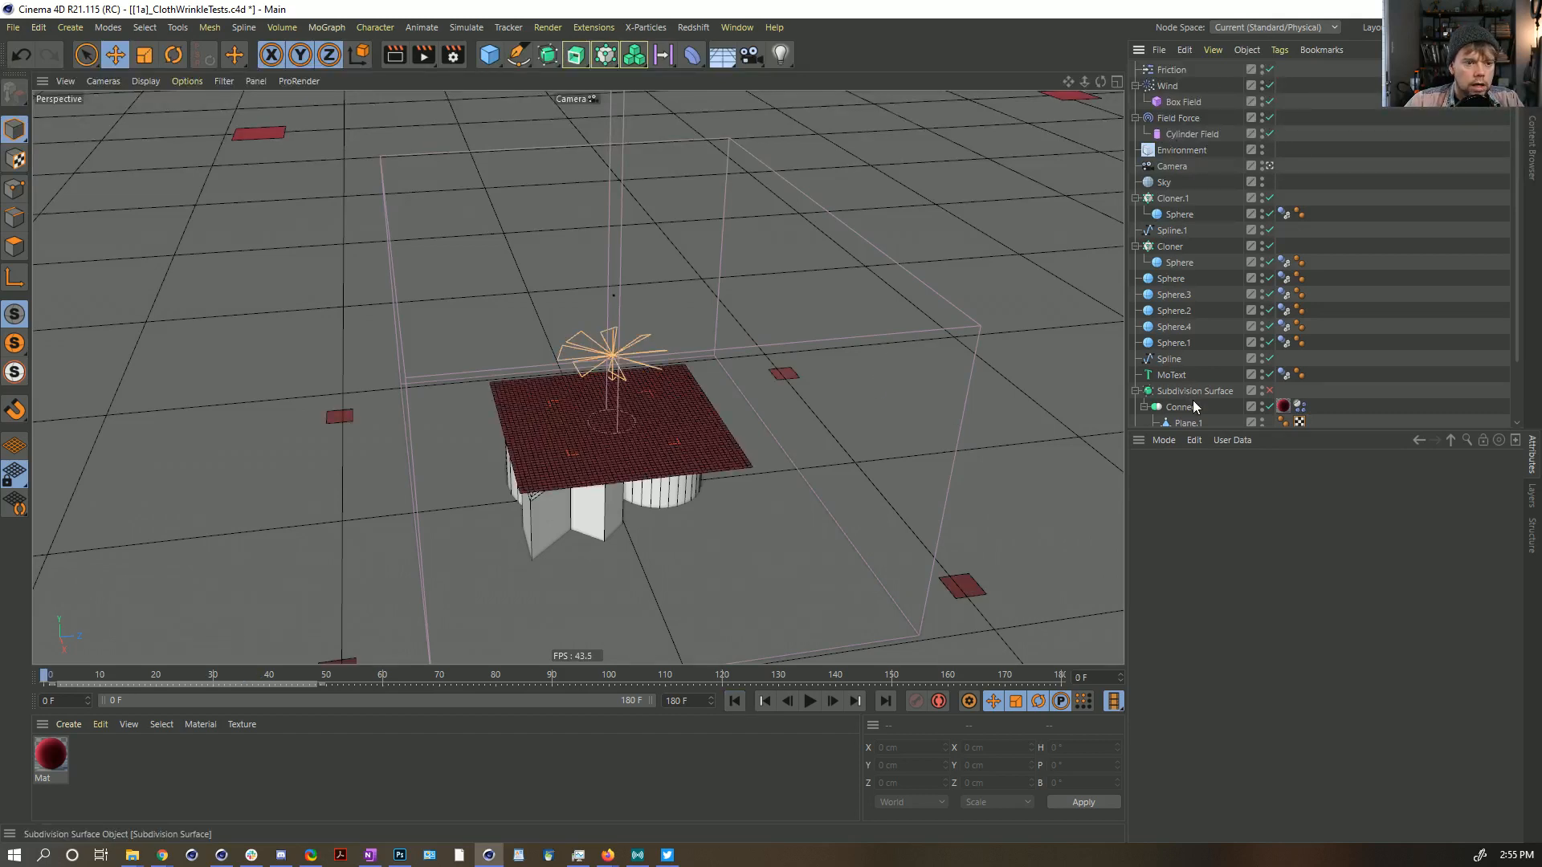
Step: Raise the Polygon Helpers cloner to a Y position of 410 cm
{"action": "scroll", "coordinate": [1198, 414], "scroll_direction": "down", "scroll_amount": 3}
{"action": "left_click", "coordinate": [1181, 371]}
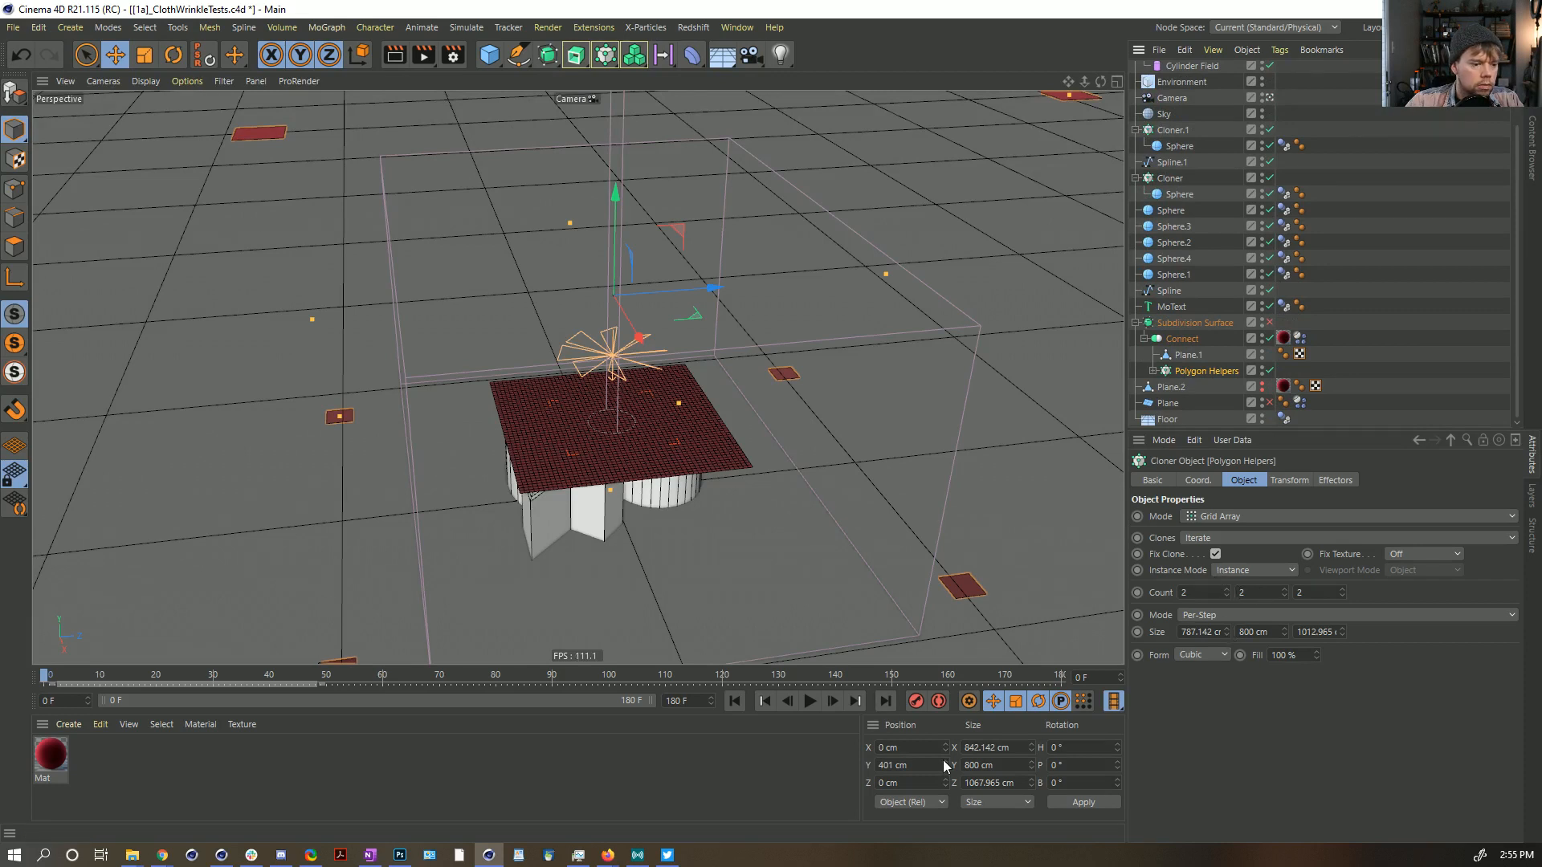
{"action": "left_click_drag", "start_coordinate": [947, 771], "coordinate": [950, 767]}
{"action": "left_click", "coordinate": [1062, 803]}
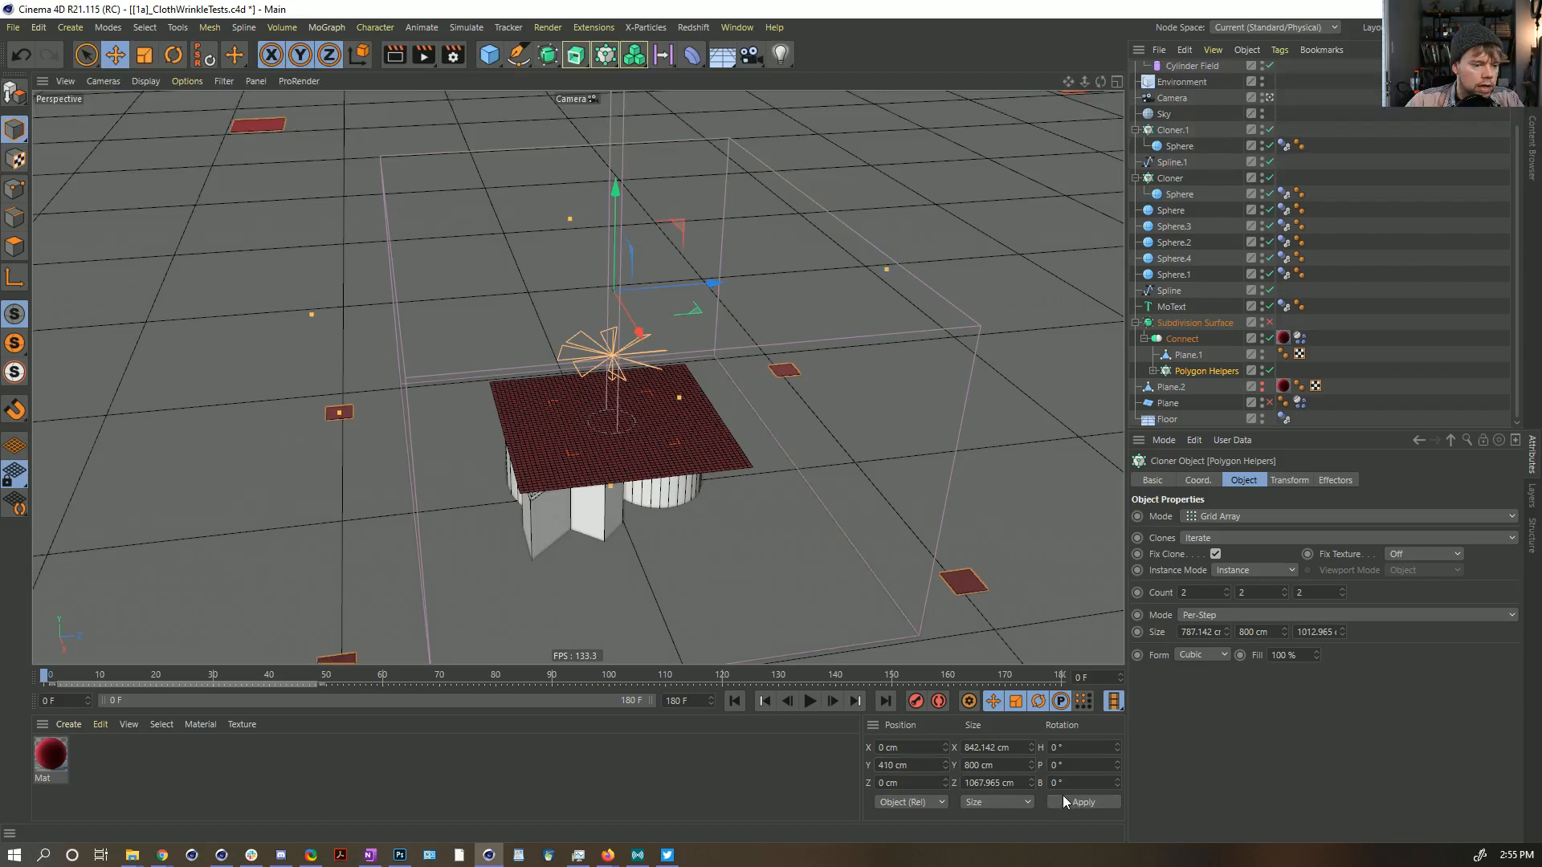
{"action": "left_click", "coordinate": [1415, 335]}
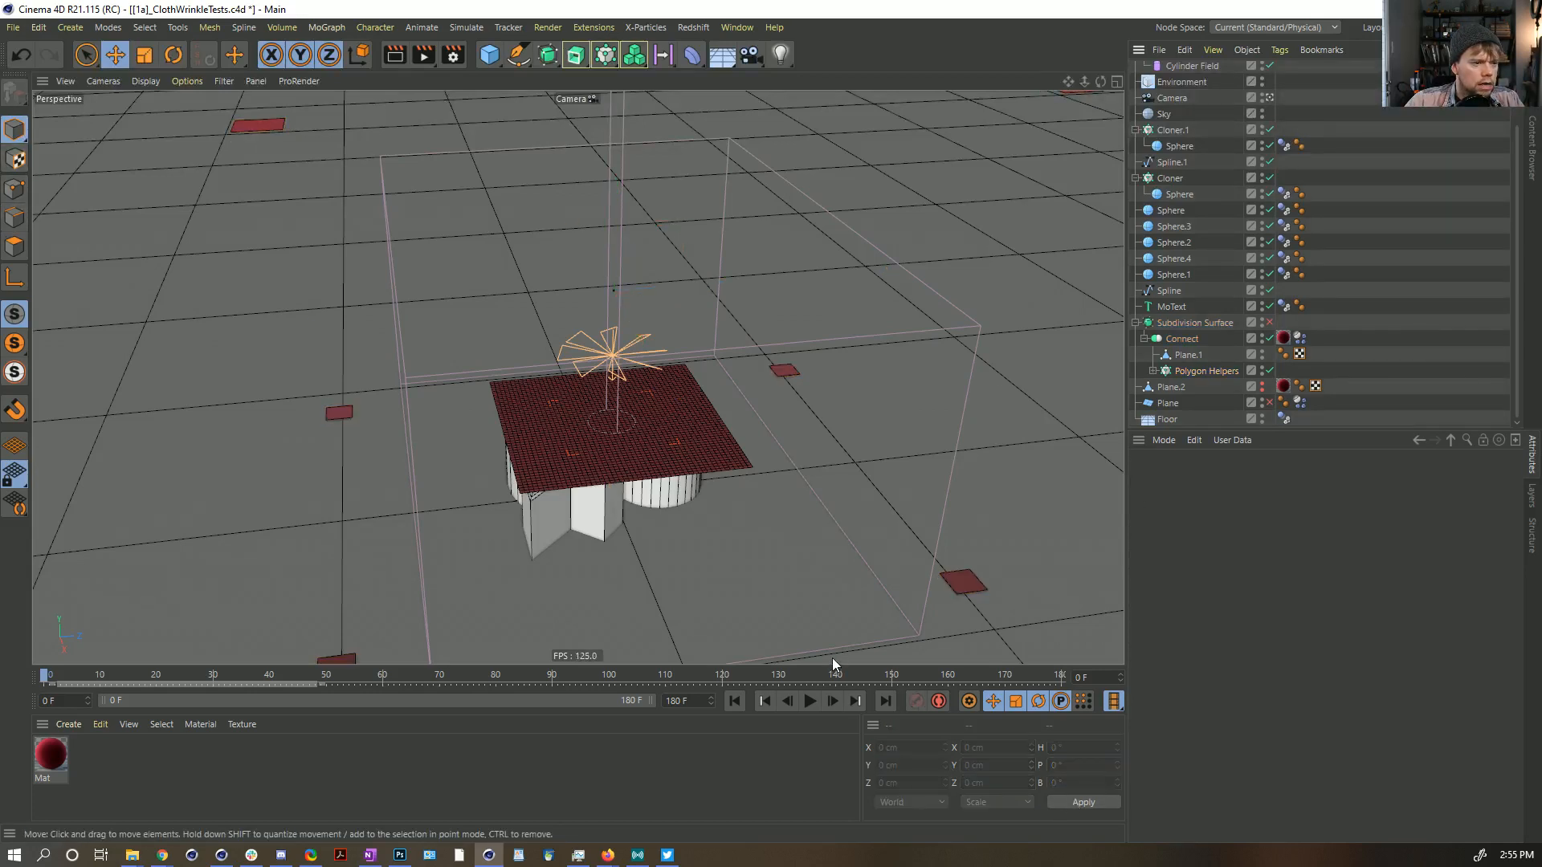
Step: Play the simulation to frame 42 with the raised helper polygons, then rewind and view the setup from above
{"action": "left_click", "coordinate": [810, 701]}
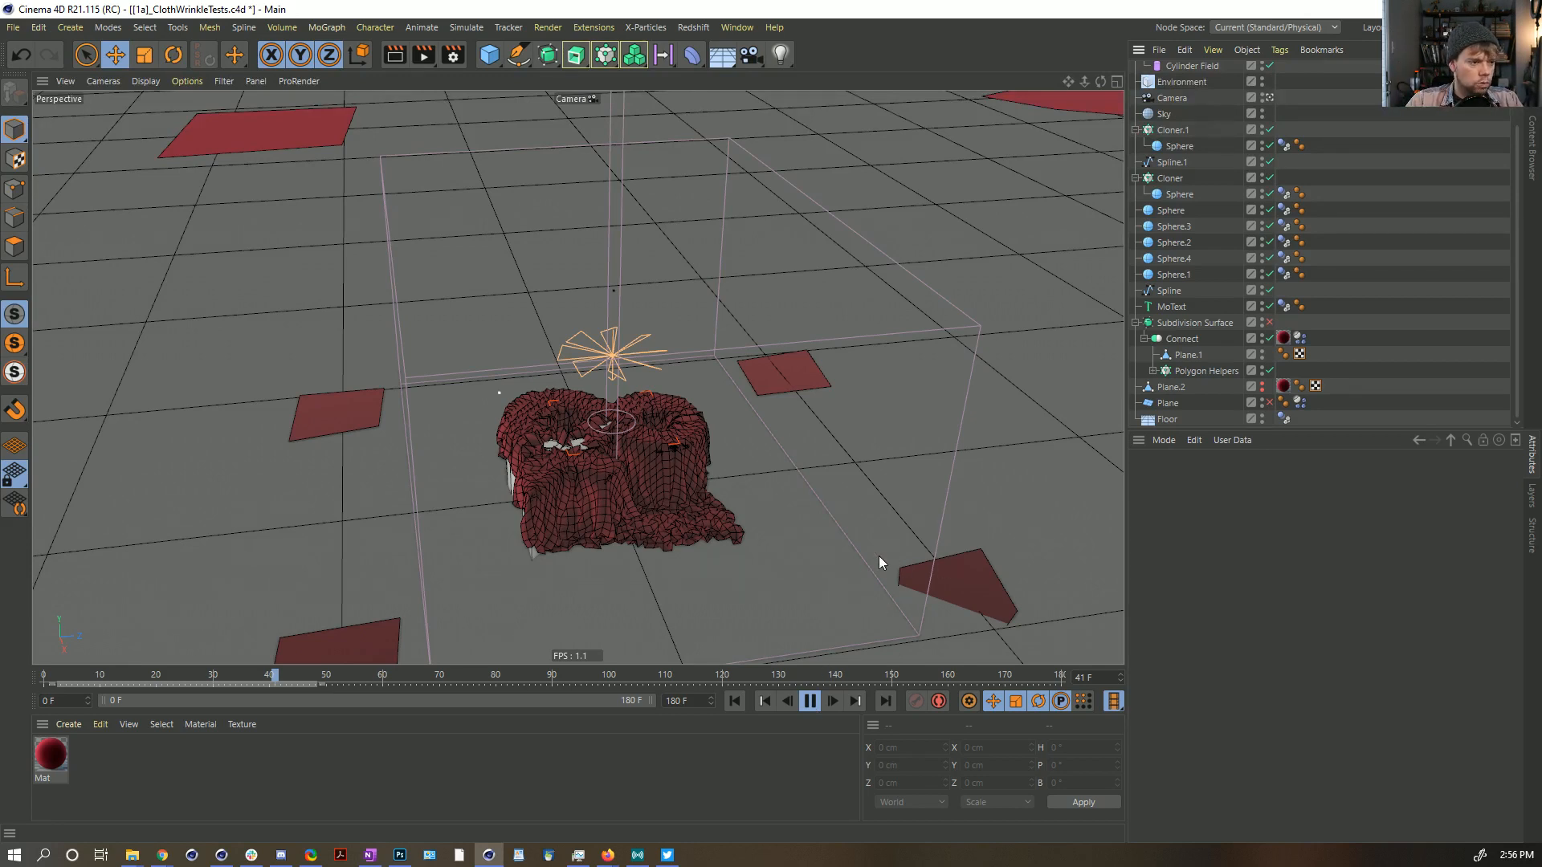
{"action": "key", "text": "F8"}
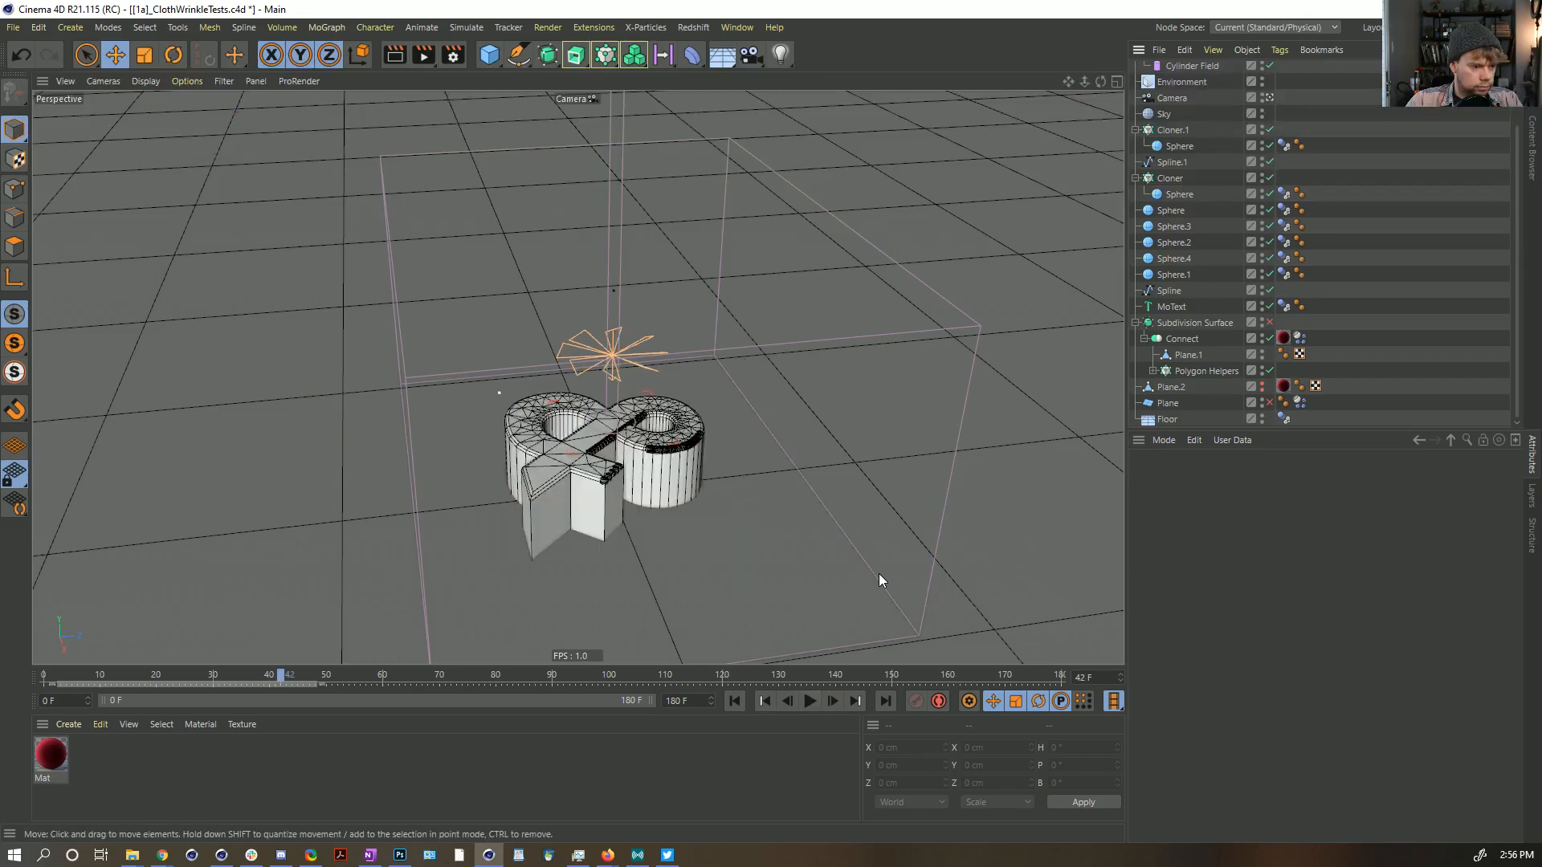
{"action": "left_click", "coordinate": [735, 701]}
{"action": "left_click_drag", "start_coordinate": [853, 535], "coordinate": [832, 411], "text": "alt"}
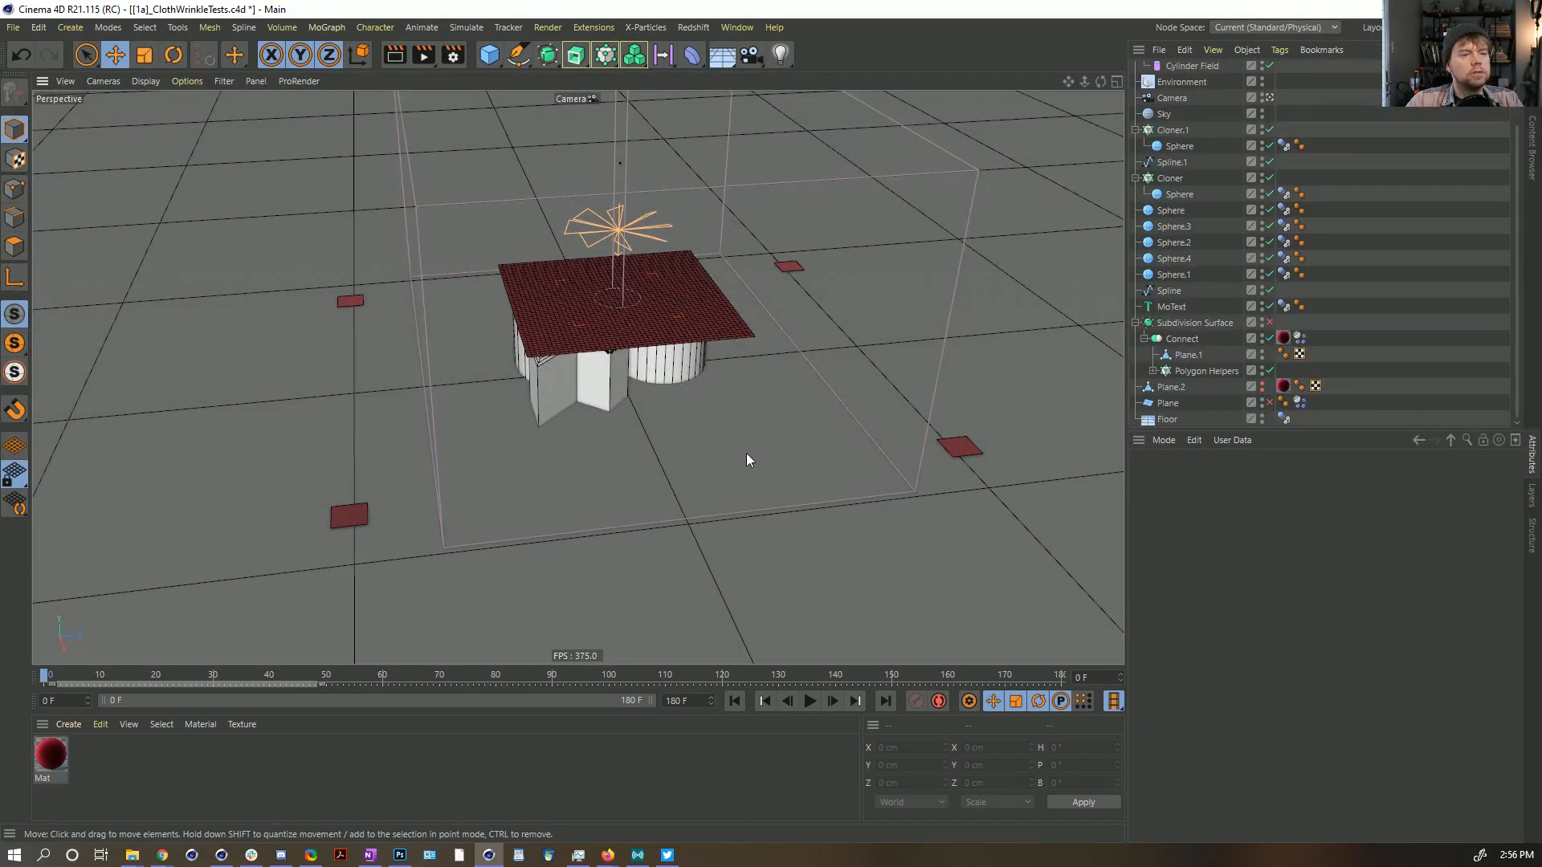
Step: Add a Plane beneath the 3D text and scale it to about 796 cm square
{"action": "left_click", "coordinate": [1166, 419]}
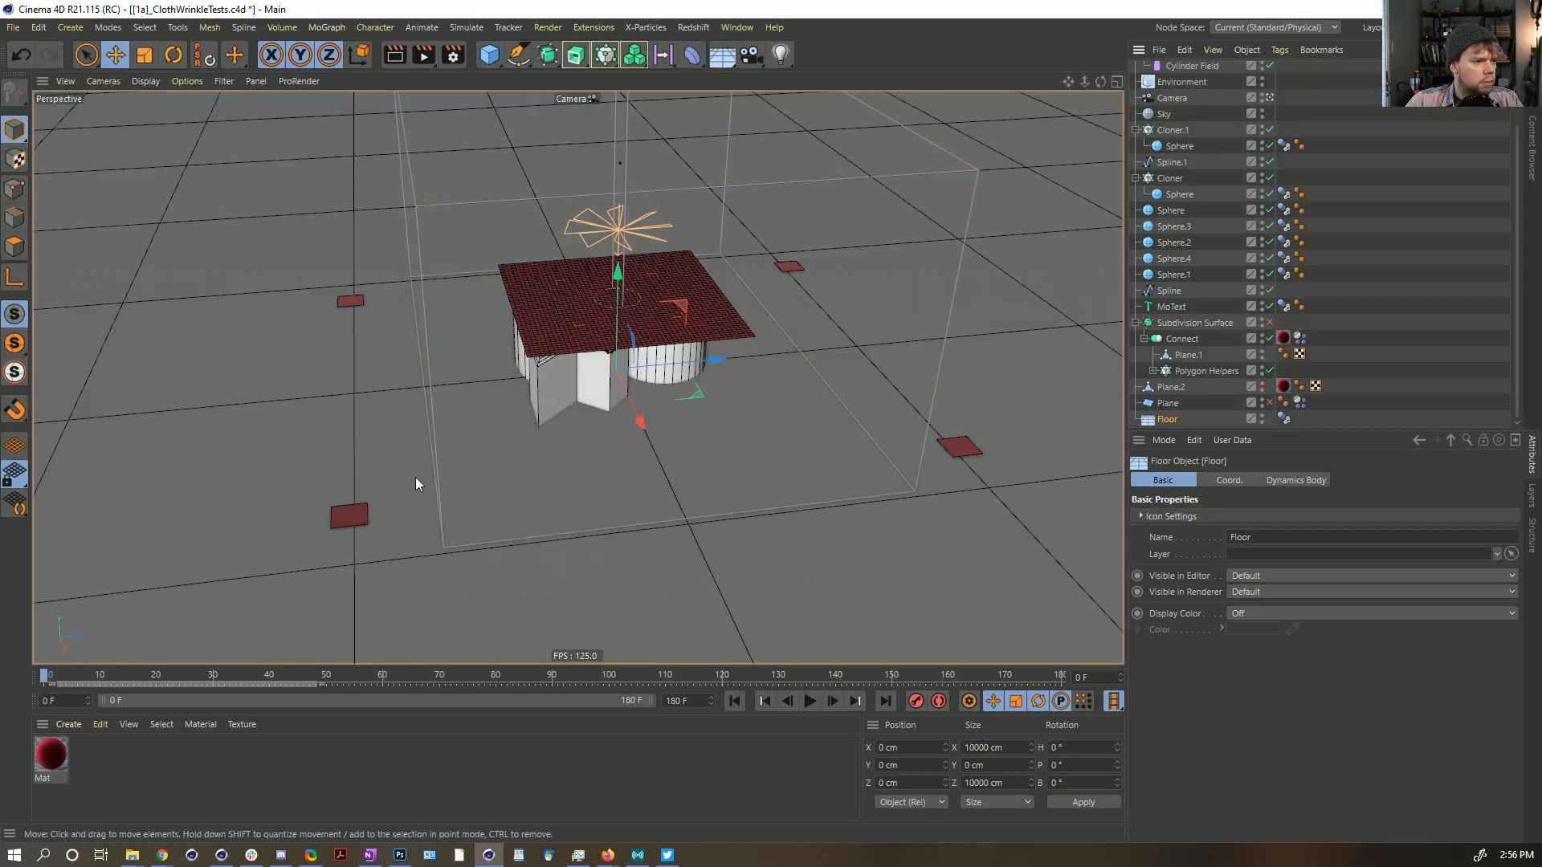
{"action": "left_click_drag", "start_coordinate": [490, 54], "coordinate": [604, 109]}
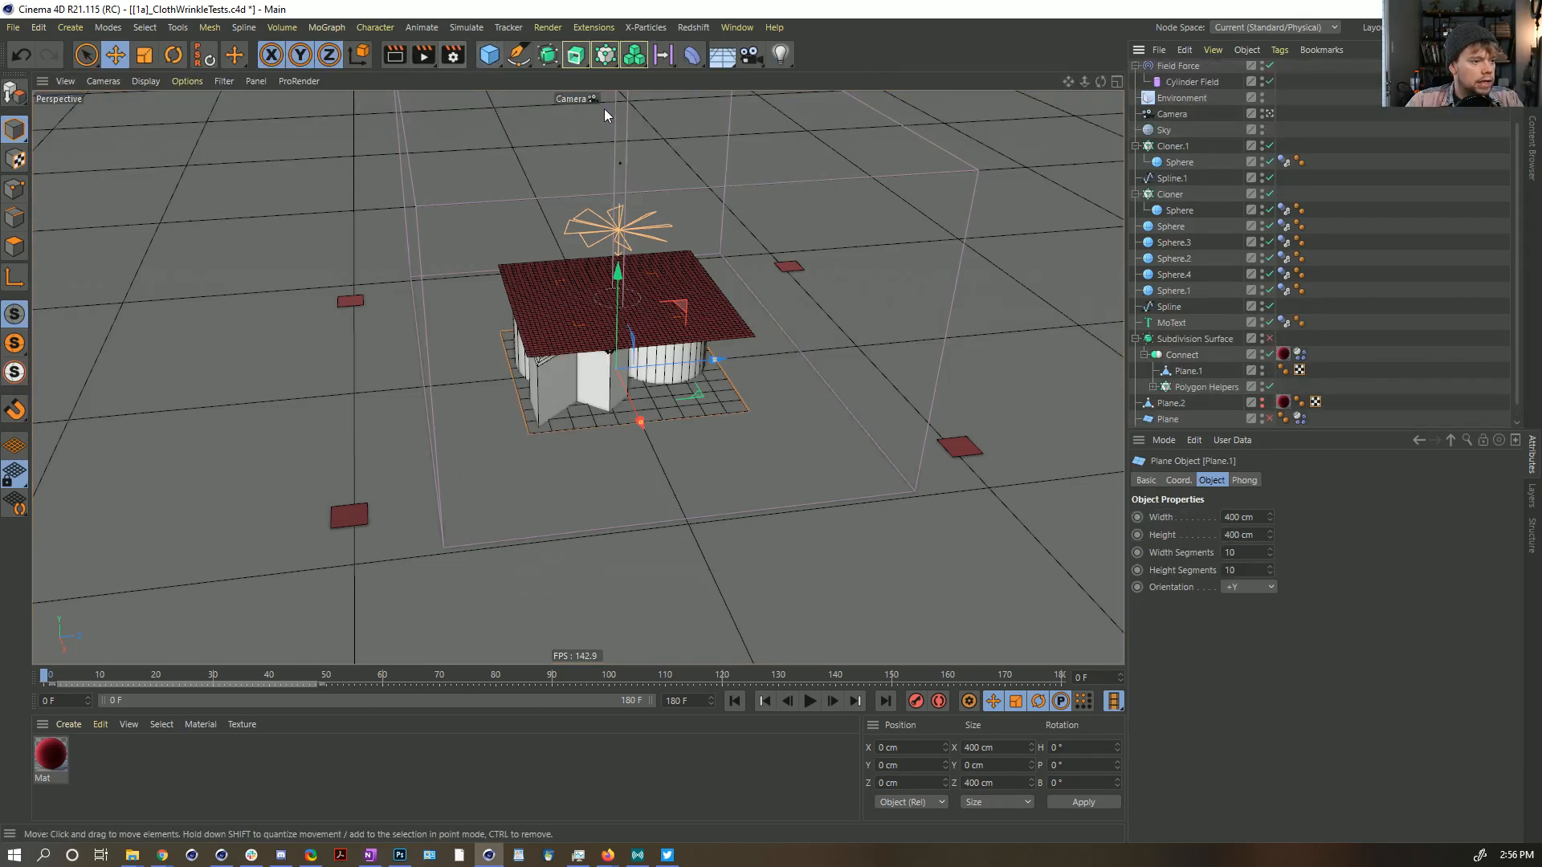
{"action": "key", "text": "t"}
{"action": "left_click_drag", "start_coordinate": [542, 456], "coordinate": [688, 458]}
{"action": "scroll", "coordinate": [1179, 71], "scroll_direction": "up", "scroll_amount": 2}
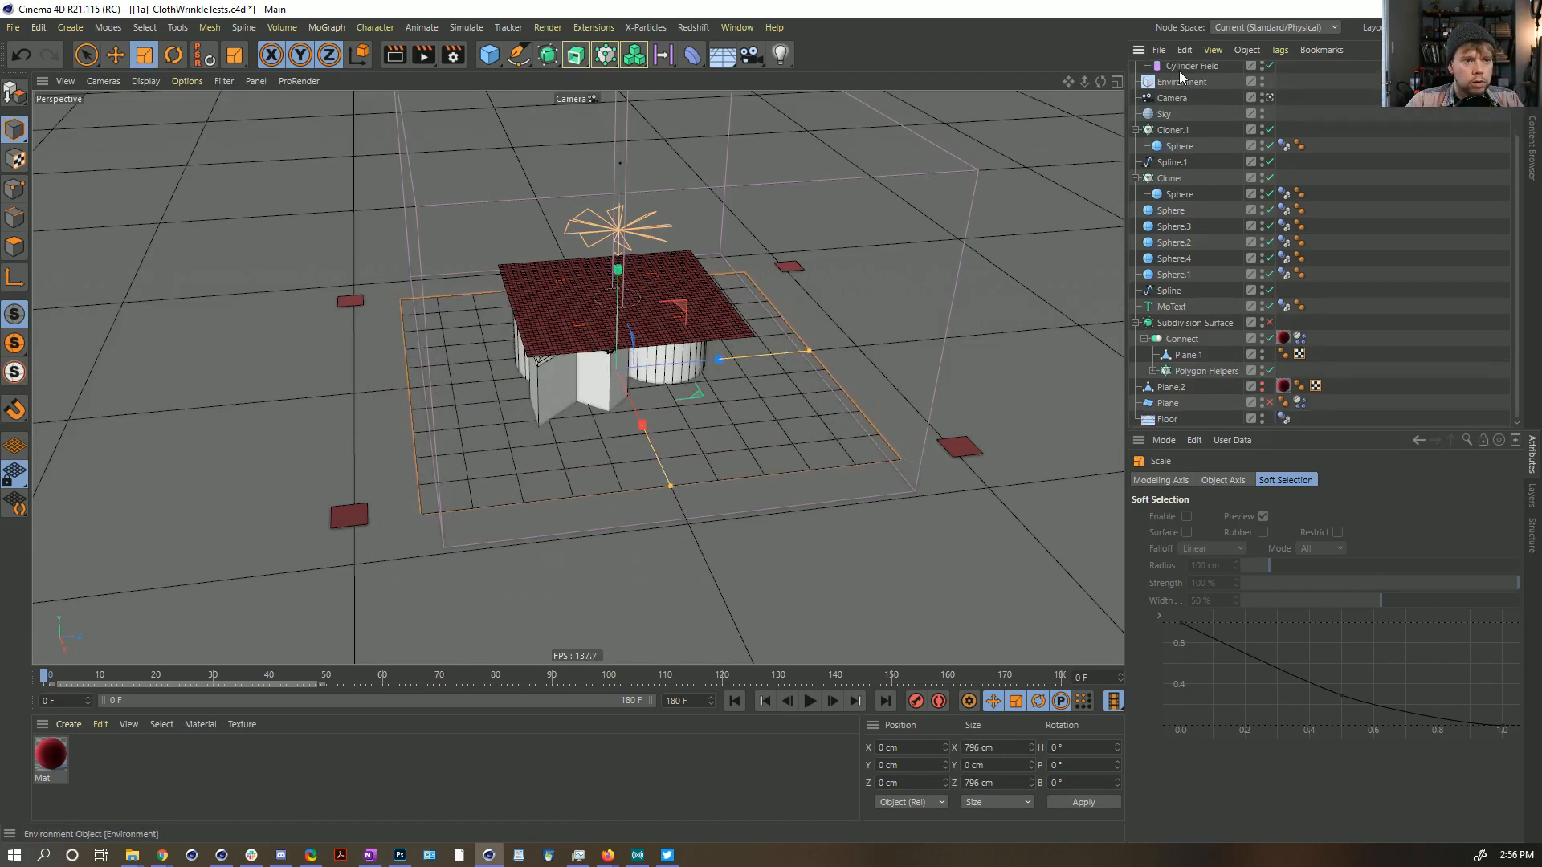
Step: Transfer the Floor's Dynamics Body tag to the new Plane at the end of the hierarchy and delete the Floor
{"action": "left_click_drag", "start_coordinate": [1179, 70], "coordinate": [1174, 416]}
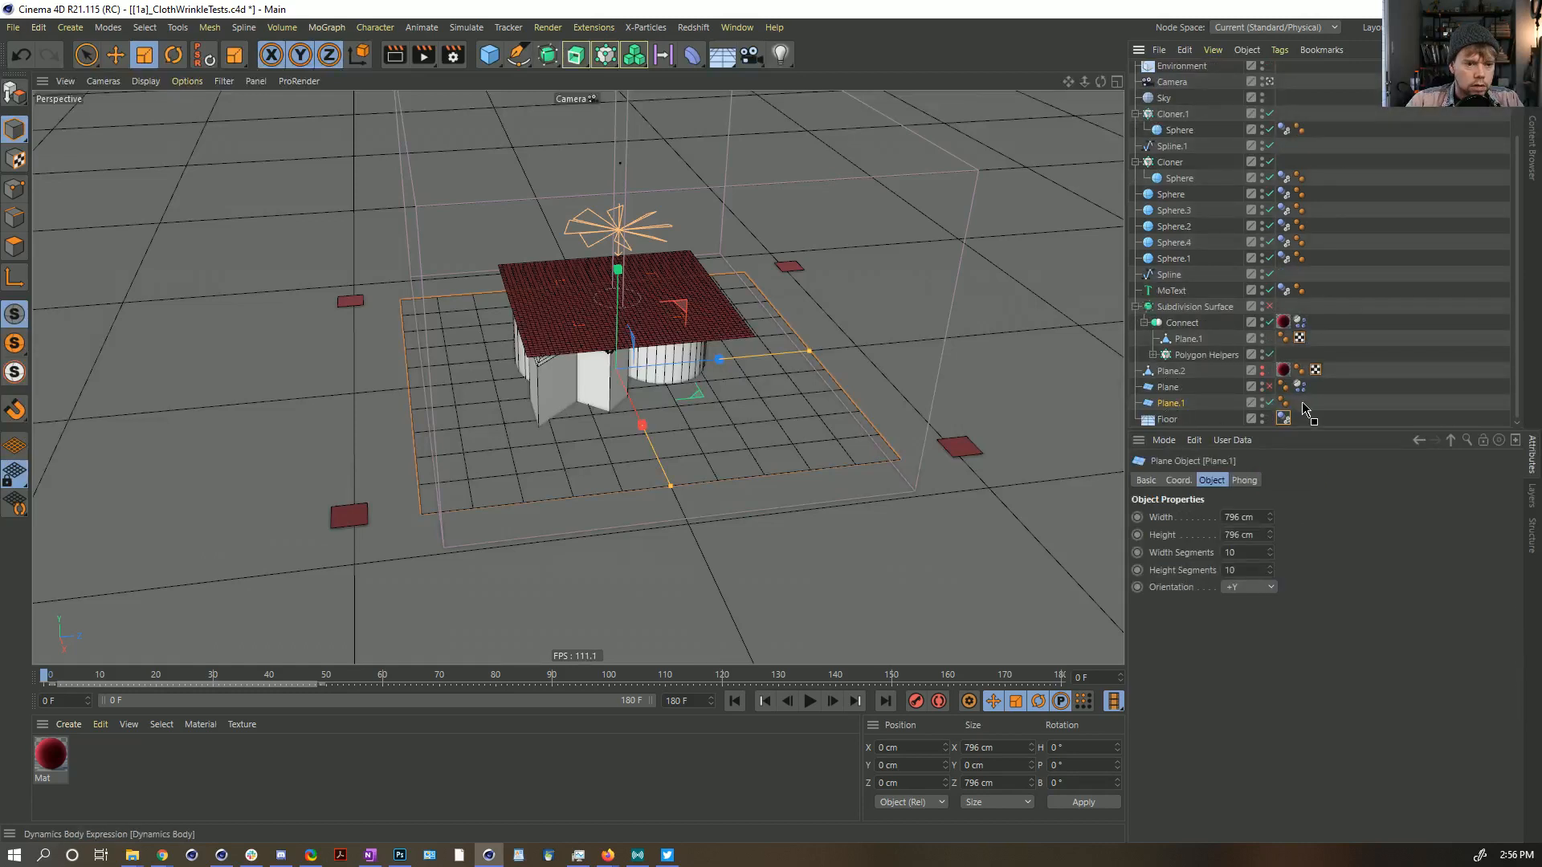
{"action": "left_click", "coordinate": [1300, 402]}
{"action": "left_click", "coordinate": [1194, 403]}
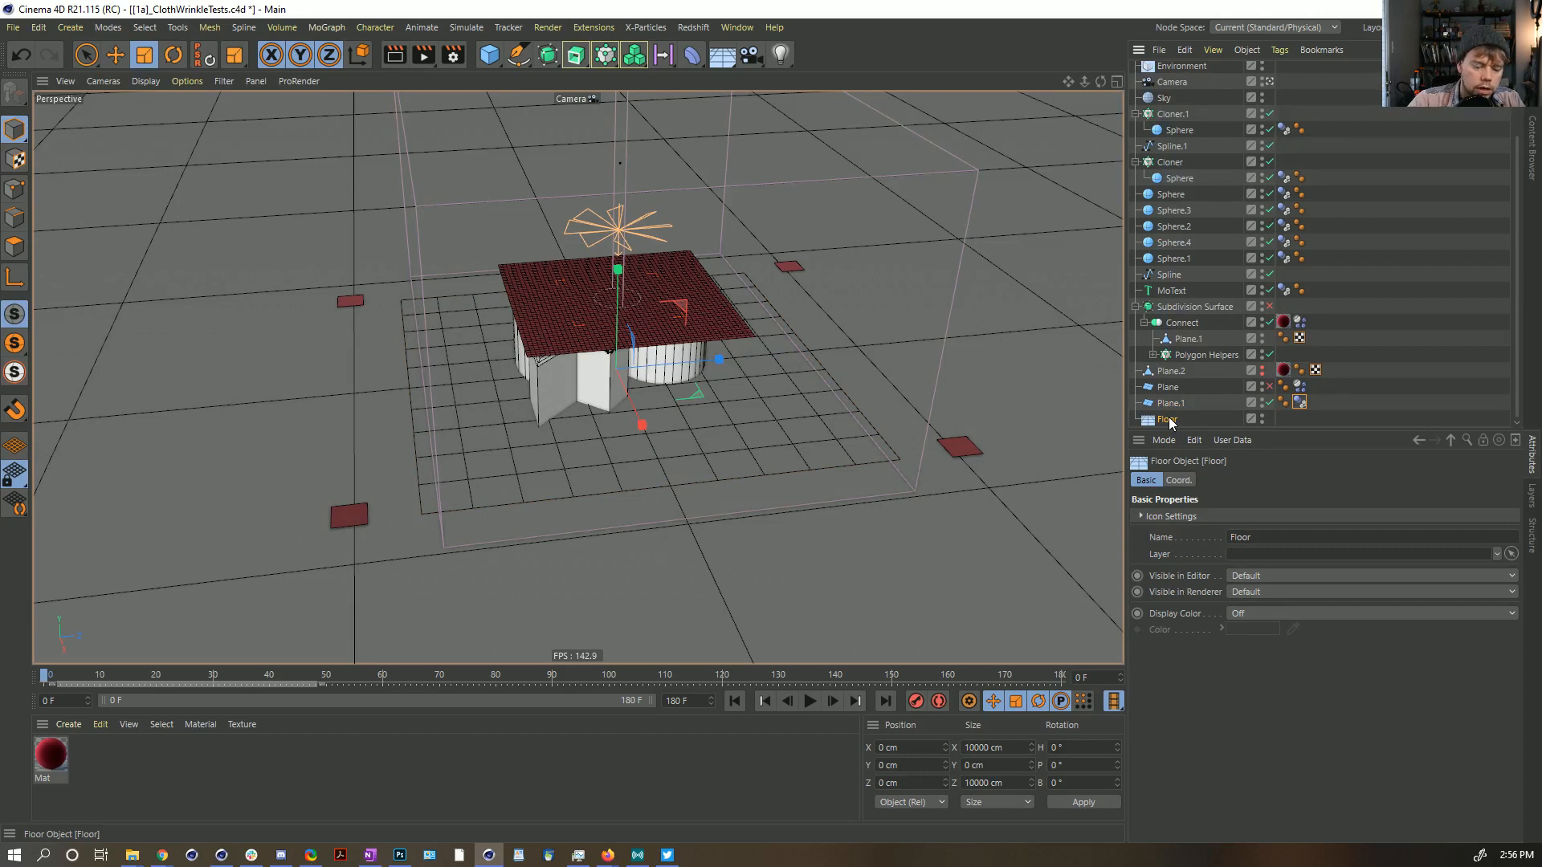
{"action": "key", "text": "Delete"}
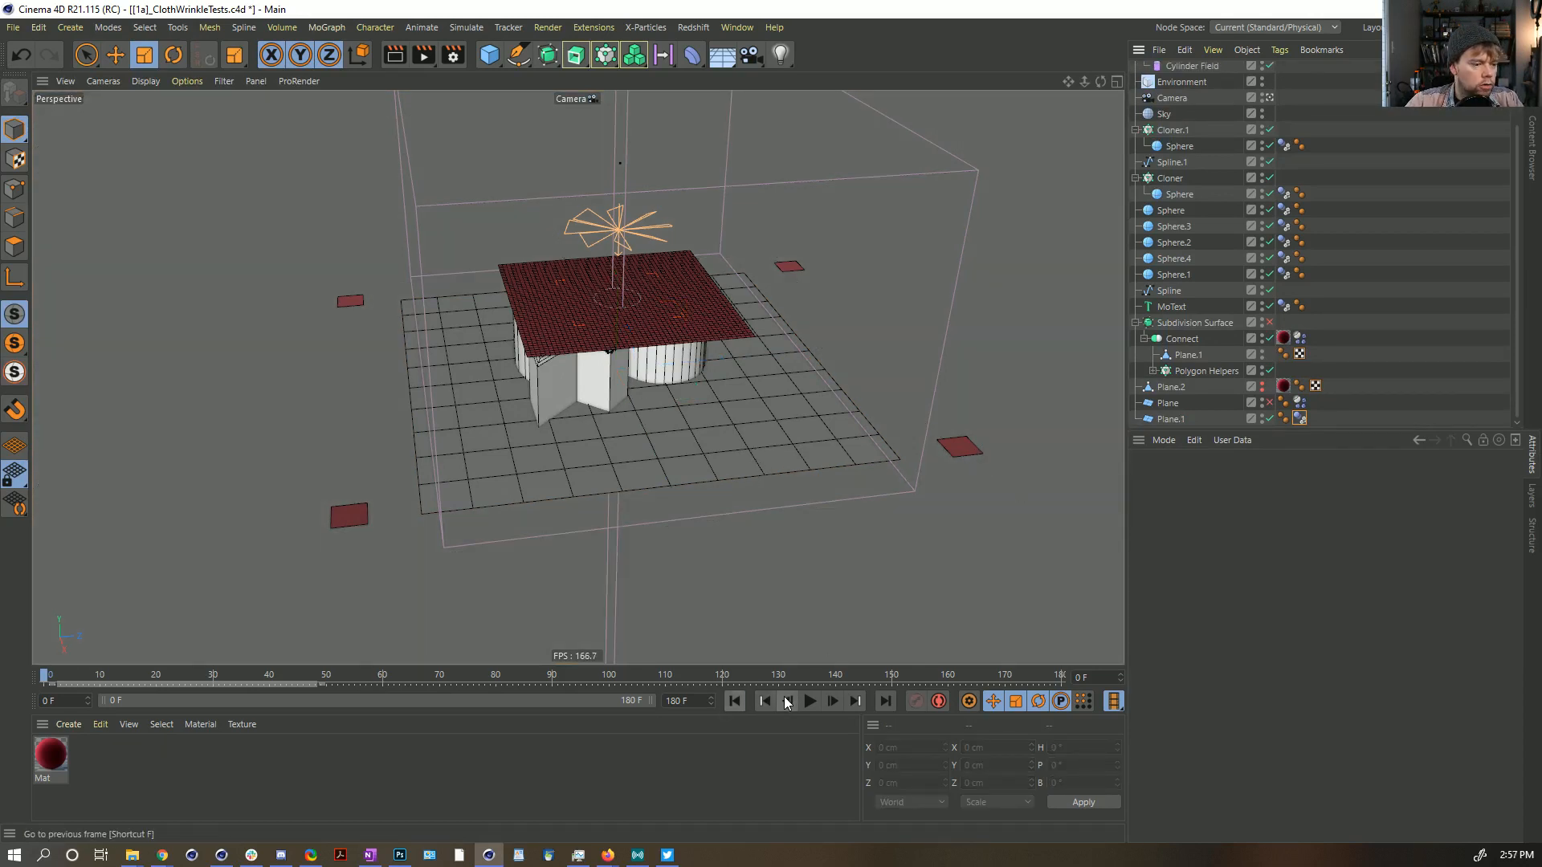
Step: Play the simulation to frame 45 with the new collision plane, rewind to frame 0, and inspect the setup from above
{"action": "left_click", "coordinate": [810, 701]}
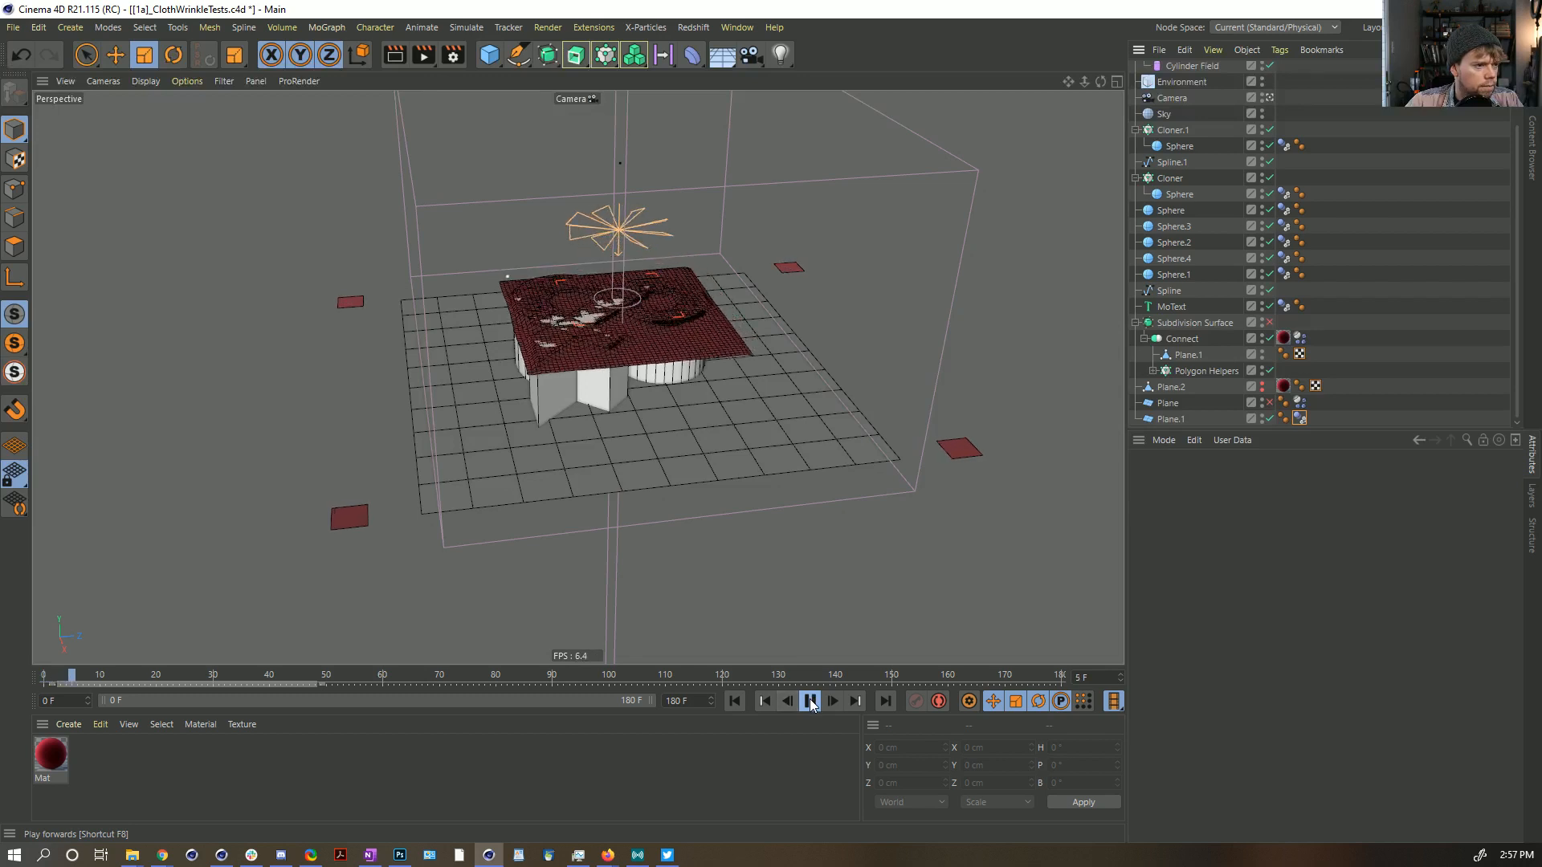
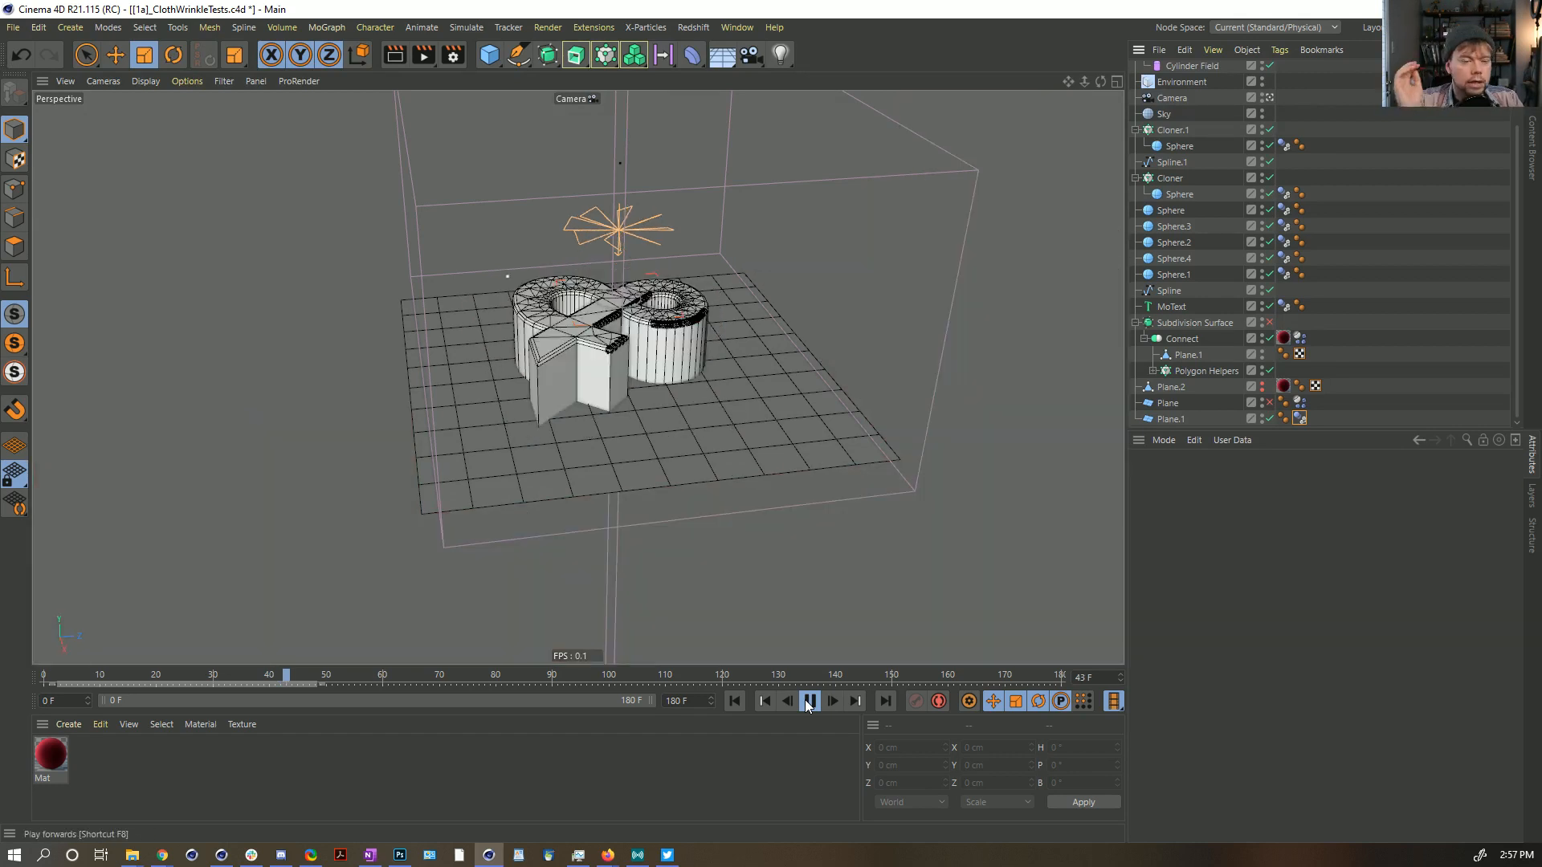
{"action": "left_click", "coordinate": [809, 701]}
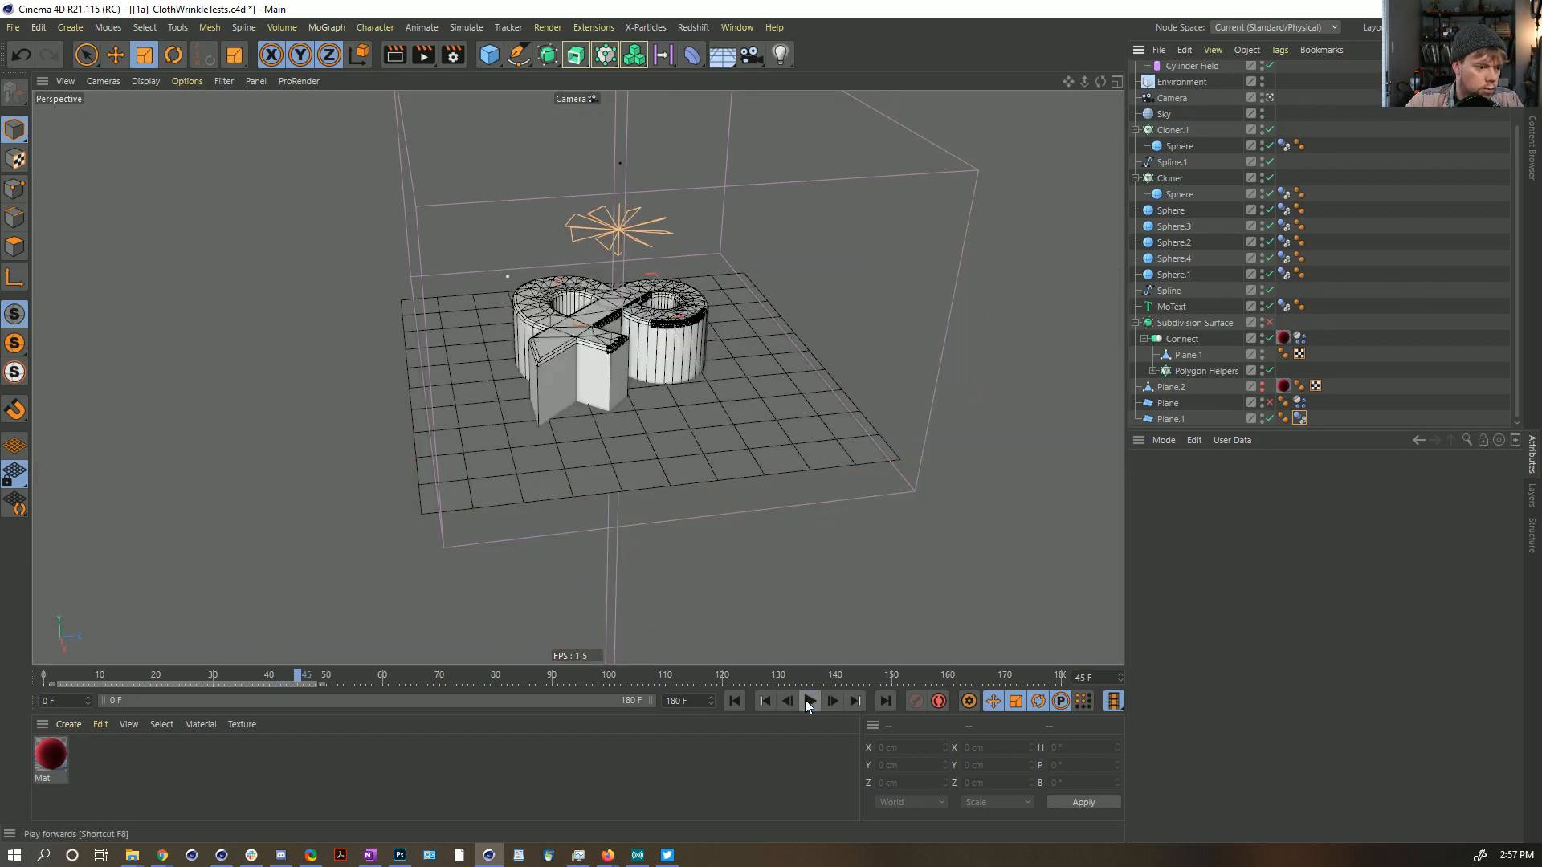
{"action": "left_click", "coordinate": [734, 701]}
{"action": "left_click_drag", "start_coordinate": [647, 295], "coordinate": [651, 347], "text": "alt"}
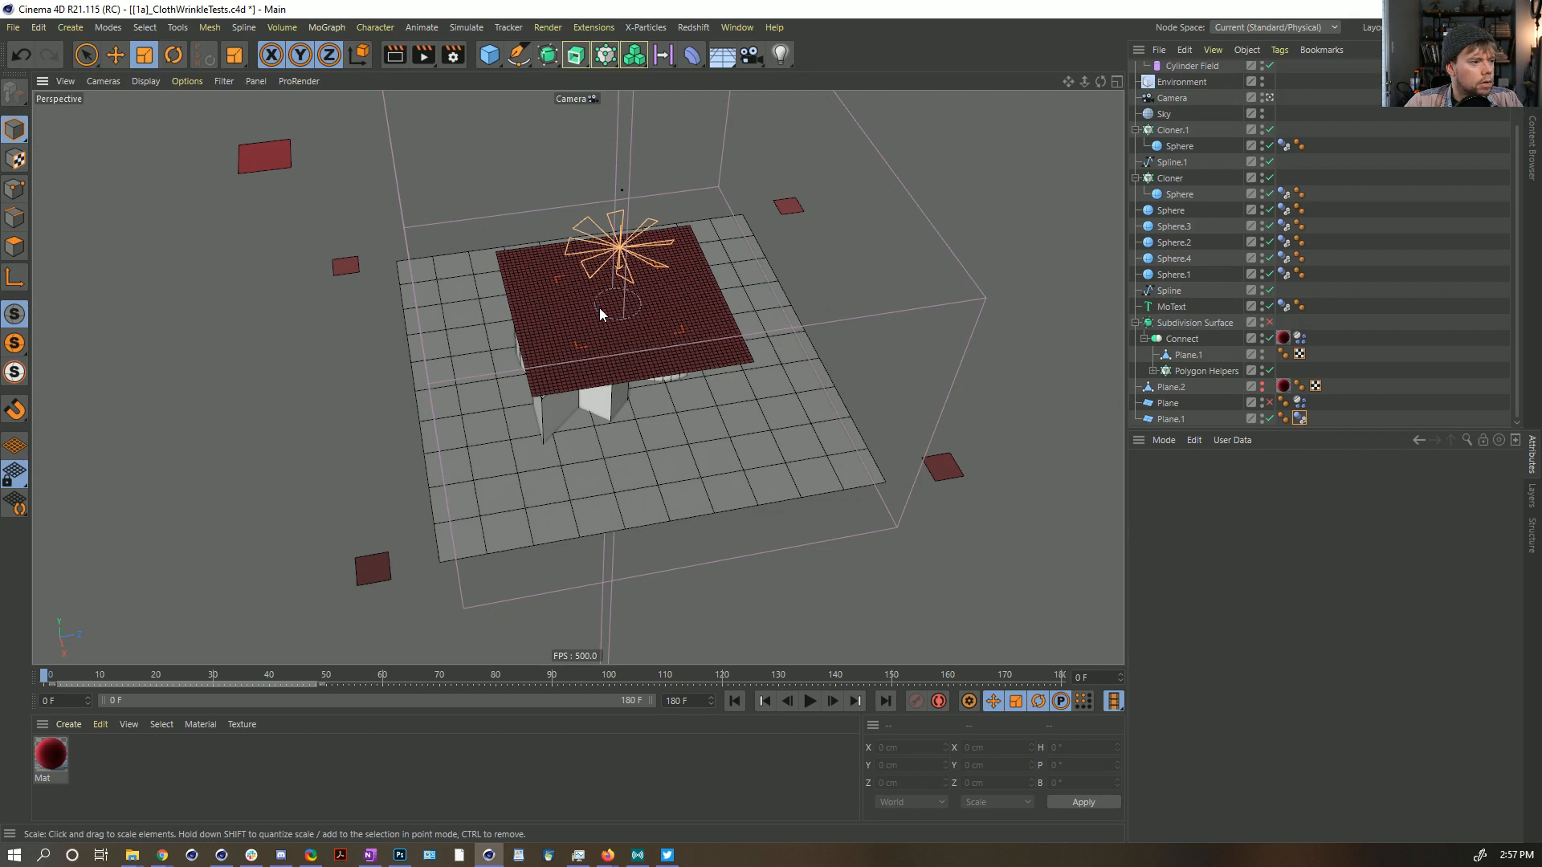
{"action": "left_click_drag", "start_coordinate": [599, 307], "coordinate": [606, 291], "text": "alt"}
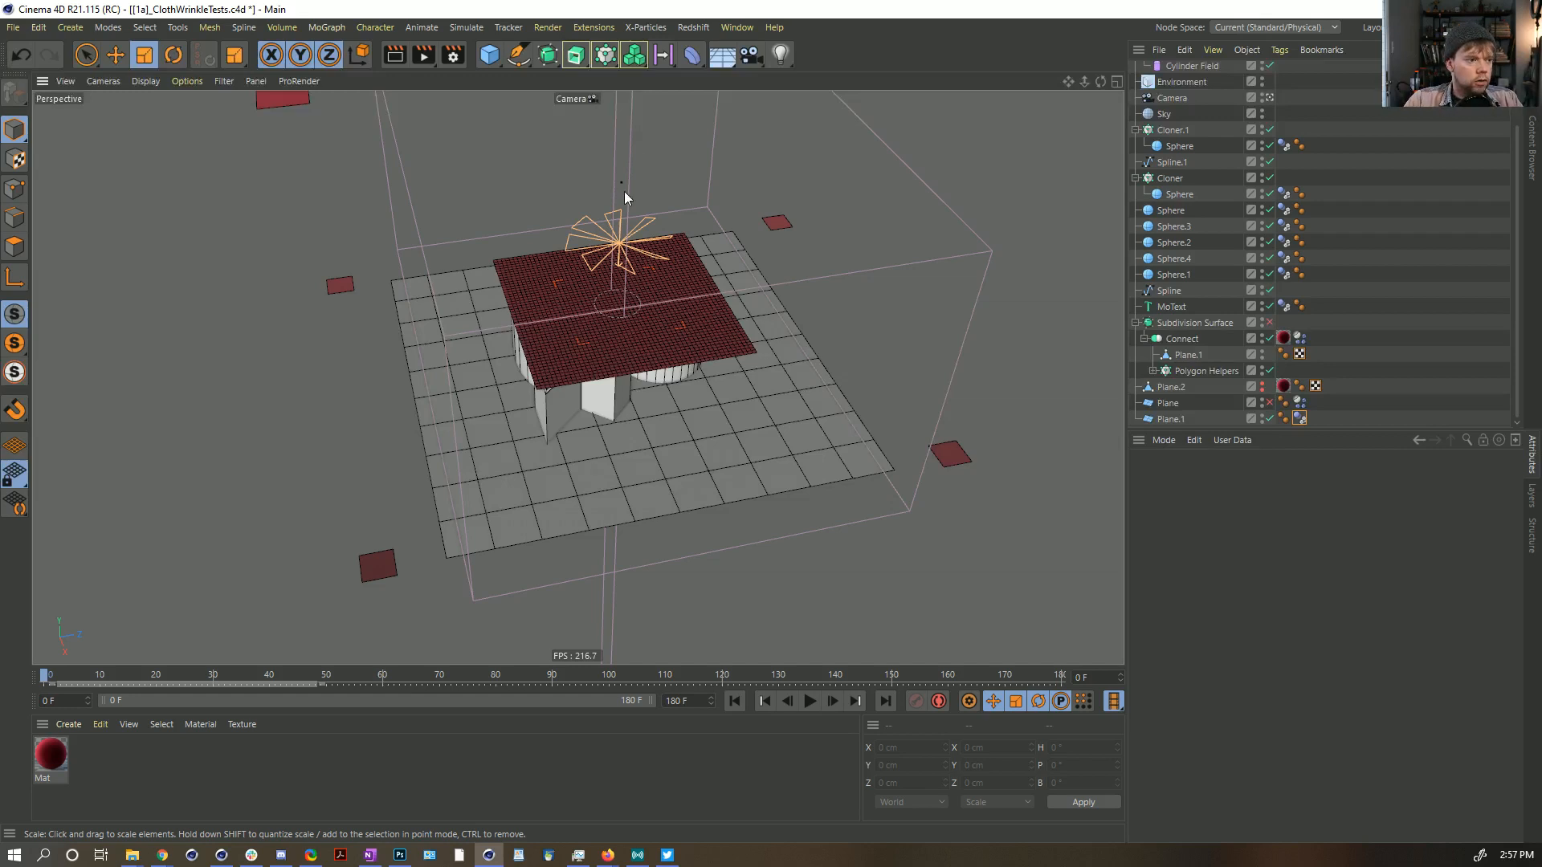
{"action": "left_click_drag", "start_coordinate": [584, 257], "coordinate": [373, 180], "text": "alt"}
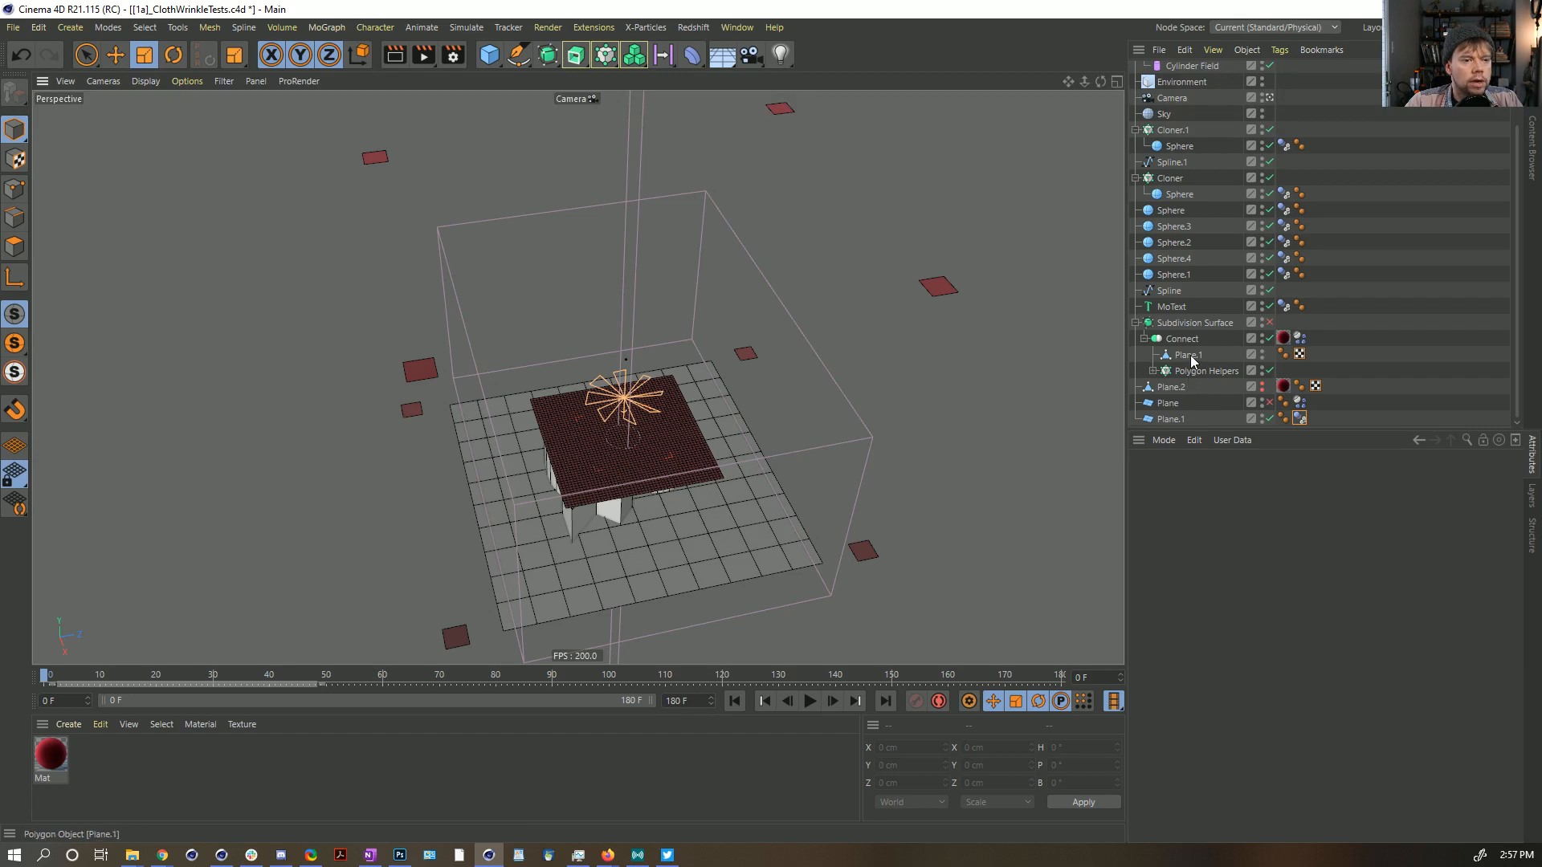
Step: Try separating Plane.1 from the Connect object by giving it the Dynamics Body tag and Mat material and disabling Connect and Polygon Helpers
{"action": "left_click_drag", "start_coordinate": [1192, 361], "coordinate": [1153, 361]}
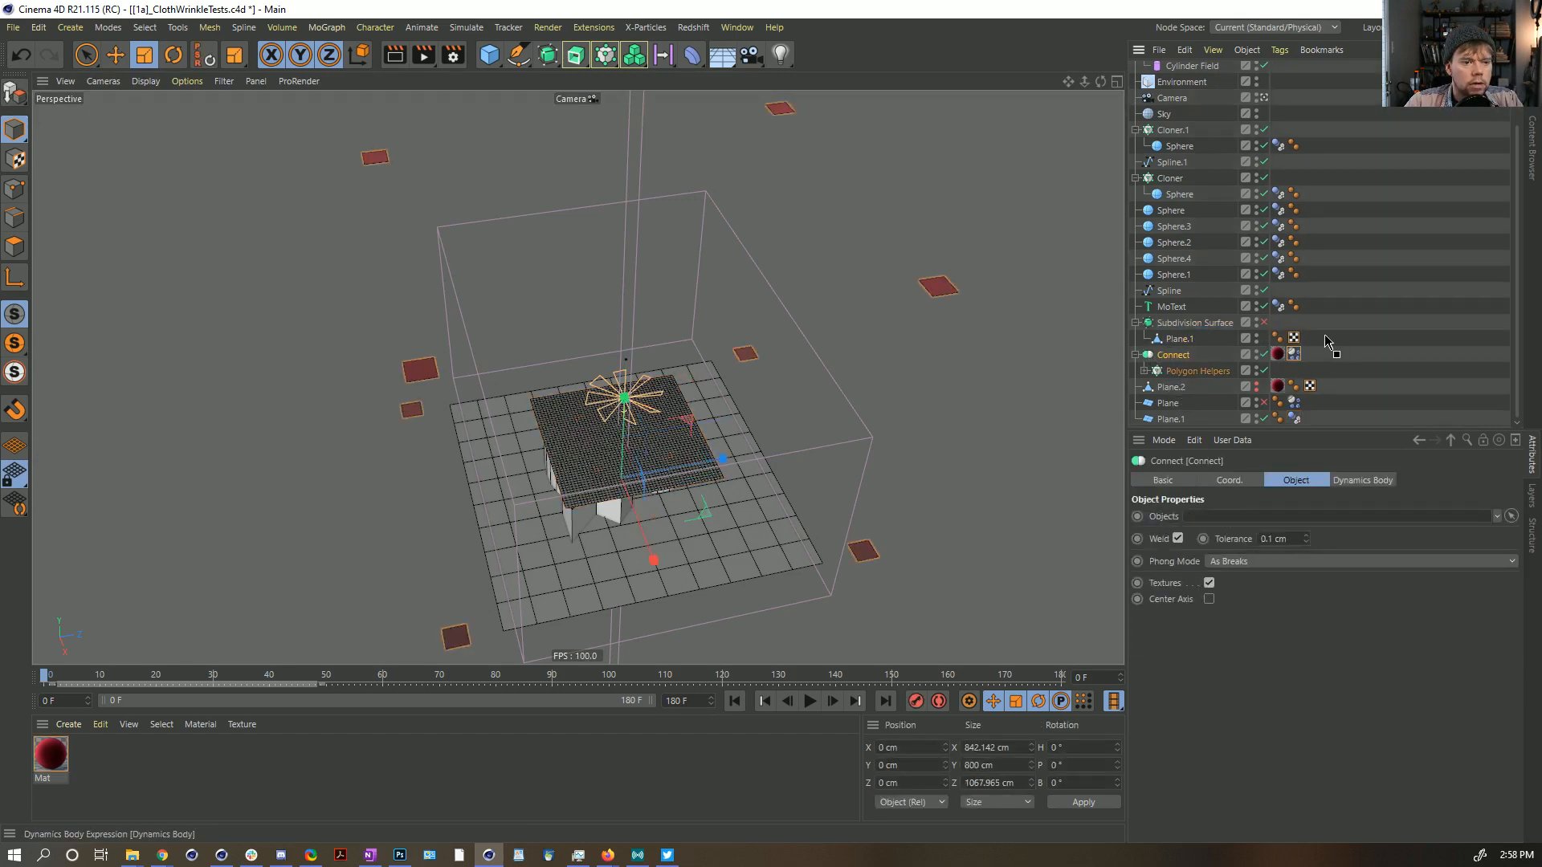
{"action": "left_click_drag", "start_coordinate": [1323, 334], "coordinate": [1323, 336]}
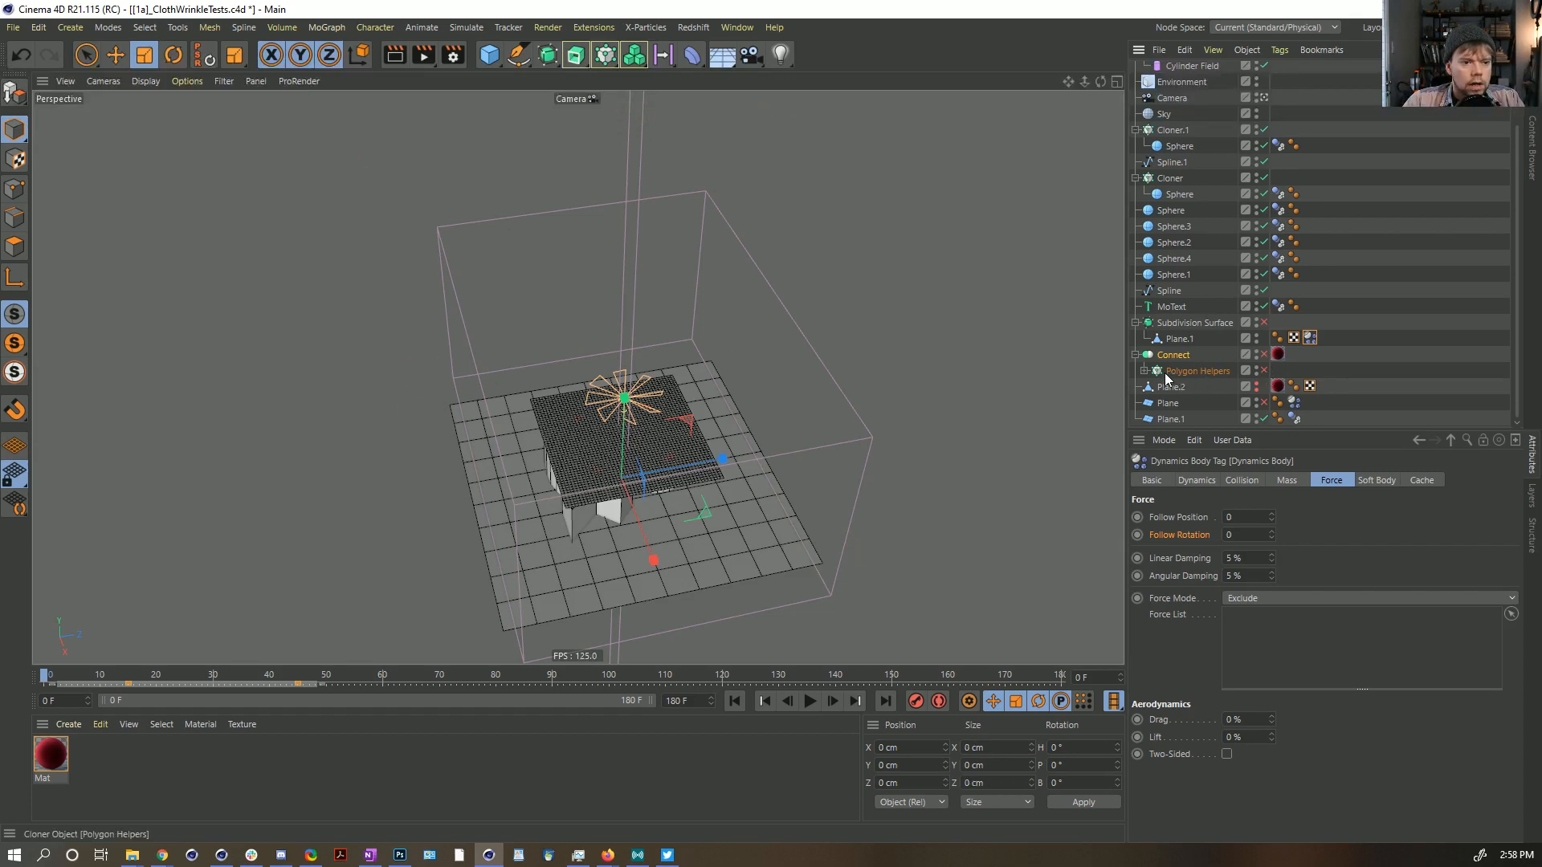
{"action": "left_click_drag", "start_coordinate": [1301, 430], "coordinate": [1301, 458]}
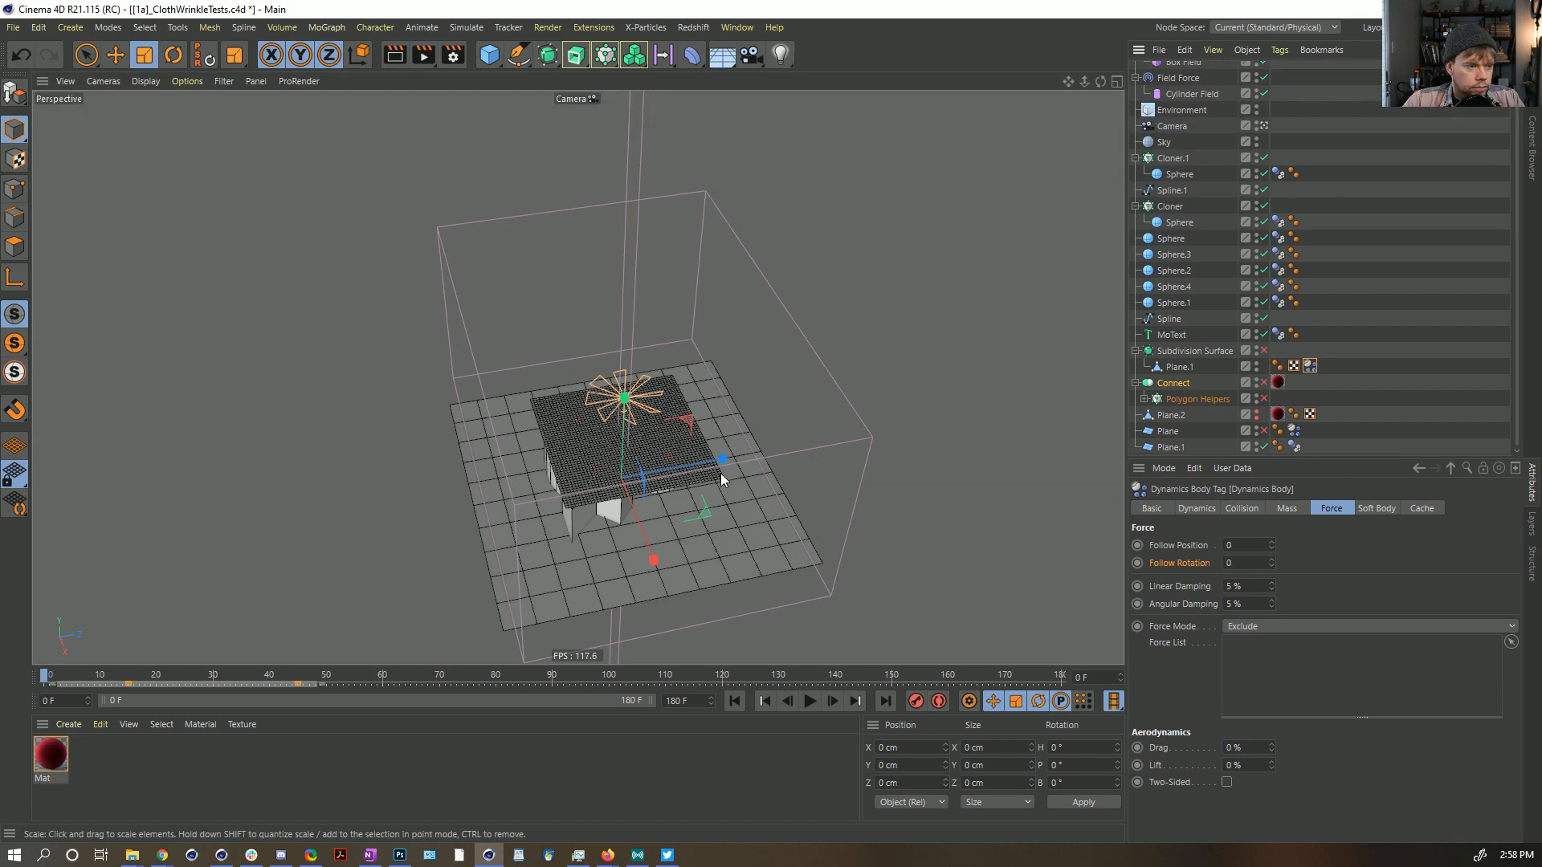
{"action": "left_click_drag", "start_coordinate": [50, 755], "coordinate": [604, 447]}
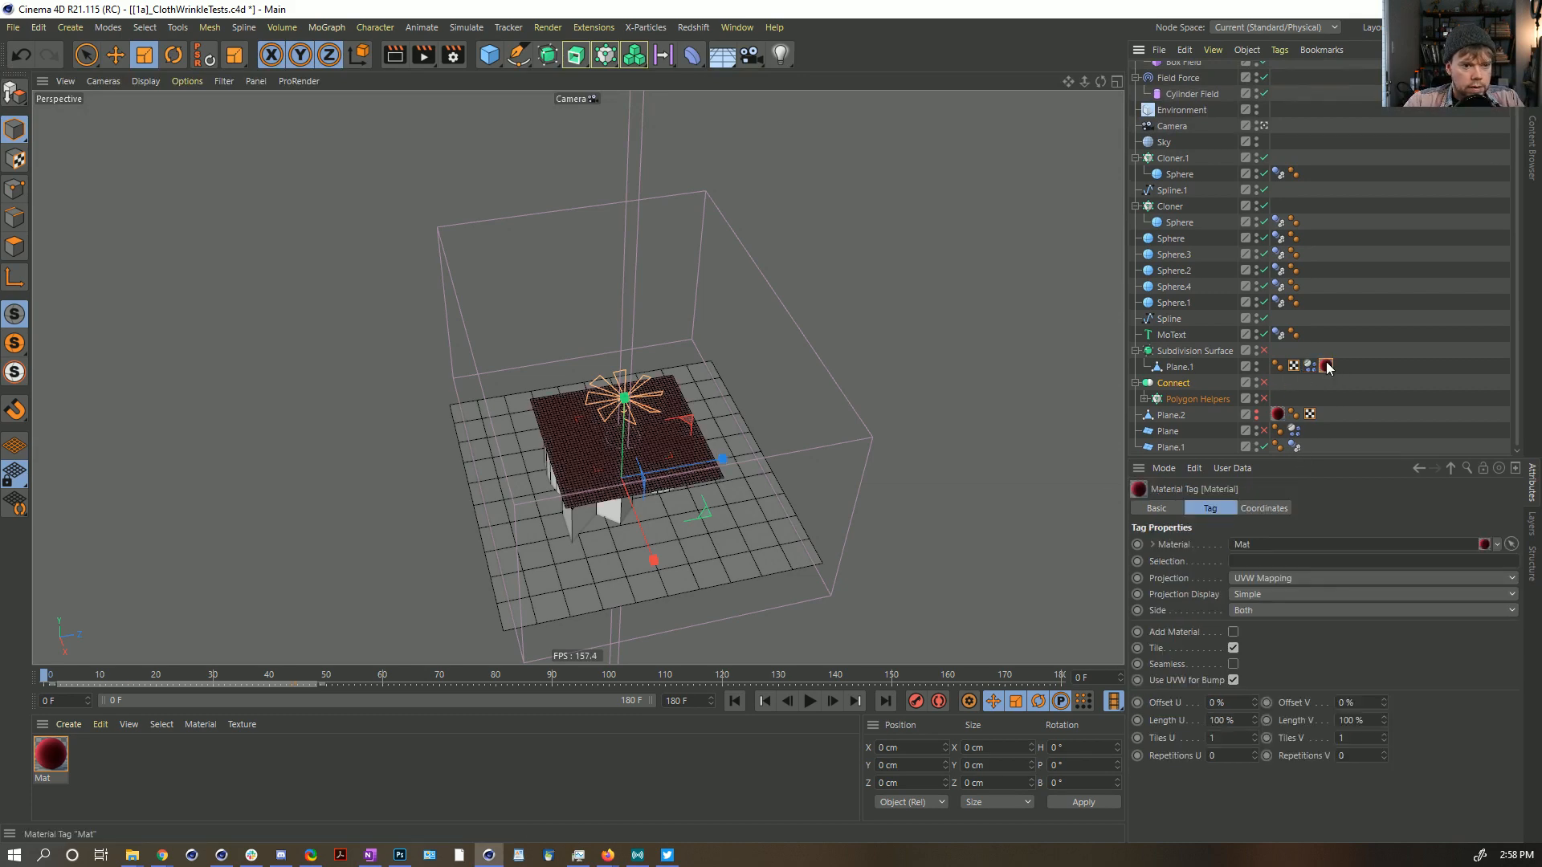
{"action": "right_click_drag", "start_coordinate": [604, 446], "coordinate": [813, 389], "text": "alt"}
{"action": "middle_click_drag", "start_coordinate": [813, 389], "coordinate": [788, 330], "text": "alt"}
{"action": "right_click_drag", "start_coordinate": [788, 329], "coordinate": [753, 334], "text": "alt"}
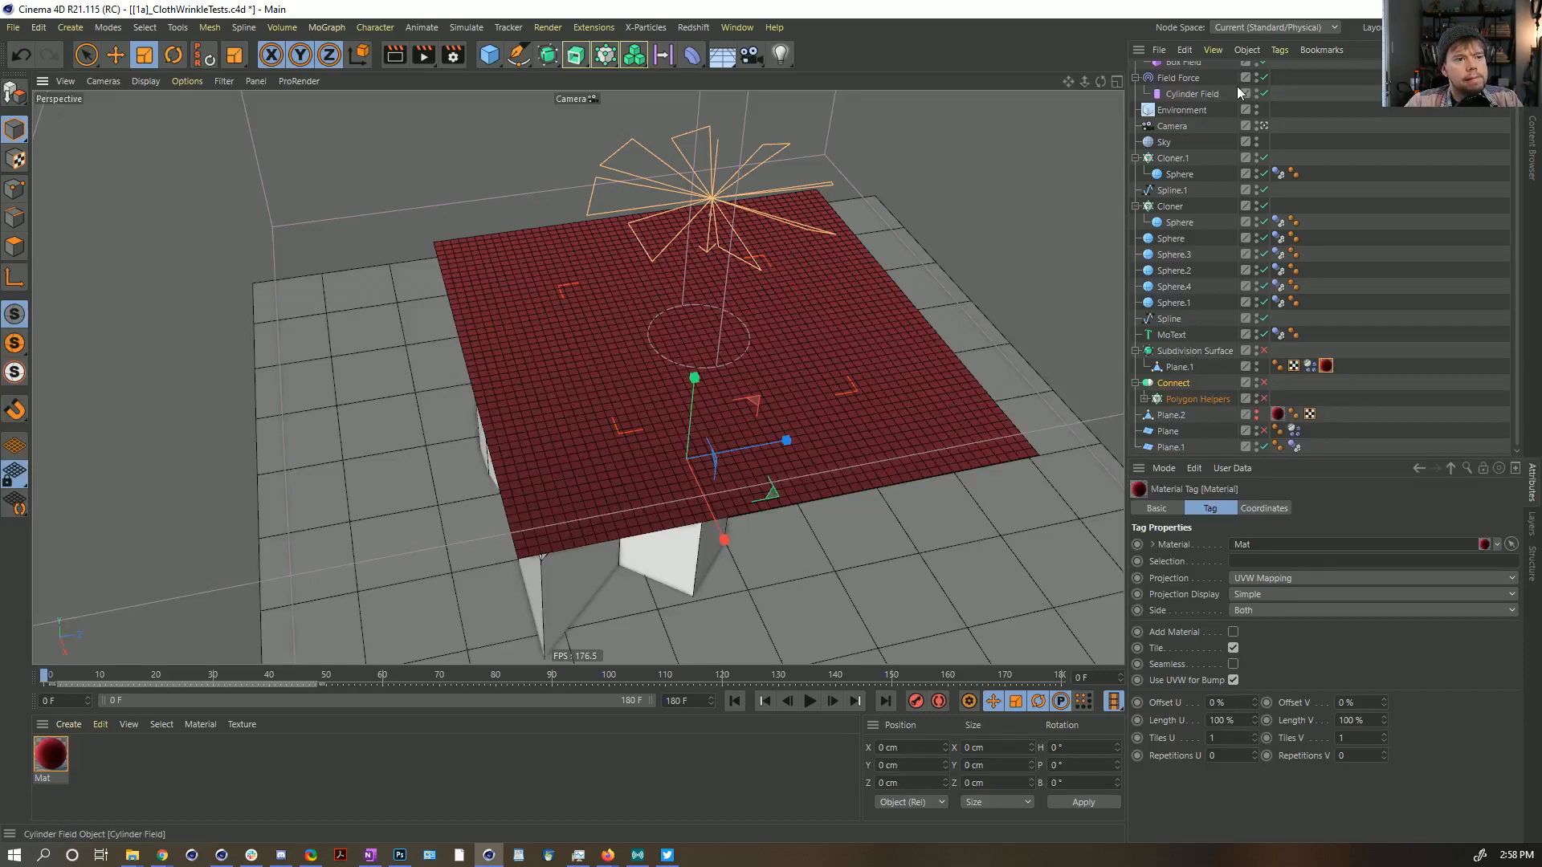
Step: Undo the separation to restore Plane.1, its tags and Polygon Helpers under the Connect object
{"action": "scroll", "coordinate": [1218, 89], "scroll_direction": "up", "scroll_amount": 3}
{"action": "left_click", "coordinate": [1172, 70]}
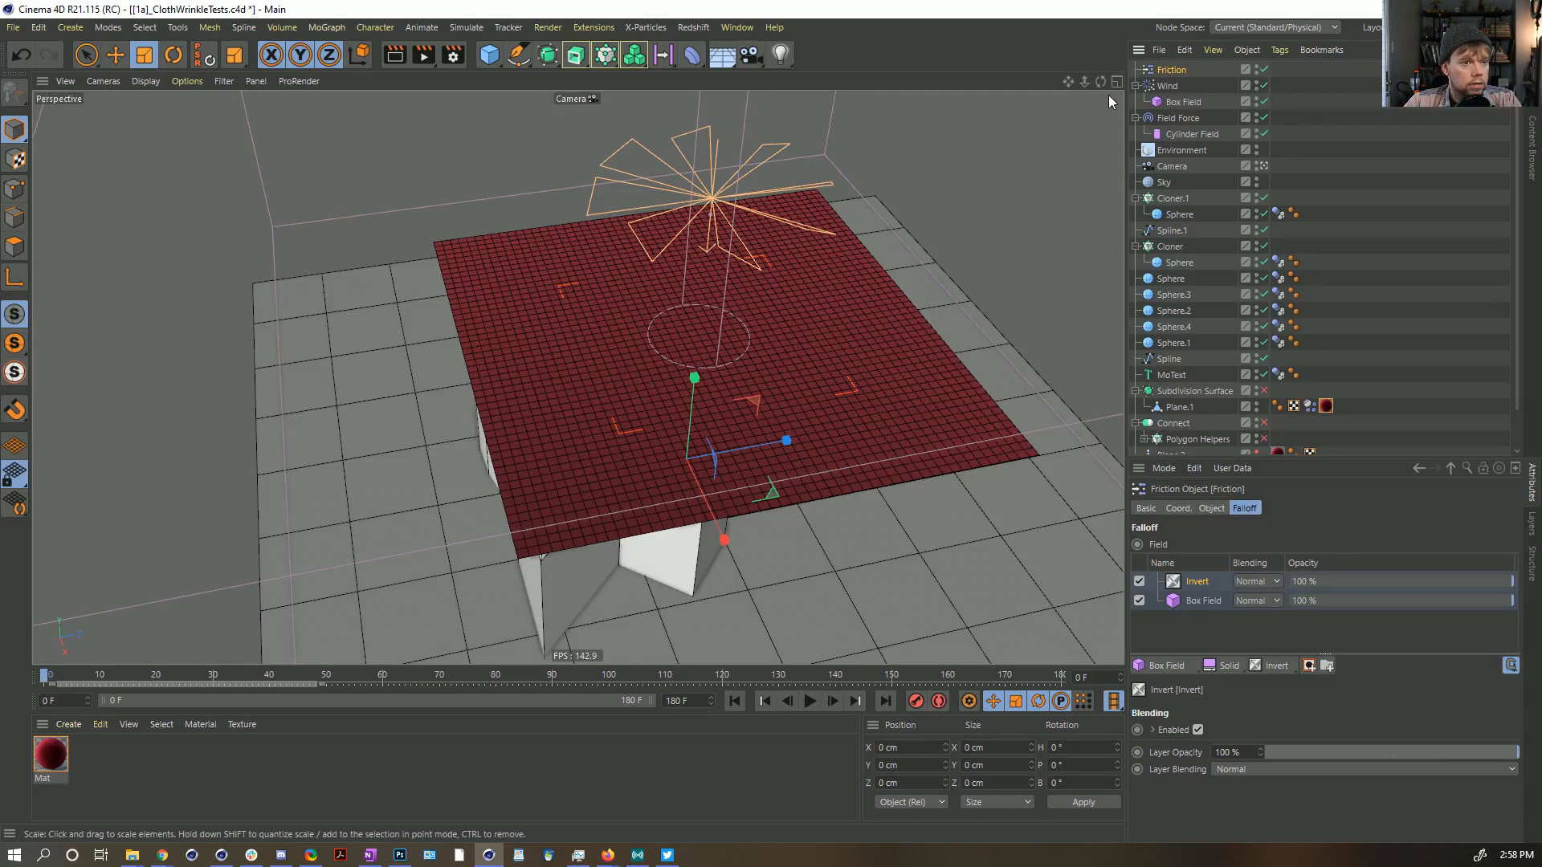
{"action": "key", "text": "ctrl+z"}
{"action": "key", "text": "ctrl+z"}
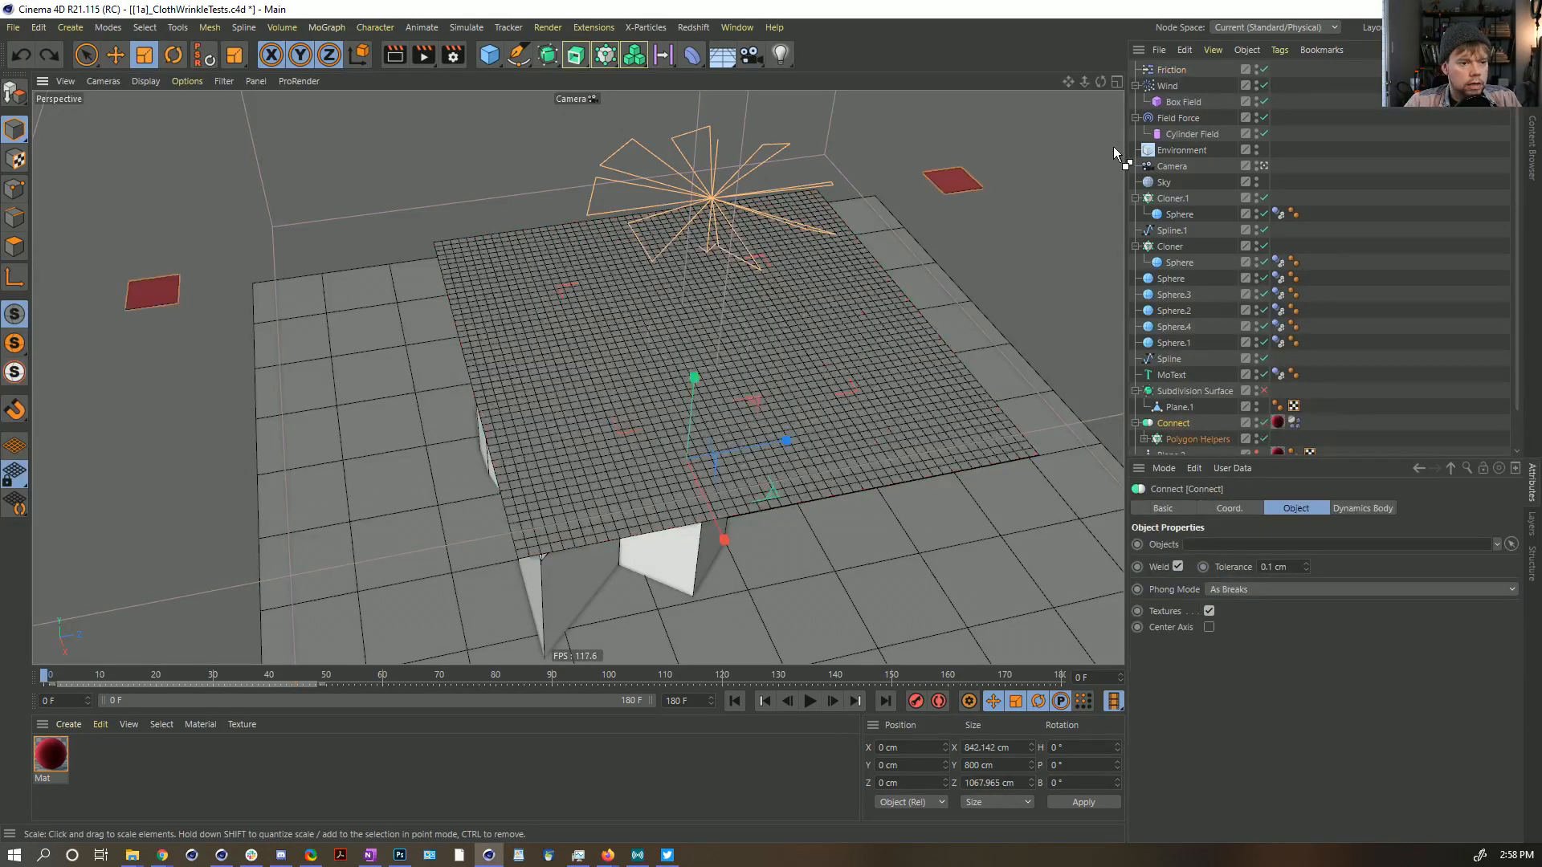
{"action": "key", "text": "ctrl+y"}
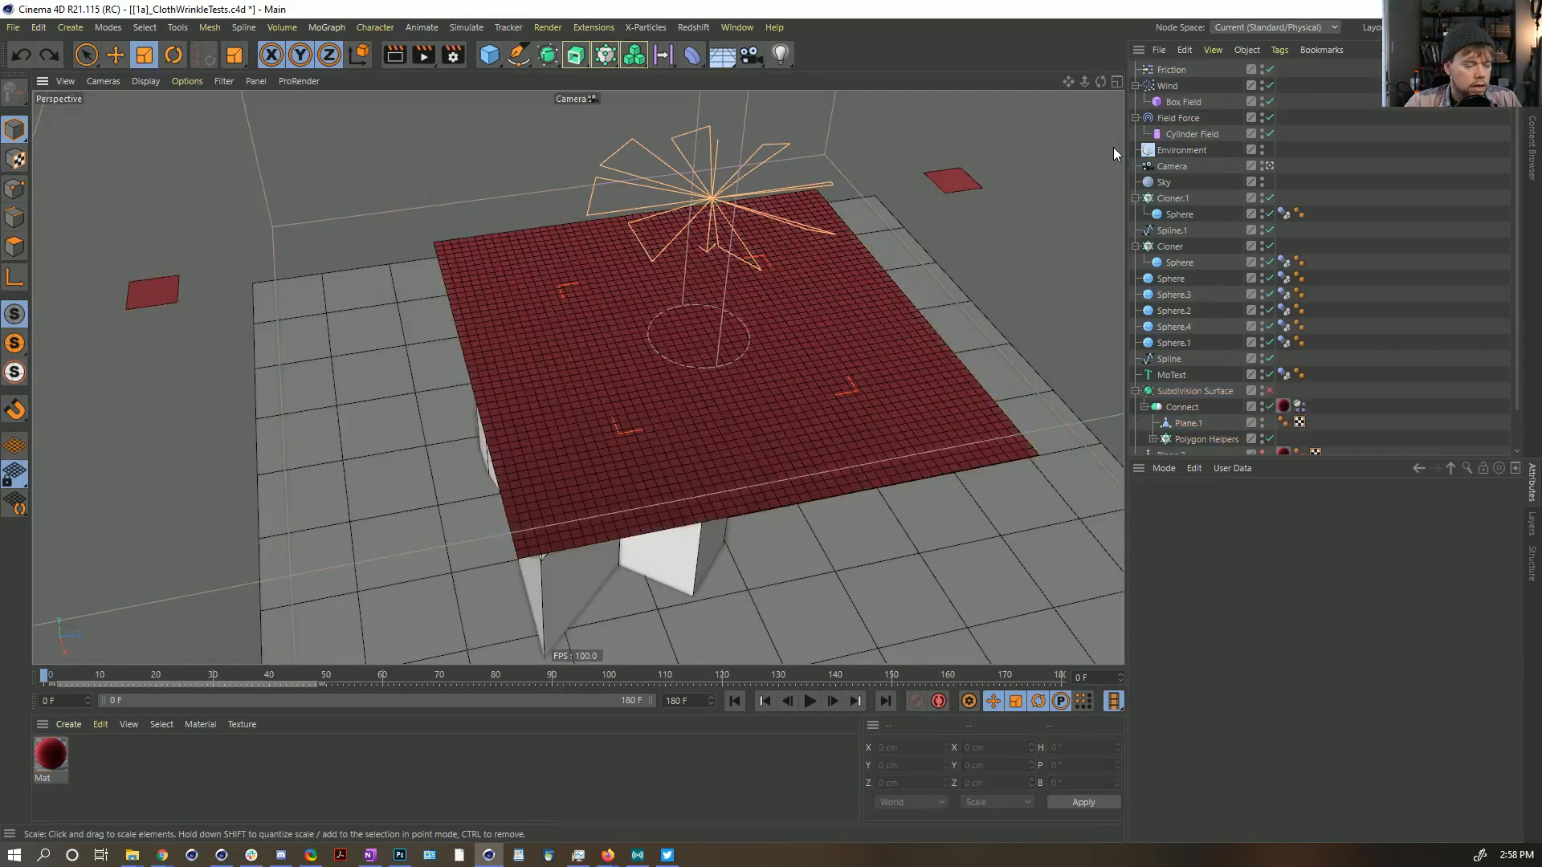
Step: Save the current scene as a new version named [1b]_ClothWrinkleTests.c4d
{"action": "key", "text": "ctrl+shift+s"}
{"action": "left_click", "coordinate": [124, 575]}
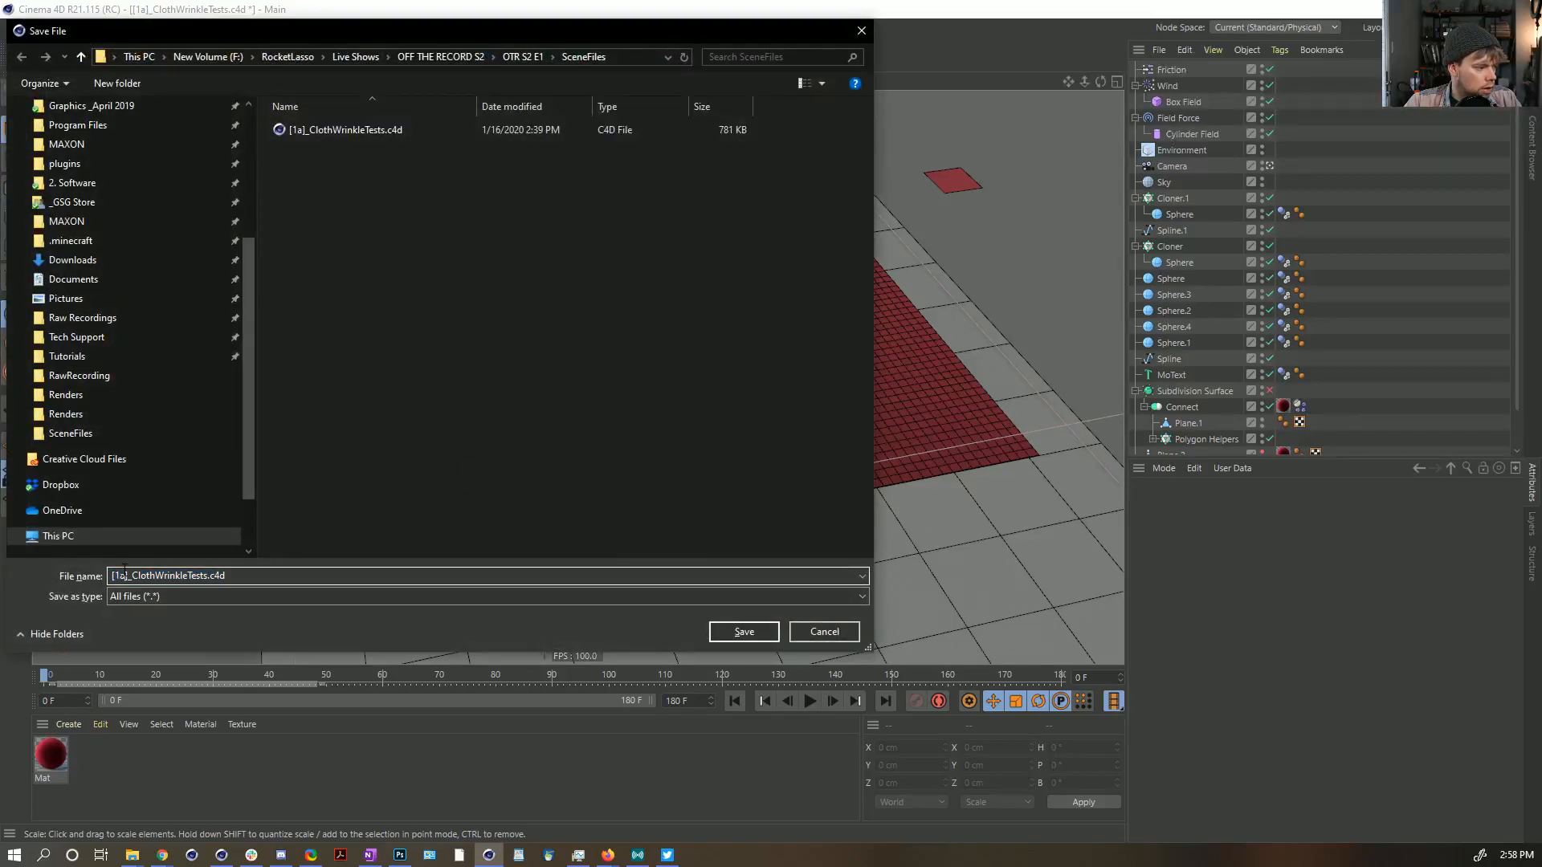
{"action": "key", "text": "BackSpace"}
{"action": "type", "text": "b"}
{"action": "key", "text": "Return"}
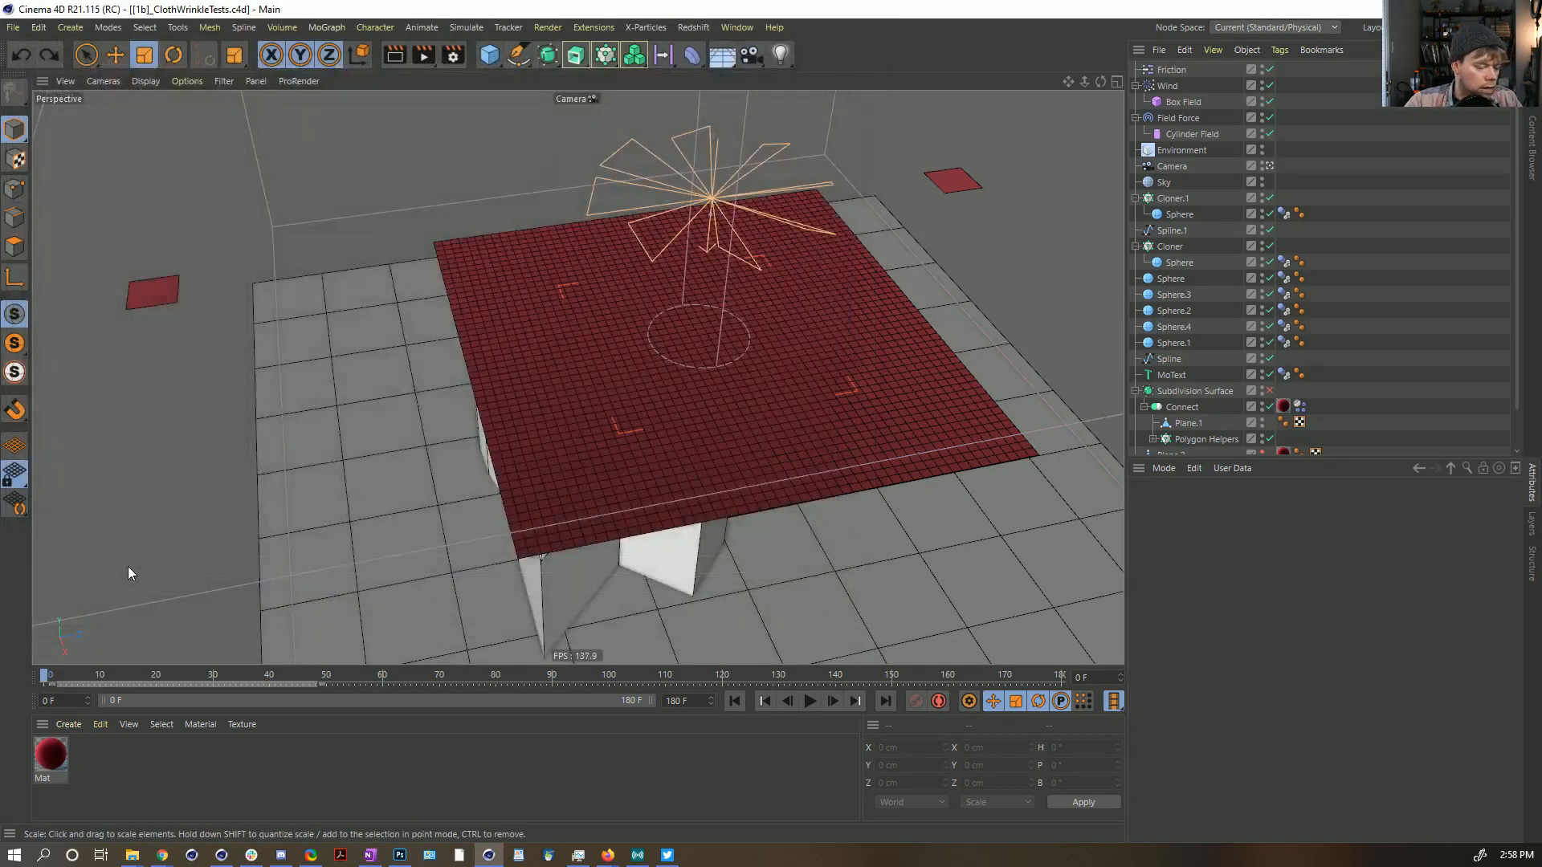
Step: Save another version of the scene as [1c]_ClothWrinkleTests.c4d
{"action": "key", "text": "ctrl+shift+s"}
{"action": "left_click", "coordinate": [125, 575]}
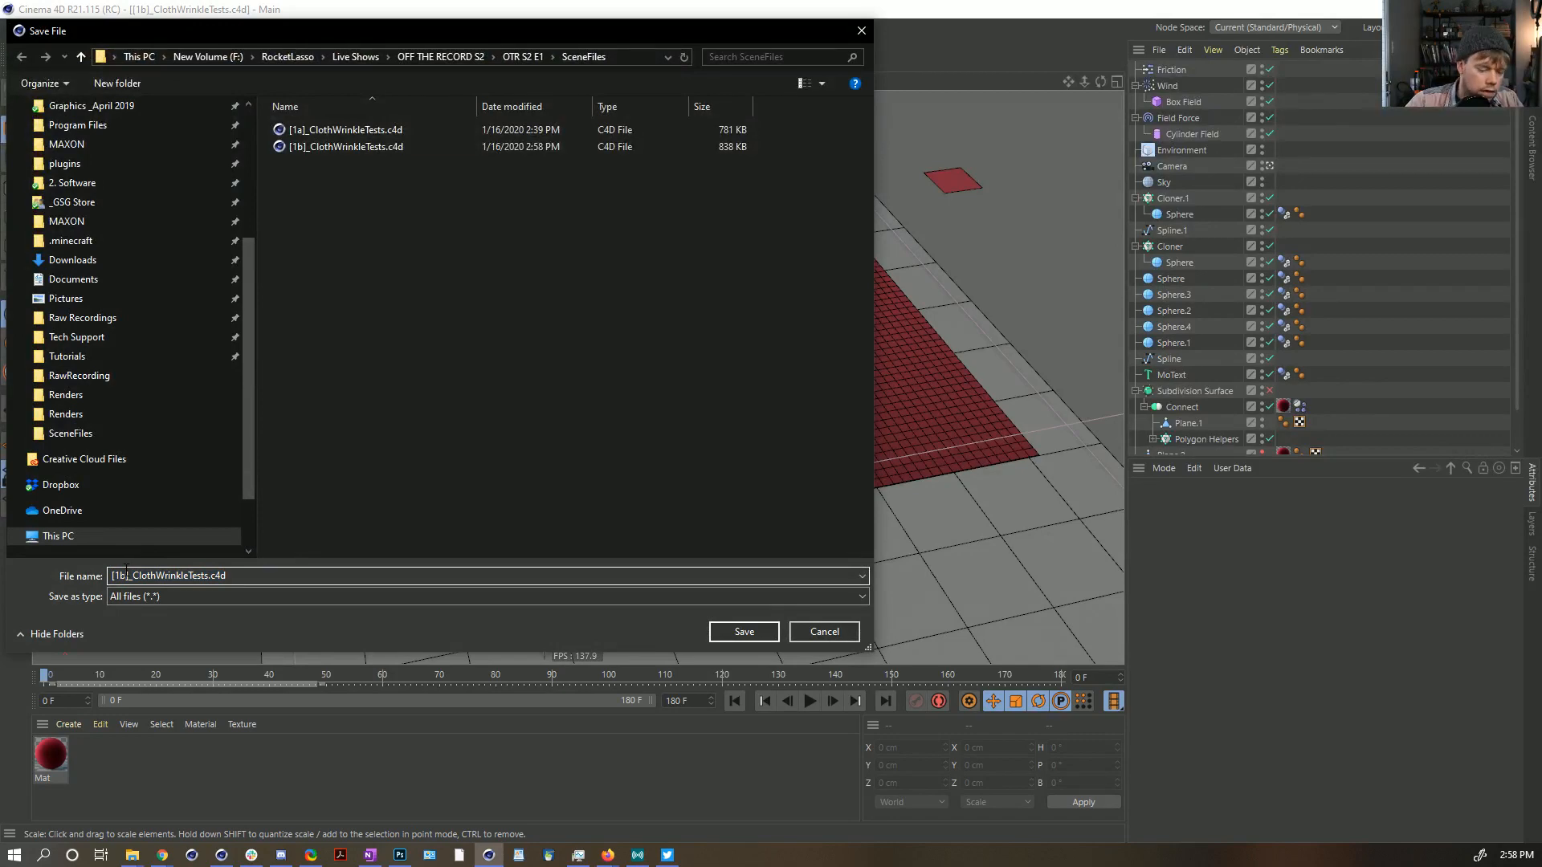
{"action": "key", "text": "BackSpace"}
{"action": "type", "text": "c"}
{"action": "key", "text": "Return"}
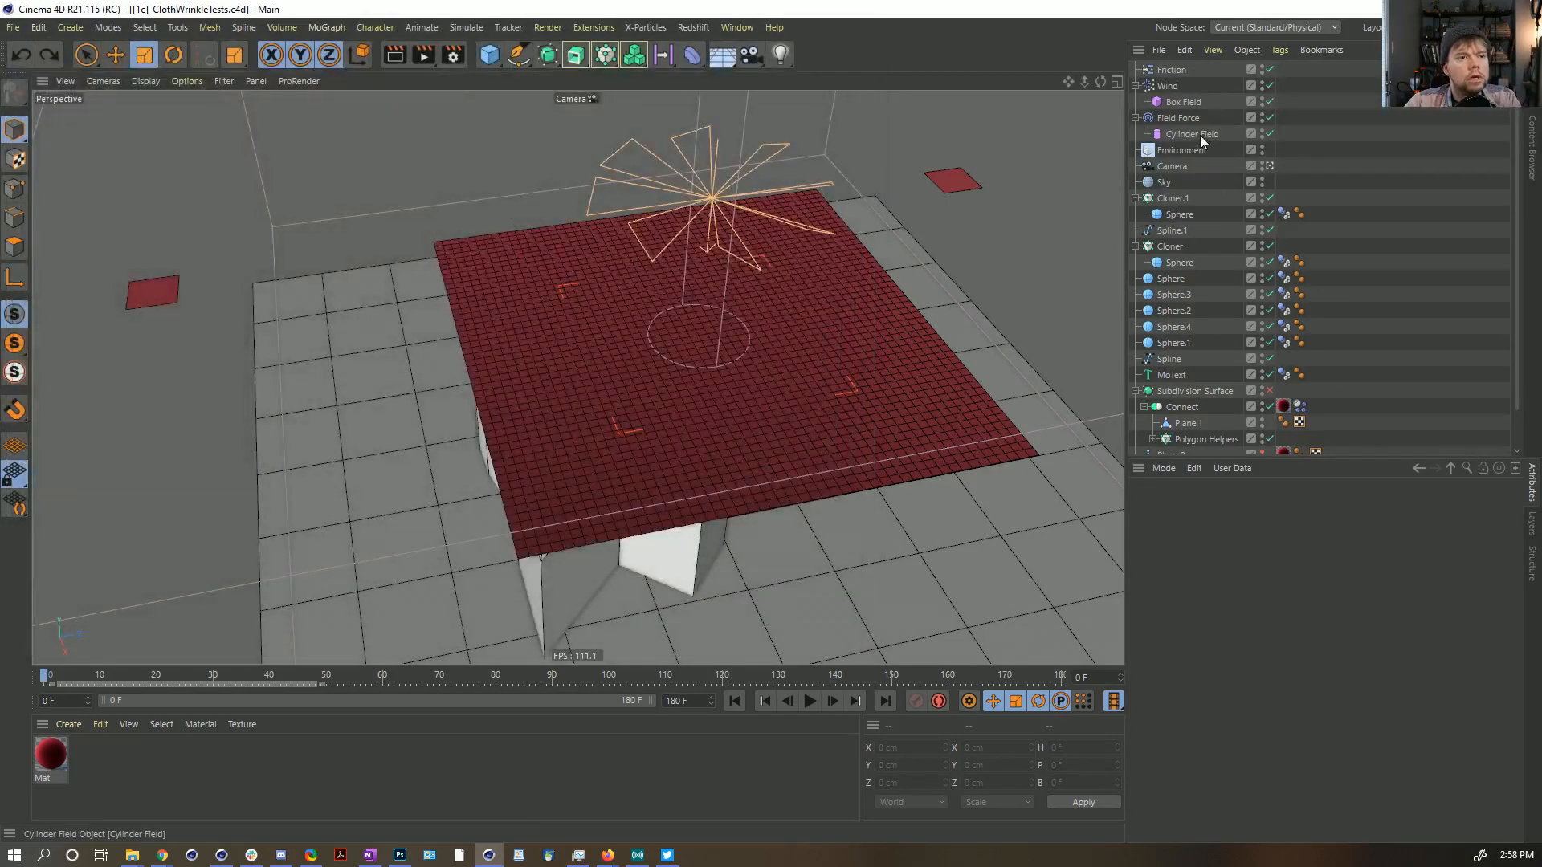
Step: Delete the Friction and Wind forces with the Box Field, and move Plane.1 out of Connect to directly under Subdivision Surface
{"action": "left_click", "coordinate": [1163, 72], "text": "shift"}
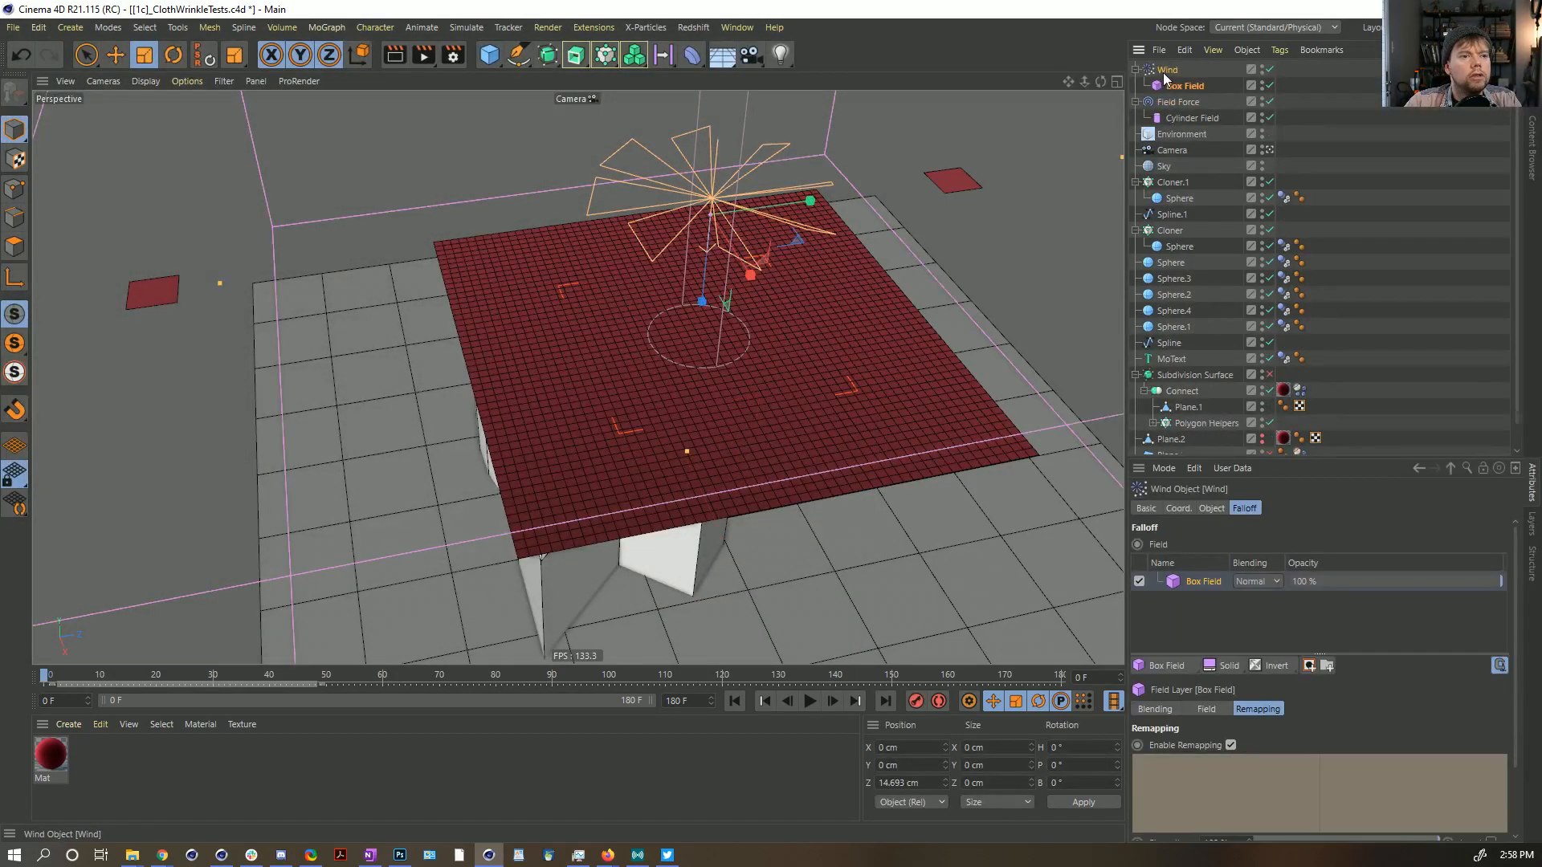
{"action": "key", "text": "Delete"}
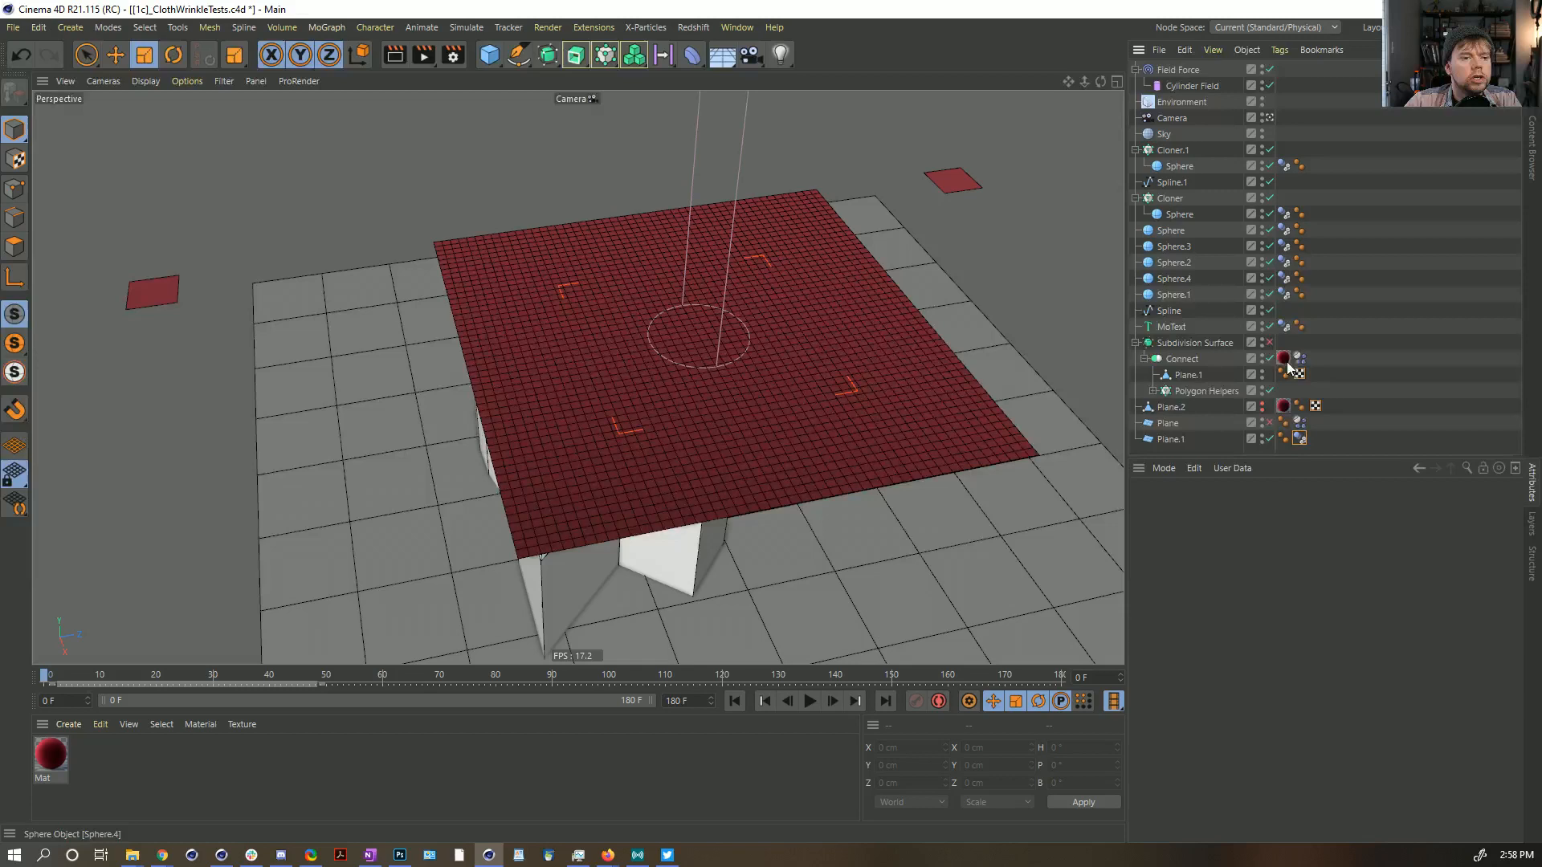
{"action": "left_click_drag", "start_coordinate": [1190, 375], "coordinate": [1185, 359]}
Step: Try deleting the Connect object with its helpers and moving Plane.2's material tag to Plane.1
{"action": "left_click", "coordinate": [1187, 375]}
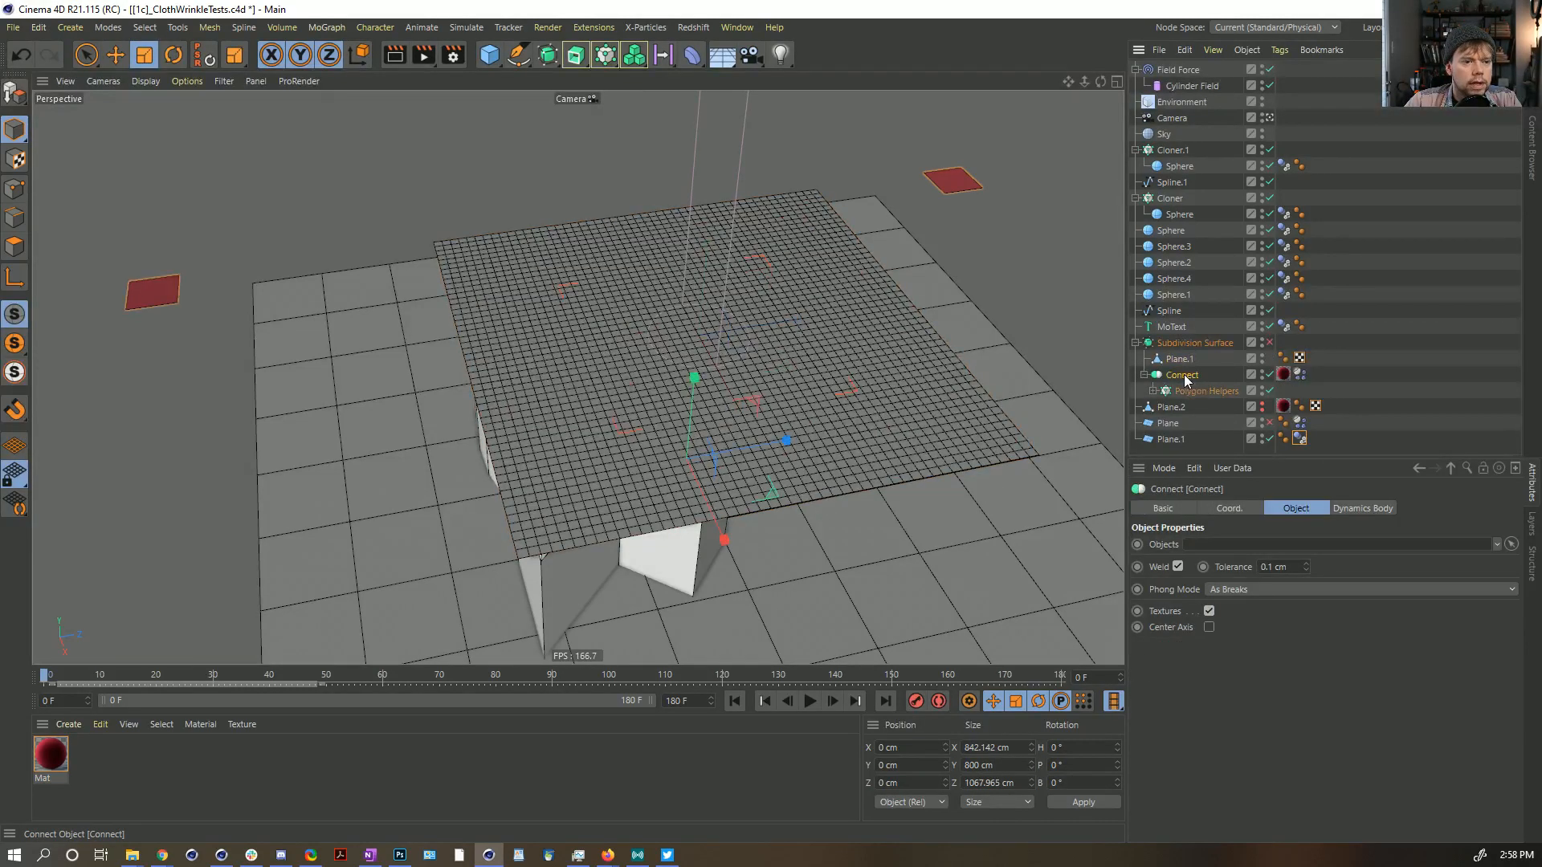
{"action": "key", "text": "Delete"}
{"action": "left_click", "coordinate": [1183, 375]}
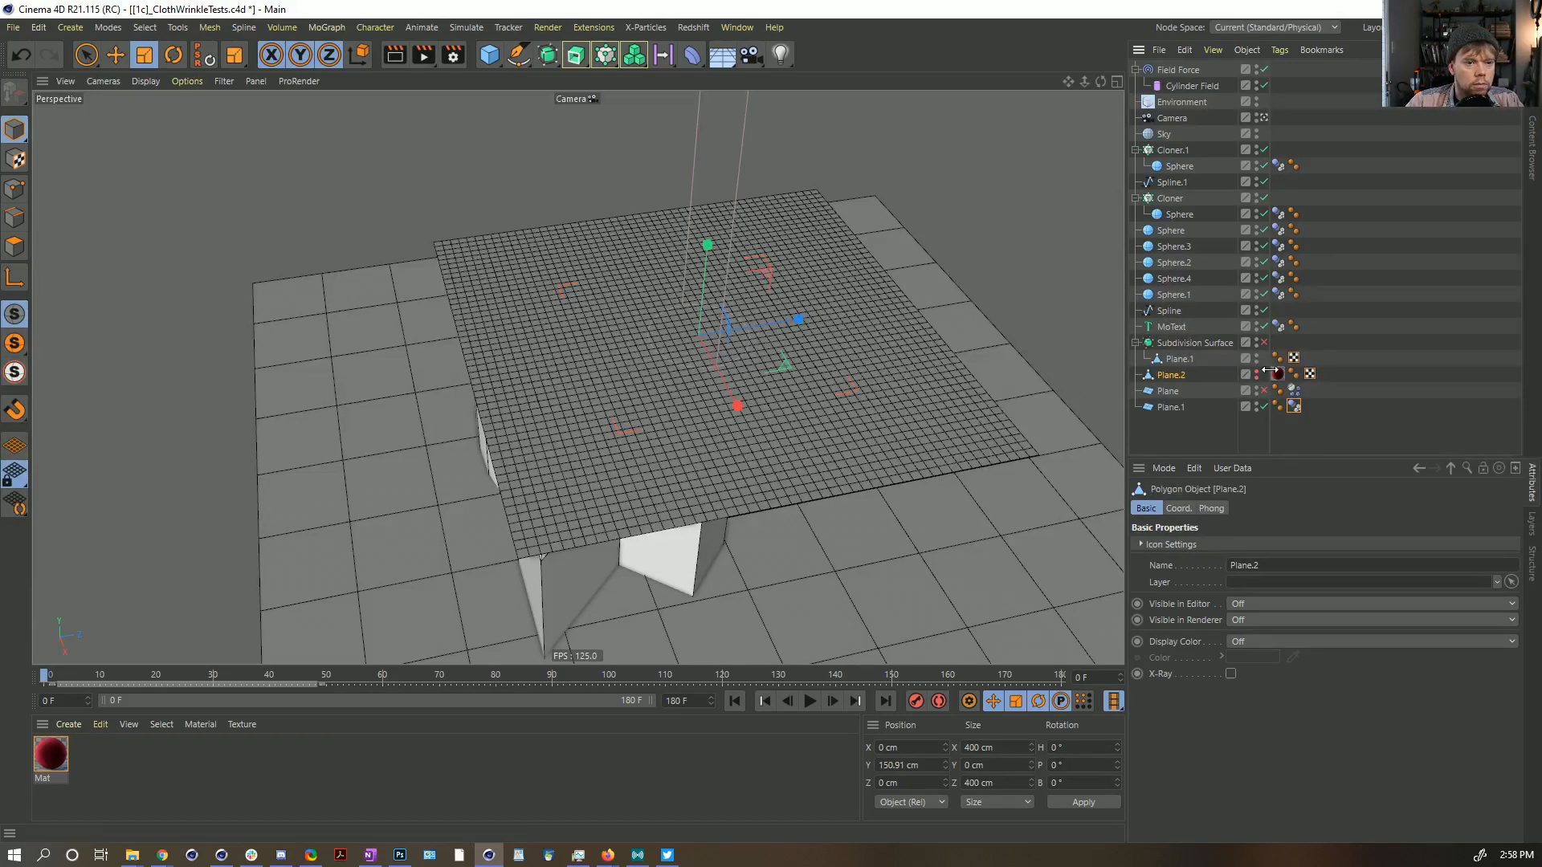
{"action": "left_click_drag", "start_coordinate": [1278, 374], "coordinate": [1309, 359]}
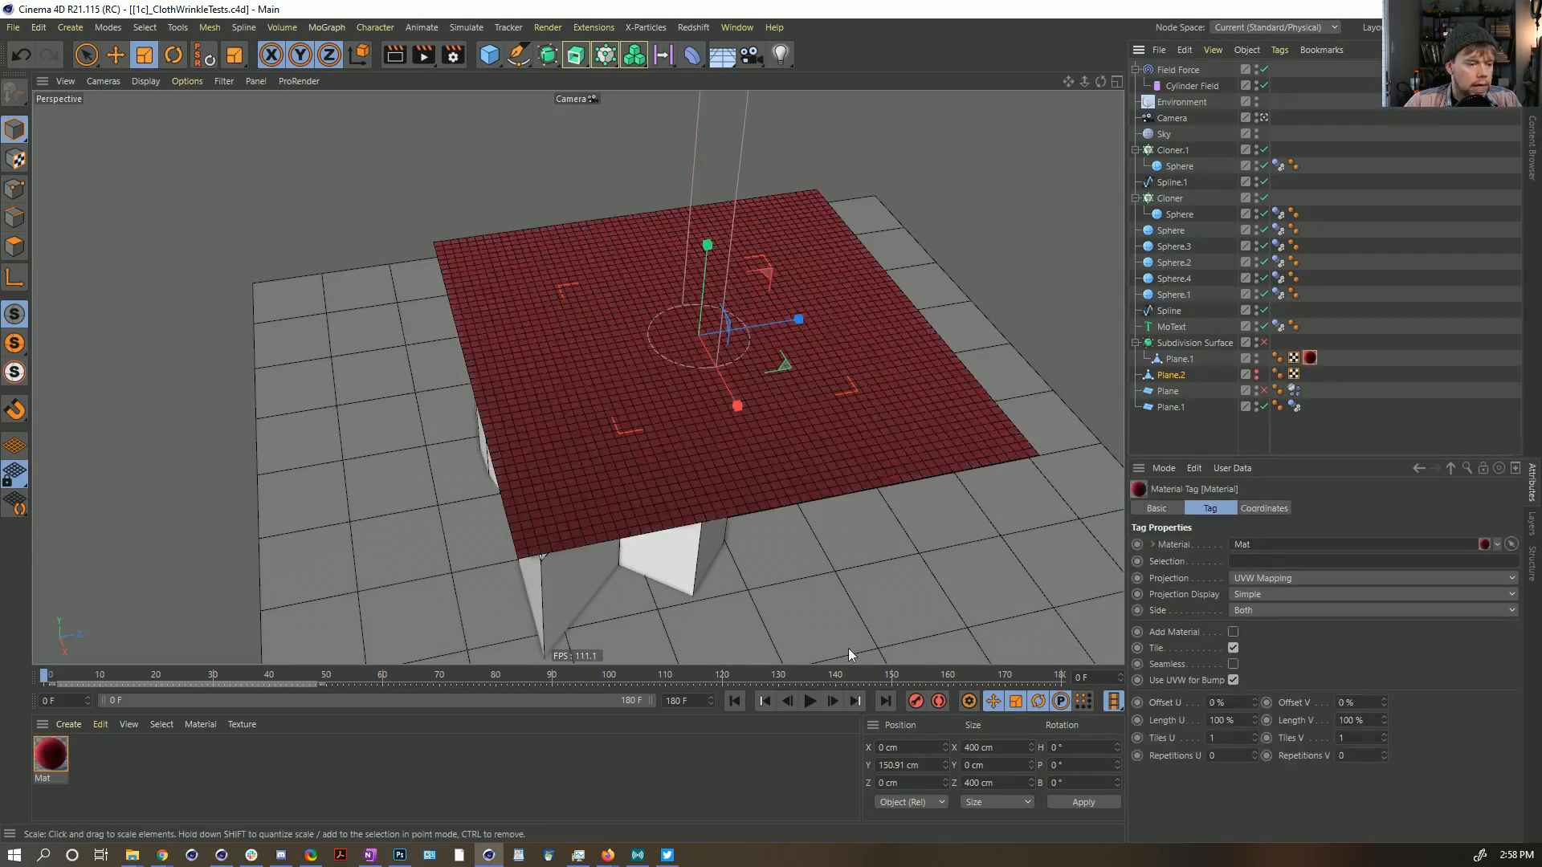
Step: Play the simulation briefly, rewind it, and set the project's dynamics gravity to 1000 cm
{"action": "left_click", "coordinate": [808, 702]}
{"action": "left_click", "coordinate": [808, 701]}
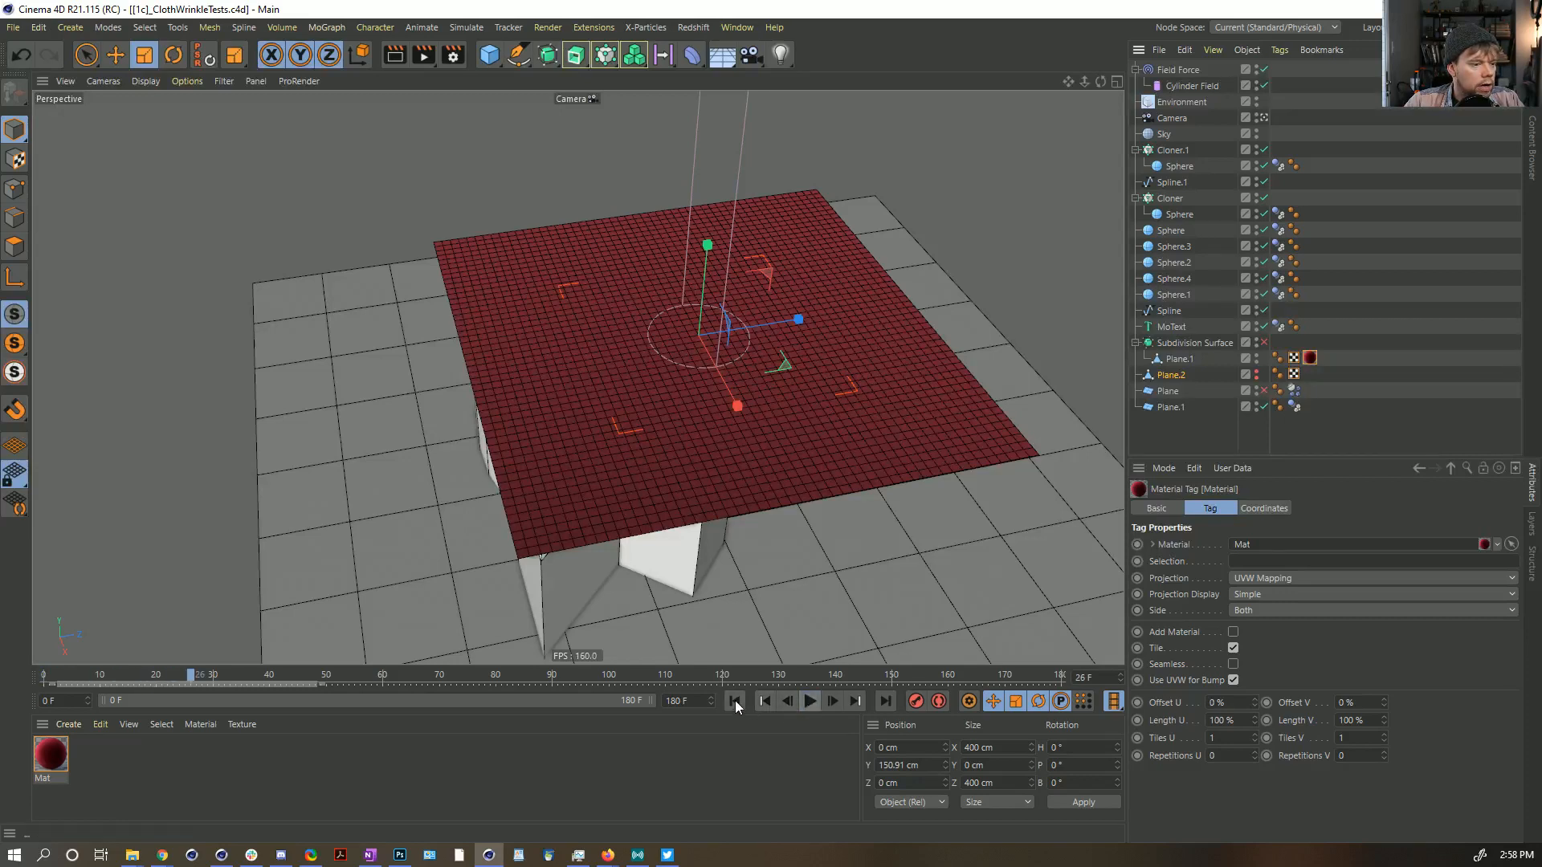
{"action": "left_click", "coordinate": [734, 701]}
{"action": "key", "text": "ctrl+d"}
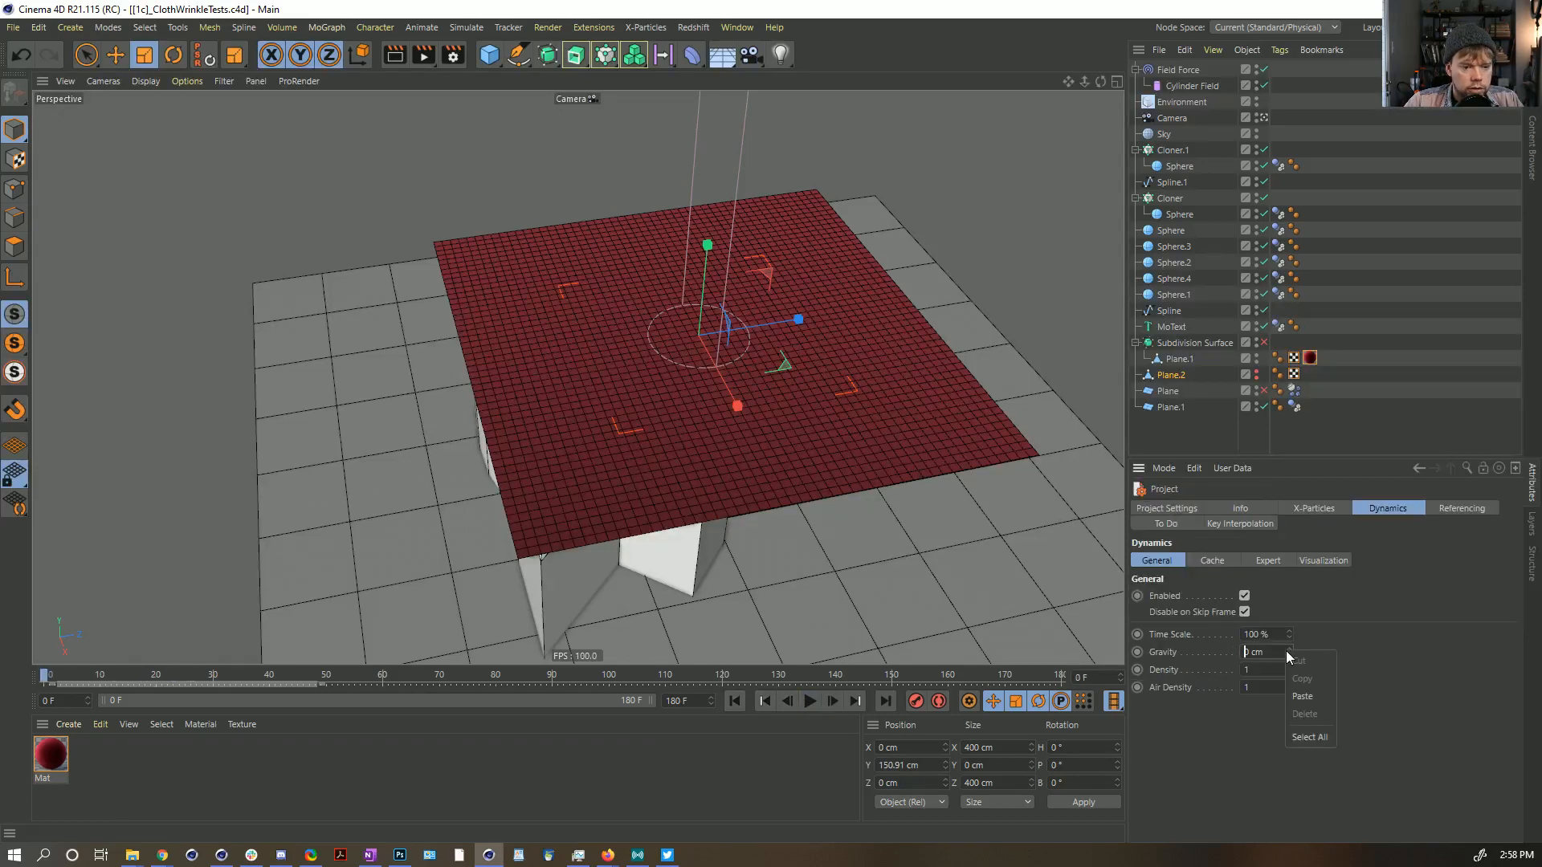
{"action": "left_click", "coordinate": [1323, 384]}
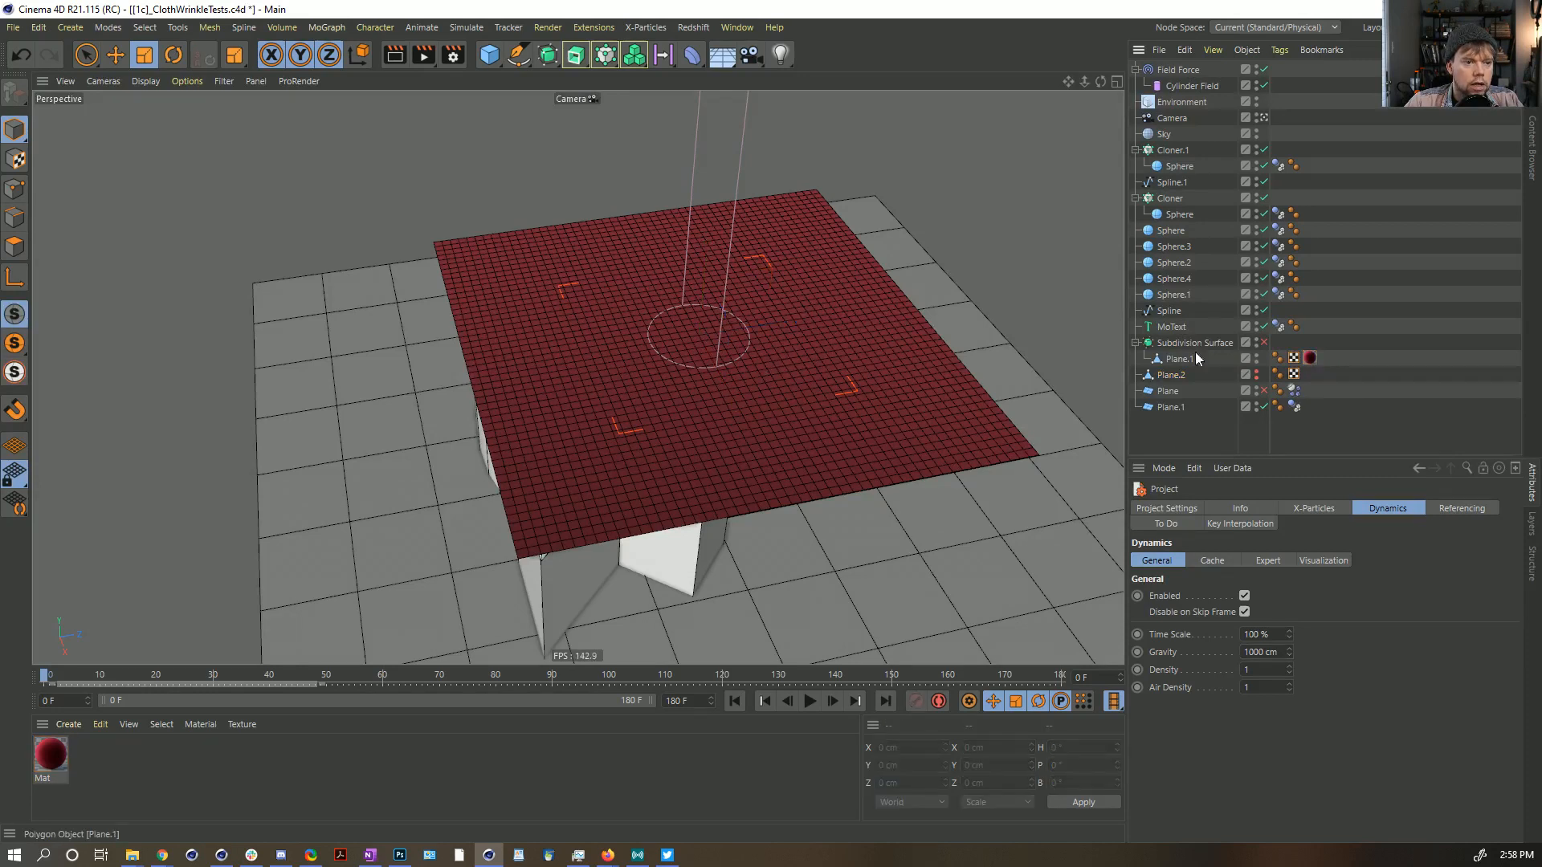
Step: Replay the simulation to test Plane.1 under the new gravity, then rewind to frame 0
{"action": "left_click", "coordinate": [810, 701]}
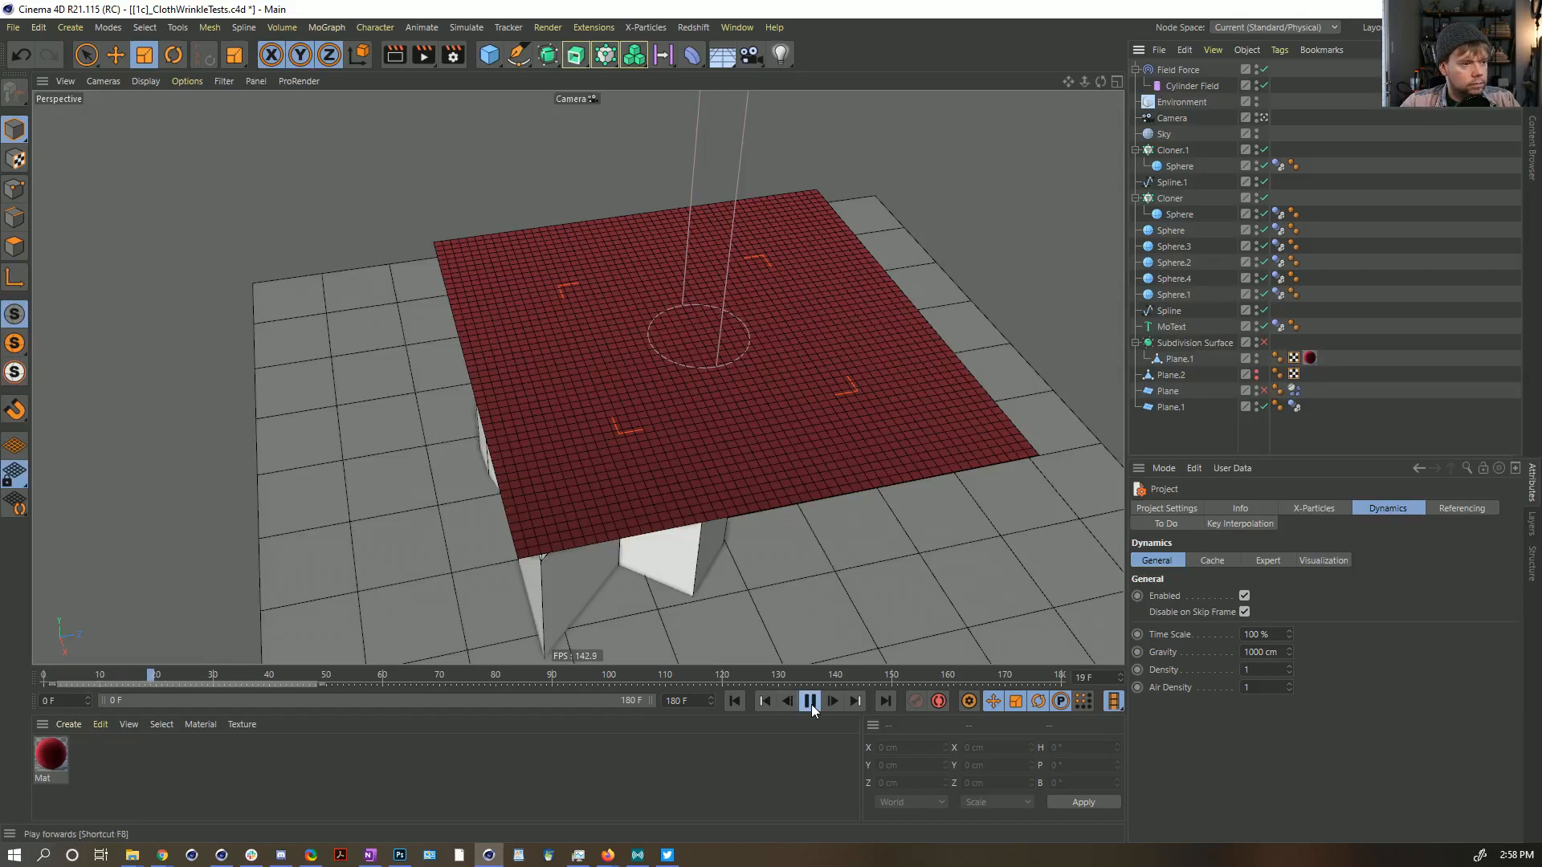
{"action": "left_click", "coordinate": [811, 703]}
{"action": "left_click", "coordinate": [735, 701]}
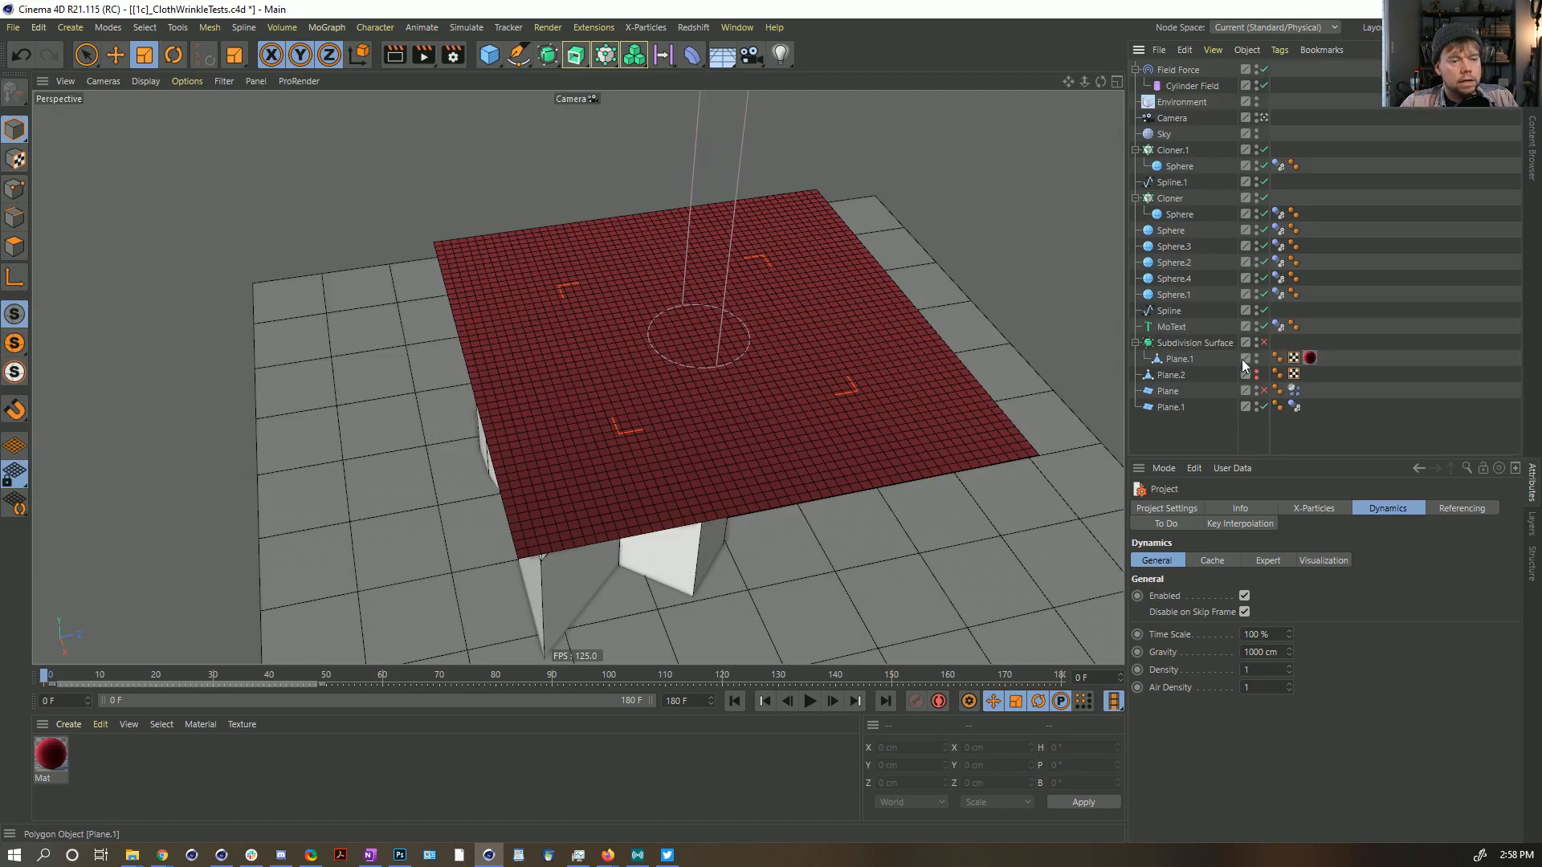
Step: Undo the material transfer and the deletion of the Connect object
{"action": "key", "text": "ctrl+z"}
{"action": "key", "text": "ctrl+z"}
{"action": "key", "text": "ctrl+z"}
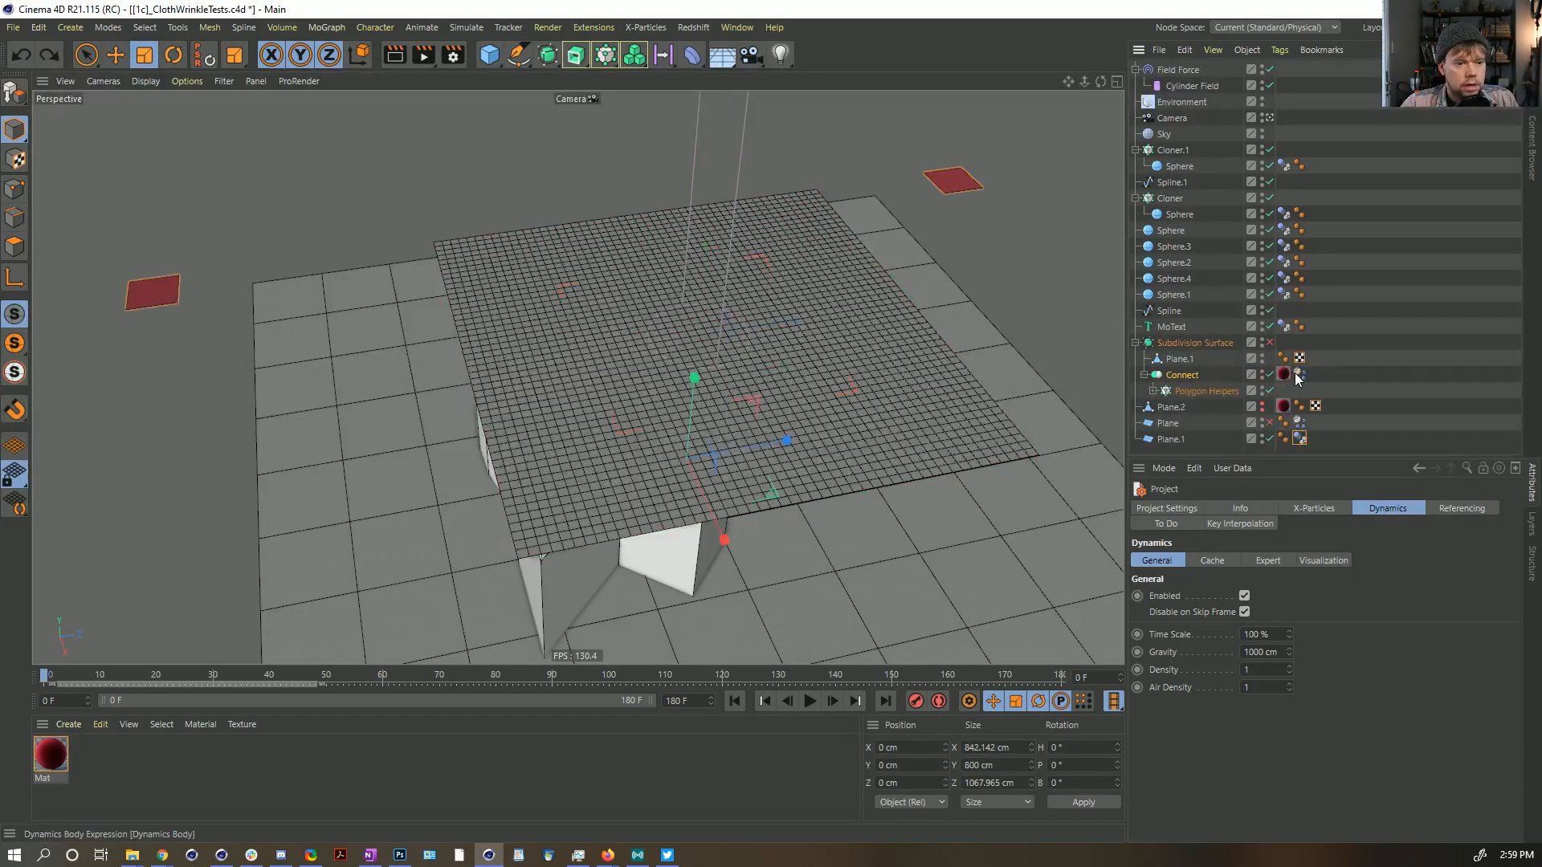
Step: Transfer Connect's Dynamics Body and material tags to Plane.1, and delete Connect together with Polygon Helpers
{"action": "left_click_drag", "start_coordinate": [1296, 380], "coordinate": [1346, 357]}
{"action": "left_click", "coordinate": [1182, 375]}
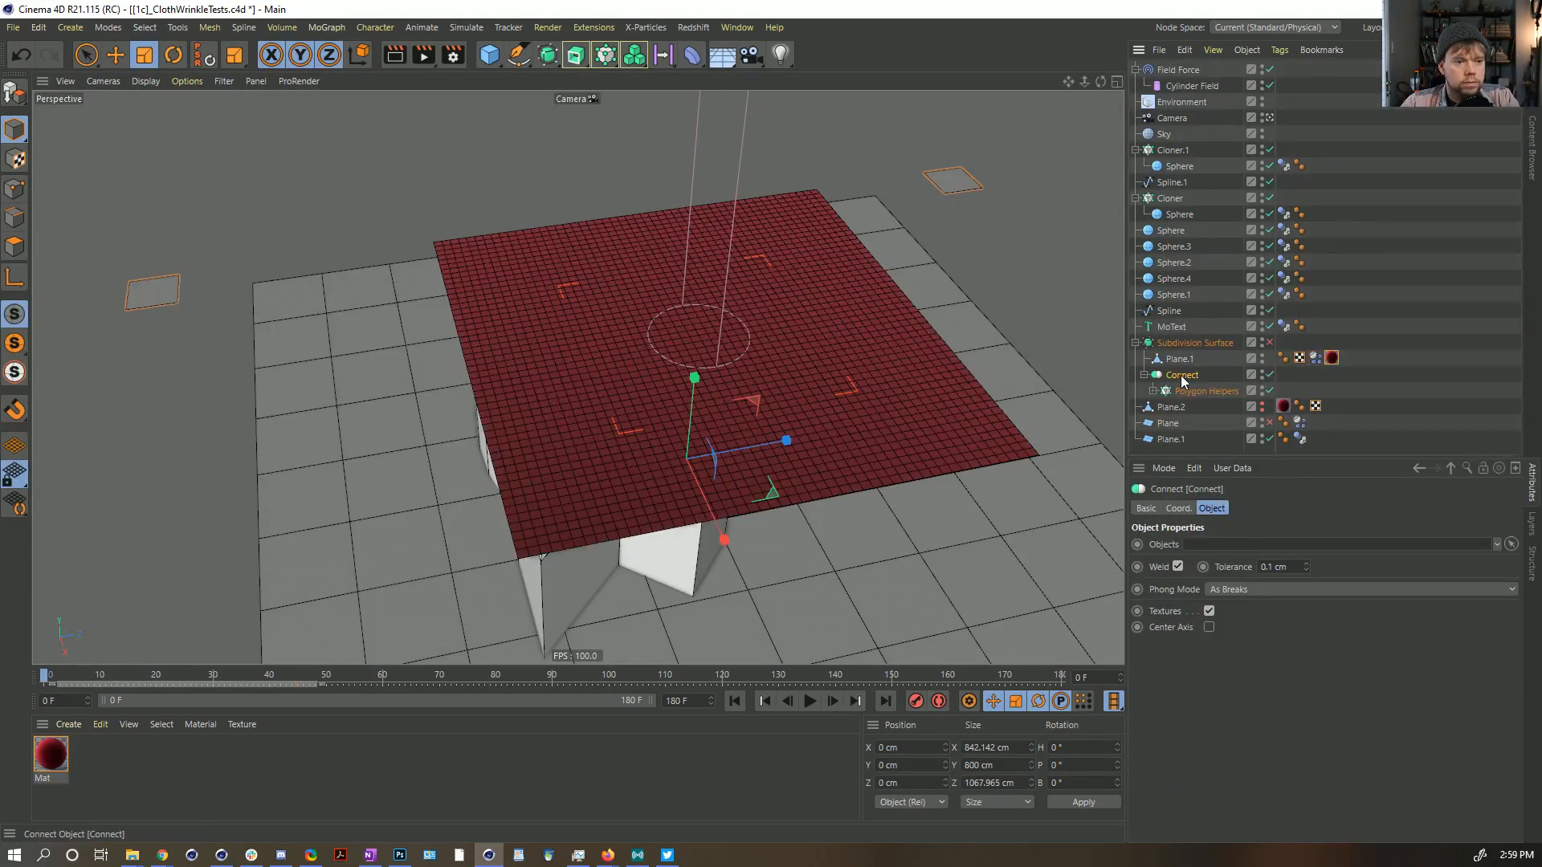
{"action": "key", "text": "Delete"}
Step: Play the simulation to frame 9 and examine the draped cloth from a lower angle
{"action": "key", "text": "ctrl+d"}
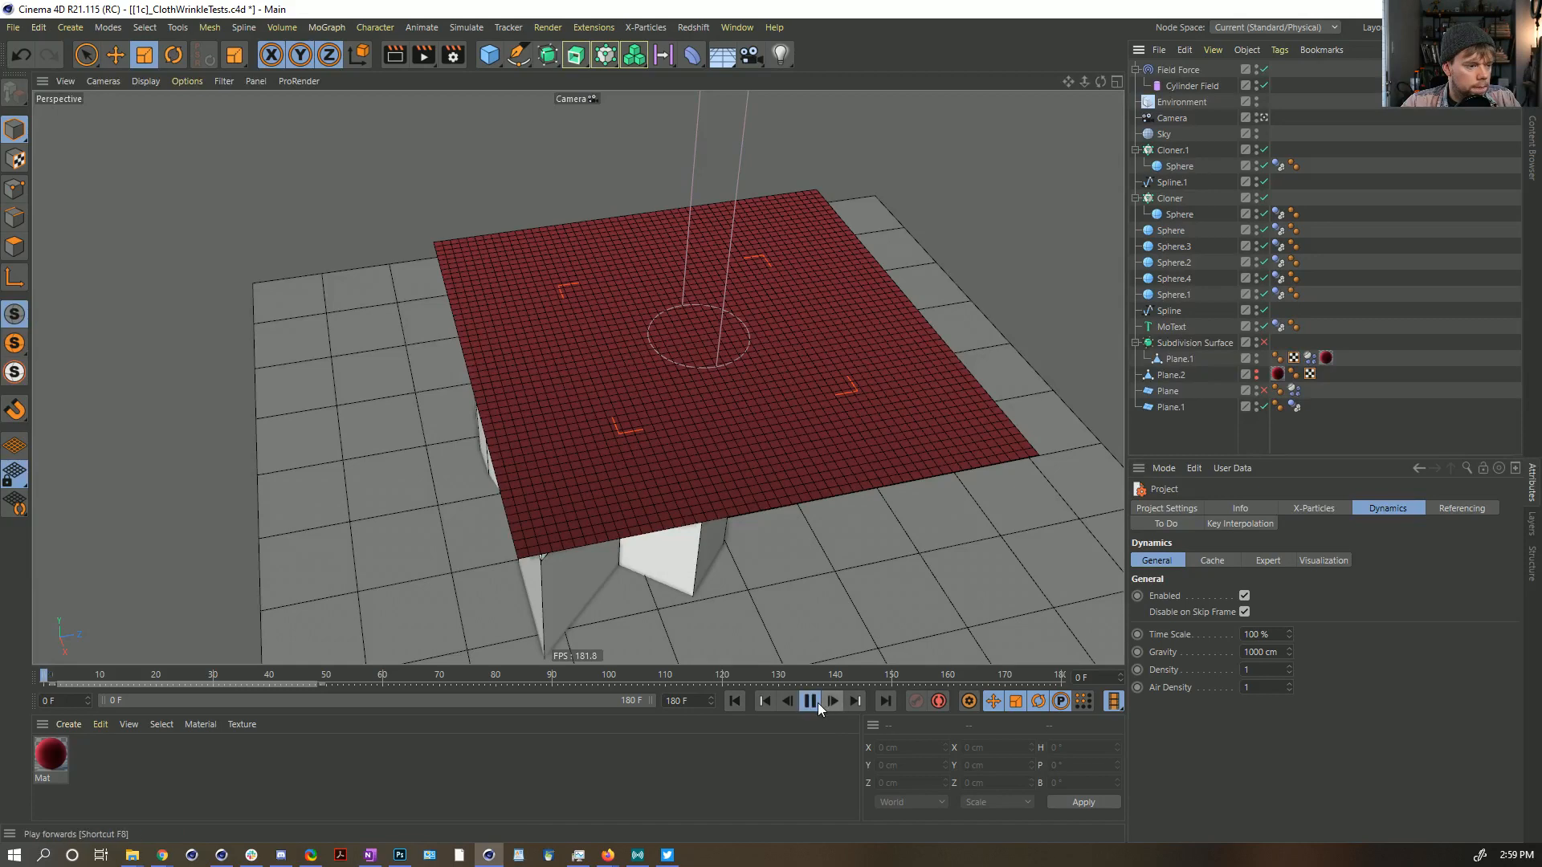
{"action": "left_click", "coordinate": [818, 702]}
{"action": "left_click", "coordinate": [818, 707]}
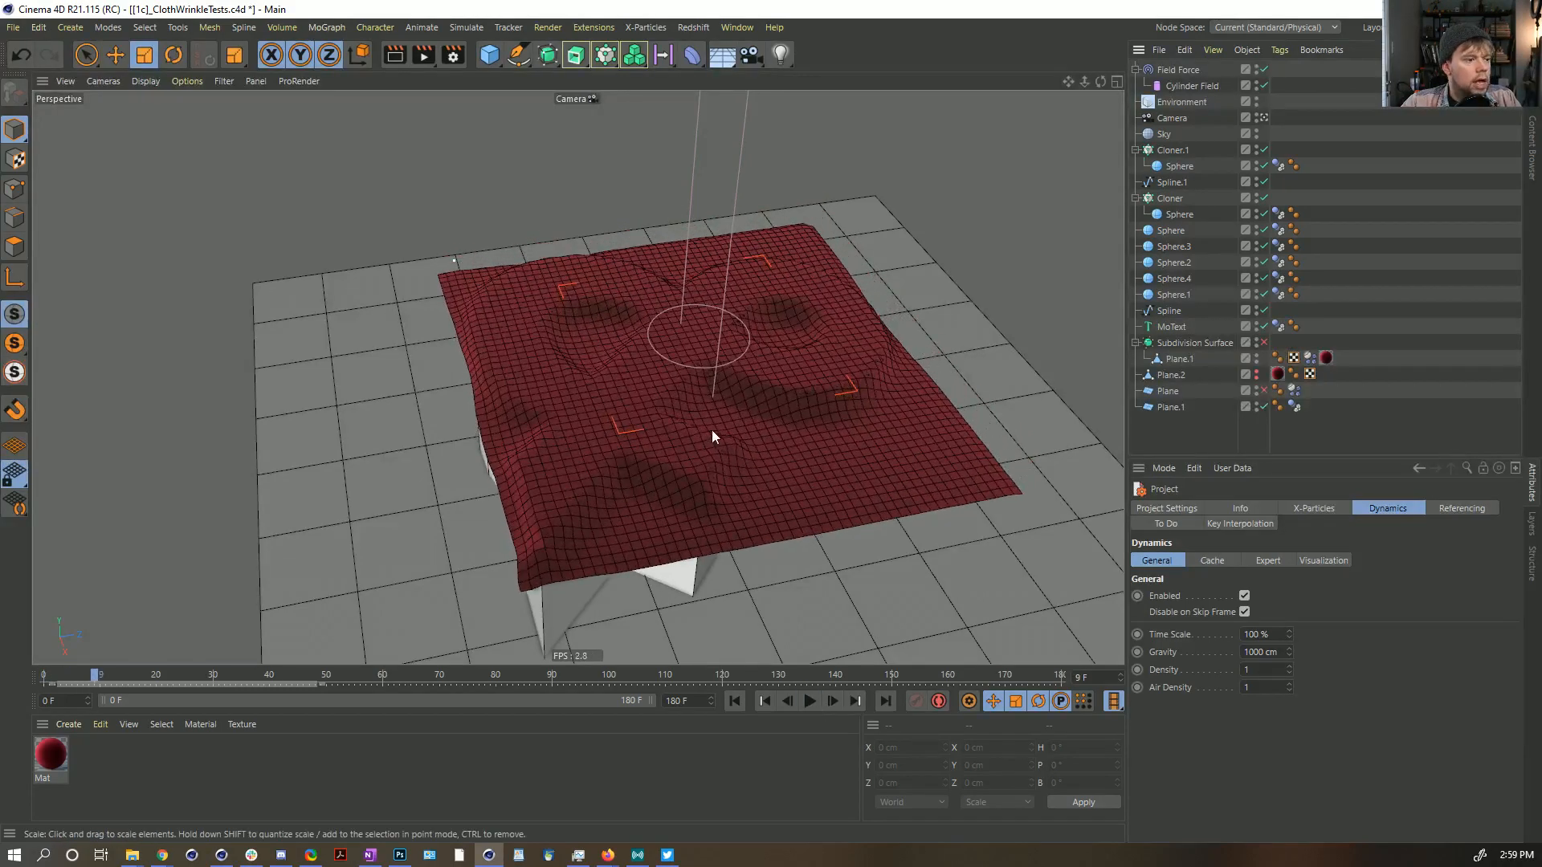
{"action": "left_click_drag", "start_coordinate": [712, 430], "coordinate": [708, 384], "text": "alt"}
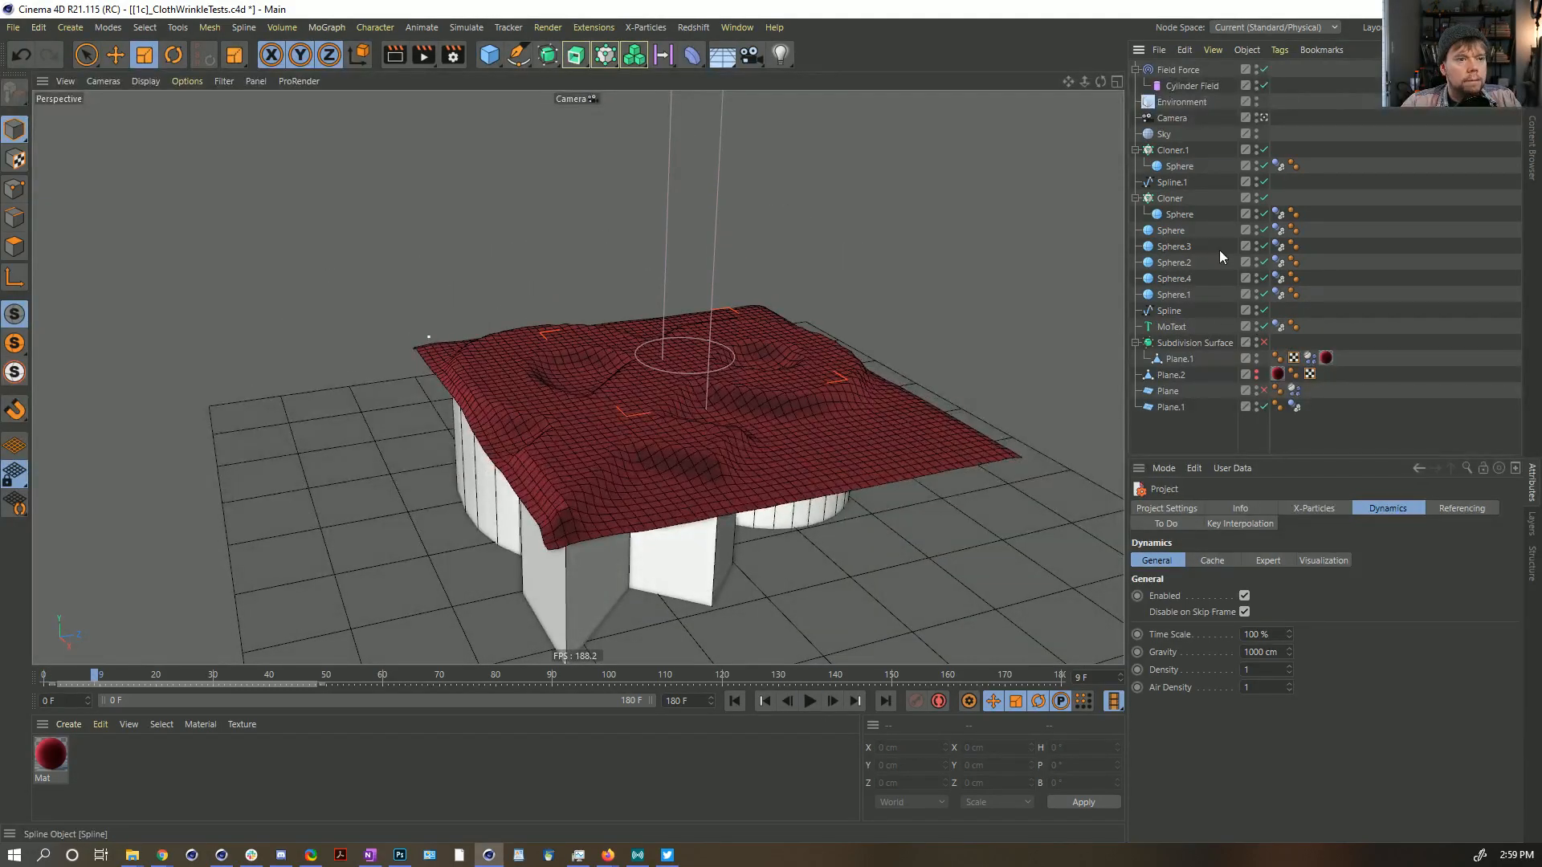
Step: Inspect the Field Force's falloff and the Force settings of Plane.1's Dynamics Body tag
{"action": "left_click", "coordinate": [1180, 69]}
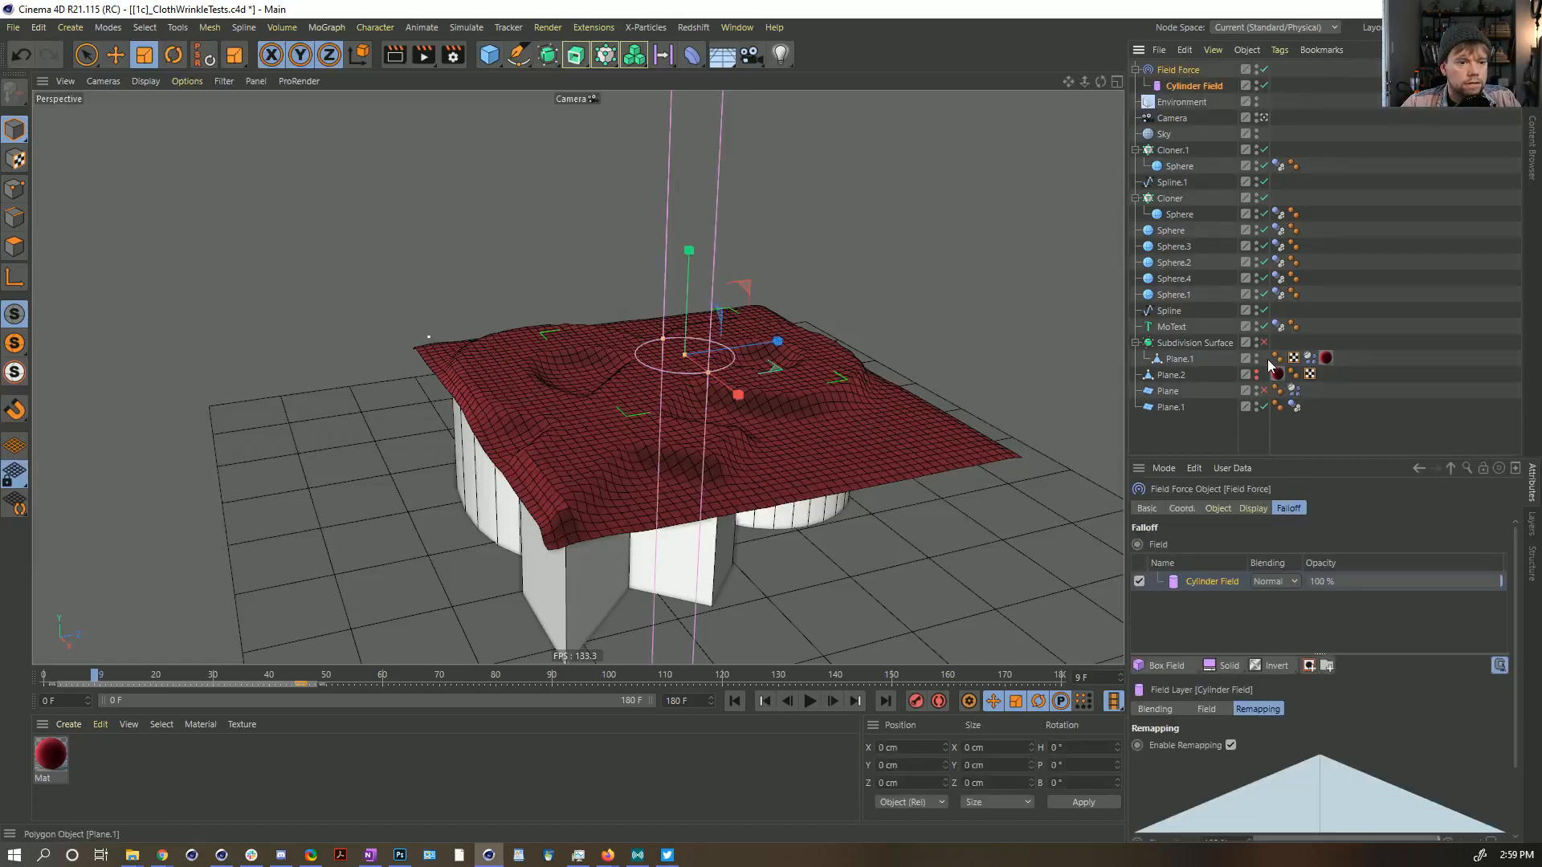
{"action": "left_click", "coordinate": [1310, 358]}
{"action": "left_click", "coordinate": [1335, 508]}
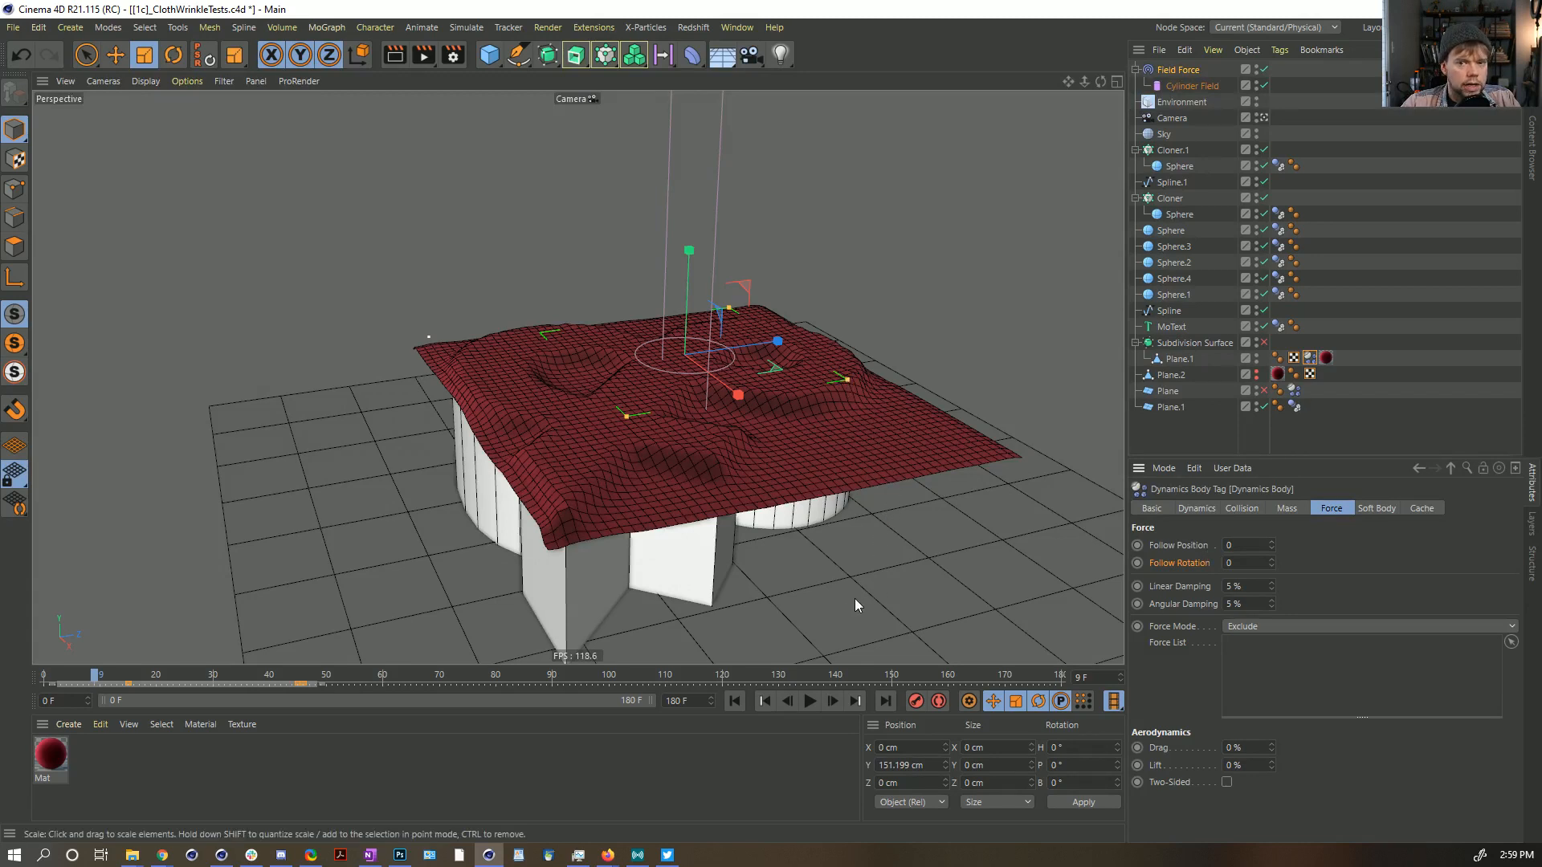
Step: Play the simulation from frame 9 to frame 30 and examine the draped cloth up close
{"action": "middle_click_drag", "start_coordinate": [766, 392], "coordinate": [779, 421], "text": "alt"}
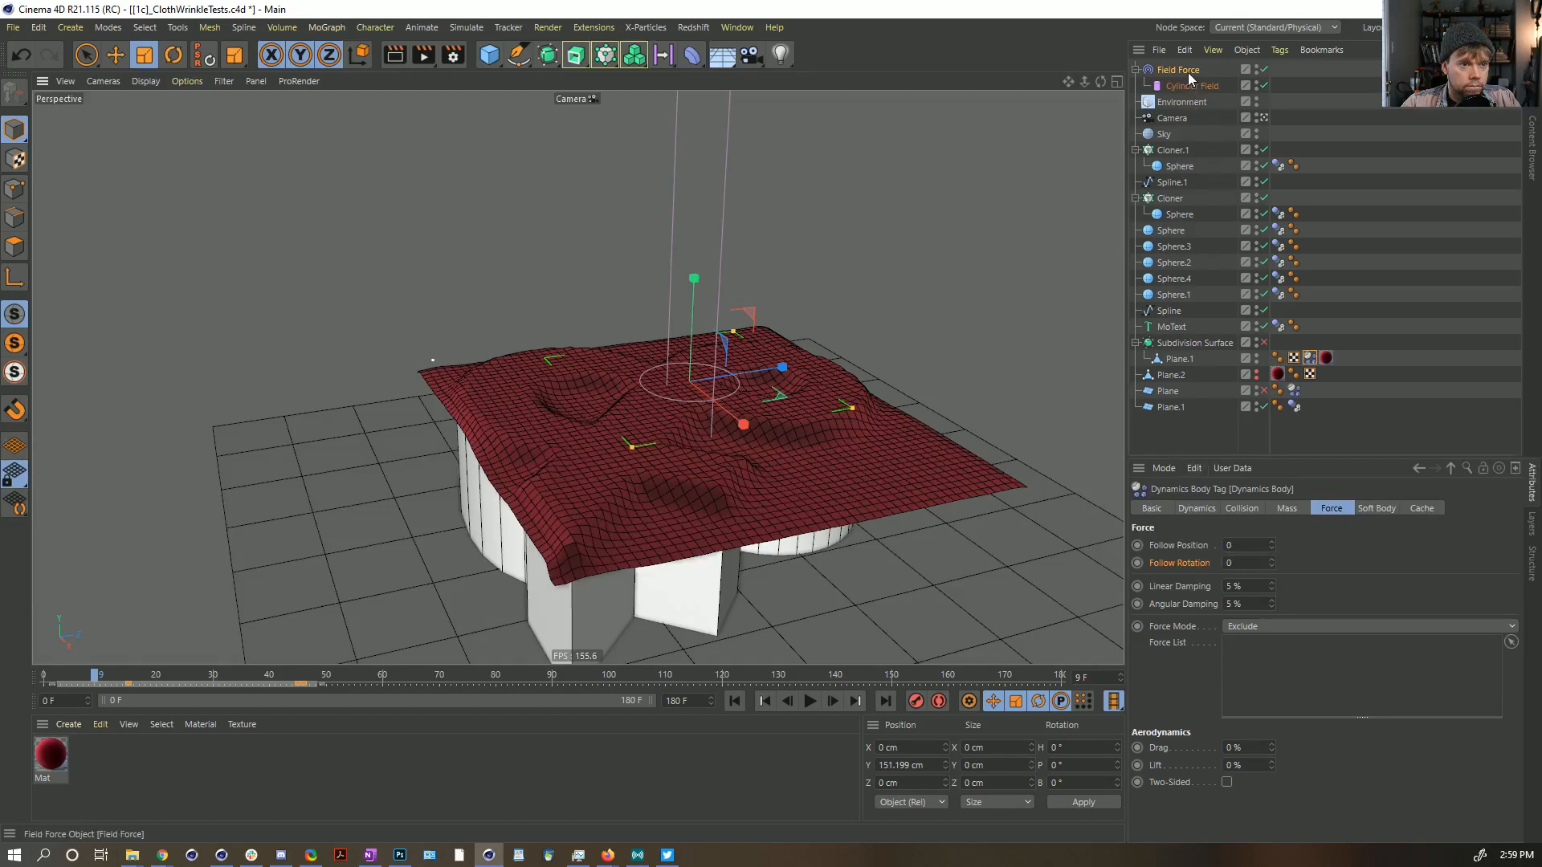
{"action": "left_click", "coordinate": [809, 702]}
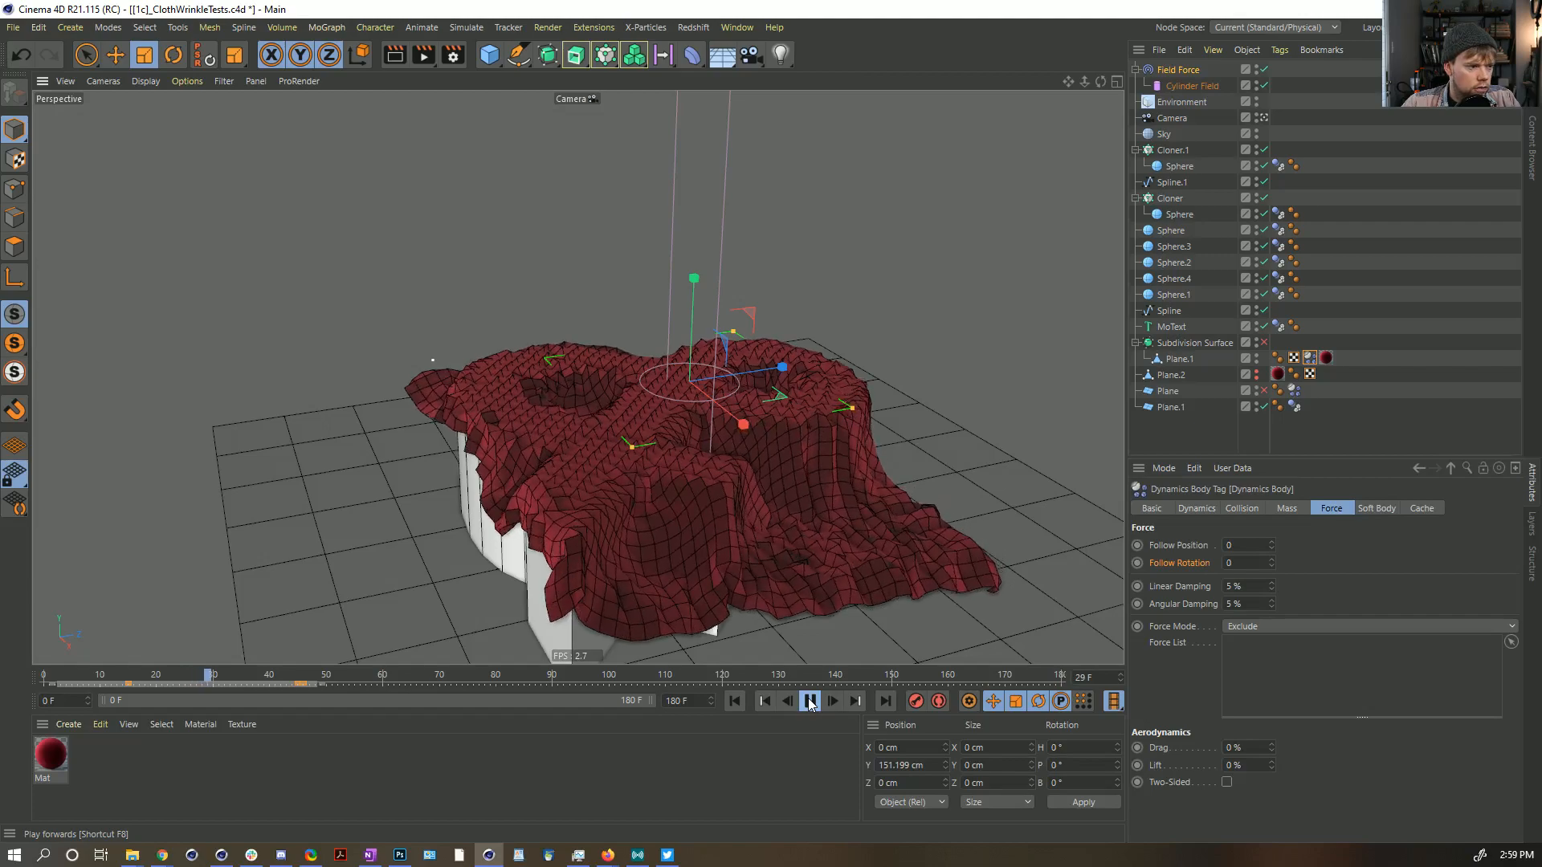
{"action": "left_click", "coordinate": [810, 701]}
{"action": "mouse_move", "coordinate": [674, 450]}
{"action": "left_mouse_down", "text": "alt"}
{"action": "mouse_move", "coordinate": [683, 495]}
{"action": "mouse_move", "coordinate": [747, 542]}
{"action": "mouse_move", "coordinate": [692, 438]}
{"action": "left_mouse_up", "text": "alt"}
{"action": "right_click_drag", "start_coordinate": [693, 438], "coordinate": [763, 397], "text": "alt"}
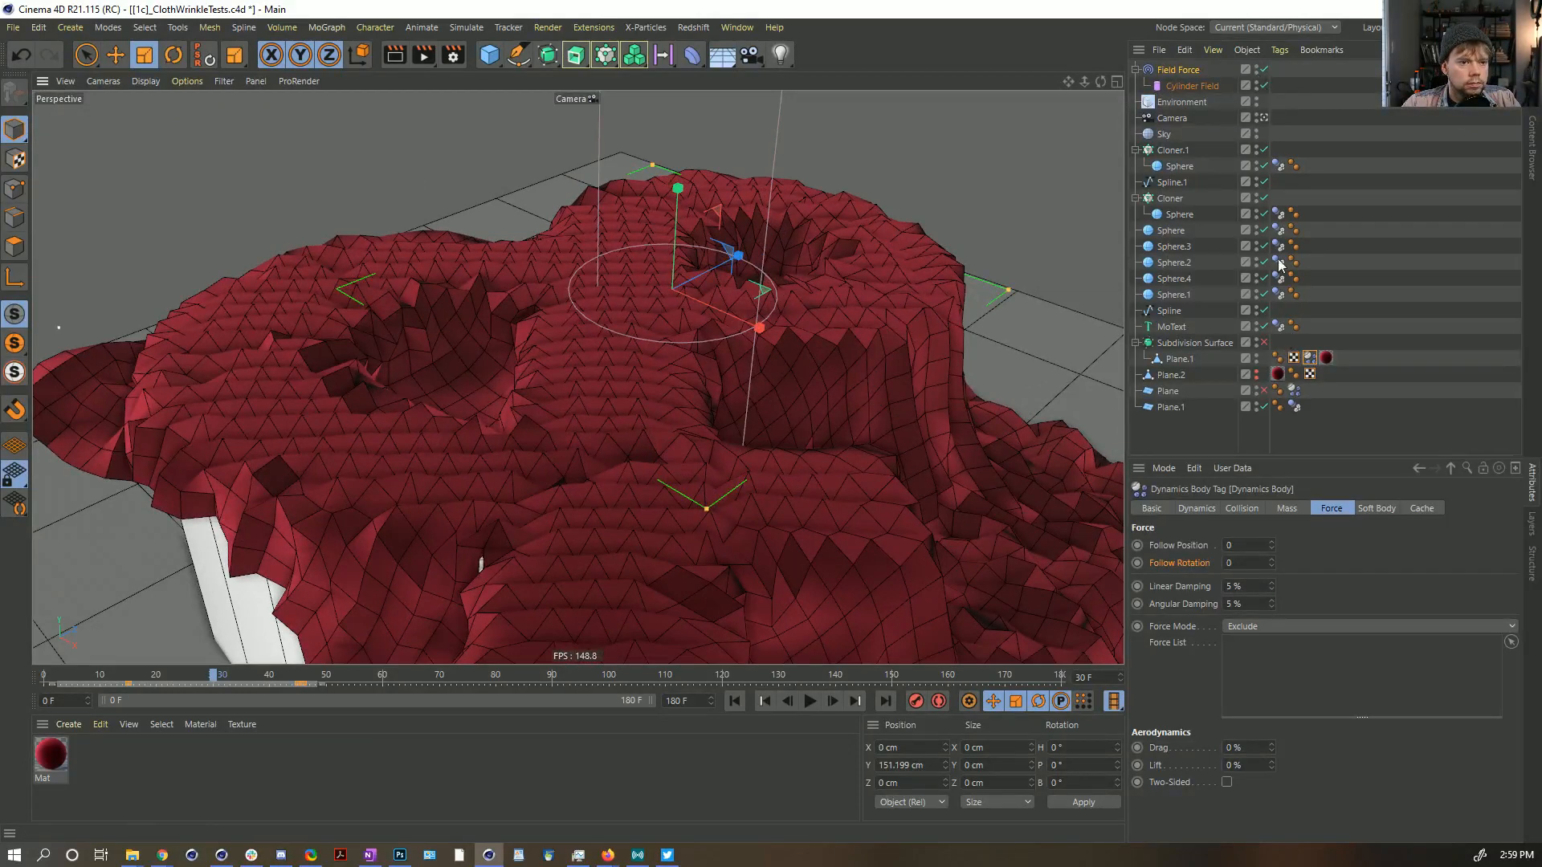
Step: Review the Collision, Force and Soft Body settings of Plane.1's Dynamics Body tag
{"action": "left_click", "coordinate": [1237, 510]}
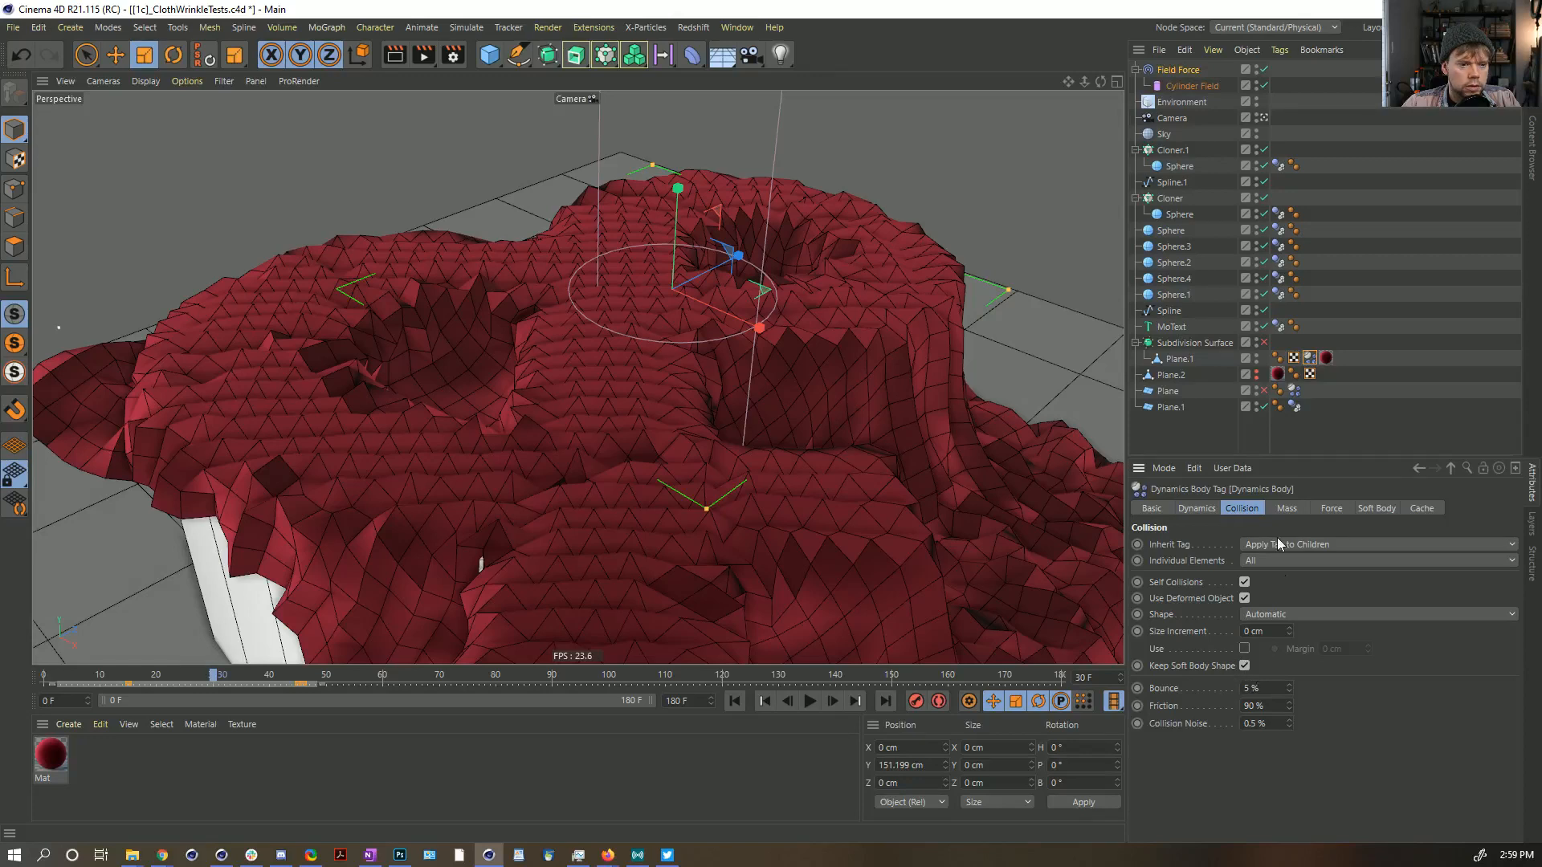
{"action": "left_click", "coordinate": [1338, 509]}
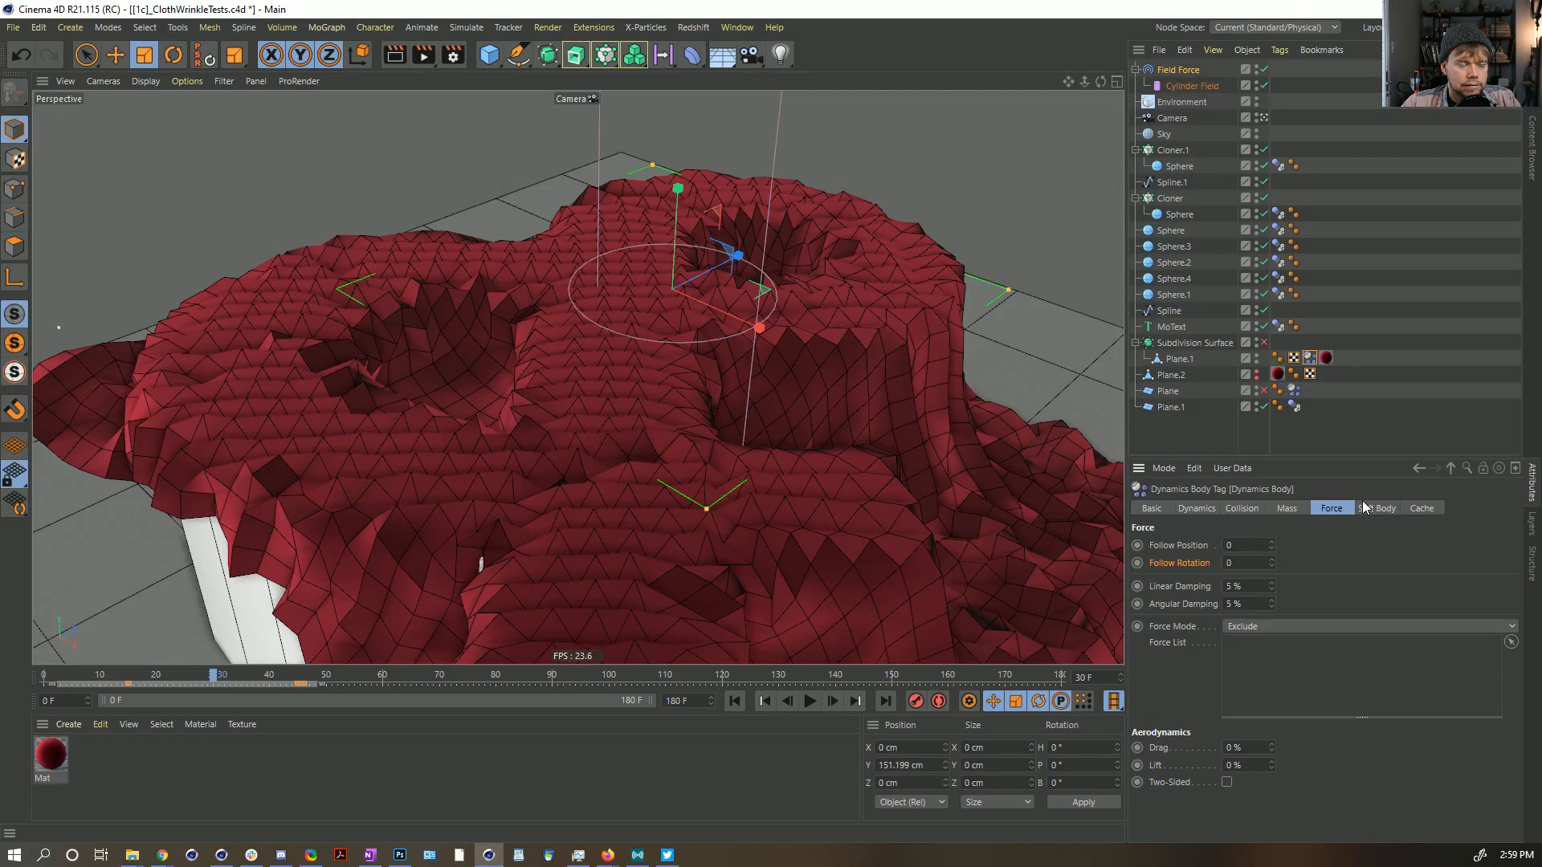
{"action": "left_click", "coordinate": [1375, 508]}
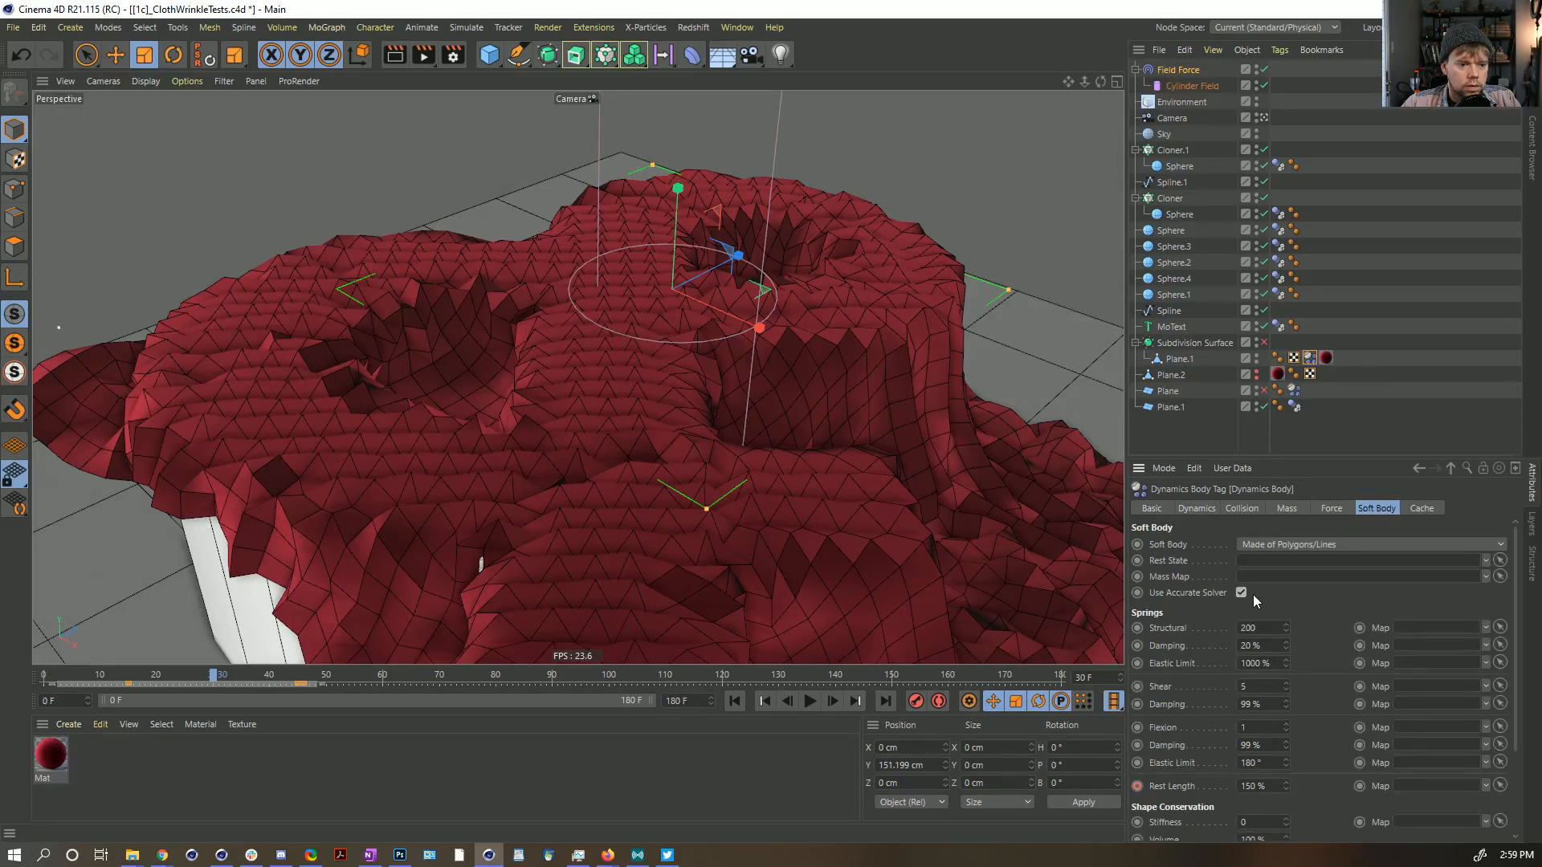
{"action": "scroll", "coordinate": [1206, 620], "scroll_direction": "down", "scroll_amount": 3}
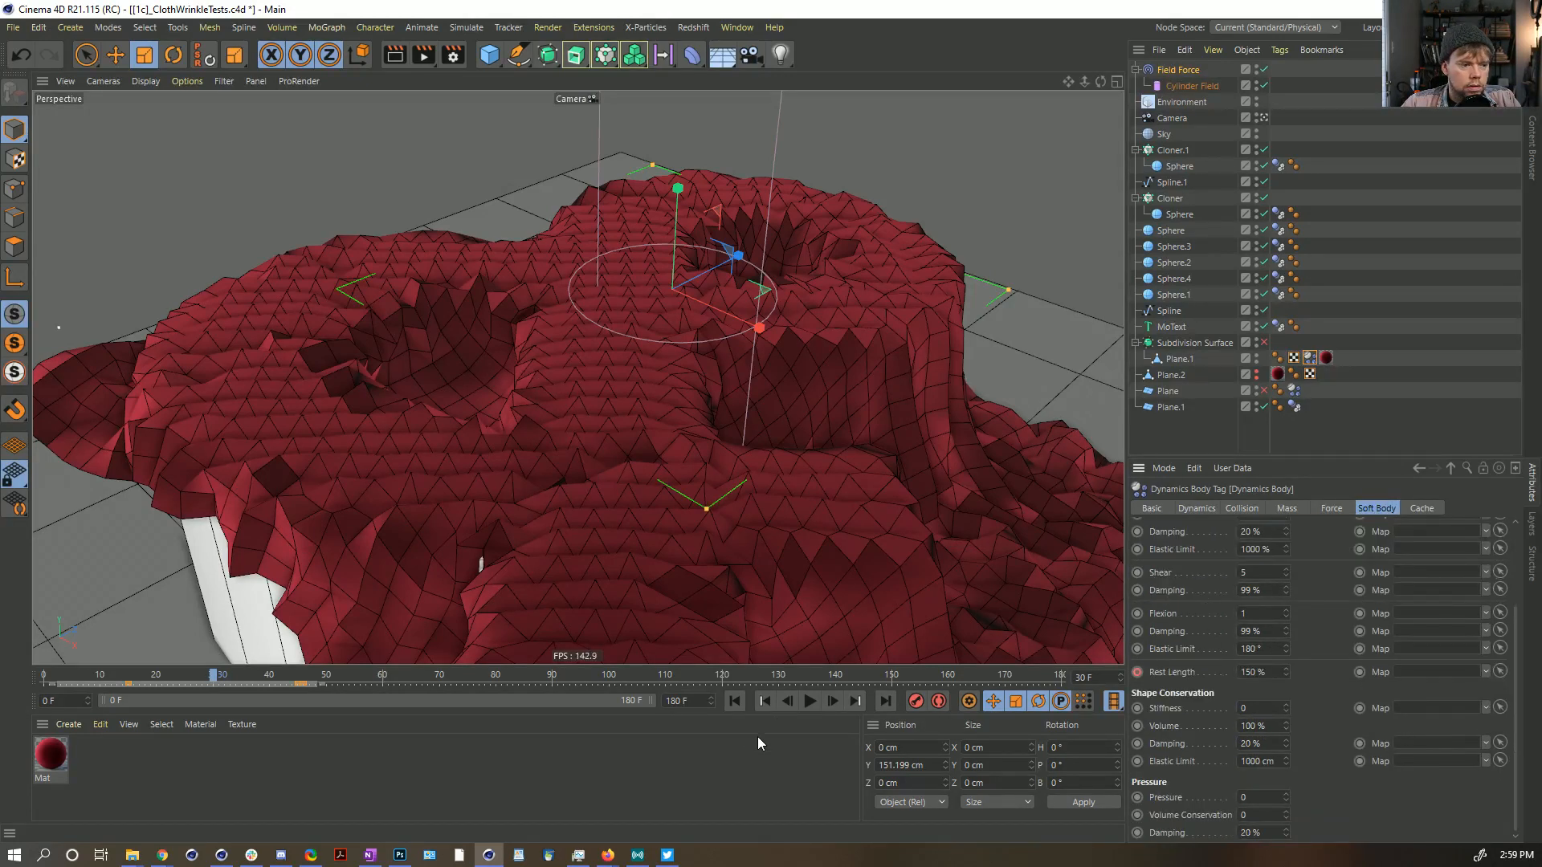
Step: Replay the simulation from the start to frame 31 and examine the cloth's drape from a lower angle
{"action": "left_click_drag", "start_coordinate": [667, 409], "coordinate": [657, 493], "text": "alt"}
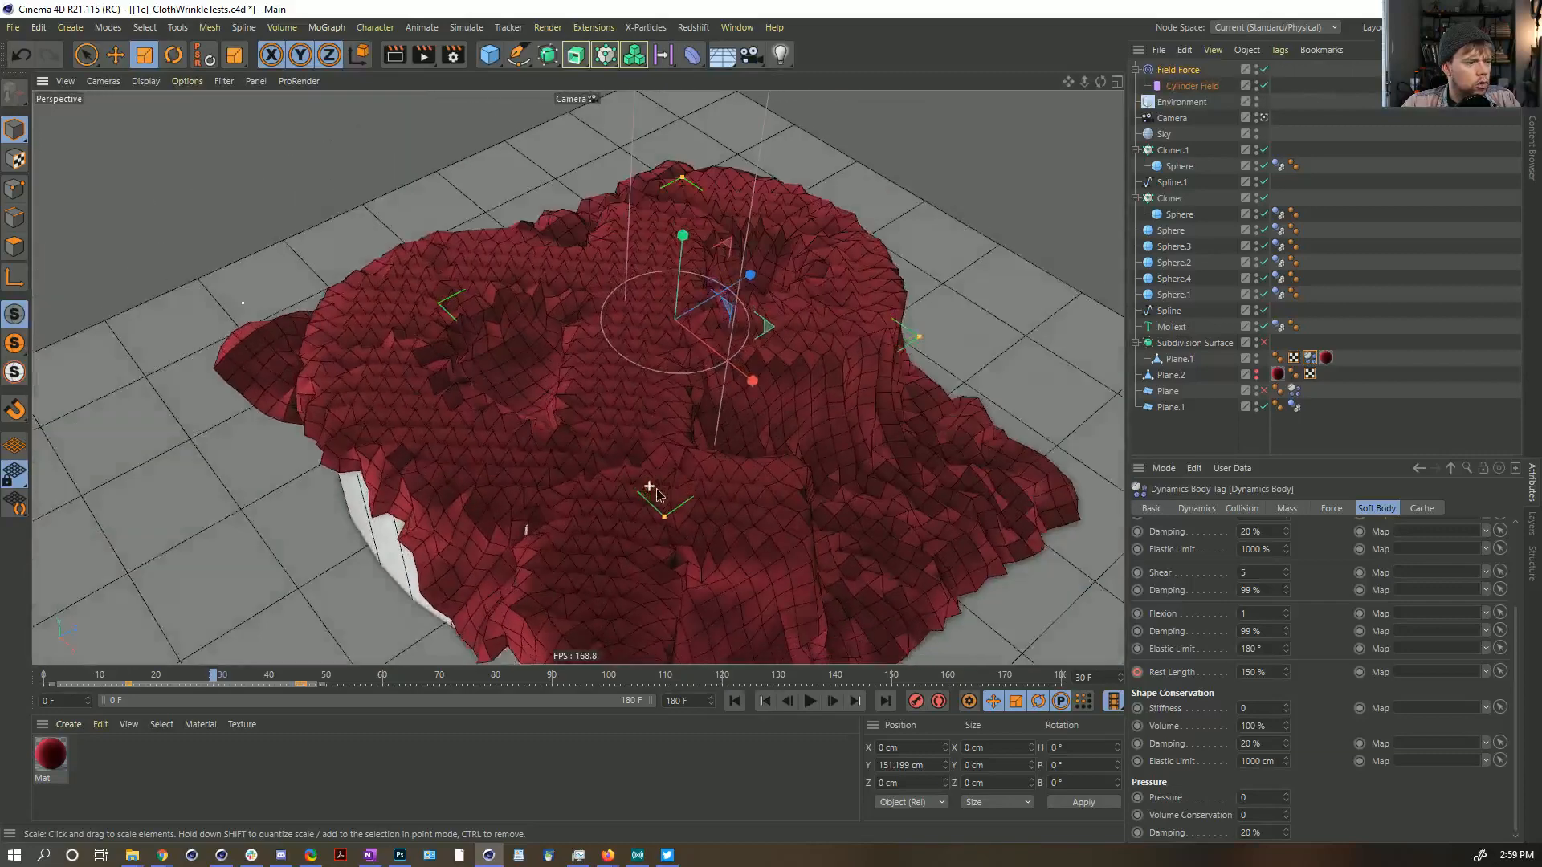
{"action": "left_click", "coordinate": [735, 700]}
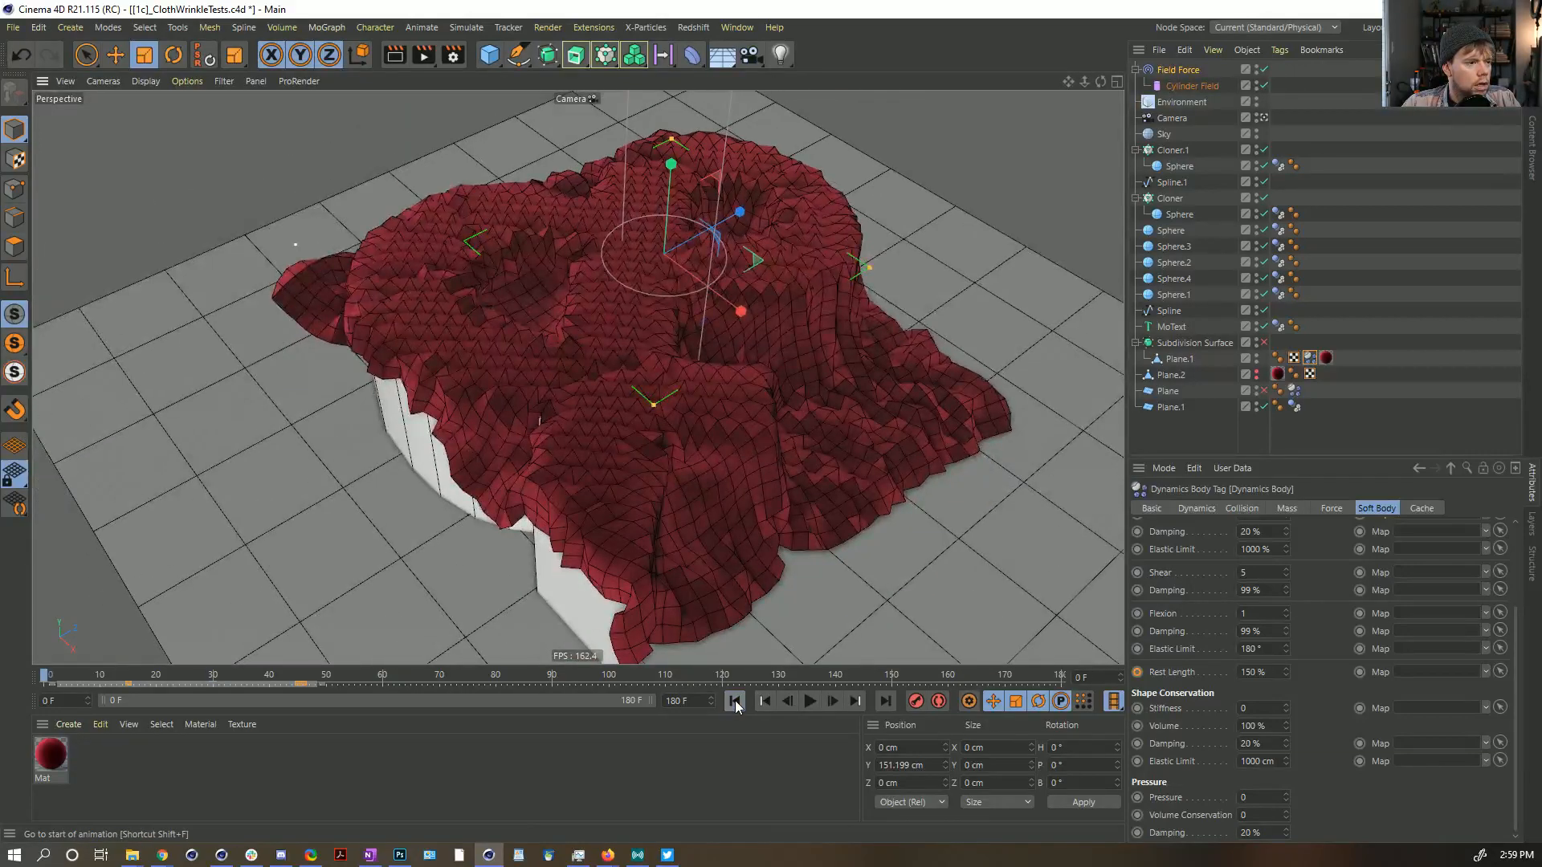
{"action": "left_click", "coordinate": [810, 700]}
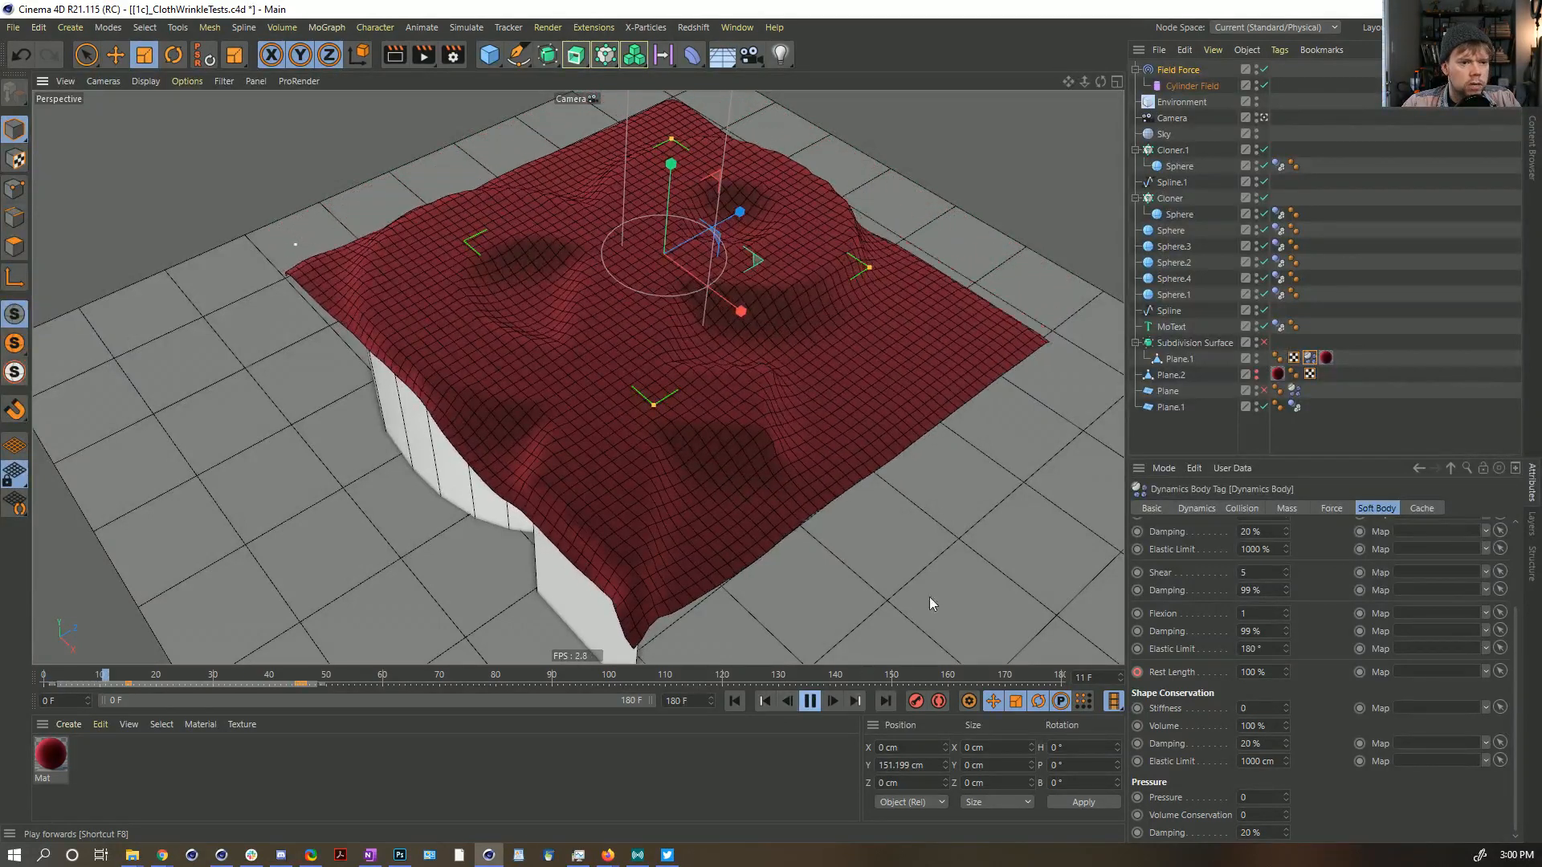
{"action": "key", "text": "F8"}
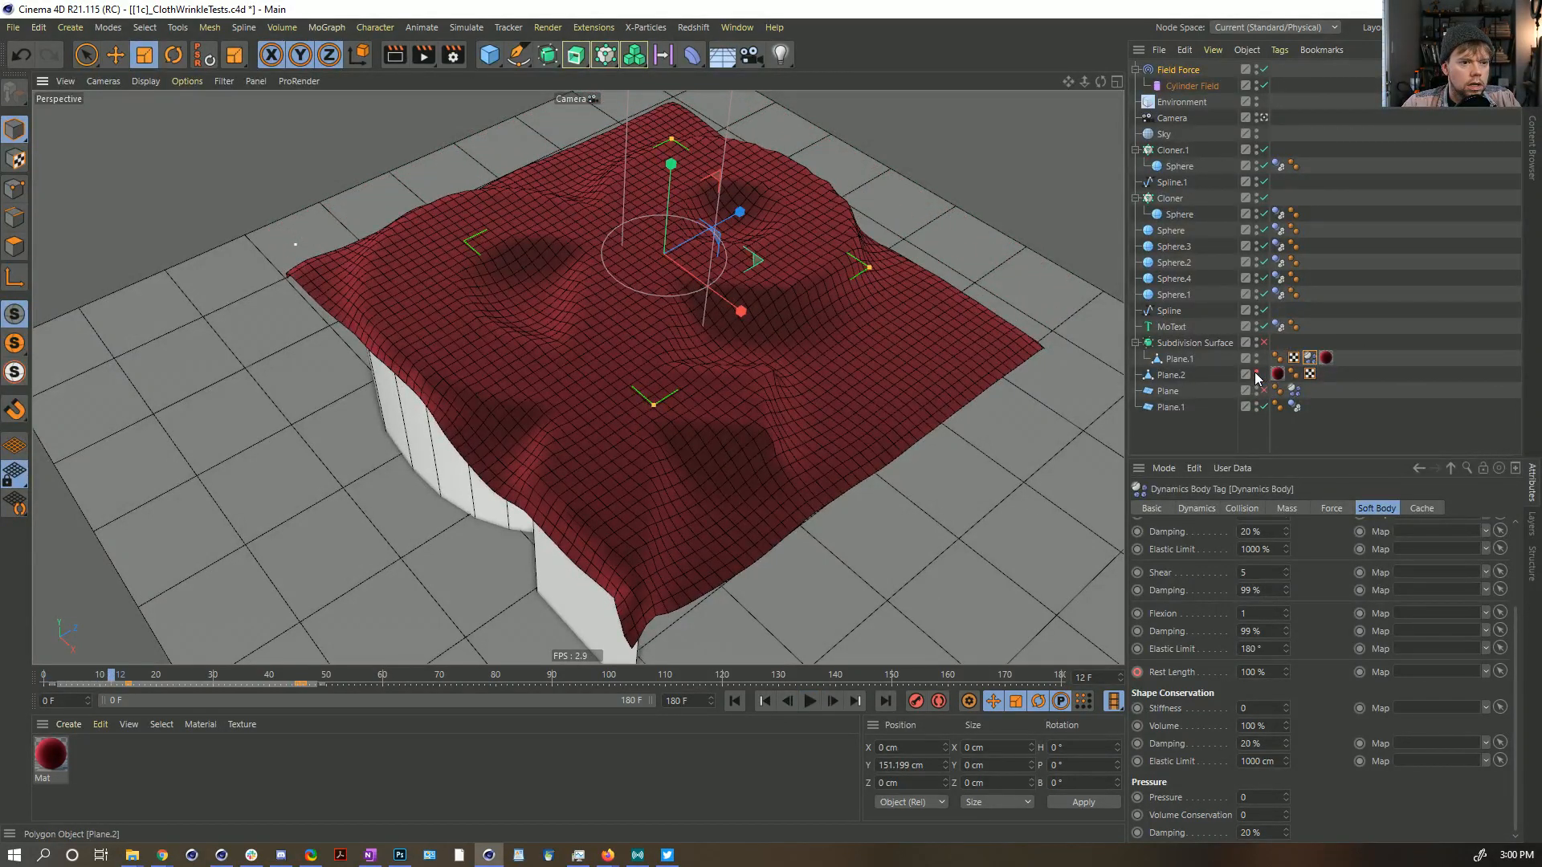
{"action": "left_click", "coordinate": [810, 701]}
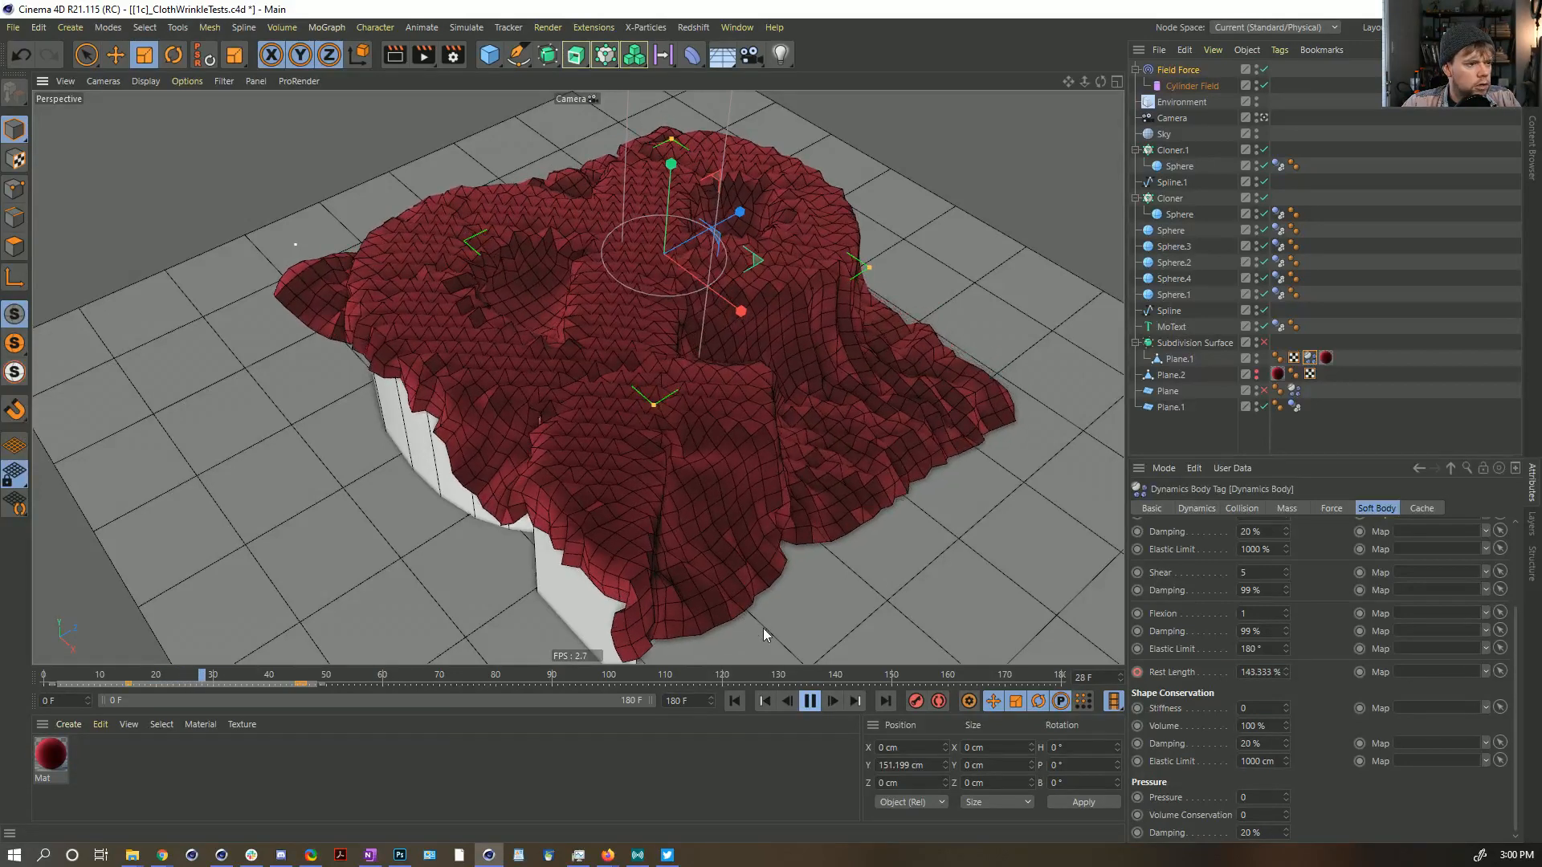
{"action": "left_click", "coordinate": [810, 700]}
{"action": "left_click_drag", "start_coordinate": [667, 432], "coordinate": [586, 368], "text": "alt"}
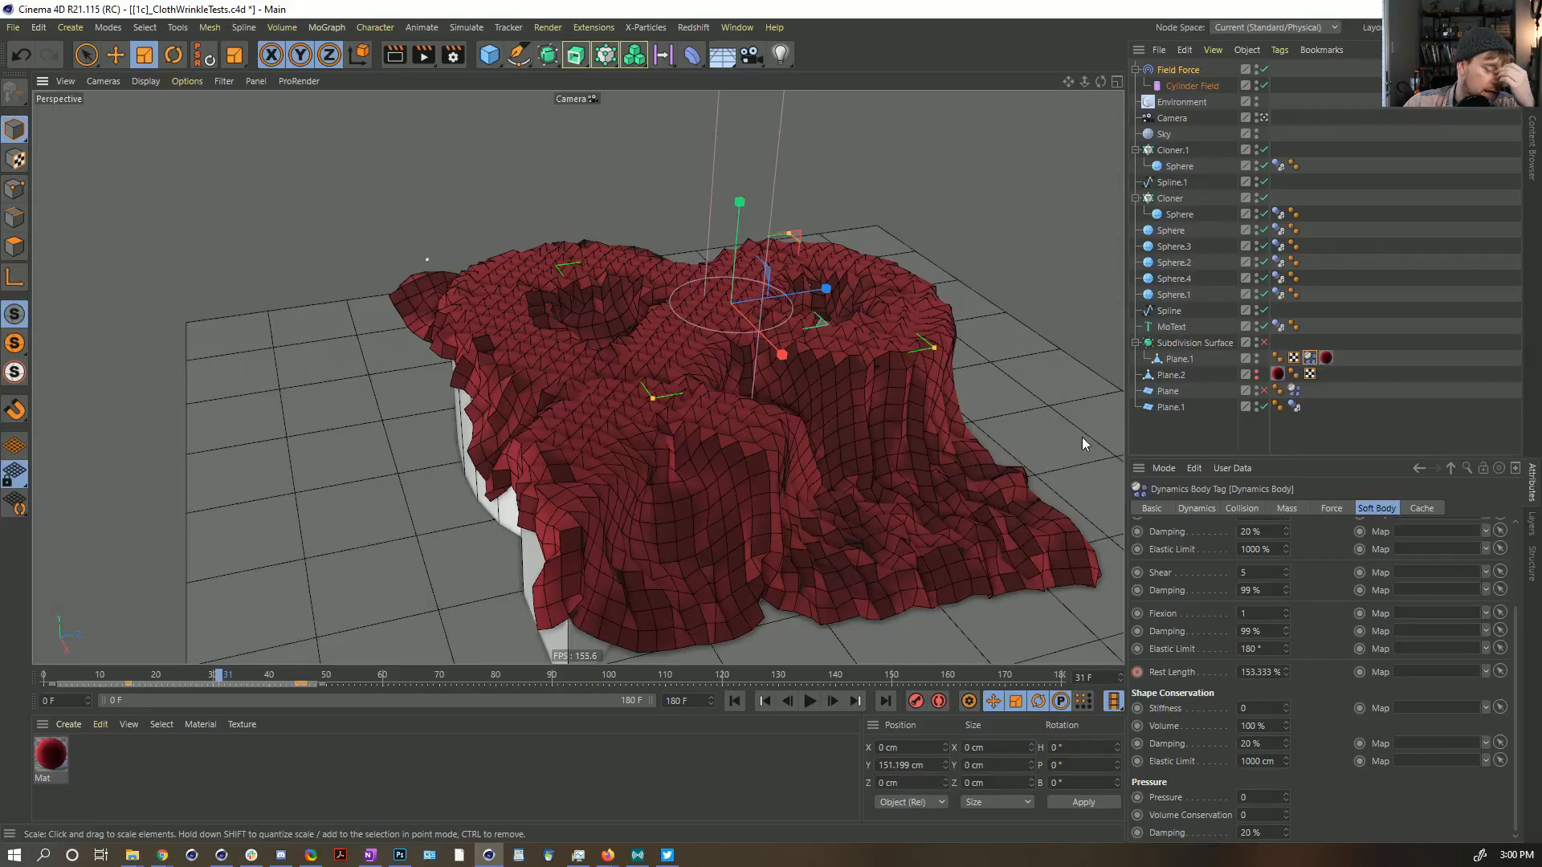
Step: Try Follow Position and Follow Rotation at 15 on Plane.1's Dynamics Body tag while playing, and replay the simulation from the start
{"action": "left_click", "coordinate": [1260, 343]}
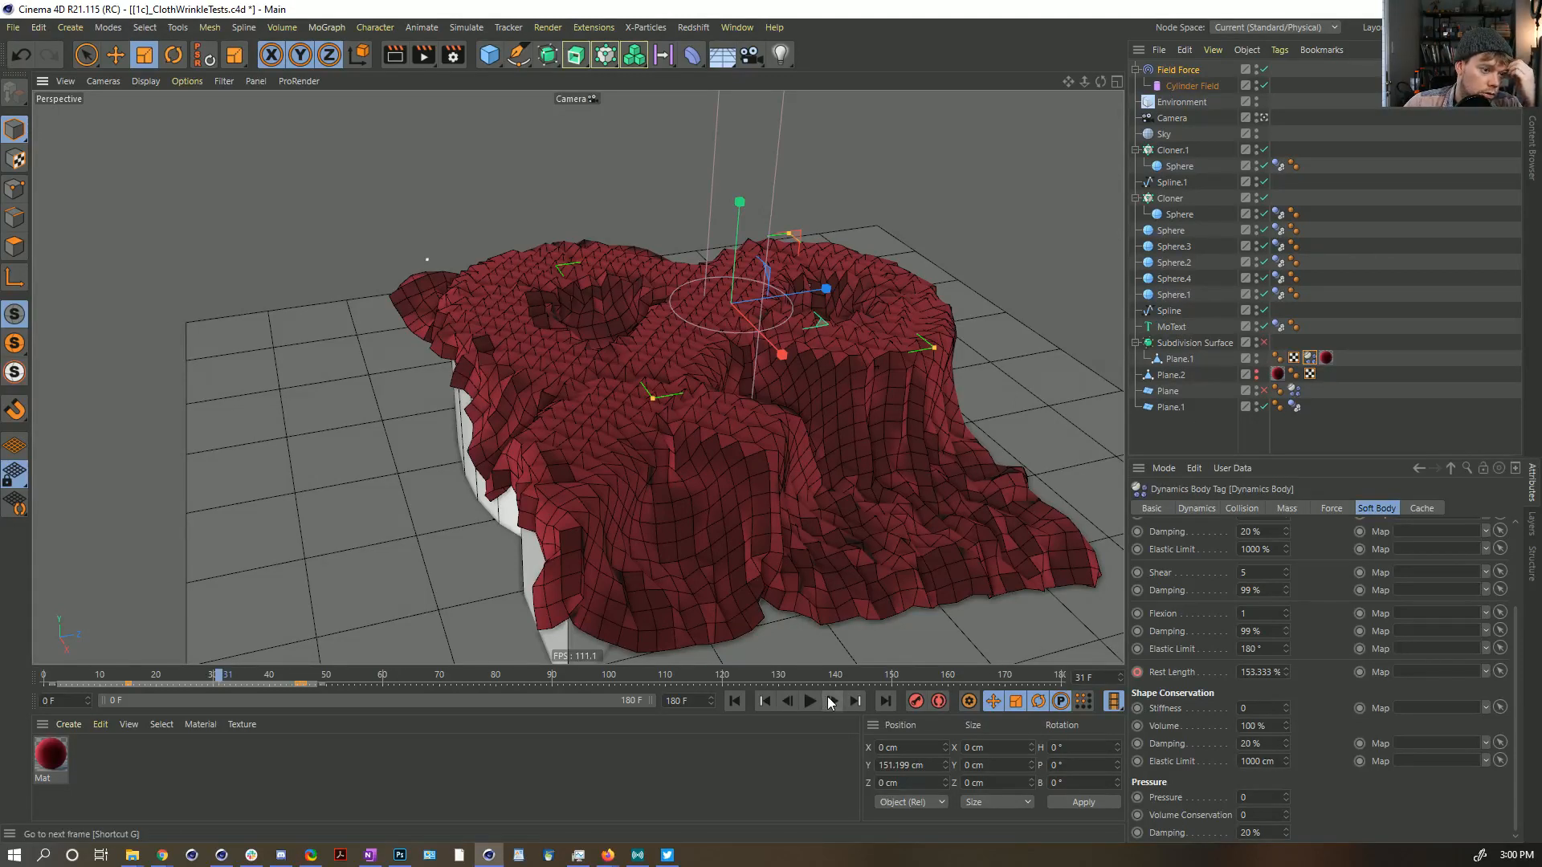
{"action": "left_click", "coordinate": [810, 701]}
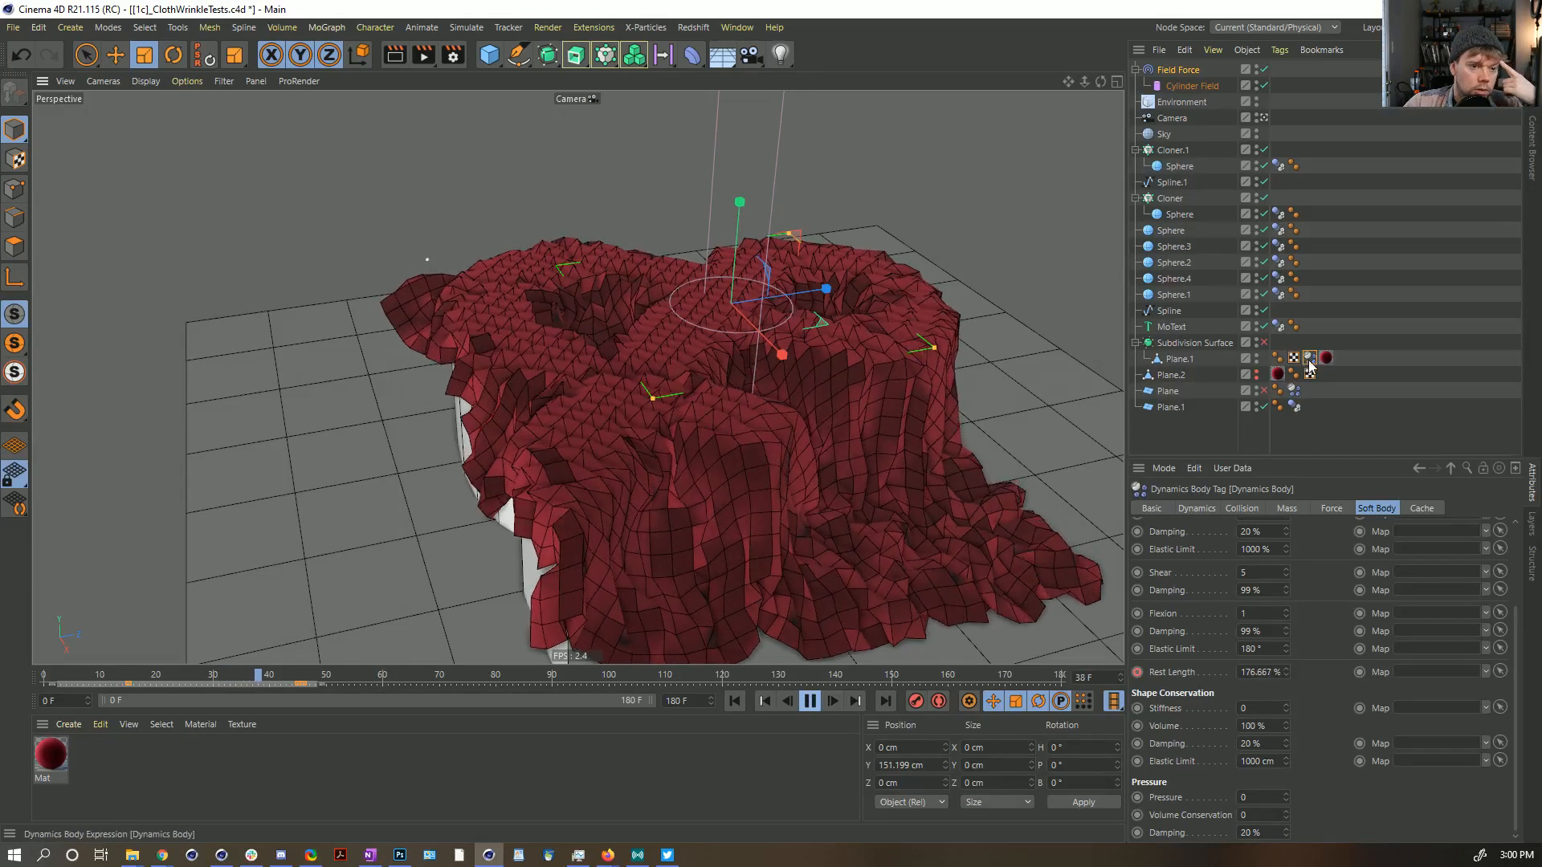
{"action": "left_click", "coordinate": [1293, 508]}
{"action": "left_click", "coordinate": [1319, 511]}
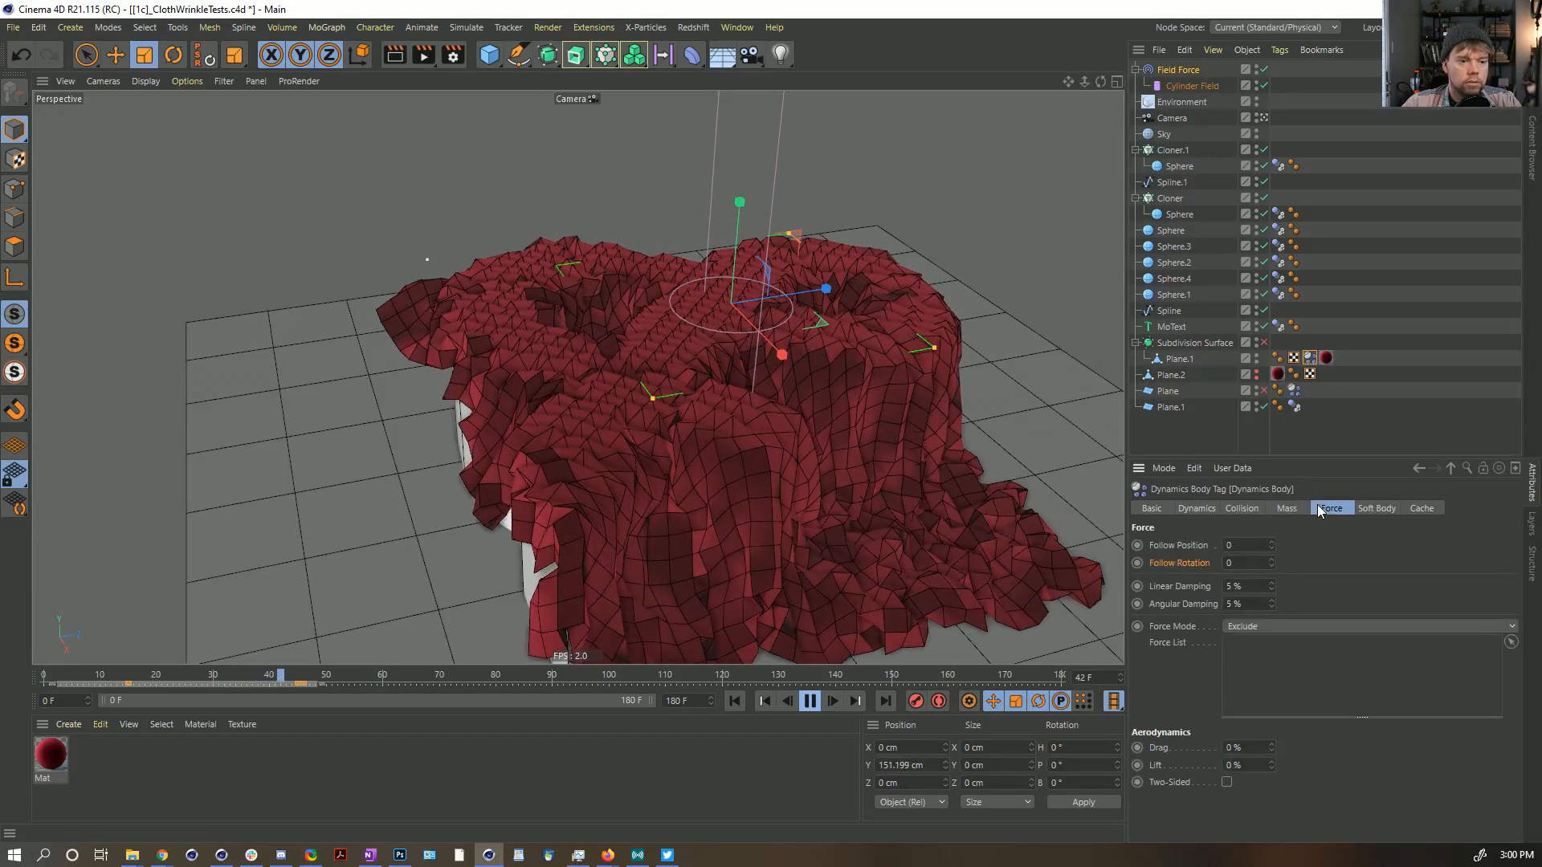
{"action": "left_click", "coordinate": [1245, 545]}
{"action": "type", "text": "15"}
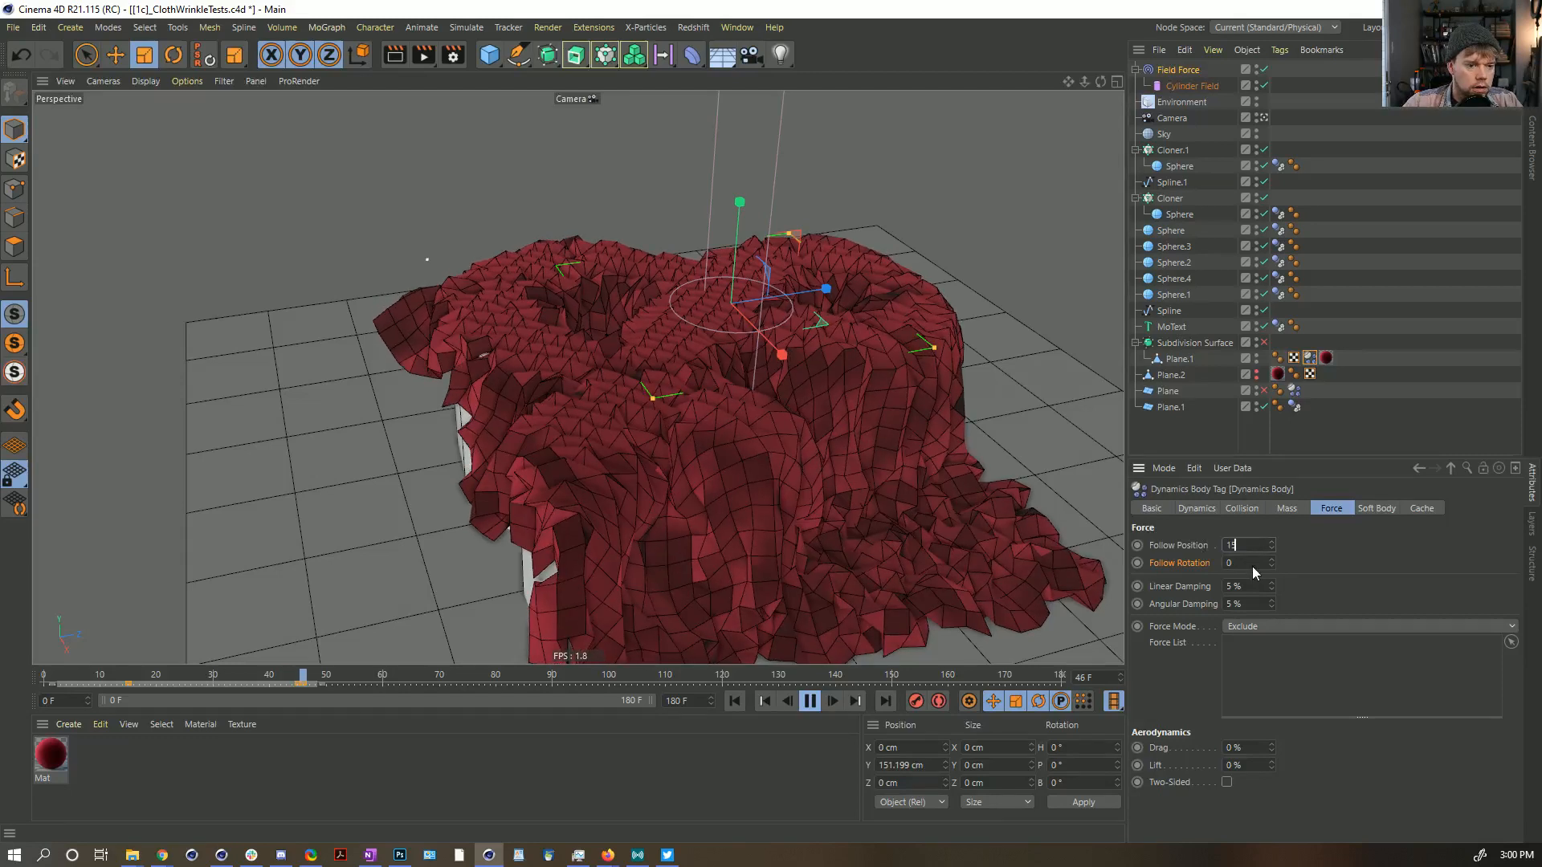
{"action": "key", "text": "Tab"}
{"action": "type", "text": "15"}
{"action": "key", "text": "Return"}
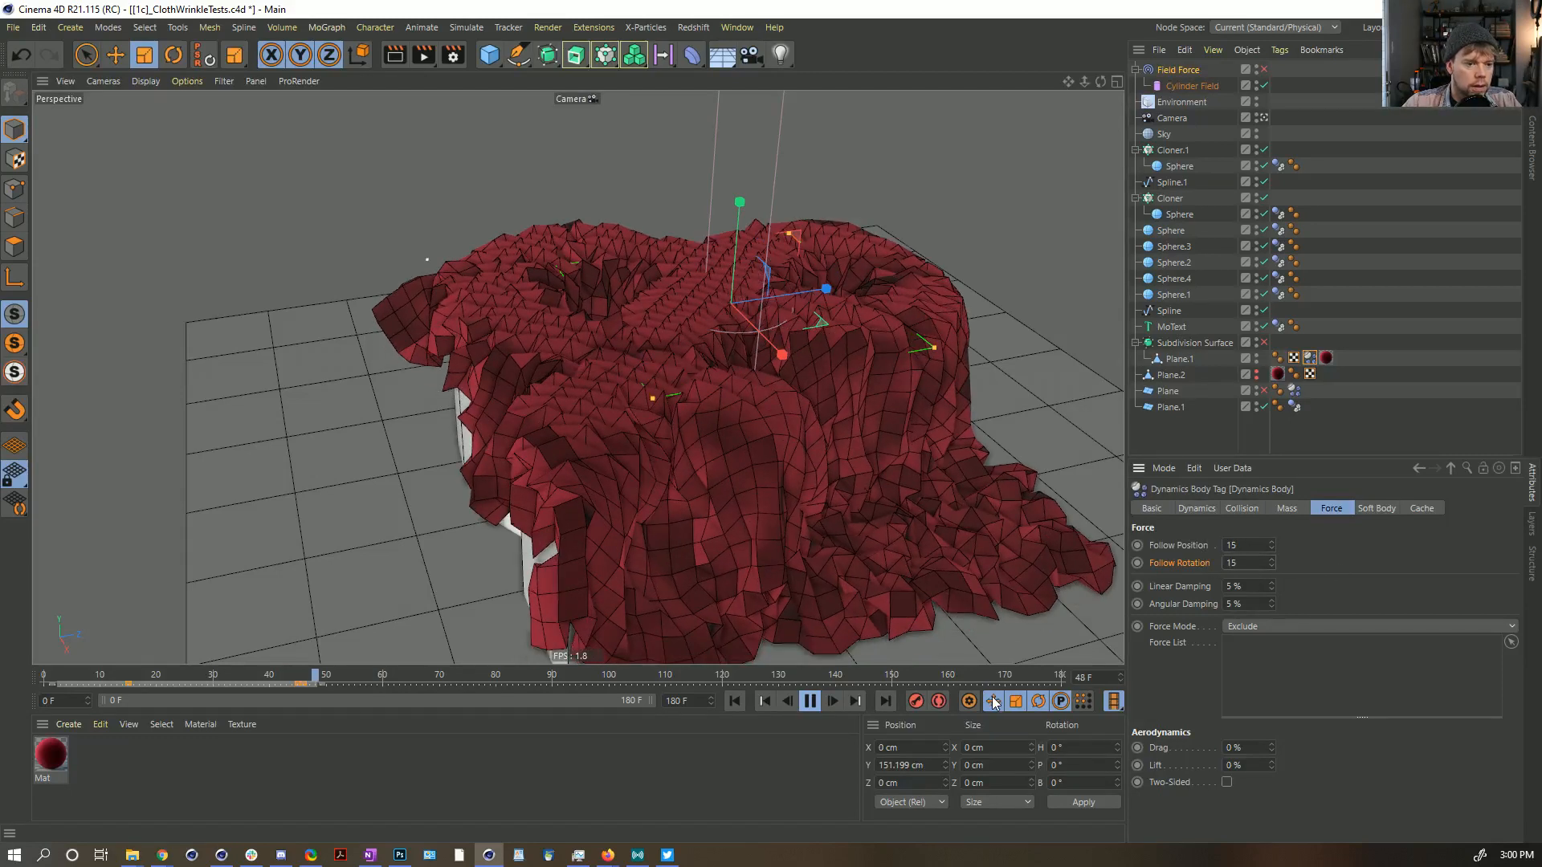
{"action": "left_click", "coordinate": [743, 705]}
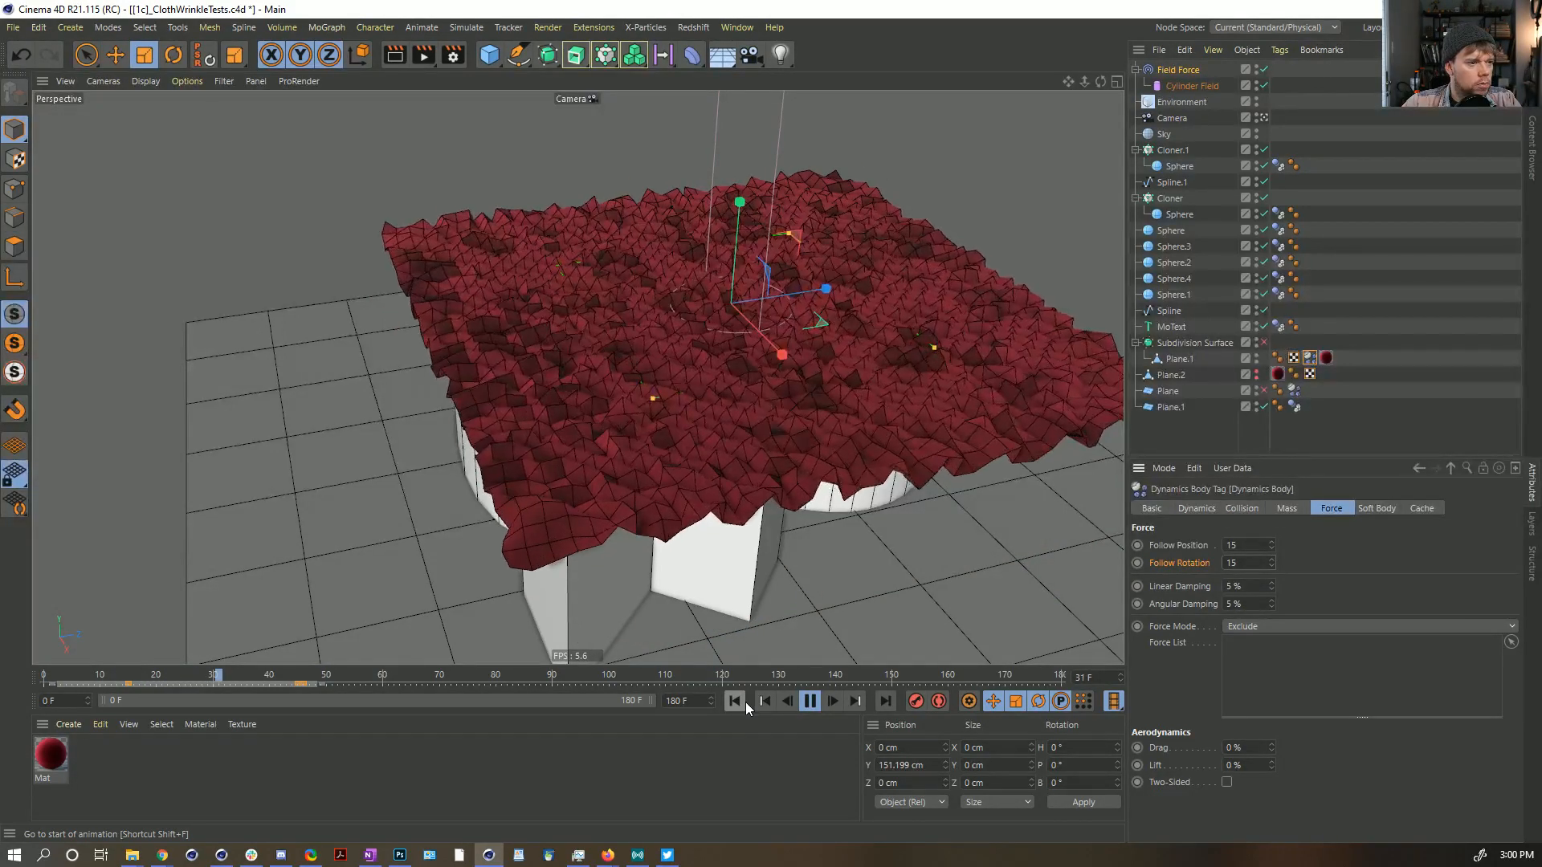
Step: Undo the Follow Position and Follow Rotation changes, reset the animation to frame 0, and open the tag's Soft Body settings
{"action": "key", "text": "ctrl+z"}
{"action": "key", "text": "ctrl+z"}
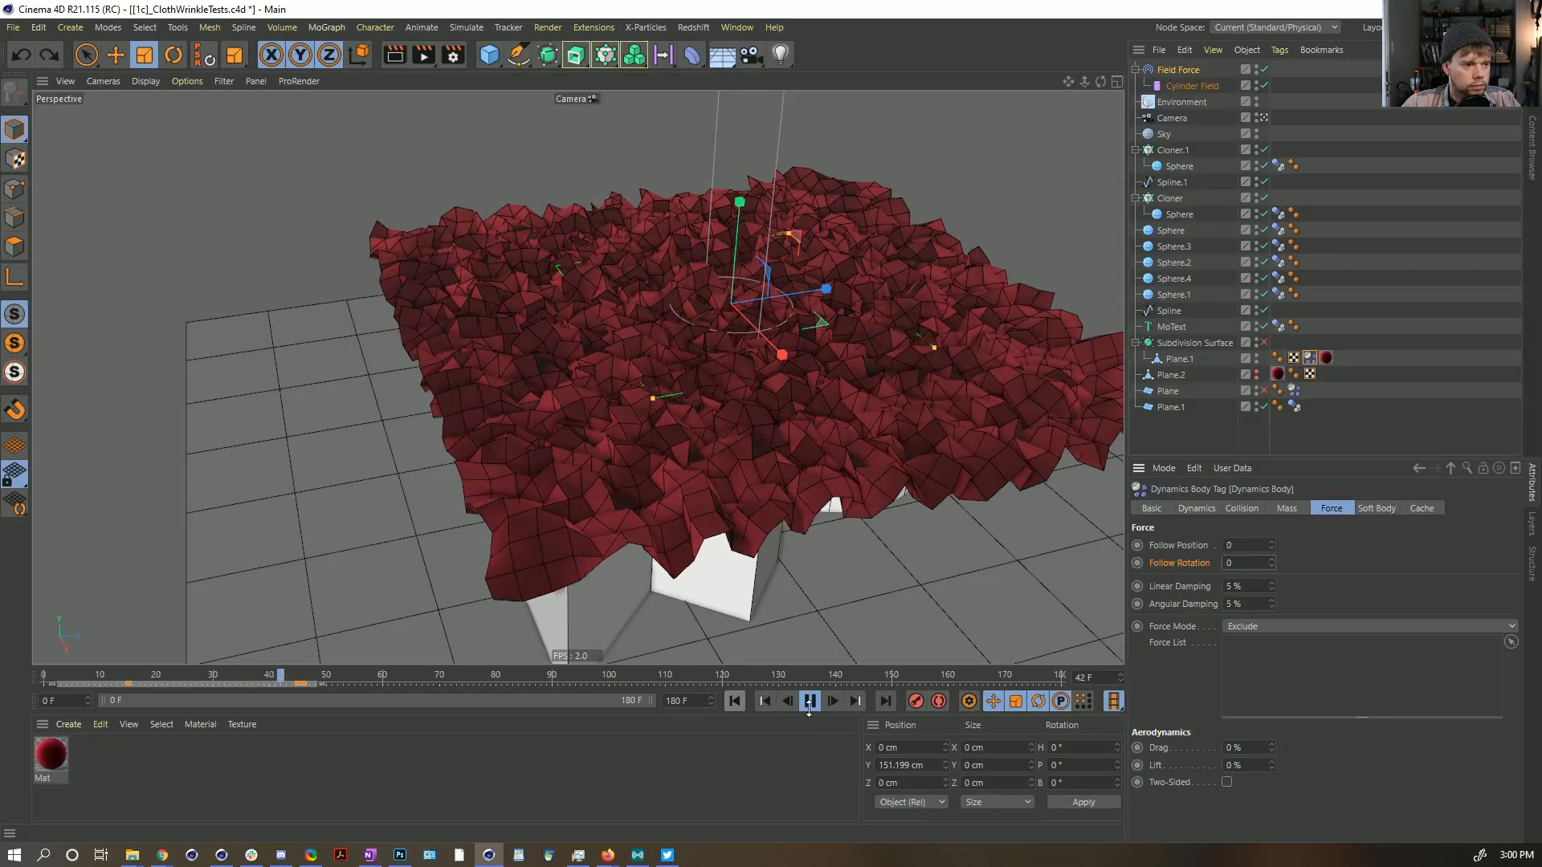
{"action": "left_click", "coordinate": [735, 701]}
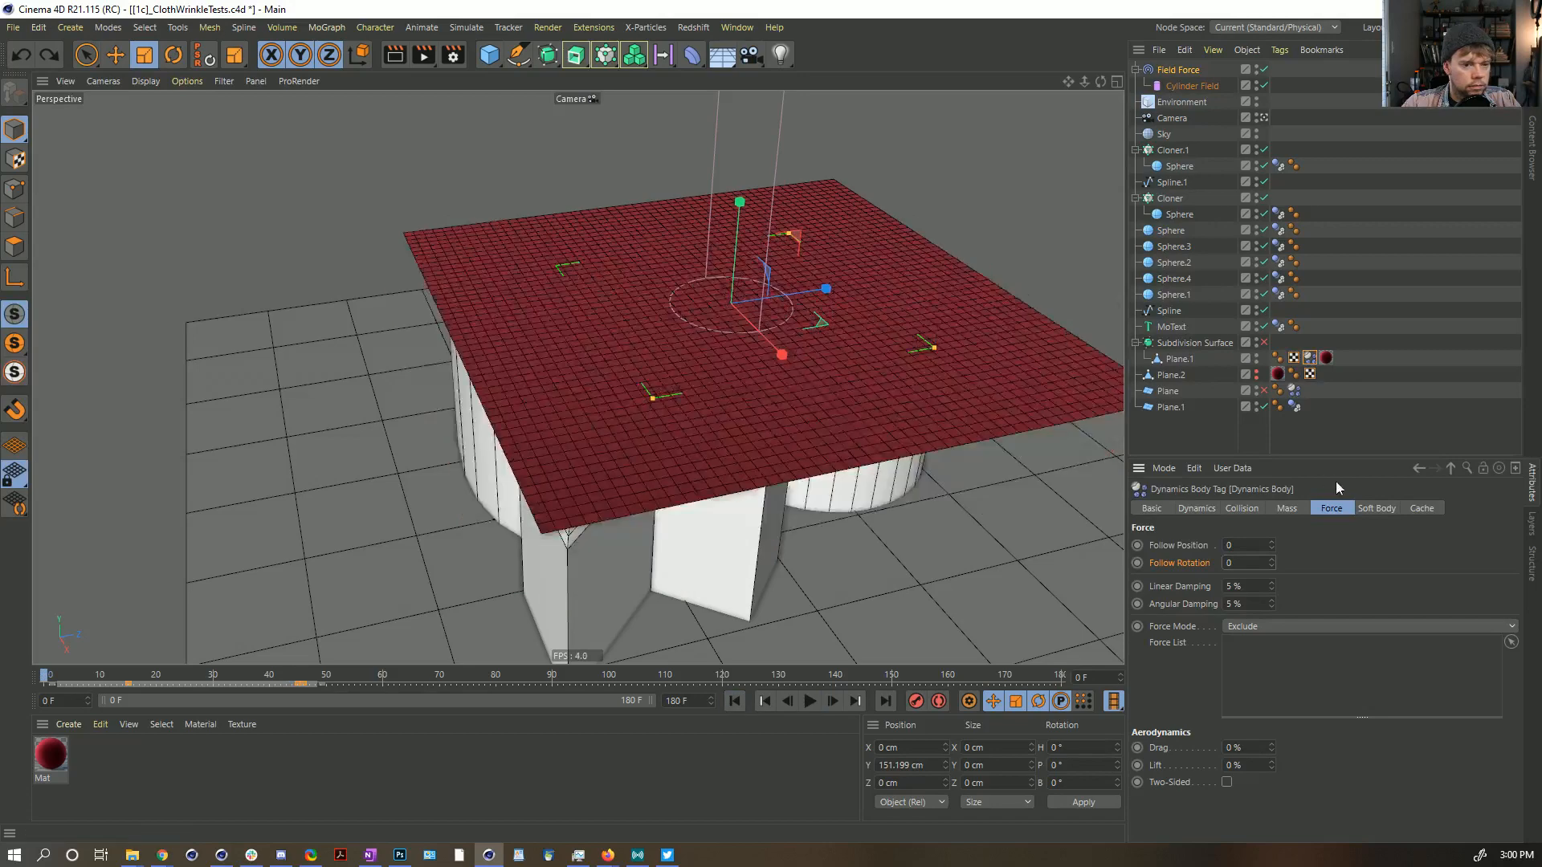
{"action": "left_click", "coordinate": [1374, 509]}
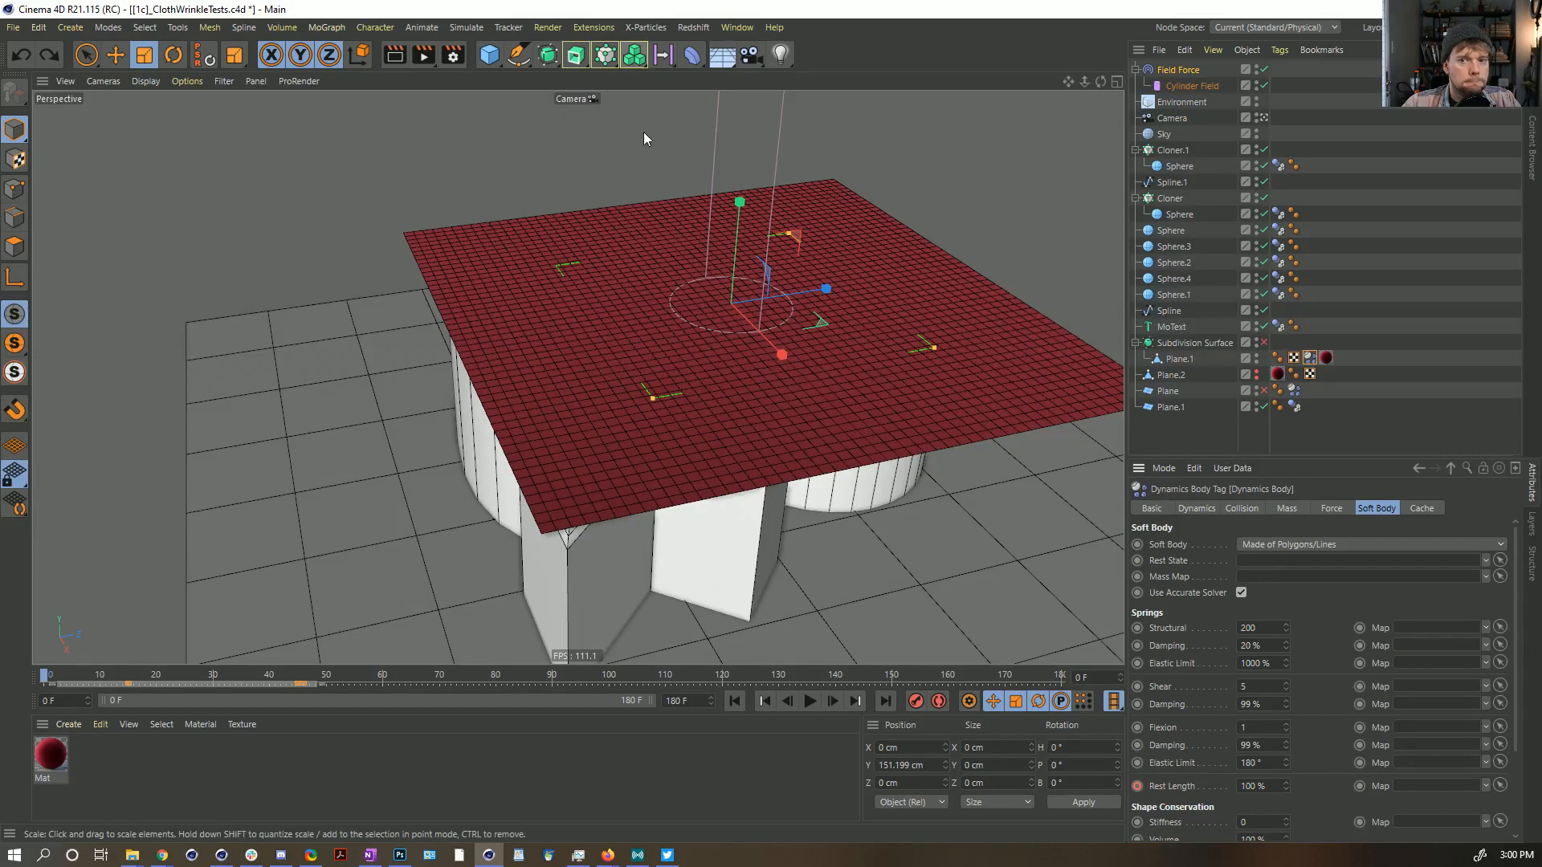
Step: Undo the simplified cloth setup, restoring Plane.1 and Polygon Helpers under Connect along with the Friction and Wind forces
{"action": "left_click", "coordinate": [18, 60]}
{"action": "left_click", "coordinate": [17, 59]}
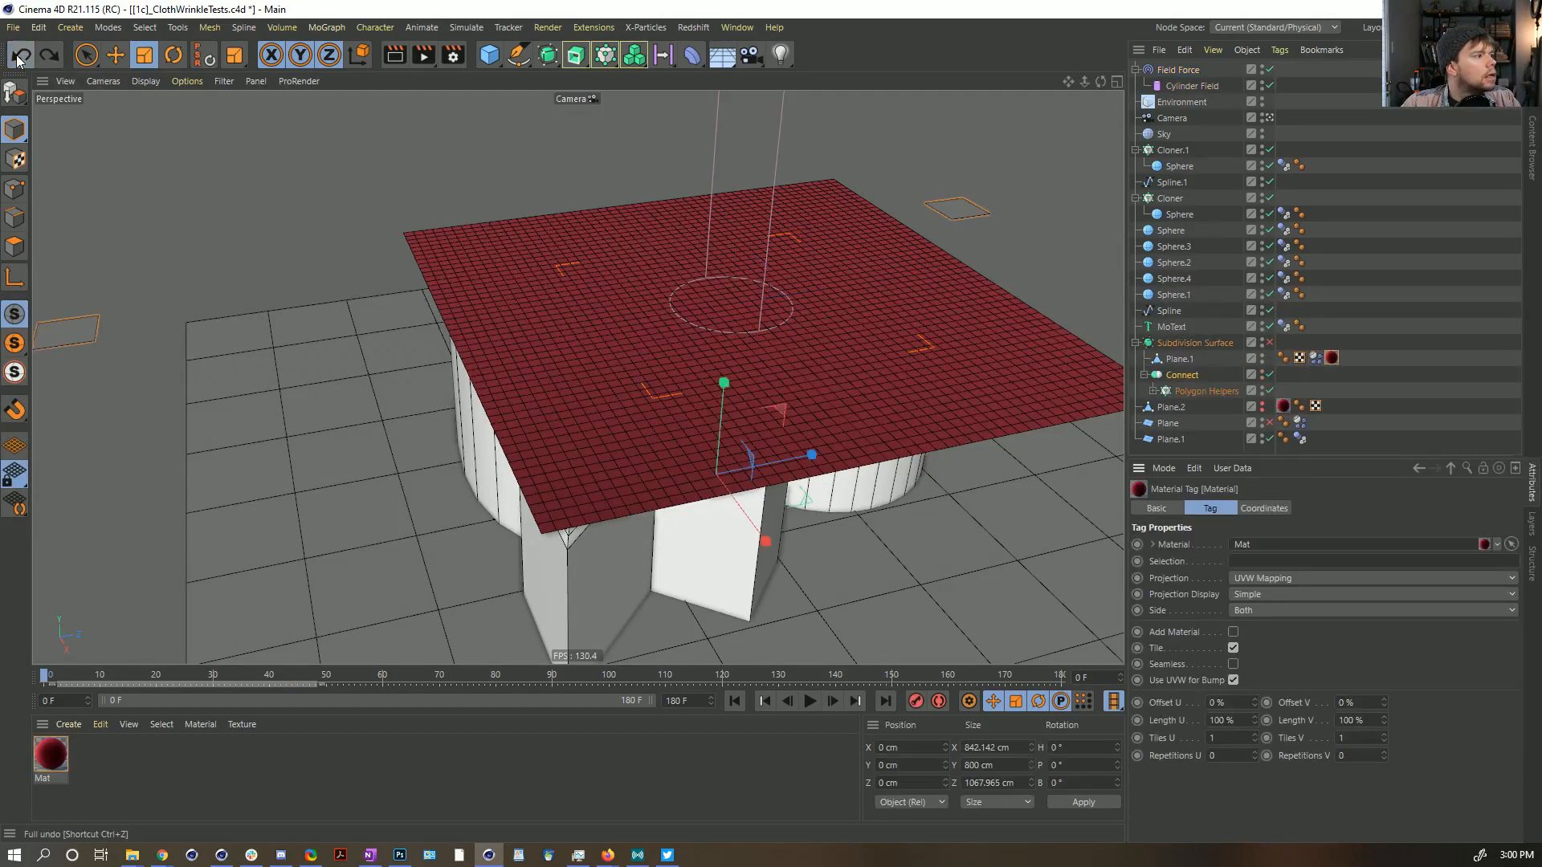
{"action": "left_click", "coordinate": [17, 59]}
{"action": "left_click", "coordinate": [18, 59]}
{"action": "left_click", "coordinate": [17, 59]}
{"action": "left_click", "coordinate": [17, 60]}
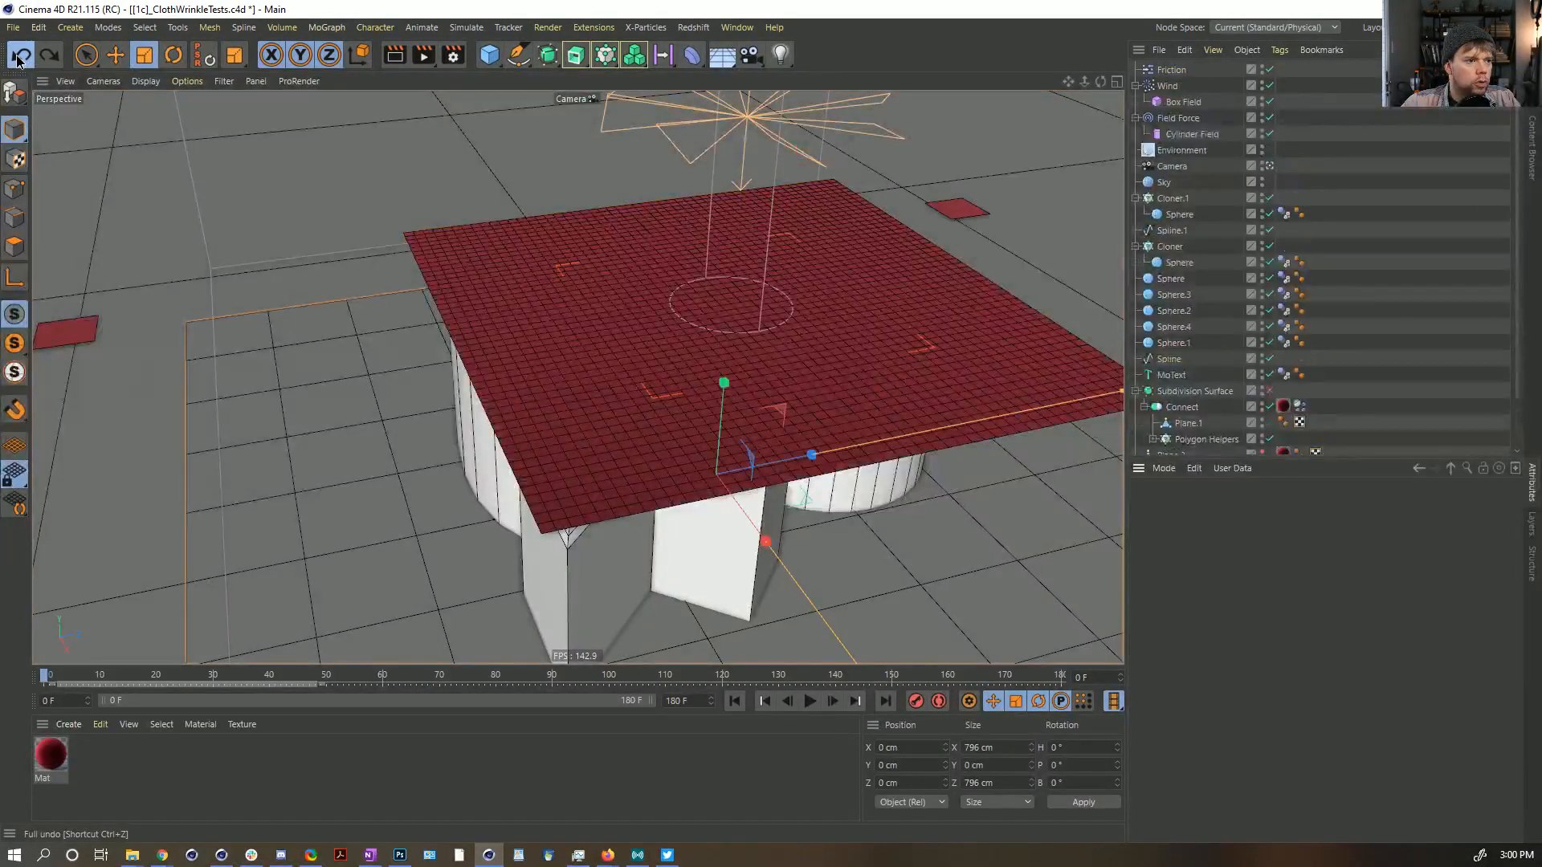
Step: Undo the creation of the Friction and Wind forces and their Box Fields
{"action": "left_click", "coordinate": [18, 59]}
{"action": "left_click", "coordinate": [18, 60]}
{"action": "left_click", "coordinate": [18, 60]}
{"action": "left_click", "coordinate": [17, 59]}
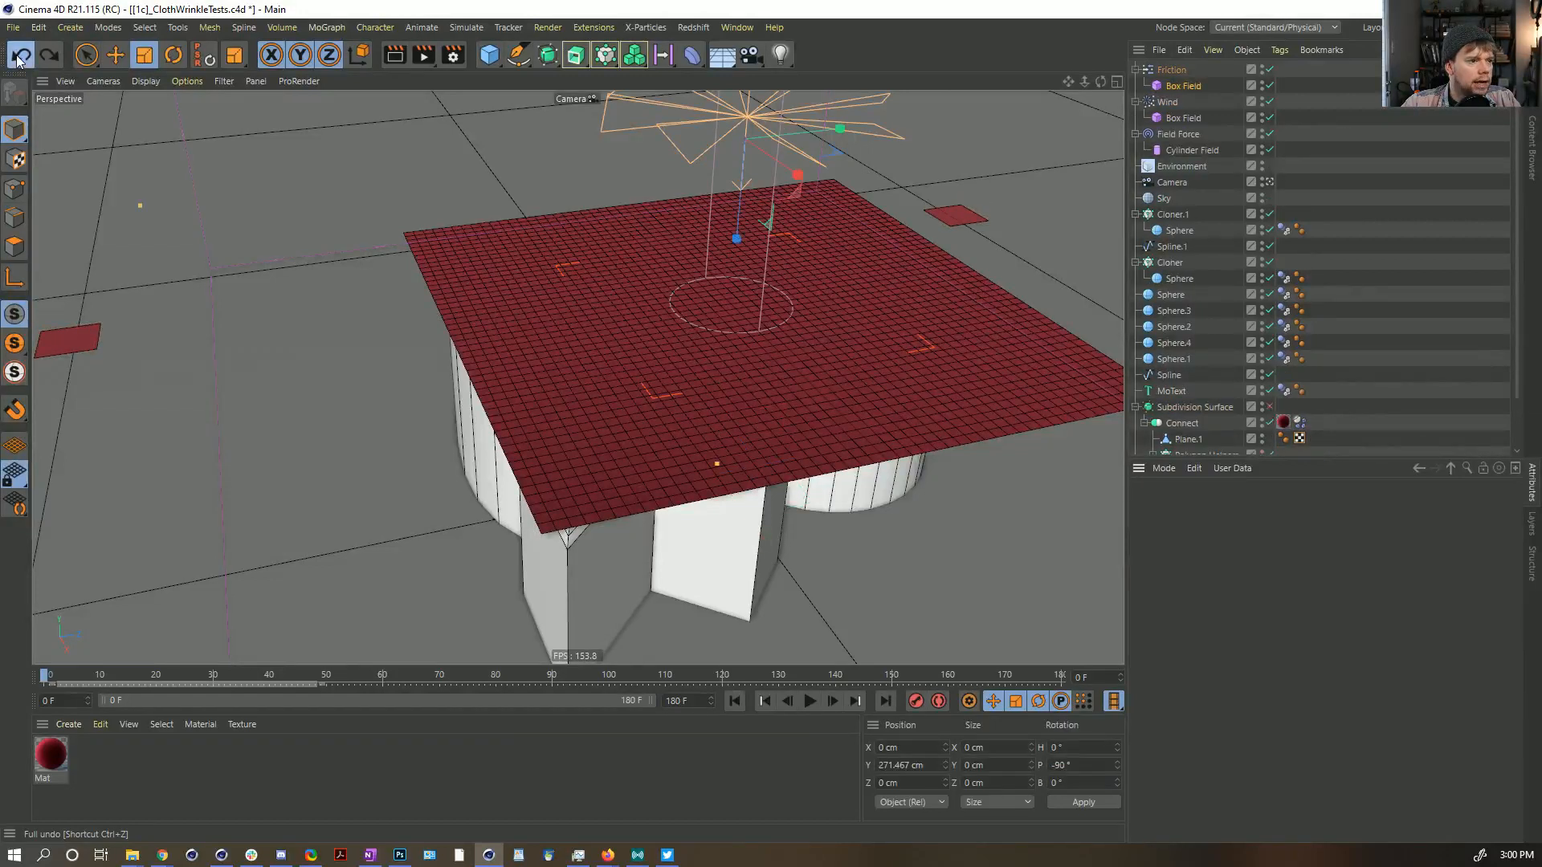
{"action": "left_click", "coordinate": [18, 60]}
{"action": "left_click", "coordinate": [17, 59]}
{"action": "left_click", "coordinate": [17, 59]}
{"action": "left_click", "coordinate": [18, 59]}
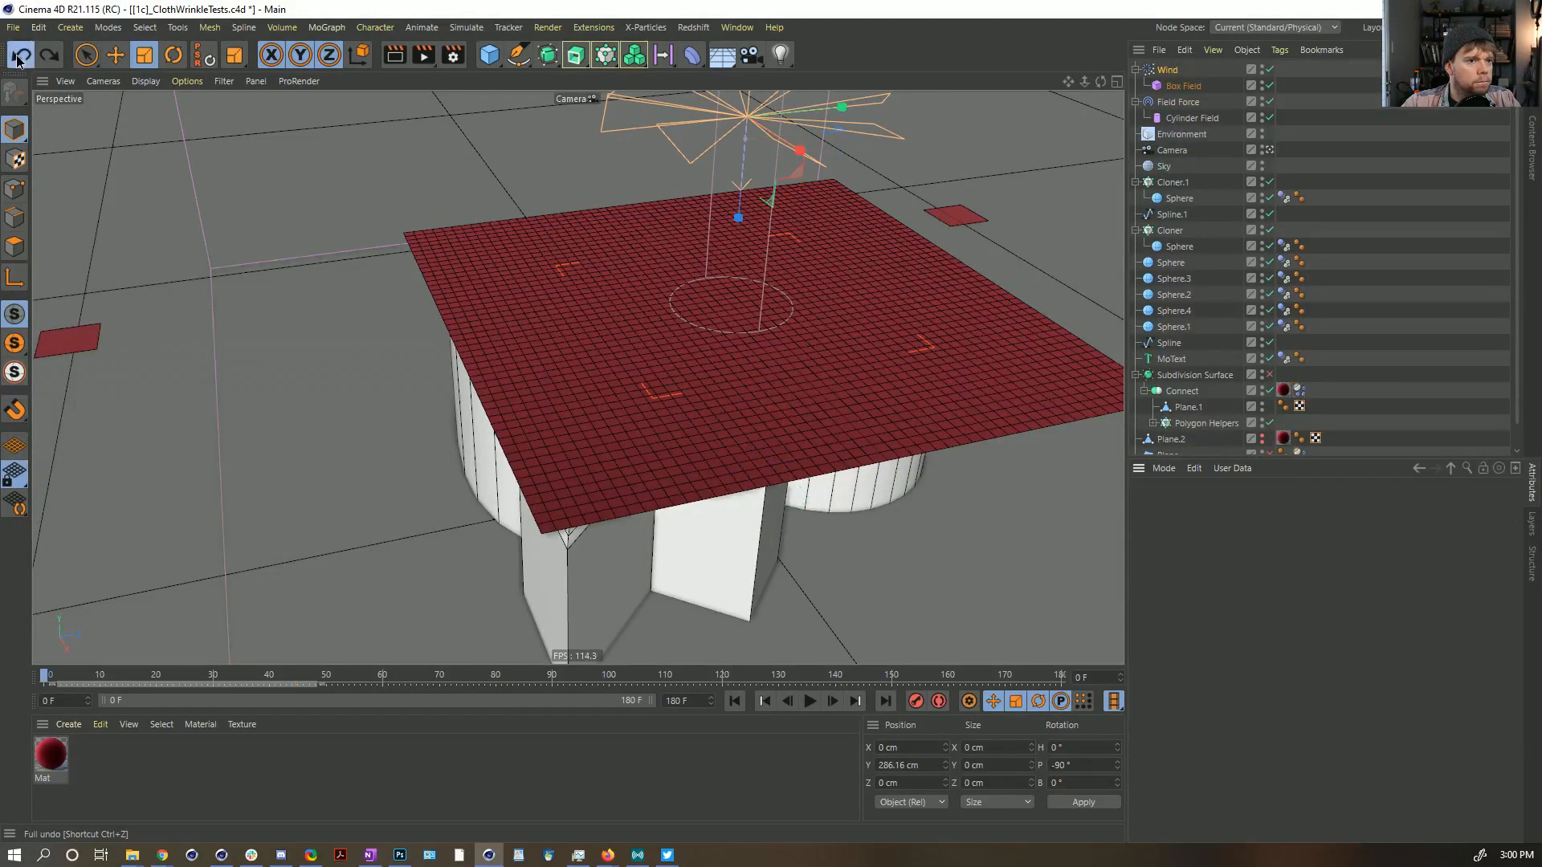
{"action": "left_click", "coordinate": [18, 60]}
{"action": "left_click", "coordinate": [17, 59]}
{"action": "left_click", "coordinate": [17, 60]}
{"action": "left_click", "coordinate": [18, 59]}
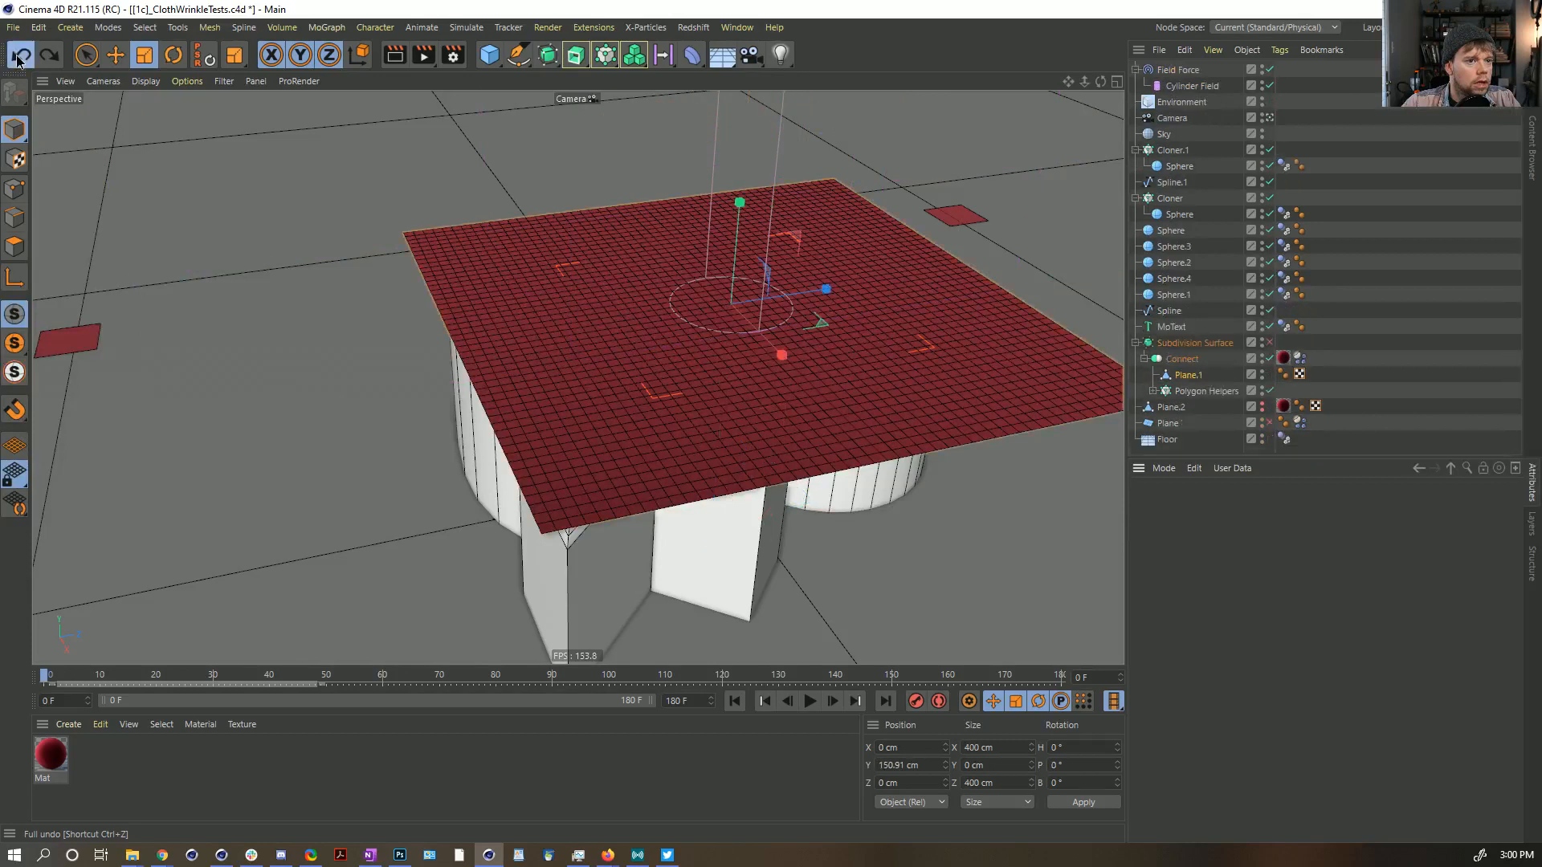
Step: Undo the Connect and Polygon Helpers setup, going back to Cloner.2 at a Y position of 685.469 cm
{"action": "left_click", "coordinate": [18, 59]}
{"action": "left_click", "coordinate": [18, 59]}
{"action": "left_click", "coordinate": [18, 60]}
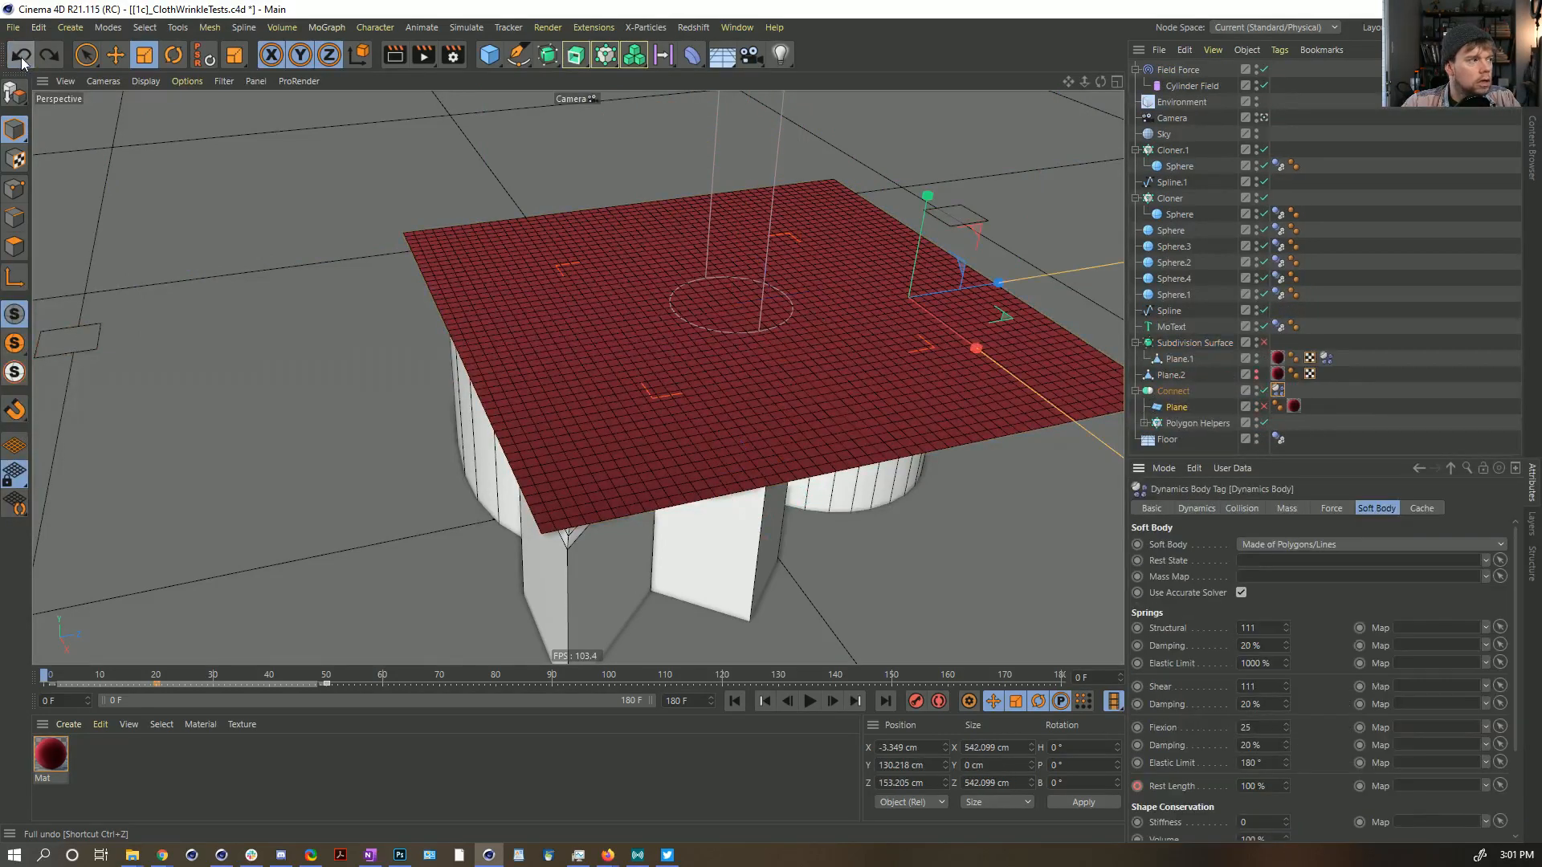
{"action": "left_click", "coordinate": [18, 60]}
{"action": "left_click", "coordinate": [18, 61]}
{"action": "left_click", "coordinate": [19, 60]}
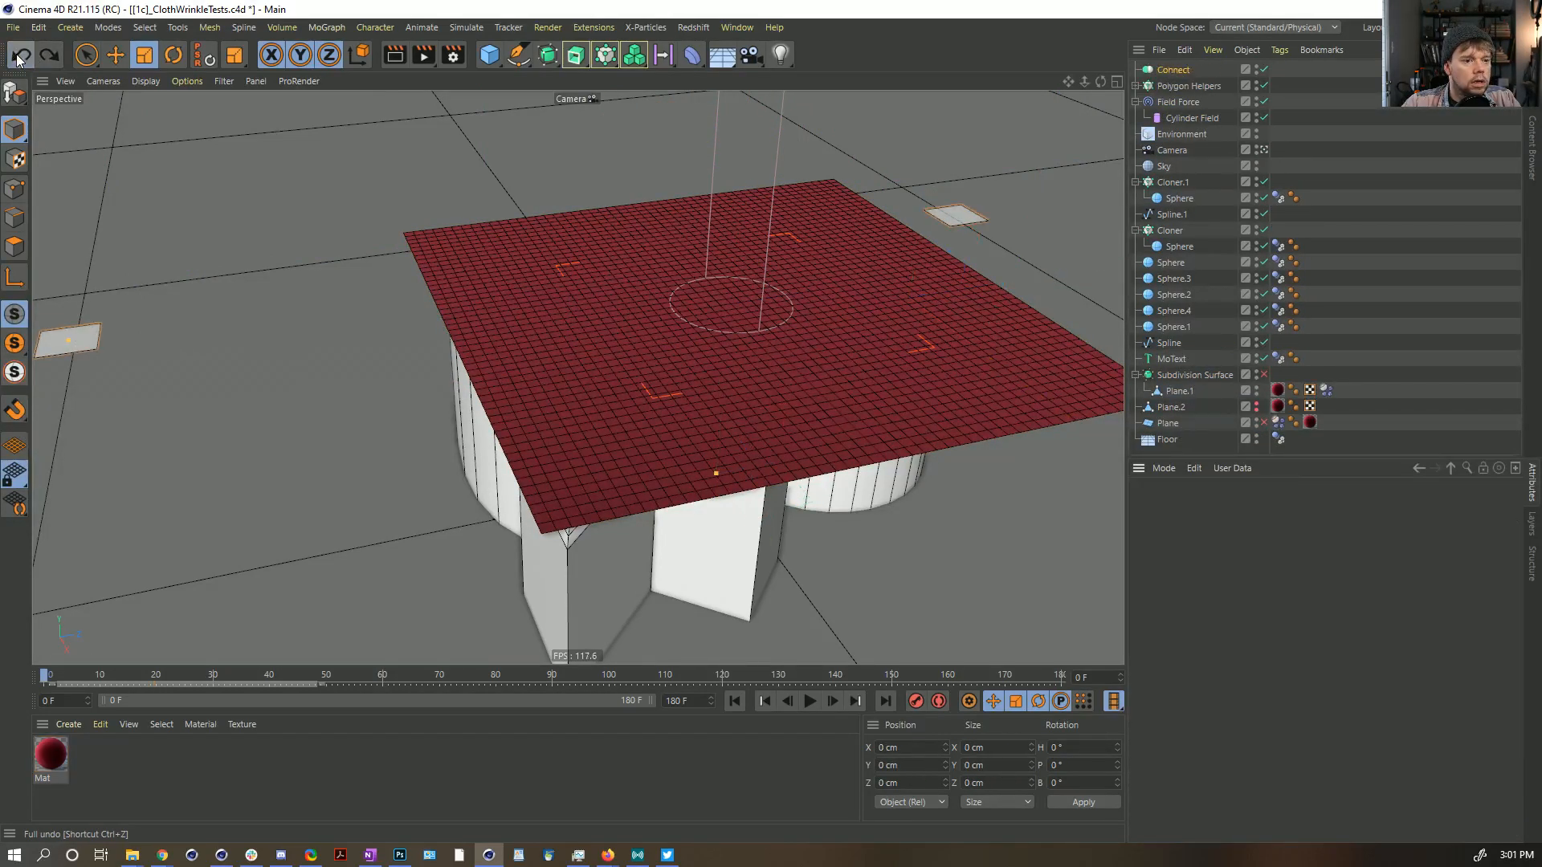
{"action": "left_click", "coordinate": [18, 59]}
{"action": "left_click", "coordinate": [18, 60]}
{"action": "left_click", "coordinate": [17, 59]}
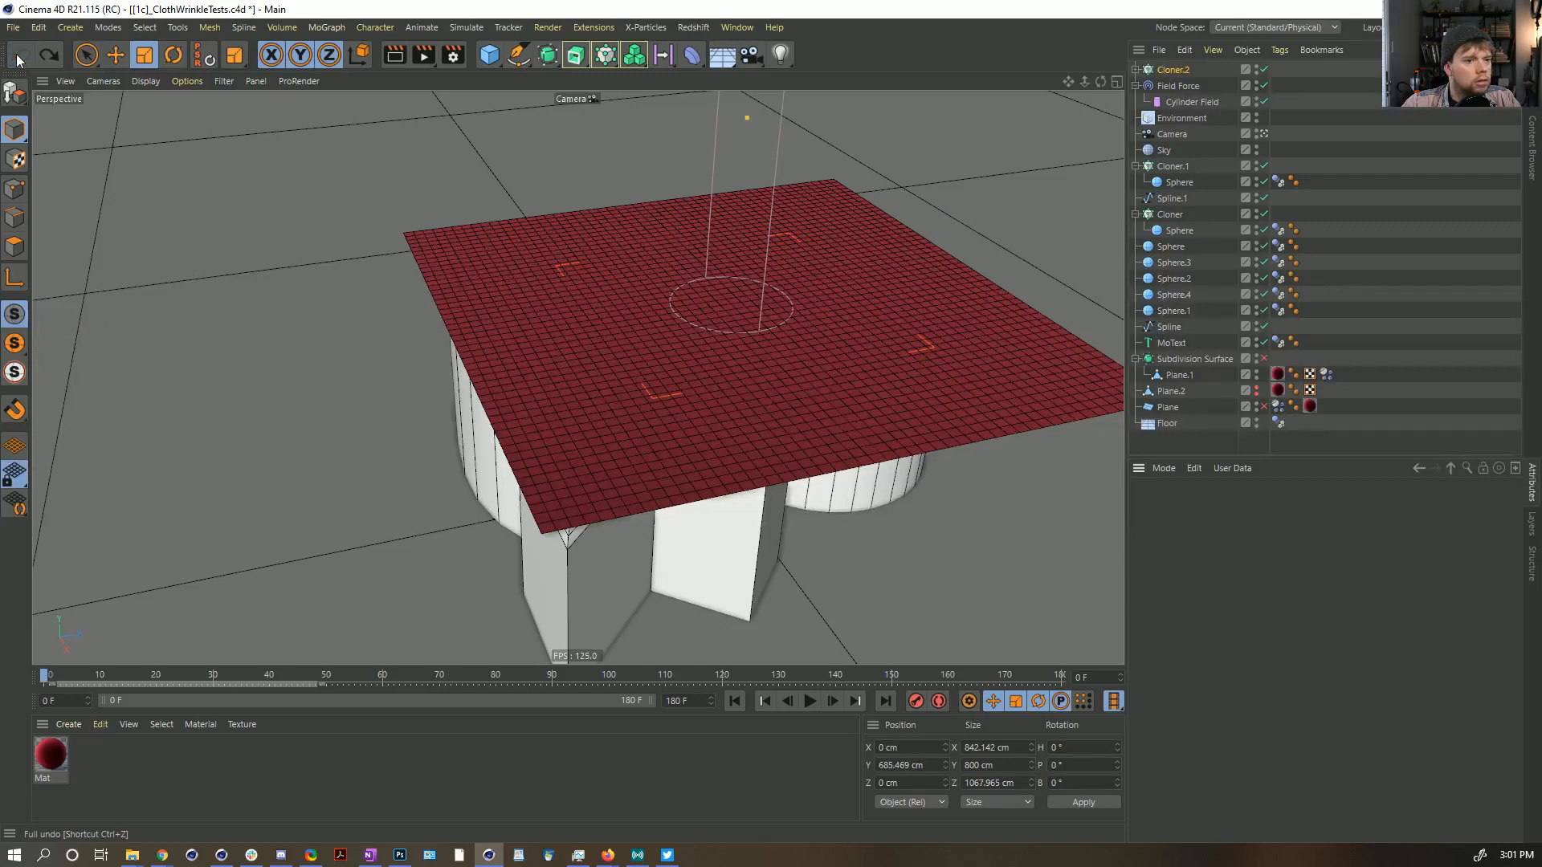
{"action": "left_click", "coordinate": [47, 58]}
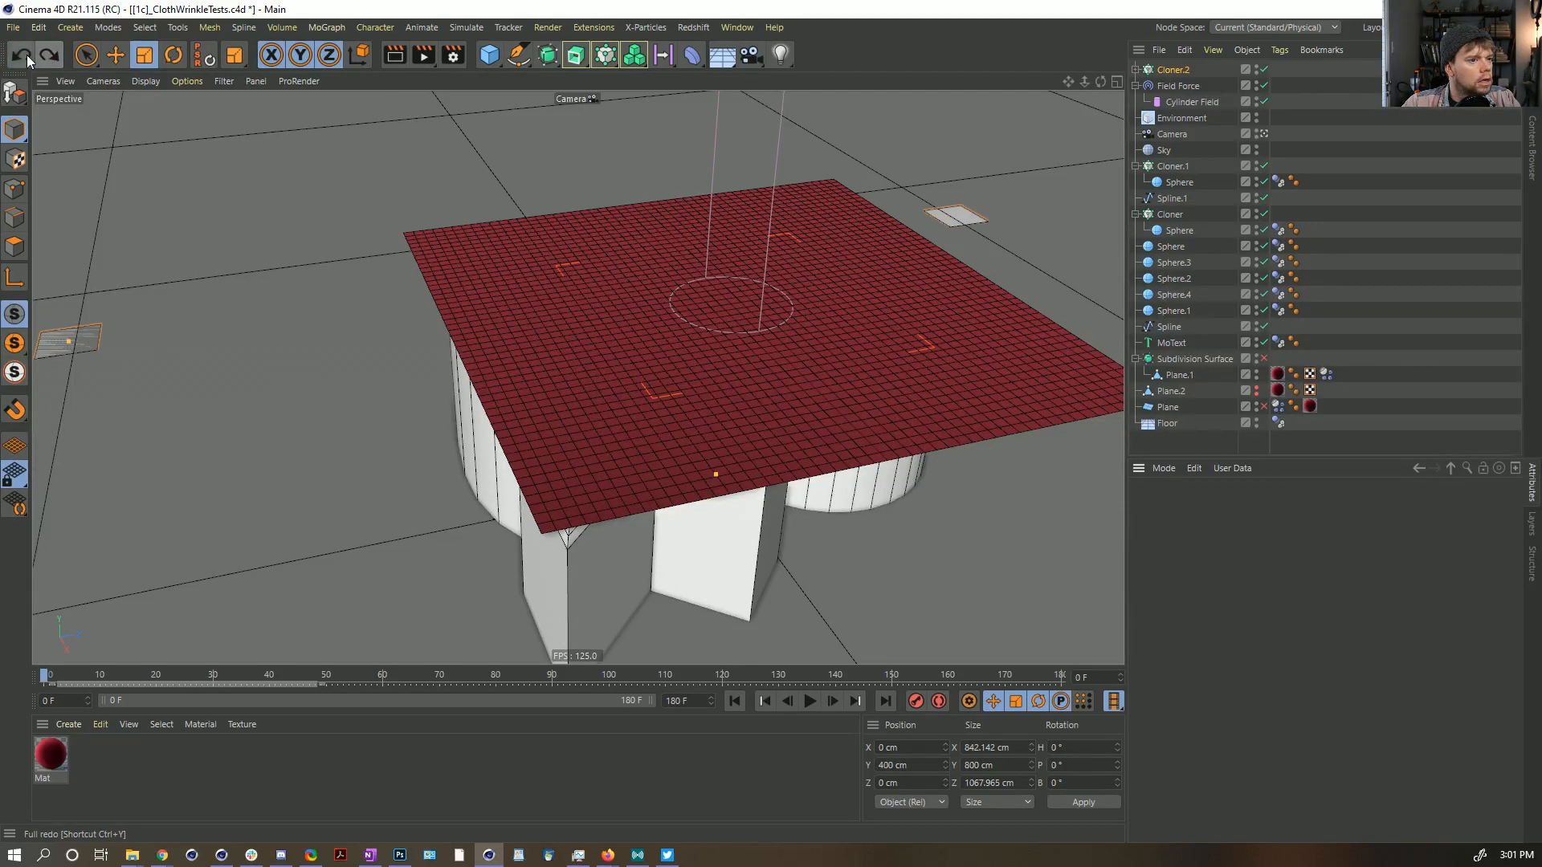
{"action": "left_click", "coordinate": [26, 54]}
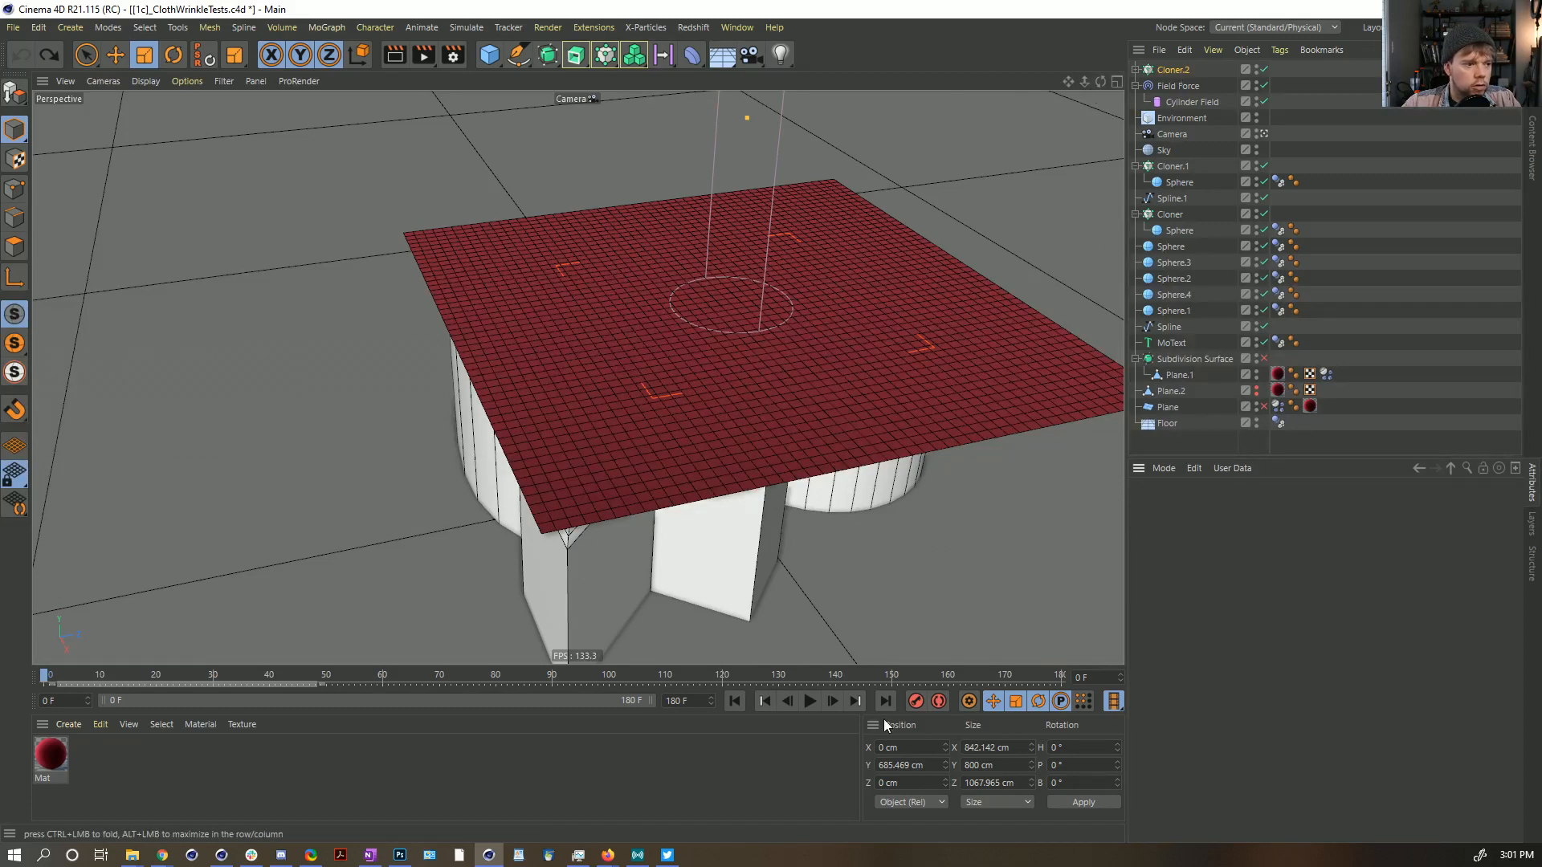
Step: Play the simulation briefly, return to frame 0, and check the project's Dynamics settings
{"action": "left_click", "coordinate": [810, 701]}
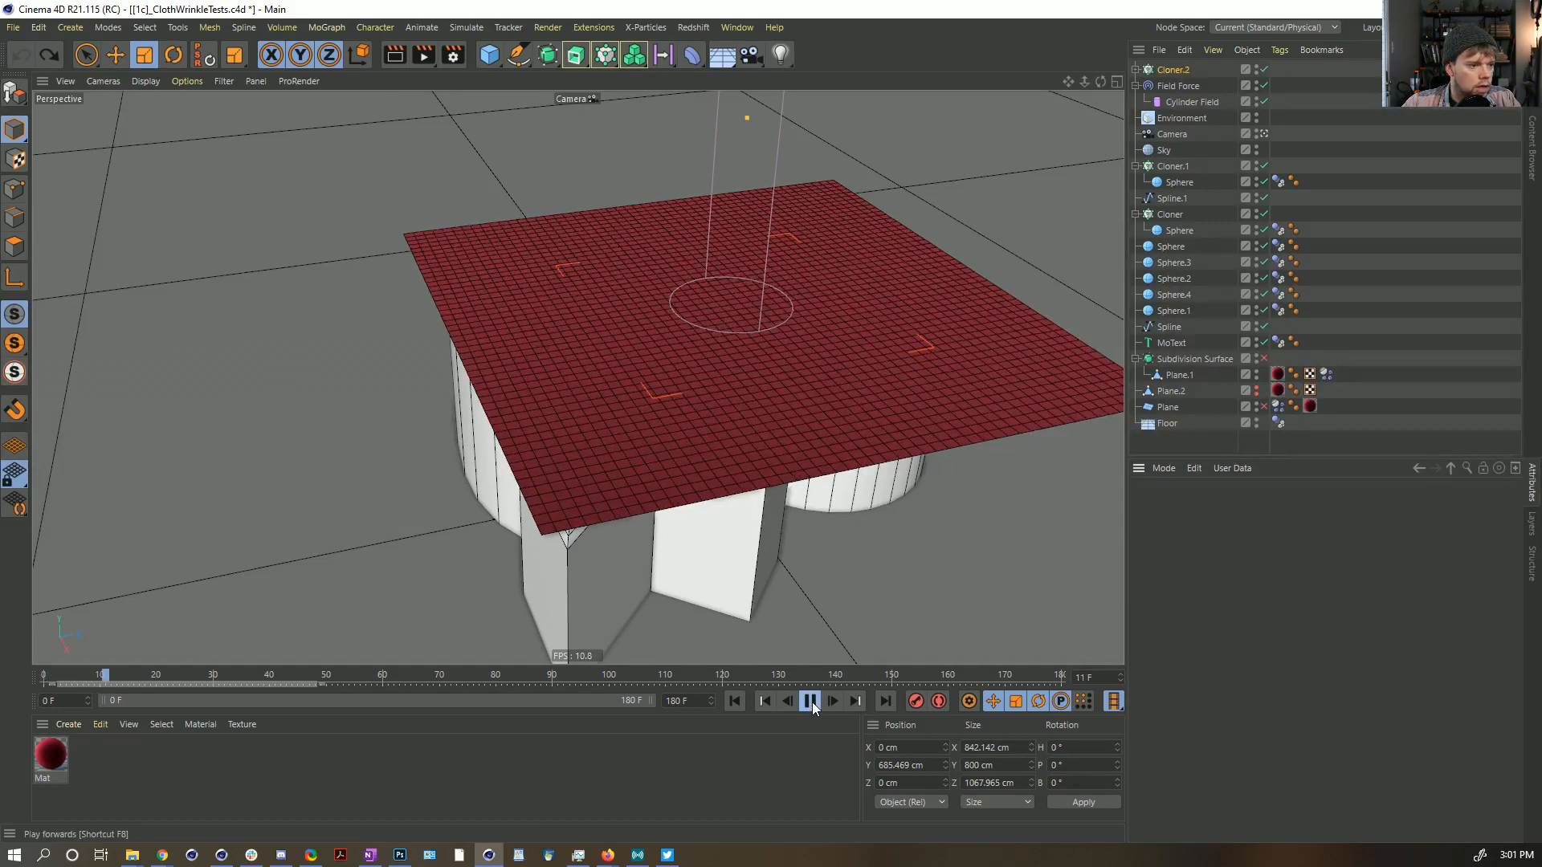
{"action": "left_click", "coordinate": [812, 702]}
{"action": "left_click", "coordinate": [734, 701]}
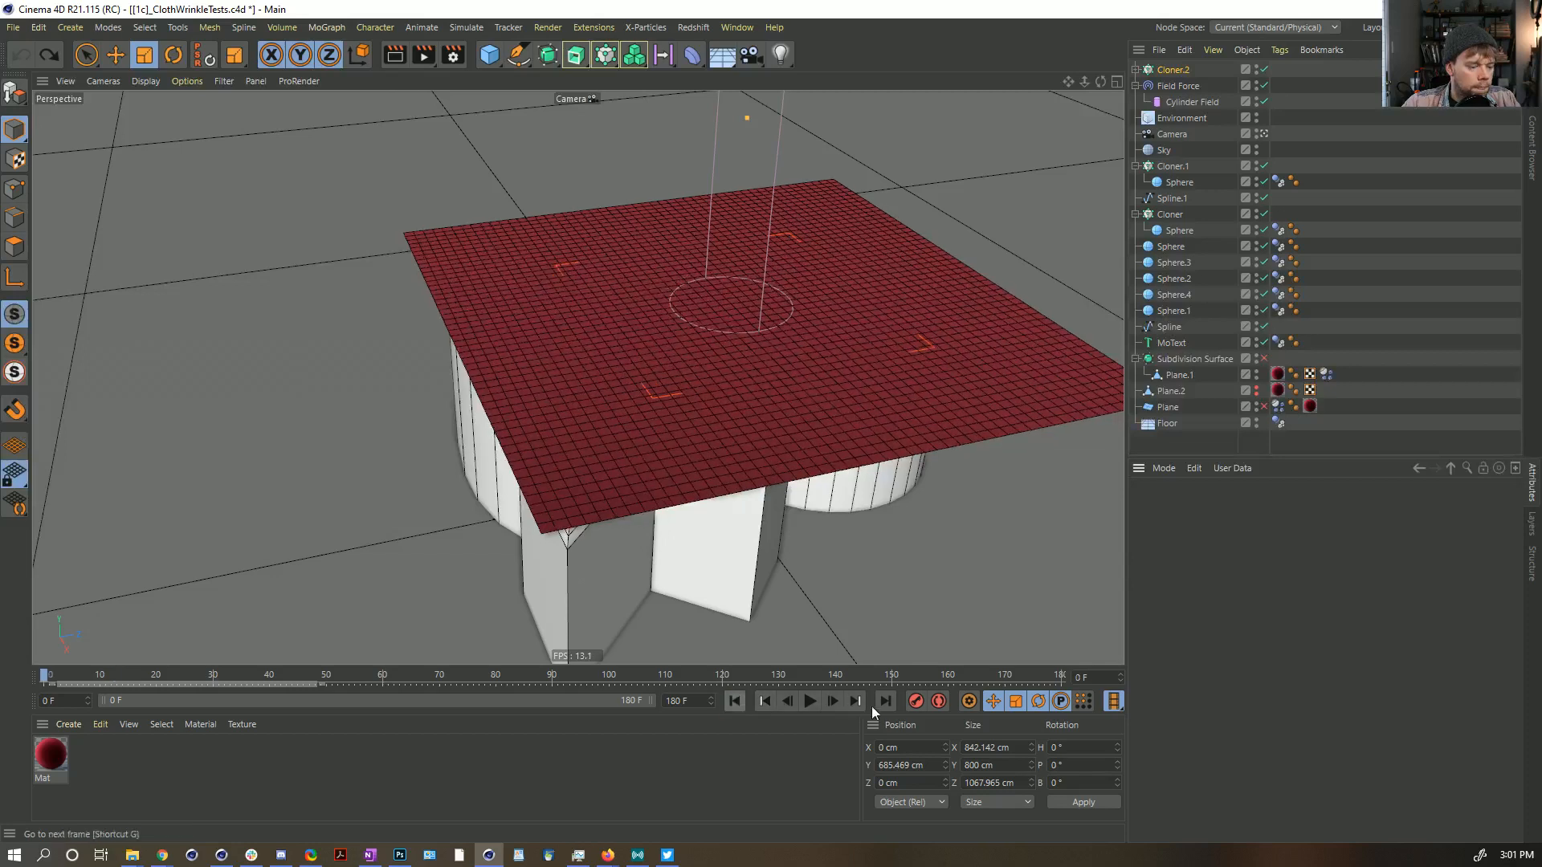
{"action": "key", "text": "ctrl+d"}
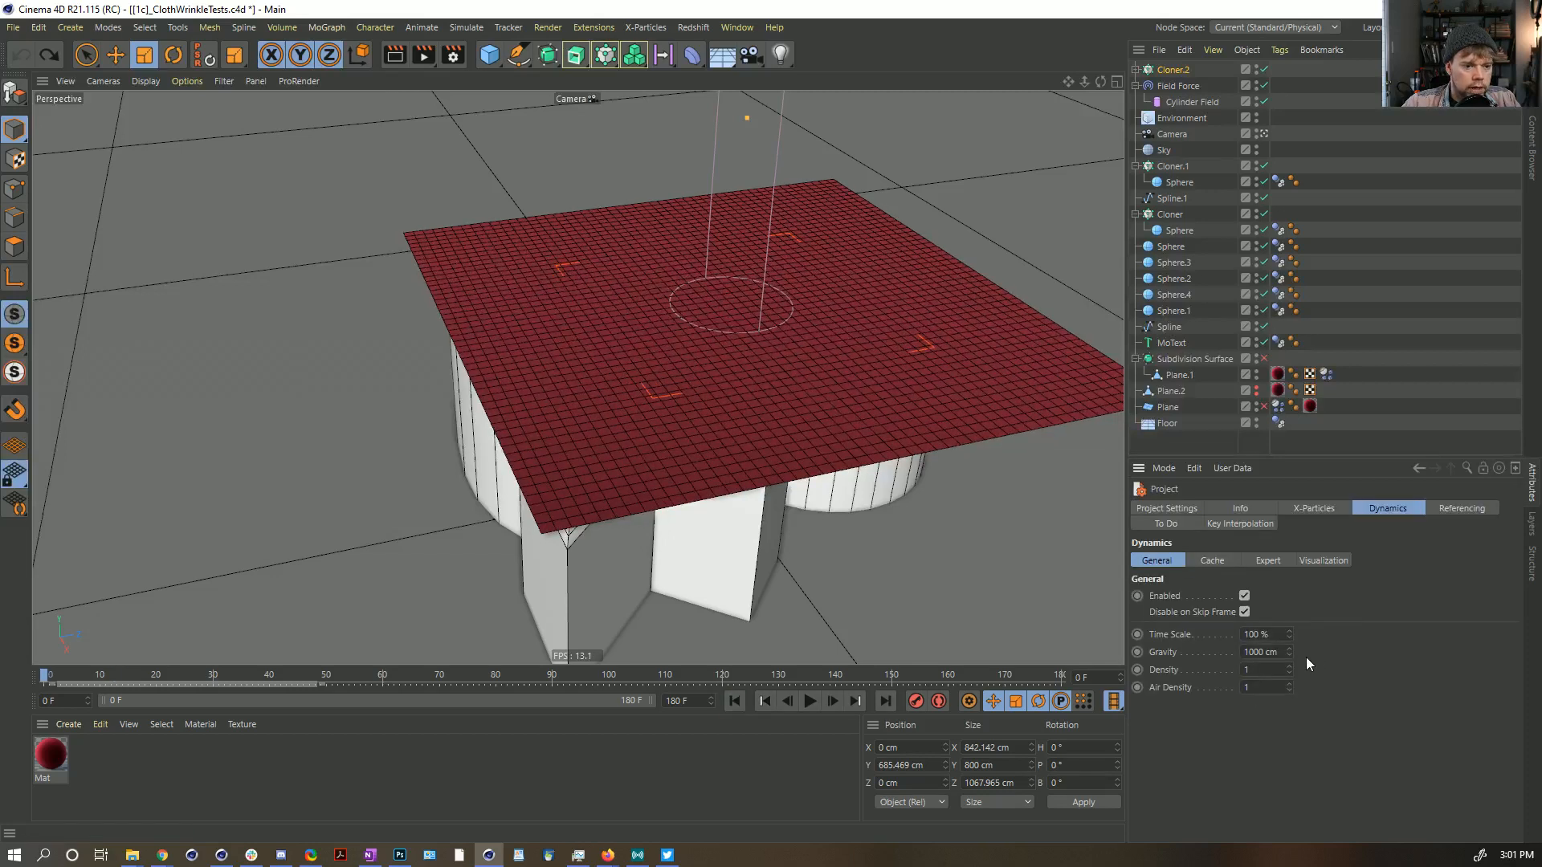
Step: Examine the Mass, Collision and Force settings of Plane.1's Dynamics Body tag
{"action": "left_click", "coordinate": [1326, 375]}
{"action": "left_click", "coordinate": [1280, 508]}
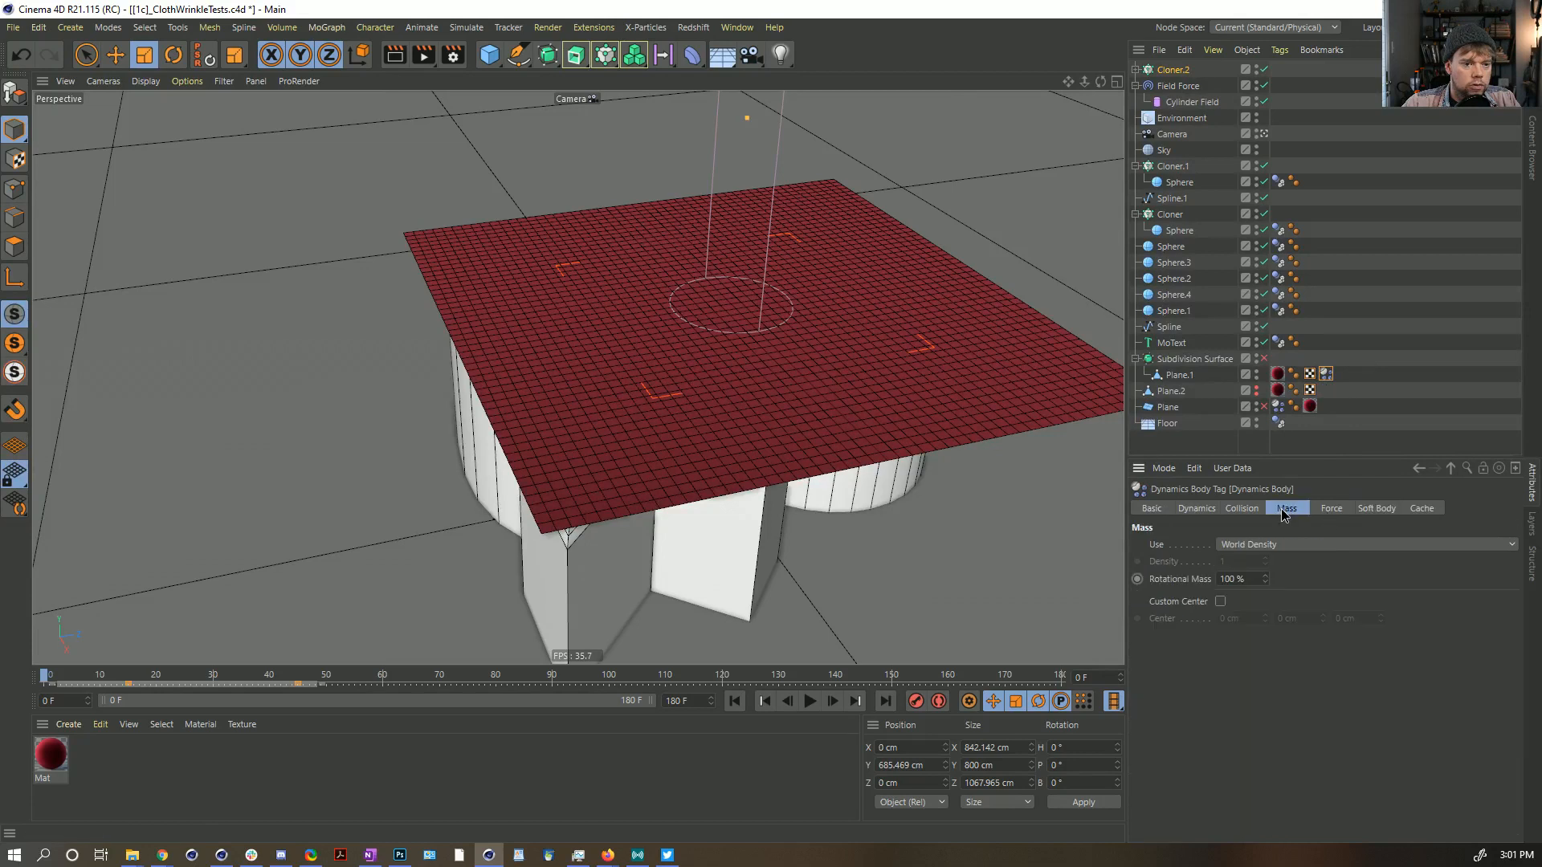
{"action": "left_click", "coordinate": [1241, 509]}
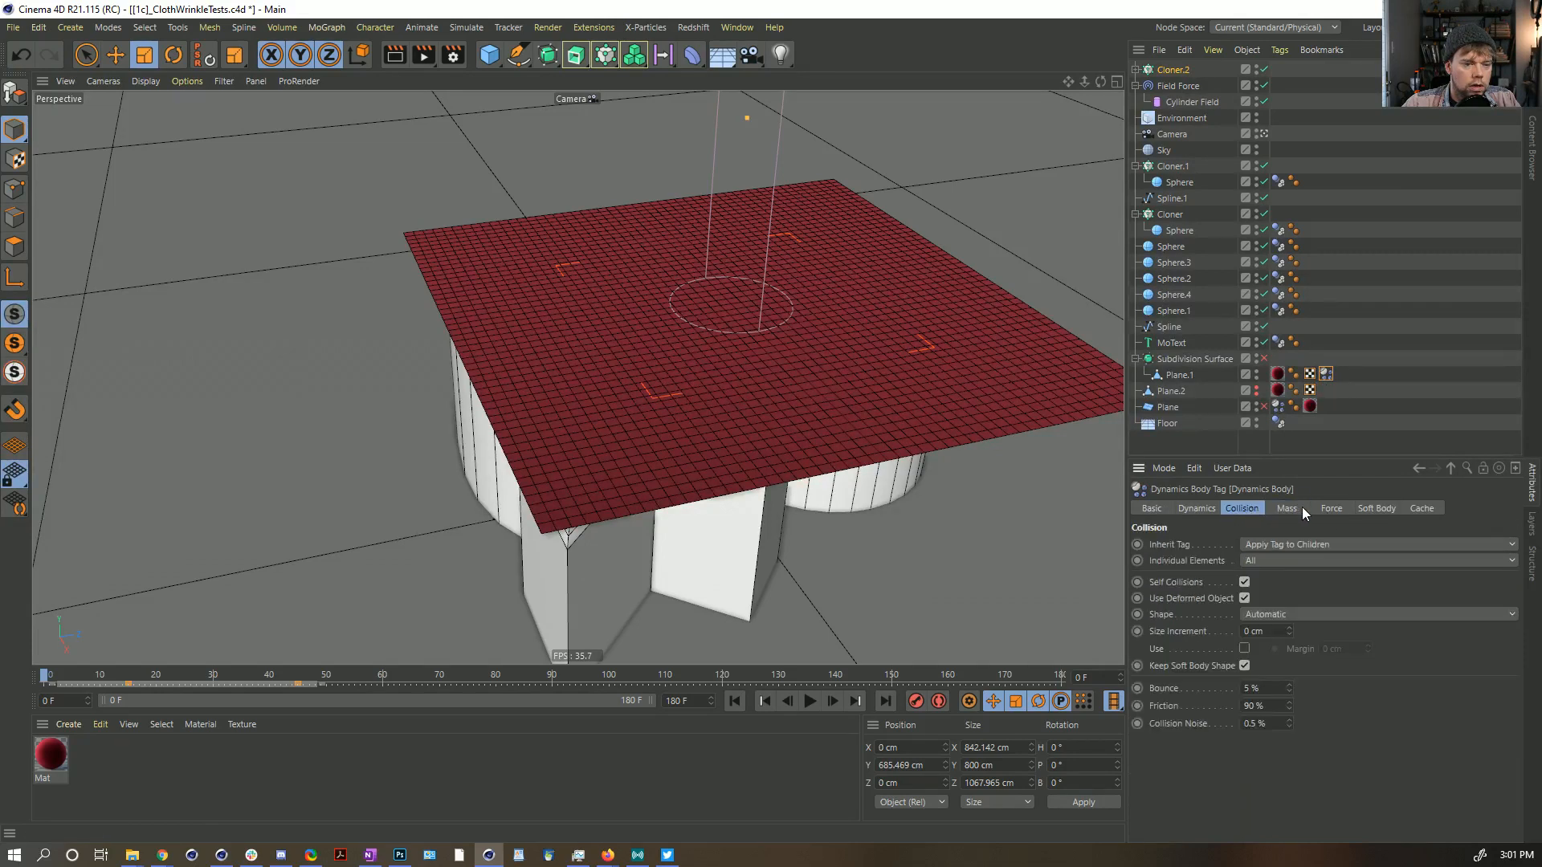
{"action": "left_click", "coordinate": [1329, 509]}
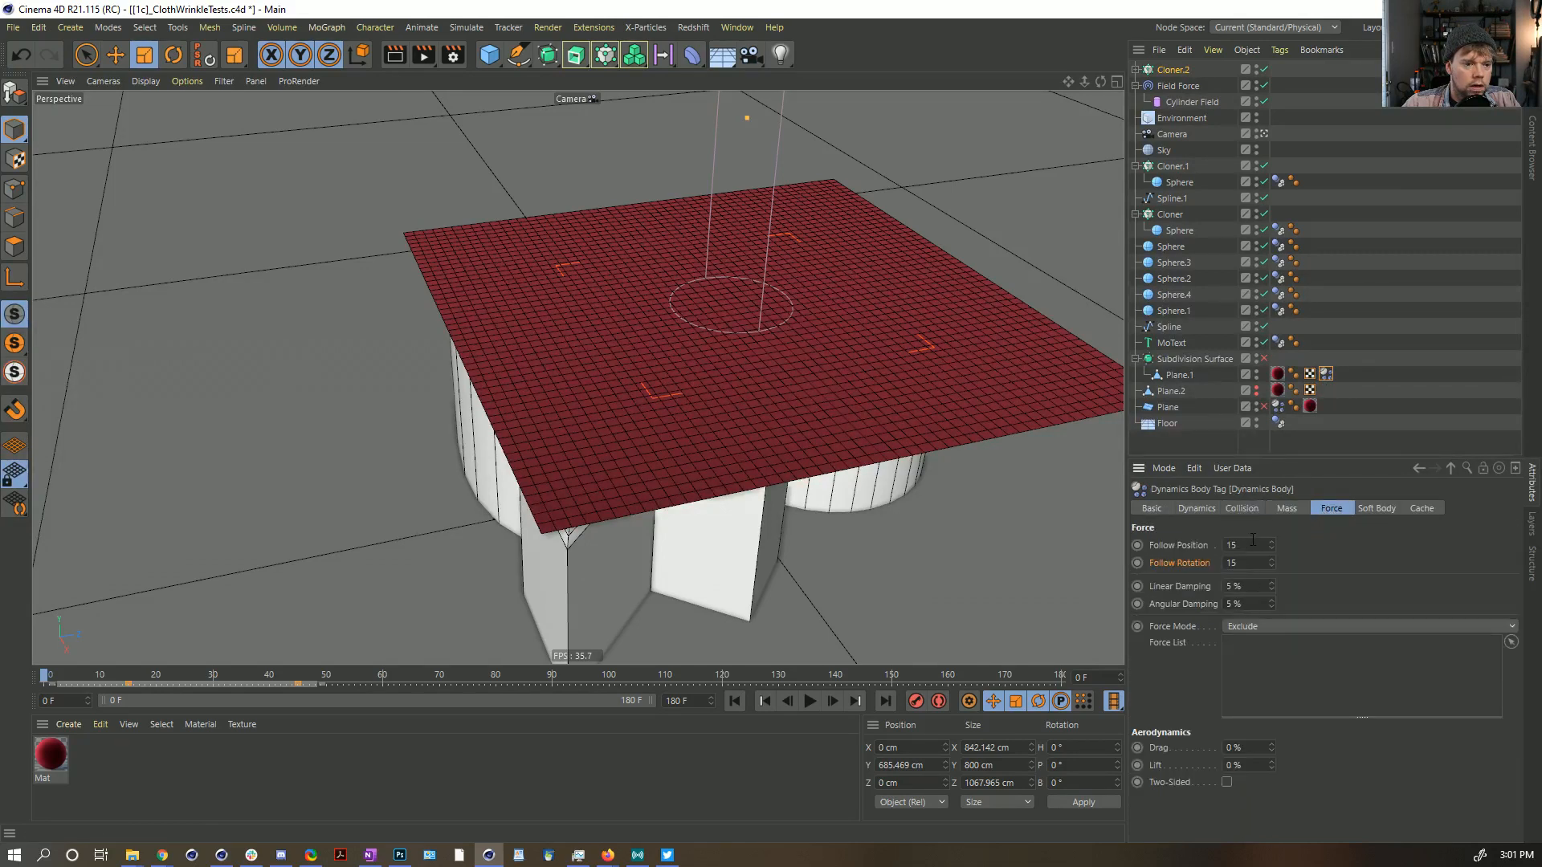
Step: Delete the Cloner.2 object from the scene
{"action": "scroll", "coordinate": [764, 310], "scroll_direction": "down", "scroll_amount": 5}
{"action": "scroll", "coordinate": [712, 310], "scroll_direction": "up", "scroll_amount": 3}
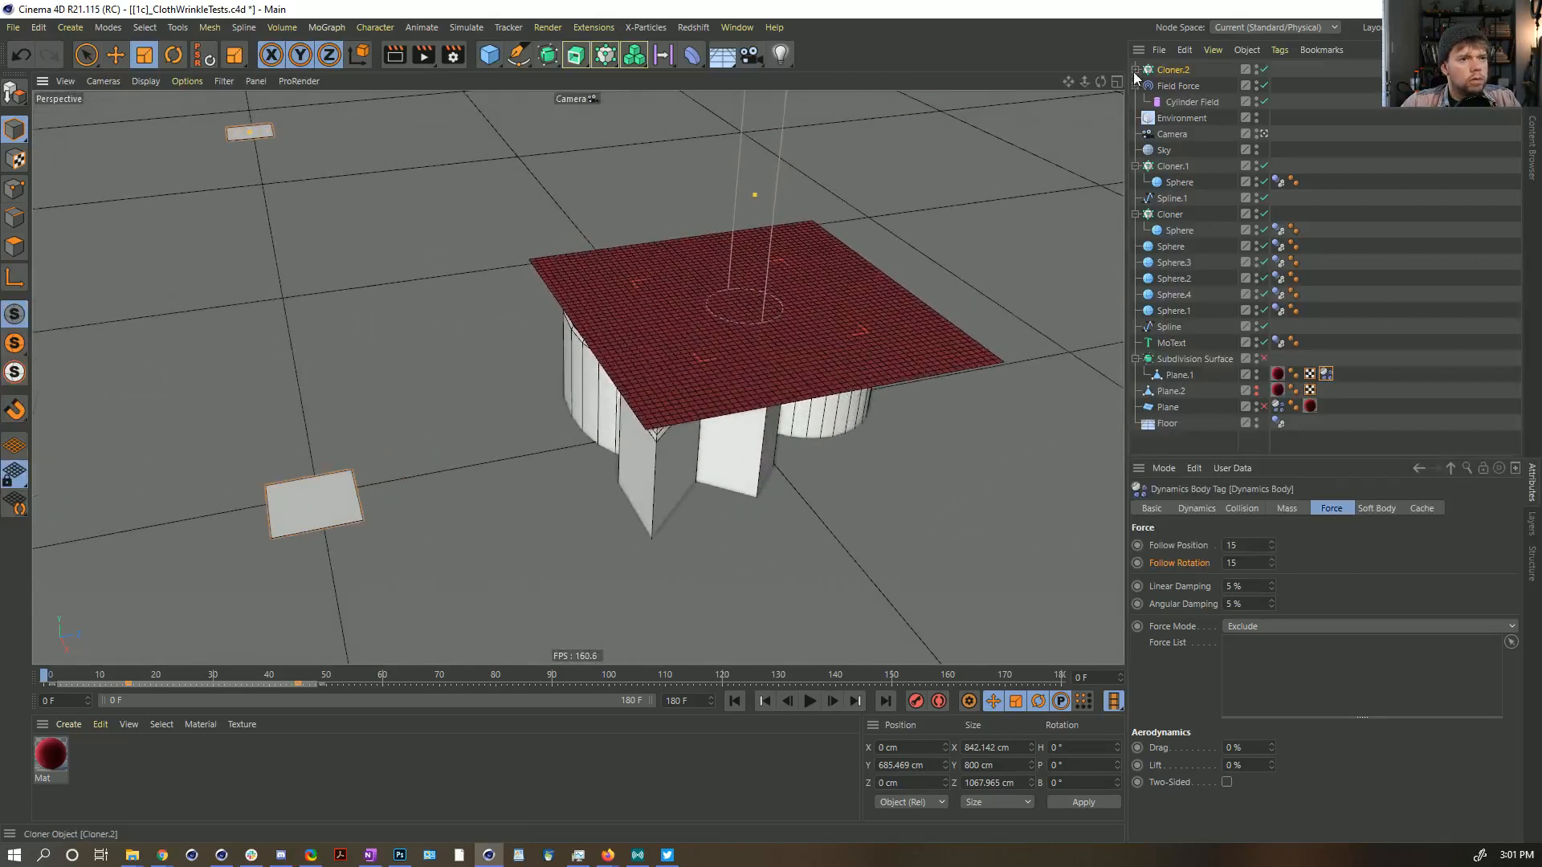
{"action": "left_click", "coordinate": [1159, 69]}
{"action": "key", "text": "Delete"}
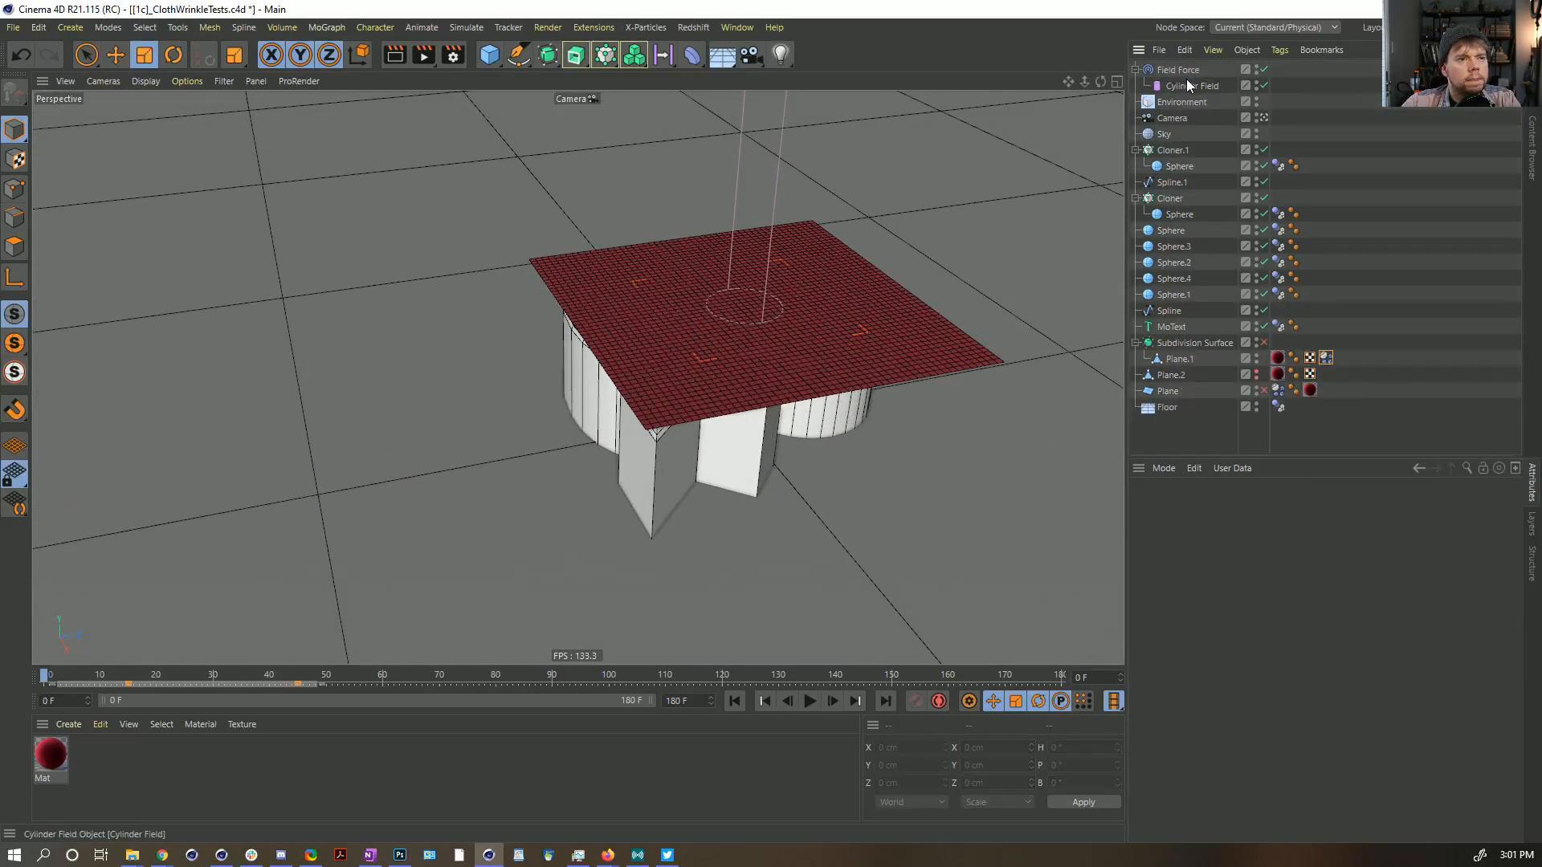
Step: Compare the Soft Body and Force settings of Plane.1's Dynamics Body tag
{"action": "left_click", "coordinate": [1327, 359]}
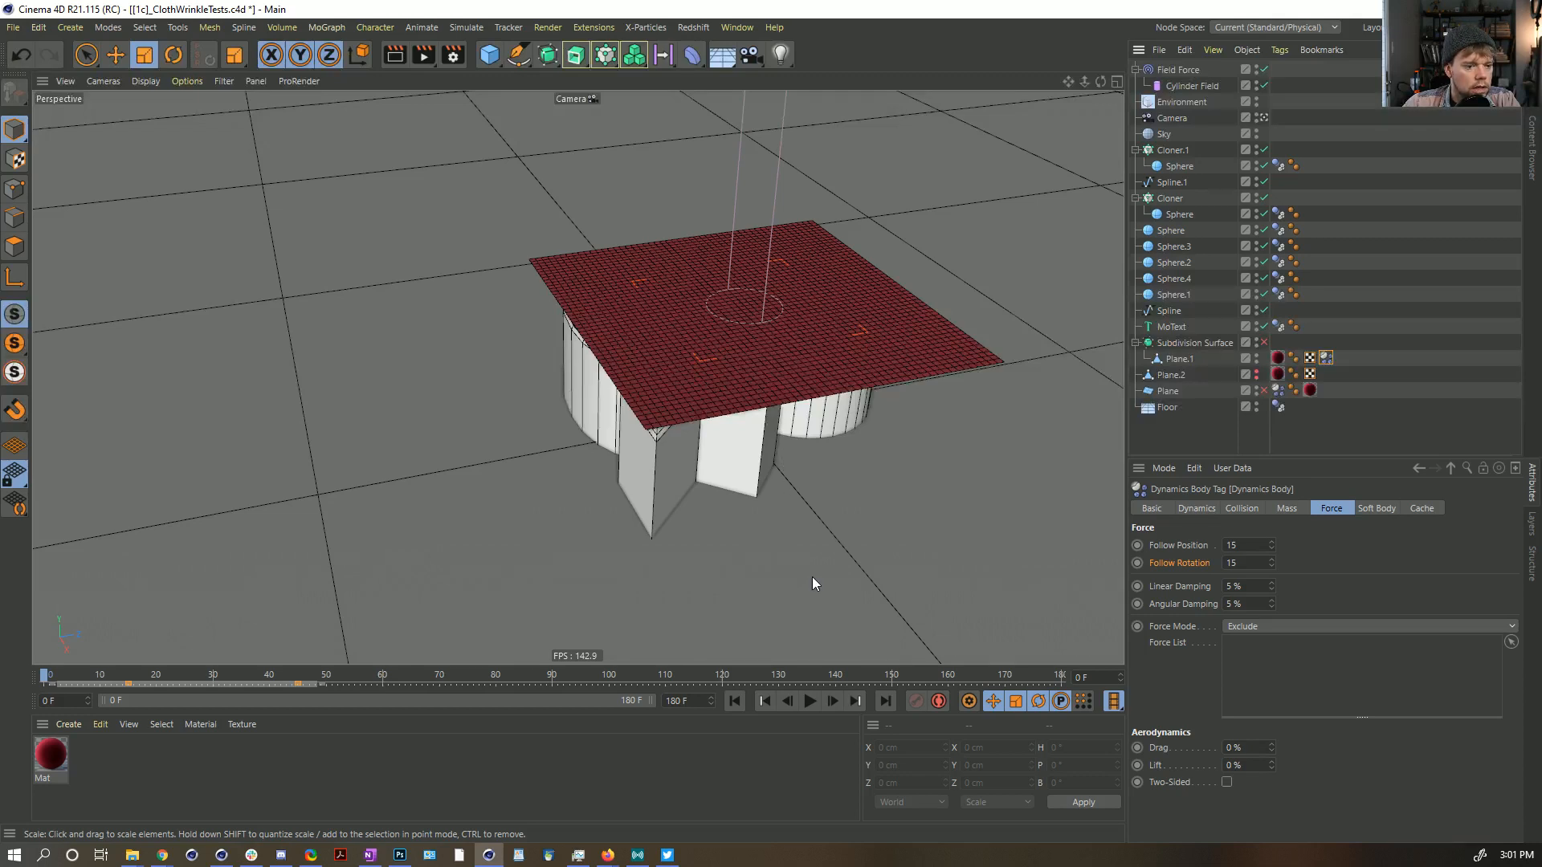
{"action": "left_click", "coordinate": [1363, 509]}
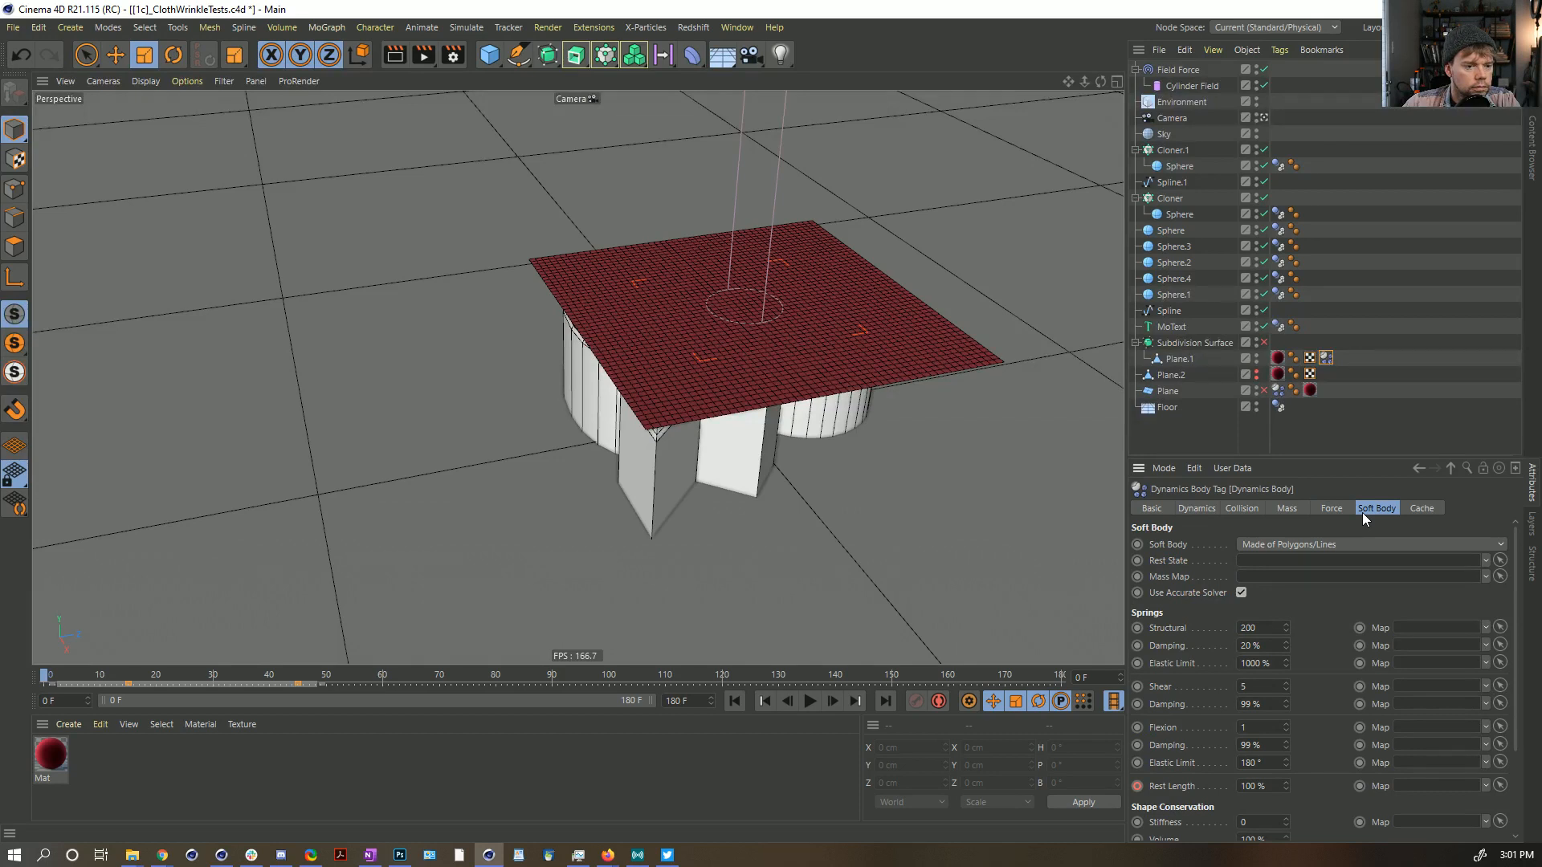
{"action": "left_click", "coordinate": [1295, 506]}
{"action": "left_click", "coordinate": [1327, 510]}
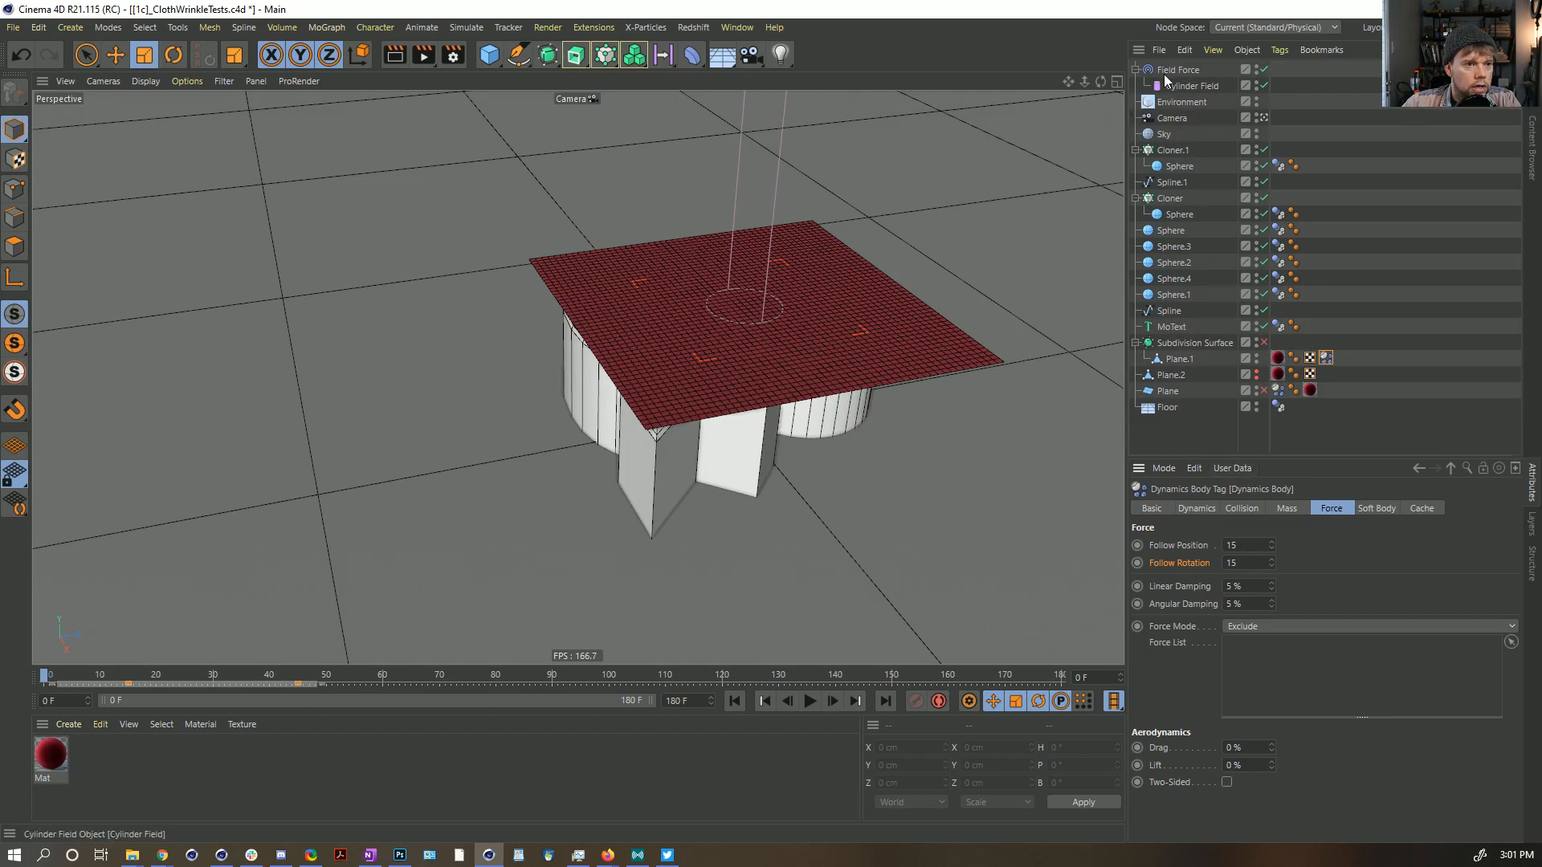
Step: Open the recent project file [1a]_ClothWrinkleTests.c4d
{"action": "left_click", "coordinate": [13, 27]}
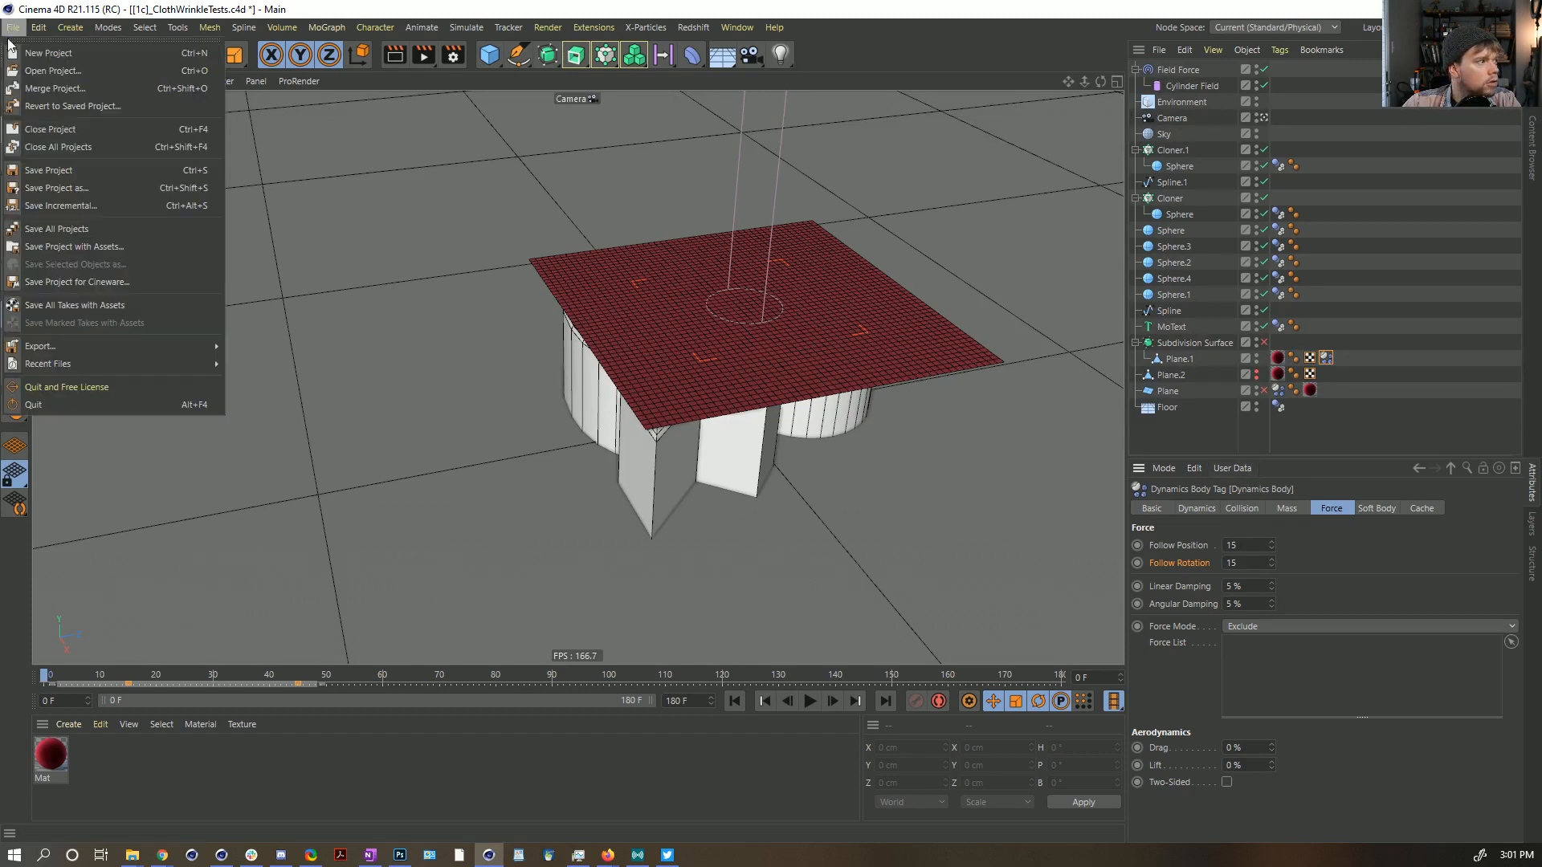
{"action": "mouse_move", "coordinate": [124, 369]}
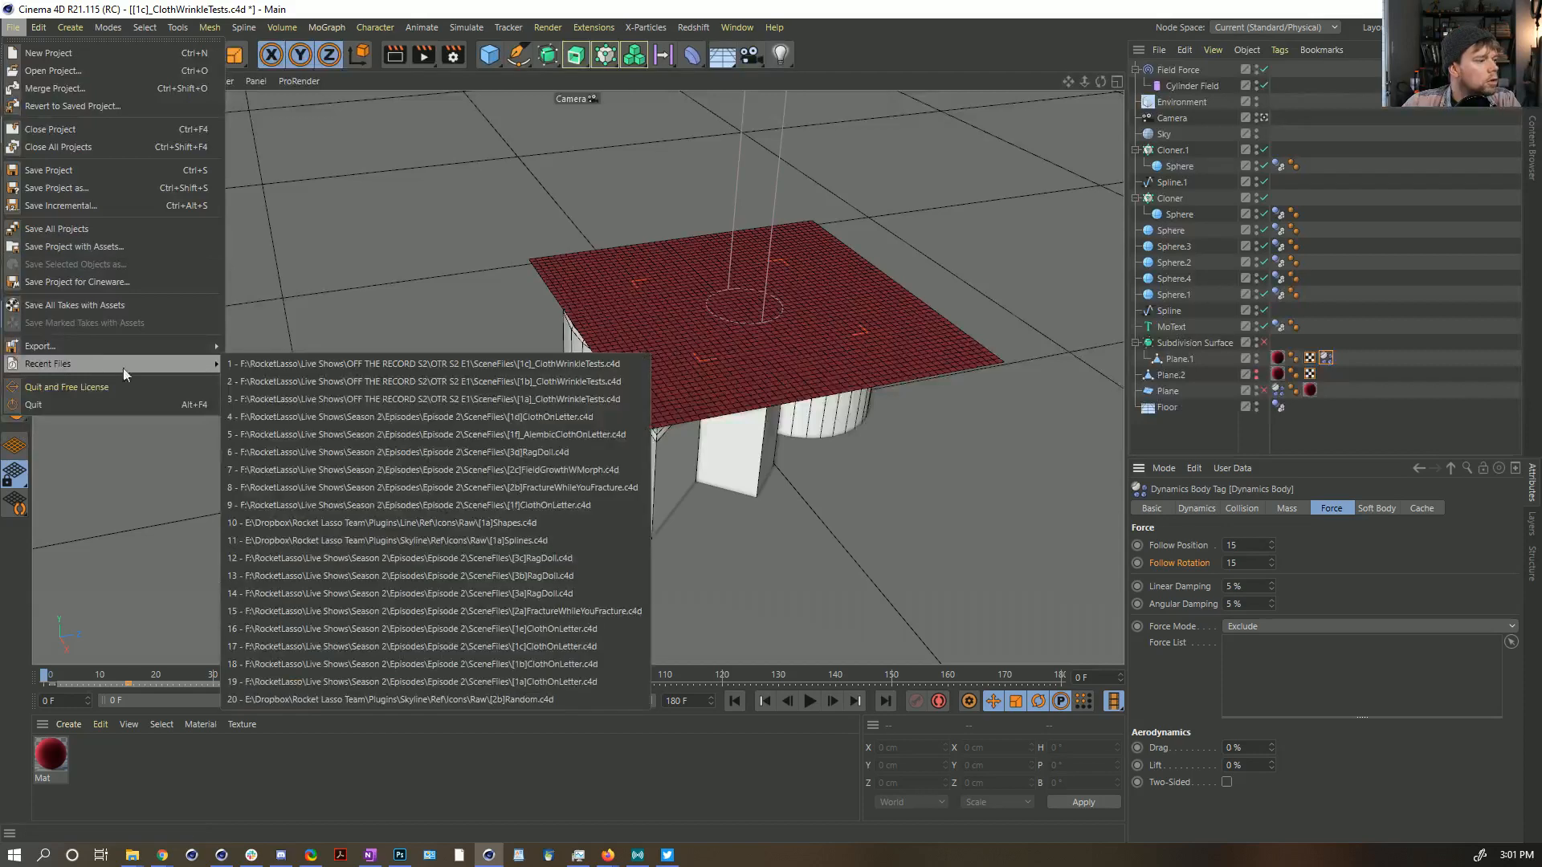
{"action": "left_click", "coordinate": [449, 399]}
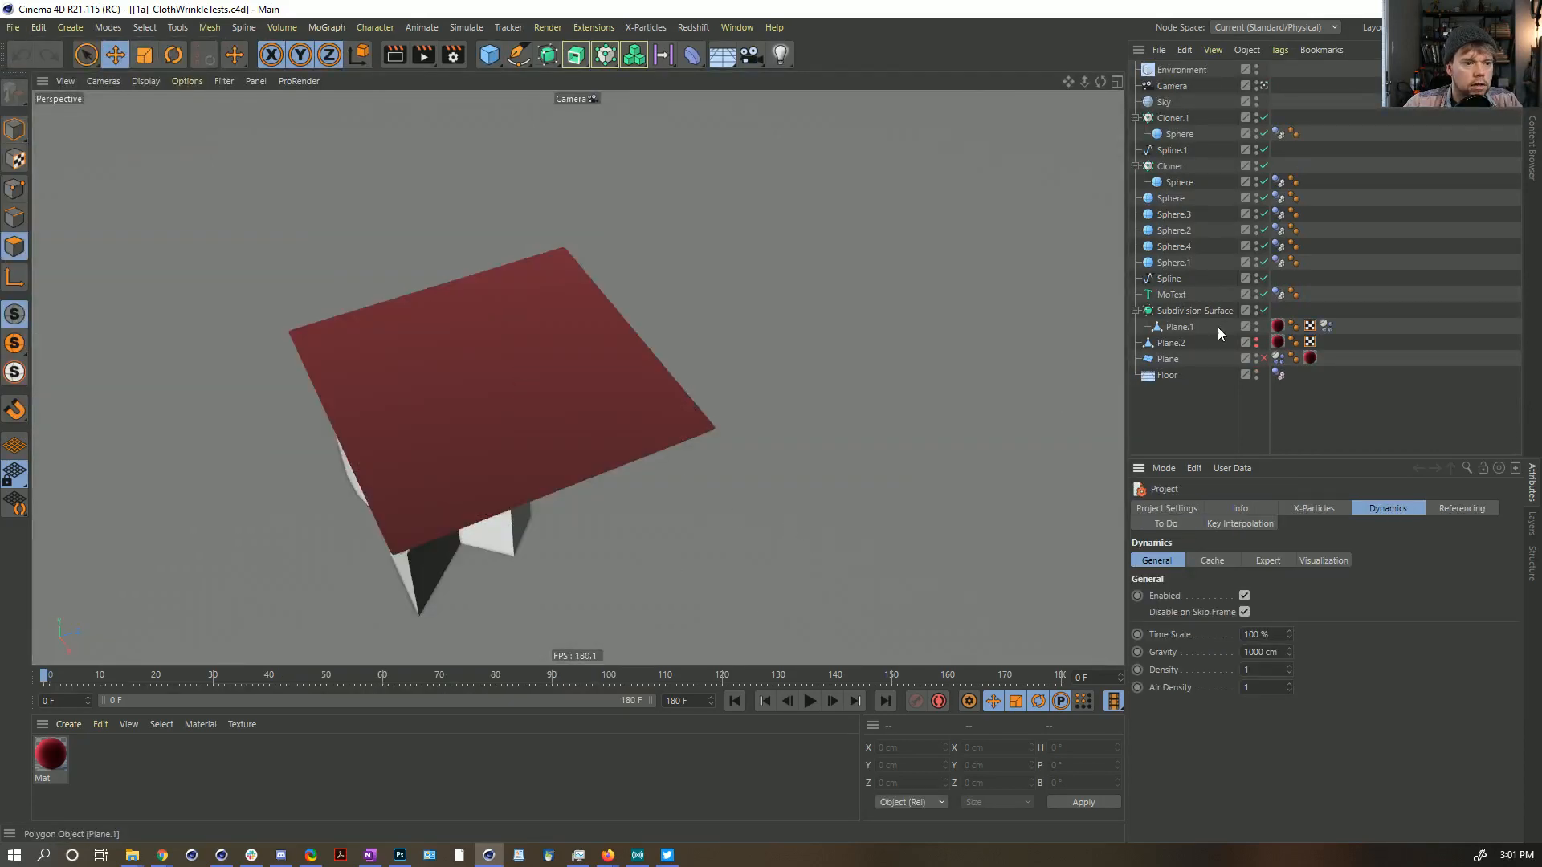
Step: Disable the Subdivision Surface above Plane.1 and play the cloth simulation in Model mode up to frame 20
{"action": "left_click", "coordinate": [1186, 328]}
{"action": "left_click", "coordinate": [1264, 310]}
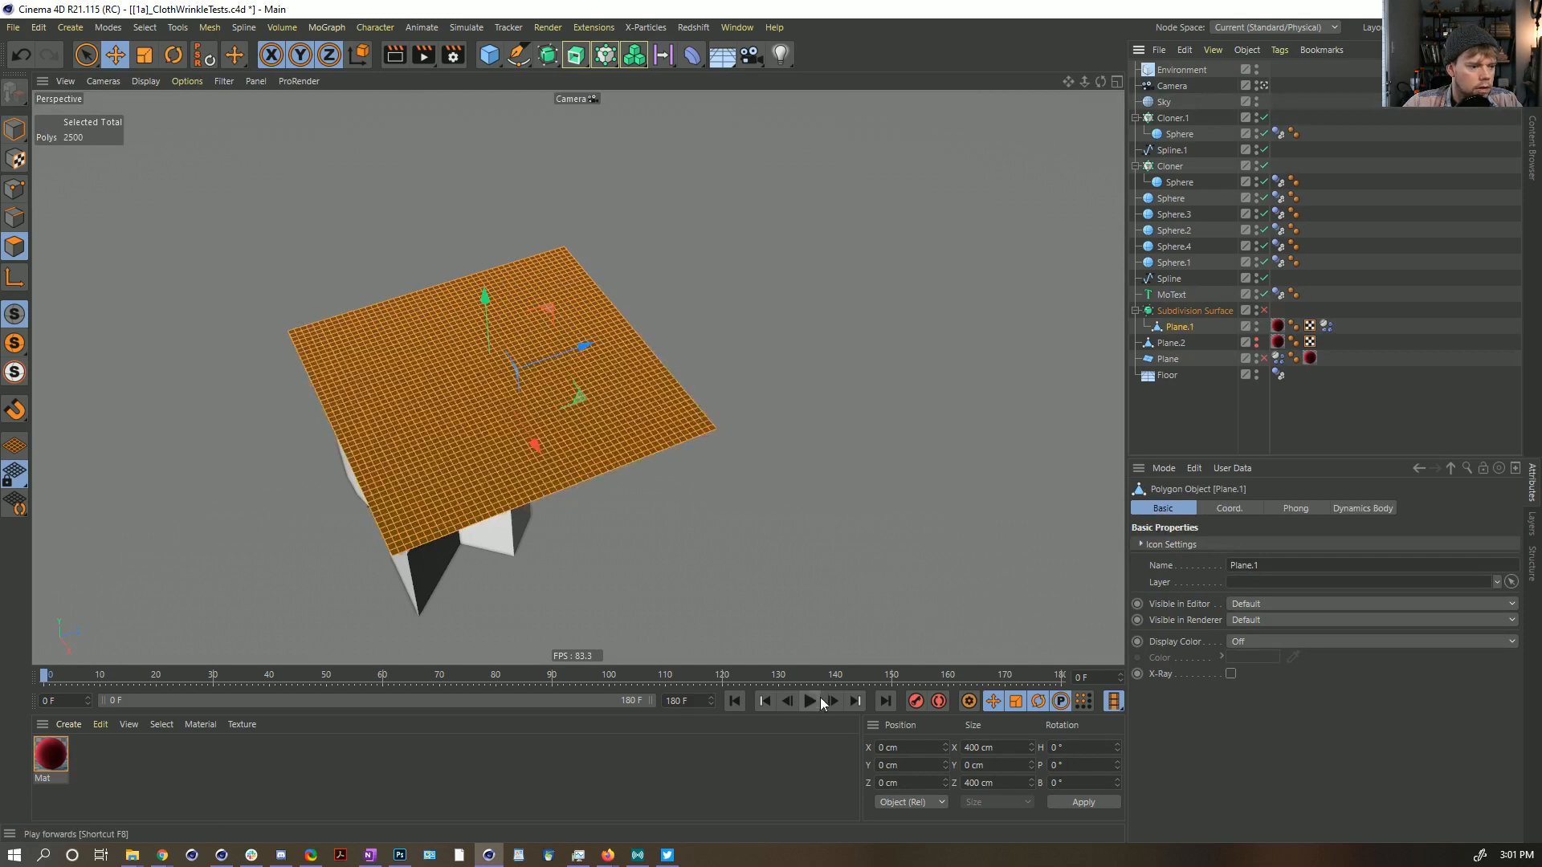
{"action": "left_click", "coordinate": [16, 131]}
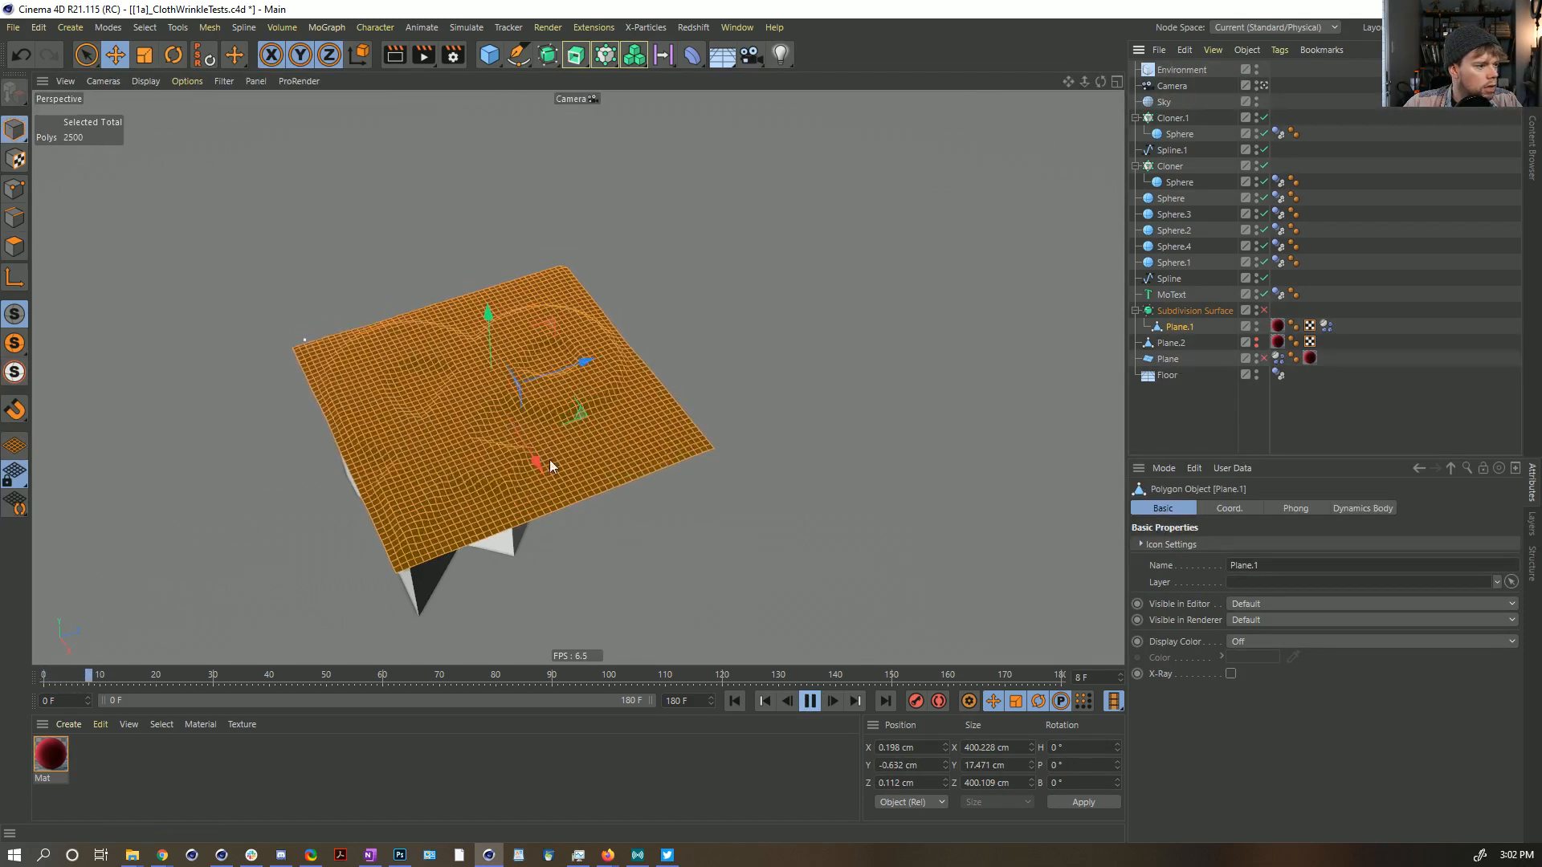
{"action": "middle_click_drag", "start_coordinate": [522, 407], "coordinate": [659, 367], "text": "alt"}
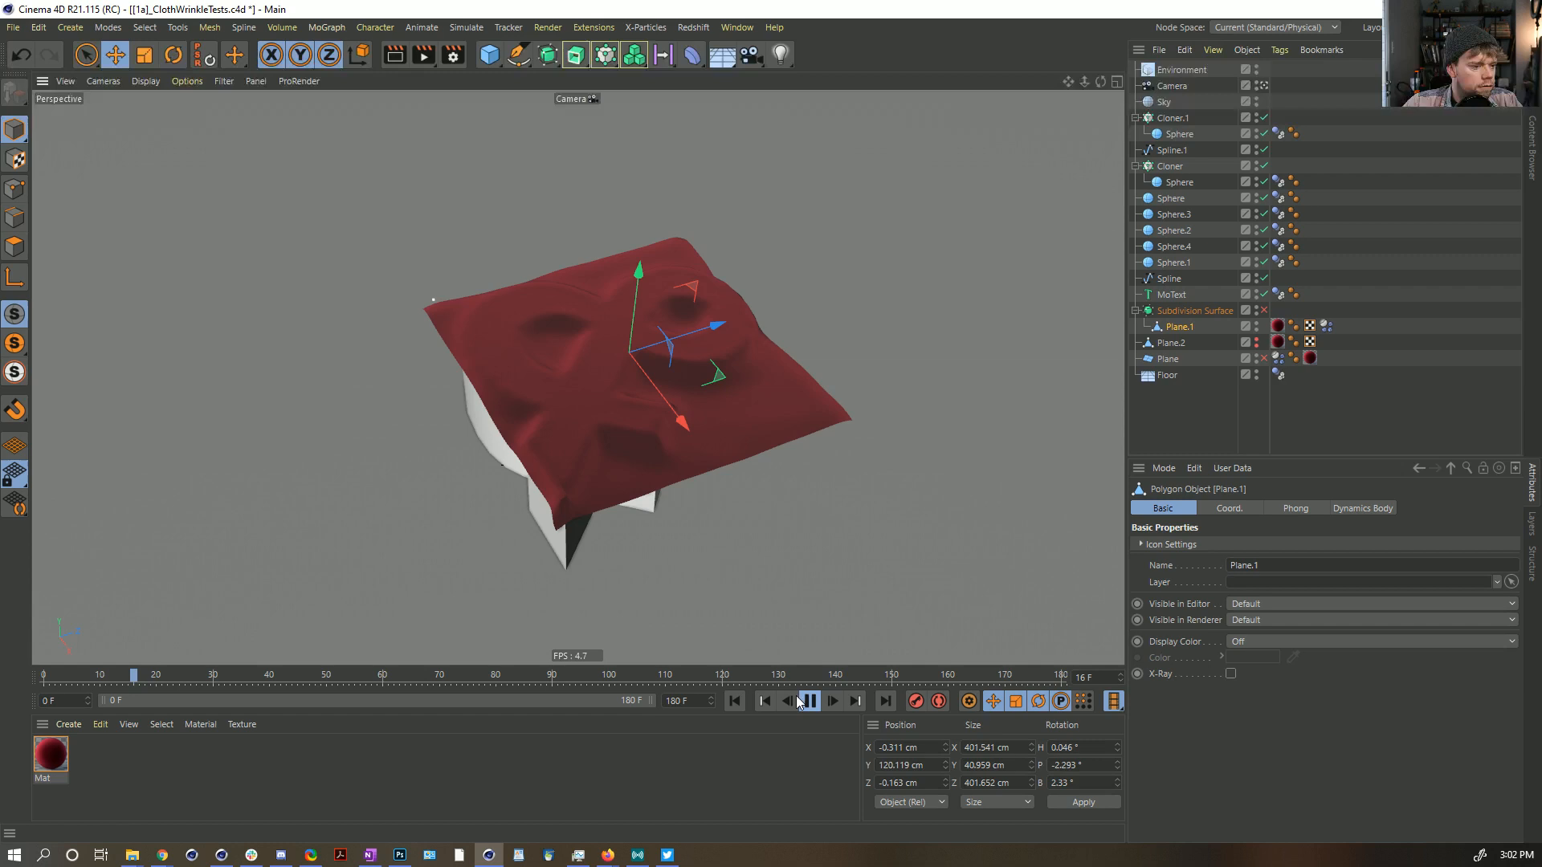
{"action": "left_click", "coordinate": [810, 702]}
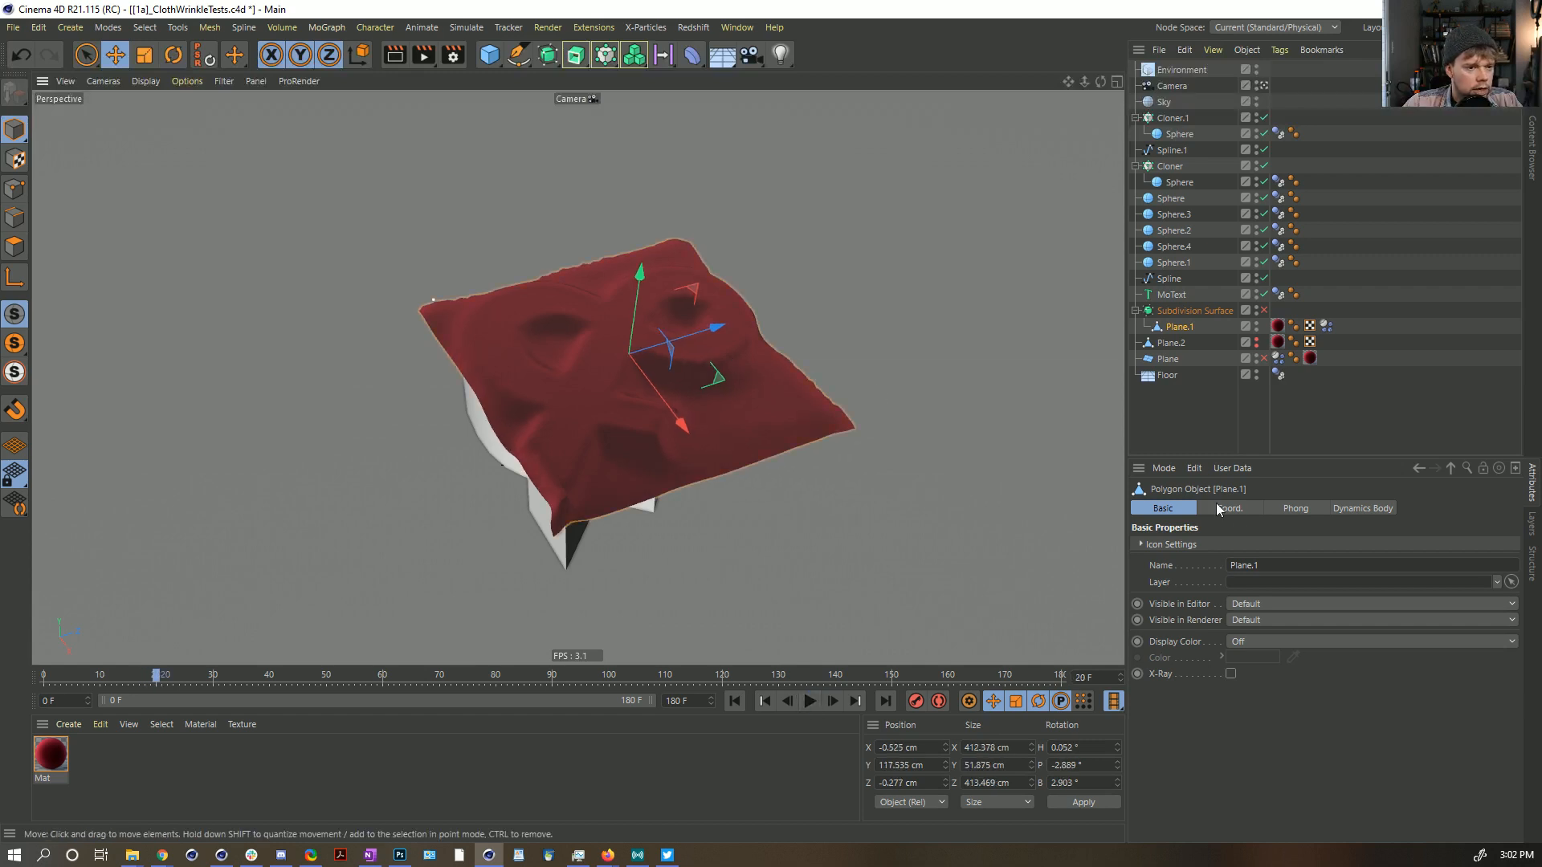
Step: Show the Force settings of Plane.1's Dynamics Body tag and continue the simulation to frame 40
{"action": "left_click", "coordinate": [1326, 326]}
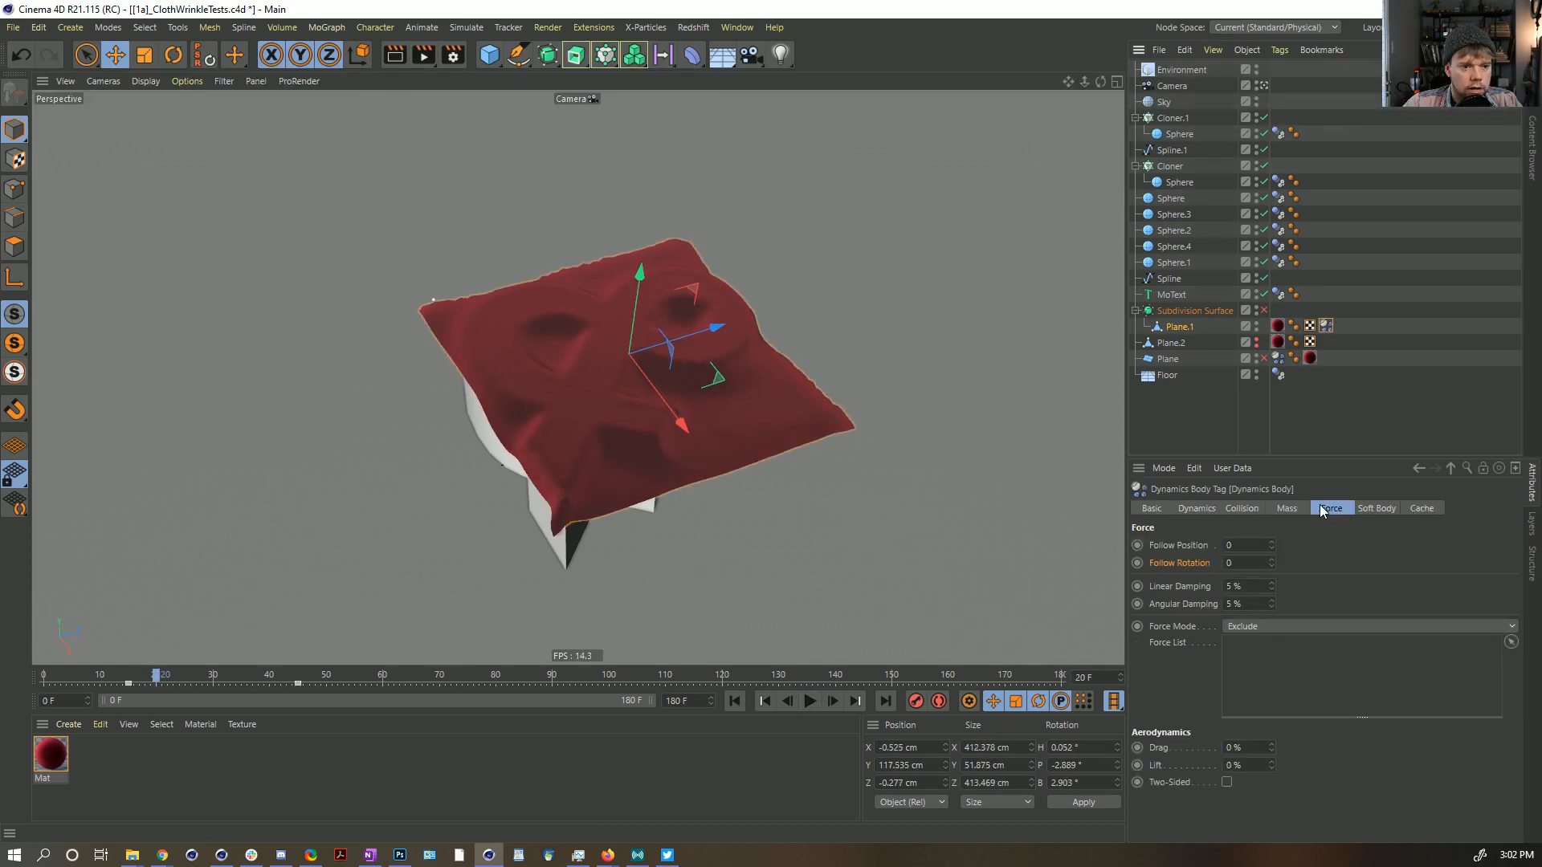
{"action": "left_click", "coordinate": [810, 701]}
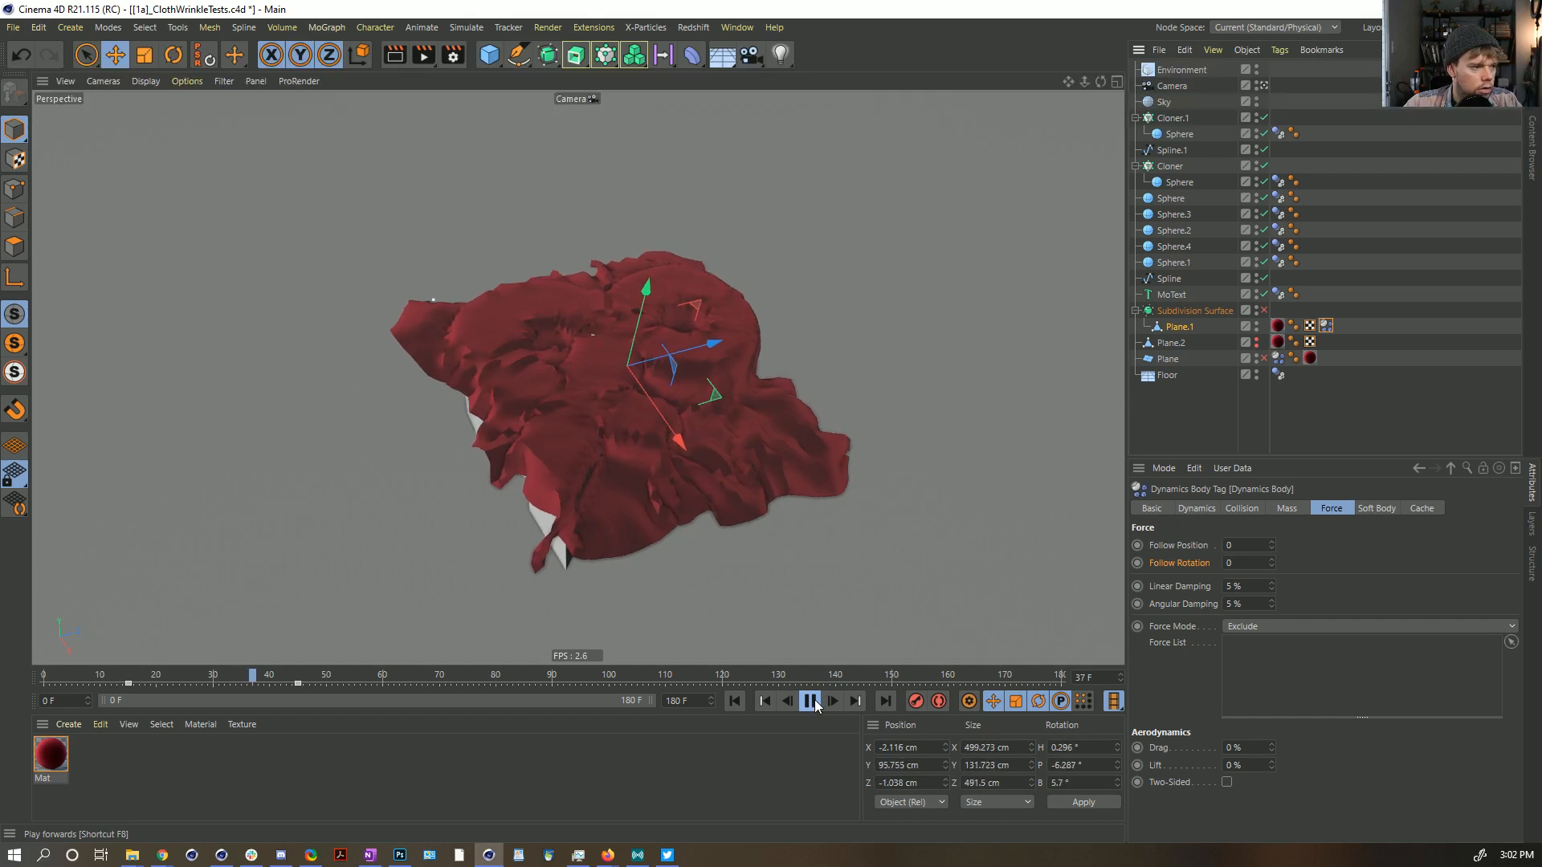
{"action": "left_click", "coordinate": [809, 702]}
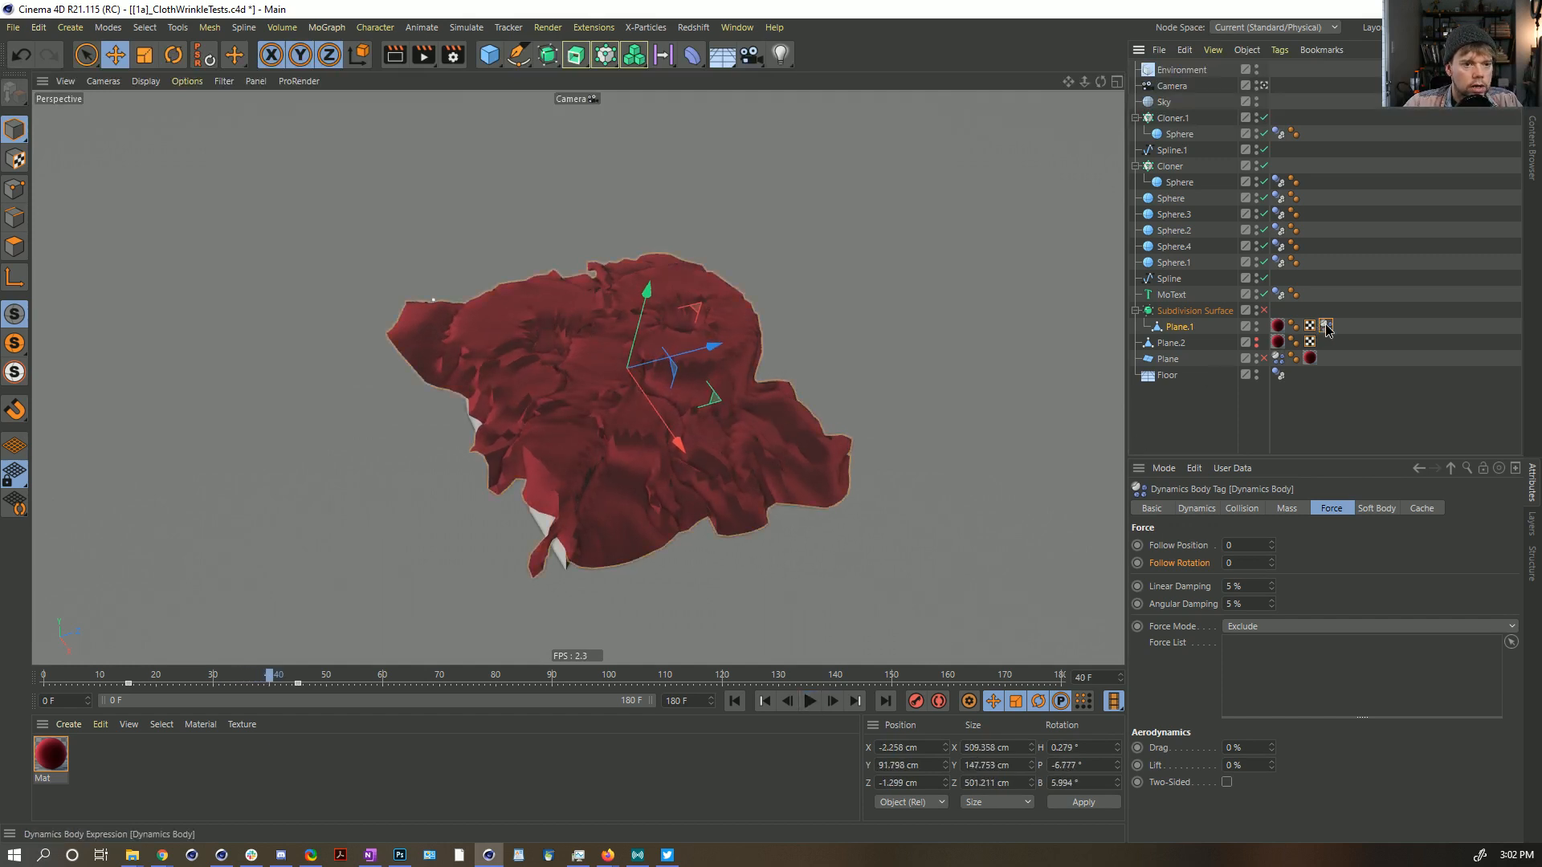
Step: Set Follow Position and Follow Rotation to 15, replay from frame 0 to frame 36, and inspect the cloth
{"action": "left_click", "coordinate": [735, 701]}
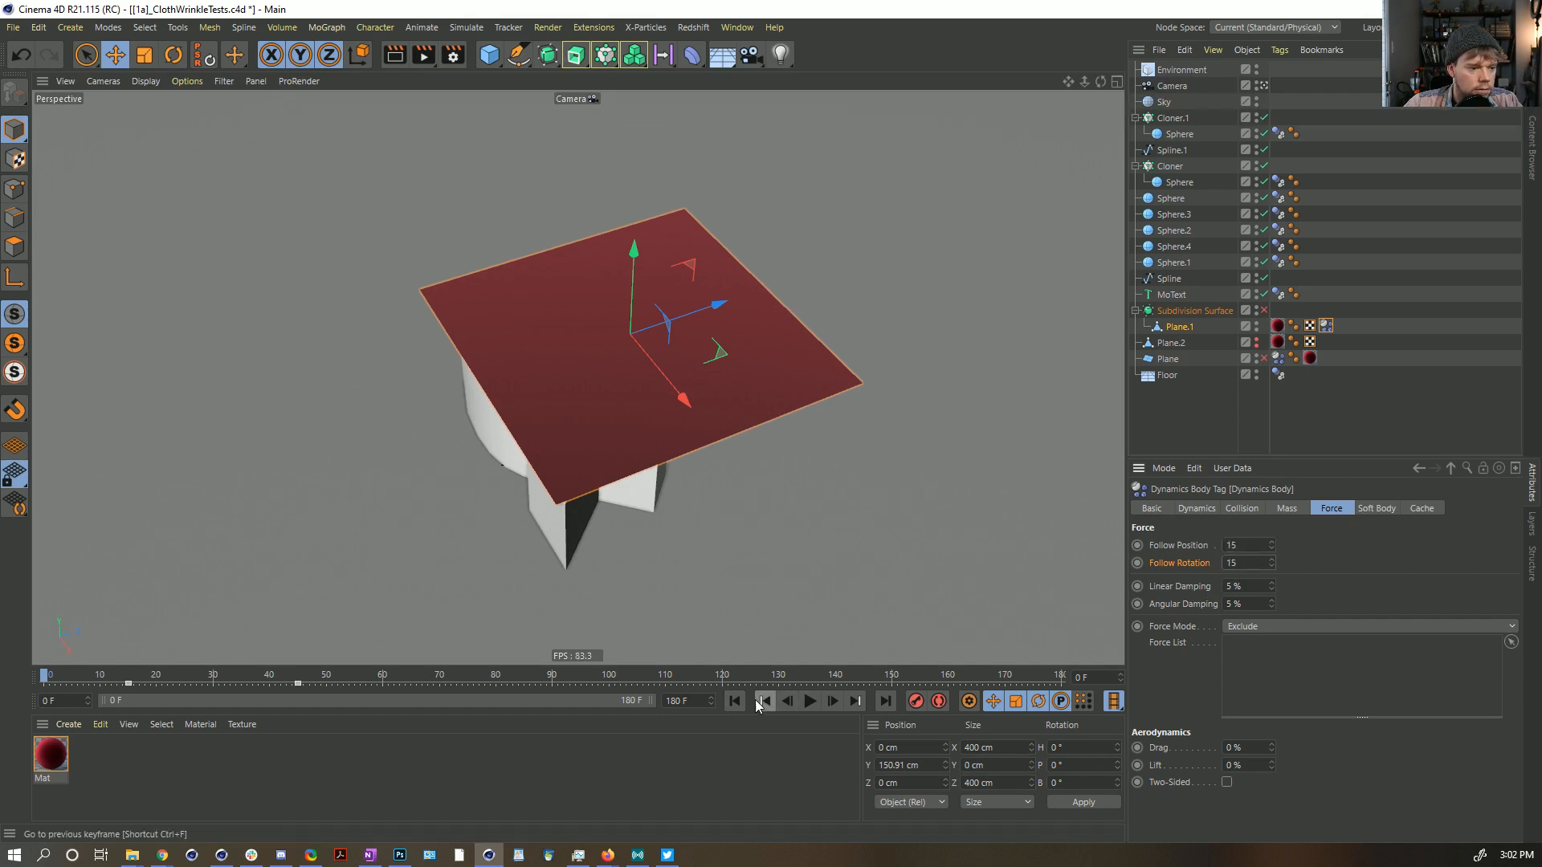
{"action": "left_click", "coordinate": [810, 701]}
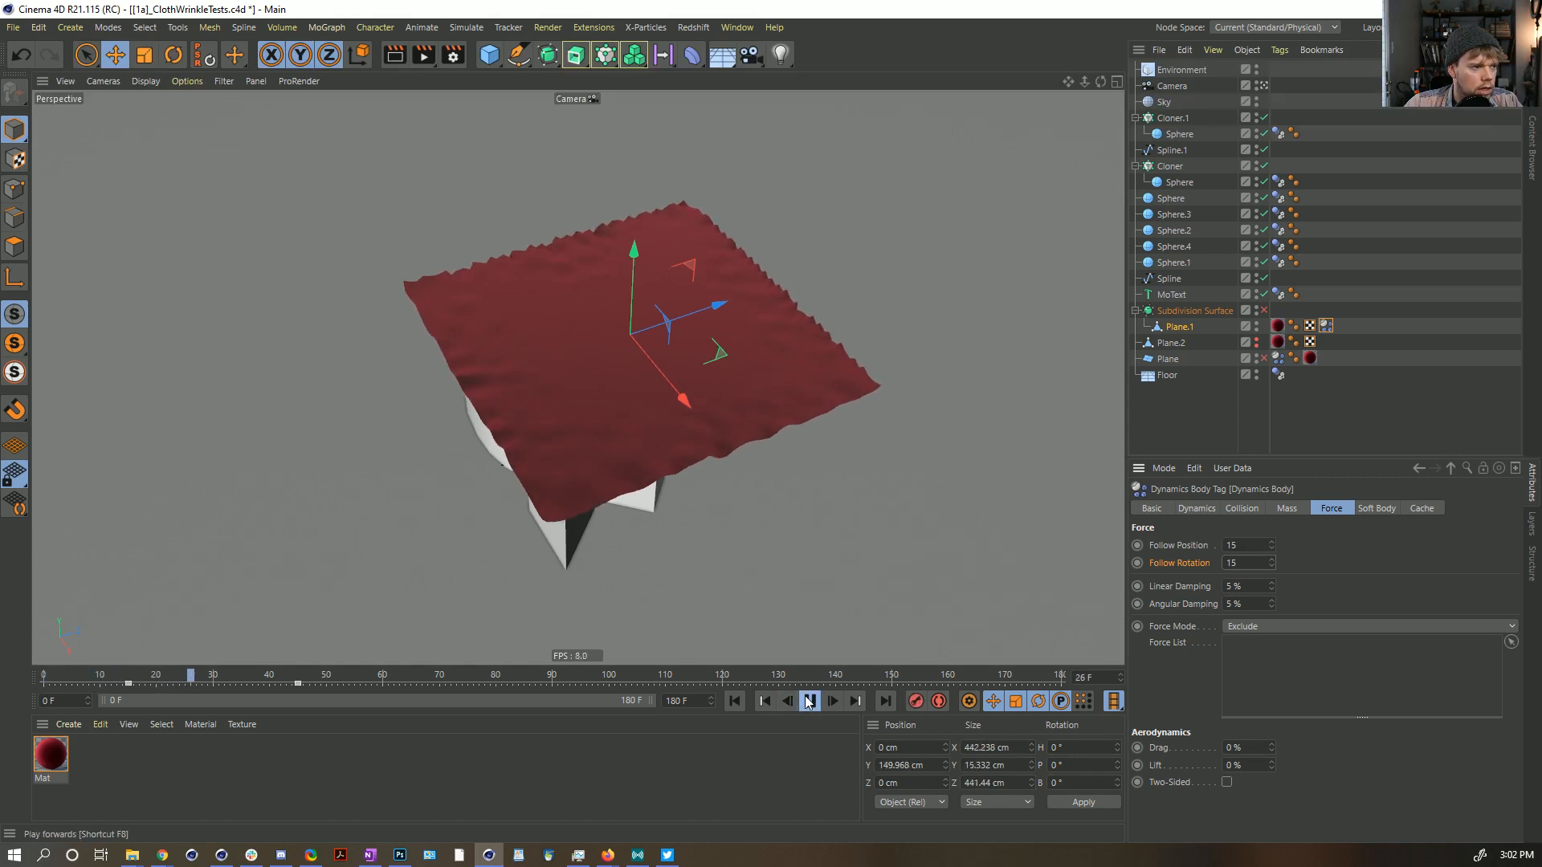
{"action": "left_click", "coordinate": [809, 701]}
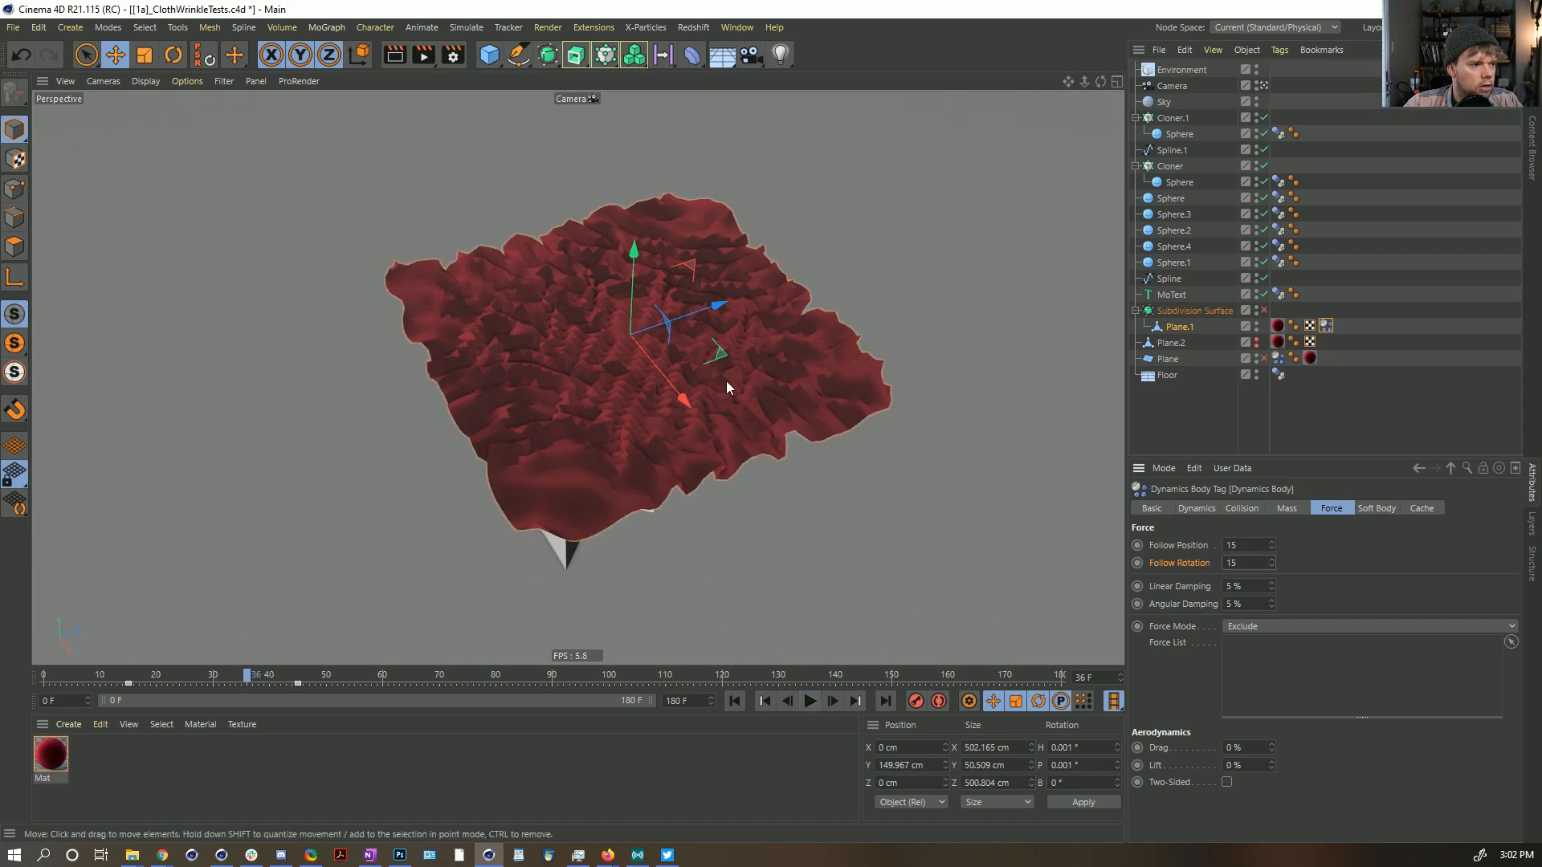
{"action": "right_click_drag", "start_coordinate": [687, 351], "coordinate": [608, 295], "text": "alt"}
{"action": "right_click_drag", "start_coordinate": [588, 450], "coordinate": [625, 451], "text": "alt"}
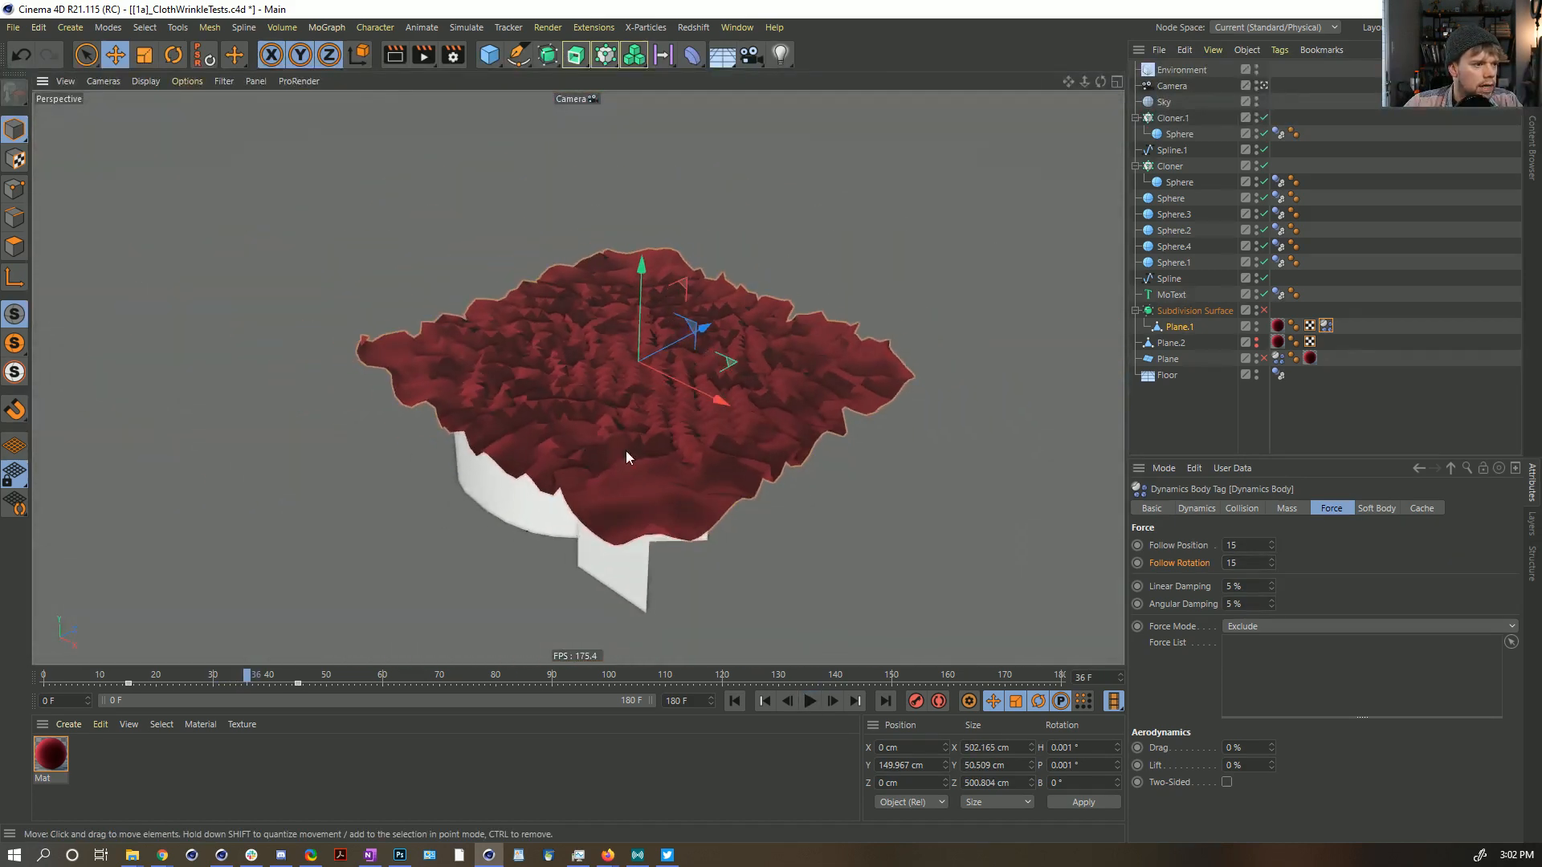
{"action": "left_click_drag", "start_coordinate": [625, 450], "coordinate": [707, 481], "text": "alt"}
Step: Open the tag's Soft Body settings, replay the simulation from frame 0 to frame 41, and inspect the wrinkles
{"action": "left_click", "coordinate": [741, 704]}
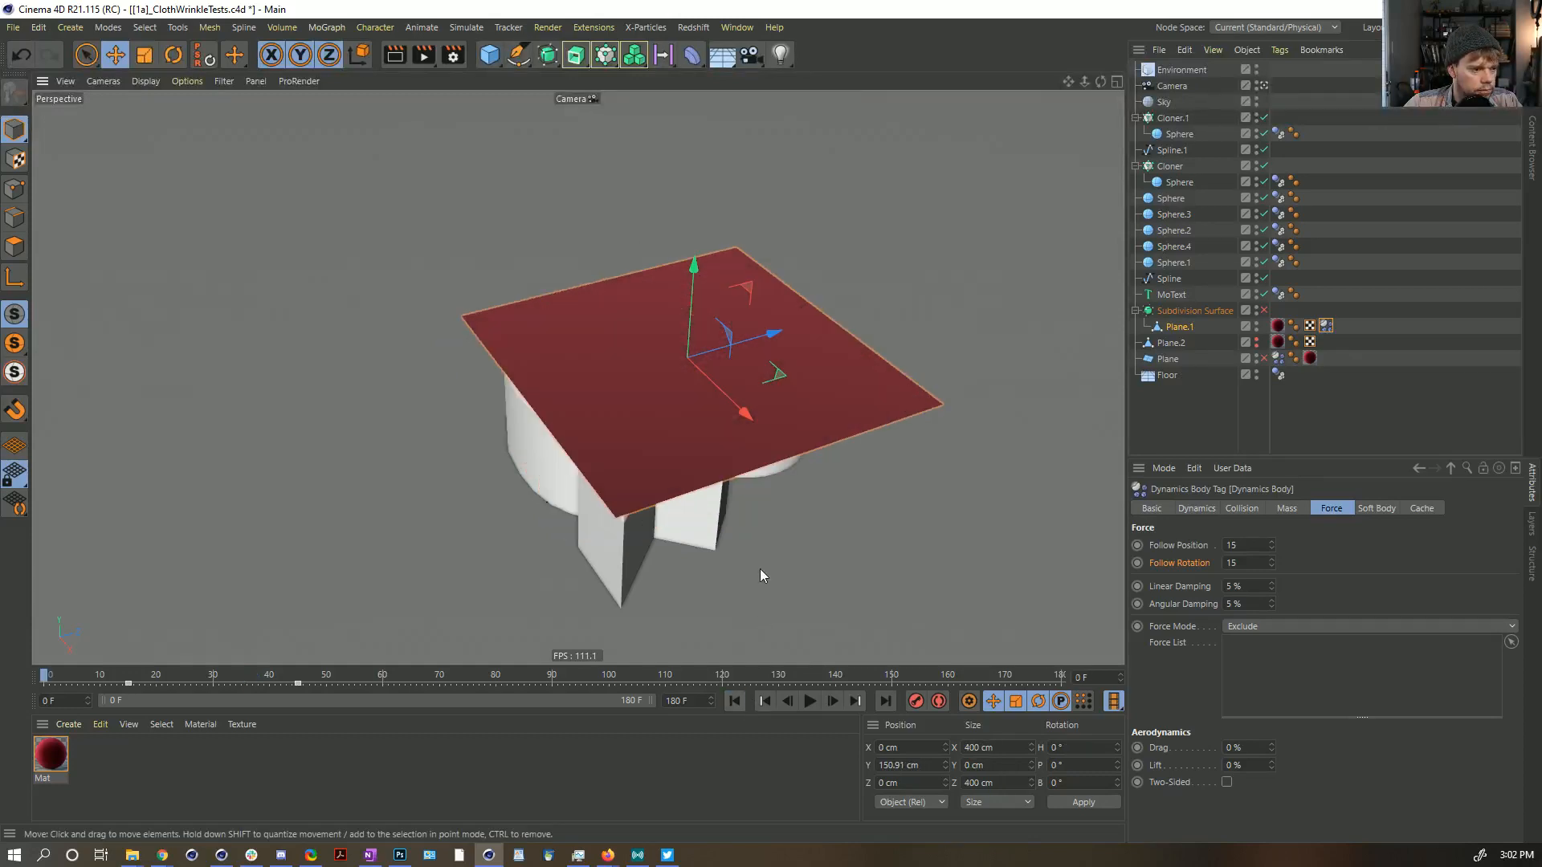
{"action": "key", "text": "n"}
{"action": "key", "text": "b"}
{"action": "key", "text": "n"}
{"action": "key", "text": "a"}
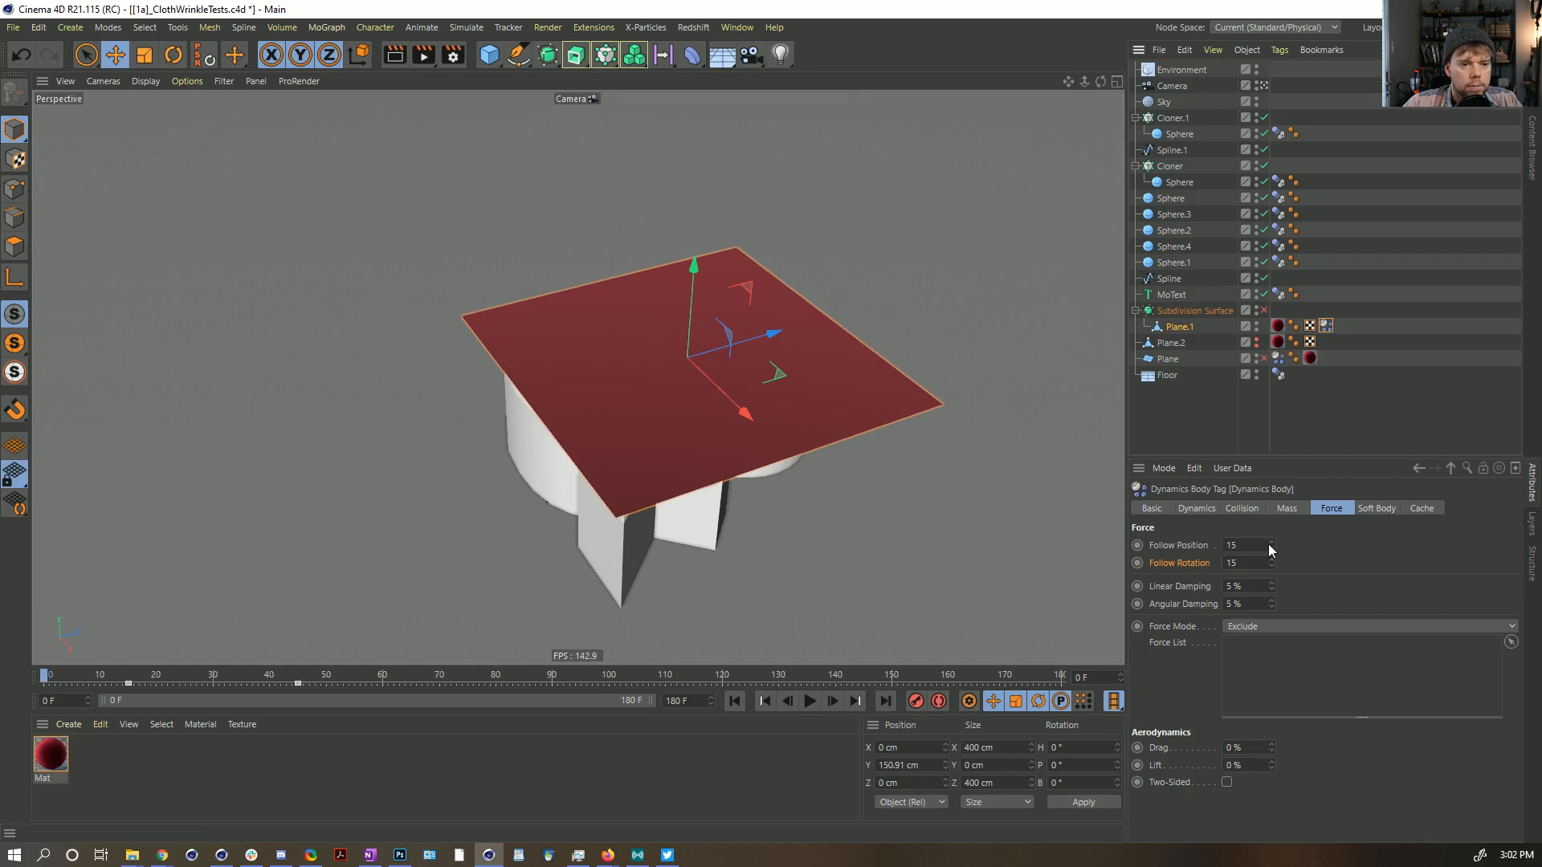
{"action": "left_click", "coordinate": [1375, 508]}
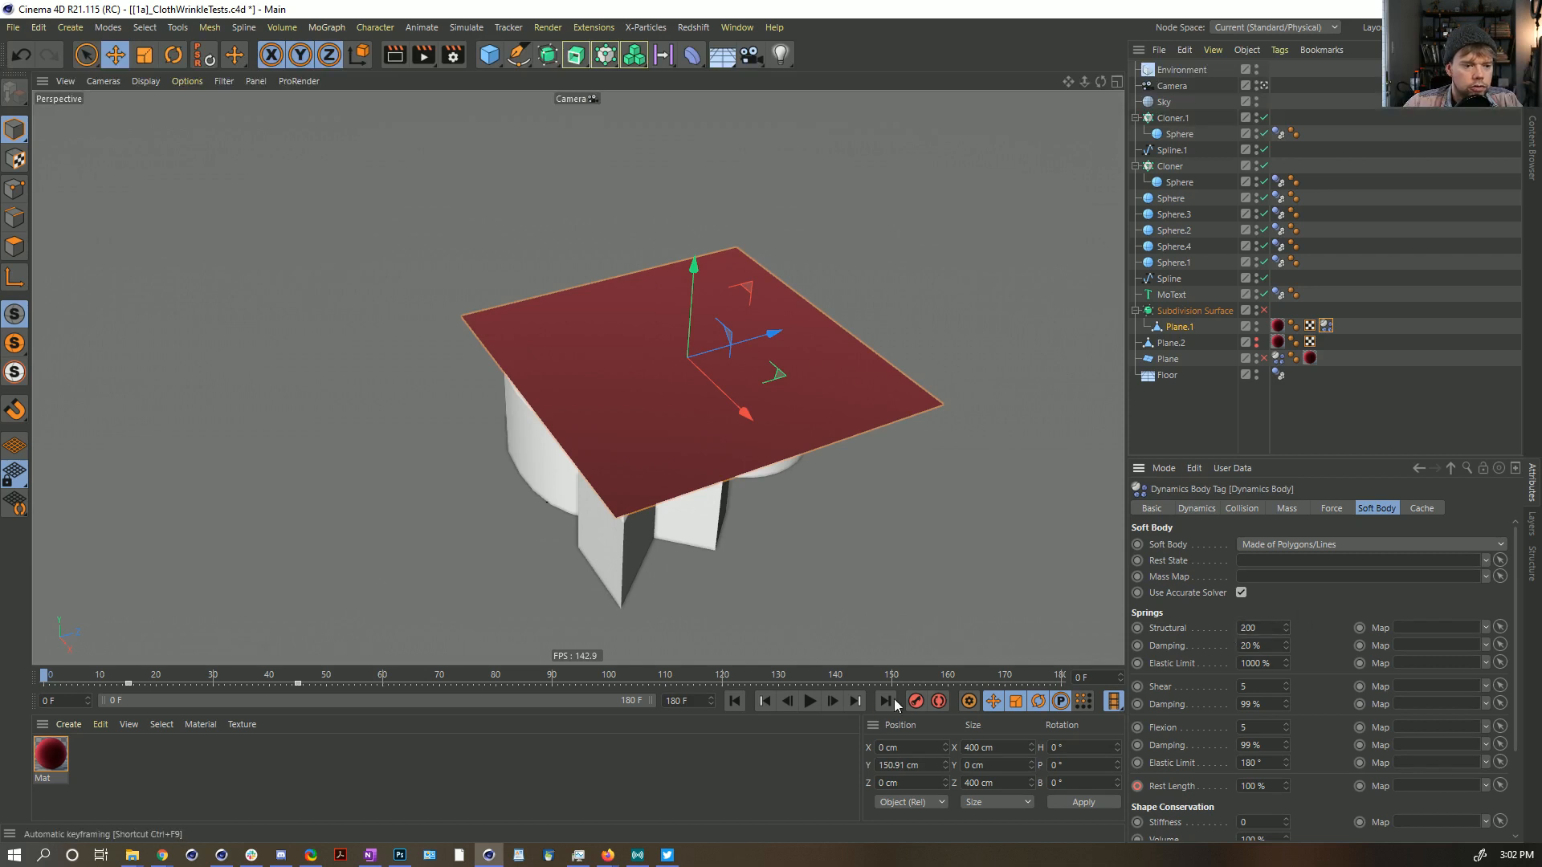
{"action": "left_click", "coordinate": [809, 701]}
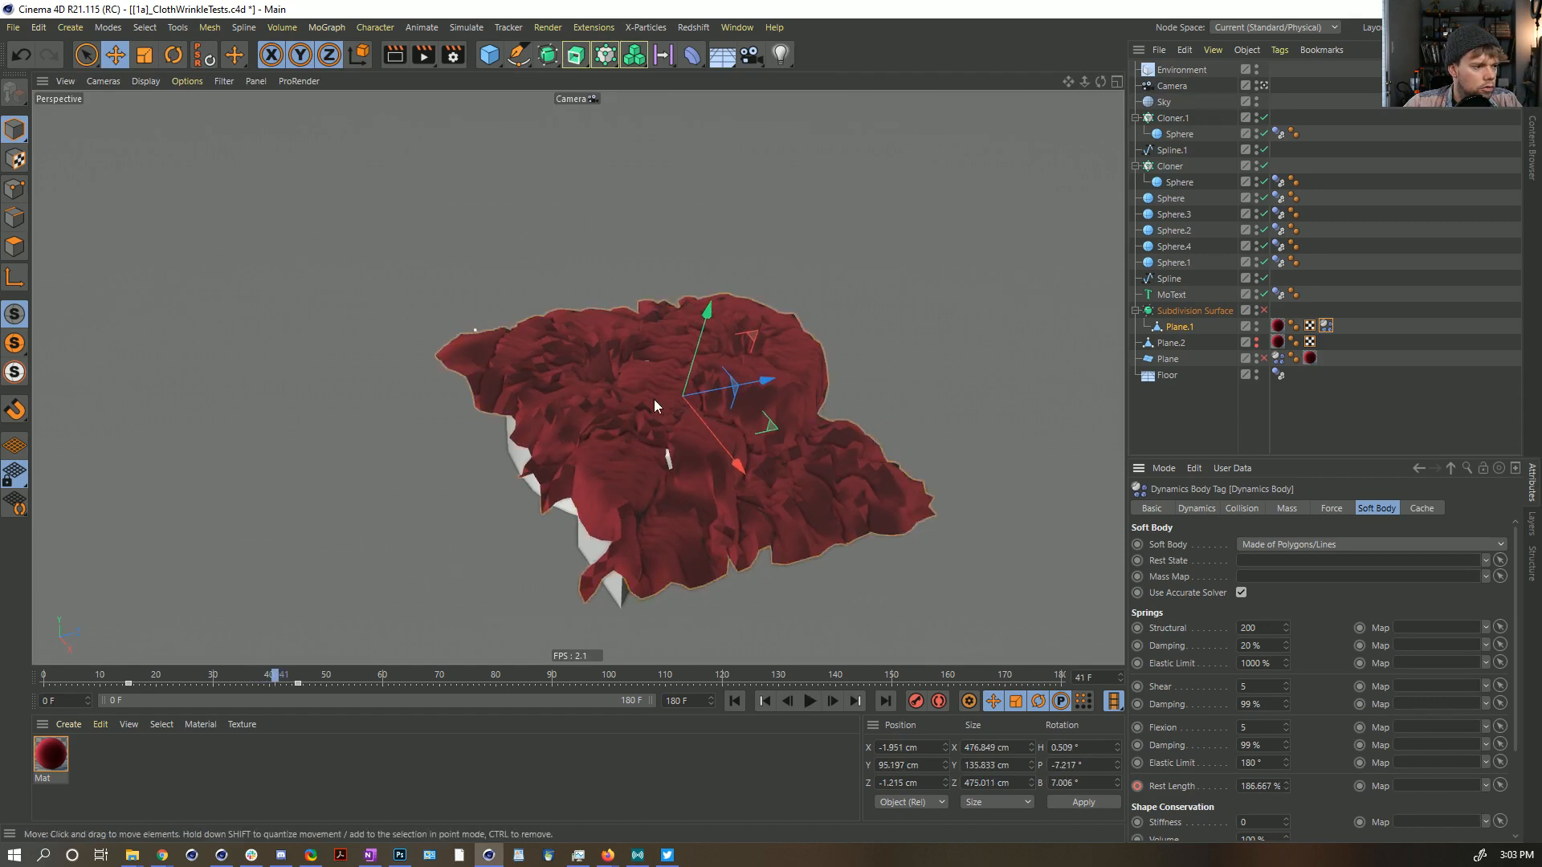
{"action": "scroll", "coordinate": [667, 386], "scroll_direction": "up", "scroll_amount": 10}
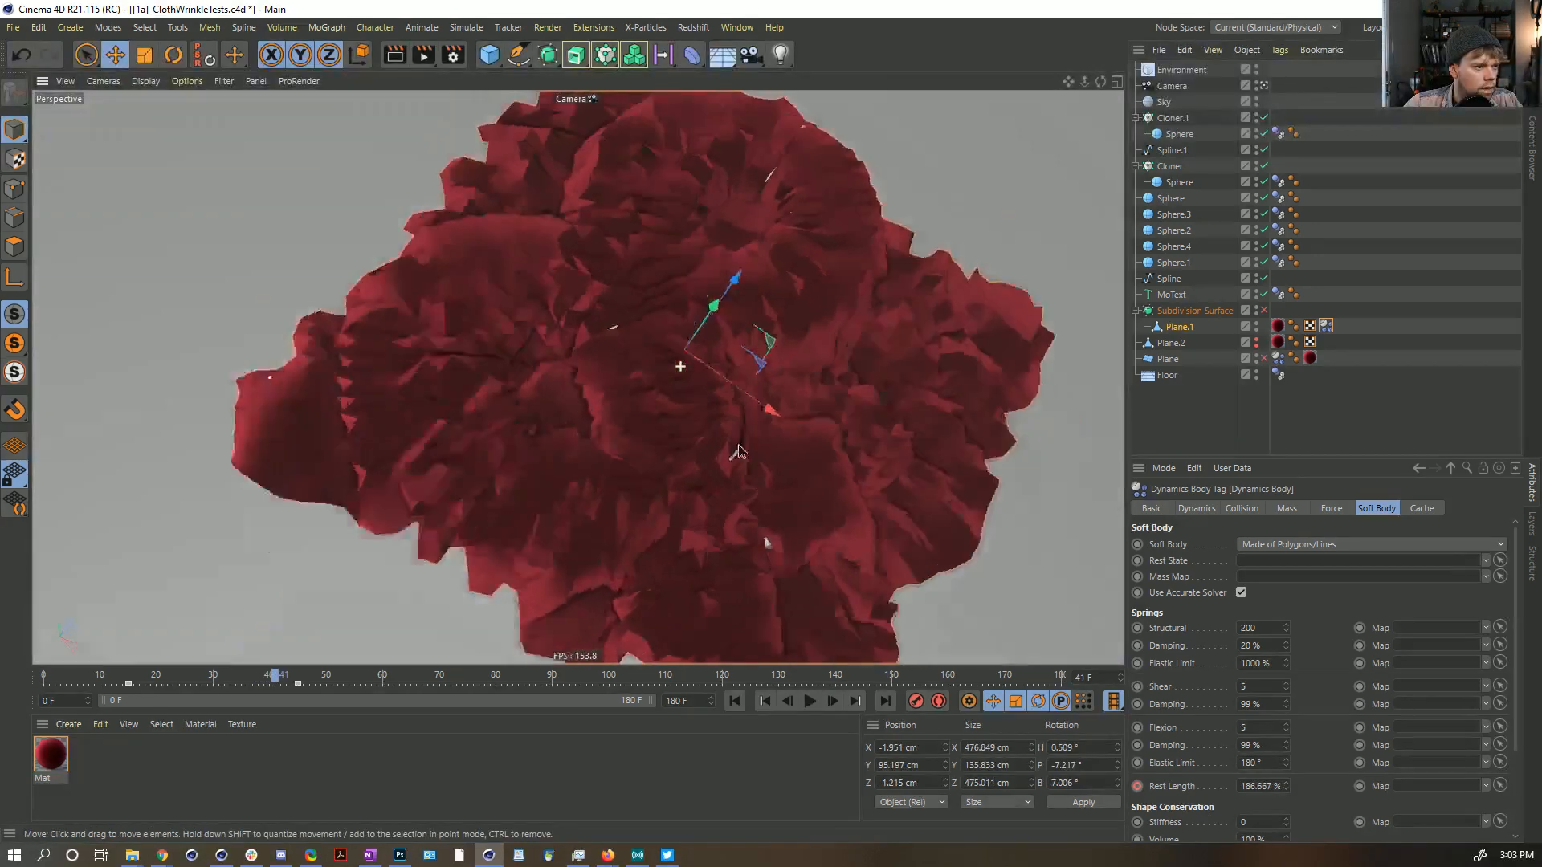
{"action": "left_click_drag", "start_coordinate": [739, 451], "coordinate": [791, 627], "text": "alt"}
Step: Continue the simulation to frame 60, examining the draped cloth's wrinkles up close
{"action": "left_click", "coordinate": [811, 702]}
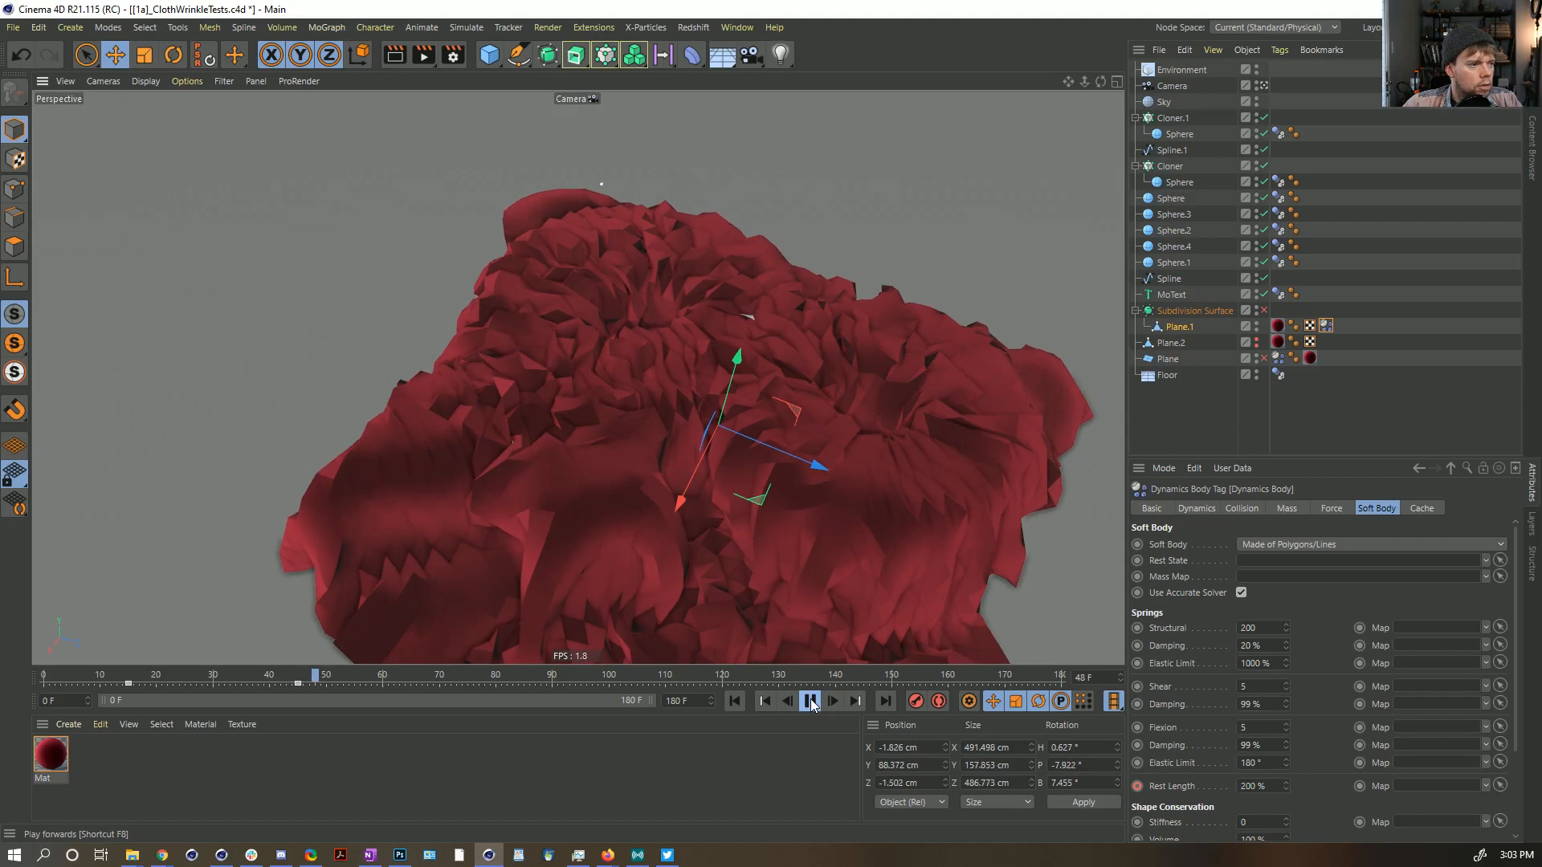
{"action": "left_click", "coordinate": [811, 702]}
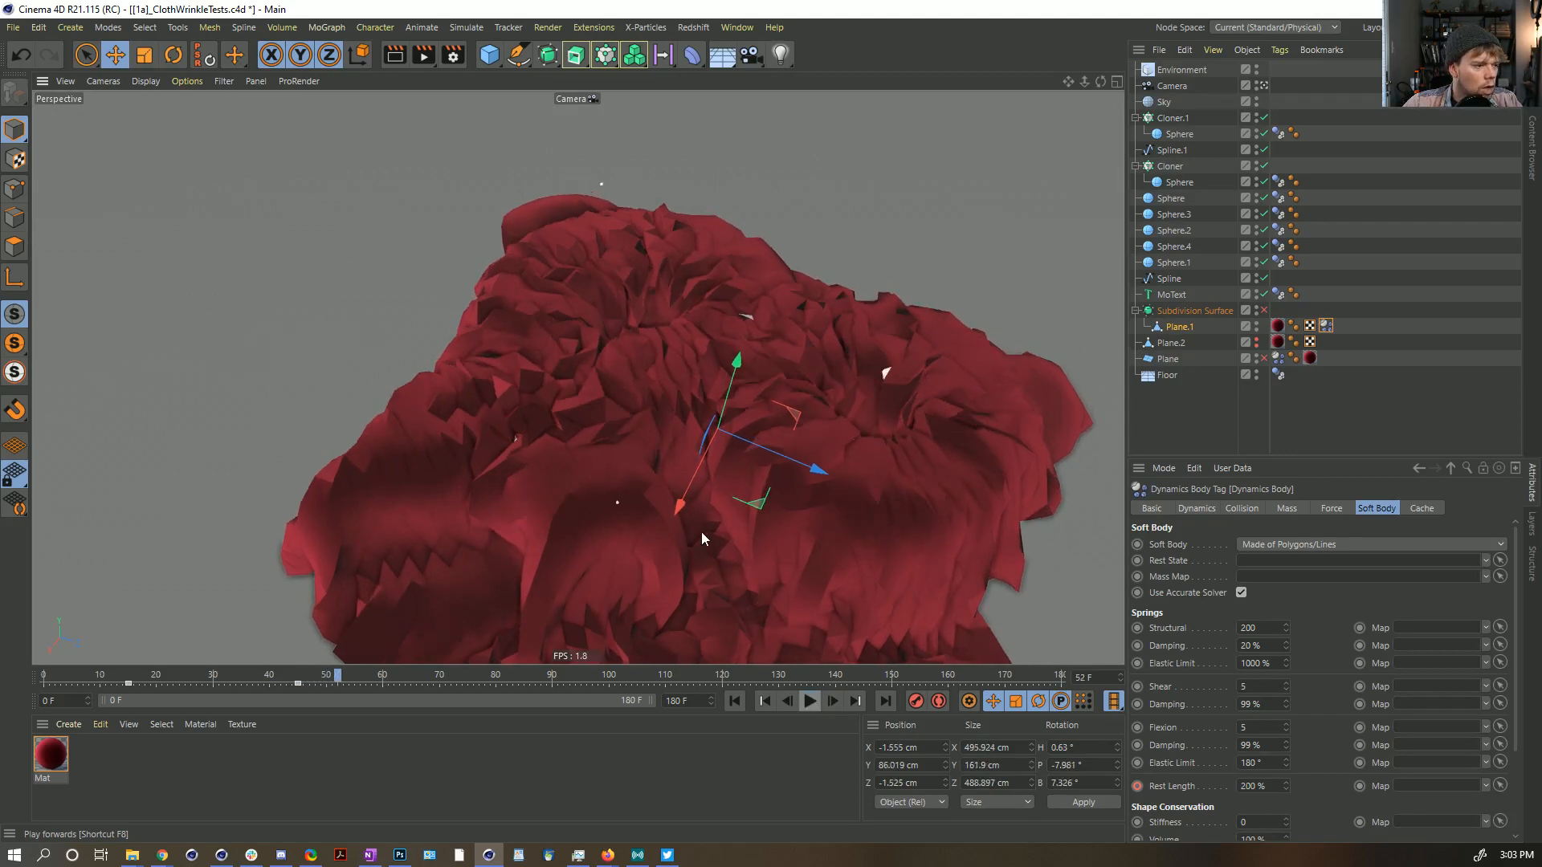
{"action": "left_click_drag", "start_coordinate": [615, 401], "coordinate": [663, 488], "text": "alt"}
{"action": "left_click", "coordinate": [811, 702]}
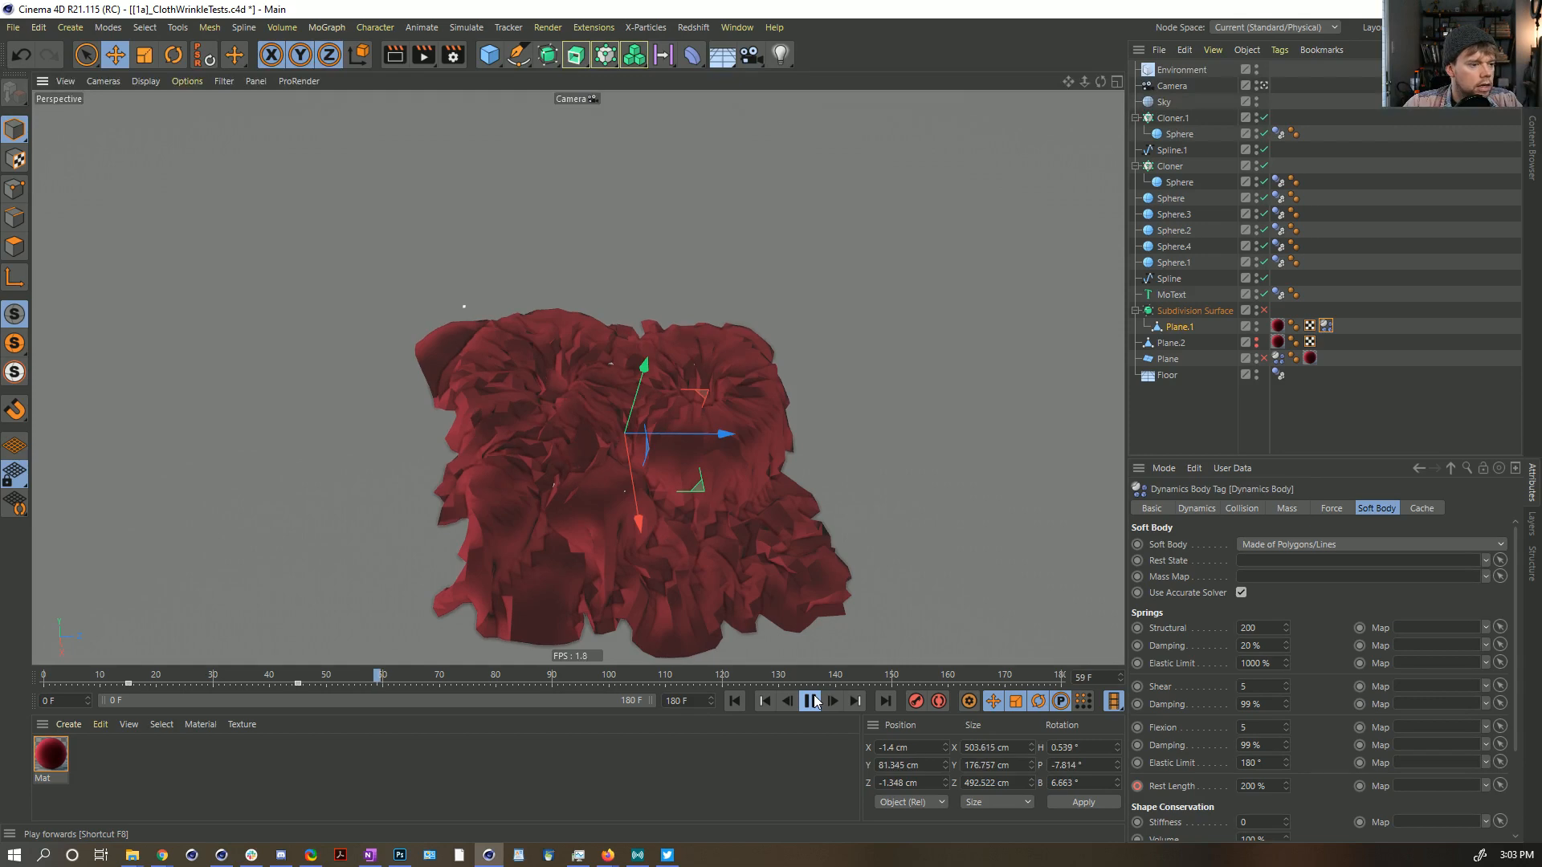
{"action": "left_click", "coordinate": [813, 702]}
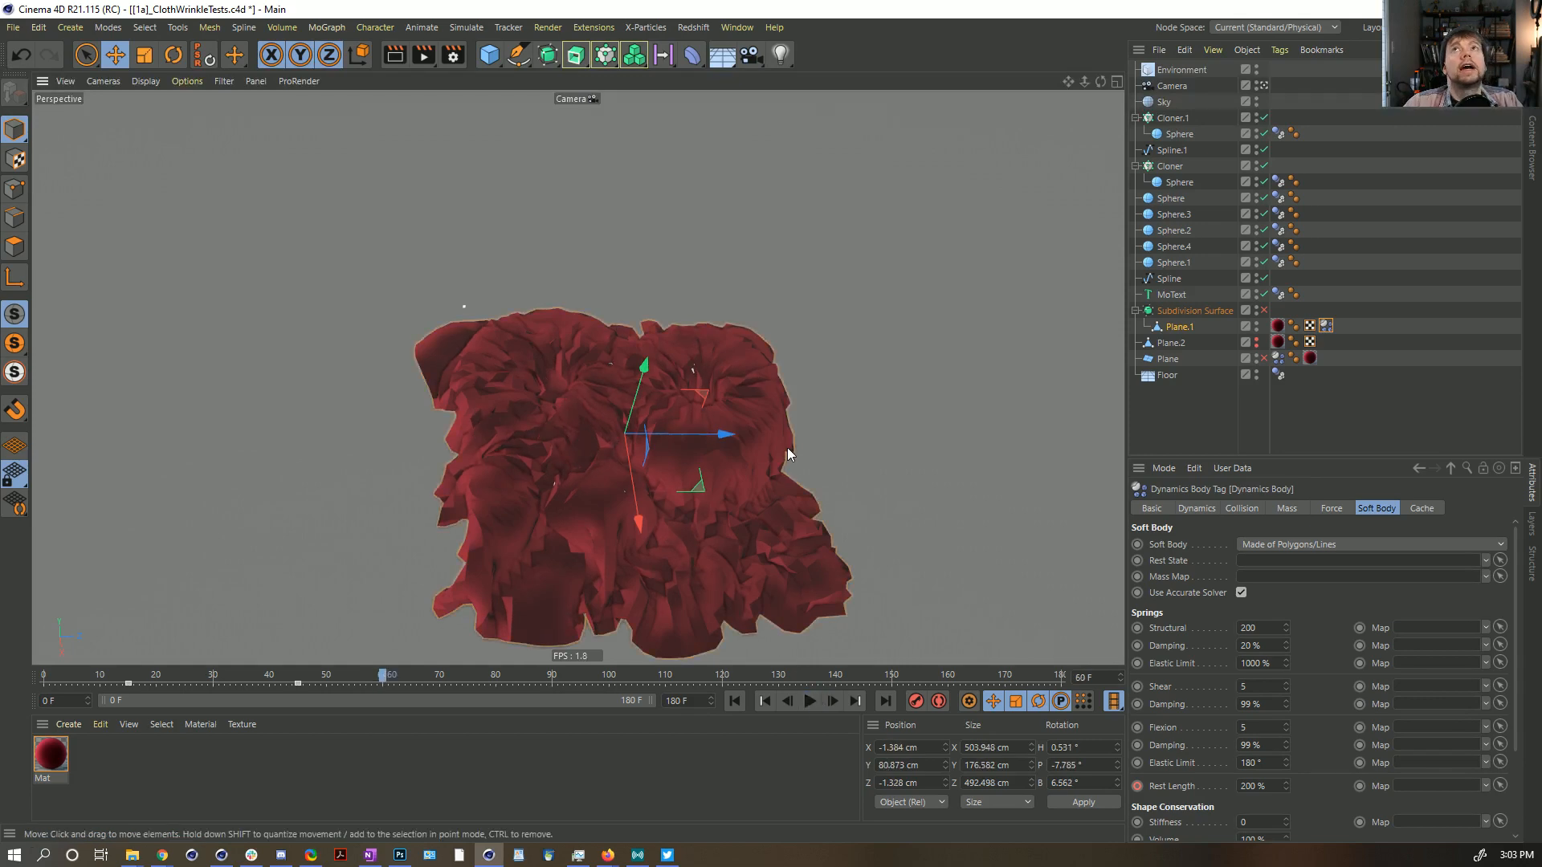
{"action": "scroll", "coordinate": [789, 398], "scroll_direction": "up", "scroll_amount": 10}
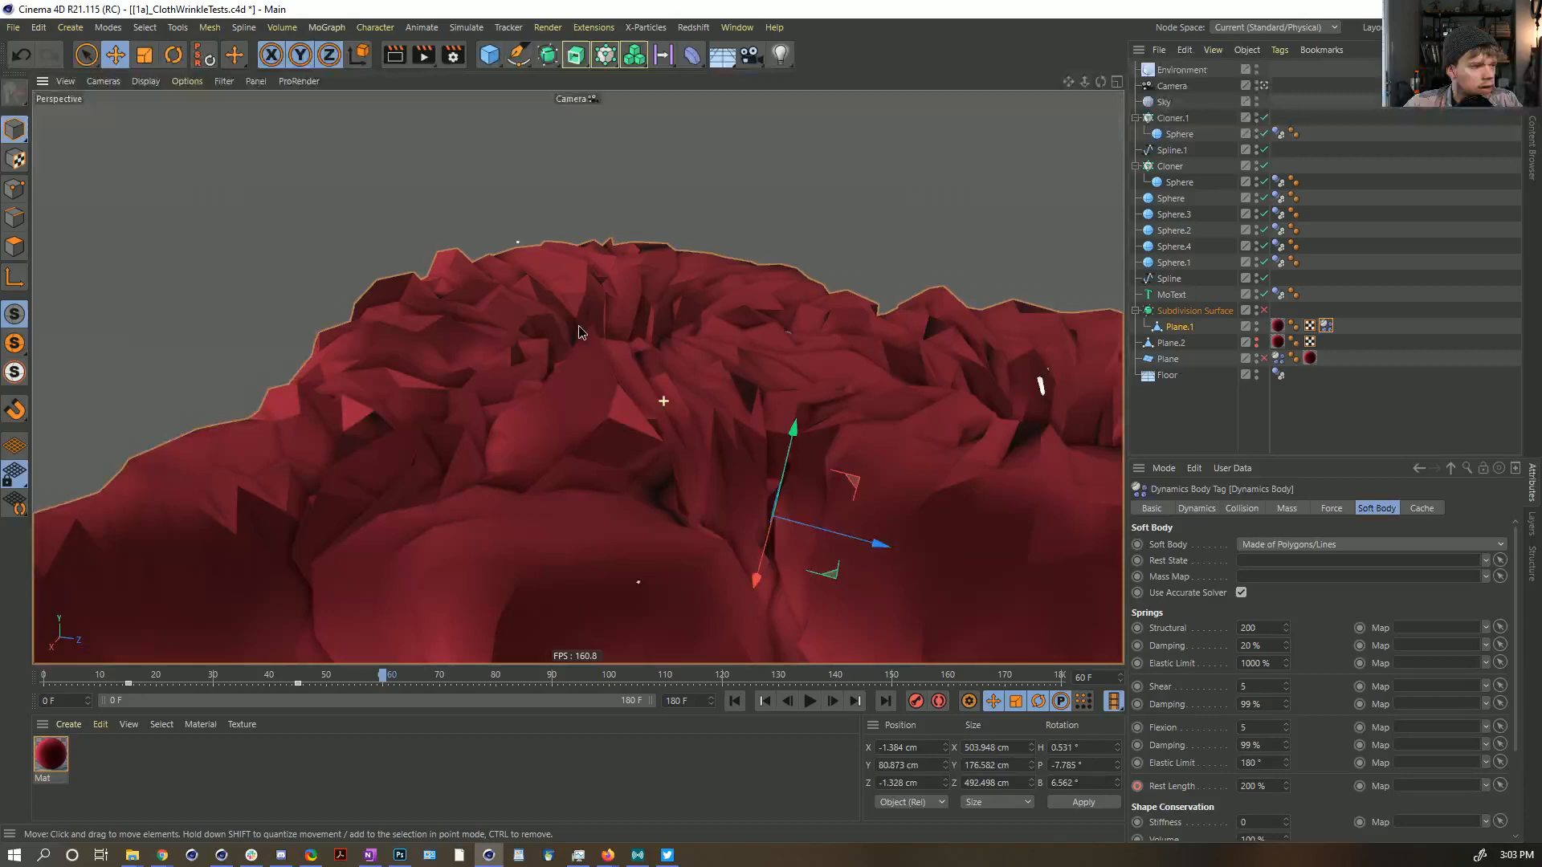
Step: Enable the Subdivision Surface and inspect the smoothed cloth's wrinkles at frame 60
{"action": "scroll", "coordinate": [576, 341], "scroll_direction": "down", "scroll_amount": 10}
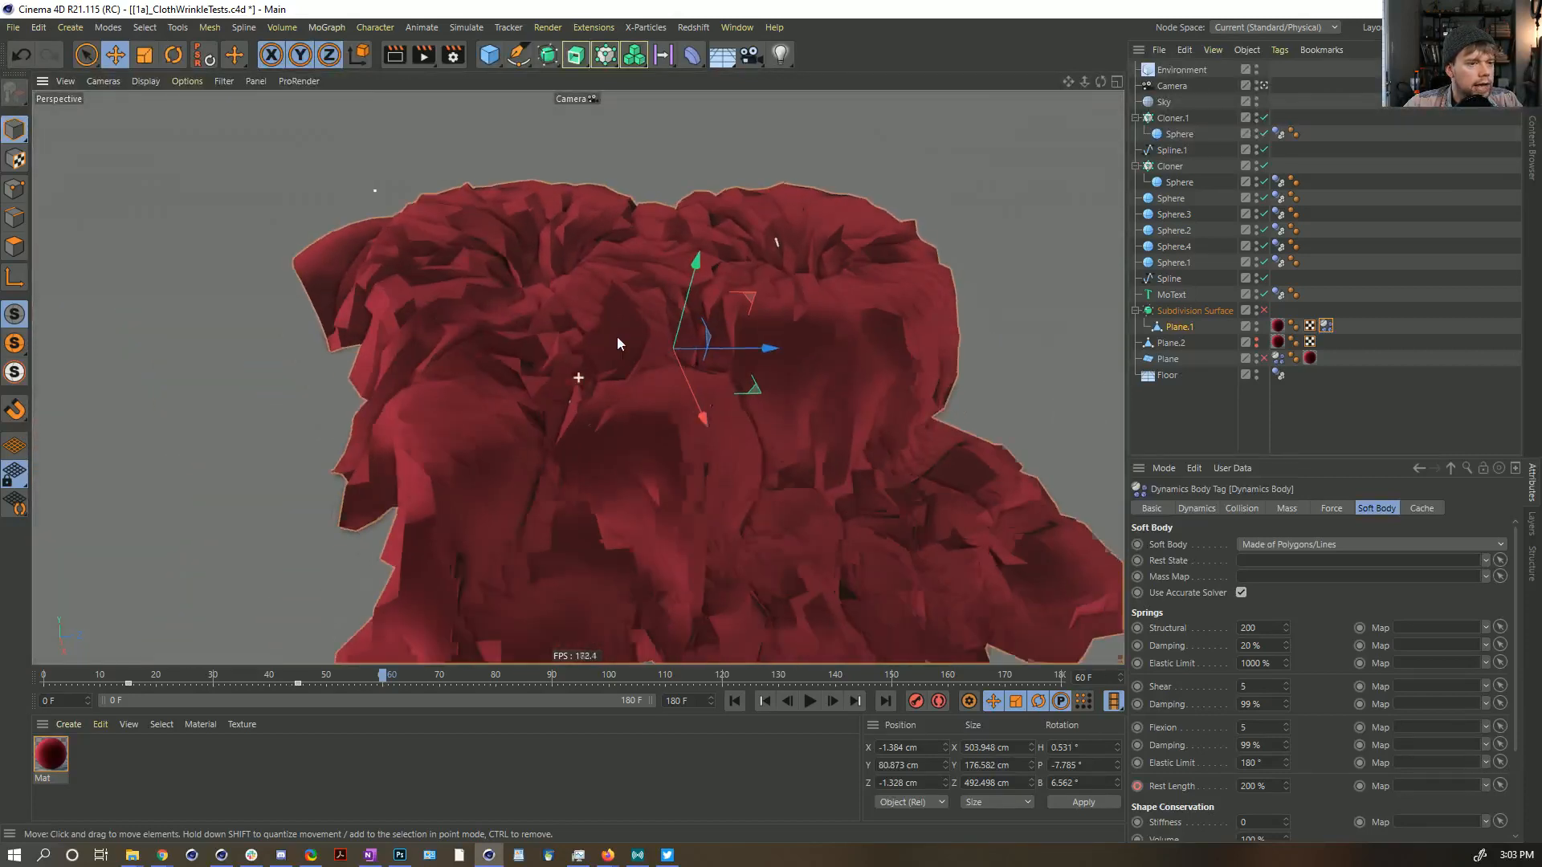
{"action": "left_click", "coordinate": [1264, 311]}
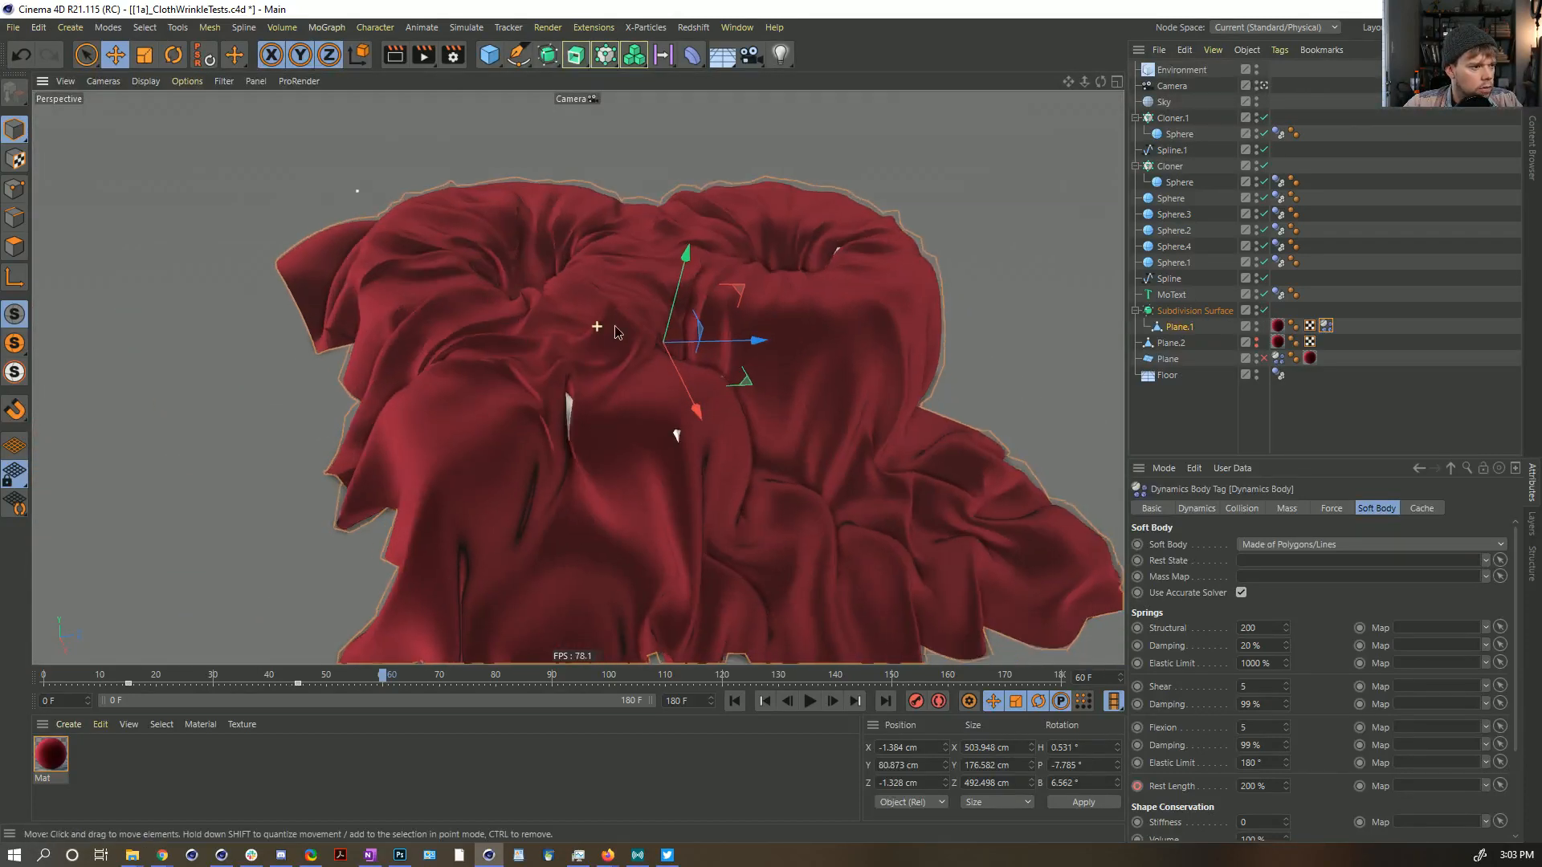
{"action": "left_click_drag", "start_coordinate": [623, 344], "coordinate": [681, 375], "text": "alt"}
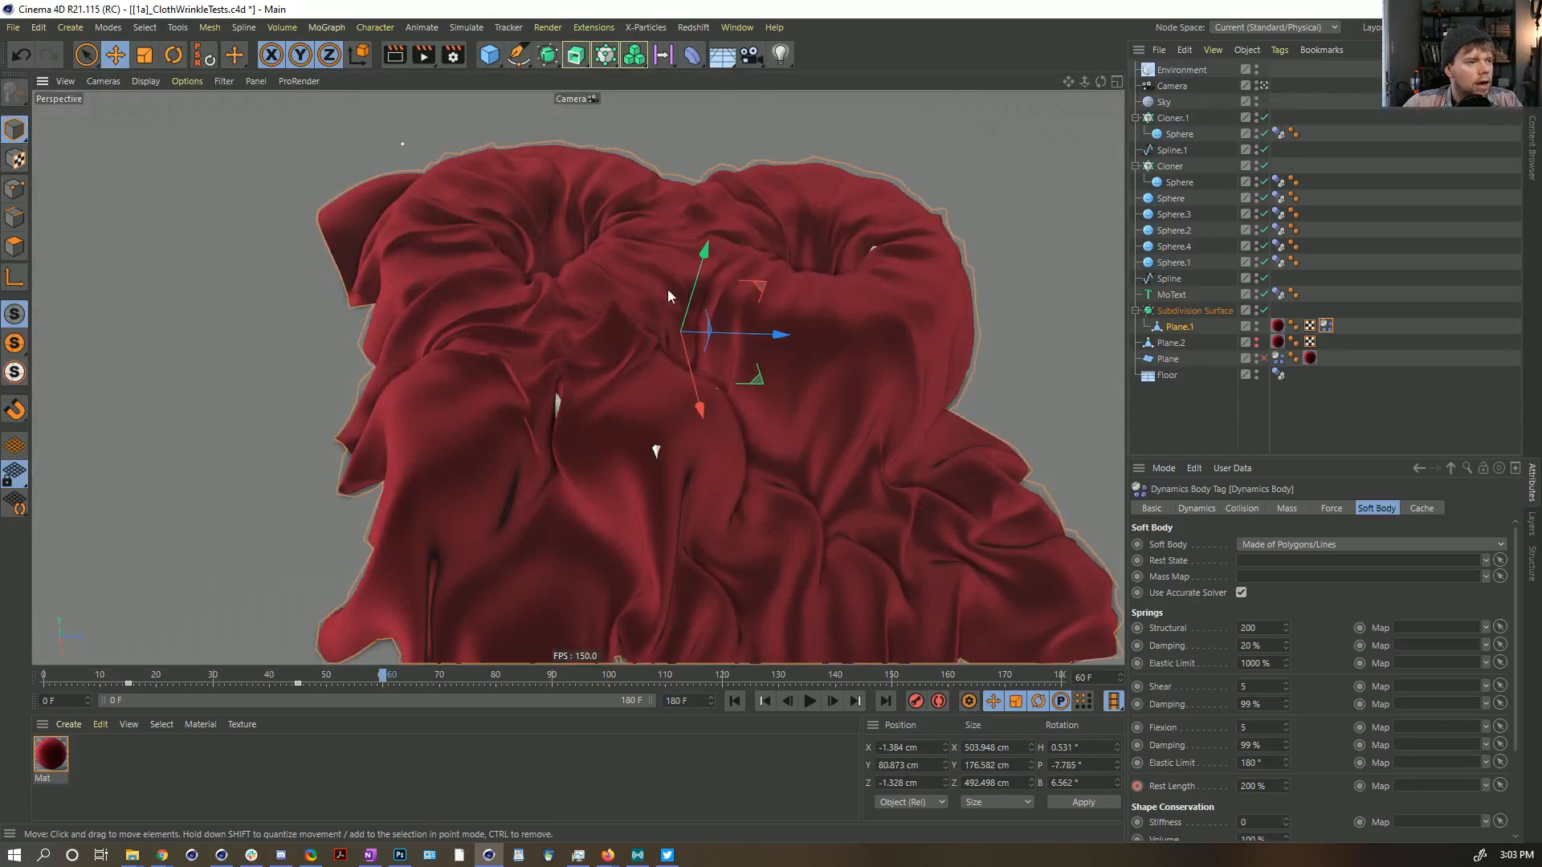
{"action": "scroll", "coordinate": [618, 288], "scroll_direction": "down", "scroll_amount": 5}
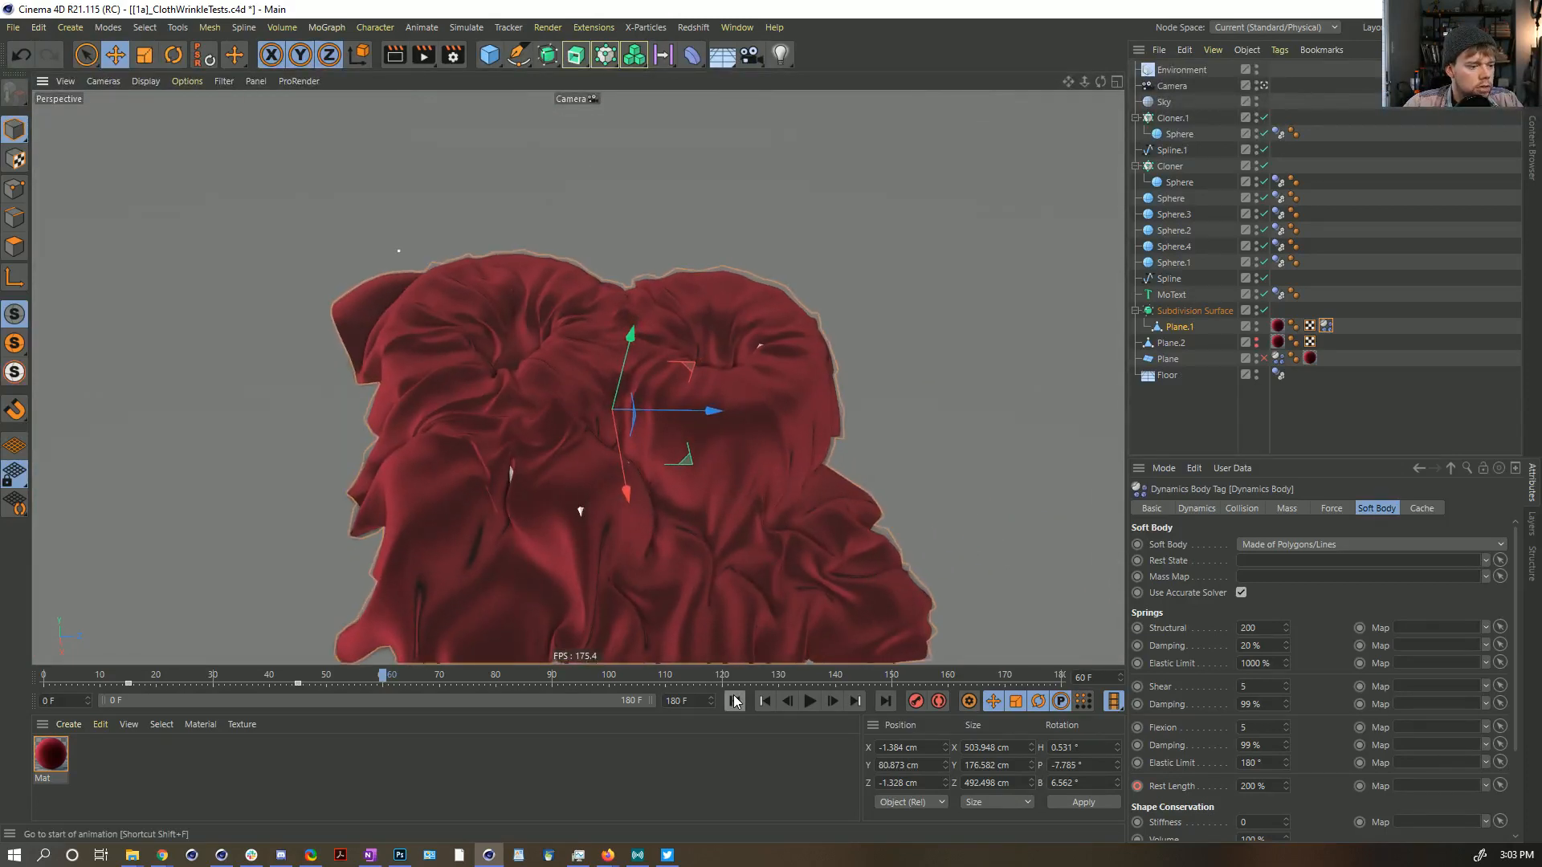
Step: Set the cloth's Structural springs to 10, replay from frame 0 to frame 50, and inspect the drape
{"action": "left_click", "coordinate": [734, 701]}
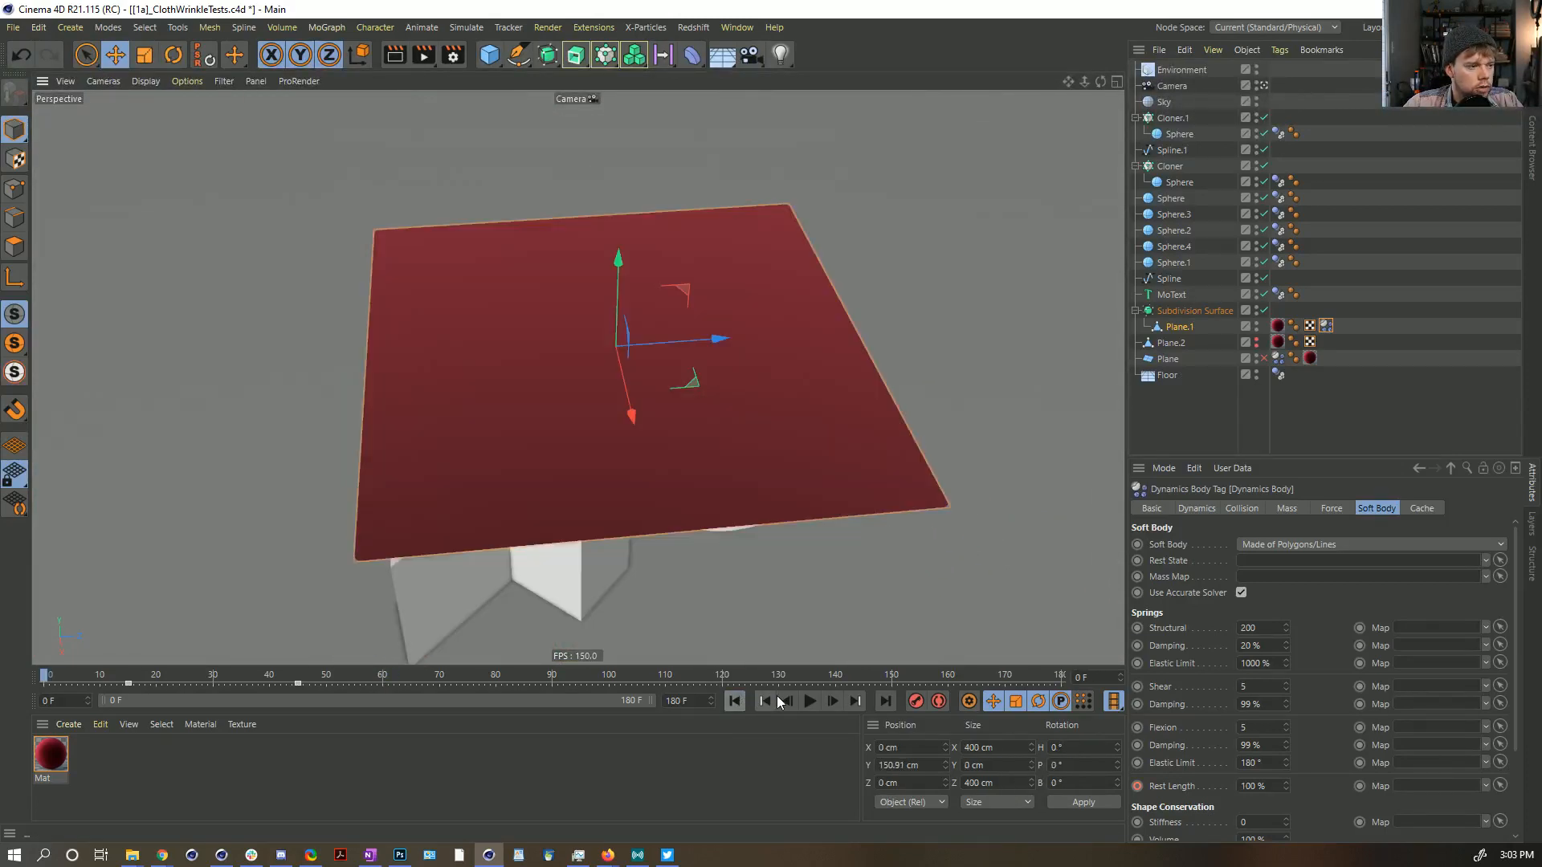
{"action": "double_click", "coordinate": [1269, 626]}
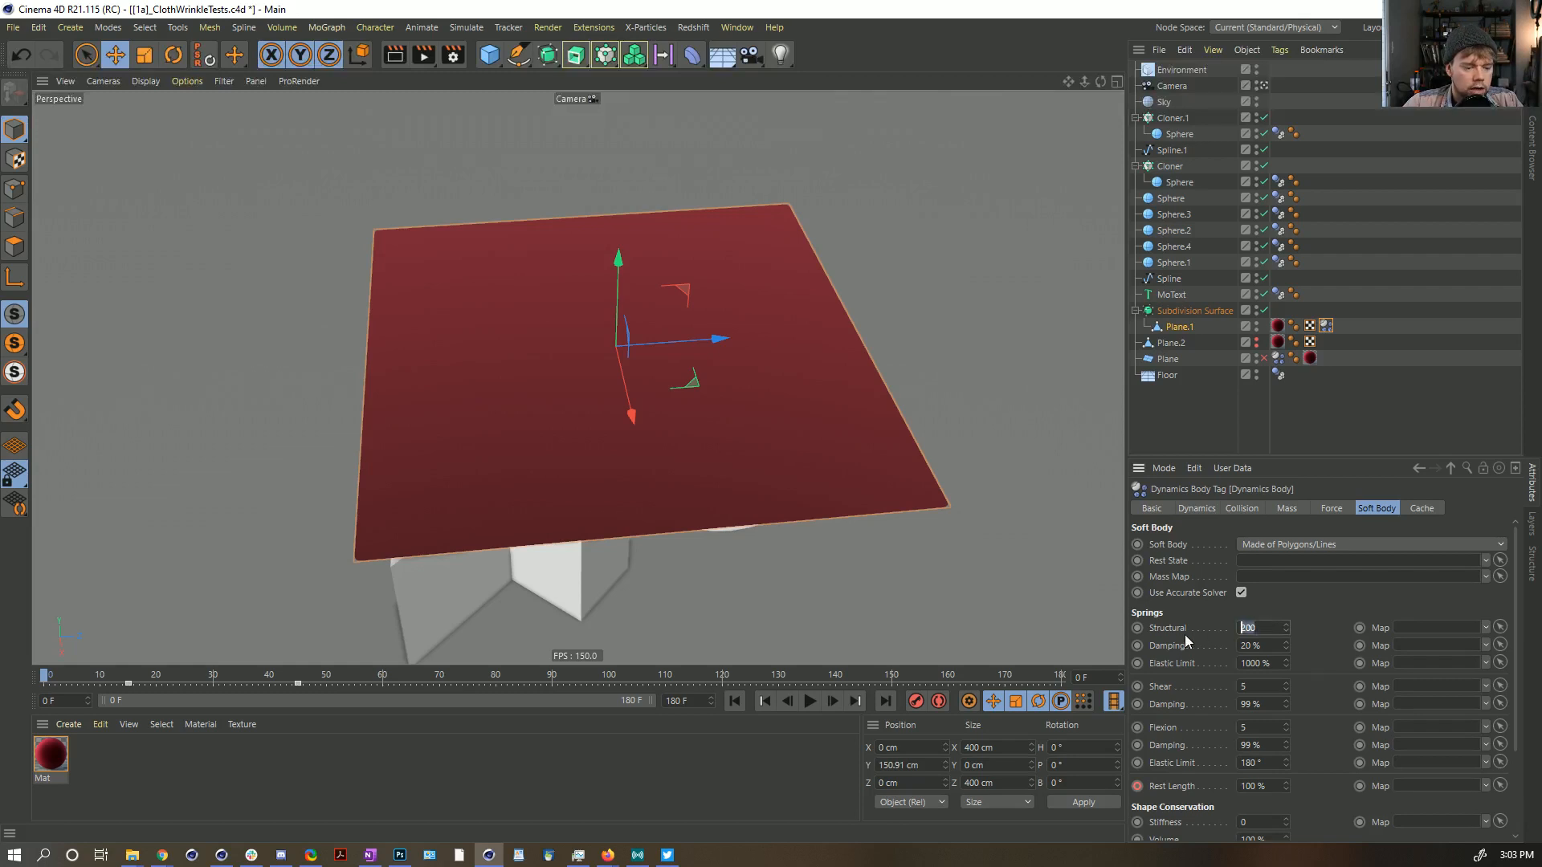
{"action": "type", "text": "10"}
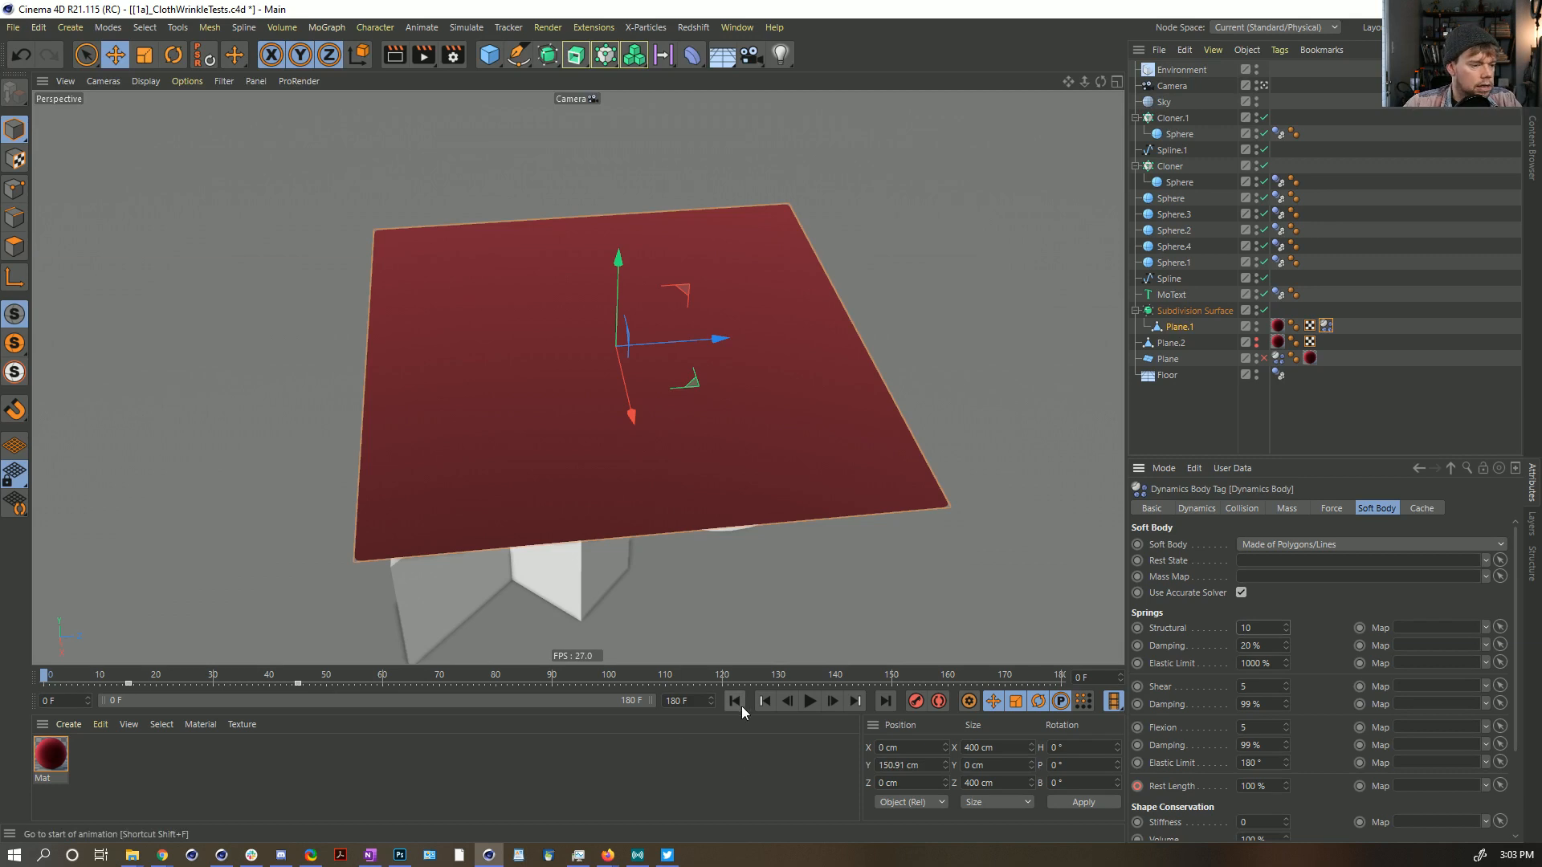
{"action": "left_click", "coordinate": [815, 701]}
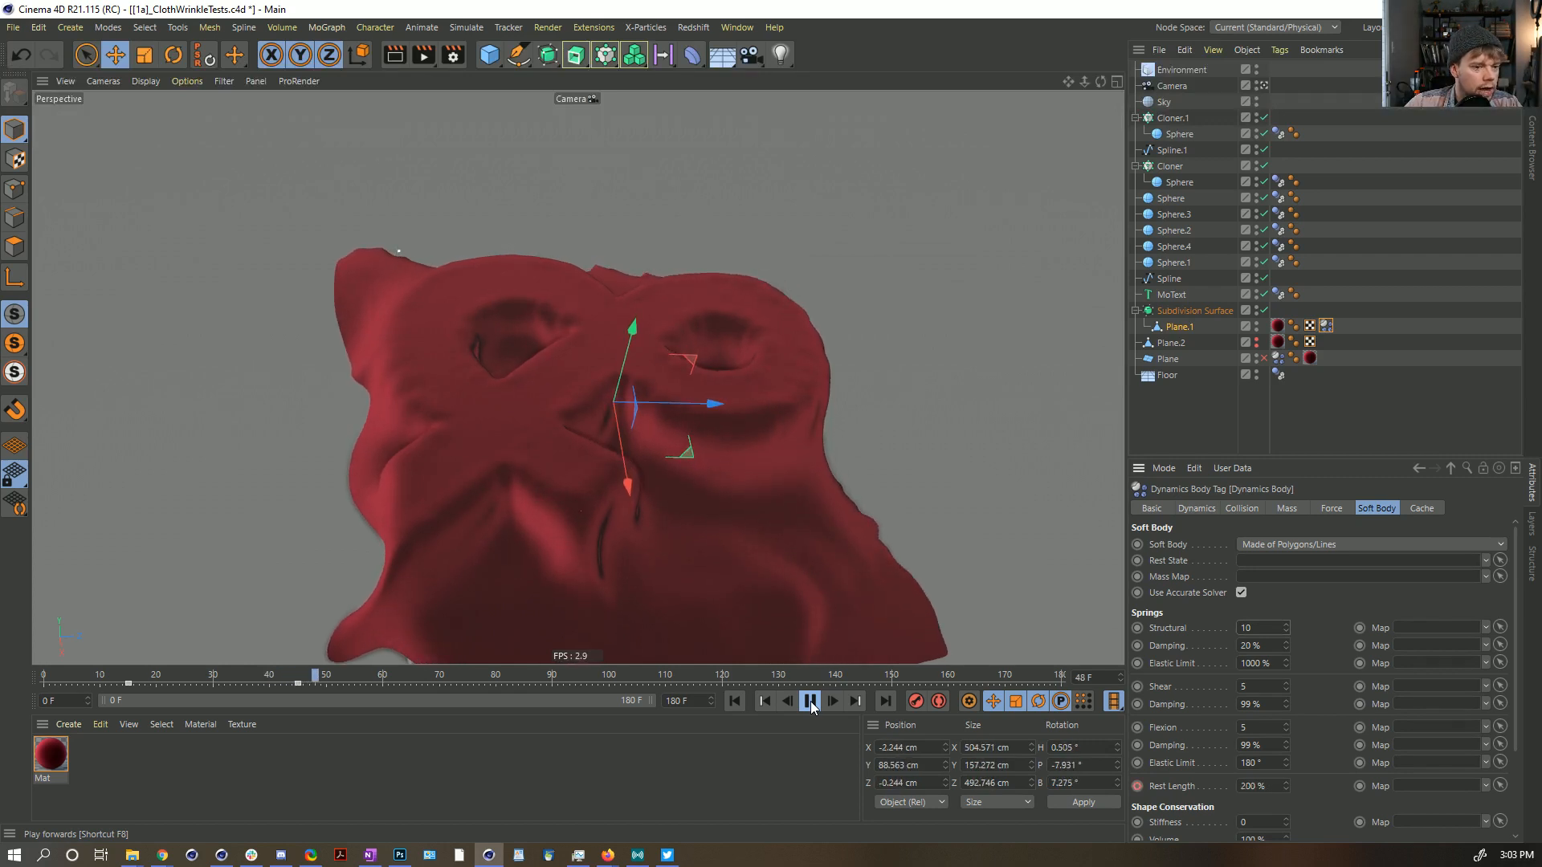
{"action": "left_click", "coordinate": [811, 702]}
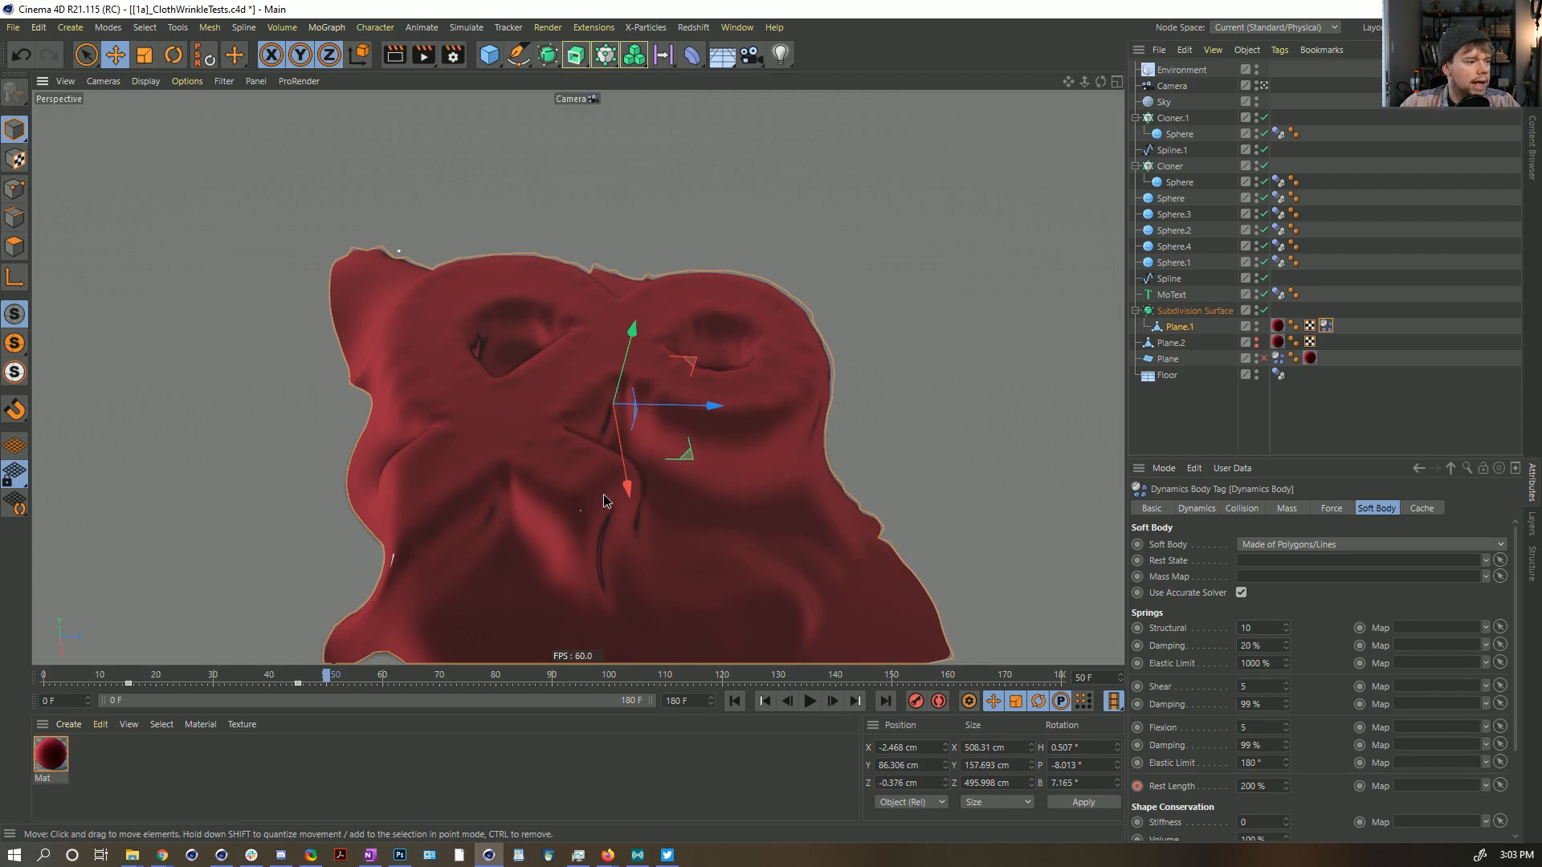
{"action": "mouse_move", "coordinate": [604, 494]}
{"action": "left_mouse_down", "text": "alt"}
{"action": "mouse_move", "coordinate": [718, 396]}
{"action": "mouse_move", "coordinate": [675, 503]}
{"action": "mouse_move", "coordinate": [630, 506]}
{"action": "mouse_move", "coordinate": [628, 492]}
{"action": "left_mouse_up", "text": "alt"}
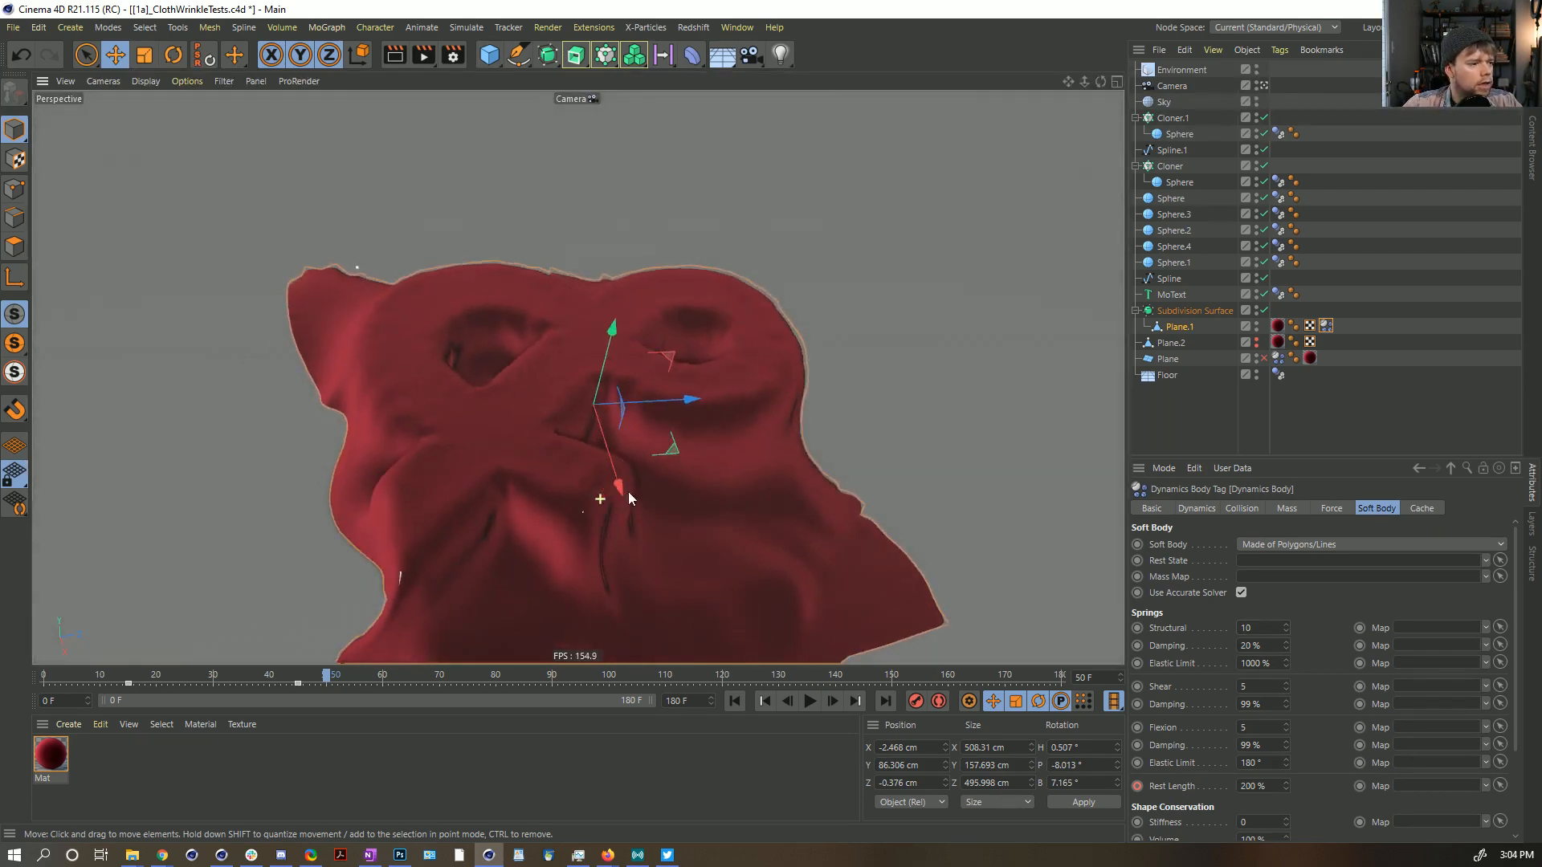
Step: Display the viewport as Gouraud Shading with lines and disable the Subdivision Surface to expose the cloth's base mesh
{"action": "key", "text": "n"}
{"action": "key", "text": "b"}
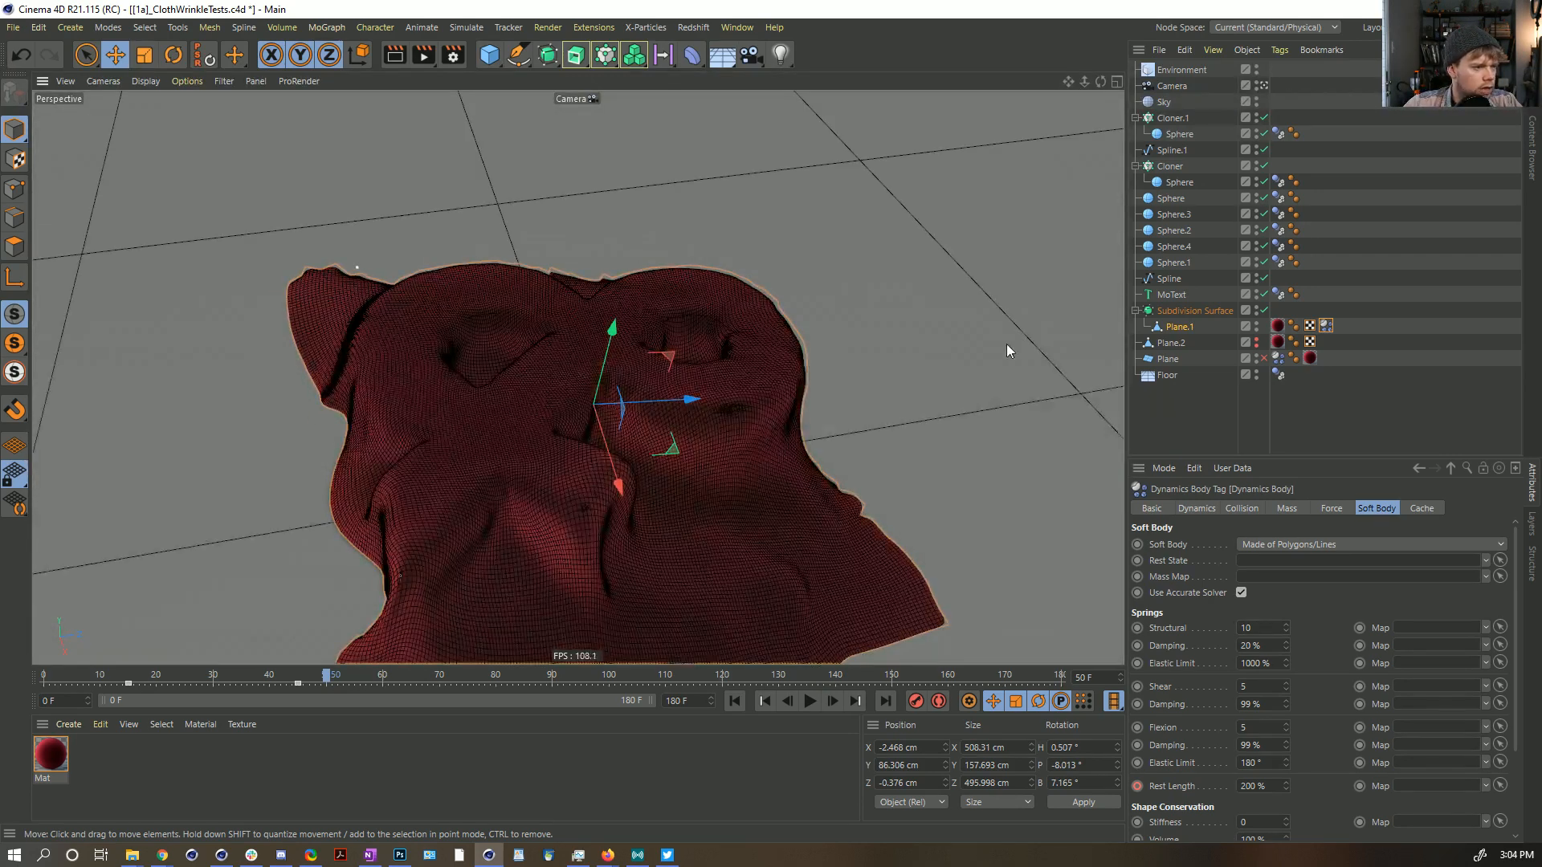
{"action": "left_click", "coordinate": [1264, 311]}
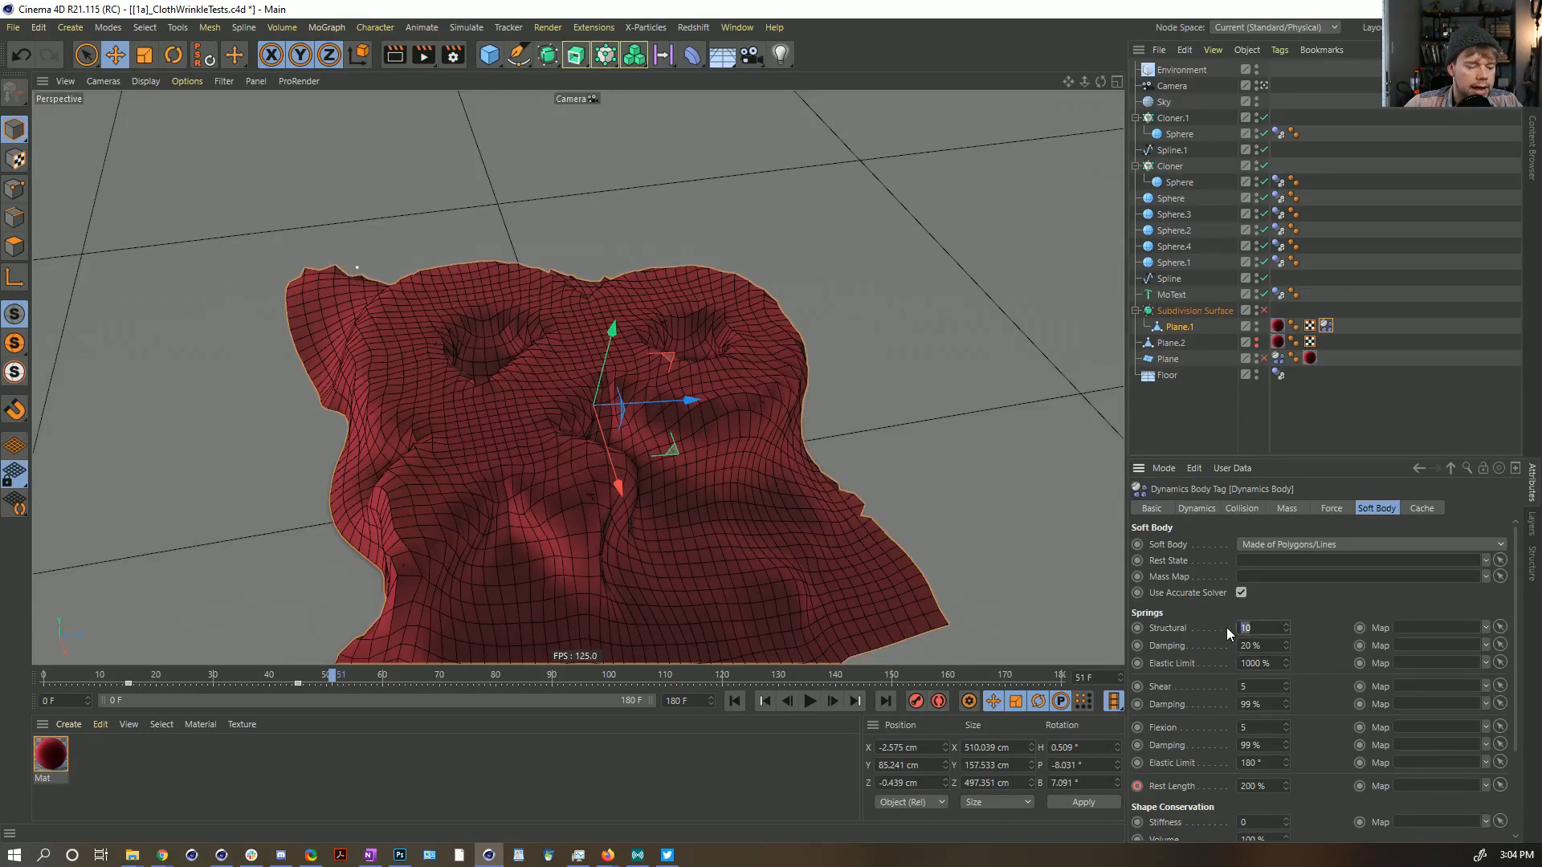
Step: Set the Structural springs to 200 and restart the simulation from frame 0
{"action": "type", "text": "200"}
{"action": "key", "text": "Return"}
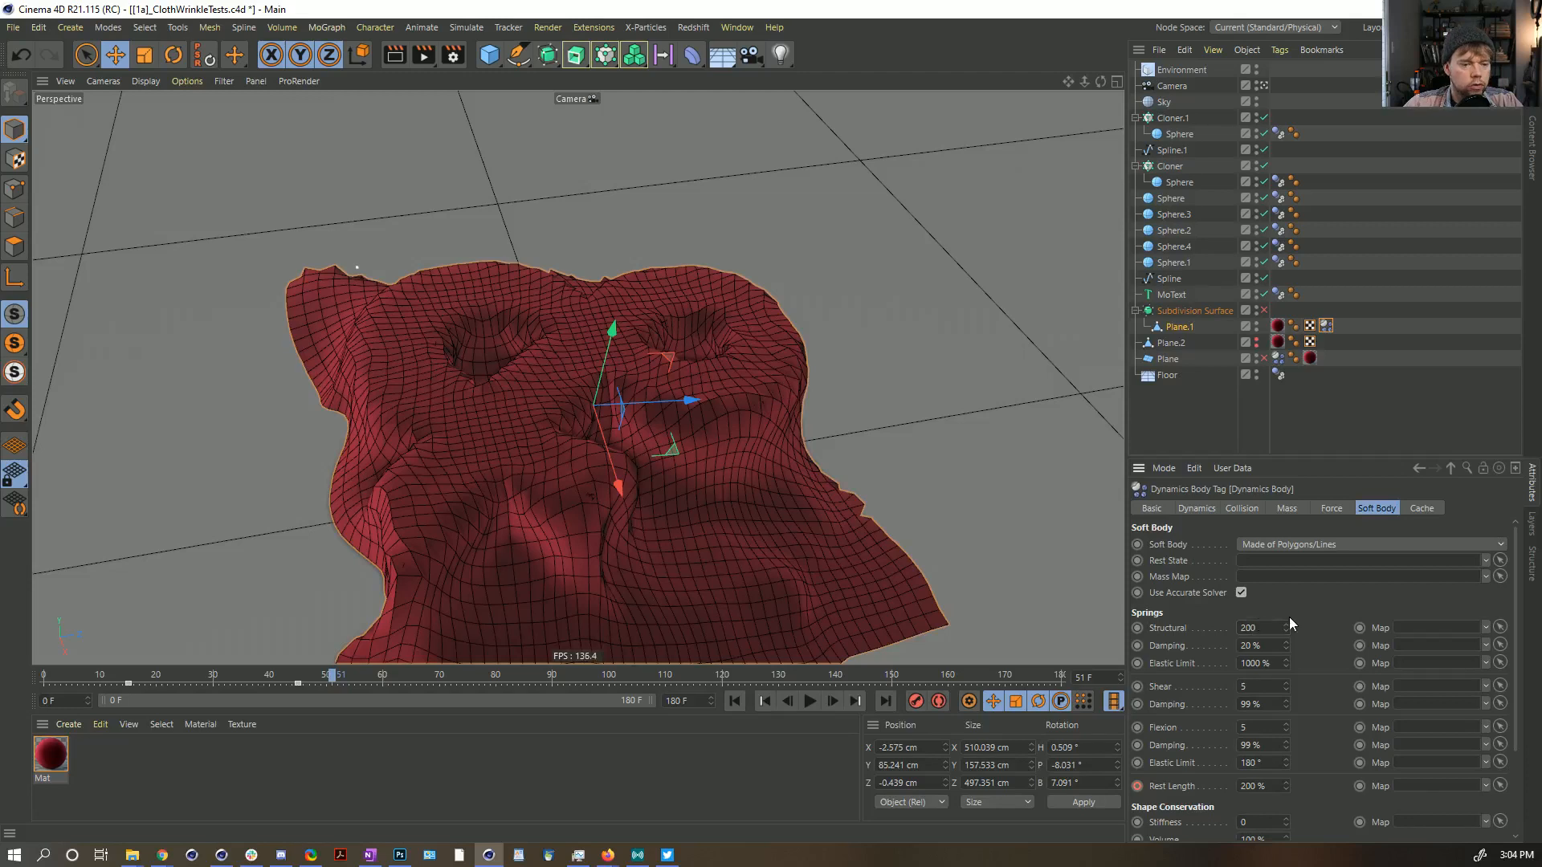
{"action": "left_click", "coordinate": [734, 700]}
{"action": "left_click", "coordinate": [810, 700]}
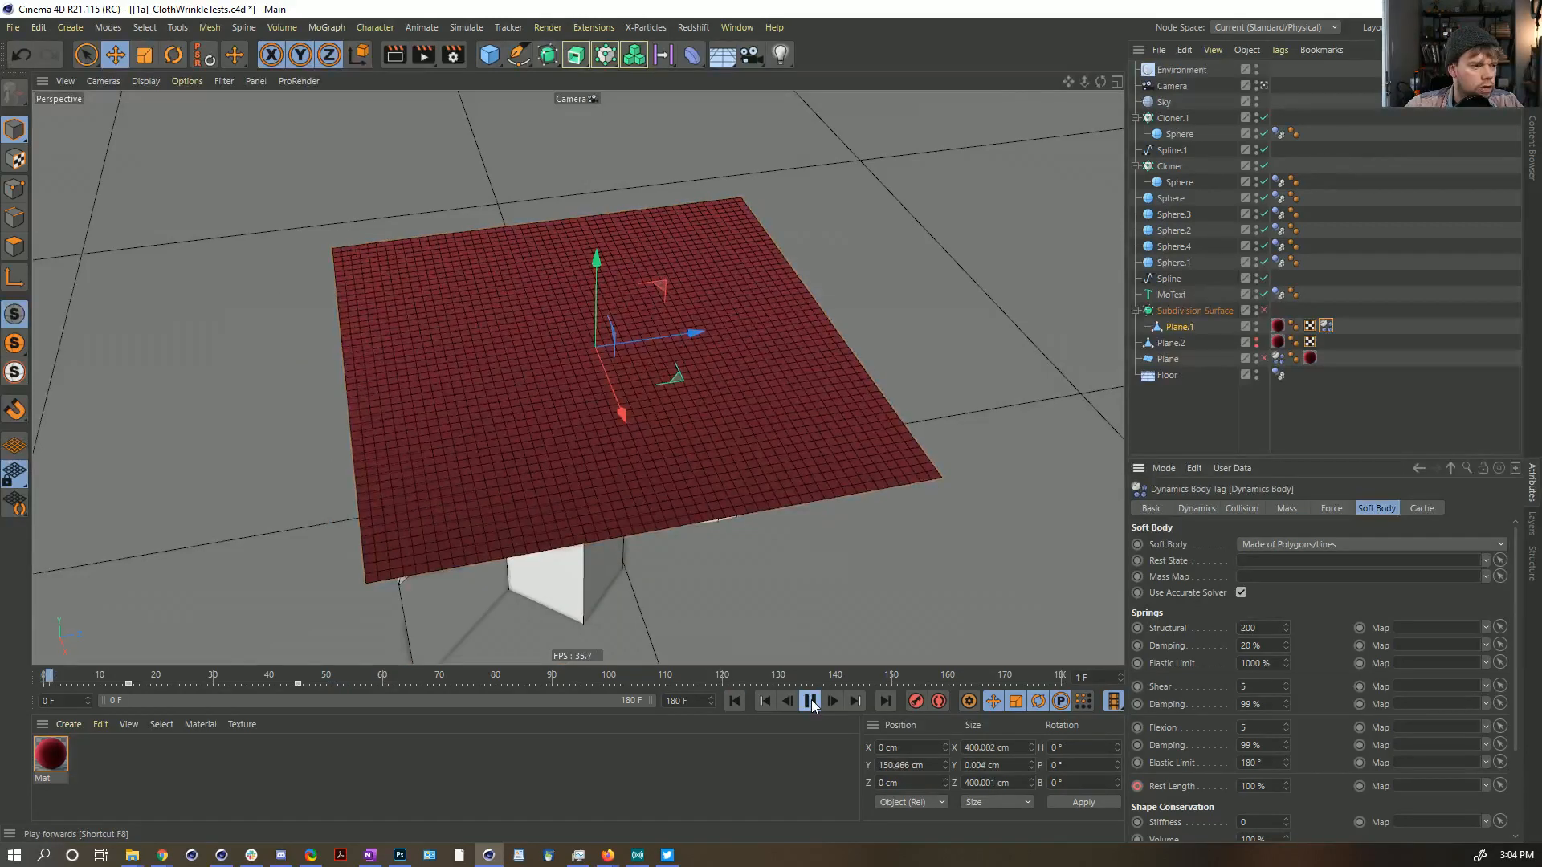
Step: Set the Structural spring Damping to 1%, replay from frame 0 to frame 65, and inspect the cloth mesh
{"action": "left_click", "coordinate": [733, 701]}
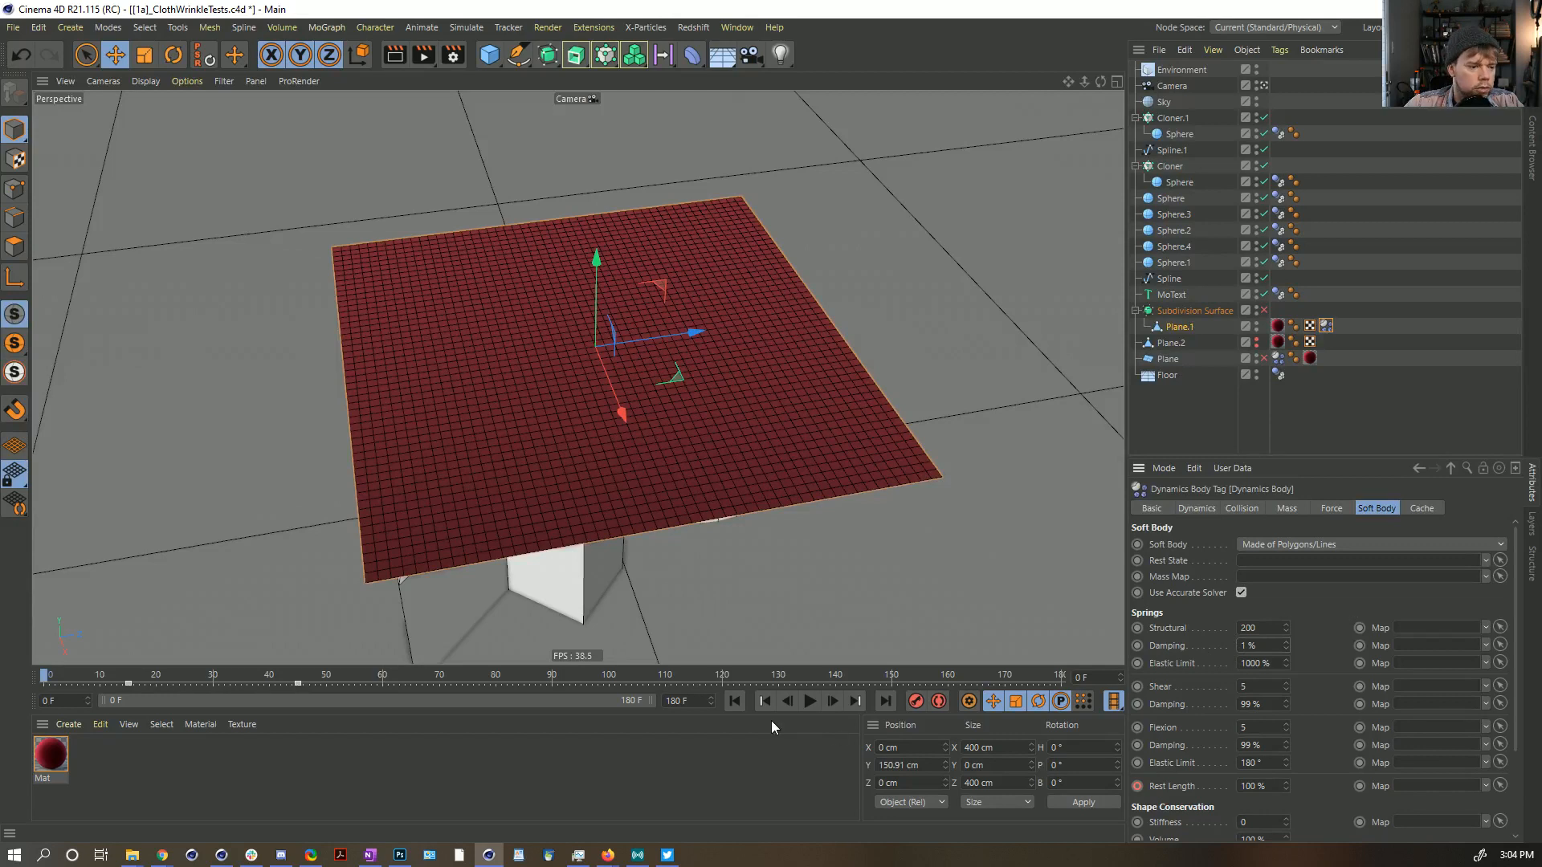
{"action": "left_click", "coordinate": [809, 701]}
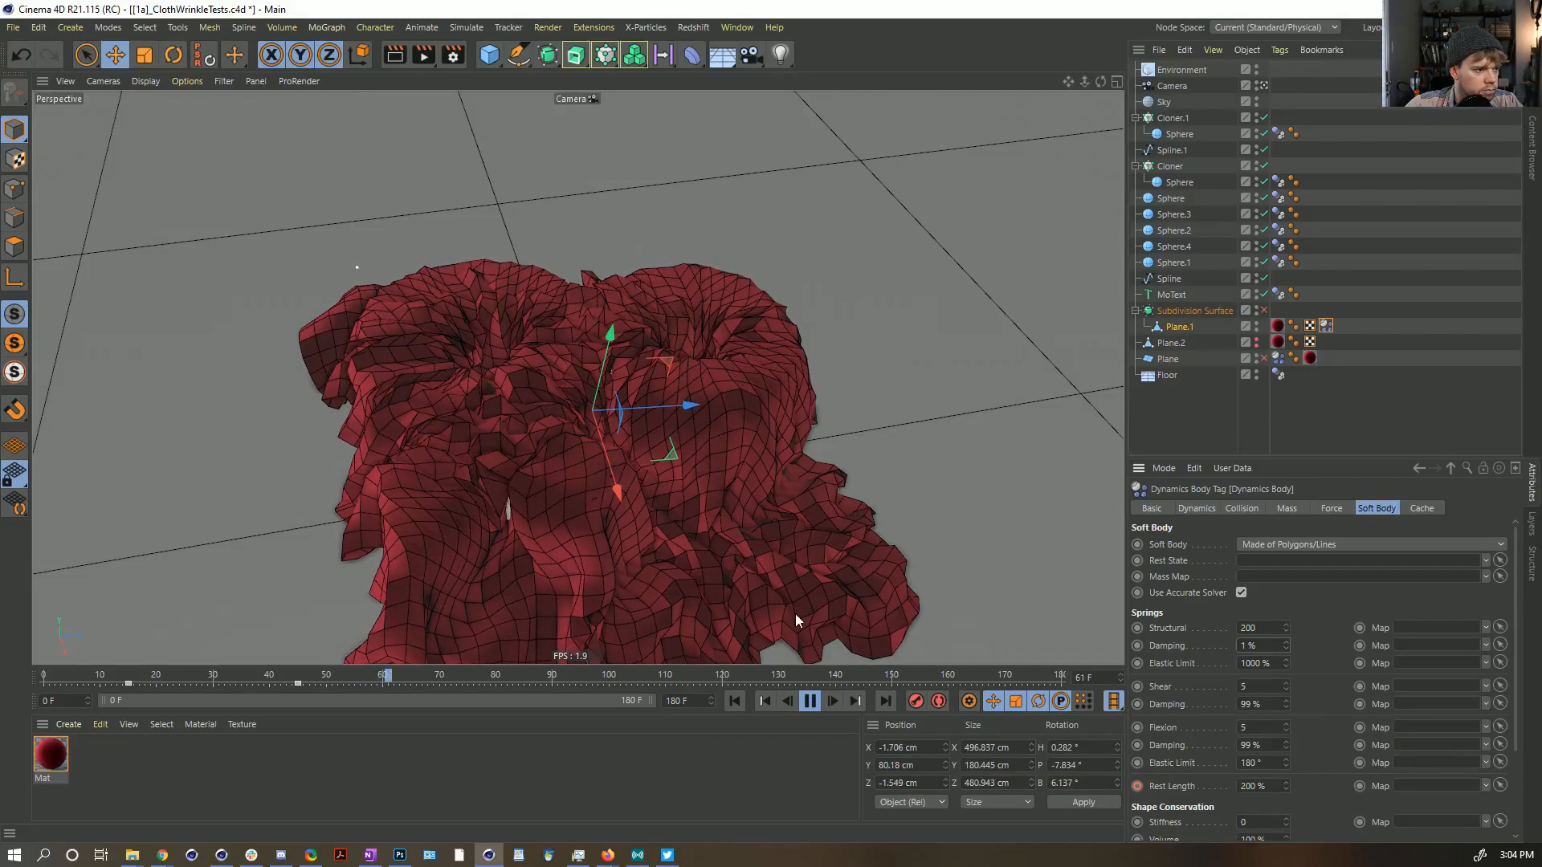
{"action": "left_click", "coordinate": [810, 702]}
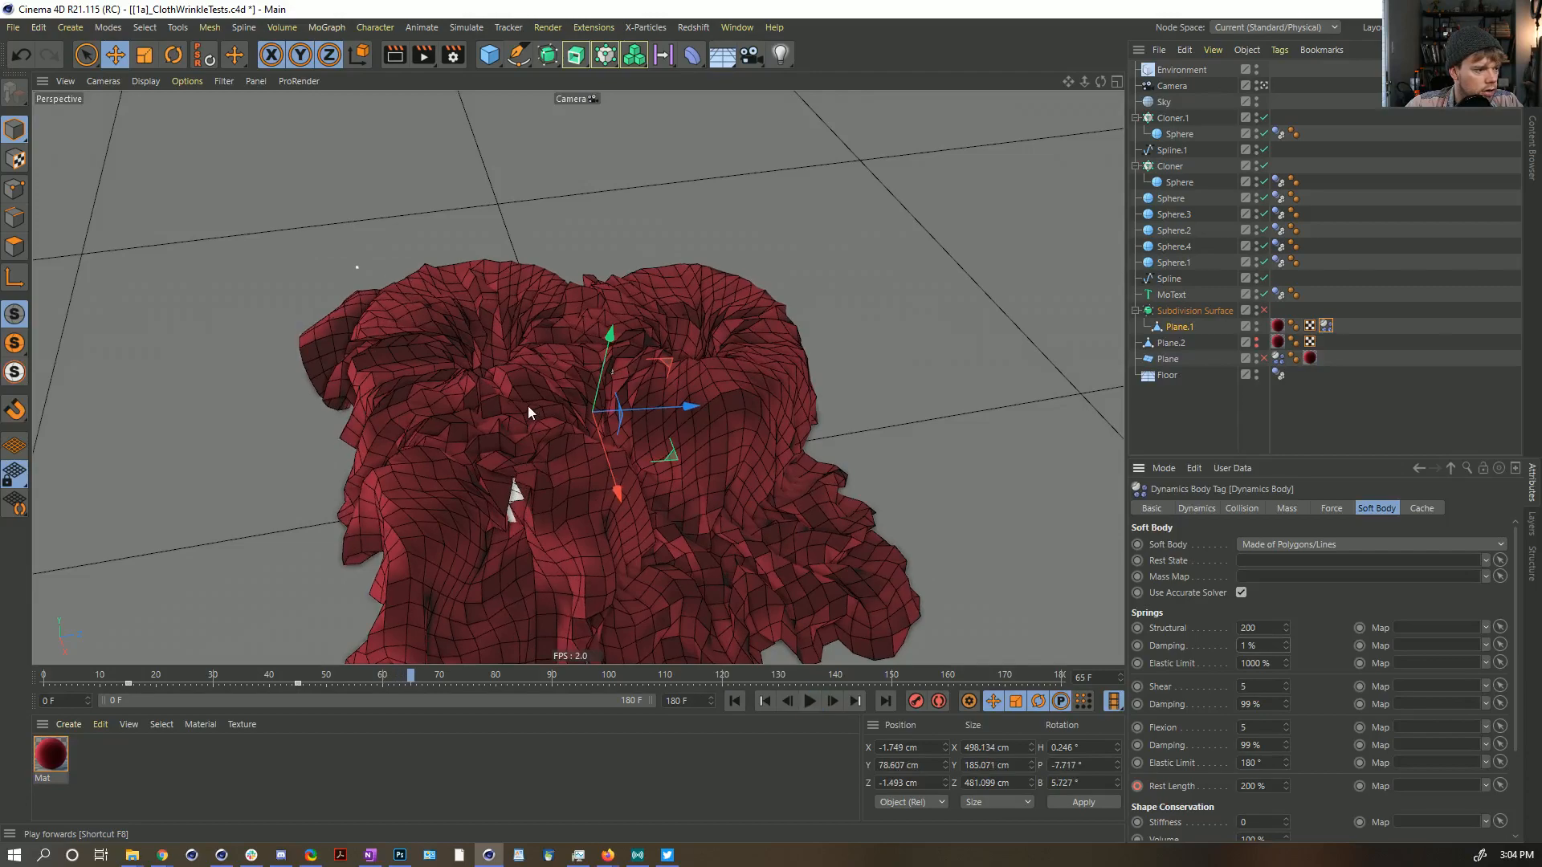
{"action": "left_click_drag", "start_coordinate": [723, 401], "coordinate": [682, 494], "text": "alt"}
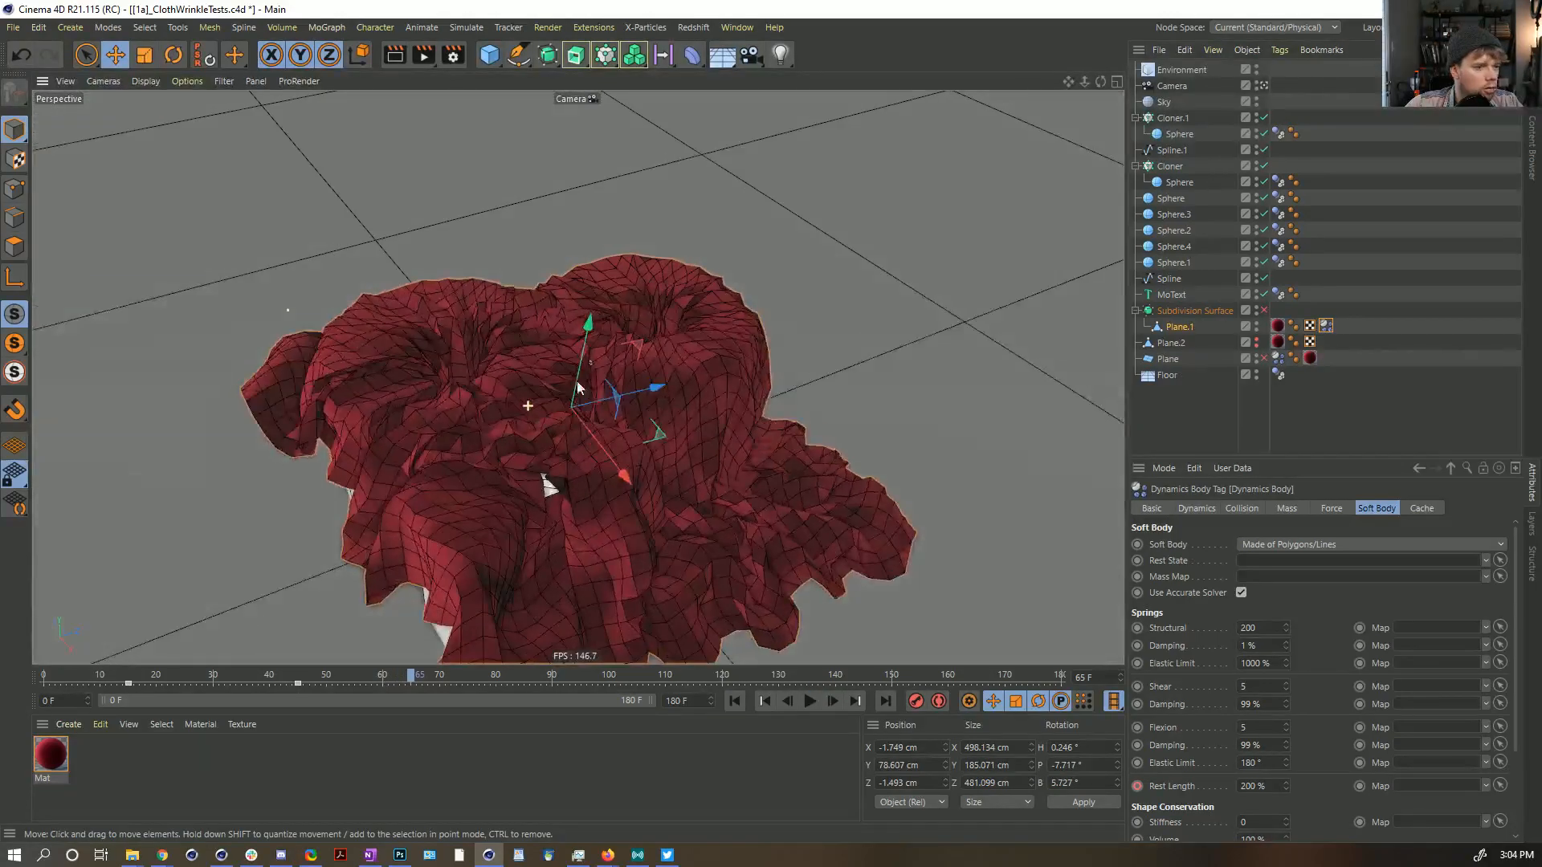
Step: Set the Structural spring Damping to 99%, replay from frame 0 to frame 52, and inspect the folds
{"action": "left_click", "coordinate": [734, 701]}
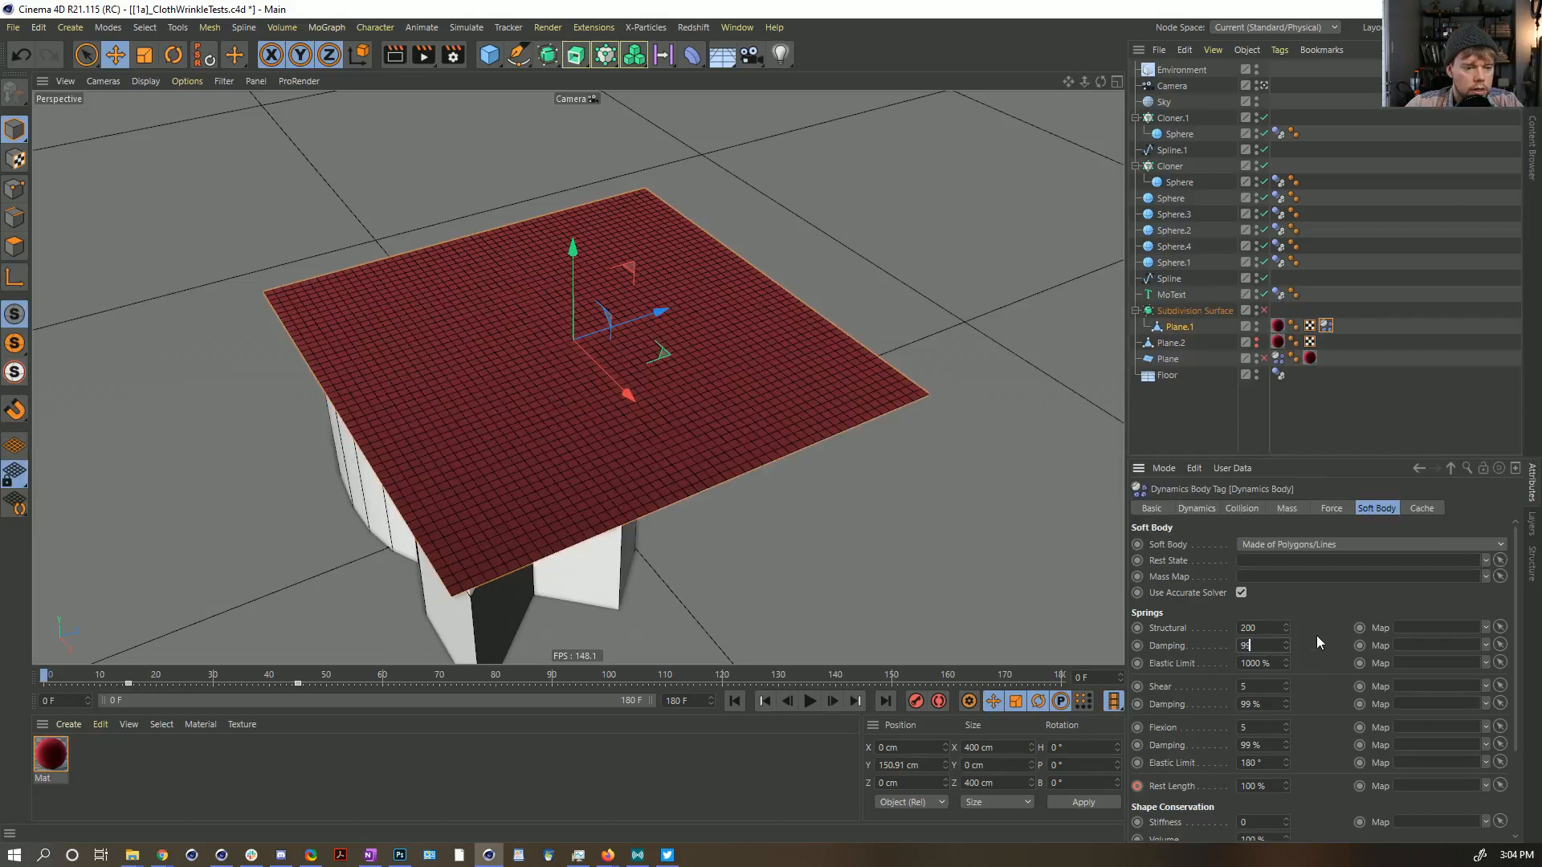
{"action": "left_click", "coordinate": [744, 701]}
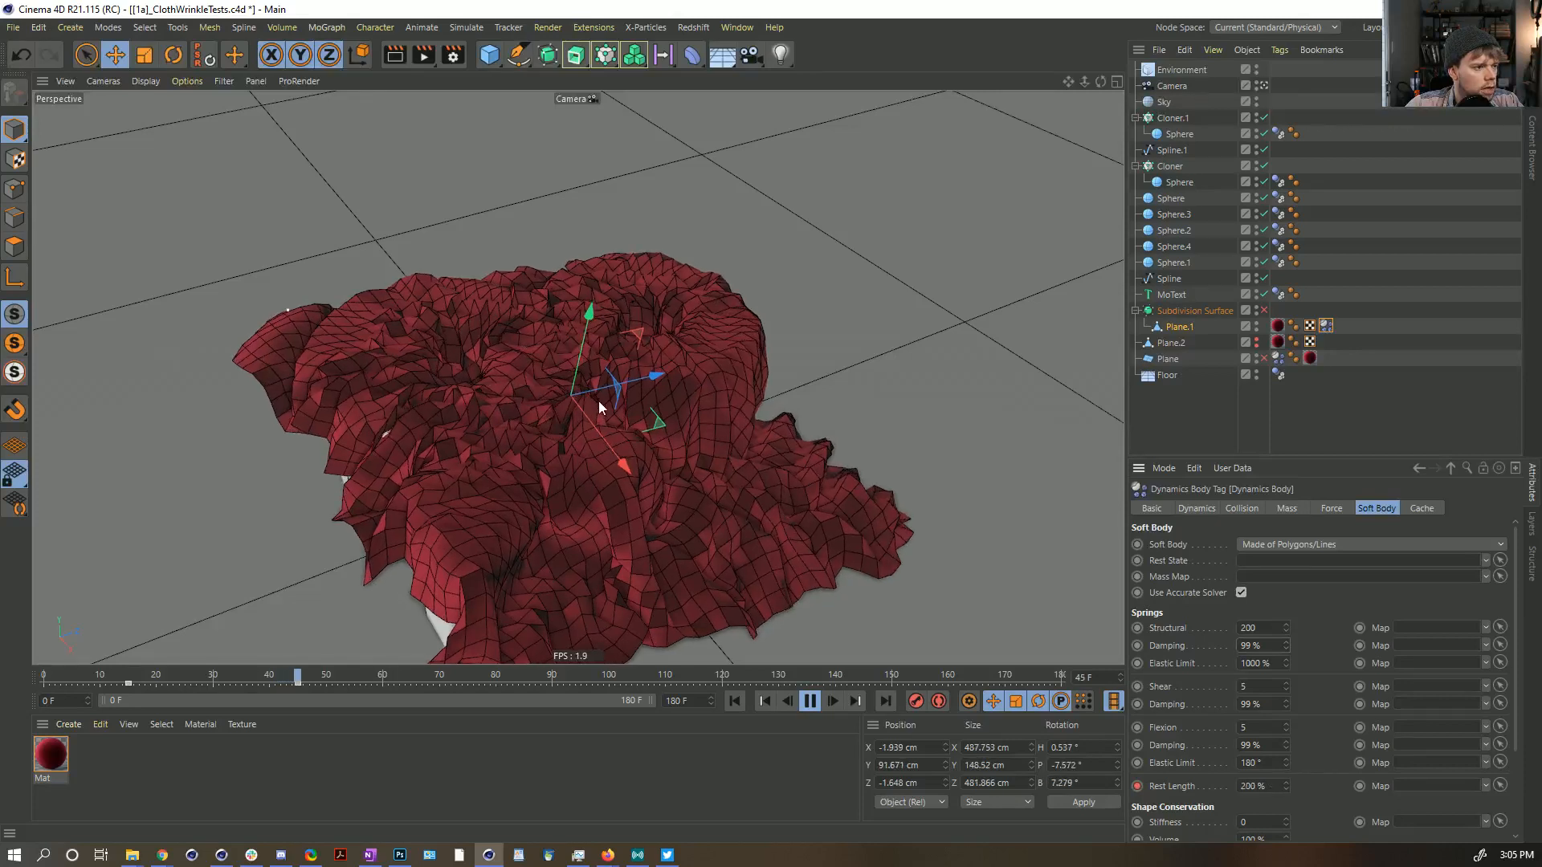
{"action": "left_click", "coordinate": [818, 701]}
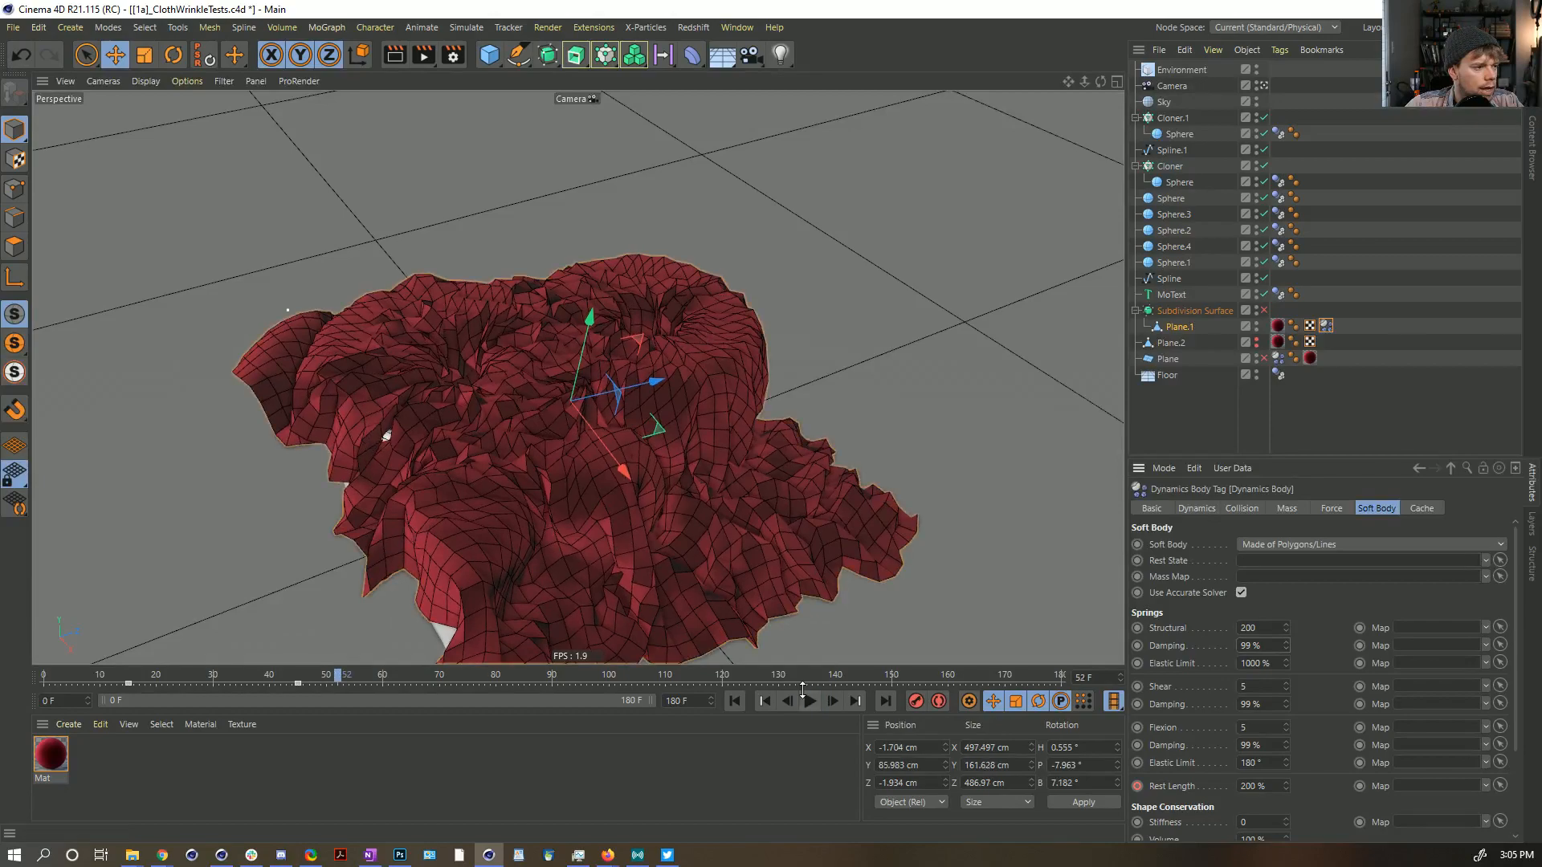
{"action": "mouse_move", "coordinate": [596, 413]}
{"action": "left_mouse_down", "text": "alt"}
{"action": "mouse_move", "coordinate": [522, 416]}
{"action": "mouse_move", "coordinate": [578, 401]}
{"action": "left_mouse_up", "text": "alt"}
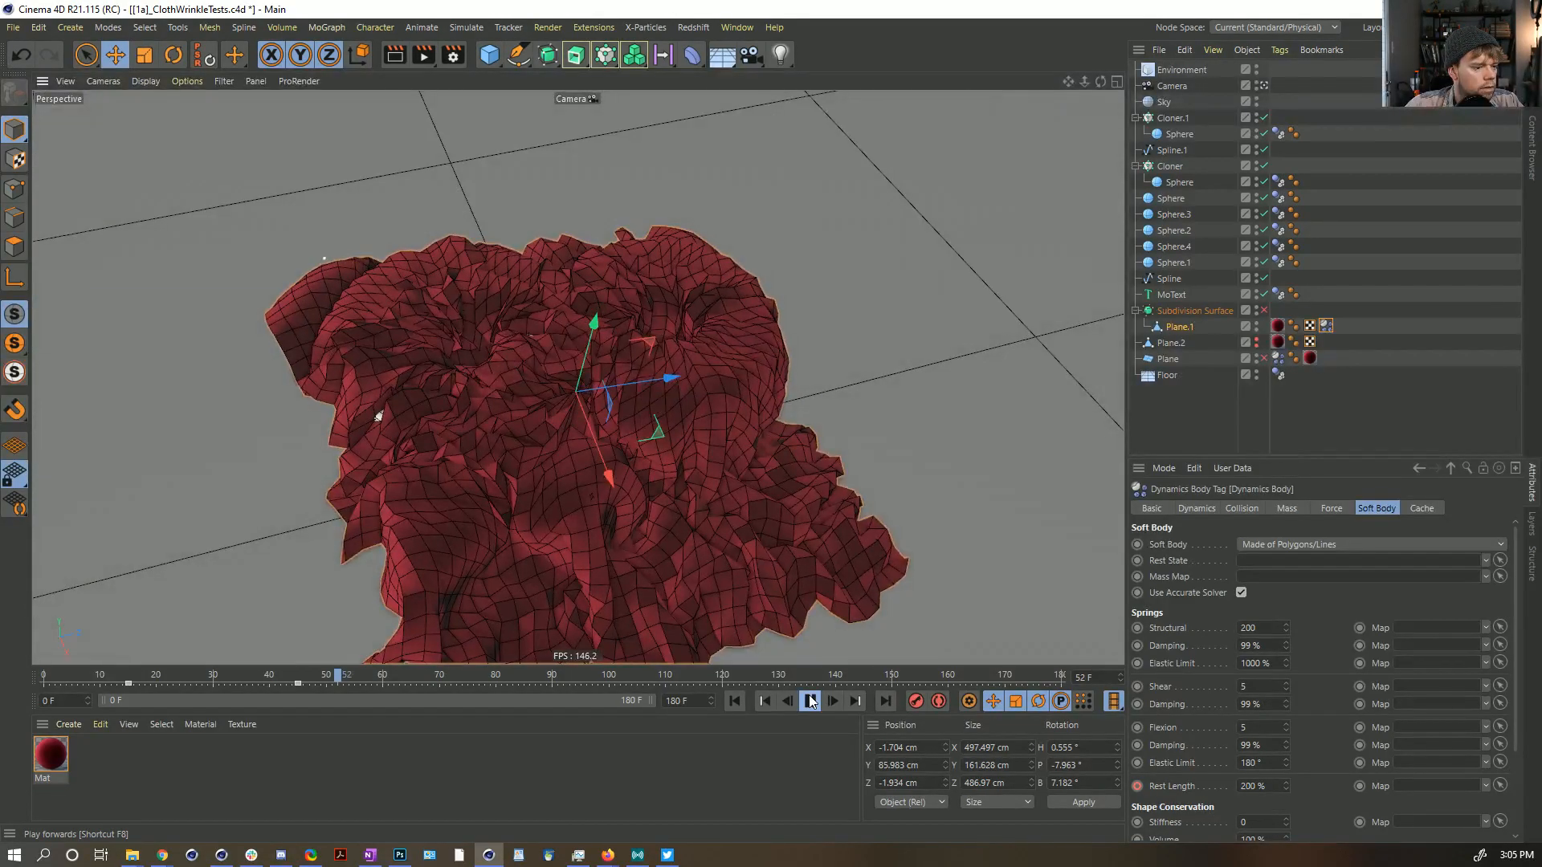
Step: Continue the simulation to frame 61 and examine the draped cloth mesh from several angles
{"action": "left_click", "coordinate": [811, 701]}
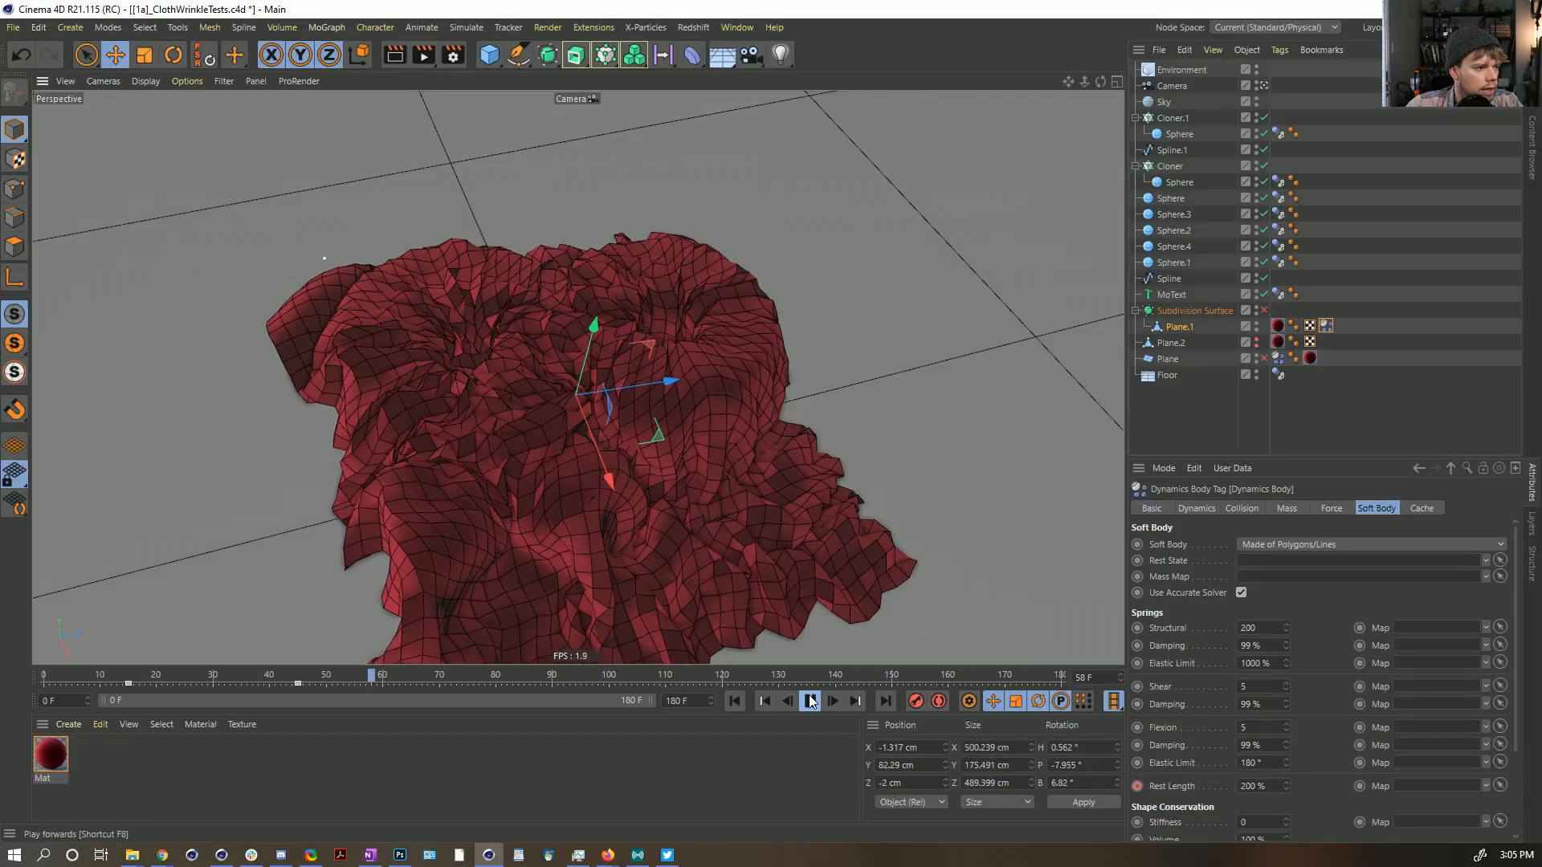
{"action": "left_click_drag", "start_coordinate": [562, 367], "coordinate": [522, 434], "text": "alt"}
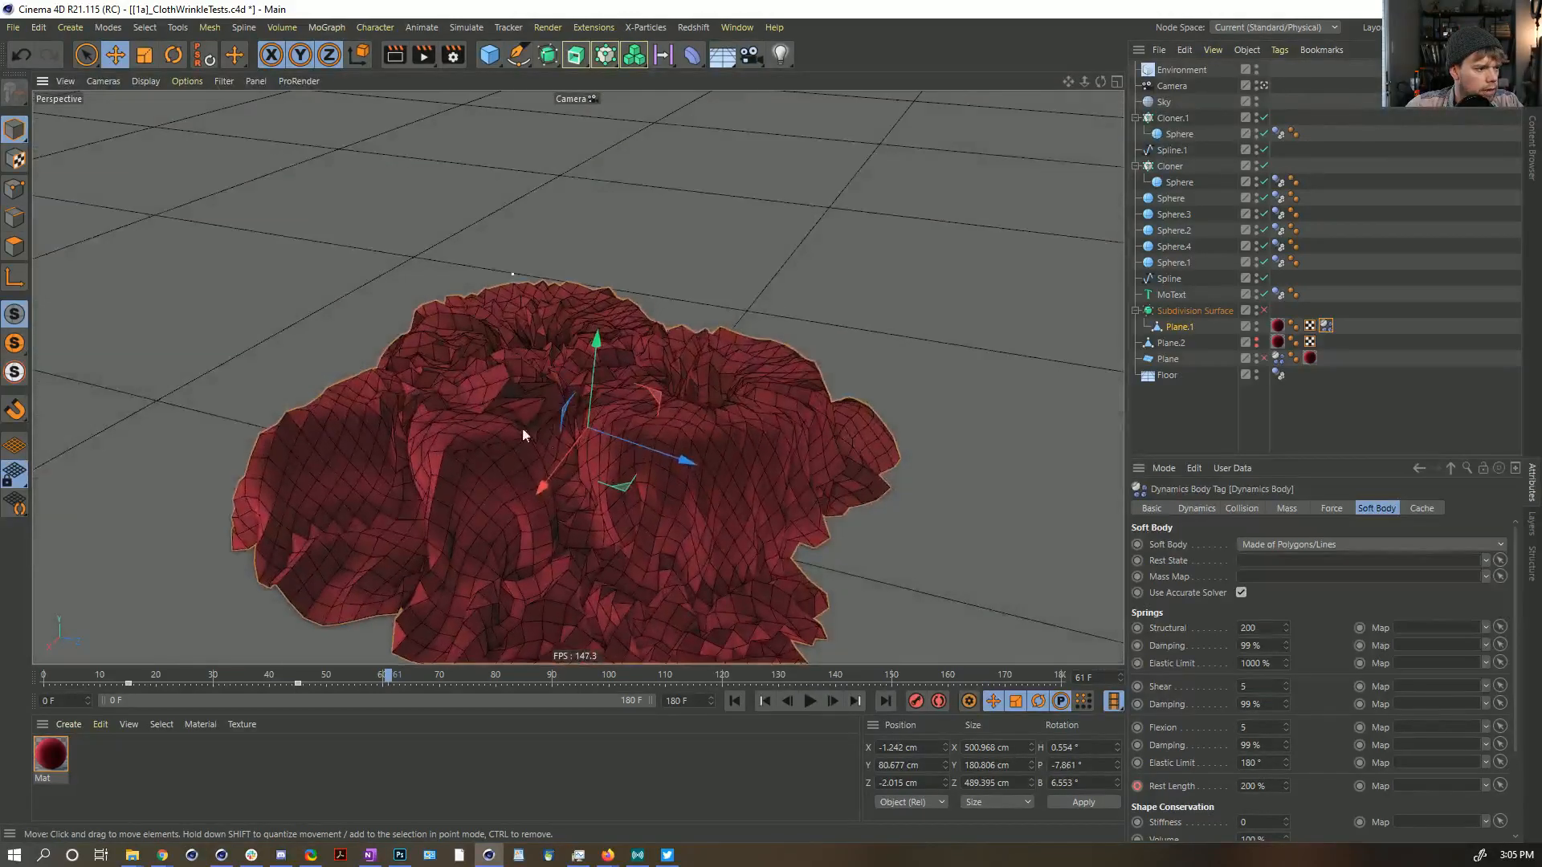
{"action": "left_click_drag", "start_coordinate": [479, 486], "coordinate": [603, 524], "text": "alt"}
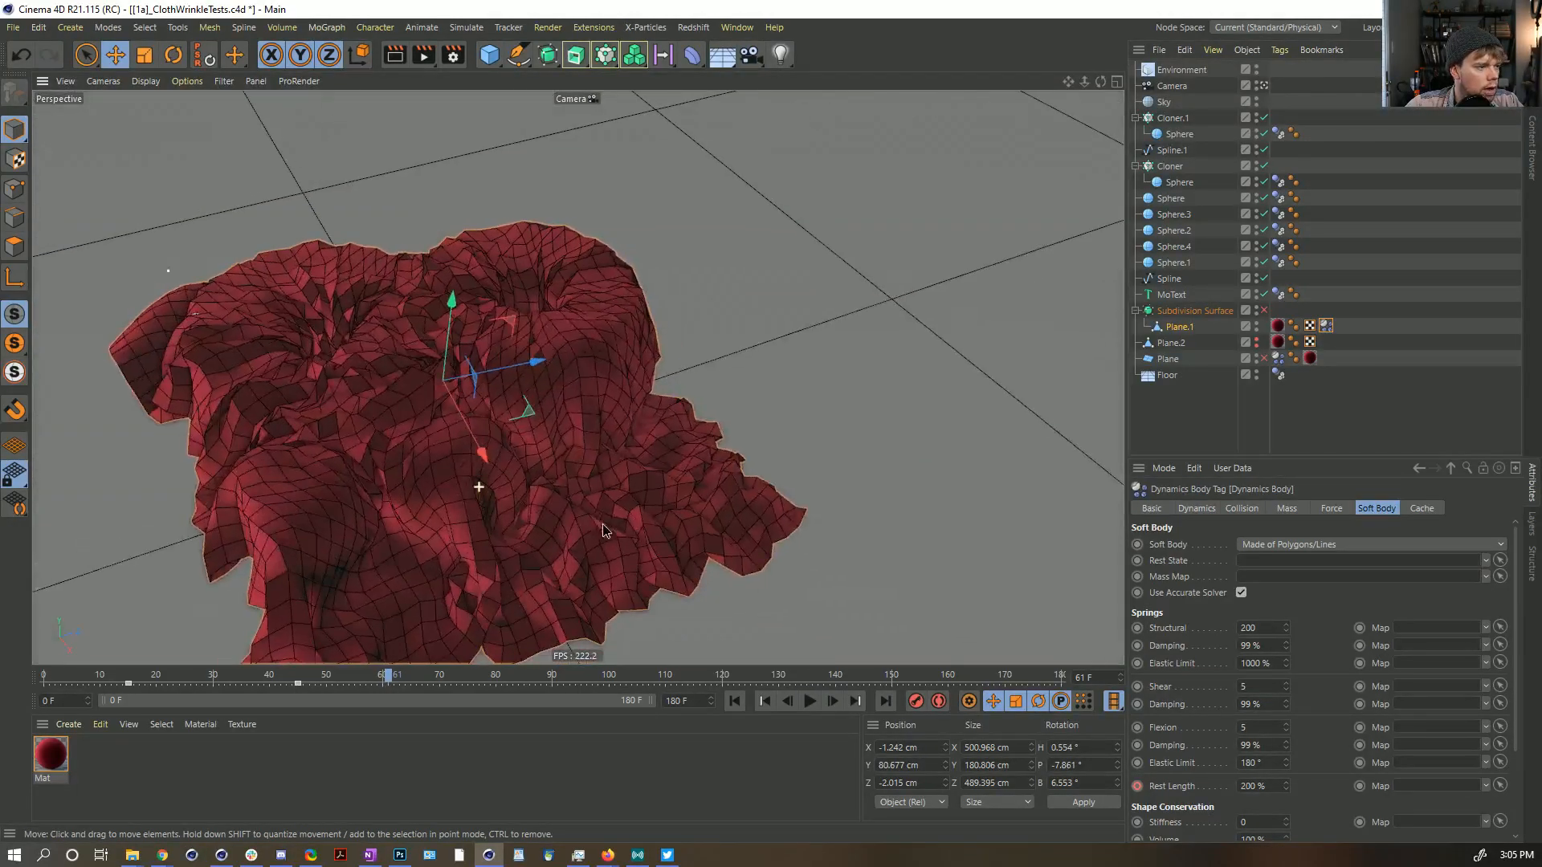
{"action": "left_click_drag", "start_coordinate": [426, 409], "coordinate": [417, 378], "text": "alt"}
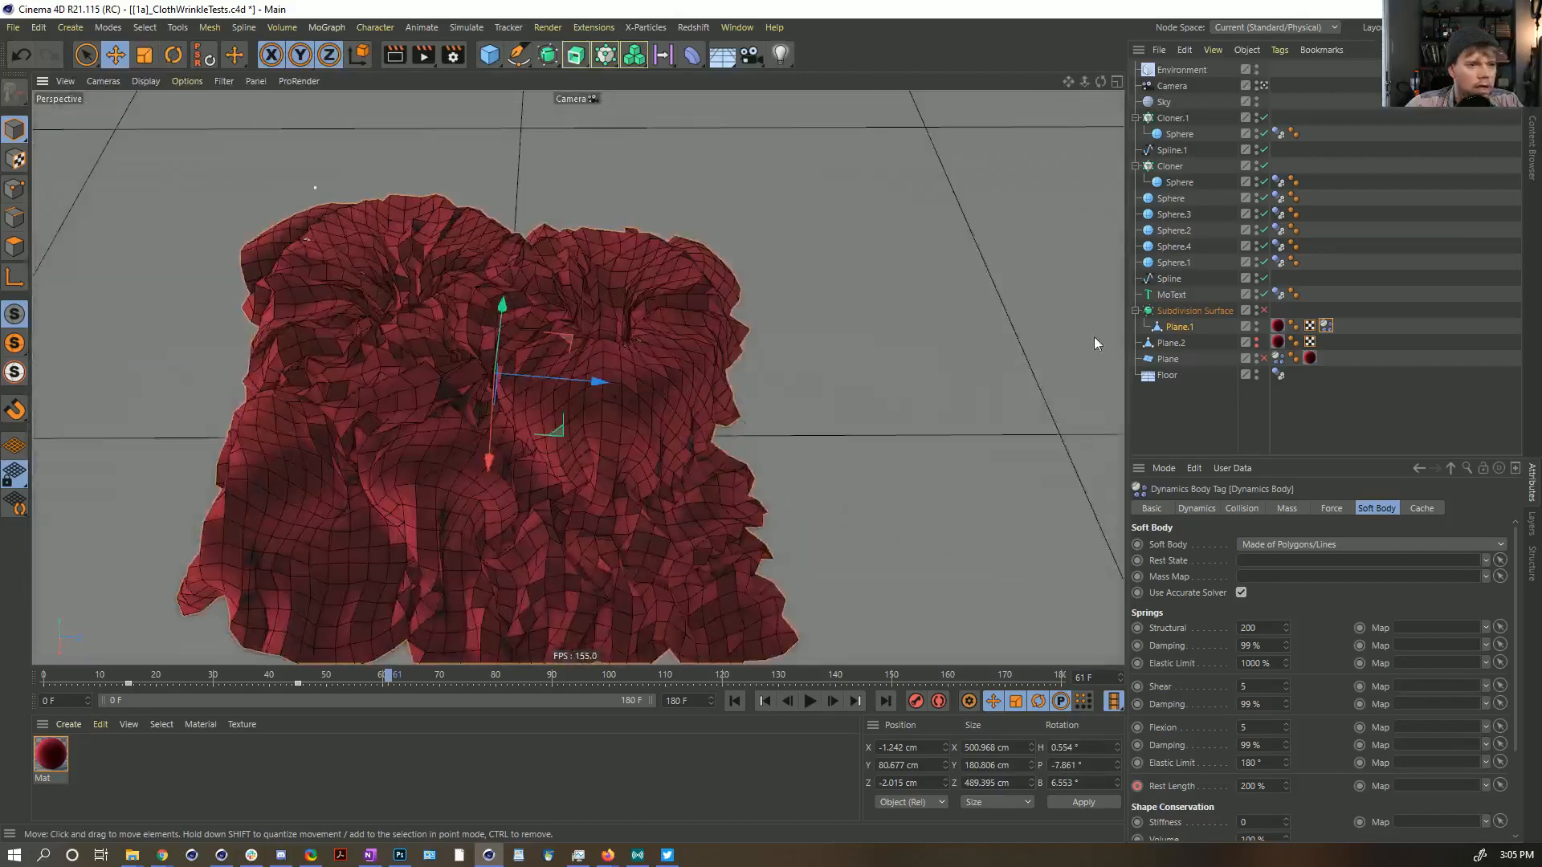
Step: Enable the Subdivision Surface, switch to Gouraud Shading without lines, and inspect the smoothed wrinkles
{"action": "left_click", "coordinate": [1263, 311]}
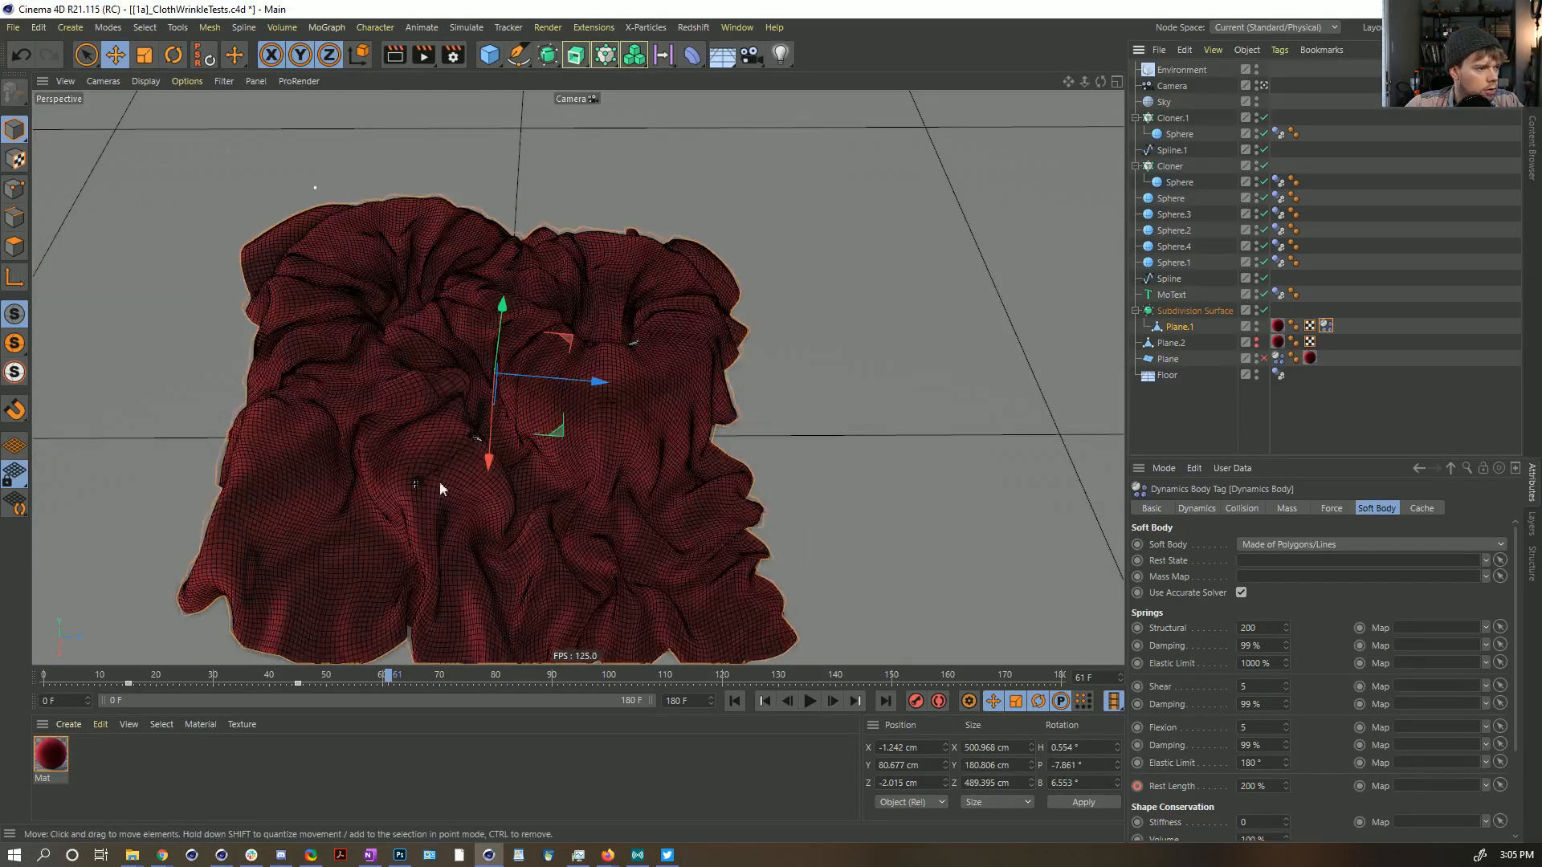
{"action": "left_click_drag", "start_coordinate": [437, 485], "coordinate": [594, 358], "text": "alt"}
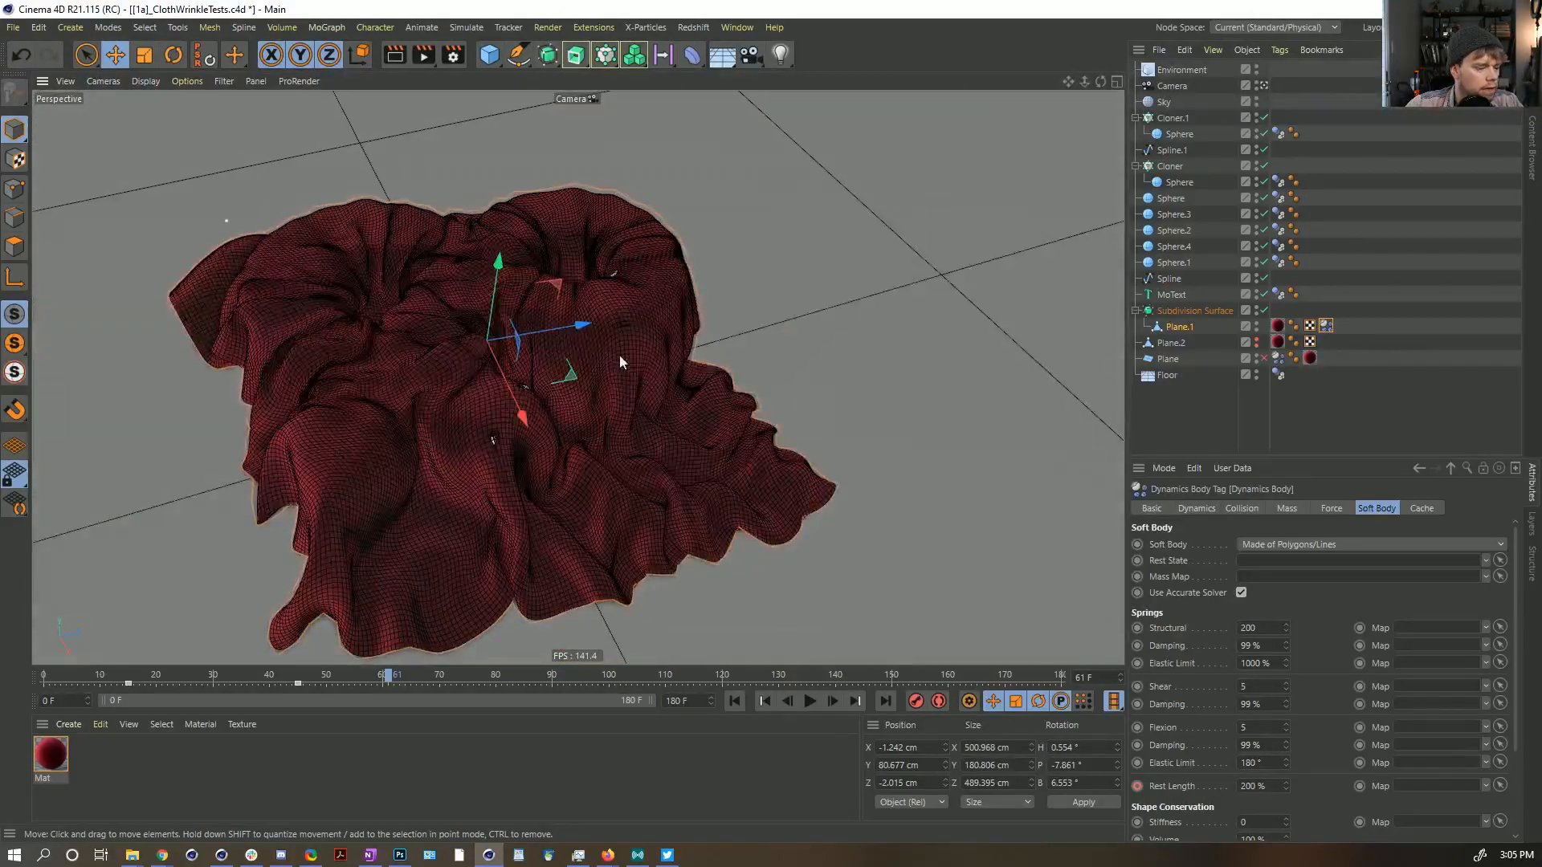
{"action": "key", "text": "n"}
{"action": "key", "text": "a"}
{"action": "mouse_move", "coordinate": [479, 311]}
{"action": "left_mouse_down", "text": "alt"}
{"action": "mouse_move", "coordinate": [609, 290]}
{"action": "mouse_move", "coordinate": [387, 312]}
{"action": "mouse_move", "coordinate": [507, 459]}
{"action": "left_mouse_up", "text": "alt"}
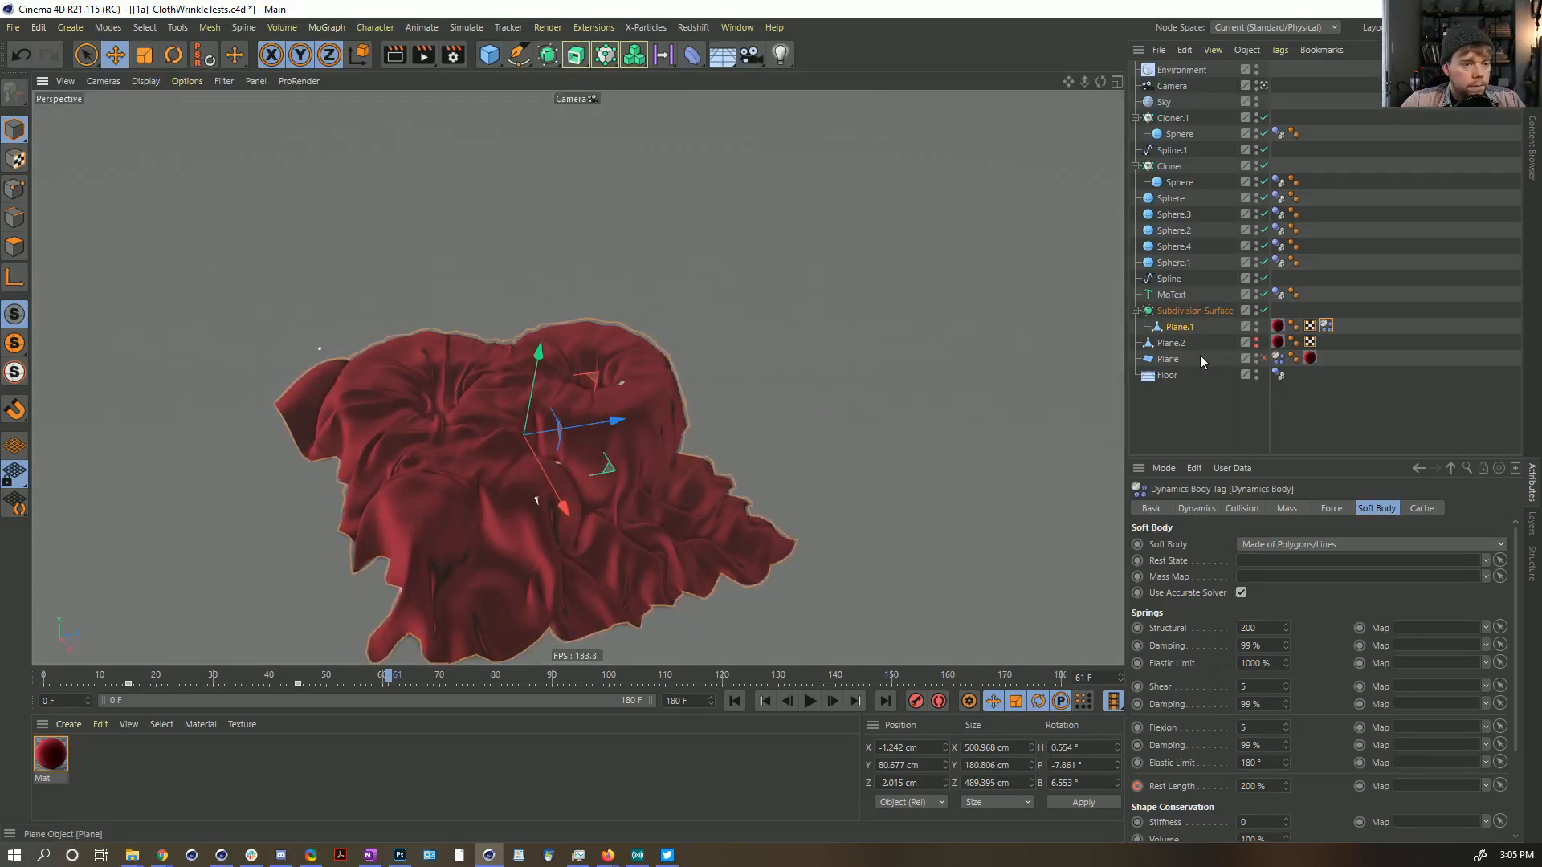
Step: Disable the Subdivision Surface, rewind to frame 0, and save the scene as [1d]_ClothWrinkleTests.c4d
{"action": "left_click", "coordinate": [1266, 311]}
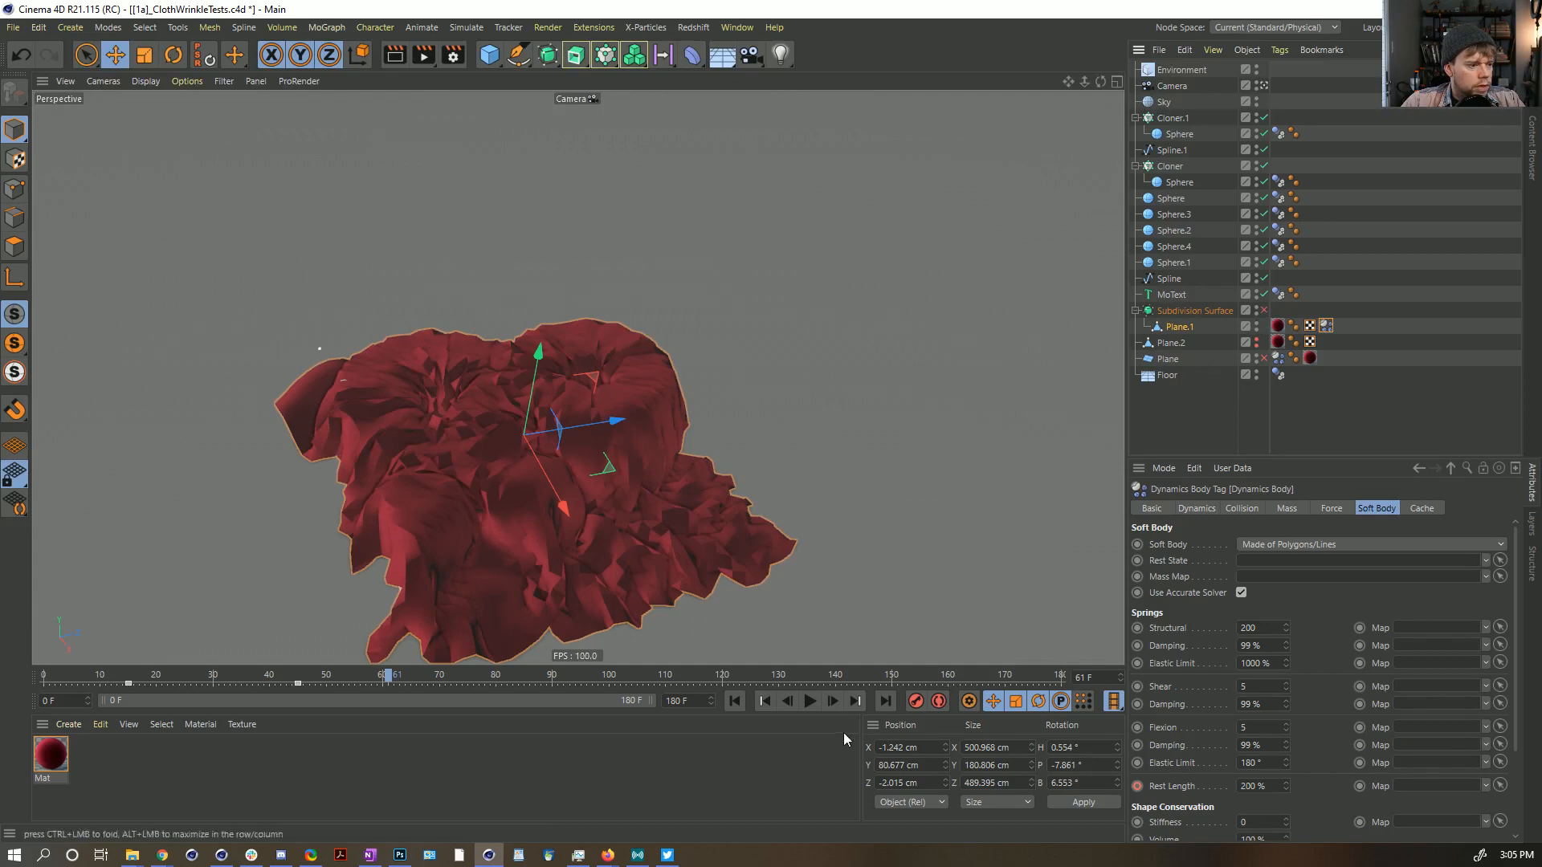
{"action": "left_click", "coordinate": [734, 701]}
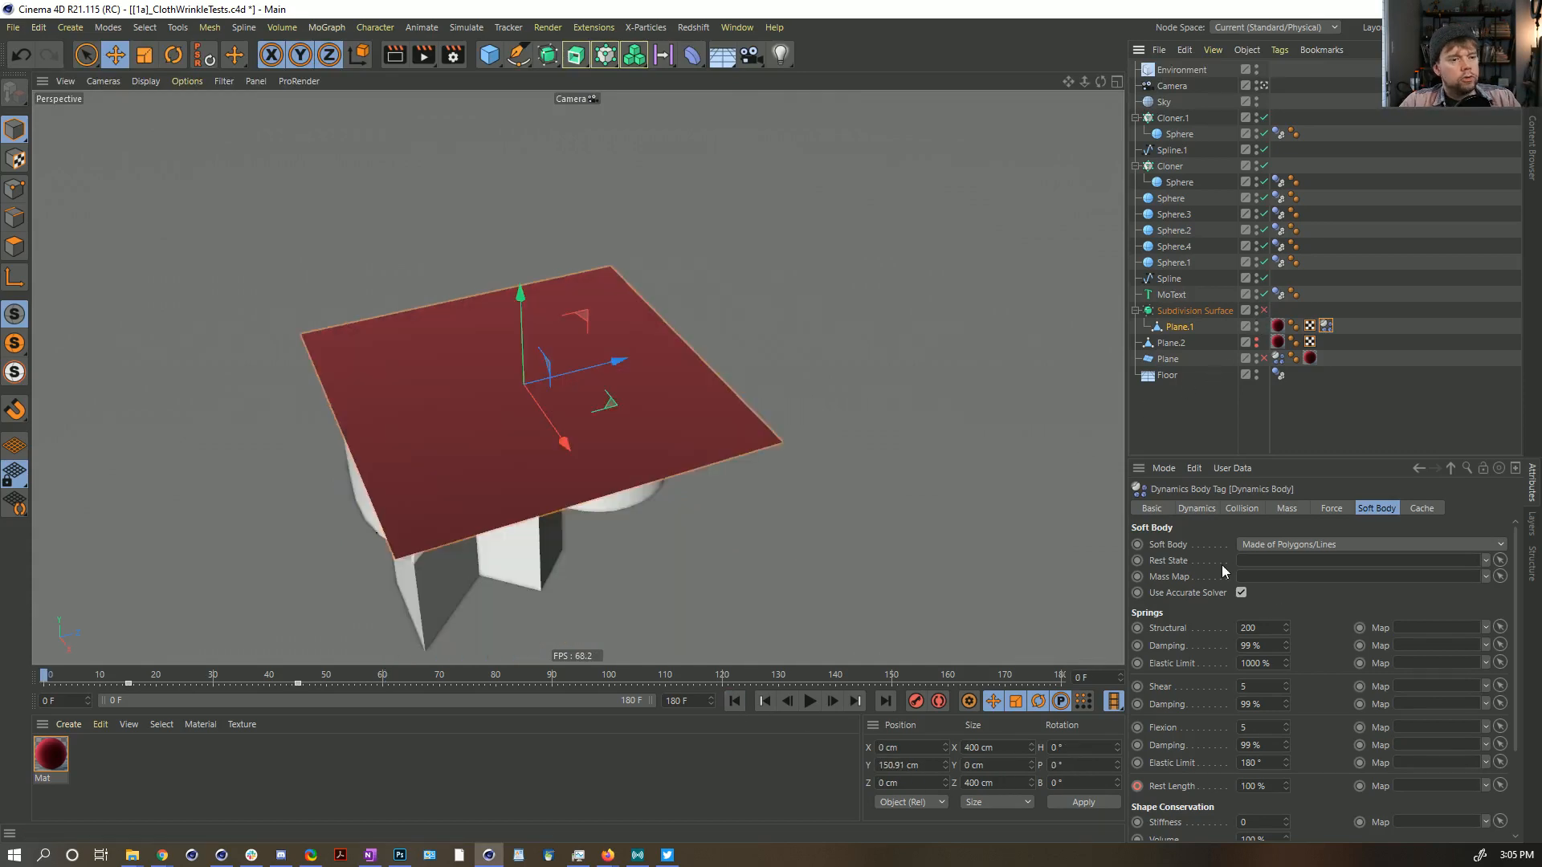
{"action": "key", "text": "ctrl+shift+s"}
{"action": "left_click", "coordinate": [321, 165]}
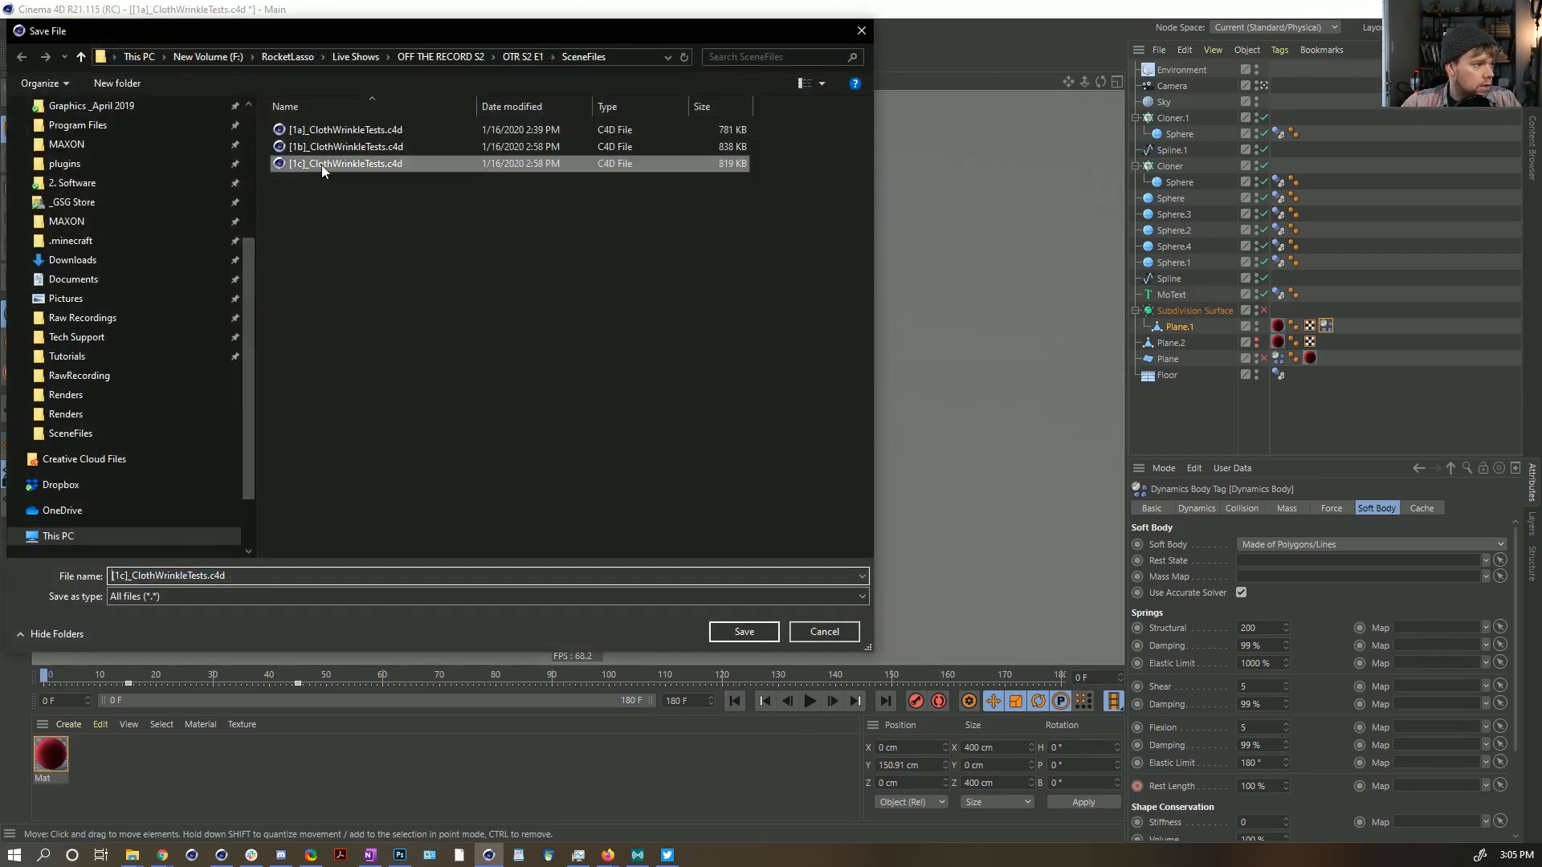
{"action": "left_click", "coordinate": [135, 576]}
{"action": "left_click", "coordinate": [124, 575]}
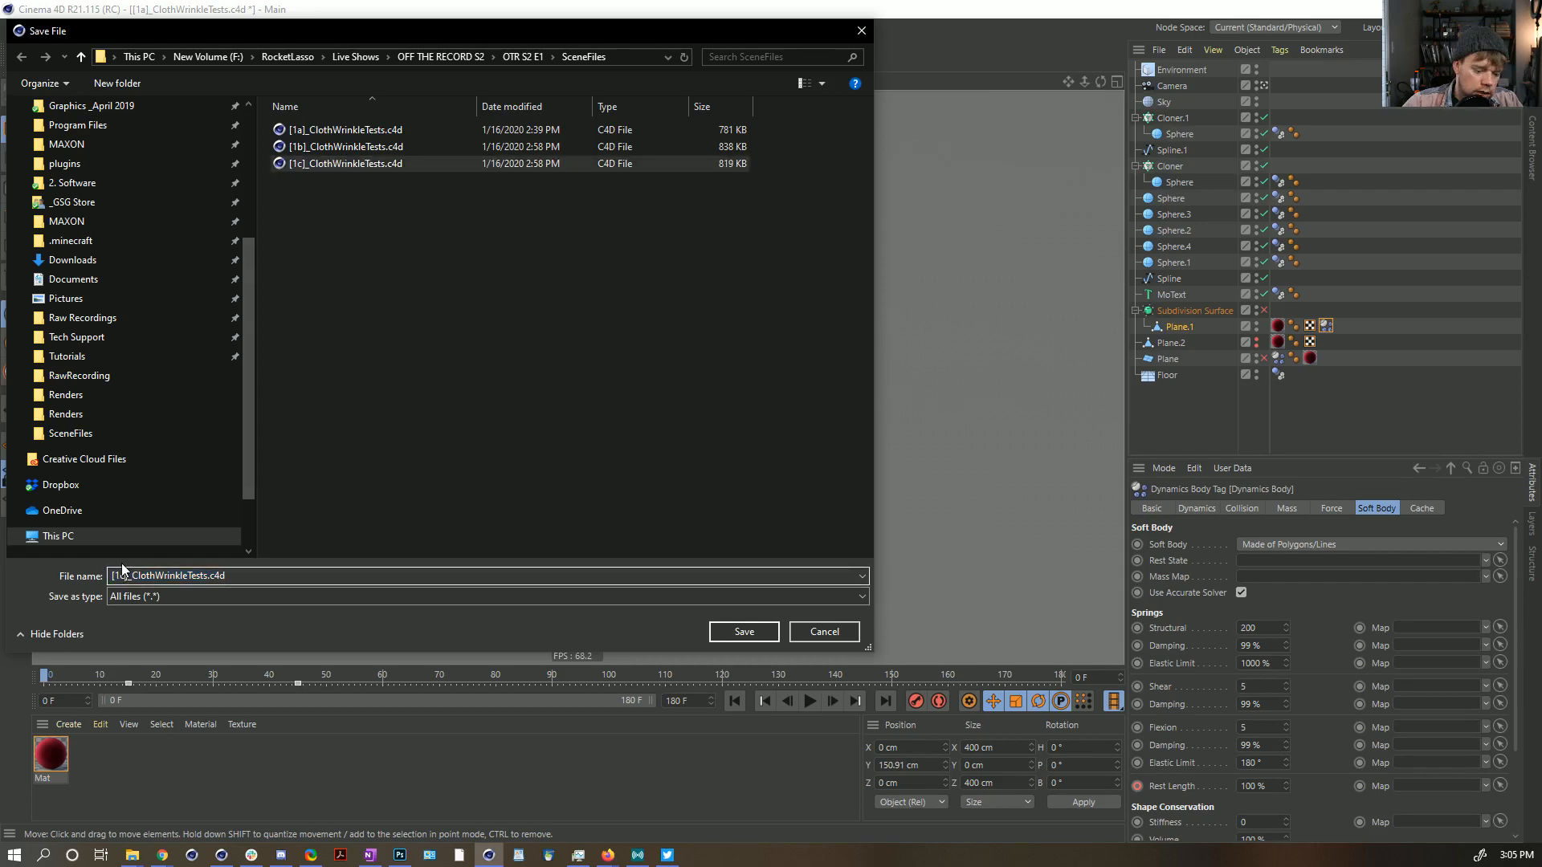
{"action": "key", "text": "BackSpace"}
{"action": "type", "text": "d"}
{"action": "key", "text": "Return"}
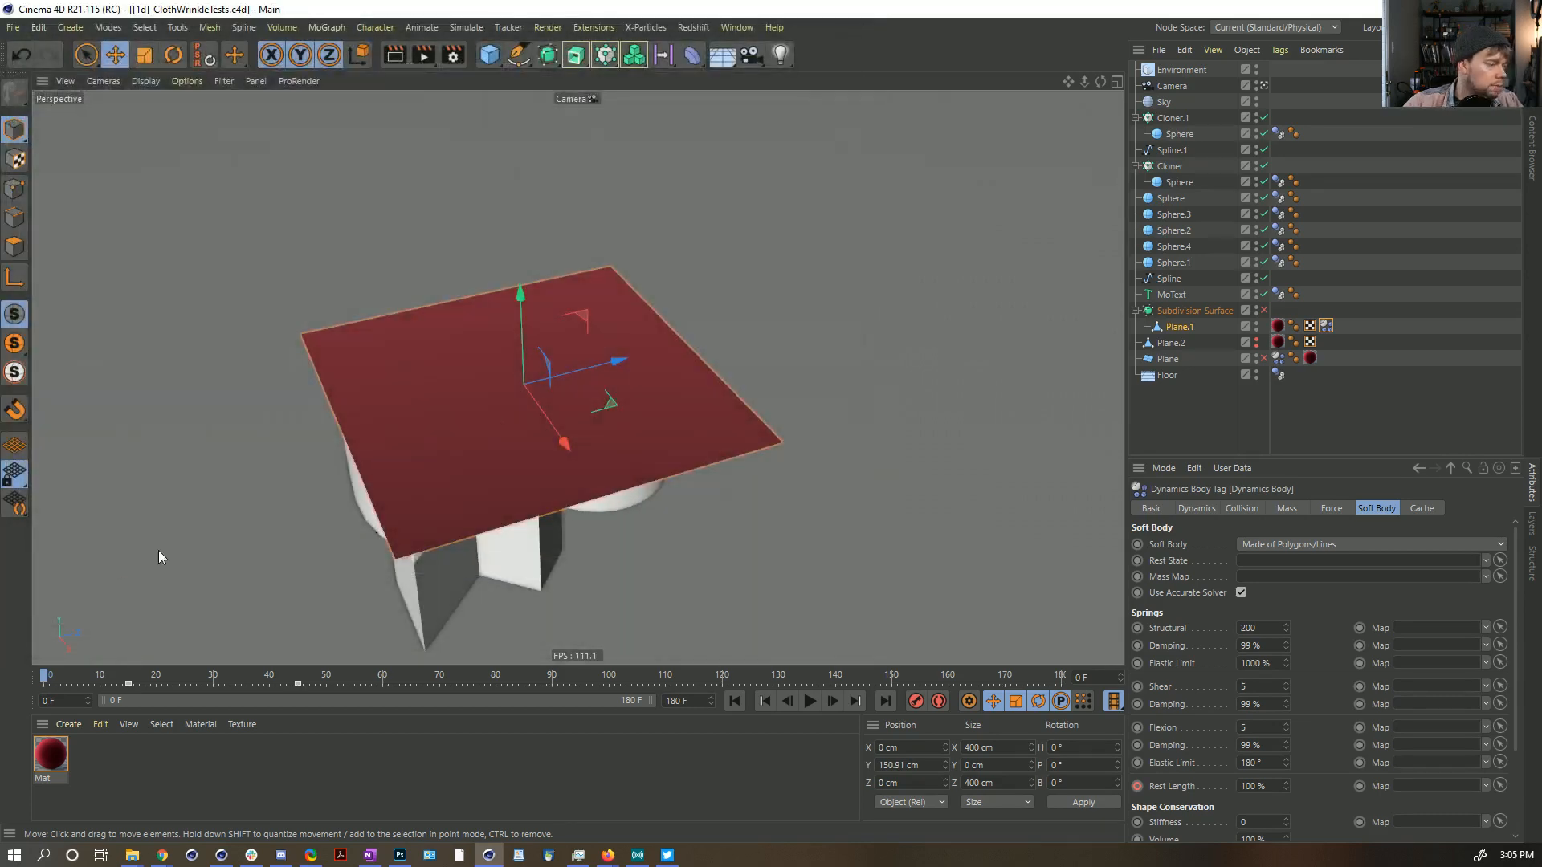
Step: Switch to the open [1c]_ClothWrinkleTests.c4d scene
{"action": "left_click", "coordinate": [727, 29]}
{"action": "left_click", "coordinate": [810, 533]}
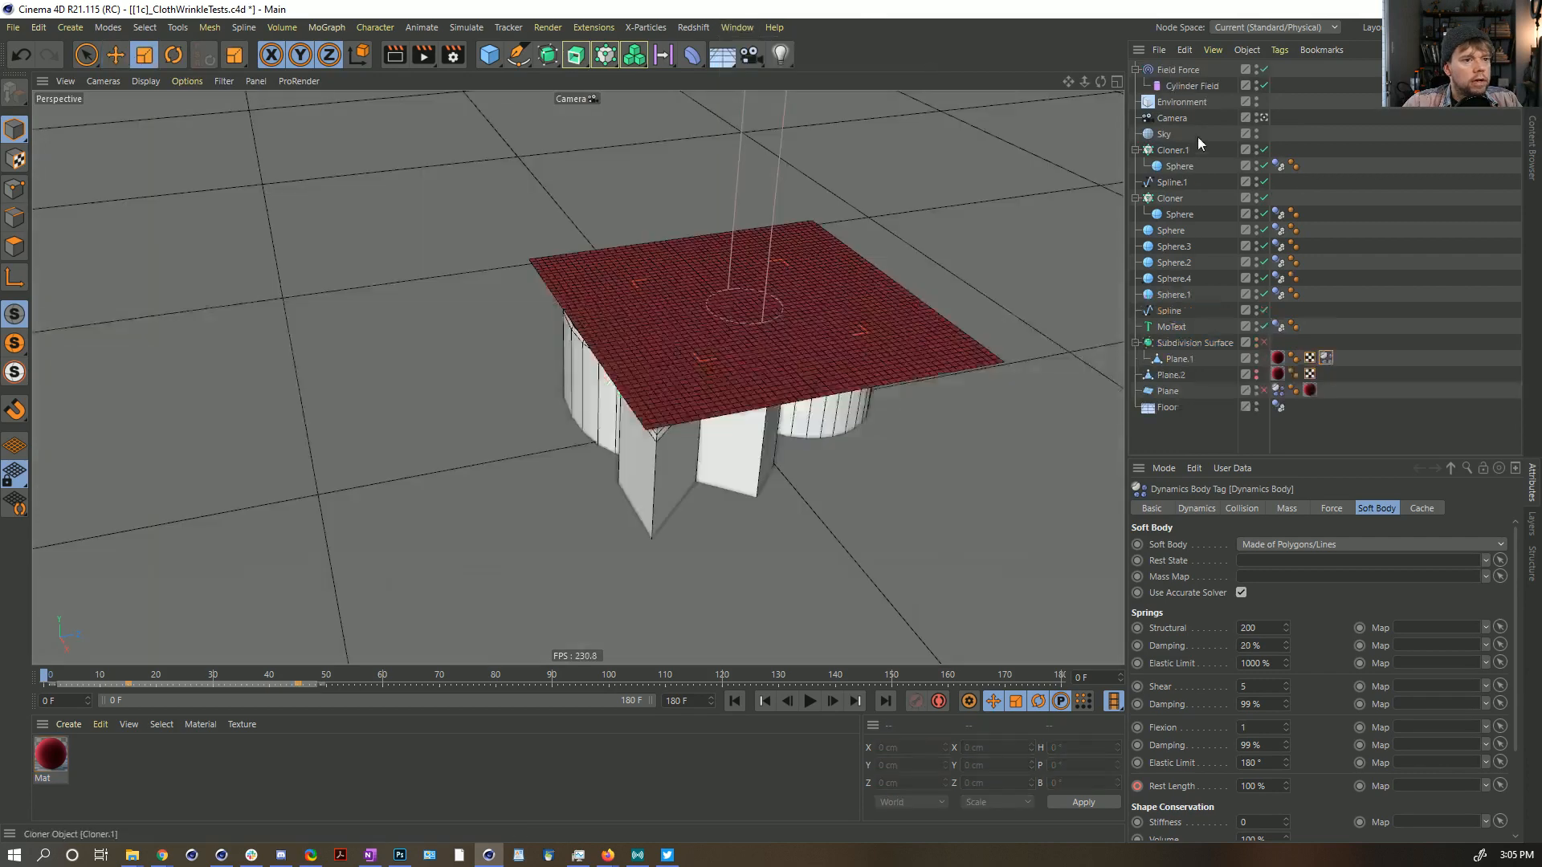
Step: Copy the Field Force with its Cylinder Field from this scene into the open [1d]_ClothWrinkleTests.c4d scene
{"action": "left_click", "coordinate": [1179, 70]}
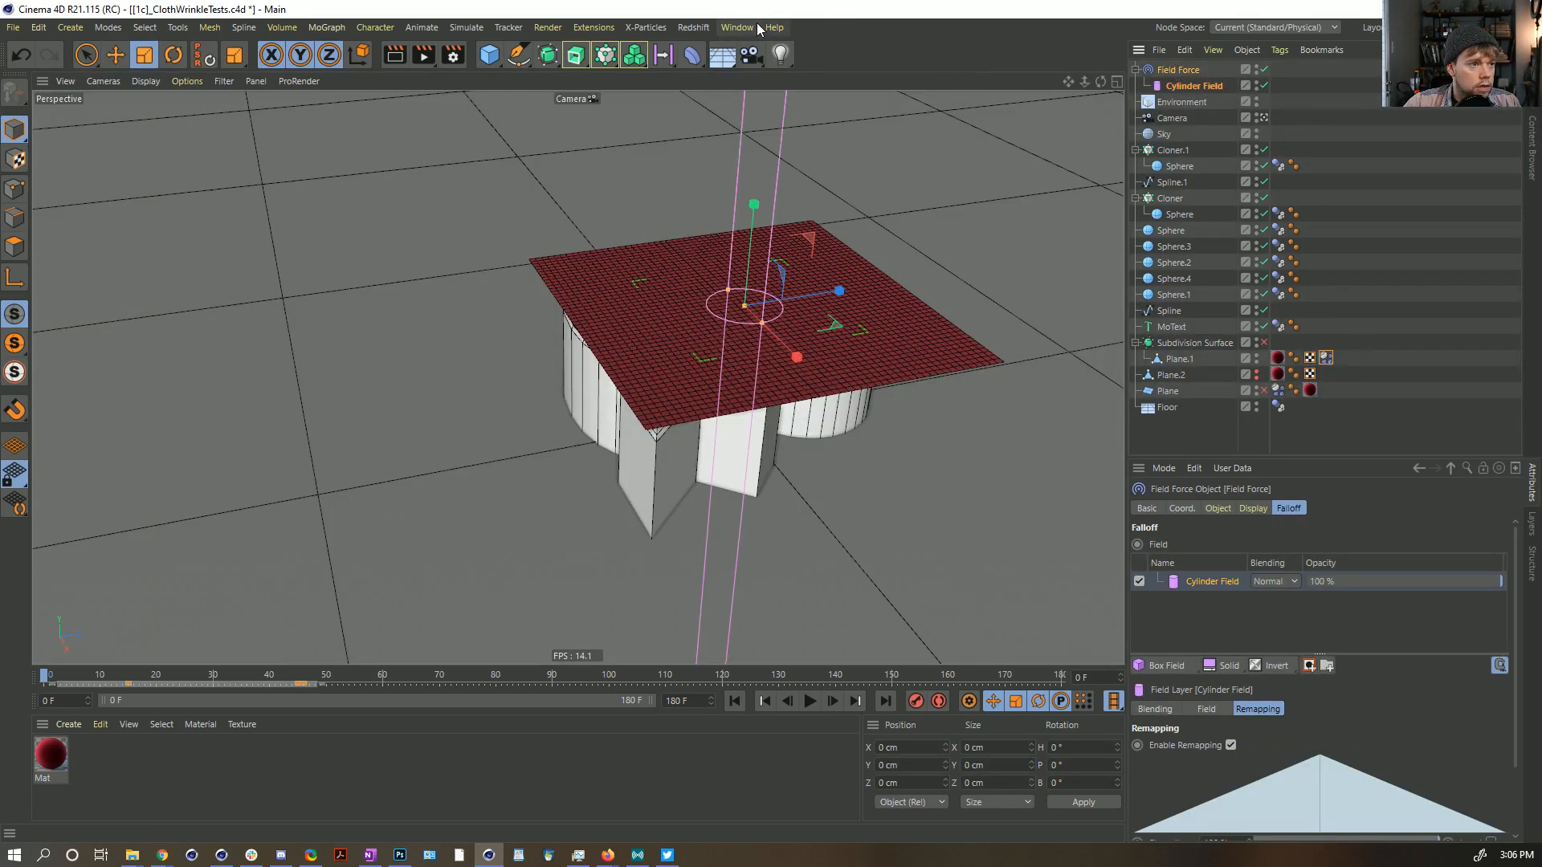
{"action": "left_click", "coordinate": [757, 29]}
{"action": "left_click", "coordinate": [809, 496]}
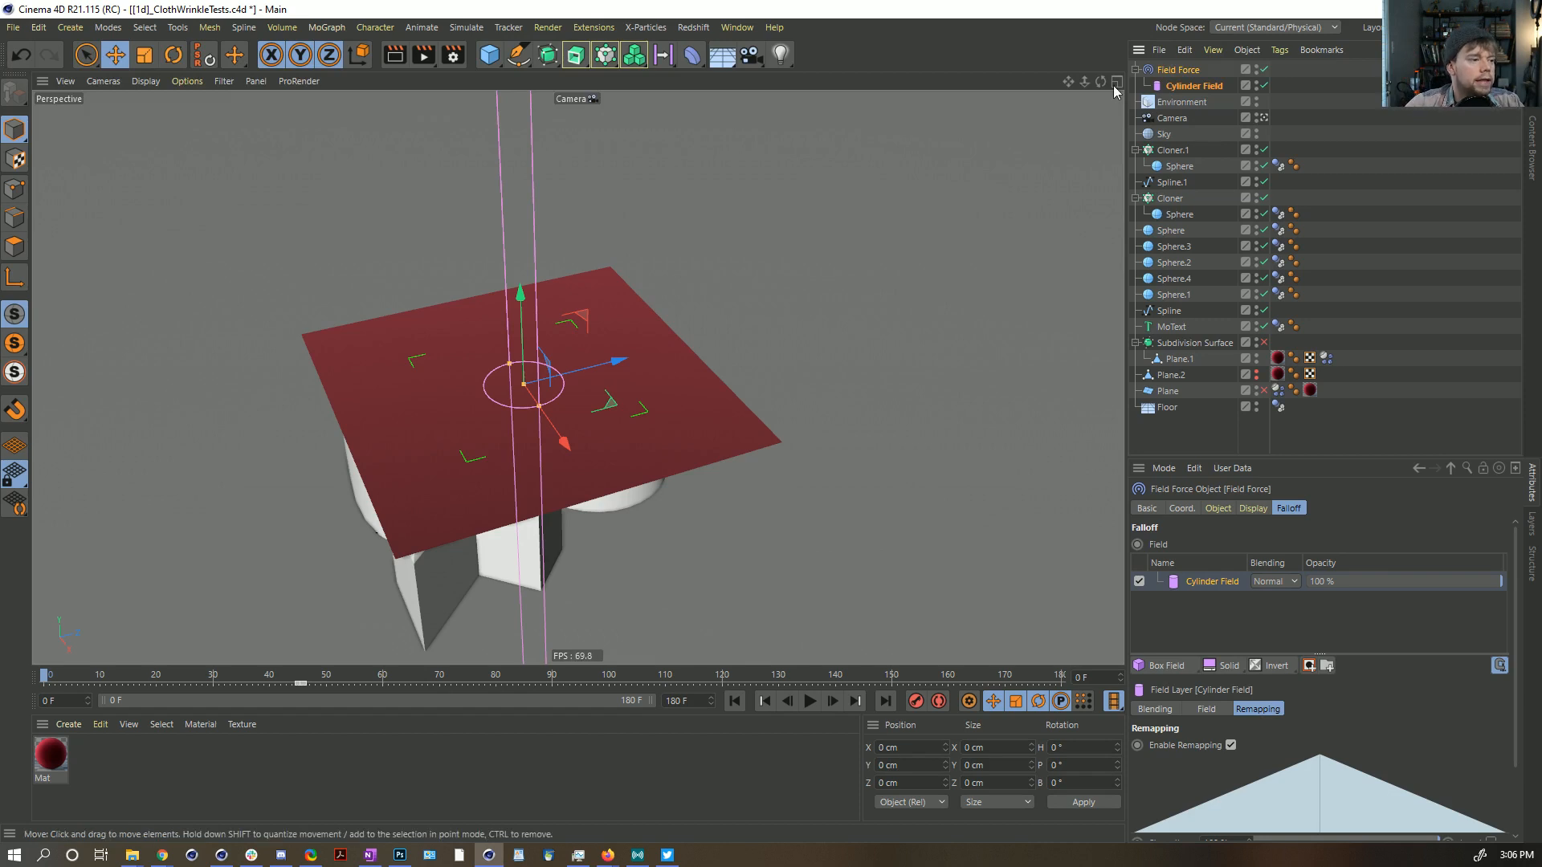
Step: Run the cloth simulation to frame 8, check the Dynamics Body tag's force settings, replay it, and rewind to frame 0
{"action": "left_click", "coordinate": [809, 701]}
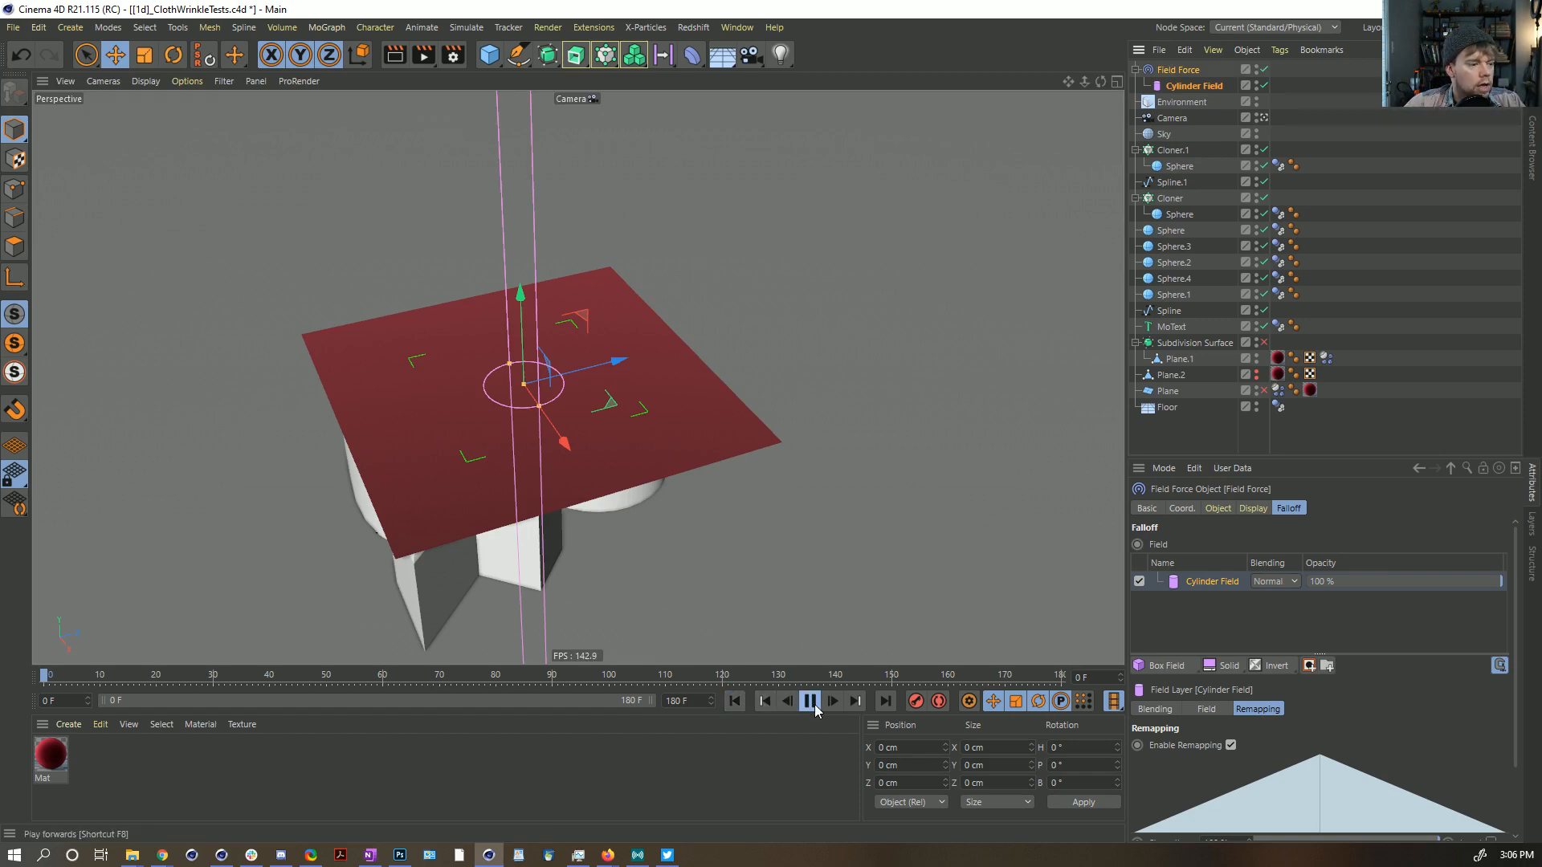
{"action": "left_click", "coordinate": [808, 707]}
{"action": "left_click_drag", "start_coordinate": [541, 445], "coordinate": [663, 413], "text": "alt"}
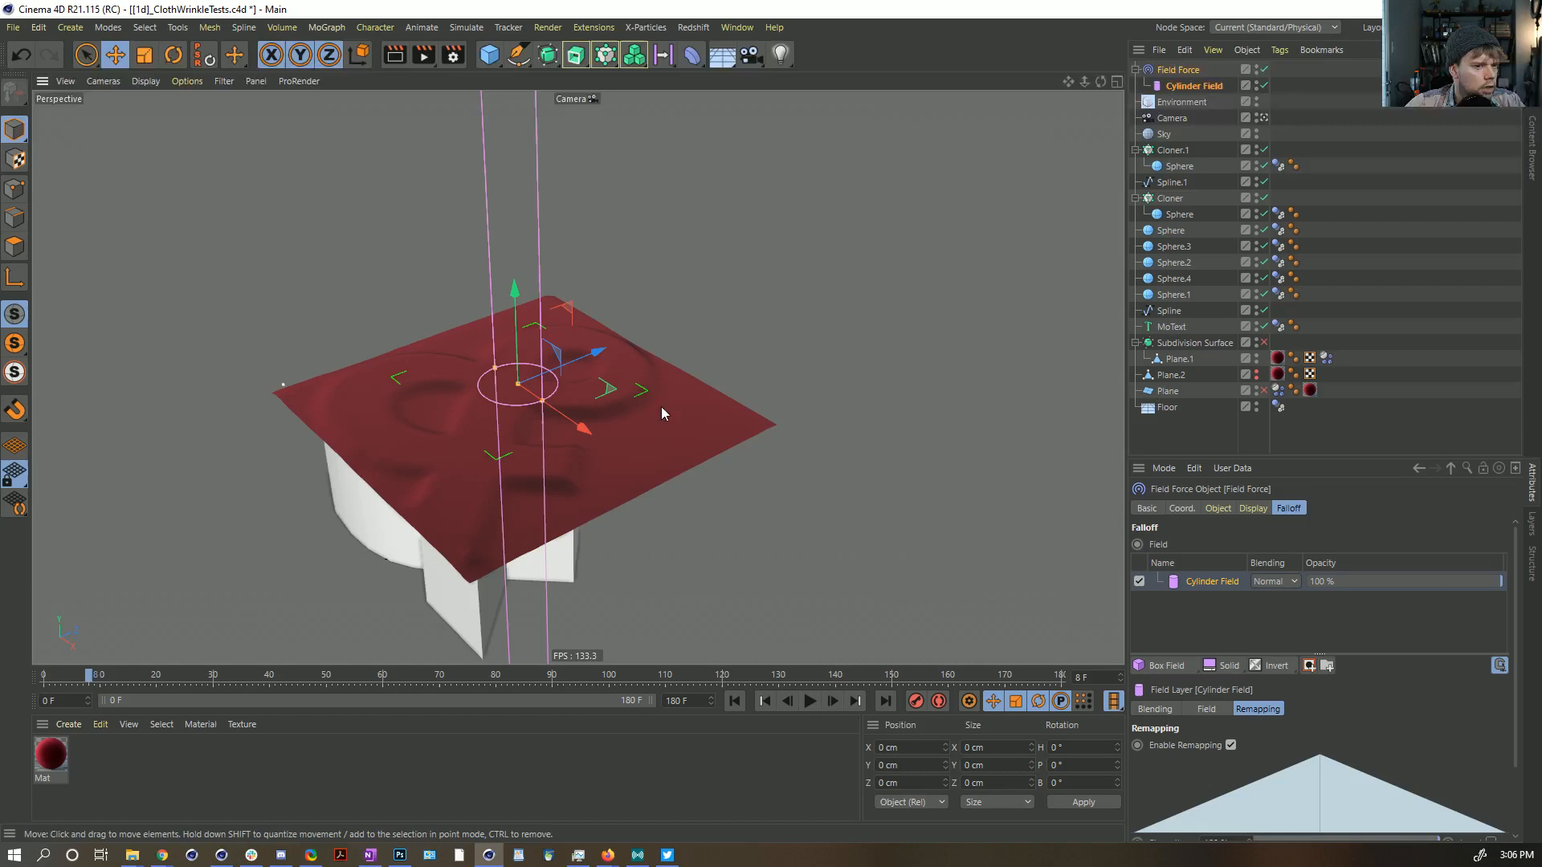
{"action": "left_click", "coordinate": [1327, 360]}
{"action": "left_click", "coordinate": [1329, 509]}
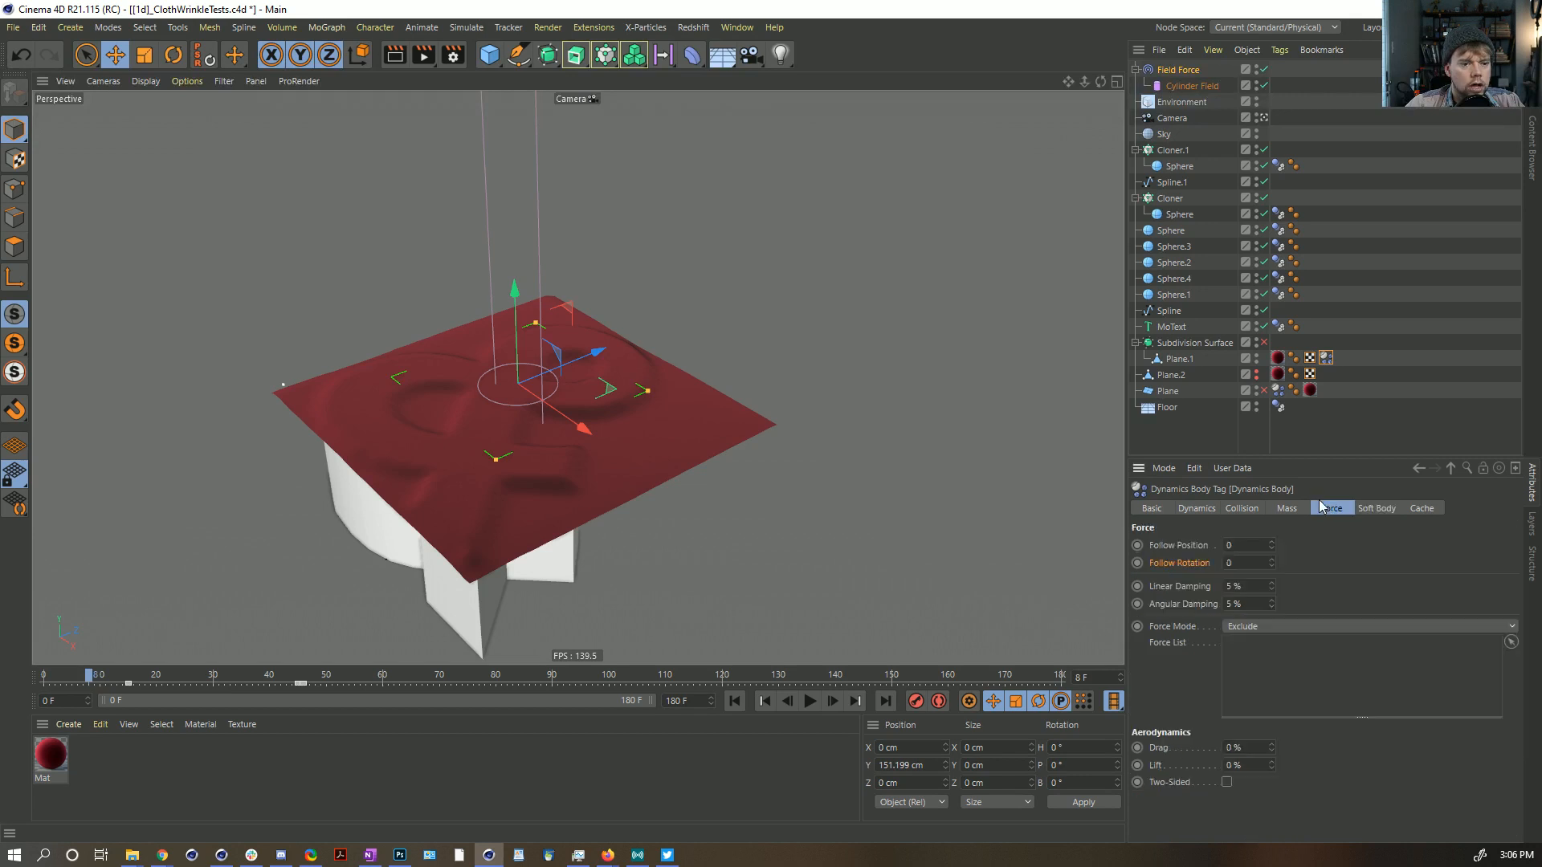
{"action": "left_click", "coordinate": [734, 701]}
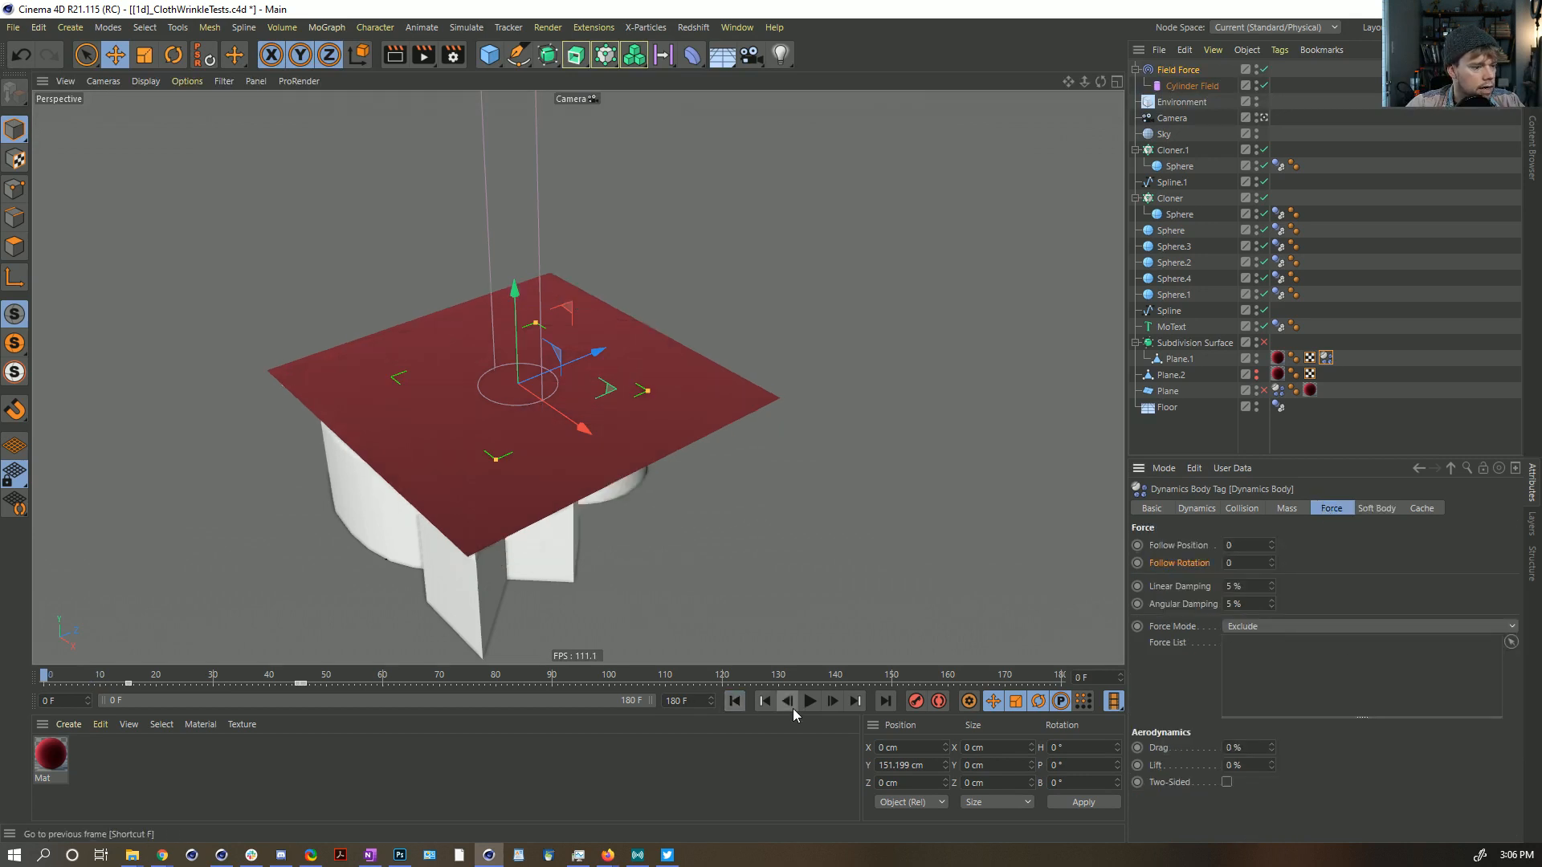
{"action": "left_click", "coordinate": [808, 701]}
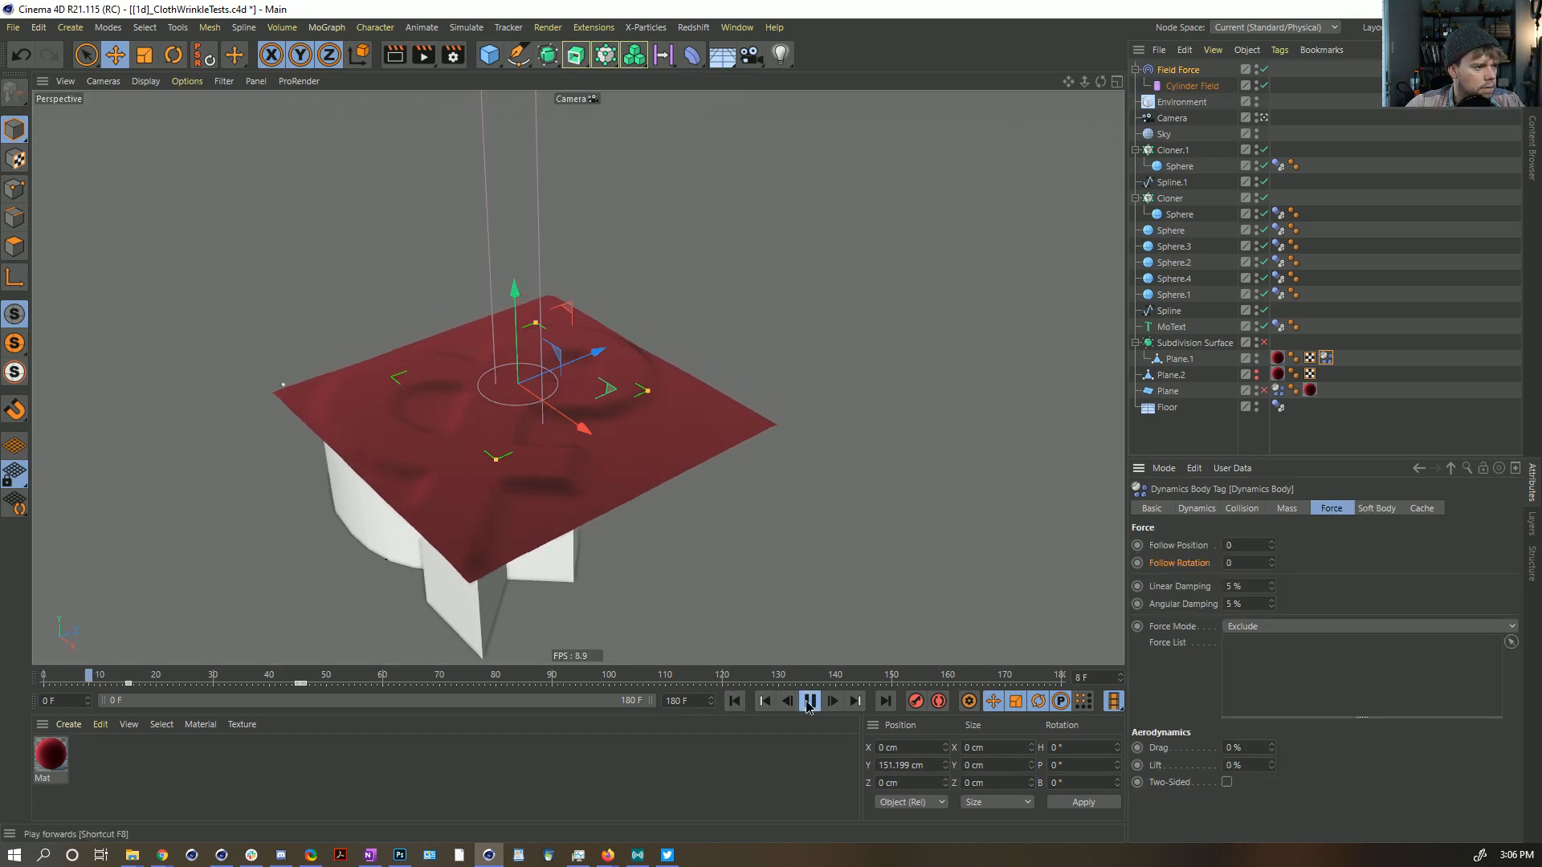
{"action": "left_click", "coordinate": [808, 701]}
{"action": "left_click", "coordinate": [734, 701]}
Step: Set the Field Force's strength to 2555
{"action": "left_click", "coordinate": [1195, 71]}
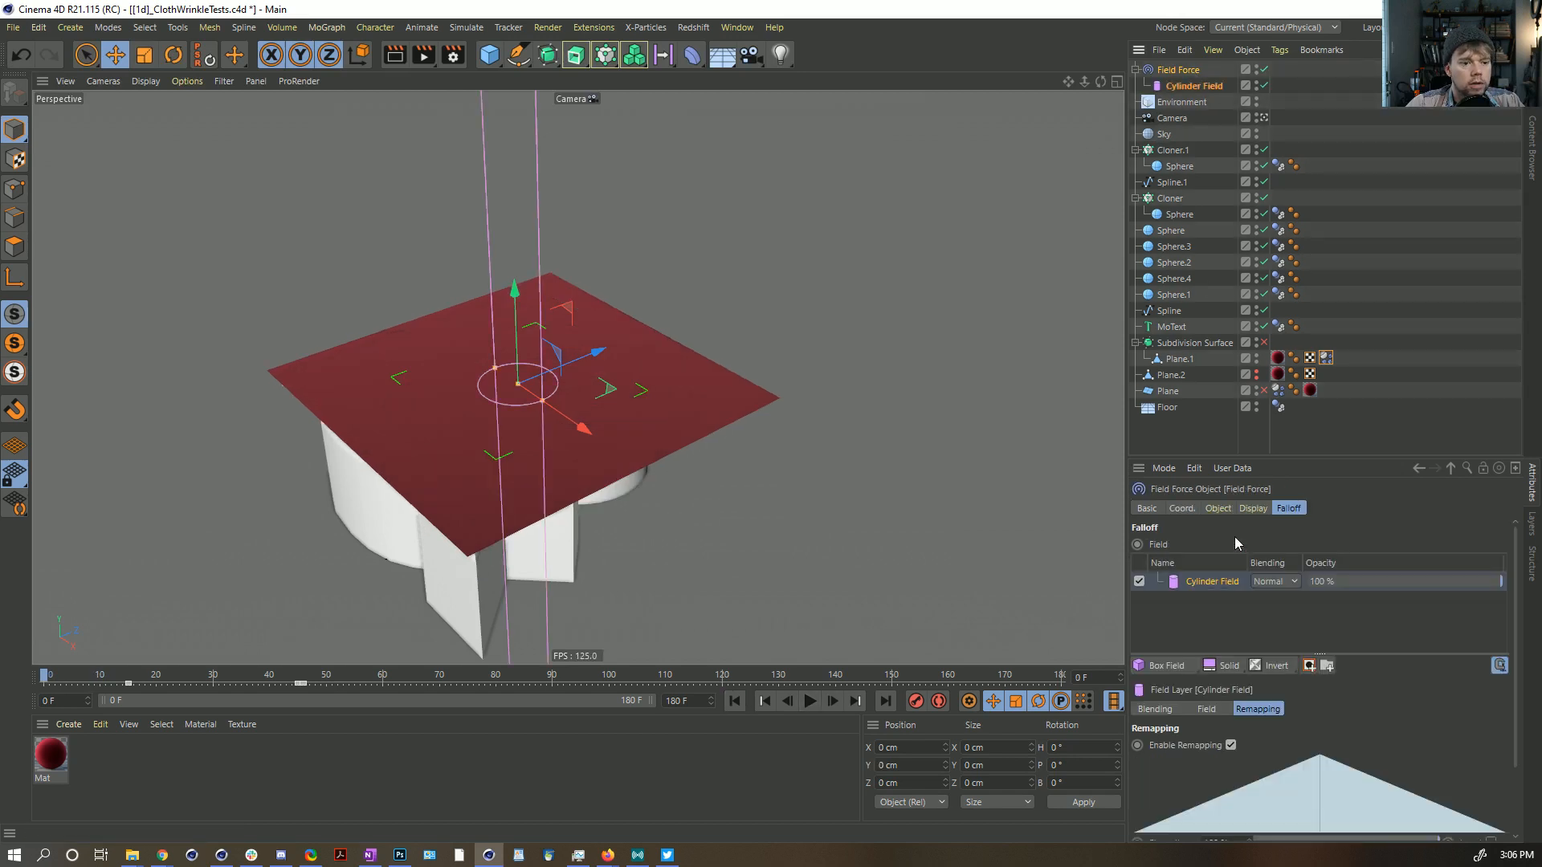
{"action": "left_click", "coordinate": [1217, 509]}
{"action": "type", "text": "255"}
{"action": "key", "text": "Return"}
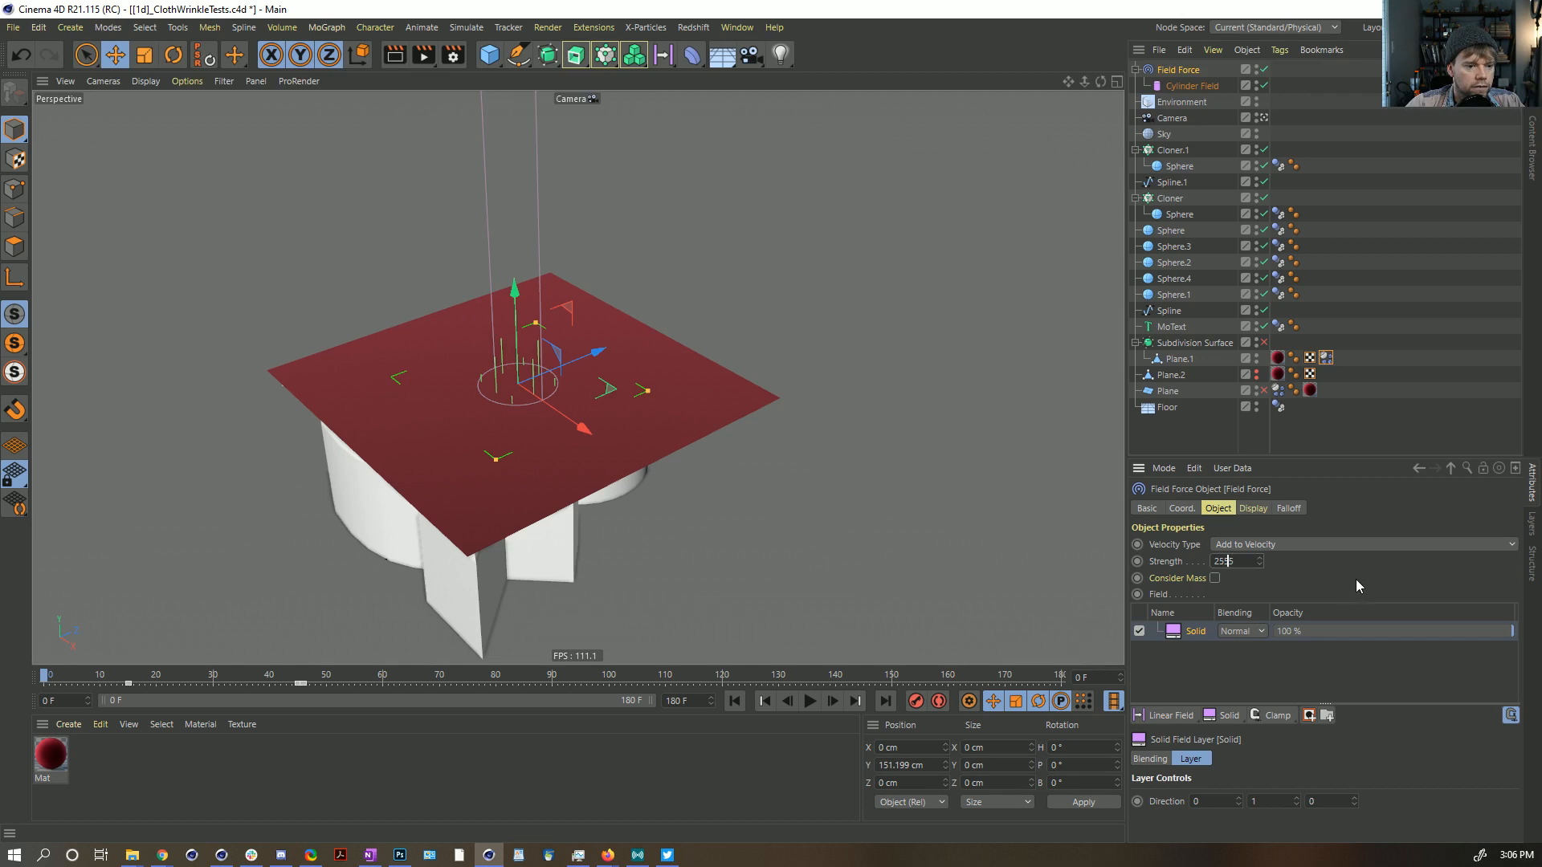
{"action": "key", "text": "Return"}
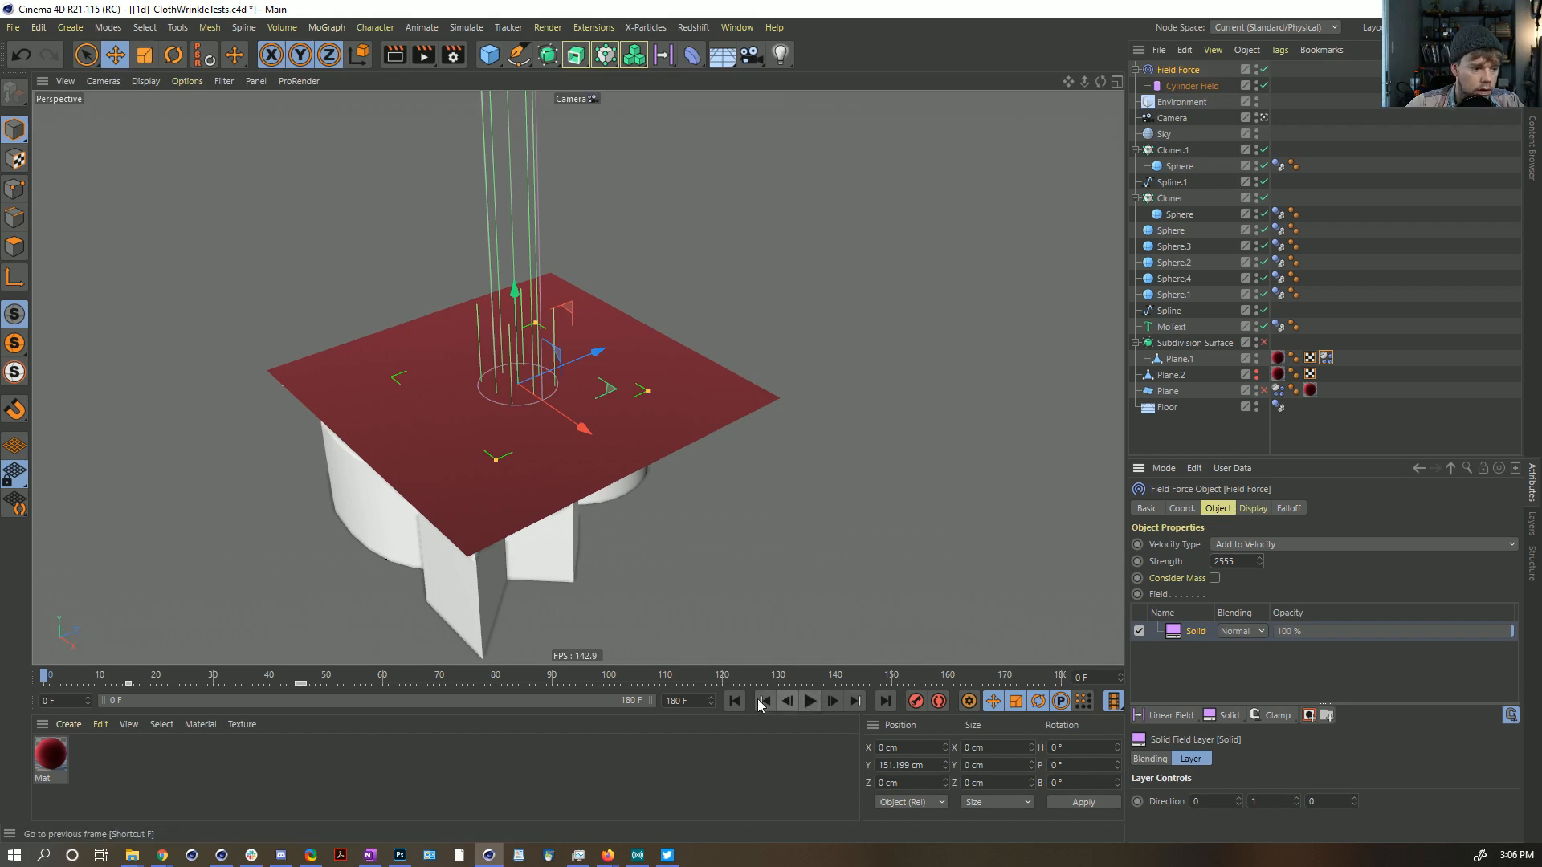
Step: Simulate the cloth to frame 40 and examine its raised centre from low and high angles
{"action": "left_click", "coordinate": [809, 702]}
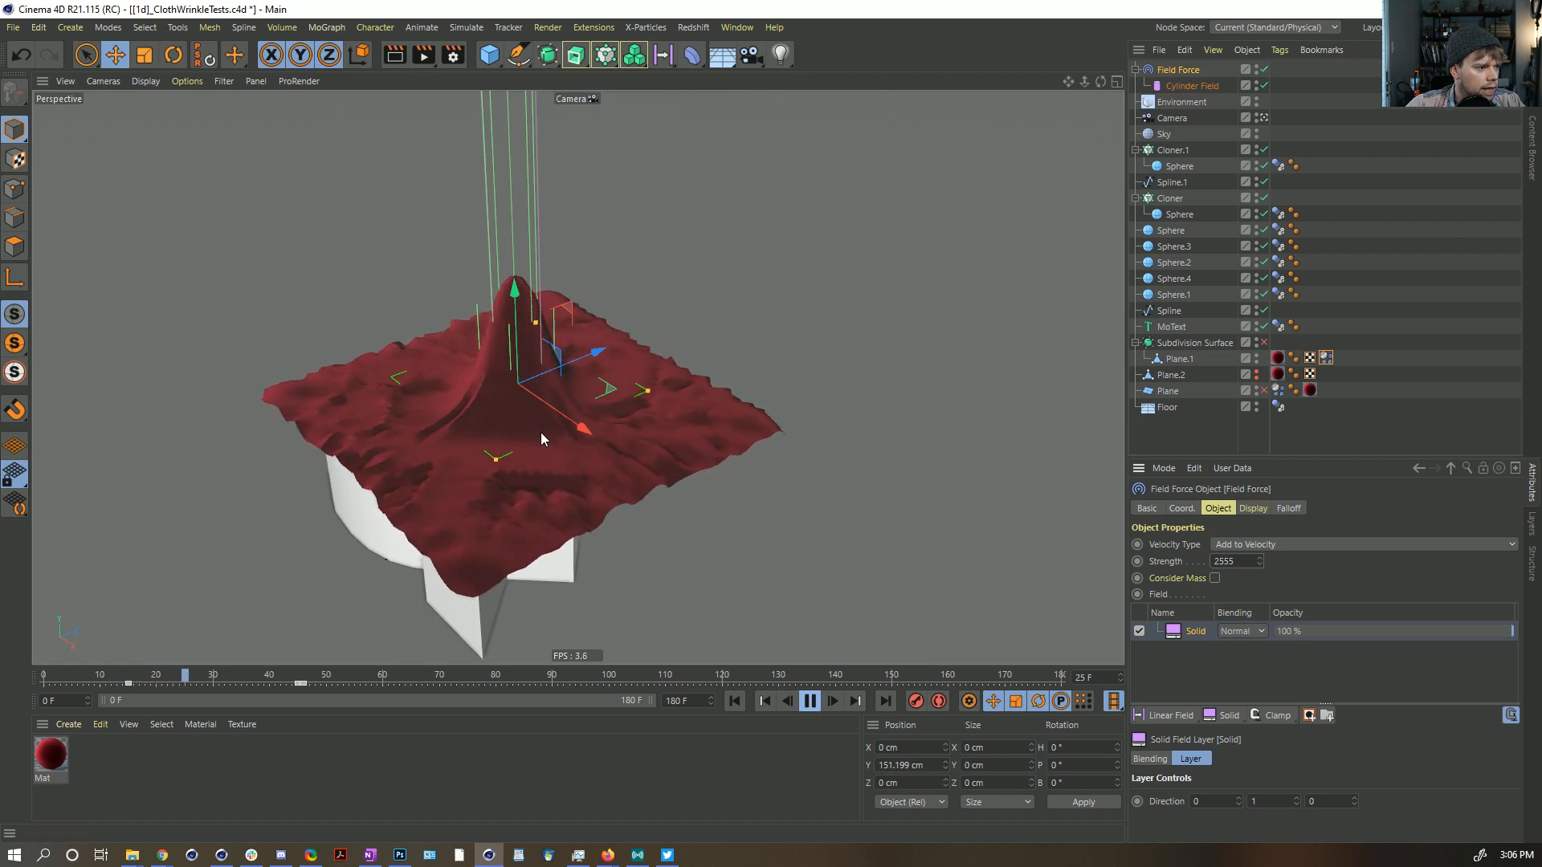
{"action": "left_click", "coordinate": [810, 701]}
{"action": "left_click_drag", "start_coordinate": [663, 447], "coordinate": [637, 362], "text": "alt"}
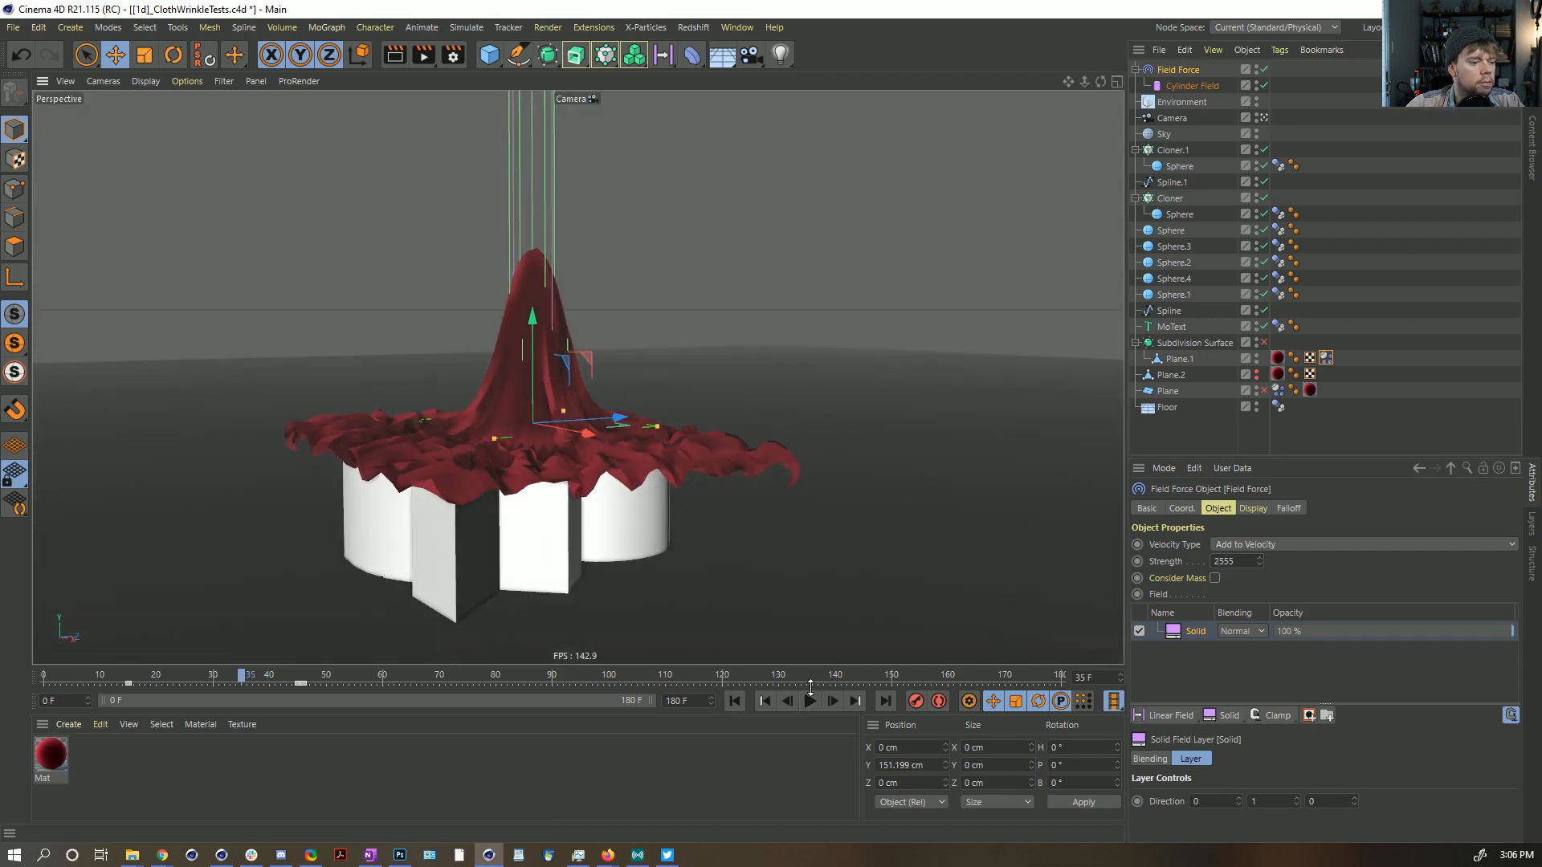
{"action": "left_click", "coordinate": [811, 701]}
{"action": "left_click", "coordinate": [811, 701]}
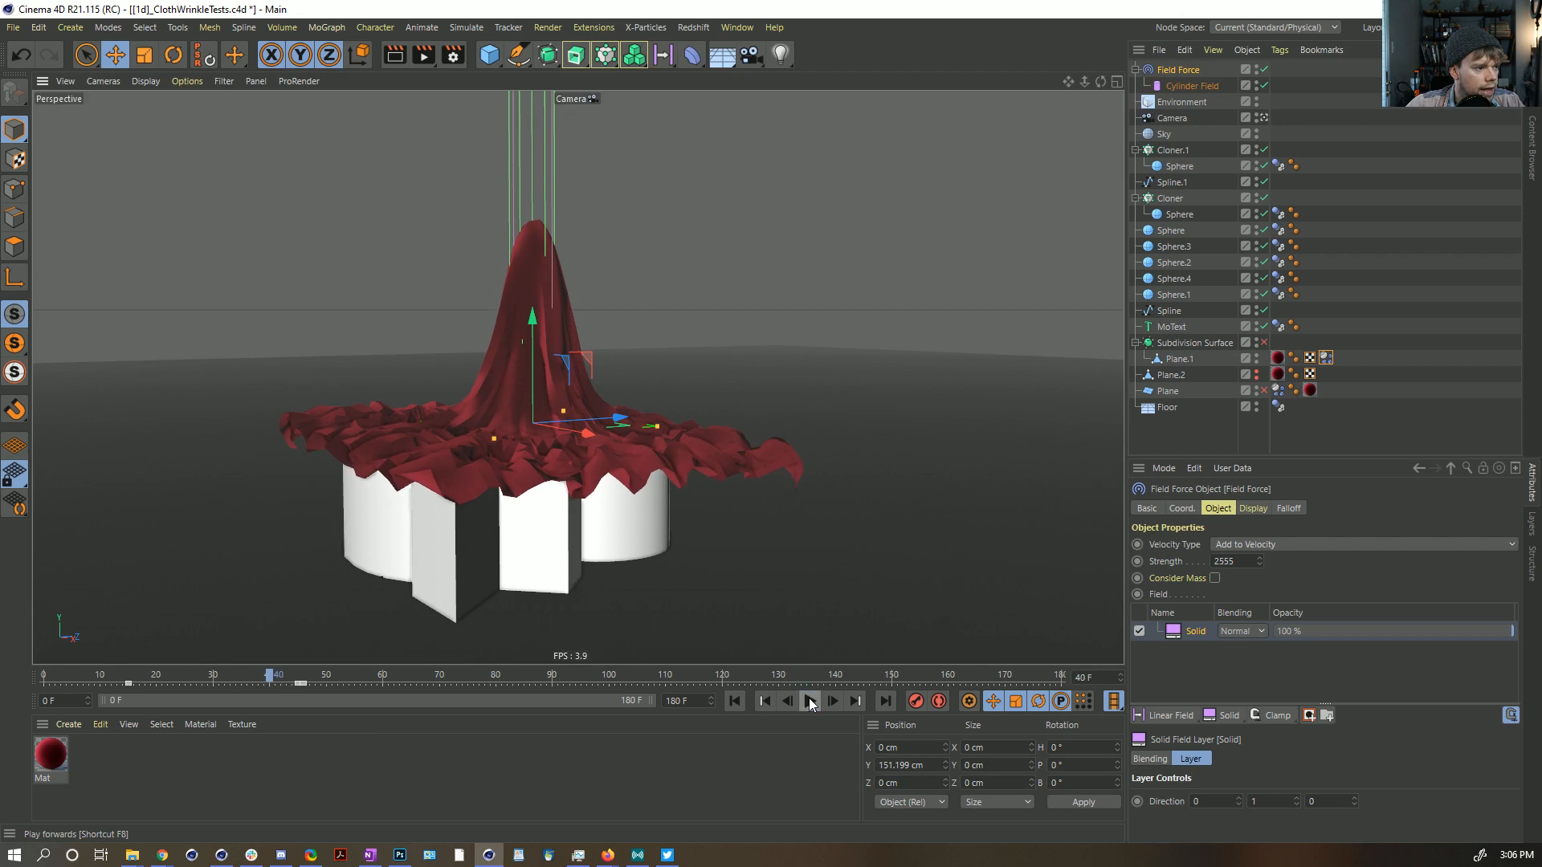
{"action": "left_click_drag", "start_coordinate": [596, 438], "coordinate": [632, 497], "text": "alt"}
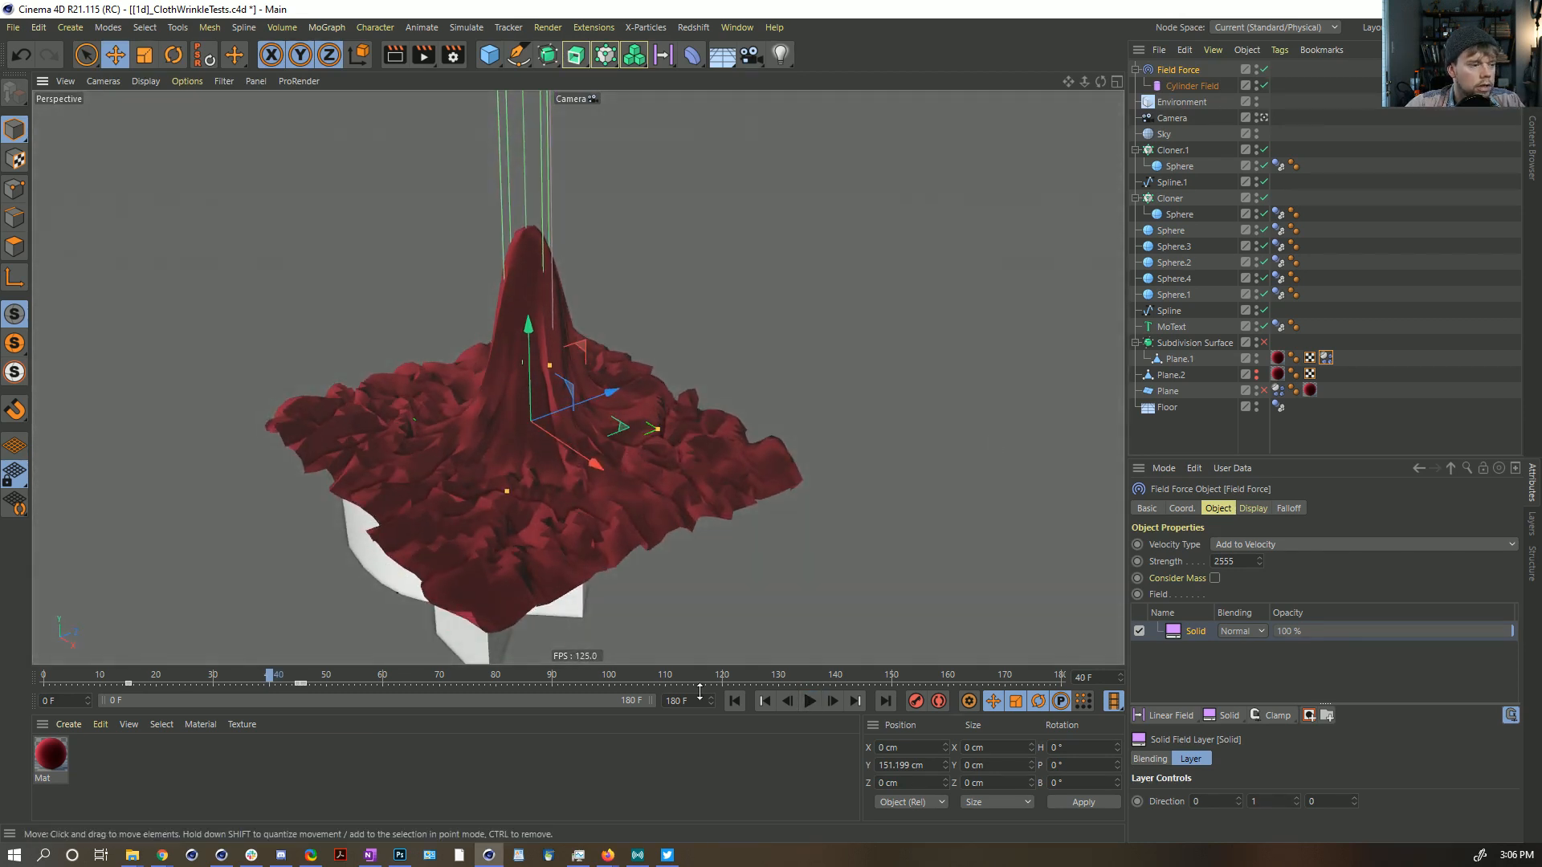
Step: Continue the simulation to frame 112 and inspect how the cloth drapes over the shapes
{"action": "left_click", "coordinate": [810, 701]}
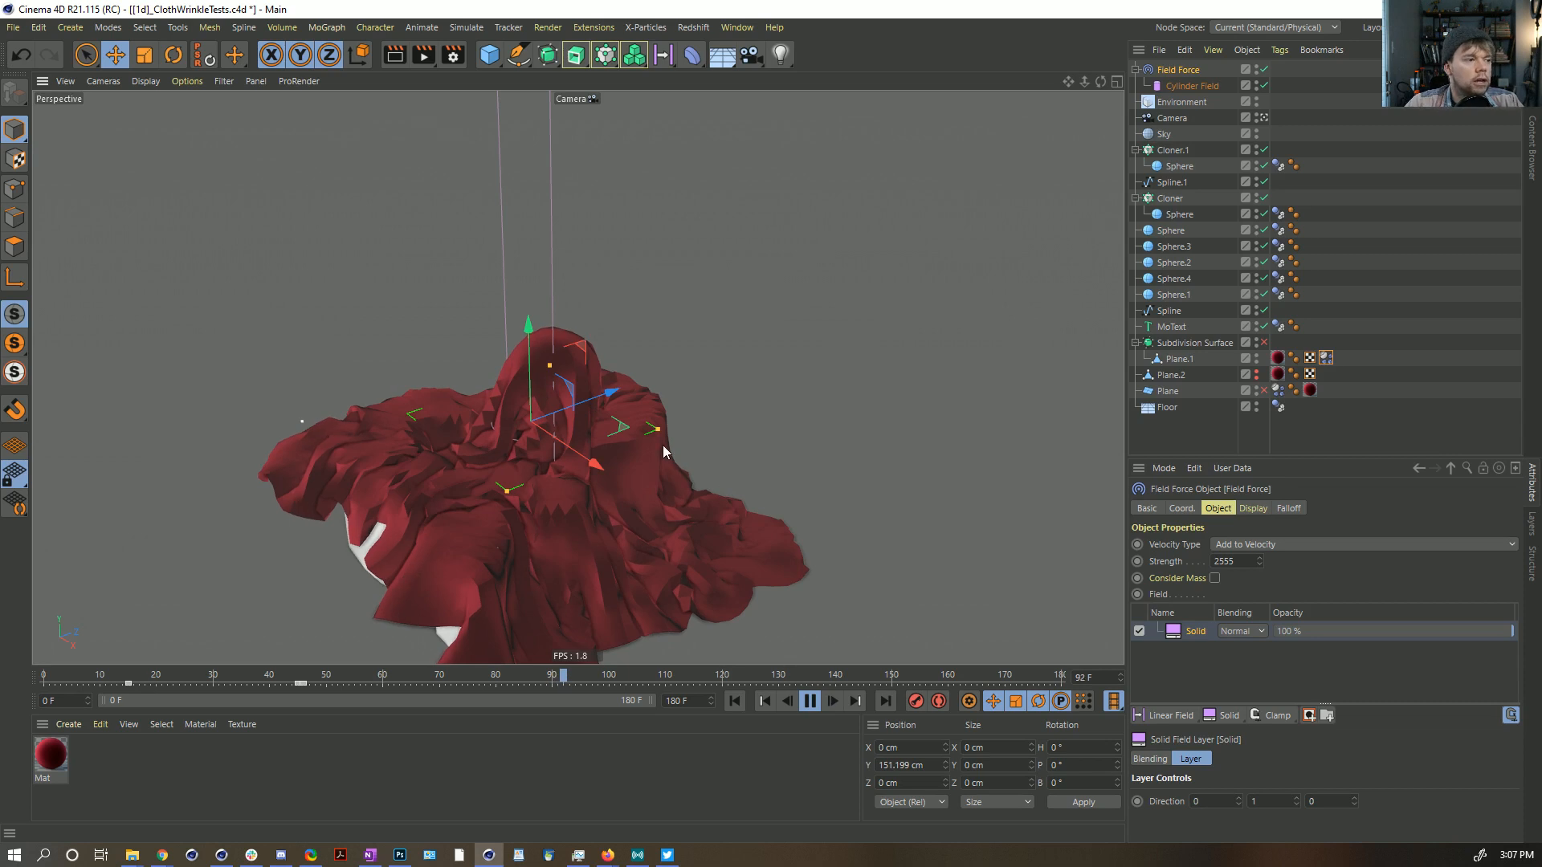
{"action": "left_click", "coordinate": [812, 705]}
{"action": "left_click_drag", "start_coordinate": [559, 461], "coordinate": [751, 485], "text": "alt"}
{"action": "left_click", "coordinate": [810, 701]}
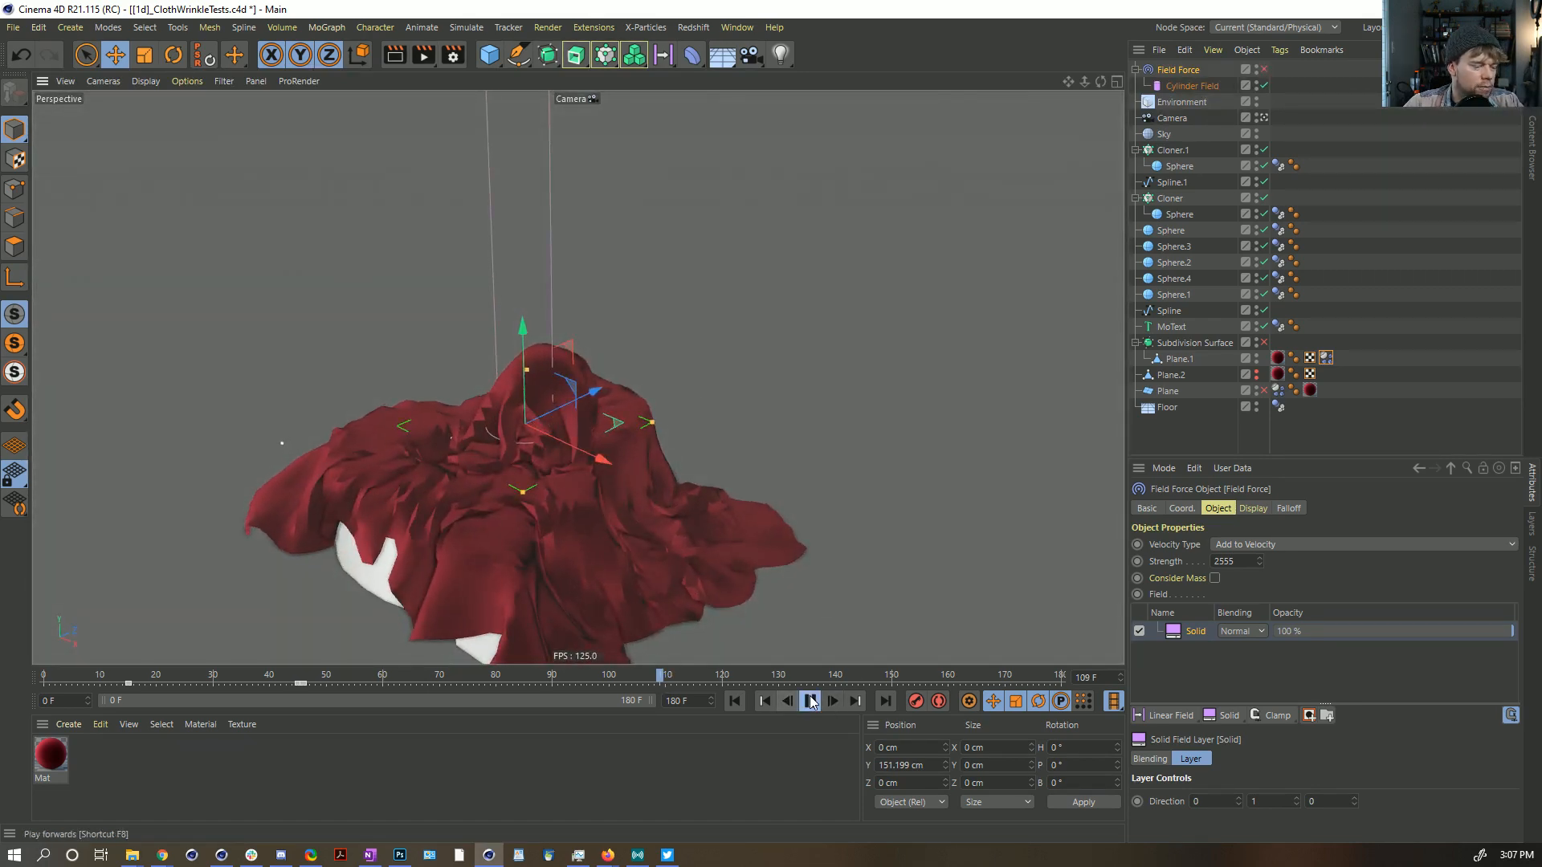
{"action": "left_click", "coordinate": [809, 701]}
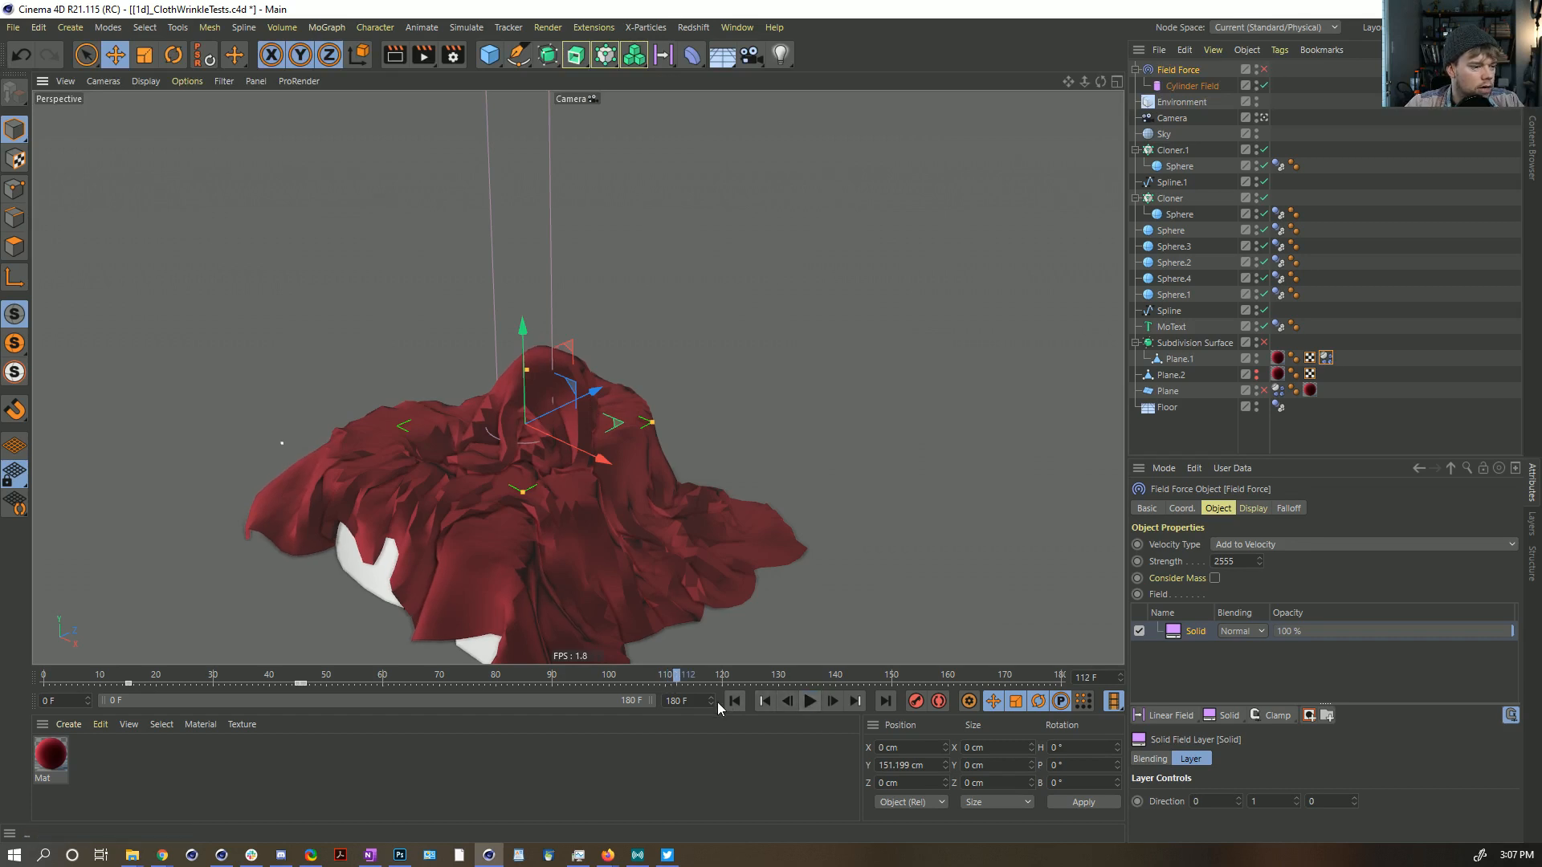
Step: Set the project's dynamics gravity to 2000 cm and rerun the simulation from frame 0 to about frame 100
{"action": "left_click", "coordinate": [732, 701]}
{"action": "key", "text": "ctrl+d"}
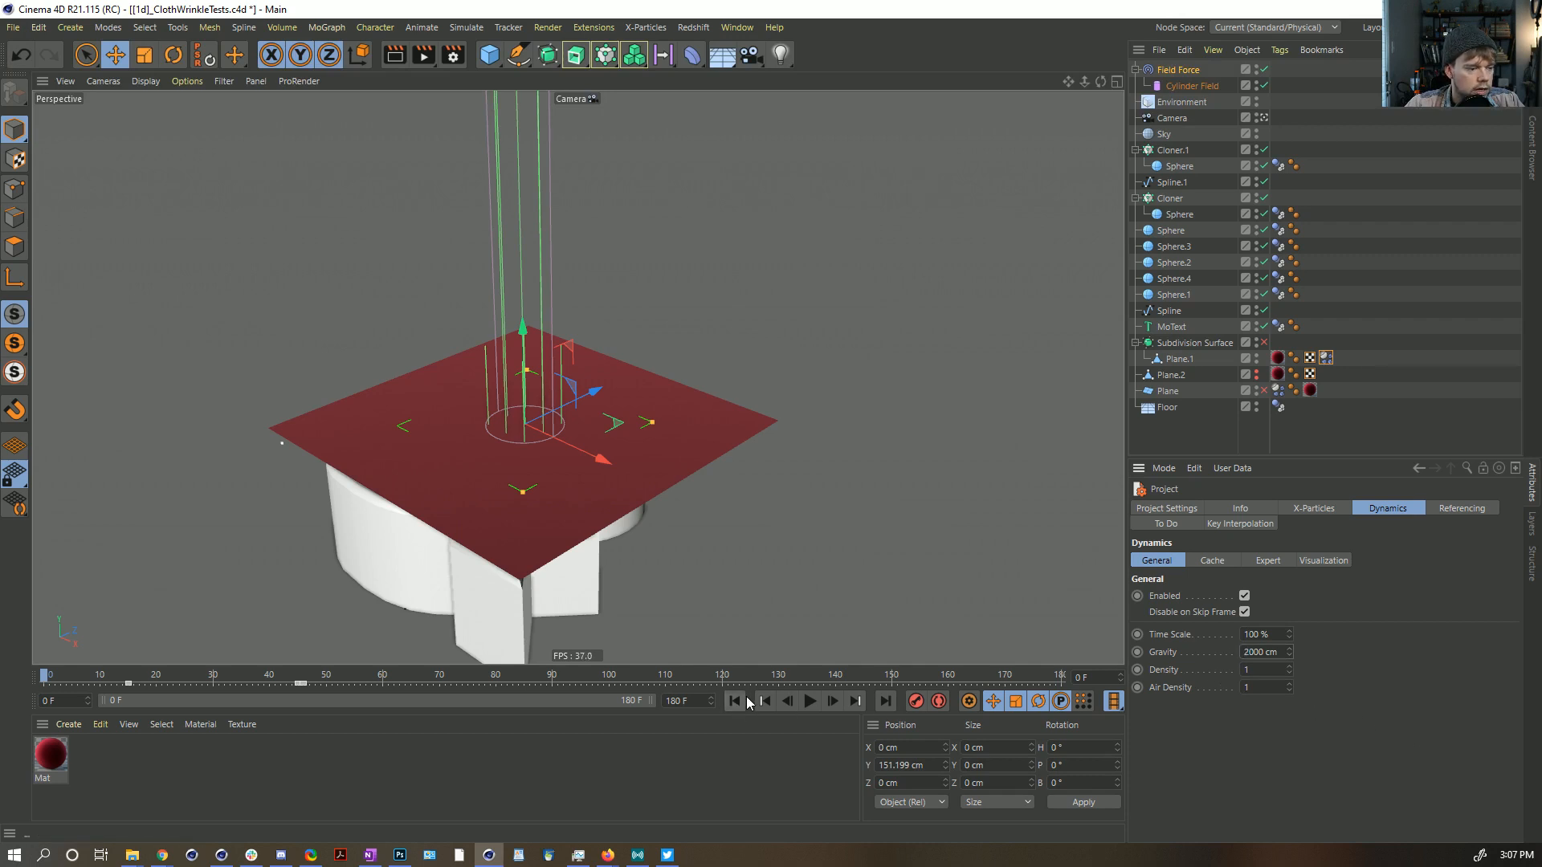
{"action": "left_click", "coordinate": [810, 701]}
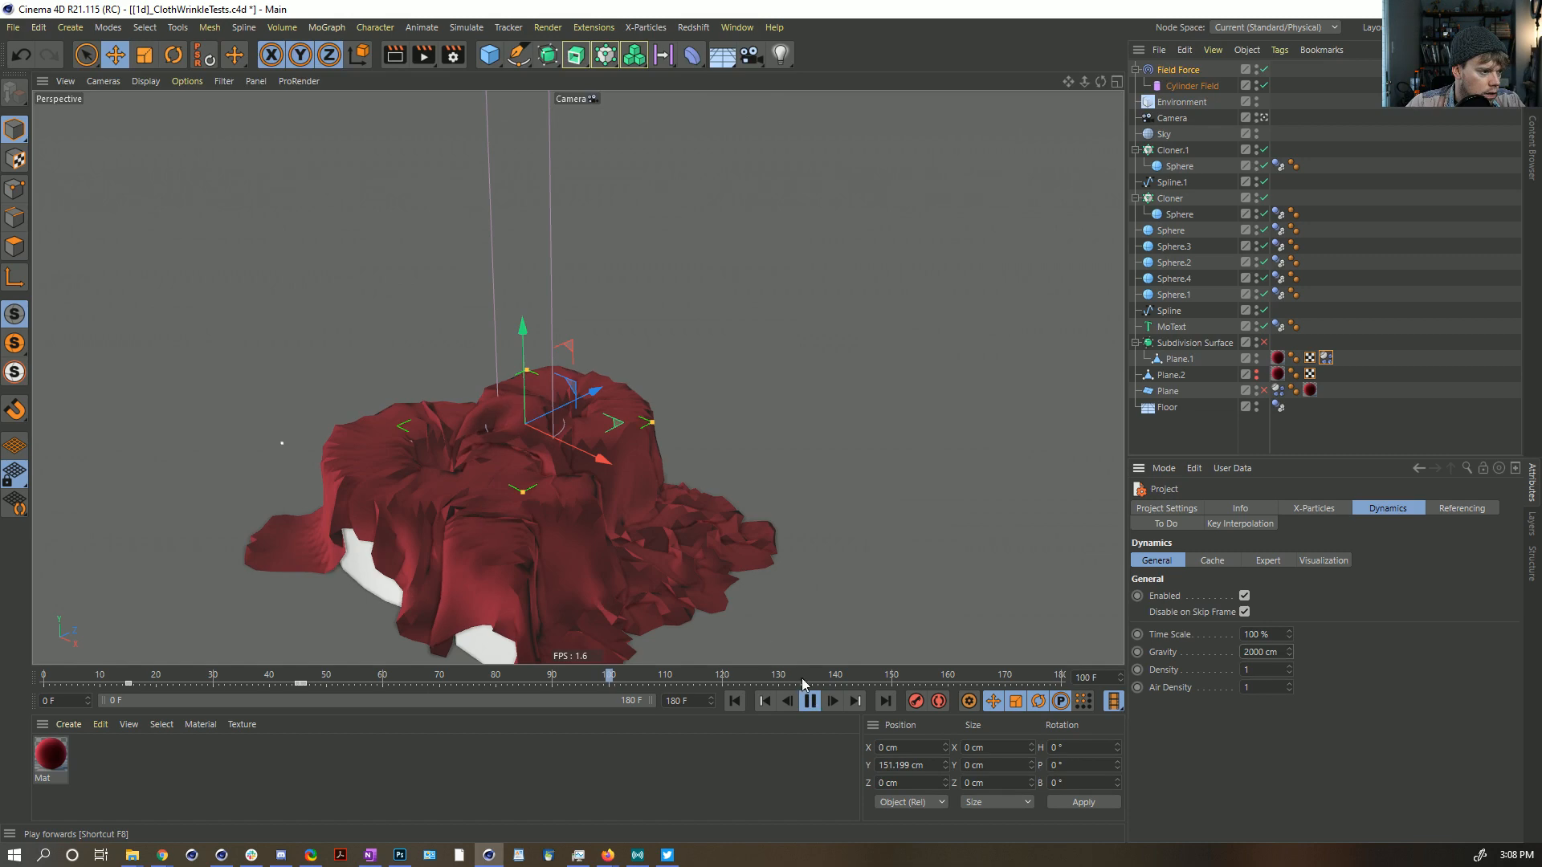
{"action": "left_click", "coordinate": [811, 701]}
Step: Advance the simulation to frame 107 while examining the draped cloth from different angles
{"action": "left_click_drag", "start_coordinate": [548, 429], "coordinate": [434, 475], "text": "alt"}
{"action": "left_click", "coordinate": [809, 702]}
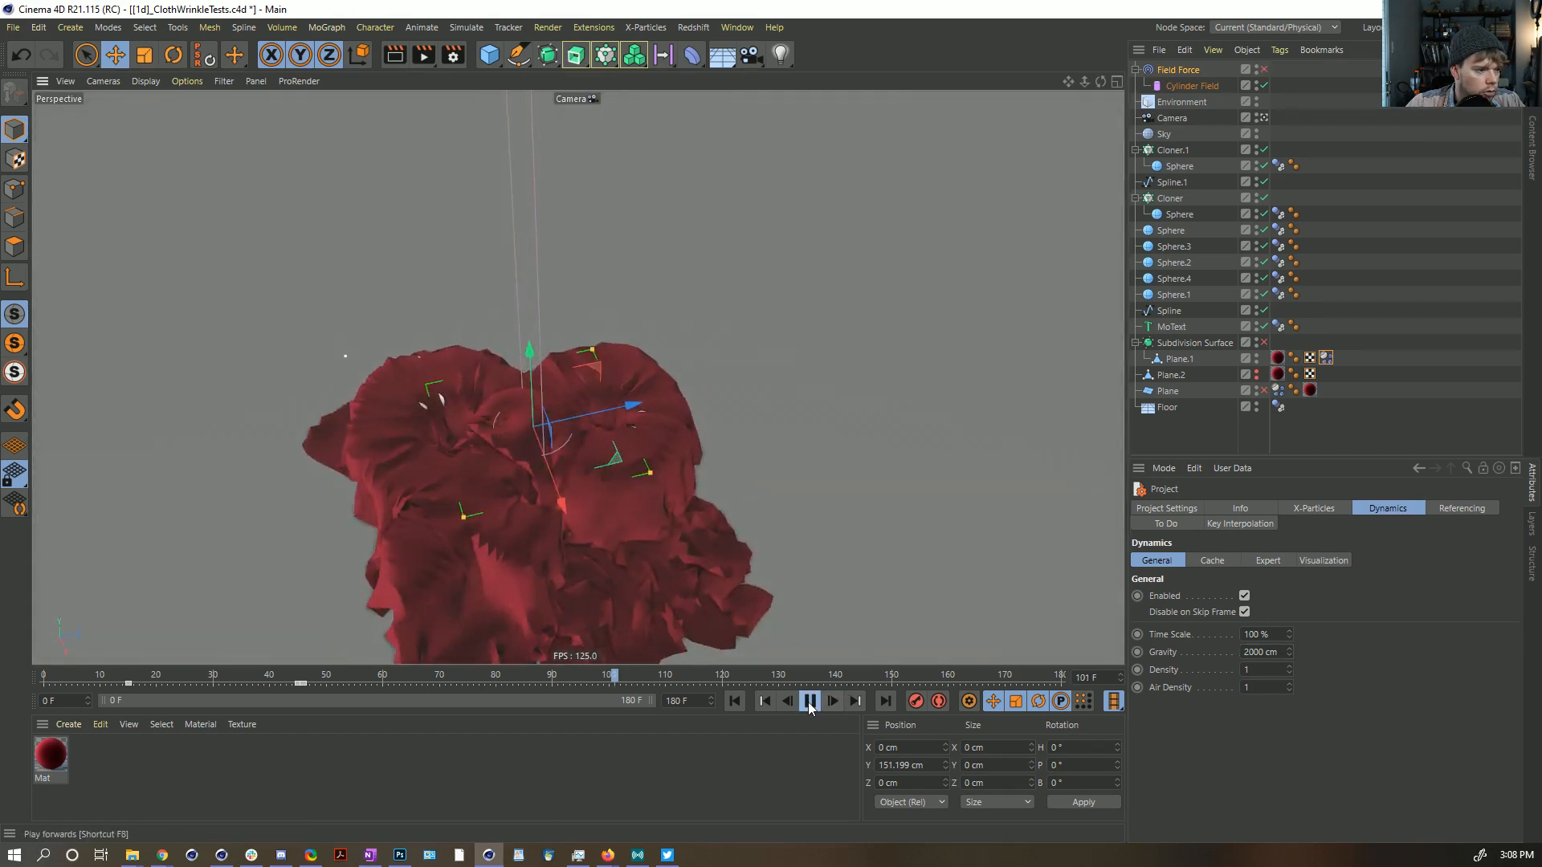
{"action": "left_click", "coordinate": [809, 702]}
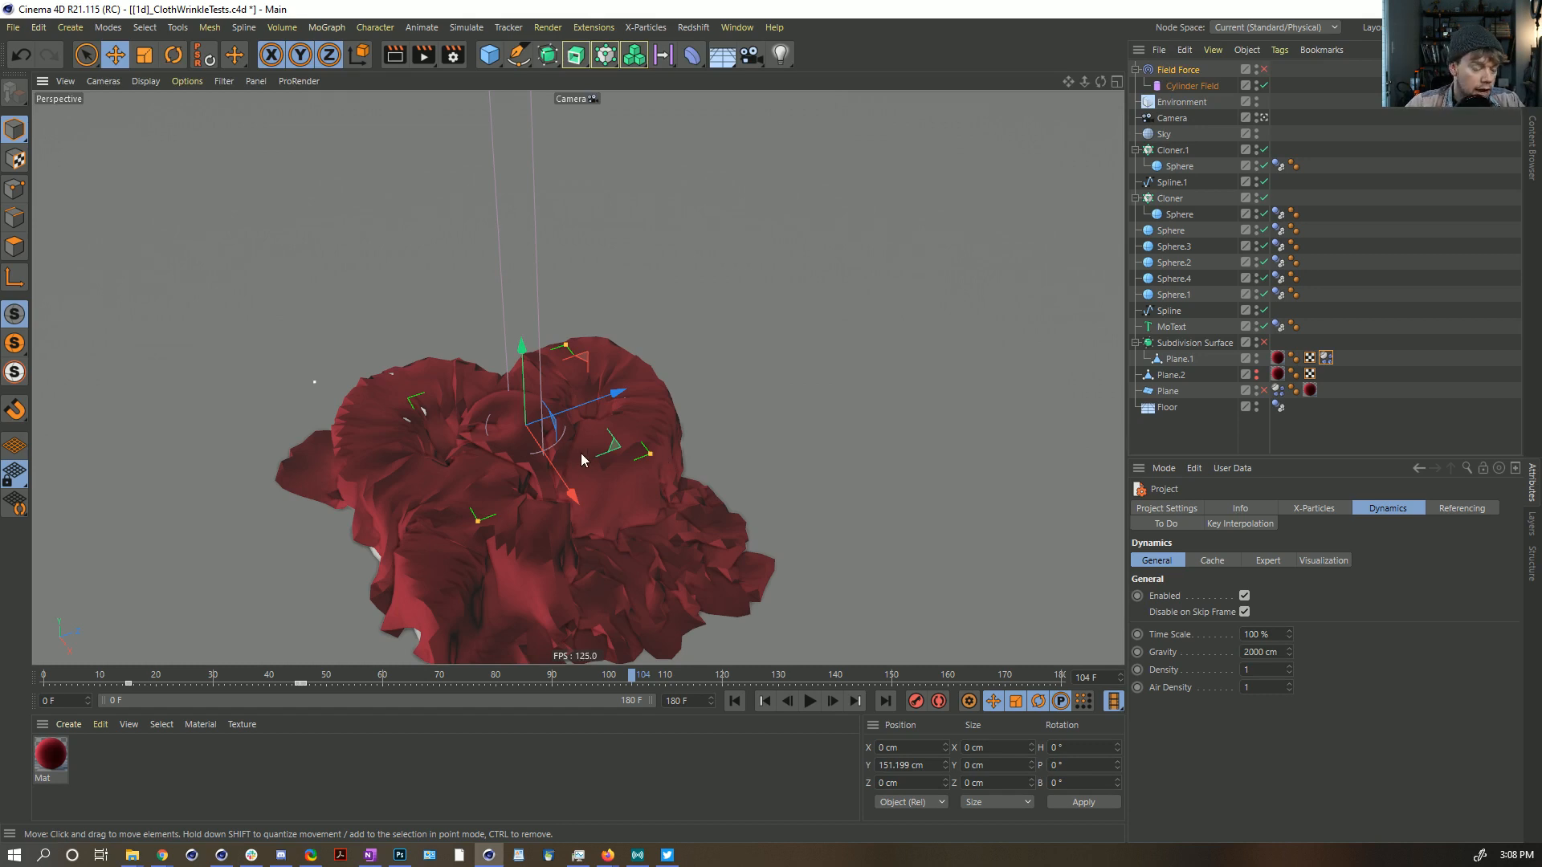
{"action": "left_click_drag", "start_coordinate": [509, 424], "coordinate": [749, 513], "text": "alt"}
{"action": "left_click", "coordinate": [809, 701]}
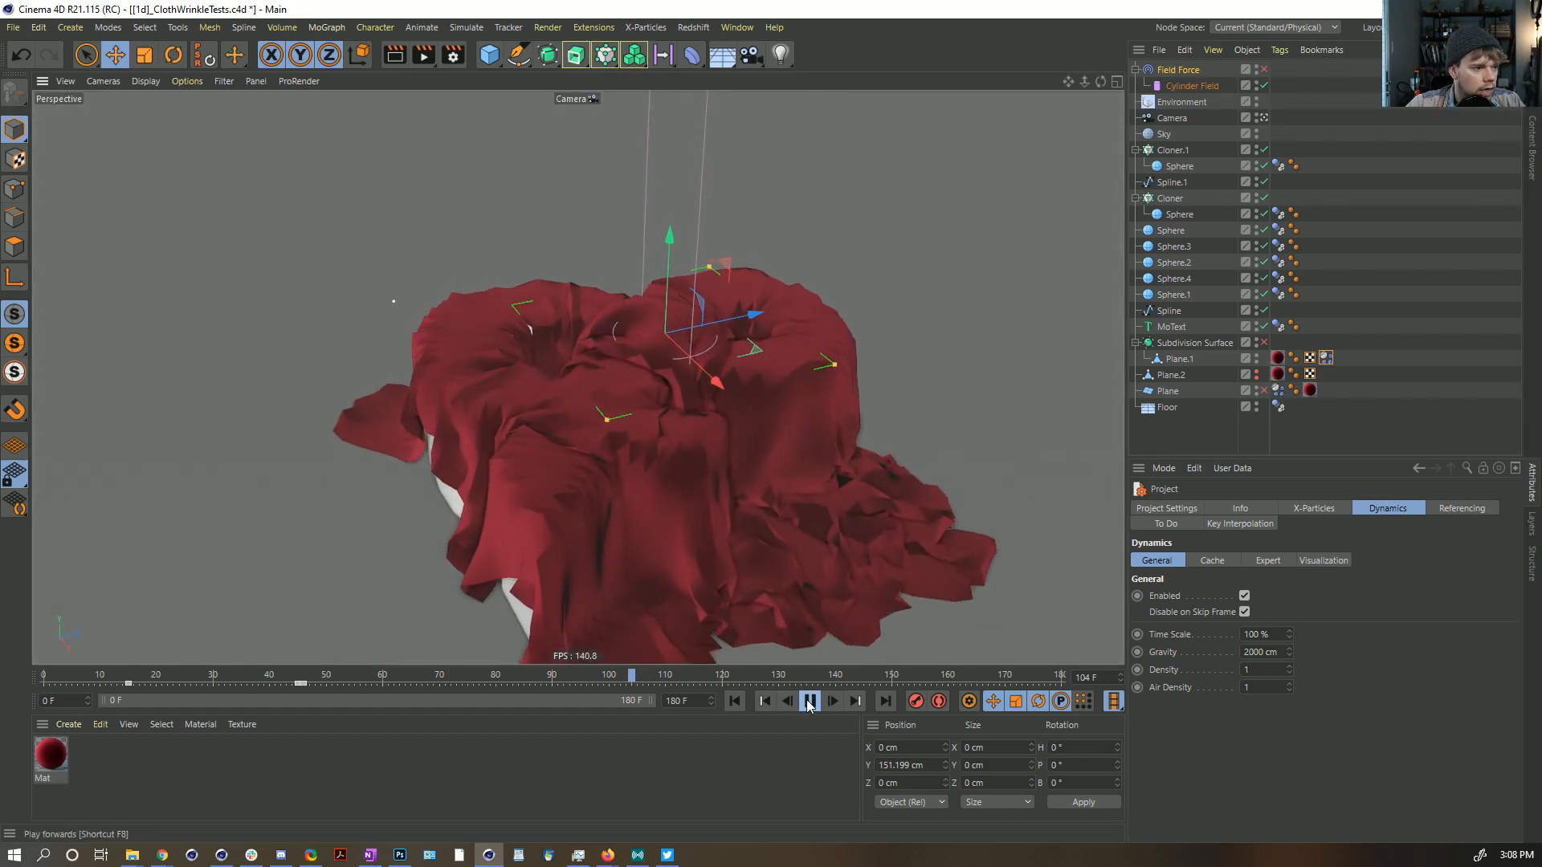
{"action": "left_click", "coordinate": [809, 701]}
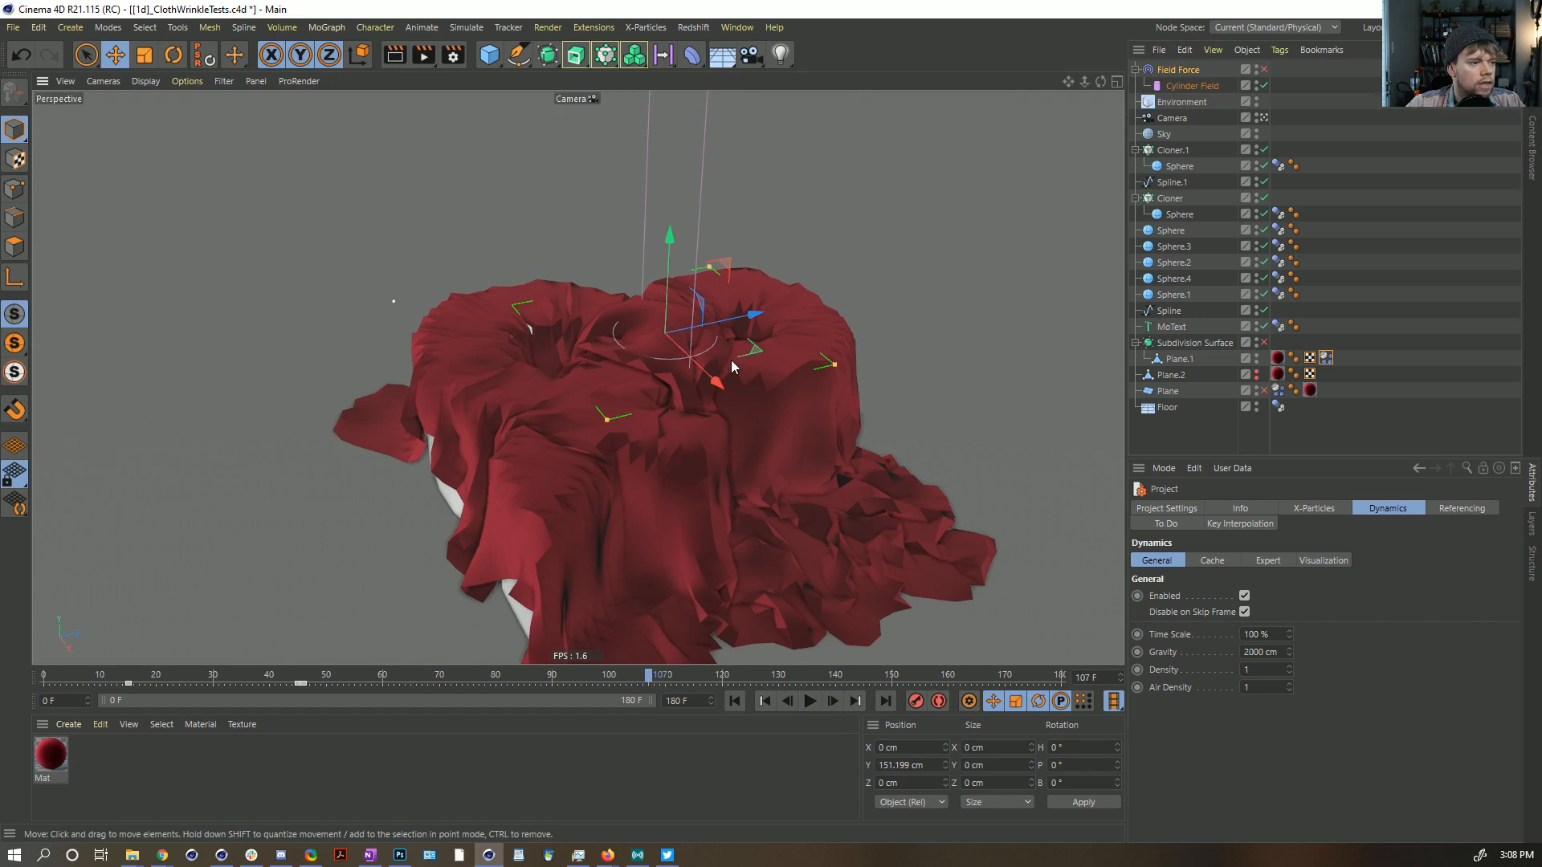
Step: Enable the Subdivision Surface, hide the Cylinder Field in the viewport, and inspect the smoothed wrinkles from several angles
{"action": "left_click", "coordinate": [1264, 342]}
{"action": "left_click", "coordinate": [1132, 383]}
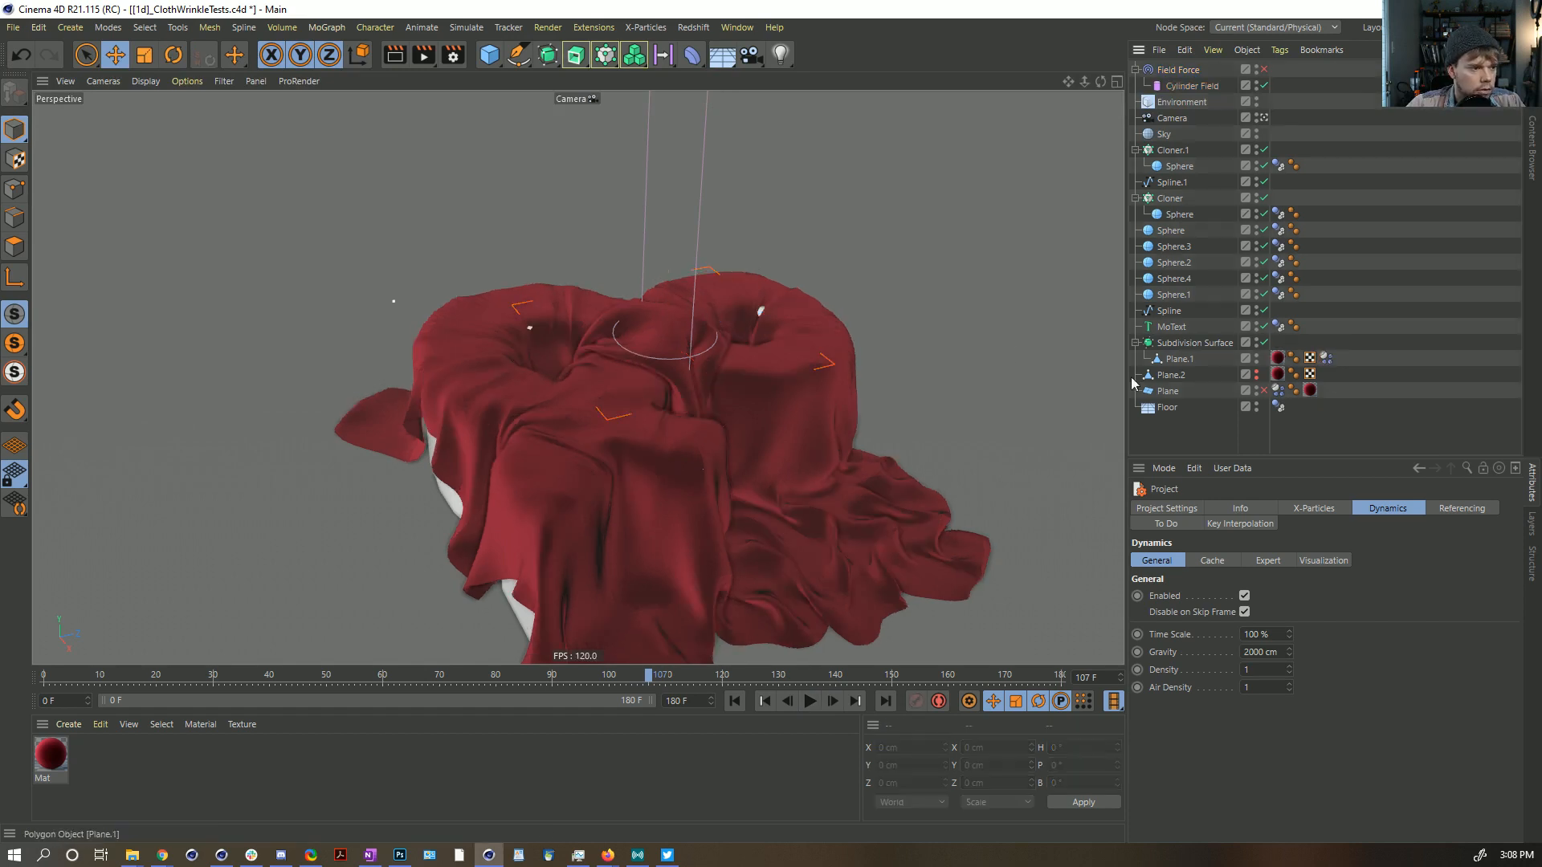
{"action": "left_click", "coordinate": [1258, 87]}
{"action": "left_click_drag", "start_coordinate": [713, 345], "coordinate": [599, 393], "text": "alt"}
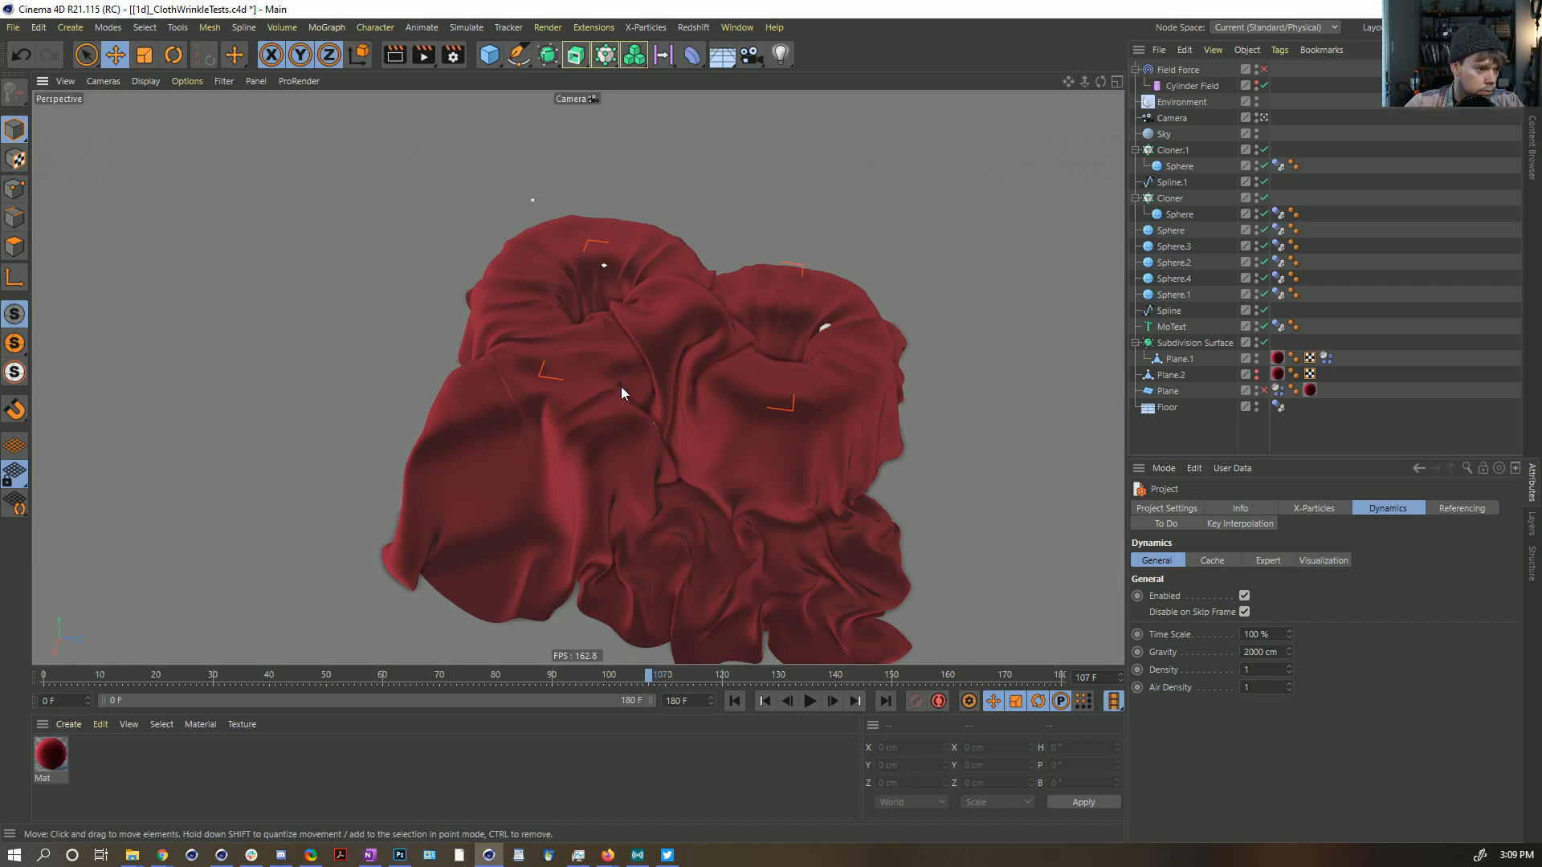
{"action": "left_click_drag", "start_coordinate": [622, 392], "coordinate": [807, 514], "text": "alt"}
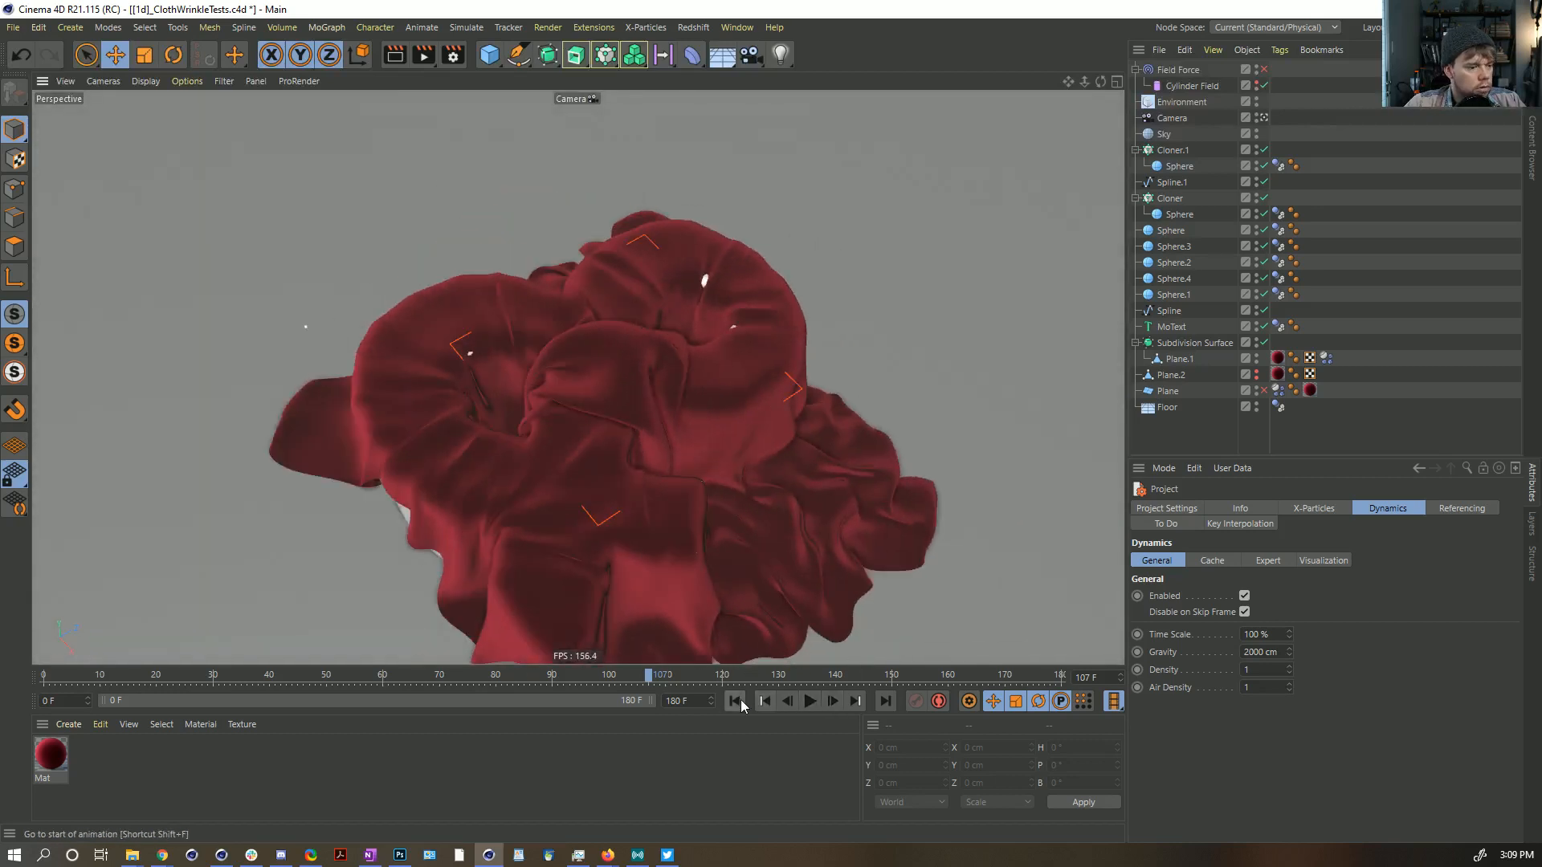
{"action": "left_click_drag", "start_coordinate": [562, 417], "coordinate": [719, 333], "text": "alt"}
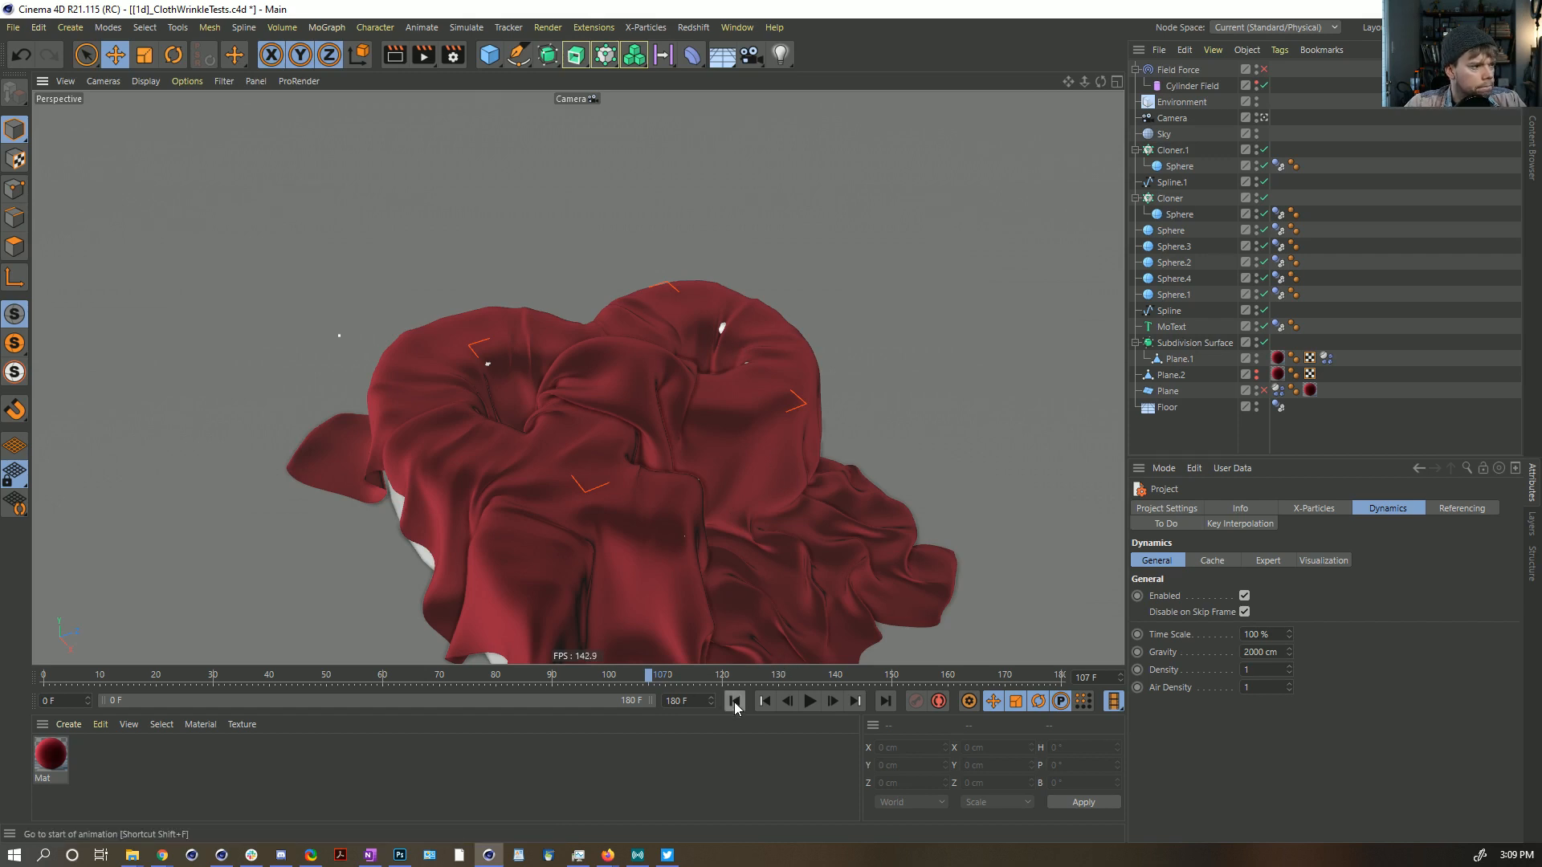
{"action": "scroll", "coordinate": [557, 418], "scroll_direction": "down", "scroll_amount": 3}
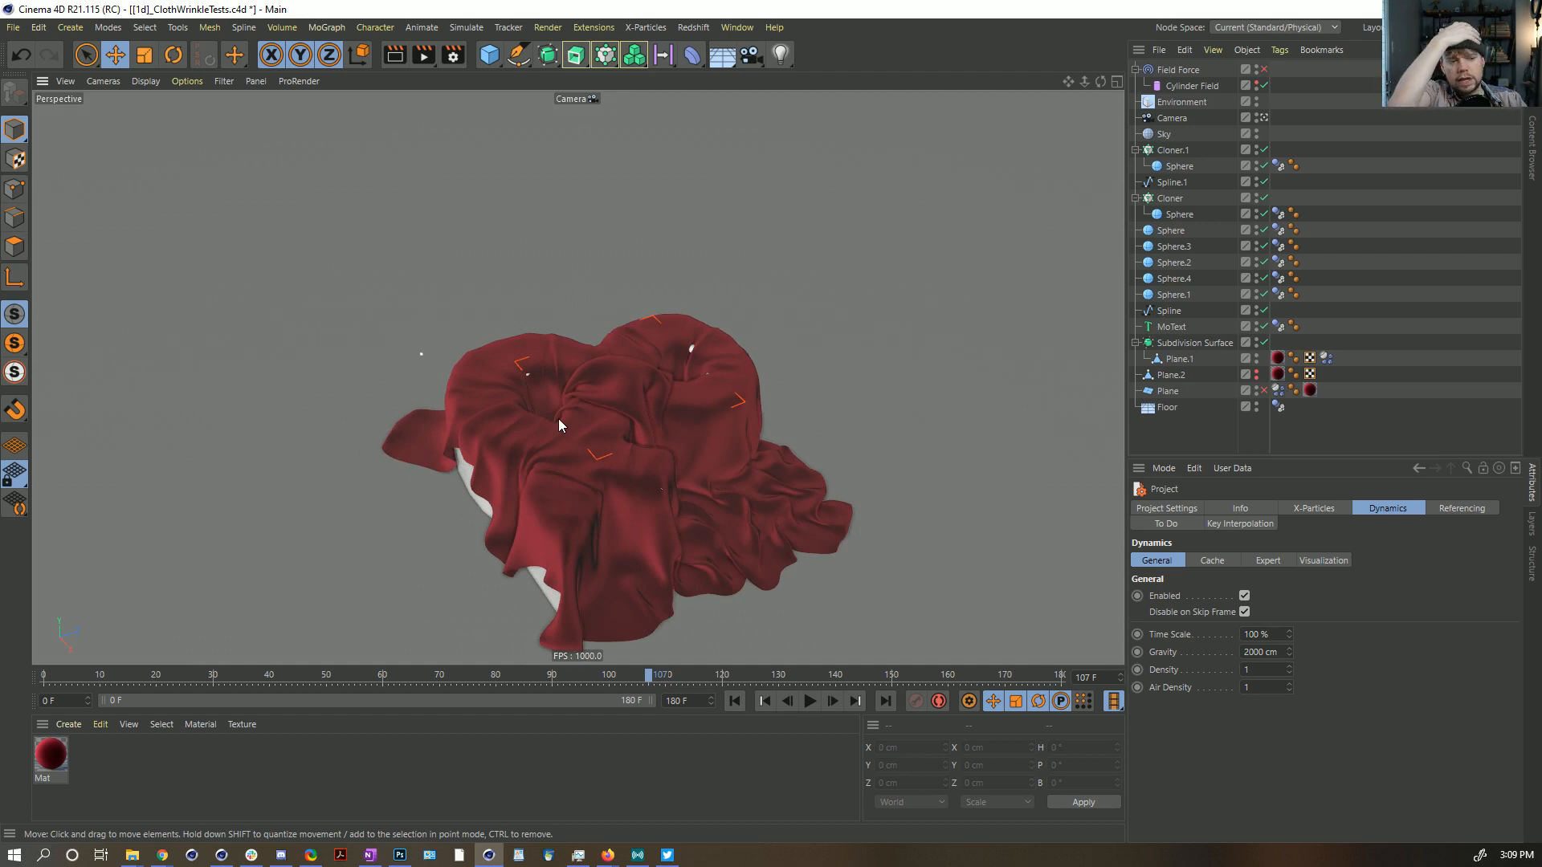
Step: At frame 0, duplicate the Cylinder Field and move the copy toward a cloth corner, to about X 116 cm and Z 116 cm
{"action": "left_click", "coordinate": [1187, 72]}
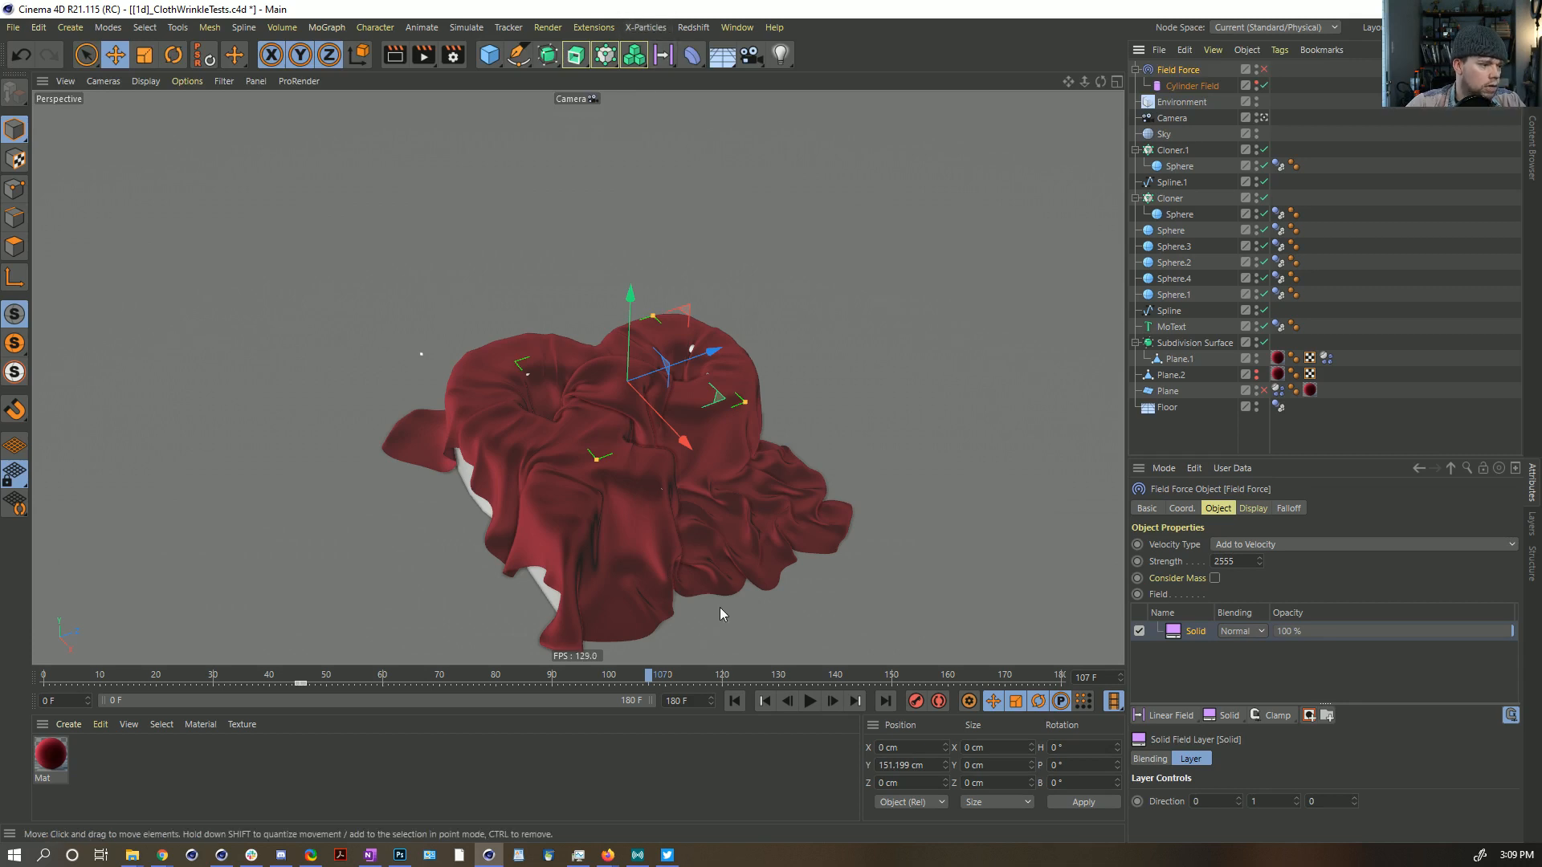
{"action": "left_click", "coordinate": [735, 702]}
{"action": "left_click", "coordinate": [1187, 87]}
{"action": "key", "text": "ctrl+c"}
{"action": "key", "text": "ctrl+v"}
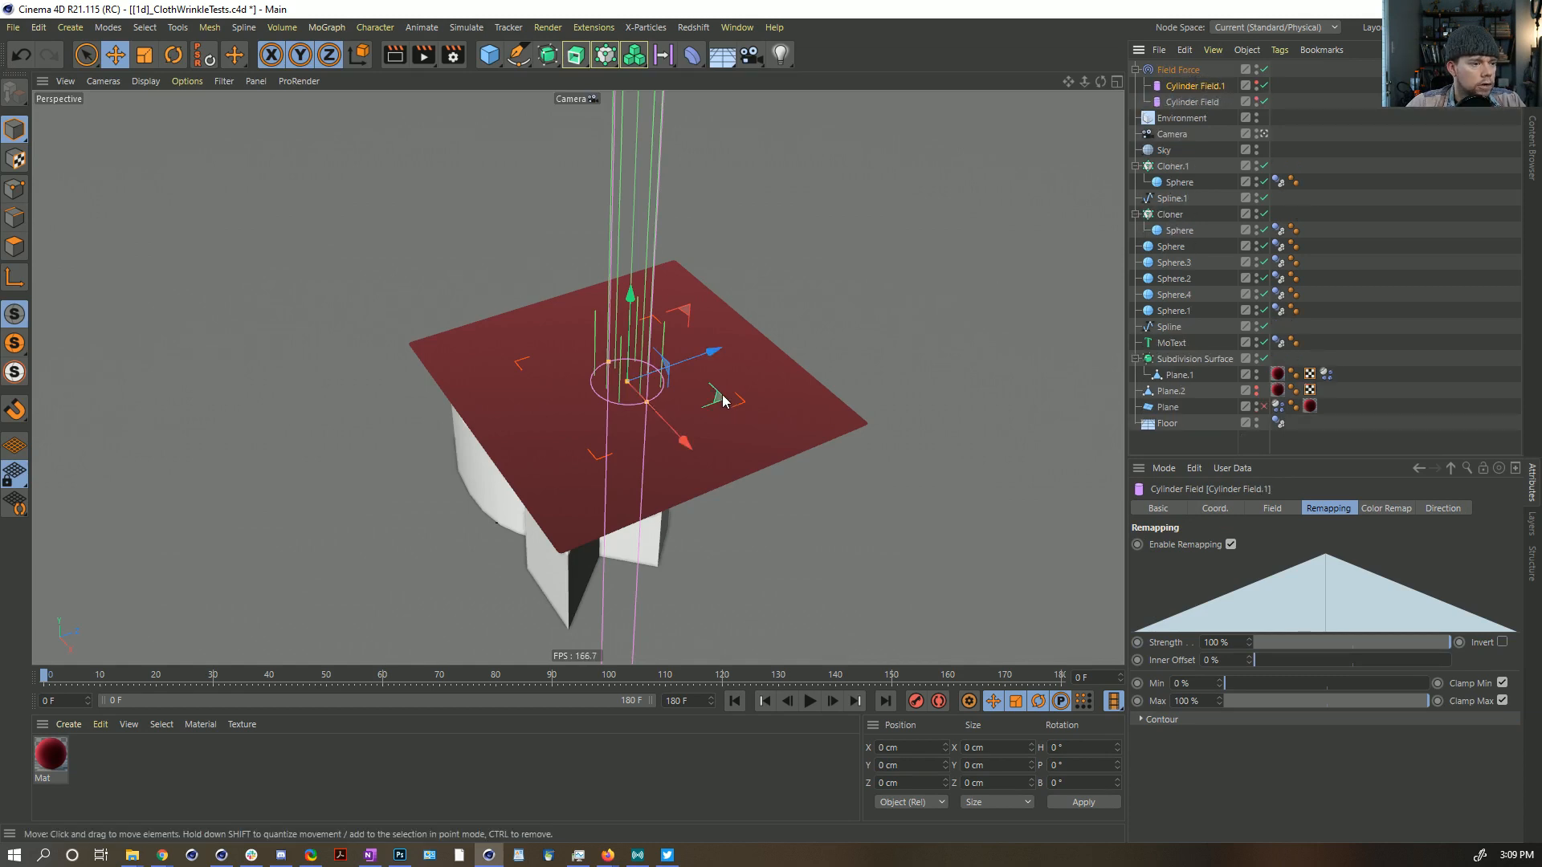
{"action": "left_click_drag", "start_coordinate": [723, 400], "coordinate": [860, 428]}
Step: Include the duplicated Cylinder Field above the original in the Field Force's falloff and set its blending to Add
{"action": "left_click", "coordinate": [1179, 70]}
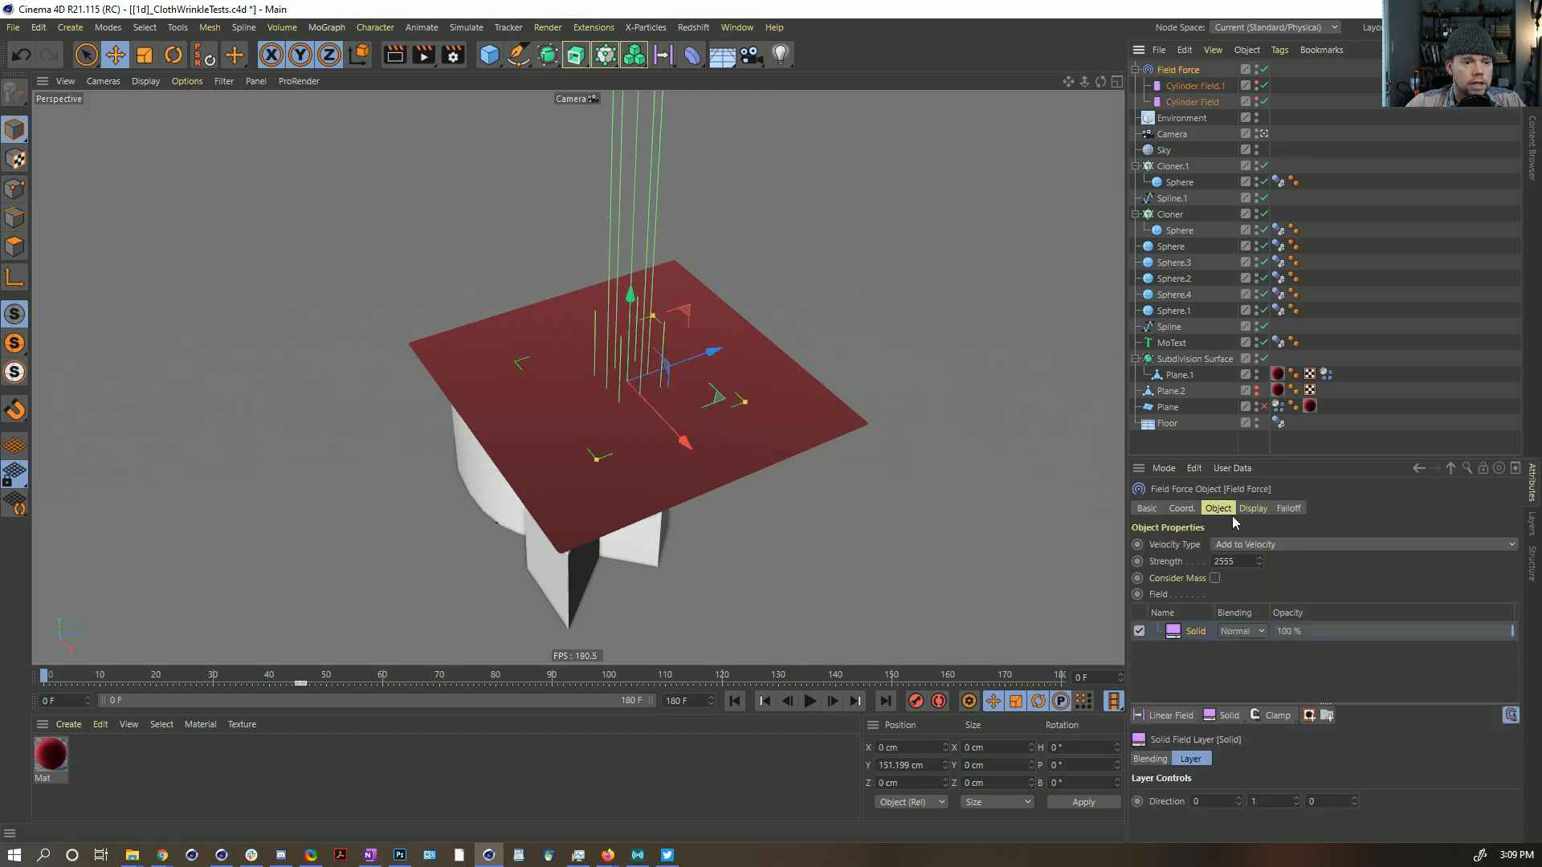
{"action": "left_click", "coordinate": [1288, 509]}
{"action": "left_click_drag", "start_coordinate": [1194, 102], "coordinate": [1203, 580]}
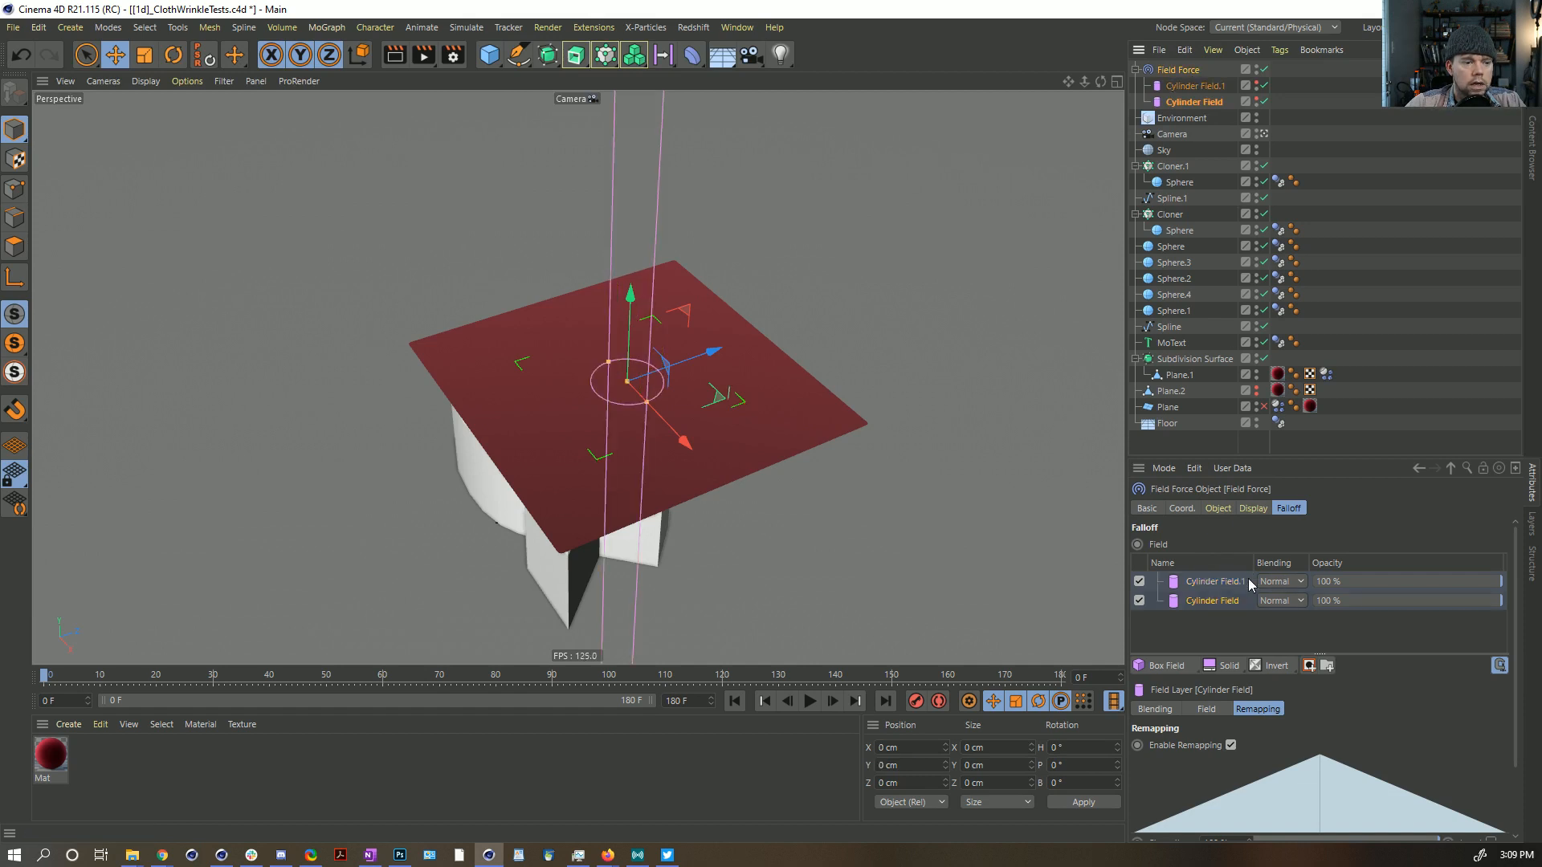
{"action": "left_click", "coordinate": [1234, 589]}
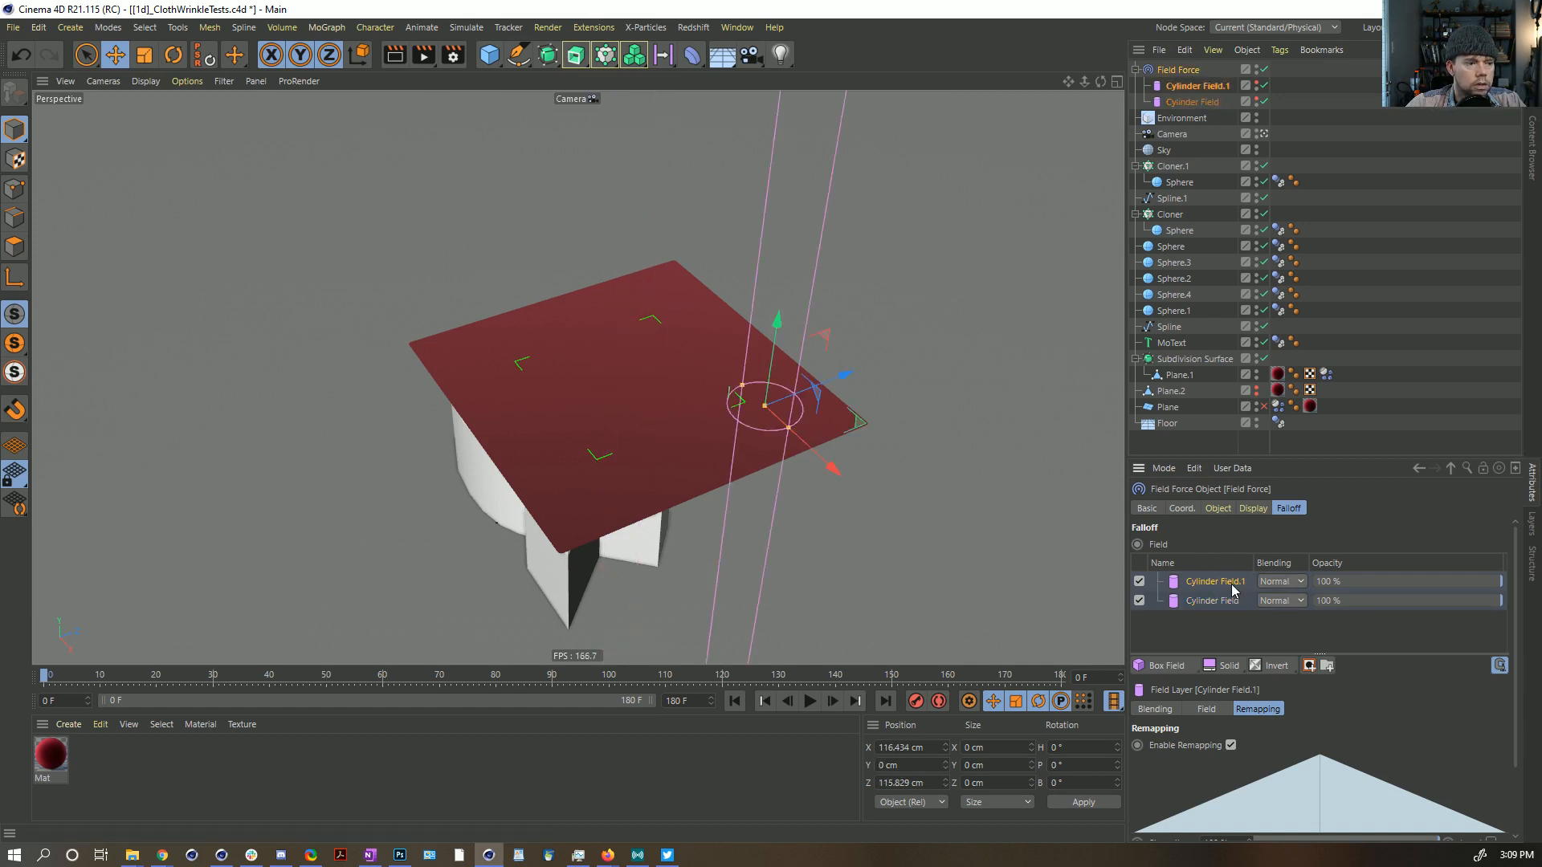
{"action": "left_click", "coordinate": [1288, 589]}
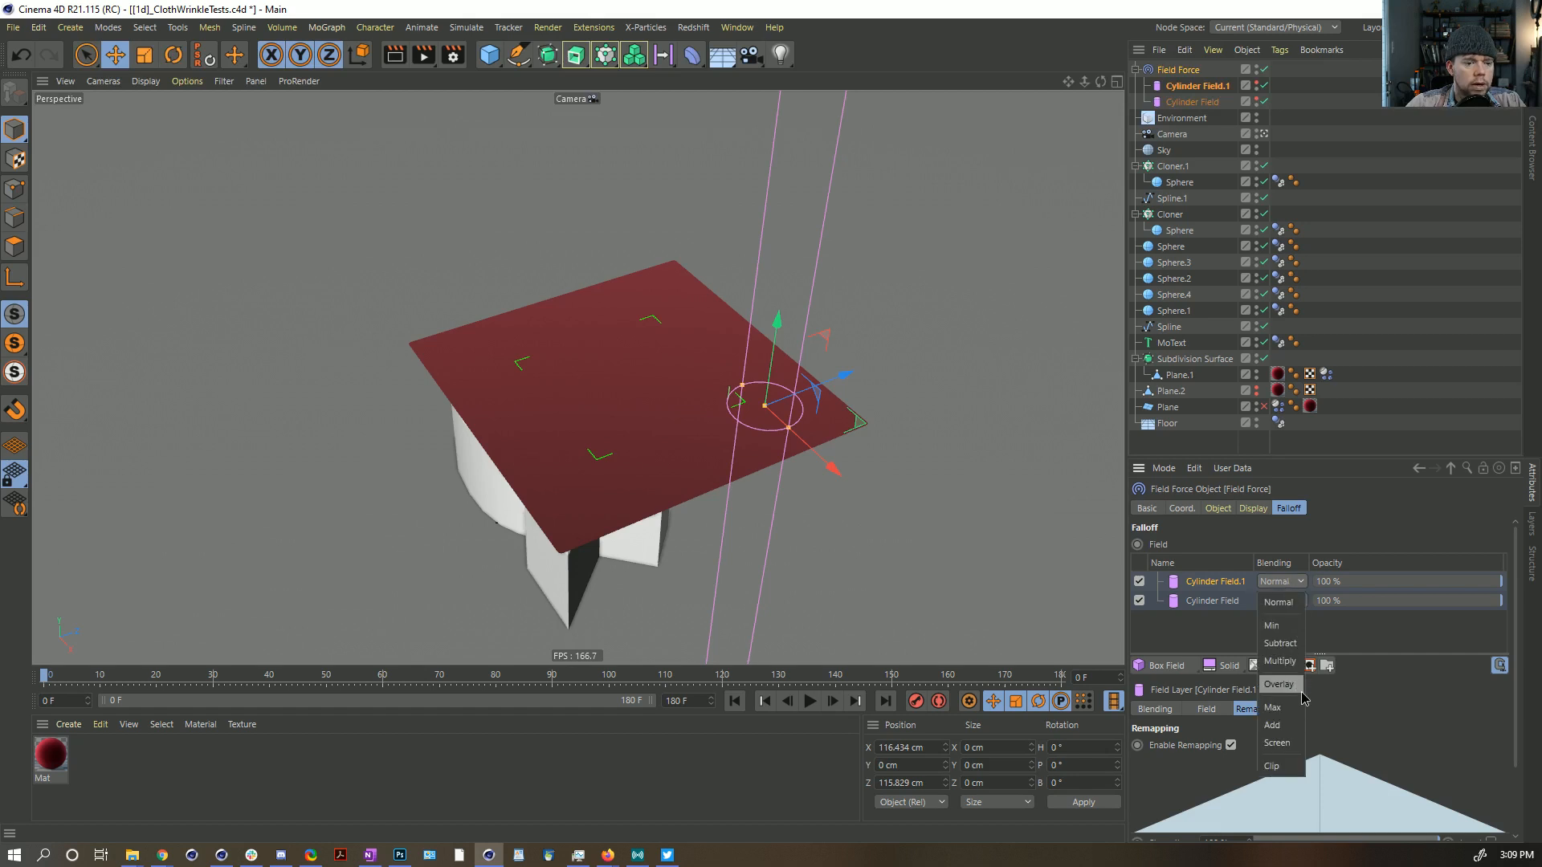
{"action": "left_click", "coordinate": [1285, 723]}
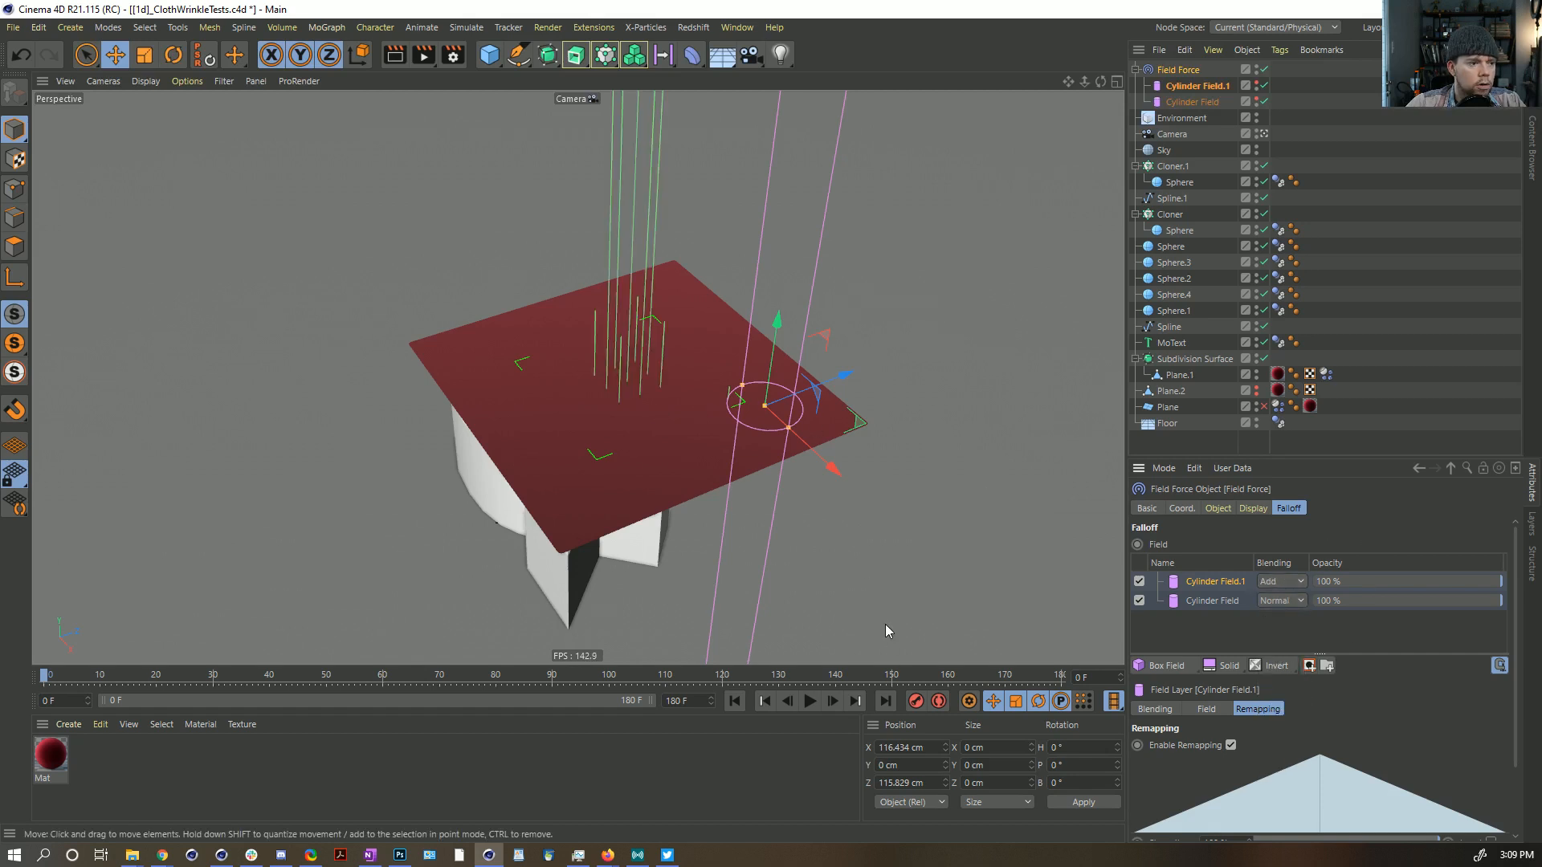
Step: Test-play the simulation briefly, then keyframe Cylinder Field.1's Enabled state off at frame 50 and on at frame 51
{"action": "left_click", "coordinate": [809, 701]}
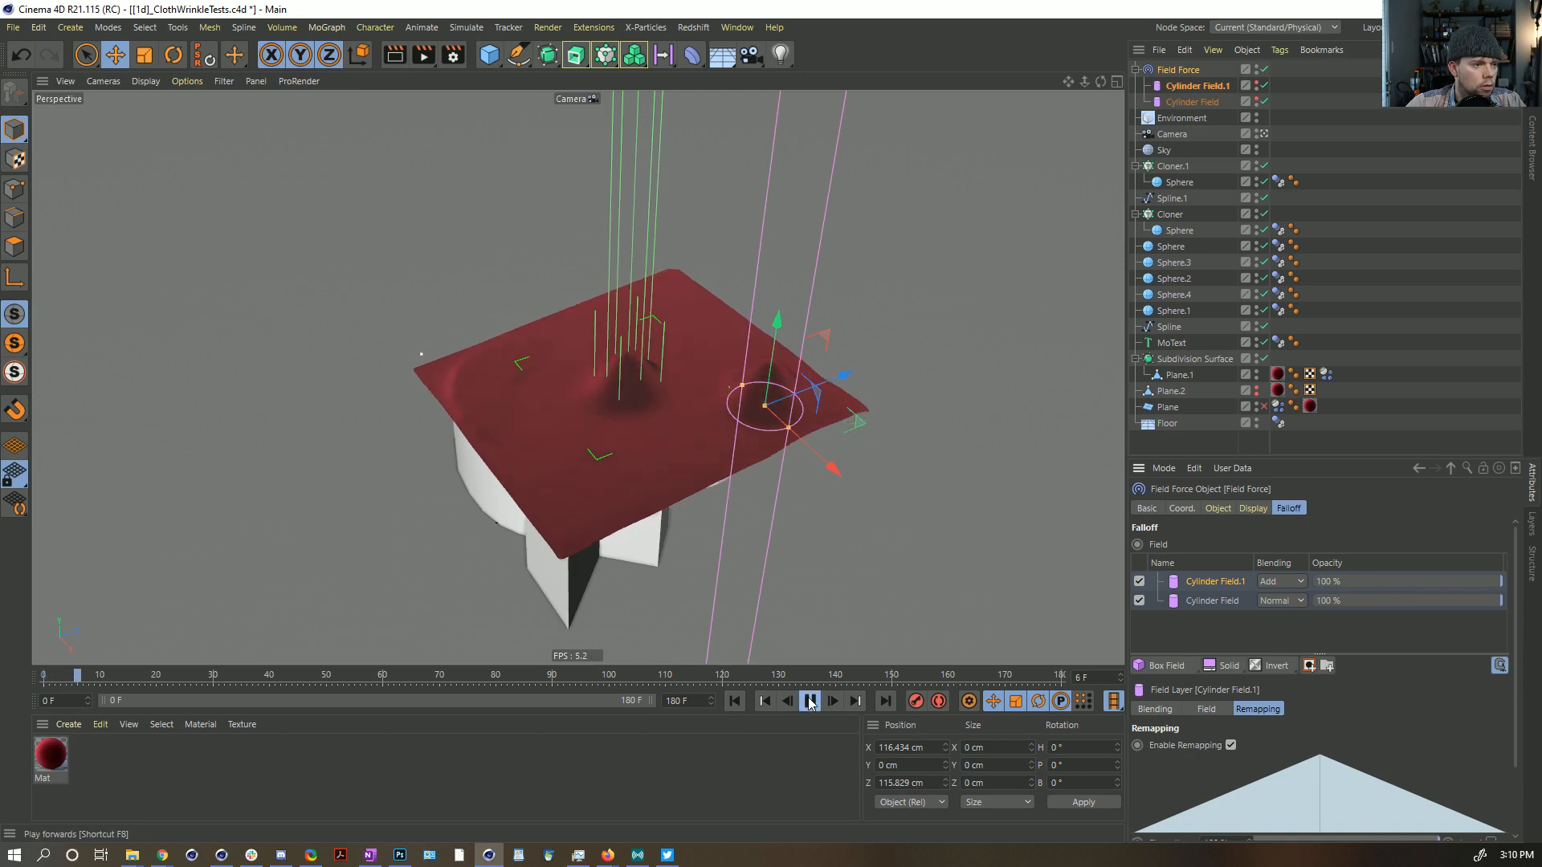
{"action": "left_click", "coordinate": [810, 701]}
{"action": "left_click", "coordinate": [1197, 86]}
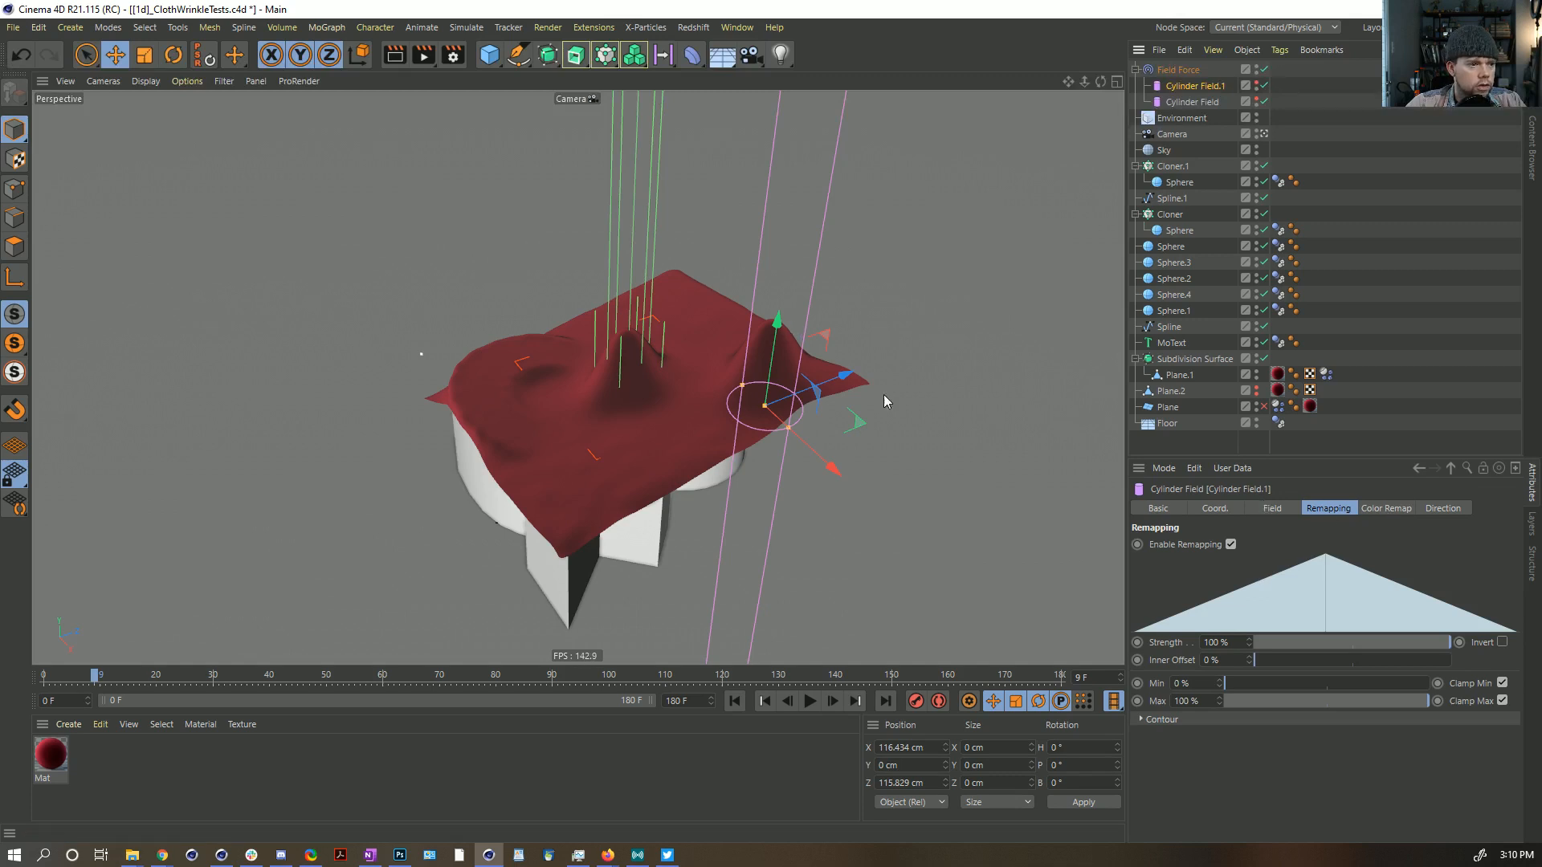
{"action": "left_click", "coordinate": [1235, 508]}
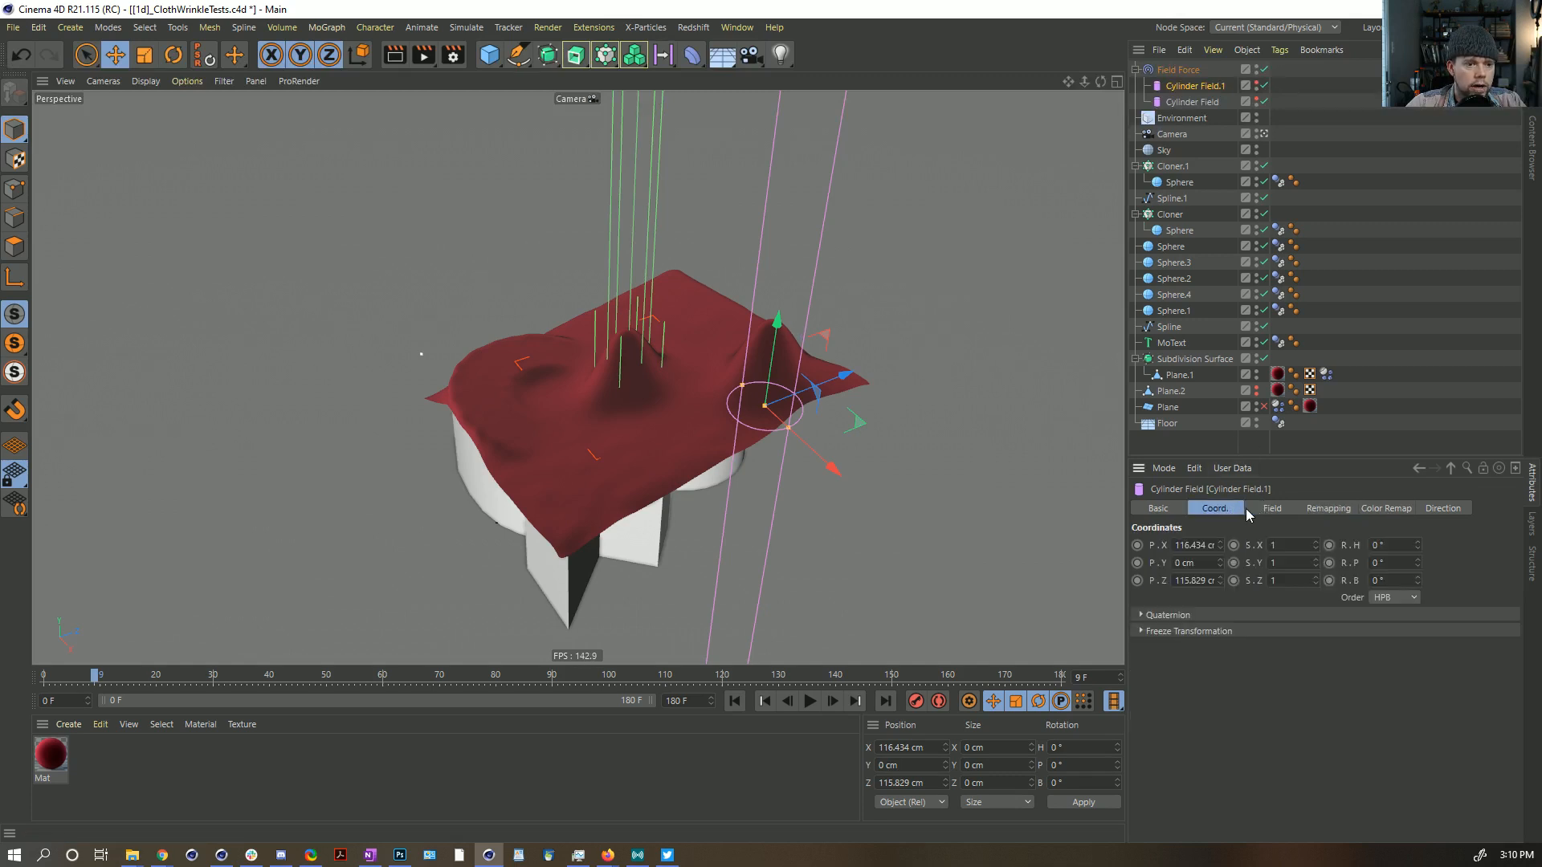
{"action": "left_click", "coordinate": [326, 679]}
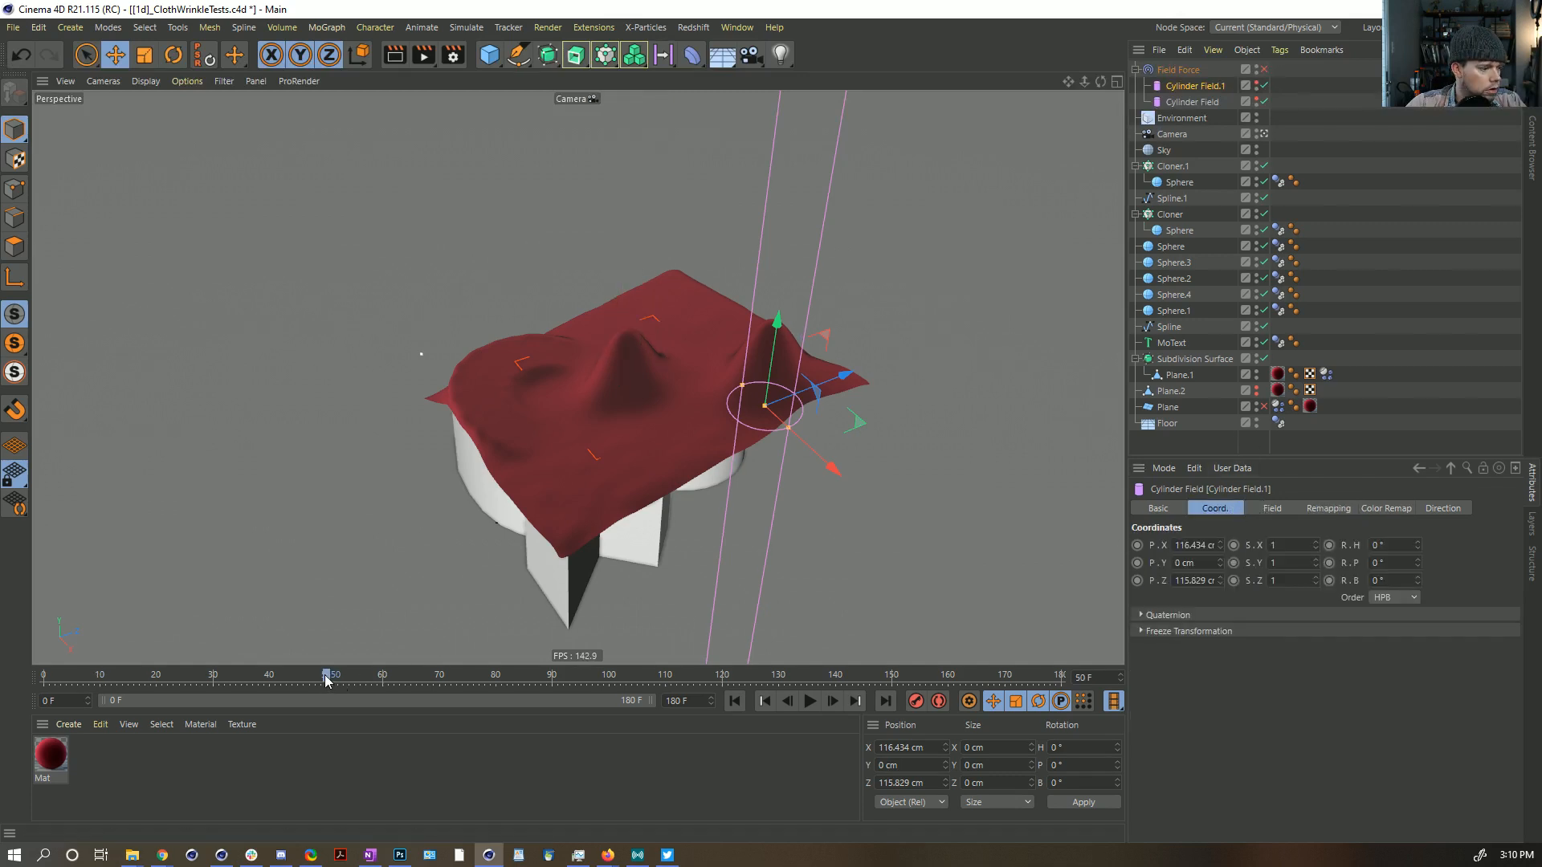
{"action": "left_click", "coordinate": [1267, 509]}
{"action": "left_click", "coordinate": [1166, 509]}
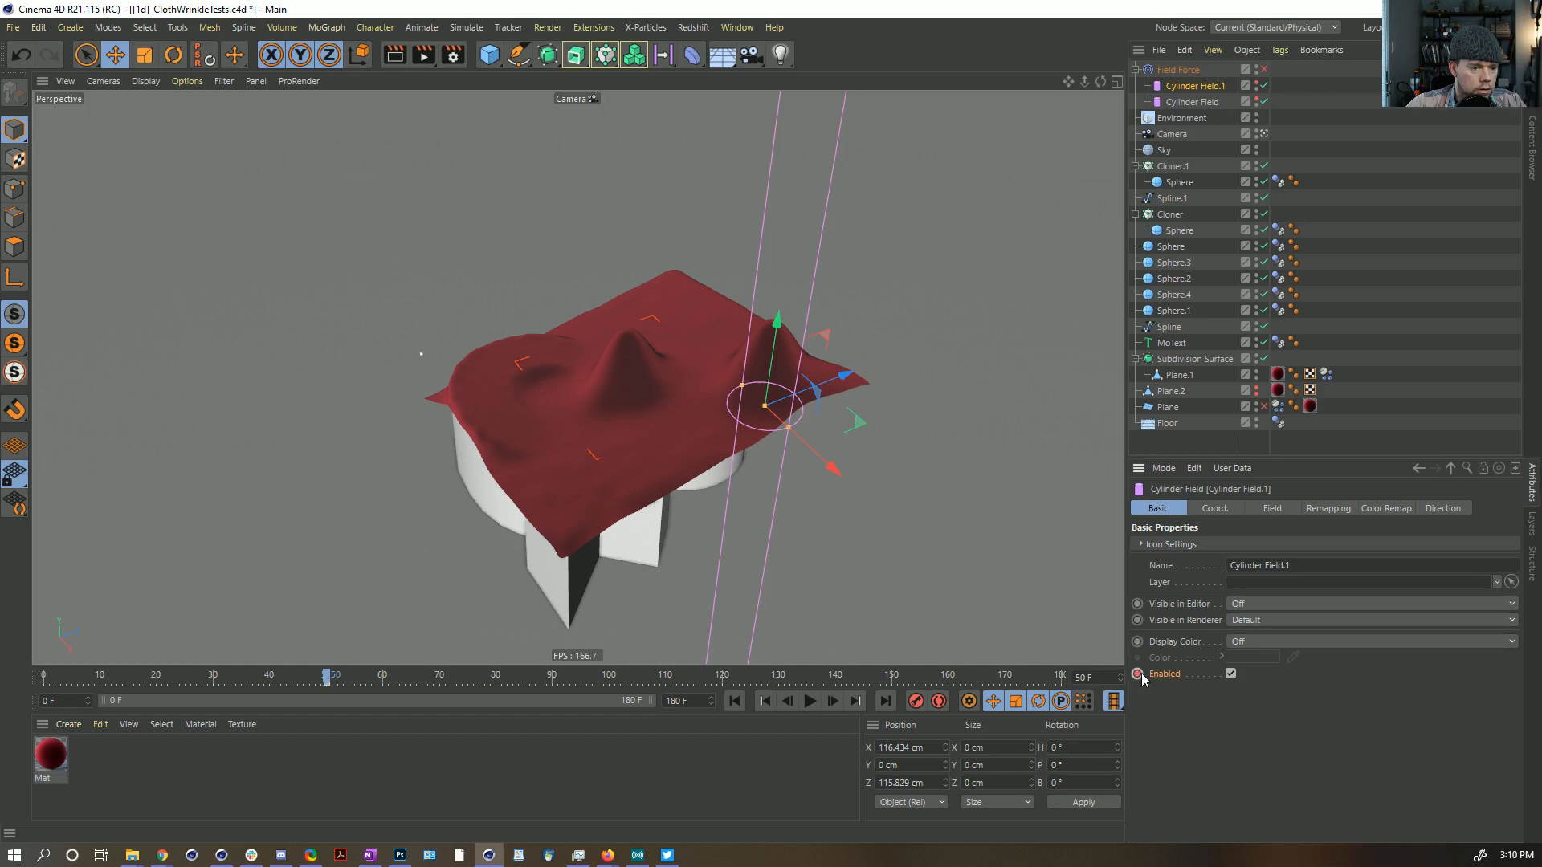
{"action": "left_click", "coordinate": [1231, 674]}
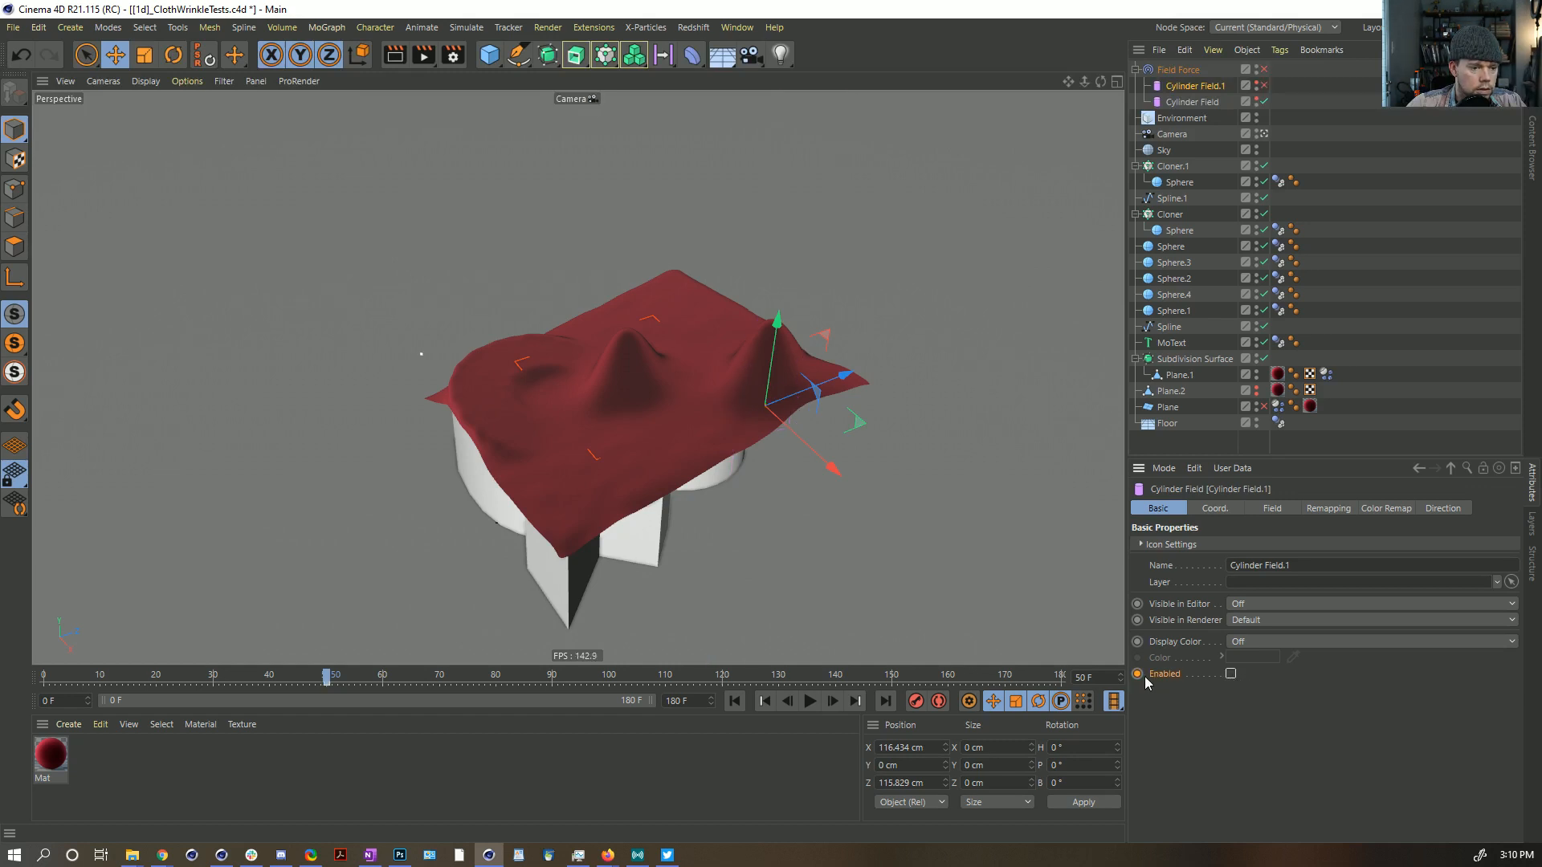
{"action": "key", "text": "g"}
{"action": "left_click", "coordinate": [1137, 674], "text": "ctrl"}
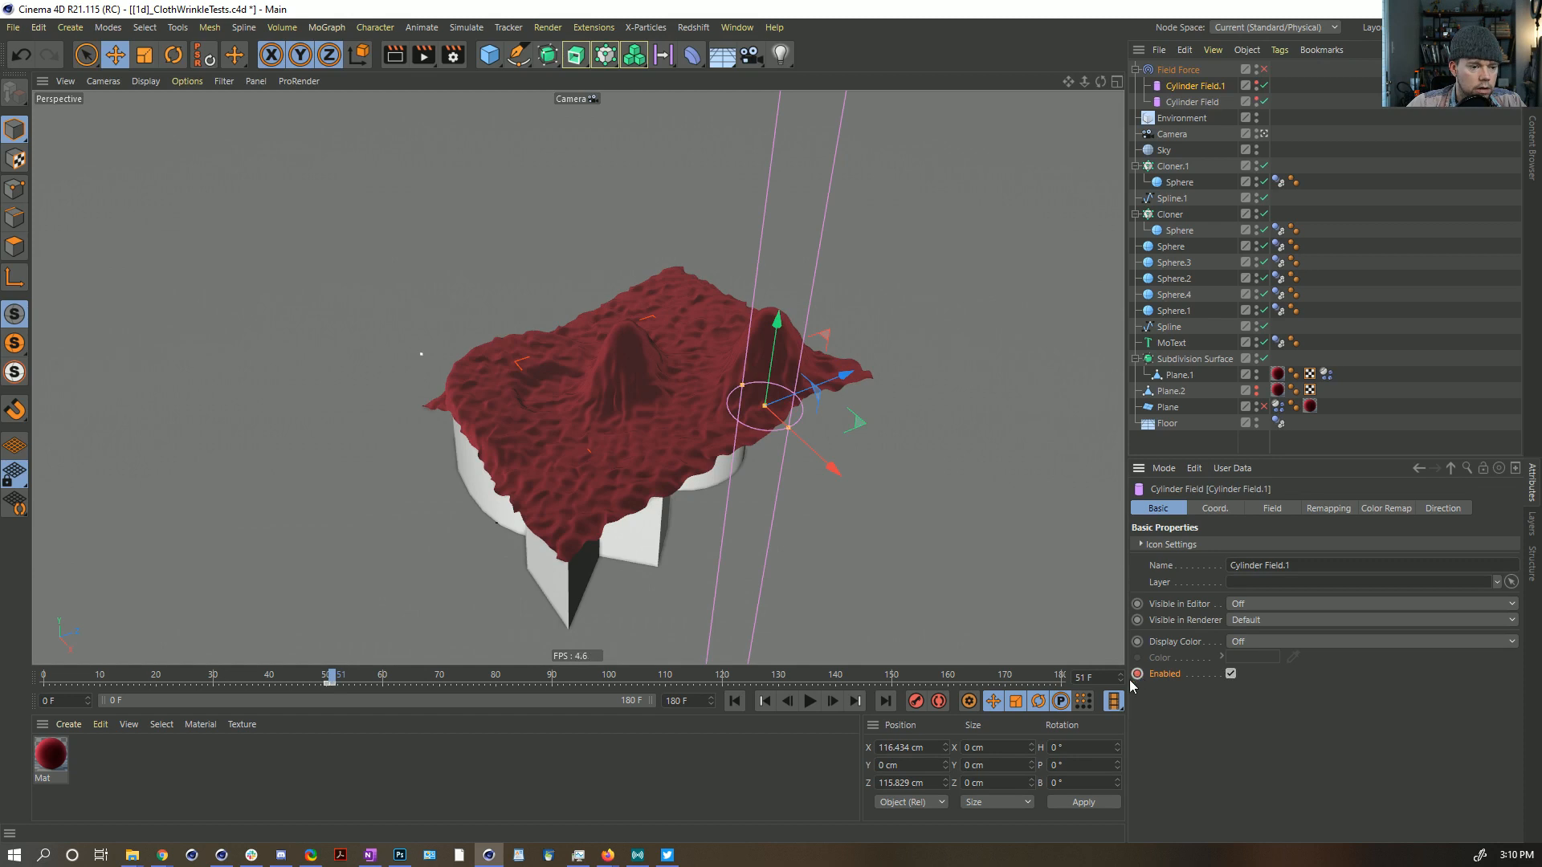
Step: Keyframe Cylinder Field.1's Enabled state on at frame 80 and off at frame 81
{"action": "left_click", "coordinate": [495, 681]}
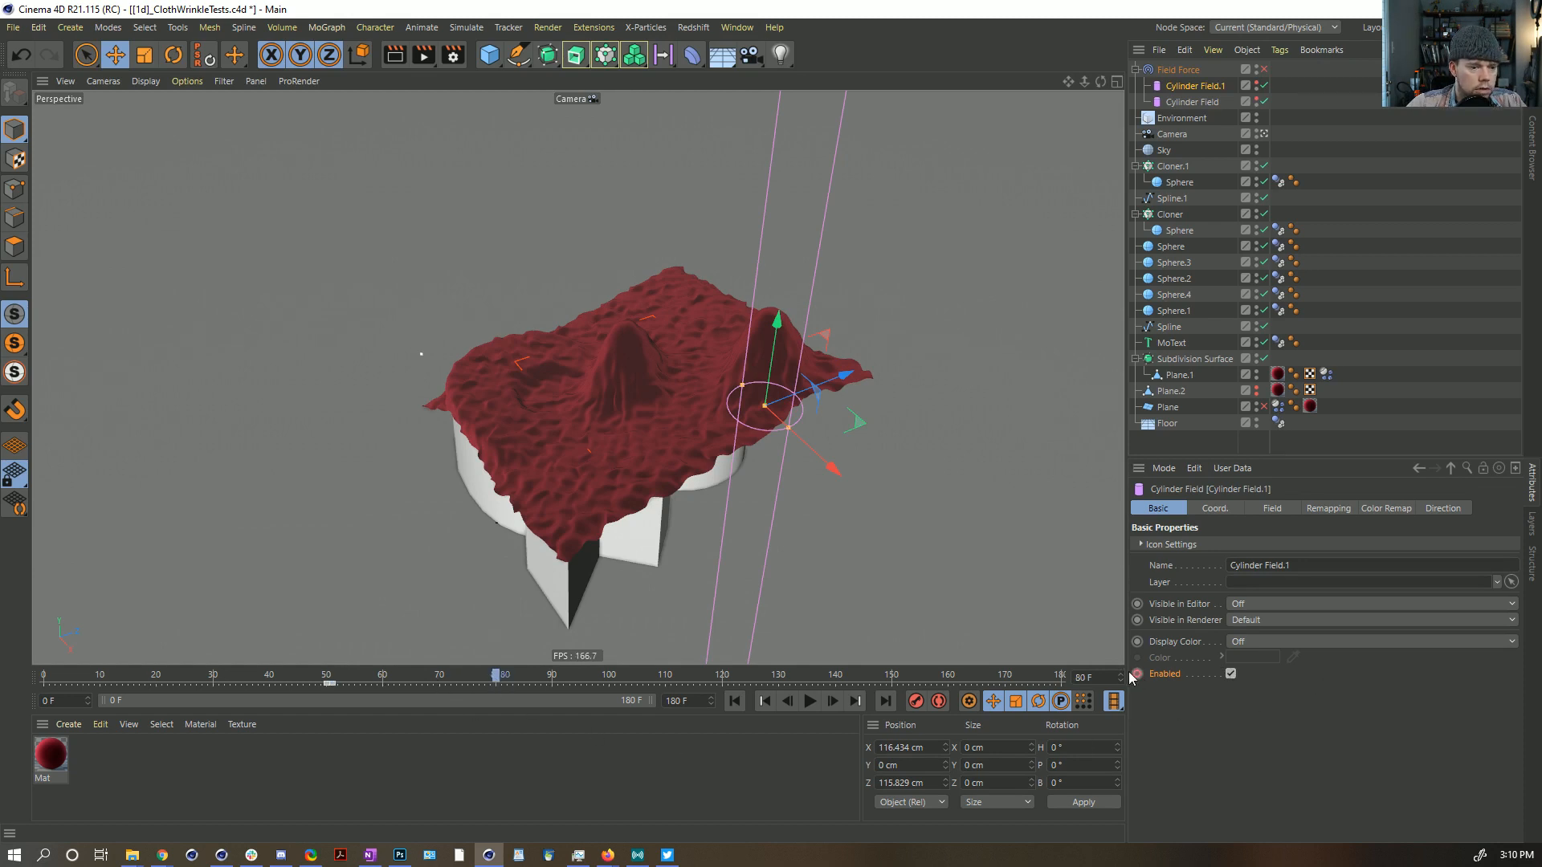
{"action": "key", "text": "g"}
{"action": "left_click", "coordinate": [1231, 674]}
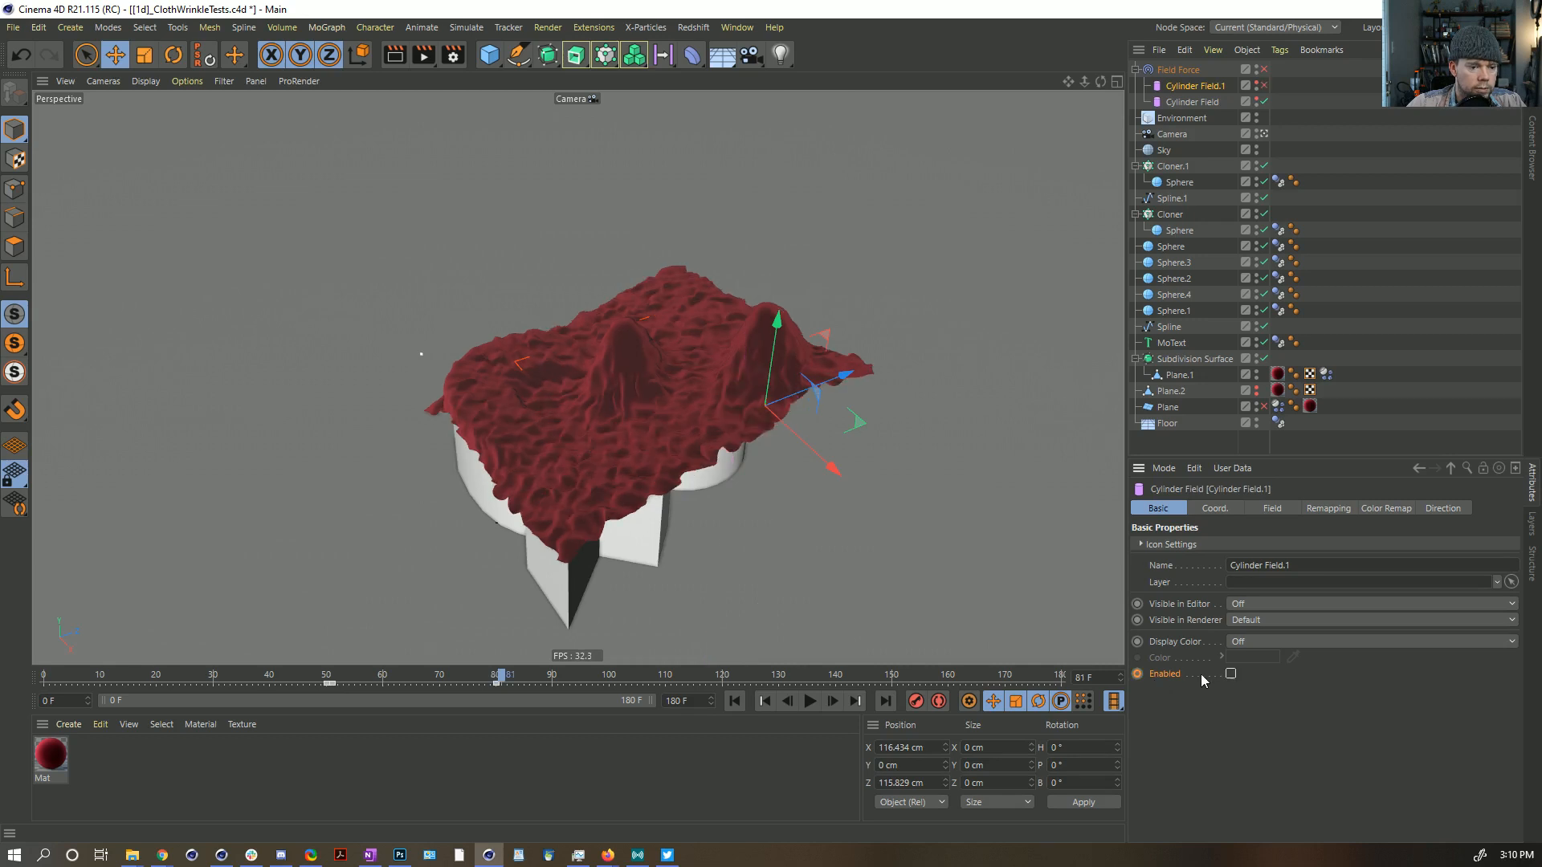
{"action": "left_click", "coordinate": [1145, 675]}
Step: Replay the simulation from frame 0 to frame 84, then check Cylinder Field.1's keyed state at frame 51
{"action": "left_click", "coordinate": [734, 701]}
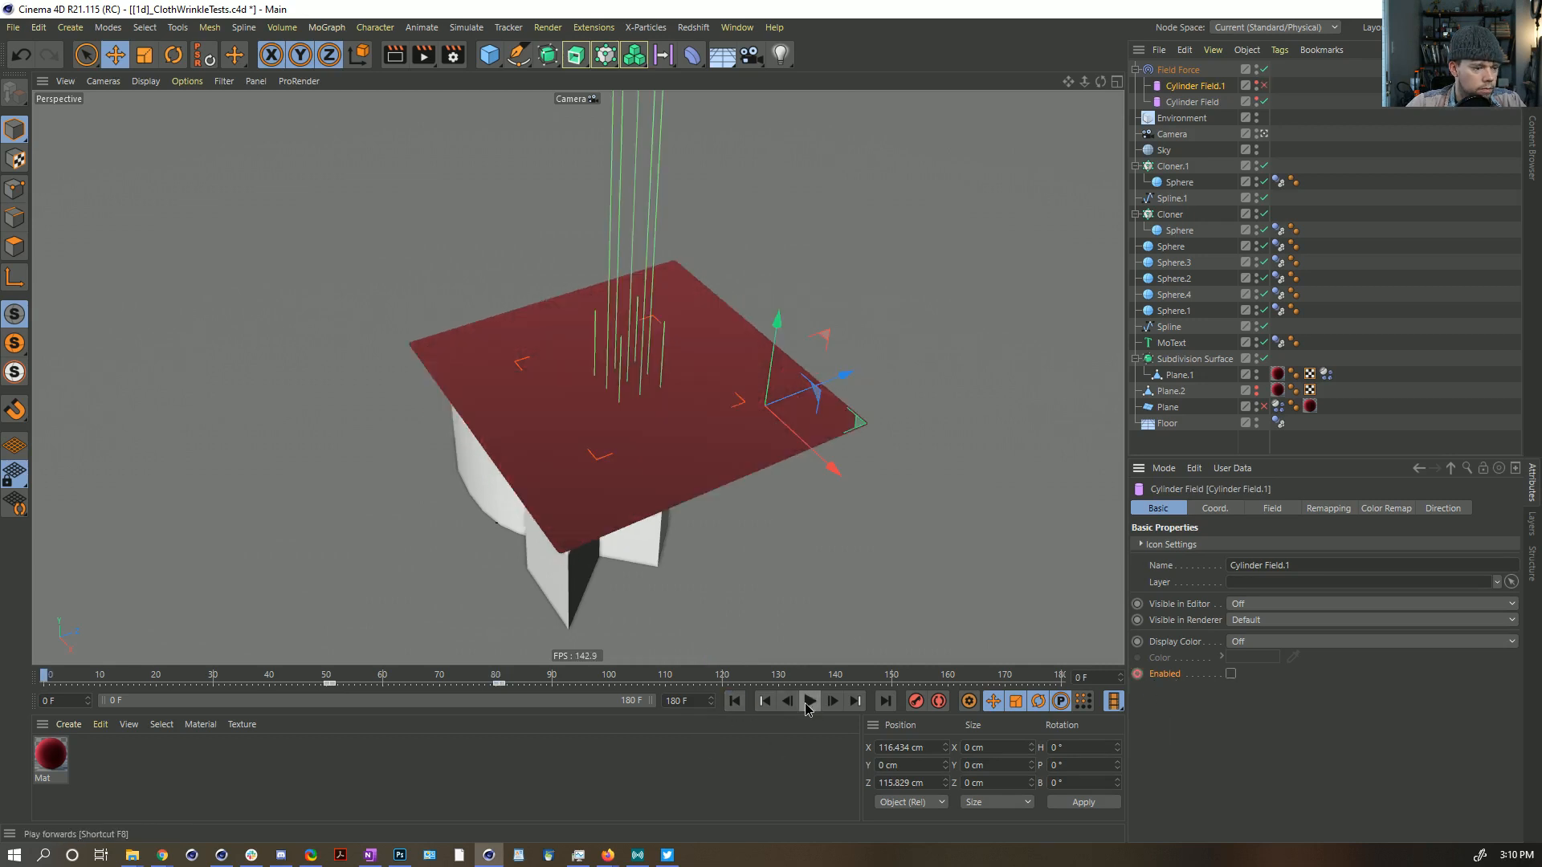
{"action": "left_click", "coordinate": [810, 701]}
{"action": "left_click", "coordinate": [1364, 259]}
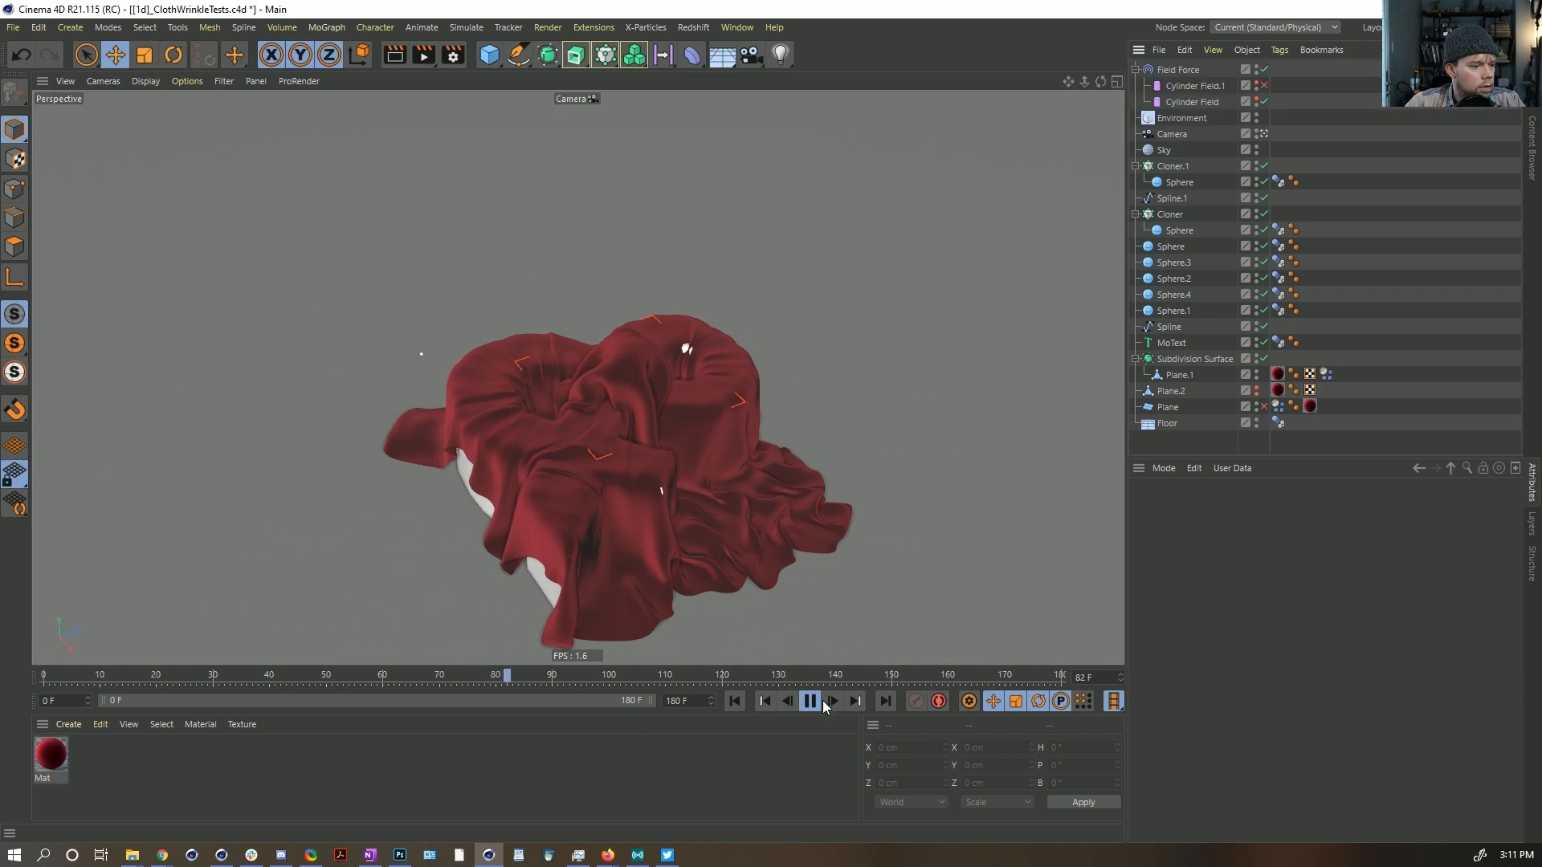
{"action": "key", "text": "F8"}
{"action": "left_click", "coordinate": [1204, 92]}
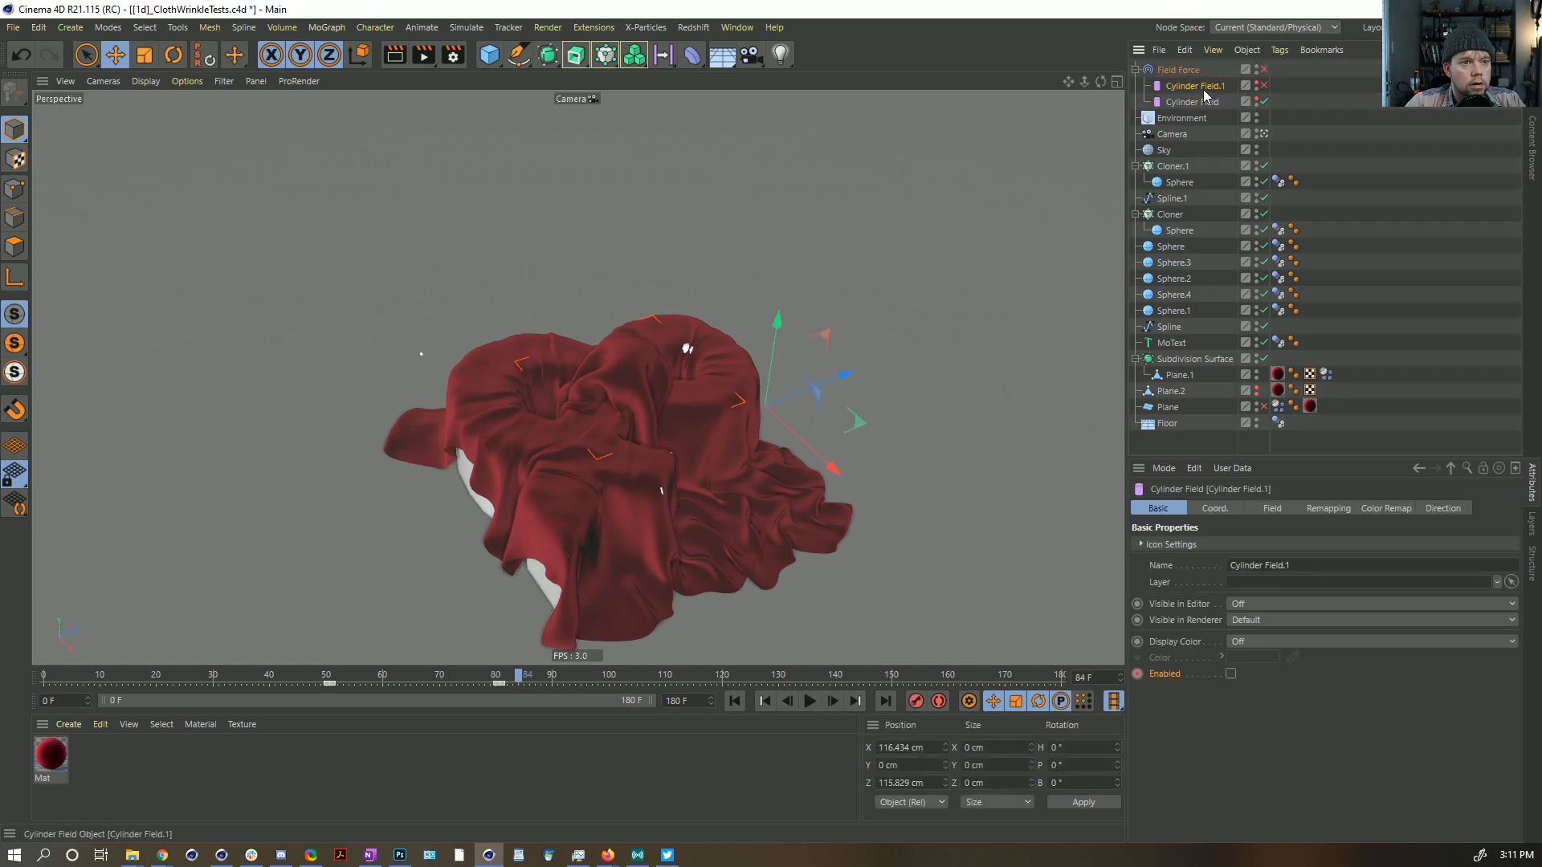
{"action": "left_click", "coordinate": [332, 678]}
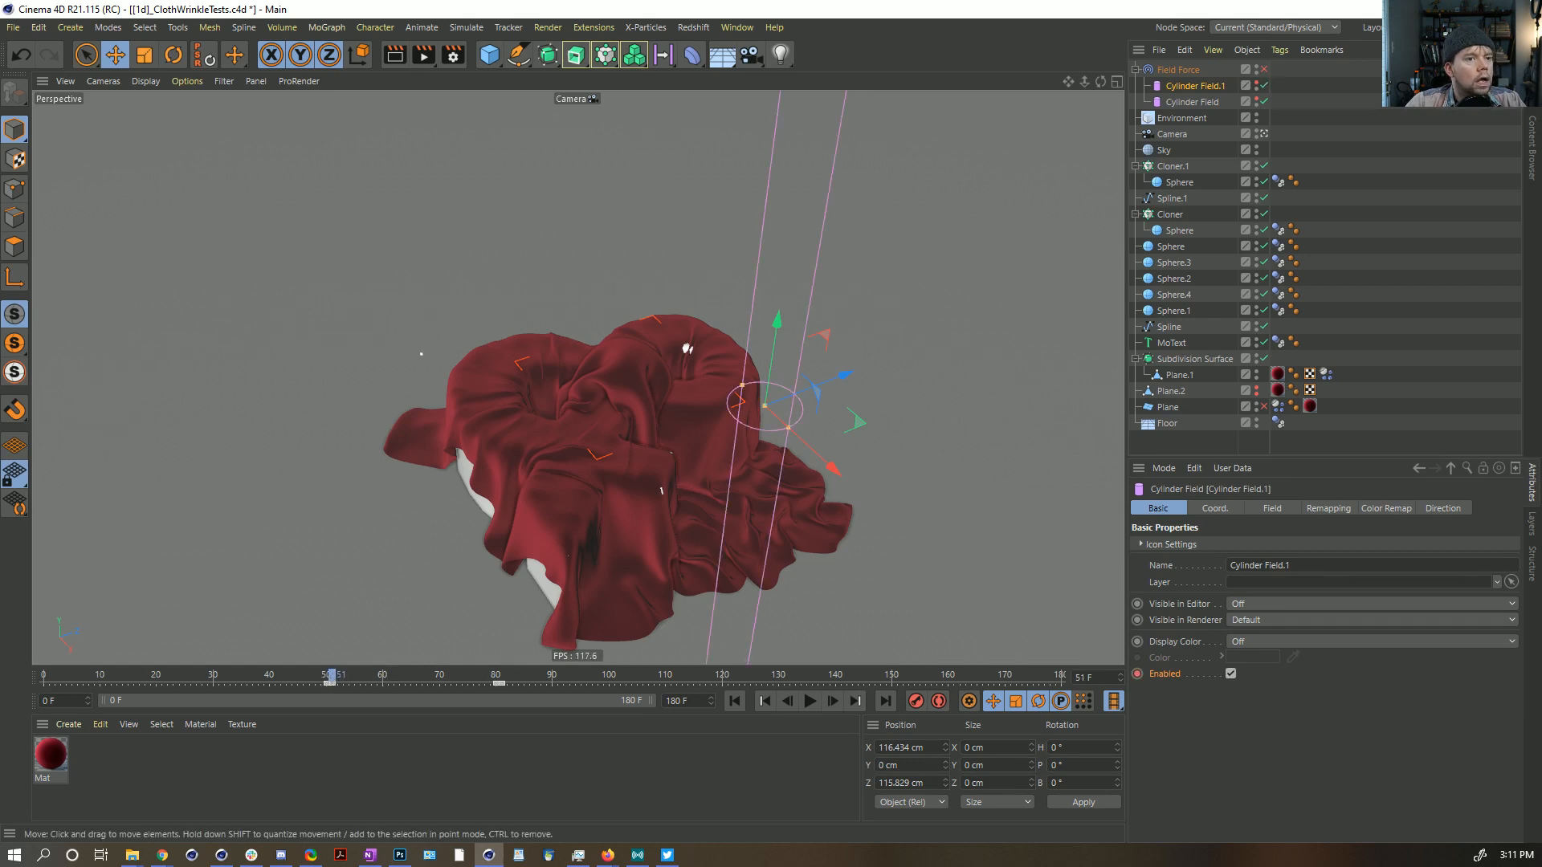
Step: Keyframe the original Cylinder Field's Enabled state on at frame 45 and off at frame 46
{"action": "left_click", "coordinate": [1178, 73]}
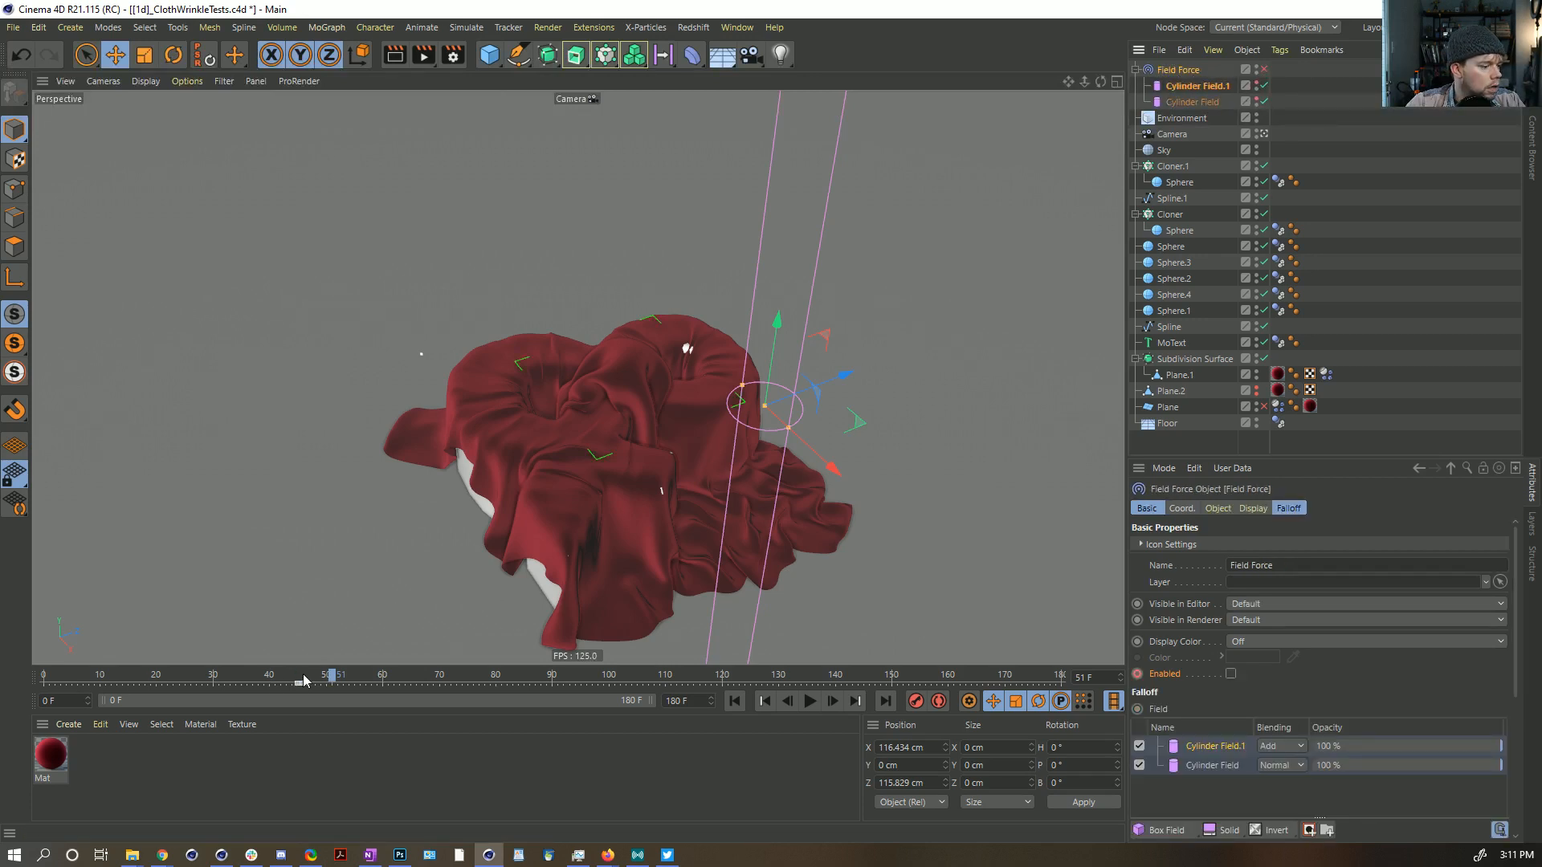
{"action": "left_click", "coordinate": [300, 680]}
{"action": "left_click", "coordinate": [1159, 70]}
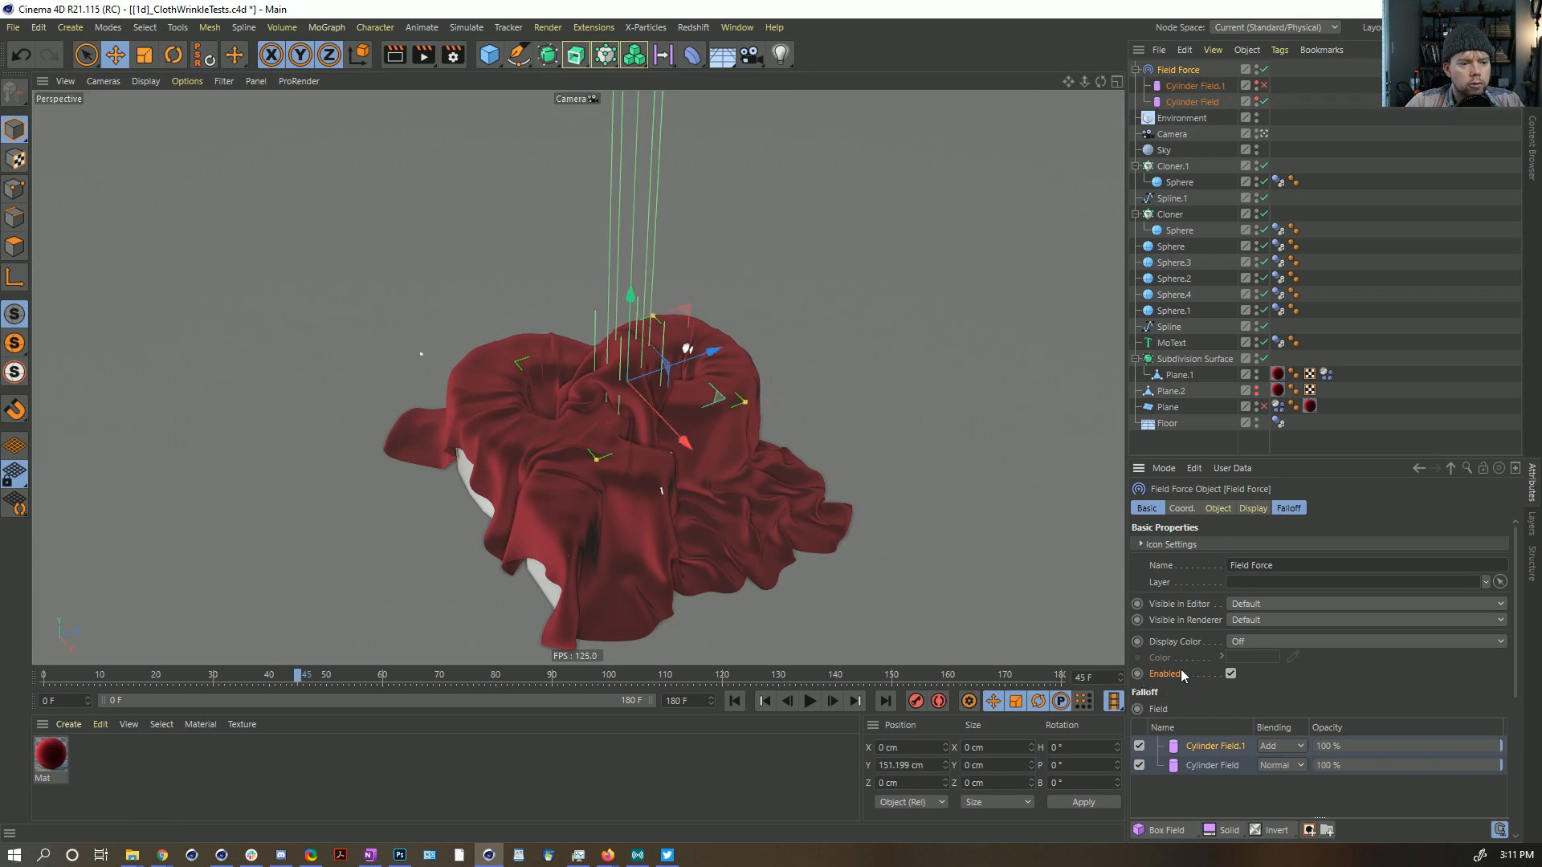
{"action": "left_click", "coordinate": [1158, 514]}
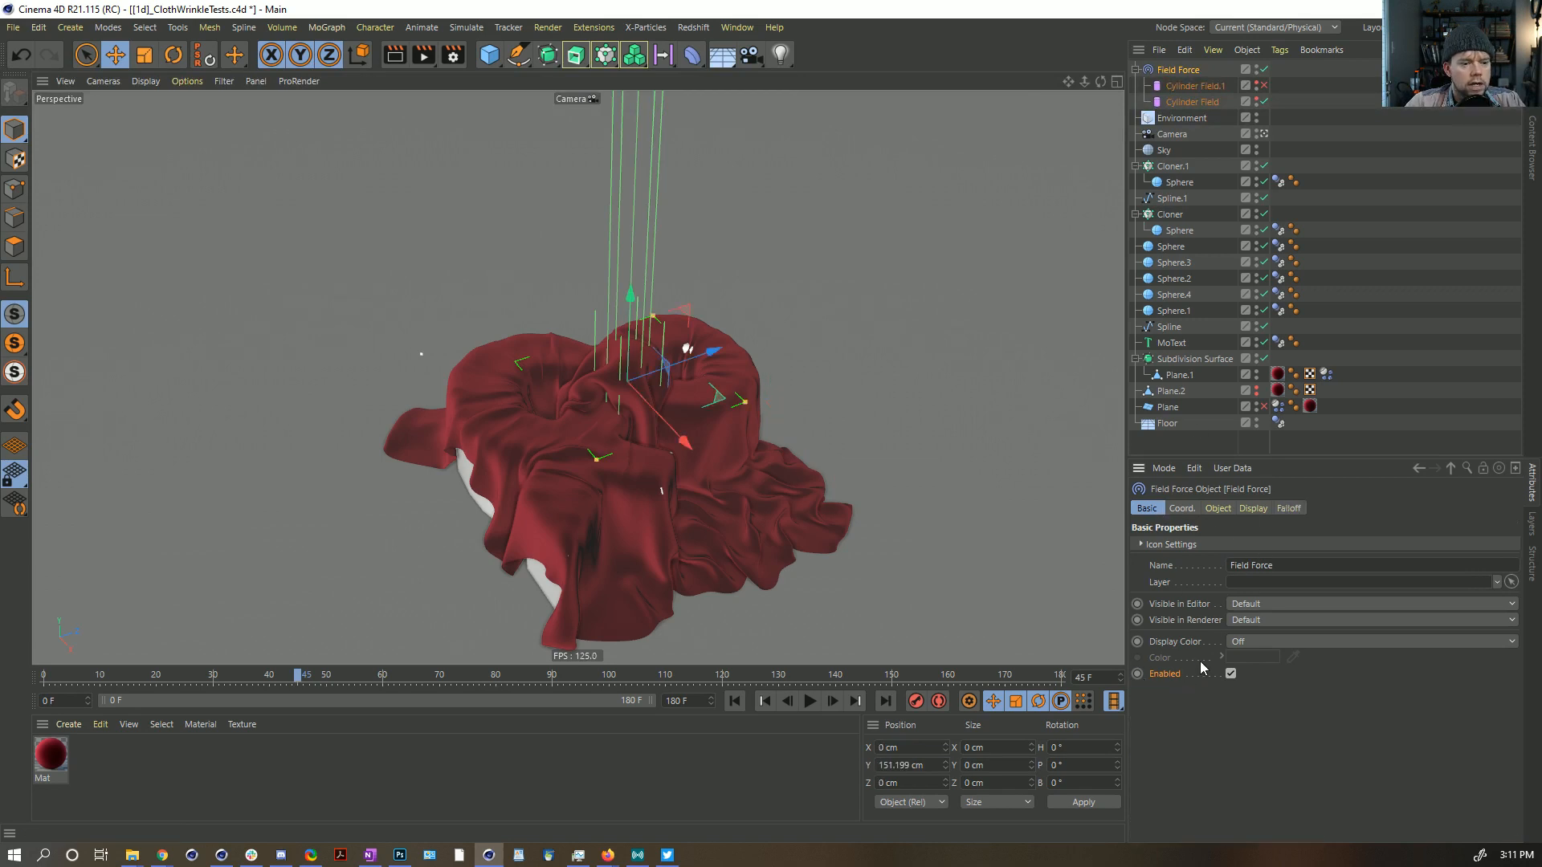
{"action": "left_click", "coordinate": [1191, 102]}
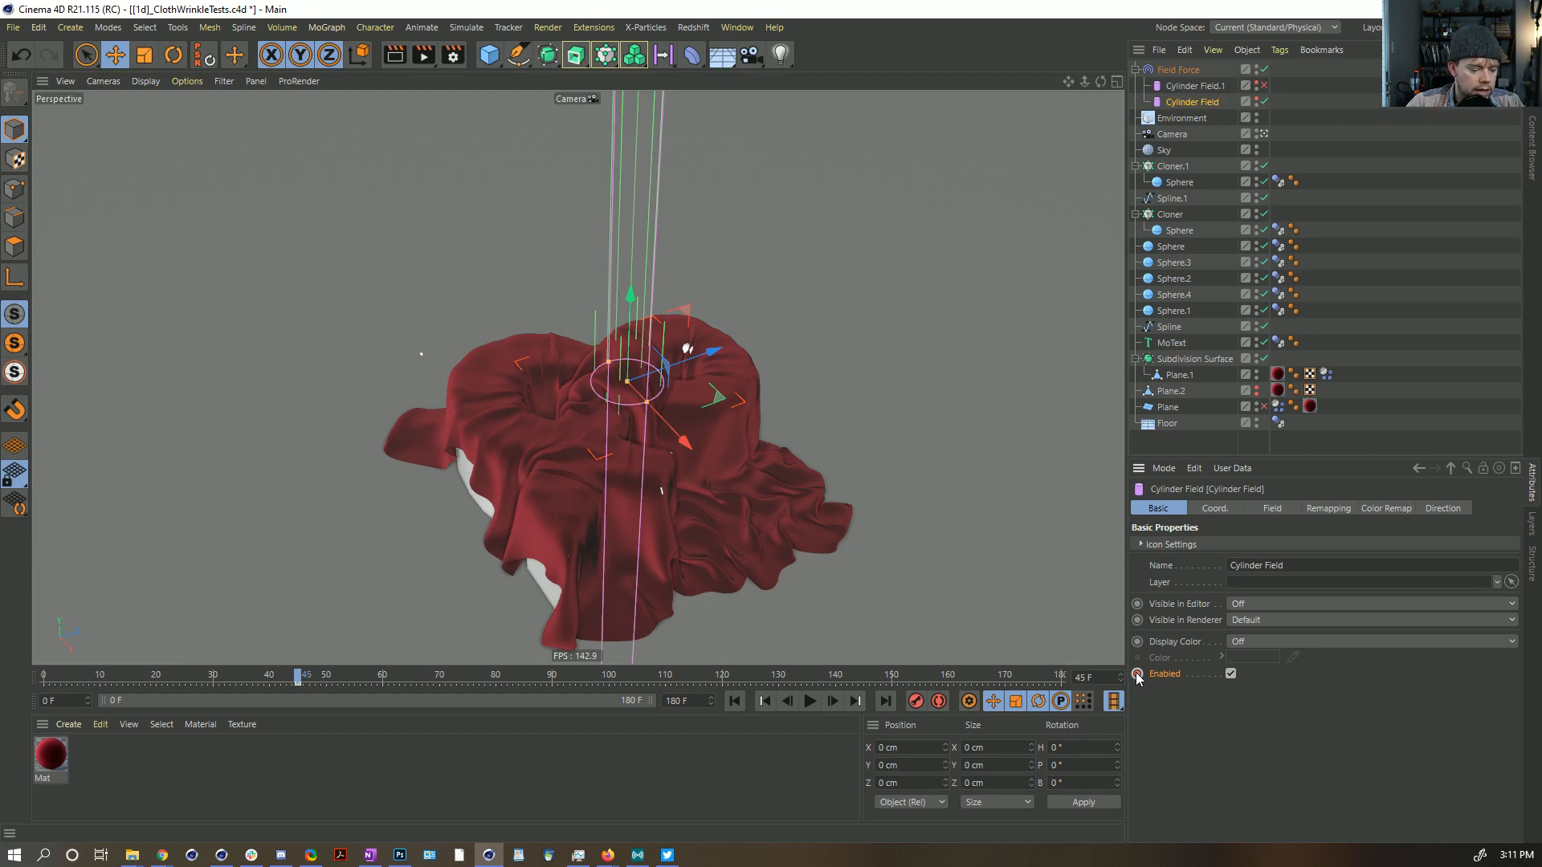
{"action": "key", "text": "g"}
{"action": "left_click", "coordinate": [1230, 673]}
{"action": "left_click", "coordinate": [1138, 674]}
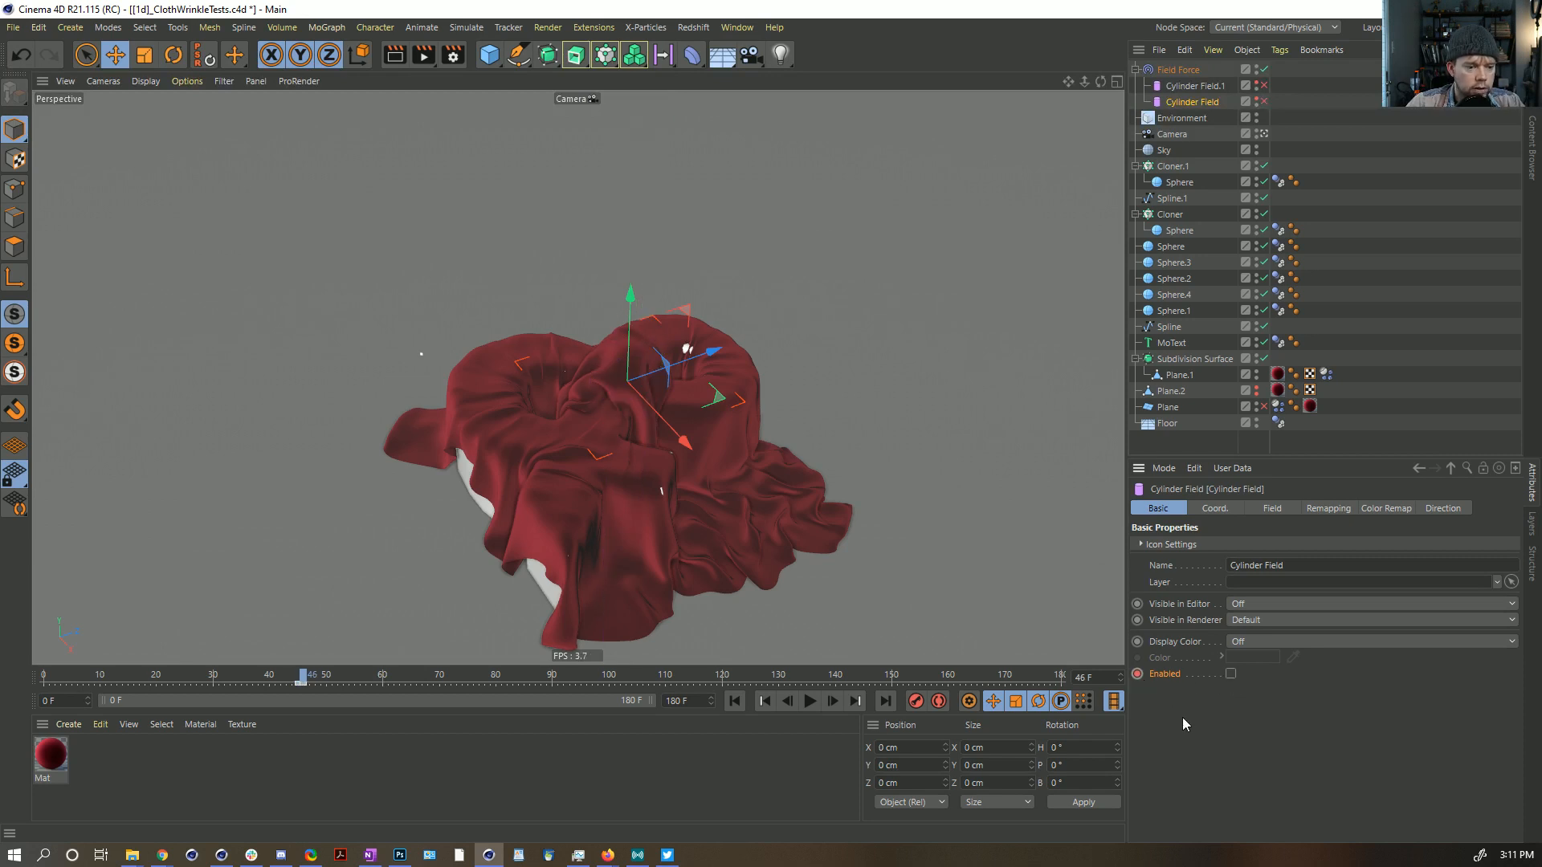
Step: Play the cloth simulation from frame 0 and stop it at frame 163
{"action": "left_click", "coordinate": [1364, 306]}
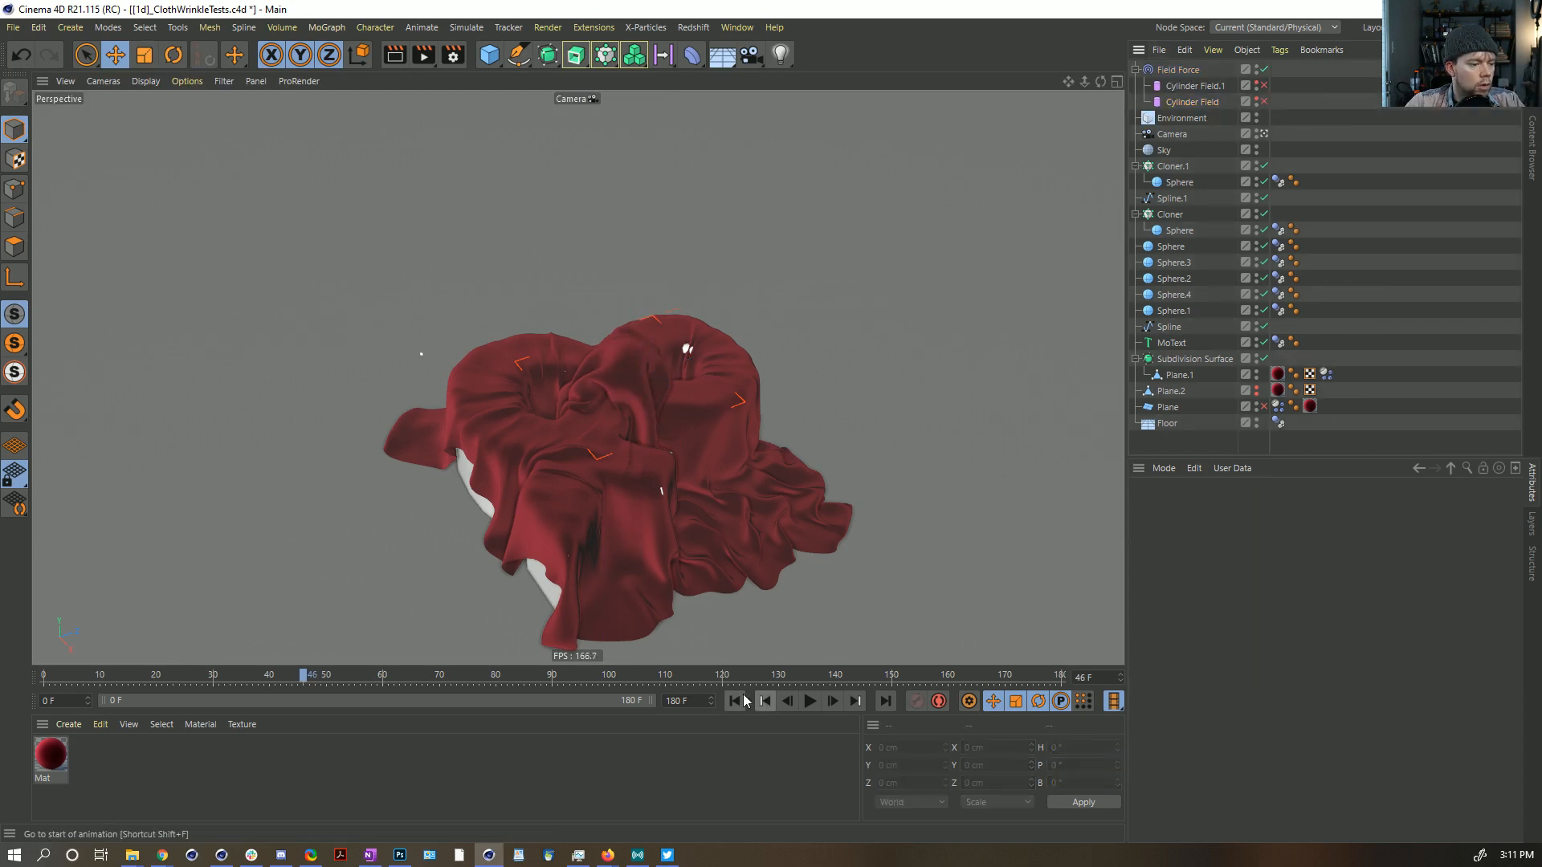
{"action": "left_click", "coordinate": [735, 701]}
{"action": "left_click", "coordinate": [808, 702]}
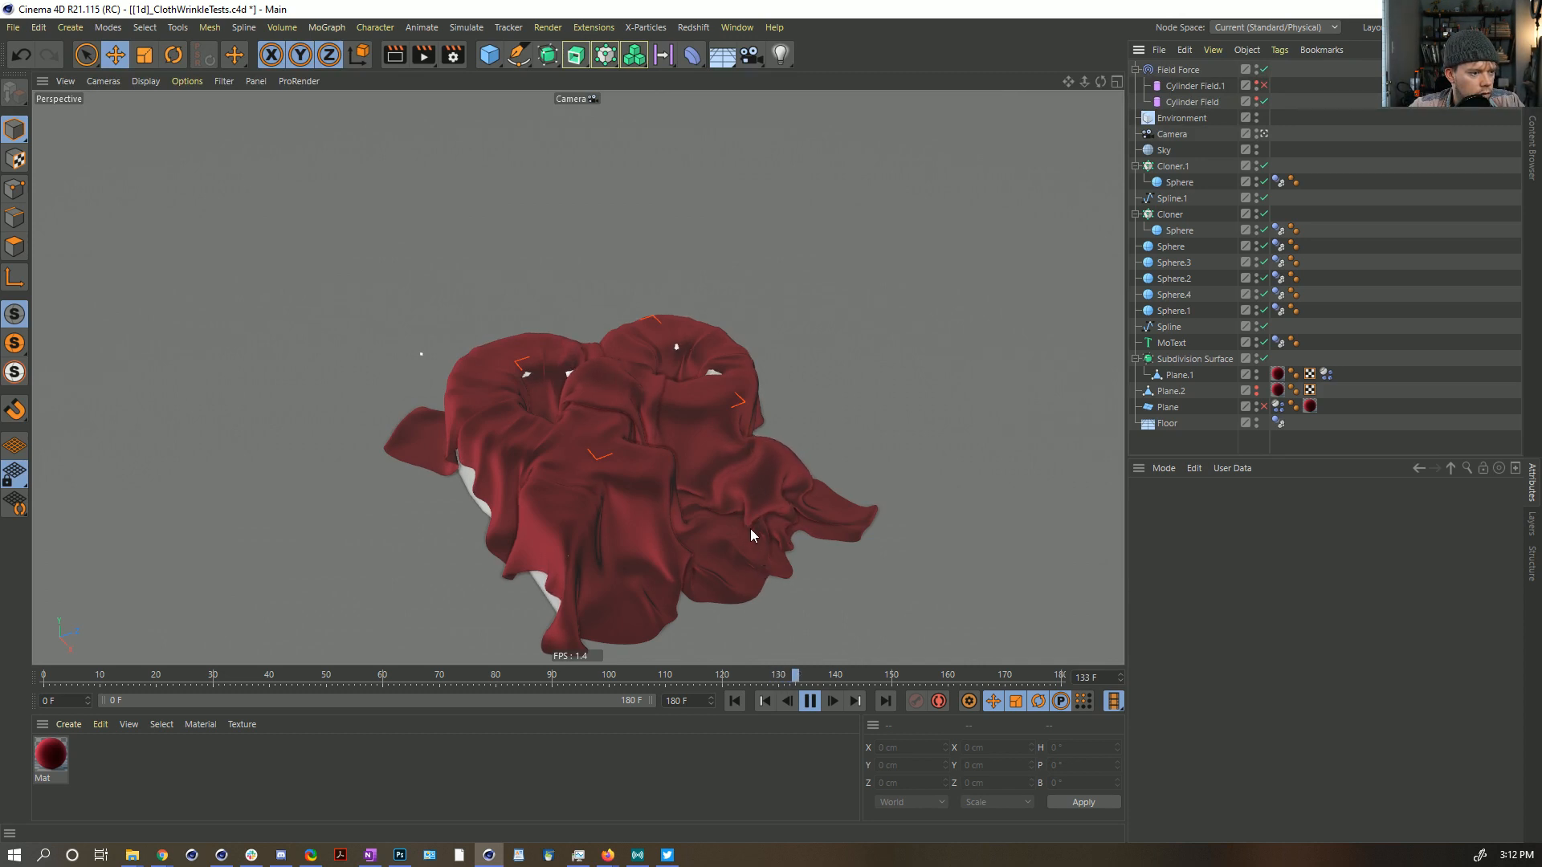
{"action": "left_click", "coordinate": [811, 702]}
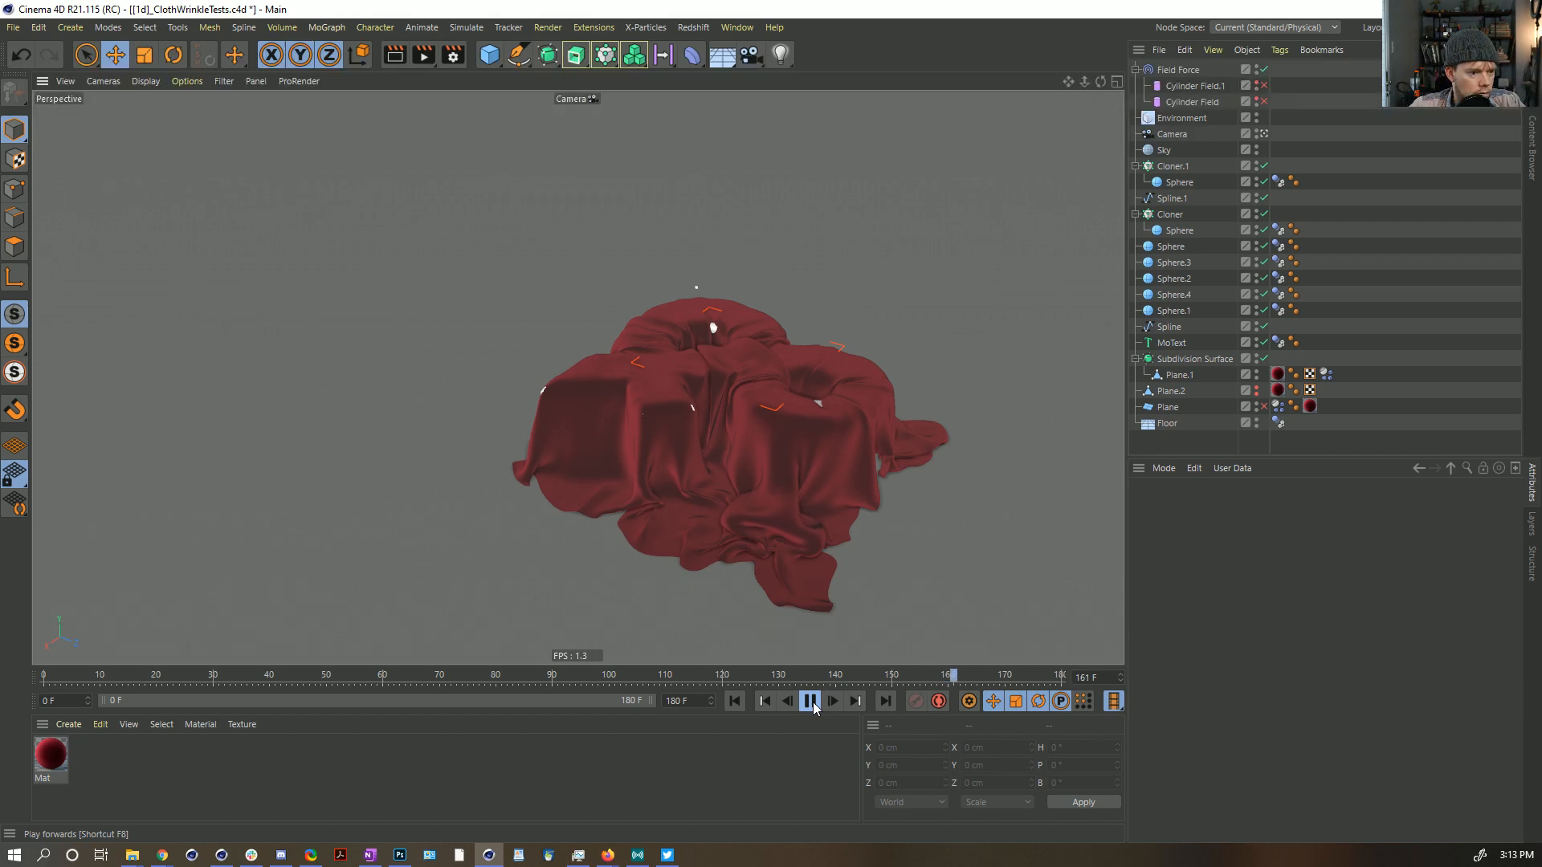
{"action": "left_click", "coordinate": [812, 703]}
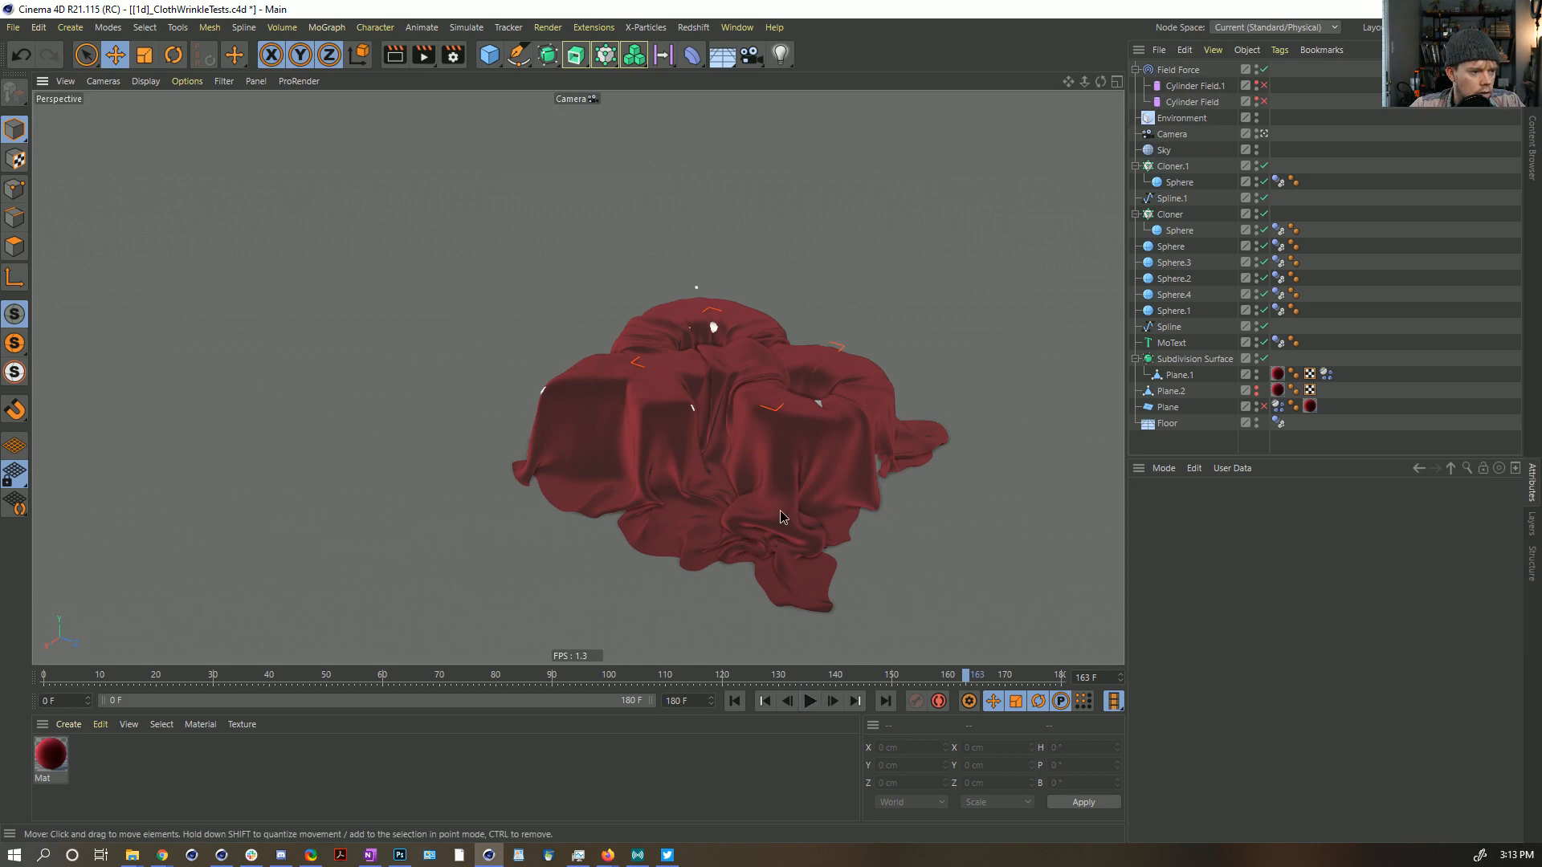
Step: Examine the cloth's wrinkles and folds around the base up close and from several angles
{"action": "left_click_drag", "start_coordinate": [791, 501], "coordinate": [791, 554], "text": "alt"}
{"action": "right_click_drag", "start_coordinate": [792, 555], "coordinate": [987, 505], "text": "alt"}
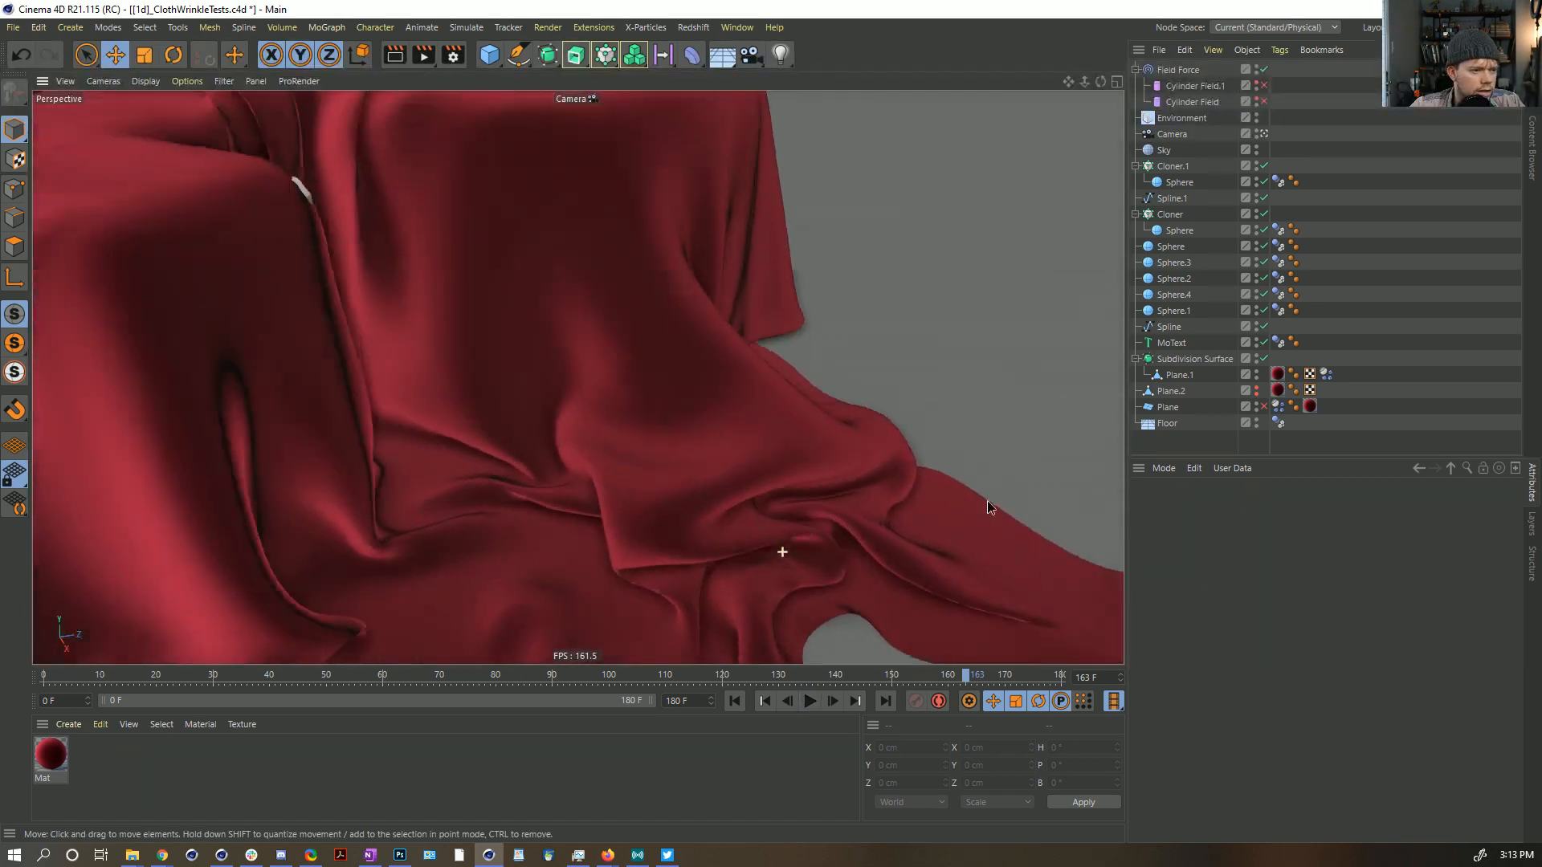
{"action": "left_click_drag", "start_coordinate": [987, 505], "coordinate": [633, 467], "text": "alt"}
{"action": "right_click_drag", "start_coordinate": [633, 468], "coordinate": [874, 514], "text": "alt"}
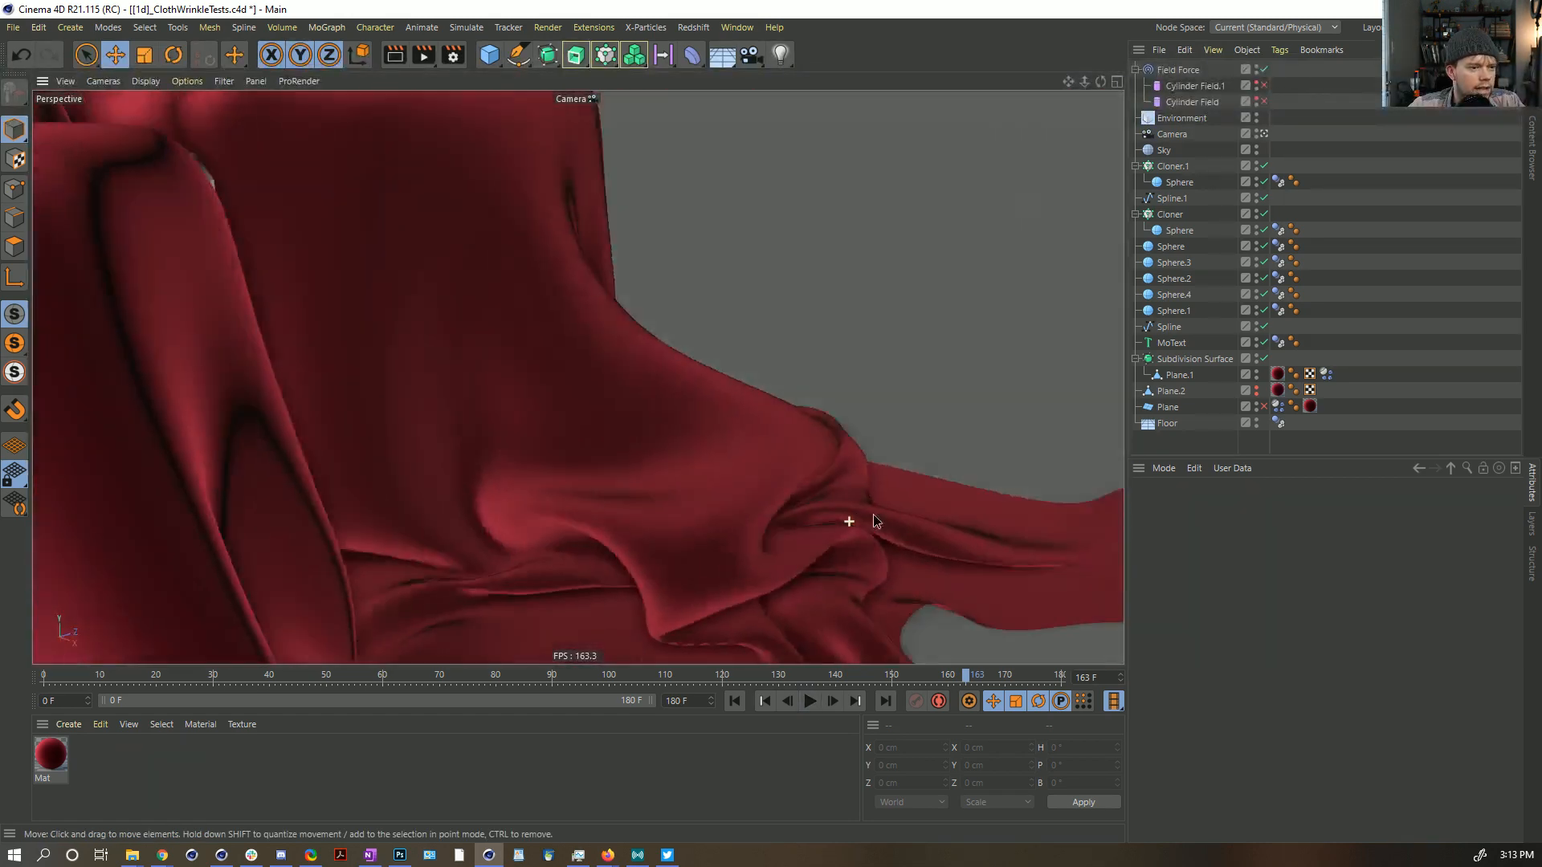
{"action": "left_click_drag", "start_coordinate": [874, 514], "coordinate": [731, 519], "text": "alt"}
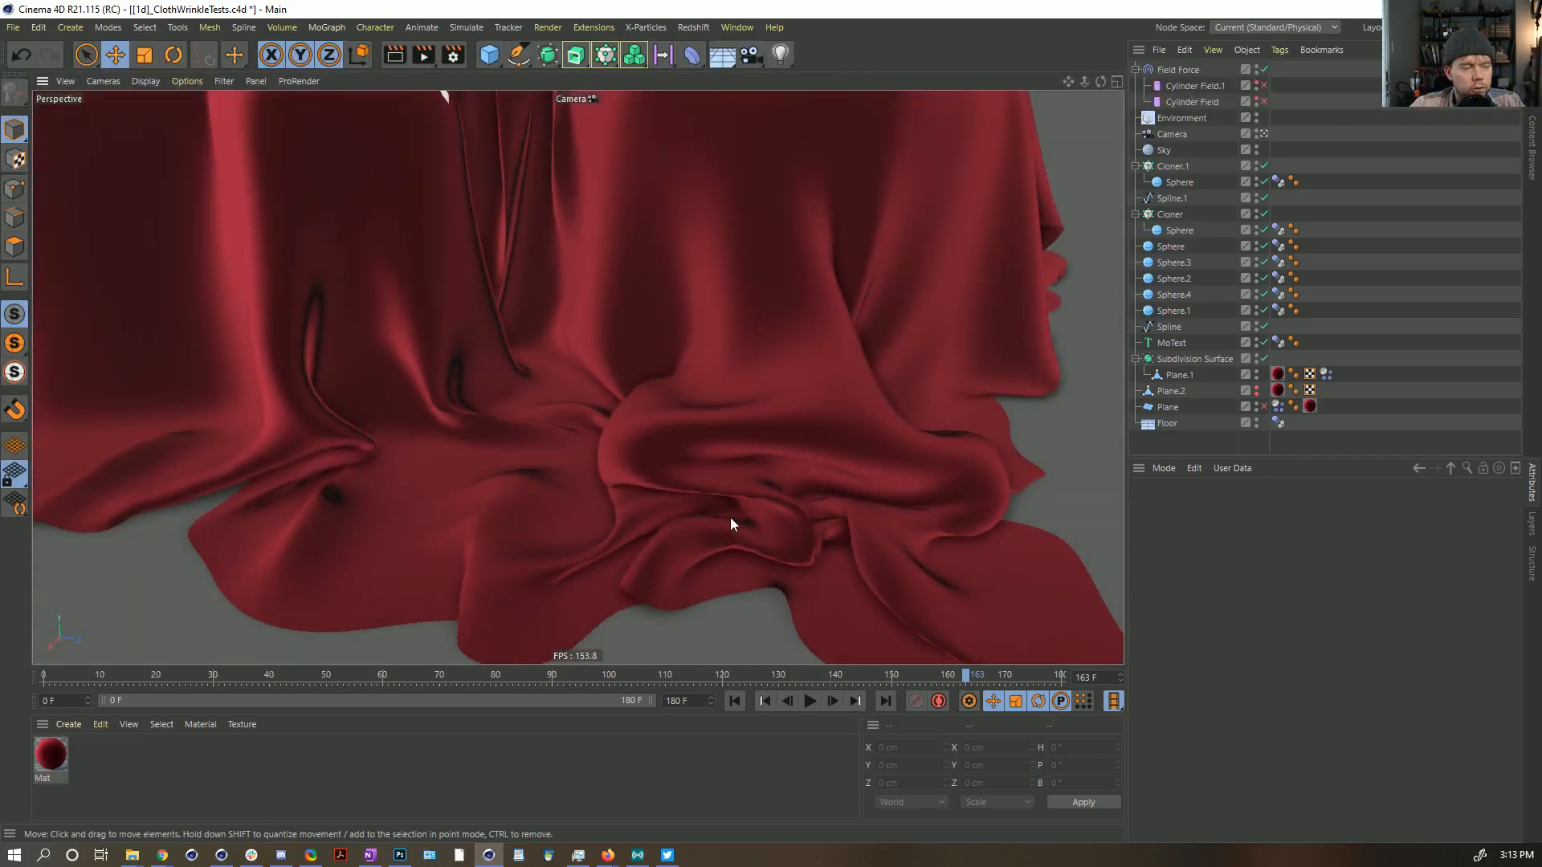
{"action": "left_click_drag", "start_coordinate": [747, 441], "coordinate": [773, 462], "text": "alt"}
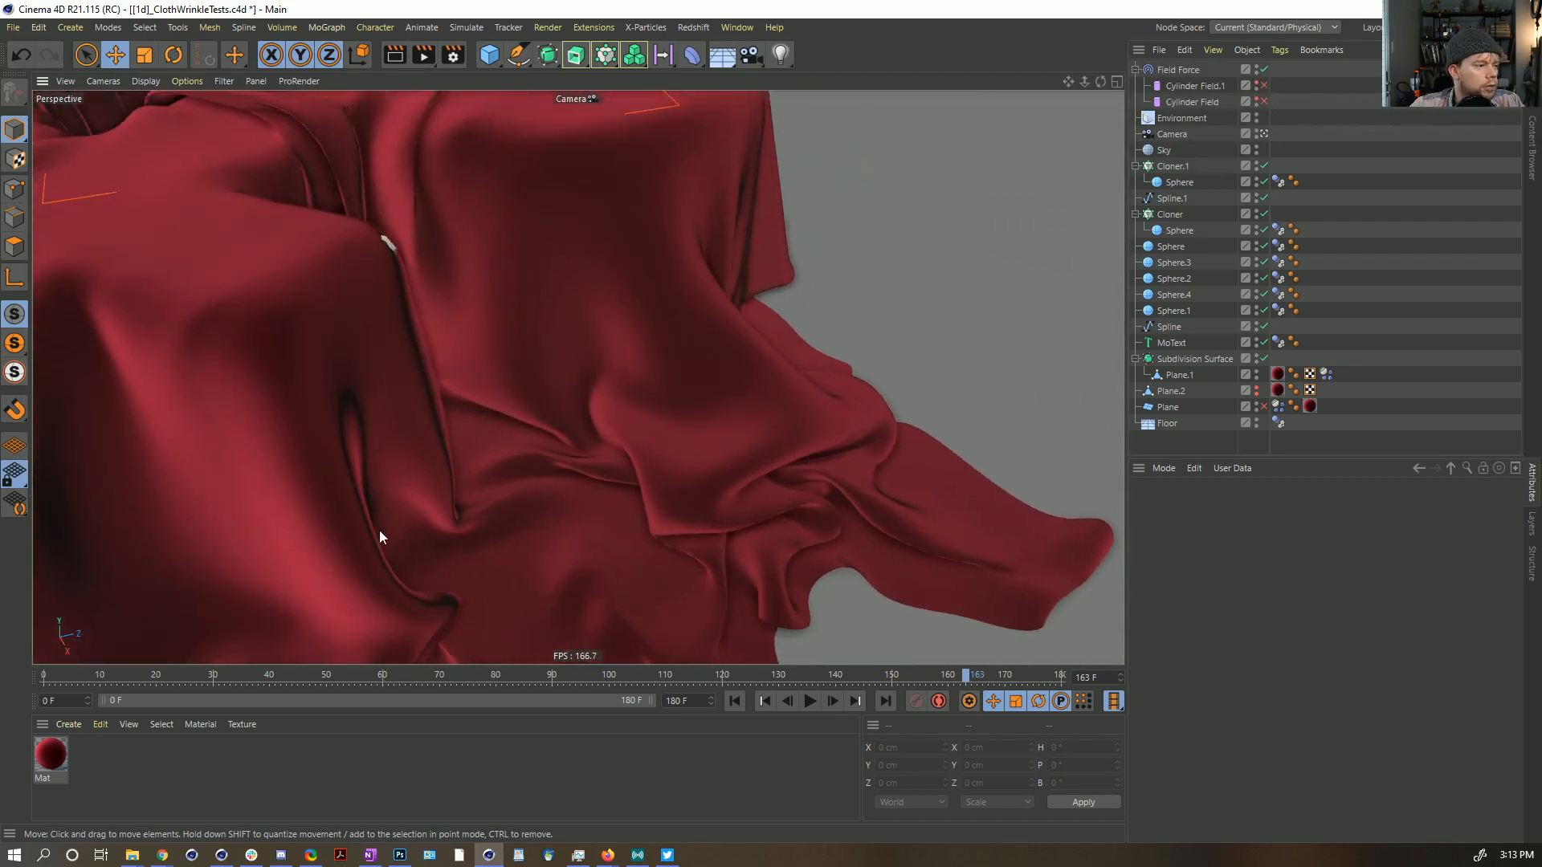
{"action": "left_click_drag", "start_coordinate": [450, 569], "coordinate": [549, 432], "text": "alt"}
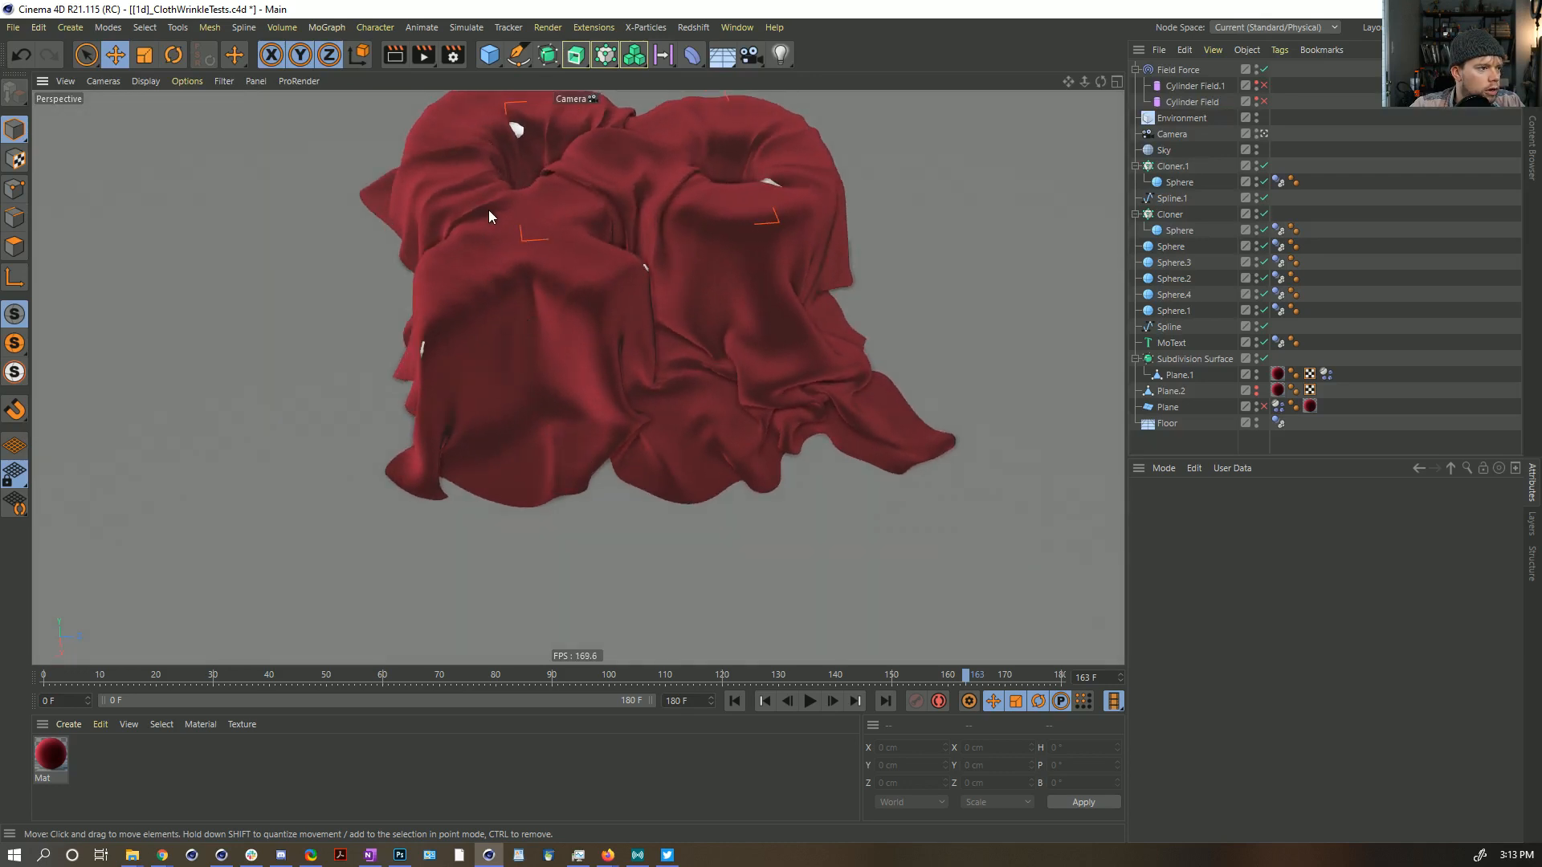
{"action": "left_click_drag", "start_coordinate": [490, 219], "coordinate": [728, 456], "text": "alt"}
{"action": "scroll", "coordinate": [915, 426], "scroll_direction": "down", "scroll_amount": 5}
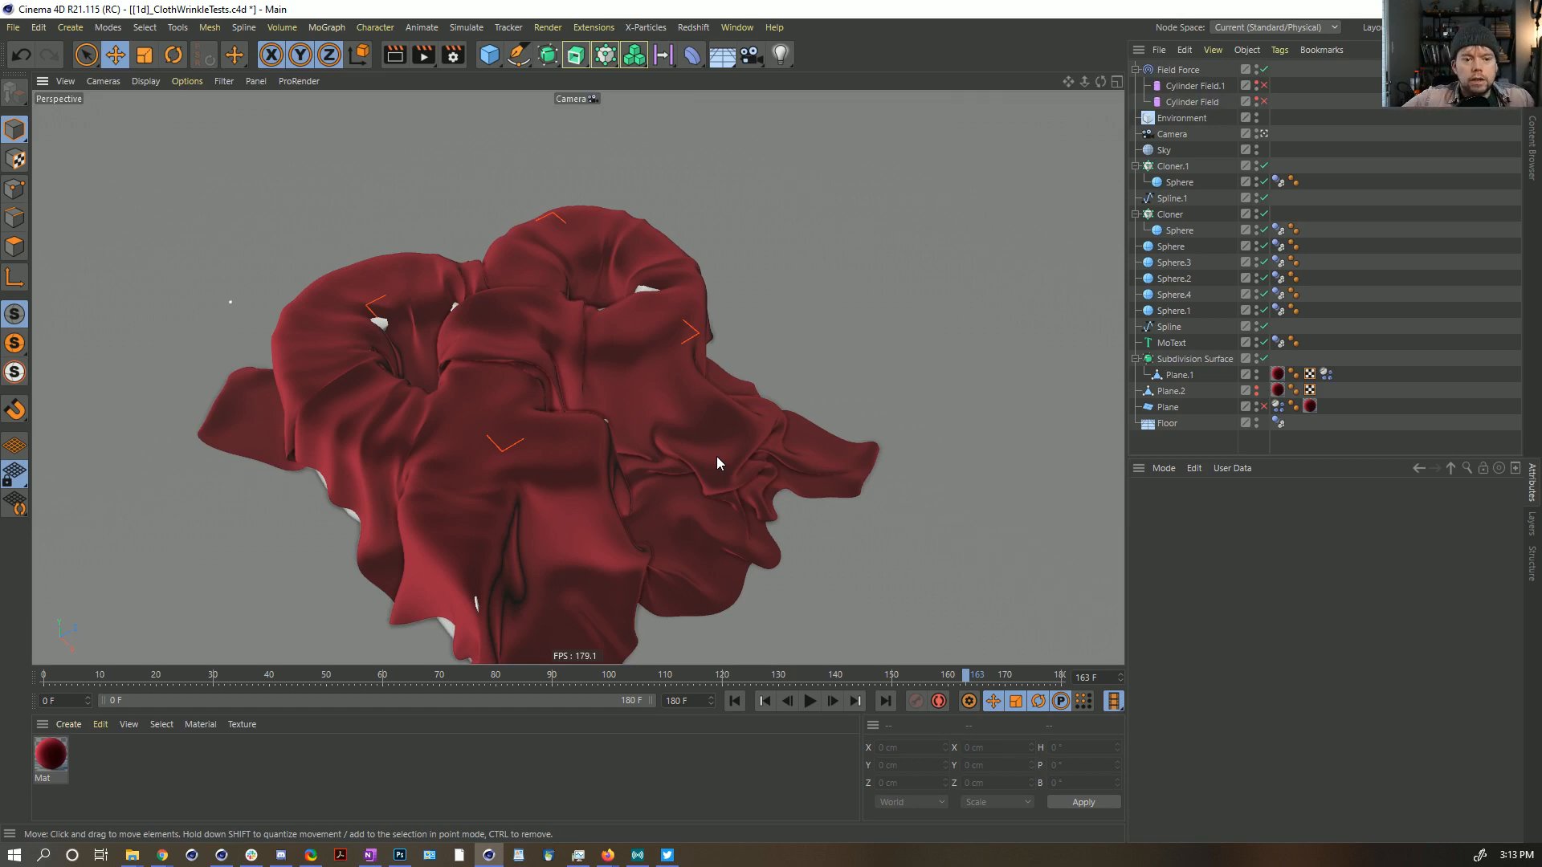
Step: Return to frame 0 and disable the Field Force
{"action": "left_click", "coordinate": [736, 701]}
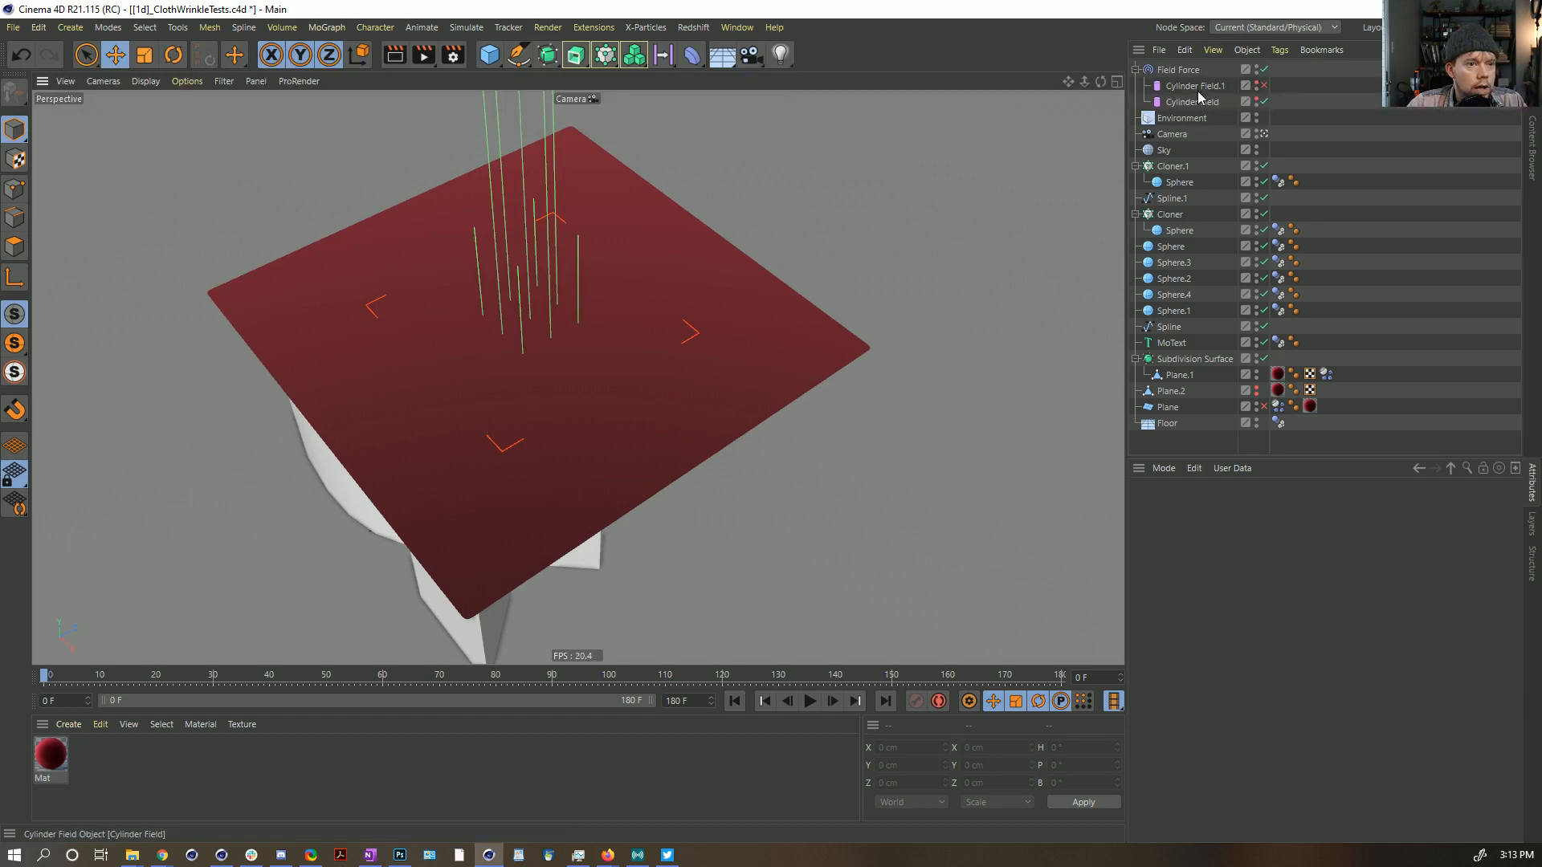
{"action": "left_click", "coordinate": [1262, 70]}
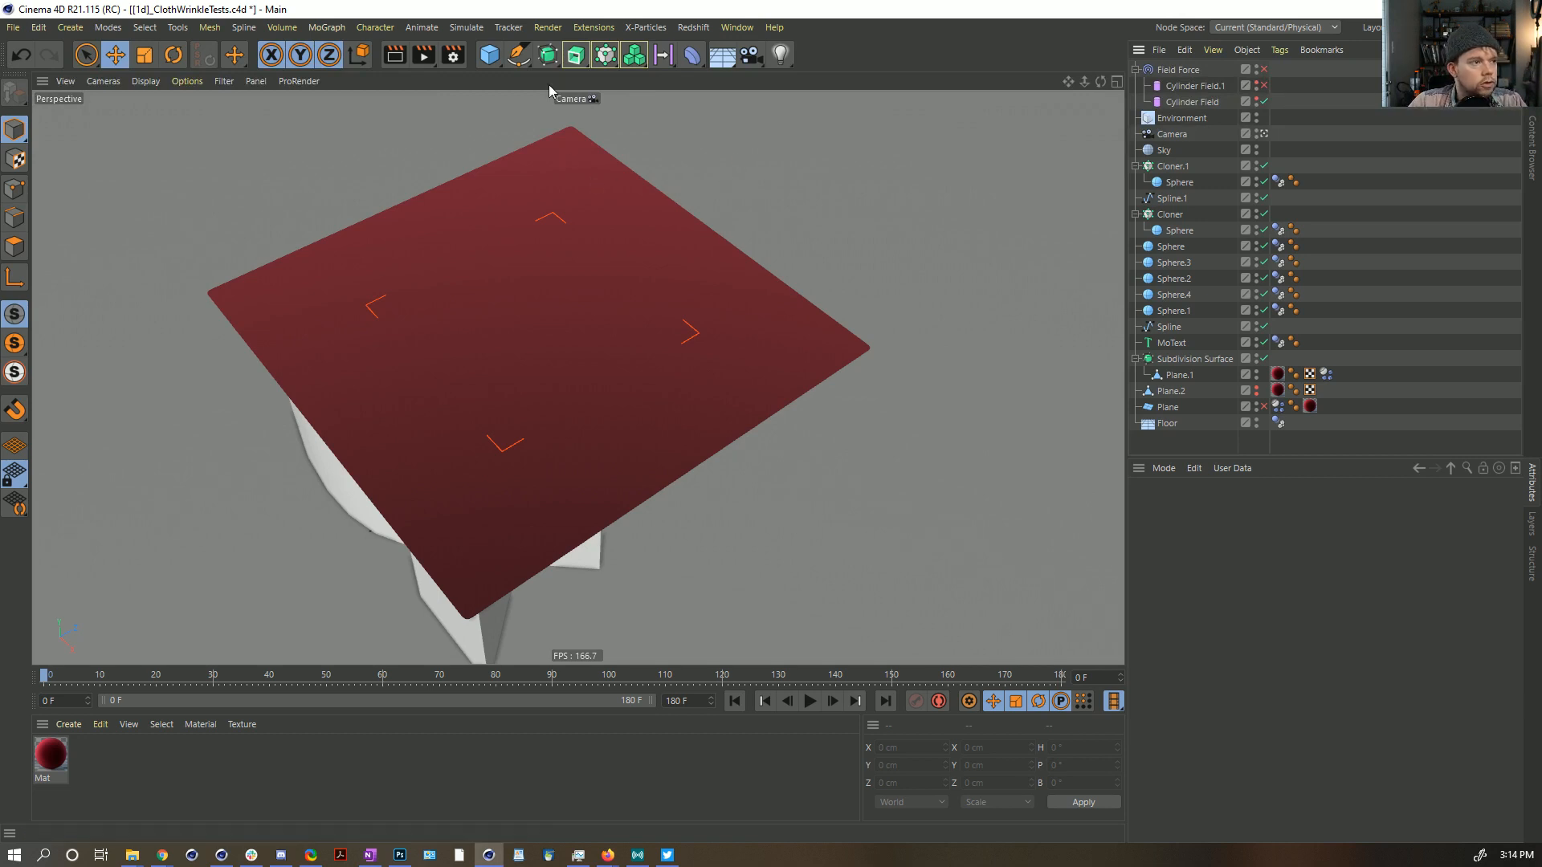
{"action": "left_click", "coordinate": [241, 29]}
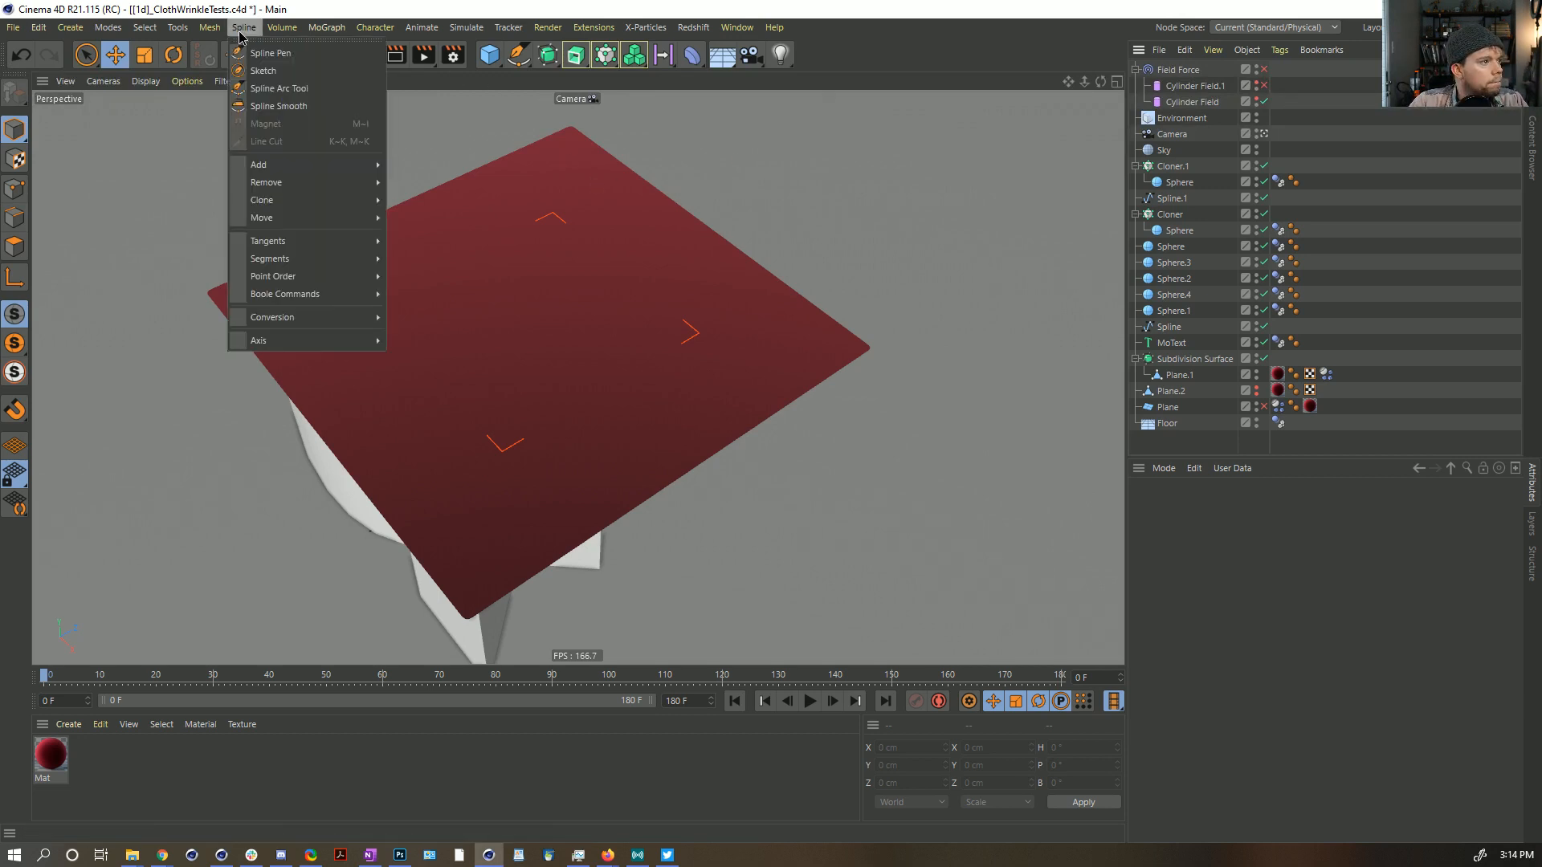
{"action": "mouse_move", "coordinate": [433, 33]}
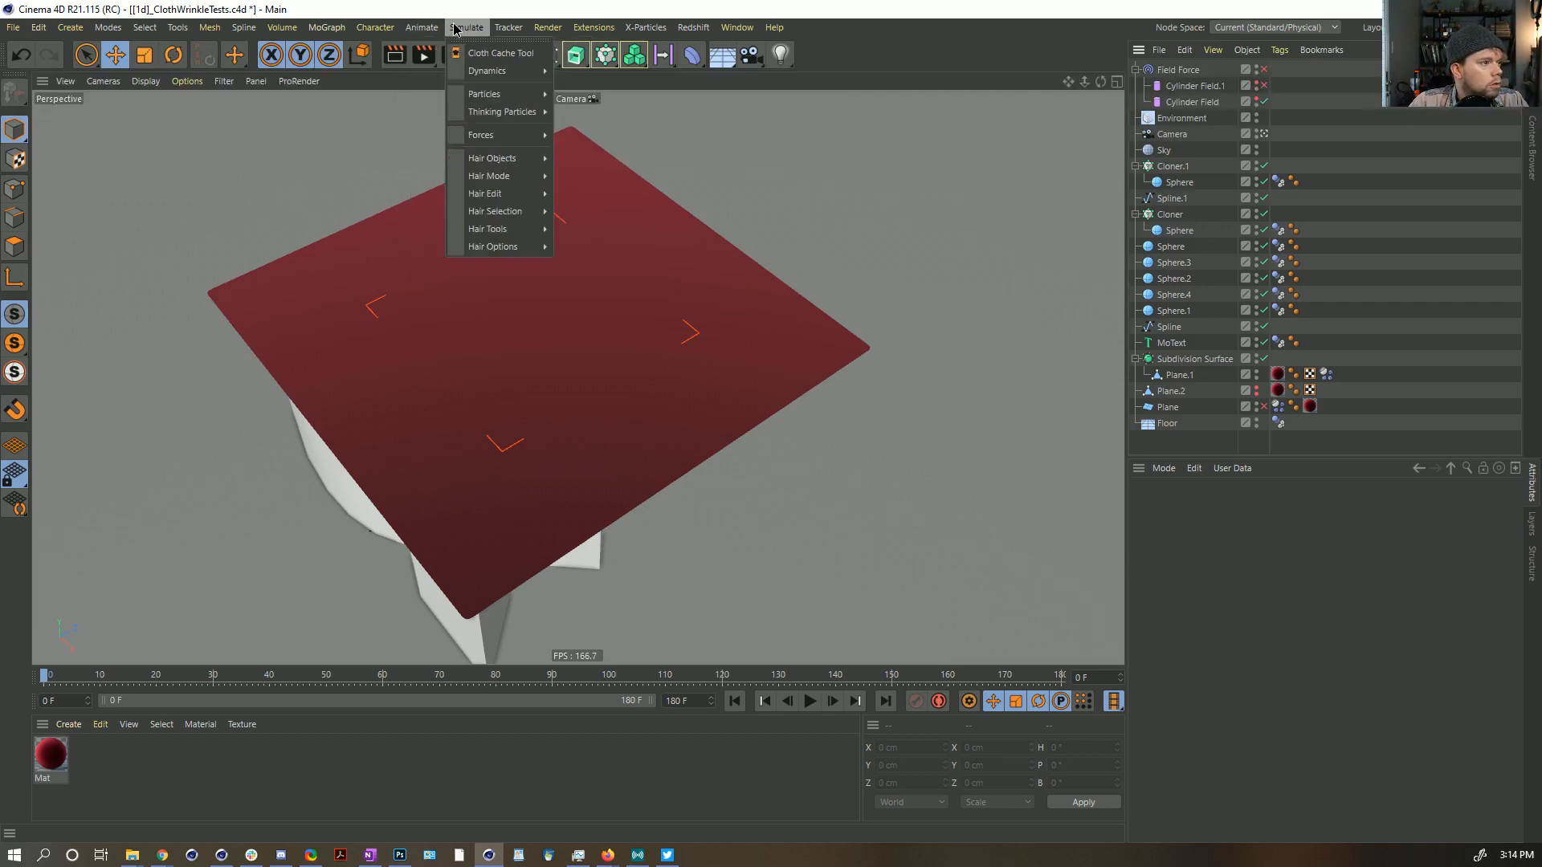
{"action": "mouse_move", "coordinate": [486, 133]}
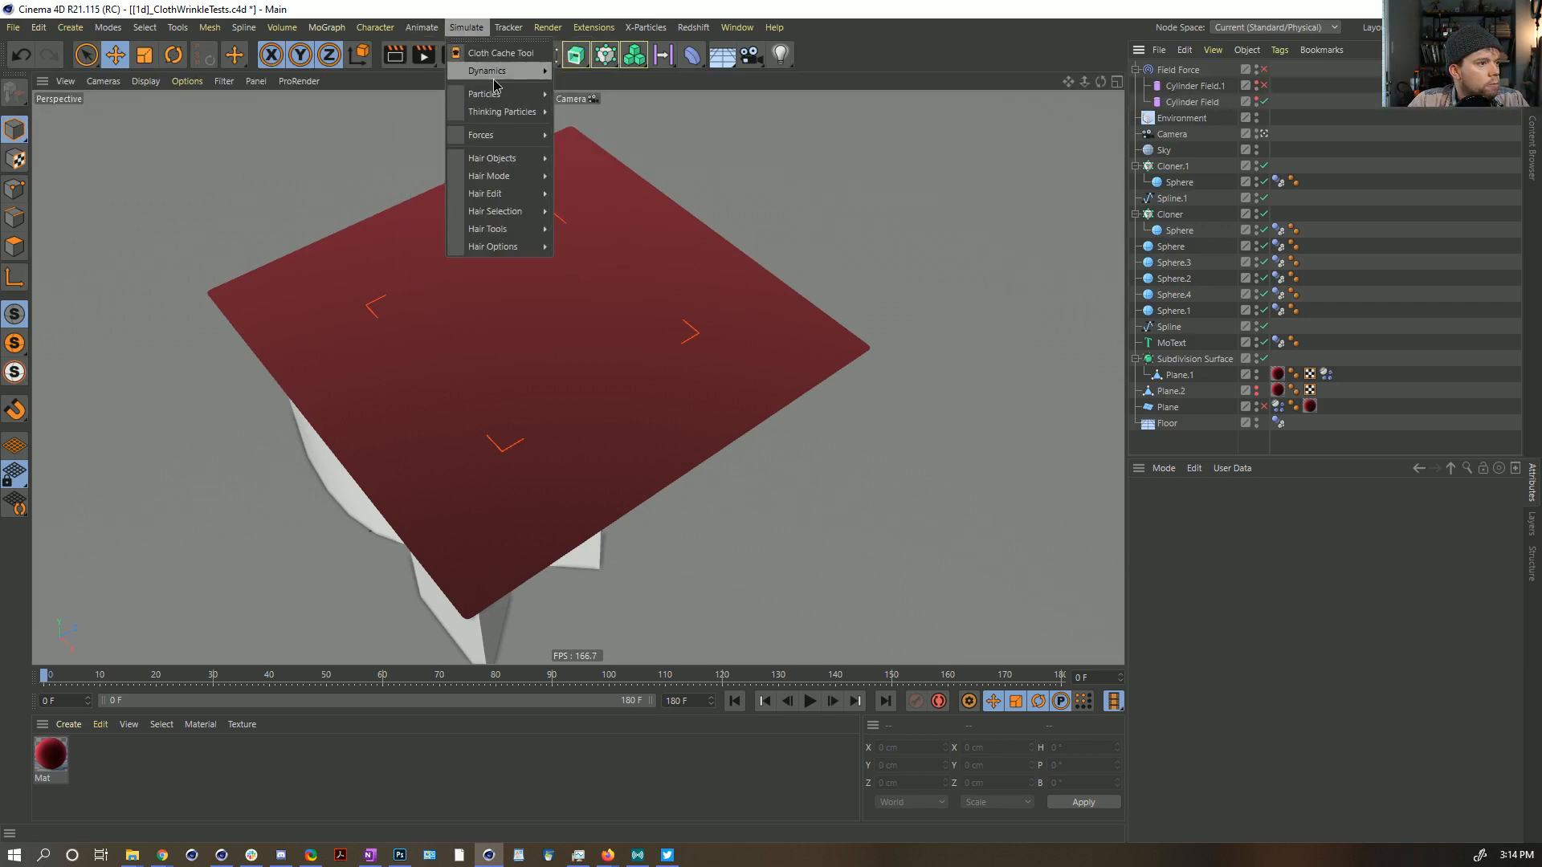
{"action": "mouse_move", "coordinate": [495, 81]}
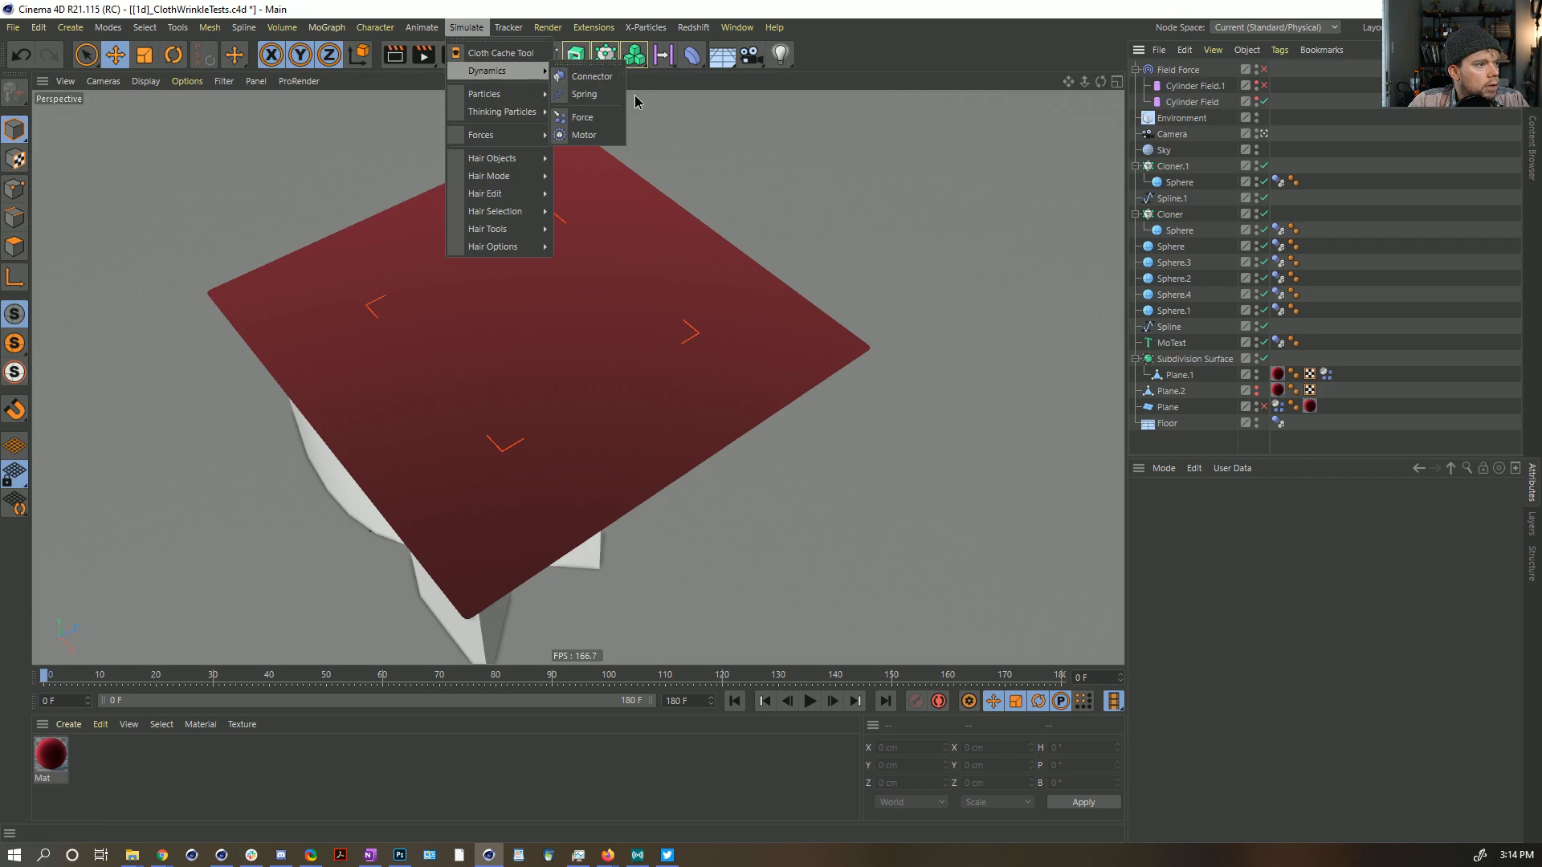
Step: Add a dynamics Spring object and place it above and beyond the cloth's corner at about X 166, Y 256, Z 255 cm
{"action": "left_click", "coordinate": [584, 94]}
{"action": "left_click_drag", "start_coordinate": [533, 365], "coordinate": [543, 132]}
{"action": "left_click_drag", "start_coordinate": [614, 227], "coordinate": [1013, 208]}
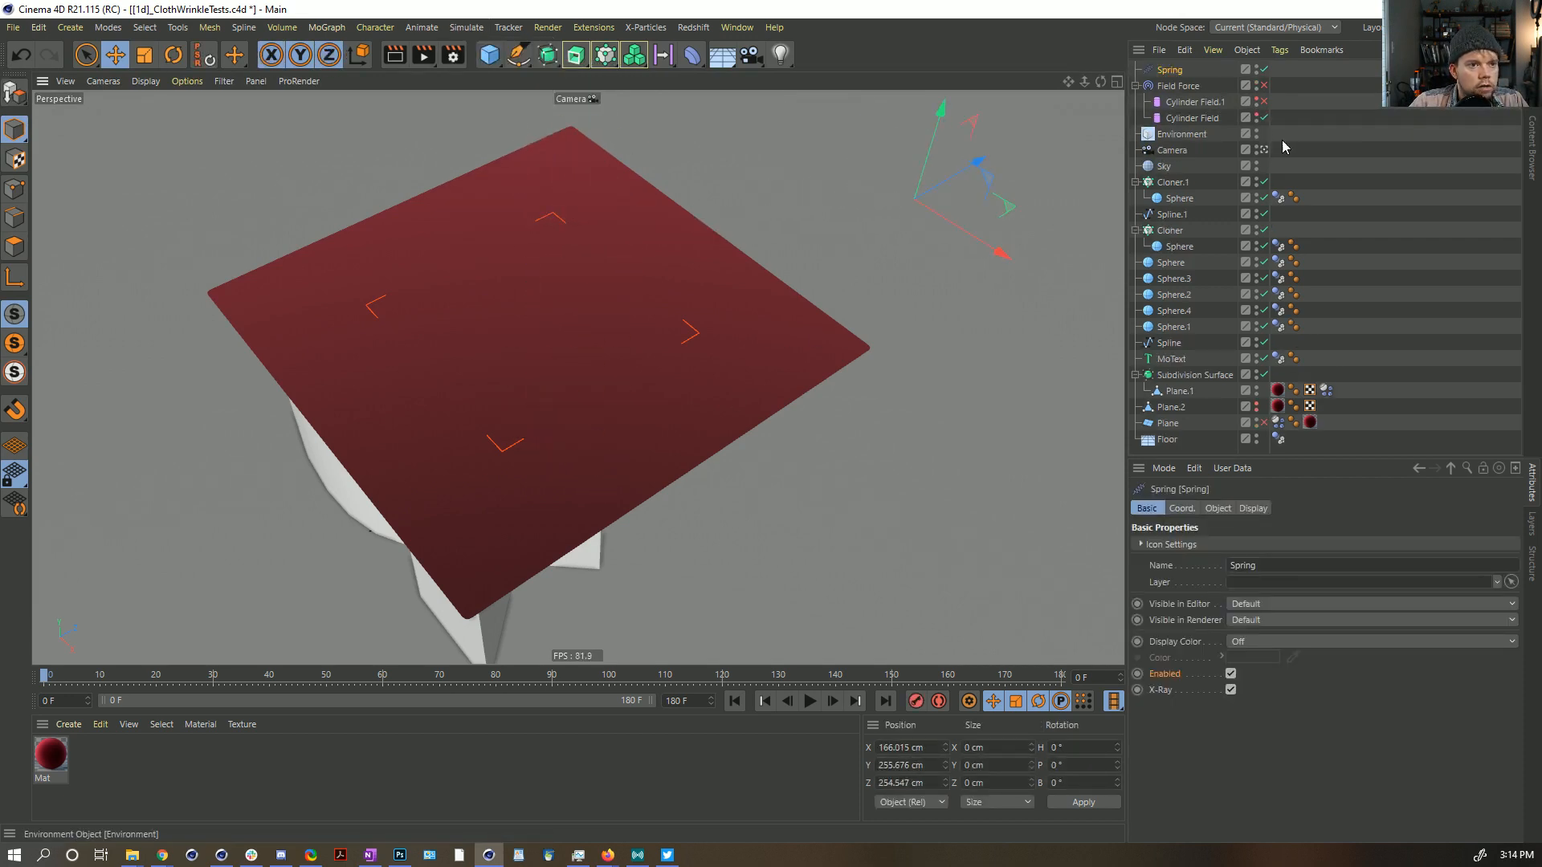
Step: Assign Plane.1 as the spring's Object B and set Attachment B to Polygon Point
{"action": "left_click", "coordinate": [1219, 509]}
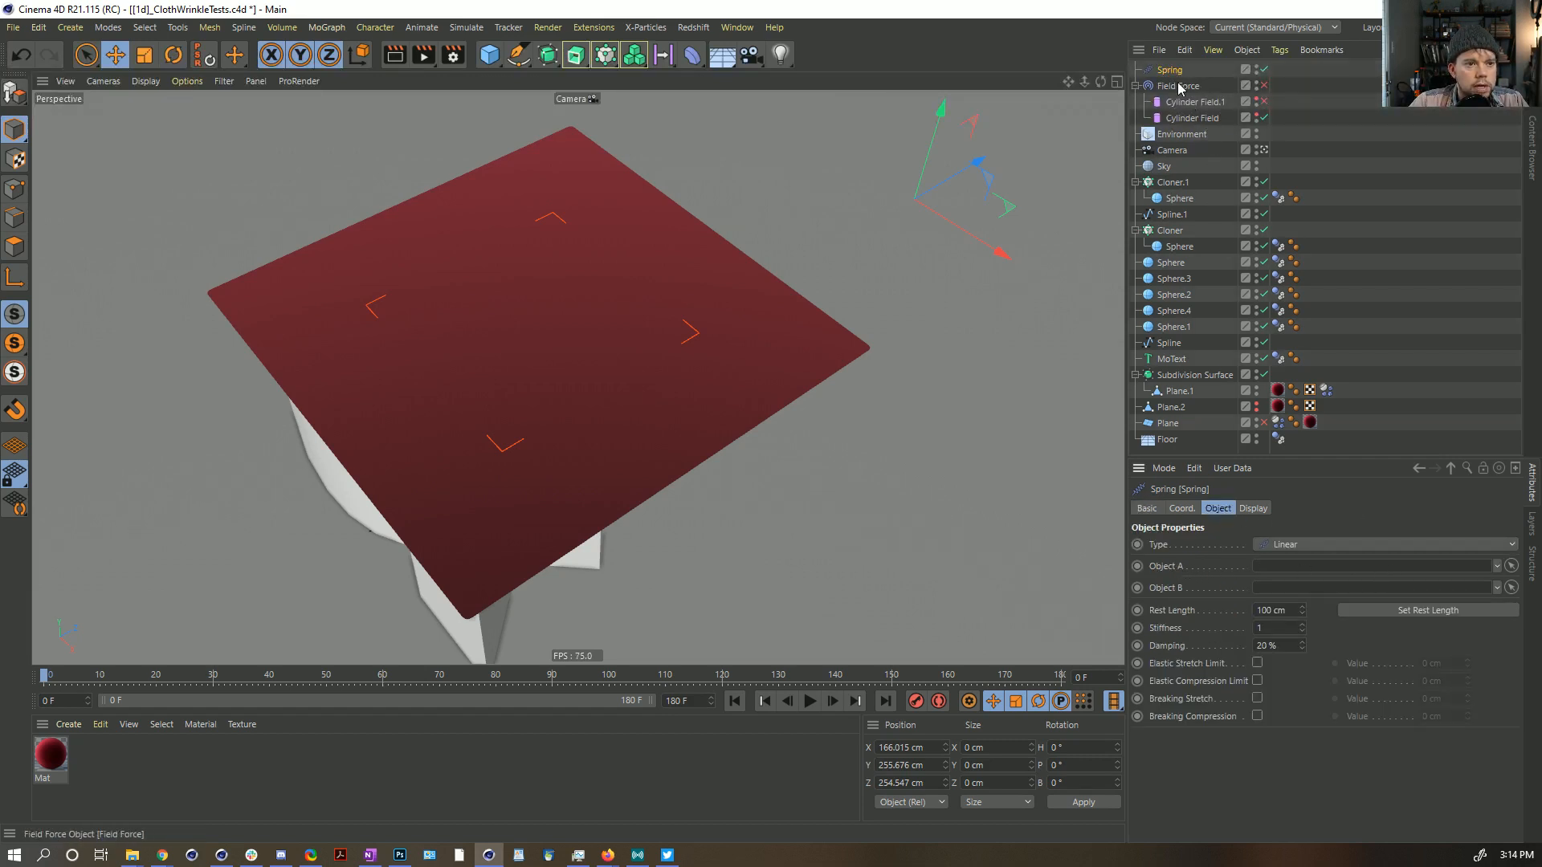
{"action": "left_click_drag", "start_coordinate": [1169, 397], "coordinate": [1272, 592]}
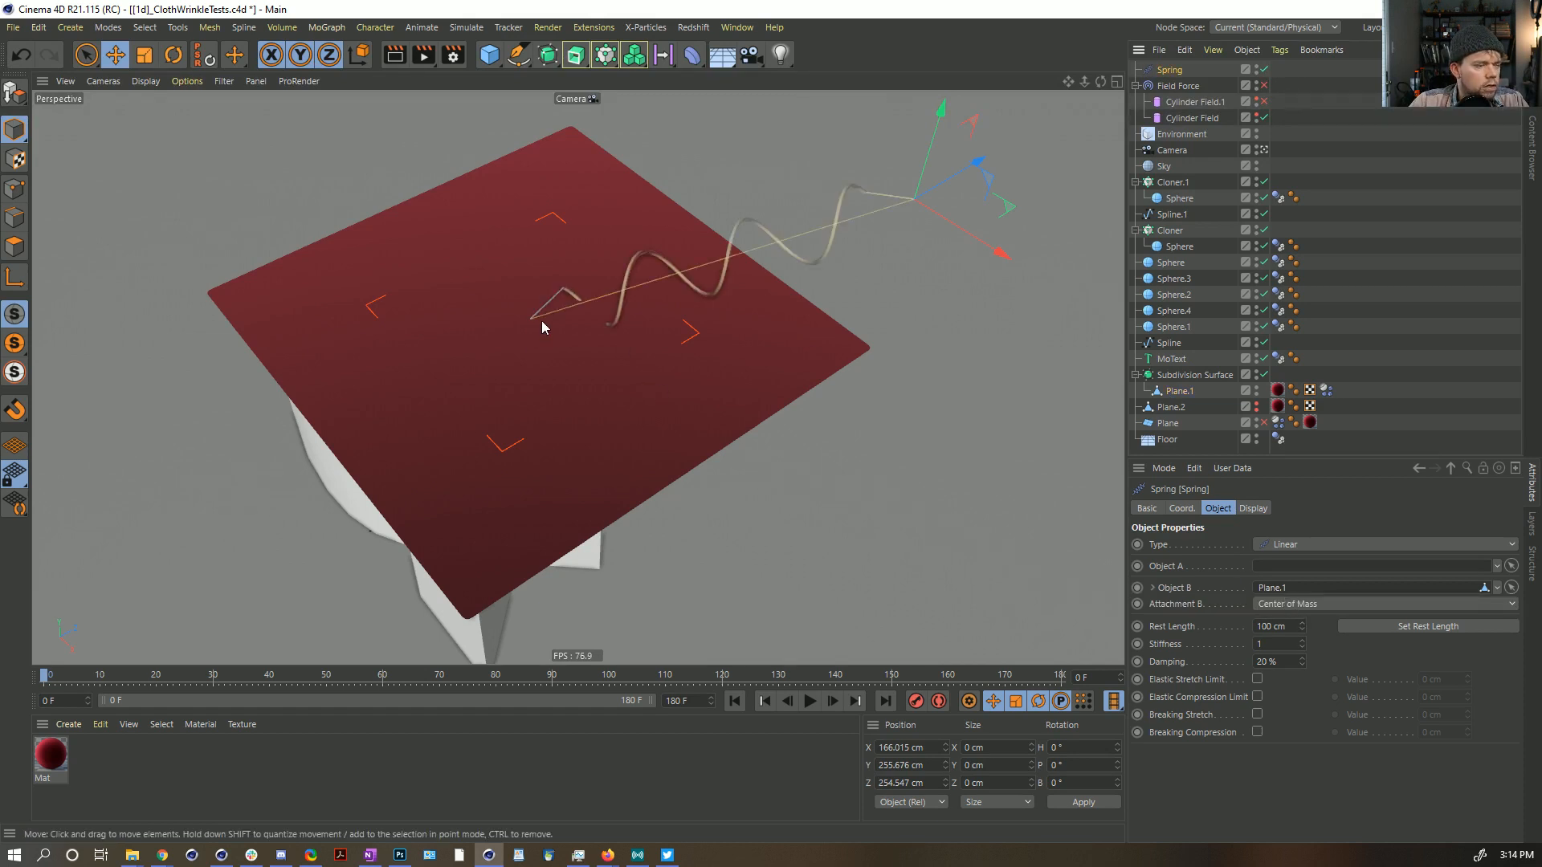
{"action": "left_click", "coordinate": [1291, 607]}
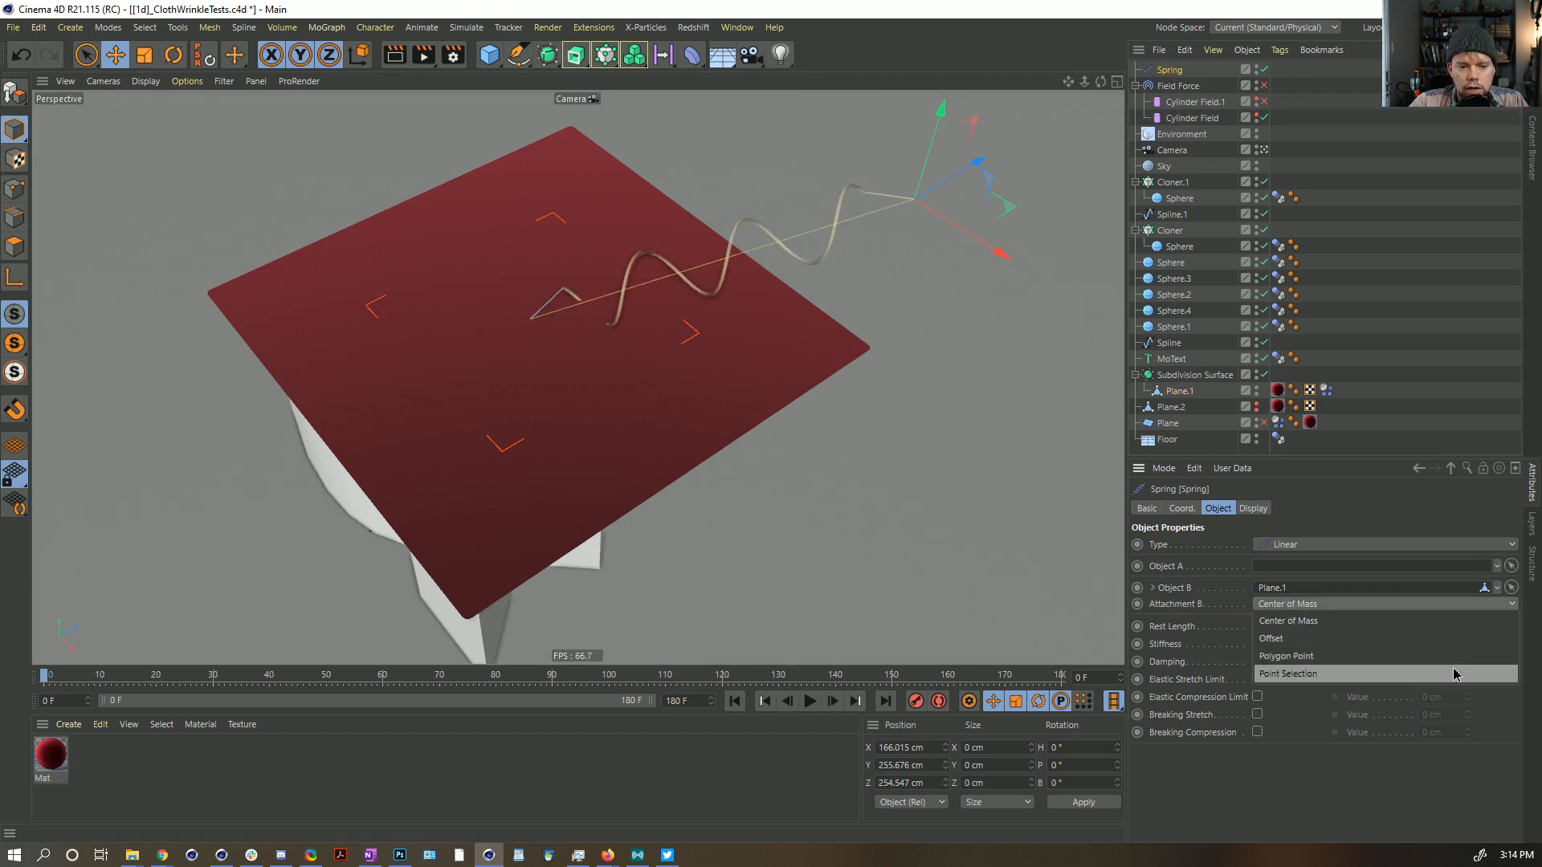
{"action": "left_click", "coordinate": [1312, 661]}
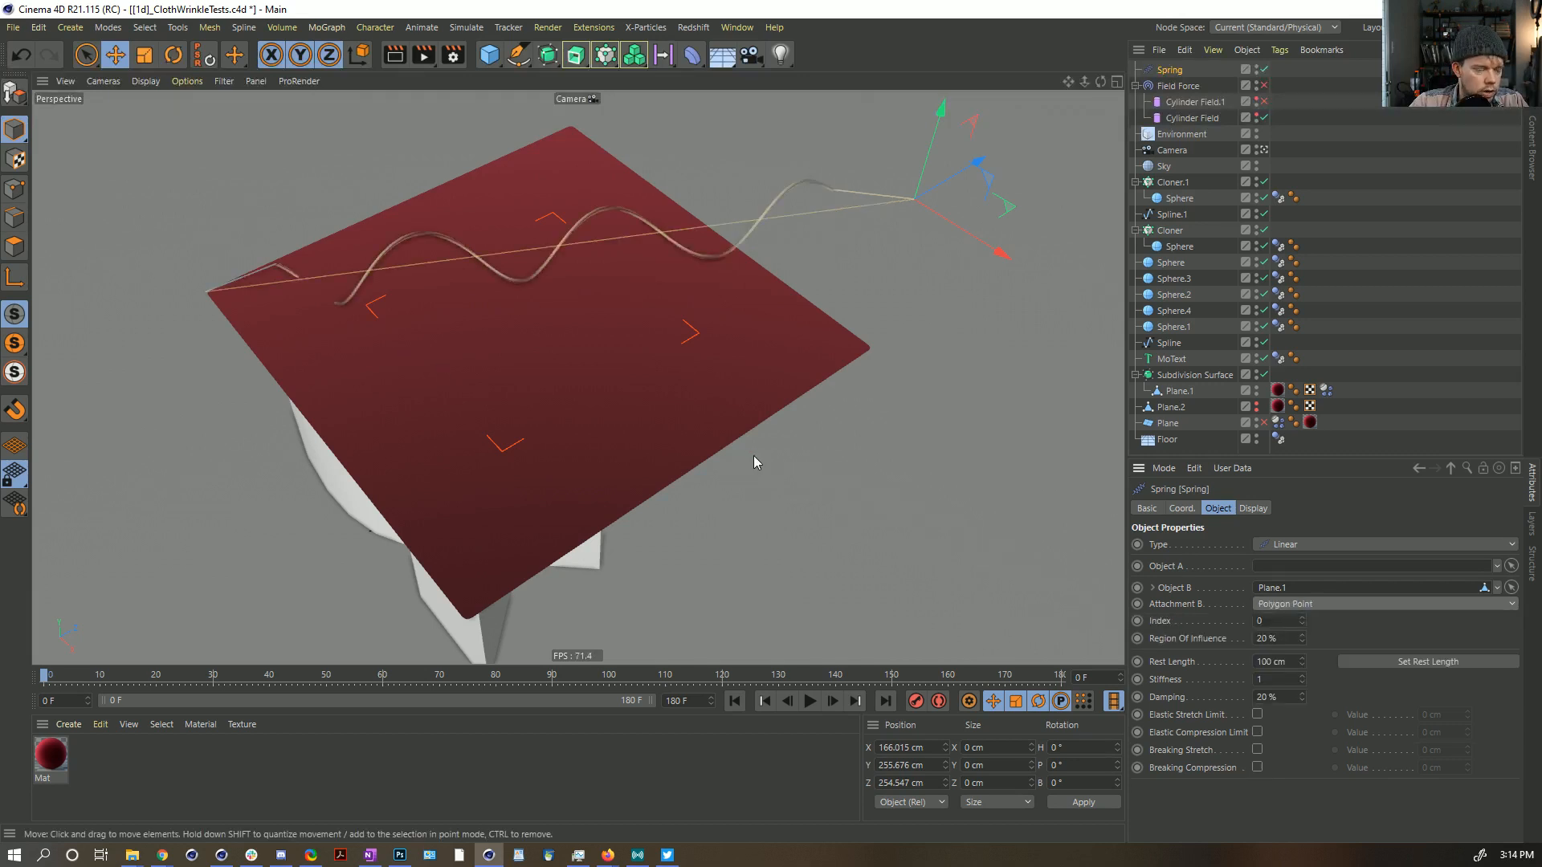
Step: Set the spring's attachment index to 2290 so it attaches near the cloth's corner beside the spring
{"action": "left_click", "coordinate": [1300, 621]}
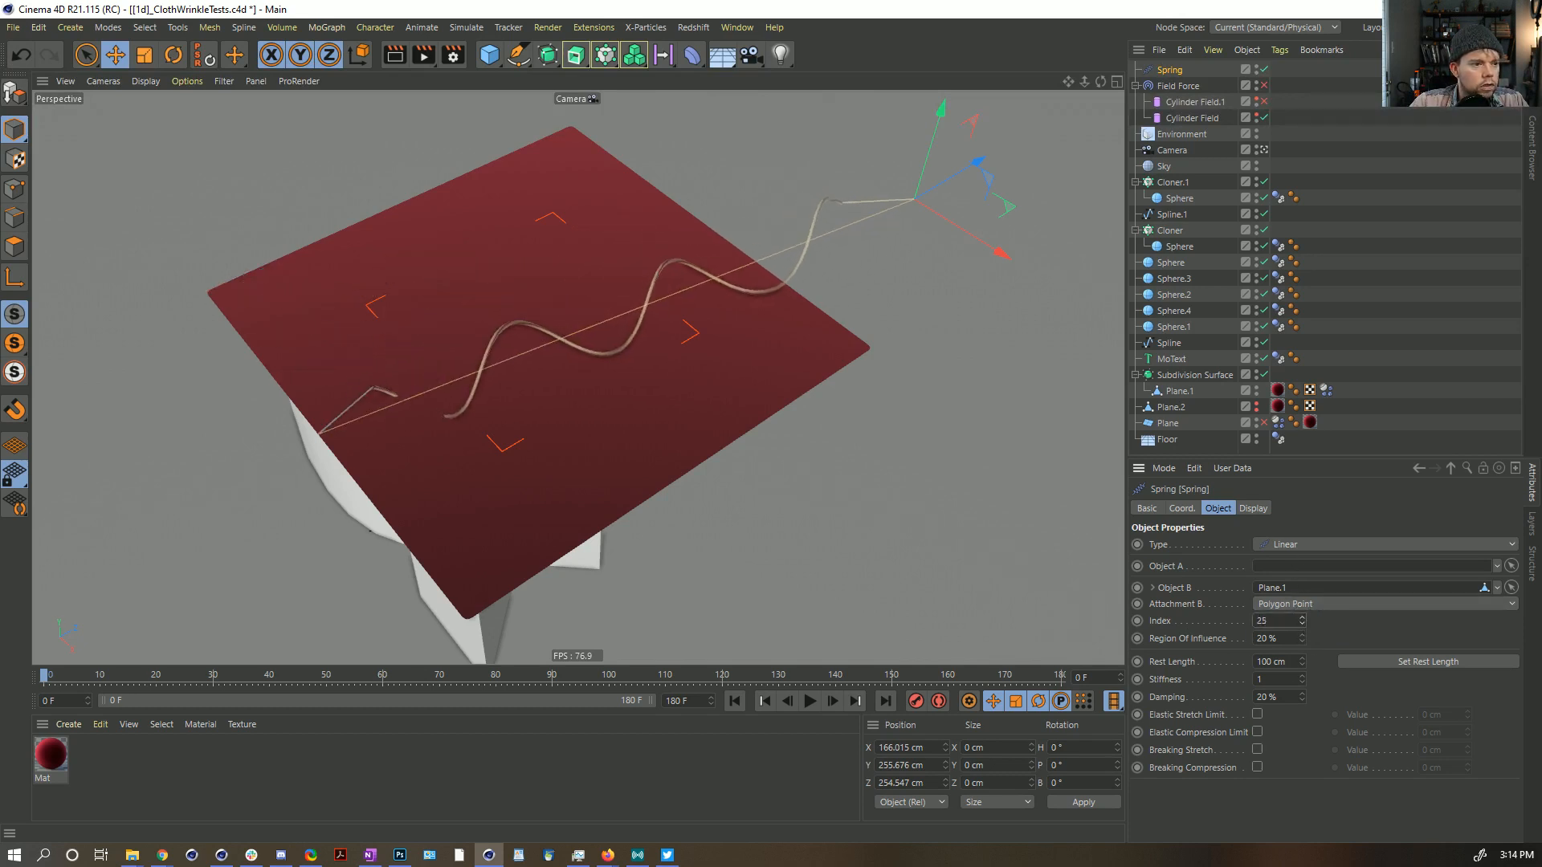
{"action": "type", "text": "832"}
{"action": "key", "text": "Return"}
{"action": "left_click_drag", "start_coordinate": [1302, 621], "coordinate": [1302, 524]}
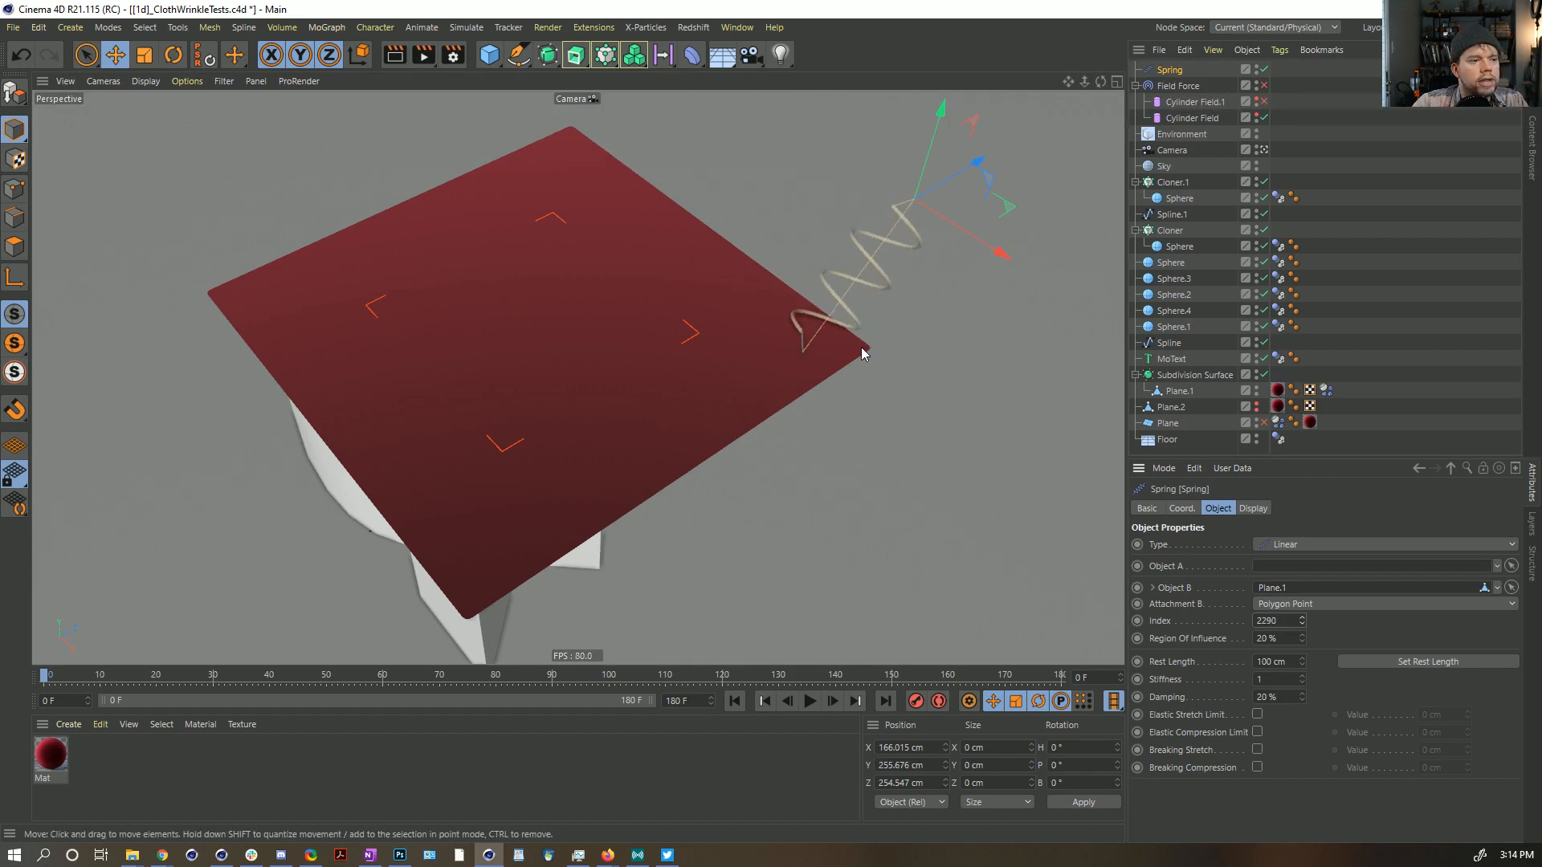
Step: Display the viewport in Gouraud shading with lines and disable the cloth's Subdivision Surface
{"action": "key", "text": "n"}
{"action": "key", "text": "b"}
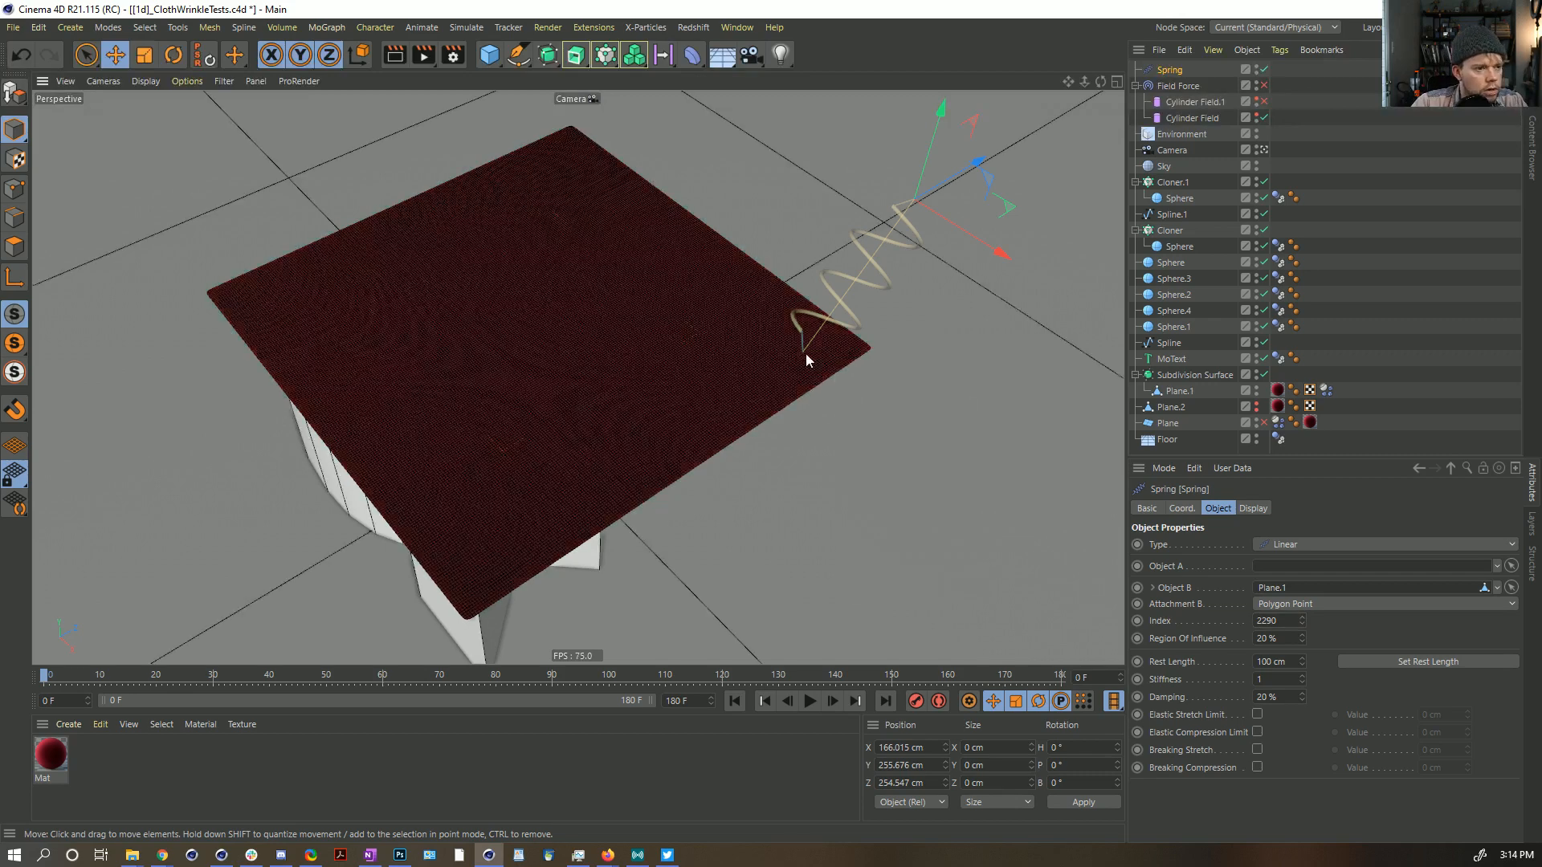
{"action": "scroll", "coordinate": [806, 353], "scroll_direction": "up", "scroll_amount": 3}
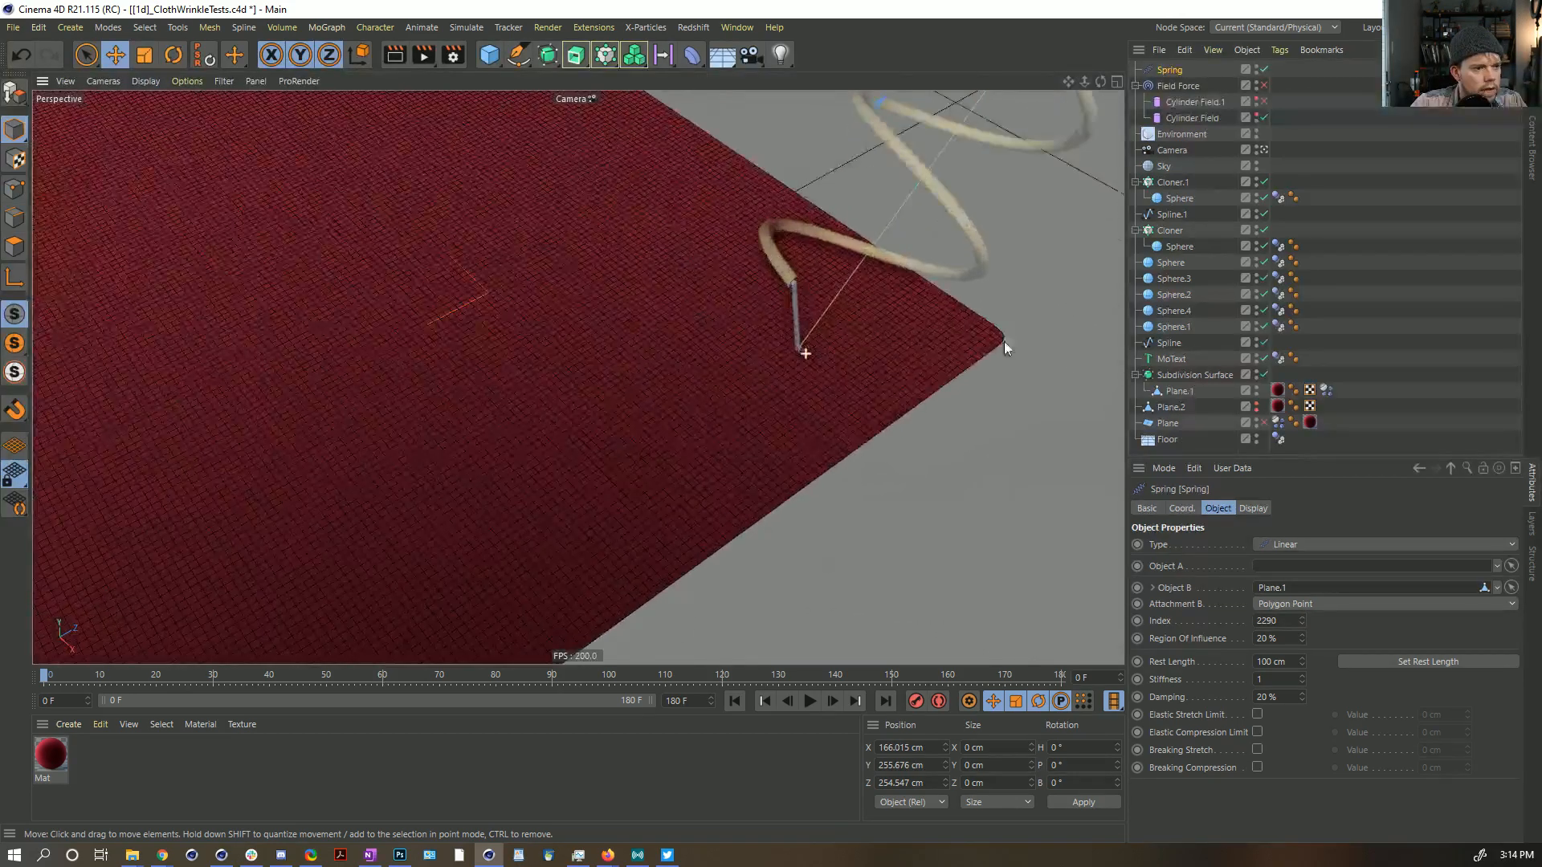
{"action": "left_click", "coordinate": [1263, 375]}
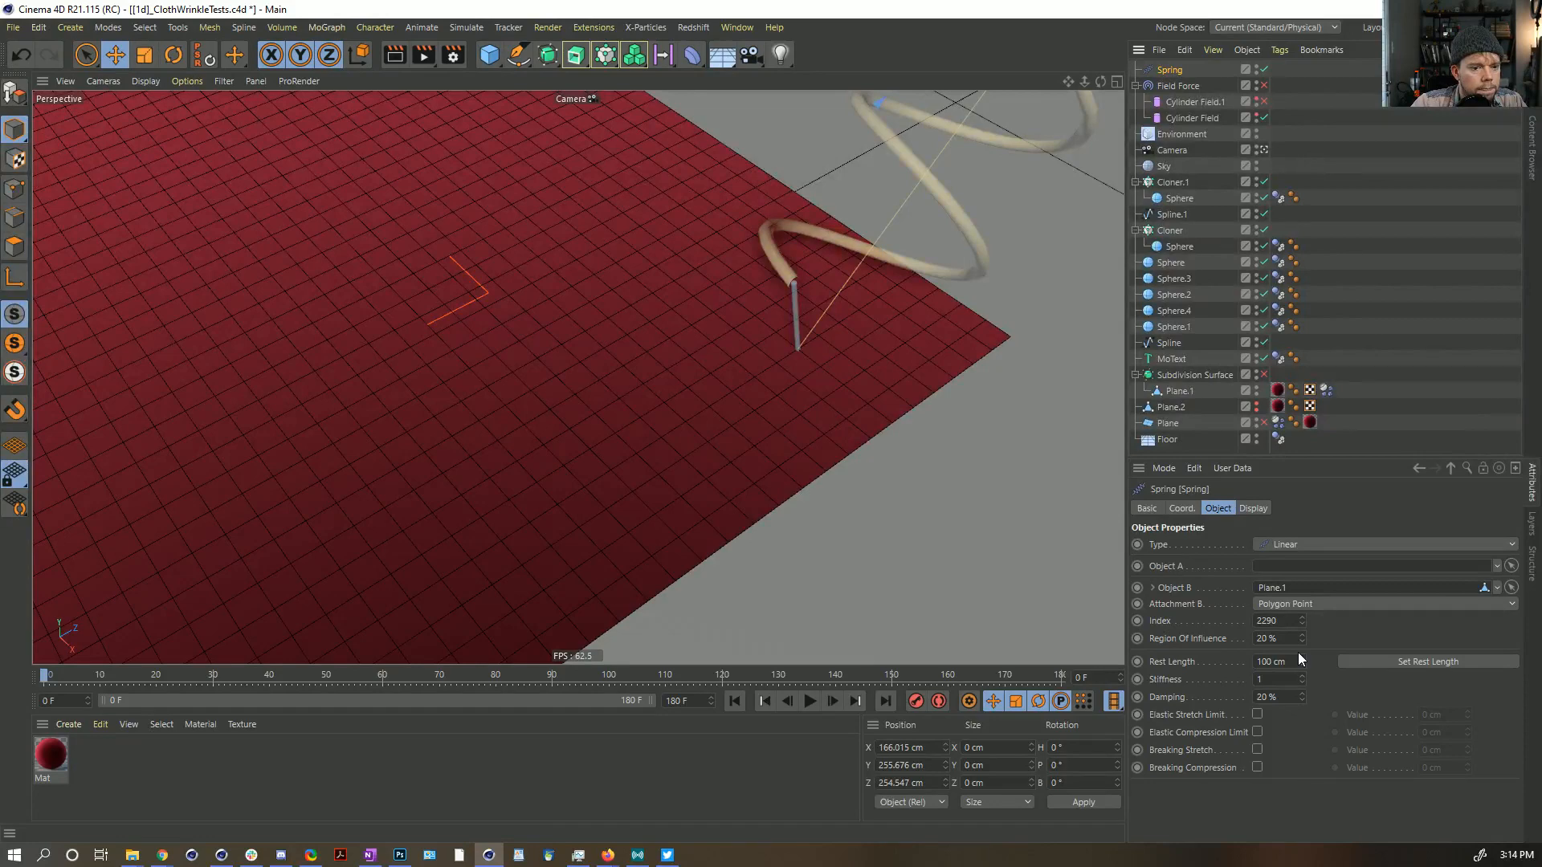
Step: Set the spring's attachment index to 2289 and its rest length from the current distance to the cloth
{"action": "left_click", "coordinate": [1303, 624]}
{"action": "right_click_drag", "start_coordinate": [890, 451], "coordinate": [731, 458], "text": "alt"}
{"action": "left_click_drag", "start_coordinate": [731, 463], "coordinate": [868, 369], "text": "alt"}
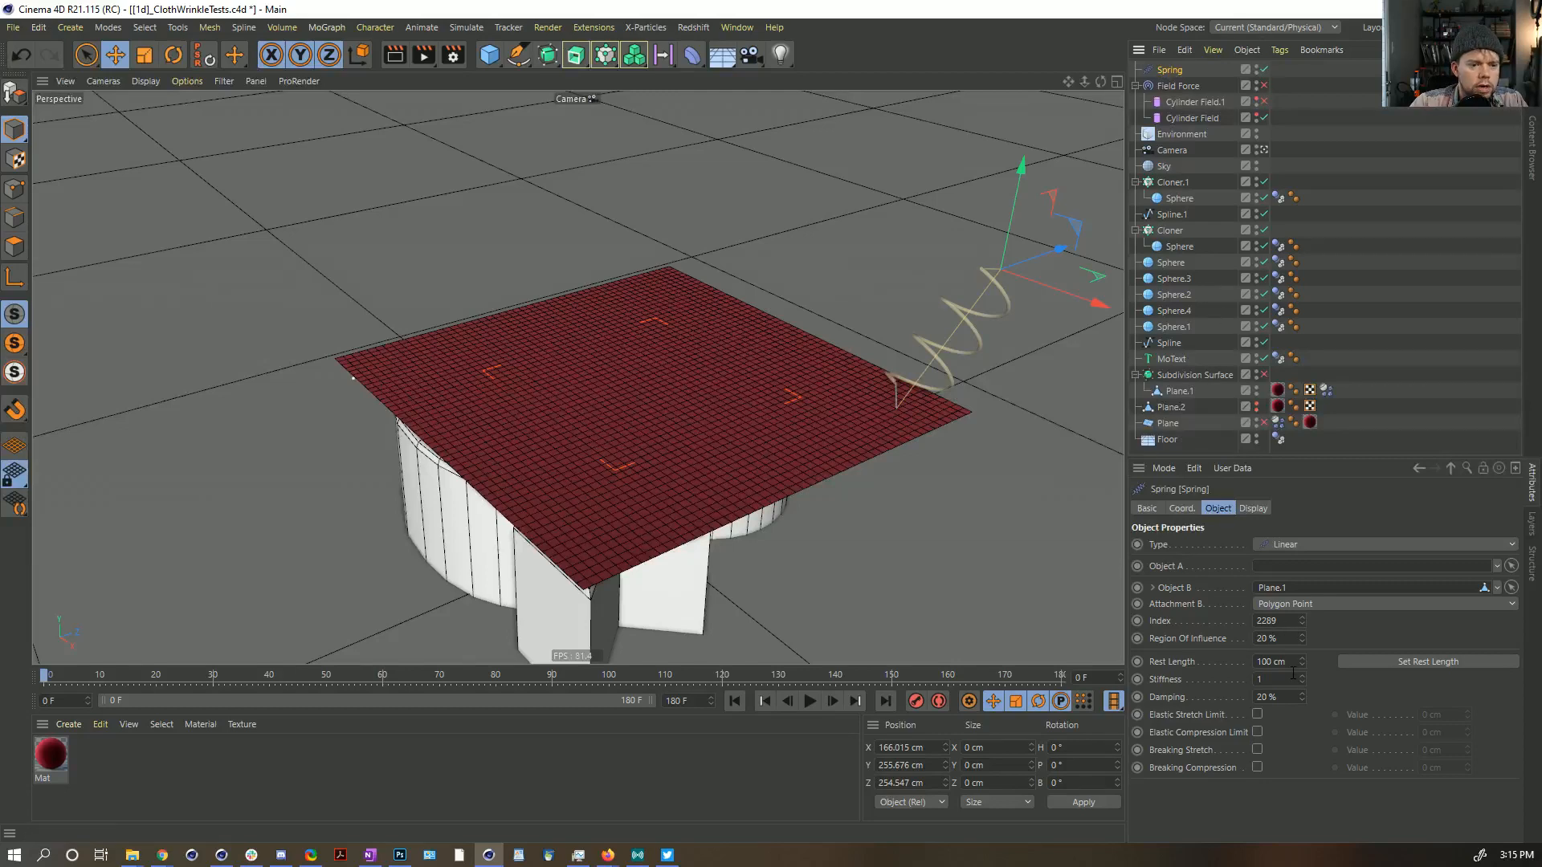
{"action": "left_click_drag", "start_coordinate": [803, 567], "coordinate": [735, 440], "text": "alt"}
{"action": "left_click", "coordinate": [1371, 662]}
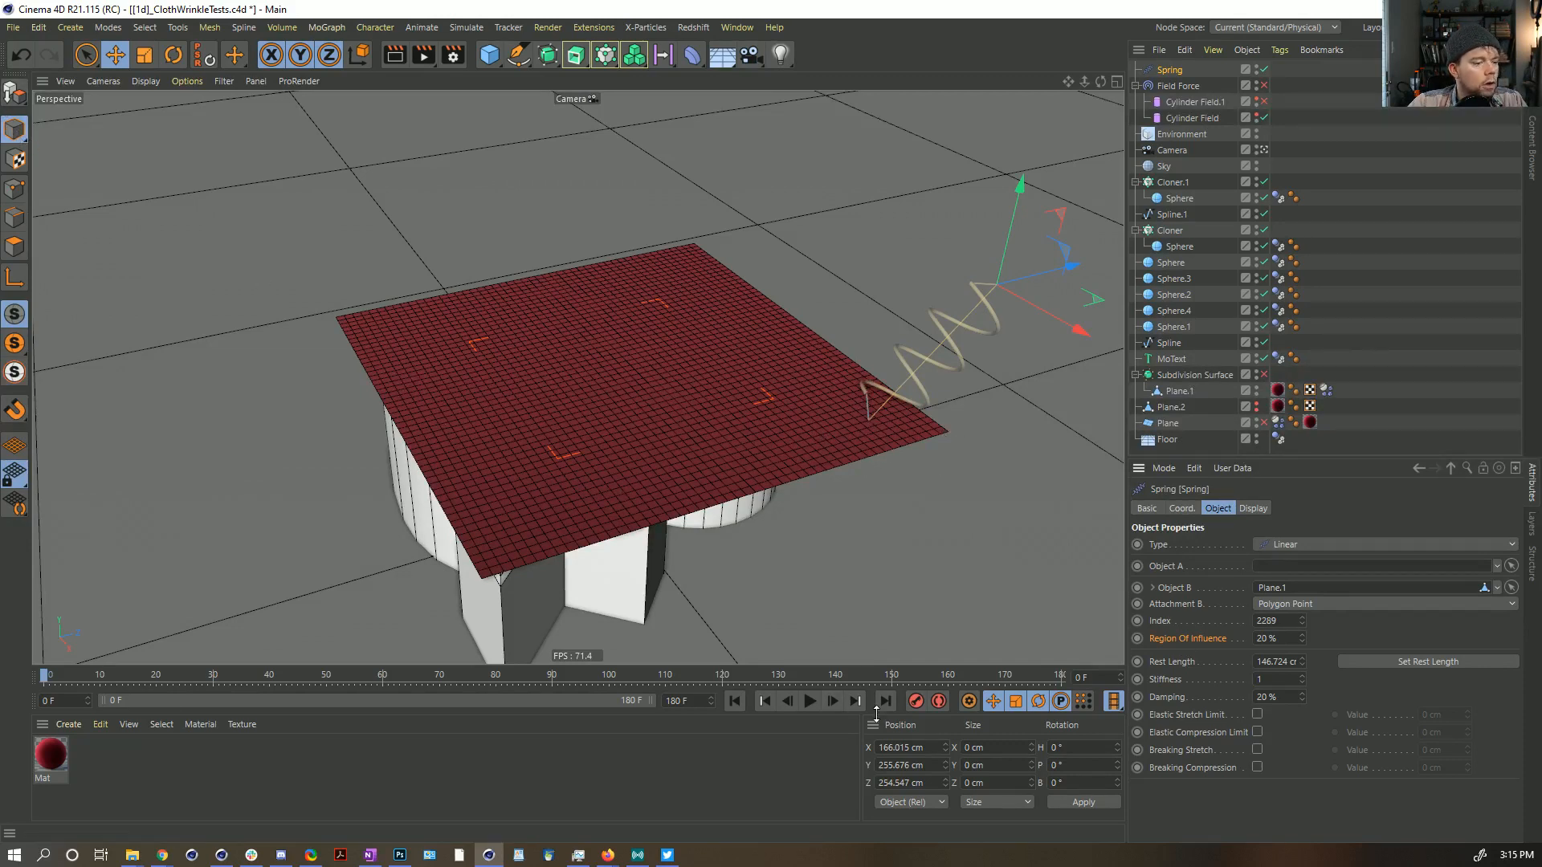
Step: Run the cloth simulation from the first frame and set the spring's region of influence to 10%
{"action": "left_click", "coordinate": [809, 701]}
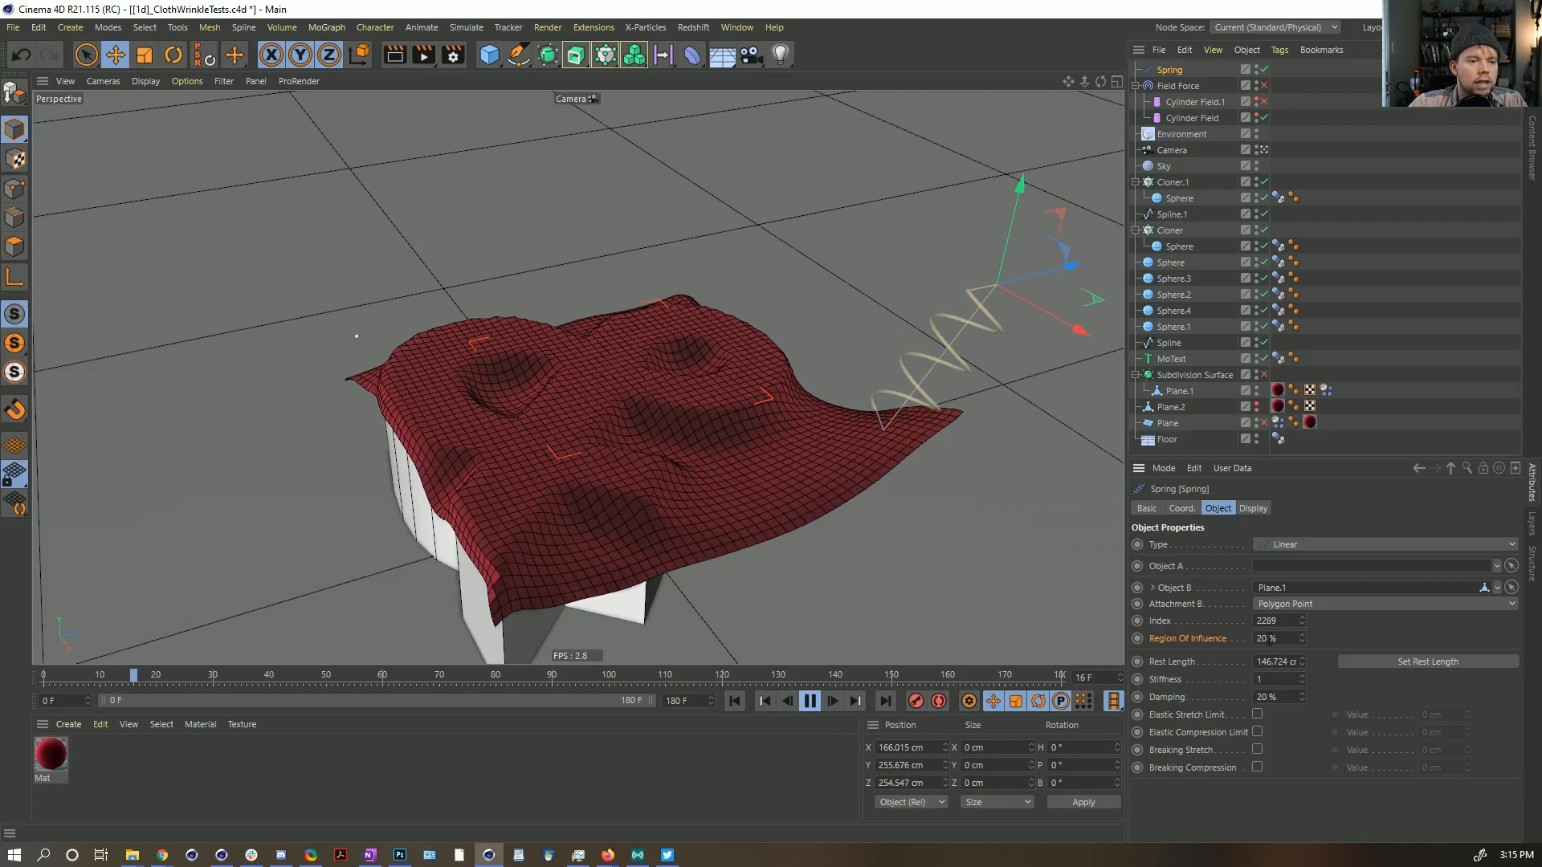
{"action": "left_click_drag", "start_coordinate": [1255, 639], "coordinate": [1262, 639]}
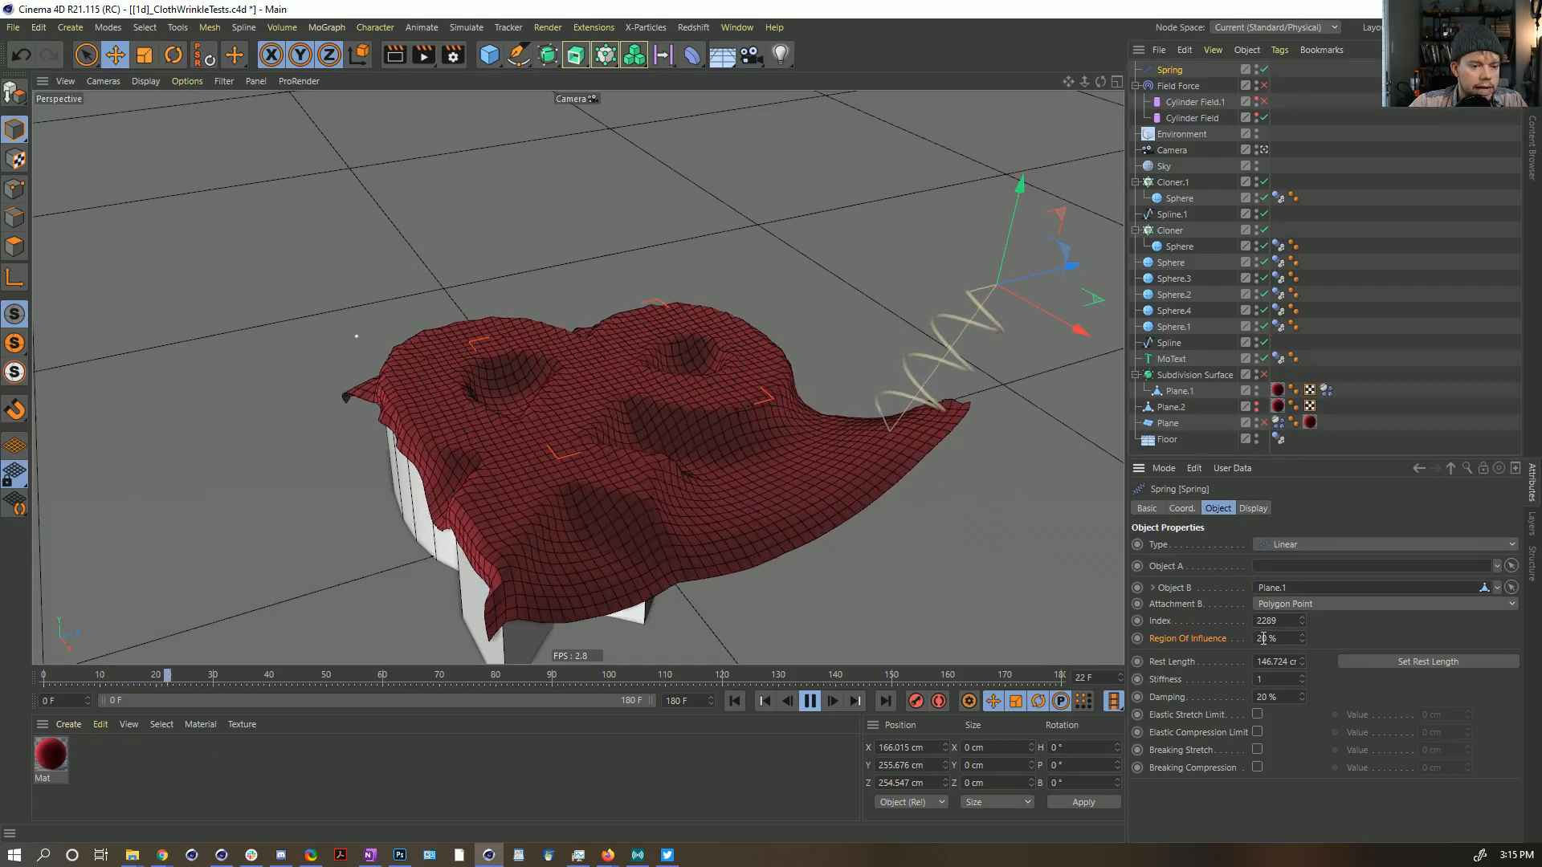
{"action": "type", "text": "1"}
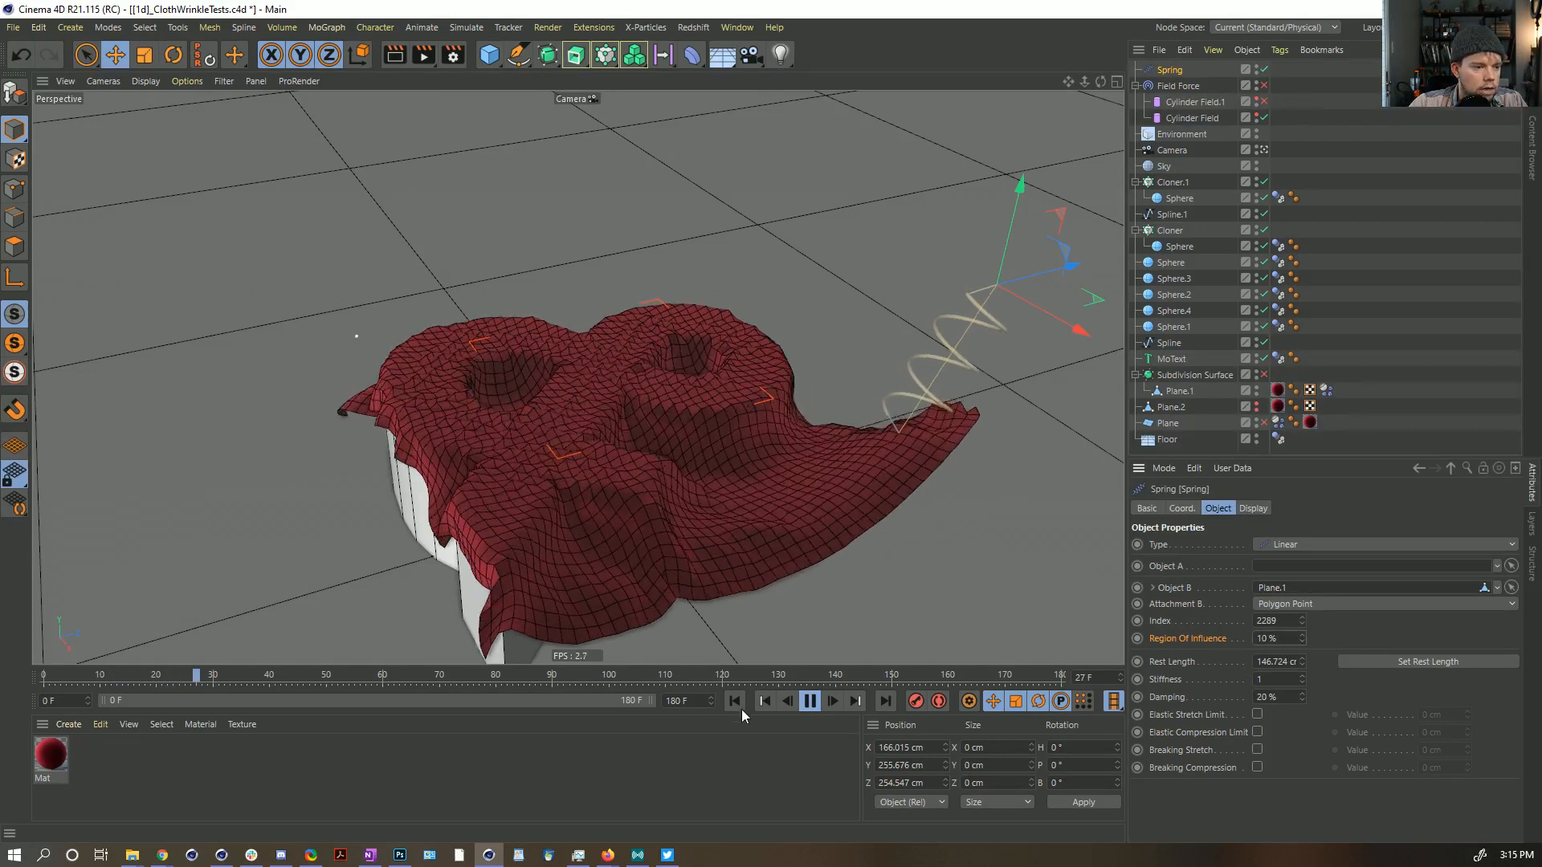
{"action": "left_click", "coordinate": [734, 701]}
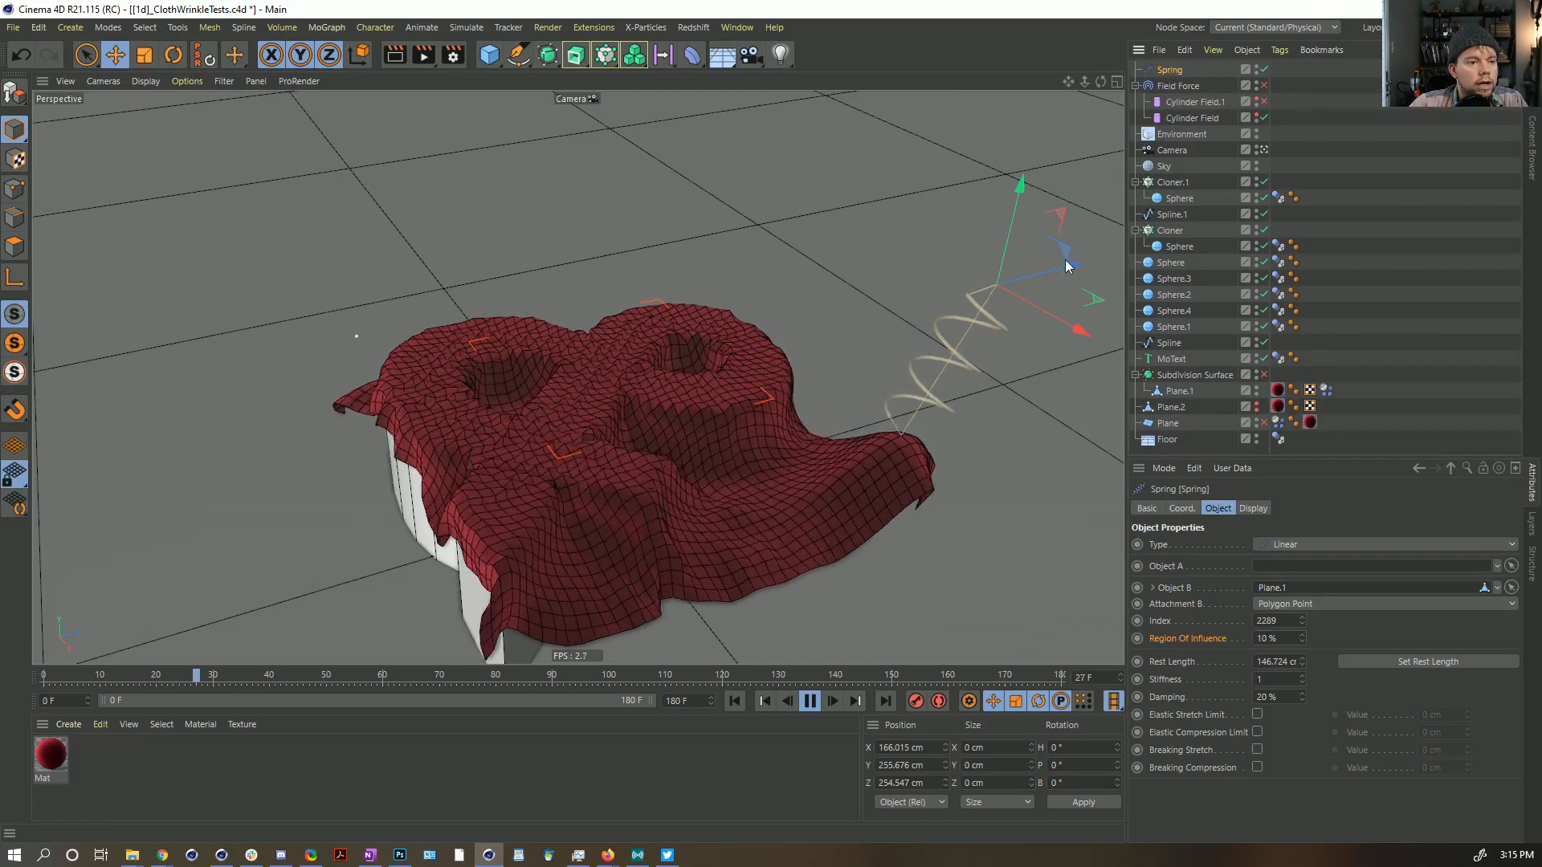
Step: Lift the cloth corner during playback by moving the spring up and across to about X 53, Y 405, Z -124 cm
{"action": "left_click_drag", "start_coordinate": [1036, 265], "coordinate": [996, 78]}
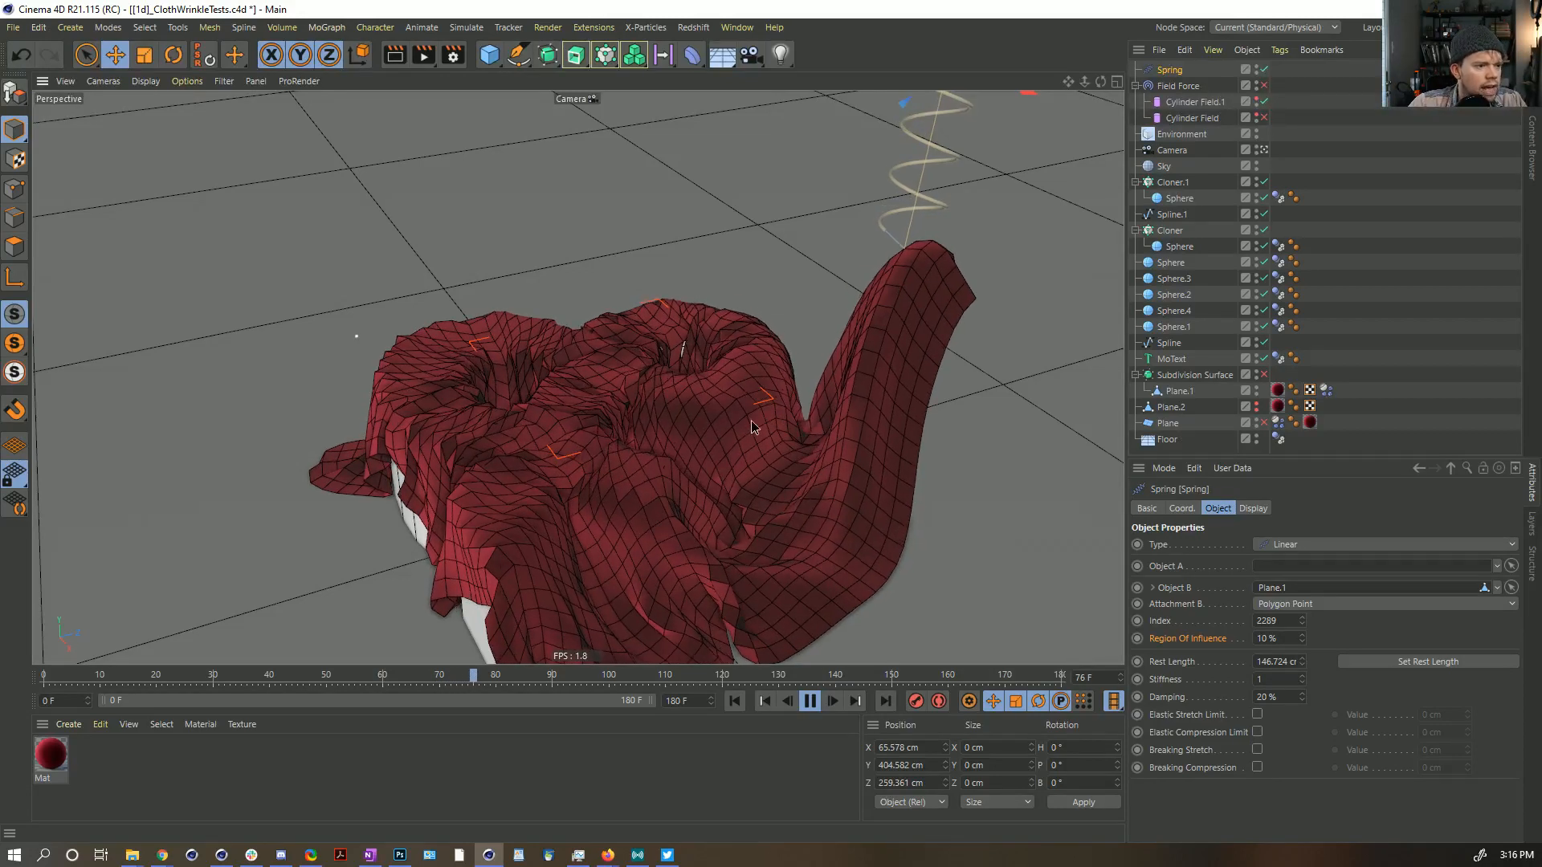
{"action": "right_click_drag", "start_coordinate": [710, 437], "coordinate": [815, 422], "text": "alt"}
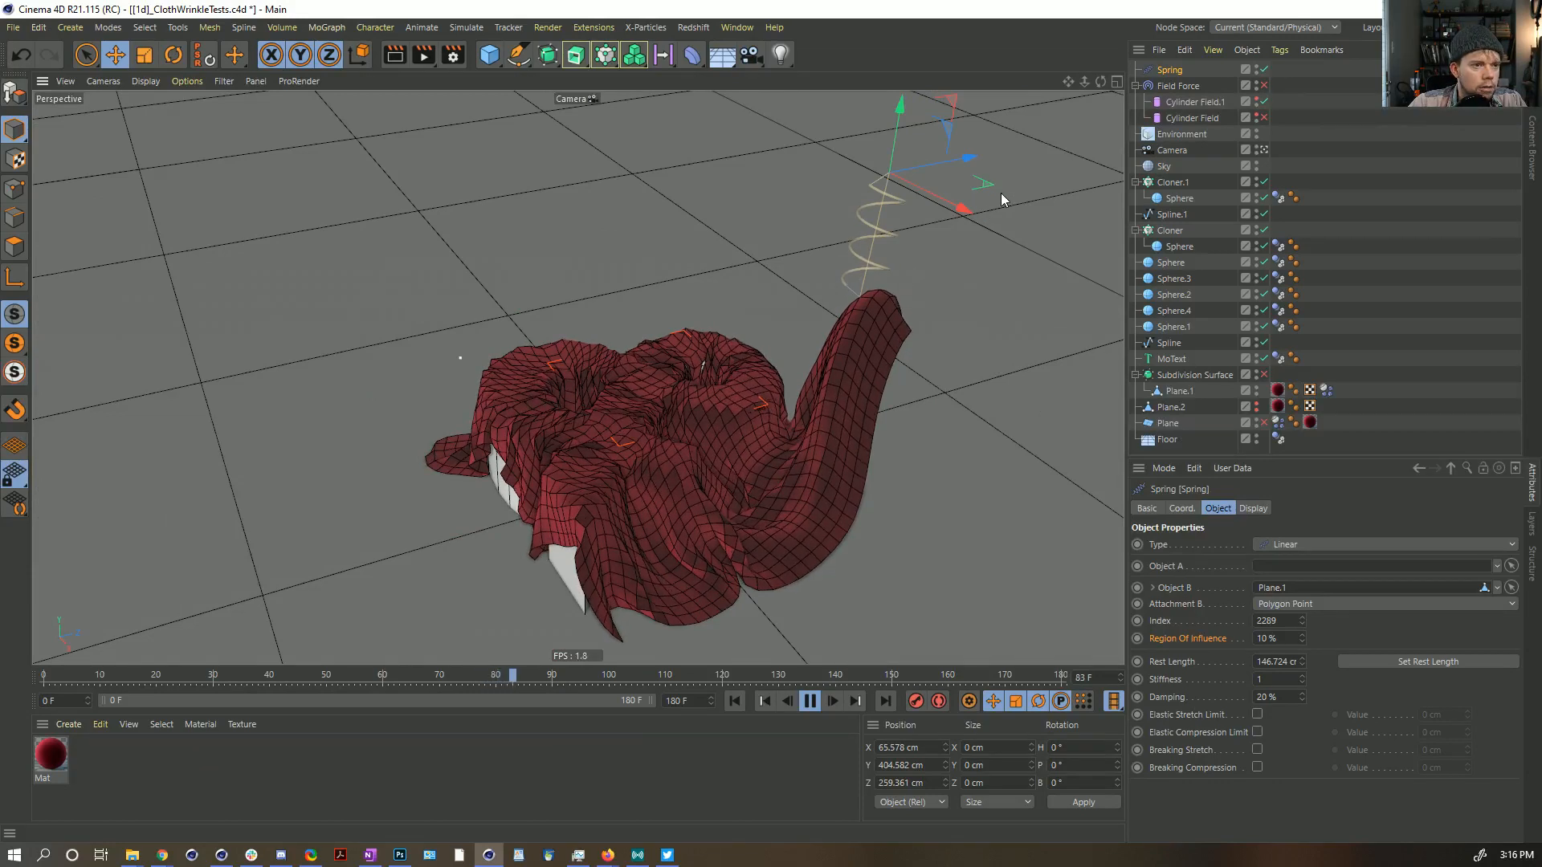
{"action": "left_click_drag", "start_coordinate": [897, 198], "coordinate": [751, 237]}
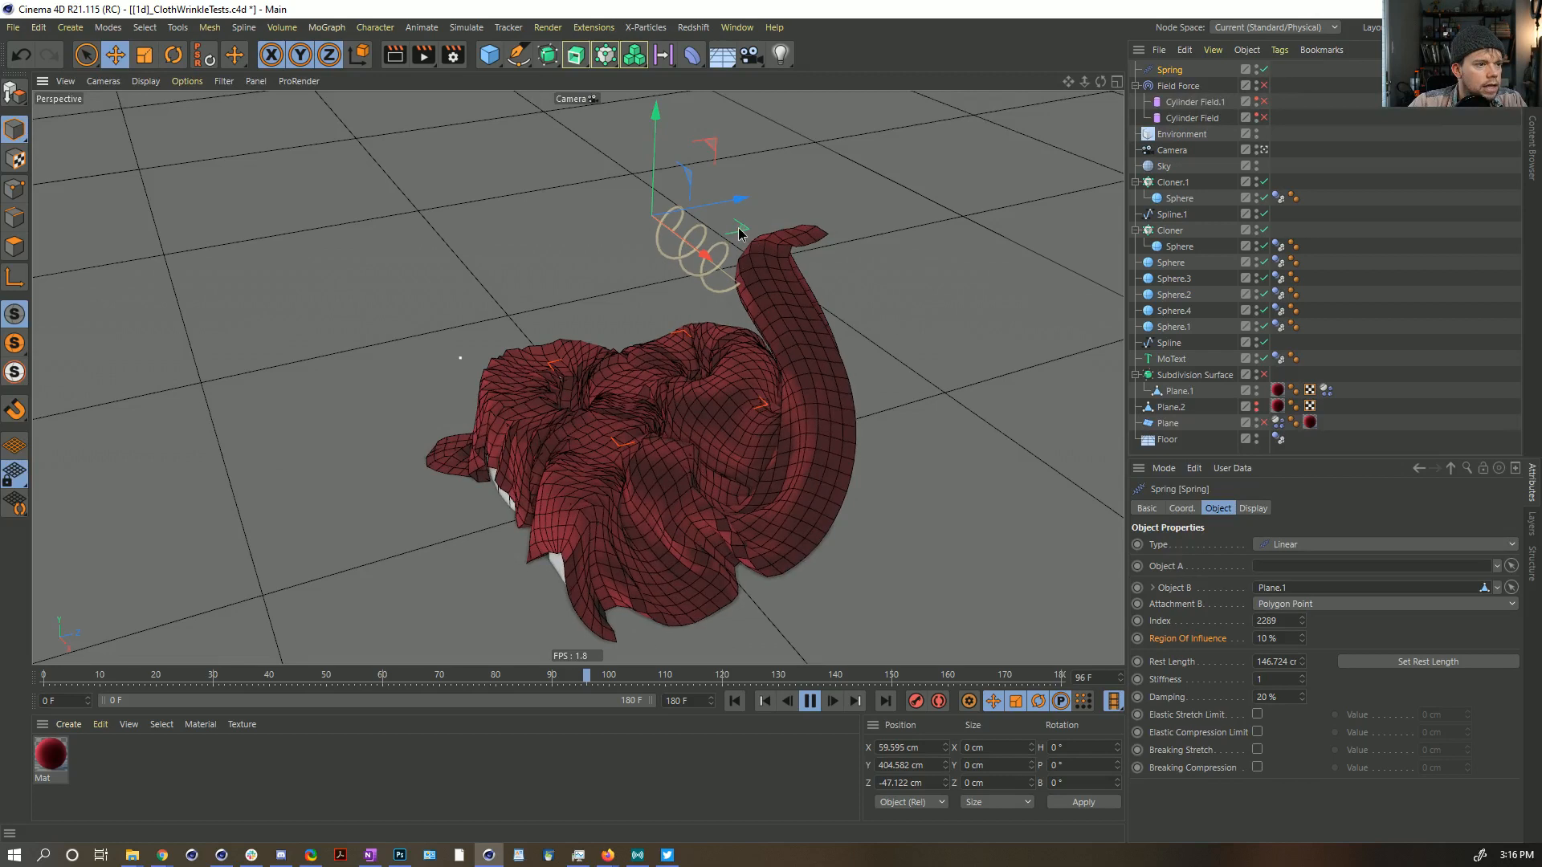
{"action": "left_click_drag", "start_coordinate": [710, 239], "coordinate": [661, 243]}
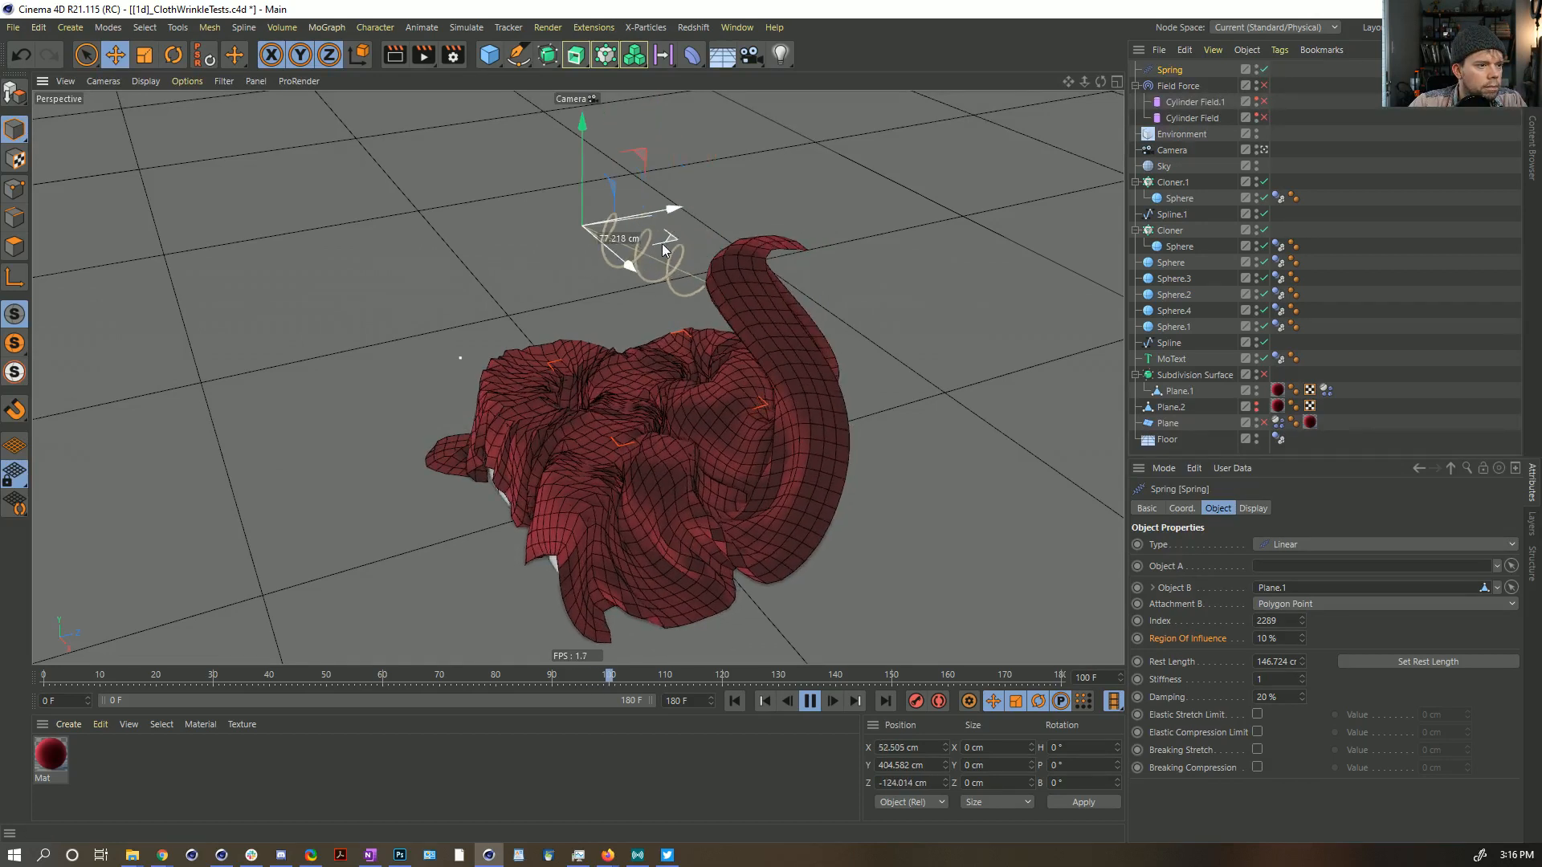
Step: Toggle the spring off and on, and pull the cloth further over by moving it to about X -58, Y 332, Z -239 cm
{"action": "left_click", "coordinate": [1263, 70]}
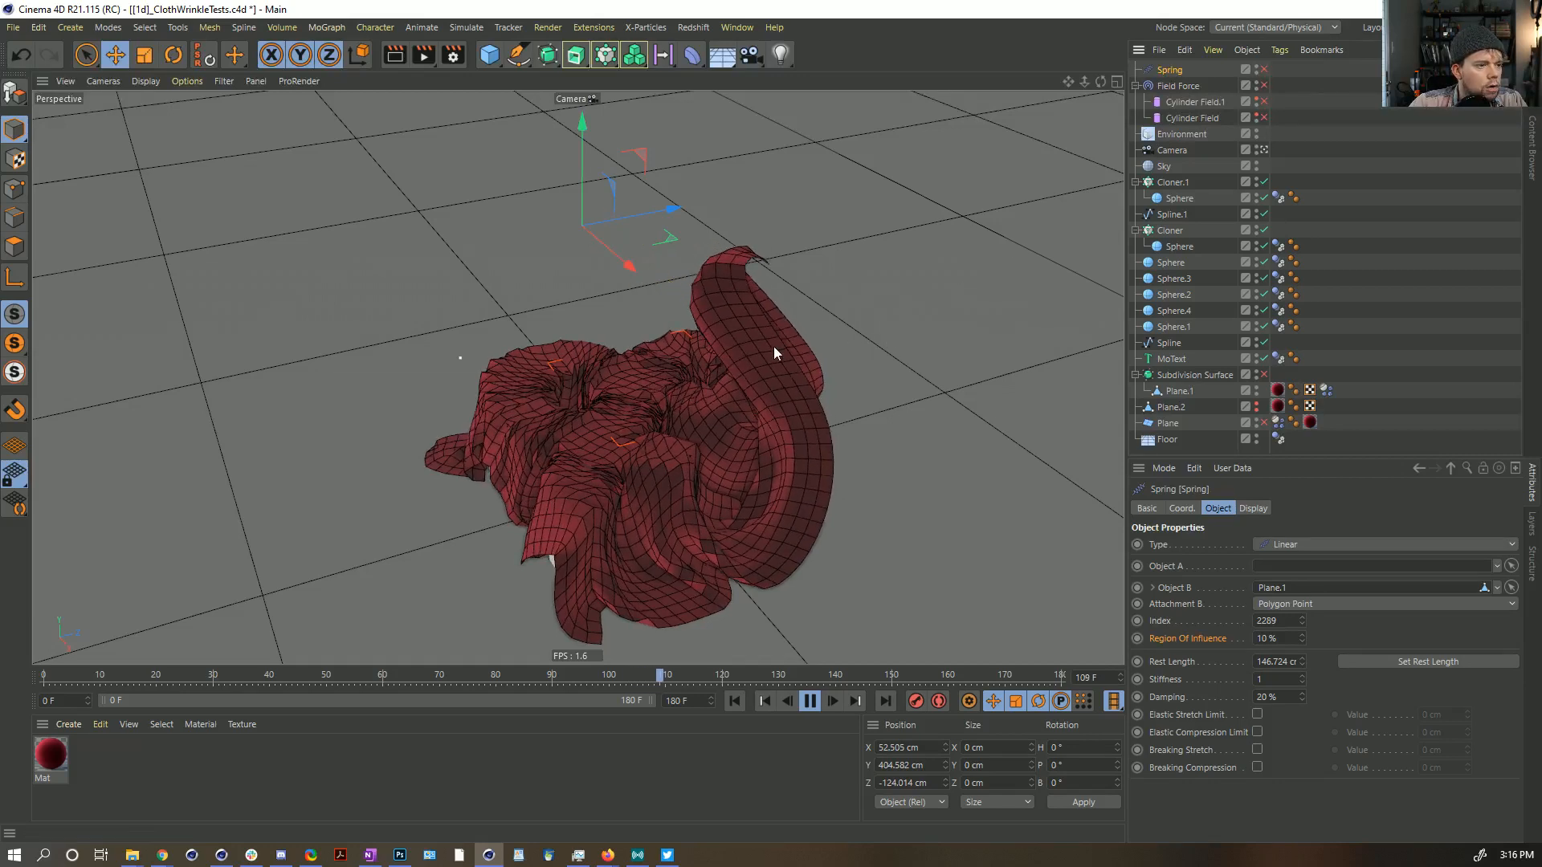
{"action": "left_click", "coordinate": [1263, 70]}
{"action": "left_click_drag", "start_coordinate": [583, 129], "coordinate": [673, 305]}
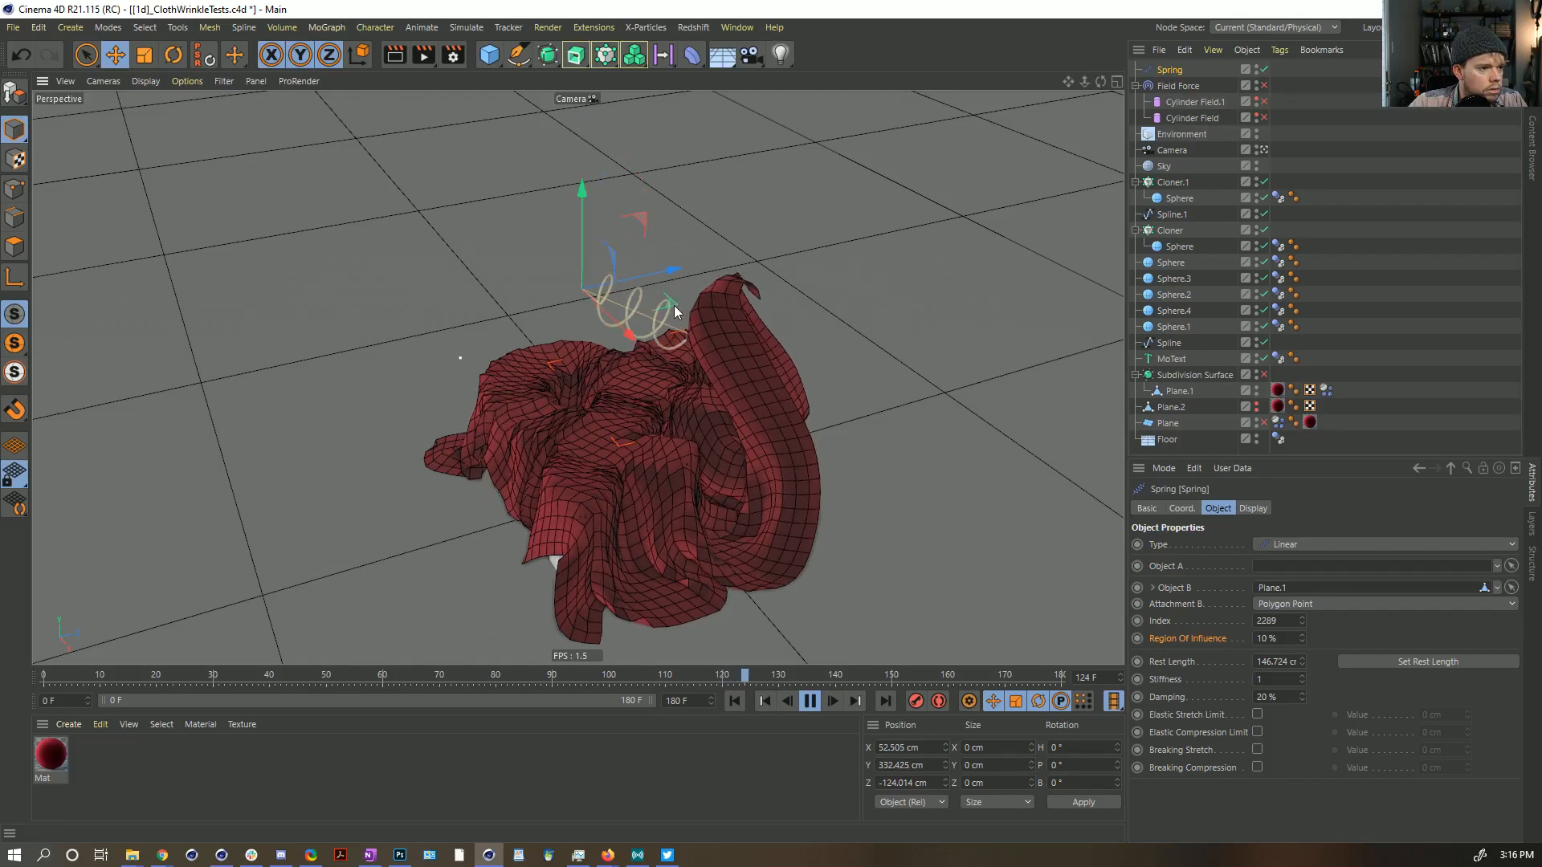
{"action": "mouse_move", "coordinate": [546, 290]}
{"action": "left_mouse_down"}
{"action": "mouse_move", "coordinate": [532, 289]}
{"action": "mouse_move", "coordinate": [559, 294]}
{"action": "left_mouse_up"}
{"action": "left_click_drag", "start_coordinate": [672, 320], "coordinate": [677, 319]}
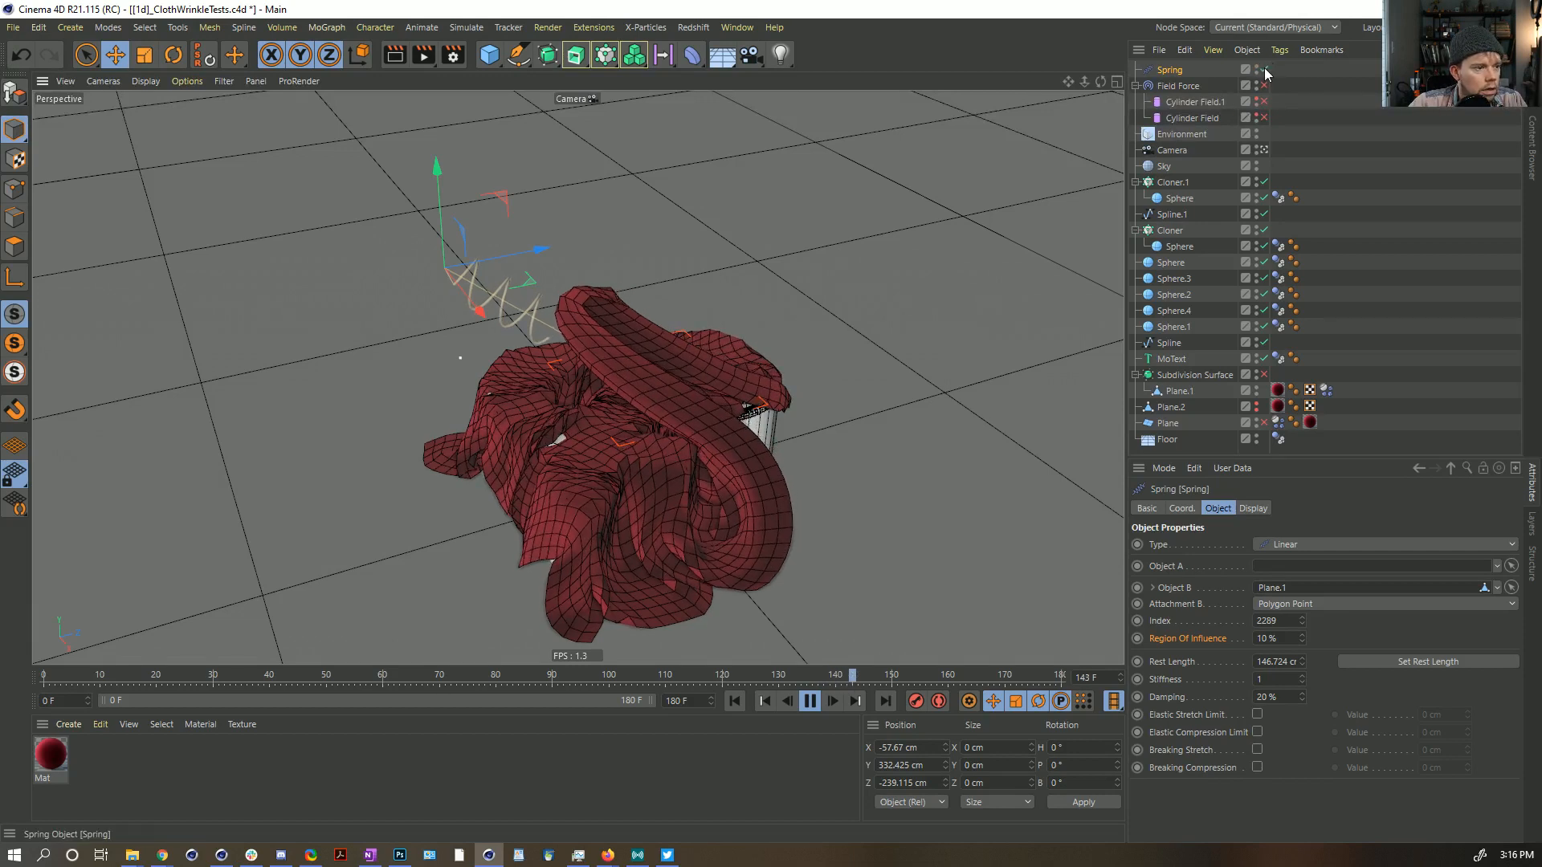
Step: Pause playback with the spring disabled, and extend the scene's end and the preview range to 333 frames
{"action": "left_click", "coordinate": [808, 701]}
{"action": "left_click", "coordinate": [687, 701]}
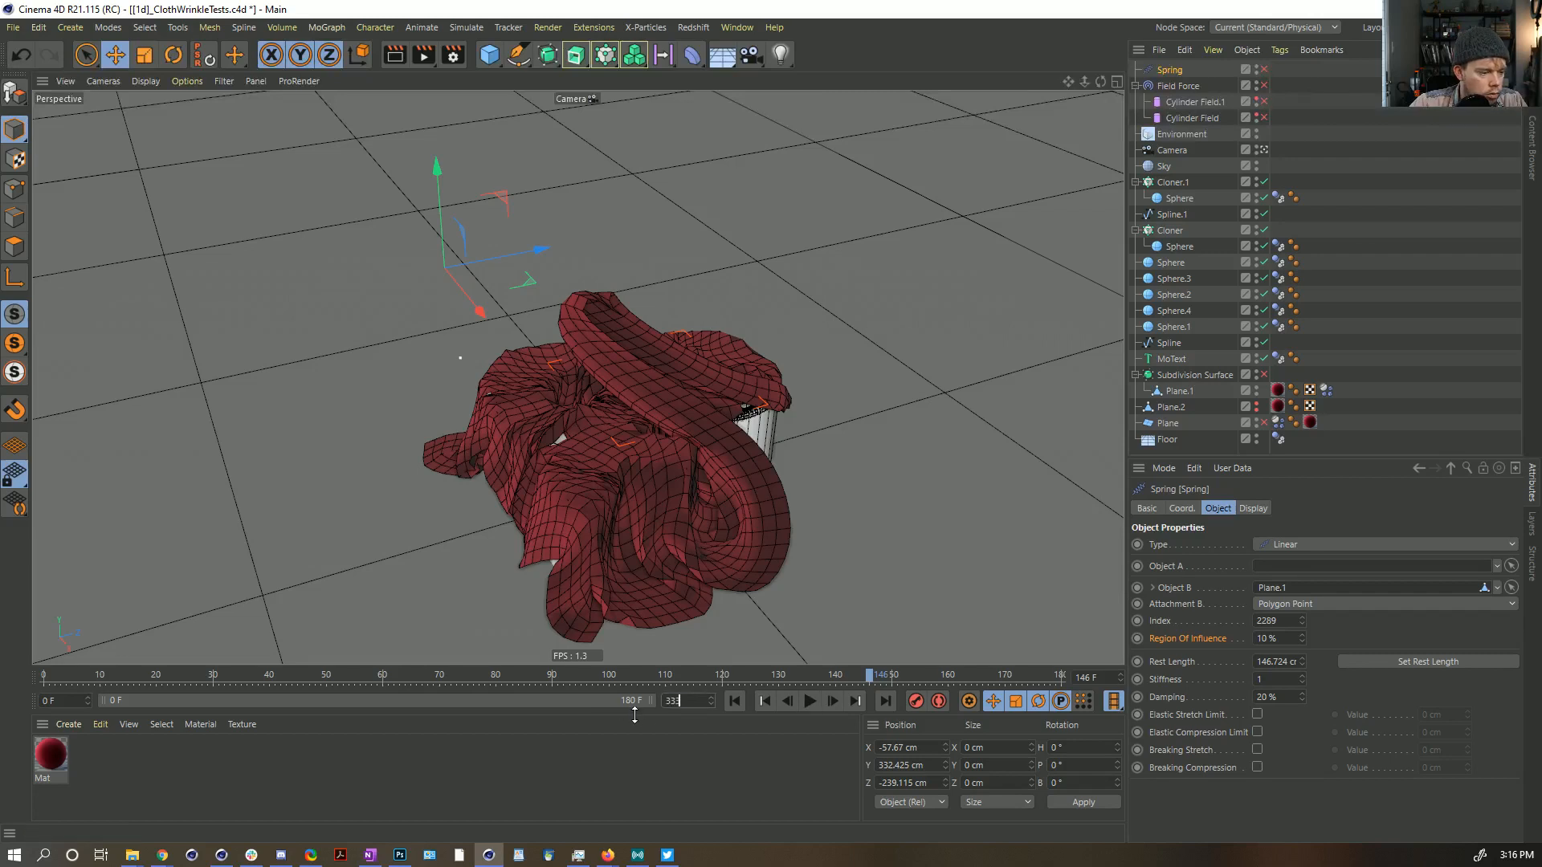
{"action": "type", "text": "333"}
{"action": "key", "text": "Return"}
{"action": "left_click_drag", "start_coordinate": [410, 702], "coordinate": [650, 701]}
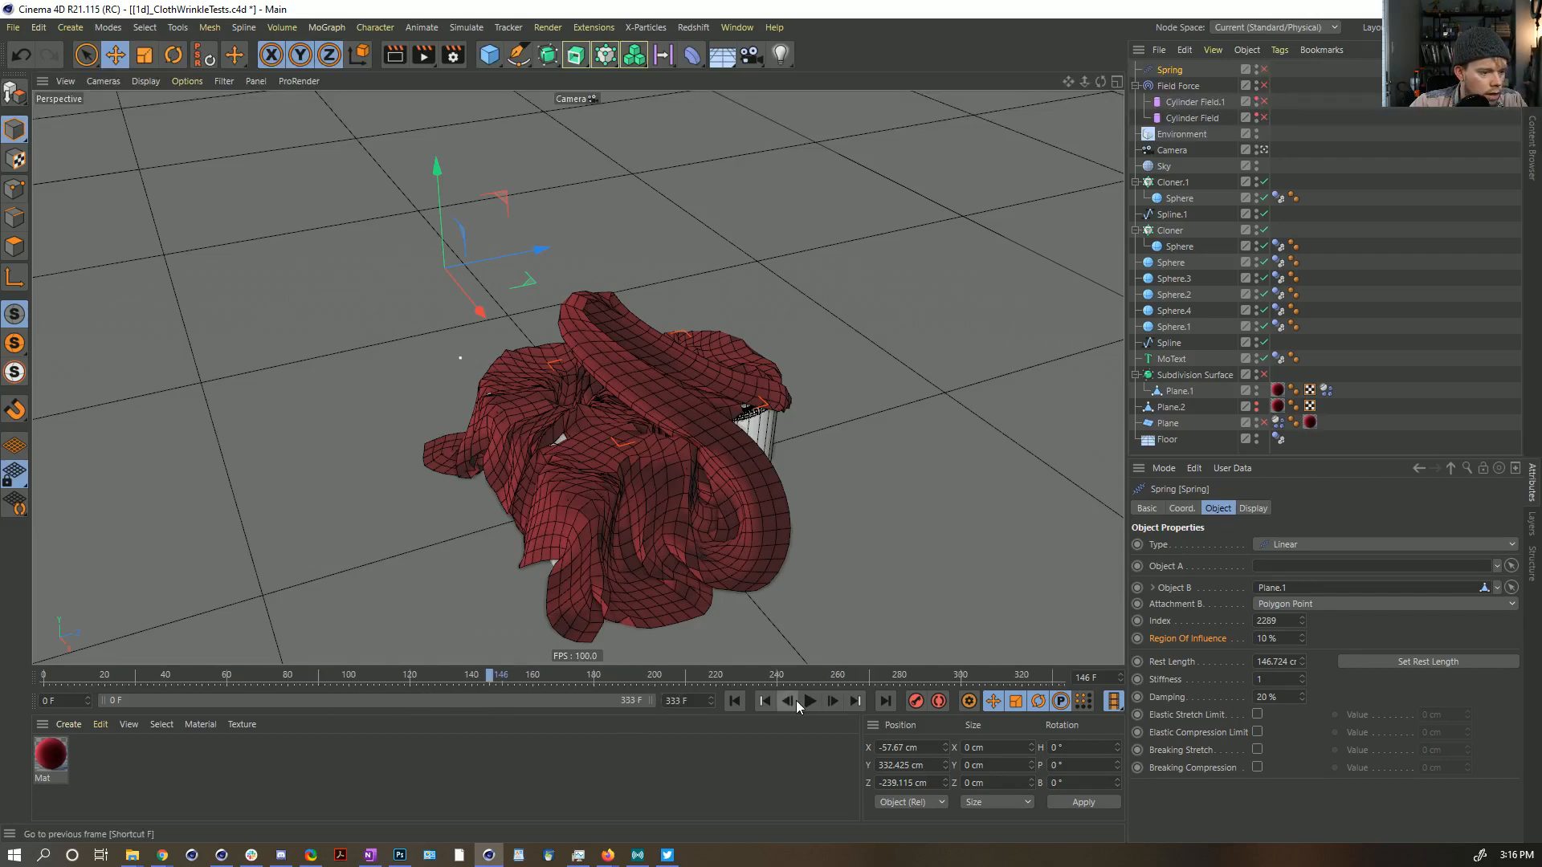
Step: Run the simulation on to frame 212 with the spring disabled, lowering the spring to Y 248 cm along the way
{"action": "left_click", "coordinate": [811, 698]}
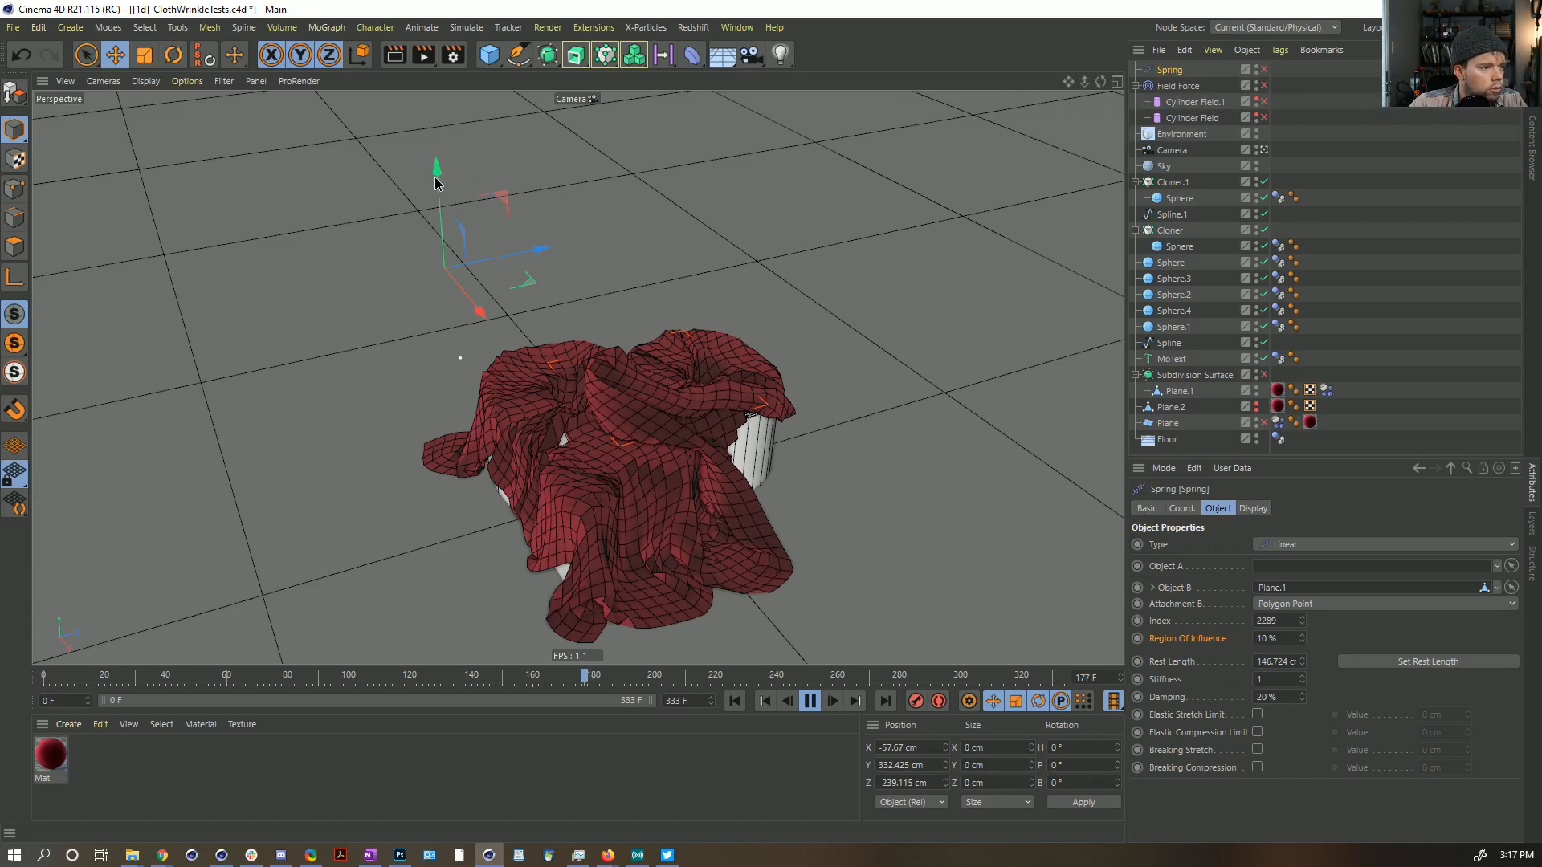
{"action": "left_click_drag", "start_coordinate": [434, 183], "coordinate": [721, 331]}
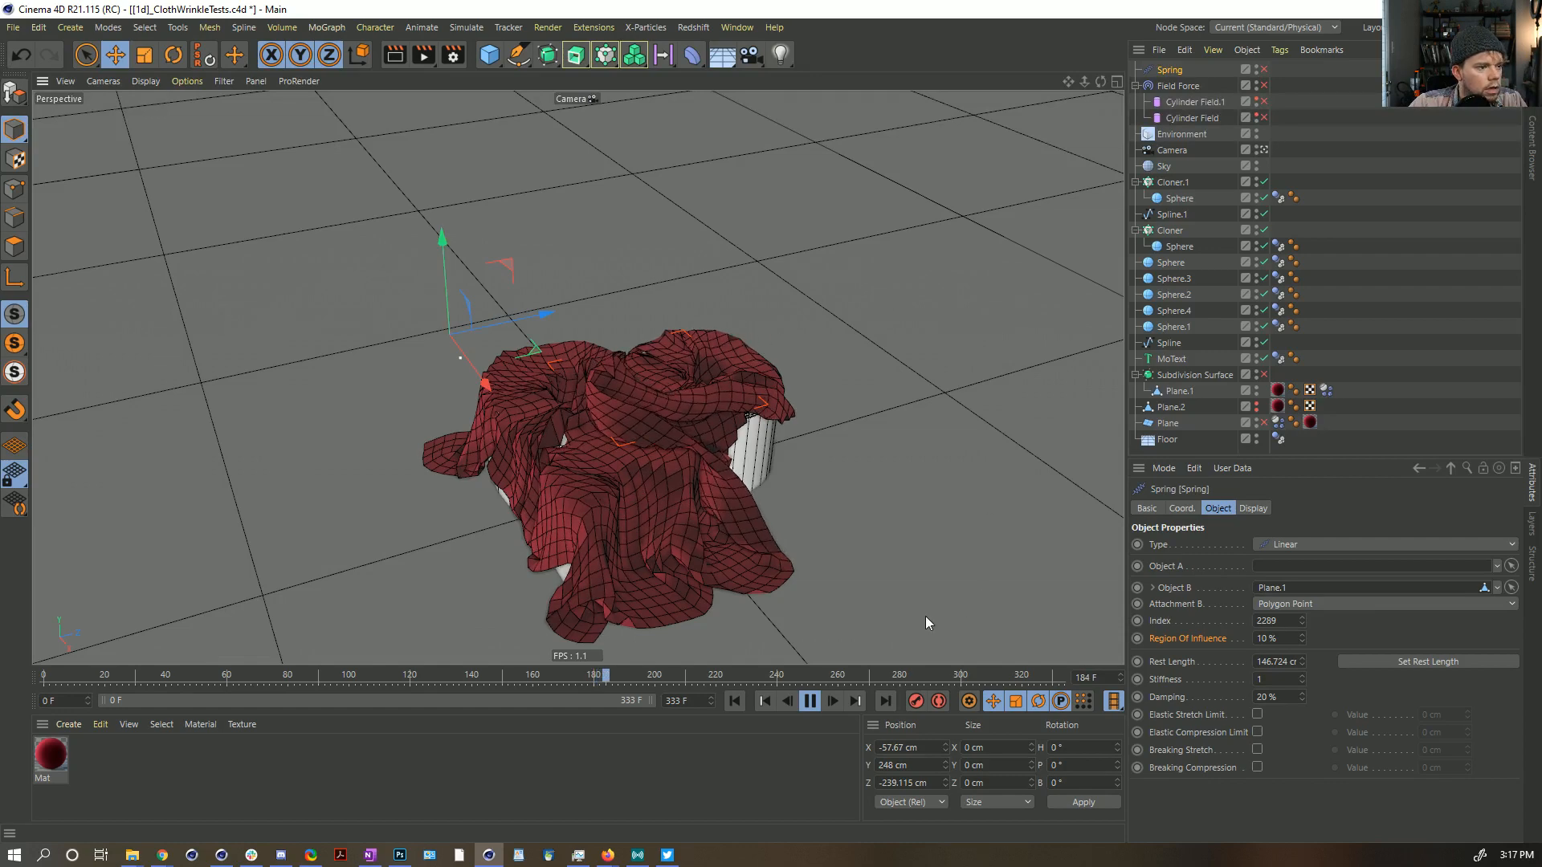
{"action": "left_click", "coordinate": [812, 700]}
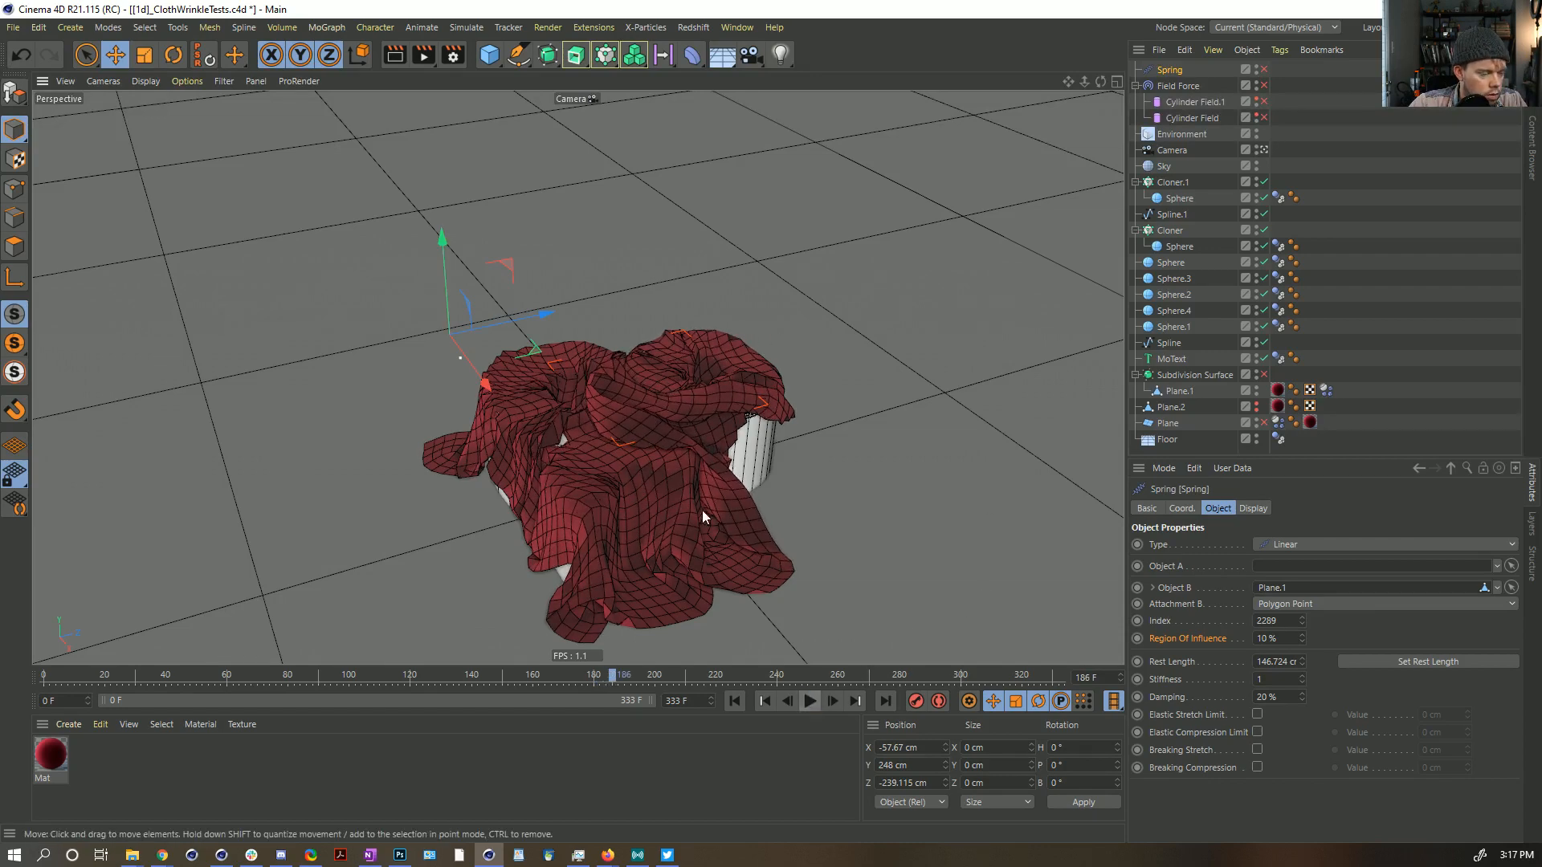
{"action": "left_click_drag", "start_coordinate": [649, 433], "coordinate": [768, 639], "text": "alt"}
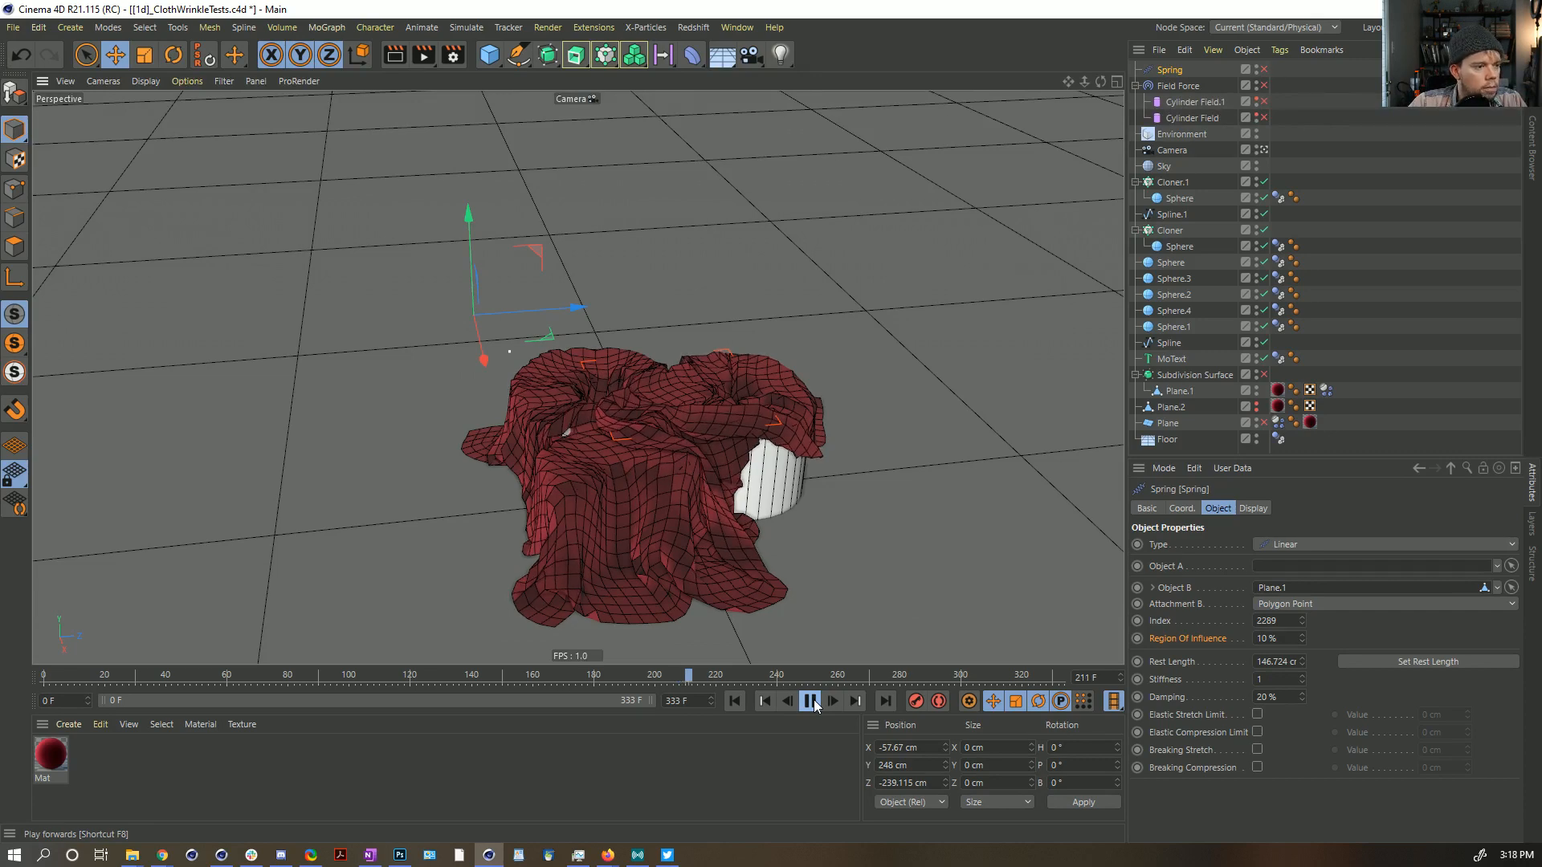
{"action": "left_click", "coordinate": [811, 701]}
Step: Re-enable the cloth's Subdivision Surface and display Gouraud shading without lines to inspect the draped folds from several angles
{"action": "scroll", "coordinate": [726, 407], "scroll_direction": "up", "scroll_amount": 5}
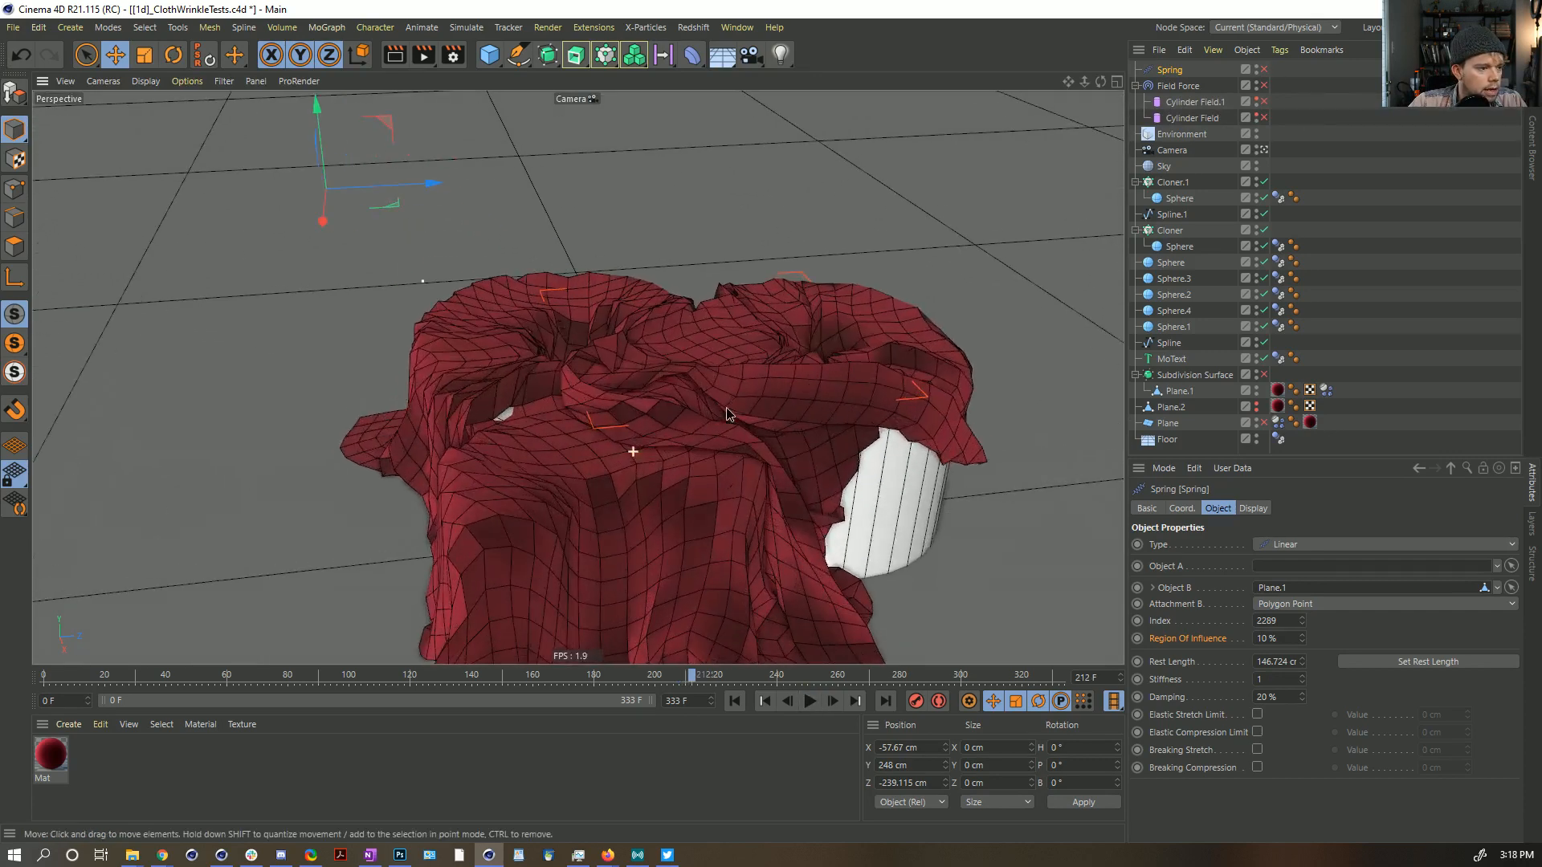
{"action": "left_click_drag", "start_coordinate": [705, 385], "coordinate": [619, 406], "text": "alt"}
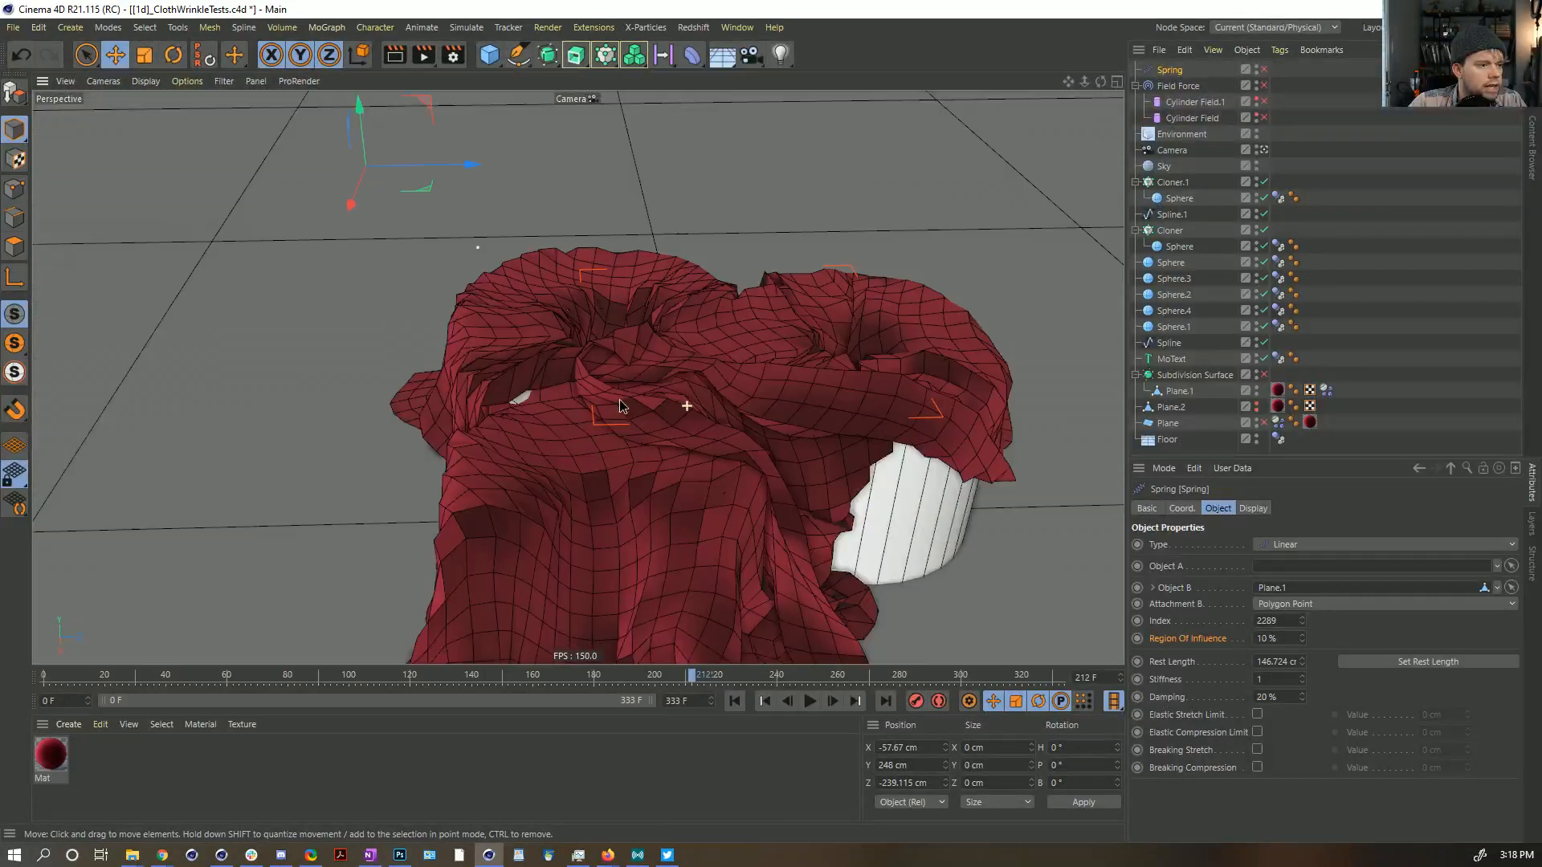
{"action": "left_click", "coordinate": [1263, 374]}
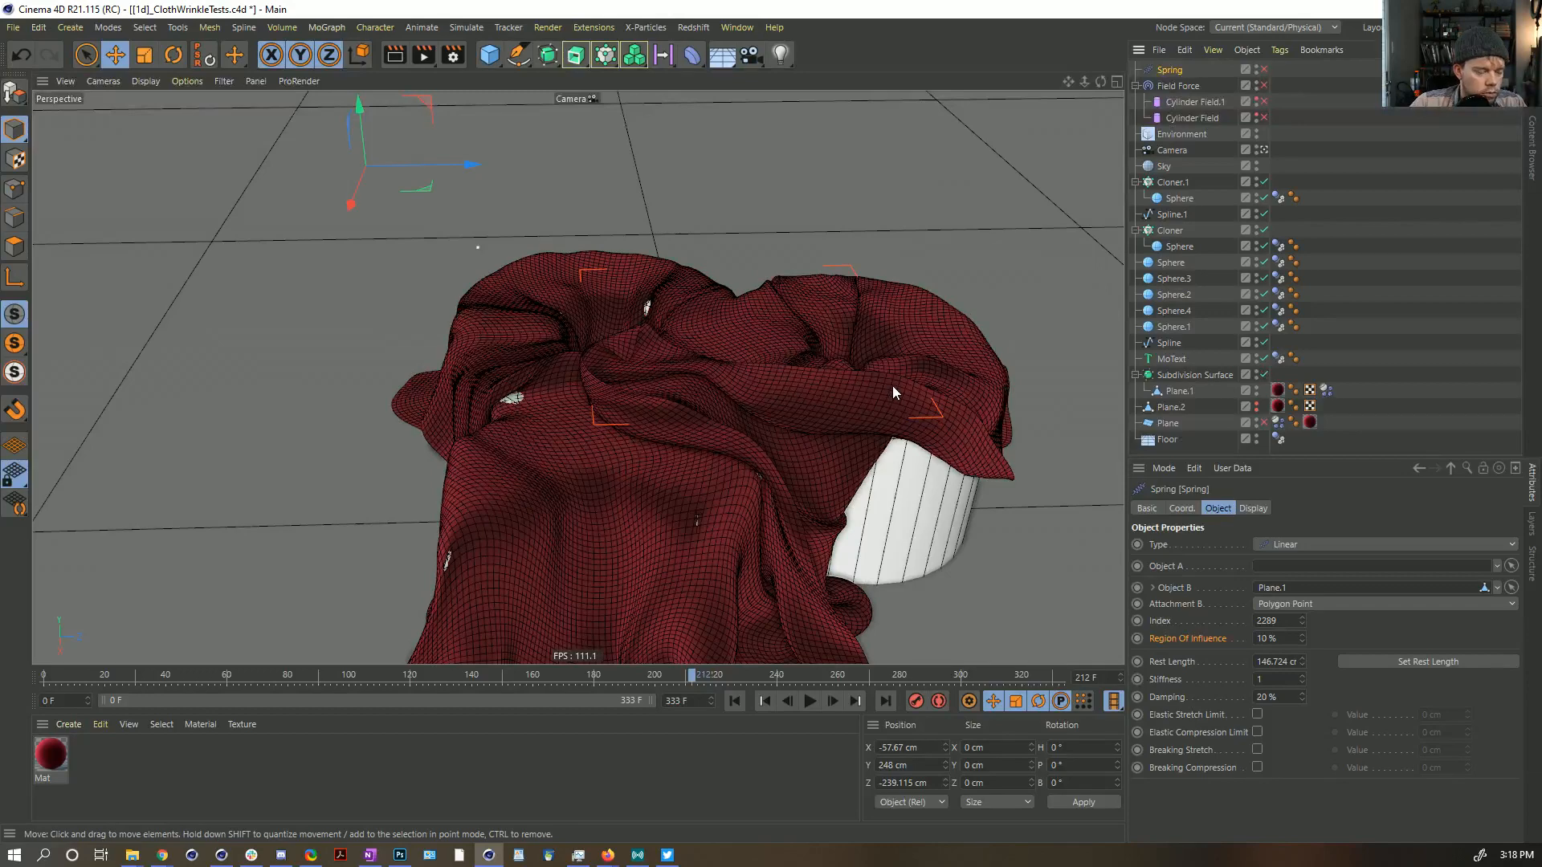
{"action": "key", "text": "n"}
{"action": "key", "text": "a"}
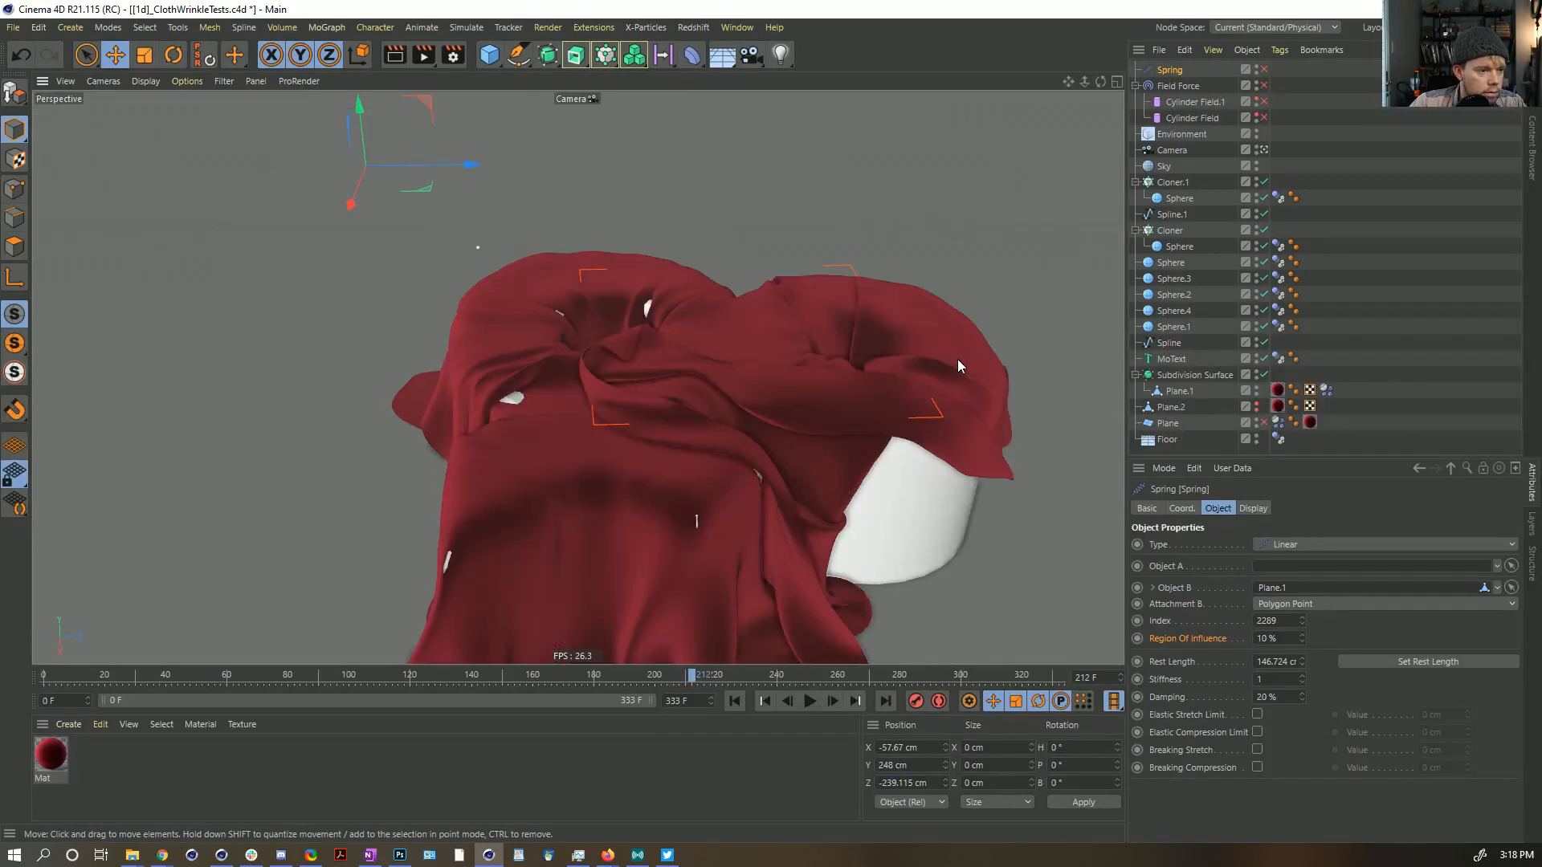
{"action": "mouse_move", "coordinate": [689, 382]}
{"action": "left_mouse_down", "text": "alt"}
{"action": "mouse_move", "coordinate": [807, 395]}
{"action": "mouse_move", "coordinate": [455, 350]}
{"action": "mouse_move", "coordinate": [777, 449]}
{"action": "mouse_move", "coordinate": [818, 444]}
{"action": "mouse_move", "coordinate": [811, 407]}
{"action": "left_mouse_up", "text": "alt"}
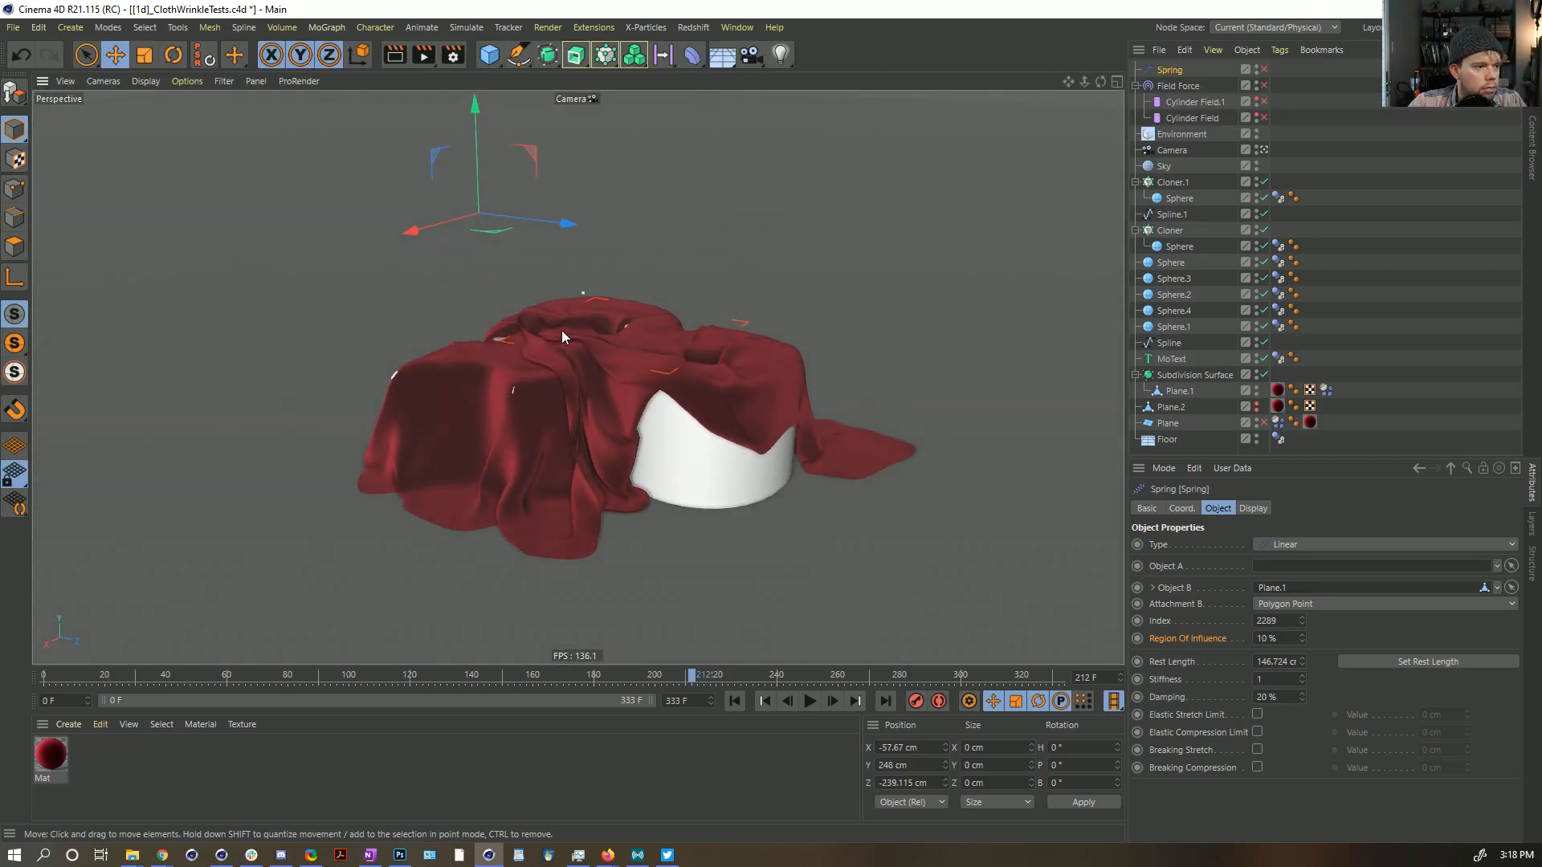
{"action": "left_click_drag", "start_coordinate": [517, 320], "coordinate": [770, 436]}
{"action": "key", "text": "ctrl+z"}
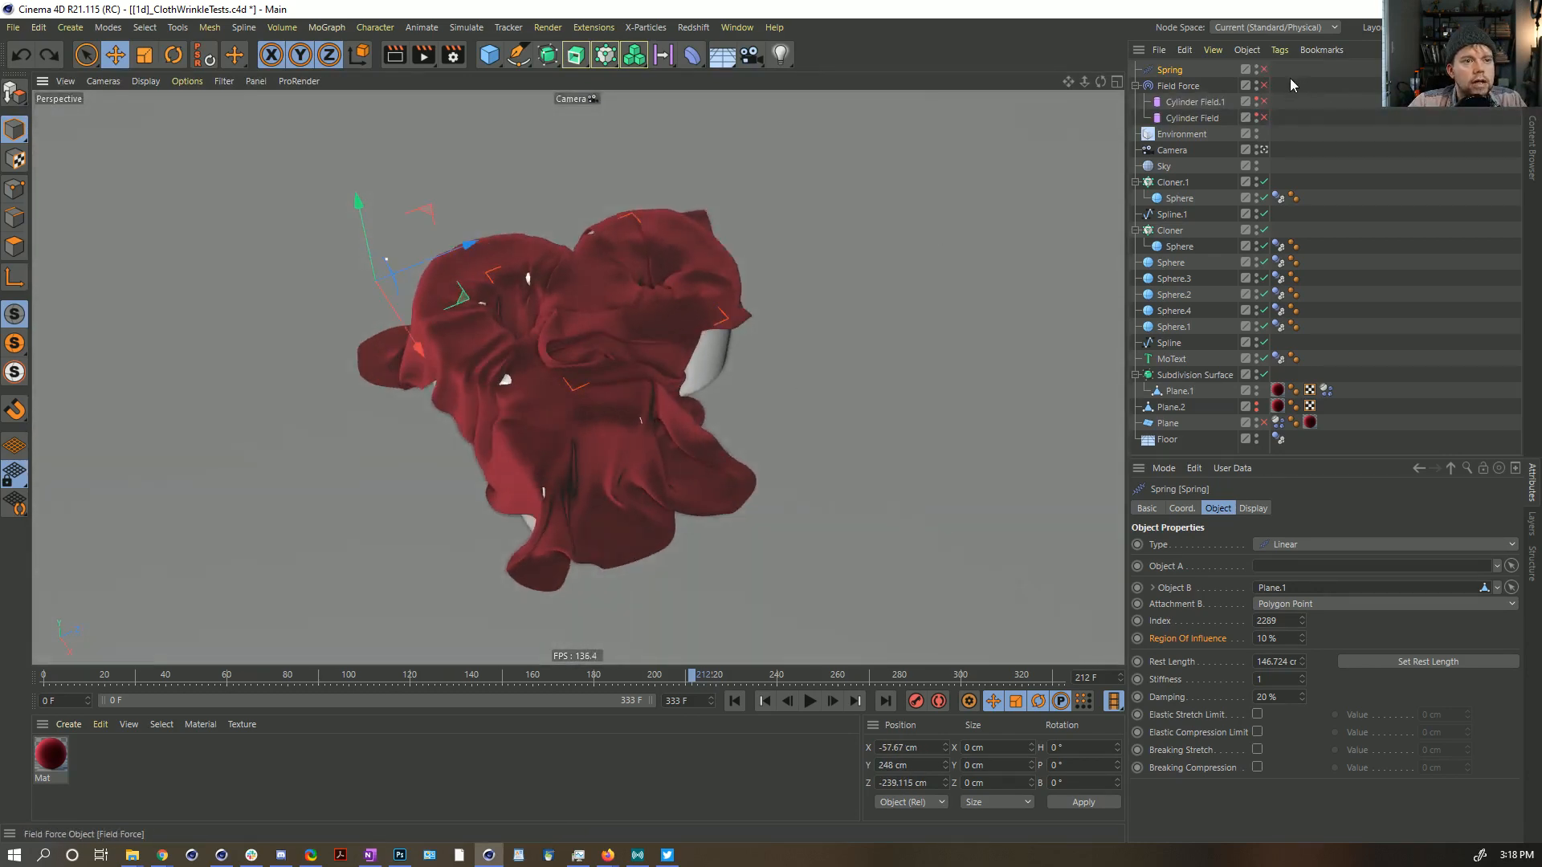
Step: Re-enable the spring and reposition it above the middle of the cloth, at about X -8, Y 248, Z -47 cm
{"action": "left_click", "coordinate": [1264, 69]}
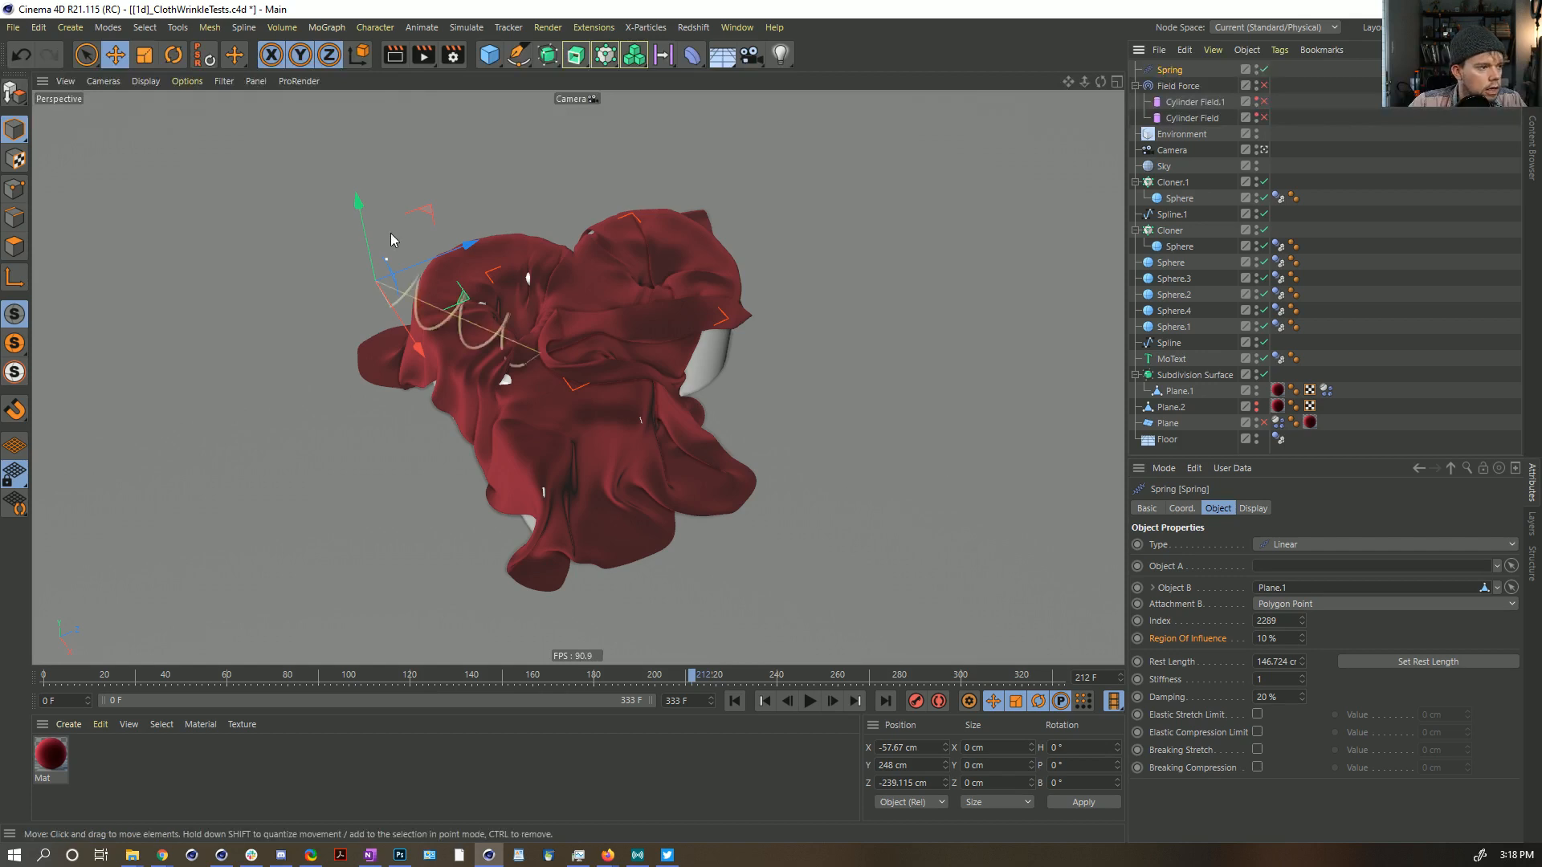
{"action": "left_click_drag", "start_coordinate": [474, 302], "coordinate": [697, 282]}
{"action": "key", "text": "ctrl+shift+z"}
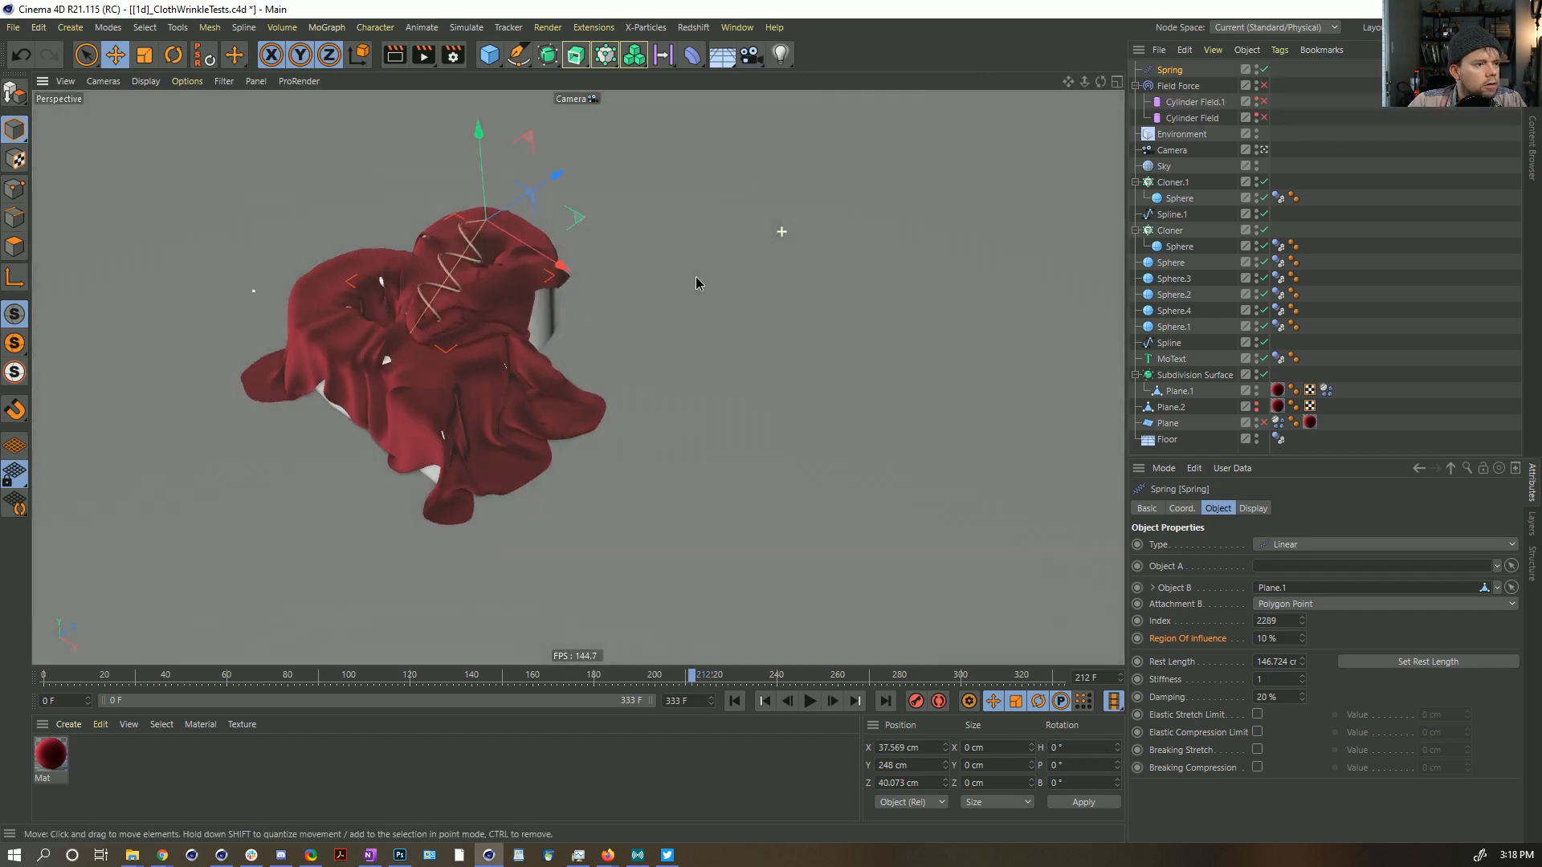
{"action": "middle_click_drag", "start_coordinate": [639, 256], "coordinate": [715, 292], "text": "alt"}
{"action": "left_click_drag", "start_coordinate": [646, 255], "coordinate": [506, 233]}
{"action": "middle_click_drag", "start_coordinate": [506, 233], "coordinate": [590, 320], "text": "alt"}
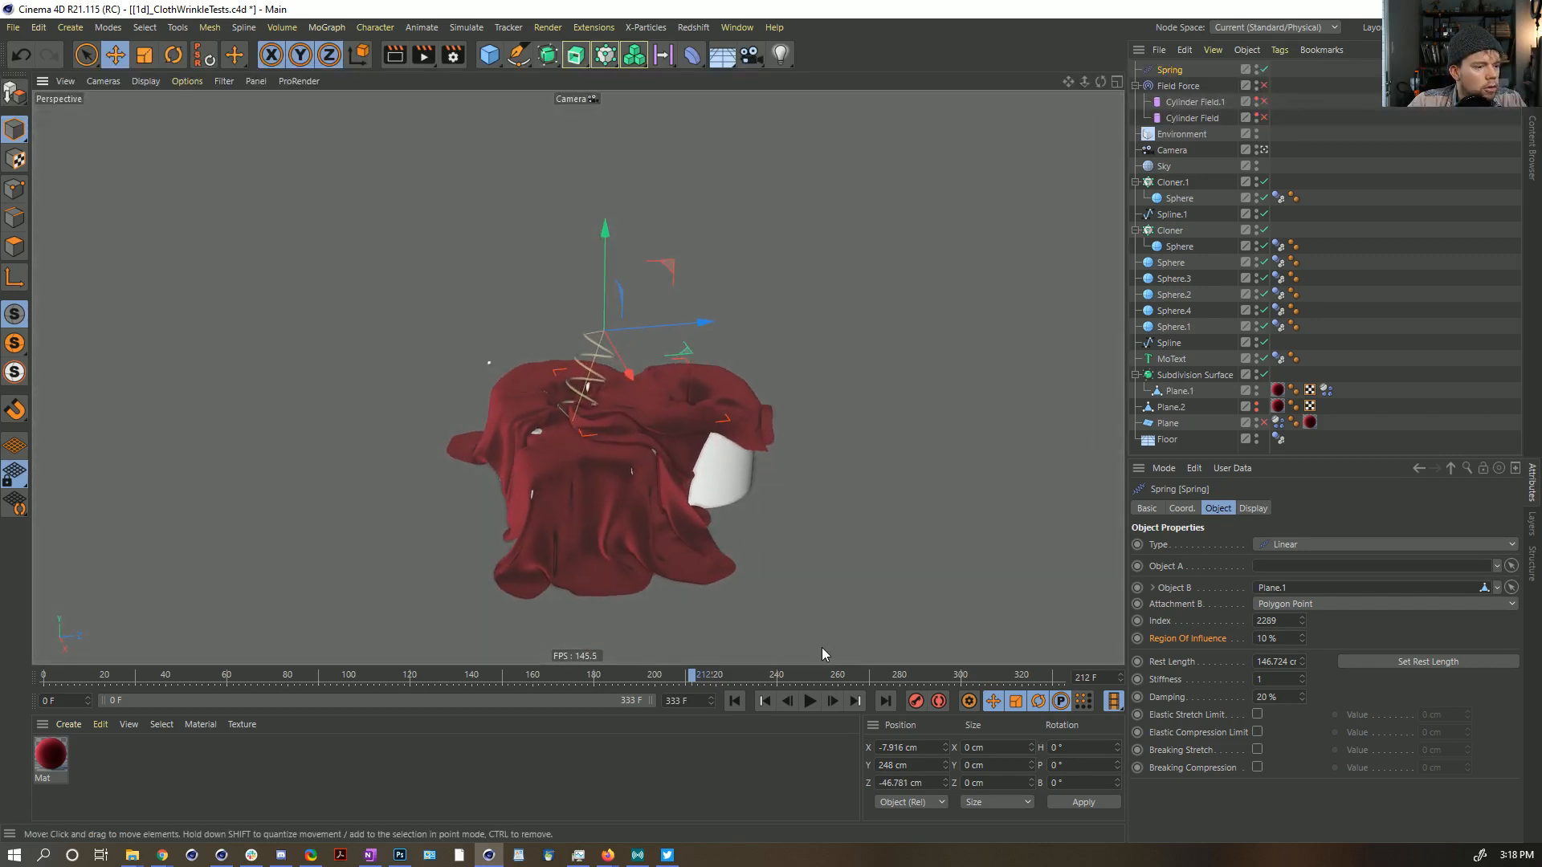
Step: Raise the spring to about Y 423 cm to lift the cloth, and run the simulation to frame 223
{"action": "left_click", "coordinate": [811, 706]}
{"action": "left_click_drag", "start_coordinate": [606, 241], "coordinate": [606, 116]}
{"action": "left_click", "coordinate": [812, 701]}
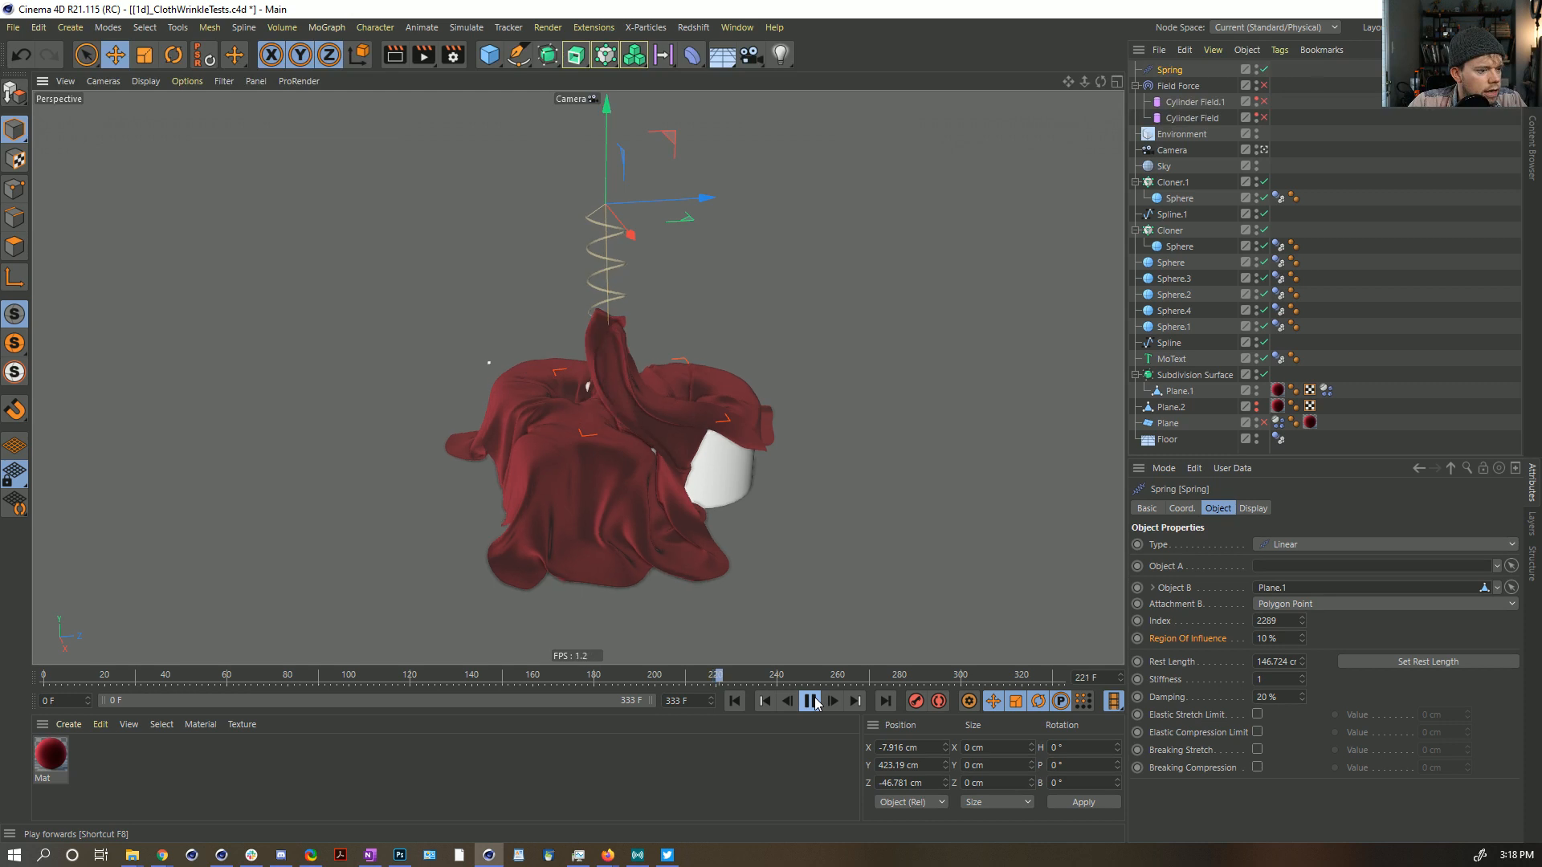
{"action": "left_click", "coordinate": [811, 701]}
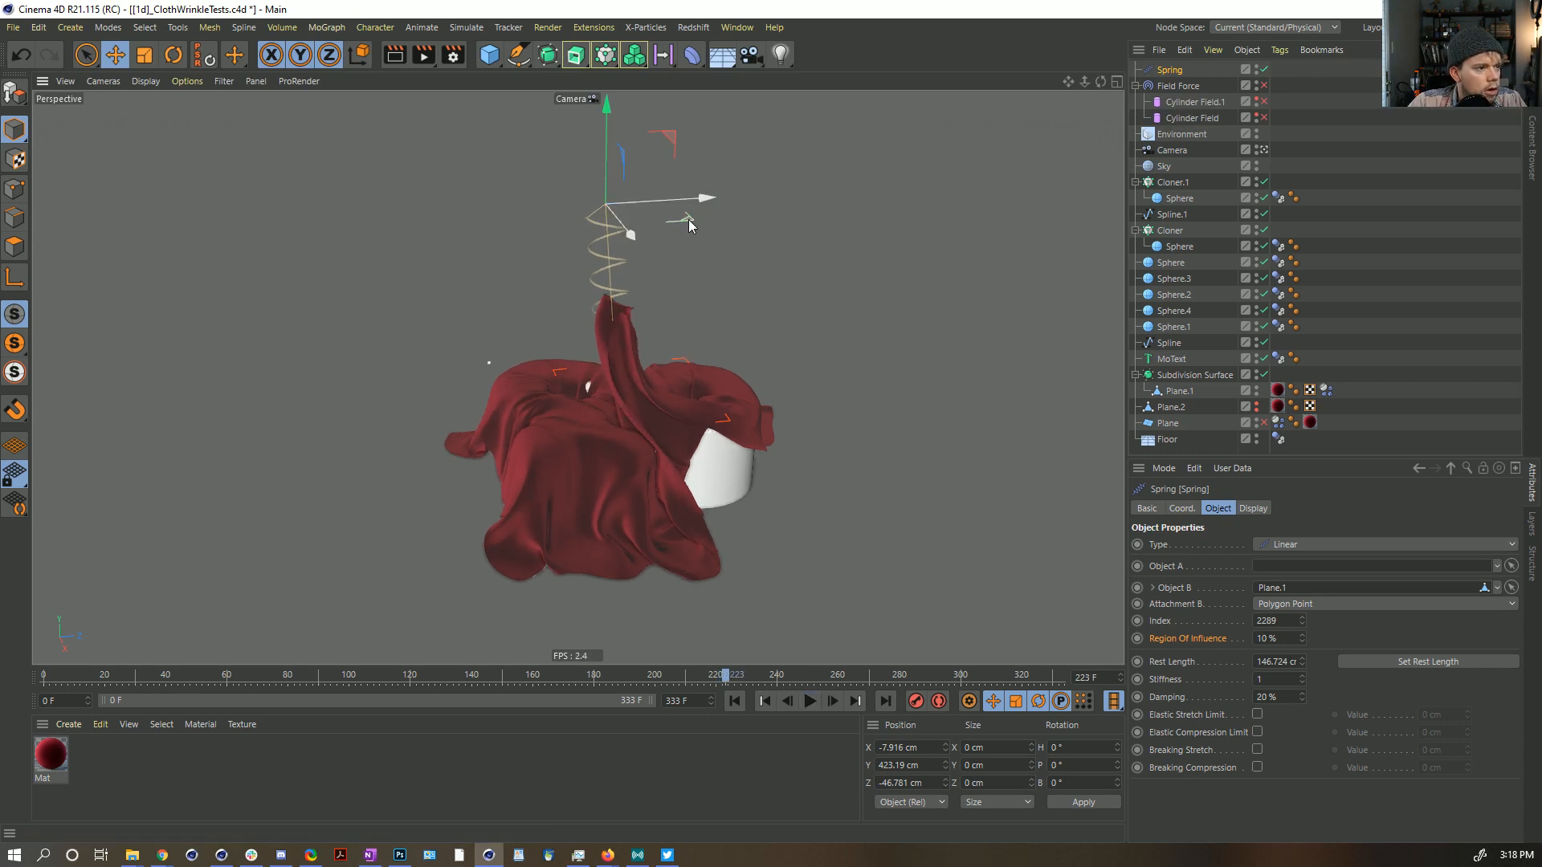
Step: Drag the cloth sideways by moving the spring to about X 297, Z -444 cm and running the simulation to frame 226
{"action": "left_click_drag", "start_coordinate": [688, 219], "coordinate": [345, 356]}
{"action": "left_click", "coordinate": [812, 701]}
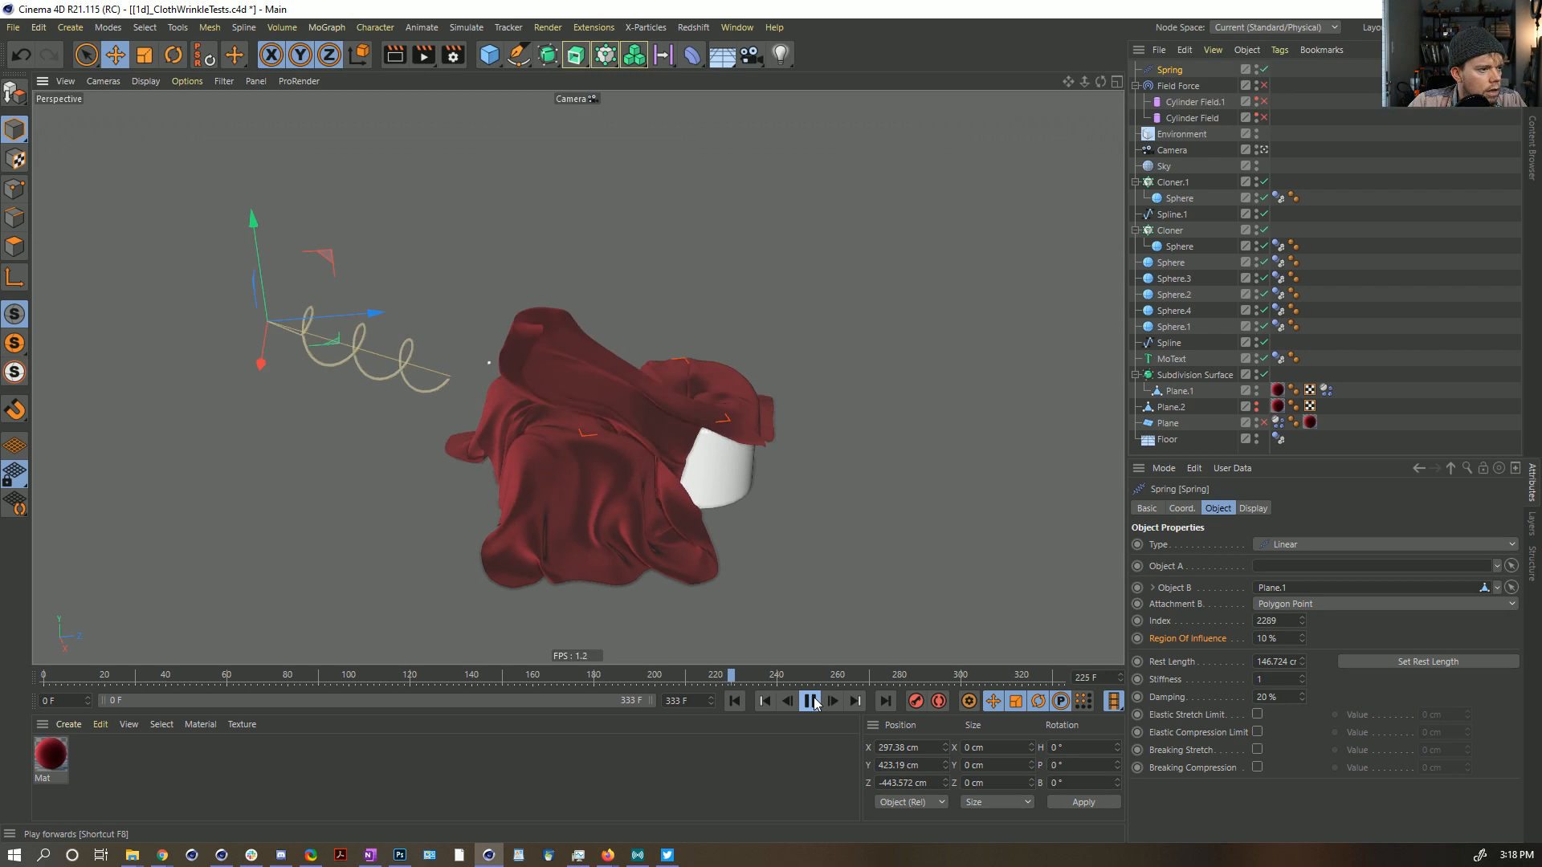
{"action": "left_click", "coordinate": [812, 701]}
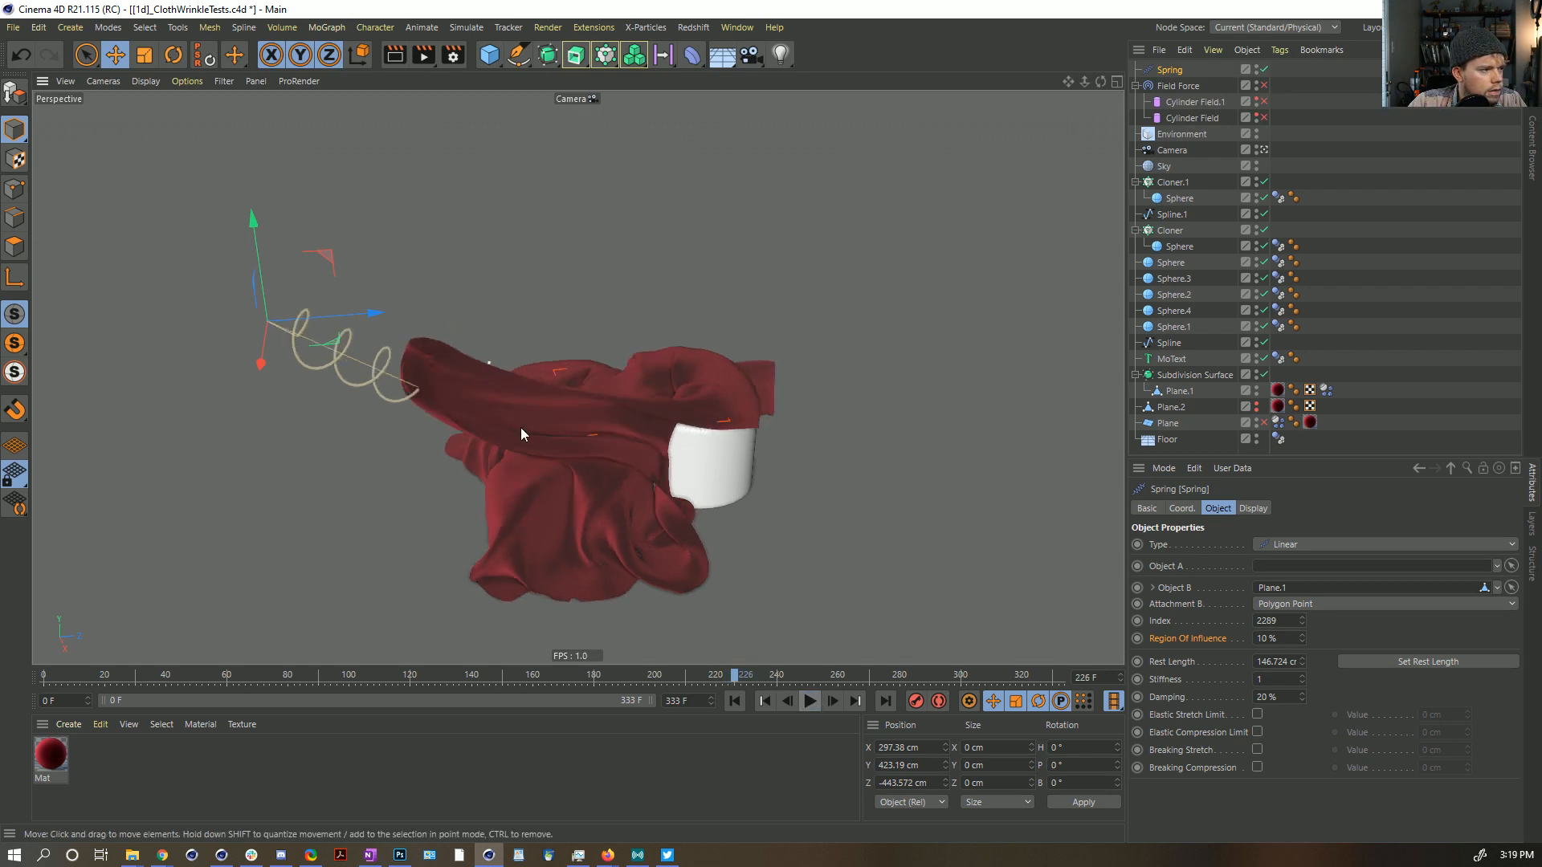
Step: Disable the spring, let the cloth settle until frame 265, and inspect its folds from several angles
{"action": "left_click", "coordinate": [1264, 69]}
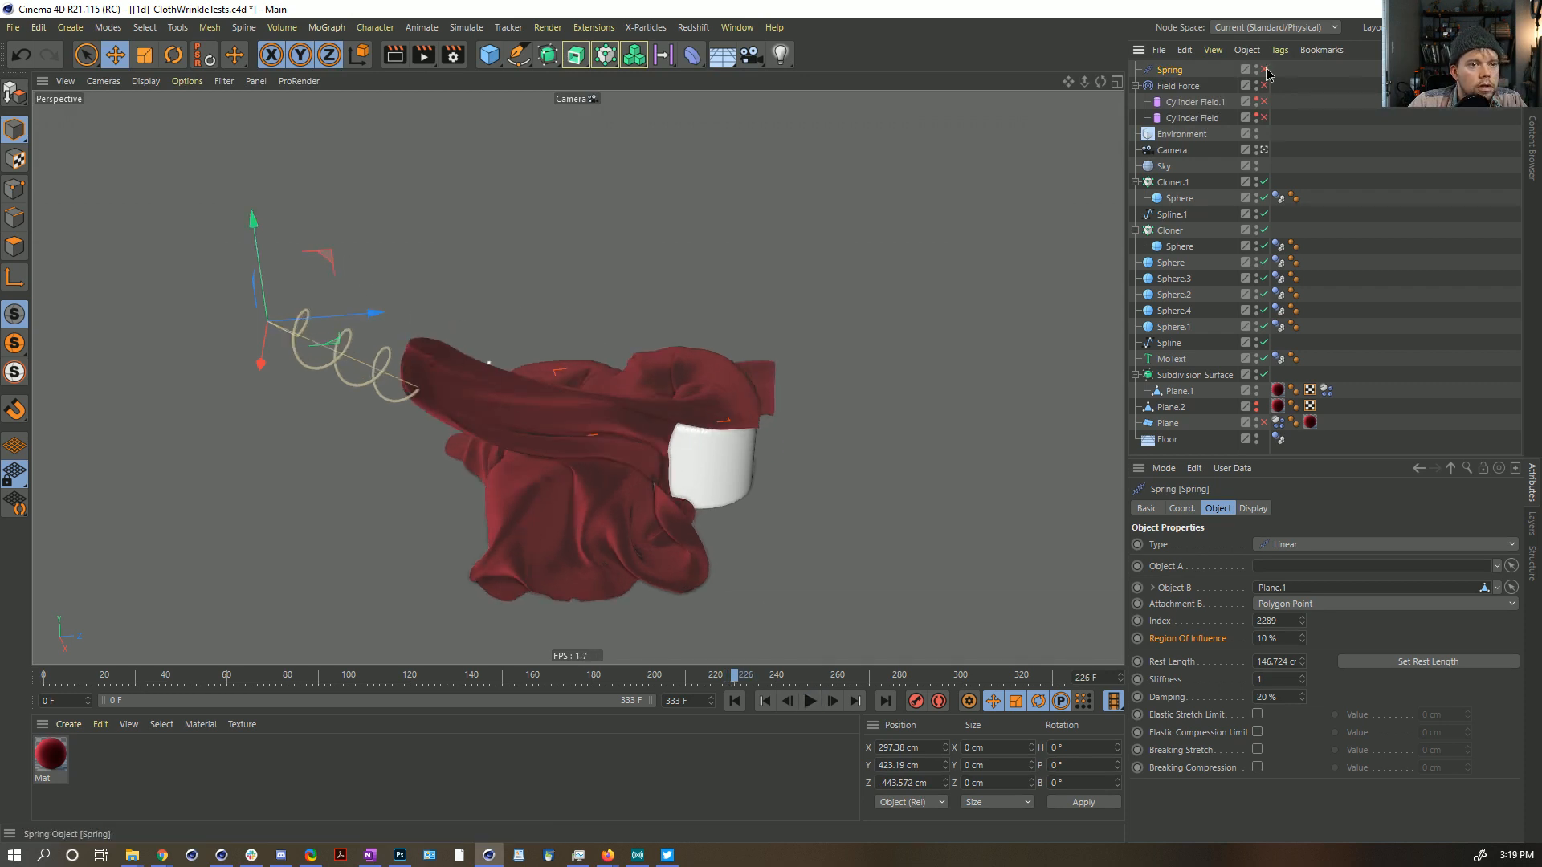
{"action": "left_click", "coordinate": [812, 701]}
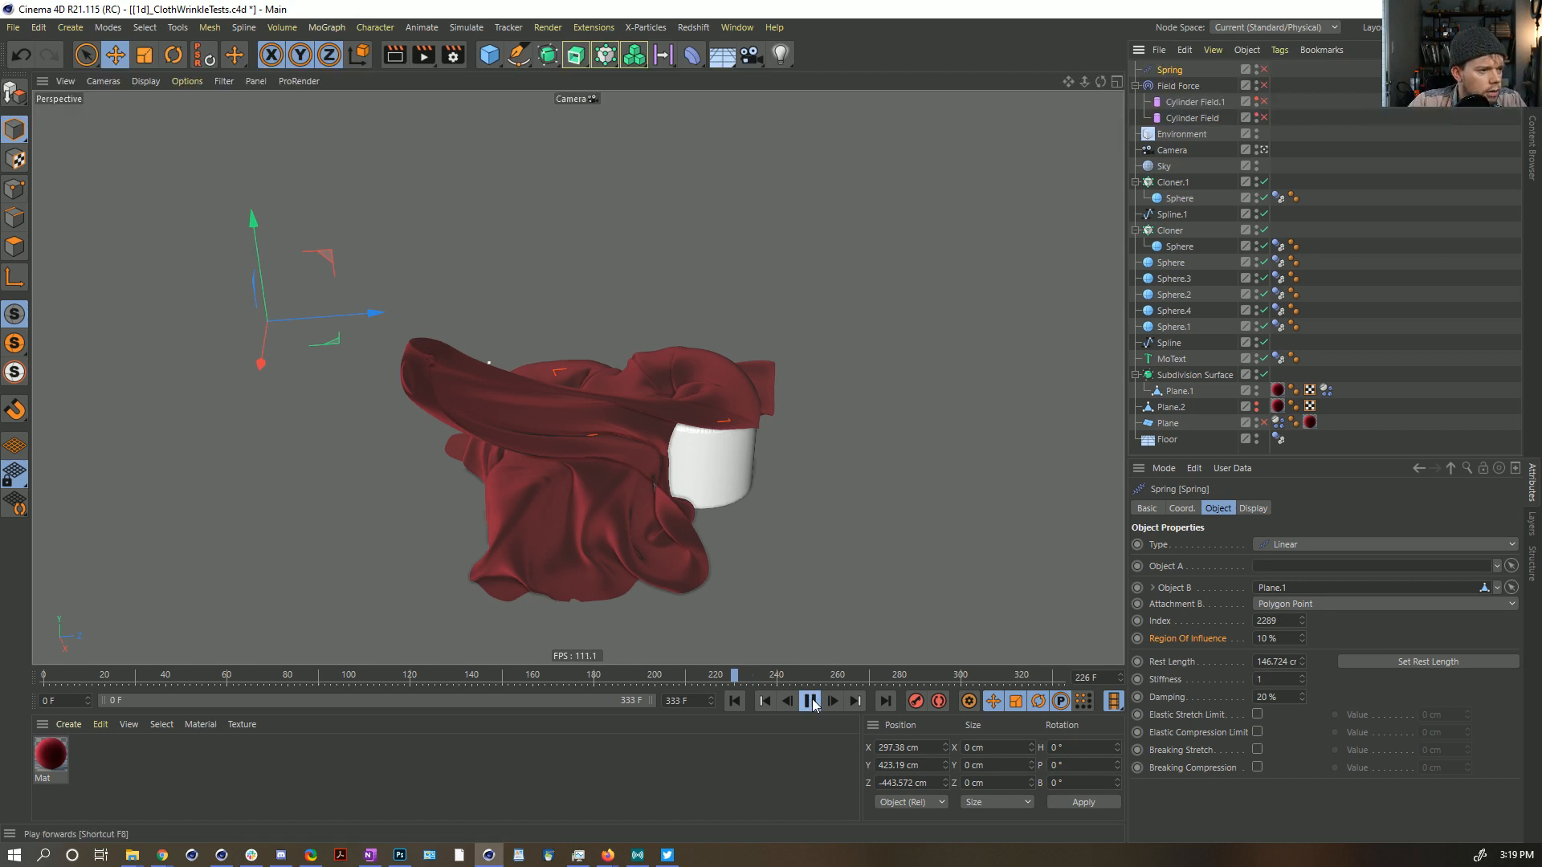
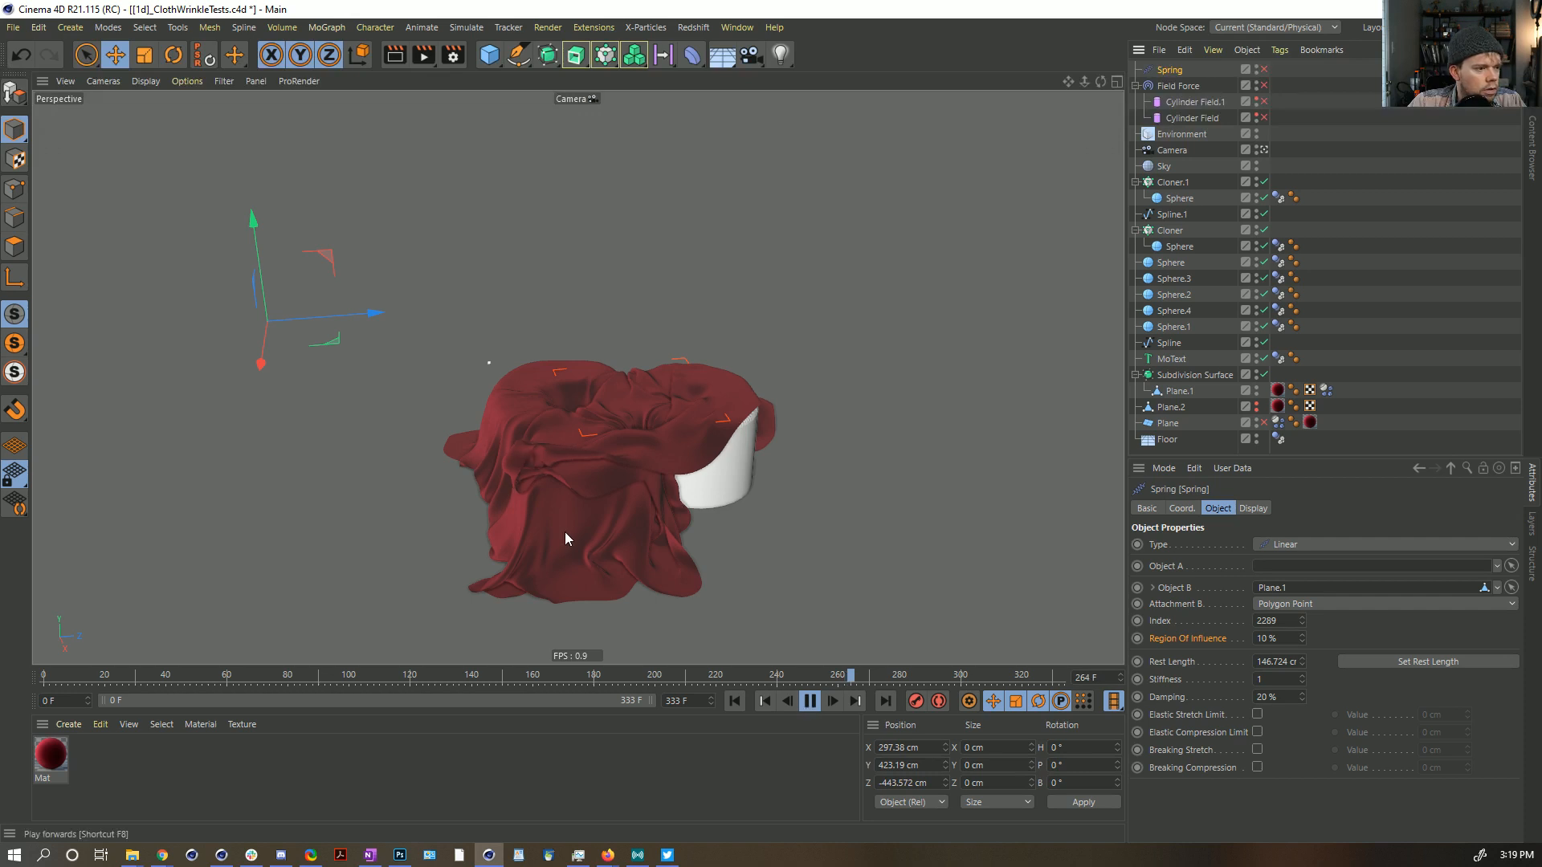
{"action": "key", "text": "F8"}
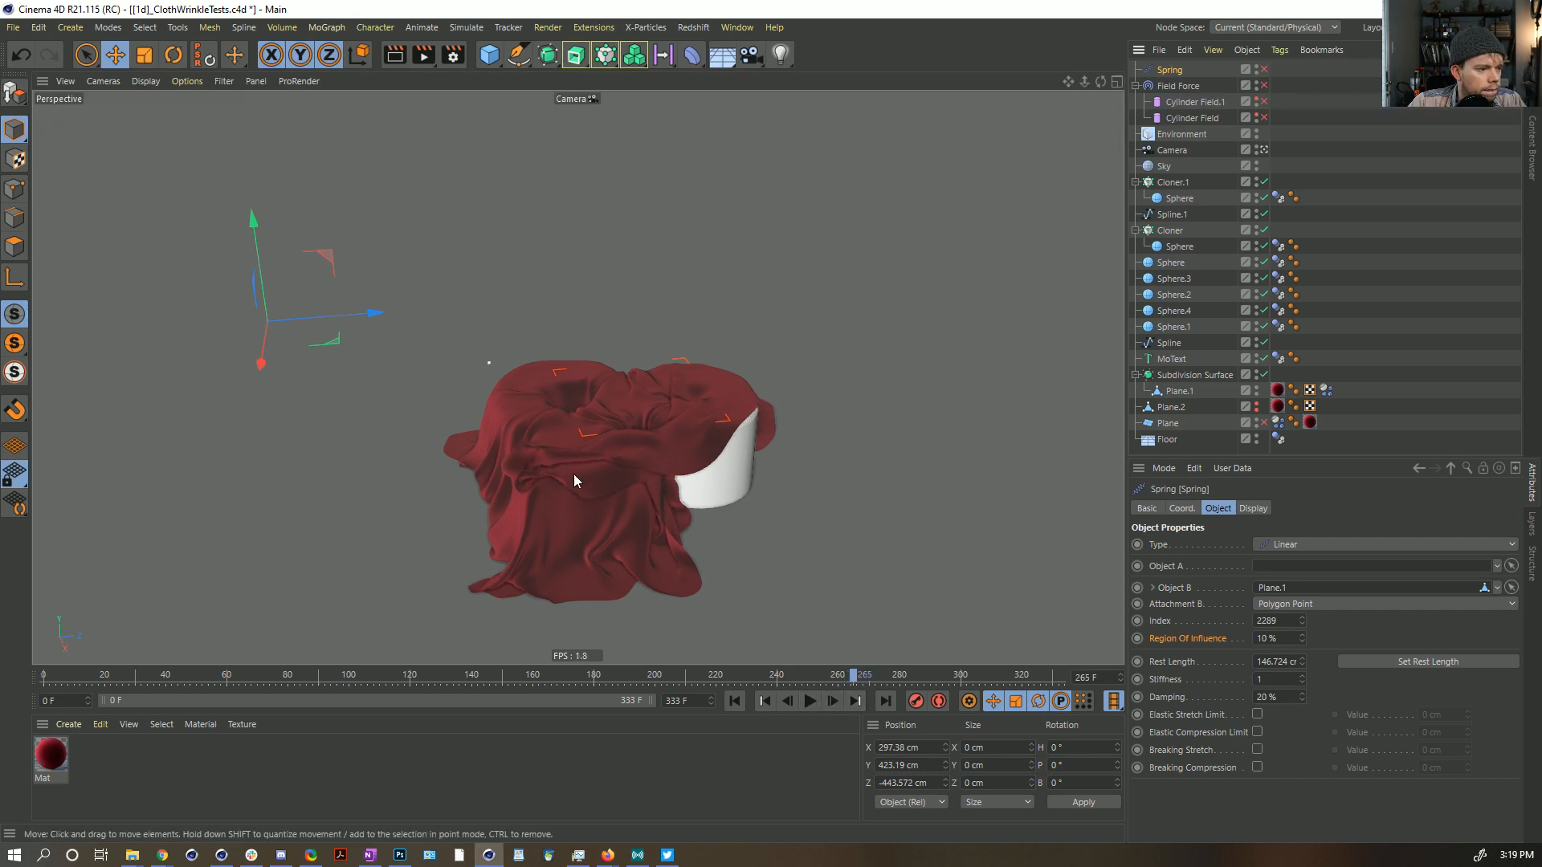
{"action": "mouse_move", "coordinate": [573, 480]}
{"action": "left_mouse_down", "text": "alt"}
{"action": "mouse_move", "coordinate": [562, 466]}
{"action": "mouse_move", "coordinate": [575, 482]}
{"action": "left_mouse_up", "text": "alt"}
{"action": "scroll", "coordinate": [624, 431], "scroll_direction": "up", "scroll_amount": 6}
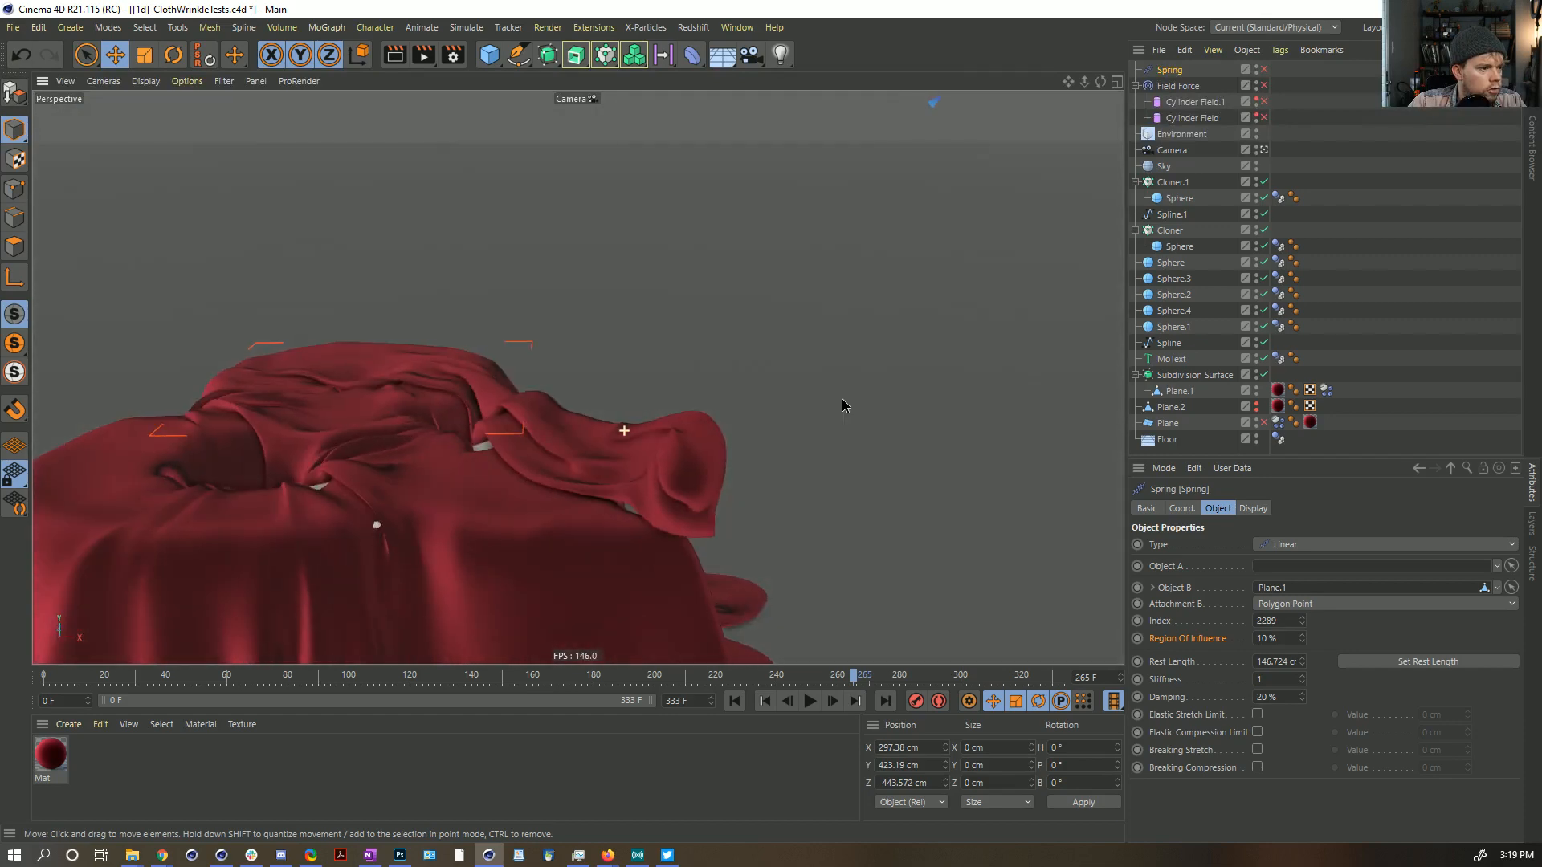
{"action": "left_click_drag", "start_coordinate": [844, 404], "coordinate": [560, 371], "text": "alt"}
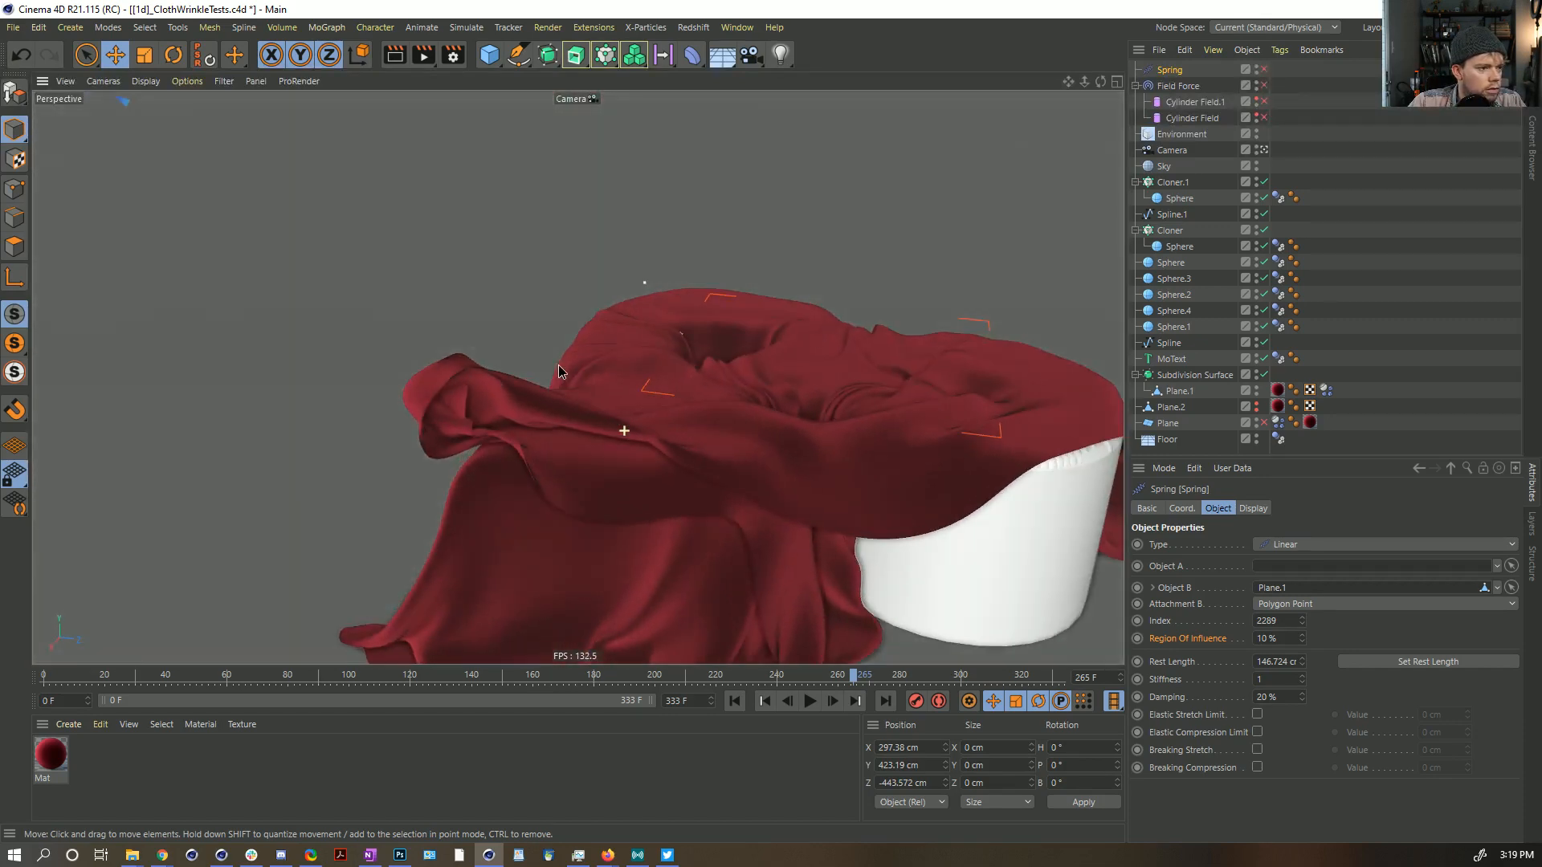
{"action": "scroll", "coordinate": [750, 417], "scroll_direction": "down", "scroll_amount": 5}
{"action": "left_click_drag", "start_coordinate": [750, 418], "coordinate": [601, 465], "text": "alt"}
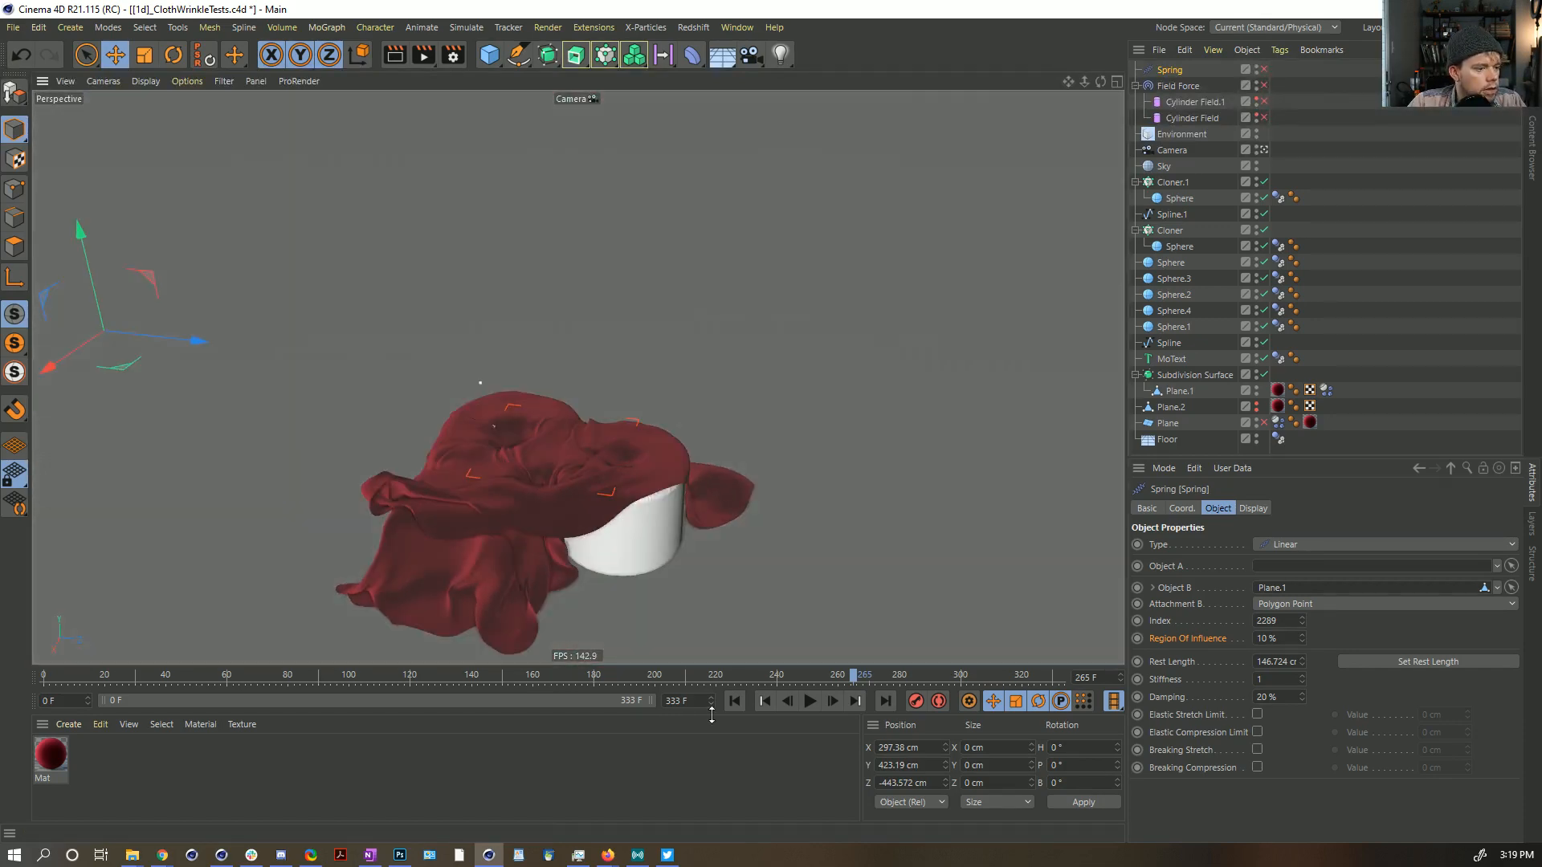
Step: Return the simulation to frame 0 and turn off the cloth's Subdivision Surface
{"action": "left_click", "coordinate": [734, 702]}
{"action": "left_click", "coordinate": [1263, 118]}
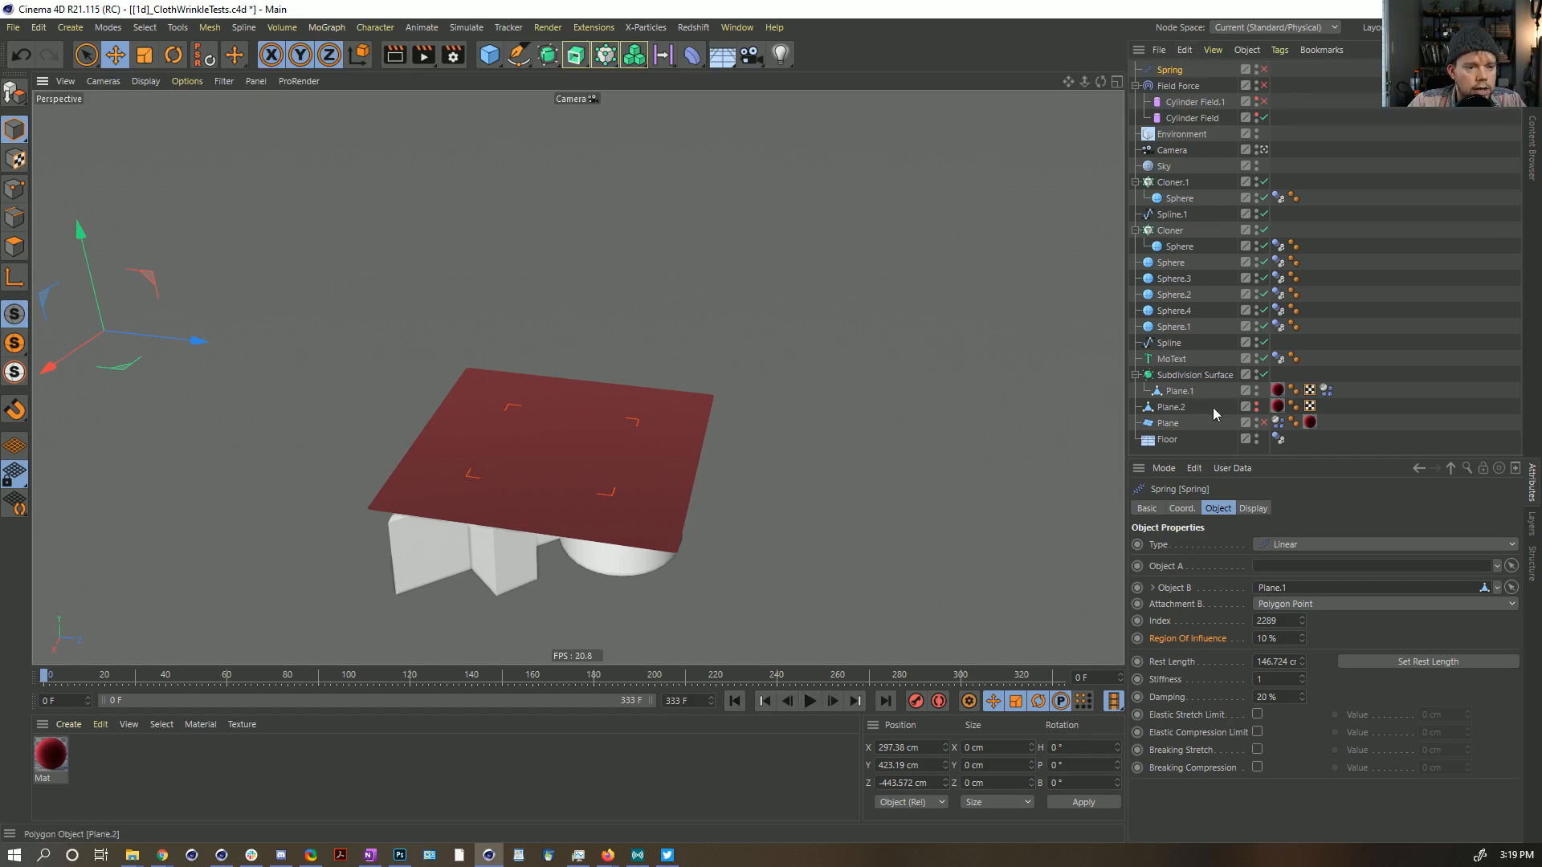
Step: Set Follow Rotation to 15 in the force settings of Plane.1's Dynamics Body tag
{"action": "left_click", "coordinate": [1326, 392]}
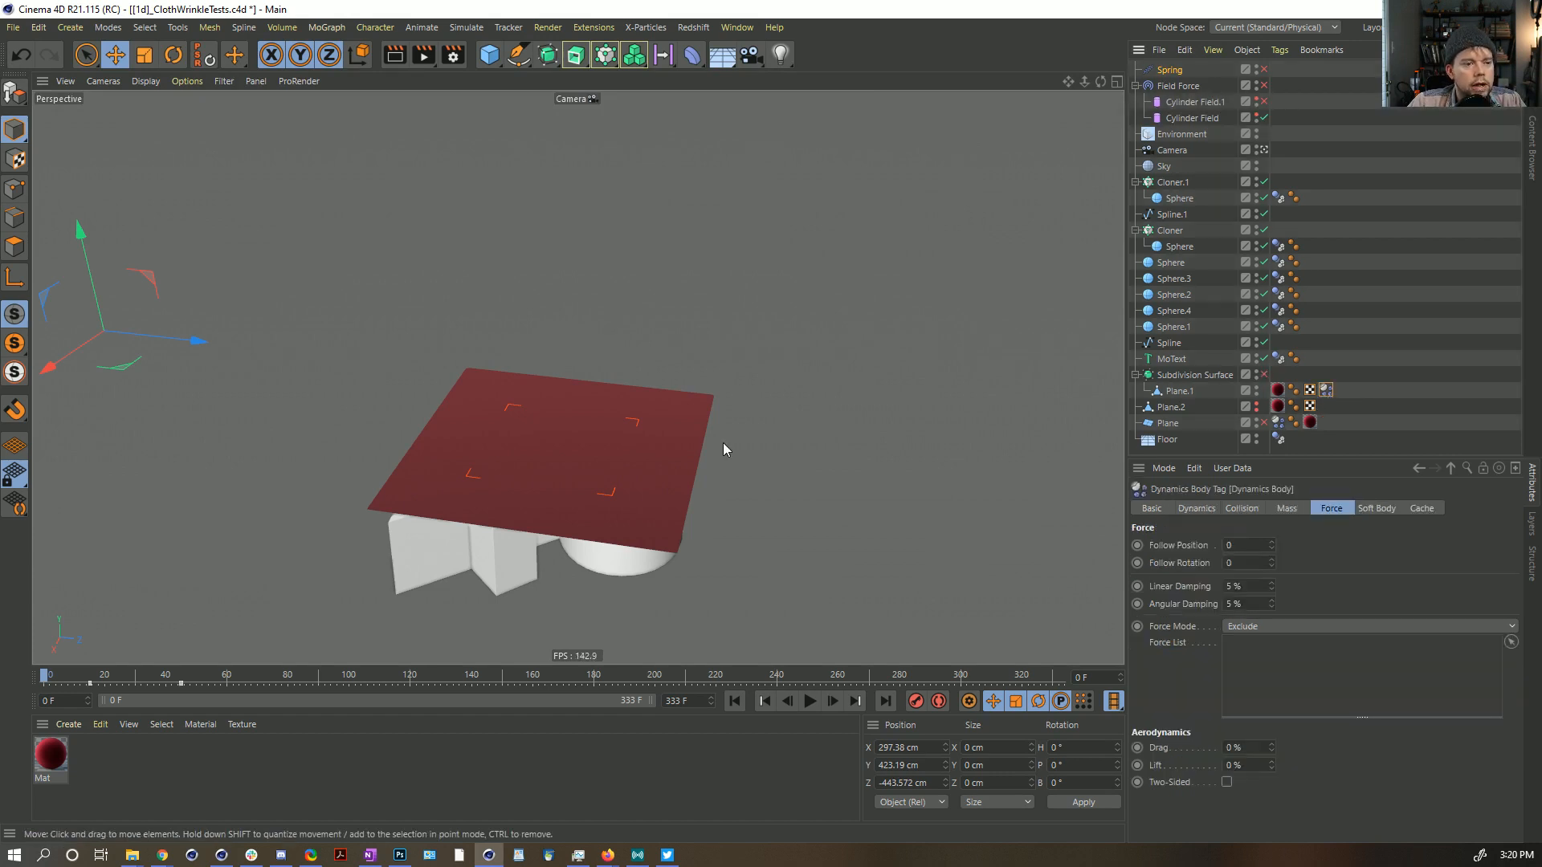
{"action": "left_click_drag", "start_coordinate": [723, 448], "coordinate": [659, 430], "text": "alt"}
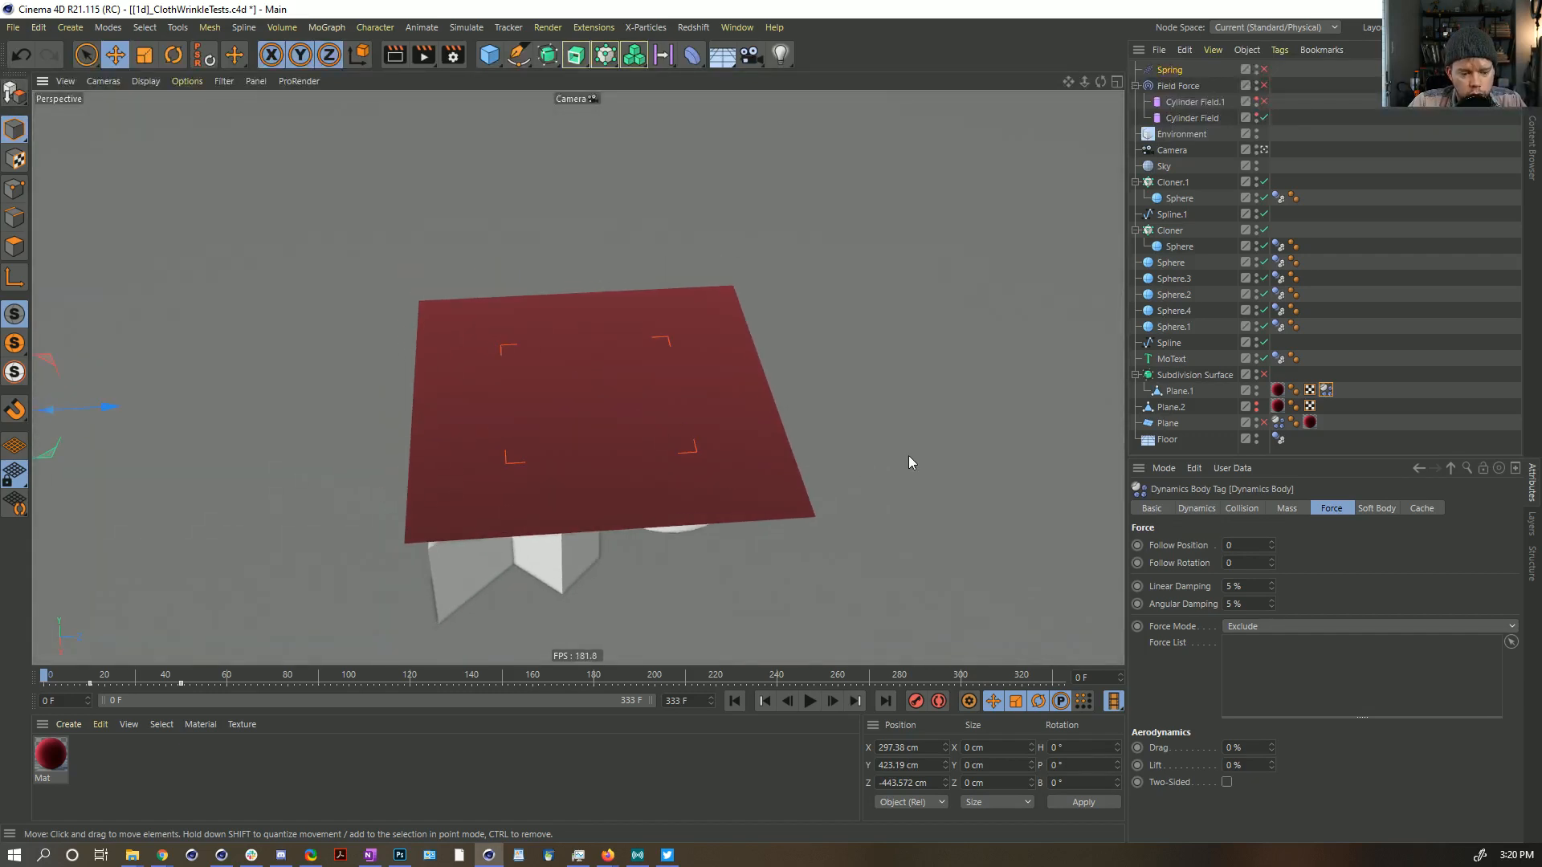
{"action": "left_click", "coordinate": [1252, 509]}
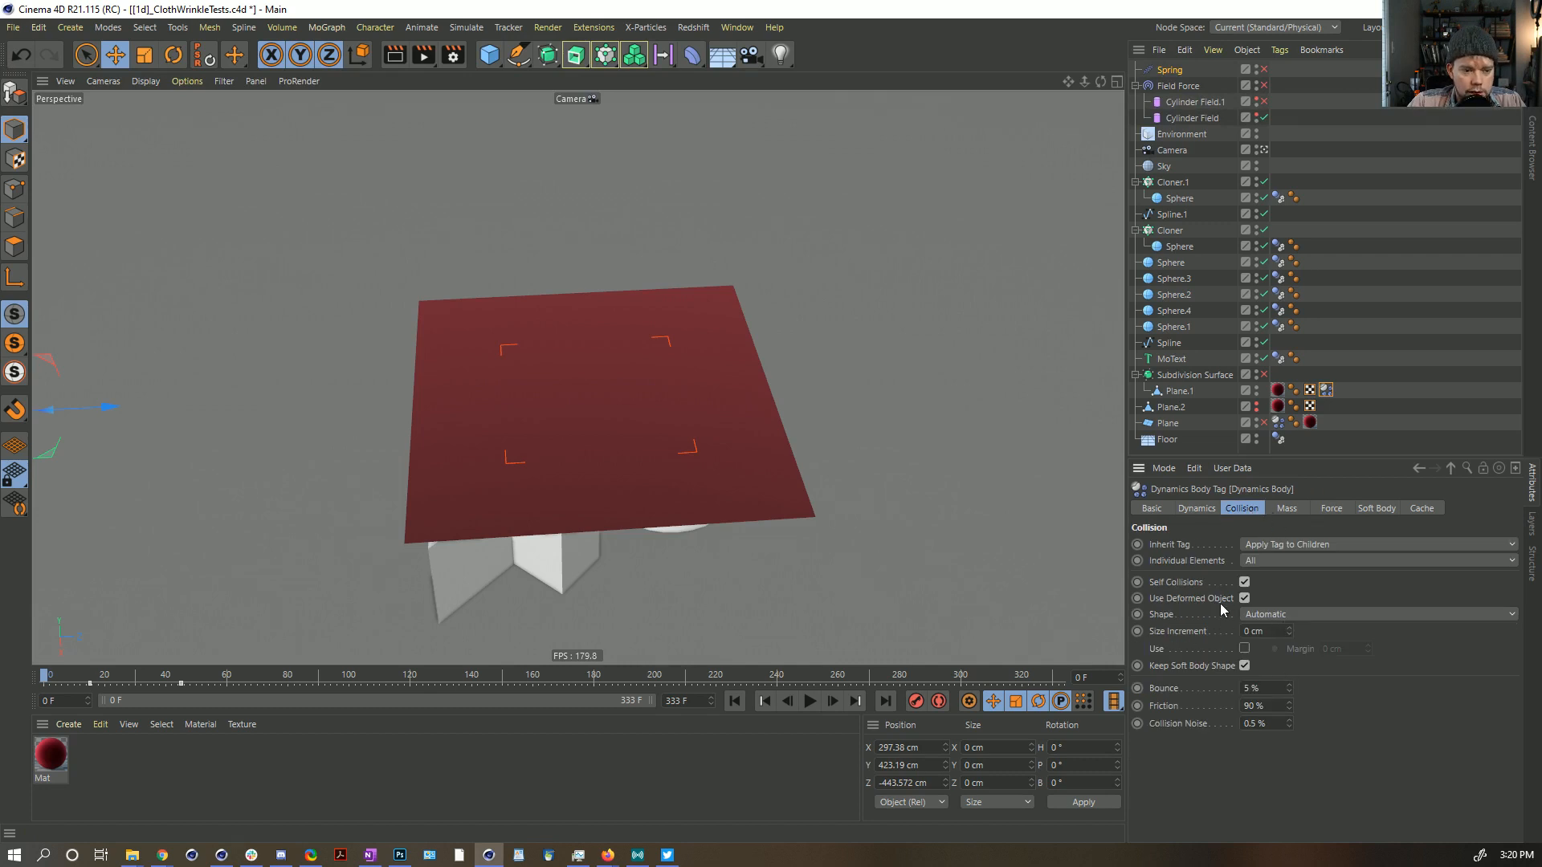
{"action": "left_click", "coordinate": [1375, 510]}
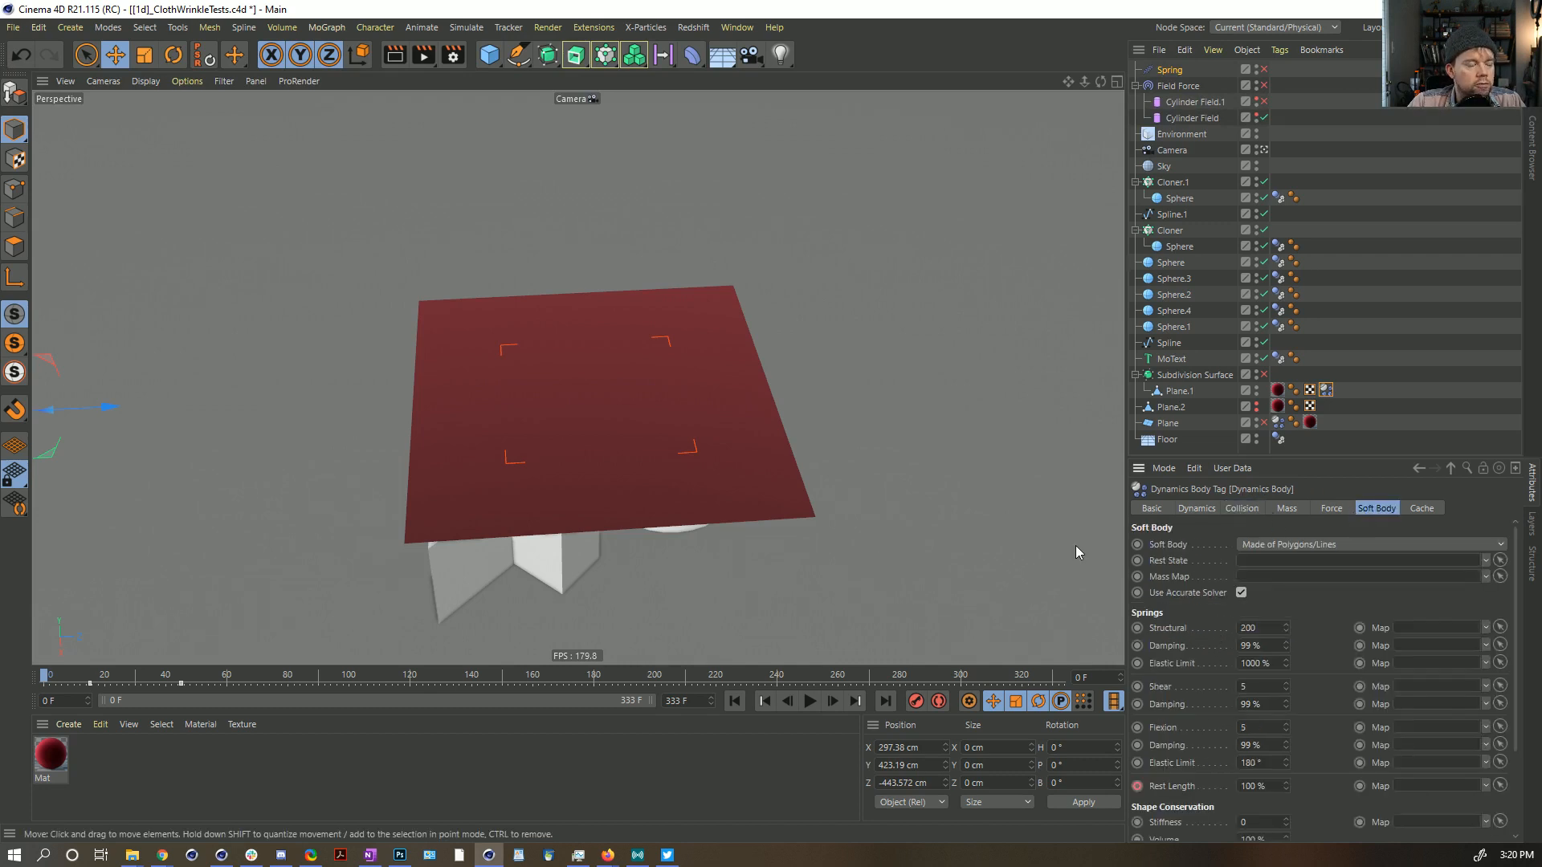
{"action": "left_click", "coordinate": [1337, 508]}
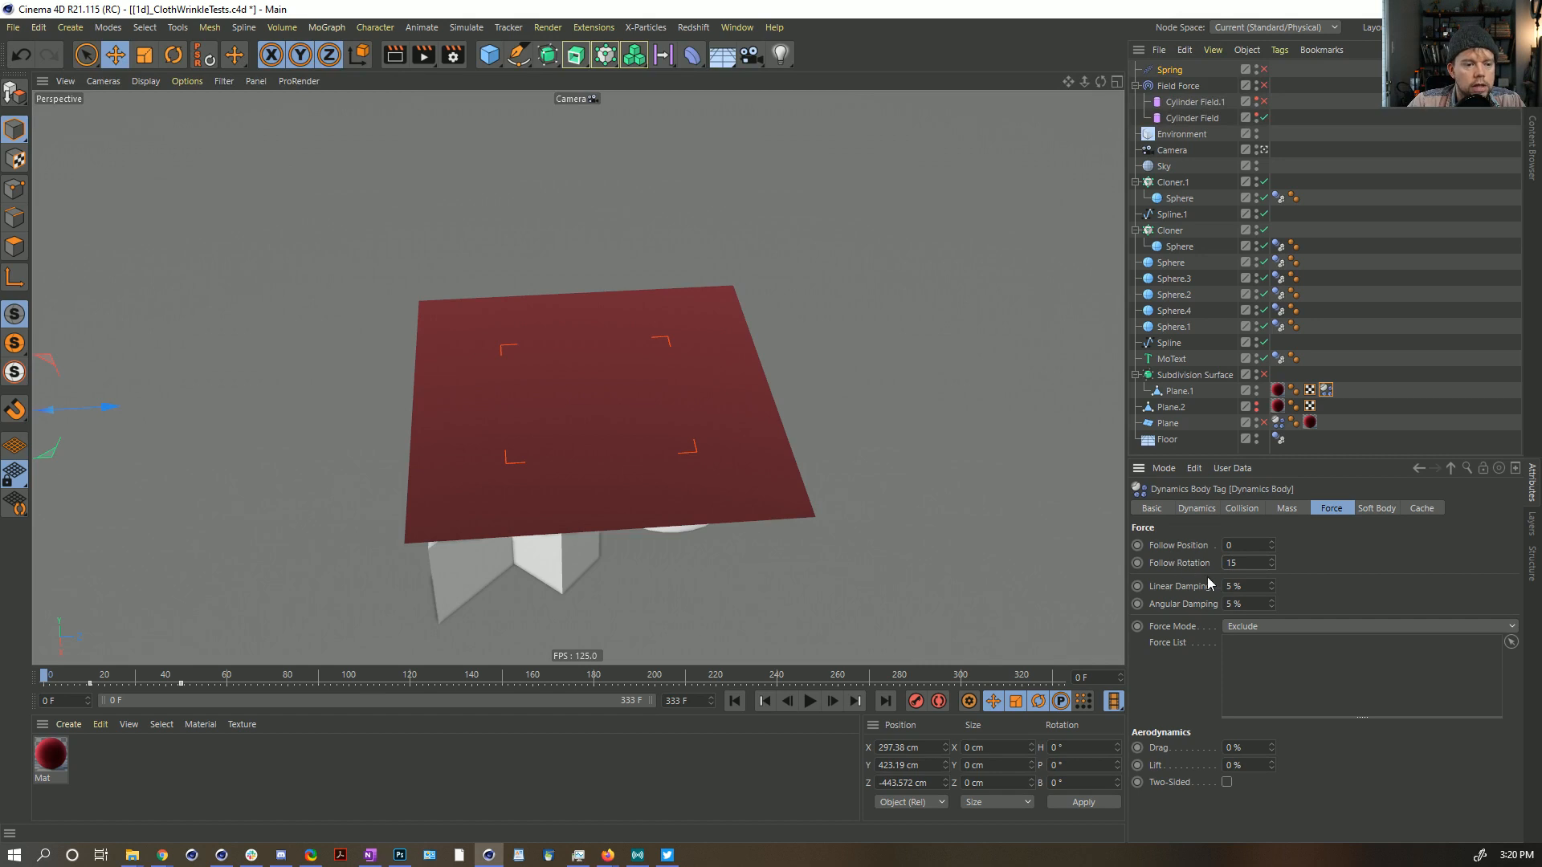
Step: Move the disabled spring above the cloth's opposite corner, to about X 115, Y 330, Z 130 cm
{"action": "right_click_drag", "start_coordinate": [537, 349], "coordinate": [474, 374], "text": "alt"}
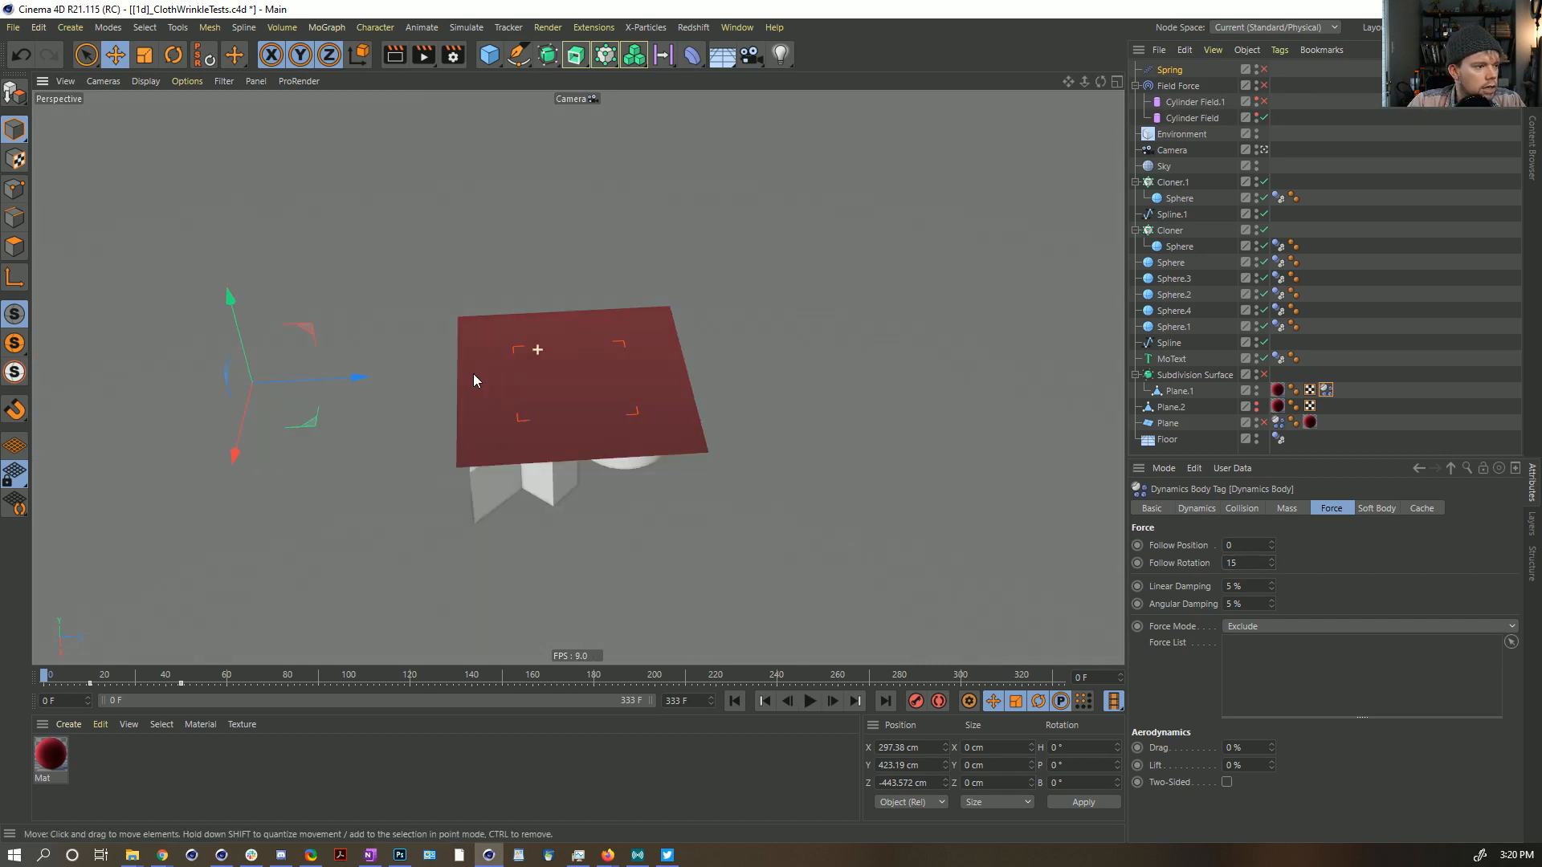
{"action": "left_click_drag", "start_coordinate": [306, 330], "coordinate": [753, 258]}
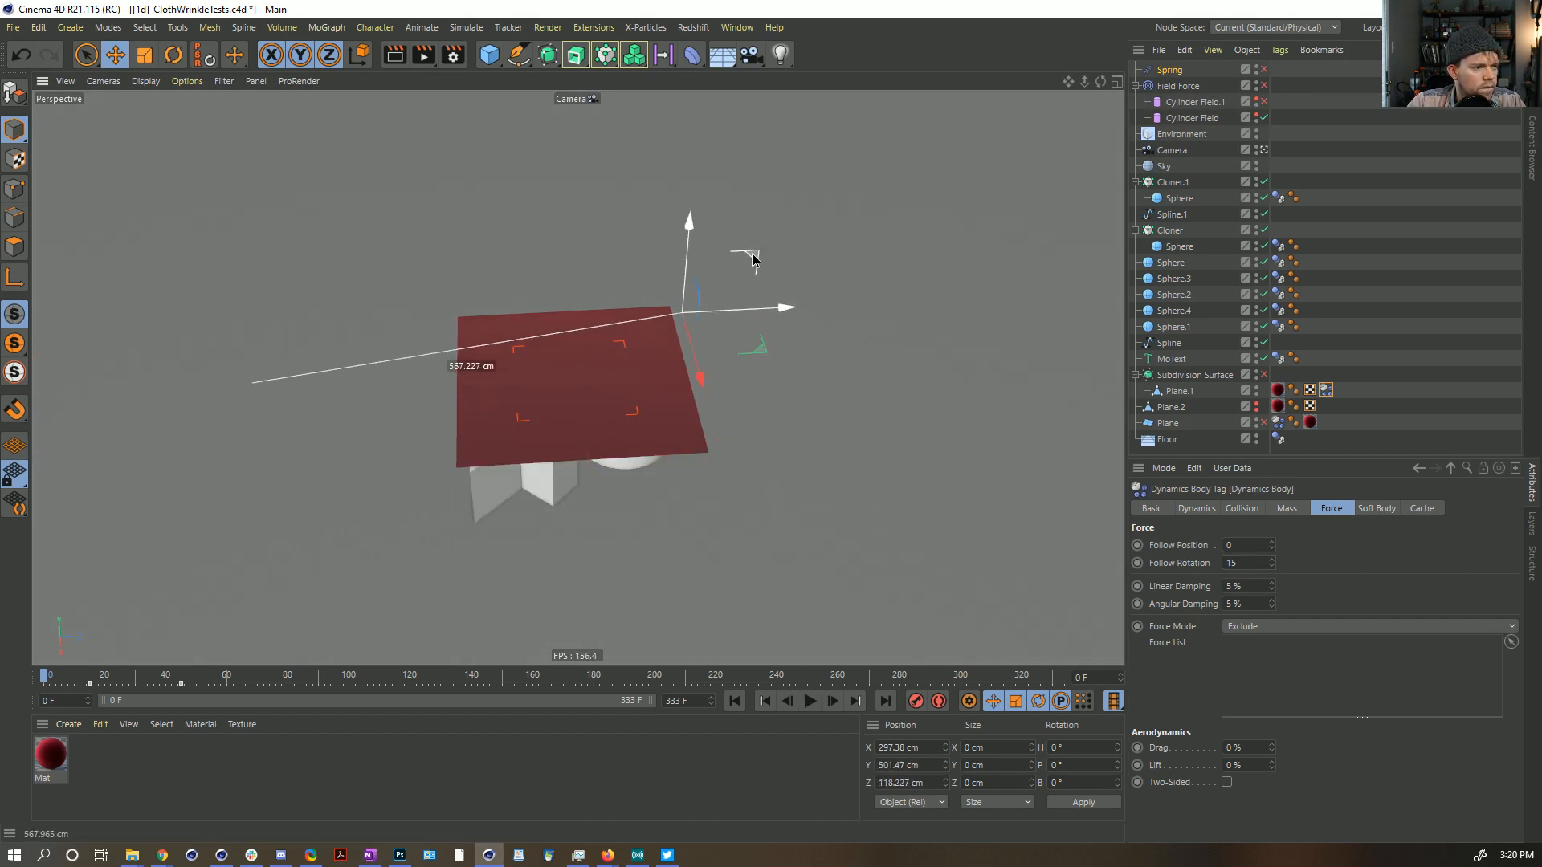
{"action": "mouse_move", "coordinate": [699, 371]}
{"action": "left_mouse_down", "text": "alt"}
{"action": "mouse_move", "coordinate": [731, 306]}
{"action": "mouse_move", "coordinate": [714, 378]}
{"action": "left_mouse_up", "text": "alt"}
{"action": "left_click_drag", "start_coordinate": [811, 372], "coordinate": [785, 317]}
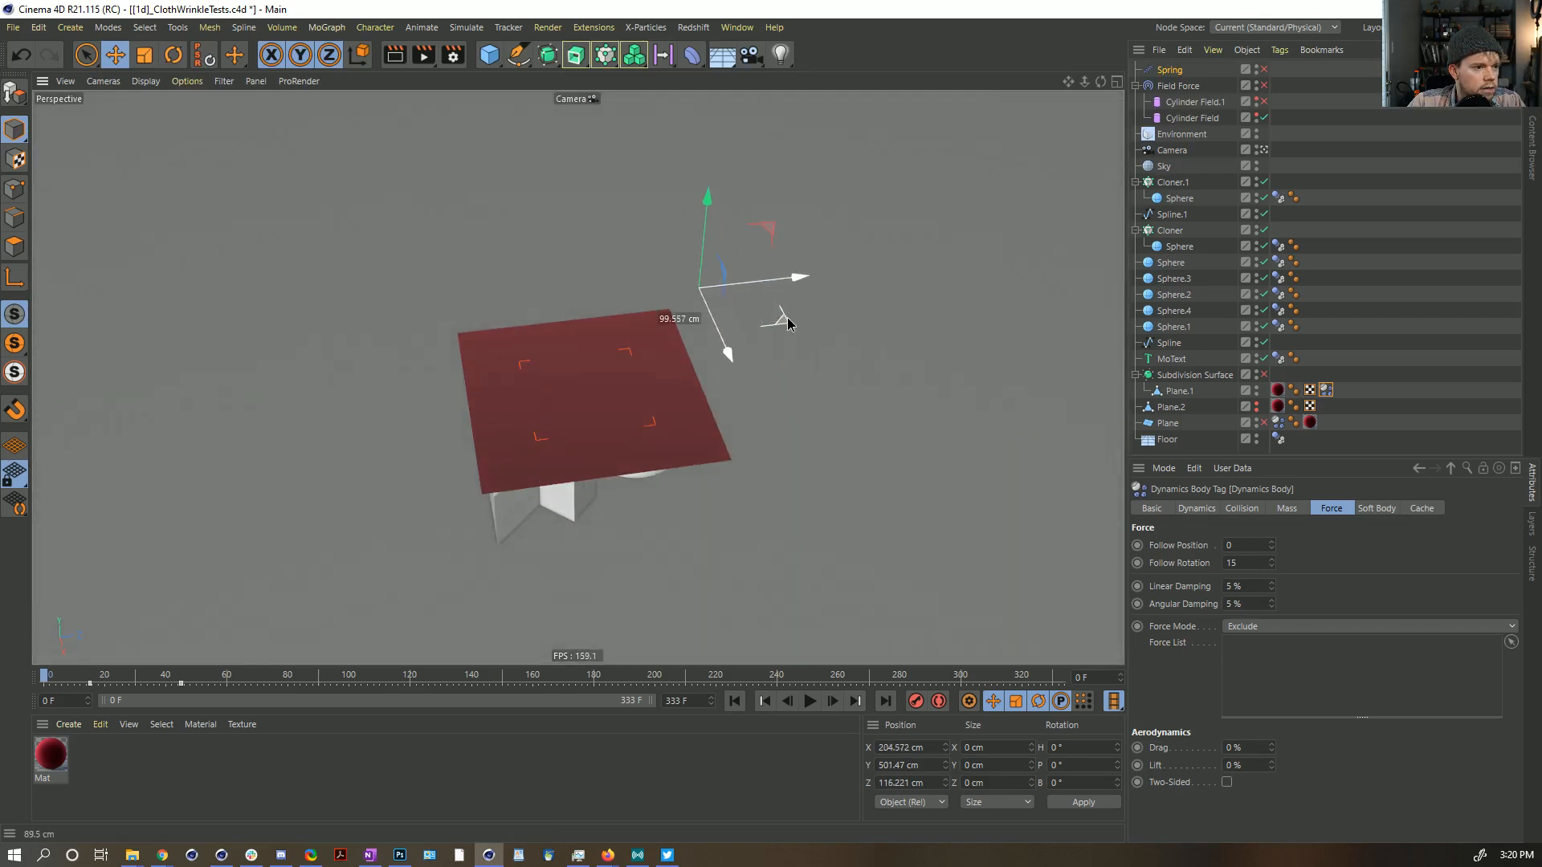
{"action": "left_click_drag", "start_coordinate": [706, 189], "coordinate": [700, 262]}
{"action": "left_click_drag", "start_coordinate": [706, 370], "coordinate": [809, 359], "text": "alt"}
{"action": "left_click_drag", "start_coordinate": [718, 459], "coordinate": [816, 603], "text": "alt"}
Step: Run the simulation from frame 0, enable the spring at about frame 32, and pause at frame 49
{"action": "left_click", "coordinate": [810, 701]}
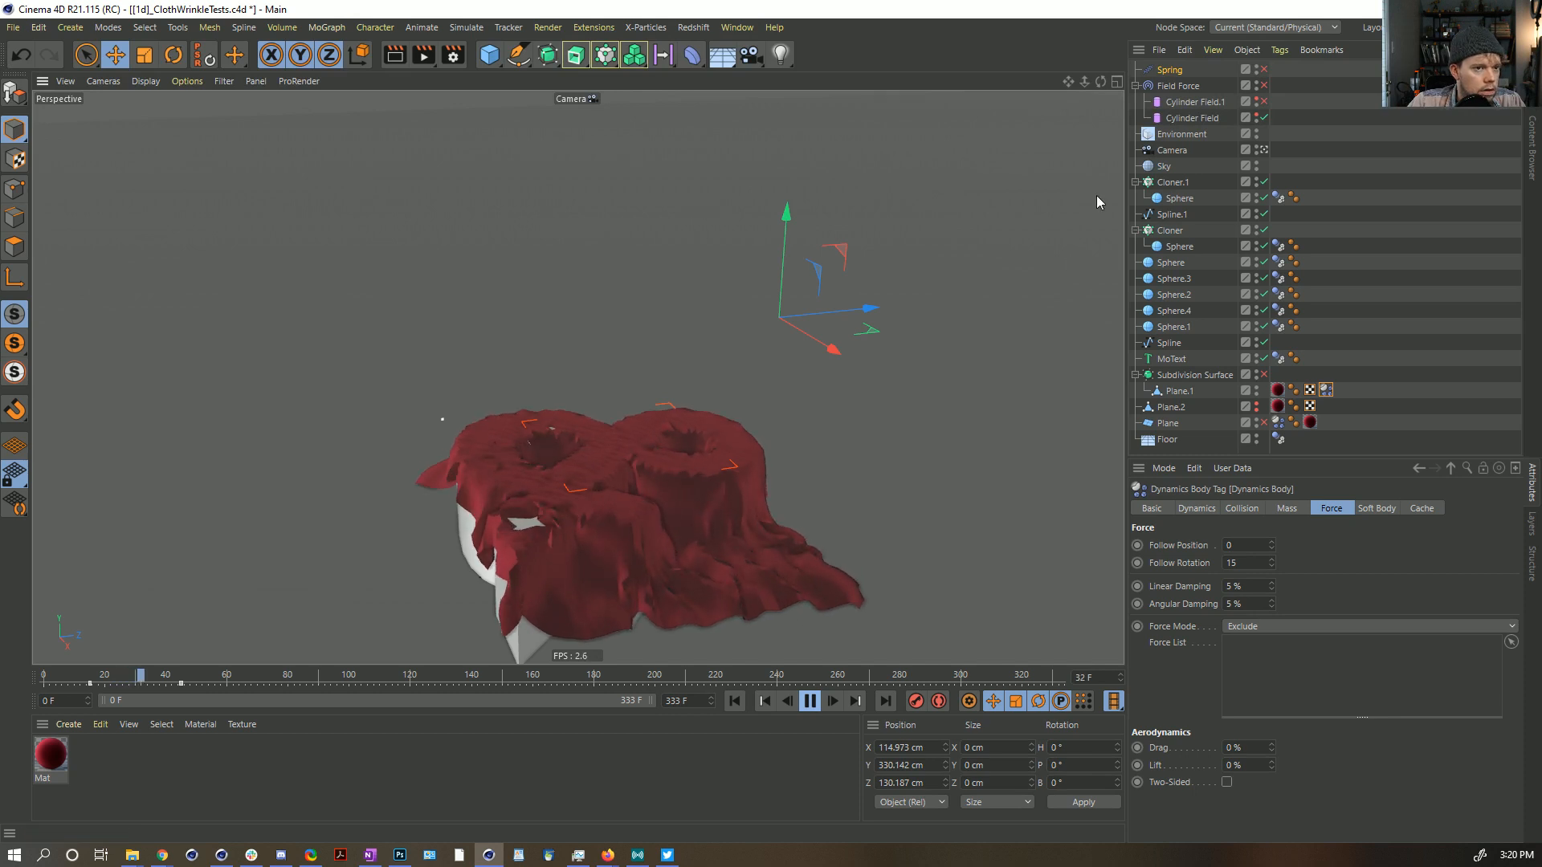
{"action": "left_click", "coordinate": [1264, 70]}
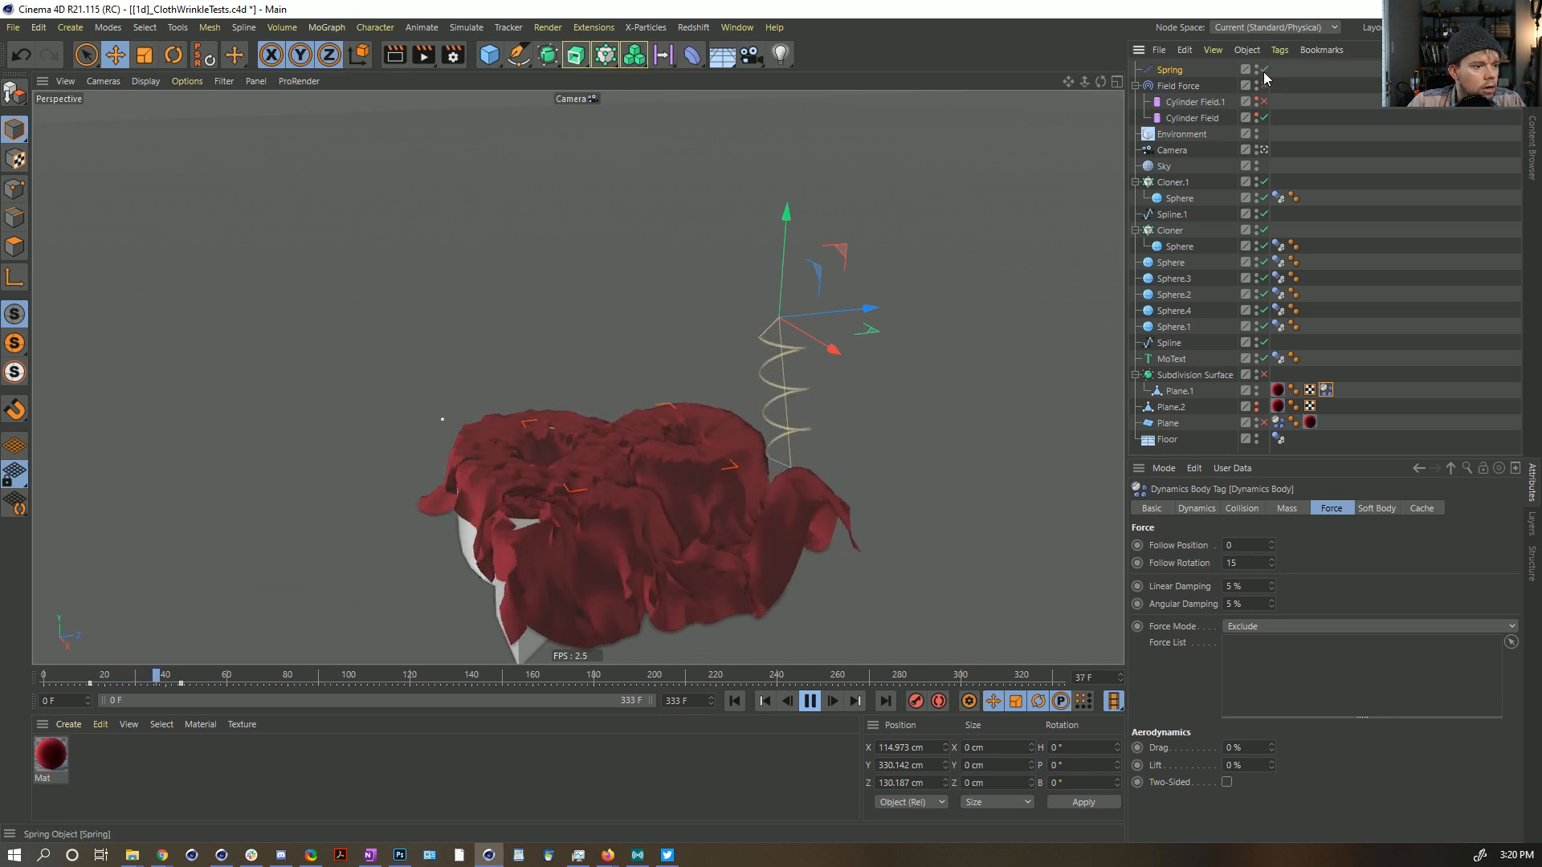
{"action": "left_click", "coordinate": [1264, 86]}
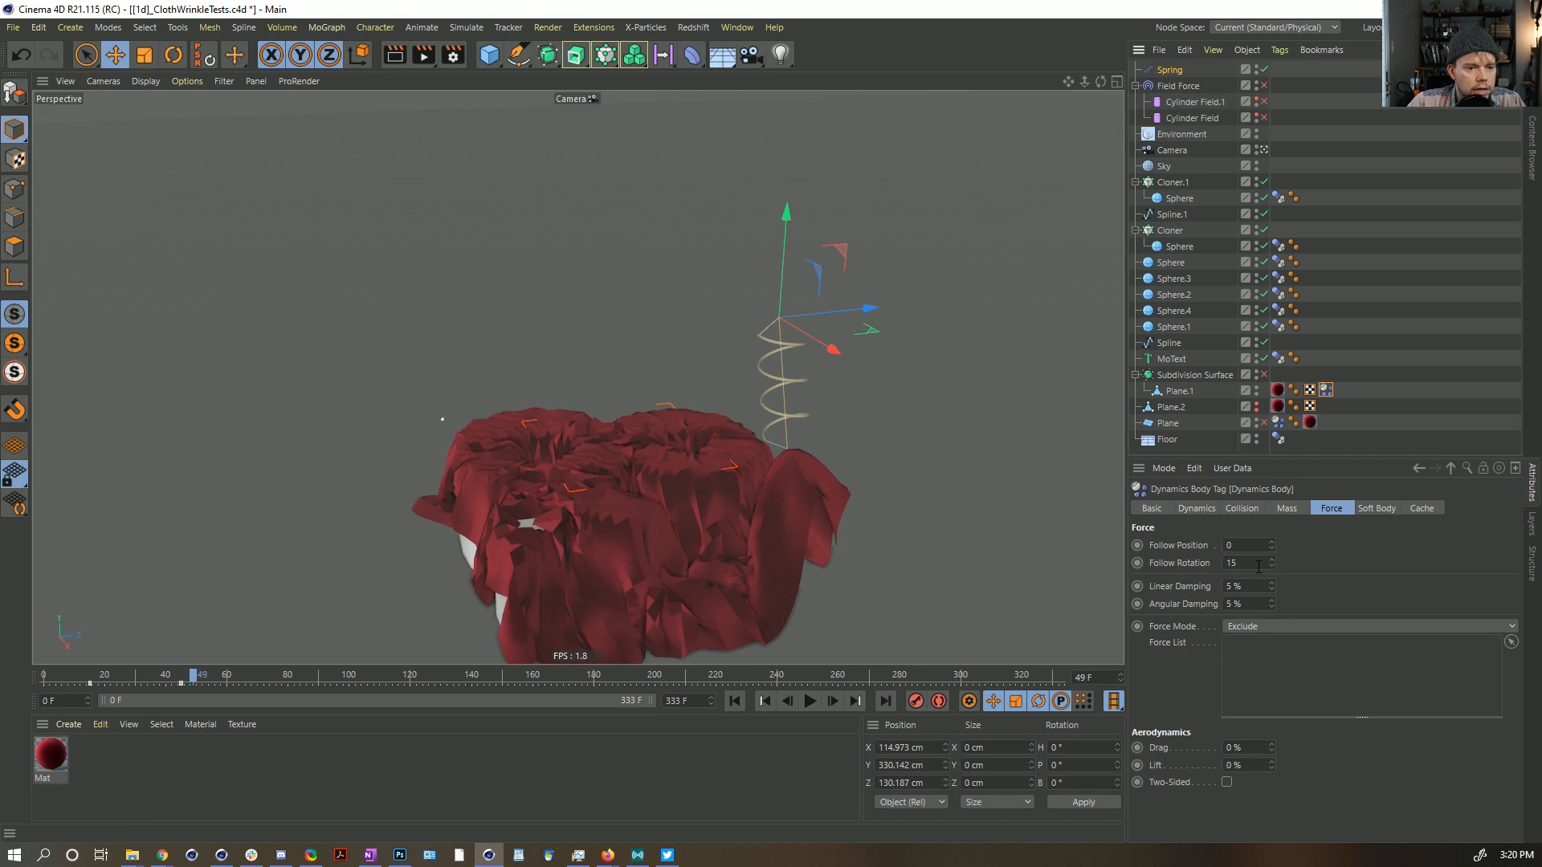
Step: Increase the cloth's Follow Rotation to 55 and return to frame 0
{"action": "type", "text": "5"}
{"action": "key", "text": "Return"}
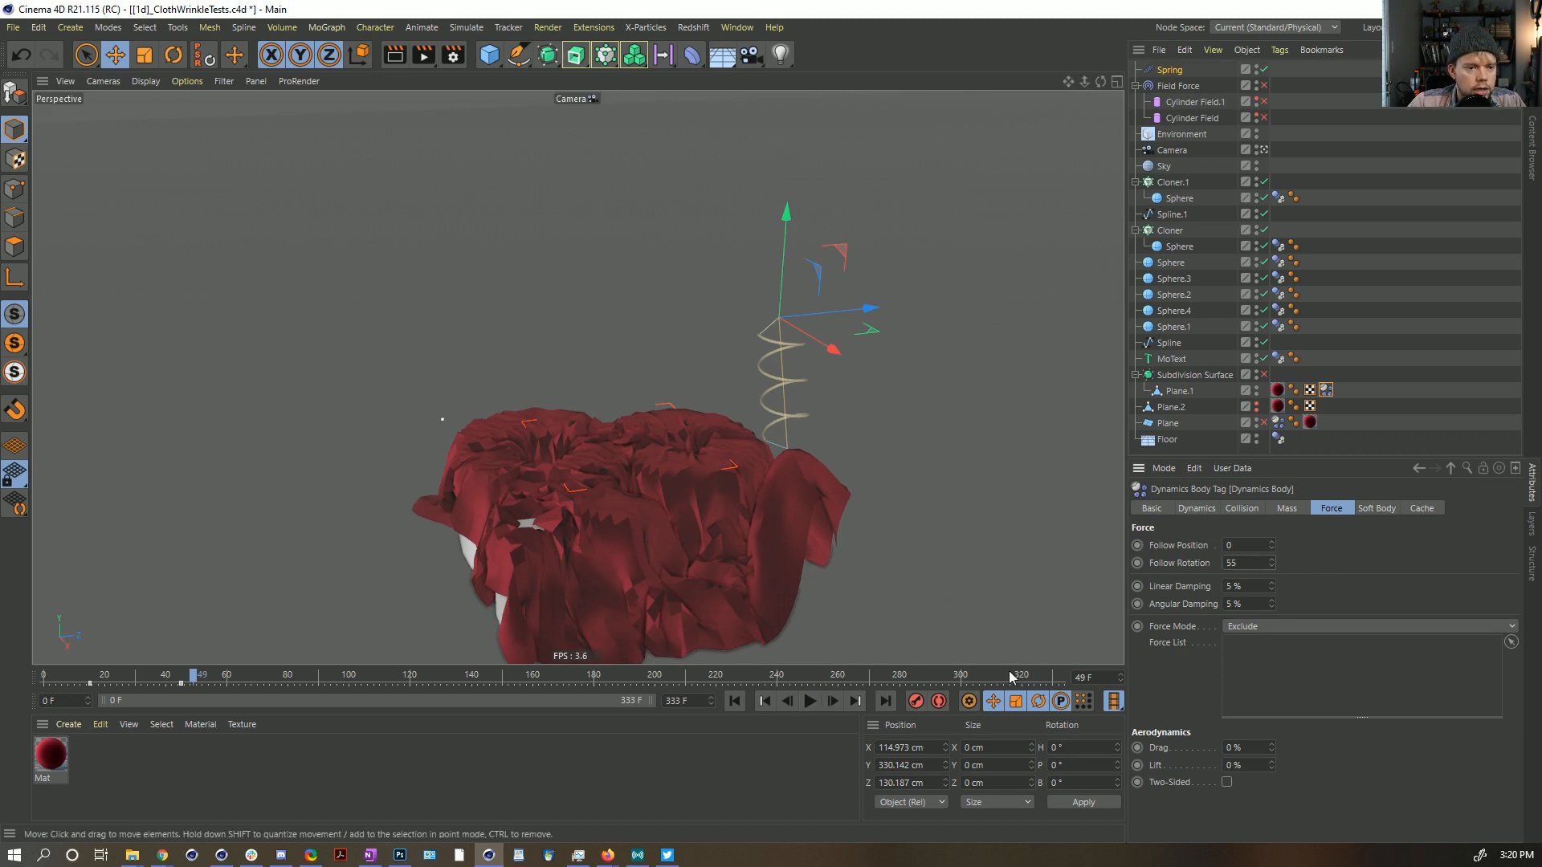
{"action": "left_click", "coordinate": [739, 704]}
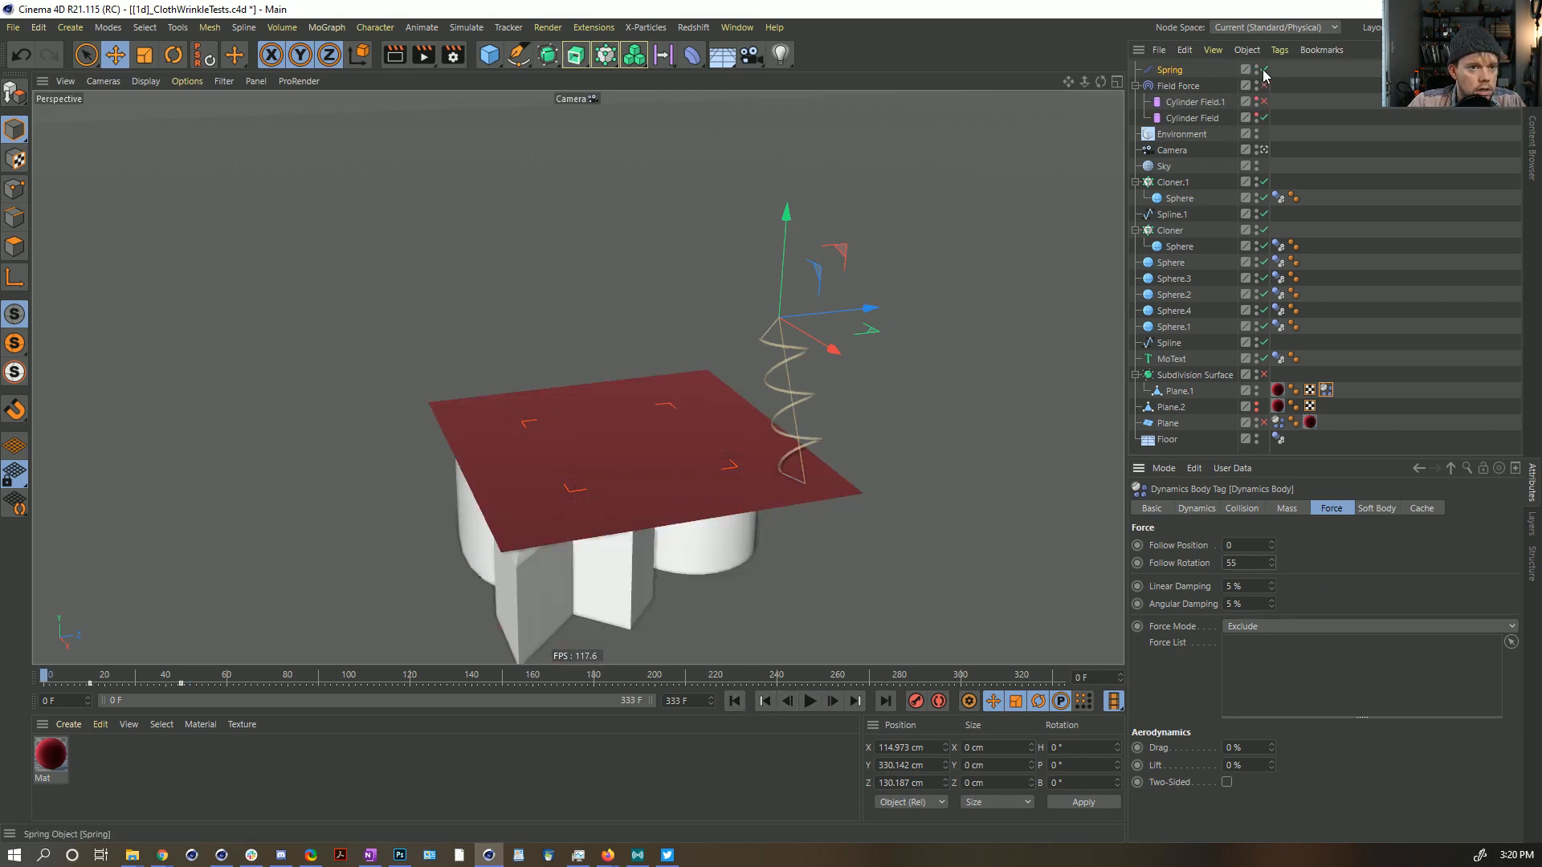
Step: Replay the simulation with the spring disabled, switch the spring on and off again during playback, and pause at frame 58 to inspect the wrinkles
{"action": "left_click", "coordinate": [809, 701]}
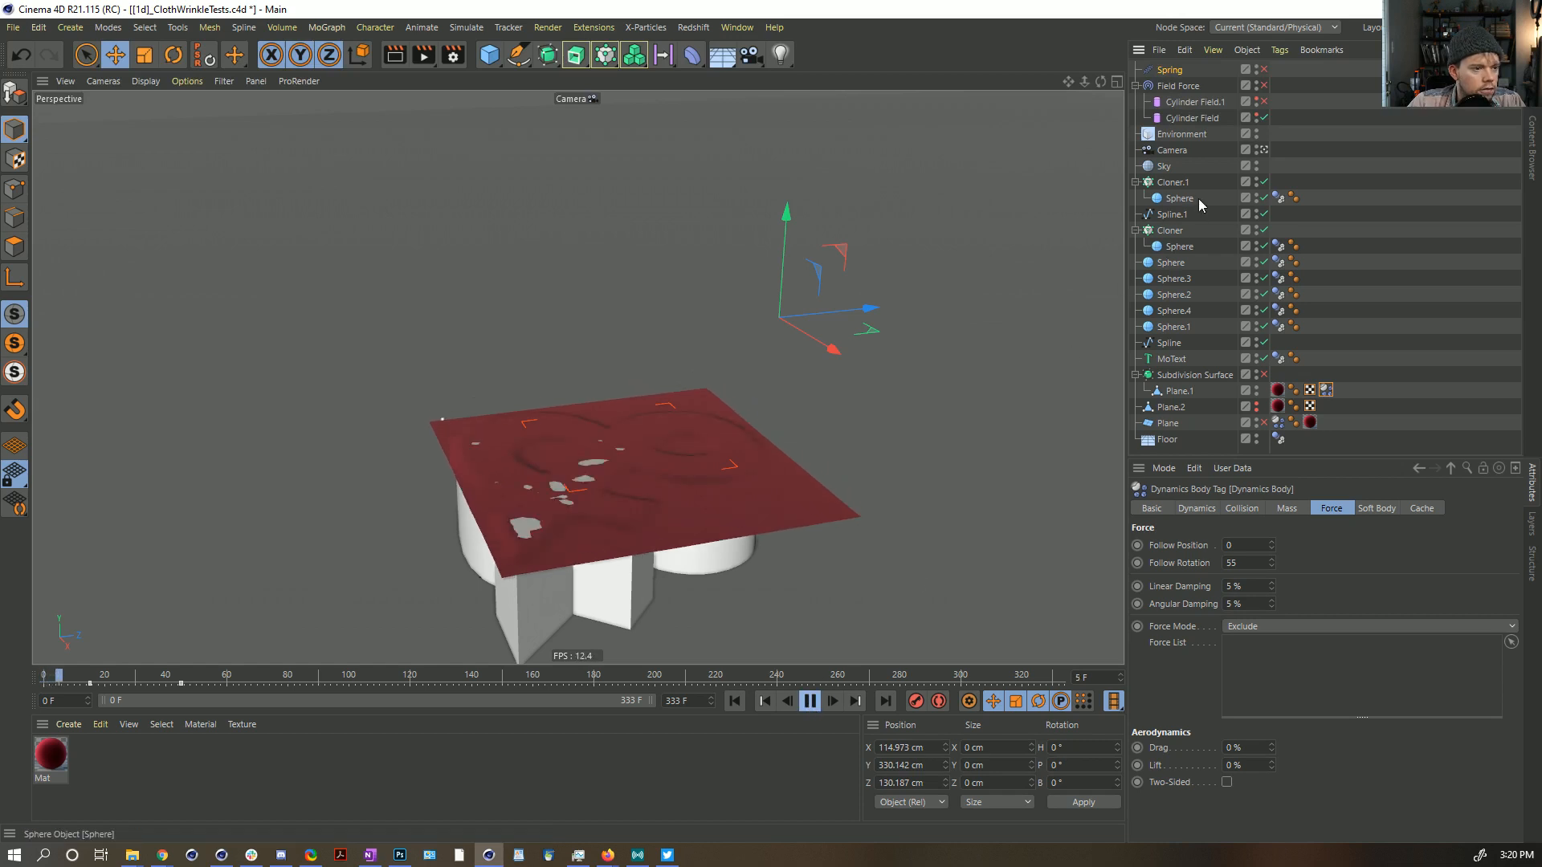
{"action": "left_click", "coordinate": [1264, 70]}
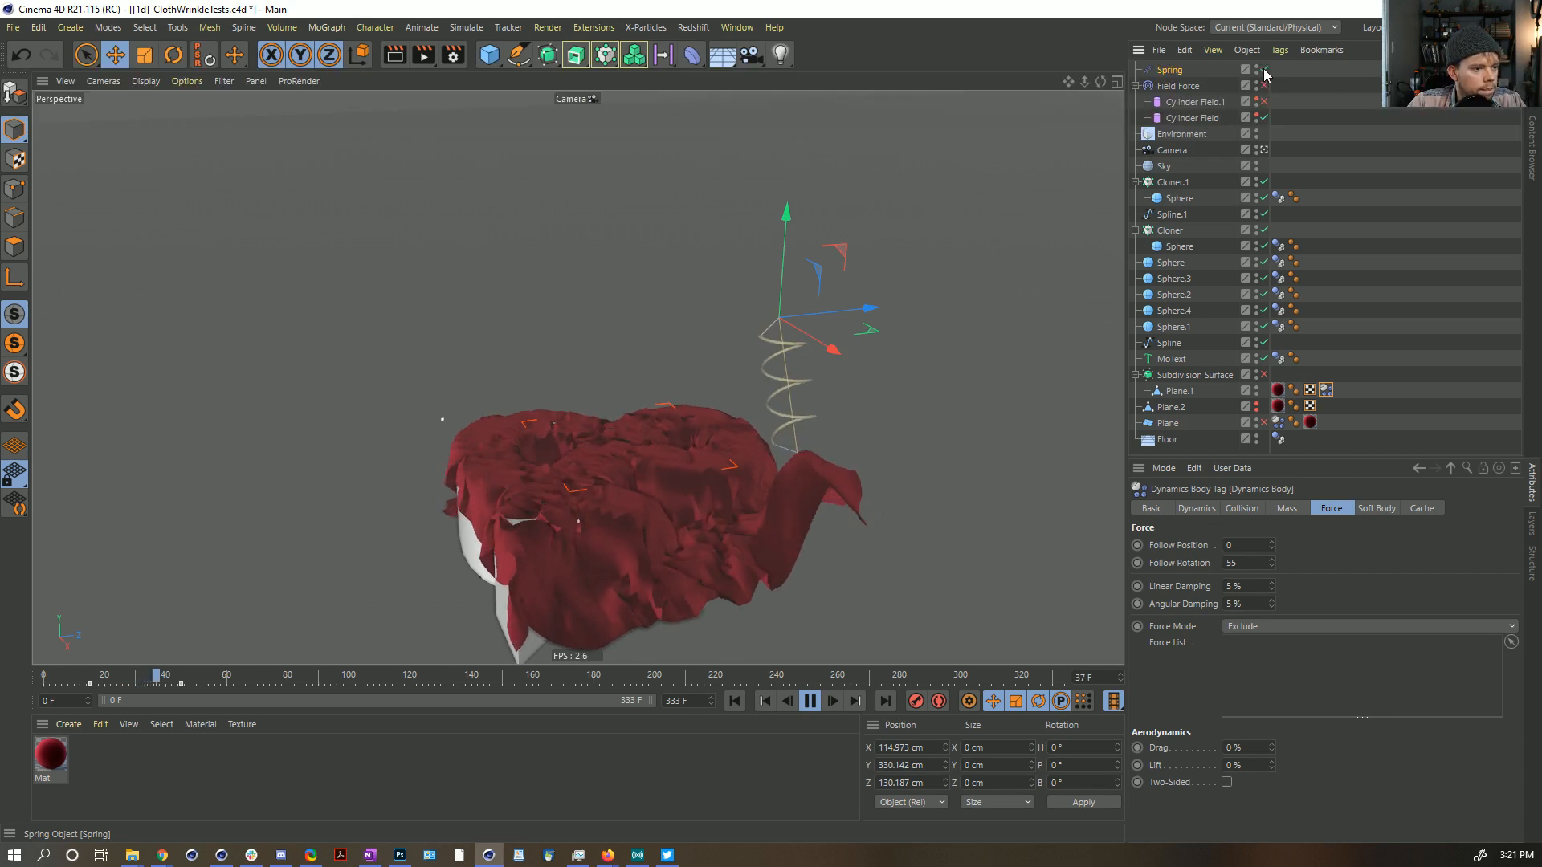
{"action": "left_click", "coordinate": [1264, 70]}
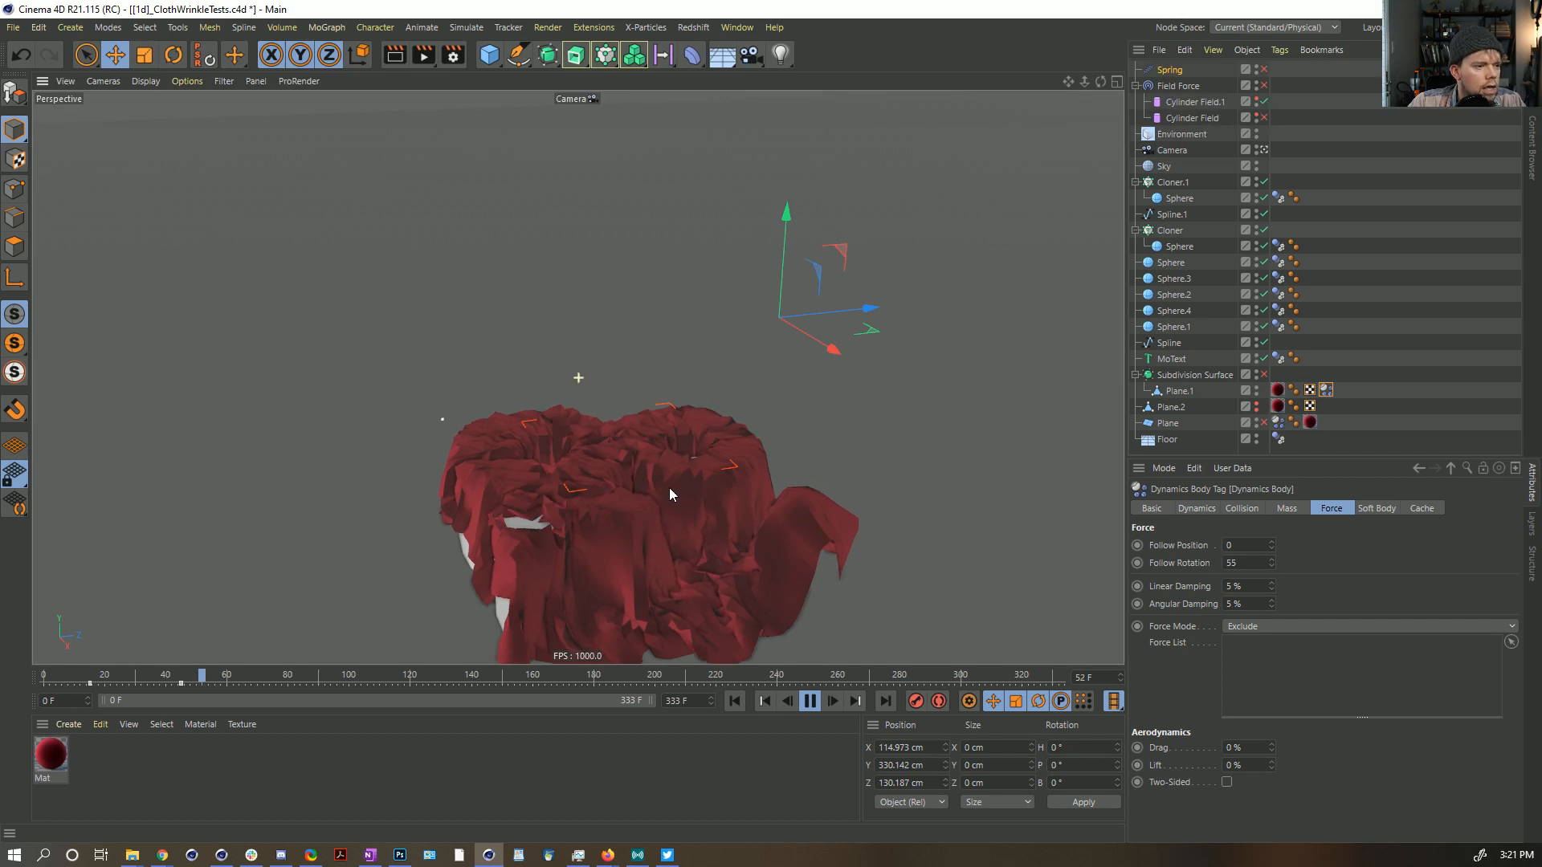
{"action": "scroll", "coordinate": [706, 476], "scroll_direction": "up", "scroll_amount": 2}
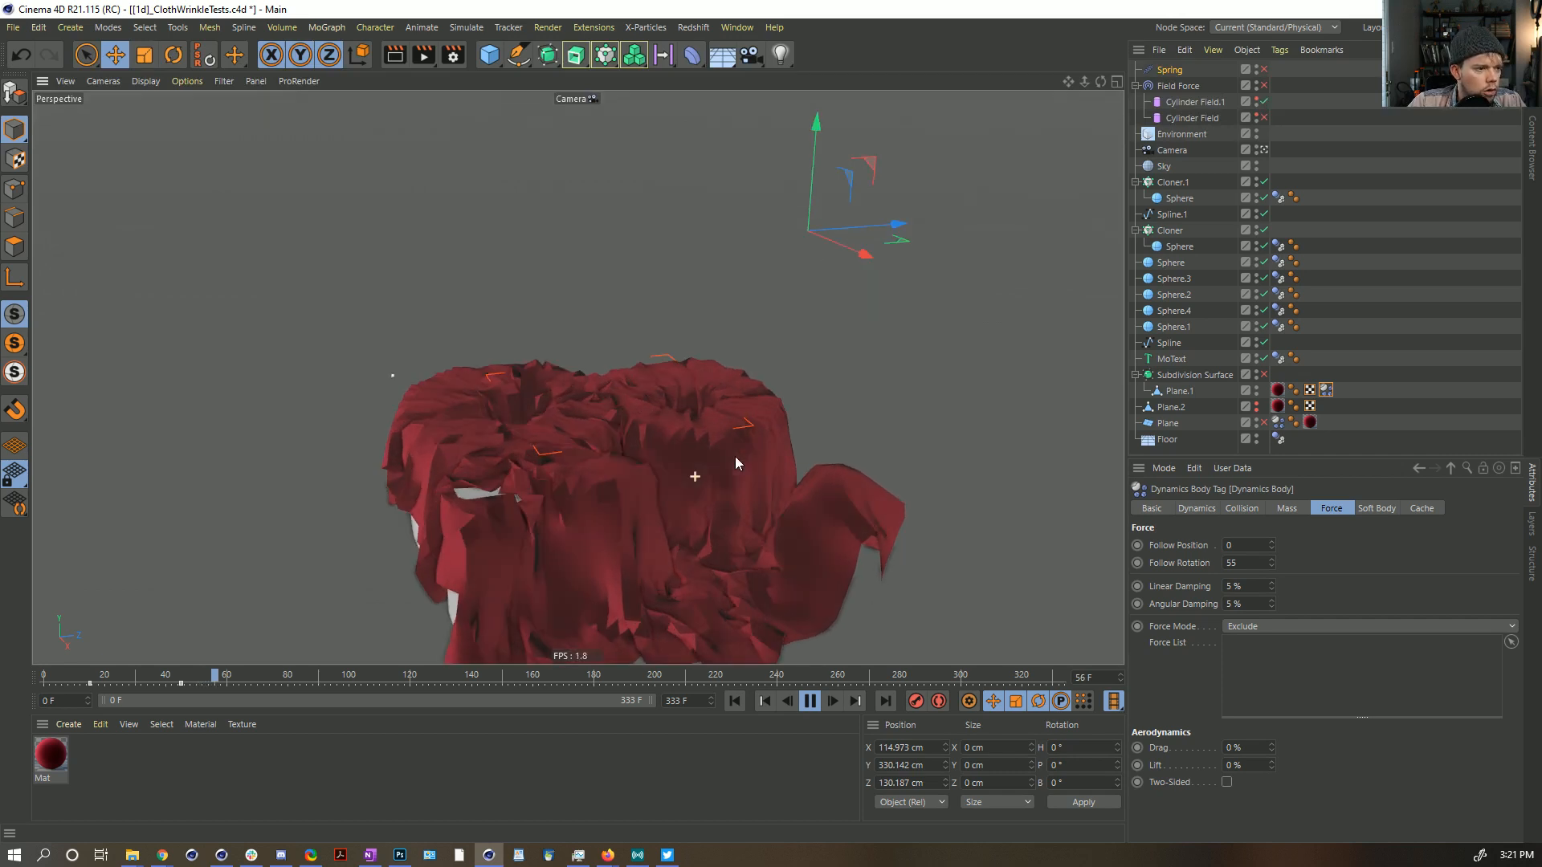
{"action": "left_click", "coordinate": [809, 701]}
{"action": "scroll", "coordinate": [620, 434], "scroll_direction": "down", "scroll_amount": 3}
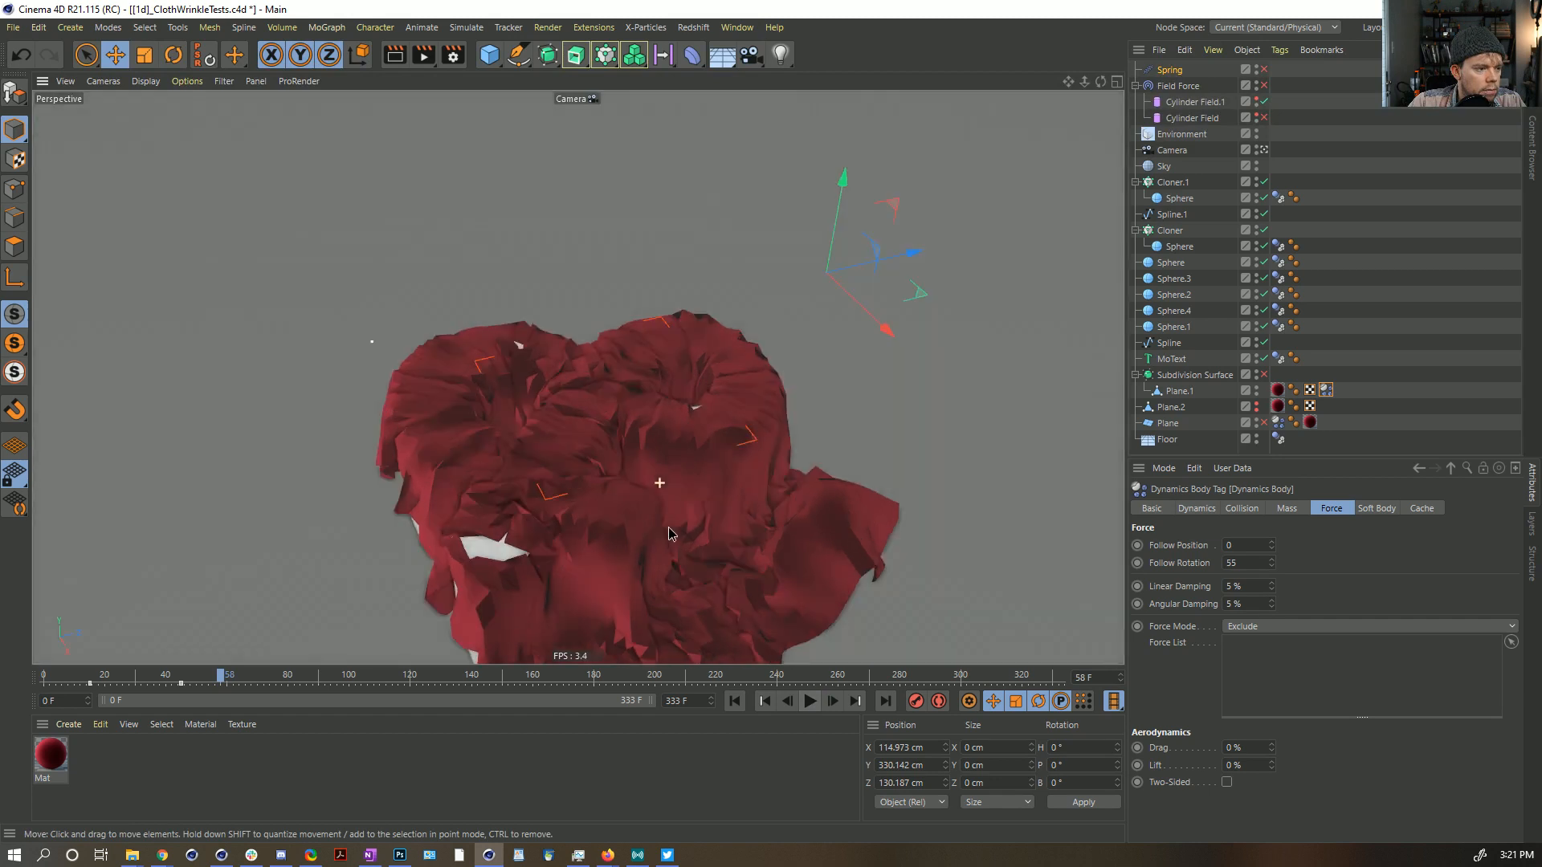
{"action": "scroll", "coordinate": [629, 418], "scroll_direction": "up", "scroll_amount": 2}
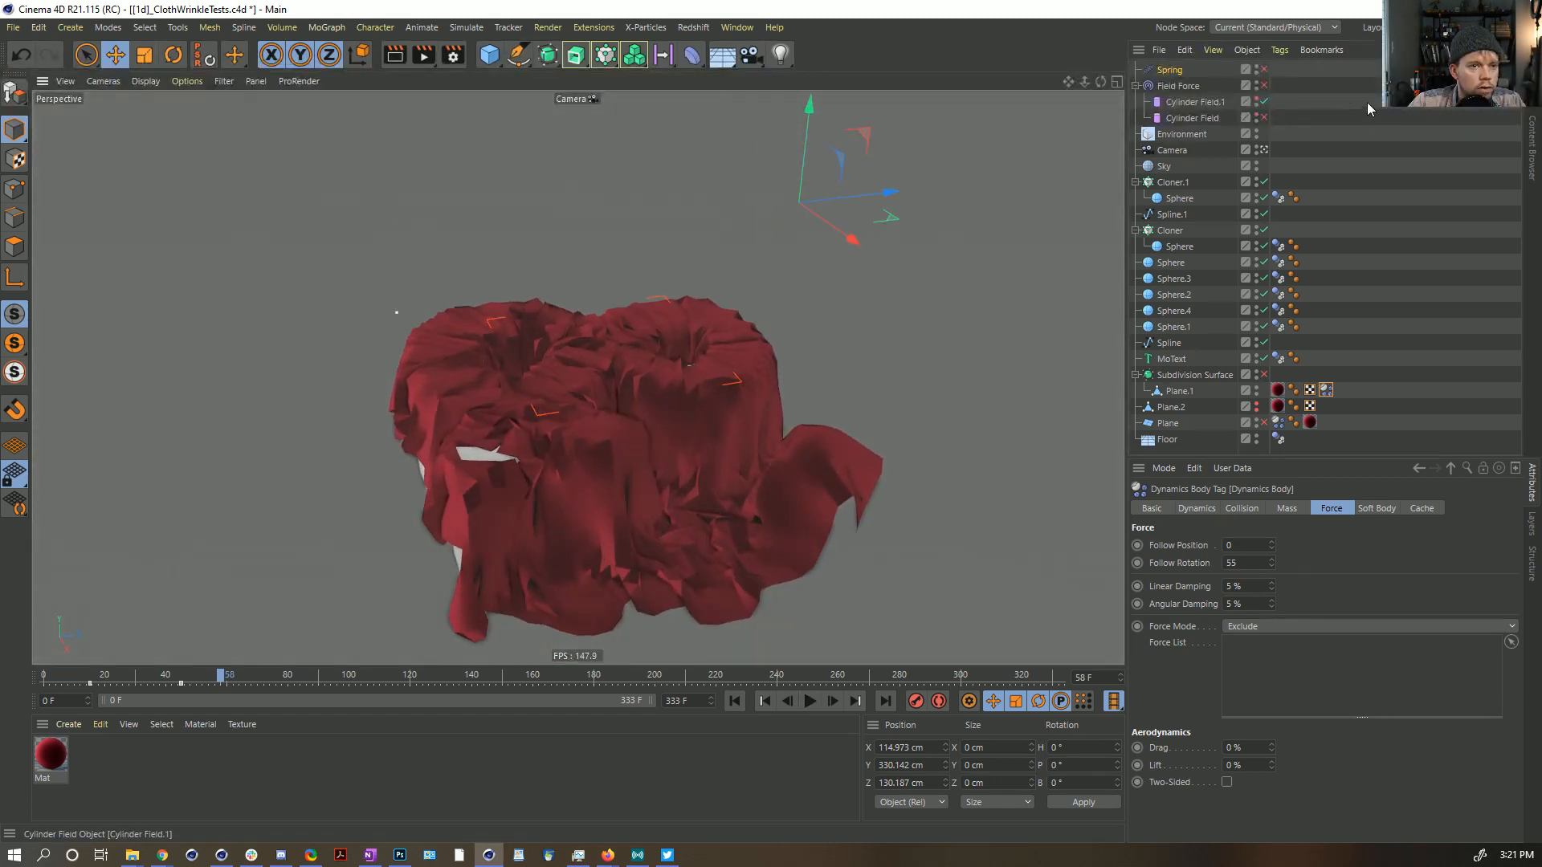
Step: Enable the spring, resume the simulation, and pull the cloth by moving the spring to about X 68, Y -127, Z 5 cm during playback
{"action": "left_click", "coordinate": [1264, 69]}
{"action": "left_click", "coordinate": [817, 700]}
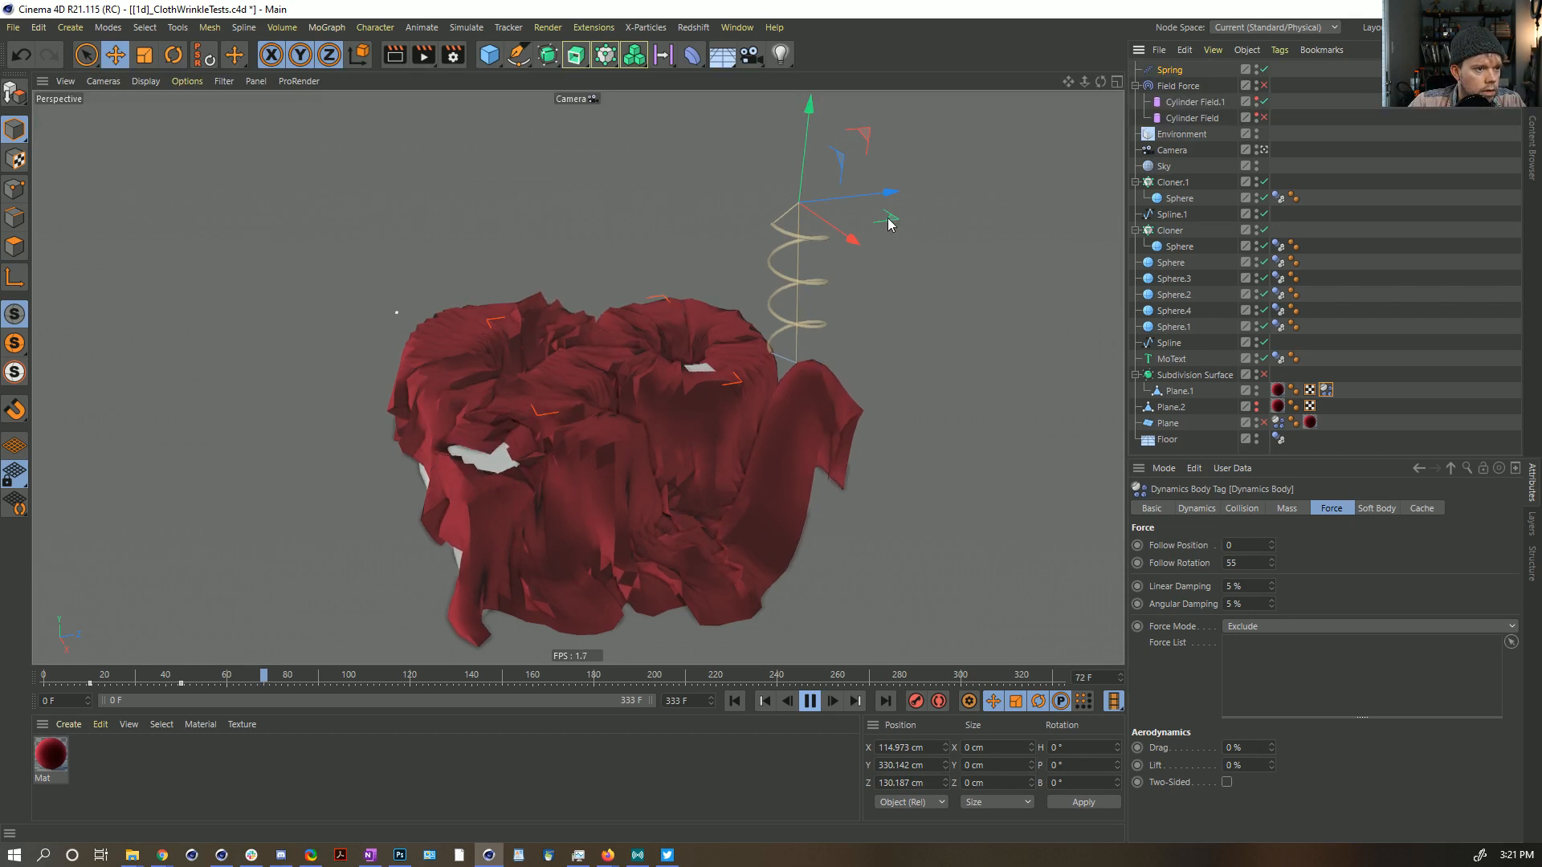
{"action": "left_click_drag", "start_coordinate": [891, 223], "coordinate": [661, 221]}
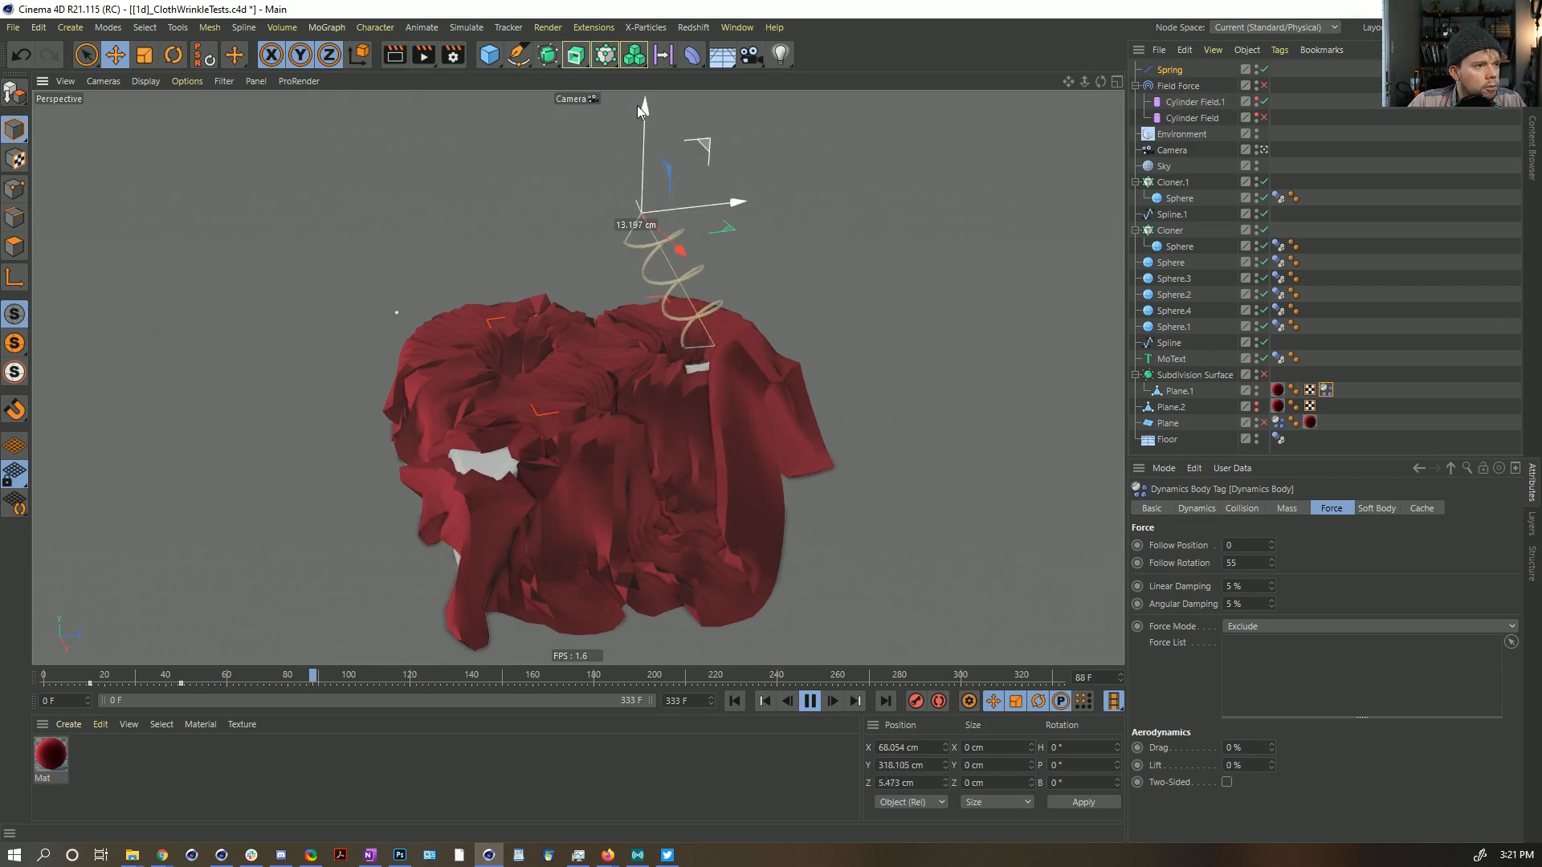
{"action": "left_click_drag", "start_coordinate": [644, 113], "coordinate": [684, 488]}
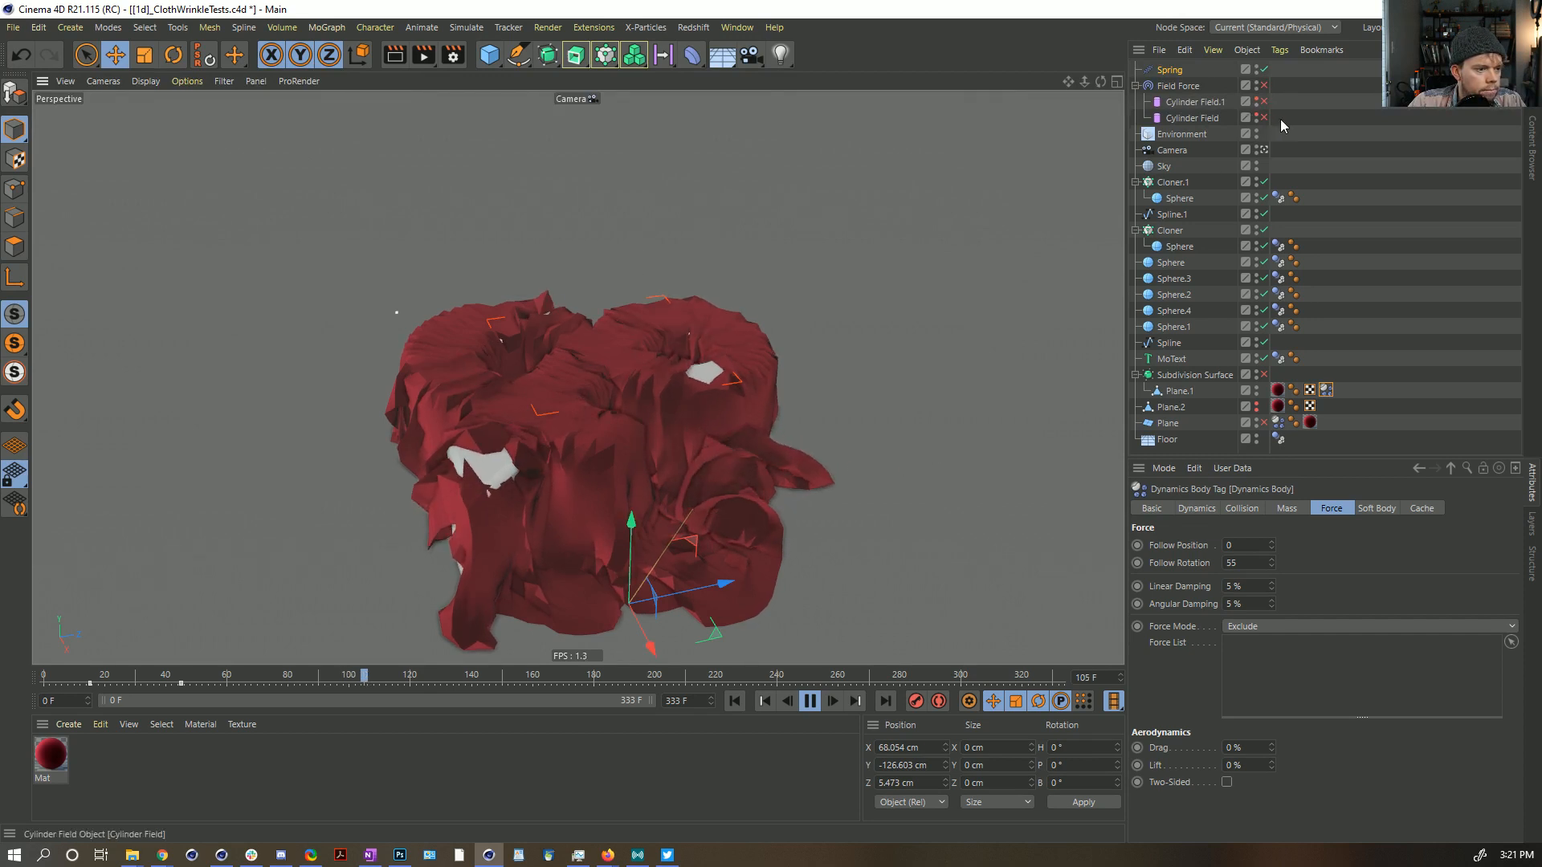
Step: Disable the spring, raise it to about Y 235 cm, and pause the simulation at frame 131
{"action": "left_click", "coordinate": [1263, 70]}
{"action": "left_click_drag", "start_coordinate": [631, 519], "coordinate": [677, 206]}
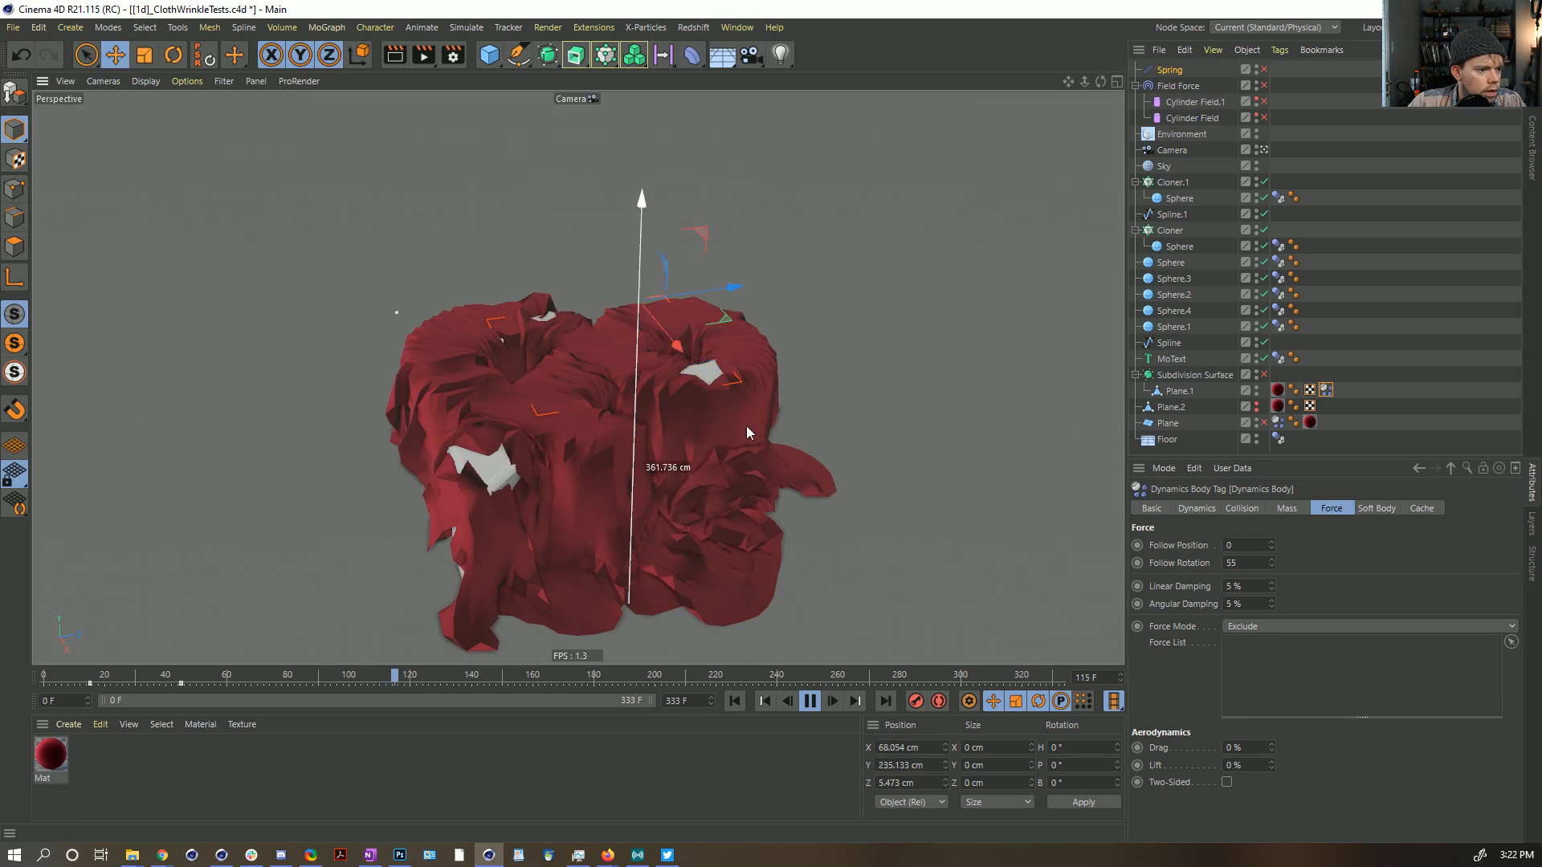
{"action": "left_click_drag", "start_coordinate": [746, 427], "coordinate": [746, 427]}
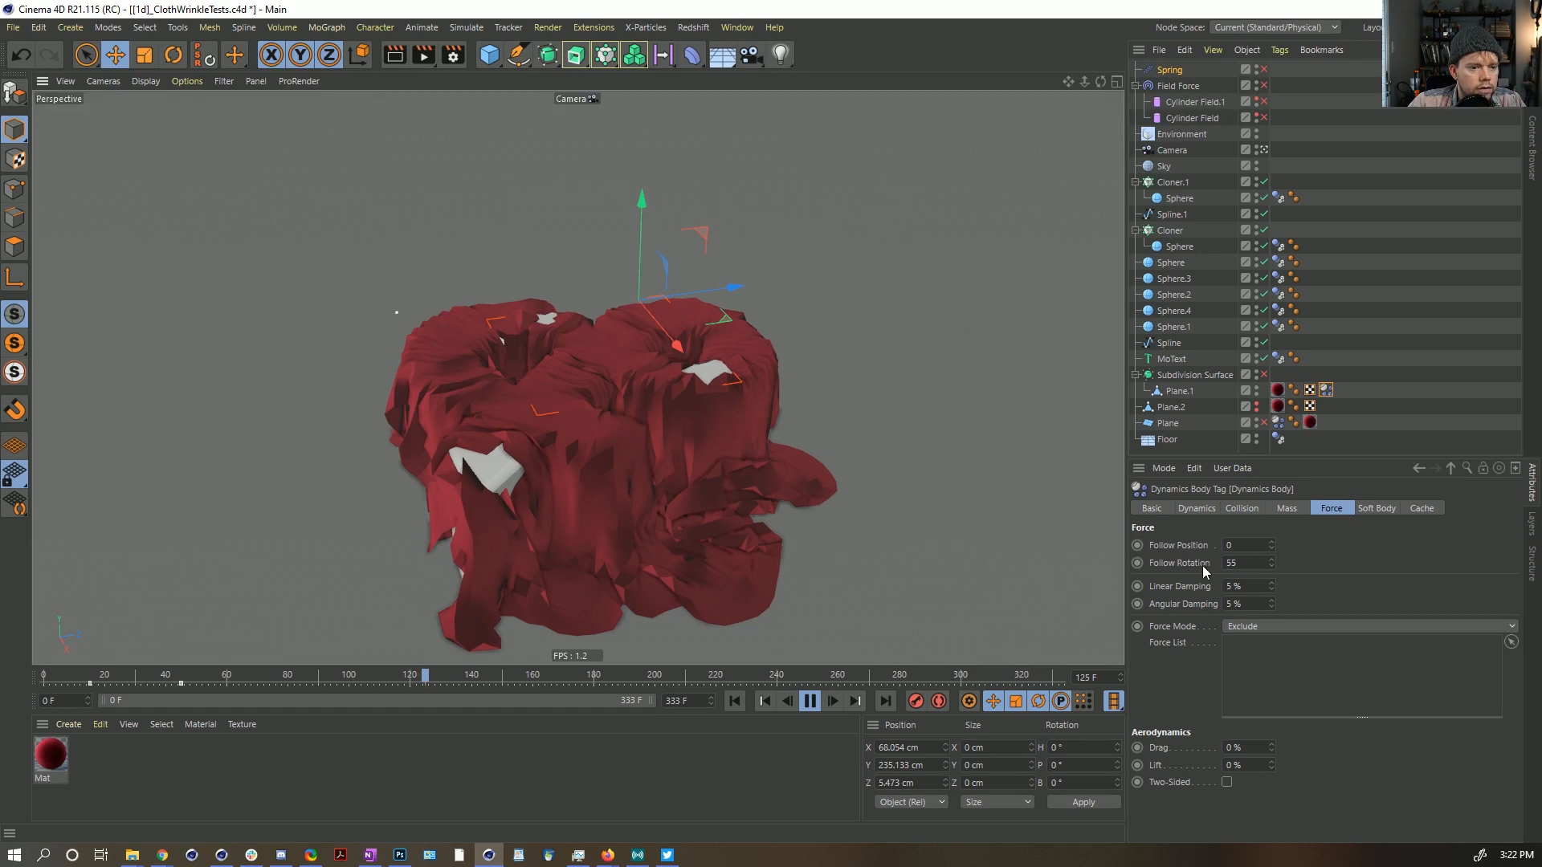
{"action": "left_click", "coordinate": [810, 701]}
Step: Enable the Subdivision Surface and inspect the smoothed cloth wrinkles up close and as a whole
{"action": "mouse_move", "coordinate": [707, 486]}
{"action": "left_mouse_down", "text": "alt"}
{"action": "mouse_move", "coordinate": [424, 421]}
{"action": "mouse_move", "coordinate": [628, 461]}
{"action": "mouse_move", "coordinate": [726, 509]}
{"action": "left_mouse_up", "text": "alt"}
{"action": "scroll", "coordinate": [726, 510], "scroll_direction": "up", "scroll_amount": 2}
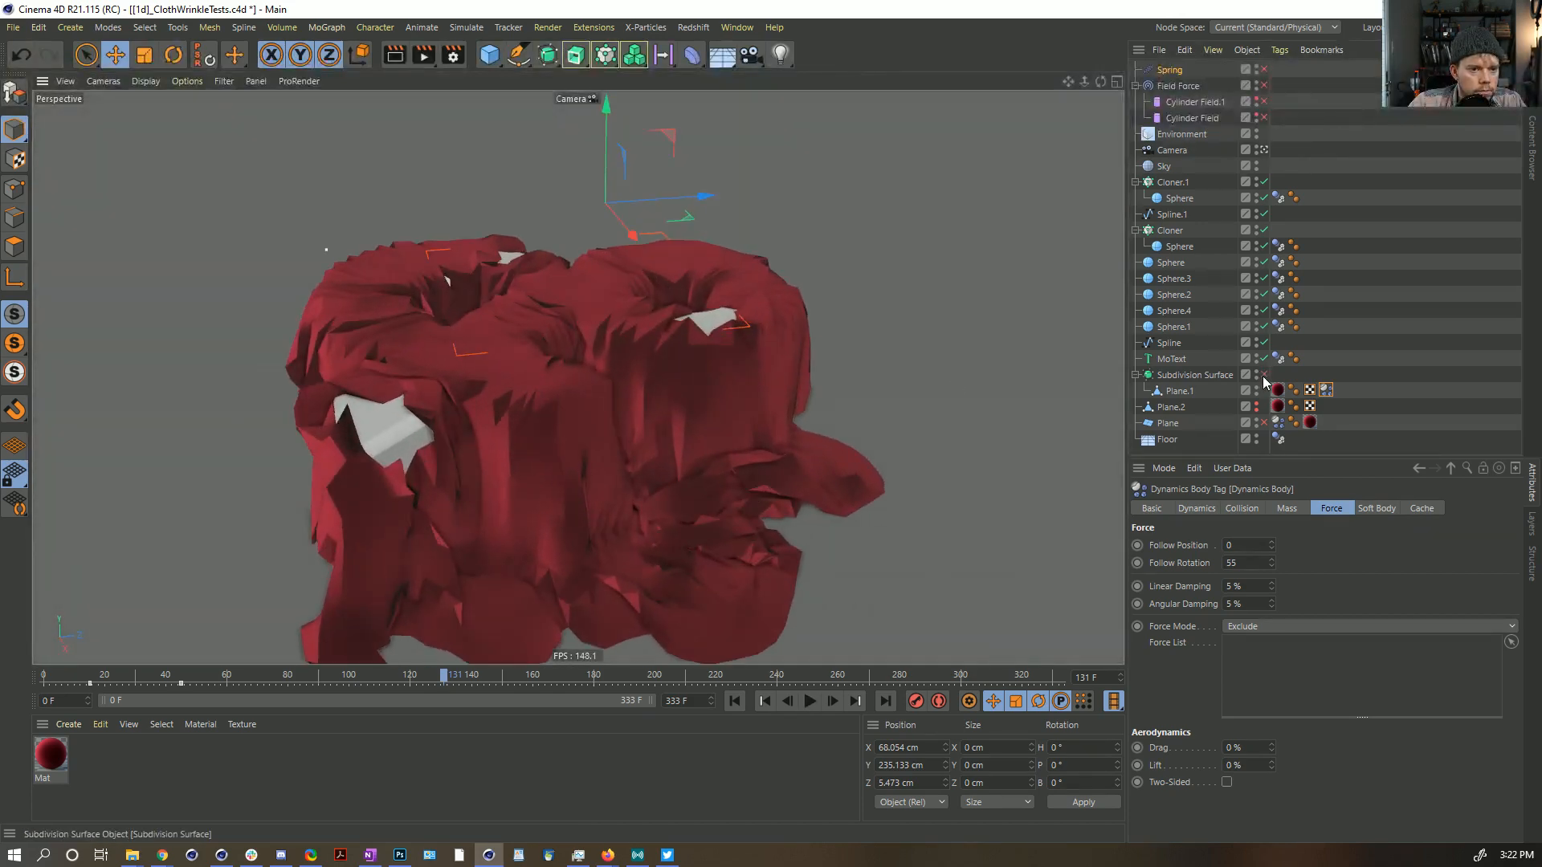
{"action": "left_click", "coordinate": [1264, 375]}
{"action": "left_click_drag", "start_coordinate": [811, 482], "coordinate": [663, 501], "text": "alt"}
{"action": "right_click_drag", "start_coordinate": [663, 501], "coordinate": [805, 470], "text": "alt"}
{"action": "left_click_drag", "start_coordinate": [803, 466], "coordinate": [821, 494], "text": "alt"}
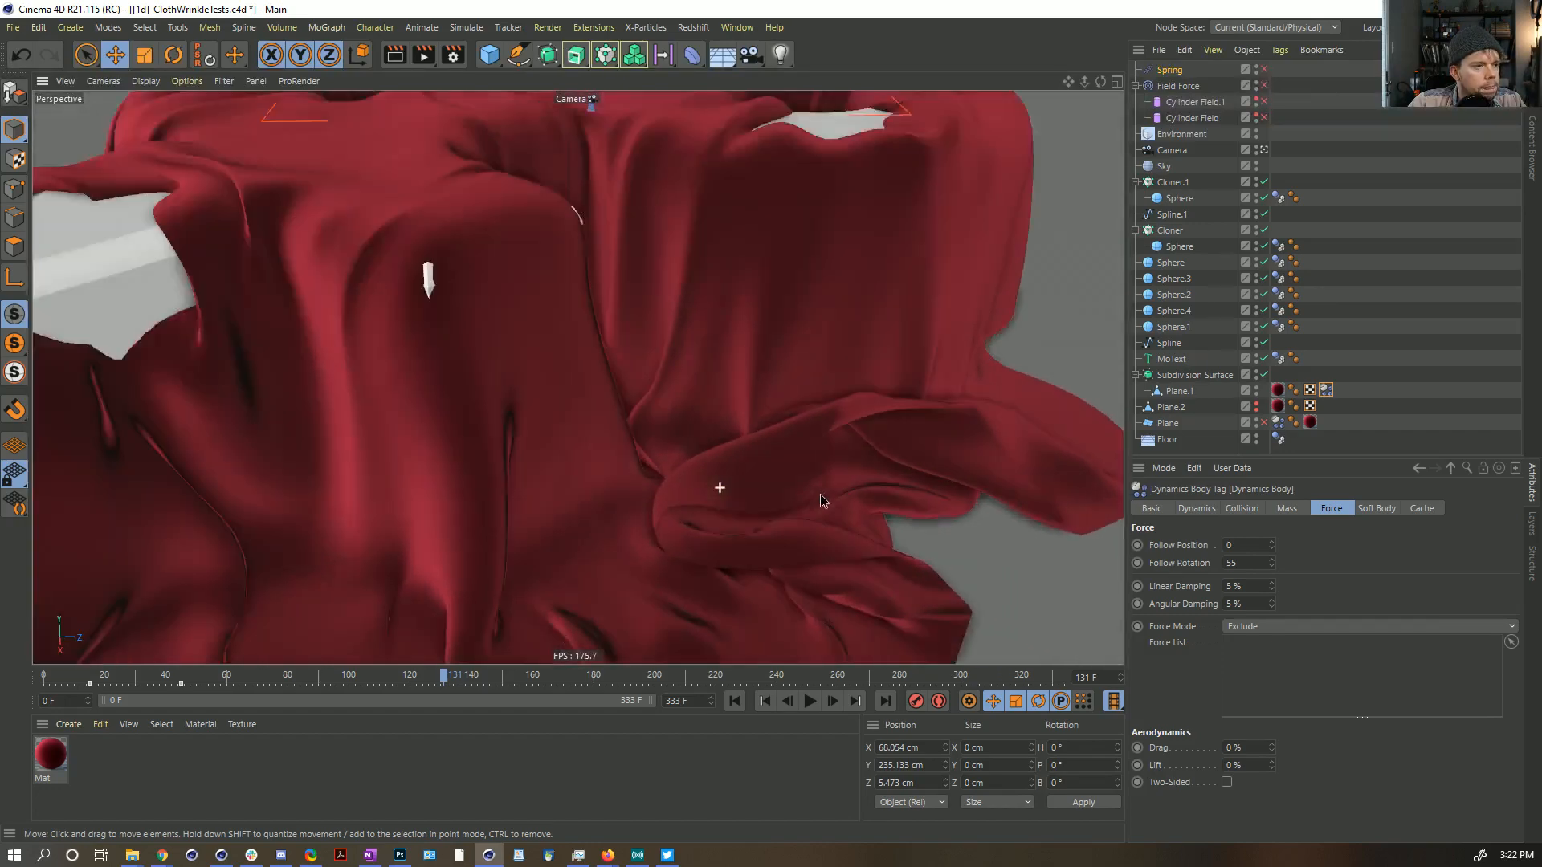
{"action": "right_click_drag", "start_coordinate": [821, 494], "coordinate": [667, 494], "text": "alt"}
{"action": "left_click_drag", "start_coordinate": [667, 493], "coordinate": [728, 527], "text": "alt"}
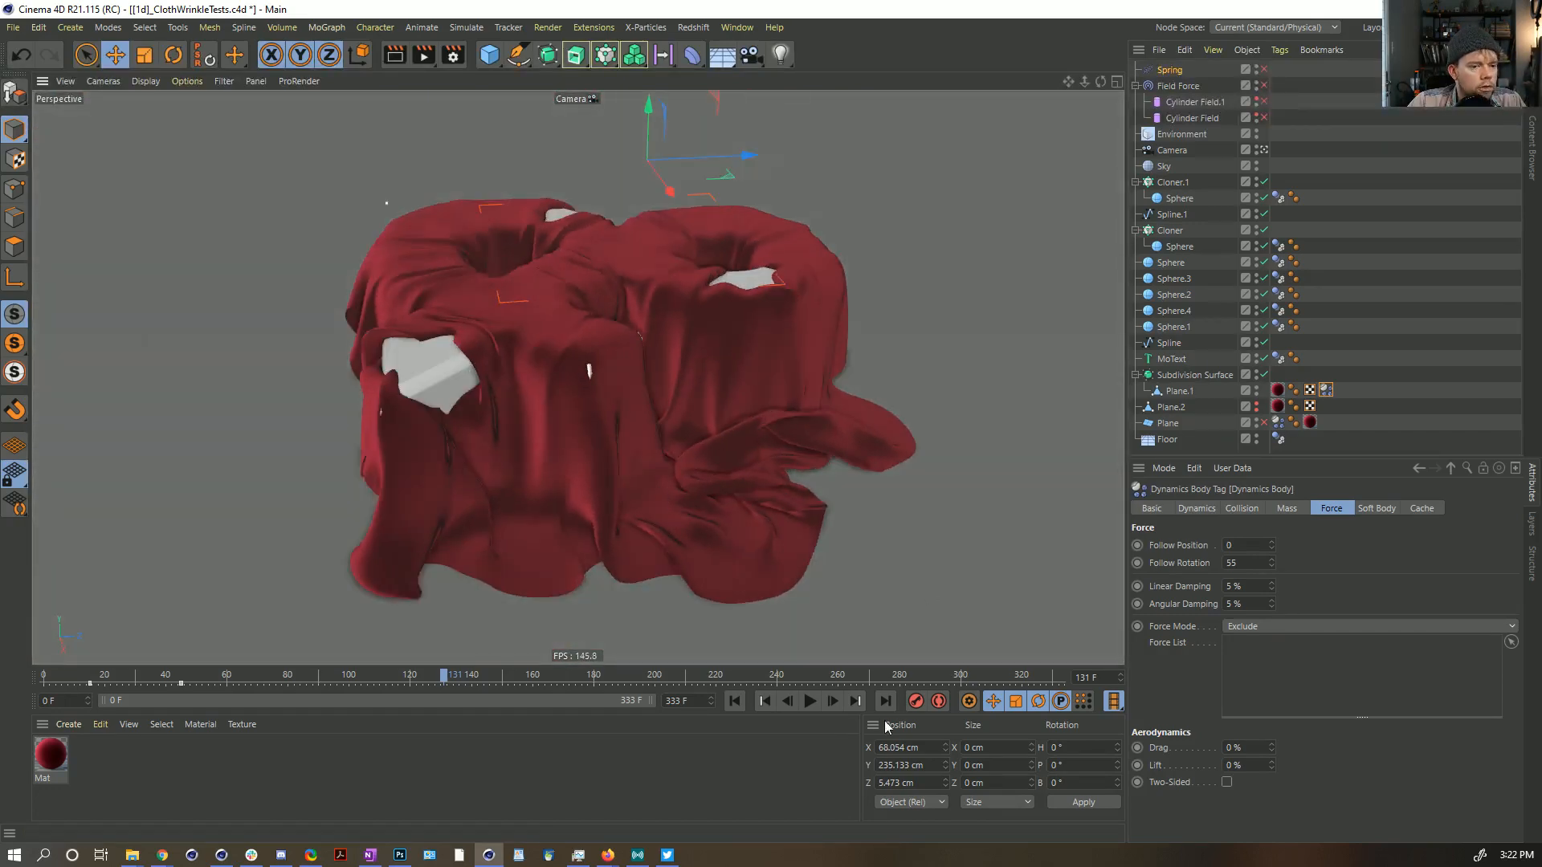
Step: Replay the simulation from frame 0, set the cloth's Follow Rotation to 0, replay to about frame 22, and return to the start
{"action": "left_click", "coordinate": [734, 701]}
{"action": "left_click", "coordinate": [809, 701]}
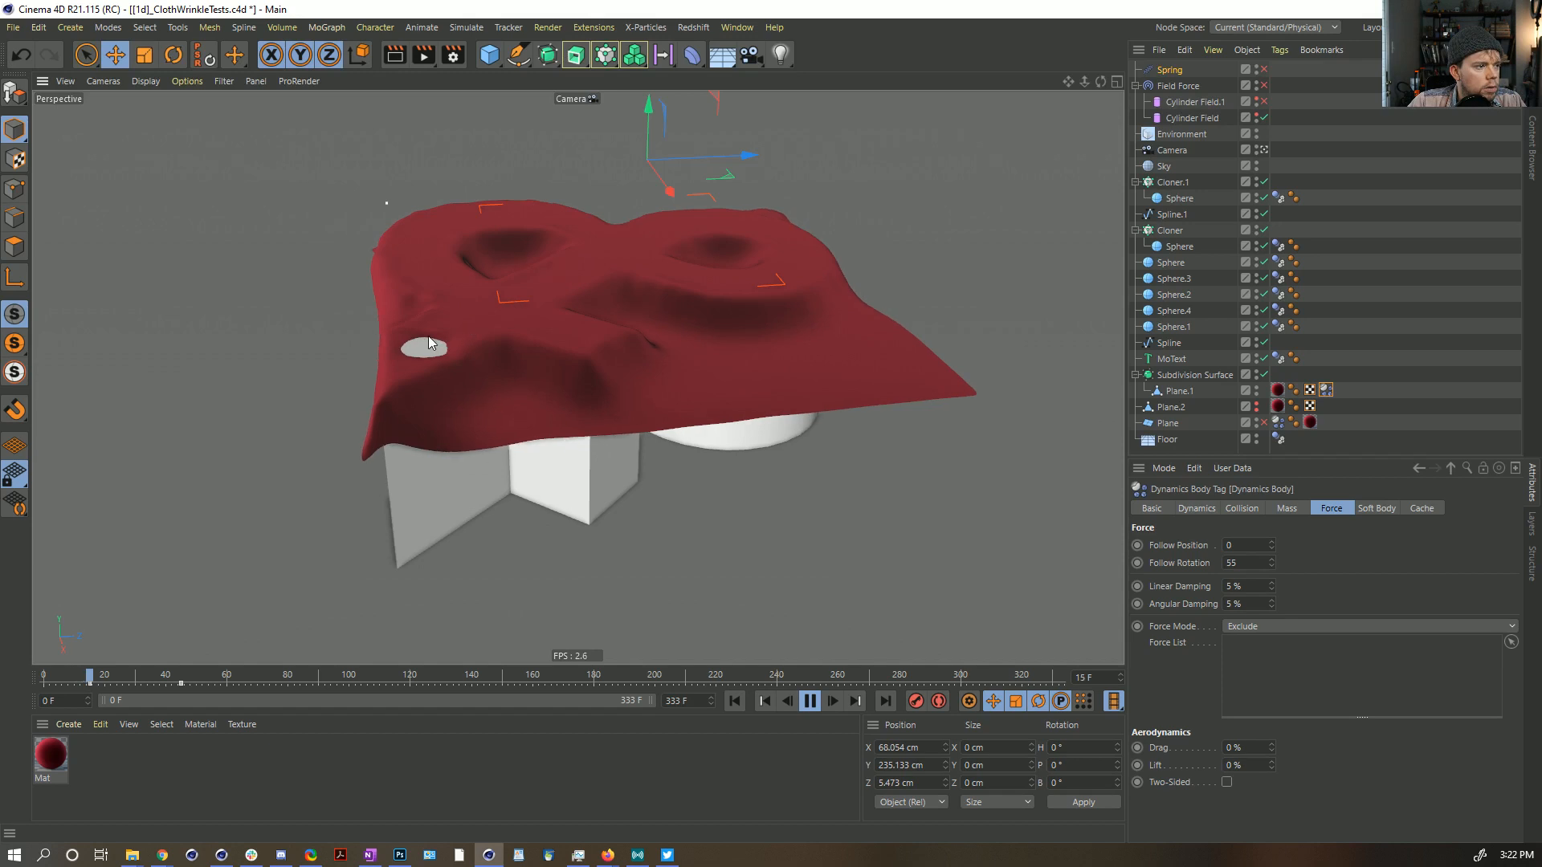
{"action": "left_click", "coordinate": [809, 702]}
{"action": "left_click", "coordinate": [734, 701]}
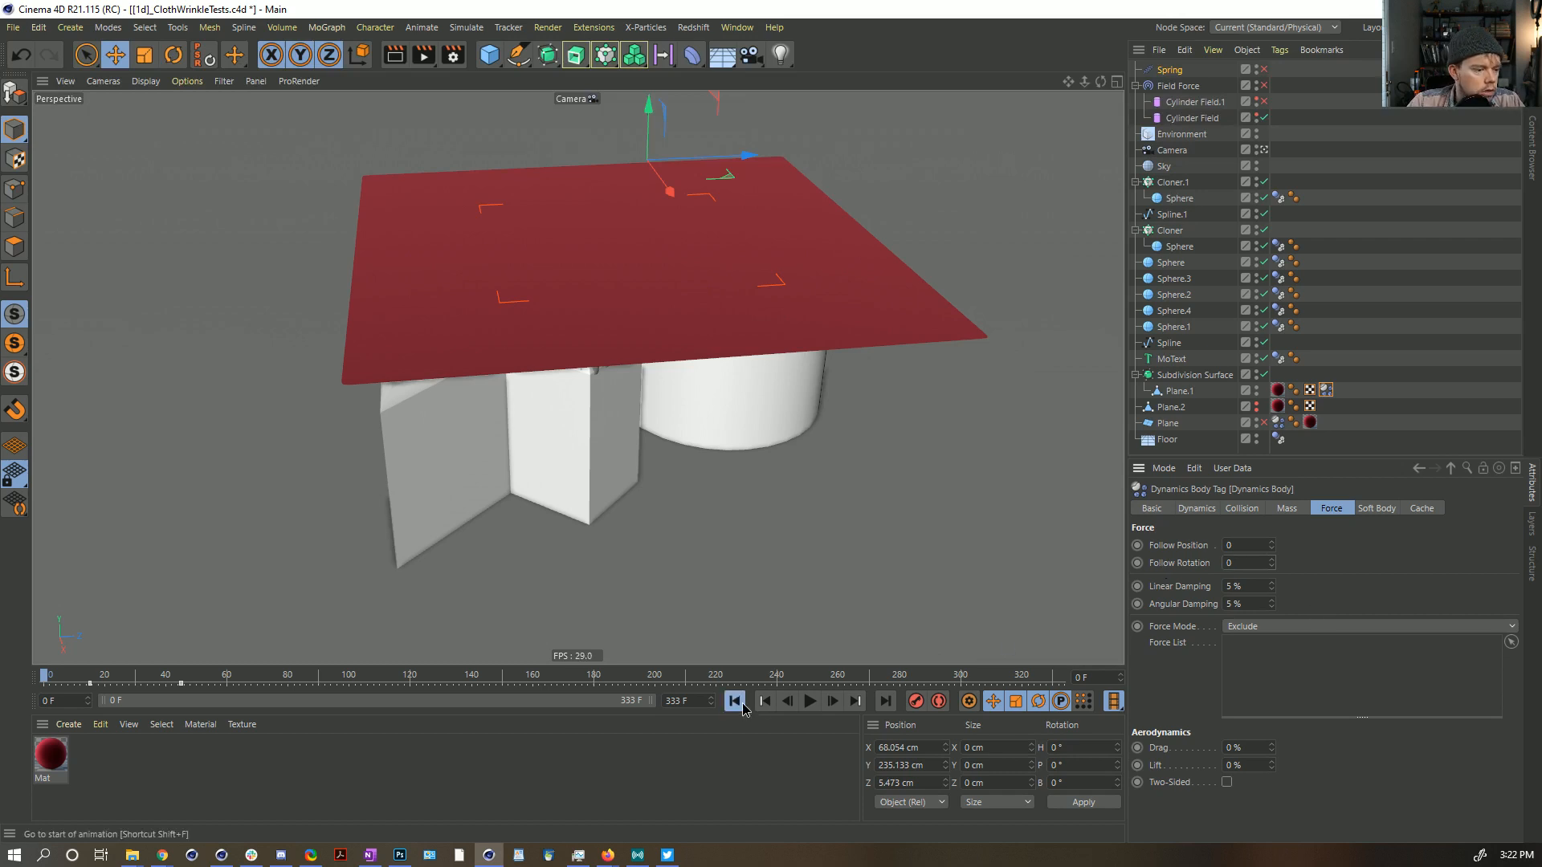
{"action": "left_click", "coordinate": [810, 701]}
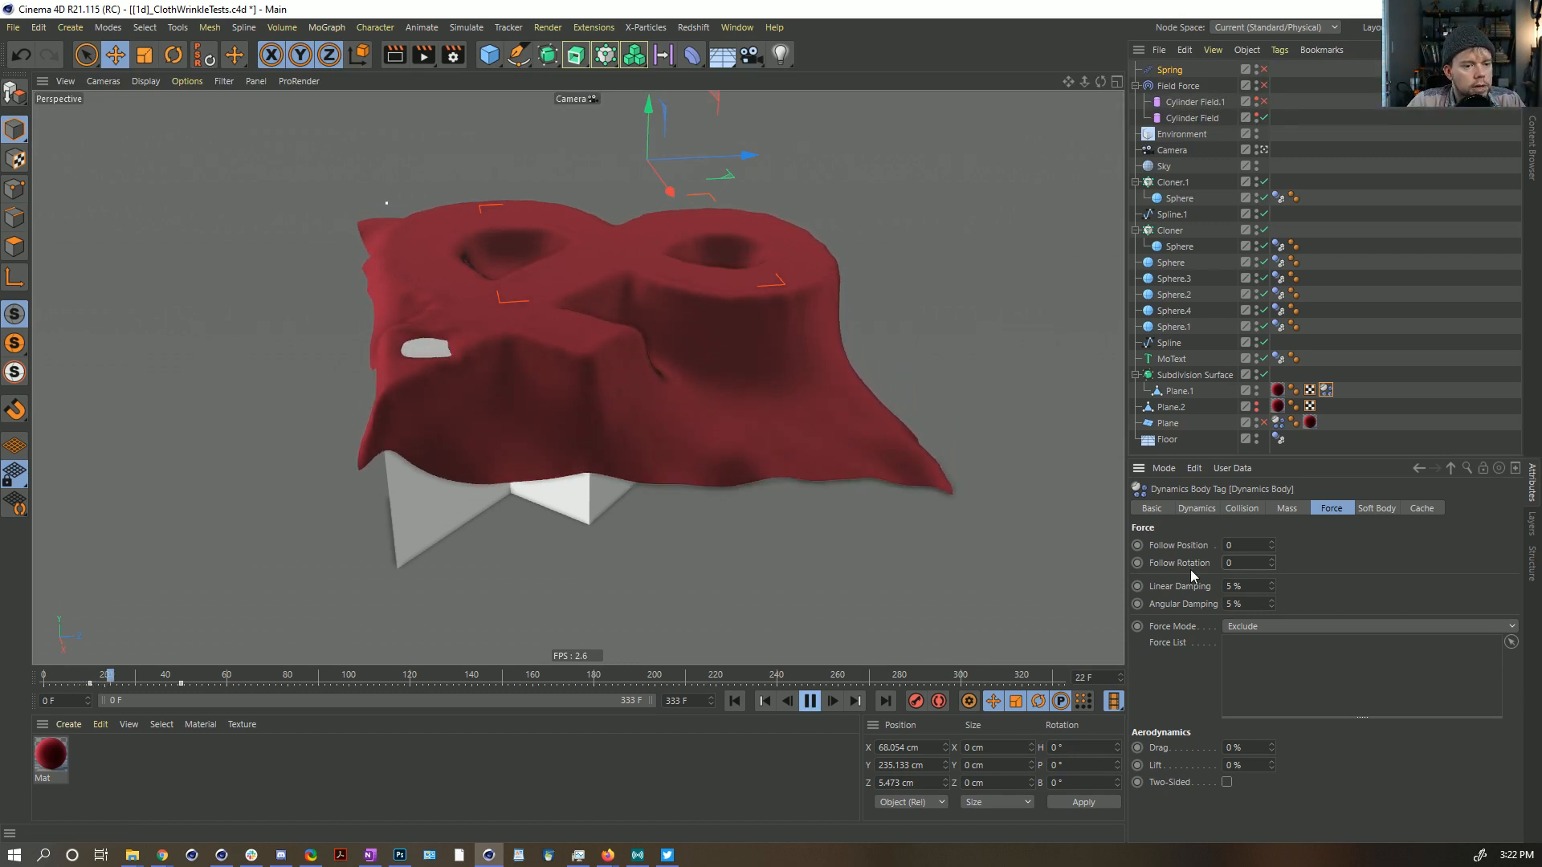
{"action": "left_click", "coordinate": [807, 701]}
{"action": "left_click", "coordinate": [734, 701]}
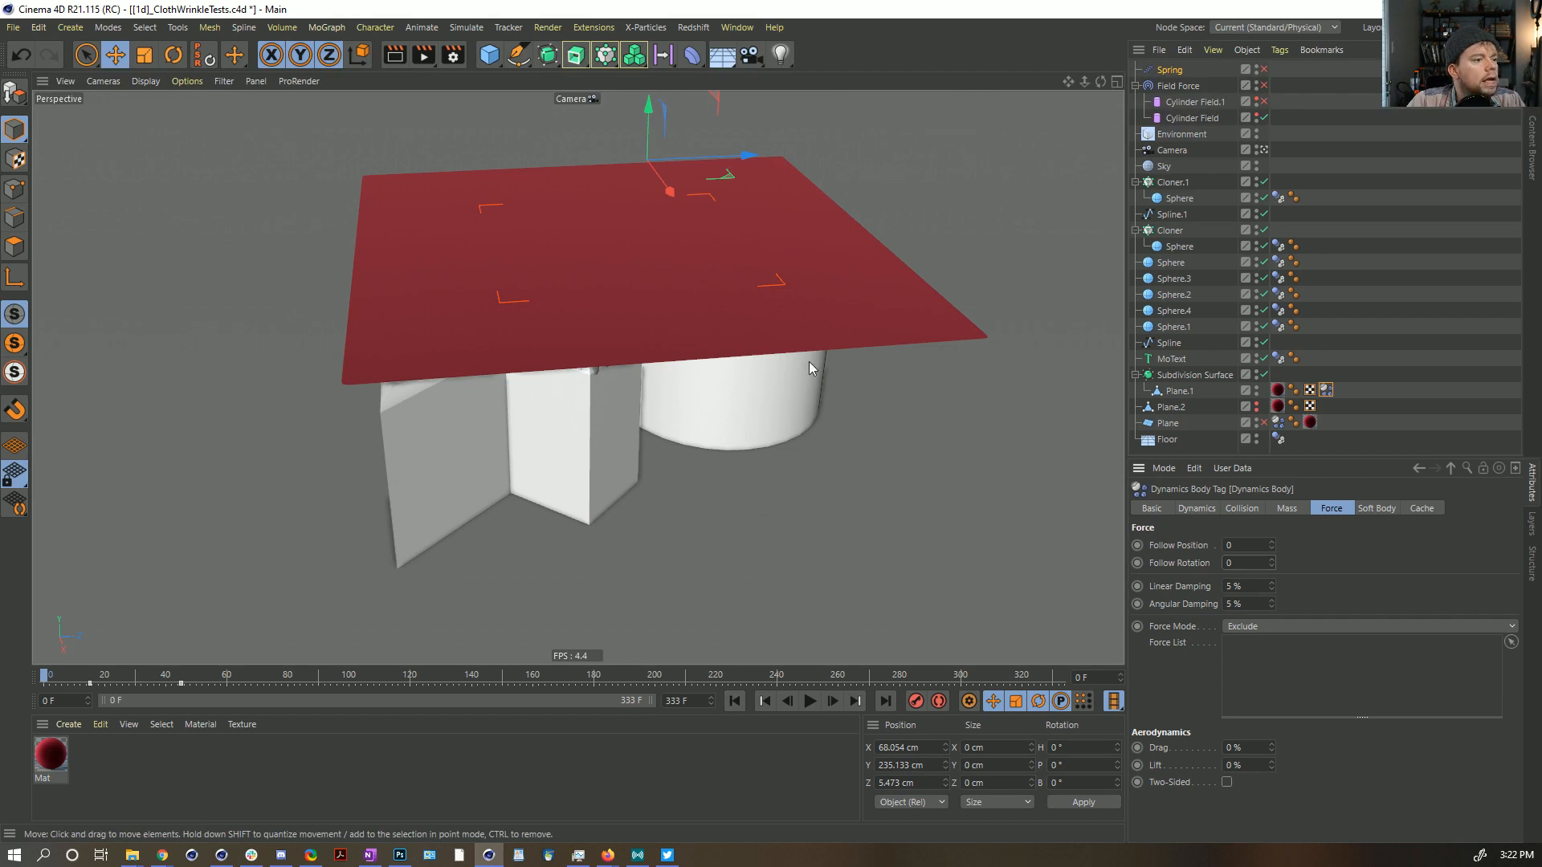
Step: Hide the Subdivision Surface cloth in the viewport to expose the MoText shape
{"action": "middle_click_drag", "start_coordinate": [641, 332], "coordinate": [848, 373], "text": "alt"}
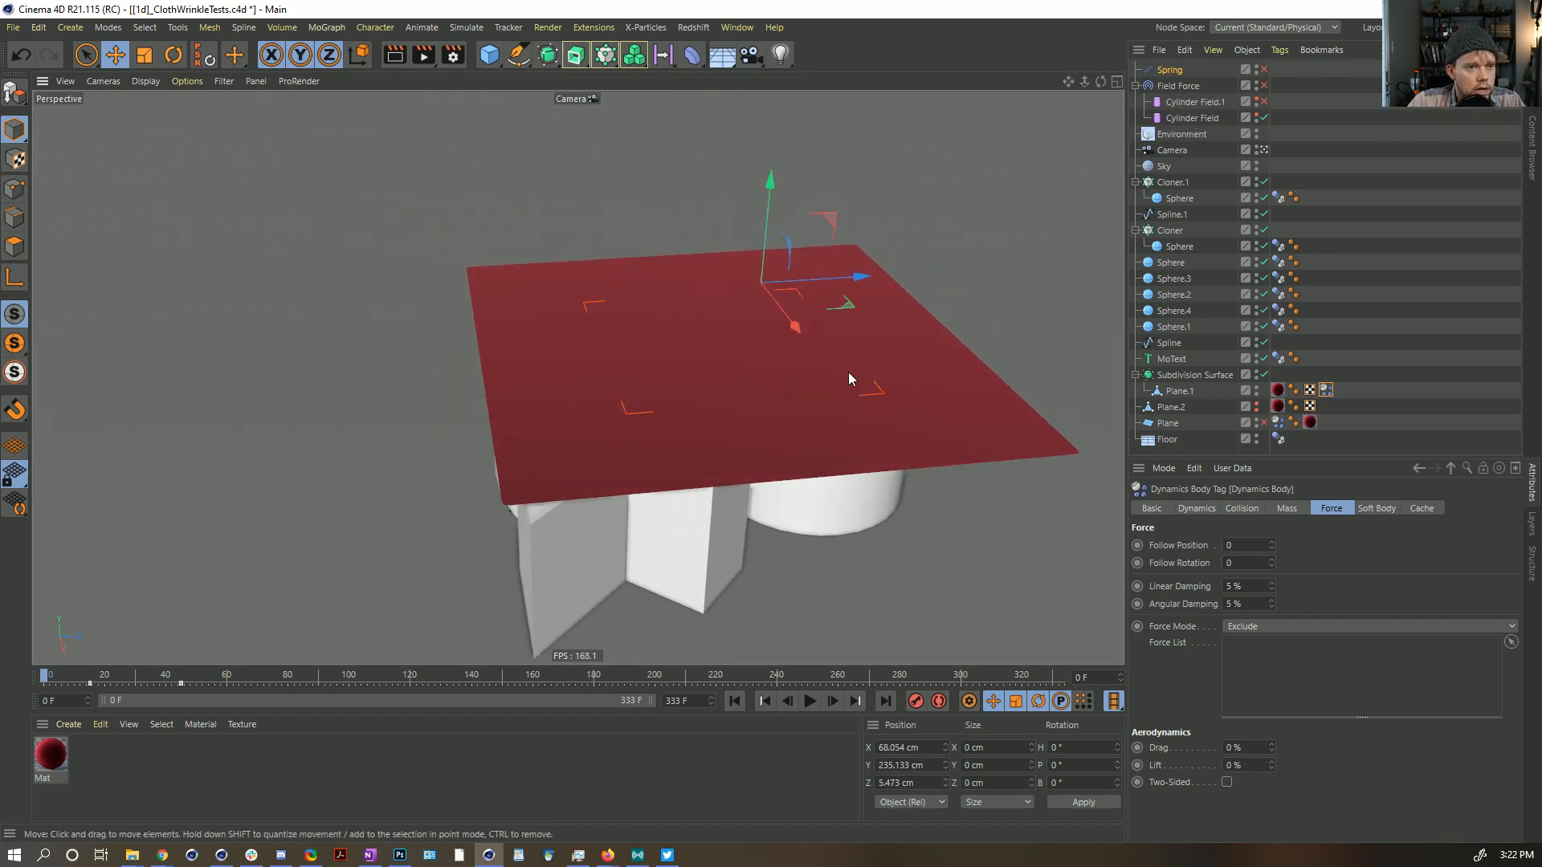
{"action": "left_click", "coordinate": [1258, 374]}
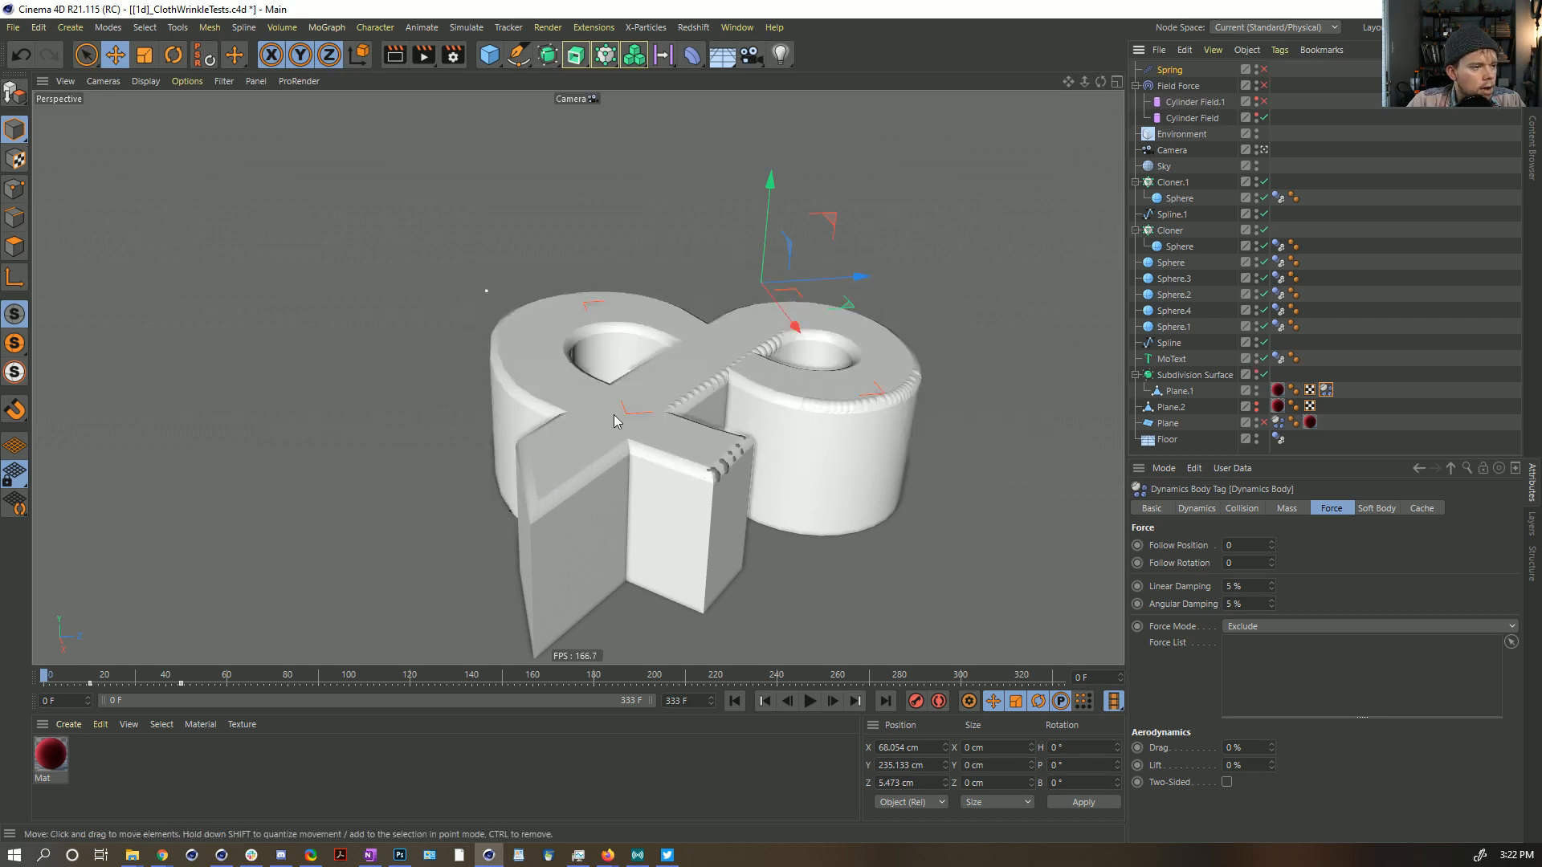
Step: Try placing a copy of Sphere.3 on the shape's upper face at about X 102, Y 121, Z -149 cm, and delete the copy
{"action": "left_click", "coordinate": [1178, 279]}
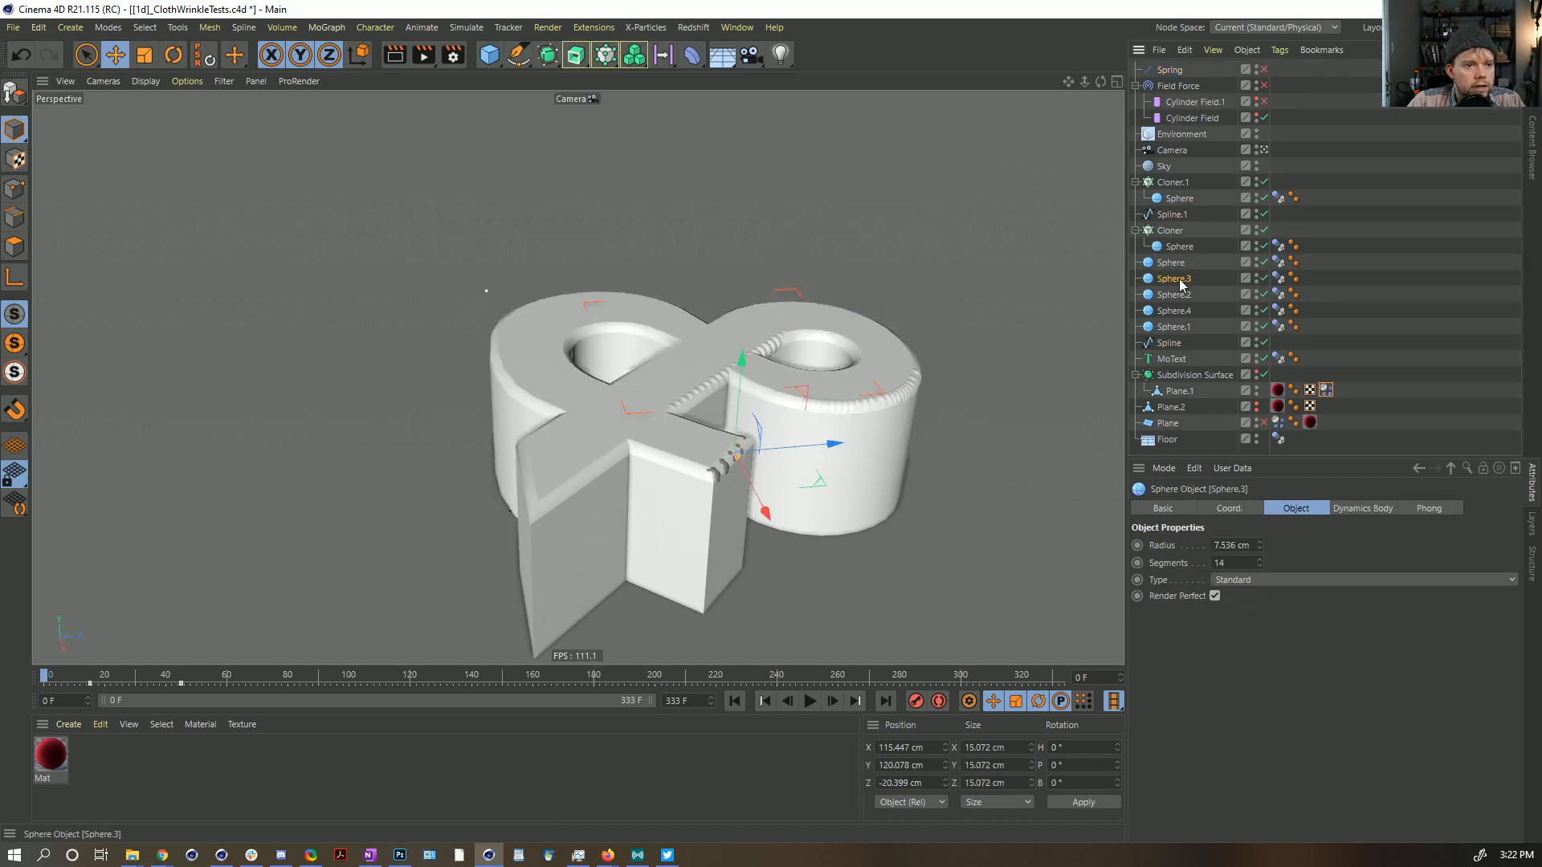
{"action": "left_click_drag", "start_coordinate": [1177, 289], "coordinate": [1178, 287], "text": "ctrl"}
{"action": "left_click_drag", "start_coordinate": [810, 374], "coordinate": [797, 401], "text": "alt"}
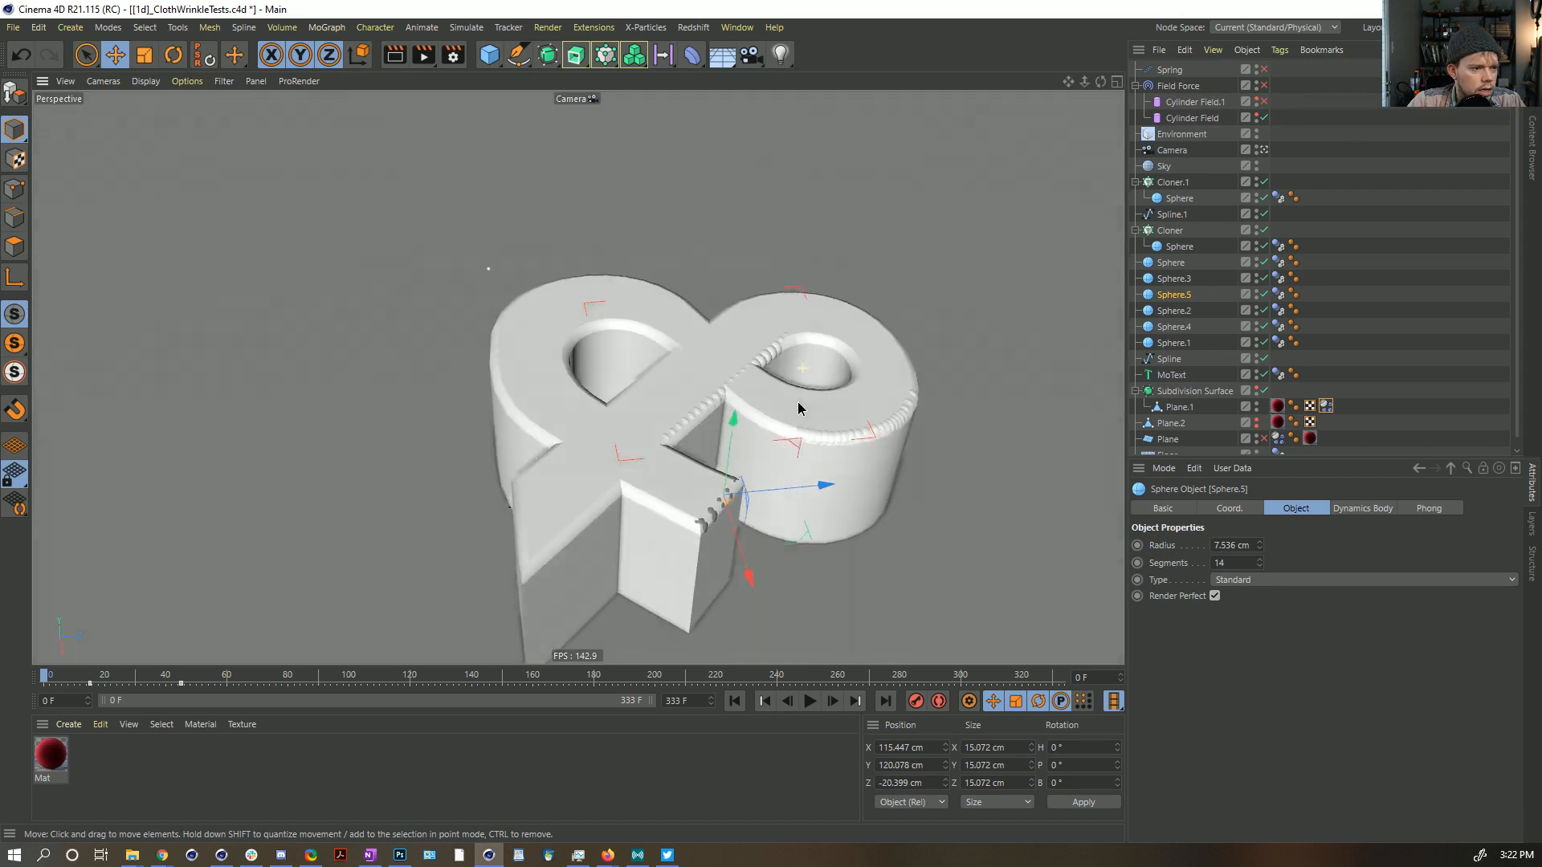
{"action": "left_click_drag", "start_coordinate": [805, 549], "coordinate": [536, 440]}
{"action": "left_click_drag", "start_coordinate": [616, 522], "coordinate": [628, 538]}
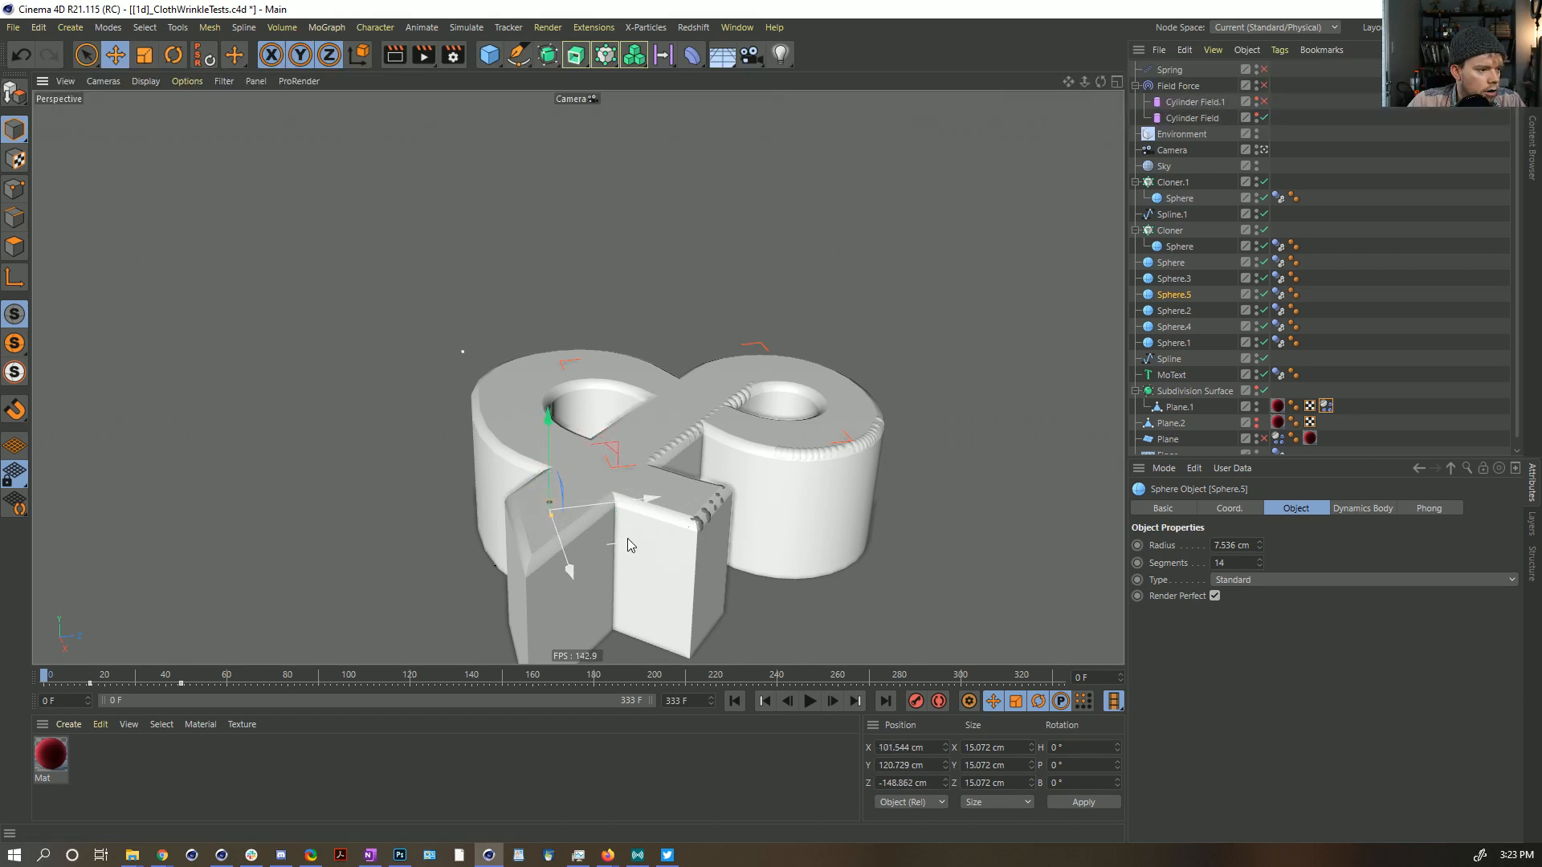
{"action": "scroll", "coordinate": [550, 514], "scroll_direction": "up", "scroll_amount": 6}
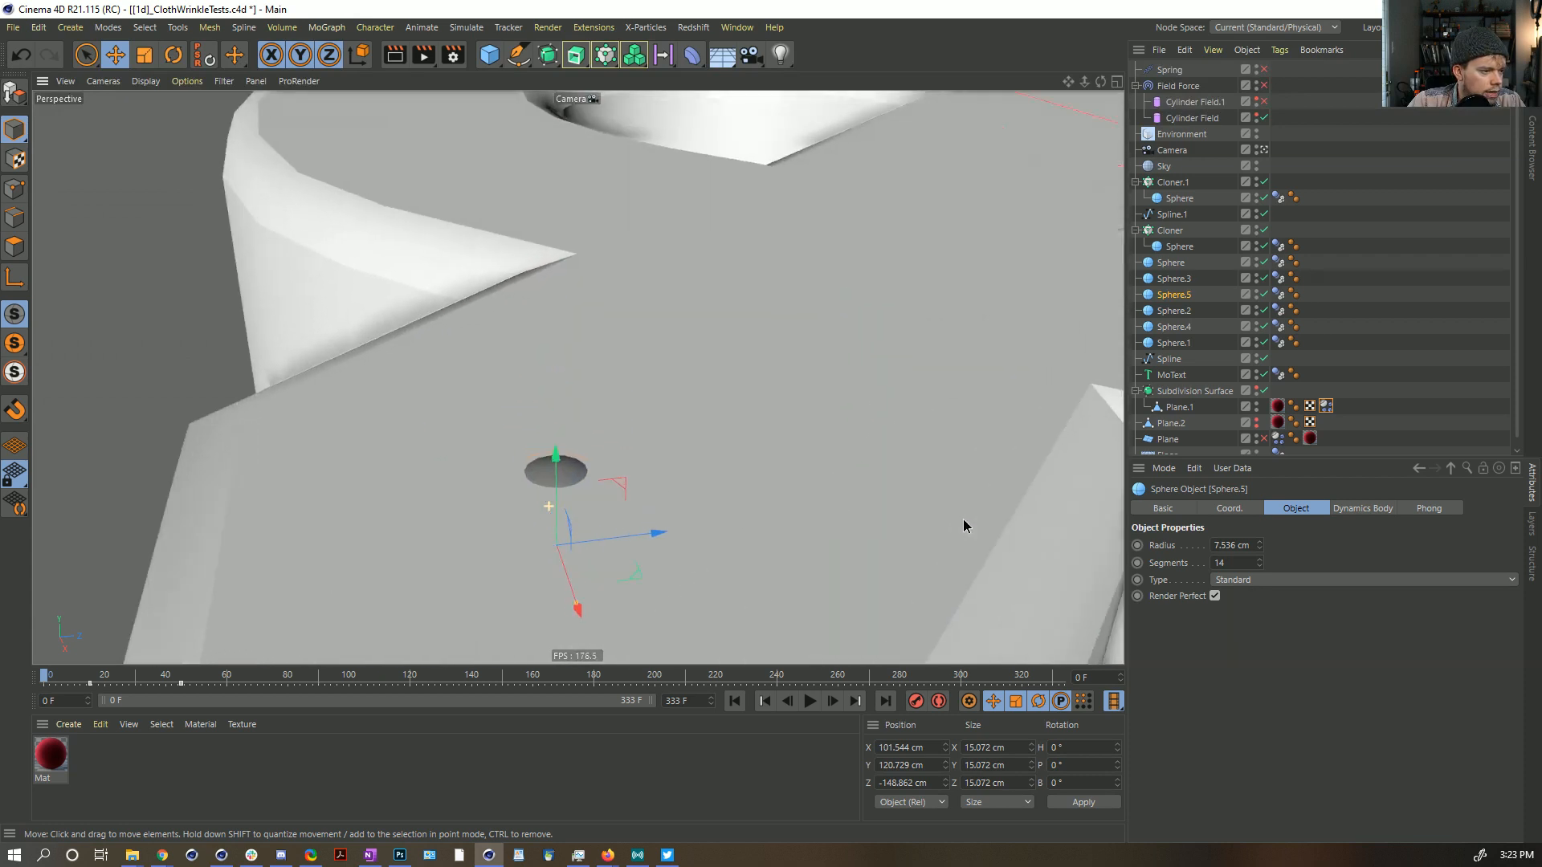
{"action": "scroll", "coordinate": [967, 527], "scroll_direction": "down", "scroll_amount": 5}
{"action": "left_click_drag", "start_coordinate": [650, 532], "coordinate": [744, 456], "text": "alt"}
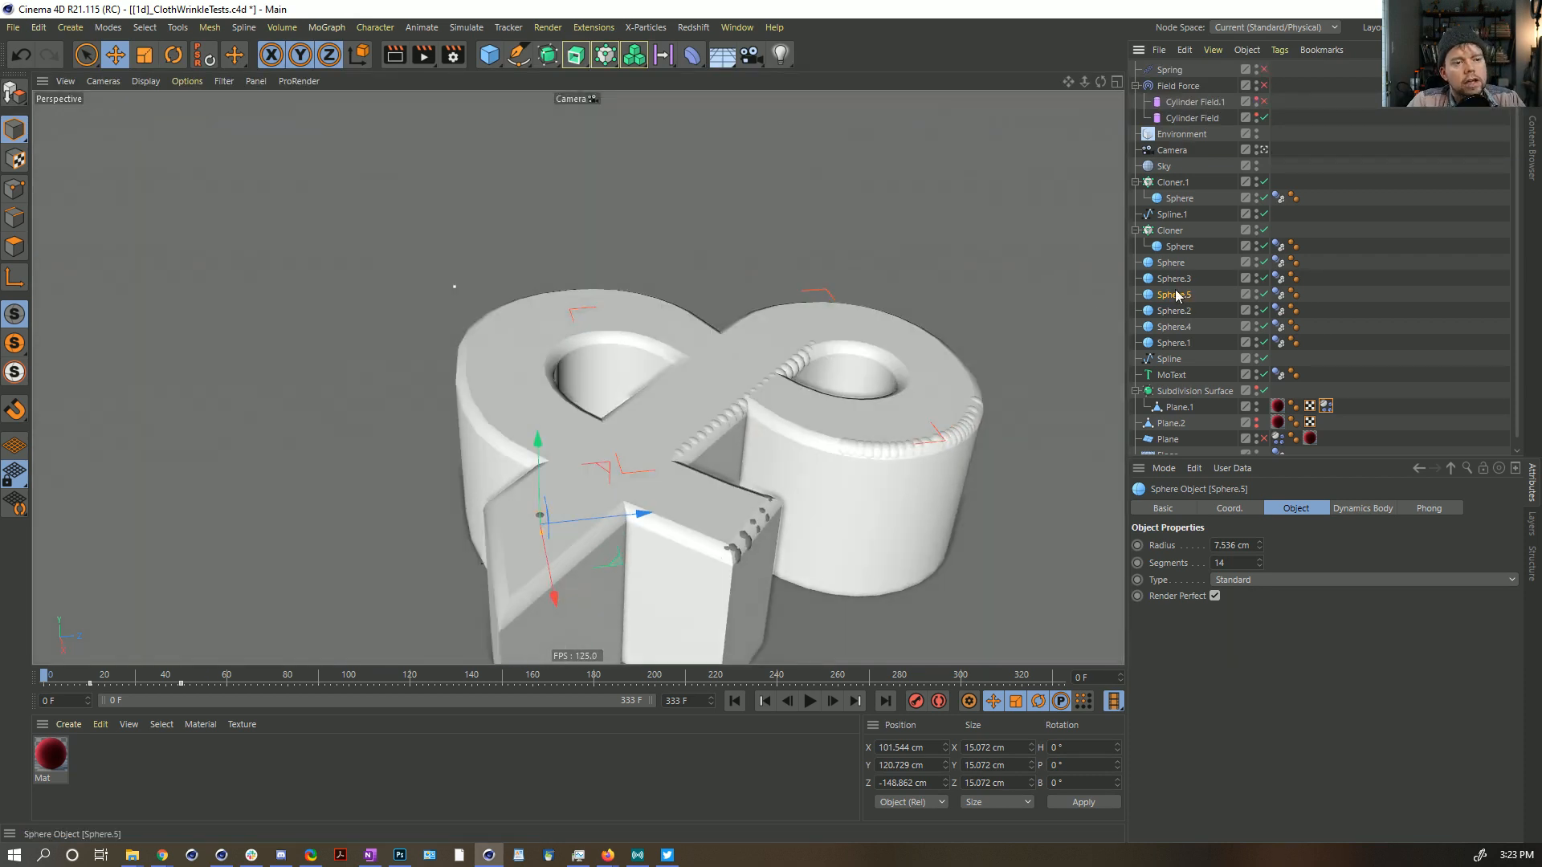
{"action": "key", "text": "Delete"}
Step: Duplicate Cloner.1 together with Spline.1 and place the copies just above Cloner.1 in the object hierarchy
{"action": "left_click", "coordinate": [1172, 215]}
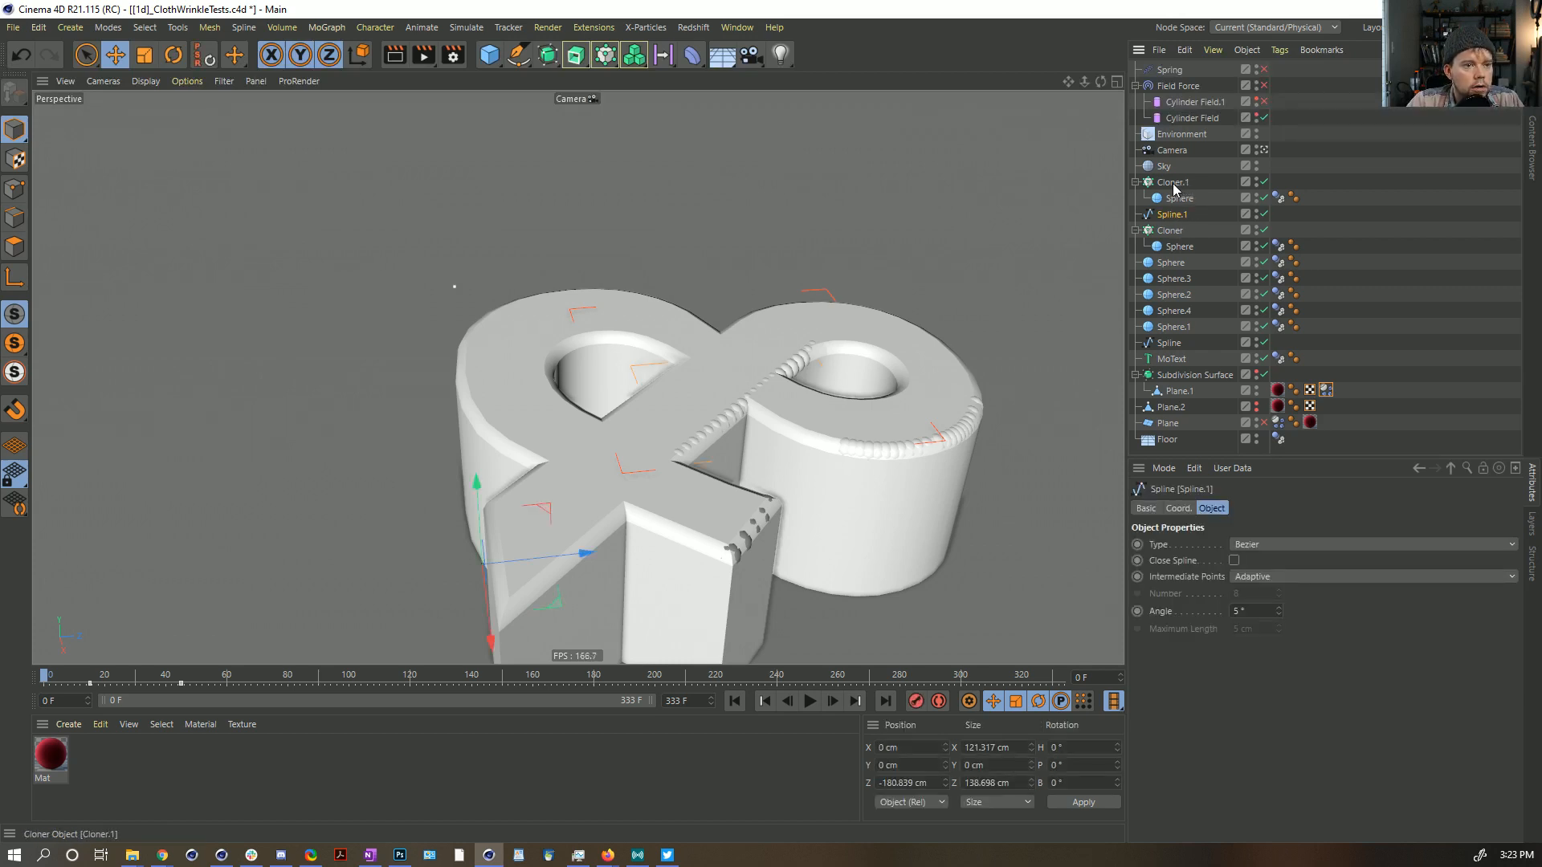
{"action": "left_click", "coordinate": [1172, 183], "text": "ctrl"}
{"action": "left_click_drag", "start_coordinate": [1168, 187], "coordinate": [1174, 65], "text": "ctrl"}
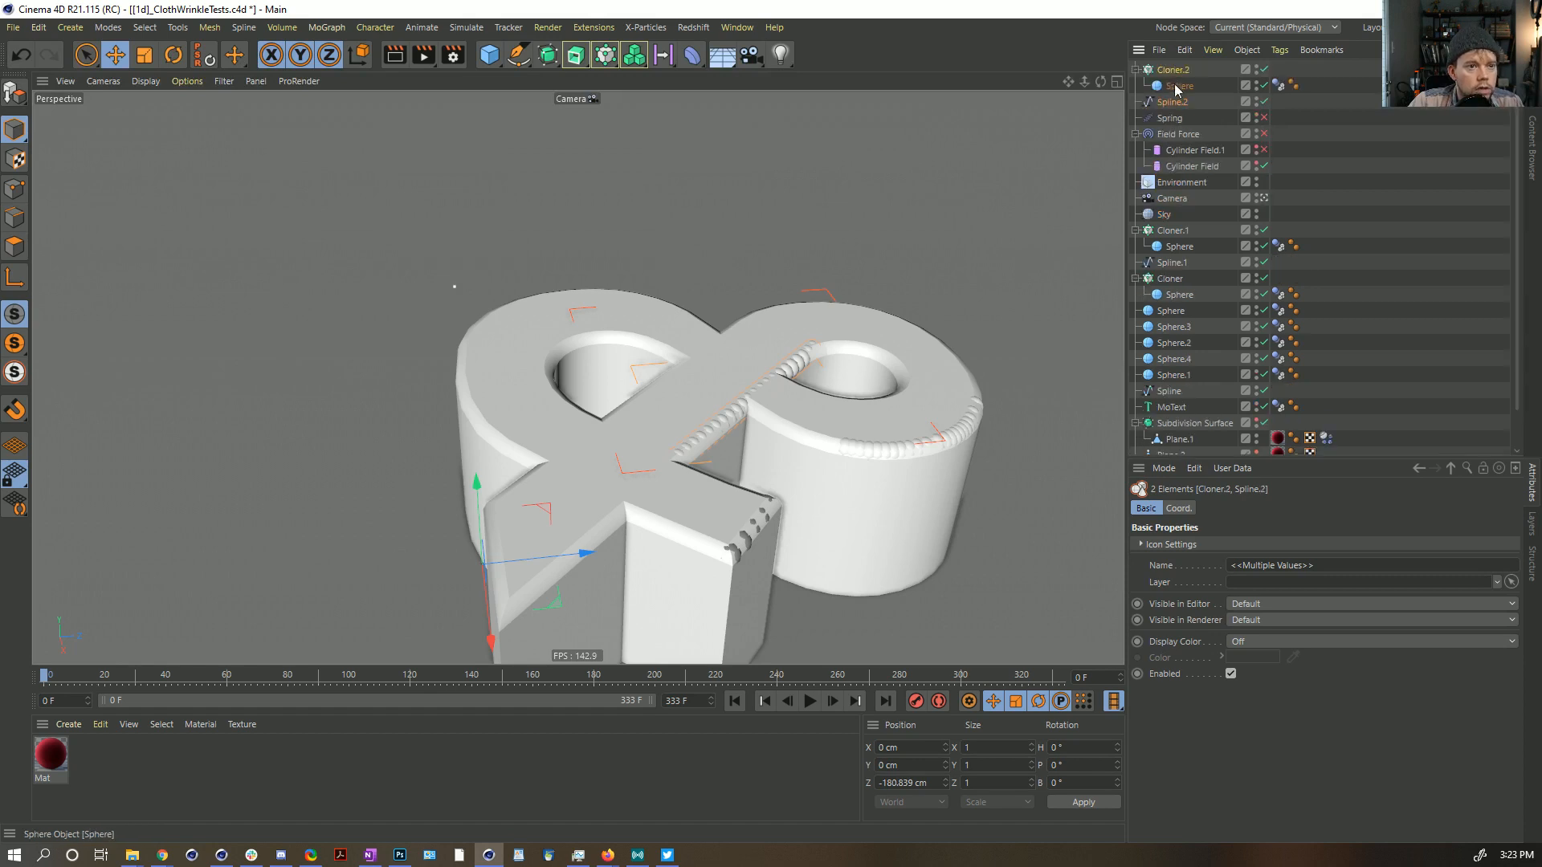
{"action": "left_click_drag", "start_coordinate": [1154, 229], "coordinate": [1156, 225]}
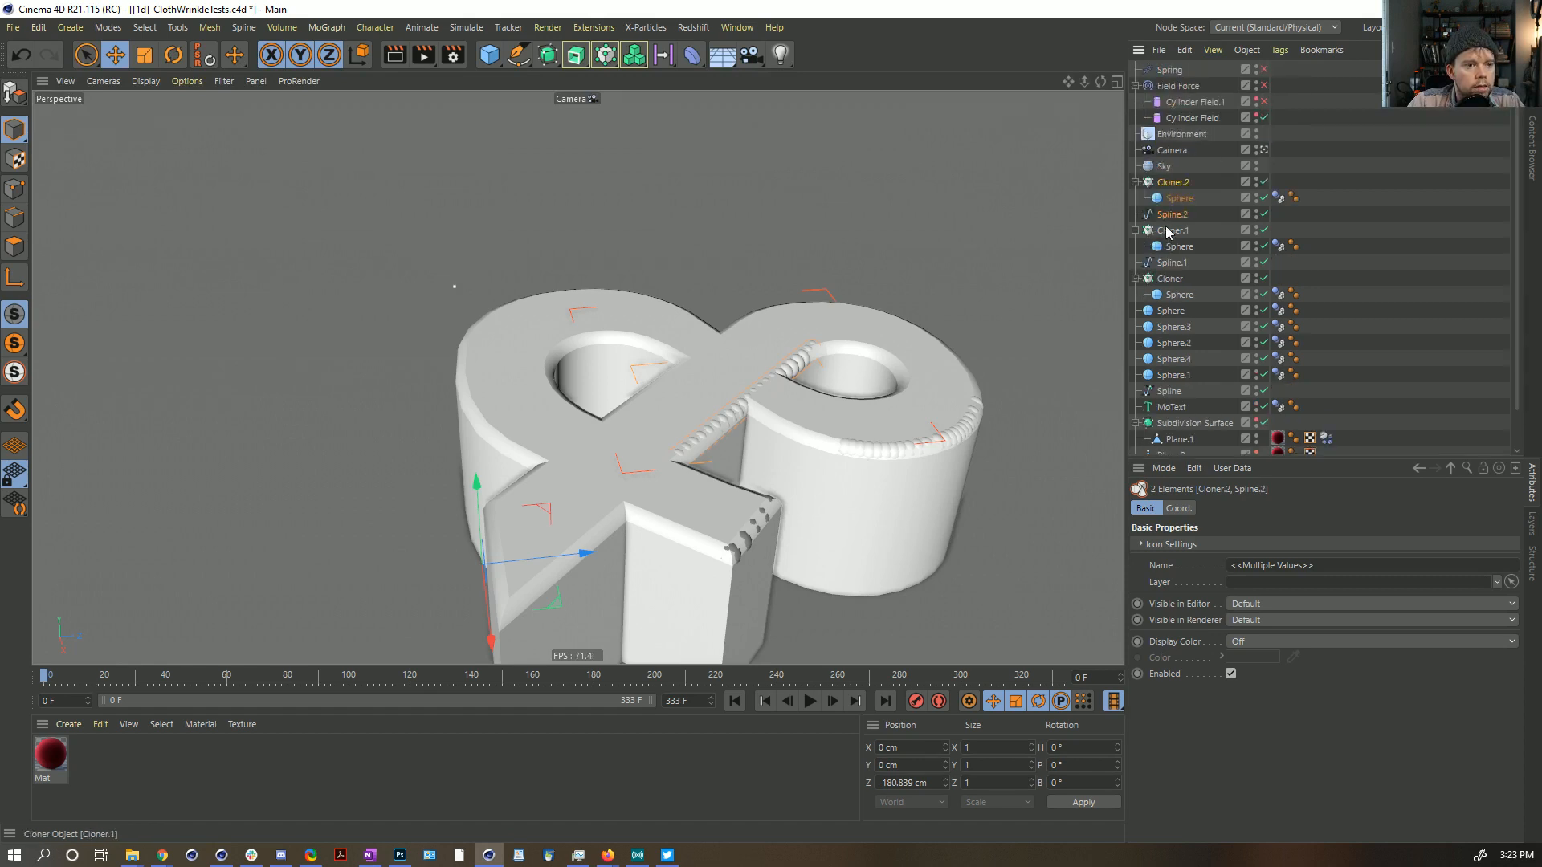
Step: Move the copied spline's end points to about X 99, Z 35 cm and X -97, Z 252 cm, running diagonally across the shape's upper face
{"action": "left_click", "coordinate": [1172, 214]}
{"action": "left_click", "coordinate": [15, 188]}
{"action": "left_click", "coordinate": [86, 55]}
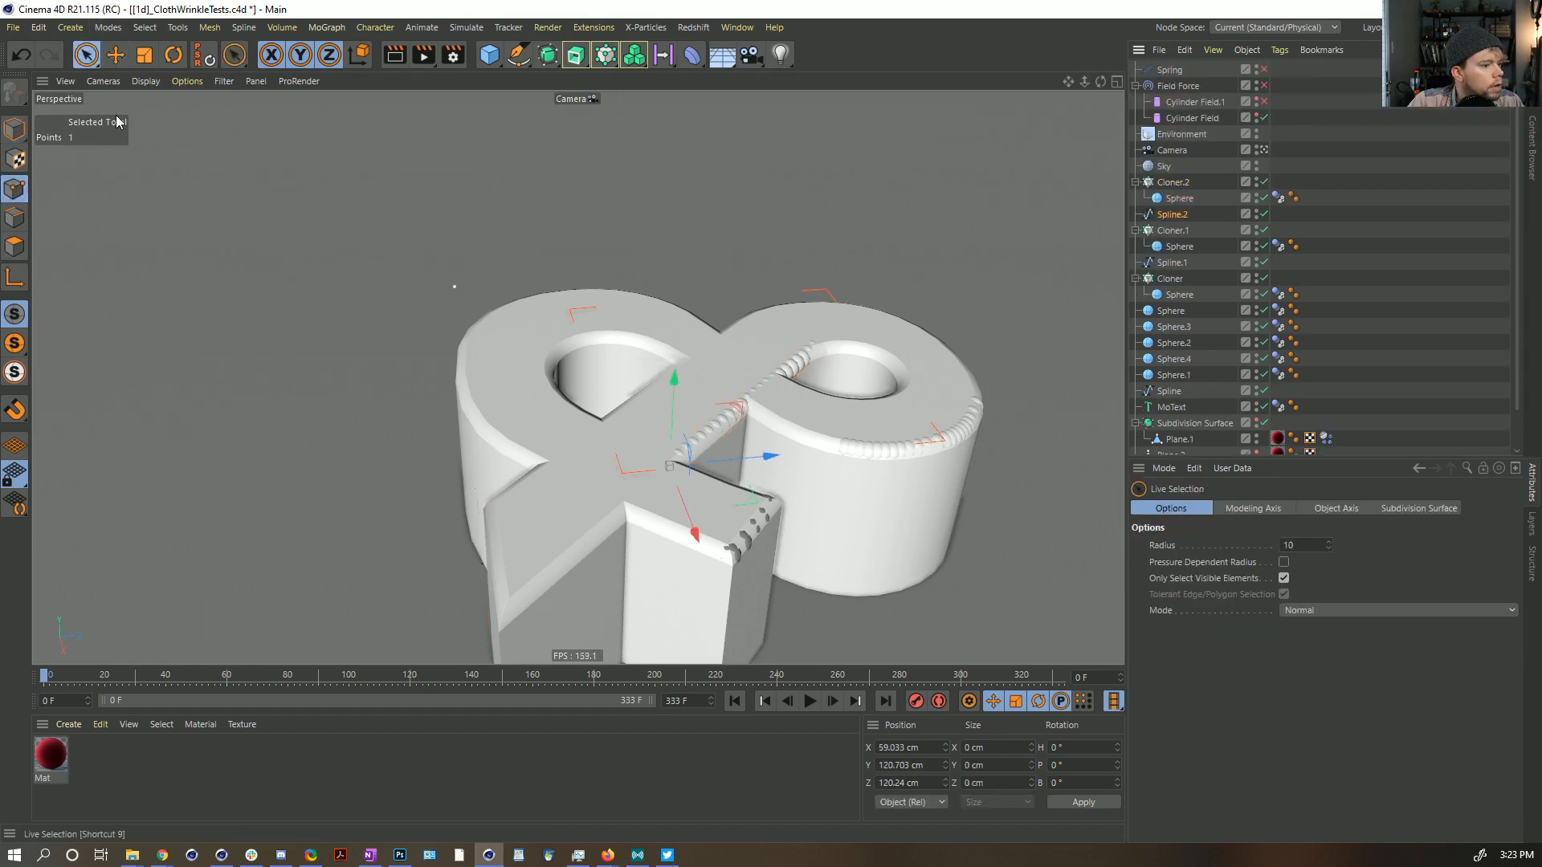
{"action": "left_click_drag", "start_coordinate": [751, 508], "coordinate": [627, 544]}
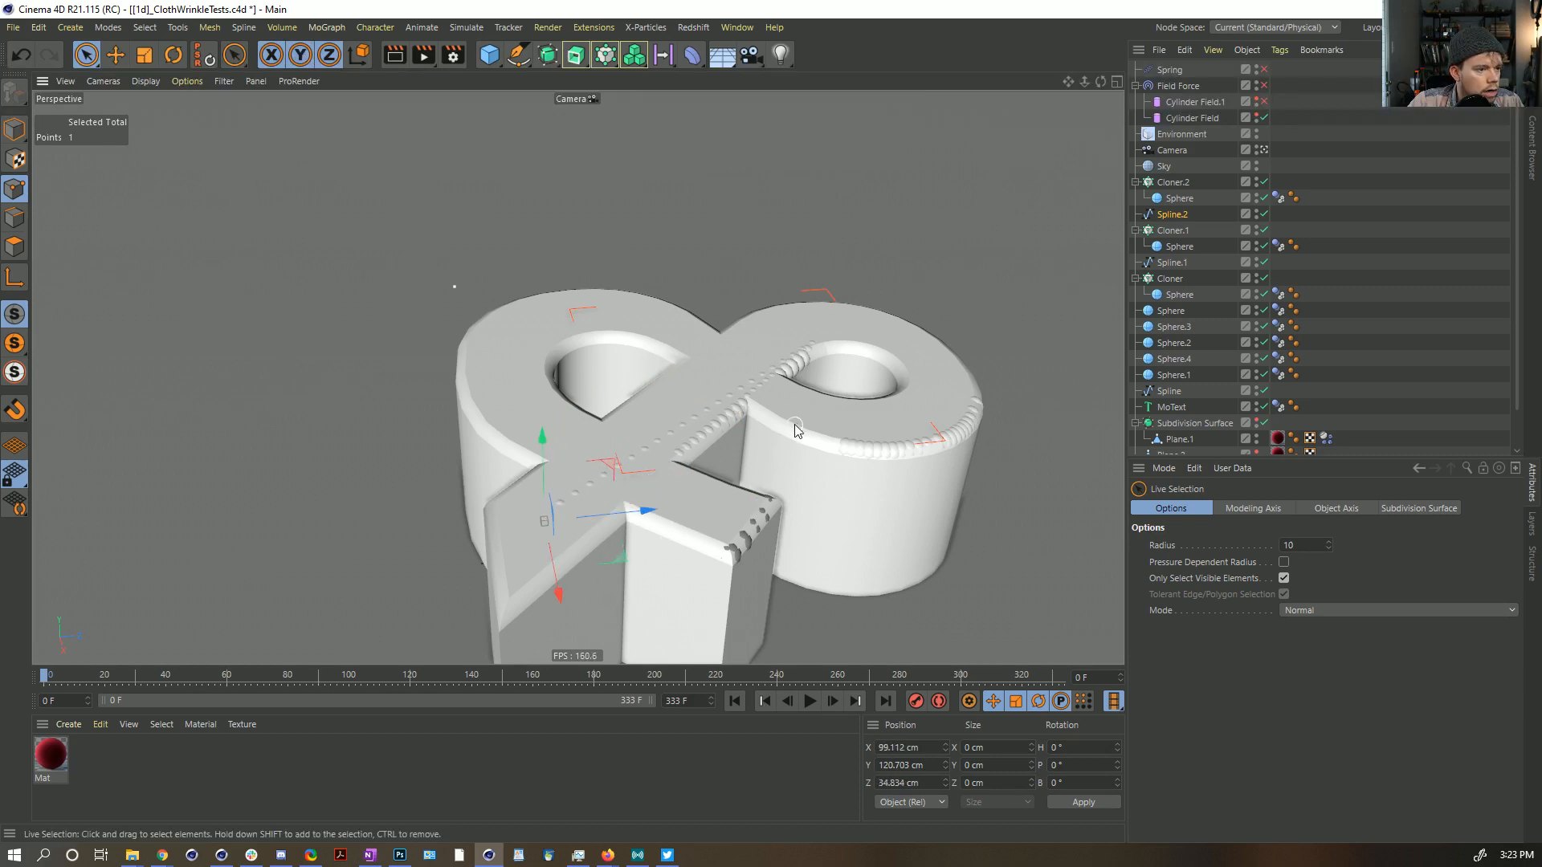
{"action": "right_click", "coordinate": [840, 355]}
{"action": "left_click", "coordinate": [863, 363]}
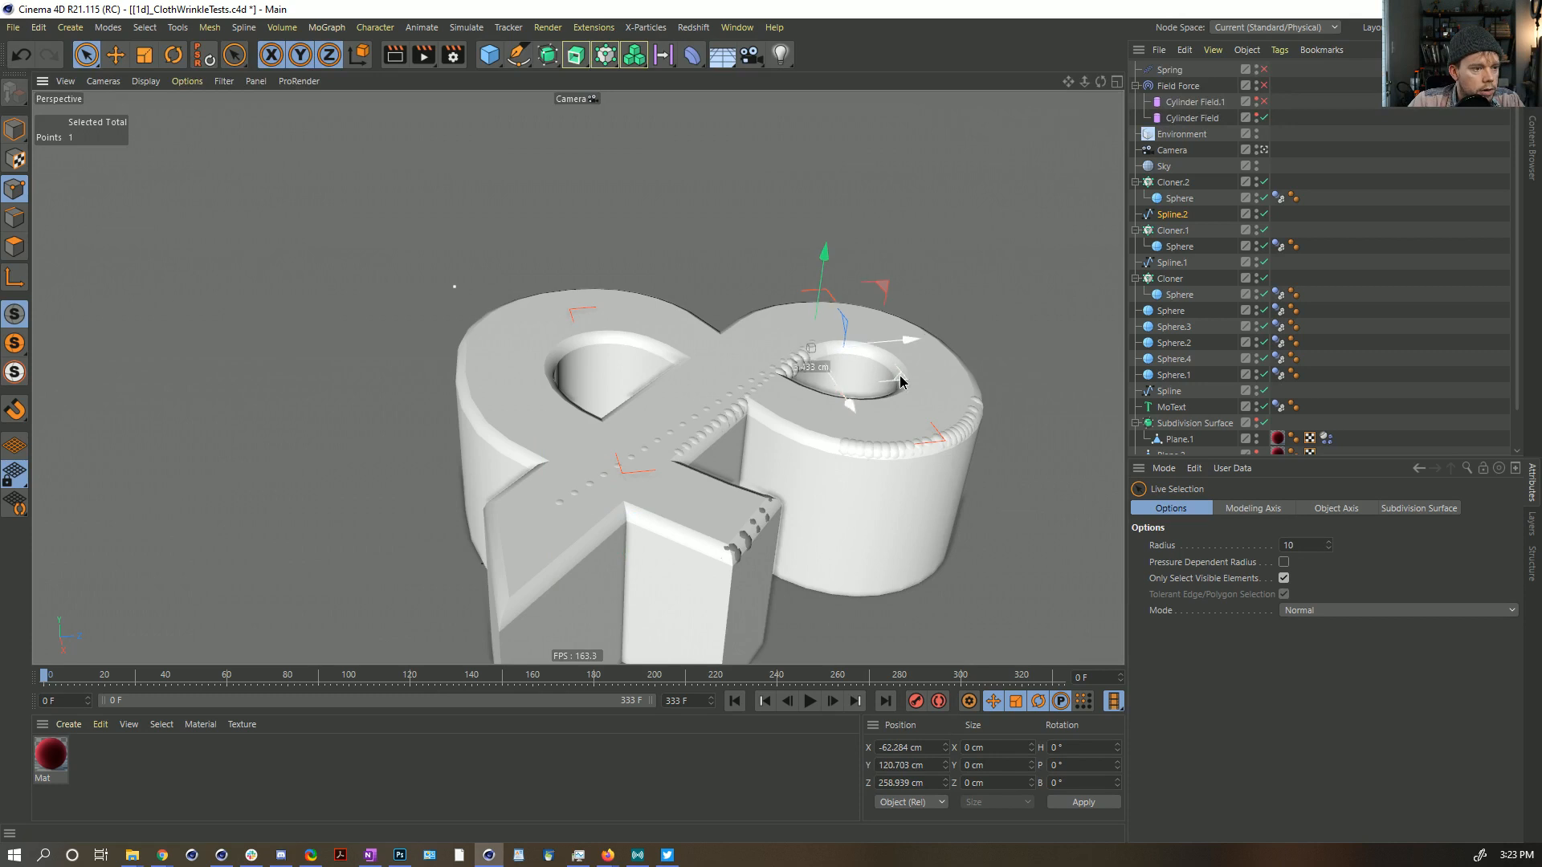
{"action": "left_click_drag", "start_coordinate": [900, 375], "coordinate": [874, 357]}
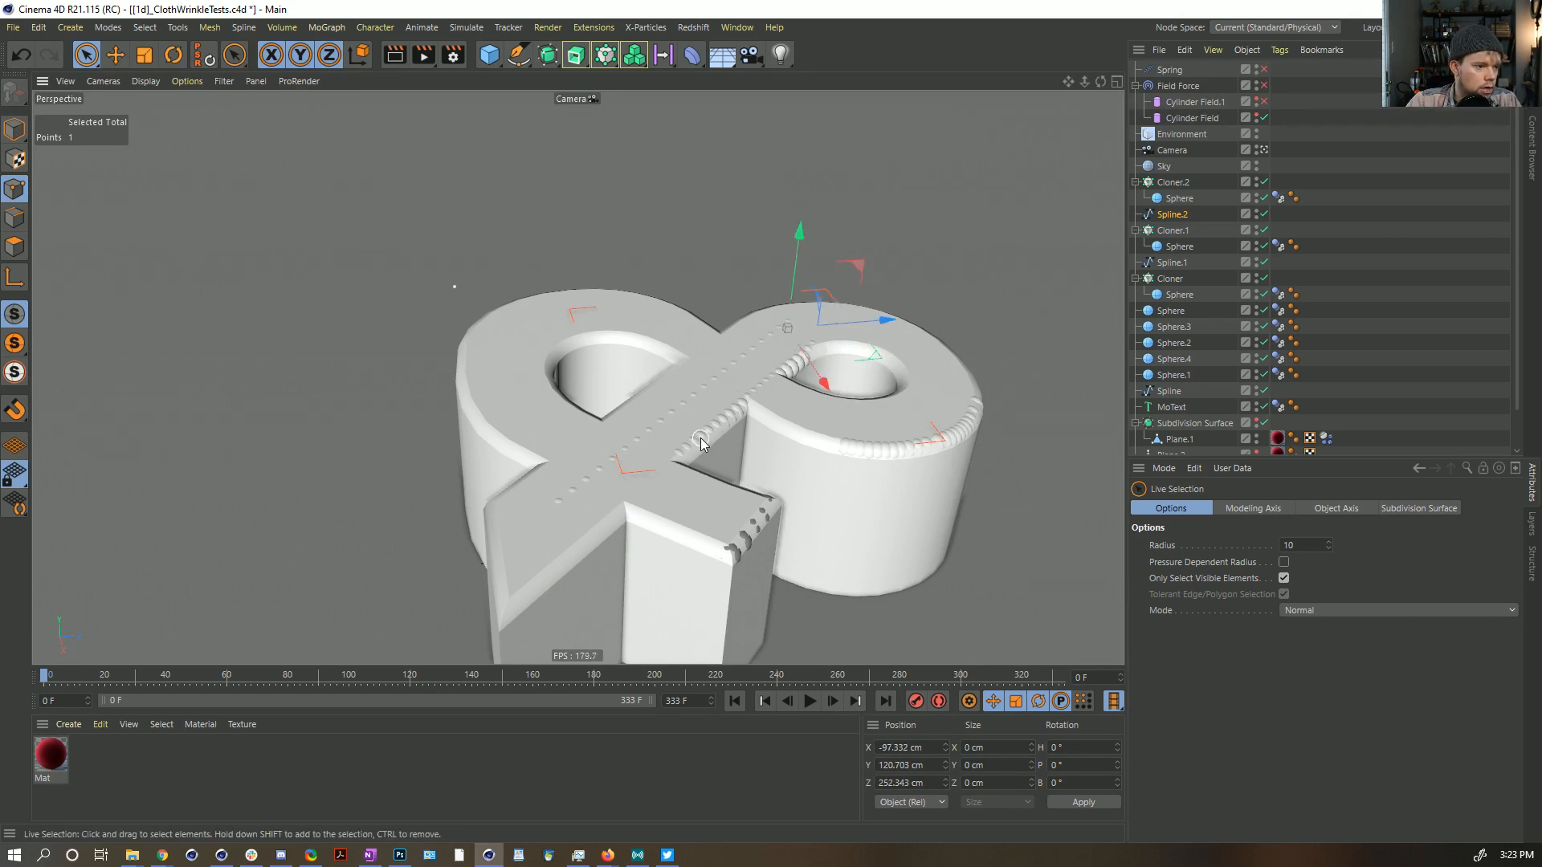
Step: Extend the copied spline's front end point to about X 116, Z 17 cm and deselect the spline
{"action": "left_click", "coordinate": [612, 557]}
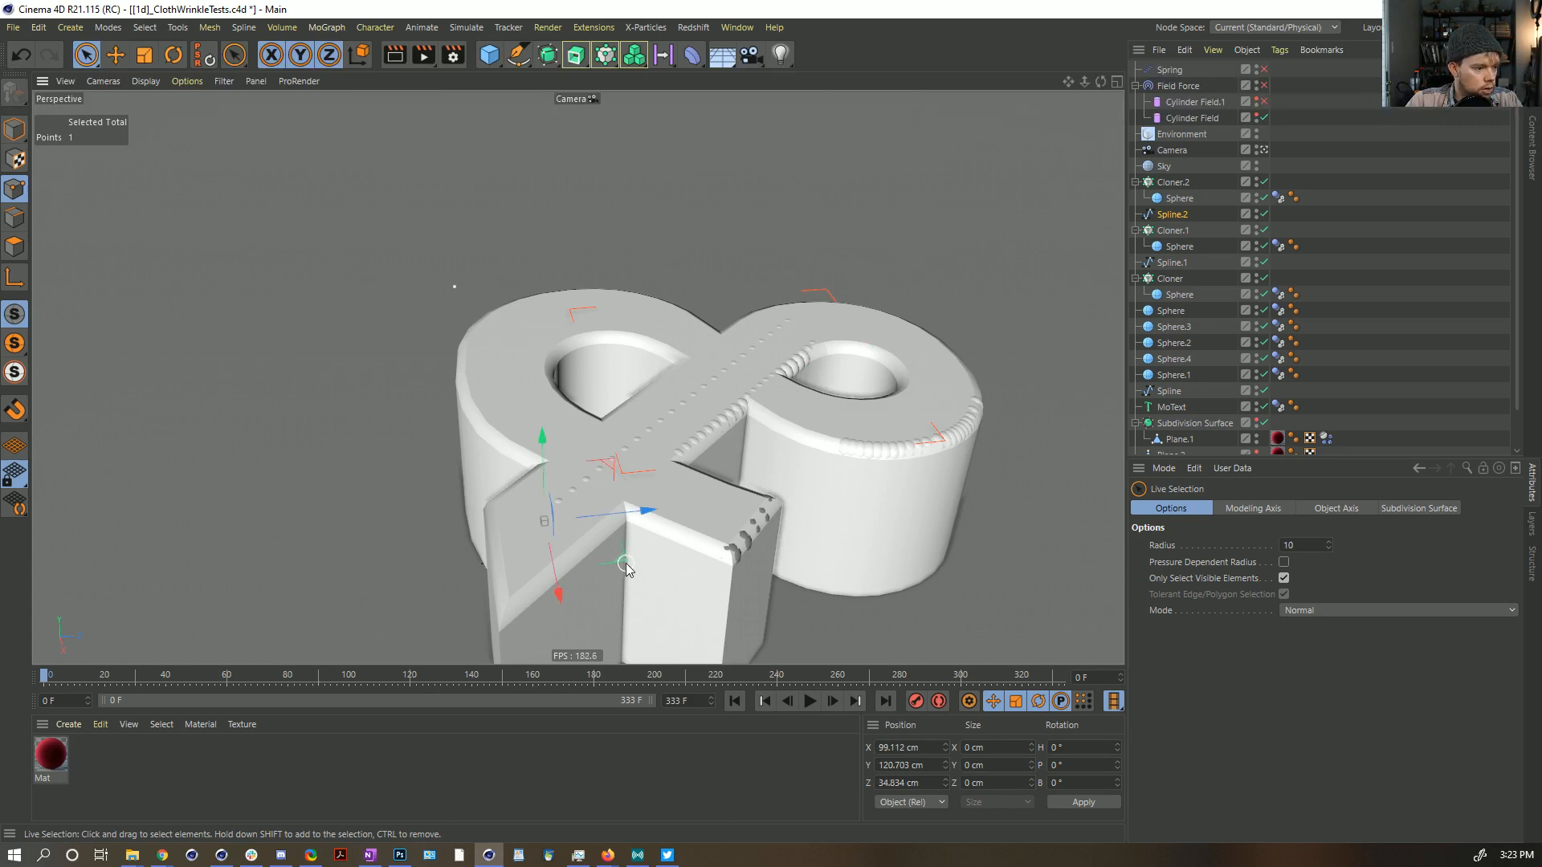
{"action": "left_click_drag", "start_coordinate": [622, 557], "coordinate": [592, 587]}
{"action": "left_click_drag", "start_coordinate": [592, 587], "coordinate": [594, 587]}
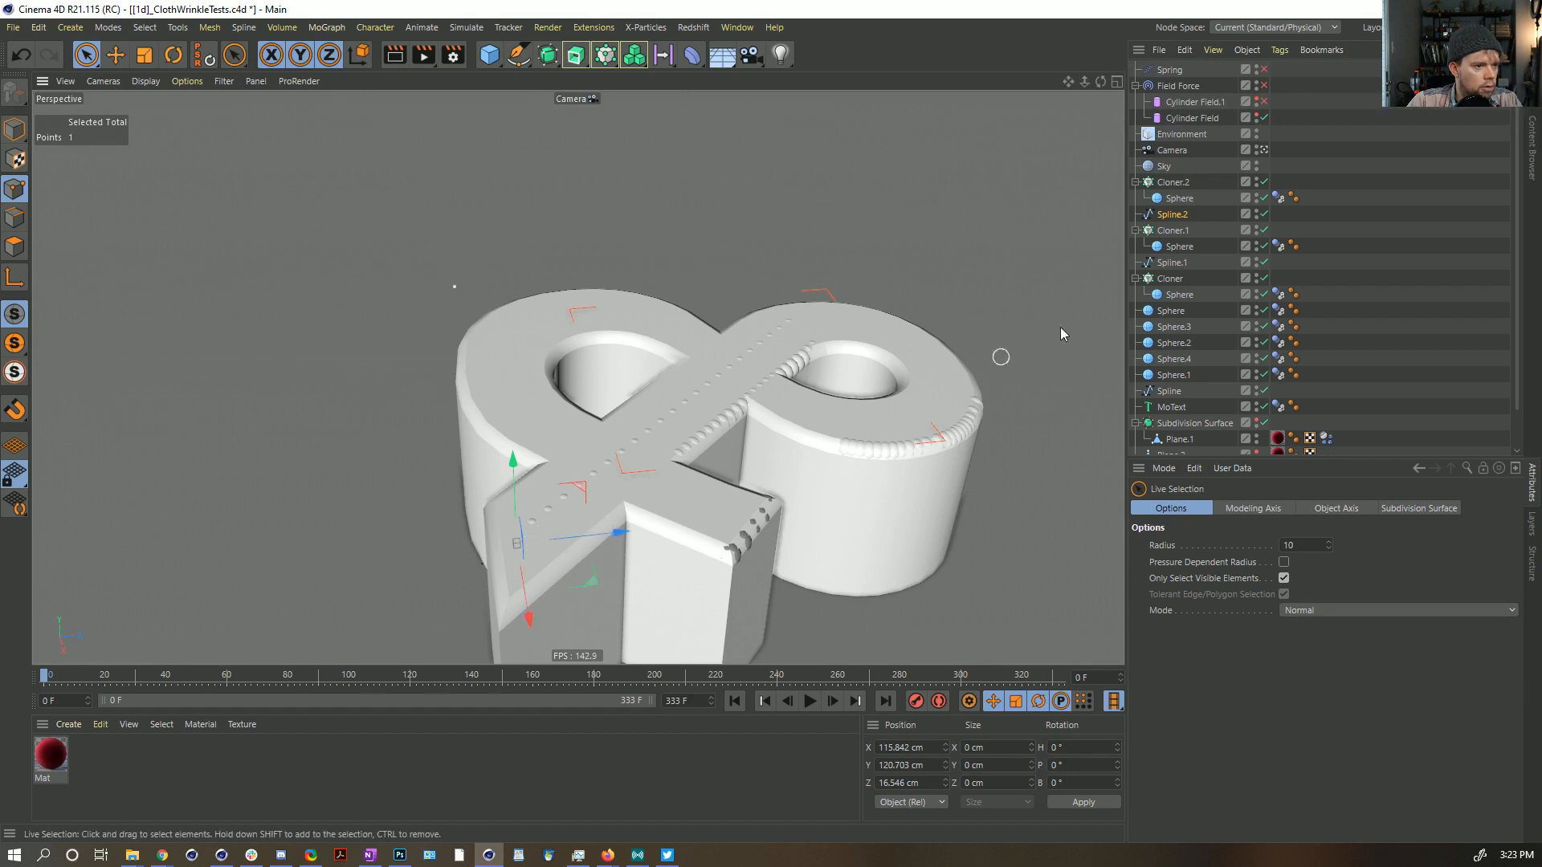
{"action": "left_click", "coordinate": [1331, 254]}
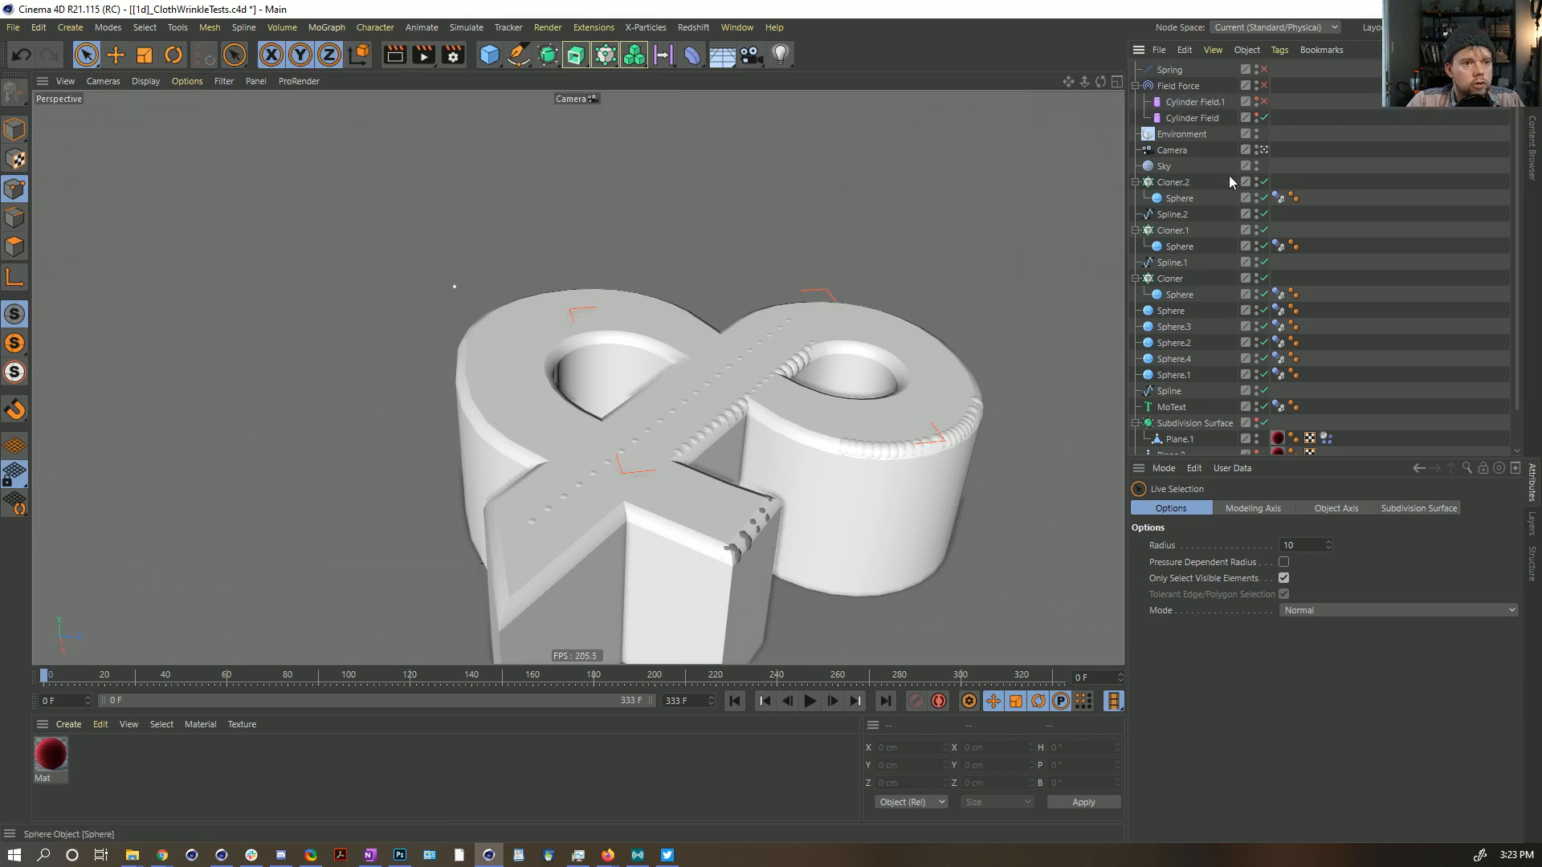
Step: Make the cloth visible in the viewport again and disable the Subdivision Surface
{"action": "scroll", "coordinate": [1193, 378], "scroll_direction": "down", "scroll_amount": 2}
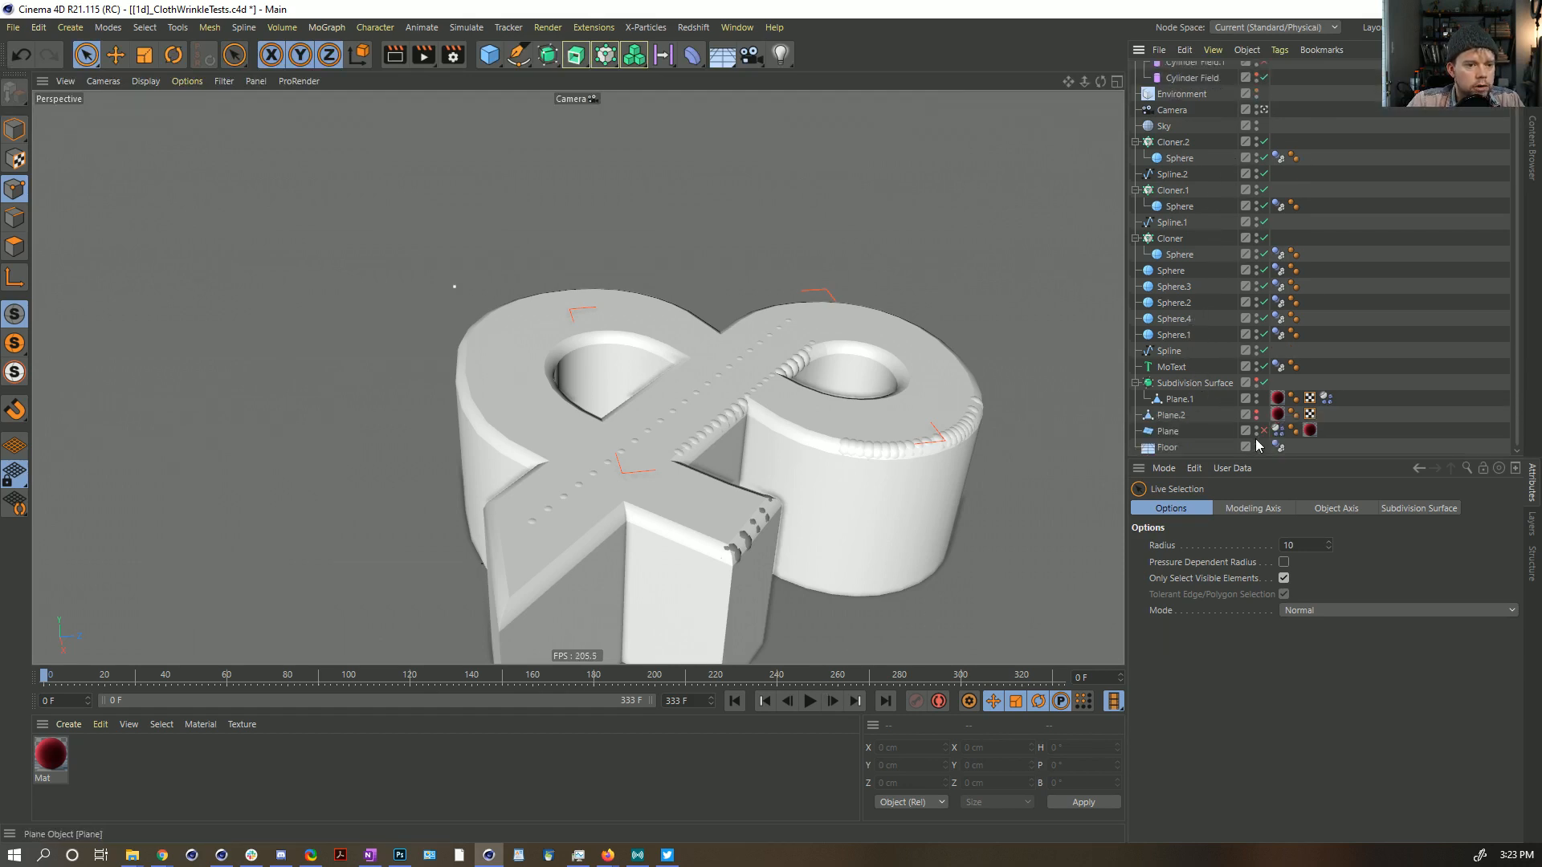
{"action": "left_click", "coordinate": [1257, 381]}
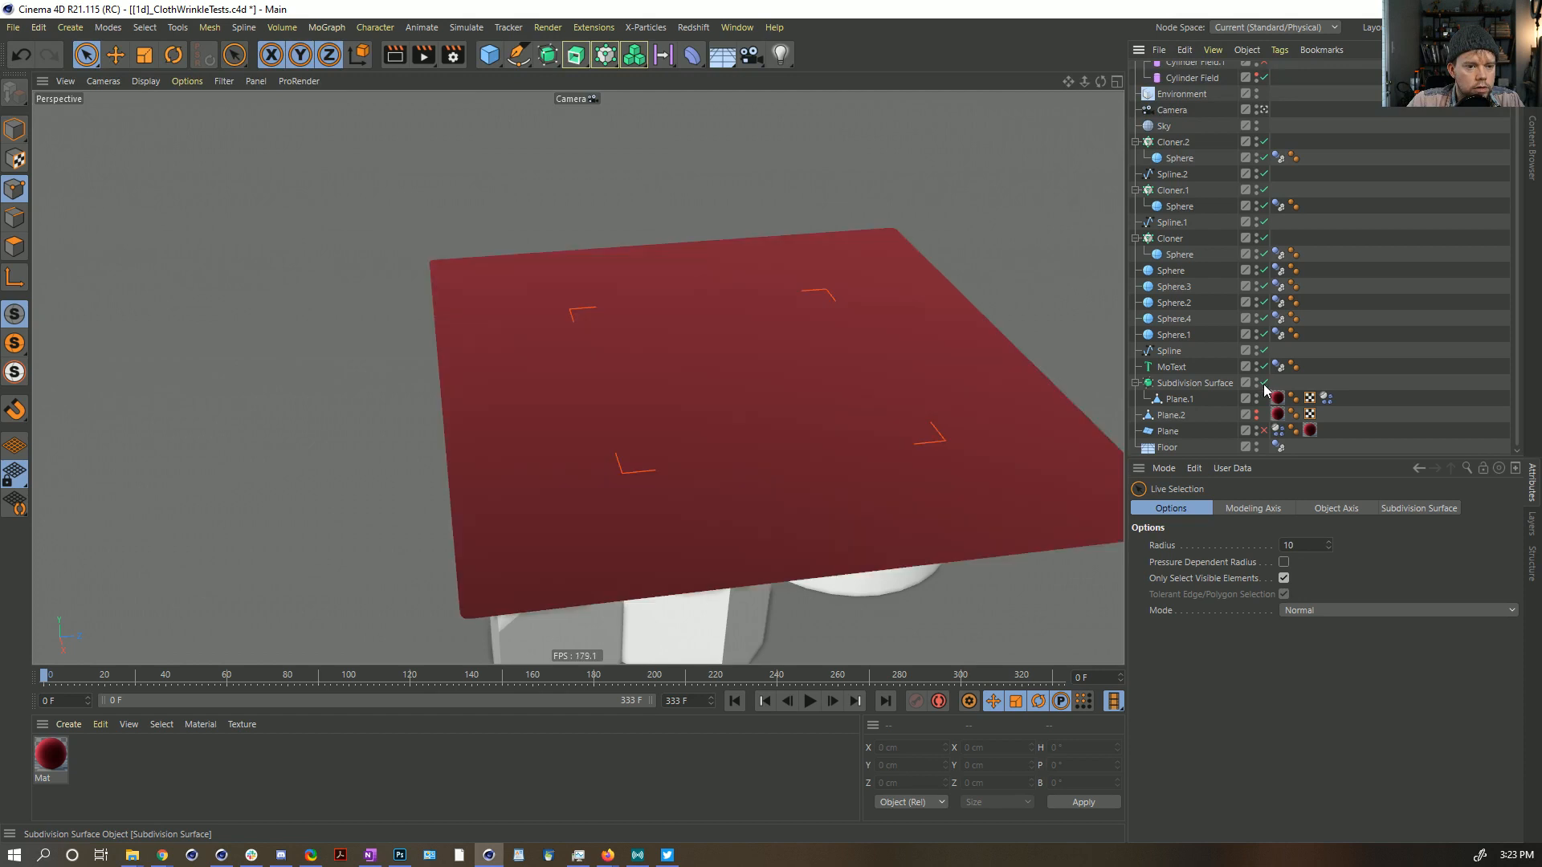
{"action": "left_click", "coordinate": [1264, 384]}
Step: Run the cloth simulation over the added sphere row to about frame 43, pause it, and return to frame 0
{"action": "left_click", "coordinate": [809, 701]}
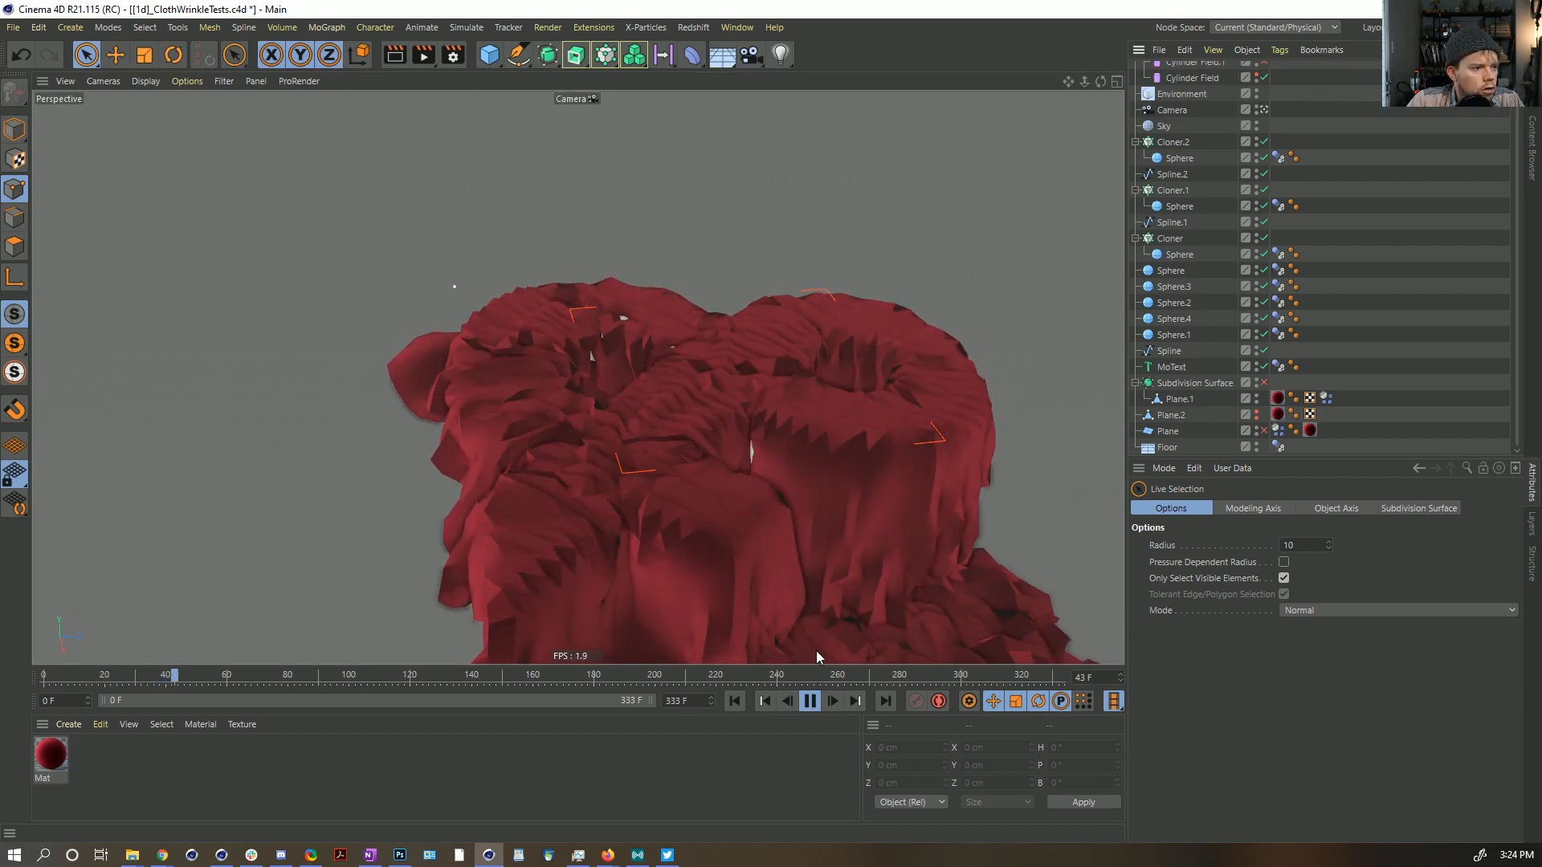
{"action": "left_click", "coordinate": [808, 703]}
{"action": "left_click", "coordinate": [733, 701]}
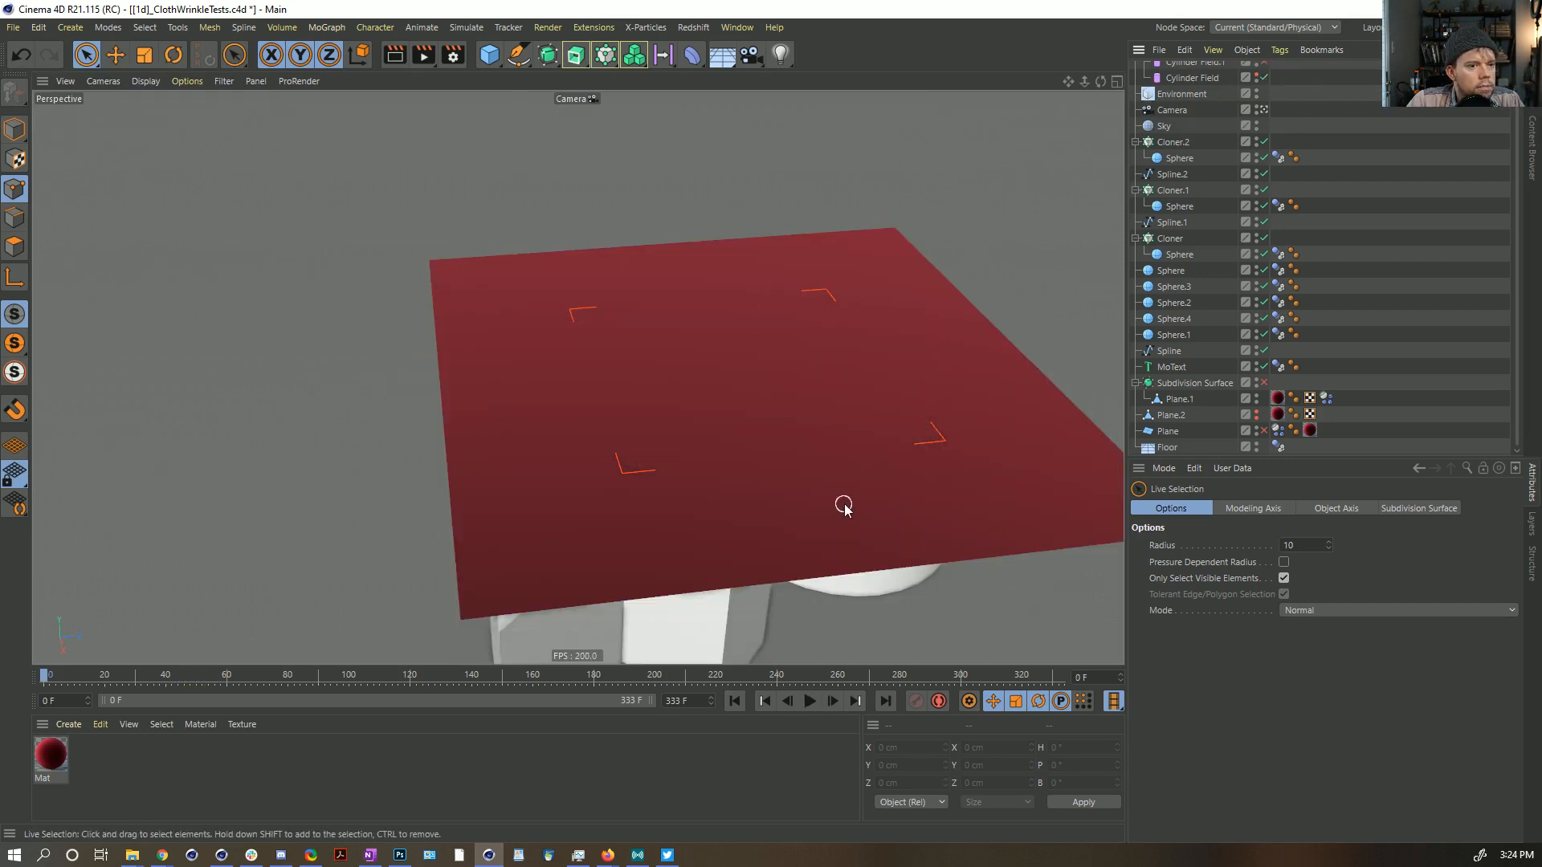
Step: Check the flat cloth against the shape from a low angle and hide the Subdivision Surface in the viewport
{"action": "left_click_drag", "start_coordinate": [737, 560], "coordinate": [742, 497], "text": "alt"}
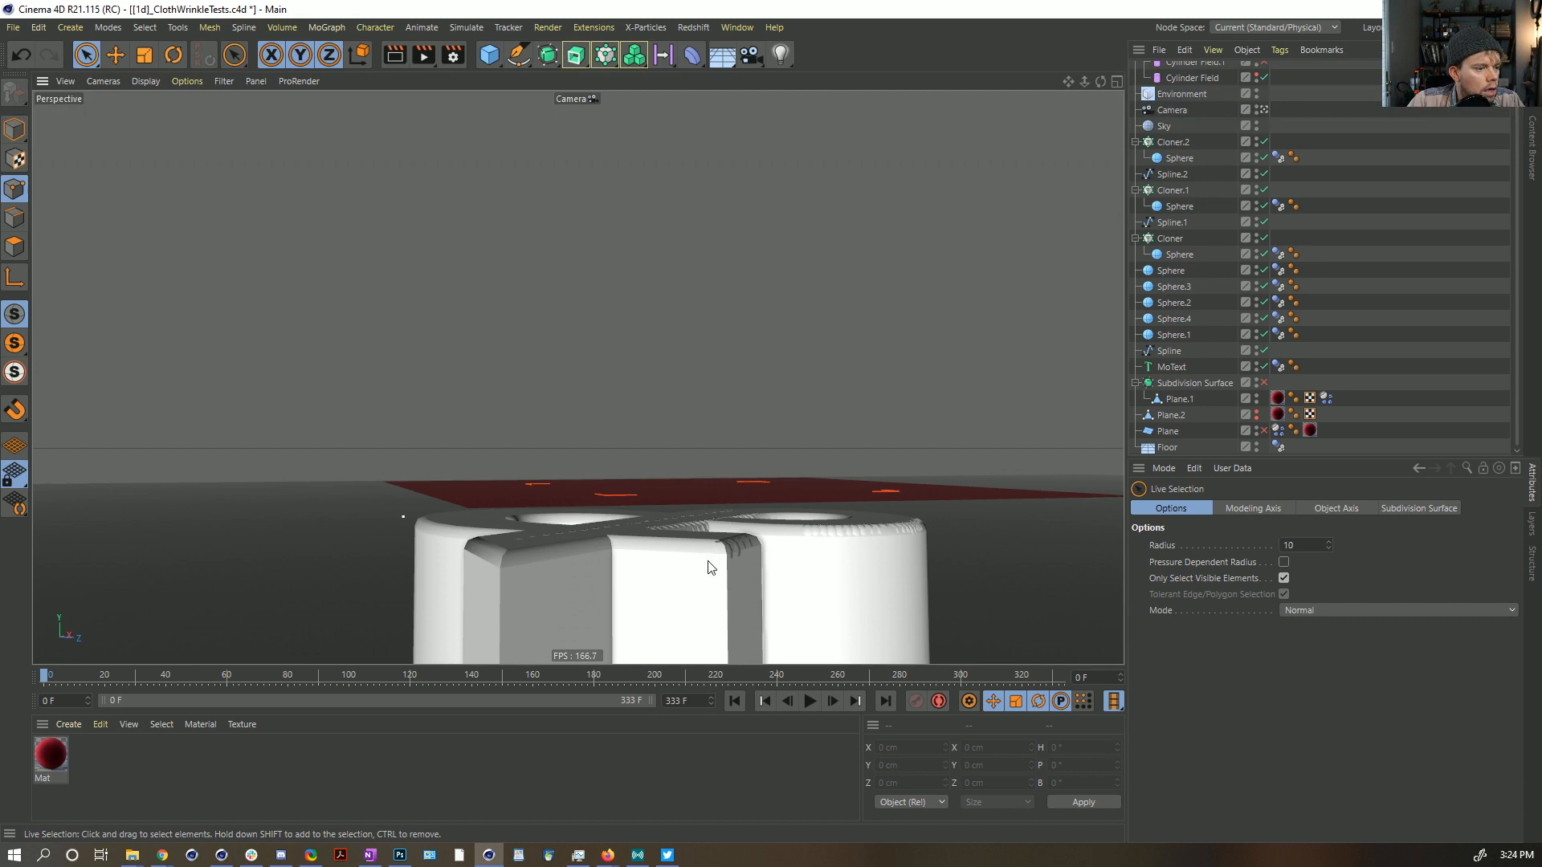
{"action": "left_click", "coordinate": [1256, 380]}
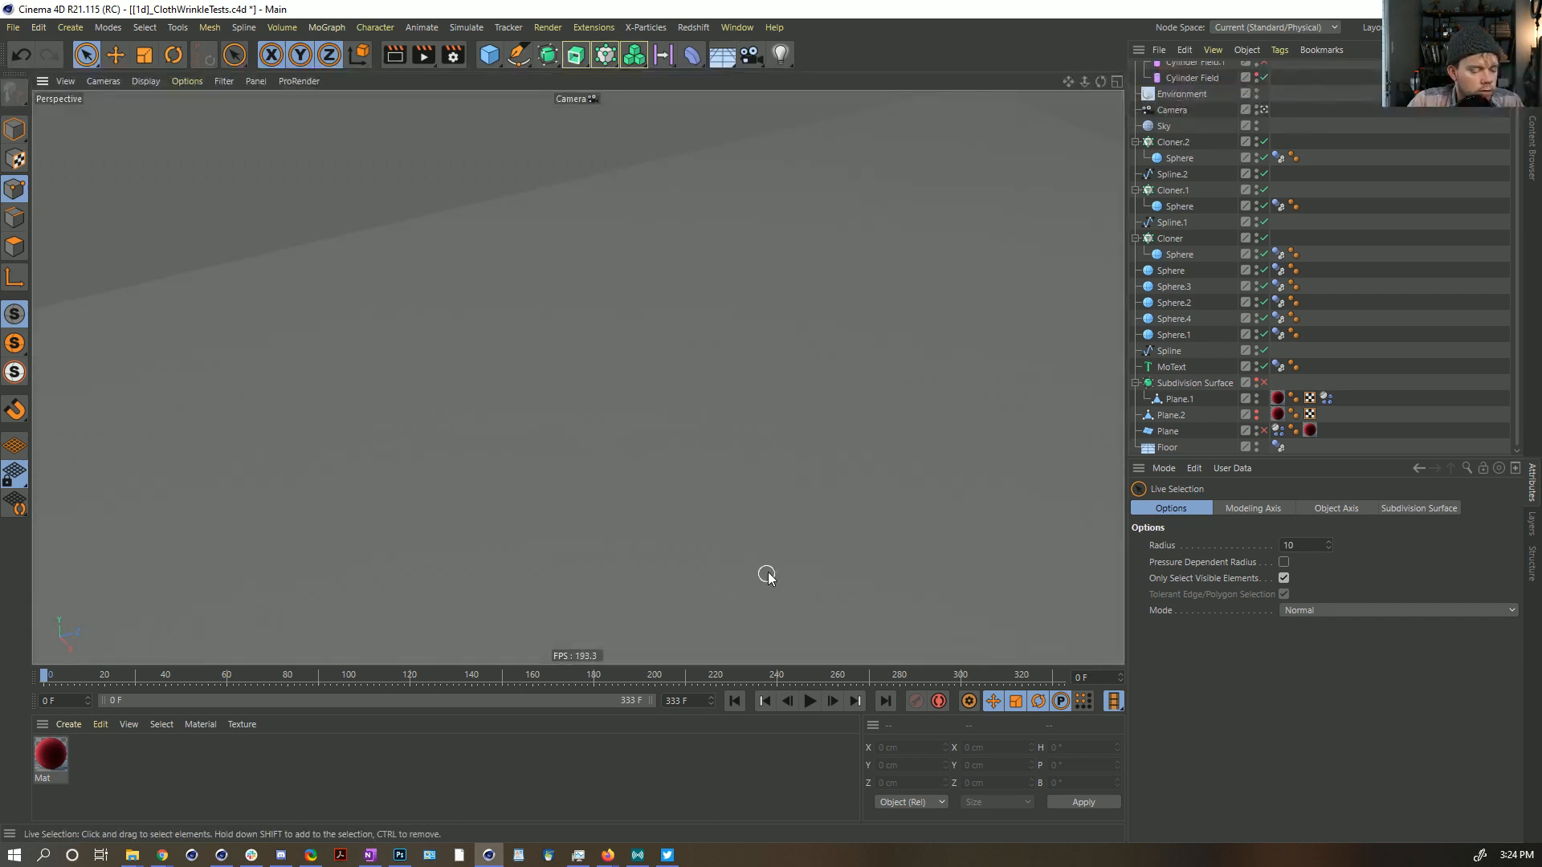
Step: Examine the sphere rows on the MoText shape from above and display the MoText object's coordinates
{"action": "key", "text": "ctrl+shift+z"}
{"action": "left_click_drag", "start_coordinate": [689, 552], "coordinate": [723, 646], "text": "alt"}
{"action": "middle_click_drag", "start_coordinate": [723, 647], "coordinate": [683, 436], "text": "alt"}
{"action": "left_click_drag", "start_coordinate": [682, 436], "coordinate": [649, 403], "text": "alt"}
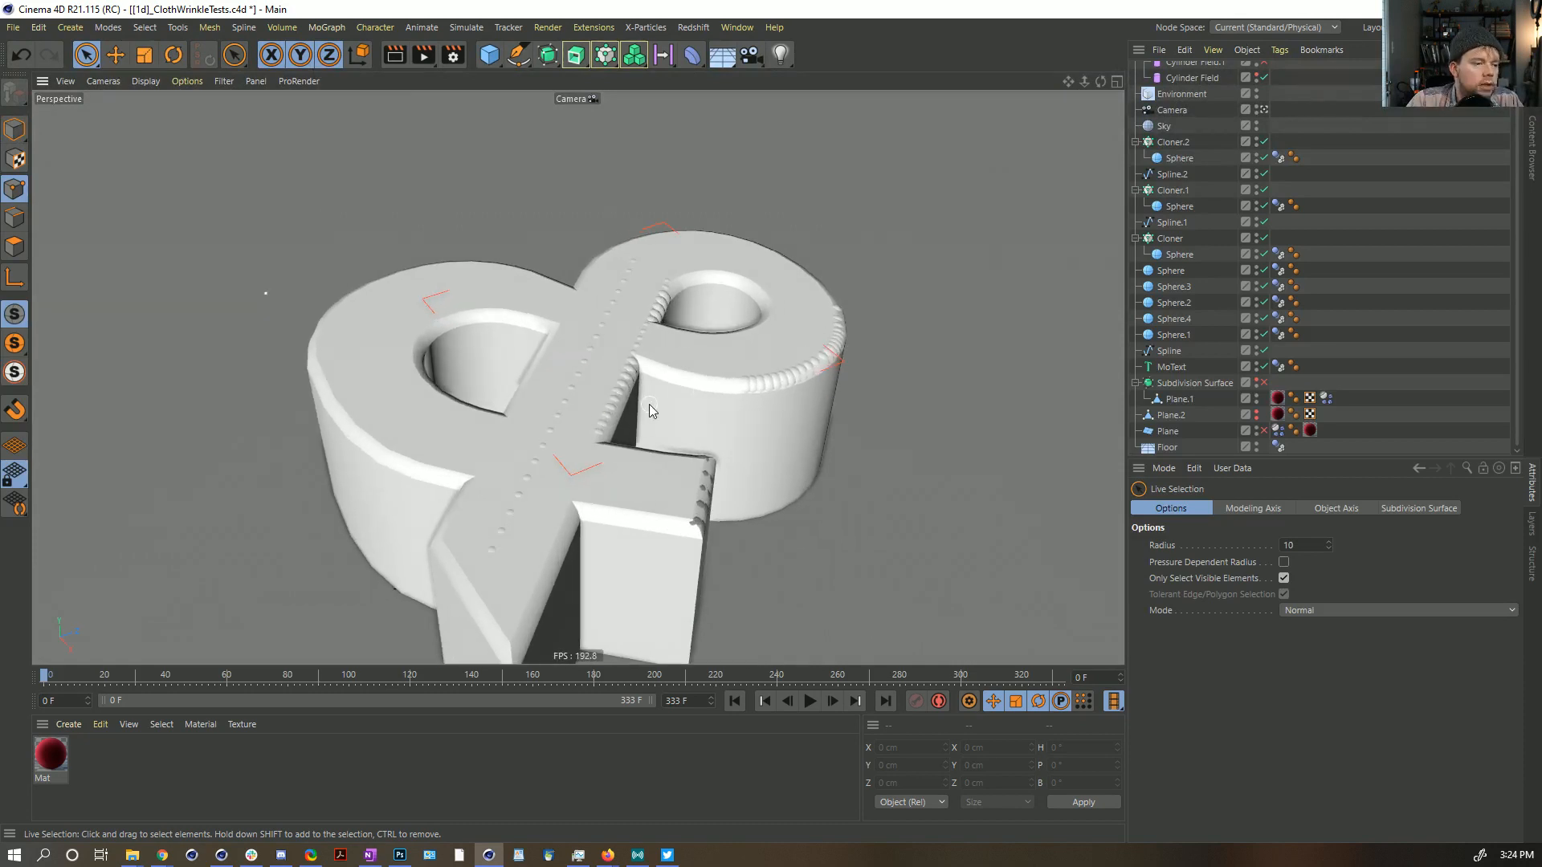
{"action": "left_click", "coordinate": [1170, 368]}
{"action": "scroll", "coordinate": [1170, 371], "scroll_direction": "down", "scroll_amount": 1}
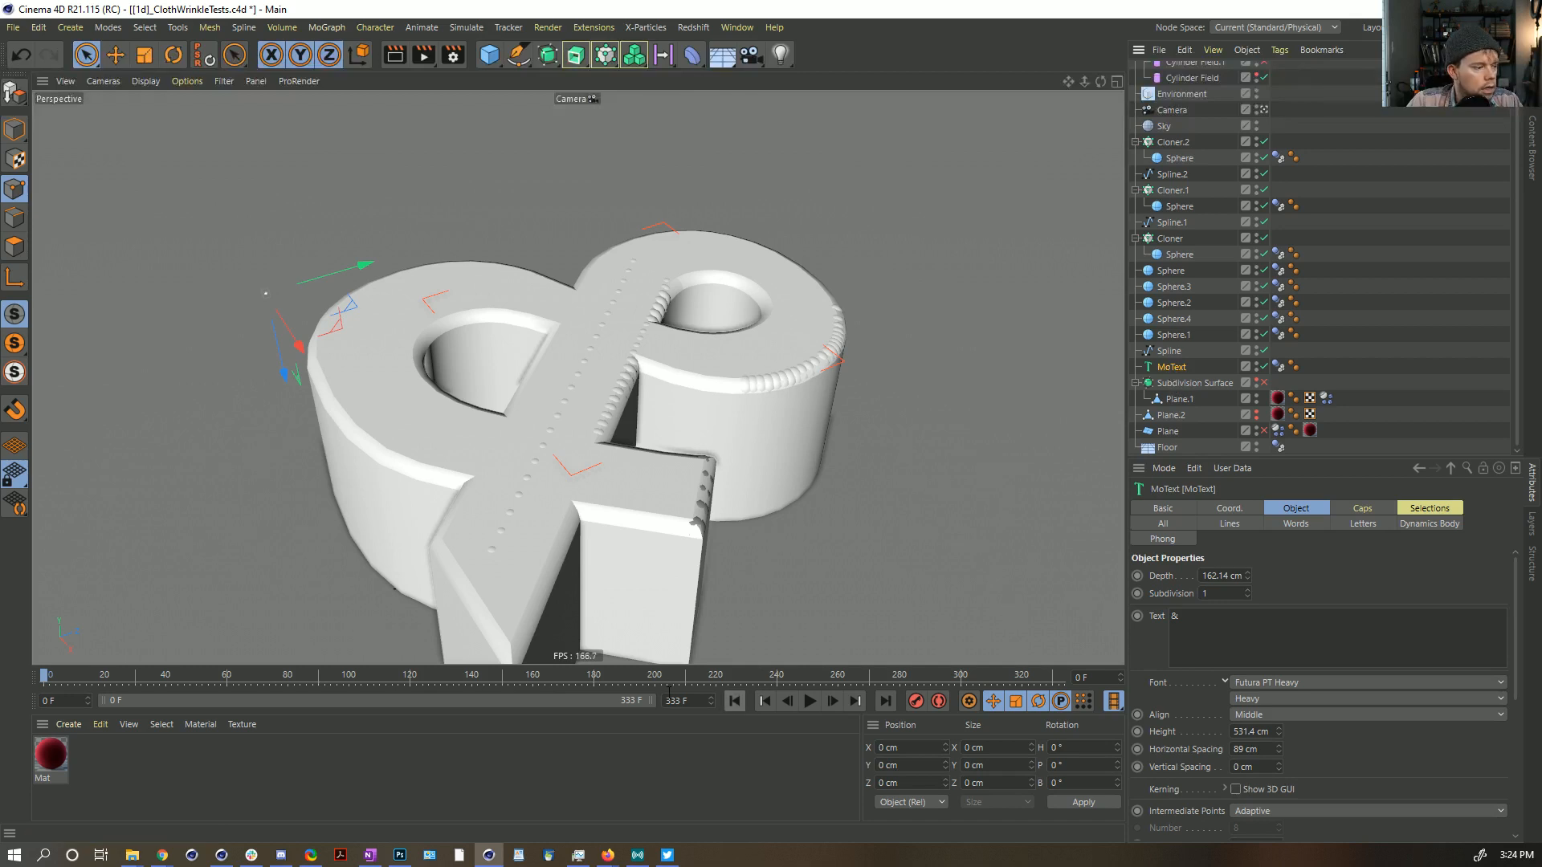
{"action": "left_click", "coordinate": [1231, 509]}
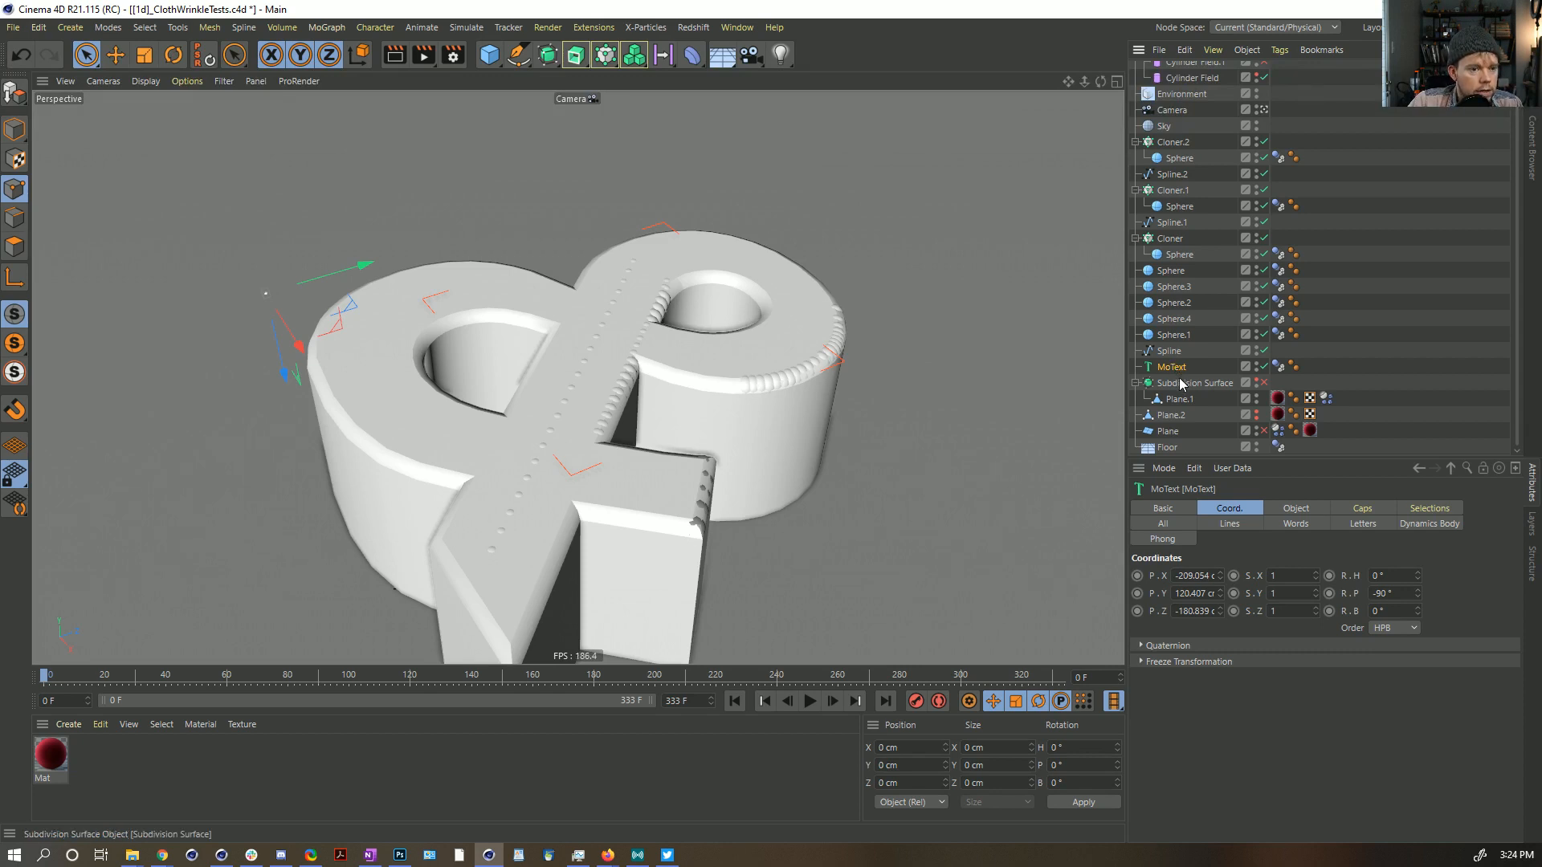
{"action": "key", "text": "ctrl+c"}
{"action": "key", "text": "ctrl+v"}
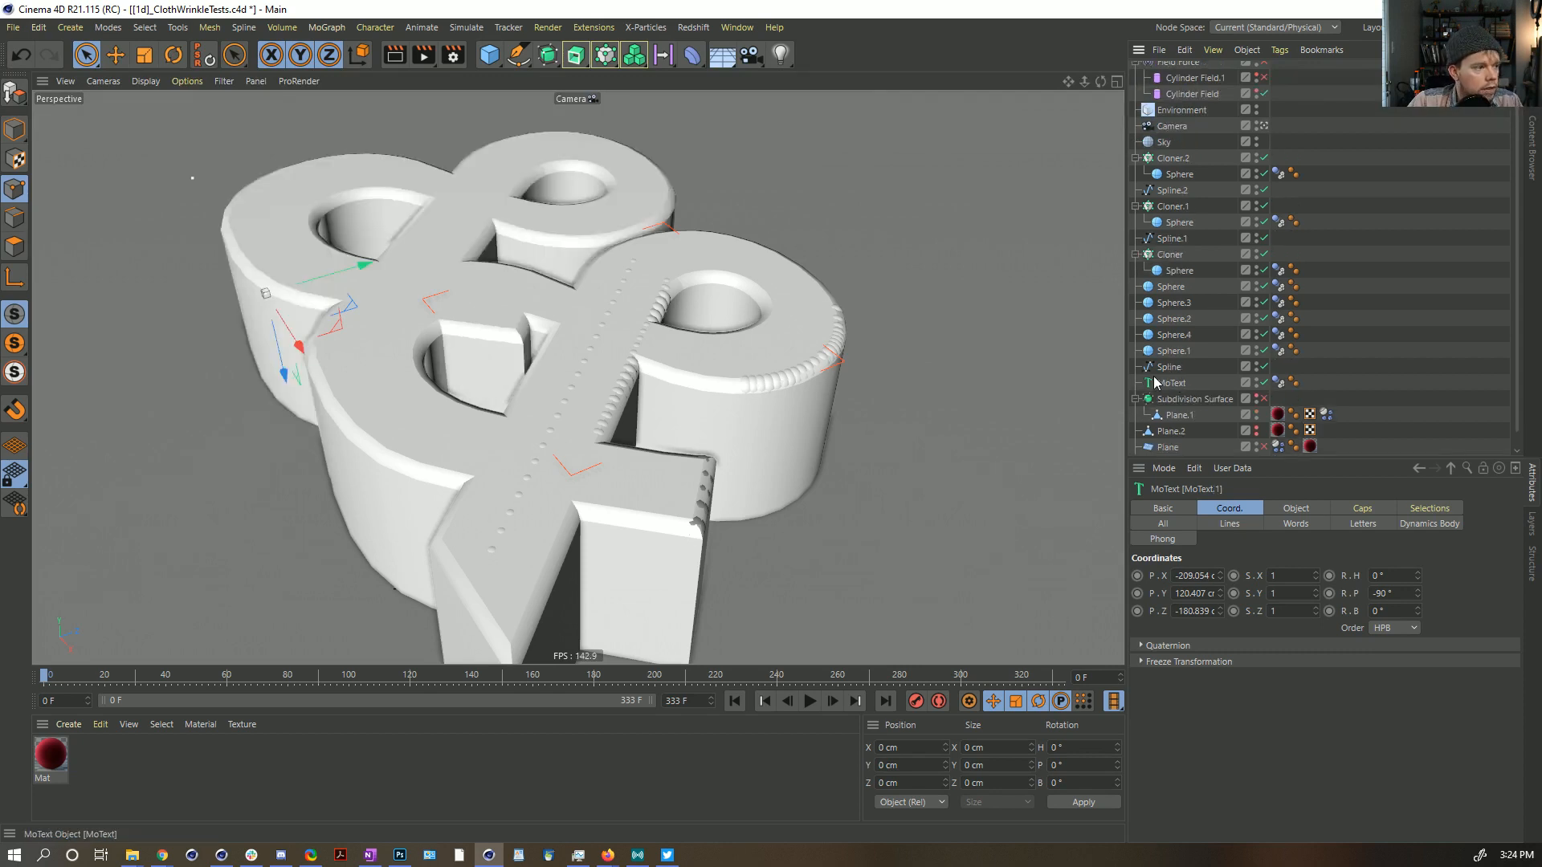
{"action": "left_click", "coordinate": [19, 128]}
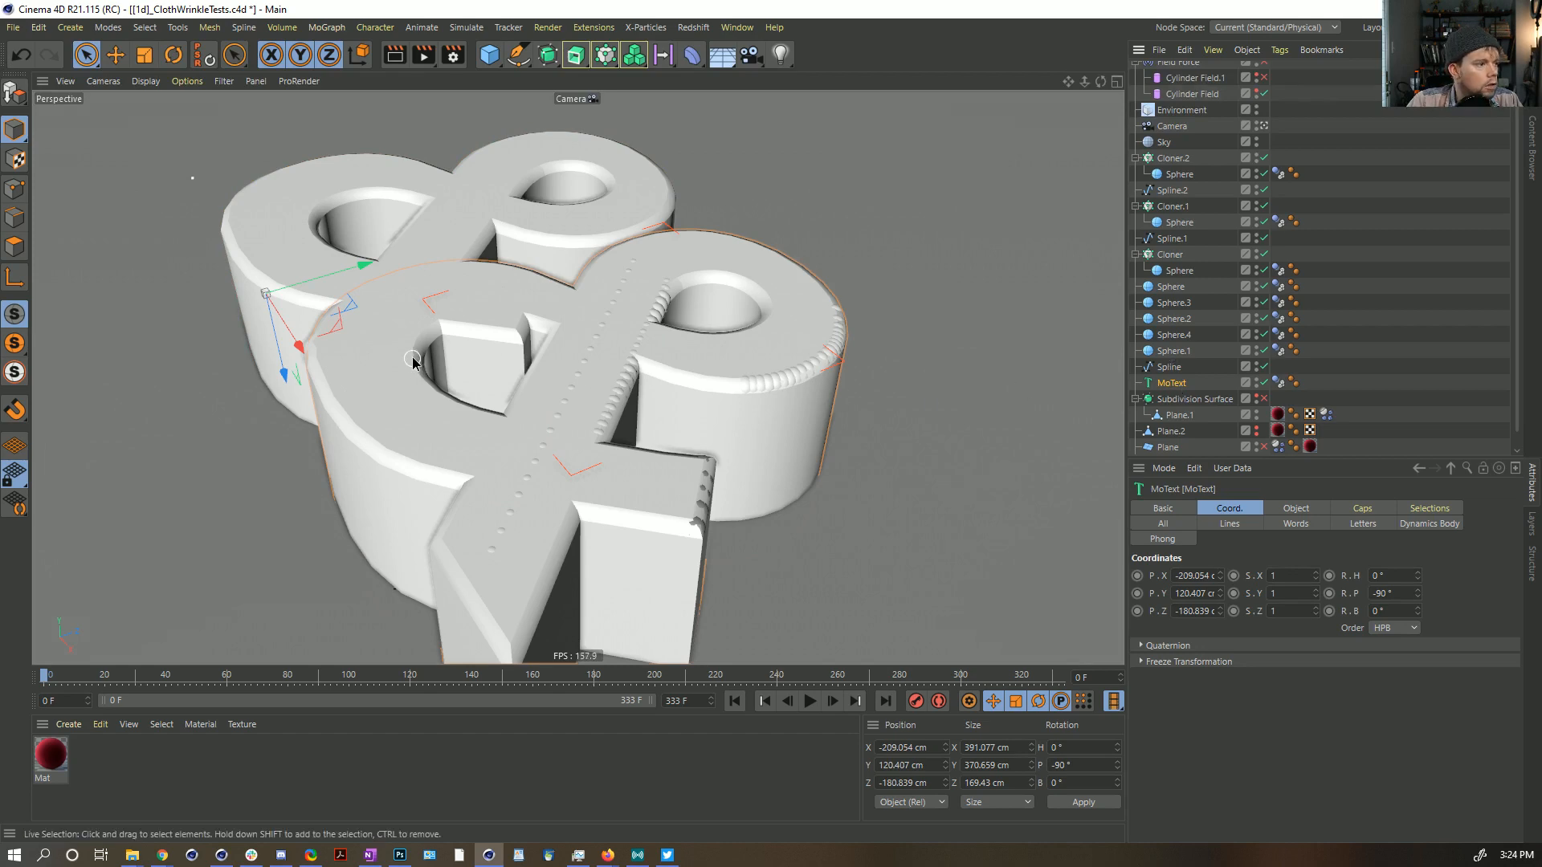
{"action": "left_click_drag", "start_coordinate": [413, 363], "coordinate": [634, 386], "text": "alt"}
{"action": "scroll", "coordinate": [1300, 104], "scroll_direction": "up", "scroll_amount": 2}
{"action": "key", "text": "Delete"}
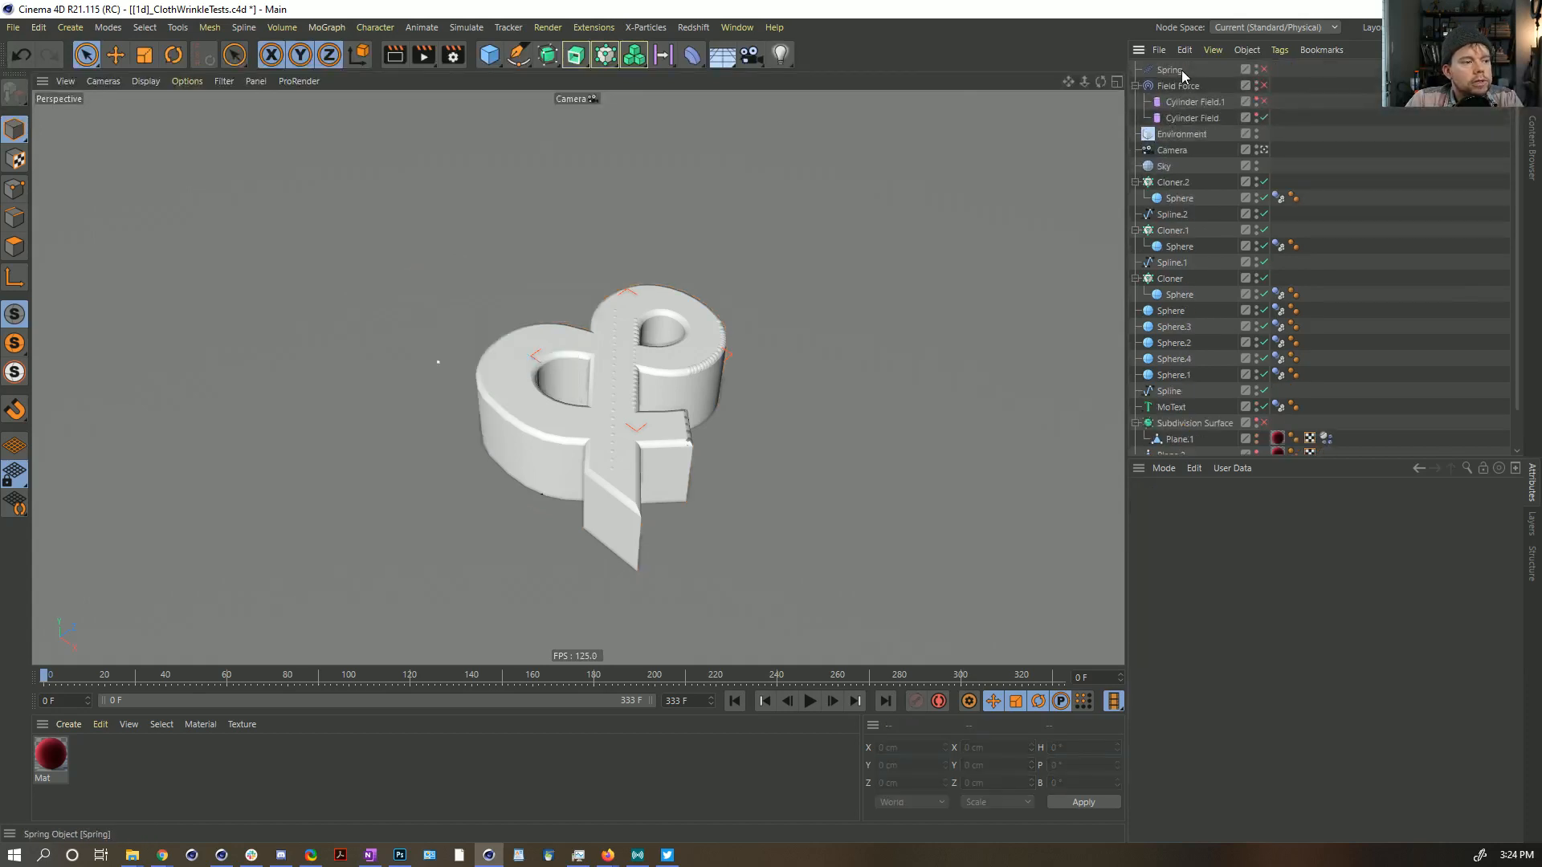
Step: Duplicate the MoText object at the root of the hierarchy and remove the copy's Dynamics Body tag
{"action": "left_click", "coordinate": [1173, 407]}
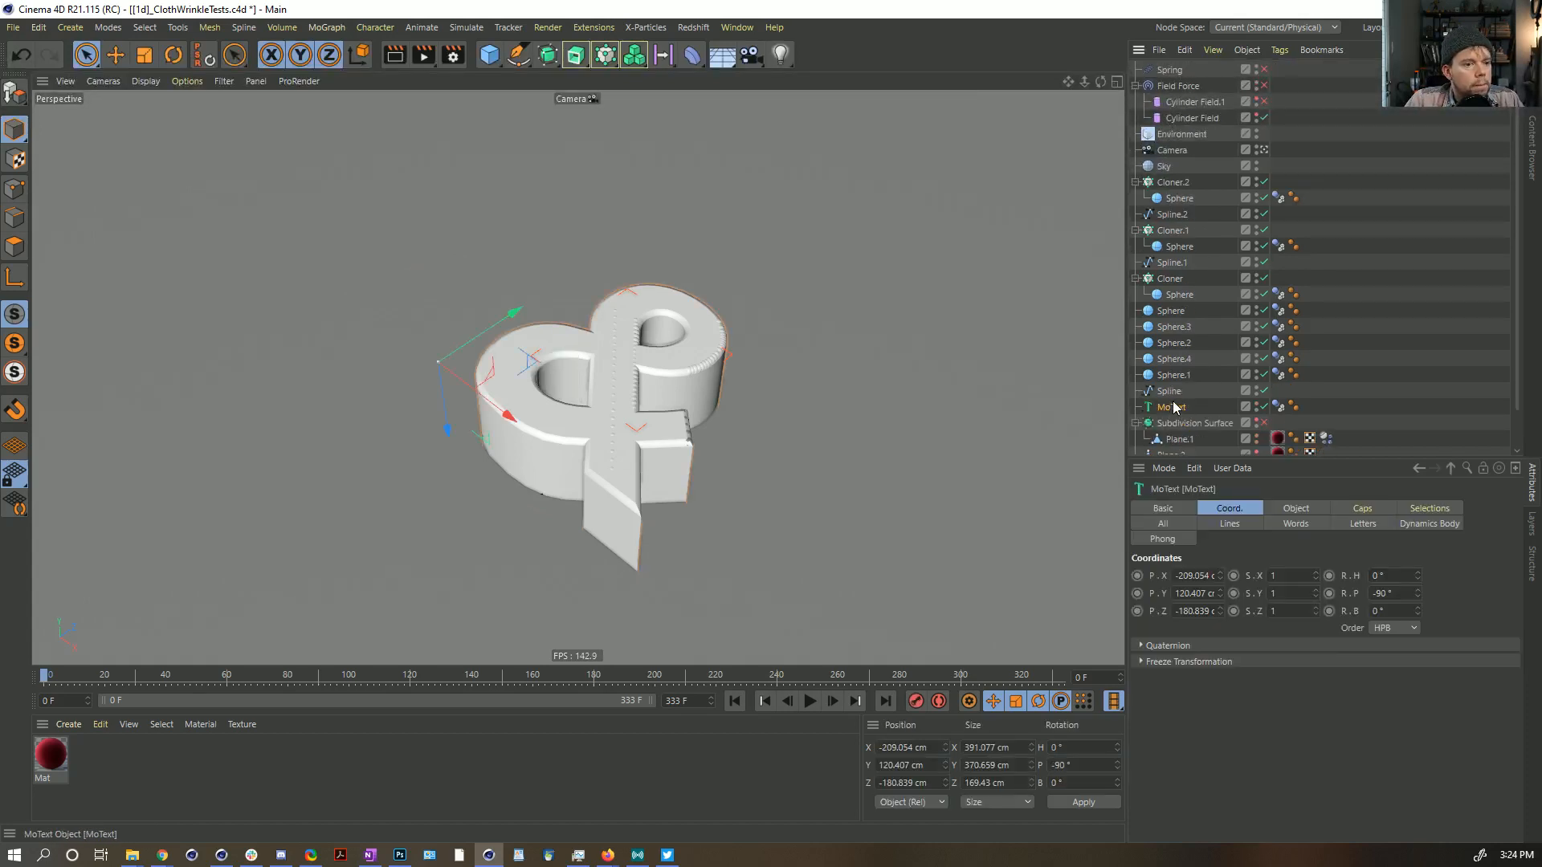
{"action": "left_click_drag", "start_coordinate": [1174, 395], "coordinate": [1172, 400], "text": "ctrl"}
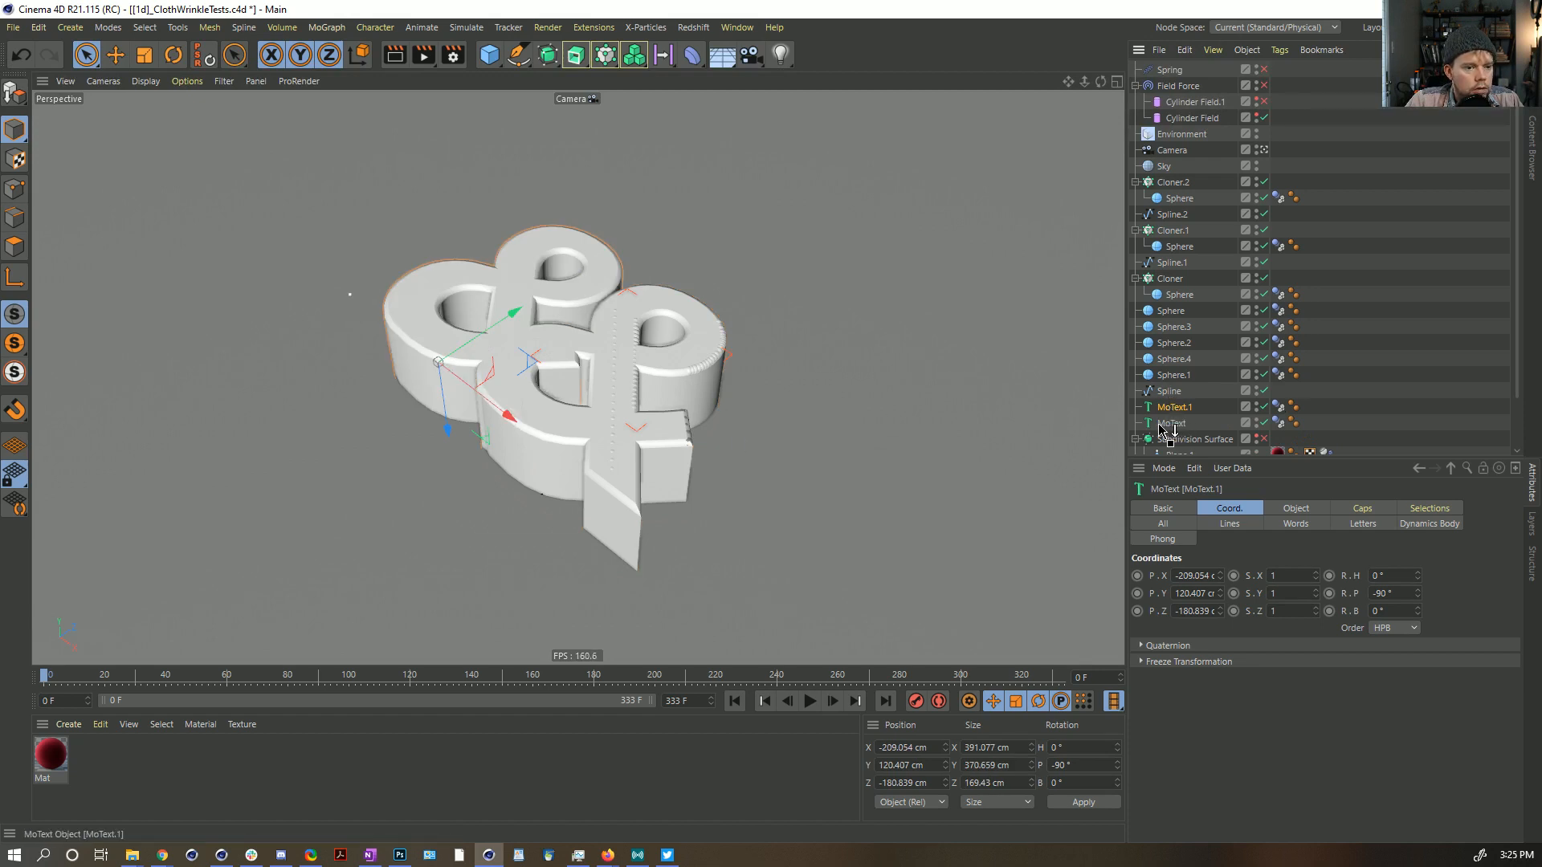
{"action": "left_click_drag", "start_coordinate": [1163, 430], "coordinate": [1164, 426]}
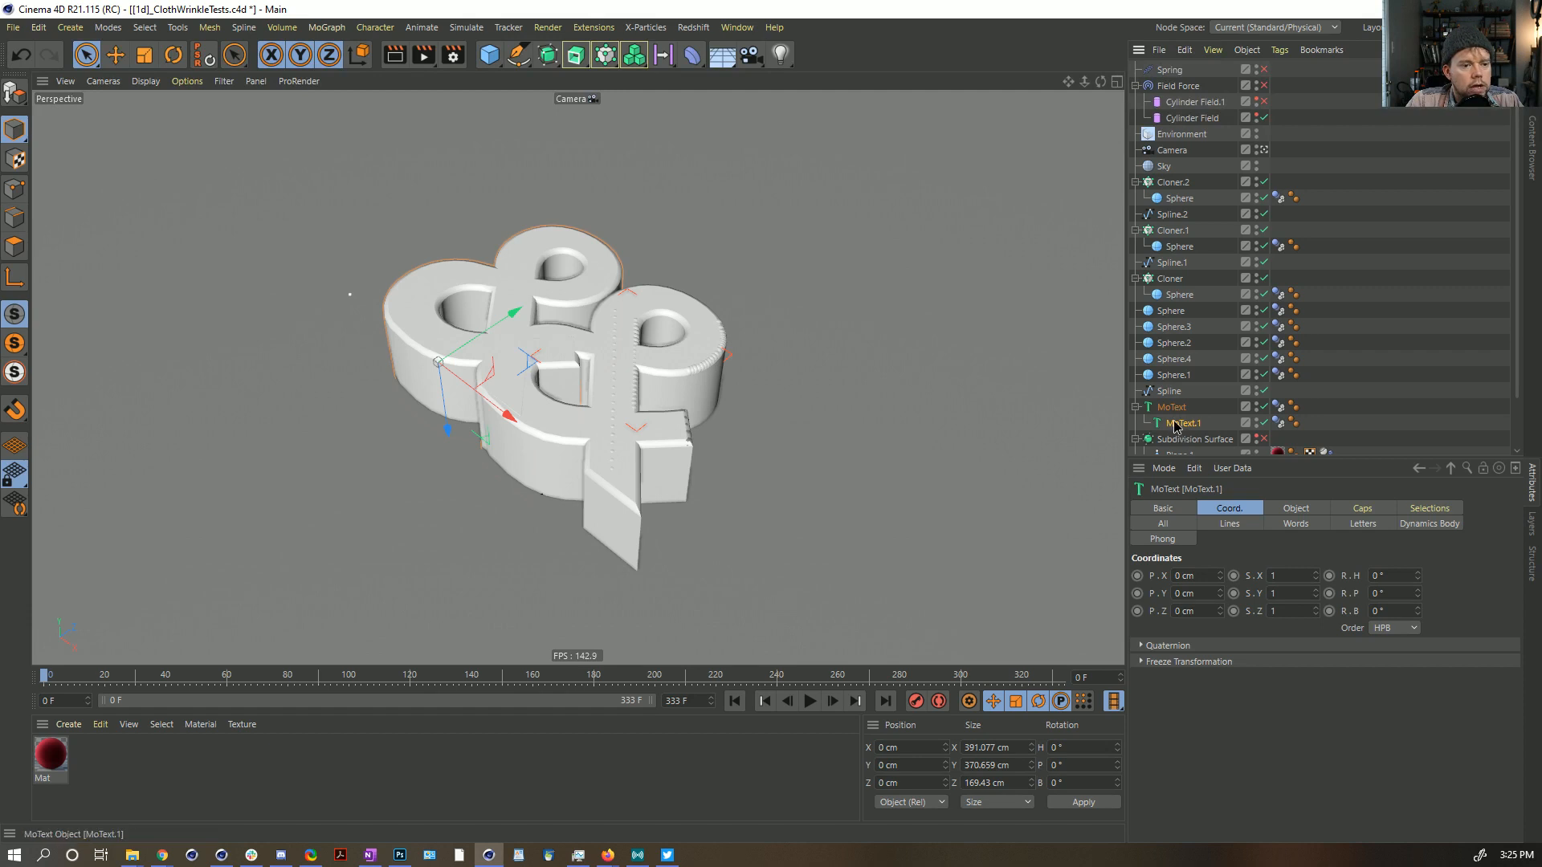
{"action": "left_click_drag", "start_coordinate": [1175, 423], "coordinate": [1167, 403]}
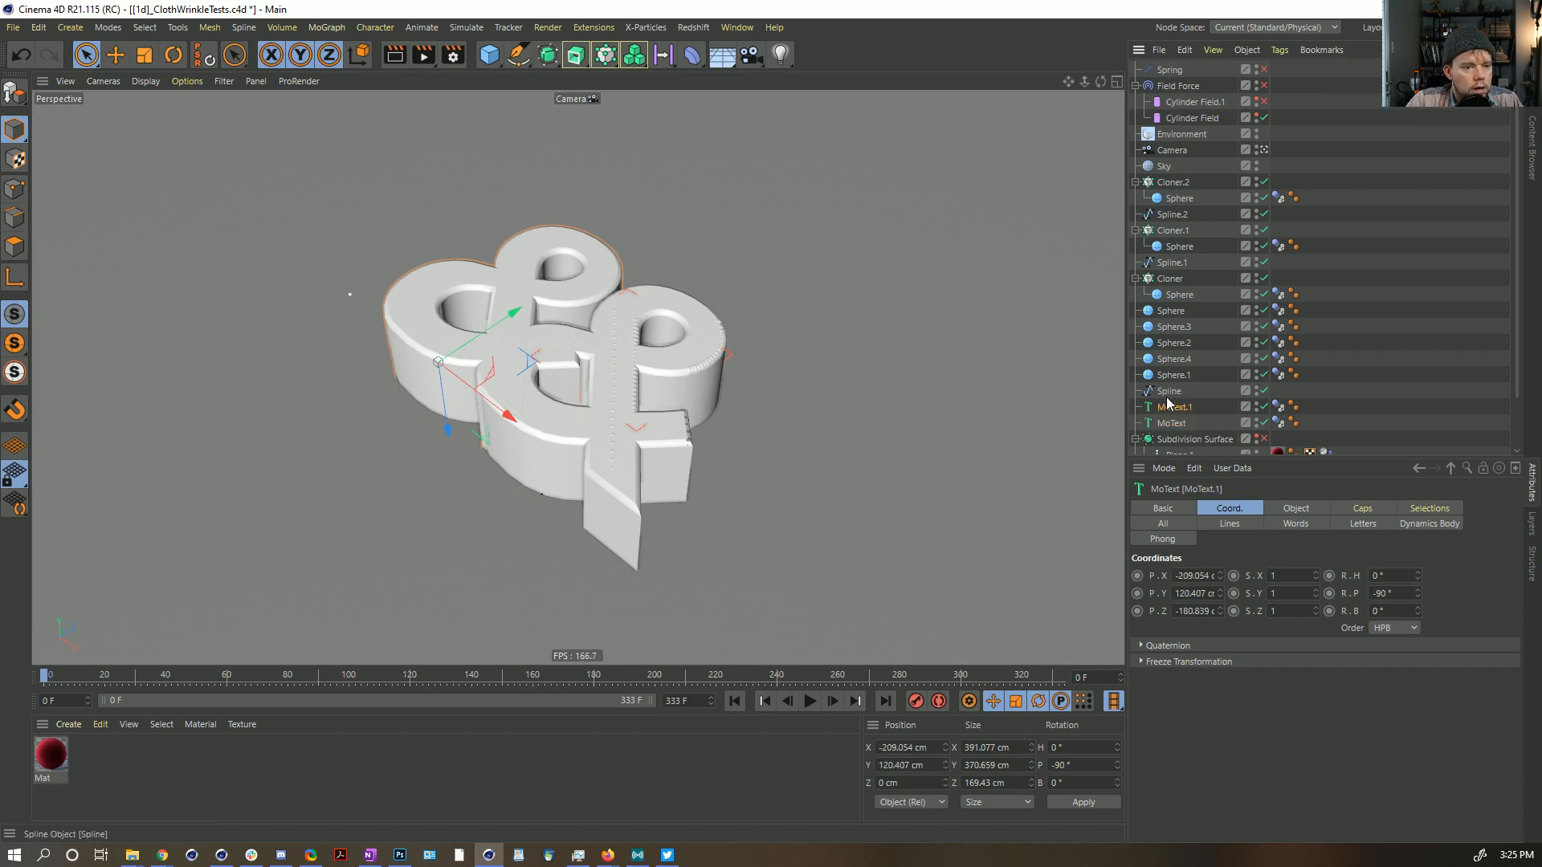
{"action": "left_click", "coordinate": [1171, 421]}
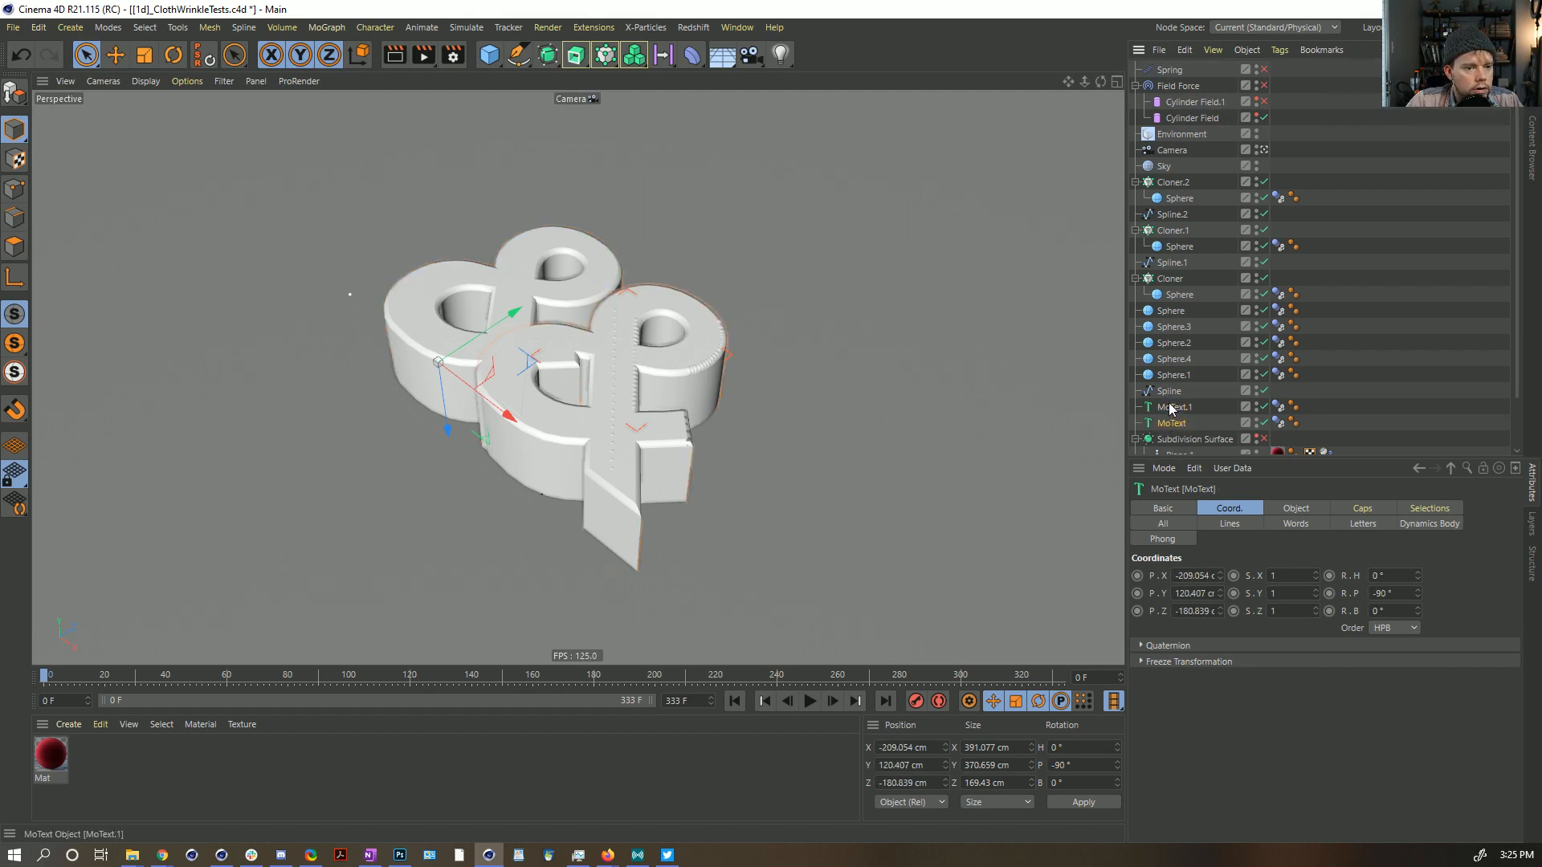
{"action": "left_click", "coordinate": [1174, 410]}
{"action": "left_click", "coordinate": [1278, 406]}
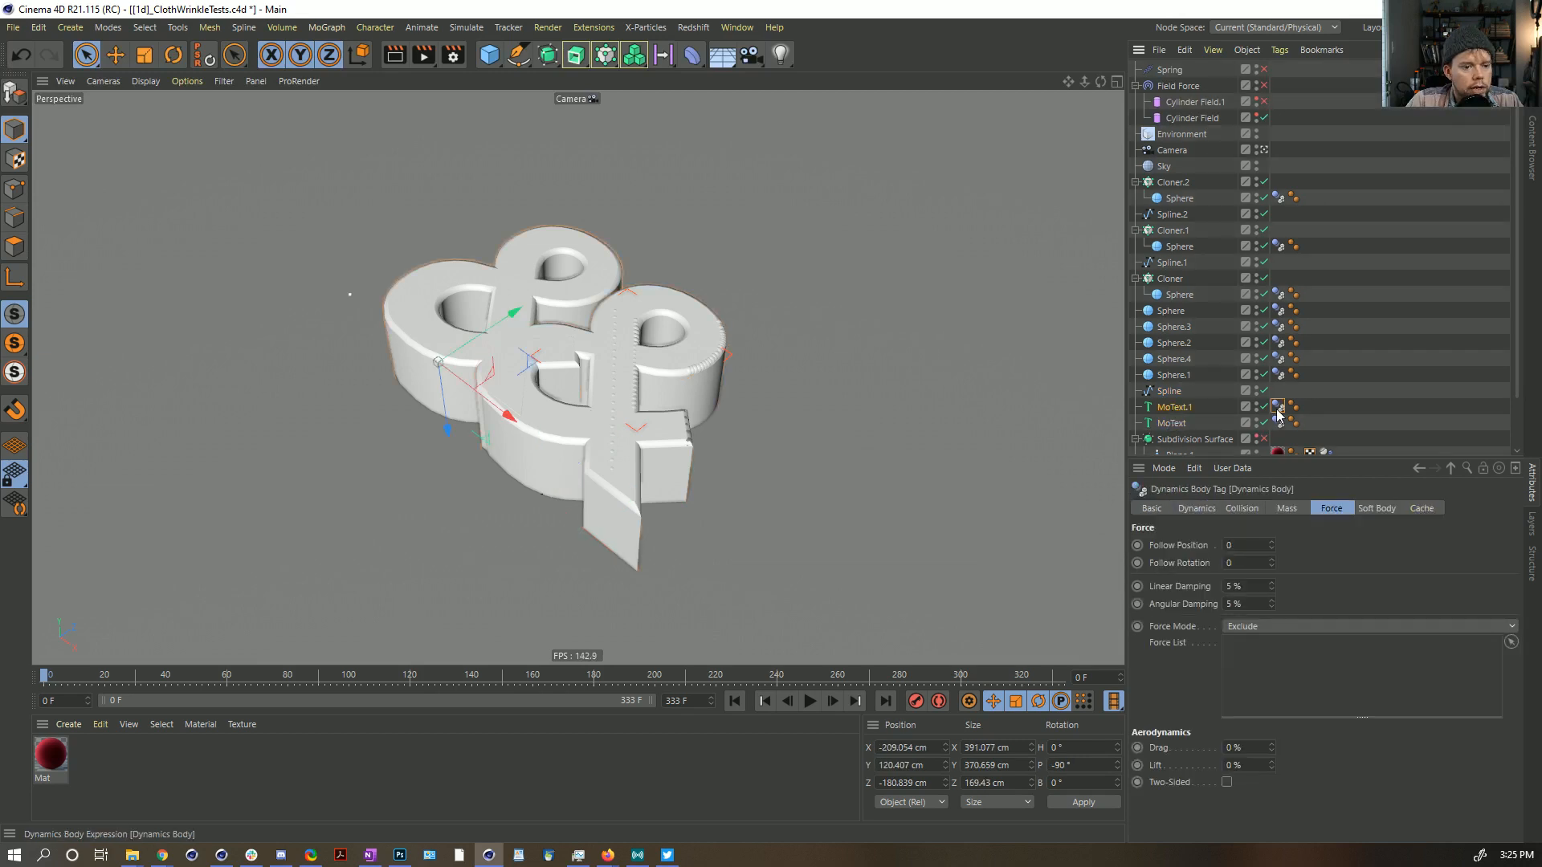
{"action": "key", "text": "Delete"}
Step: Nest the copy under the original MoText and delete the original's Dynamics Body tag
{"action": "left_click_drag", "start_coordinate": [1176, 408], "coordinate": [1171, 423]}
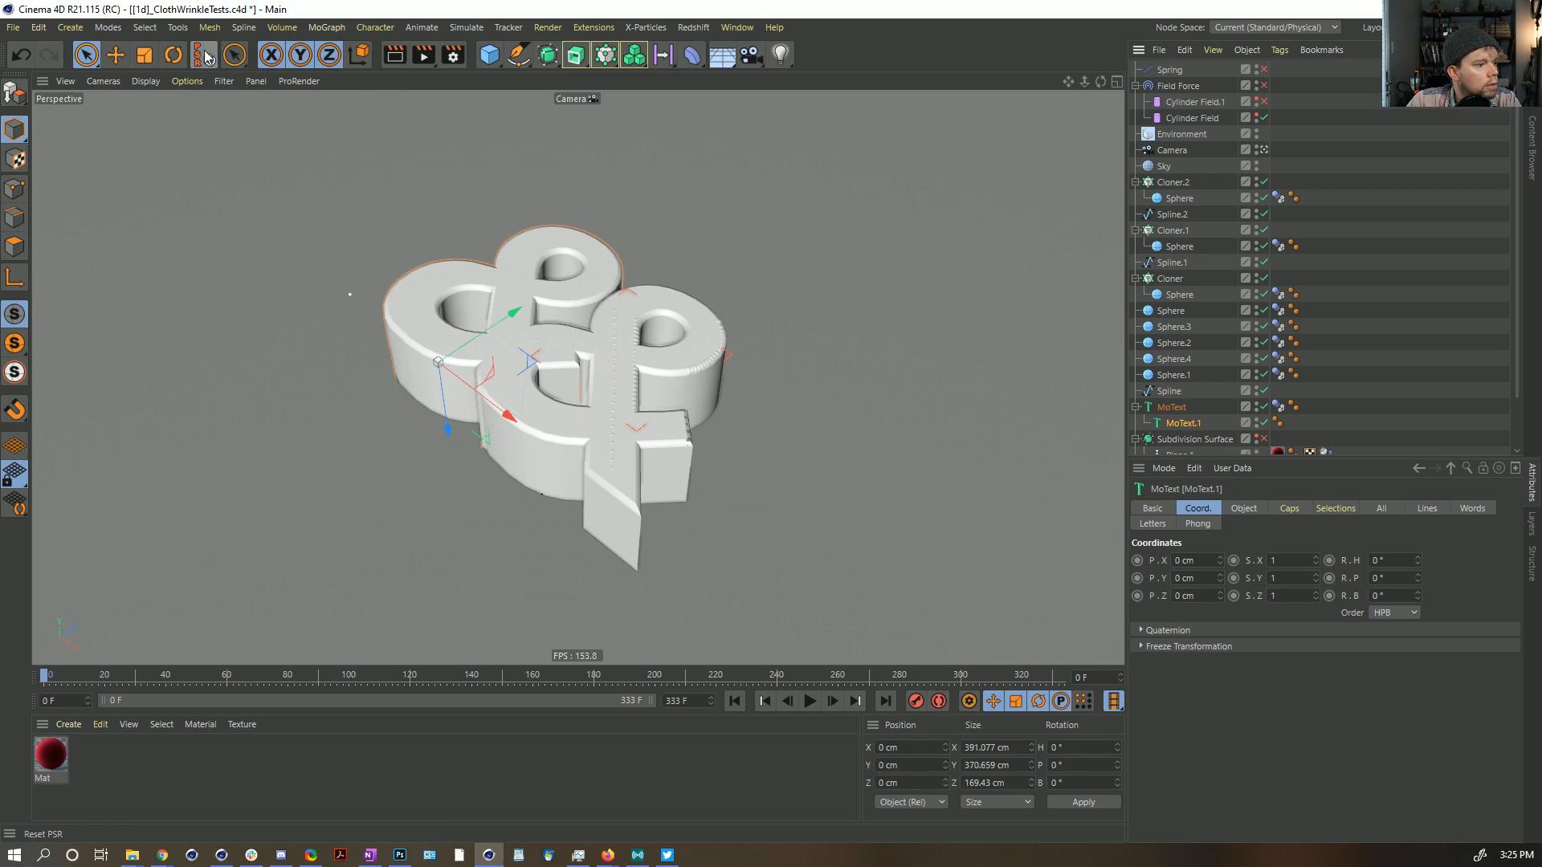
{"action": "left_click", "coordinate": [1278, 406]}
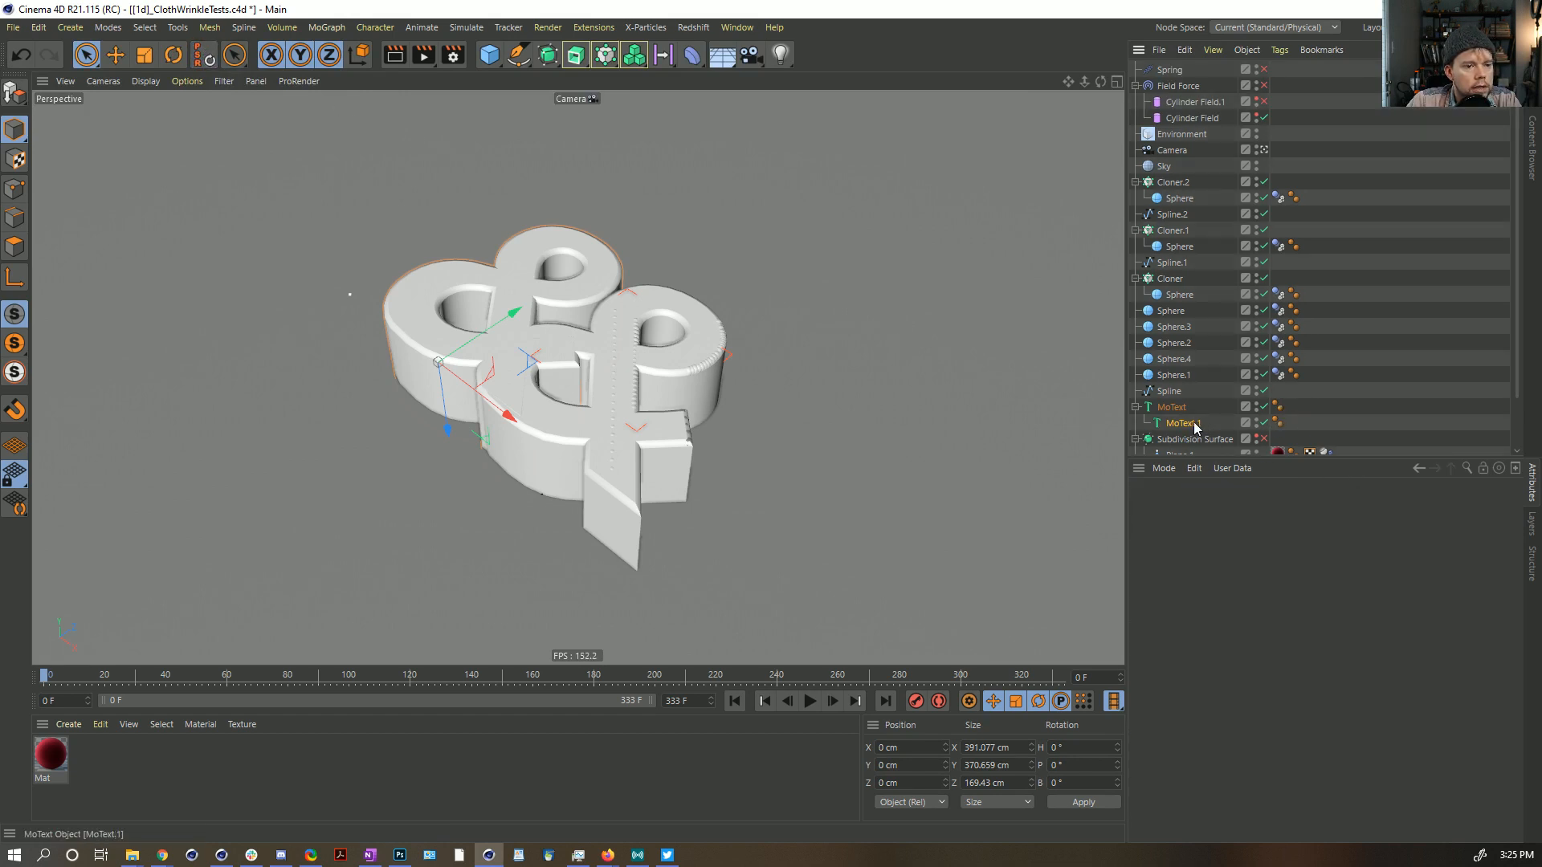
{"action": "key", "text": "Delete"}
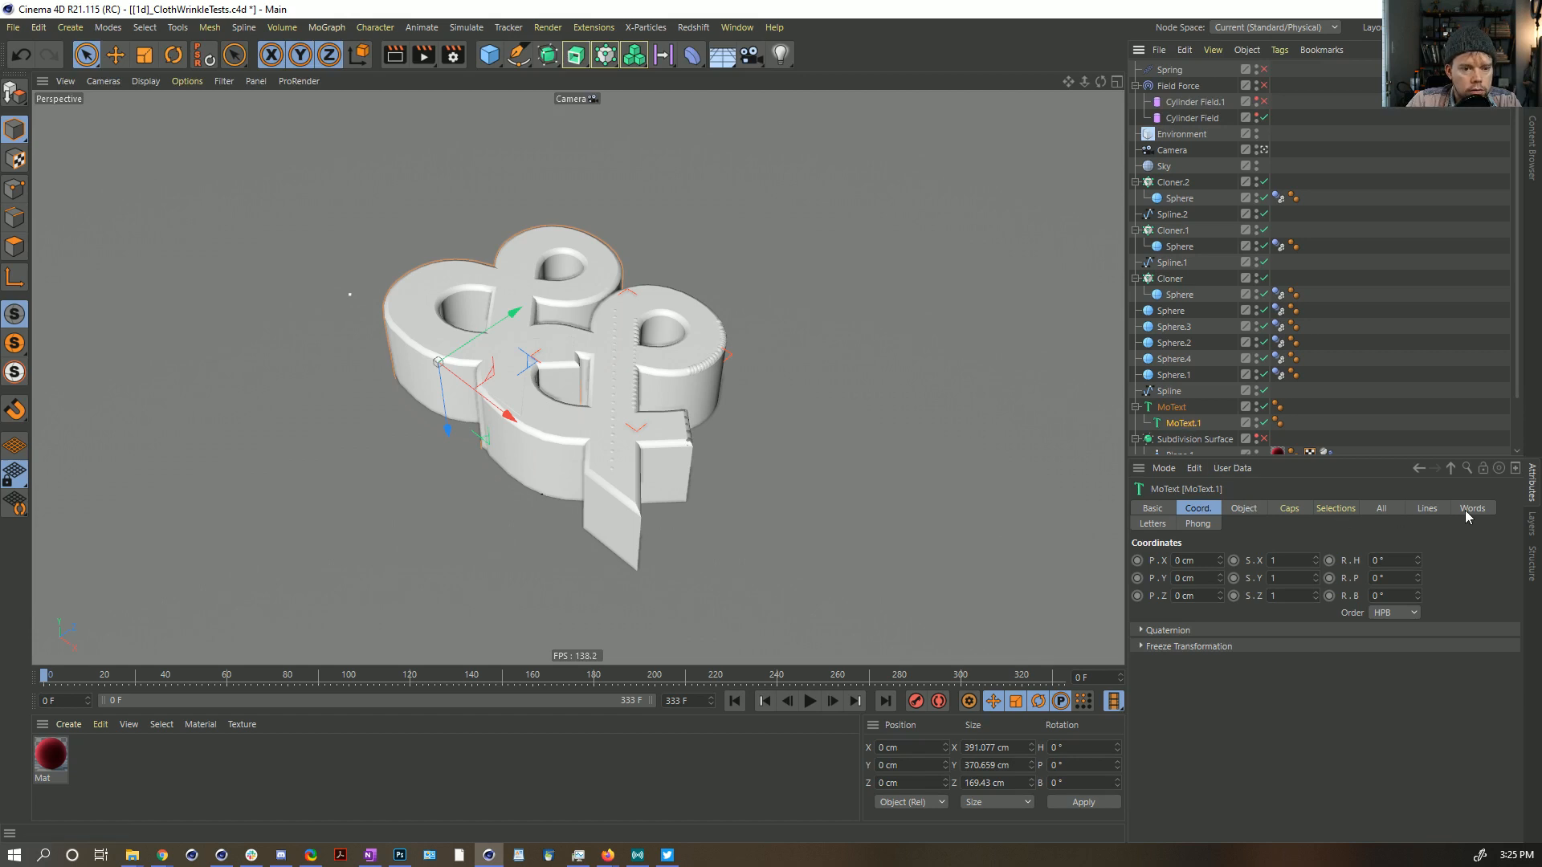
Step: Look through the MoText copy's Letters, Caps, All, Lines, Words and Phong settings
{"action": "left_click", "coordinate": [1156, 524]}
{"action": "left_click", "coordinate": [1289, 508]}
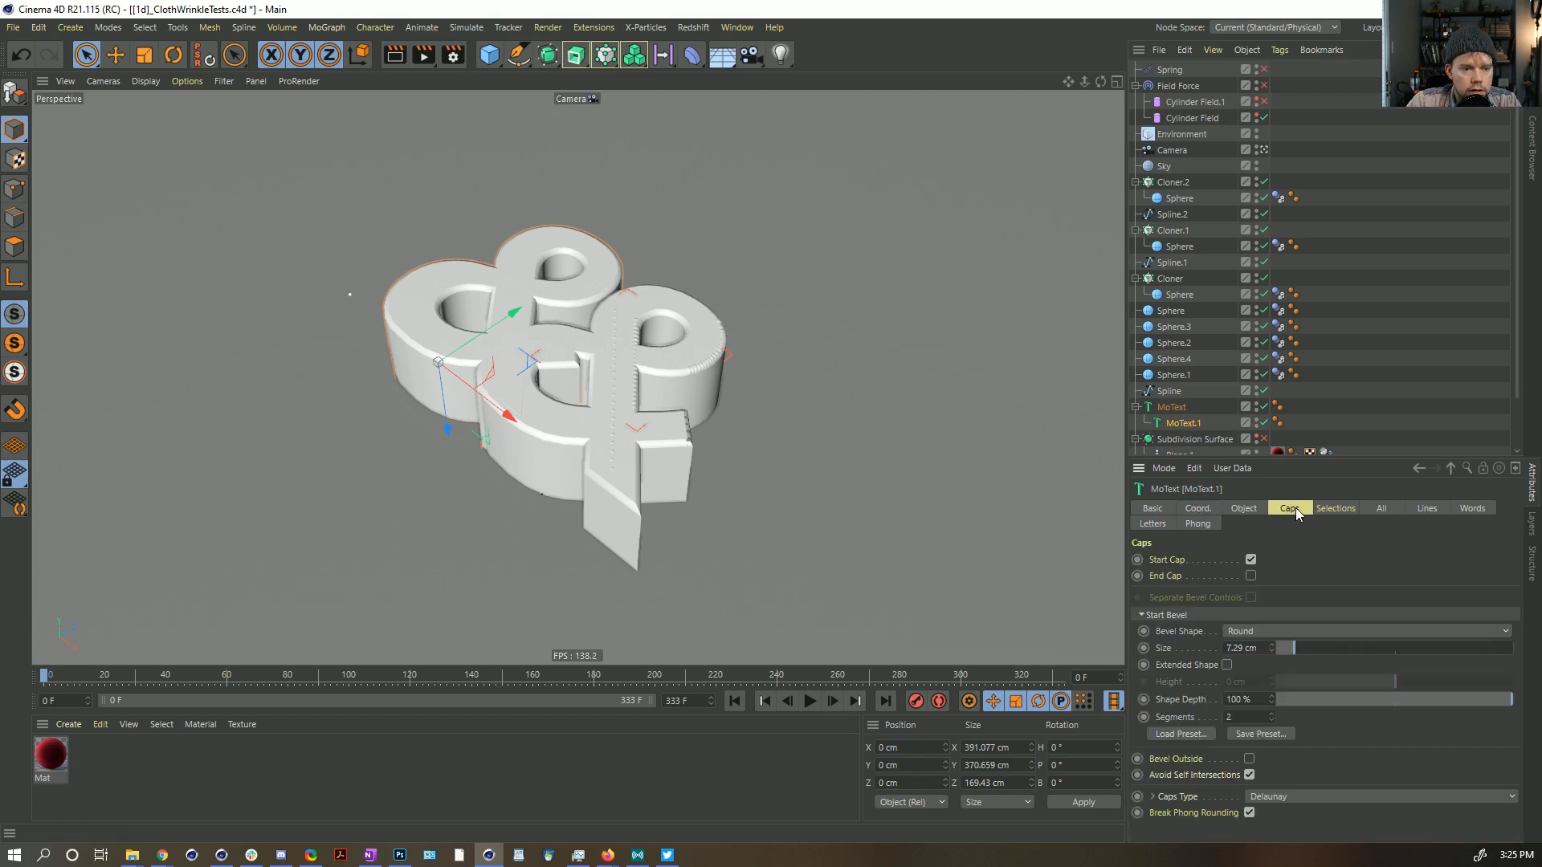
{"action": "left_click", "coordinate": [1382, 509]}
{"action": "left_click", "coordinate": [1427, 508]}
{"action": "left_click", "coordinate": [1455, 512]}
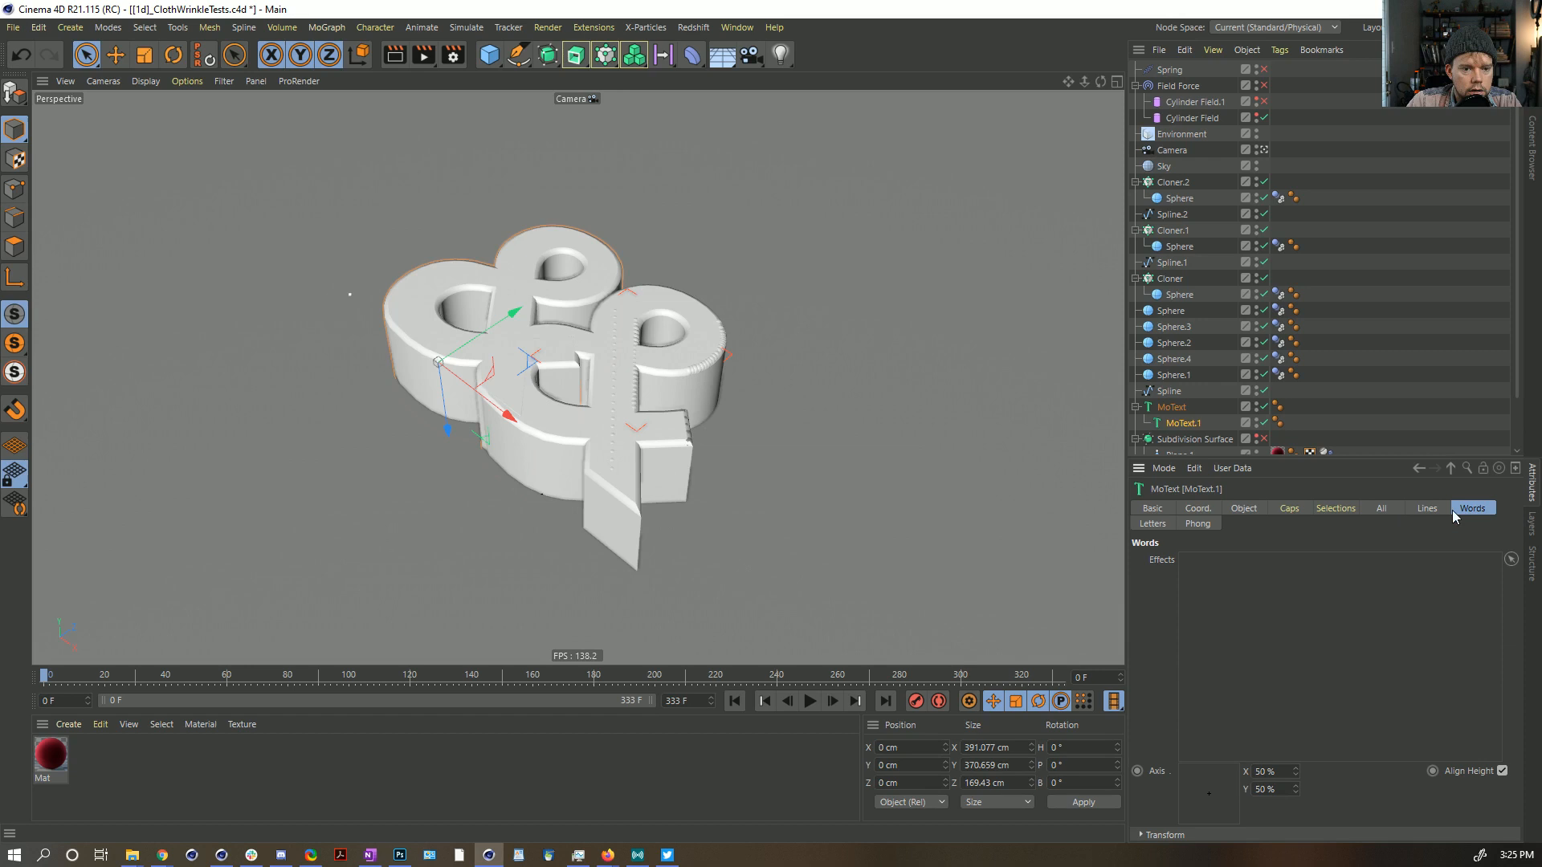
{"action": "left_click", "coordinate": [1190, 524]}
{"action": "left_click", "coordinate": [1179, 438]}
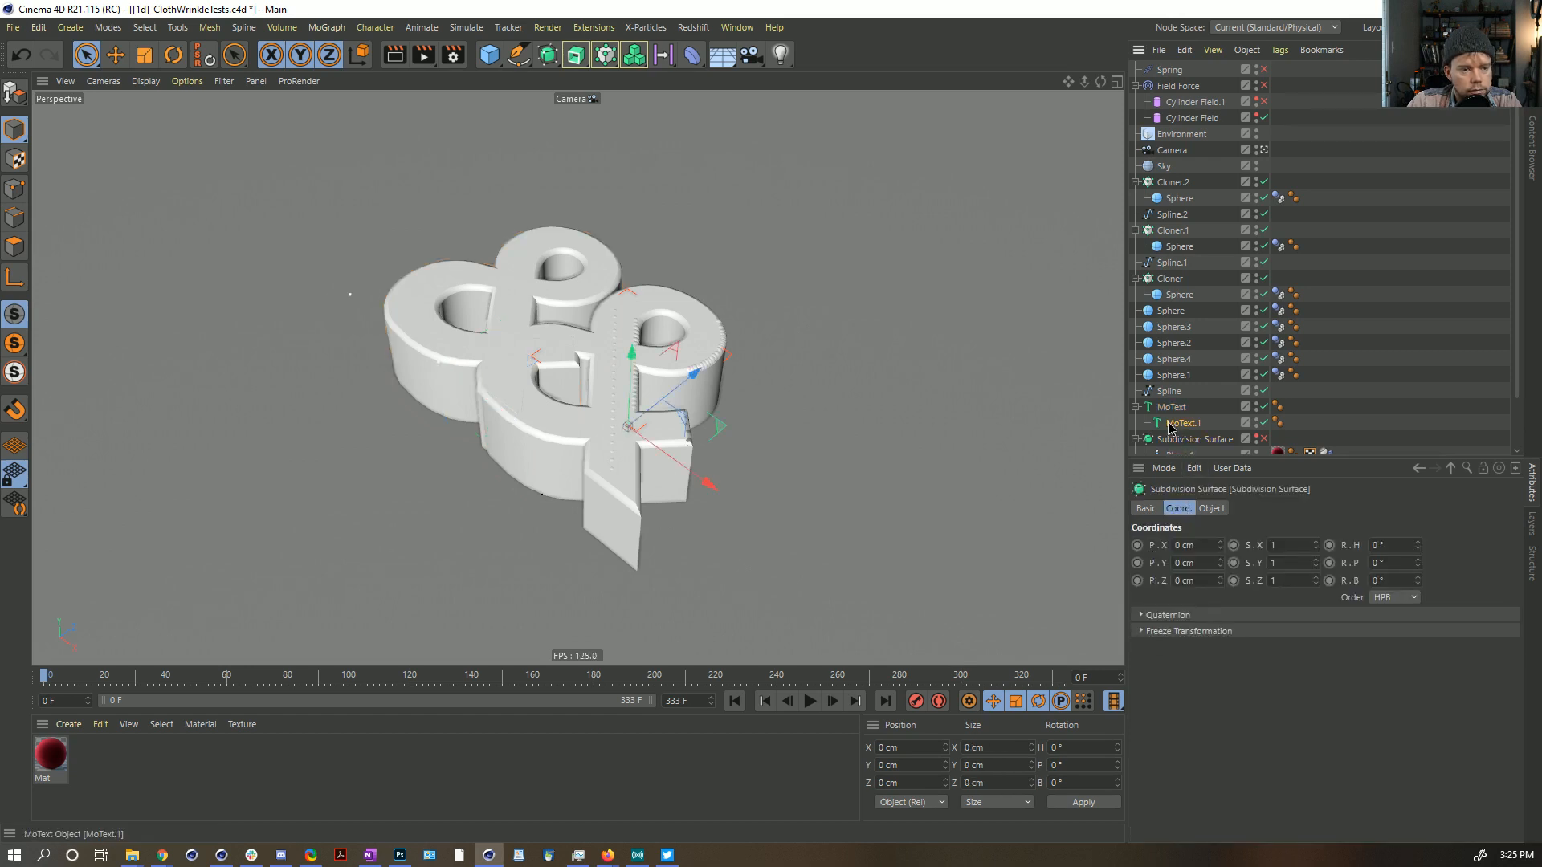
Step: Take the copy out of the original MoText's hierarchy so both are separate objects at the same position
{"action": "left_click", "coordinate": [1164, 407]}
{"action": "key", "text": "Delete"}
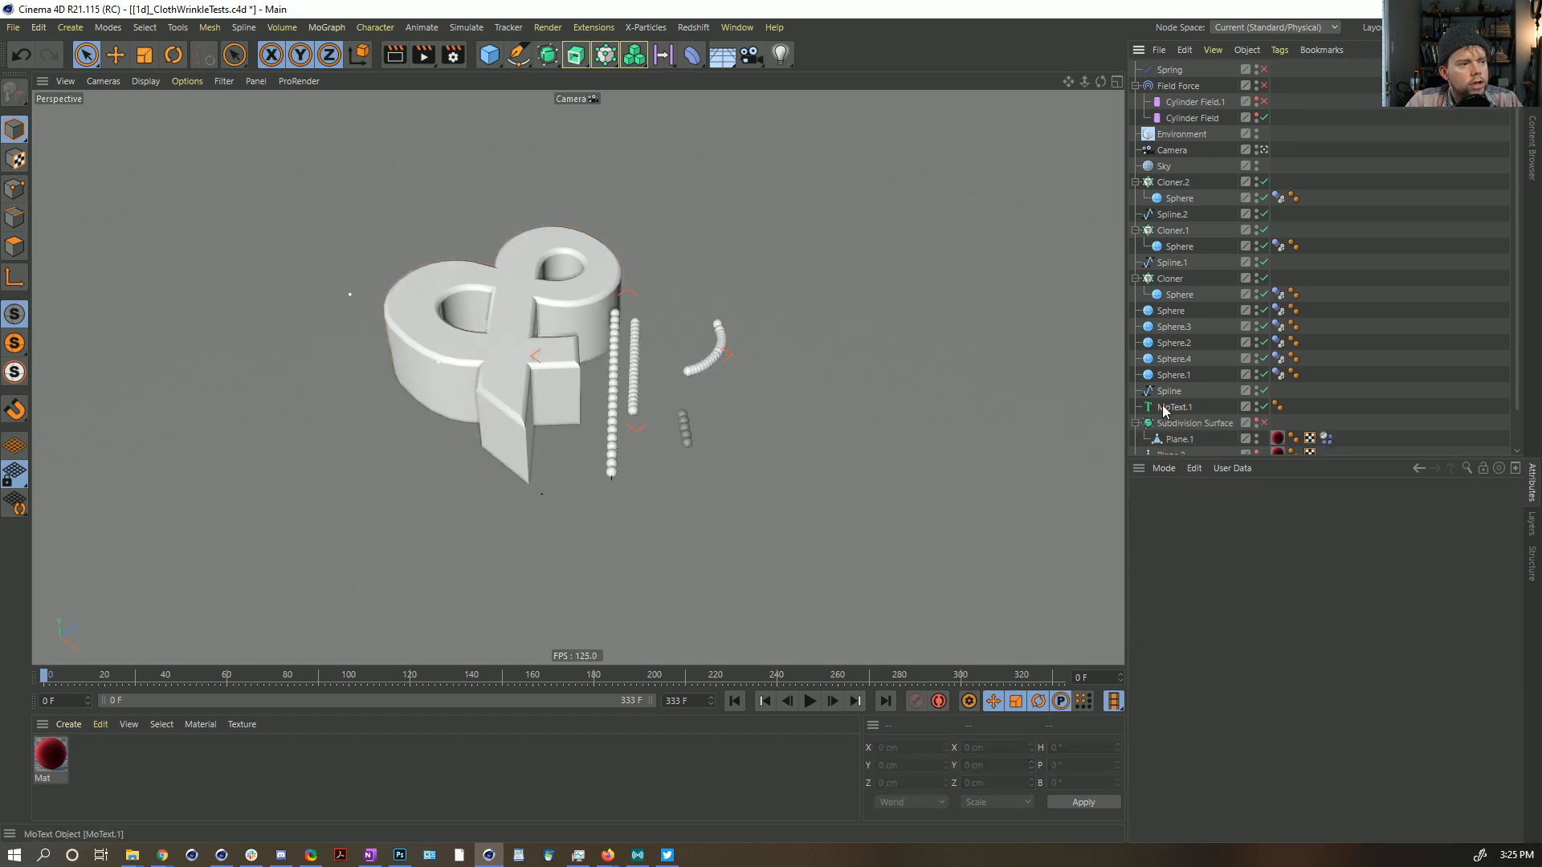
{"action": "key", "text": "ctrl+z"}
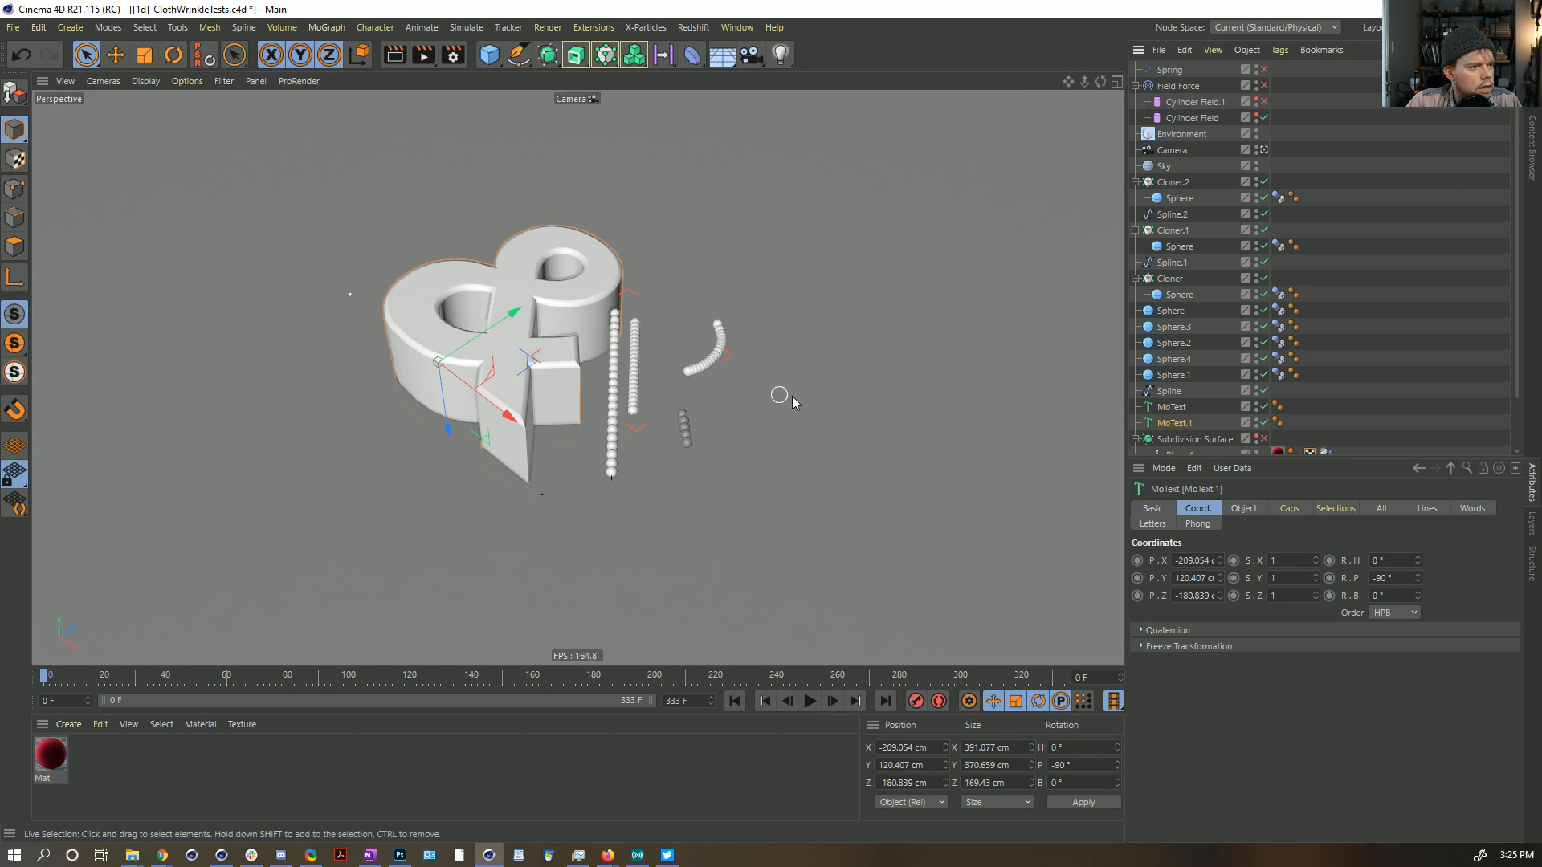
{"action": "left_click_drag", "start_coordinate": [1201, 426], "coordinate": [1174, 408]}
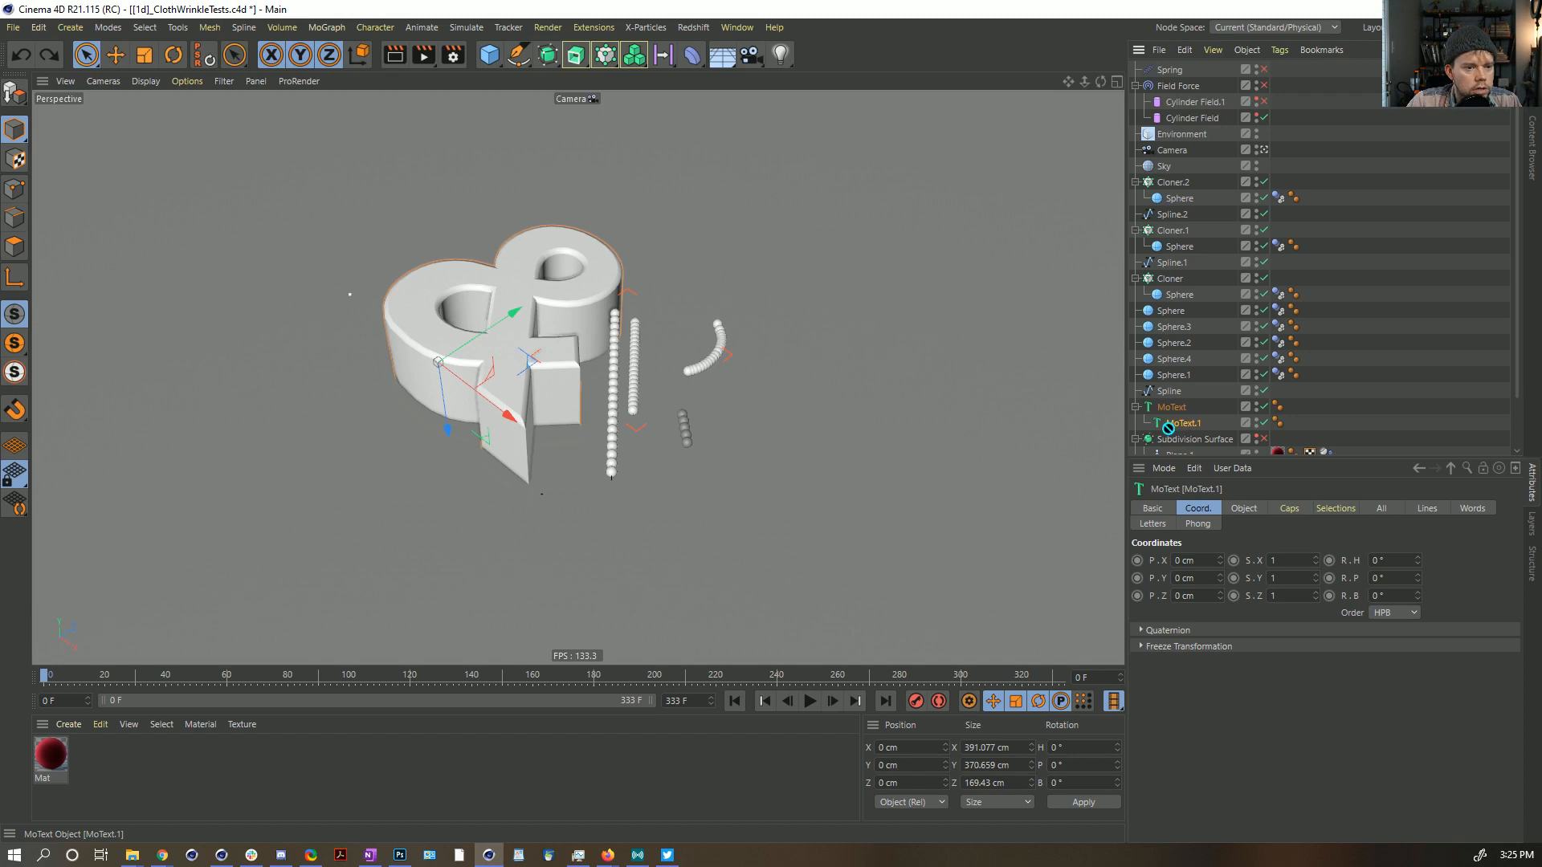
{"action": "key", "text": "ctrl+z"}
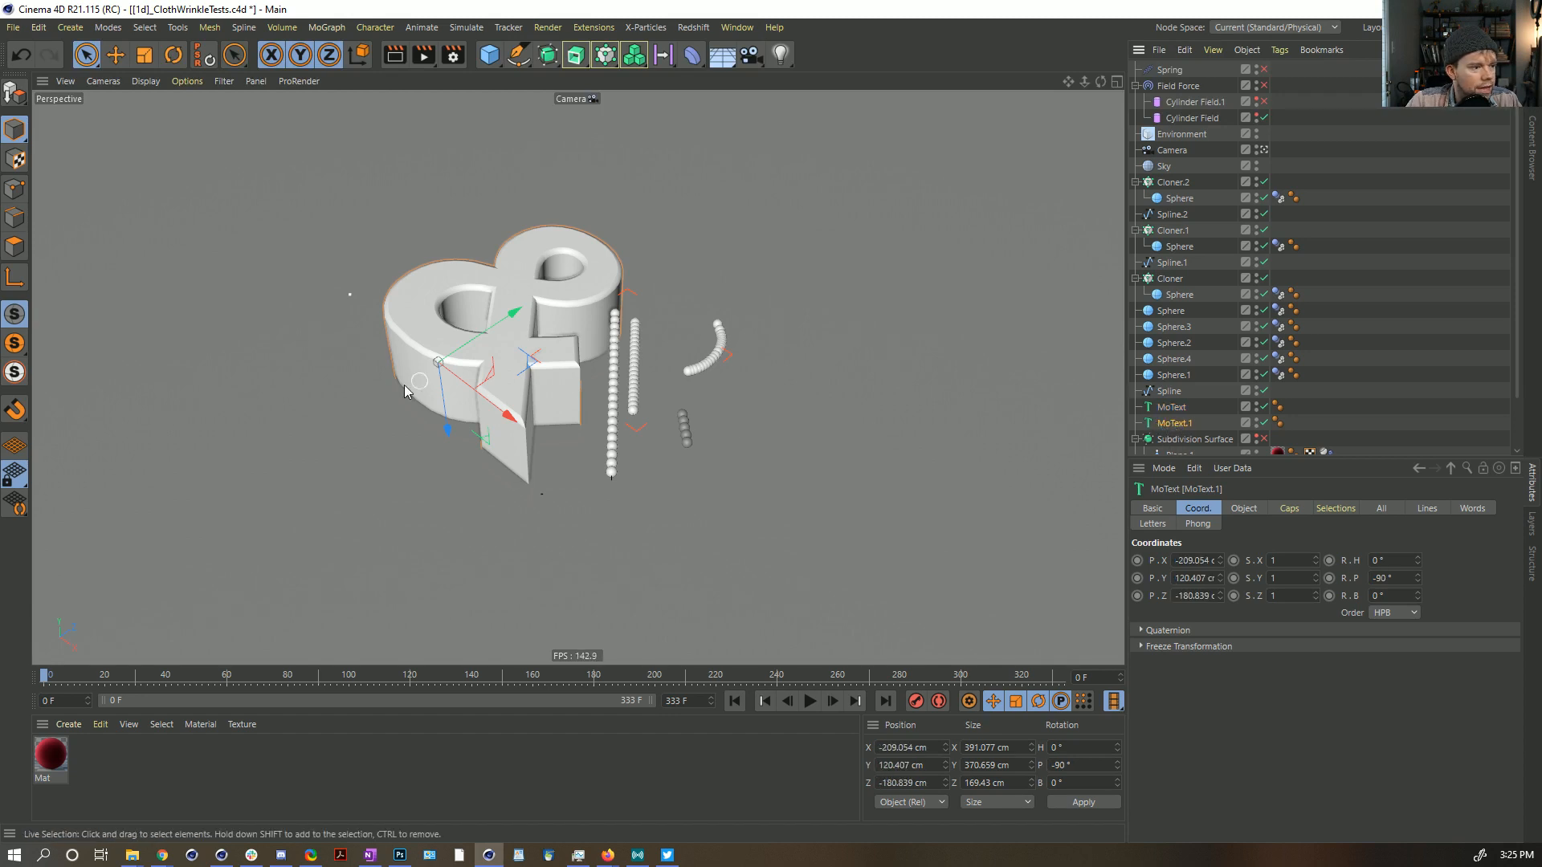
Step: Move both MoText objects together along X to about 0.2 cm, onto the rows of spheres
{"action": "left_click_drag", "start_coordinate": [496, 421], "coordinate": [649, 487]}
{"action": "key", "text": "ctrl+z"}
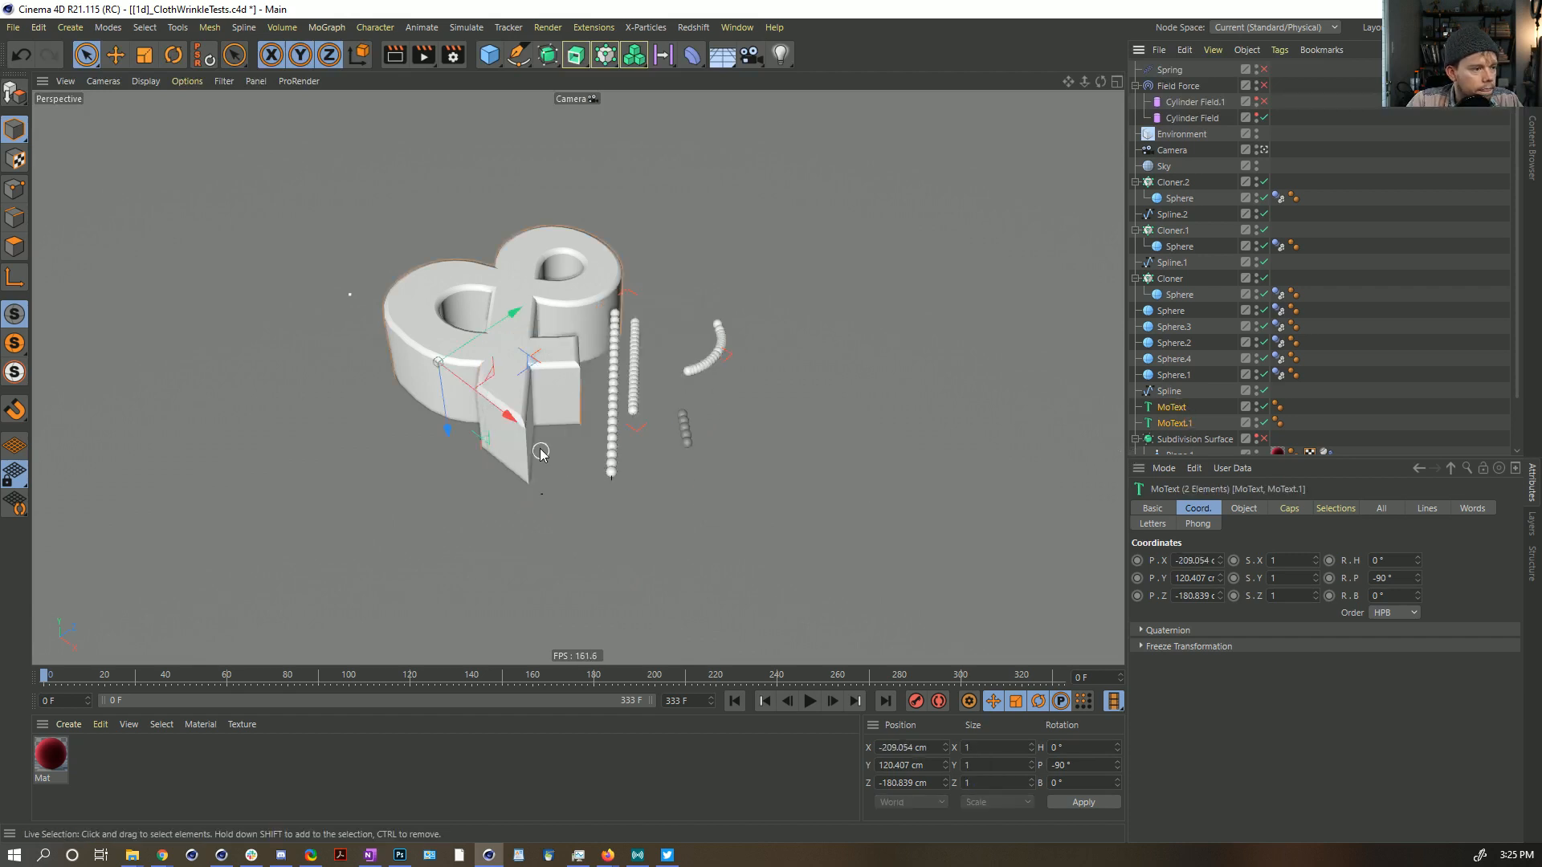
{"action": "left_click_drag", "start_coordinate": [515, 423], "coordinate": [620, 499]}
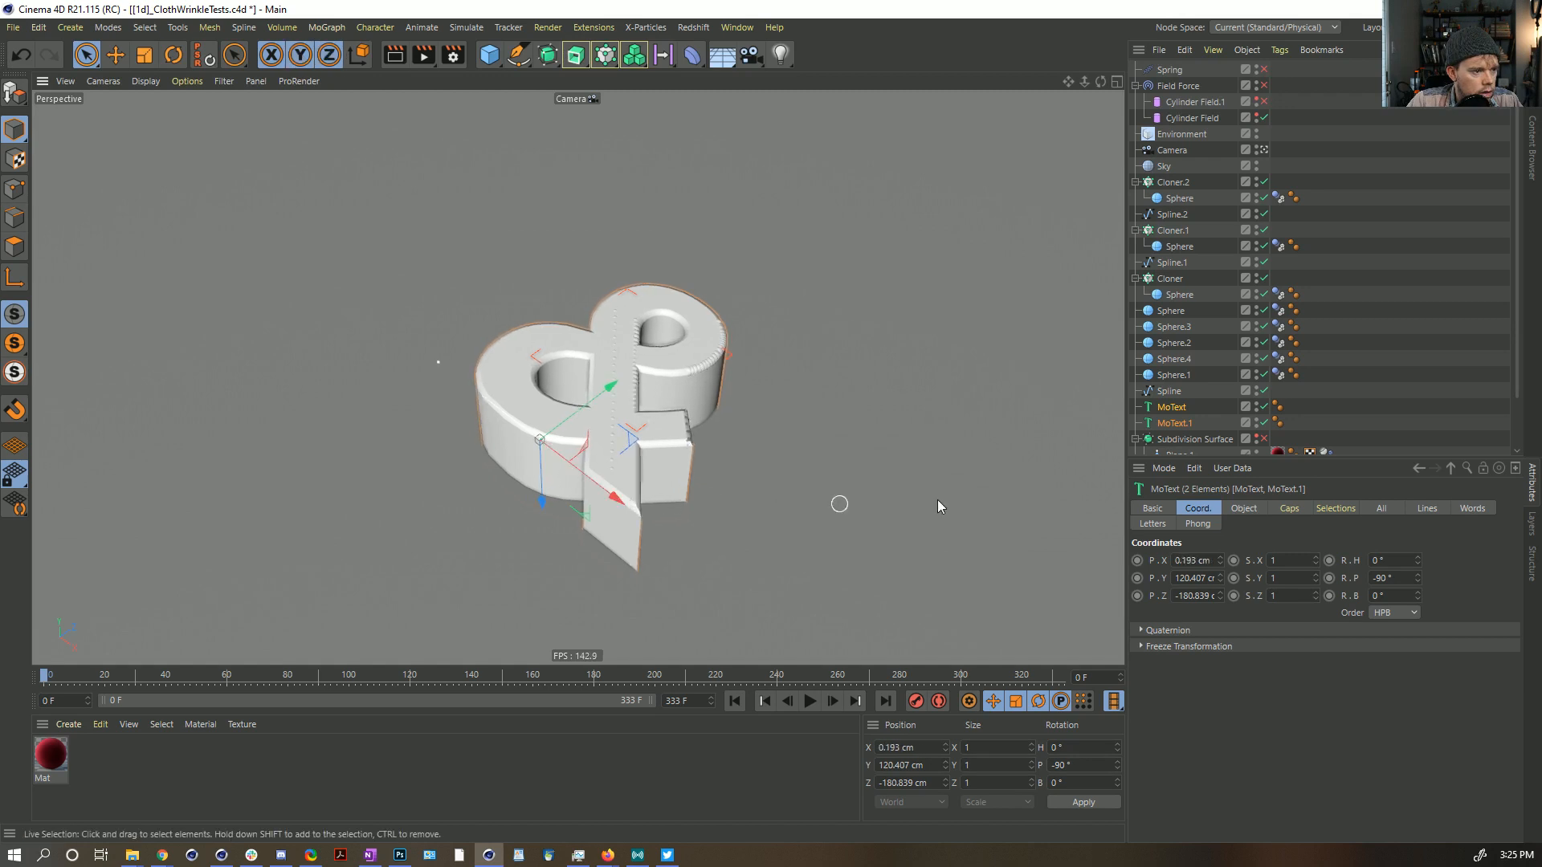
Step: Cut the original MoText into a new empty scene and make it editable
{"action": "left_click", "coordinate": [1172, 410]}
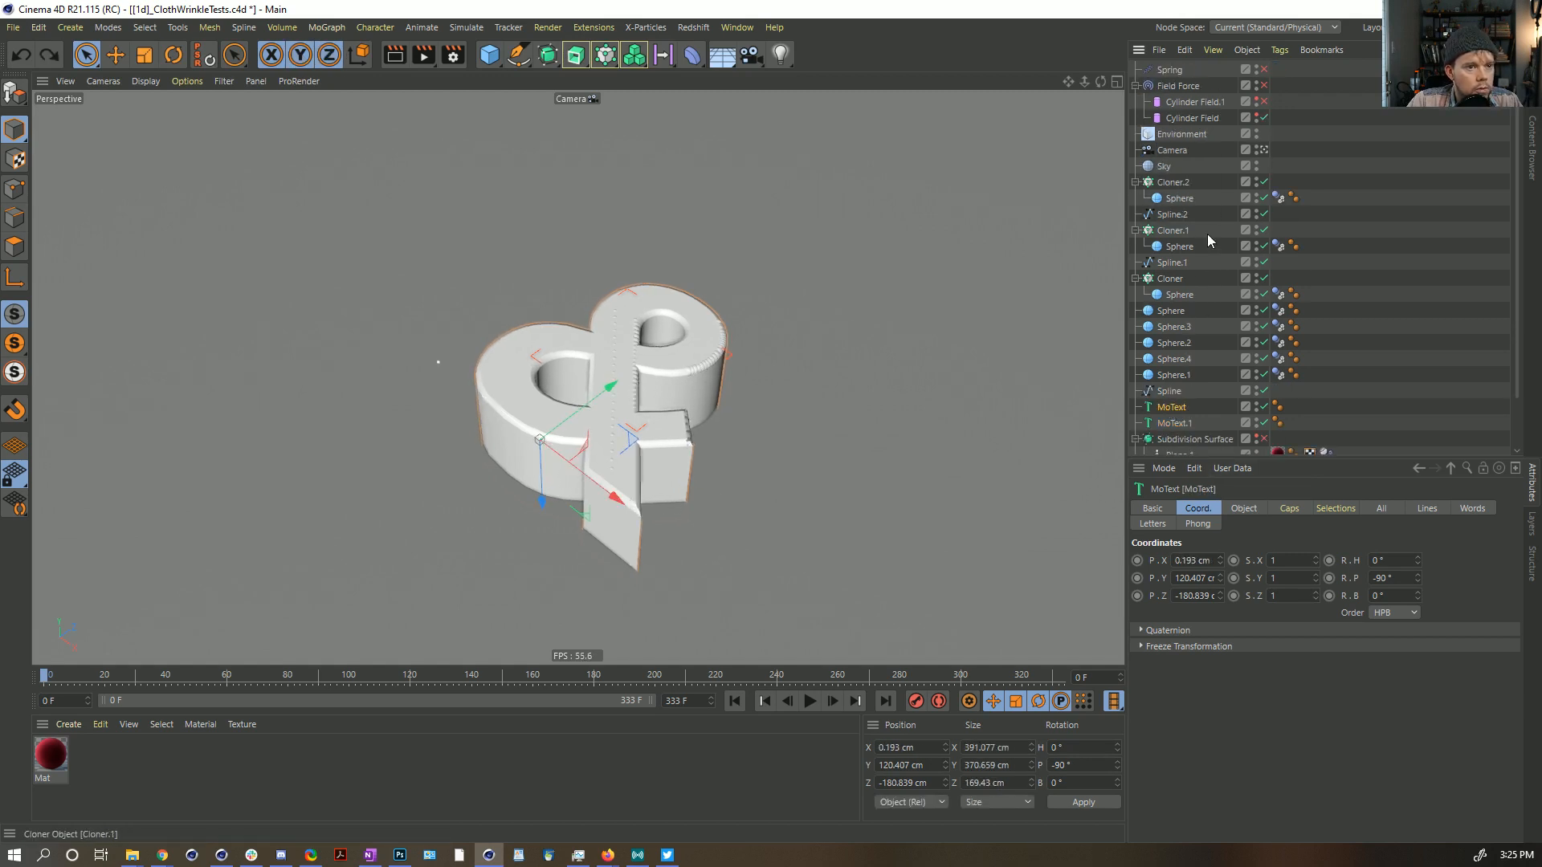
{"action": "key", "text": "ctrl+x"}
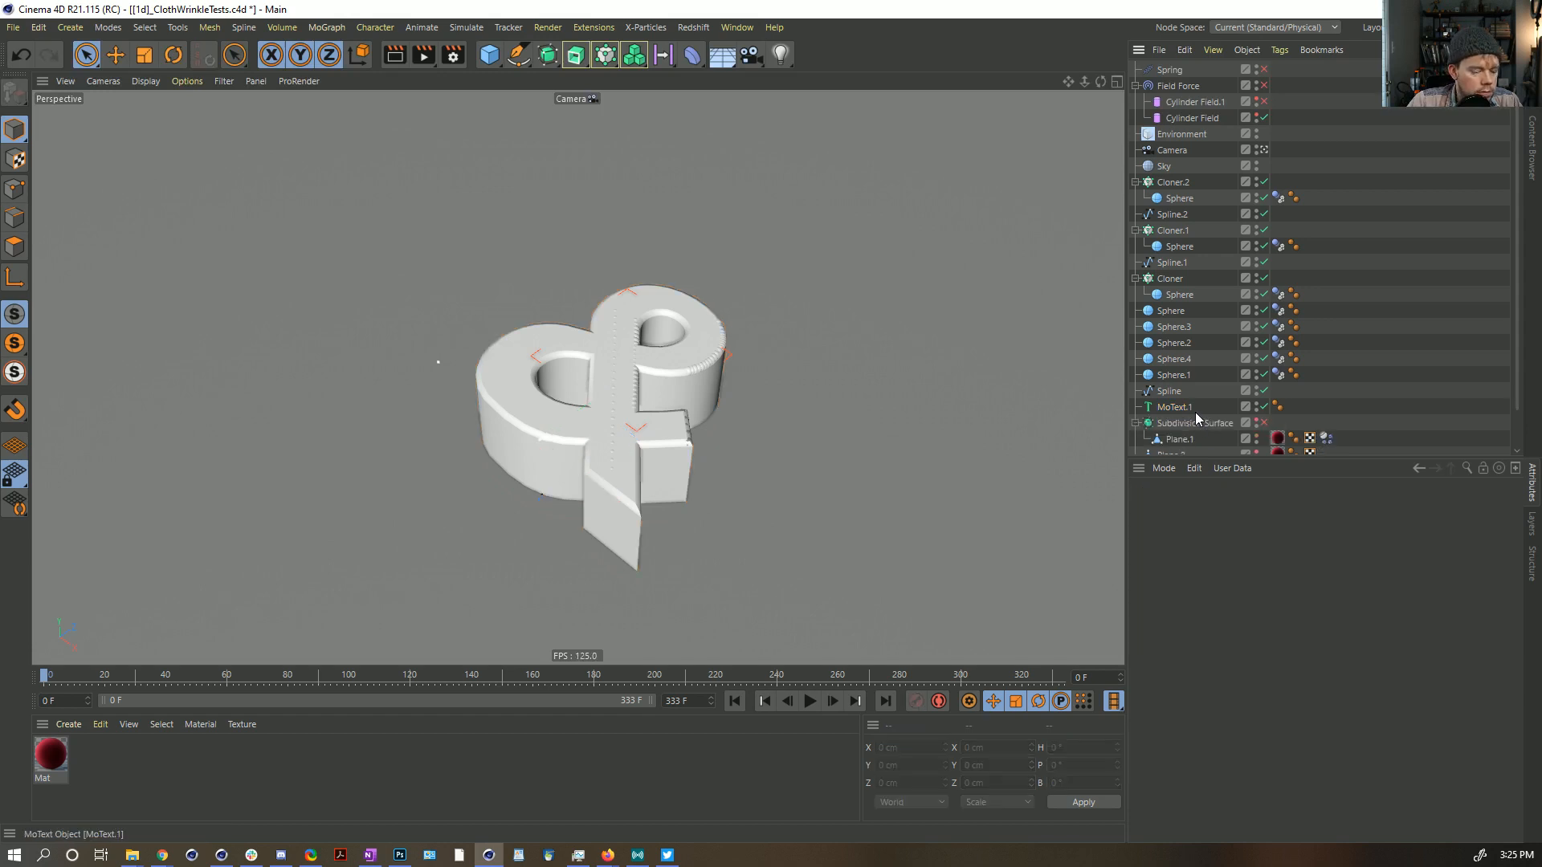
{"action": "key", "text": "ctrl+n"}
{"action": "key", "text": "ctrl+v"}
{"action": "left_click_drag", "start_coordinate": [508, 288], "coordinate": [642, 320], "text": "alt"}
{"action": "key", "text": "c"}
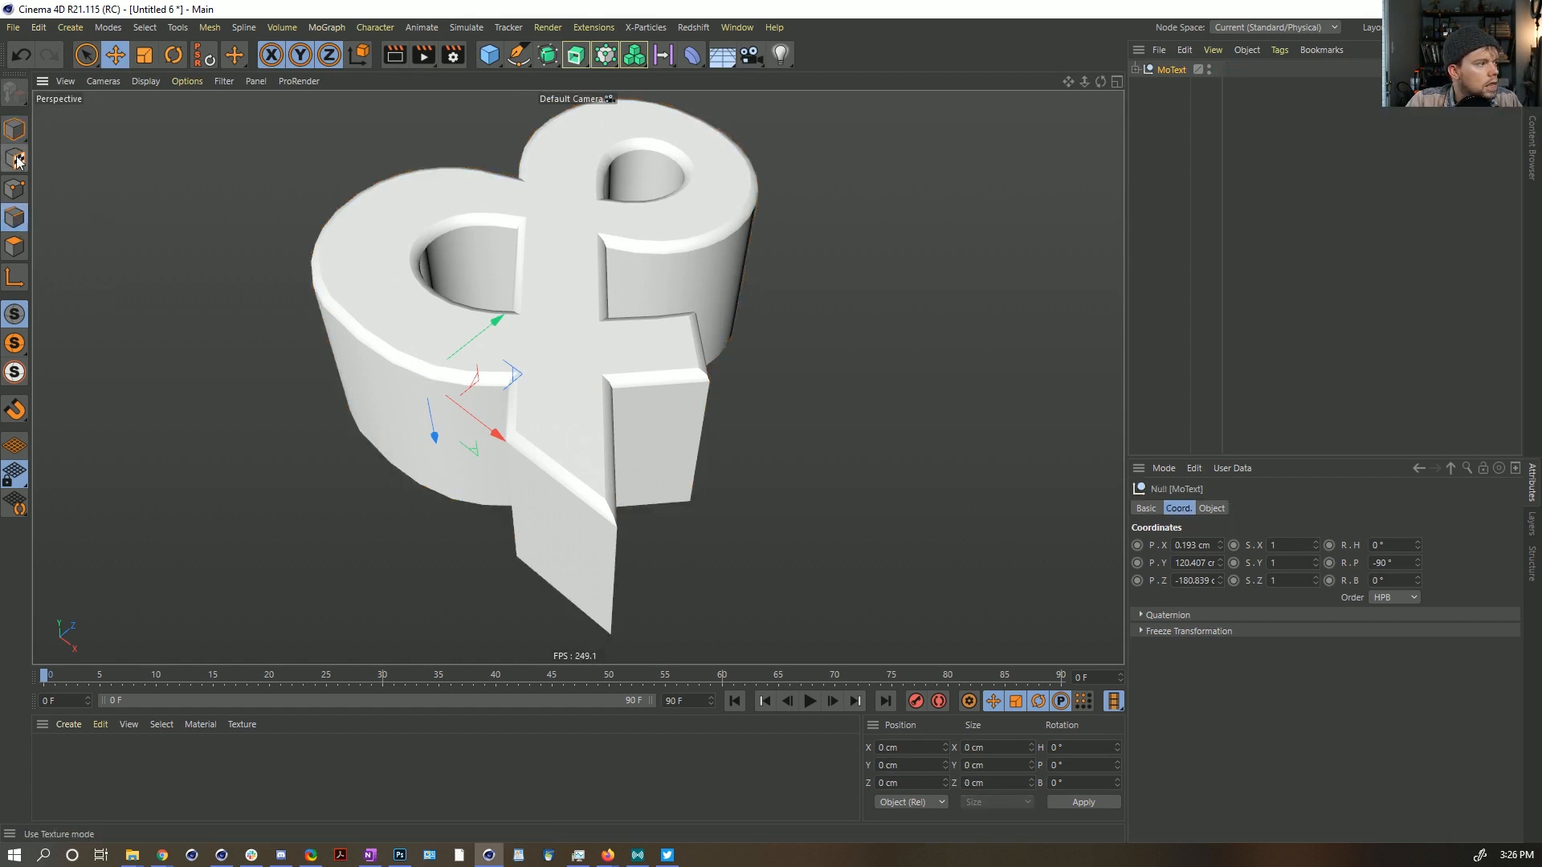
Step: Expand the converted MoText hierarchy and turn its nested ampersand extrusion into a polygon object
{"action": "left_click", "coordinate": [14, 128]}
{"action": "left_click", "coordinate": [1135, 70], "text": "ctrl"}
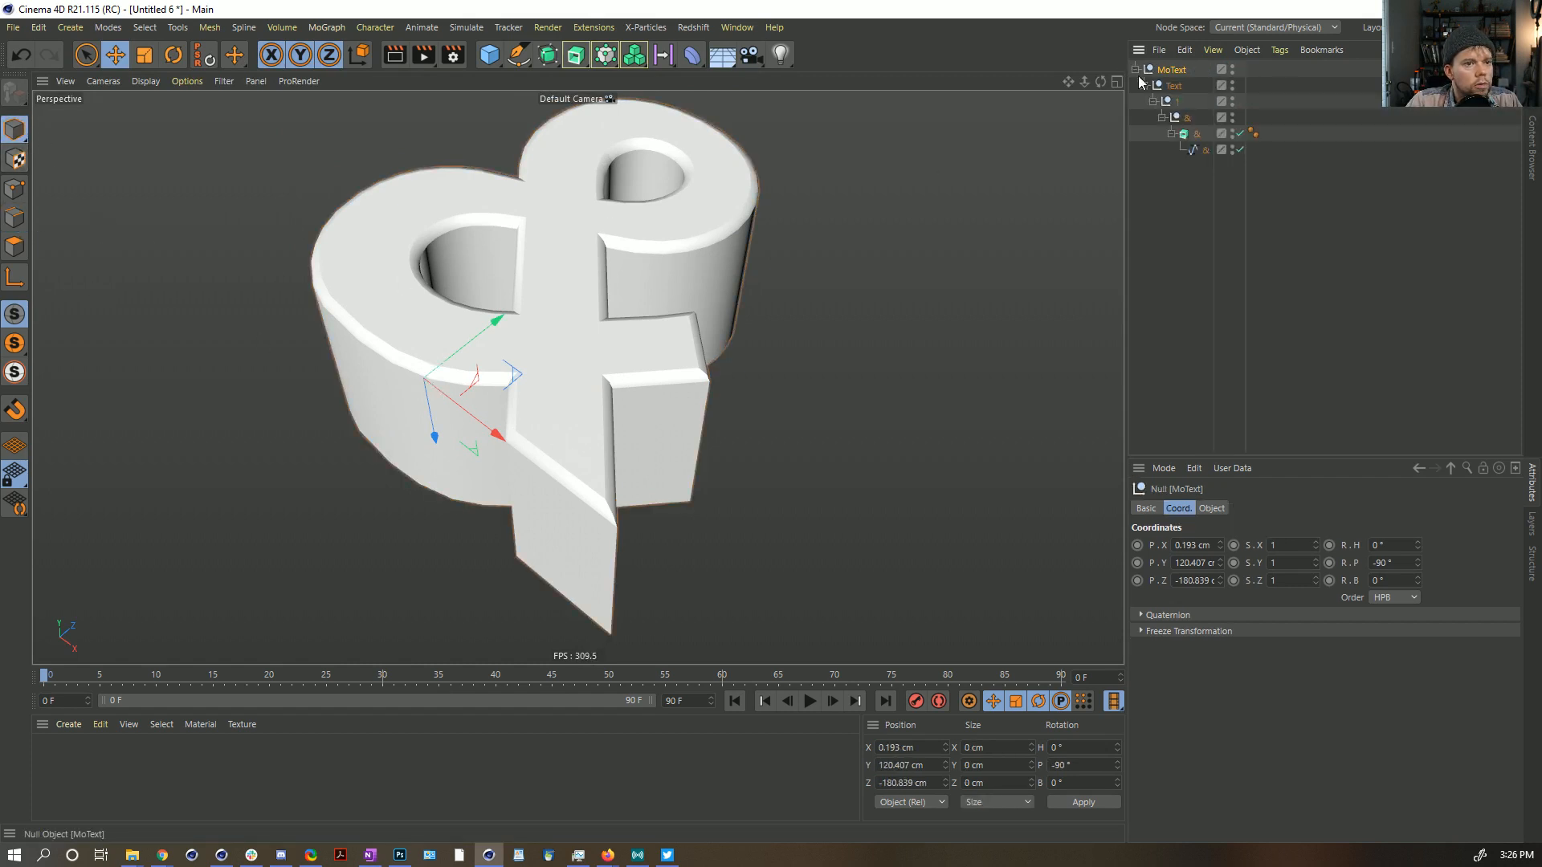
{"action": "left_click", "coordinate": [1195, 134]}
{"action": "key", "text": "c"}
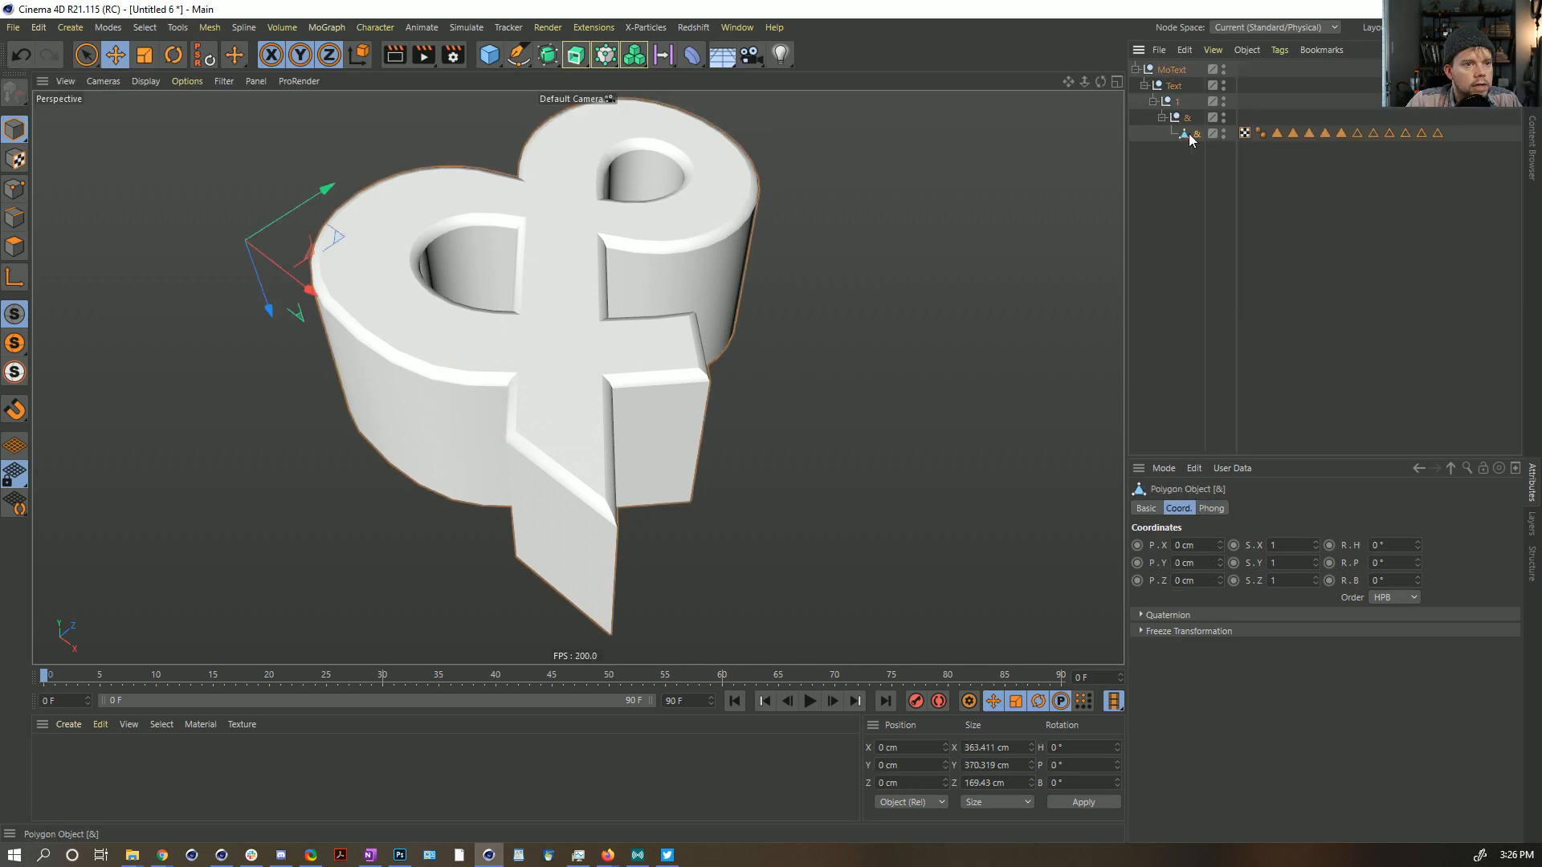
Step: Loop-select the outer bevel edge running around the upper face of the ampersand
{"action": "left_click", "coordinate": [14, 217]}
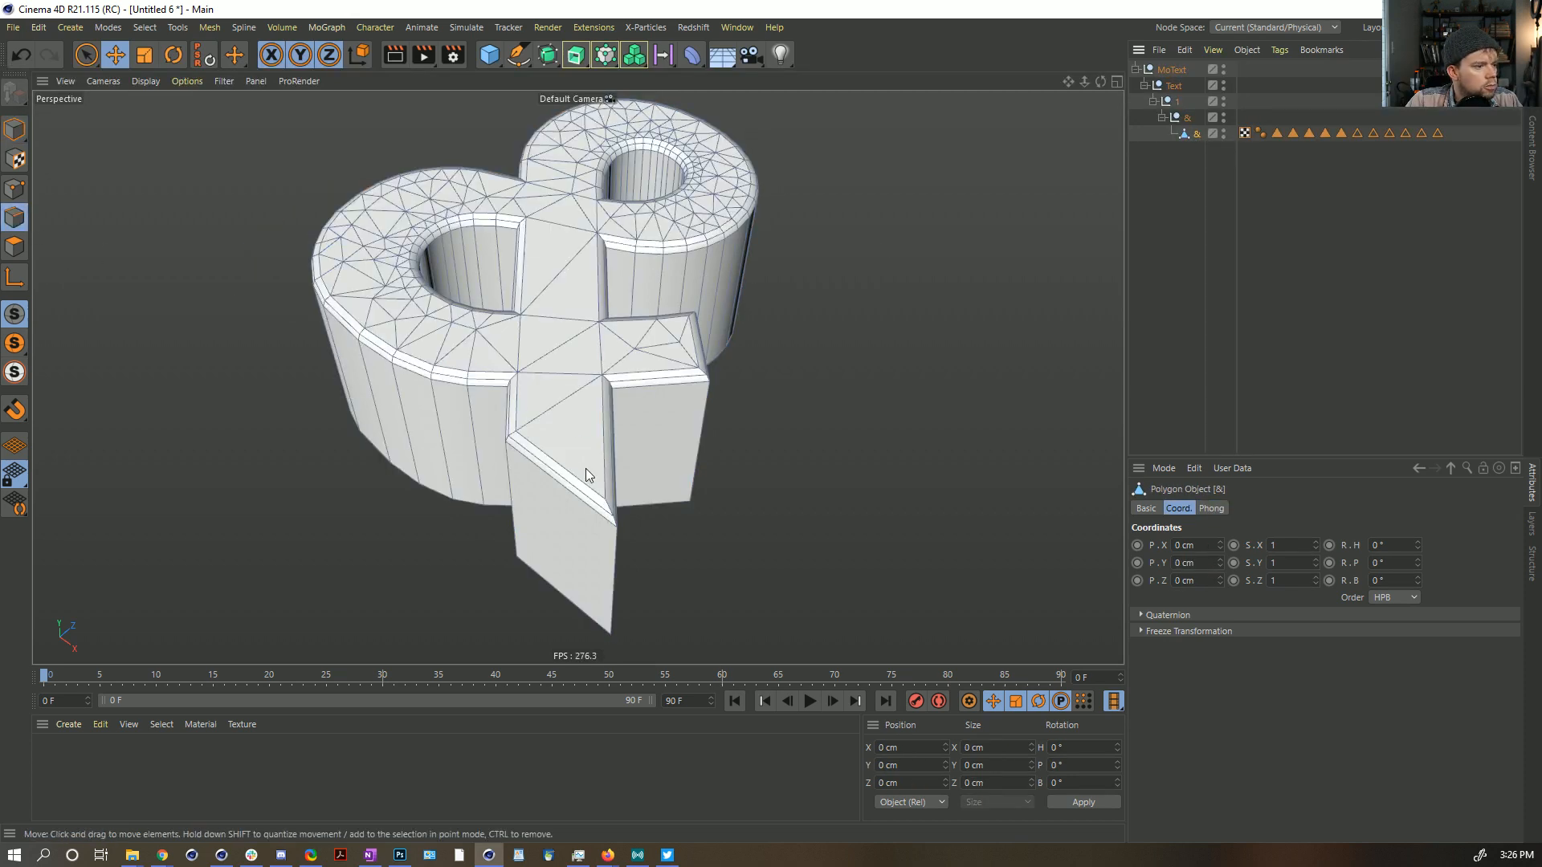
{"action": "key", "text": "u"}
{"action": "key", "text": "l"}
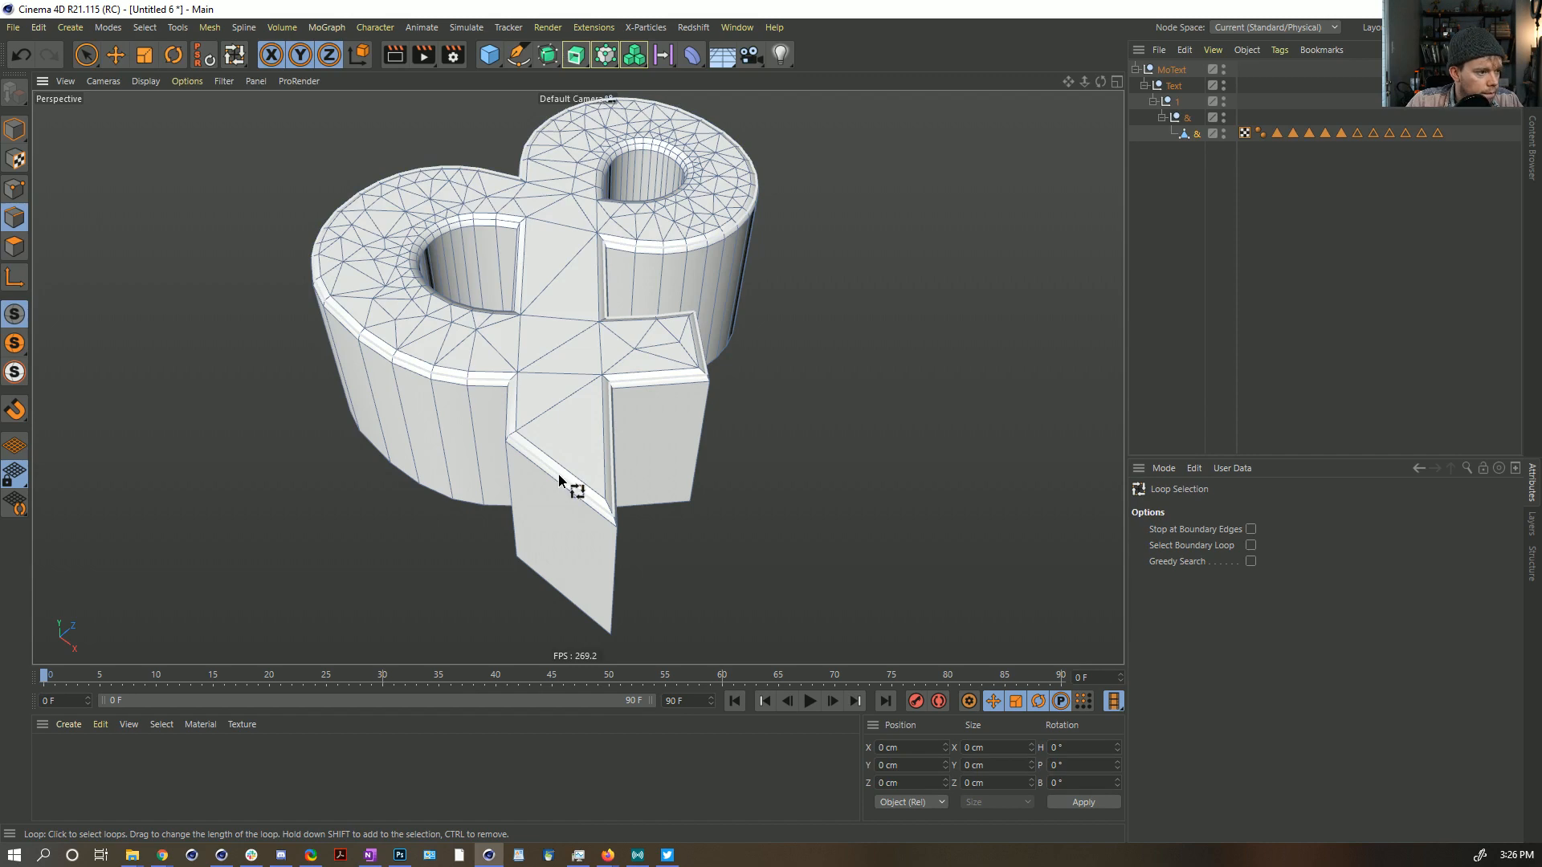
{"action": "left_click", "coordinate": [612, 465]}
{"action": "left_click_drag", "start_coordinate": [612, 464], "coordinate": [566, 436], "text": "alt"}
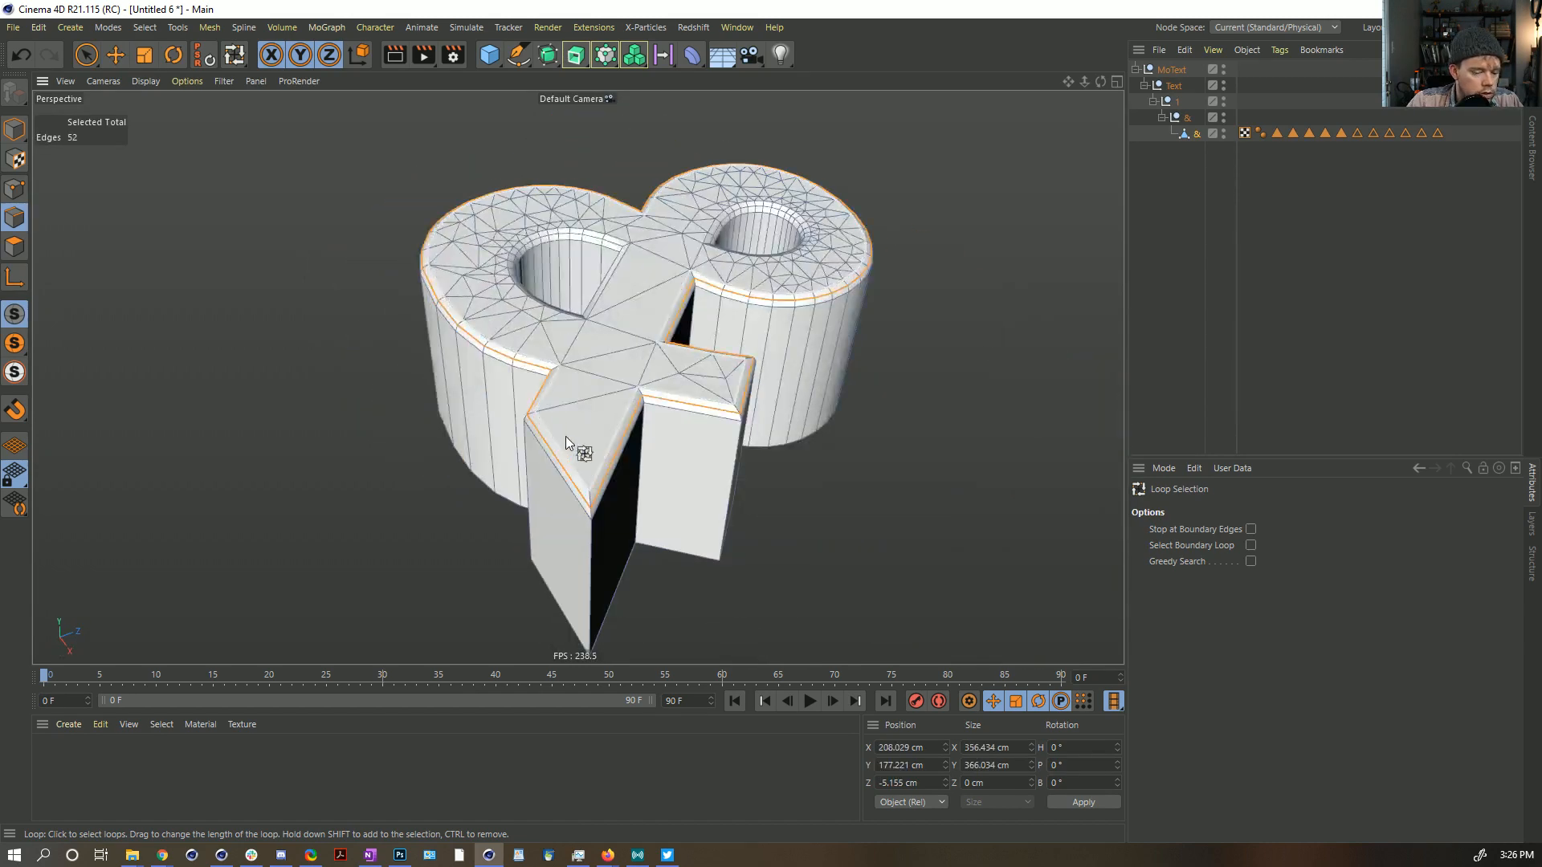
Step: Convert the selected edge loop to a spline with Edge to Spline
{"action": "key", "text": "shift+c"}
{"action": "type", "text": "edge"}
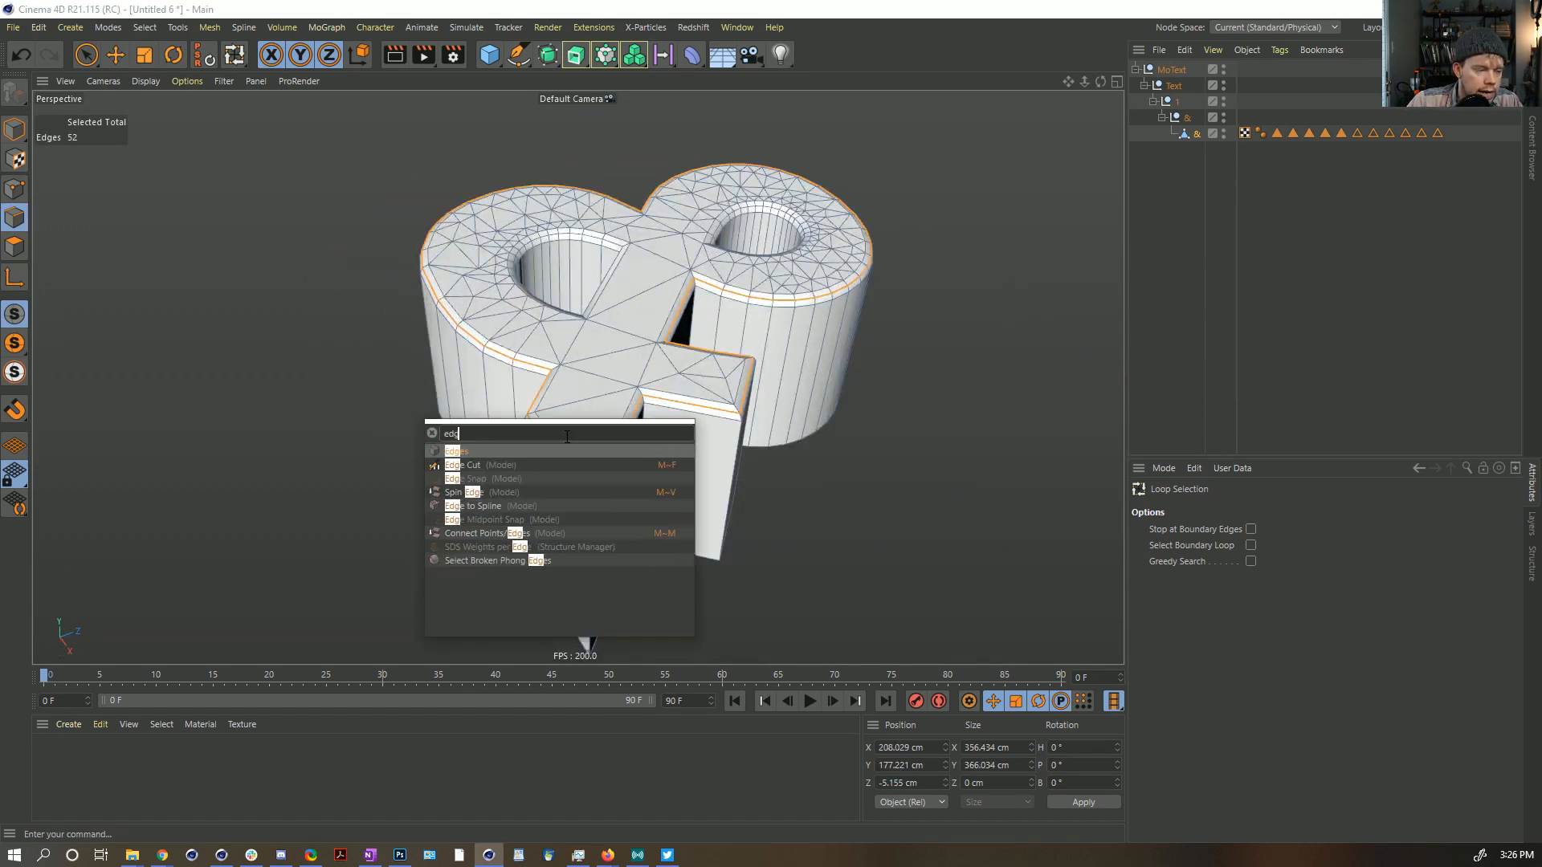
{"action": "key", "text": "Down"}
{"action": "key", "text": "Down"}
{"action": "key", "text": "Down"}
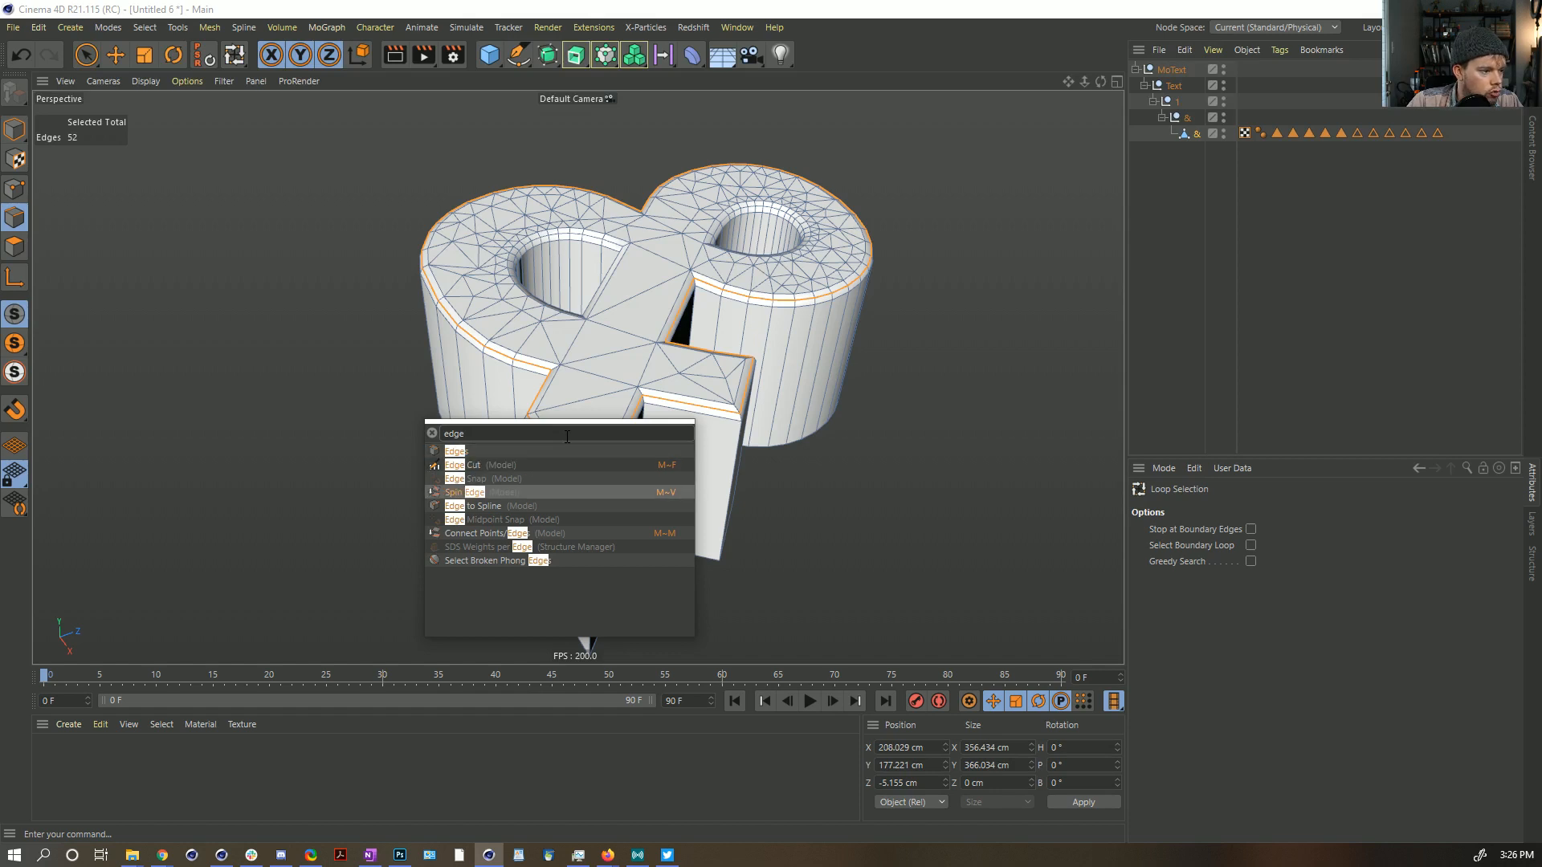
{"action": "key", "text": "Return"}
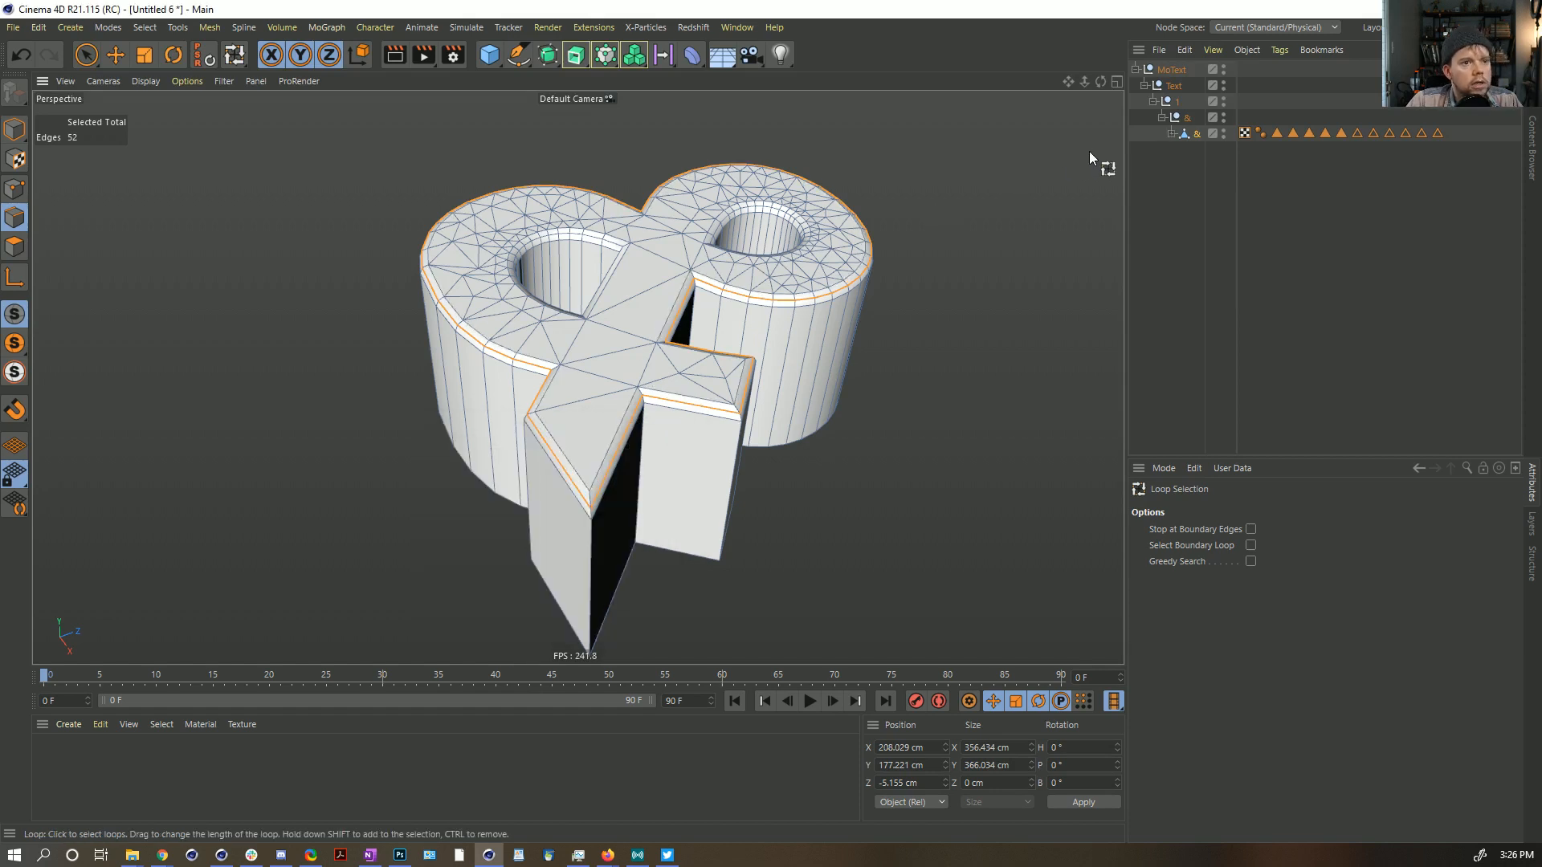
Step: Move the extracted ampersand spline out of the MoText hierarchy and delete the MoText object
{"action": "left_click_drag", "start_coordinate": [1202, 159], "coordinate": [1203, 210]}
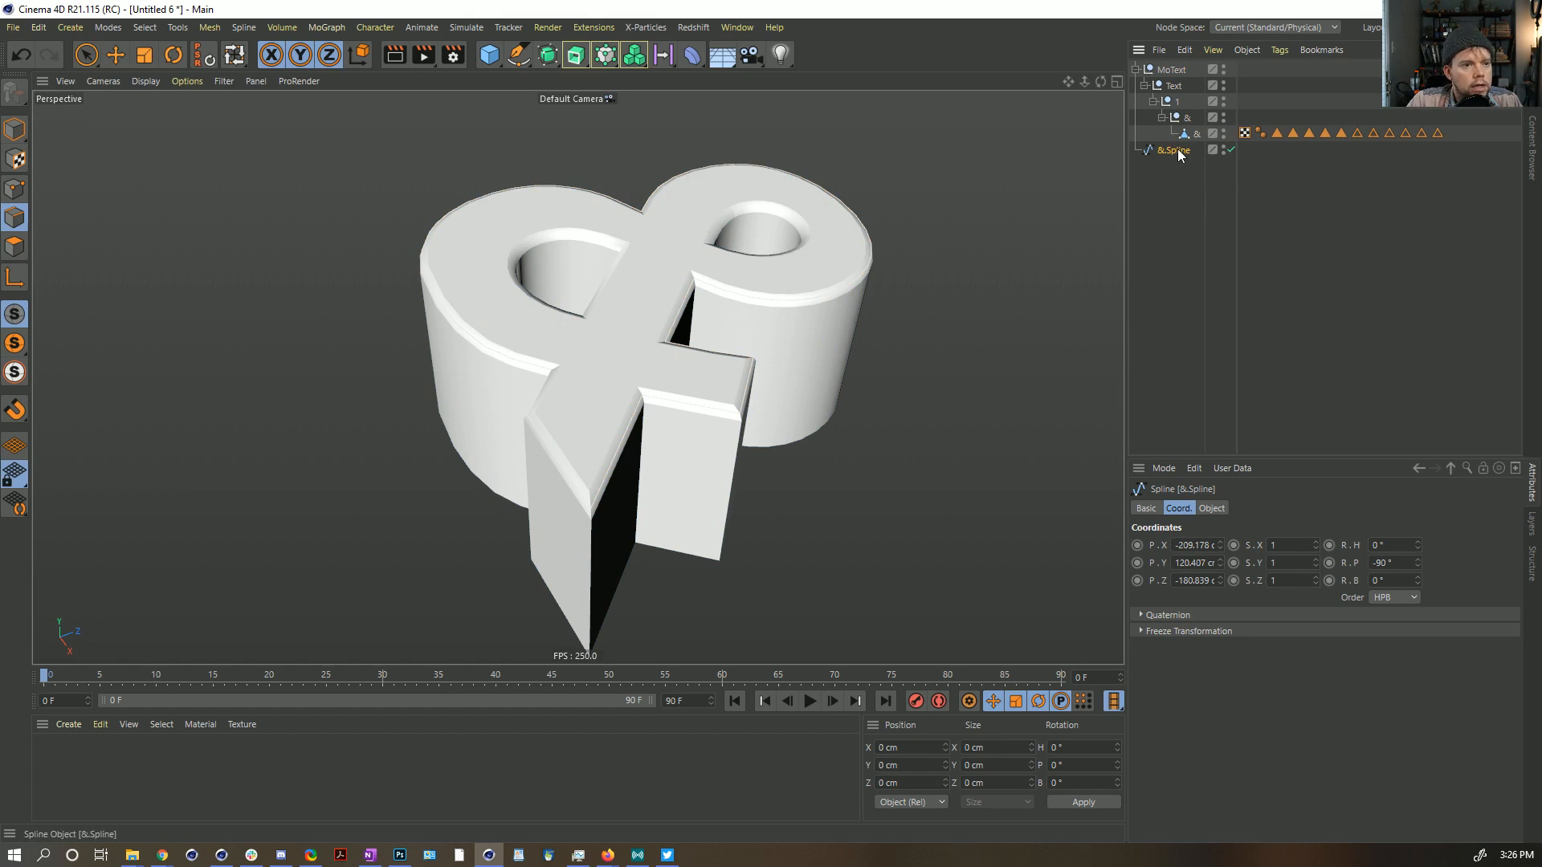
{"action": "left_click", "coordinate": [1170, 70]}
{"action": "key", "text": "Delete"}
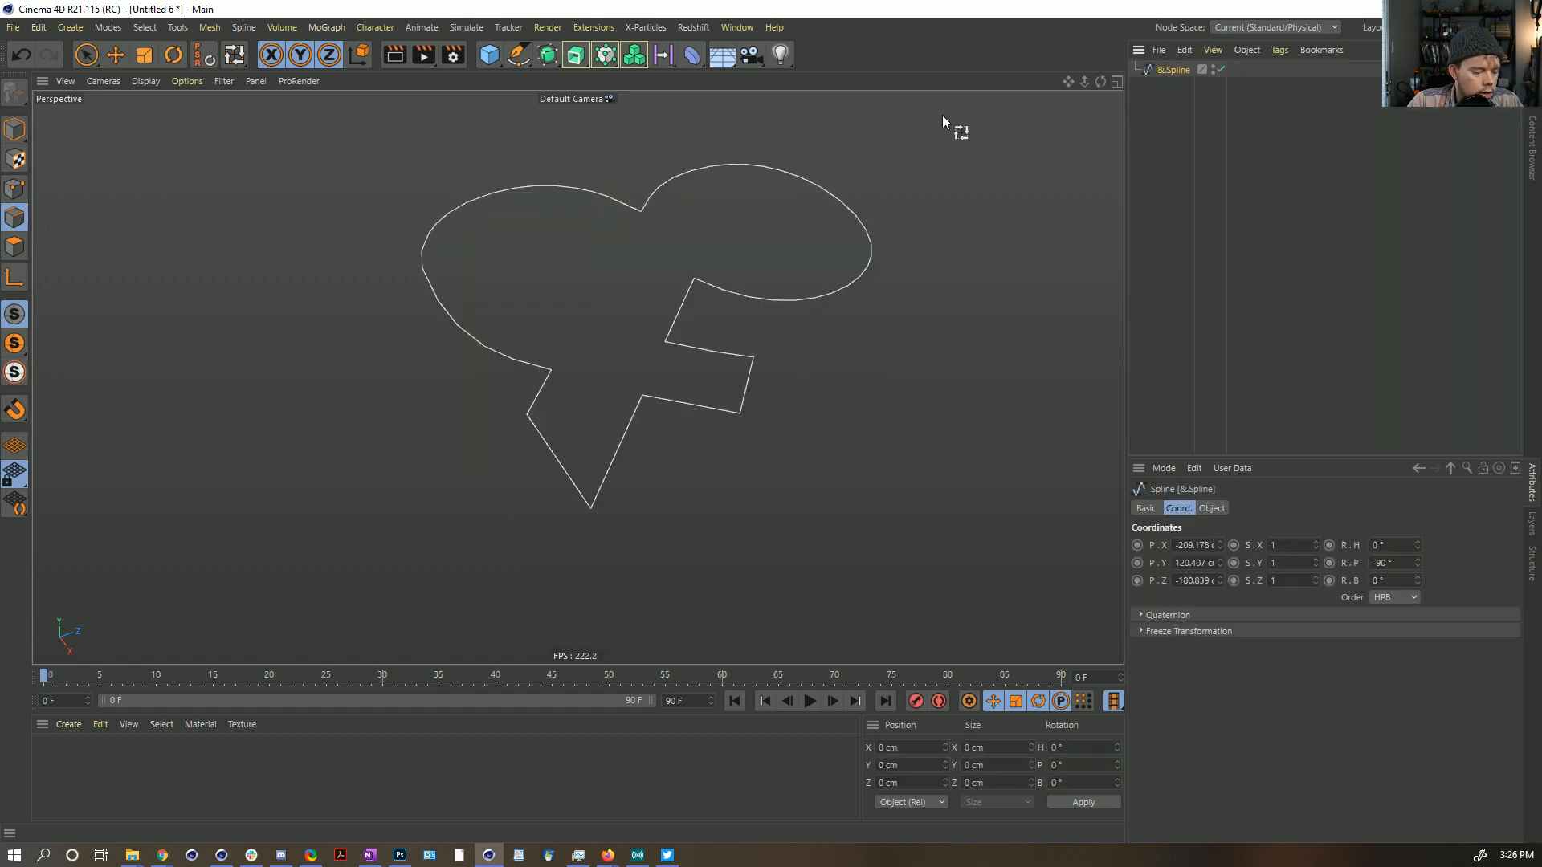
Step: Close the temporary scene without saving and paste the ampersand spline into [1d]_ClothWrinkleTests.c4d
{"action": "key", "text": "ctrl+F4"}
{"action": "left_click", "coordinate": [796, 490]}
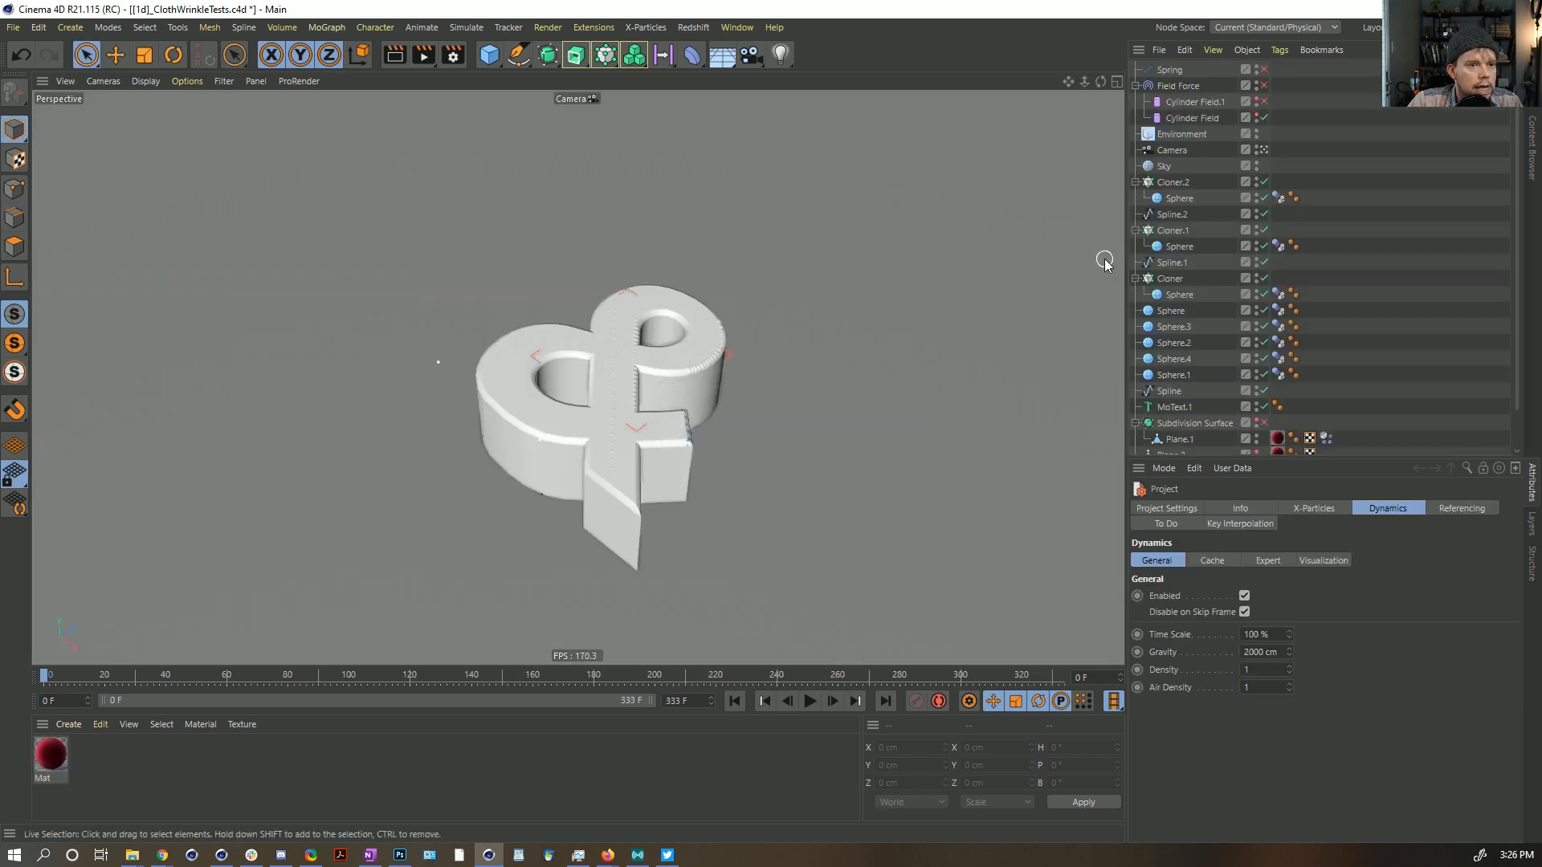
{"action": "key", "text": "ctrl+v"}
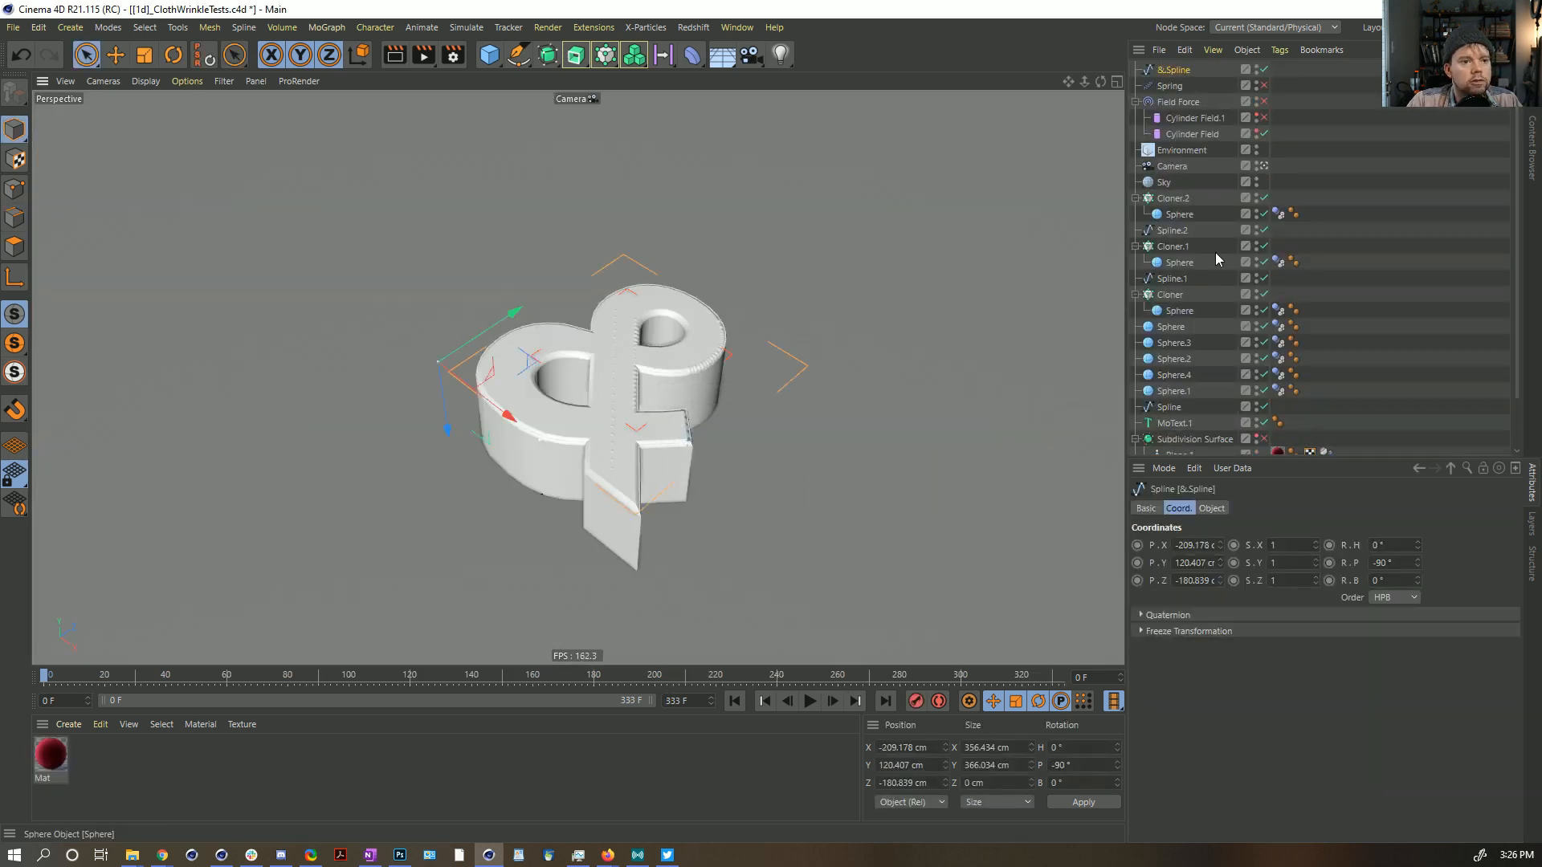
Step: Paste a copy of the sphere cloner and assign the ampersand outline spline as its clone object
{"action": "key", "text": "ctrl+v"}
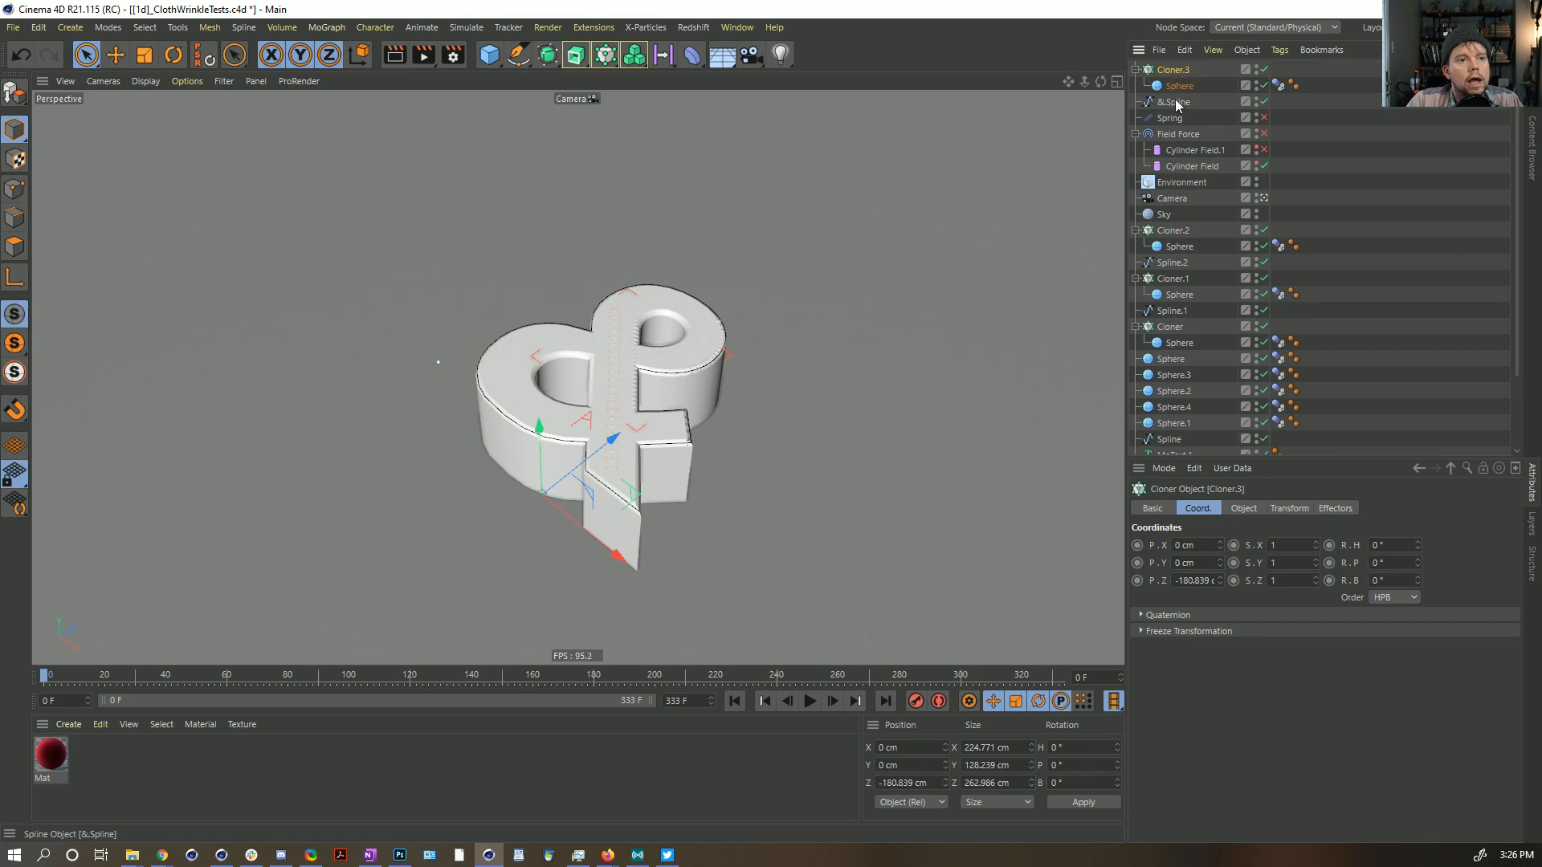
{"action": "left_click", "coordinate": [1244, 509]}
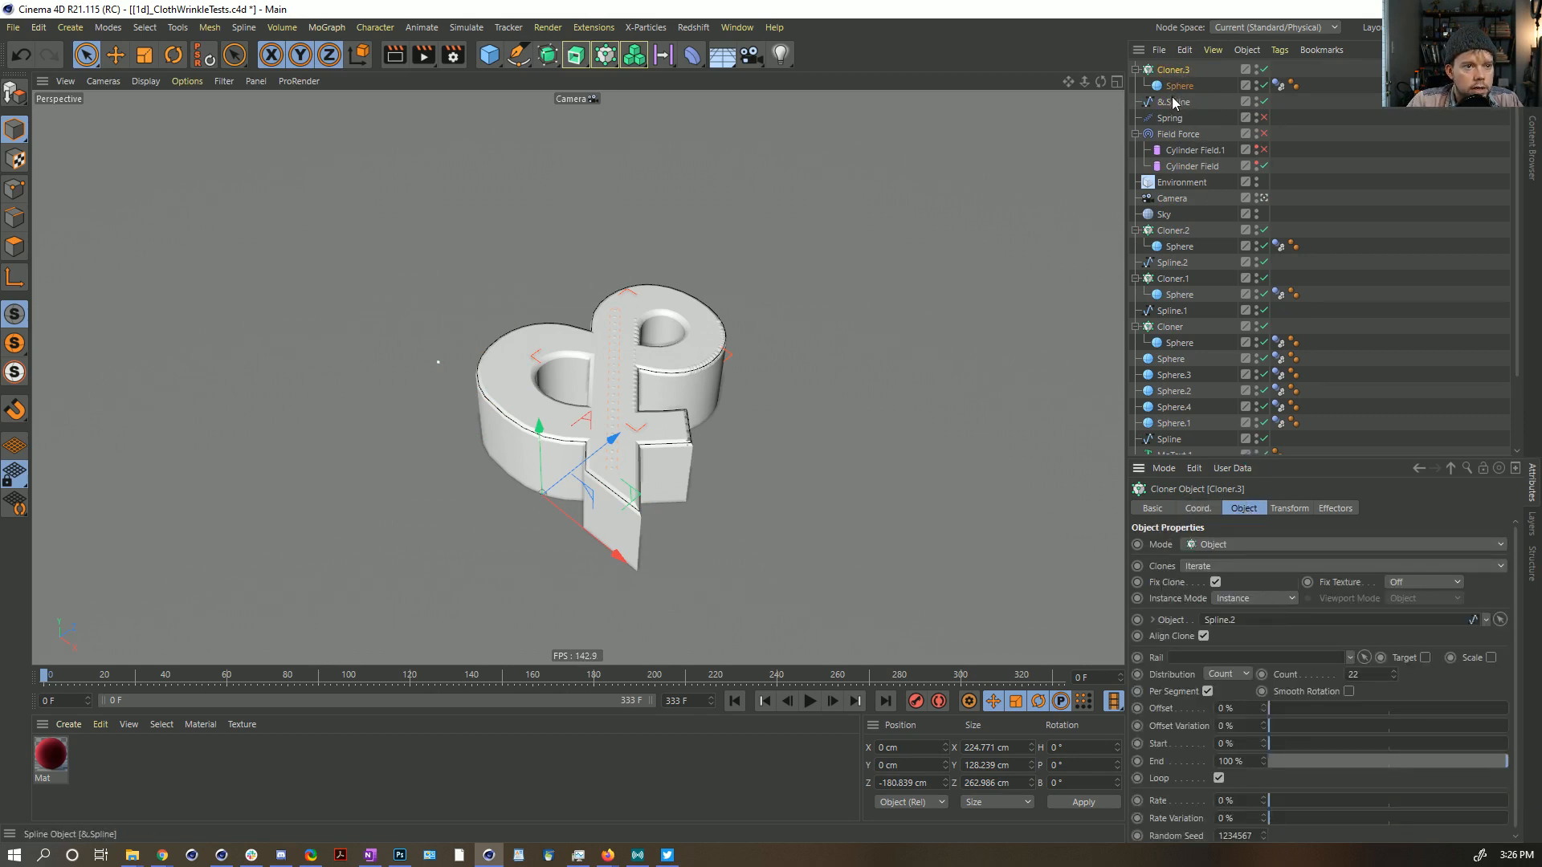
{"action": "left_click_drag", "start_coordinate": [1174, 102], "coordinate": [1235, 564]}
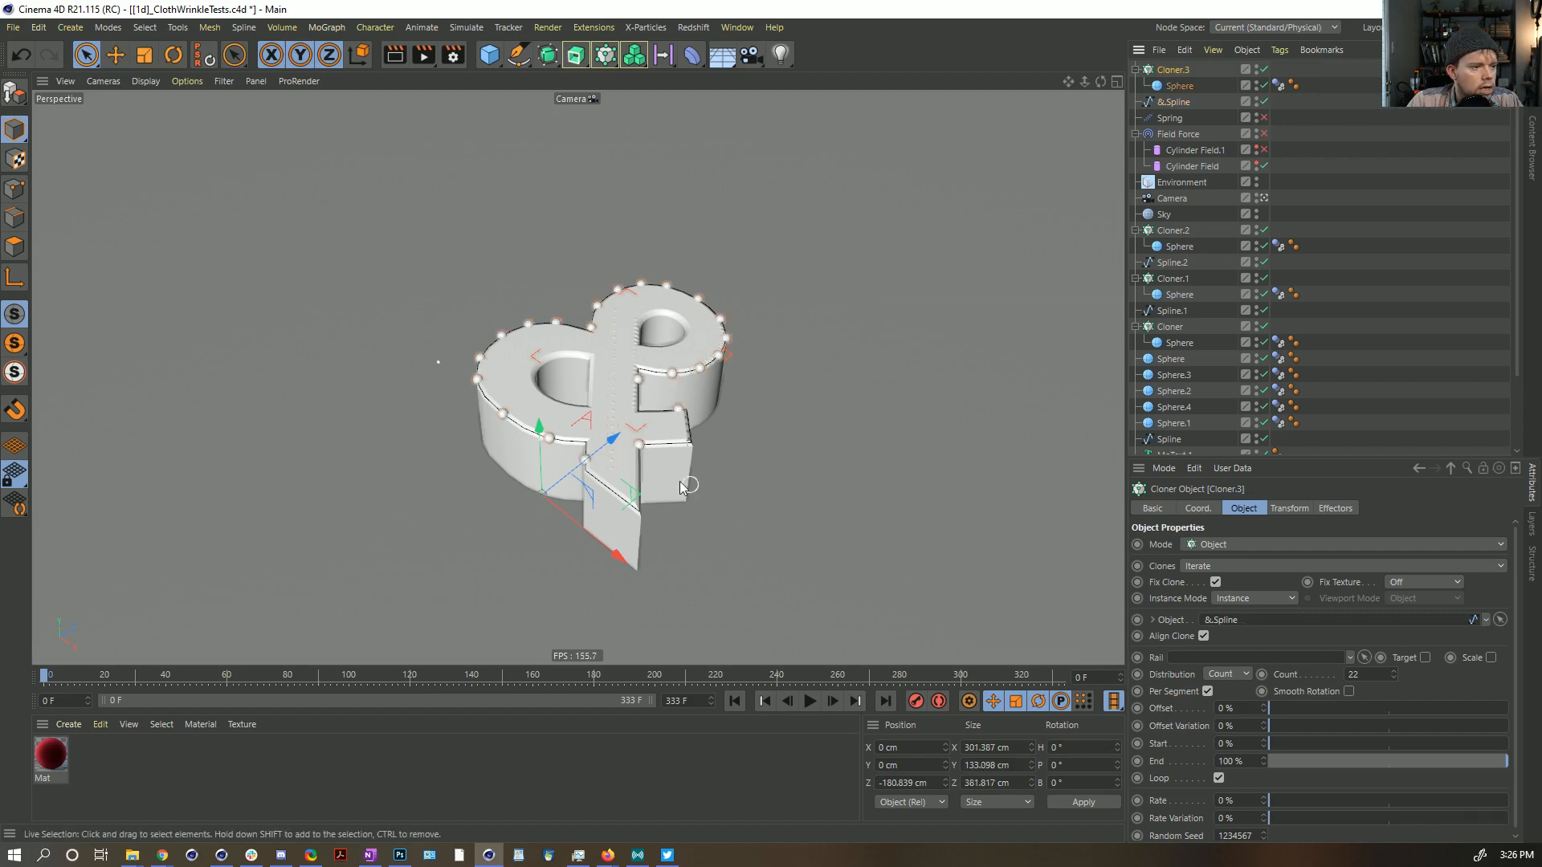
{"action": "scroll", "coordinate": [688, 373], "scroll_direction": "up", "scroll_amount": 5}
{"action": "mouse_move", "coordinate": [689, 373]}
{"action": "left_mouse_down", "text": "alt"}
{"action": "mouse_move", "coordinate": [584, 311]}
{"action": "mouse_move", "coordinate": [522, 305]}
{"action": "mouse_move", "coordinate": [663, 277]}
{"action": "mouse_move", "coordinate": [640, 292]}
{"action": "left_mouse_up", "text": "alt"}
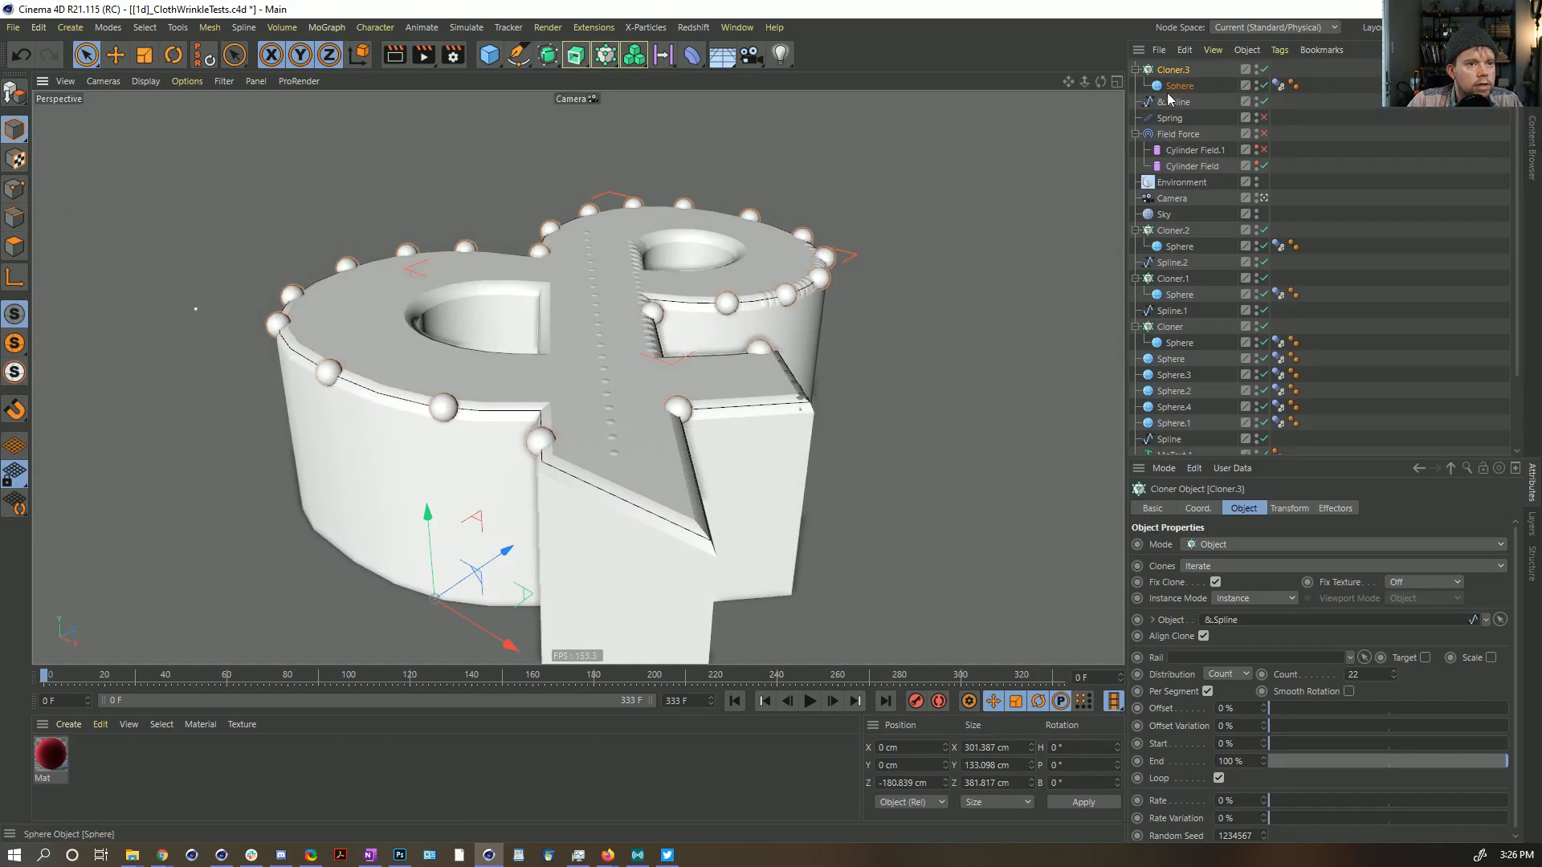
Step: Lower the new cloner's spheres into the bevel by setting their transform position P.Y to -4 cm
{"action": "left_click", "coordinate": [416, 266]}
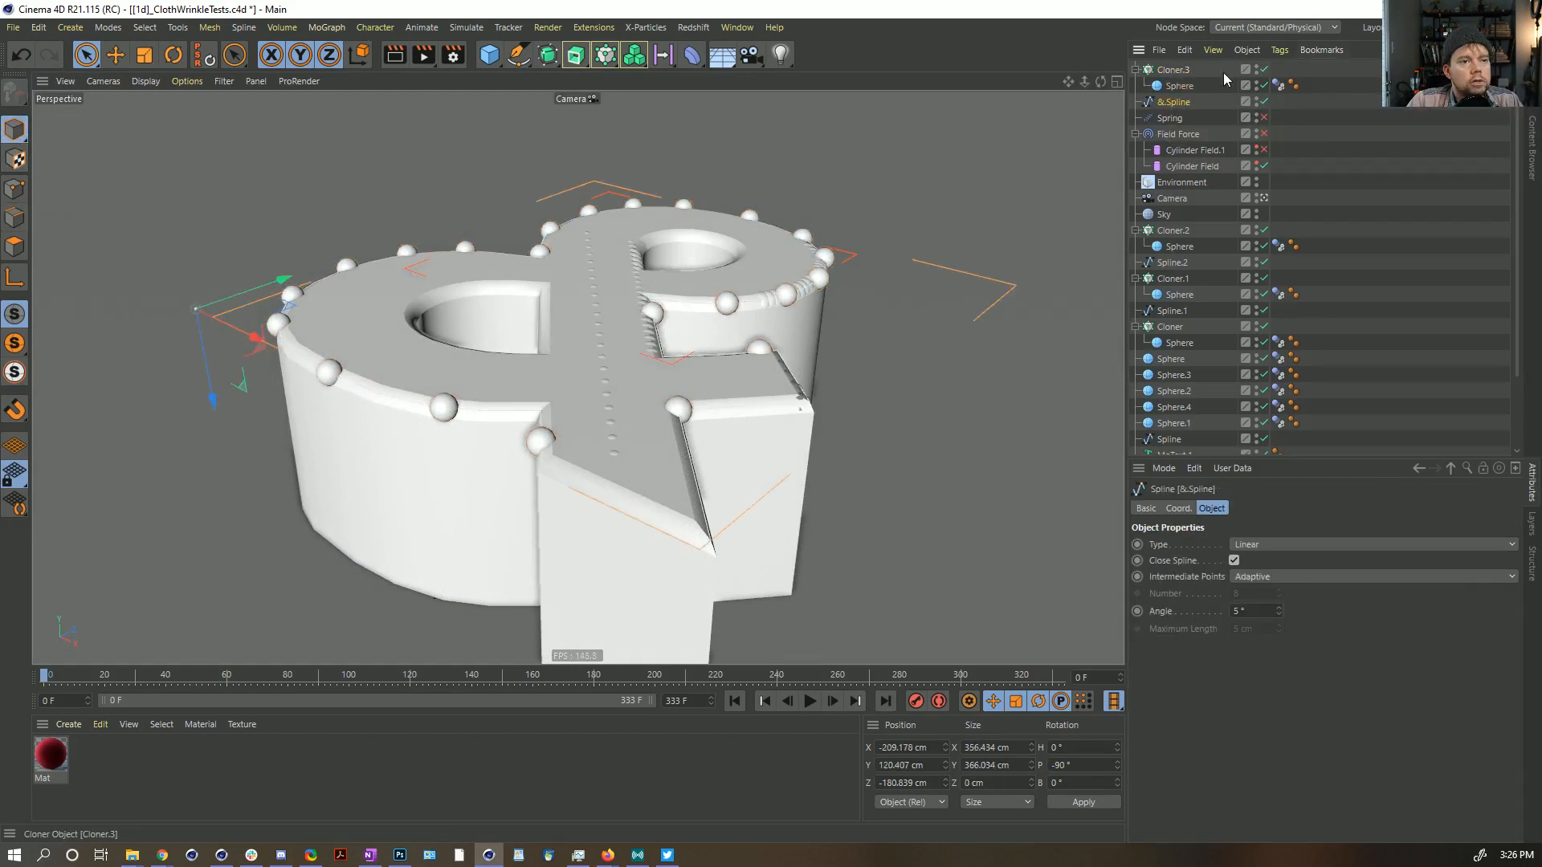
{"action": "left_click", "coordinate": [652, 312]}
{"action": "mouse_move", "coordinate": [652, 312]}
{"action": "left_mouse_down", "text": "alt"}
{"action": "mouse_move", "coordinate": [618, 290]}
{"action": "mouse_move", "coordinate": [654, 374]}
{"action": "mouse_move", "coordinate": [642, 346]}
{"action": "left_mouse_up", "text": "alt"}
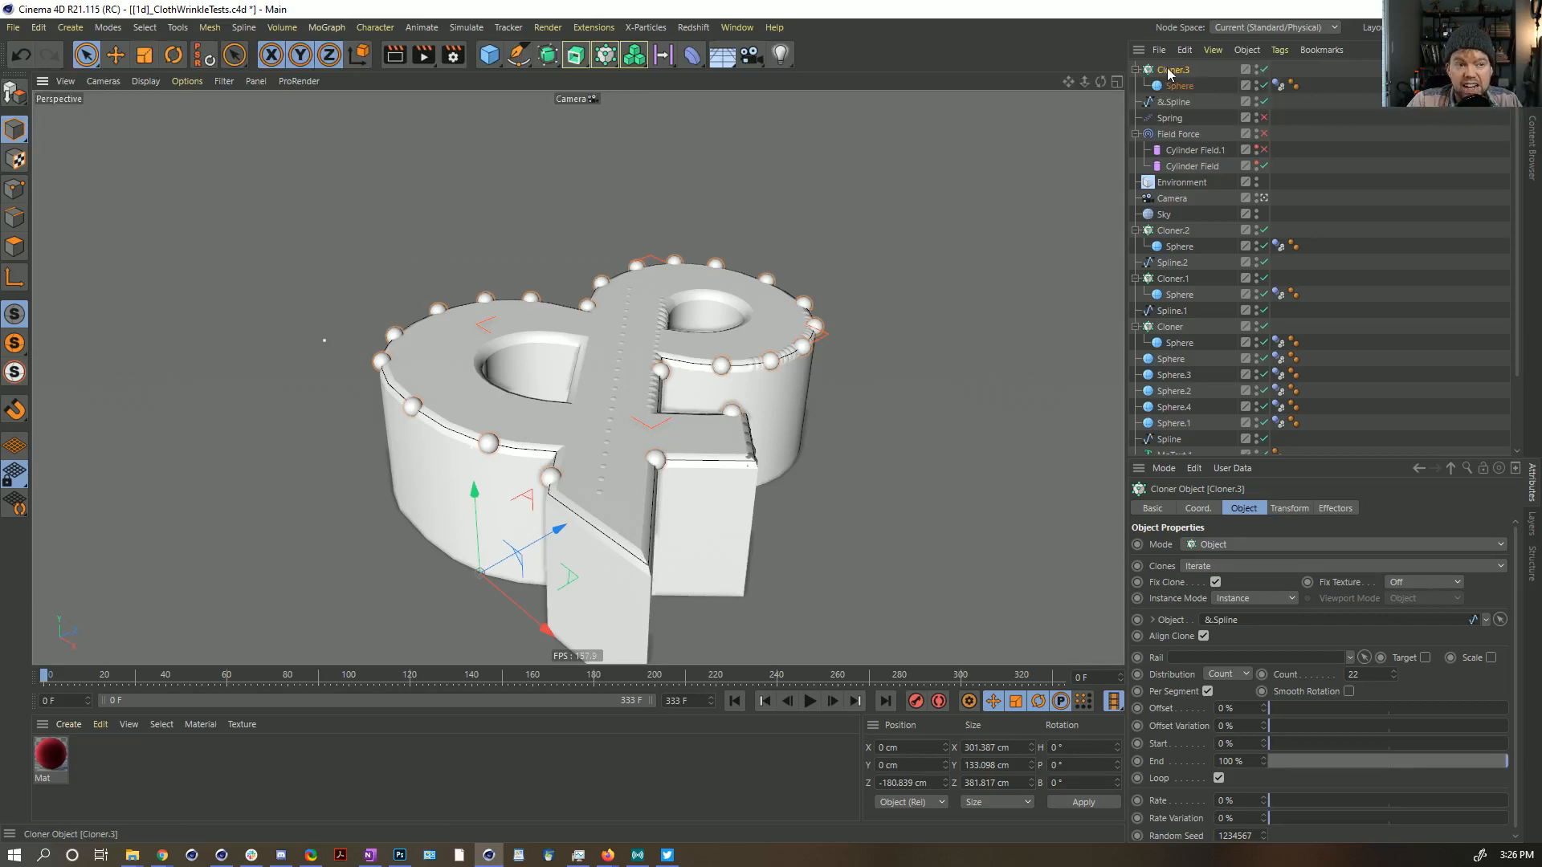
{"action": "left_click", "coordinate": [1288, 509]}
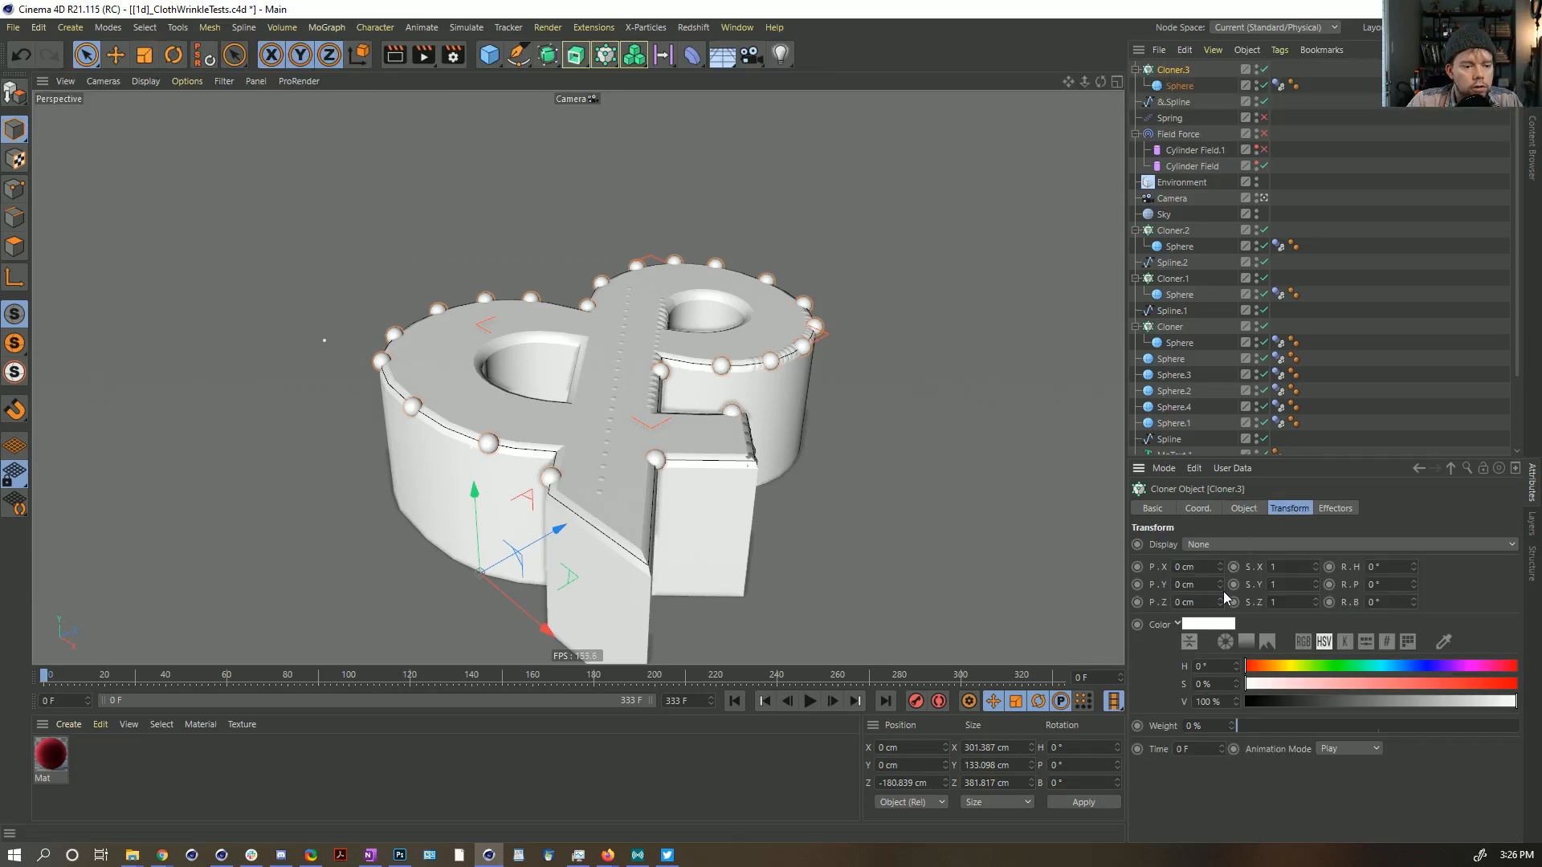
{"action": "left_click_drag", "start_coordinate": [1219, 591], "coordinate": [1221, 592]}
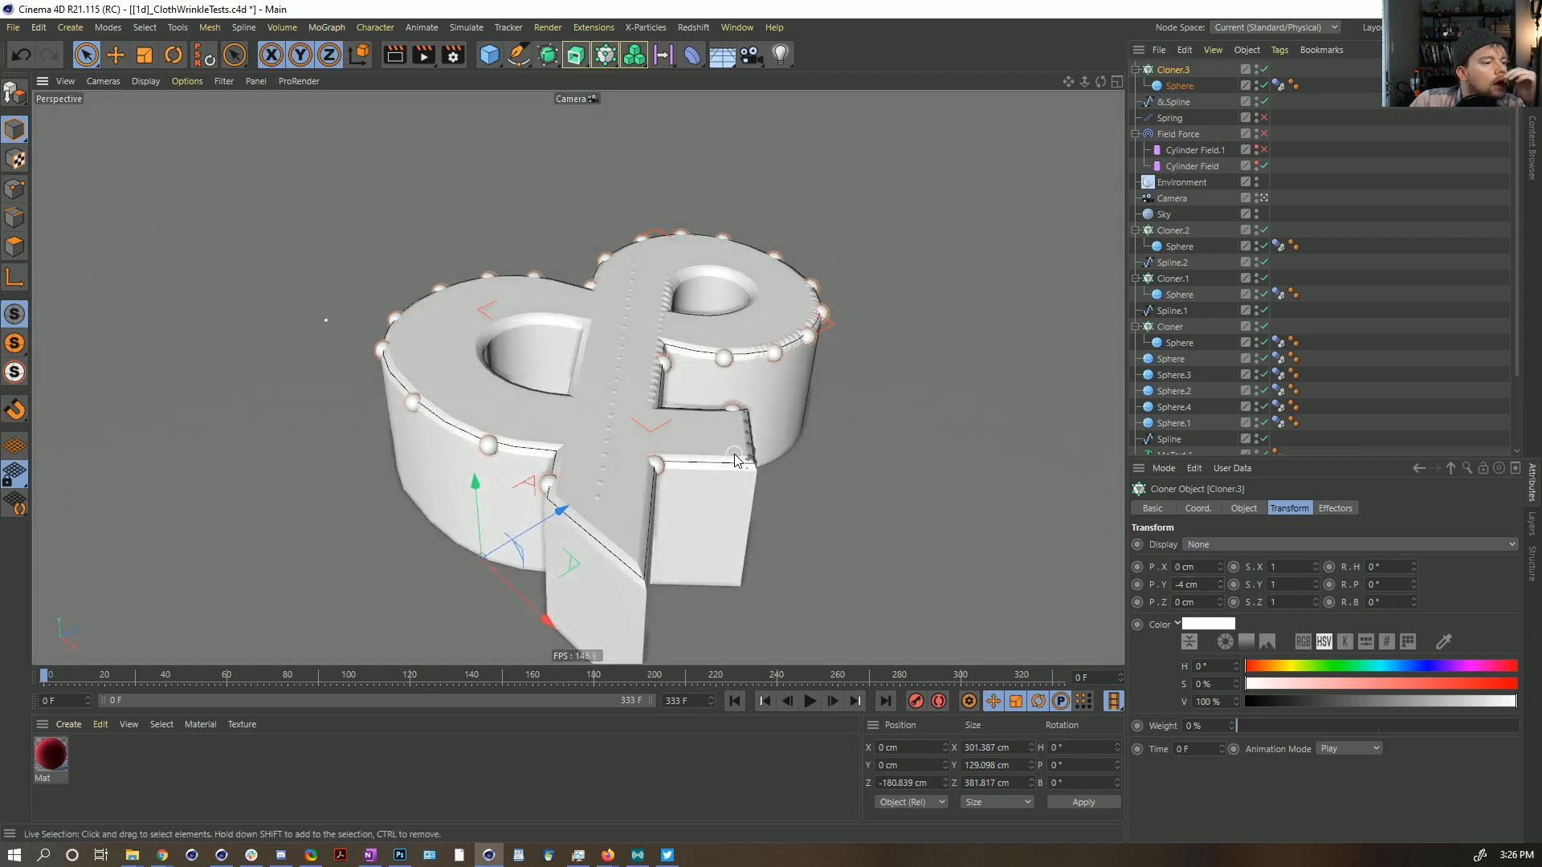
{"action": "left_click_drag", "start_coordinate": [615, 421], "coordinate": [532, 435], "text": "alt"}
{"action": "scroll", "coordinate": [558, 454], "scroll_direction": "up", "scroll_amount": 3}
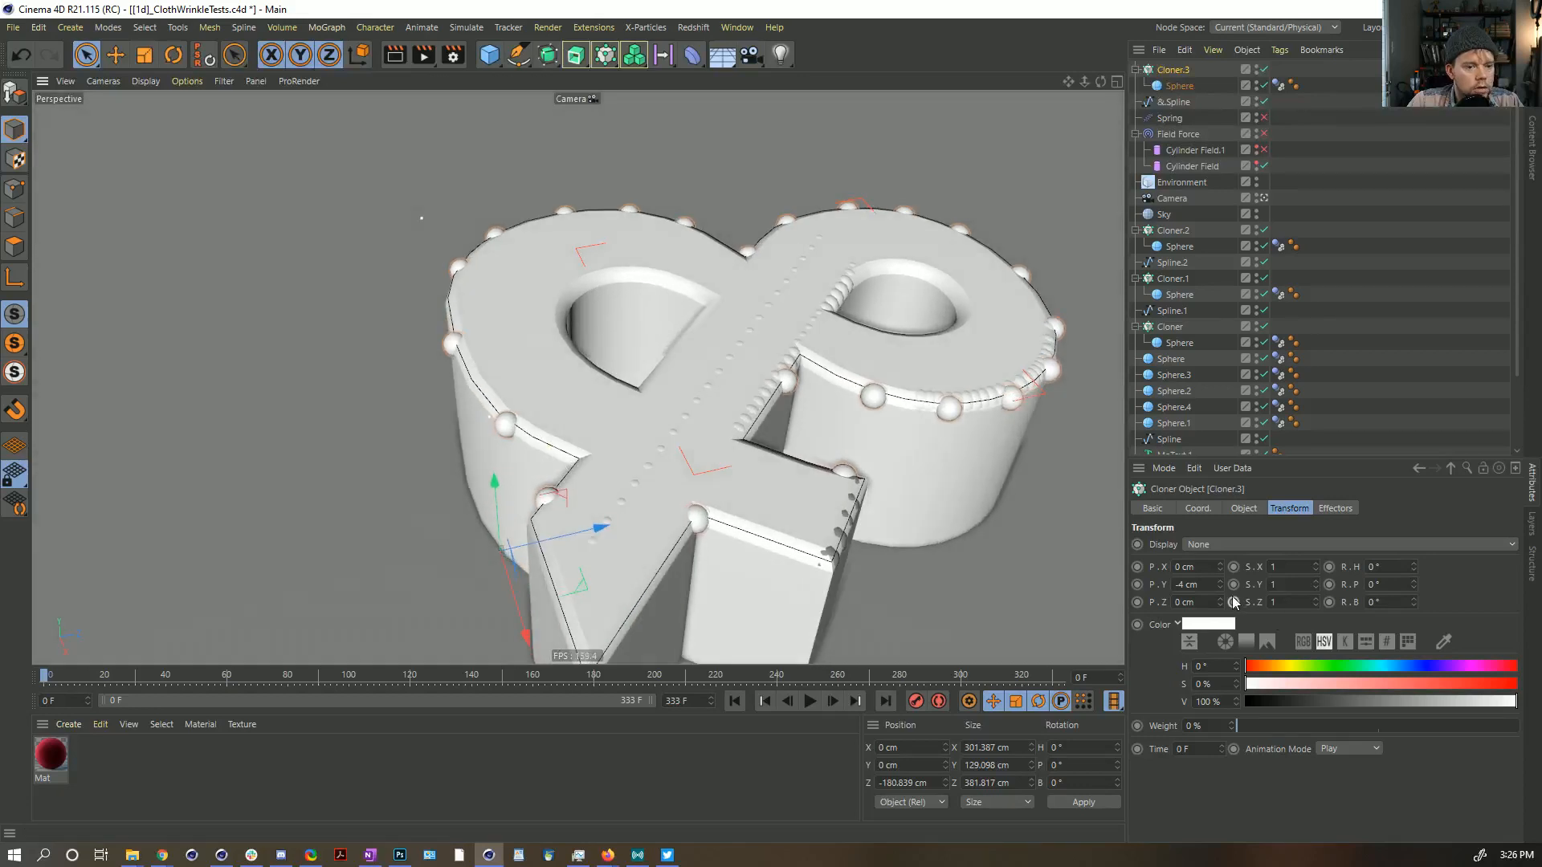
Step: Sink the outline spheres further by setting the clone transform P.X to 5 cm and P.Y to -5 cm
{"action": "left_click_drag", "start_coordinate": [1219, 570], "coordinate": [1231, 560]}
{"action": "mouse_move", "coordinate": [1220, 567]}
{"action": "left_mouse_down"}
{"action": "mouse_move", "coordinate": [1220, 611]}
{"action": "mouse_move", "coordinate": [1221, 564]}
{"action": "left_mouse_up"}
{"action": "key", "text": "ctrl+z"}
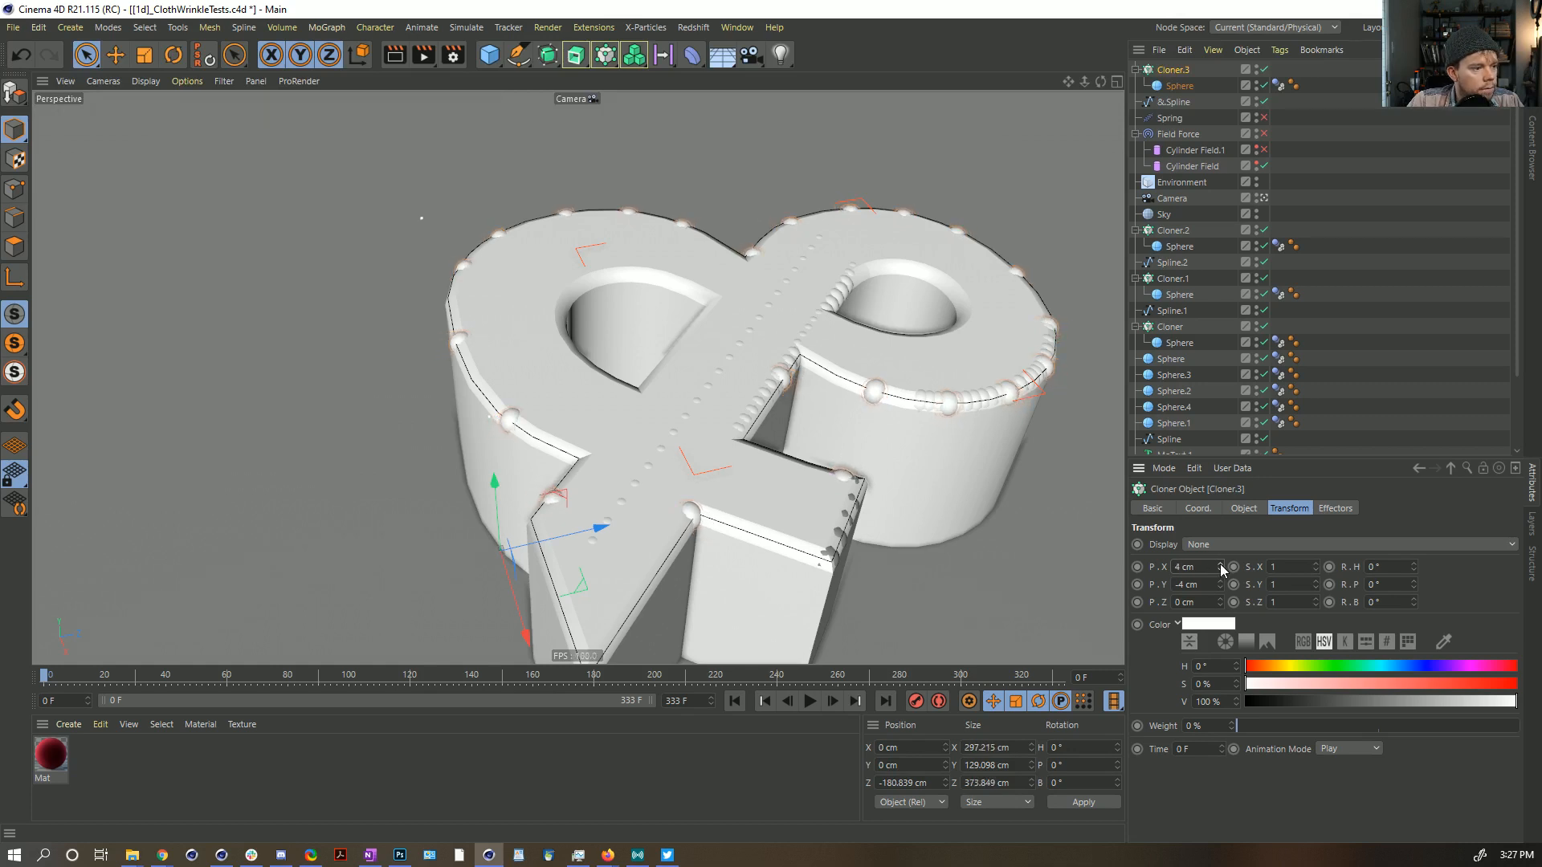
{"action": "left_click", "coordinate": [1221, 564]}
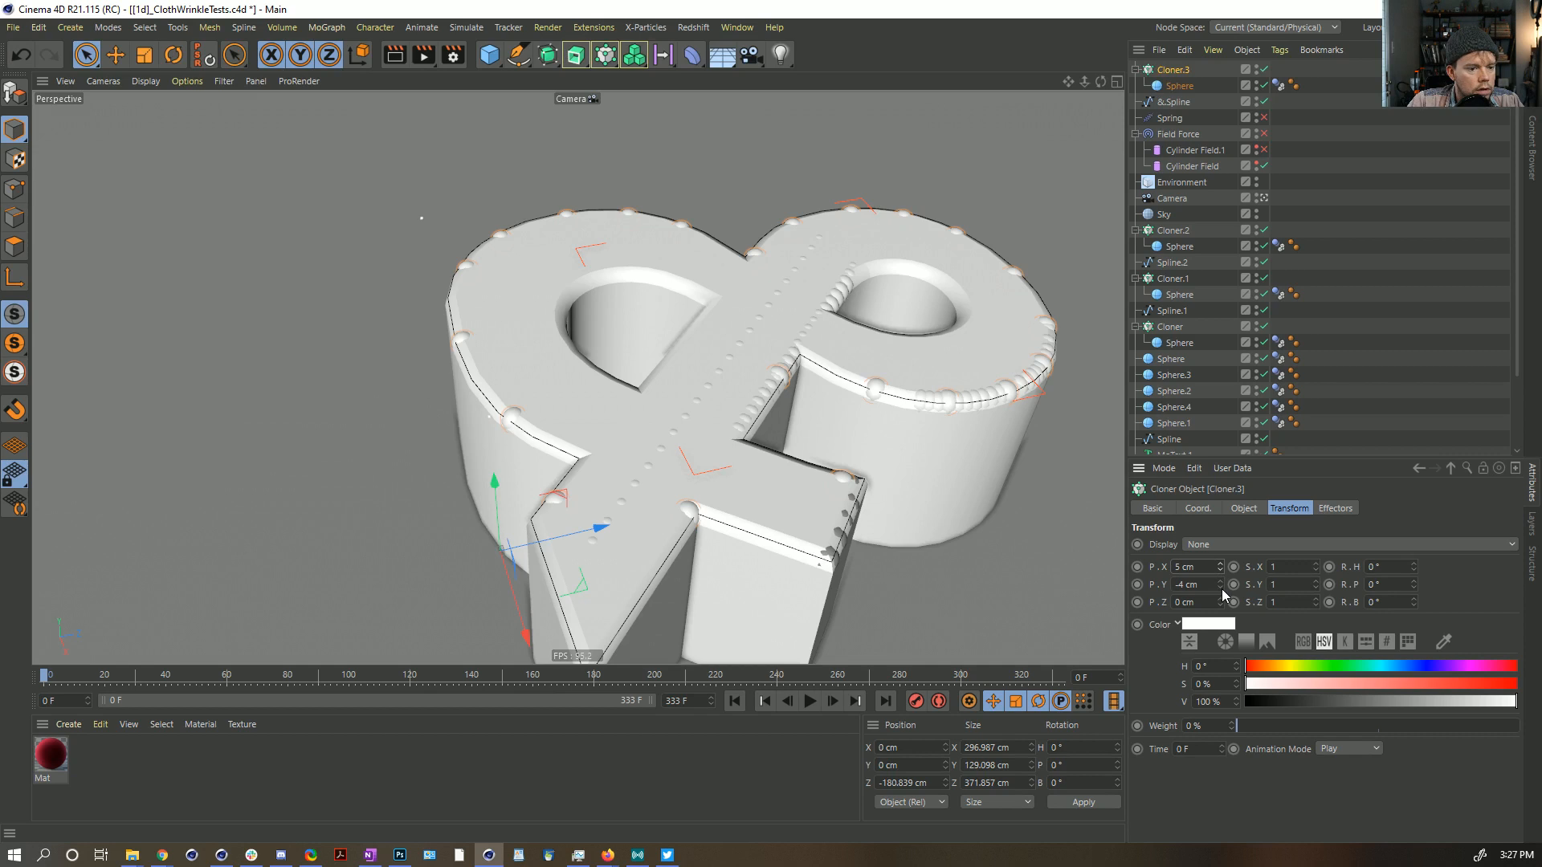
{"action": "left_click", "coordinate": [1221, 588]}
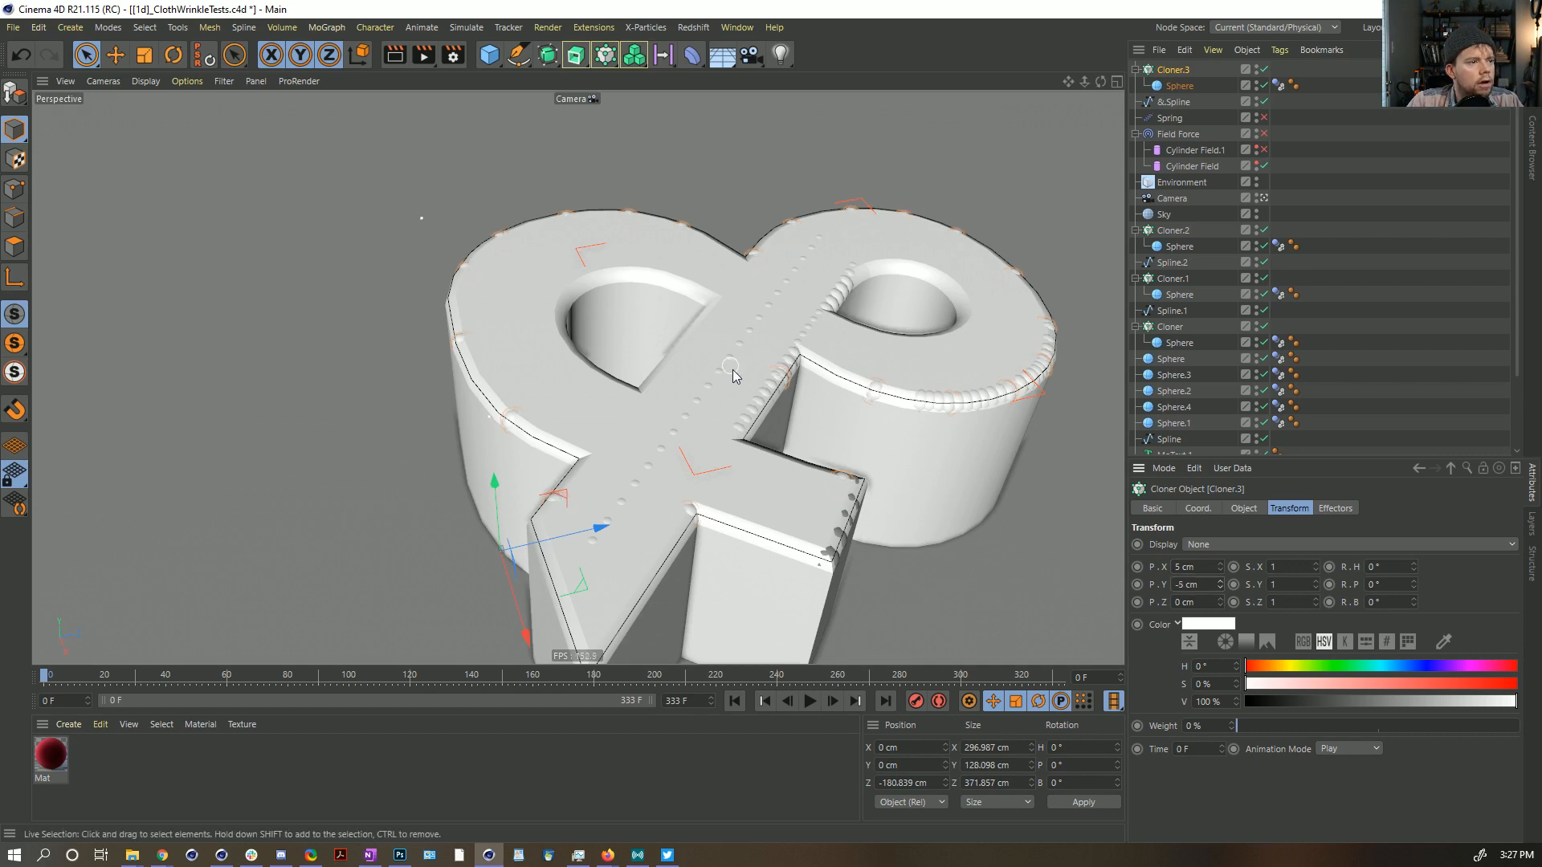
Step: Apply the red Mat material to the new cloner and switch its clone distribution to Step
{"action": "left_click_drag", "start_coordinate": [1209, 70], "coordinate": [1210, 70]}
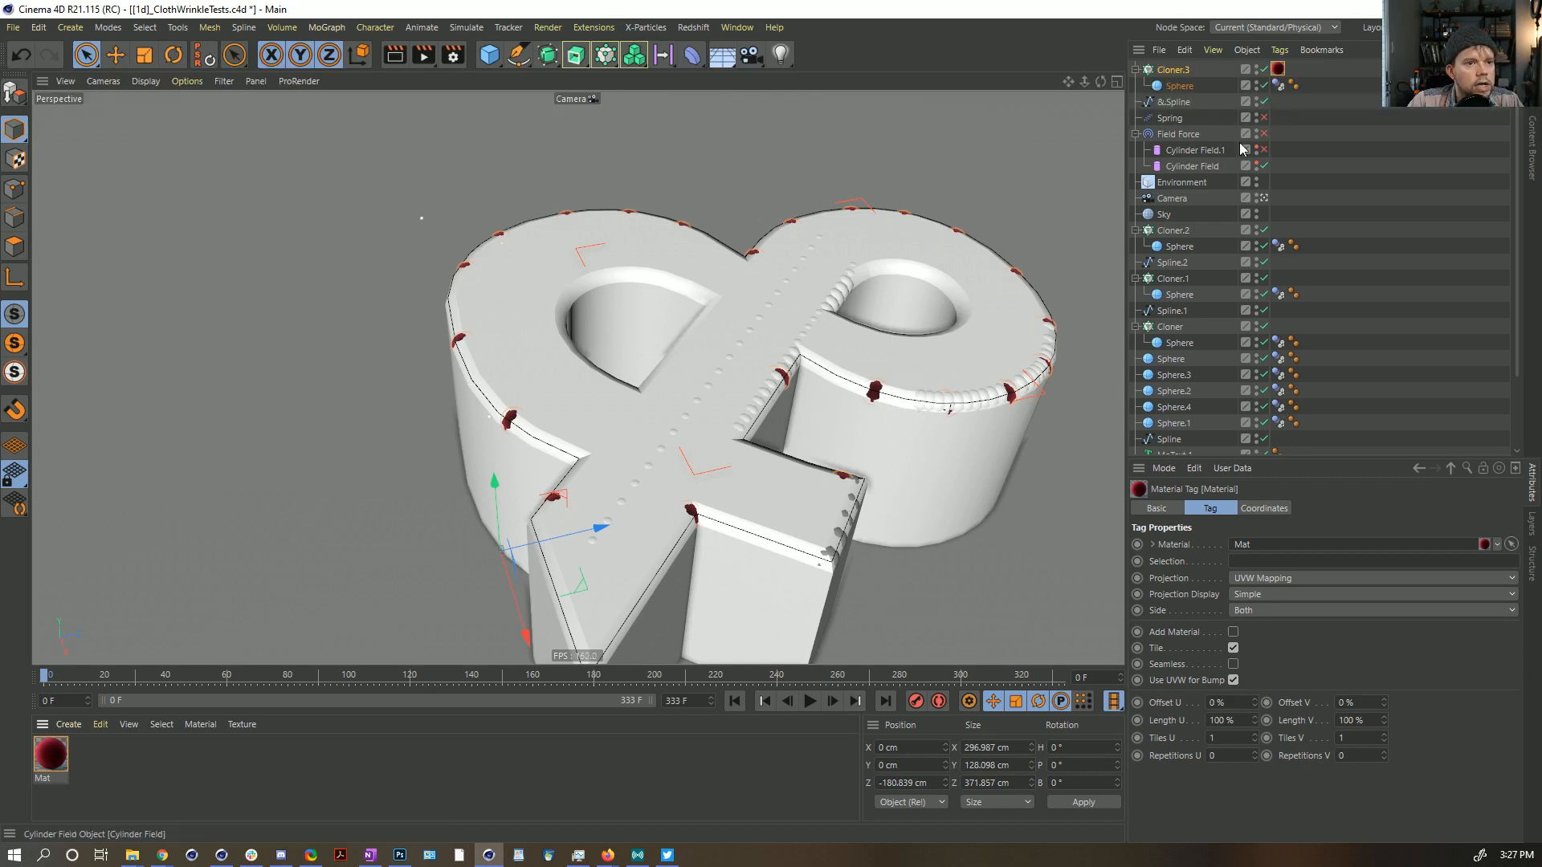
{"action": "left_click", "coordinate": [1173, 70]}
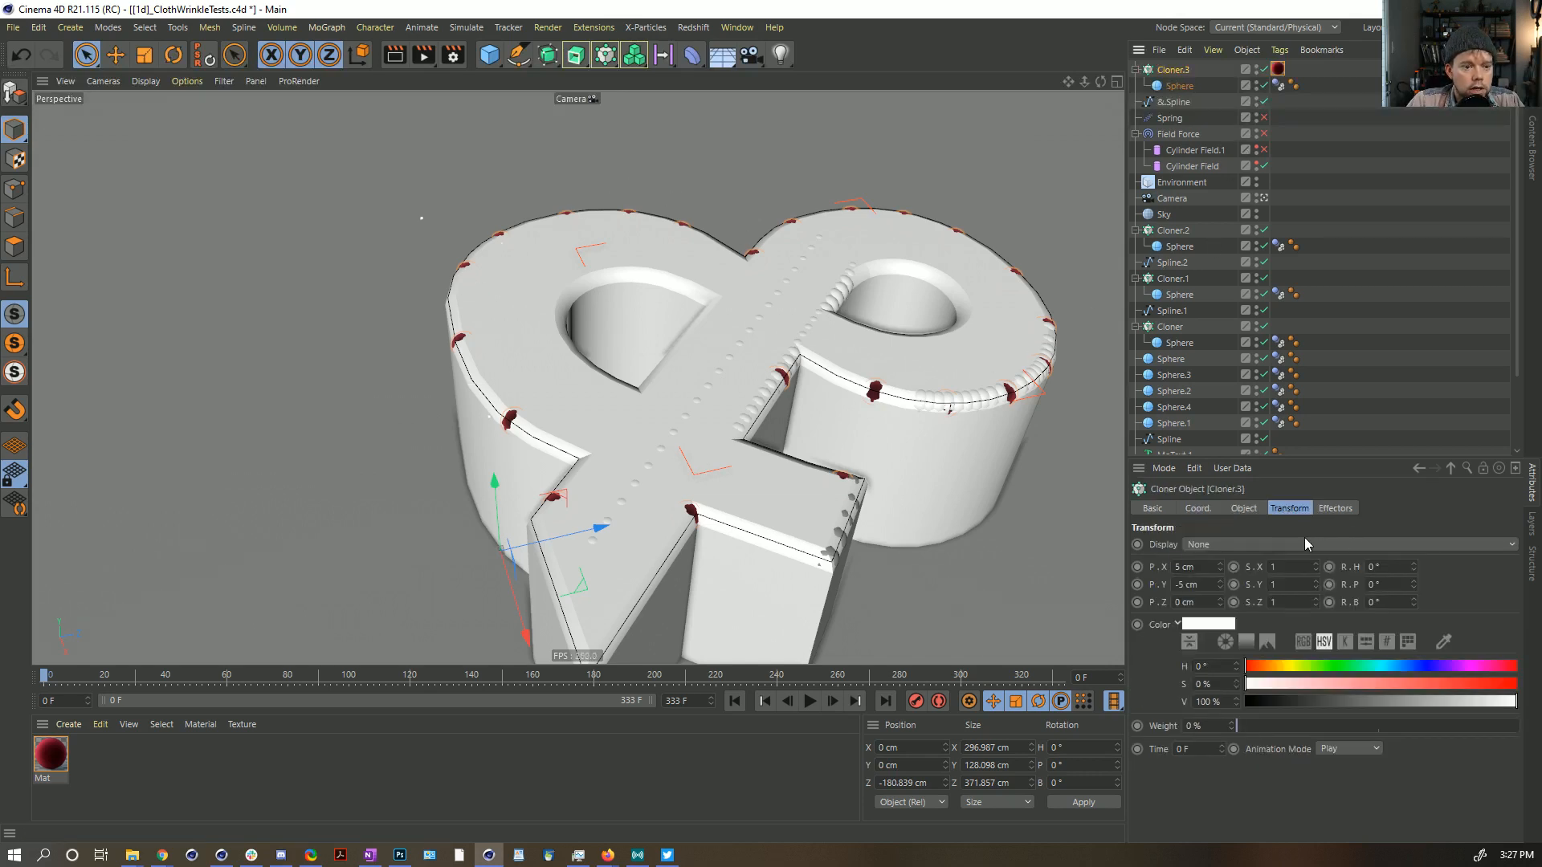
{"action": "left_click", "coordinate": [1238, 513]}
{"action": "left_click", "coordinate": [1226, 675]}
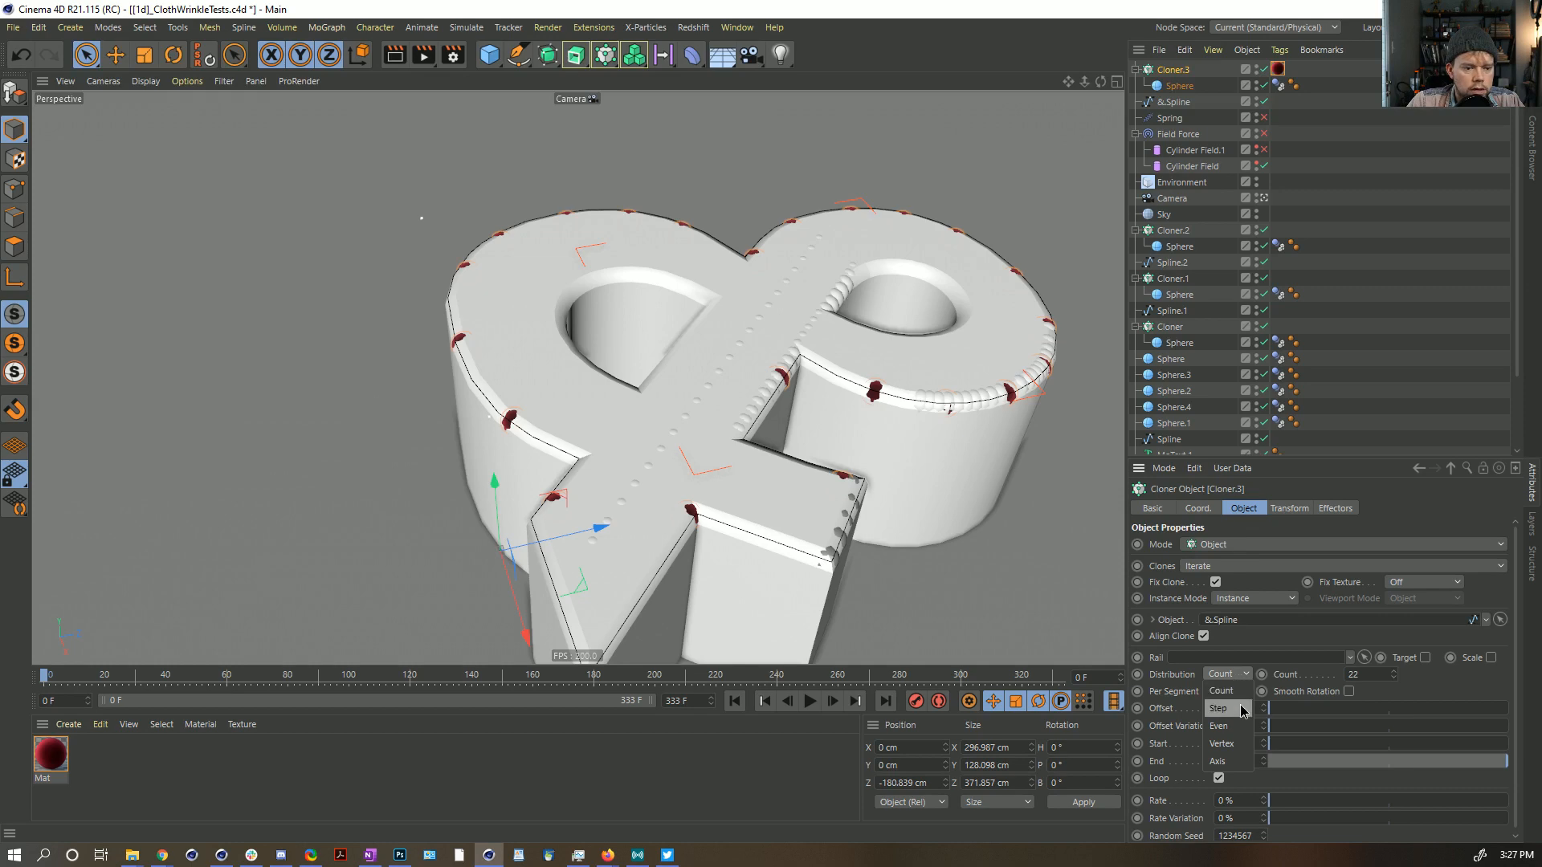
{"action": "left_click", "coordinate": [1240, 709]}
Step: Set the outline cloner's step distance to 24 cm and its offset to 2%
{"action": "left_click_drag", "start_coordinate": [578, 482], "coordinate": [691, 514], "text": "alt"}
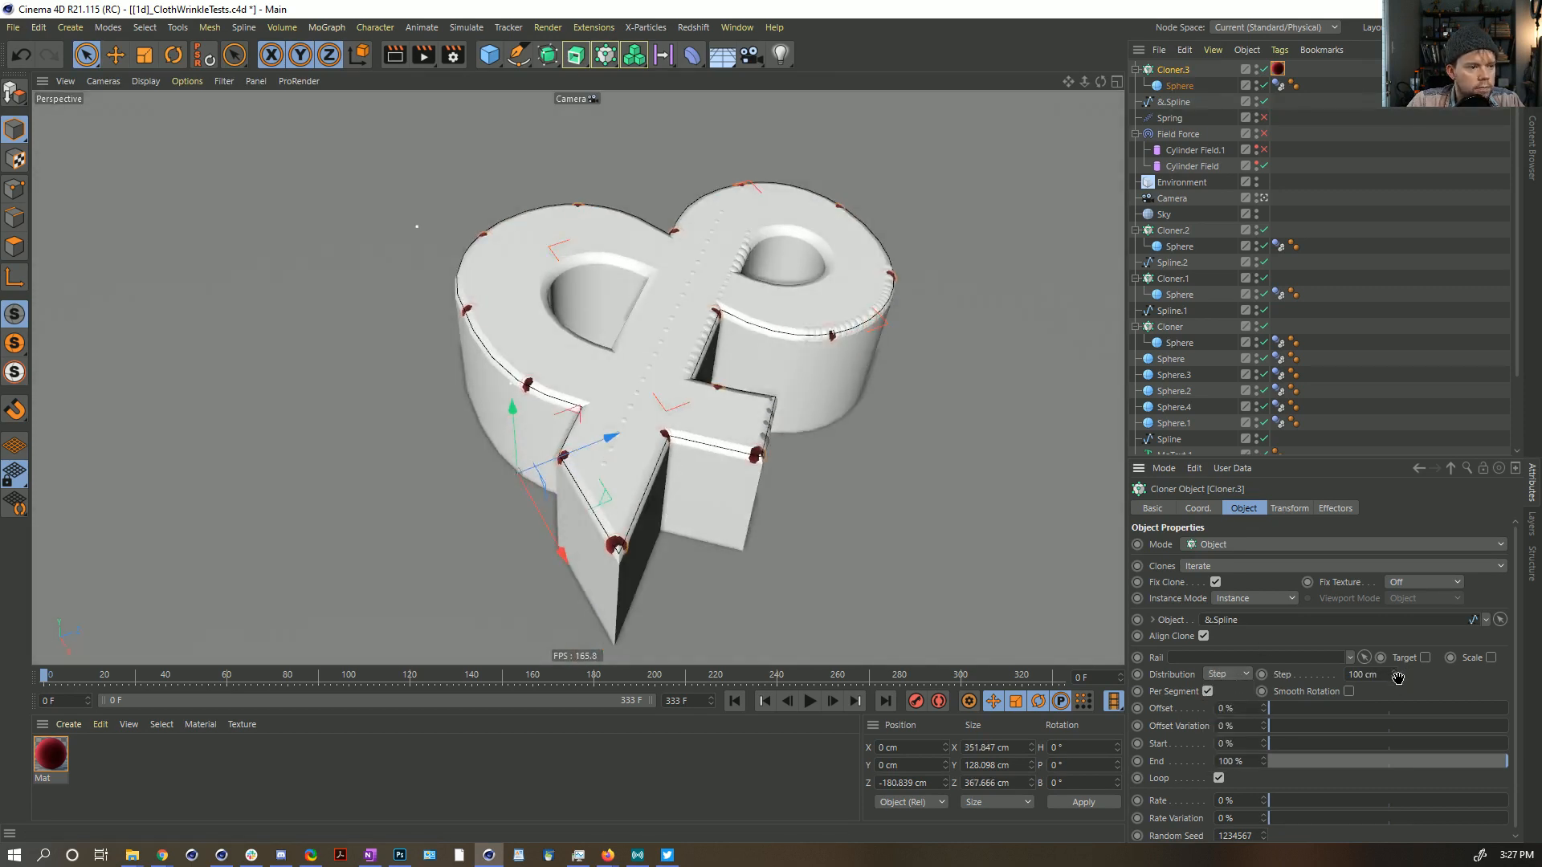
{"action": "left_click_drag", "start_coordinate": [1399, 680], "coordinate": [1365, 738]}
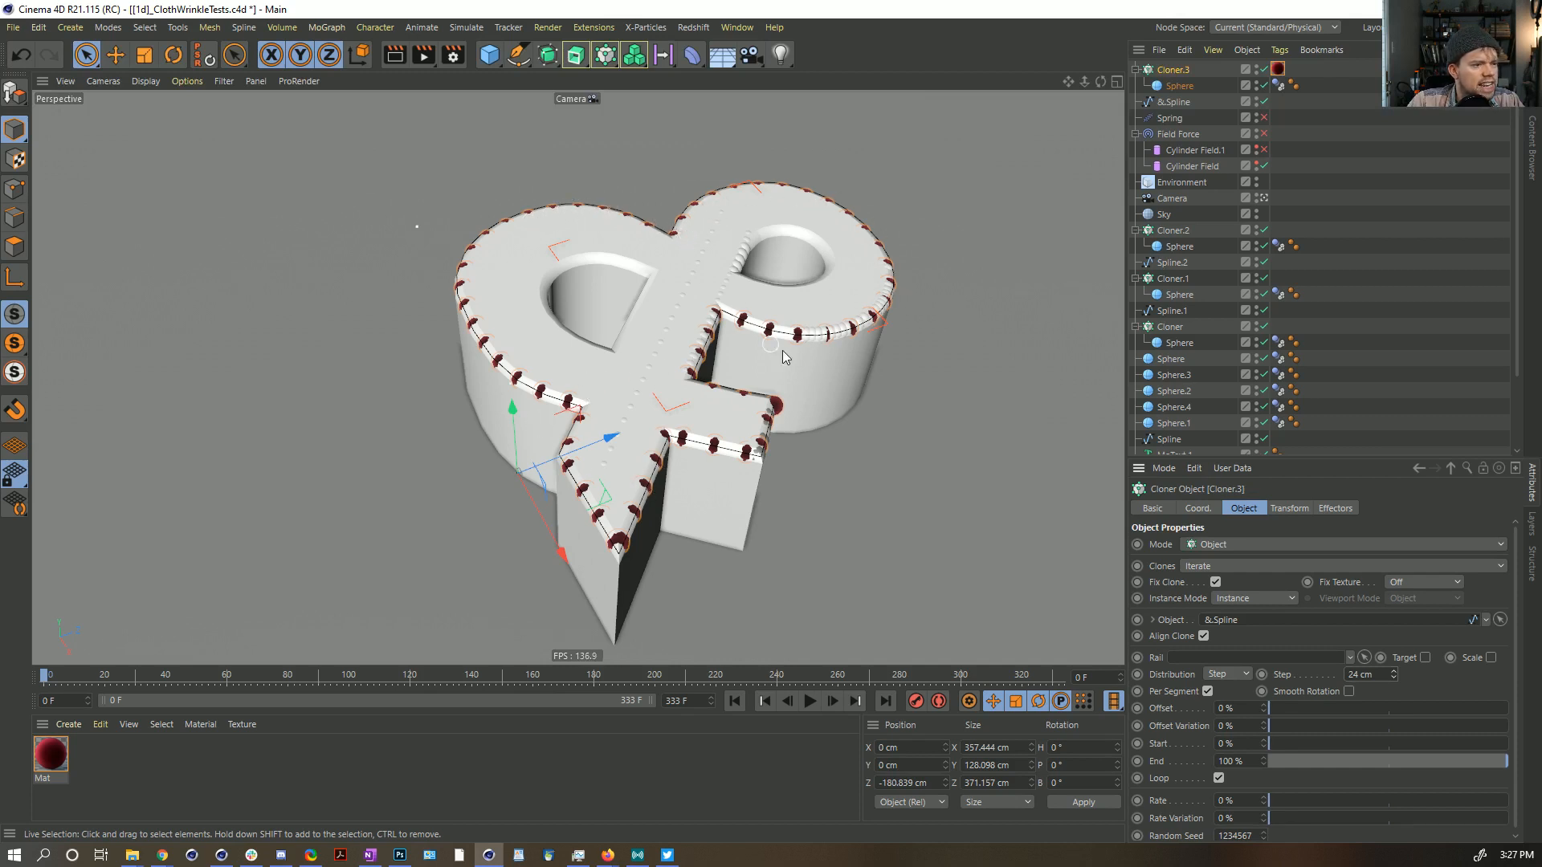
{"action": "left_click_drag", "start_coordinate": [795, 326], "coordinate": [763, 402], "text": "alt"}
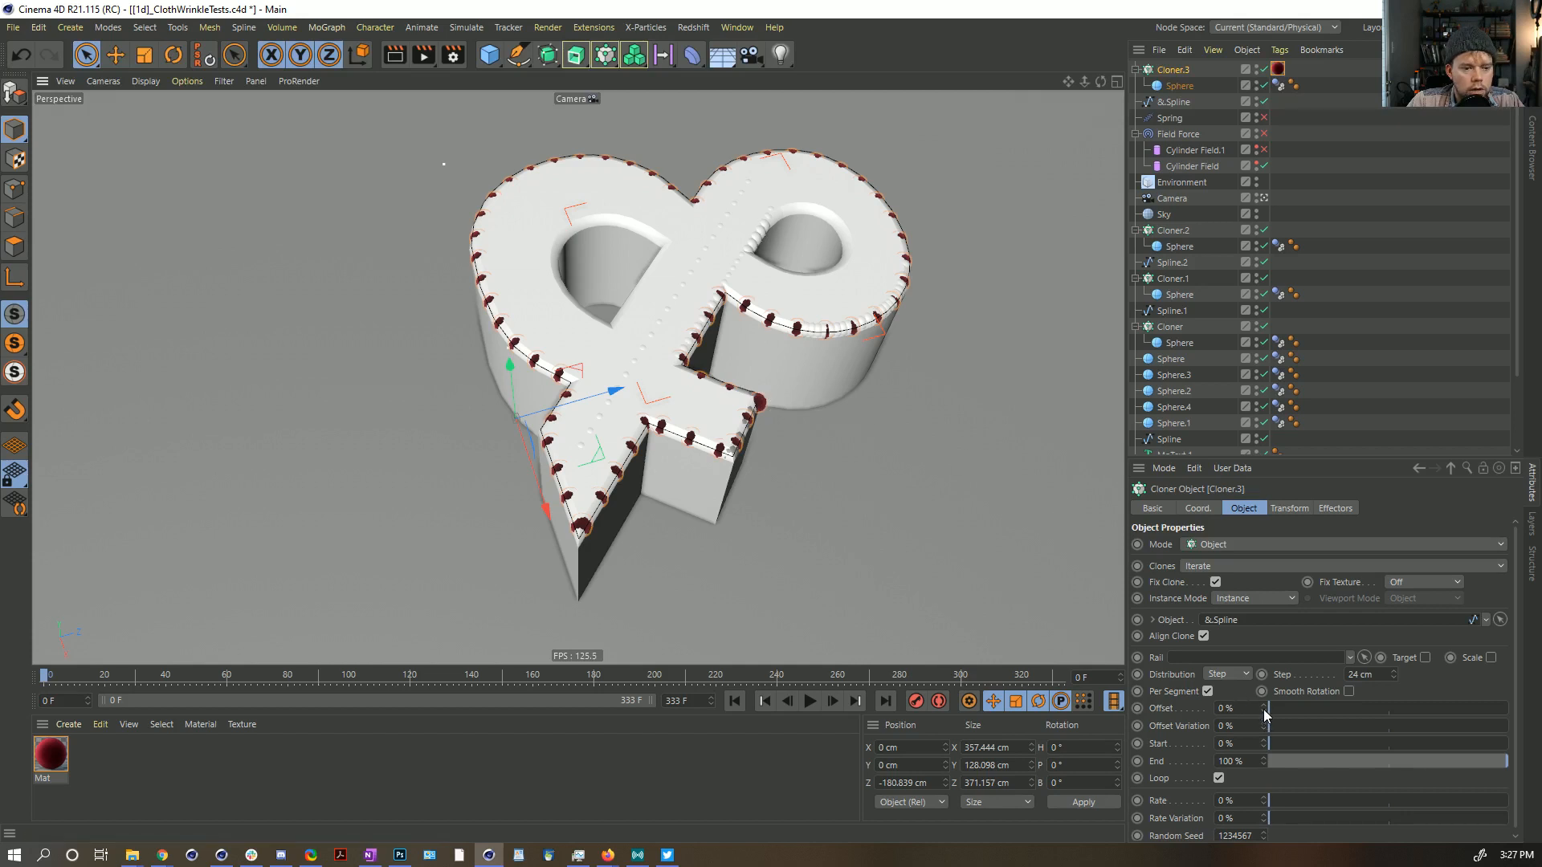
{"action": "left_click_drag", "start_coordinate": [1265, 710], "coordinate": [1267, 711]}
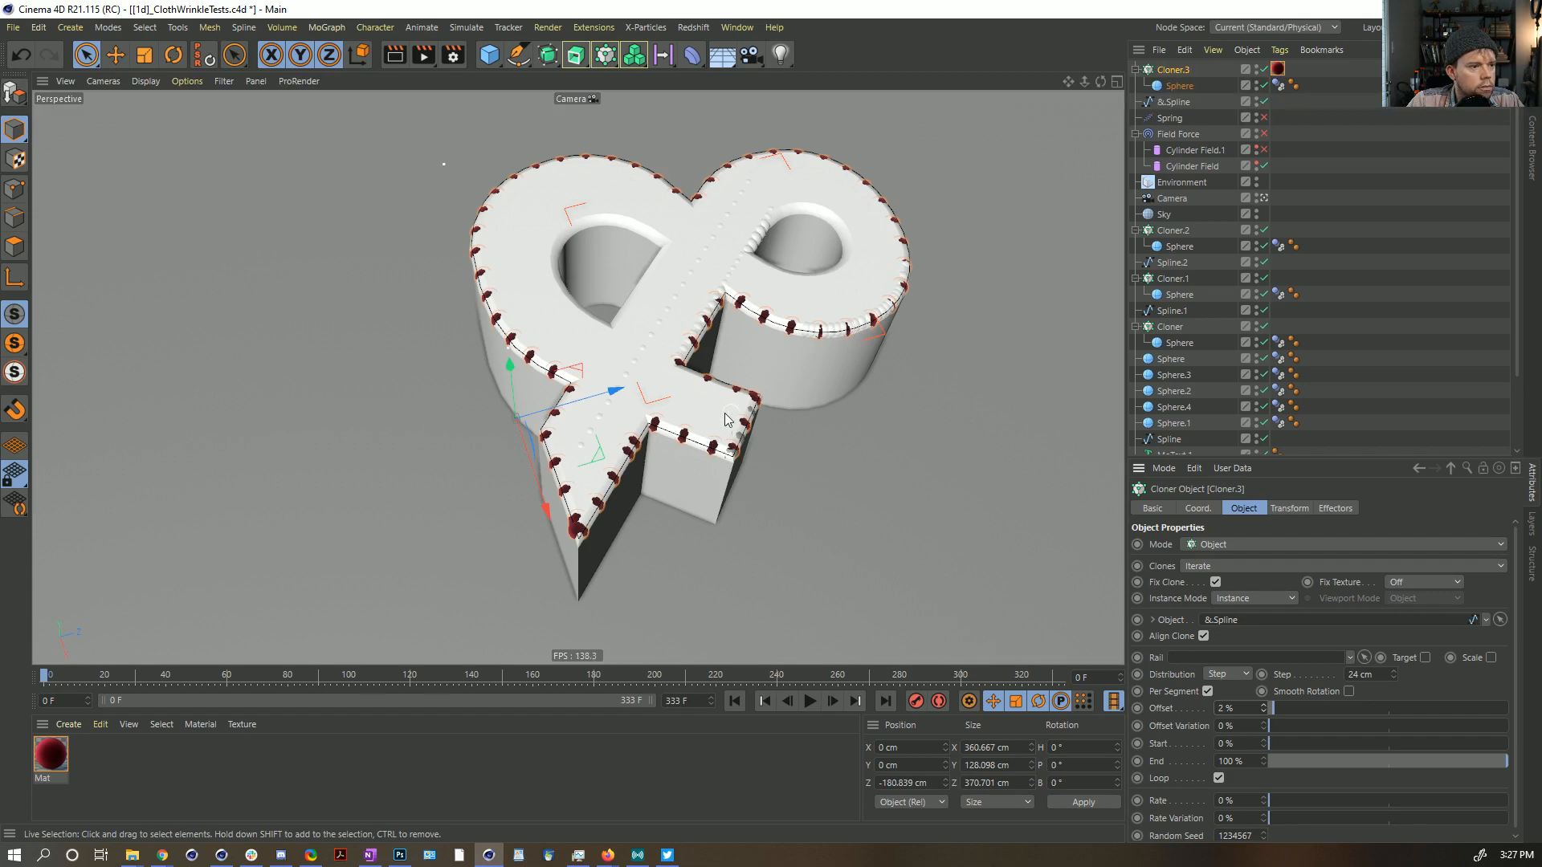
{"action": "left_click", "coordinate": [1318, 176]}
{"action": "left_click_drag", "start_coordinate": [555, 325], "coordinate": [572, 307], "text": "alt"}
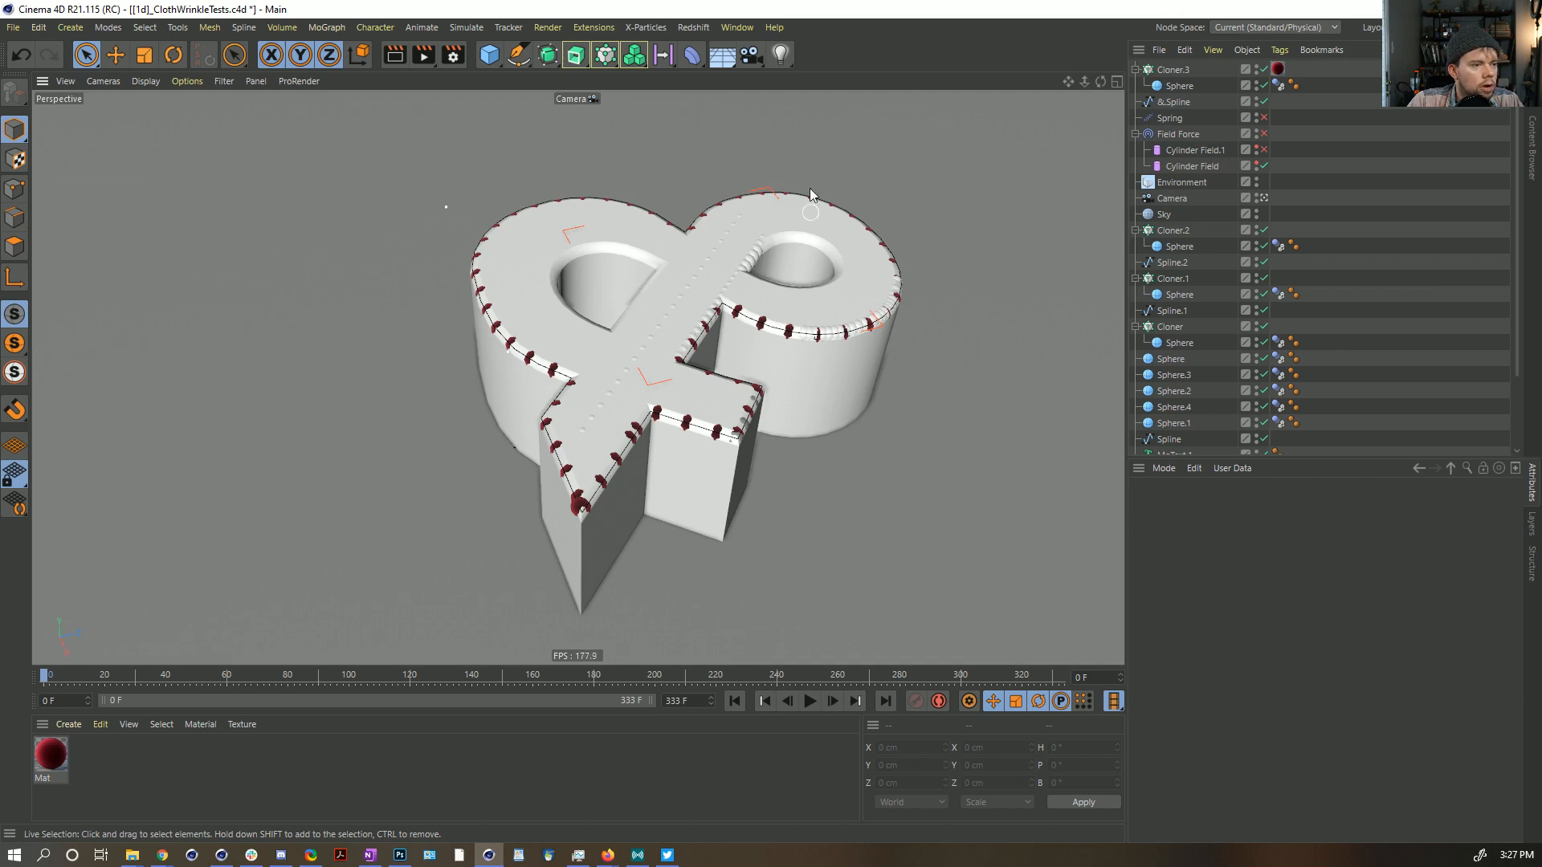
{"action": "left_click", "coordinate": [737, 28]}
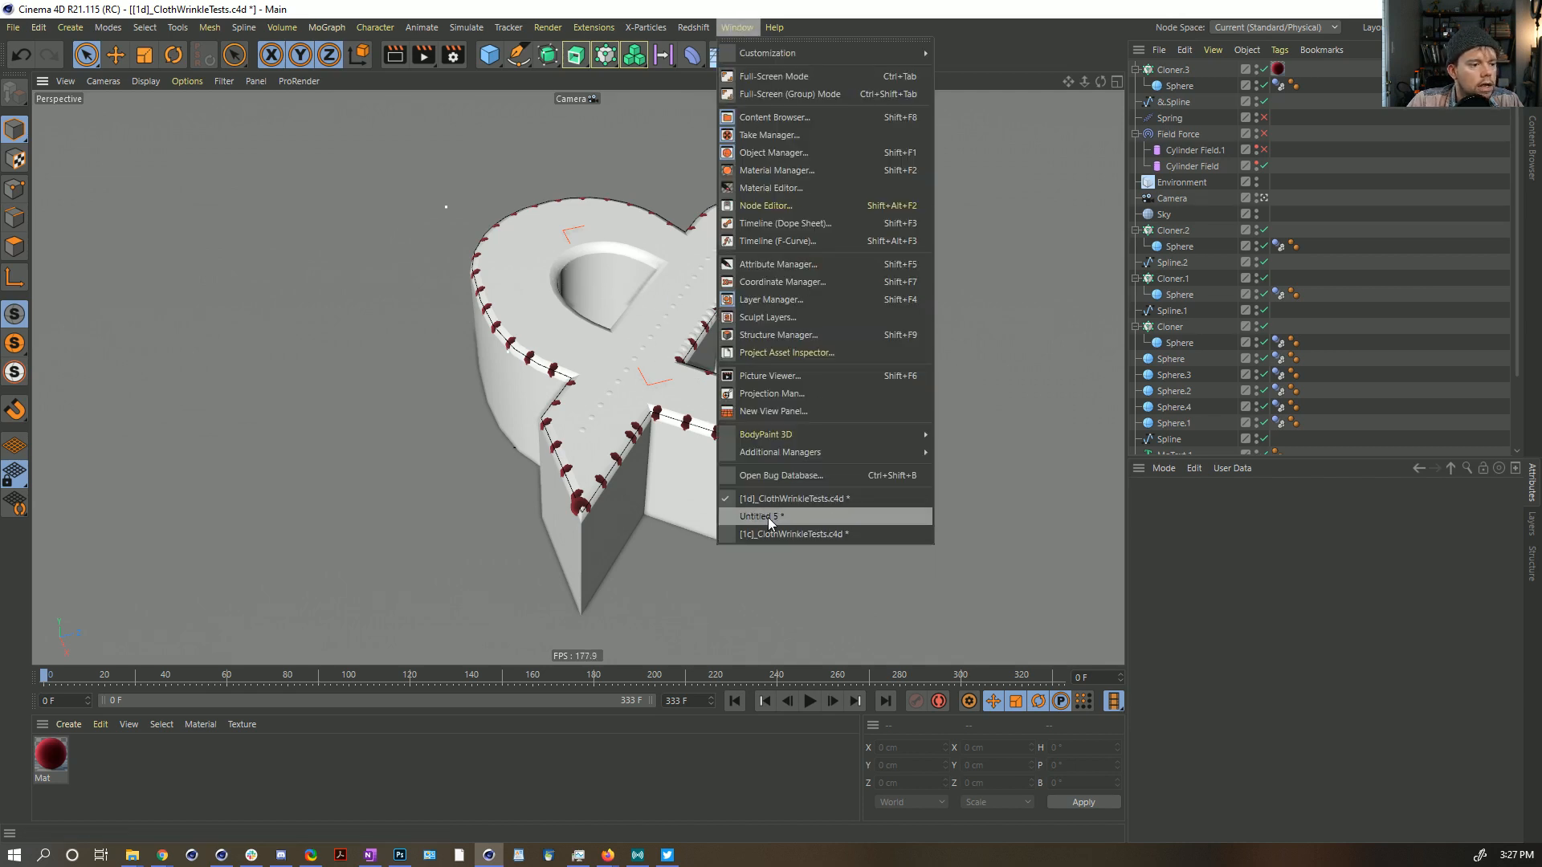
{"action": "left_click", "coordinate": [1337, 148]}
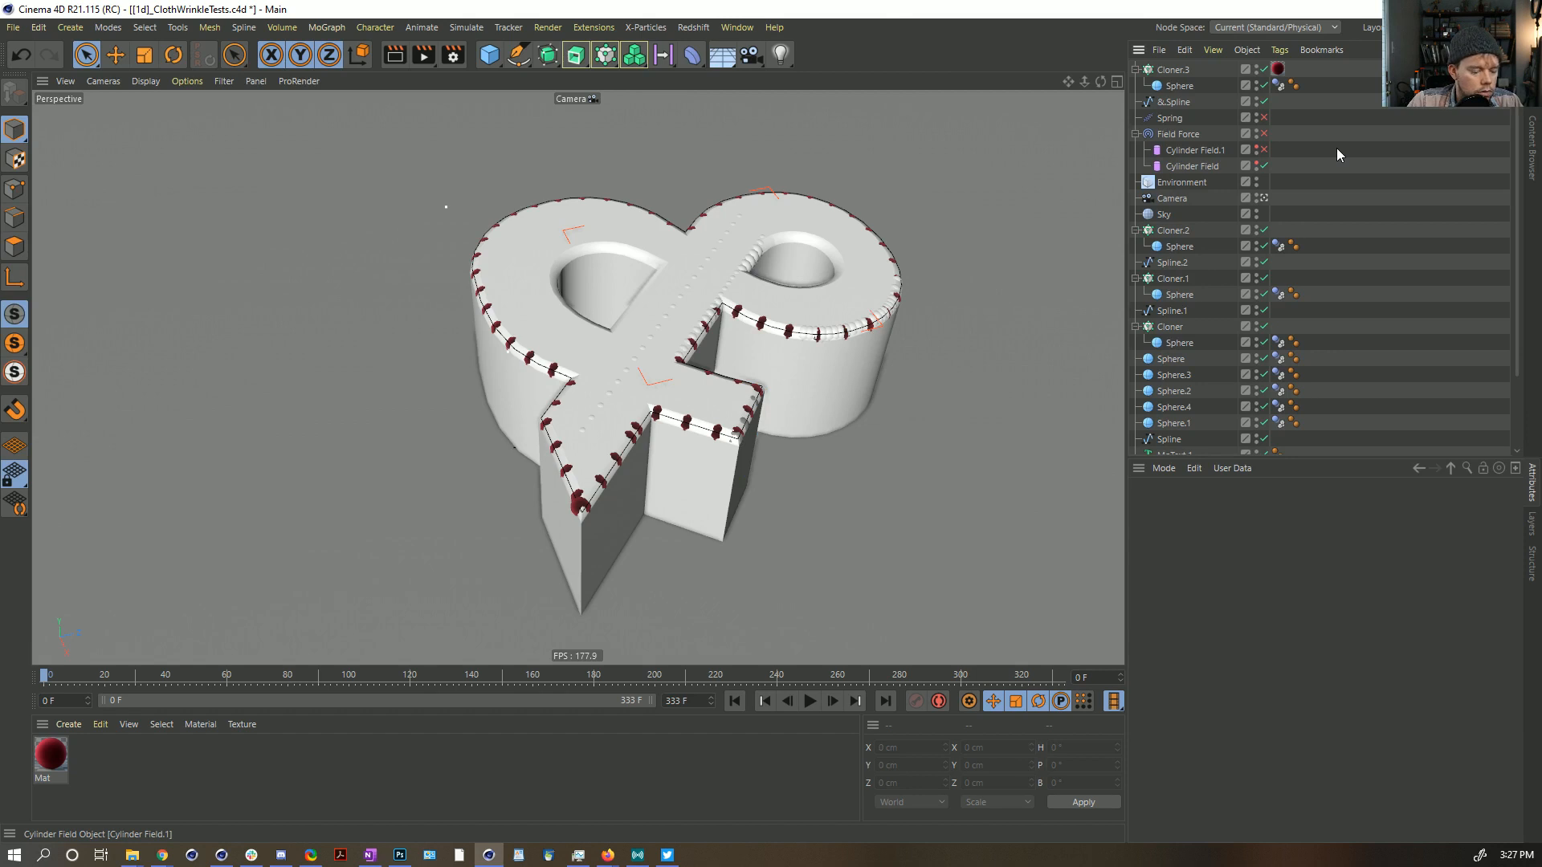
{"action": "key", "text": "ctrl+n"}
{"action": "key", "text": "ctrl+v"}
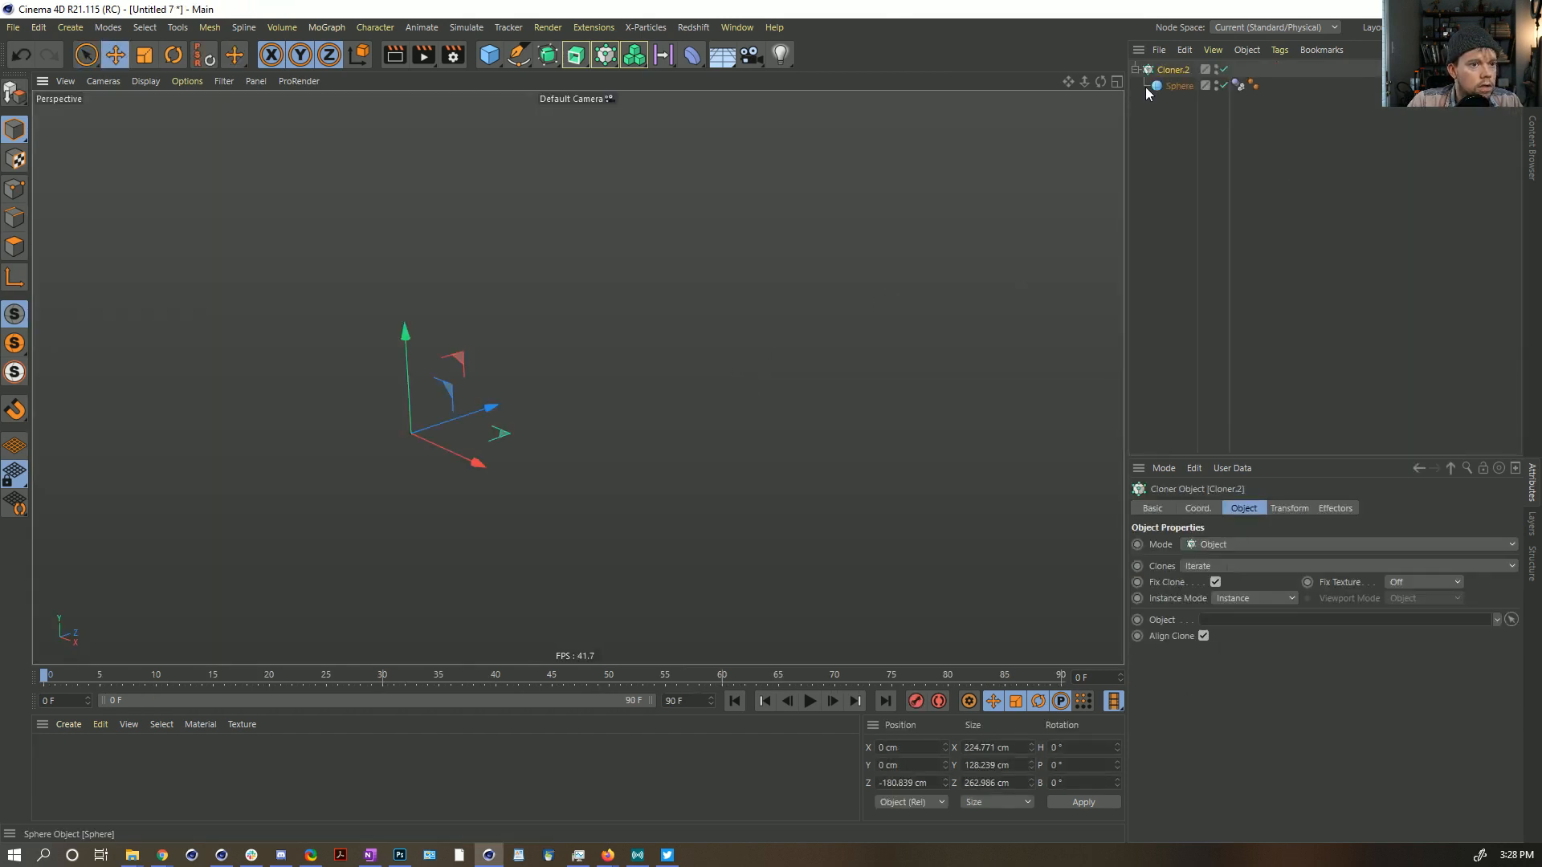
{"action": "key", "text": "Delete"}
{"action": "left_click", "coordinate": [737, 27]}
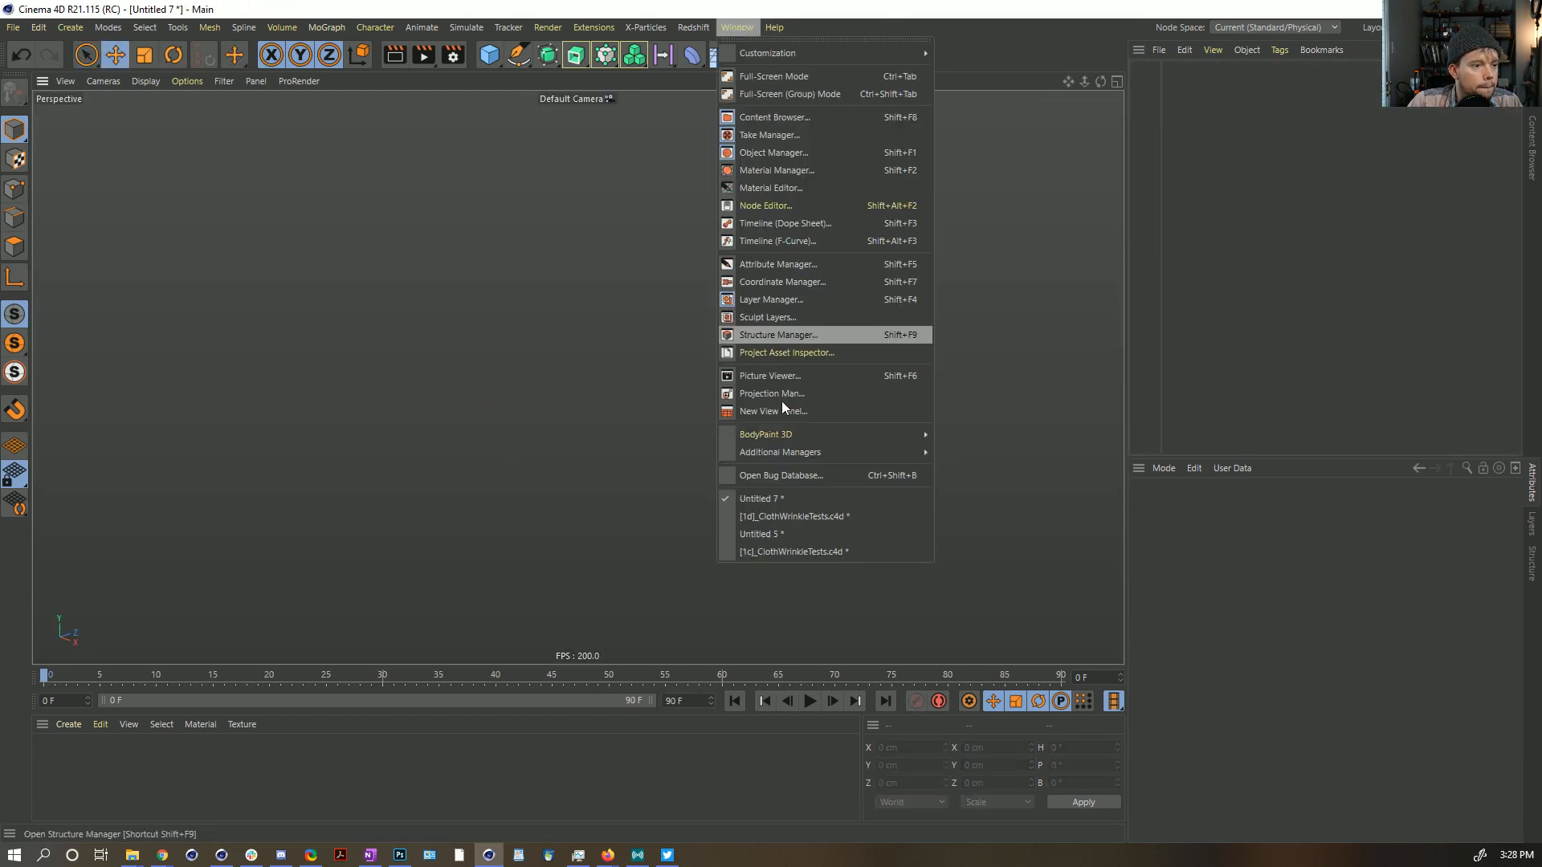
{"action": "left_click", "coordinate": [788, 520]}
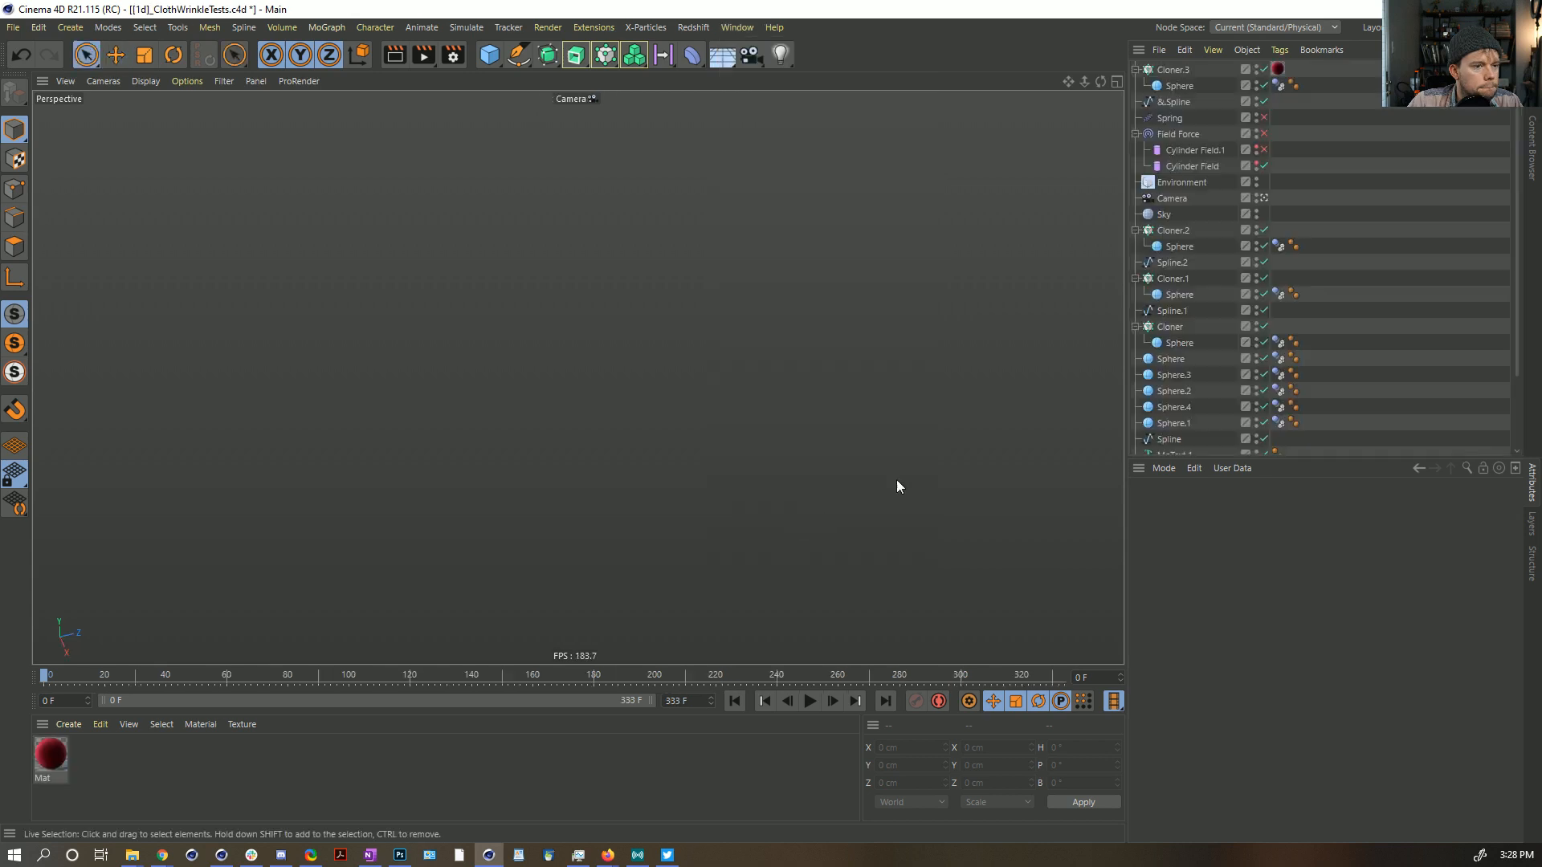
Step: Copy the MoText.1 object from the cloth wrinkle scene and paste it into a new empty scene
{"action": "scroll", "coordinate": [1177, 410], "scroll_direction": "down", "scroll_amount": 2}
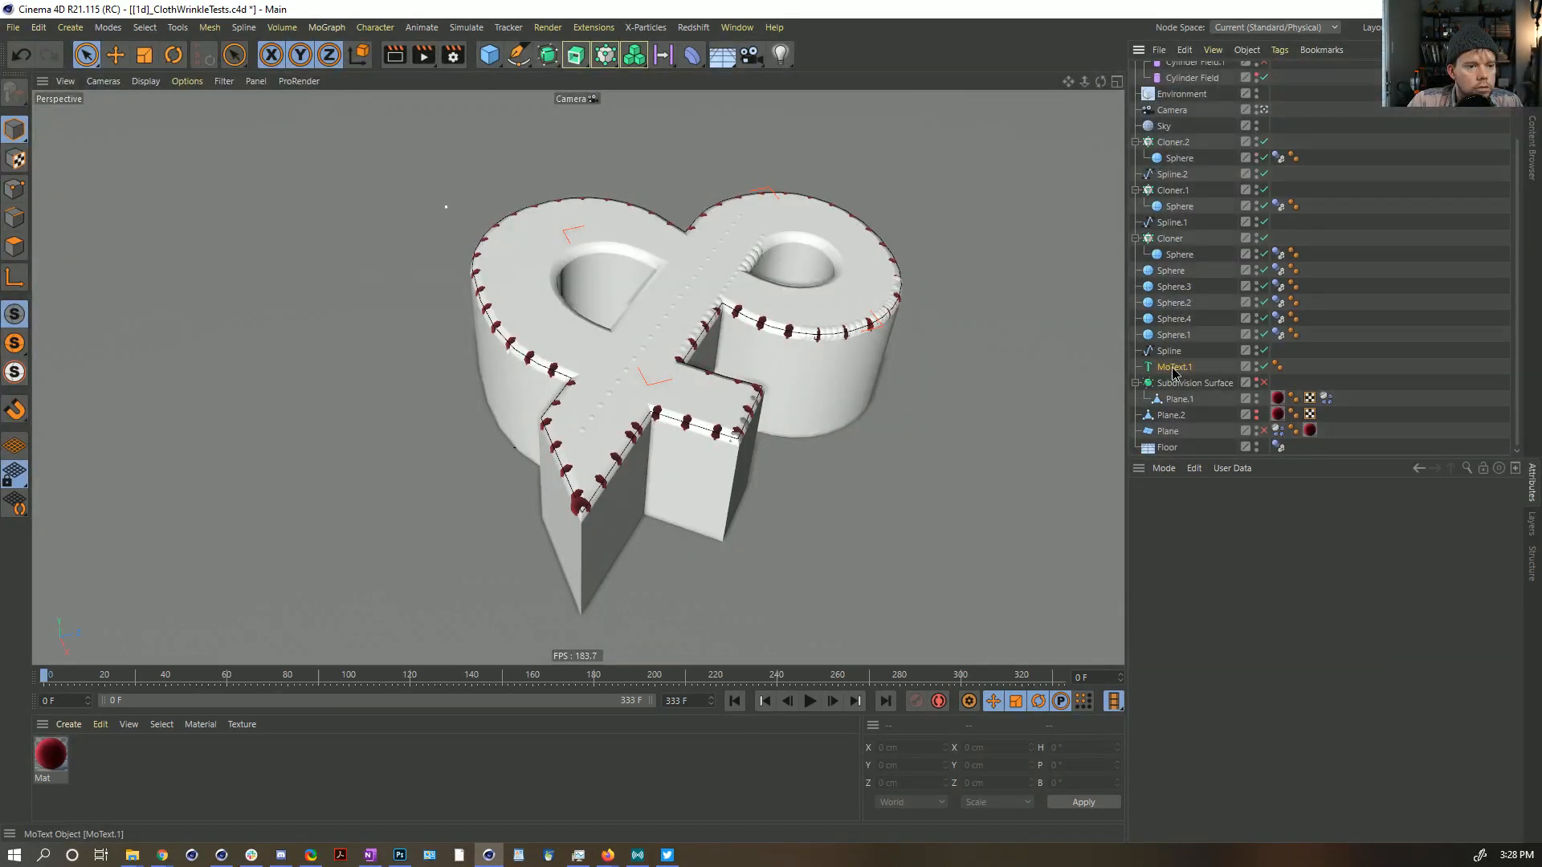
{"action": "left_click", "coordinate": [1172, 369]}
{"action": "key", "text": "ctrl+c"}
{"action": "key", "text": "ctrl+Tab"}
{"action": "key", "text": "ctrl+v"}
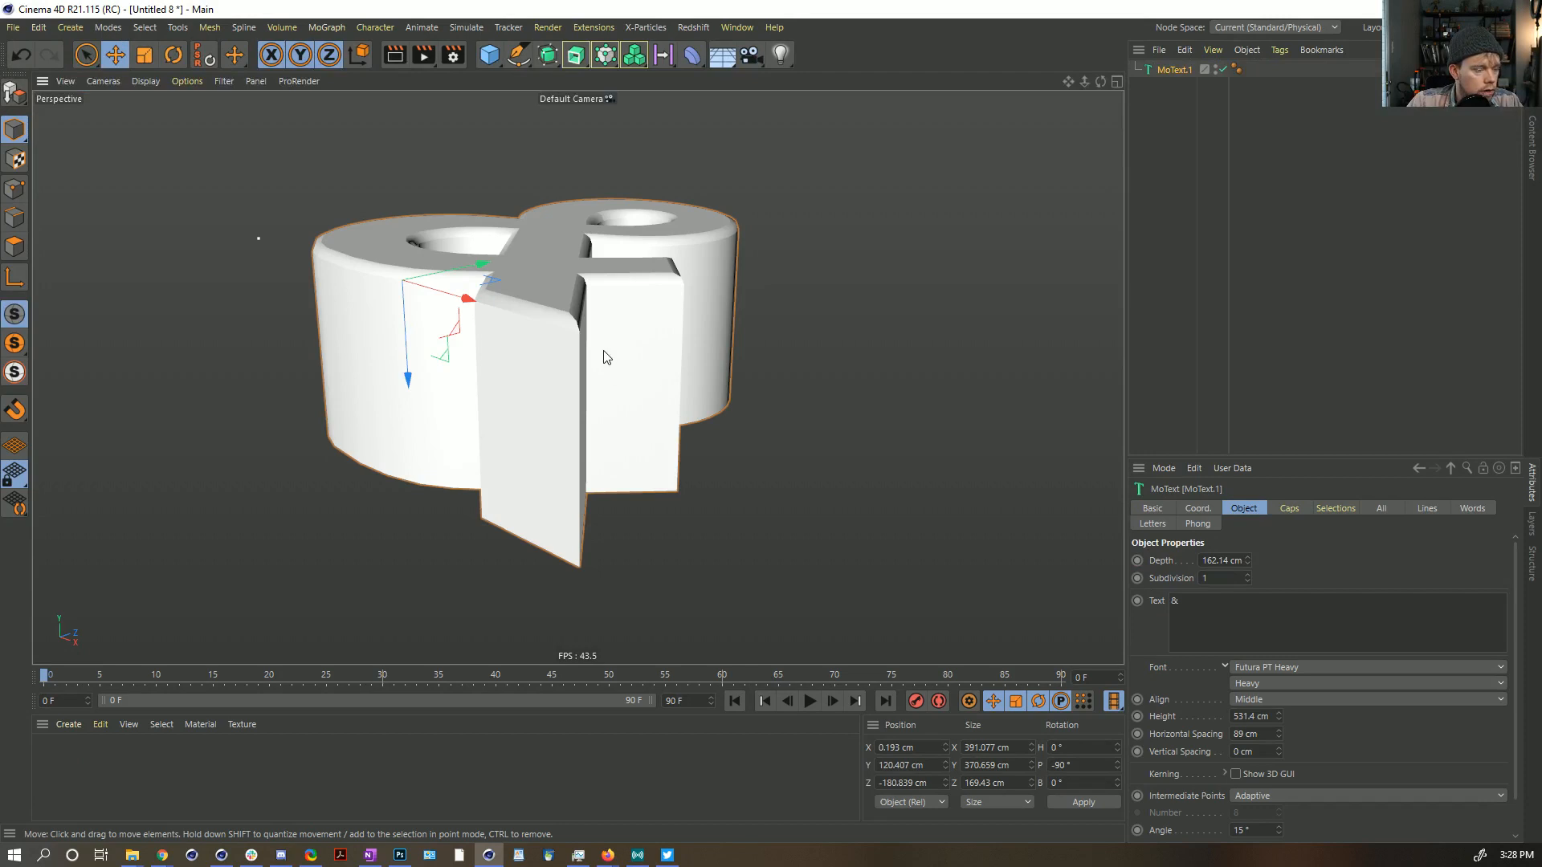
Step: Make the pasted MoText editable, expand its hierarchy and convert the nested ampersand extrusion to a polygon object
{"action": "key", "text": "c"}
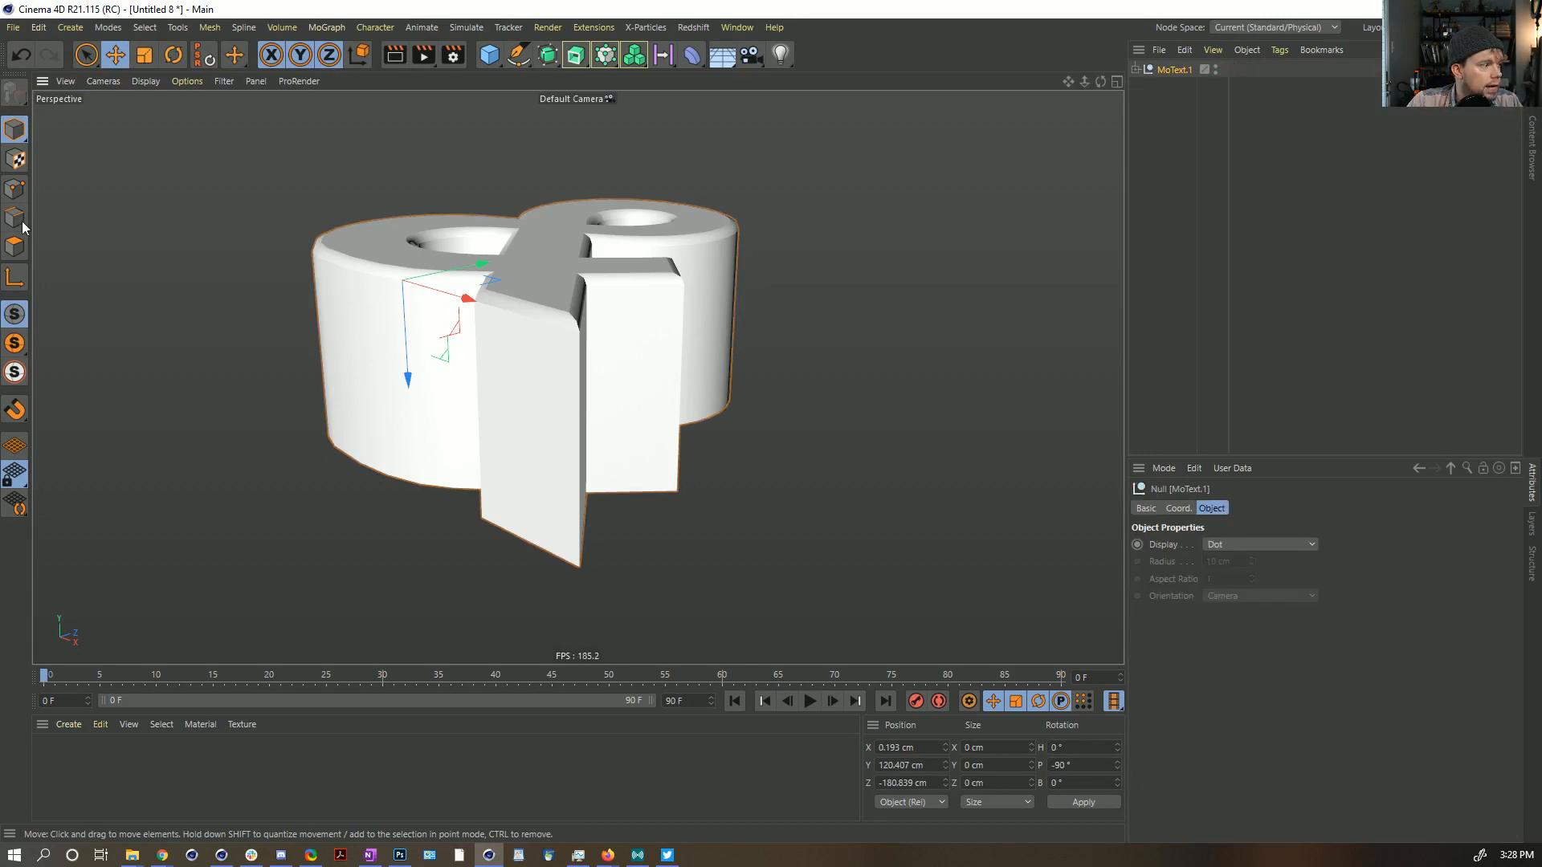
{"action": "left_click", "coordinate": [1136, 70]}
{"action": "left_click", "coordinate": [1143, 85], "text": "ctrl"}
{"action": "left_click", "coordinate": [1185, 133]}
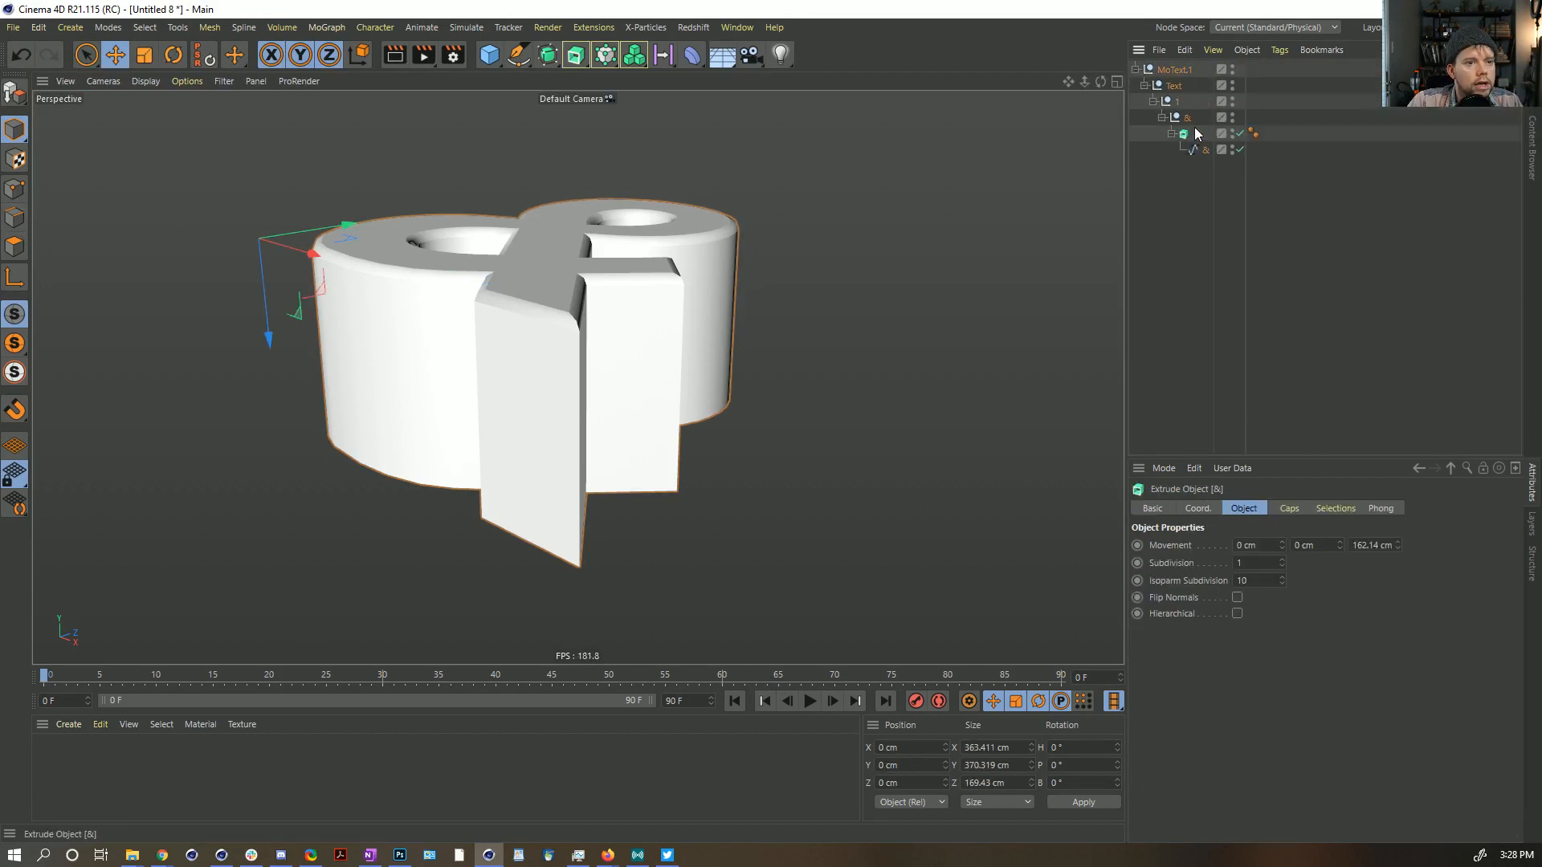
Step: Loop-select the outer bevel edge around the ampersand's upper face in edge mode
{"action": "left_click_drag", "start_coordinate": [814, 277], "coordinate": [578, 287], "text": "alt"}
{"action": "left_click", "coordinate": [26, 213]}
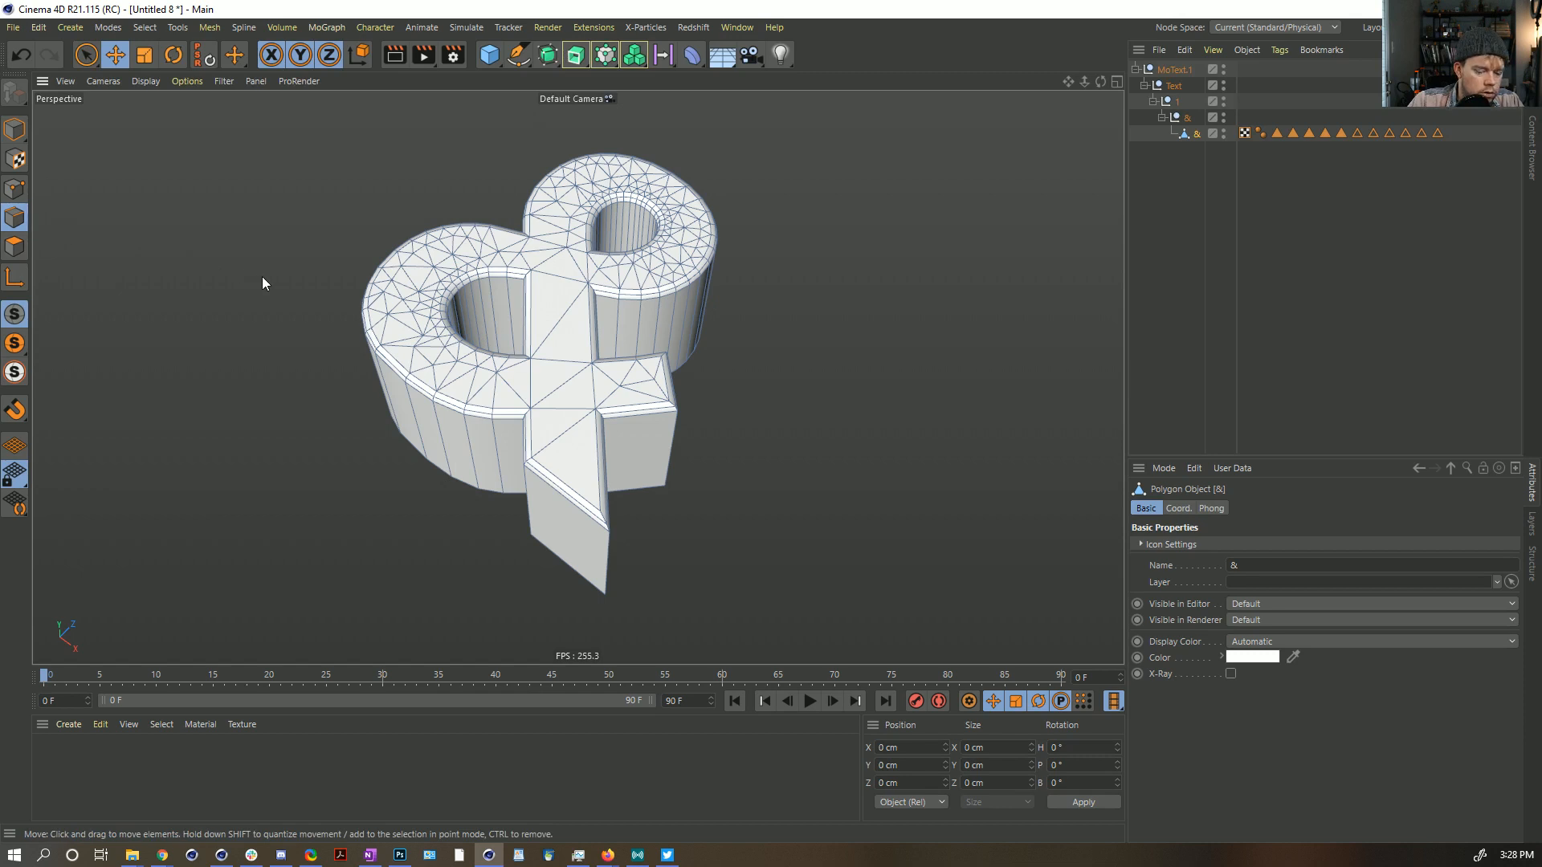
{"action": "key", "text": "u"}
{"action": "key", "text": "l"}
{"action": "left_click", "coordinate": [428, 393]}
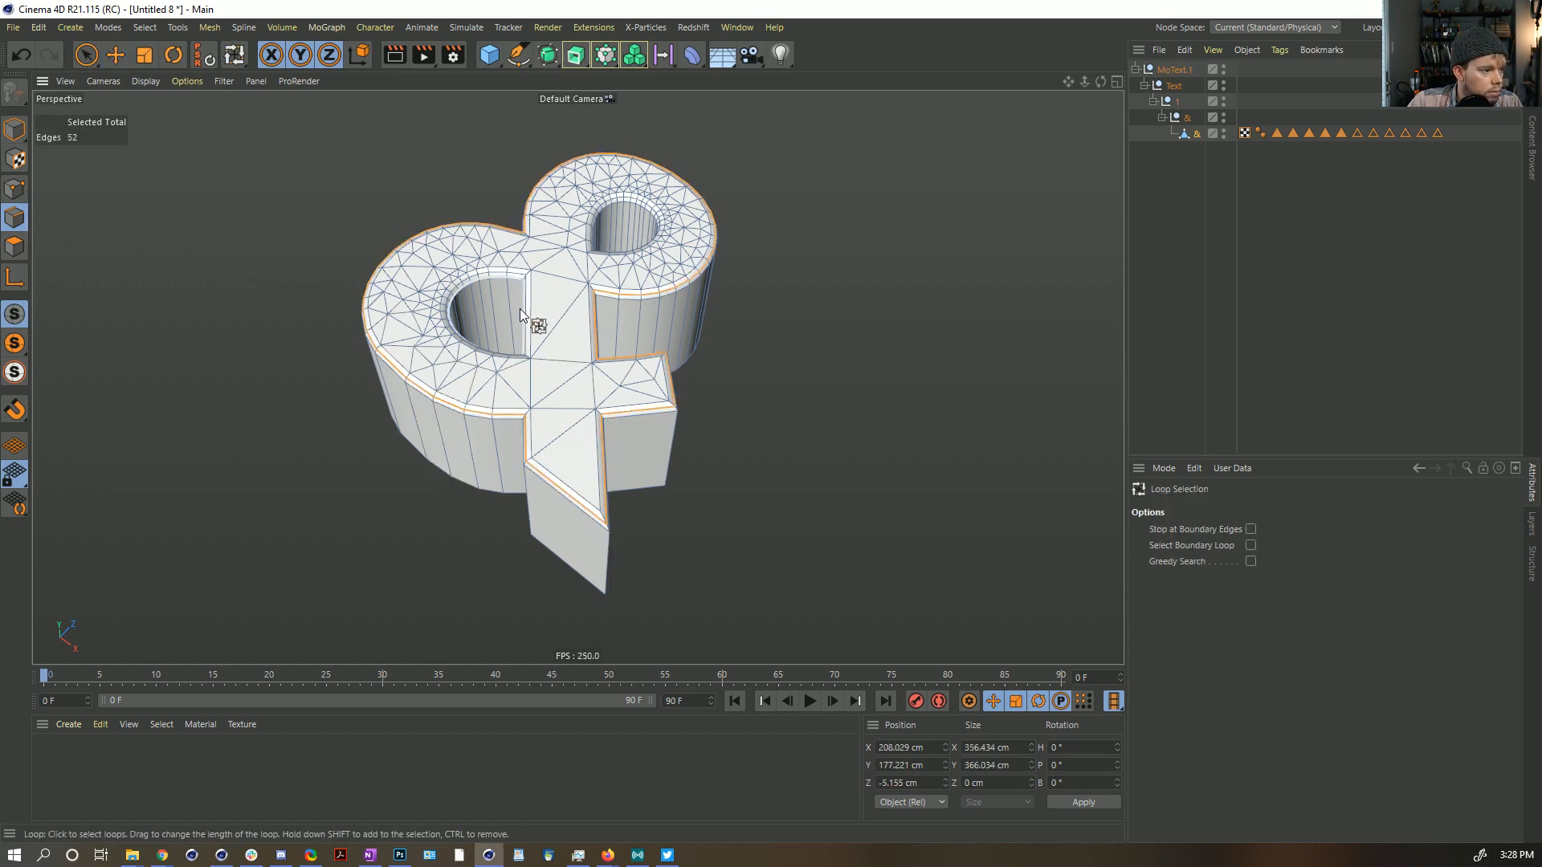
Step: Add both inner hole bevel loops to the edge selection, convert the selection with Edge to Spline and select the resulting spline
{"action": "left_click", "coordinate": [499, 272], "text": "shift"}
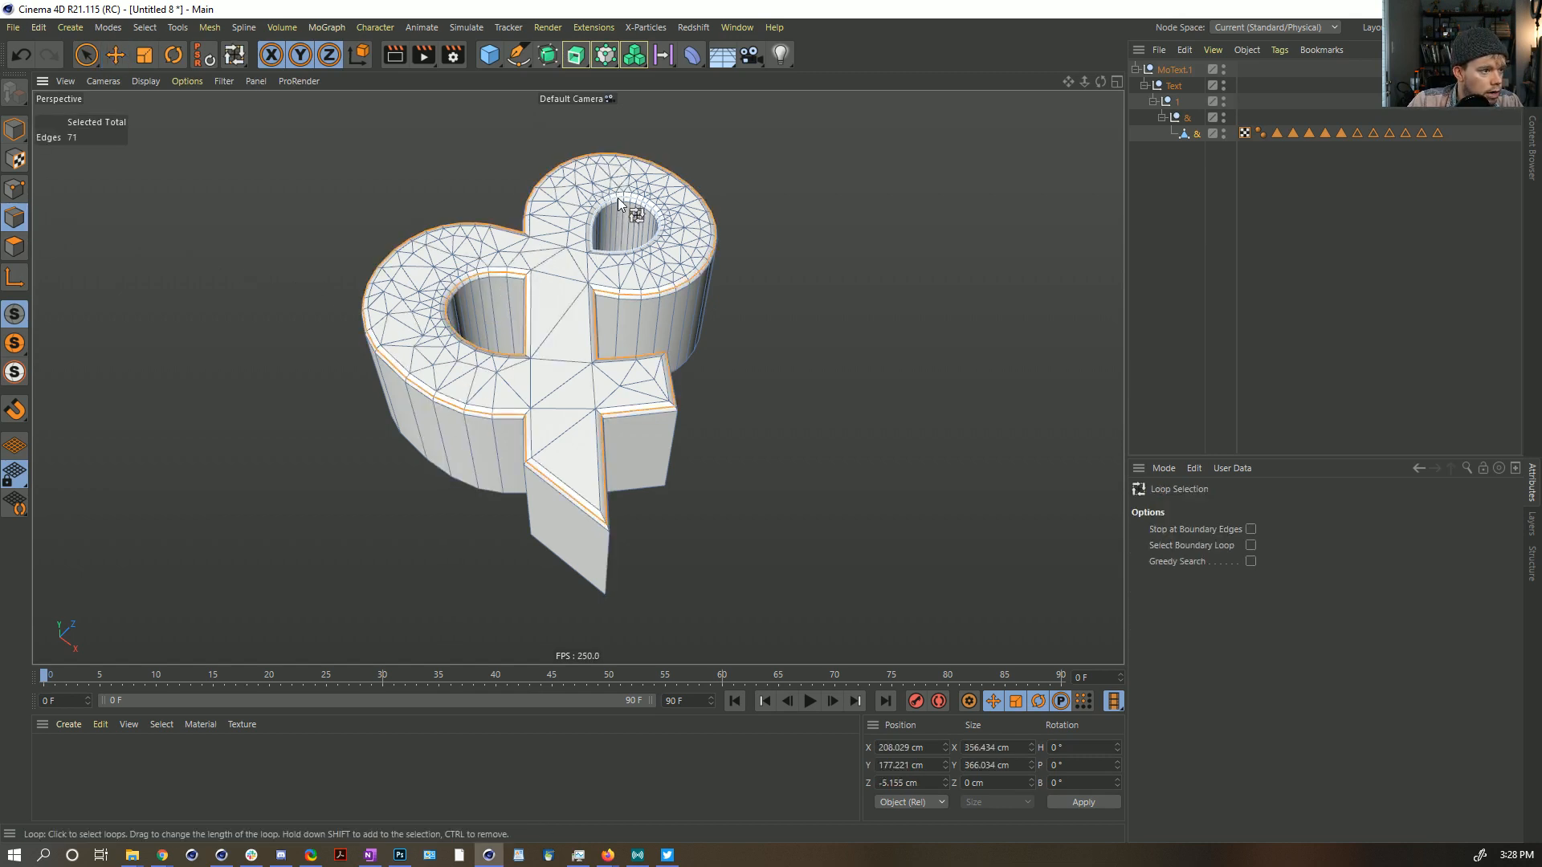
{"action": "left_click", "coordinate": [618, 197], "text": "shift"}
{"action": "key", "text": "shift+c"}
{"action": "type", "text": "edge"}
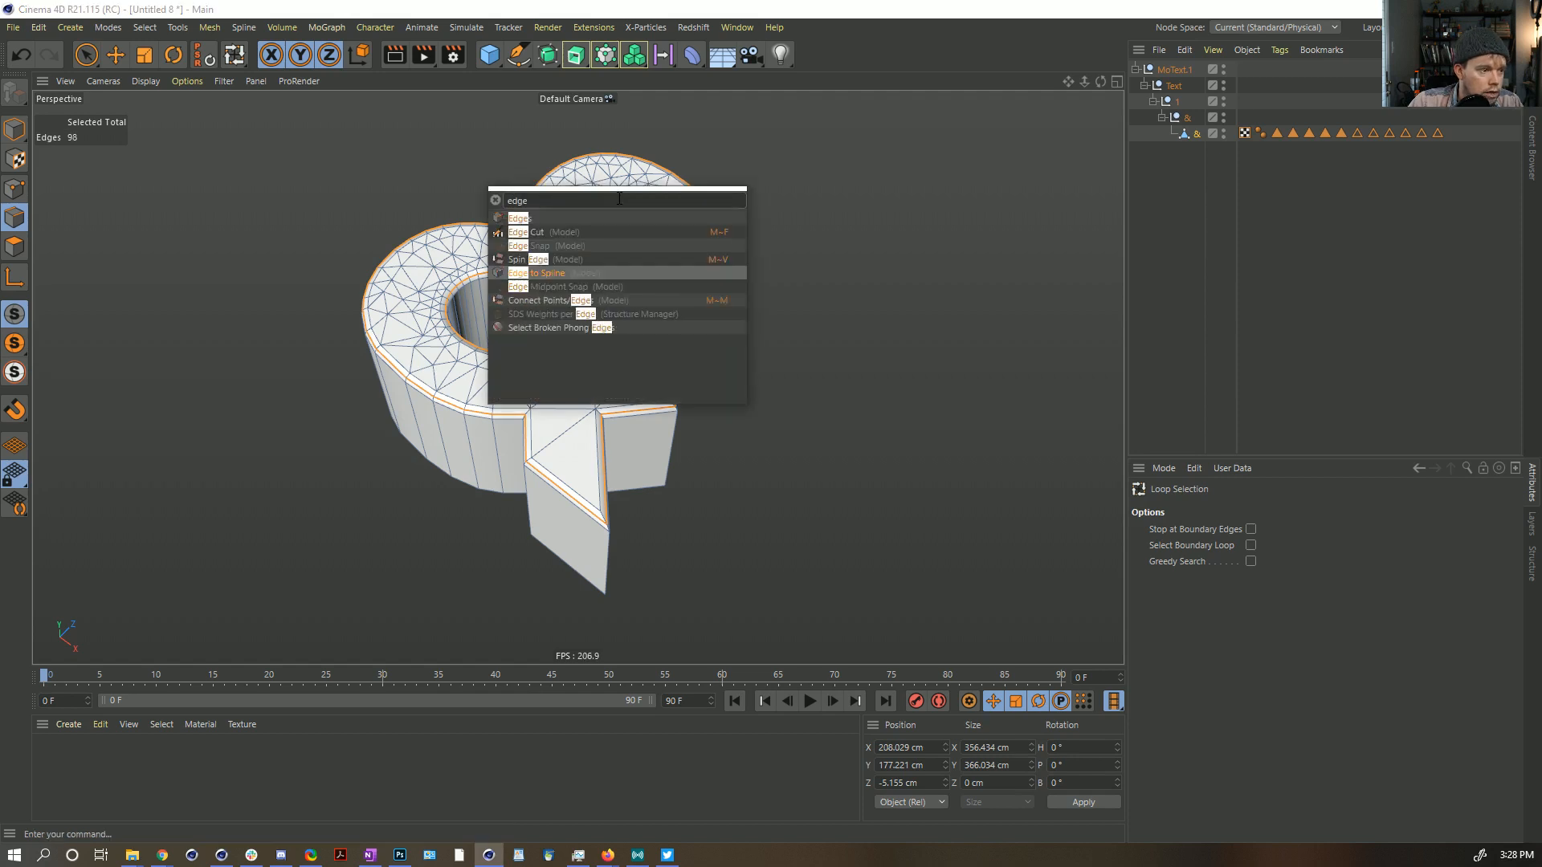
{"action": "key", "text": "Up"}
{"action": "key", "text": "Up"}
{"action": "key", "text": "Return"}
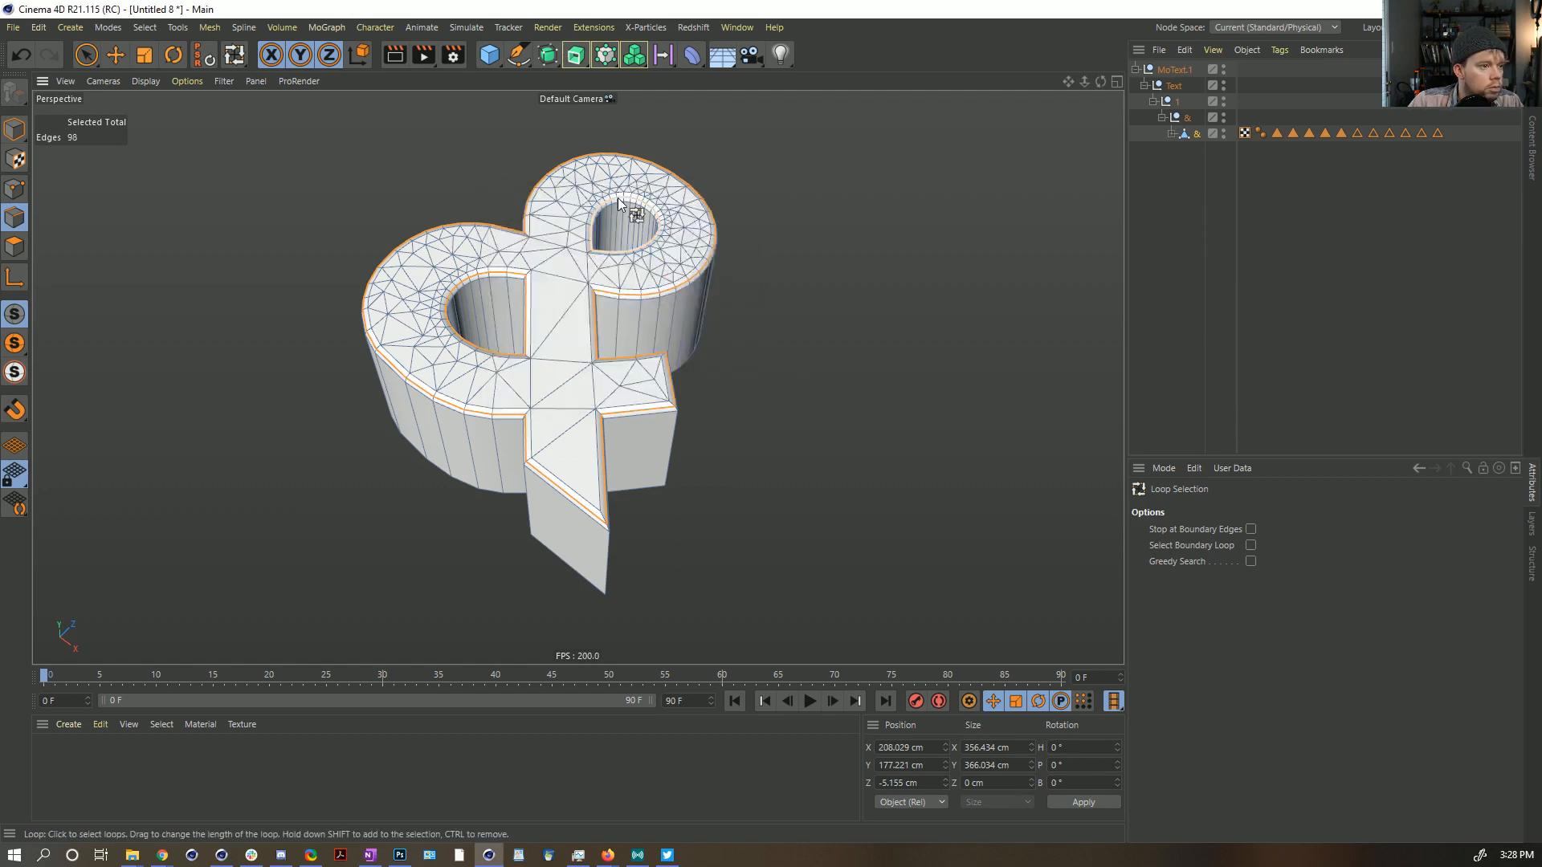
{"action": "left_click", "coordinate": [1172, 134]}
{"action": "left_click", "coordinate": [1198, 150]}
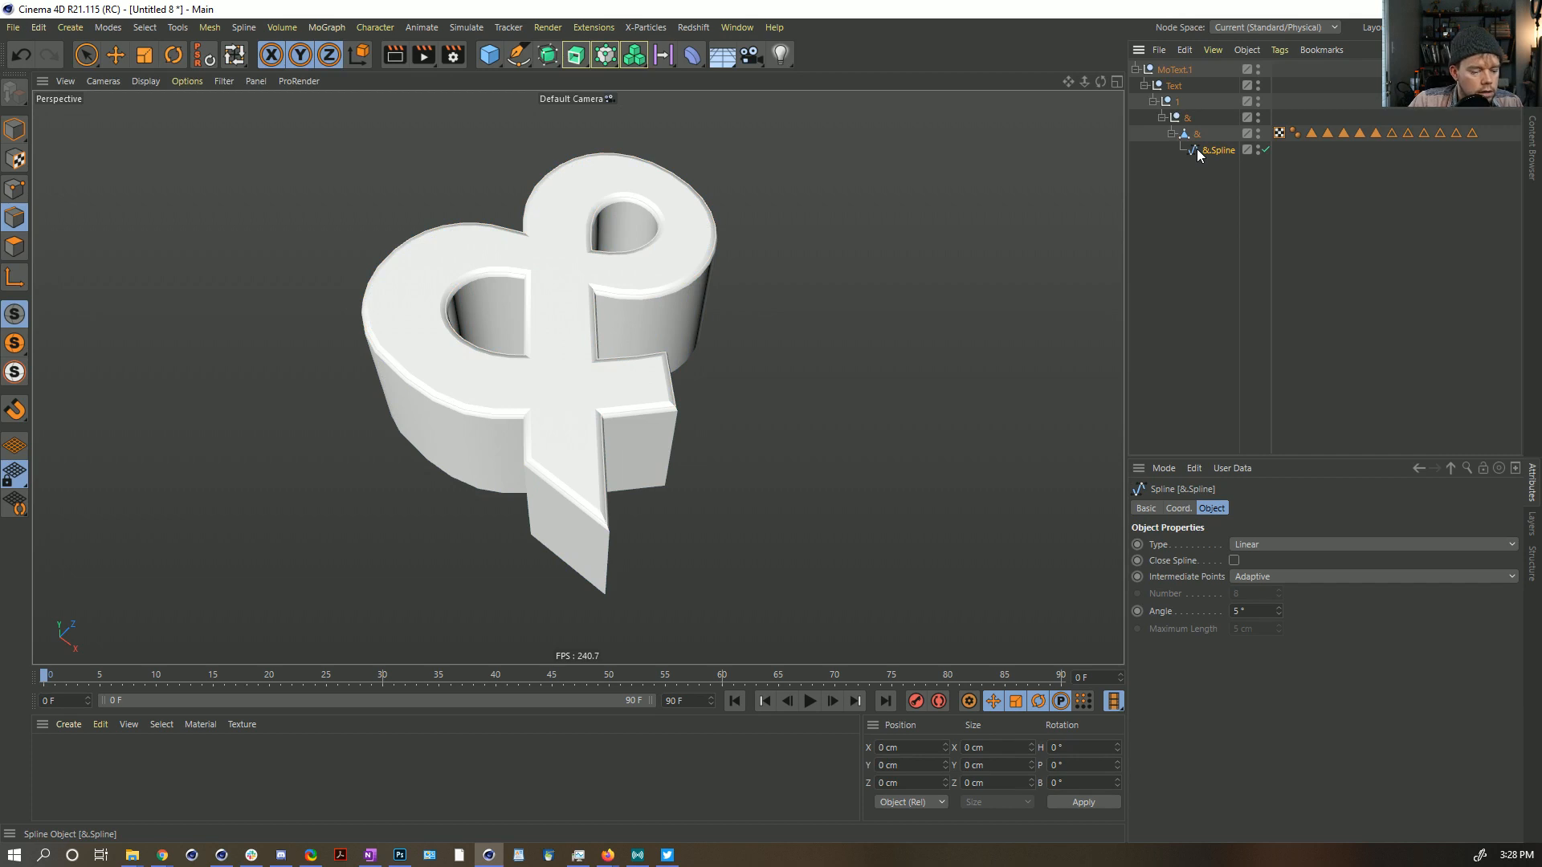
Step: Switch to the [1d]_ClothWrinkleTests.c4d scene, delete the old &.Spline and link &.Spline.1 as the object for Cloner.3
{"action": "left_click", "coordinate": [737, 28]}
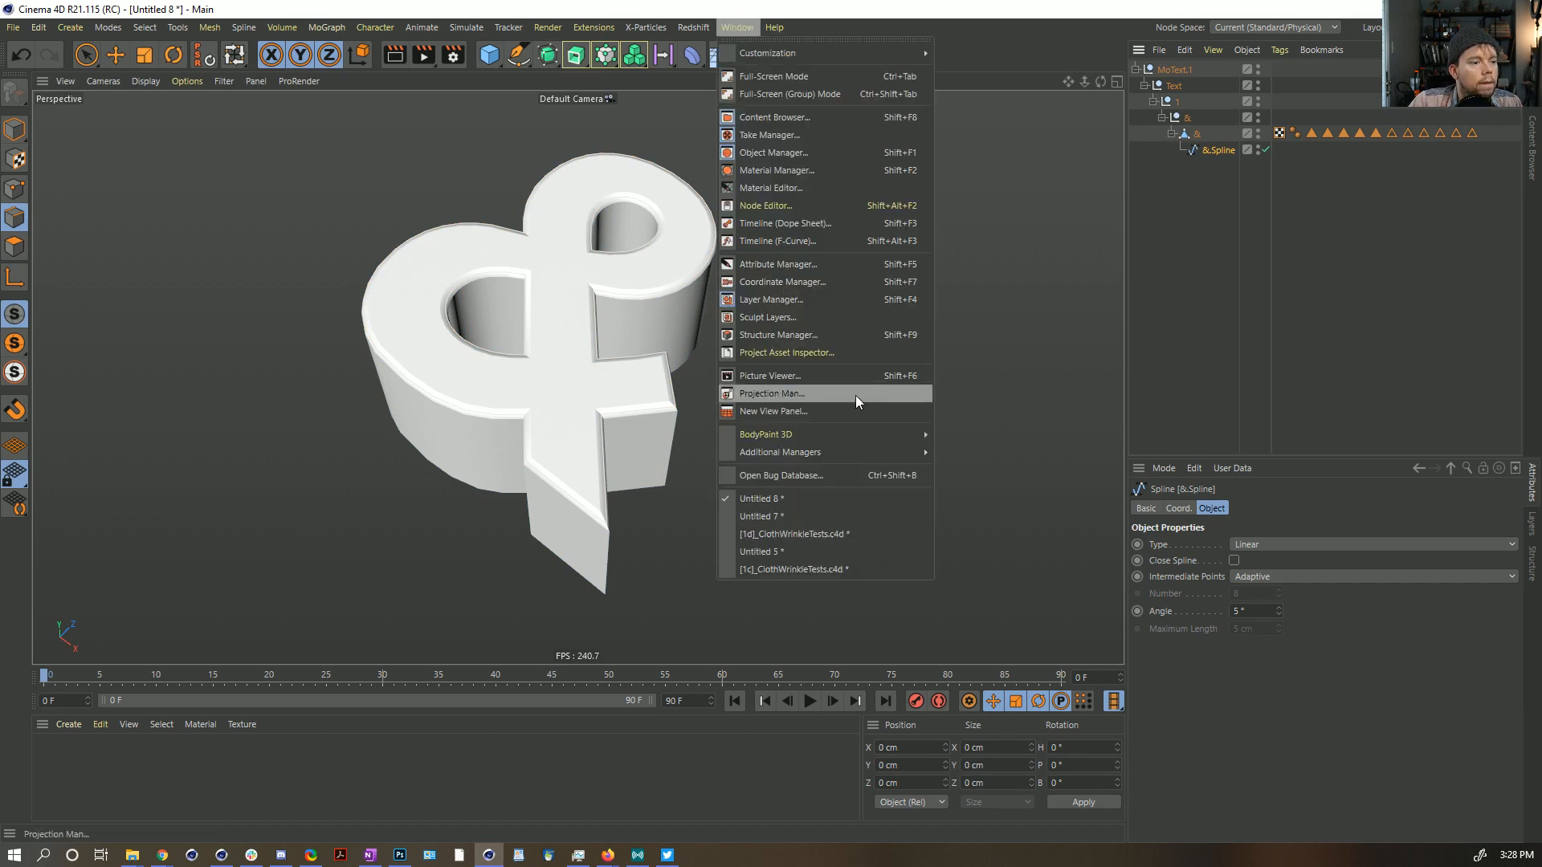
{"action": "left_click", "coordinate": [853, 534]}
{"action": "left_click", "coordinate": [1205, 118]}
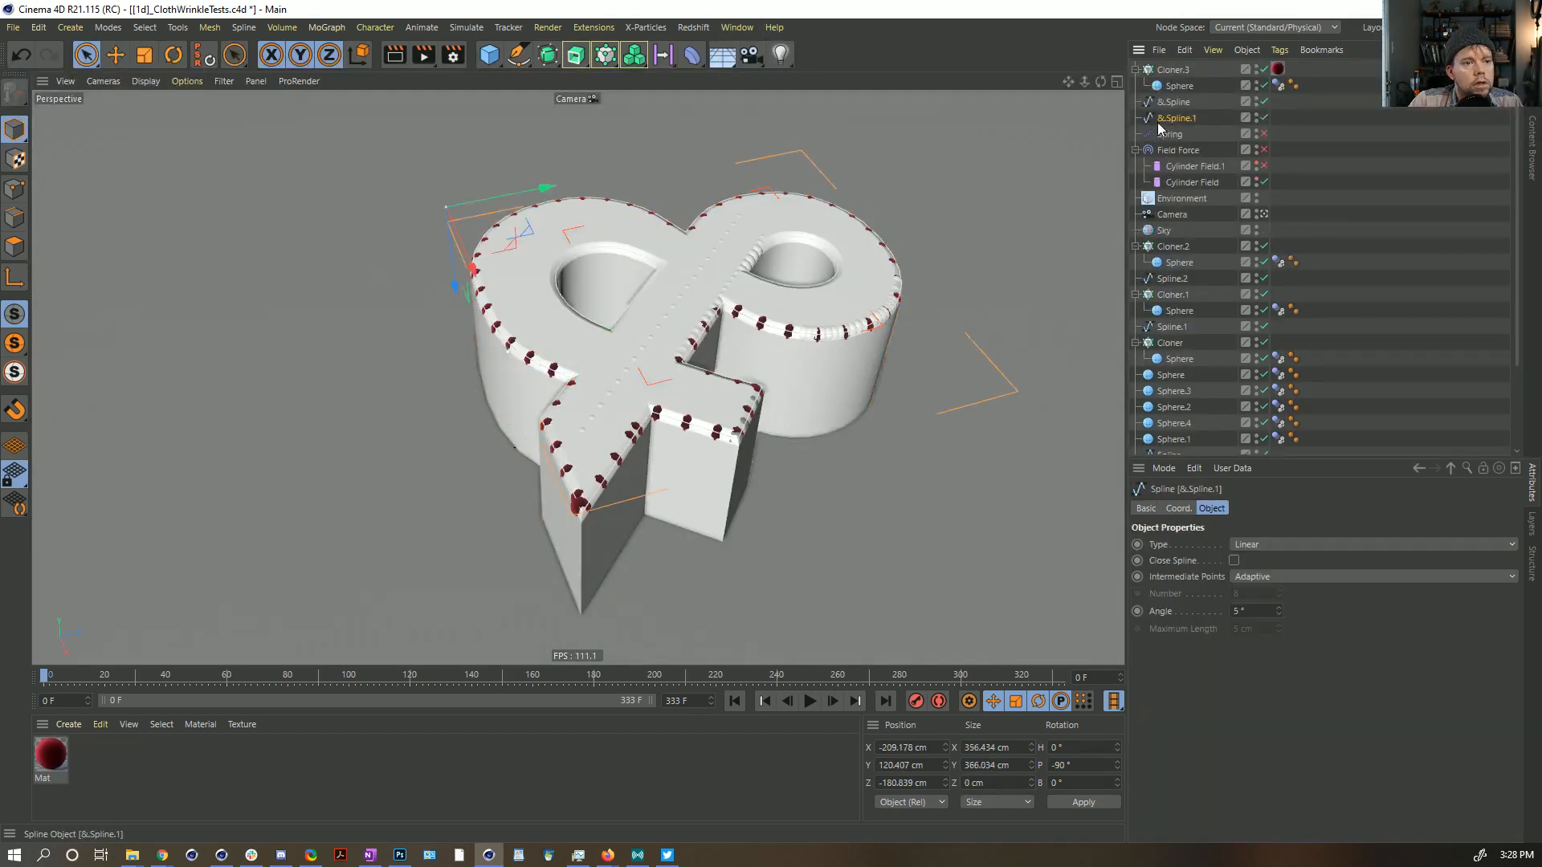
{"action": "left_click", "coordinate": [1168, 103]}
{"action": "key", "text": "Delete"}
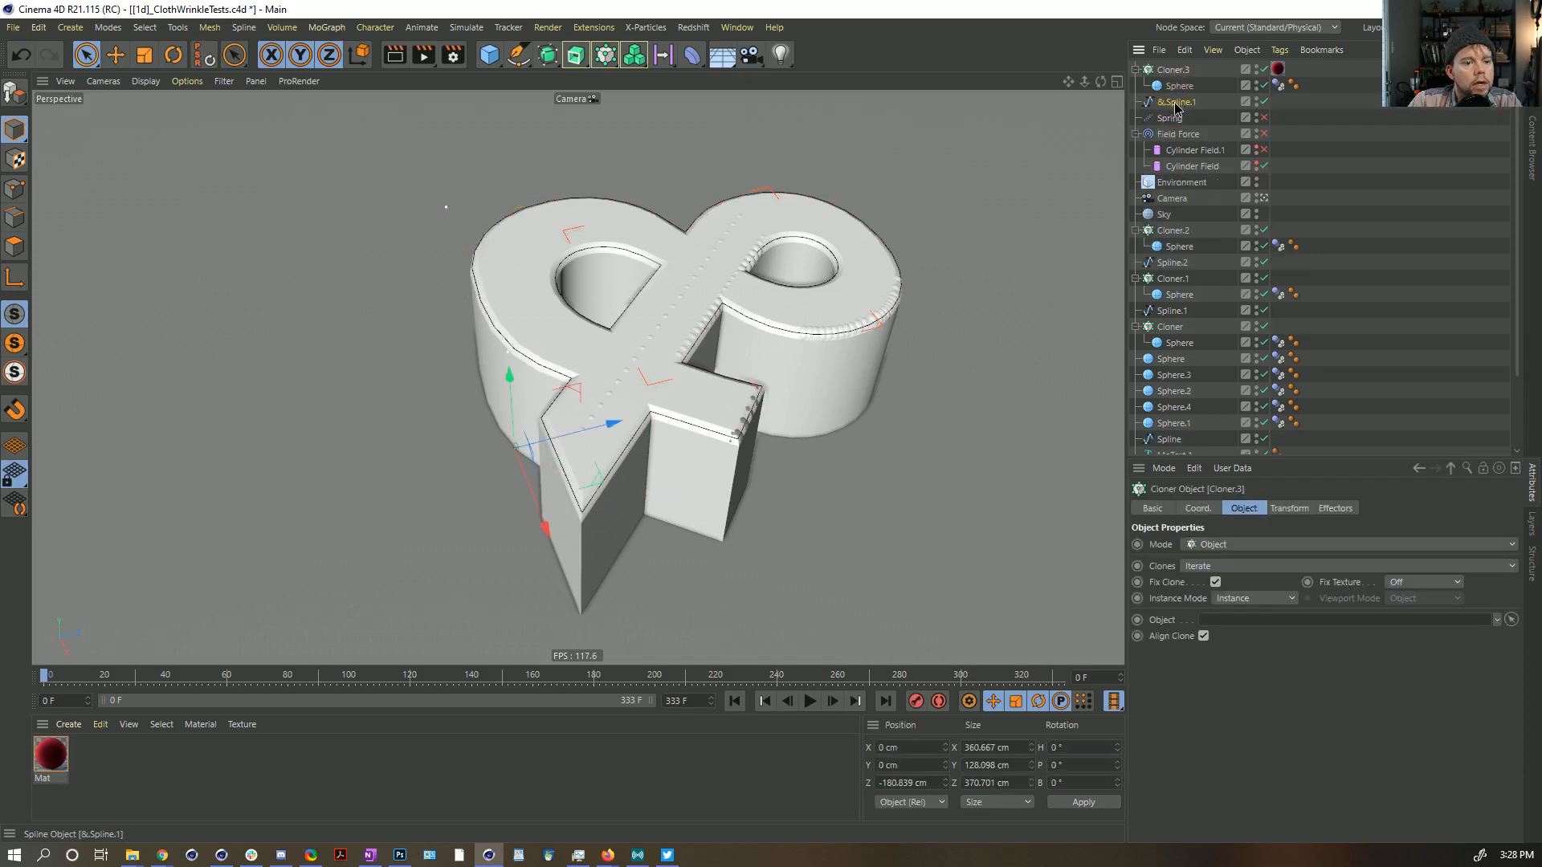
{"action": "left_click_drag", "start_coordinate": [1175, 107], "coordinate": [1245, 620]}
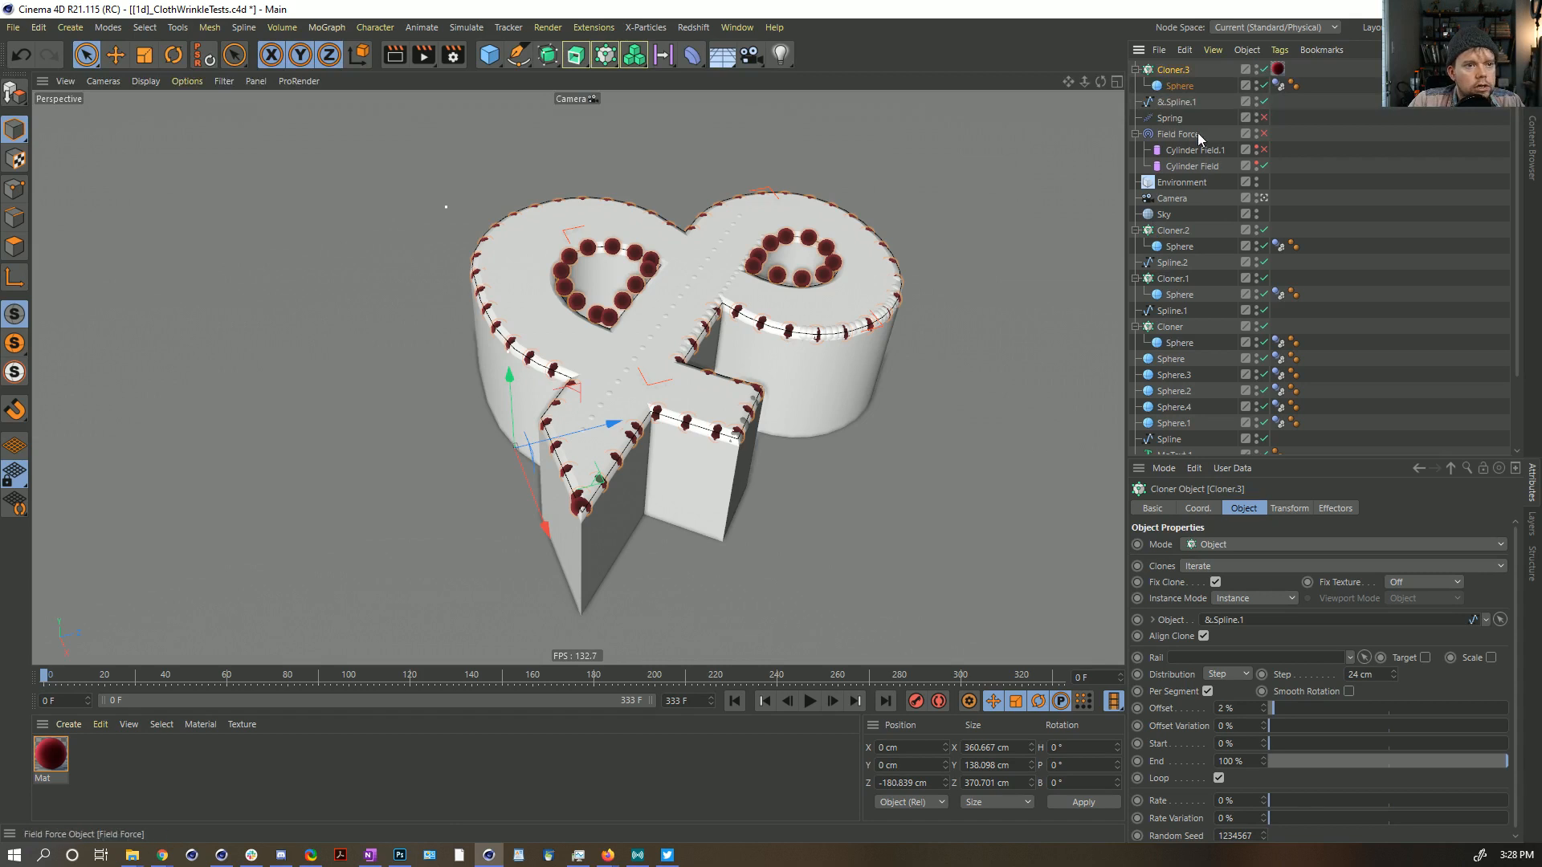
Step: Select all points of the two hole segments in &.Spline.1 and reverse their point sequence
{"action": "left_click", "coordinate": [1171, 102]}
{"action": "left_click", "coordinate": [86, 56]}
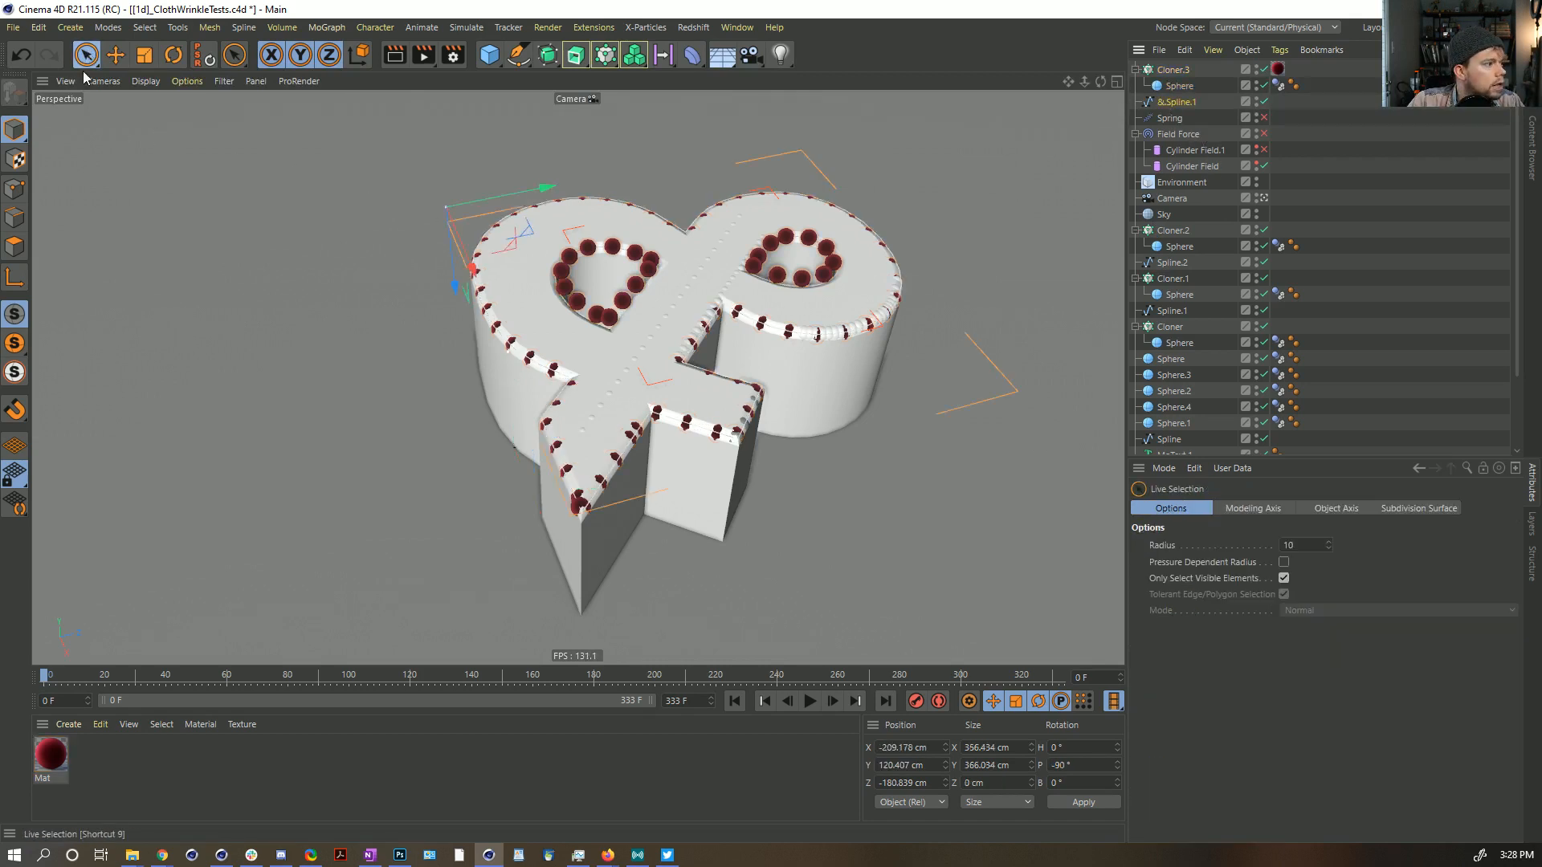
{"action": "left_click", "coordinate": [15, 188]}
{"action": "left_click", "coordinate": [683, 267]}
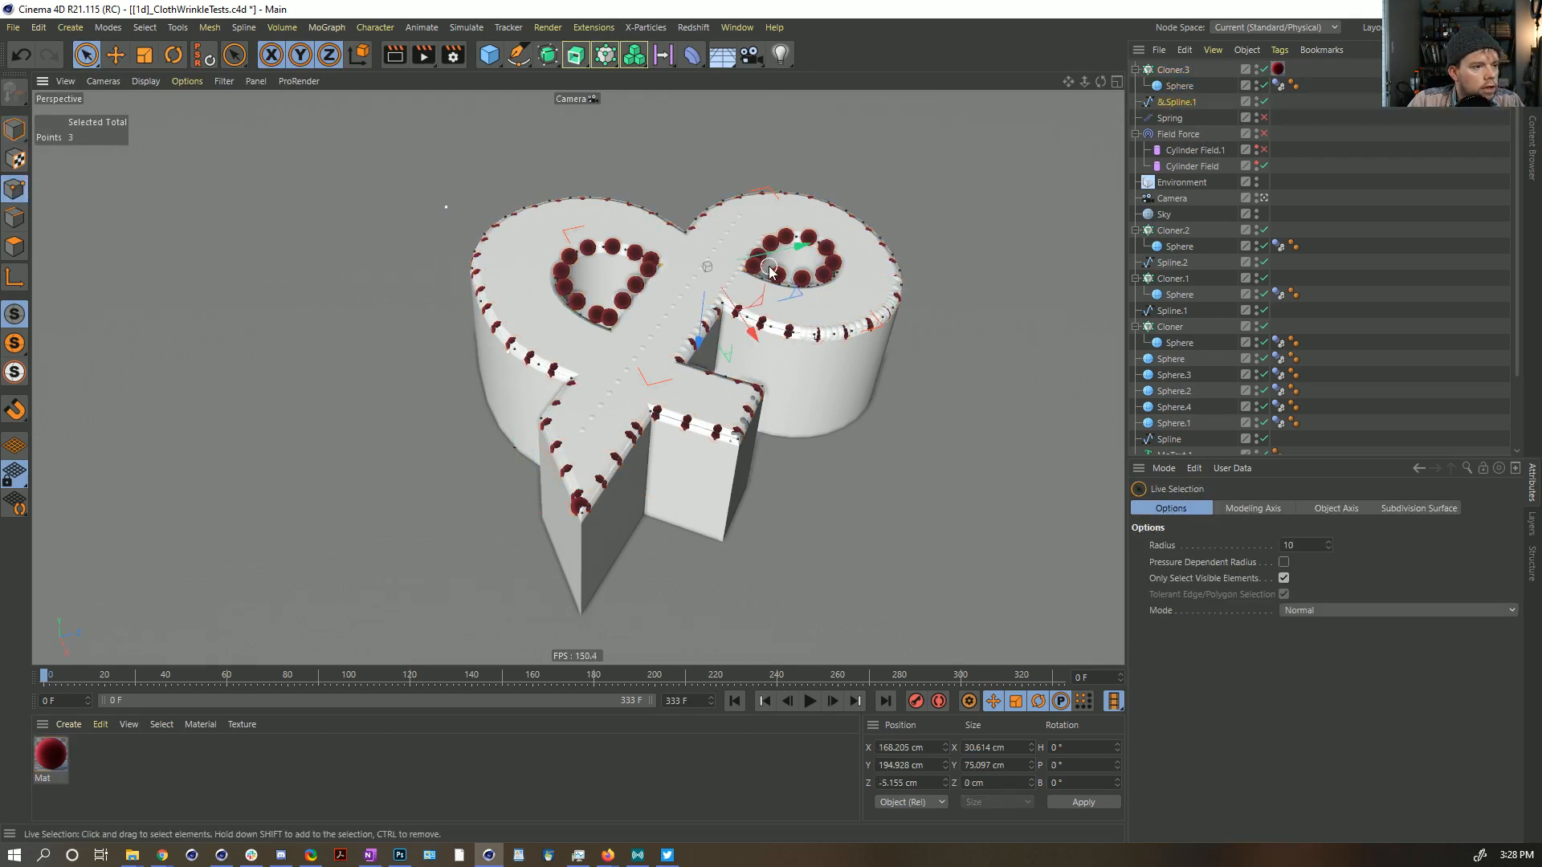
{"action": "key", "text": "ctrl+a"}
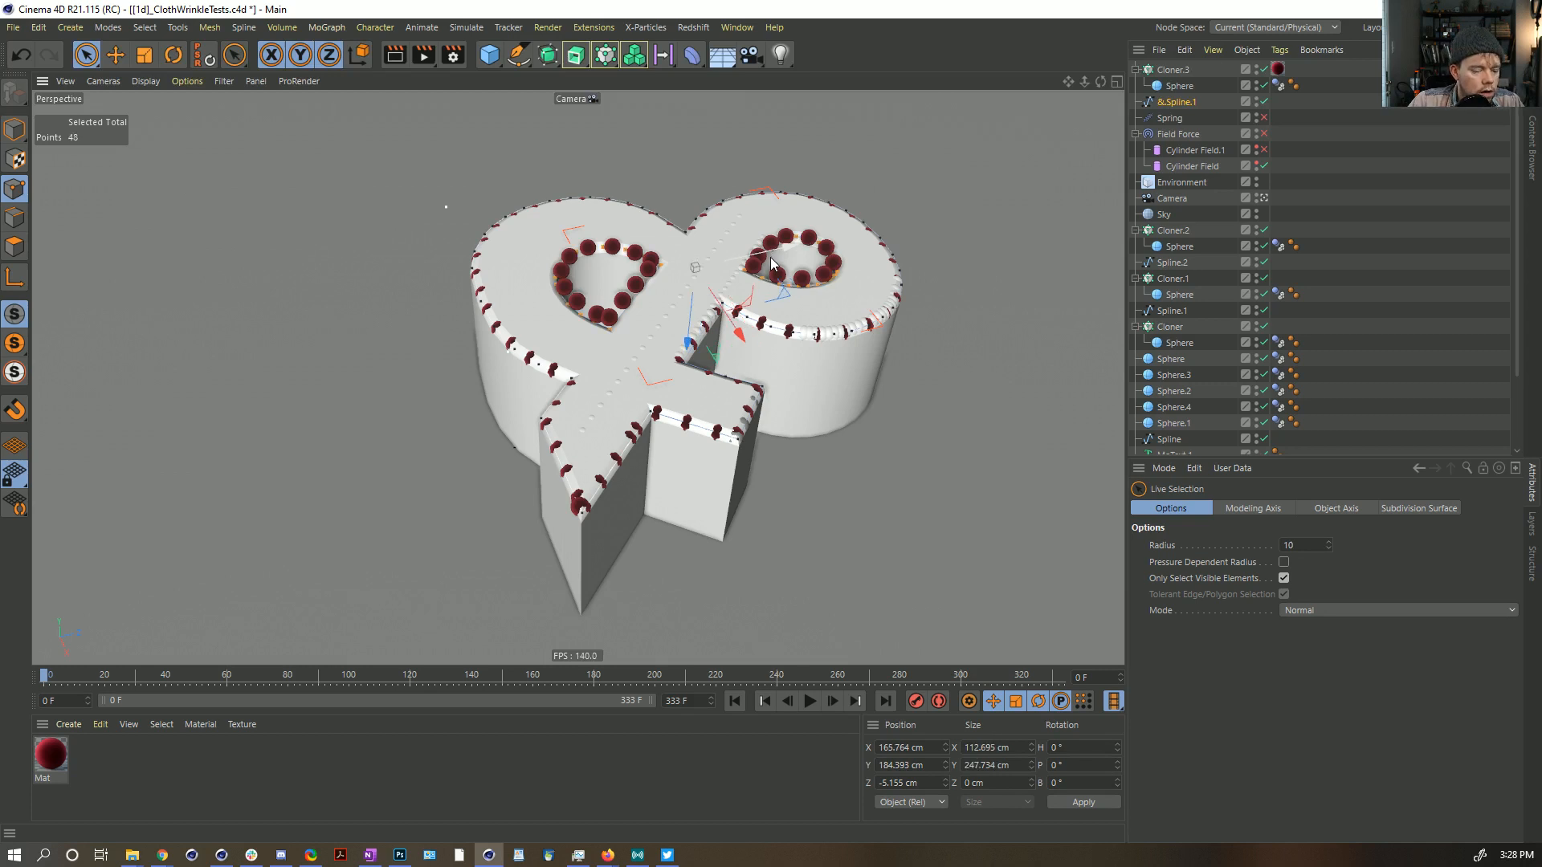
{"action": "right_click", "coordinate": [695, 261]}
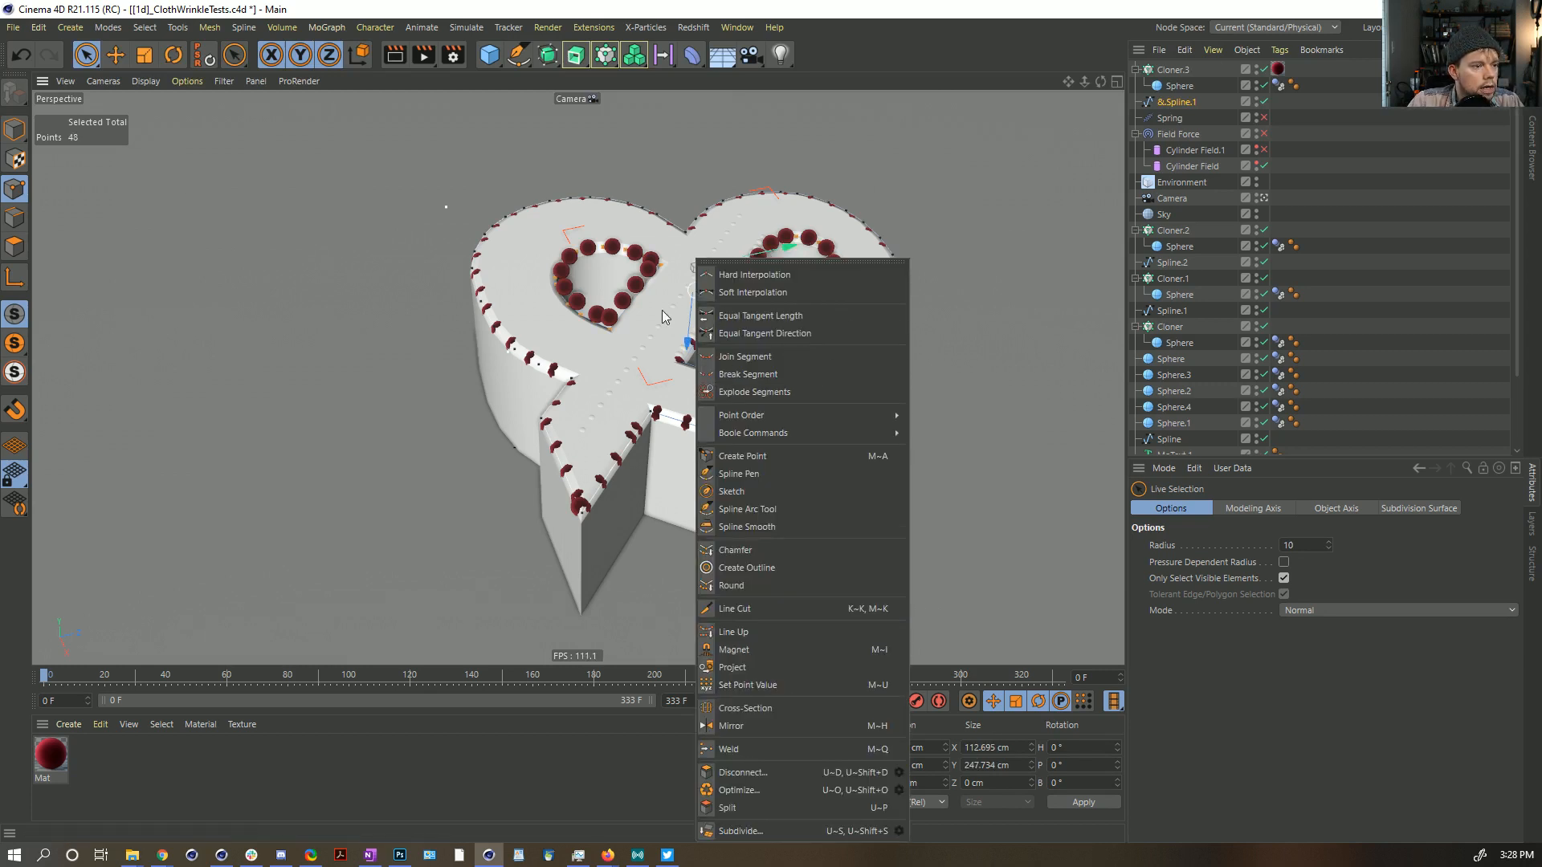
{"action": "mouse_move", "coordinate": [782, 422]}
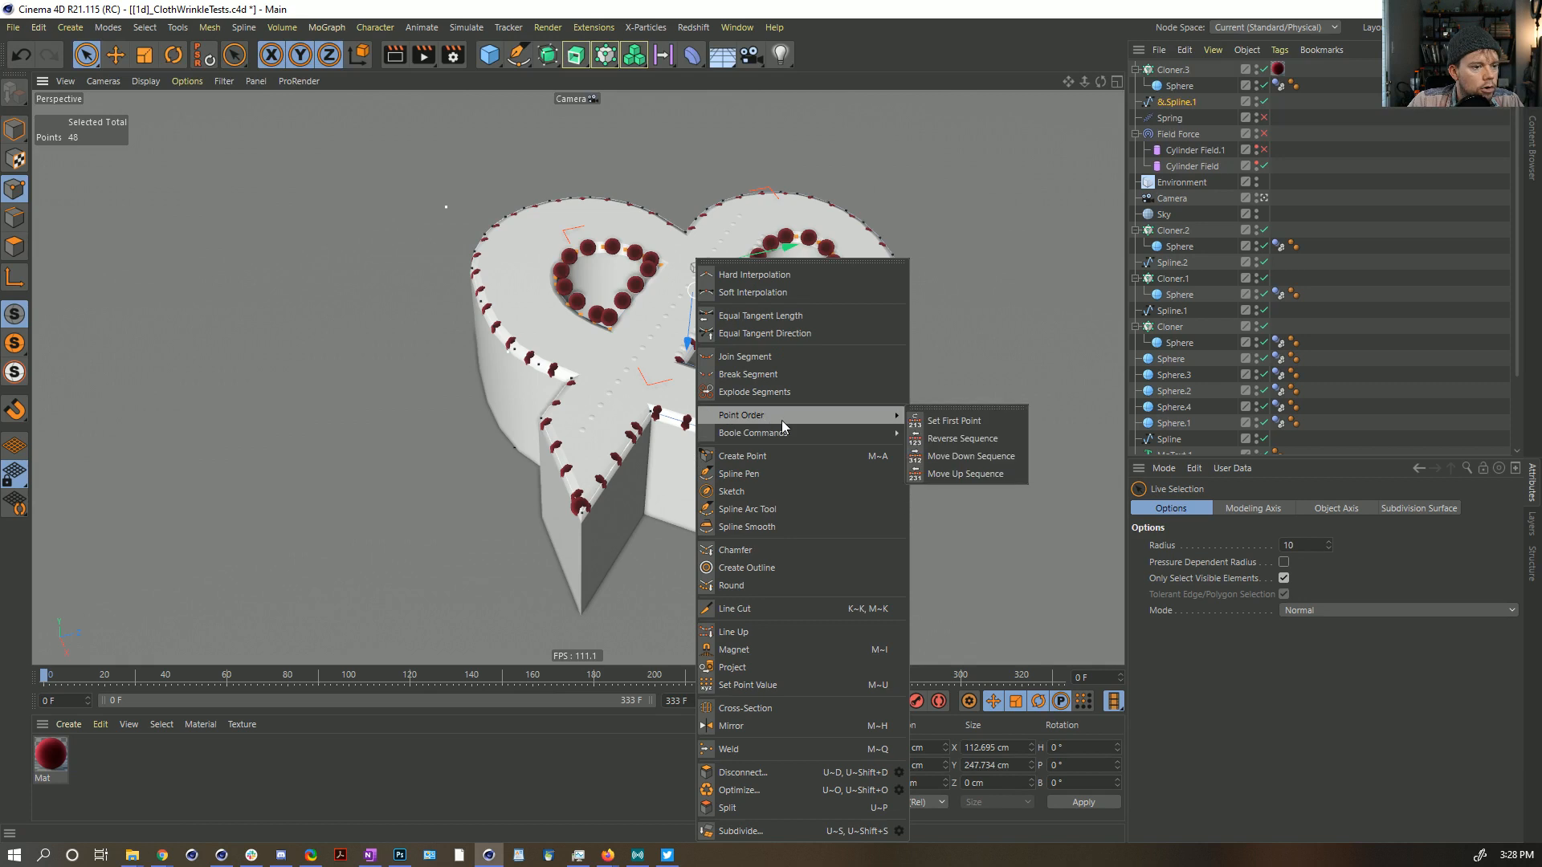
{"action": "left_click", "coordinate": [954, 438]}
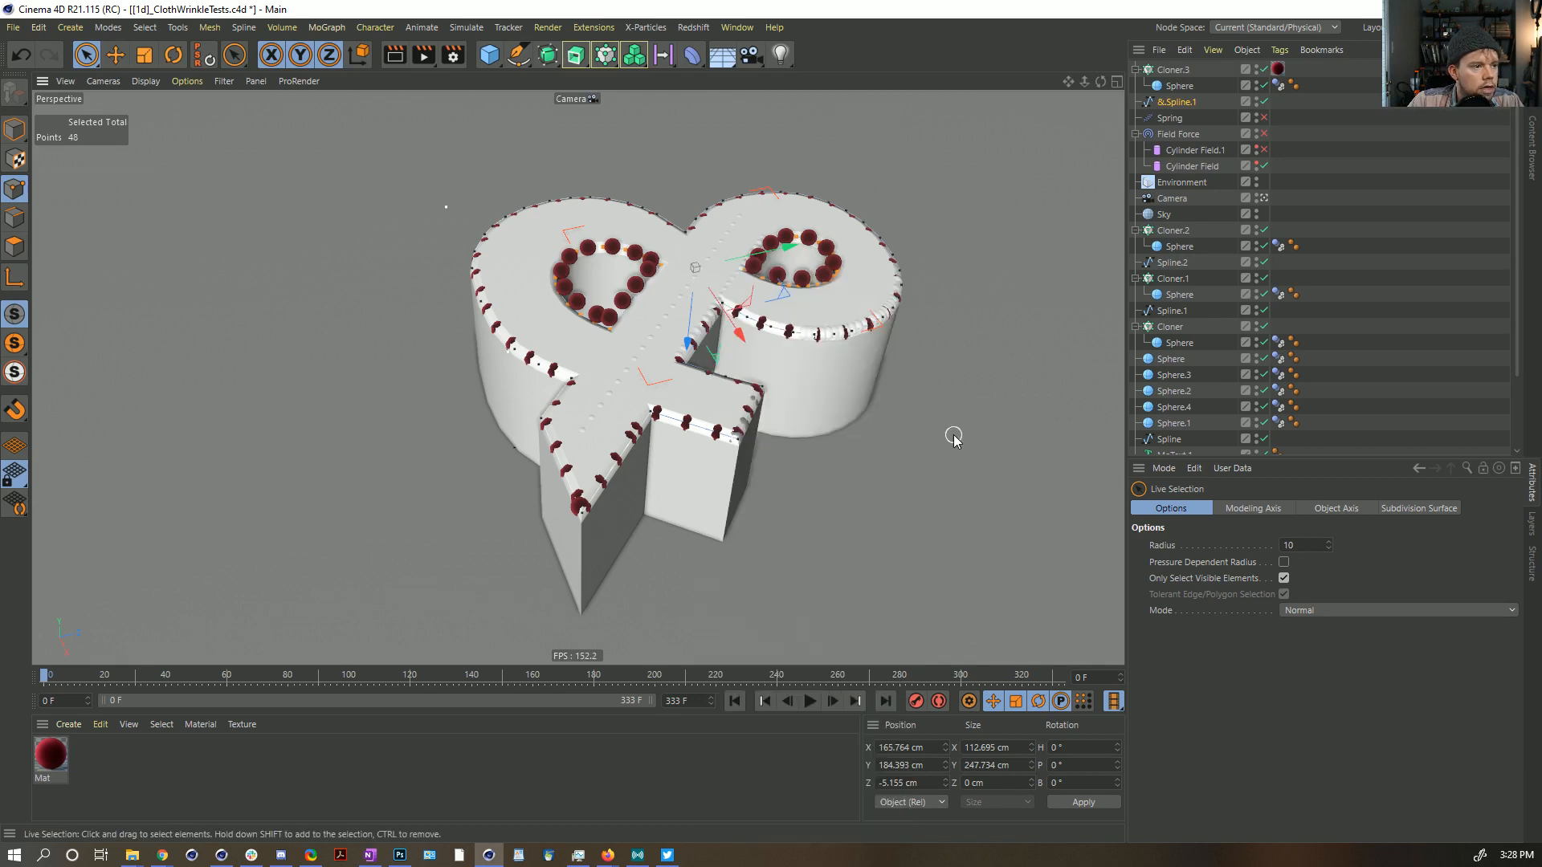
{"action": "left_click", "coordinate": [734, 702]}
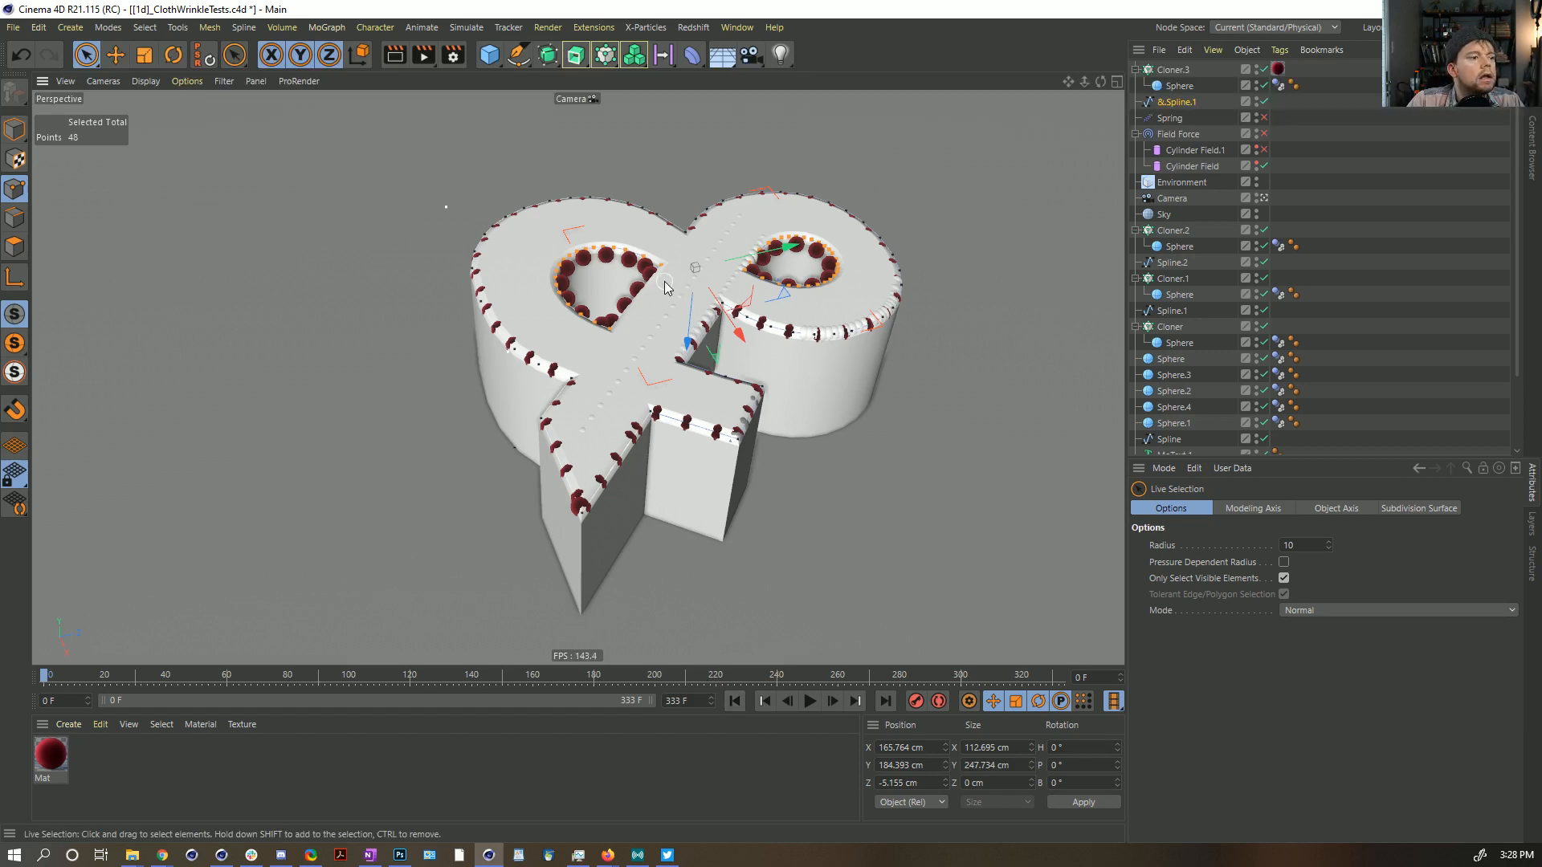
Step: Split the selected hole points from &.Spline.1 into a separate spline
{"action": "scroll", "coordinate": [664, 286], "scroll_direction": "up", "scroll_amount": 5}
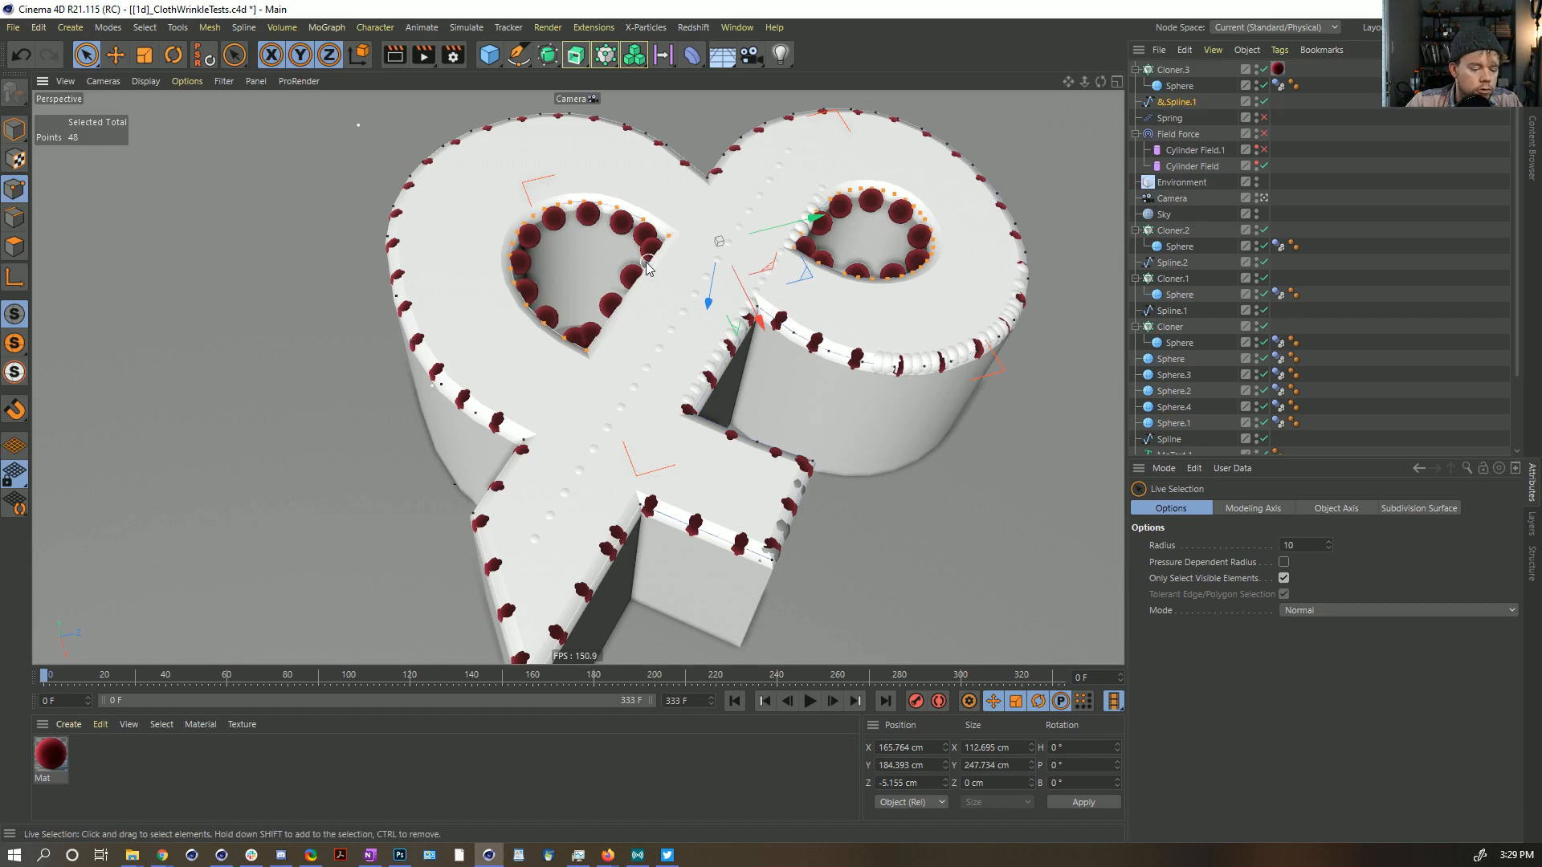
{"action": "key", "text": "u"}
{"action": "key", "text": "p"}
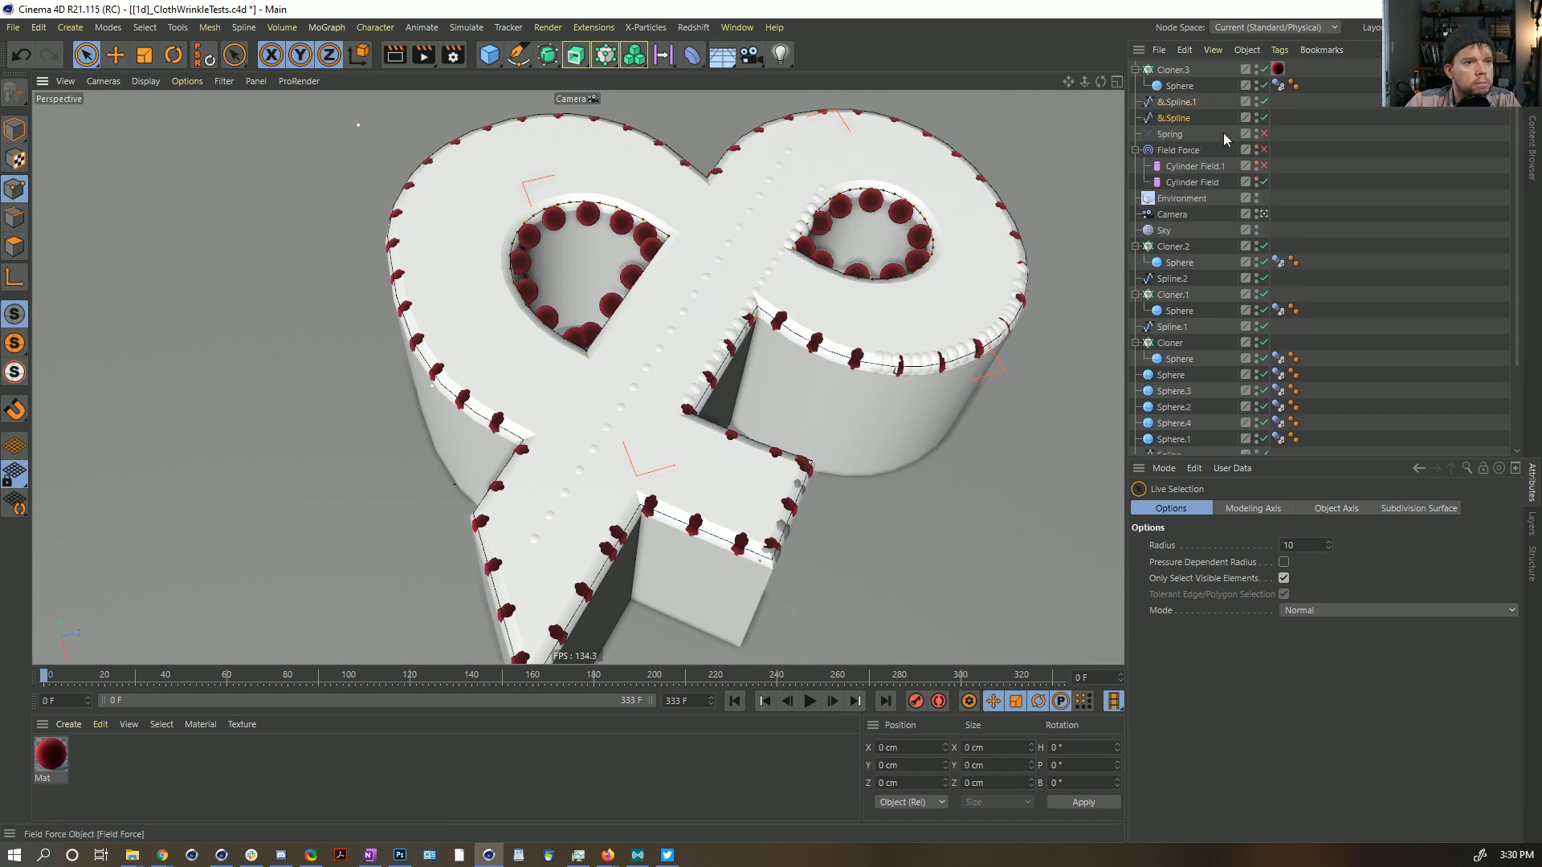
{"action": "left_click", "coordinate": [1187, 103]}
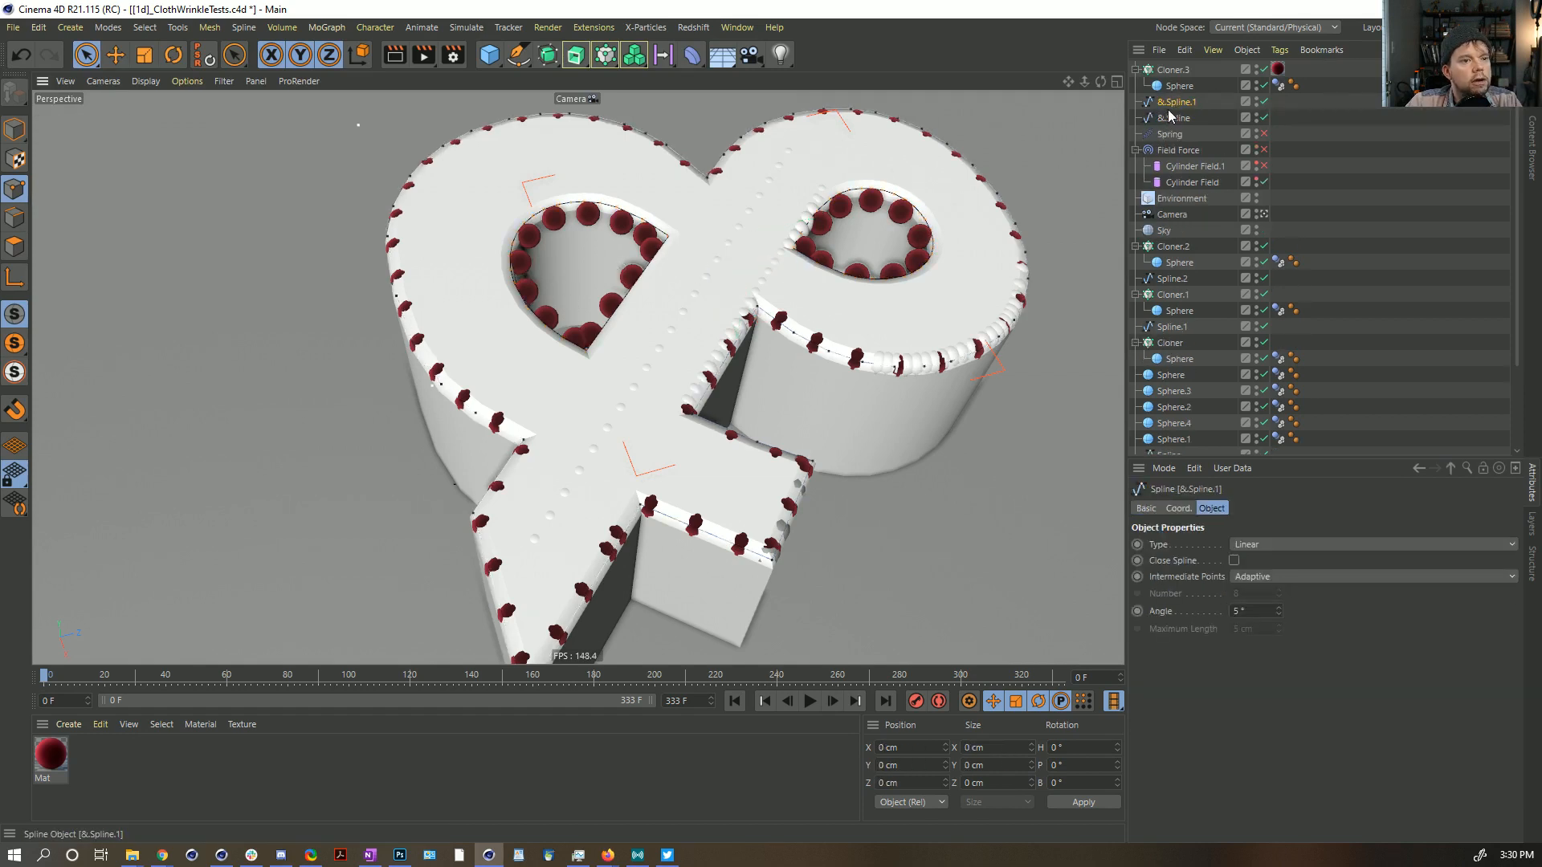
Step: Duplicate Cloner.3 for the hole spline &.Spline and offset its clones with a P.X of -7 cm
{"action": "left_click_drag", "start_coordinate": [1173, 75], "coordinate": [1173, 110], "text": "ctrl"}
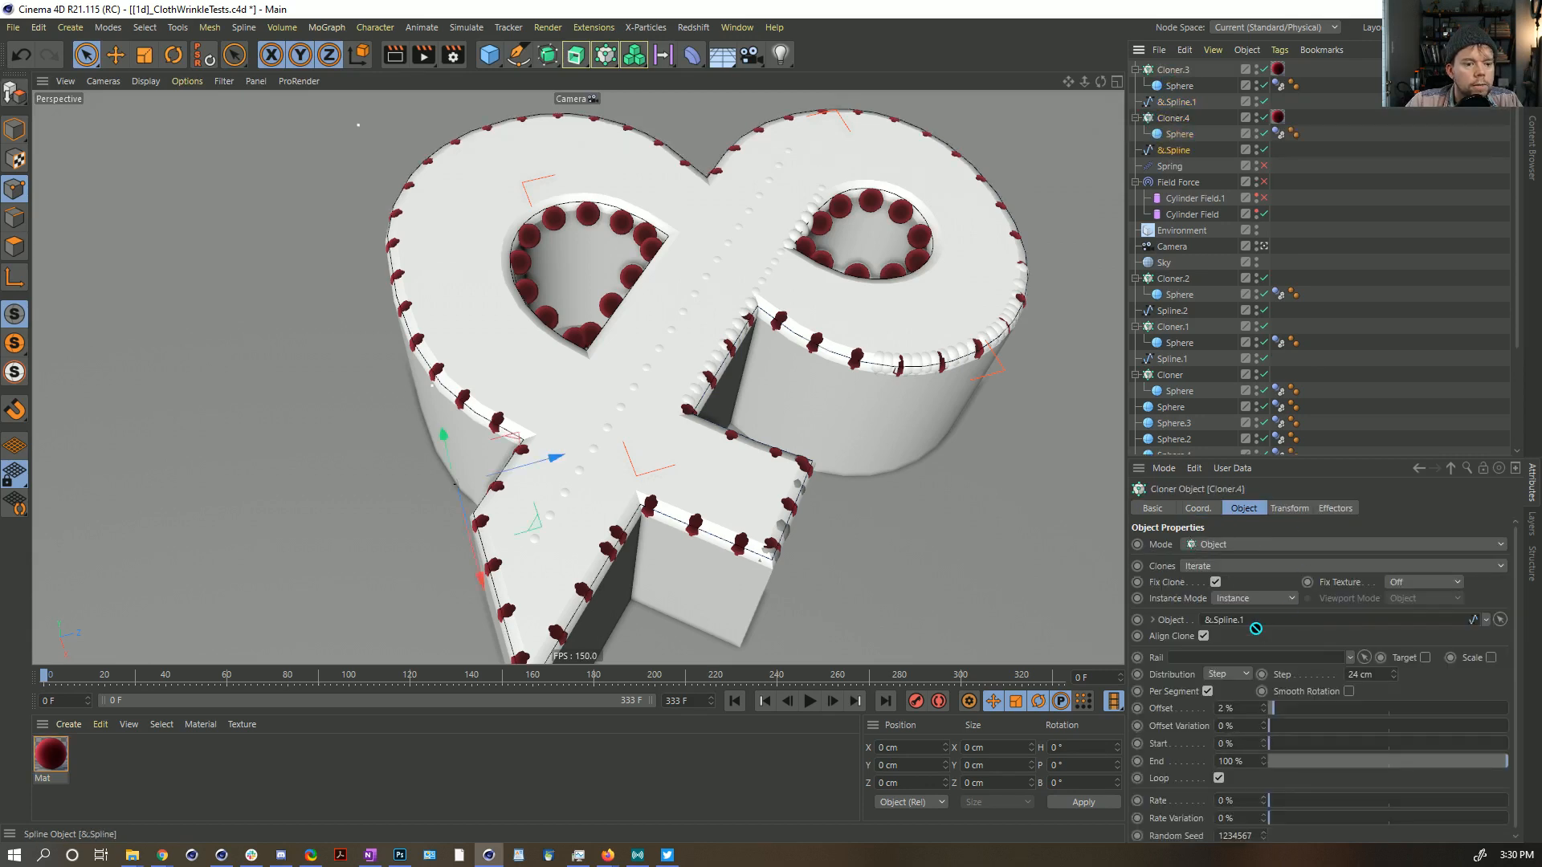
{"action": "left_click_drag", "start_coordinate": [1237, 625], "coordinate": [1238, 626]}
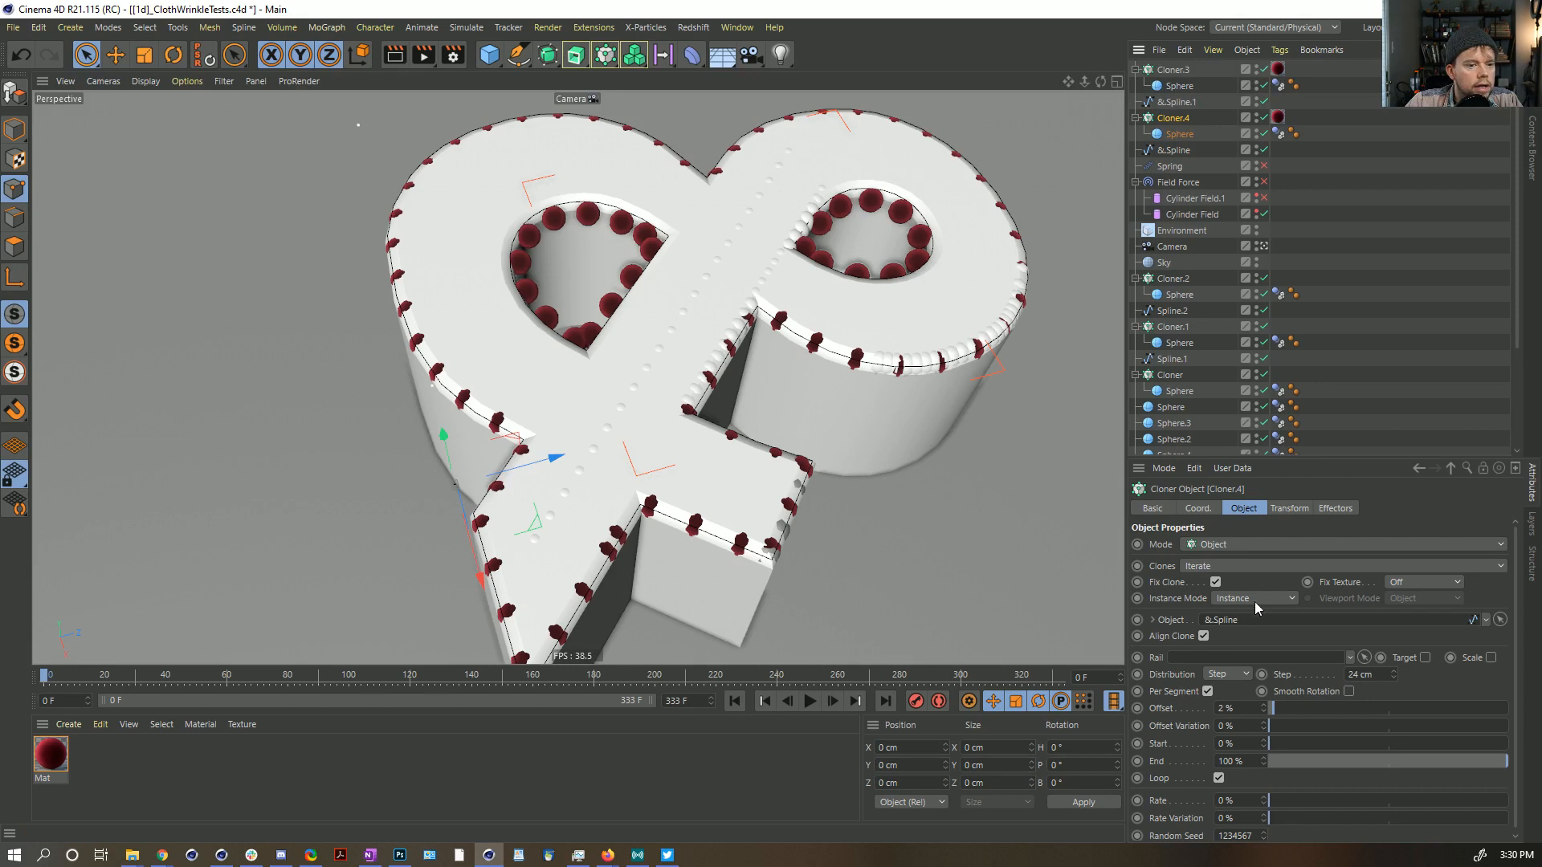
{"action": "left_click", "coordinate": [1287, 510]}
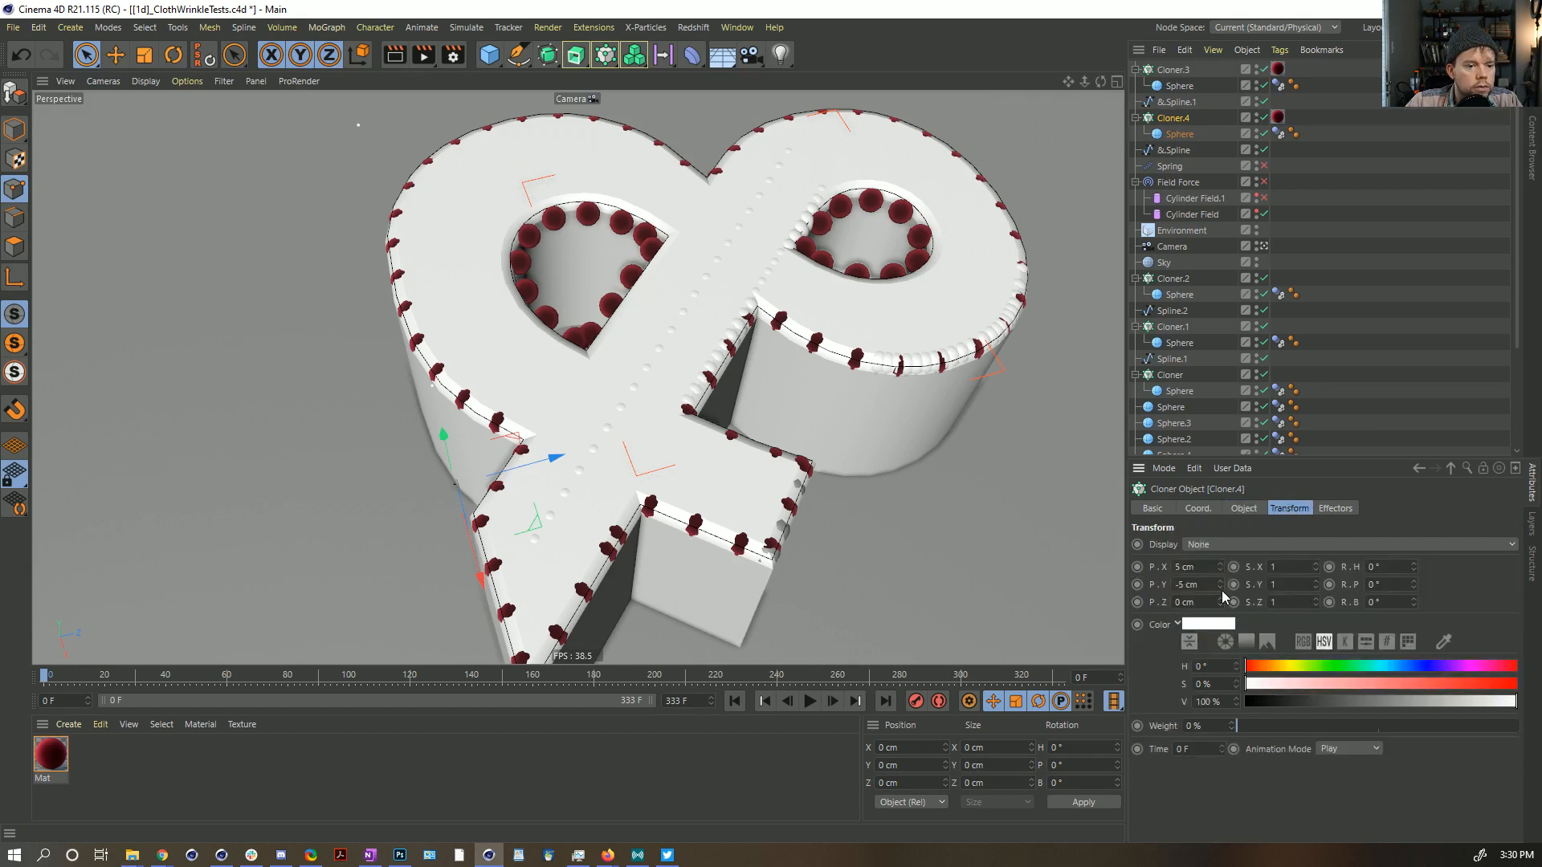
{"action": "left_click_drag", "start_coordinate": [1220, 571], "coordinate": [1219, 570]}
Step: Toggle Cloner.4 and Cloner.3 off and on to refresh their clones
{"action": "left_click", "coordinate": [1176, 102]}
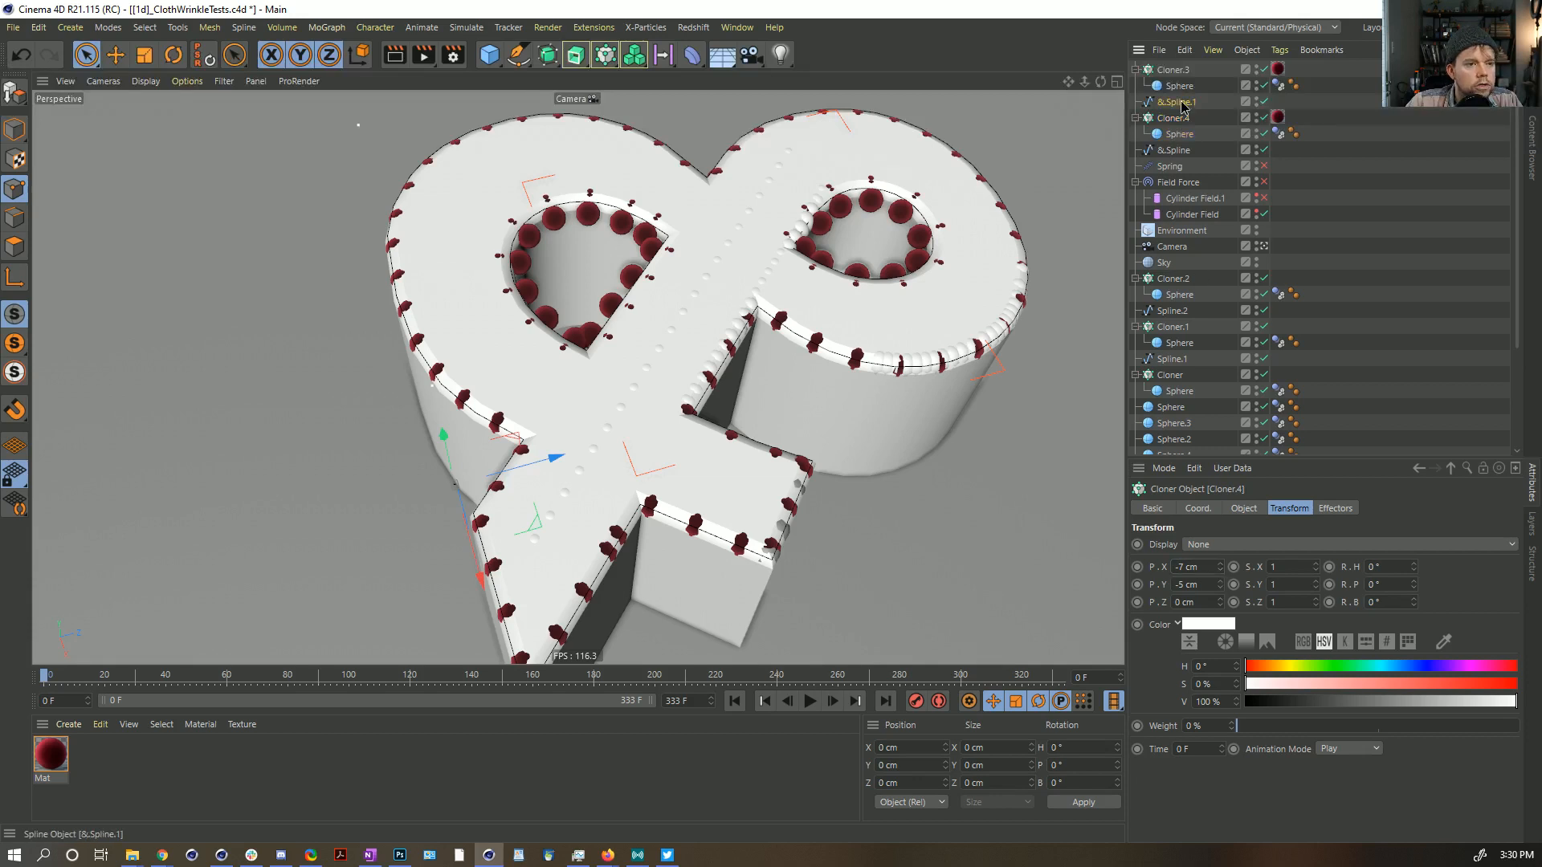
{"action": "left_click", "coordinate": [1260, 118]}
{"action": "left_click", "coordinate": [1260, 71]}
{"action": "left_click", "coordinate": [1262, 71]}
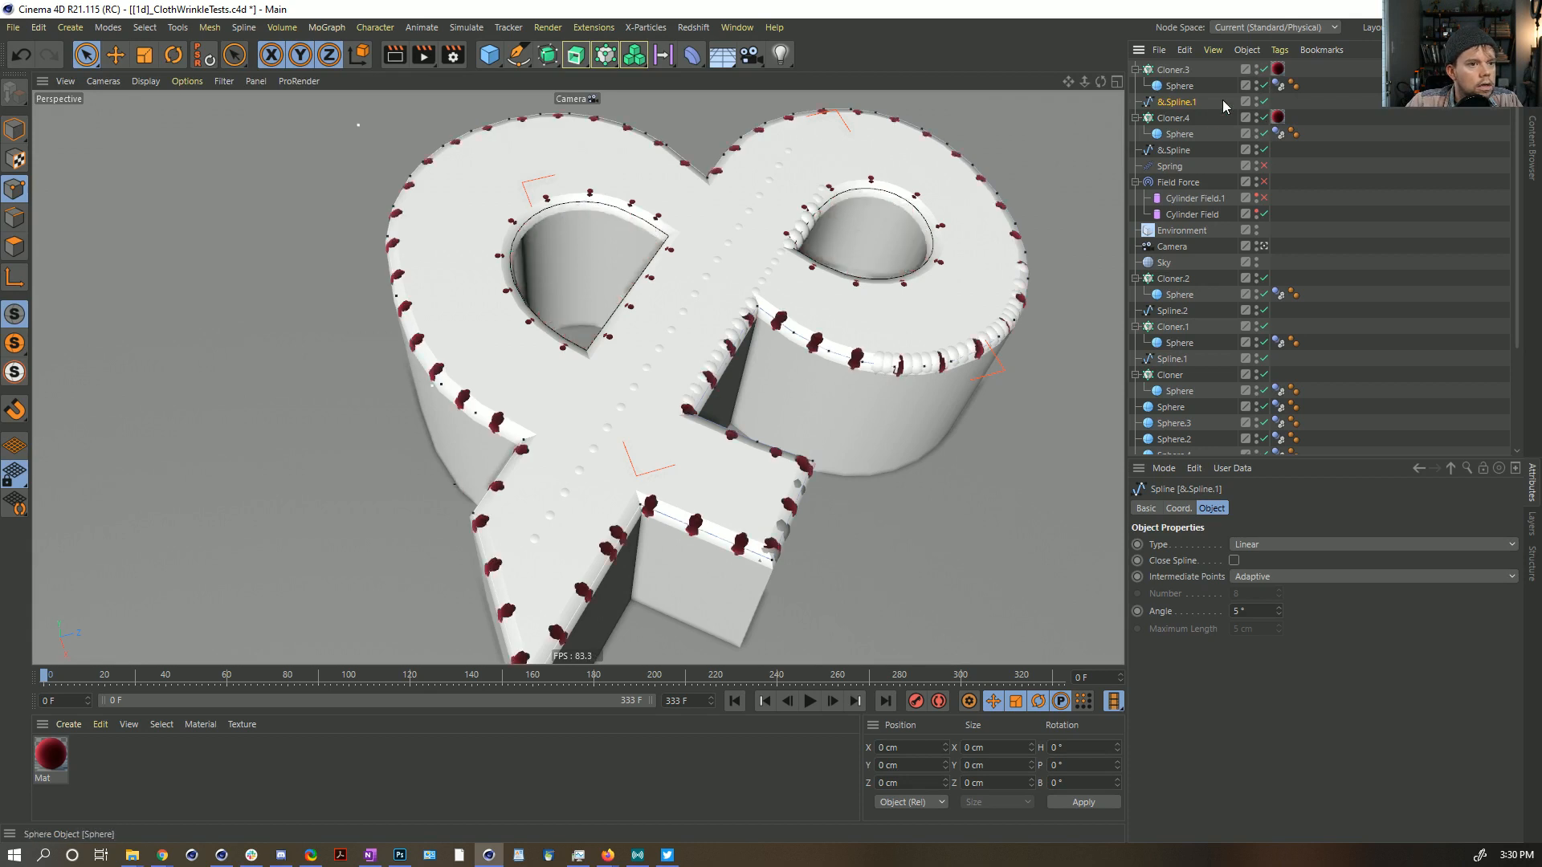
Step: Switch off both cloners and inspect the points of the hole spline &.Spline and the outline spline &.Spline.1
{"action": "left_click", "coordinate": [1176, 150]}
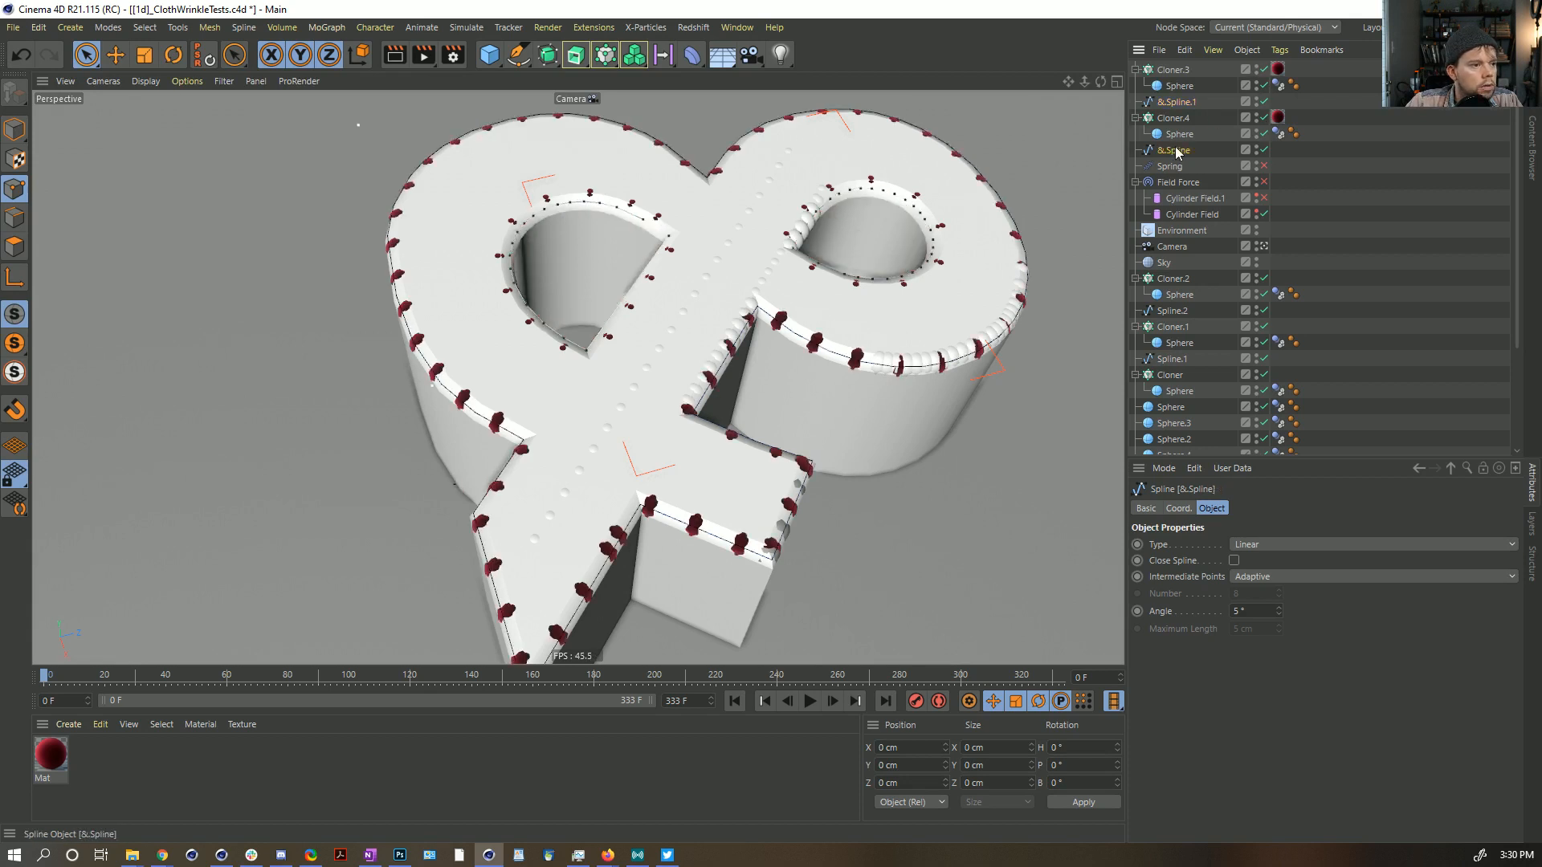
{"action": "left_click", "coordinate": [591, 358]}
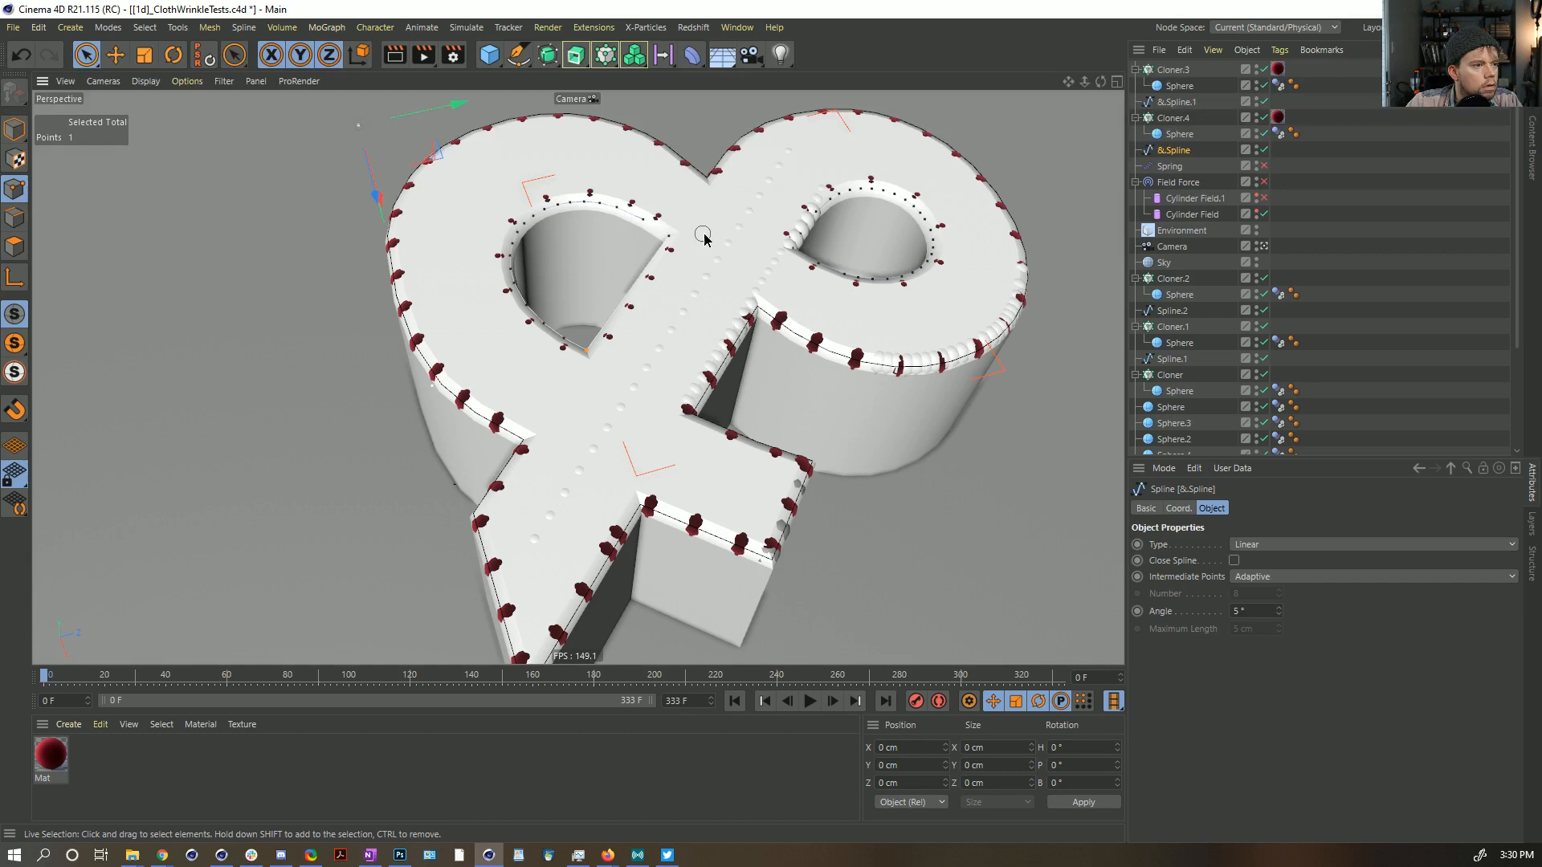
{"action": "right_click", "coordinate": [838, 235]}
{"action": "left_click", "coordinate": [839, 236]}
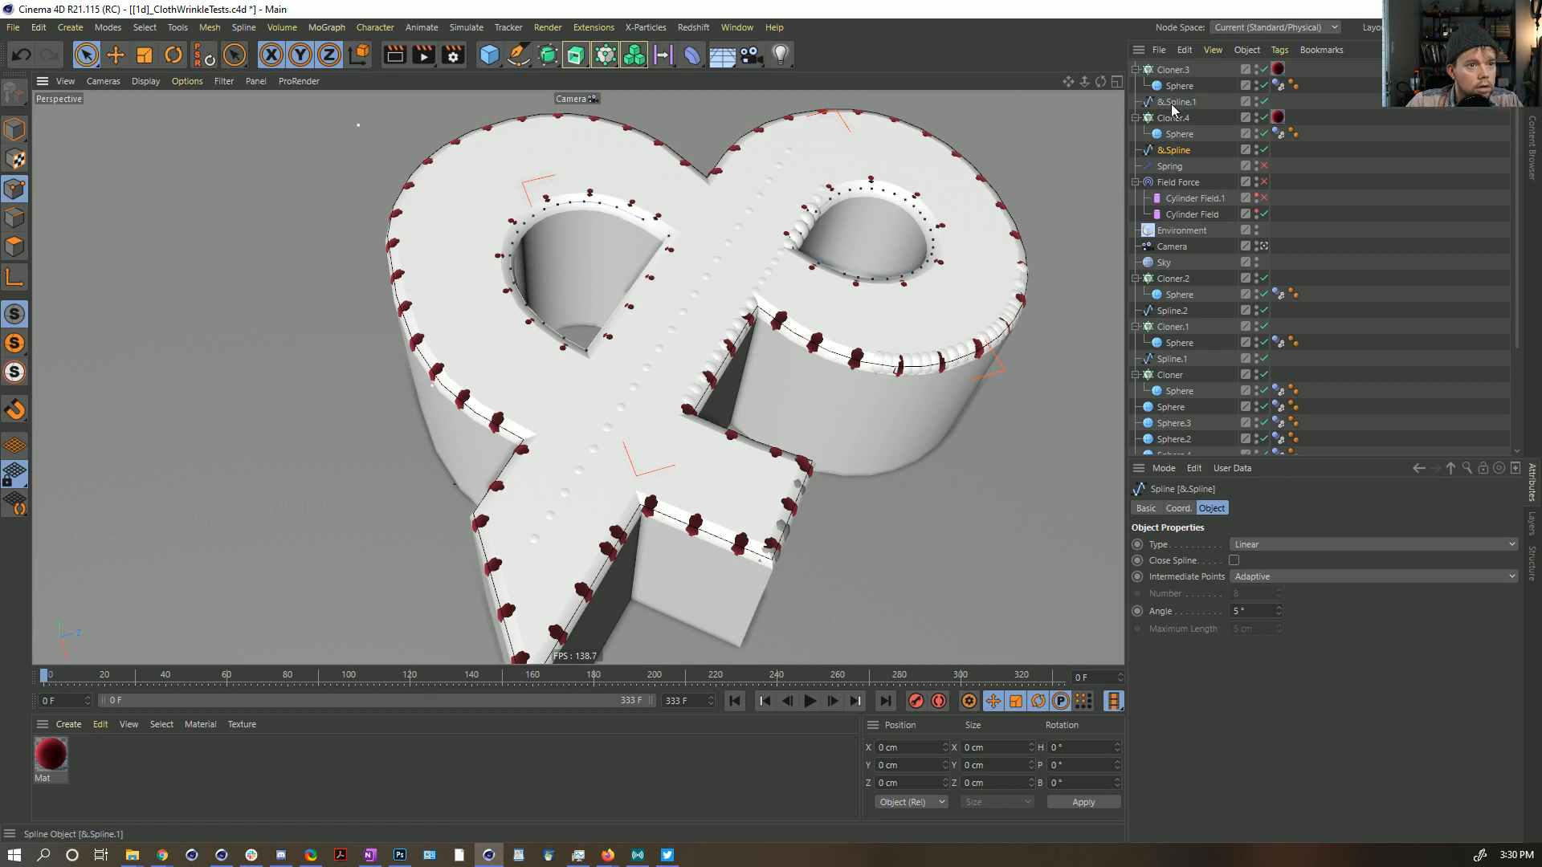
{"action": "left_click", "coordinate": [799, 237]}
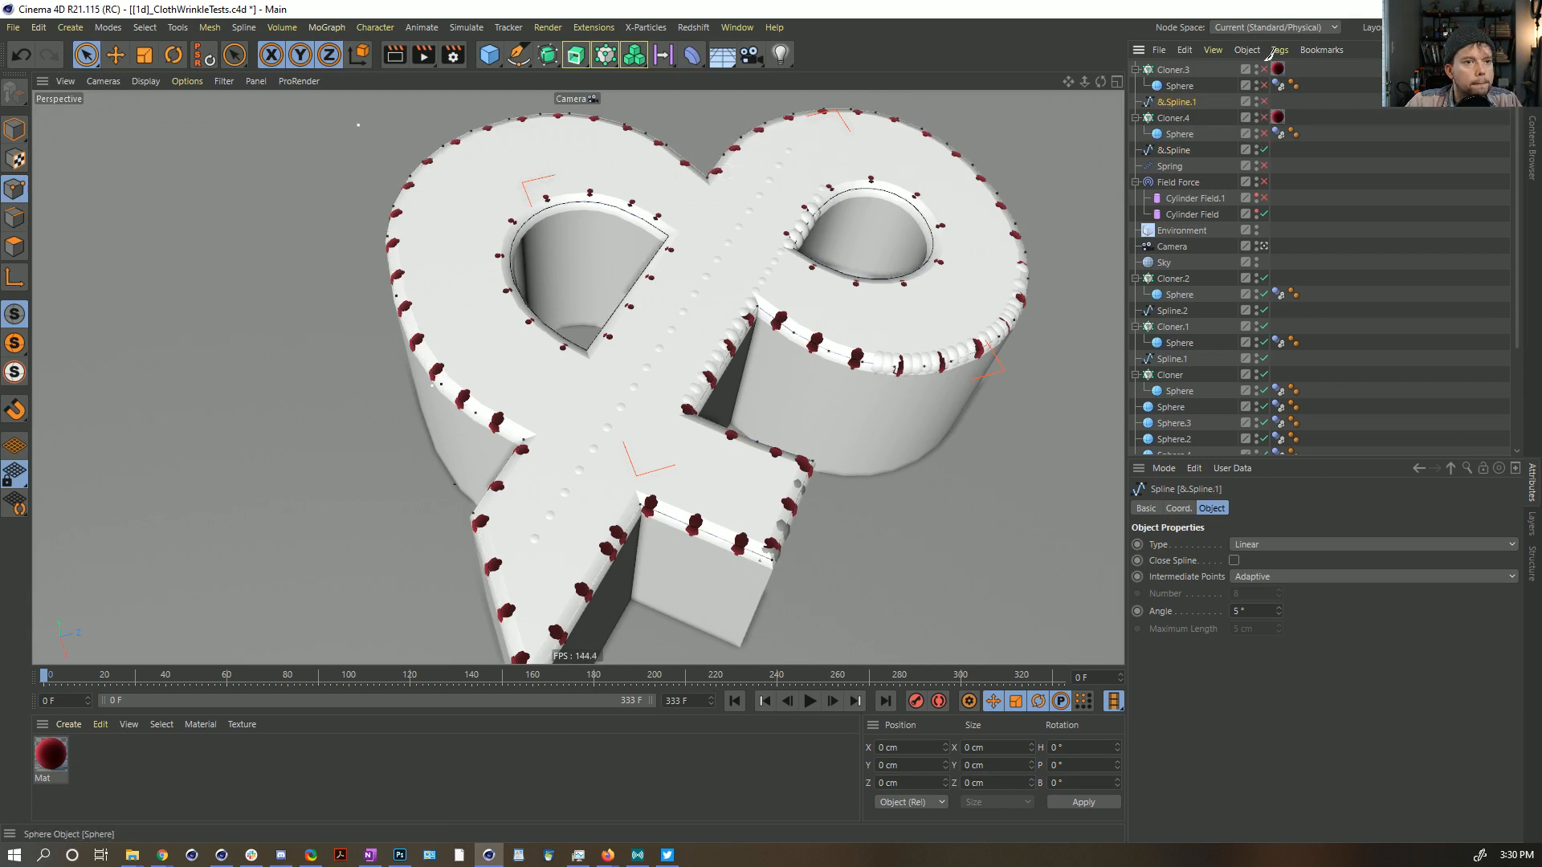
{"action": "left_click", "coordinate": [478, 413]}
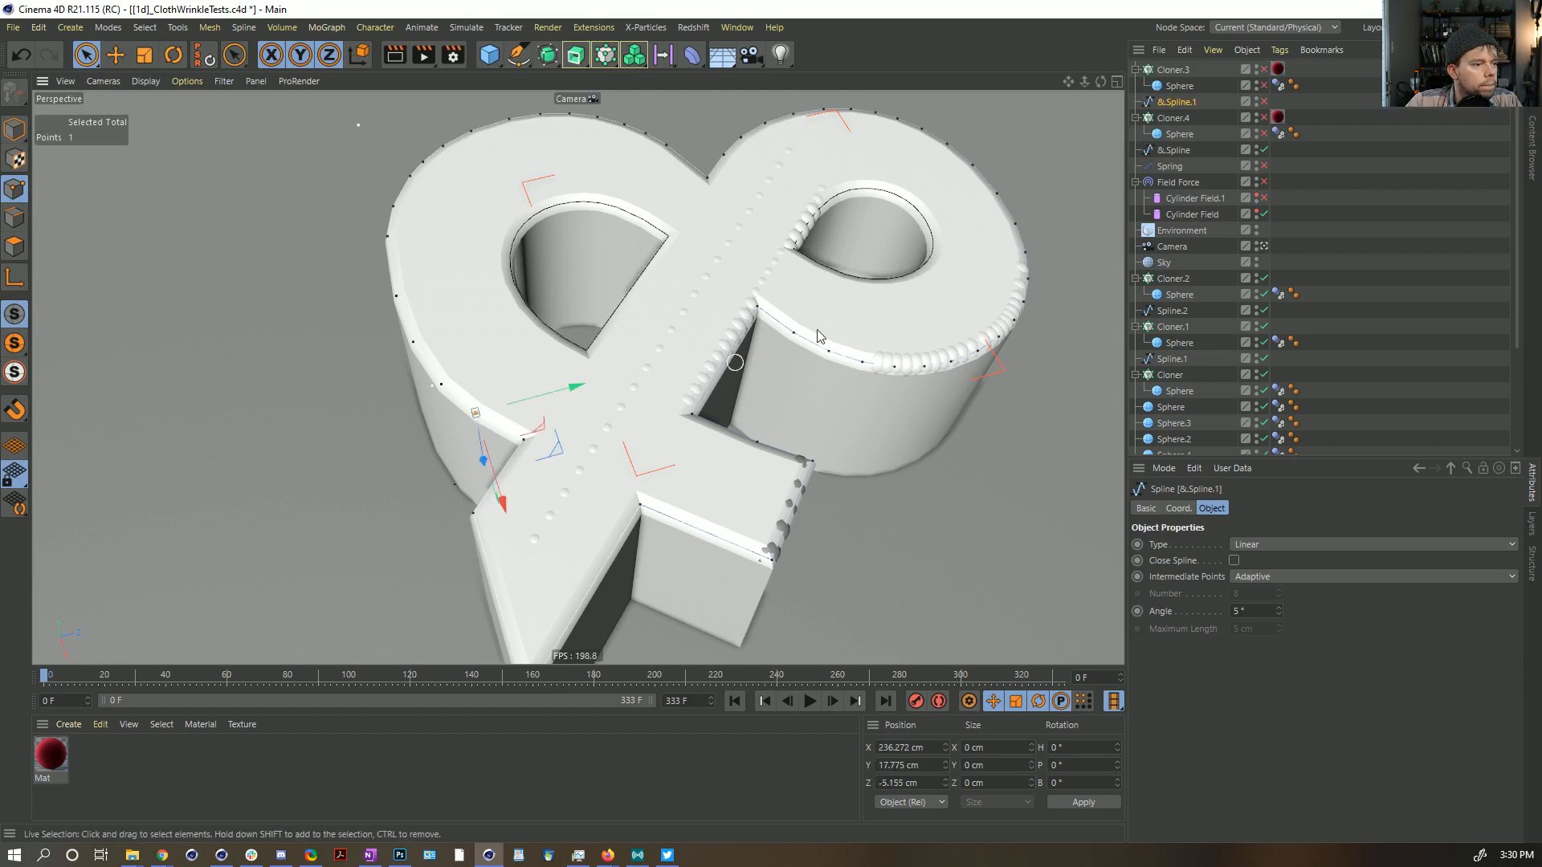
{"action": "left_click", "coordinate": [1173, 151]}
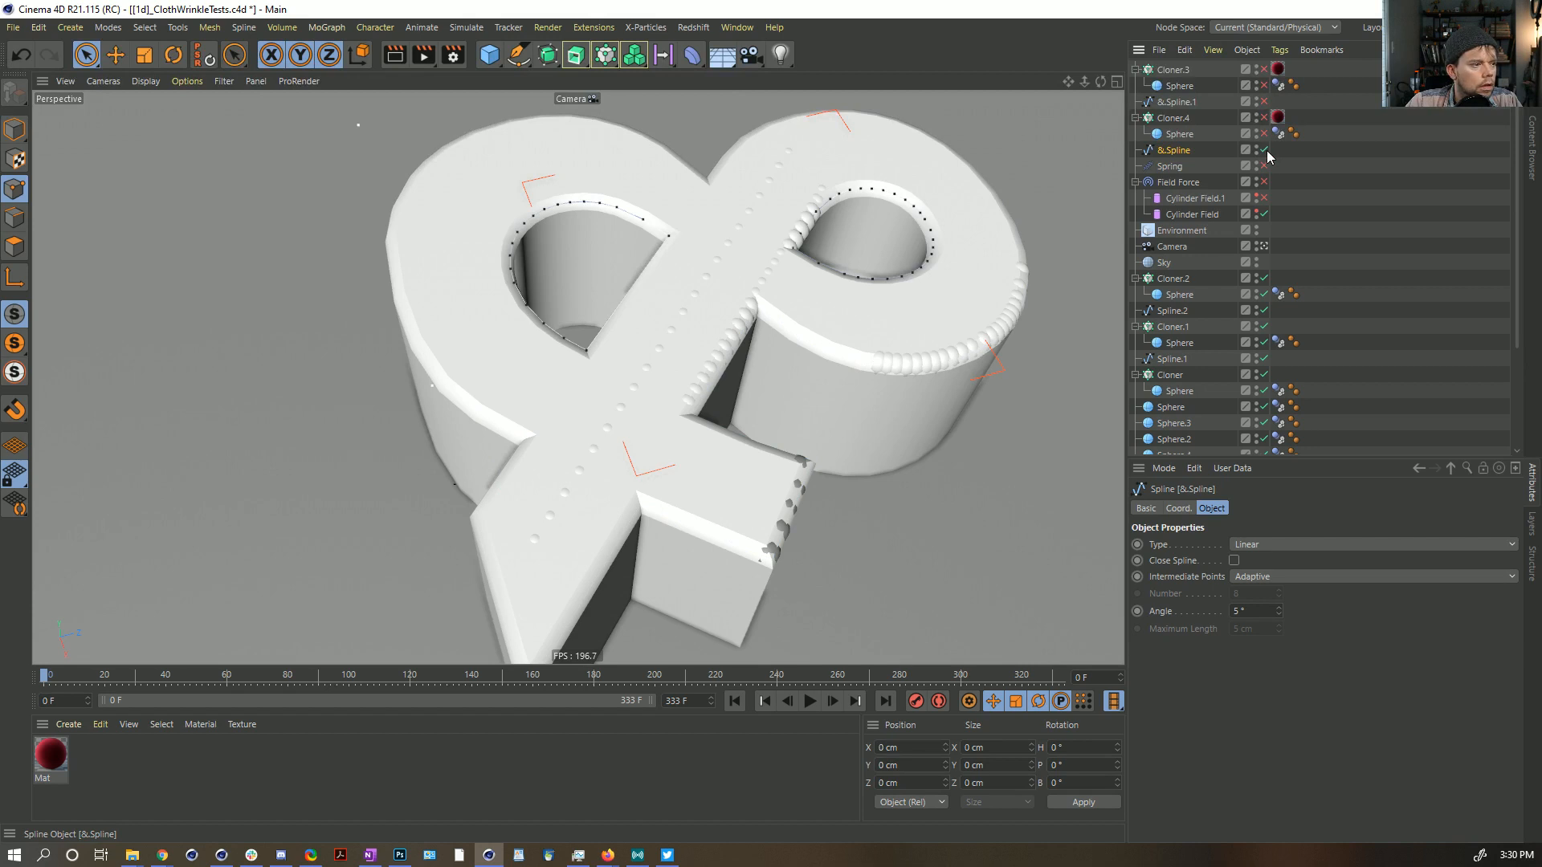
{"action": "left_click", "coordinate": [1263, 102]}
{"action": "left_click", "coordinate": [1174, 103]}
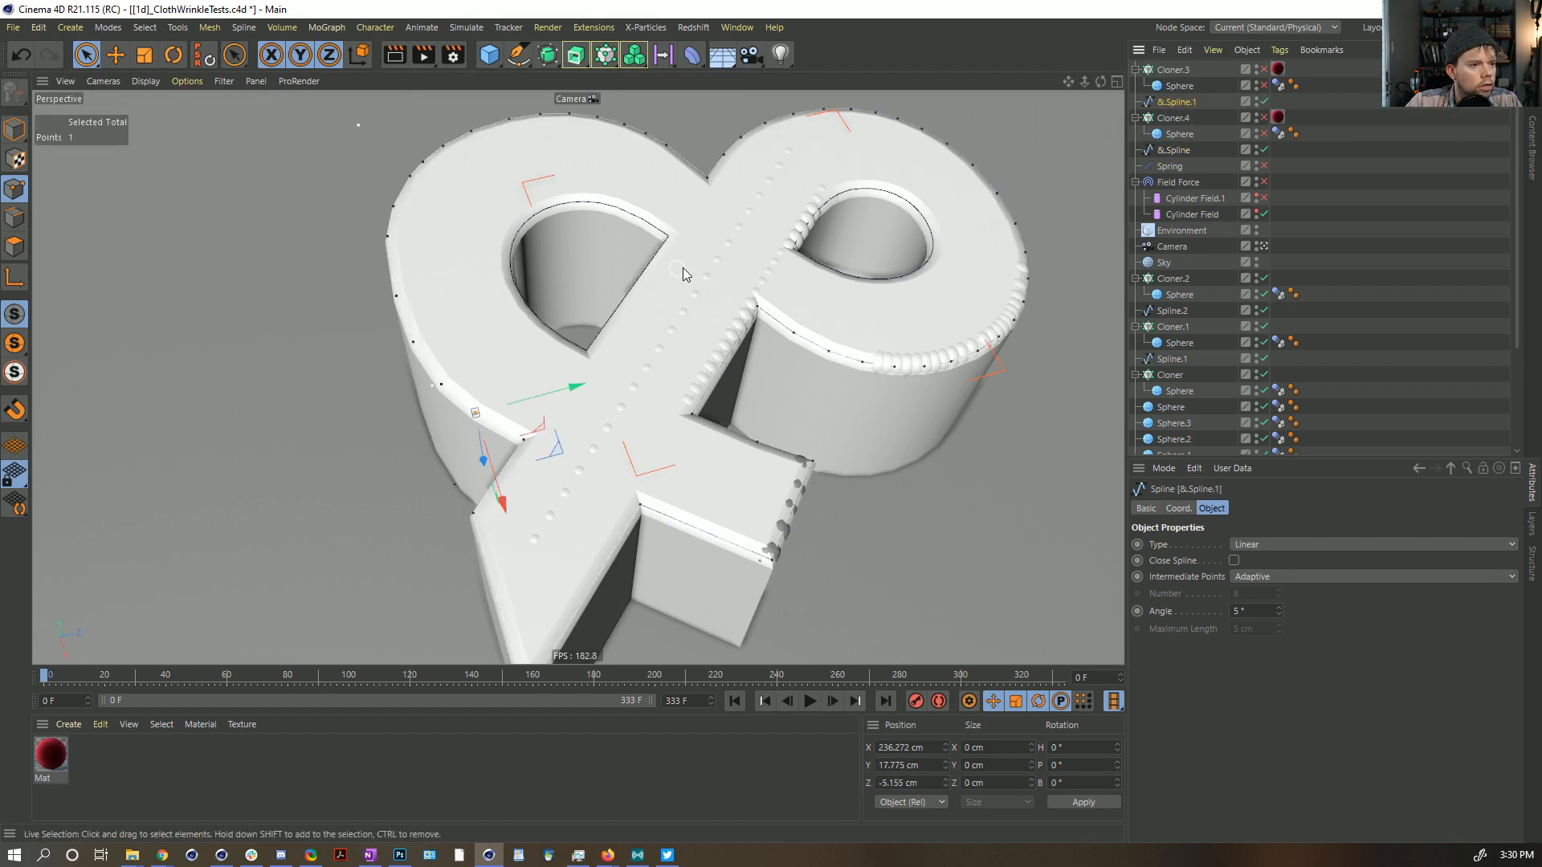
Step: Check Cloner.4's source object, relink Cloner.3 to &.Spline.1 and re-enable both cloners with their spheres
{"action": "left_click", "coordinate": [1173, 118]}
{"action": "left_click", "coordinate": [1254, 510]}
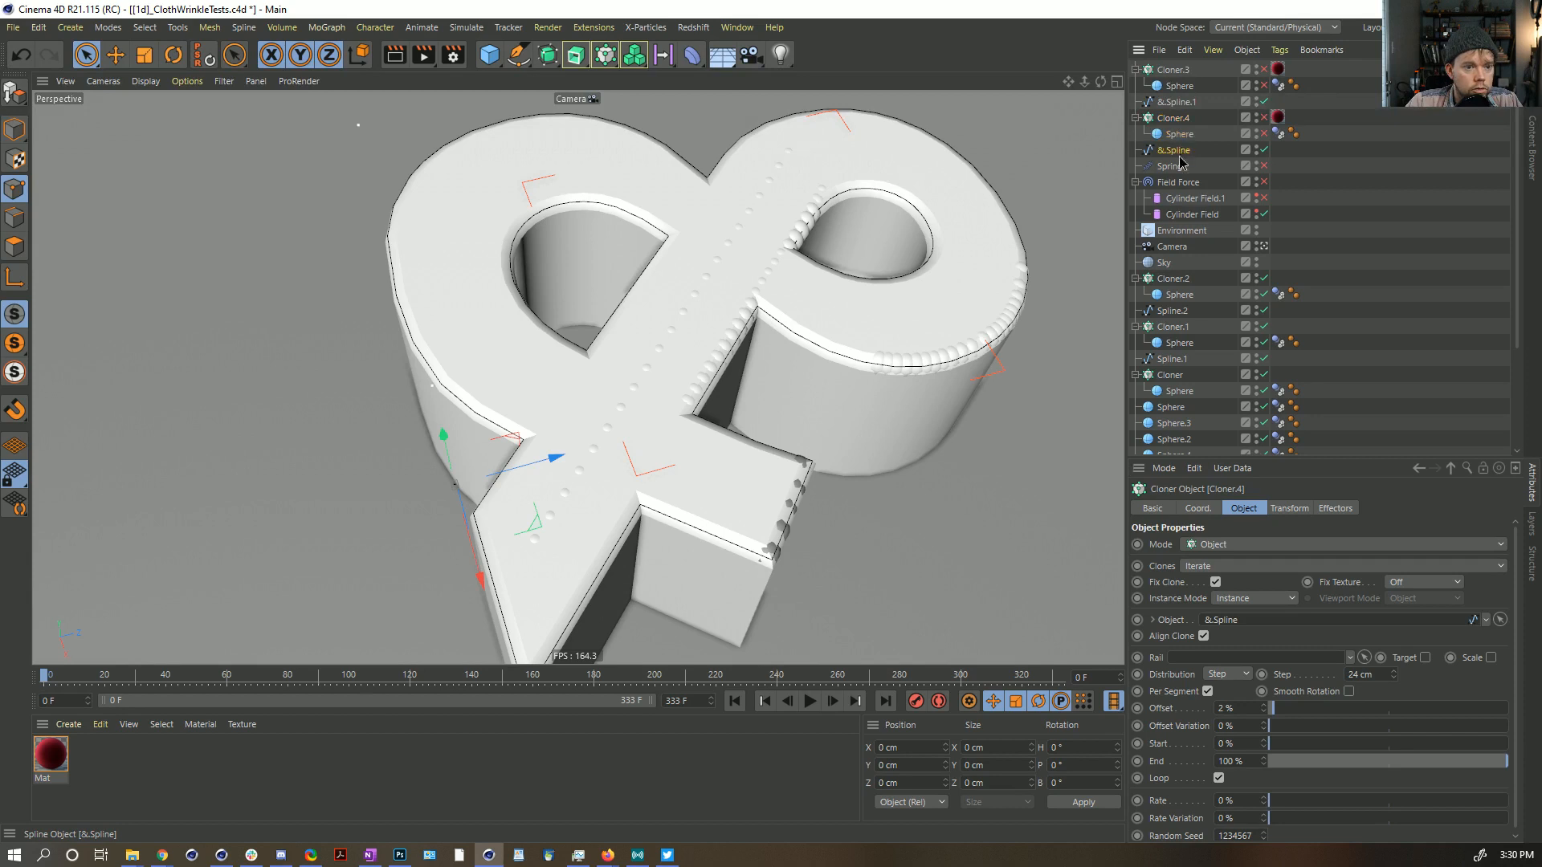
{"action": "left_click", "coordinate": [1173, 70]}
{"action": "left_click_drag", "start_coordinate": [1172, 102], "coordinate": [1230, 623]}
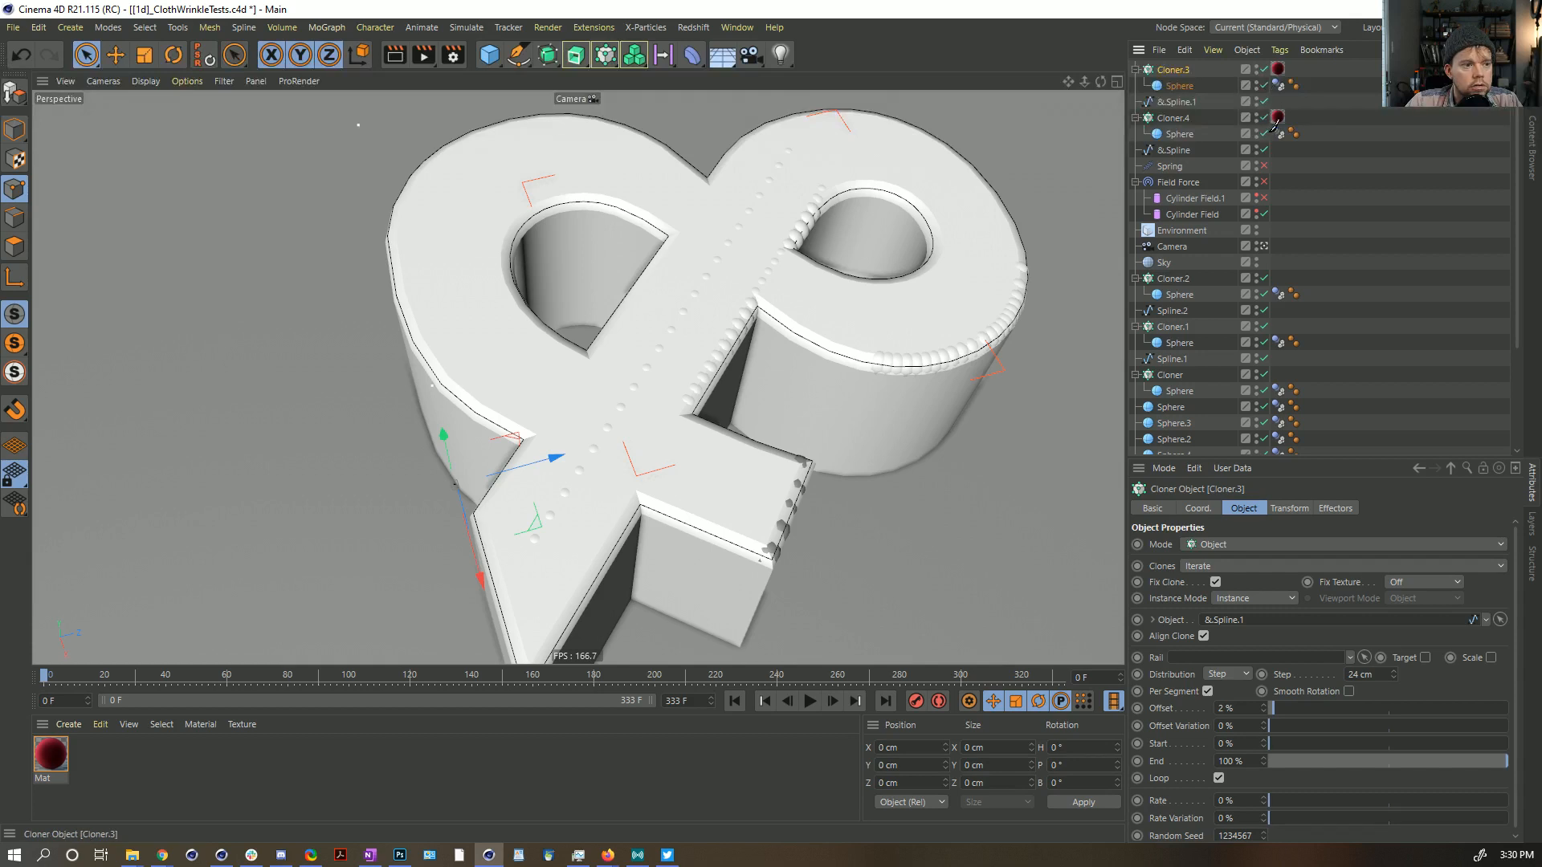
{"action": "left_click_drag", "start_coordinate": [1277, 123], "coordinate": [1268, 132]}
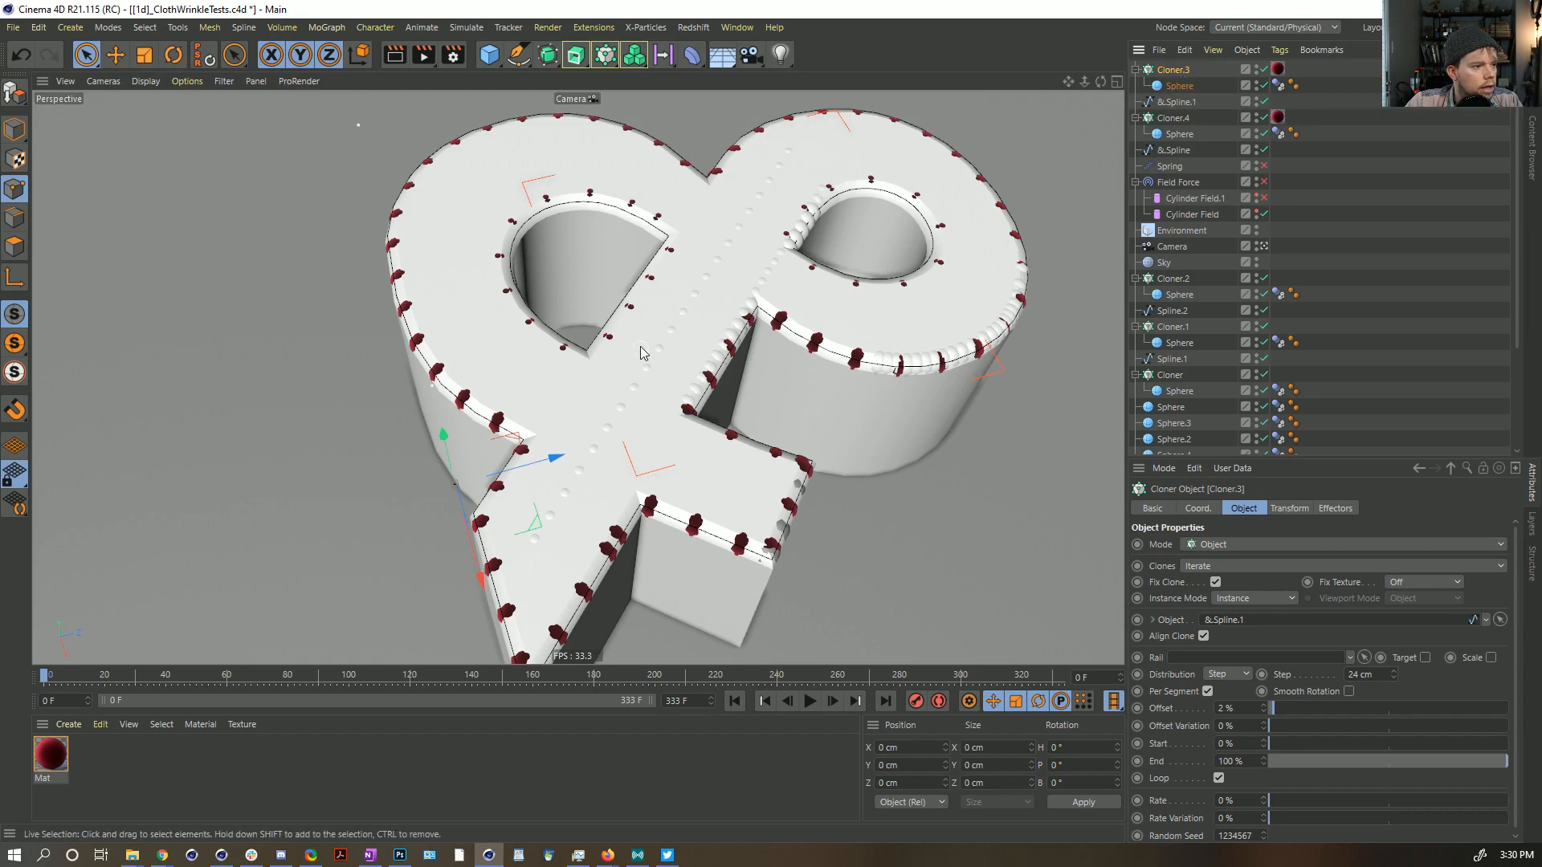
Step: Compare the transform offsets of both bevel cloners and set Cloner.4's P.X to -5 cm
{"action": "left_click_drag", "start_coordinate": [887, 461], "coordinate": [629, 413], "text": "alt"}
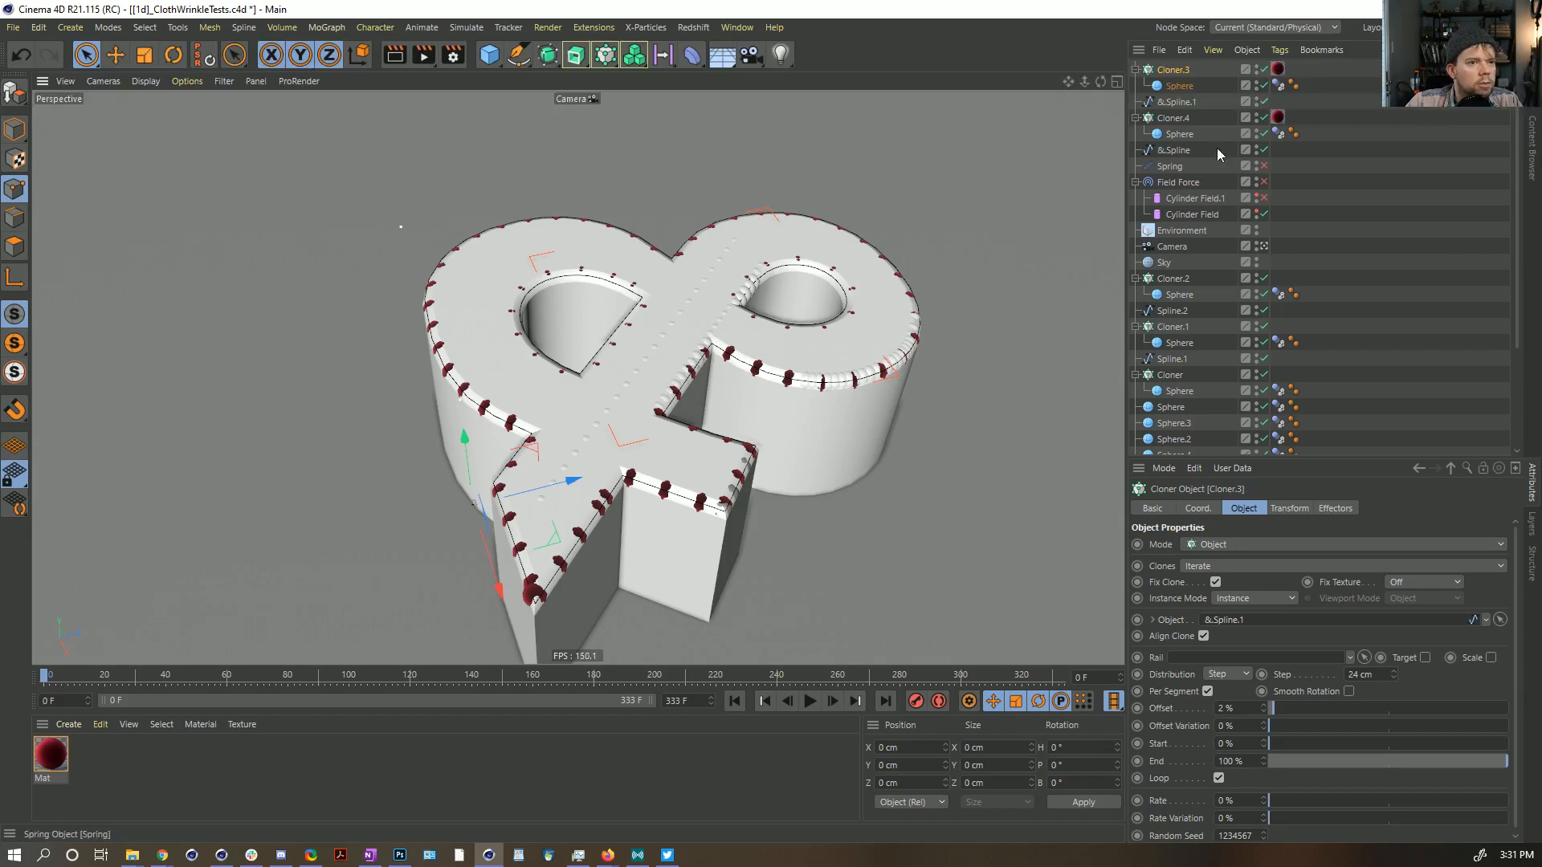
{"action": "left_click", "coordinate": [1301, 510]}
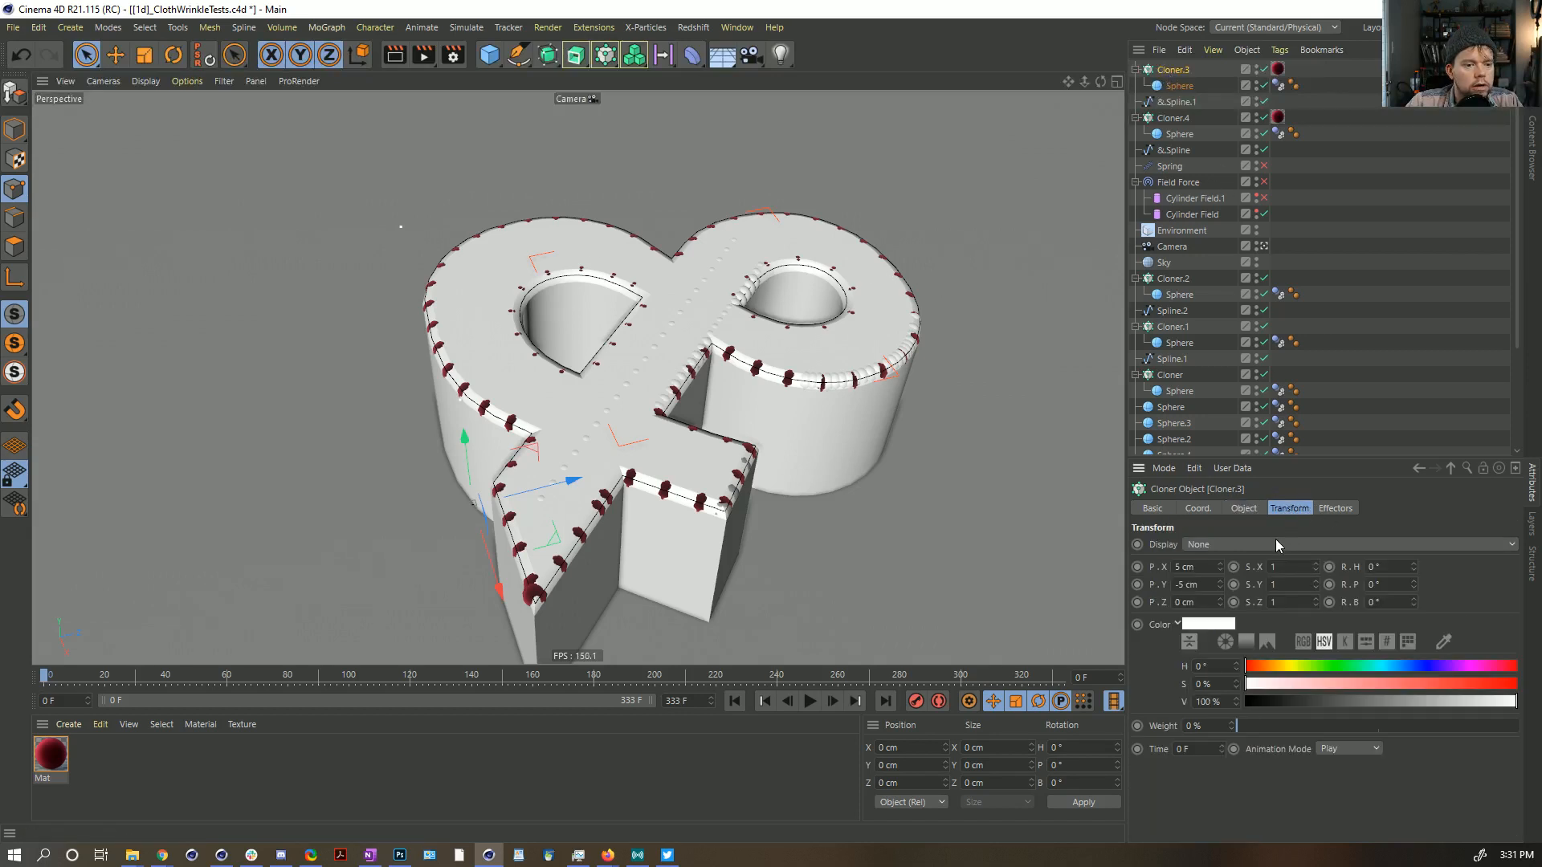
{"action": "left_click", "coordinate": [1173, 118]}
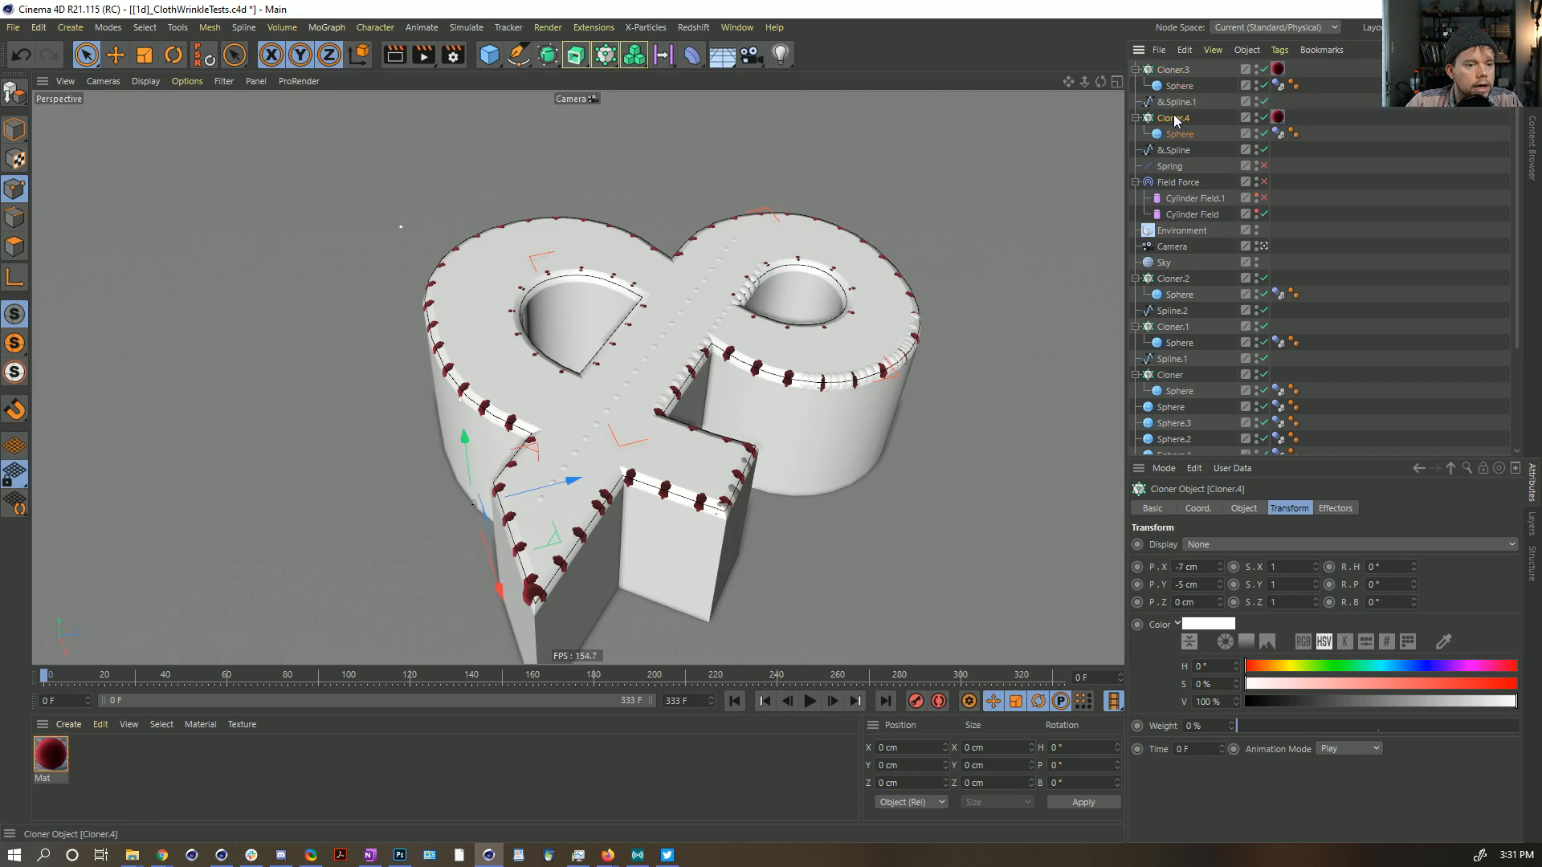
{"action": "left_click_drag", "start_coordinate": [1220, 564], "coordinate": [1220, 562]}
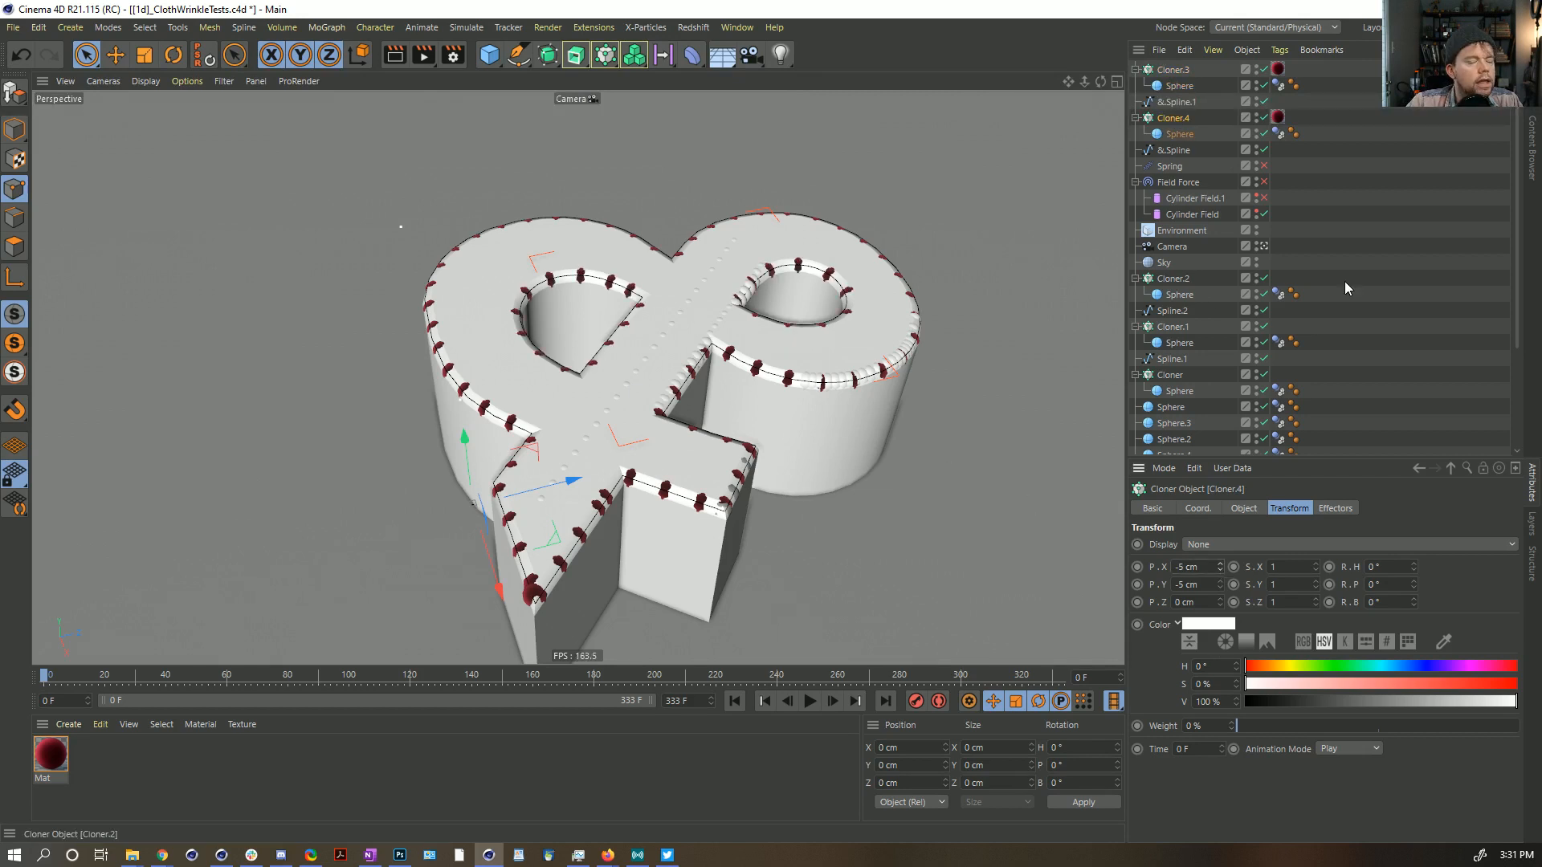
{"action": "left_click", "coordinate": [1367, 280]}
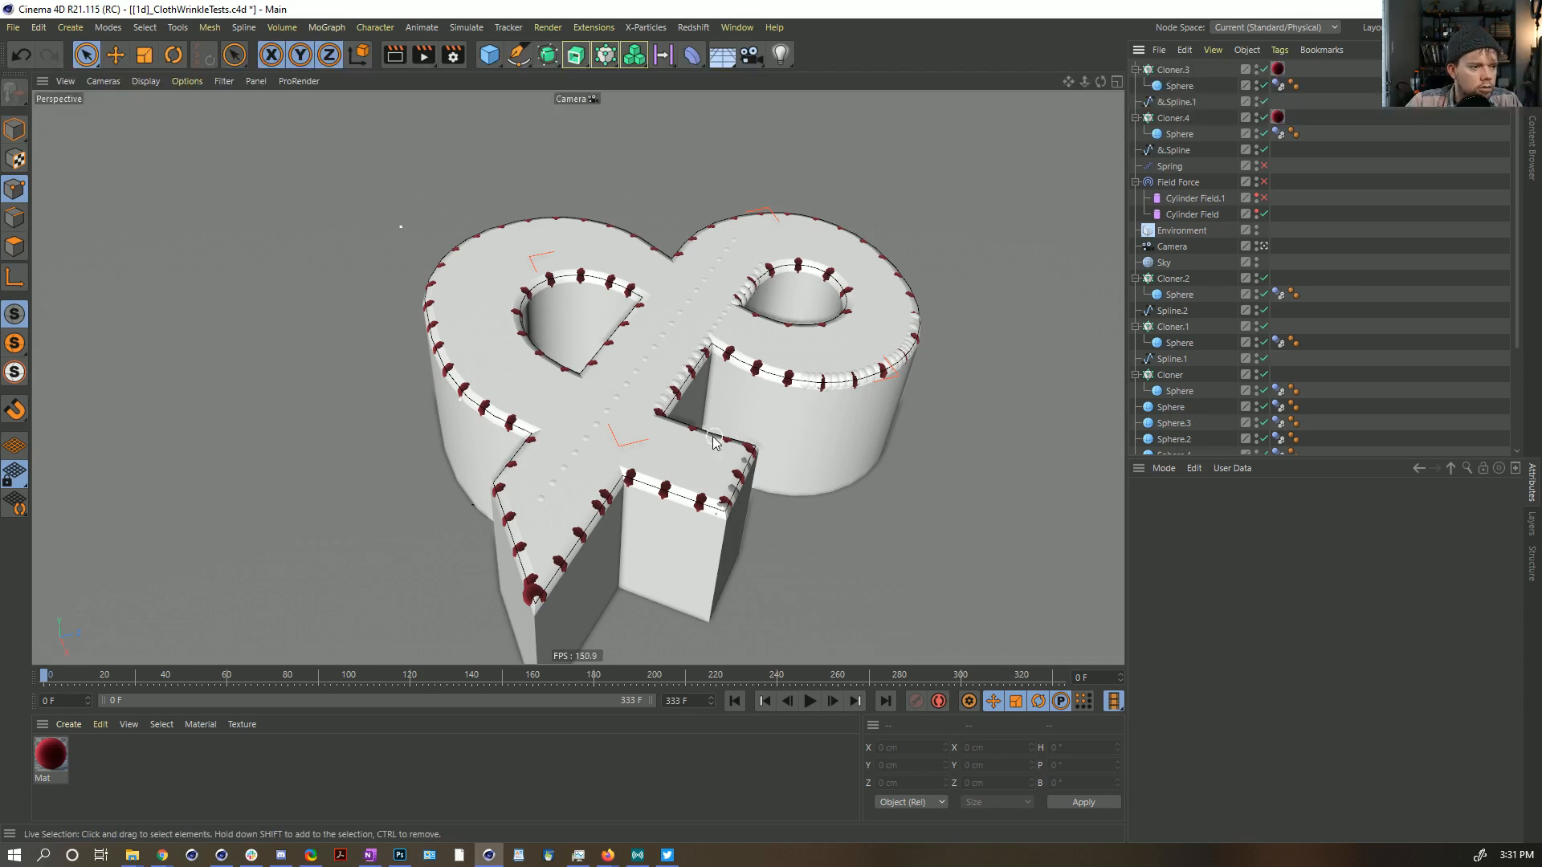
Step: Show the cloth plane and play the simulation over the ampersand, stopping at about frame 26
{"action": "middle_click_drag", "start_coordinate": [713, 433], "coordinate": [693, 358], "text": "alt"}
{"action": "right_click_drag", "start_coordinate": [693, 358], "coordinate": [649, 329], "text": "alt"}
{"action": "scroll", "coordinate": [1145, 360], "scroll_direction": "down", "scroll_amount": 4}
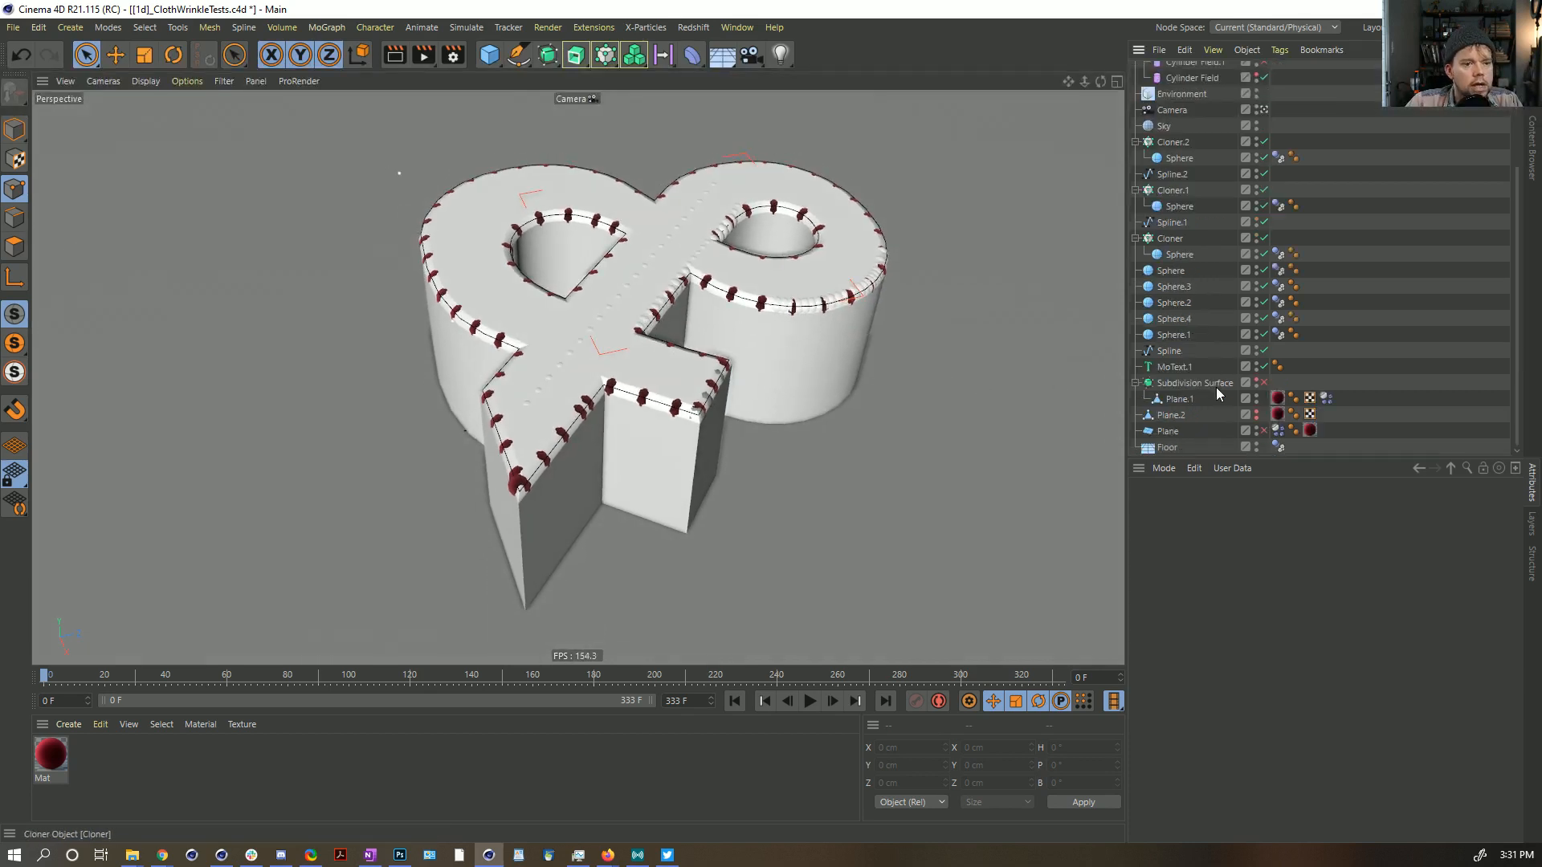
{"action": "left_click", "coordinate": [1261, 384]}
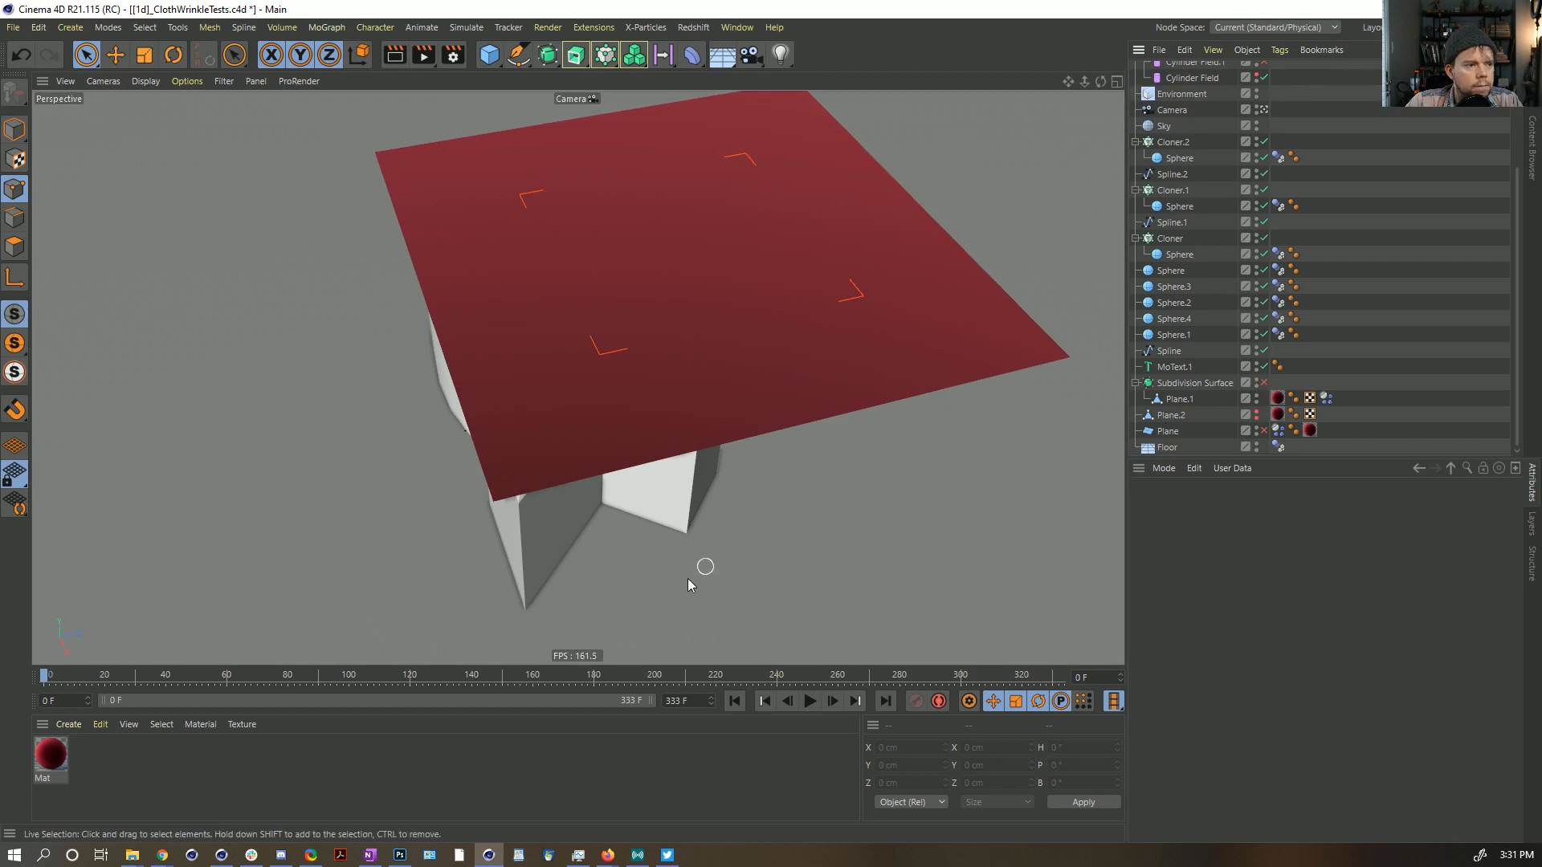
{"action": "left_click", "coordinate": [812, 702]}
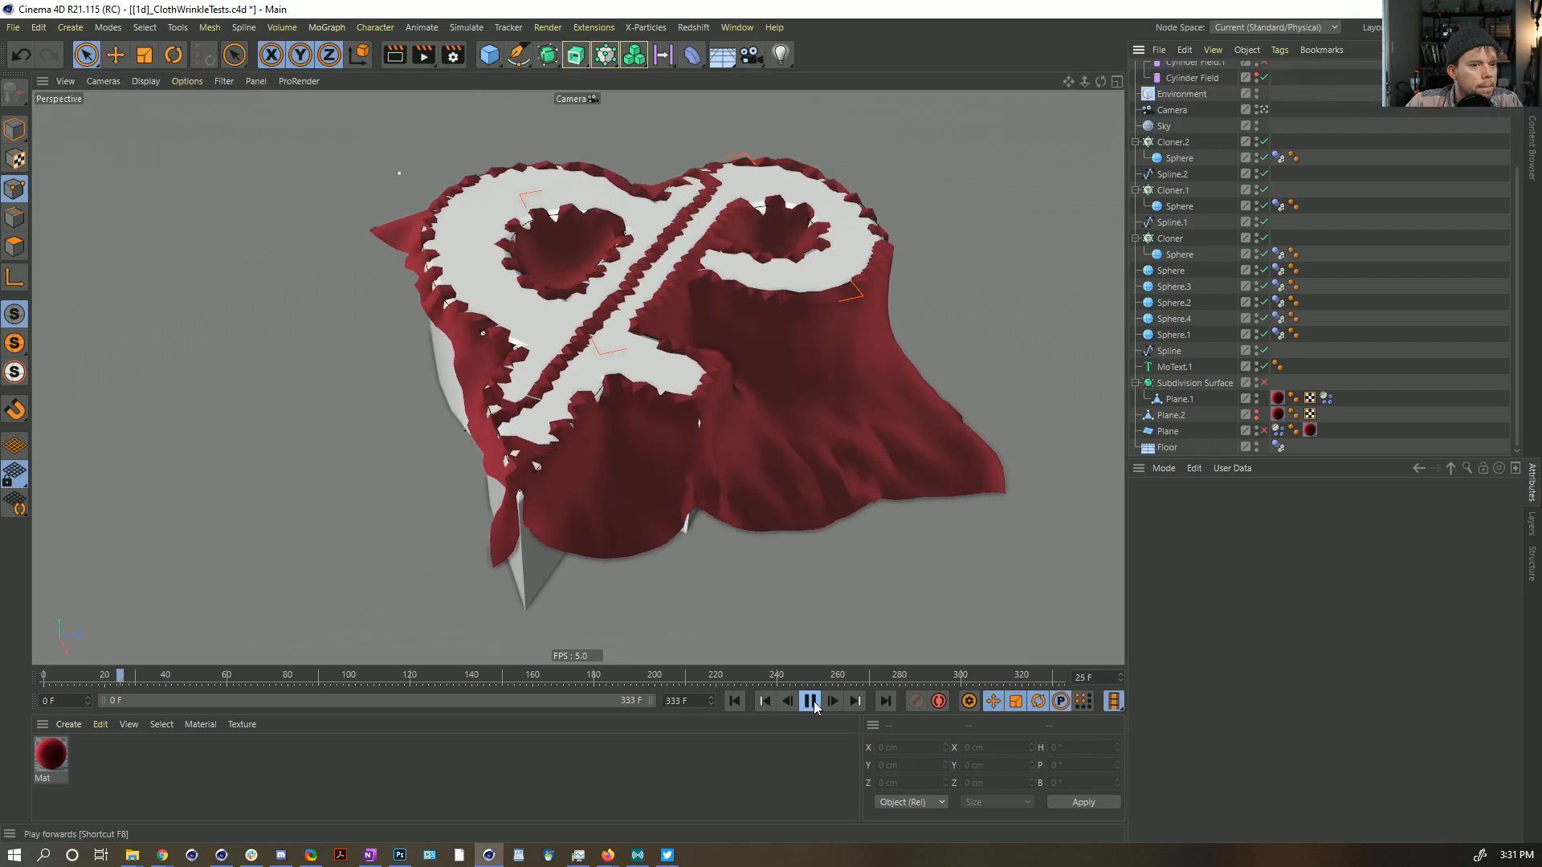
{"action": "left_click", "coordinate": [811, 702]}
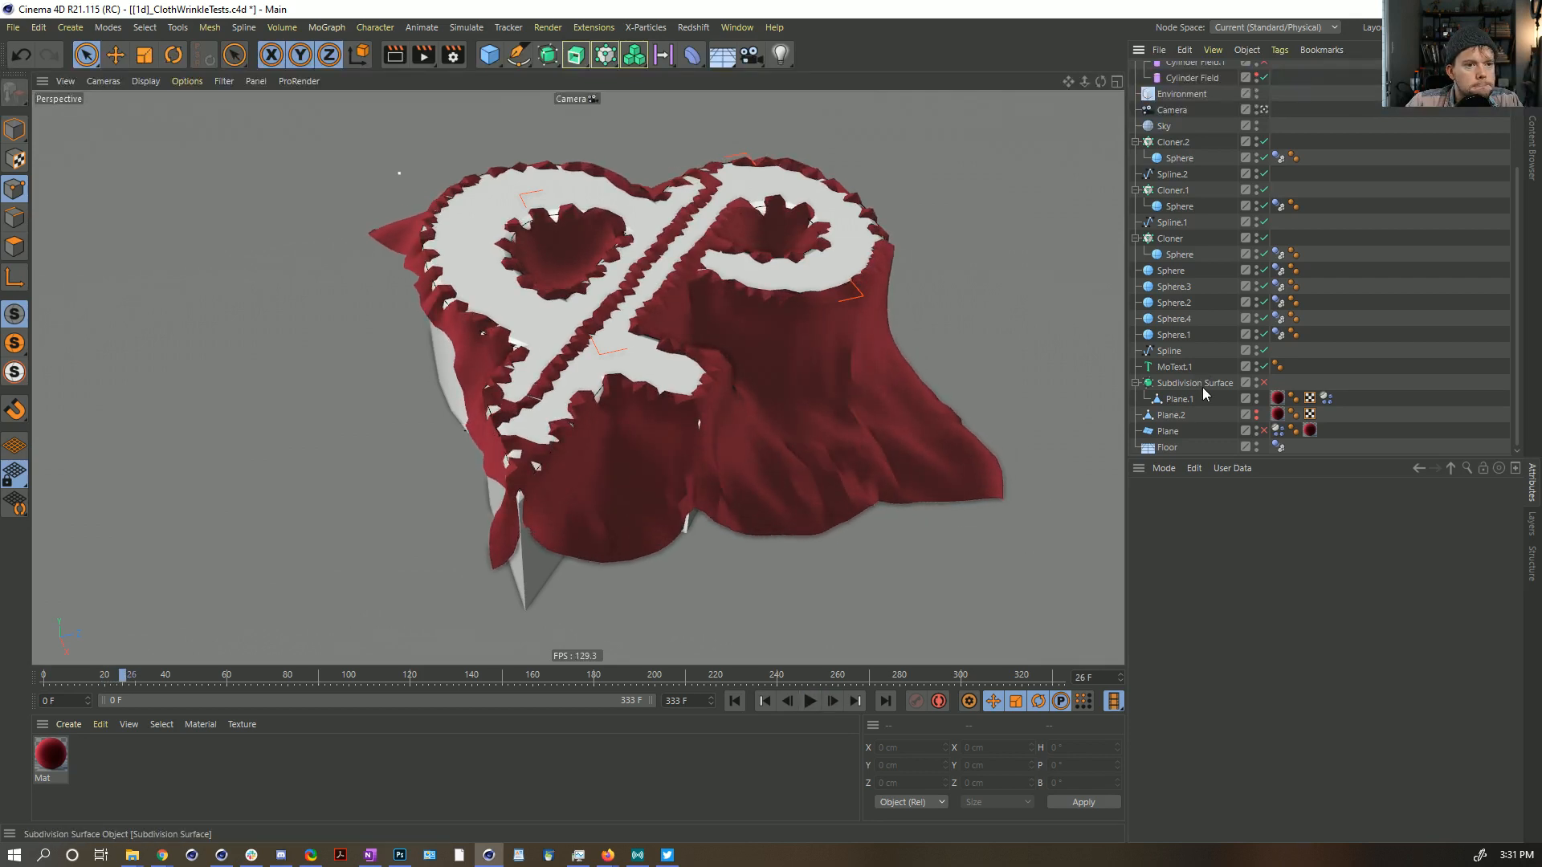
Step: Add a Collider Body tag to MoText.1, rewind to the first frame and show the tag's collision settings
{"action": "right_click", "coordinate": [1177, 367]}
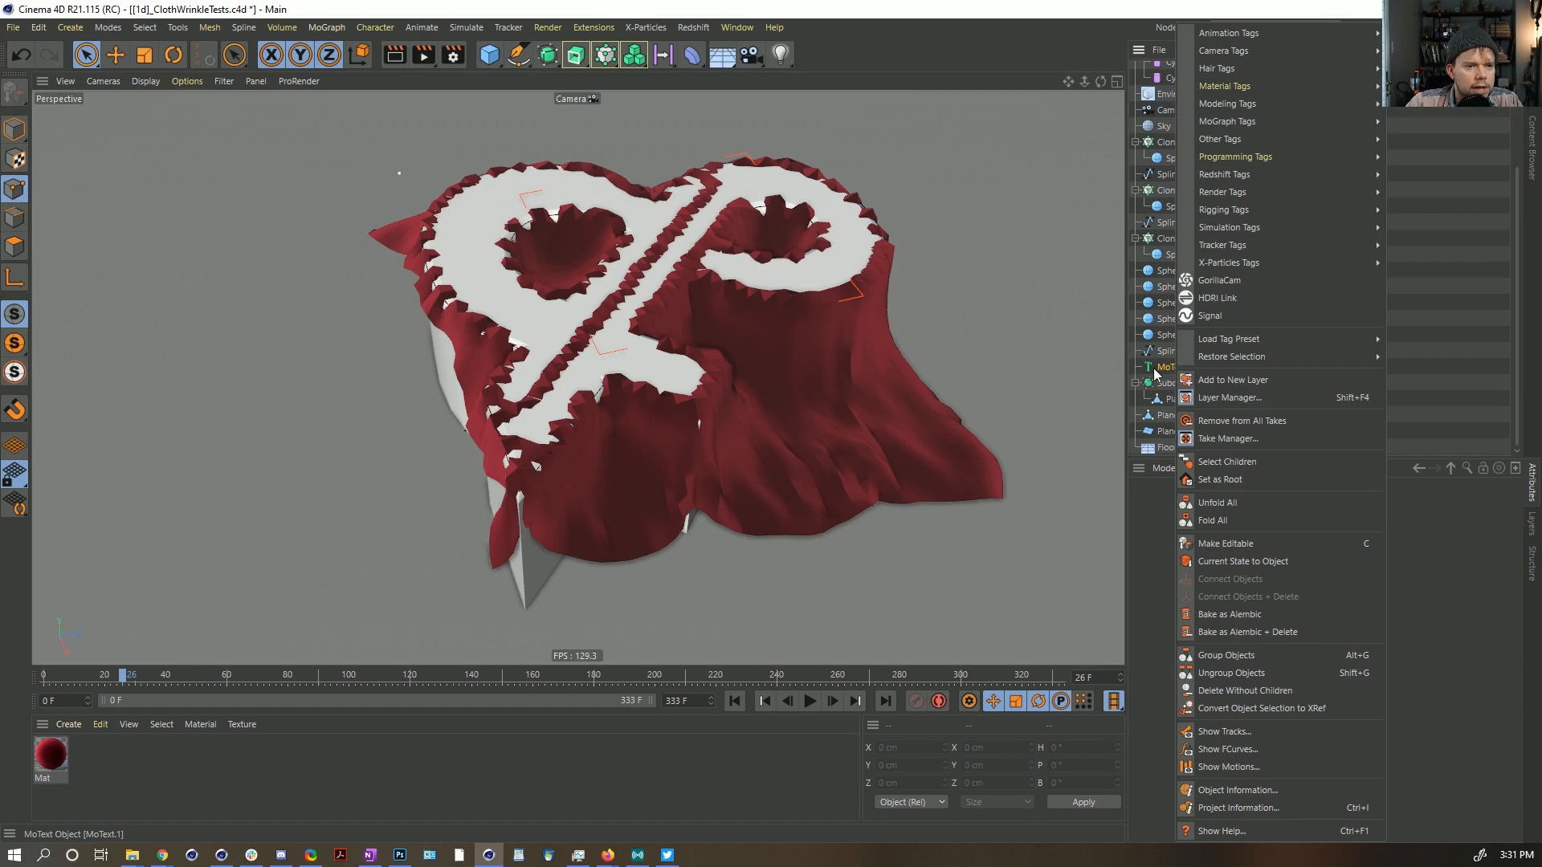
{"action": "left_click", "coordinate": [1161, 368]}
{"action": "right_click", "coordinate": [1180, 369]}
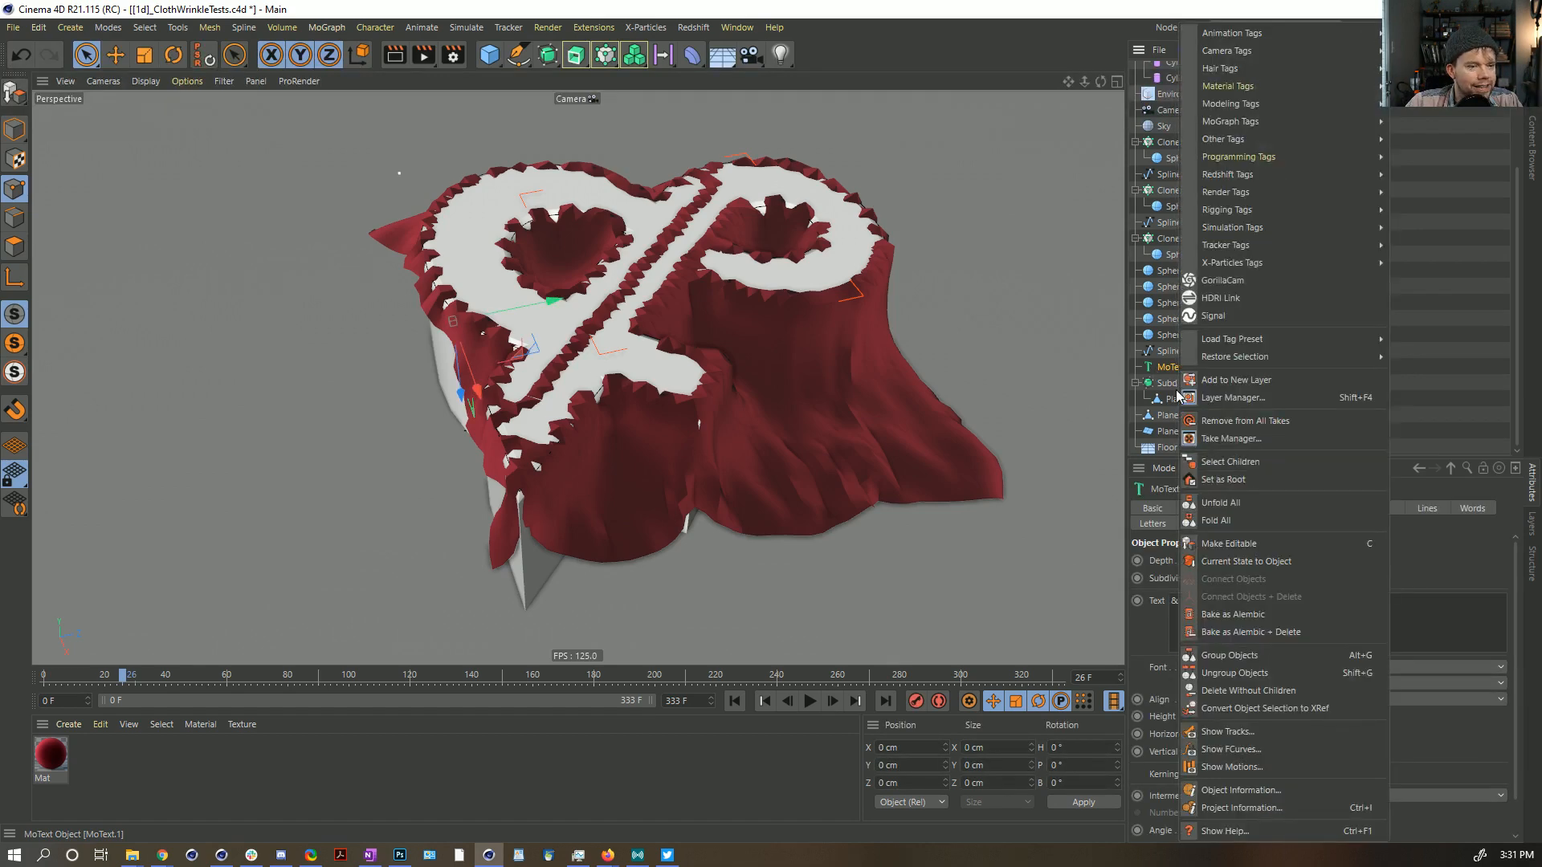
{"action": "mouse_move", "coordinate": [1254, 213]}
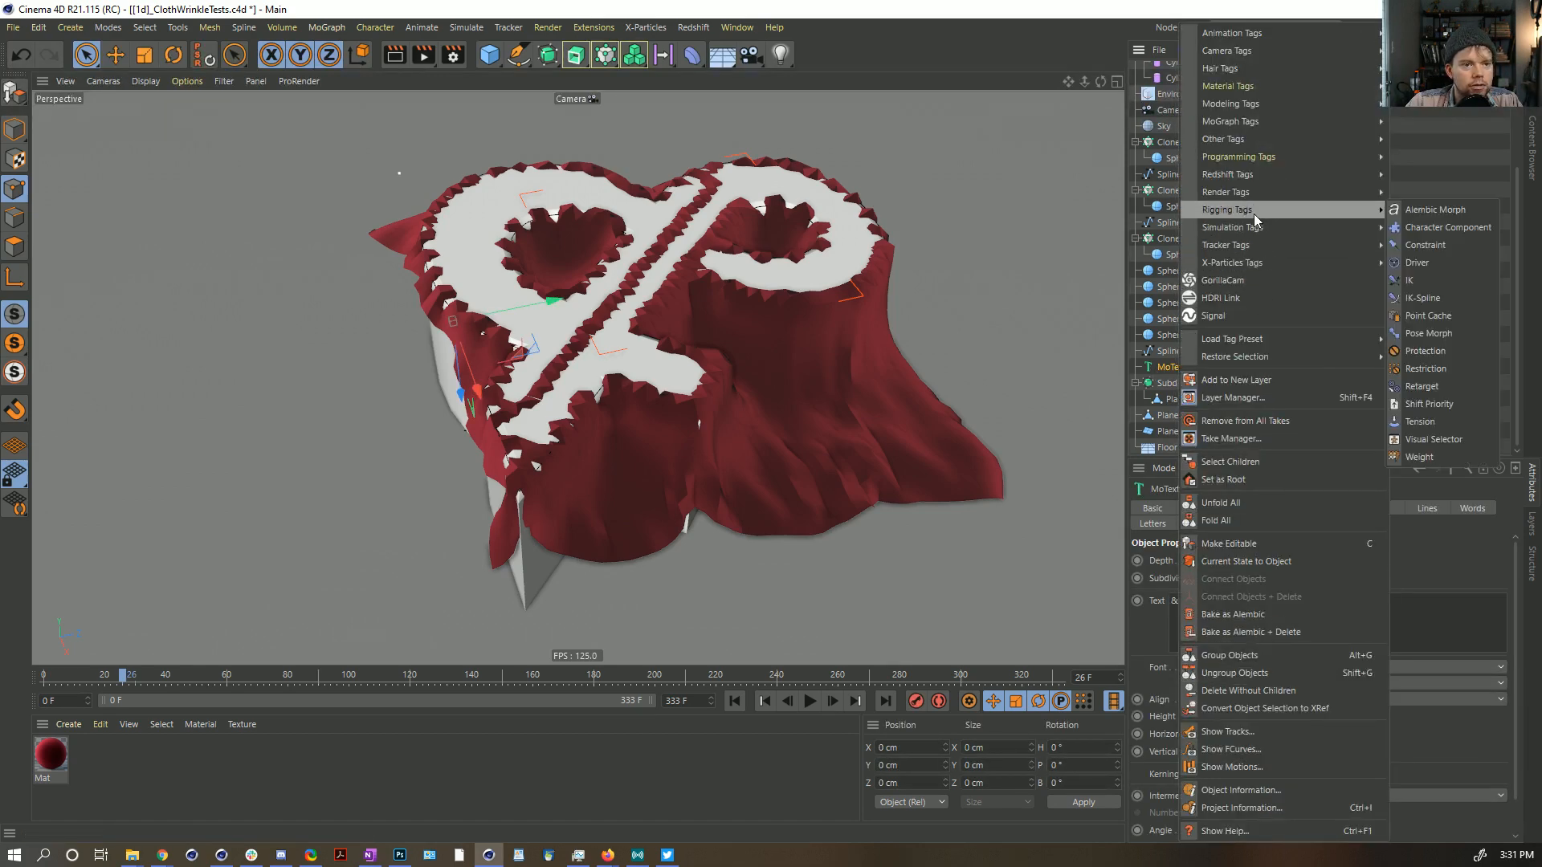
{"action": "left_click", "coordinate": [1431, 263]}
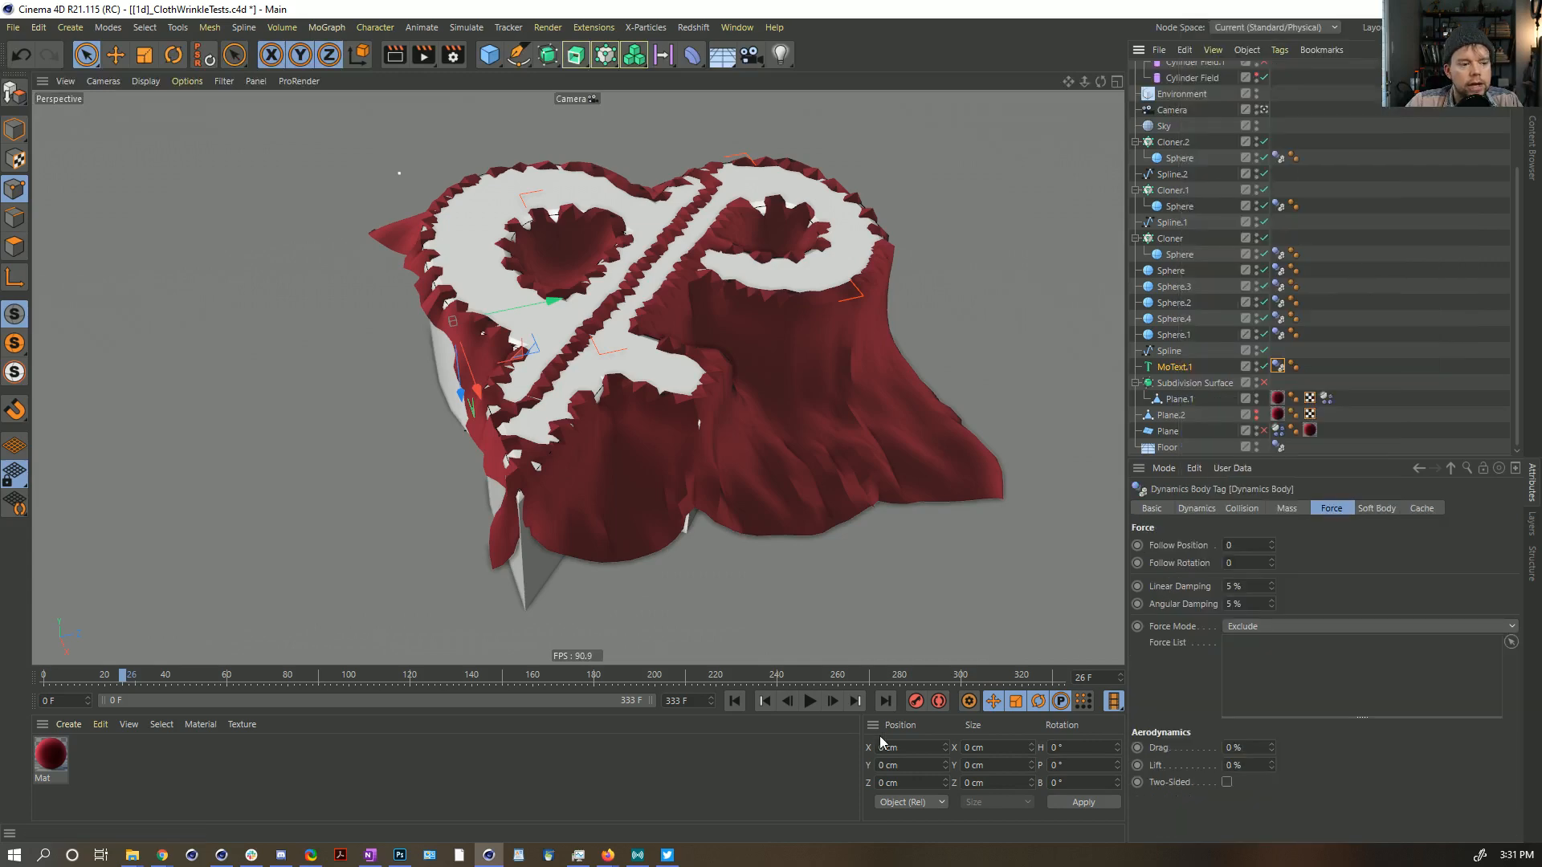
{"action": "left_click", "coordinate": [735, 700]}
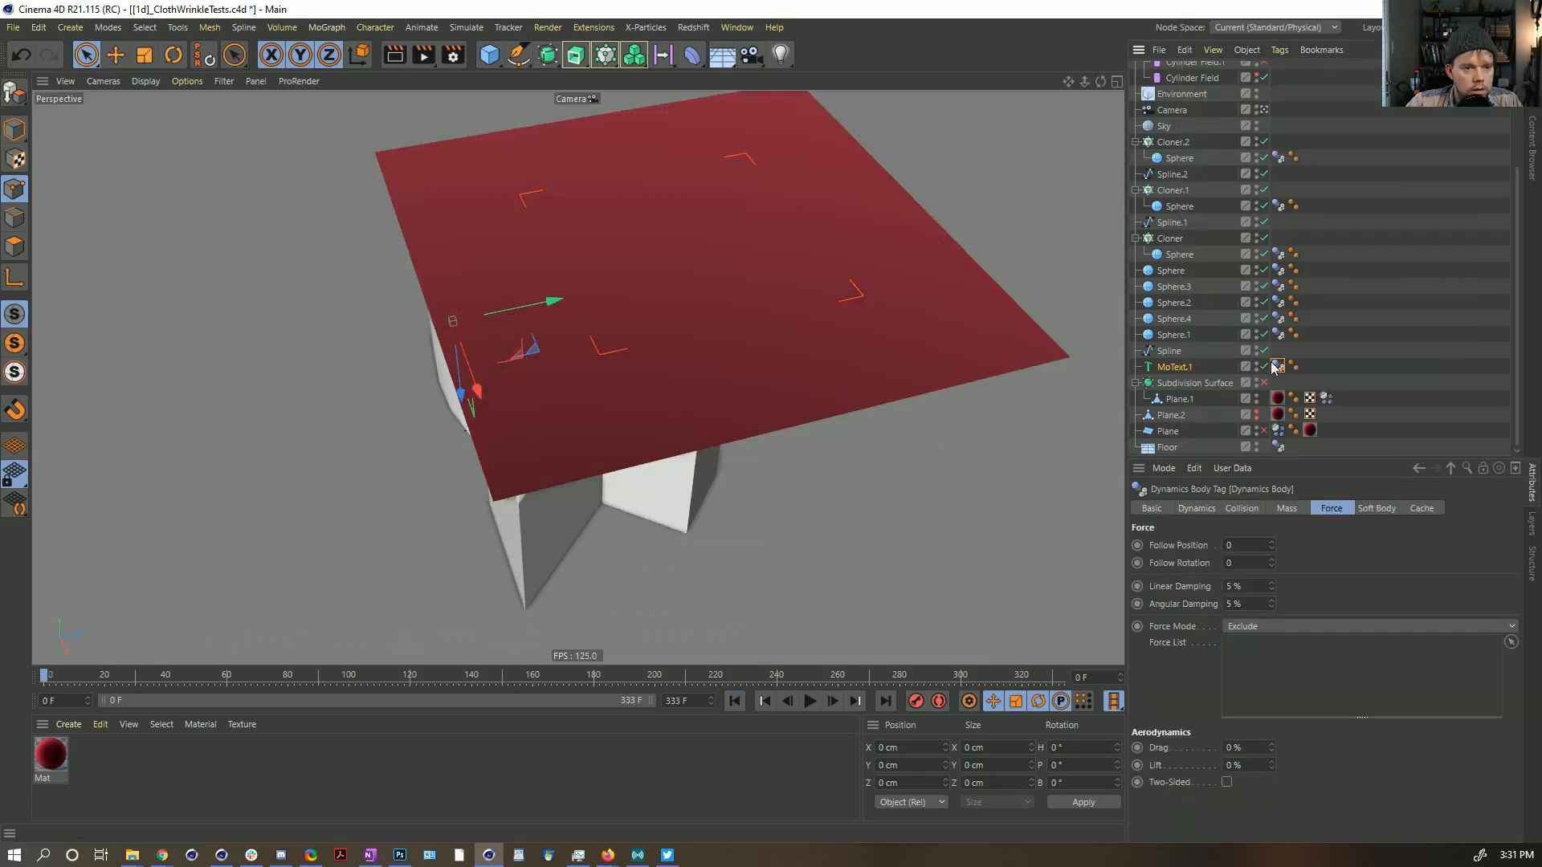
{"action": "left_click", "coordinate": [1242, 509]}
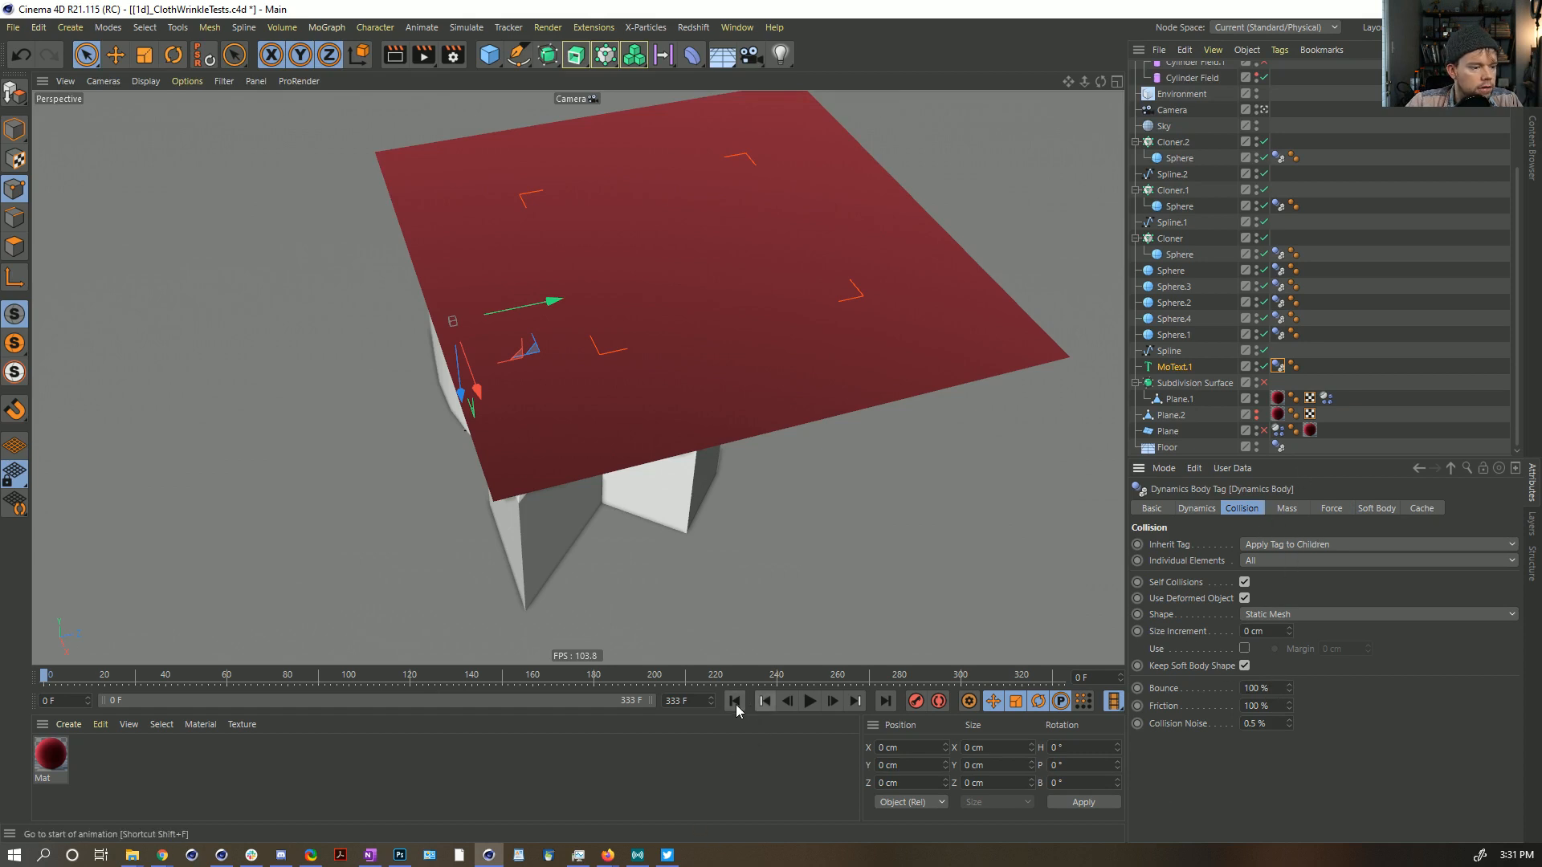
Step: Play the cloth simulation to about frame 110, checking the Spring object's properties and the draped wrinkles
{"action": "left_click", "coordinate": [812, 701]}
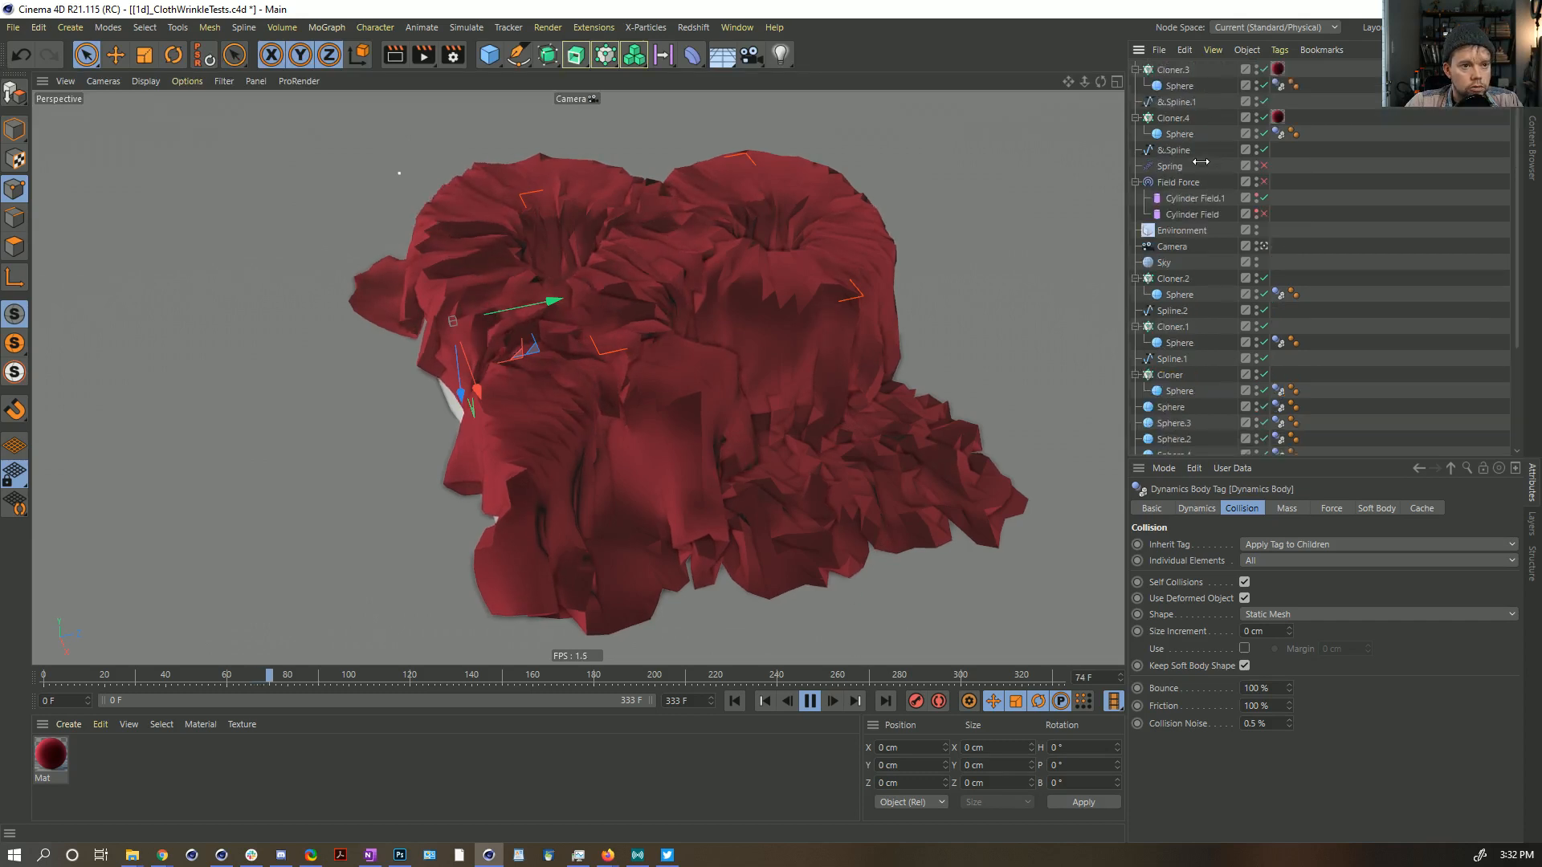
{"action": "scroll", "coordinate": [1192, 168], "scroll_direction": "up", "scroll_amount": 4}
{"action": "left_click", "coordinate": [1262, 166]}
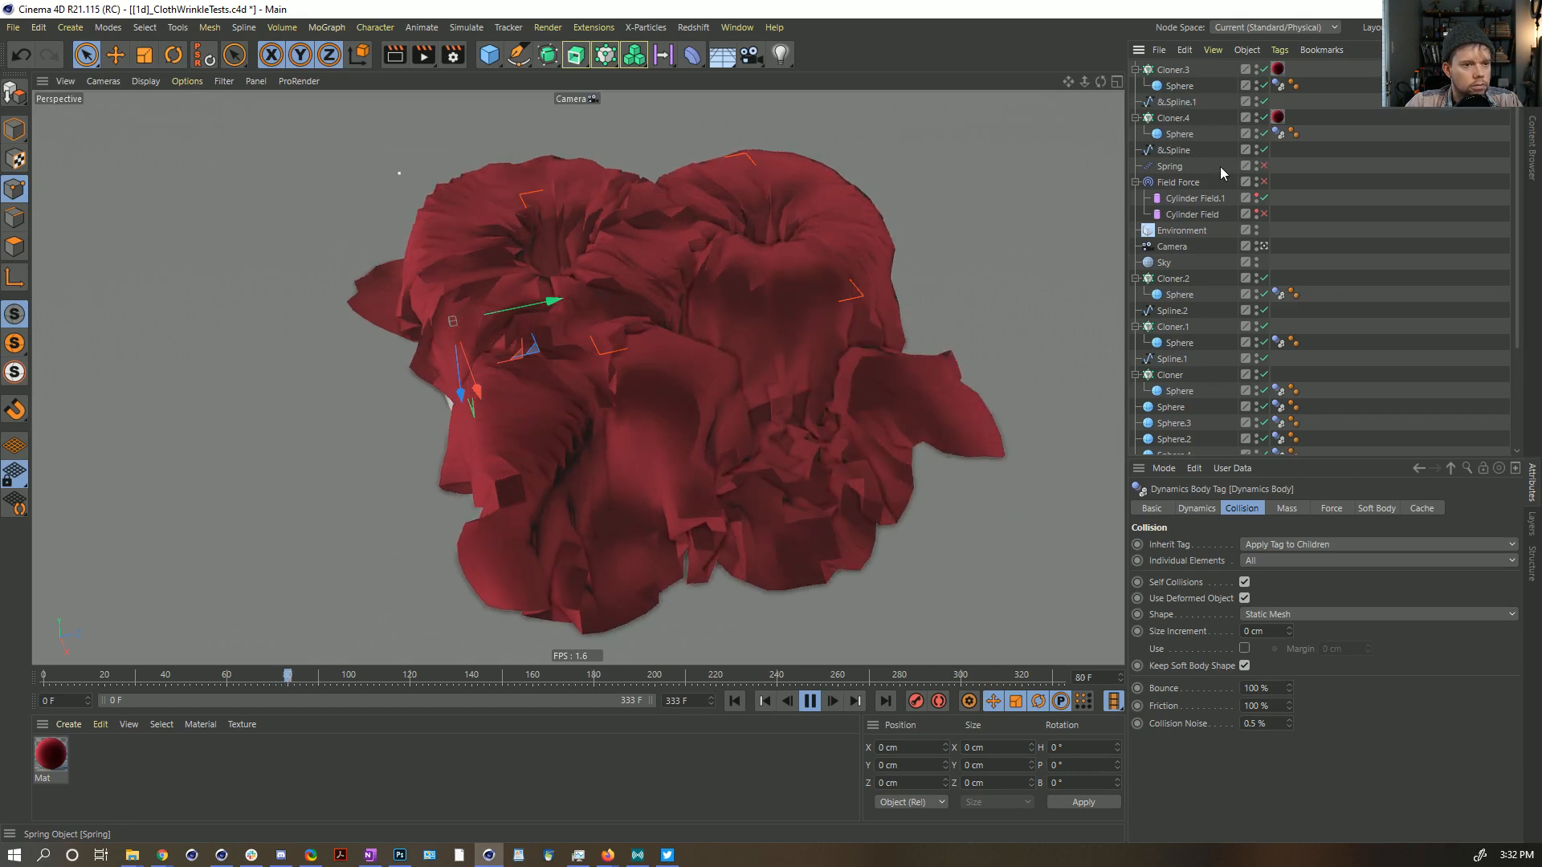
{"action": "left_click", "coordinate": [1171, 166]}
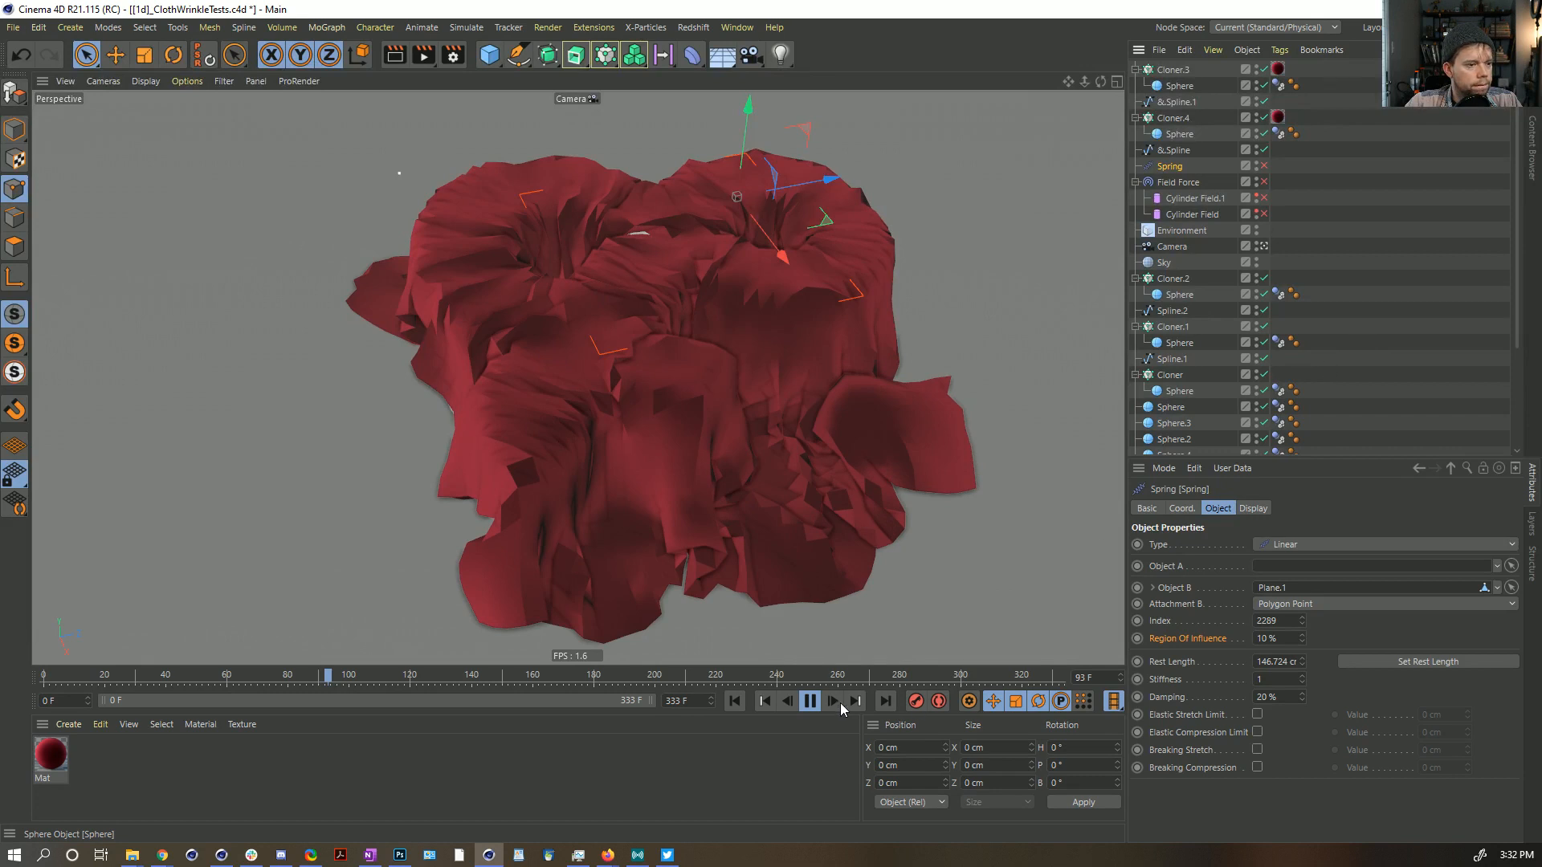
{"action": "left_click", "coordinate": [928, 540]}
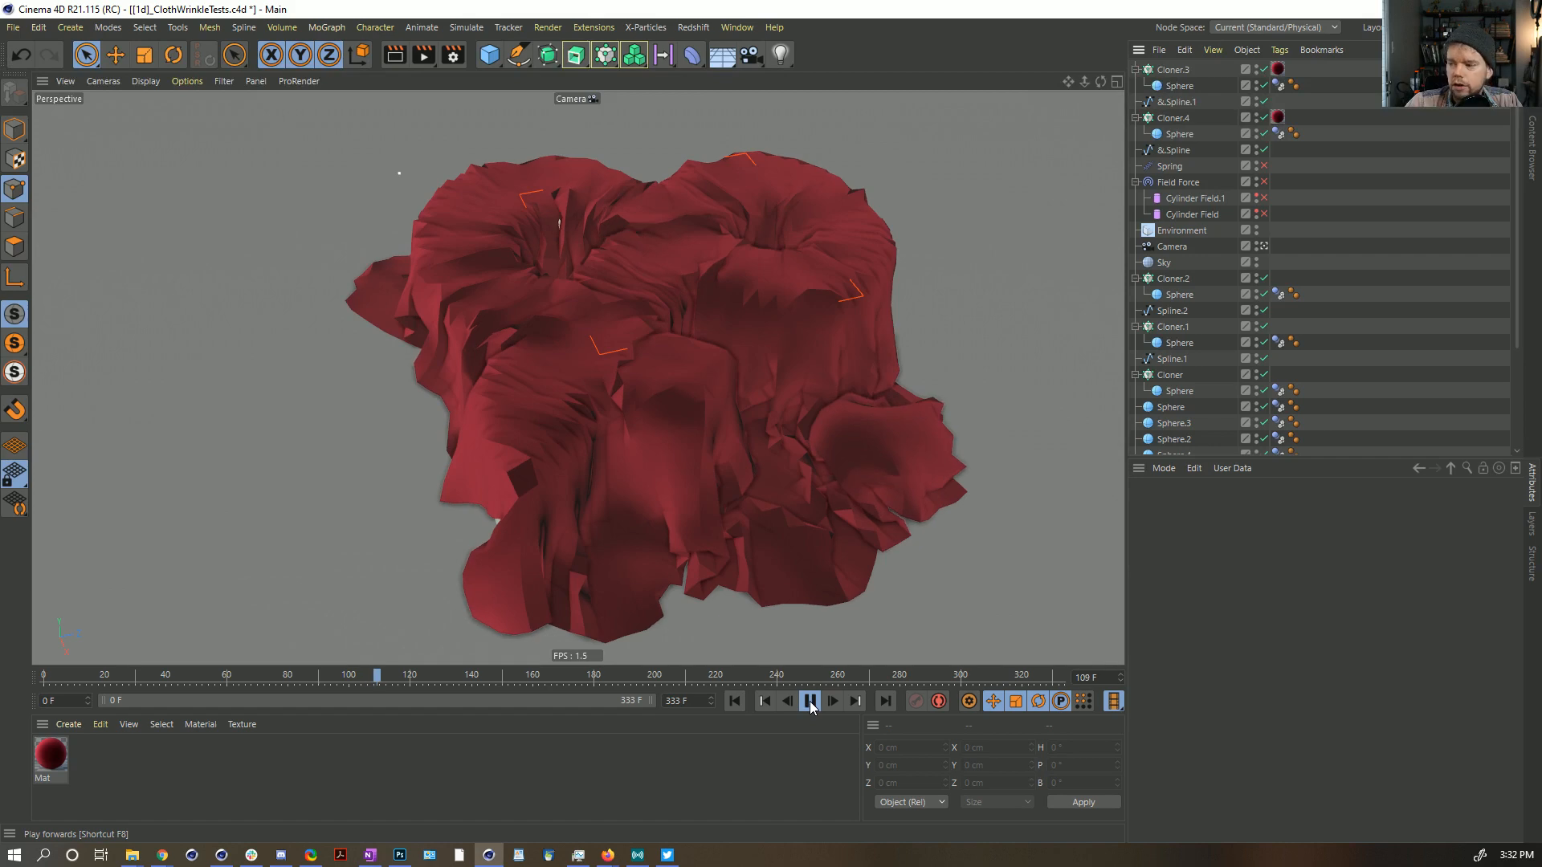
{"action": "key", "text": "F8"}
{"action": "left_click_drag", "start_coordinate": [803, 397], "coordinate": [623, 420], "text": "alt"}
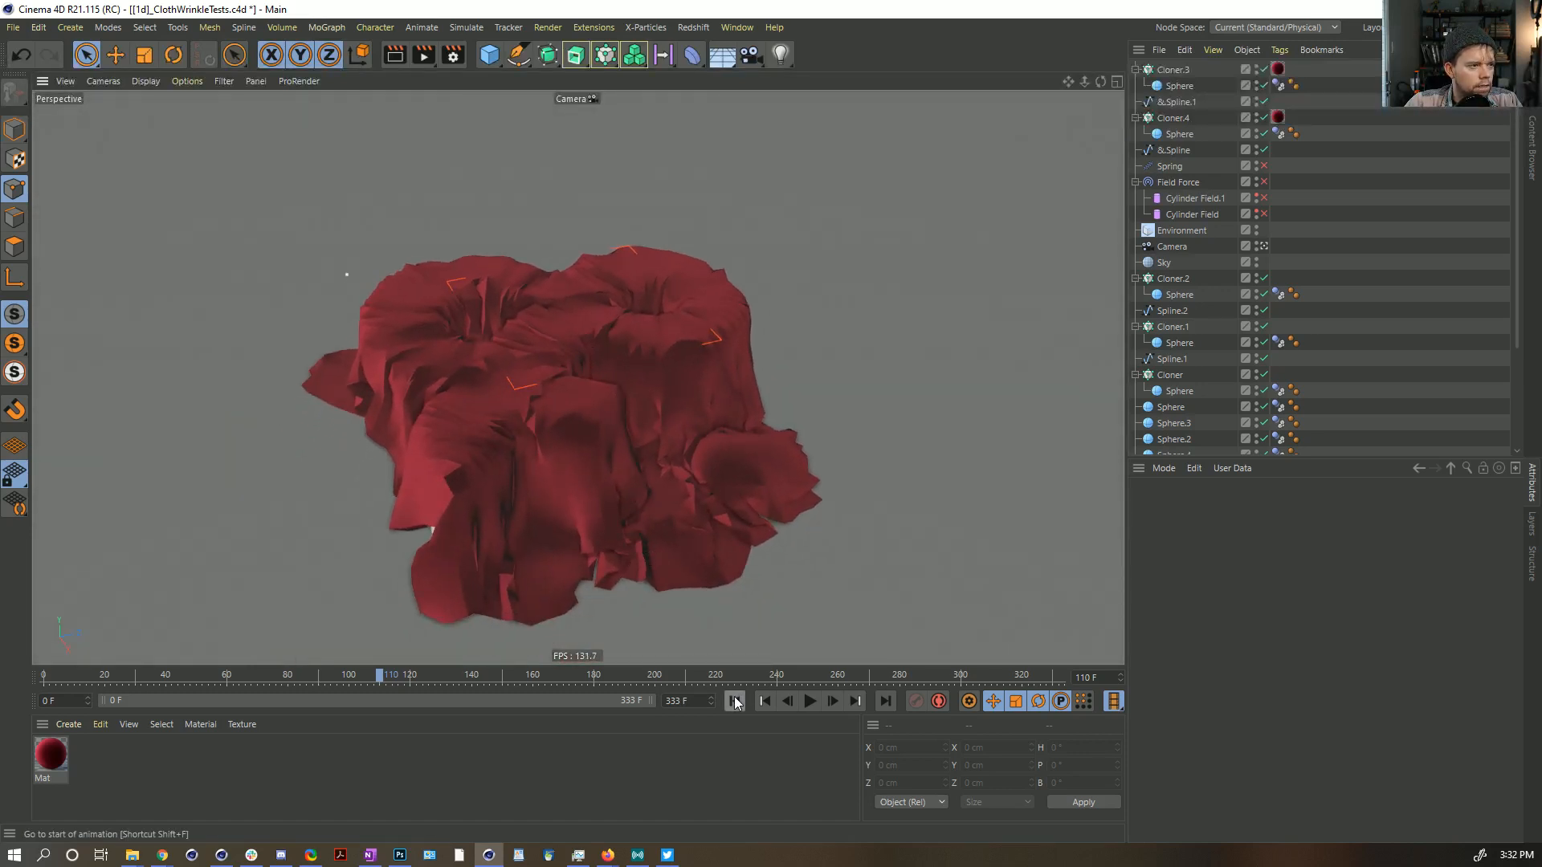
Step: Switch to Model mode with Plane.1 selected and review its Dynamics Body tag's collision settings
{"action": "scroll", "coordinate": [1232, 373], "scroll_direction": "down", "scroll_amount": 4}
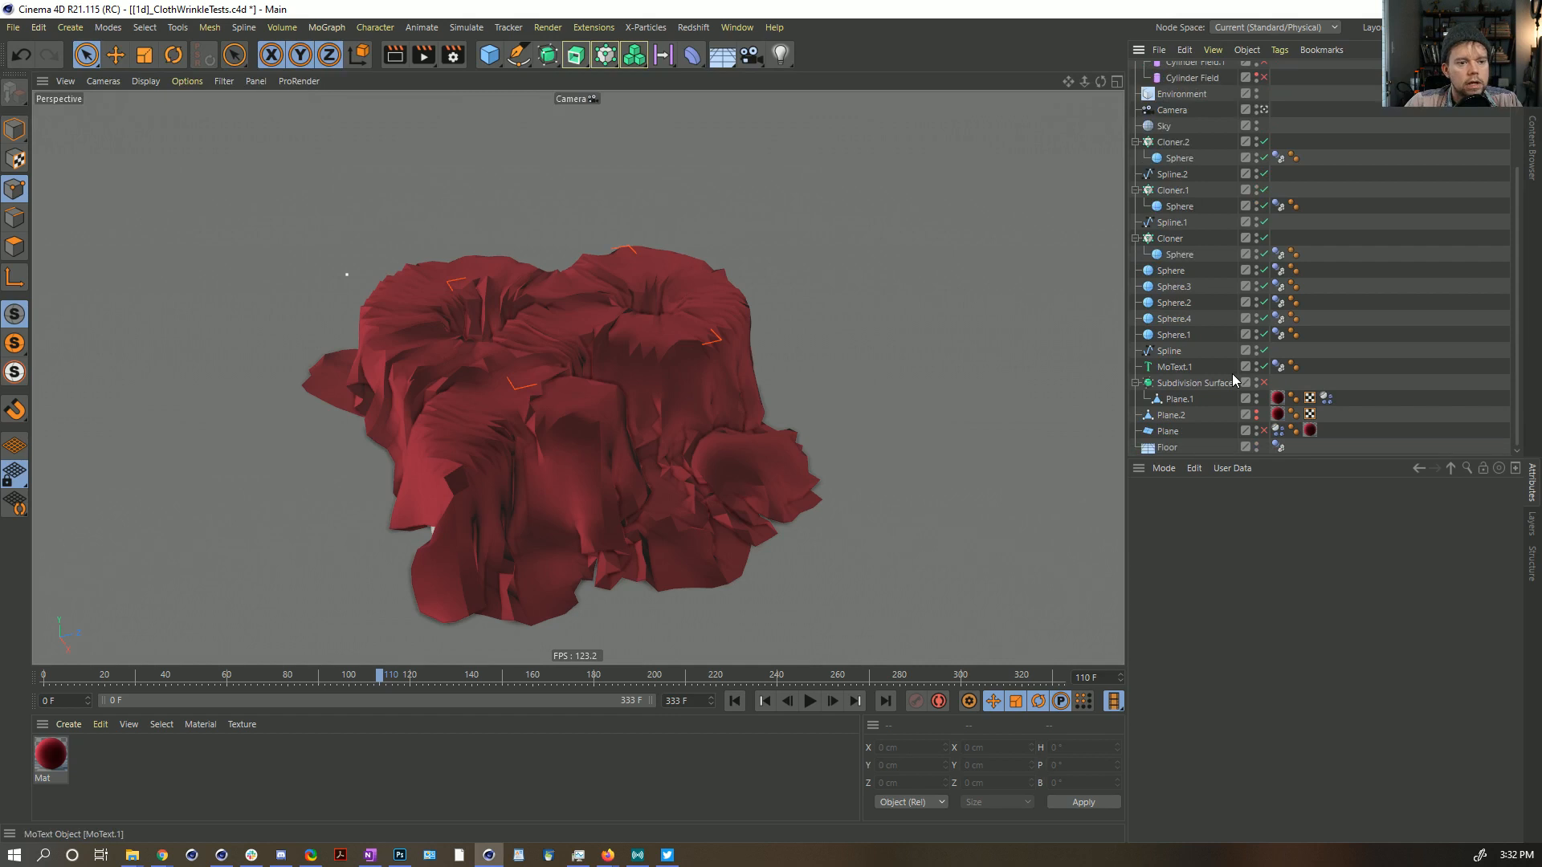
{"action": "left_click", "coordinate": [1179, 399]}
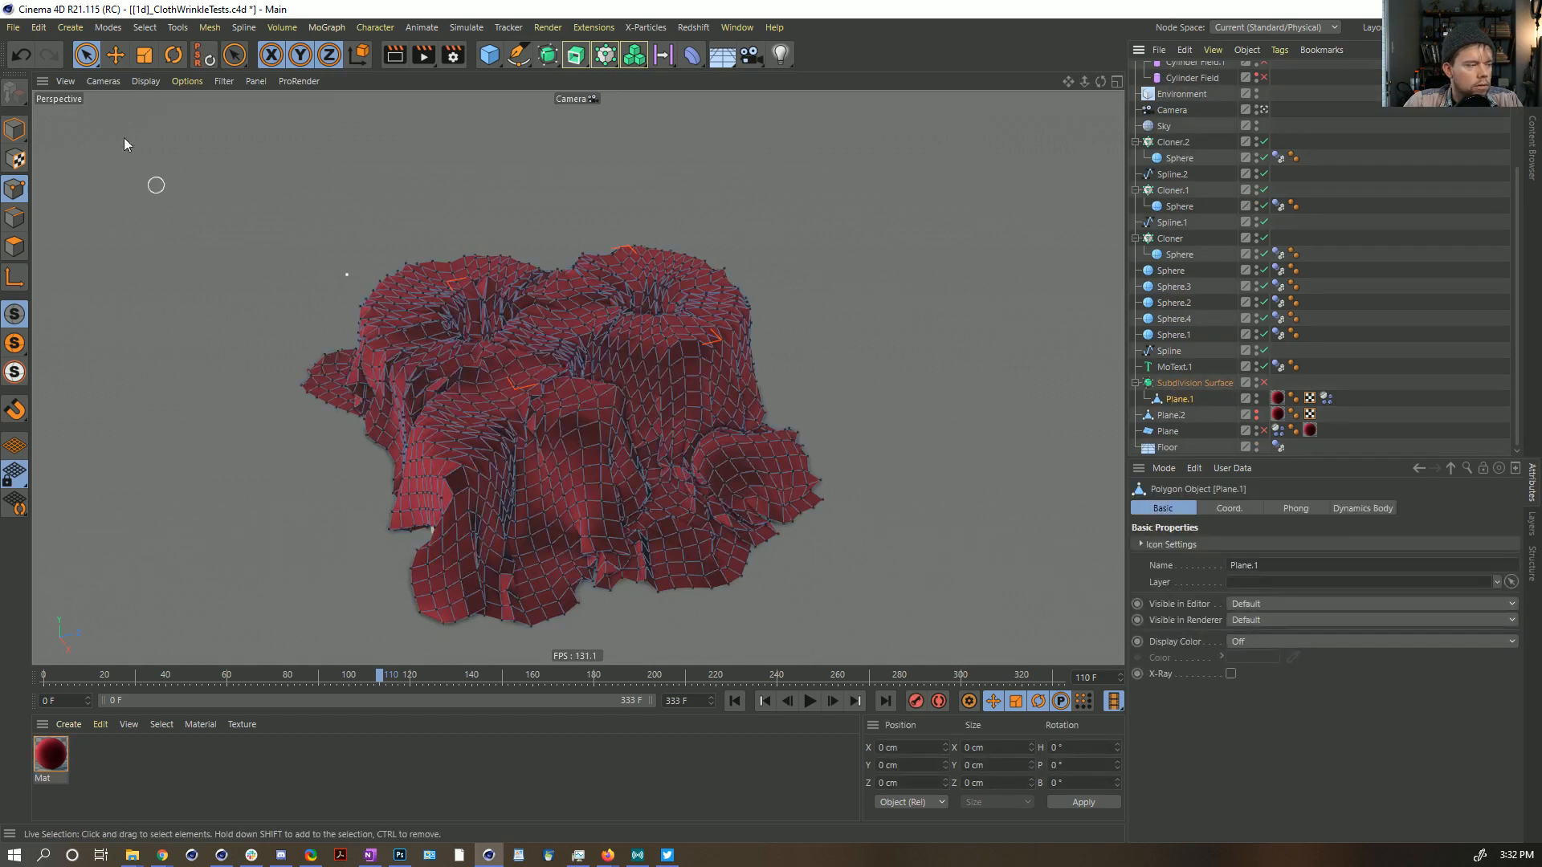
{"action": "left_click", "coordinate": [15, 128]}
{"action": "left_click", "coordinate": [1325, 399]}
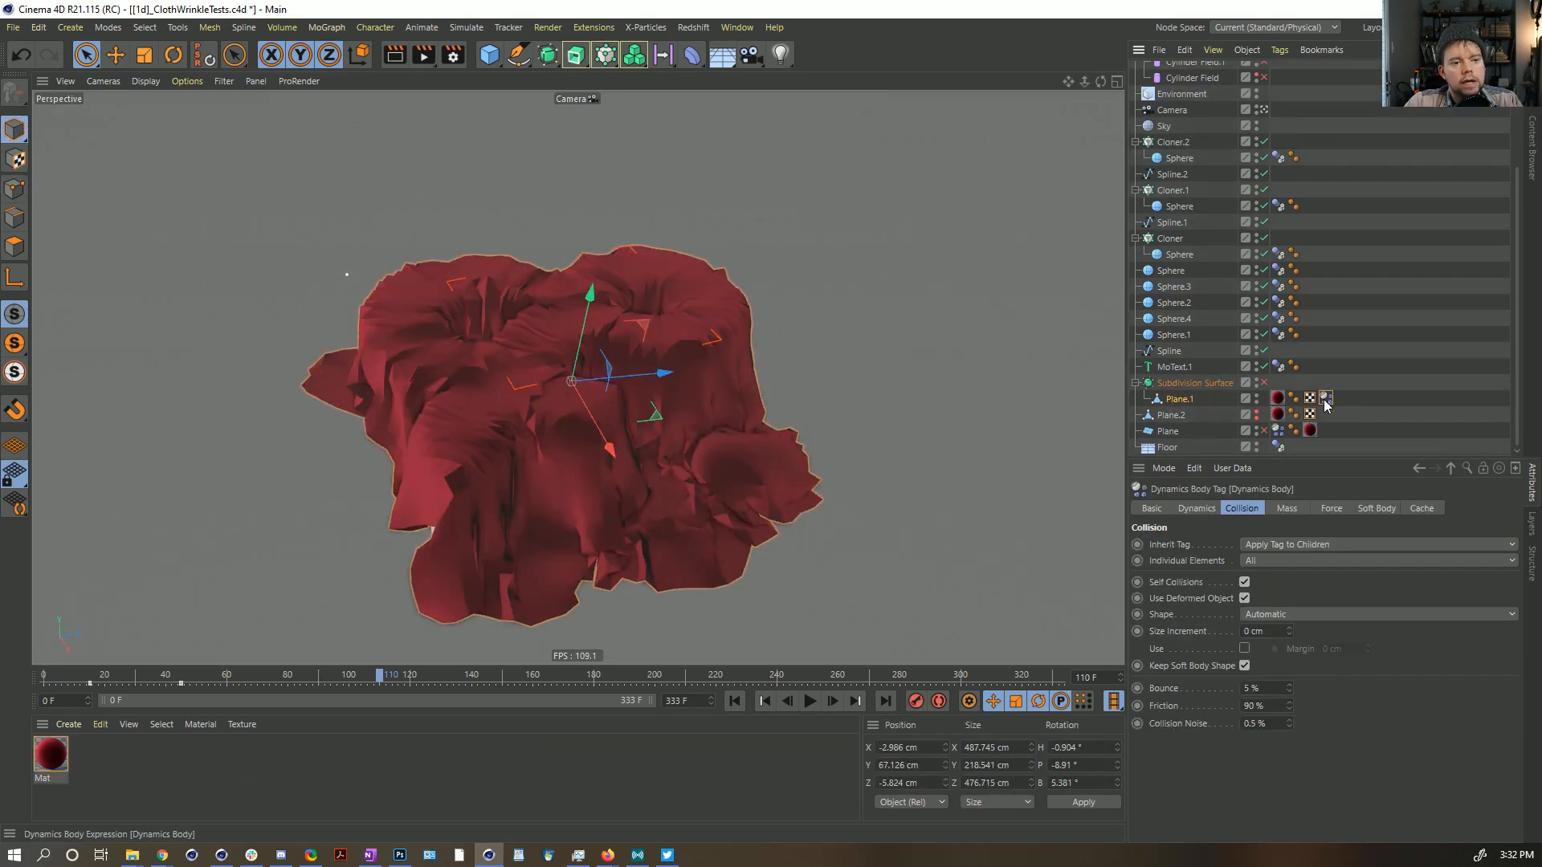
{"action": "right_click", "coordinate": [1195, 397]}
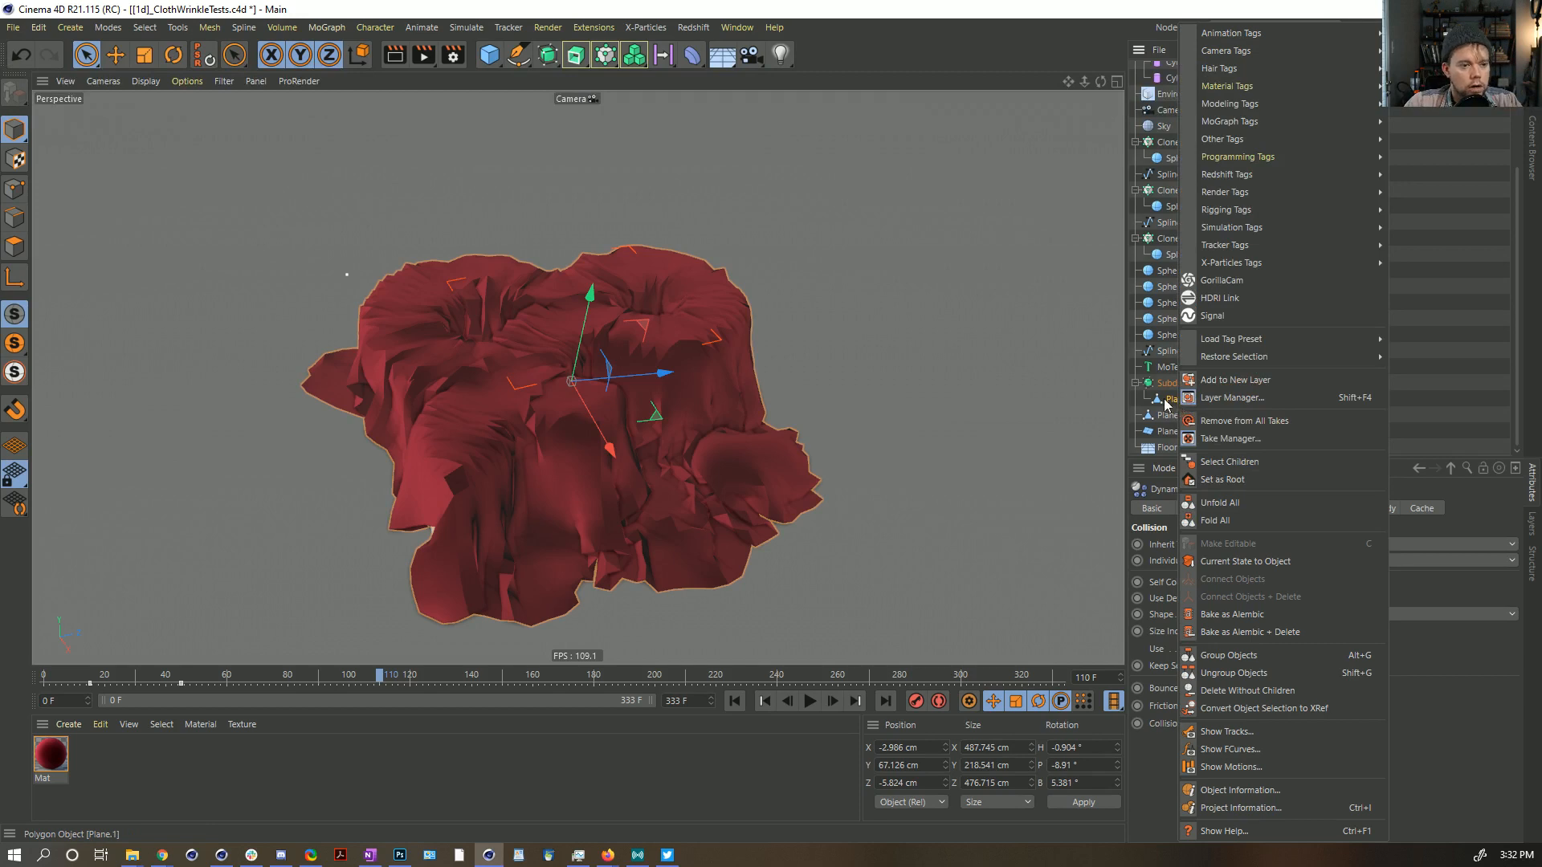
{"action": "key", "text": "Escape"}
Step: Rewind to the first frame and set the timeline's end frame to 140
{"action": "left_click", "coordinate": [734, 701]}
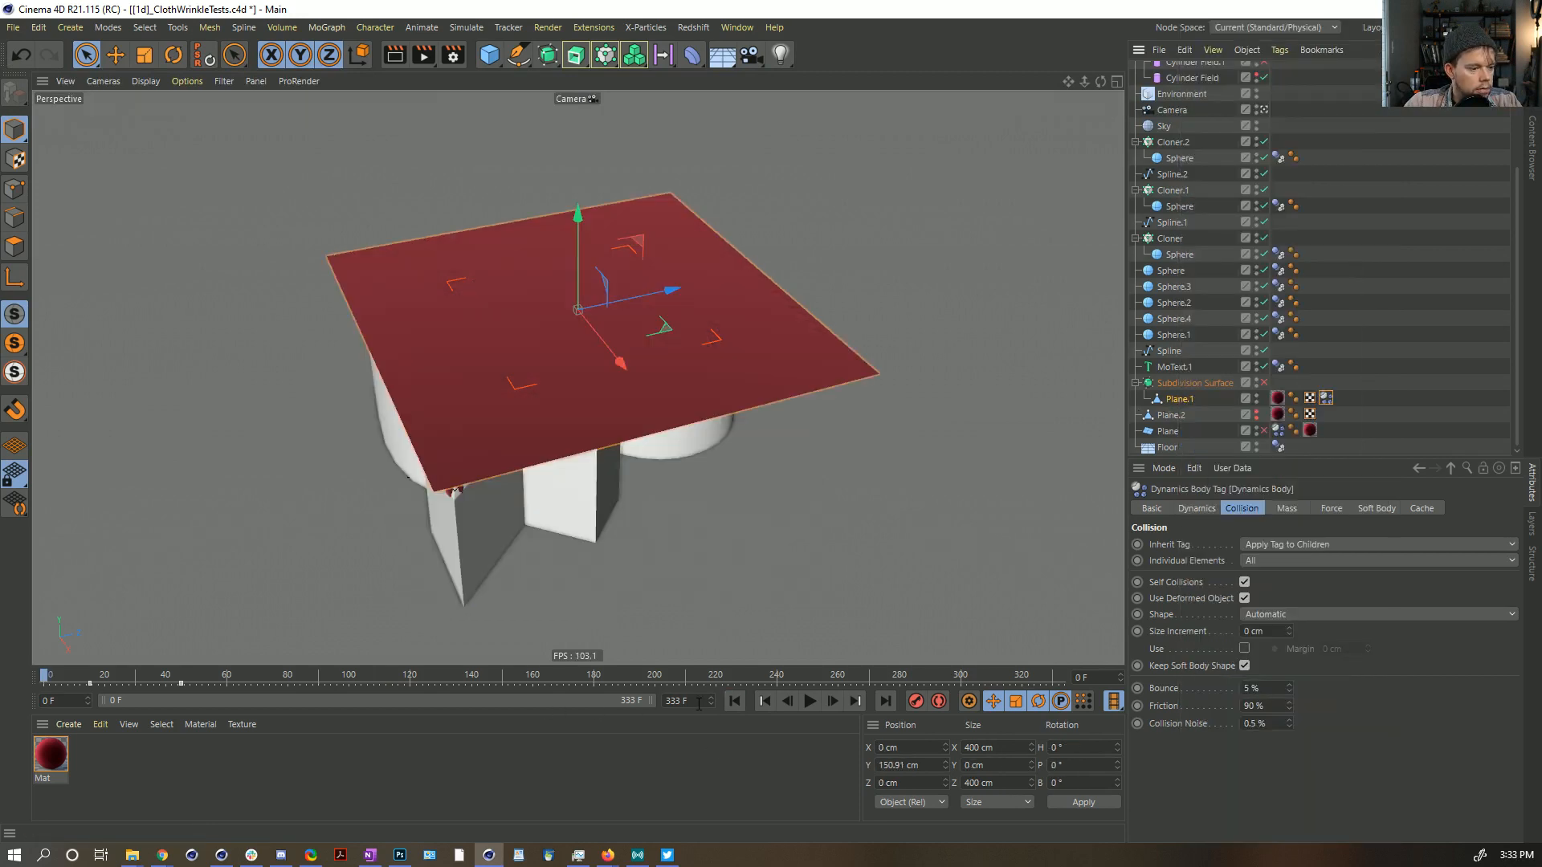
{"action": "left_click_drag", "start_coordinate": [698, 704], "coordinate": [634, 701]}
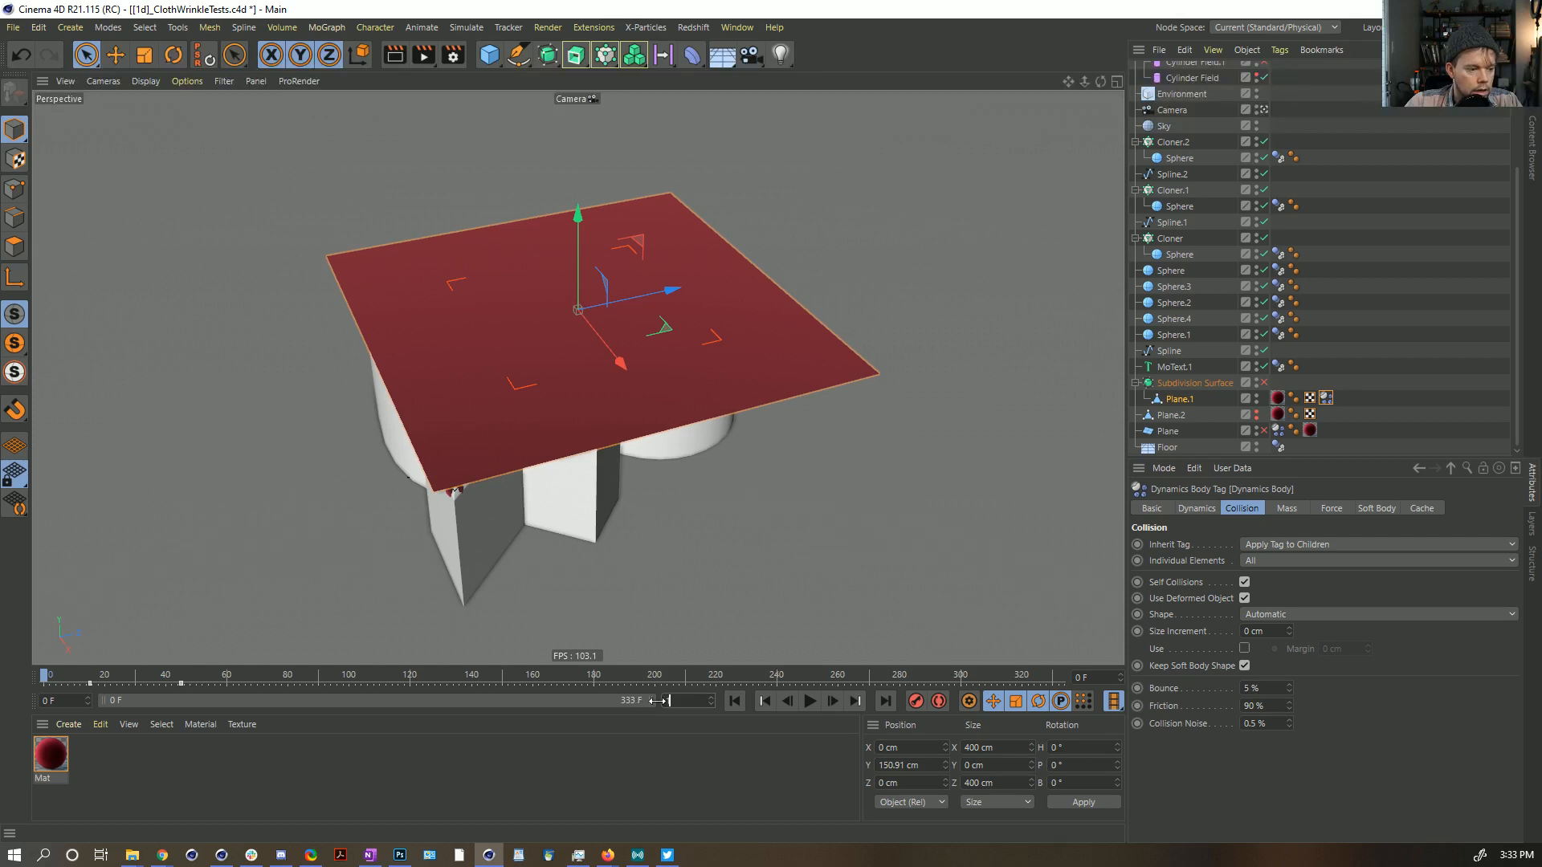
{"action": "type", "text": "140"}
{"action": "key", "text": "Return"}
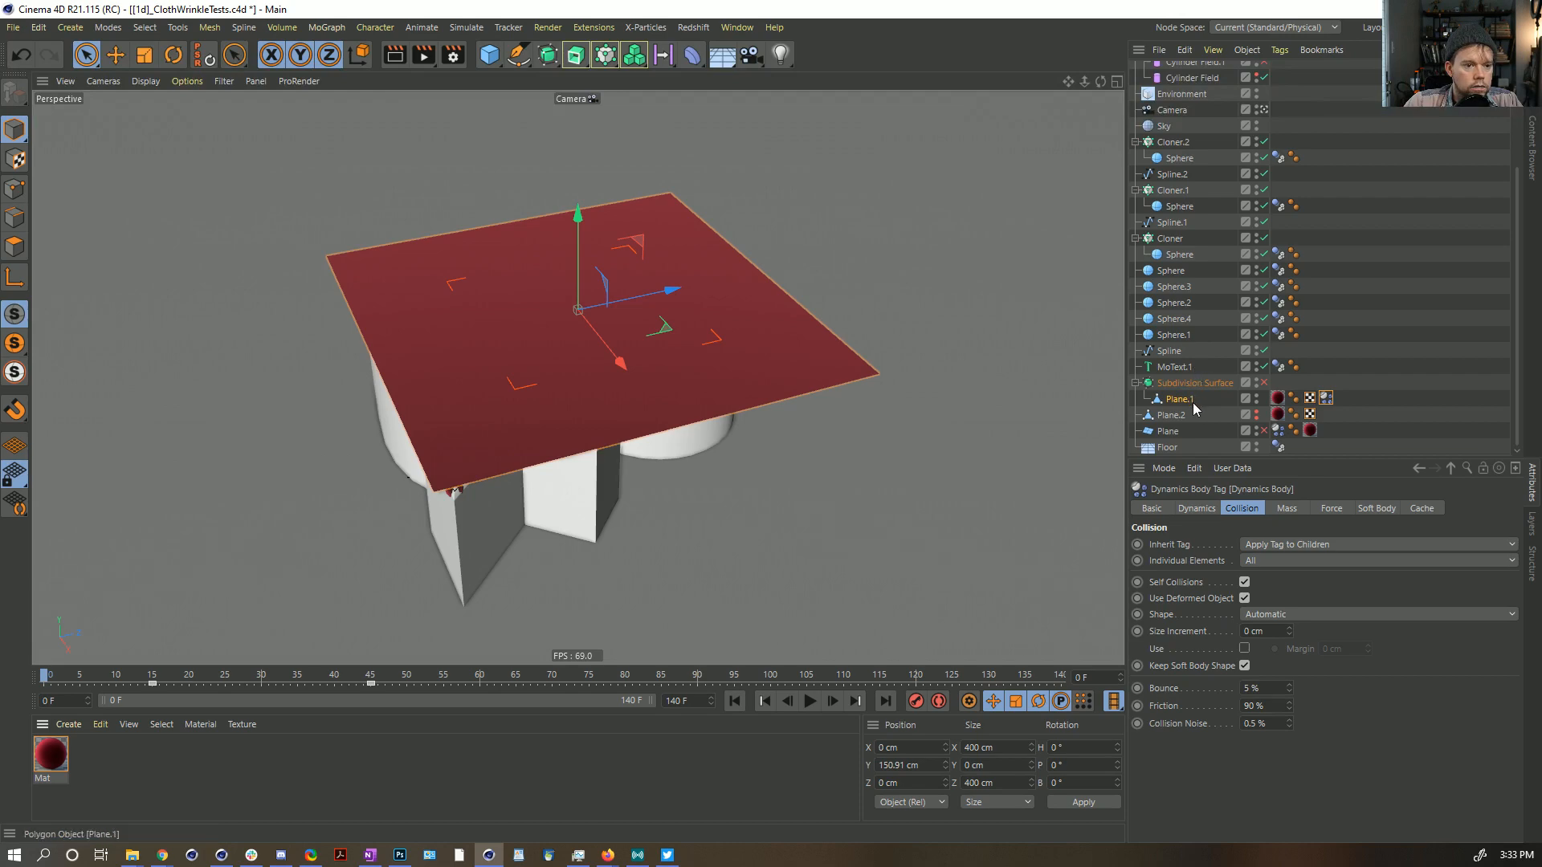
Step: Save the scene as a new version named [1e]_ClothWrinkleTests.c4d
{"action": "key", "text": "ctrl+shift+s"}
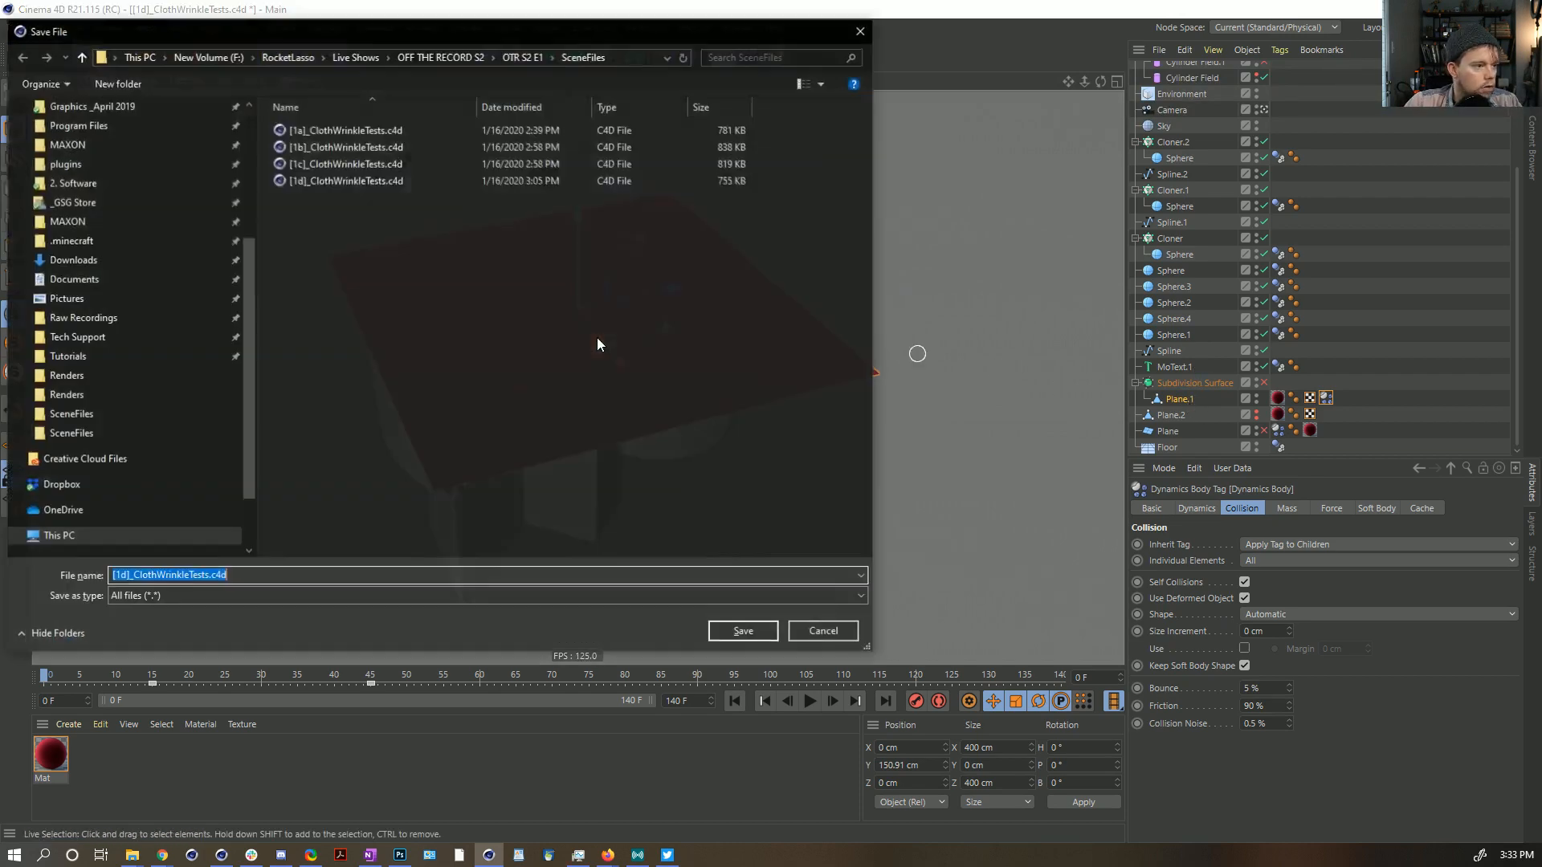
{"action": "left_click", "coordinate": [129, 578]}
{"action": "key", "text": "BackSpace"}
{"action": "type", "text": "e"}
{"action": "key", "text": "Return"}
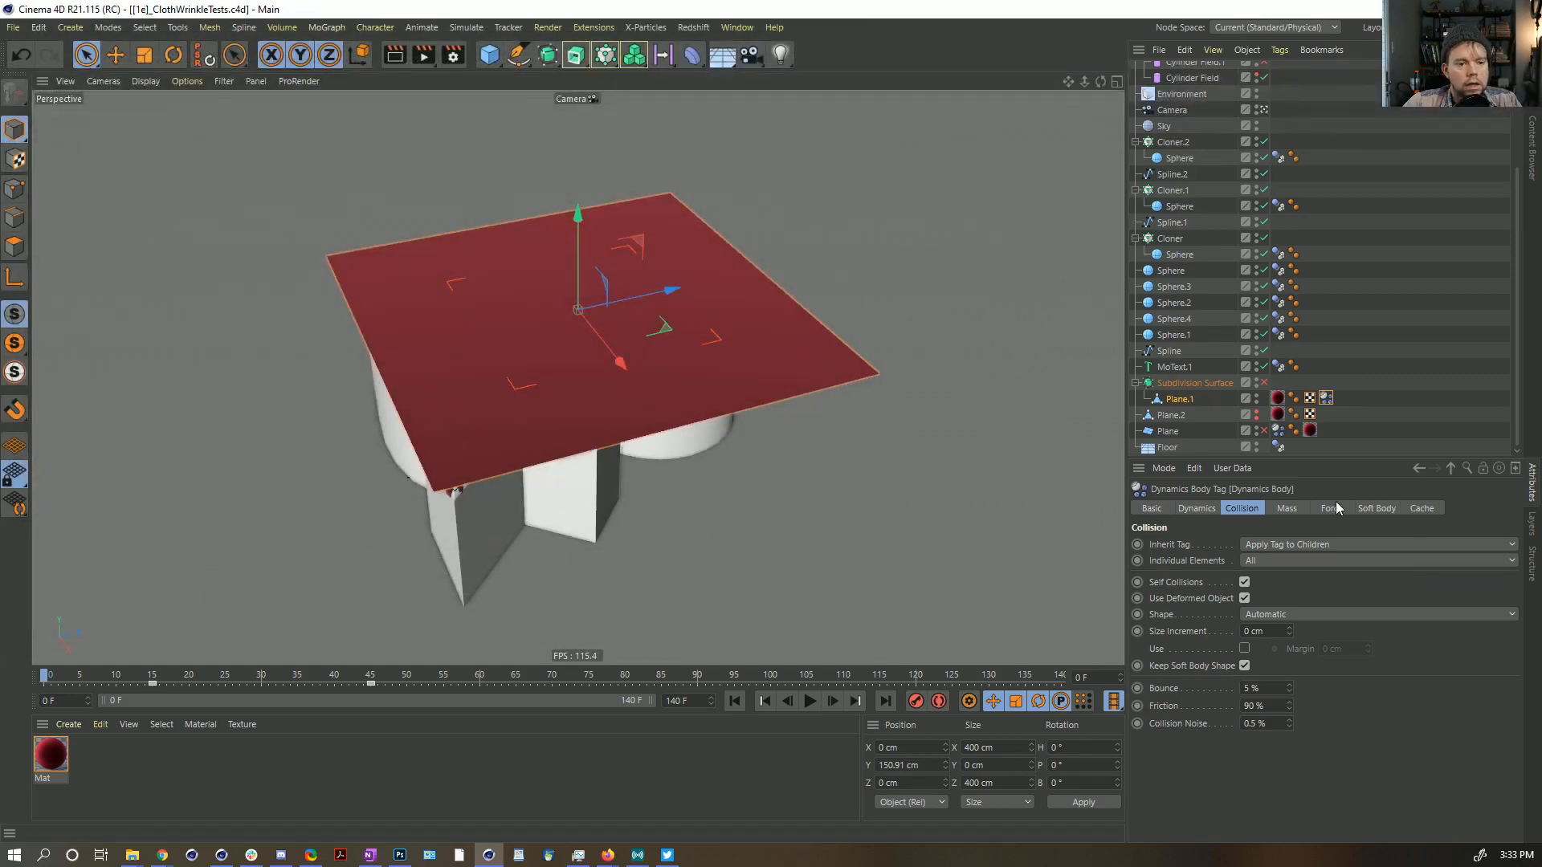
Step: Bake Plane.1 as Alembic and move its Dynamics Body tag to the Subdivision Surface, checking the playback from the first frame
{"action": "right_click", "coordinate": [1168, 403]}
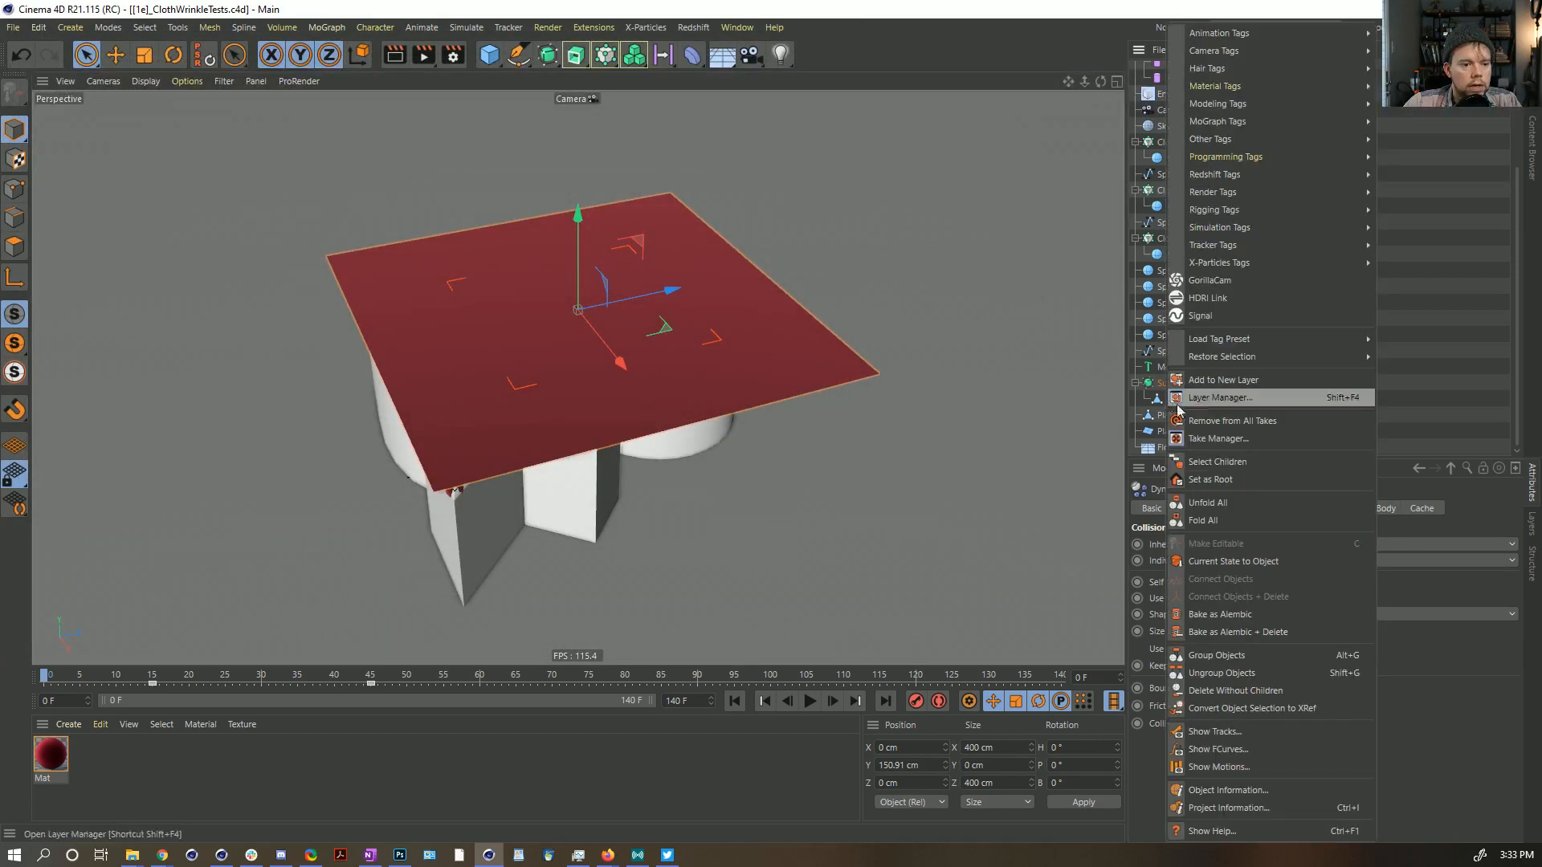
{"action": "left_click", "coordinate": [1233, 616]}
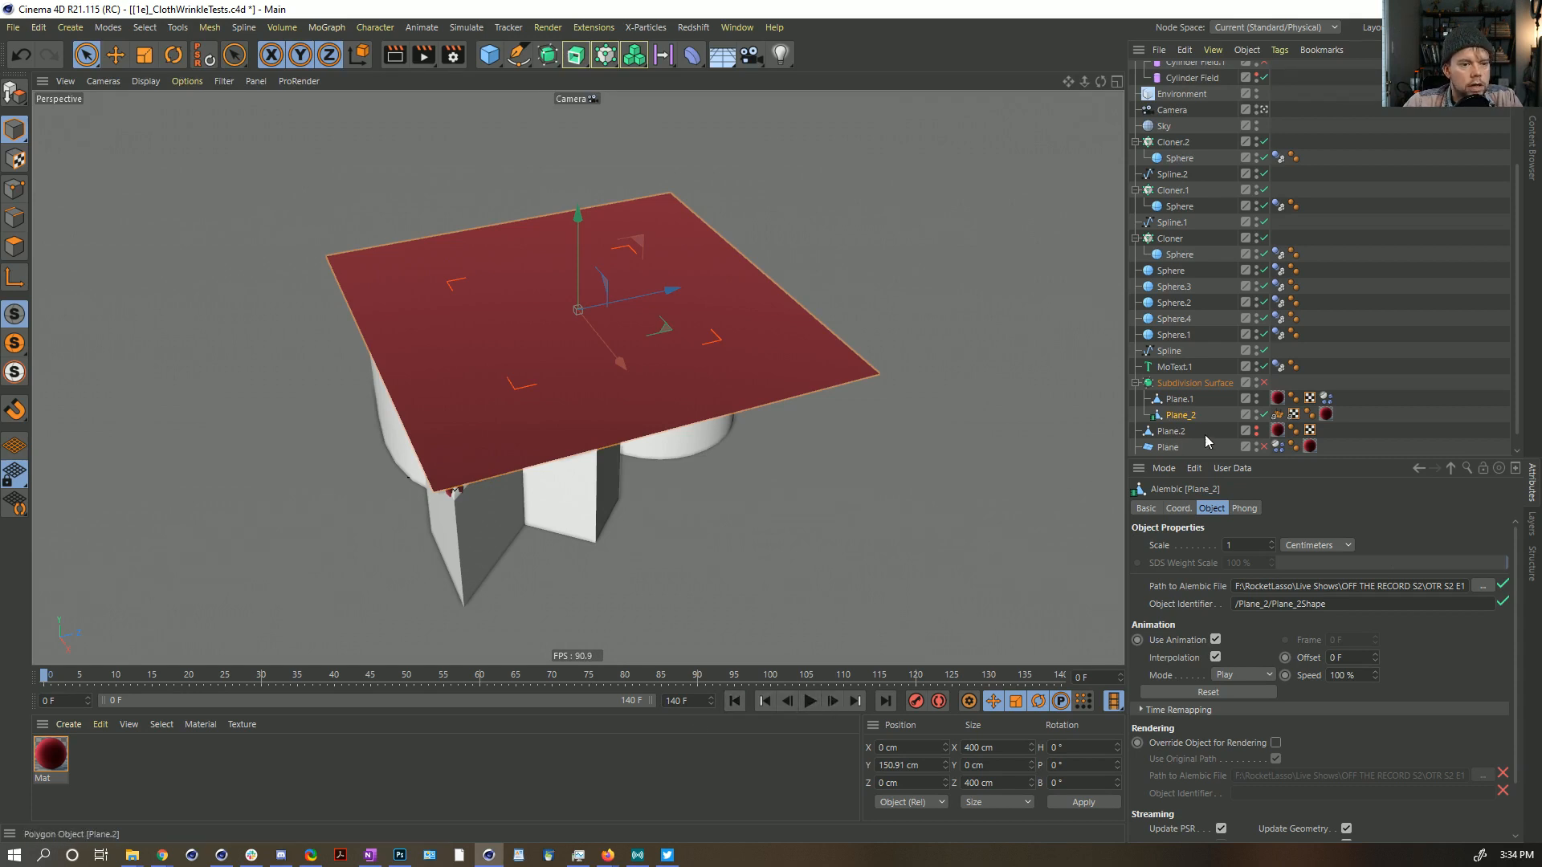
{"action": "left_click", "coordinate": [1327, 399]}
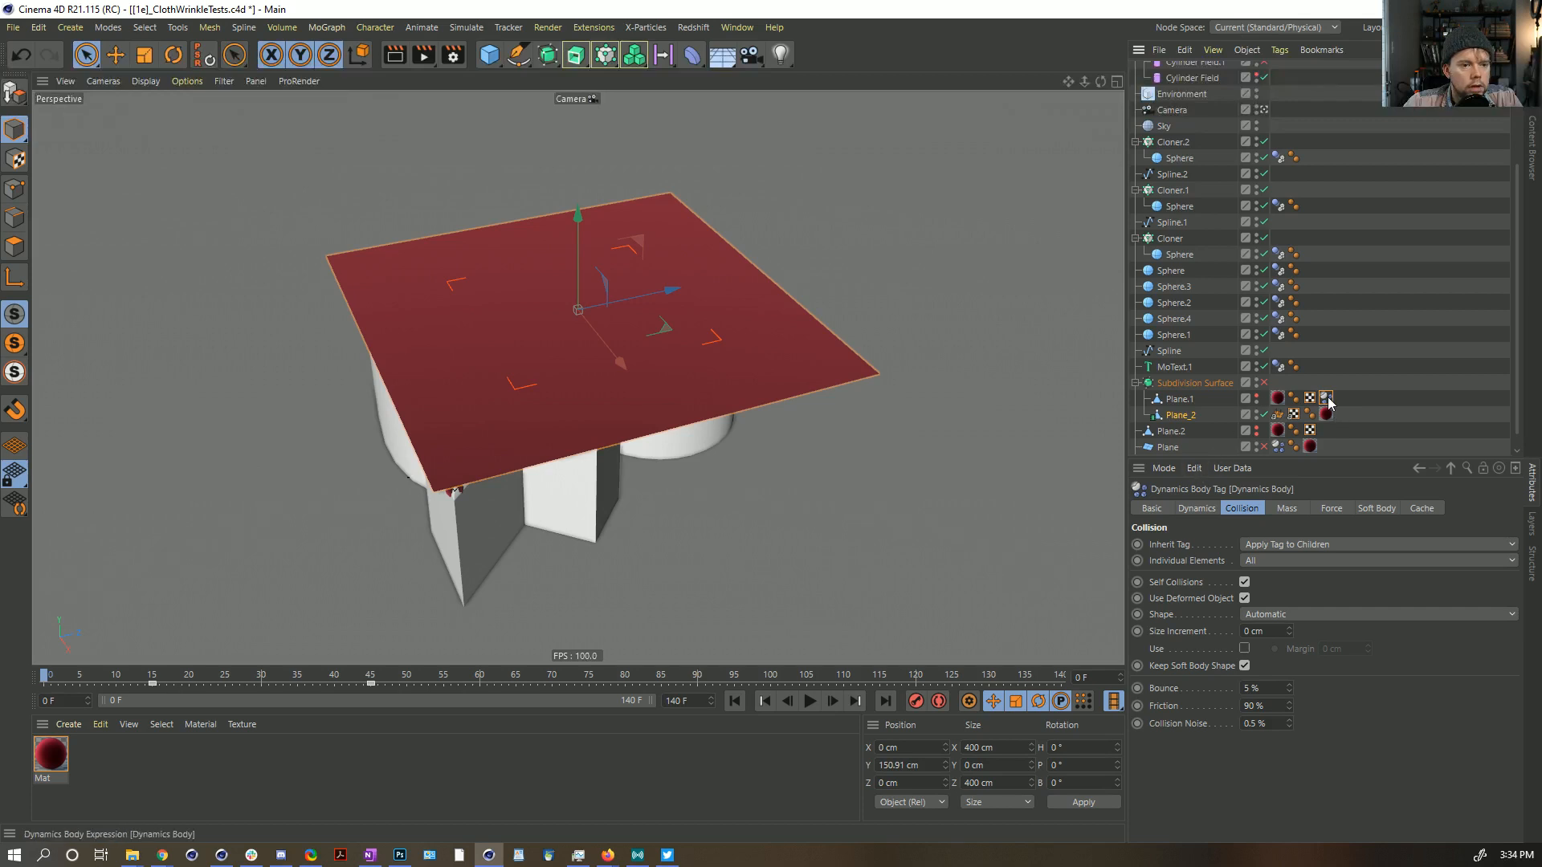
{"action": "left_click_drag", "start_coordinate": [1325, 391], "coordinate": [1282, 383]}
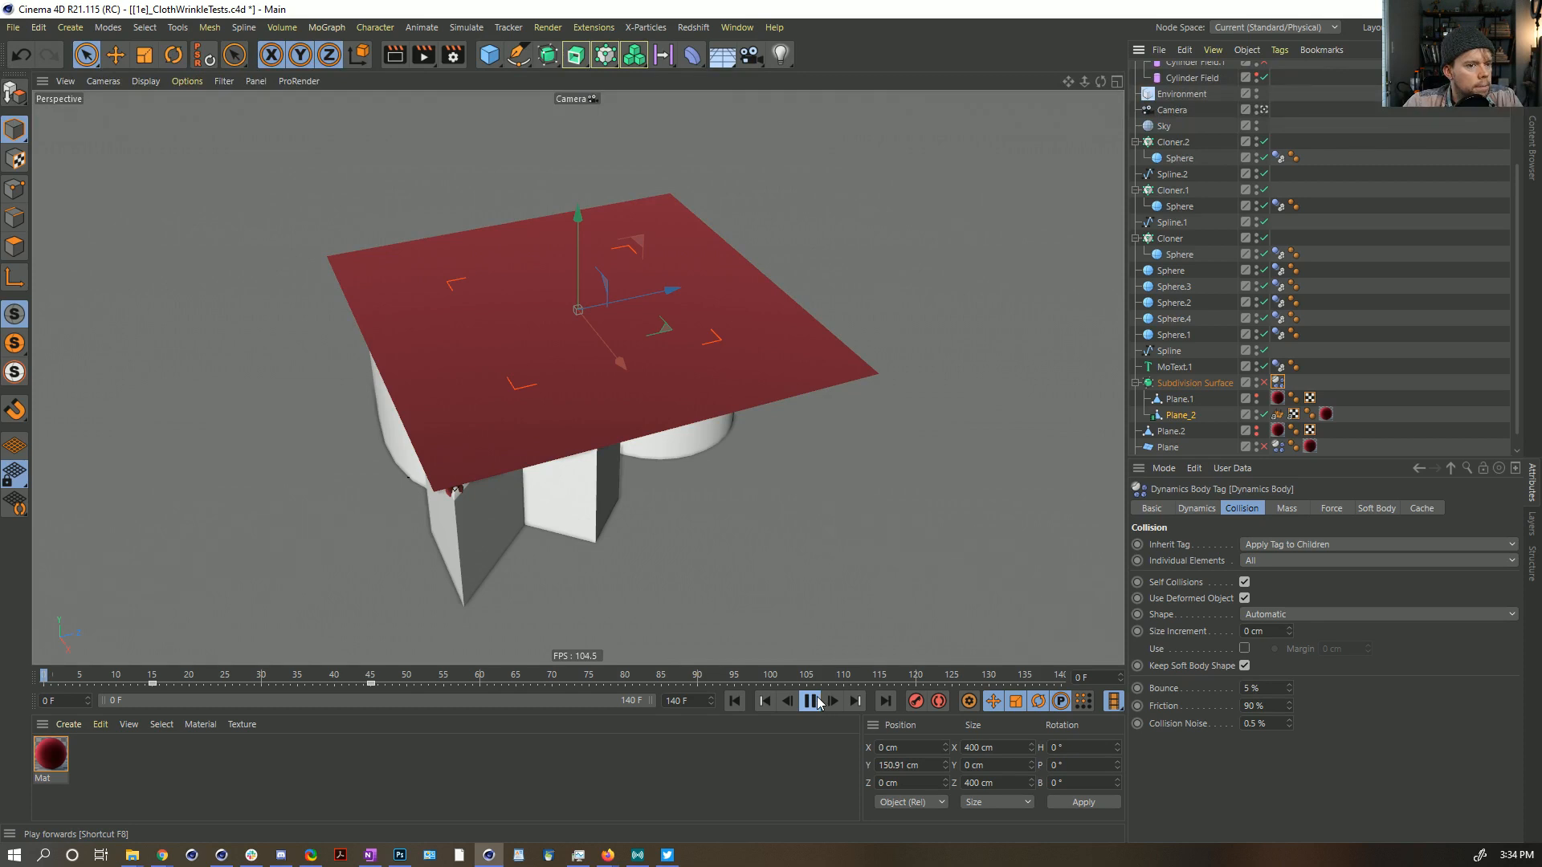
{"action": "left_click", "coordinate": [817, 703]}
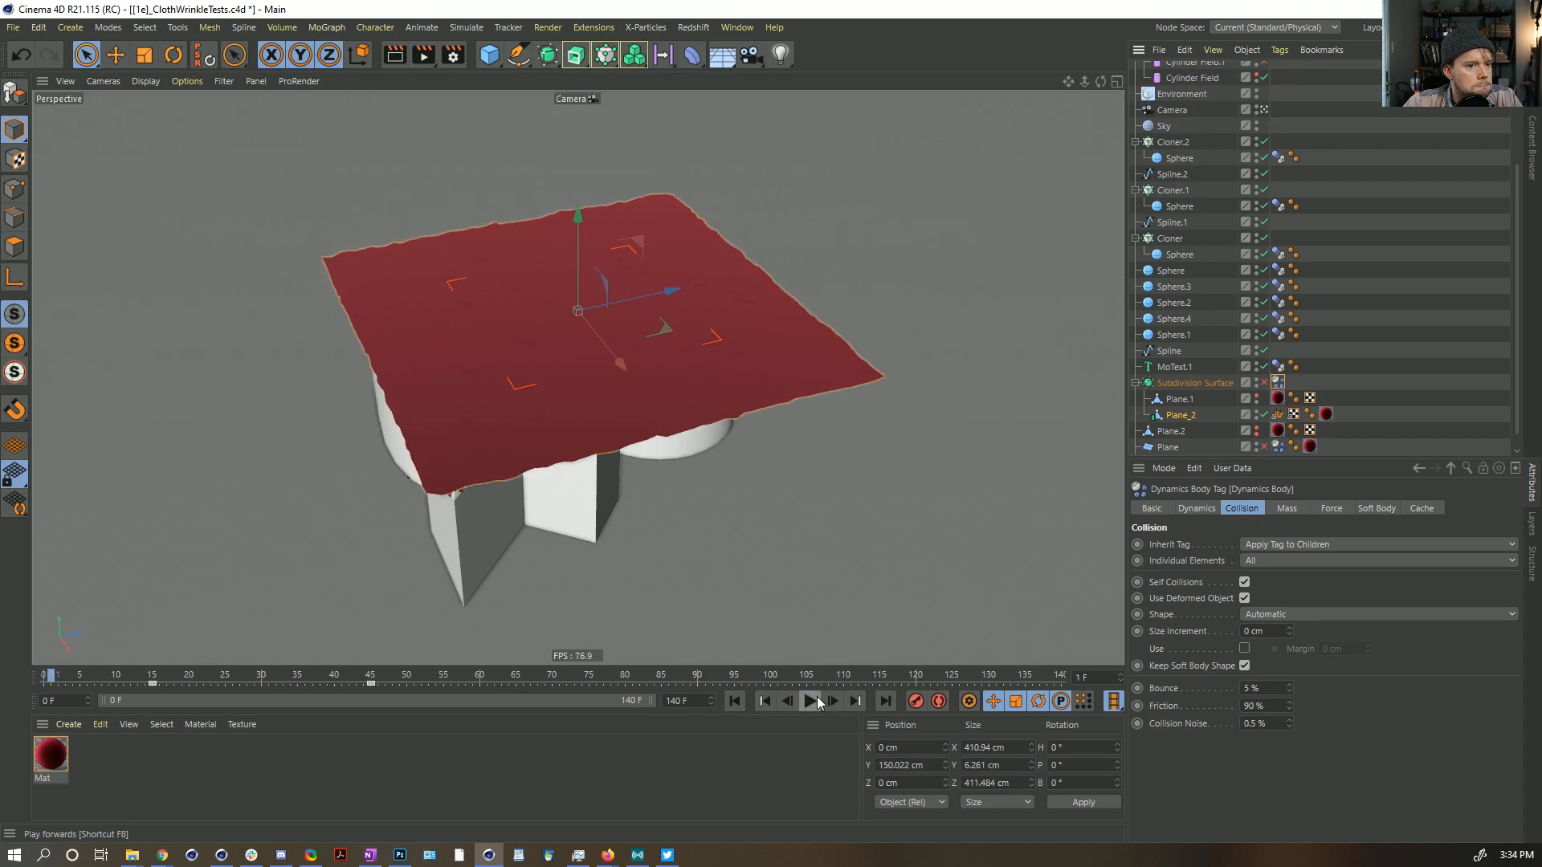
{"action": "left_click", "coordinate": [734, 701]}
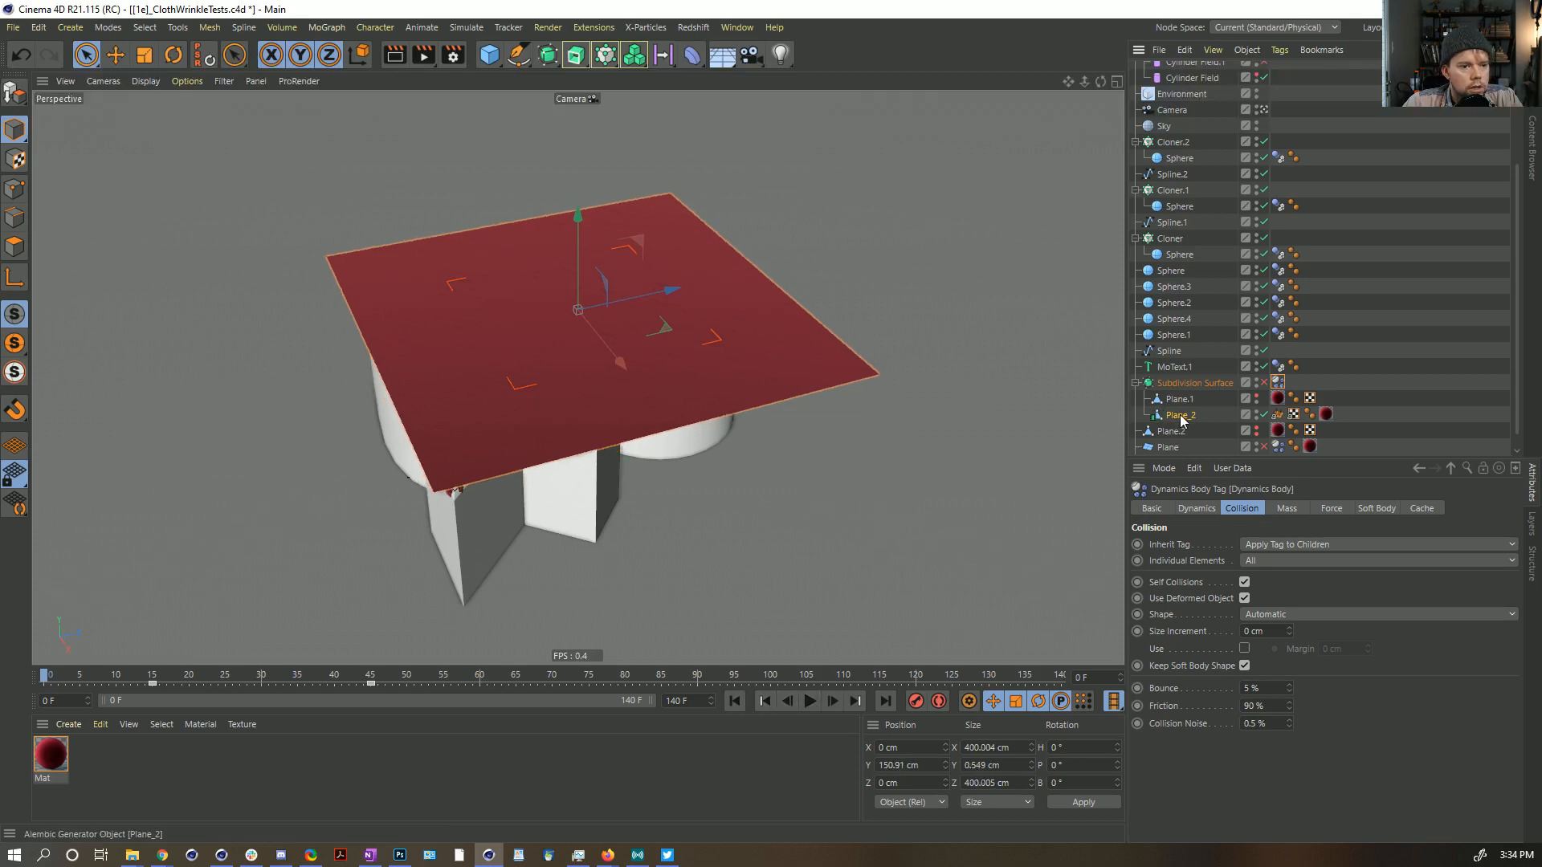
Step: Take Plane.1 out of the Subdivision Surface and transfer its Dynamics Body tag to a new null above the Subdivision Surface
{"action": "left_click_drag", "start_coordinate": [1180, 379], "coordinate": [1189, 415]}
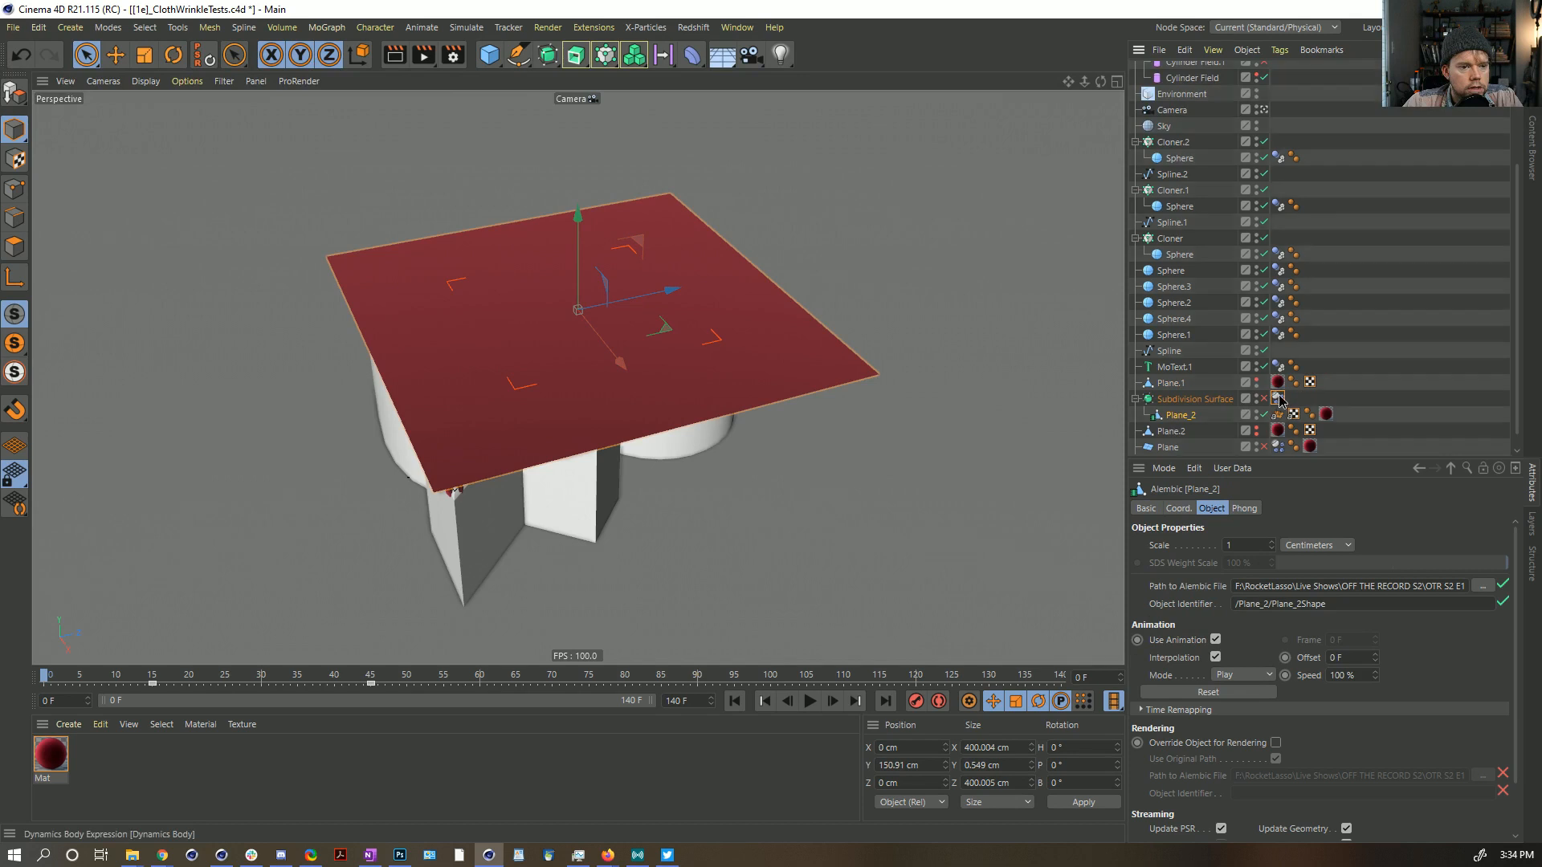
{"action": "left_click", "coordinate": [1279, 399]}
{"action": "left_click_drag", "start_coordinate": [1281, 400], "coordinate": [1278, 379]}
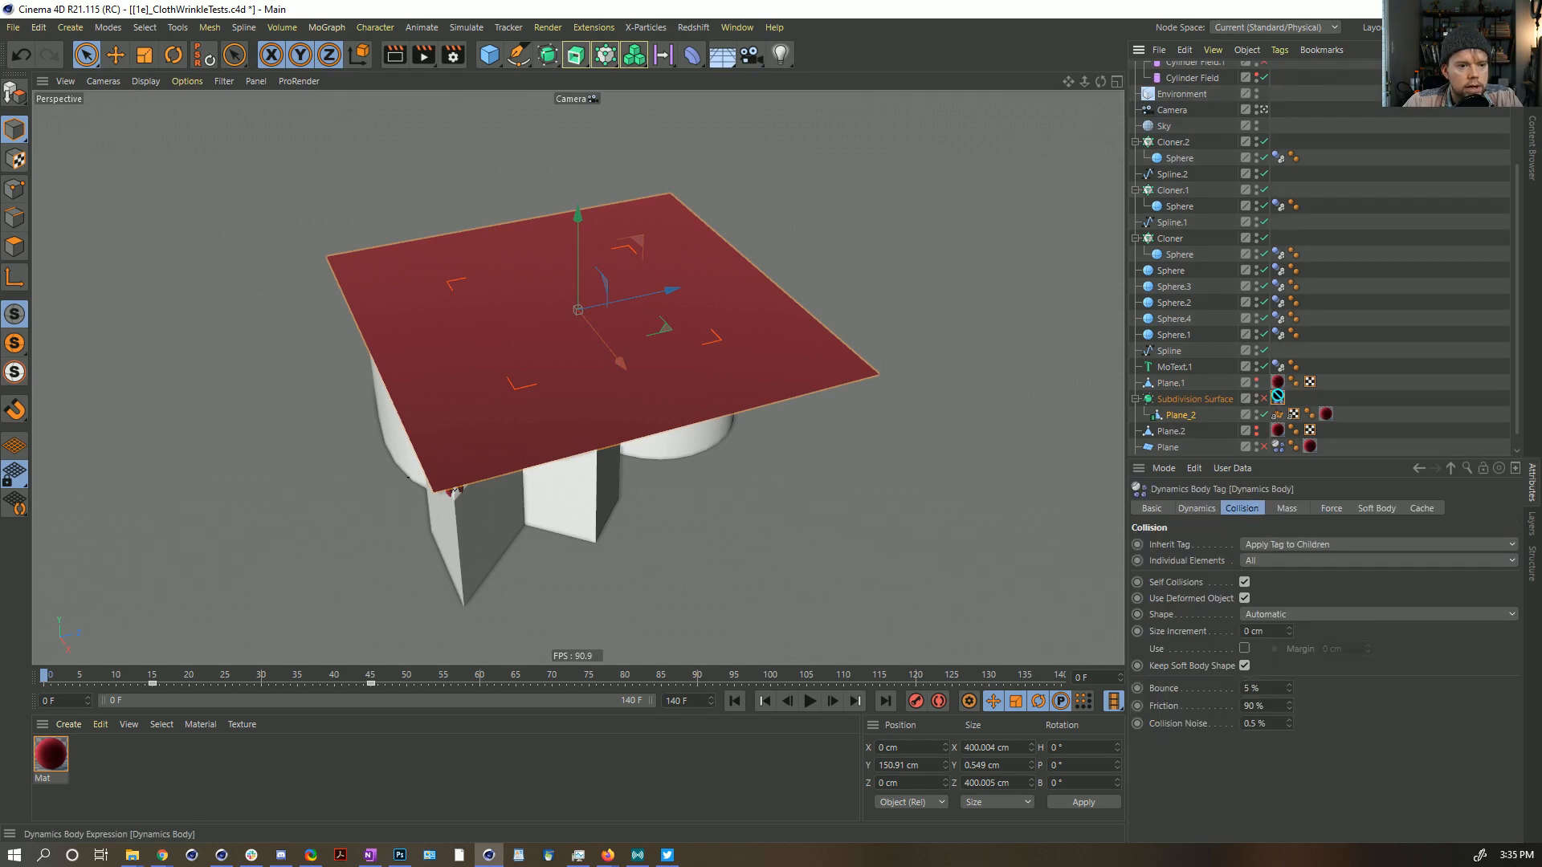
{"action": "left_click", "coordinate": [1187, 399]}
{"action": "key", "text": "alt+g"}
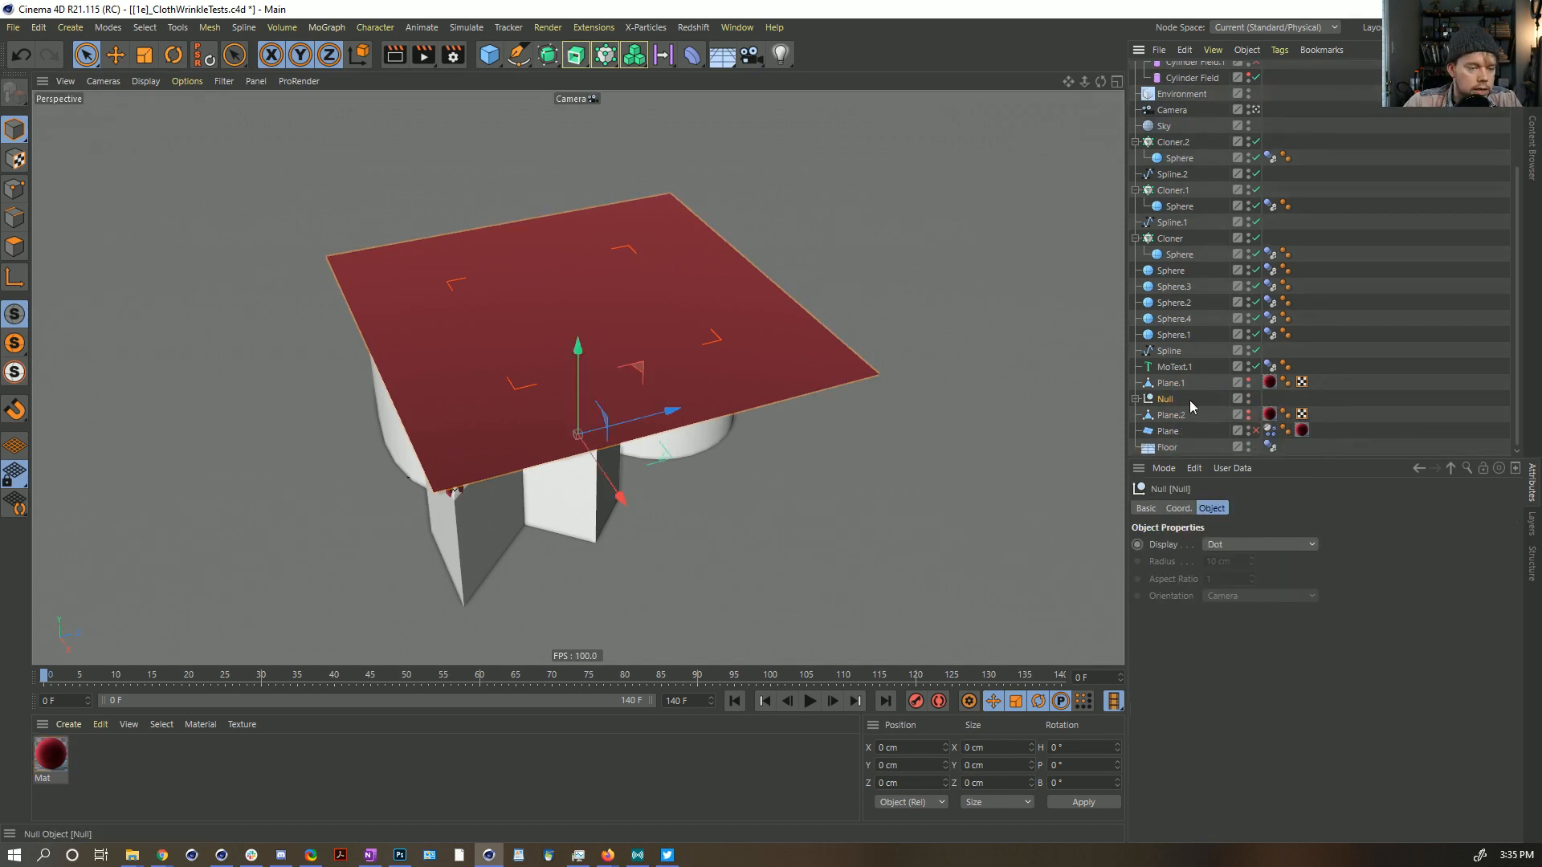
{"action": "left_click", "coordinate": [1136, 399]}
{"action": "left_click_drag", "start_coordinate": [1175, 415], "coordinate": [1172, 391]}
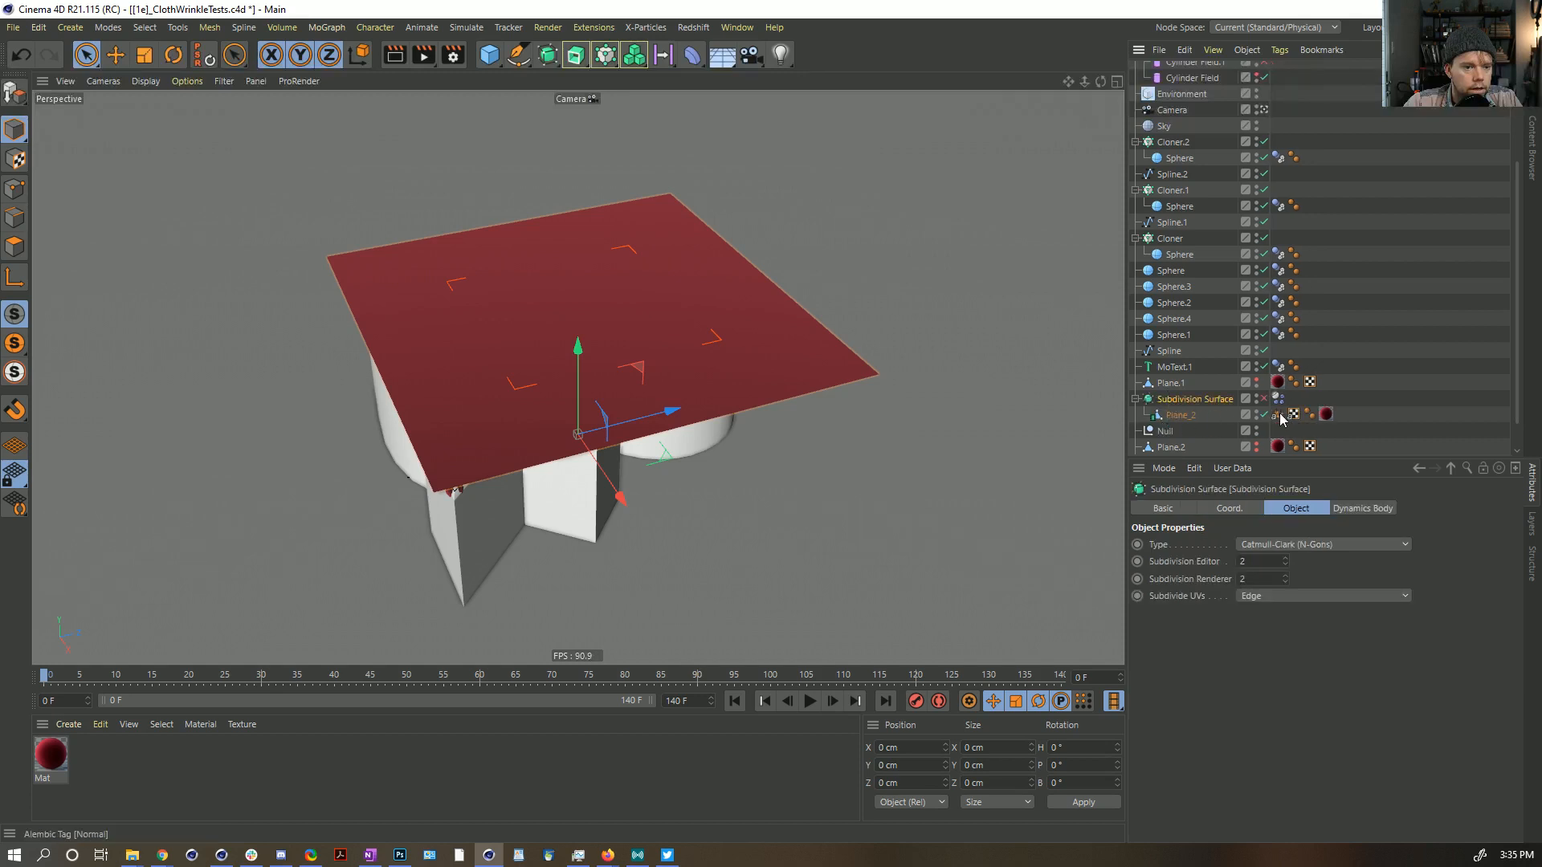
{"action": "left_click_drag", "start_coordinate": [1278, 399], "coordinate": [1281, 431]}
{"action": "left_click_drag", "start_coordinate": [1159, 431], "coordinate": [1160, 393]}
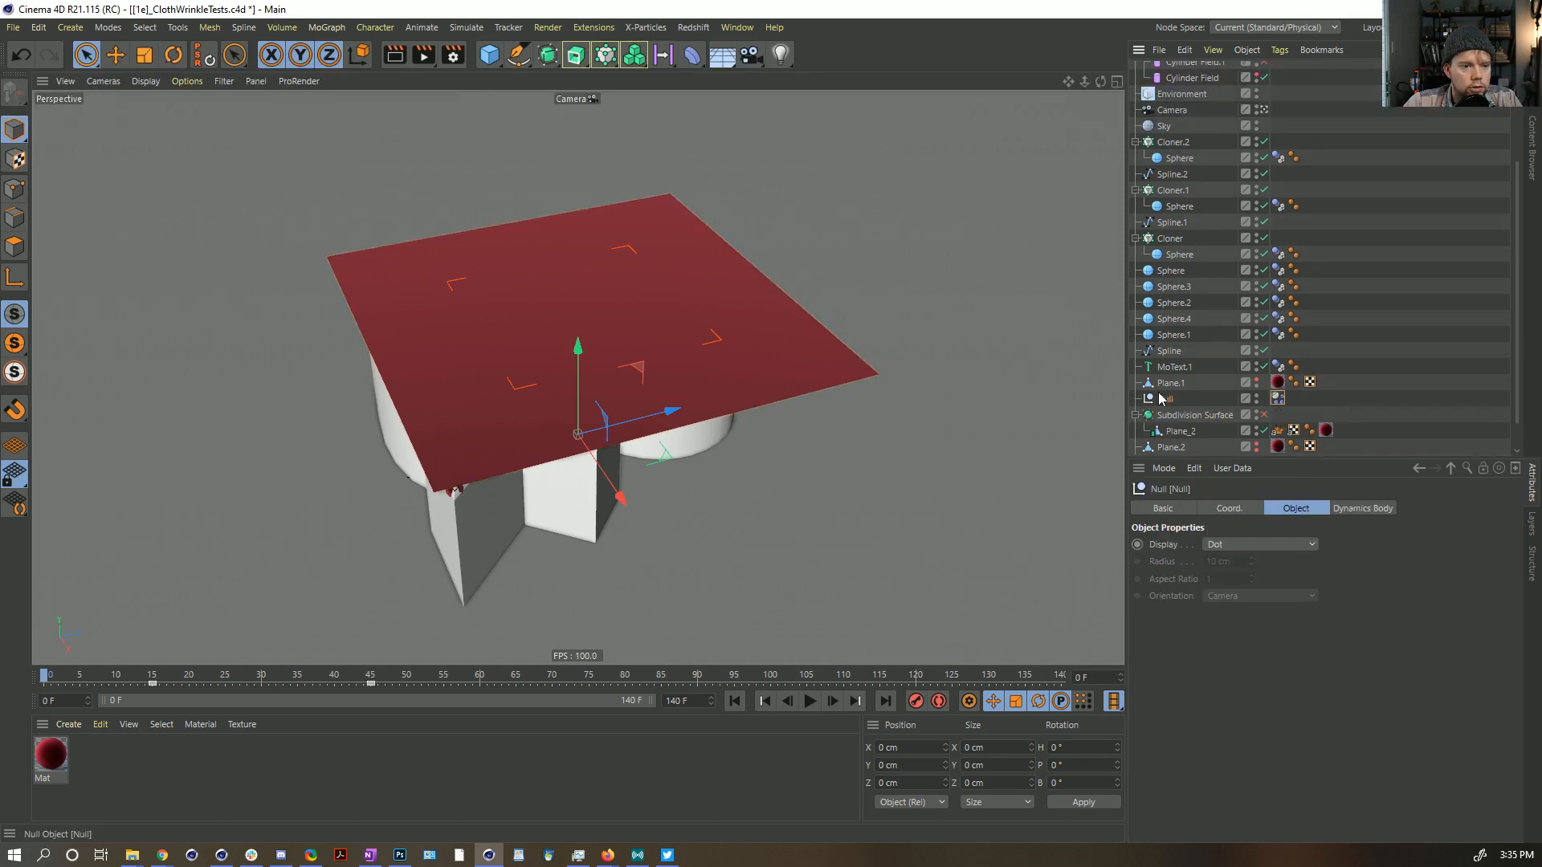
Step: Play the baked cloth simulation from the first frame, examine its wrinkles from several angles, and rewind
{"action": "left_click", "coordinate": [810, 702]}
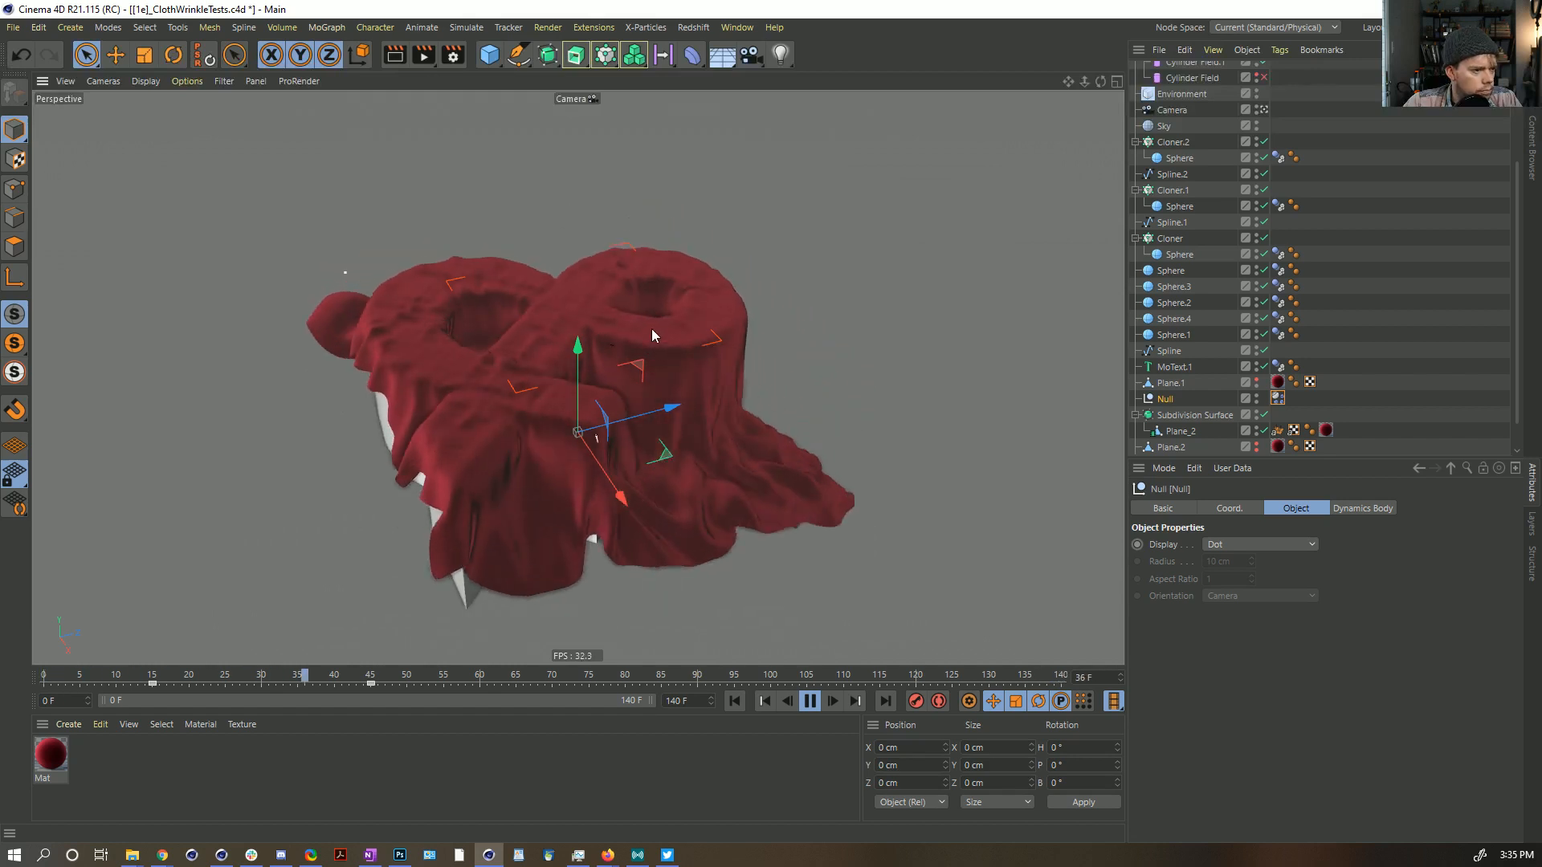
{"action": "left_click_drag", "start_coordinate": [649, 329], "coordinate": [599, 379], "text": "alt"}
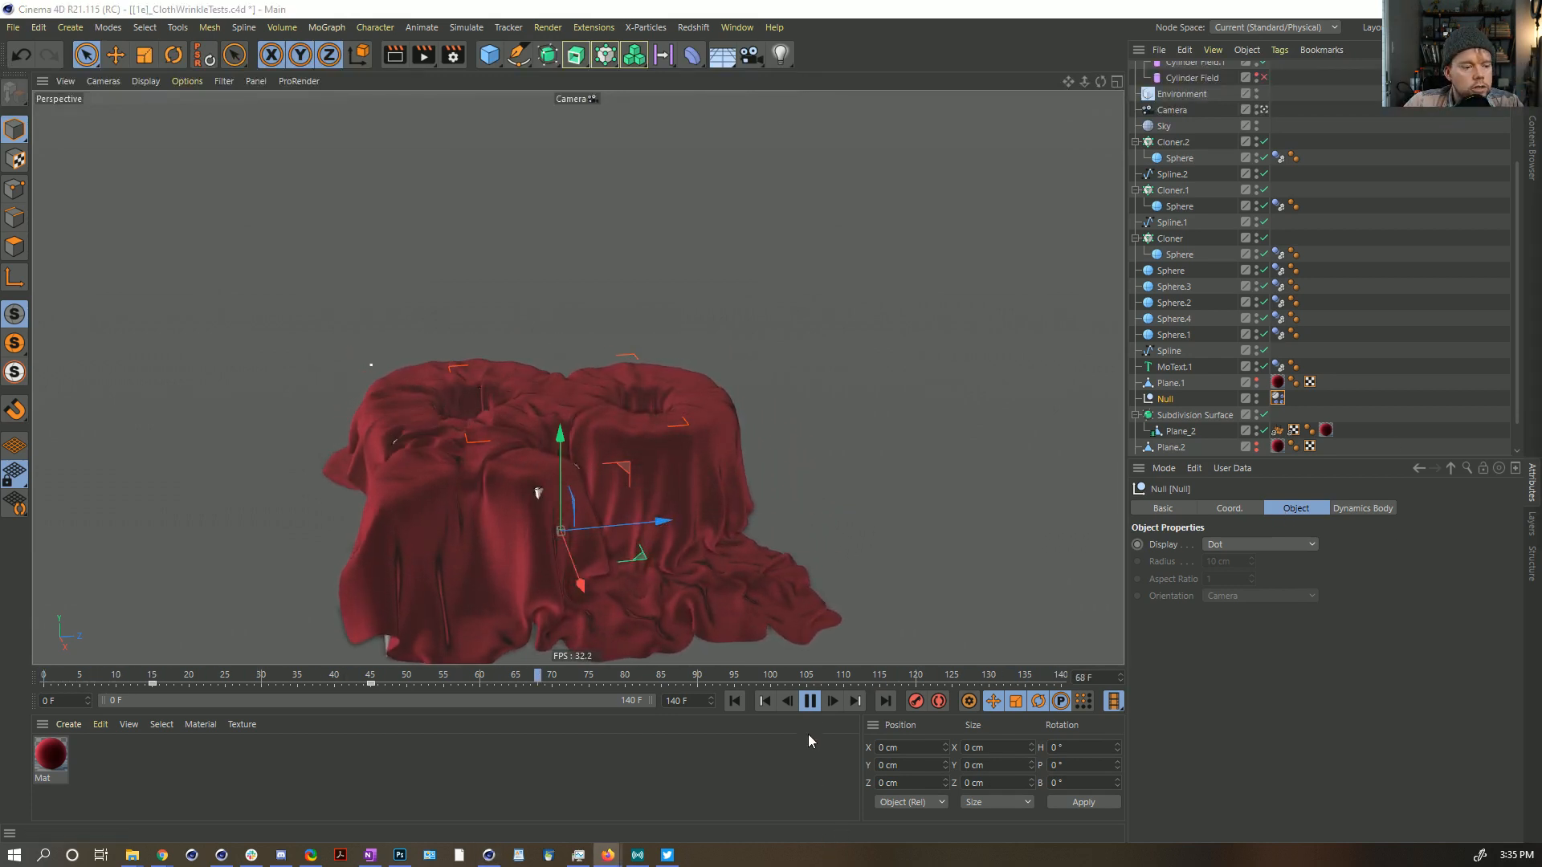
{"action": "left_click", "coordinate": [734, 701]}
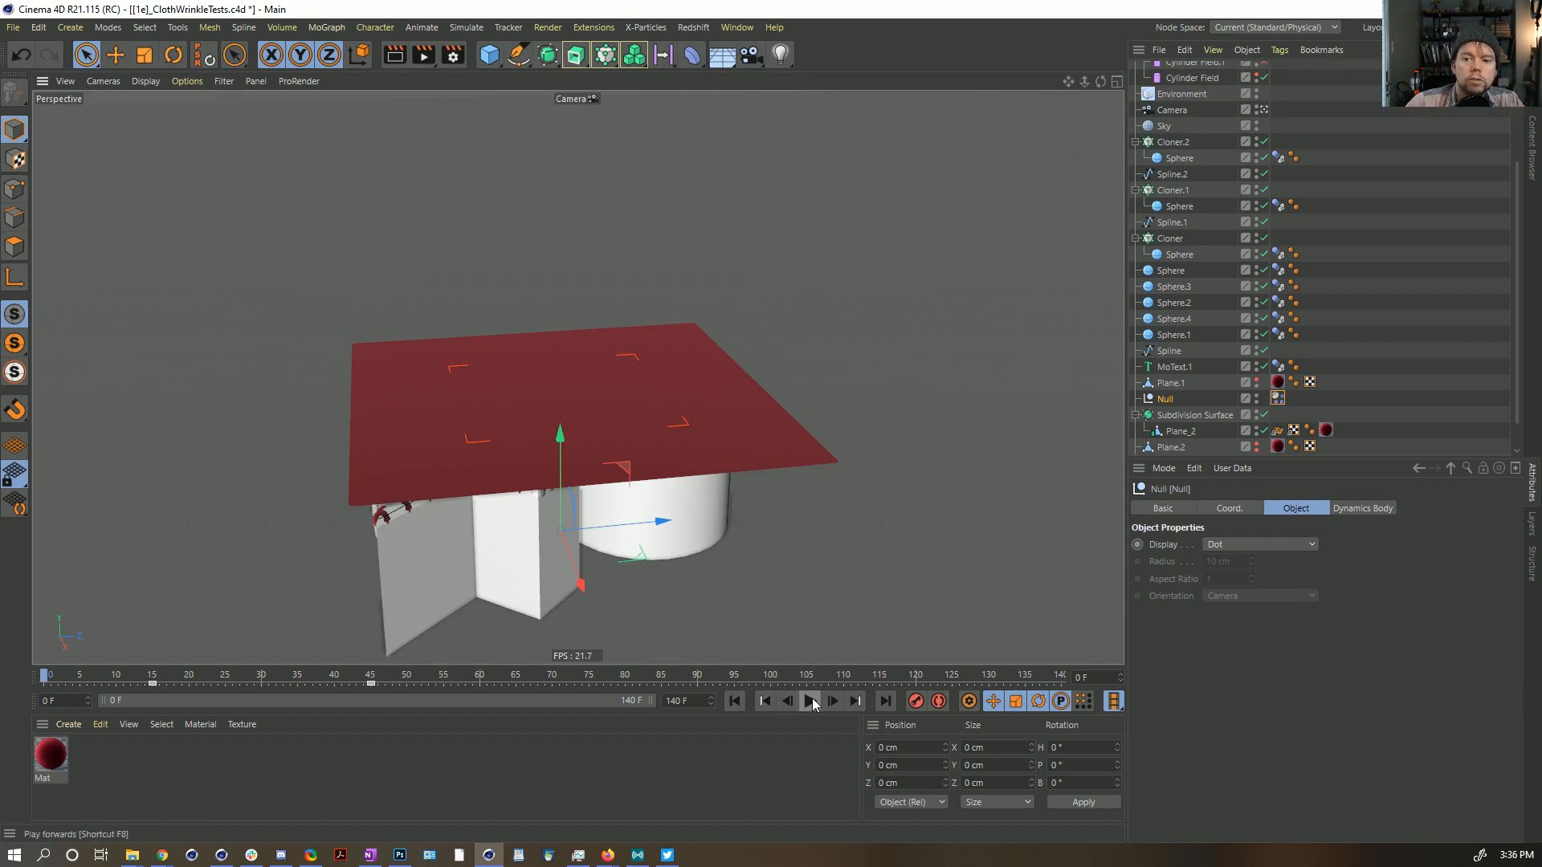
{"action": "left_click", "coordinate": [812, 702]}
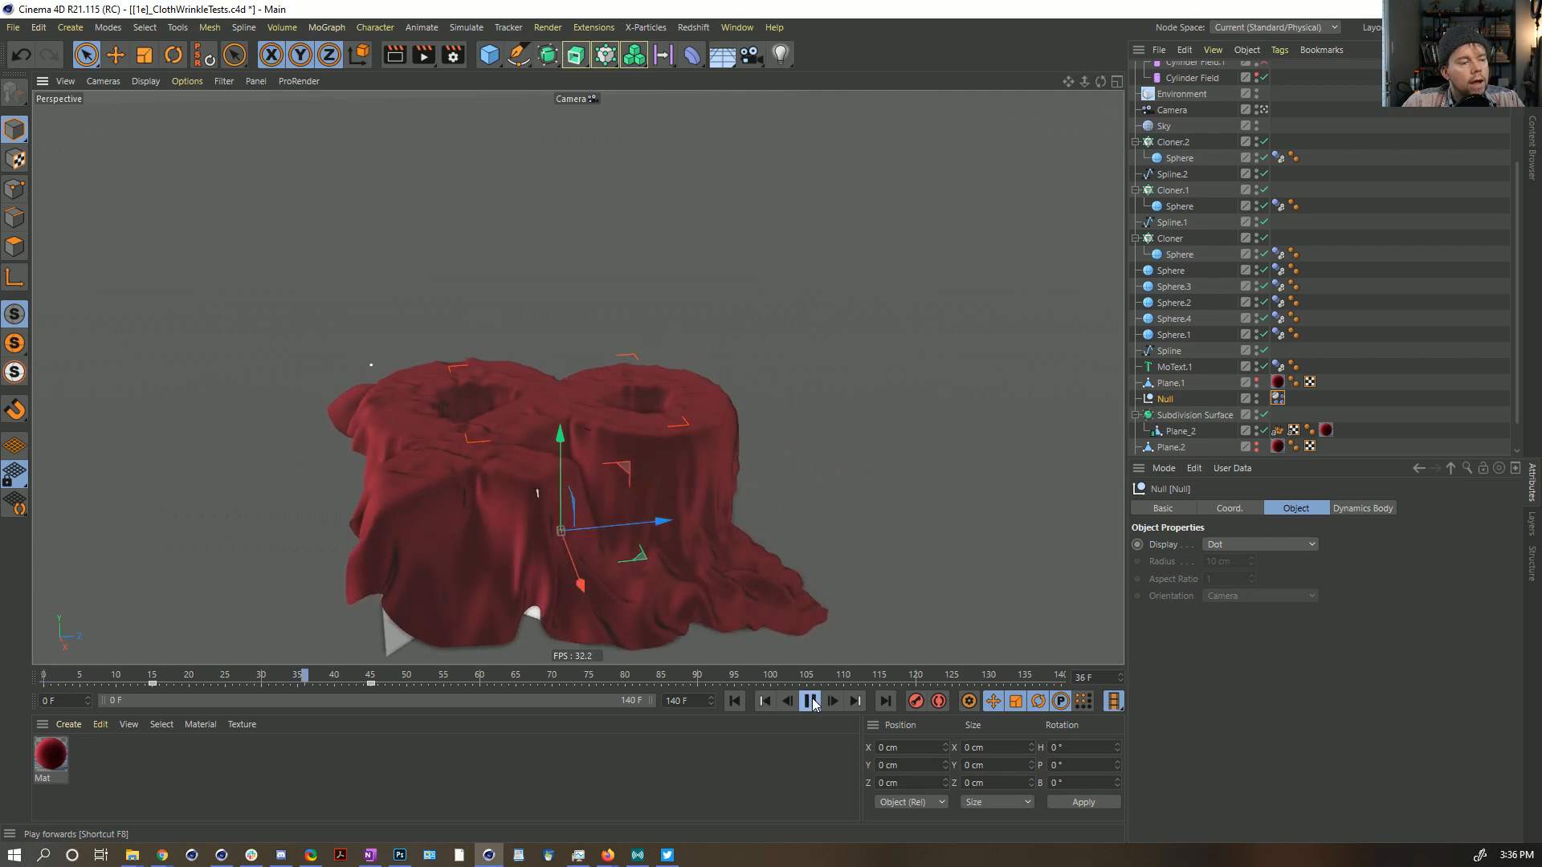
{"action": "left_click", "coordinate": [811, 702]}
{"action": "mouse_move", "coordinate": [592, 420]}
{"action": "left_mouse_down", "text": "alt"}
{"action": "mouse_move", "coordinate": [640, 509]}
{"action": "mouse_move", "coordinate": [689, 533]}
{"action": "mouse_move", "coordinate": [620, 441]}
{"action": "mouse_move", "coordinate": [460, 353]}
{"action": "mouse_move", "coordinate": [554, 449]}
{"action": "mouse_move", "coordinate": [609, 452]}
{"action": "mouse_move", "coordinate": [550, 485]}
{"action": "mouse_move", "coordinate": [619, 415]}
{"action": "left_mouse_up", "text": "alt"}
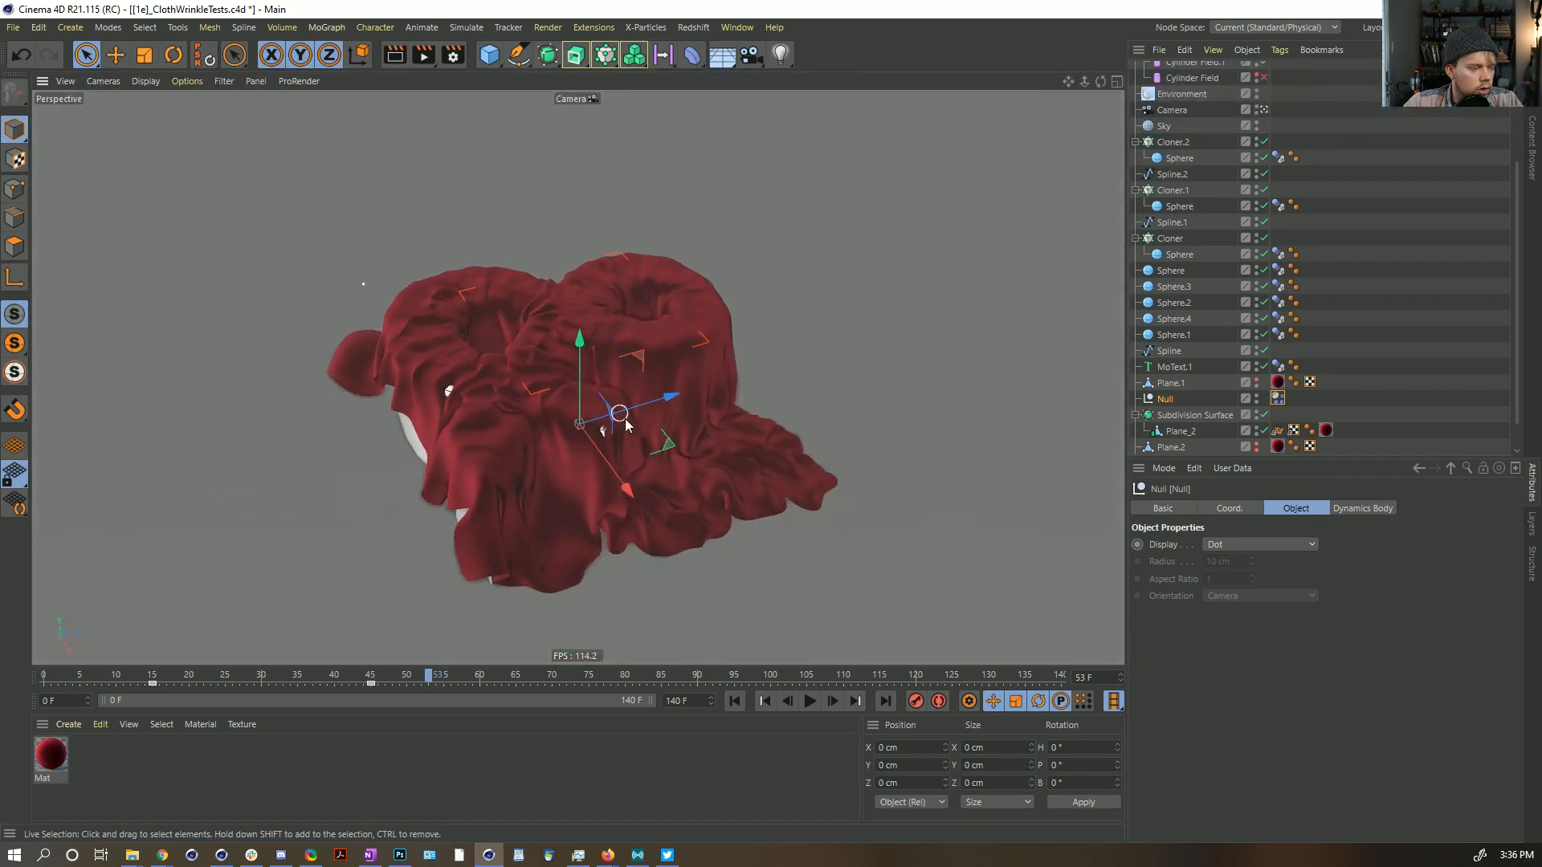
{"action": "left_click", "coordinate": [811, 702]}
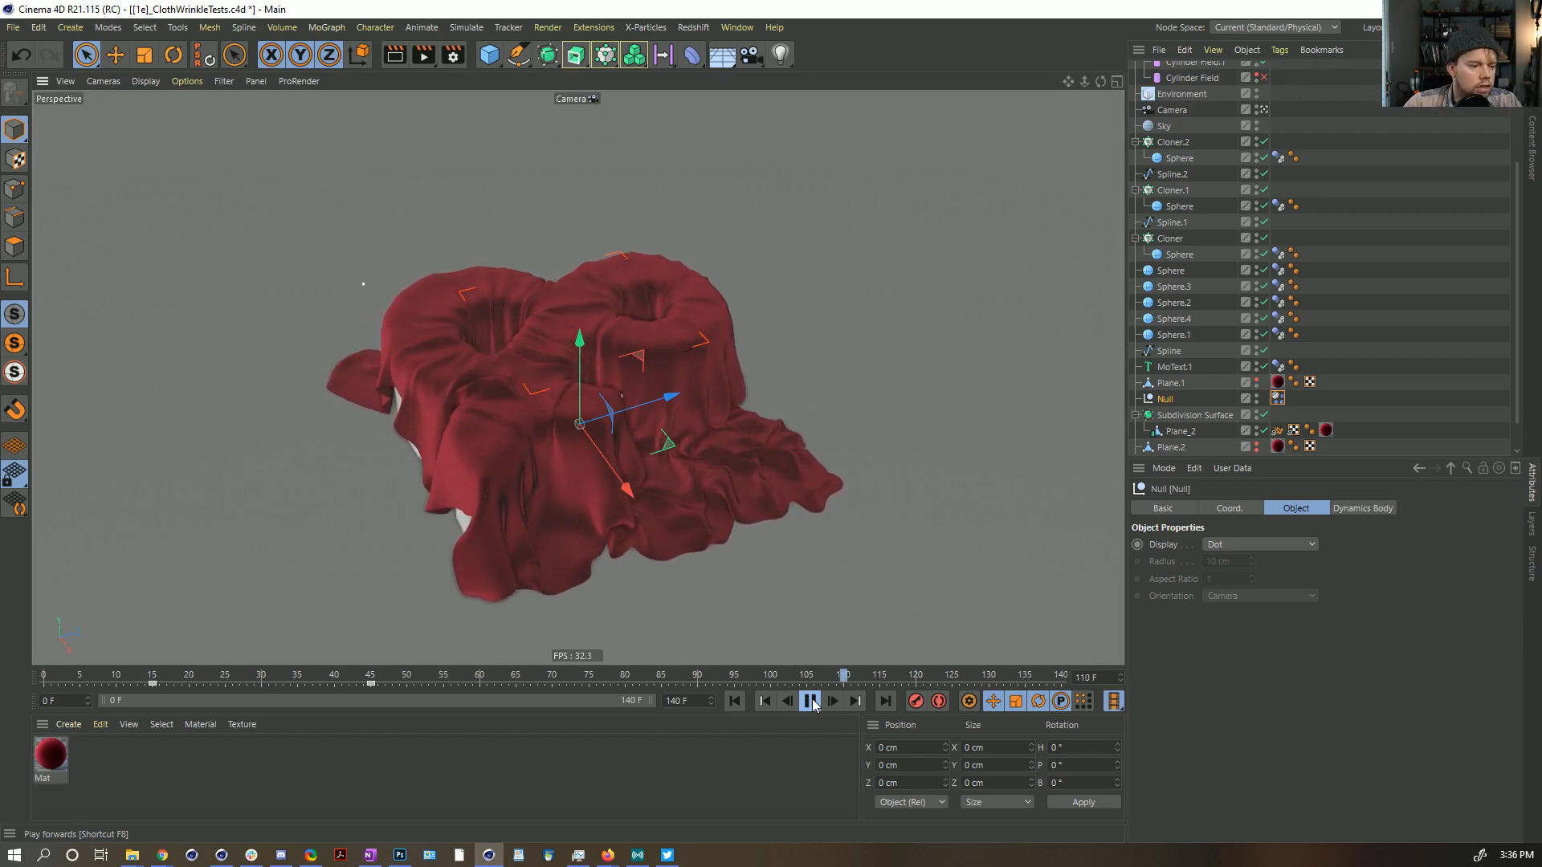
{"action": "left_click", "coordinate": [811, 702]}
{"action": "left_click_drag", "start_coordinate": [673, 534], "coordinate": [648, 339], "text": "alt"}
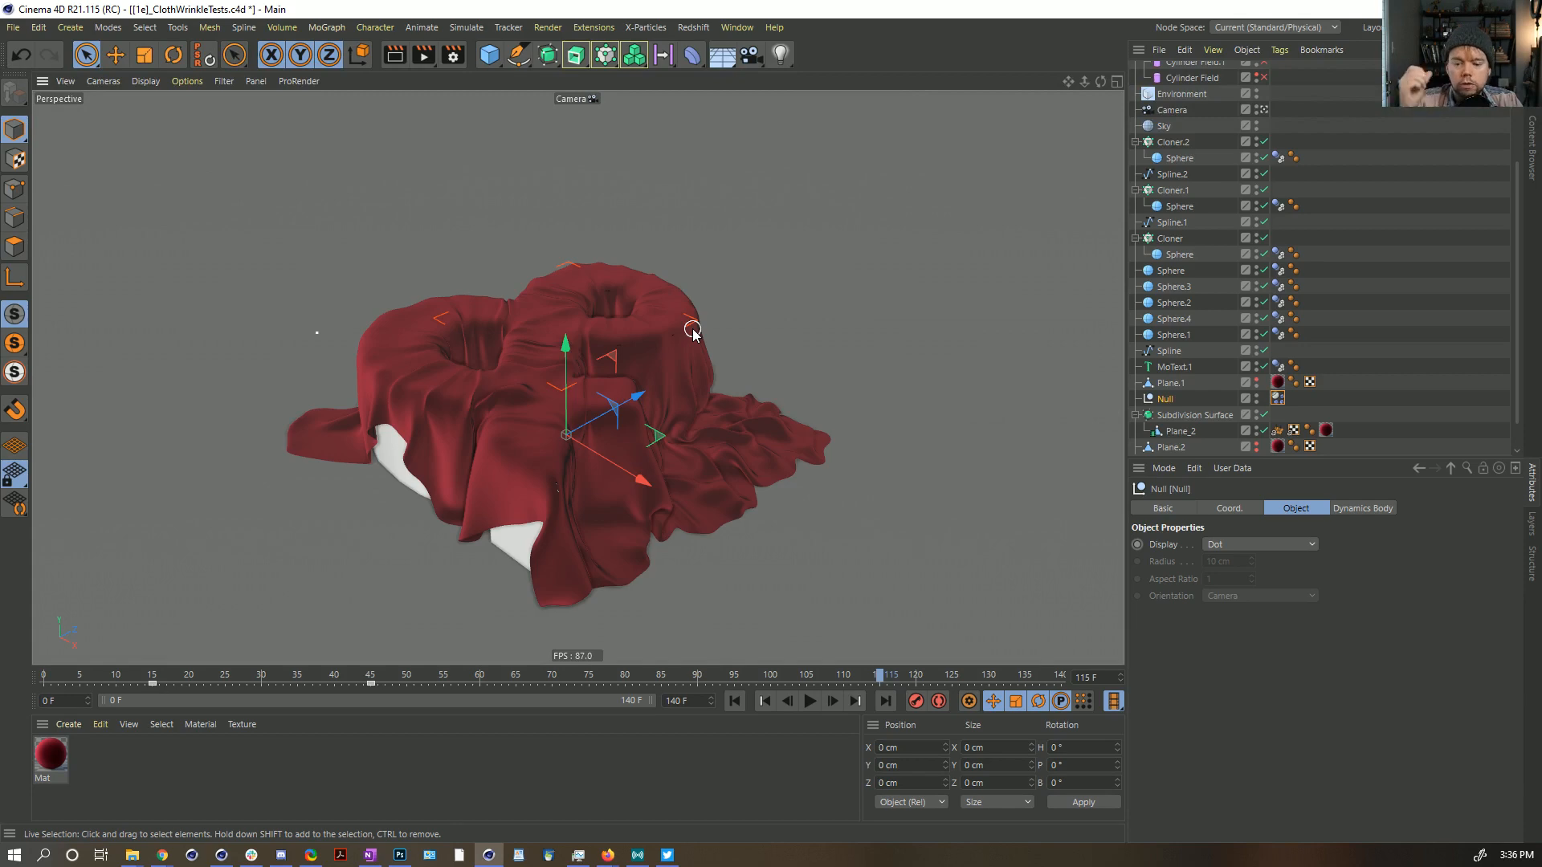
{"action": "left_click_drag", "start_coordinate": [630, 368], "coordinate": [595, 450], "text": "alt"}
{"action": "left_click", "coordinate": [734, 701]}
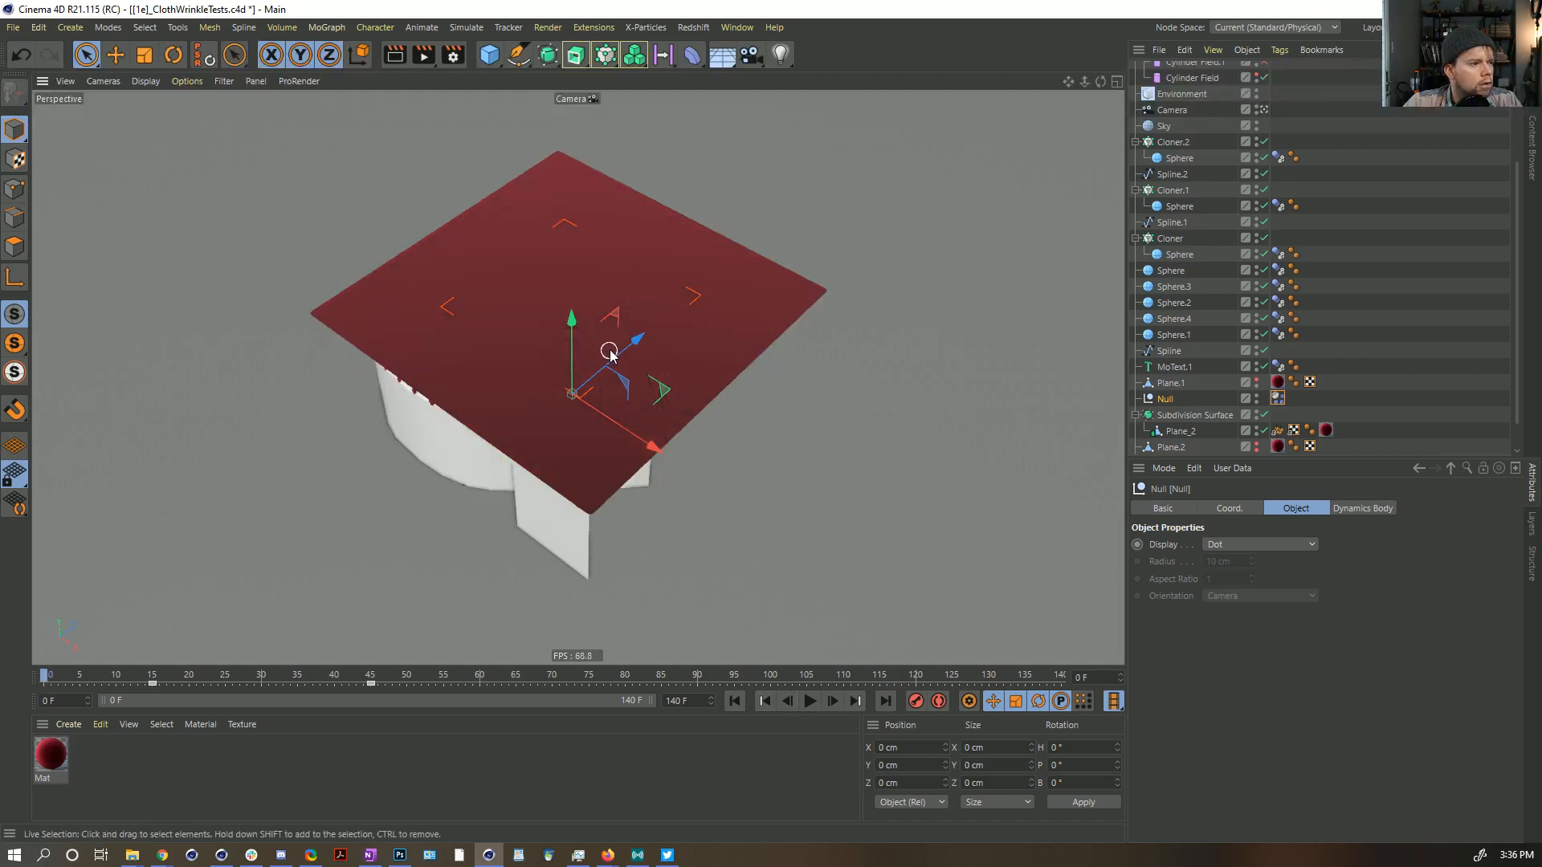
Step: Replace the baked Plane_2 under the Subdivision Surface with Plane.1, restoring its Dynamics Body tag and default visibility
{"action": "left_click_drag", "start_coordinate": [613, 344], "coordinate": [723, 385], "text": "alt"}
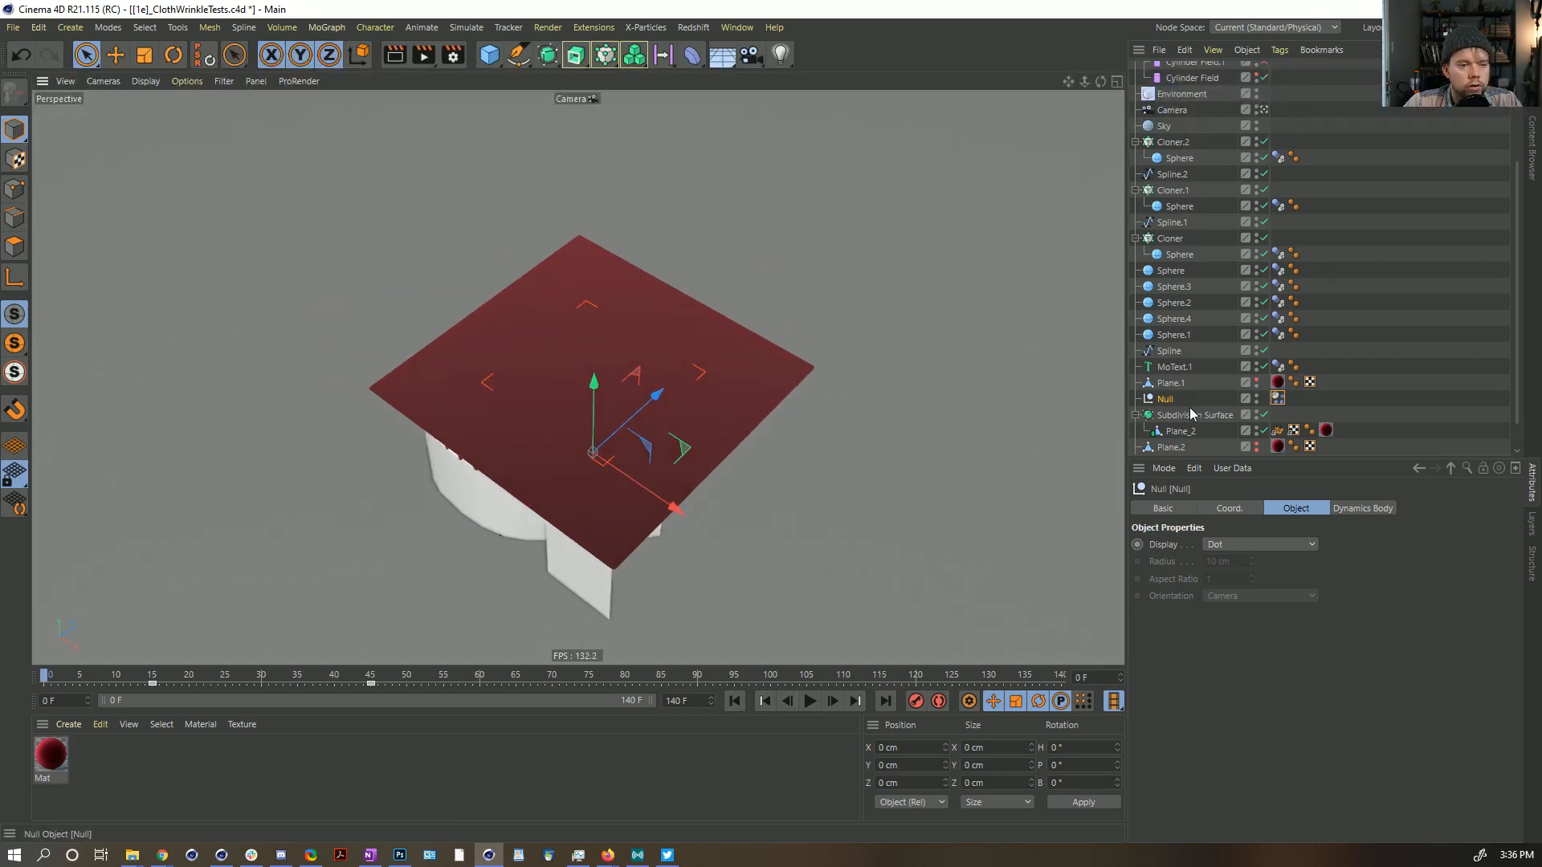
{"action": "left_click", "coordinate": [1180, 431]}
{"action": "key", "text": "Delete"}
{"action": "left_click_drag", "start_coordinate": [1175, 385], "coordinate": [1175, 416]}
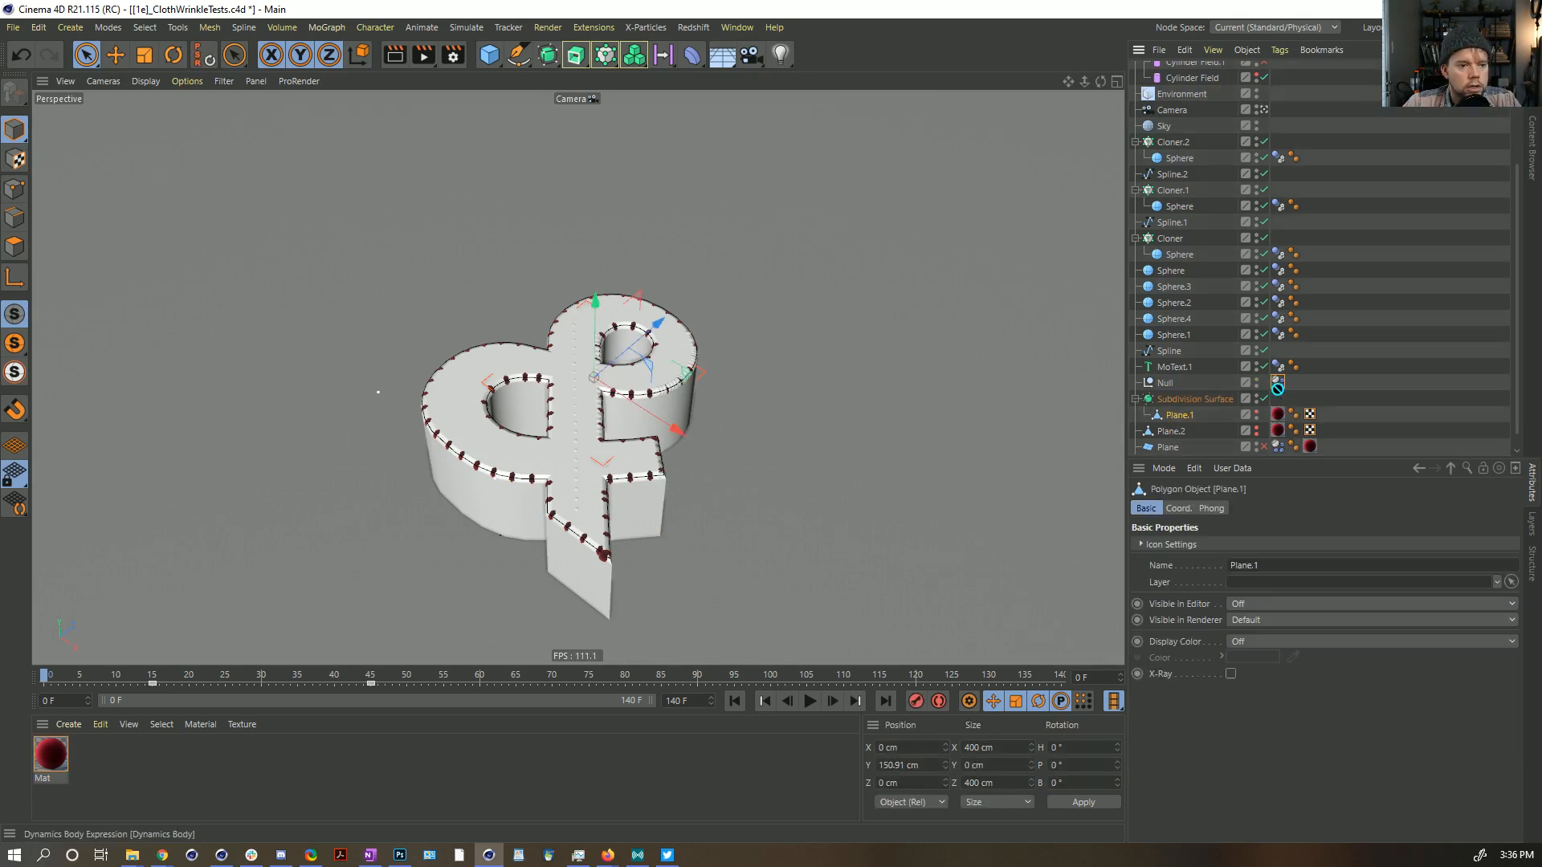
{"action": "left_click_drag", "start_coordinate": [1321, 414], "coordinate": [1324, 414]}
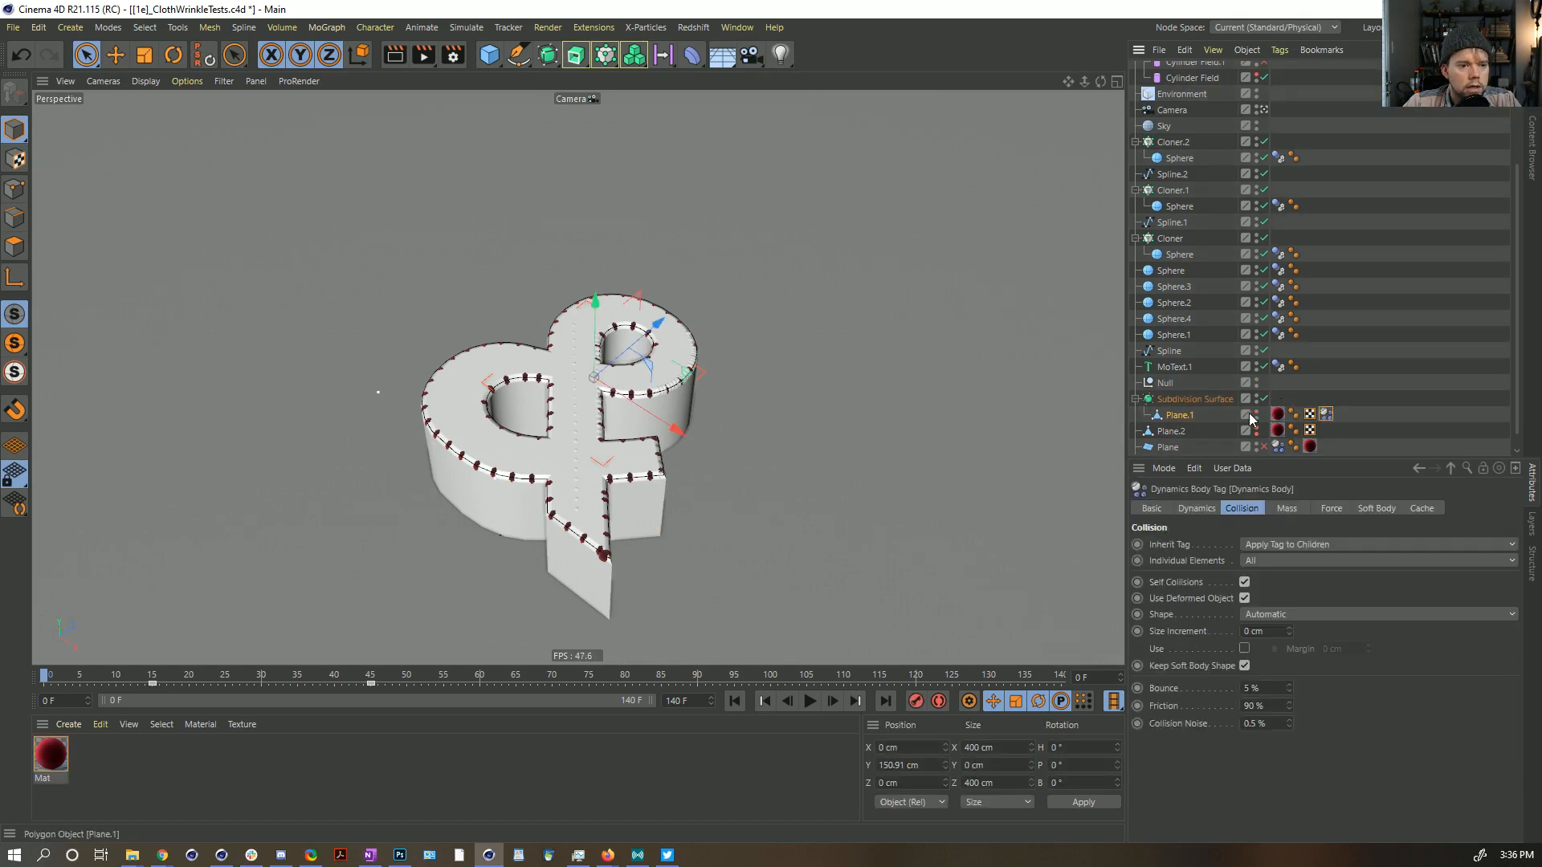
{"action": "left_click", "coordinate": [1194, 415]}
{"action": "left_click_drag", "start_coordinate": [660, 402], "coordinate": [708, 396], "text": "alt"}
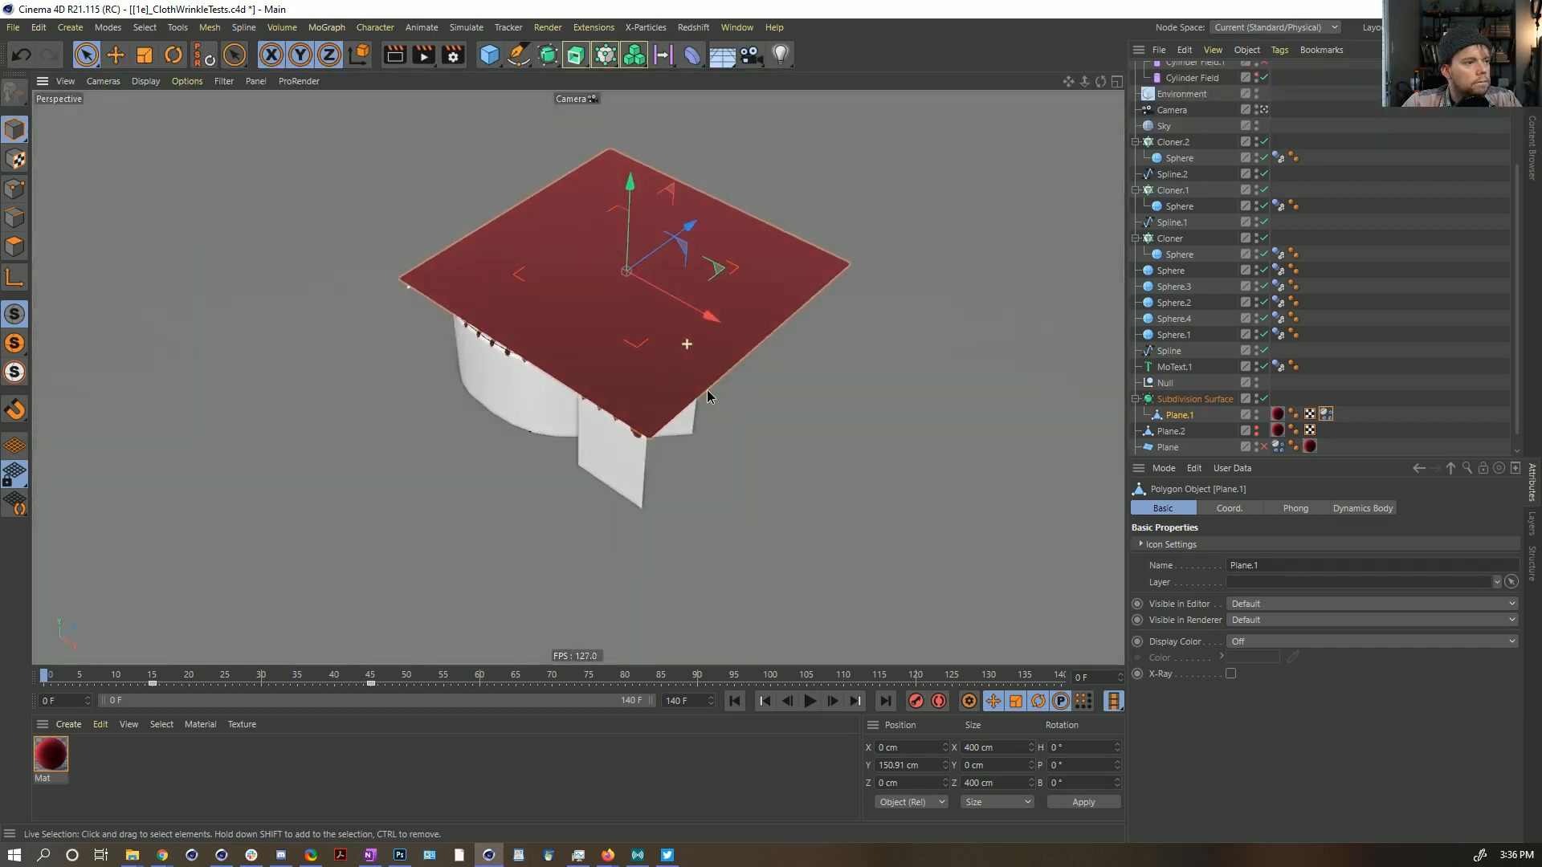
Step: Set the Step distribution of both Cloner.3 and Cloner.4 to 12 cm
{"action": "scroll", "coordinate": [1227, 134], "scroll_direction": "up", "scroll_amount": 4}
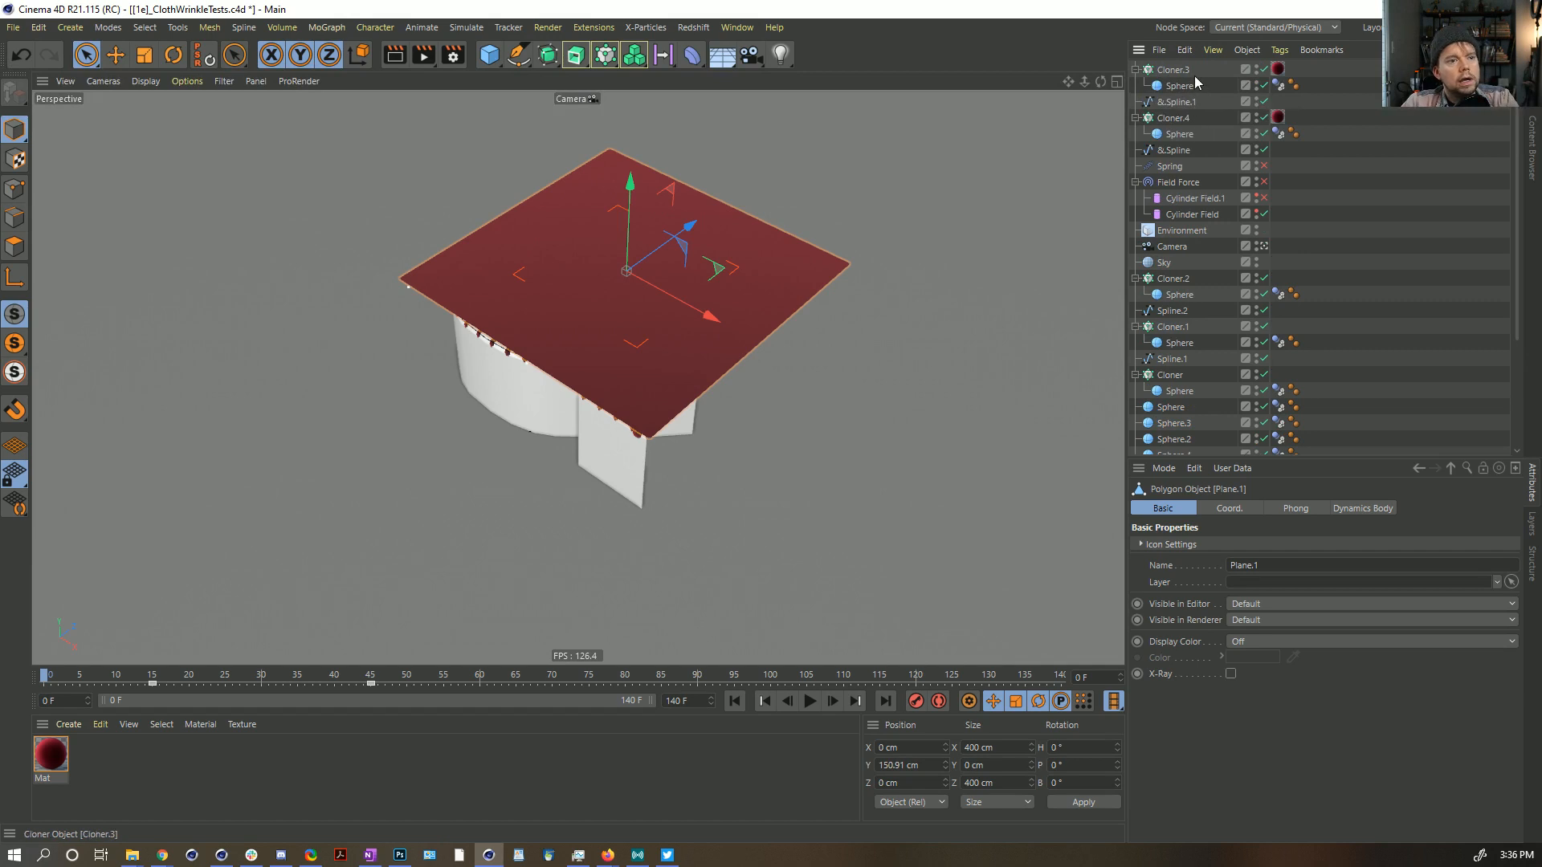
{"action": "left_click", "coordinate": [1173, 69]}
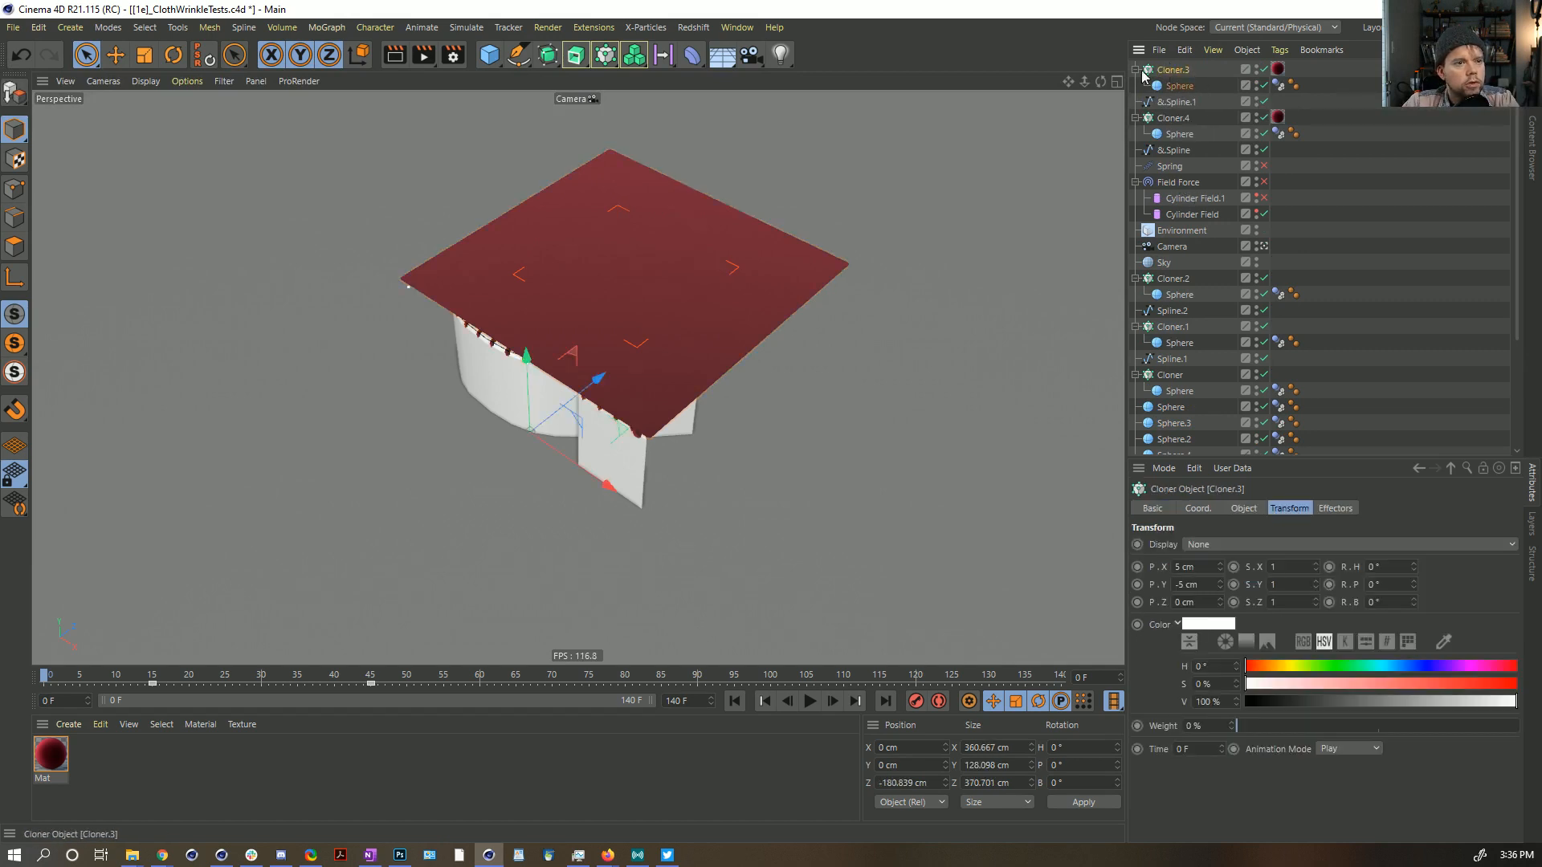
{"action": "left_click", "coordinate": [1136, 70]}
{"action": "left_click", "coordinate": [1173, 102], "text": "ctrl"}
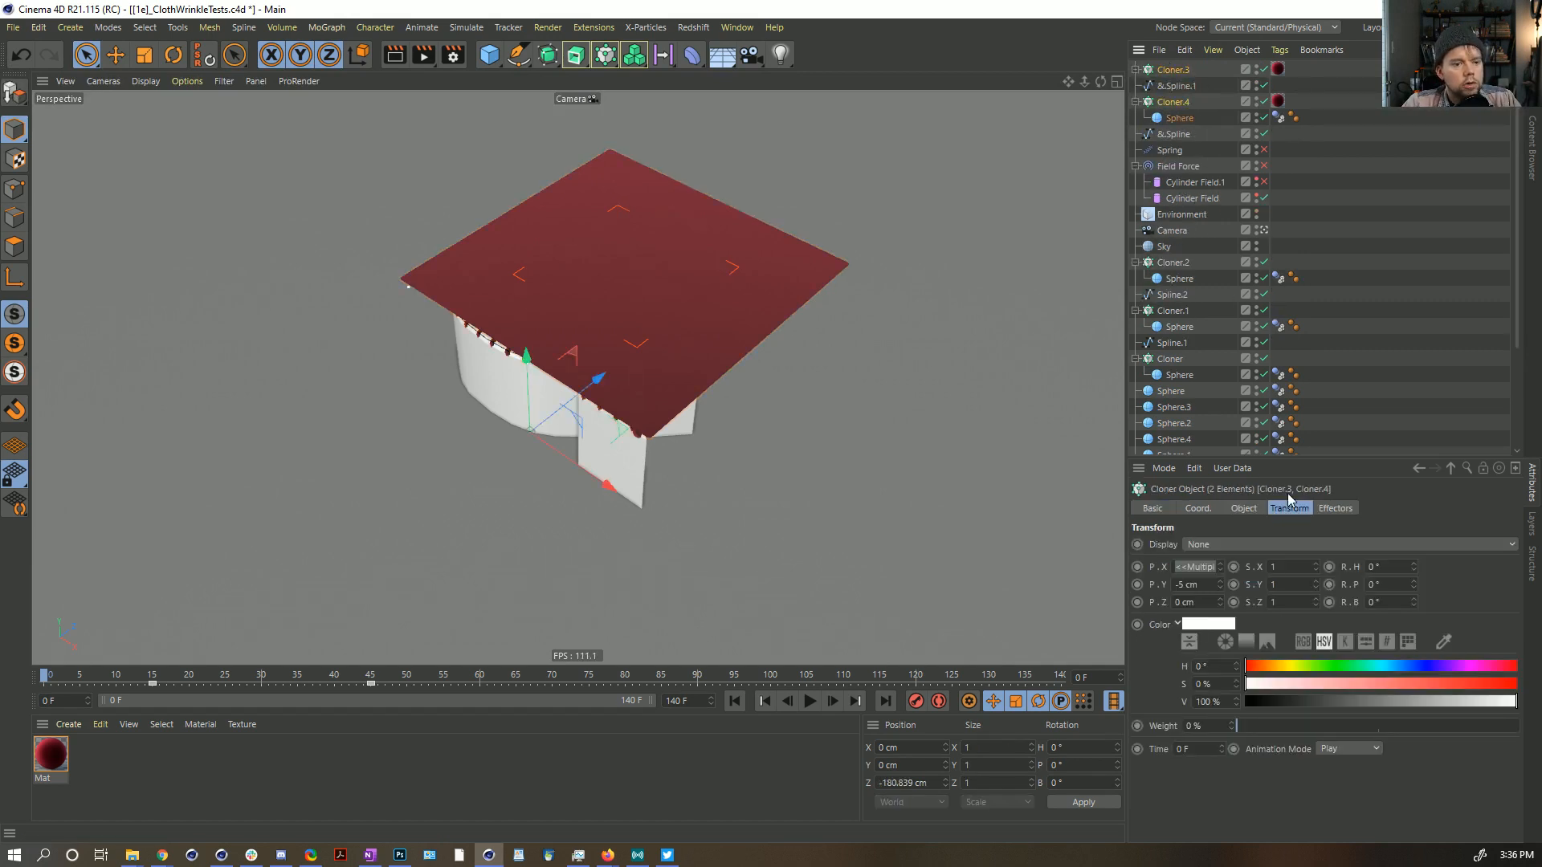
{"action": "left_click", "coordinate": [1241, 509]}
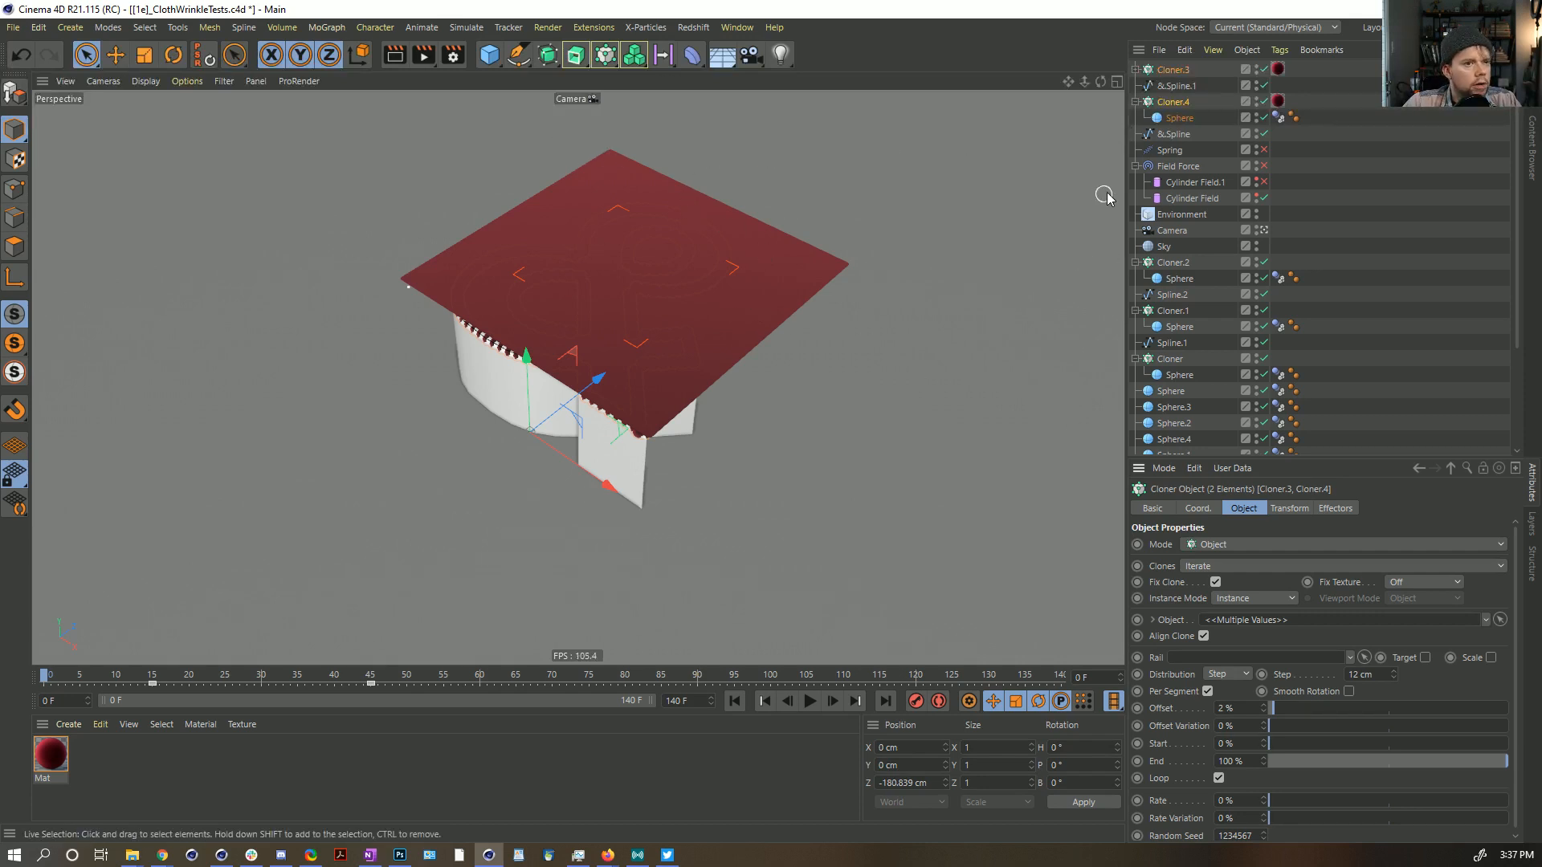
Step: Move the Null and the Subdivision Surface together to the start of the object hierarchy
{"action": "scroll", "coordinate": [1177, 241], "scroll_direction": "down", "scroll_amount": 5}
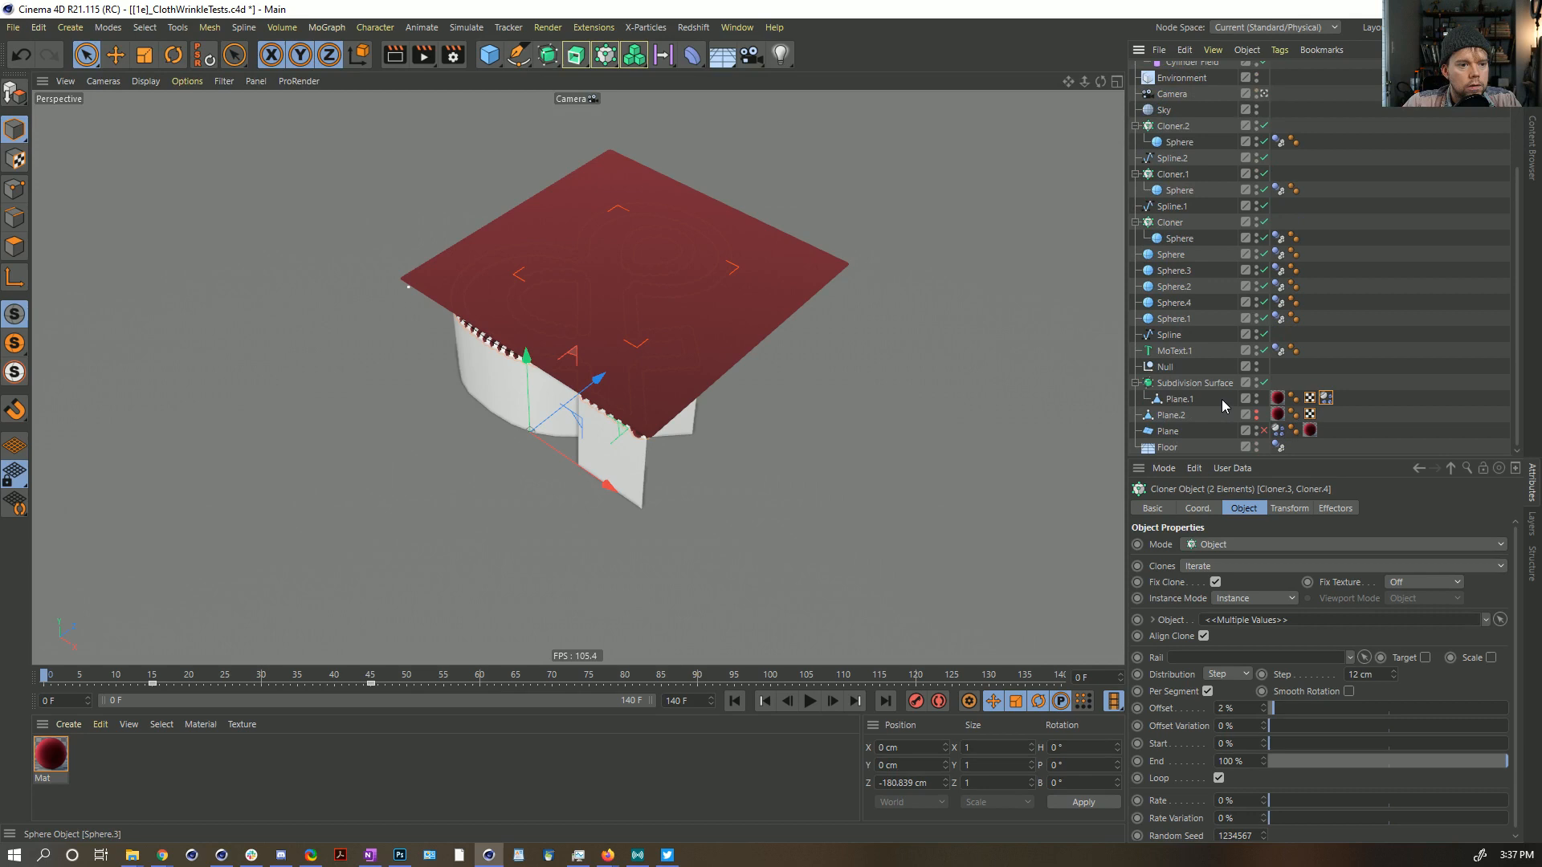
{"action": "left_click", "coordinate": [1171, 384]}
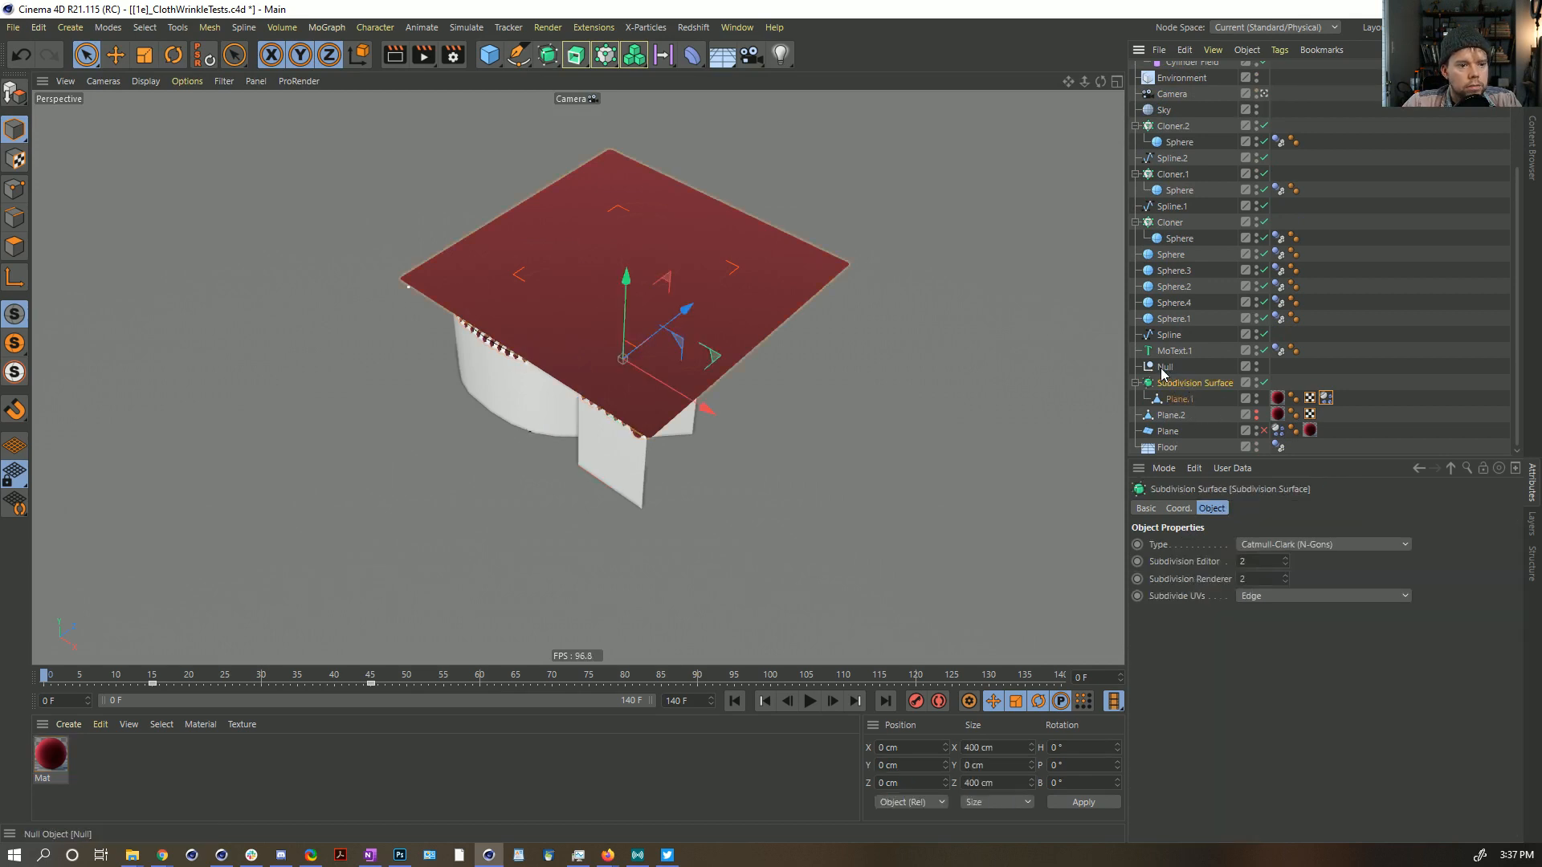
{"action": "left_click", "coordinate": [1164, 369], "text": "ctrl"}
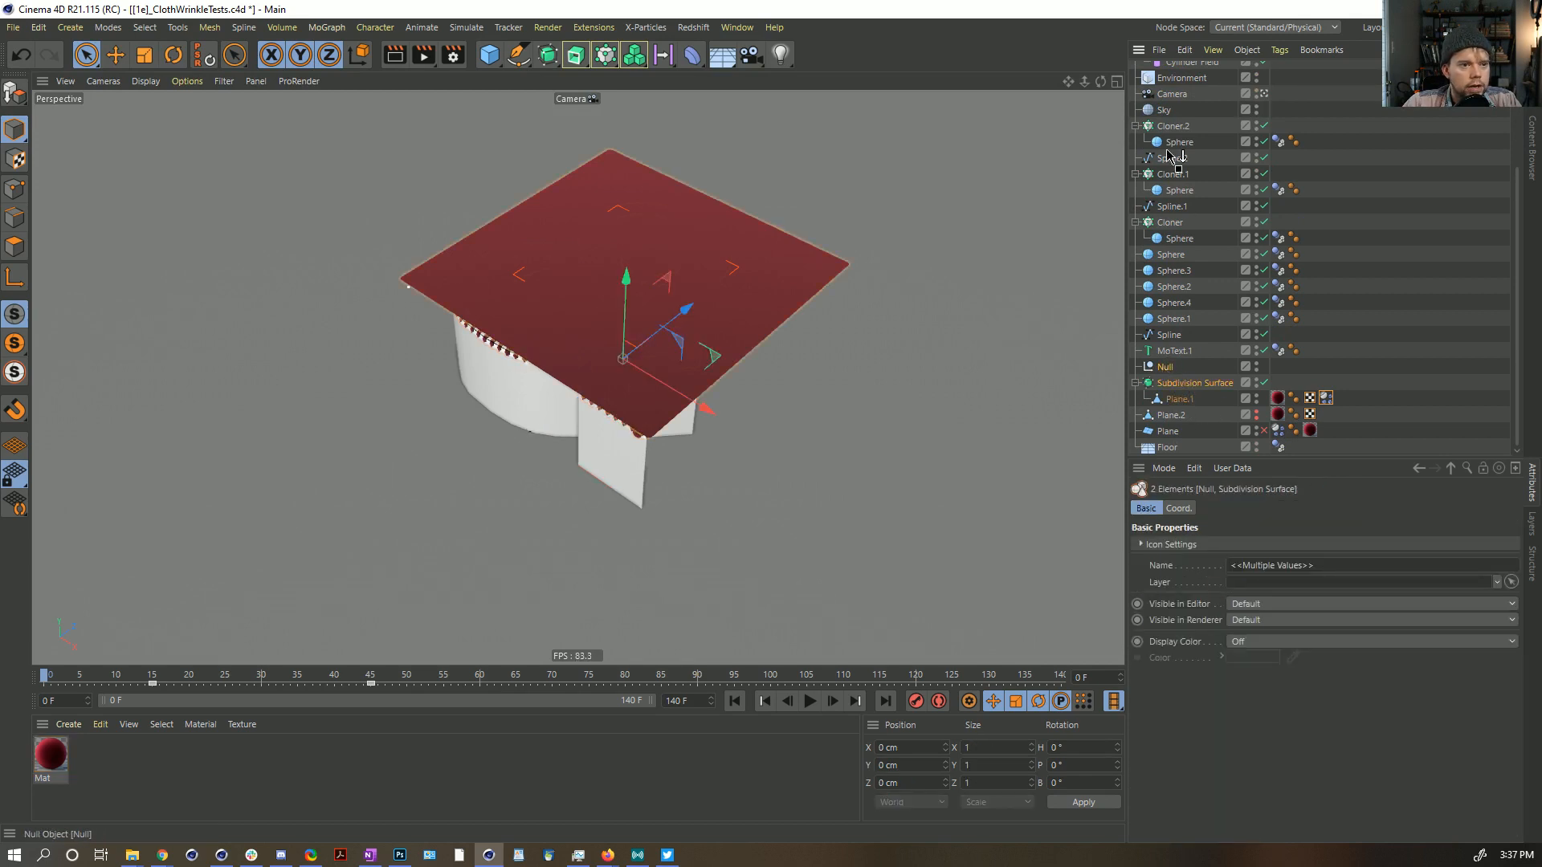
{"action": "left_click_drag", "start_coordinate": [1171, 158], "coordinate": [1171, 71]}
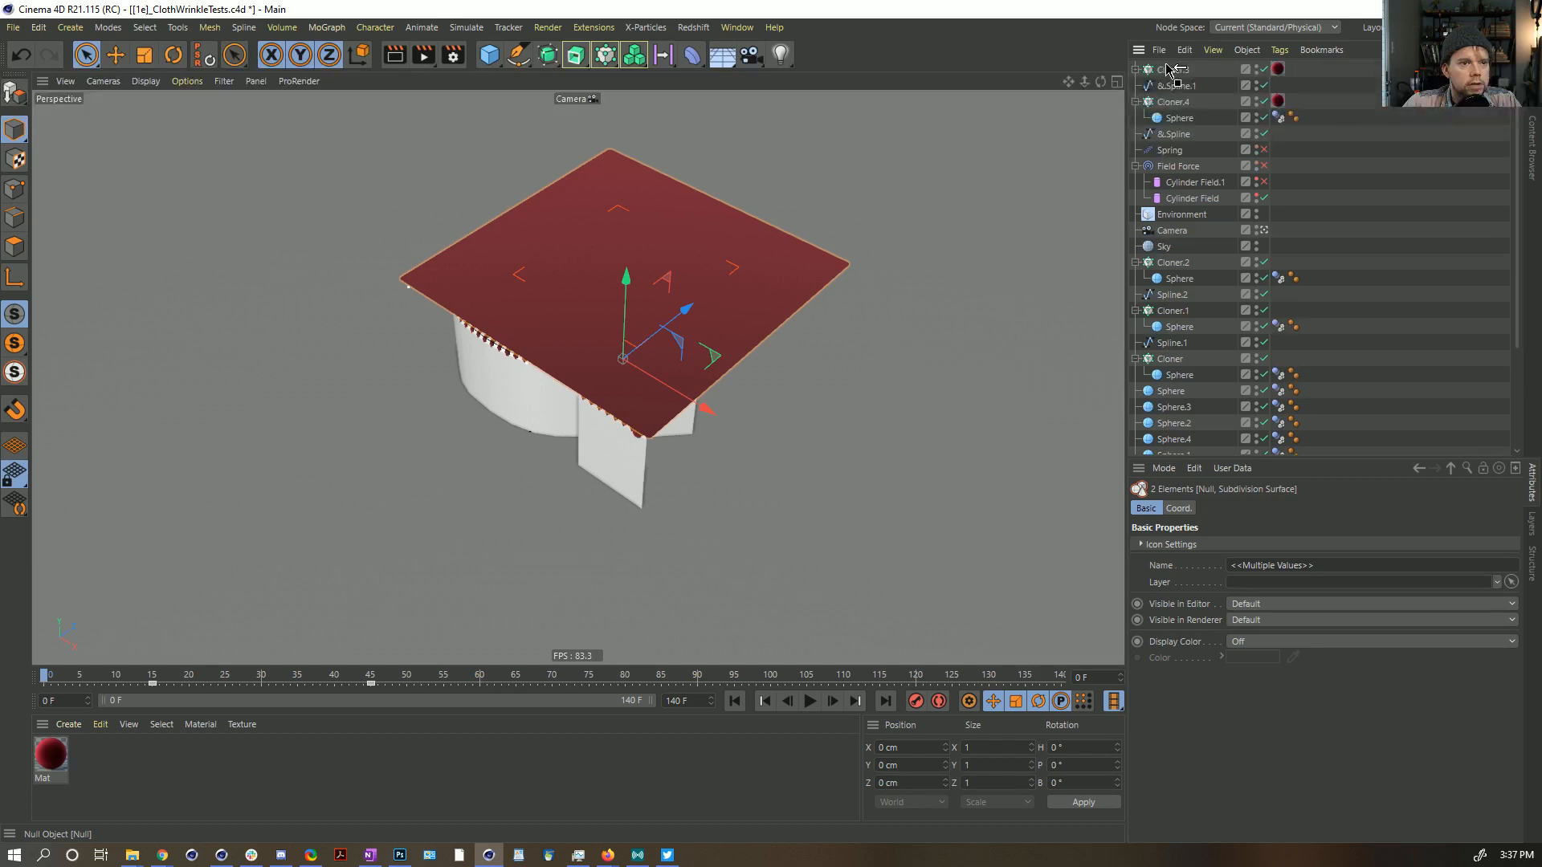
Step: Create a null named Spheres and place it between the Subdivision Surface and Cloner.3
{"action": "left_click", "coordinate": [72, 30]}
{"action": "left_click", "coordinate": [78, 52]}
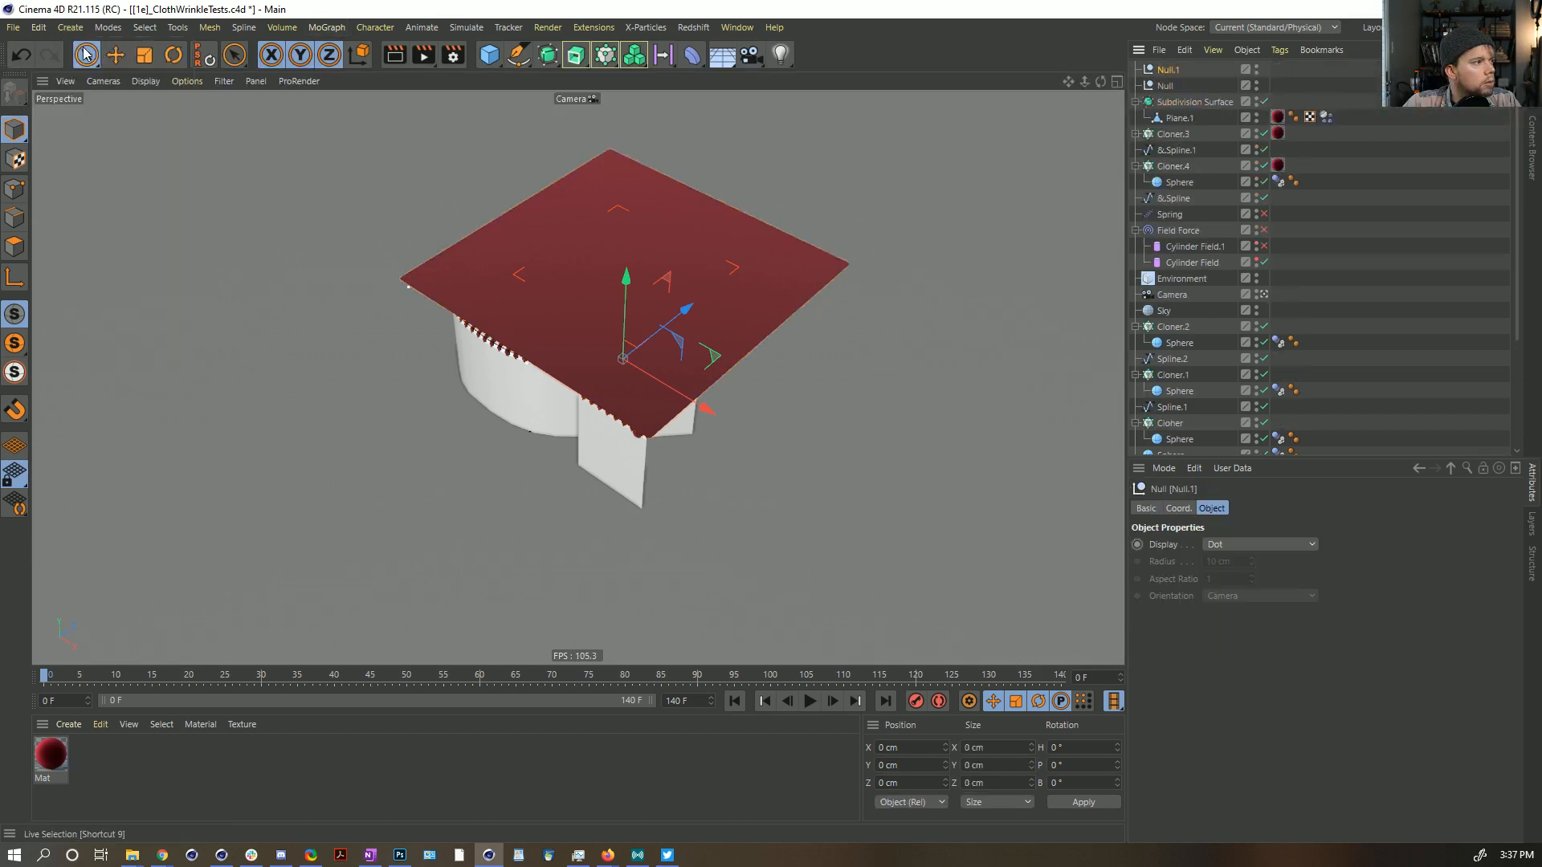
{"action": "double_click", "coordinate": [1166, 71]}
{"action": "type", "text": "Spheres"}
{"action": "key", "text": "Return"}
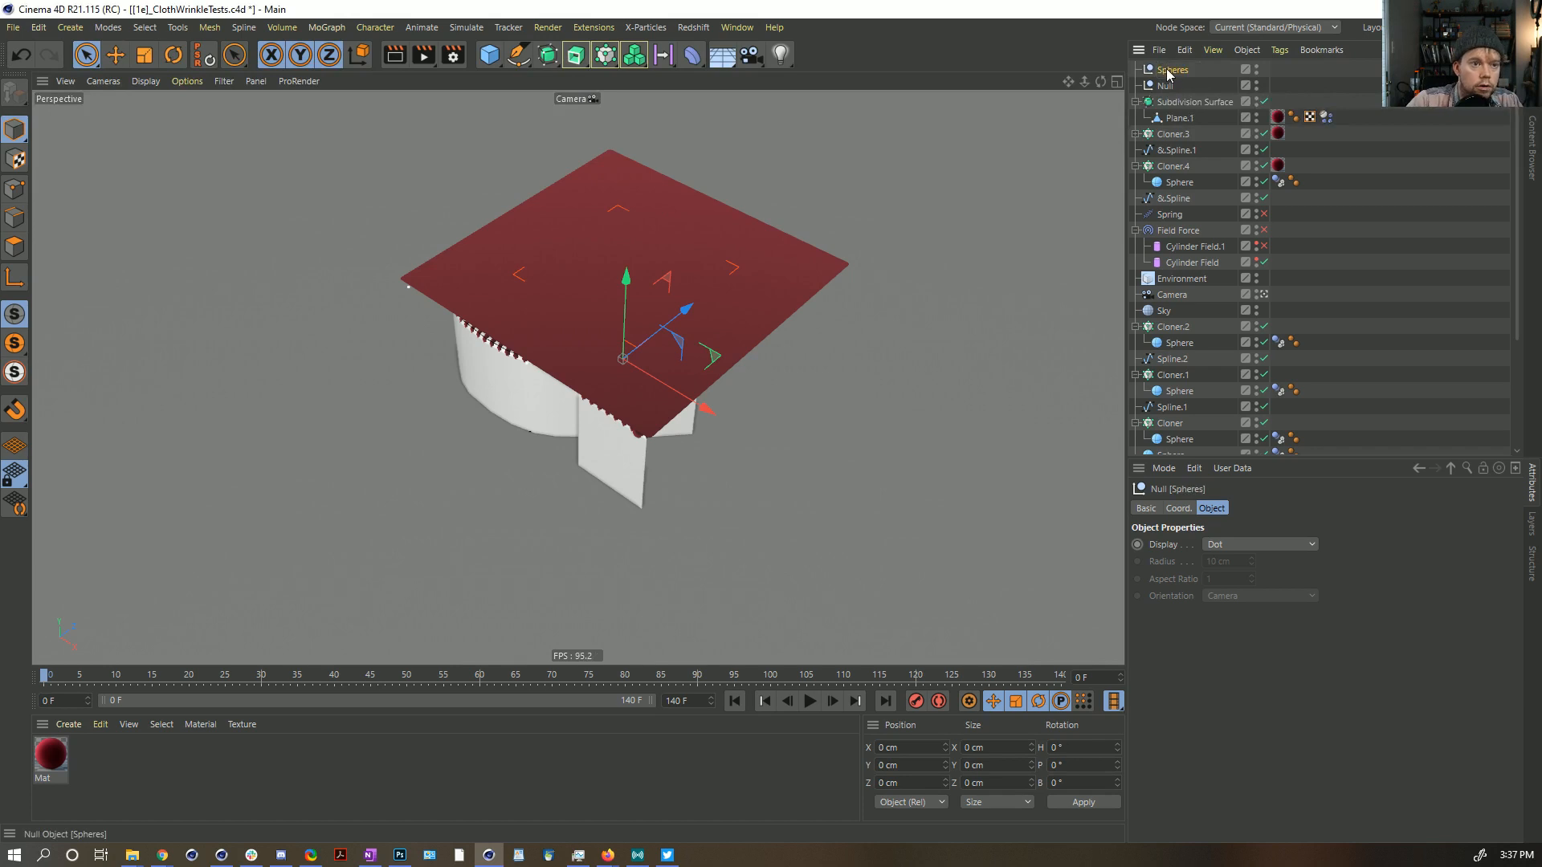
{"action": "left_click_drag", "start_coordinate": [1171, 71], "coordinate": [1180, 120]}
Step: Gather all the sphere cloners, single spheres and their splines under the Spheres null, collapse it and hide it
{"action": "left_click", "coordinate": [1153, 134]}
{"action": "left_click", "coordinate": [1176, 202], "text": "shift"}
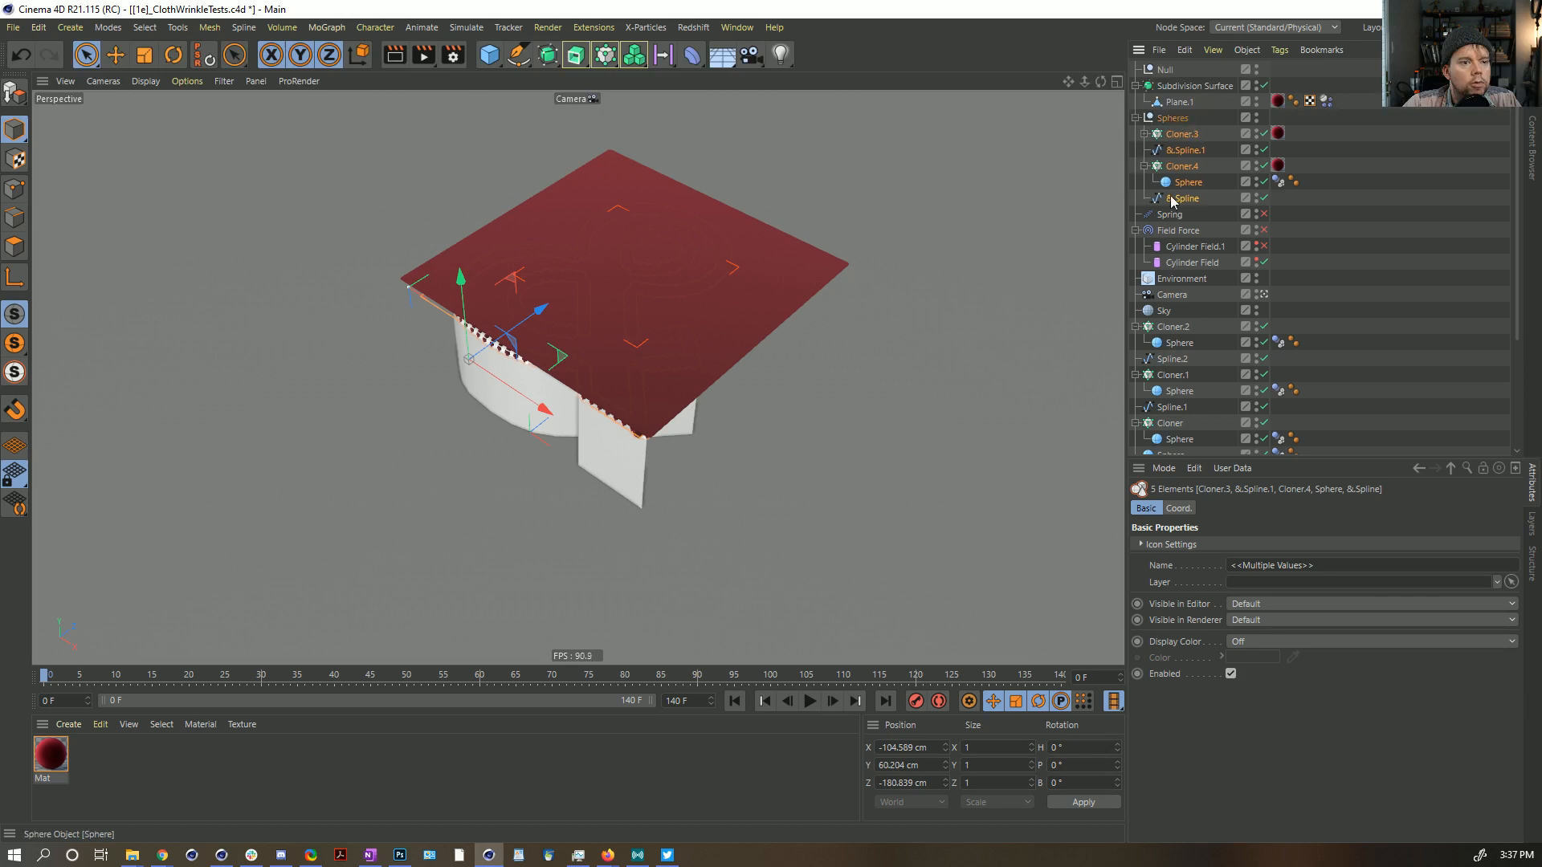
{"action": "left_click", "coordinate": [1172, 327]}
{"action": "scroll", "coordinate": [1172, 329], "scroll_direction": "down", "scroll_amount": 3}
{"action": "left_click", "coordinate": [1174, 369], "text": "shift"}
{"action": "left_click", "coordinate": [1169, 383], "text": "shift"}
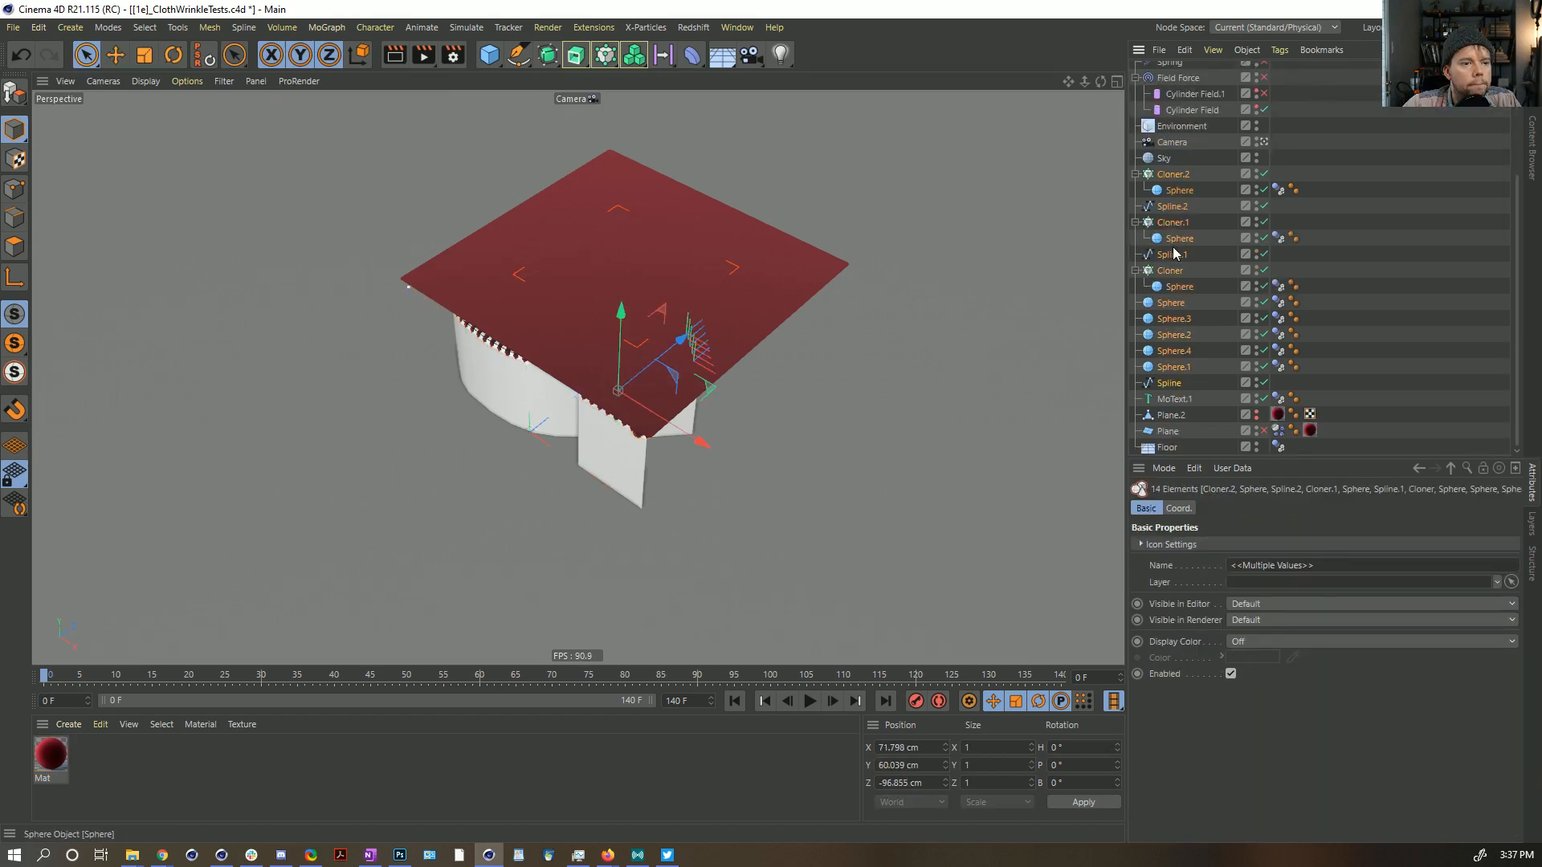
{"action": "scroll", "coordinate": [1173, 378], "scroll_direction": "up", "scroll_amount": 5}
{"action": "left_click_drag", "start_coordinate": [1174, 330], "coordinate": [1175, 128]}
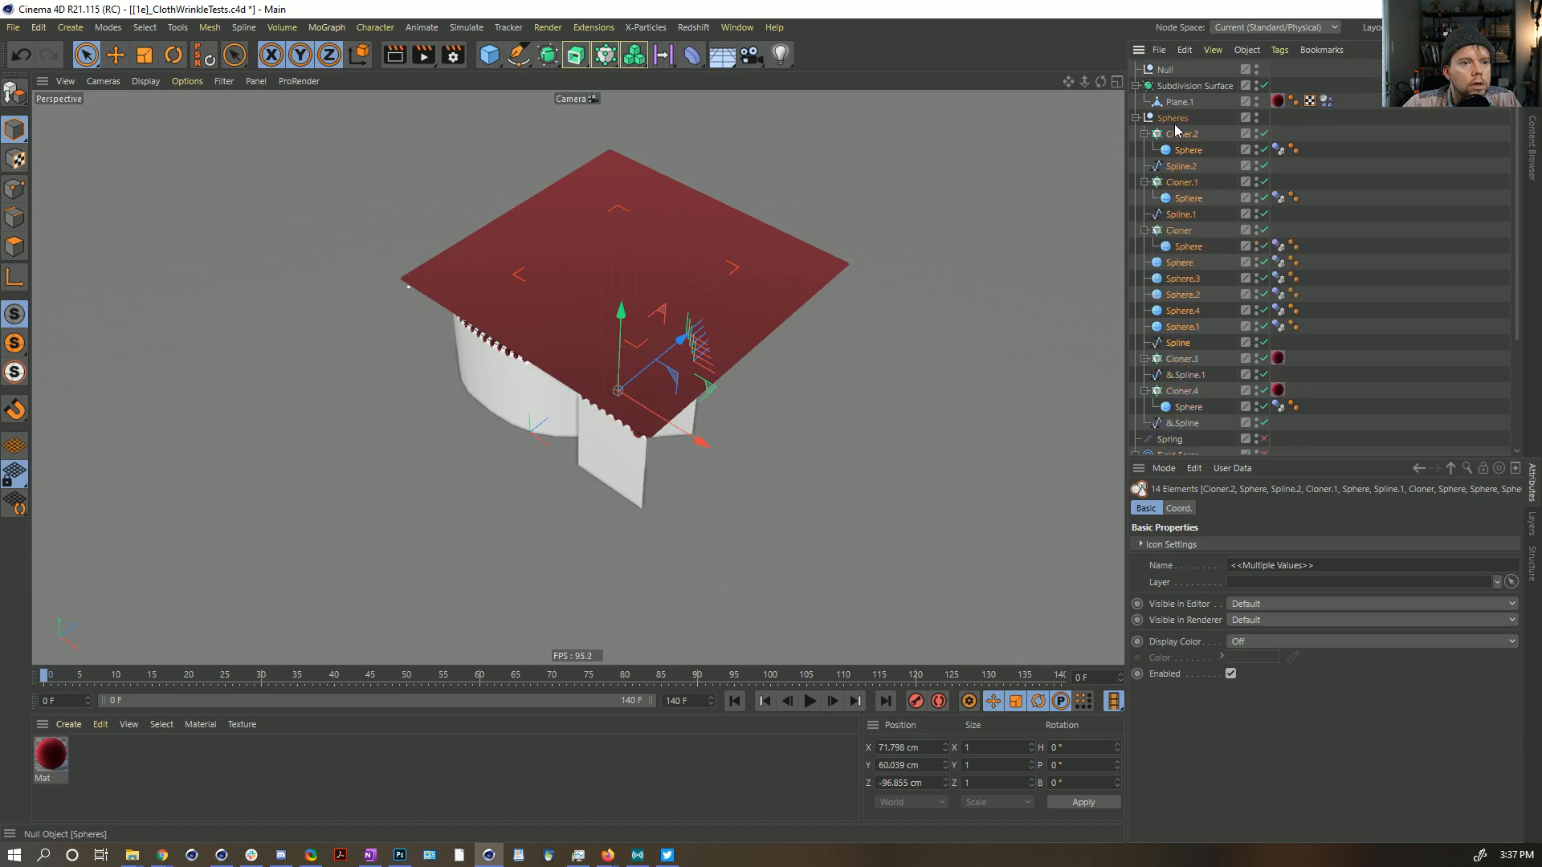
{"action": "left_click", "coordinate": [1136, 118]}
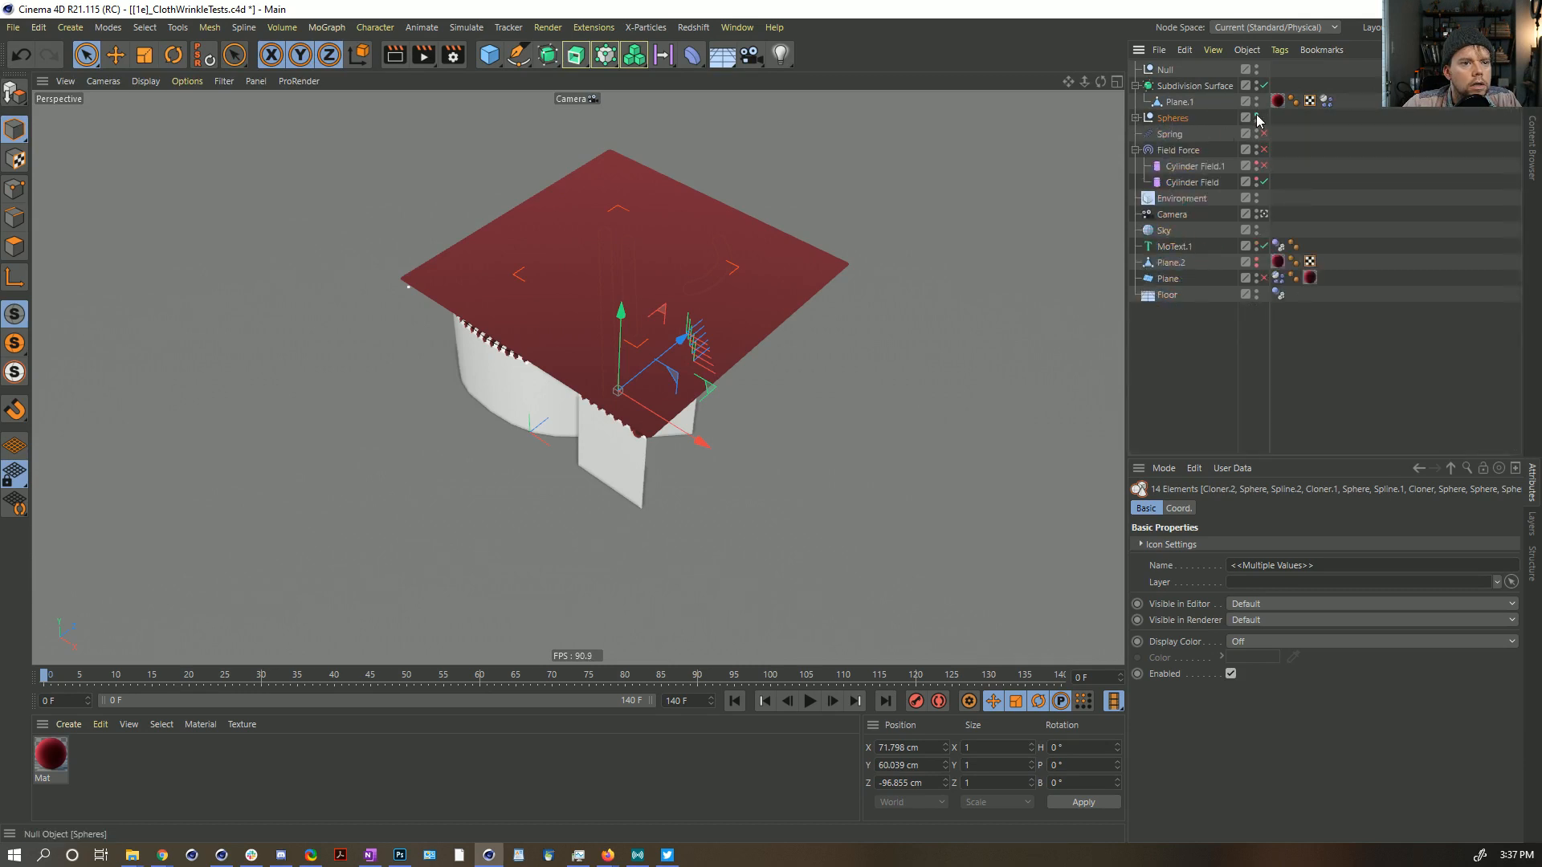
{"action": "left_click", "coordinate": [1306, 141]}
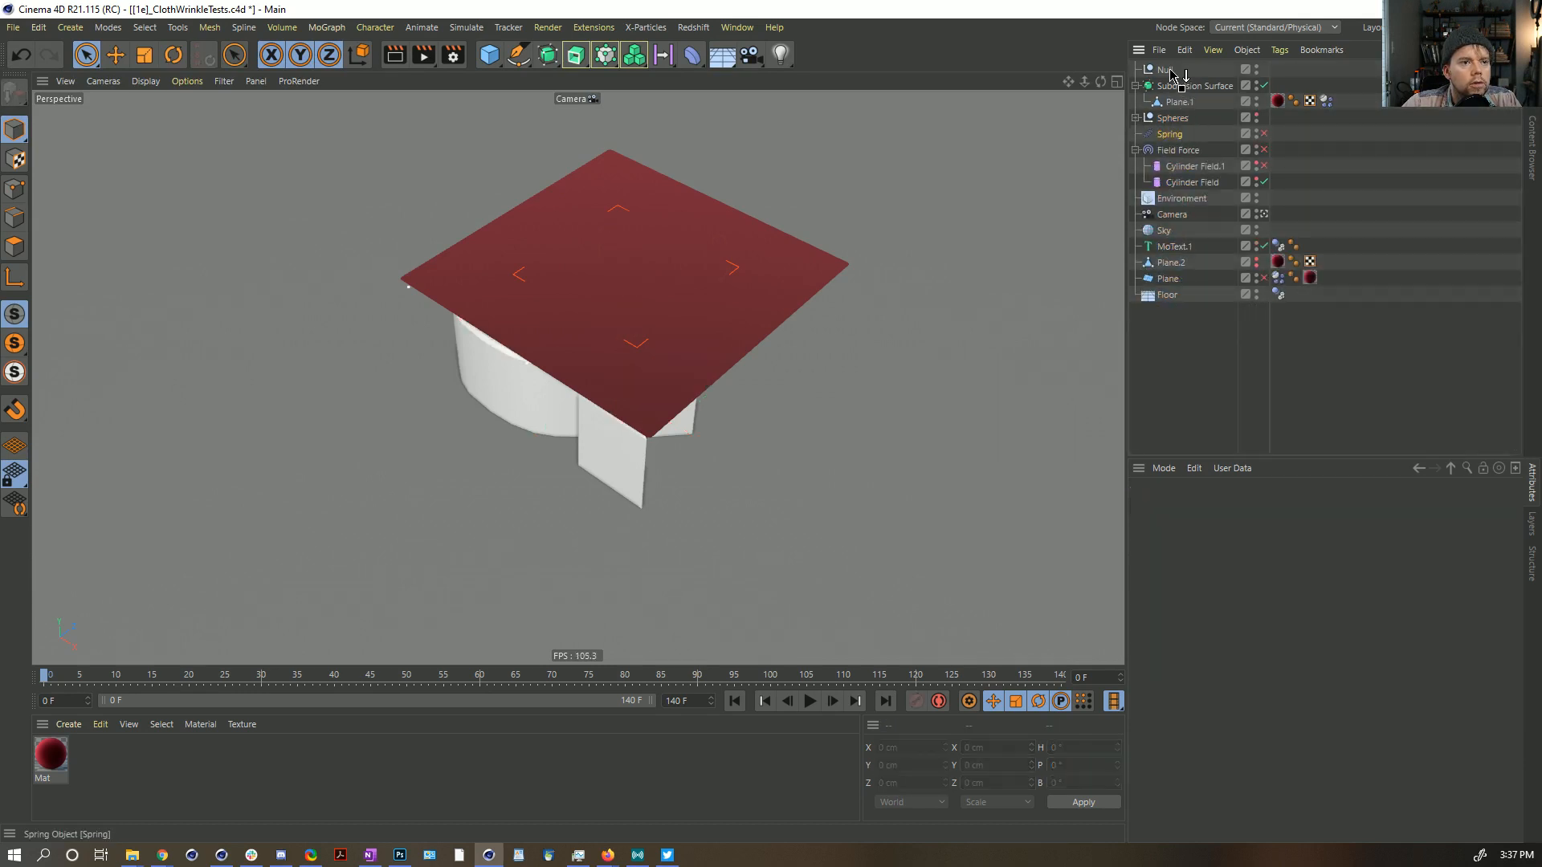
Step: Place the Spring directly below the Null in the hierarchy and display the cloth Plane.1 in point mode
{"action": "left_click_drag", "start_coordinate": [1173, 74], "coordinate": [1167, 86]}
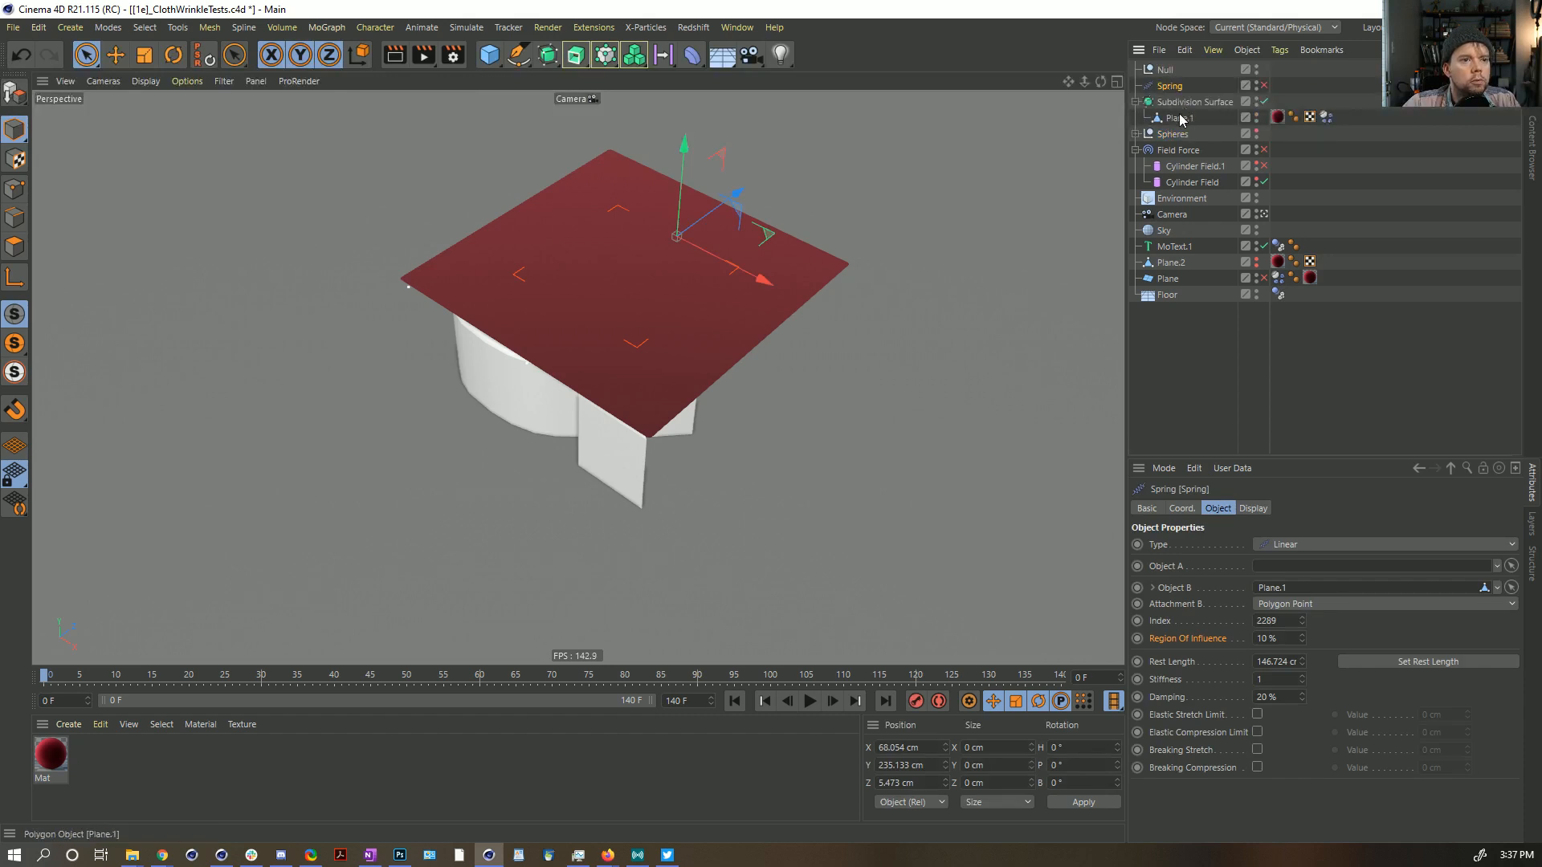
{"action": "left_click", "coordinate": [1179, 118]}
{"action": "left_click", "coordinate": [9, 187]}
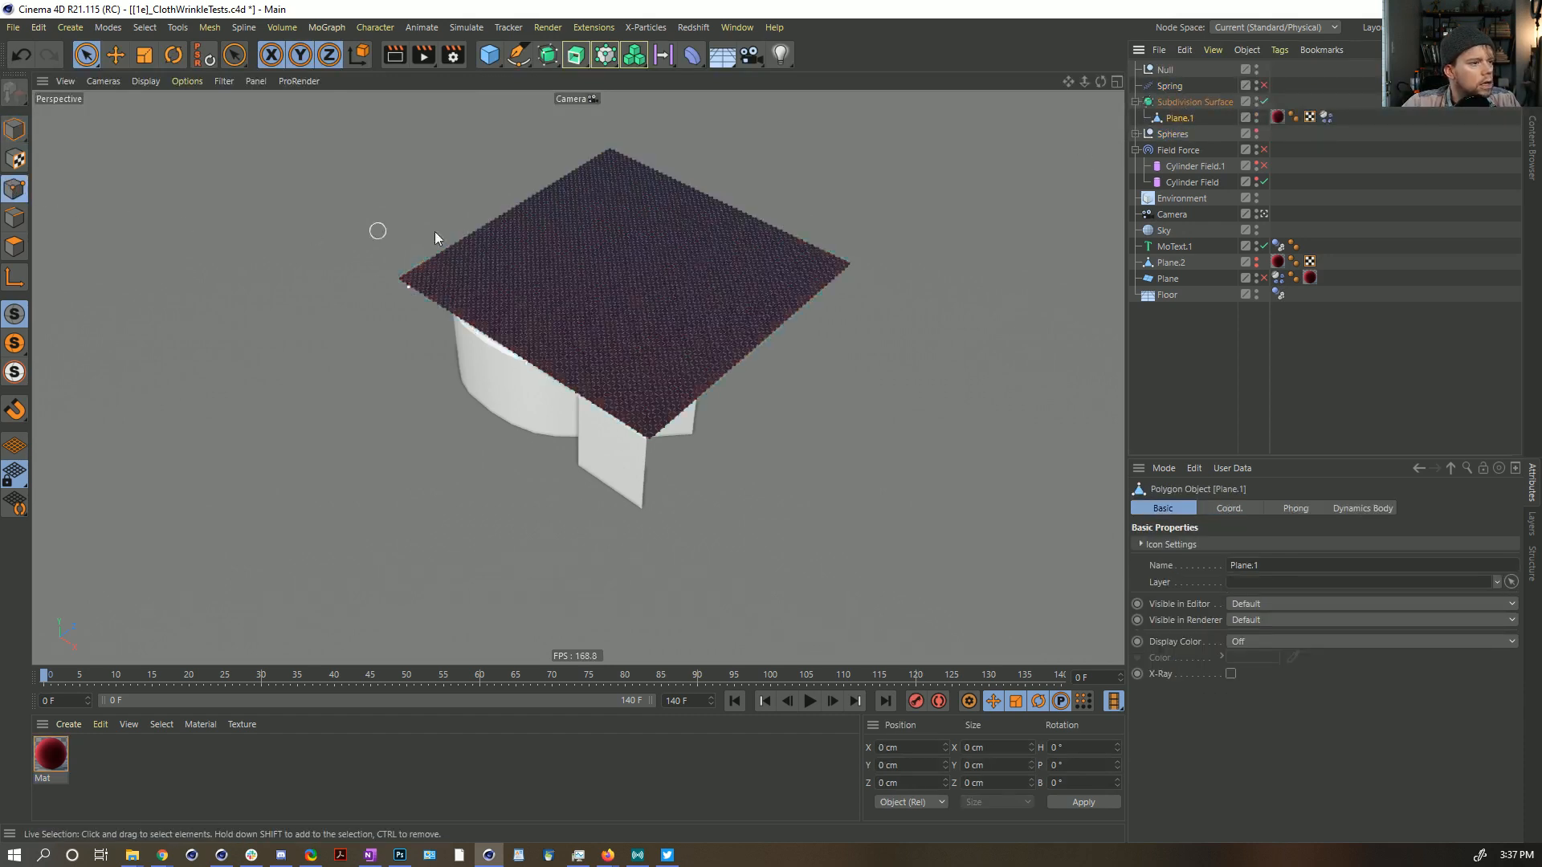
{"action": "left_click", "coordinate": [116, 55]}
{"action": "scroll", "coordinate": [607, 374], "scroll_direction": "up", "scroll_amount": 2}
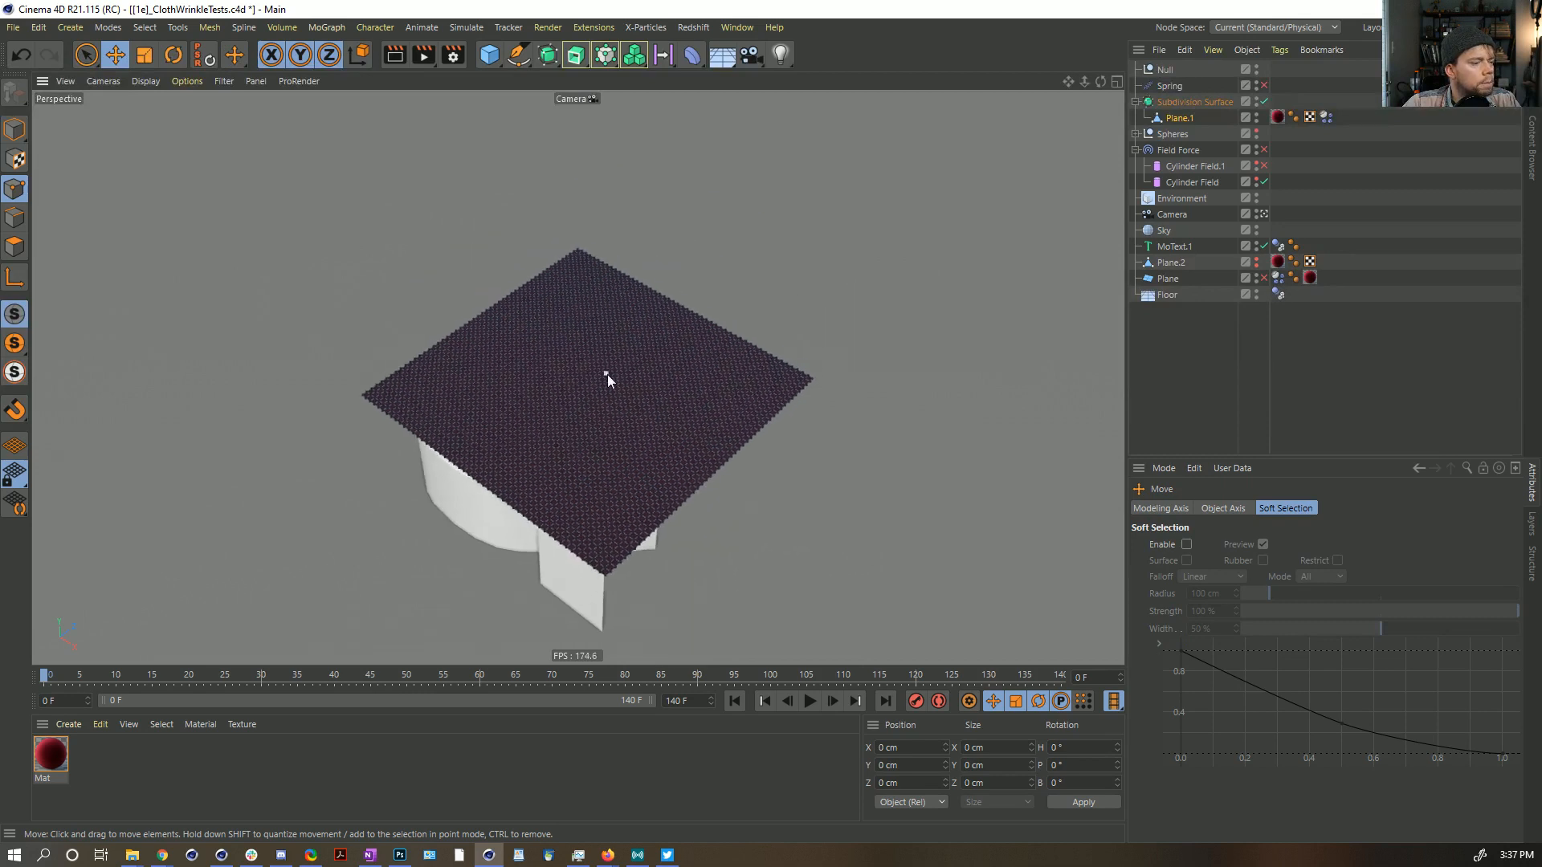
{"action": "scroll", "coordinate": [620, 355], "scroll_direction": "up", "scroll_amount": 2}
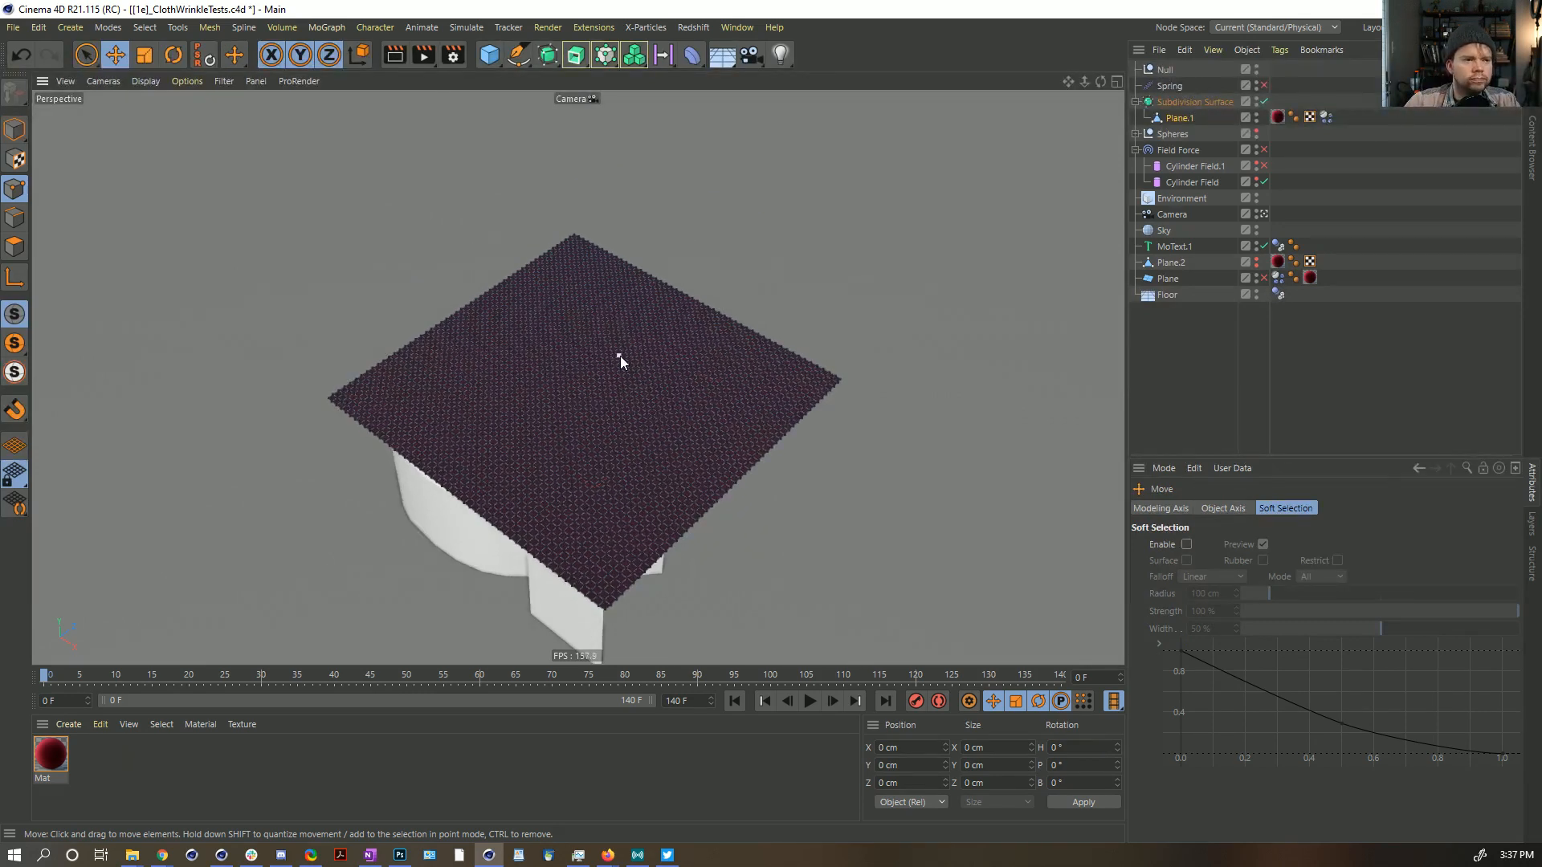
{"action": "left_click_drag", "start_coordinate": [610, 391], "coordinate": [595, 365], "text": "alt"}
Step: Add a plane with 1 width and 1 height segment, assign the Mat material and raise it well above the cloth
{"action": "left_click", "coordinate": [489, 56]}
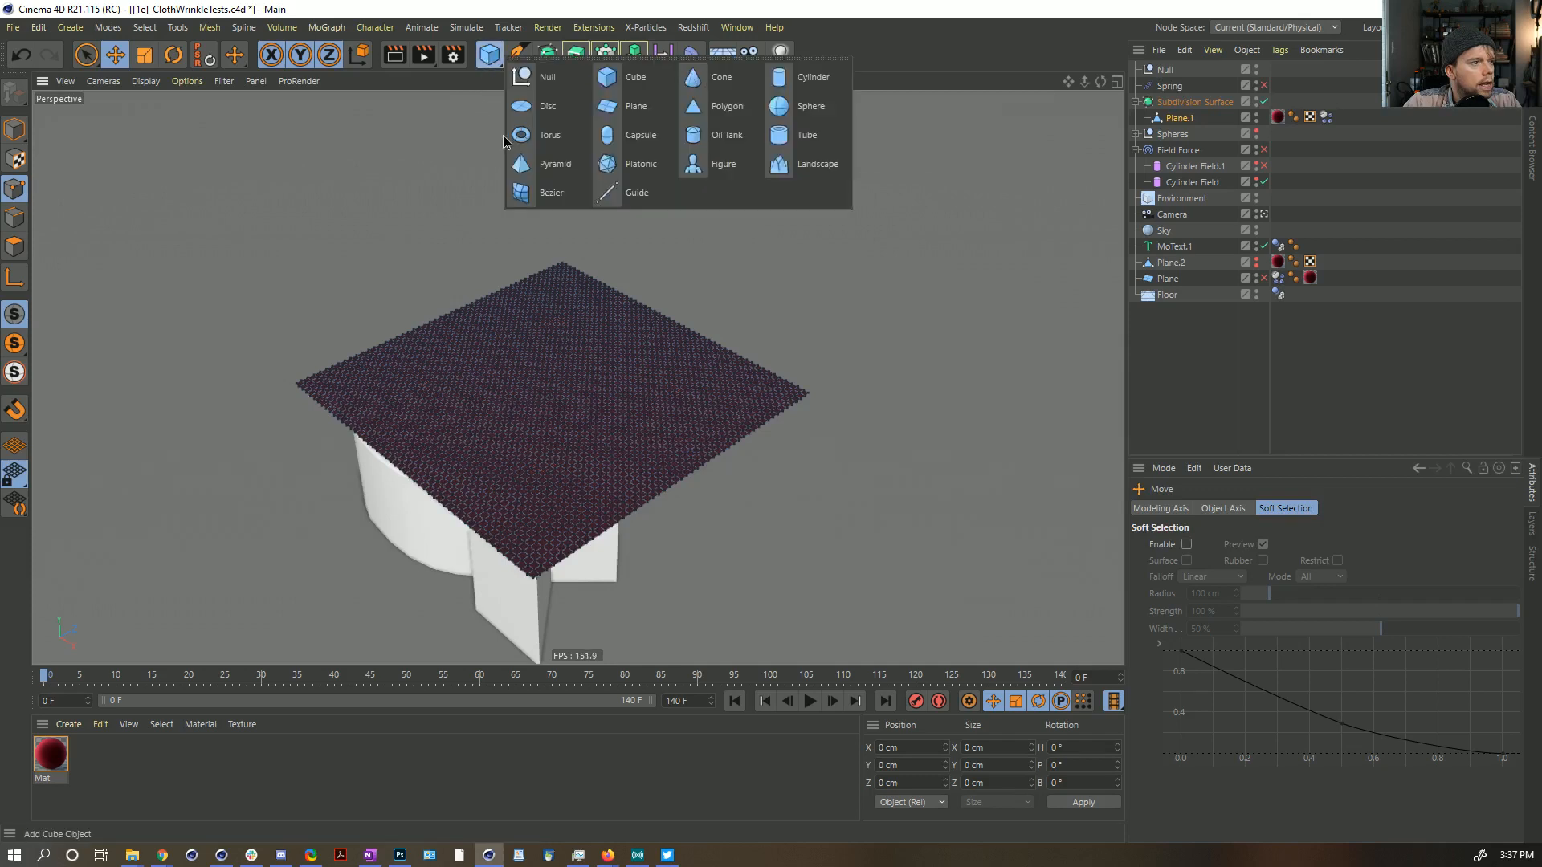
{"action": "left_click", "coordinate": [630, 107]}
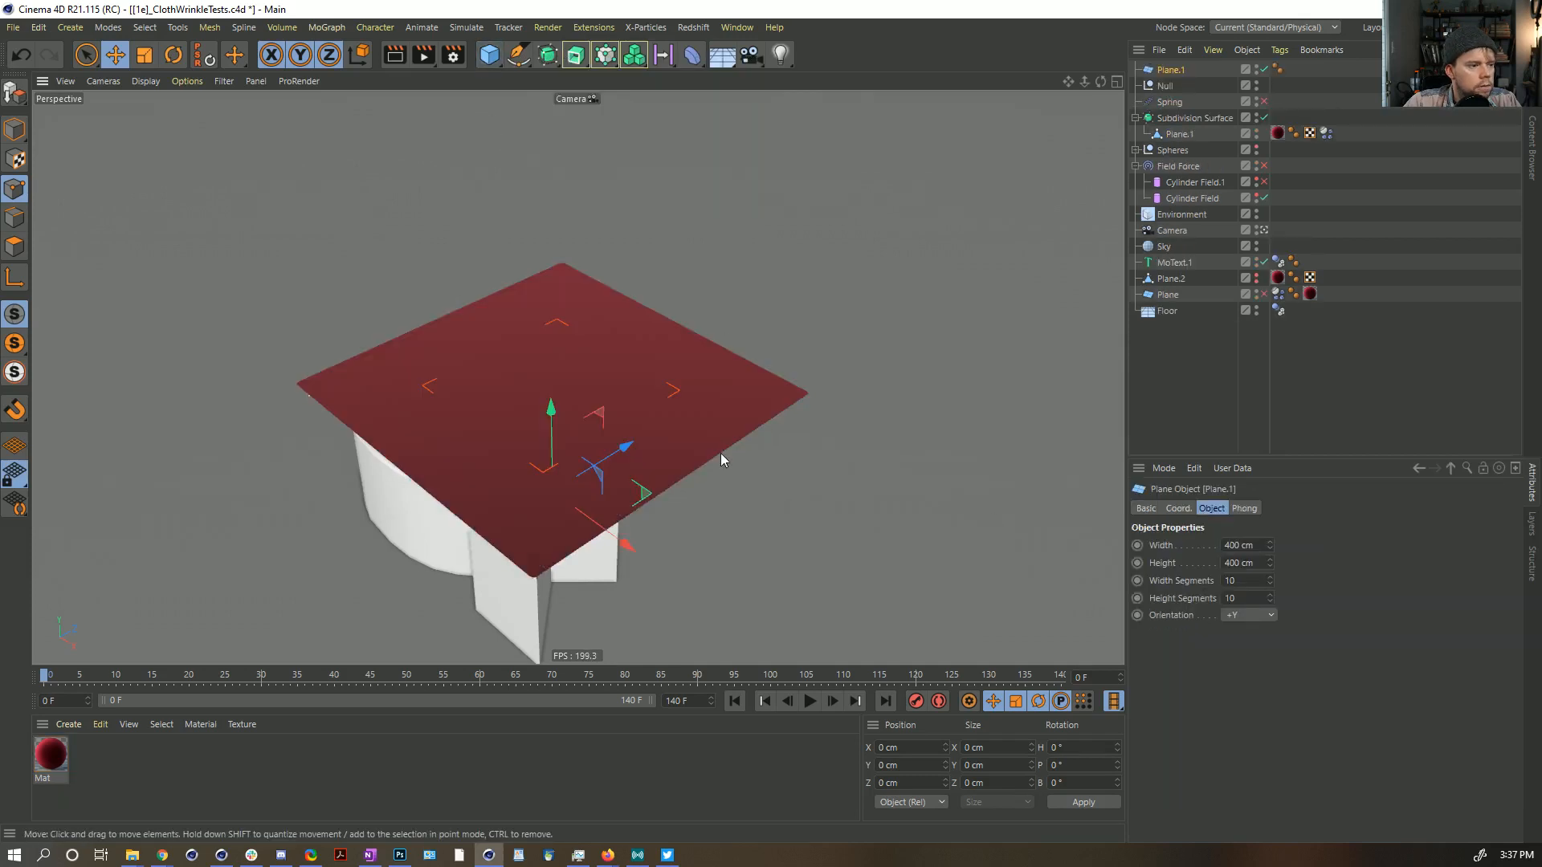
{"action": "left_click_drag", "start_coordinate": [552, 411], "coordinate": [552, 241]}
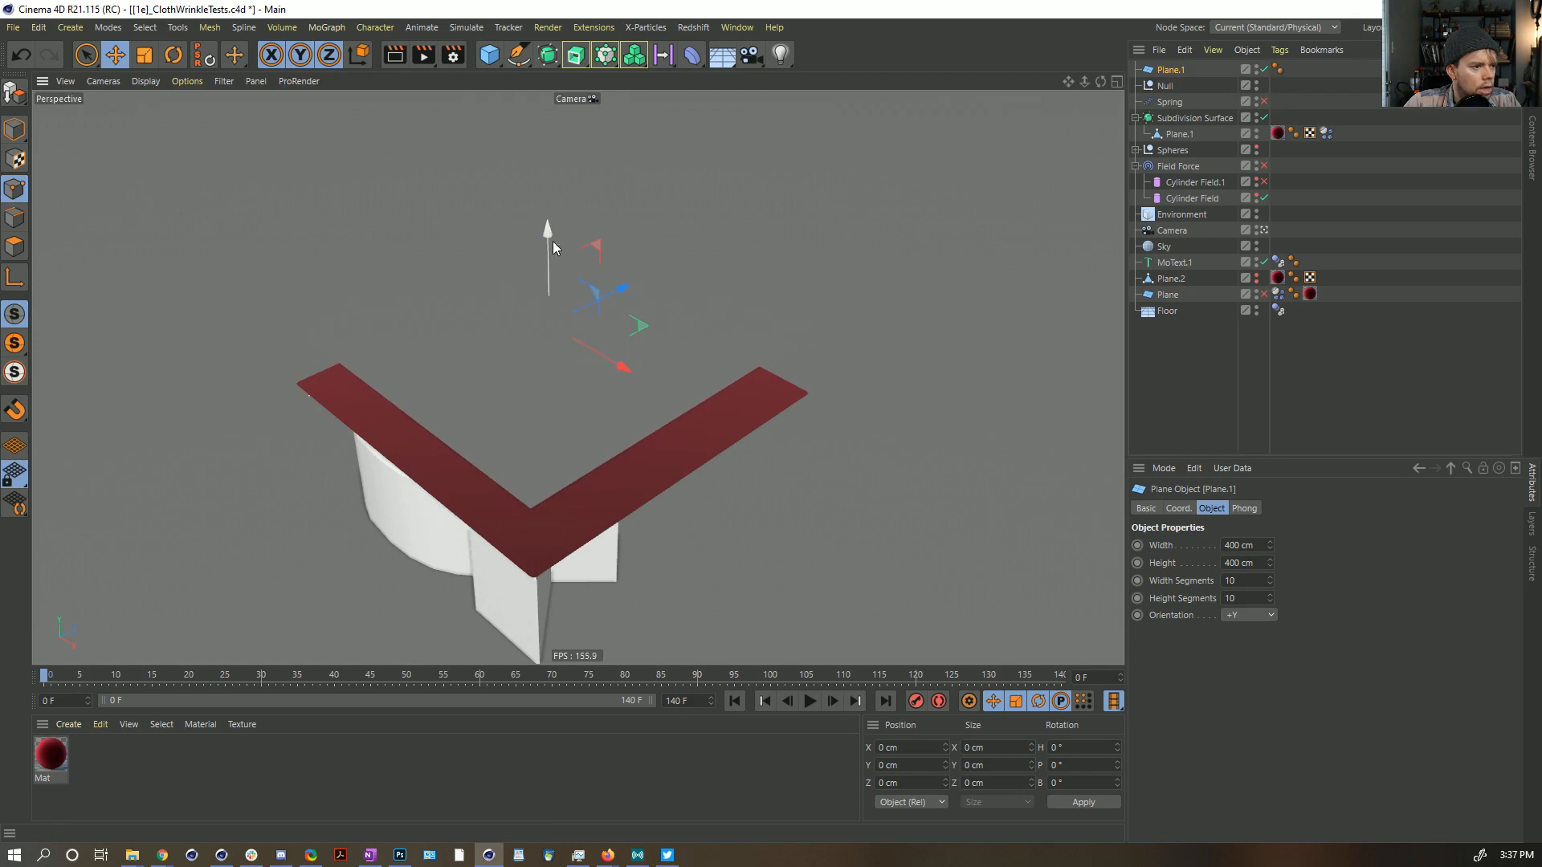
{"action": "left_click_drag", "start_coordinate": [50, 755], "coordinate": [431, 384]}
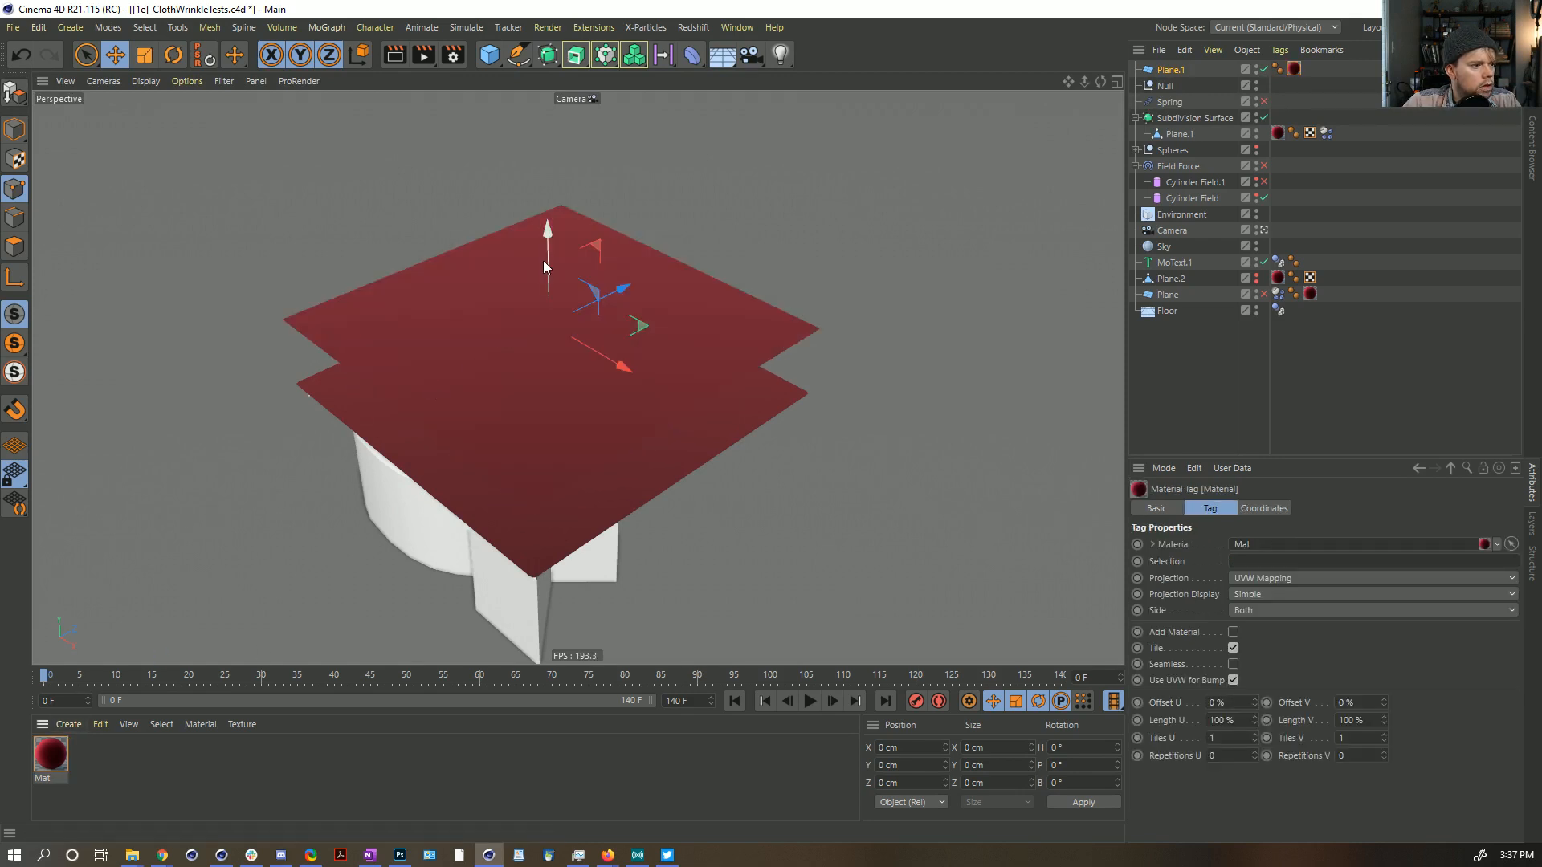
{"action": "left_click_drag", "start_coordinate": [544, 256], "coordinate": [552, 146]}
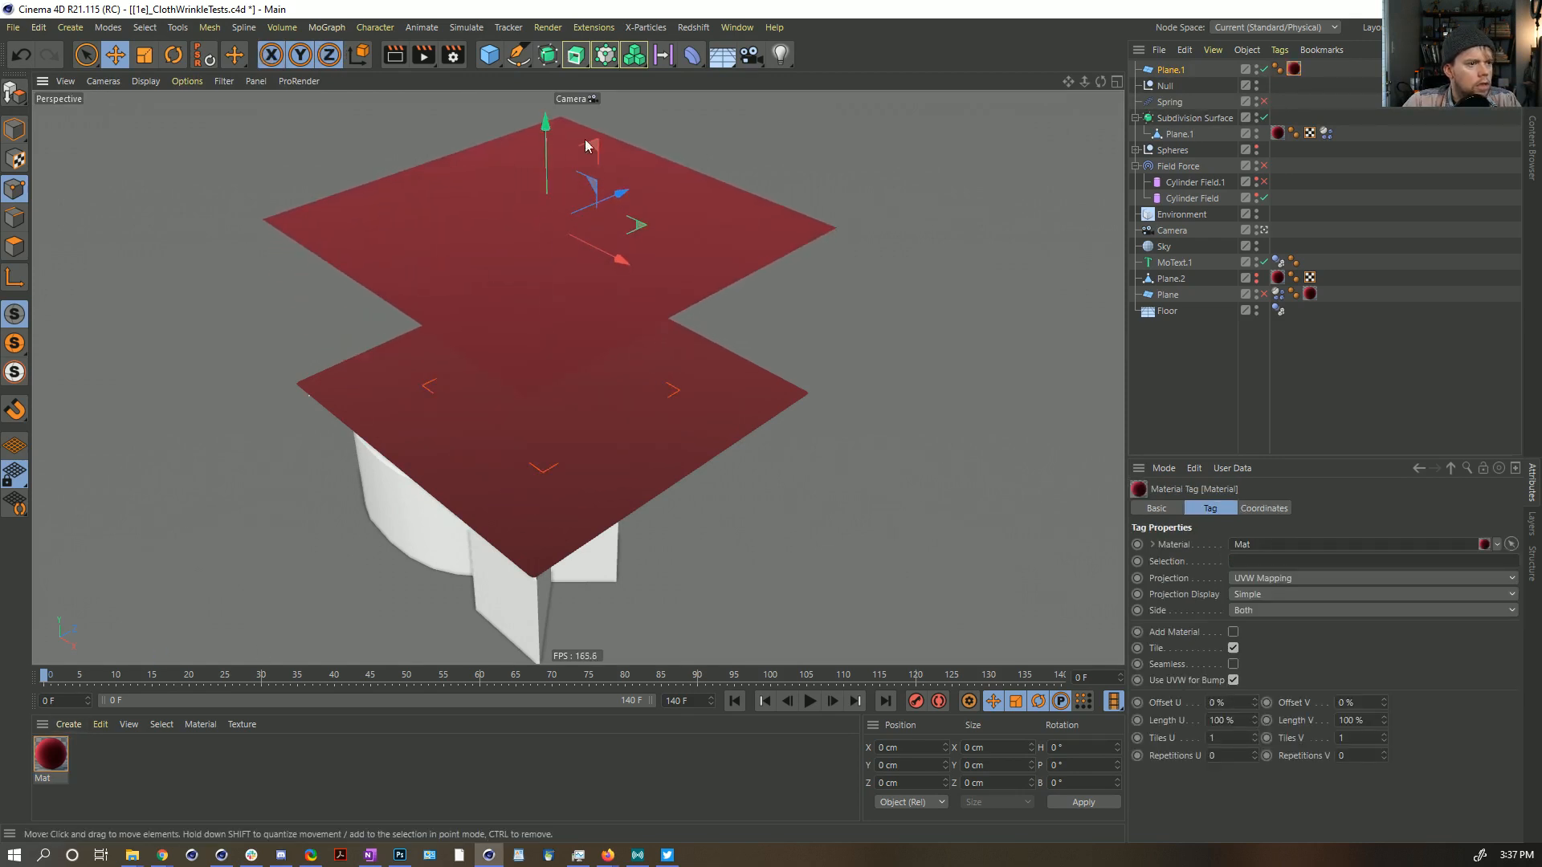
{"action": "left_click", "coordinate": [1171, 69]}
{"action": "double_click", "coordinate": [1231, 580]}
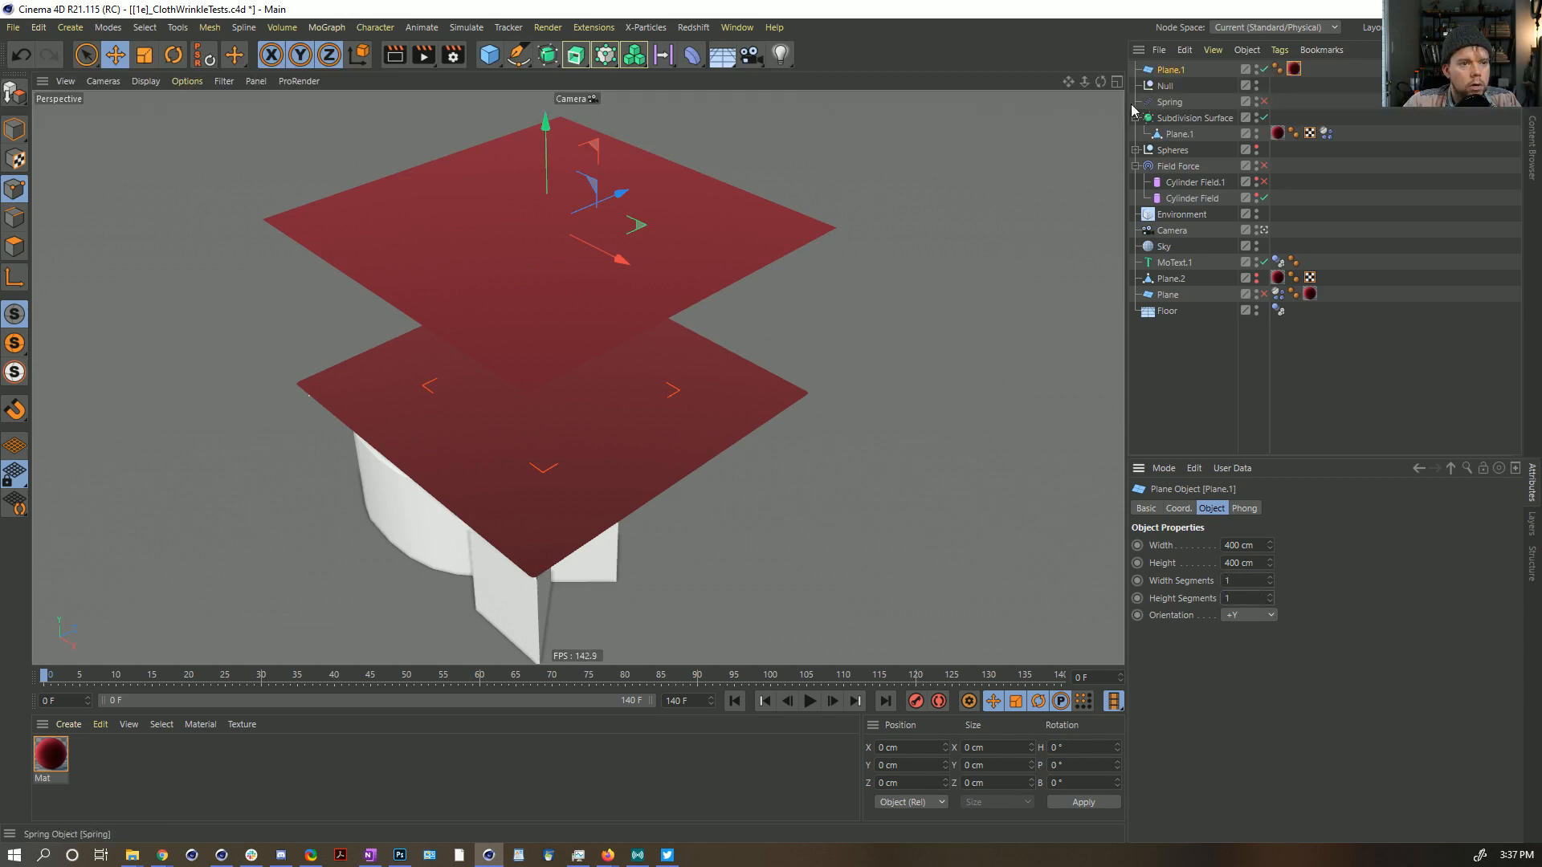
Step: Nest and enable the Spring under the new plane, with that plane as Object A and Polygon Point attachments at index 0 on both objects
{"action": "left_click_drag", "start_coordinate": [1169, 102], "coordinate": [1273, 574]}
{"action": "left_click", "coordinate": [1291, 638]}
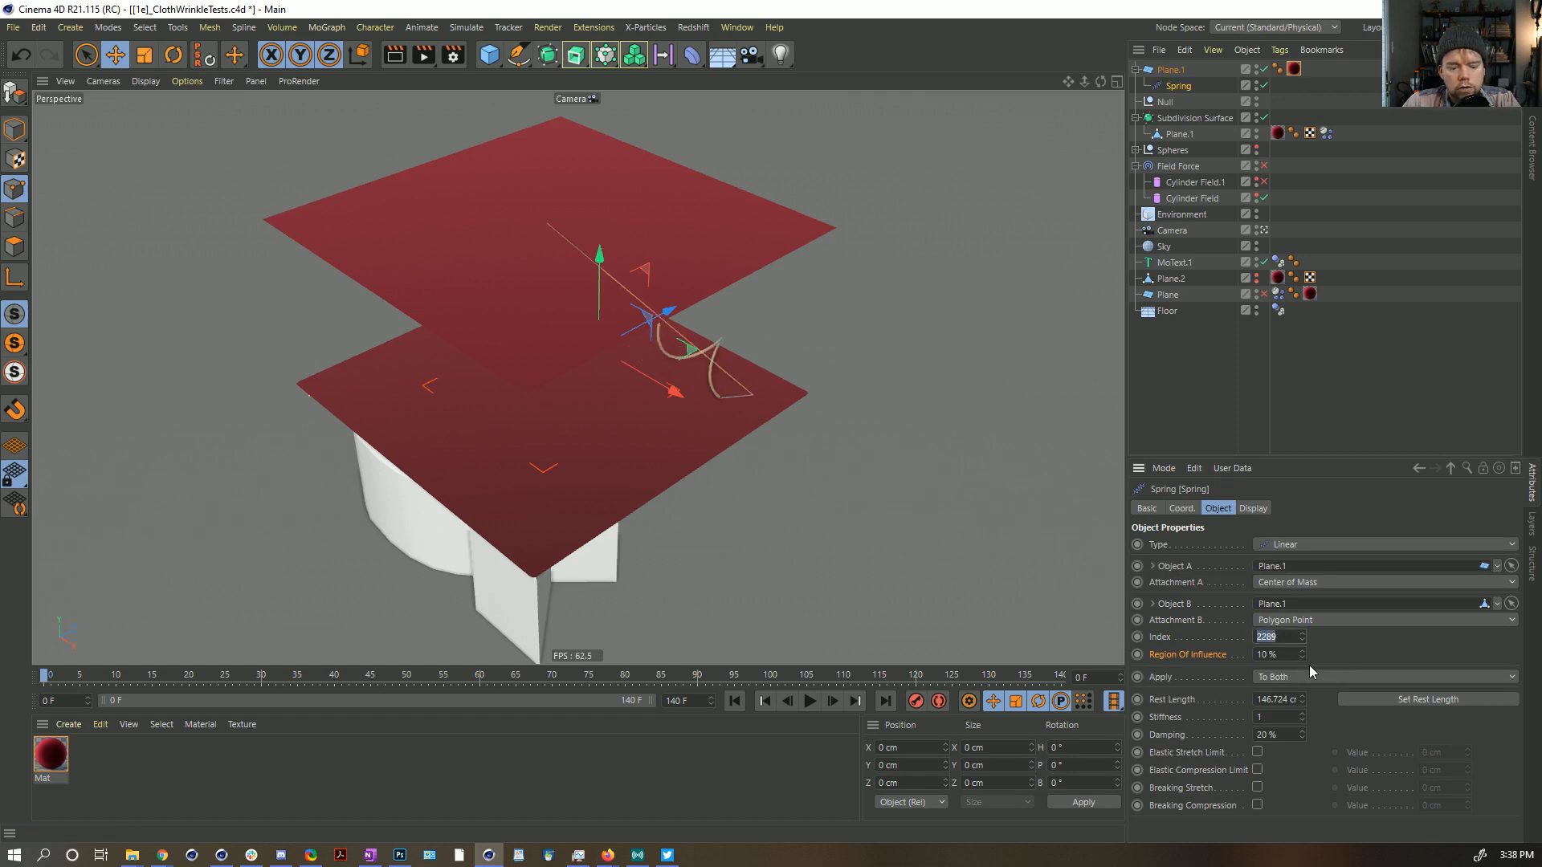
{"action": "type", "text": "0"}
{"action": "key", "text": "Return"}
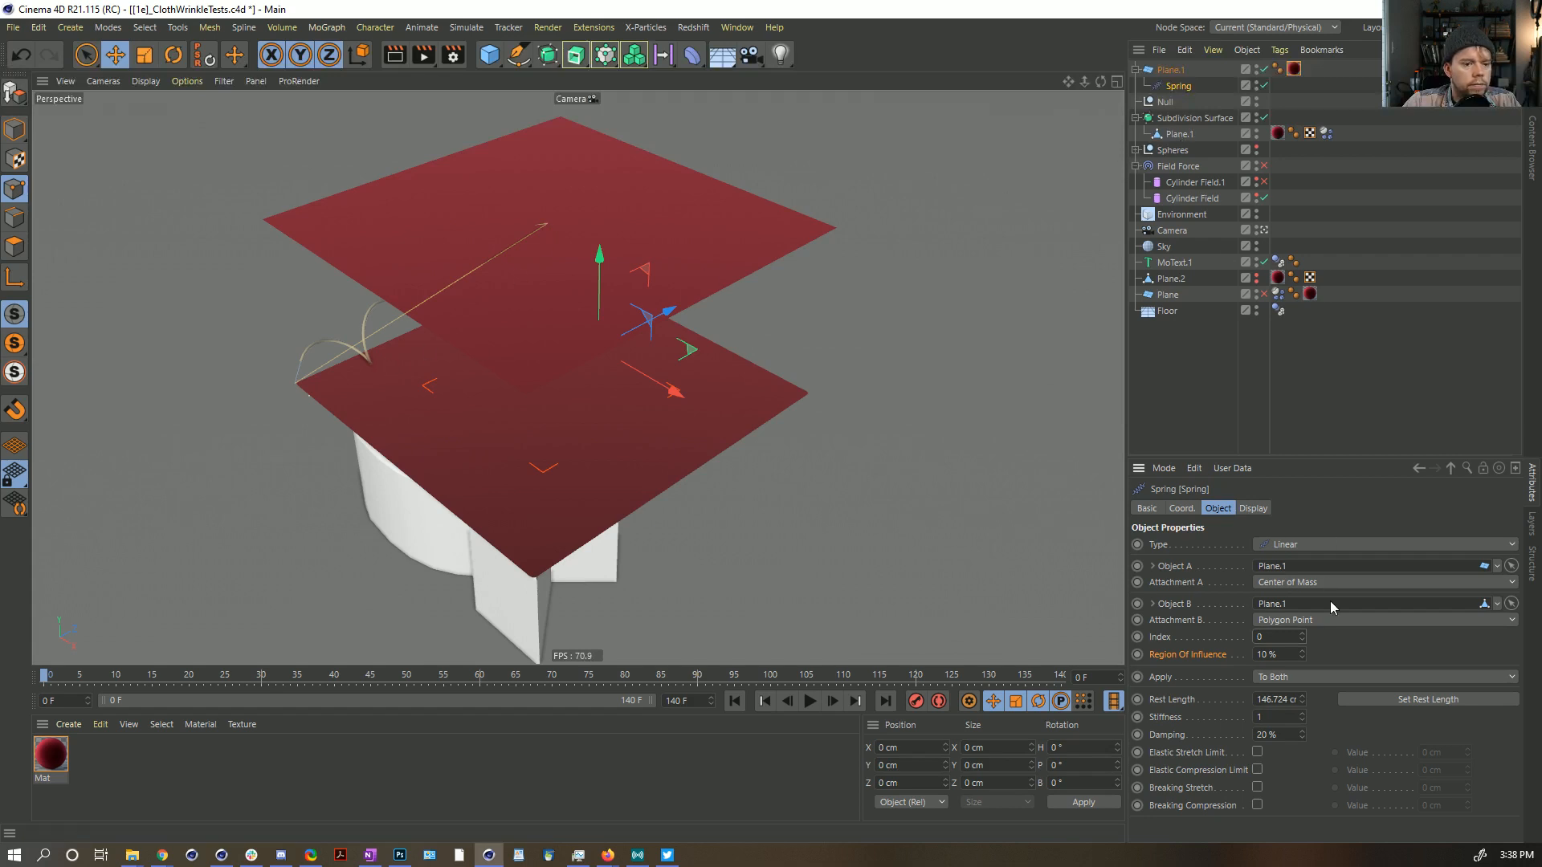
{"action": "left_click", "coordinate": [1293, 583]}
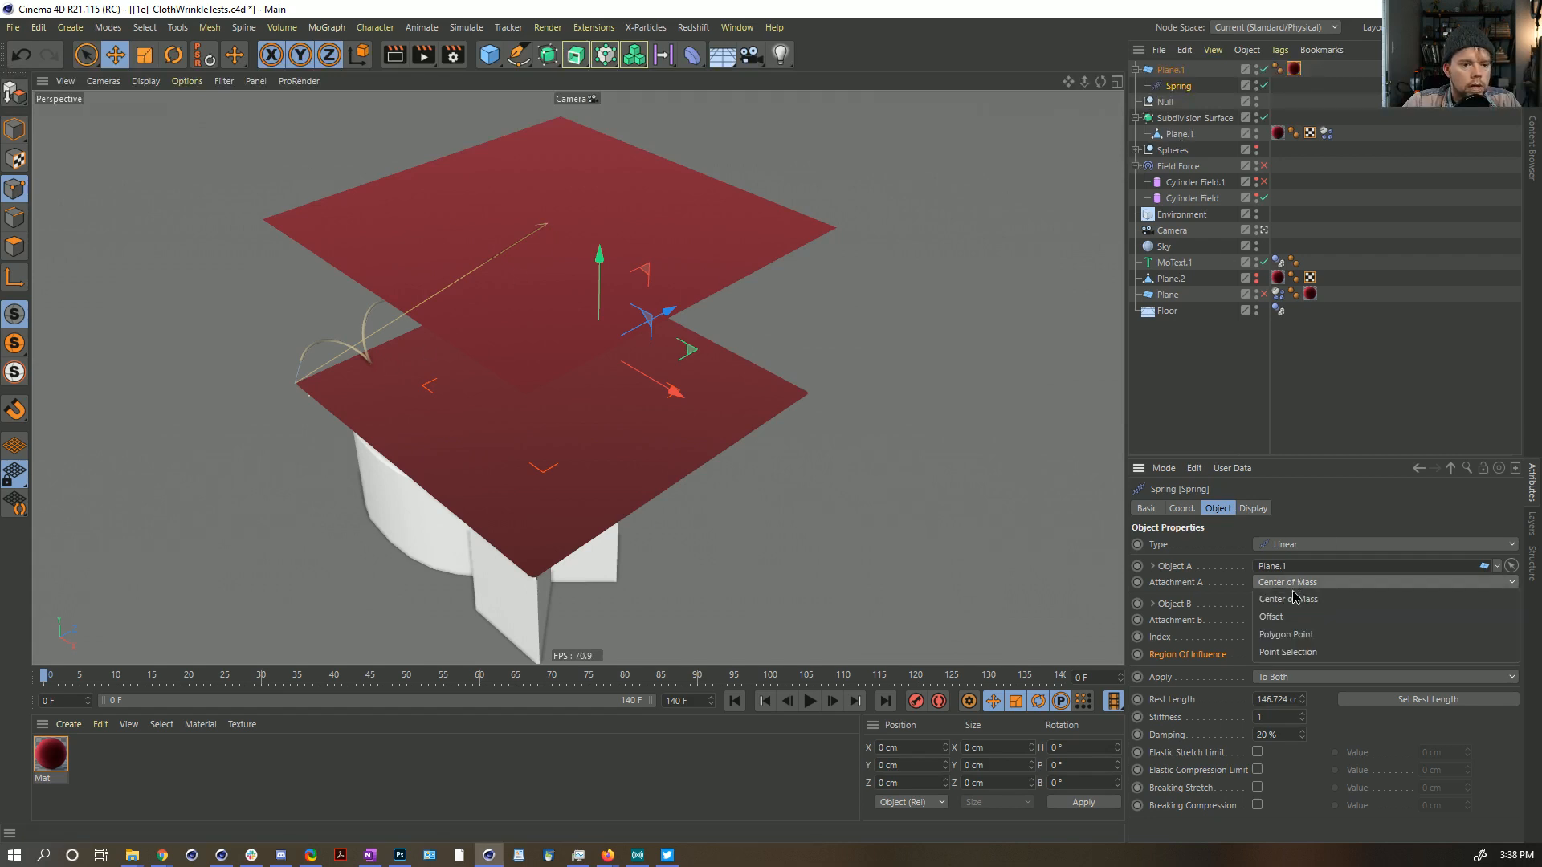
{"action": "left_click", "coordinate": [1299, 635]}
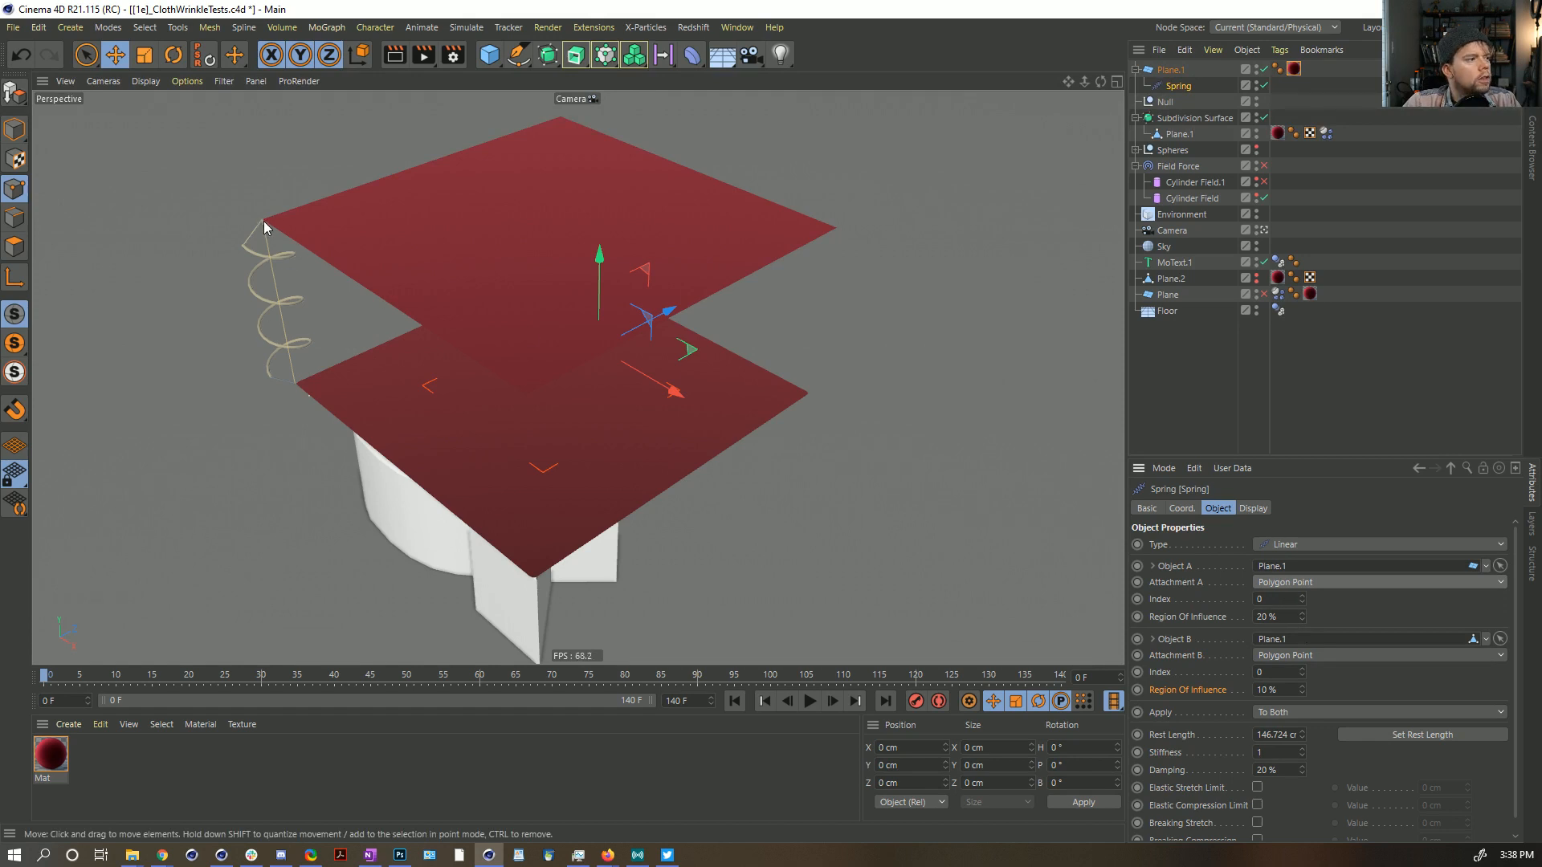
Step: Rename the spring as Spring 0 and duplicate it under the upper plane as Spring 1
{"action": "double_click", "coordinate": [1180, 86]}
{"action": "type", "text": "Spring 0"}
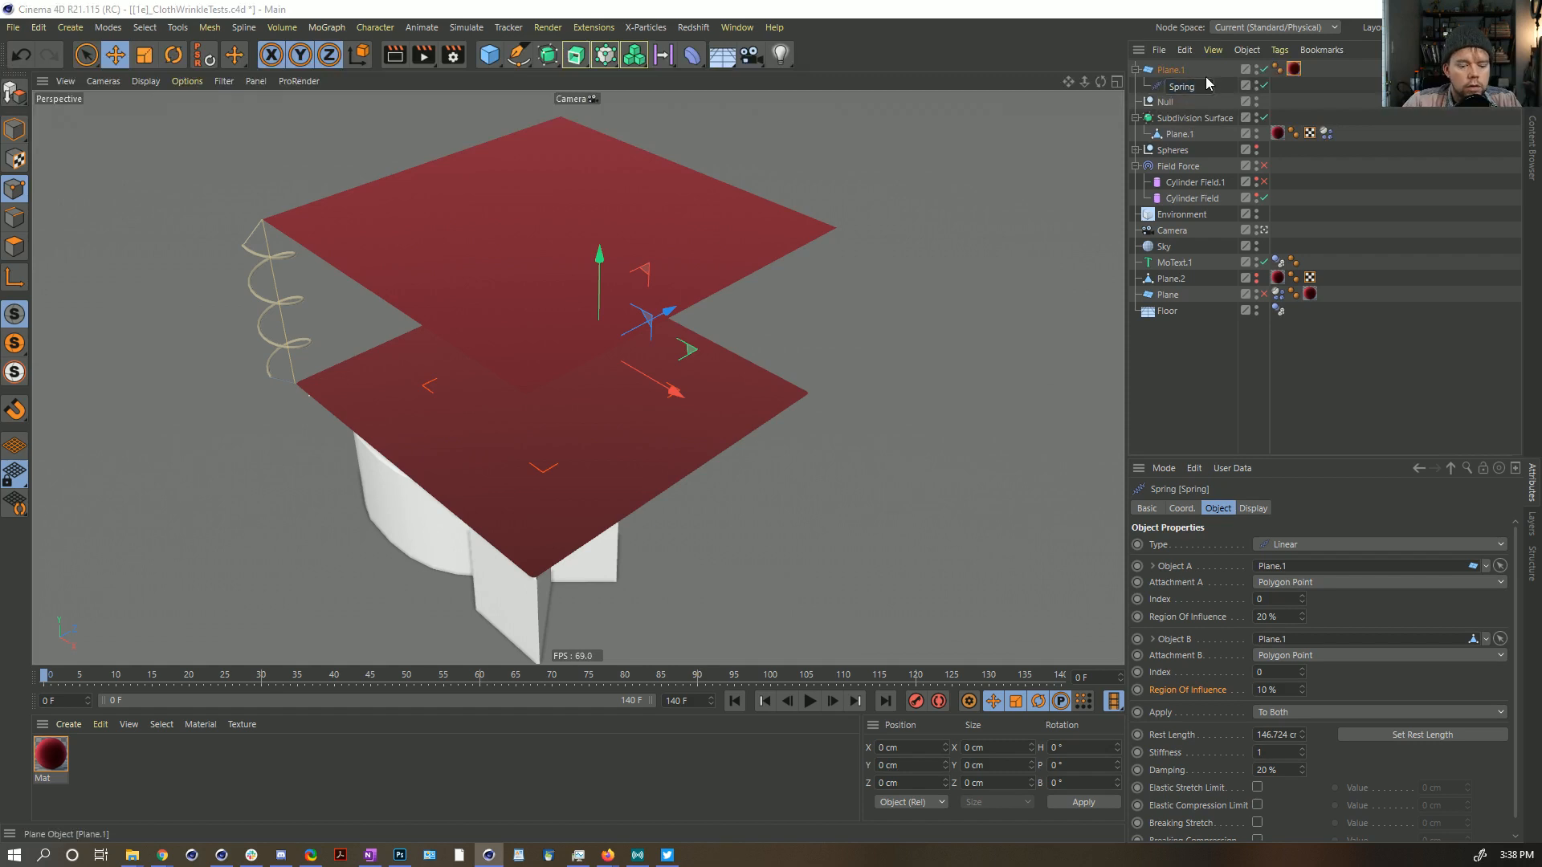
{"action": "key", "text": "Return"}
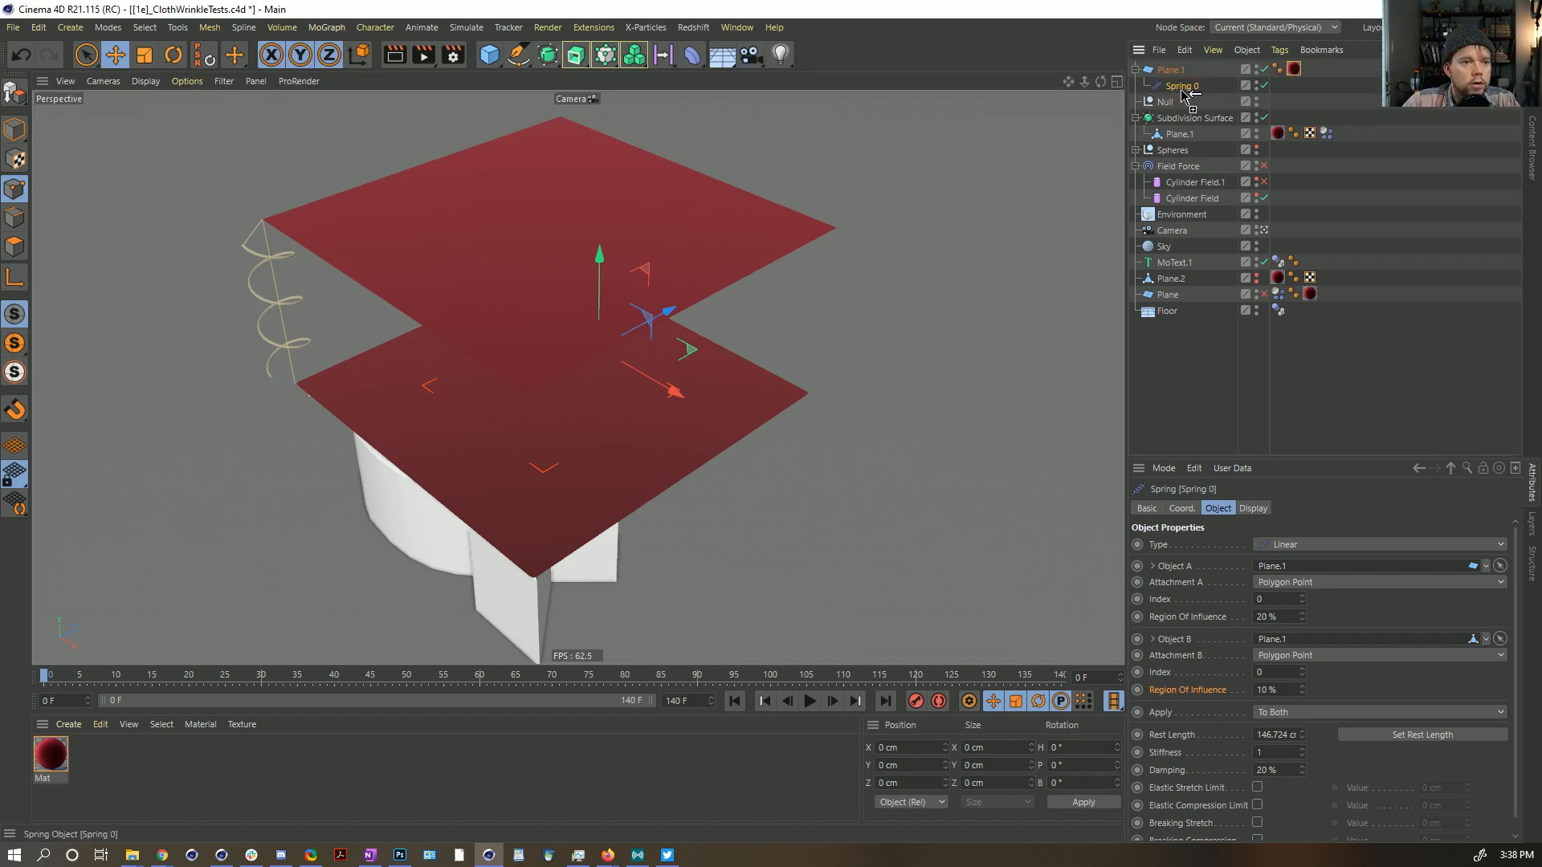
{"action": "left_click_drag", "start_coordinate": [1181, 95], "coordinate": [1225, 106], "text": "ctrl"}
{"action": "double_click", "coordinate": [1190, 103]}
{"action": "type", "text": "1"}
{"action": "key", "text": "Return"}
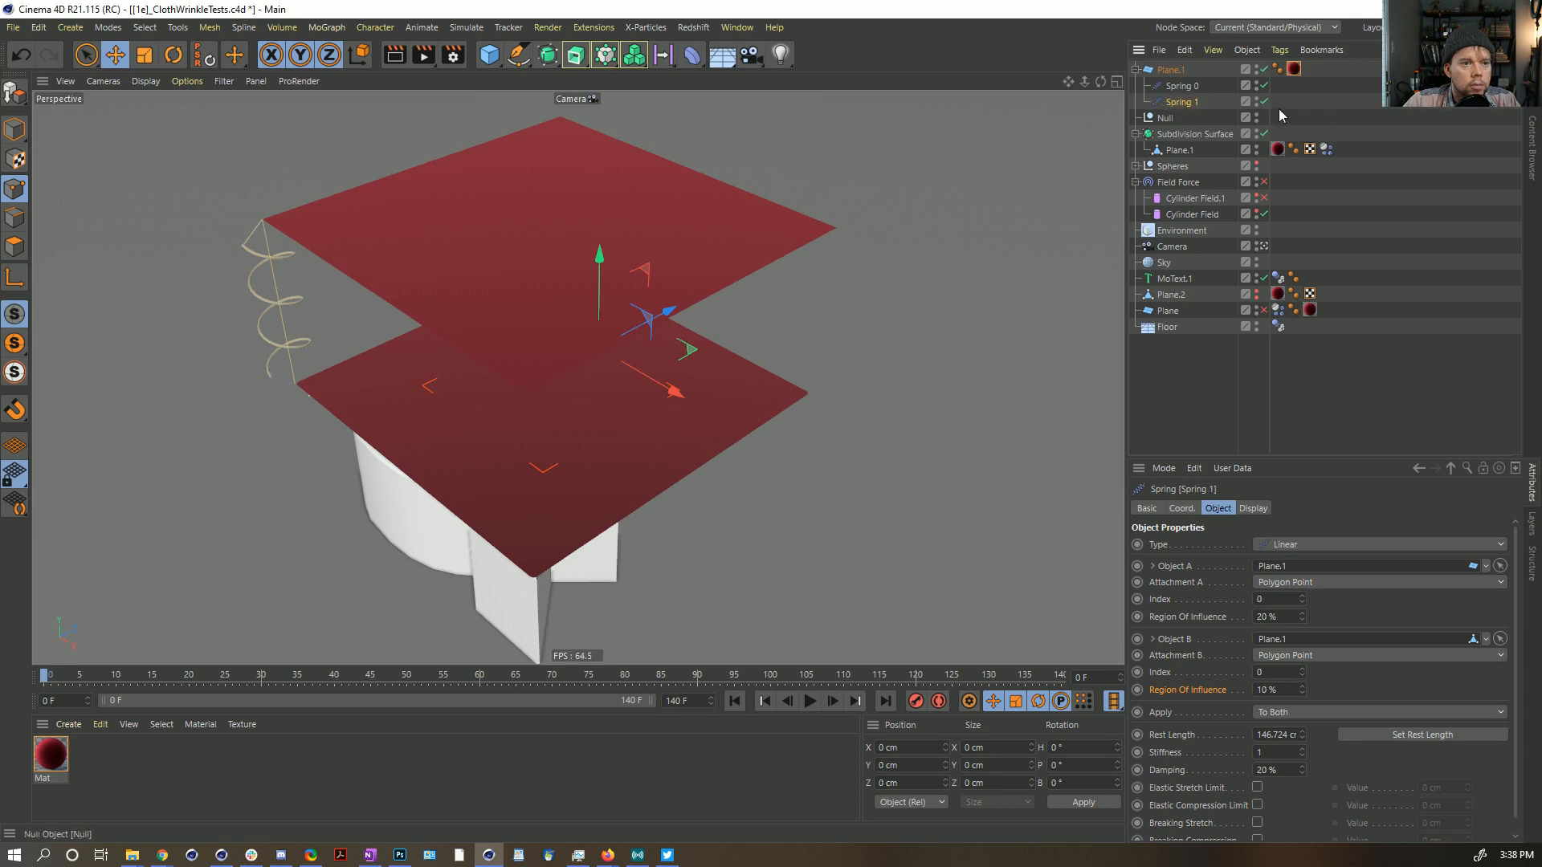
Step: Attach Spring 1 to point index 1 on Object A and point index 50 on Object B
{"action": "left_click", "coordinate": [1183, 71]}
{"action": "left_click", "coordinate": [1192, 106]}
{"action": "left_click", "coordinate": [1303, 596]}
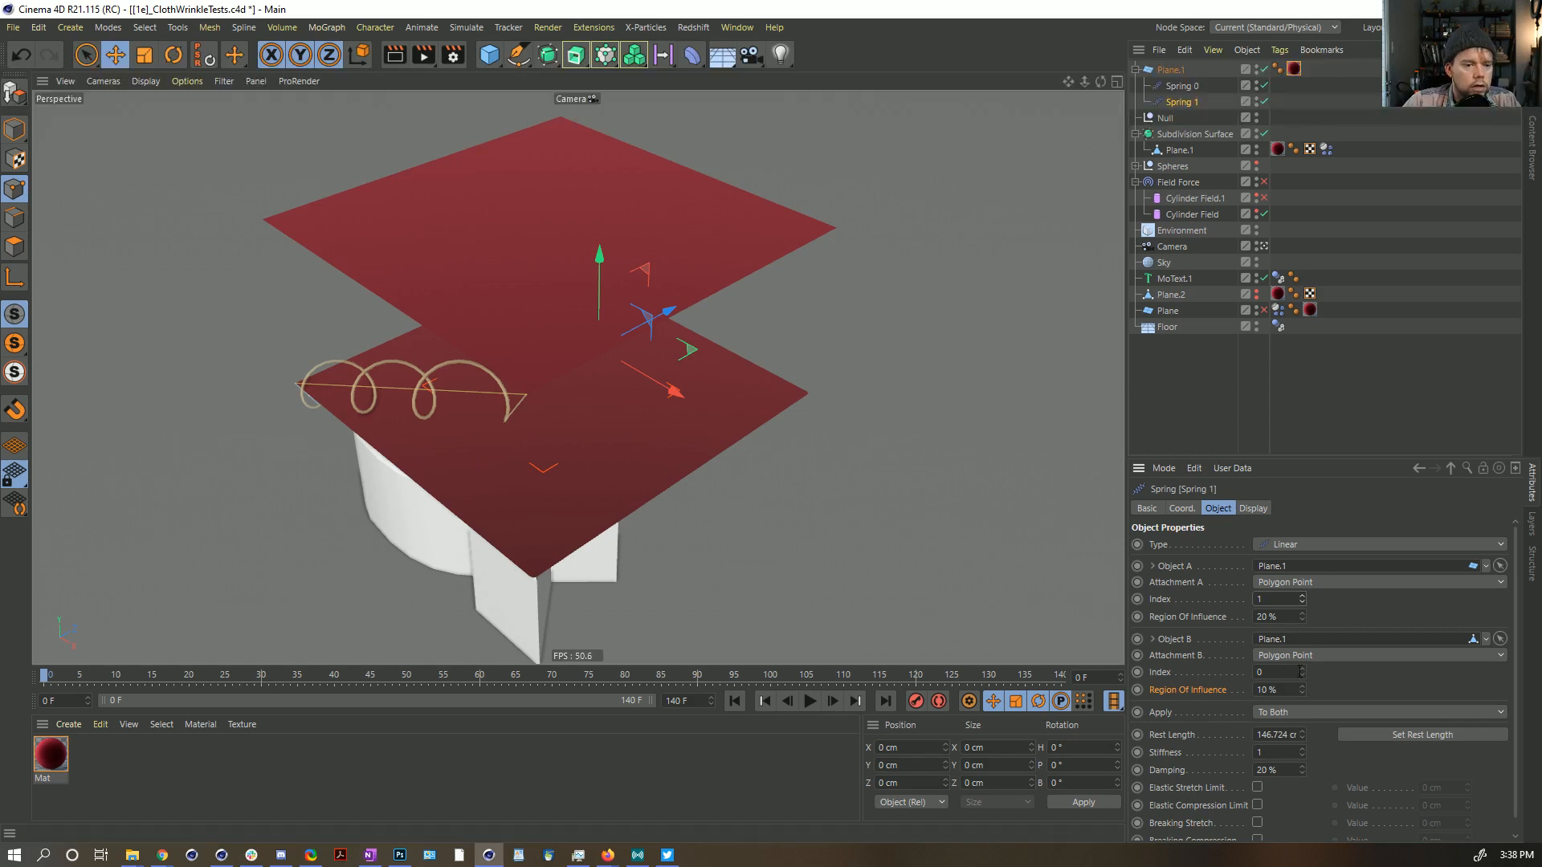
{"action": "left_click_drag", "start_coordinate": [1303, 677], "coordinate": [1303, 645]}
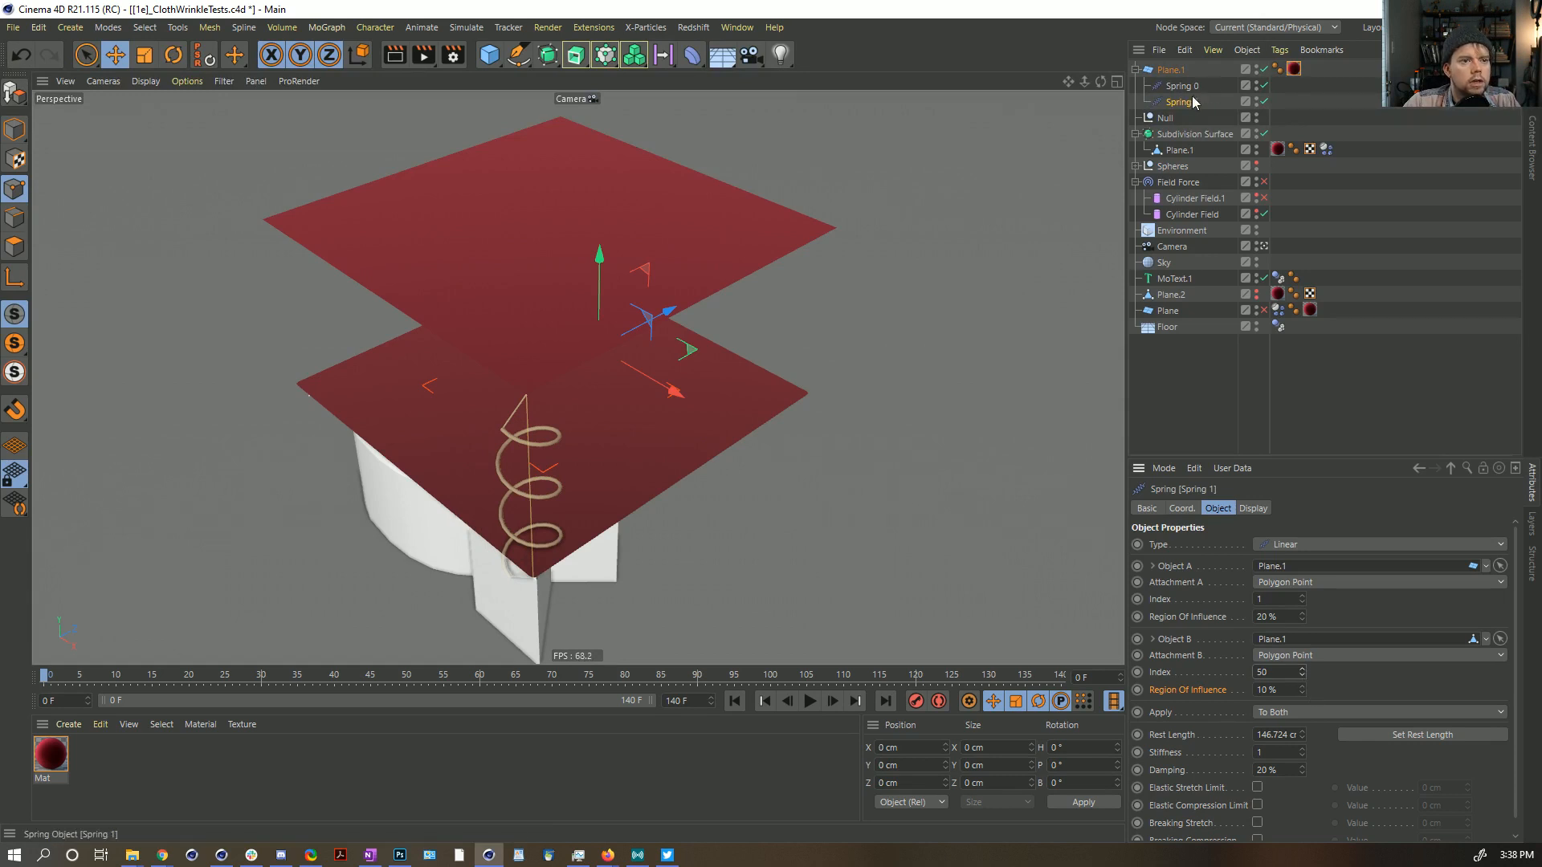
Step: Duplicate Spring 1 as Spring 2 and set its Object A point index to 2
{"action": "left_click_drag", "start_coordinate": [1187, 107], "coordinate": [1179, 111], "text": "ctrl"}
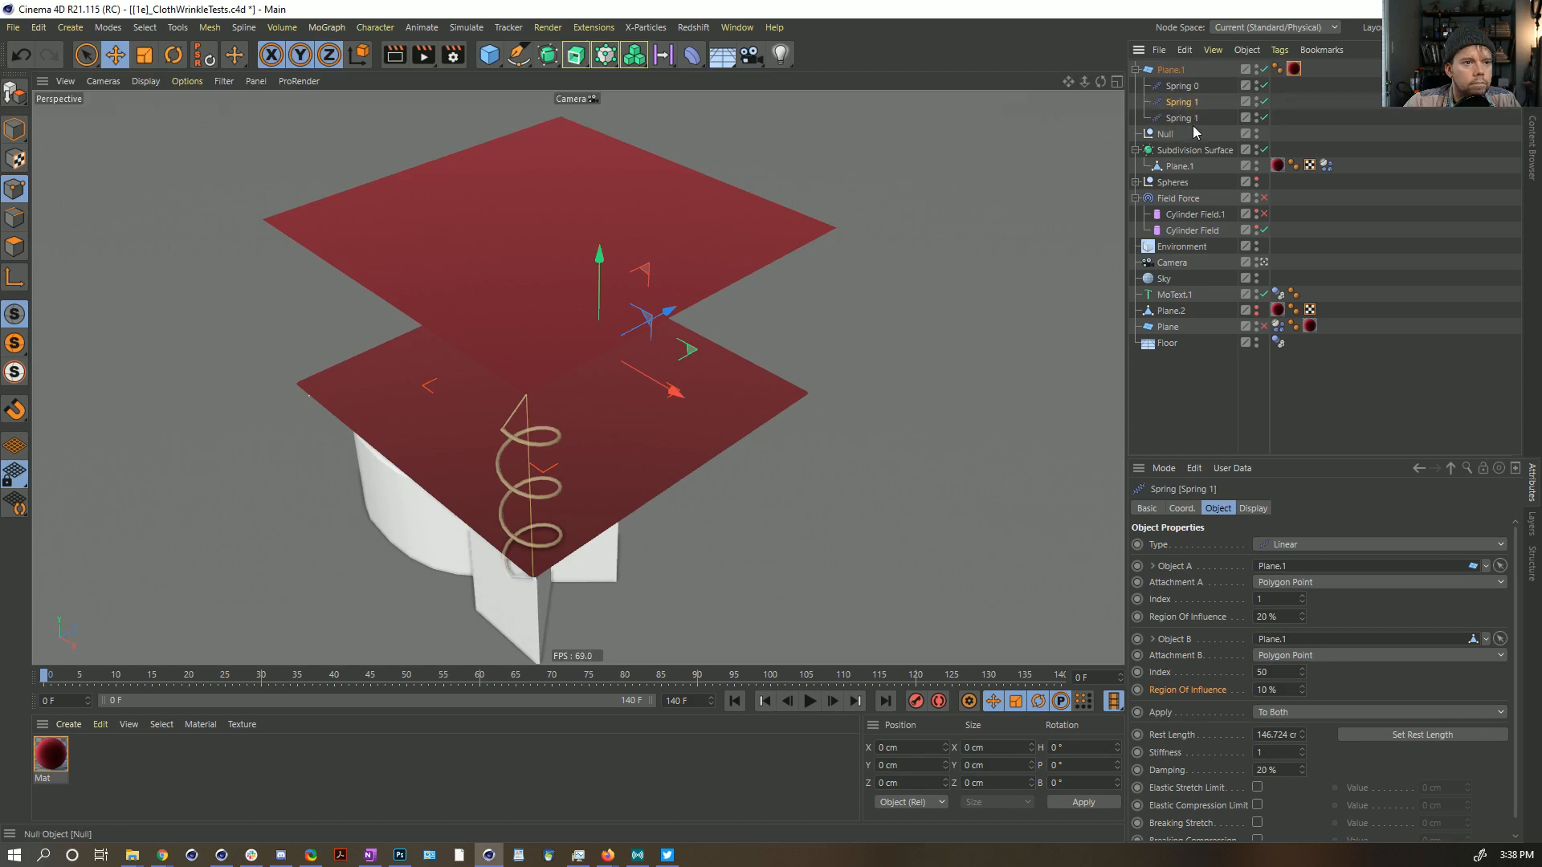
{"action": "double_click", "coordinate": [1181, 118]}
{"action": "type", "text": "Spring 2"}
{"action": "key", "text": "Return"}
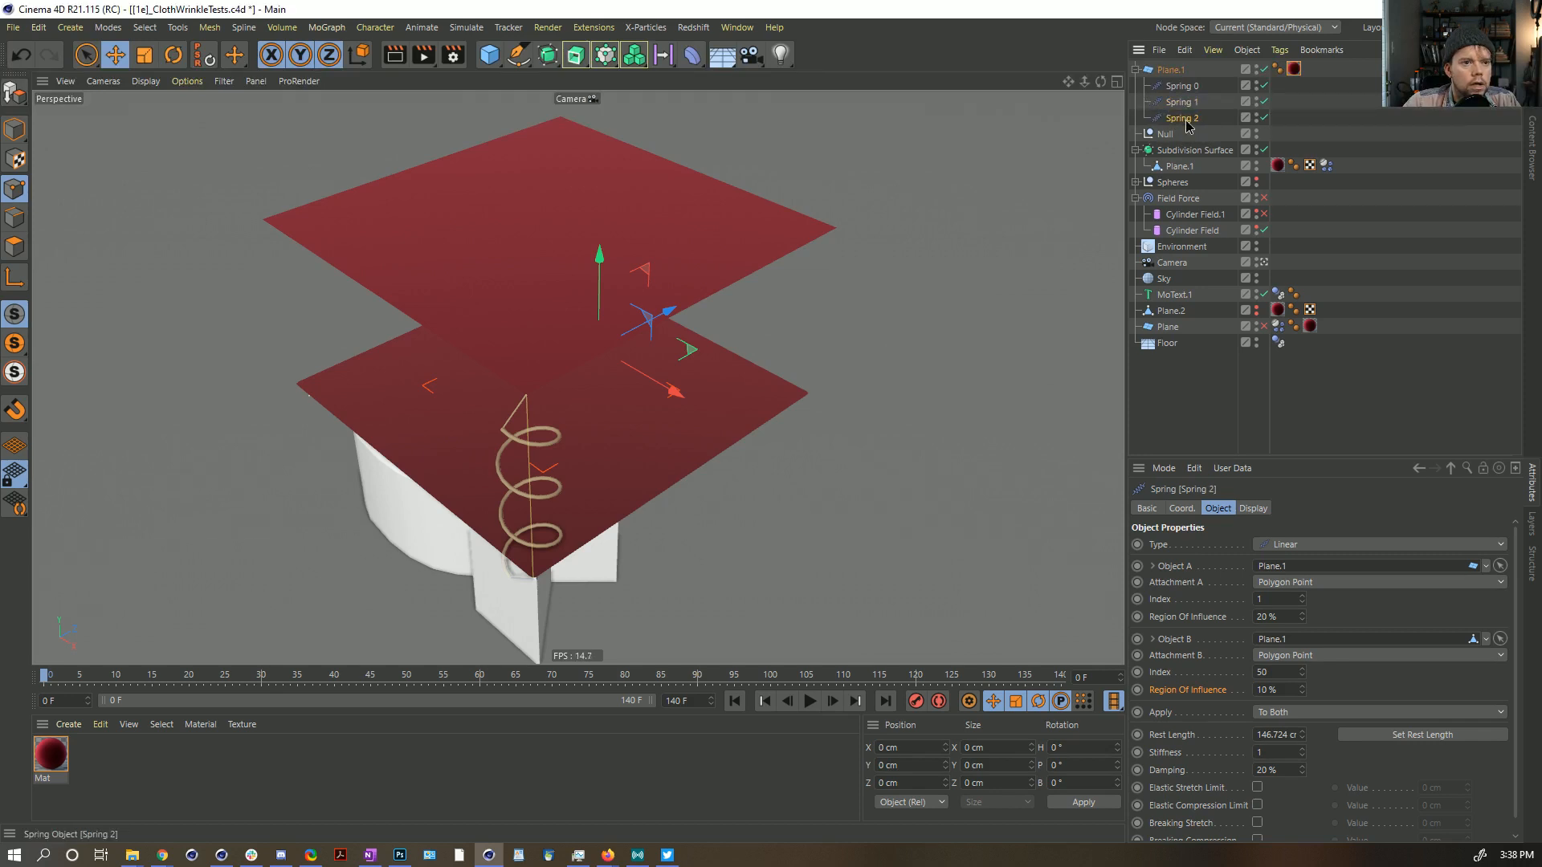
{"action": "left_click", "coordinate": [1301, 596]}
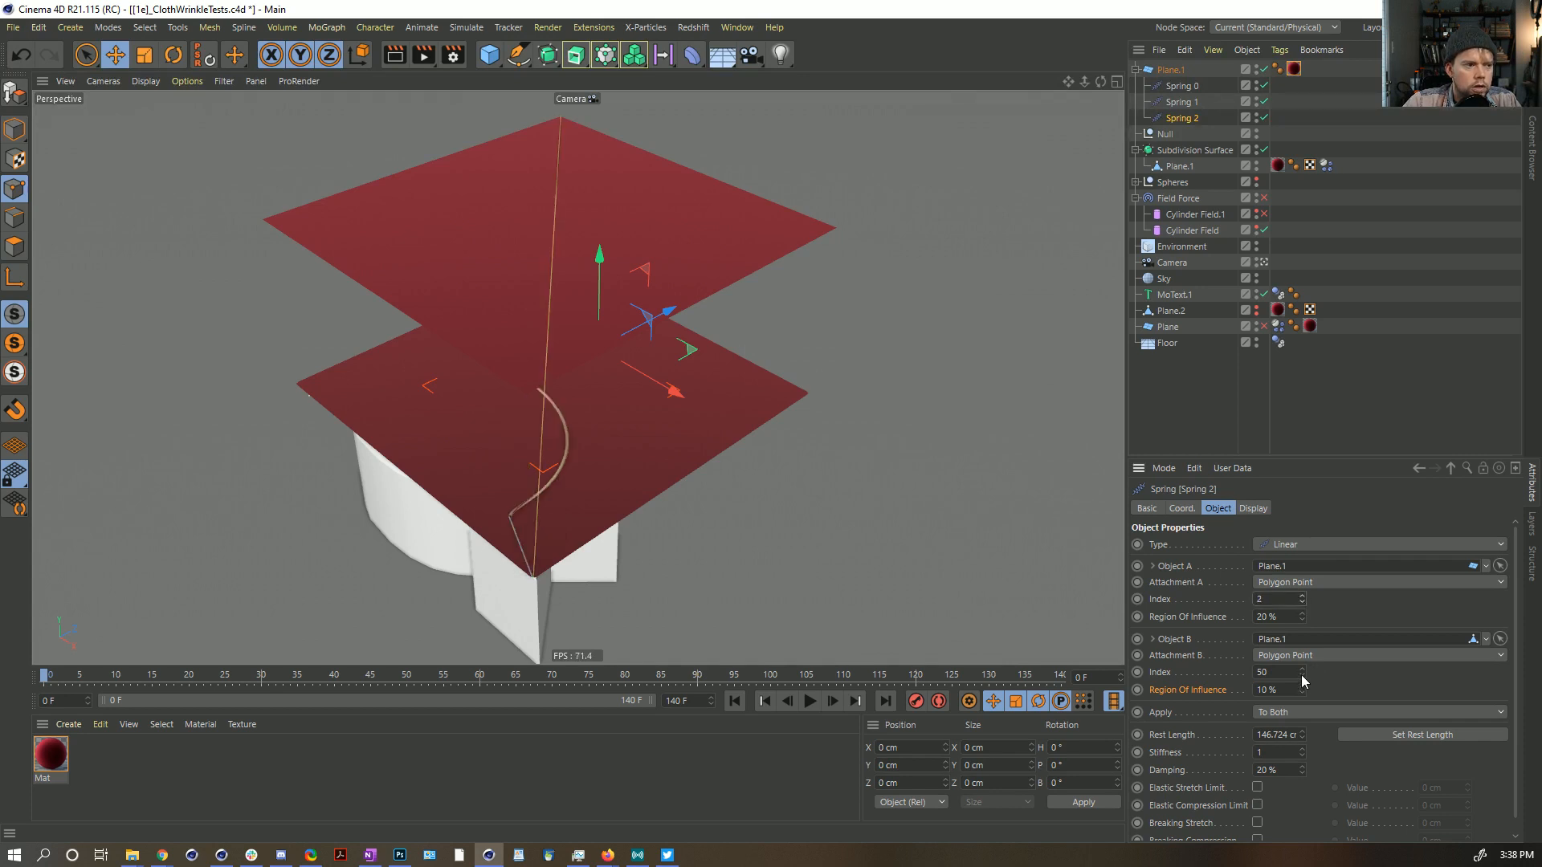
Step: Try 2450 as Spring 2's Object B point index near the cloth's corner
{"action": "left_click_drag", "start_coordinate": [541, 220], "coordinate": [801, 209], "text": "alt"}
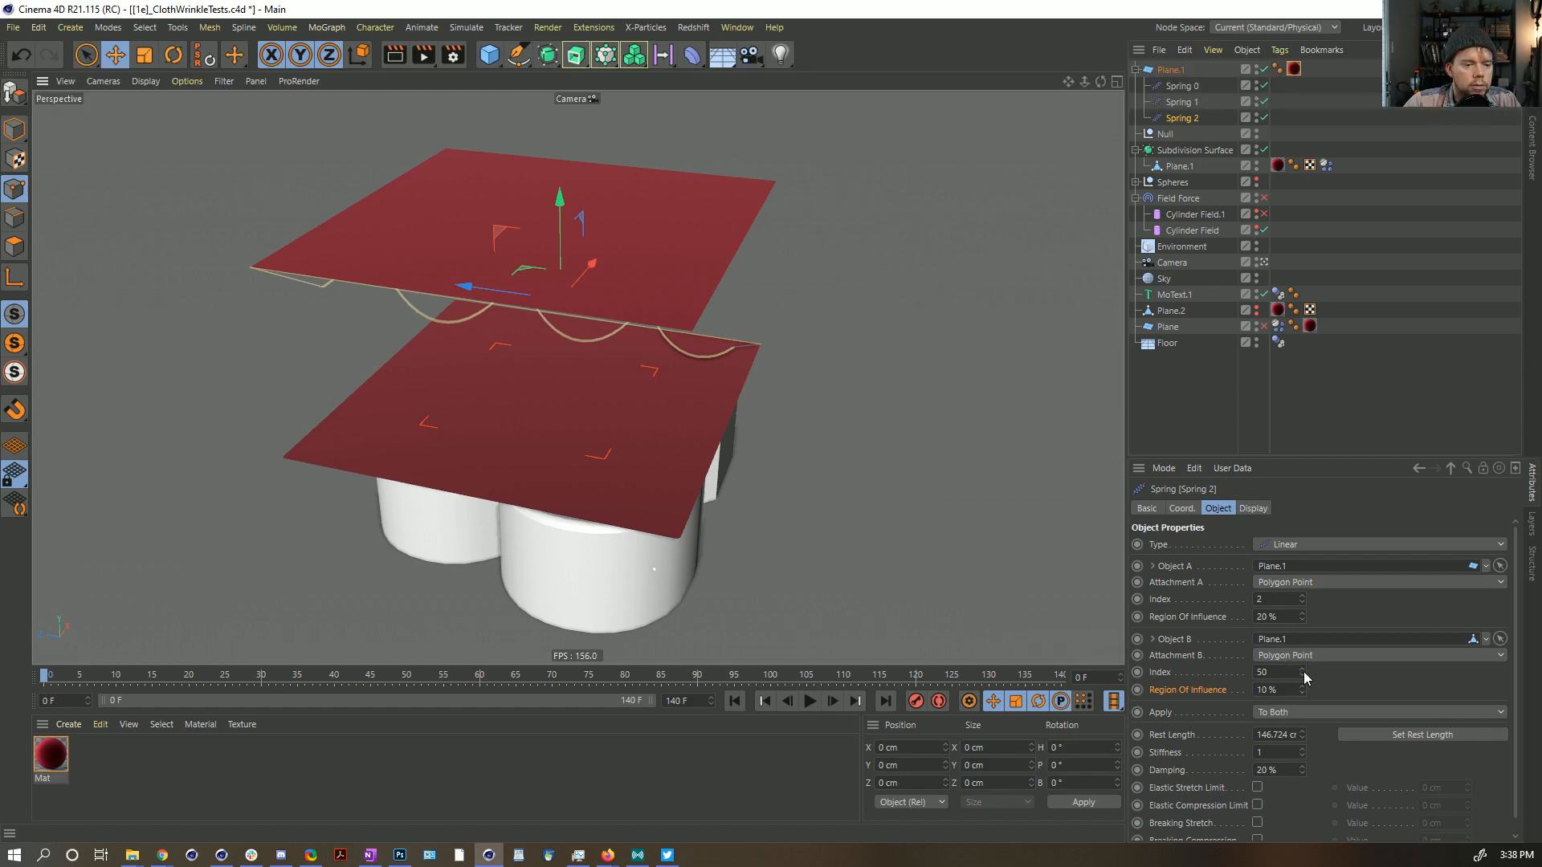
{"action": "mouse_move", "coordinate": [1304, 677]}
{"action": "left_mouse_down"}
{"action": "mouse_move", "coordinate": [1304, 651]}
{"action": "mouse_move", "coordinate": [1304, 667]}
{"action": "left_mouse_up"}
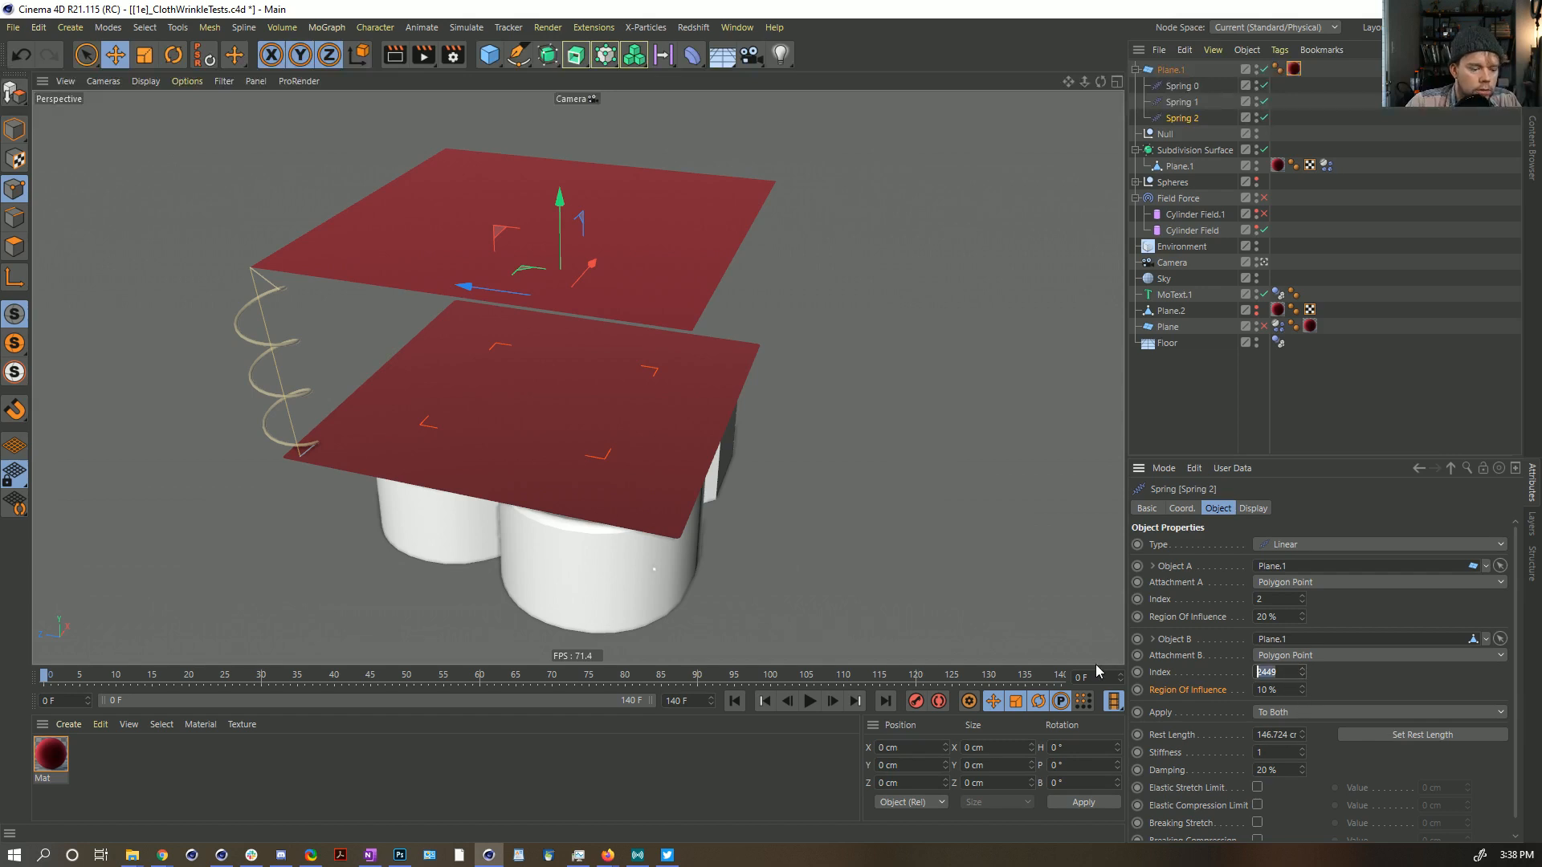
{"action": "type", "text": "2500"}
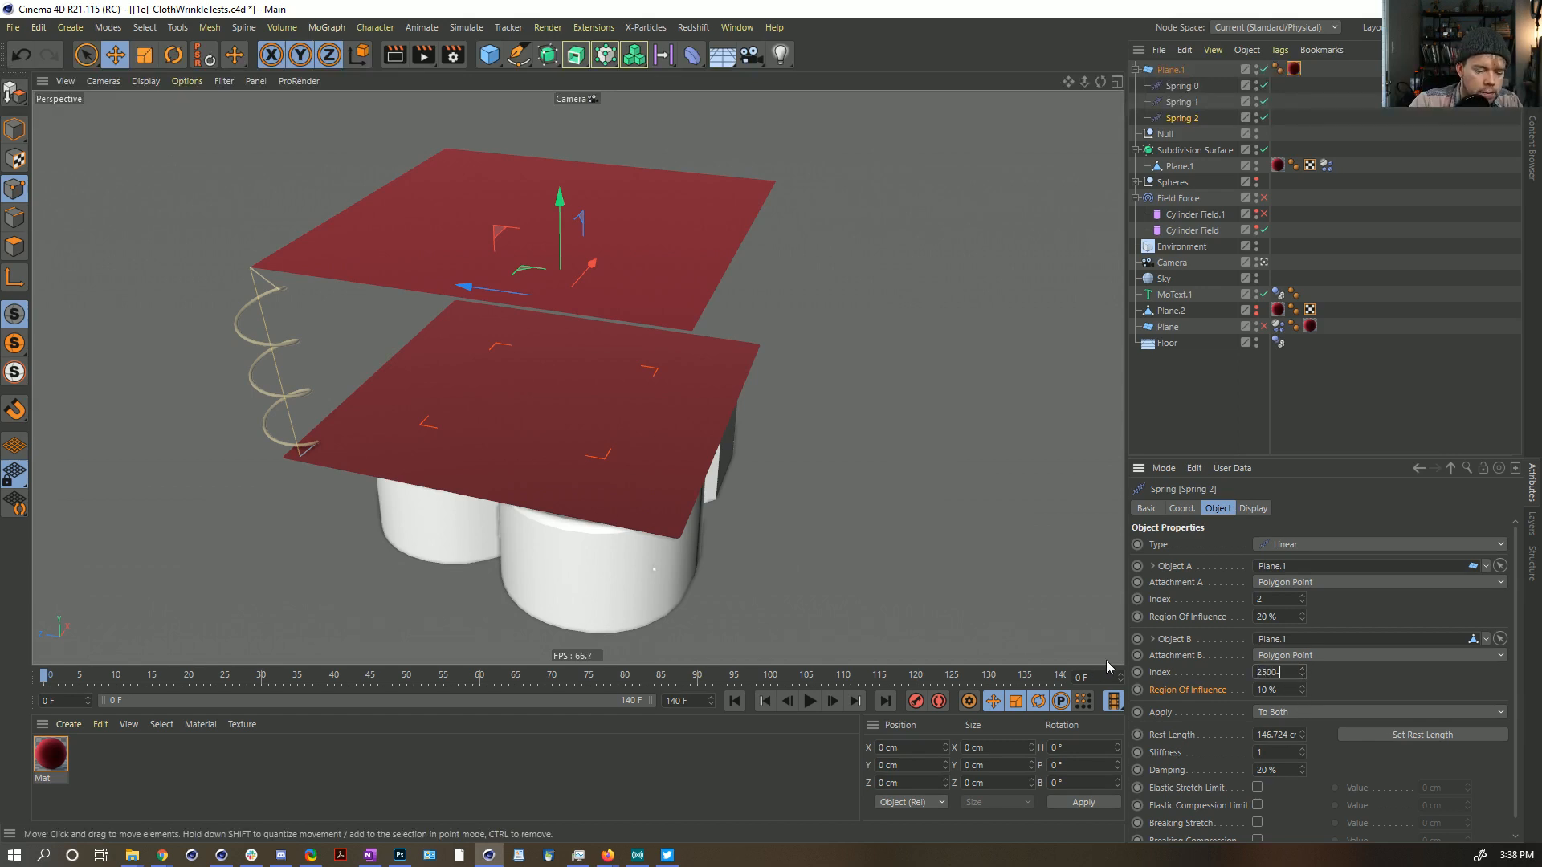
{"action": "key", "text": "BackSpace"}
{"action": "key", "text": "BackSpace"}
{"action": "key", "text": "BackSpace"}
{"action": "type", "text": "450"}
{"action": "key", "text": "Return"}
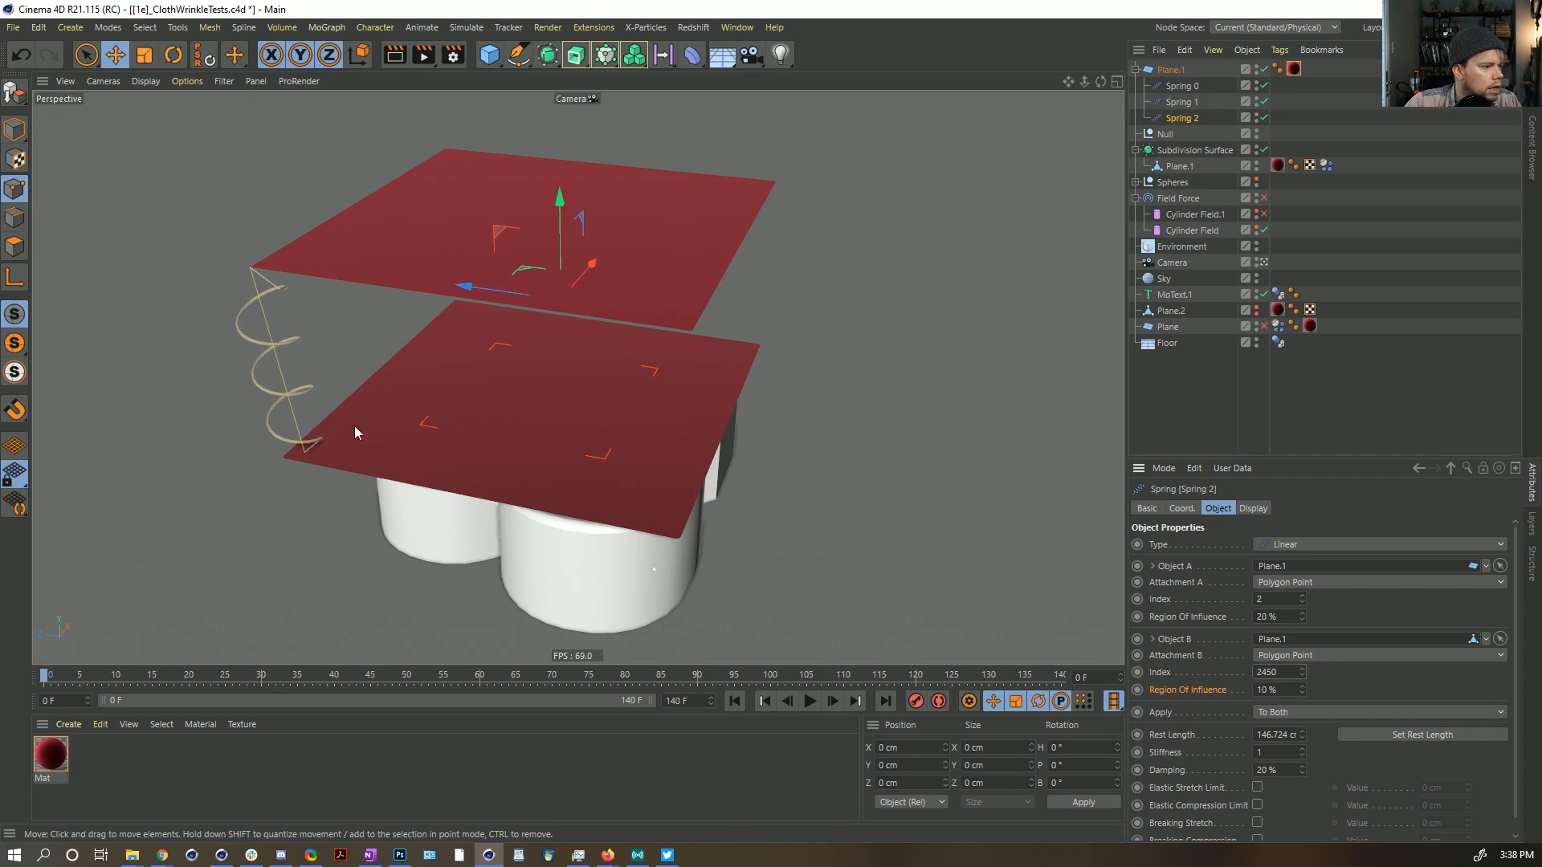
Step: Set Spring 2's Object B point index to 2550 at the cloth's corner below the spring
{"action": "left_click_drag", "start_coordinate": [340, 468], "coordinate": [397, 480], "text": "alt"}
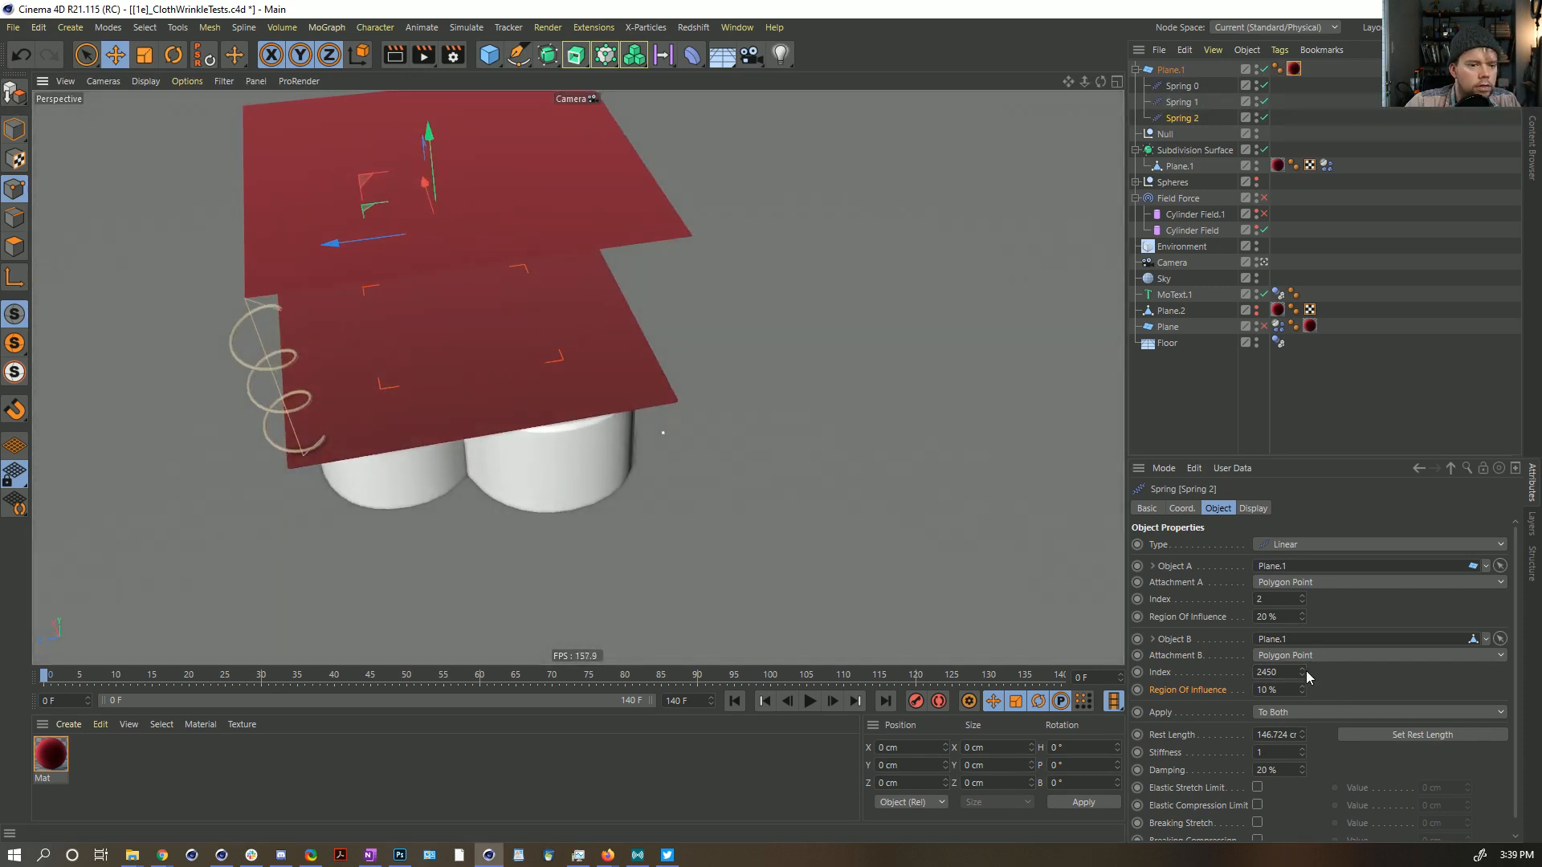
{"action": "left_click_drag", "start_coordinate": [1303, 672], "coordinate": [1304, 633]}
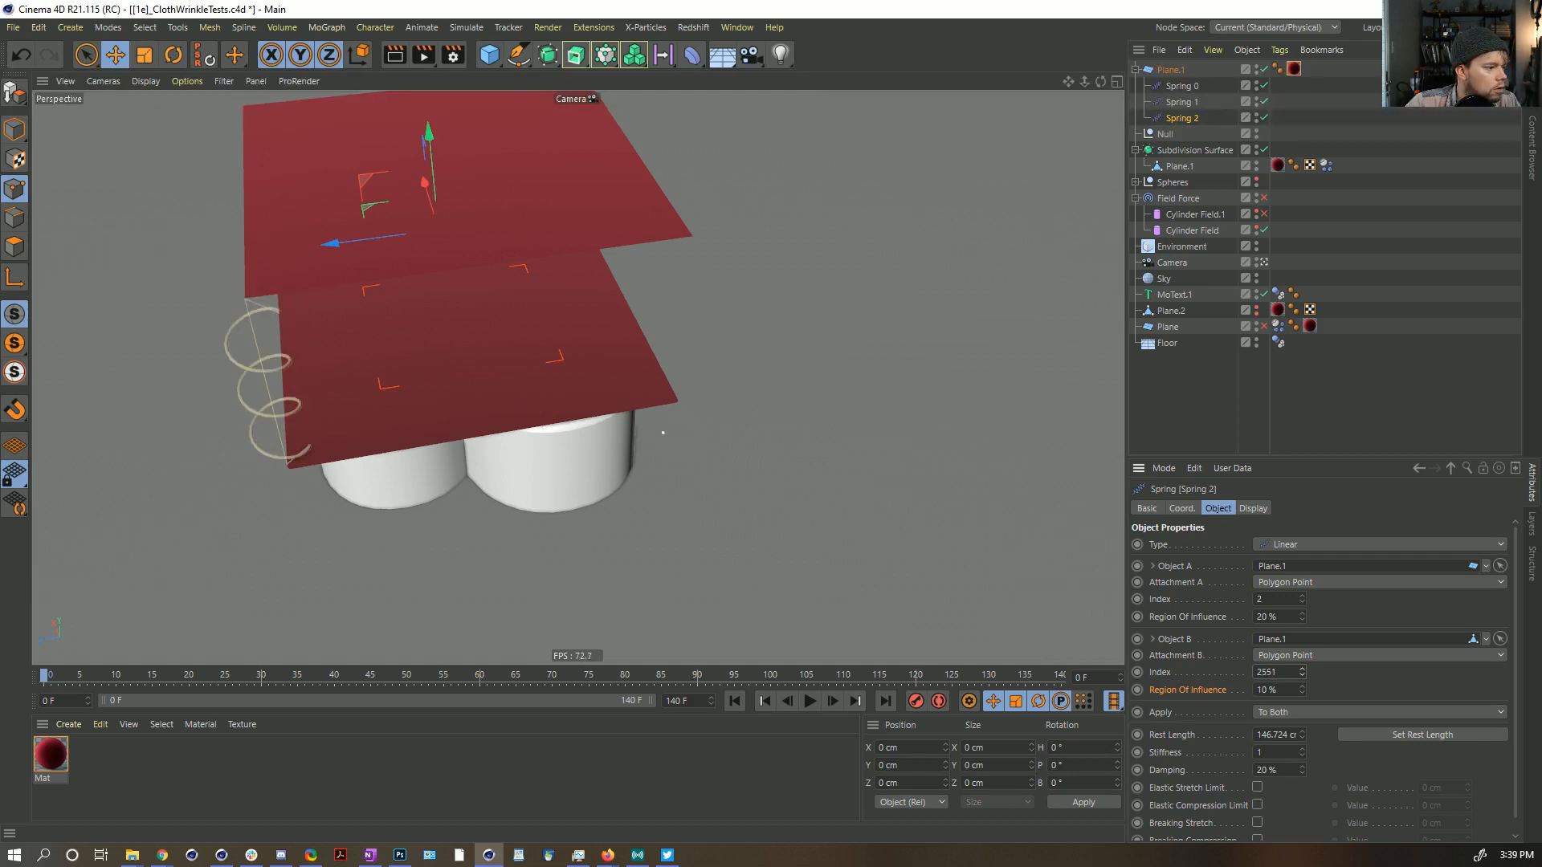
{"action": "left_click", "coordinate": [1303, 679]}
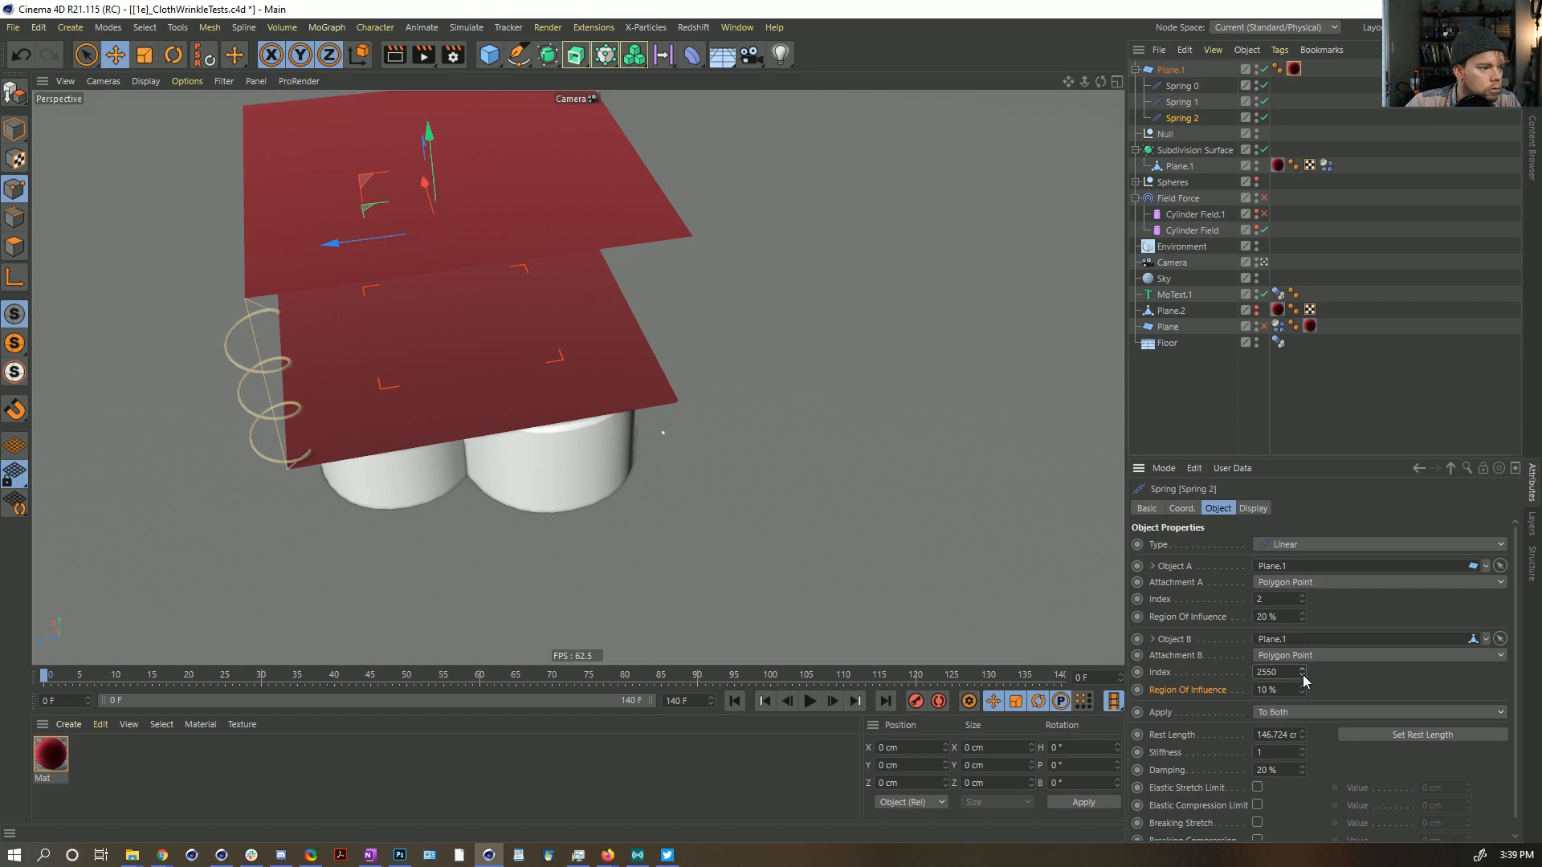
{"action": "left_click_drag", "start_coordinate": [408, 473], "coordinate": [764, 509], "text": "alt"}
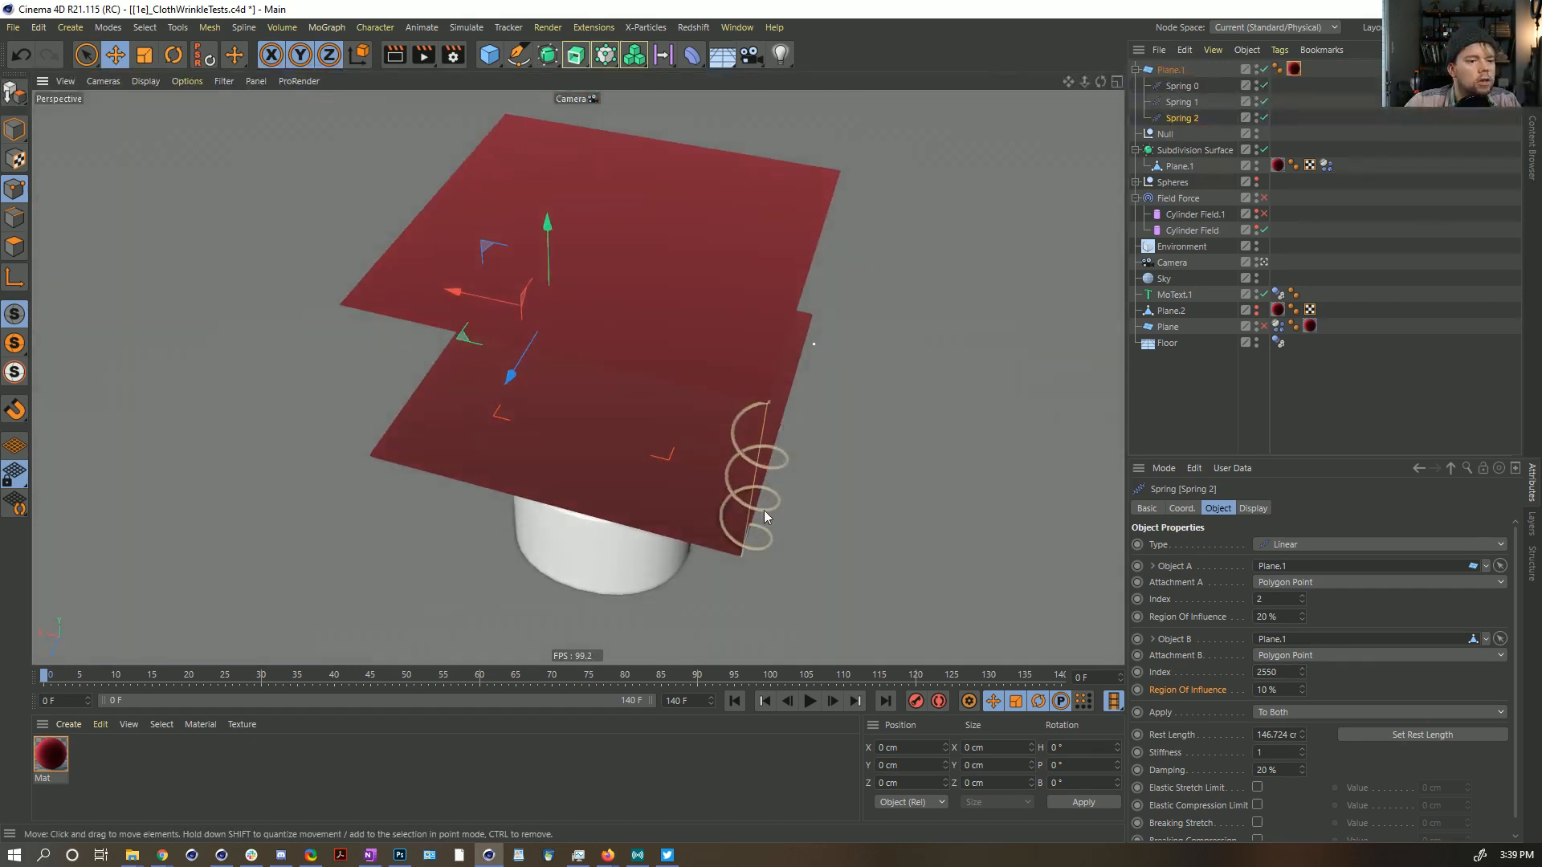
Step: Duplicate Spring 2 under the upper plane and name the copy Spring 3
{"action": "left_click_drag", "start_coordinate": [1182, 118], "coordinate": [1194, 137], "text": "ctrl"}
{"action": "double_click", "coordinate": [1194, 135]}
{"action": "type", "text": "Spring 3"}
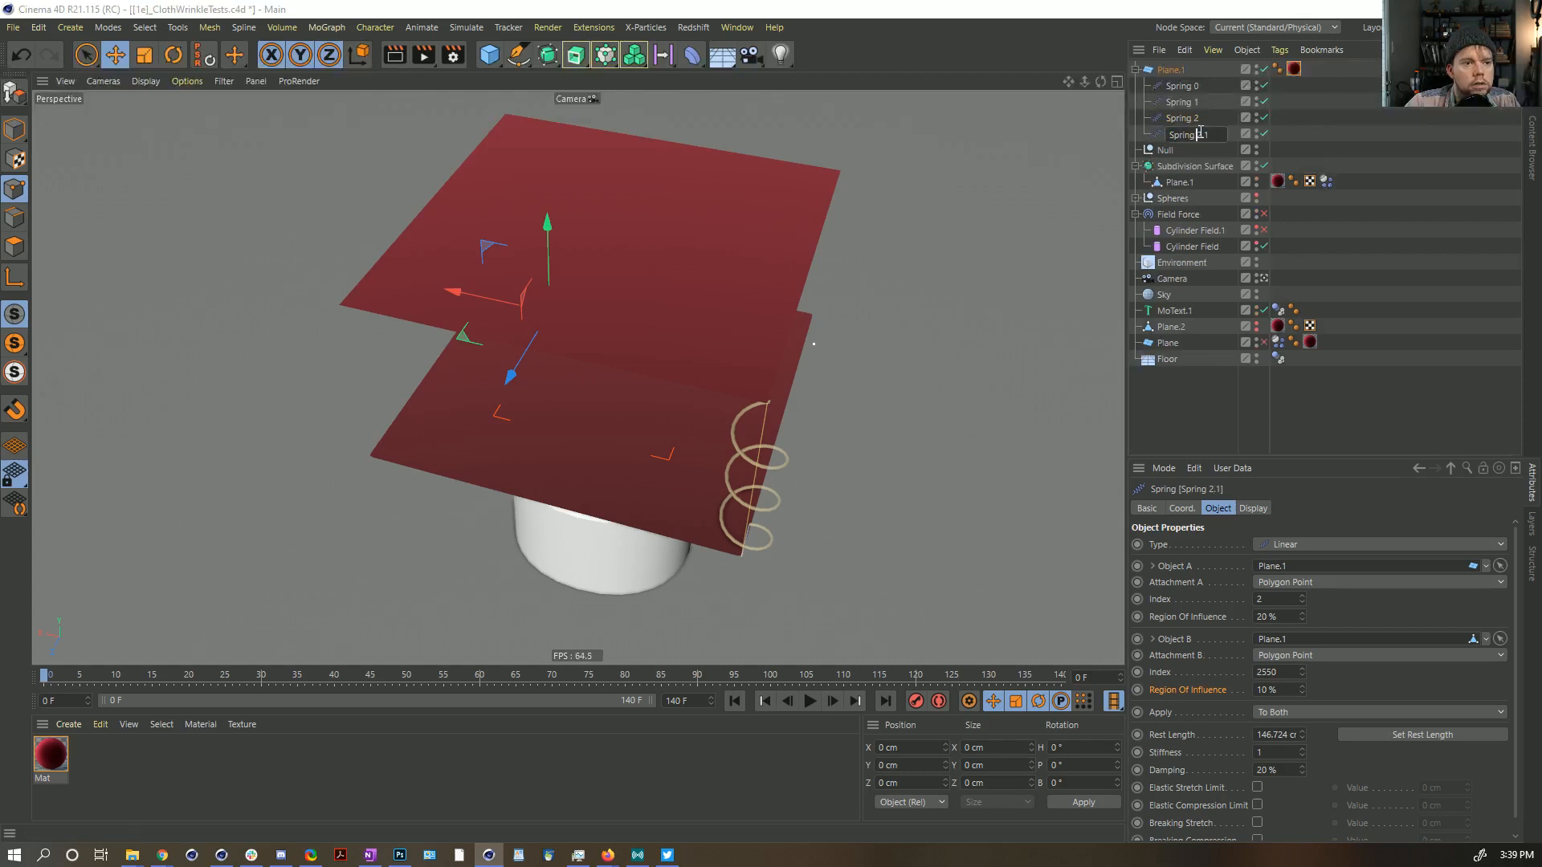
{"action": "key", "text": "Return"}
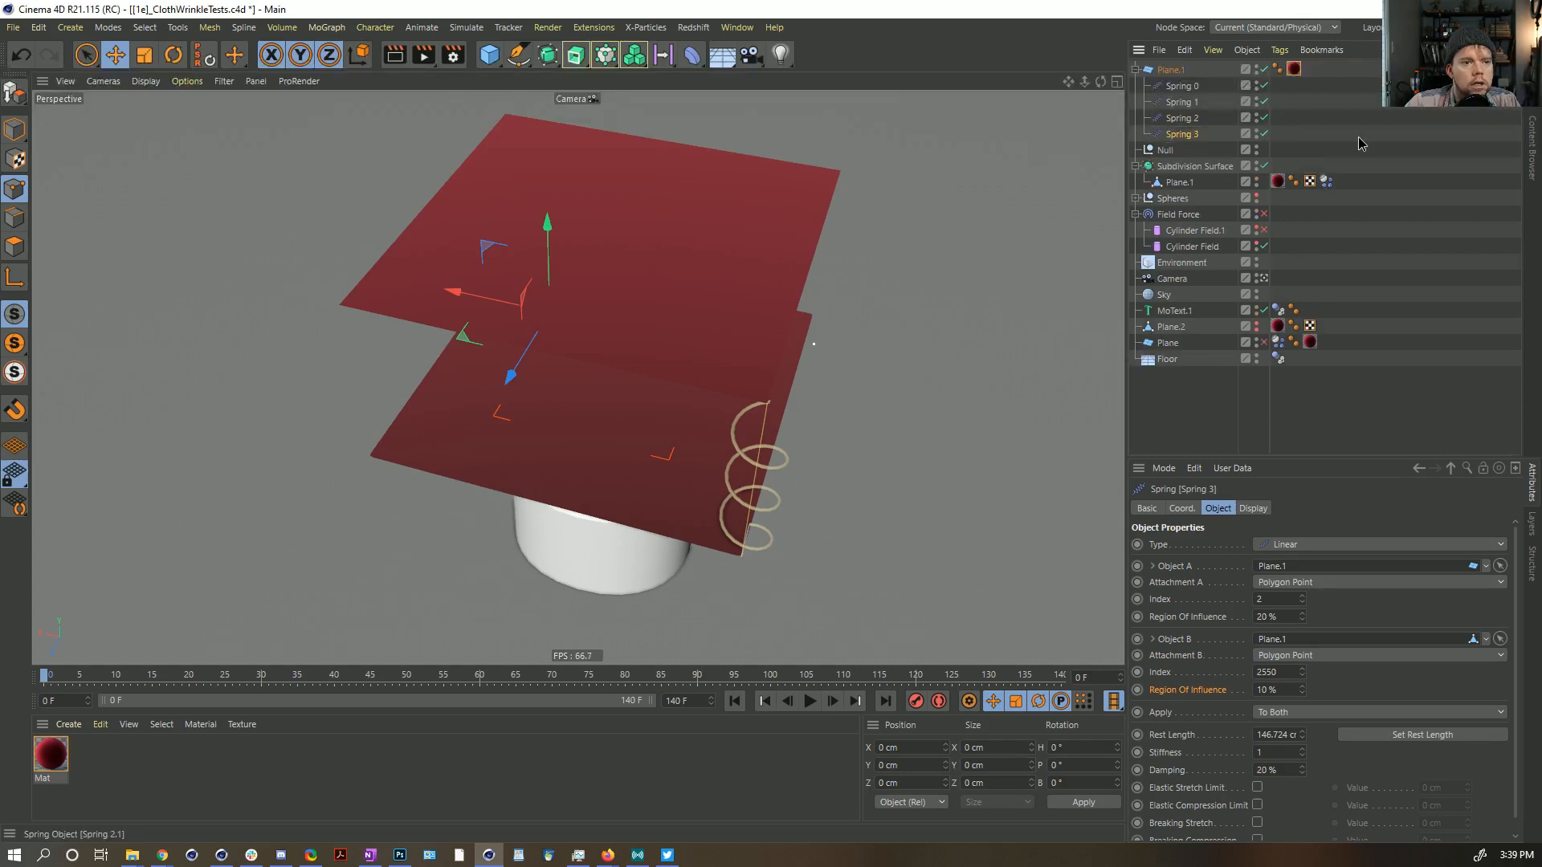
Step: Attach Spring 3 to point index 3 on Object A and point index 2600 on Object B
{"action": "left_click", "coordinate": [1302, 596]}
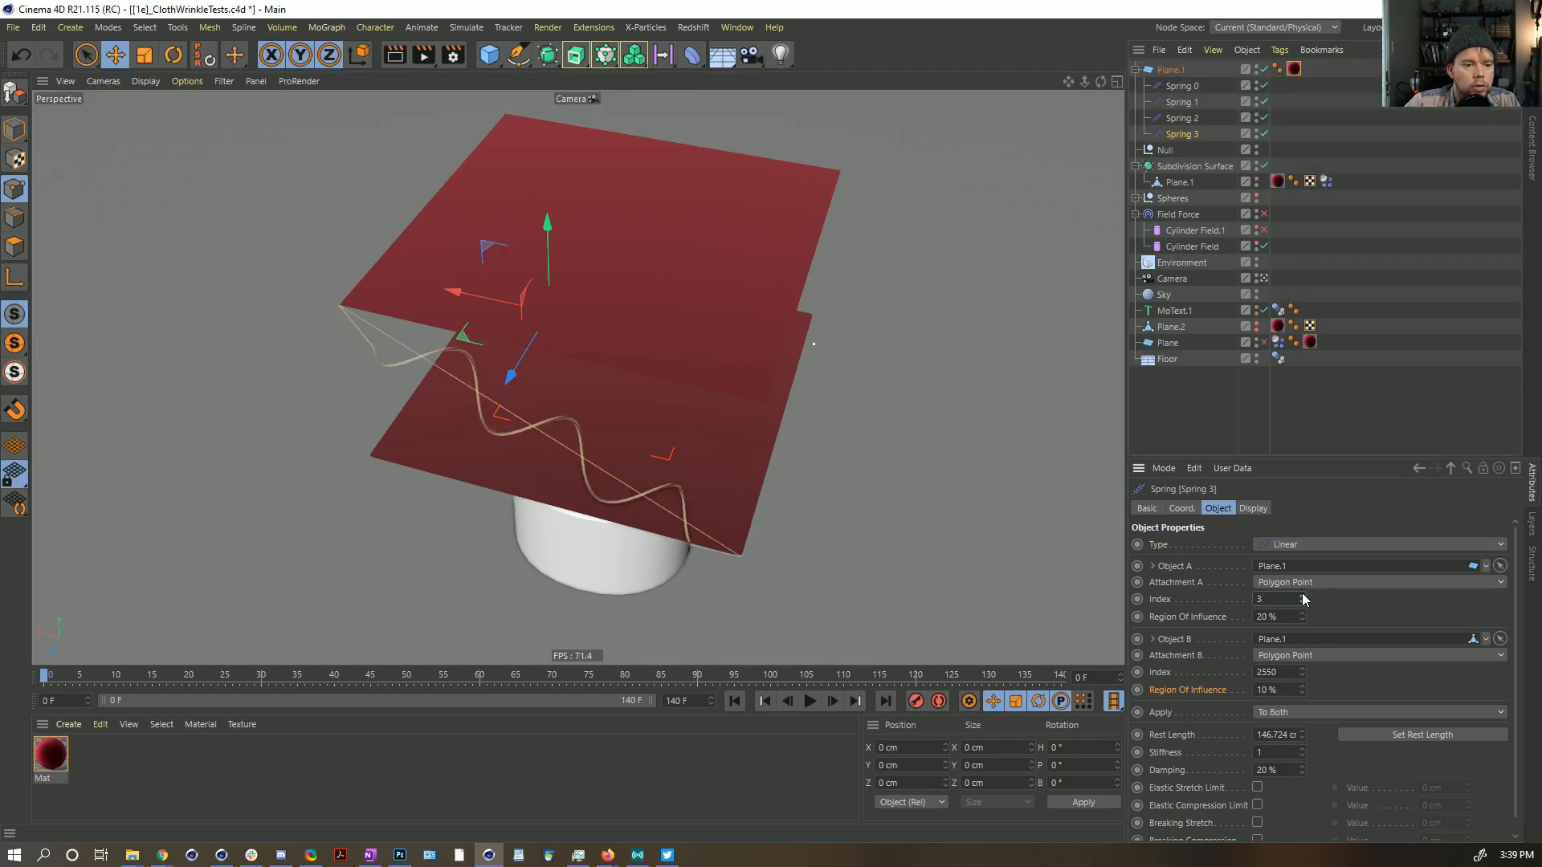
{"action": "mouse_move", "coordinate": [1304, 677]}
{"action": "left_mouse_down"}
{"action": "mouse_move", "coordinate": [1304, 661]}
{"action": "mouse_move", "coordinate": [1304, 676]}
{"action": "left_mouse_up"}
{"action": "left_click", "coordinate": [1303, 669]}
{"action": "left_click", "coordinate": [1303, 669]}
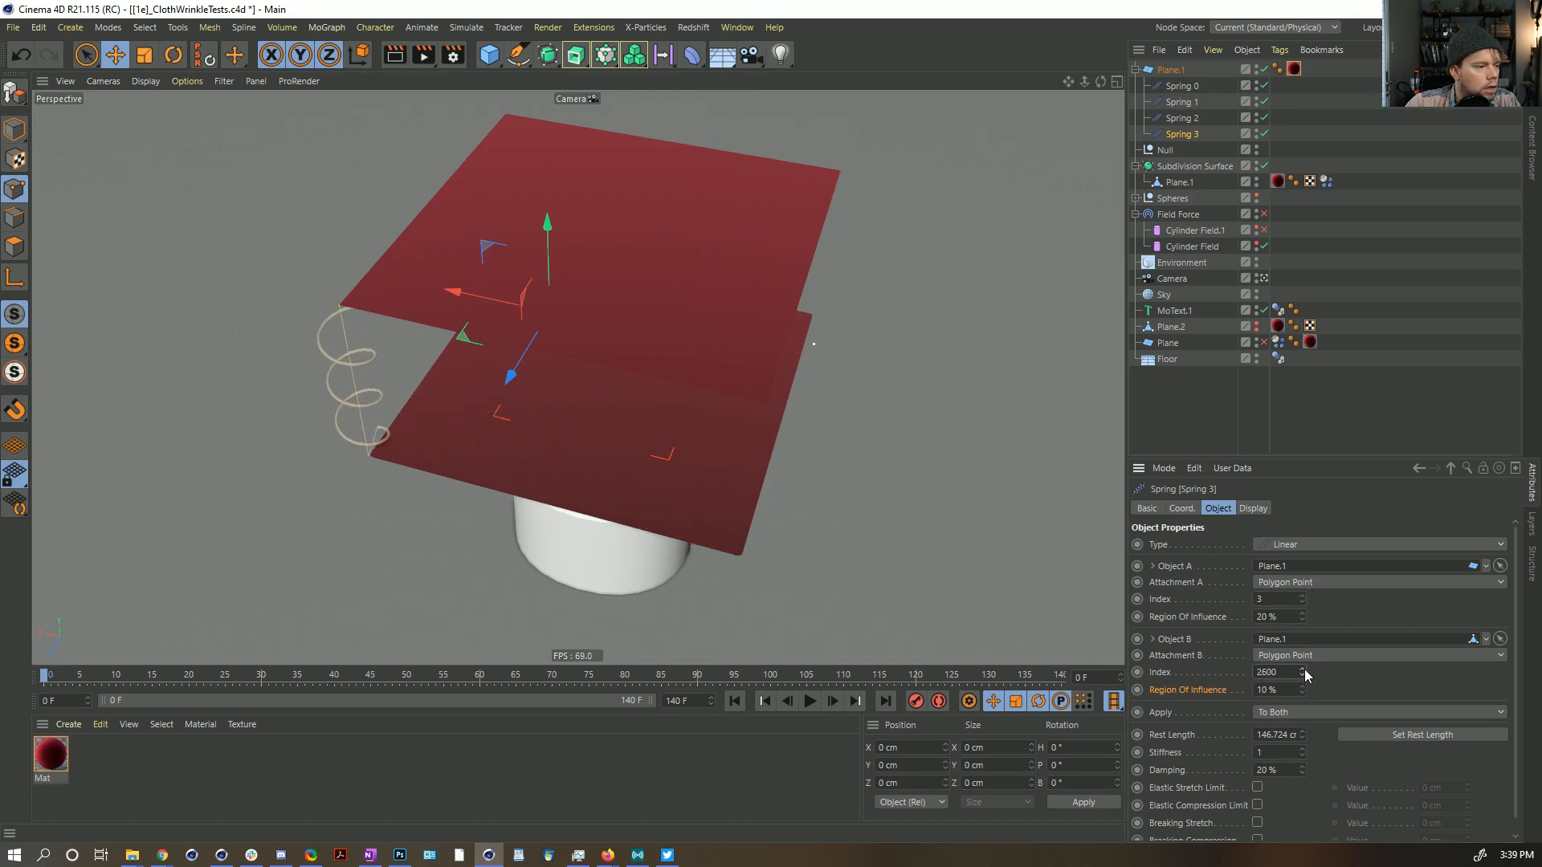
{"action": "left_click_drag", "start_coordinate": [624, 441], "coordinate": [475, 350], "text": "alt"}
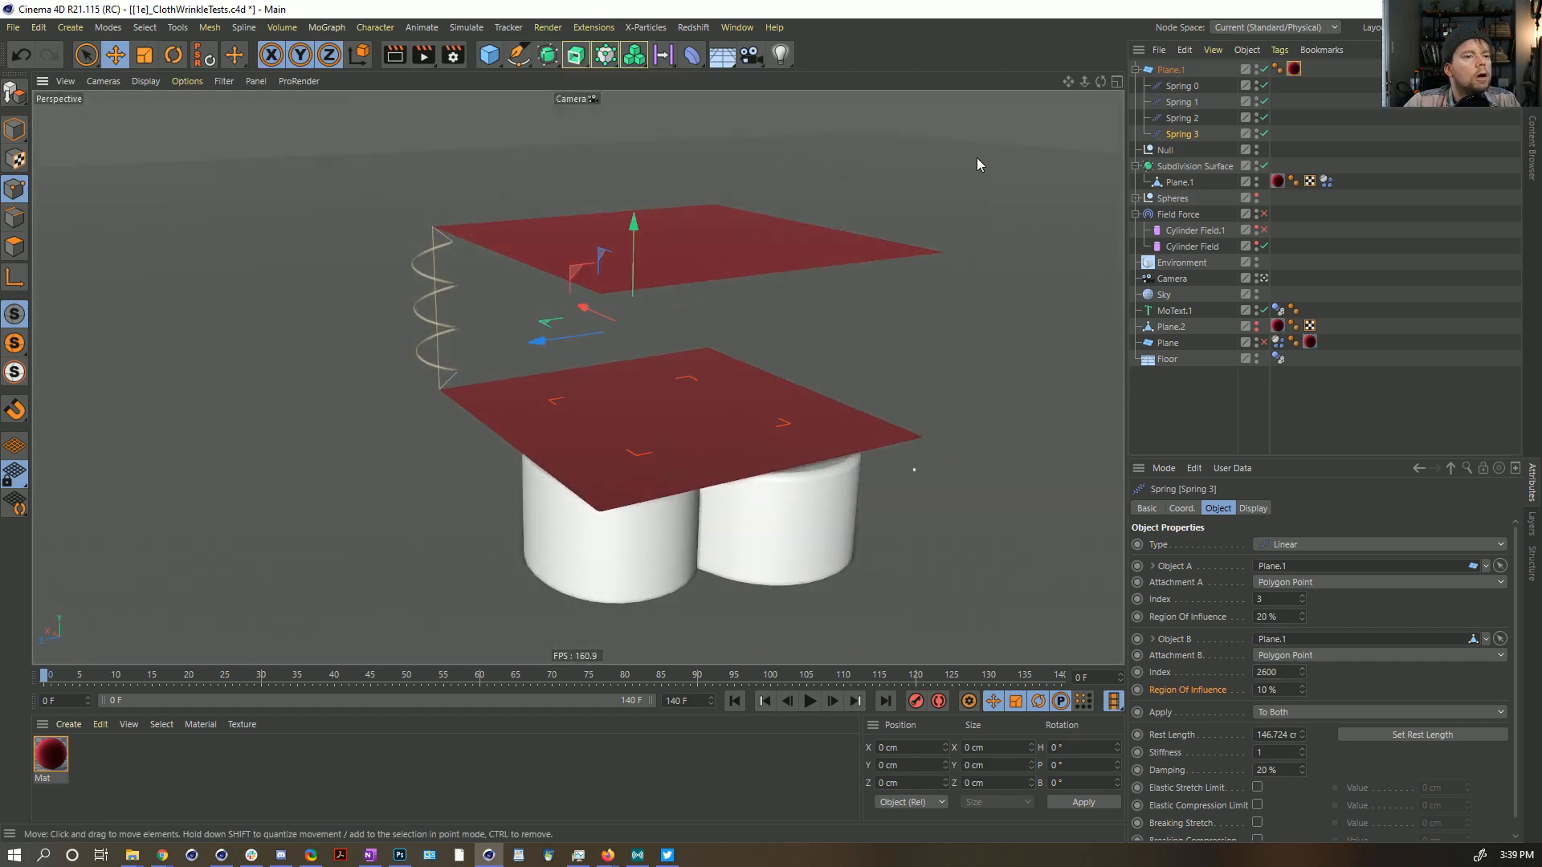
Step: Add a Display tag to the upper plane and override its shading mode so that only its lines are drawn
{"action": "left_click", "coordinate": [1161, 86]}
{"action": "left_click", "coordinate": [1184, 134], "text": "shift"}
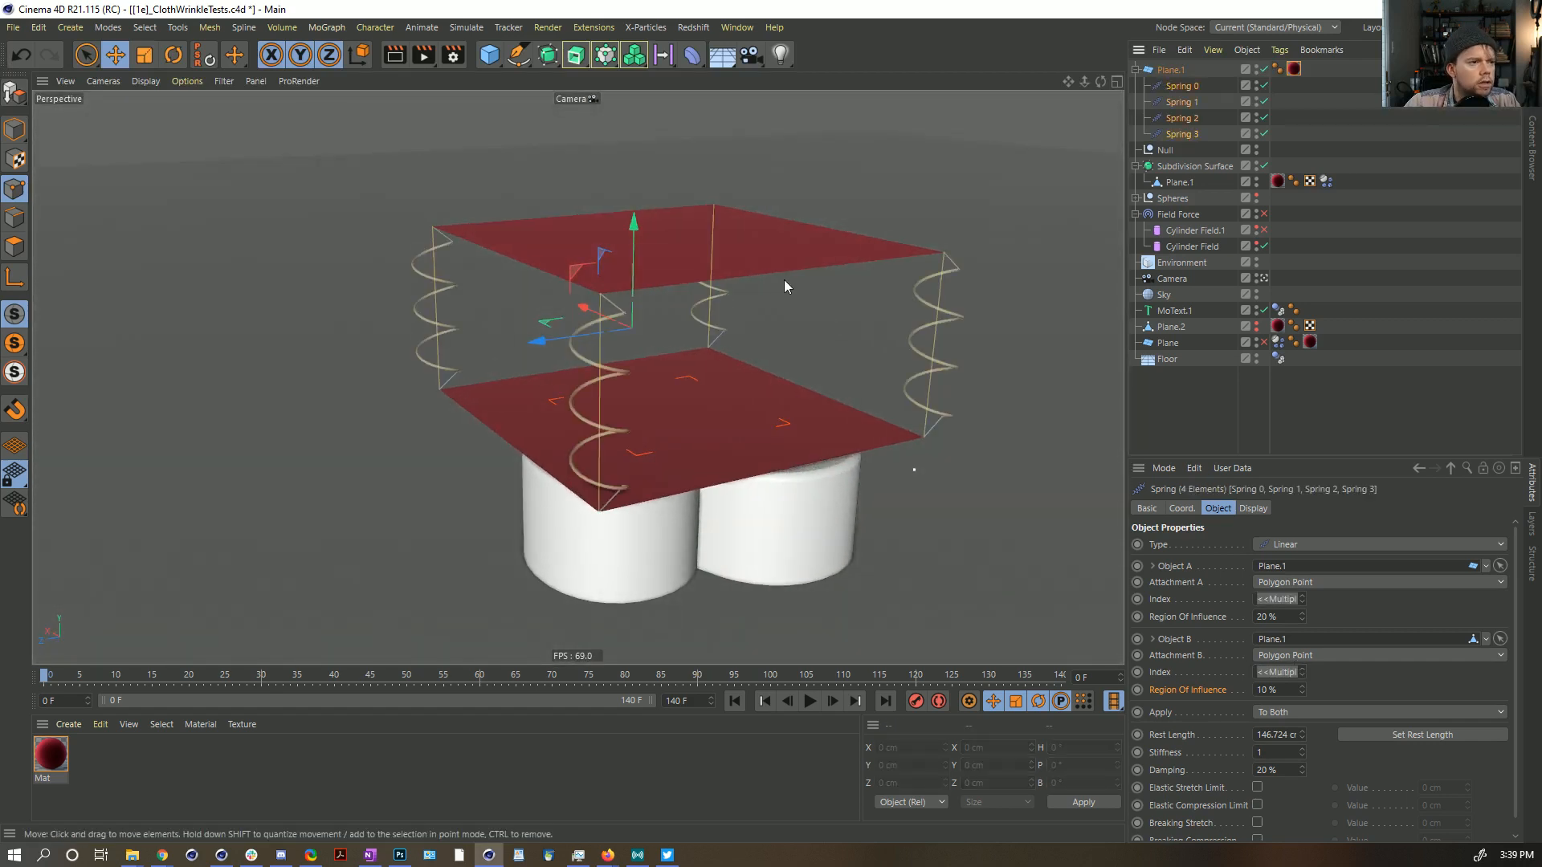
{"action": "left_click_drag", "start_coordinate": [783, 280], "coordinate": [733, 279], "text": "alt"}
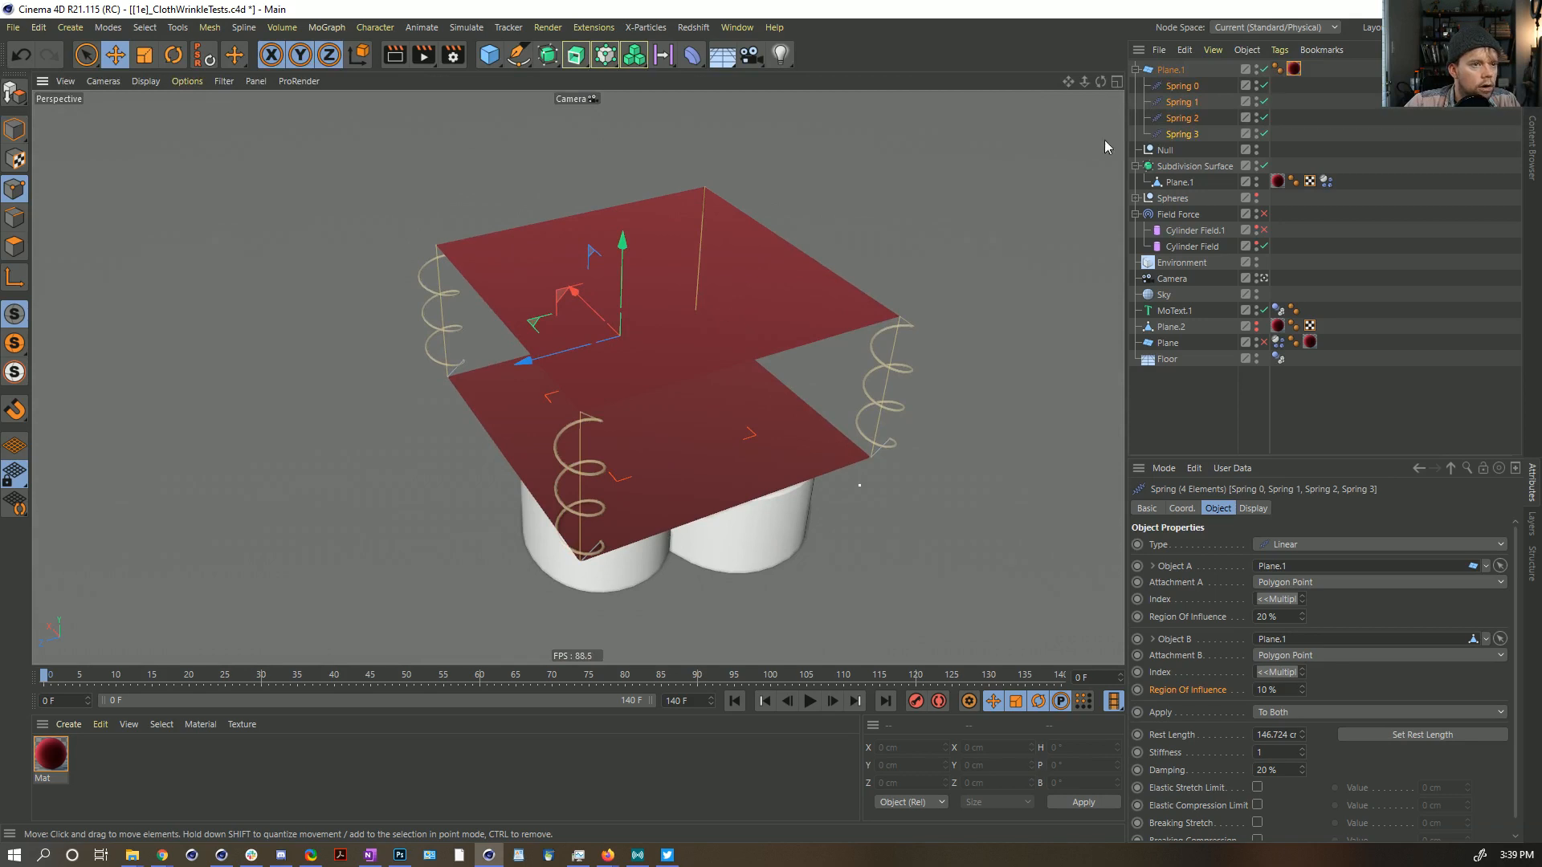
{"action": "right_click", "coordinate": [1170, 70]}
{"action": "mouse_move", "coordinate": [1240, 86]}
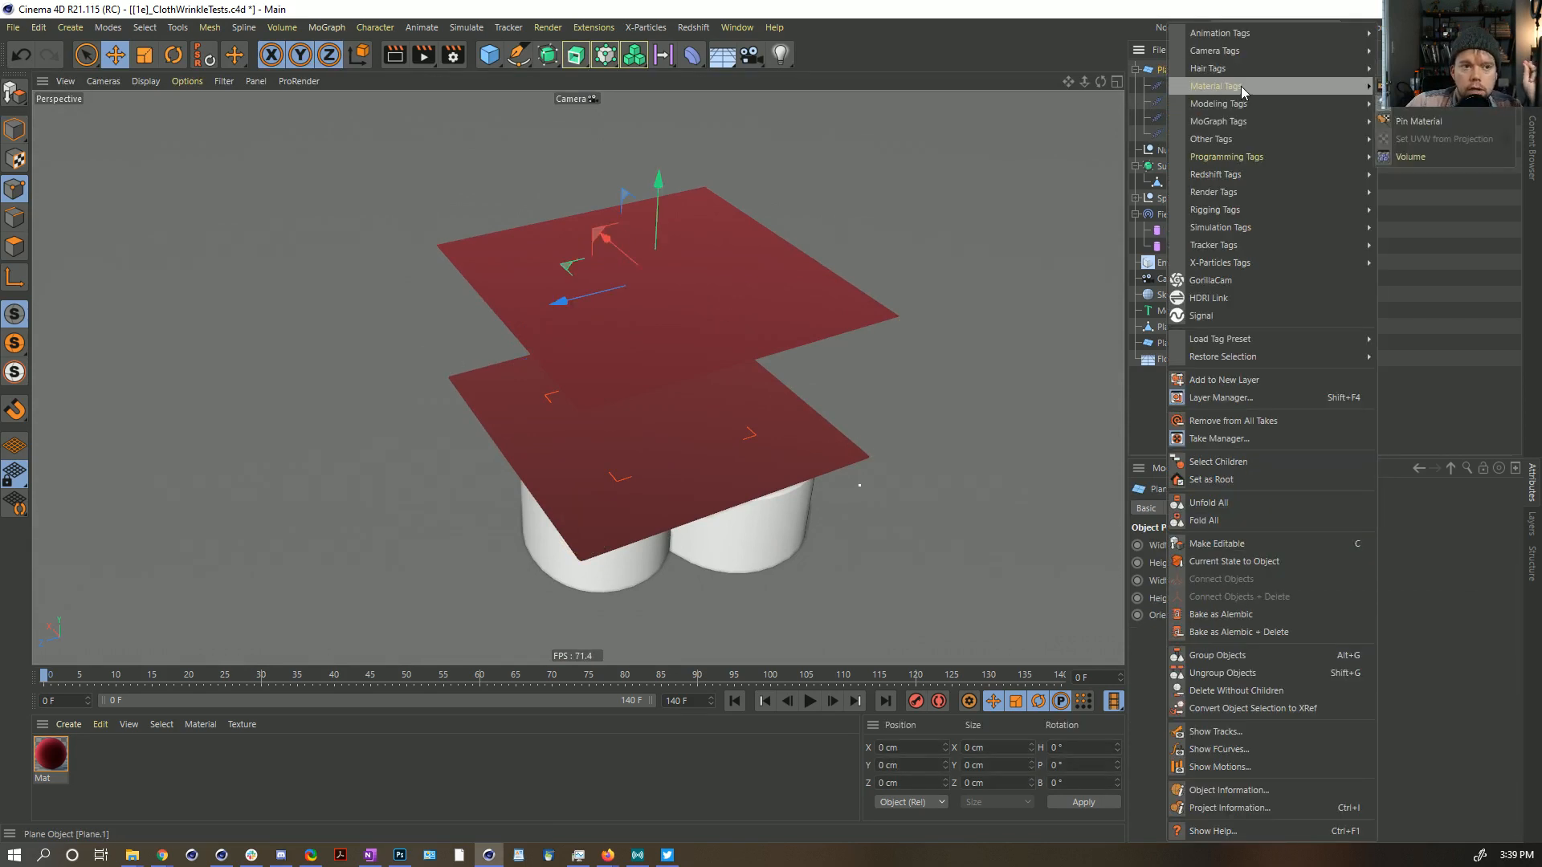
{"action": "left_click", "coordinate": [1444, 209]}
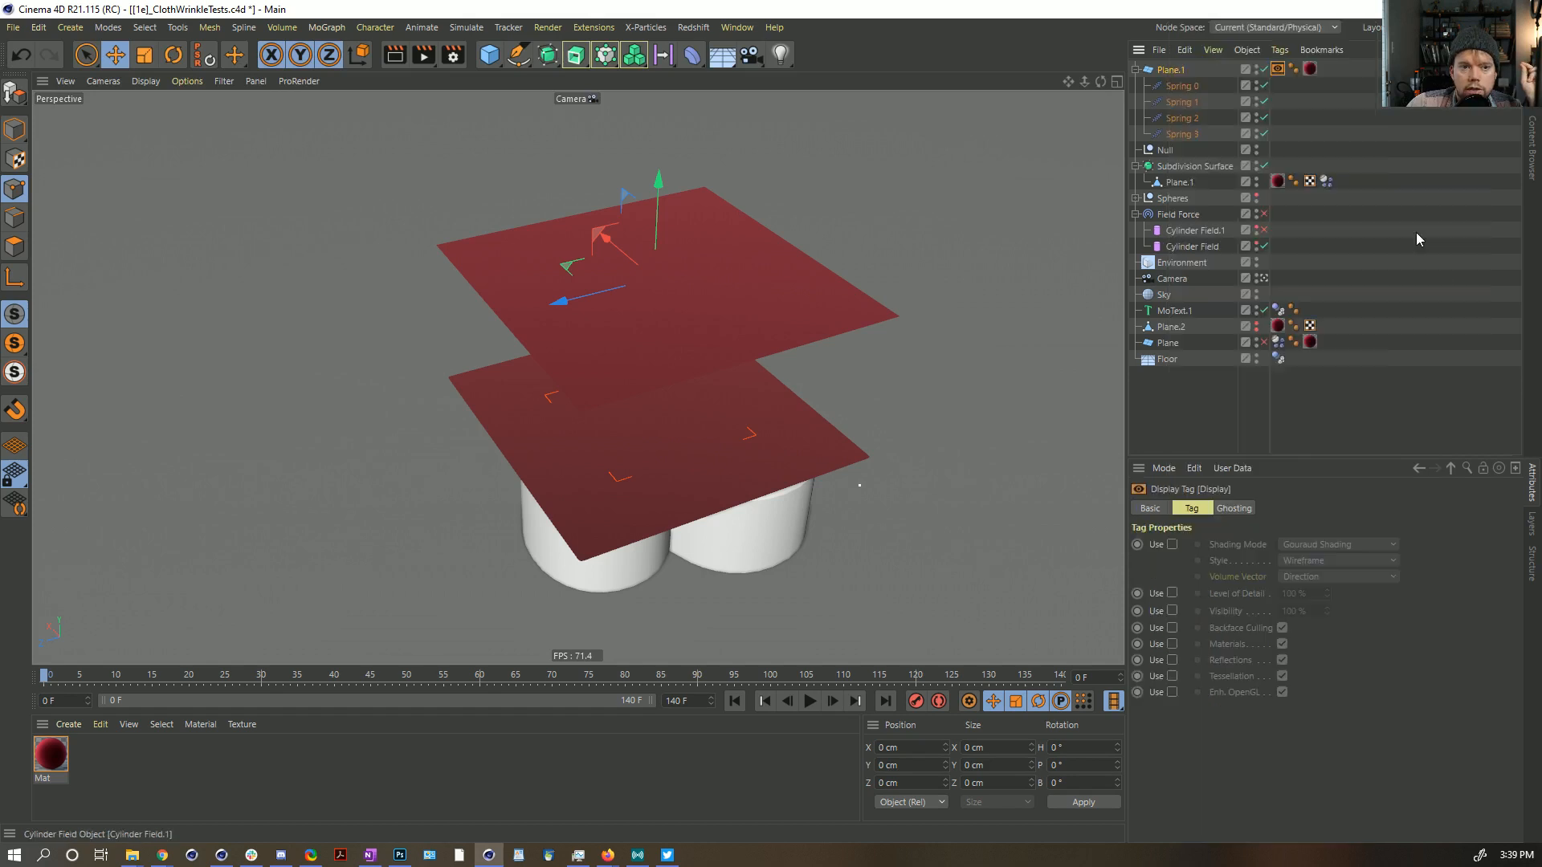
{"action": "left_click", "coordinate": [1172, 545]}
{"action": "left_click", "coordinate": [1308, 546]}
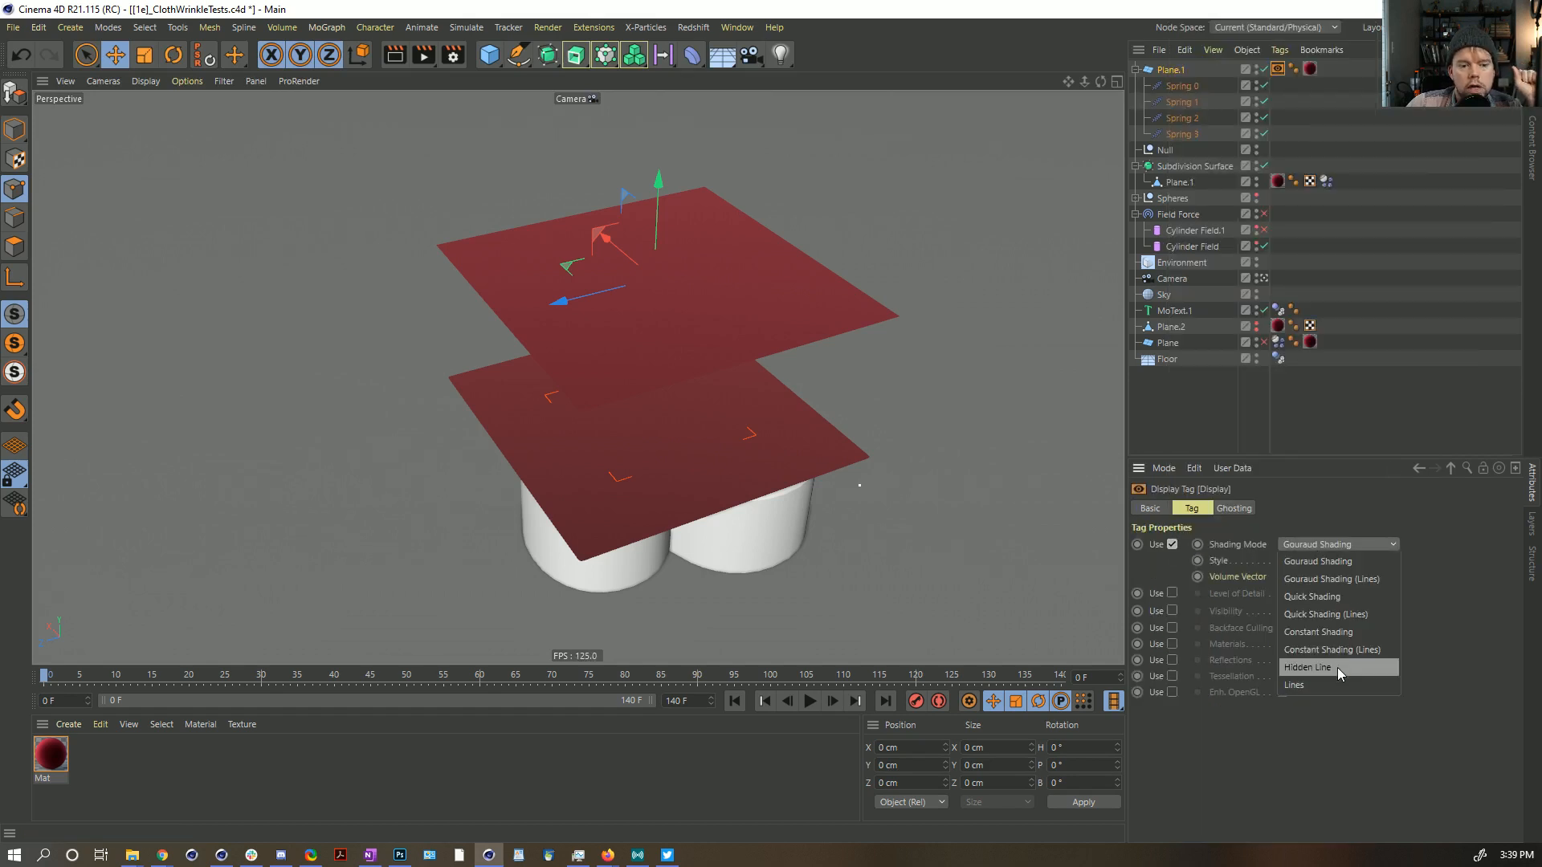
{"action": "left_click", "coordinate": [1337, 667]}
{"action": "left_click", "coordinate": [1338, 234]}
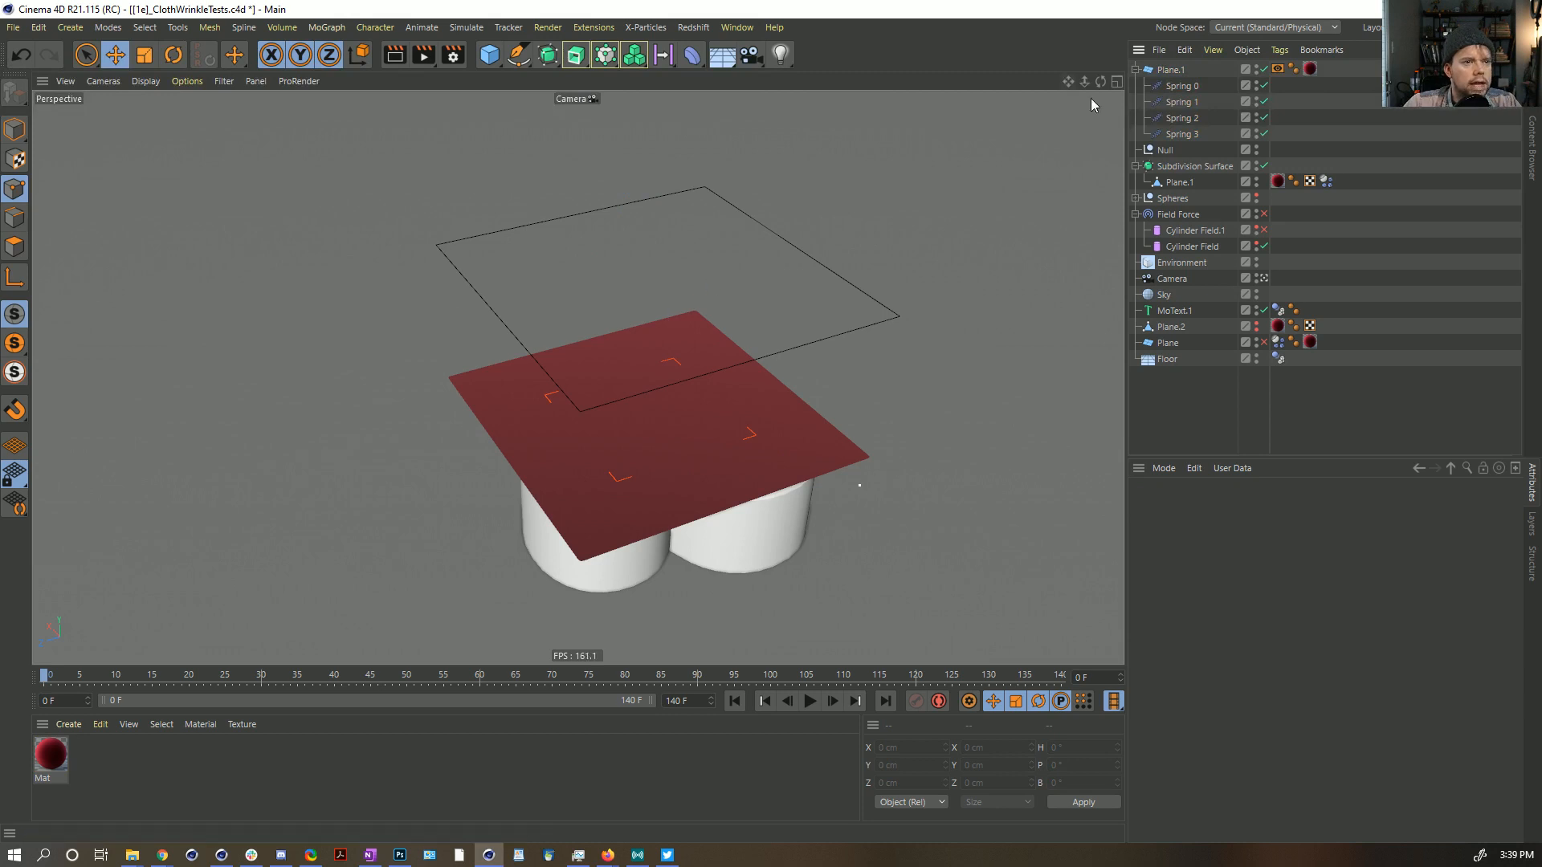
Step: Set the draw size of all four springs to 10 cm and make them always visible
{"action": "left_click", "coordinate": [1170, 70]}
{"action": "left_click", "coordinate": [1180, 134]}
{"action": "left_click", "coordinate": [1178, 141], "text": "ctrl"}
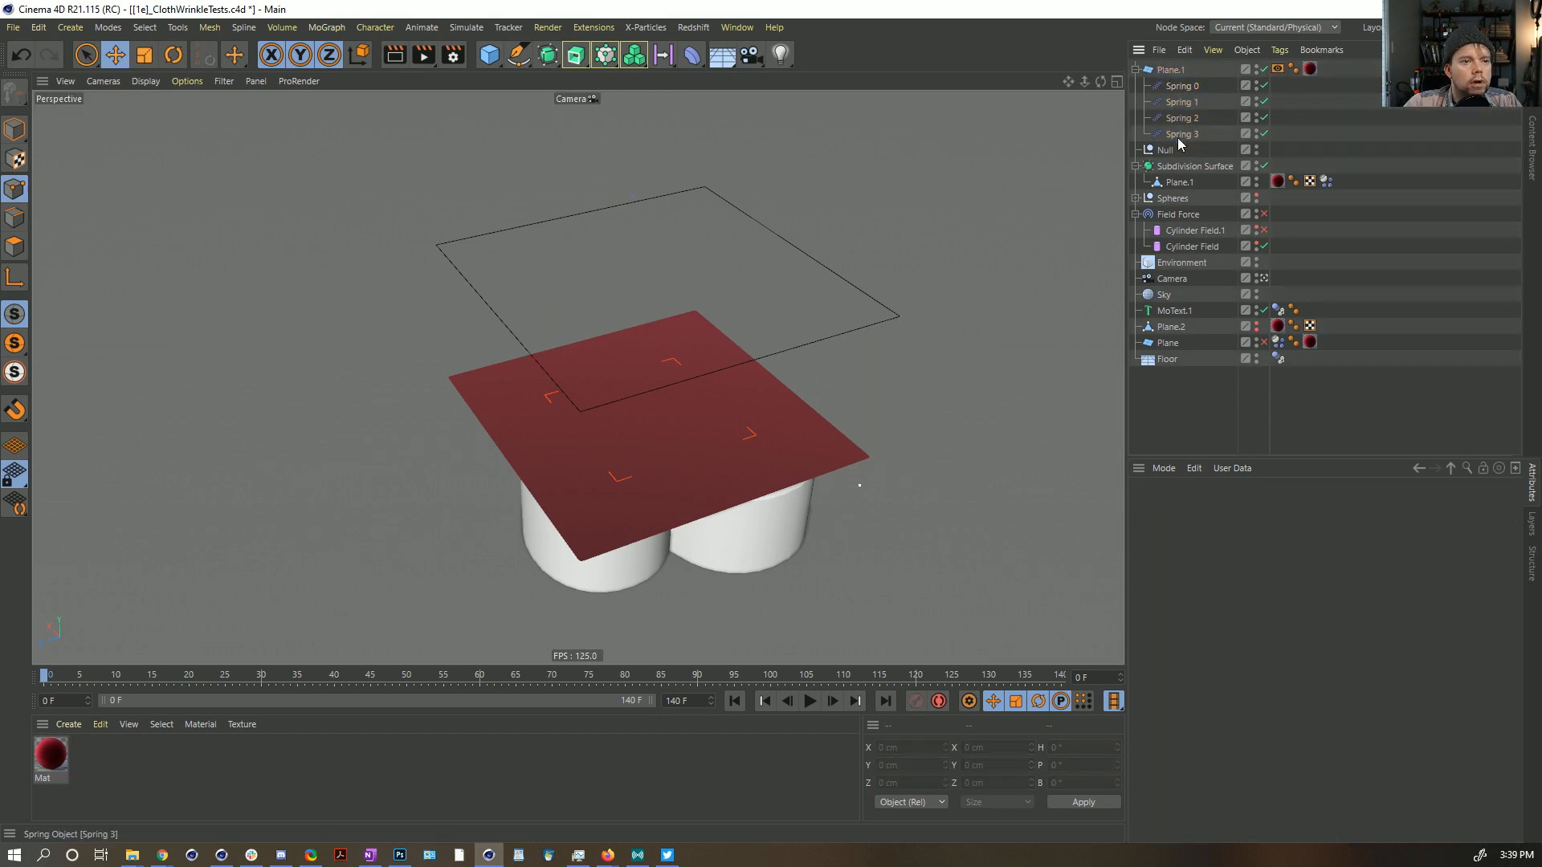
{"action": "left_click", "coordinate": [1181, 135]}
{"action": "left_click", "coordinate": [1180, 86], "text": "shift"}
{"action": "left_click", "coordinate": [1252, 509]}
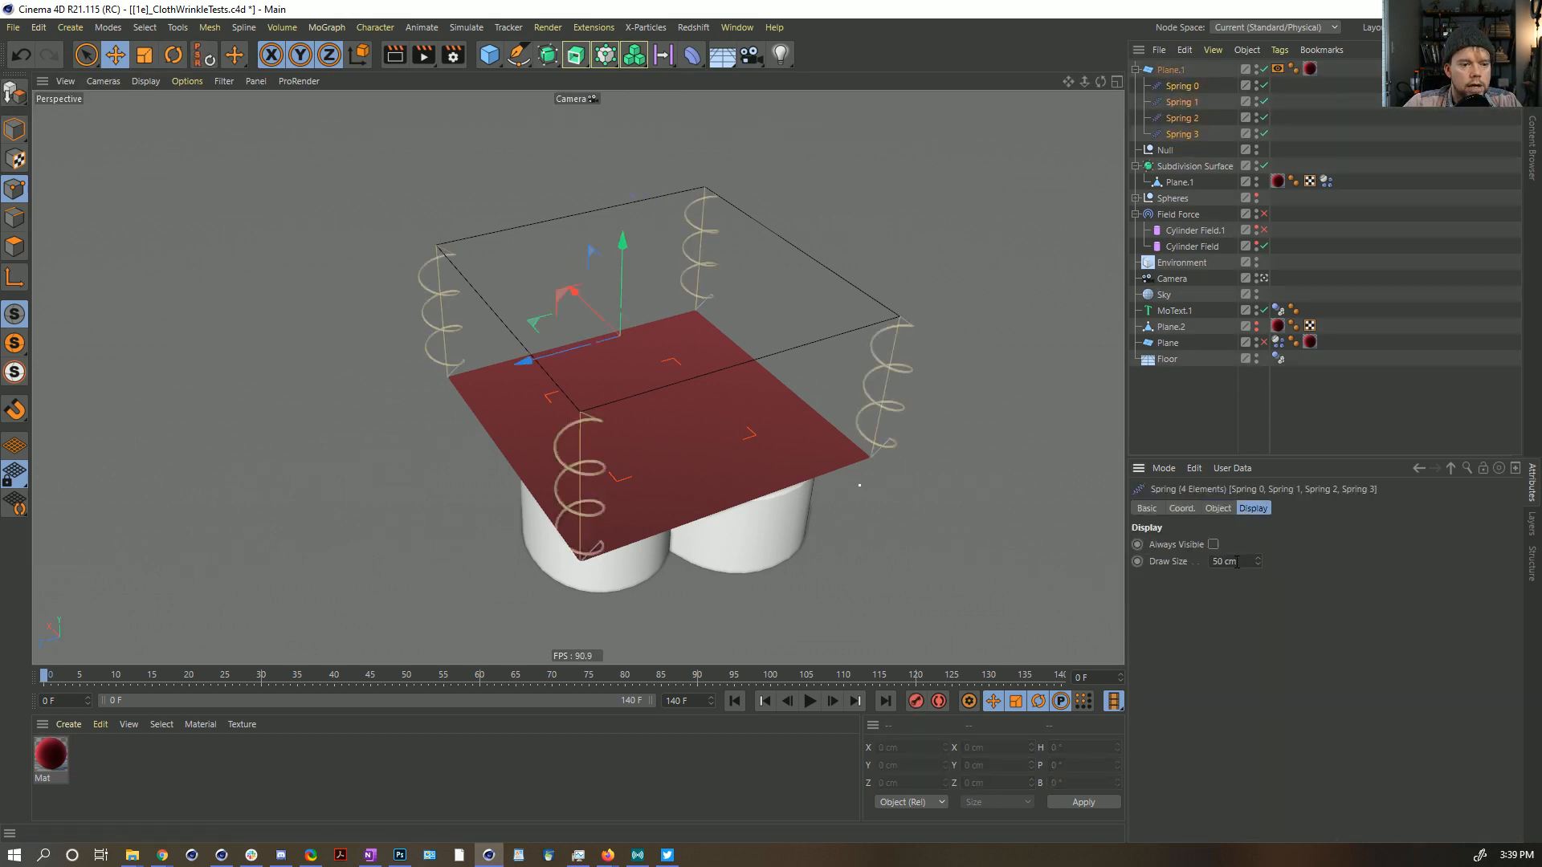
{"action": "left_click", "coordinate": [1229, 562]}
{"action": "type", "text": "5"}
{"action": "key", "text": "Return"}
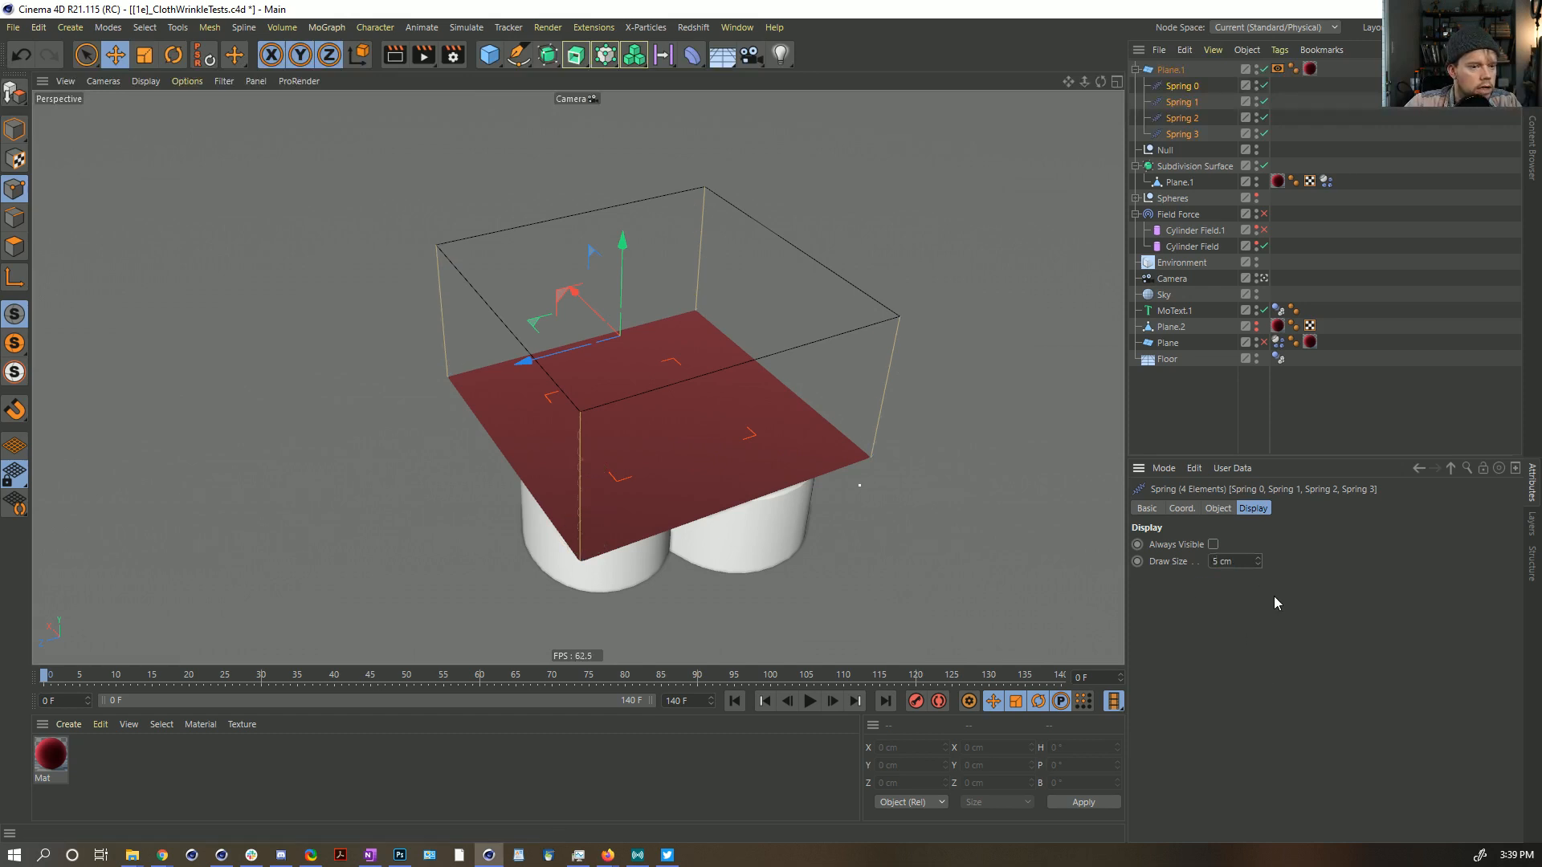
{"action": "type", "text": "10"}
{"action": "key", "text": "Return"}
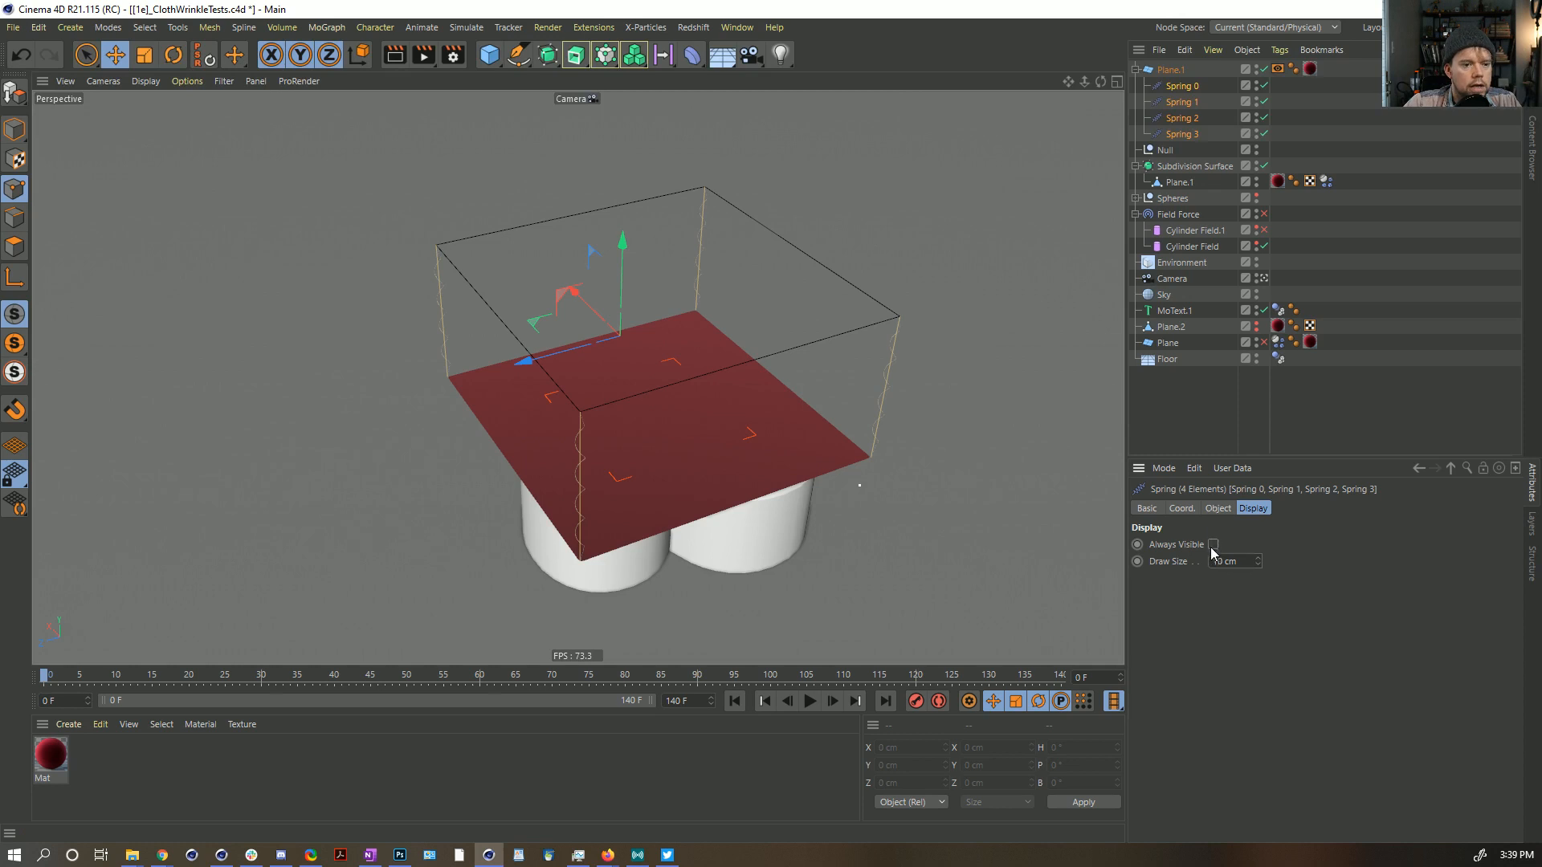
{"action": "left_click", "coordinate": [1318, 351]}
Step: Scale the upper plane up uniformly so its corners reach well beyond the cloth's corners
{"action": "left_click", "coordinate": [1172, 70]}
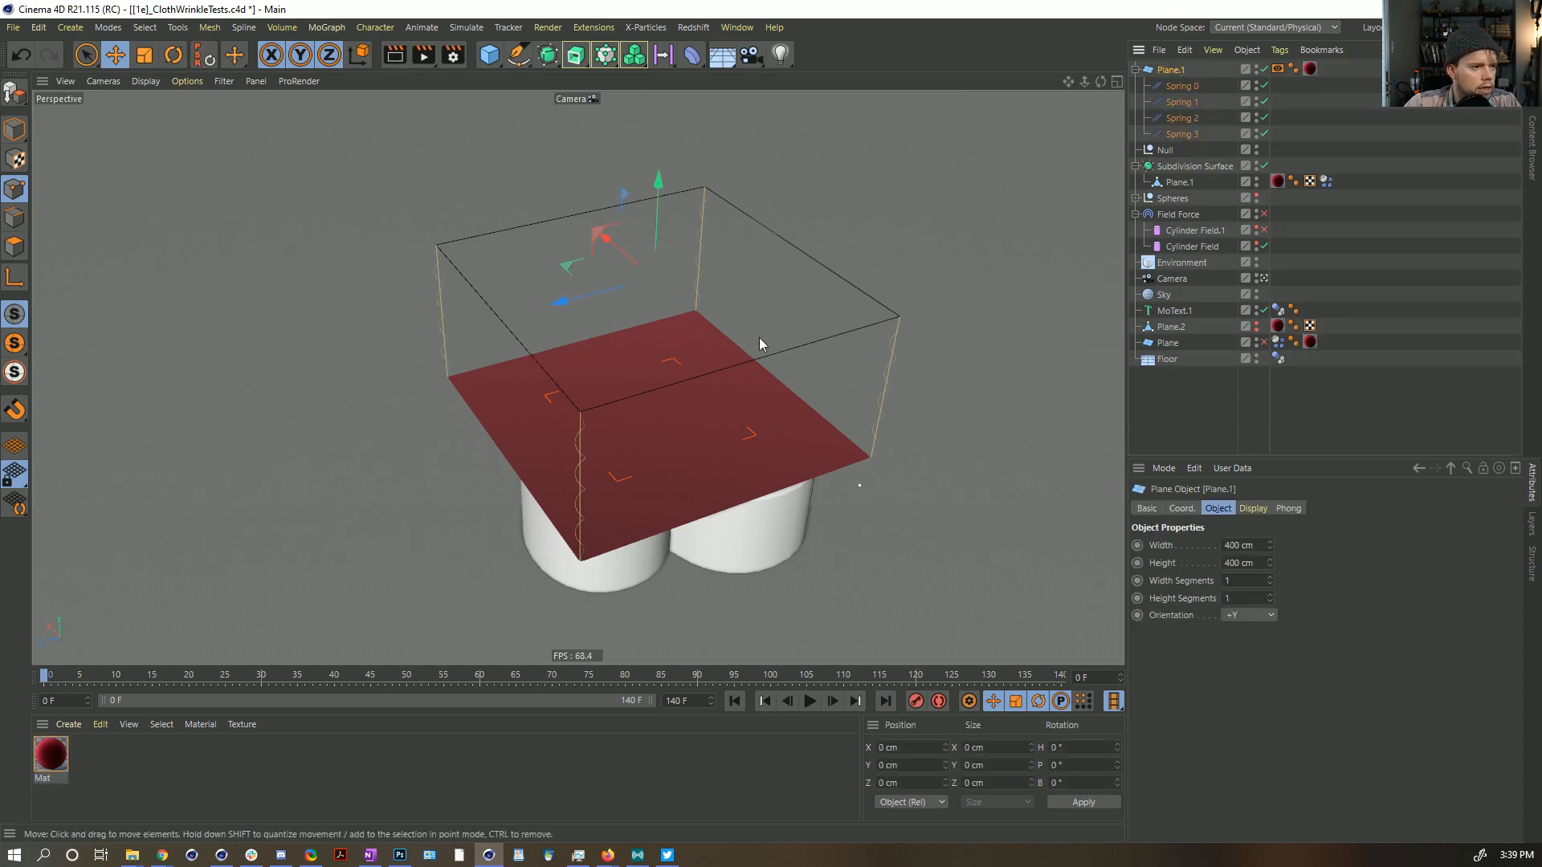
{"action": "mouse_move", "coordinate": [743, 363]}
{"action": "left_mouse_down", "text": "alt"}
{"action": "mouse_move", "coordinate": [713, 316]}
{"action": "mouse_move", "coordinate": [728, 354]}
{"action": "left_mouse_up", "text": "alt"}
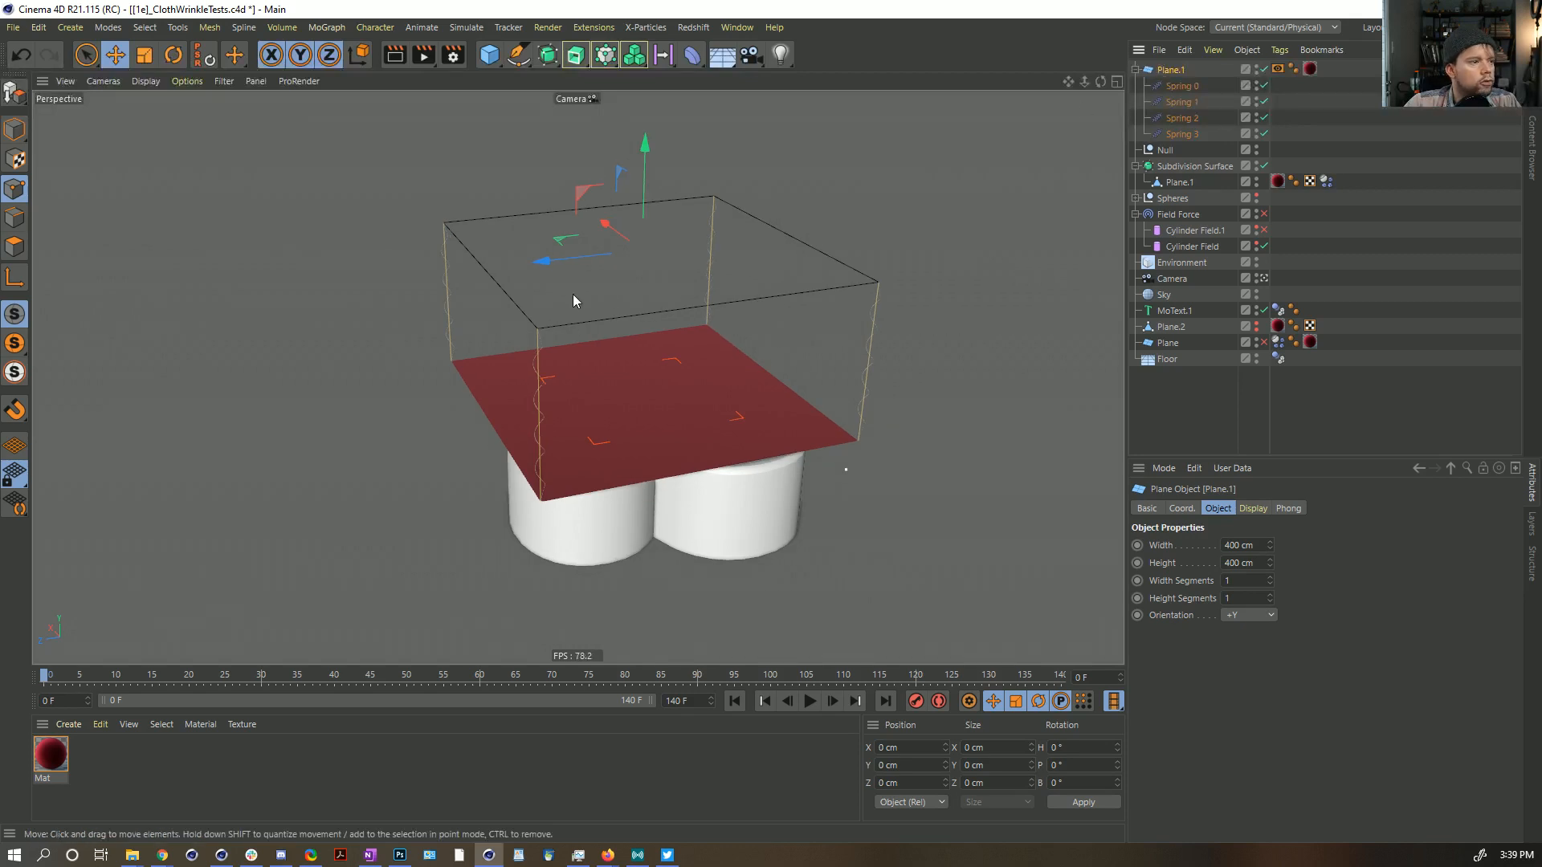
{"action": "key", "text": "t"}
{"action": "left_click_drag", "start_coordinate": [398, 238], "coordinate": [1285, 401]}
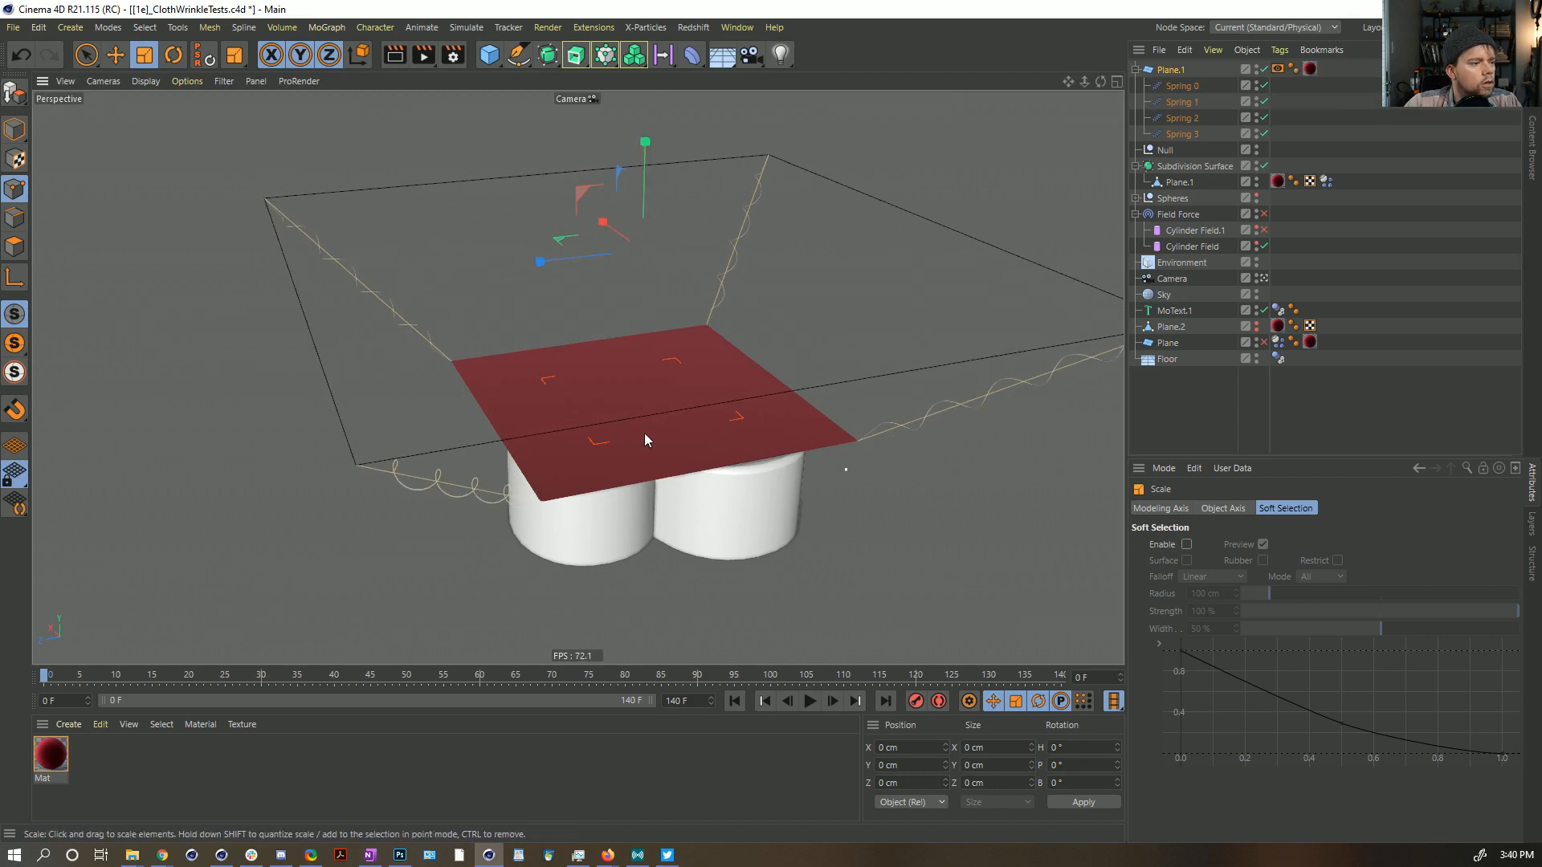
Step: Set the rest length of all four springs to 0 cm
{"action": "left_click_drag", "start_coordinate": [1228, 153], "coordinate": [1188, 80]}
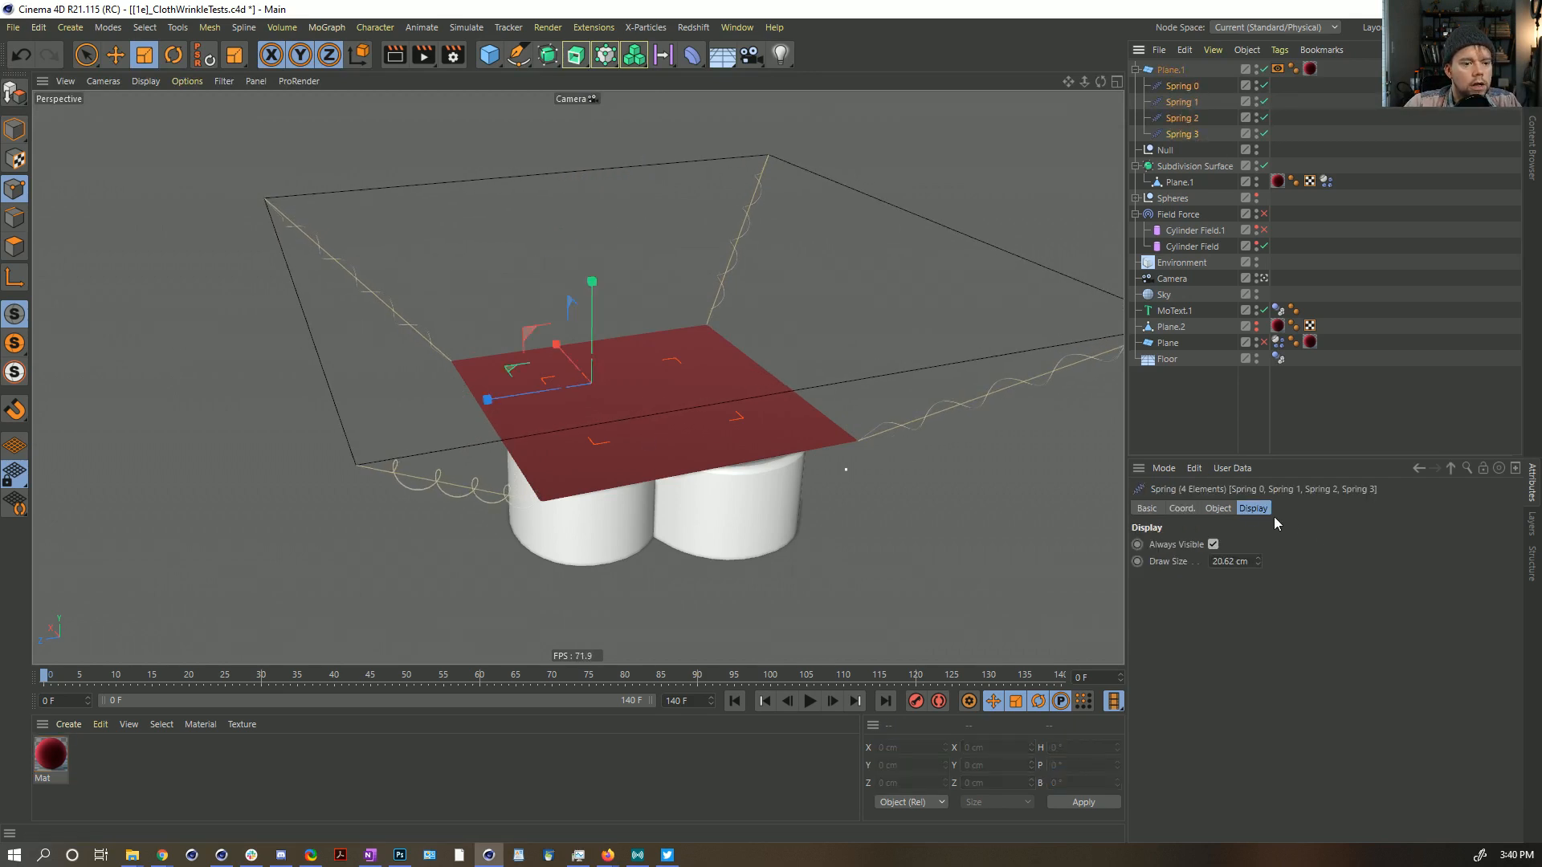
{"action": "left_click", "coordinate": [1216, 509]}
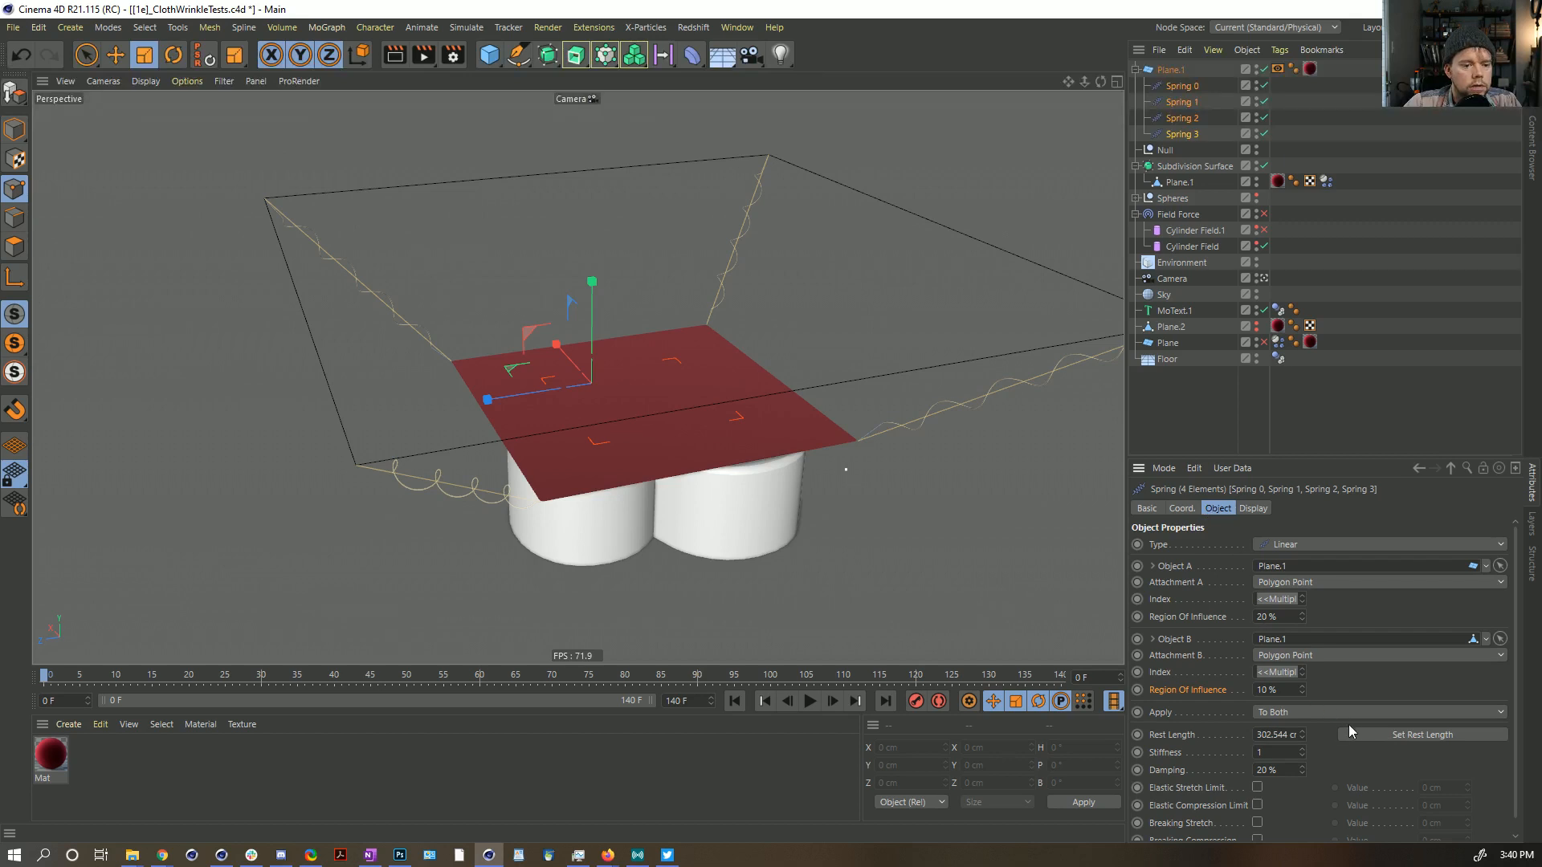
{"action": "double_click", "coordinate": [1286, 735]}
{"action": "type", "text": "0"}
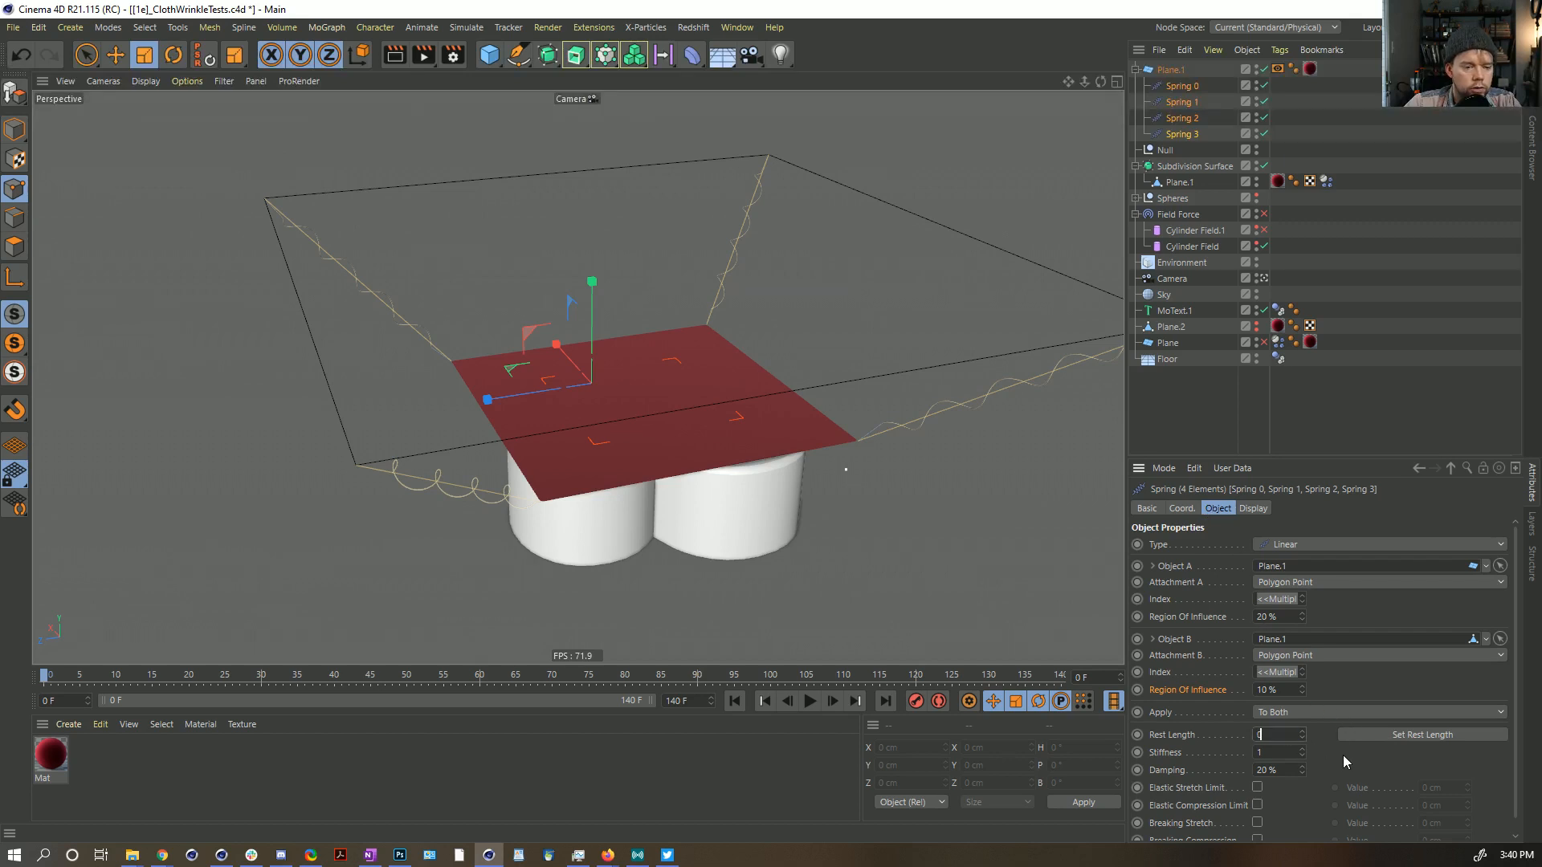
{"action": "key", "text": "Return"}
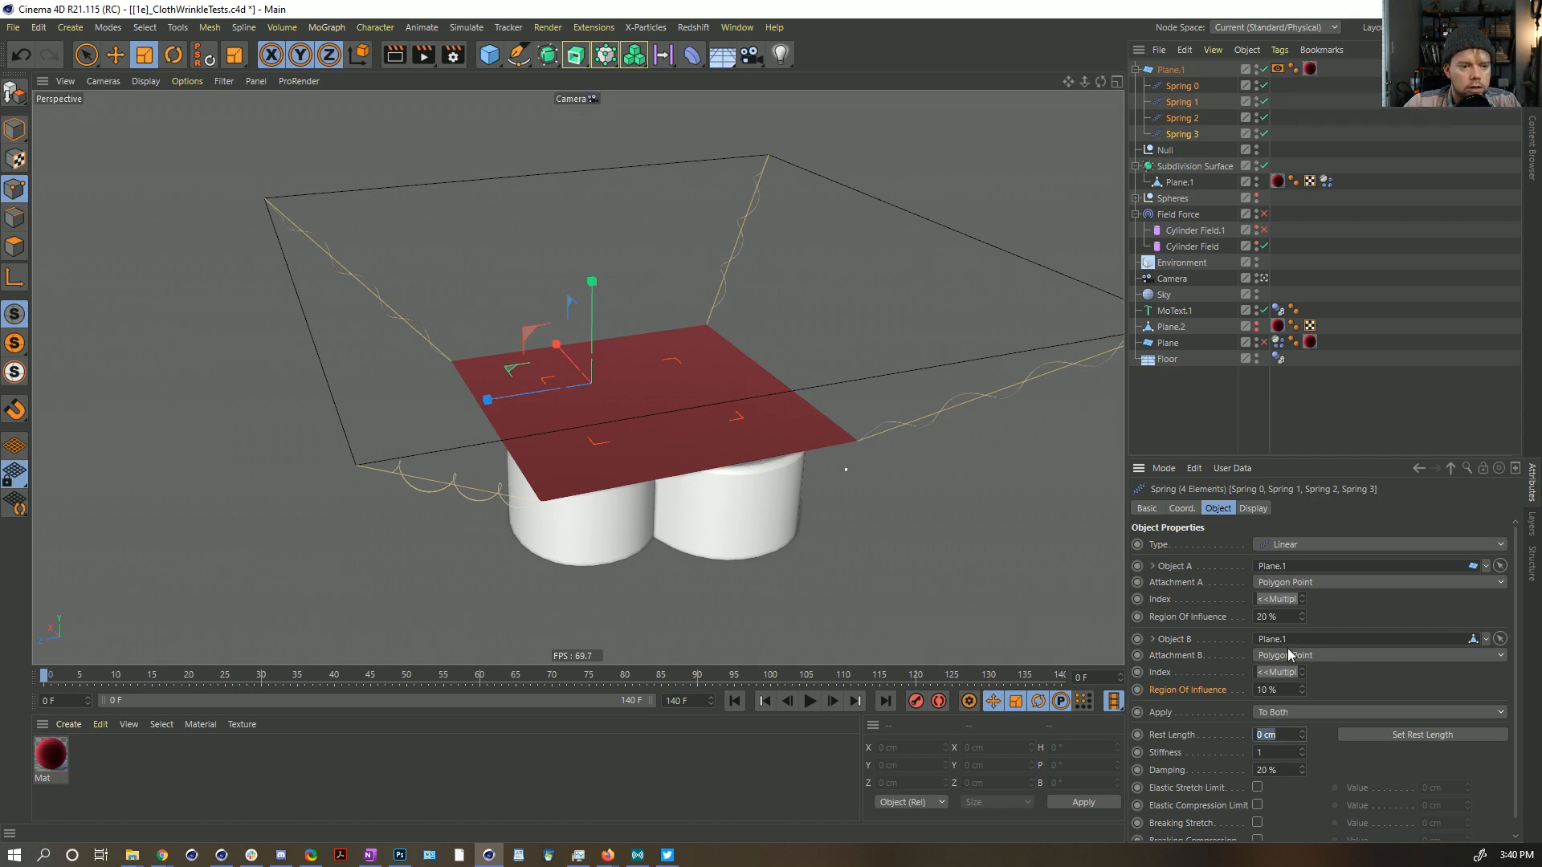
Step: Set the four springs' Object A region of influence to 1% and their stiffness to 0.1
{"action": "double_click", "coordinate": [1286, 617]}
{"action": "type", "text": "1"}
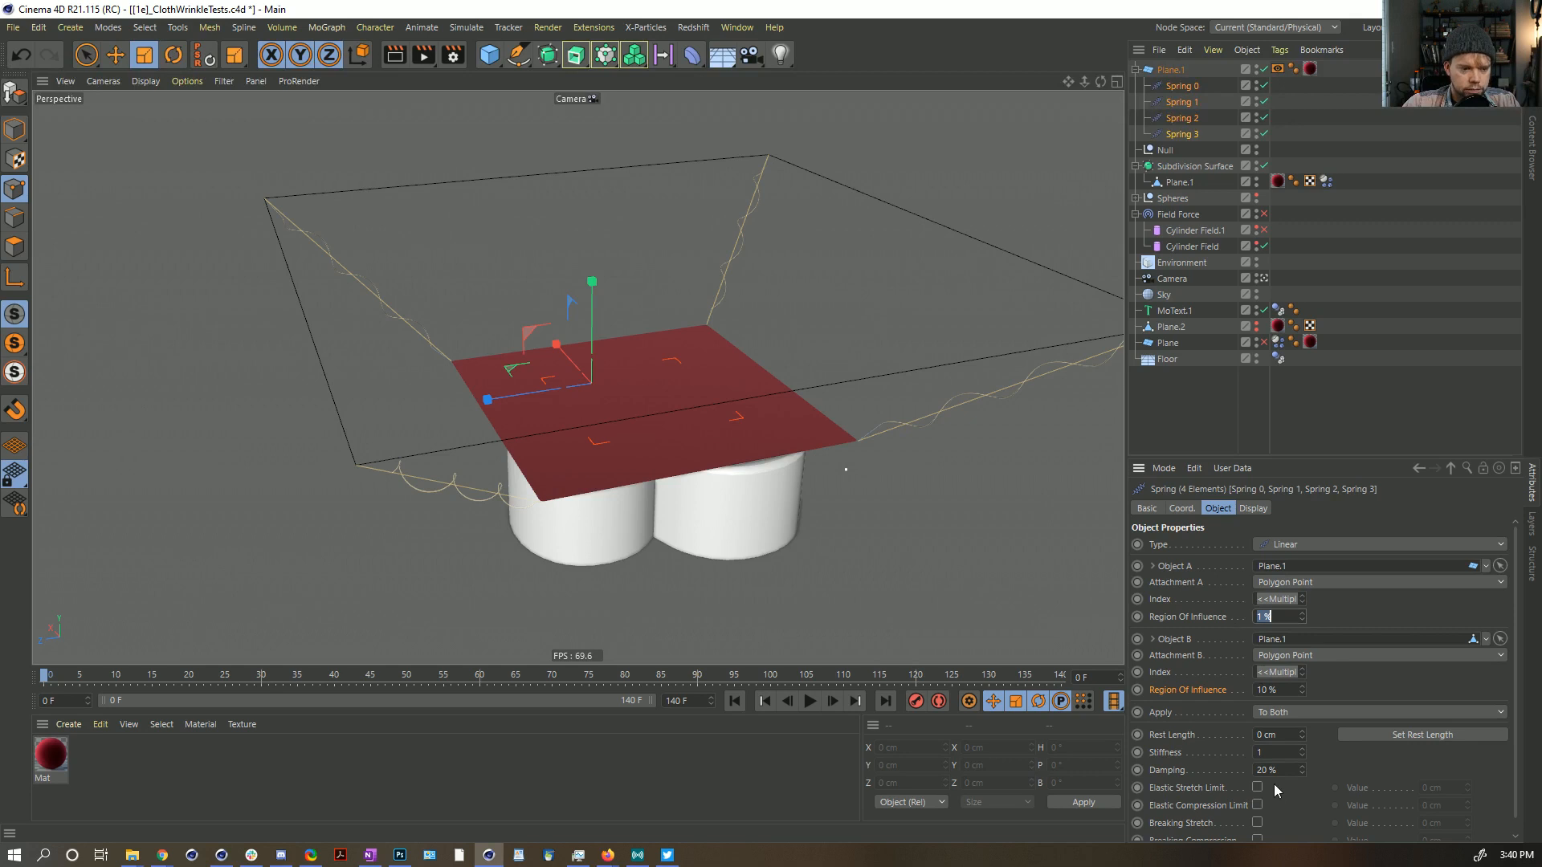
{"action": "left_click", "coordinate": [1269, 752]}
{"action": "key", "text": "BackSpace"}
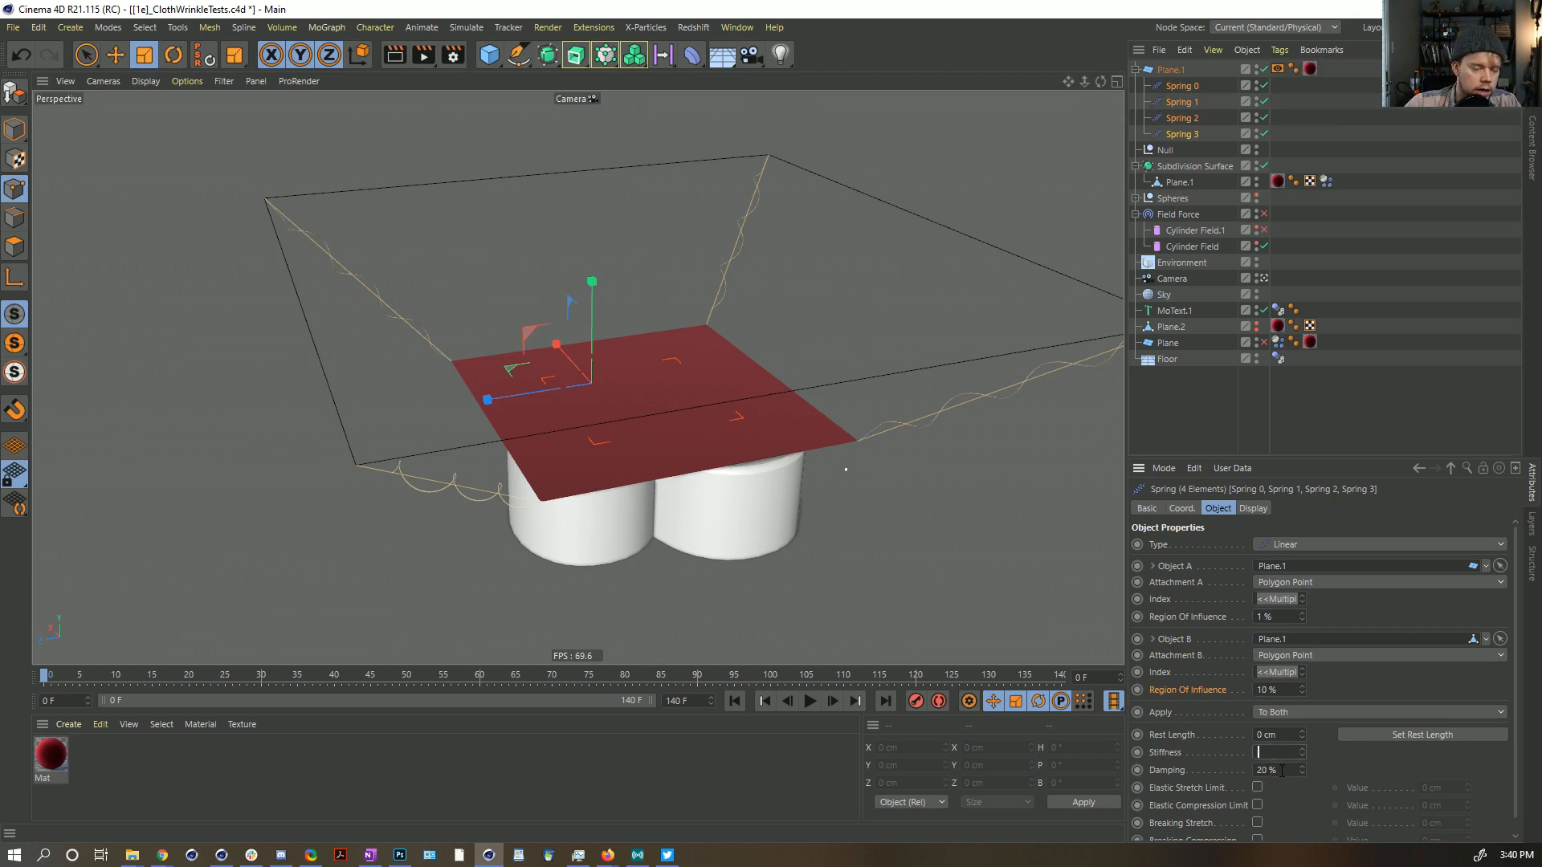
{"action": "type", "text": ".1"}
{"action": "key", "text": "Return"}
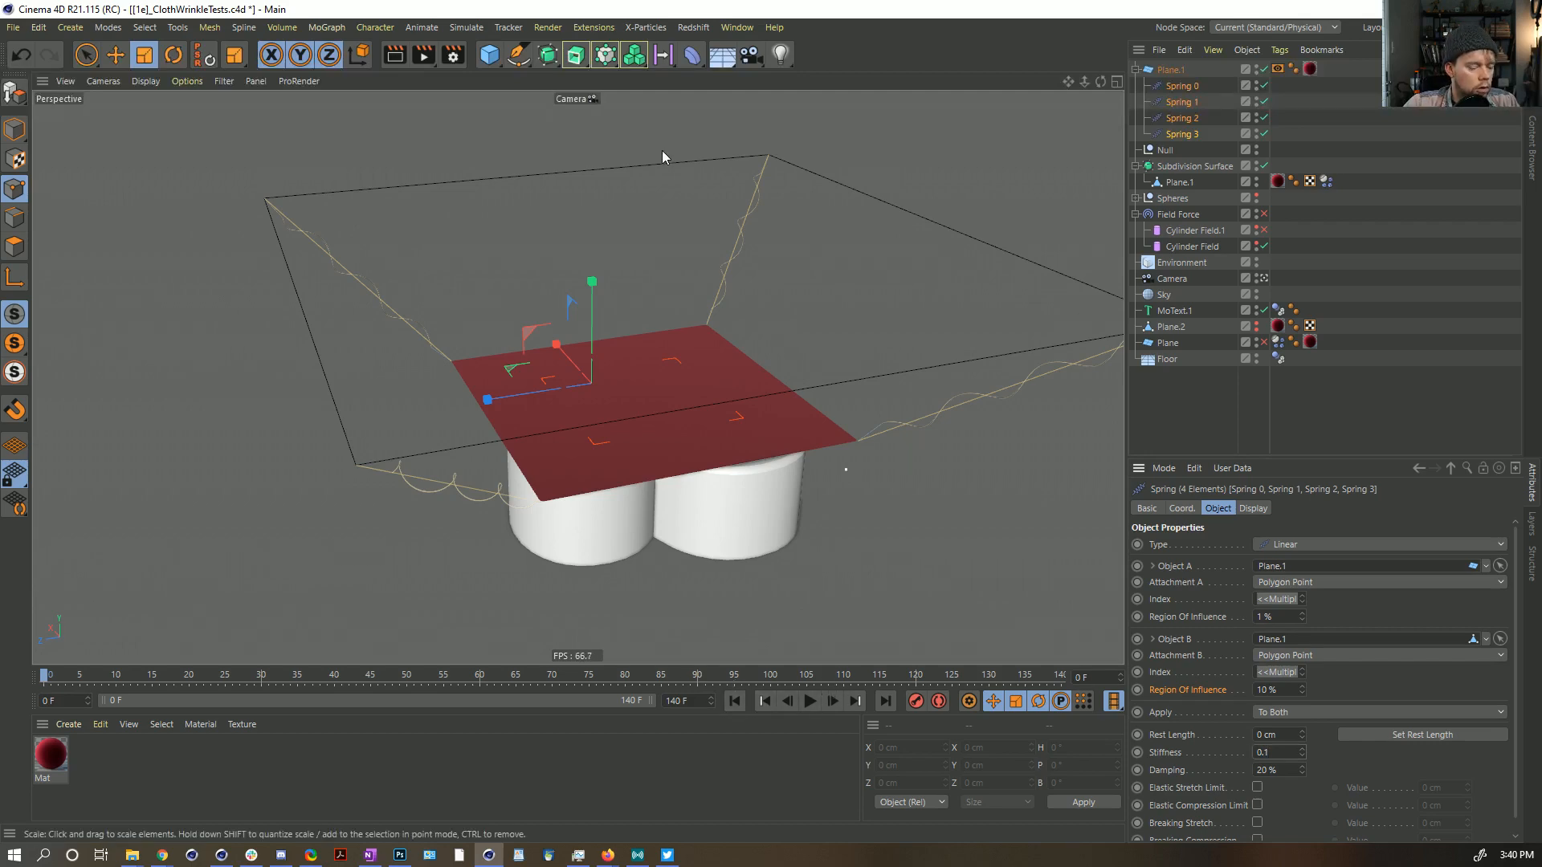
Step: Save the scene as a new version named [1f]_ClothWrinkleTests_Springs.c4d
{"action": "key", "text": "ctrl+shift+s"}
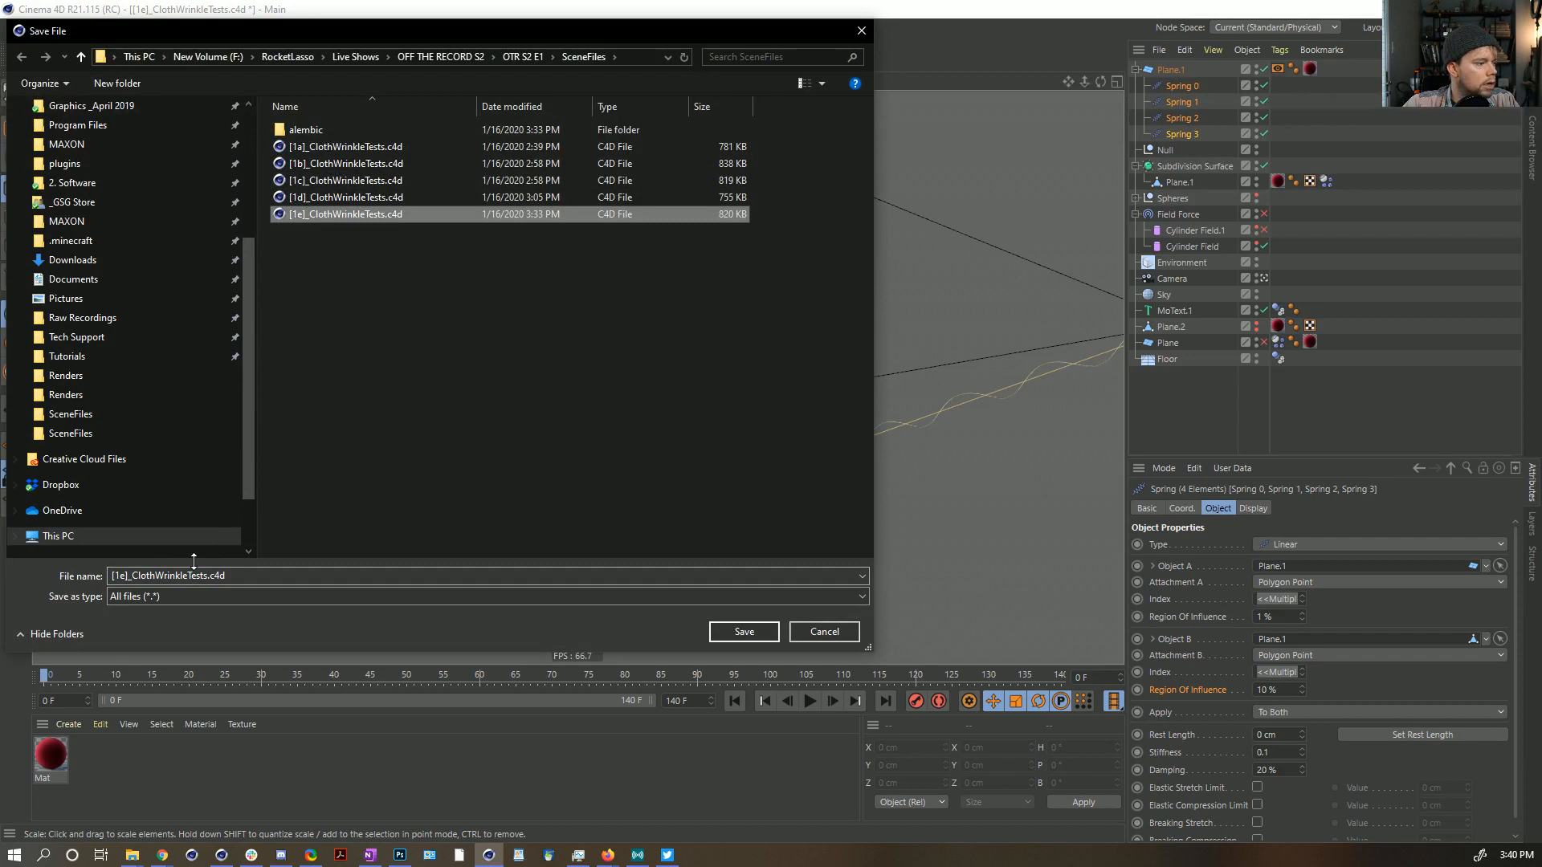
{"action": "left_click", "coordinate": [124, 579]}
{"action": "left_click", "coordinate": [127, 578]}
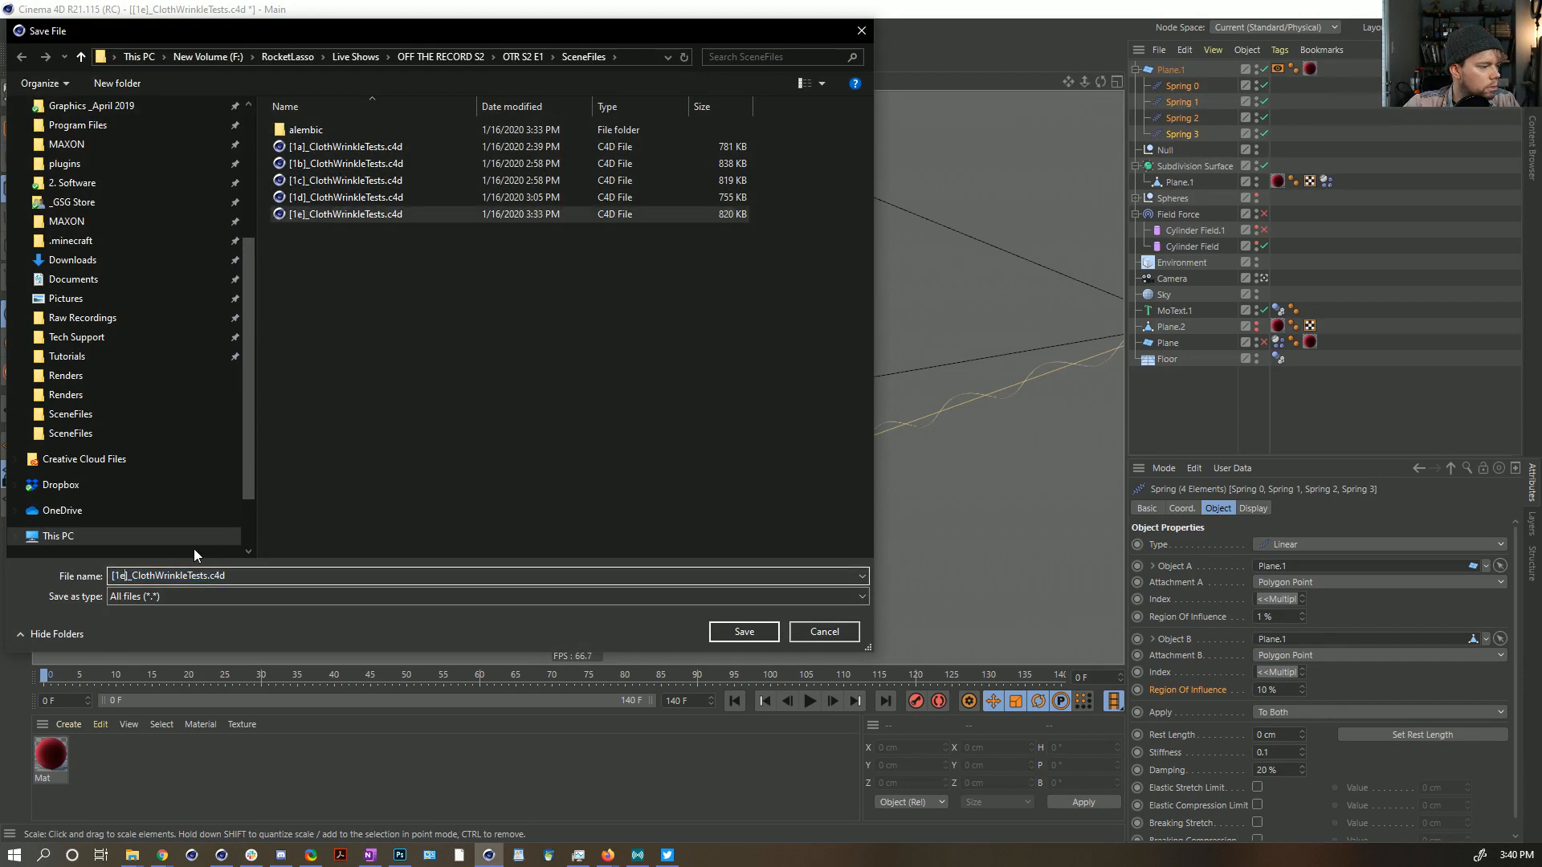
{"action": "key", "text": "BackSpace"}
{"action": "type", "text": "f"}
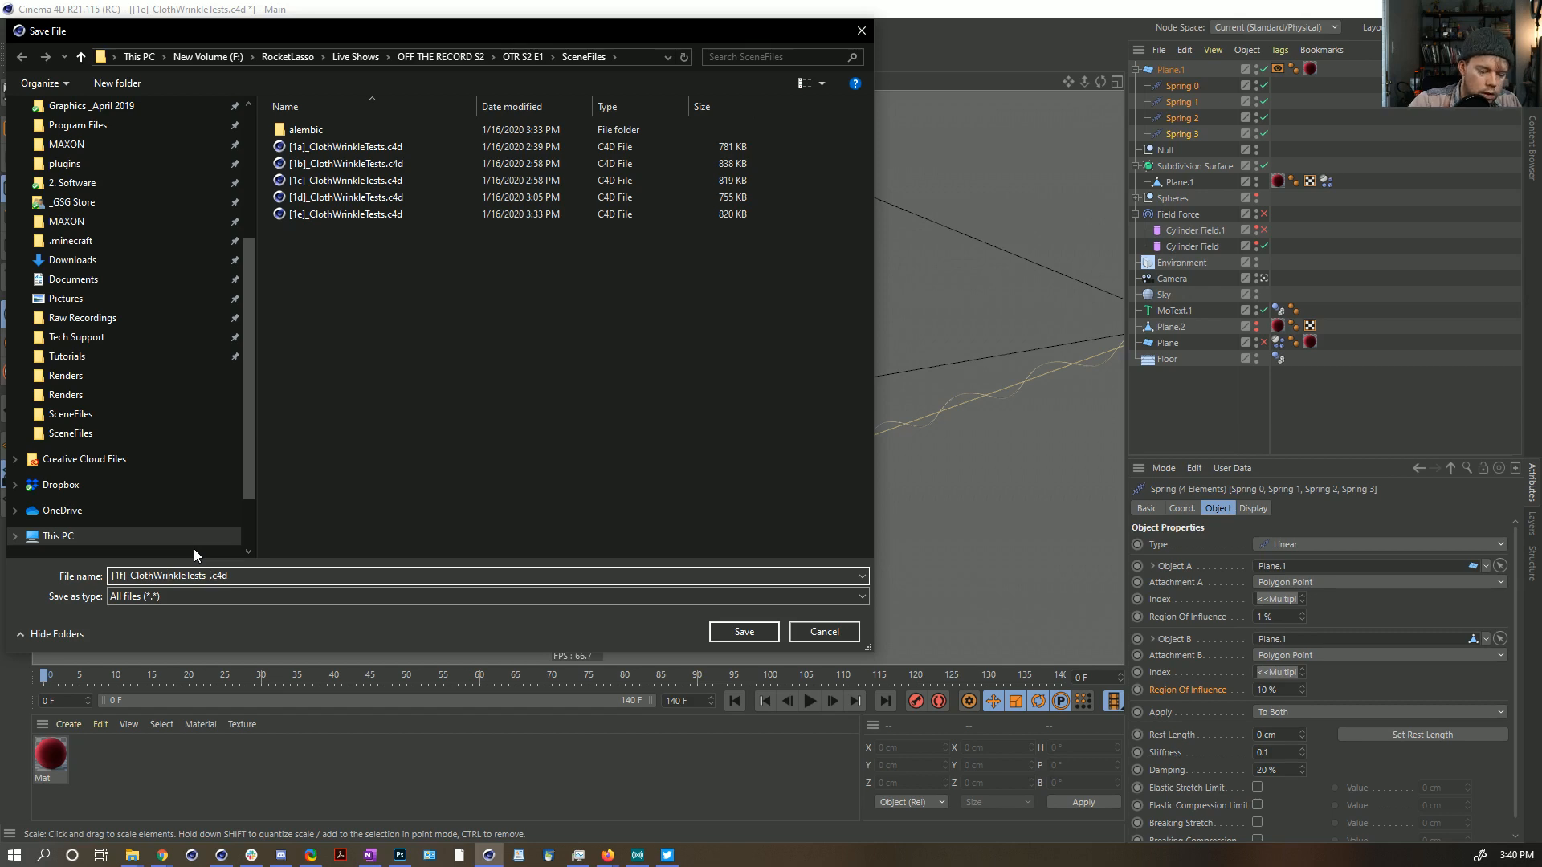
{"action": "type", "text": "_Springs"}
{"action": "key", "text": "Return"}
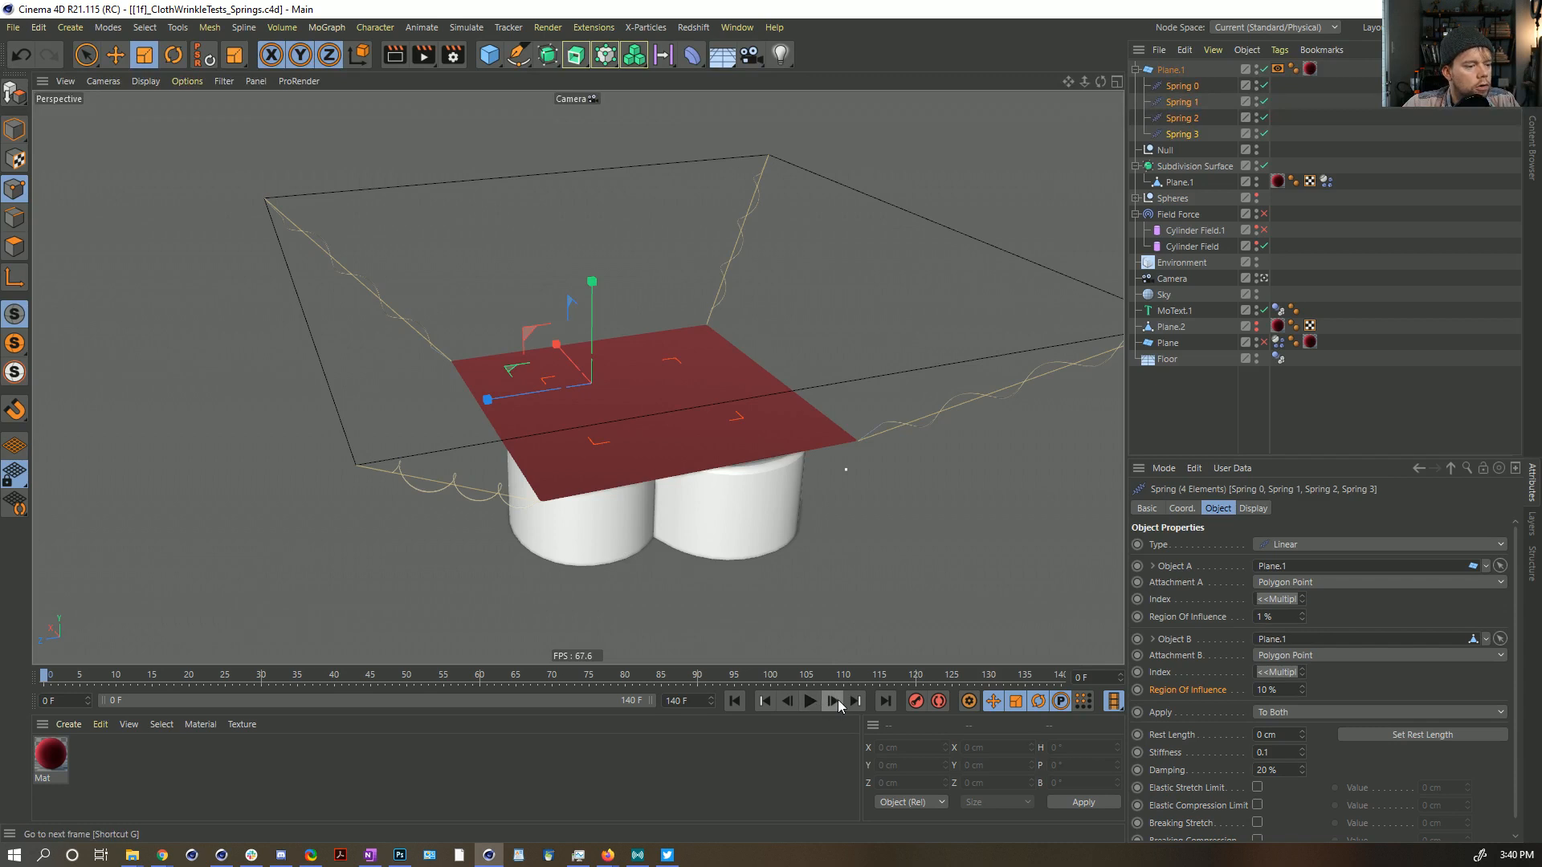
Step: Disable the cloth's Subdivision Surface, test-play the spring simulation and return to the first frame
{"action": "middle_click_drag", "start_coordinate": [754, 479], "coordinate": [658, 445], "text": "alt"}
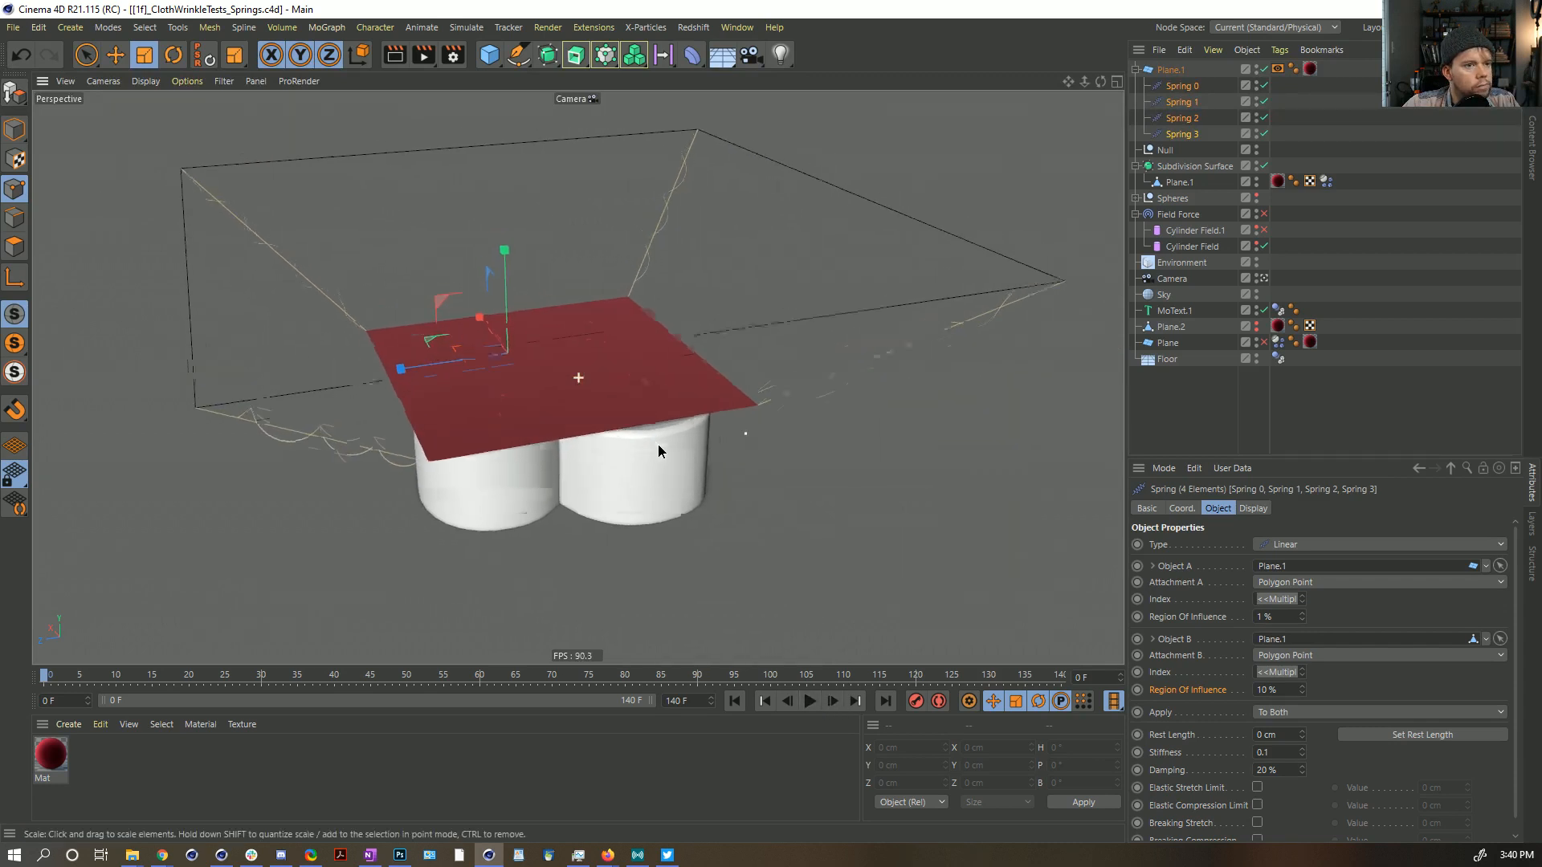
{"action": "left_click_drag", "start_coordinate": [658, 445], "coordinate": [665, 445], "text": "alt"}
{"action": "middle_click_drag", "start_coordinate": [665, 445], "coordinate": [681, 483], "text": "alt"}
{"action": "left_click", "coordinate": [1264, 166]}
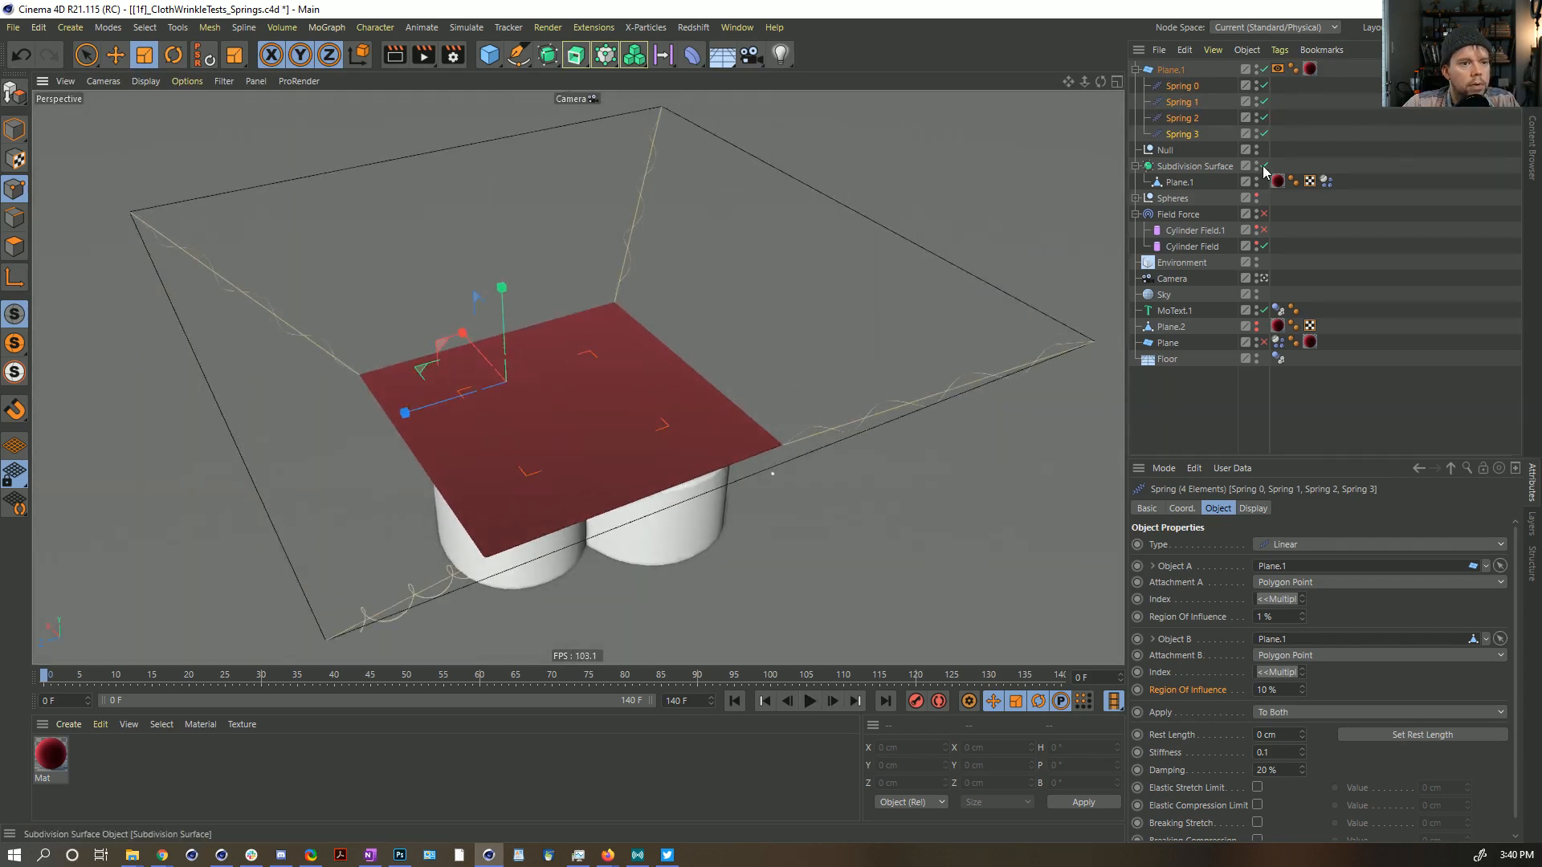
{"action": "left_click", "coordinate": [812, 700]}
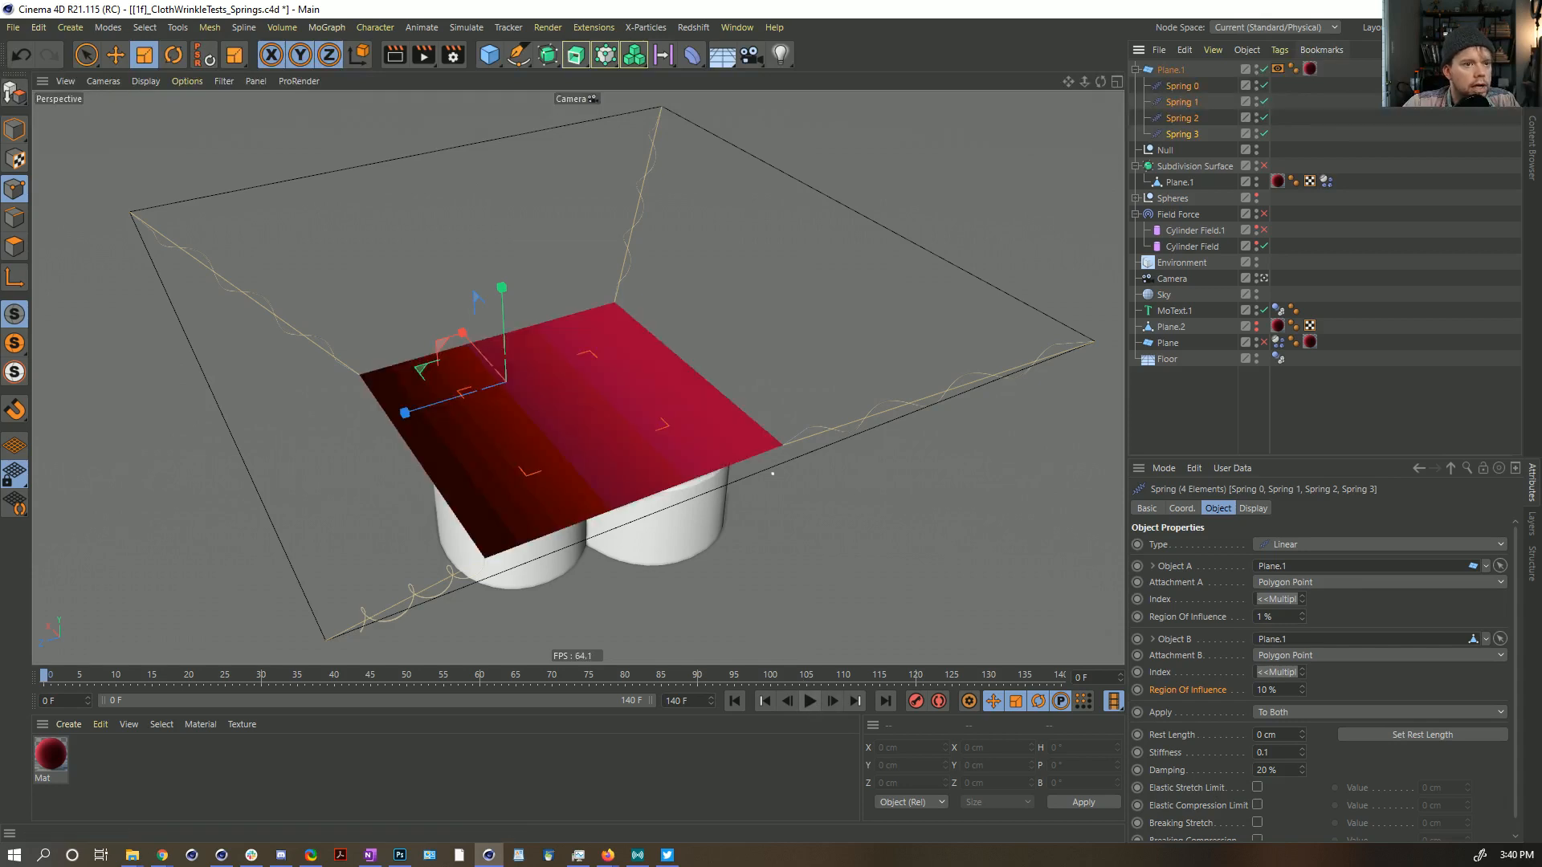
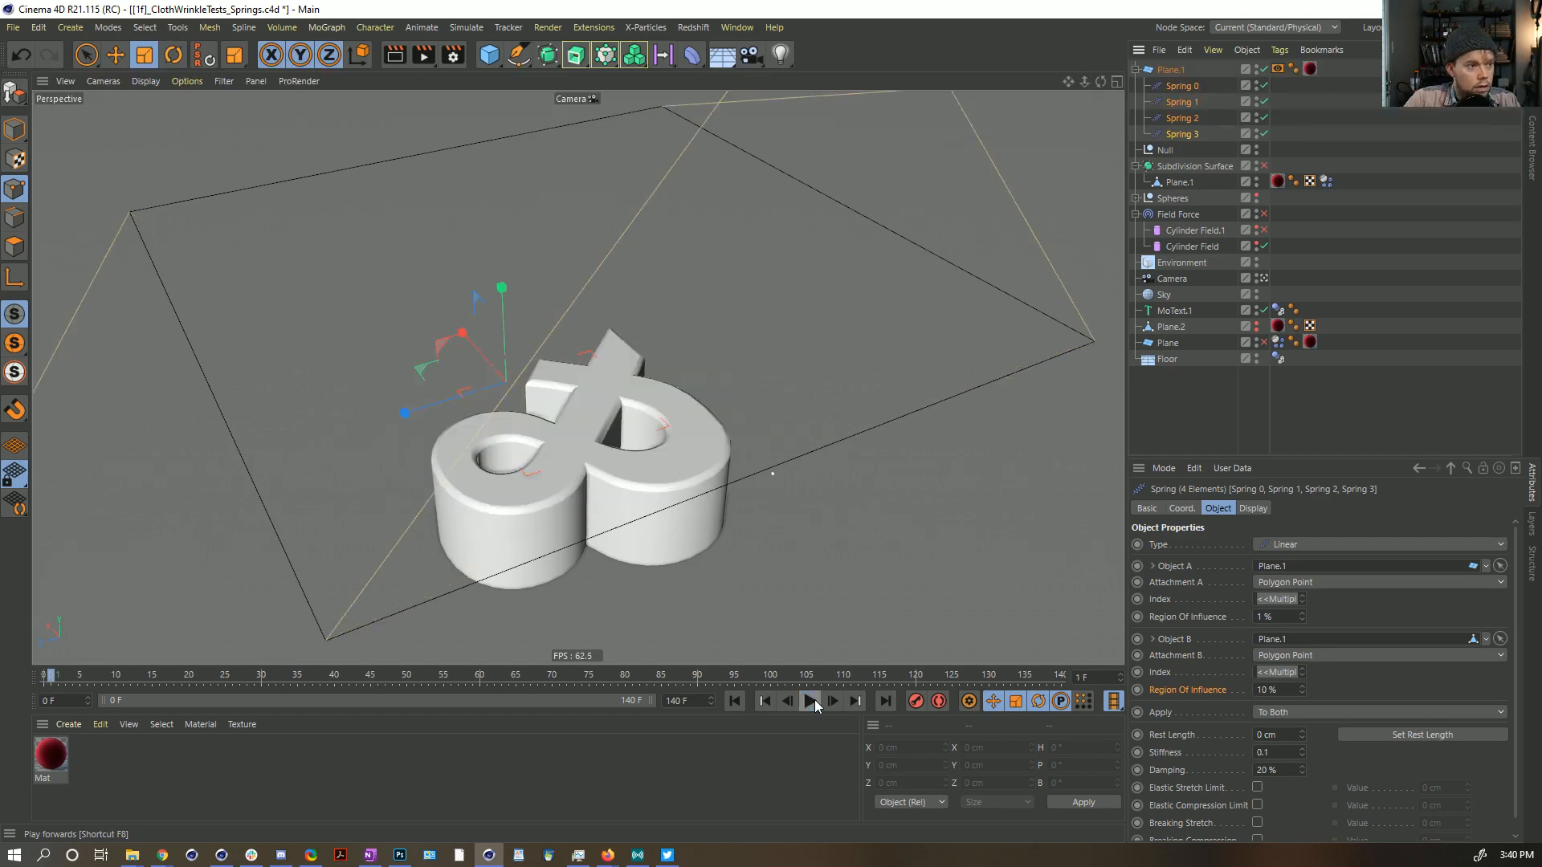
{"action": "left_click", "coordinate": [800, 706]}
{"action": "left_click", "coordinate": [735, 703]}
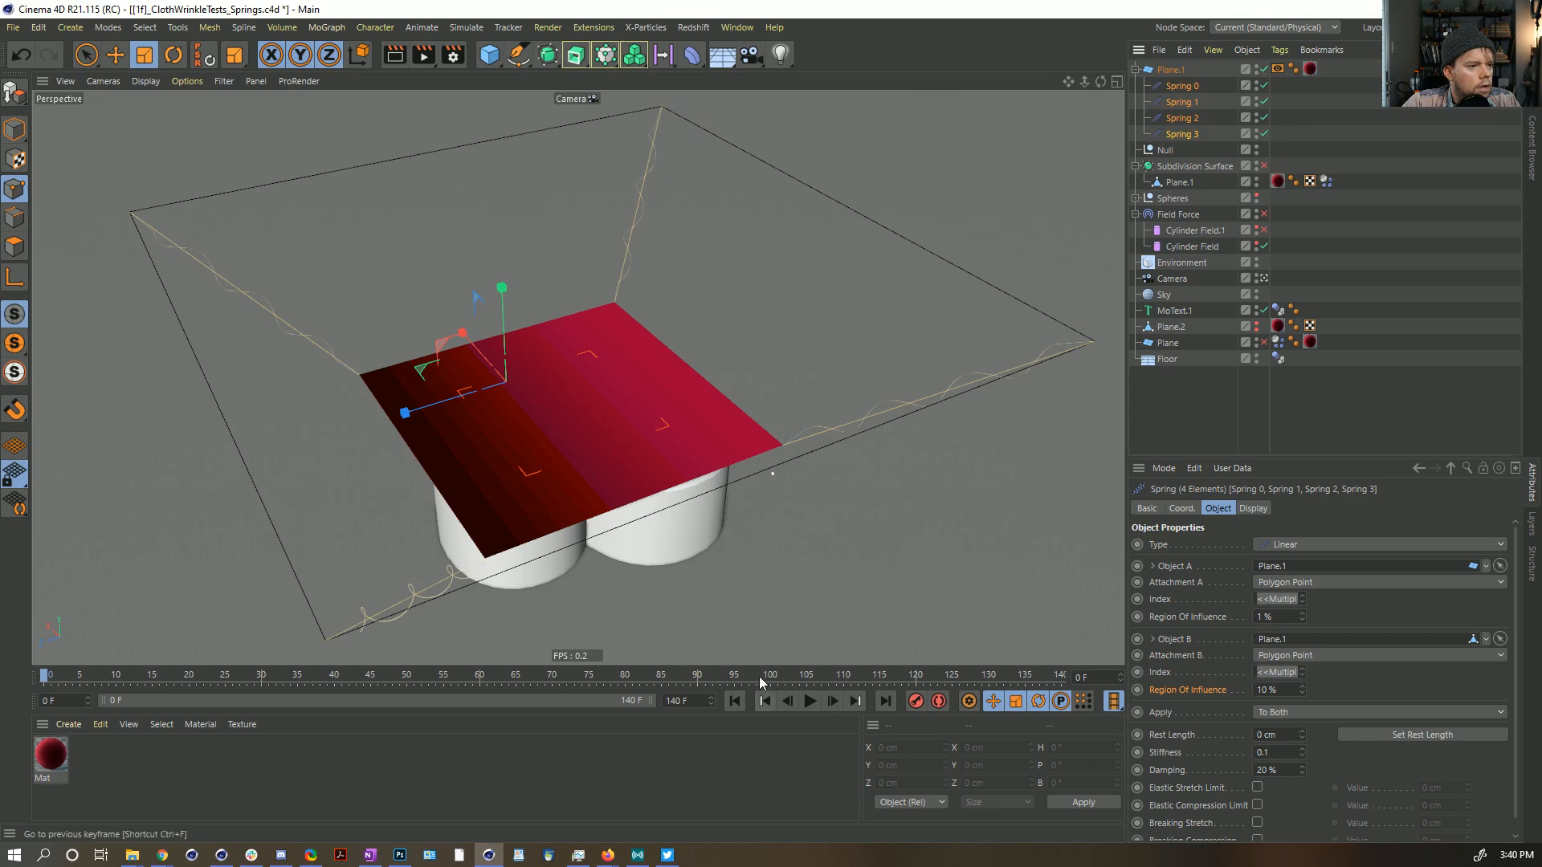
Step: Set the four springs' rest length from their current positions and their stiffness to 1
{"action": "left_click_drag", "start_coordinate": [678, 301], "coordinate": [1057, 244], "text": "alt"}
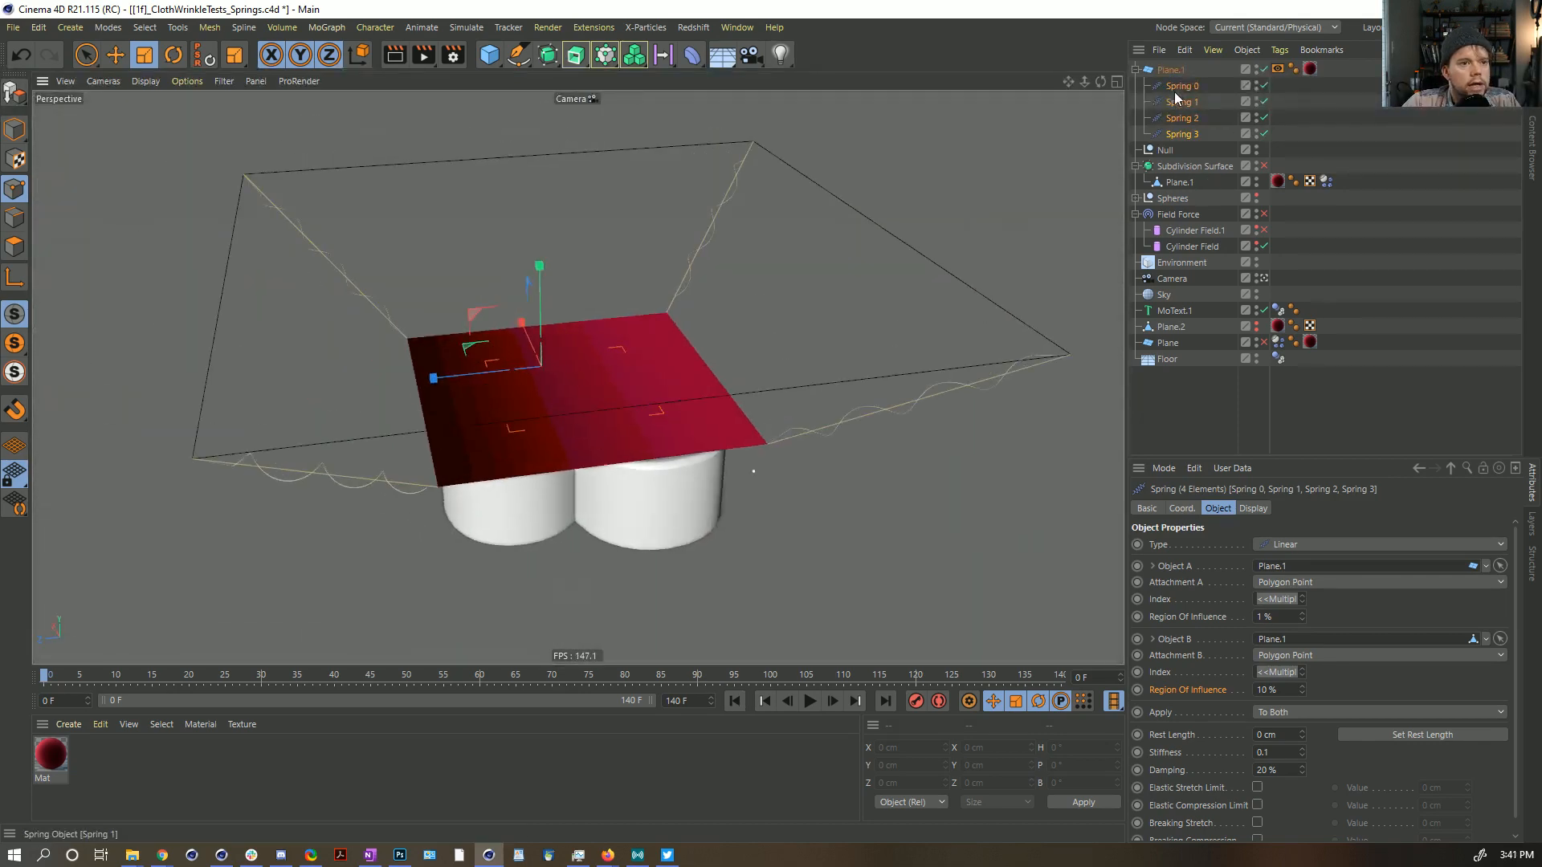
{"action": "left_click", "coordinate": [1396, 735]}
{"action": "double_click", "coordinate": [1269, 752]}
{"action": "type", "text": "1"}
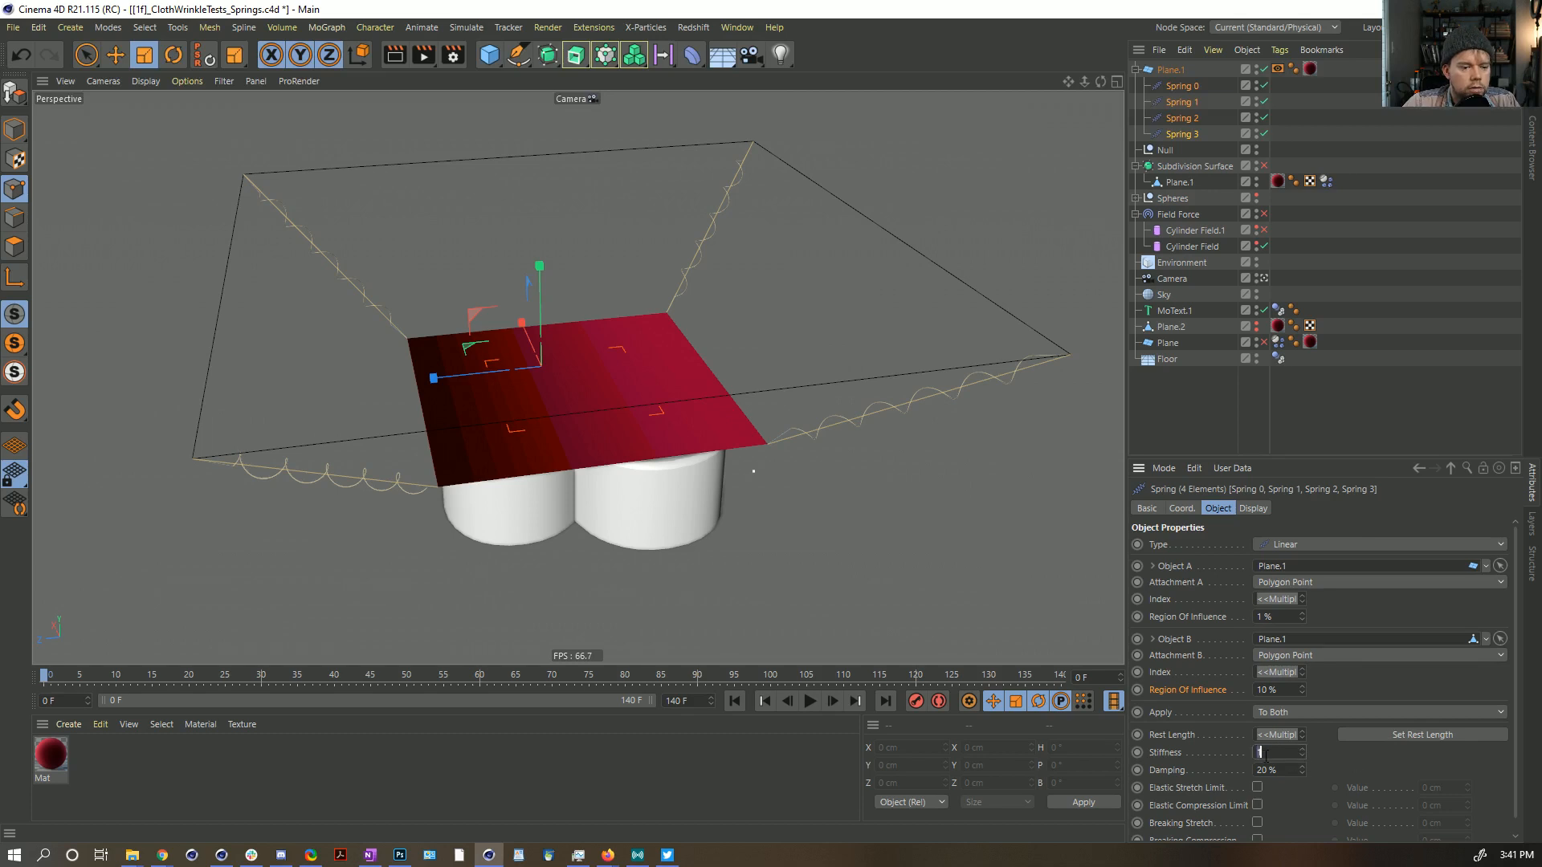
{"action": "key", "text": "Return"}
{"action": "left_click", "coordinate": [1349, 398]}
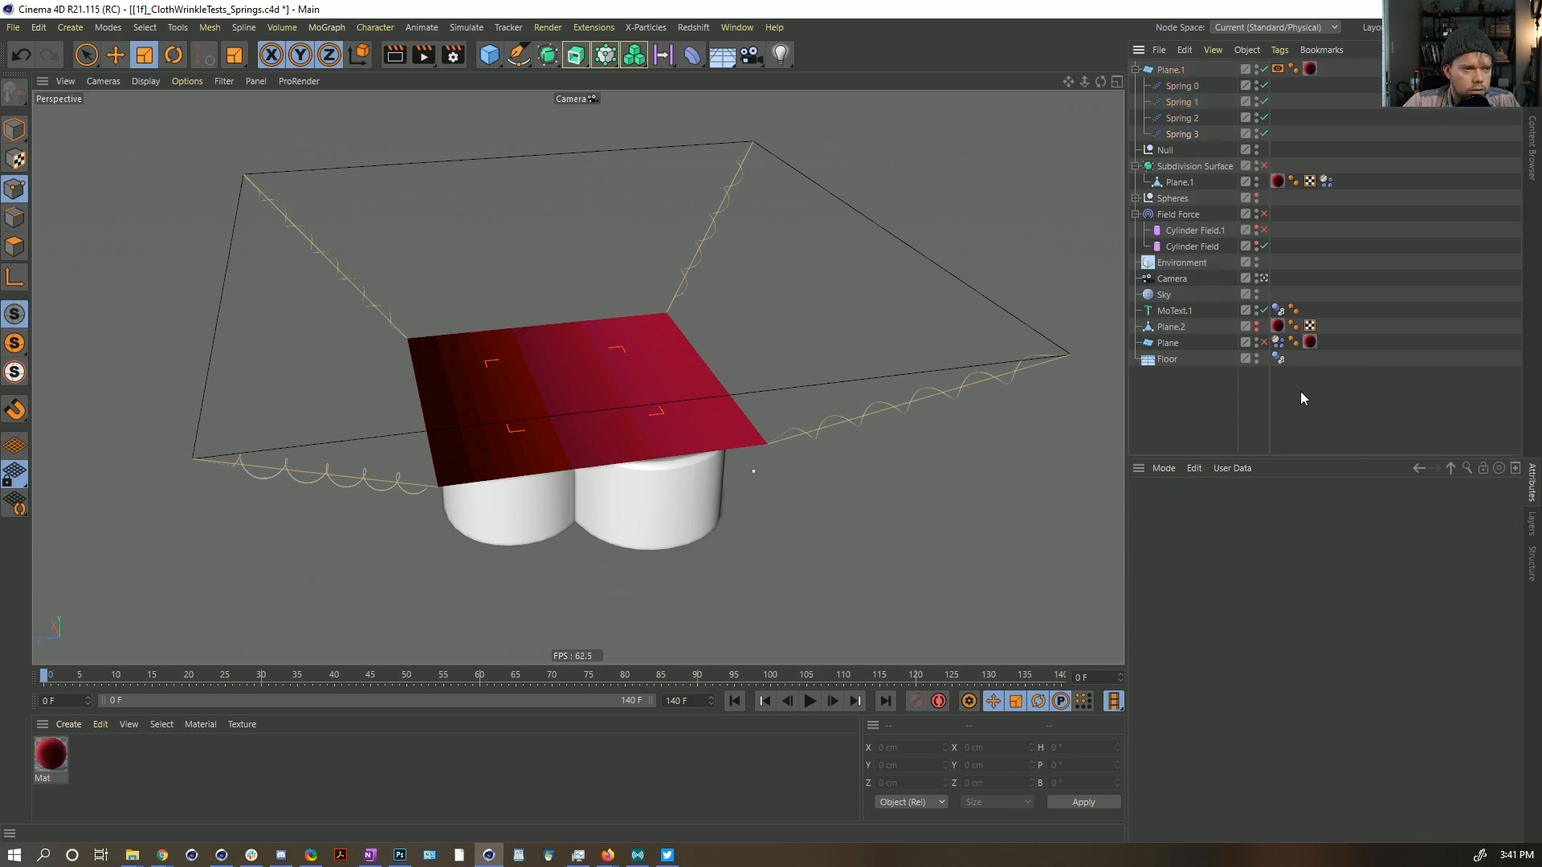
Step: Save the scene and play the cloth simulation to frame 7
{"action": "left_click_drag", "start_coordinate": [677, 426], "coordinate": [615, 411], "text": "alt"}
{"action": "key", "text": "ctrl+s"}
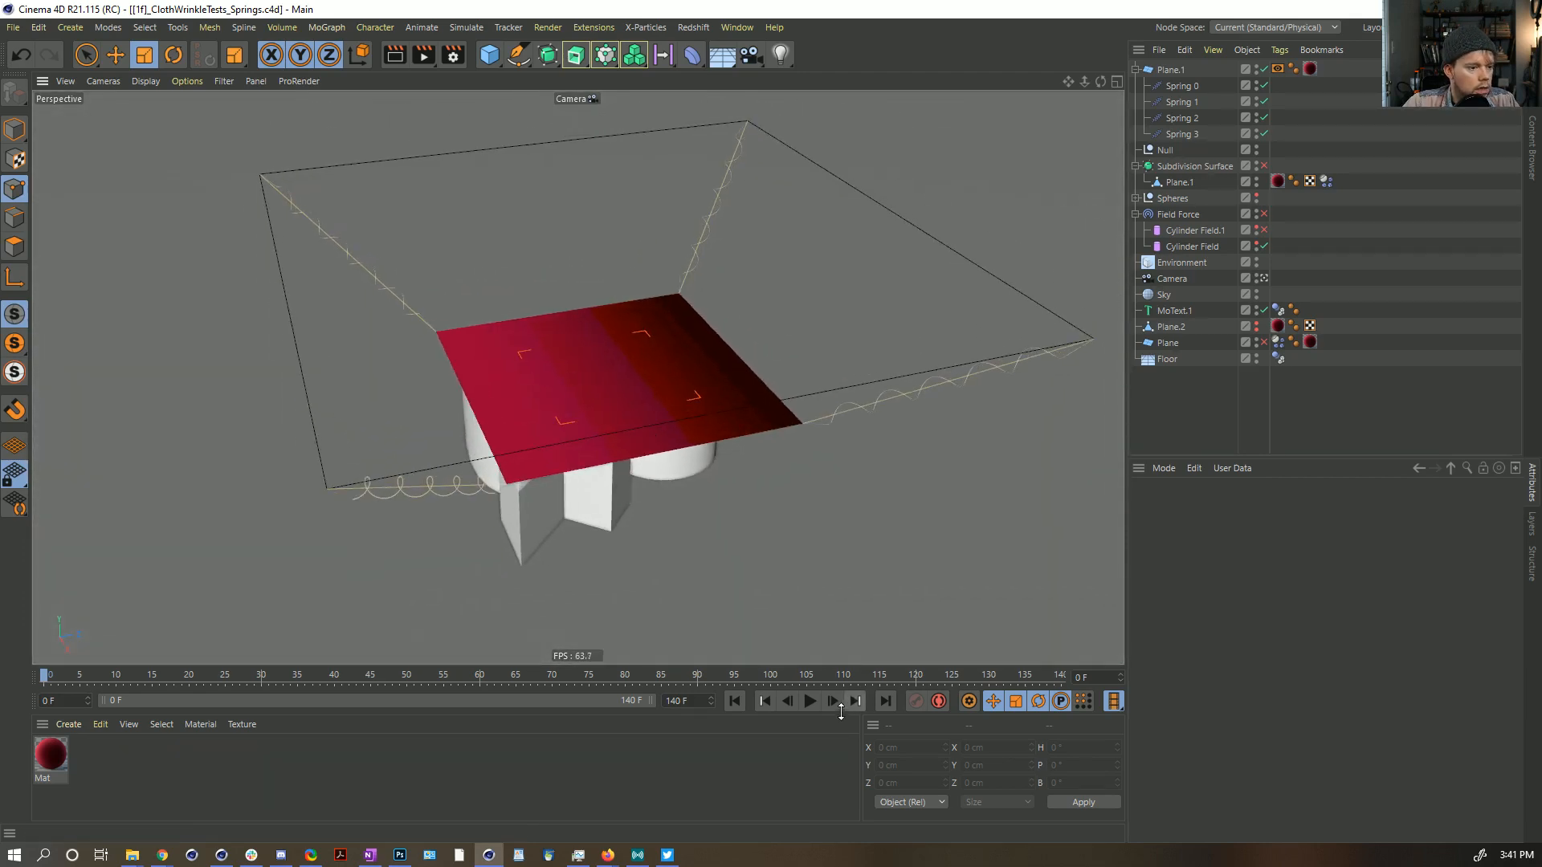
{"action": "left_click", "coordinate": [811, 704]}
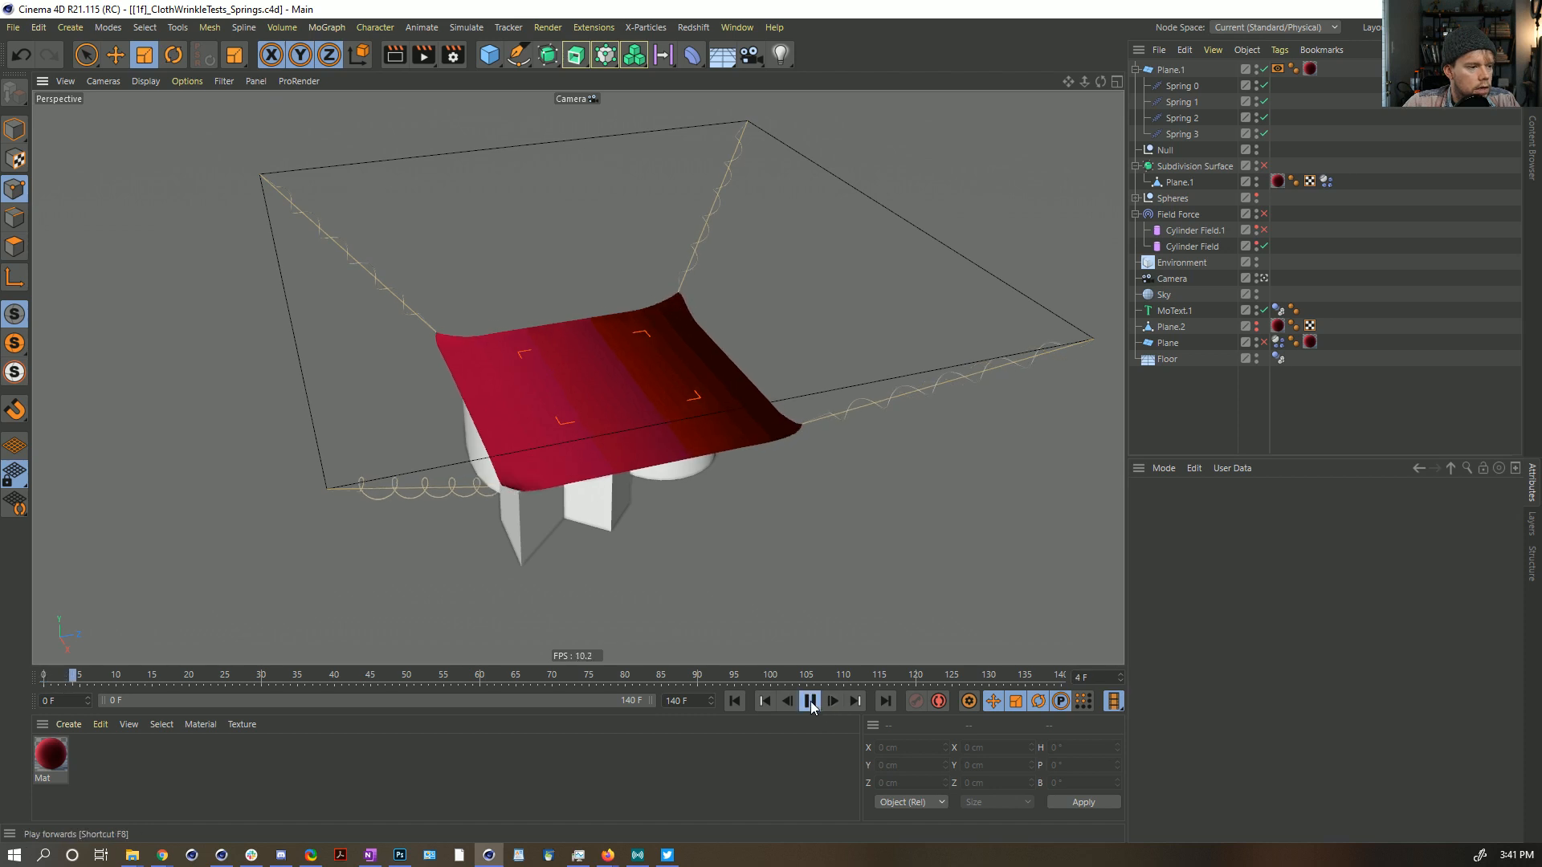
{"action": "left_click", "coordinate": [811, 702]}
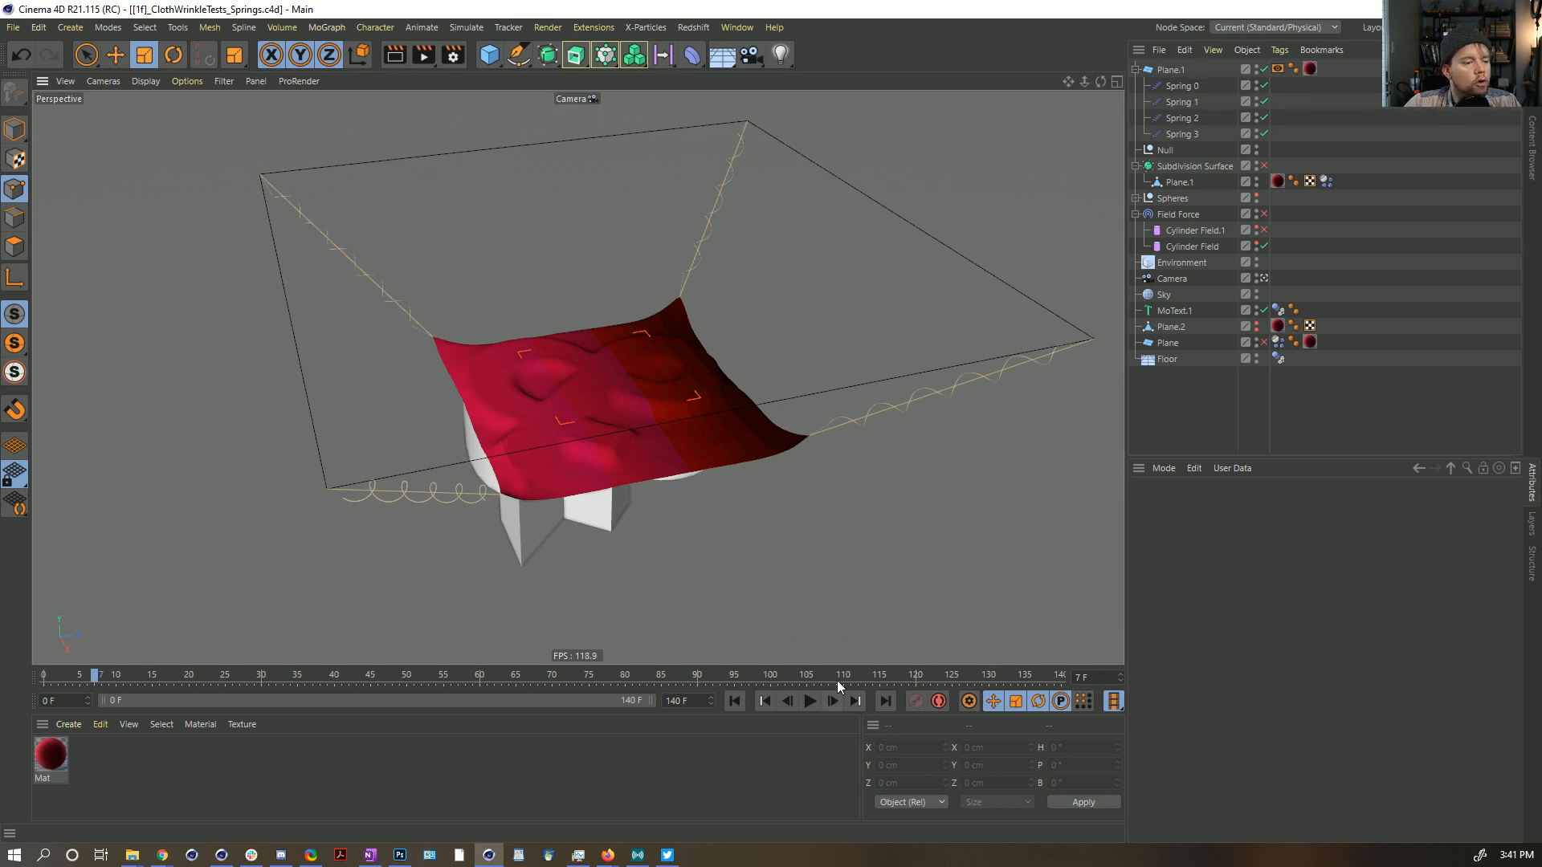
Step: Play the spring simulation, select the spring plane with the Move tool active, stop playback and return to the first frame
{"action": "left_click", "coordinate": [811, 703]}
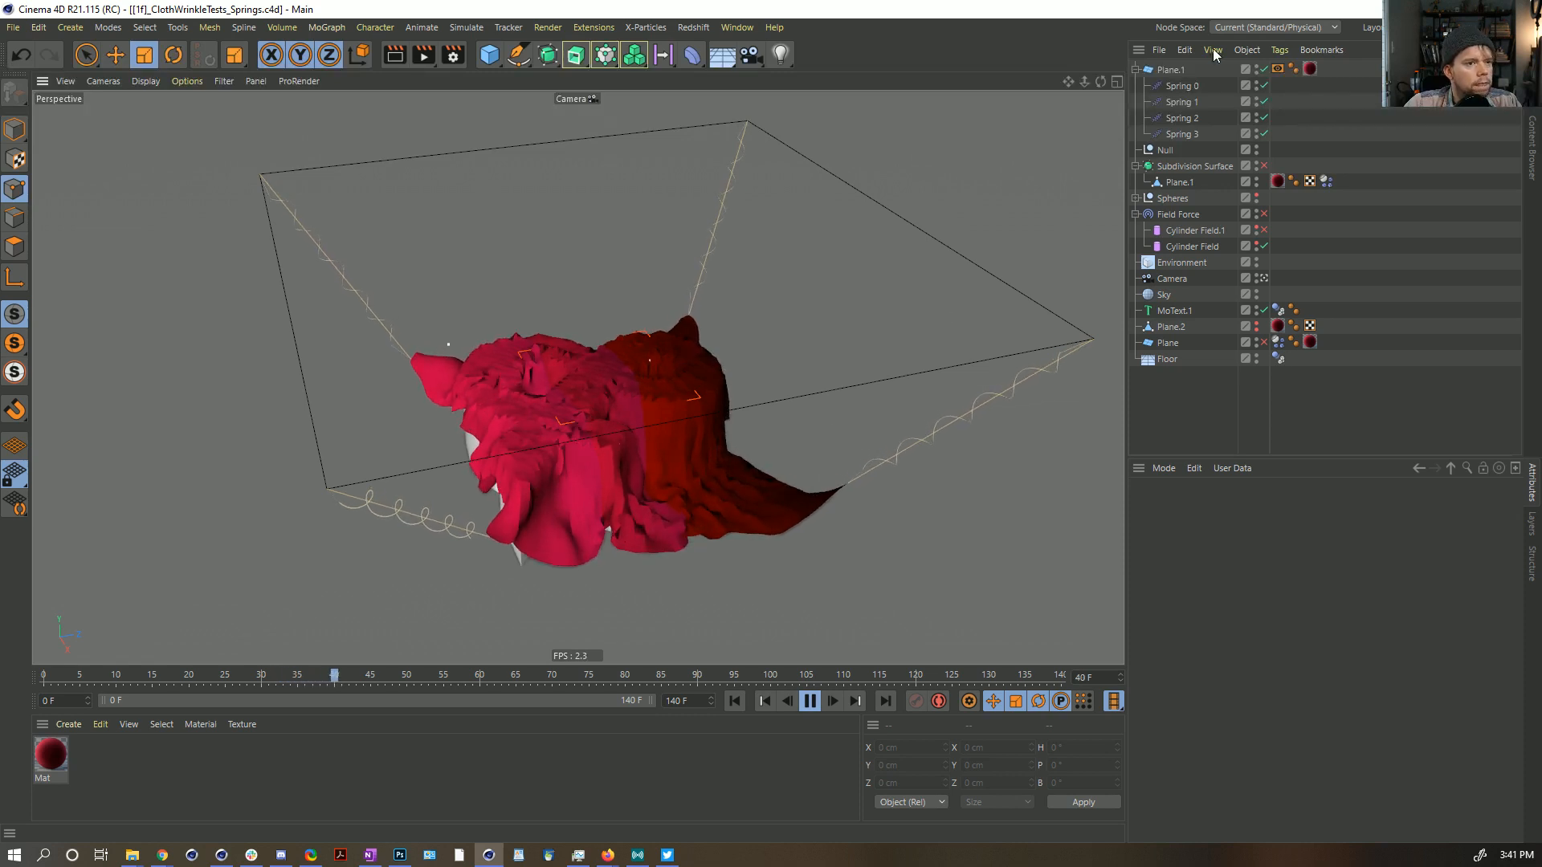
{"action": "left_click", "coordinate": [692, 295]}
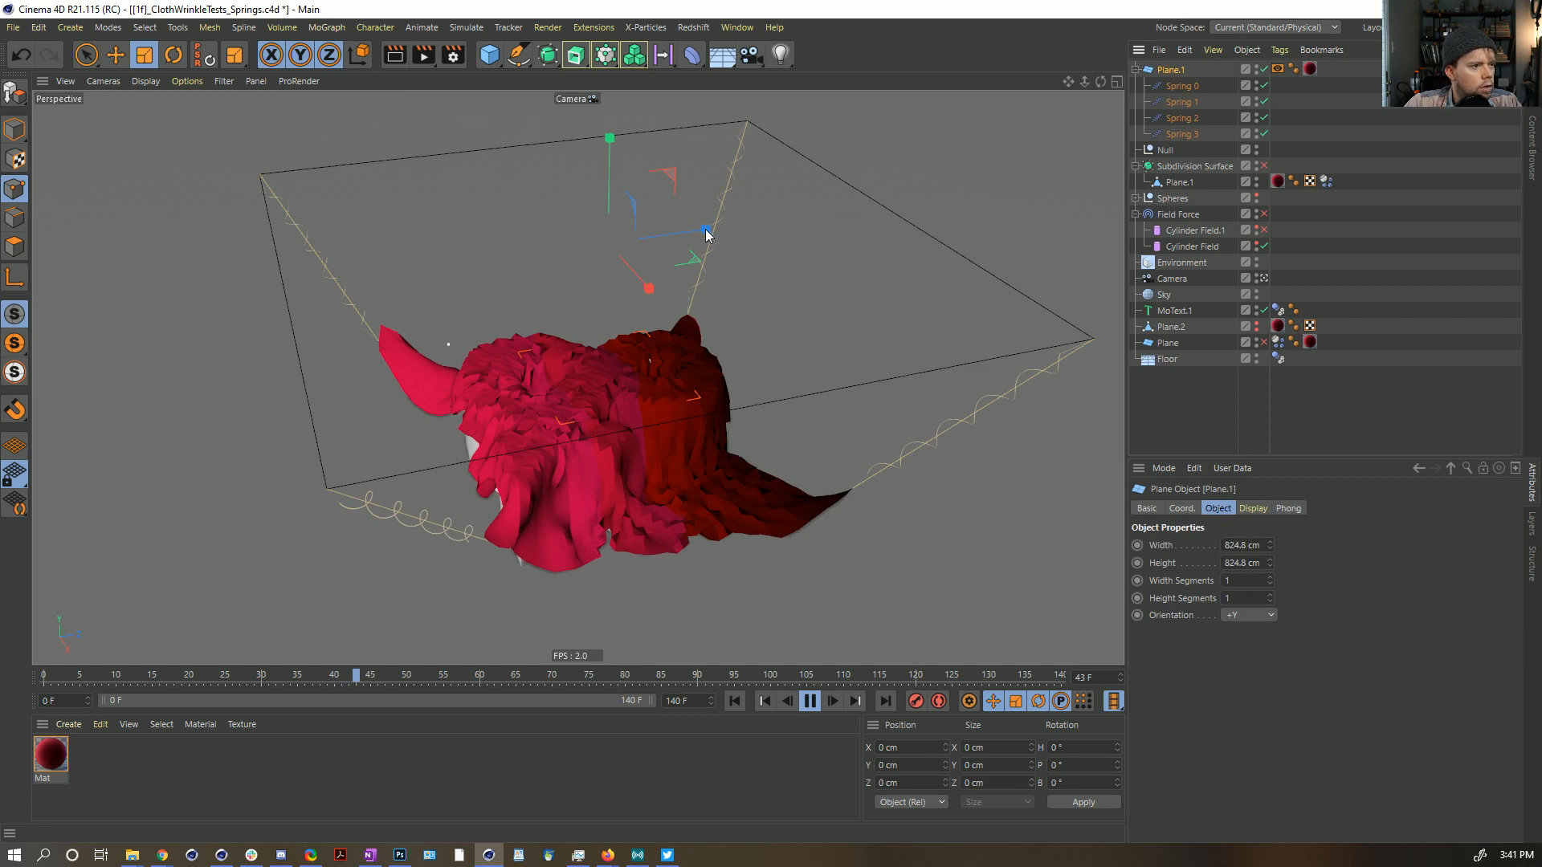
{"action": "key", "text": "e"}
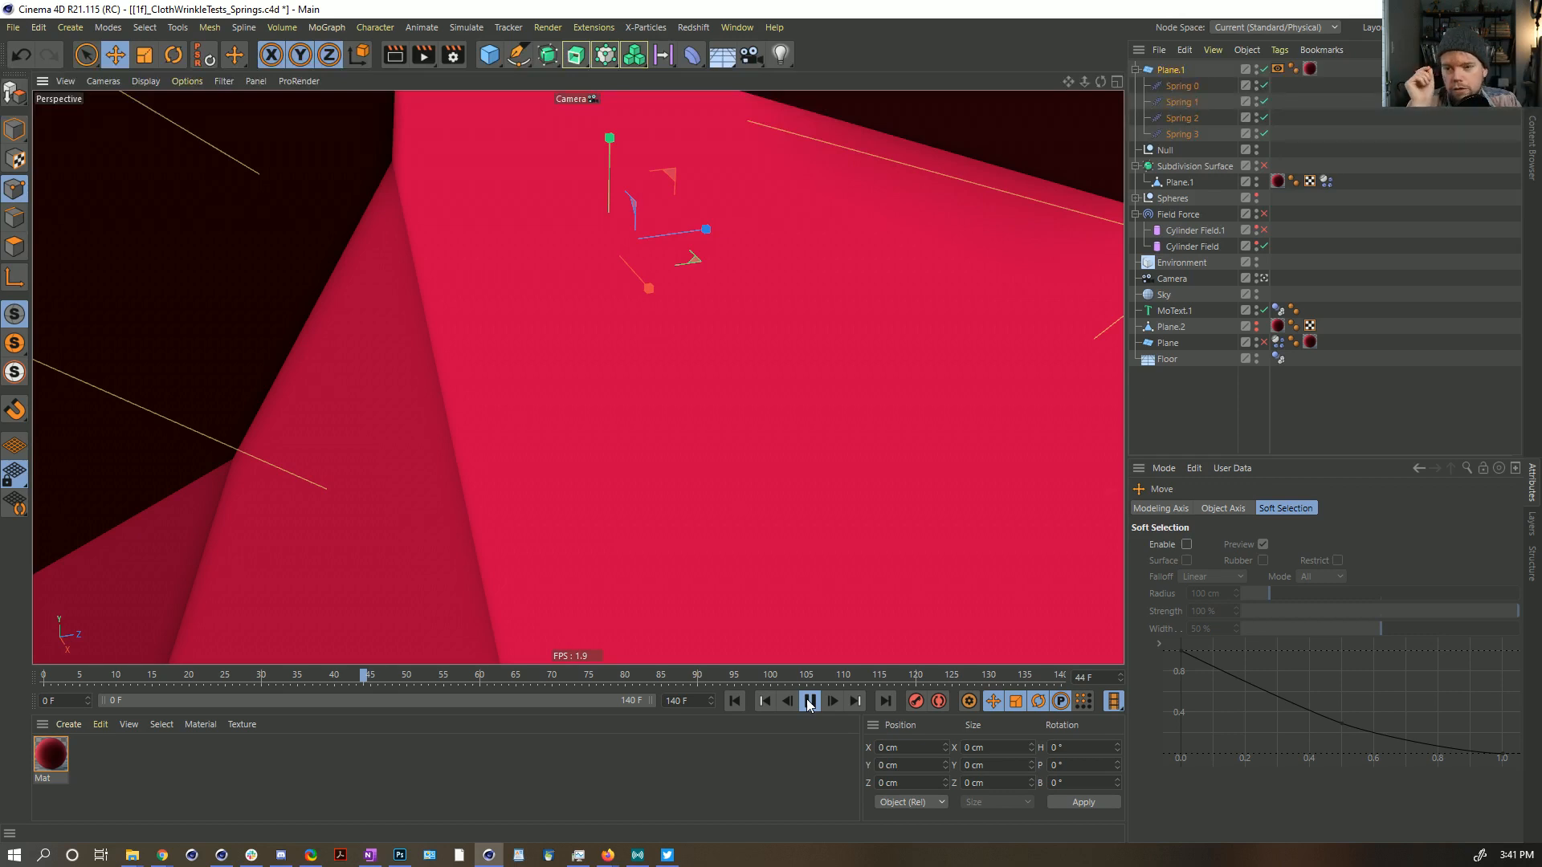
{"action": "left_click", "coordinate": [810, 702]}
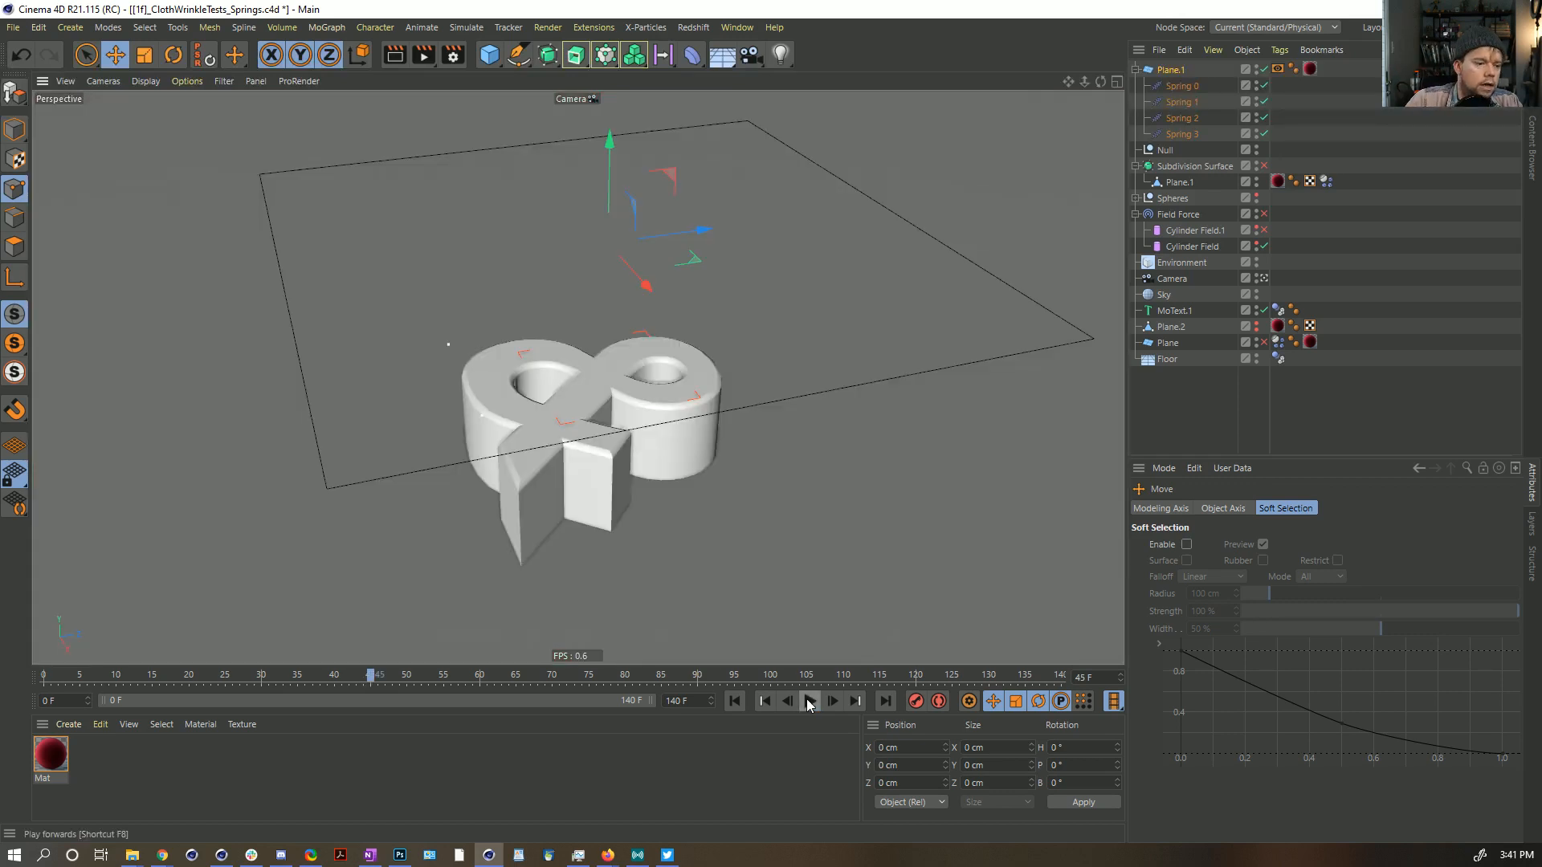
{"action": "left_click", "coordinate": [735, 701]}
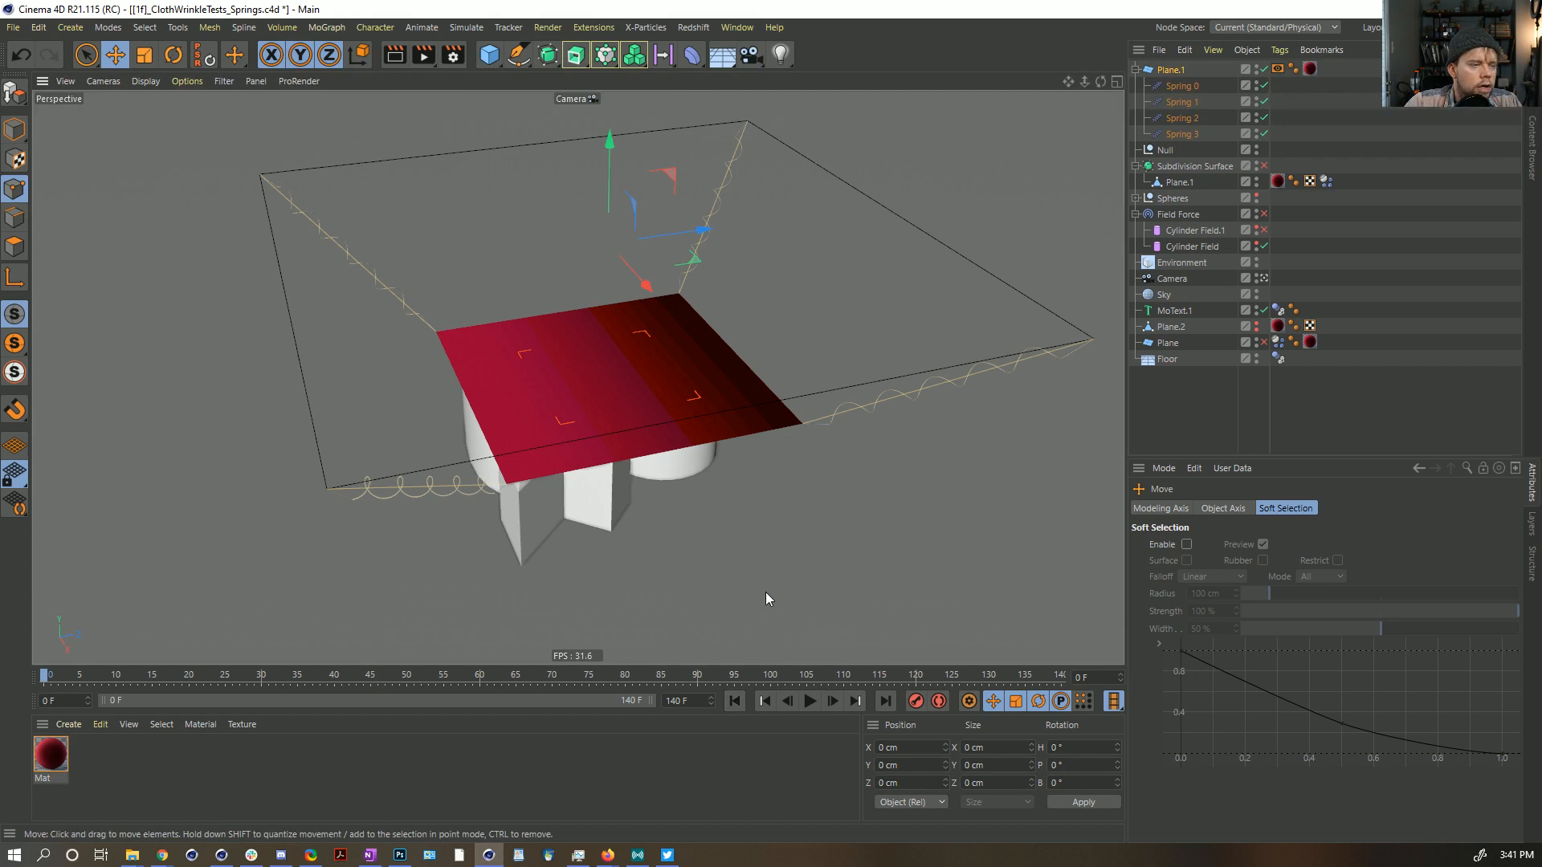
Step: Try shifting the spring plane along its Z axis to about -65 cm
{"action": "left_click", "coordinate": [832, 320]}
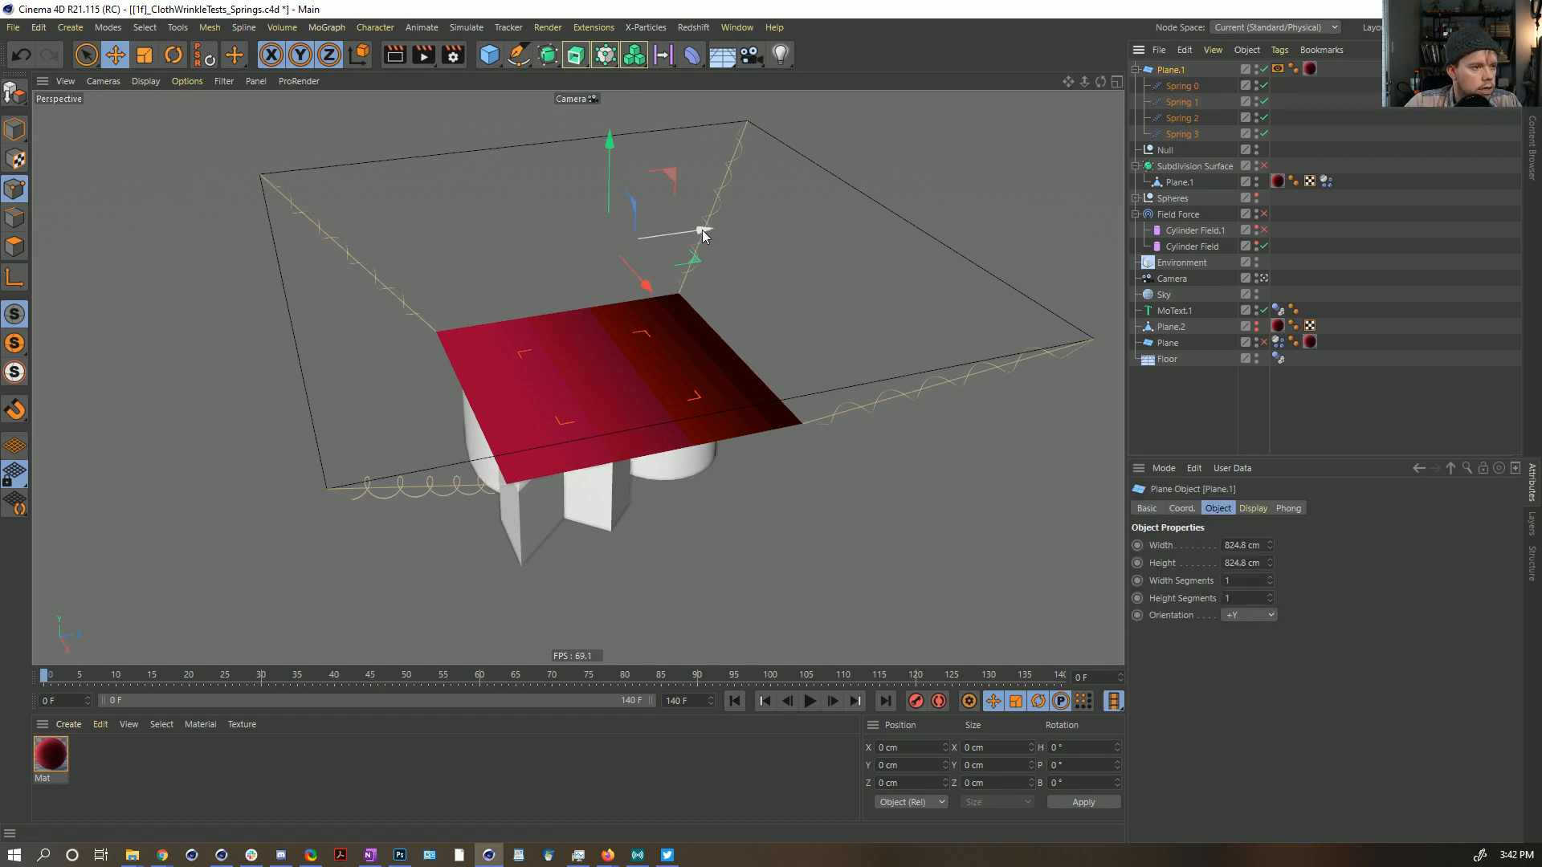
{"action": "left_click_drag", "start_coordinate": [700, 231], "coordinate": [656, 243]}
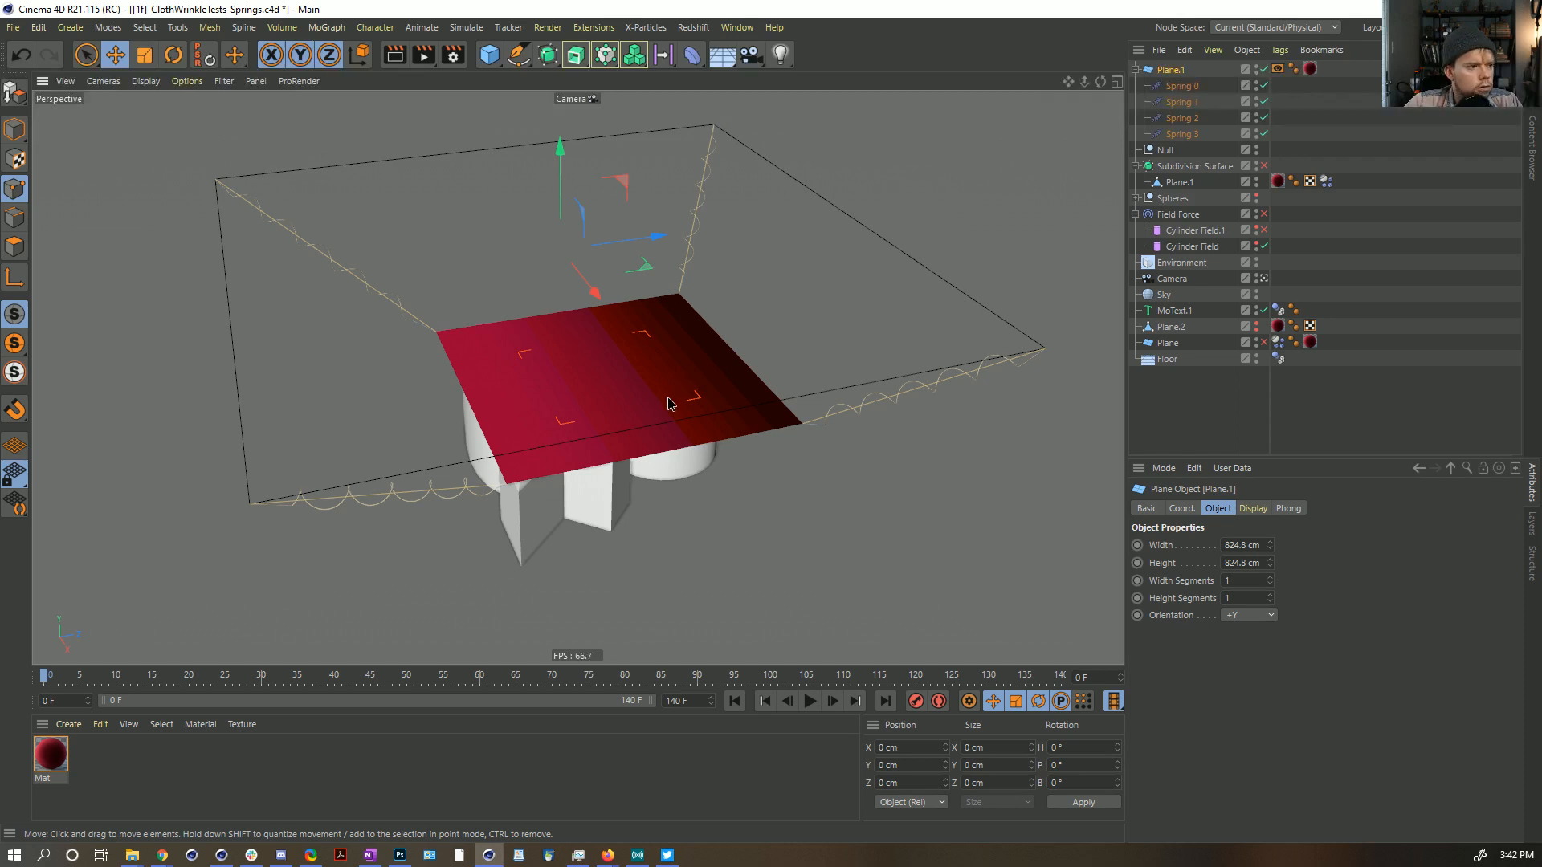
{"action": "left_click_drag", "start_coordinate": [667, 397], "coordinate": [634, 387], "text": "alt"}
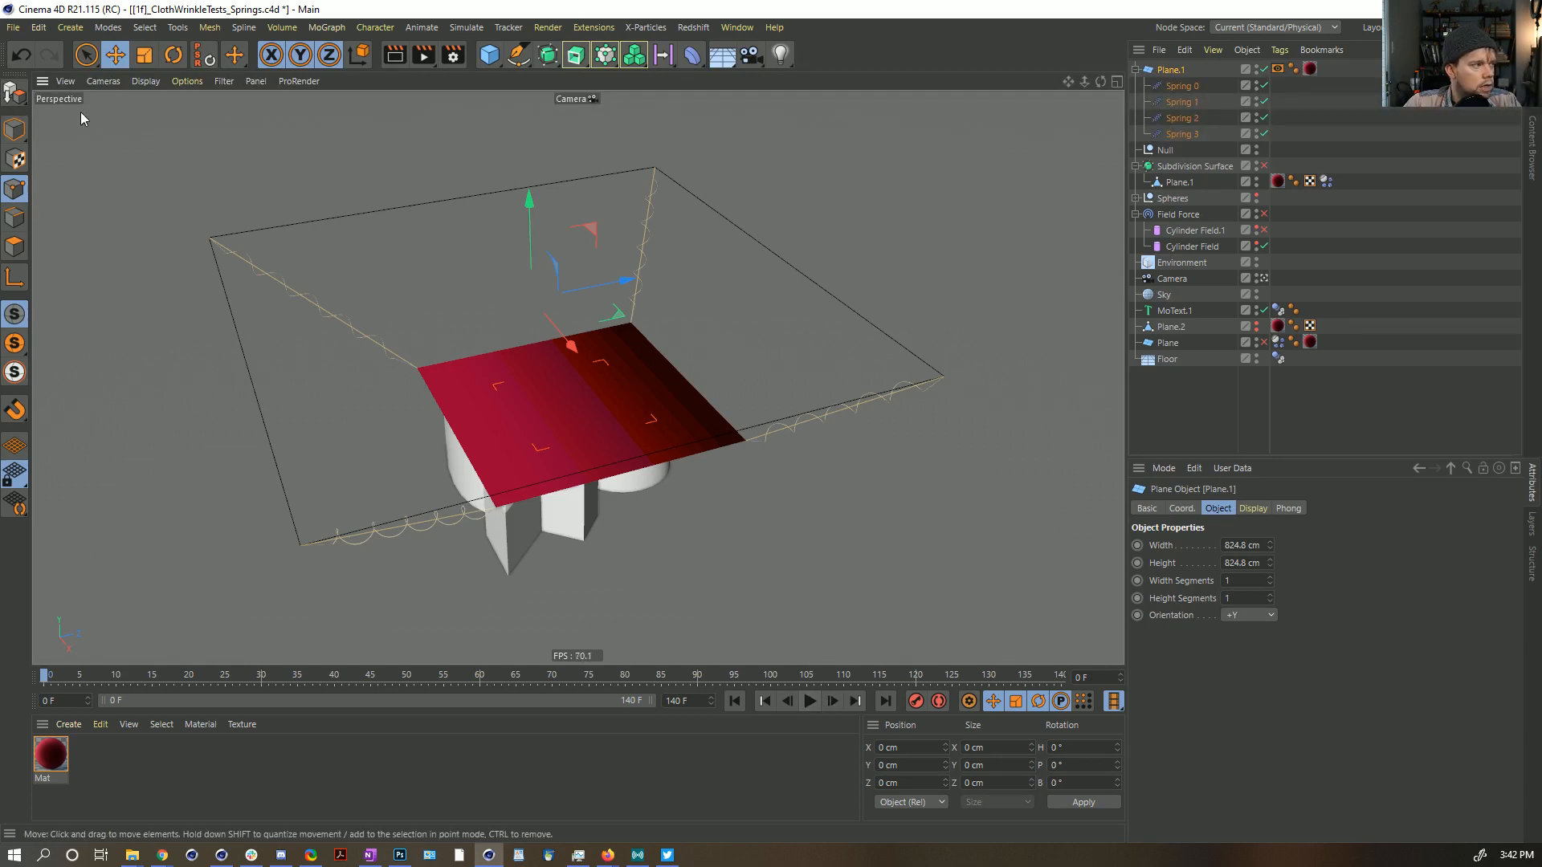
Step: Switch to Model mode, briefly test-play the simulation and return to the first frame
{"action": "left_click", "coordinate": [8, 130]}
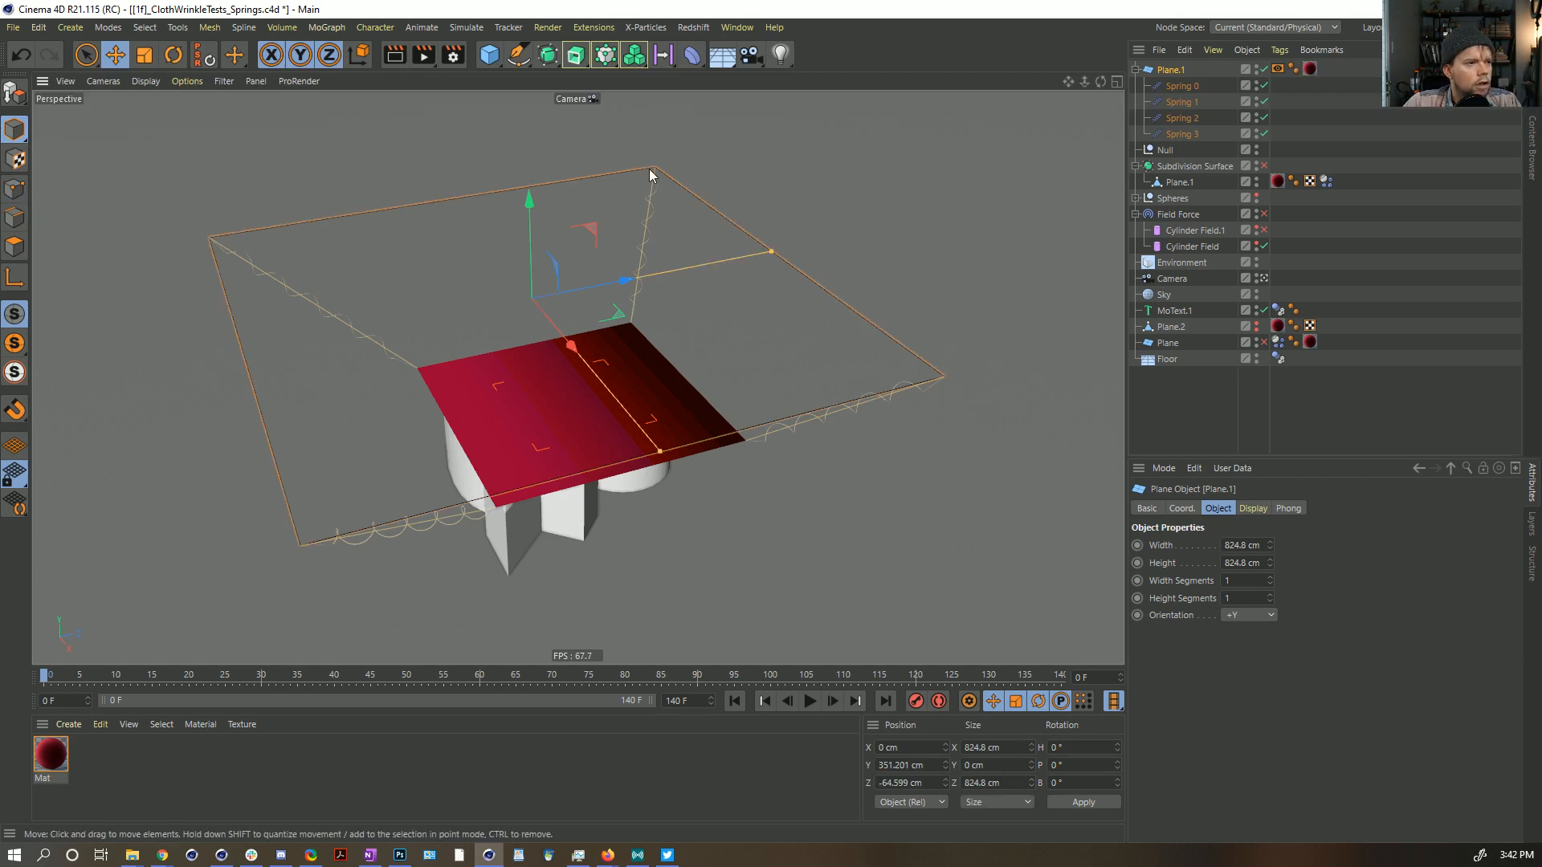
{"action": "left_click", "coordinate": [809, 702]}
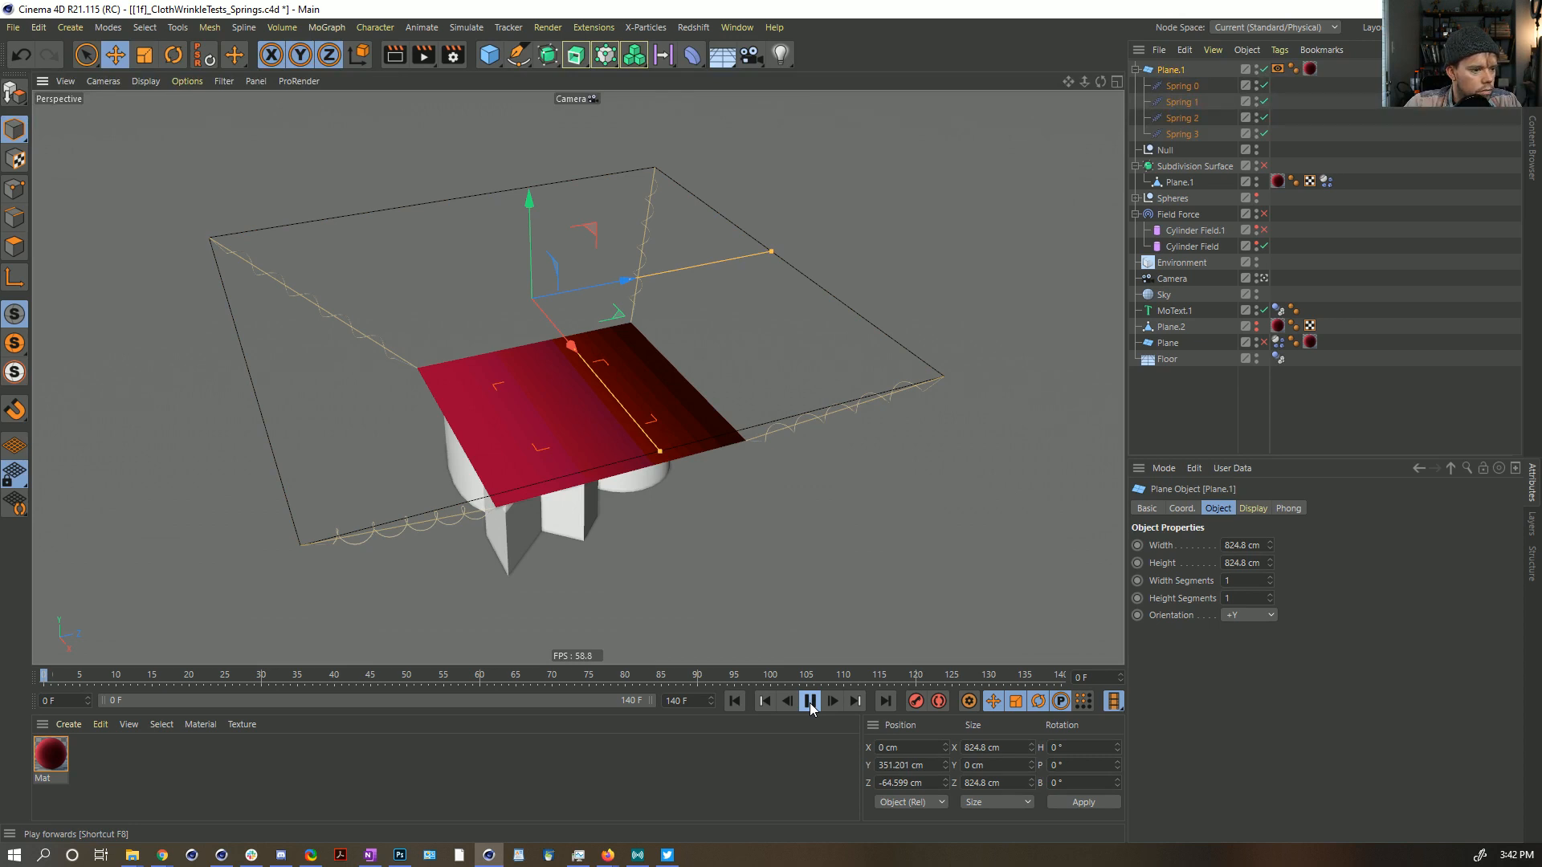
{"action": "left_click", "coordinate": [809, 702]}
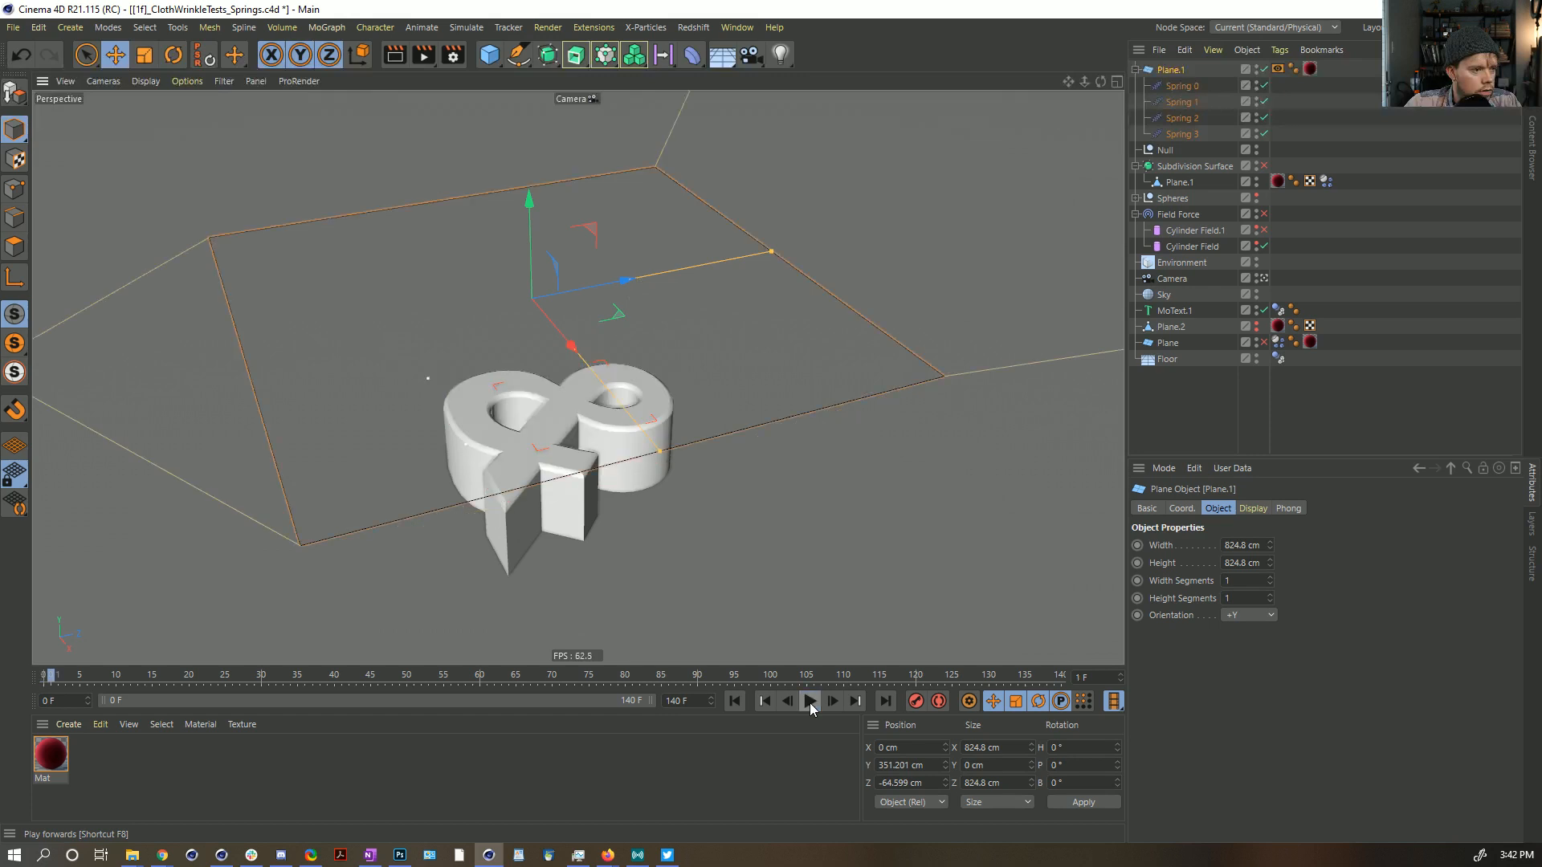
{"action": "left_click", "coordinate": [734, 700]}
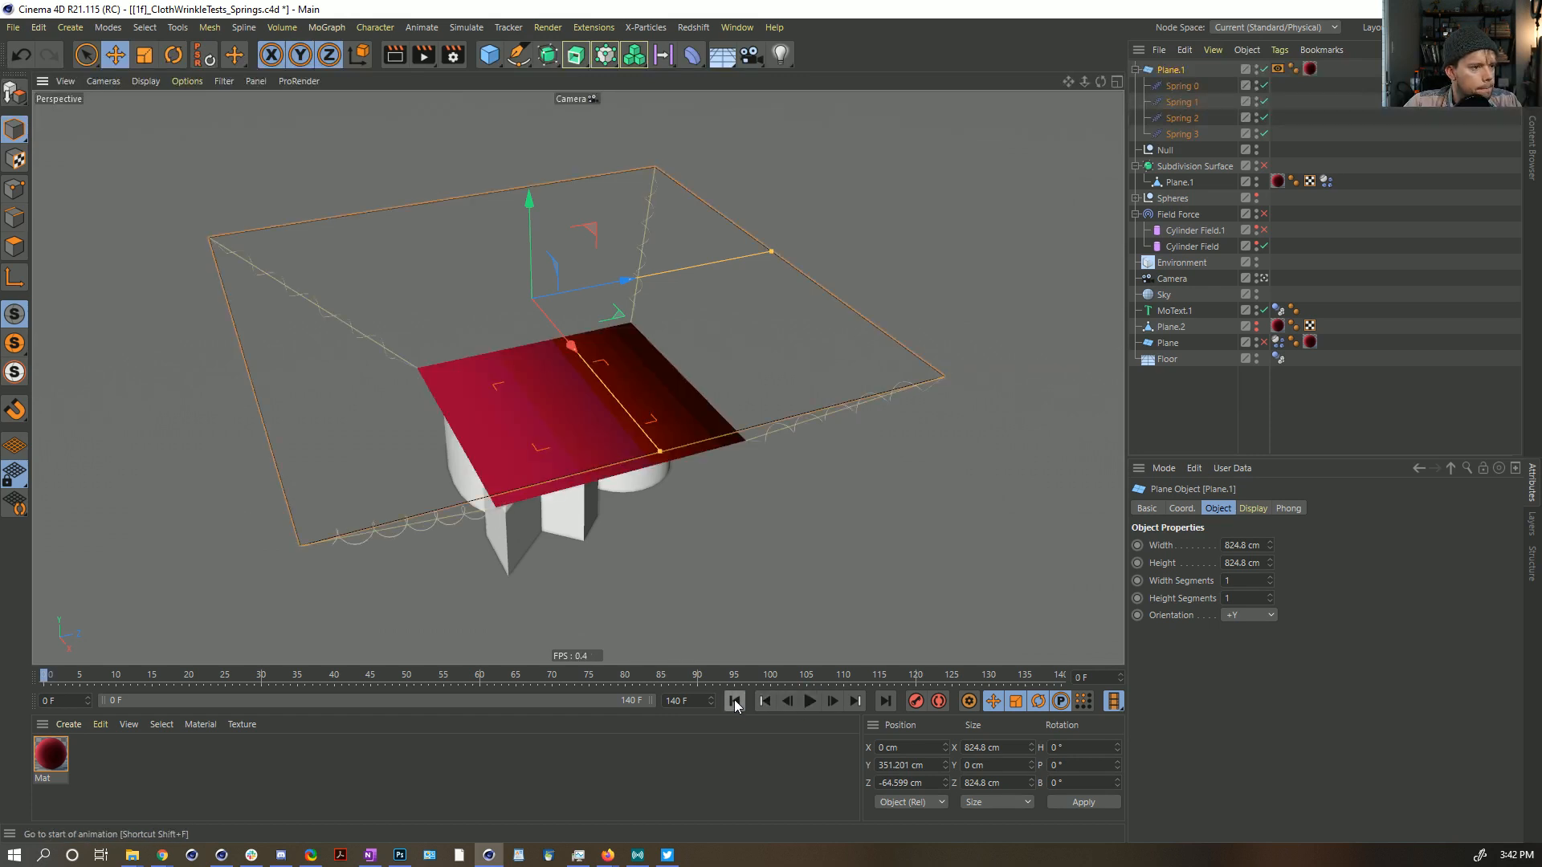
Step: Keyframe the spring plane's Z position at 0 cm on frame 0 and about -215 cm on frame 20
{"action": "left_click", "coordinate": [1175, 86]}
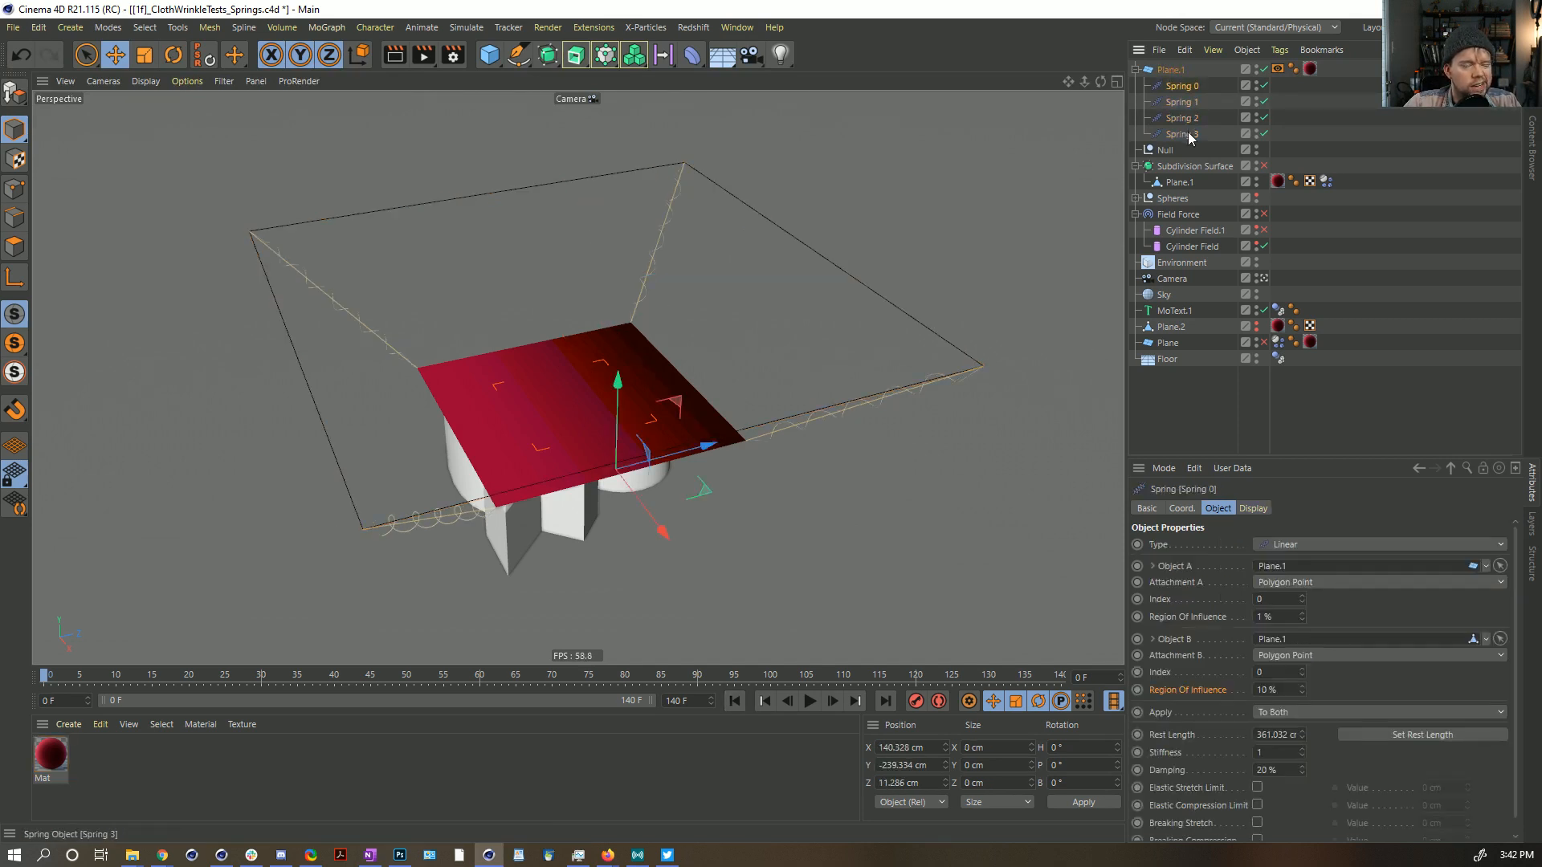
{"action": "left_click", "coordinate": [1170, 70]}
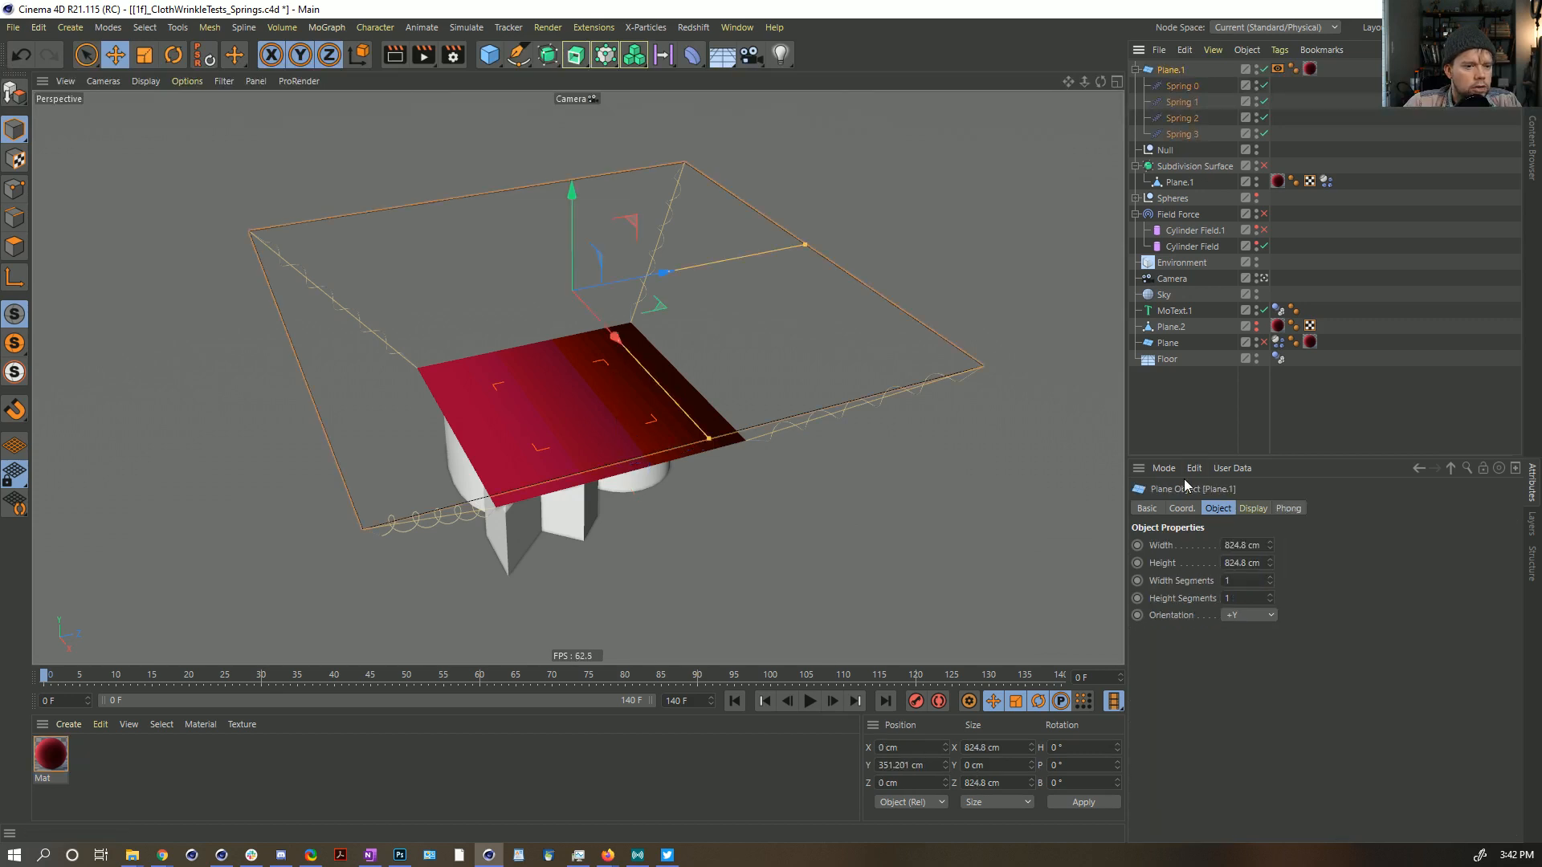
{"action": "left_click", "coordinate": [1183, 510]}
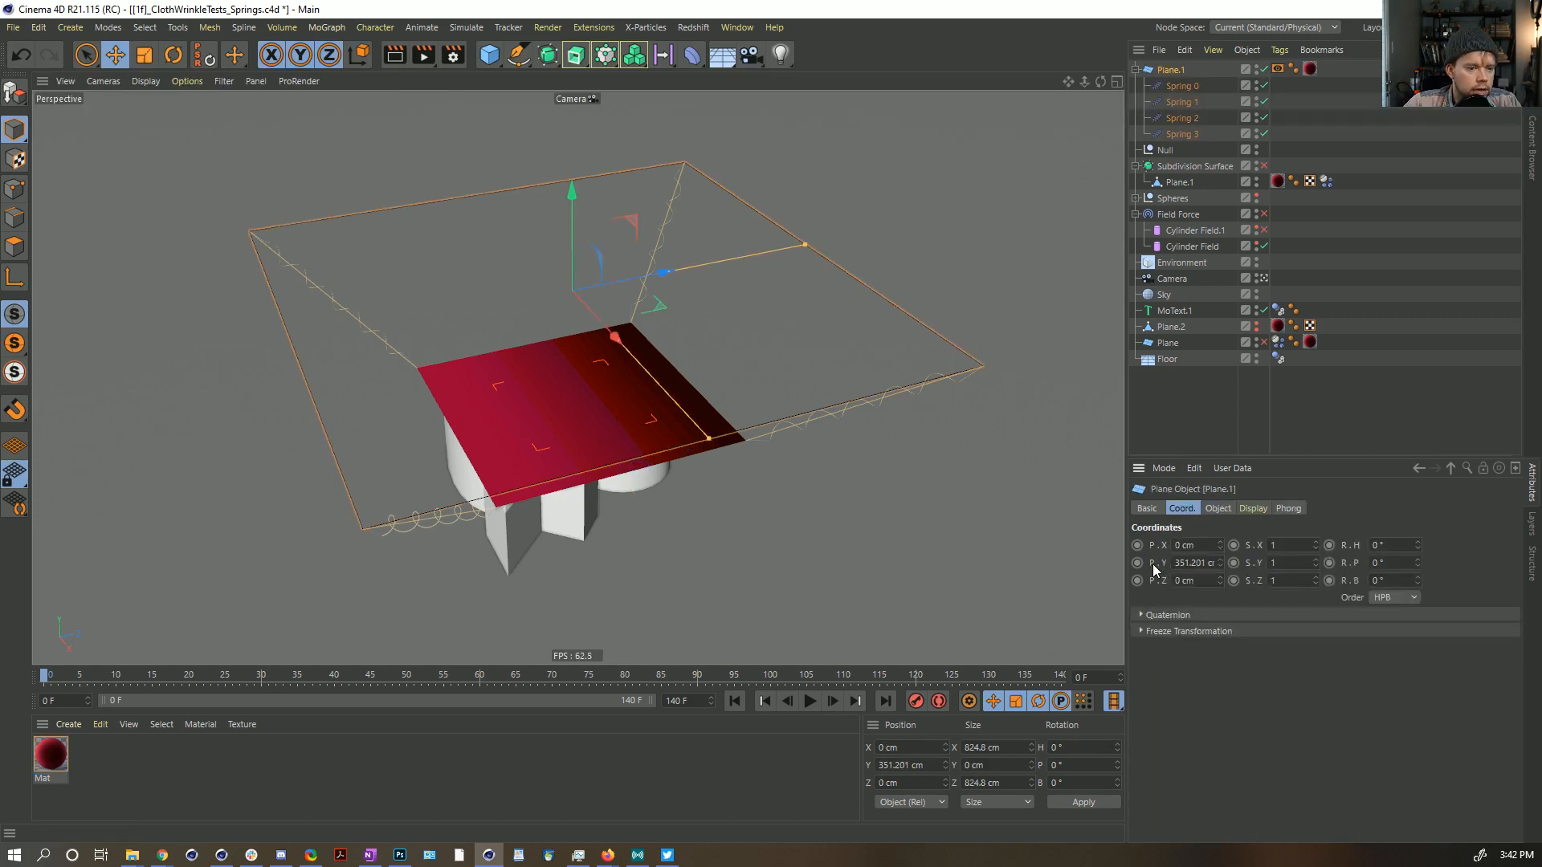
{"action": "left_click", "coordinate": [1137, 581], "text": "ctrl"}
{"action": "left_click", "coordinate": [190, 680]}
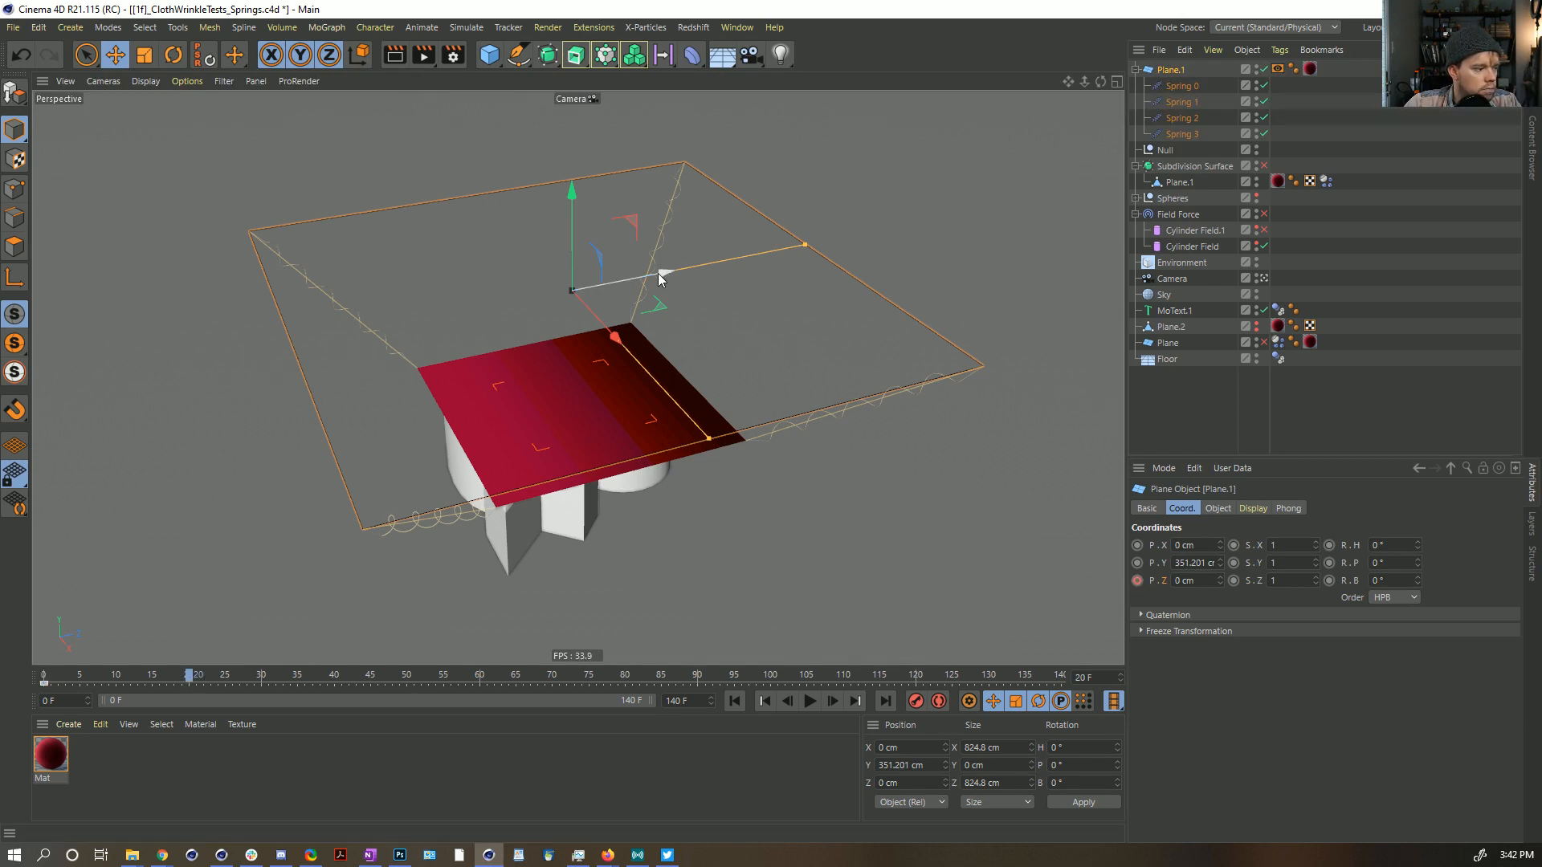
{"action": "left_click_drag", "start_coordinate": [659, 278], "coordinate": [526, 301]}
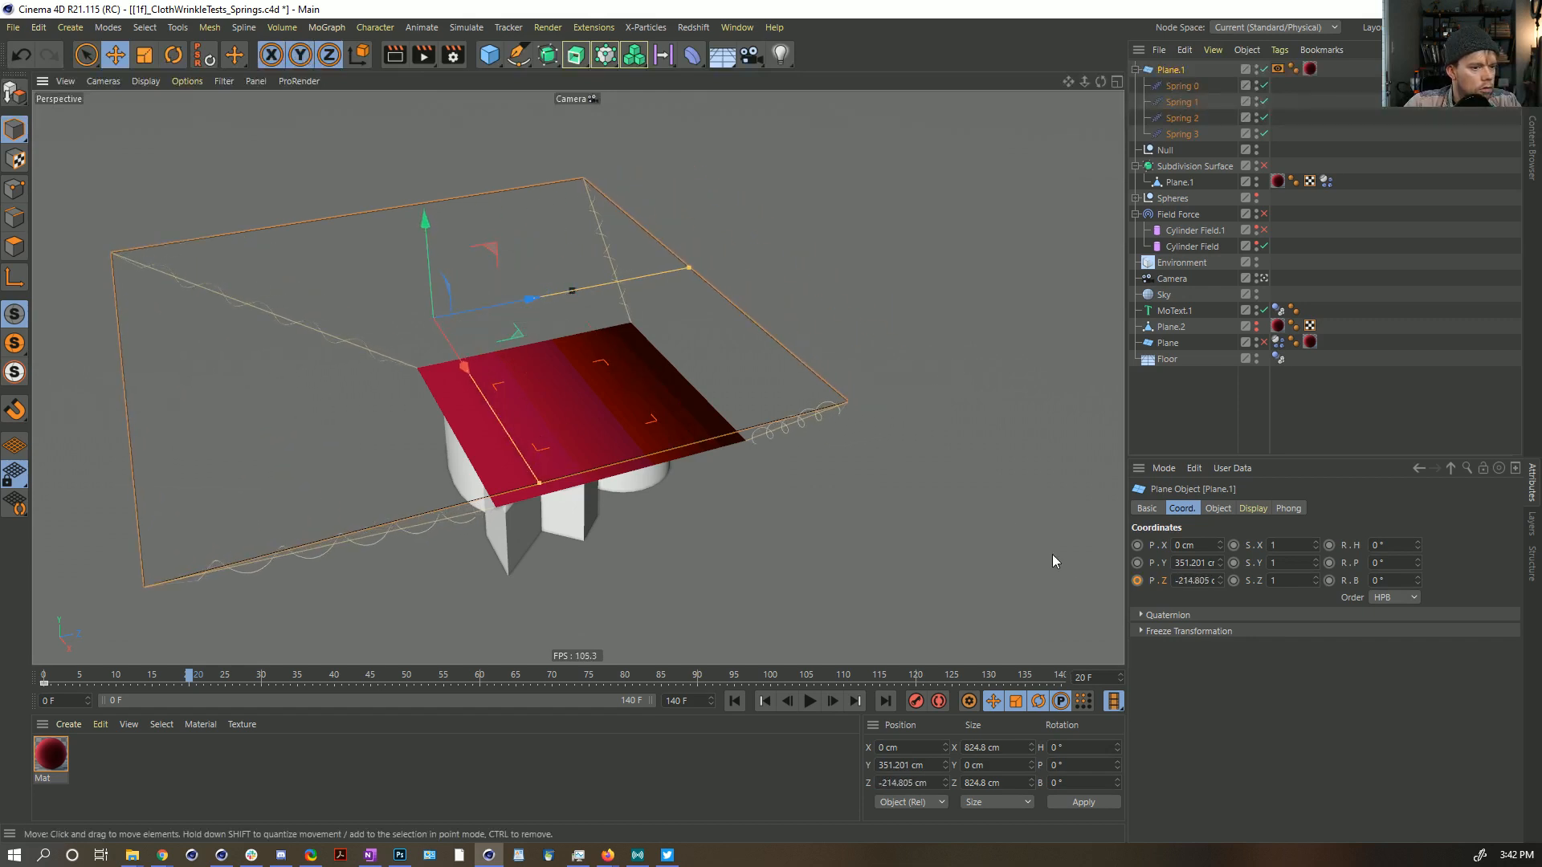
{"action": "left_click", "coordinate": [1138, 580]}
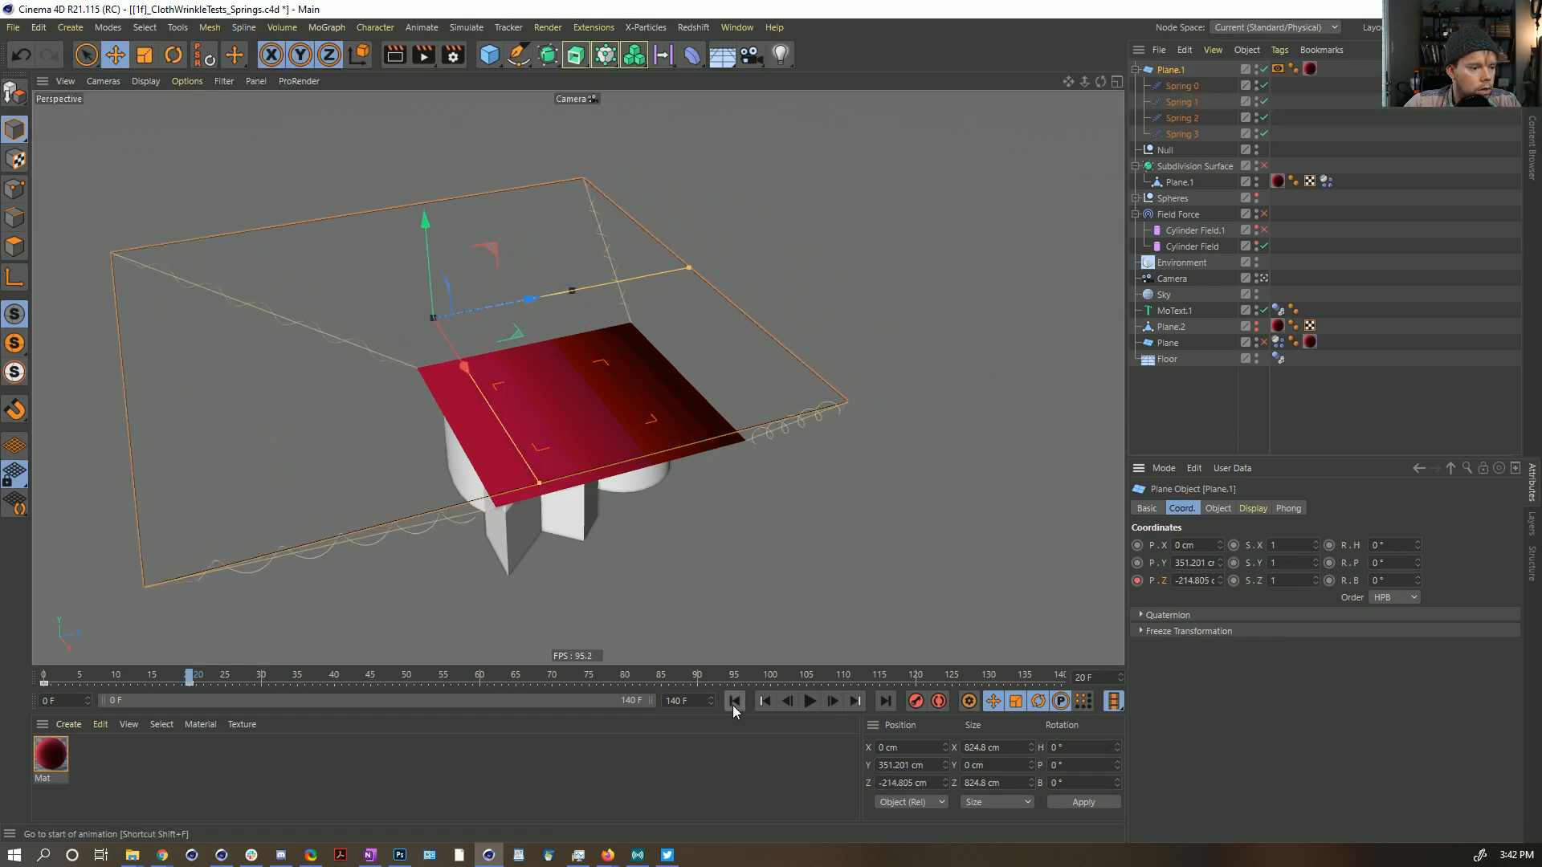
Step: Play the keyframed simulation from the first frame, stop it and rewind to the start
{"action": "left_click", "coordinate": [734, 701]}
{"action": "left_click", "coordinate": [810, 701]}
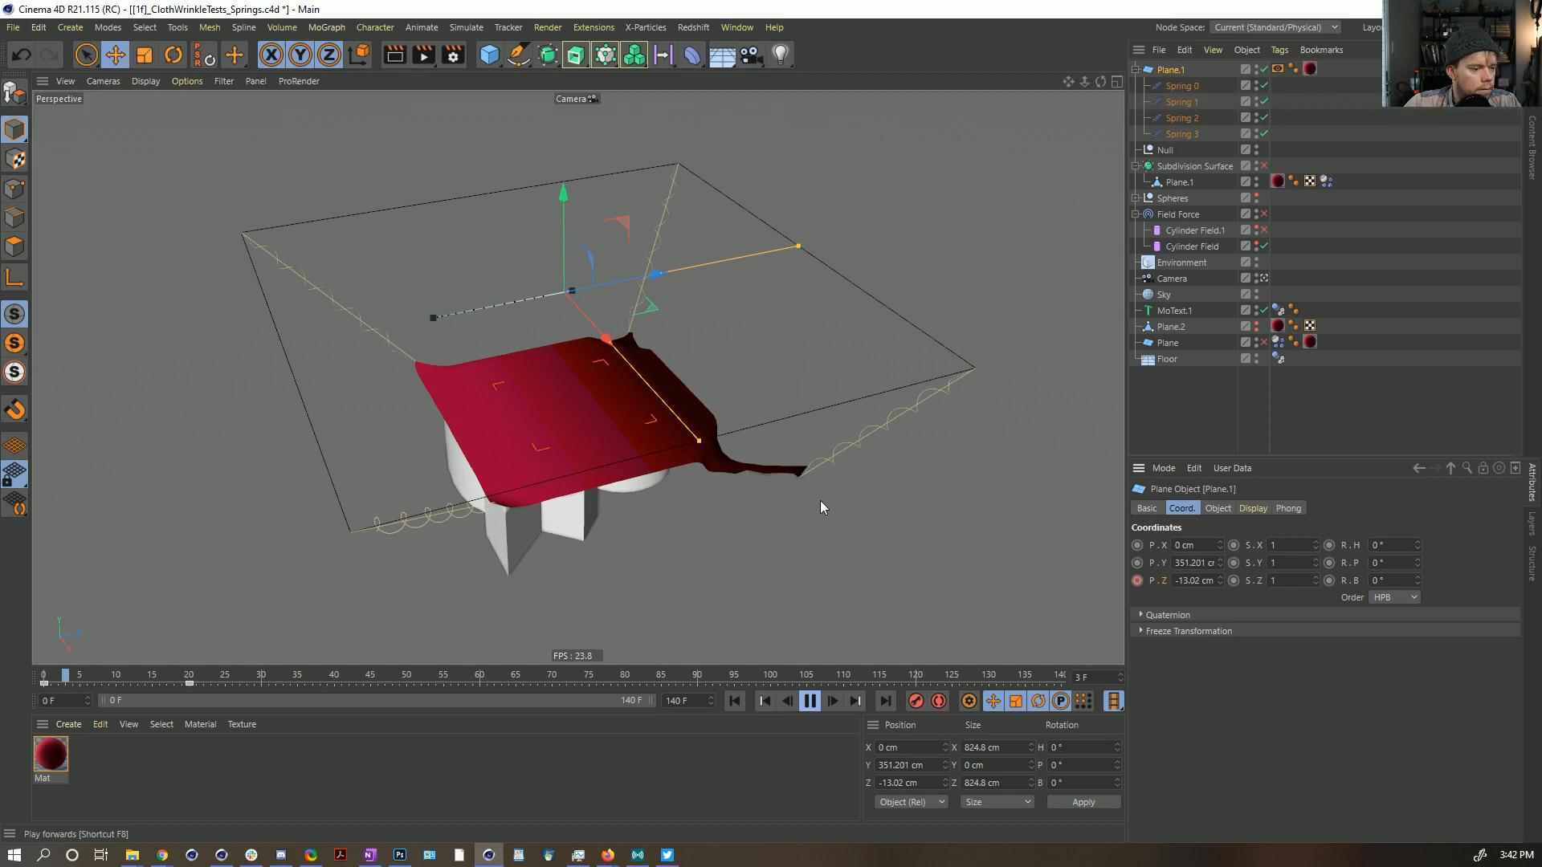
{"action": "key", "text": "F8"}
{"action": "key", "text": "shift+f"}
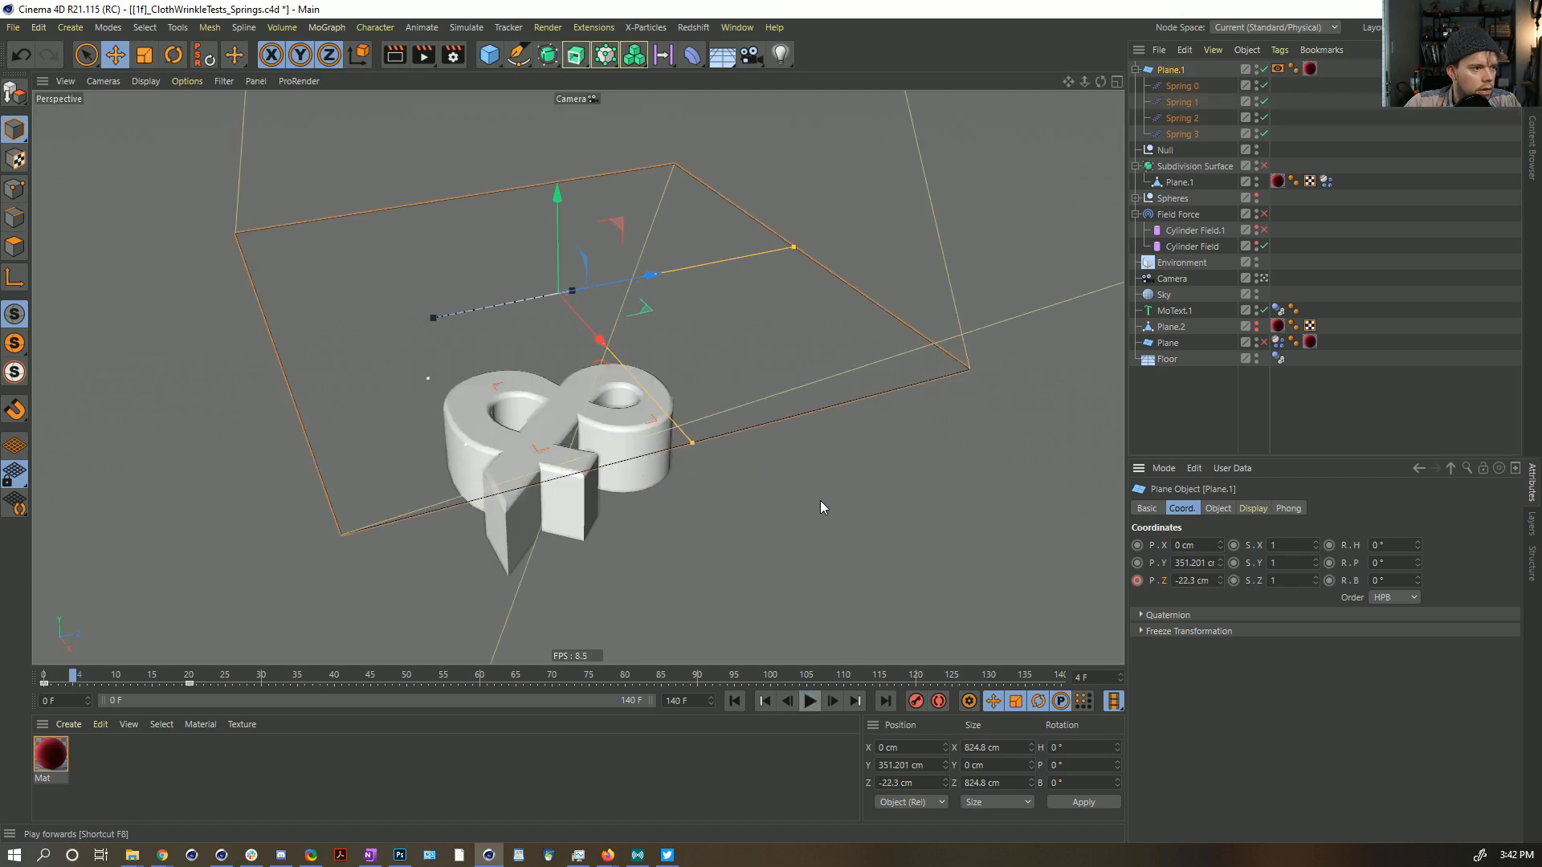
Step: Advance the simulation one frame at a time to frame 3 and examine how the springs pull the cloth's corners
{"action": "left_click", "coordinate": [834, 701]}
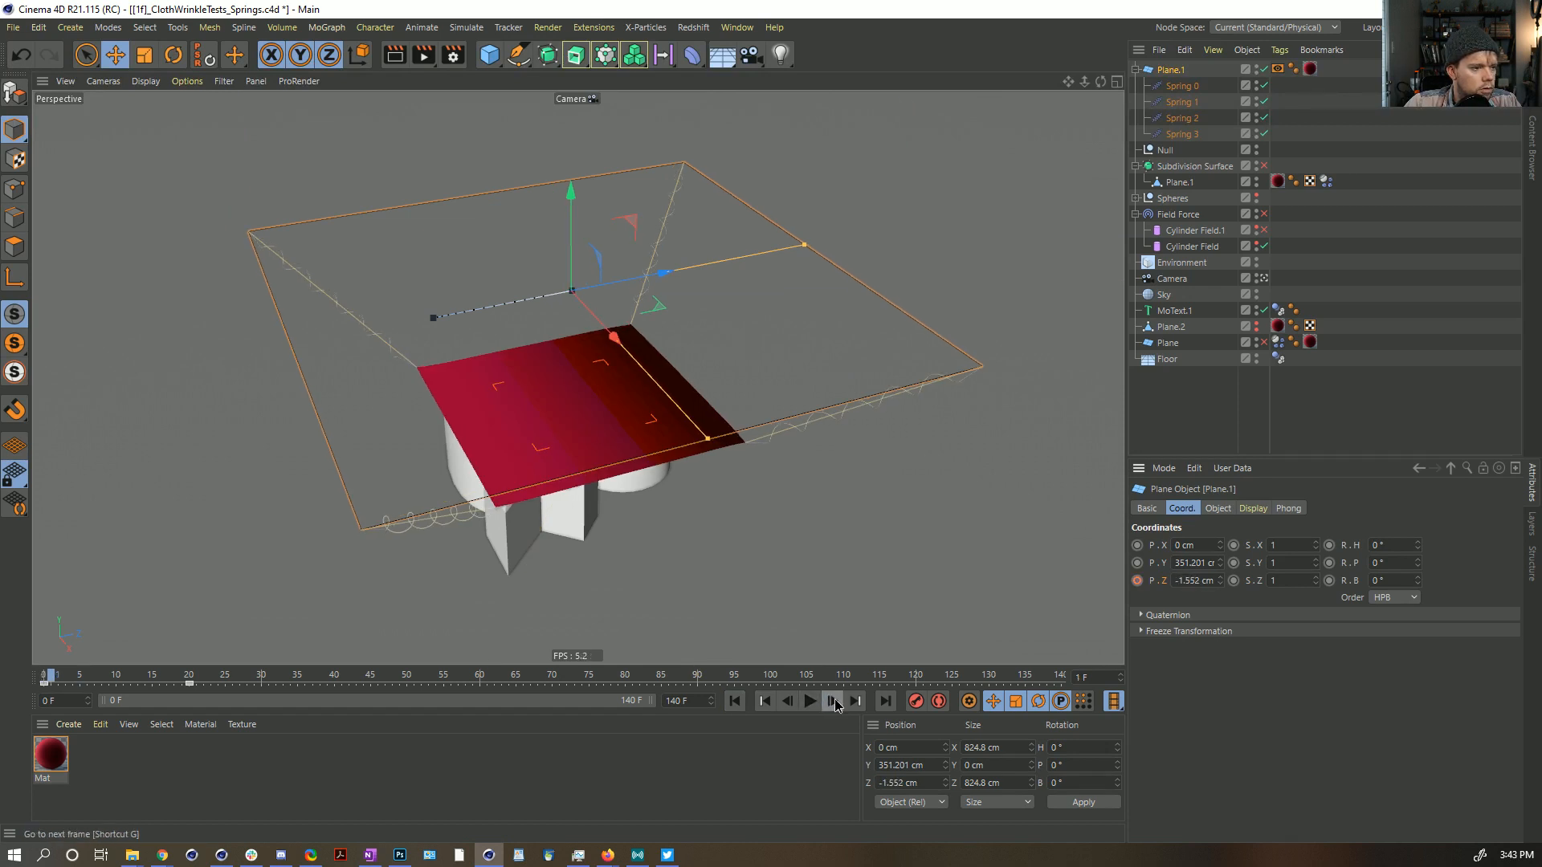
{"action": "left_click", "coordinate": [834, 700]}
{"action": "left_click", "coordinate": [834, 700]}
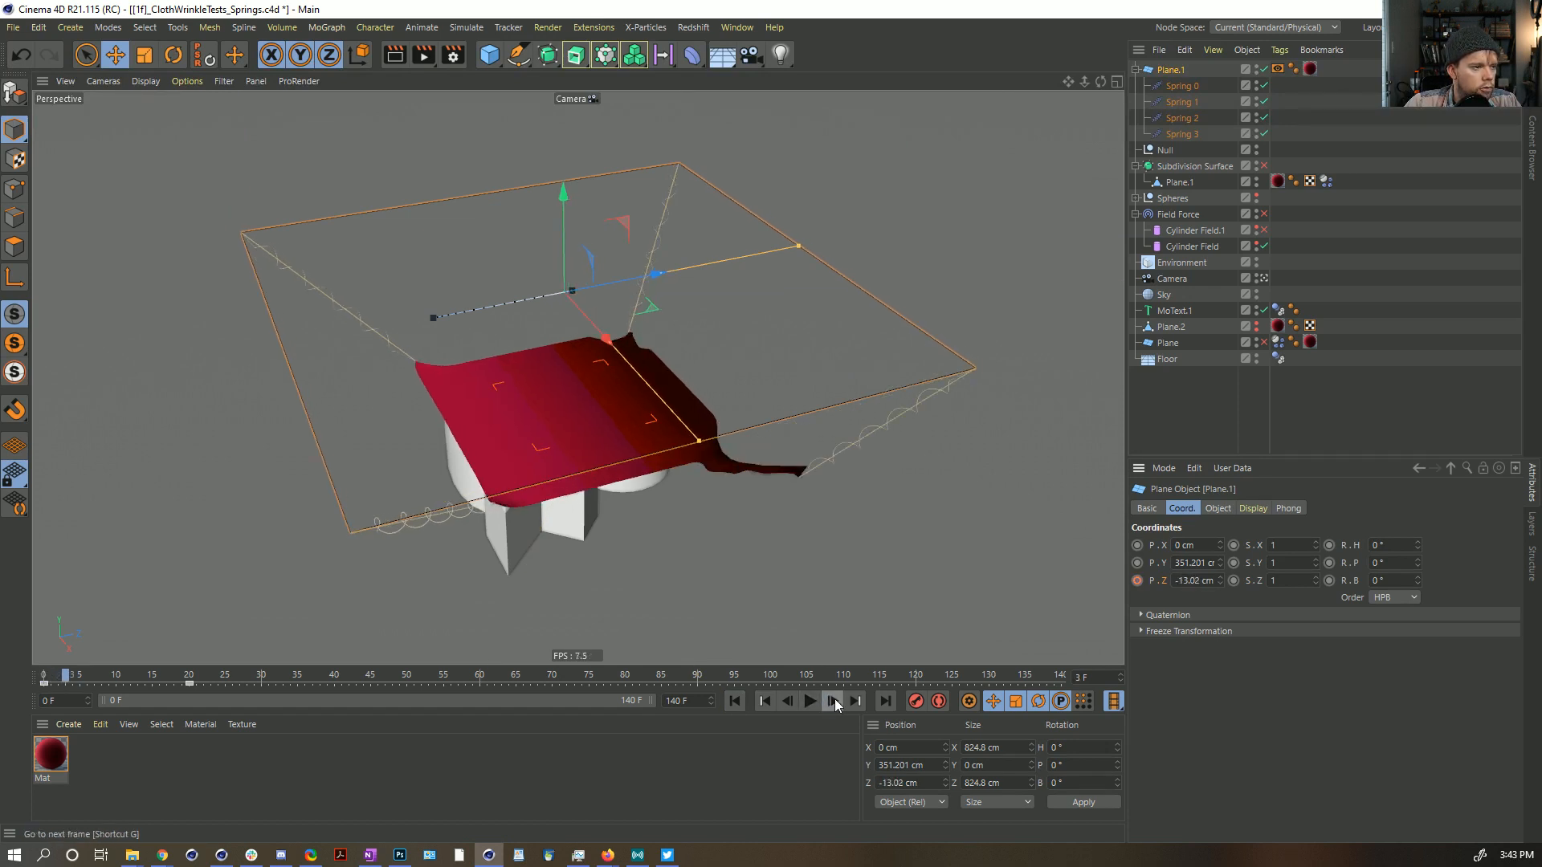
{"action": "mouse_move", "coordinate": [705, 472]}
{"action": "left_mouse_down", "text": "alt"}
{"action": "mouse_move", "coordinate": [393, 335]}
{"action": "mouse_move", "coordinate": [383, 420]}
{"action": "mouse_move", "coordinate": [551, 431]}
{"action": "mouse_move", "coordinate": [485, 347]}
{"action": "mouse_move", "coordinate": [967, 416]}
{"action": "mouse_move", "coordinate": [697, 416]}
{"action": "mouse_move", "coordinate": [778, 360]}
{"action": "mouse_move", "coordinate": [701, 451]}
{"action": "mouse_move", "coordinate": [762, 430]}
{"action": "mouse_move", "coordinate": [701, 481]}
{"action": "left_mouse_up", "text": "alt"}
{"action": "scroll", "coordinate": [562, 410], "scroll_direction": "up", "scroll_amount": 5}
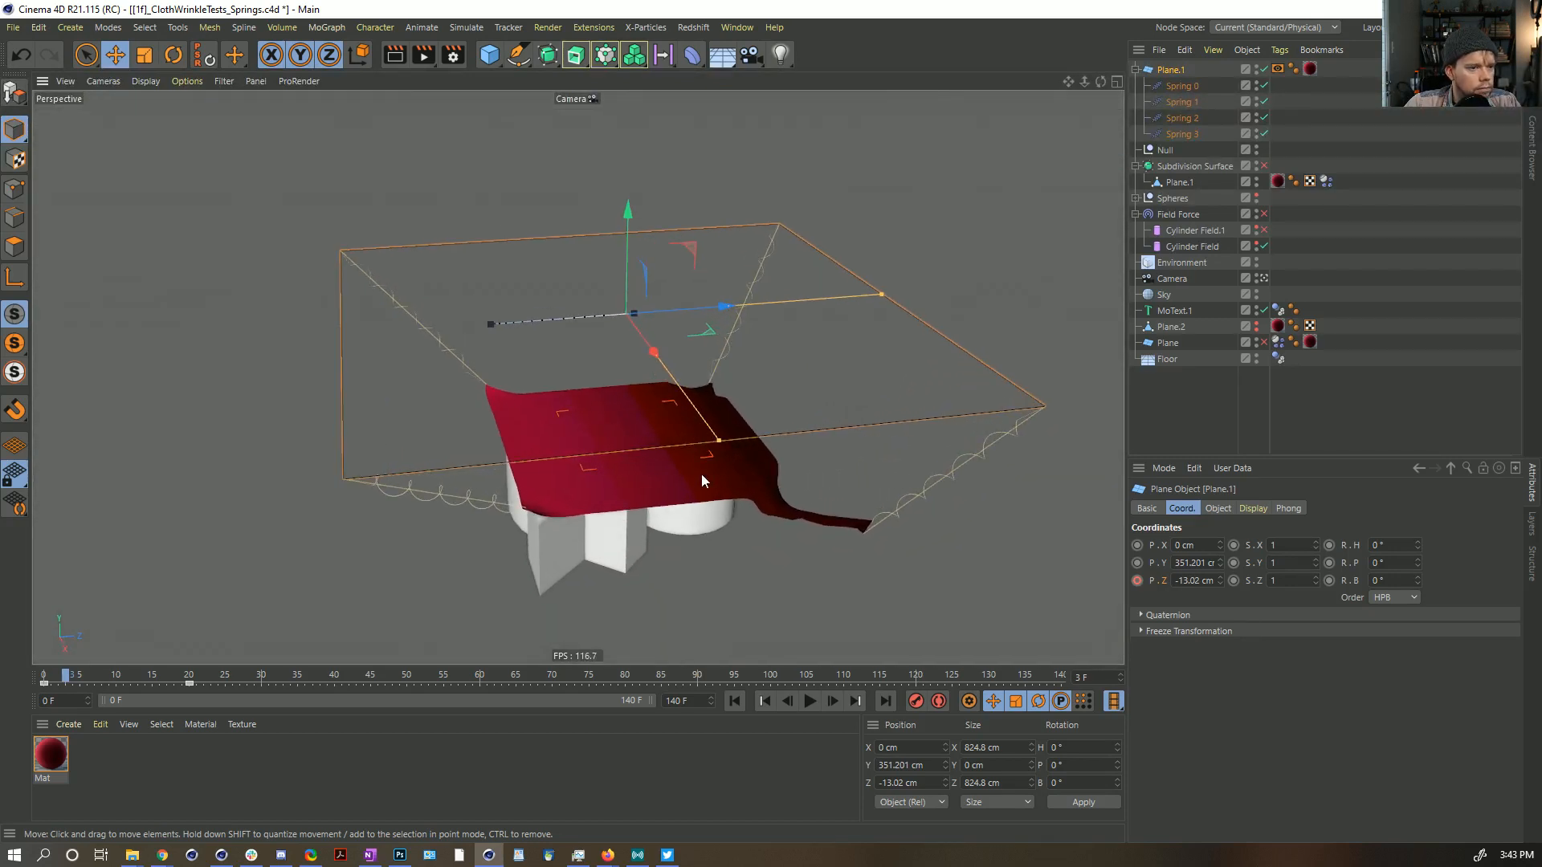
Step: Disable the MoText.1 ampersand, step the simulation from frame 0 to frame 4 and return to the first frame
{"action": "left_click", "coordinate": [1264, 310]}
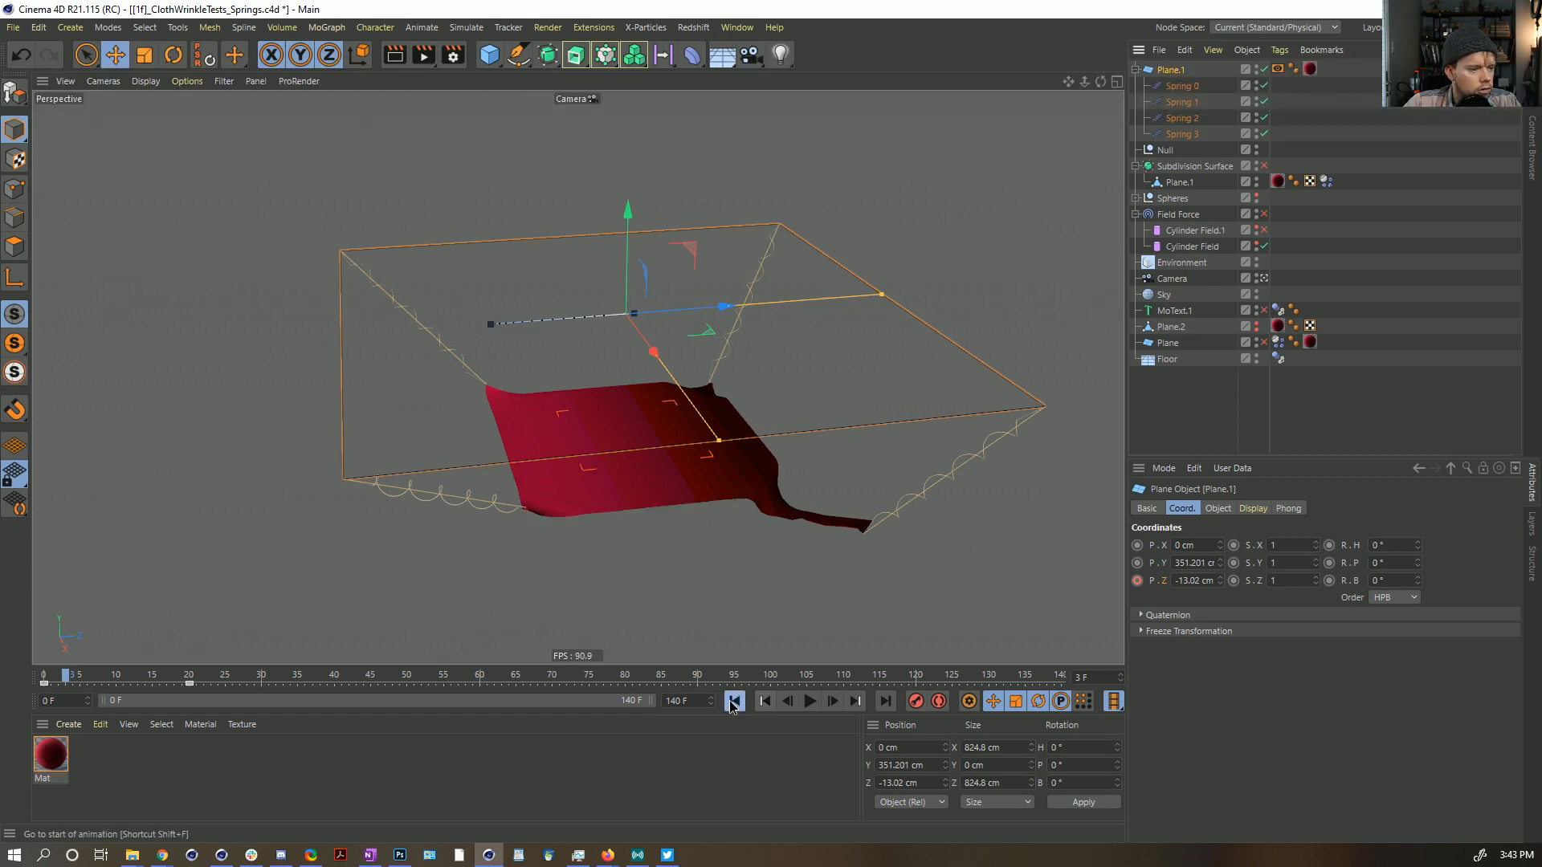
{"action": "left_click", "coordinate": [733, 703]}
{"action": "left_click", "coordinate": [829, 701]}
{"action": "left_click", "coordinate": [829, 701]}
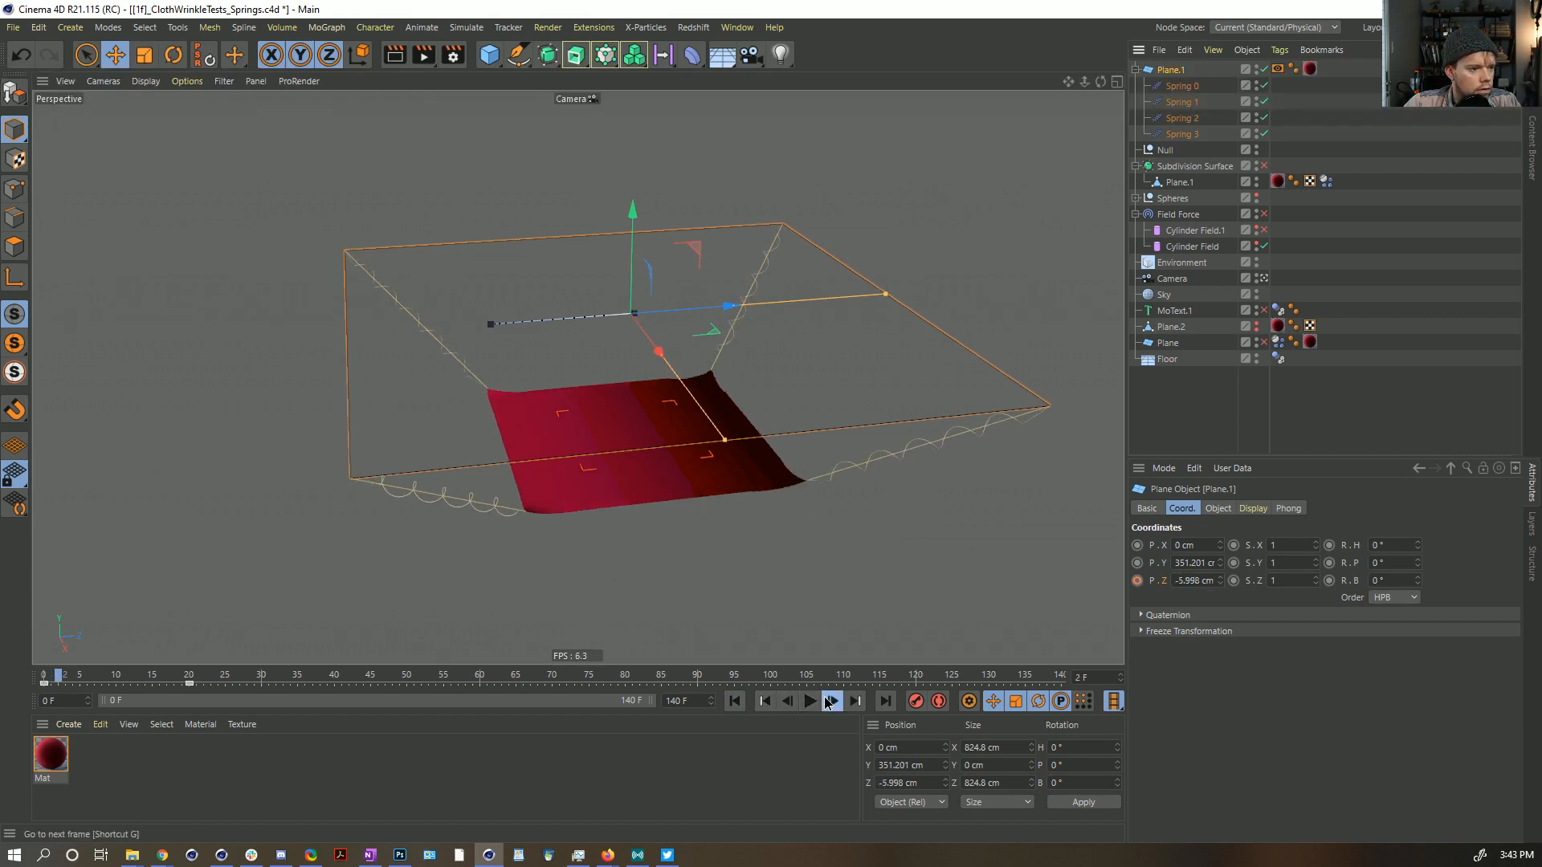
{"action": "left_click", "coordinate": [830, 701]}
{"action": "left_click", "coordinate": [828, 703]}
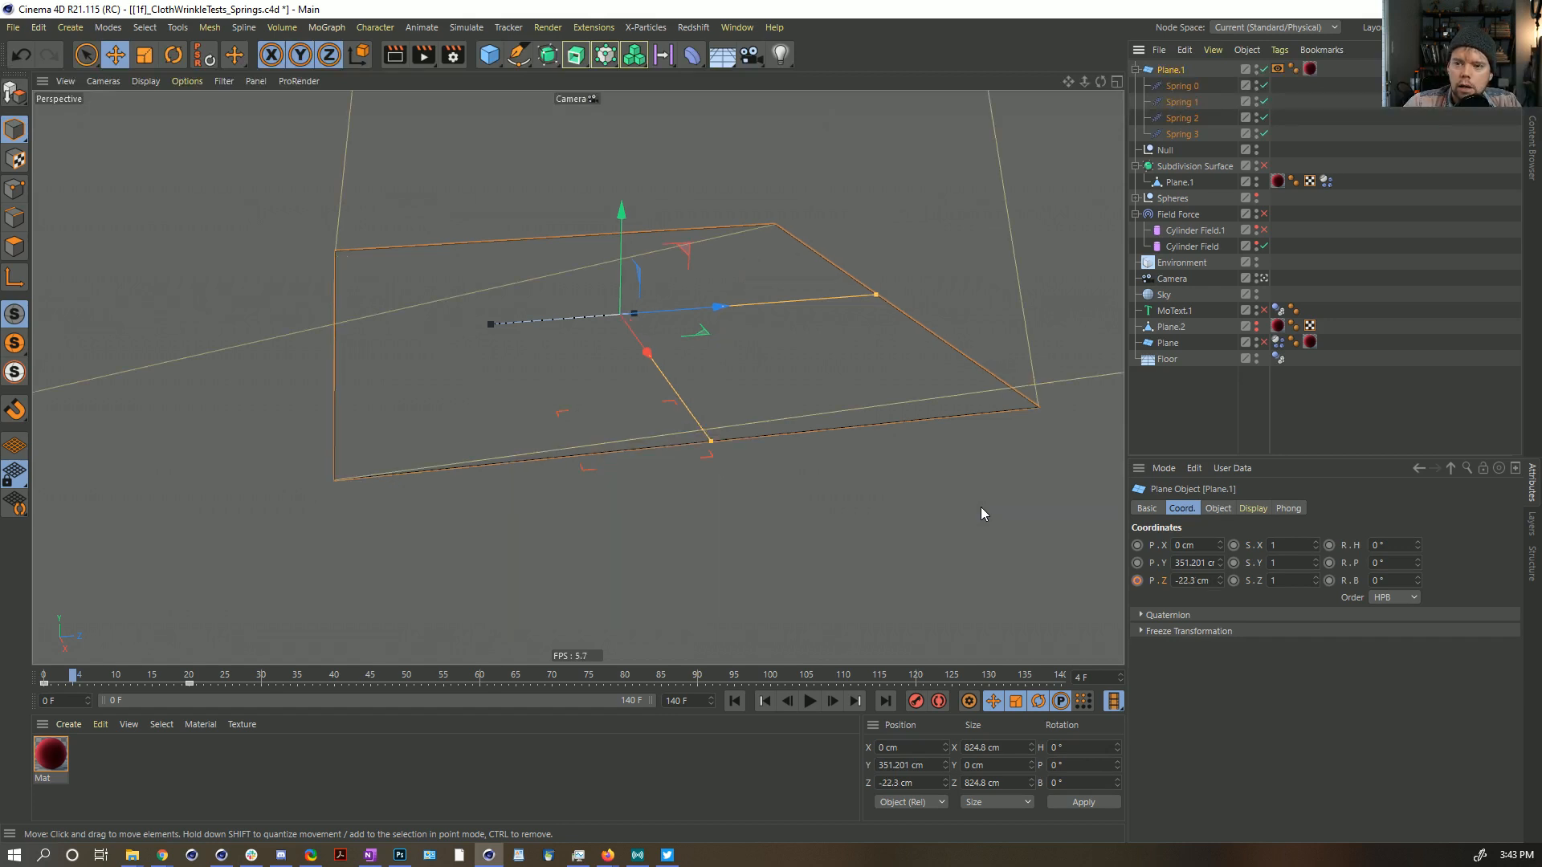
{"action": "left_click", "coordinate": [734, 702]}
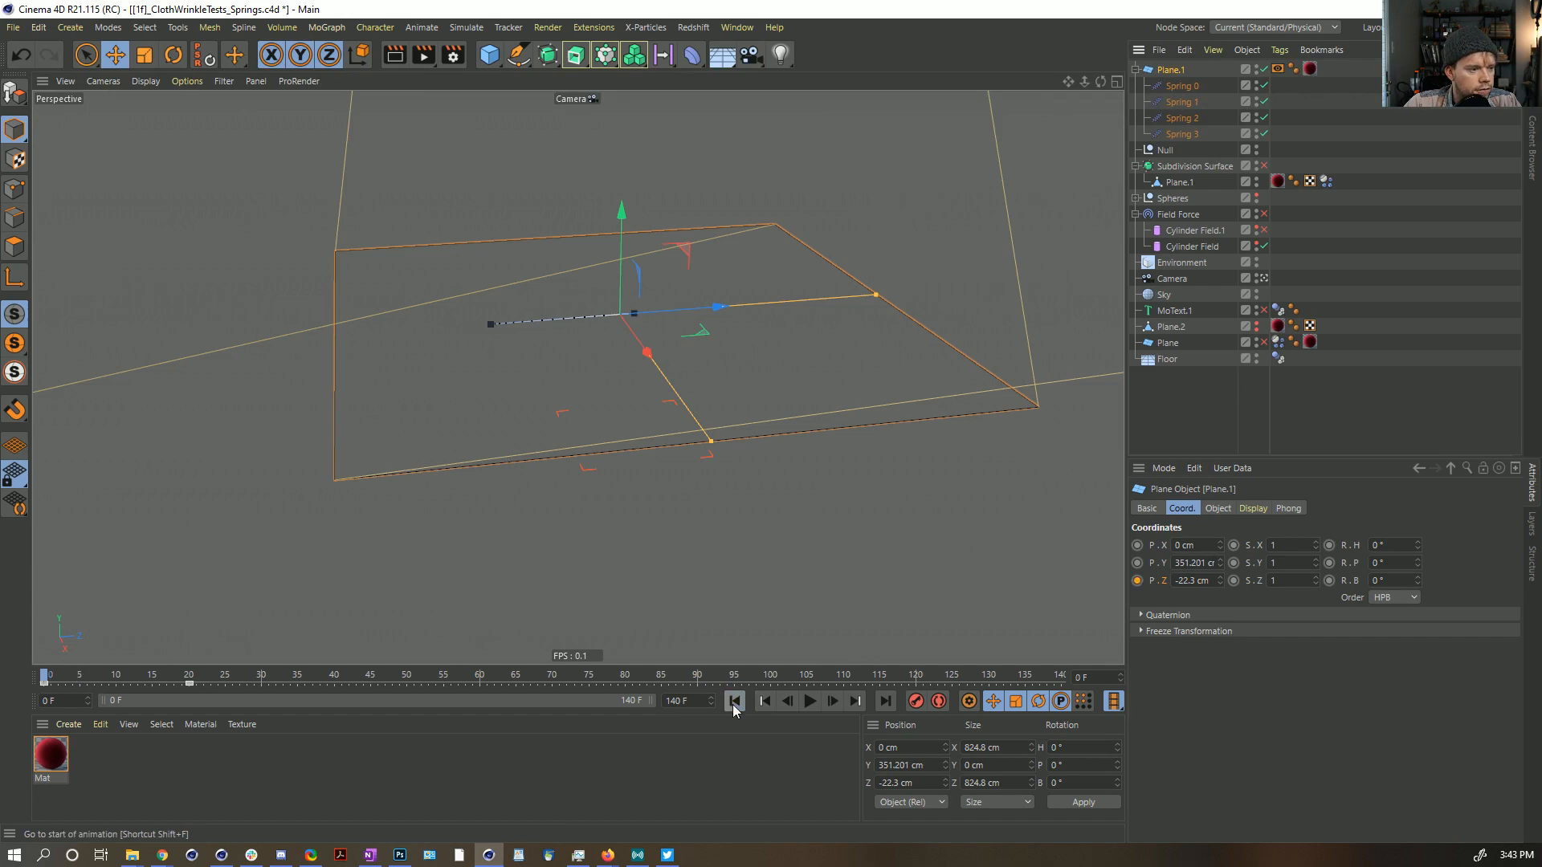
Step: Inspect the shared object properties of all four springs and select the Floor object
{"action": "left_click_drag", "start_coordinate": [854, 446], "coordinate": [793, 443], "text": "alt"}
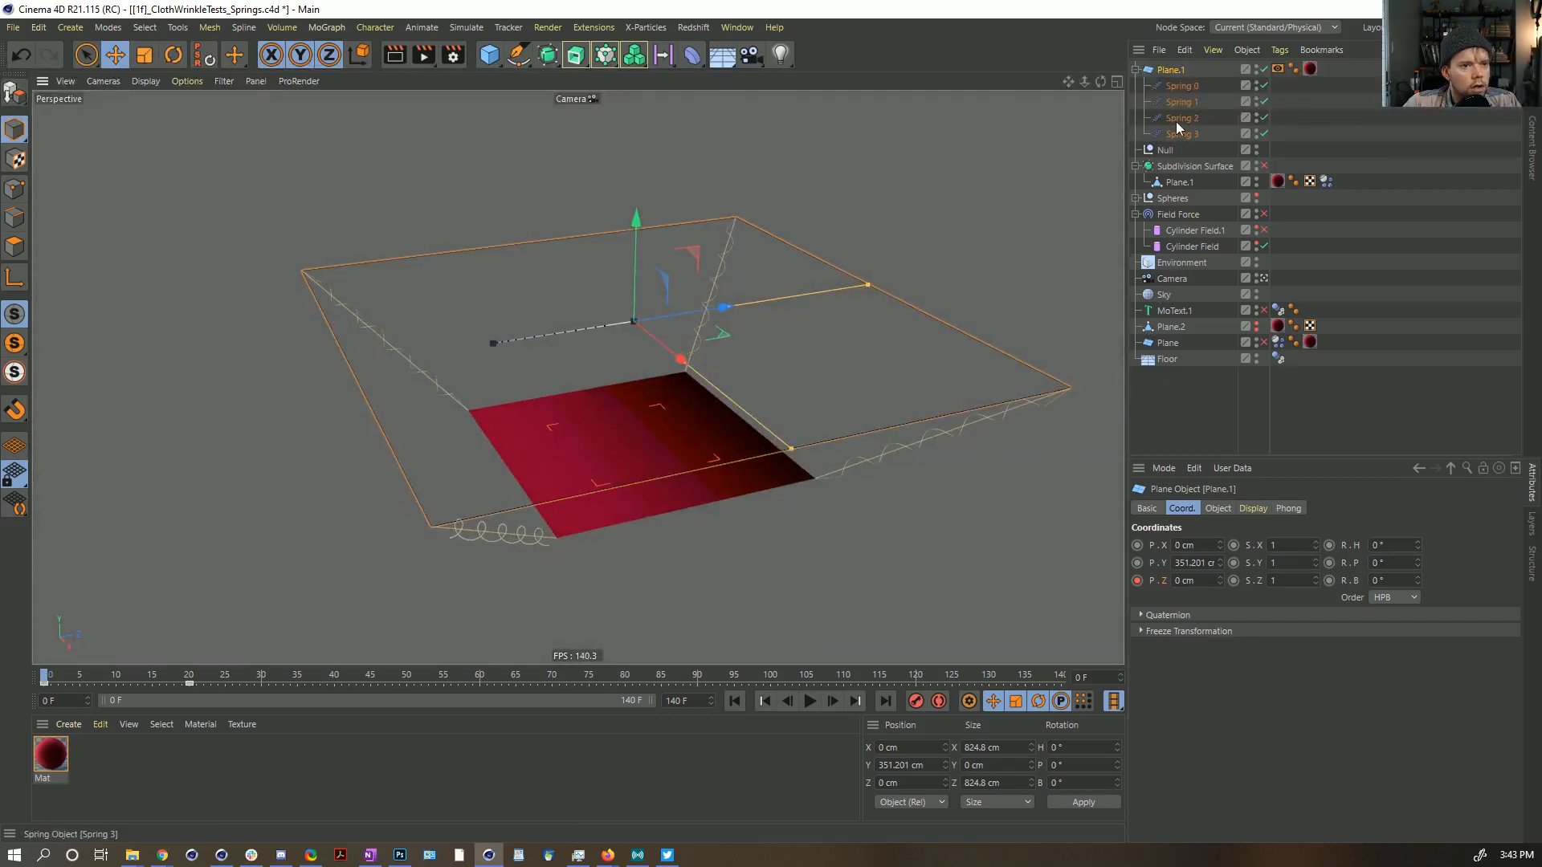
{"action": "left_click", "coordinate": [1183, 86]}
{"action": "left_click", "coordinate": [1179, 135], "text": "shift"}
{"action": "left_click", "coordinate": [1219, 509]}
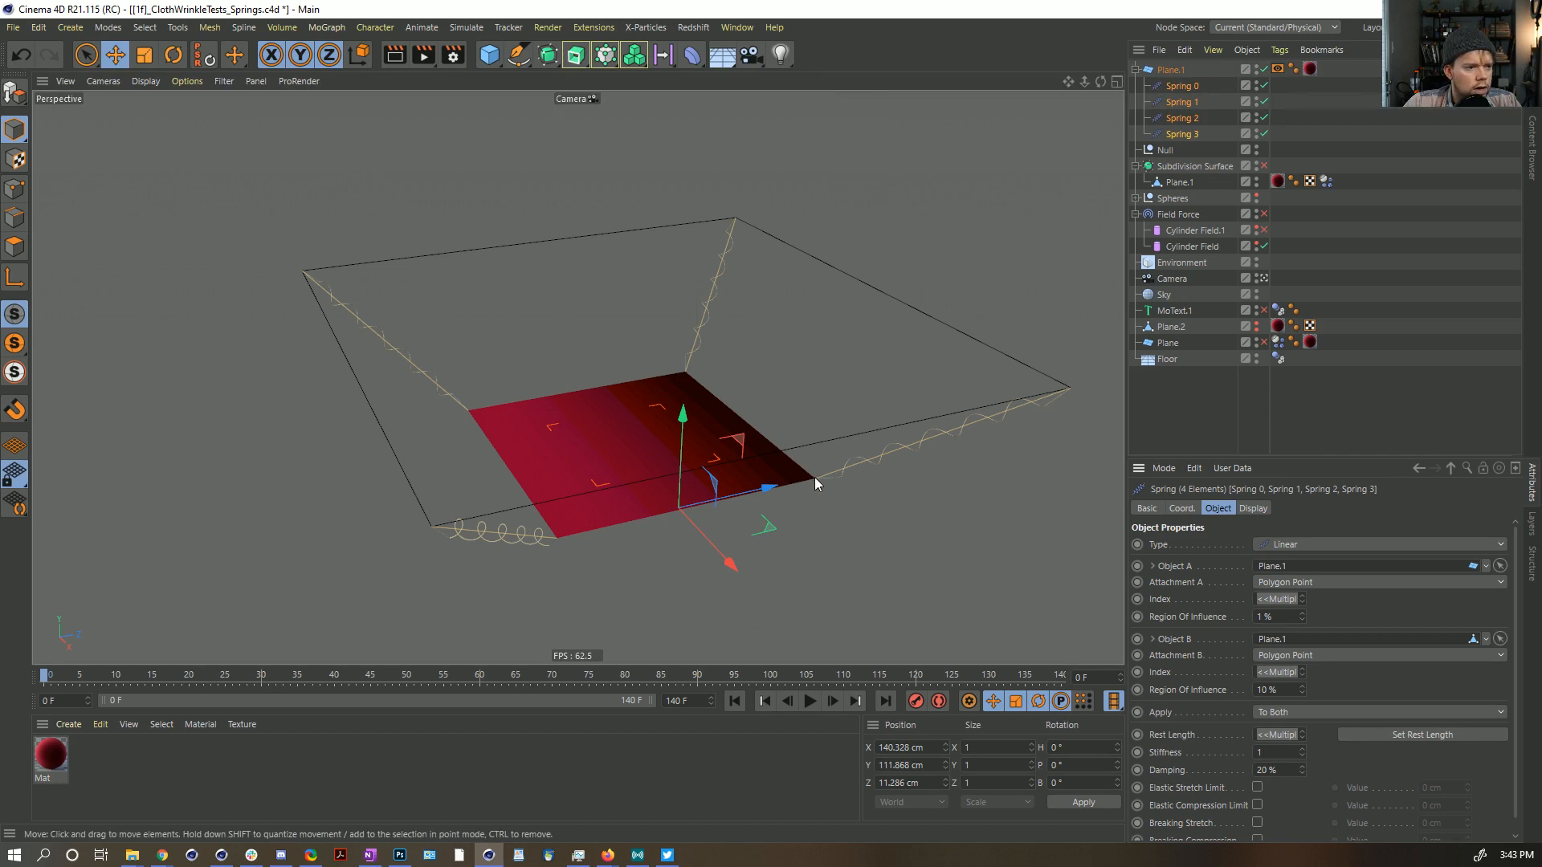
{"action": "middle_click_drag", "start_coordinate": [855, 452], "coordinate": [840, 378], "text": "alt"}
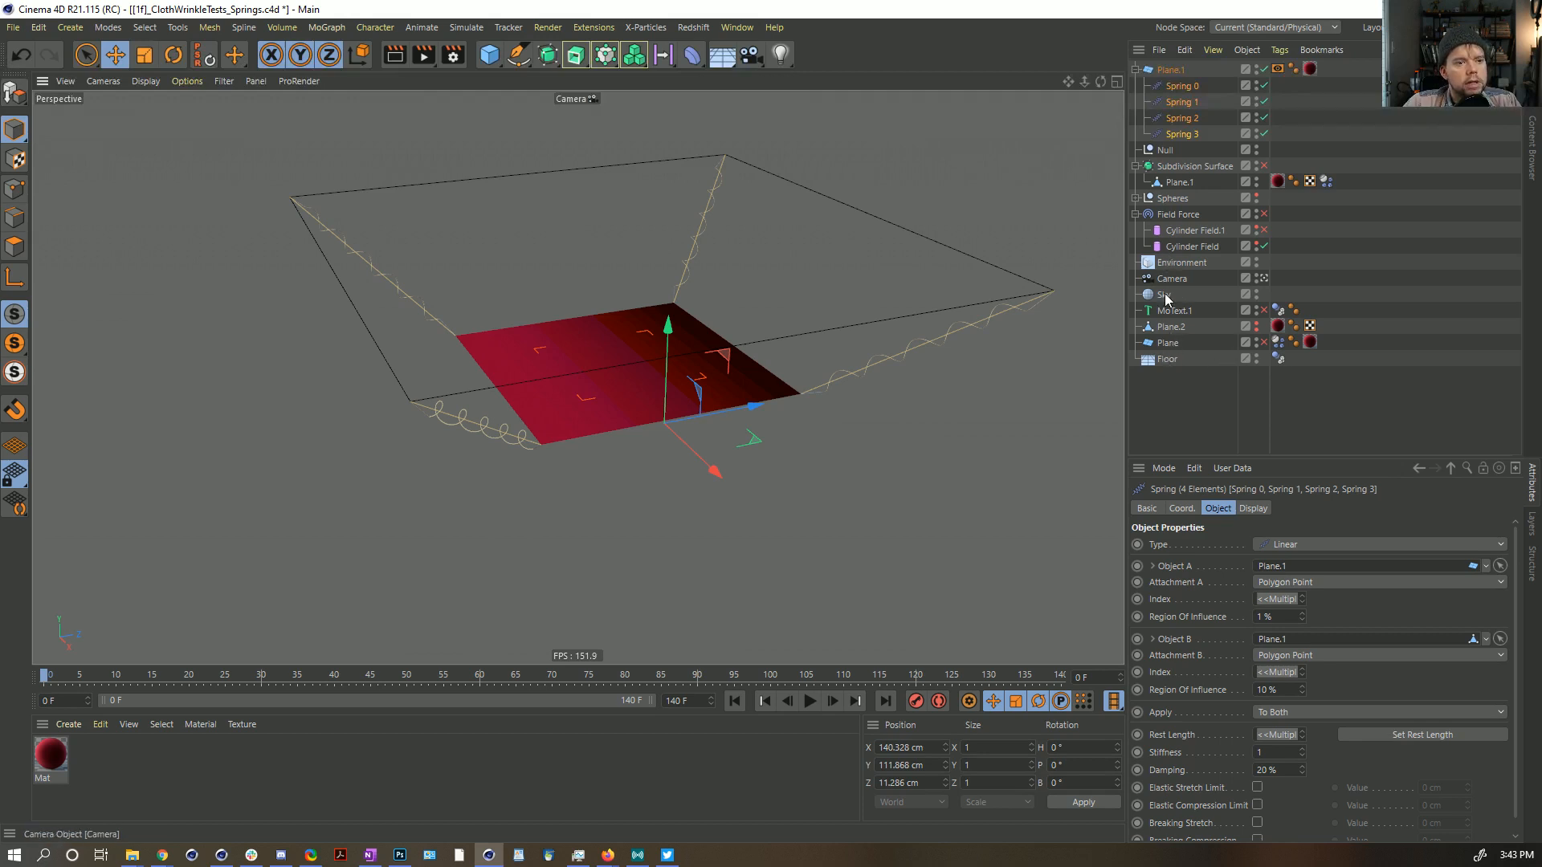
{"action": "left_click", "coordinate": [1168, 359]}
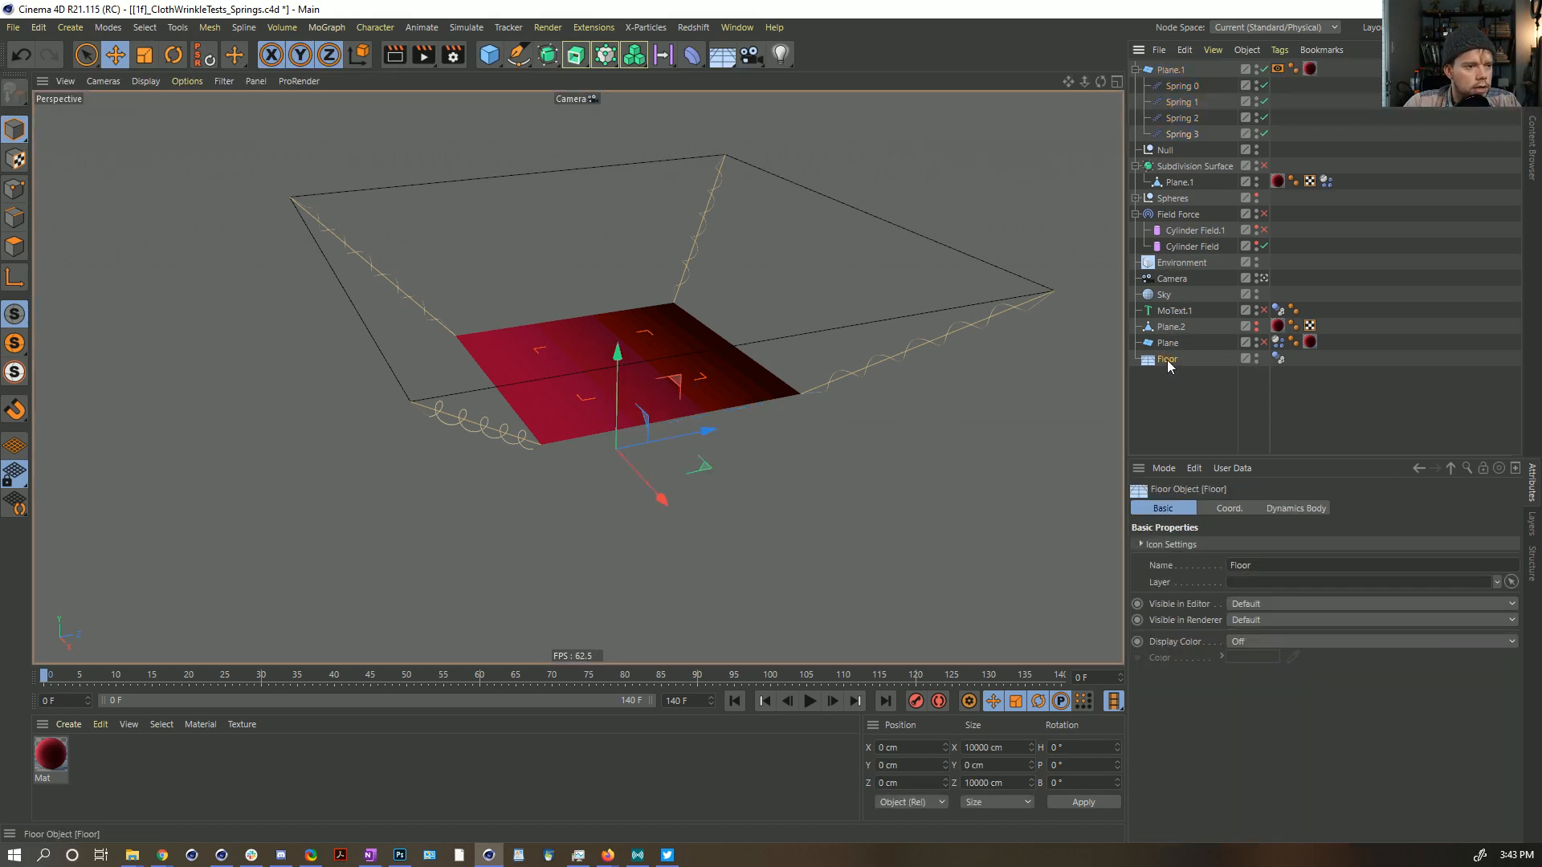
Step: Advance the cloth simulation frame by frame to check the spring-held plane, and return to the first frame
{"action": "left_click_drag", "start_coordinate": [859, 510], "coordinate": [894, 534], "text": "alt"}
{"action": "left_click", "coordinate": [1249, 399]}
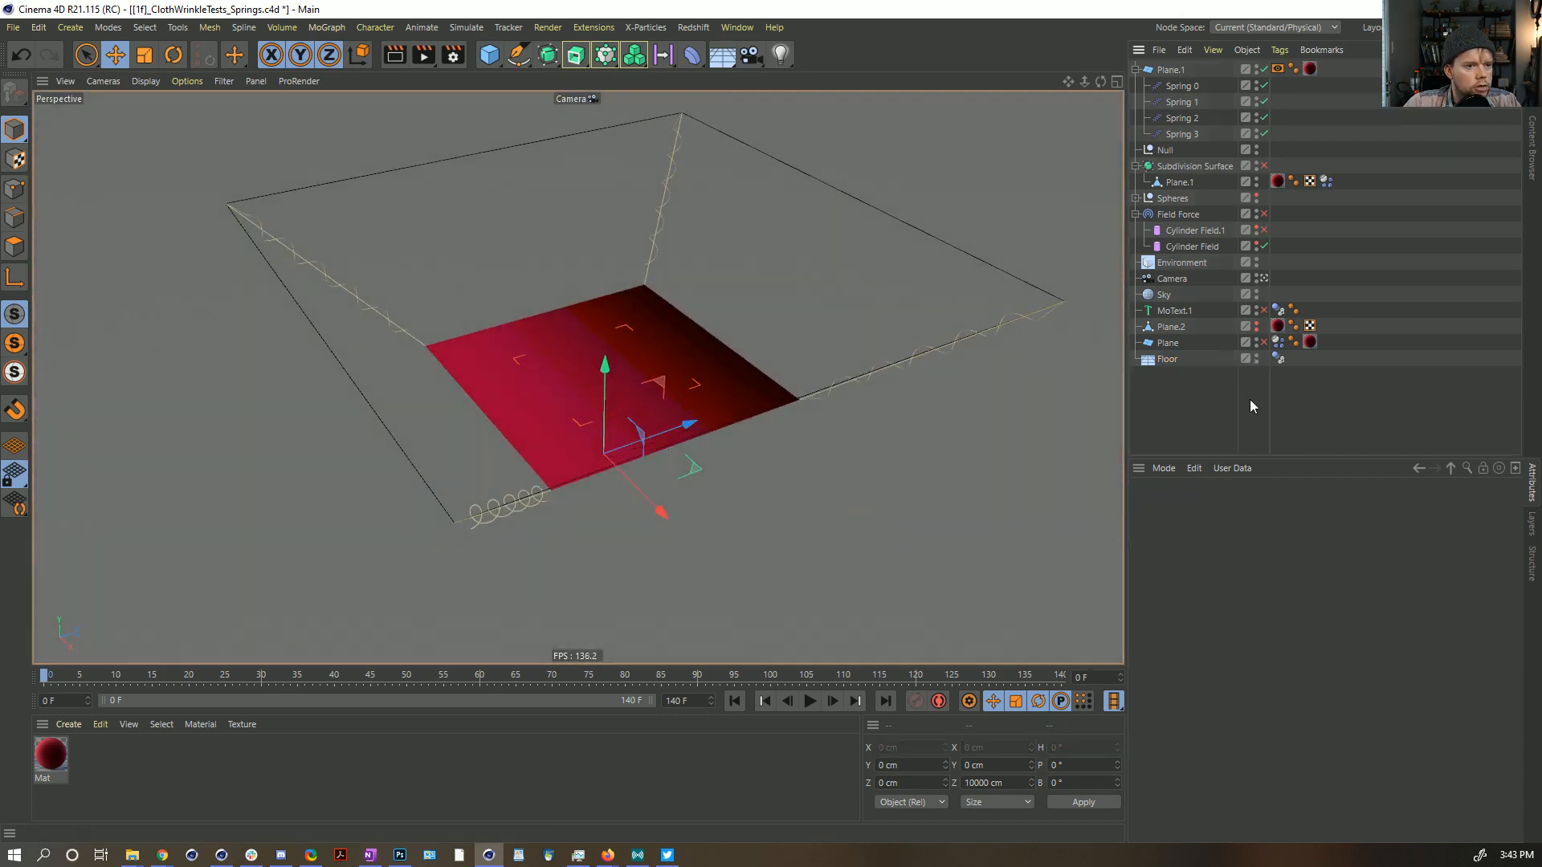
{"action": "left_click", "coordinate": [832, 701]}
{"action": "left_click", "coordinate": [832, 702]}
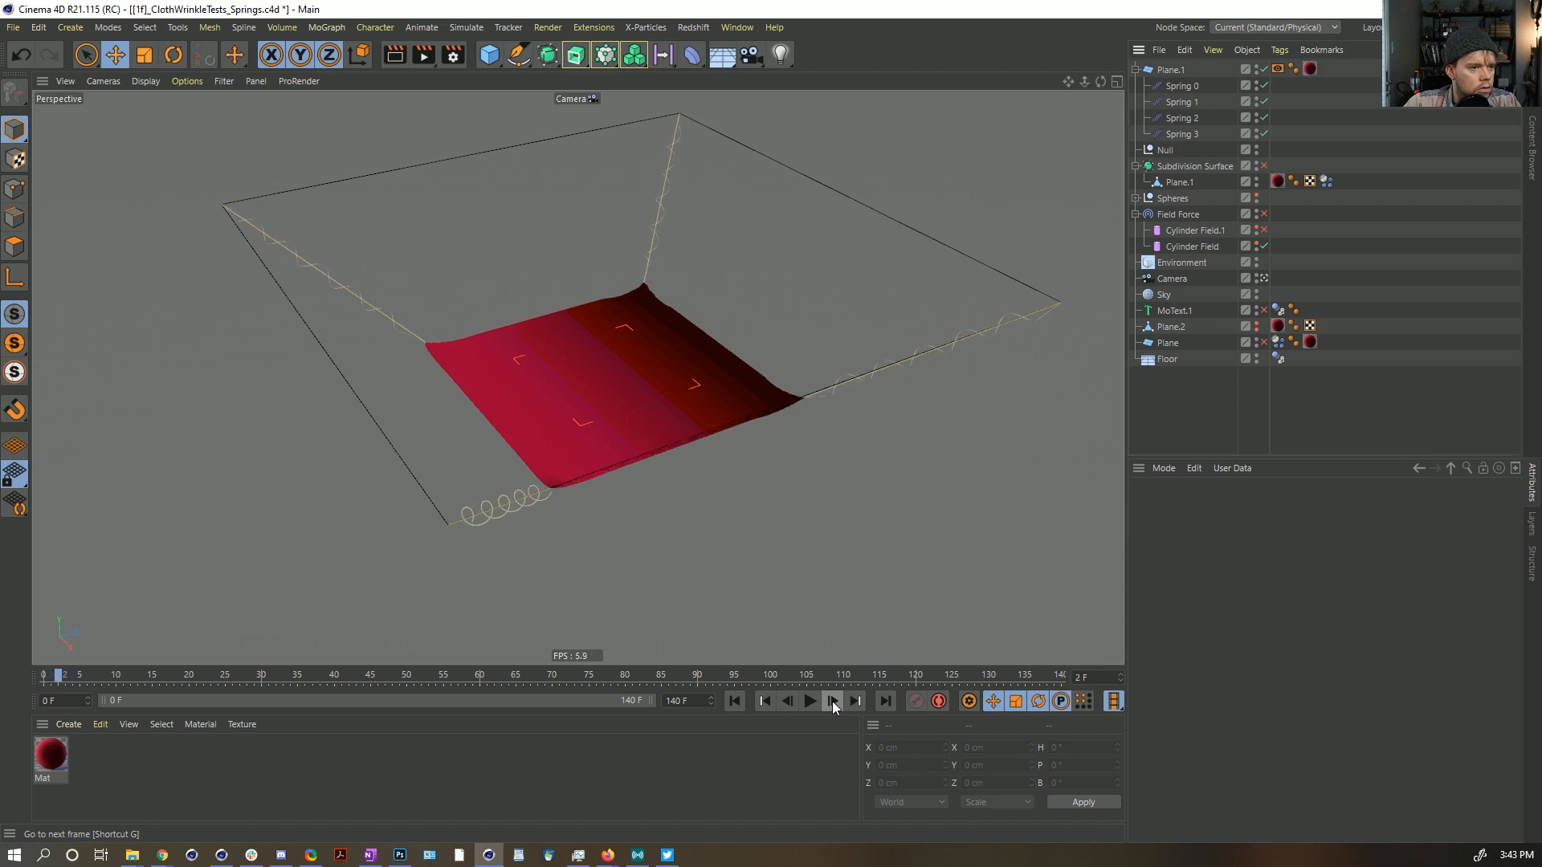
{"action": "left_click", "coordinate": [832, 701]}
{"action": "left_click_drag", "start_coordinate": [771, 578], "coordinate": [642, 405], "text": "alt"}
{"action": "left_click", "coordinate": [734, 701]}
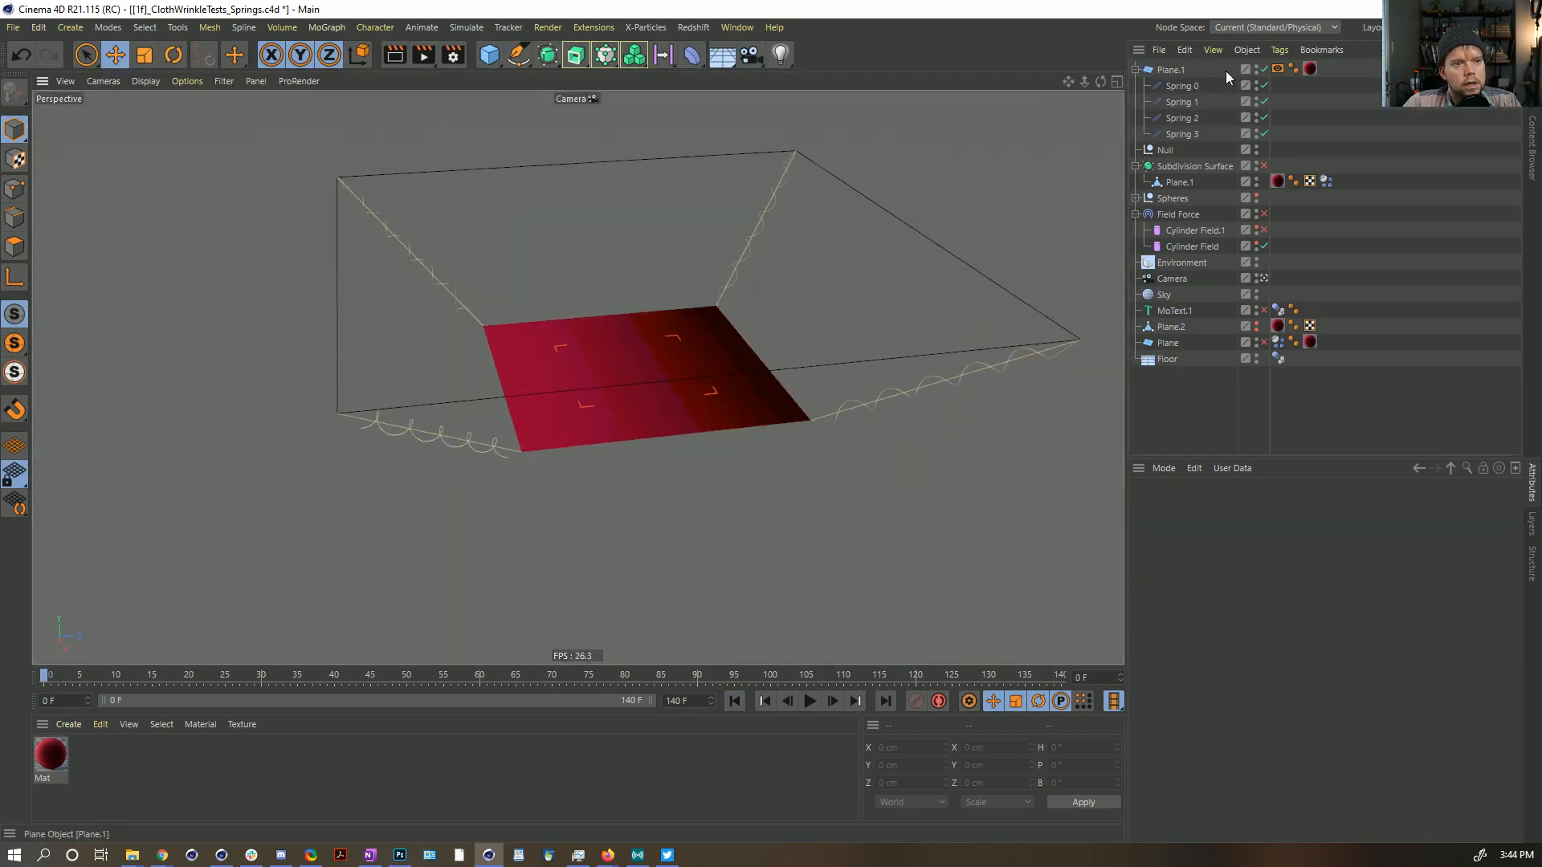
Step: Copy the Plane.1 spring rig, the Subdivision Surface with its cloth plane, and the Floor into a new scene
{"action": "left_click", "coordinate": [1164, 71]}
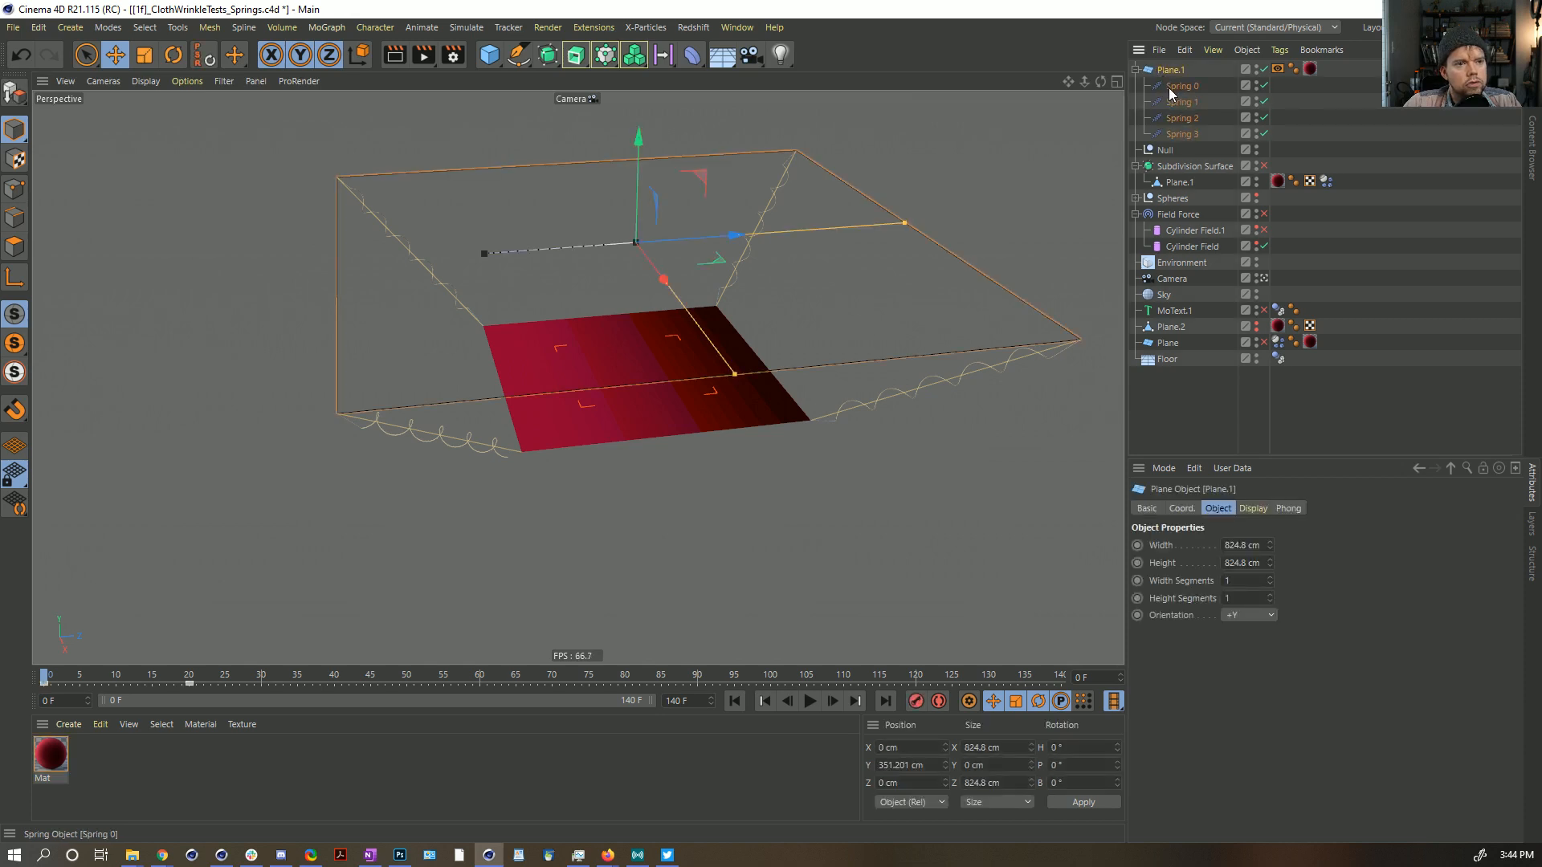
{"action": "left_click", "coordinate": [1180, 166], "text": "ctrl"}
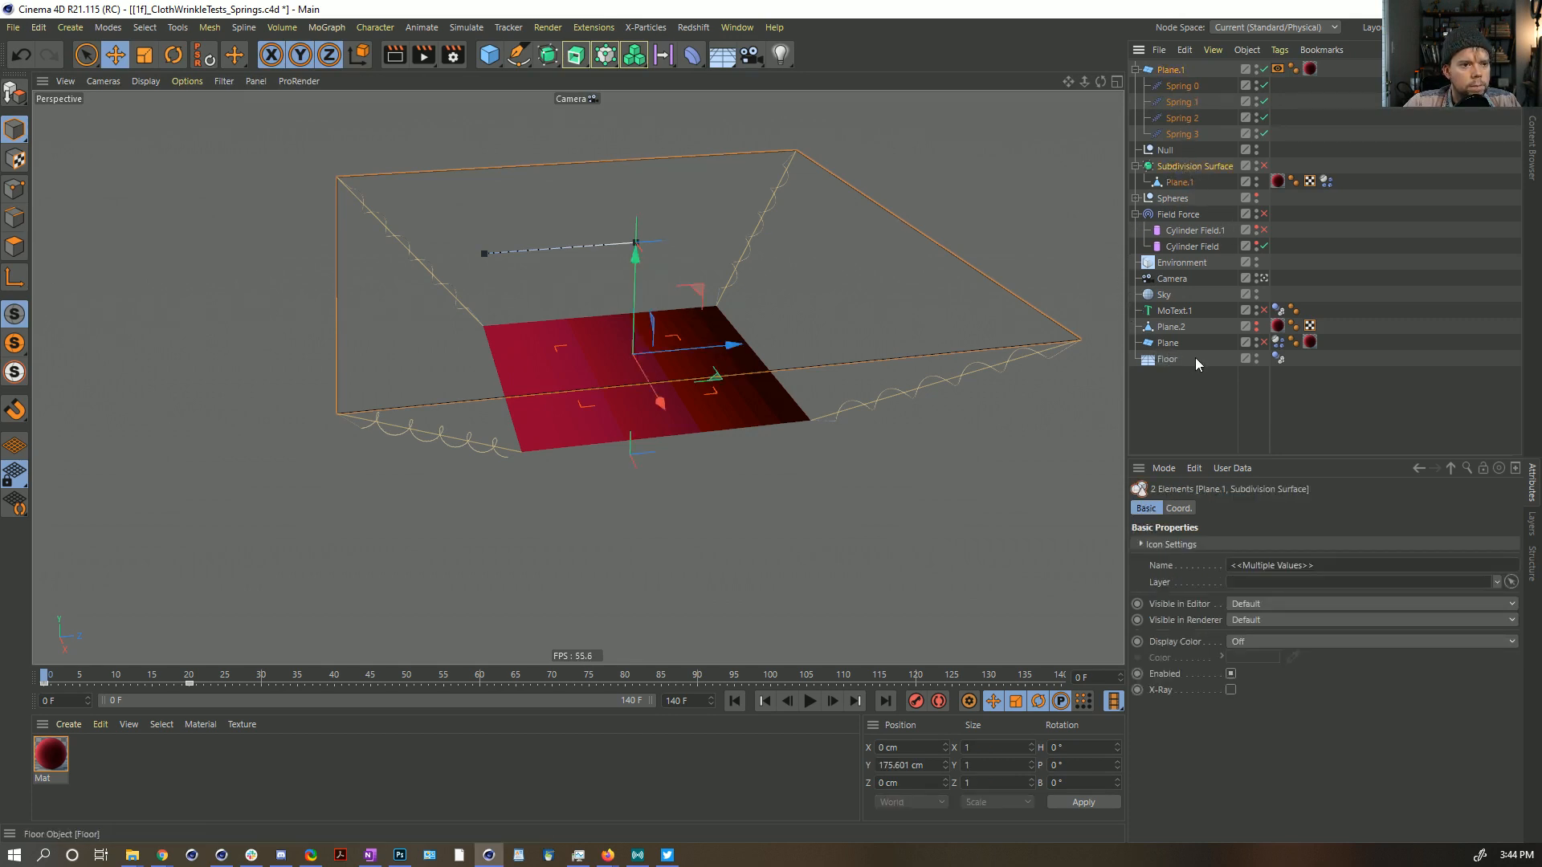
{"action": "left_click", "coordinate": [1169, 360], "text": "ctrl"}
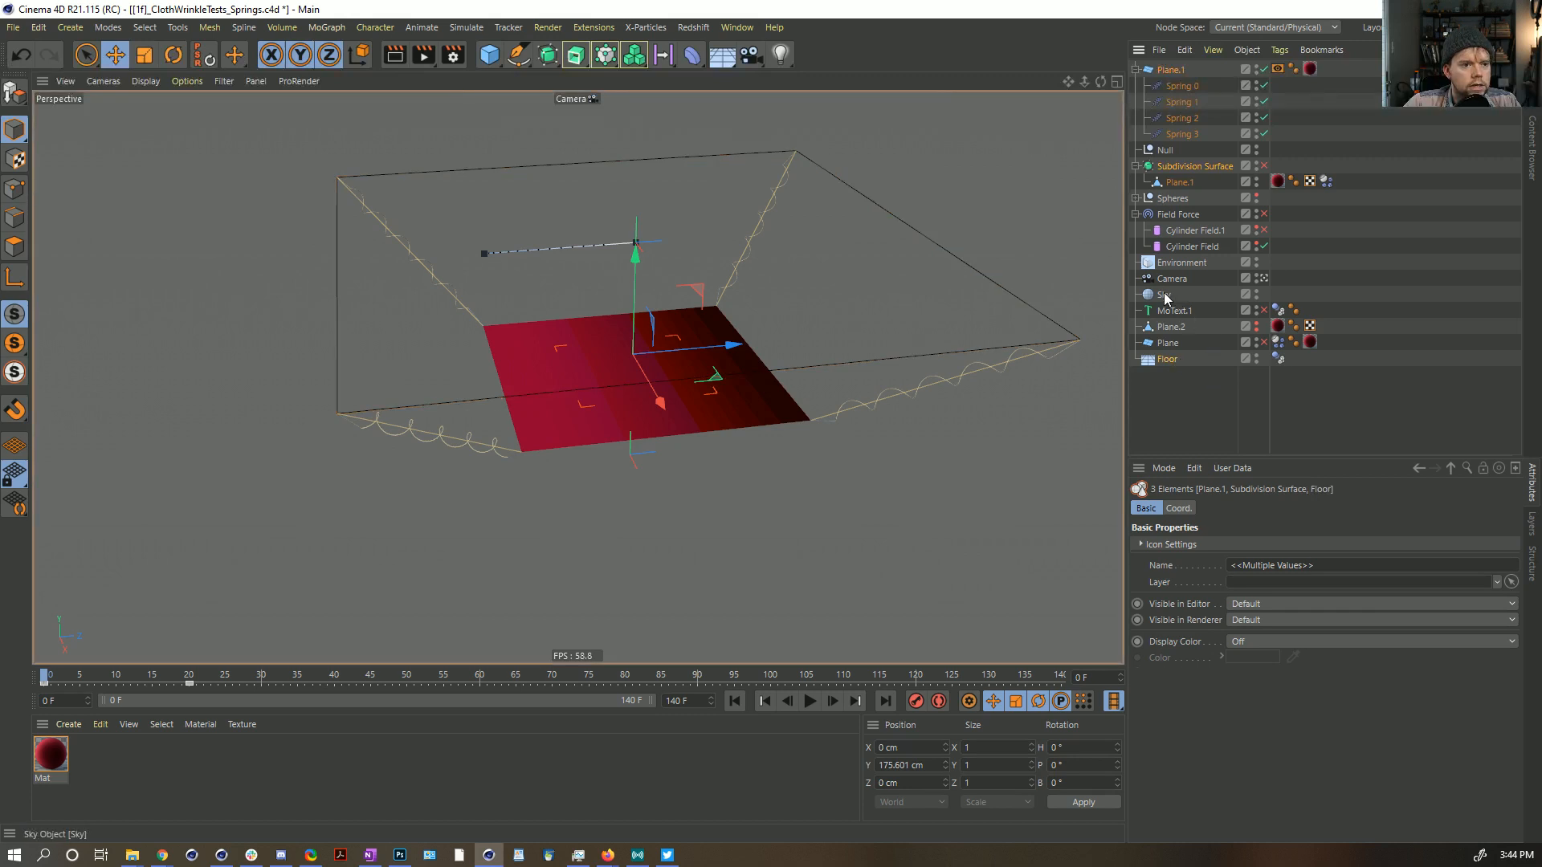
{"action": "key", "text": "ctrl+c"}
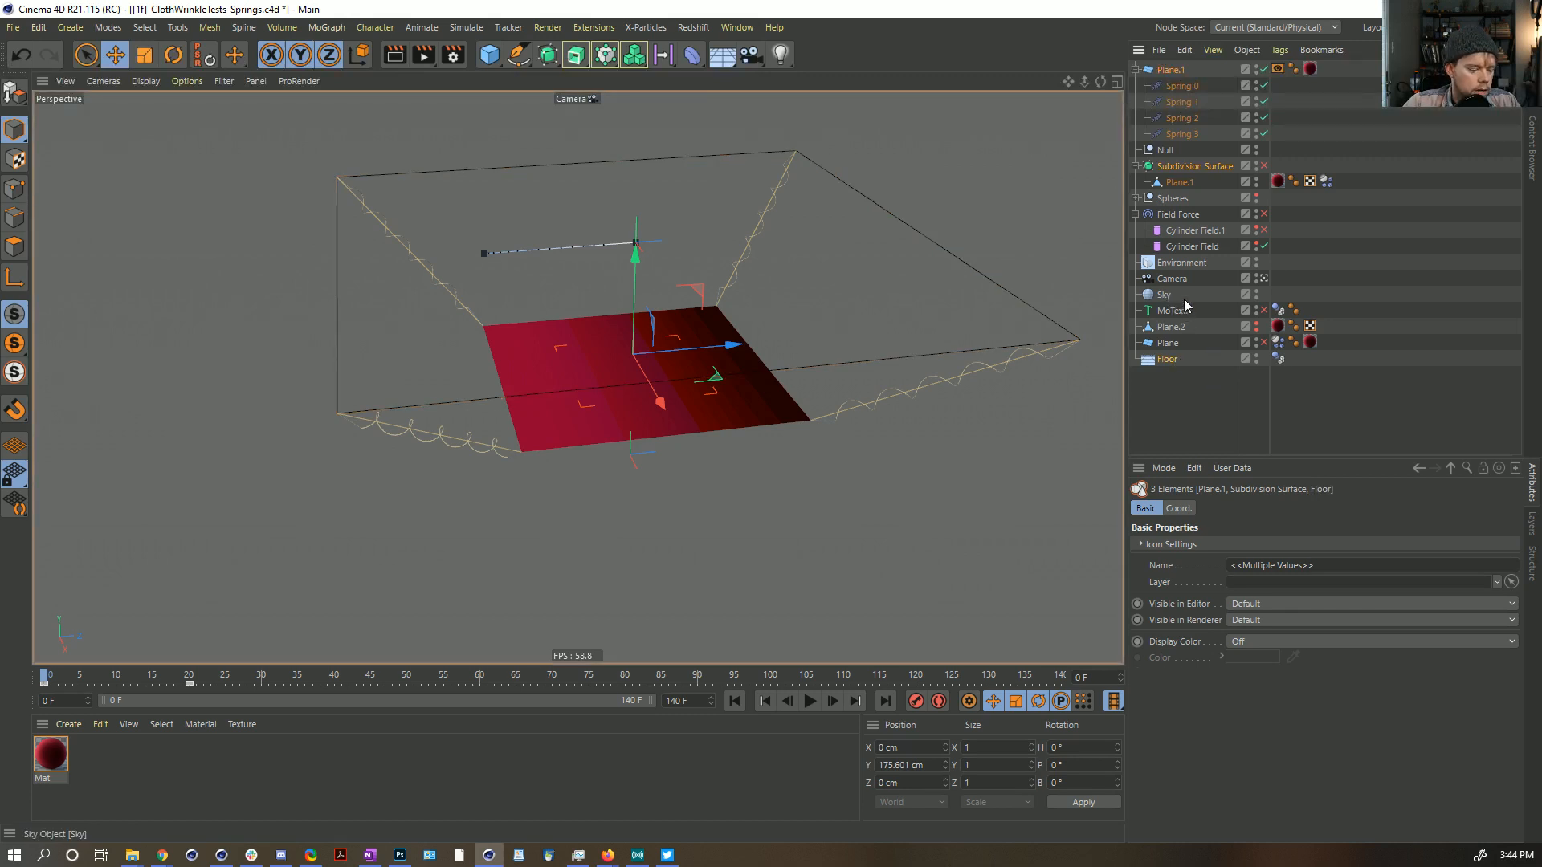
{"action": "key", "text": "ctrl+n"}
{"action": "key", "text": "ctrl+v"}
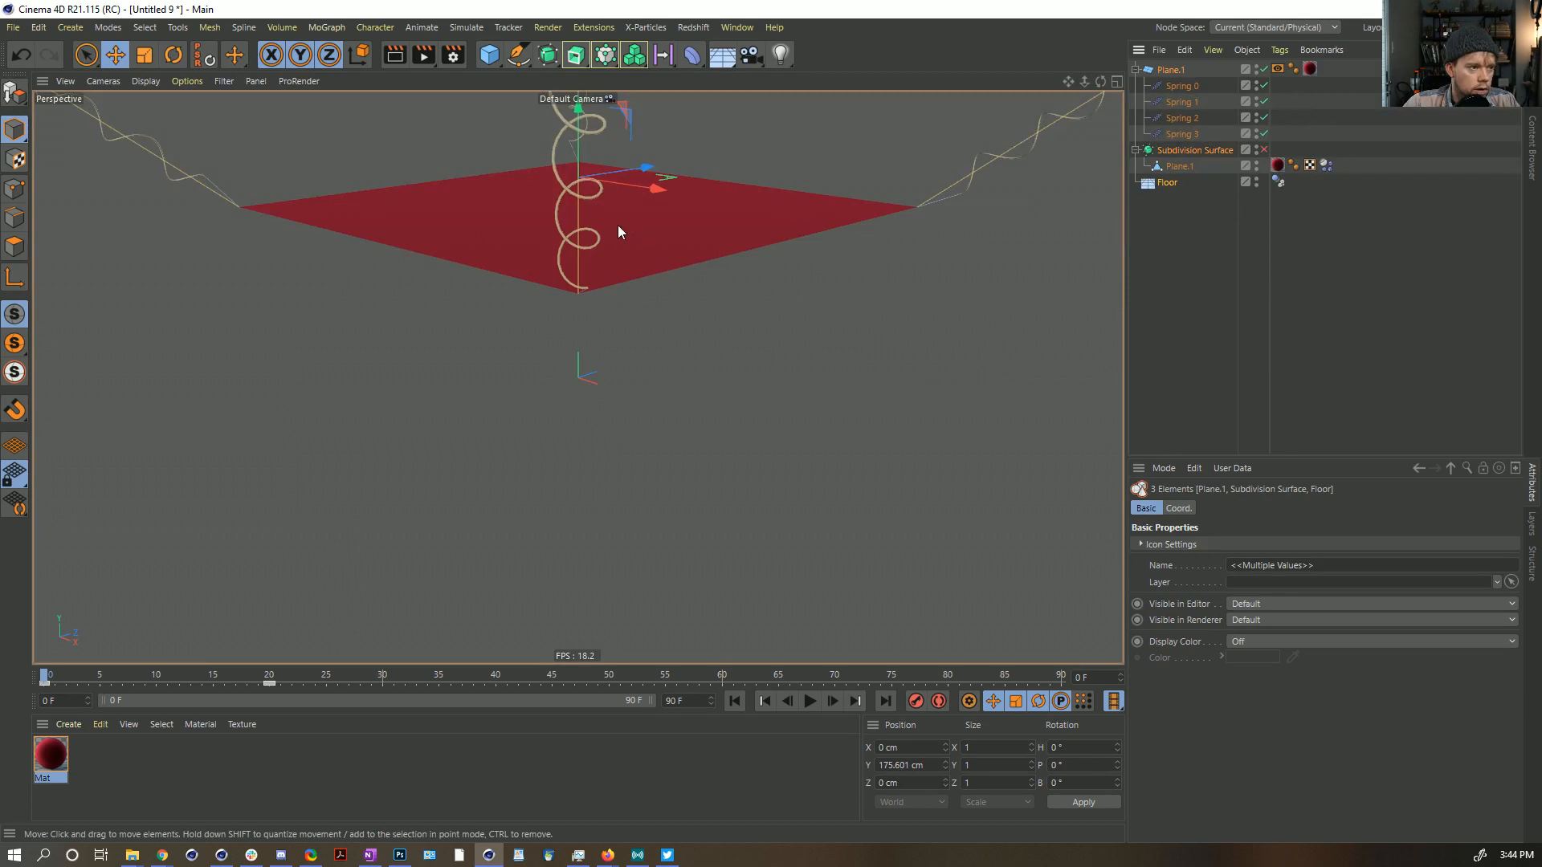
Step: Save the new scene as [1g]_ClothWrinkleTests_Springs.c4d in the SceneFiles folder
{"action": "left_click_drag", "start_coordinate": [619, 225], "coordinate": [869, 376], "text": "alt"}
{"action": "key", "text": "ctrl+s"}
{"action": "left_click", "coordinate": [335, 232]}
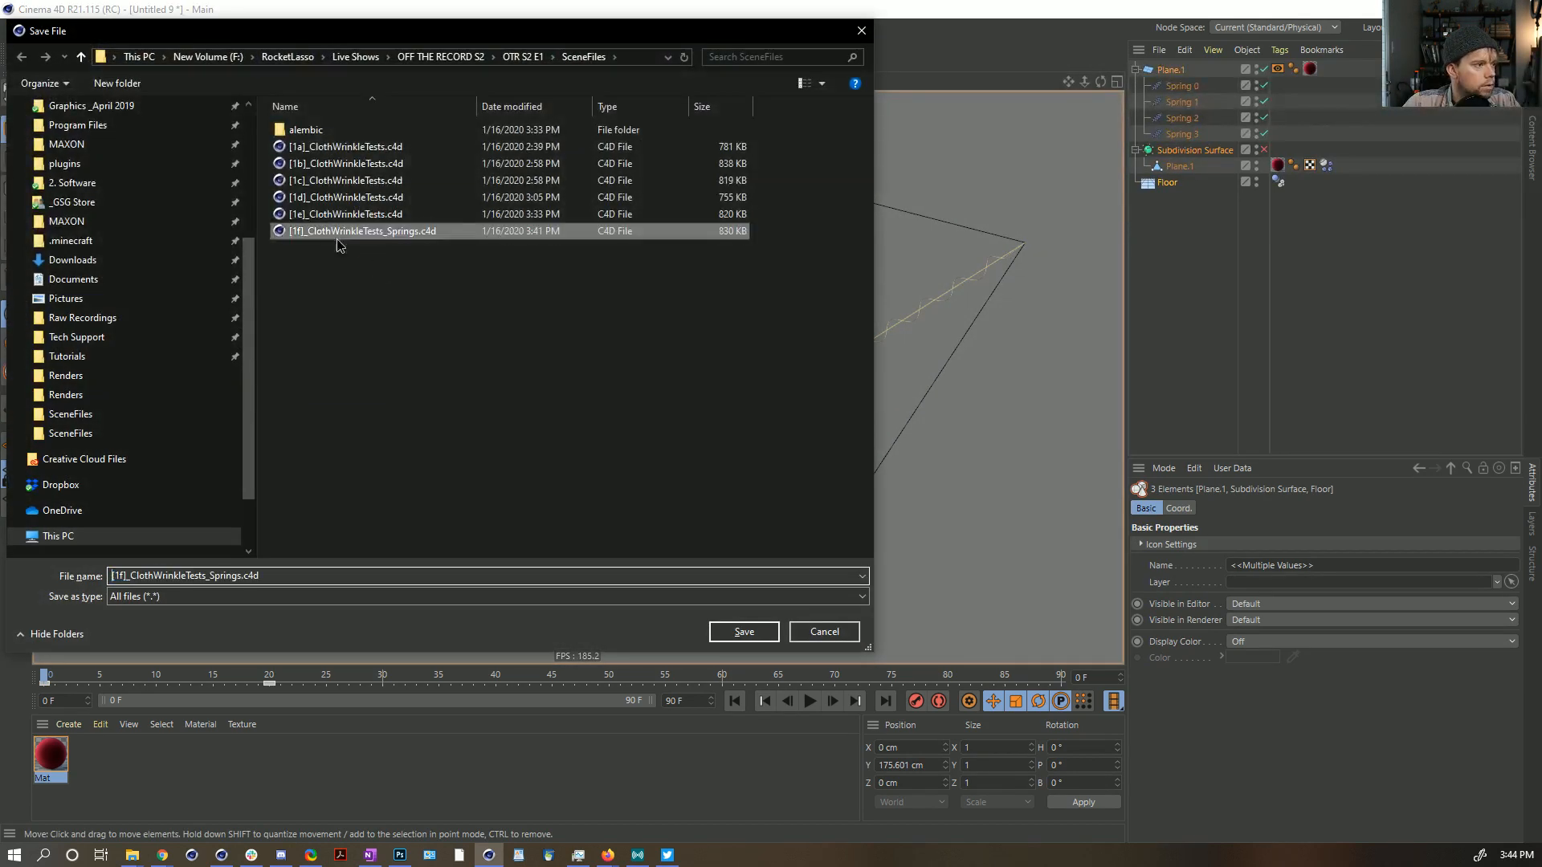
{"action": "left_click", "coordinate": [121, 576]}
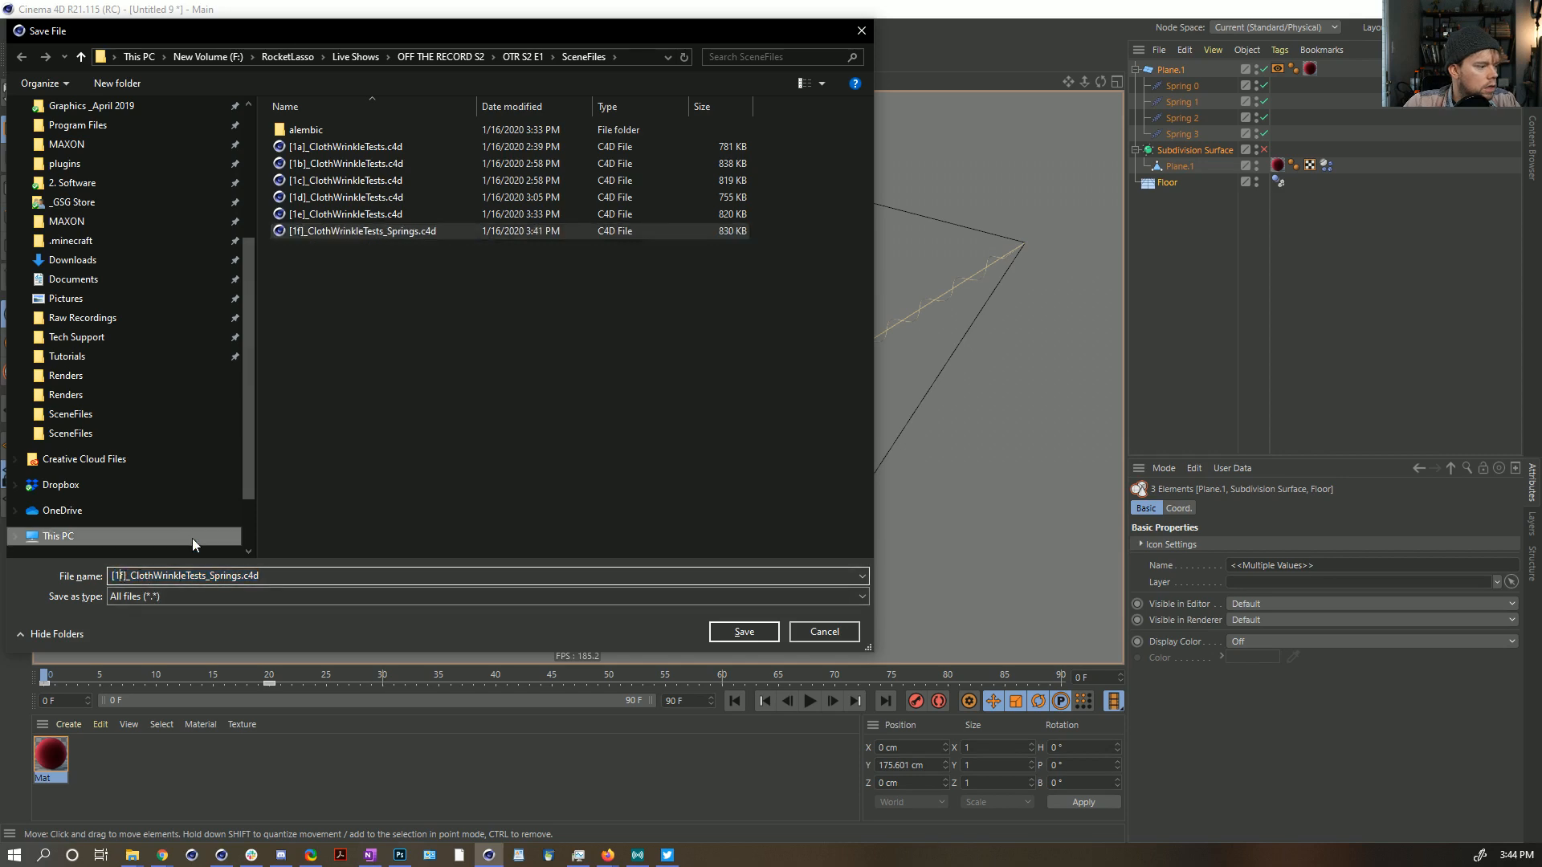
{"action": "key", "text": "Delete"}
{"action": "type", "text": "g"}
{"action": "key", "text": "Return"}
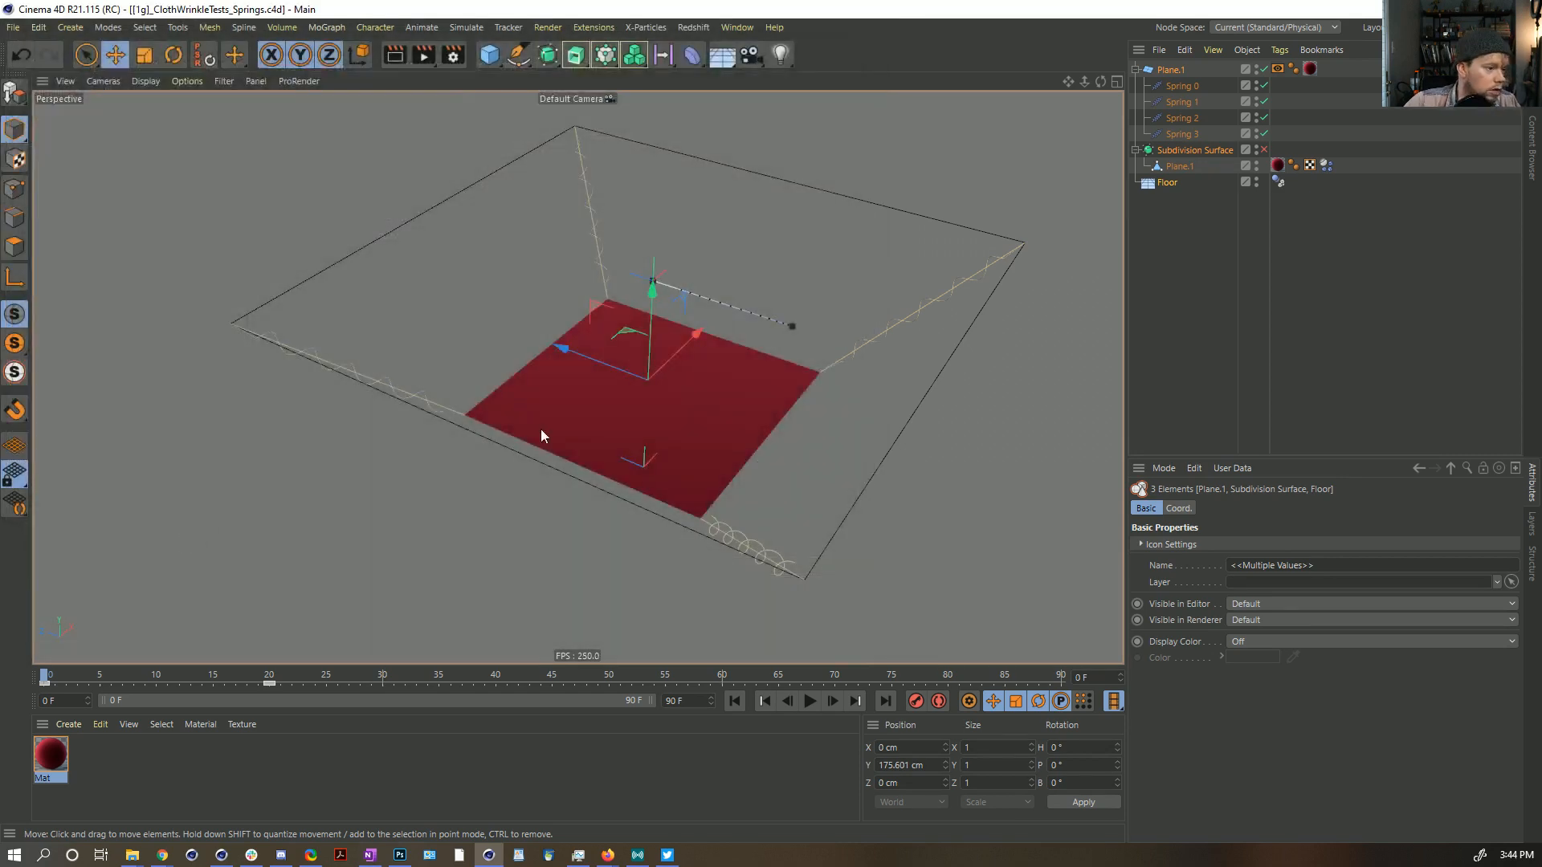
Step: Advance the simulation to frame 3 and examine how the cloth deforms at its spring-attached corners
{"action": "left_click_drag", "start_coordinate": [967, 308], "coordinate": [615, 302], "text": "alt"}
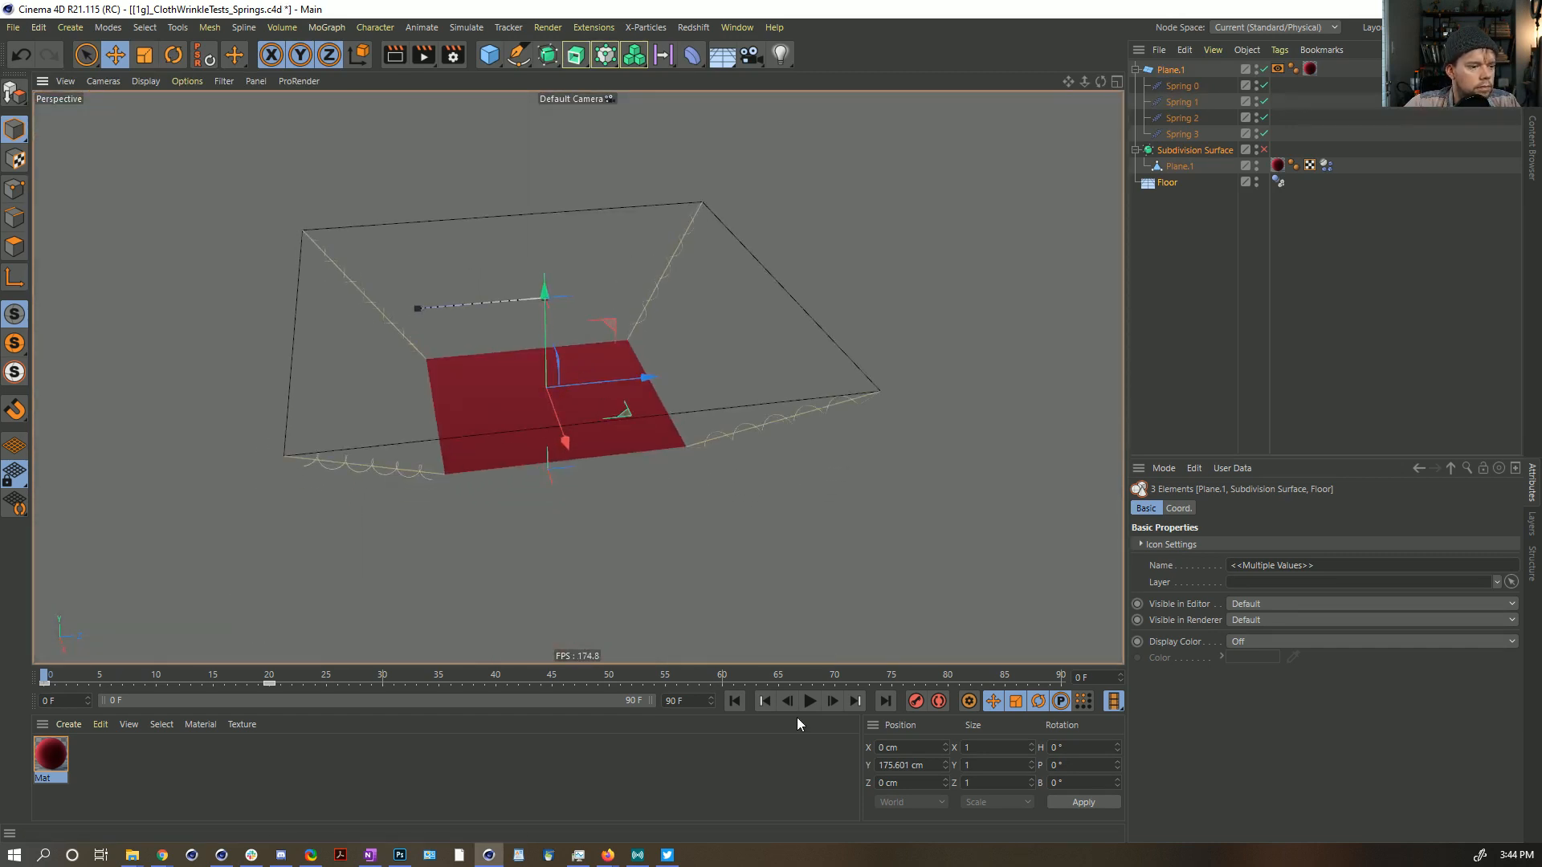
{"action": "left_click", "coordinate": [834, 701]}
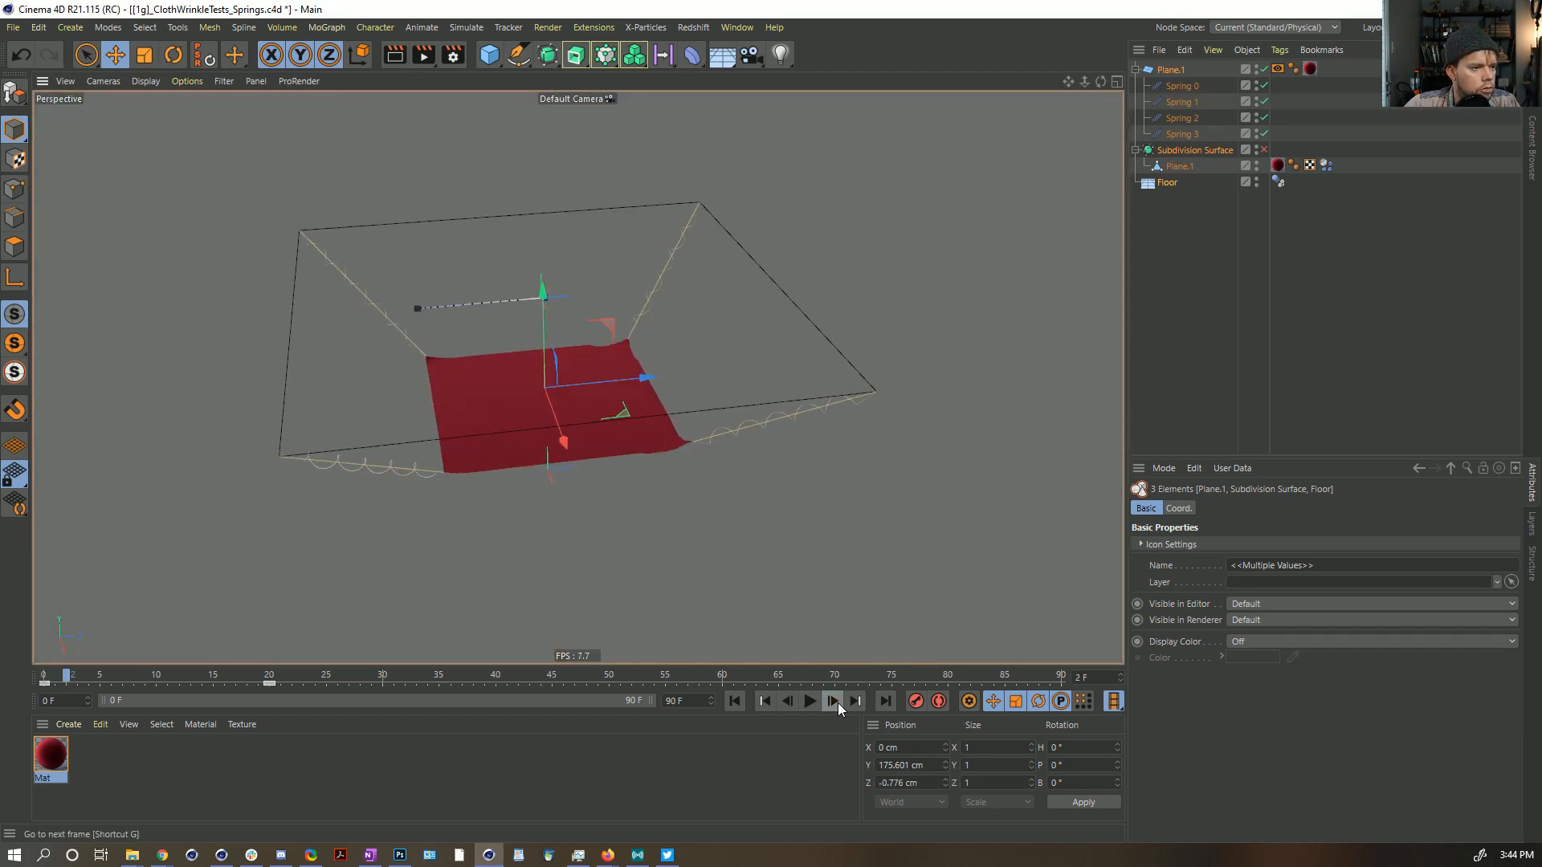
{"action": "left_click", "coordinate": [837, 702]}
{"action": "left_click", "coordinate": [836, 702]}
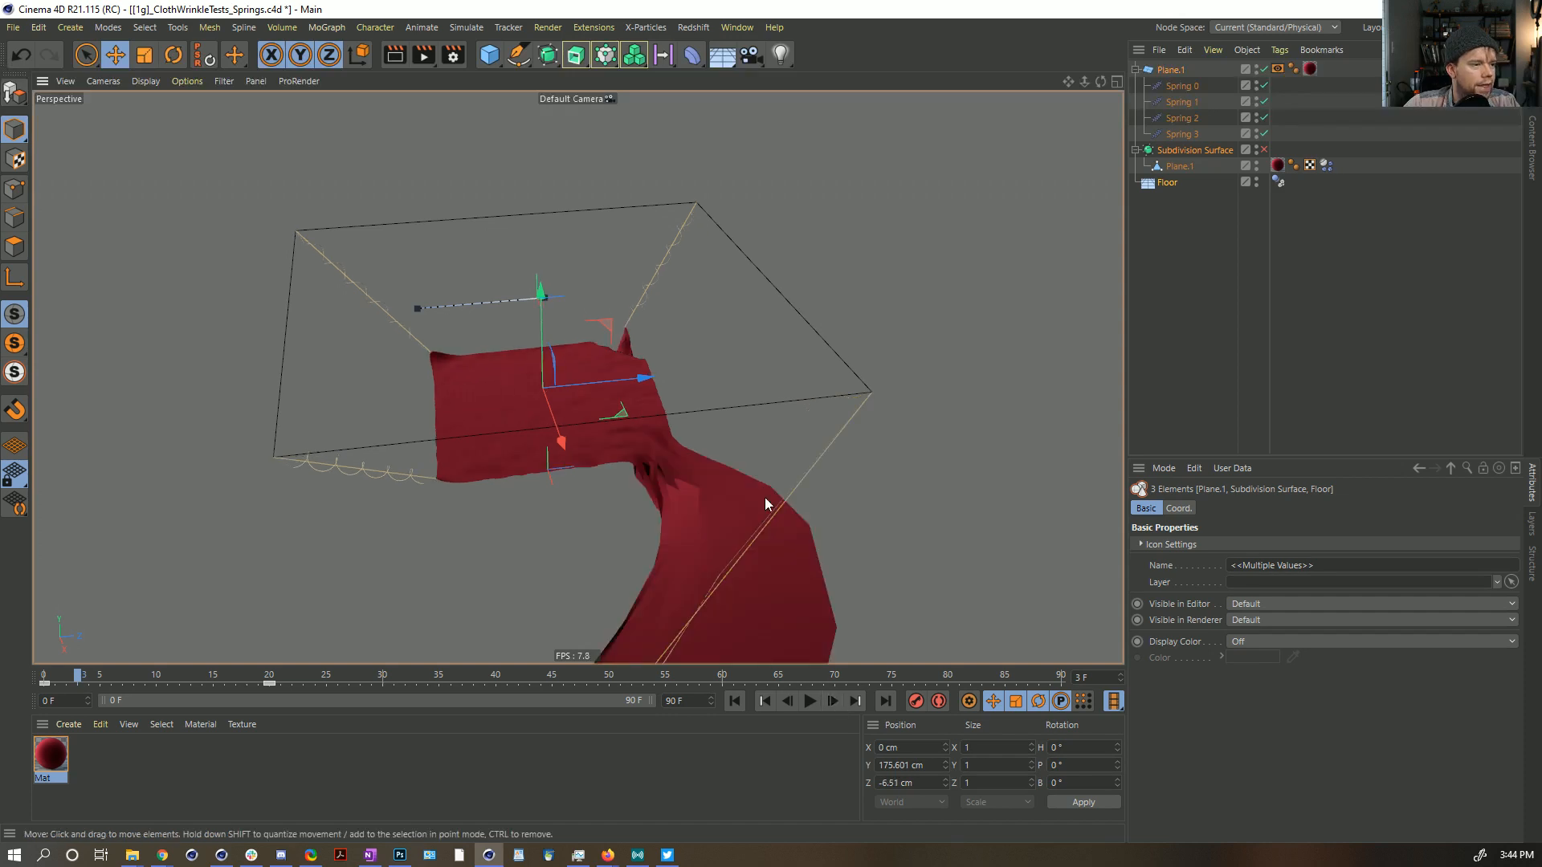
{"action": "left_click_drag", "start_coordinate": [674, 496], "coordinate": [764, 618], "text": "alt"}
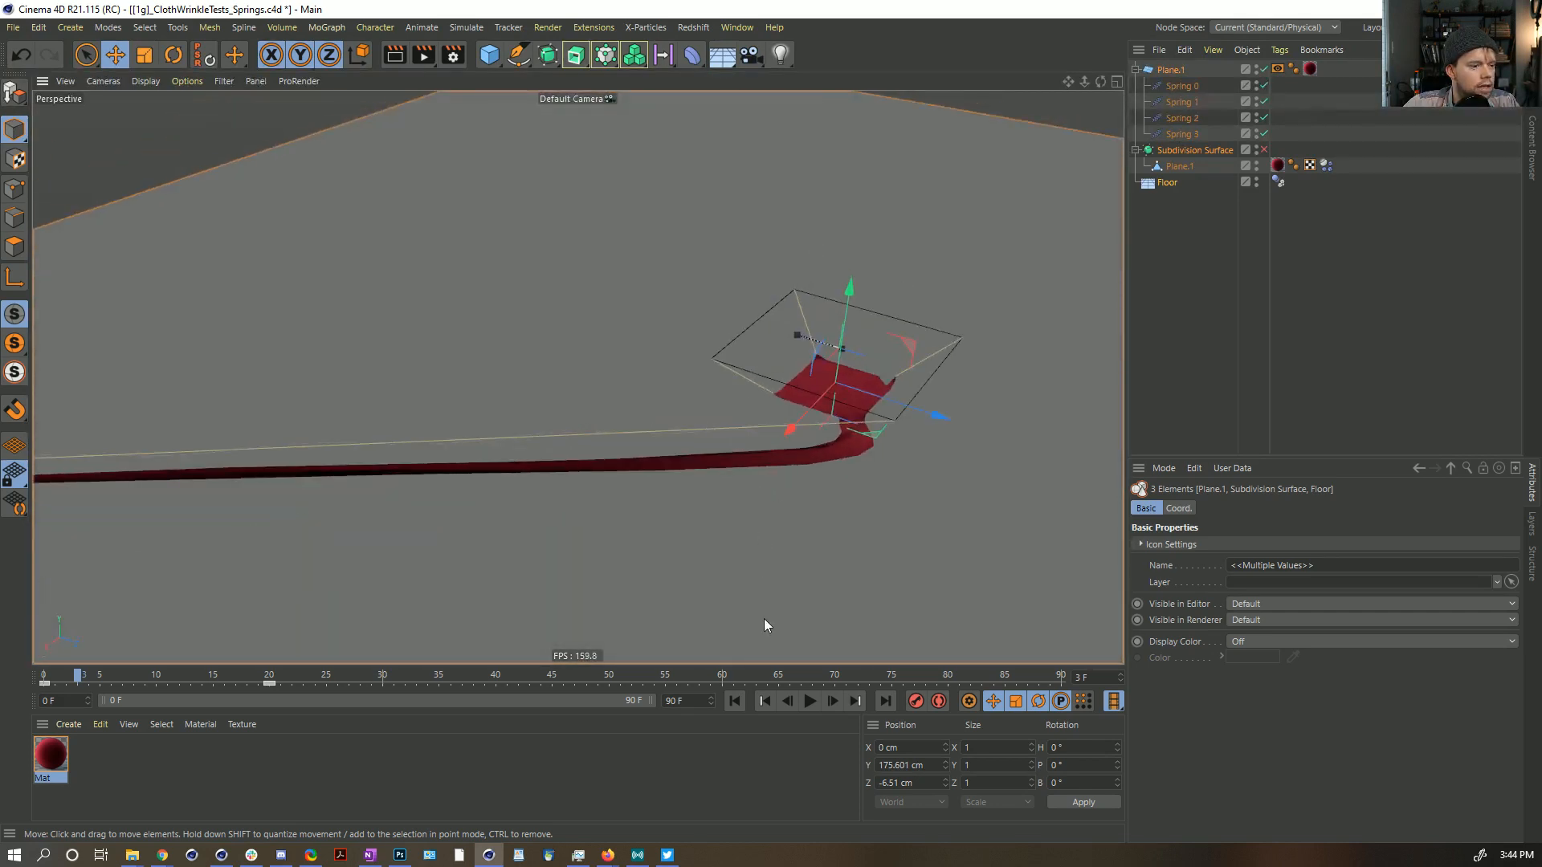
Step: Return to the first frame and remove the Z position animation from the plane holding the springs
{"action": "left_click", "coordinate": [736, 702]}
{"action": "left_click", "coordinate": [1180, 70]}
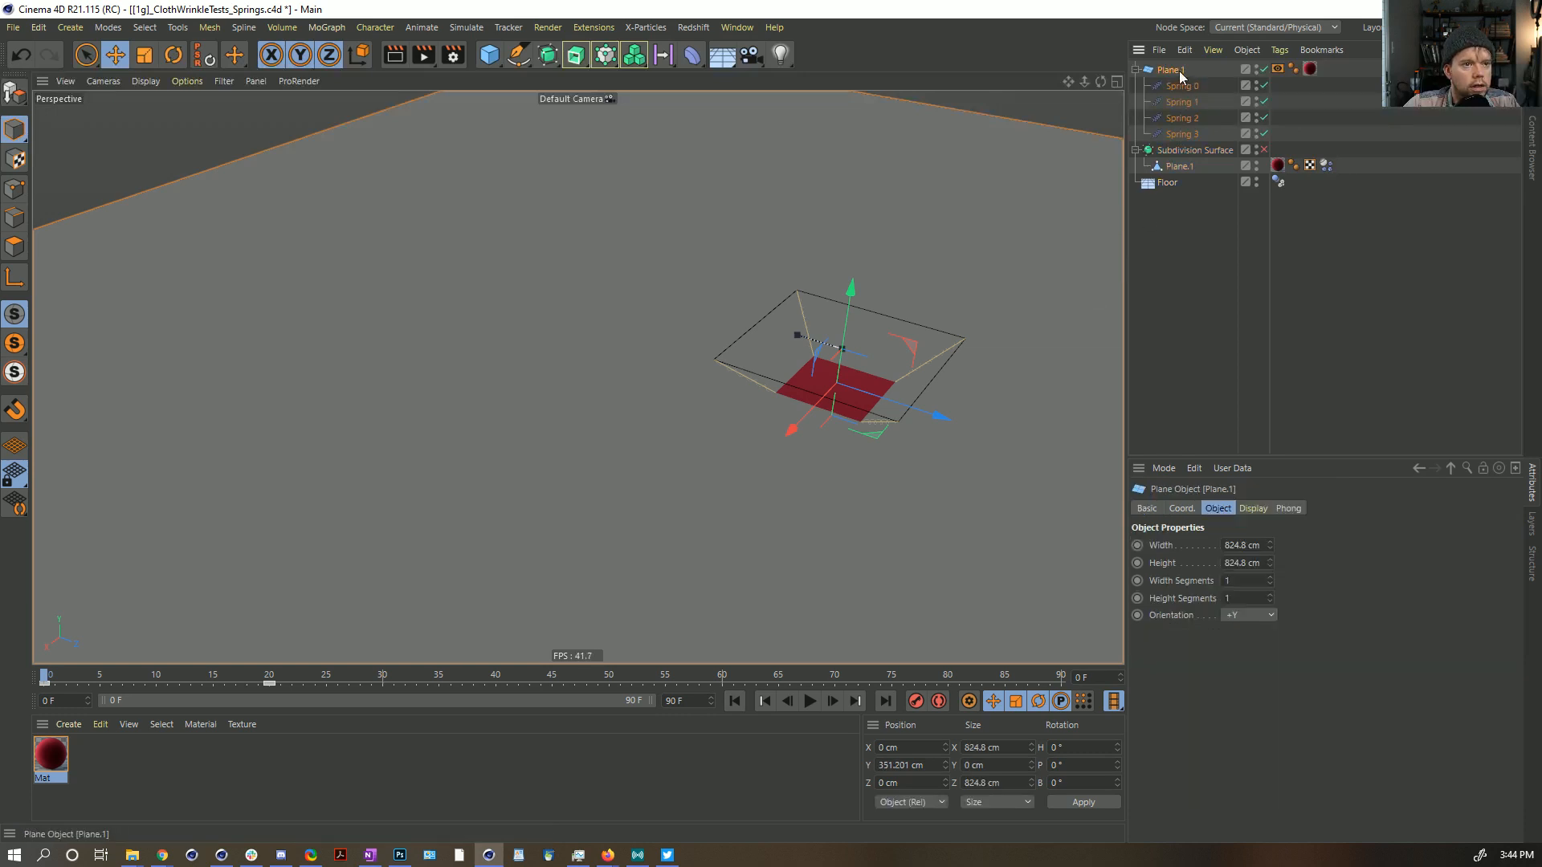
{"action": "left_click", "coordinate": [1181, 509]}
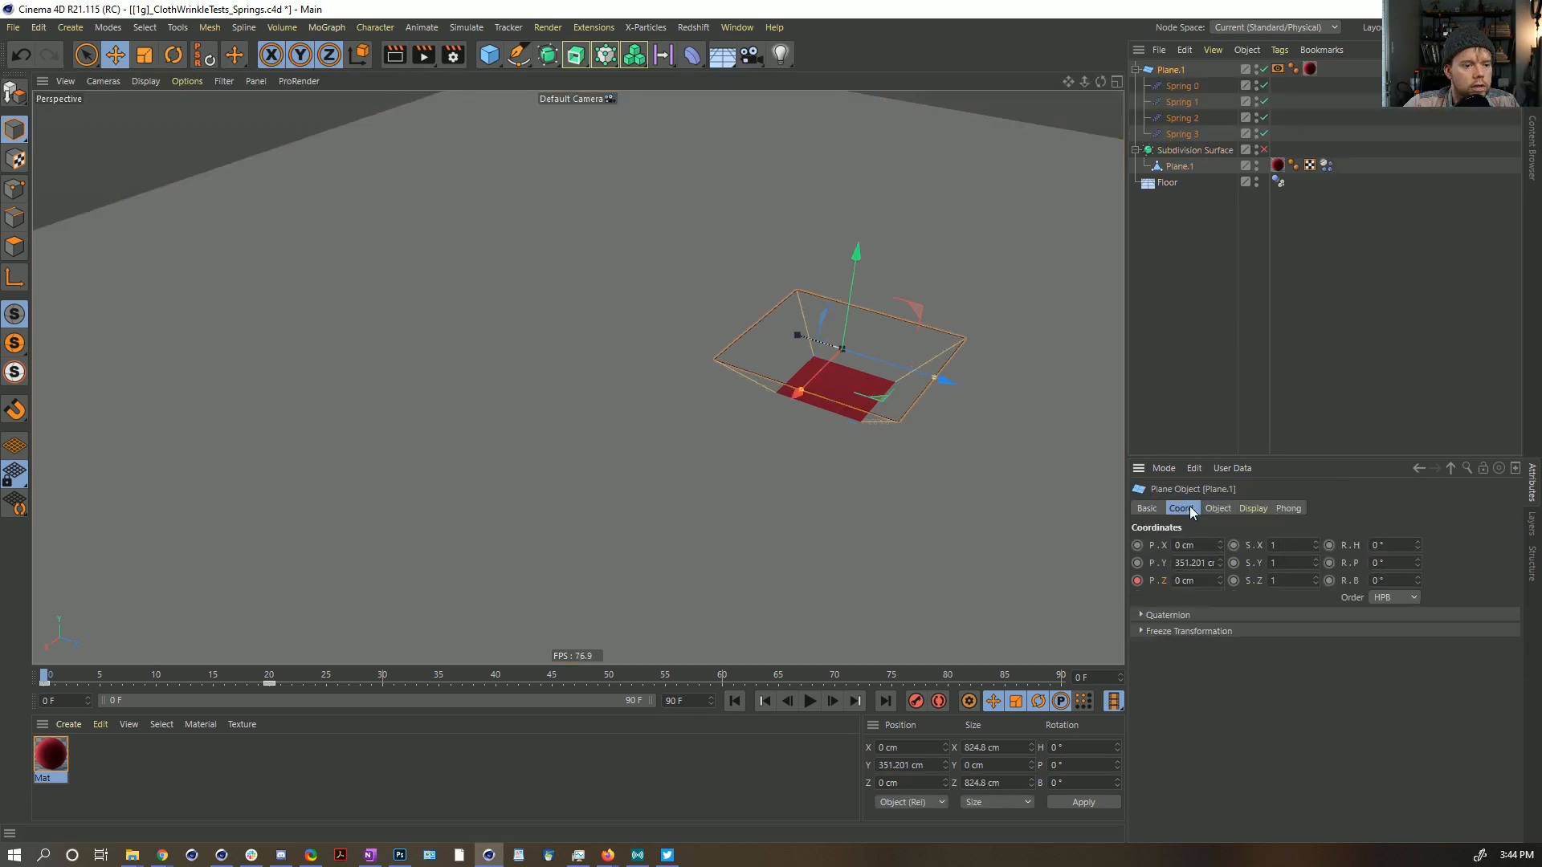
Step: Advance the simulation to frame 5 and inspect the cloth corners with the spring plane stationary
{"action": "left_click", "coordinate": [833, 701]}
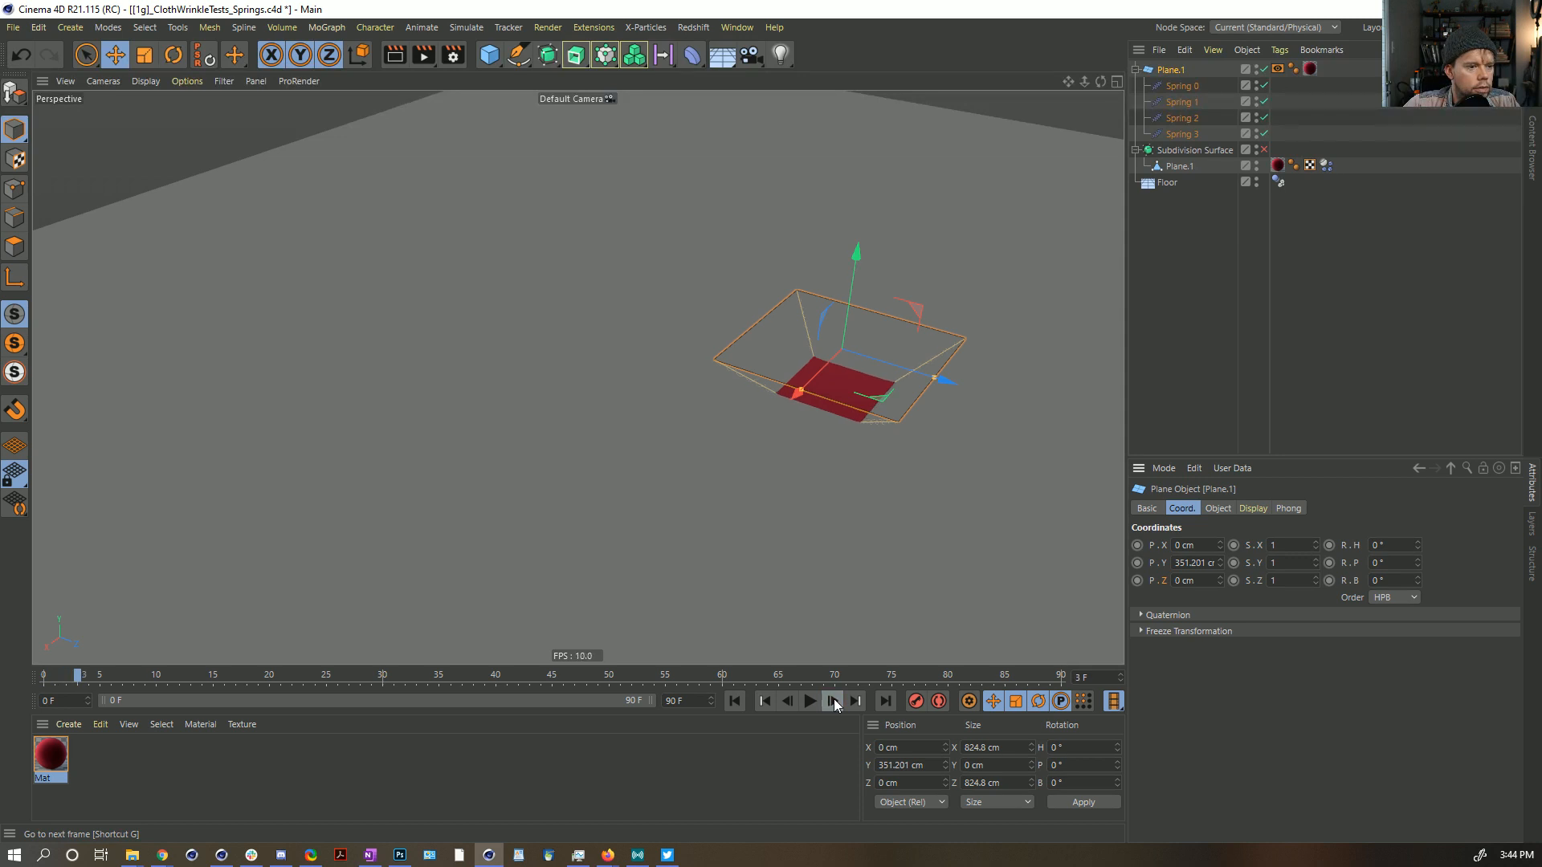
{"action": "right_click_drag", "start_coordinate": [855, 411], "coordinate": [1076, 385], "text": "alt"}
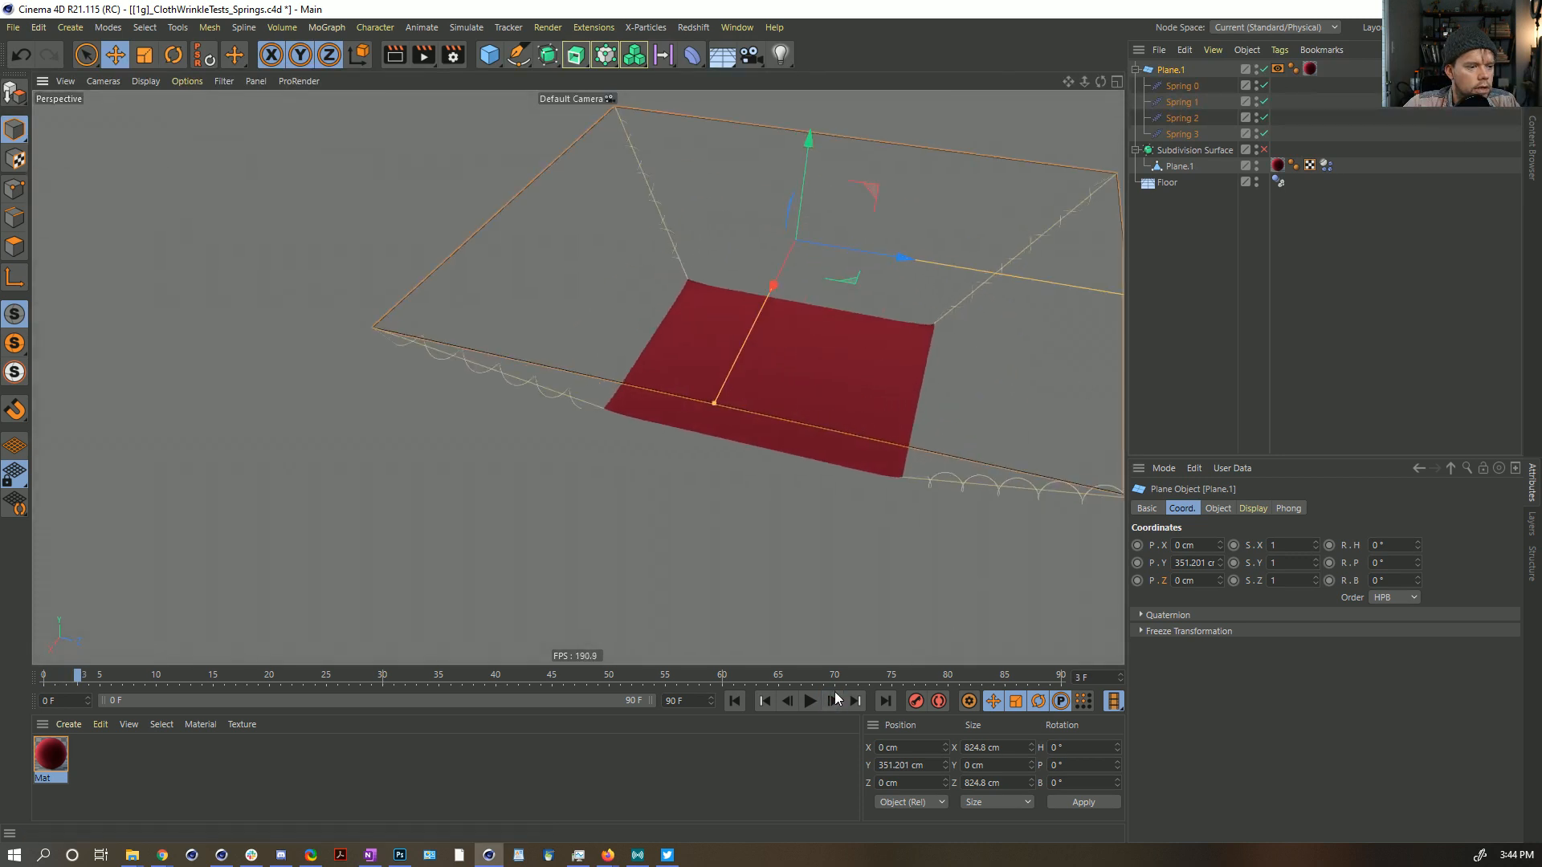
{"action": "left_click", "coordinate": [825, 704]}
{"action": "left_click", "coordinate": [826, 704]}
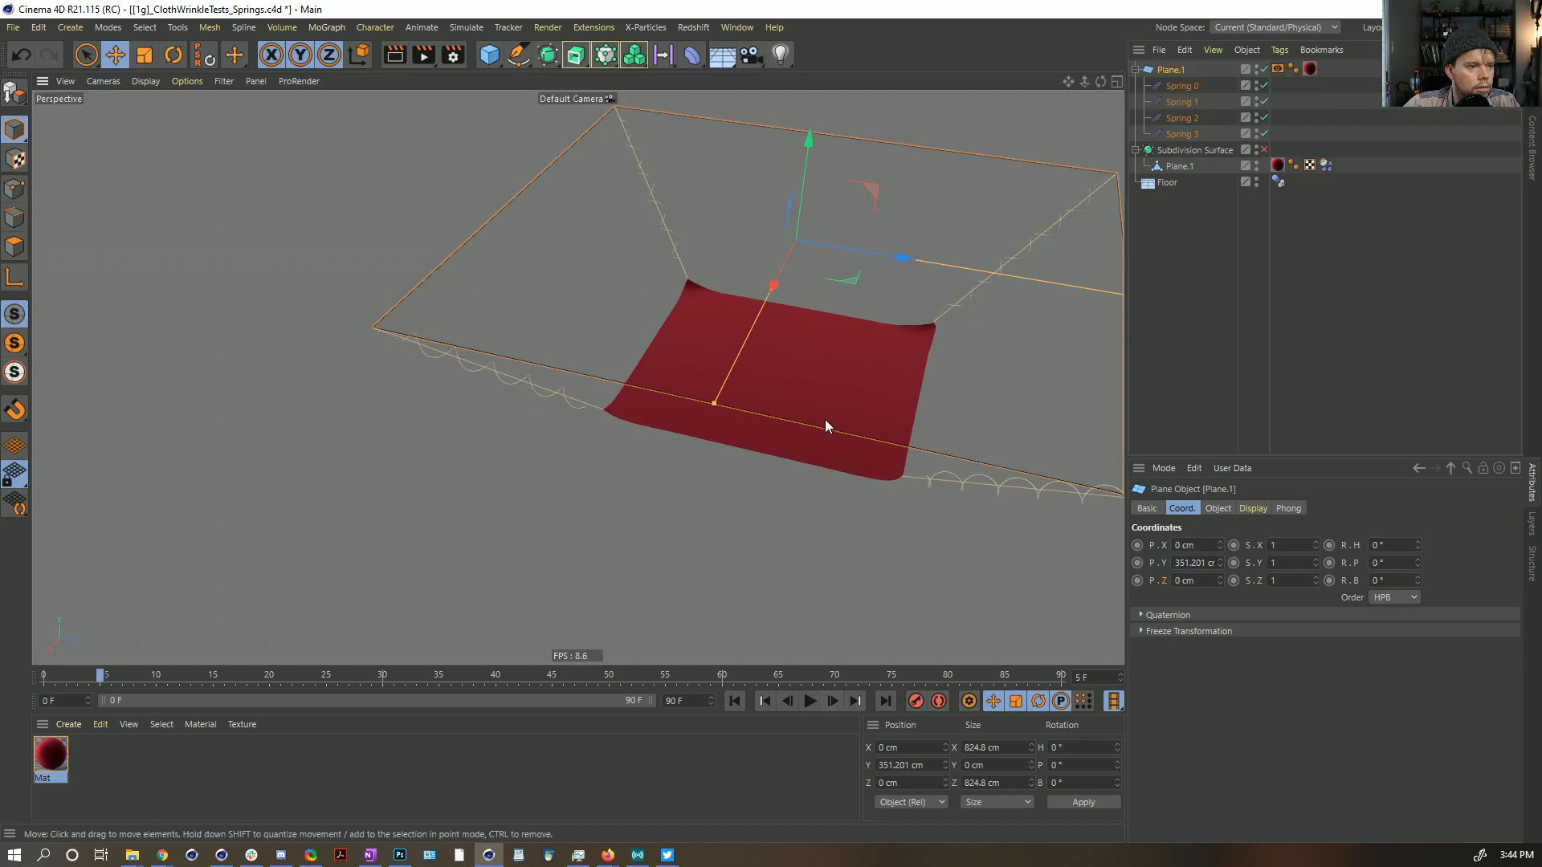
{"action": "scroll", "coordinate": [893, 372], "scroll_direction": "down", "scroll_amount": 6}
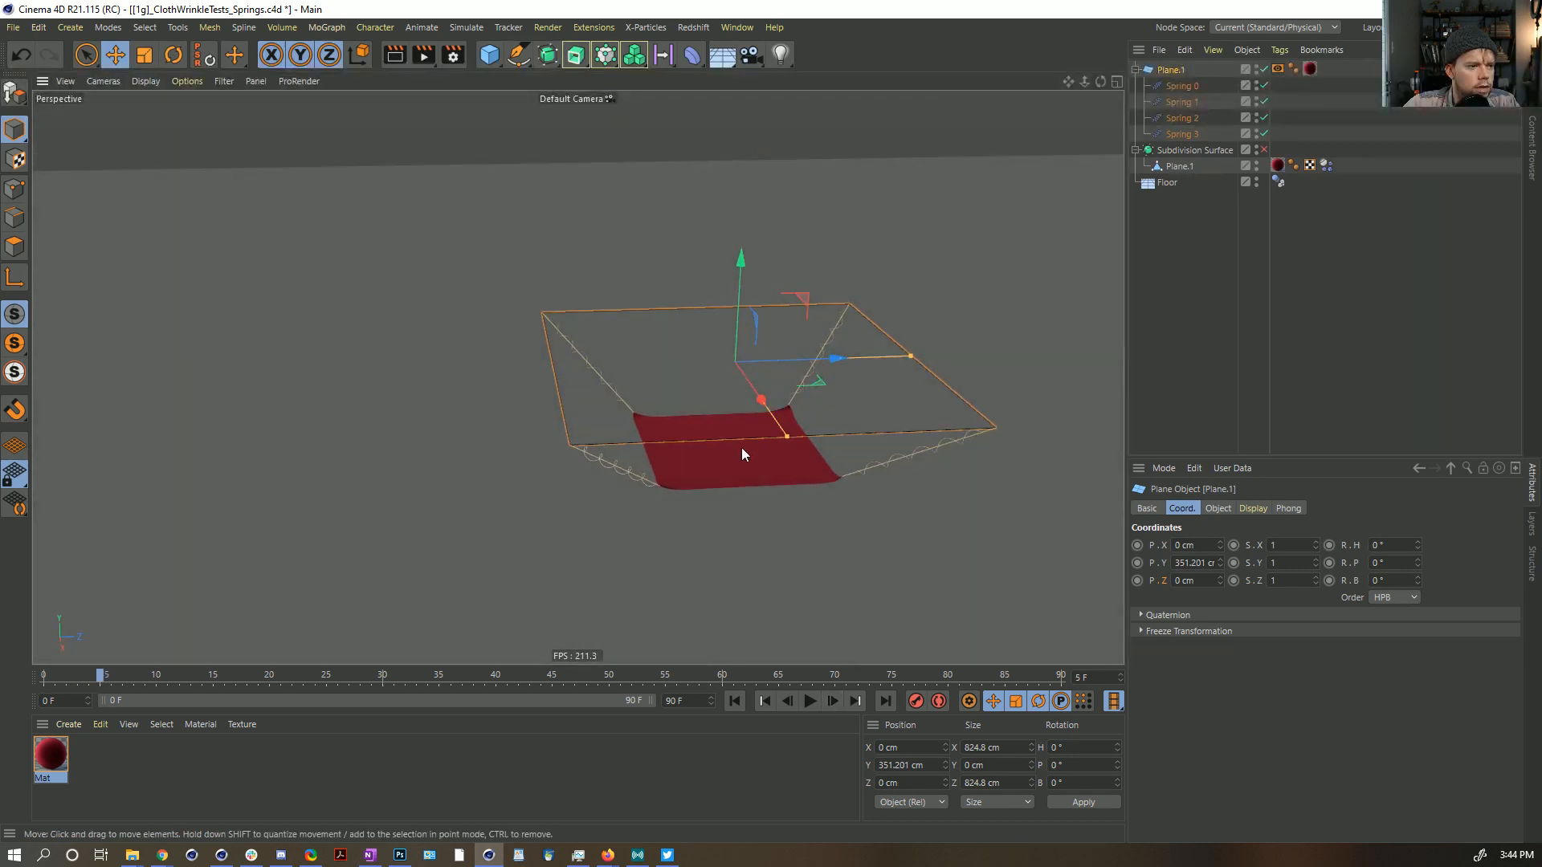
{"action": "middle_click_drag", "start_coordinate": [740, 454], "coordinate": [705, 378], "text": "alt"}
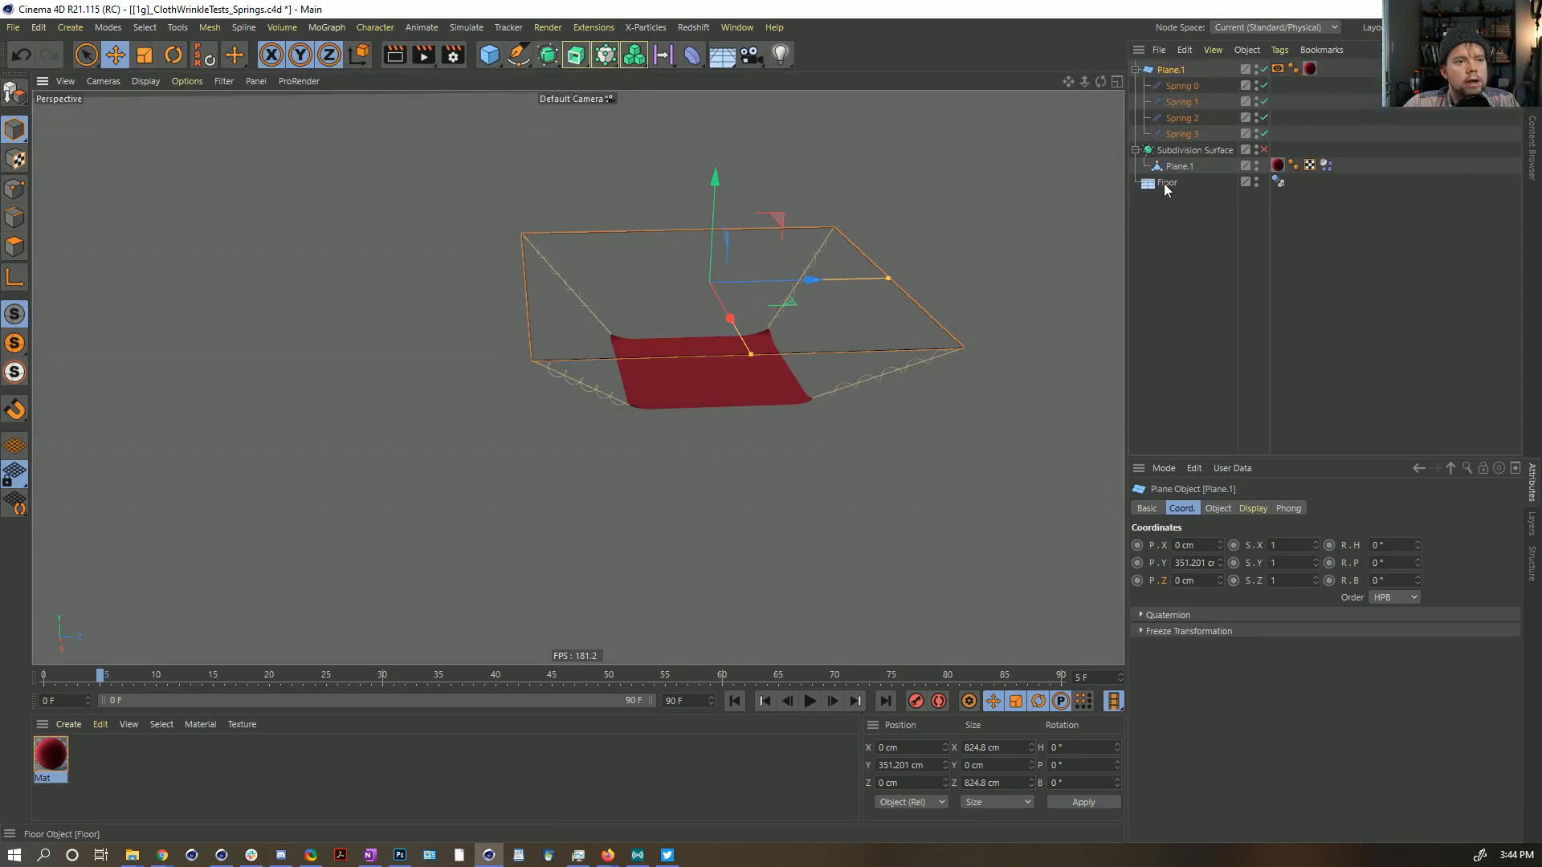
Step: Delete the Floor and play the simulation of the cloth hanging from its springs before returning to the first frame
{"action": "left_click", "coordinate": [1166, 183]}
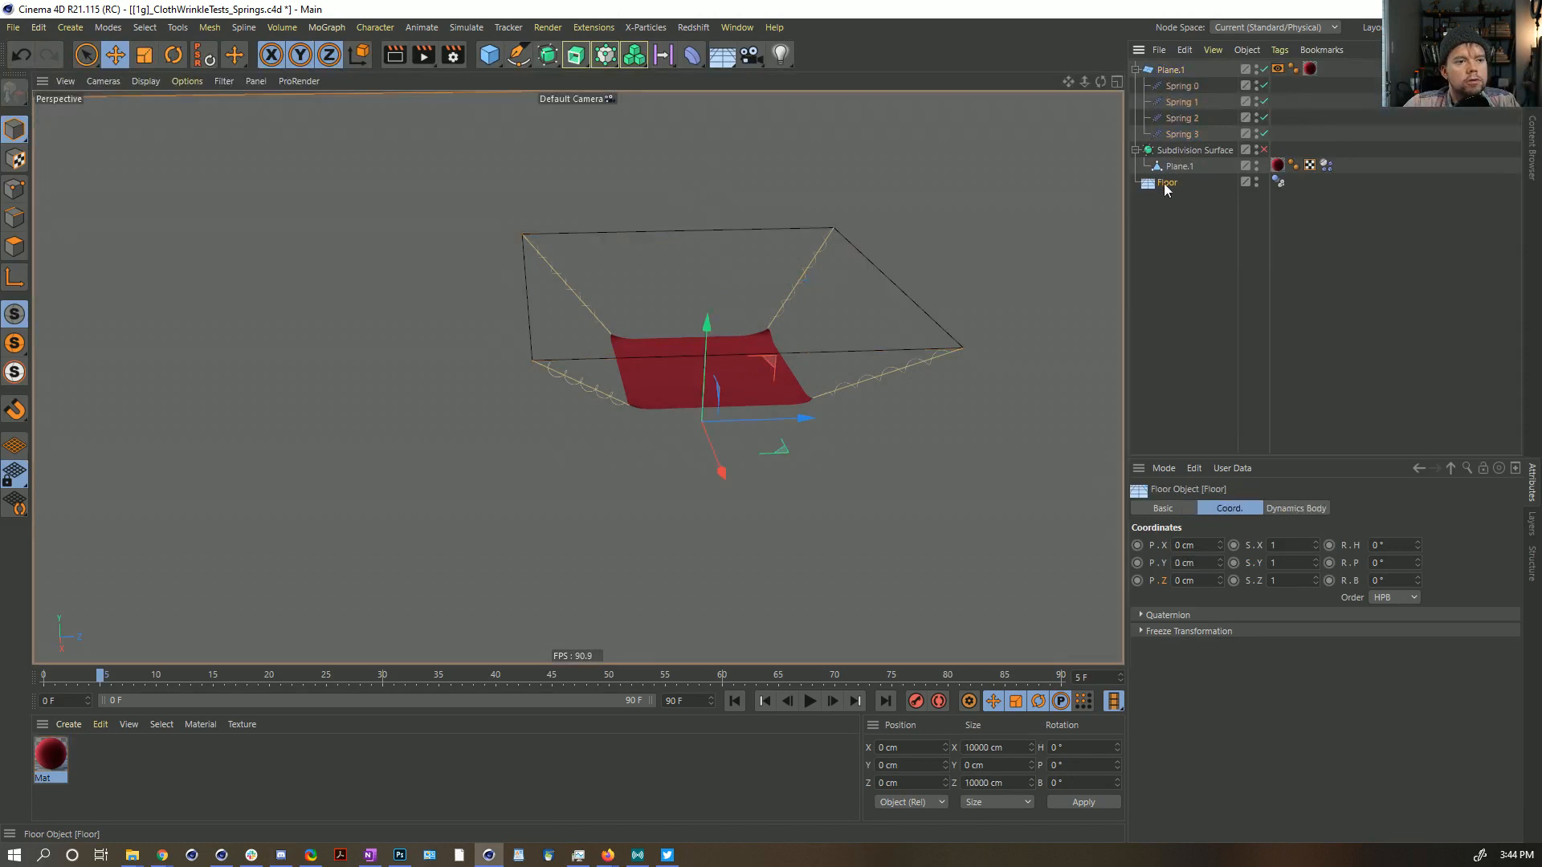
{"action": "key", "text": "Delete"}
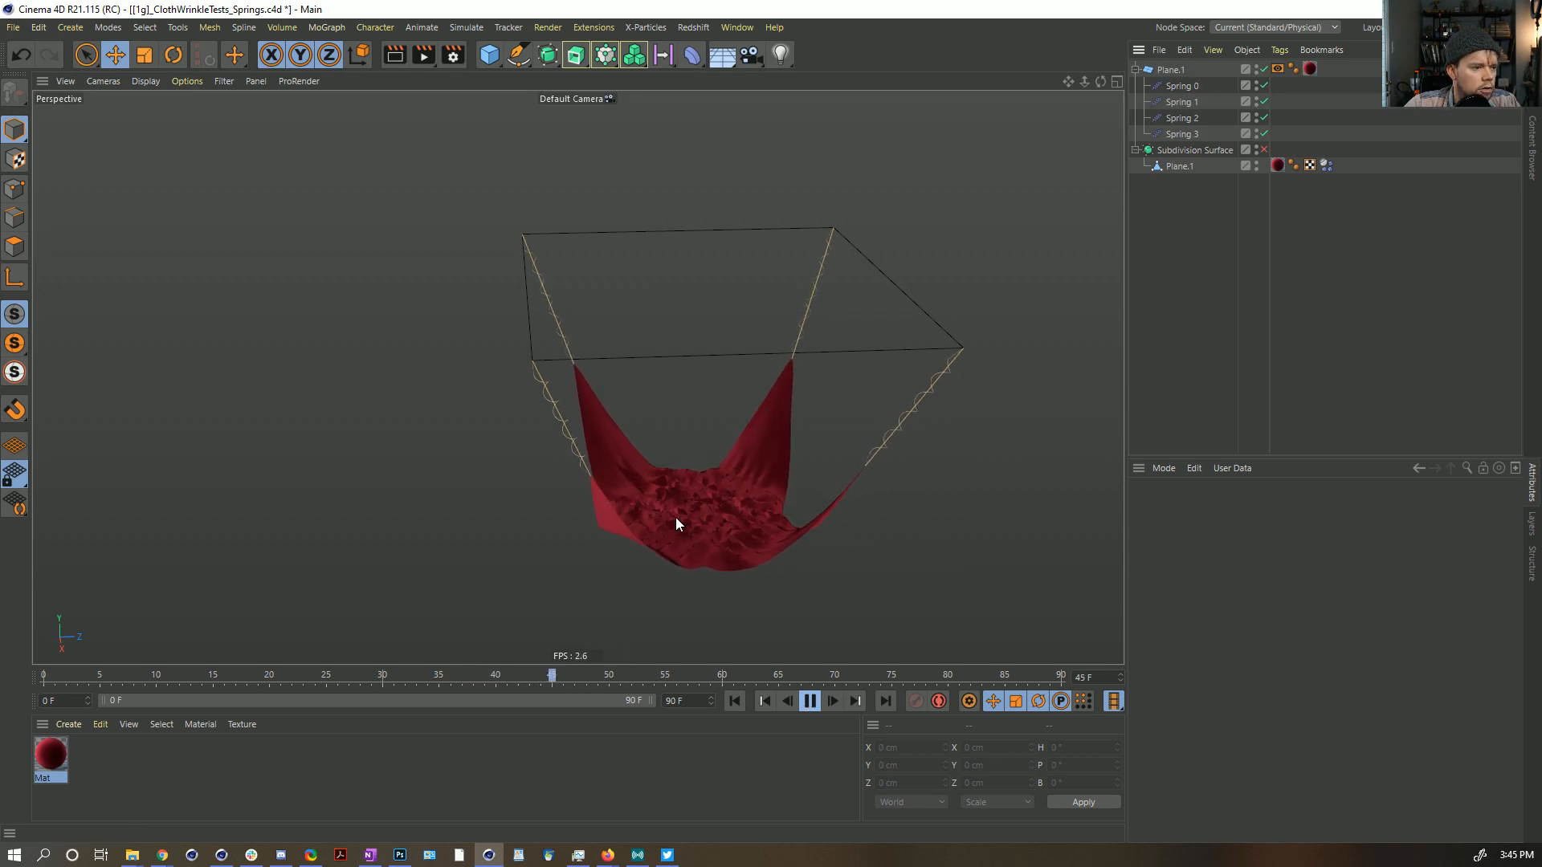
{"action": "left_click", "coordinate": [807, 702]}
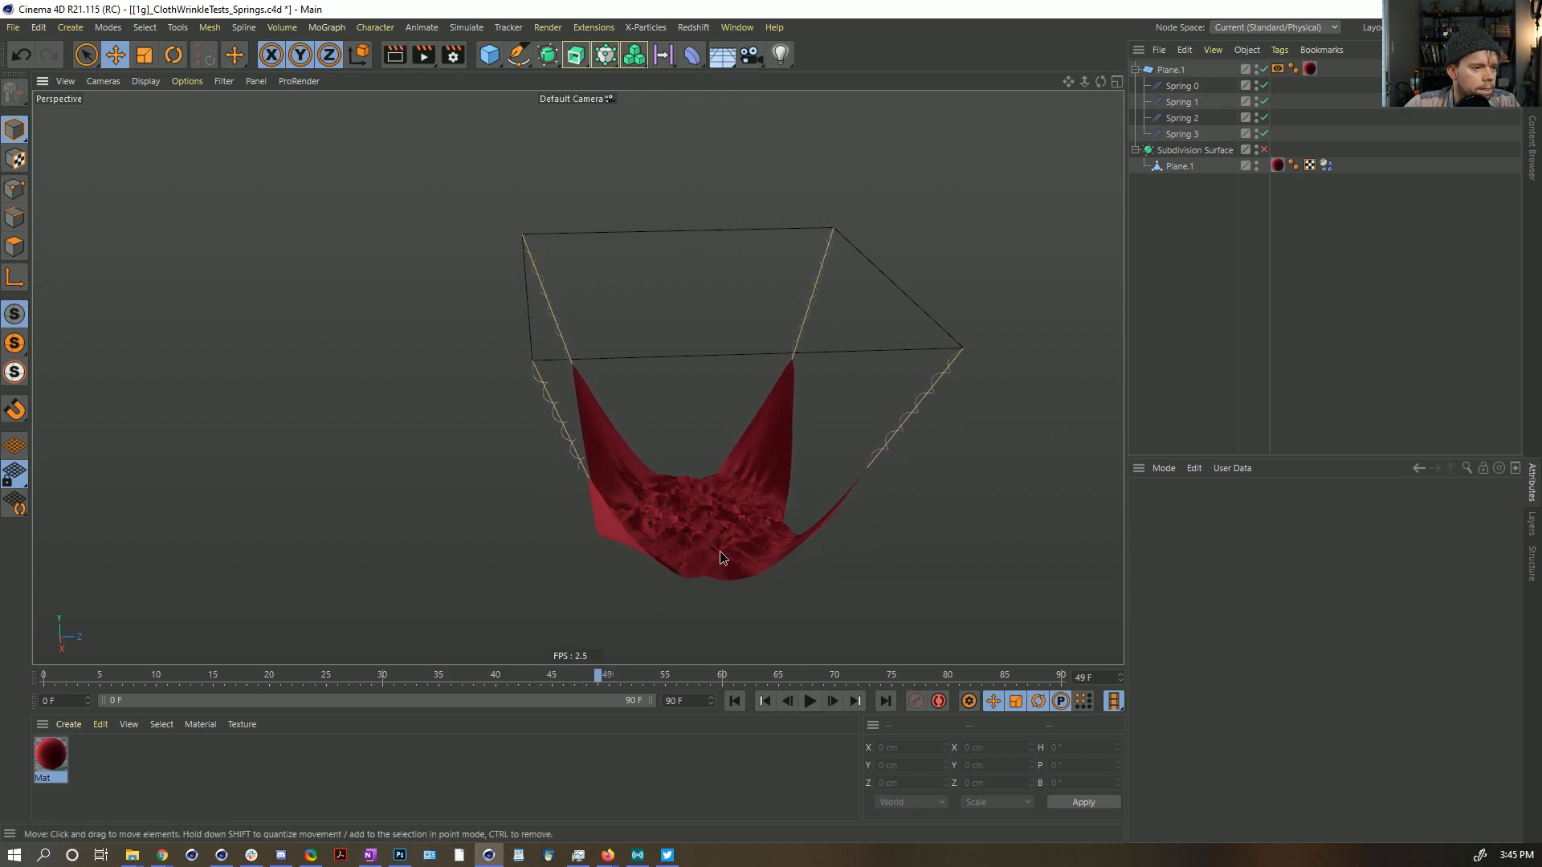
{"action": "mouse_move", "coordinate": [720, 552]}
{"action": "left_mouse_down", "text": "alt"}
{"action": "mouse_move", "coordinate": [681, 393]}
{"action": "mouse_move", "coordinate": [648, 344]}
{"action": "mouse_move", "coordinate": [451, 469]}
{"action": "mouse_move", "coordinate": [738, 542]}
{"action": "left_mouse_up", "text": "alt"}
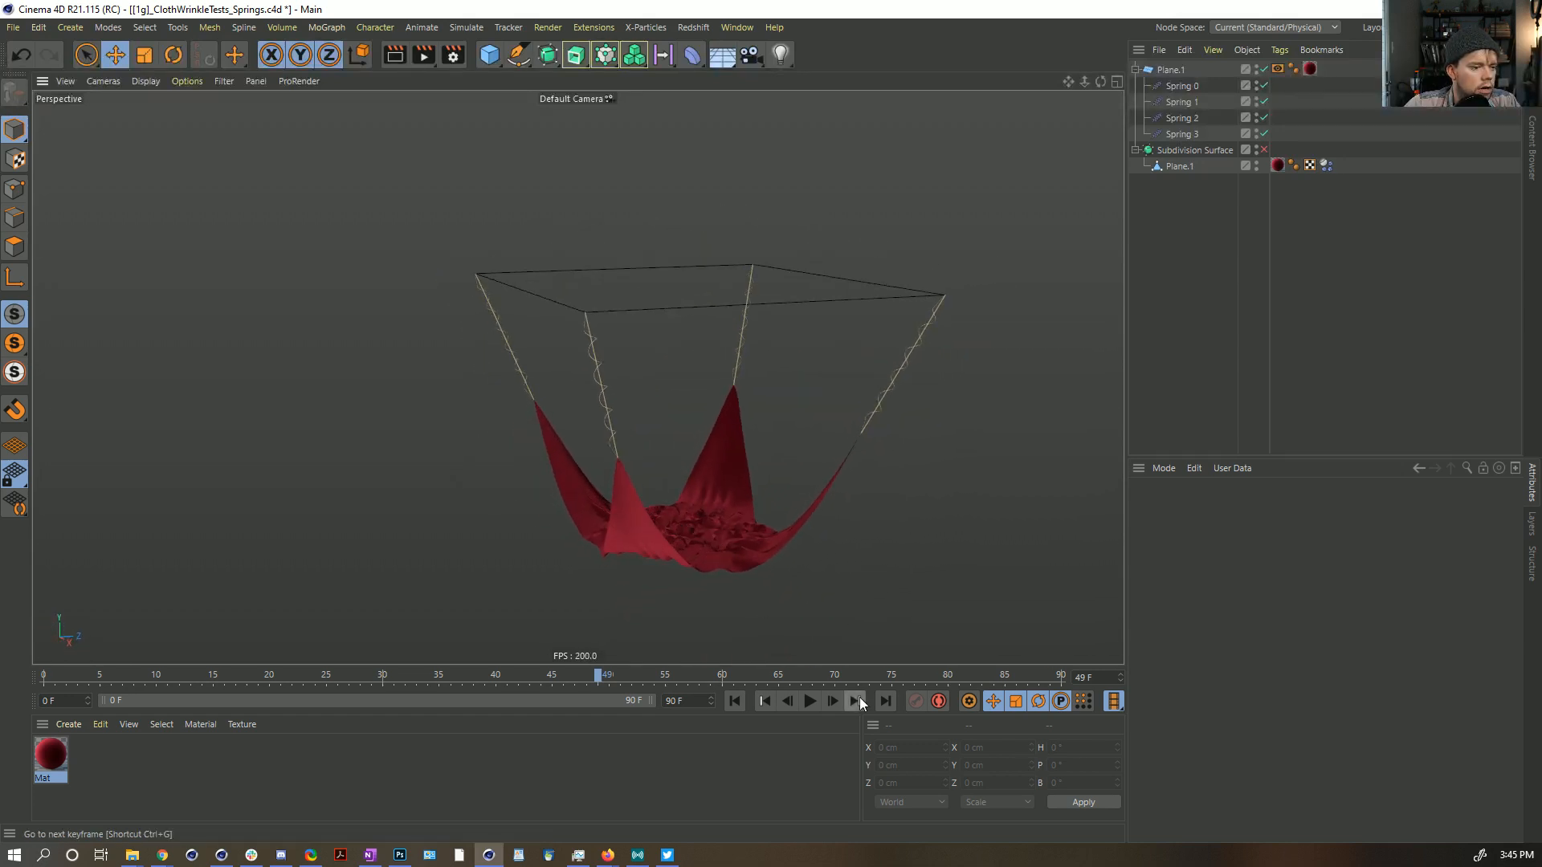
{"action": "left_click", "coordinate": [811, 701]}
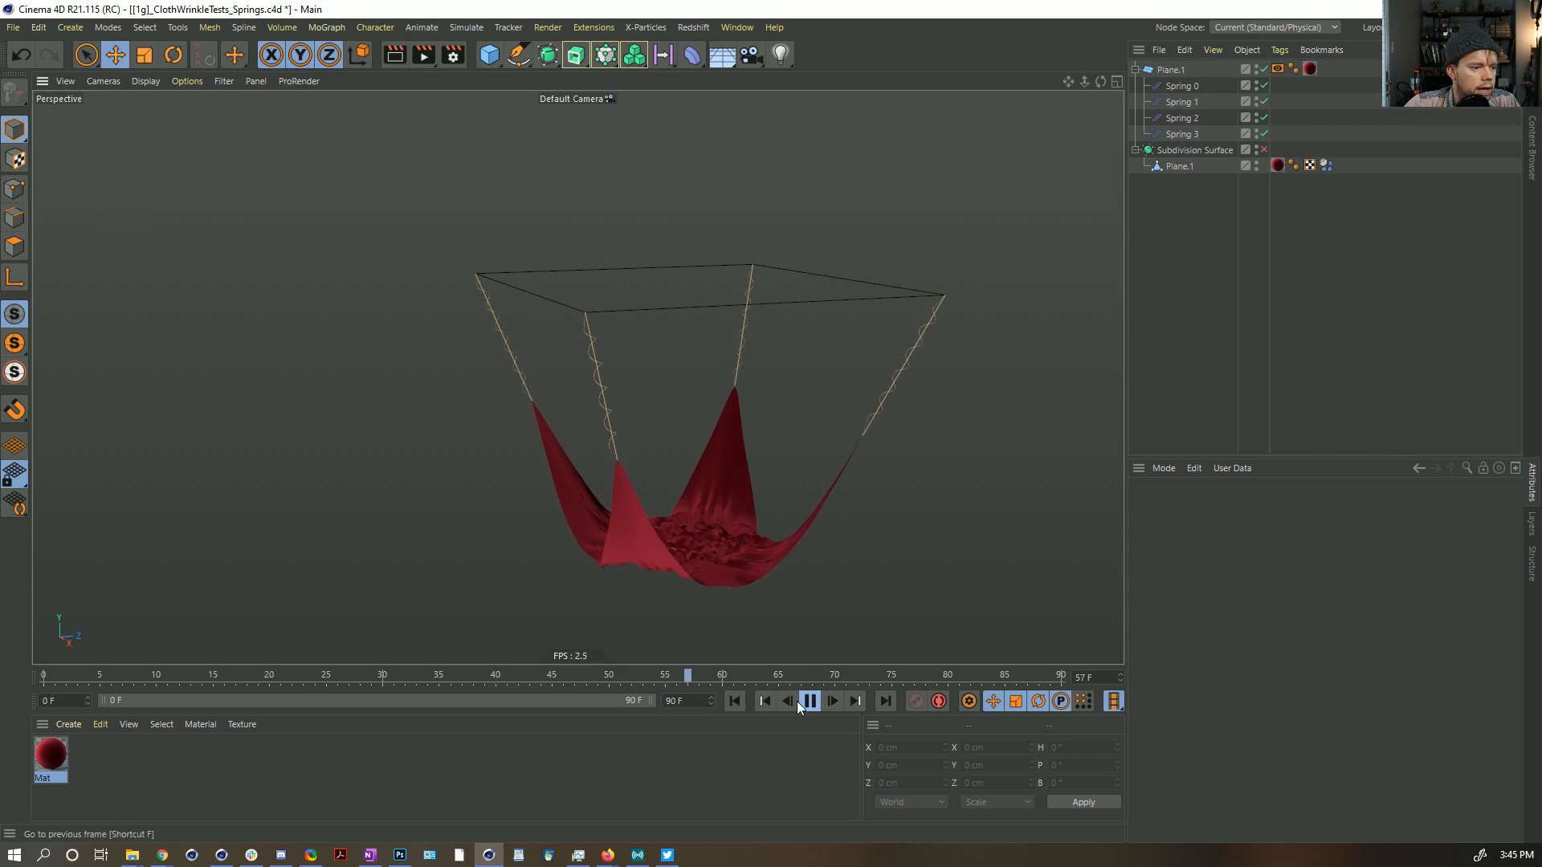
{"action": "left_click", "coordinate": [810, 701]}
{"action": "left_click", "coordinate": [734, 701]}
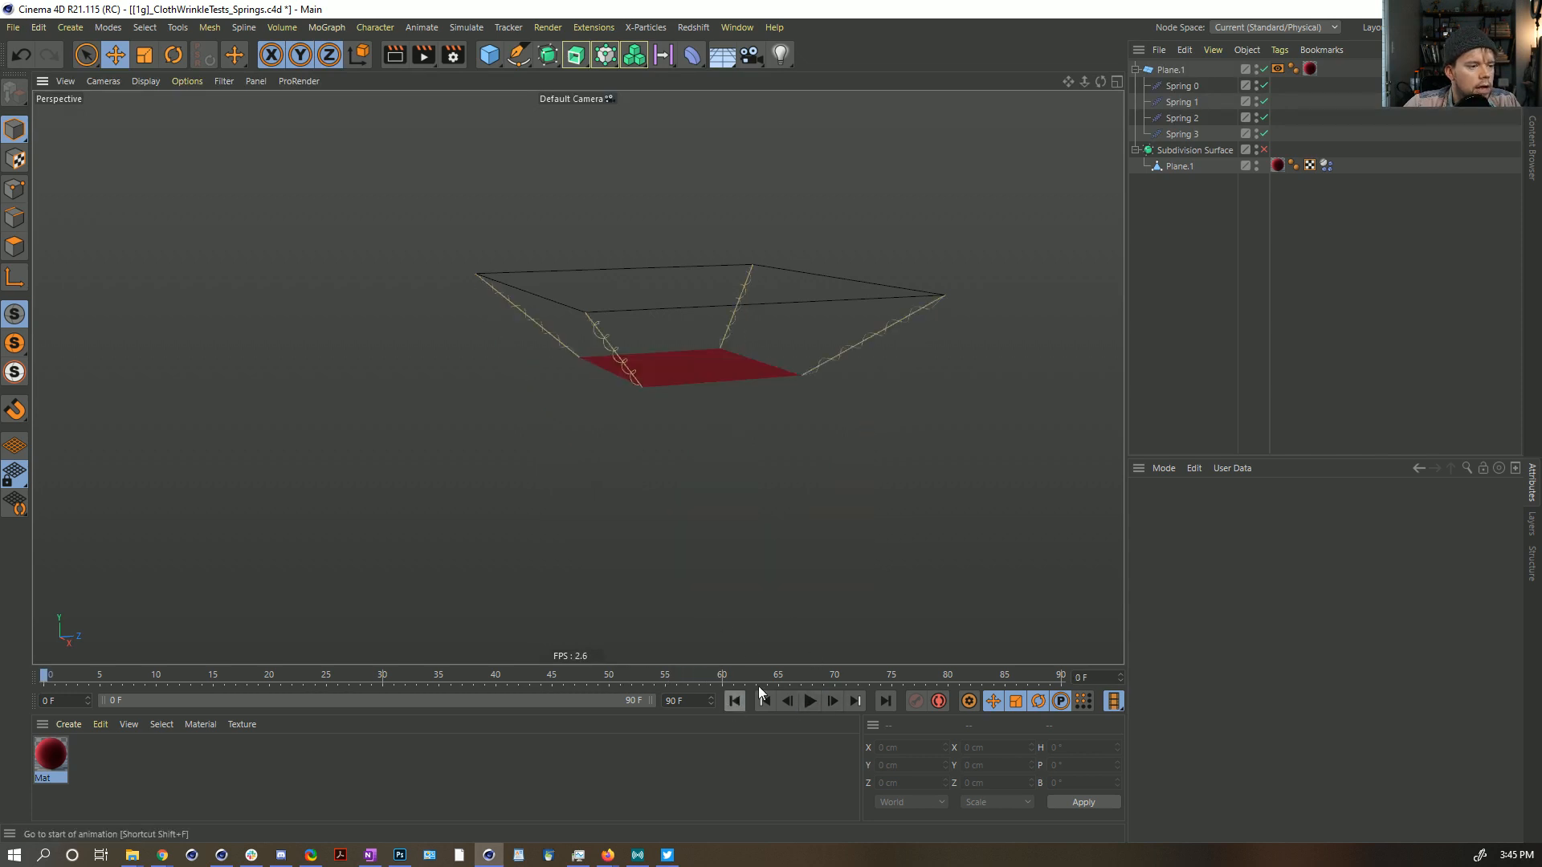
Step: Review the Force settings of the cloth plane's Dynamics Body tag
{"action": "left_click", "coordinate": [1326, 164]}
{"action": "left_click", "coordinate": [1286, 508]}
{"action": "left_click", "coordinate": [1331, 508]}
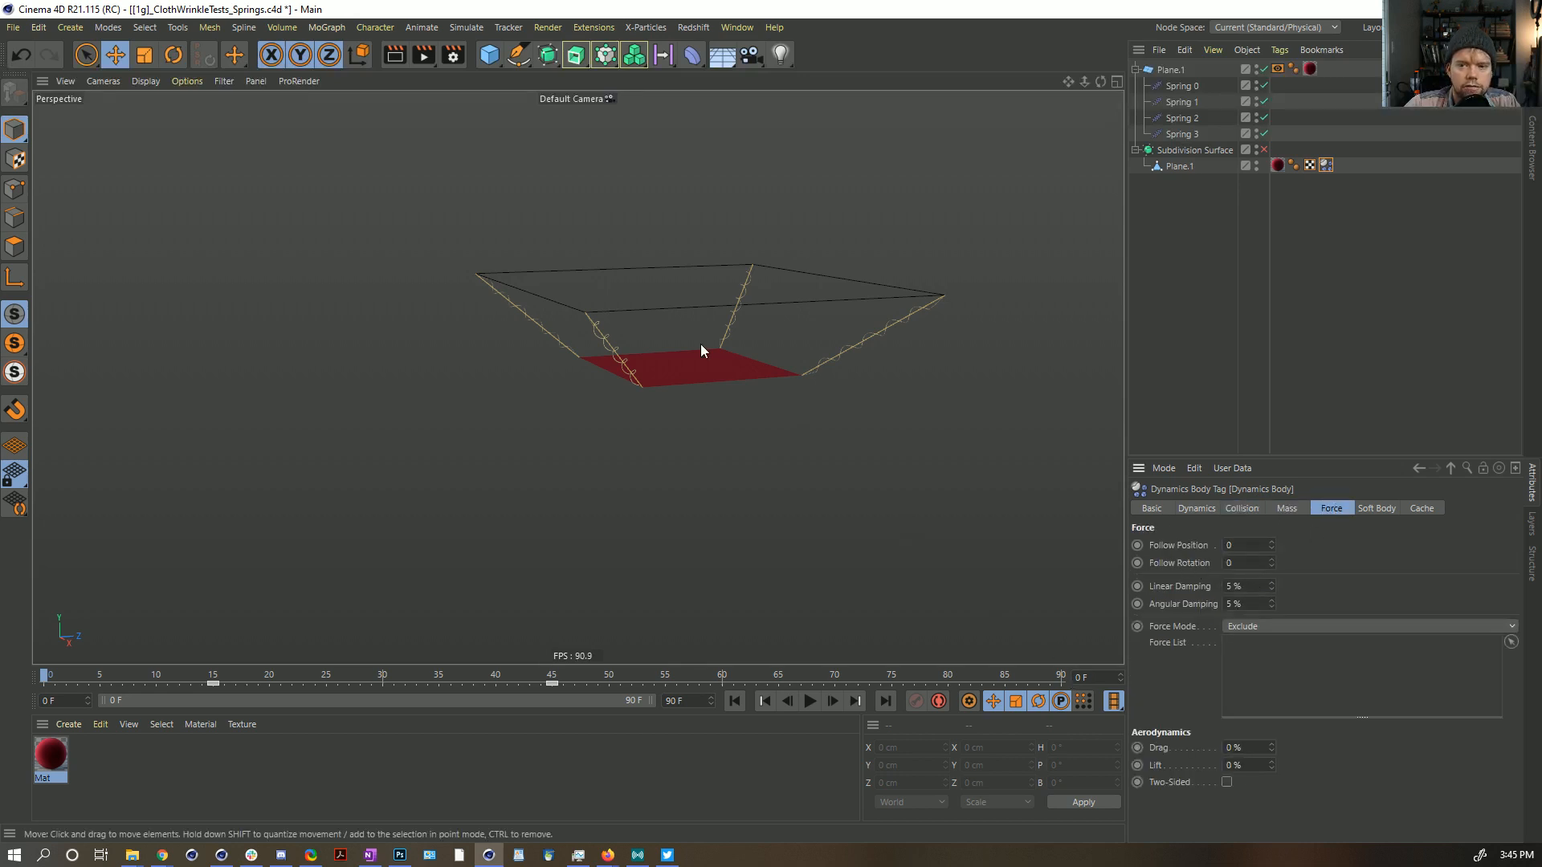
{"action": "left_click_drag", "start_coordinate": [741, 352], "coordinate": [684, 464], "text": "alt"}
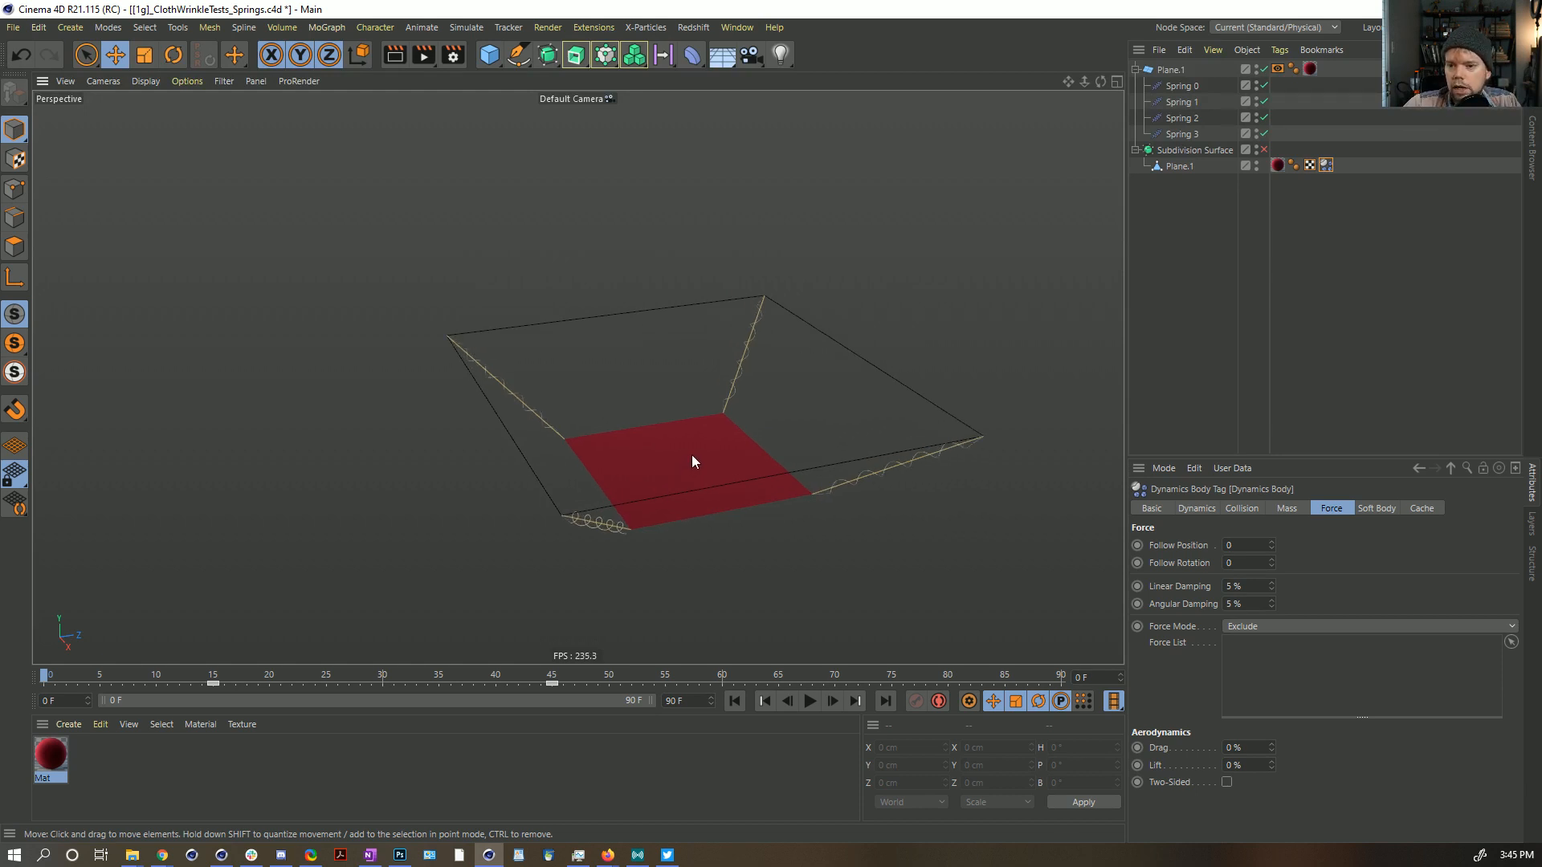
{"action": "left_click_drag", "start_coordinate": [717, 494], "coordinate": [736, 560], "text": "alt"}
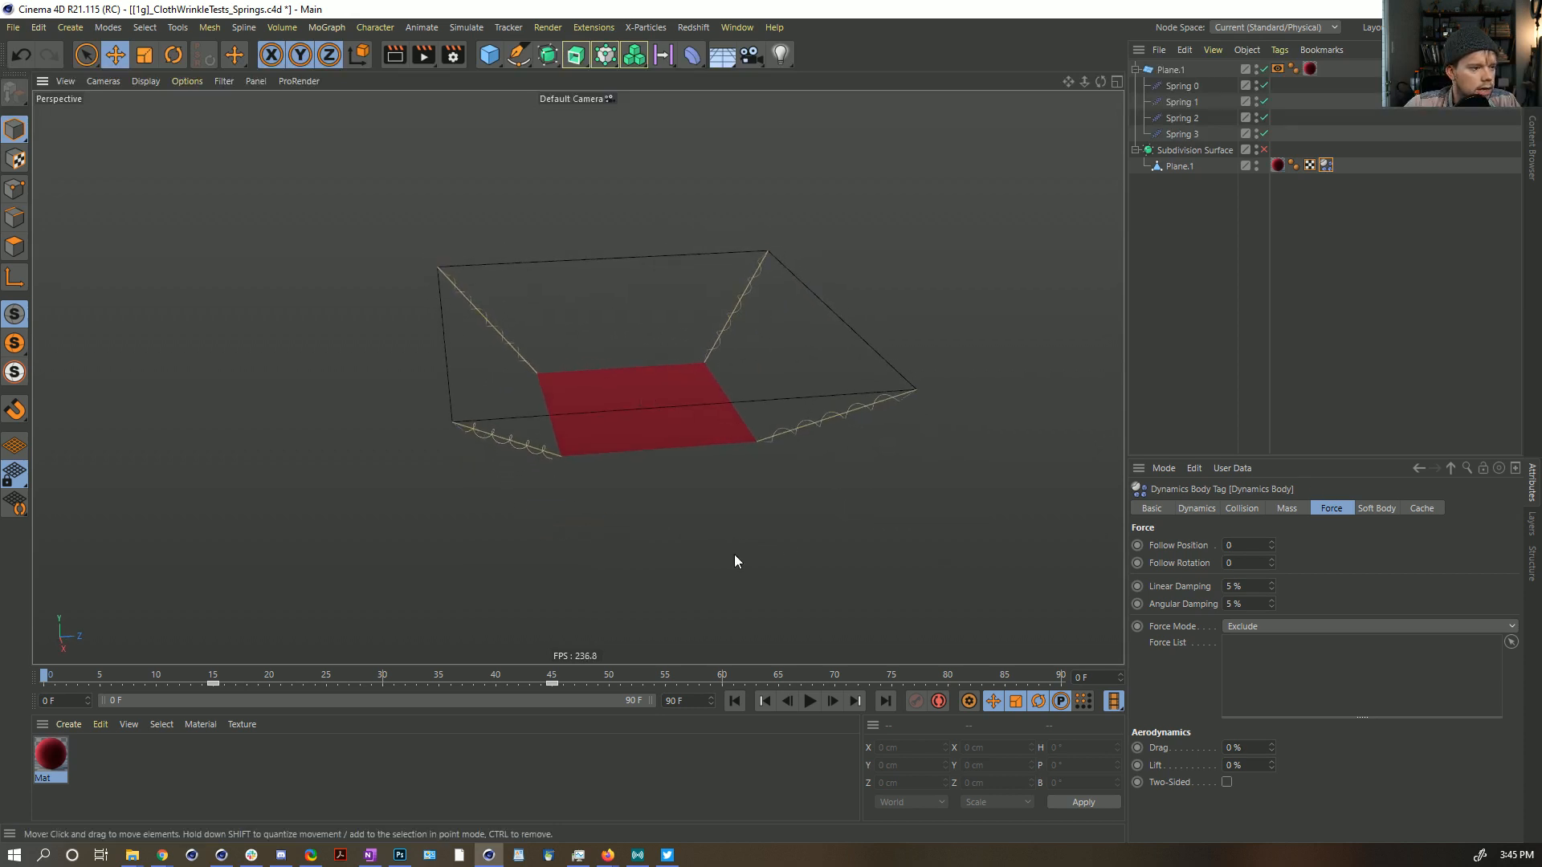
Step: Run the simulation to frame 82 and inspect the hanging cloth's wrinkles up close with its mesh lines displayed
{"action": "left_click", "coordinate": [809, 701]}
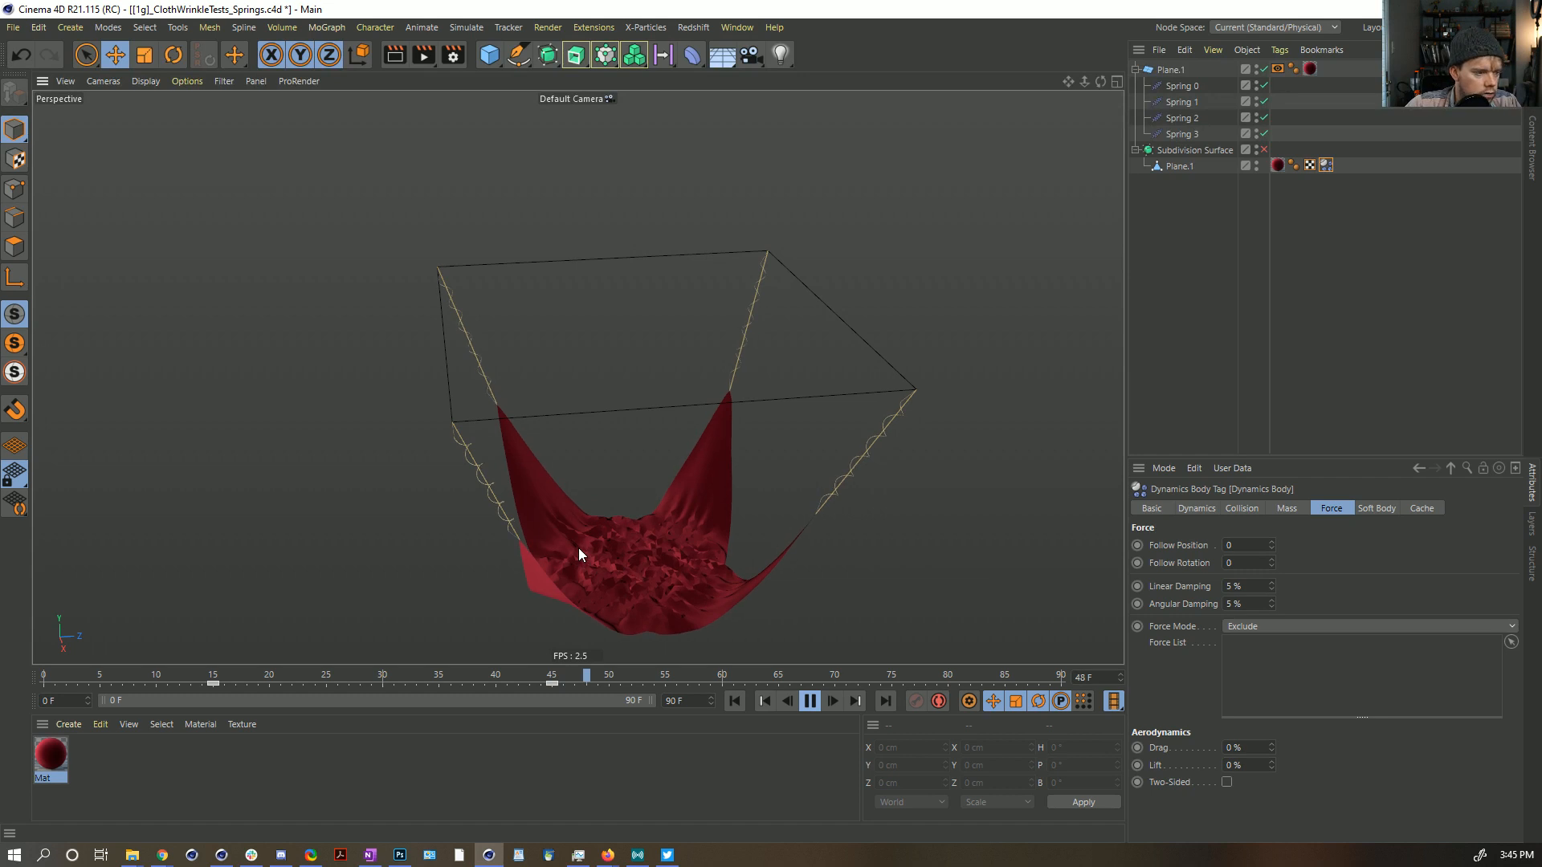
{"action": "left_click", "coordinate": [809, 701]}
{"action": "left_click_drag", "start_coordinate": [660, 622], "coordinate": [784, 568], "text": "alt"}
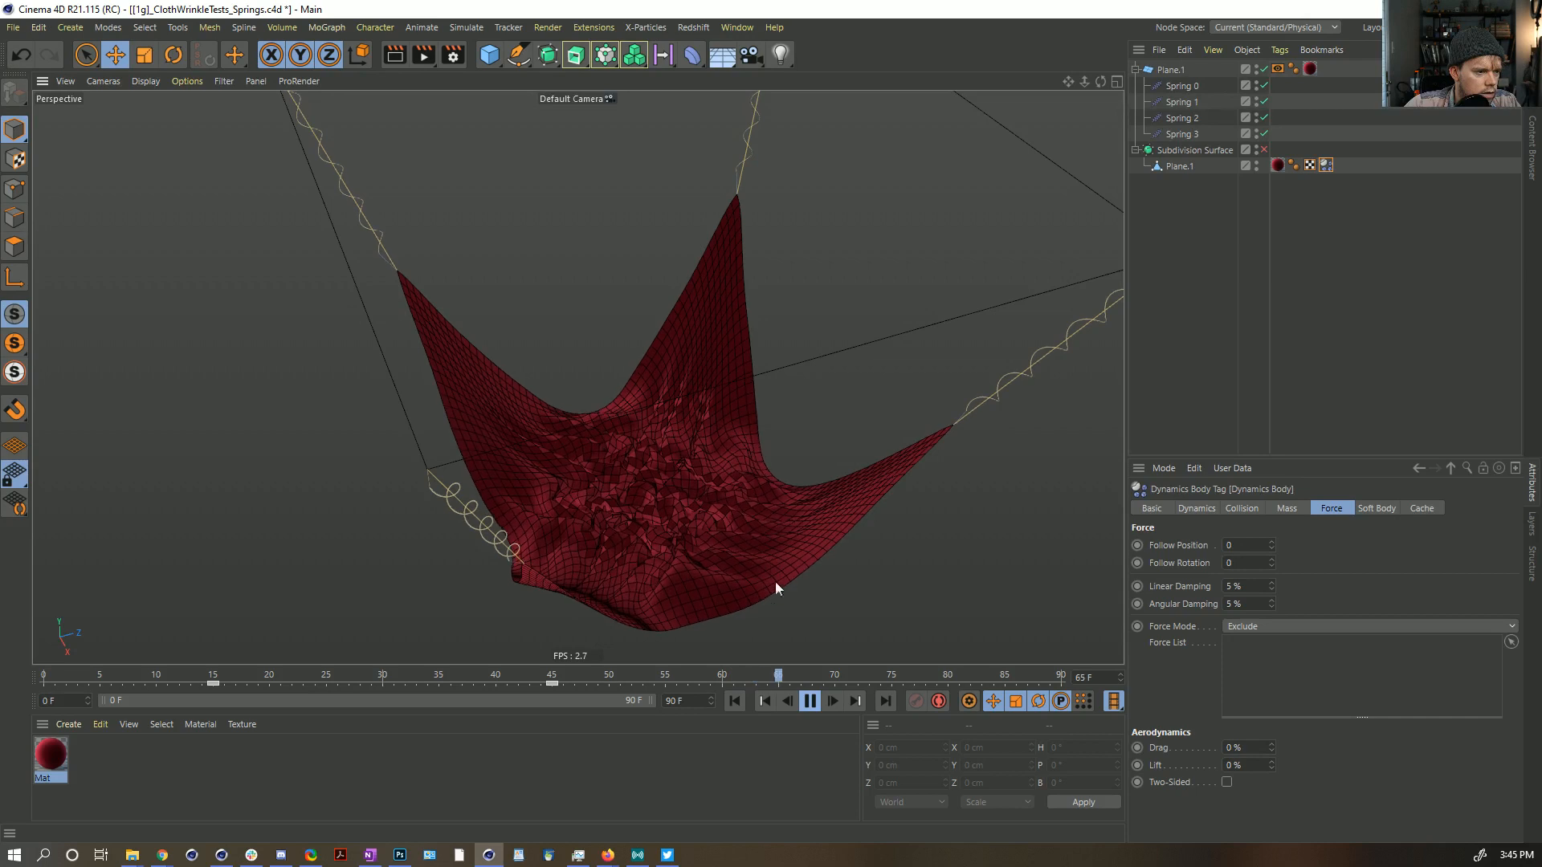
{"action": "left_click", "coordinate": [808, 701]}
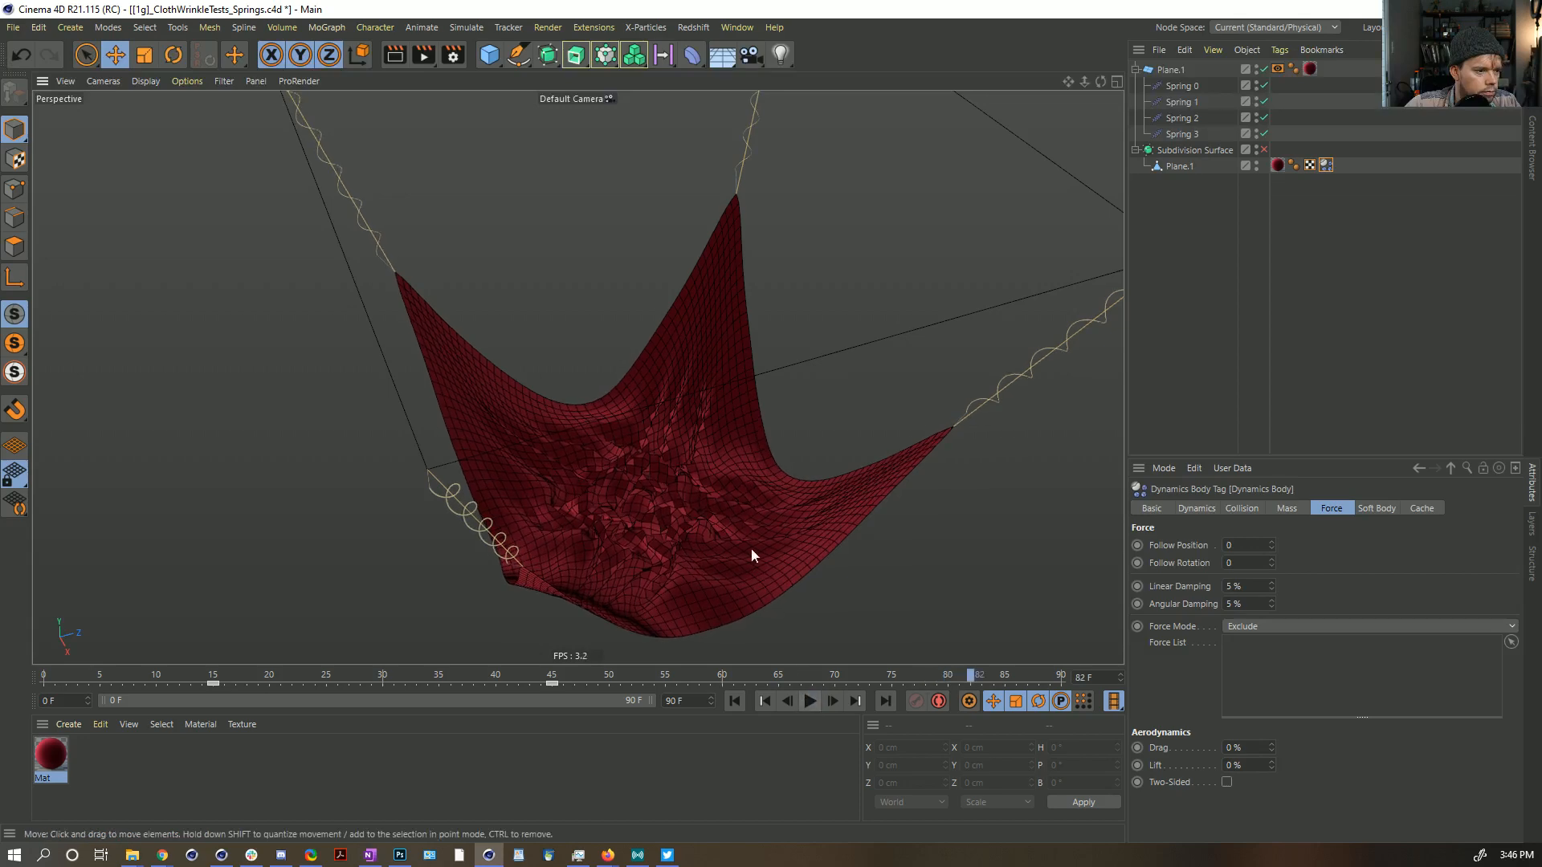
{"action": "scroll", "coordinate": [750, 548], "scroll_direction": "down", "scroll_amount": 5}
{"action": "left_click_drag", "start_coordinate": [649, 487], "coordinate": [673, 566], "text": "alt"}
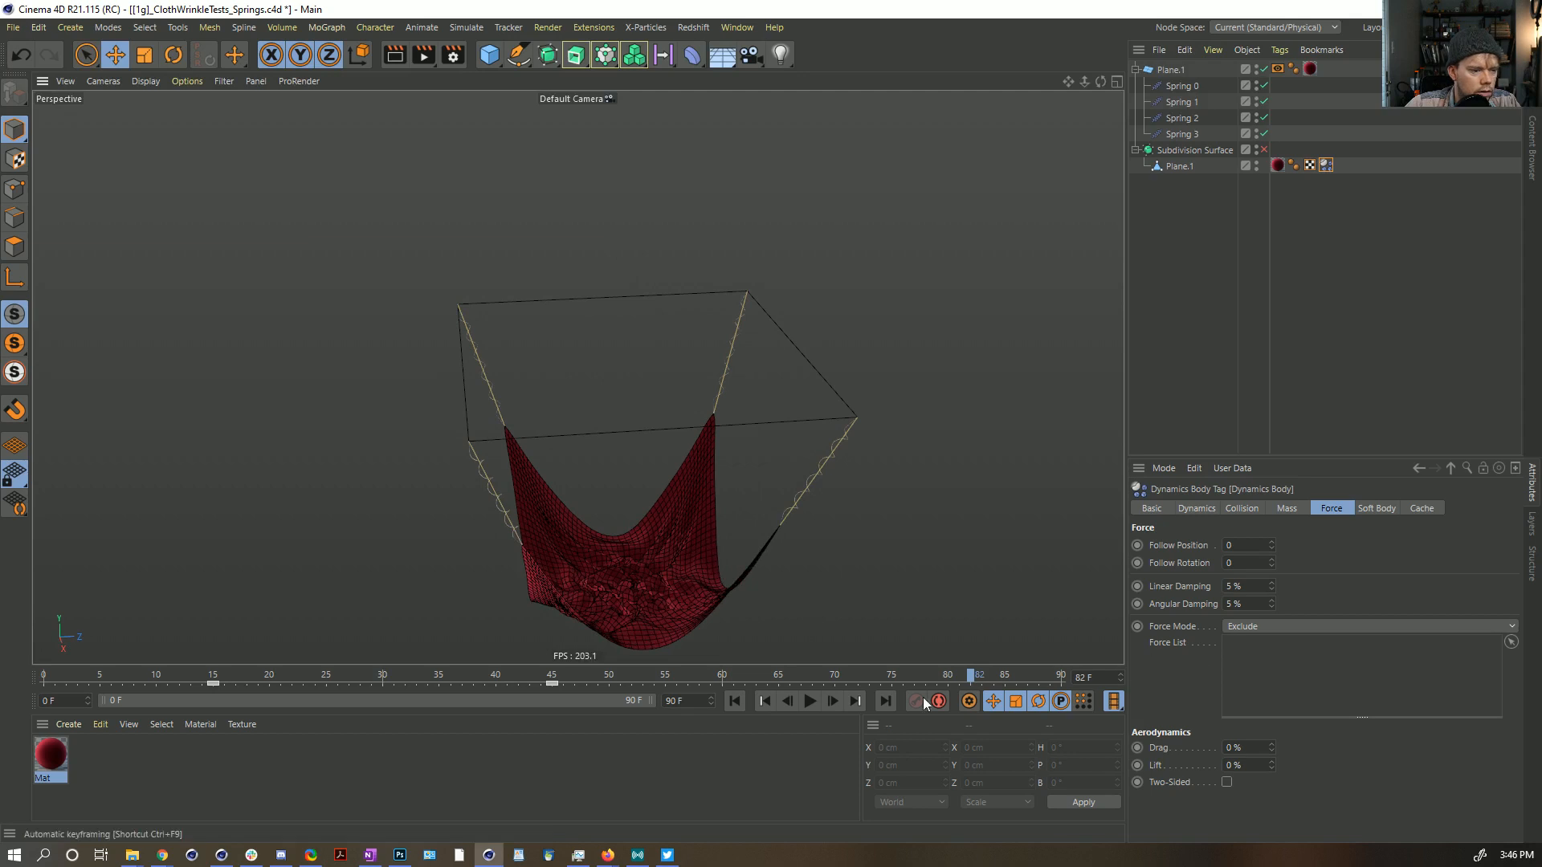
Step: Keyframe the Rest Length of Spring 0 through Spring 3 to 0 cm at frame 25
{"action": "left_click", "coordinate": [739, 699]}
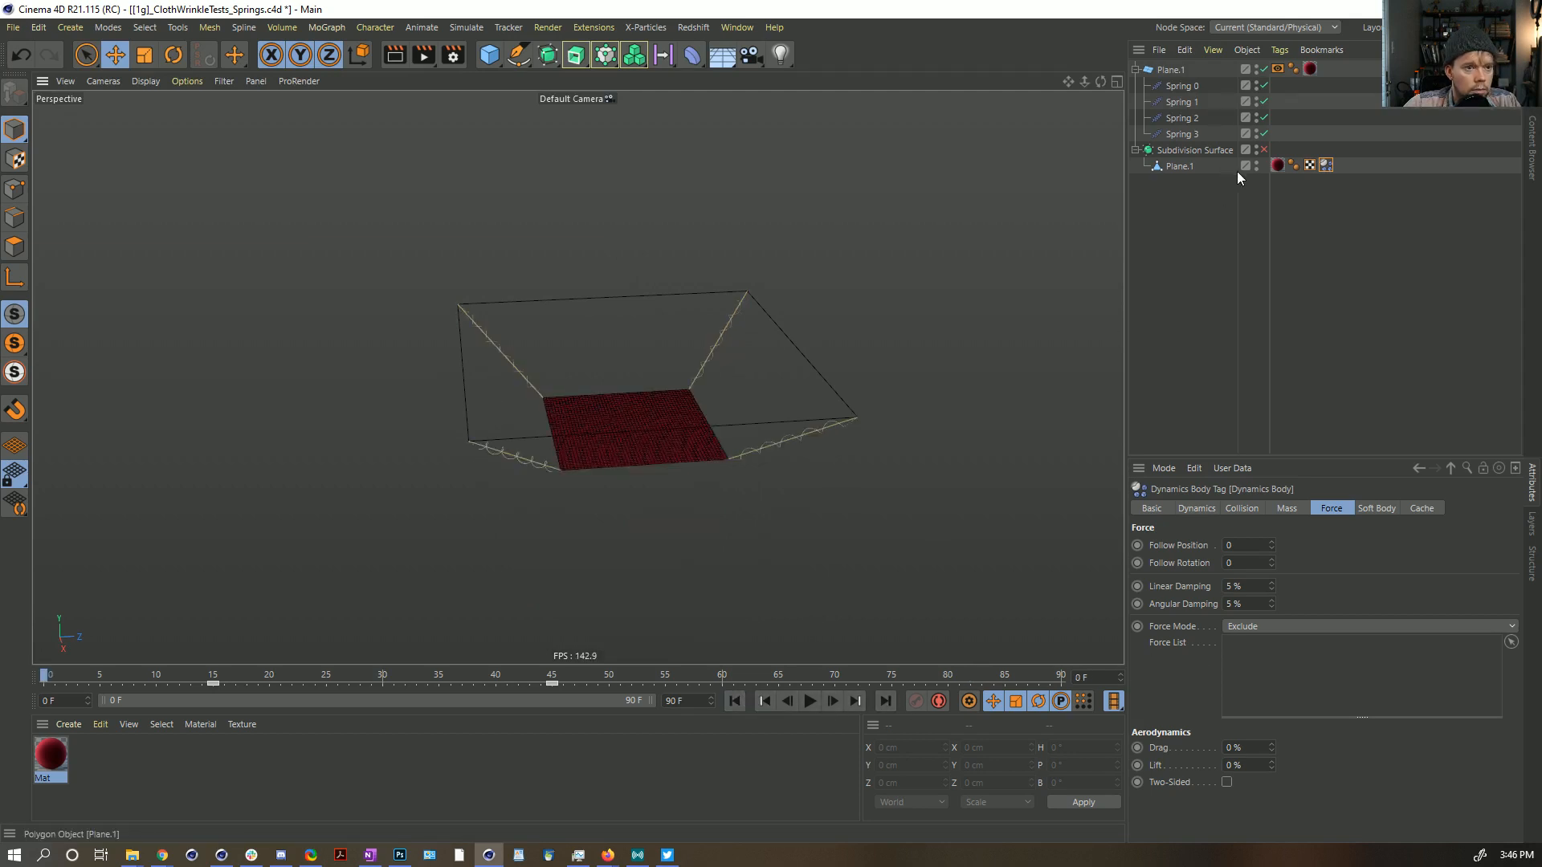
{"action": "left_click", "coordinate": [1194, 87]}
{"action": "left_click", "coordinate": [1182, 134], "text": "shift"}
{"action": "left_click", "coordinate": [1218, 508]}
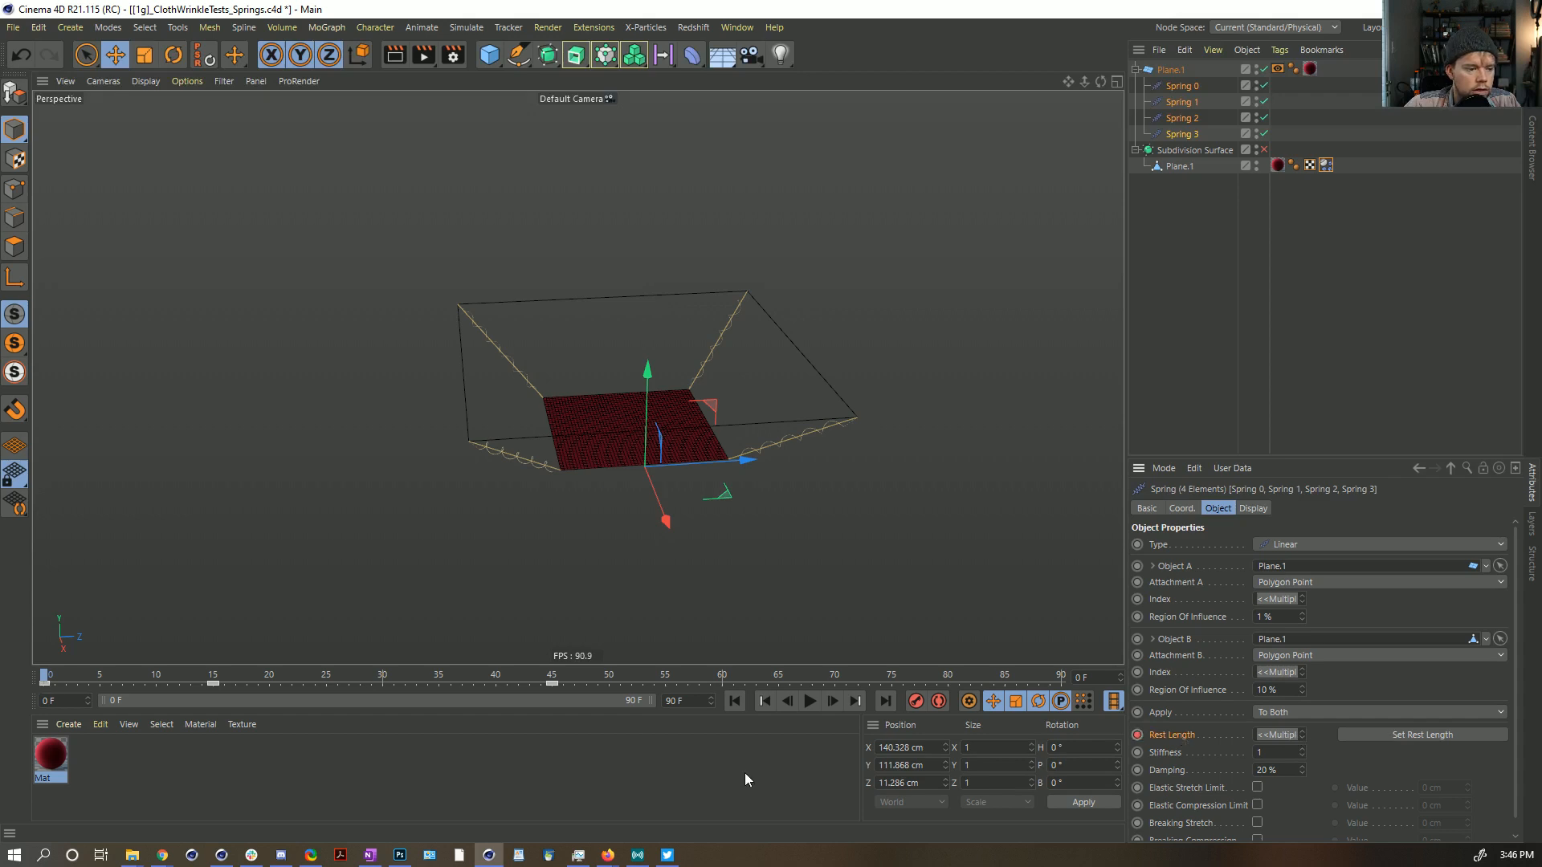
{"action": "left_click", "coordinate": [214, 681]}
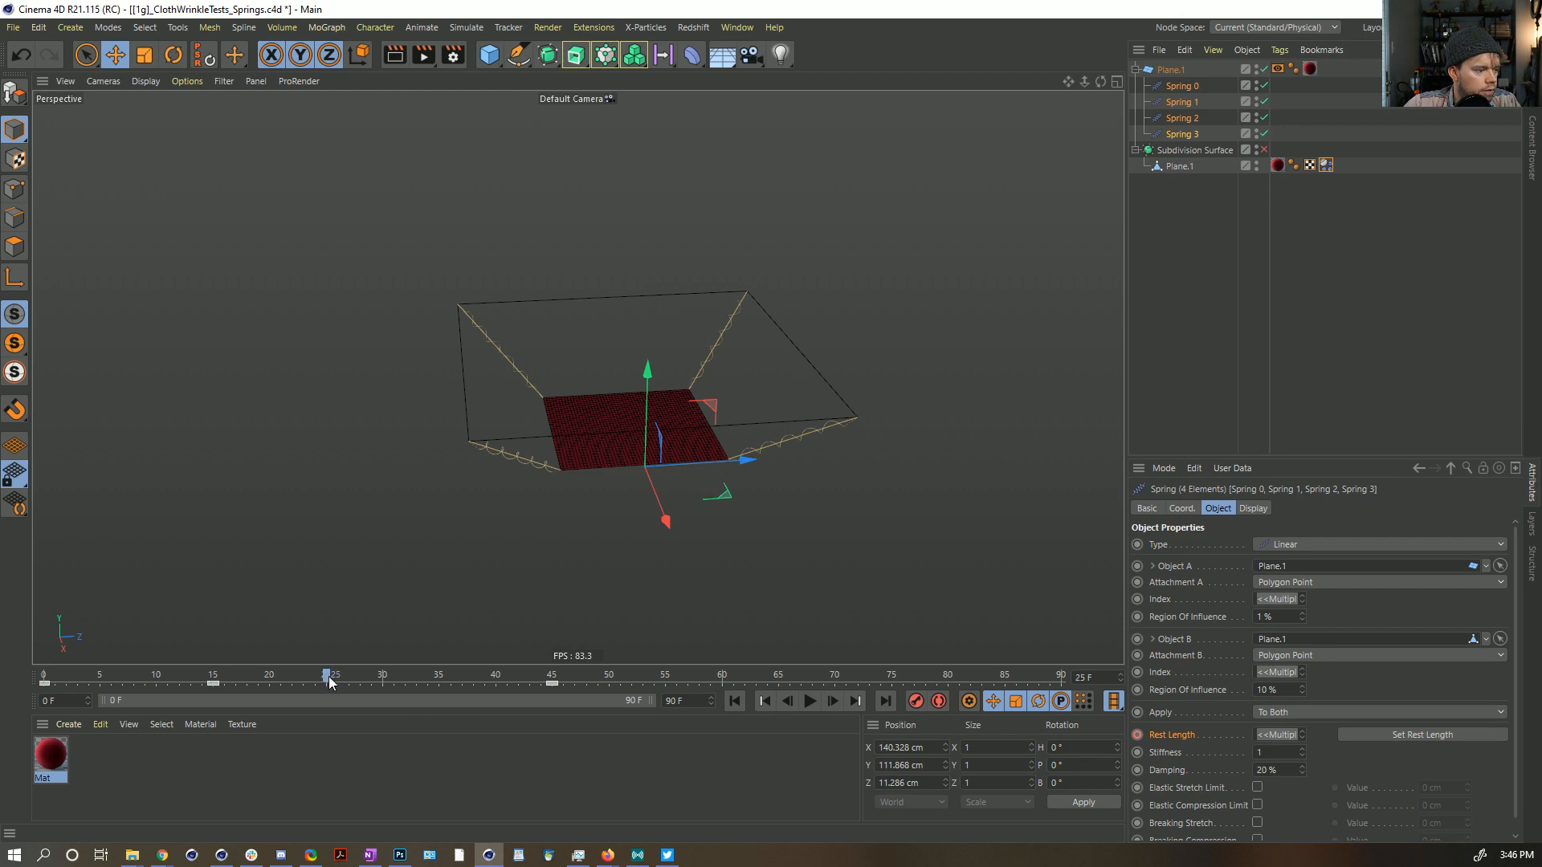
{"action": "left_click", "coordinate": [1276, 734]}
{"action": "type", "text": "0"}
{"action": "key", "text": "Return"}
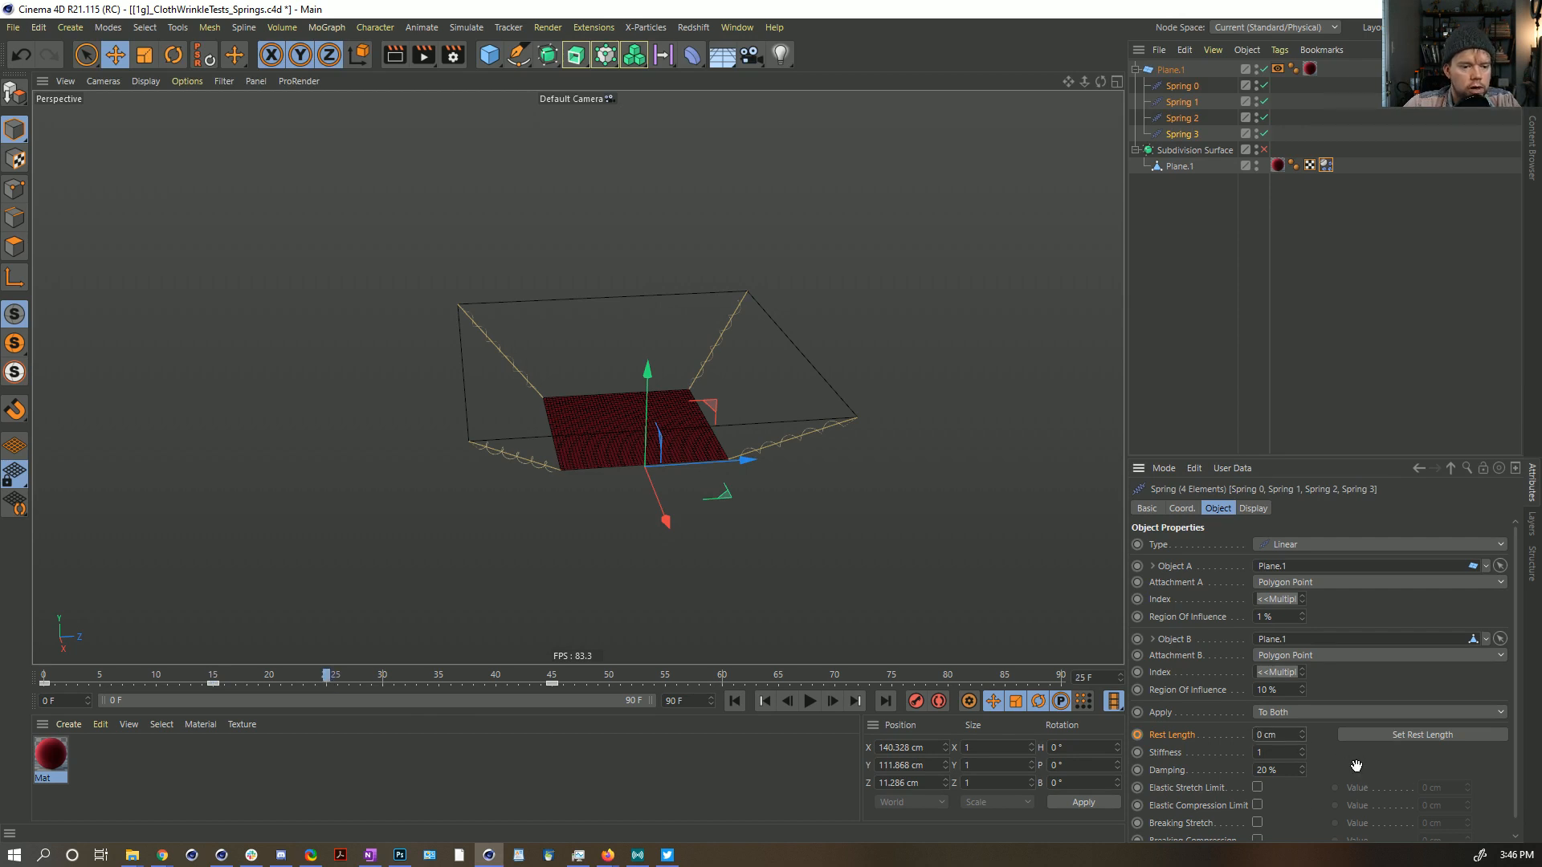
Step: Play the simulation from the first frame to frame 50, replaying it to frame 14 to examine how the tightening springs pull the cloth
{"action": "left_click", "coordinate": [734, 701]}
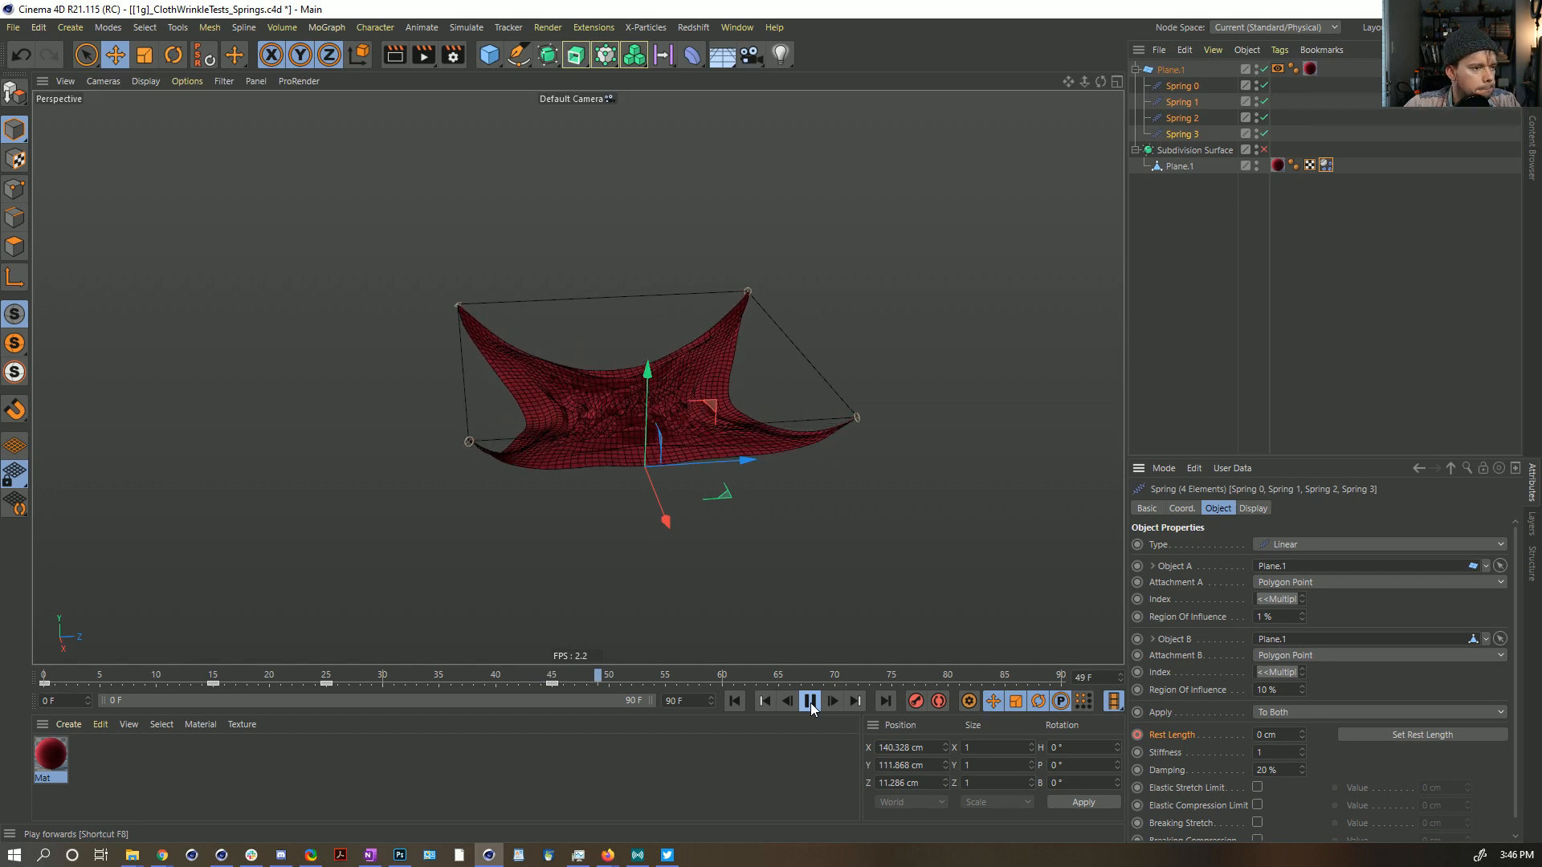
{"action": "left_click", "coordinate": [811, 703]}
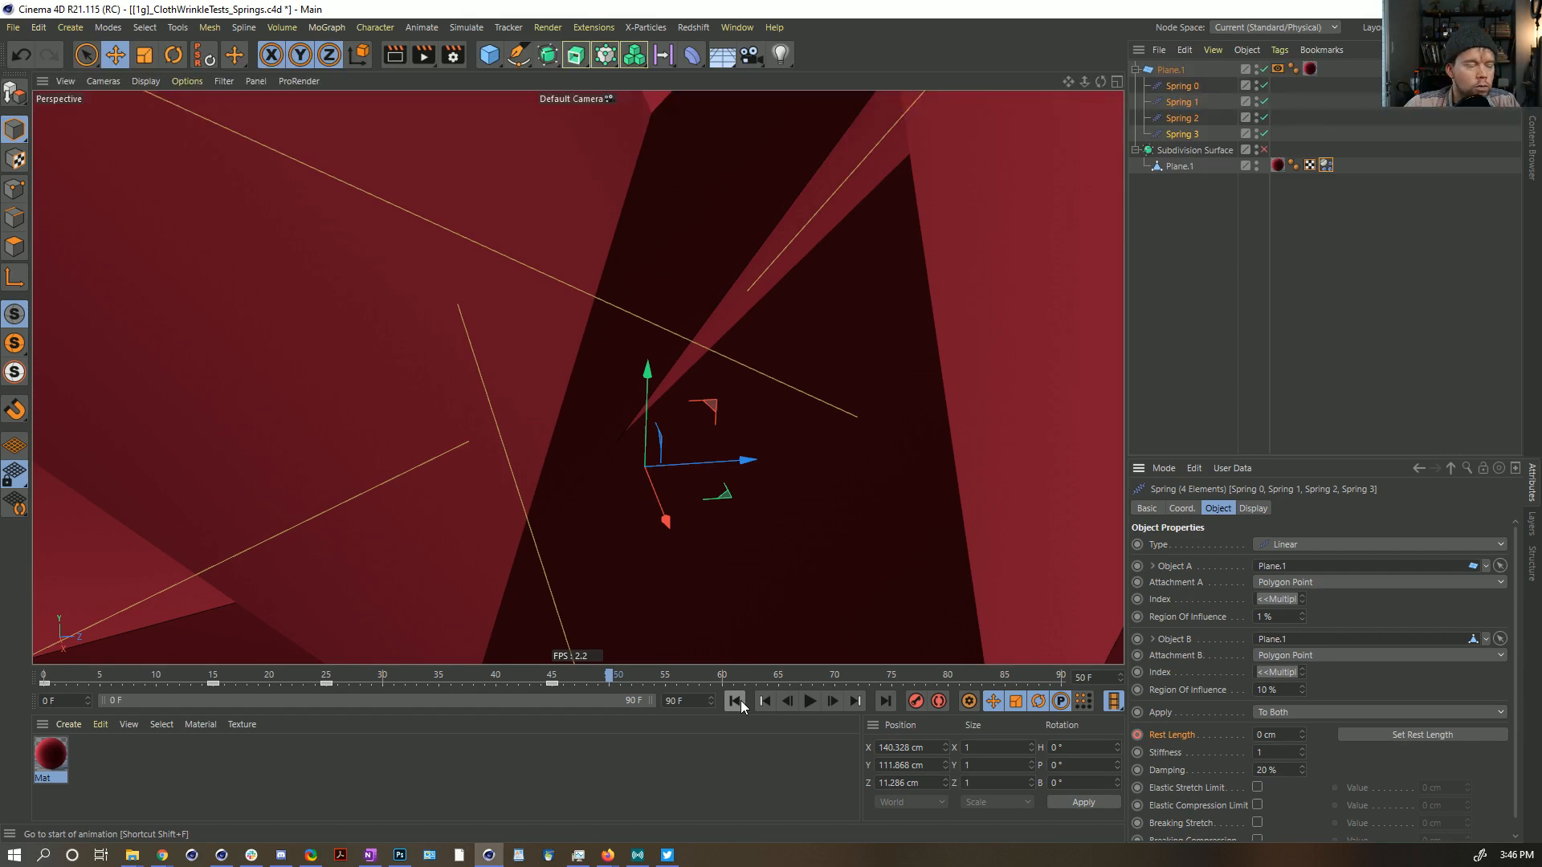
{"action": "left_click", "coordinate": [737, 703]}
{"action": "left_click", "coordinate": [811, 702]}
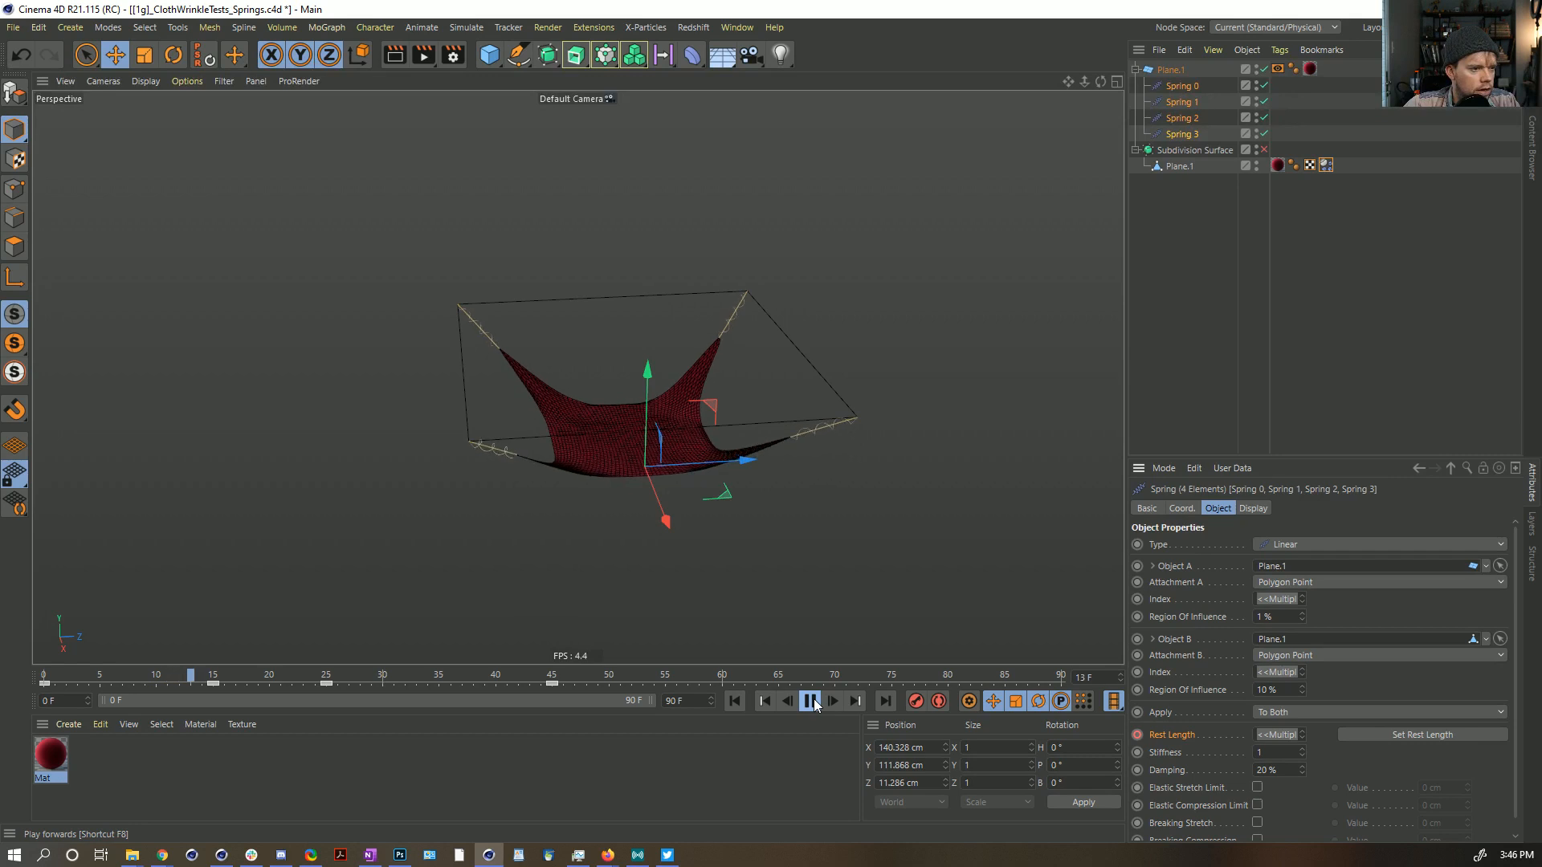
{"action": "left_click", "coordinate": [810, 701]}
Step: Set the damping of the four springs to 99 % and replay the simulation from the start to frame 25
{"action": "left_click", "coordinate": [1273, 770]}
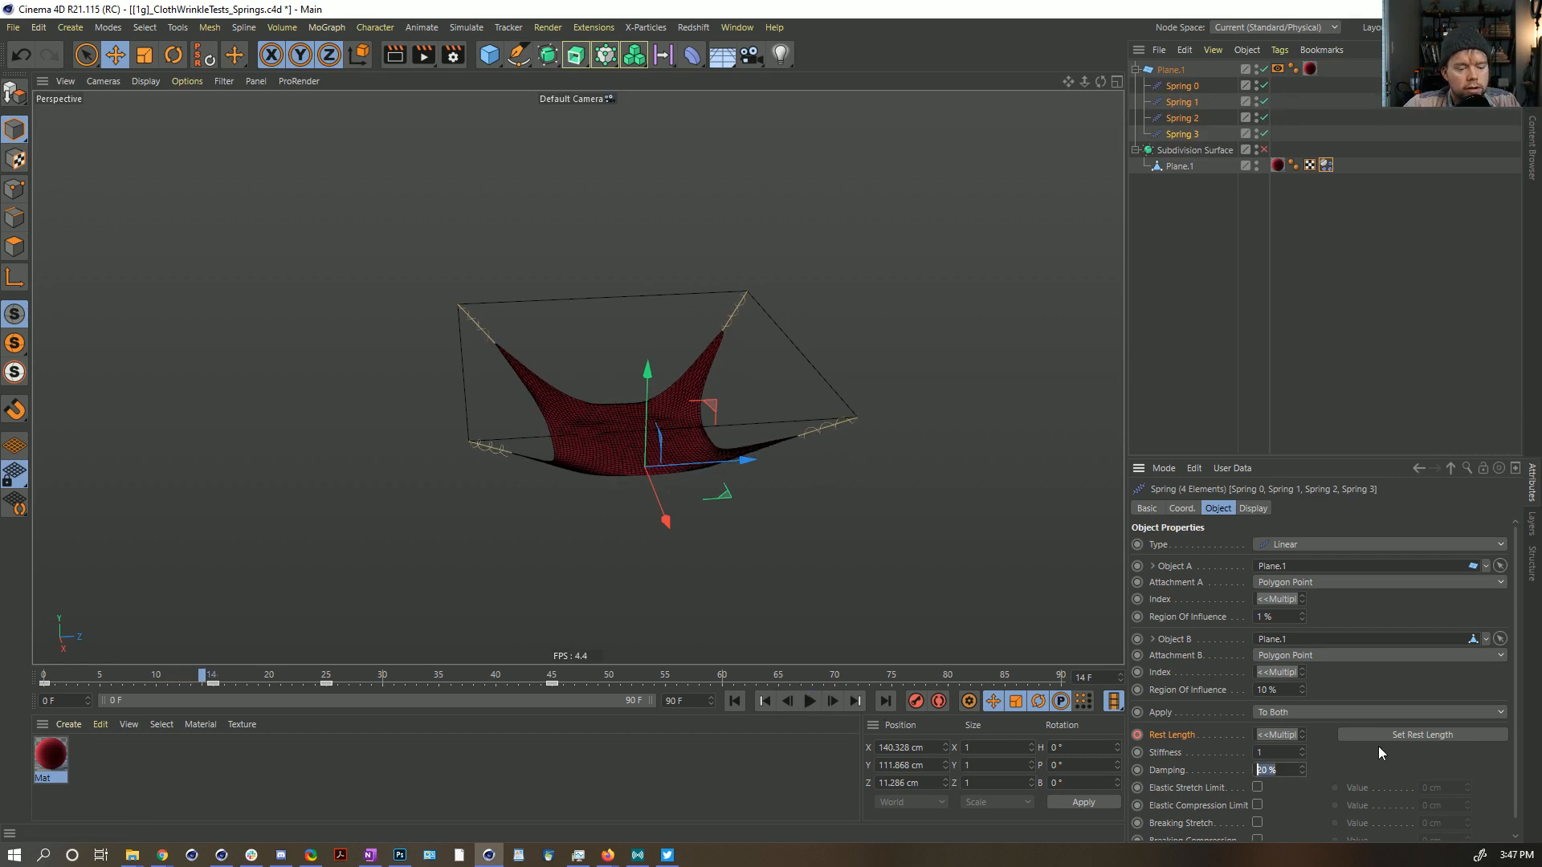
{"action": "type", "text": "99"}
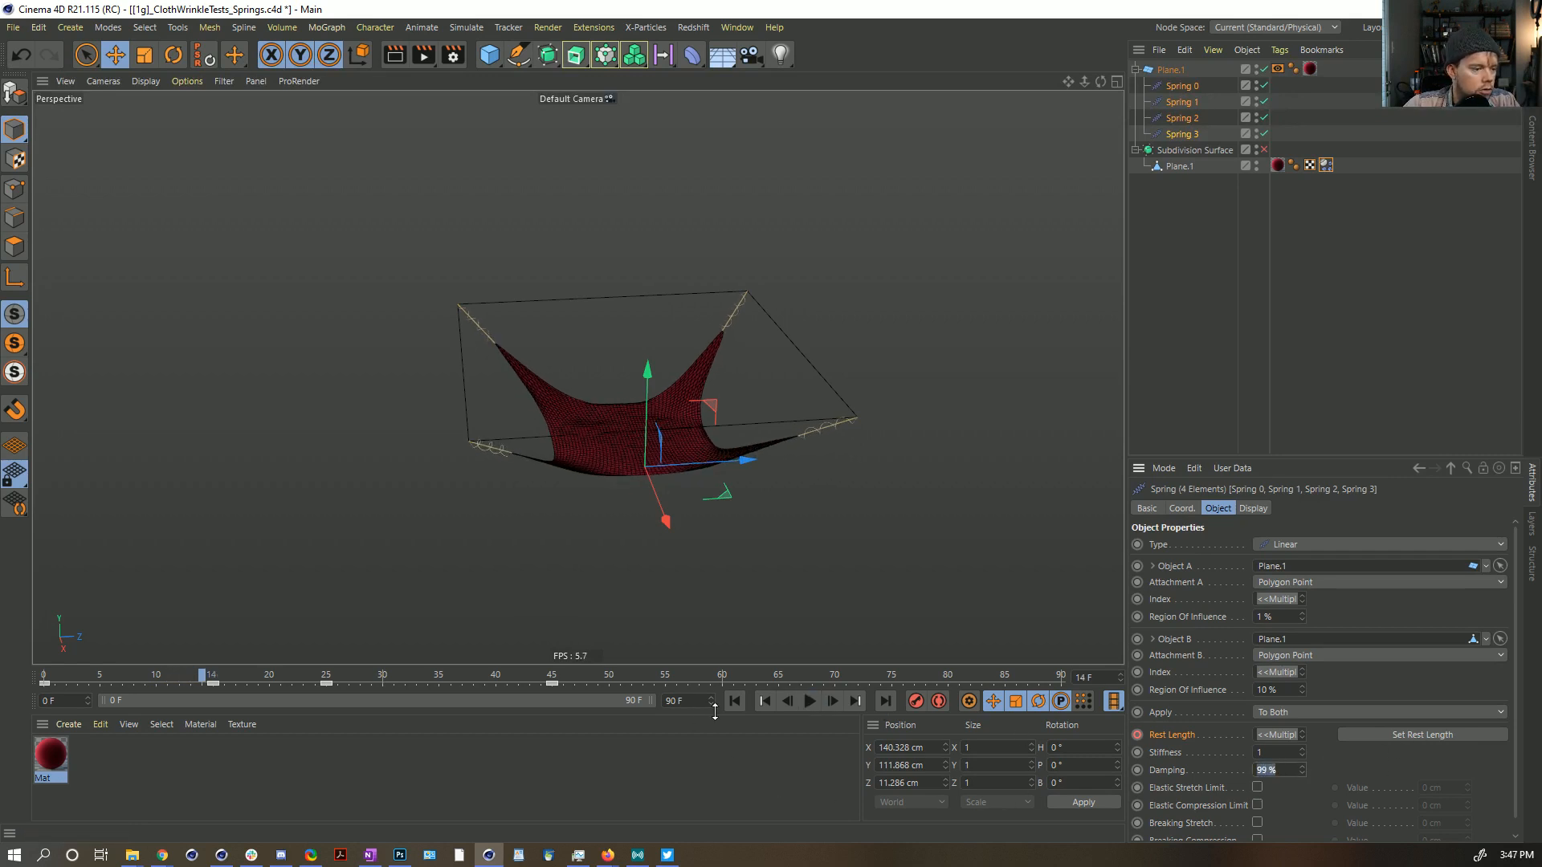
{"action": "left_click", "coordinate": [734, 701]}
{"action": "left_click", "coordinate": [810, 702]}
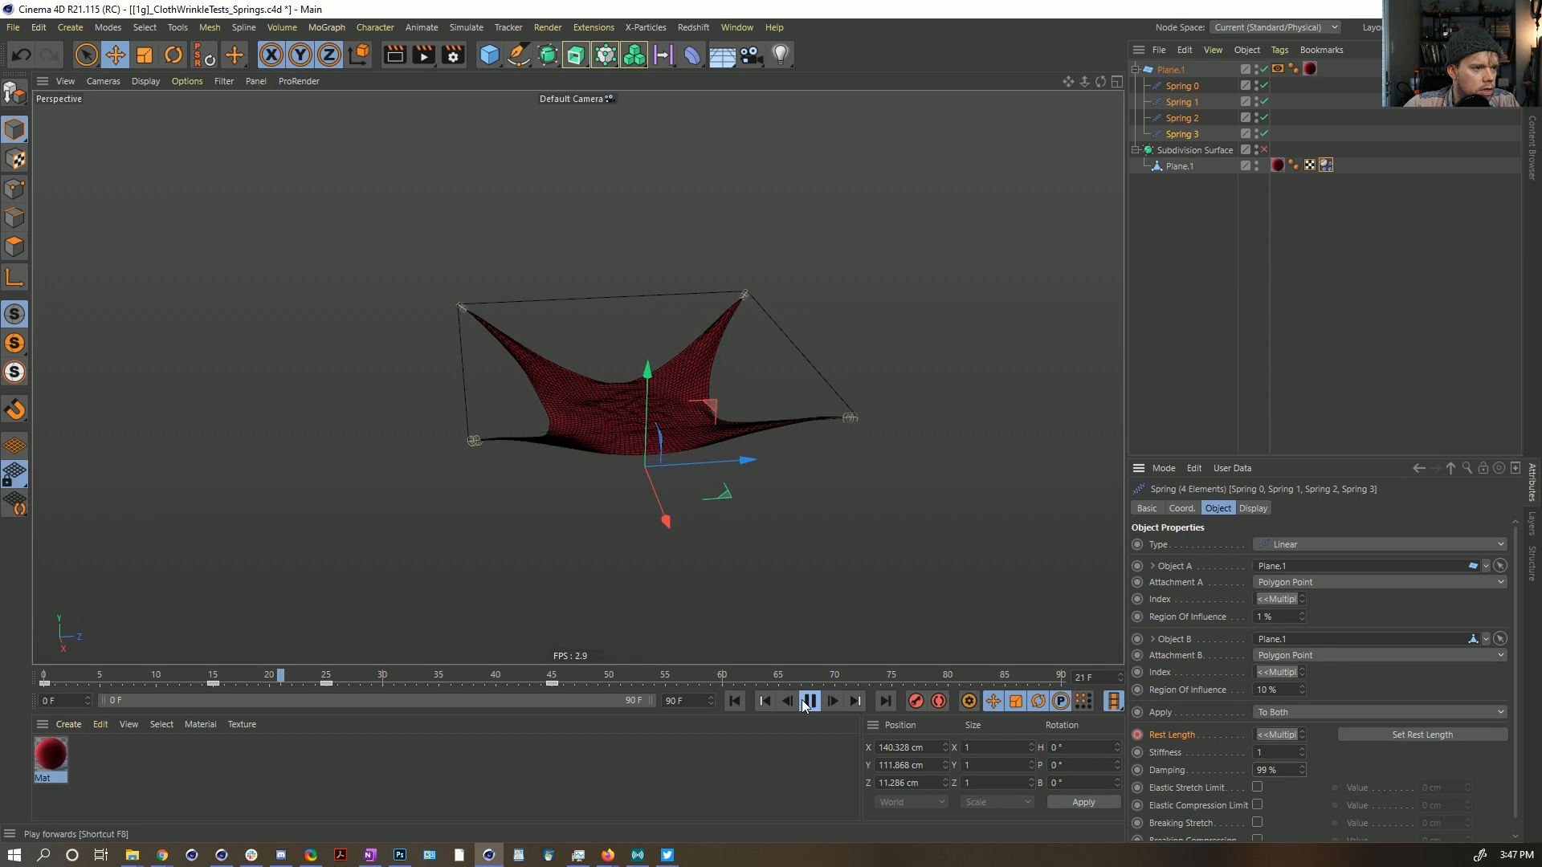
{"action": "left_click", "coordinate": [807, 701]}
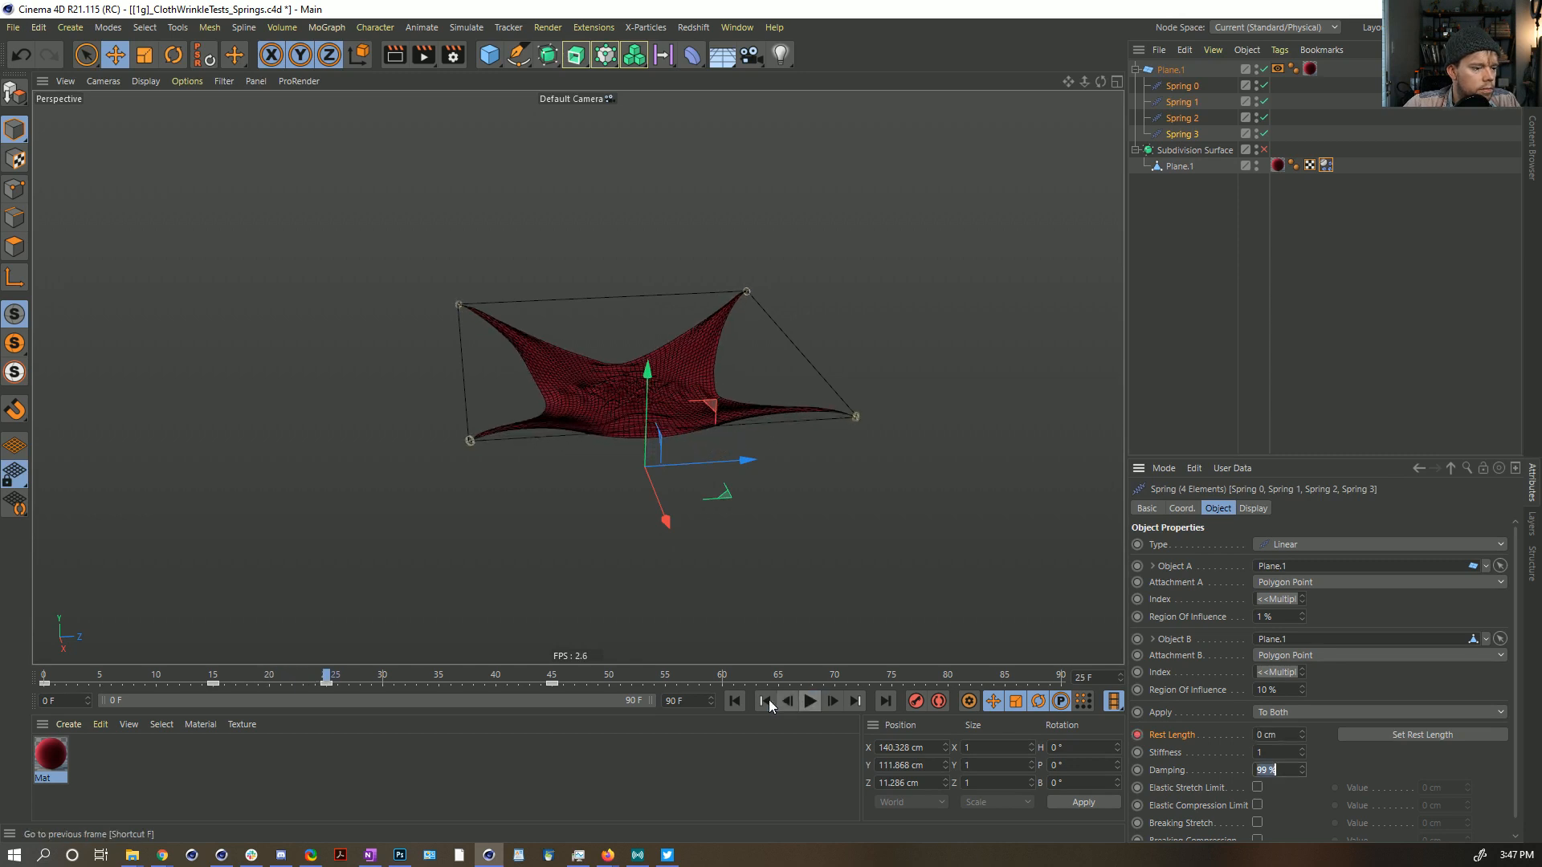
Step: Disable Self Collisions in the cloth's Dynamics Body tag and test the simulation up to frame 54 before returning to the first frame
{"action": "left_click", "coordinate": [1326, 165]}
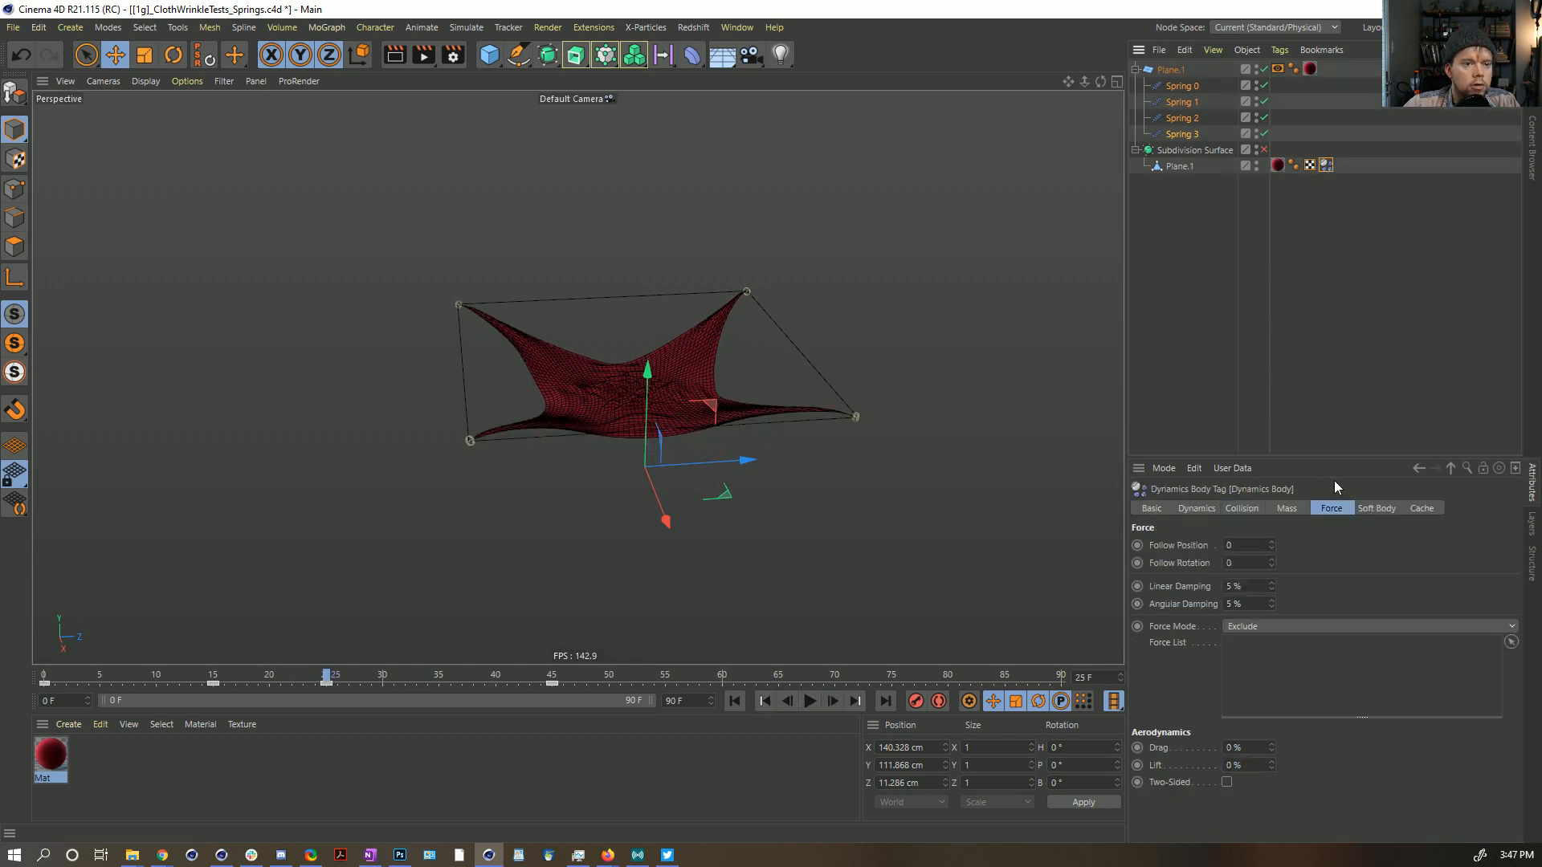
{"action": "left_click", "coordinate": [1242, 509]}
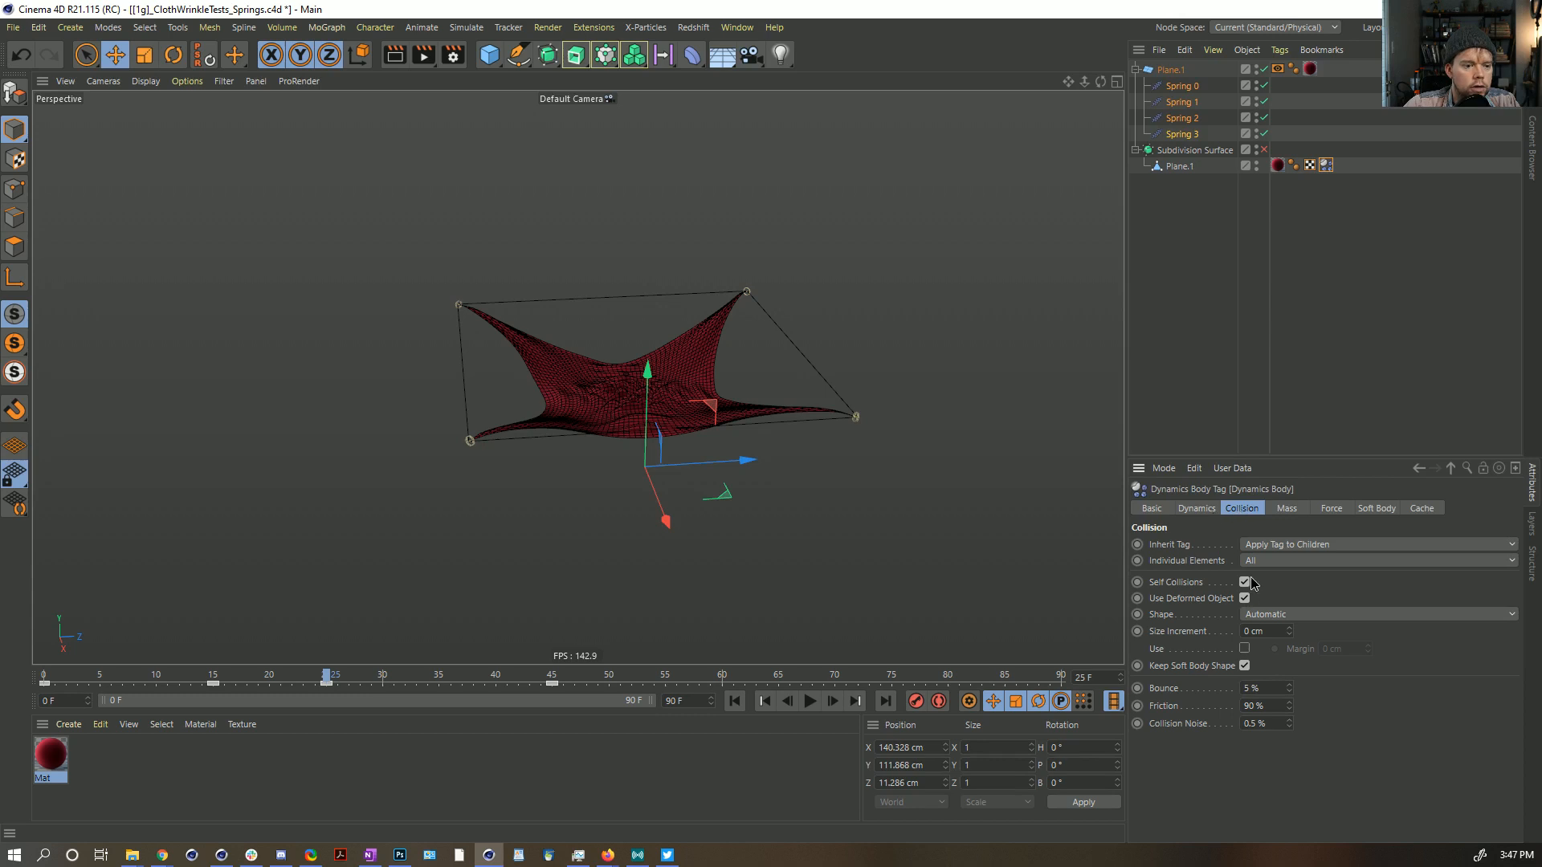
{"action": "left_click", "coordinate": [734, 701]}
{"action": "left_click", "coordinate": [809, 701]}
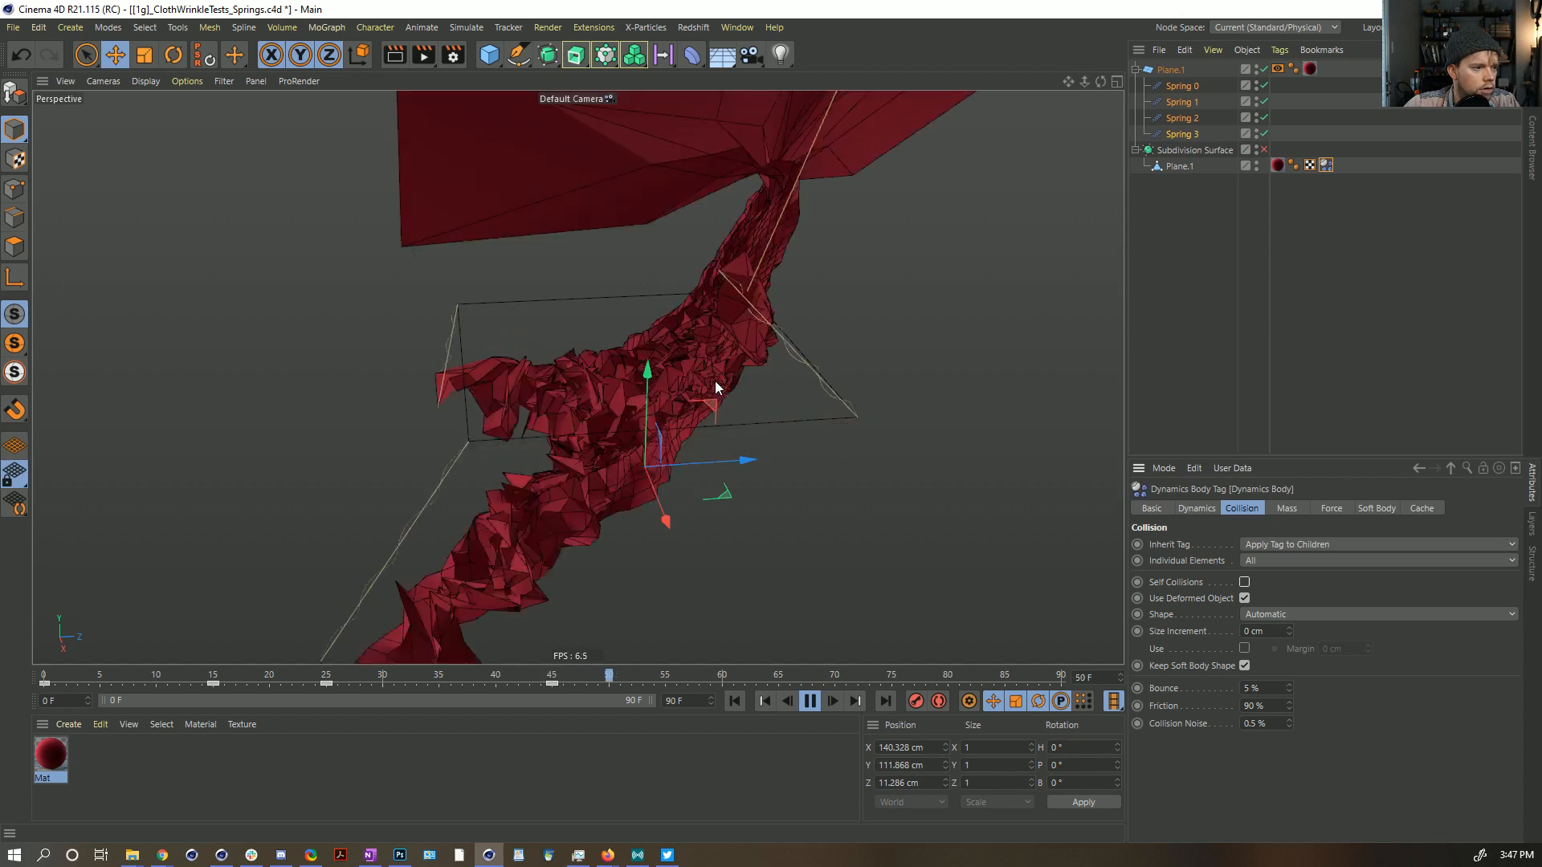
{"action": "left_click", "coordinate": [794, 698]}
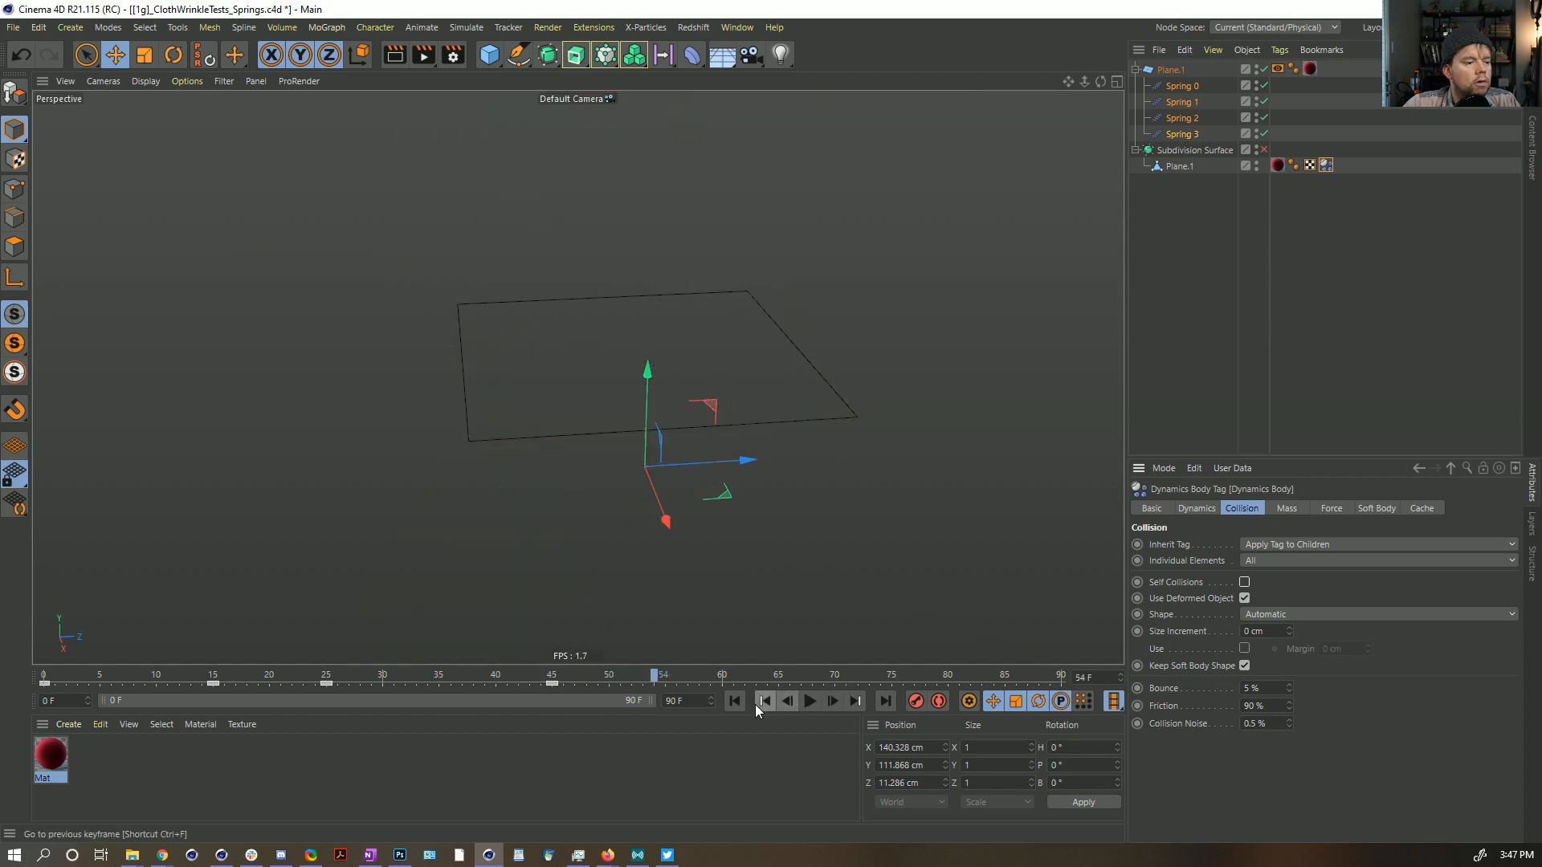
{"action": "left_click", "coordinate": [734, 700]}
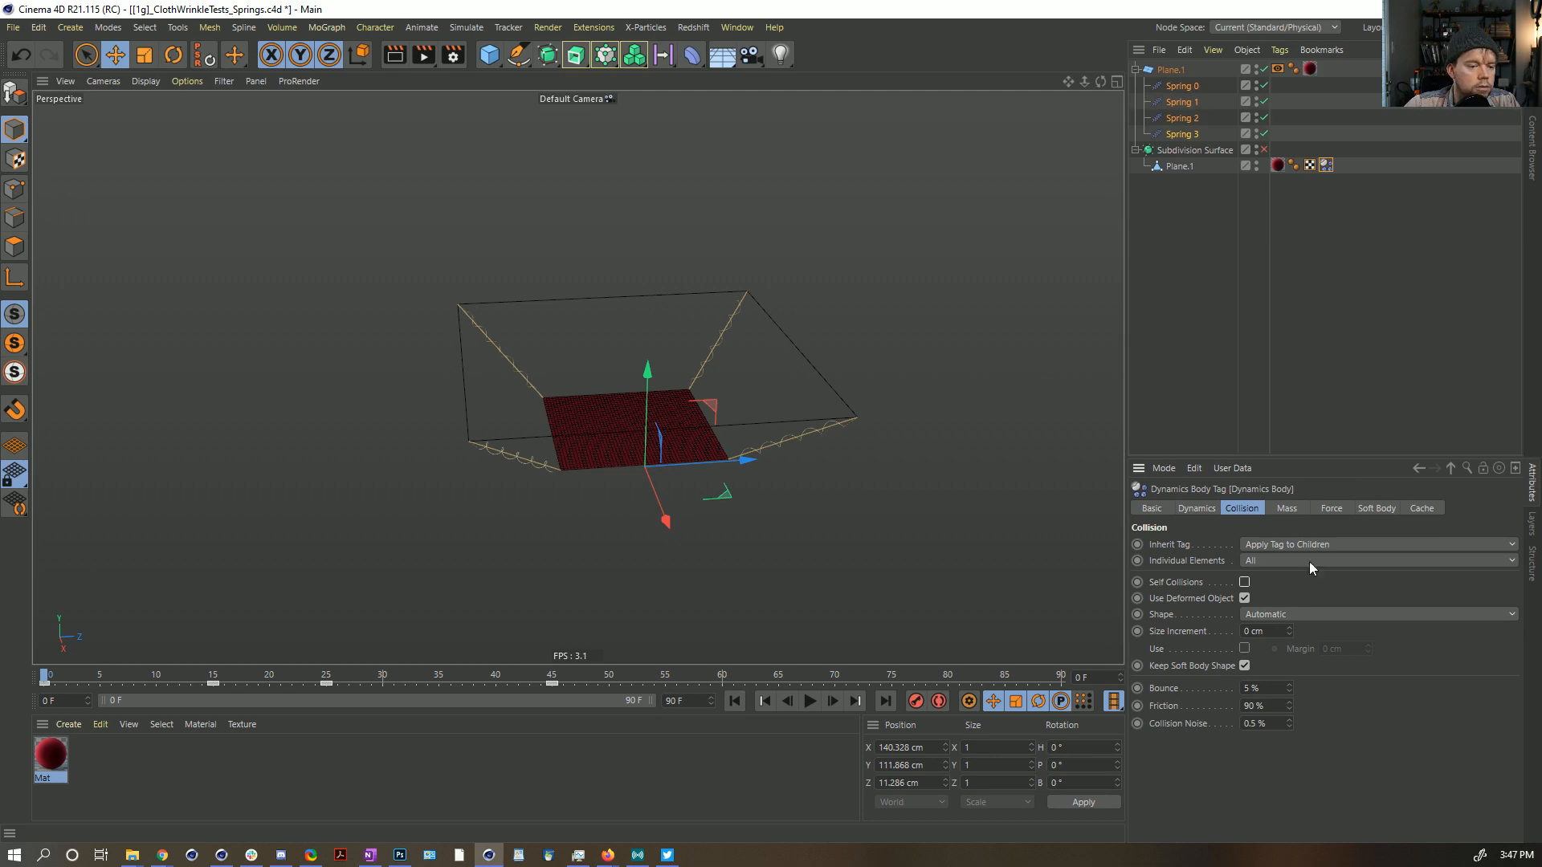
Step: Reset the damping of the four springs to 20 %
{"action": "left_click_drag", "start_coordinate": [1206, 88], "coordinate": [1187, 137]}
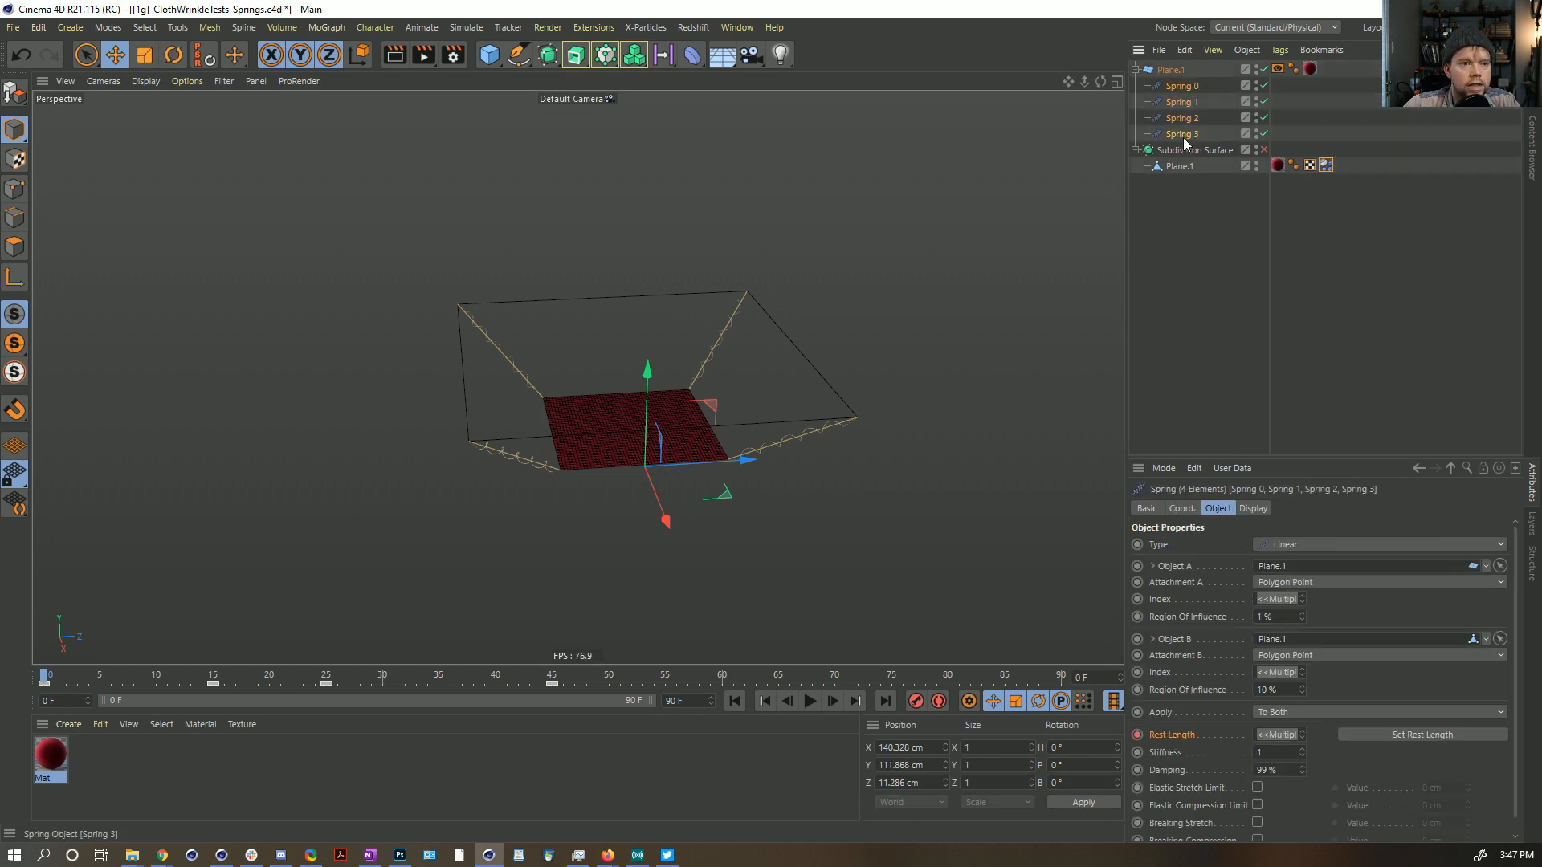
{"action": "scroll", "coordinate": [1209, 819], "scroll_direction": "down", "scroll_amount": 1}
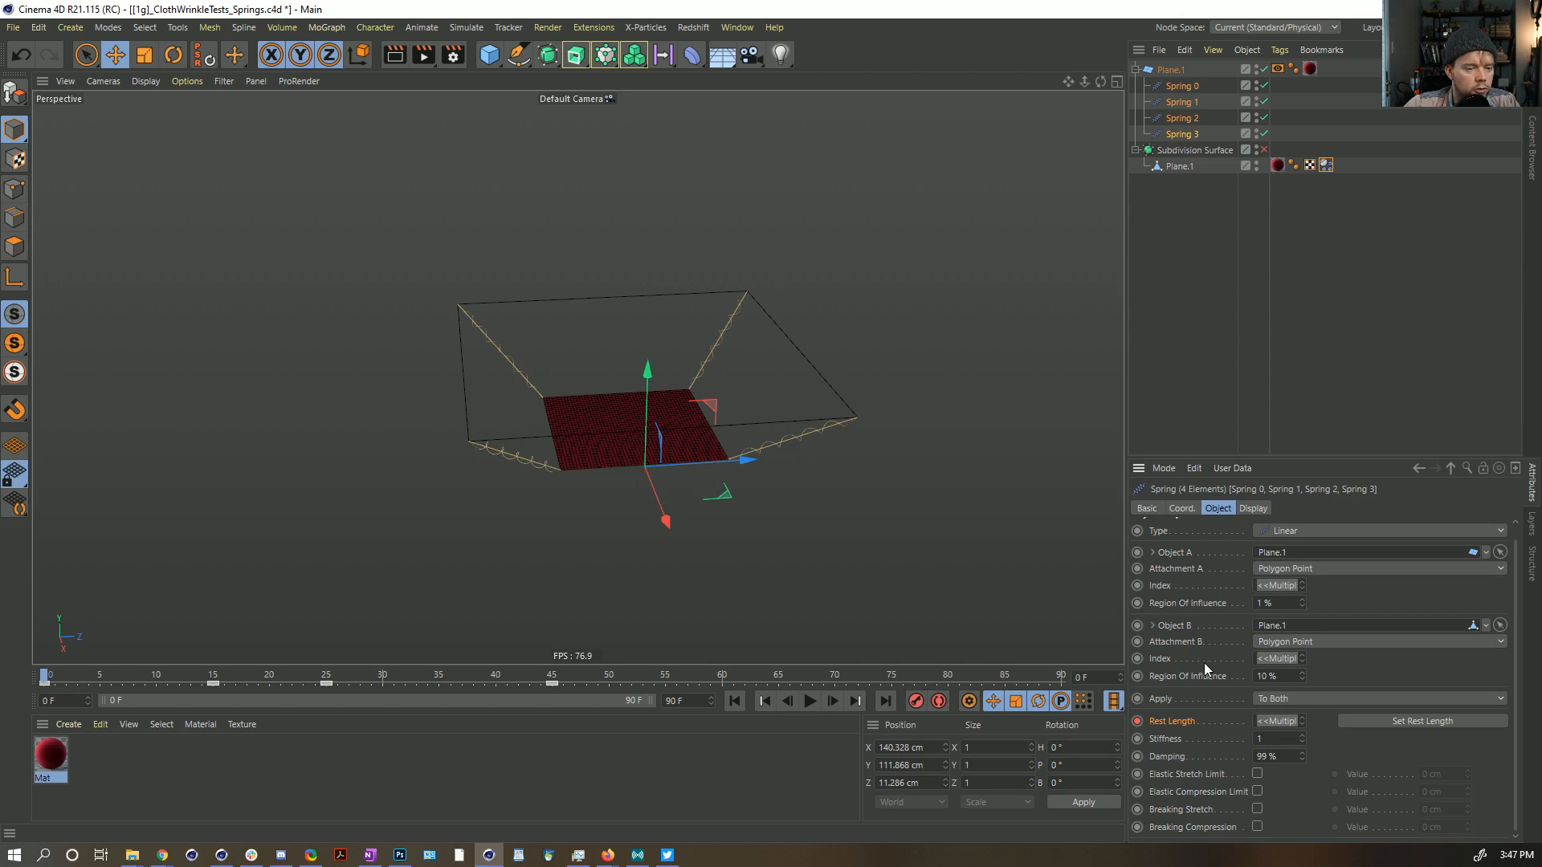
{"action": "right_click", "coordinate": [1303, 759]}
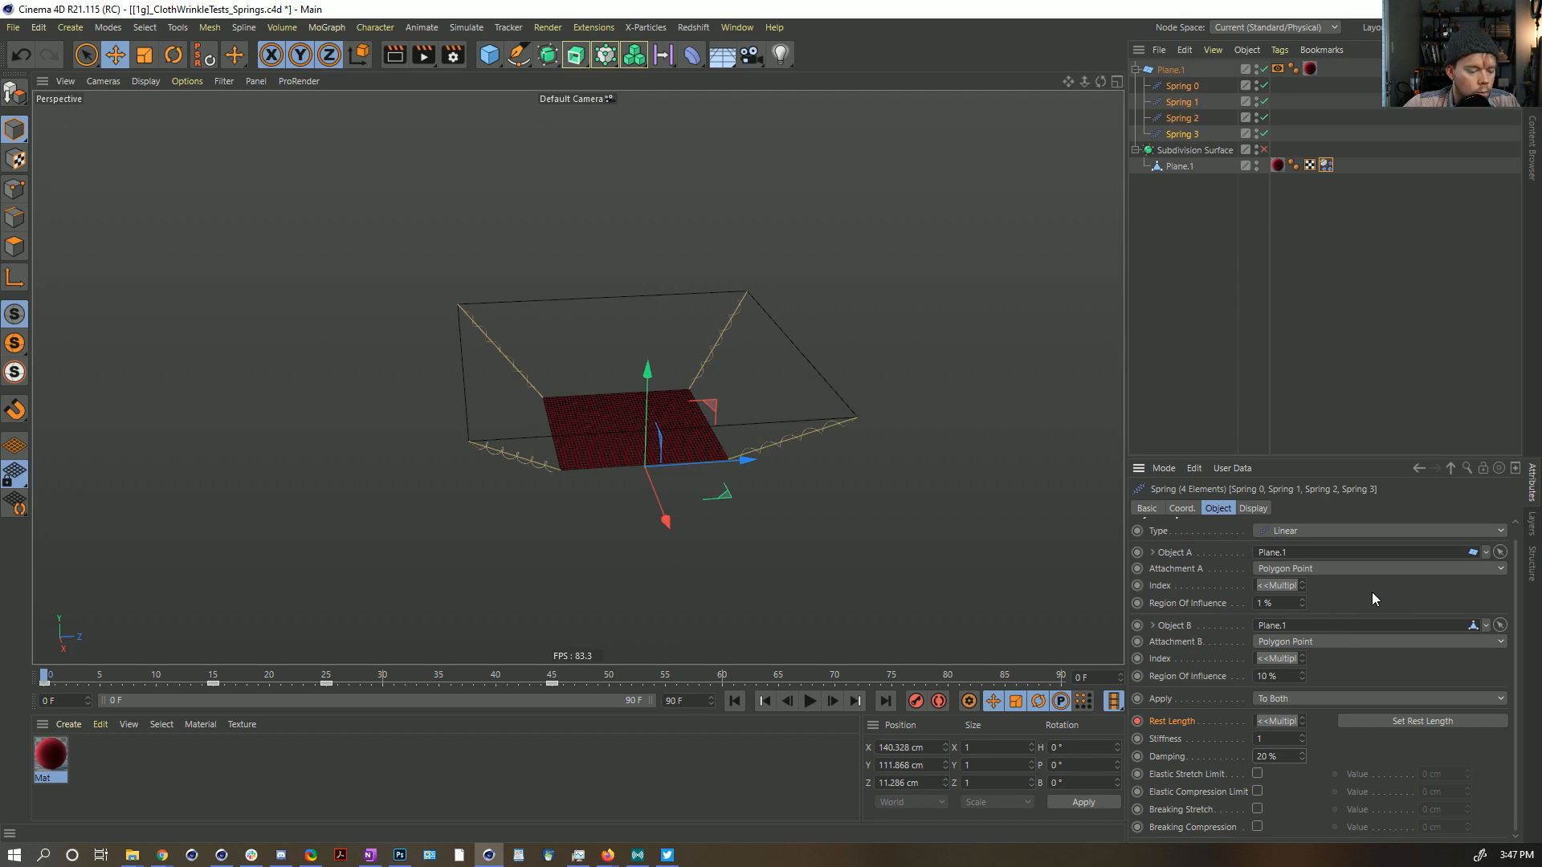
Step: Set the project dynamics to 10 Steps per Frame and test the simulation up to frame 53 before returning to the first frame
{"action": "key", "text": "ctrl+d"}
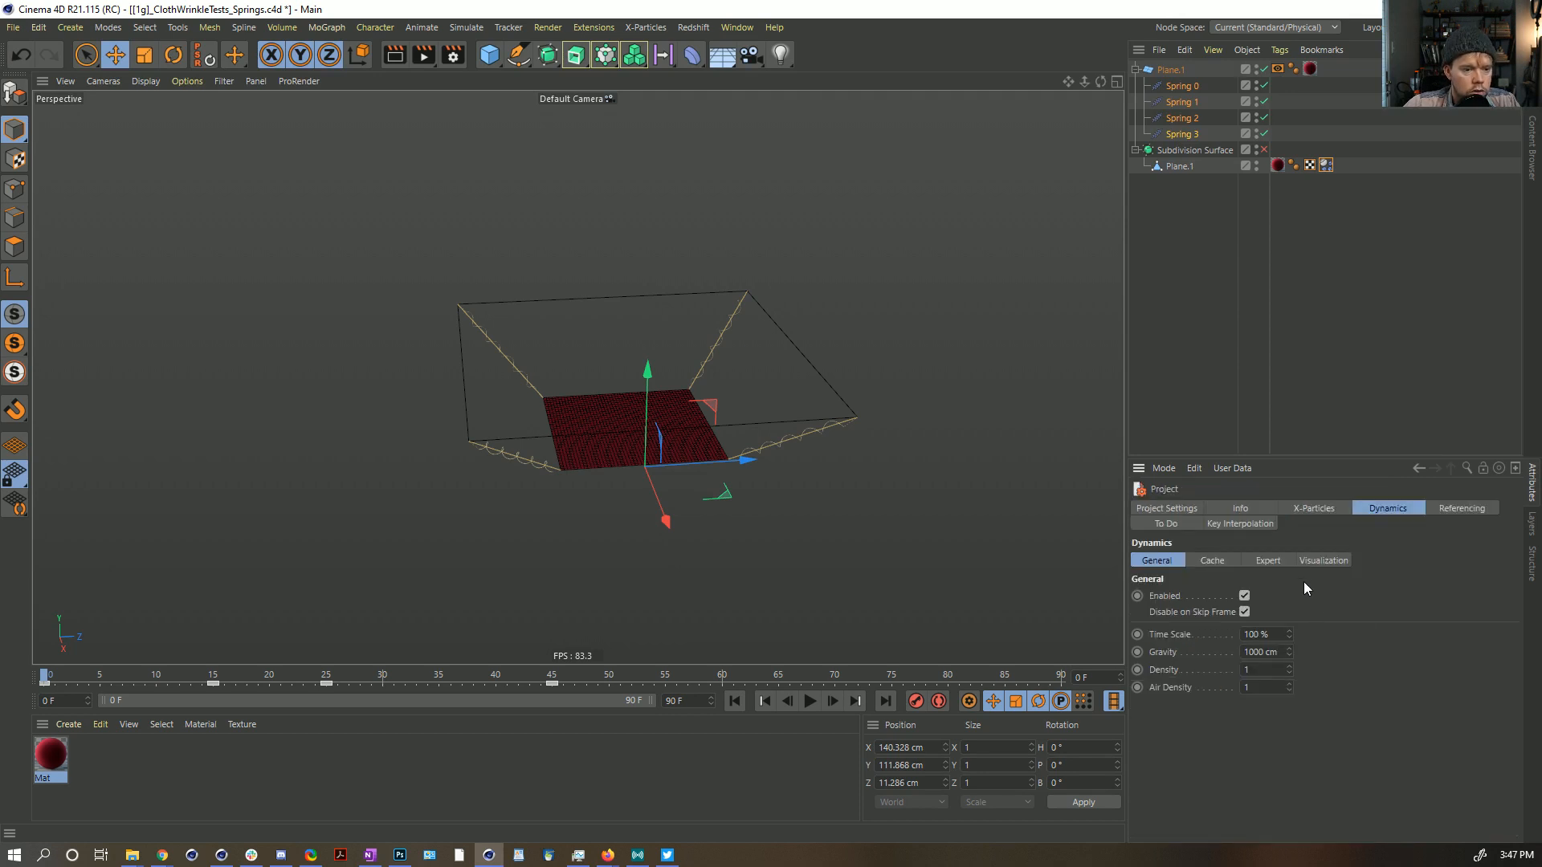
{"action": "left_click", "coordinate": [1269, 561]}
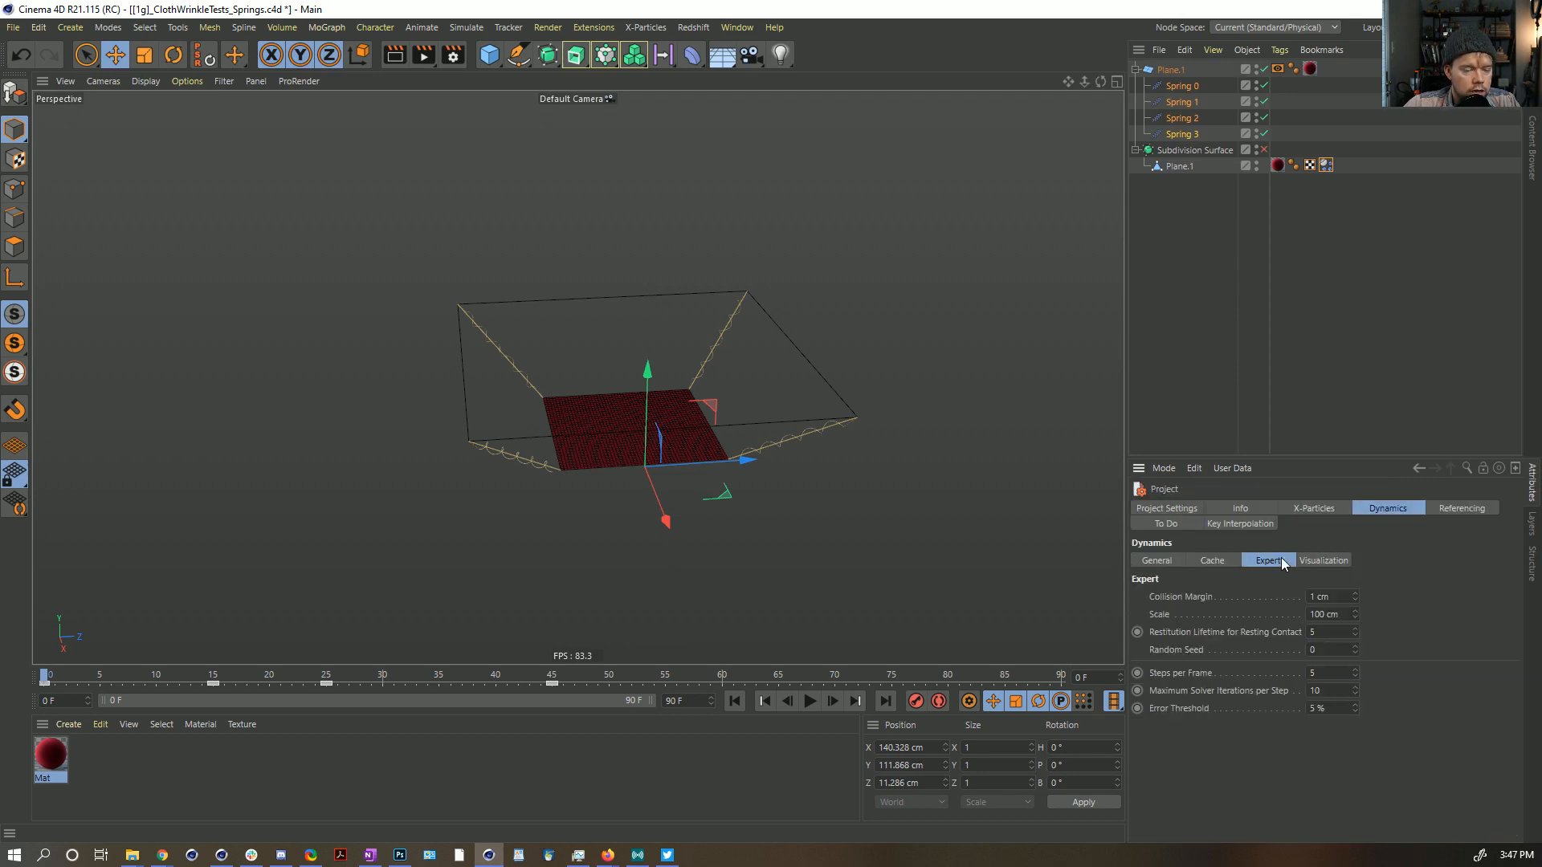
{"action": "left_click", "coordinate": [1313, 673]}
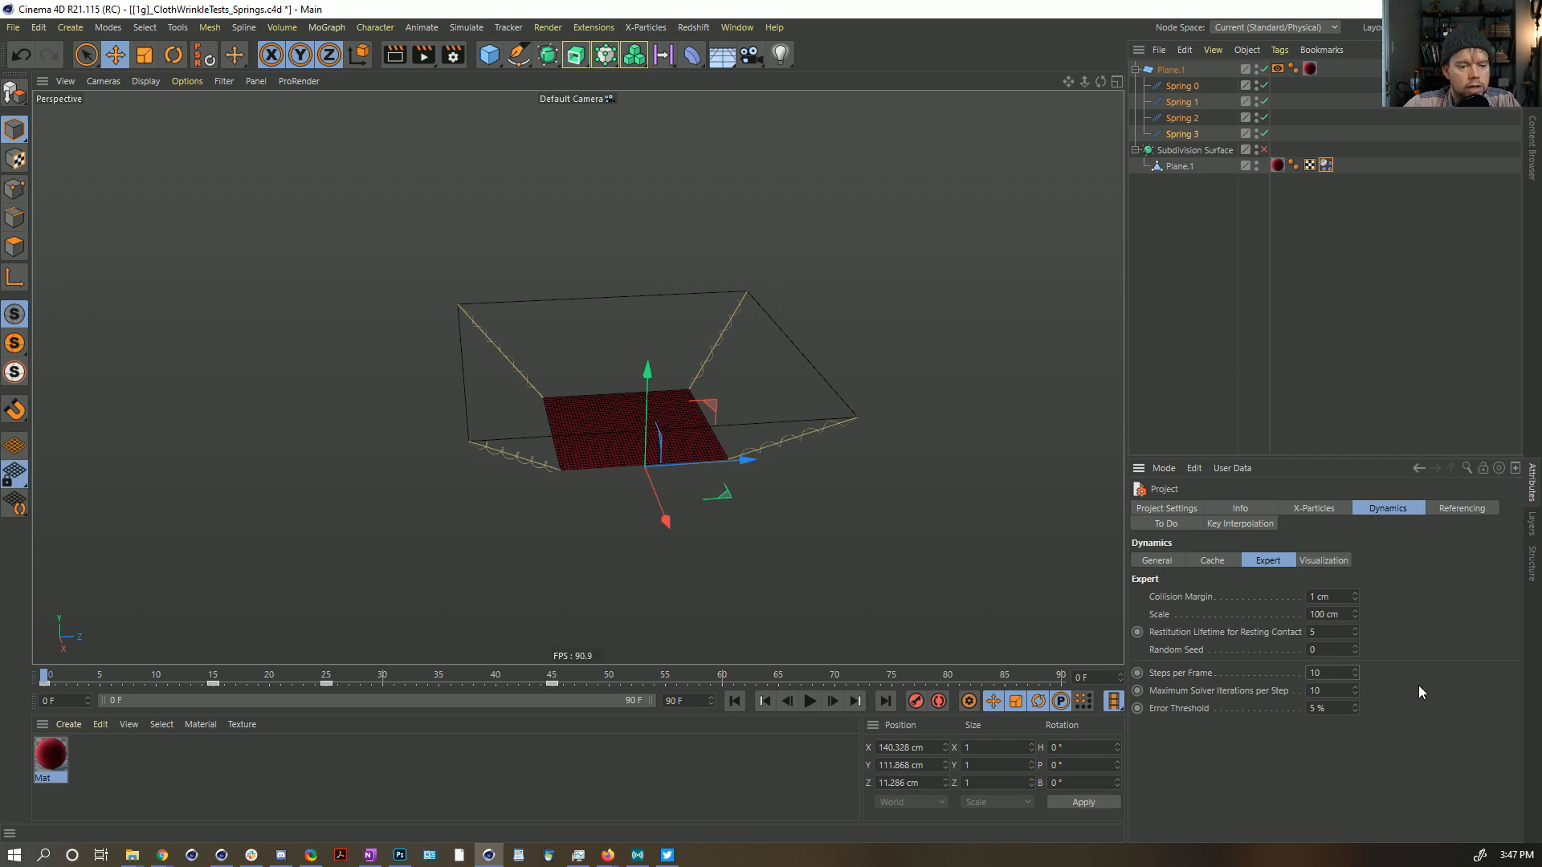
{"action": "left_click", "coordinate": [810, 701]}
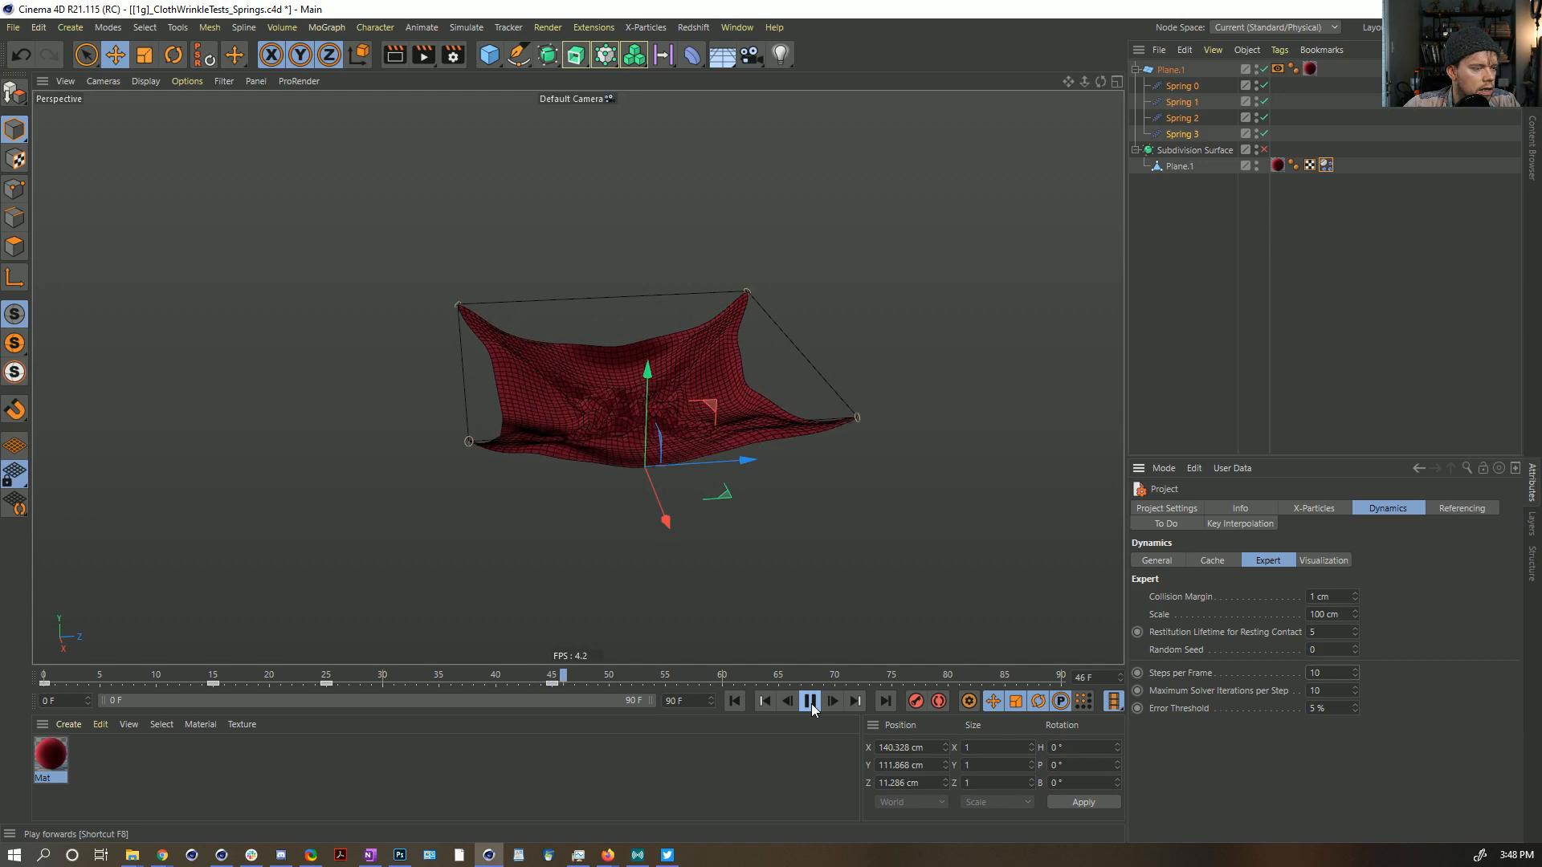
{"action": "left_click", "coordinate": [810, 702]}
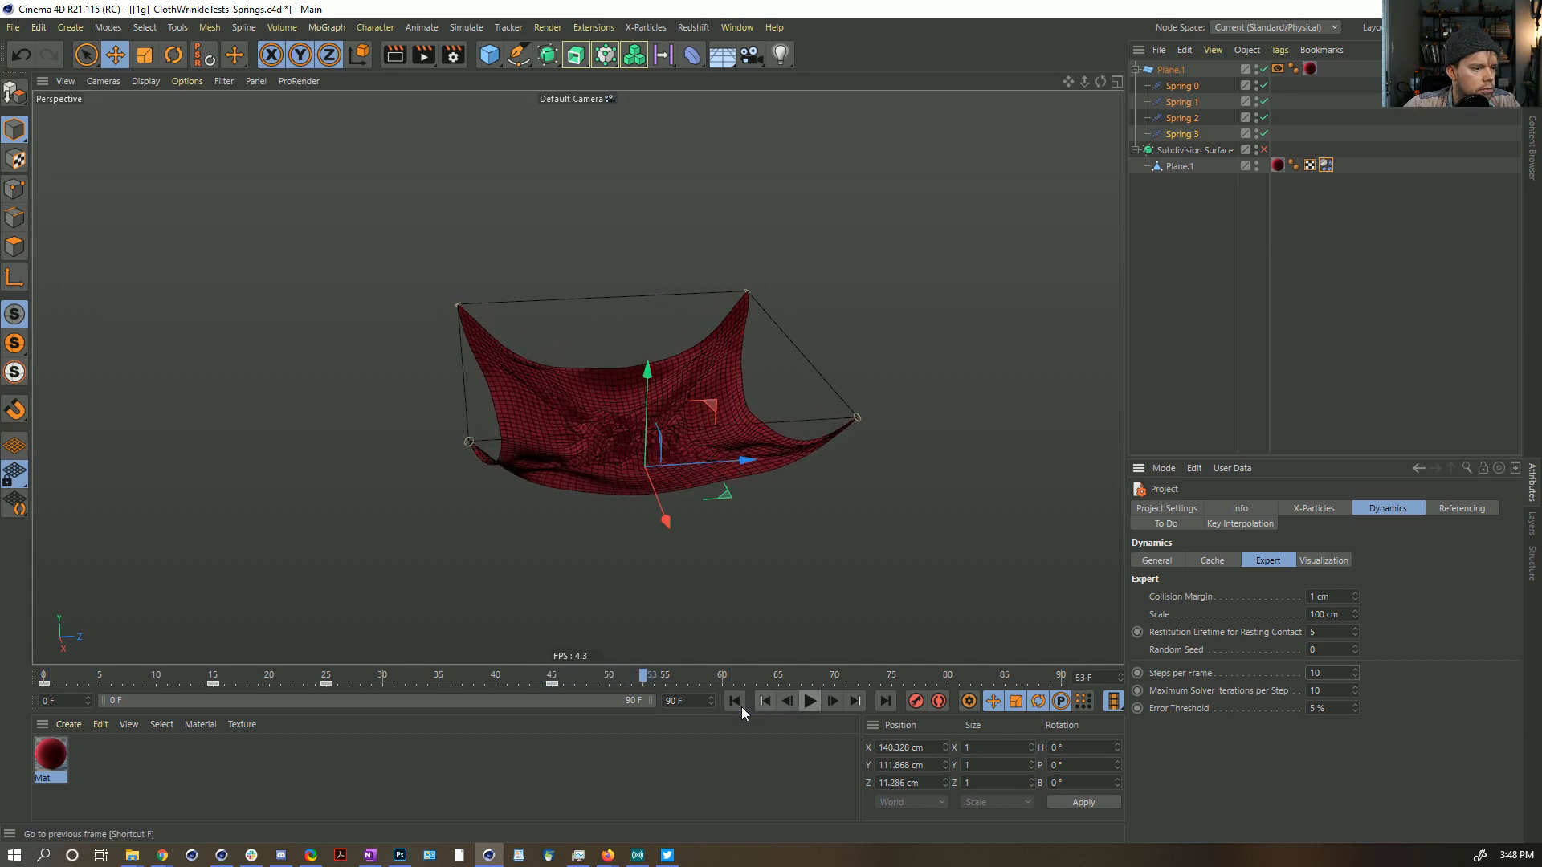
{"action": "left_click", "coordinate": [734, 702]}
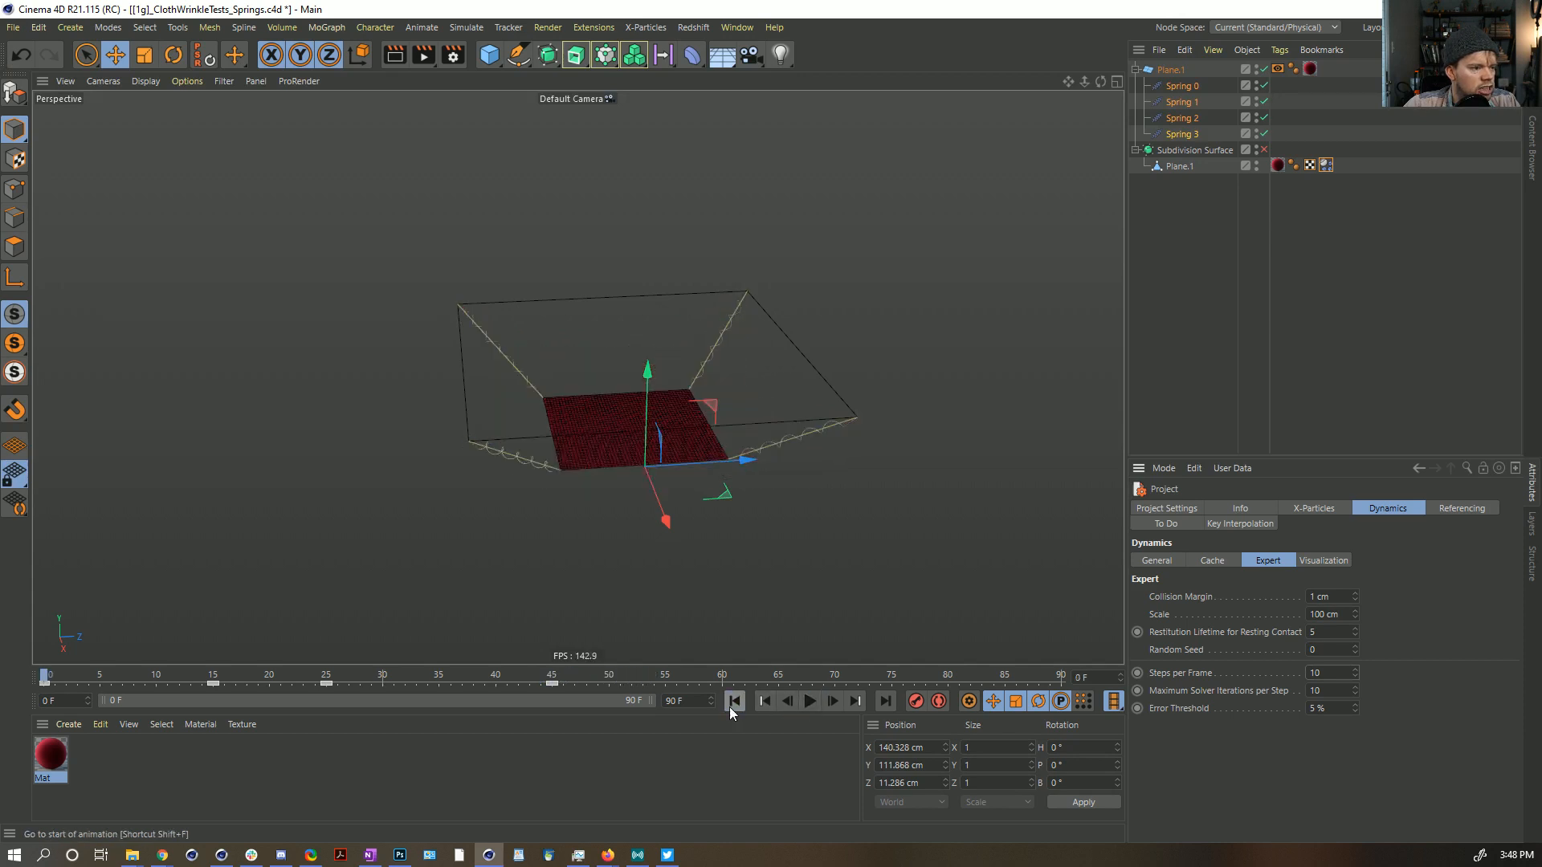
Step: Keyframe the spring plane's rotation at 0° on frame 25 and rotate its heading to 90° on frame 50
{"action": "left_click", "coordinate": [1175, 70]}
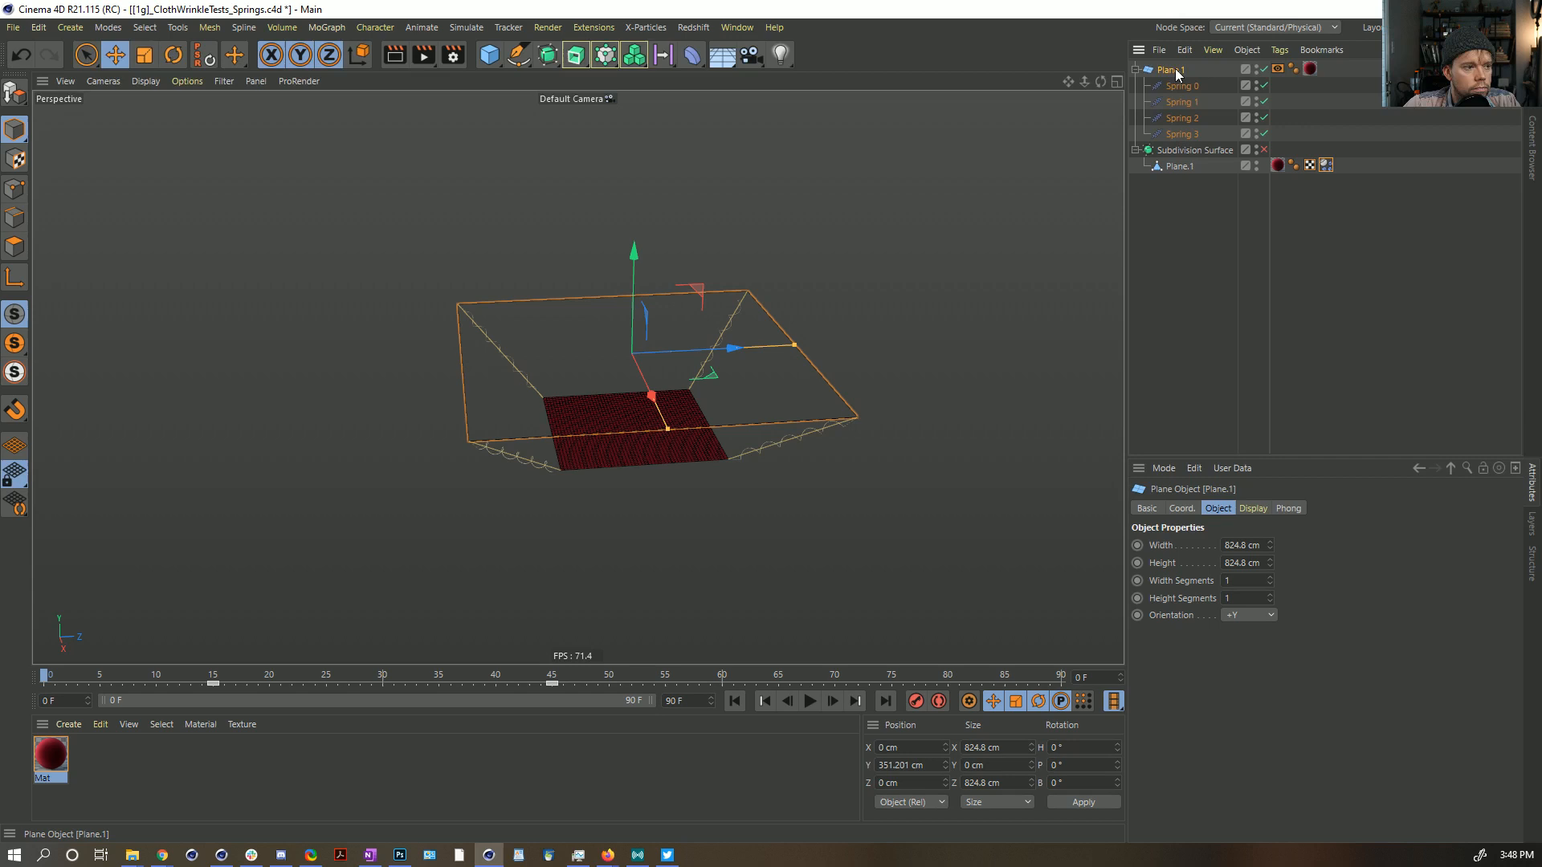
{"action": "left_click", "coordinate": [735, 702]}
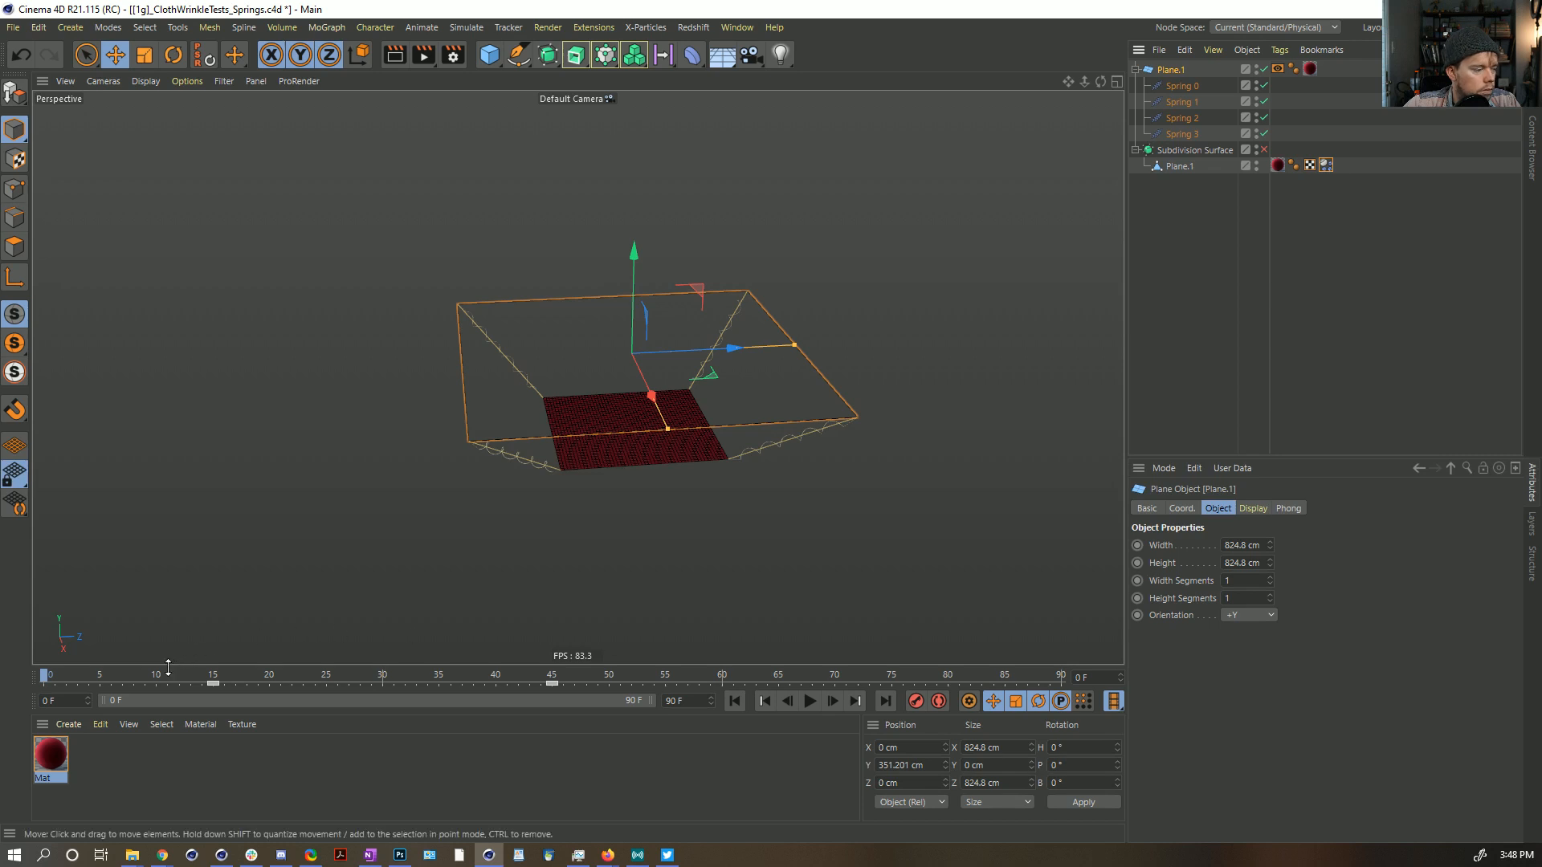
{"action": "left_click", "coordinate": [1192, 509]}
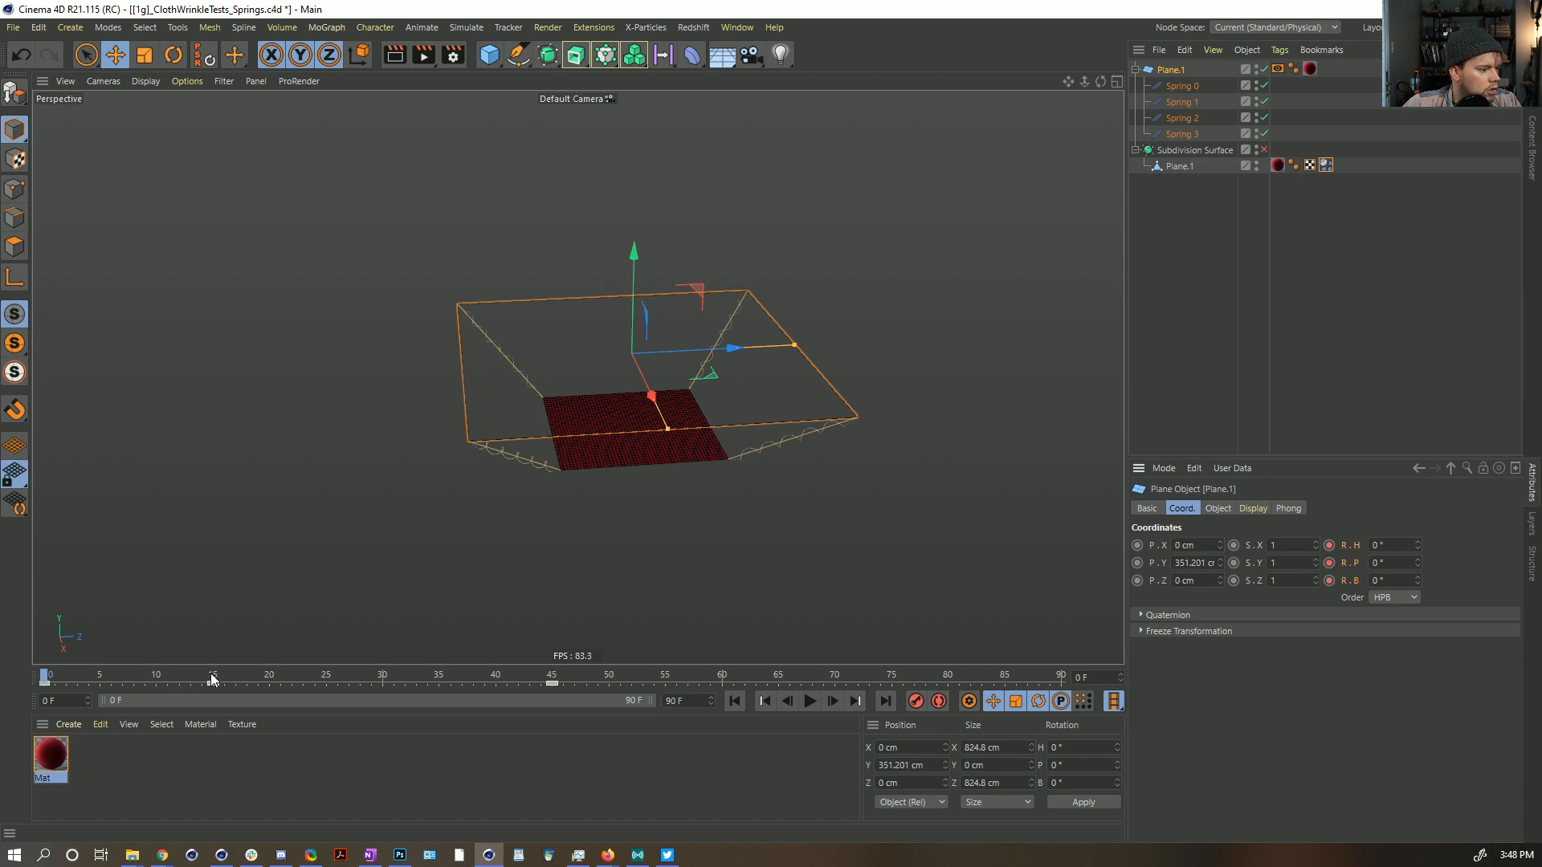
{"action": "left_click", "coordinate": [327, 678]}
{"action": "left_click", "coordinate": [1329, 563]}
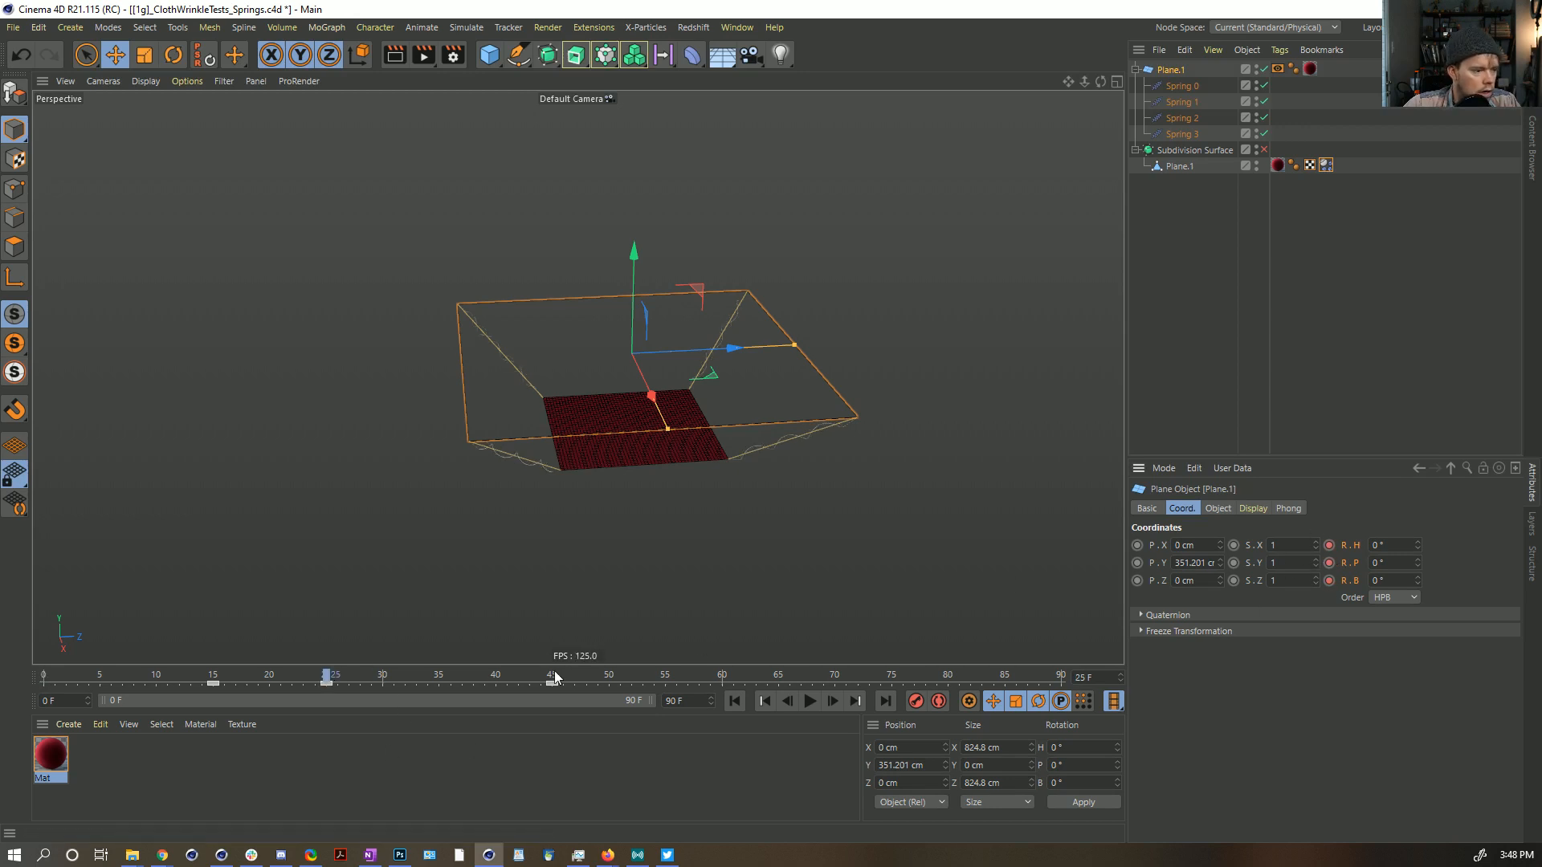
{"action": "left_click", "coordinate": [608, 679]}
{"action": "key", "text": "r"}
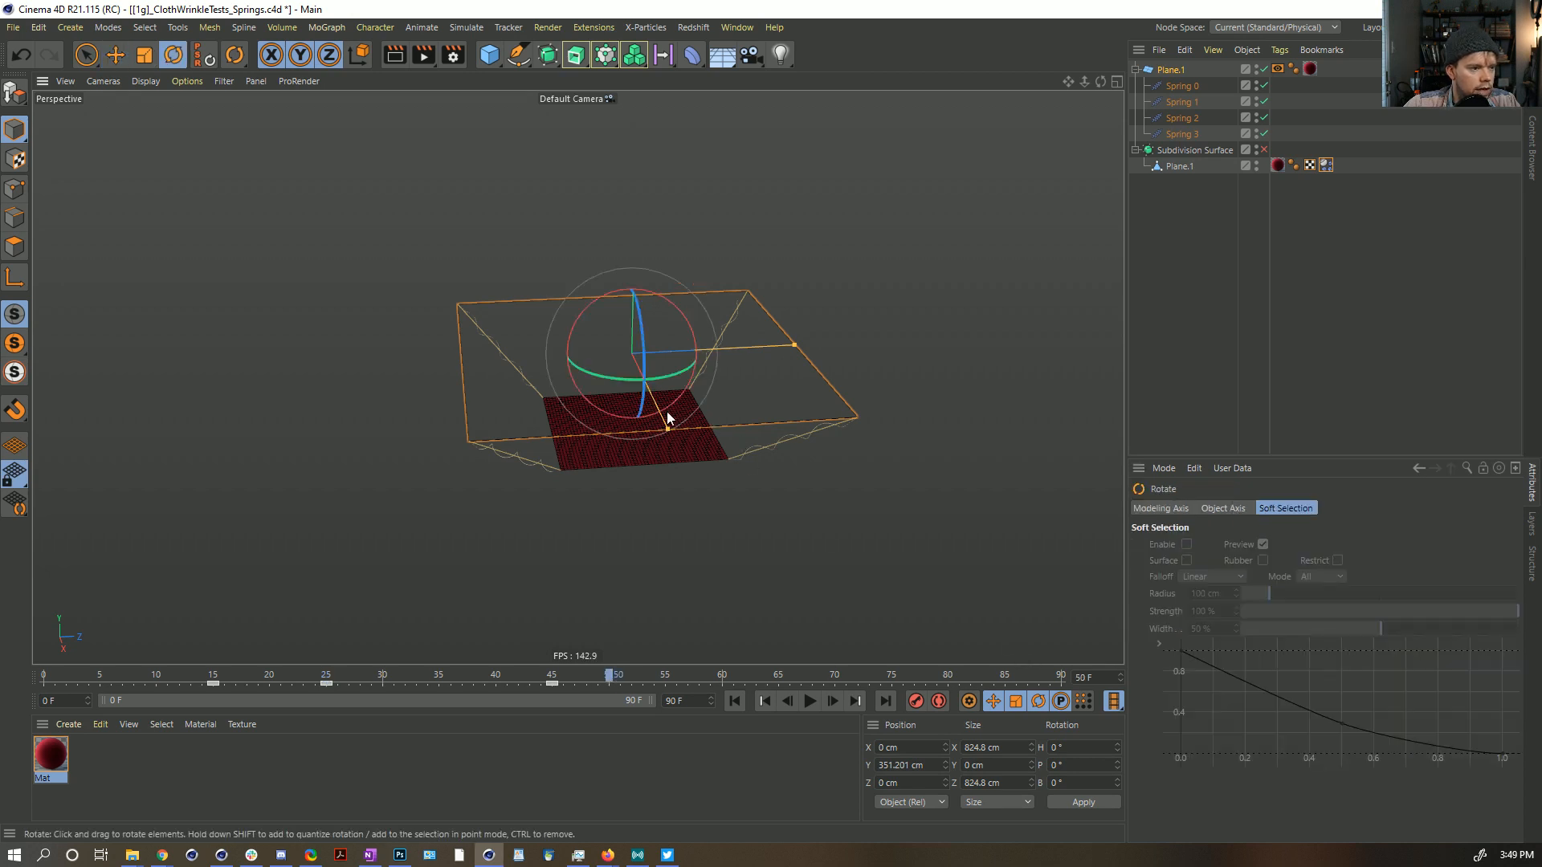
{"action": "left_click_drag", "start_coordinate": [610, 374], "coordinate": [769, 379]}
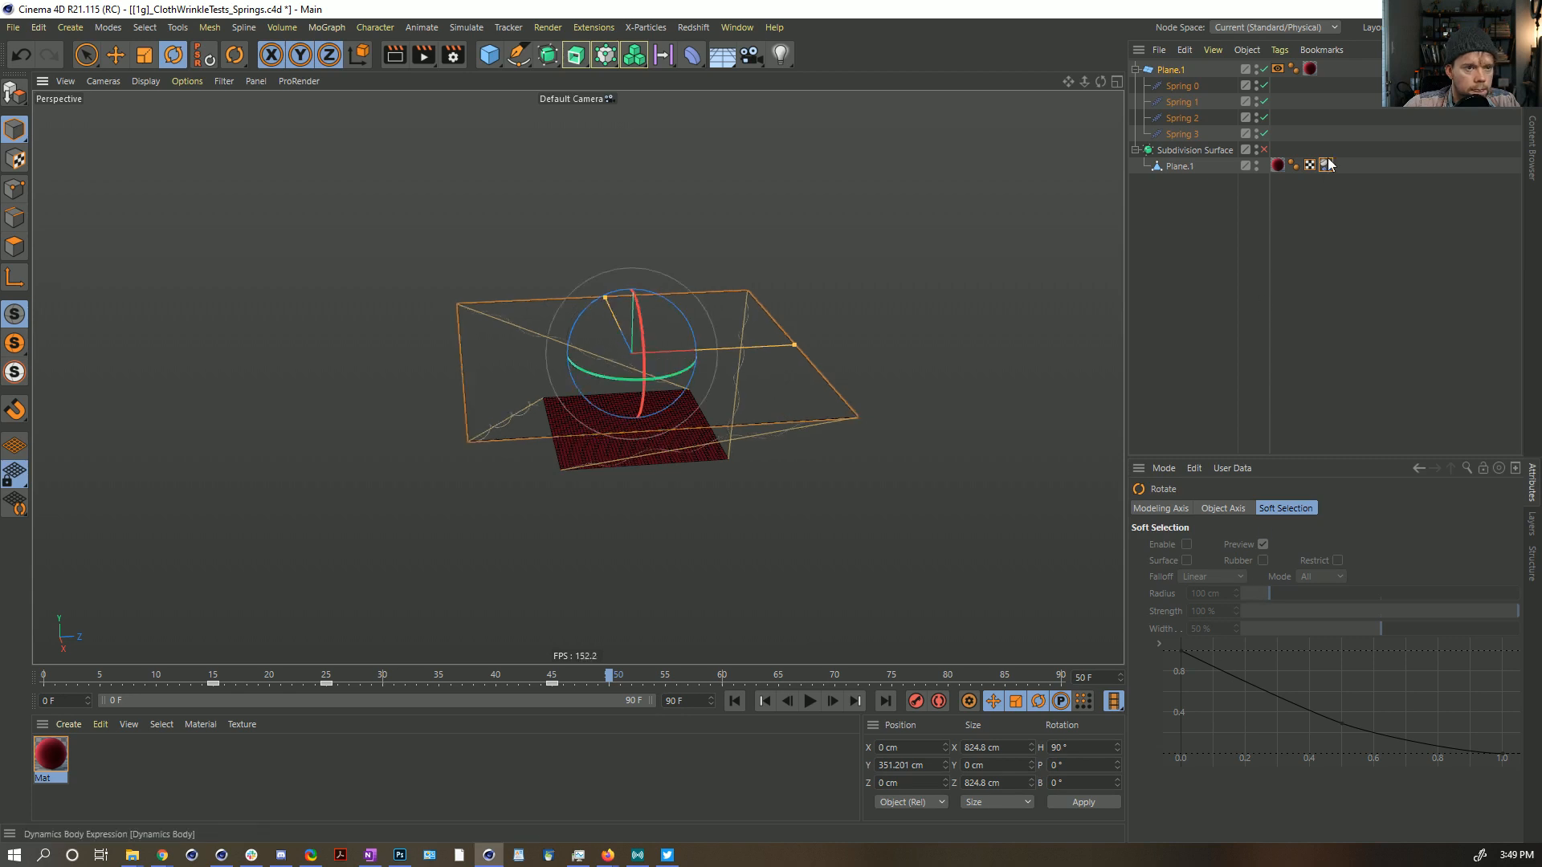
{"action": "left_click", "coordinate": [1187, 72]}
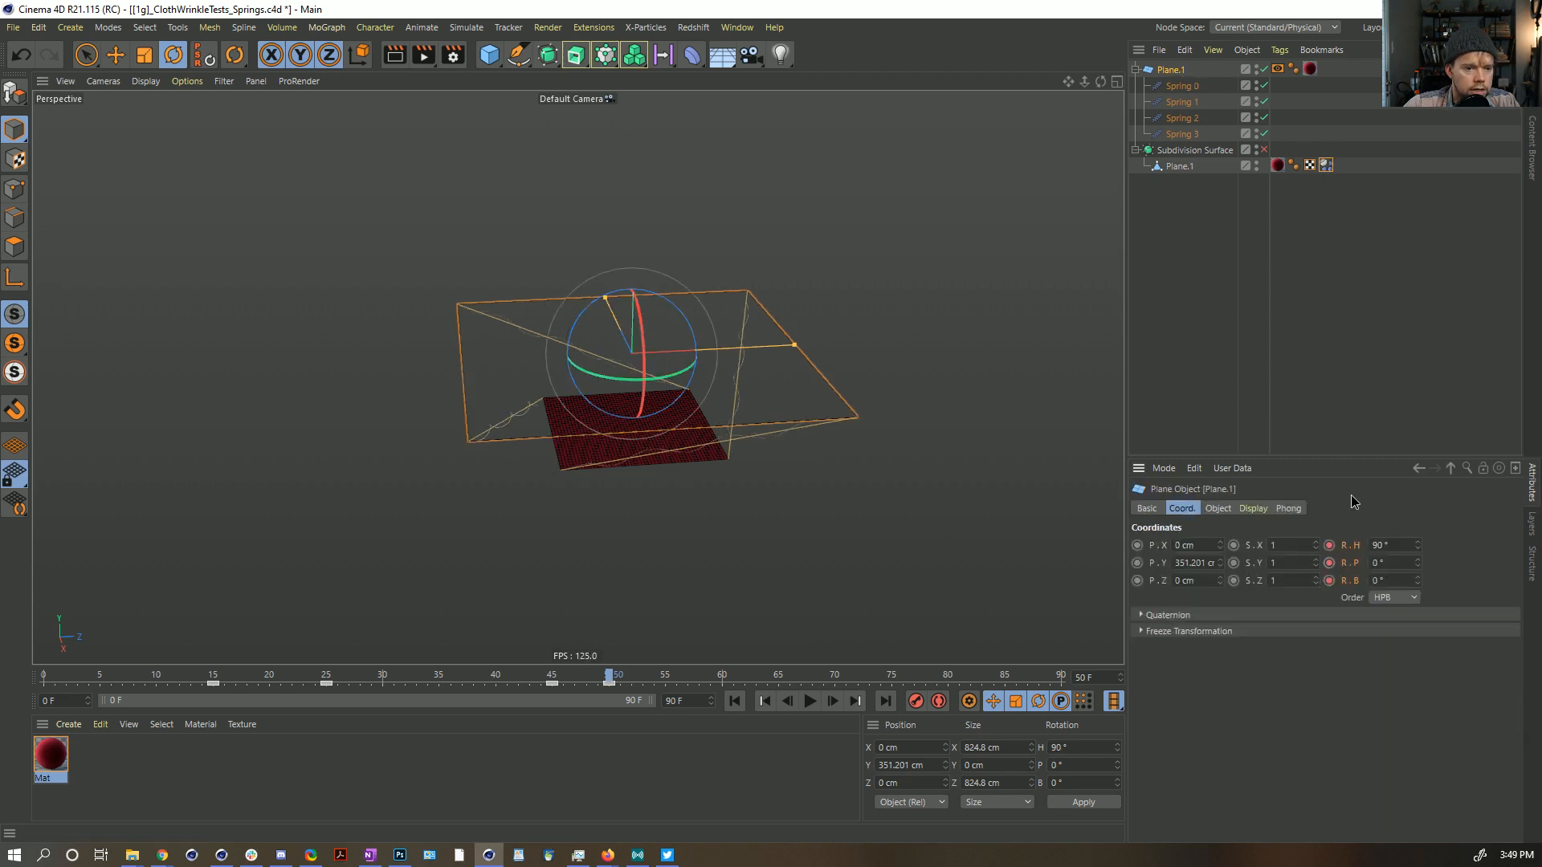
Step: Test the simulation twice from the first frame into the spring plane's rotation, up to frame 29, before returning to the first frame
{"action": "left_click", "coordinate": [734, 701]}
{"action": "left_click", "coordinate": [809, 702]}
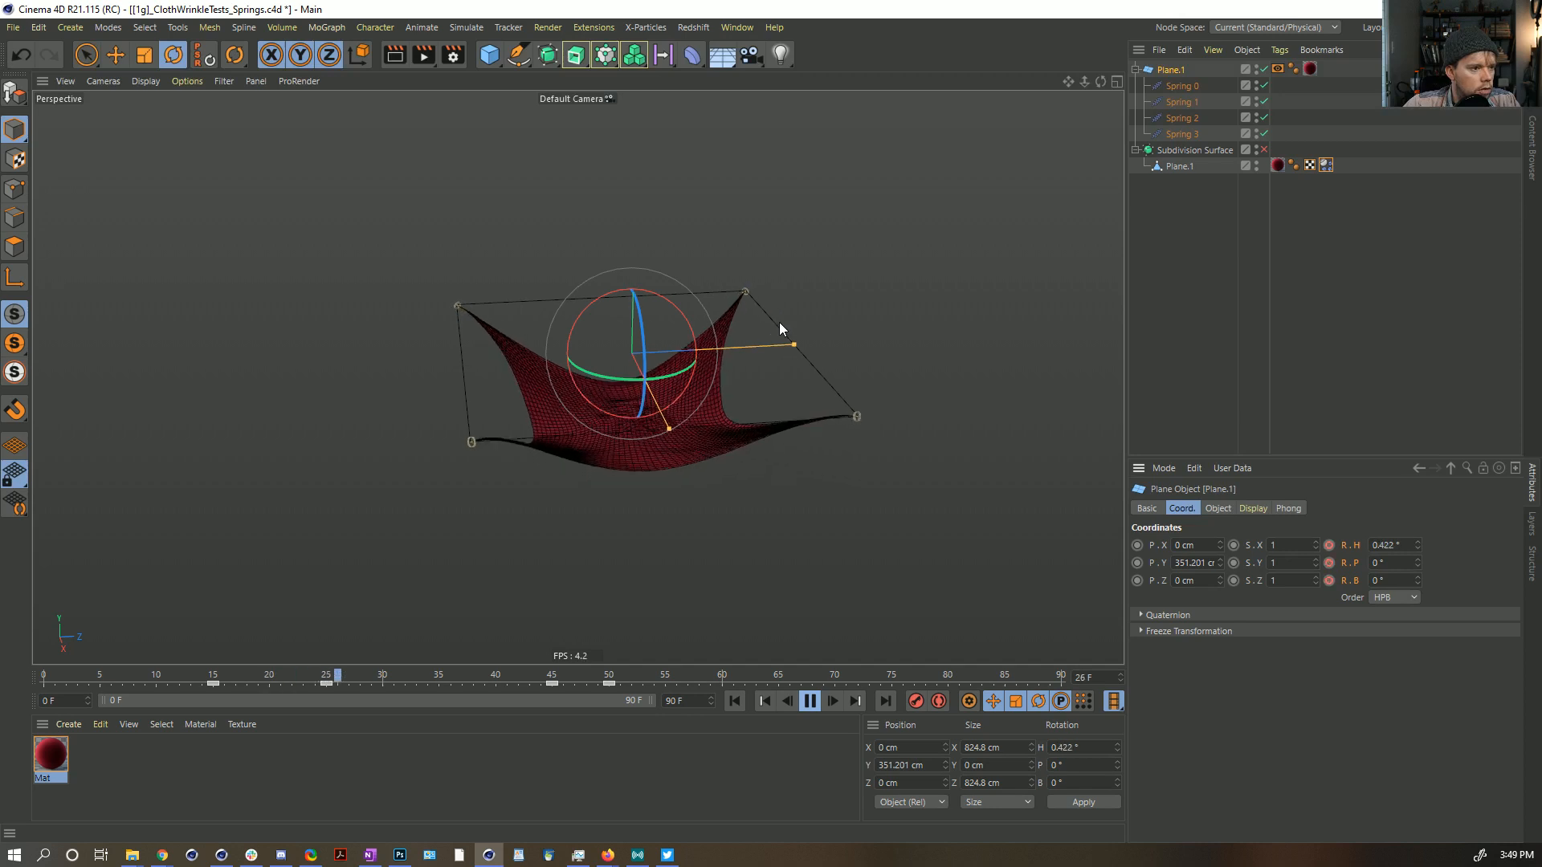
{"action": "left_click", "coordinate": [813, 699]}
{"action": "left_click", "coordinate": [742, 705]}
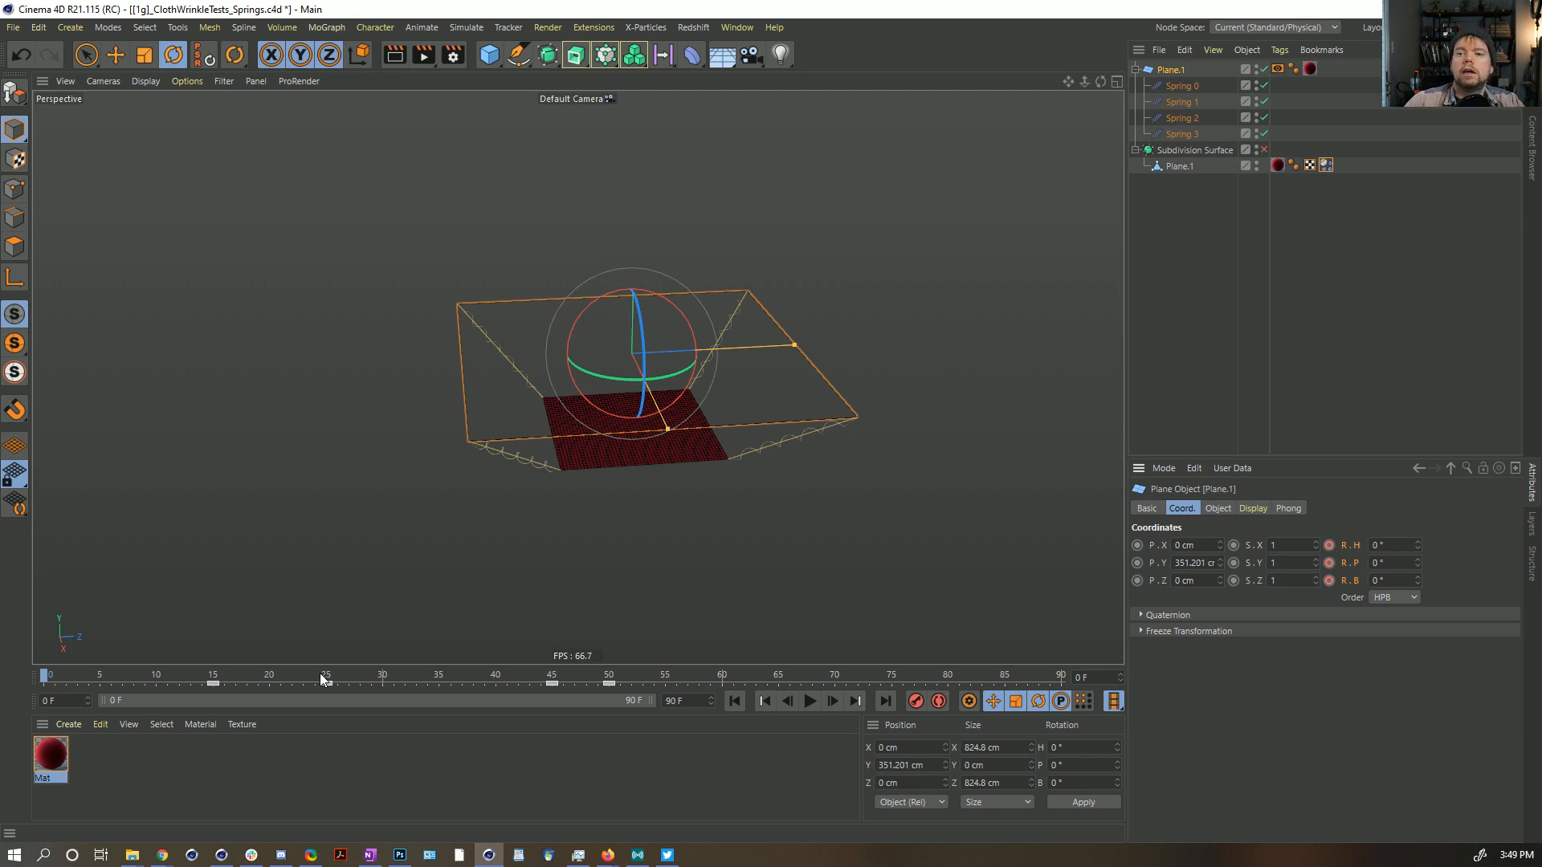
{"action": "left_click", "coordinate": [813, 700]}
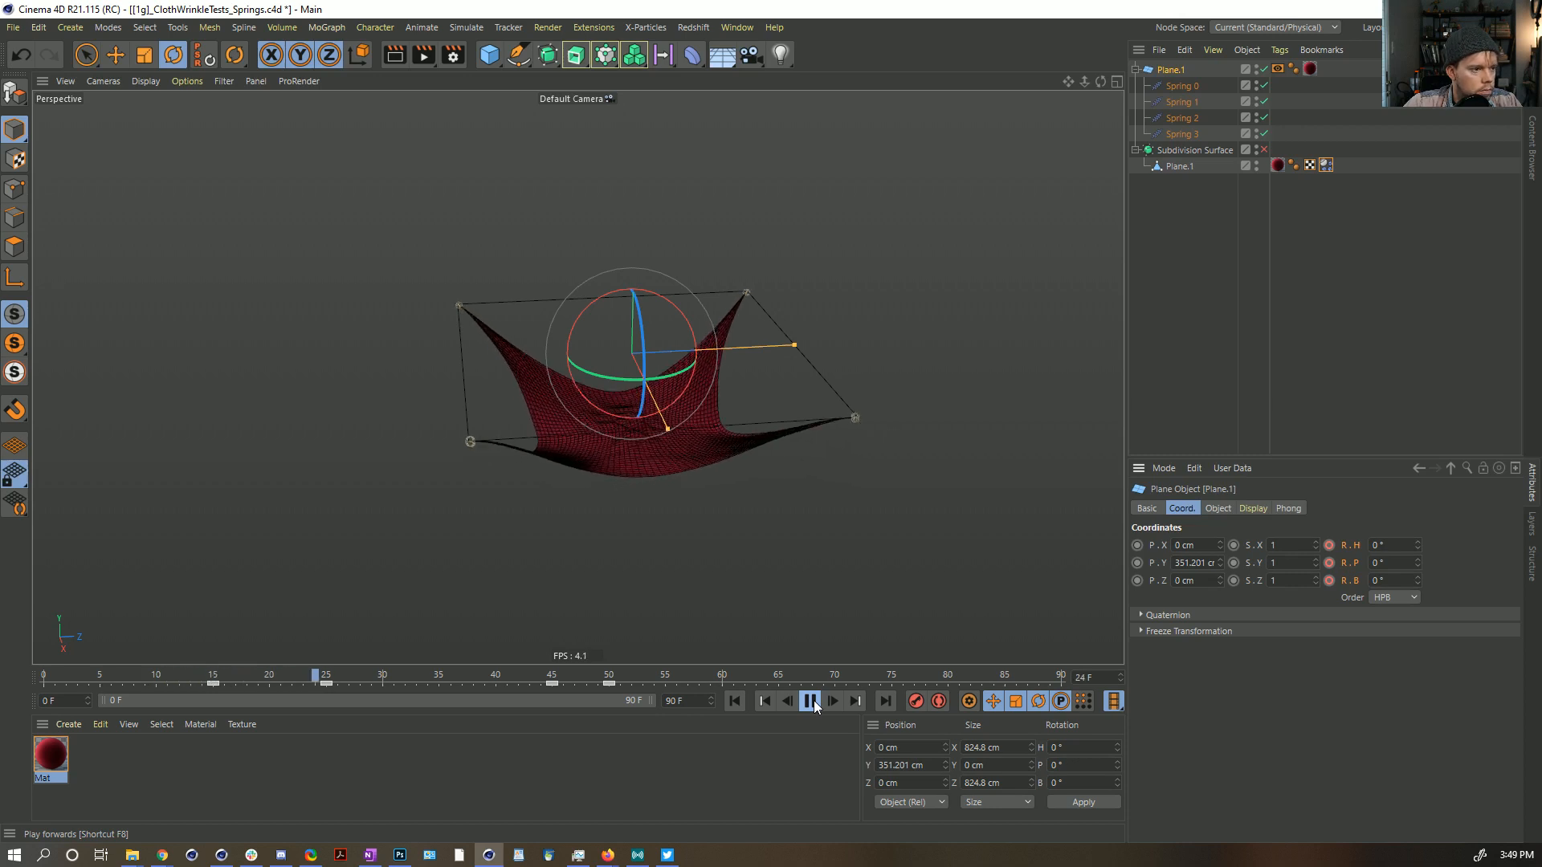
{"action": "left_click", "coordinate": [812, 700]}
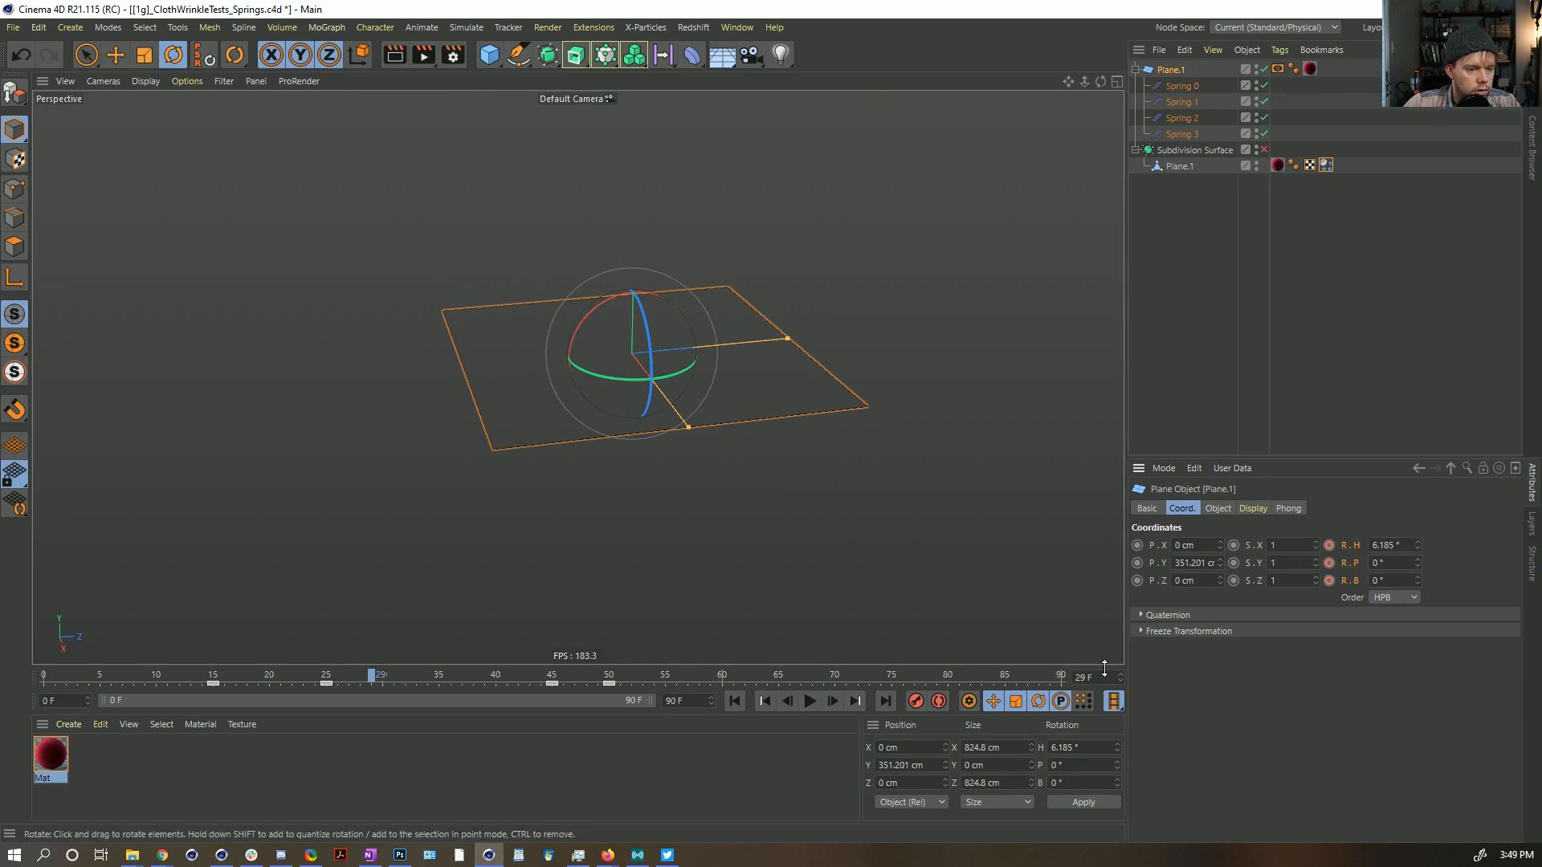
{"action": "left_click", "coordinate": [735, 700]}
Step: Set the project dynamics to 20 Steps per Frame and test the simulation up to frame 29
{"action": "key", "text": "ctrl+d"}
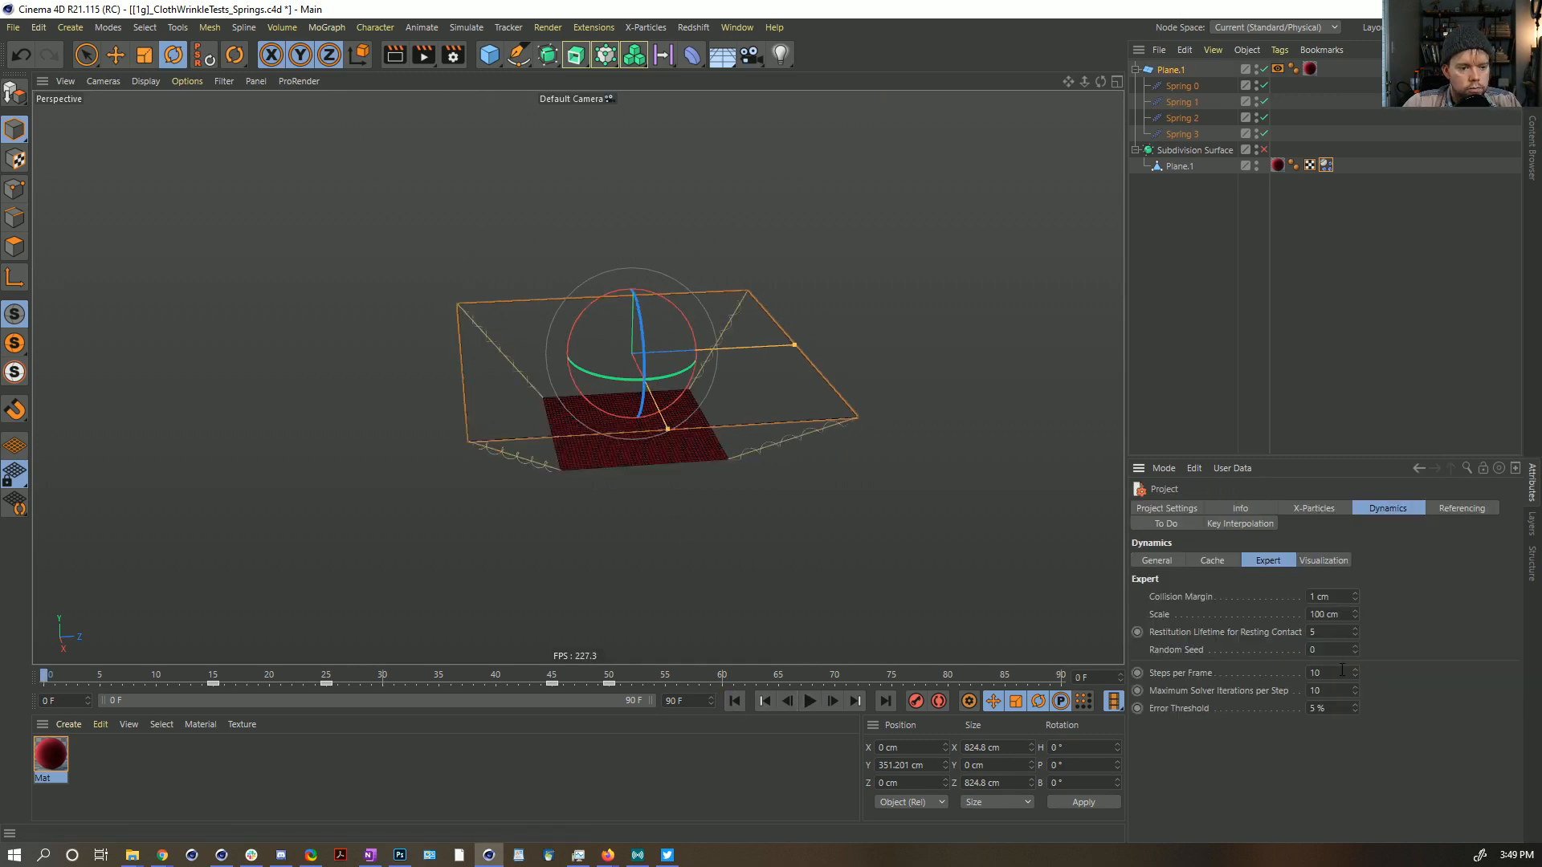
{"action": "type", "text": "20"}
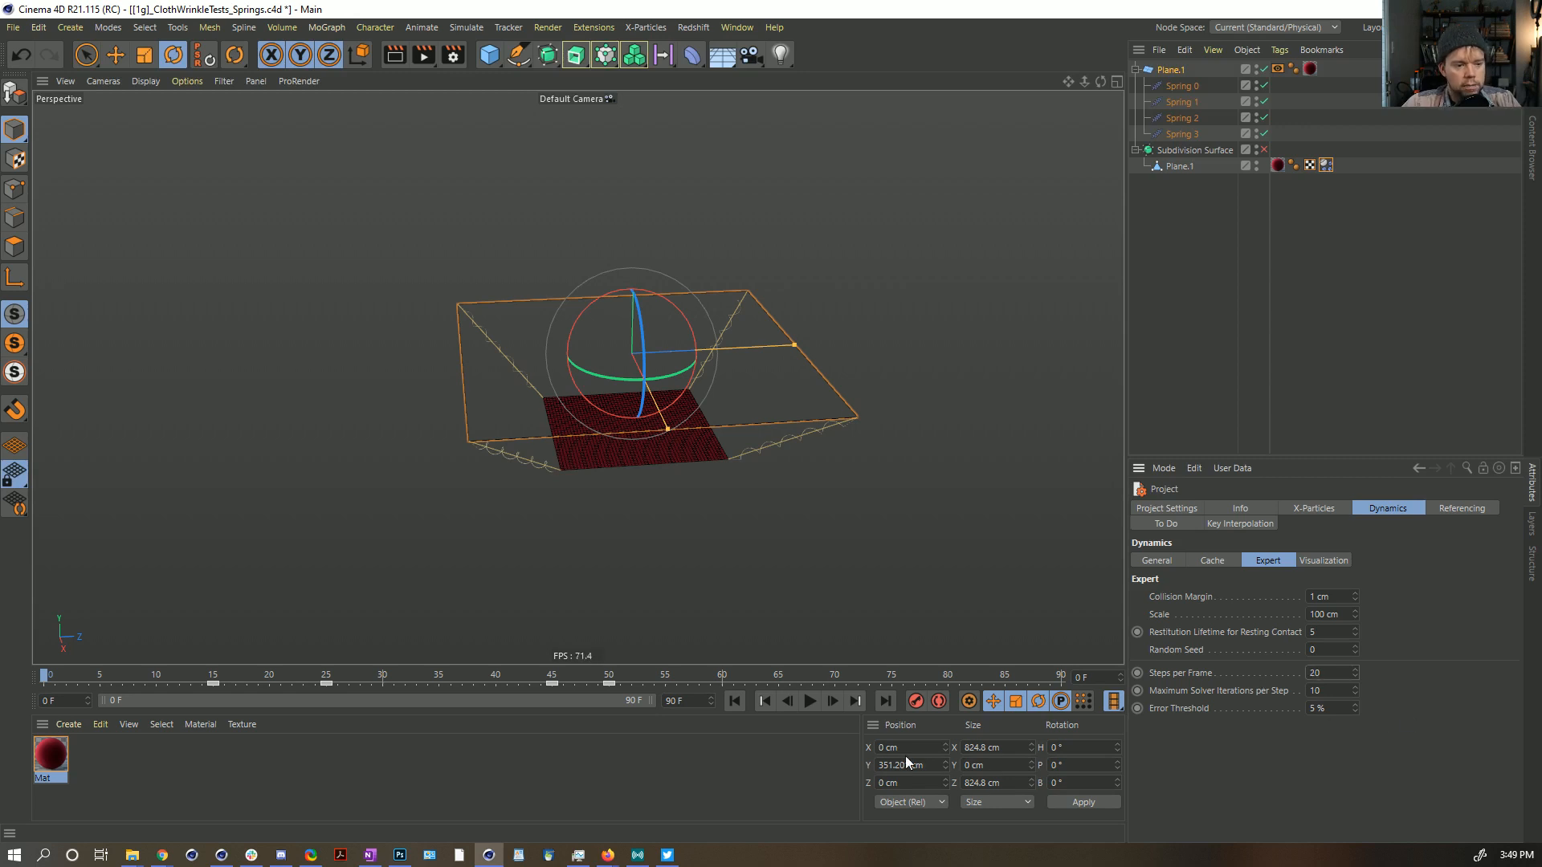
{"action": "left_click", "coordinate": [809, 701]}
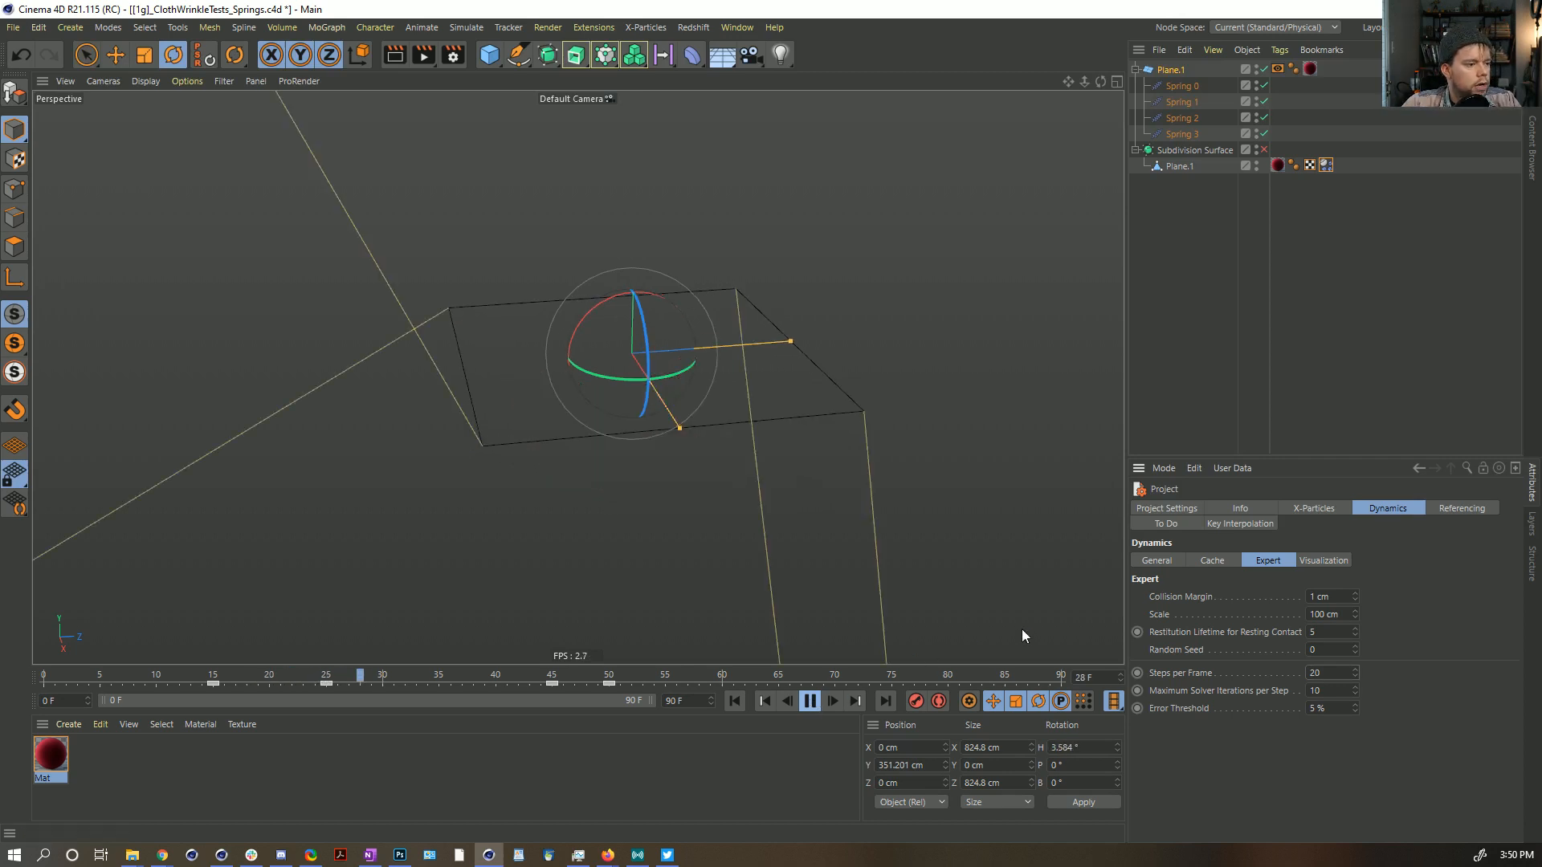
{"action": "left_click", "coordinate": [812, 700]}
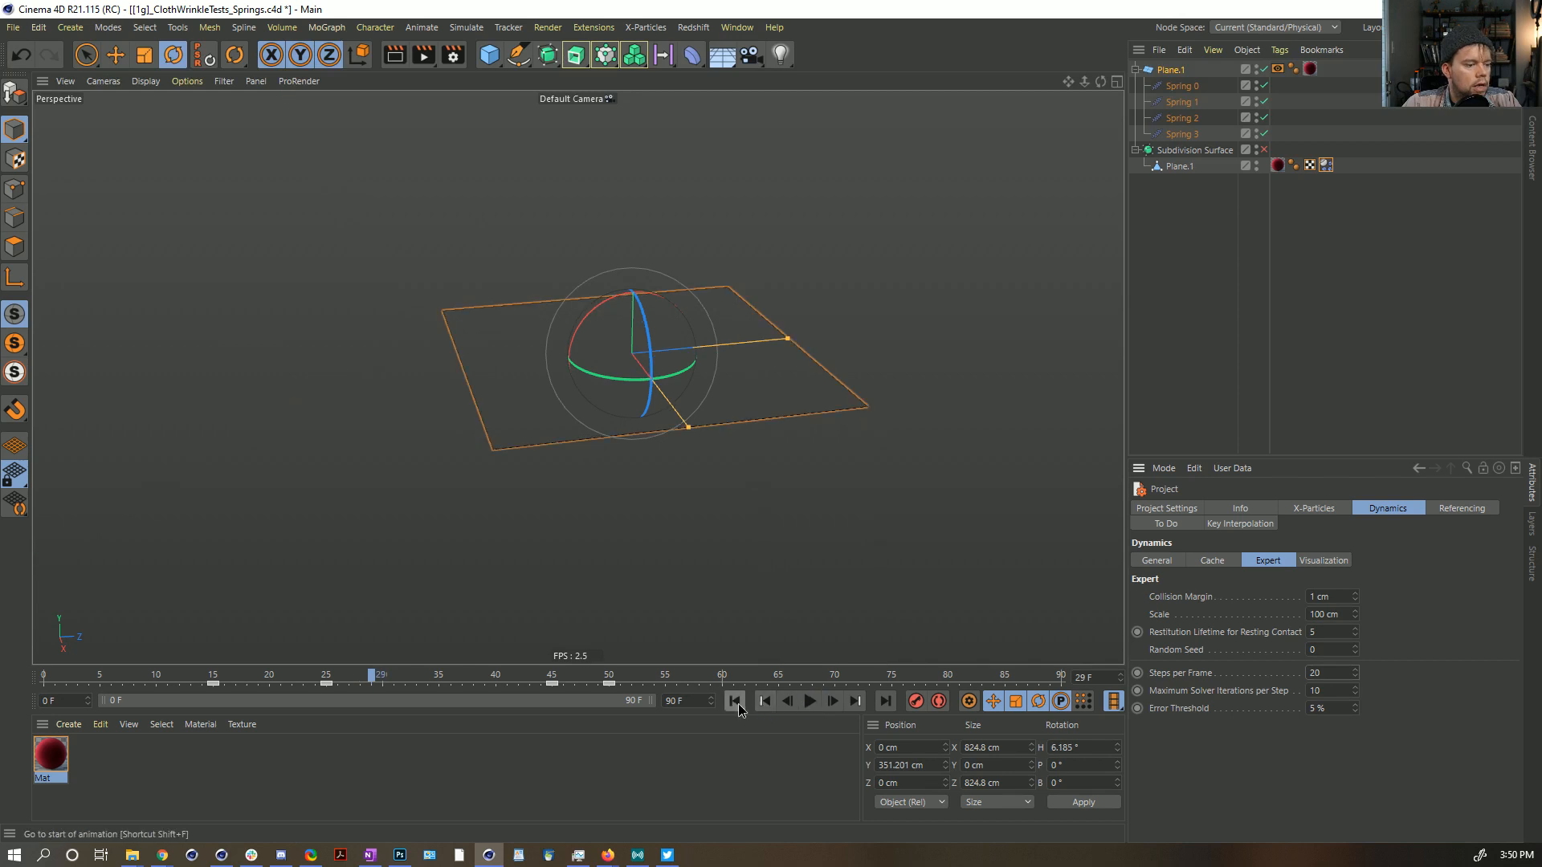
Step: Set the project dynamics to 55 Steps per Frame and test the simulation from the first frame to about frame 72
{"action": "left_click", "coordinate": [734, 701]}
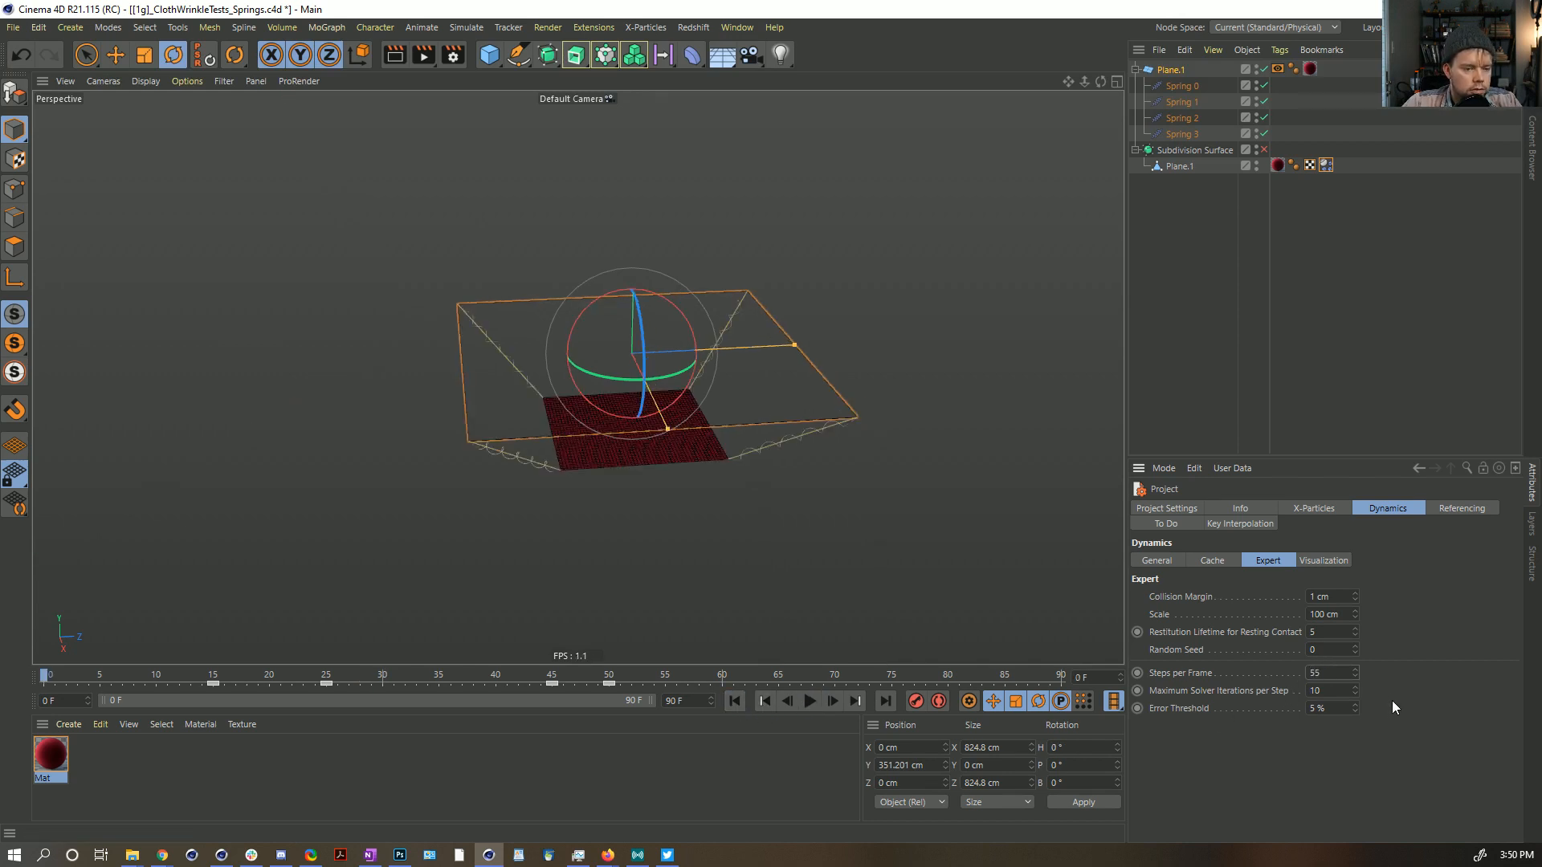
{"action": "left_click", "coordinate": [810, 701]}
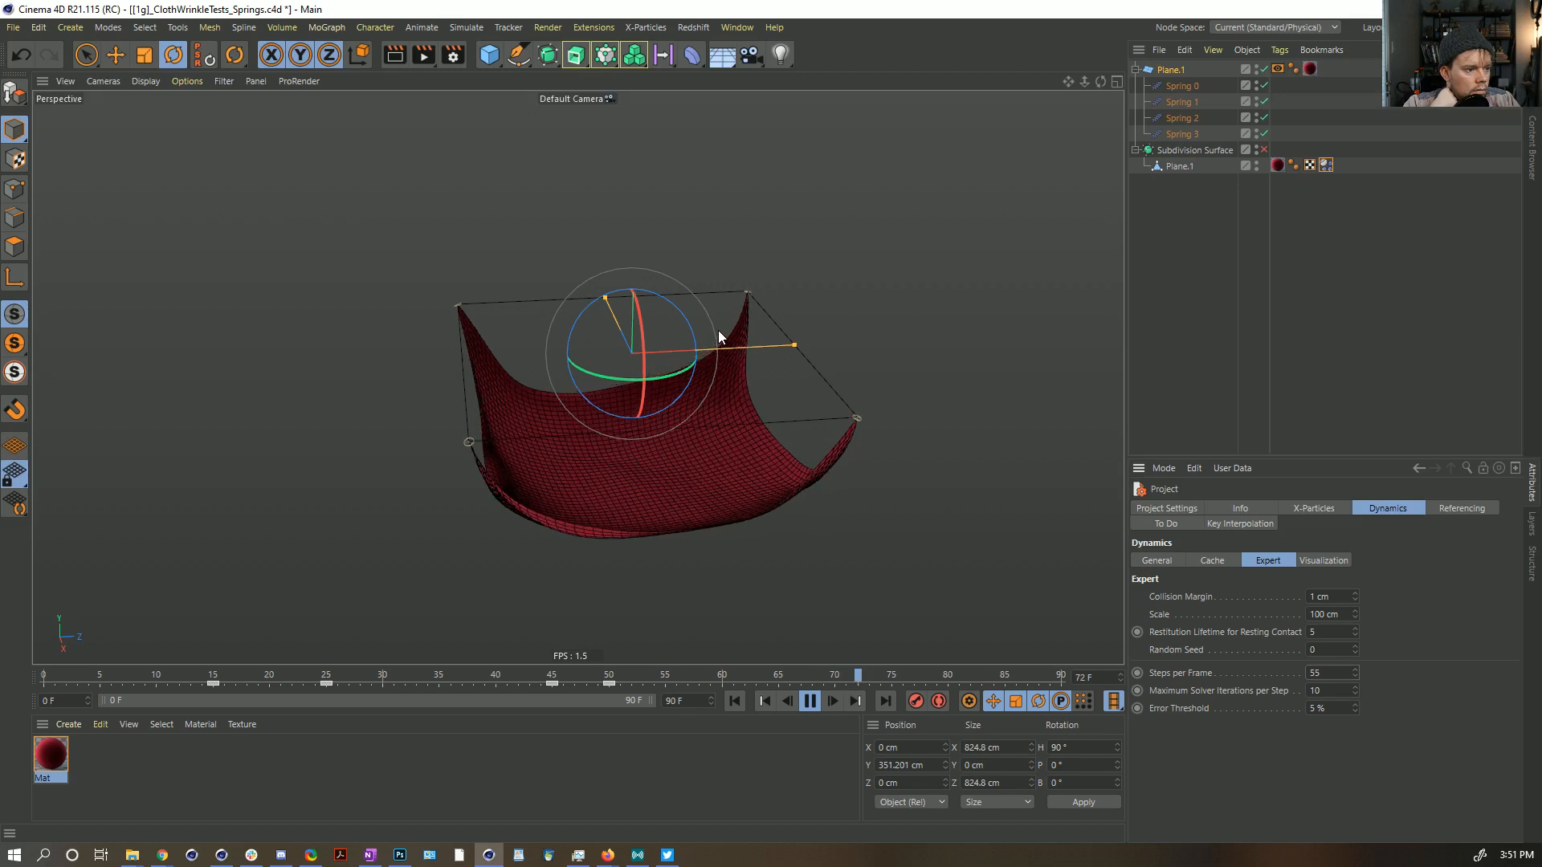
{"action": "left_click", "coordinate": [816, 706]}
{"action": "left_click", "coordinate": [736, 702]}
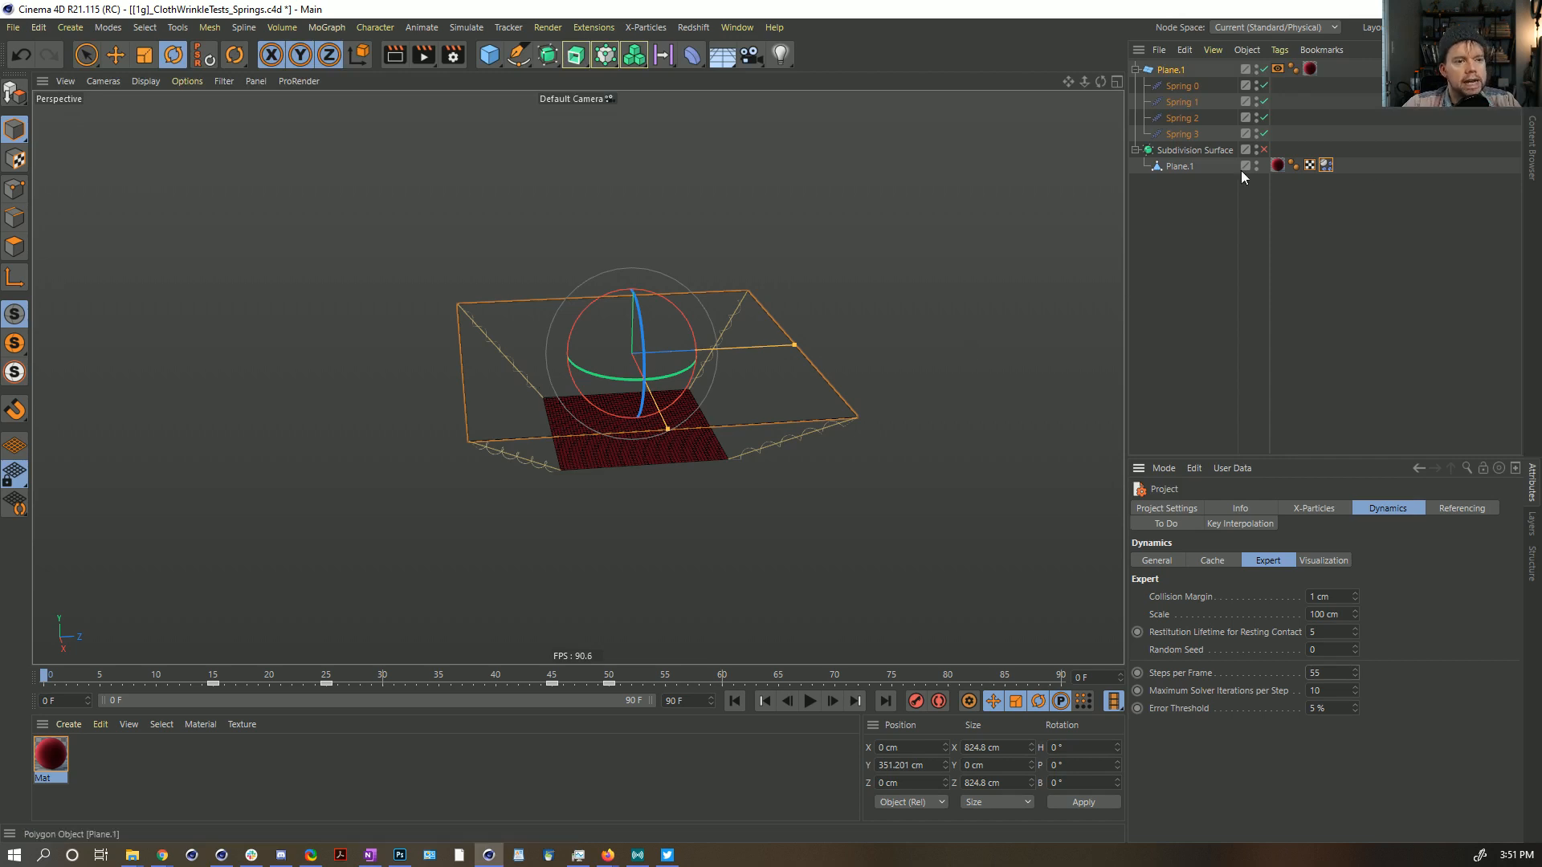
{"action": "left_click", "coordinate": [1325, 165]}
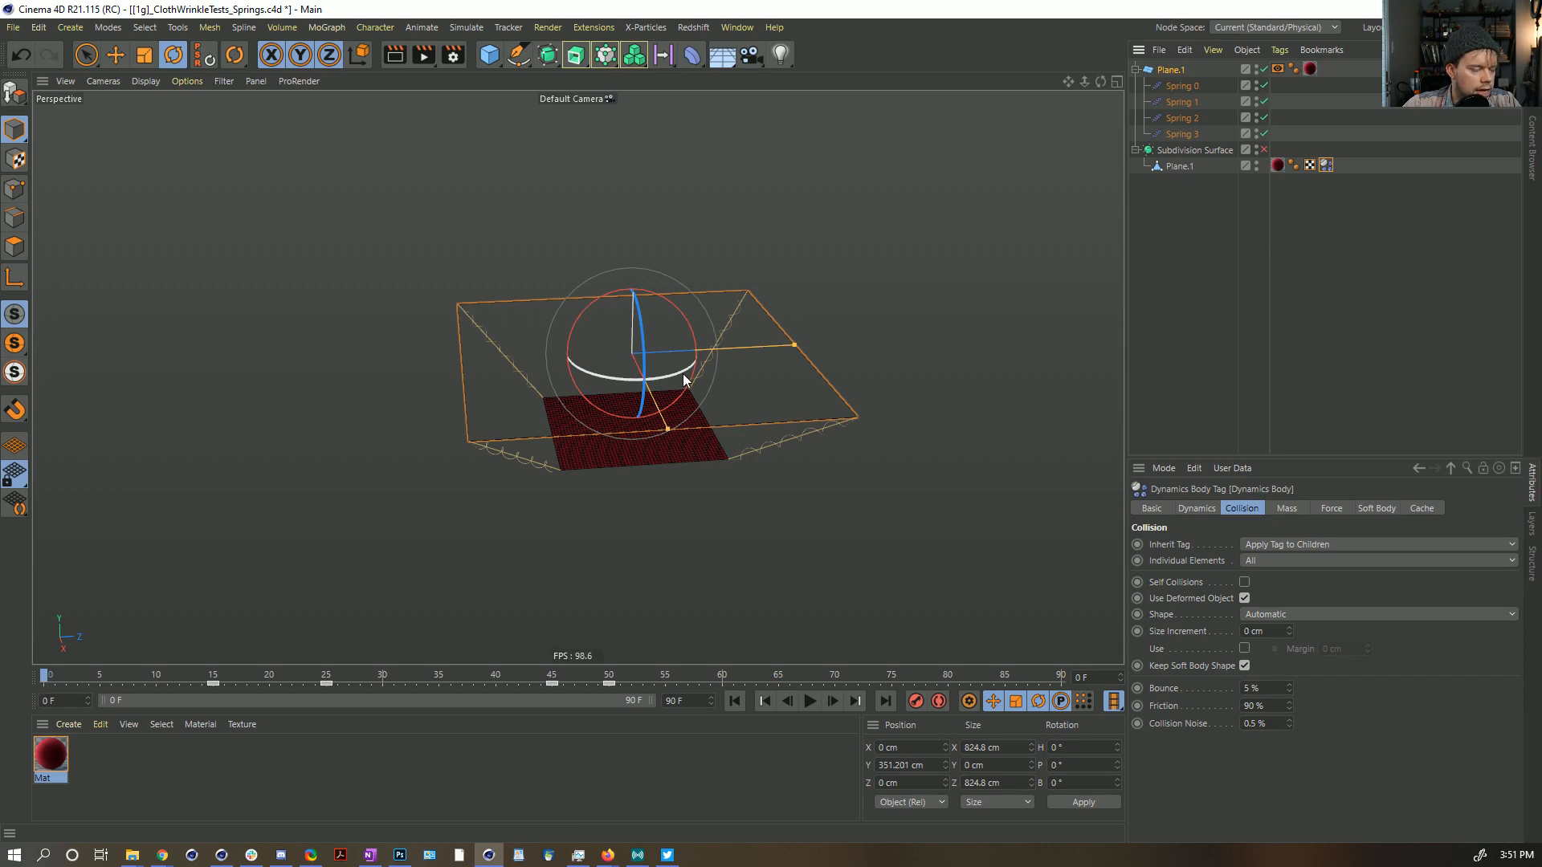
{"action": "scroll", "coordinate": [729, 459], "scroll_direction": "up", "scroll_amount": 5}
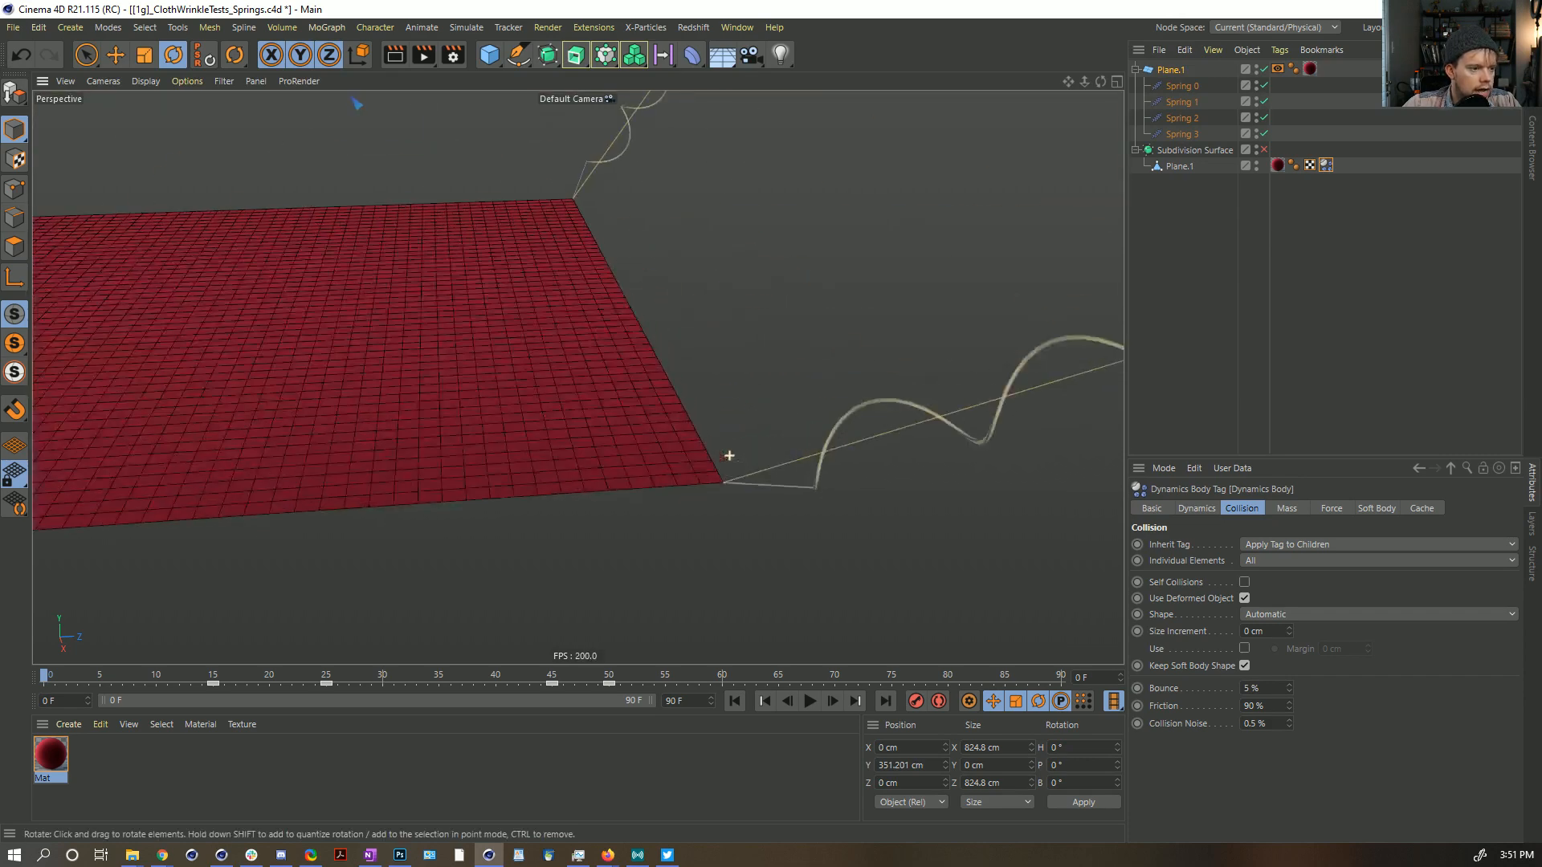
{"action": "scroll", "coordinate": [905, 506], "scroll_direction": "down", "scroll_amount": 4}
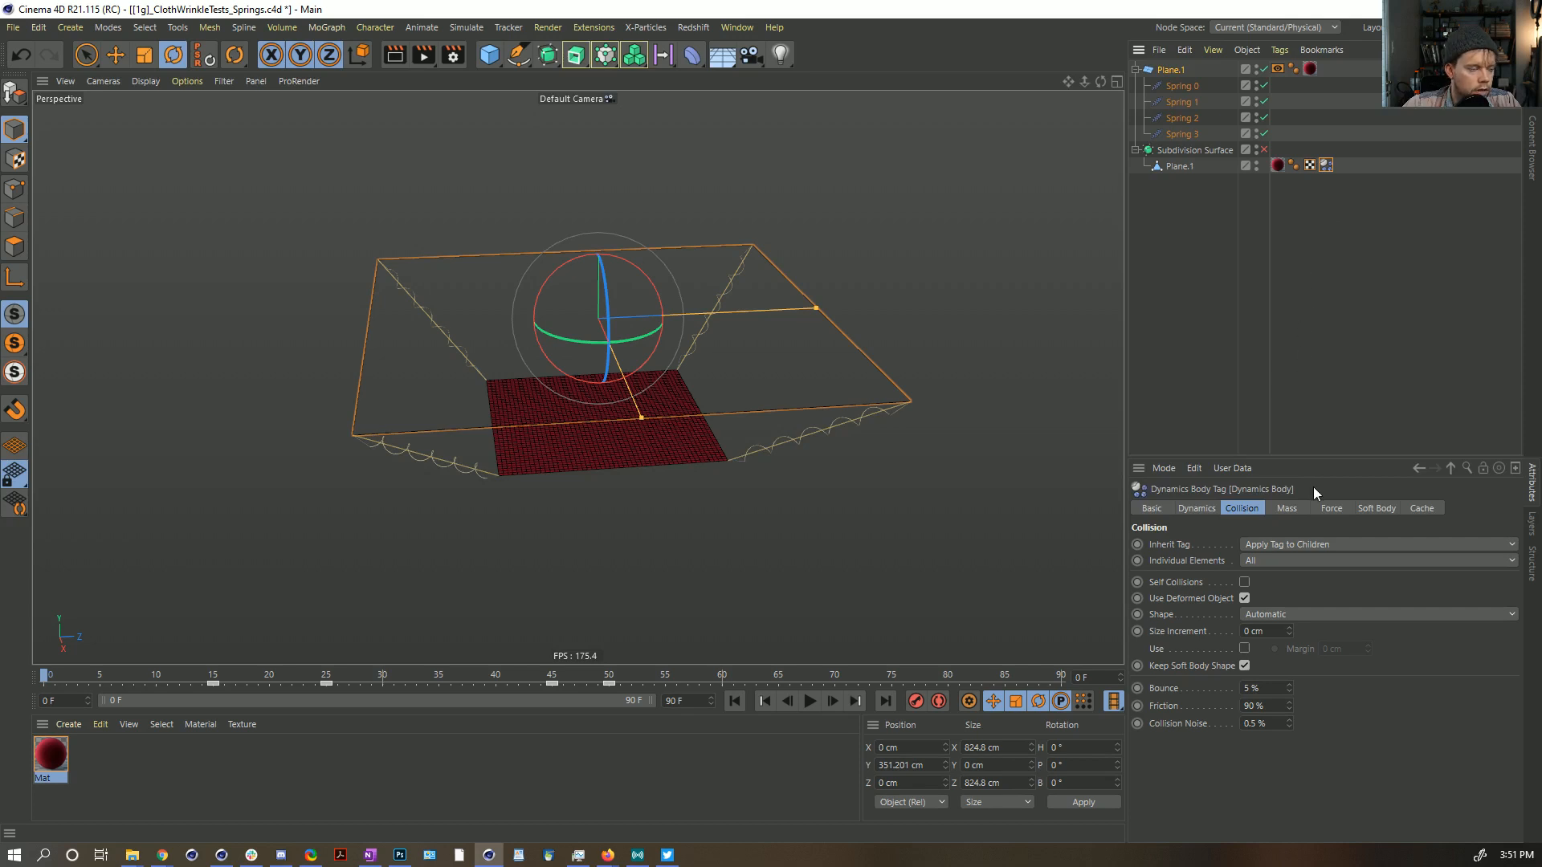
Step: Set the project dynamics to 5 Steps per Frame and 55 Maximum Solver Iterations per Step, testing the simulation up to frame 29
{"action": "key", "text": "ctrl+d"}
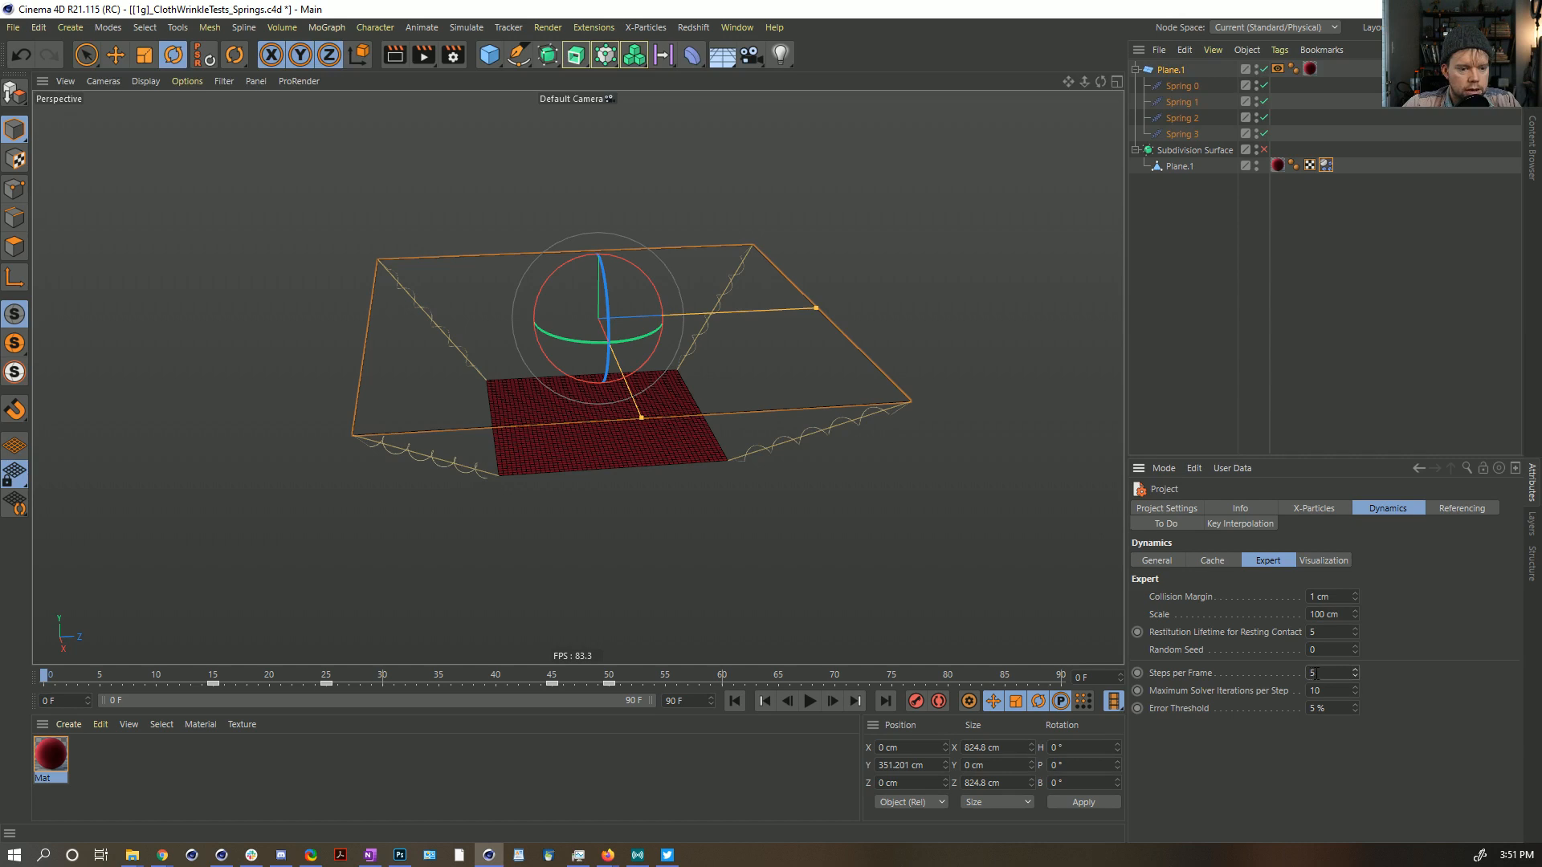
{"action": "double_click", "coordinate": [1338, 691]}
{"action": "type", "text": "55"}
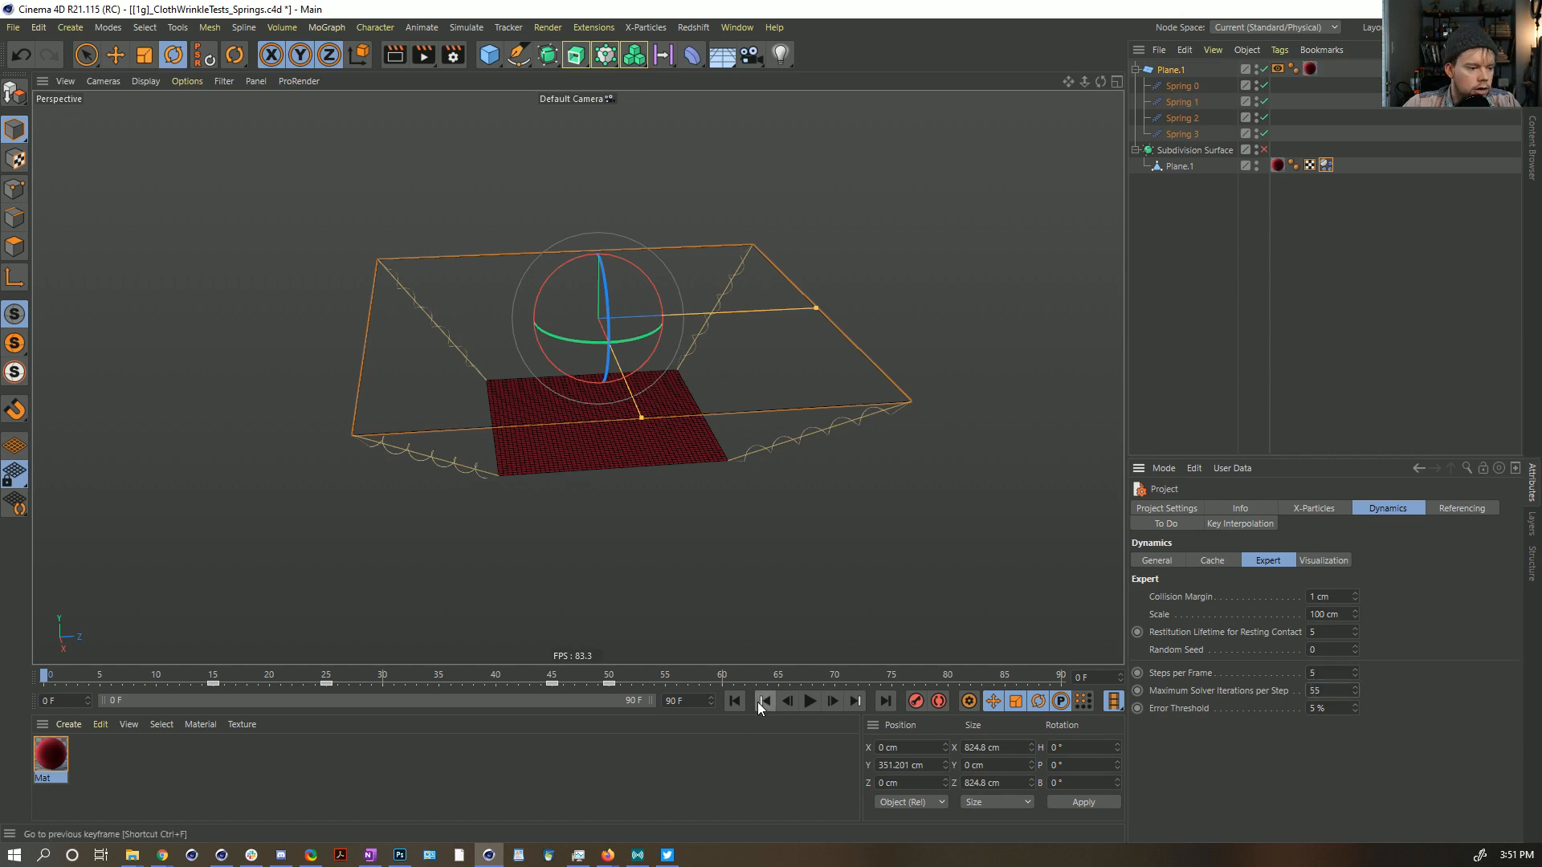
{"action": "left_click", "coordinate": [810, 701]}
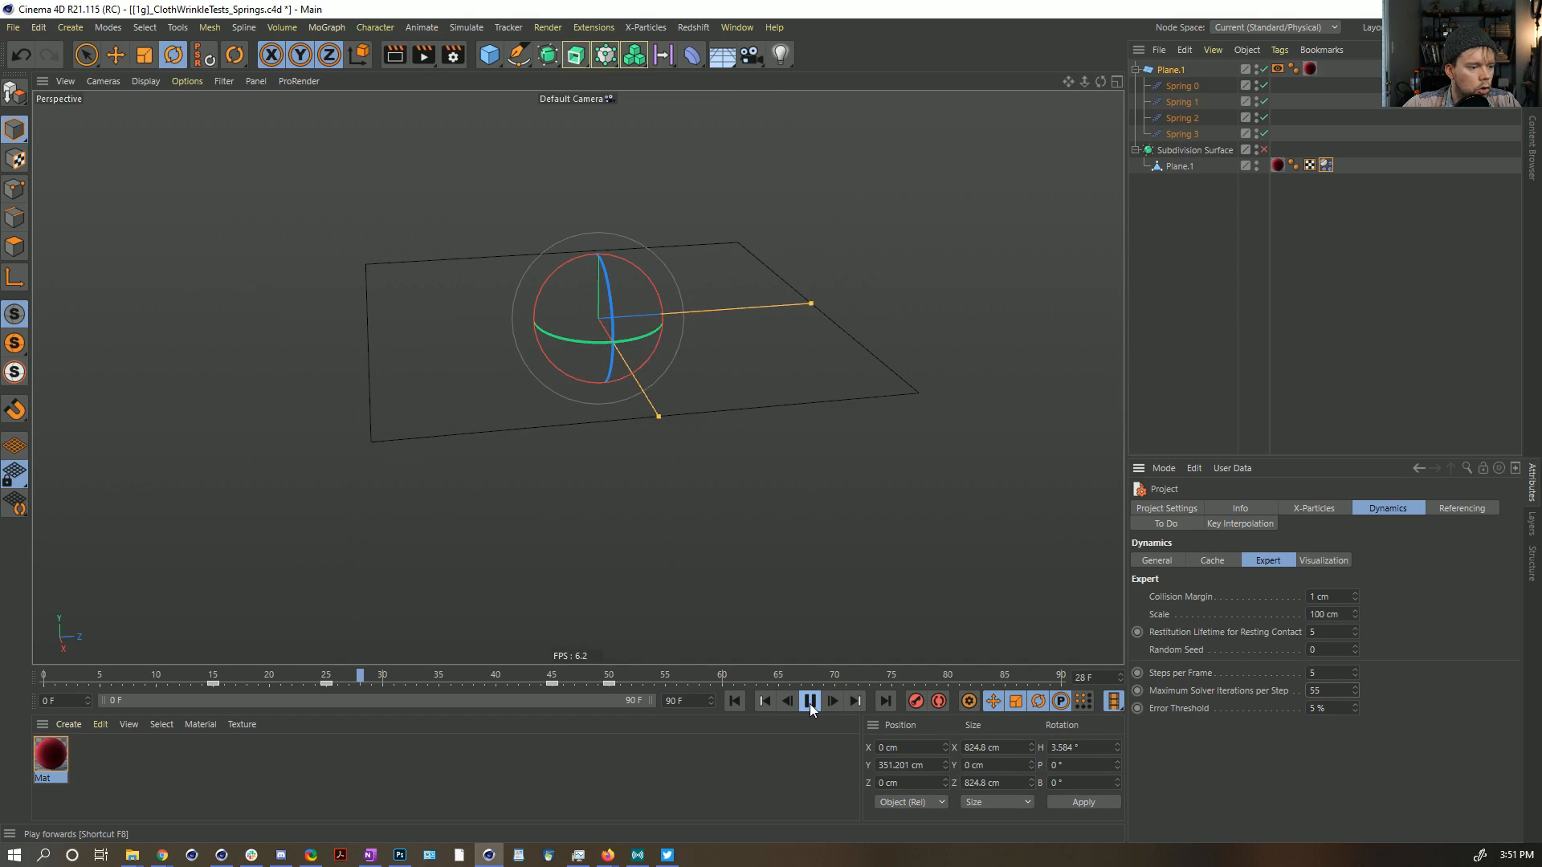
{"action": "left_click", "coordinate": [810, 703]}
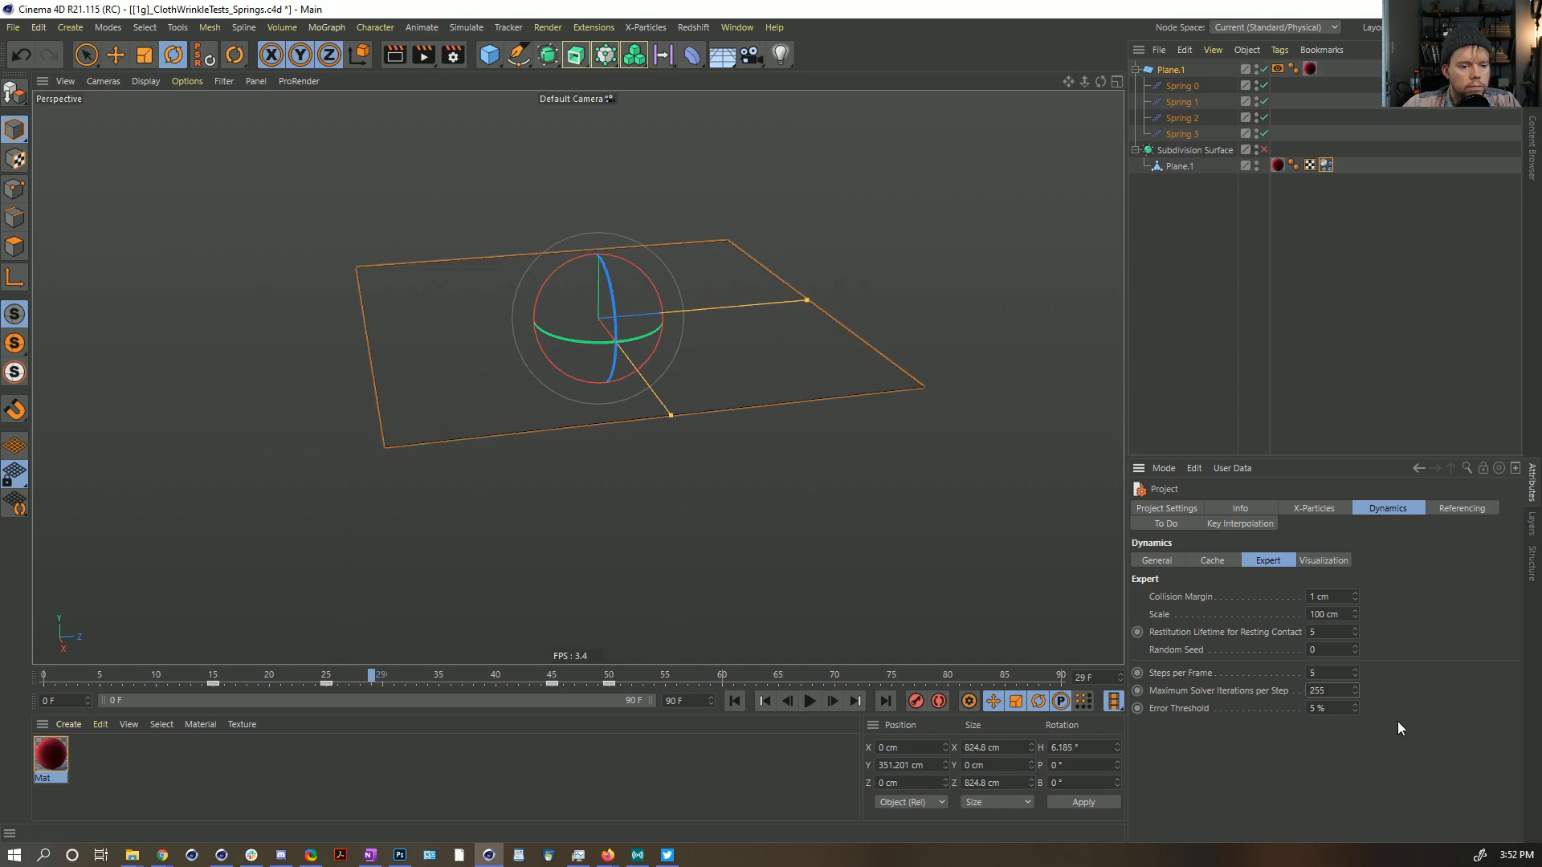
Step: Raise Maximum Solver Iterations per Step to 255 and test the simulation from the first frame up to frame 28
{"action": "left_click", "coordinate": [734, 701]}
{"action": "left_click", "coordinate": [809, 702]}
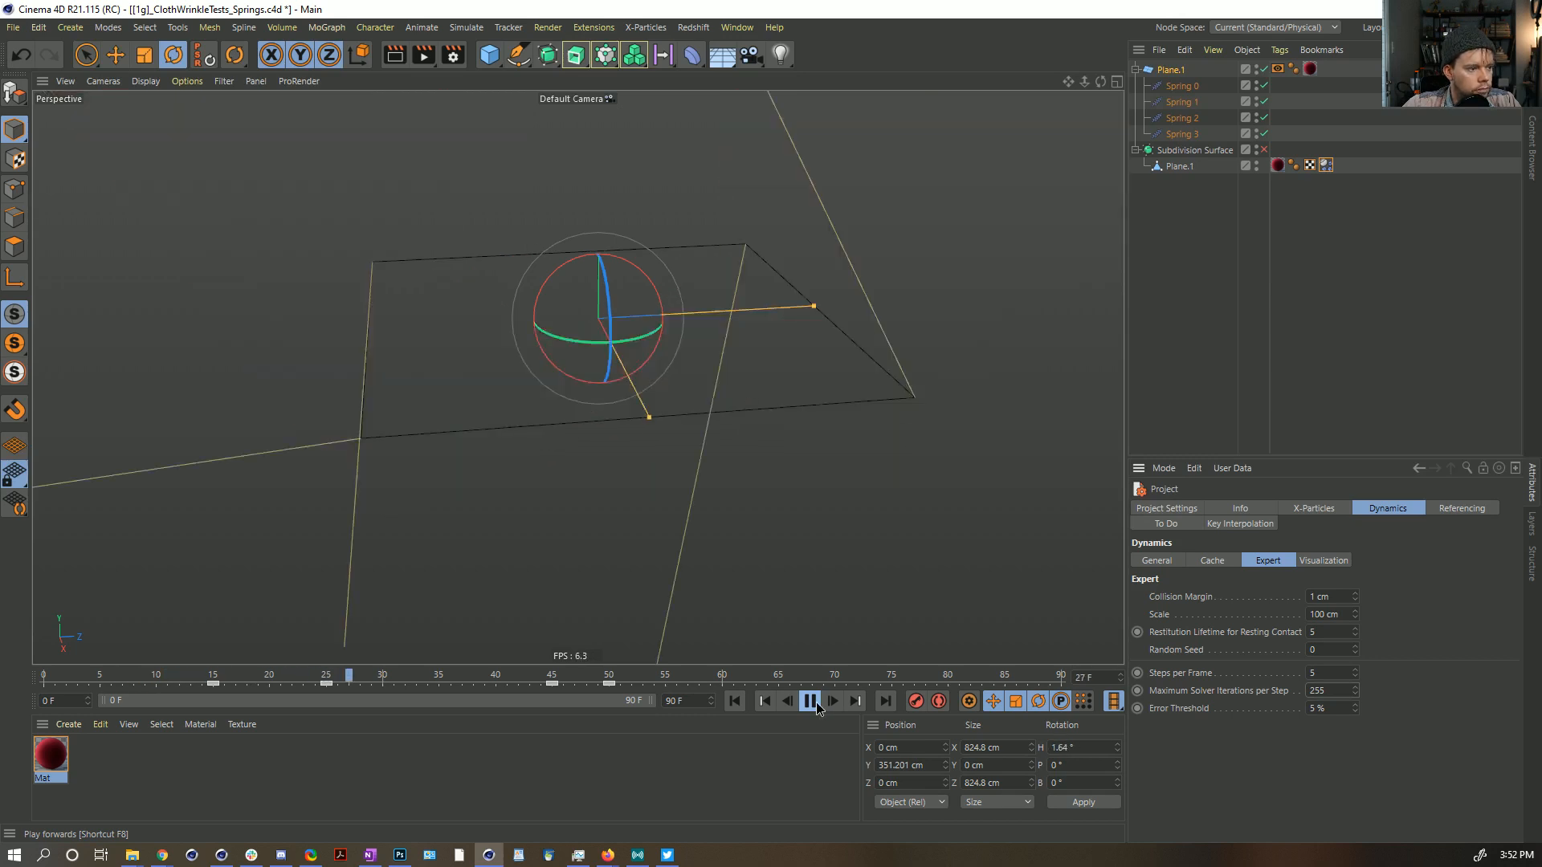
{"action": "left_click", "coordinate": [816, 702]}
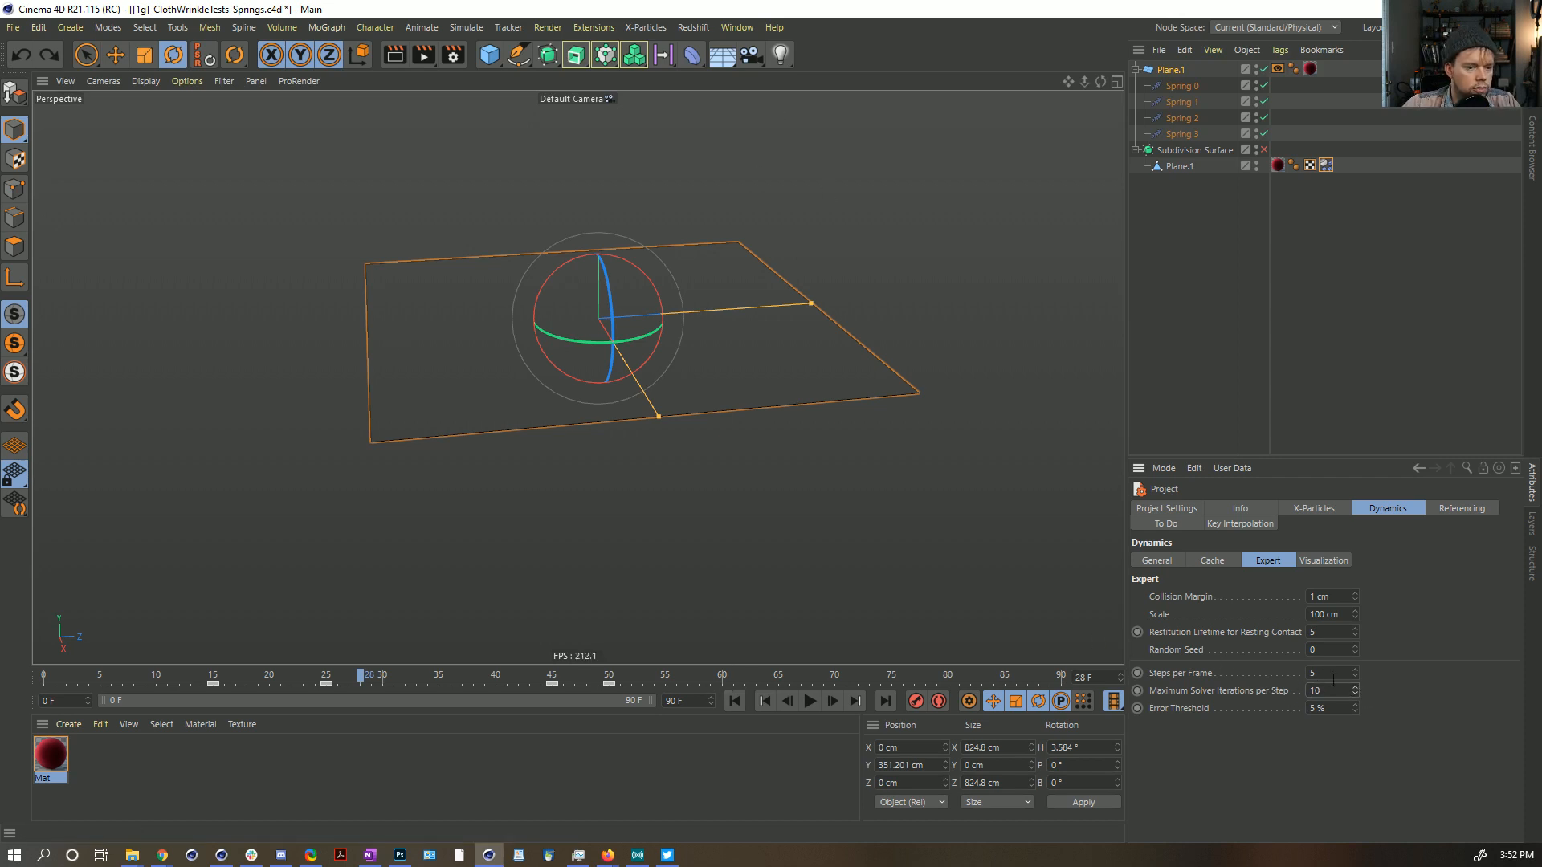
Step: Restore 10 Maximum Solver Iterations per Step and 55 Steps per Frame, and return to the first frame
{"action": "type", "text": "5"}
{"action": "key", "text": "Return"}
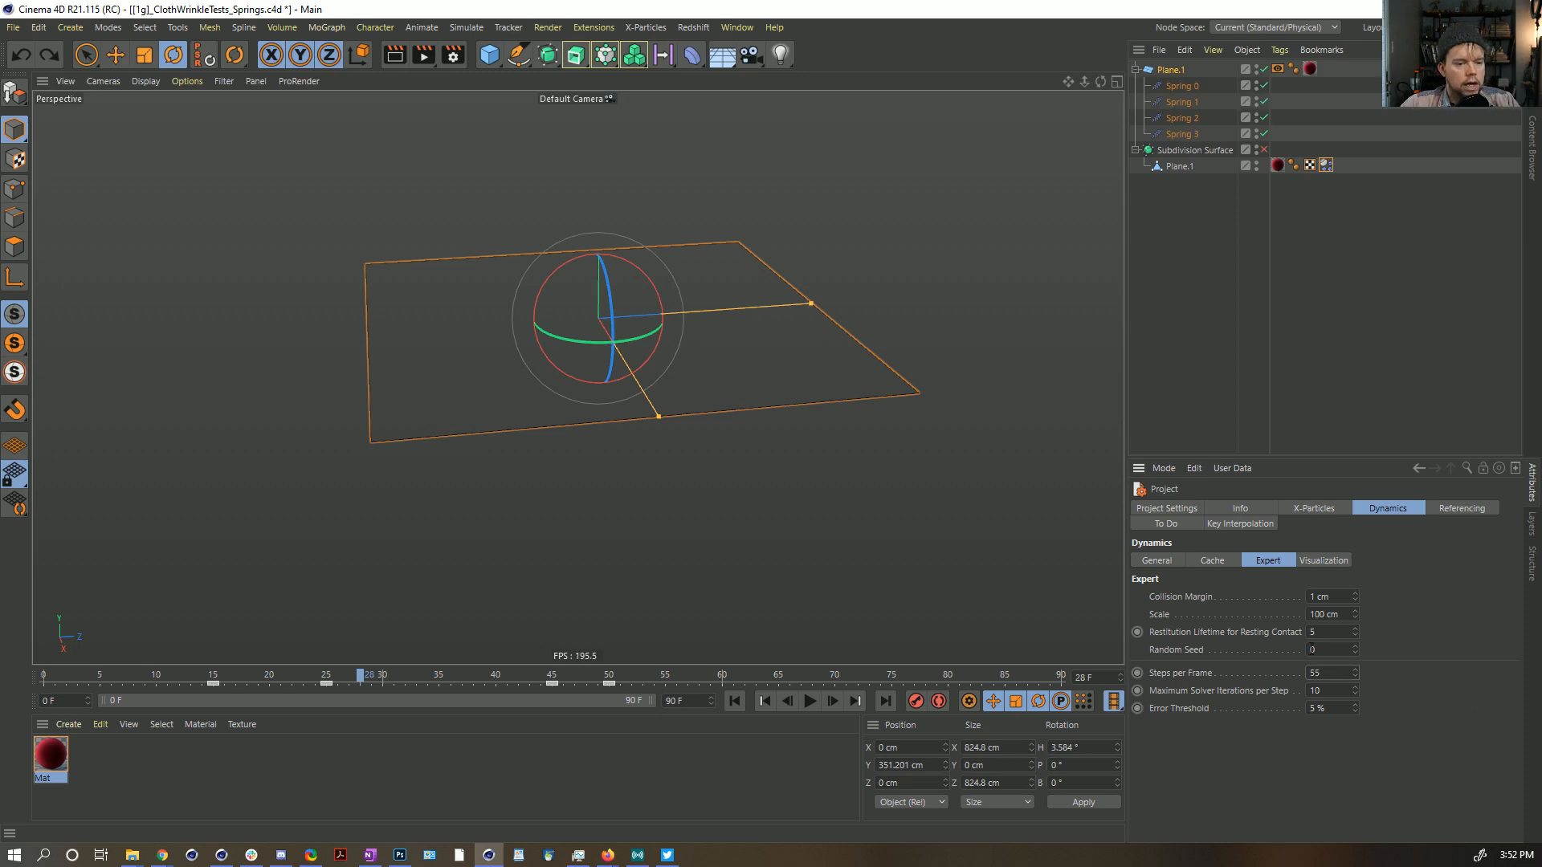
{"action": "left_click", "coordinate": [735, 700]}
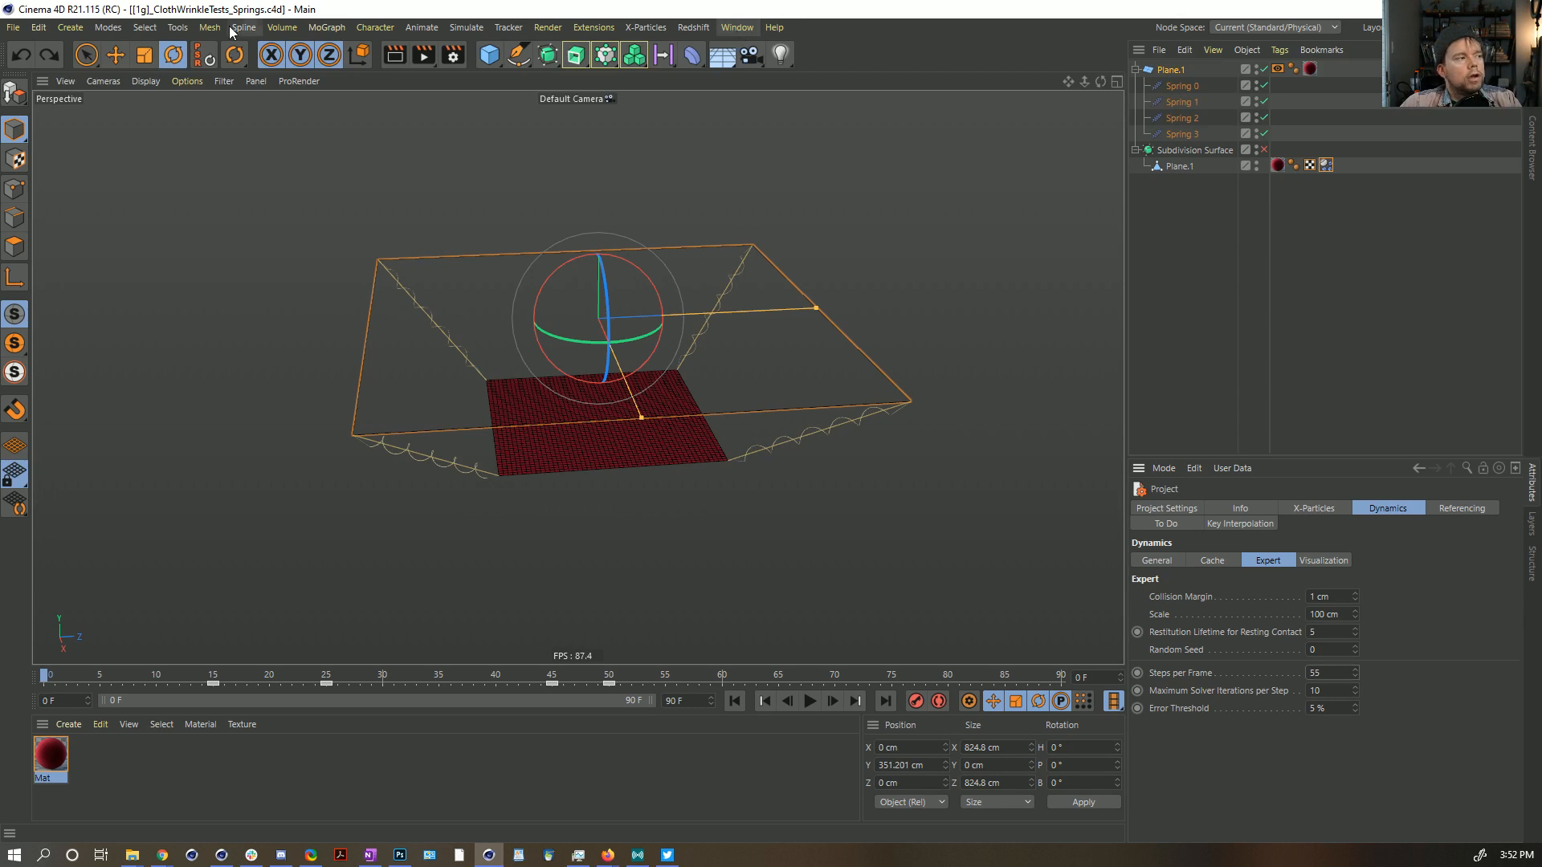
Step: Open the recent scene file [1e]_ClothWrinkleTests.c4d and view the cloth plane above the 3D text
{"action": "left_click", "coordinate": [11, 29]}
{"action": "mouse_move", "coordinate": [143, 365]}
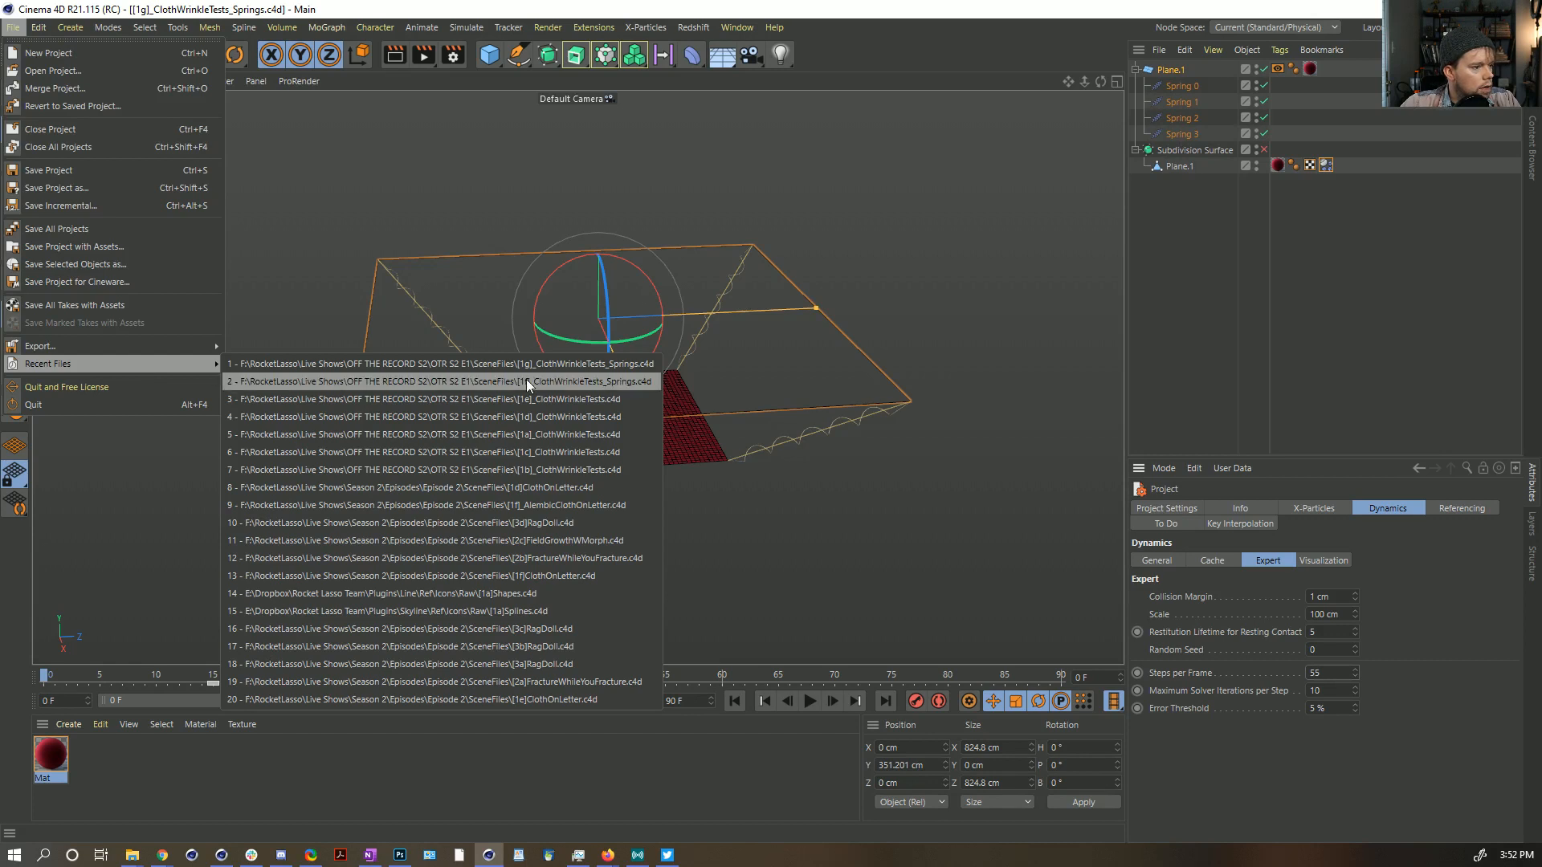
{"action": "left_click", "coordinate": [546, 400]}
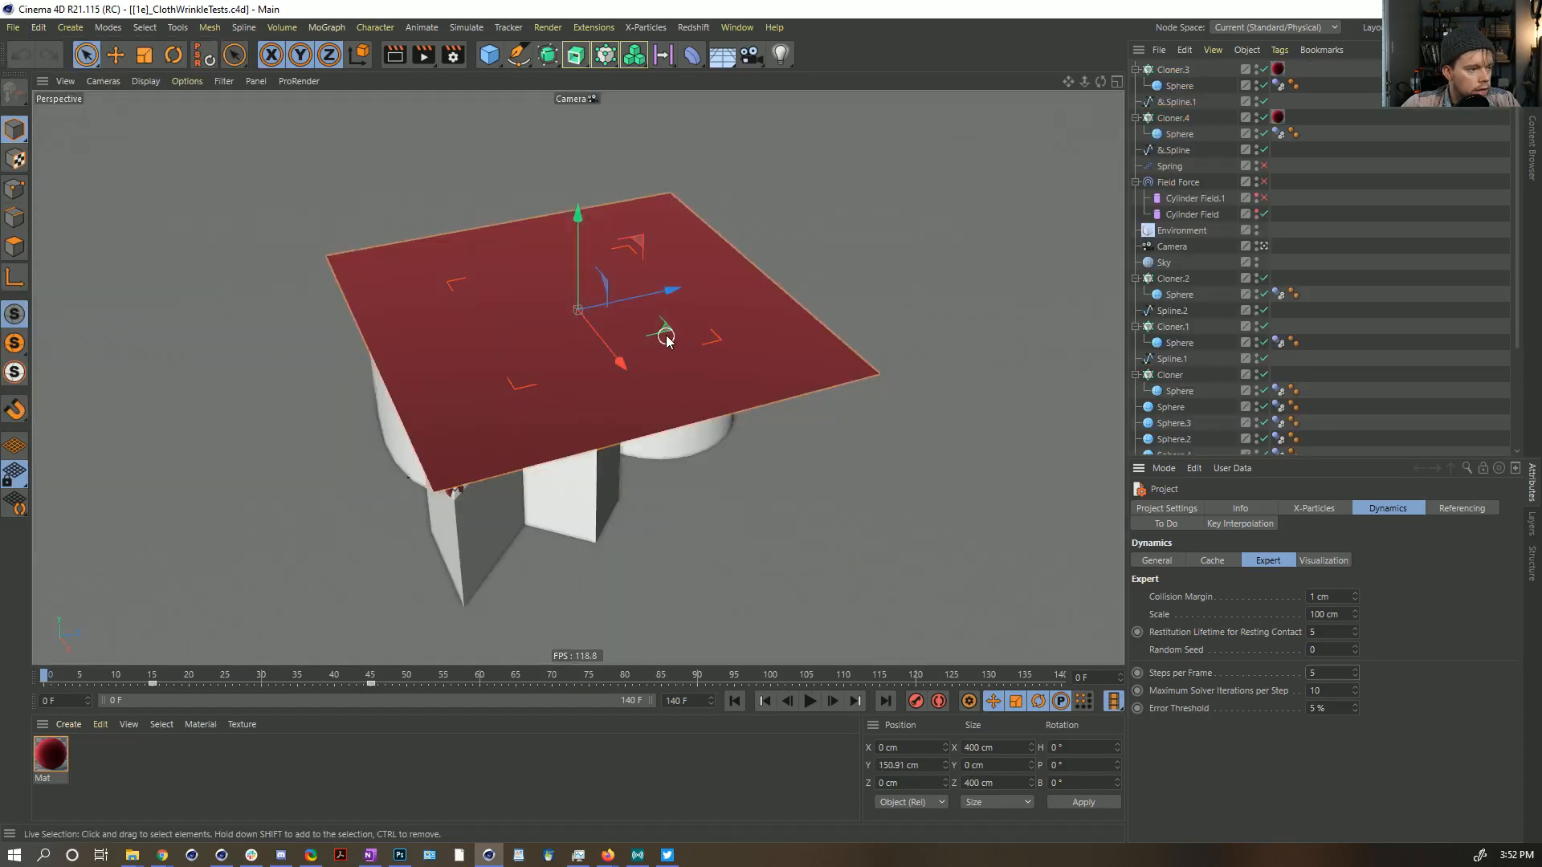
{"action": "mouse_move", "coordinate": [654, 363]}
{"action": "left_mouse_down", "text": "alt"}
{"action": "mouse_move", "coordinate": [617, 300]}
{"action": "mouse_move", "coordinate": [705, 344]}
{"action": "mouse_move", "coordinate": [667, 337]}
{"action": "left_mouse_up", "text": "alt"}
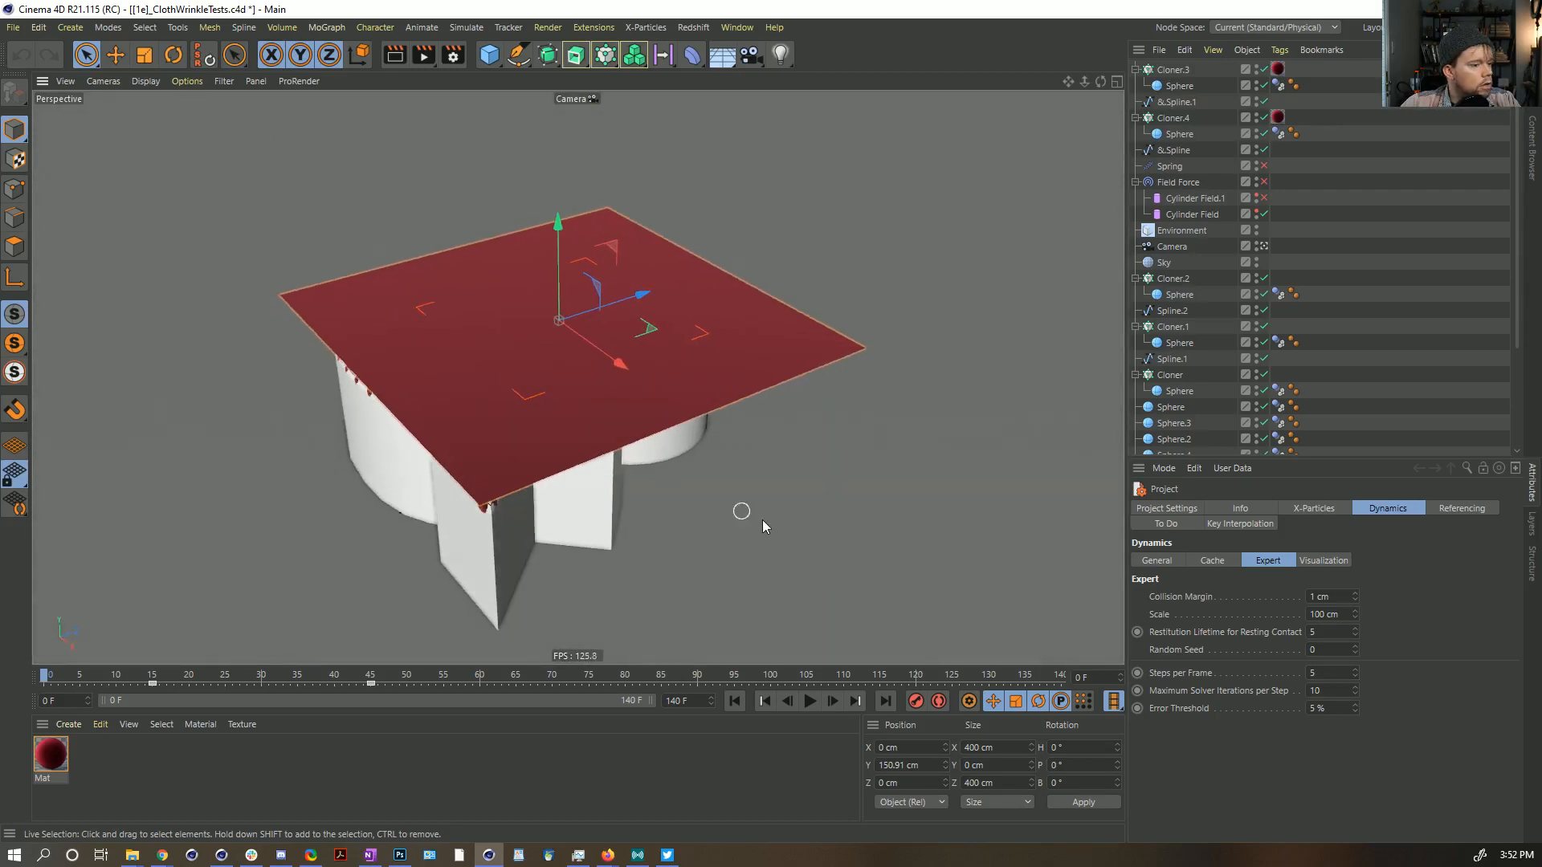
Step: Simulate the cloth draping over the 3D text up to frame 59, checking its wrinkles from different angles along the way
{"action": "left_click", "coordinate": [809, 701]}
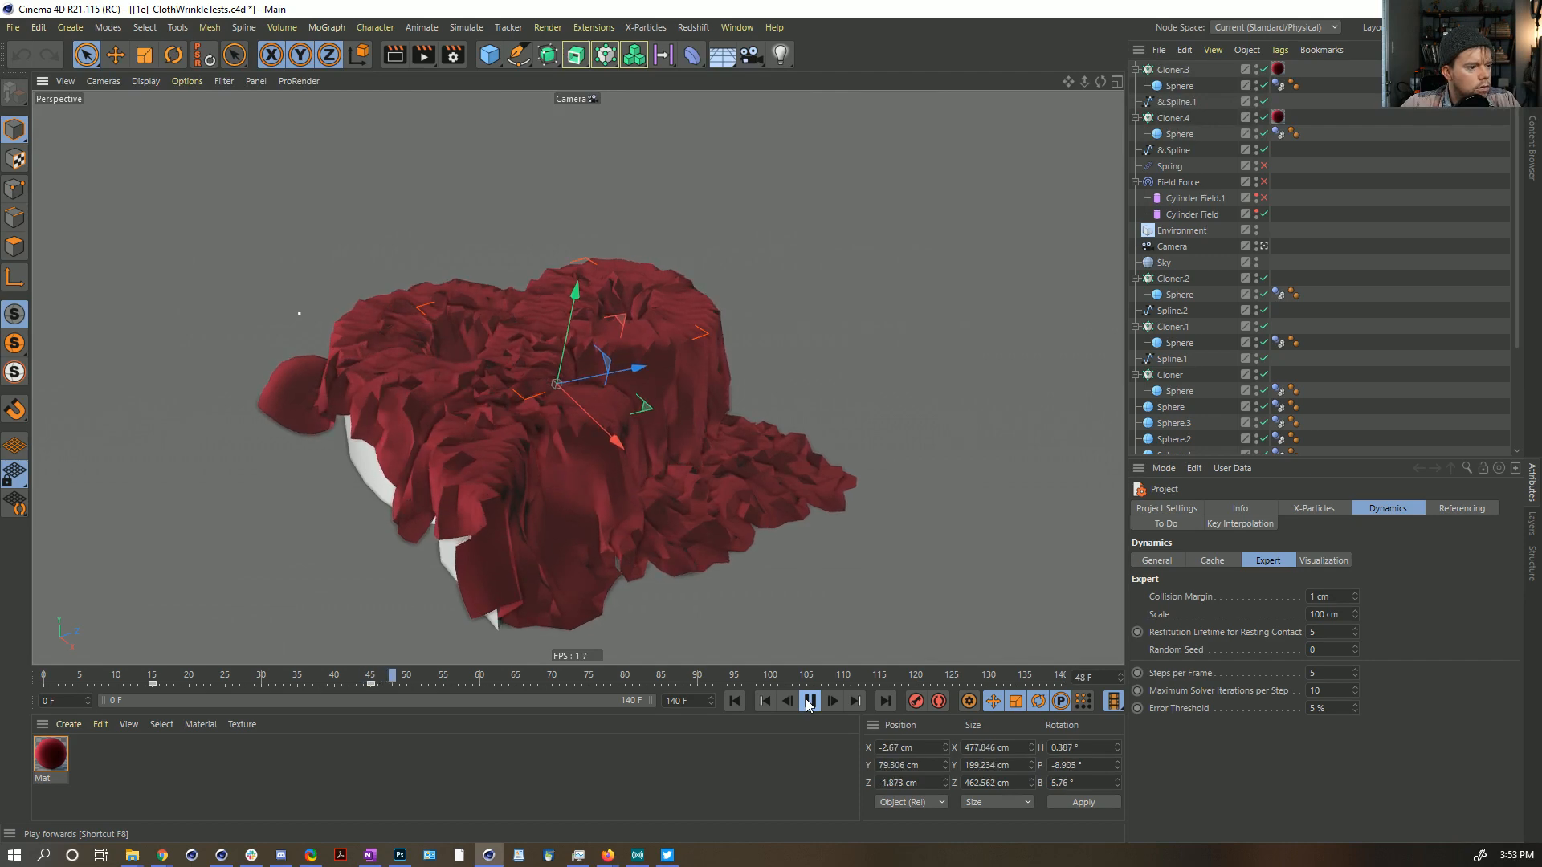
{"action": "left_click", "coordinate": [809, 704]}
{"action": "left_click_drag", "start_coordinate": [667, 610], "coordinate": [777, 506], "text": "alt"}
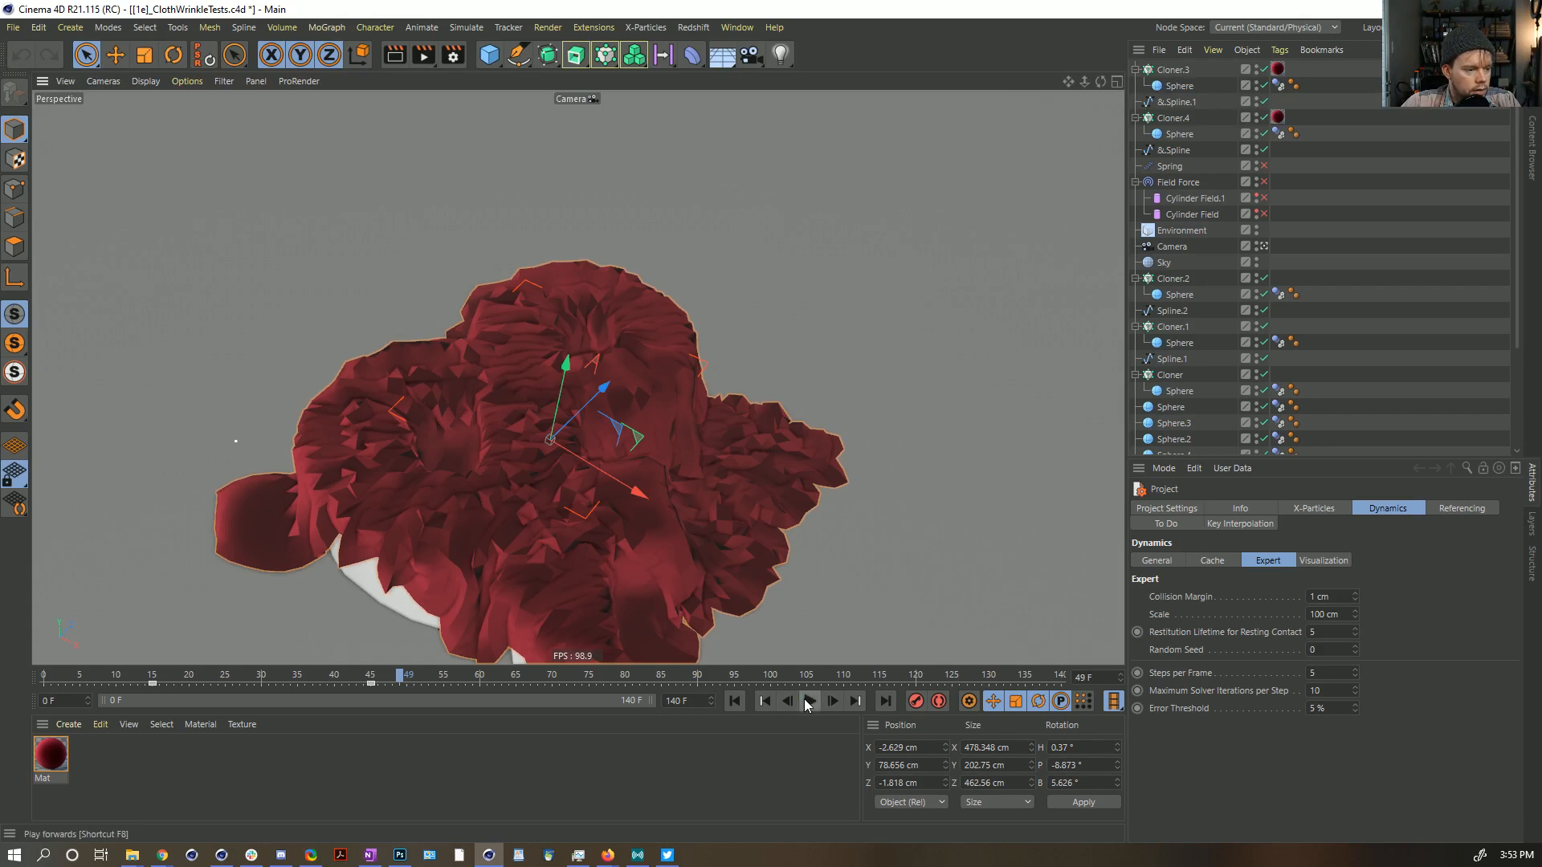
{"action": "left_click", "coordinate": [808, 700]}
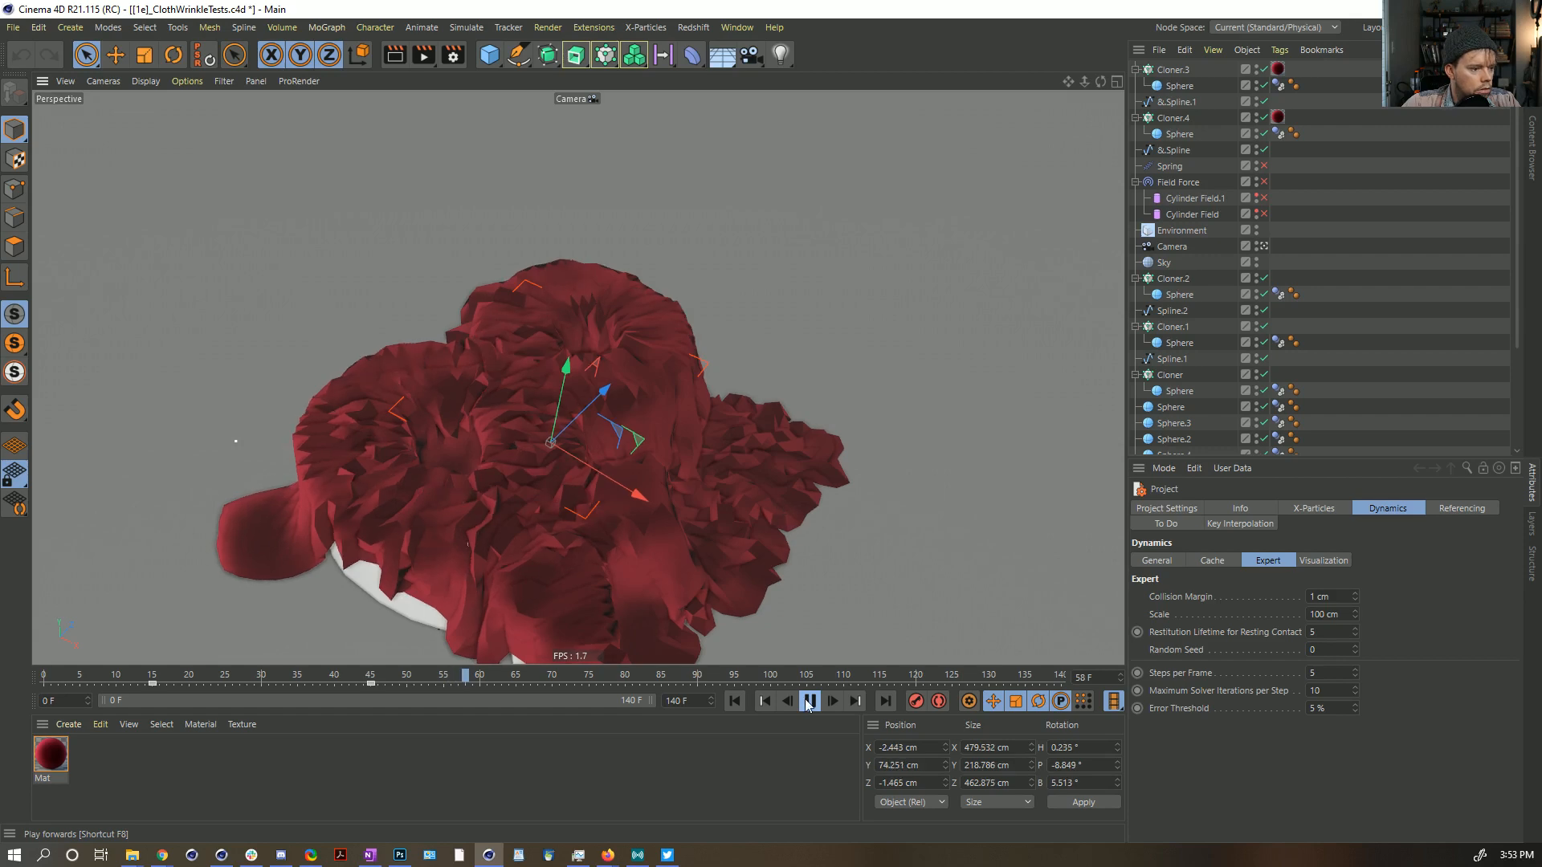
{"action": "left_click", "coordinate": [808, 700]}
{"action": "left_click_drag", "start_coordinate": [835, 586], "coordinate": [585, 440], "text": "alt"}
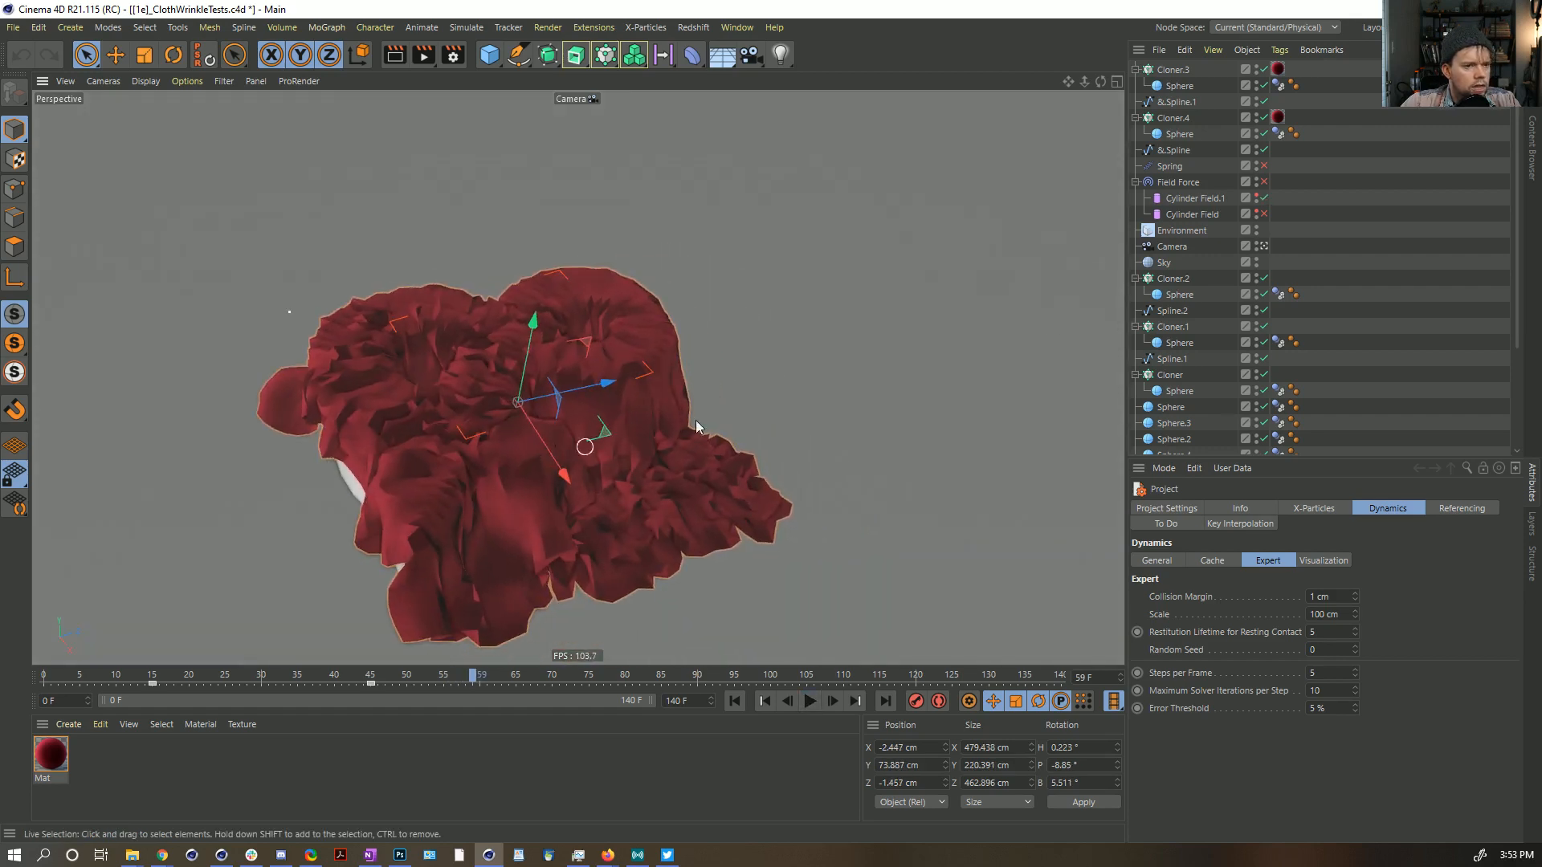
Step: Set the draped cloth shape as the initial state in the Dynamics Body tag of Plane.1
{"action": "scroll", "coordinate": [1212, 389], "scroll_direction": "down", "scroll_amount": 5}
{"action": "left_click", "coordinate": [1326, 398]}
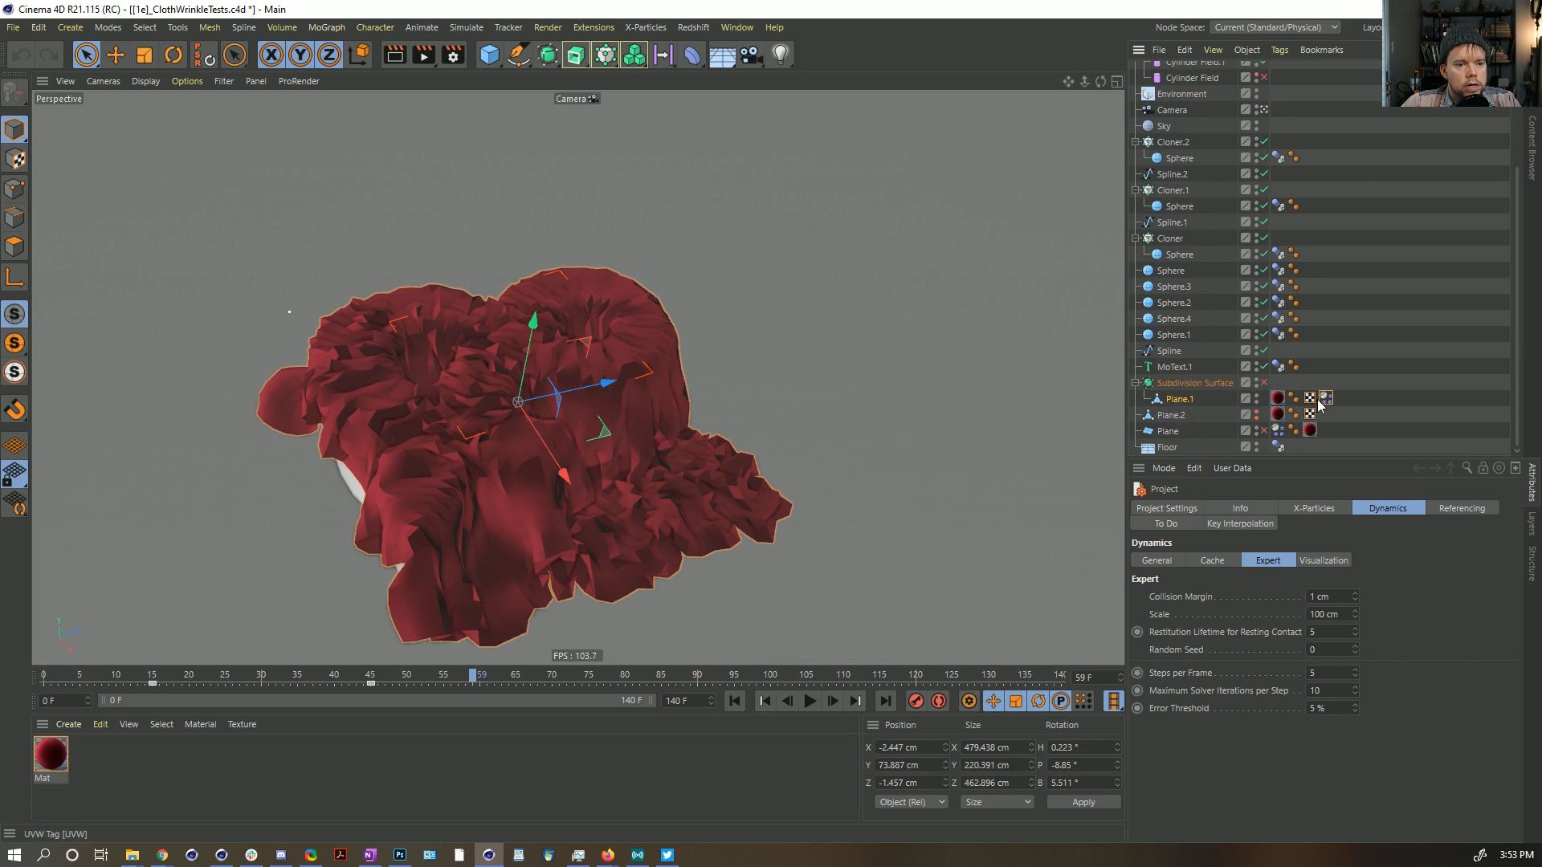
{"action": "left_click", "coordinate": [1197, 507]}
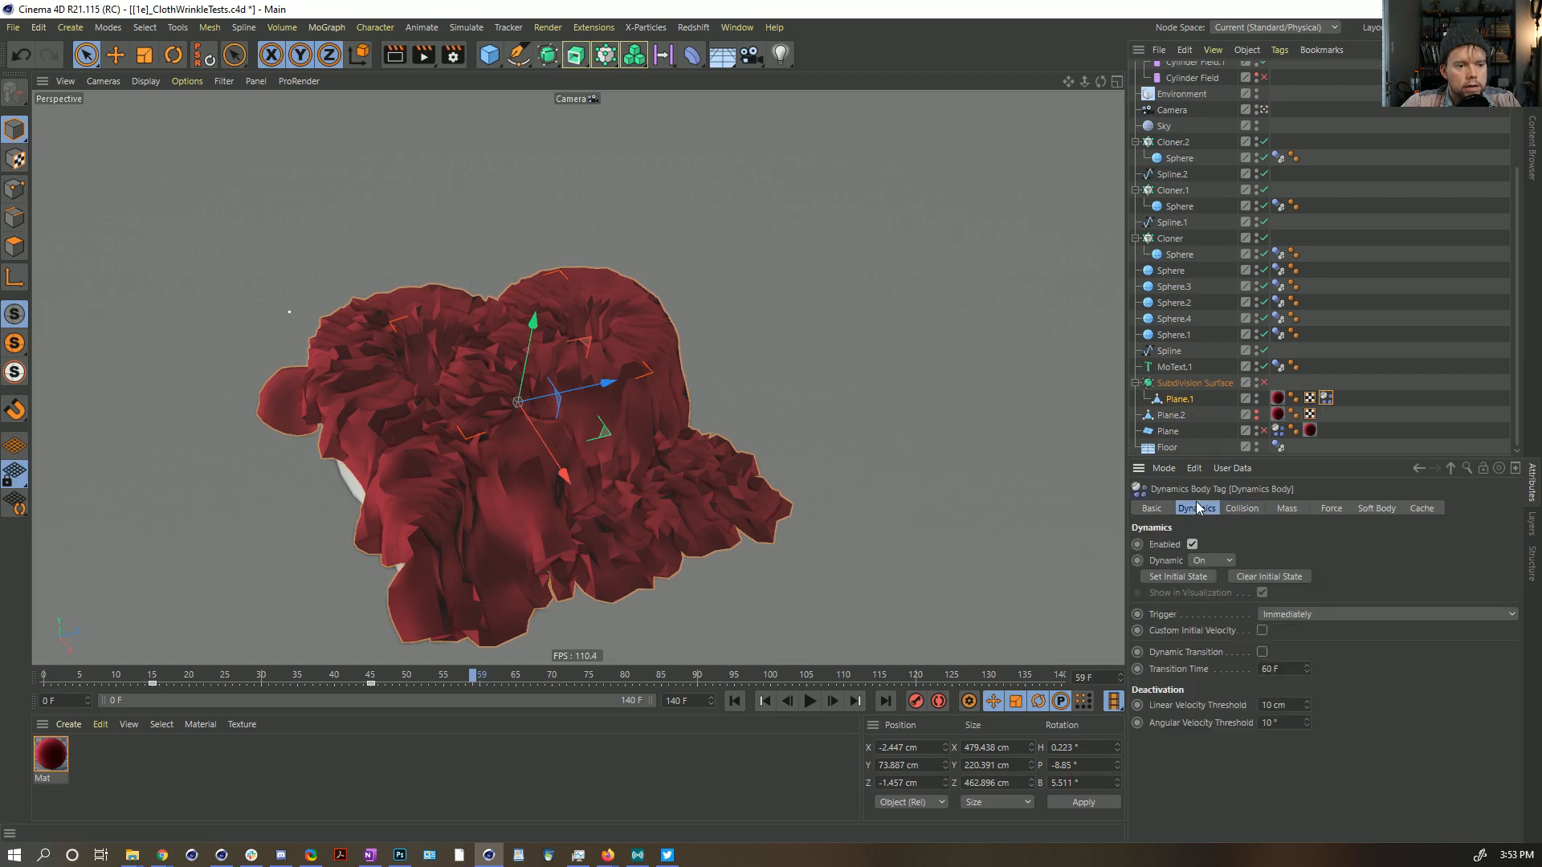
{"action": "left_click", "coordinate": [1185, 577]}
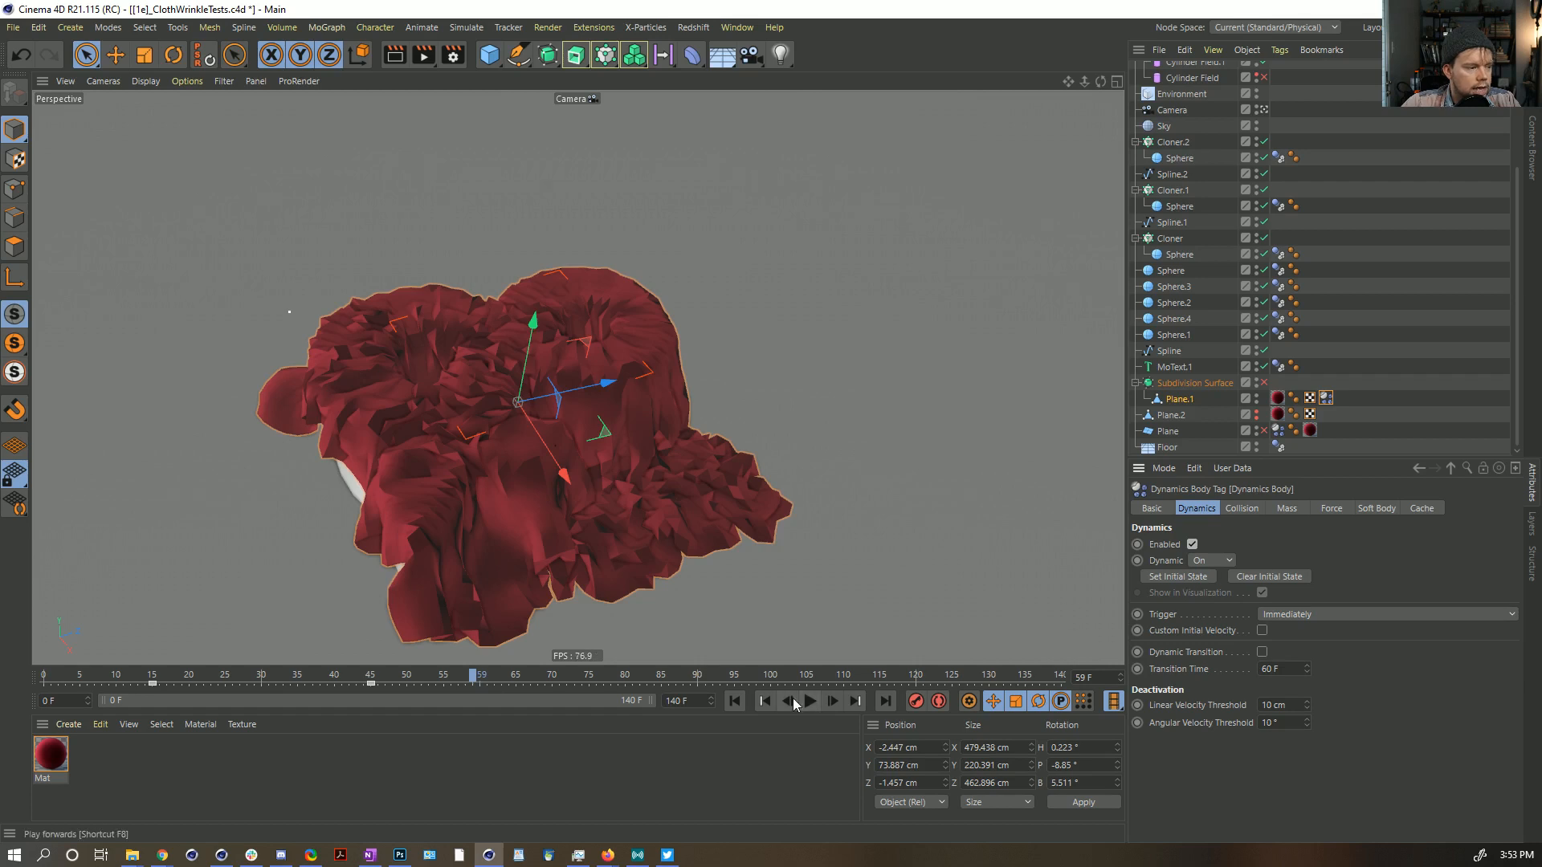
Step: Test the simulation from the first frame with the new initial state, up to frame 41
{"action": "left_click", "coordinate": [735, 701]}
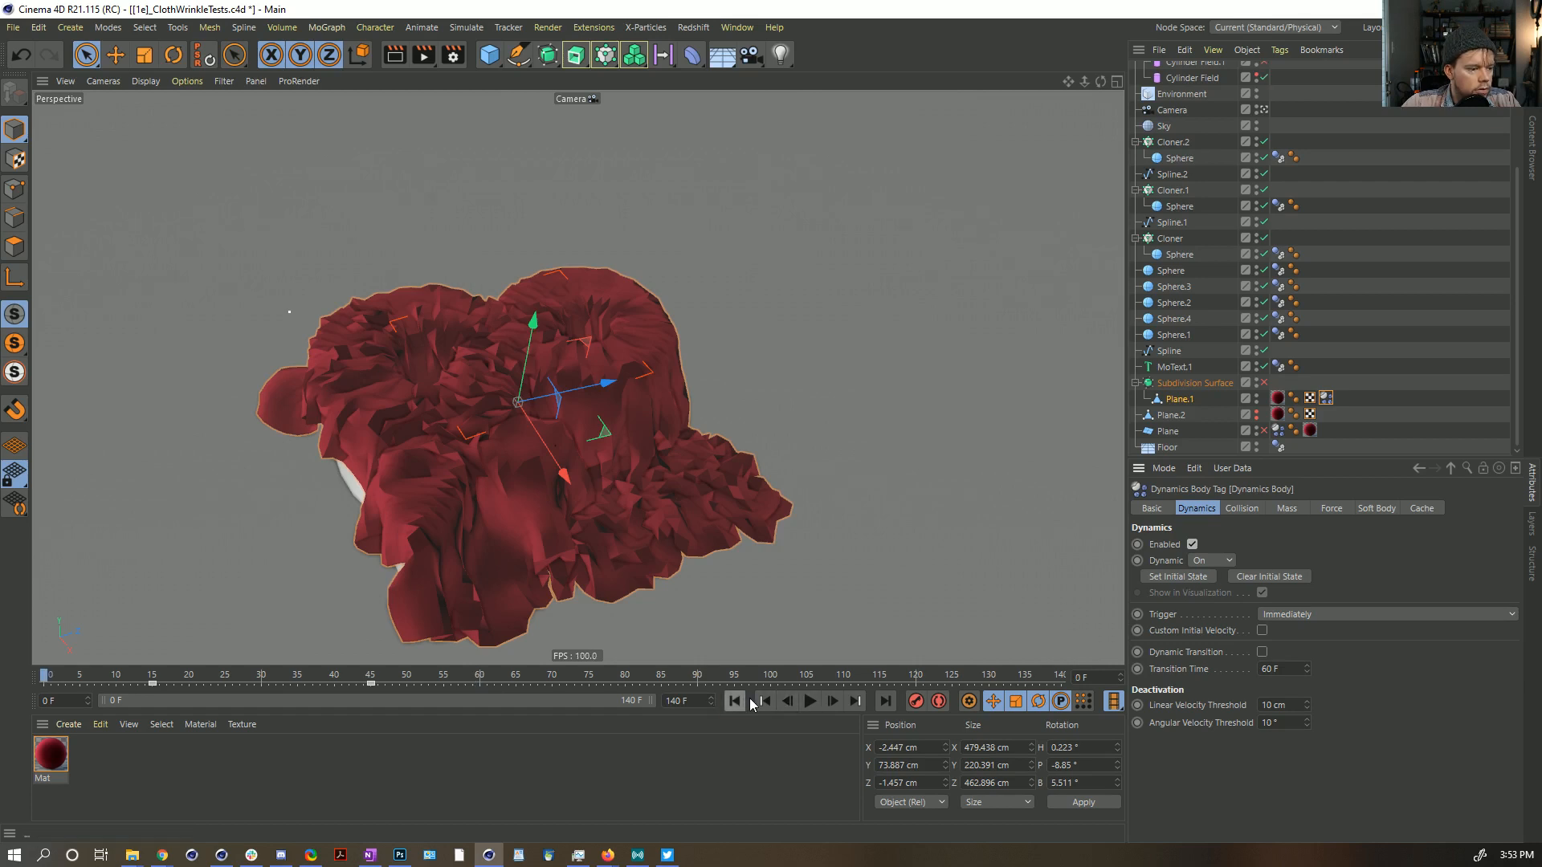
{"action": "left_click", "coordinate": [809, 701]}
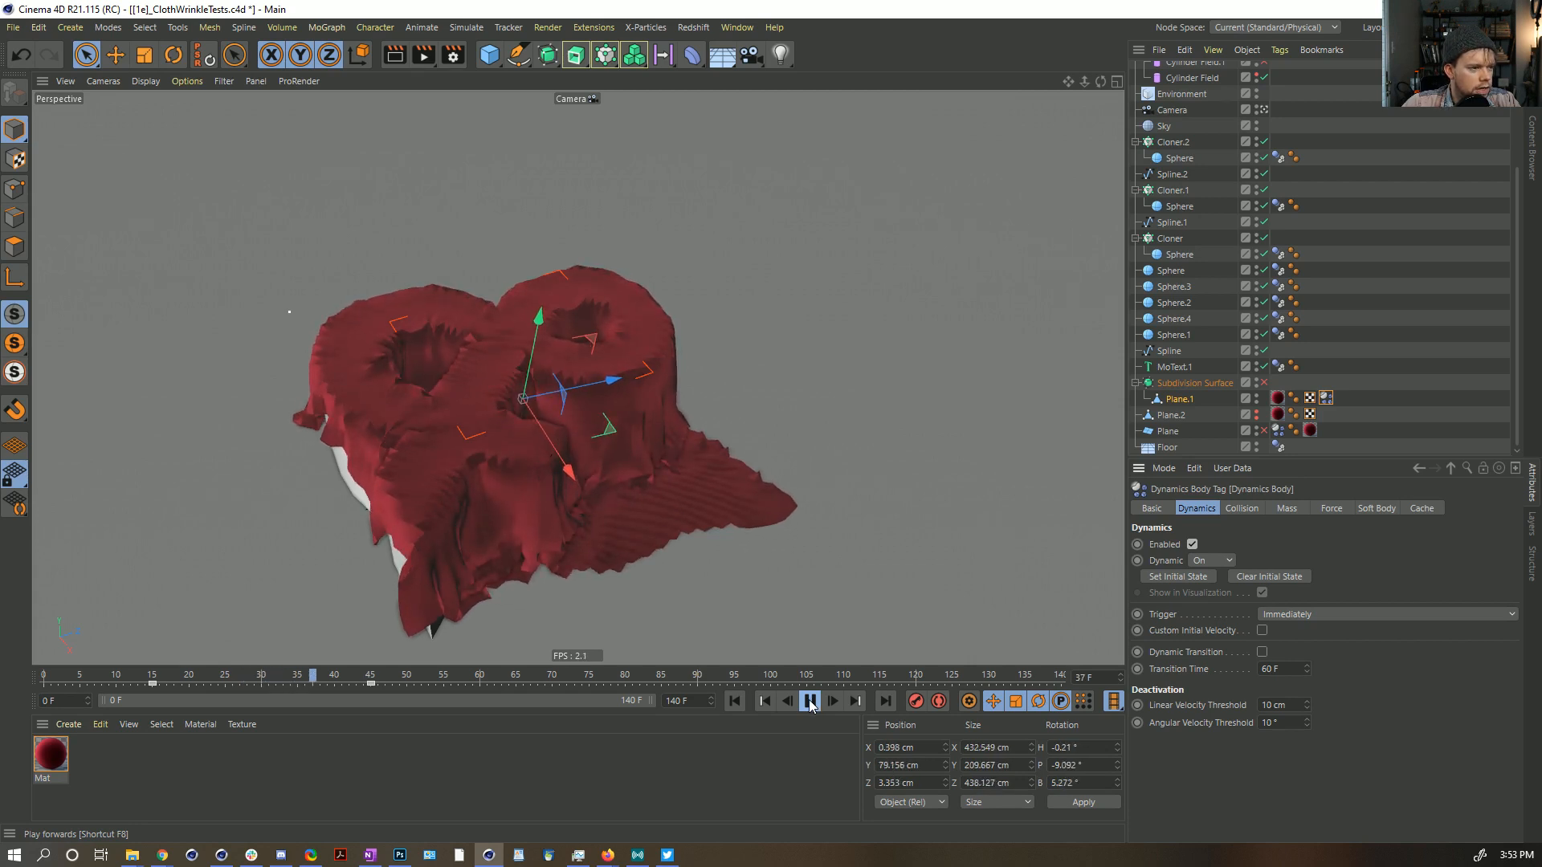
{"action": "left_click", "coordinate": [811, 702]}
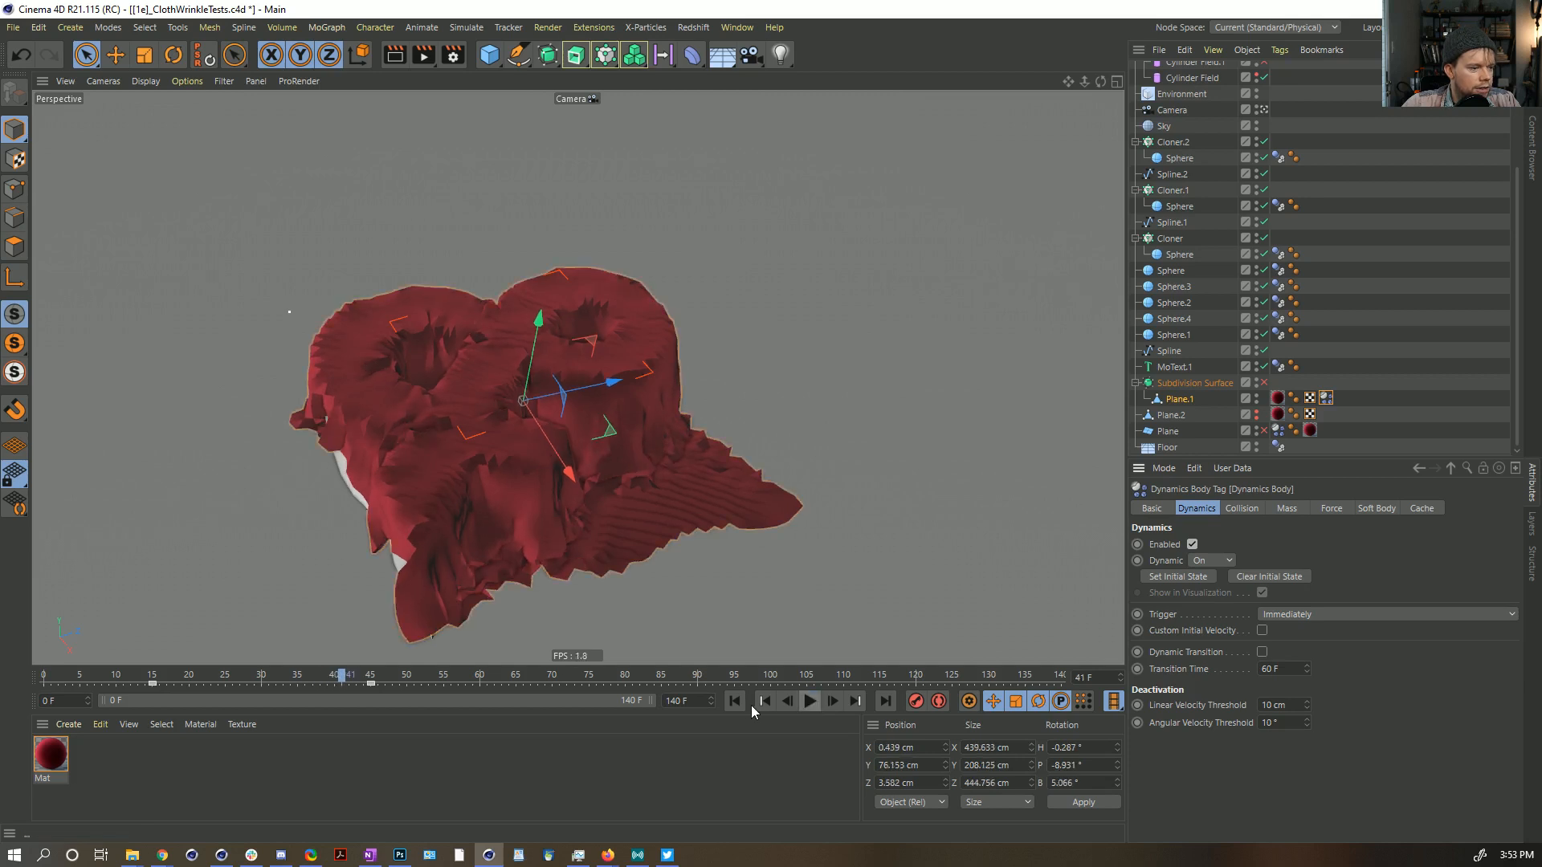
Step: At frame 0, move the Dynamics Body tag from Plane.1 to MoText.1 and check the draped cloth's polygon mesh
{"action": "left_click", "coordinate": [736, 701]}
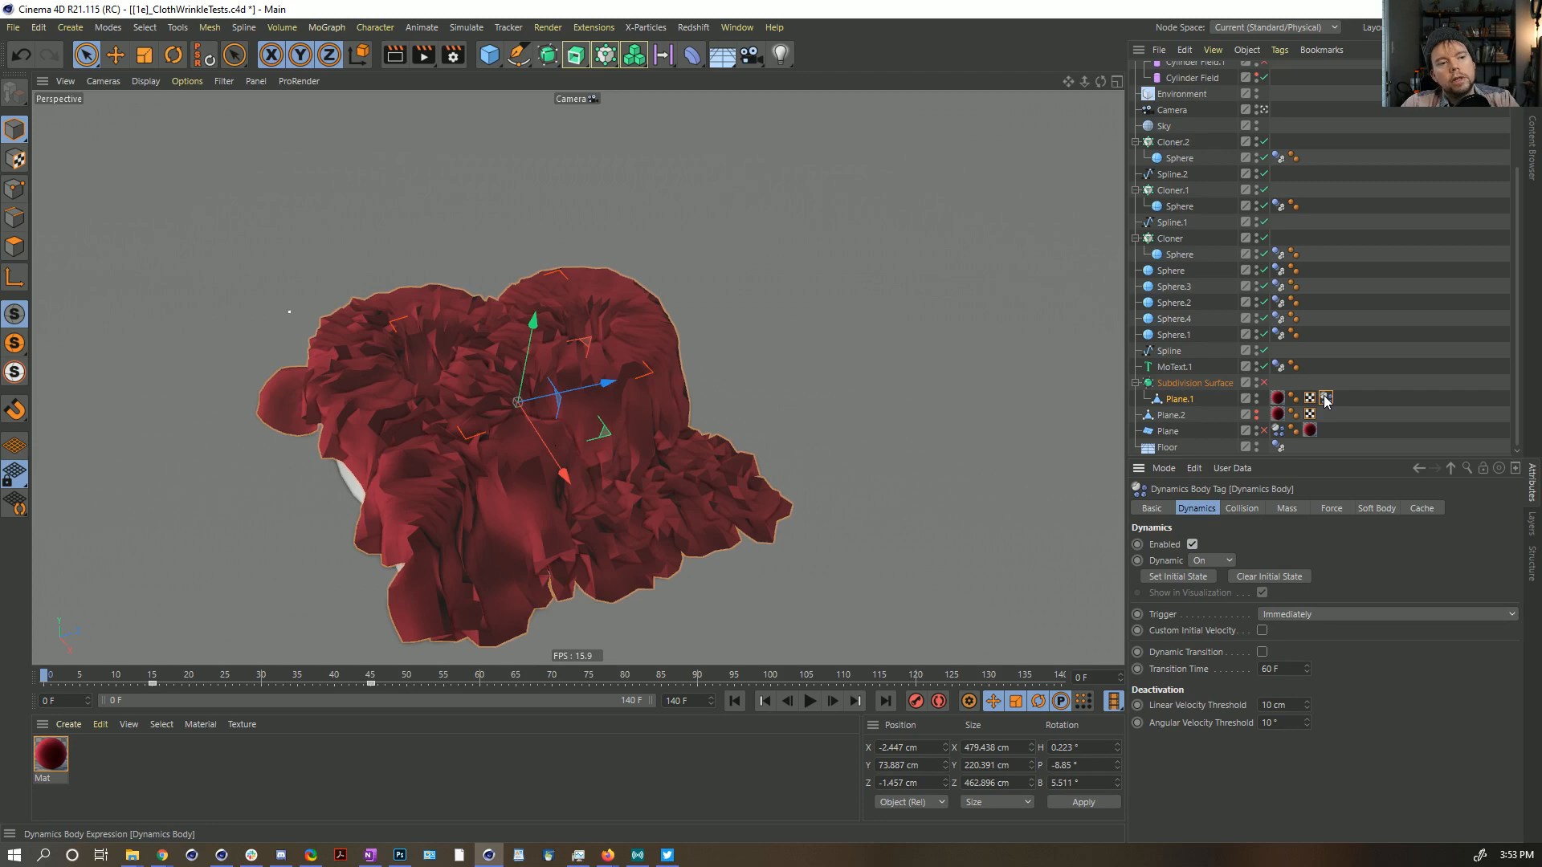
{"action": "left_click_drag", "start_coordinate": [1315, 376], "coordinate": [1315, 373]}
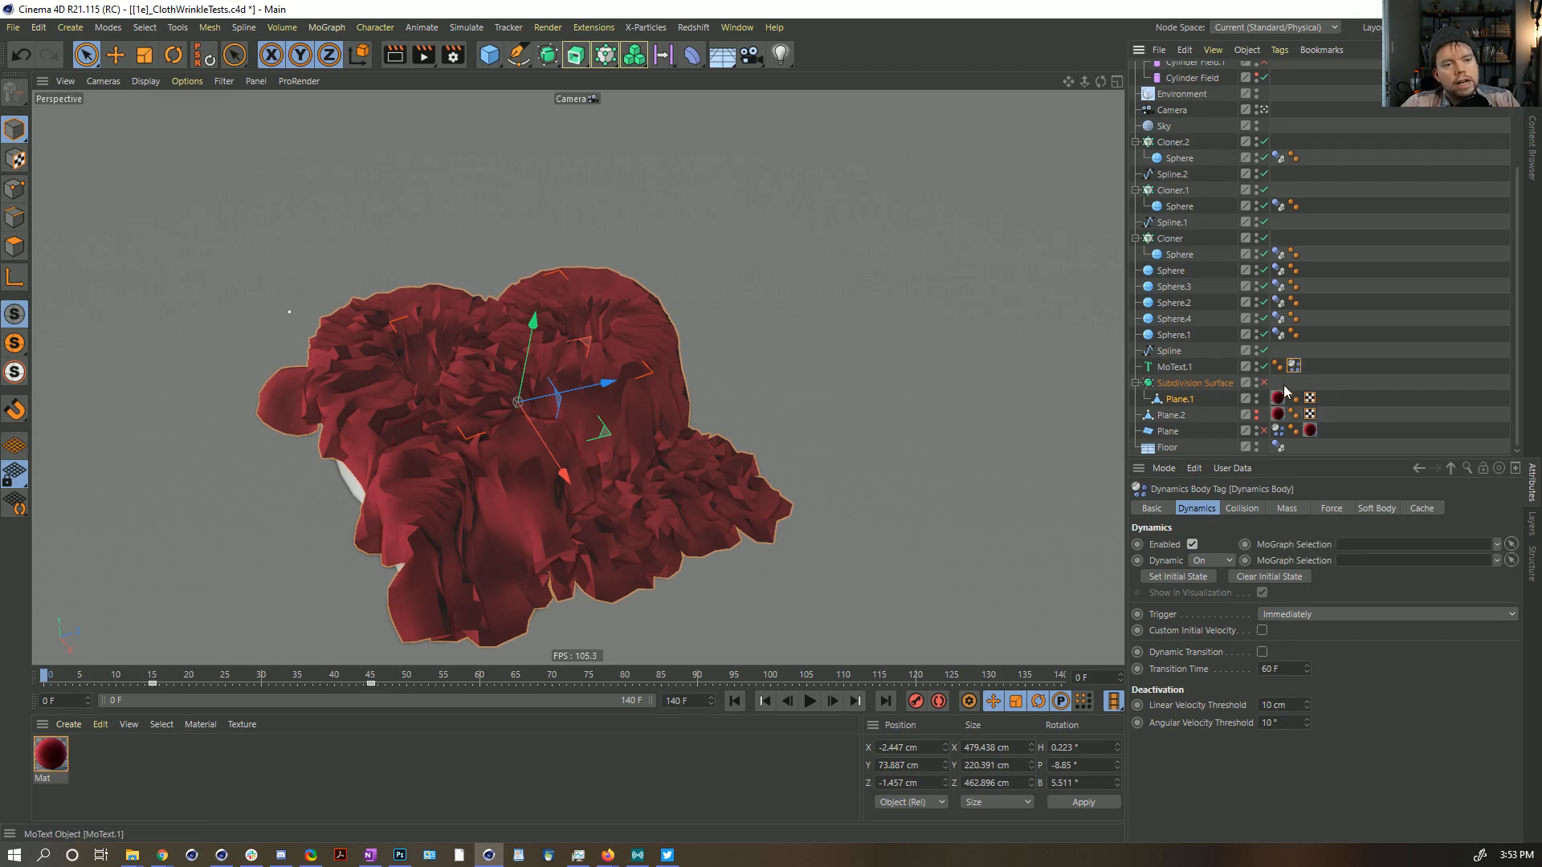
{"action": "left_click", "coordinate": [1179, 399]}
{"action": "left_click", "coordinate": [14, 246]}
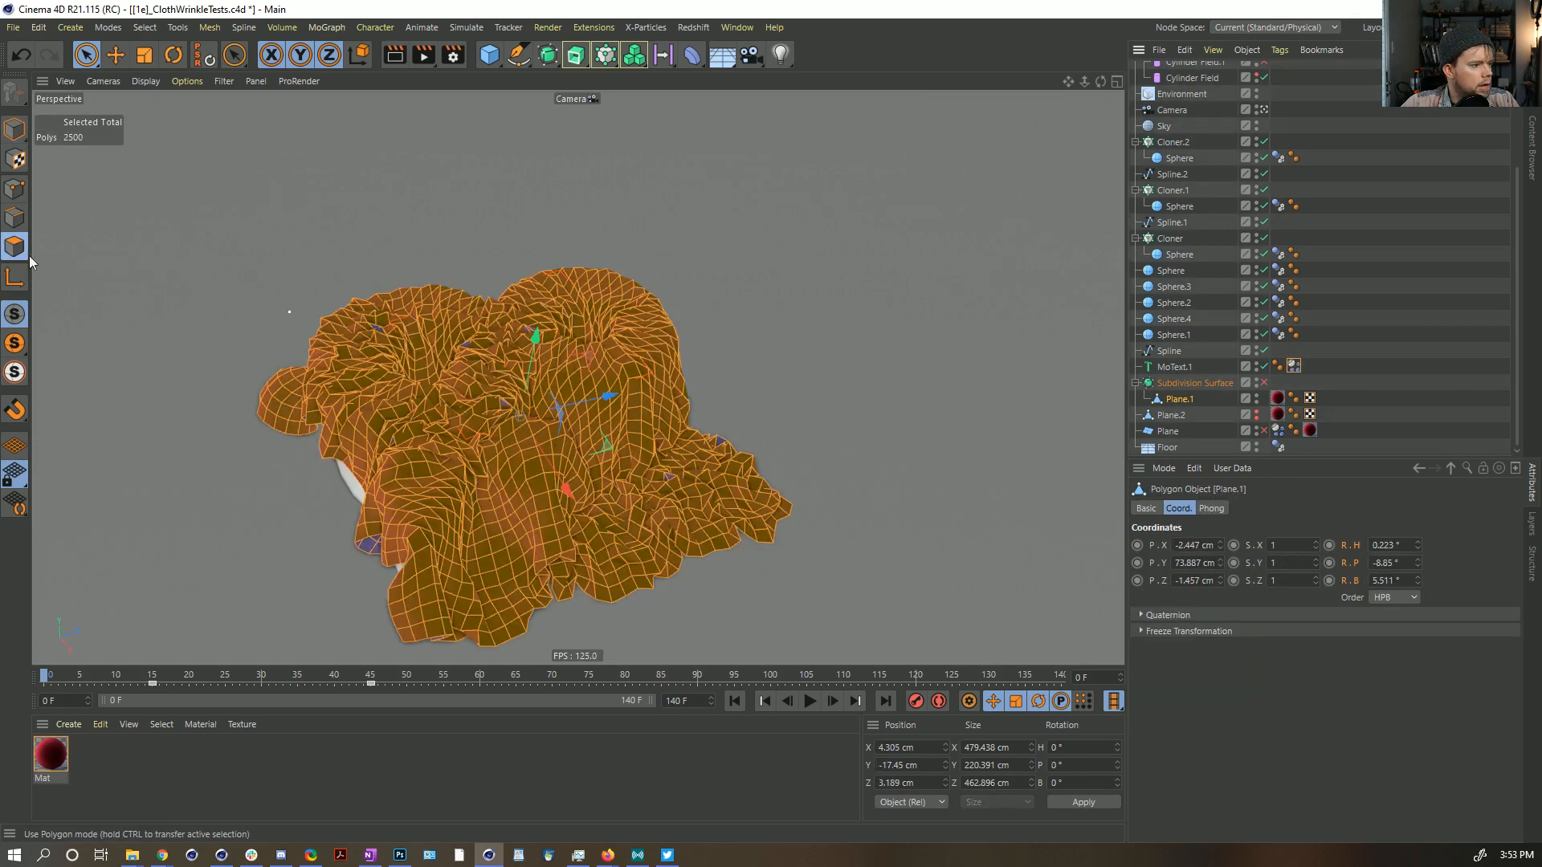
{"action": "mouse_move", "coordinate": [494, 459]}
{"action": "left_mouse_down", "text": "alt"}
{"action": "mouse_move", "coordinate": [561, 355]}
{"action": "mouse_move", "coordinate": [496, 463]}
{"action": "left_mouse_up", "text": "alt"}
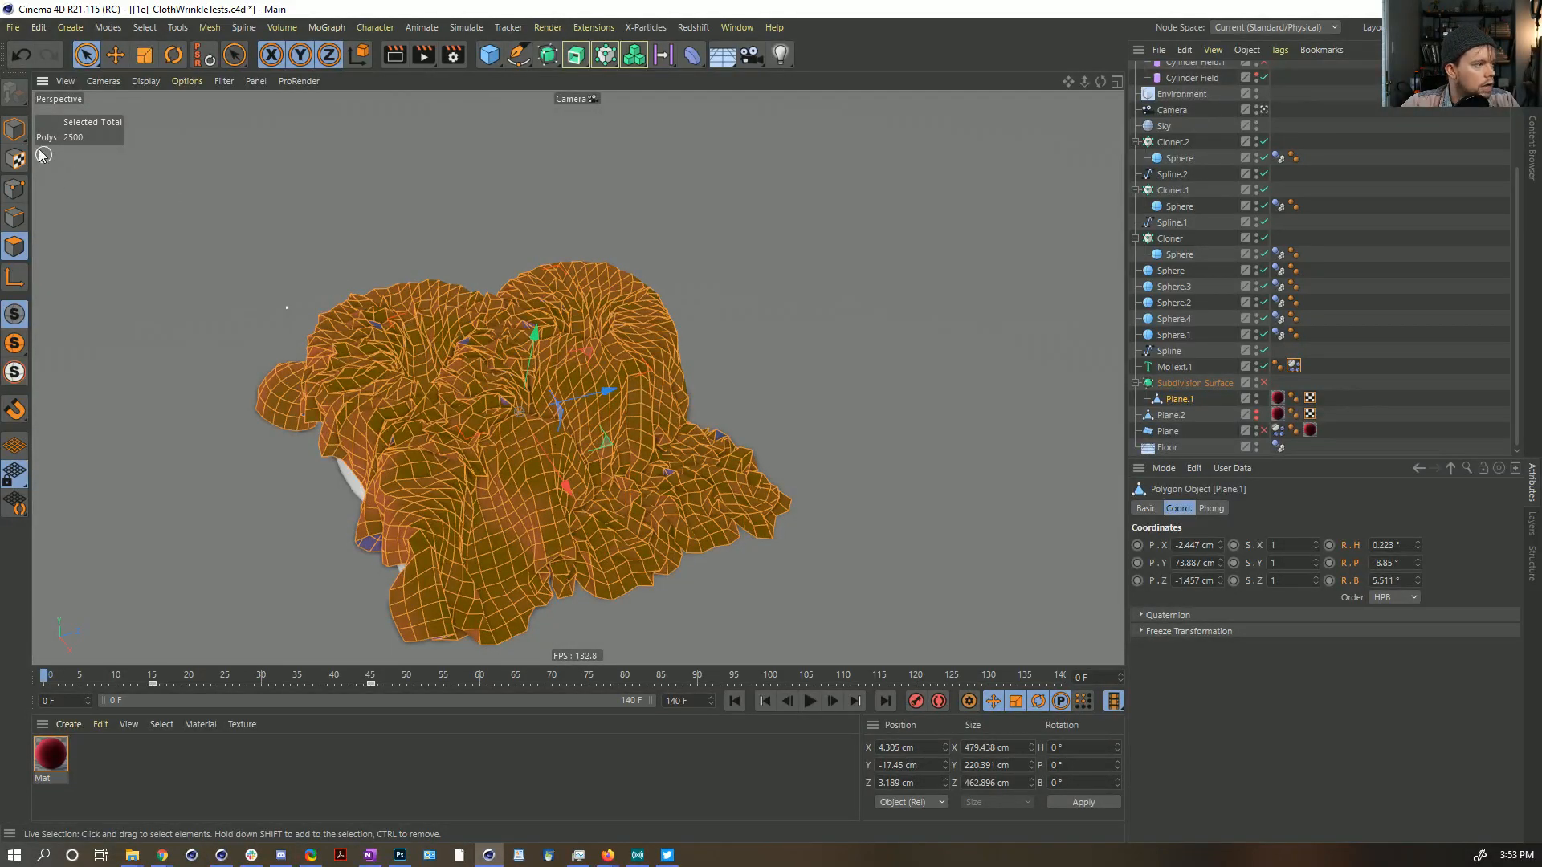
{"action": "left_click", "coordinate": [1295, 367]}
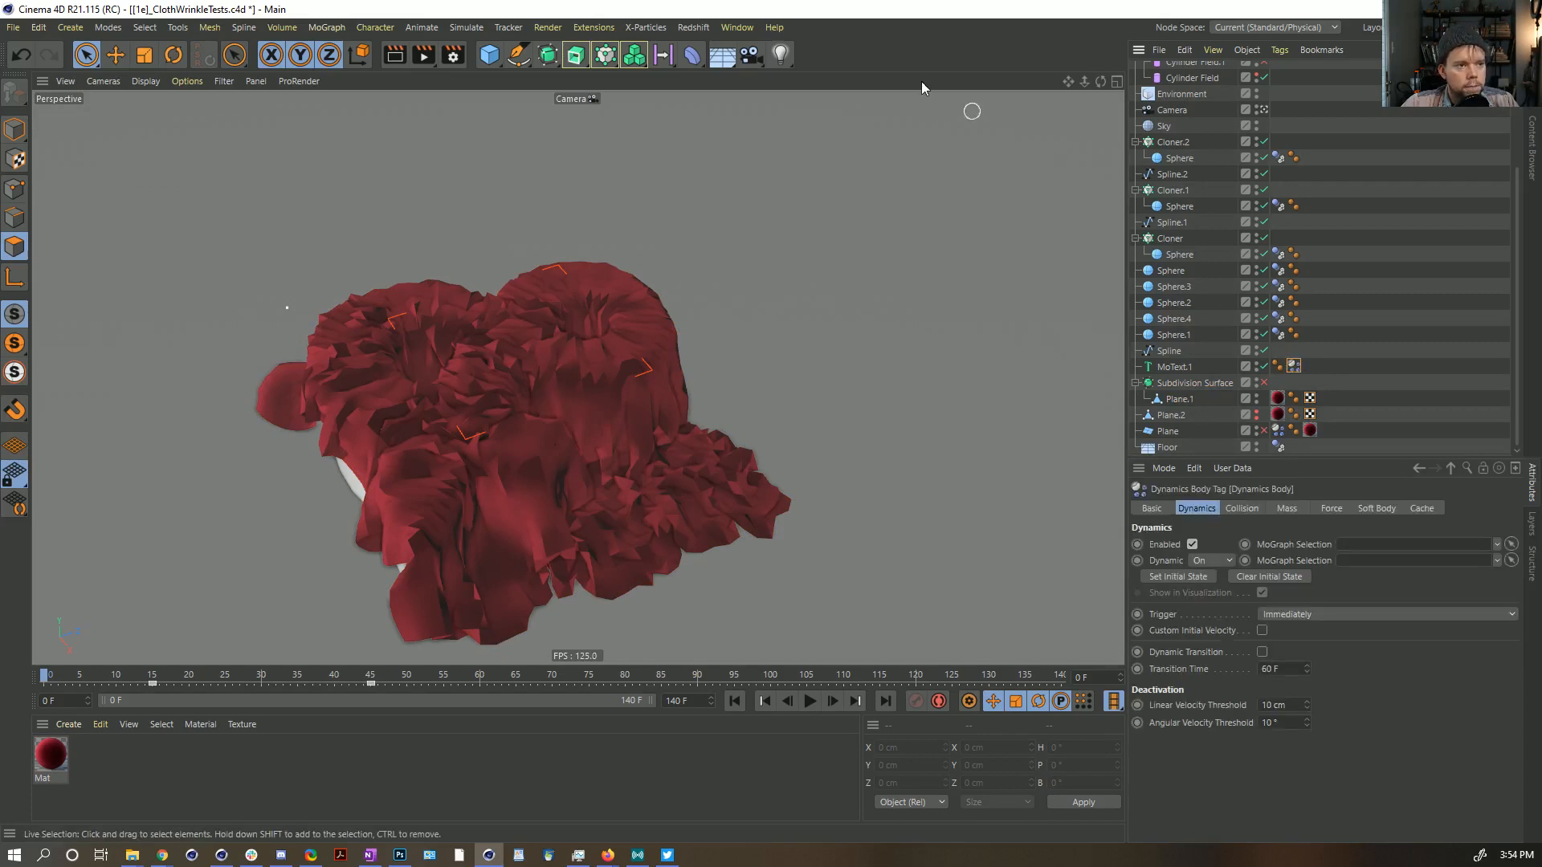
Step: Save the scene as a new file named [1h]_ClothWrinkleTests_ProductReveal.c4d
{"action": "key", "text": "ctrl+shift+s"}
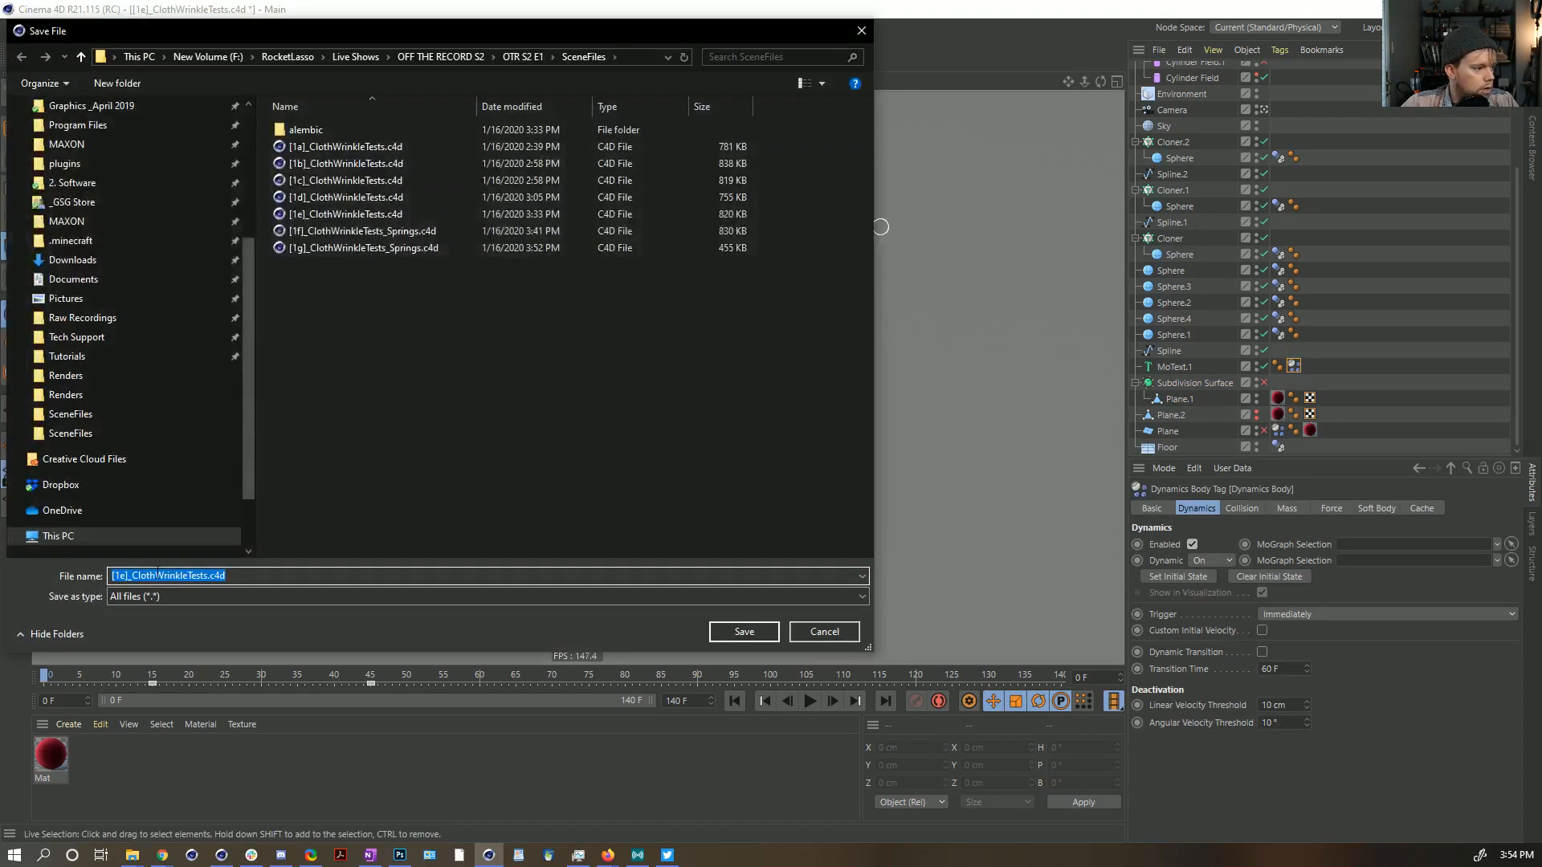
{"action": "left_click", "coordinate": [125, 575]}
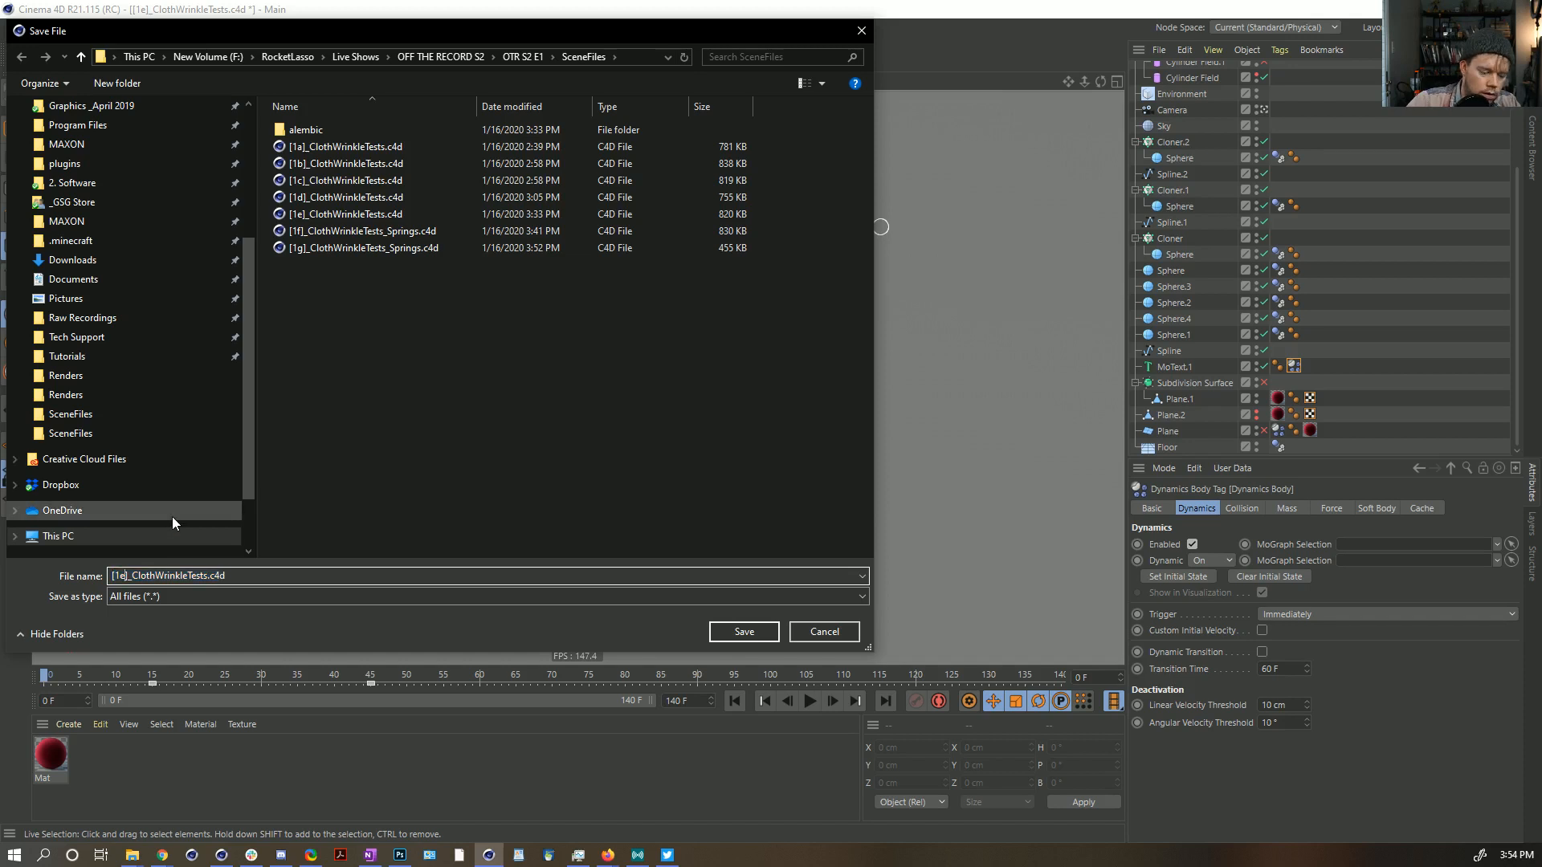
{"action": "key", "text": "BackSpace"}
{"action": "type", "text": "h"}
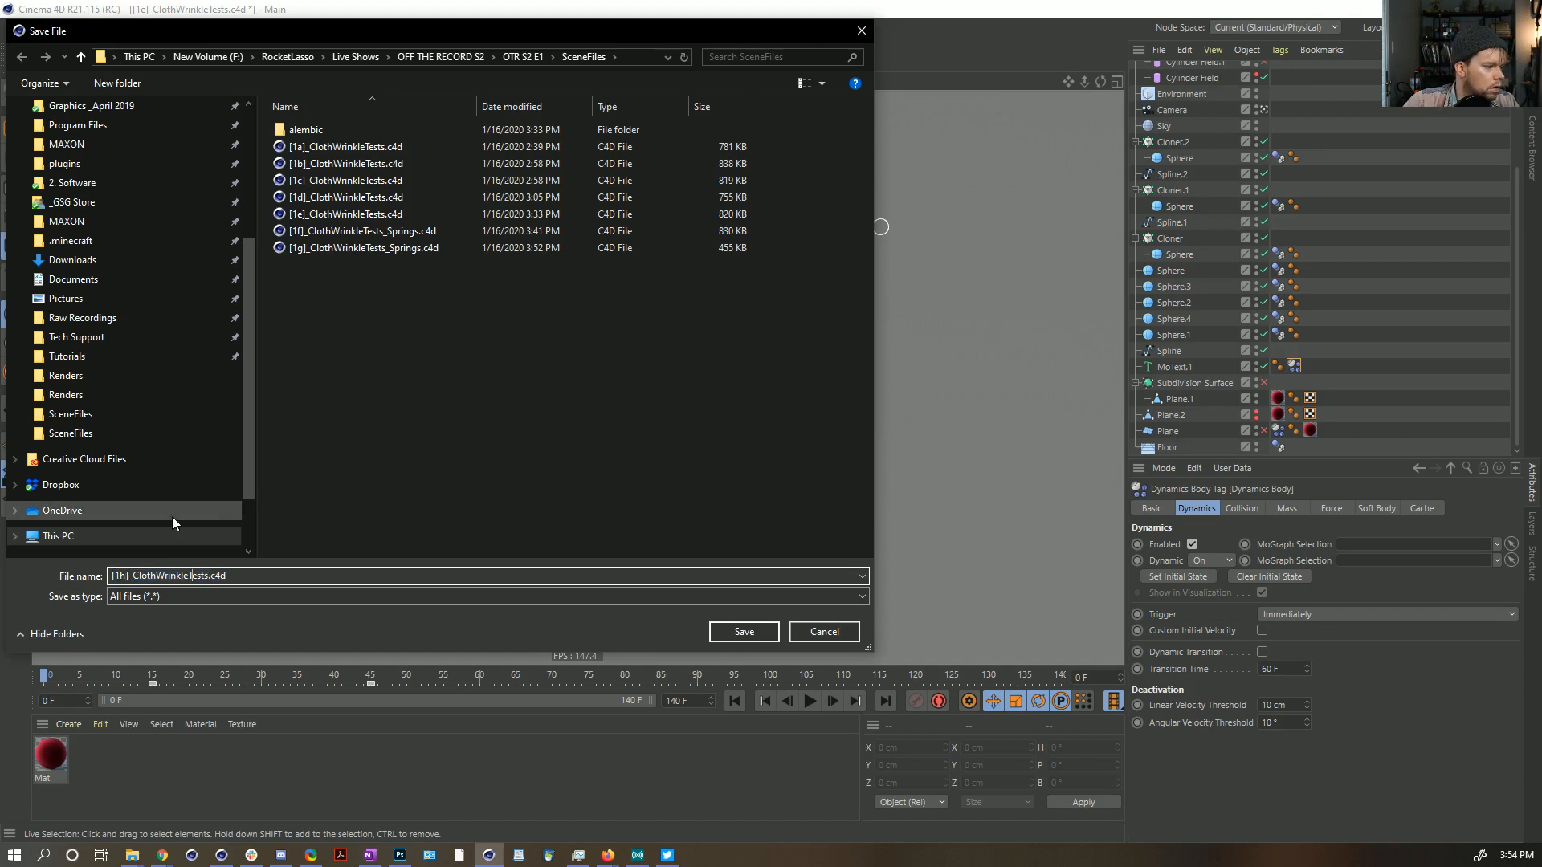
{"action": "type", "text": "_ProductReveal"}
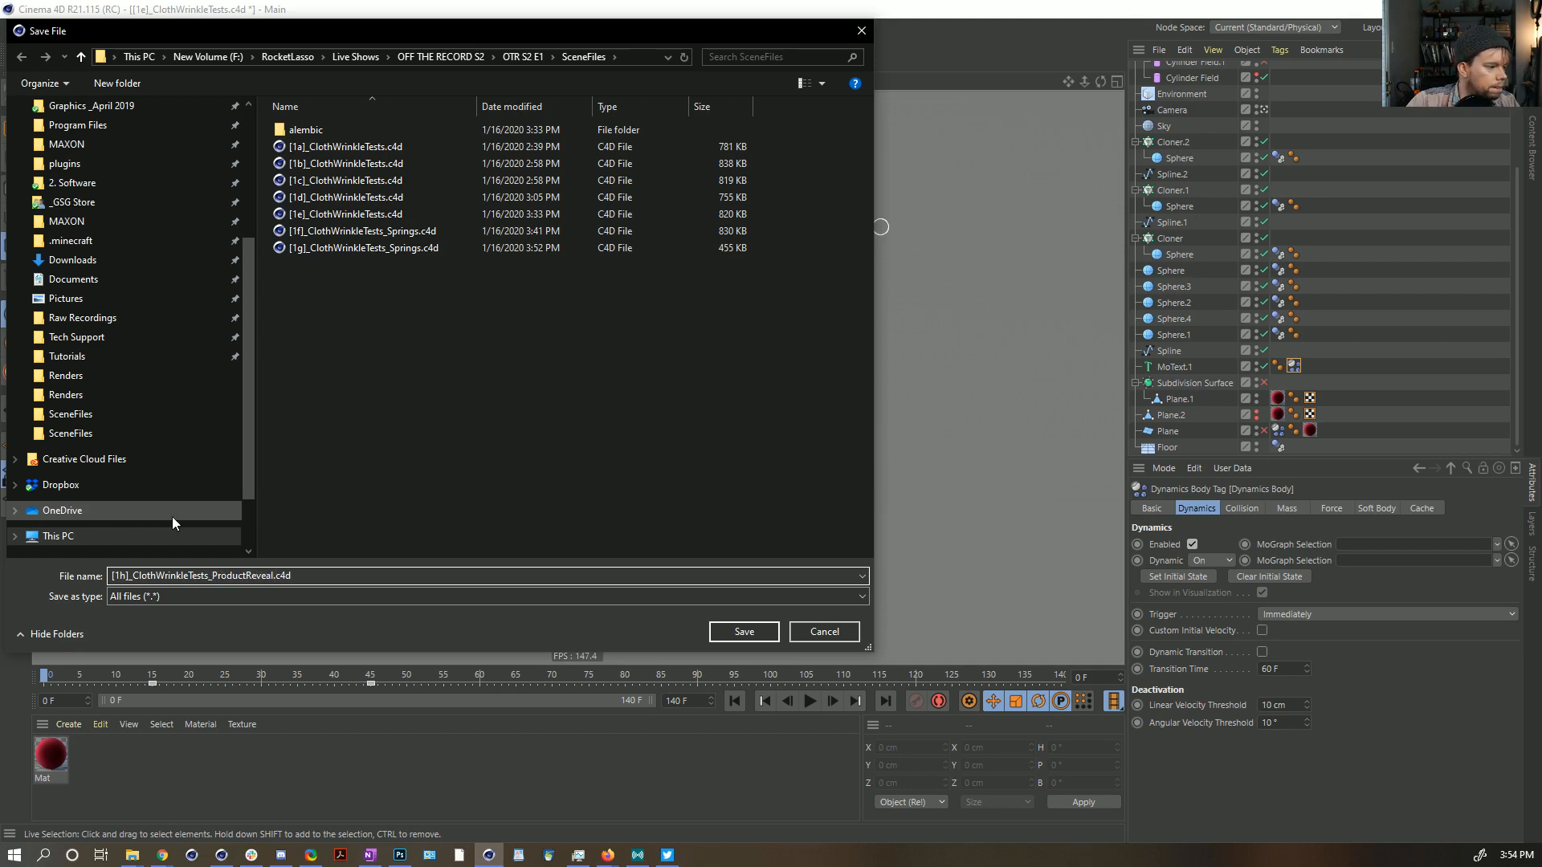
{"action": "key", "text": "Return"}
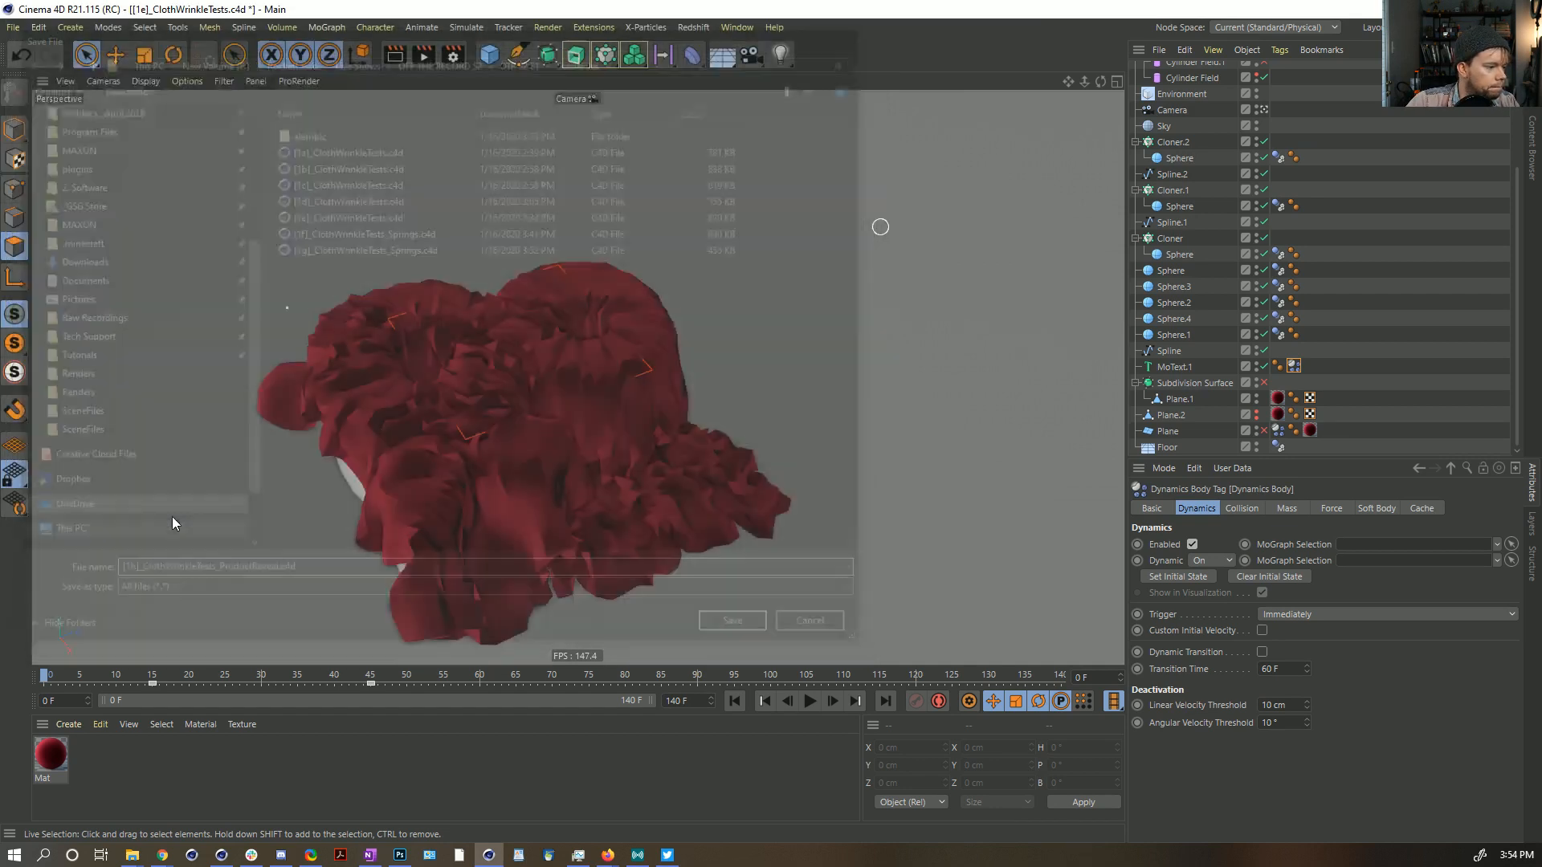
Step: Play the simulation from the first frame to watch how the text behaves with the transferred dynamics tag, then return to frame 0
{"action": "left_click", "coordinate": [735, 701]}
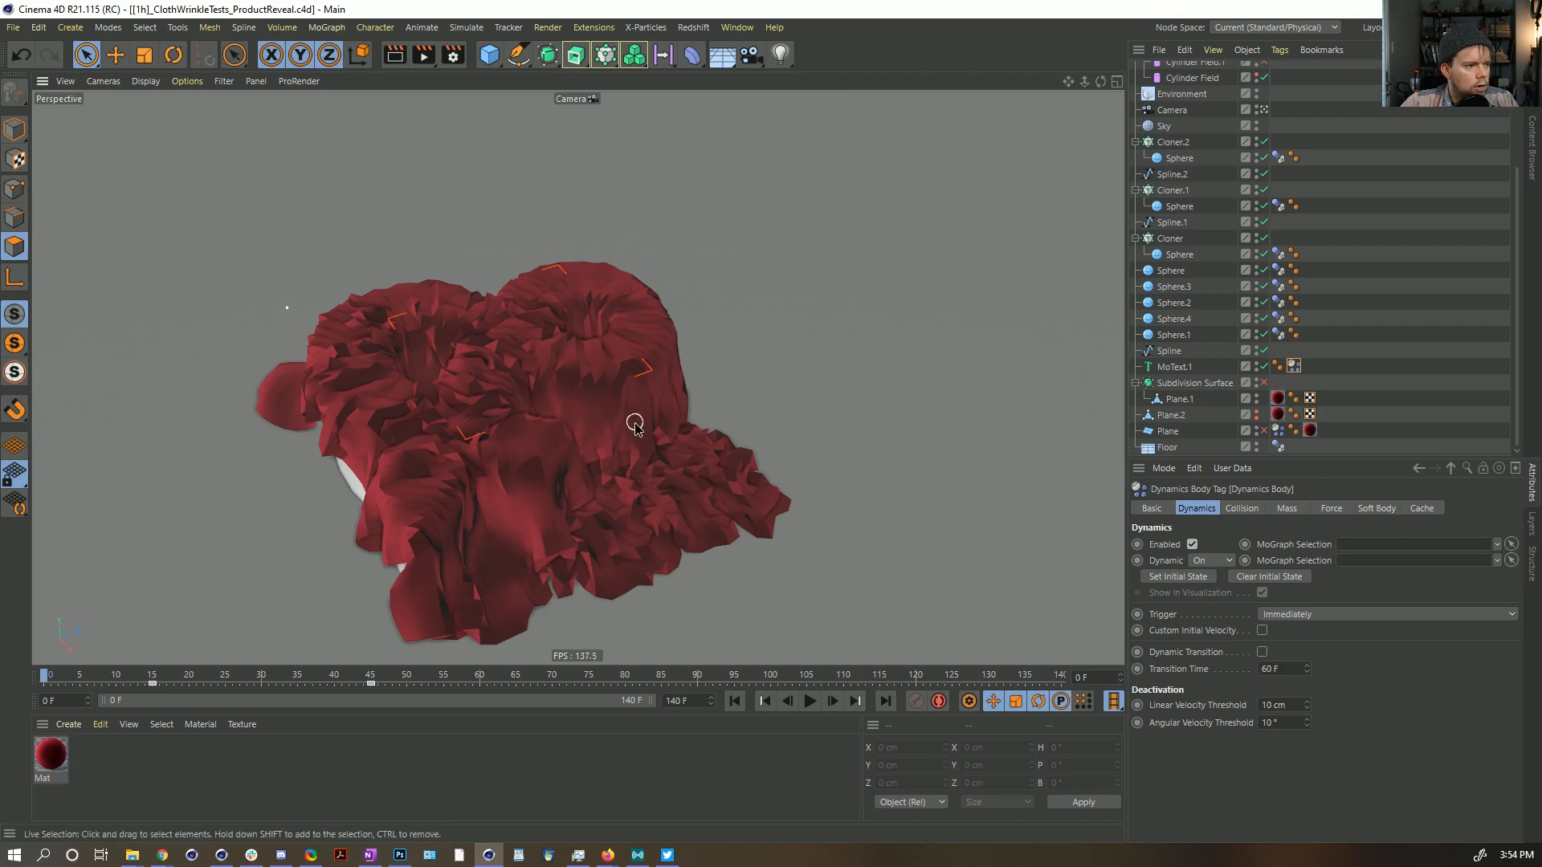
{"action": "left_click_drag", "start_coordinate": [634, 423], "coordinate": [435, 458], "text": "alt"}
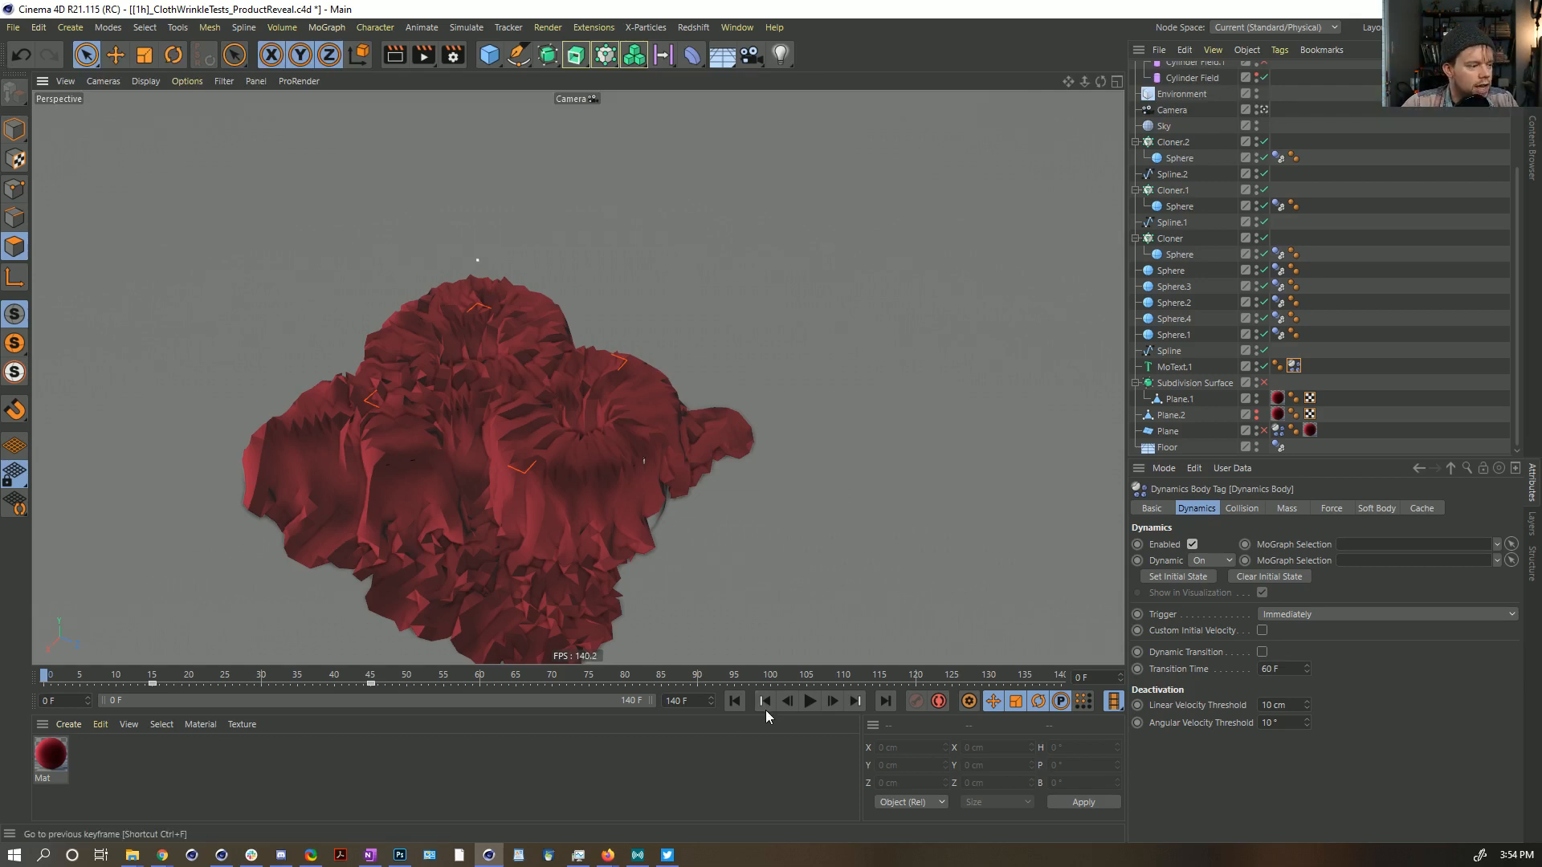
{"action": "left_click", "coordinate": [810, 701]}
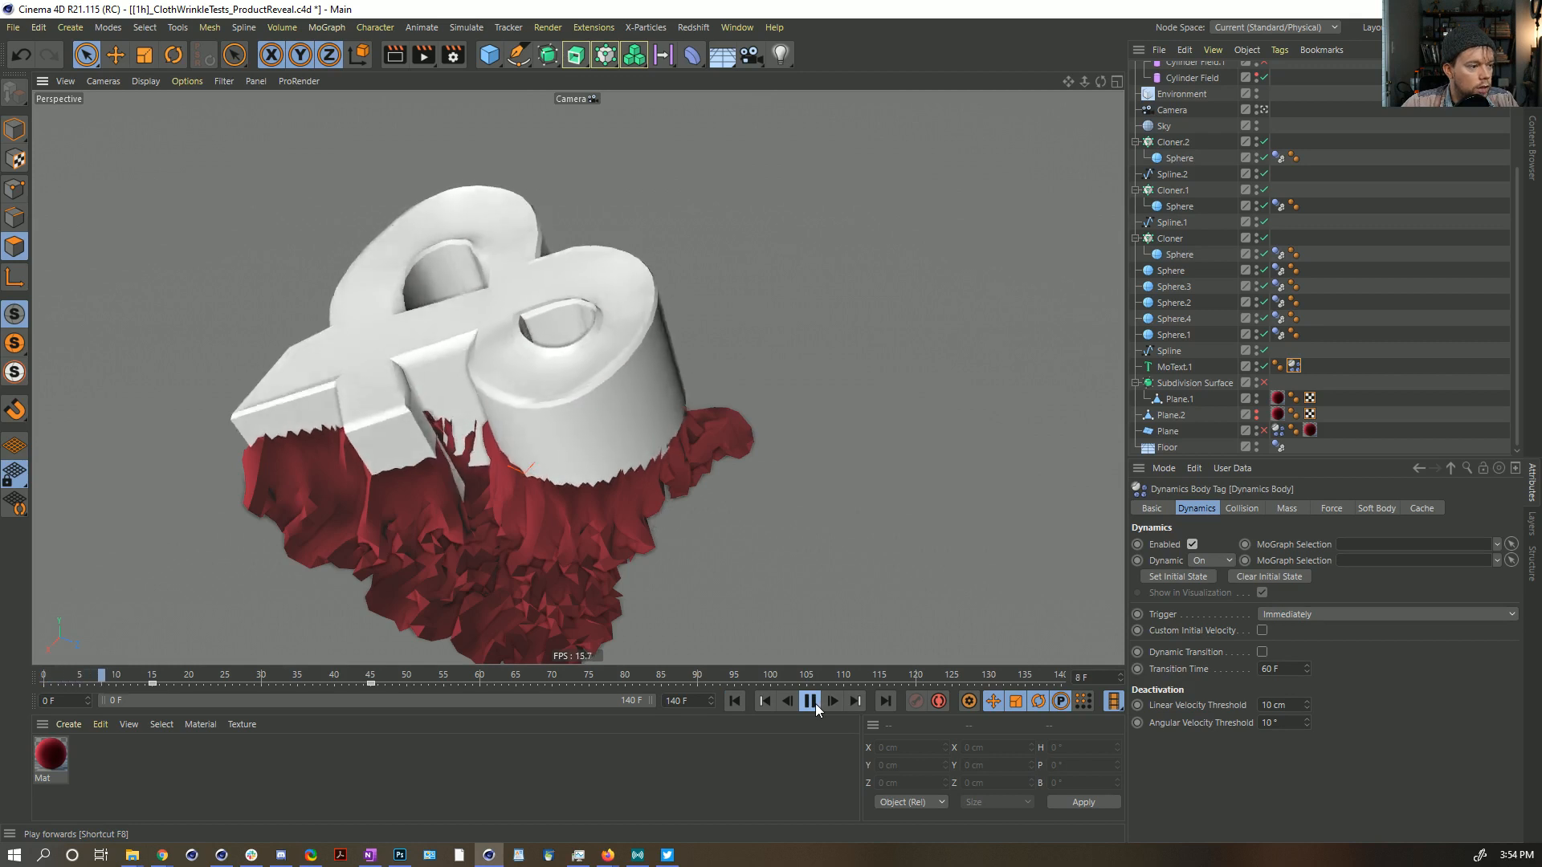
{"action": "left_click", "coordinate": [735, 702]}
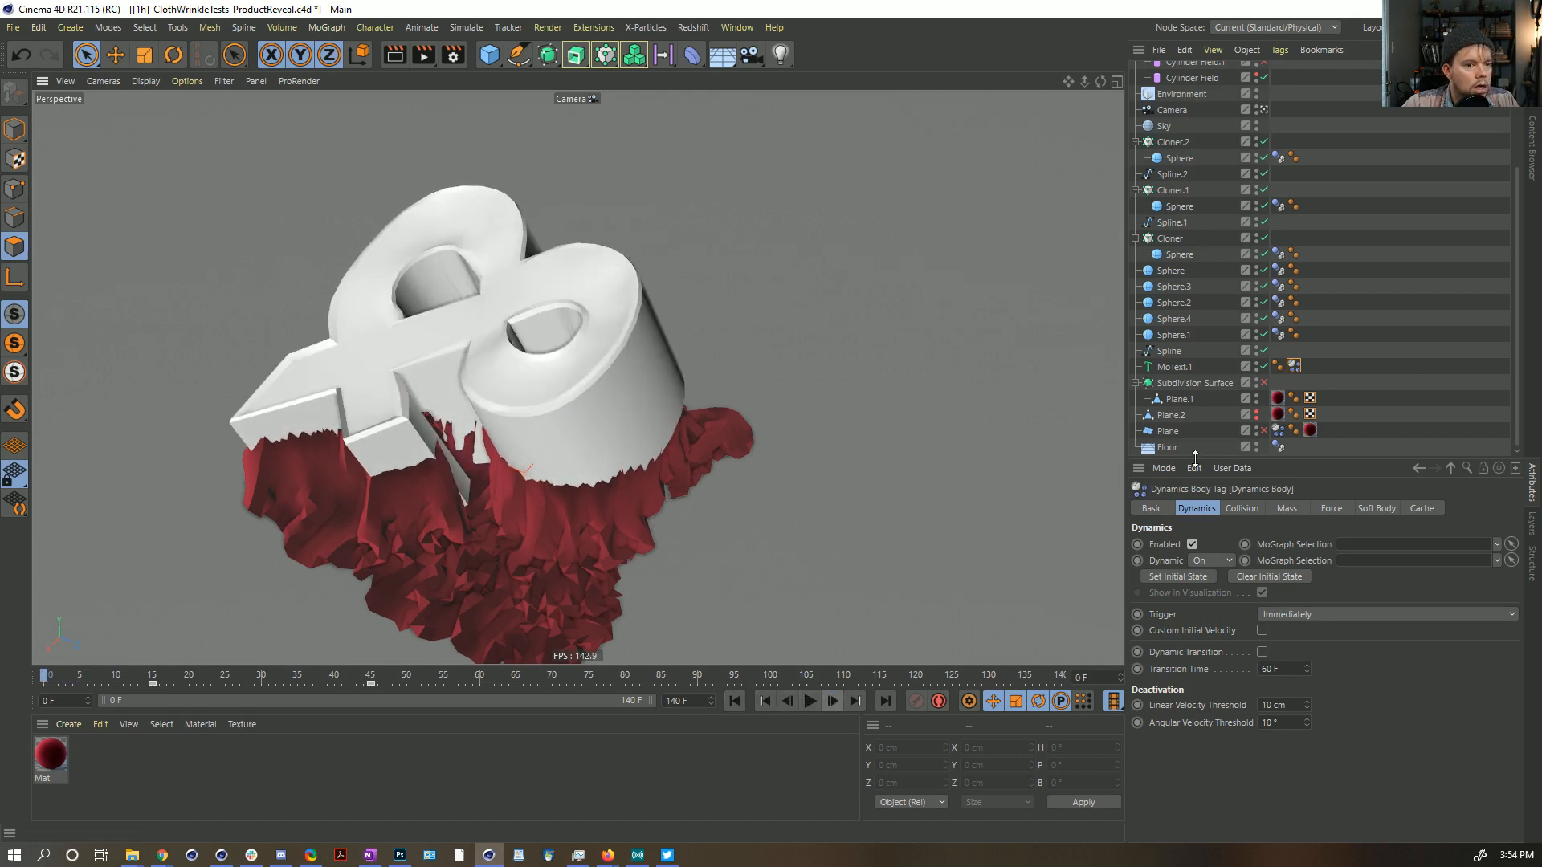
{"action": "left_click", "coordinate": [832, 701]}
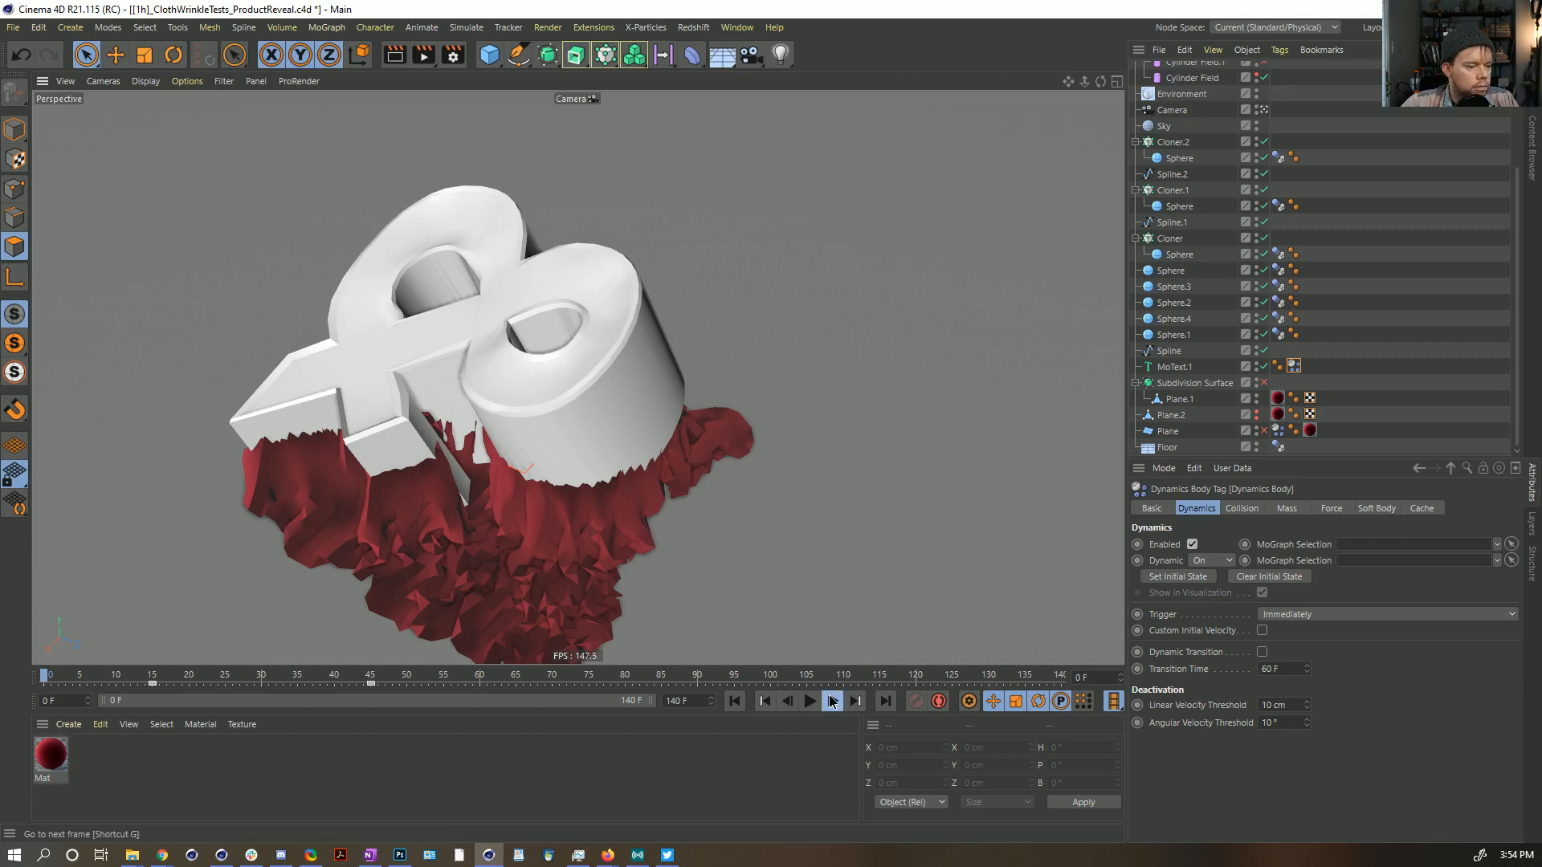
{"action": "left_click", "coordinate": [734, 701]}
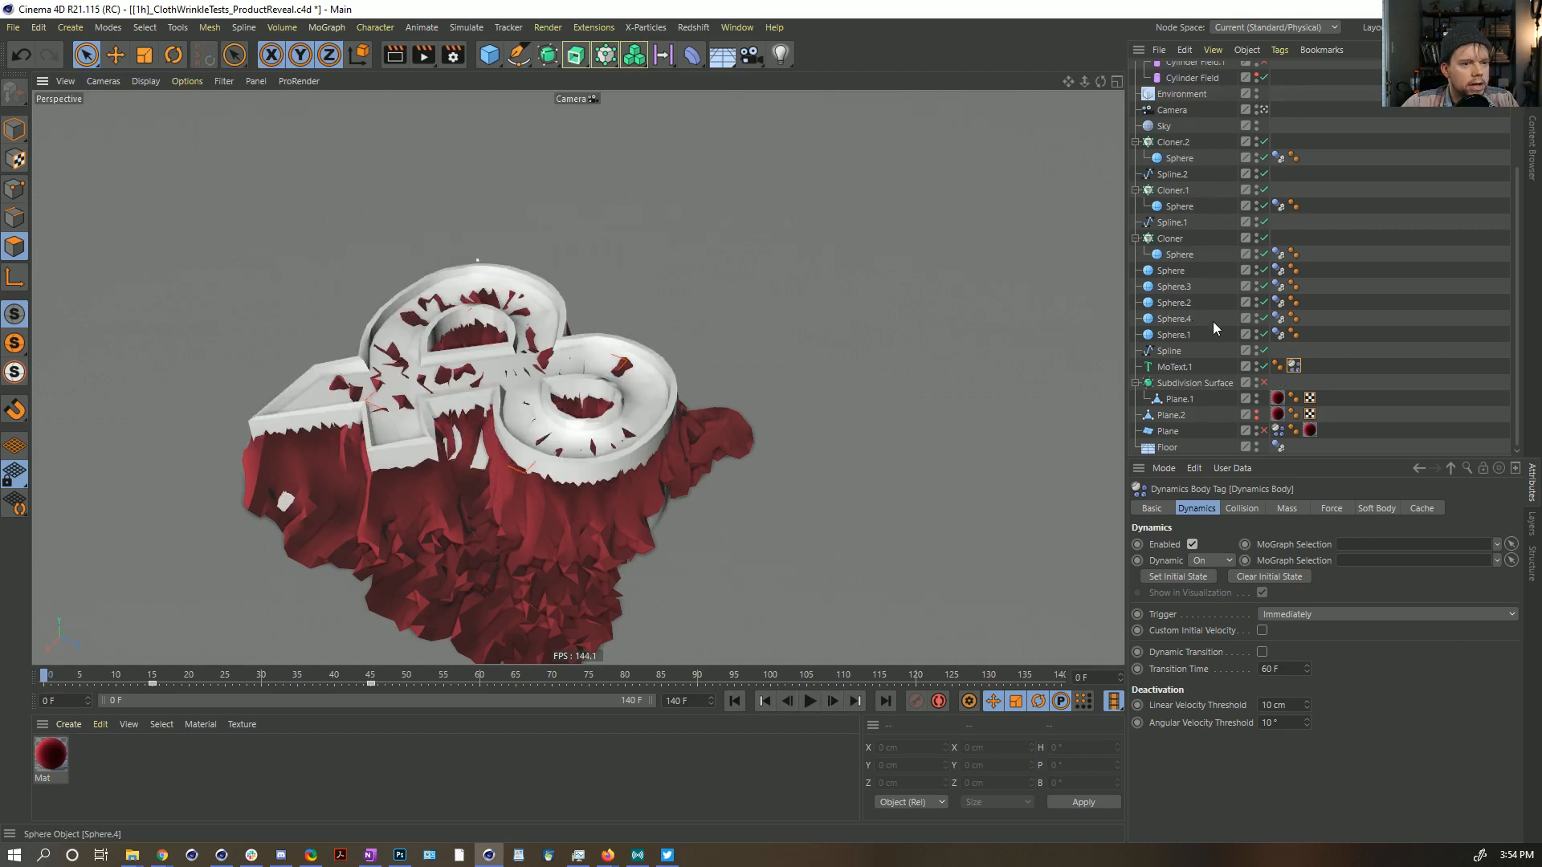
Step: Examine MoText.1 and its intersections with the cloth up close from several angles, stepping one frame forward and back to frame 0
{"action": "left_click", "coordinate": [1173, 367]}
{"action": "left_click_drag", "start_coordinate": [570, 604], "coordinate": [550, 509], "text": "alt"}
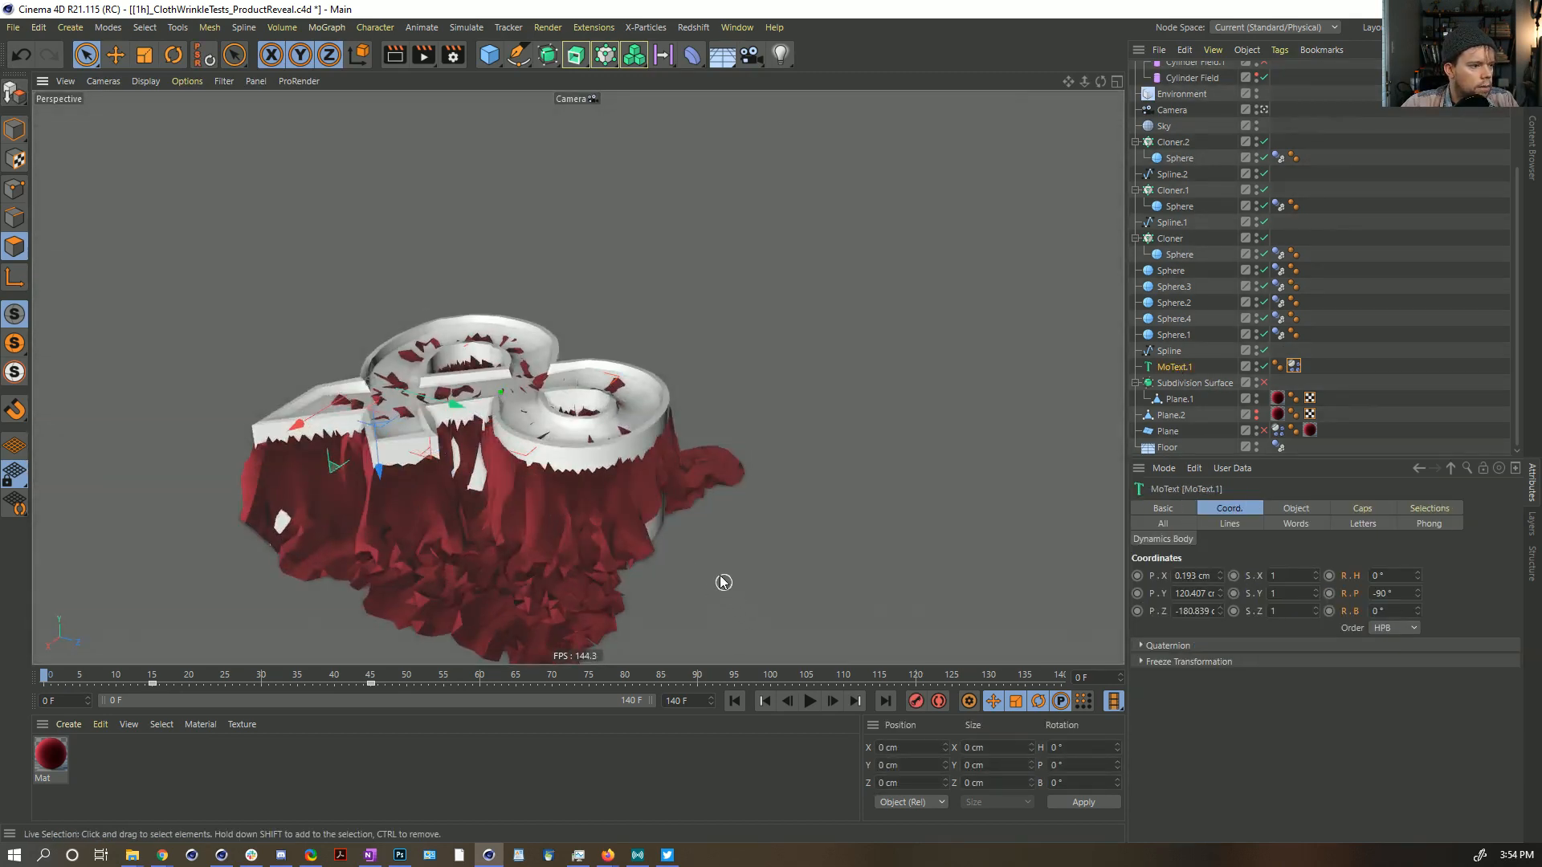
{"action": "left_click_drag", "start_coordinate": [670, 521], "coordinate": [652, 583], "text": "alt"}
{"action": "right_click_drag", "start_coordinate": [578, 405], "coordinate": [797, 383], "text": "alt"}
{"action": "left_click_drag", "start_coordinate": [699, 395], "coordinate": [833, 353], "text": "alt"}
{"action": "right_click_drag", "start_coordinate": [834, 353], "coordinate": [610, 447], "text": "alt"}
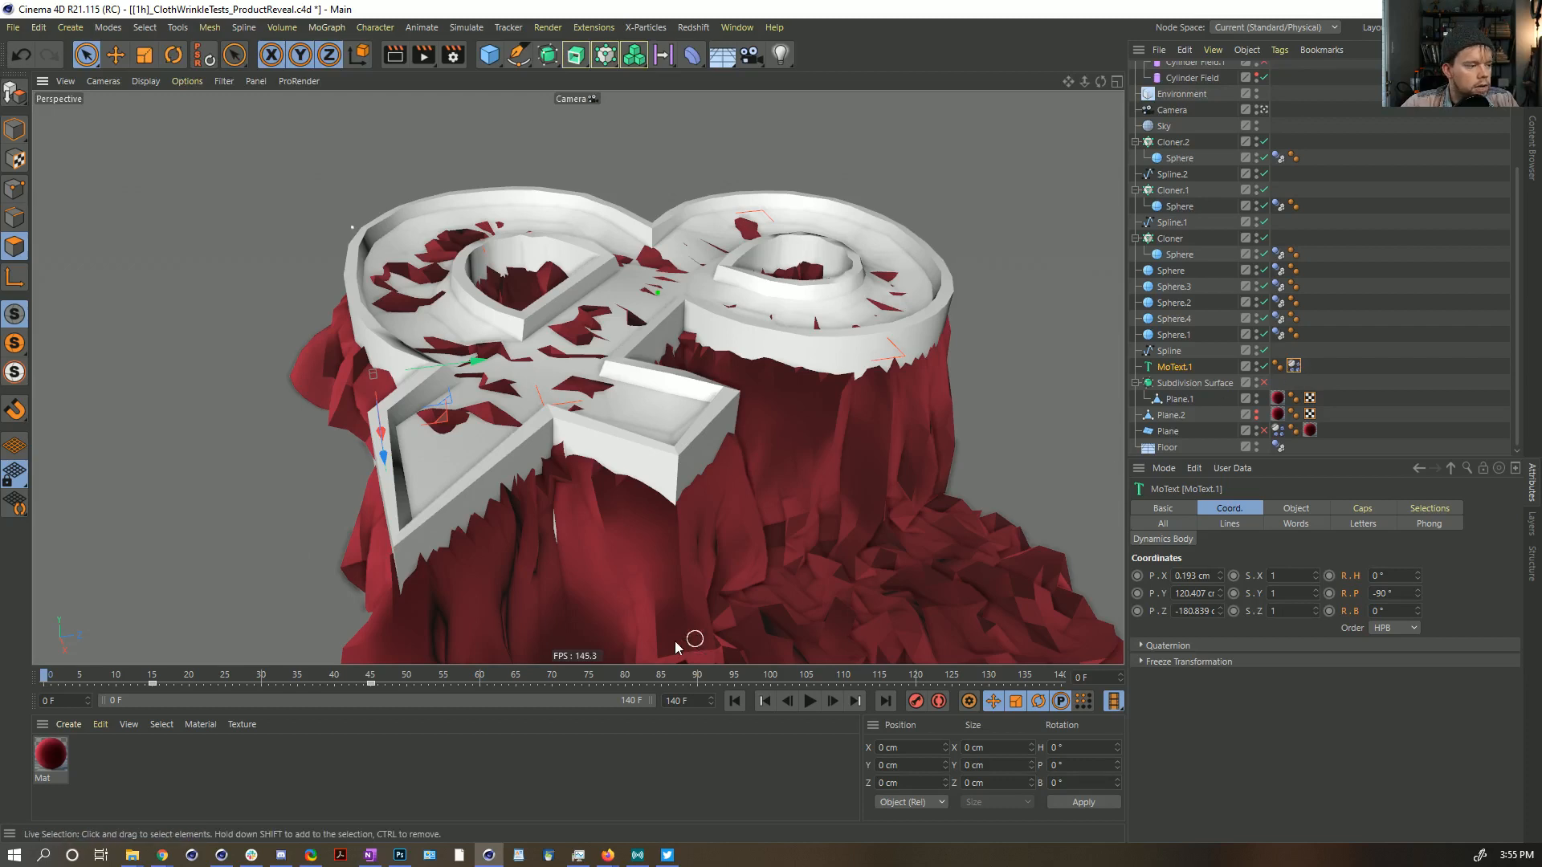
{"action": "left_click", "coordinate": [832, 701]}
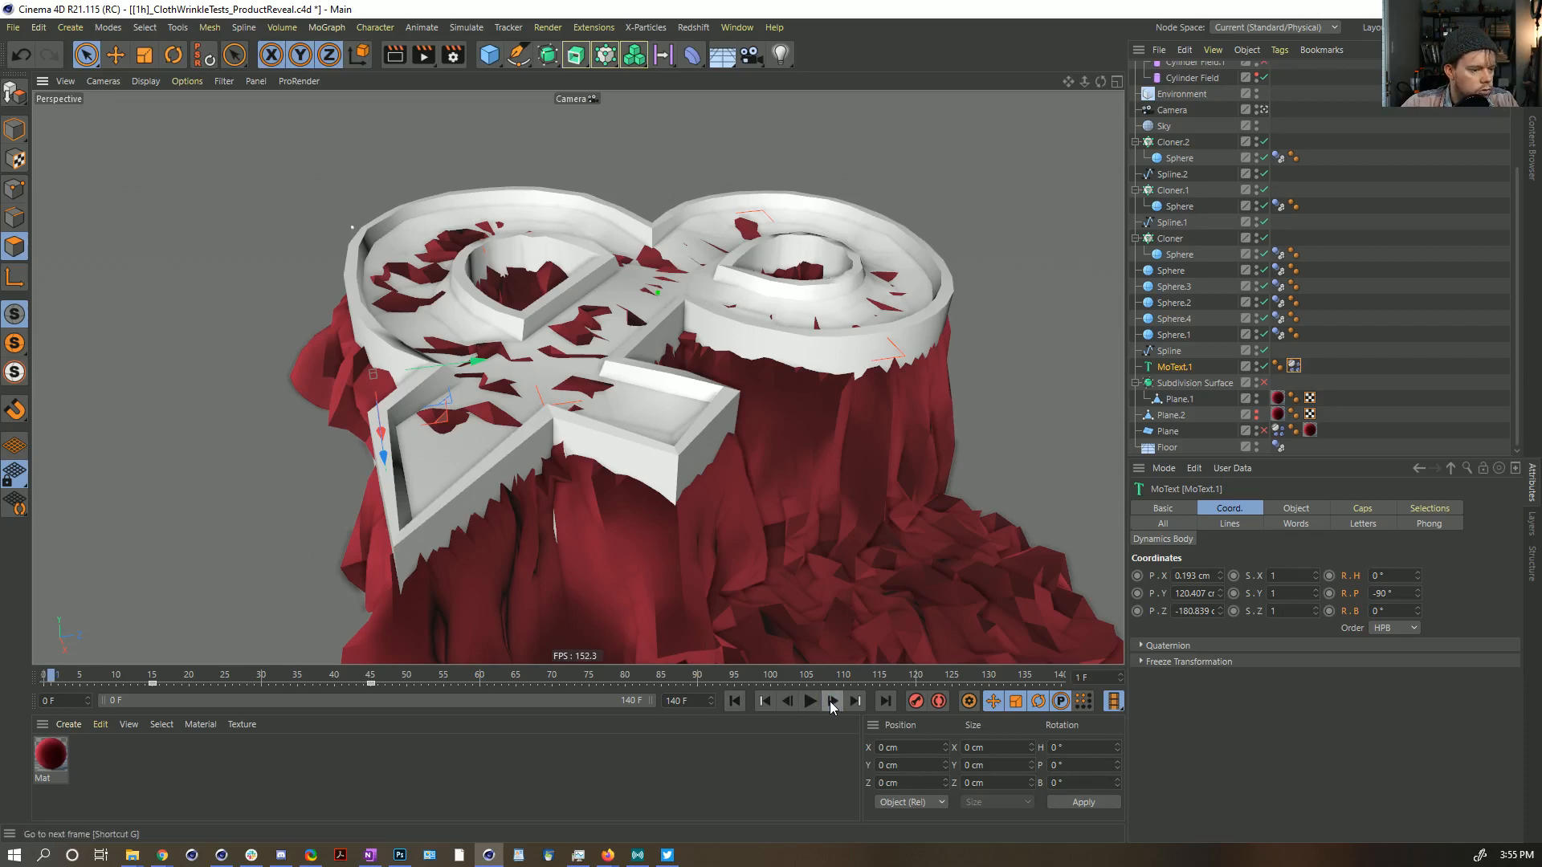
{"action": "left_click", "coordinate": [744, 702]}
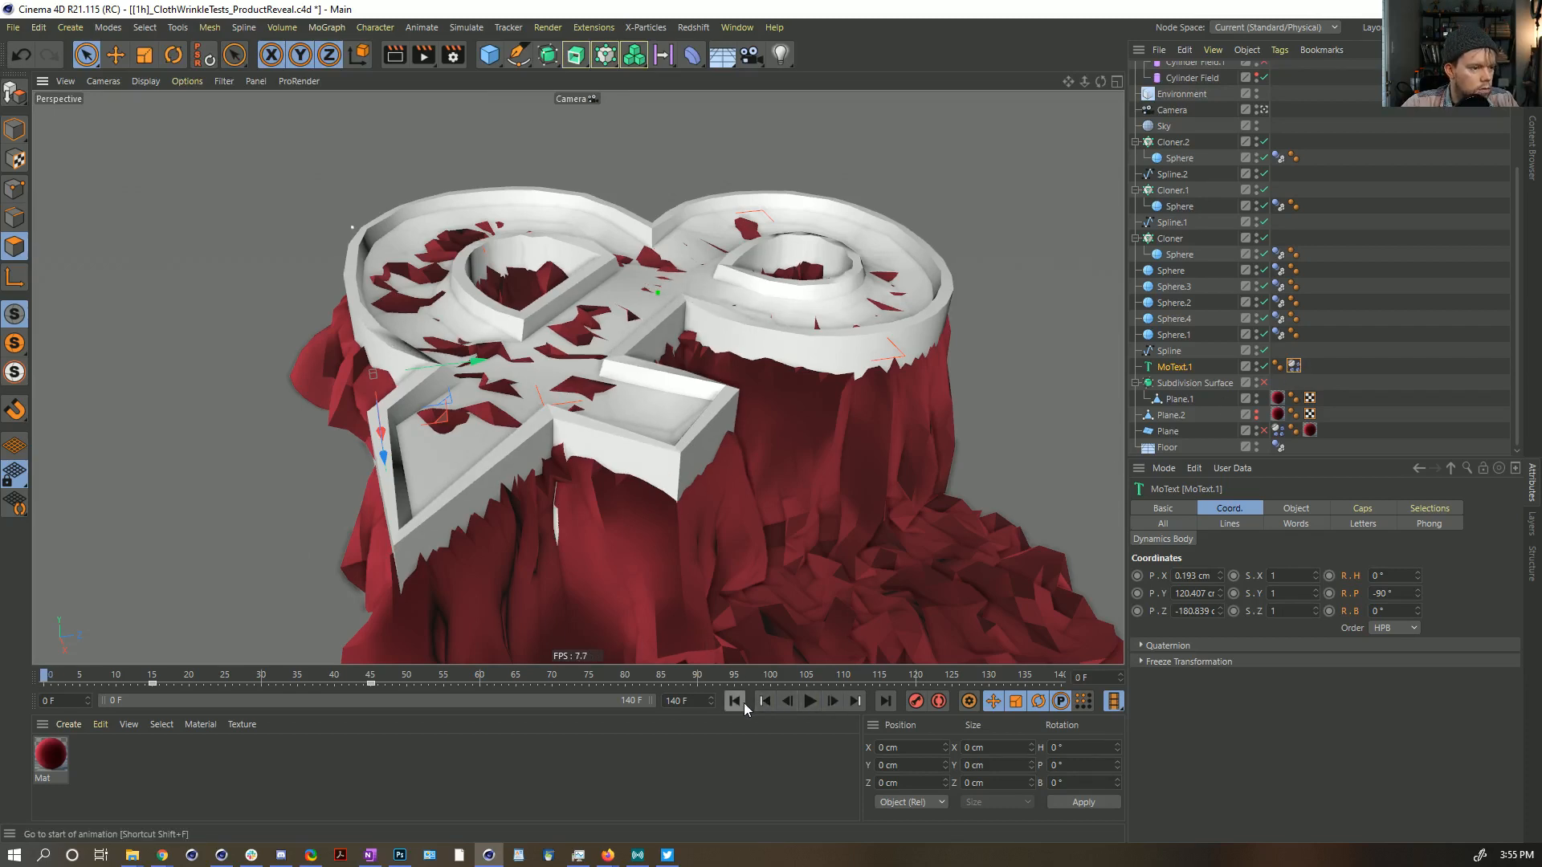
Step: Add a null directly above MoText.1 and transfer the text's Dynamics Body tag to it
{"action": "left_click", "coordinate": [1293, 366]}
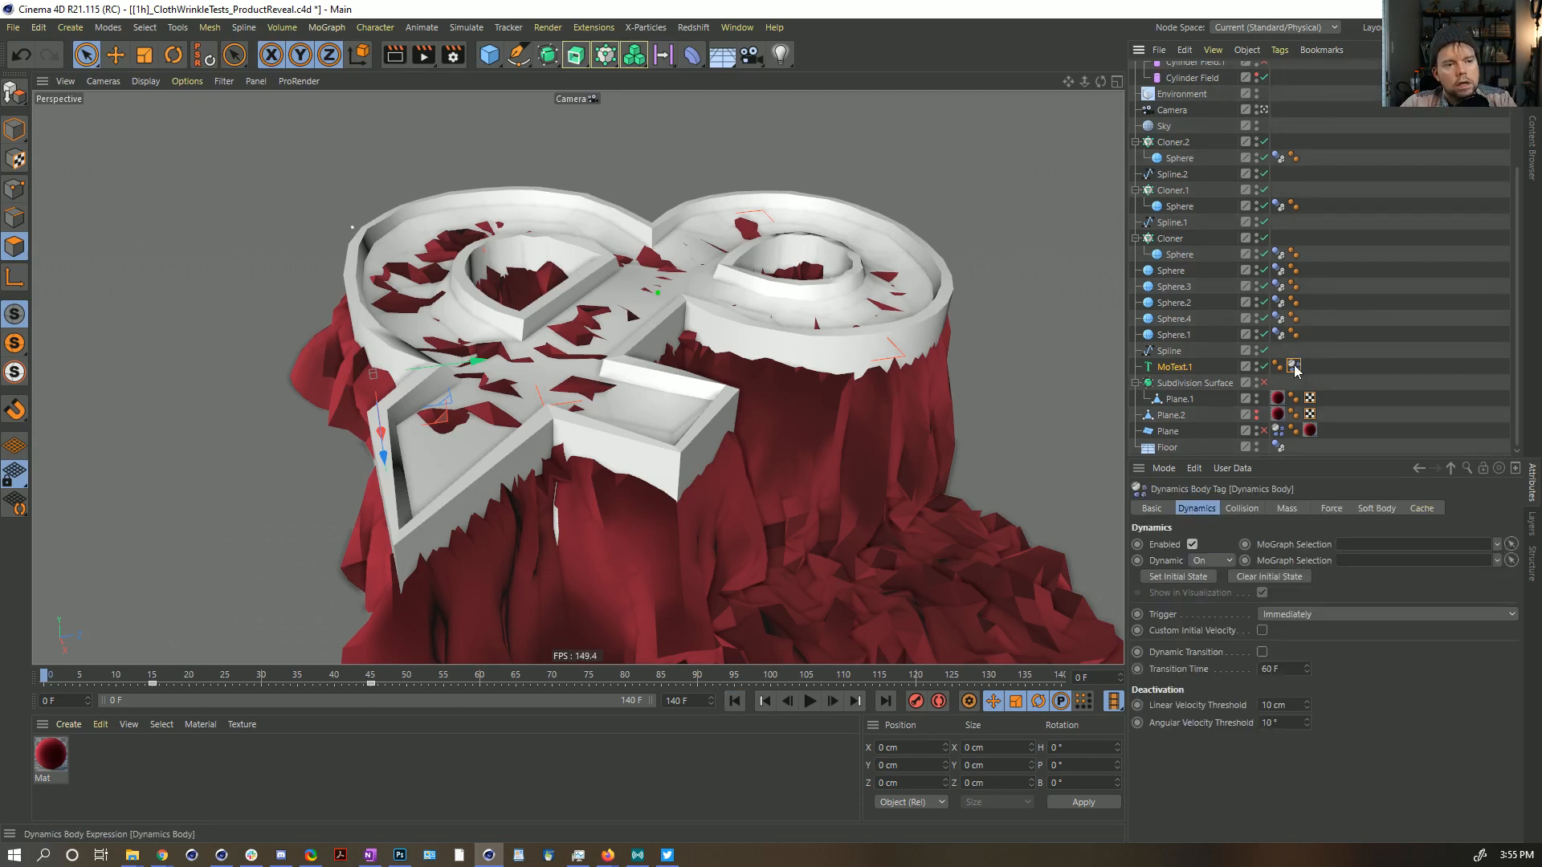
{"action": "left_click", "coordinate": [68, 29]}
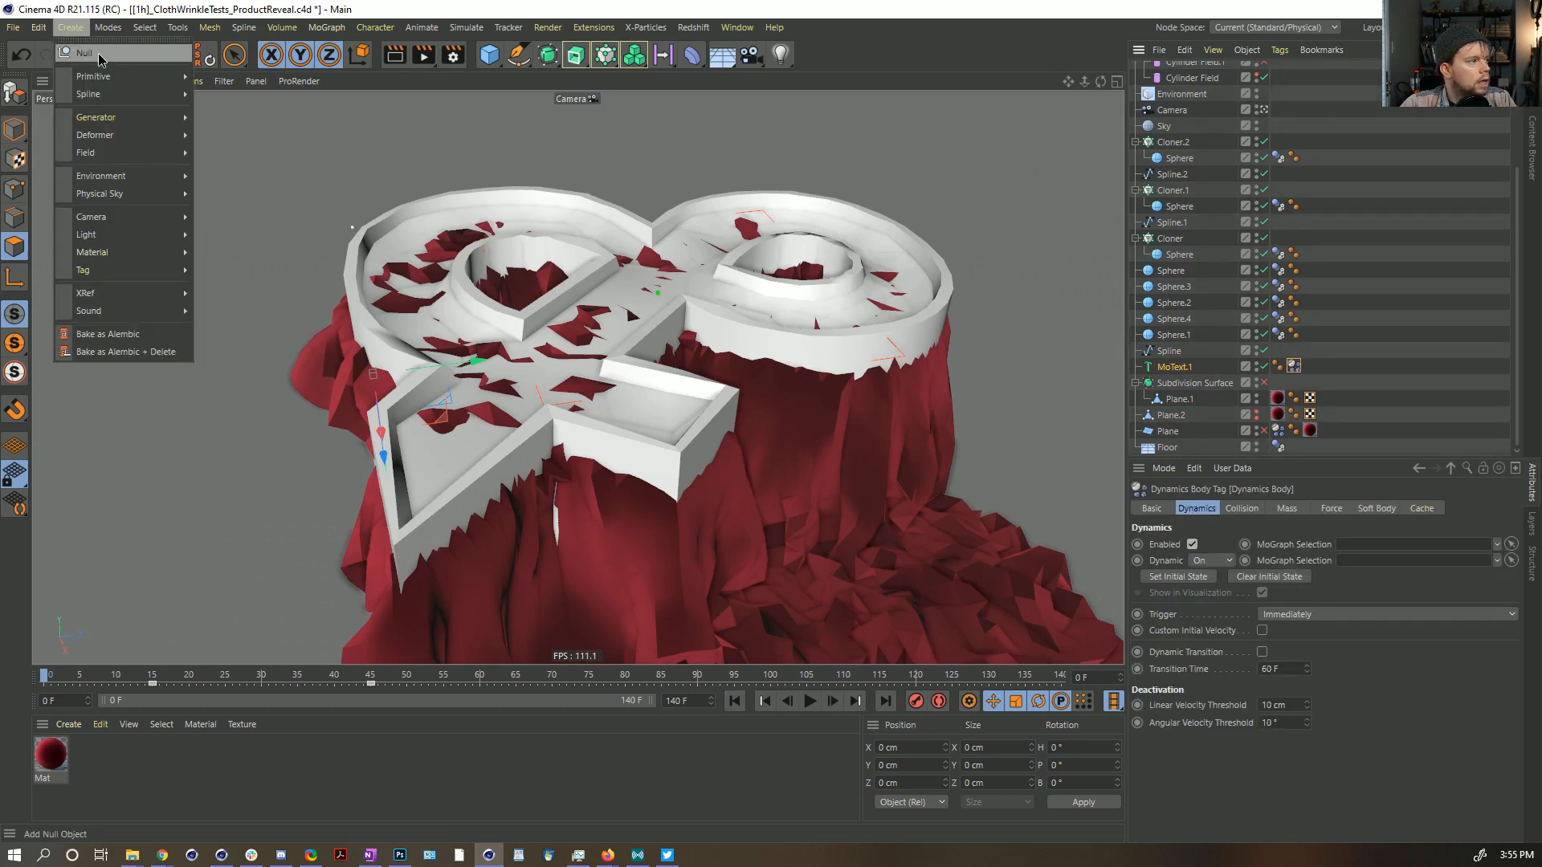
{"action": "left_click", "coordinate": [99, 56]}
{"action": "scroll", "coordinate": [1218, 93], "scroll_direction": "up", "scroll_amount": 5}
{"action": "left_click_drag", "start_coordinate": [1164, 70], "coordinate": [1181, 360]}
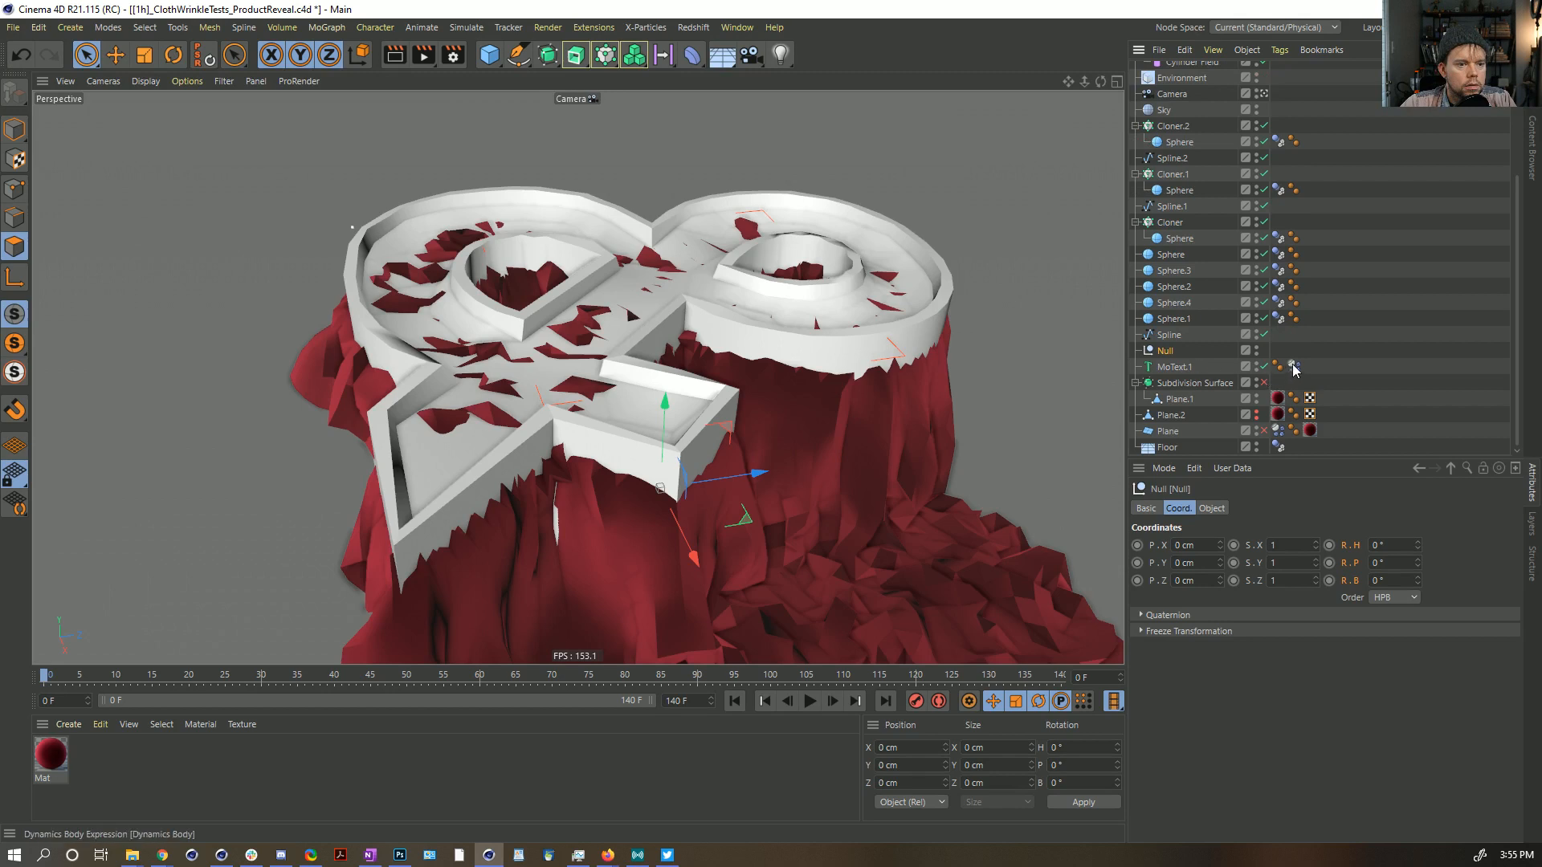
{"action": "left_click_drag", "start_coordinate": [1294, 366], "coordinate": [1278, 350]}
{"action": "left_click", "coordinate": [1195, 367]}
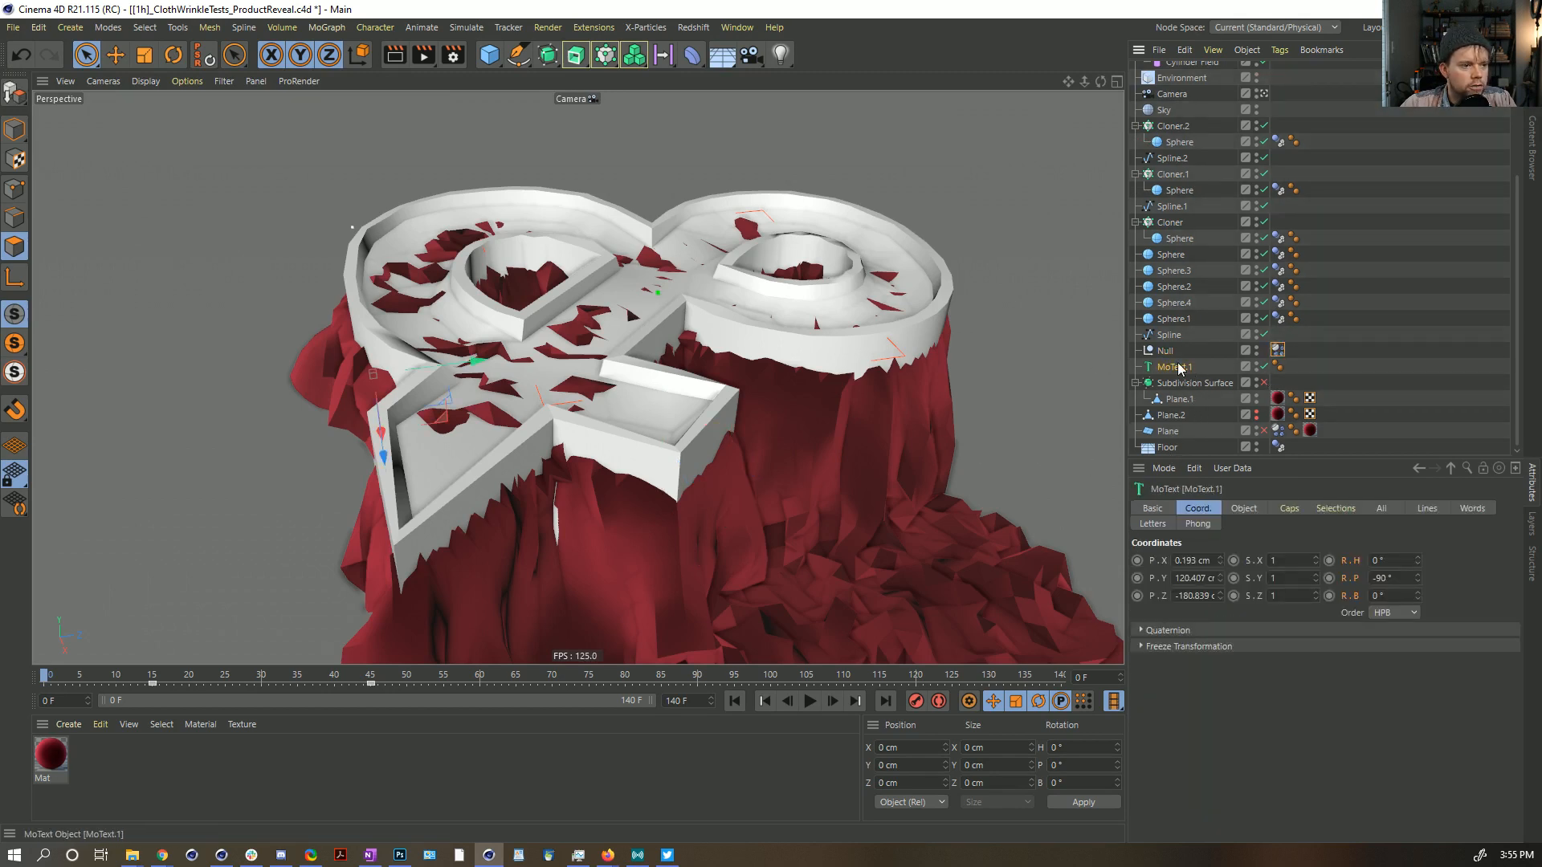
Step: Revert the project to its saved version and play the text simulation briefly before returning to frame 0
{"action": "left_click", "coordinate": [13, 27]}
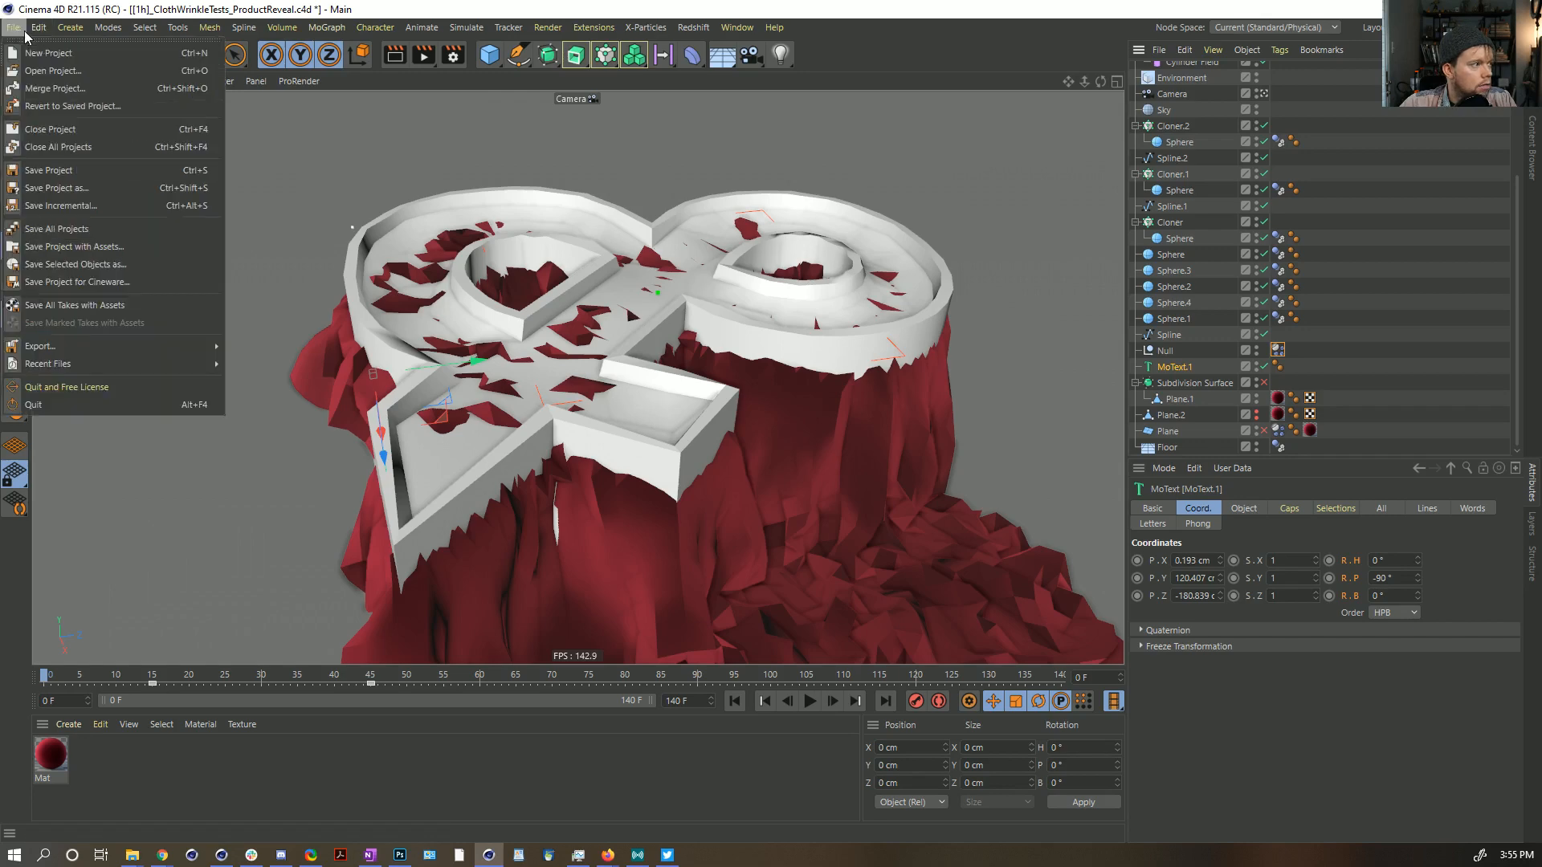
{"action": "left_click", "coordinate": [72, 106]}
{"action": "left_click", "coordinate": [750, 488]}
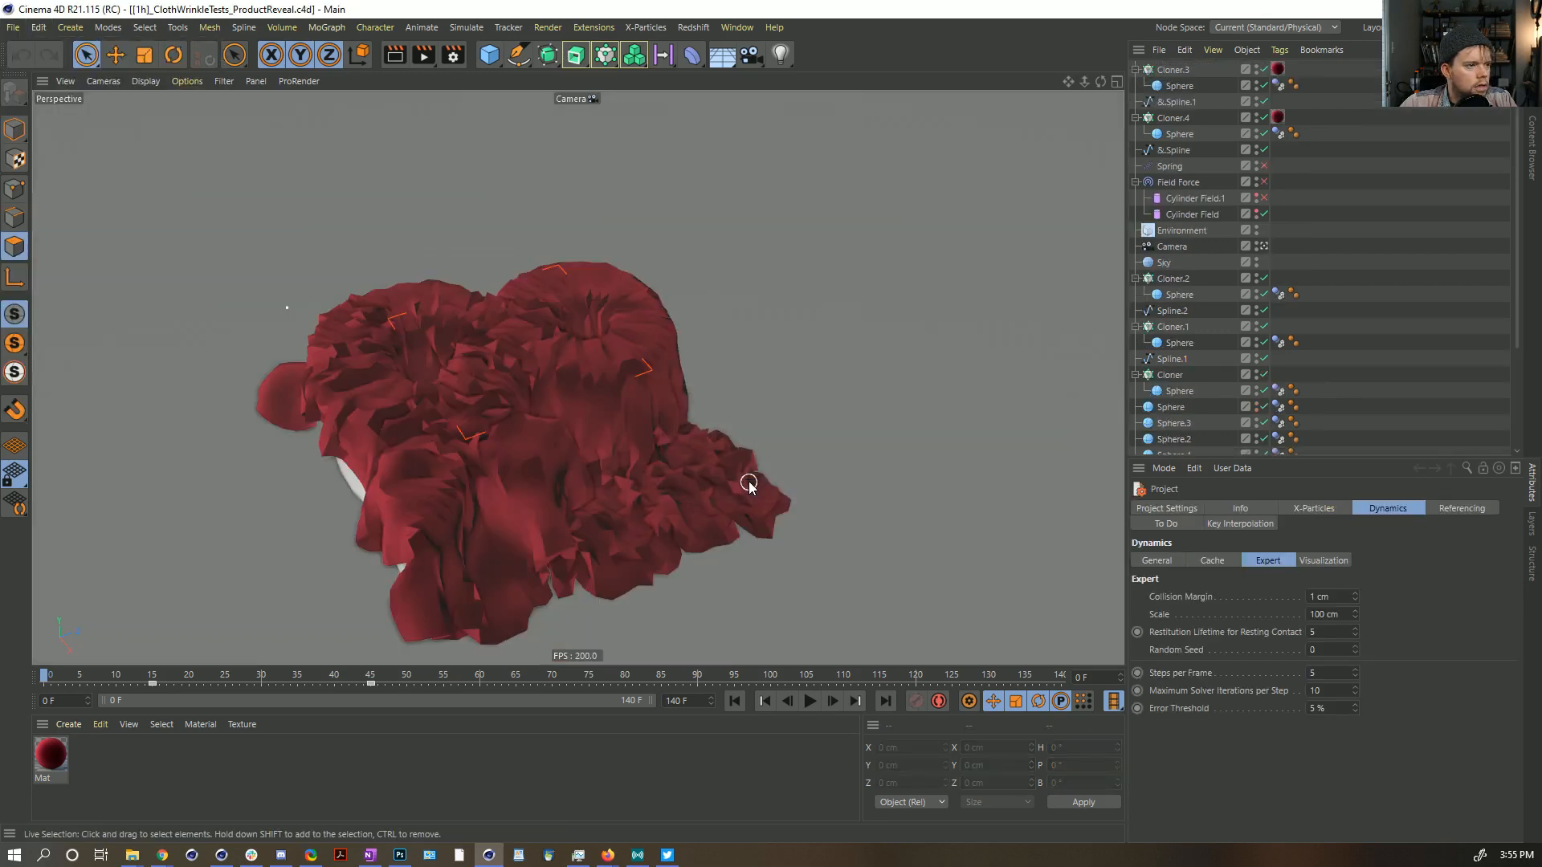
{"action": "left_click", "coordinate": [810, 702]}
{"action": "left_click", "coordinate": [738, 700]}
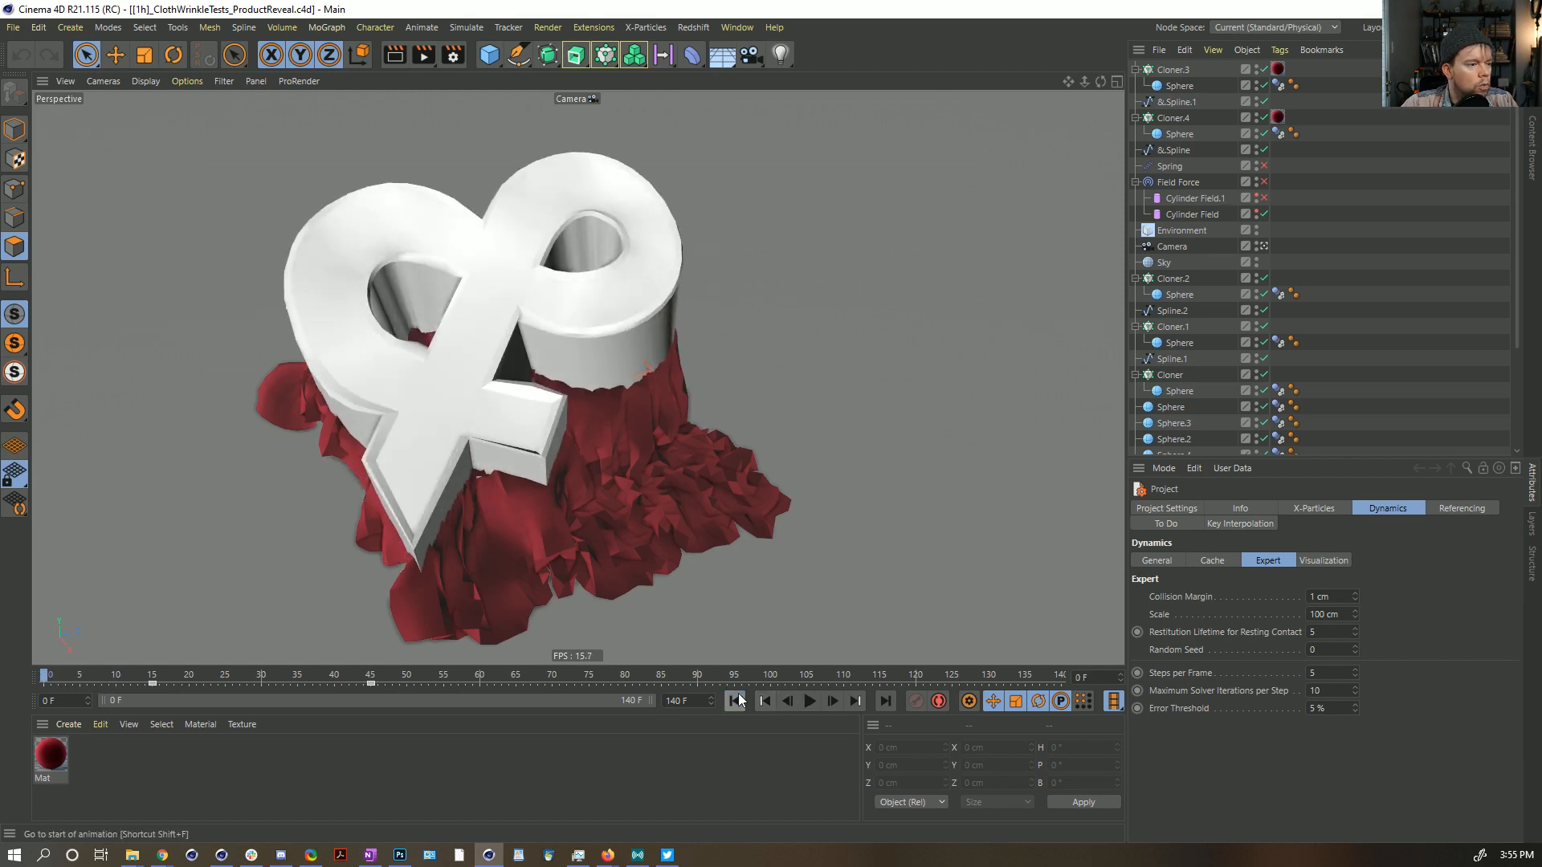
Step: Revert the project to its saved version again to discard the simulated text's changed state
{"action": "left_click", "coordinate": [12, 27]}
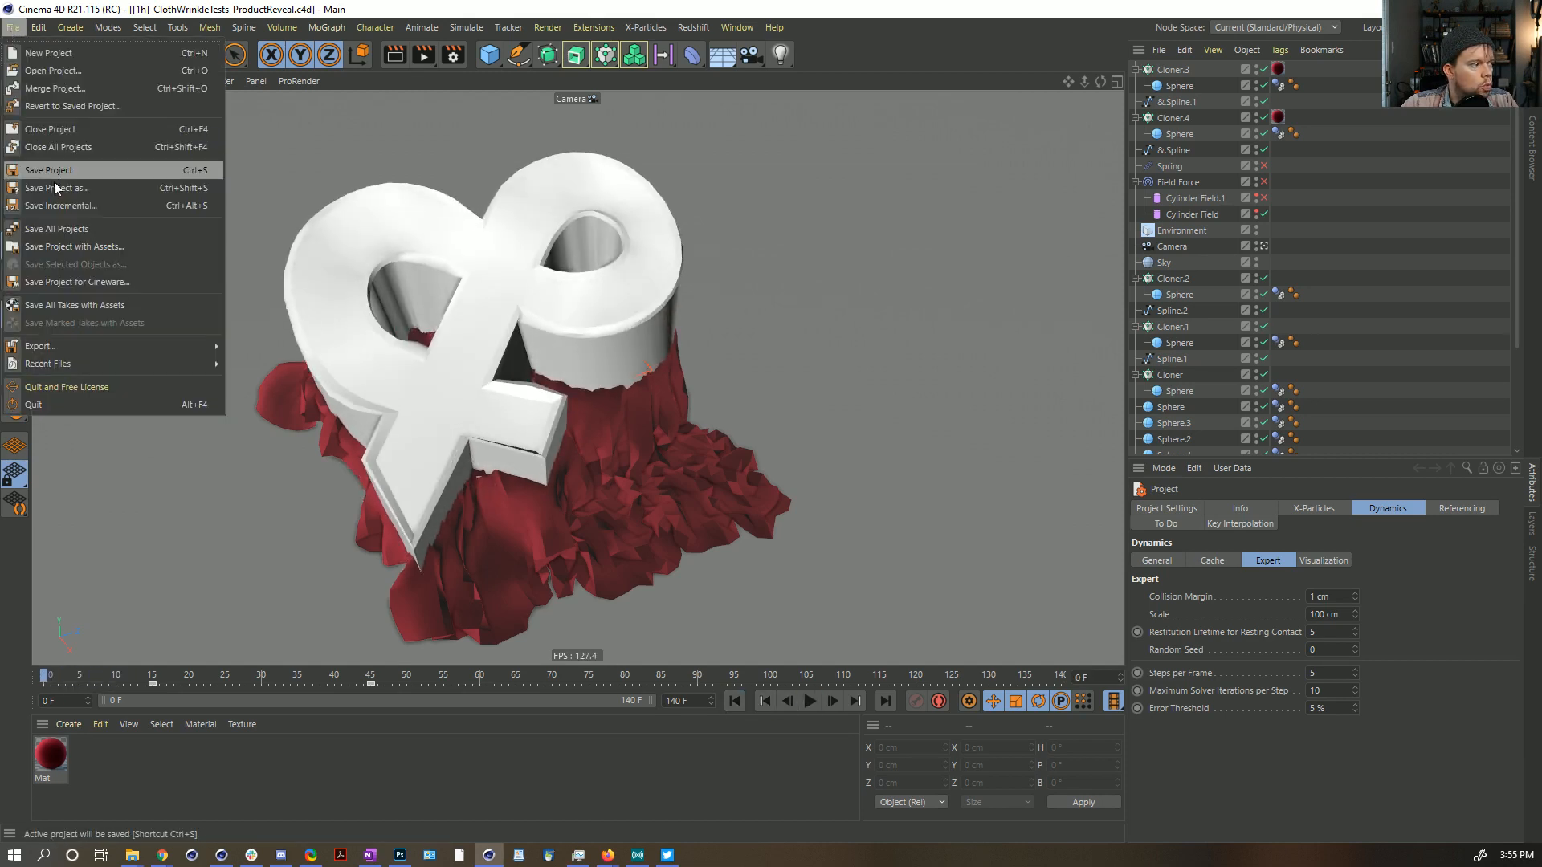
{"action": "left_click", "coordinate": [60, 107]}
{"action": "left_click", "coordinate": [728, 491]}
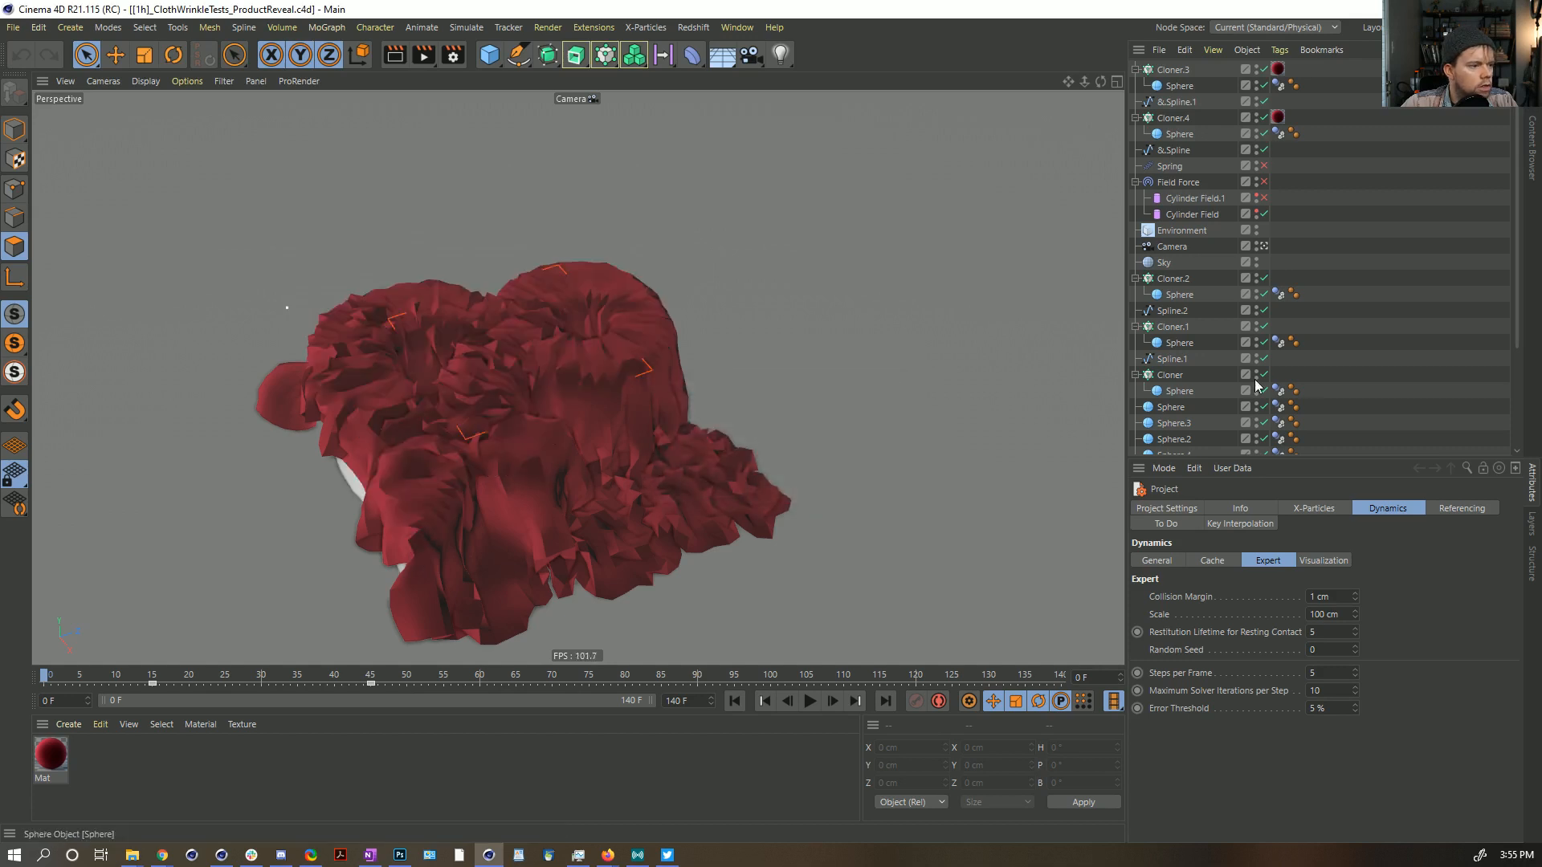
Step: Create a null between Spline and MoText.1 and move the Dynamics Body tag from MoText.1 onto it
{"action": "left_click", "coordinate": [70, 28]}
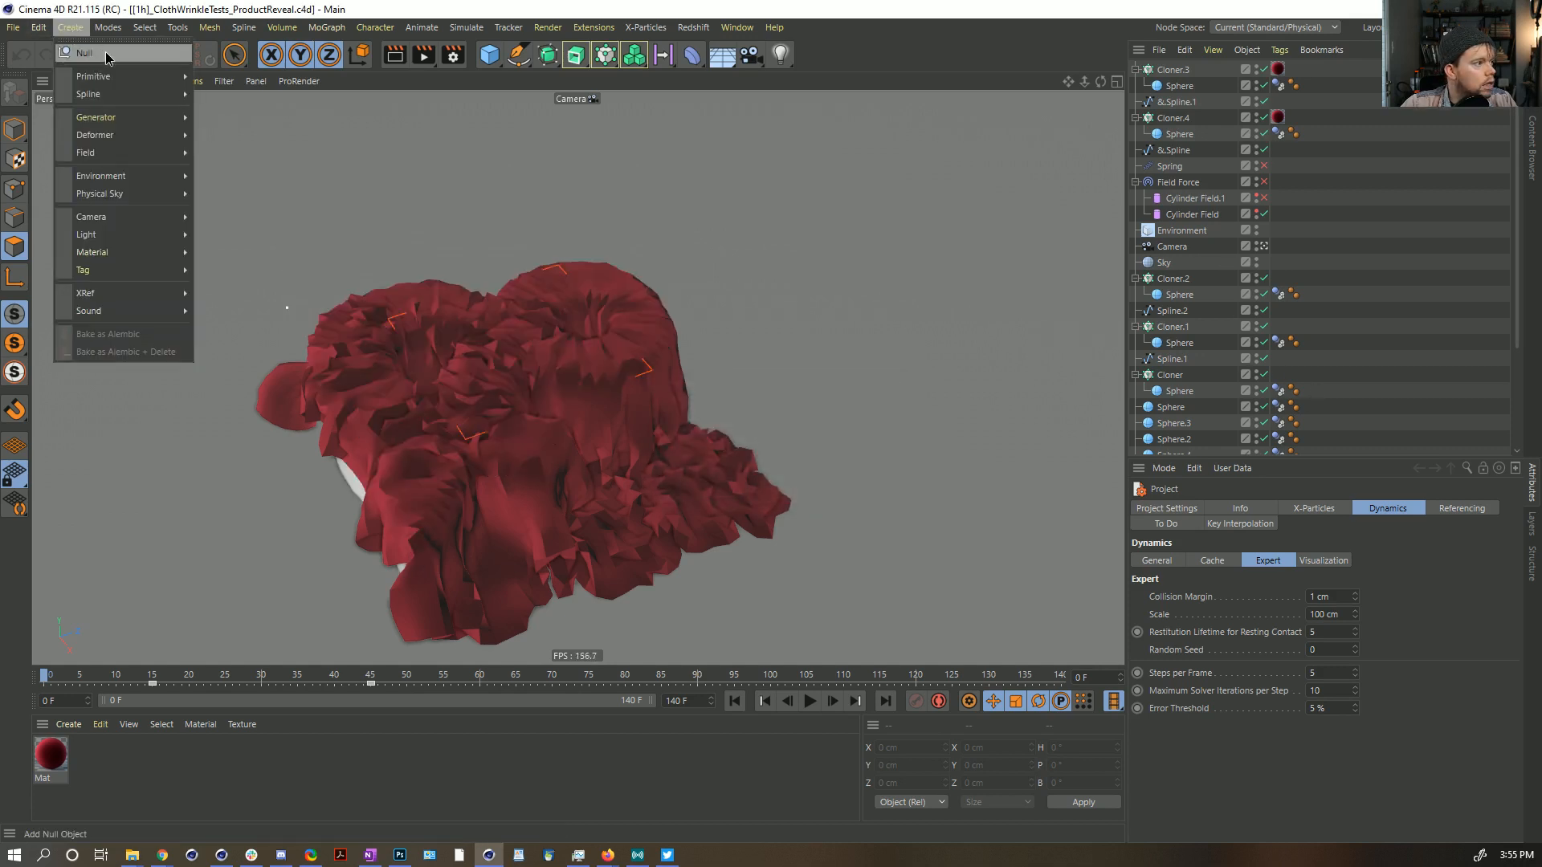
{"action": "left_click", "coordinate": [106, 53]}
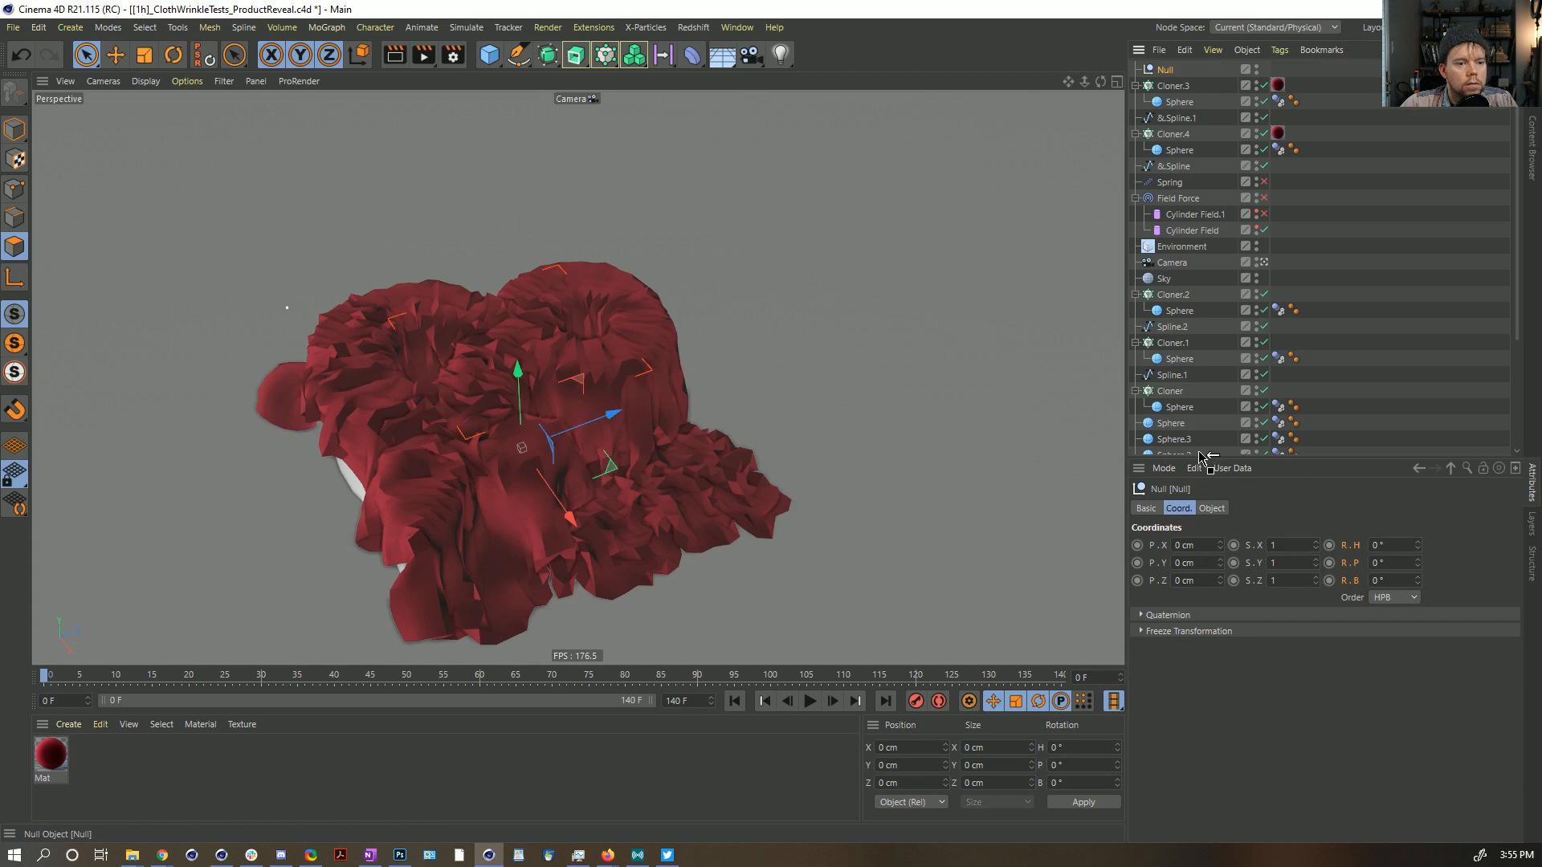
{"action": "left_click_drag", "start_coordinate": [1199, 457], "coordinate": [1177, 353]}
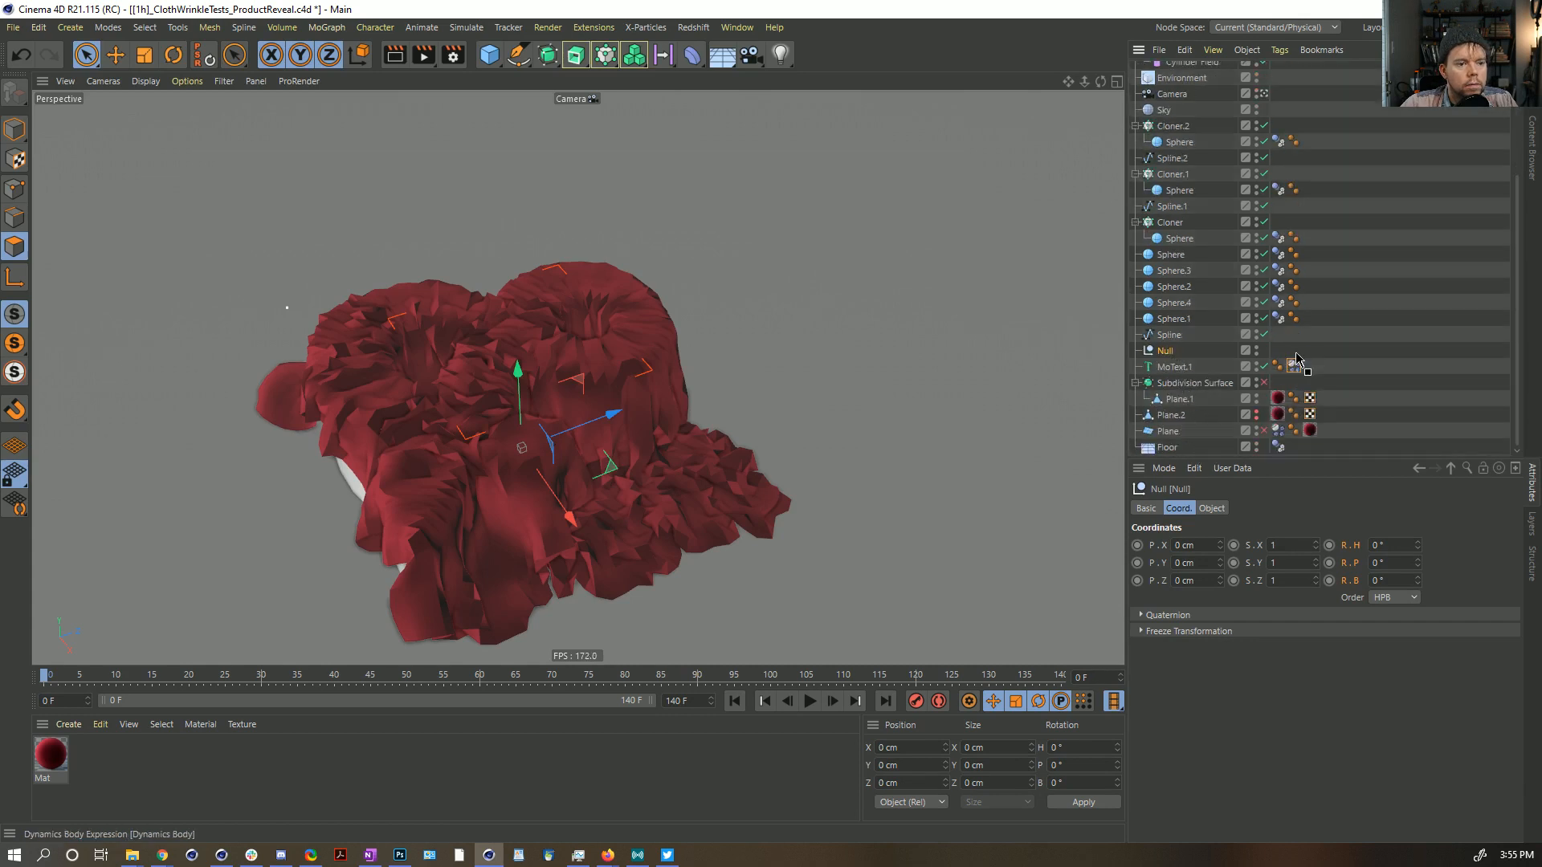
{"action": "left_click_drag", "start_coordinate": [1296, 359], "coordinate": [1295, 353]}
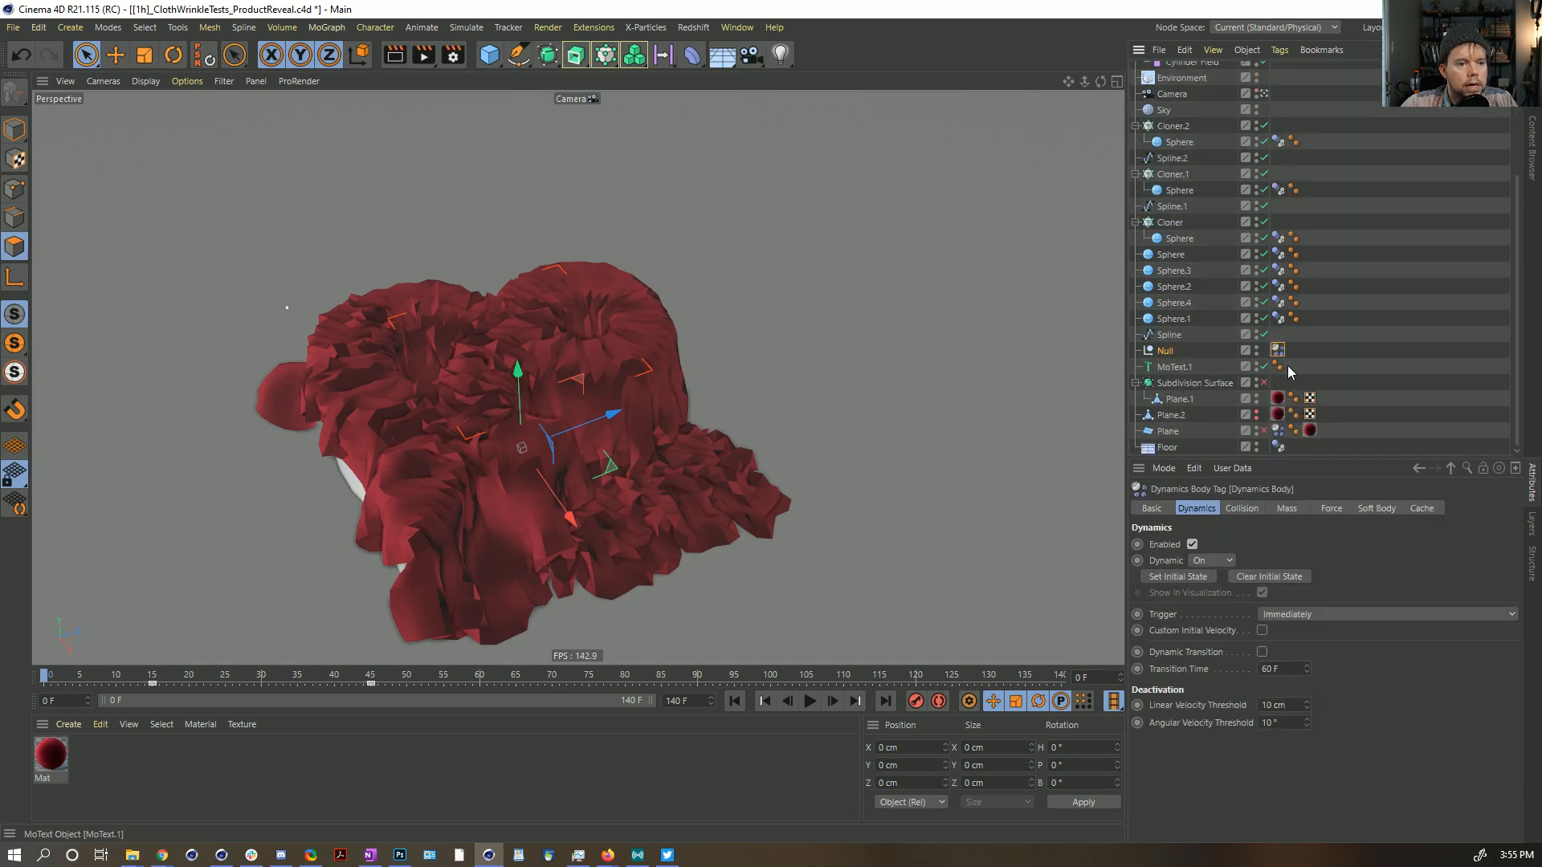
Step: Move Plane.1 out of the Subdivision Surface to directly above MoText.1 and transfer the null's Dynamics Body tag to it
{"action": "left_click", "coordinate": [1258, 393]}
{"action": "left_click", "coordinate": [1257, 393]}
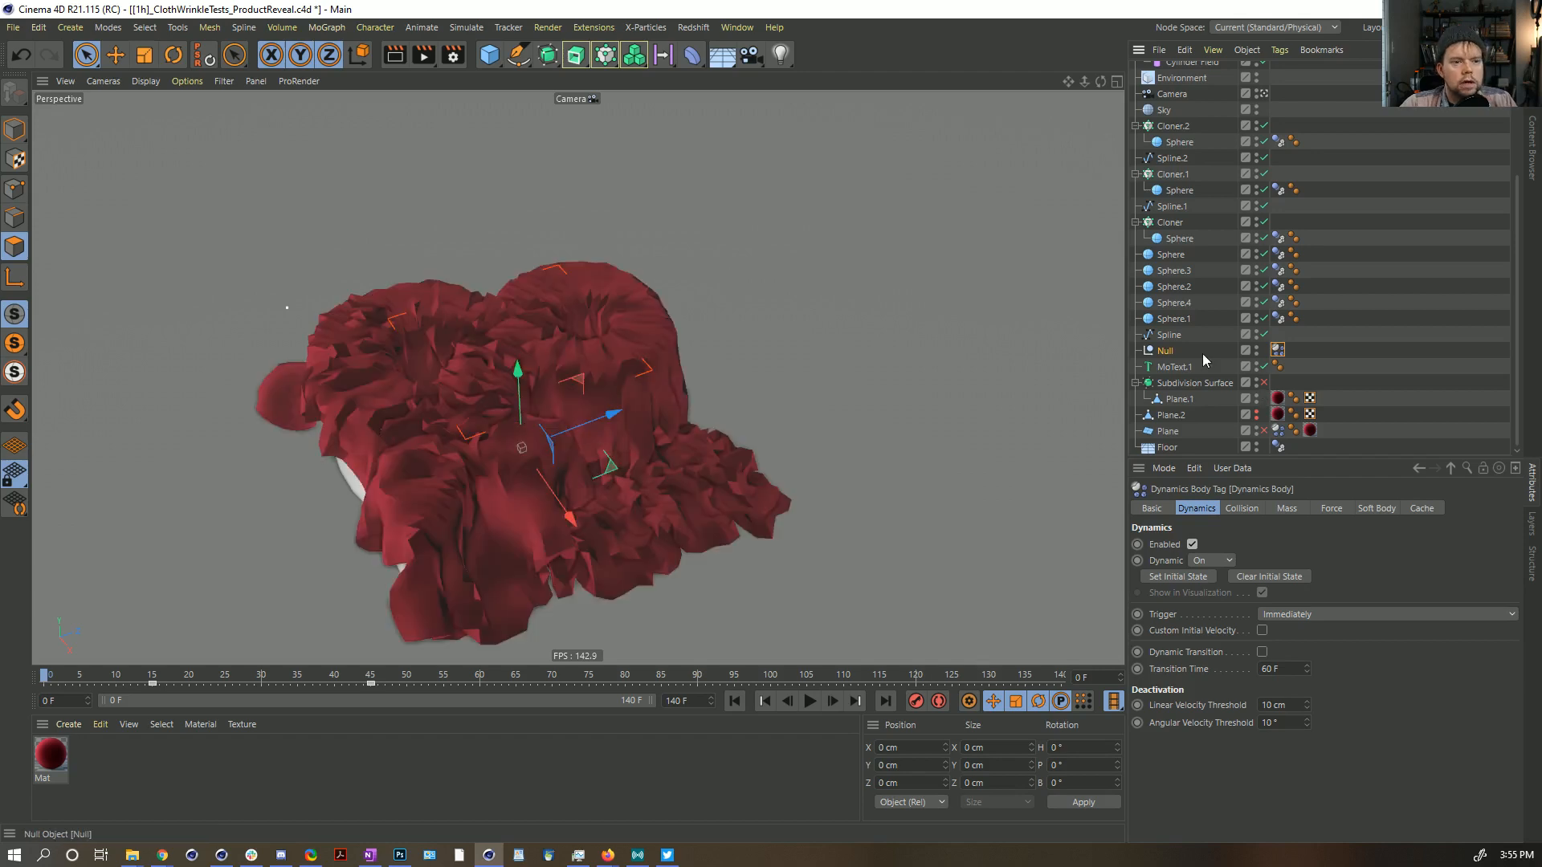
{"action": "left_click", "coordinate": [1177, 400]}
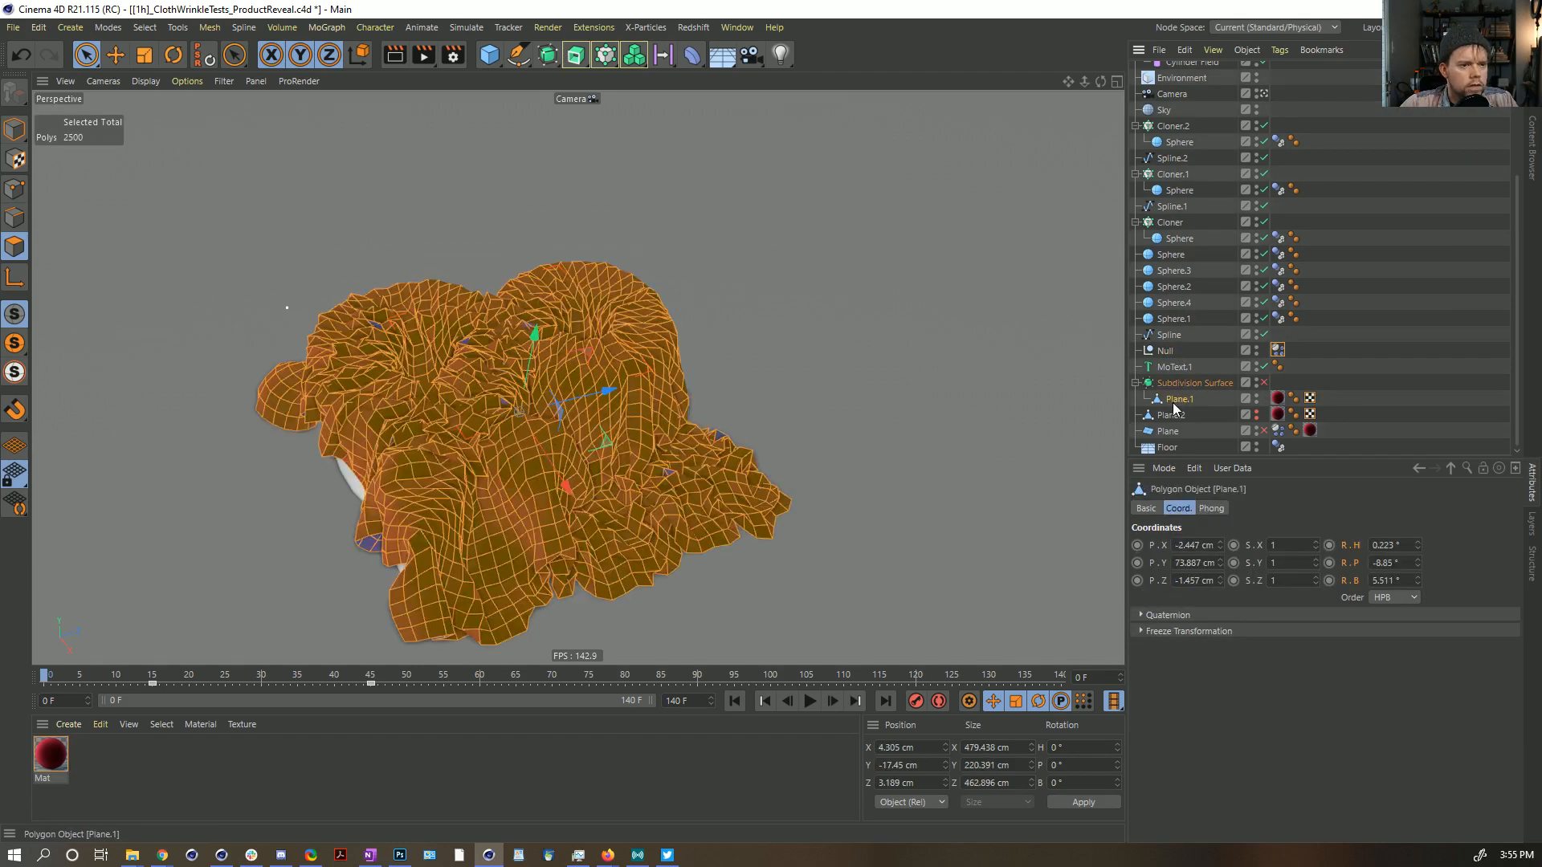
{"action": "left_click_drag", "start_coordinate": [1170, 363], "coordinate": [1170, 360]}
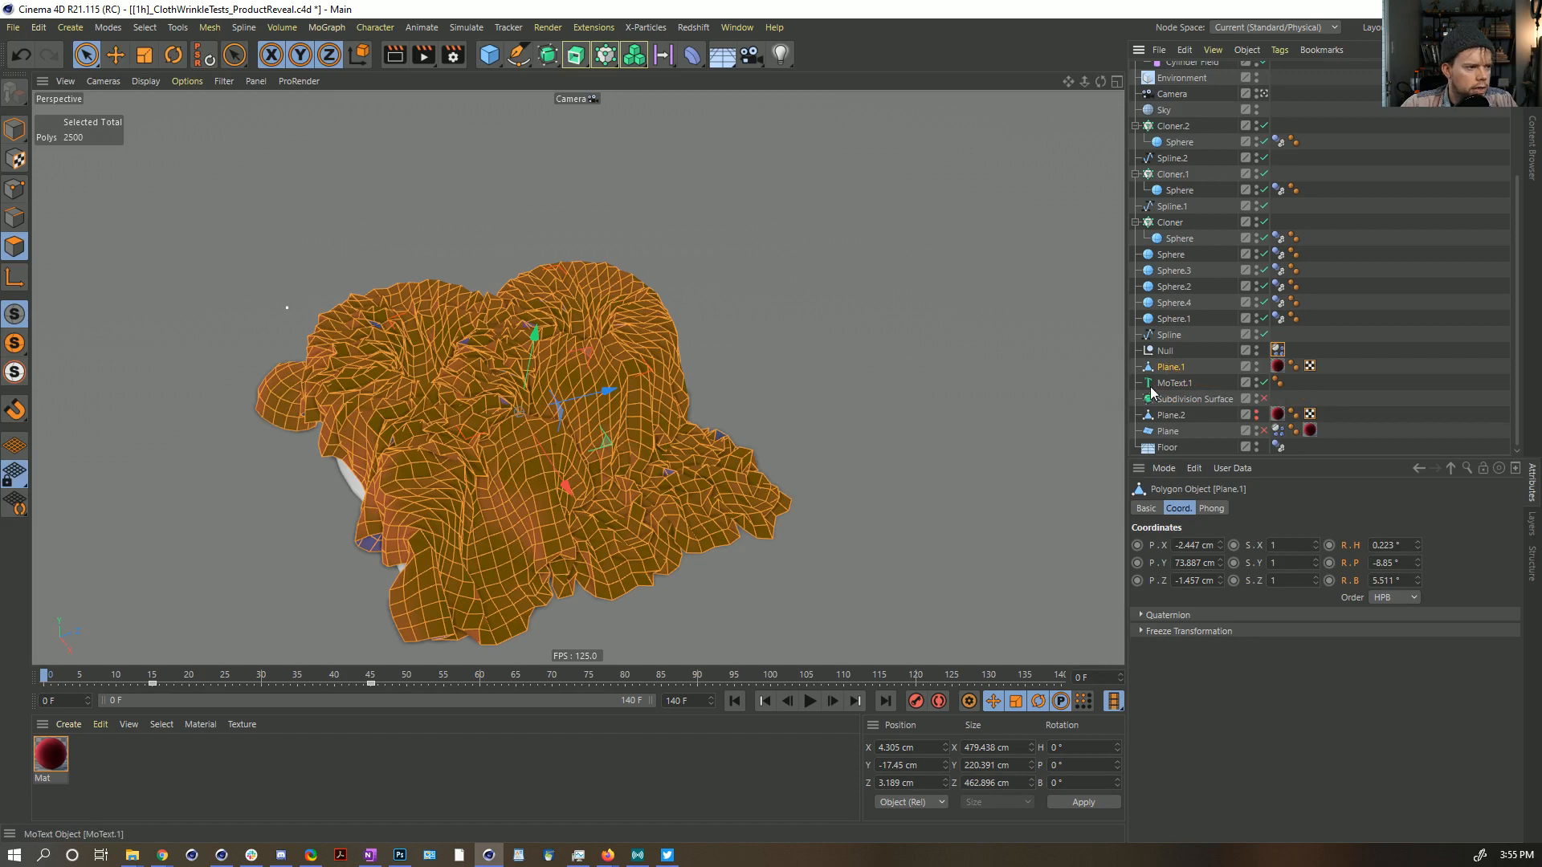
{"action": "left_click", "coordinate": [1346, 365]}
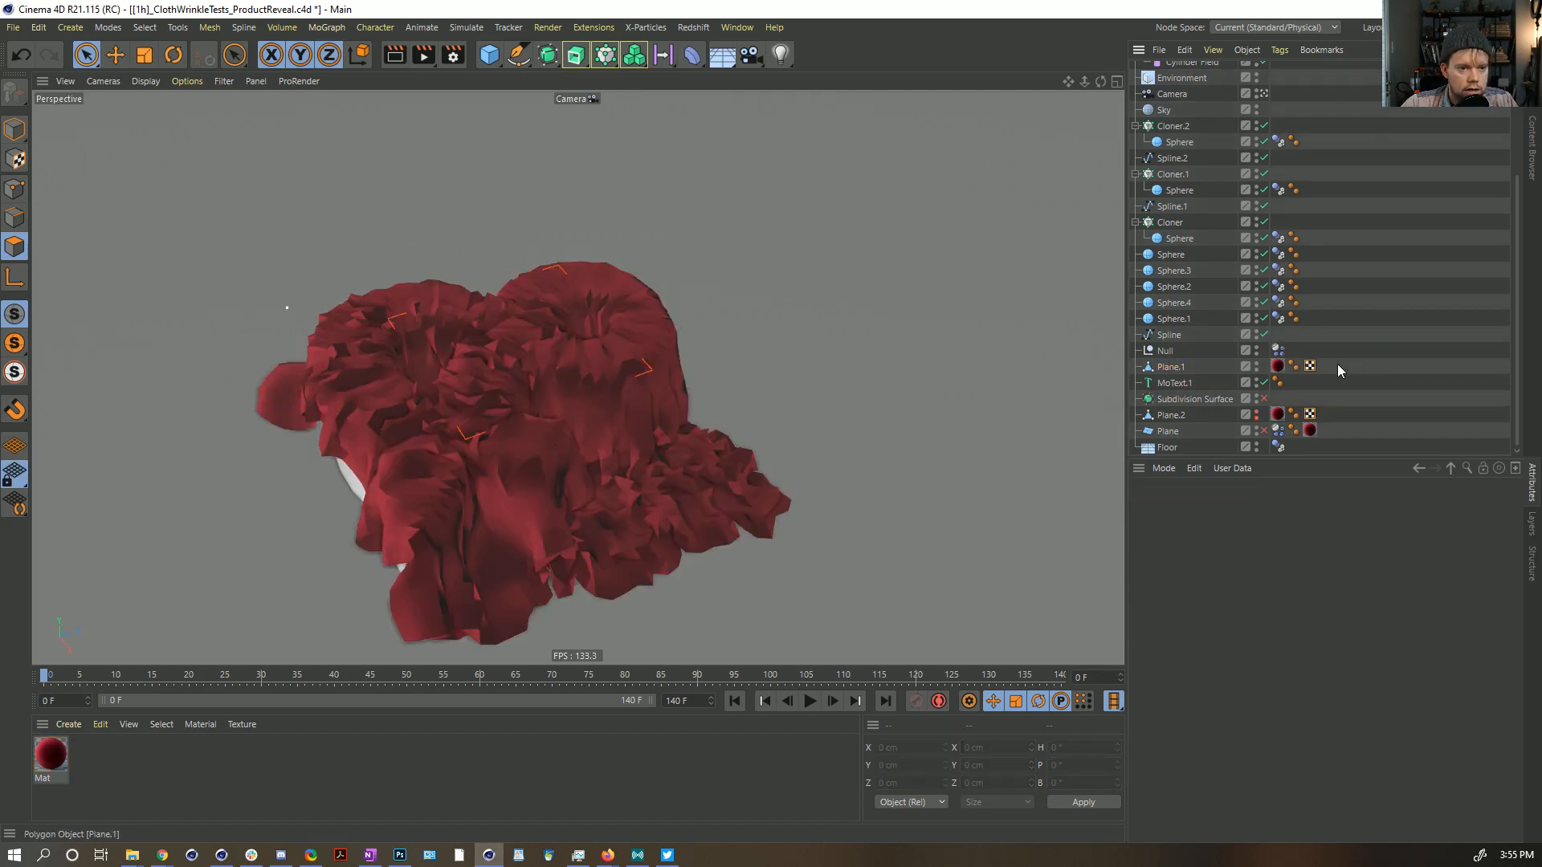
{"action": "left_click", "coordinate": [1278, 351]}
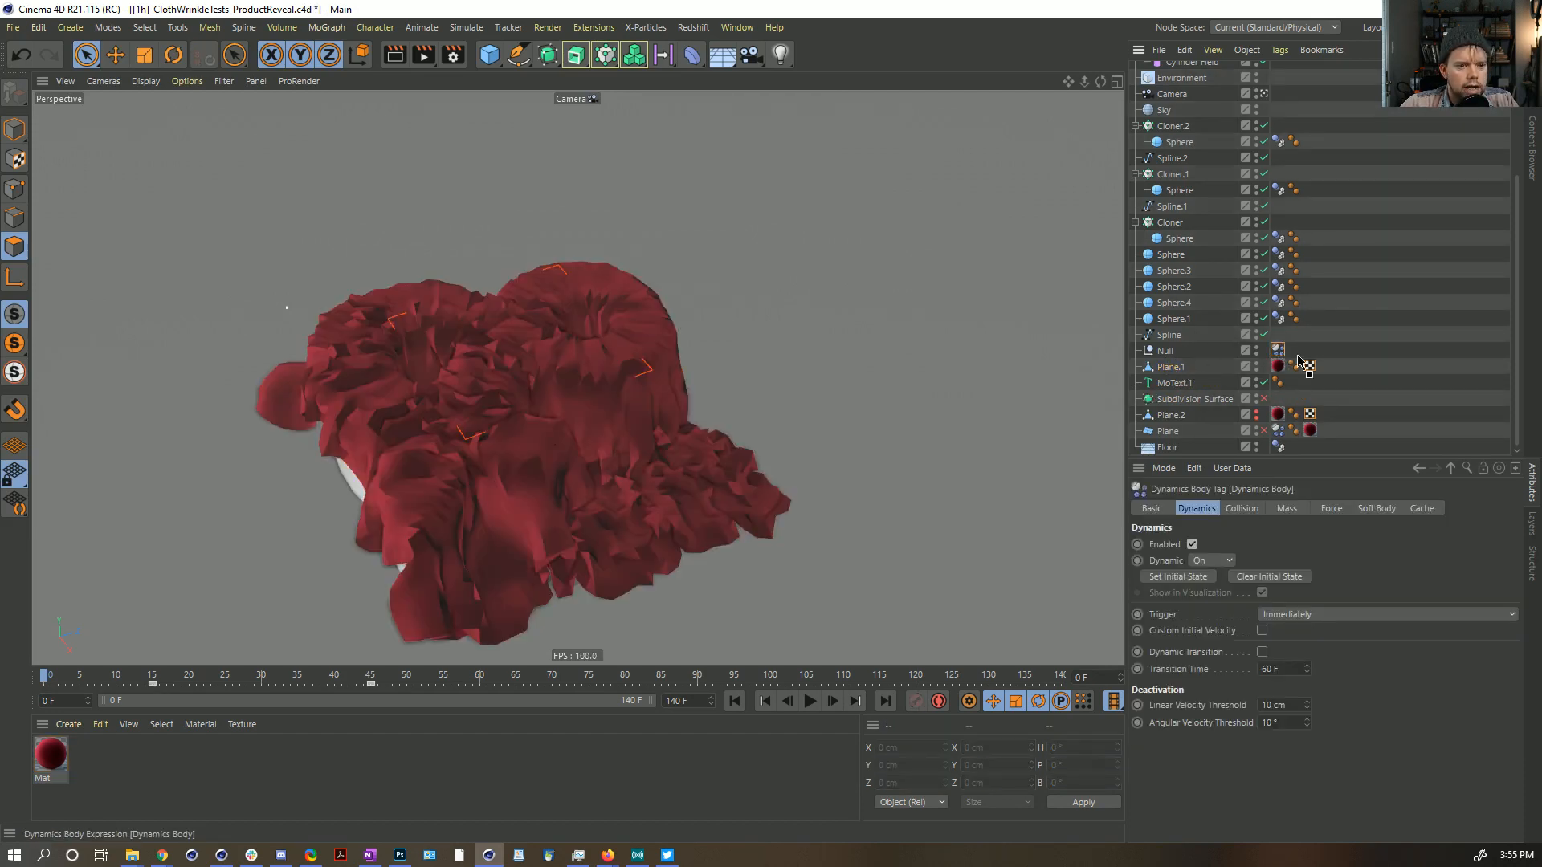
{"action": "left_click_drag", "start_coordinate": [1302, 364], "coordinate": [1344, 365]}
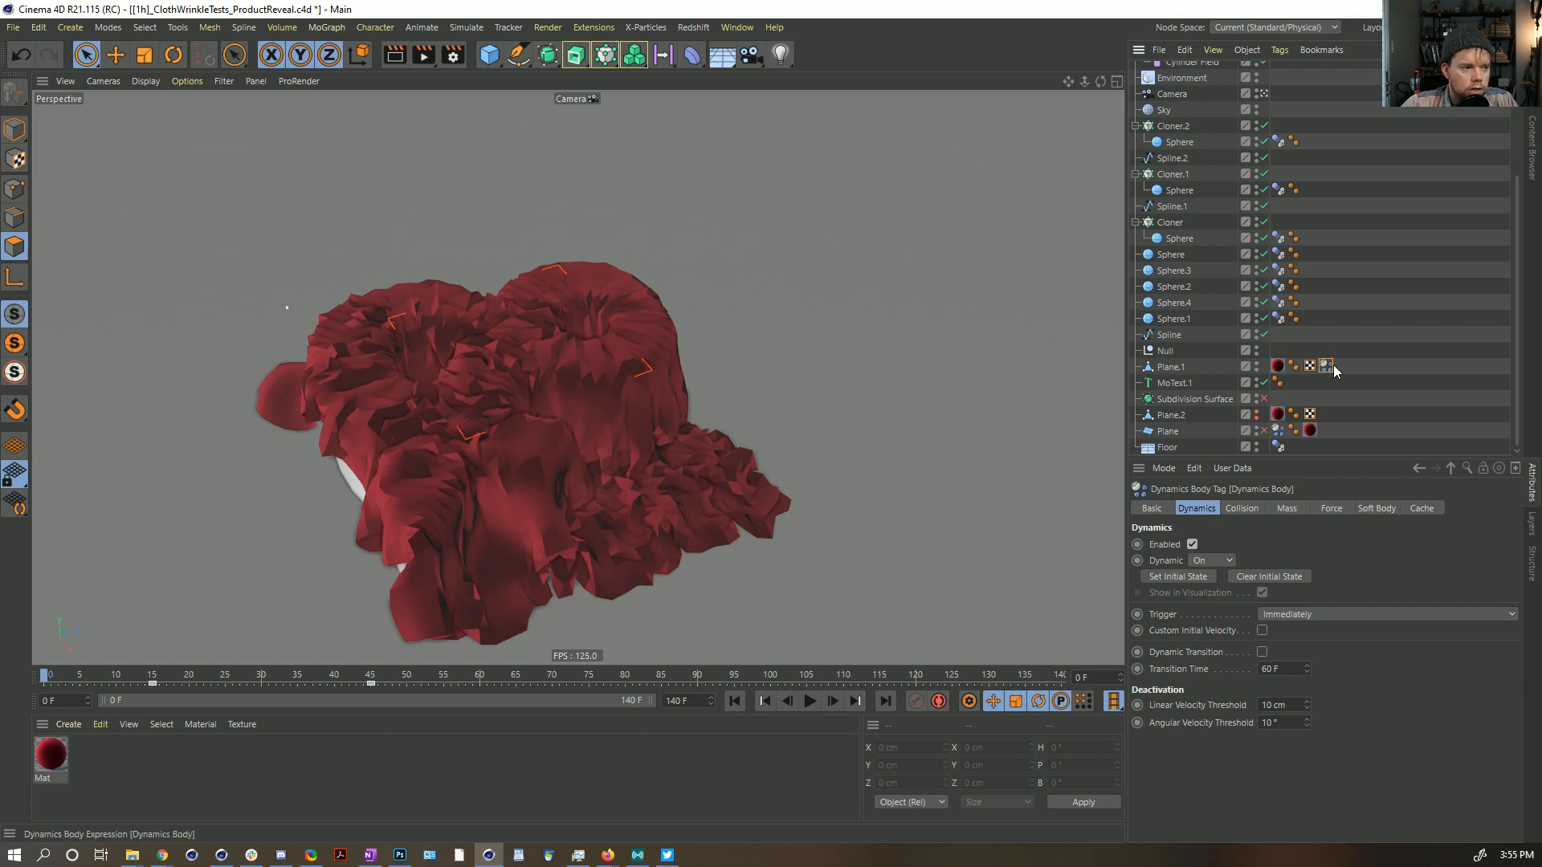
Step: Remove the Rest Length keyframe from Plane.1's soft body settings and set Shear and Flexion to 0
{"action": "left_click", "coordinate": [1373, 508]}
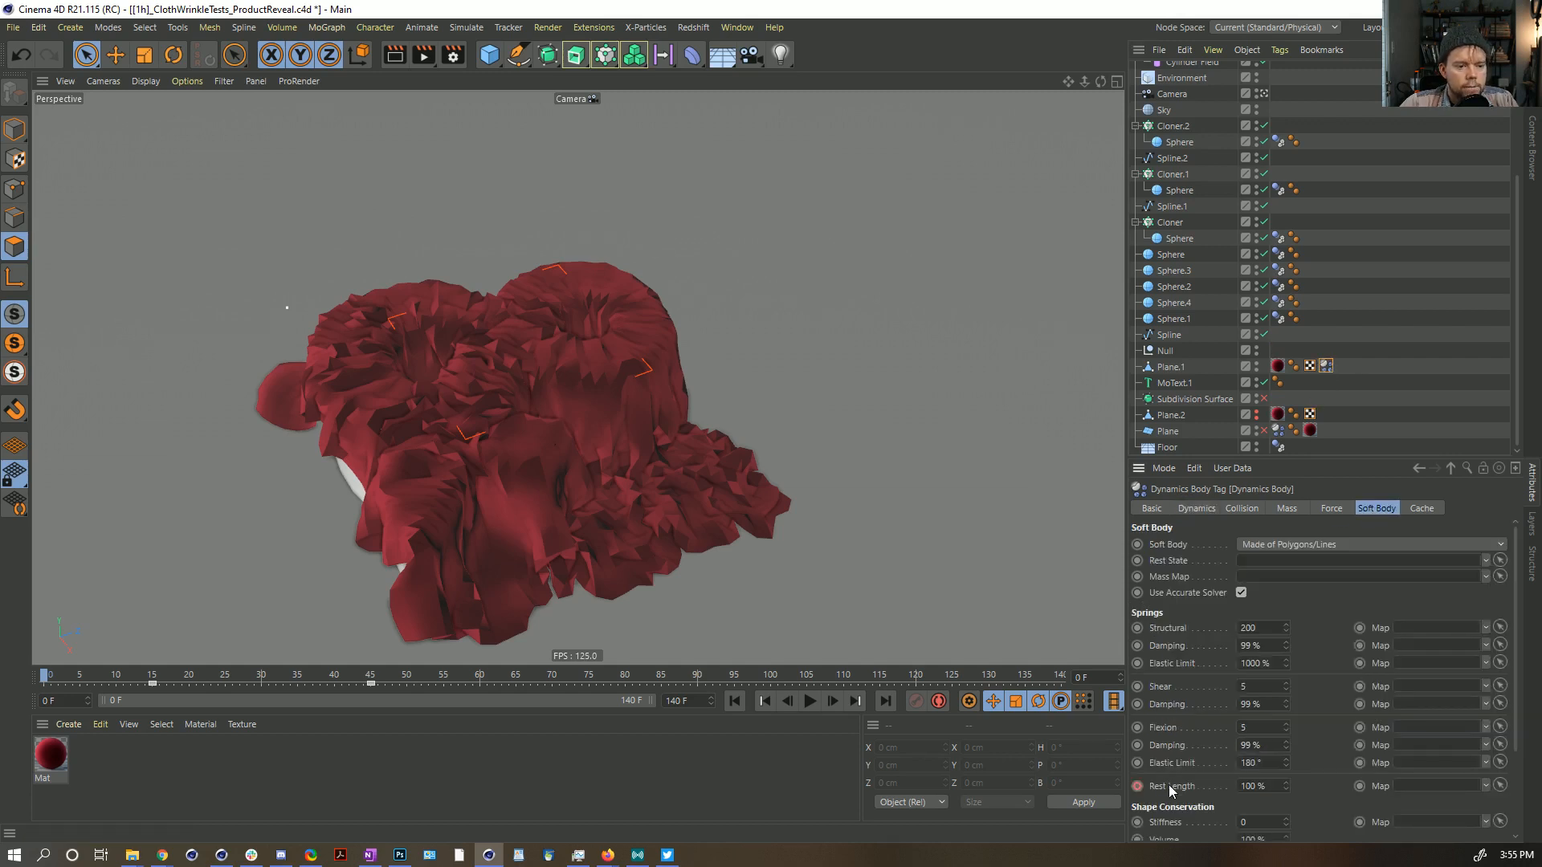
{"action": "left_click", "coordinate": [1139, 788]}
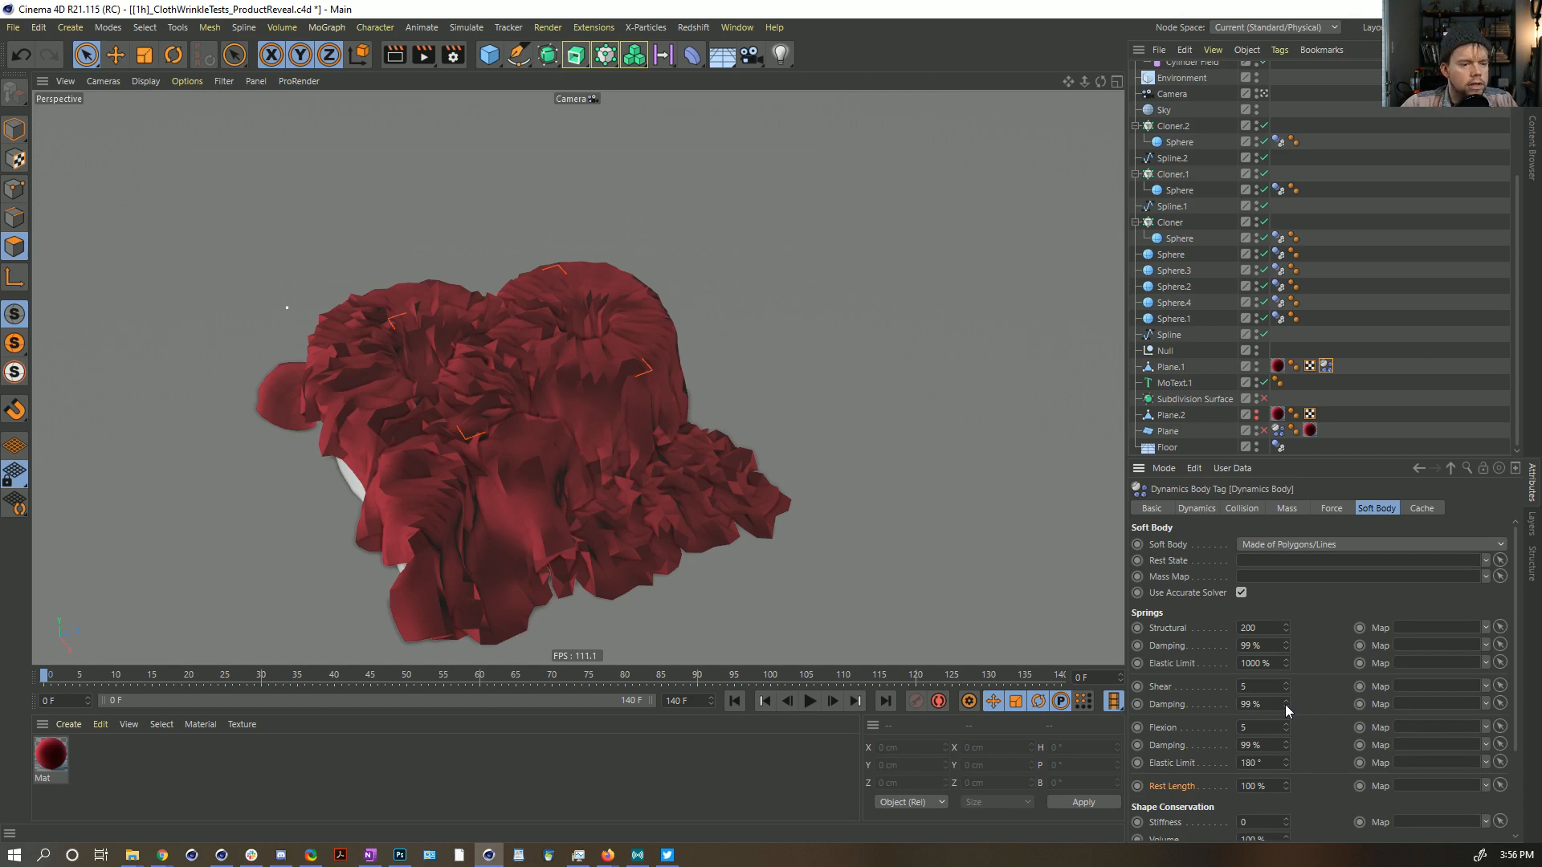
{"action": "left_click", "coordinate": [1250, 691]}
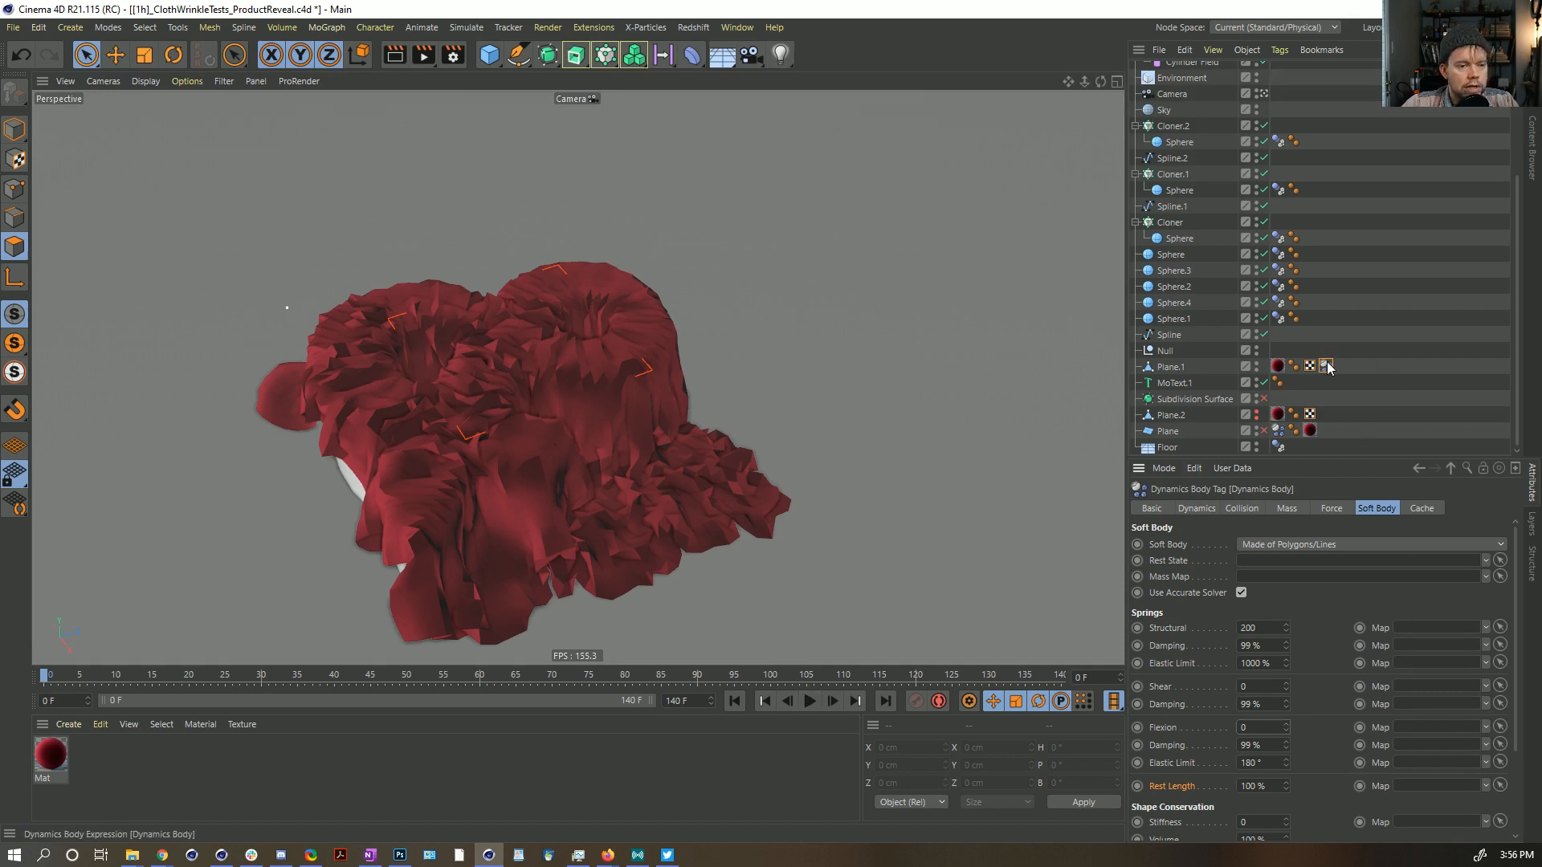
Step: Play the cloth simulation briefly with the new spring settings and return to frame 0
{"action": "left_click", "coordinate": [810, 702]}
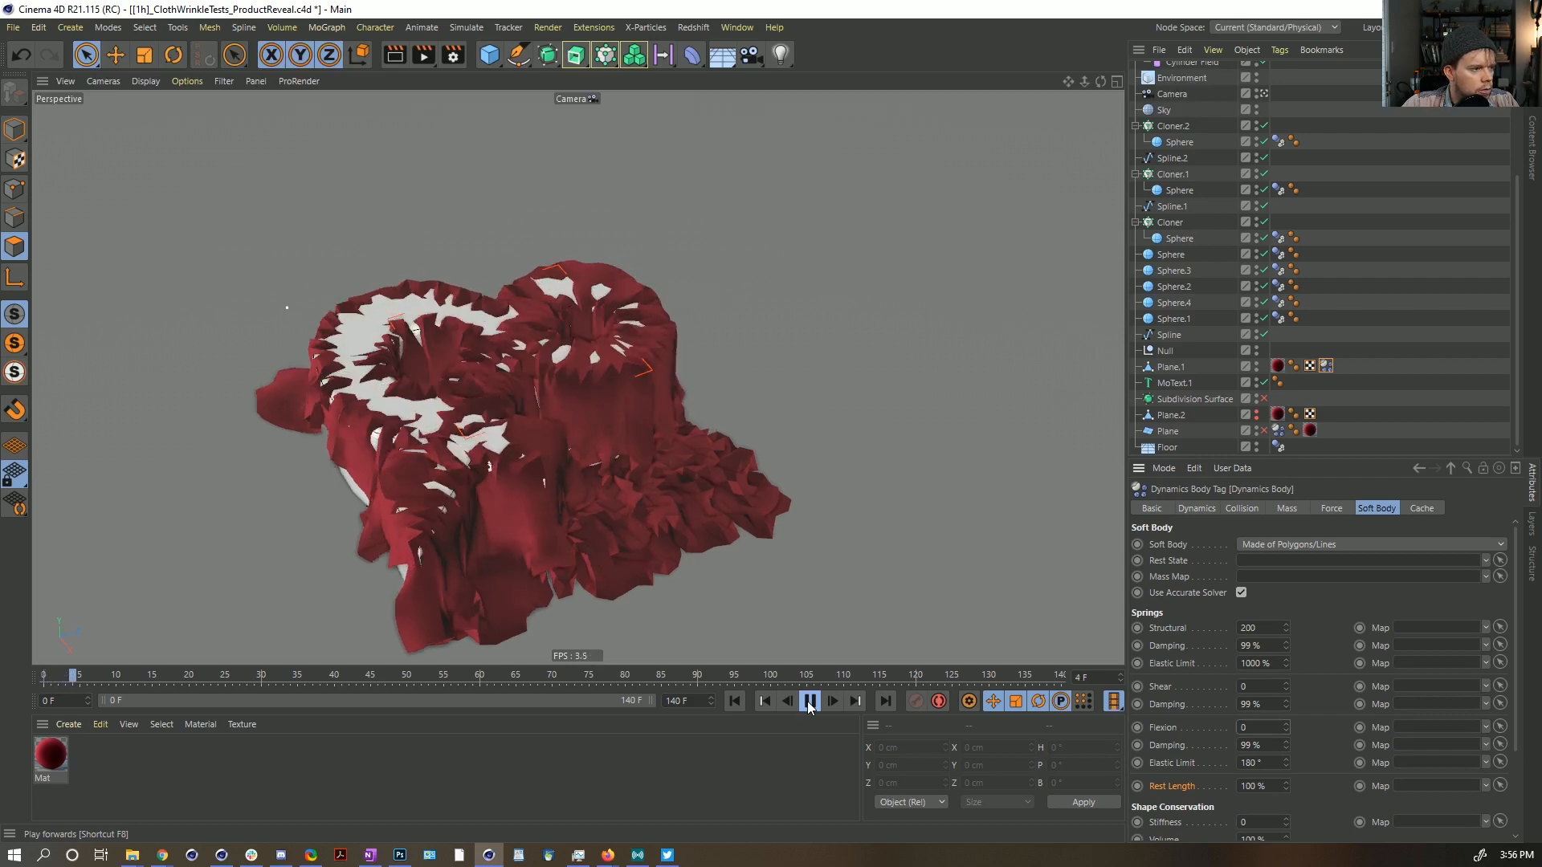
{"action": "left_click", "coordinate": [810, 702]}
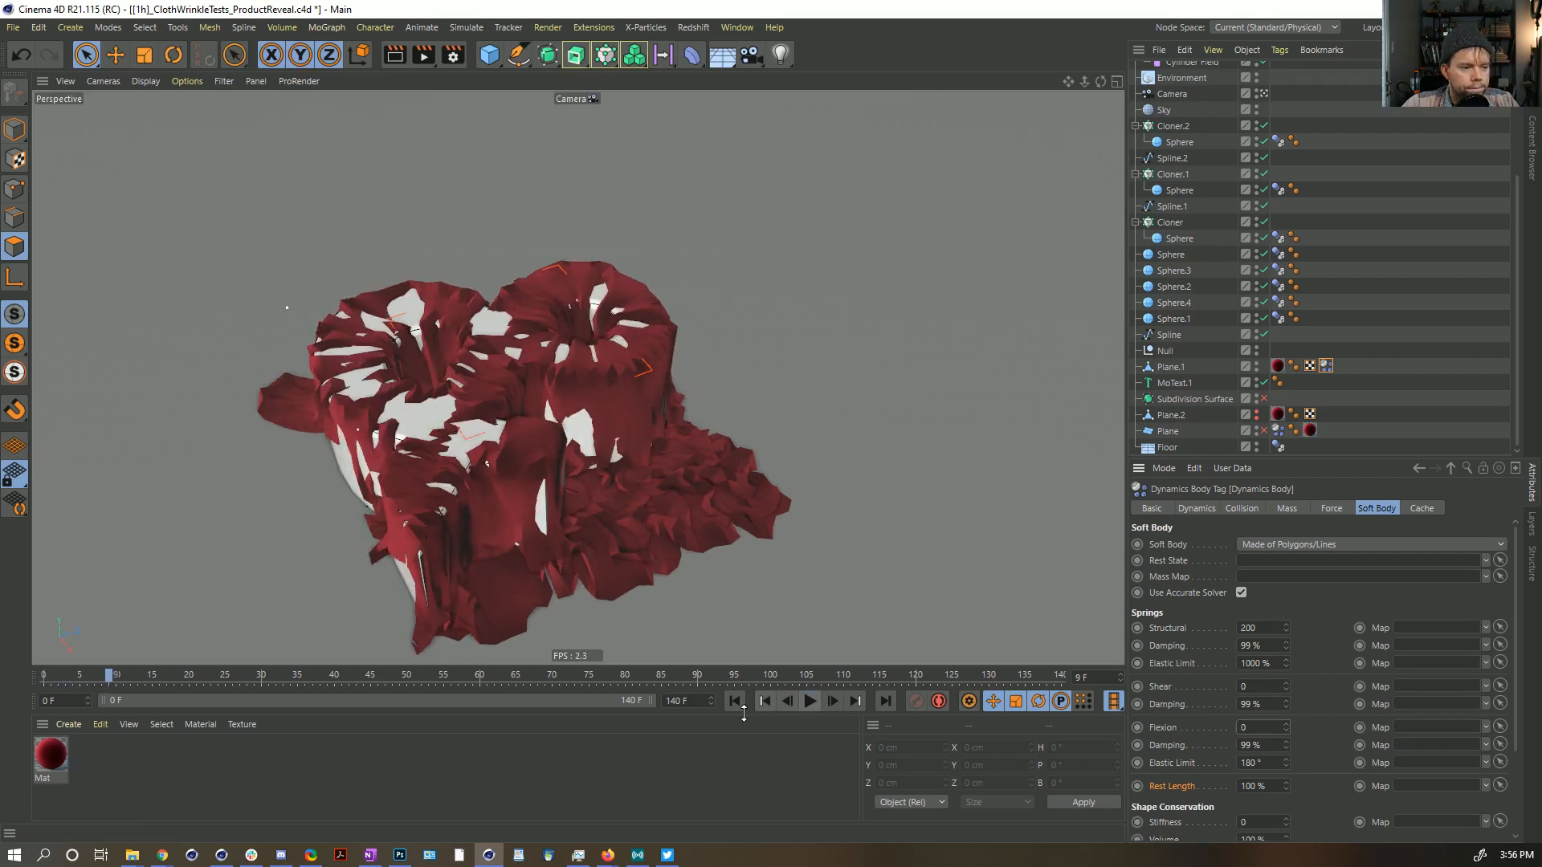
{"action": "left_click", "coordinate": [735, 702]}
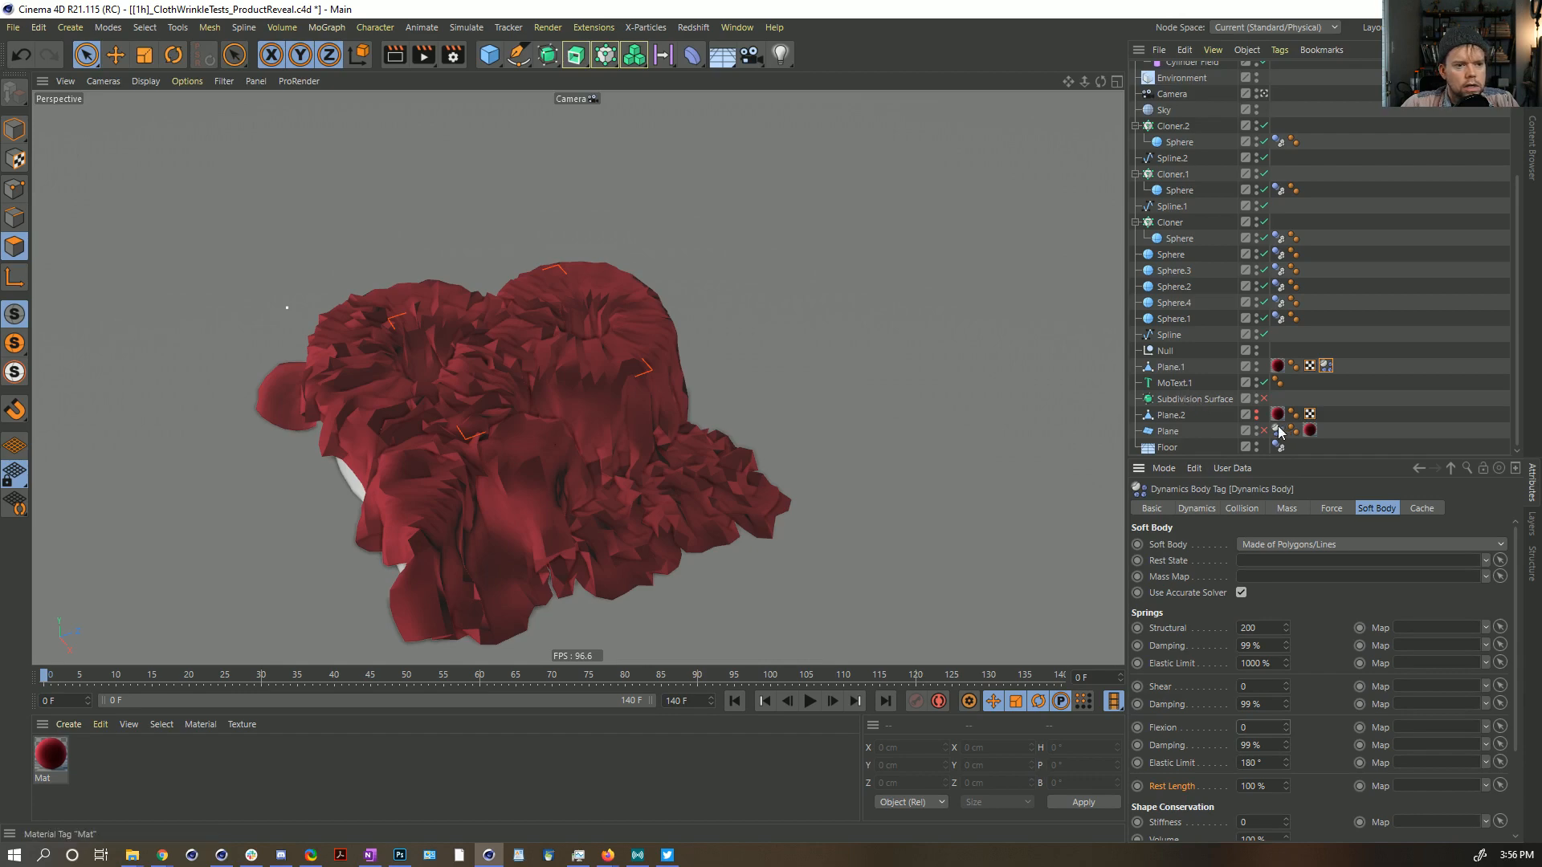
Step: Add a Collider Body simulation tag to MoText.1
{"action": "right_click", "coordinate": [1171, 383]}
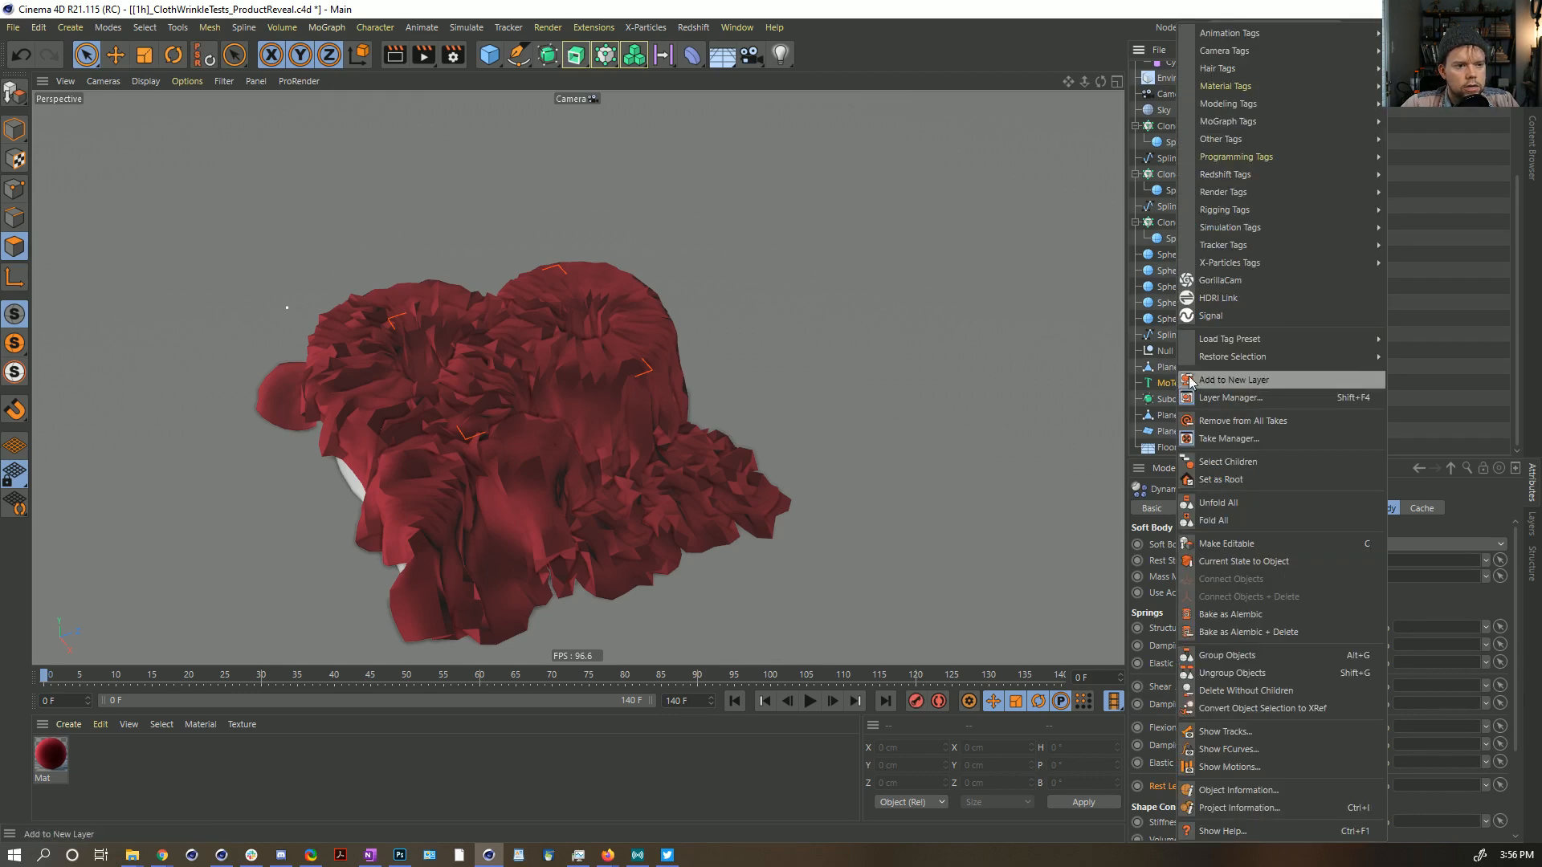
{"action": "left_click", "coordinate": [1166, 384]}
{"action": "right_click", "coordinate": [1163, 383]}
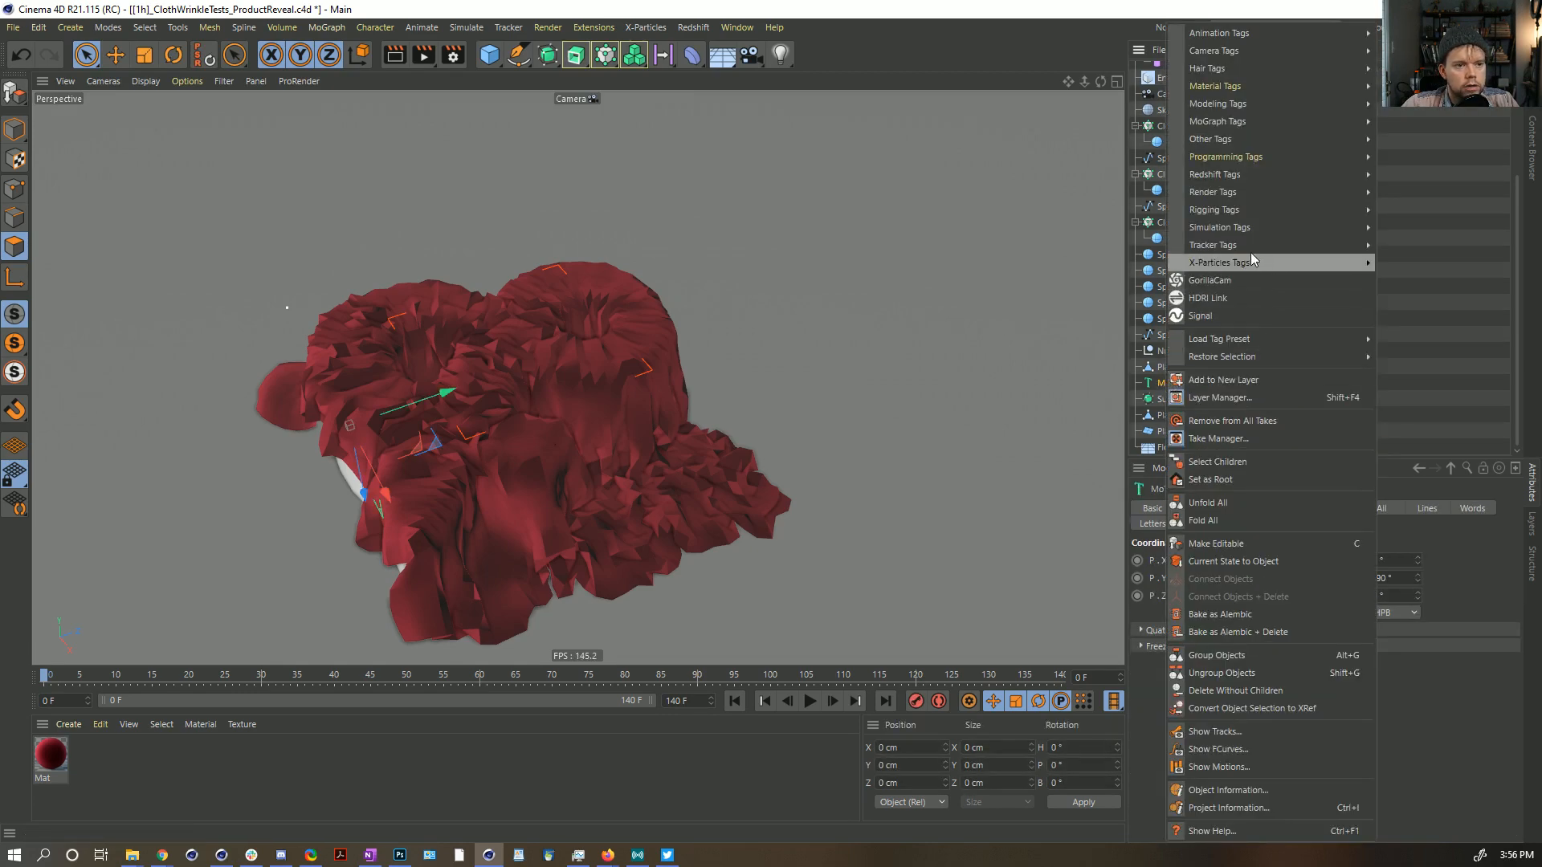
{"action": "mouse_move", "coordinate": [1250, 228]}
{"action": "left_click", "coordinate": [1417, 263]}
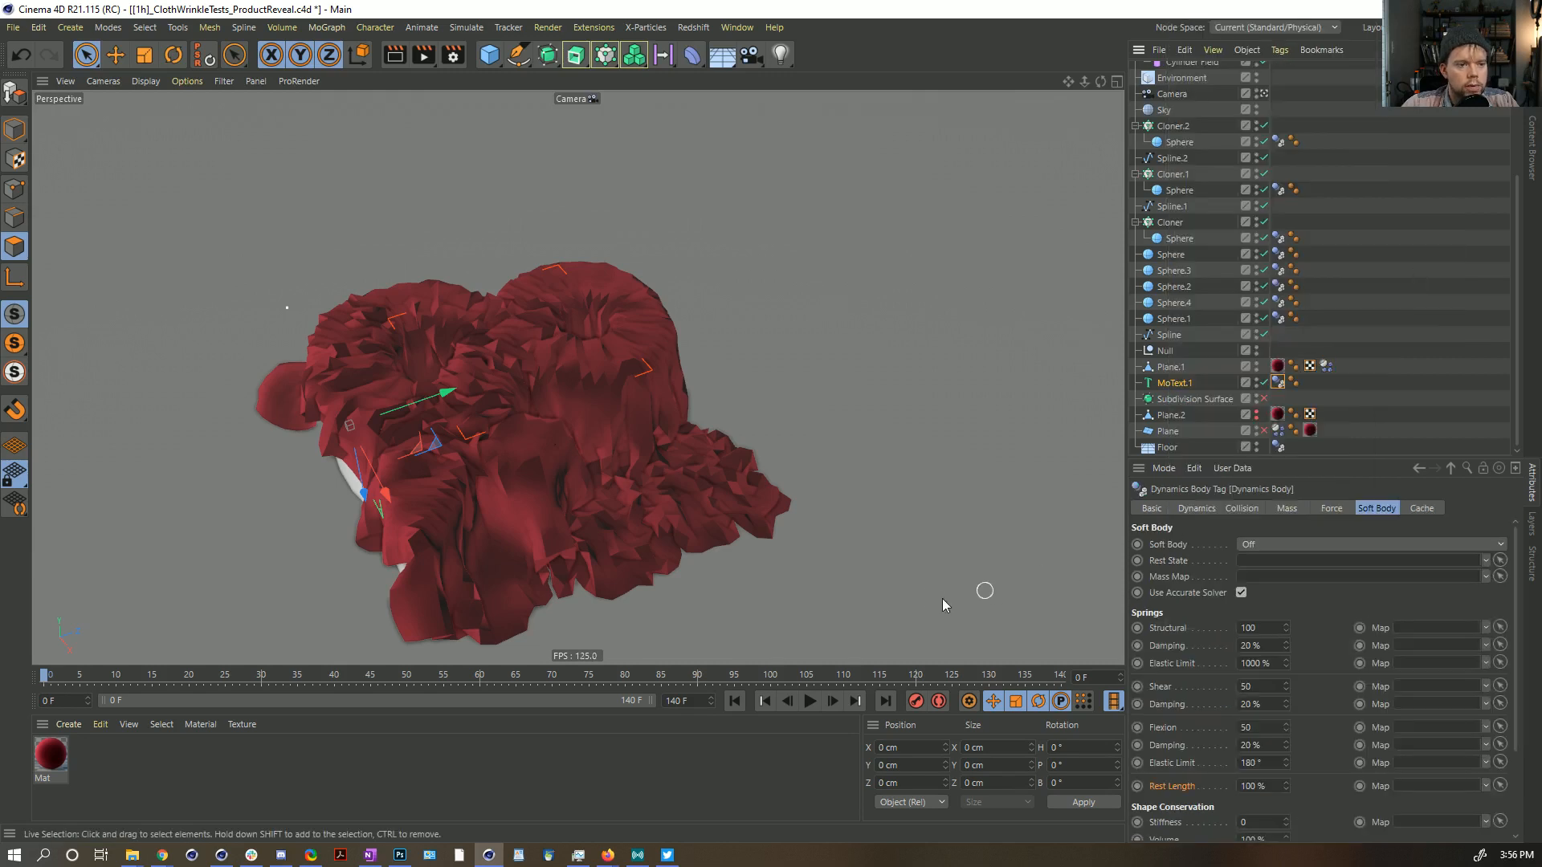
Step: Run the cloth simulation over the text collider and stop it at frame 20
{"action": "left_click", "coordinate": [808, 707]}
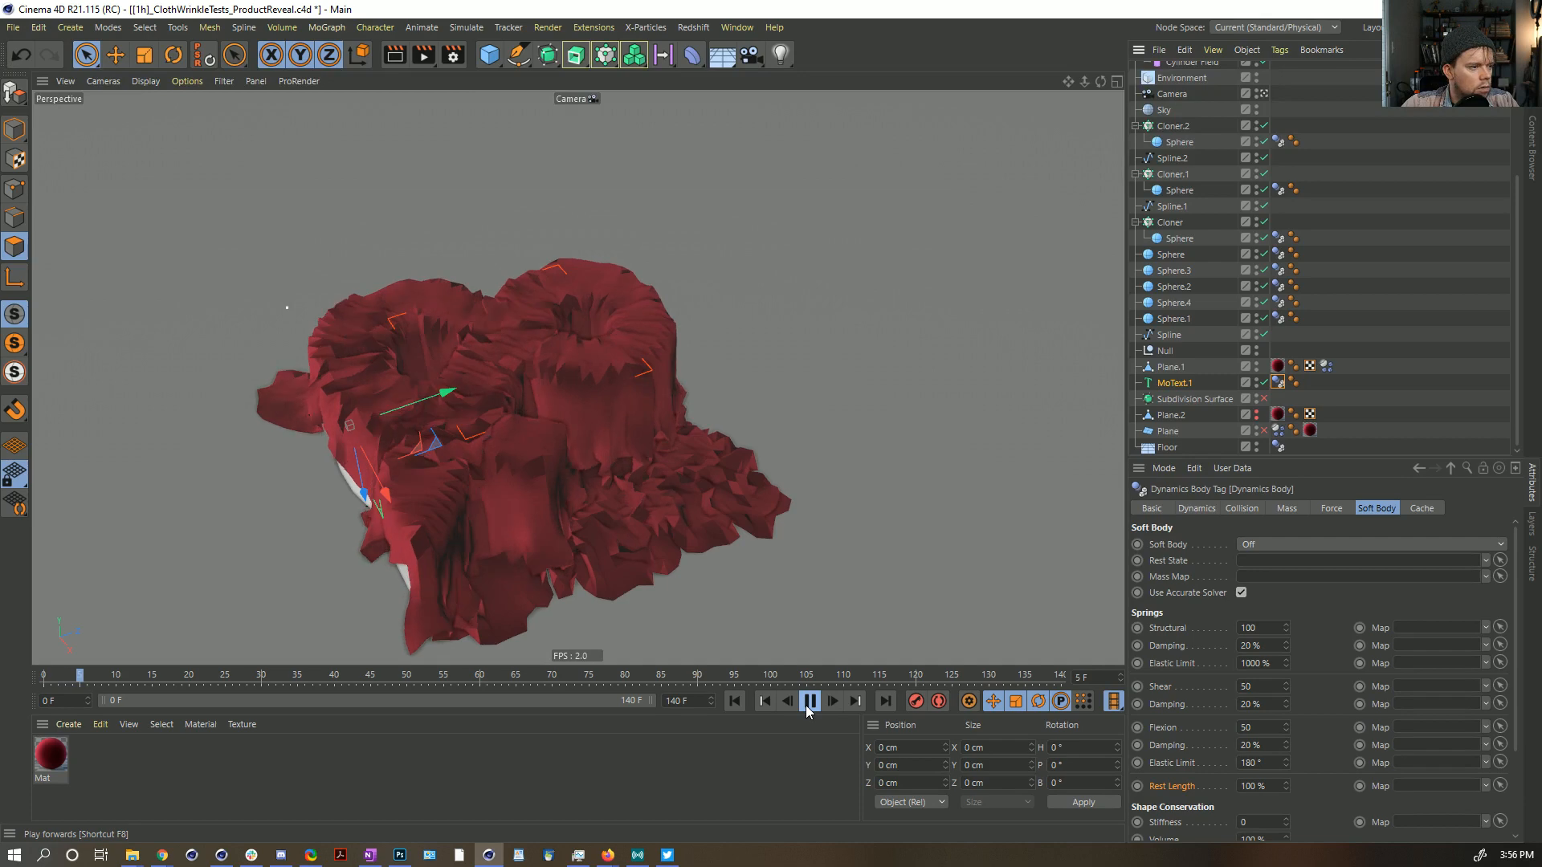
{"action": "left_click", "coordinate": [809, 710]}
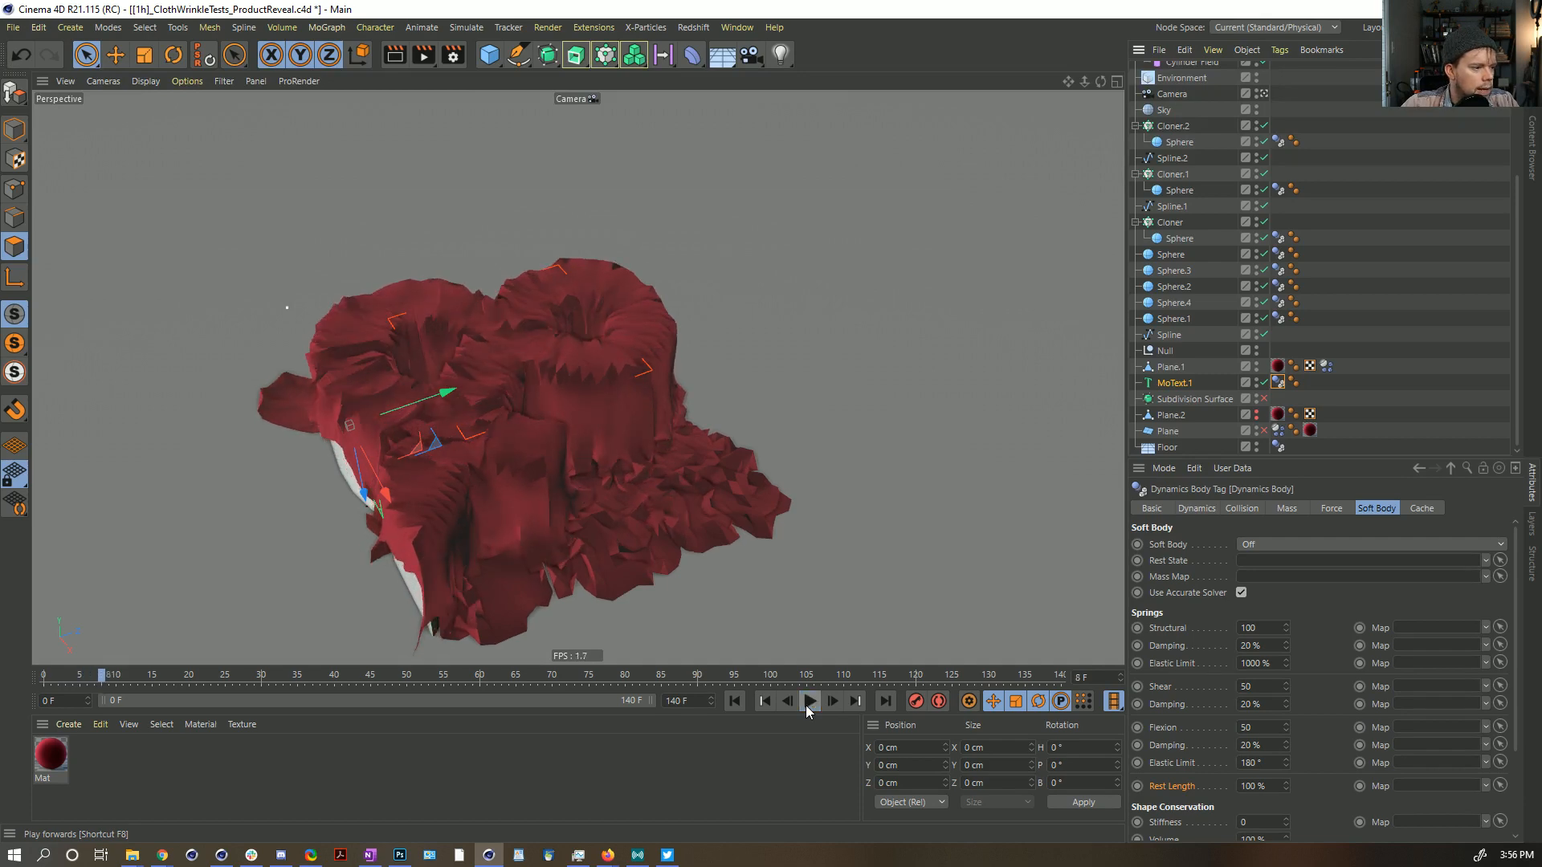
{"action": "left_click_drag", "start_coordinate": [590, 449], "coordinate": [723, 434], "text": "alt"}
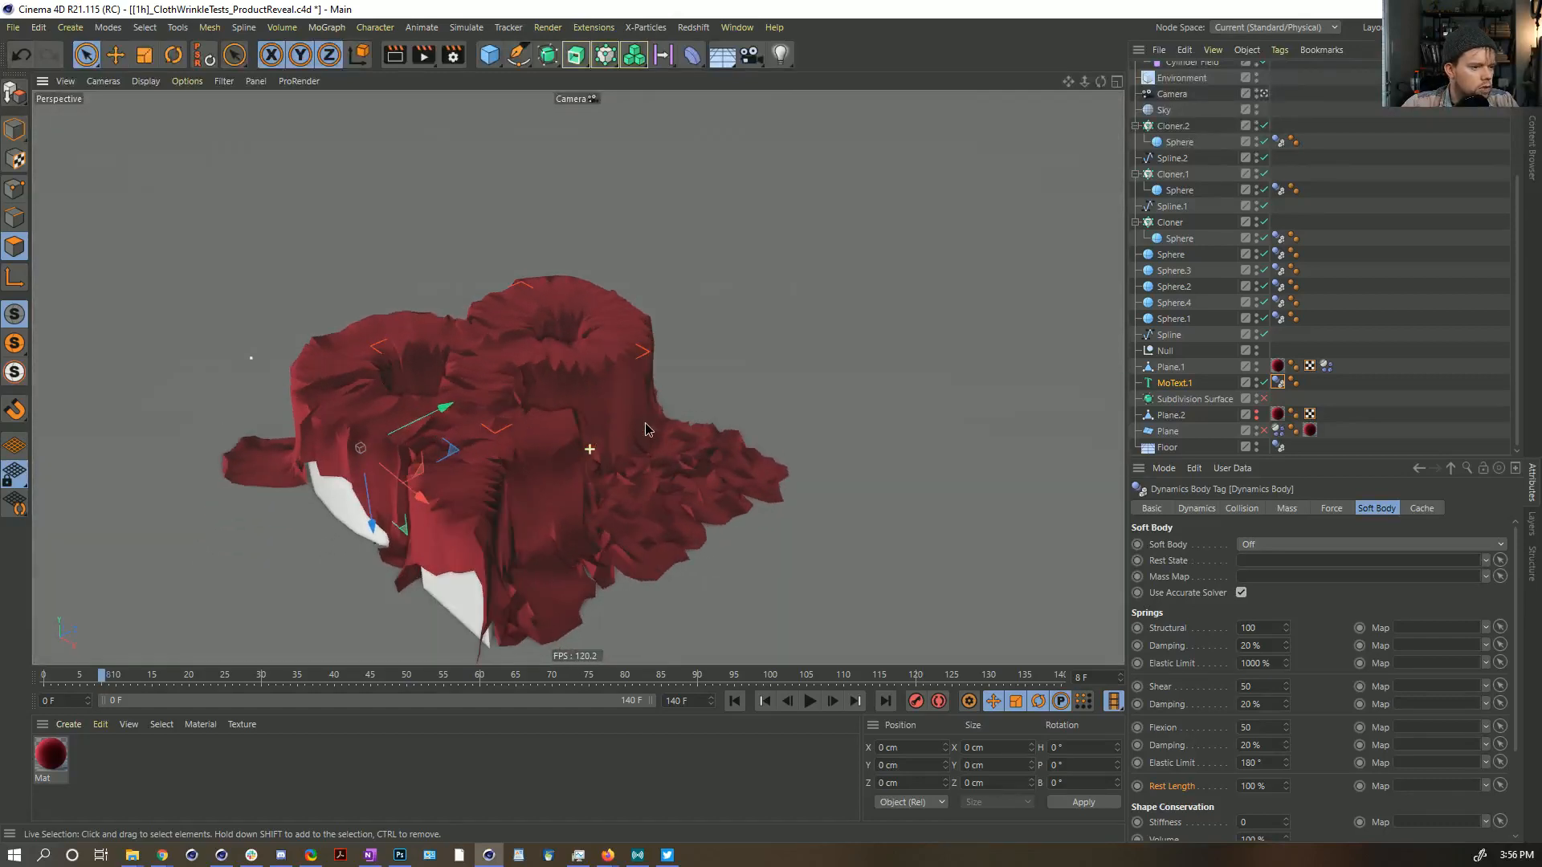
{"action": "left_click", "coordinate": [809, 701]}
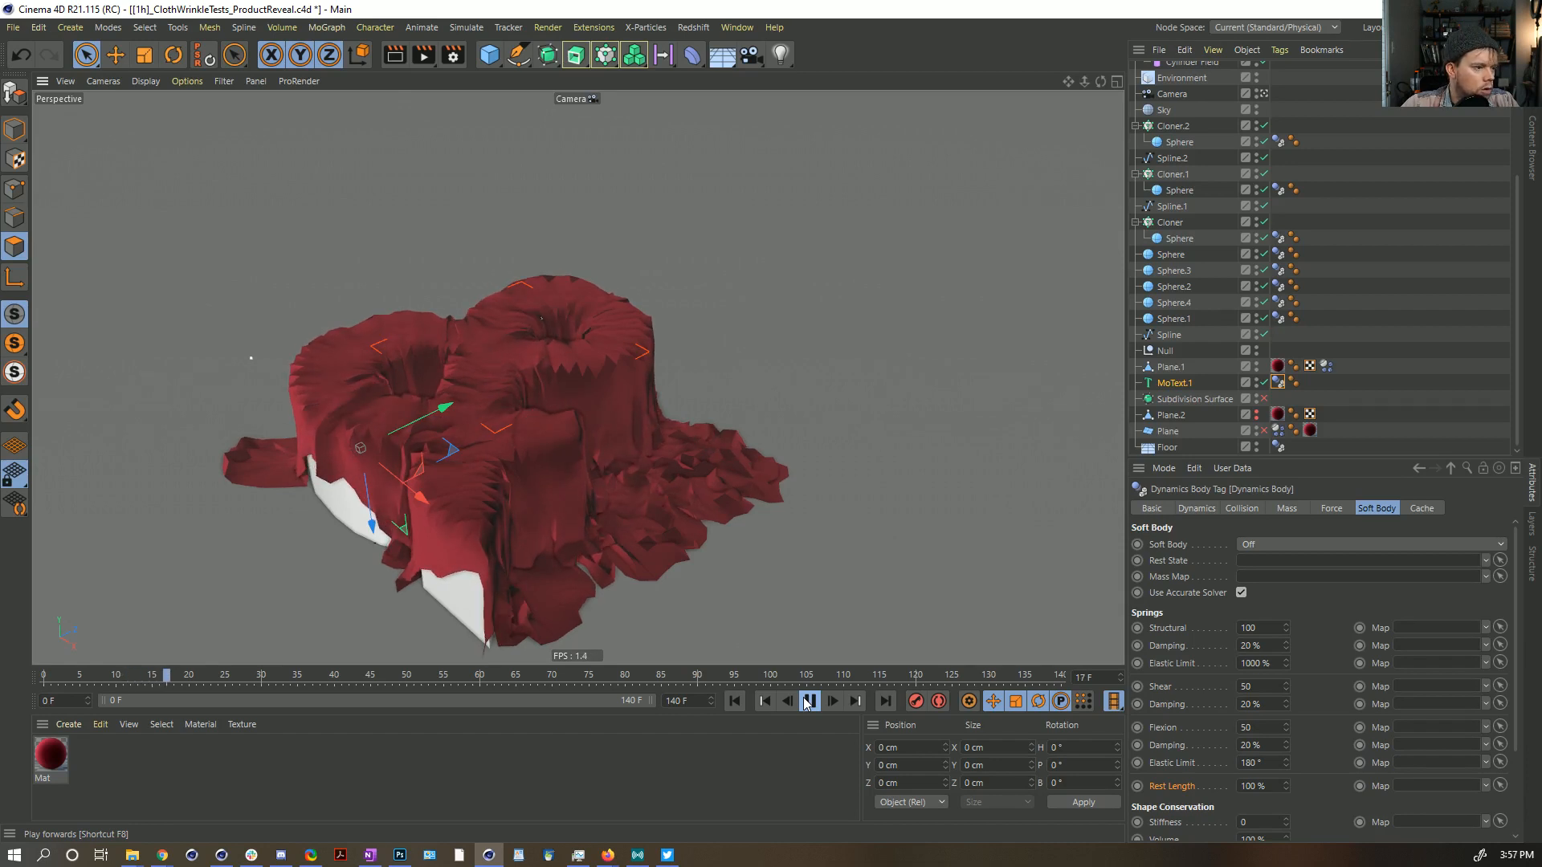
{"action": "left_click", "coordinate": [809, 701]}
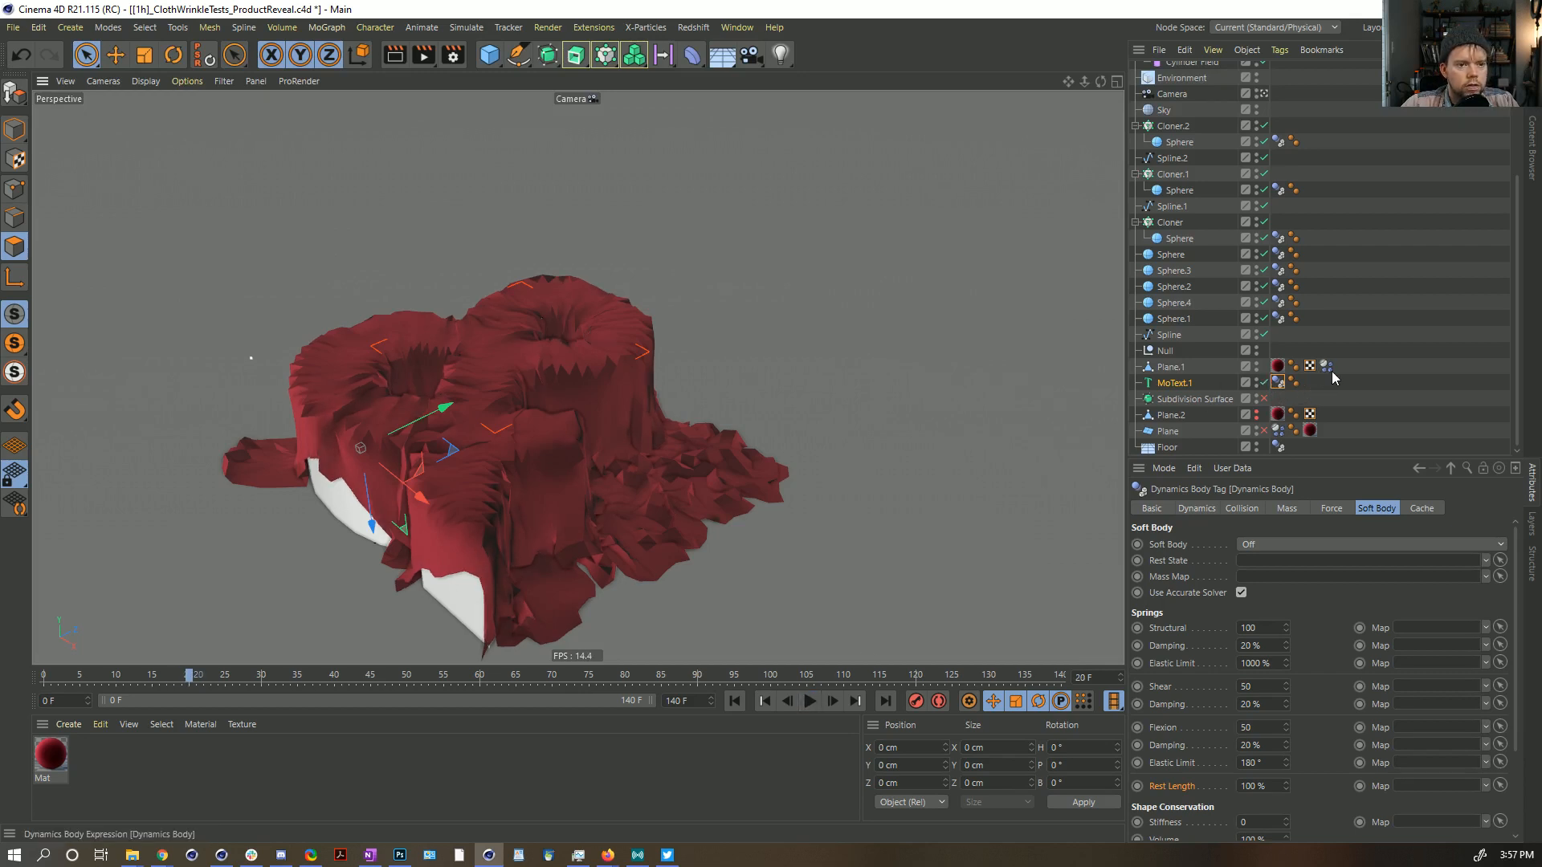
Step: Freeze the cloth's frame 20 shape by moving Plane.1's Dynamics Body tag onto the null, return to frame 0 and save the project
{"action": "left_click_drag", "start_coordinate": [1326, 366], "coordinate": [1277, 351]}
{"action": "left_click", "coordinate": [1170, 367]}
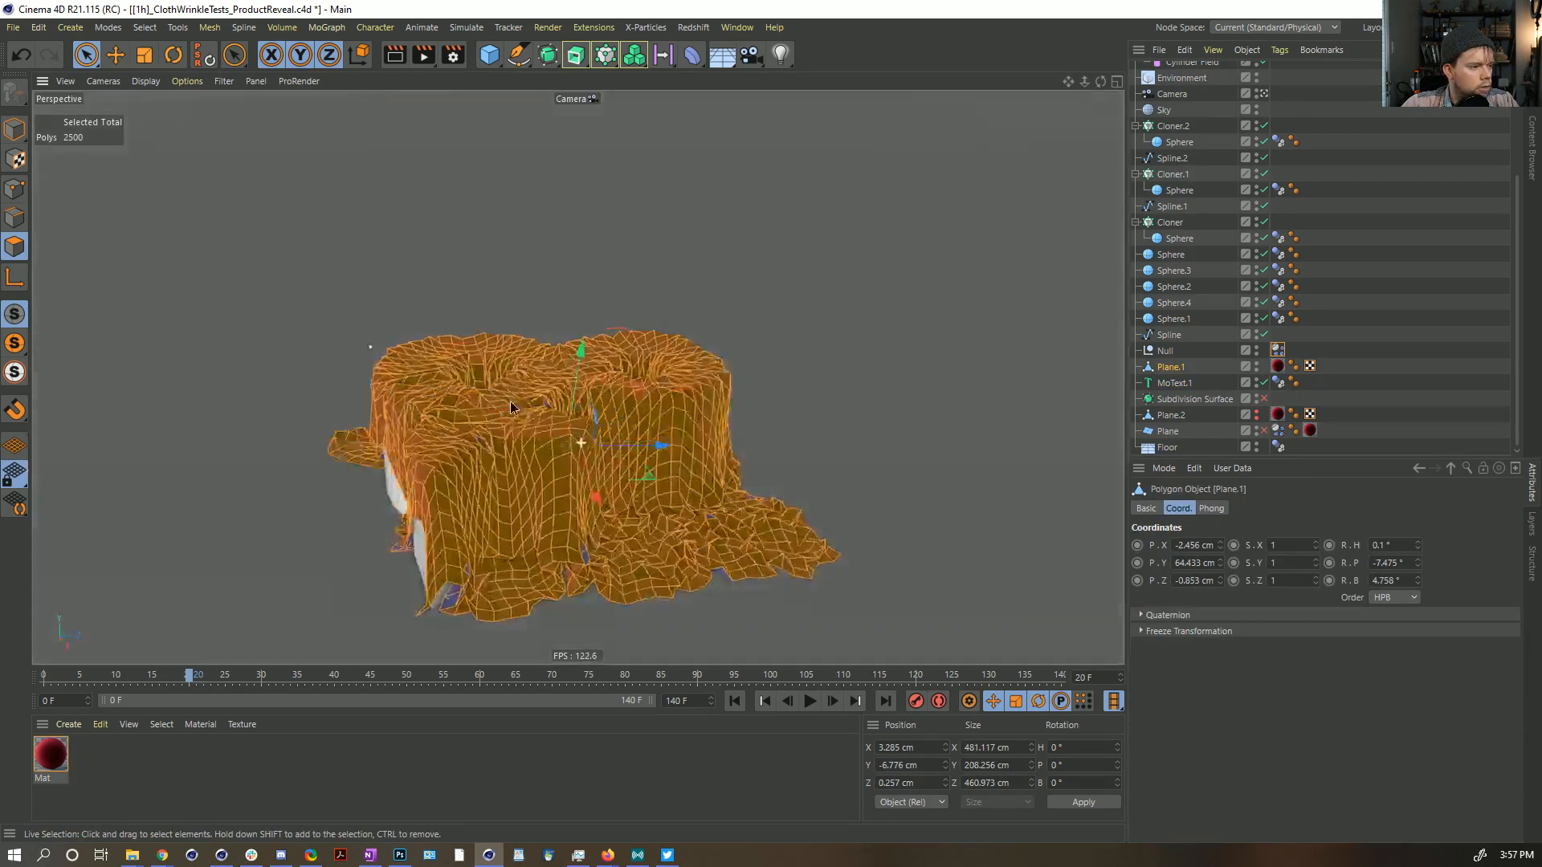
{"action": "left_click_drag", "start_coordinate": [509, 402], "coordinate": [538, 443], "text": "alt"}
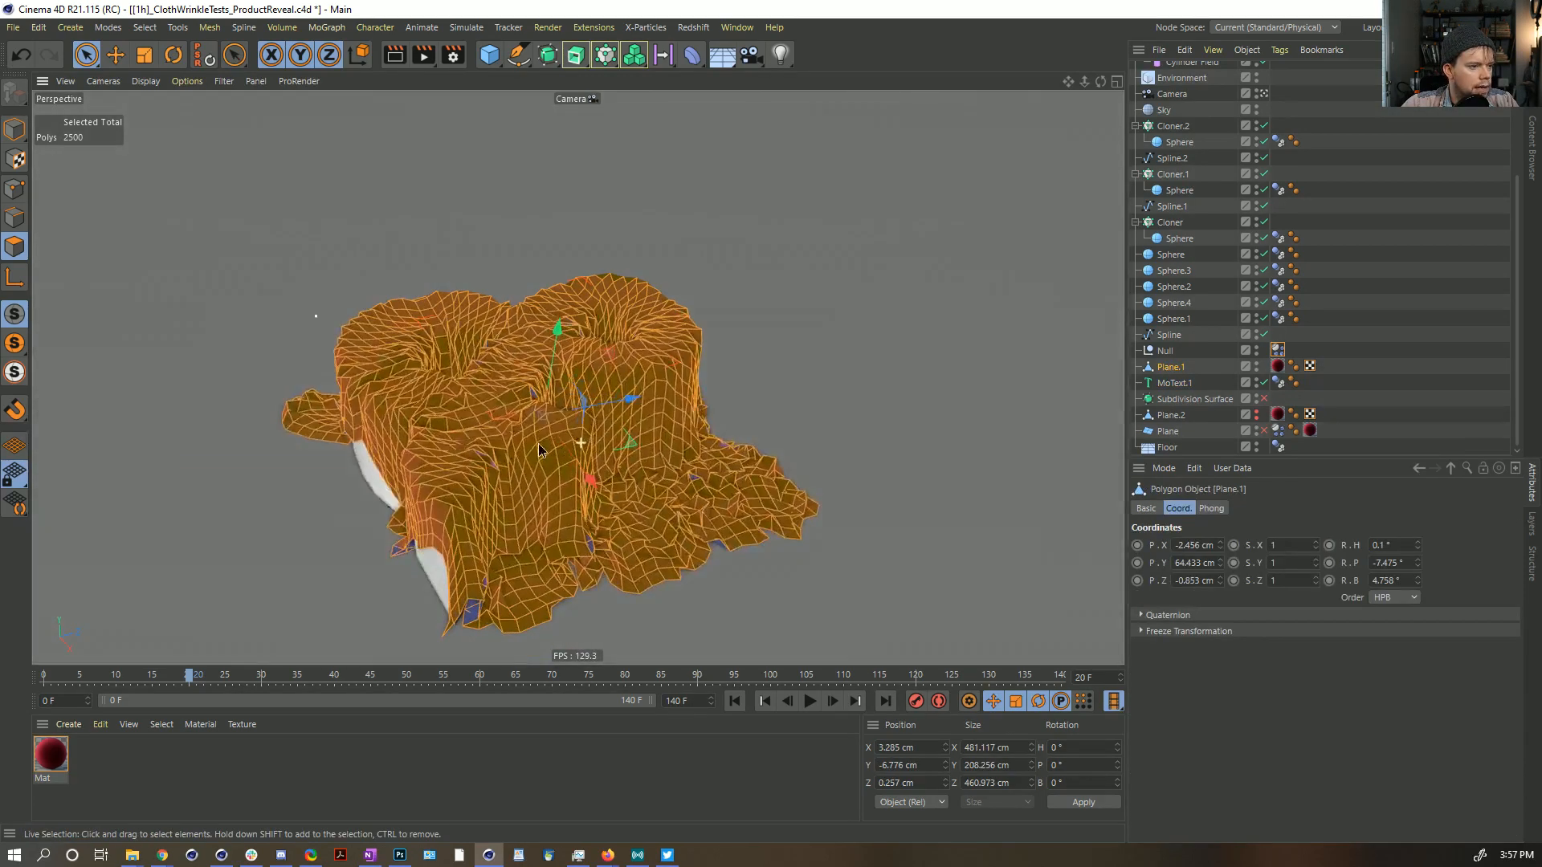
{"action": "mouse_move", "coordinate": [628, 474]}
{"action": "left_mouse_down", "text": "alt"}
{"action": "mouse_move", "coordinate": [627, 514]}
{"action": "mouse_move", "coordinate": [634, 473]}
{"action": "left_mouse_up", "text": "alt"}
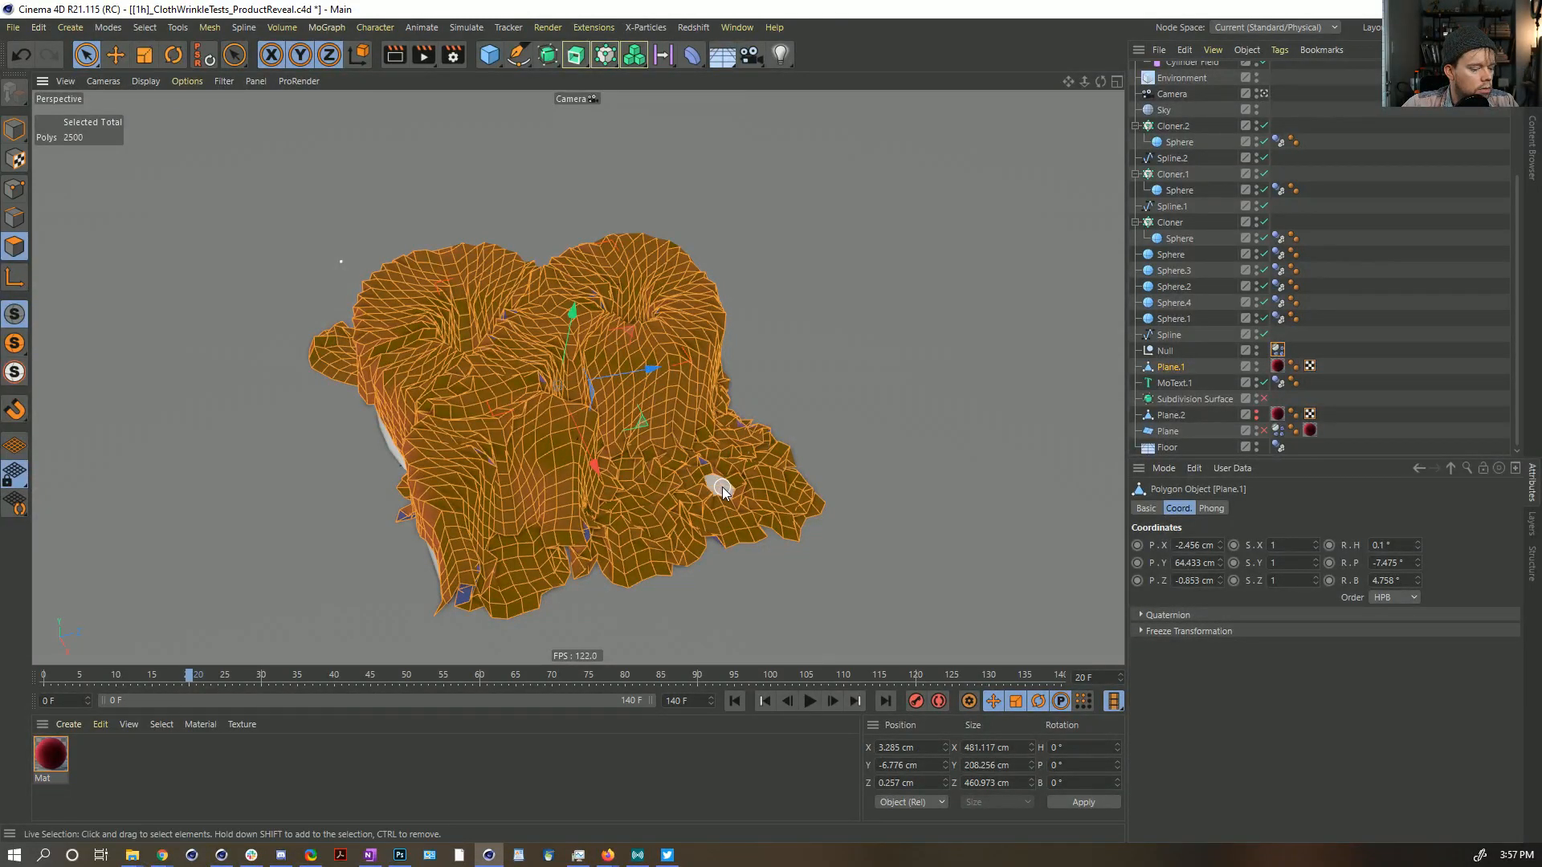
{"action": "left_click", "coordinate": [734, 702]}
{"action": "key", "text": "ctrl+s"}
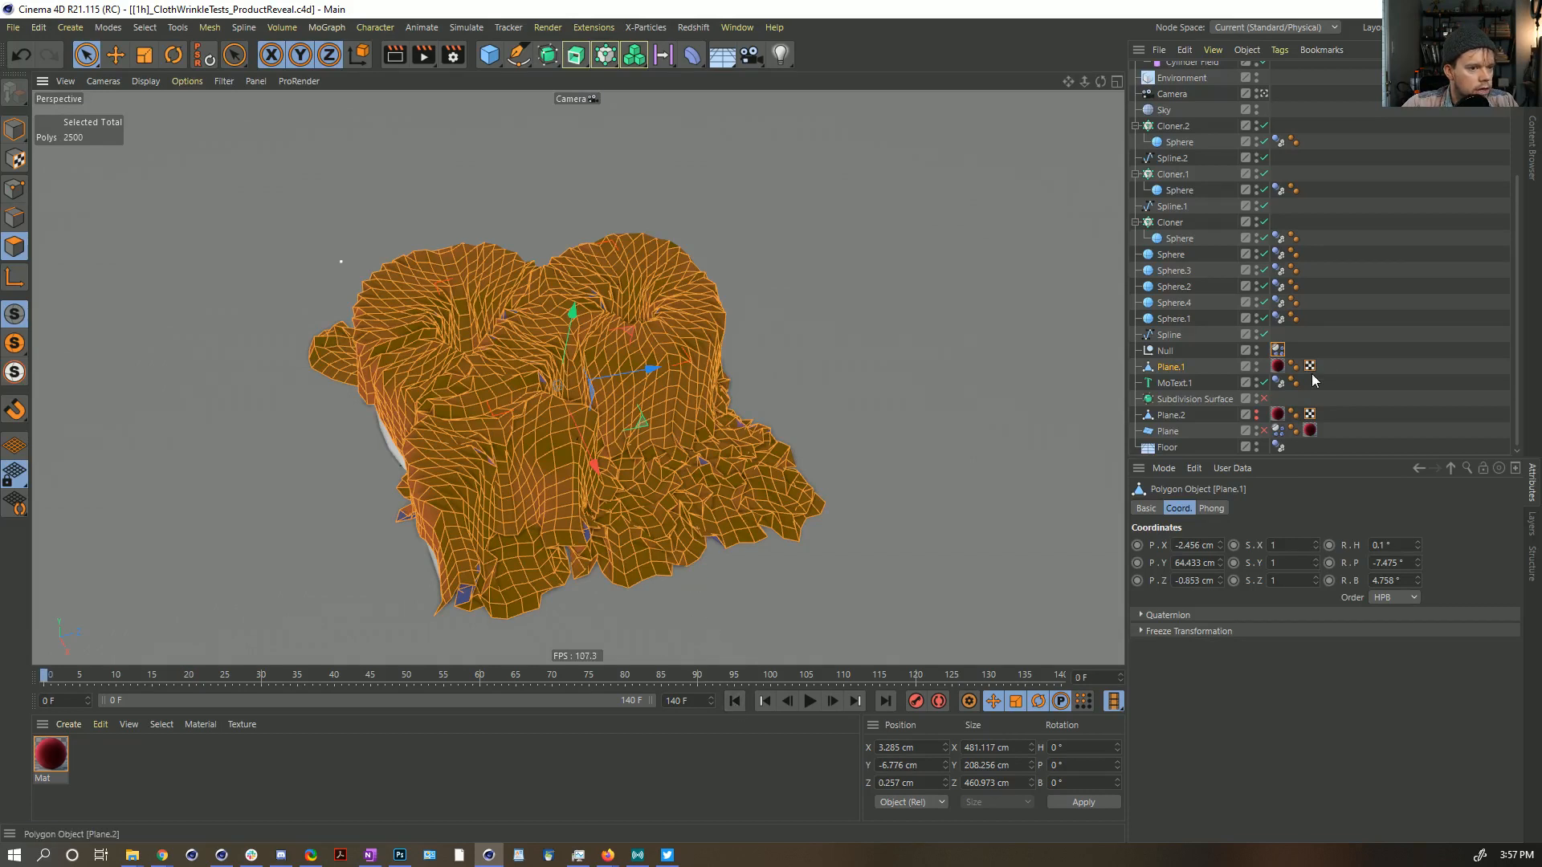
Step: Move the Dynamics Body tag from the null back onto Plane.1
{"action": "left_click", "coordinate": [1277, 350]}
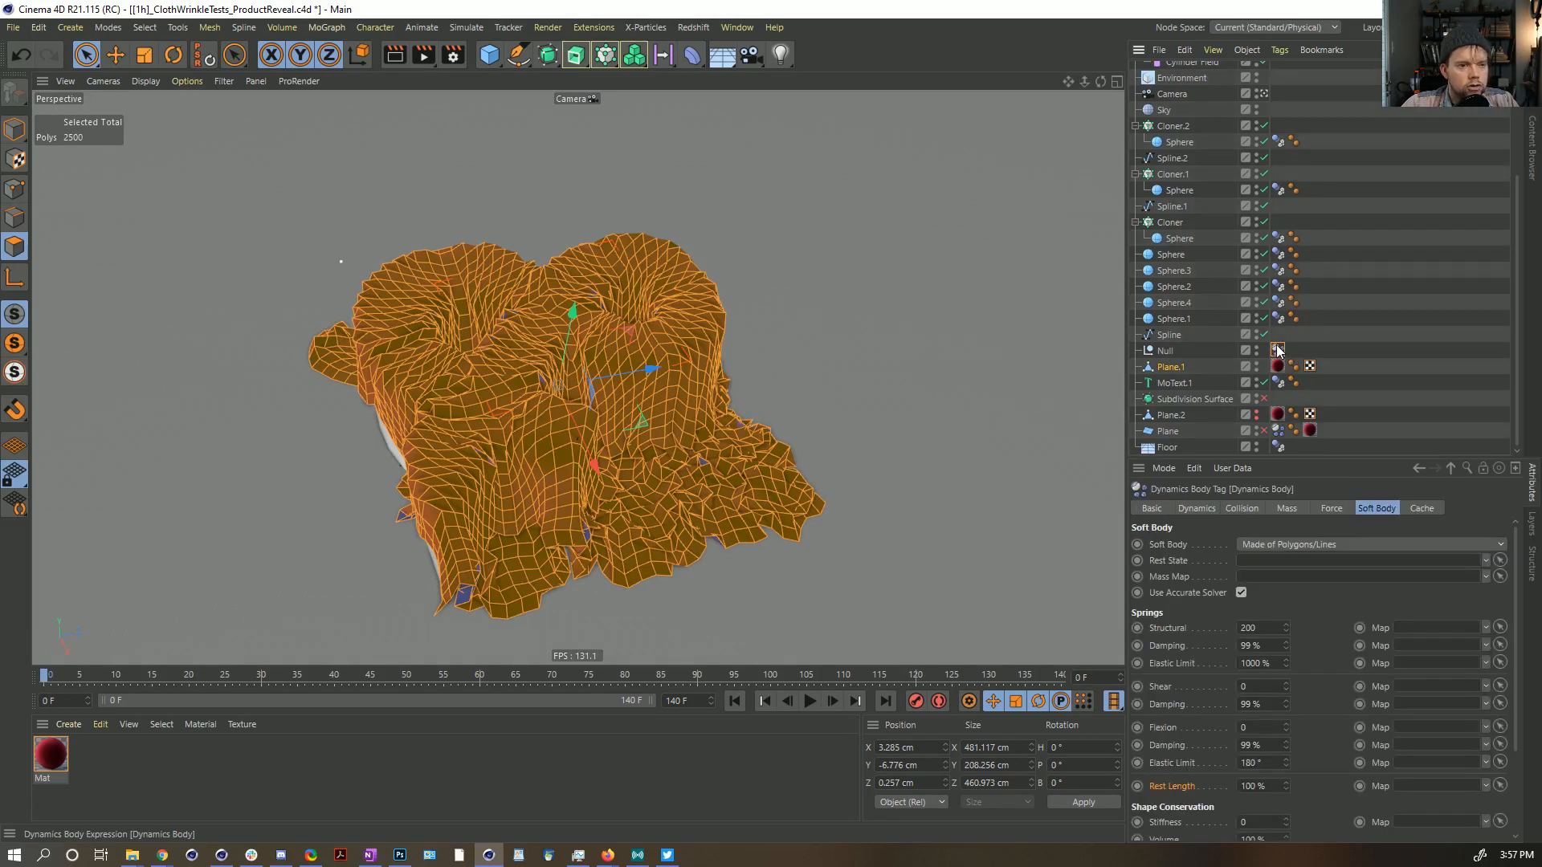
{"action": "left_click_drag", "start_coordinate": [1337, 373], "coordinate": [1341, 378]}
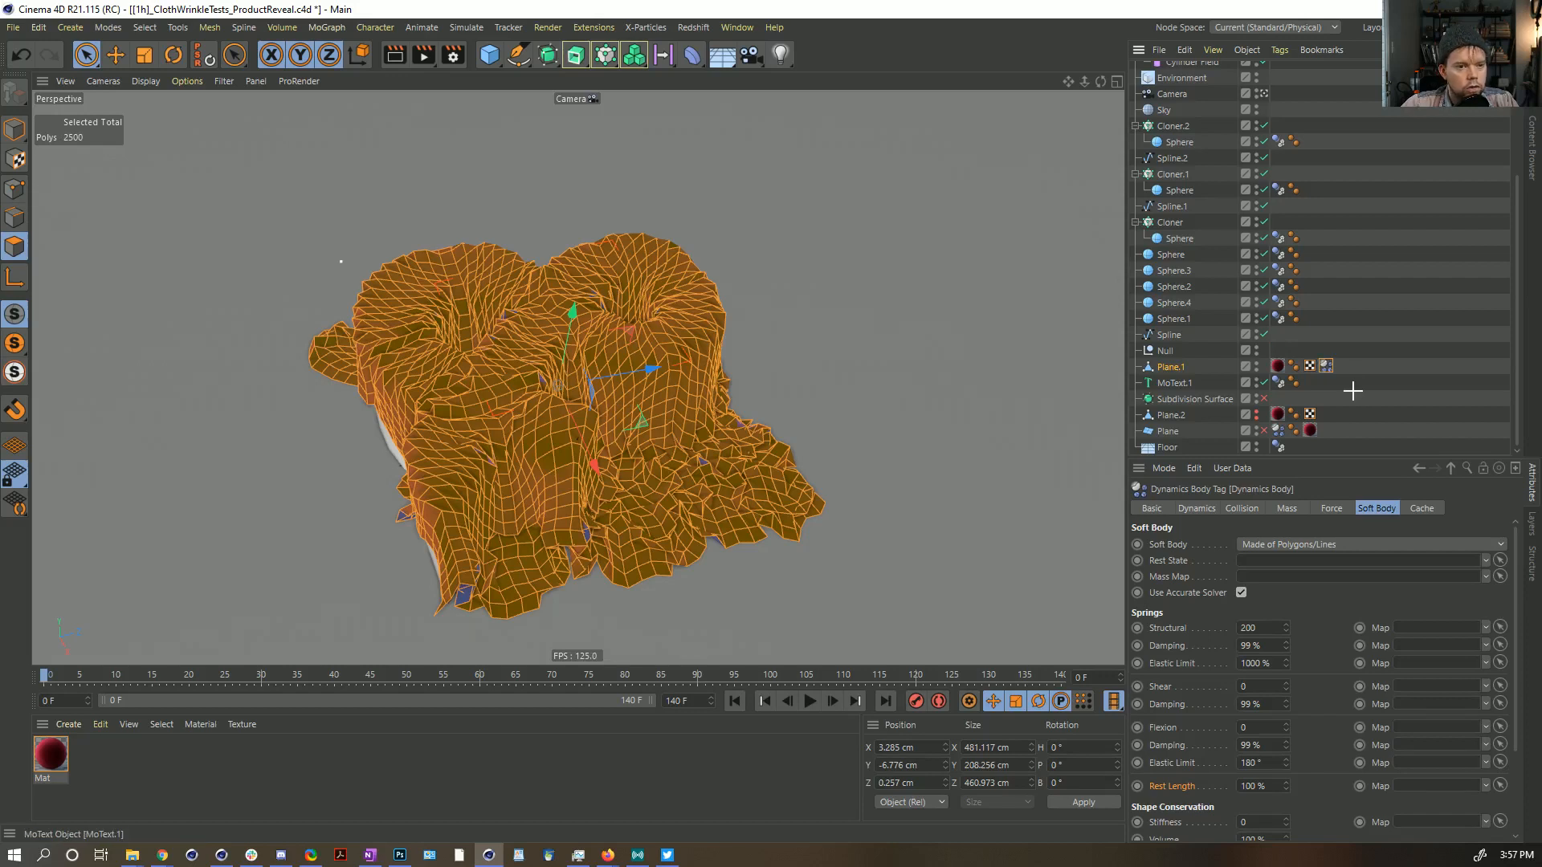
{"action": "left_click", "coordinate": [805, 602]}
Step: Play the simulation briefly from the frozen cloth shape, return to frame 0 and inspect the drape from other angles
{"action": "left_click", "coordinate": [811, 702]}
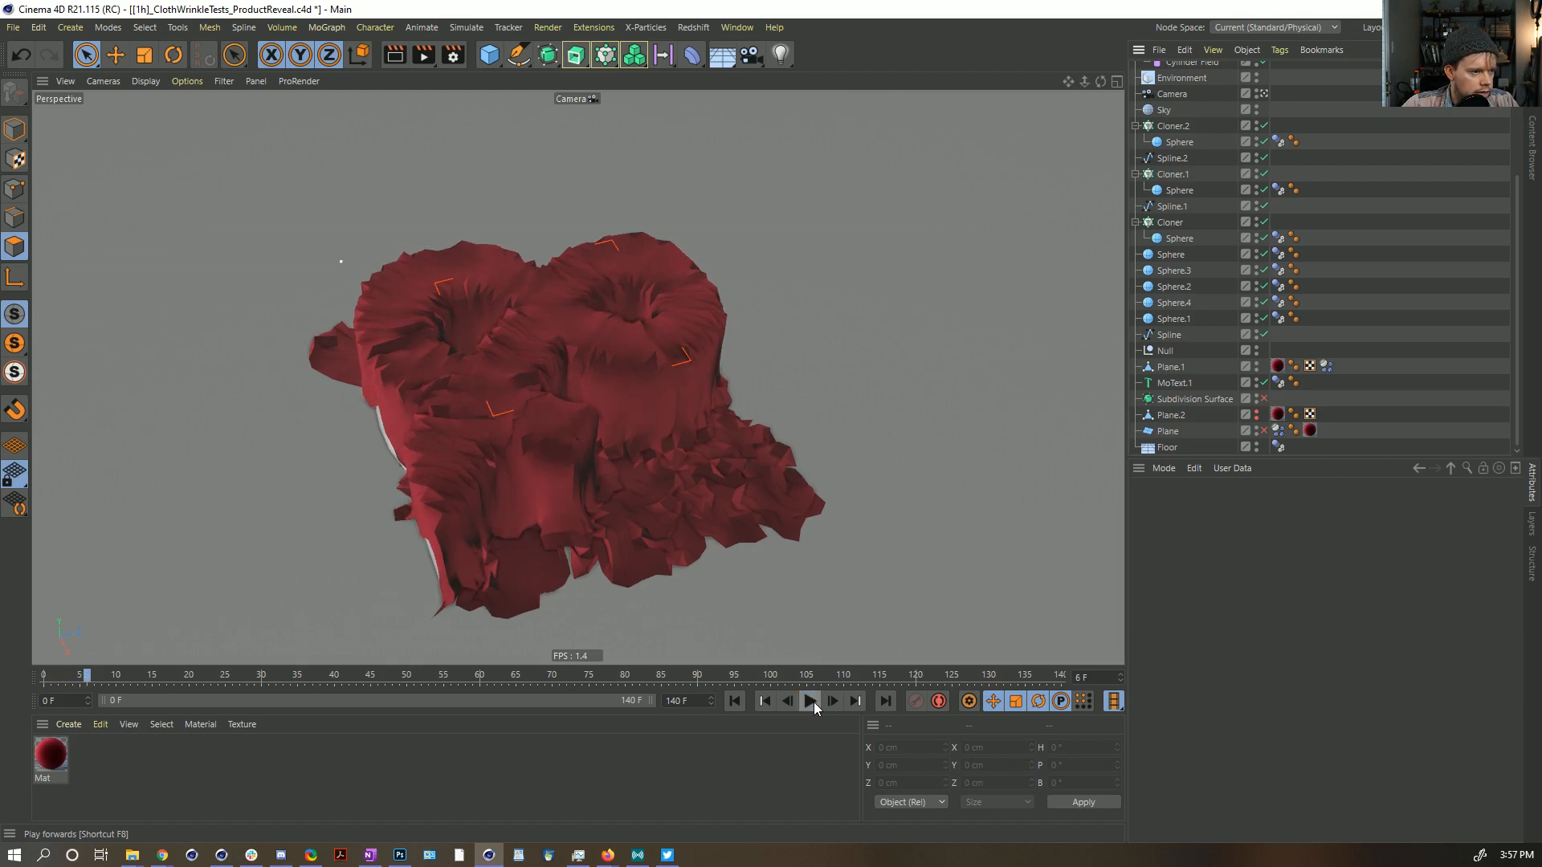
{"action": "left_click", "coordinate": [811, 702]}
{"action": "left_click", "coordinate": [734, 701]}
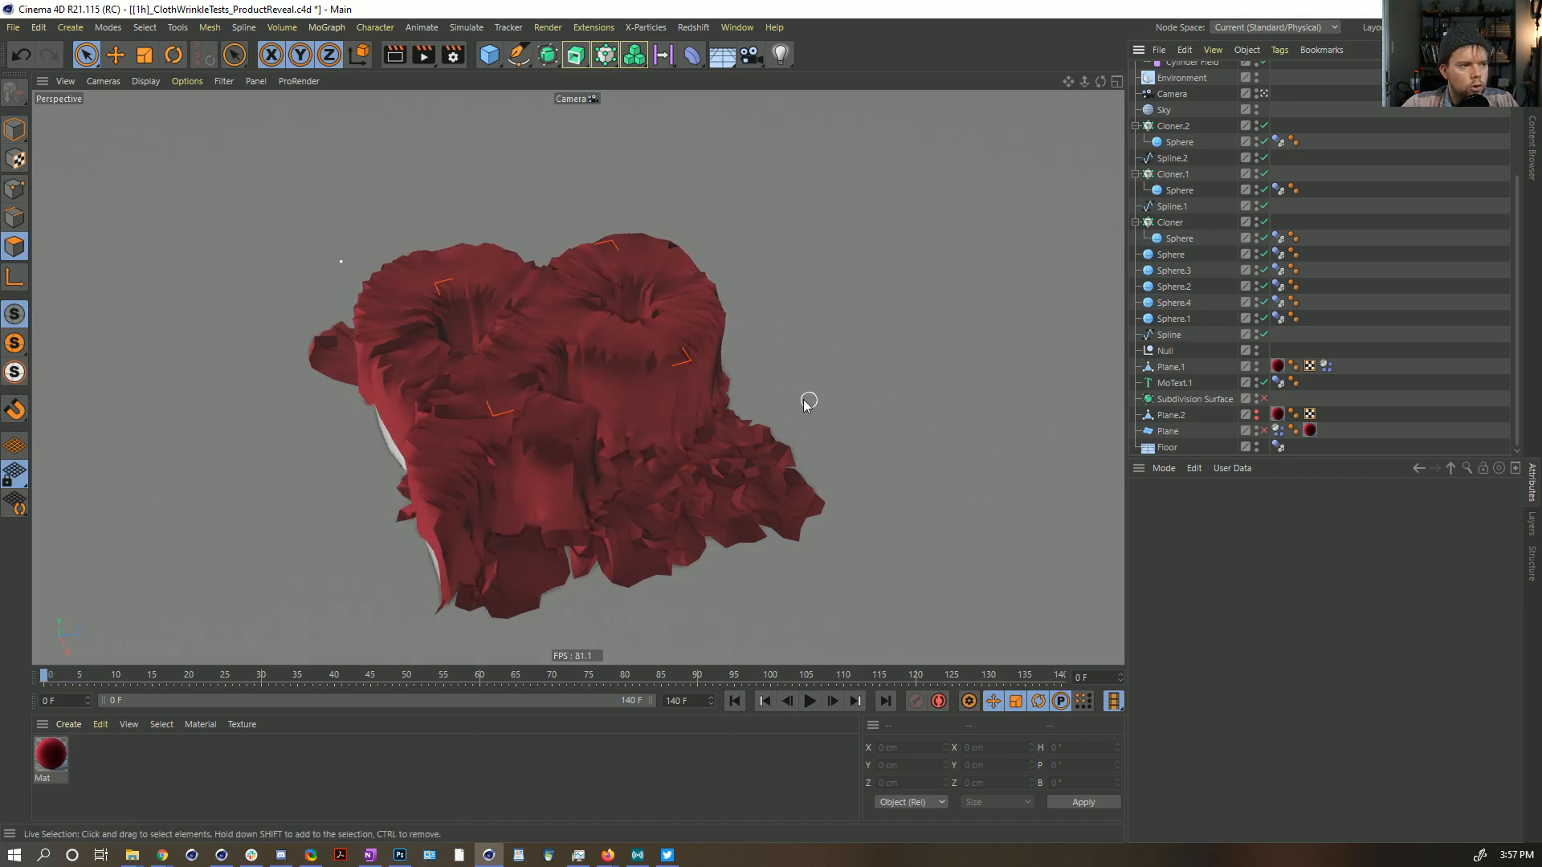
{"action": "left_click_drag", "start_coordinate": [706, 375], "coordinate": [493, 384], "text": "alt"}
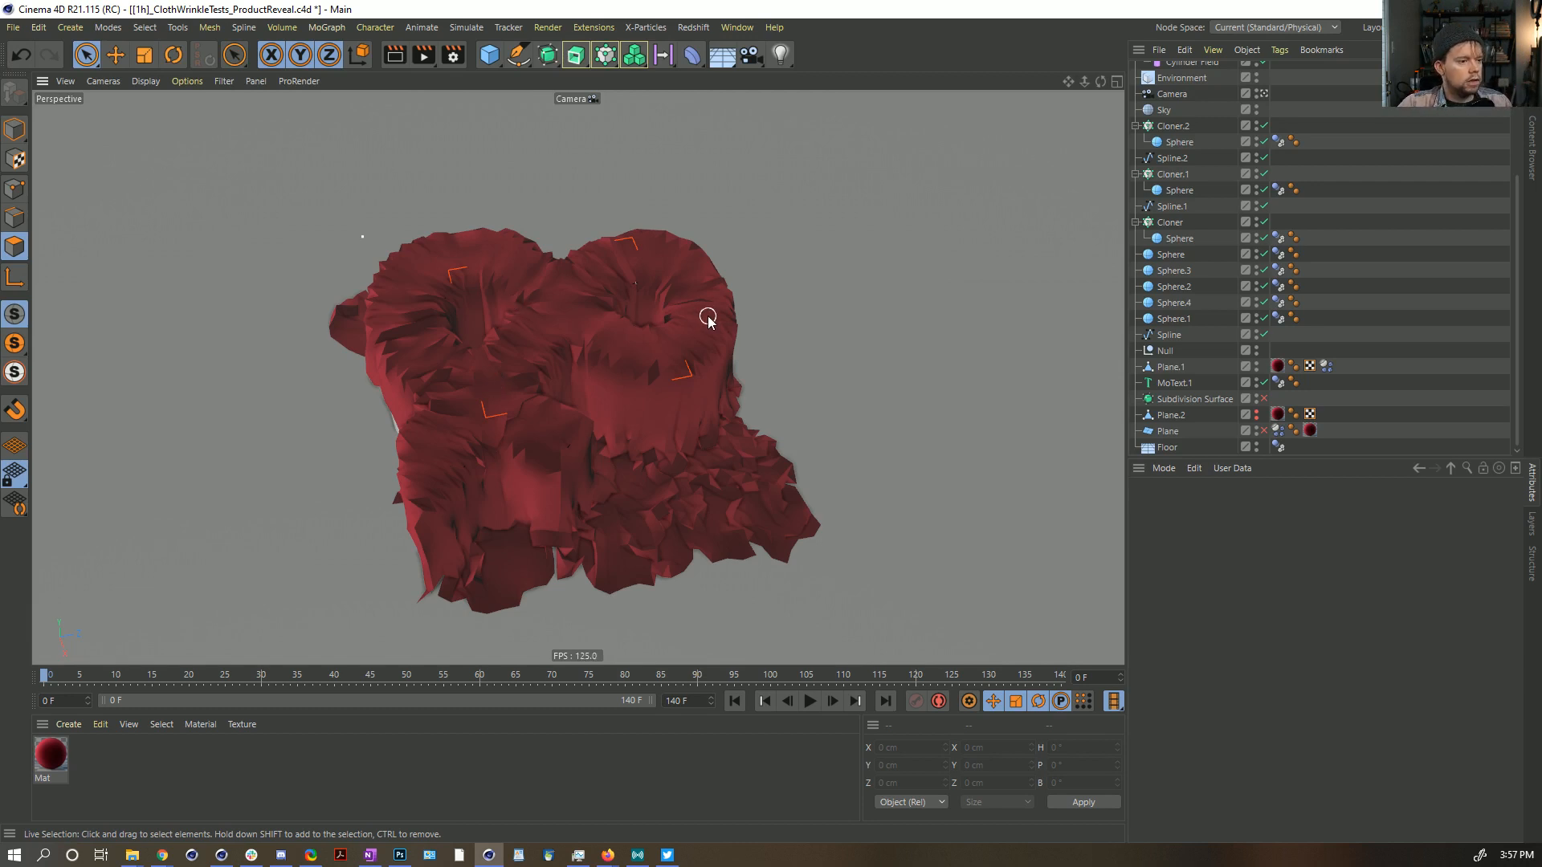
{"action": "left_click_drag", "start_coordinate": [735, 402], "coordinate": [748, 442], "text": "alt"}
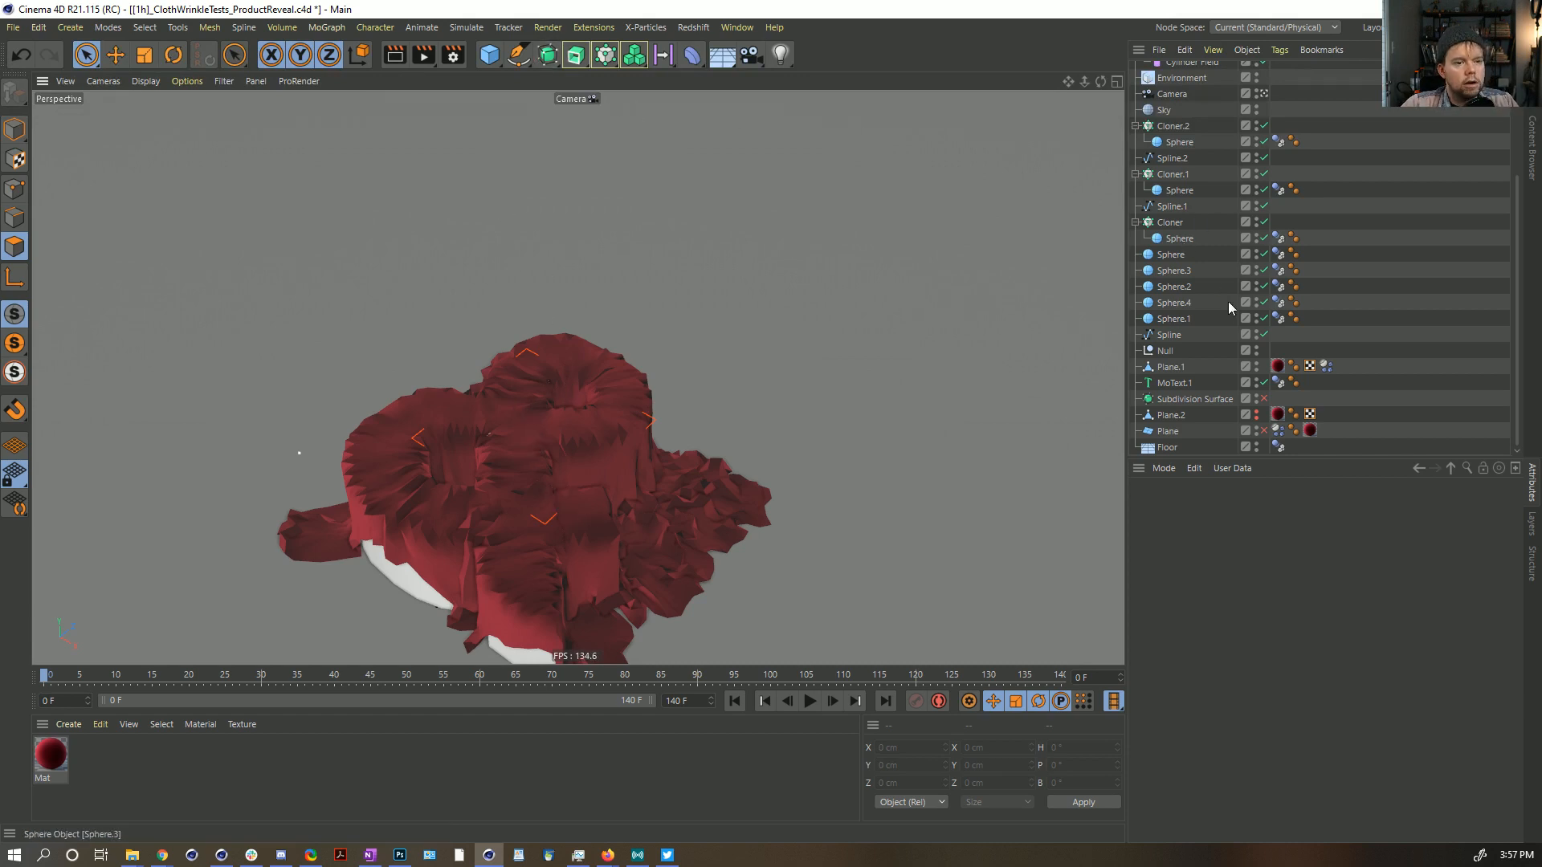
Step: Add a dynamics Spring object and raise it above the draped text to about 225 cm in Y
{"action": "left_click", "coordinate": [1170, 367]}
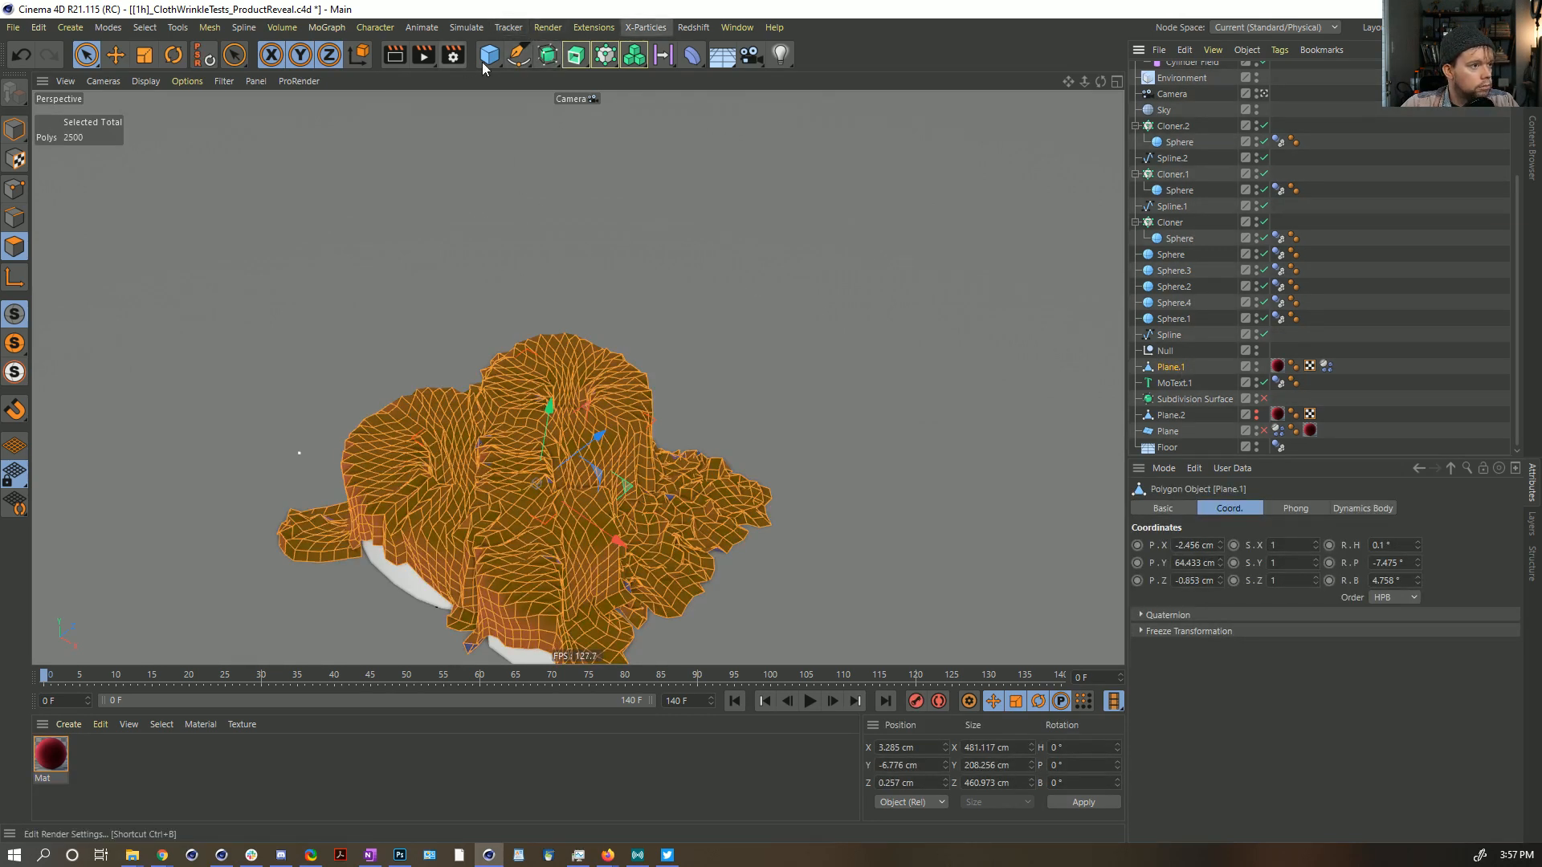
{"action": "left_click", "coordinate": [466, 27]}
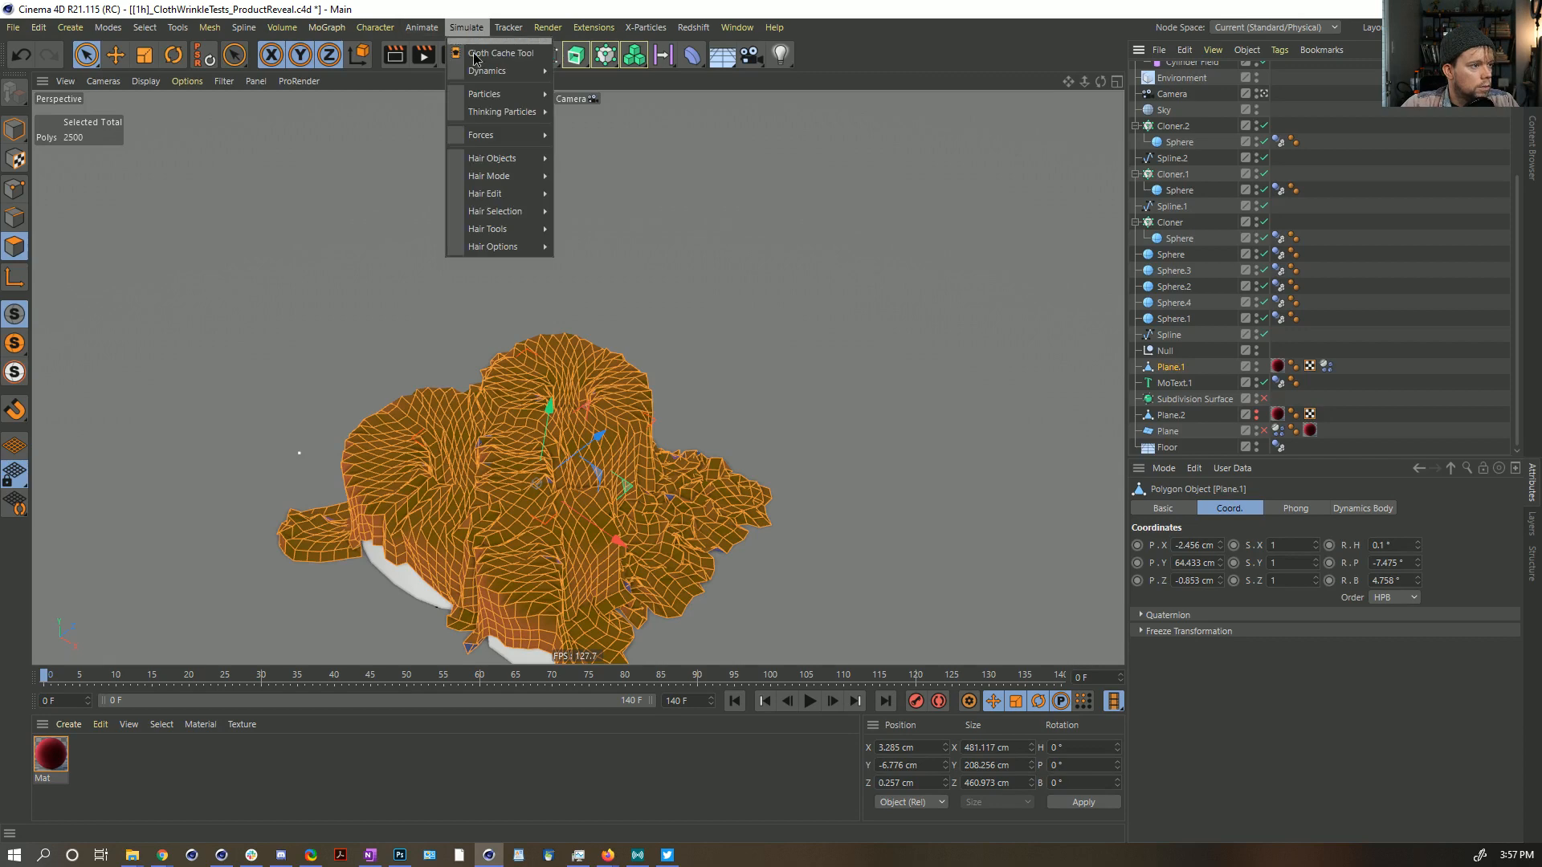
{"action": "mouse_move", "coordinate": [490, 70]}
{"action": "left_click", "coordinate": [579, 89]}
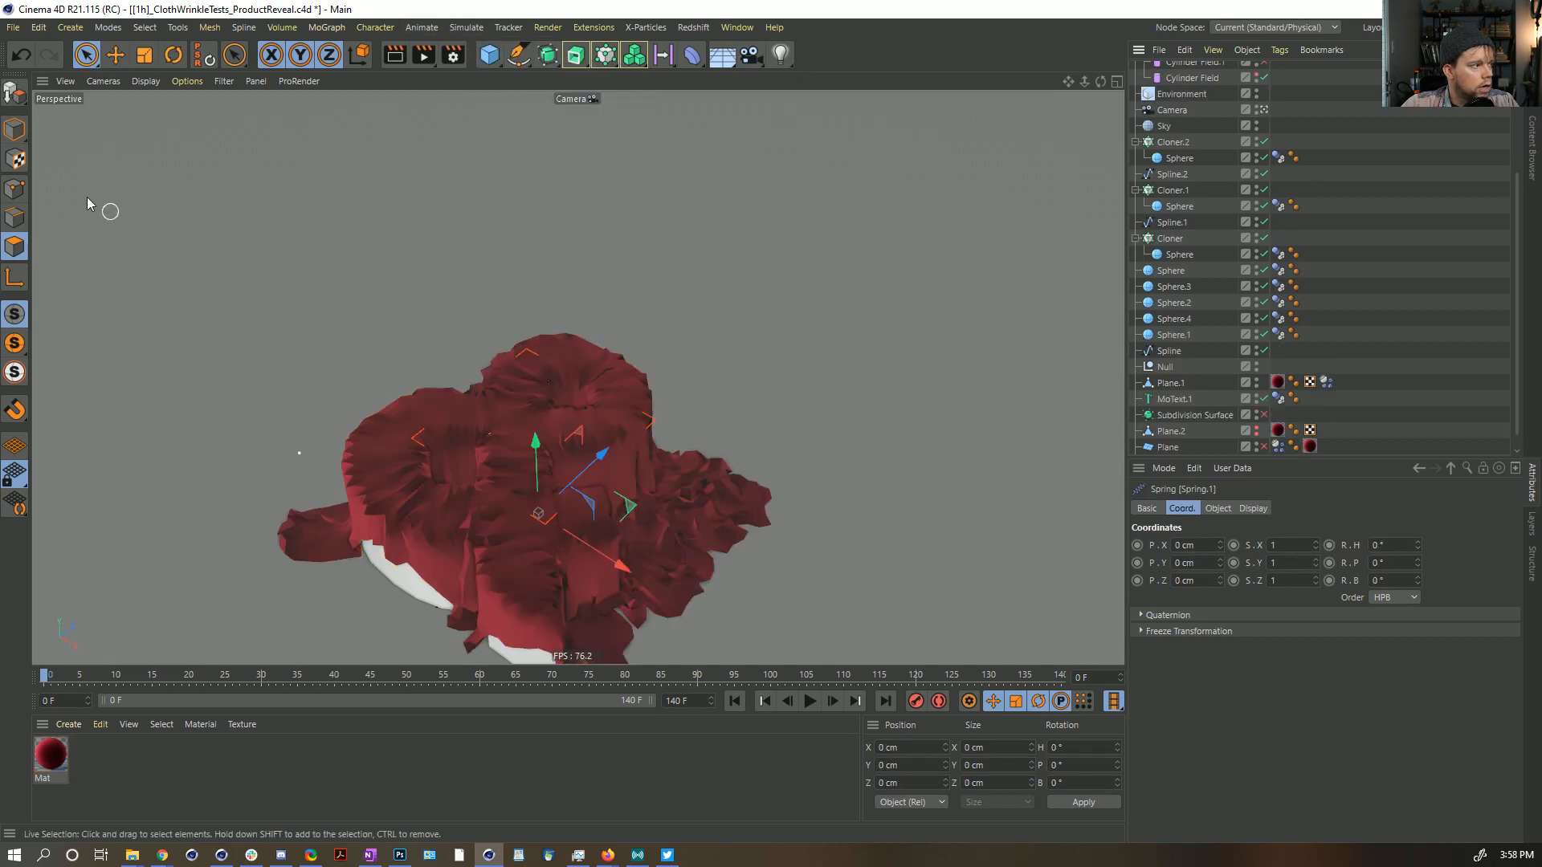
{"action": "left_click", "coordinate": [15, 129]}
{"action": "left_click", "coordinate": [116, 53]}
{"action": "left_click_drag", "start_coordinate": [535, 440], "coordinate": [517, 224]}
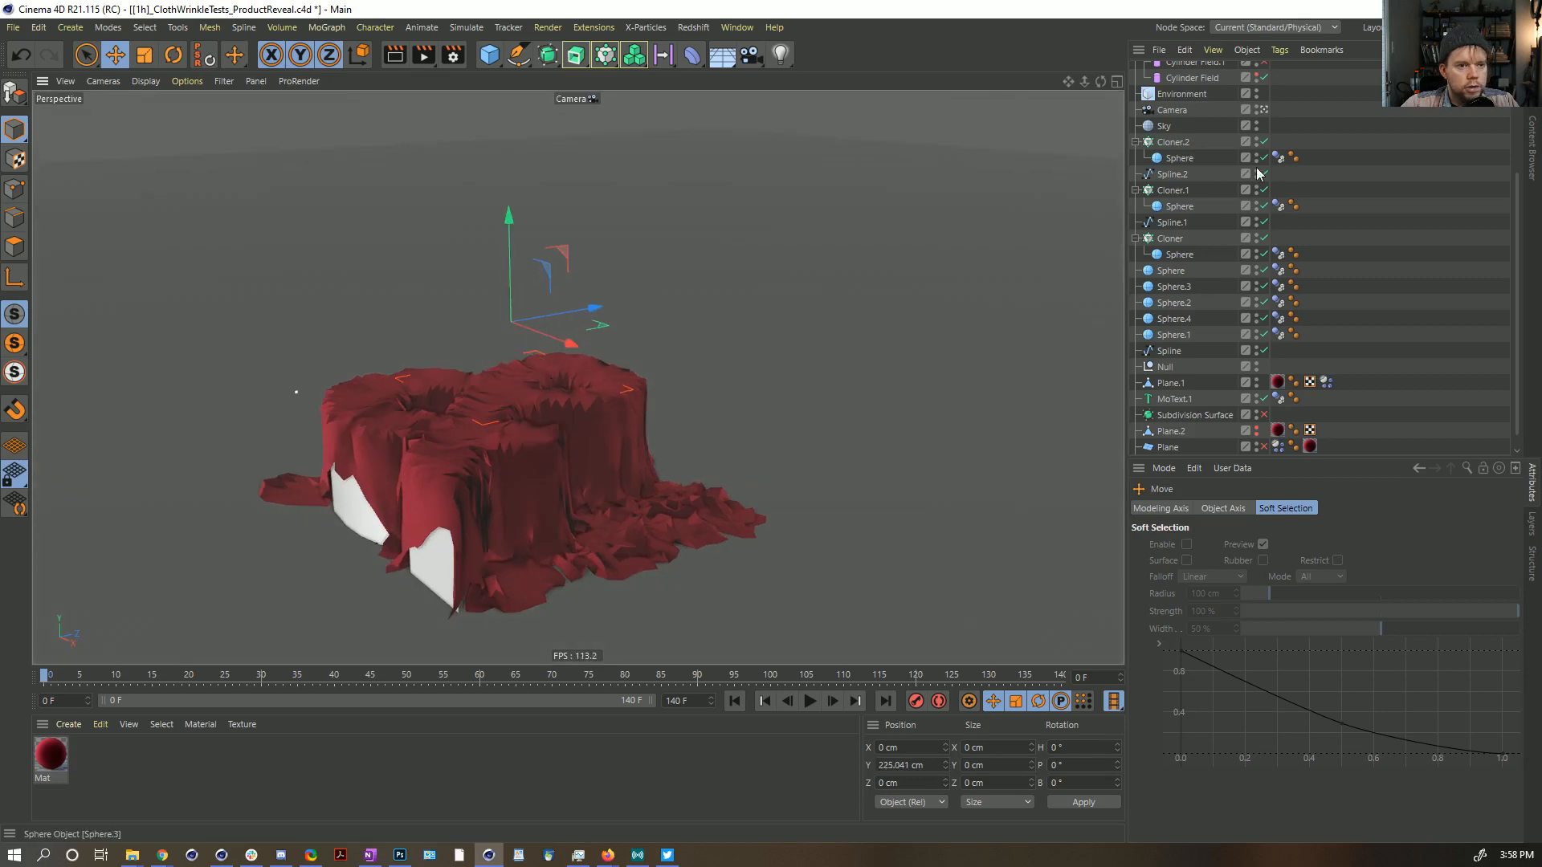
{"action": "scroll", "coordinate": [1258, 173], "scroll_direction": "up", "scroll_amount": 5}
{"action": "left_click", "coordinate": [1173, 70]}
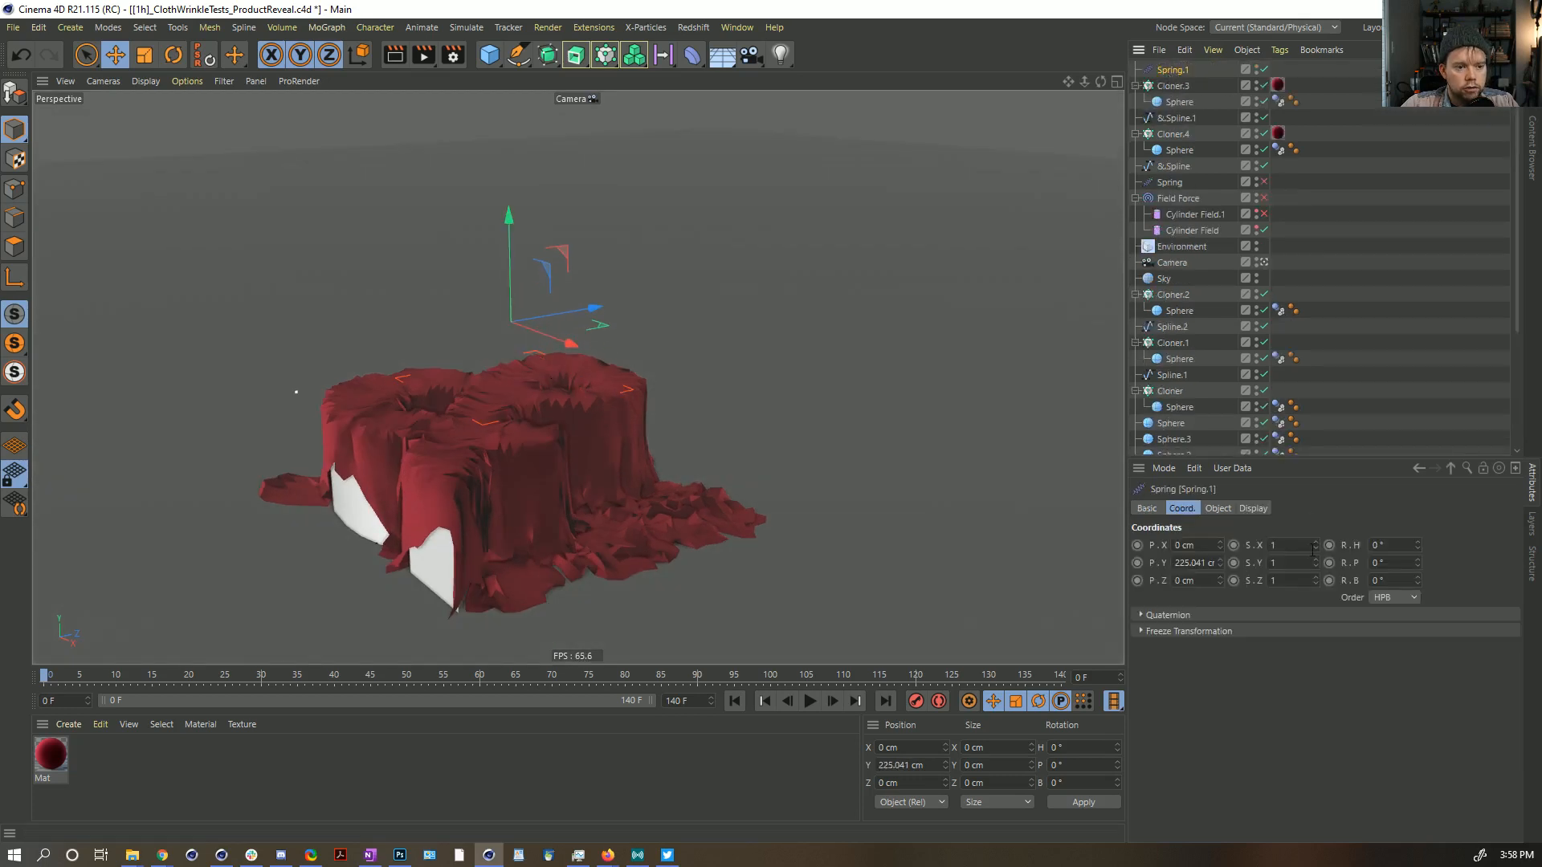
Step: Assign Plane.1 as Object B of the new spring and rename that plane Cloth
{"action": "left_click", "coordinate": [1218, 509]}
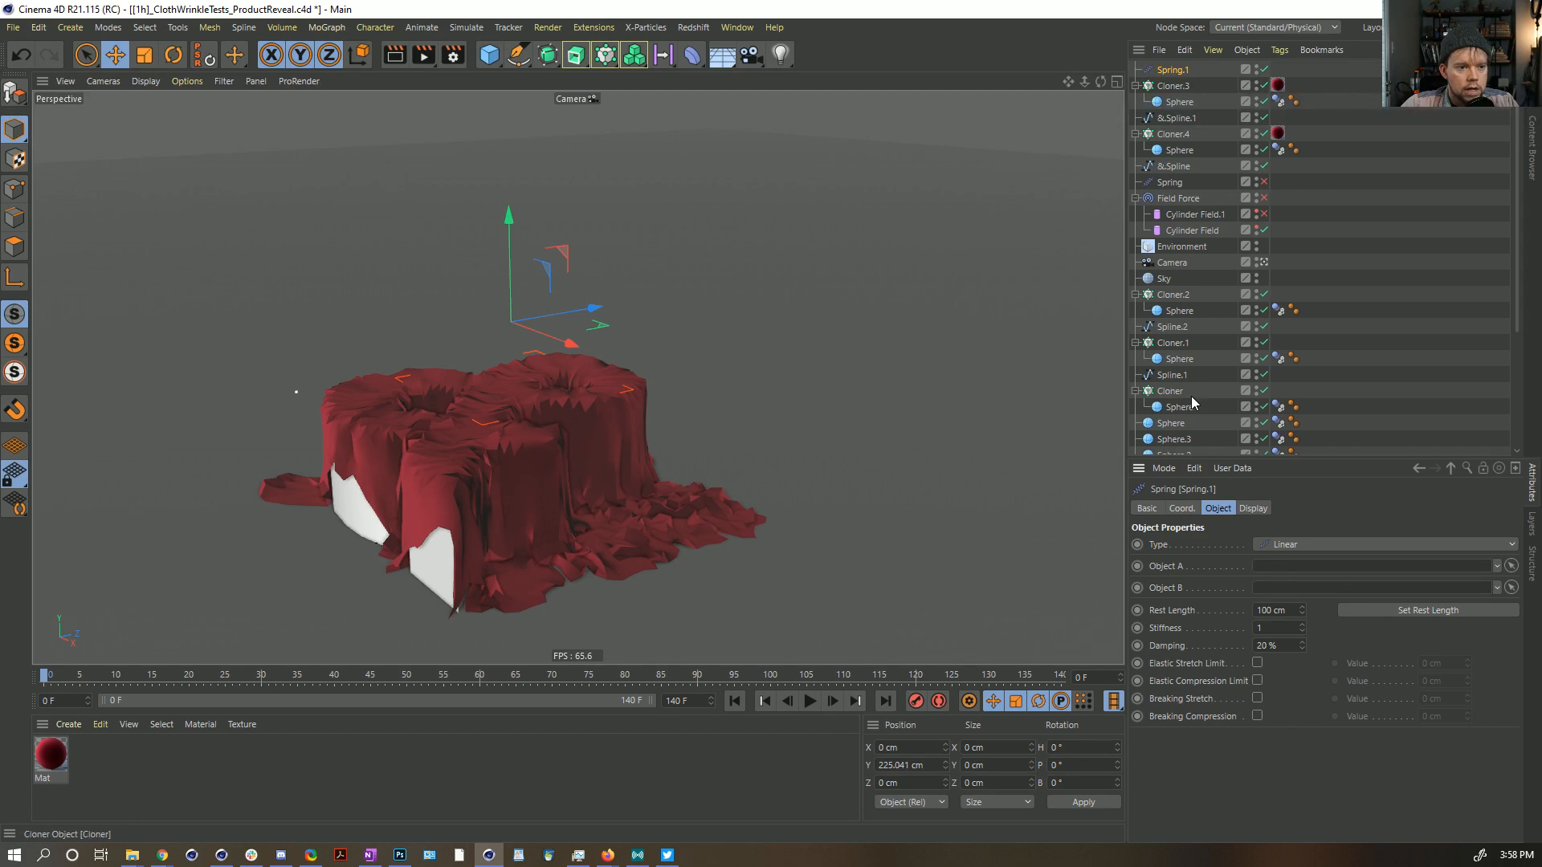
{"action": "scroll", "coordinate": [1193, 408], "scroll_direction": "down", "scroll_amount": 5}
{"action": "left_click", "coordinate": [1178, 370]}
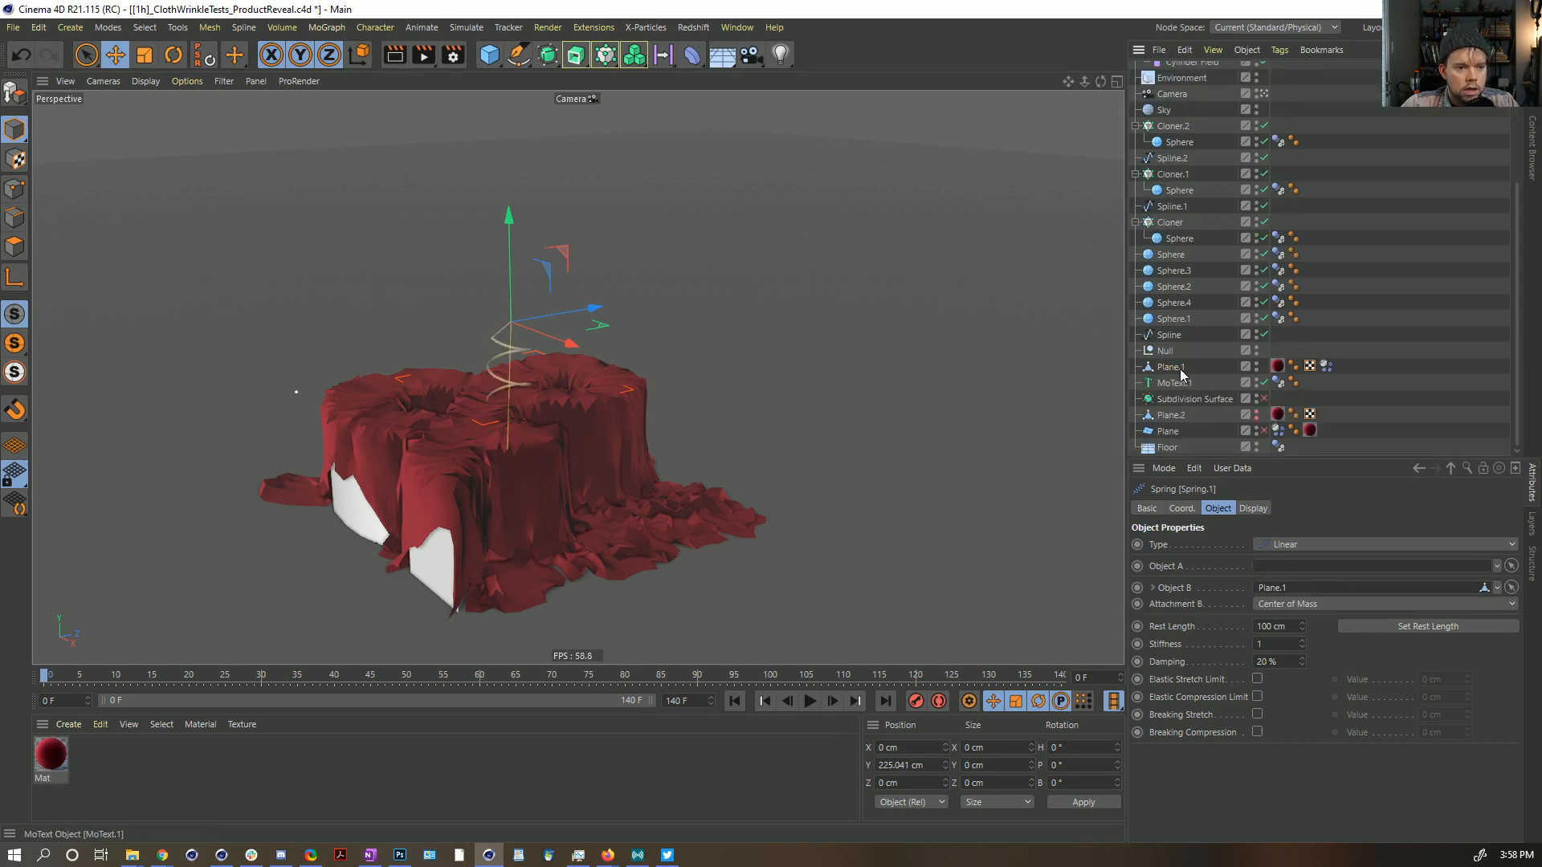
{"action": "double_click", "coordinate": [1180, 373]}
{"action": "type", "text": "Cloth"}
{"action": "key", "text": "Return"}
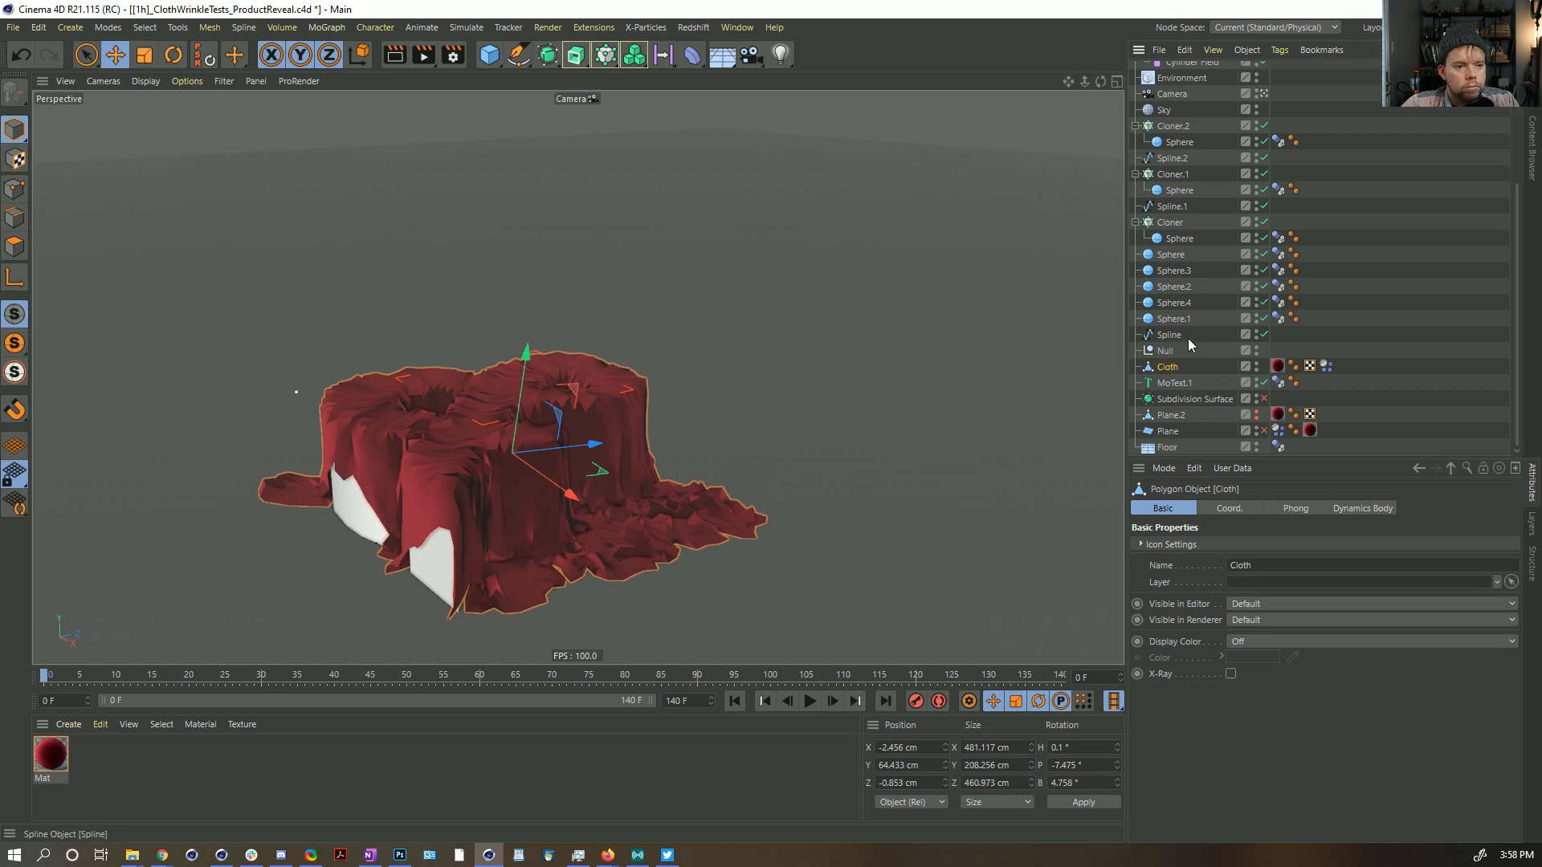
Step: Set the new spring's Attachment B to Polygon Point and choose point index 1347 near the middle of the cloth's top
{"action": "scroll", "coordinate": [1192, 269], "scroll_direction": "up", "scroll_amount": 5}
{"action": "left_click", "coordinate": [1173, 69]}
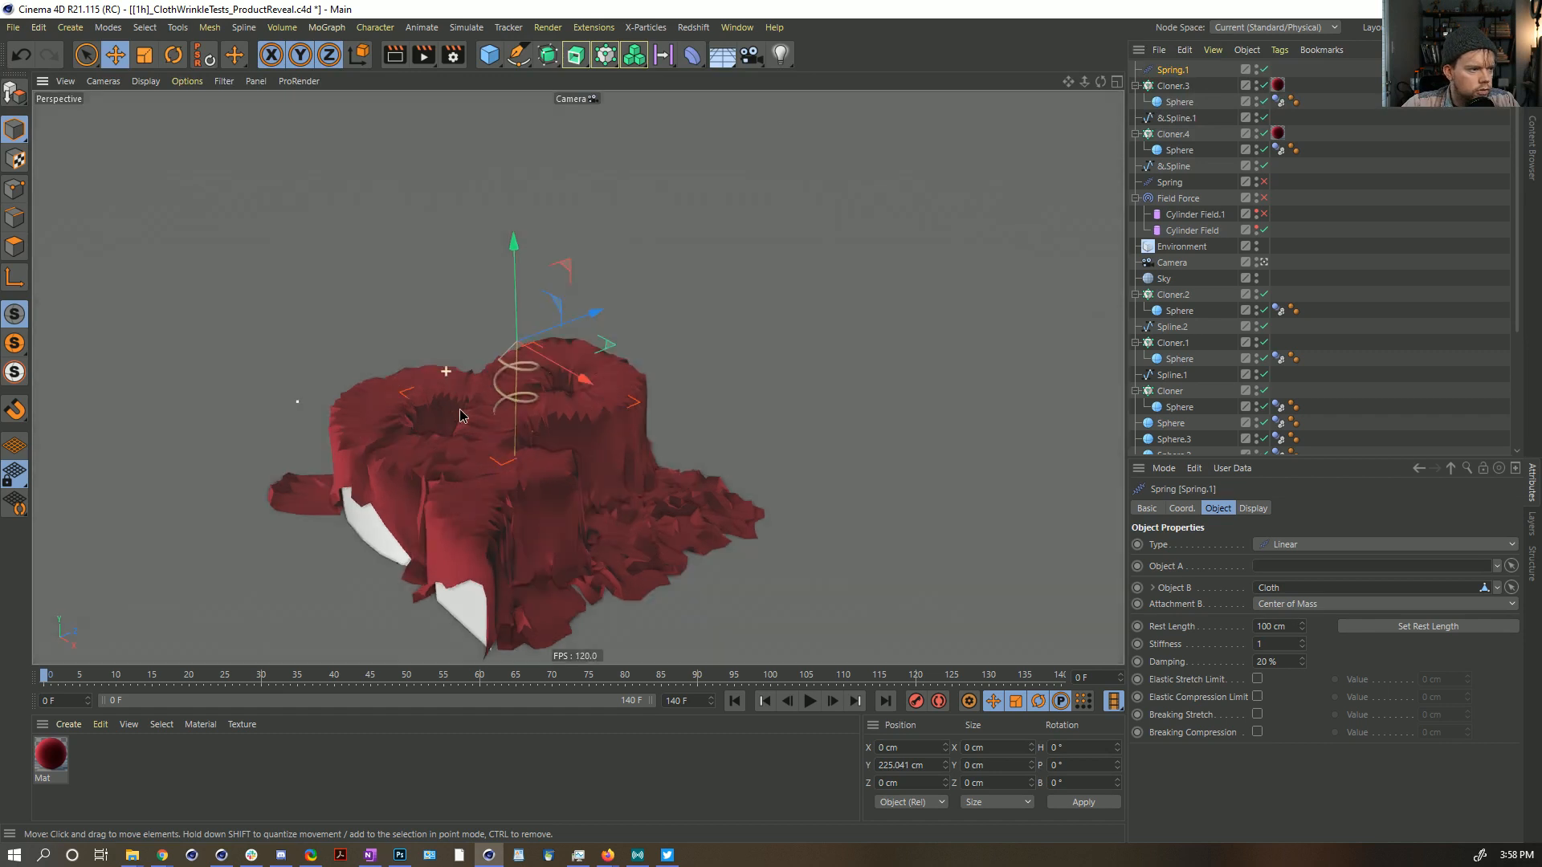
{"action": "left_click", "coordinate": [1317, 606]}
{"action": "left_click", "coordinate": [1321, 656]}
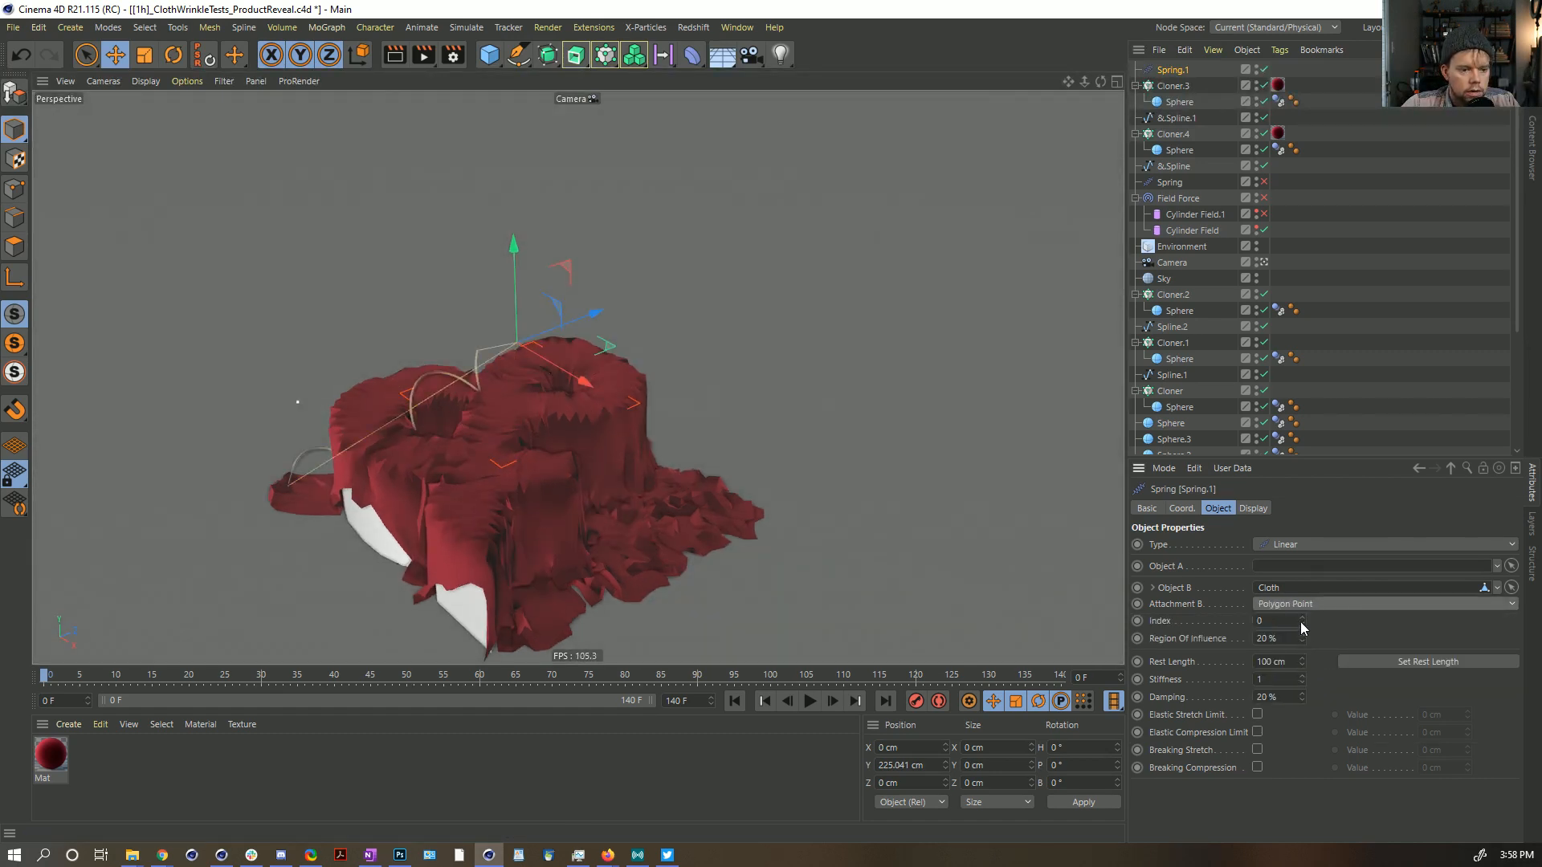
{"action": "left_click_drag", "start_coordinate": [1299, 622], "coordinate": [1473, 622]}
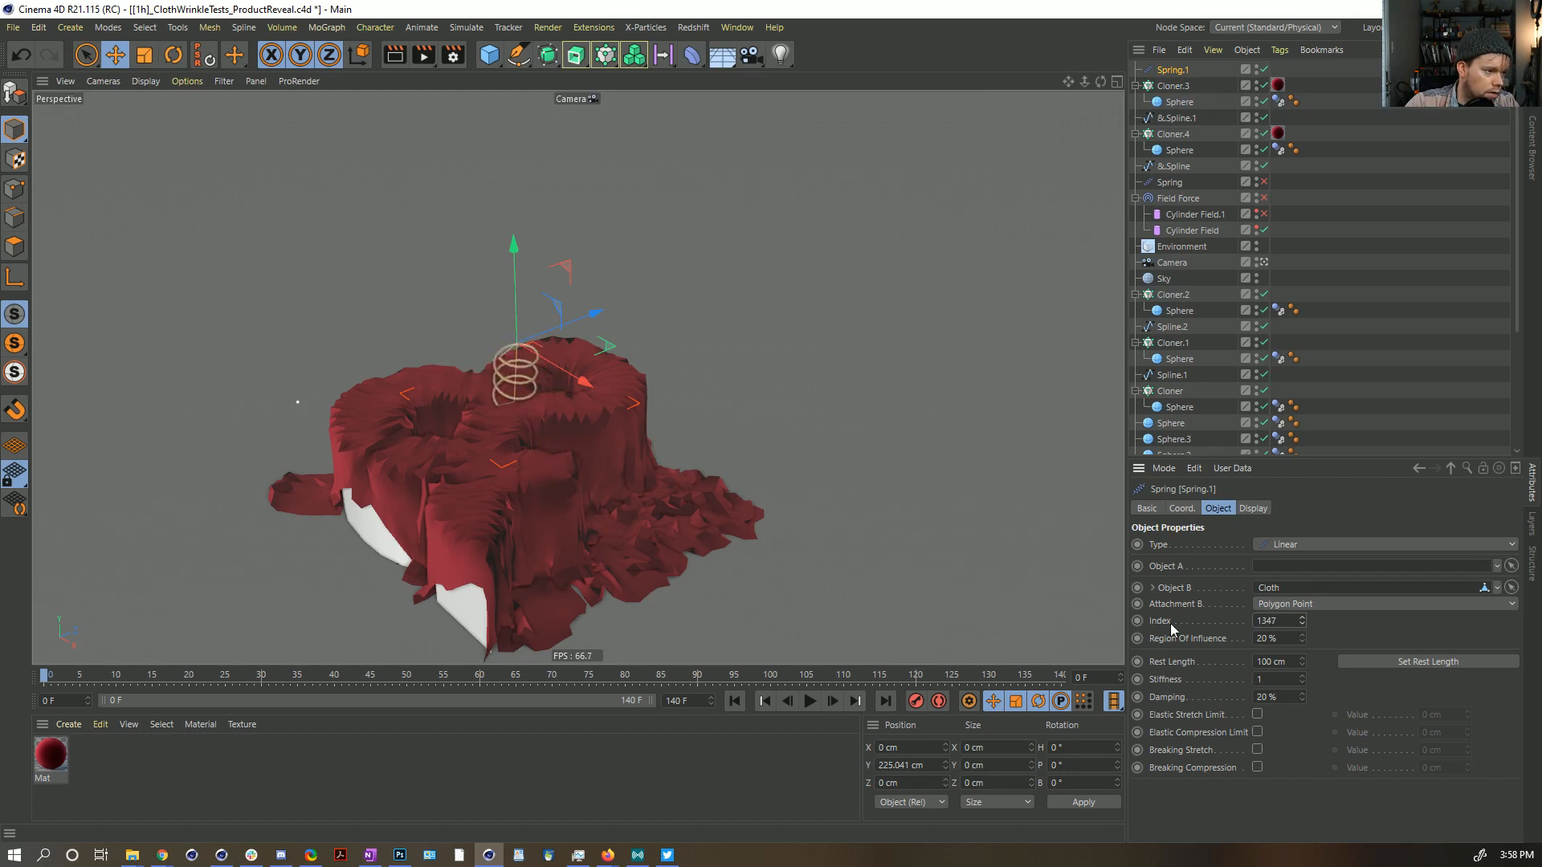
Step: Try shifting the spring to about -35 cm in X and resetting its rest length, and undo both changes
{"action": "left_click_drag", "start_coordinate": [562, 370], "coordinate": [507, 335], "text": "alt"}
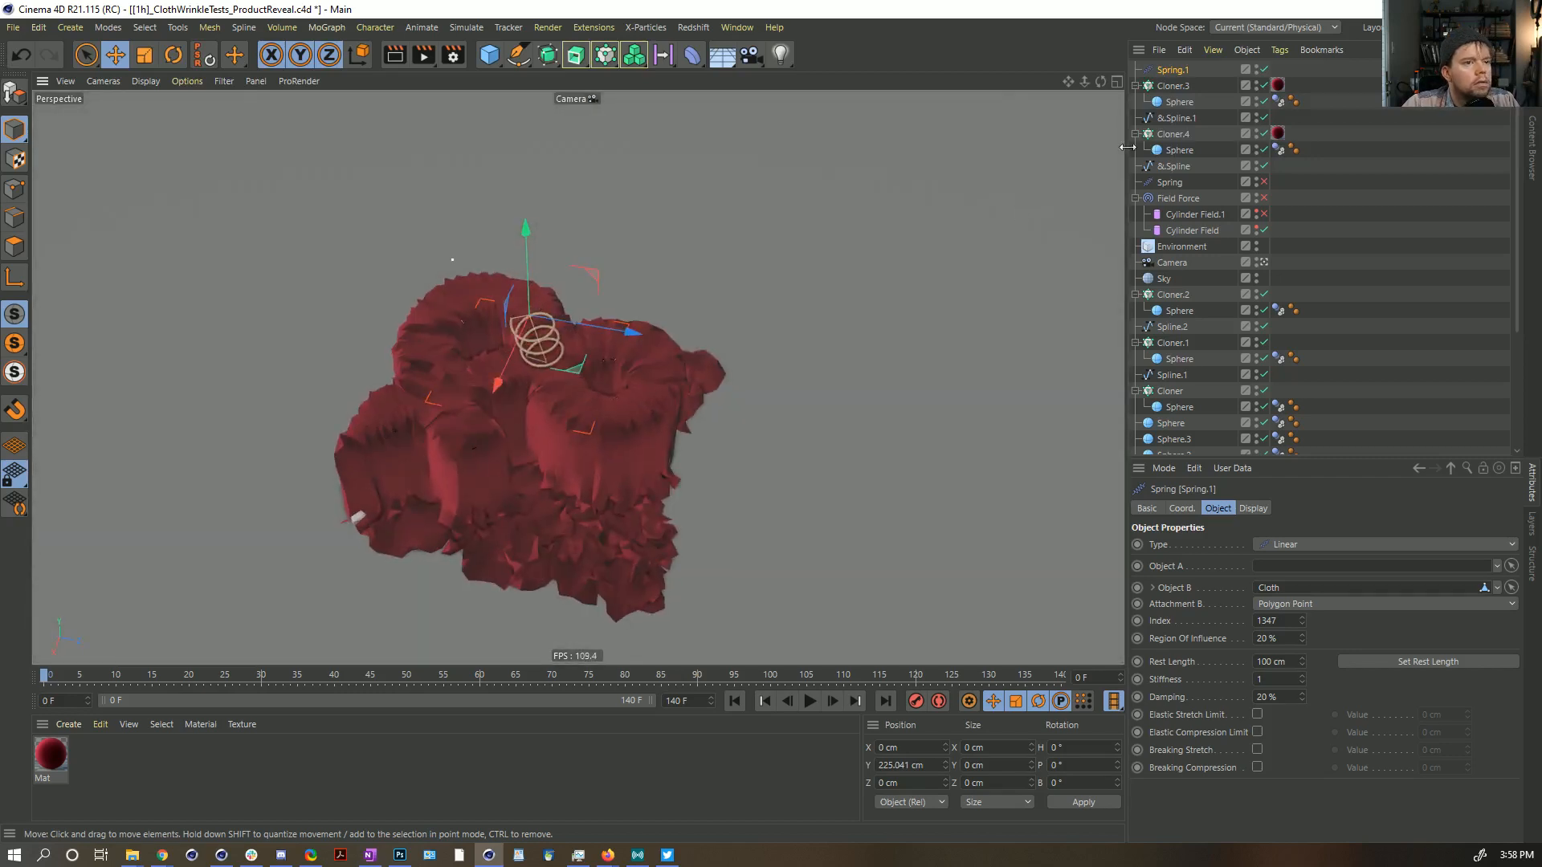
{"action": "left_click_drag", "start_coordinate": [701, 282], "coordinate": [697, 410], "text": "alt"}
{"action": "left_click_drag", "start_coordinate": [614, 577], "coordinate": [566, 490]}
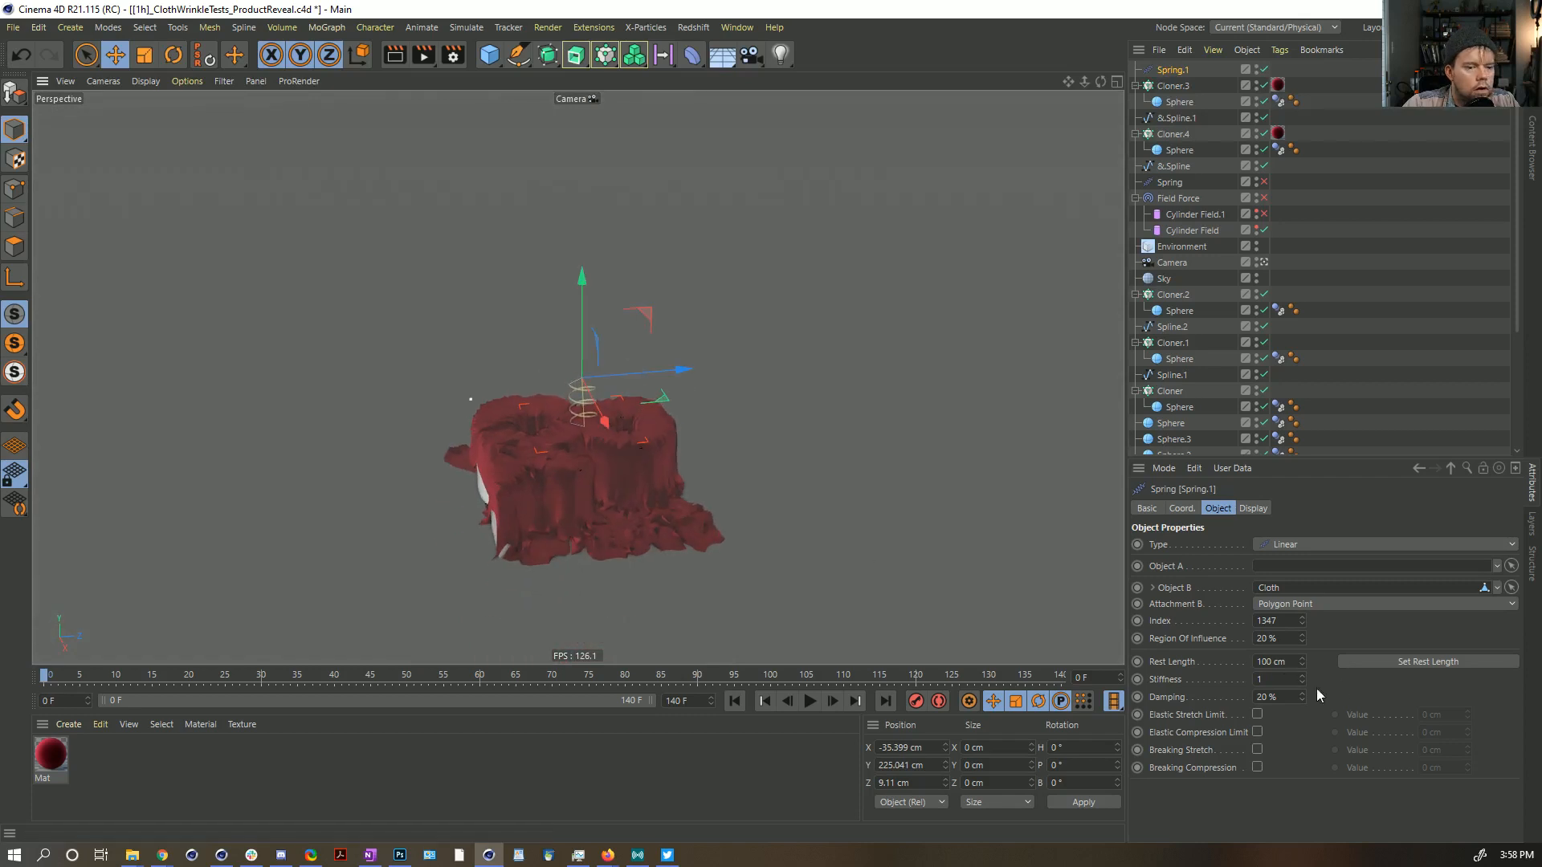
{"action": "left_click", "coordinate": [1351, 661]}
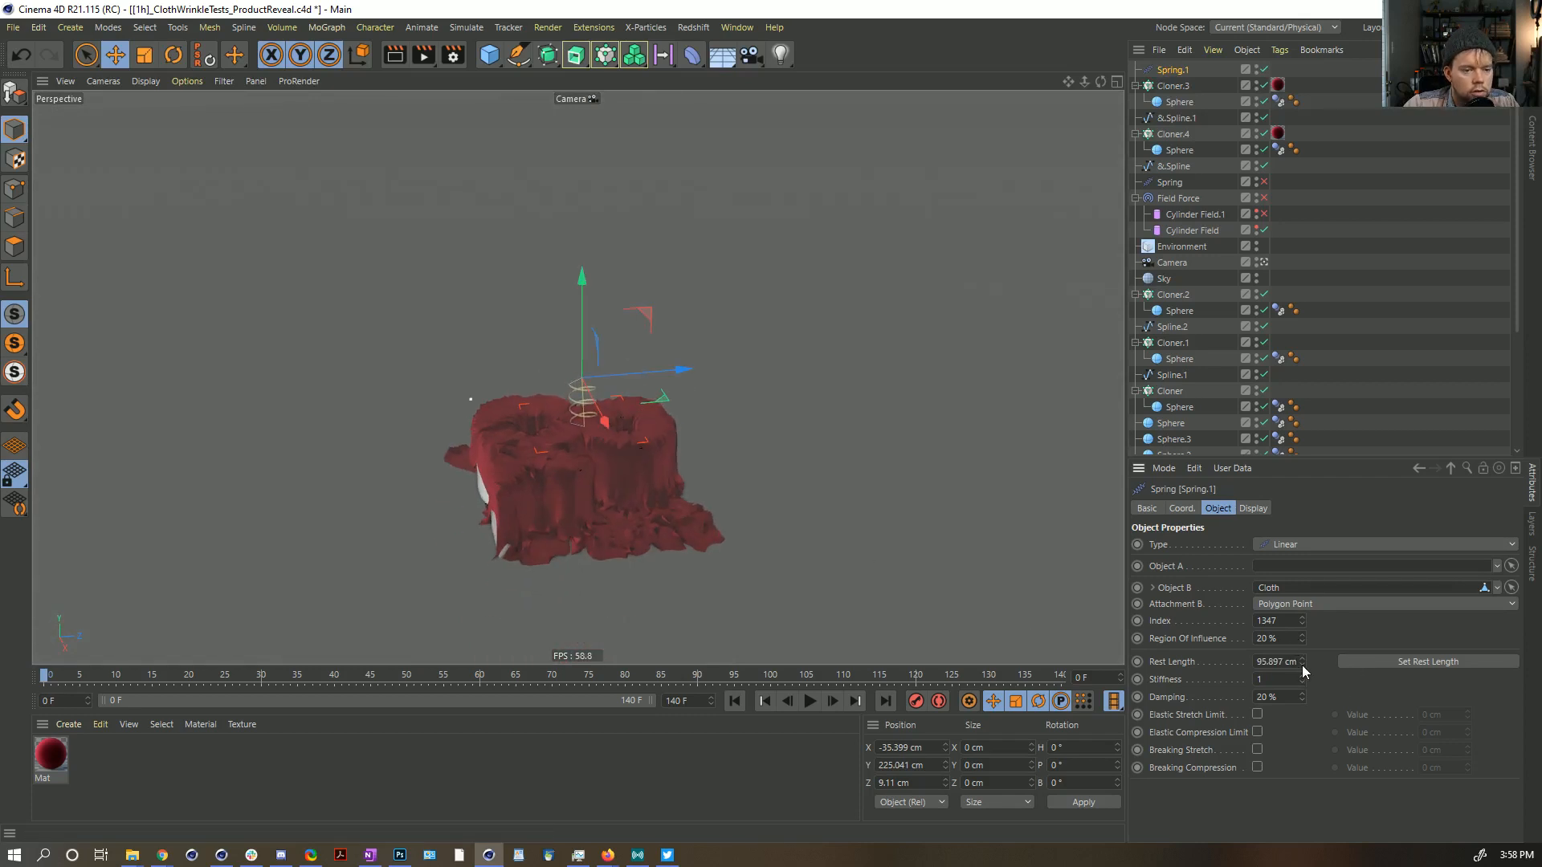
{"action": "key", "text": "ctrl+z"}
{"action": "key", "text": "ctrl+z"}
{"action": "key", "text": "ctrl+z"}
{"action": "key", "text": "ctrl+z"}
Step: Keyframe the spring's Y position at its current height on frame 0 and at about 738 cm on frame 60
{"action": "left_click_drag", "start_coordinate": [562, 439], "coordinate": [601, 399], "text": "alt"}
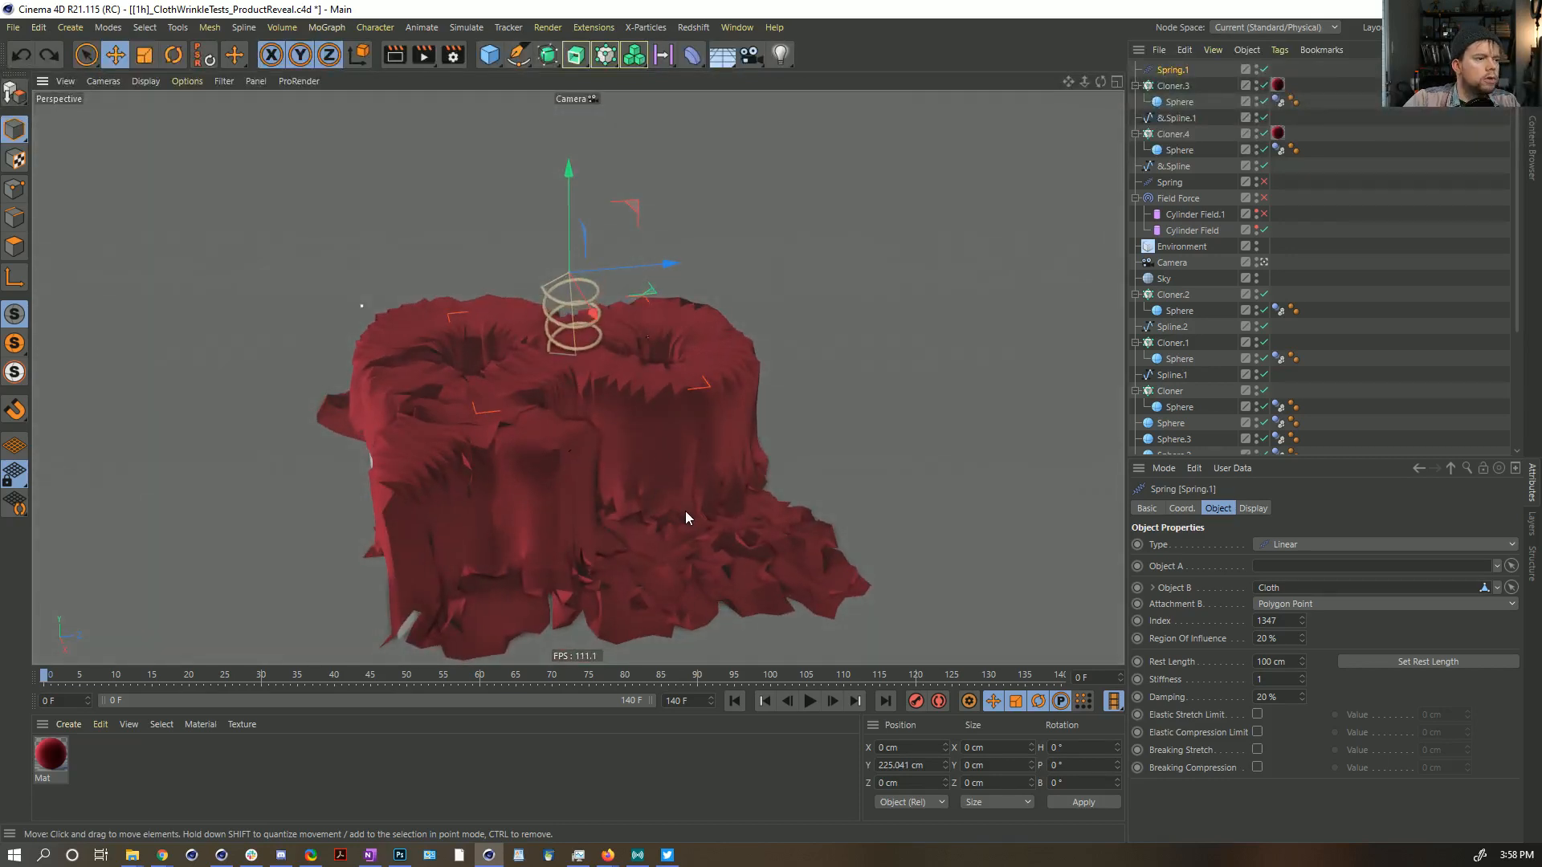
{"action": "scroll", "coordinate": [638, 439], "scroll_direction": "down", "scroll_amount": 4}
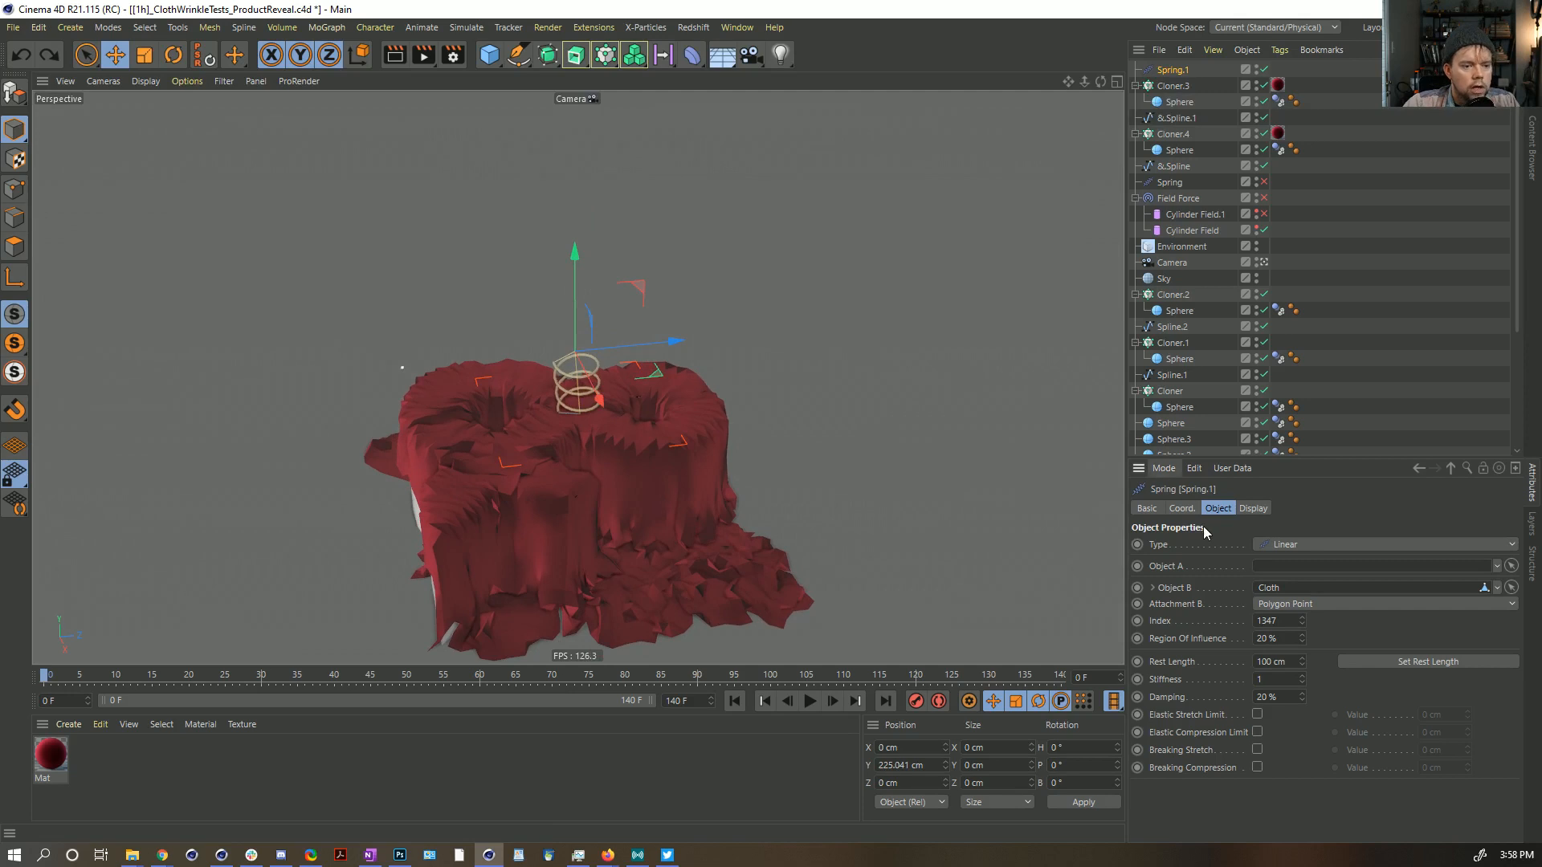
{"action": "left_click", "coordinate": [1182, 509]}
{"action": "left_click", "coordinate": [1138, 563]}
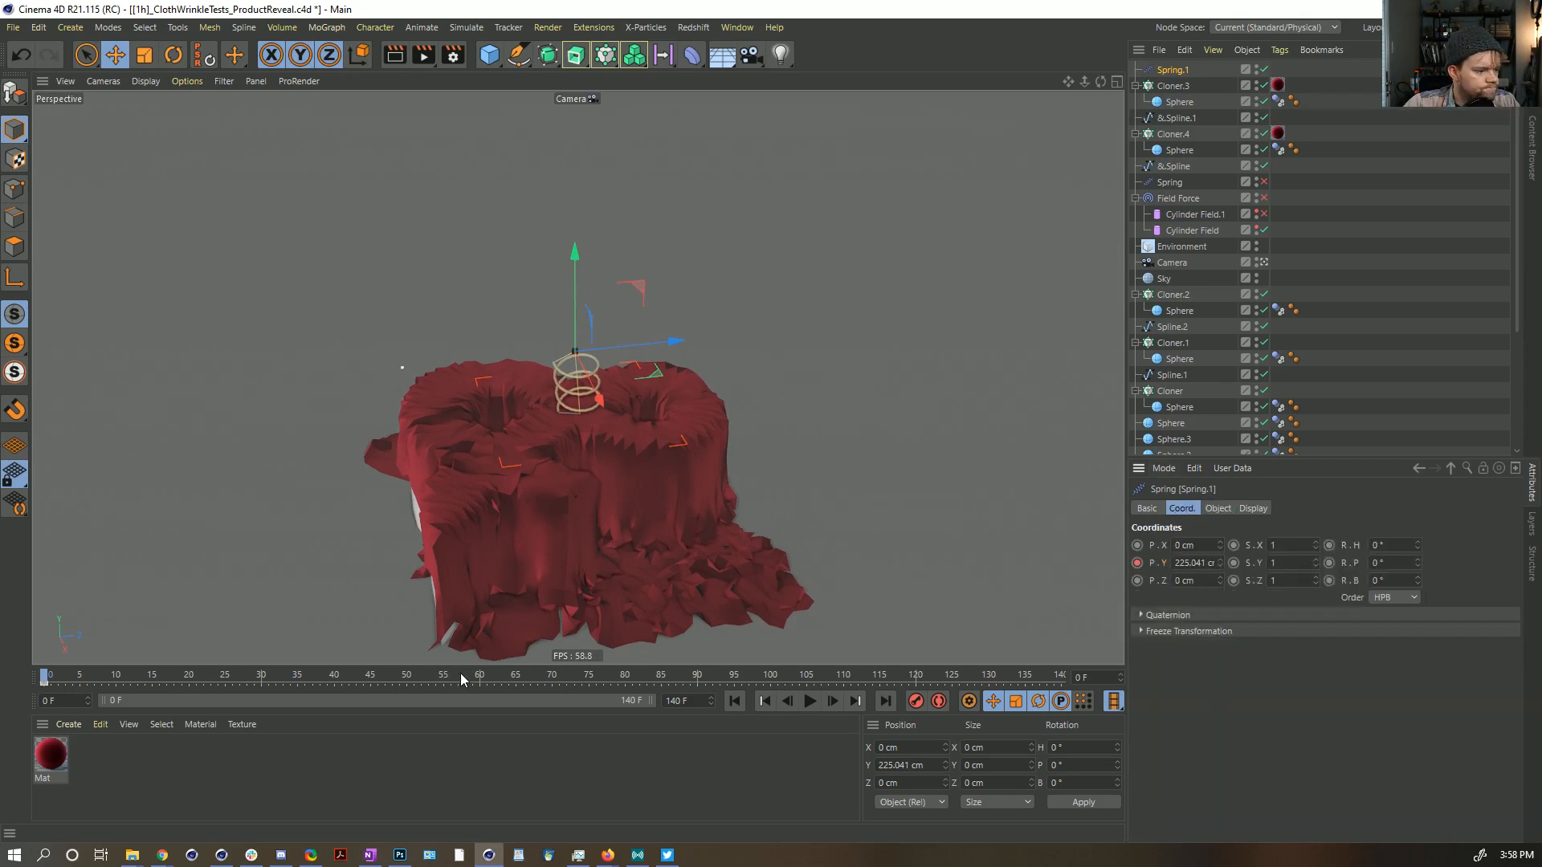
{"action": "left_click", "coordinate": [480, 678]}
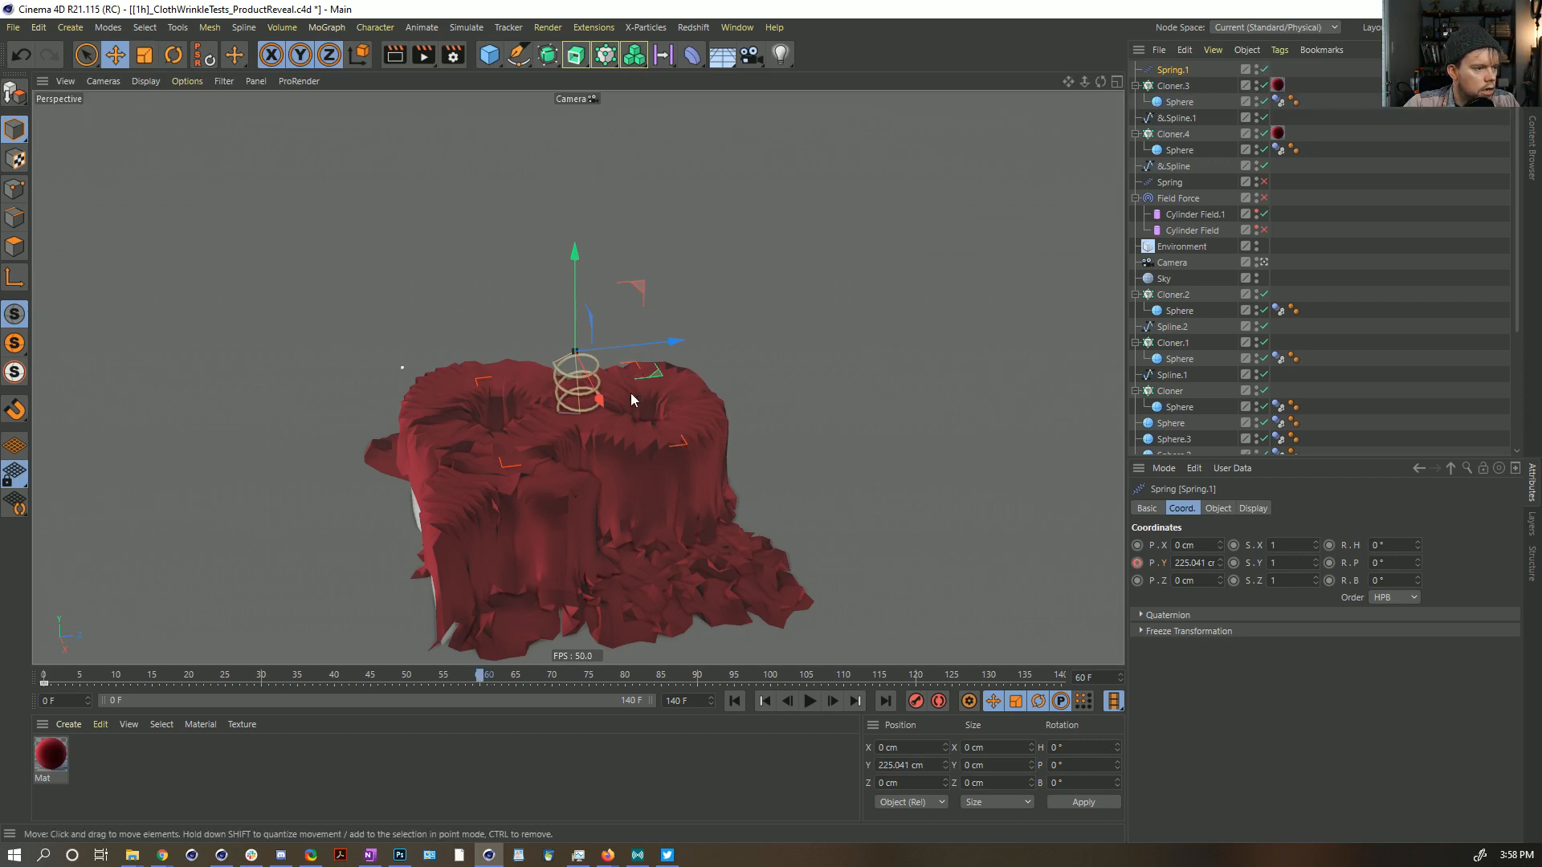
{"action": "left_click_drag", "start_coordinate": [575, 265], "coordinate": [575, 128]}
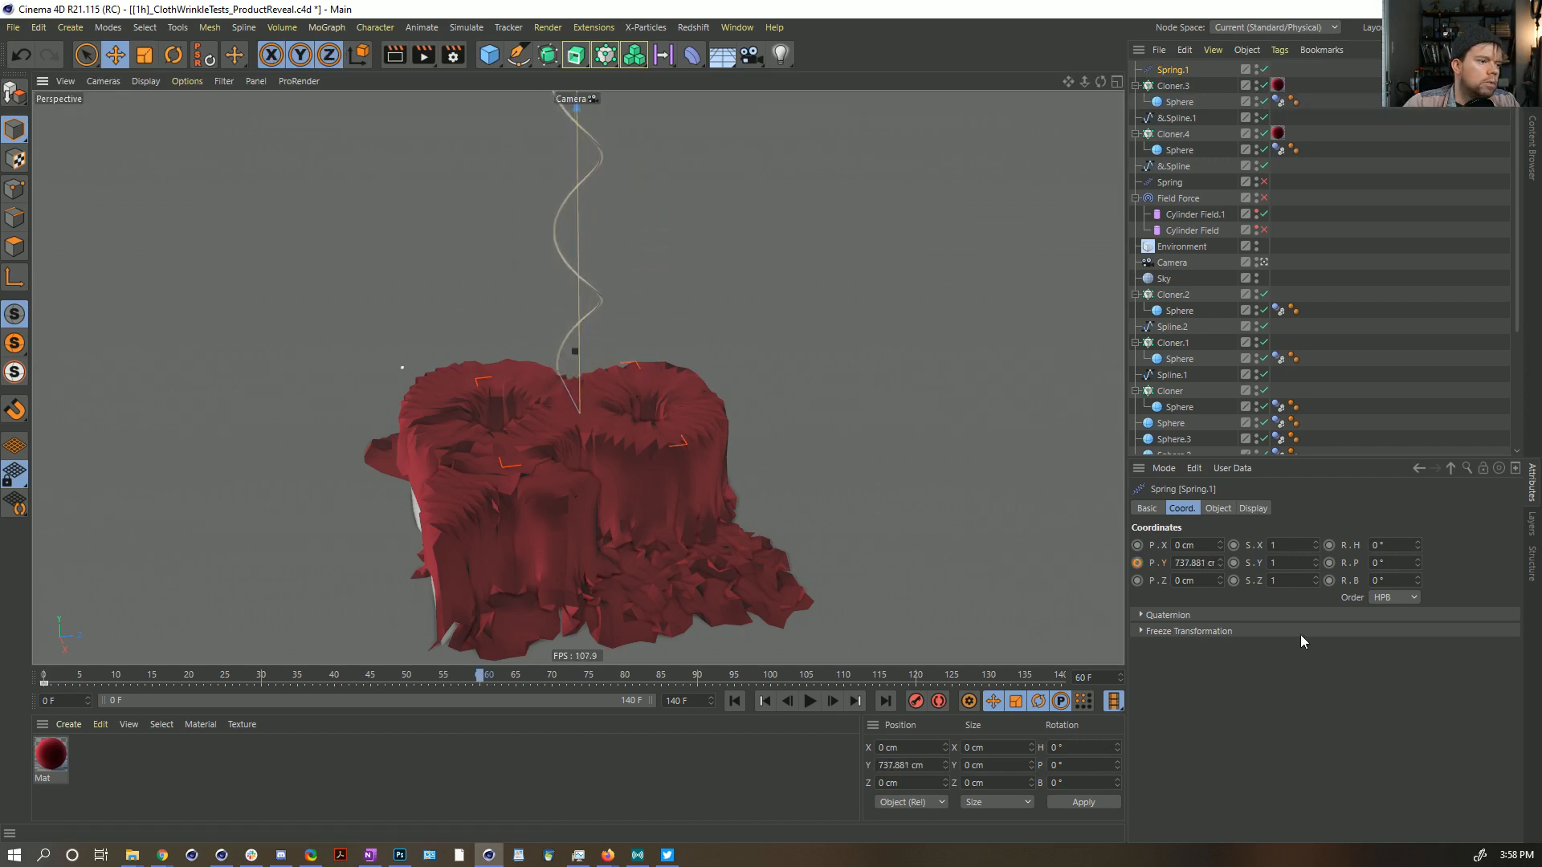
{"action": "left_click", "coordinate": [1137, 563], "text": "ctrl"}
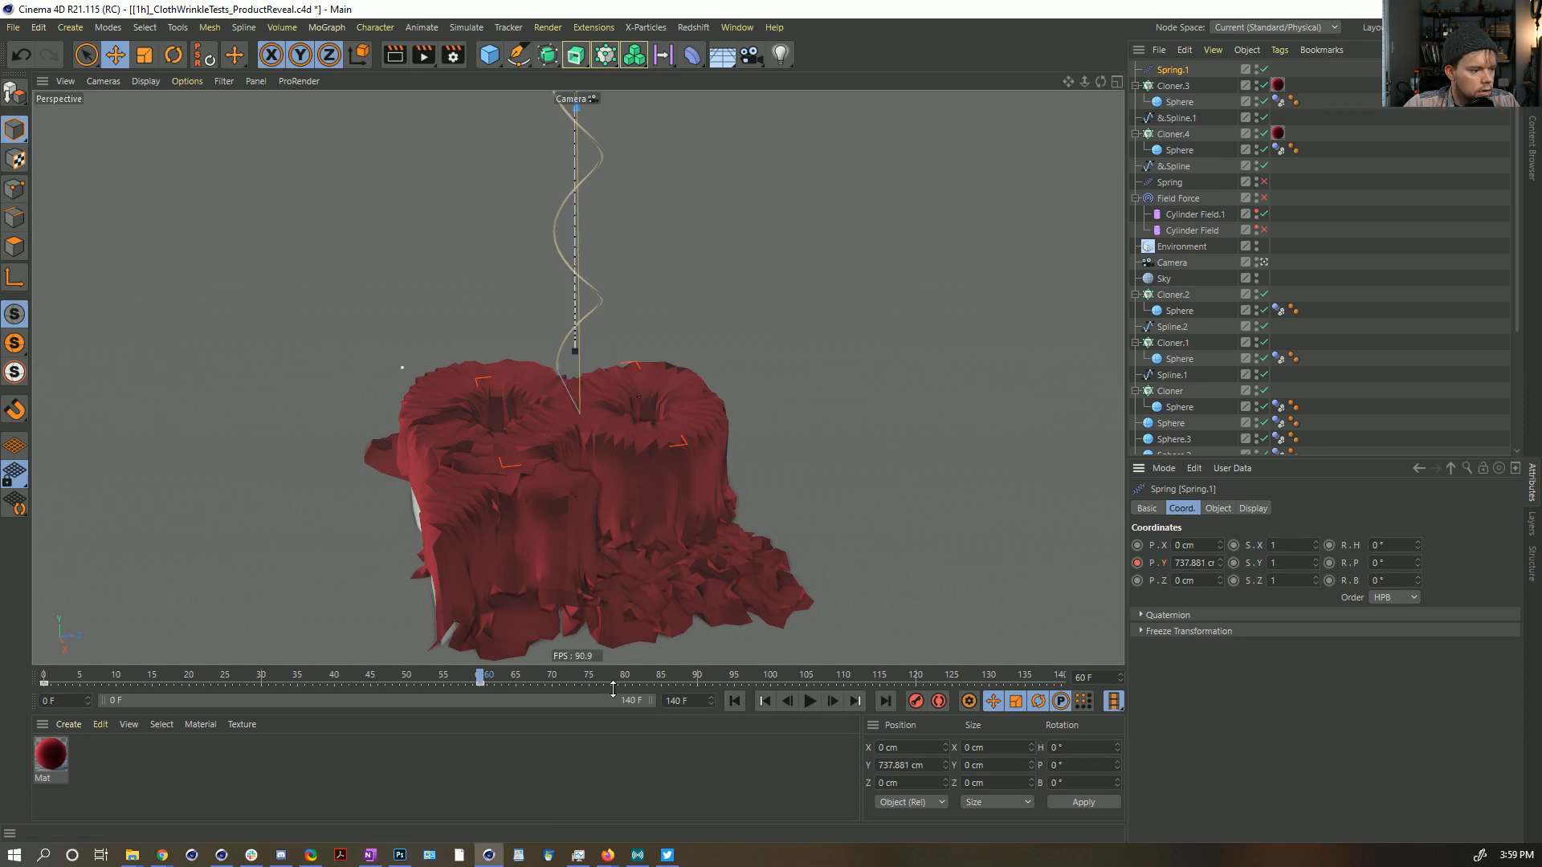
{"action": "left_click", "coordinate": [733, 702]}
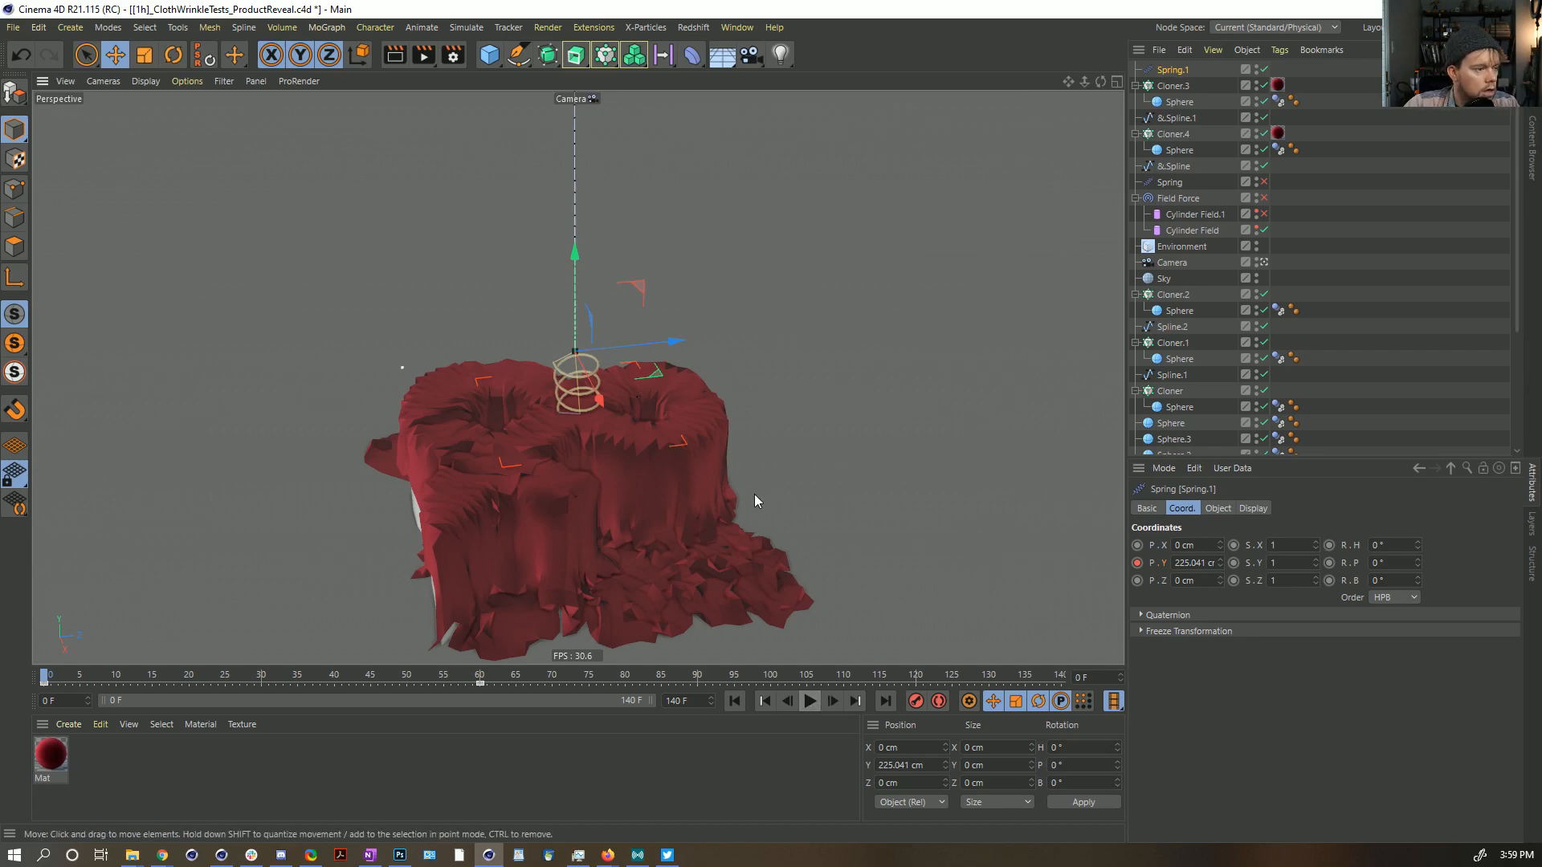
Step: Save the scene as a new version named [1i]_ClothWrinkleTests_ProductReveal.c4d
{"action": "key", "text": "ctrl+shift+s"}
{"action": "left_click", "coordinate": [128, 576]}
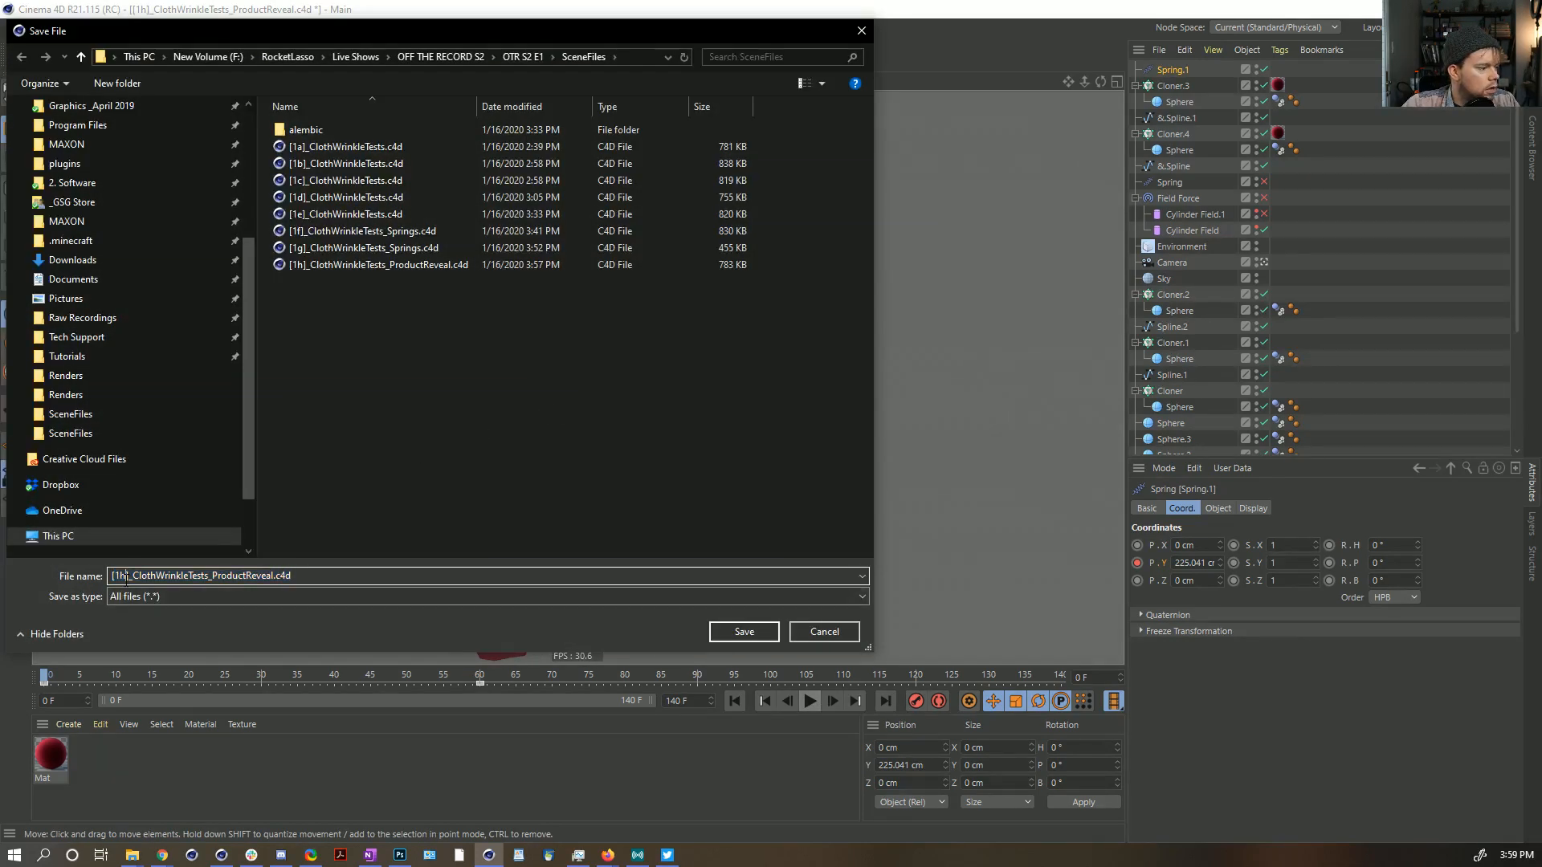
{"action": "key", "text": "BackSpace"}
{"action": "type", "text": "i"}
{"action": "key", "text": "Return"}
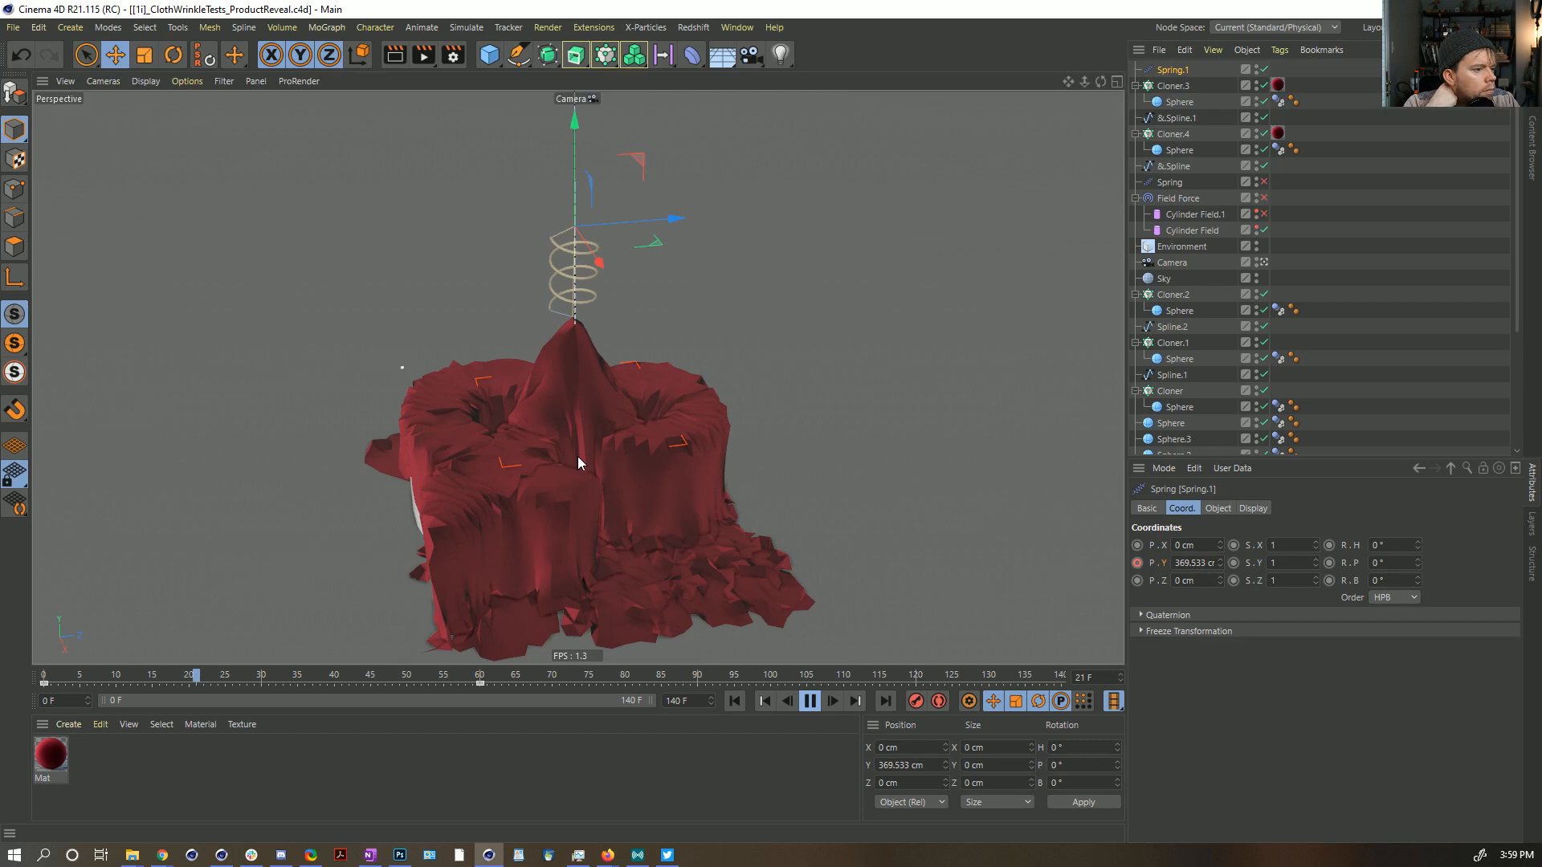
Step: Display the scene with Gouraud Shading (Lines) during the cloth pull simulation, pause it and inspect the lifted cloth from other angles
{"action": "key", "text": "n"}
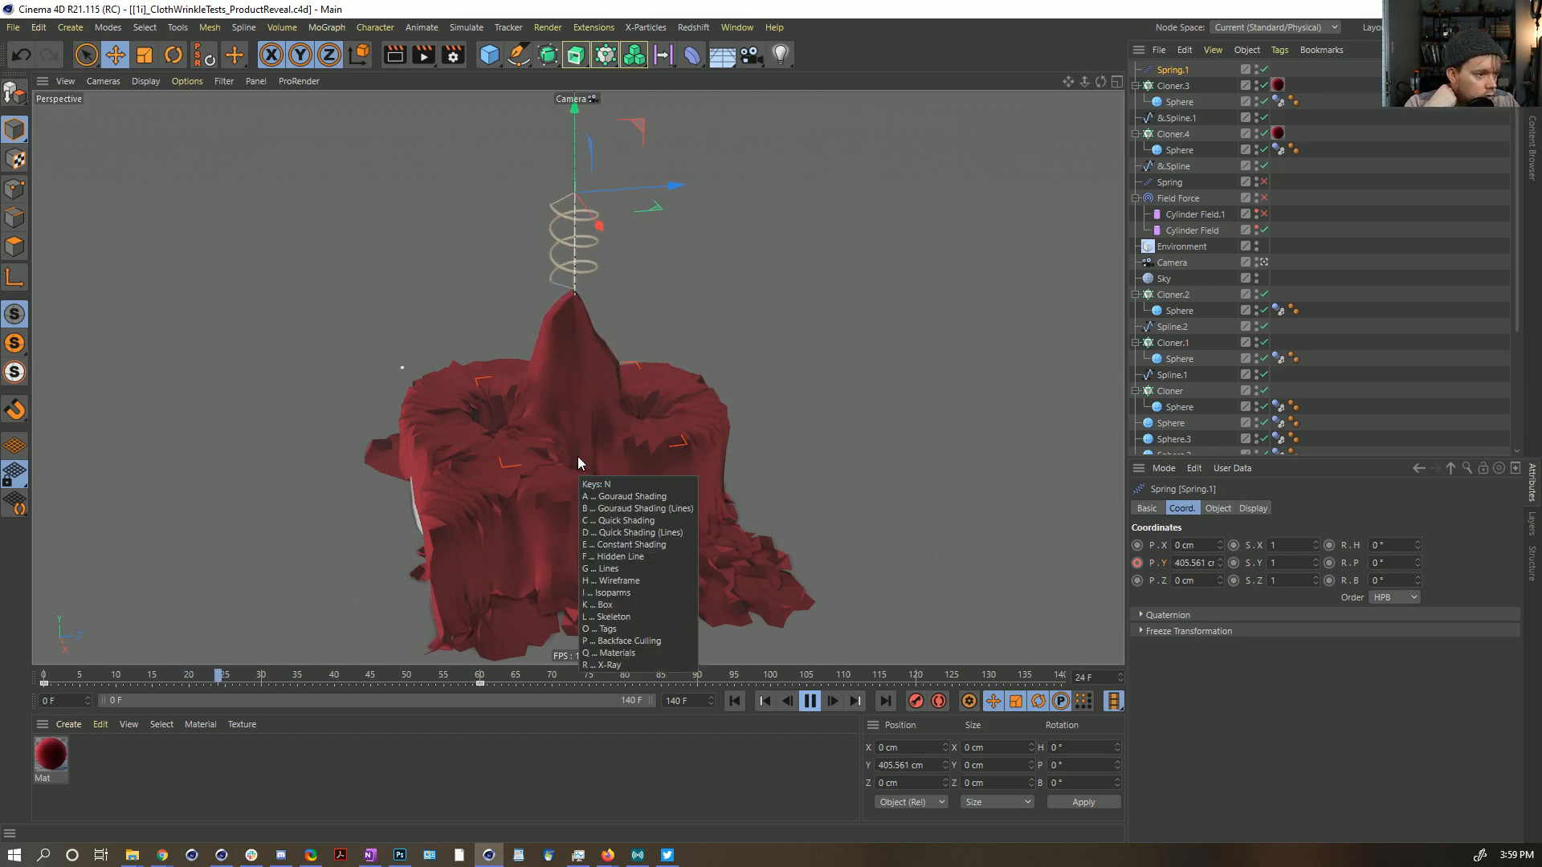
{"action": "key", "text": "b"}
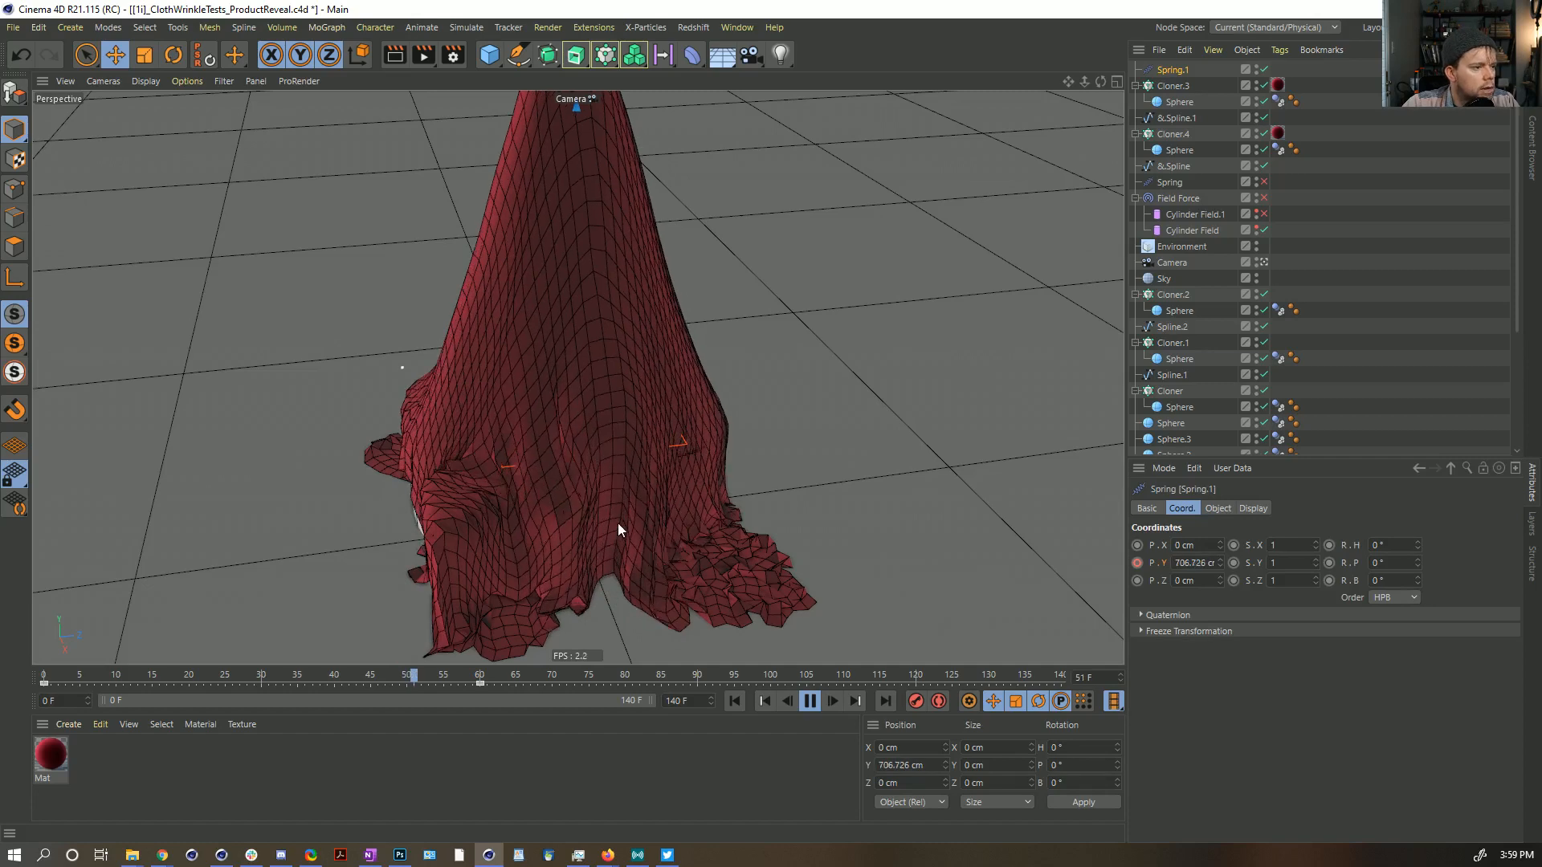
{"action": "left_click", "coordinate": [810, 702]}
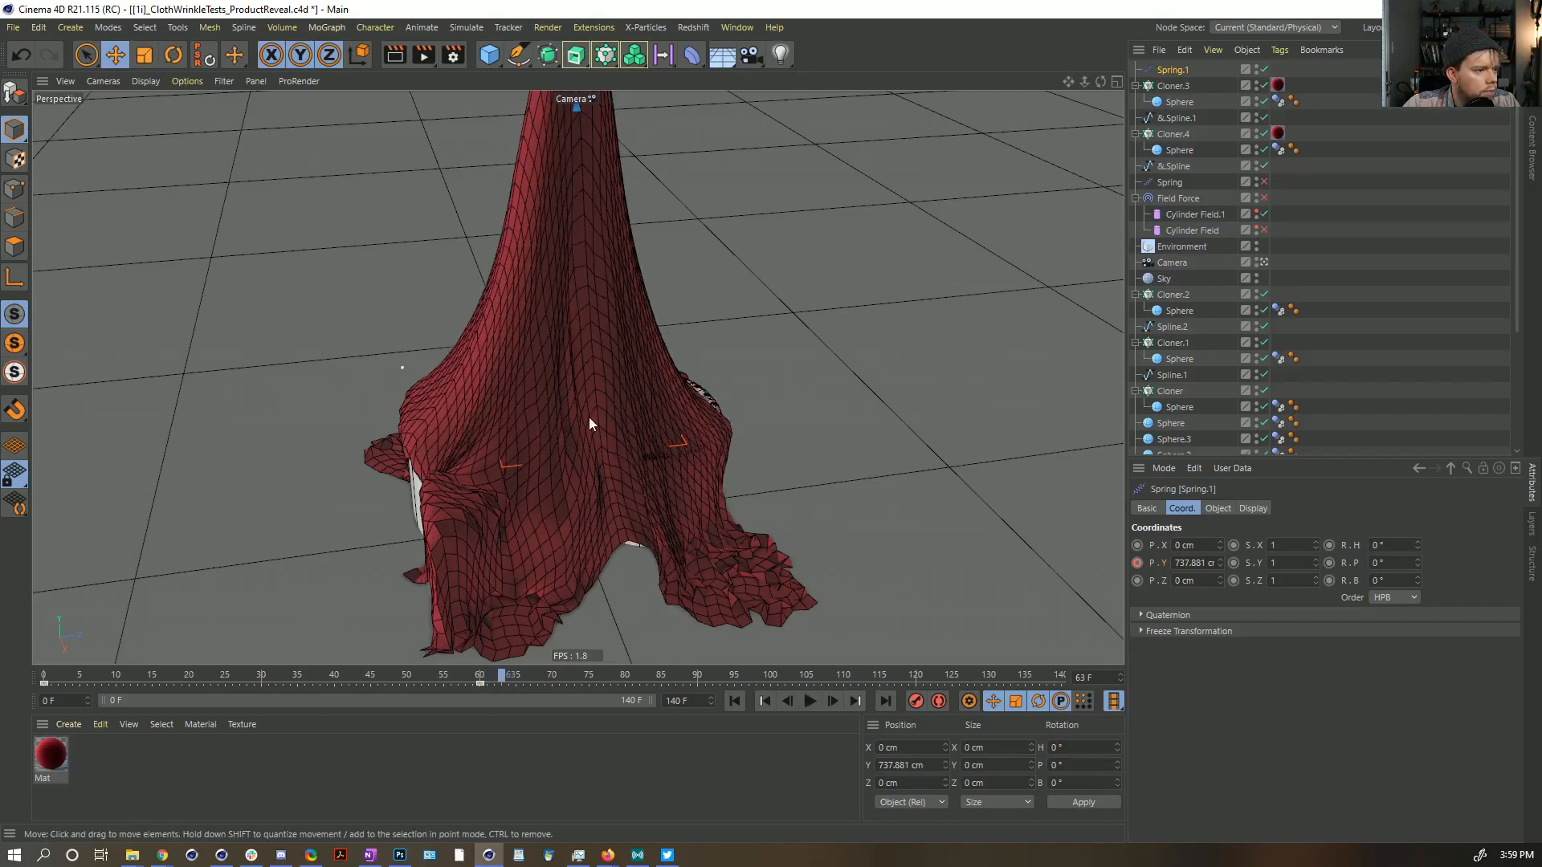
{"action": "left_click_drag", "start_coordinate": [603, 387], "coordinate": [647, 498], "text": "alt"}
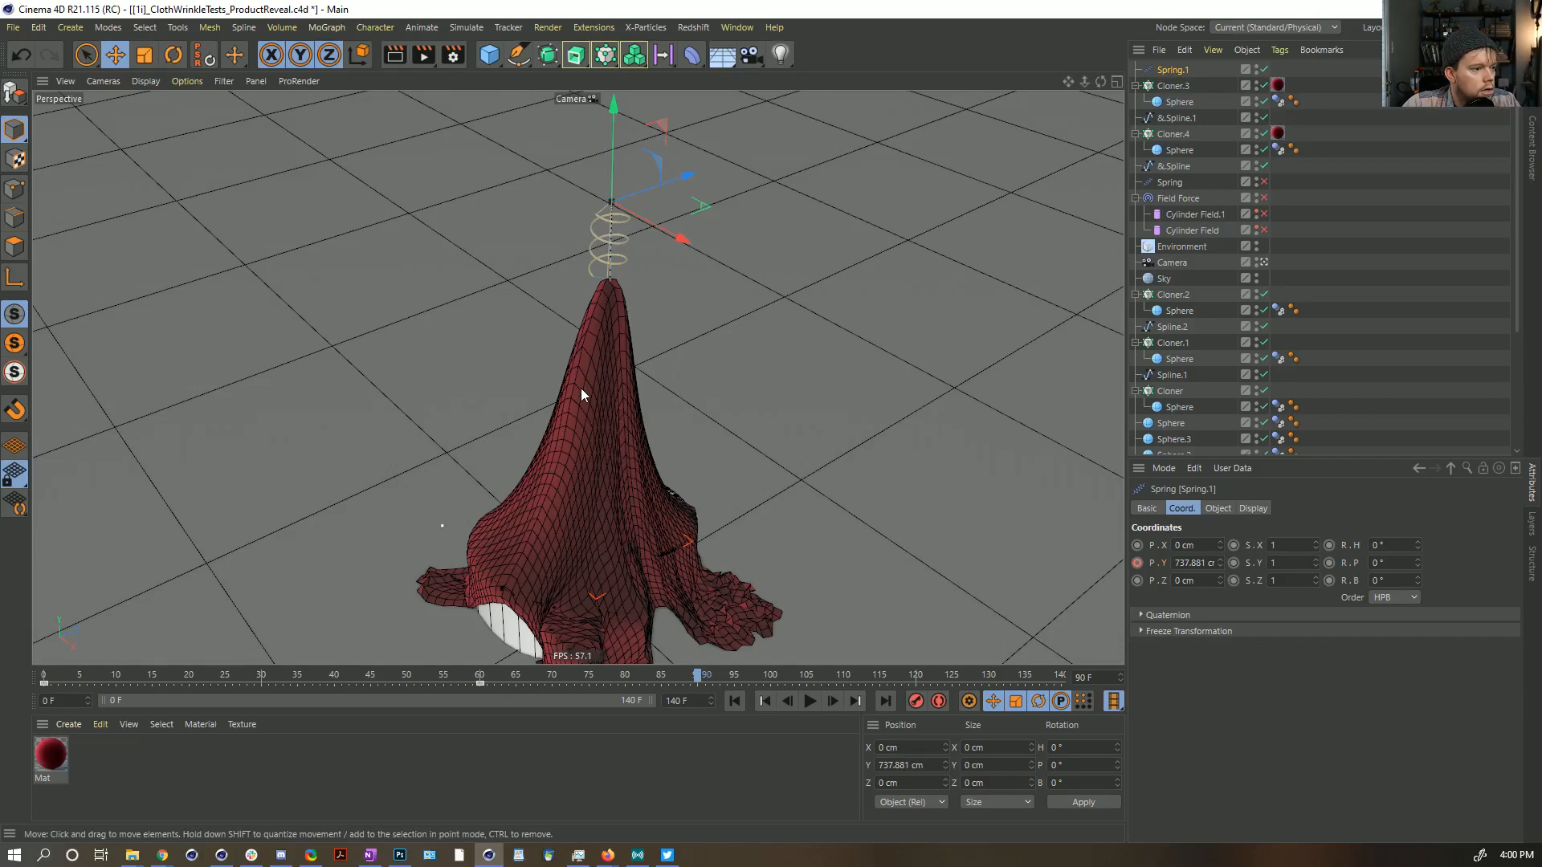
{"action": "left_click_drag", "start_coordinate": [628, 472], "coordinate": [472, 430], "text": "alt"}
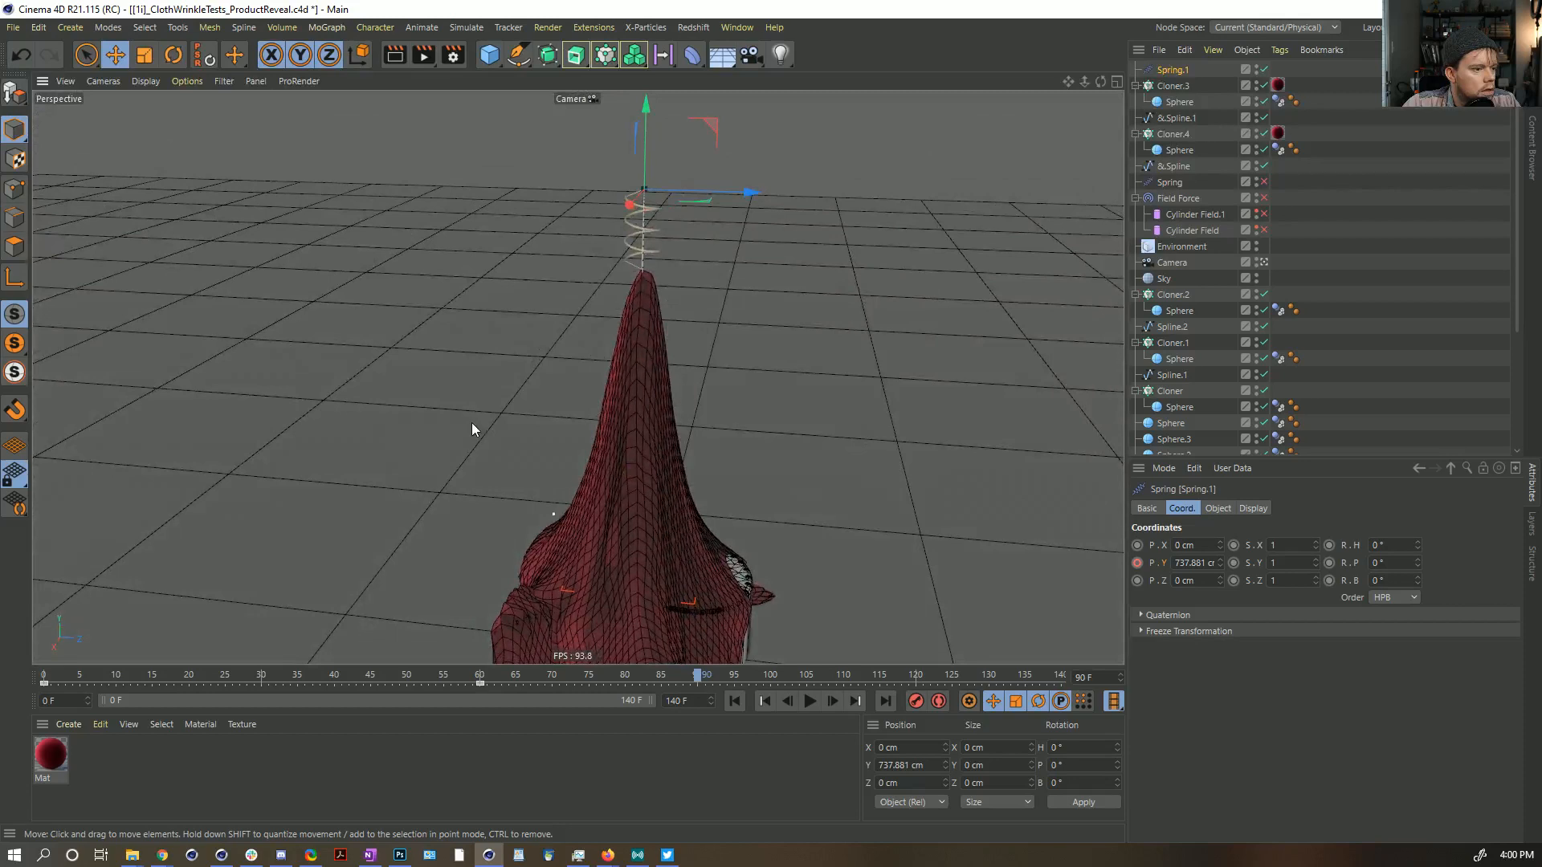
{"action": "left_click", "coordinate": [518, 55]}
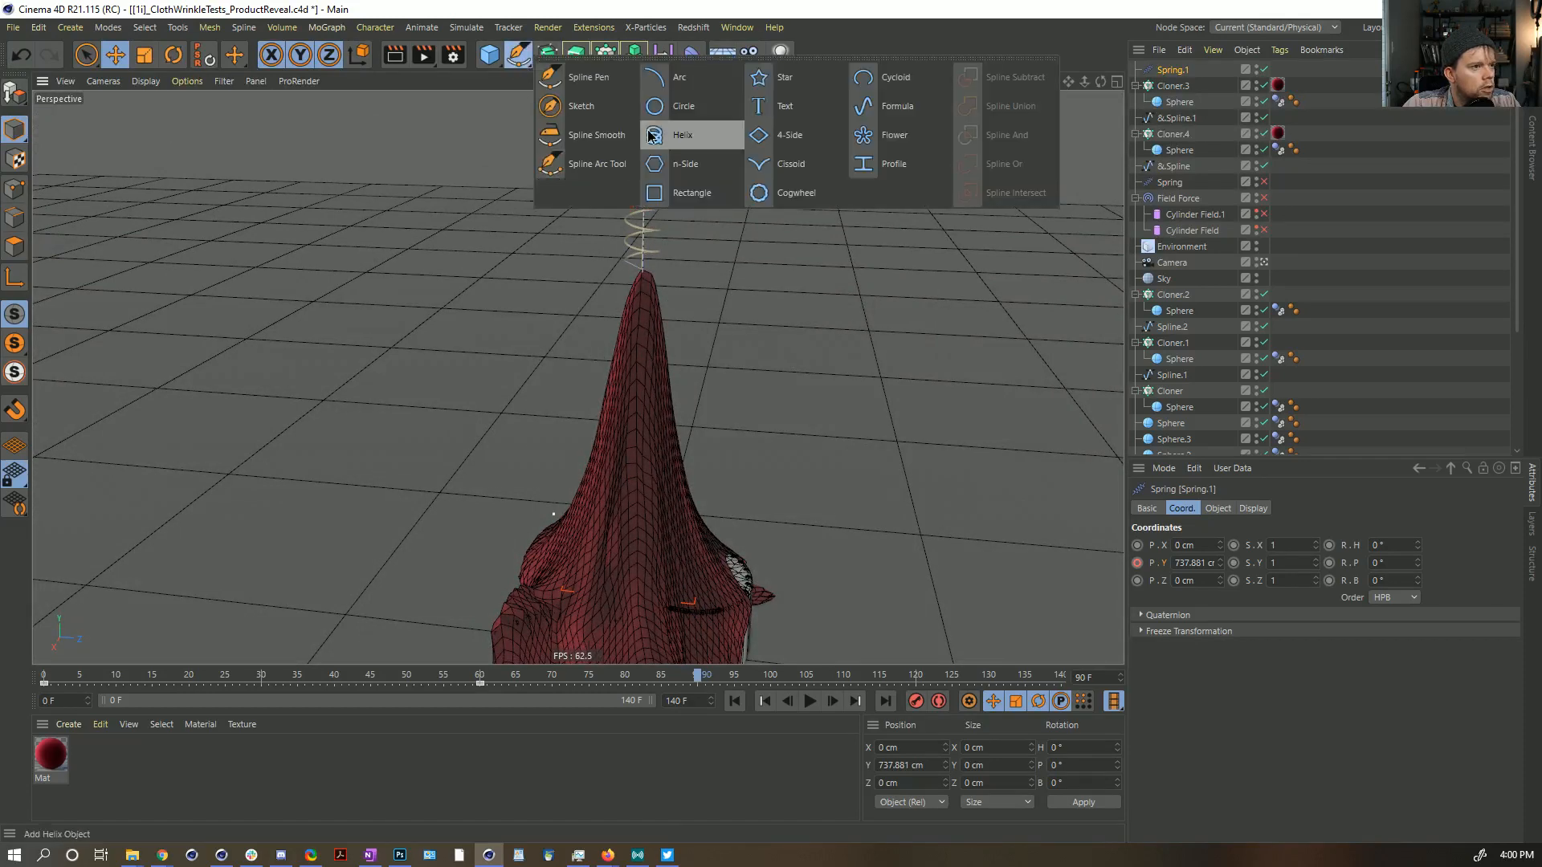
{"action": "left_click", "coordinate": [667, 81]}
{"action": "scroll", "coordinate": [663, 599], "scroll_direction": "up", "scroll_amount": 3}
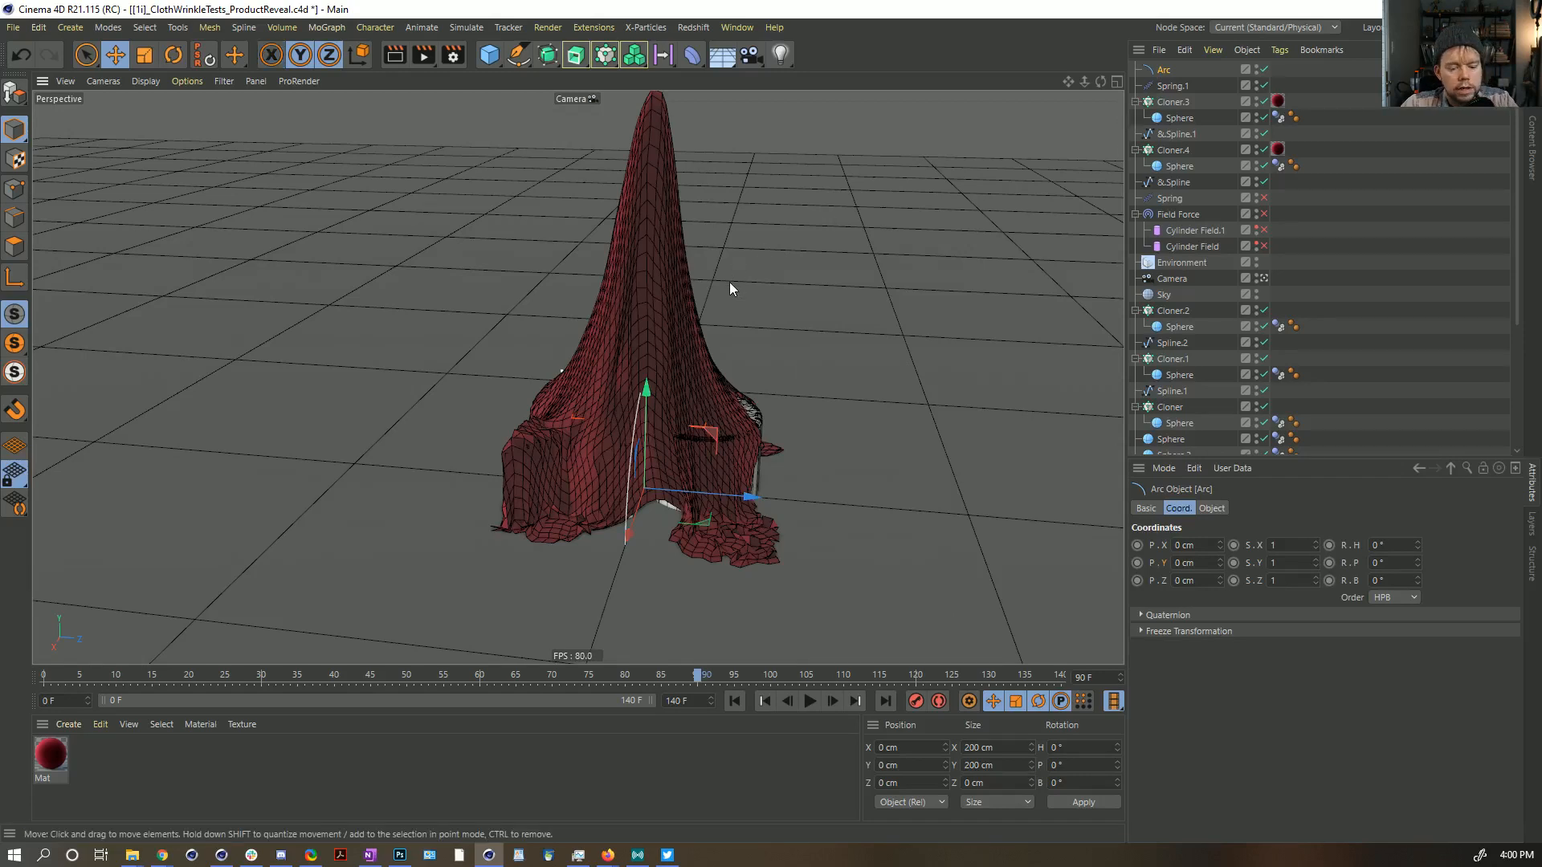
{"action": "key", "text": "Delete"}
Step: Switch to the Front view of the cloth and text and return the animation to frame 0
{"action": "middle_click", "coordinate": [681, 302]}
{"action": "scroll", "coordinate": [593, 292], "scroll_direction": "down", "scroll_amount": 5}
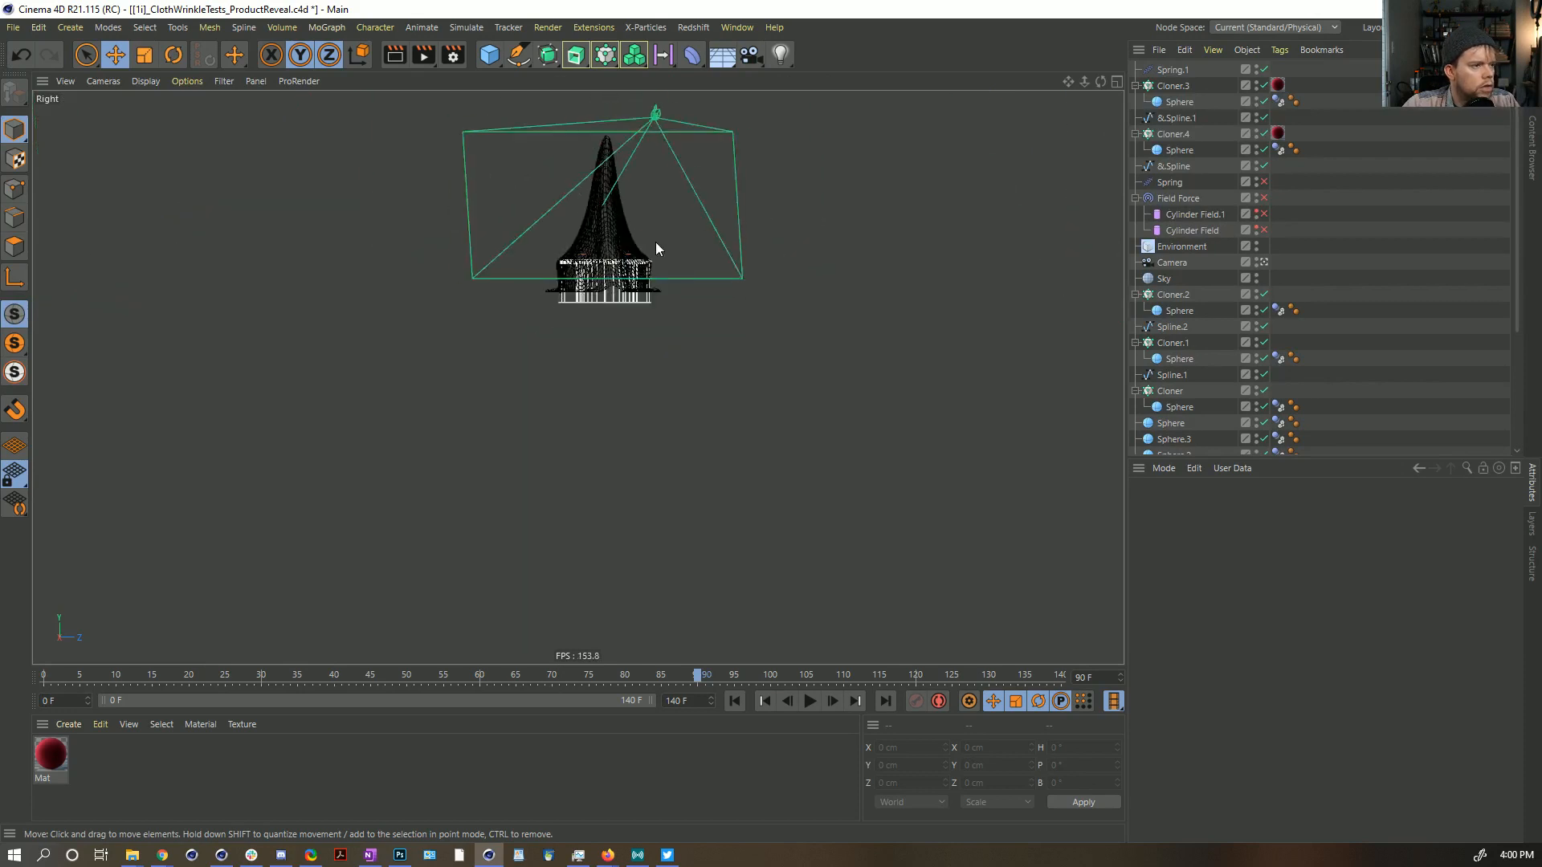
{"action": "middle_click", "coordinate": [745, 445]}
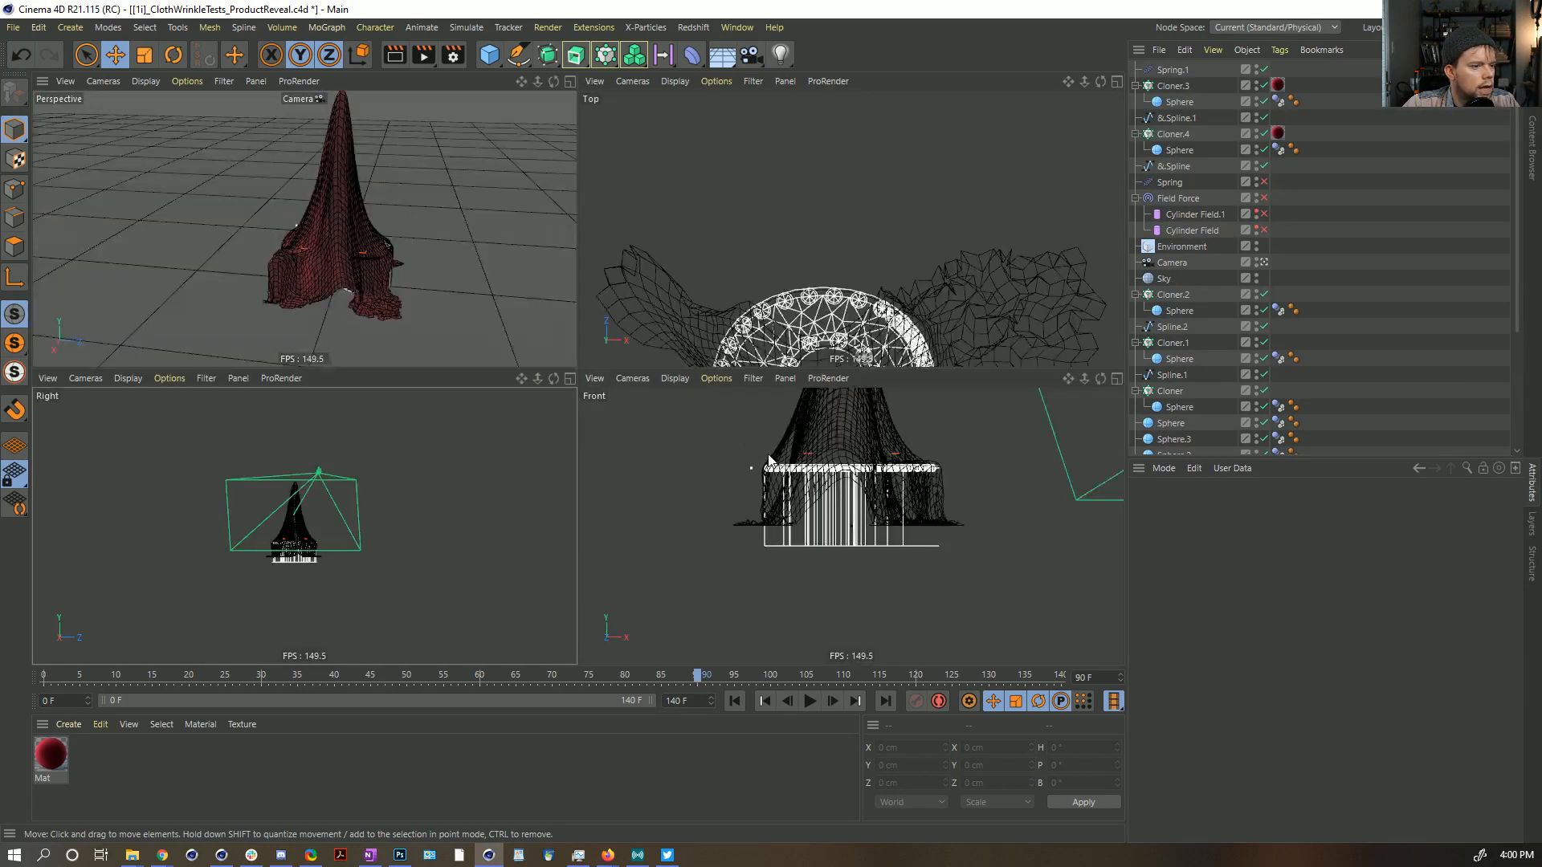
{"action": "middle_click", "coordinate": [770, 460]}
{"action": "scroll", "coordinate": [770, 406], "scroll_direction": "down", "scroll_amount": 5}
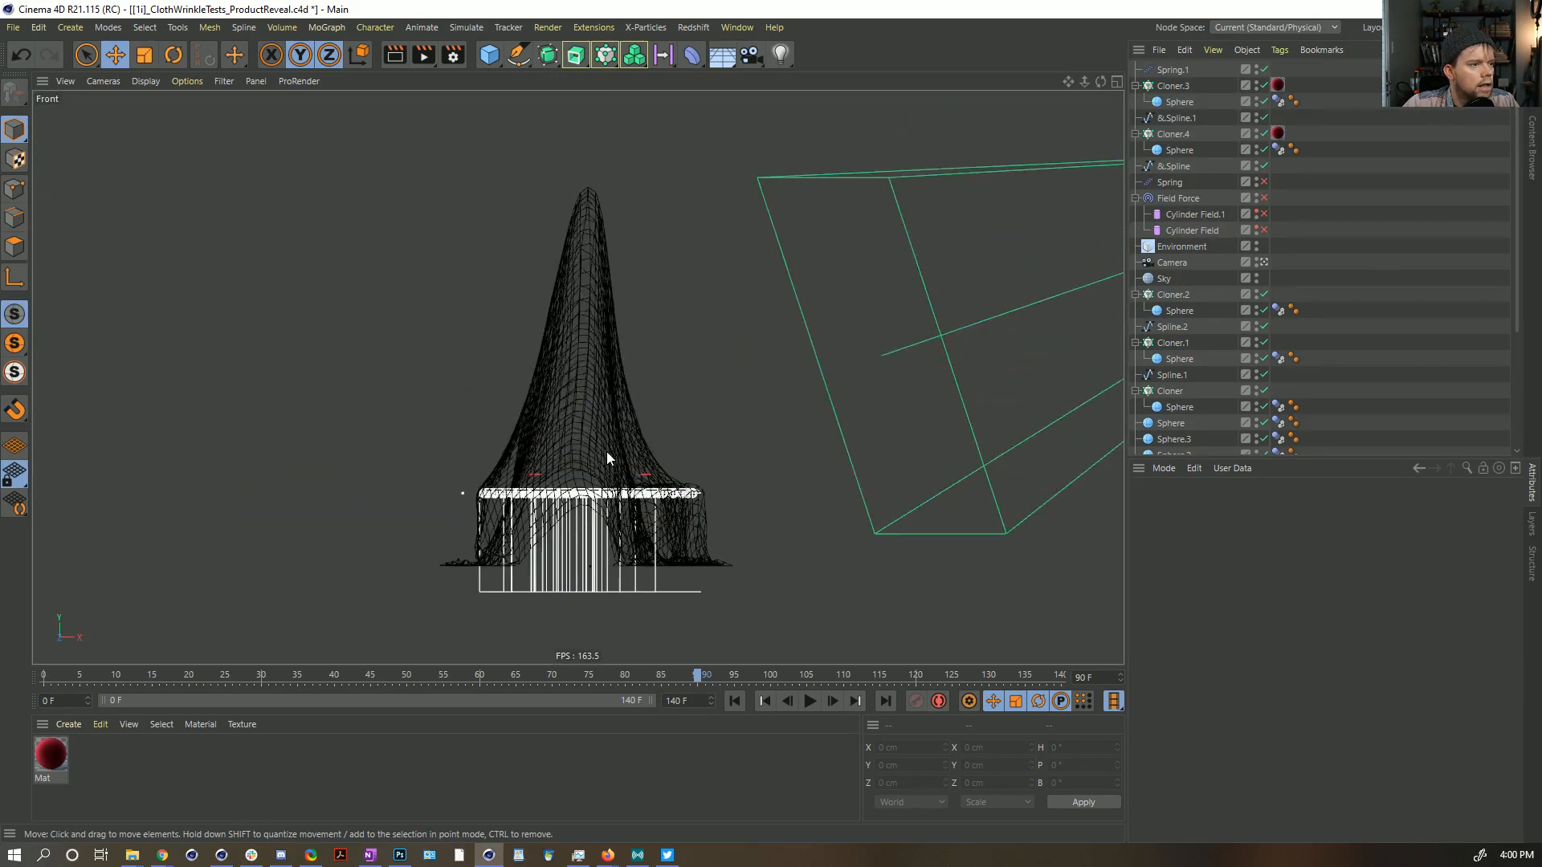
{"action": "left_click", "coordinate": [734, 701]}
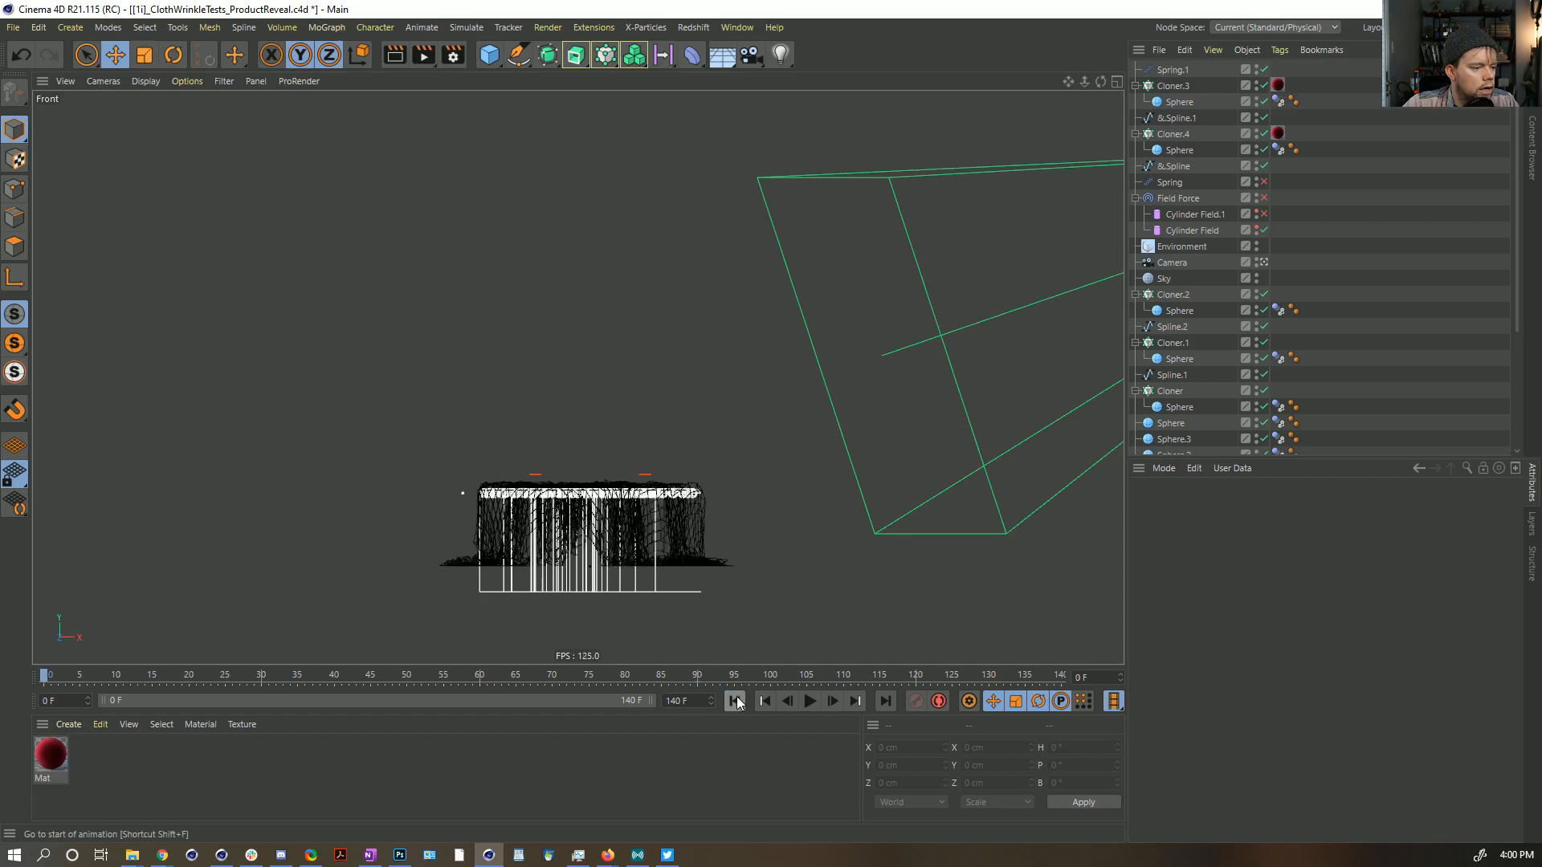
Step: Draw a four-point Bezier spline from just above the cloth, bowing toward +X and ending at about X -929 cm, Y 1622 cm
{"action": "middle_click", "coordinate": [618, 496]}
{"action": "middle_click", "coordinate": [747, 482]}
{"action": "scroll", "coordinate": [626, 303], "scroll_direction": "down", "scroll_amount": 5}
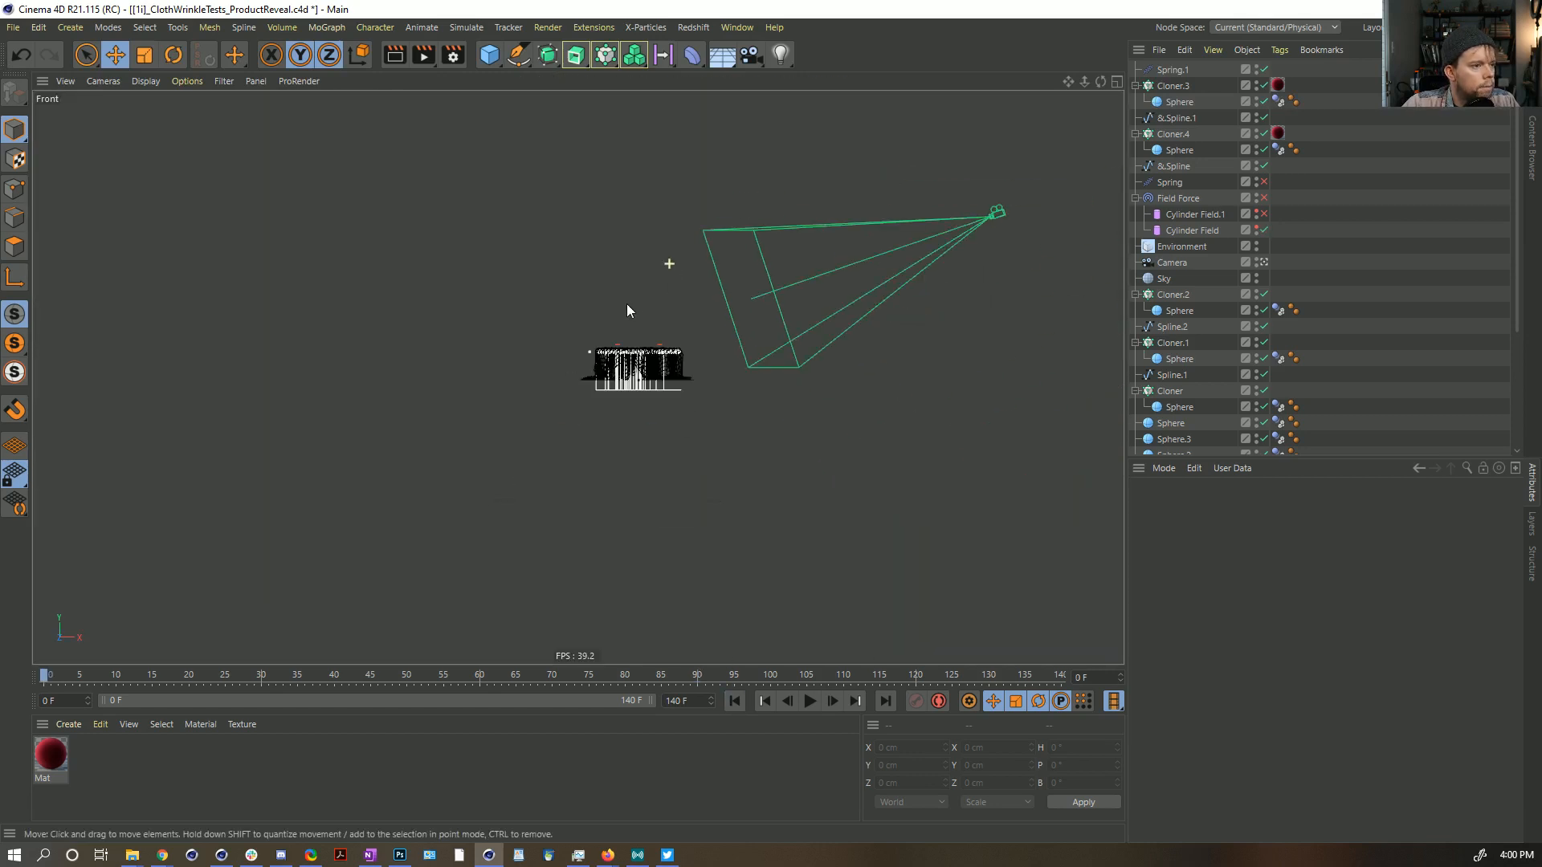
{"action": "middle_click_drag", "start_coordinate": [626, 304], "coordinate": [583, 354], "text": "alt"}
{"action": "left_click", "coordinate": [519, 56]}
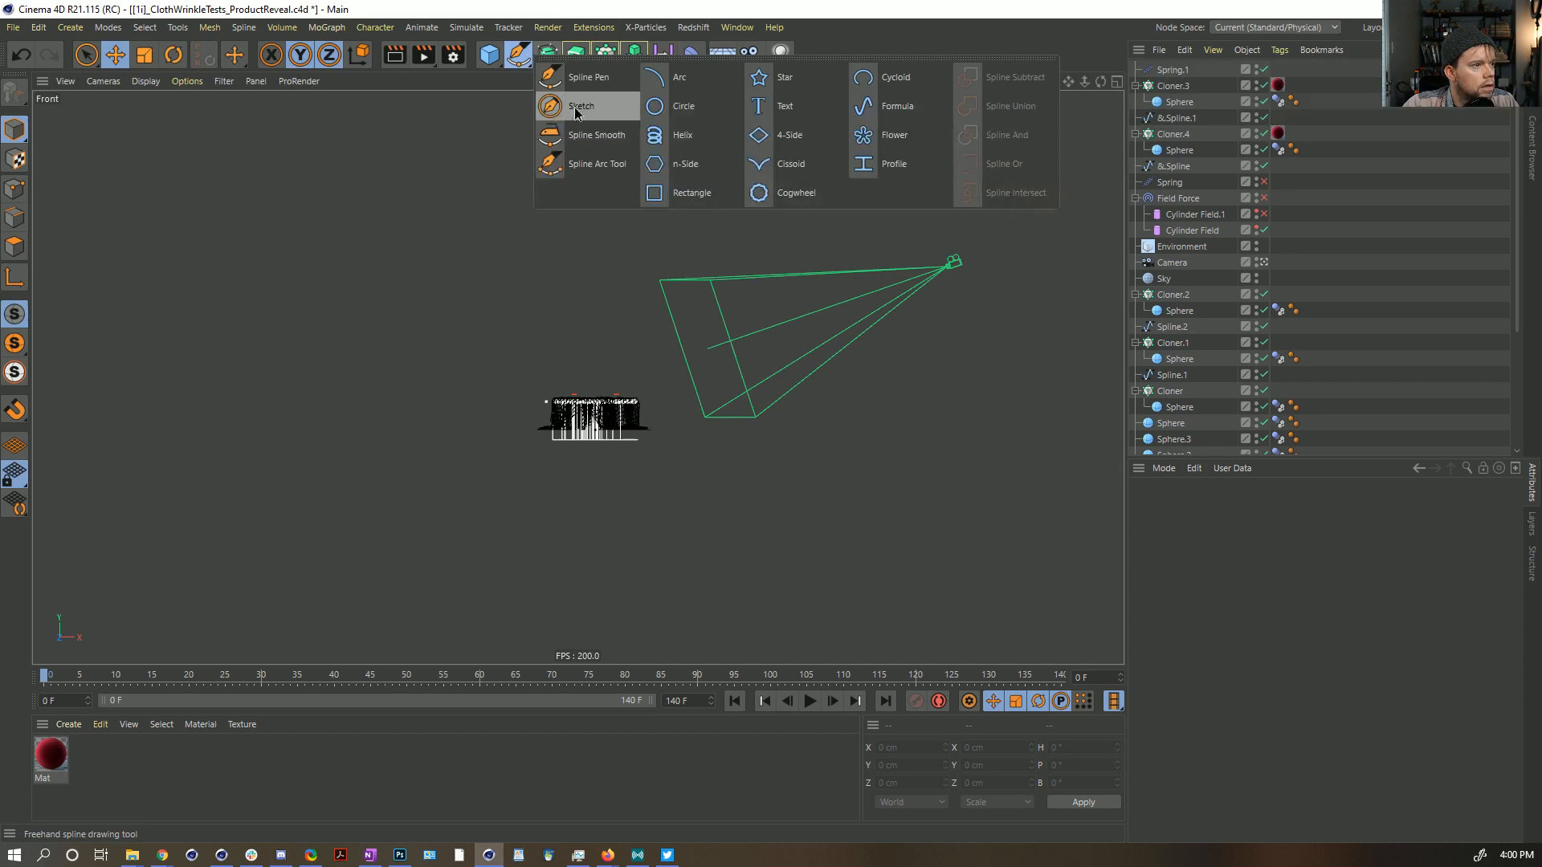
{"action": "left_click", "coordinate": [619, 79]}
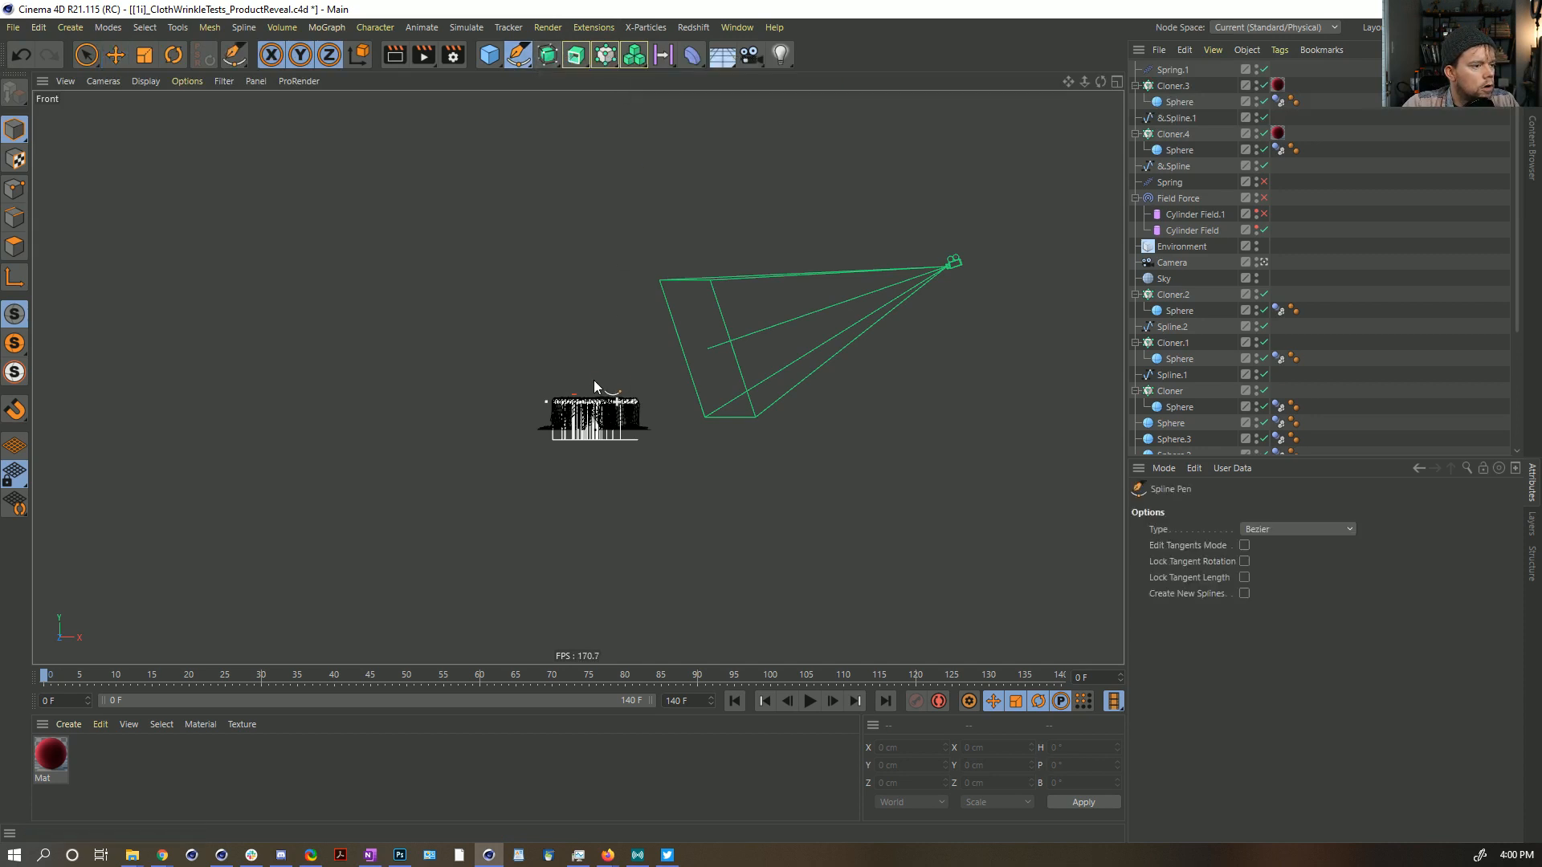
{"action": "left_click_drag", "start_coordinate": [594, 381], "coordinate": [616, 354]}
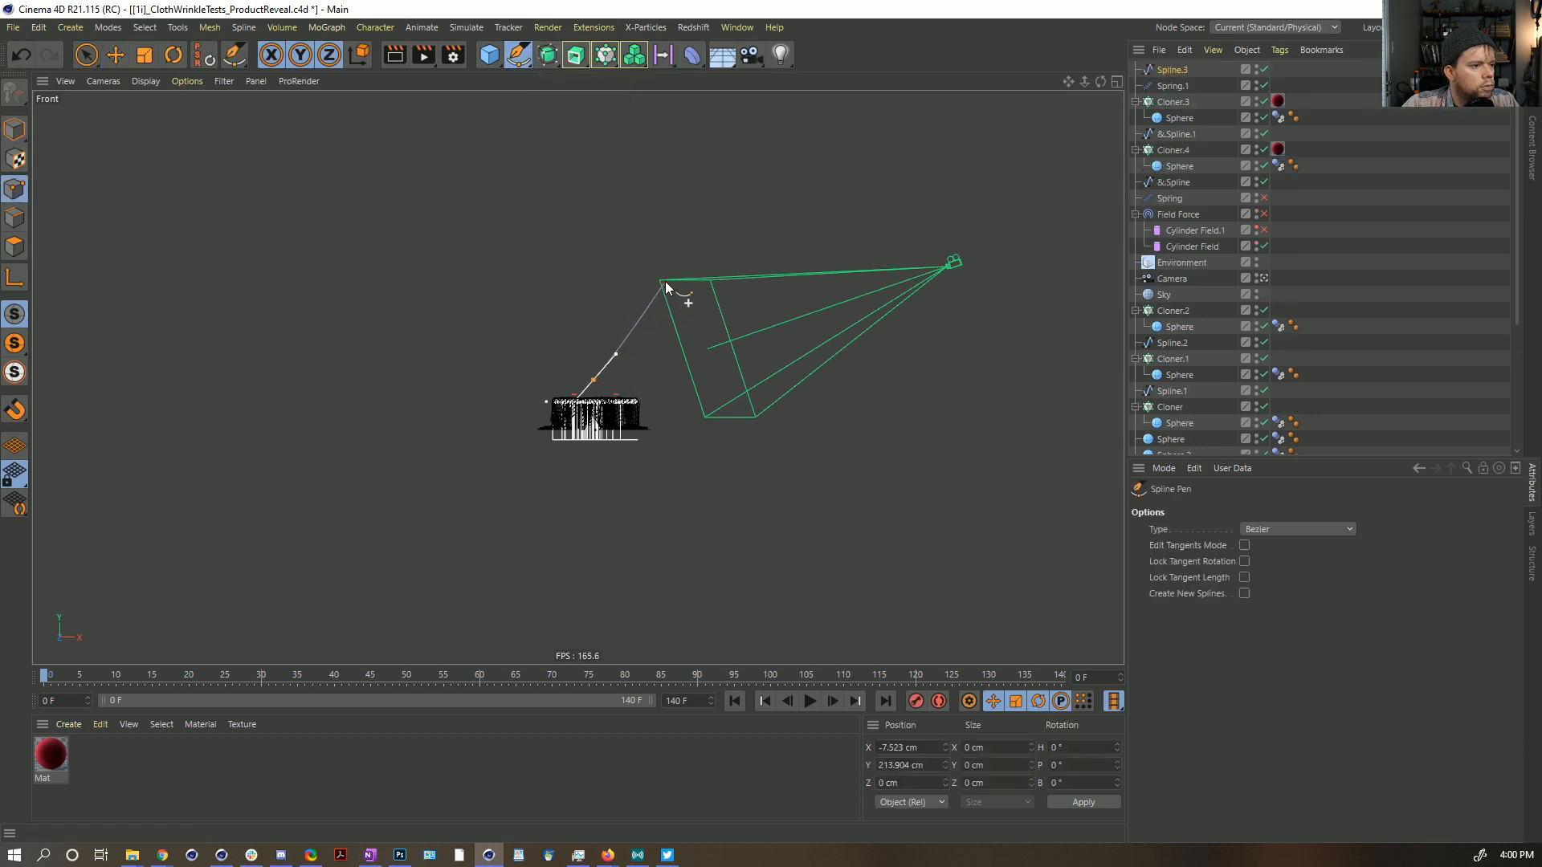
{"action": "left_click_drag", "start_coordinate": [668, 265], "coordinate": [669, 229]}
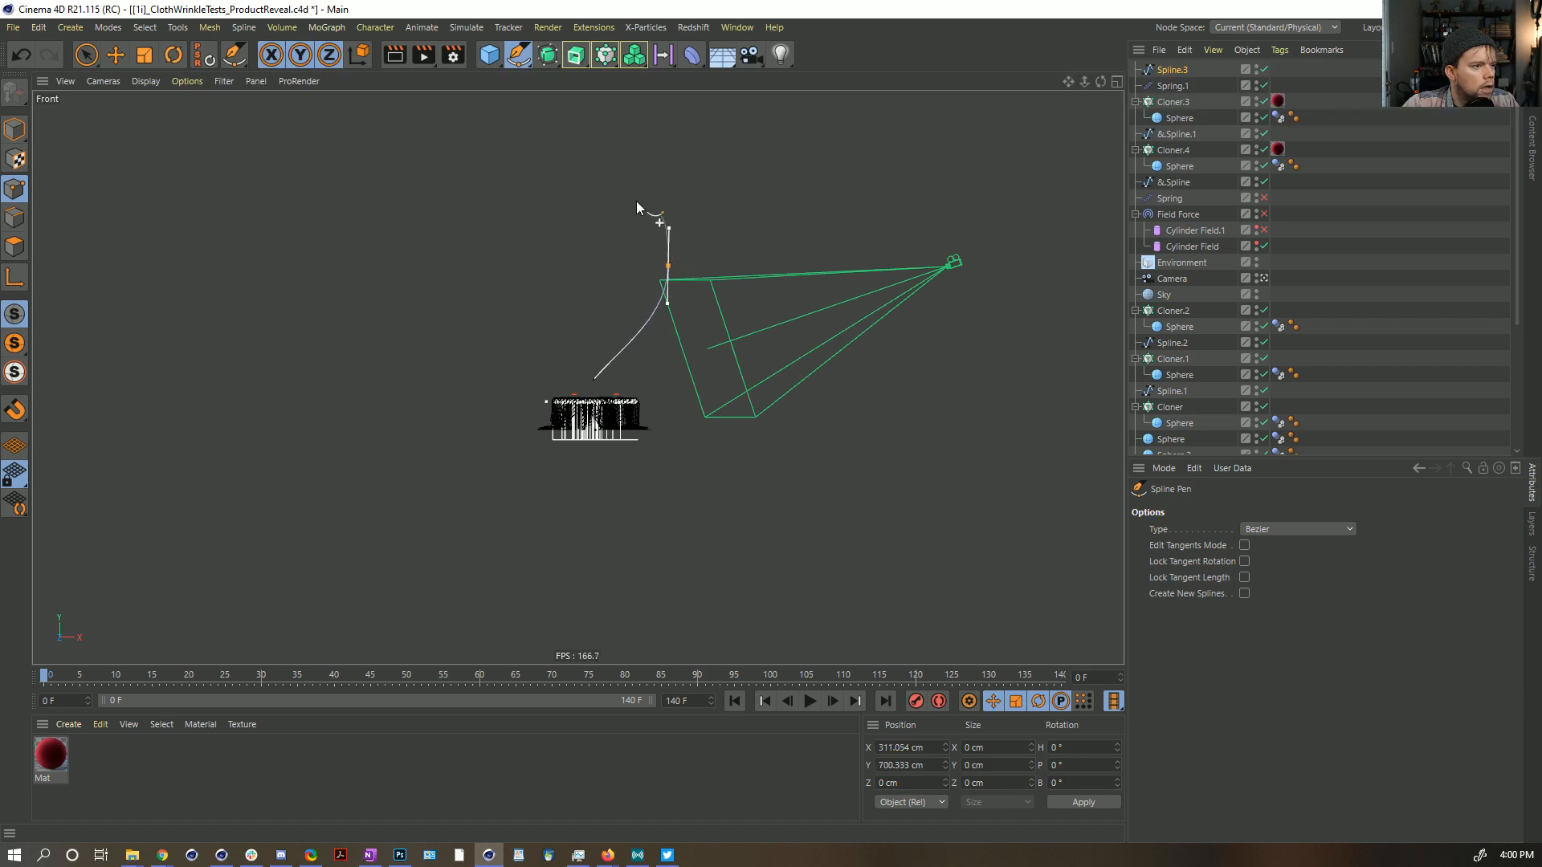
{"action": "left_click_drag", "start_coordinate": [582, 132], "coordinate": [542, 119]}
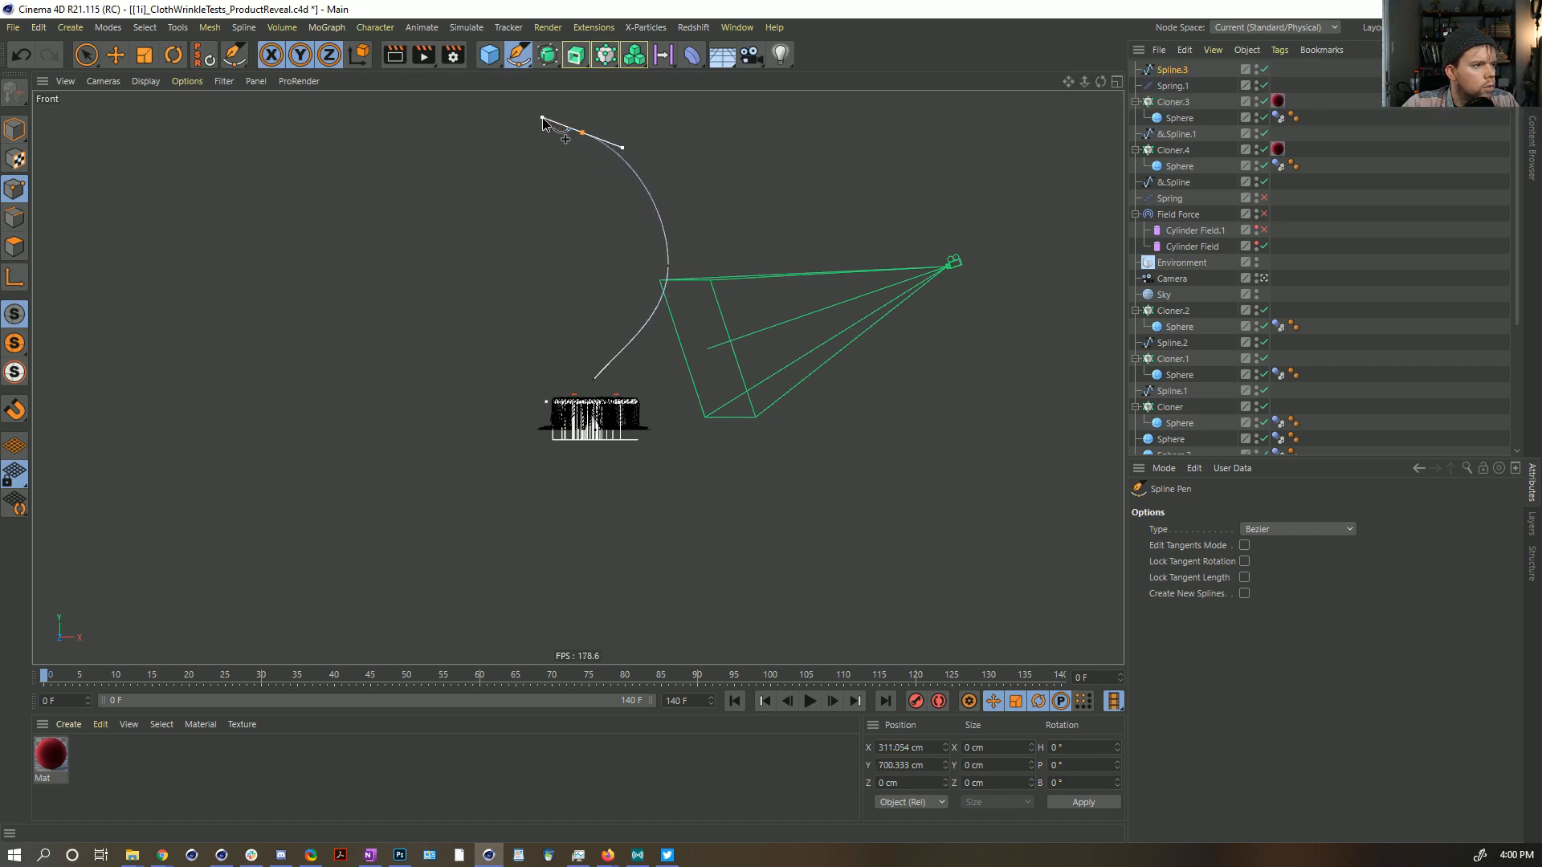
{"action": "middle_click_drag", "start_coordinate": [543, 117], "coordinate": [528, 182], "text": "alt"}
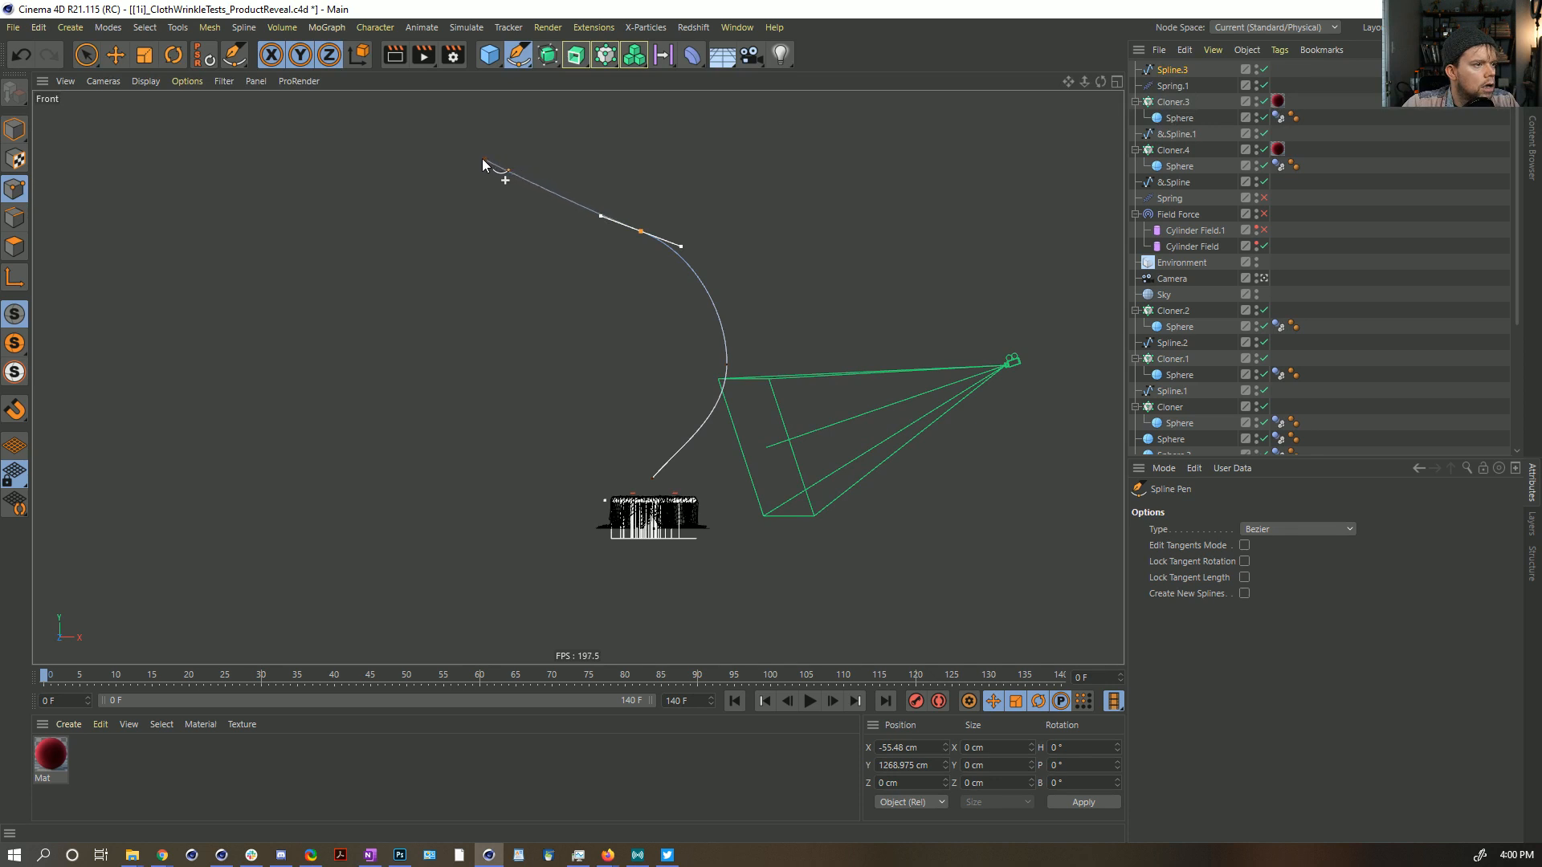
{"action": "left_click_drag", "start_coordinate": [435, 149], "coordinate": [379, 138]}
{"action": "key", "text": "e"}
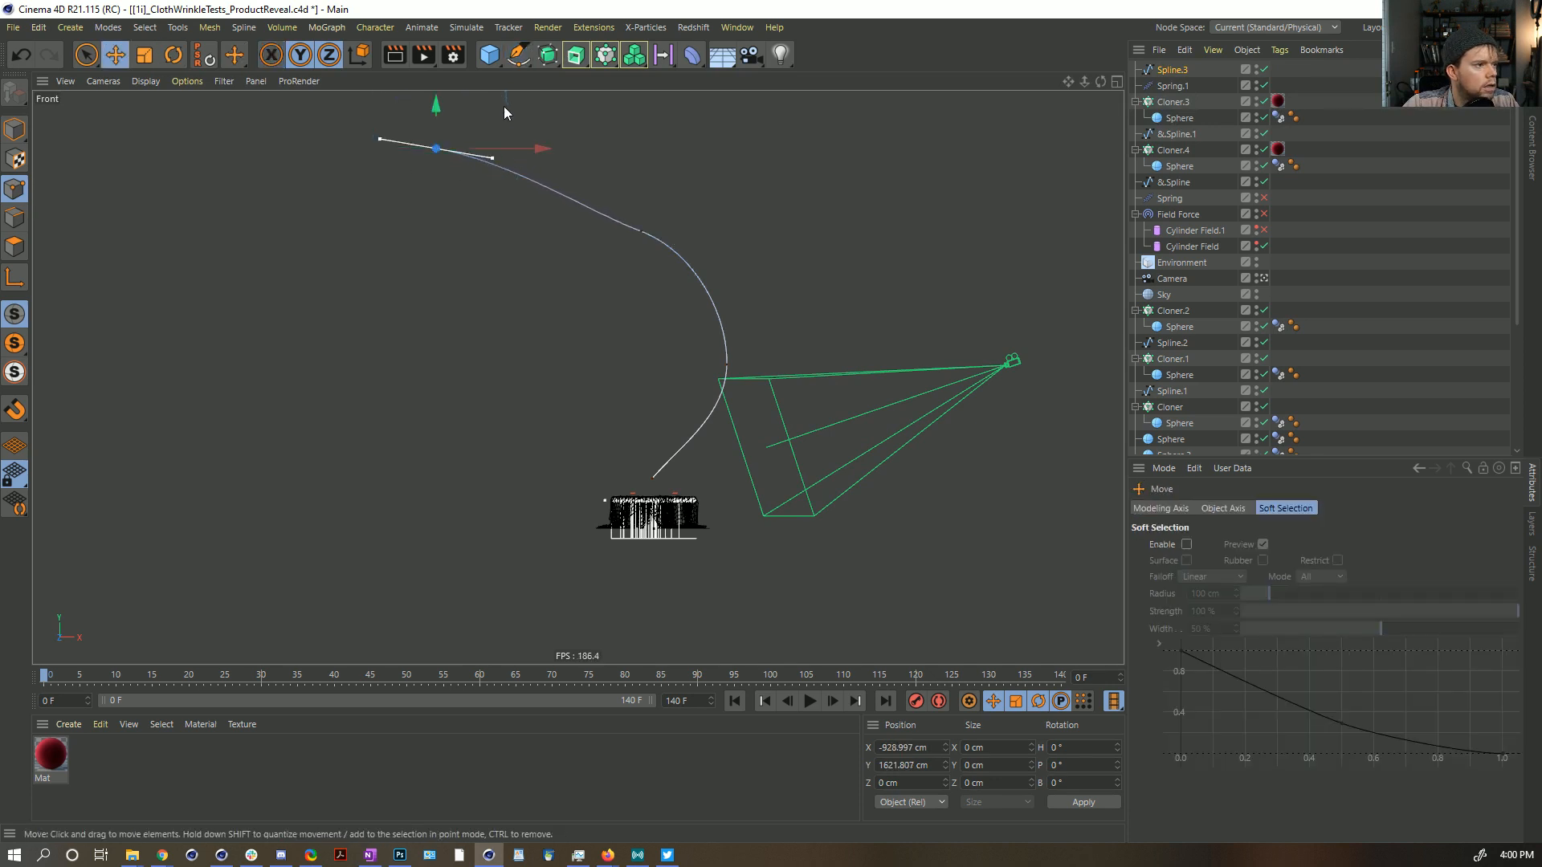
Step: Smooth the path spline by rotating the tangents of its upper middle point, its outermost bend point and its starting point
{"action": "middle_click_drag", "start_coordinate": [498, 110], "coordinate": [509, 162], "text": "alt"}
{"action": "key", "text": "space"}
{"action": "left_click", "coordinate": [652, 283]}
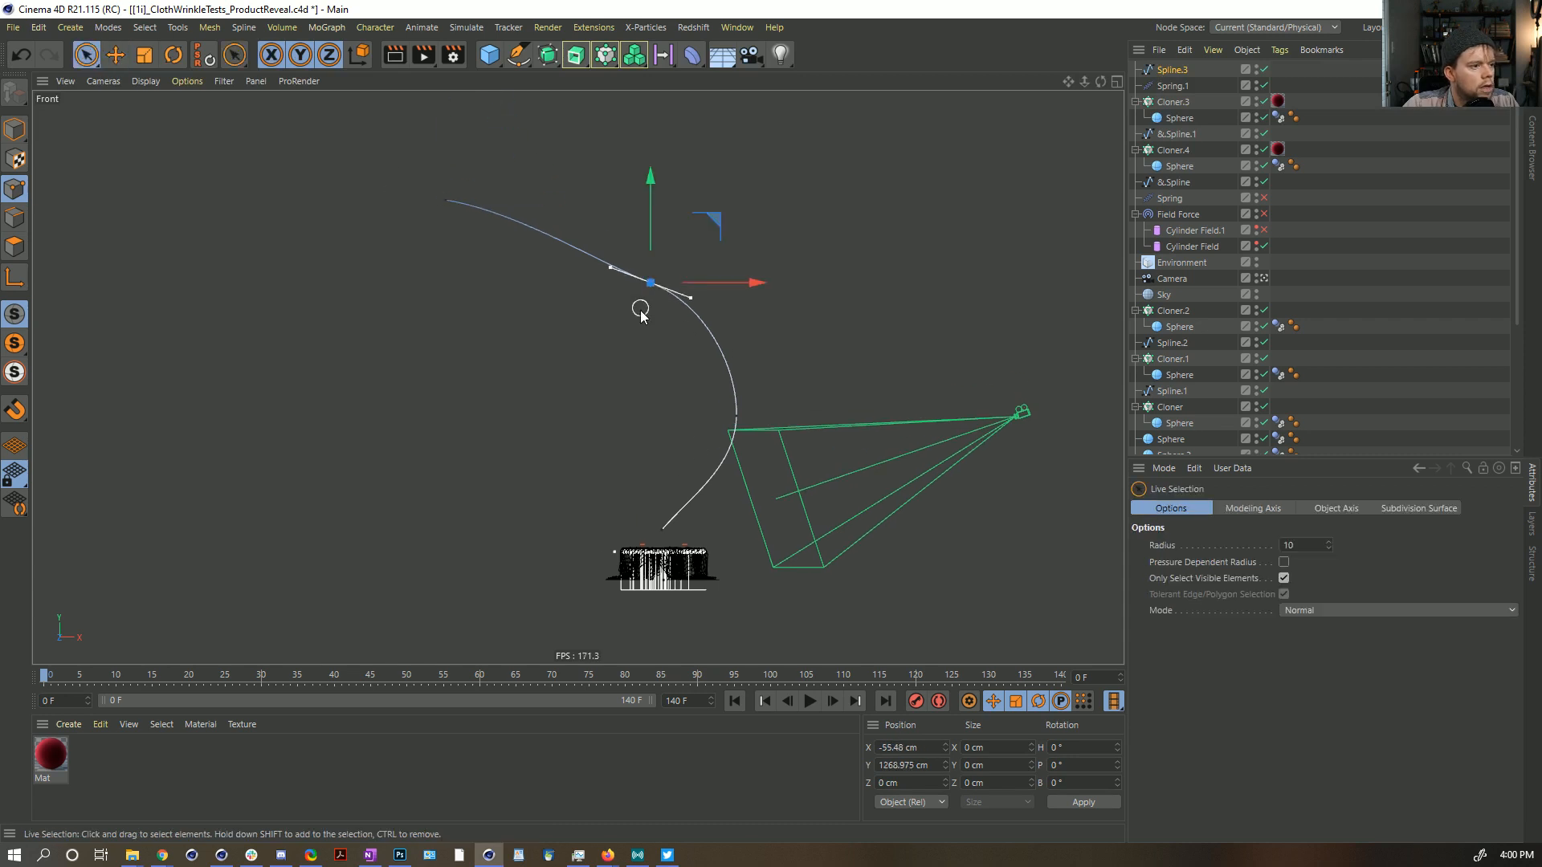
{"action": "key", "text": "r"}
{"action": "left_click_drag", "start_coordinate": [697, 239], "coordinate": [707, 249]}
{"action": "left_click", "coordinate": [736, 413]}
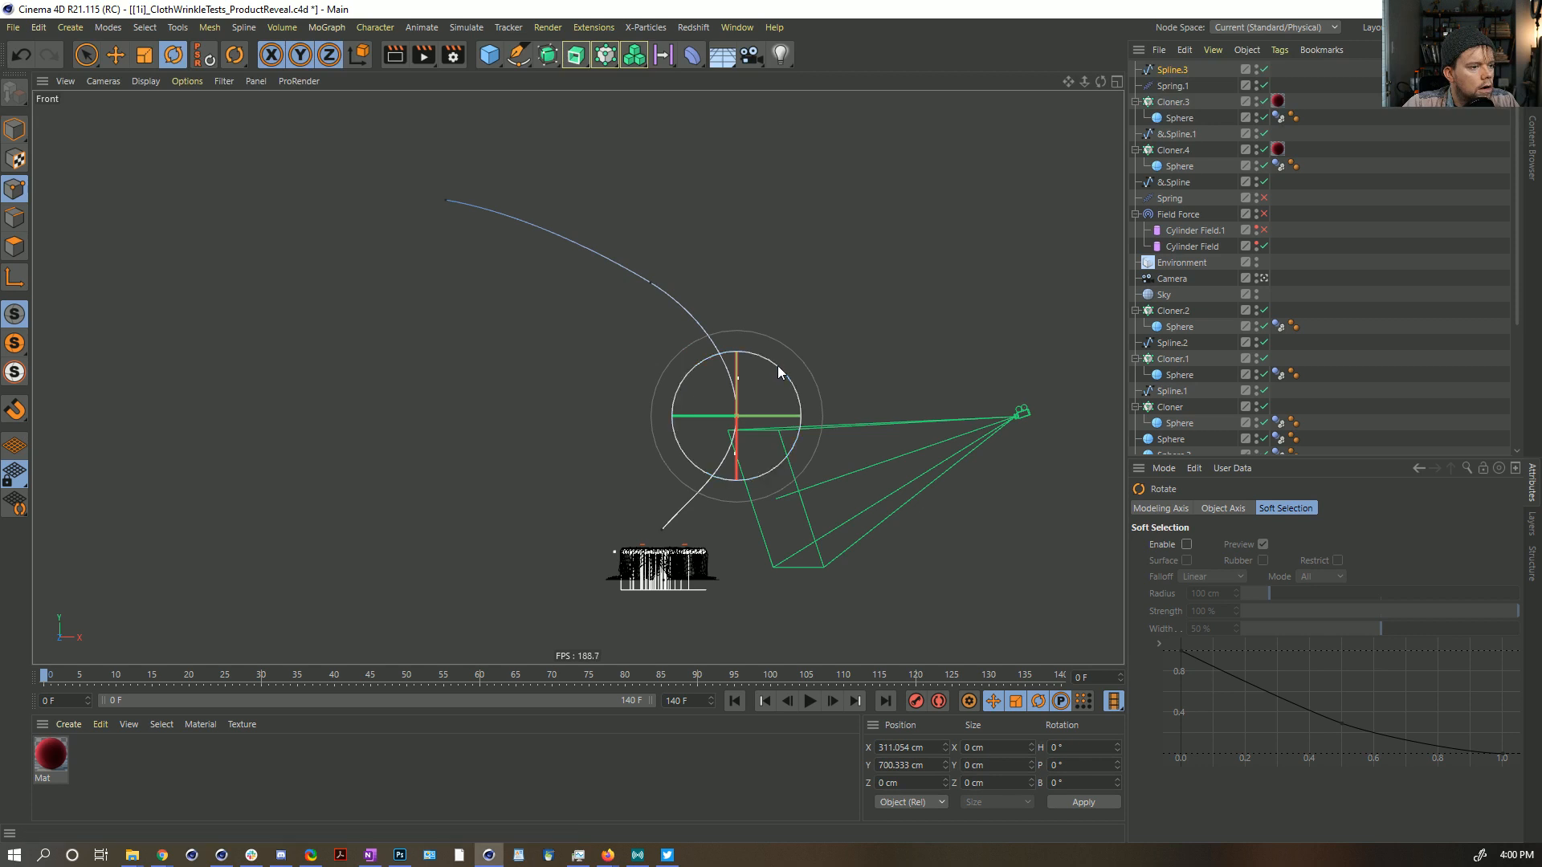
{"action": "left_click_drag", "start_coordinate": [778, 371], "coordinate": [791, 373]}
{"action": "key", "text": "t"}
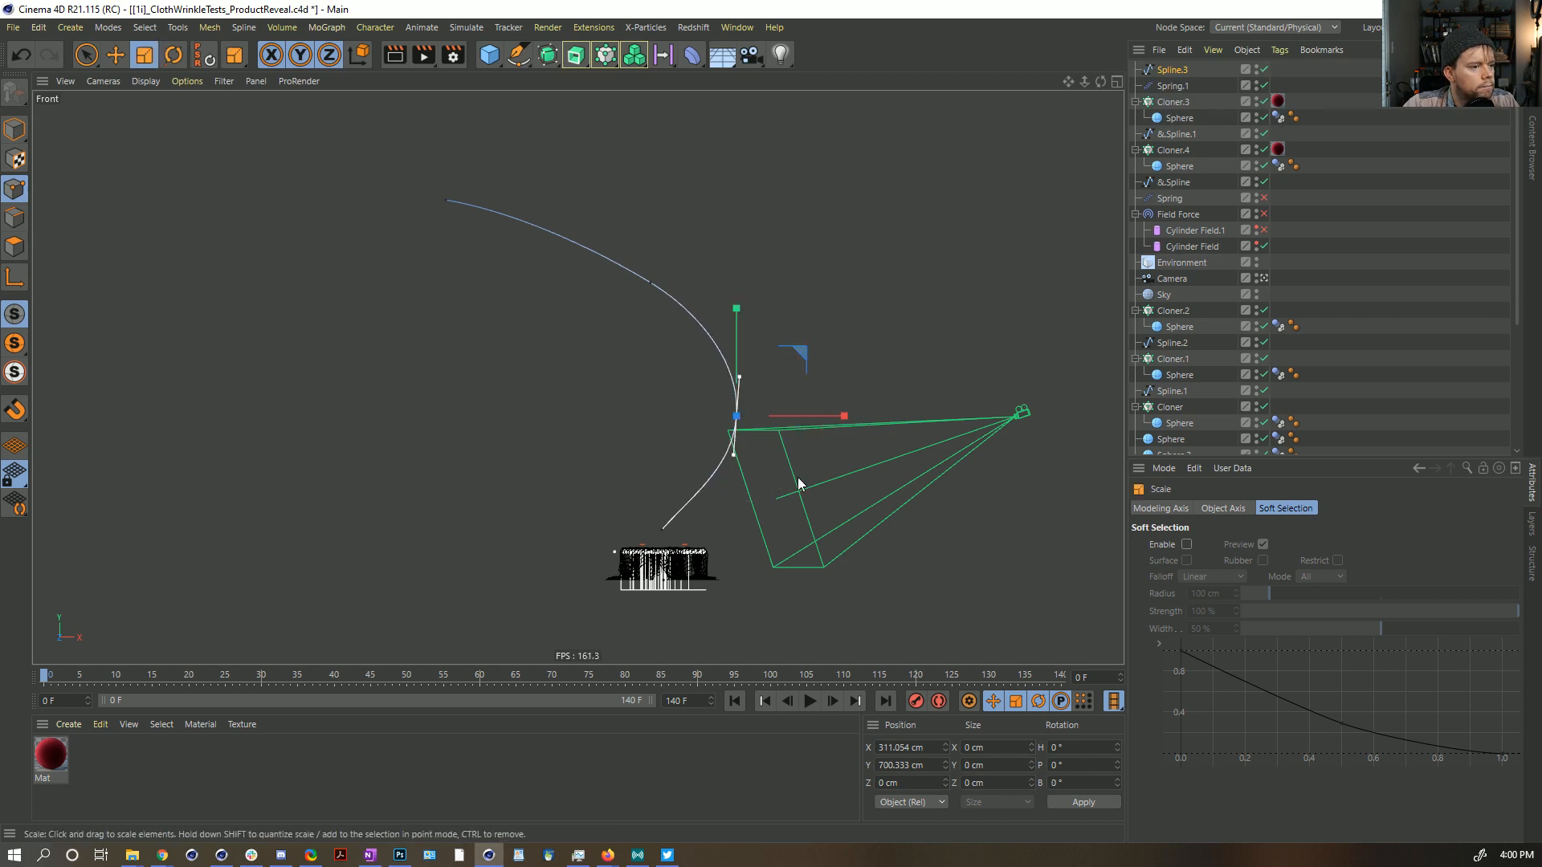
{"action": "left_click", "coordinate": [668, 531]}
{"action": "key", "text": "r"}
{"action": "left_click_drag", "start_coordinate": [702, 478], "coordinate": [711, 485]}
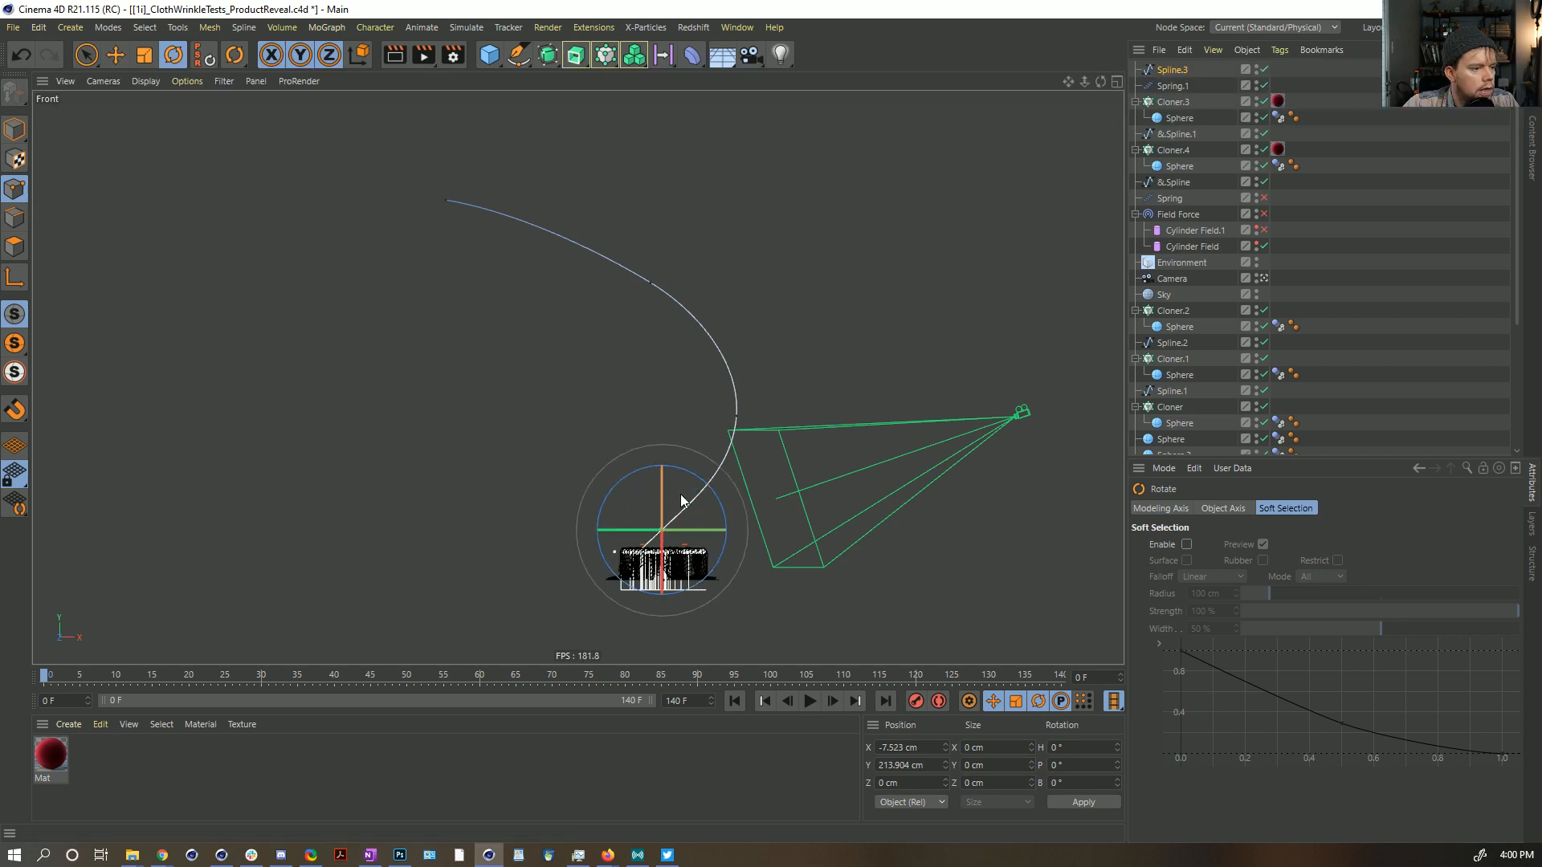
{"action": "left_click", "coordinate": [672, 340]}
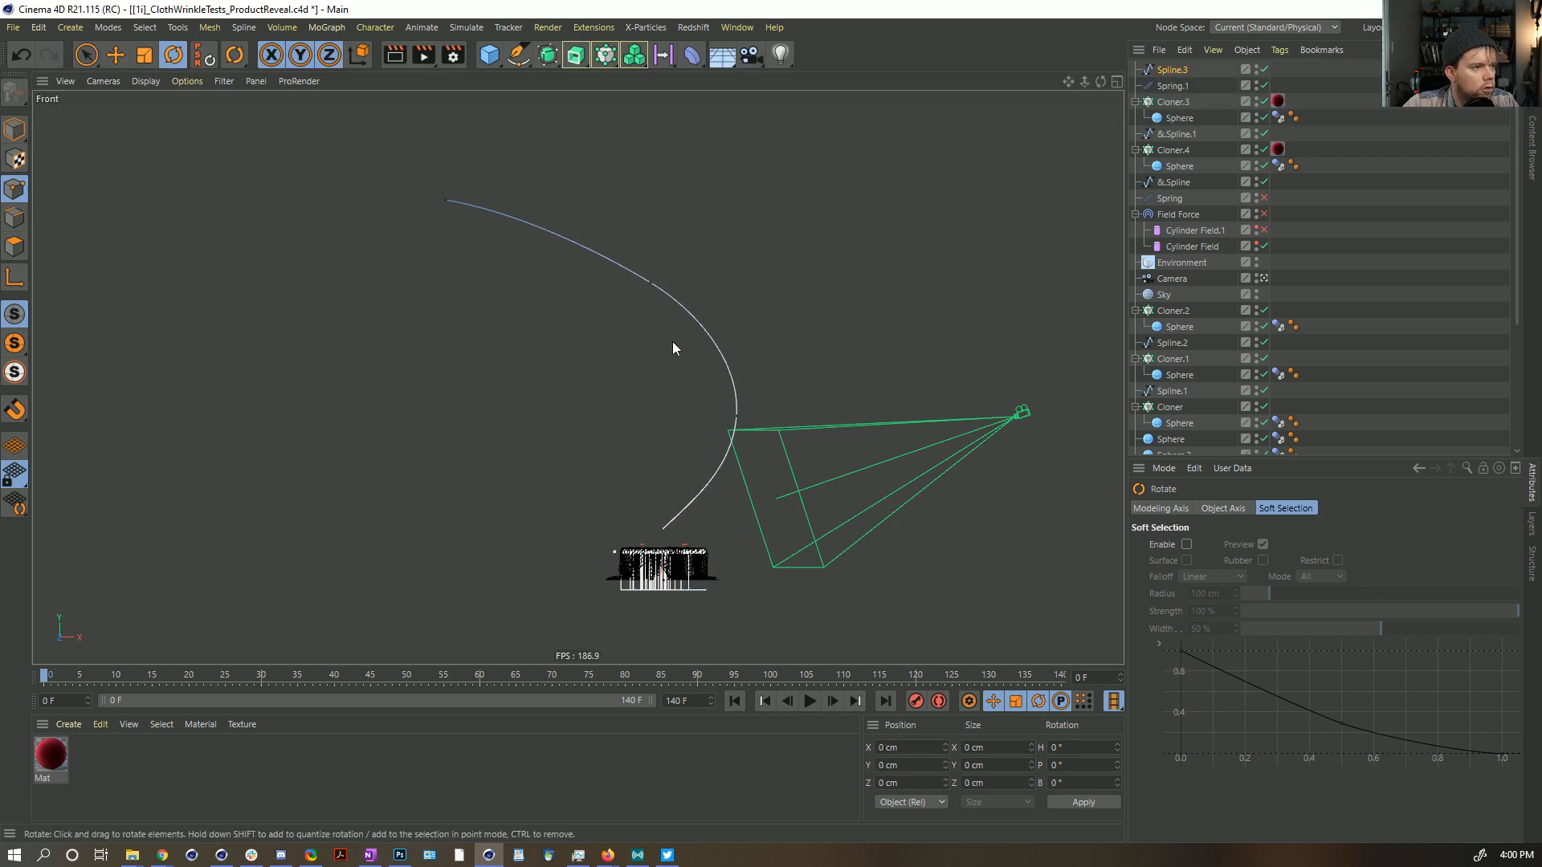
Step: Rotate the whole path spline to a 90° heading in the Perspective view
{"action": "middle_click", "coordinate": [591, 259]}
{"action": "middle_click", "coordinate": [427, 238]}
{"action": "left_click_drag", "start_coordinate": [673, 421], "coordinate": [147, 257], "text": "alt"}
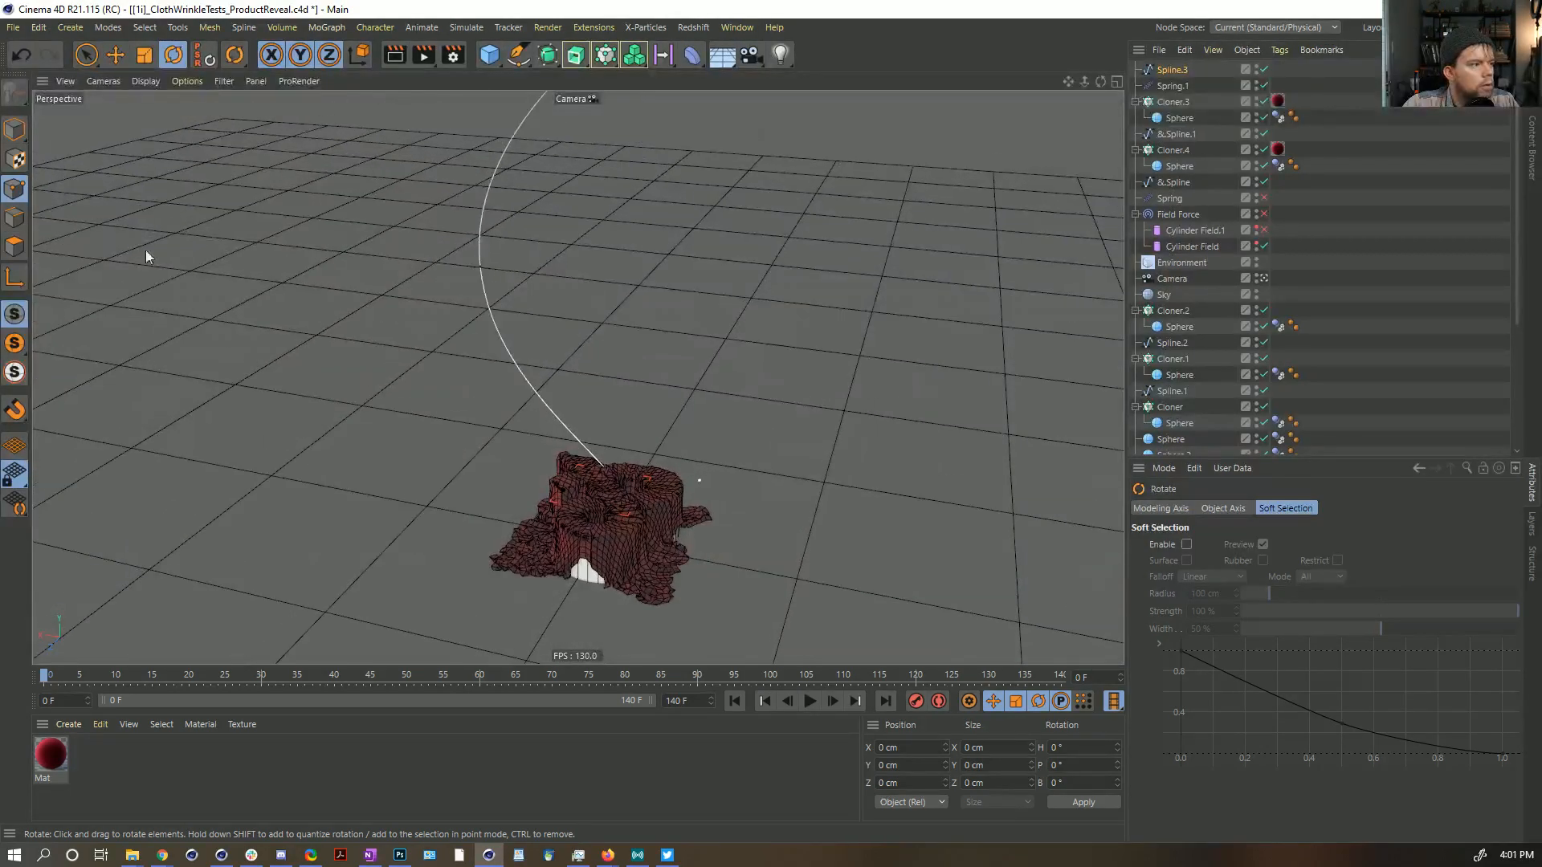
{"action": "left_click", "coordinate": [18, 130]}
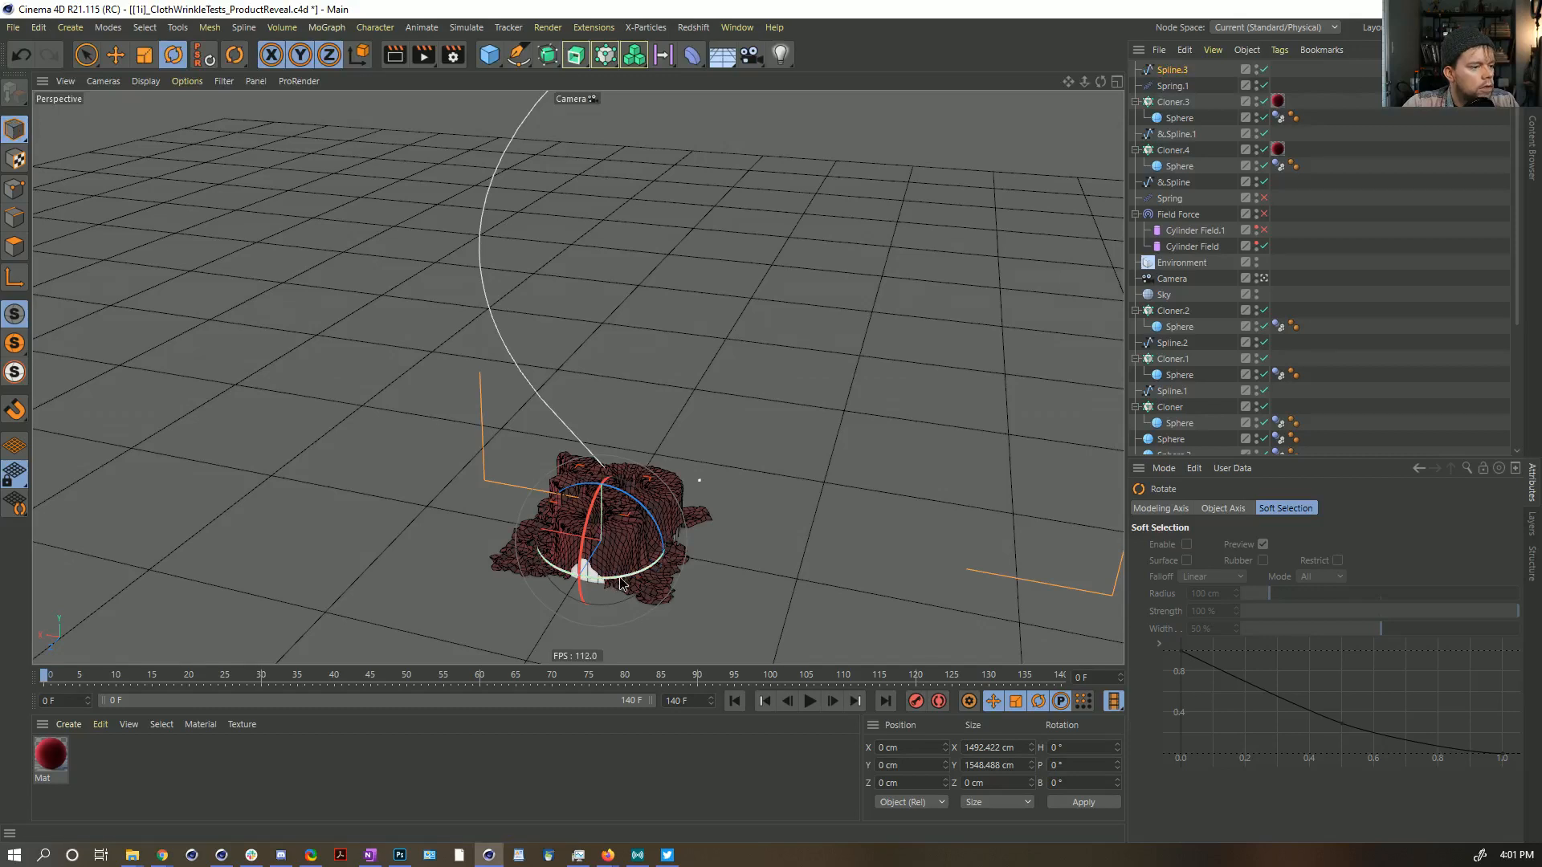
{"action": "left_click_drag", "start_coordinate": [620, 584], "coordinate": [613, 469]}
{"action": "middle_click_drag", "start_coordinate": [613, 468], "coordinate": [574, 542], "text": "alt"}
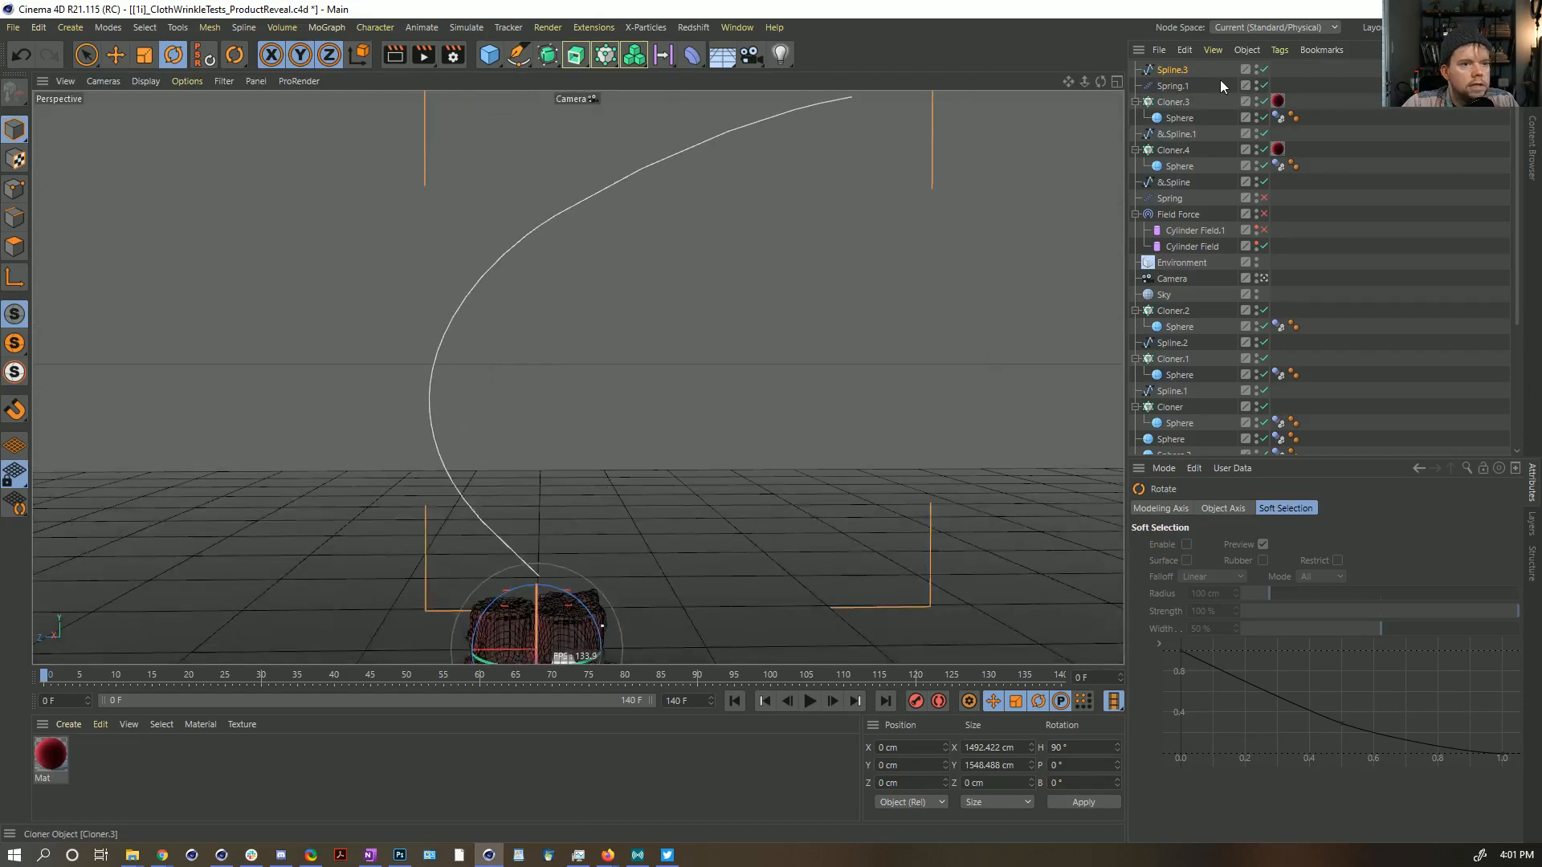
Step: Add an Align to Spline tag to the cloth-pulling spring Spring.1 and assign the new spline as its Spline Path
{"action": "left_click", "coordinate": [1221, 85]}
{"action": "left_click_drag", "start_coordinate": [644, 481], "coordinate": [595, 437], "text": "alt"}
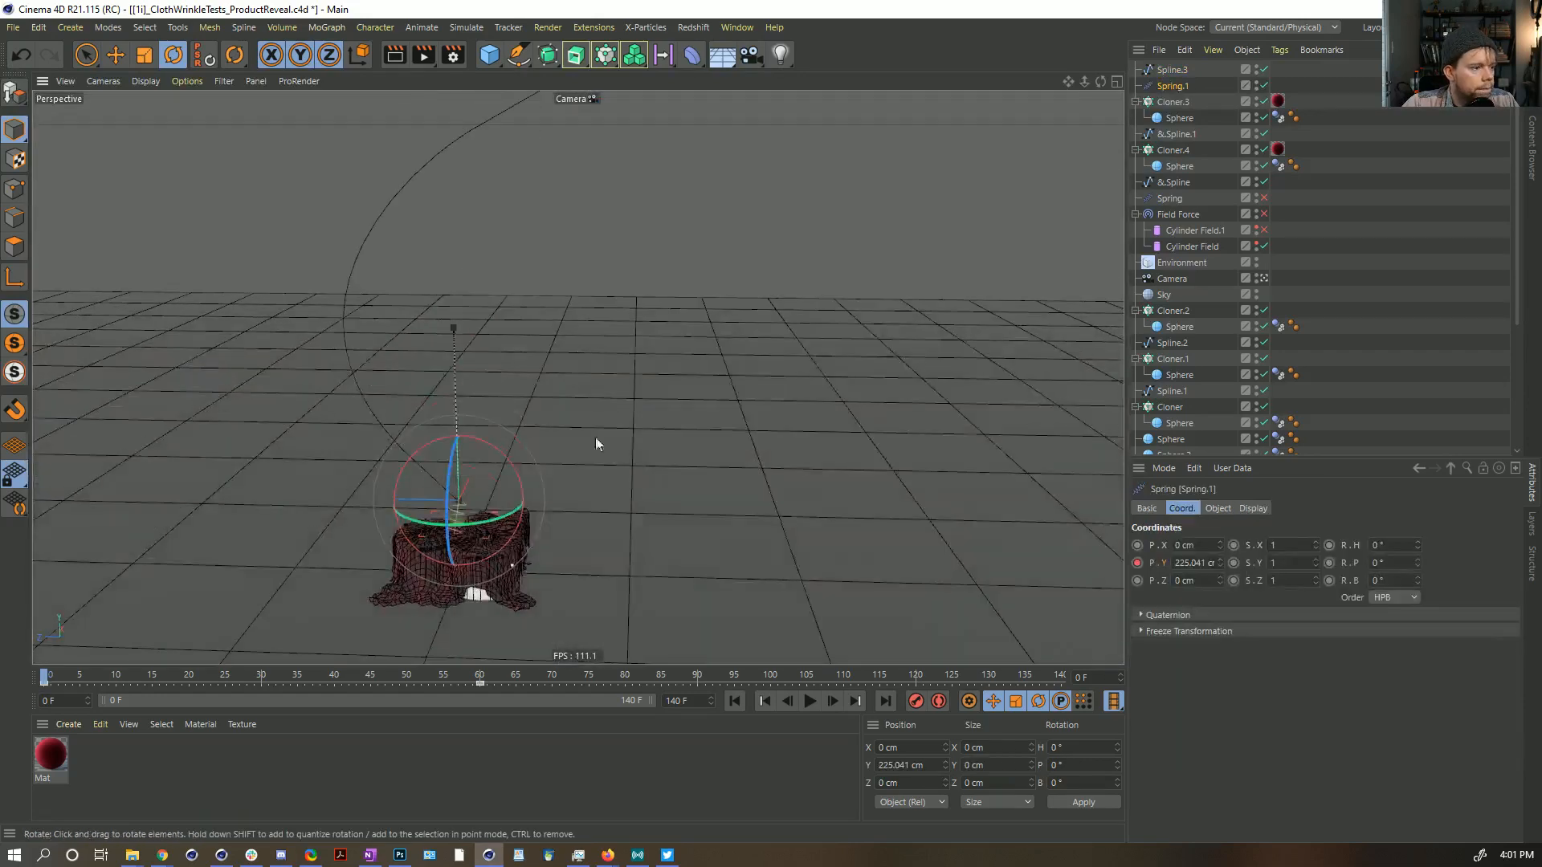
{"action": "right_click_drag", "start_coordinate": [595, 437], "coordinate": [833, 276], "text": "alt"}
{"action": "right_click", "coordinate": [1177, 87]}
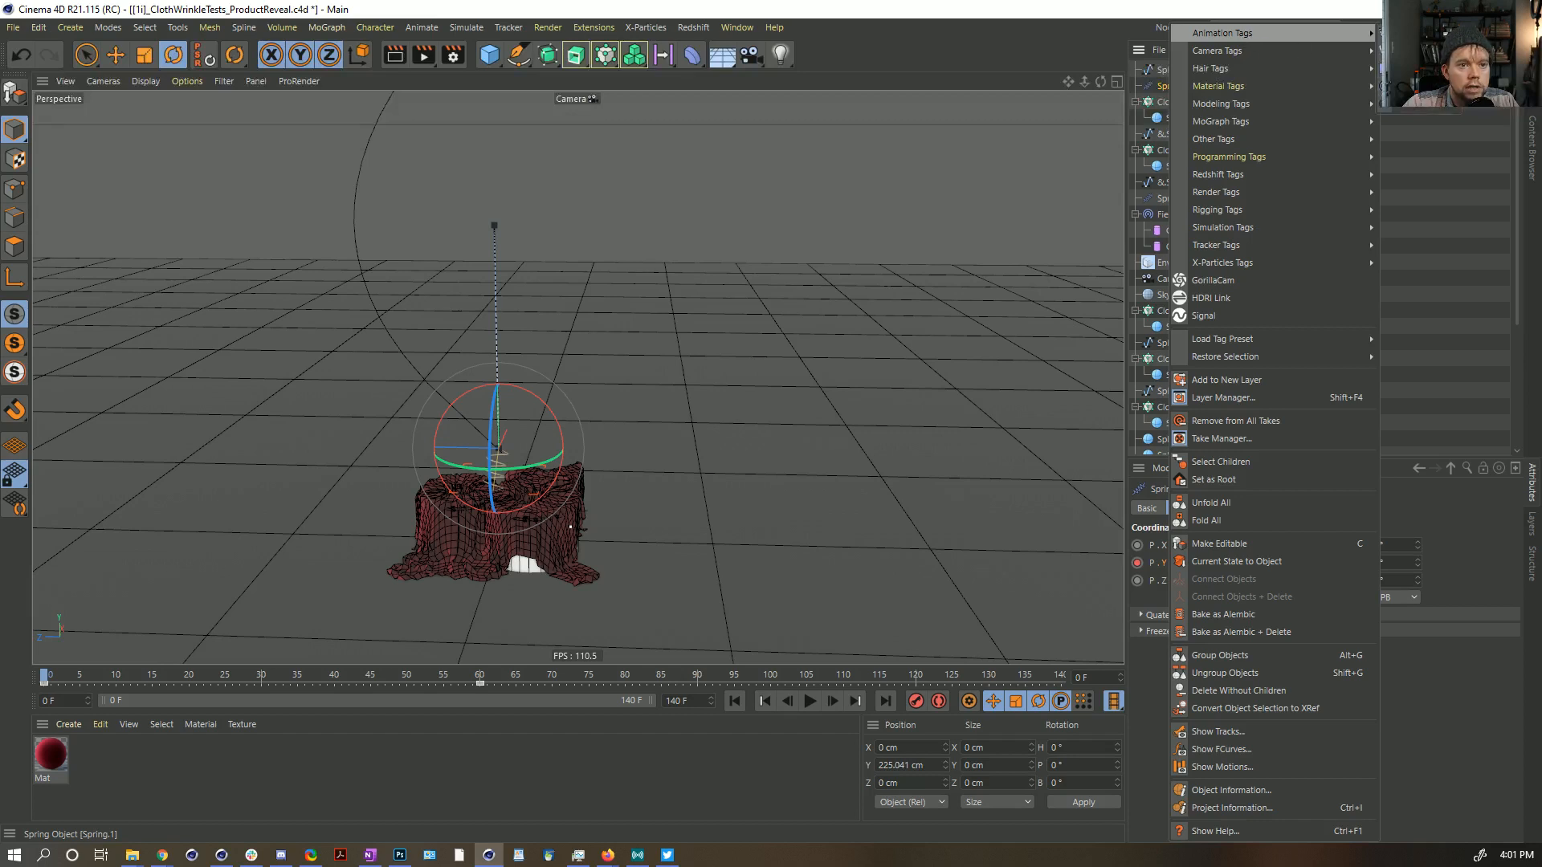
{"action": "left_click", "coordinate": [1415, 51]}
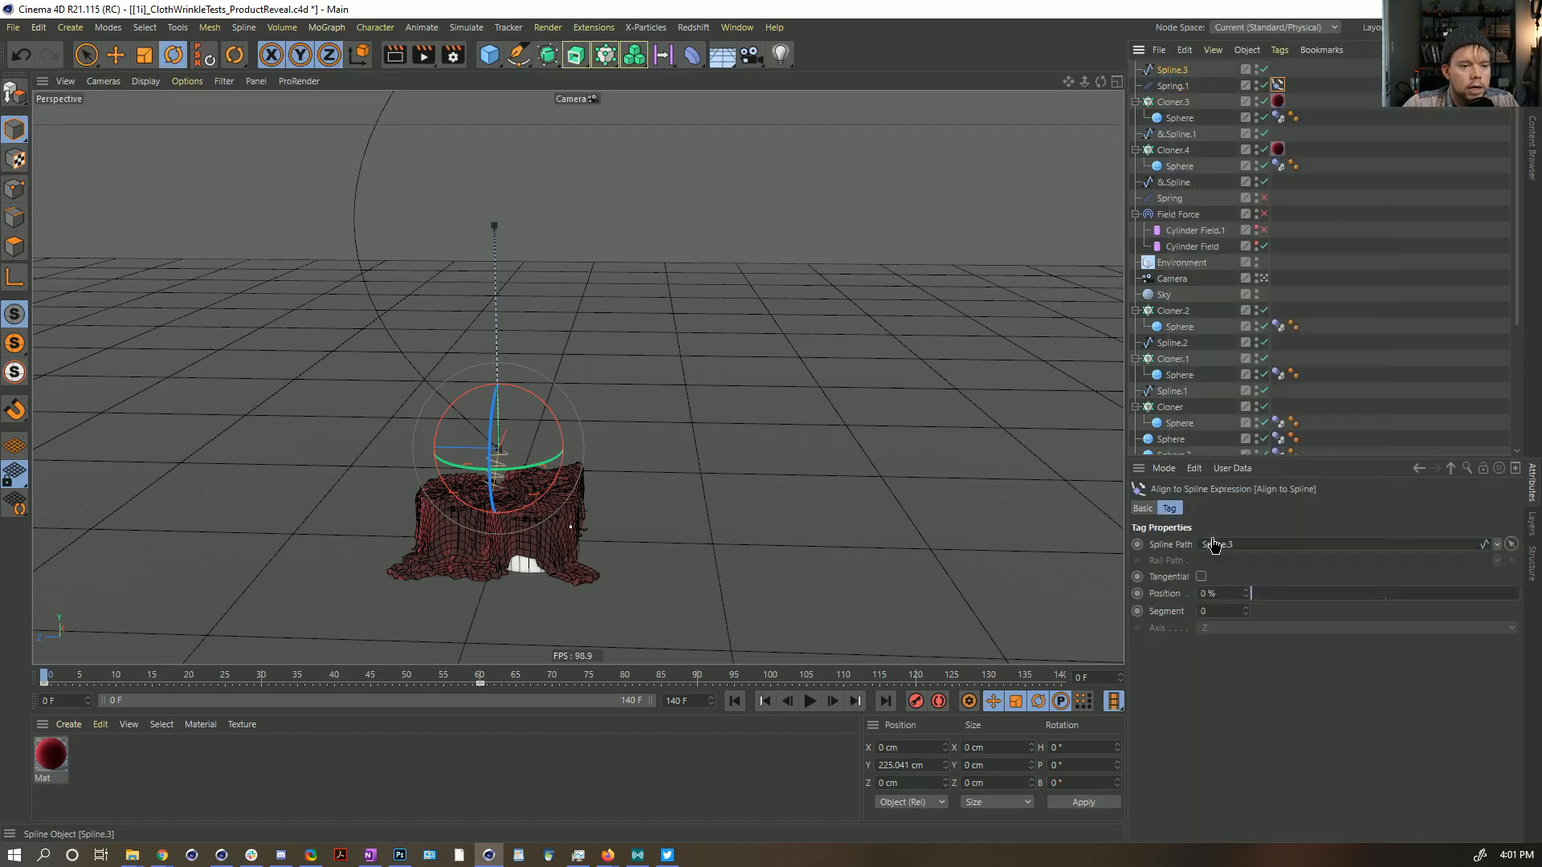
Step: Rename the path spline as Cloth Path
{"action": "double_click", "coordinate": [1171, 70]}
{"action": "type", "text": "Cloth Path"}
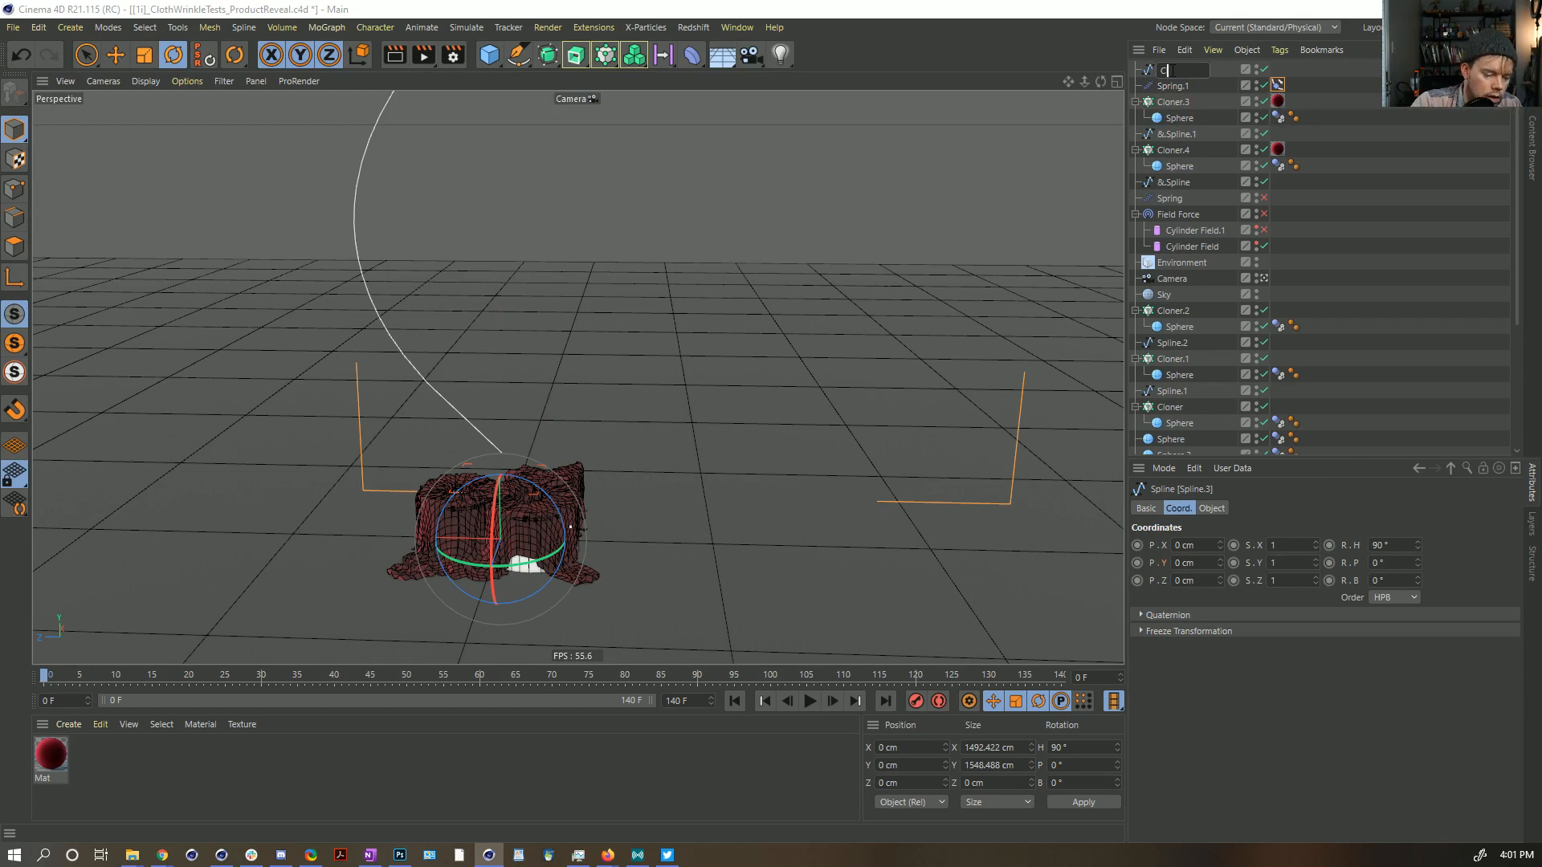
{"action": "key", "text": "Return"}
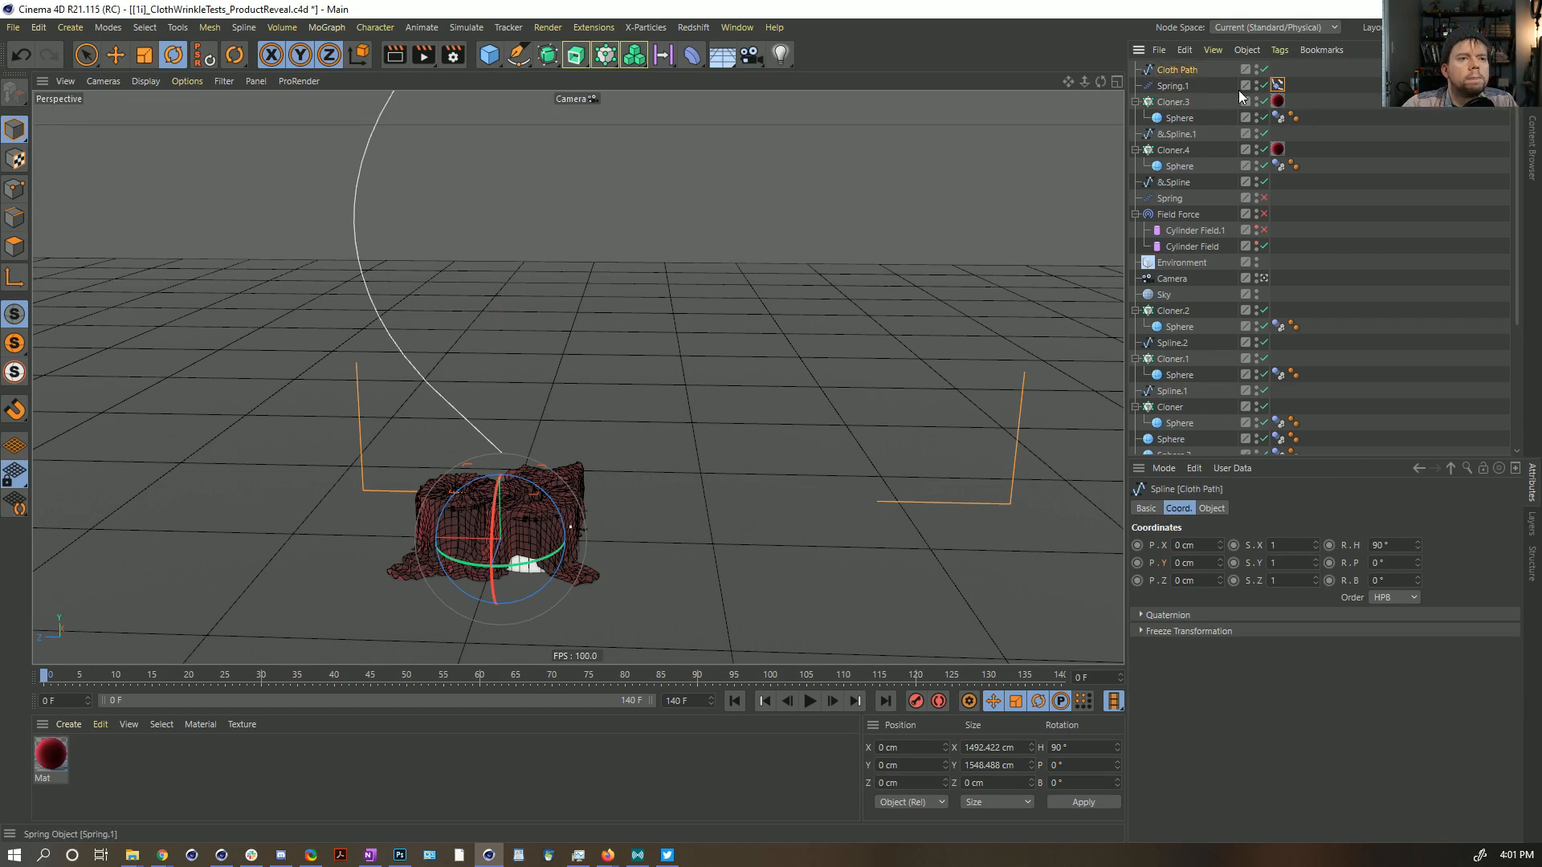
Step: Keyframe the Align to Spline tag's Position at 0% on frame 0 and 100% on frame 100
{"action": "left_click", "coordinate": [1278, 84]}
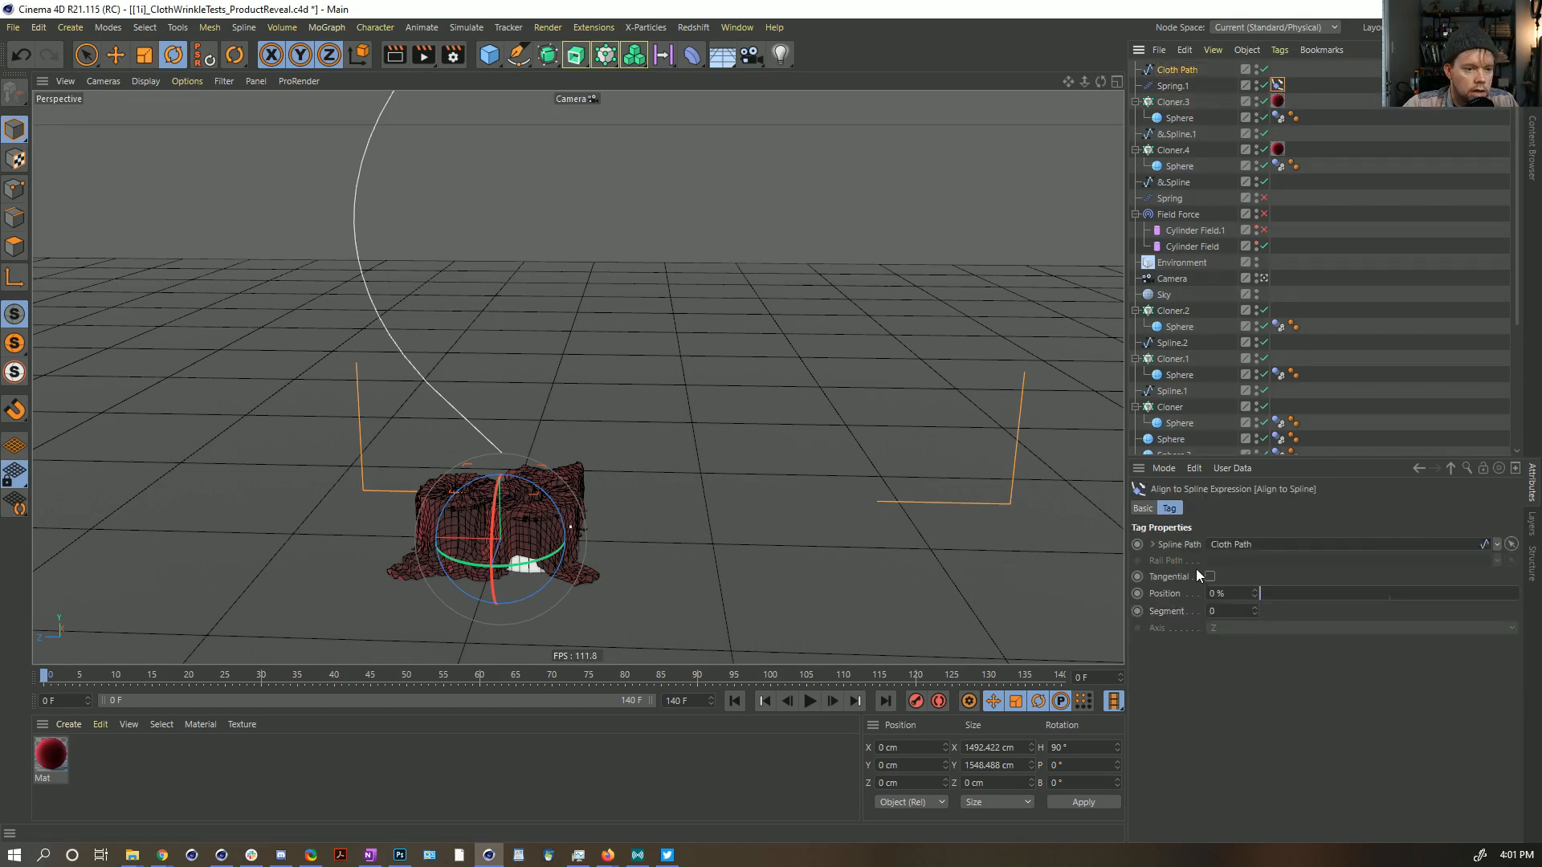
{"action": "left_click", "coordinate": [1138, 593]}
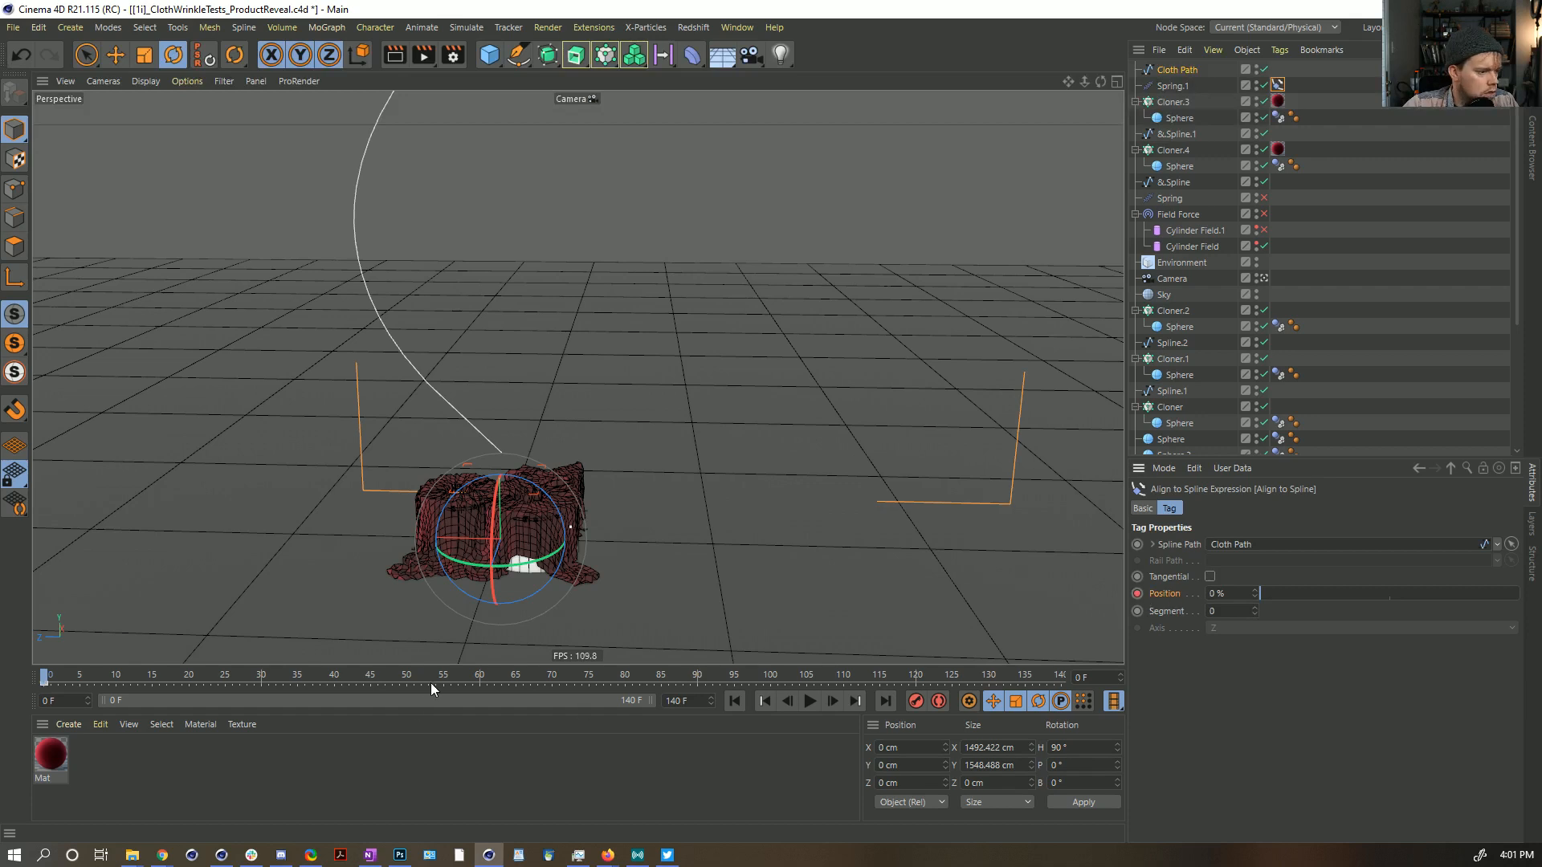
{"action": "left_click", "coordinate": [772, 680]}
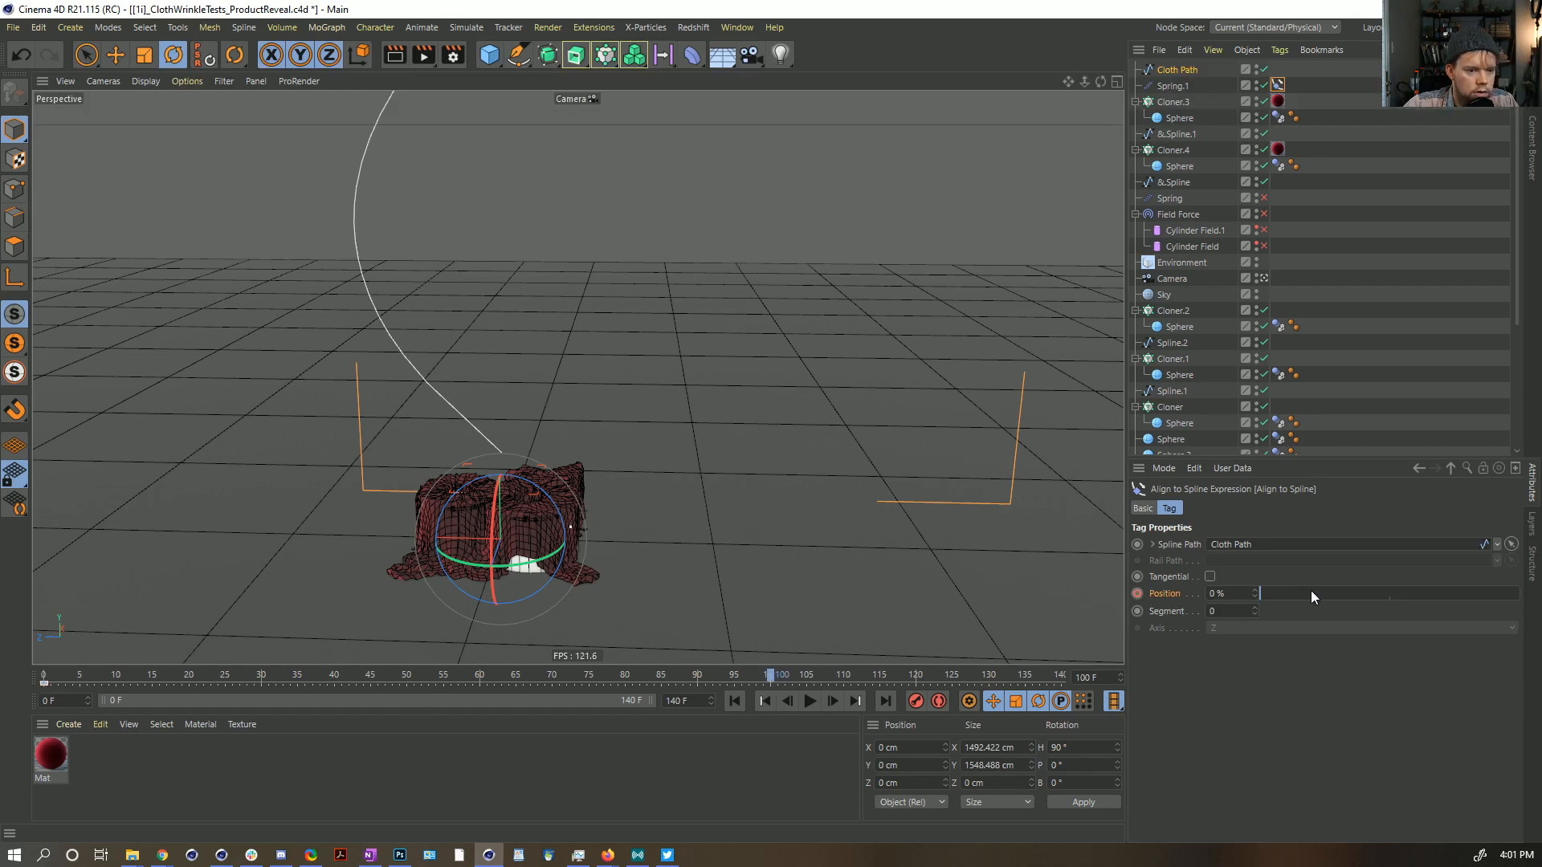
{"action": "left_click_drag", "start_coordinate": [1311, 595], "coordinate": [1518, 594]}
{"action": "left_click", "coordinate": [1136, 596]}
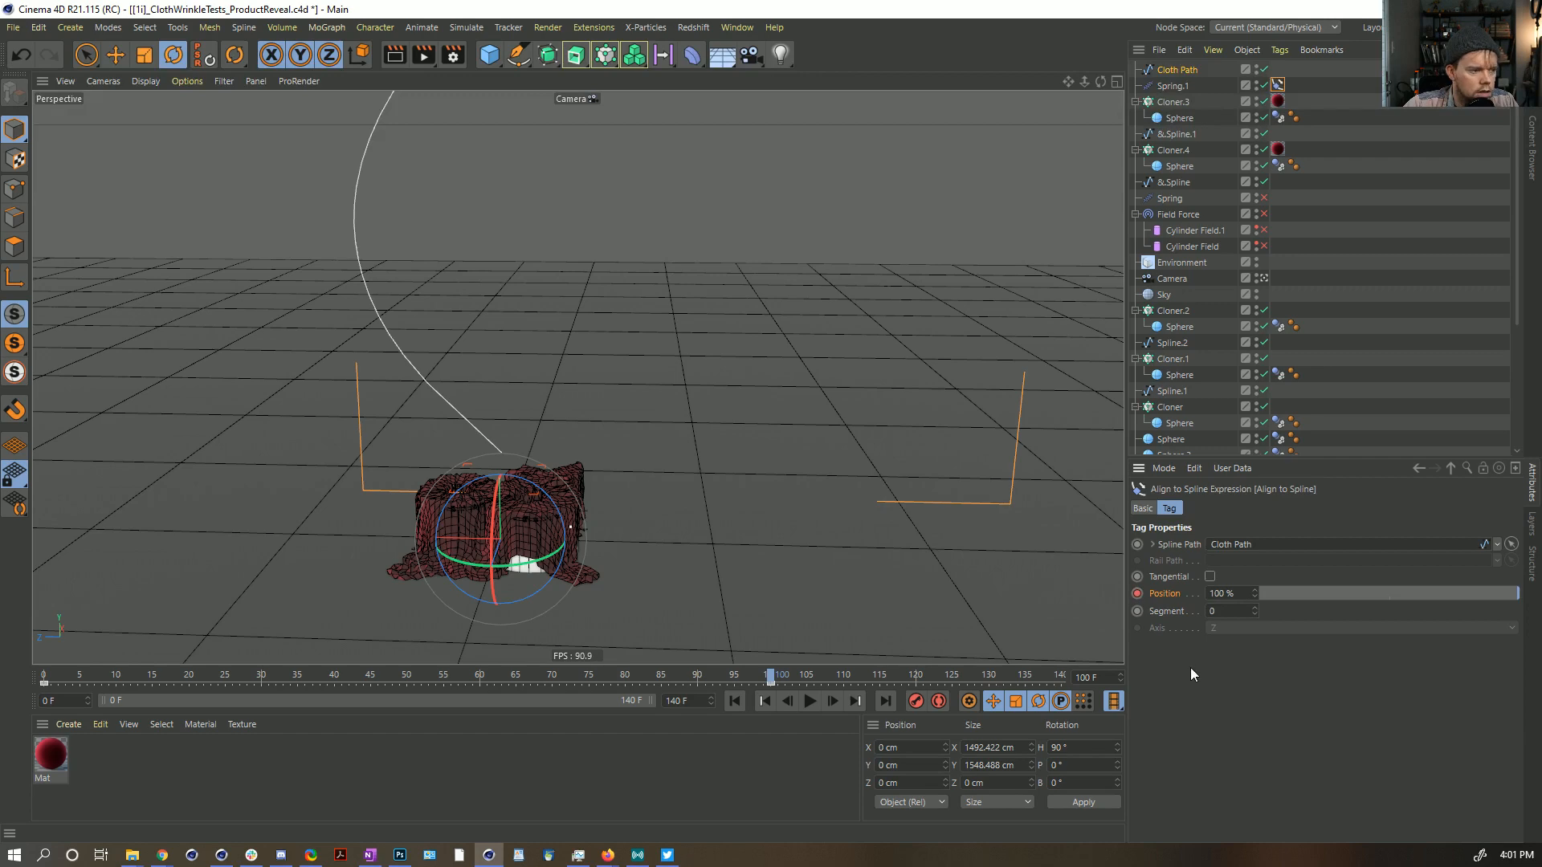
Step: Play the cloth pull simulation from frame 0 and pause it around frame 69, once the cloth has cleared the text
{"action": "left_click", "coordinate": [734, 701]}
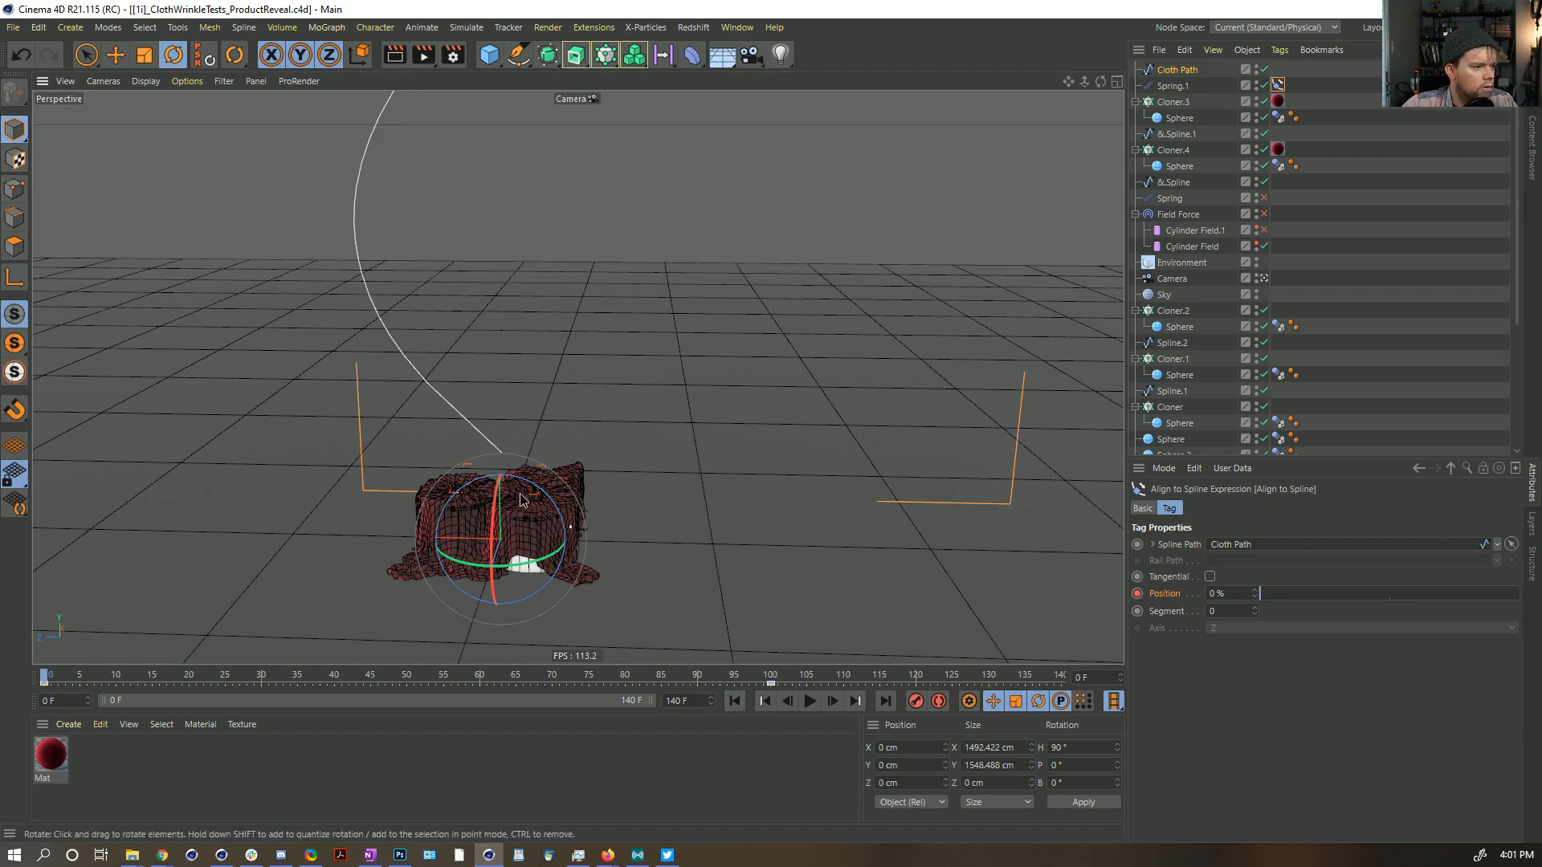
{"action": "scroll", "coordinate": [562, 527], "scroll_direction": "up", "scroll_amount": 5}
{"action": "left_click", "coordinate": [808, 700]}
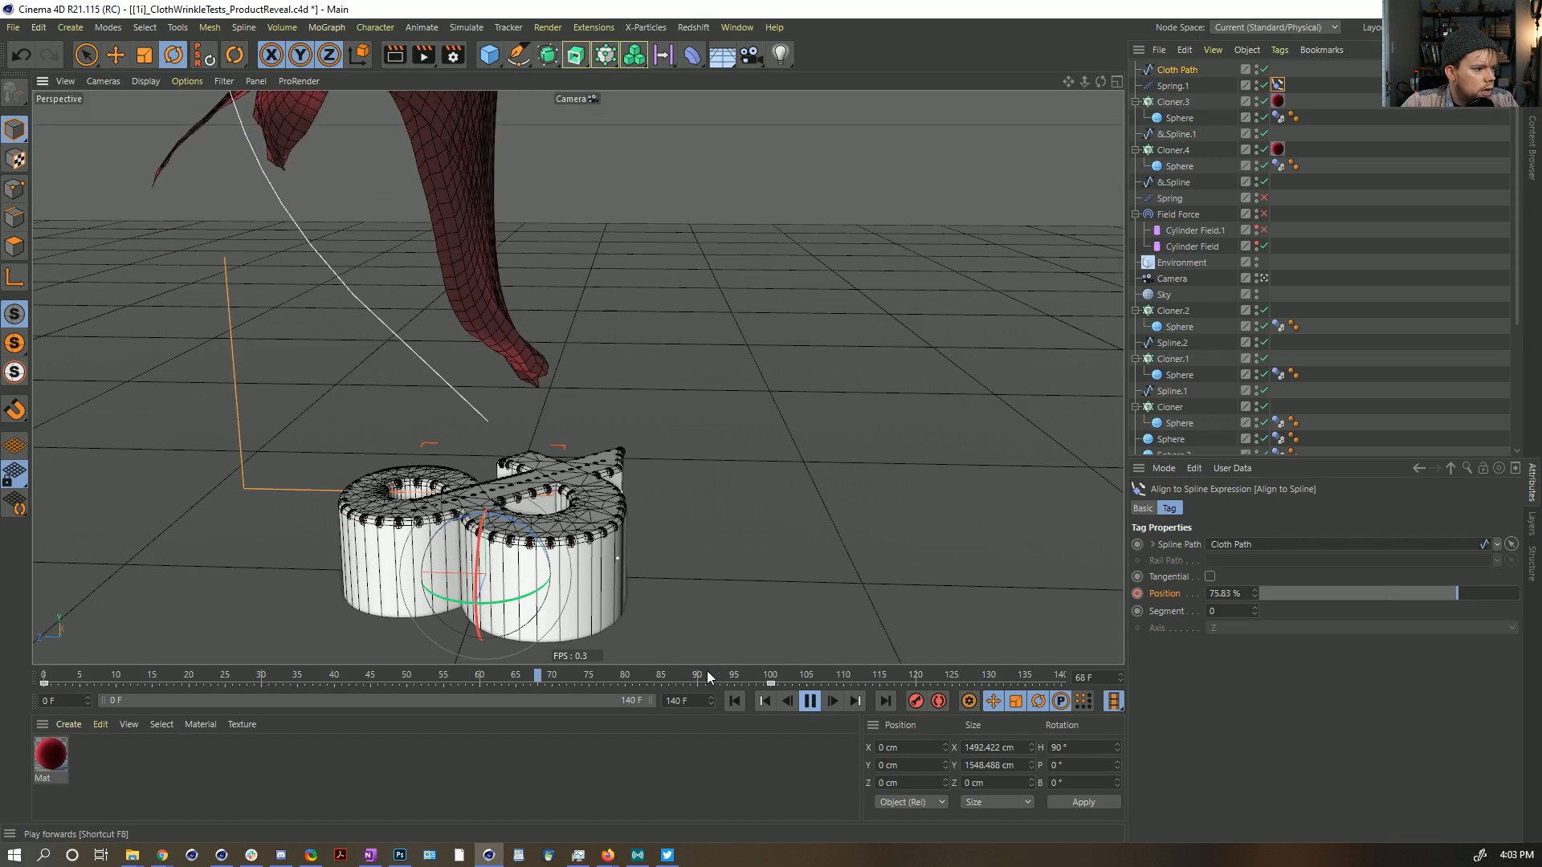
{"action": "left_click", "coordinate": [809, 701]}
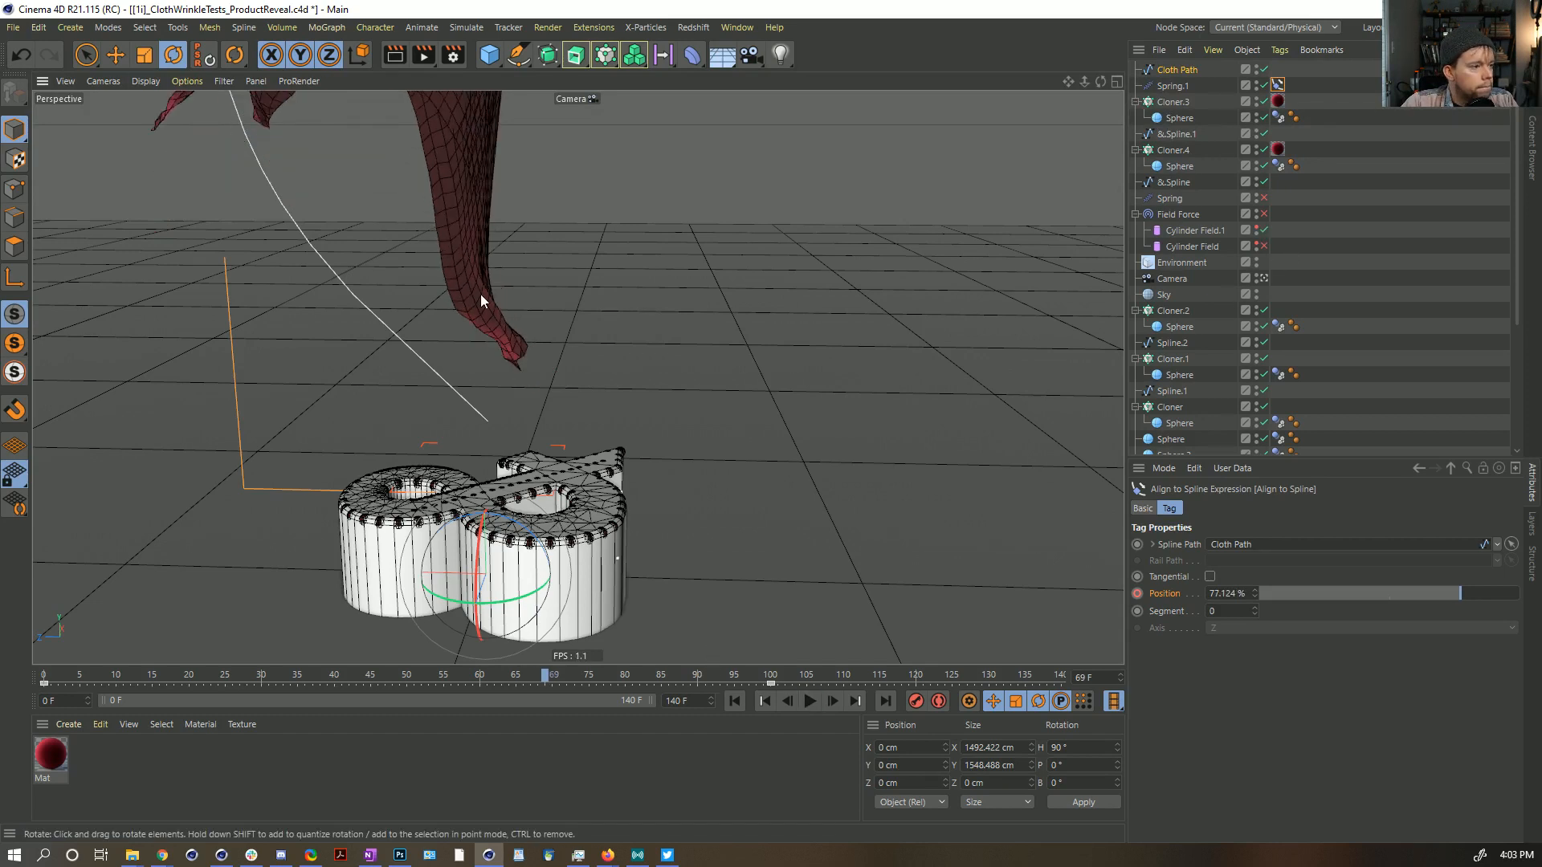
Step: Create a null and place Cloner through Cloner.4, &.Spline.1, Spline.1 and Spline.2 inside it
{"action": "left_click", "coordinate": [70, 28]}
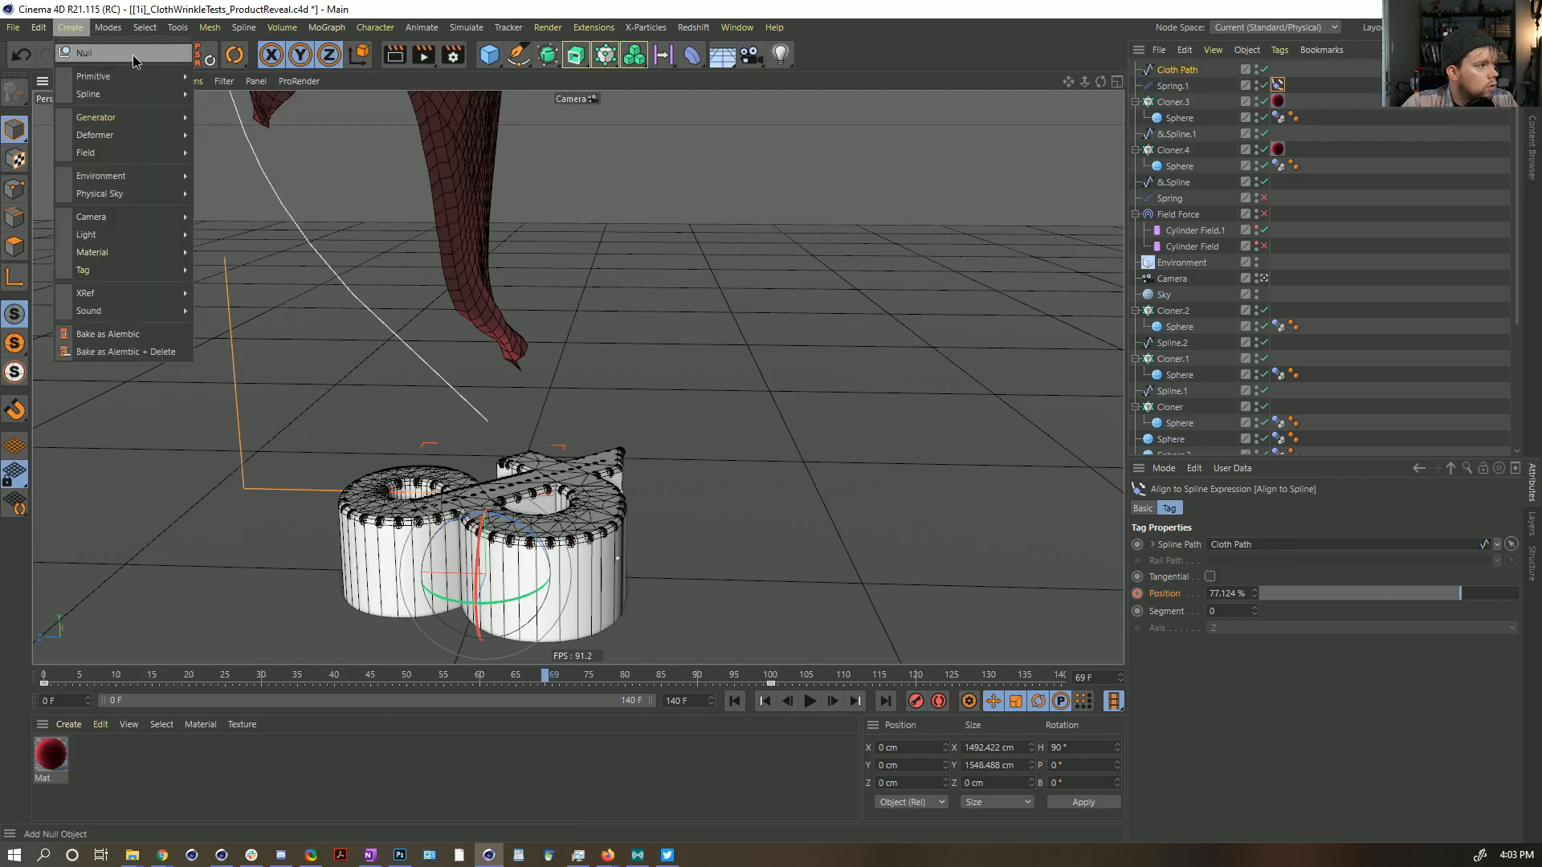
{"action": "left_click", "coordinate": [84, 64]}
{"action": "left_click", "coordinate": [1173, 118]}
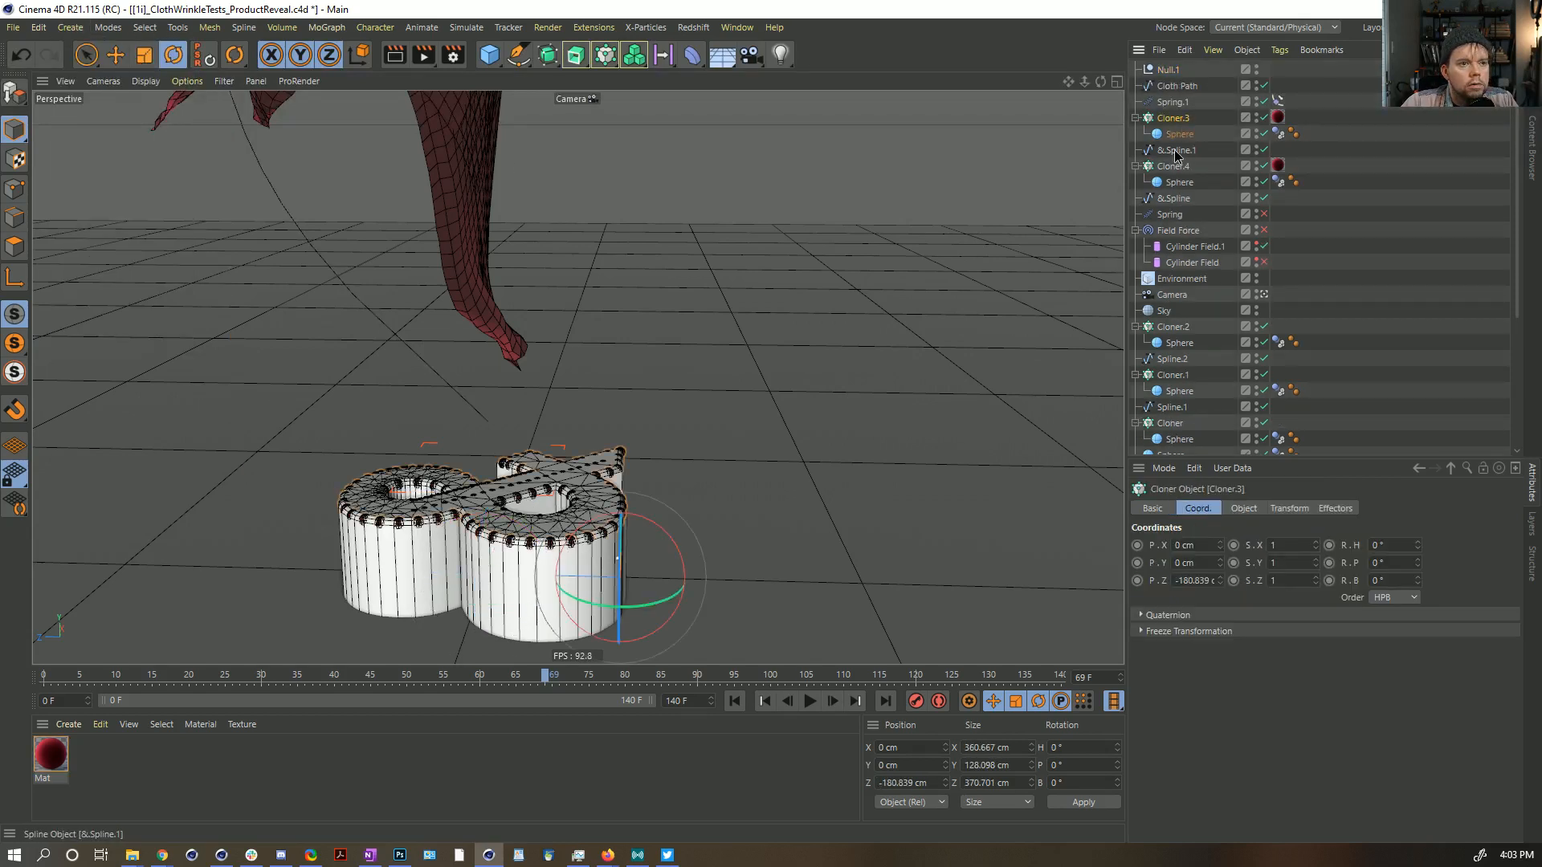
{"action": "left_click", "coordinate": [1177, 150], "text": "ctrl"}
{"action": "left_click", "coordinate": [1173, 166], "text": "ctrl"}
{"action": "left_click", "coordinate": [1173, 326], "text": "ctrl"}
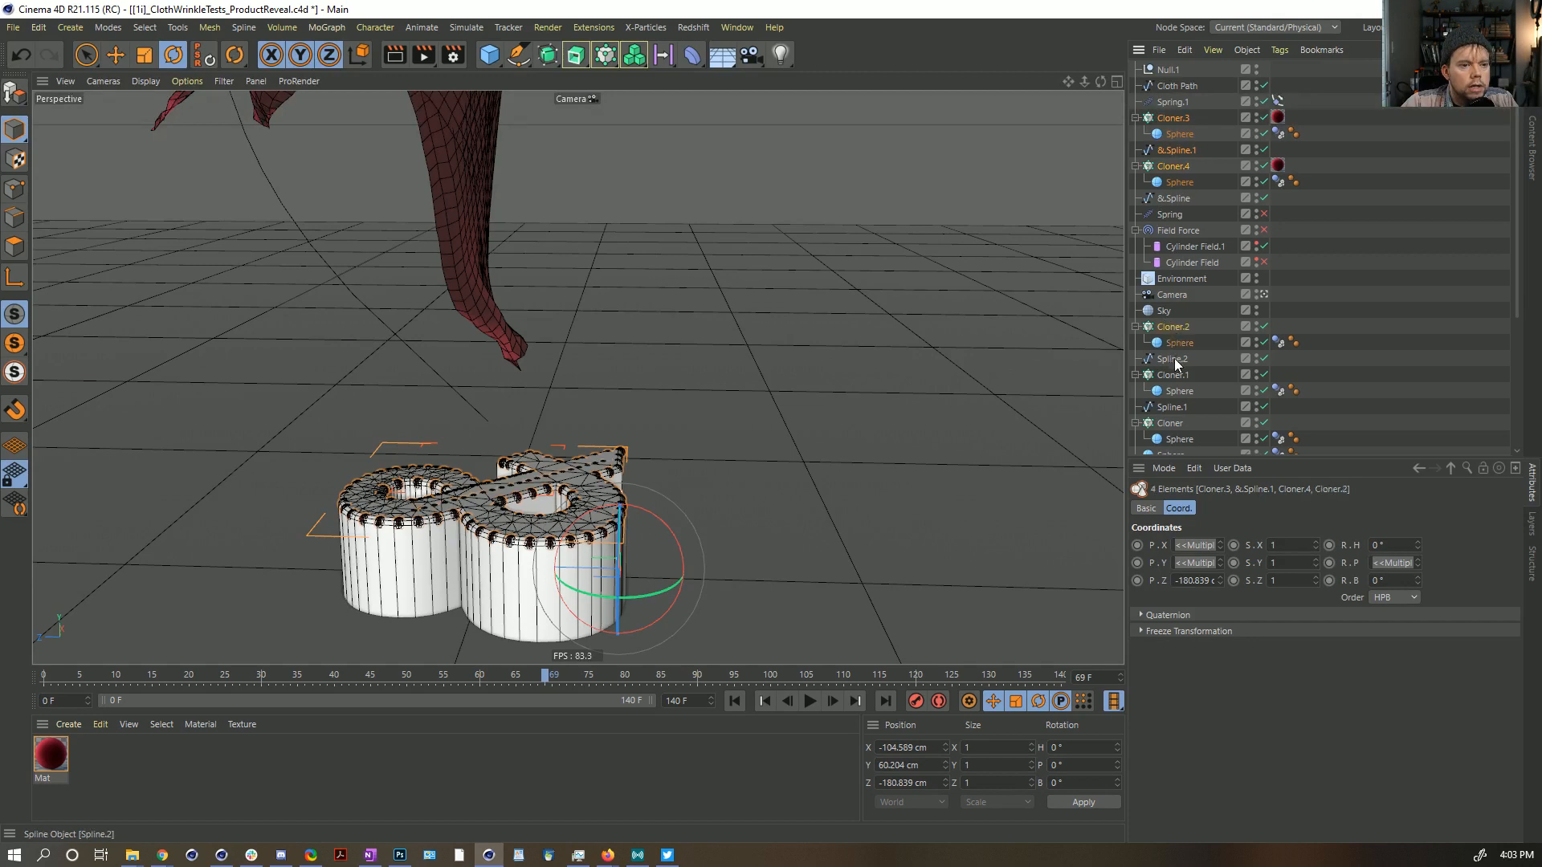
{"action": "left_click", "coordinate": [1172, 359], "text": "ctrl"}
{"action": "left_click", "coordinate": [1173, 377], "text": "ctrl"}
{"action": "left_click", "coordinate": [1172, 407], "text": "ctrl"}
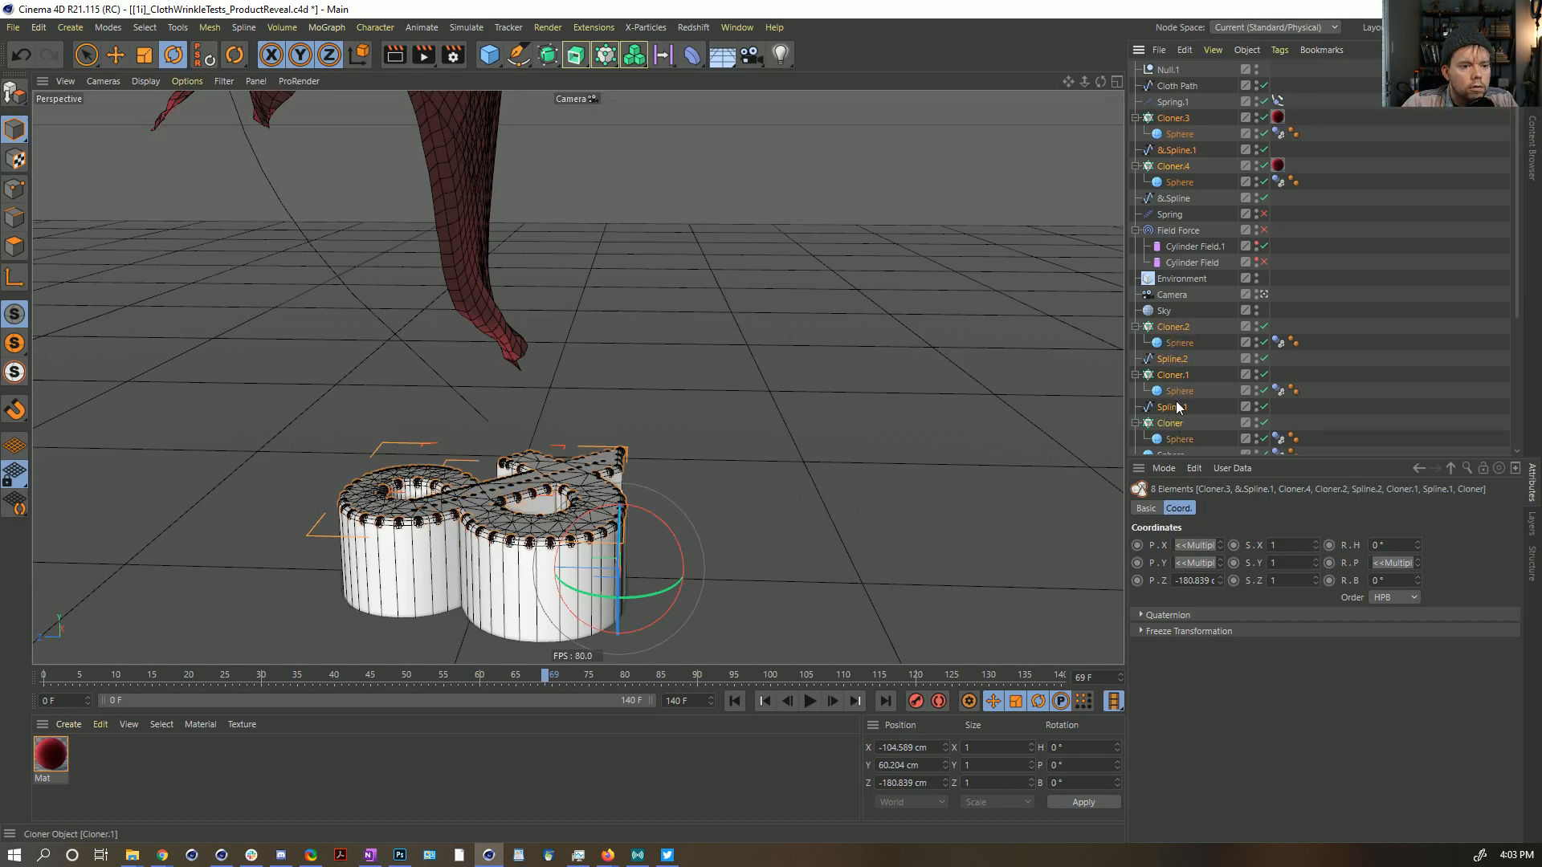
{"action": "left_click", "coordinate": [1170, 424], "text": "ctrl"}
{"action": "left_click_drag", "start_coordinate": [1158, 148], "coordinate": [1169, 71]}
Step: Move the loose collision spheres (Sphere through Sphere.4) and Spline into the new null and collapse it
{"action": "scroll", "coordinate": [1184, 338], "scroll_direction": "down", "scroll_amount": 4}
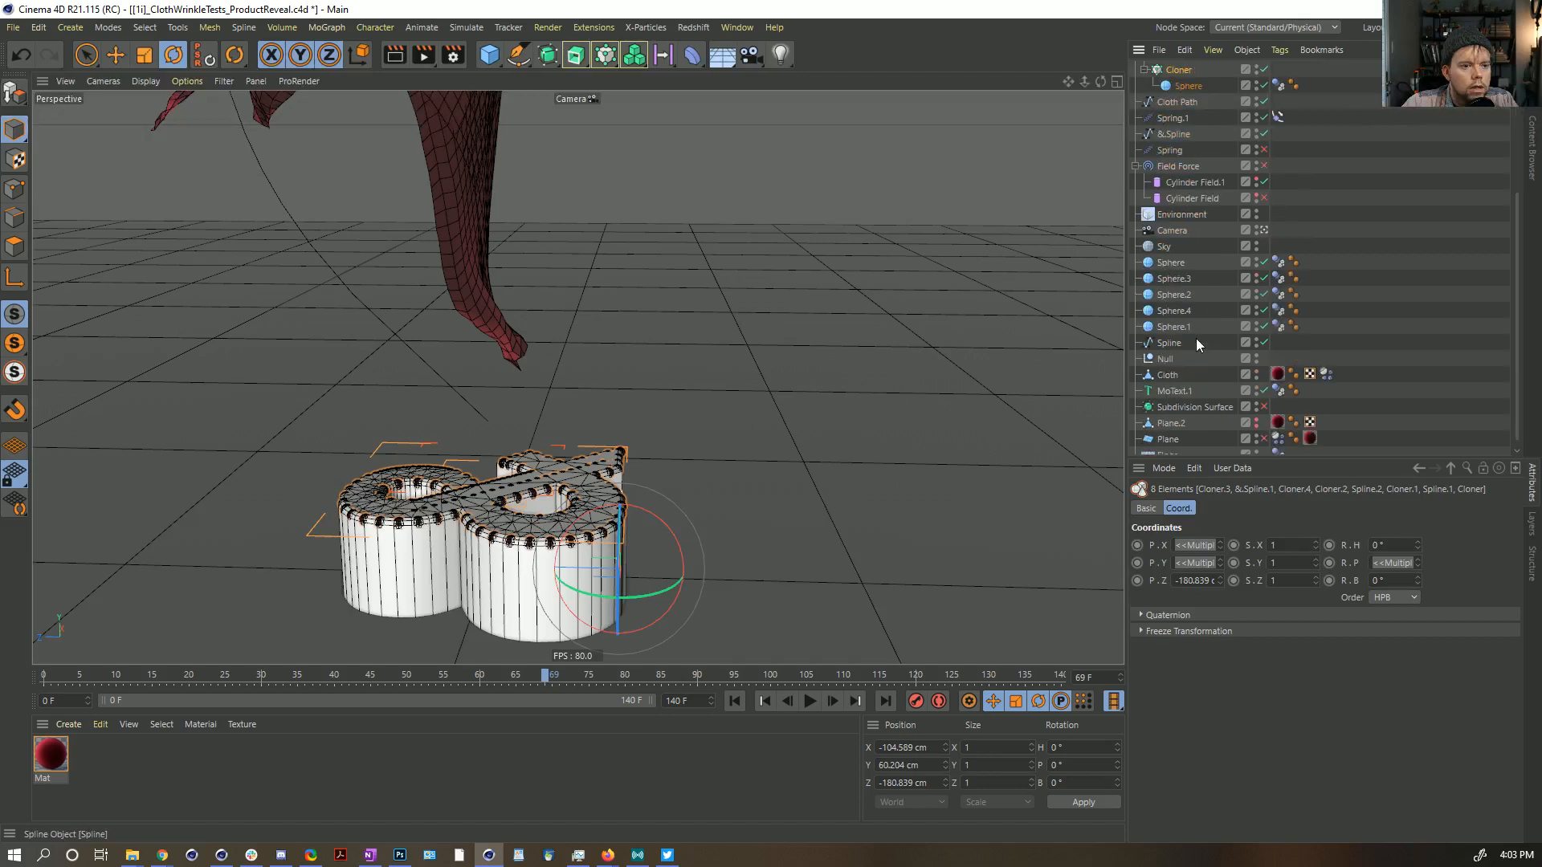
{"action": "left_click", "coordinate": [1171, 263]}
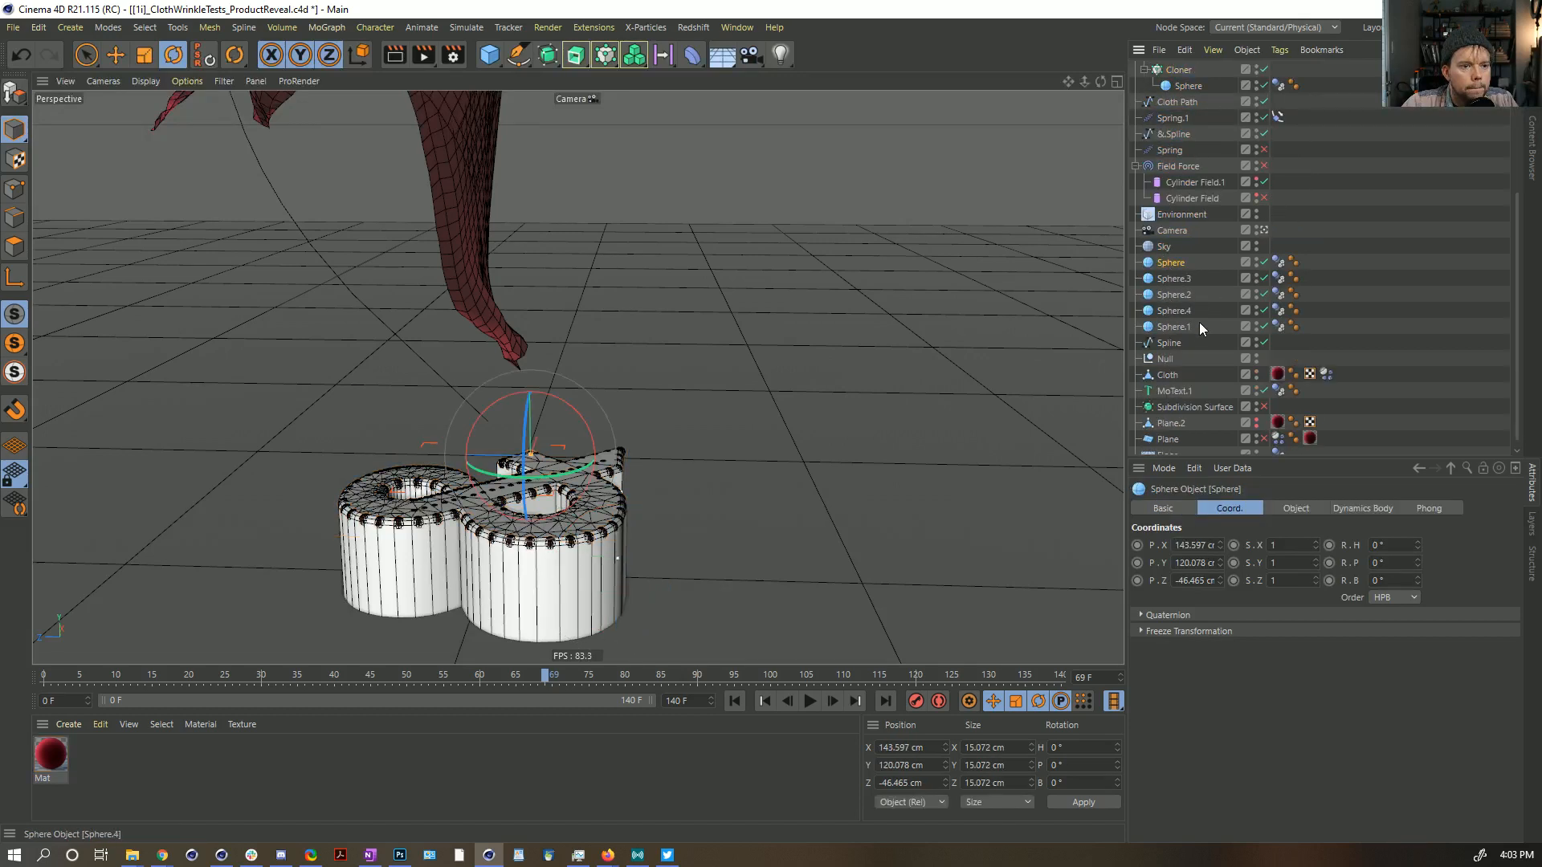
{"action": "left_click", "coordinate": [1171, 344], "text": "shift"}
{"action": "mouse_move", "coordinate": [1139, 53]}
{"action": "left_mouse_down"}
{"action": "mouse_move", "coordinate": [1174, 84]}
{"action": "mouse_move", "coordinate": [1159, 70]}
{"action": "left_mouse_up"}
{"action": "left_click", "coordinate": [1136, 71]}
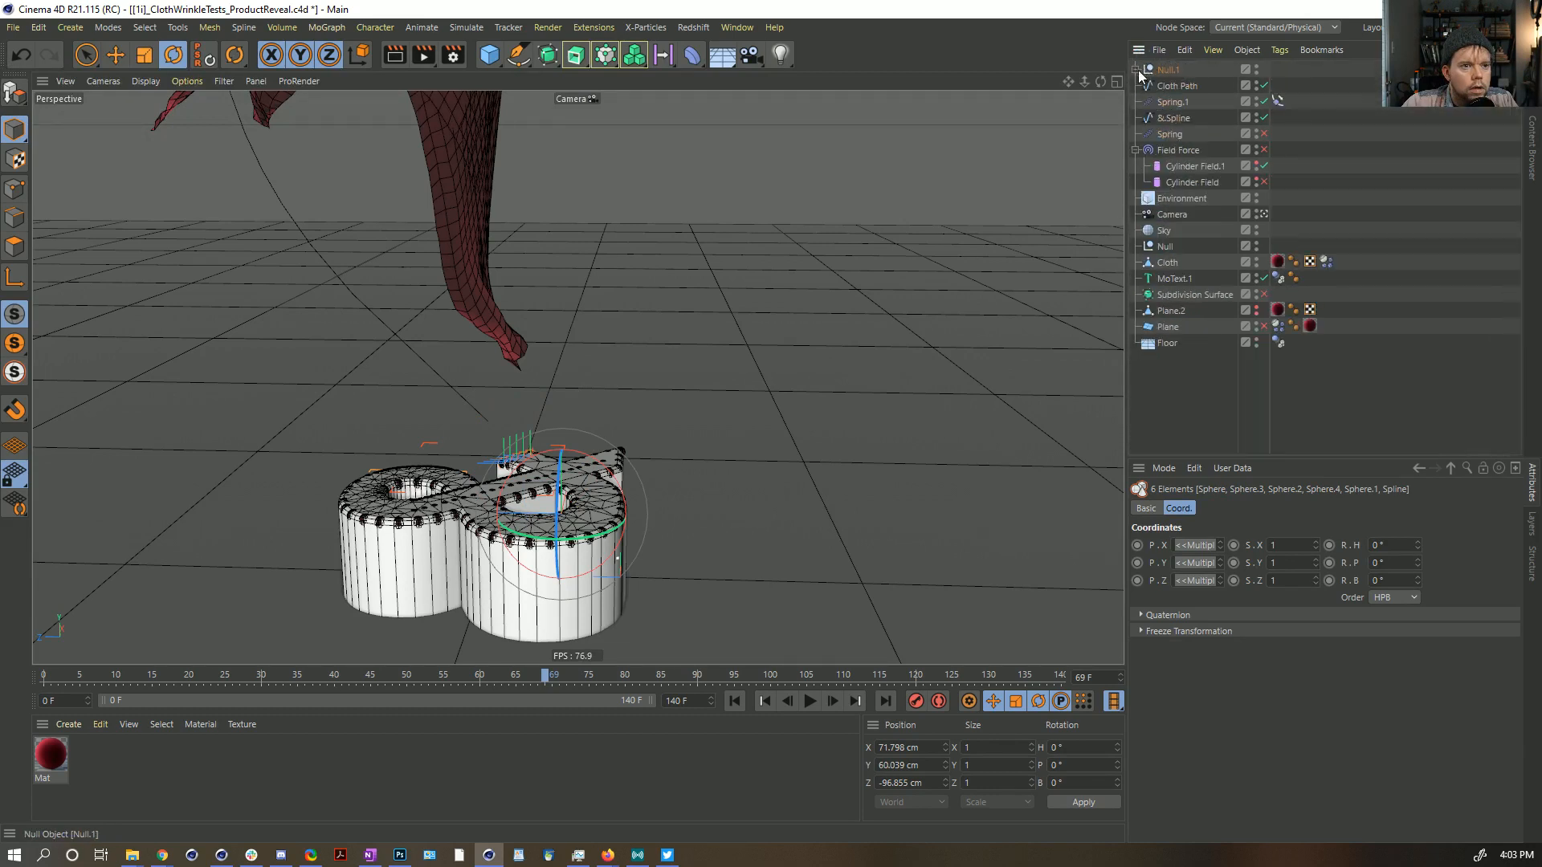
Step: Rename the null holding the collision spheres to Spheres
{"action": "double_click", "coordinate": [1178, 70]}
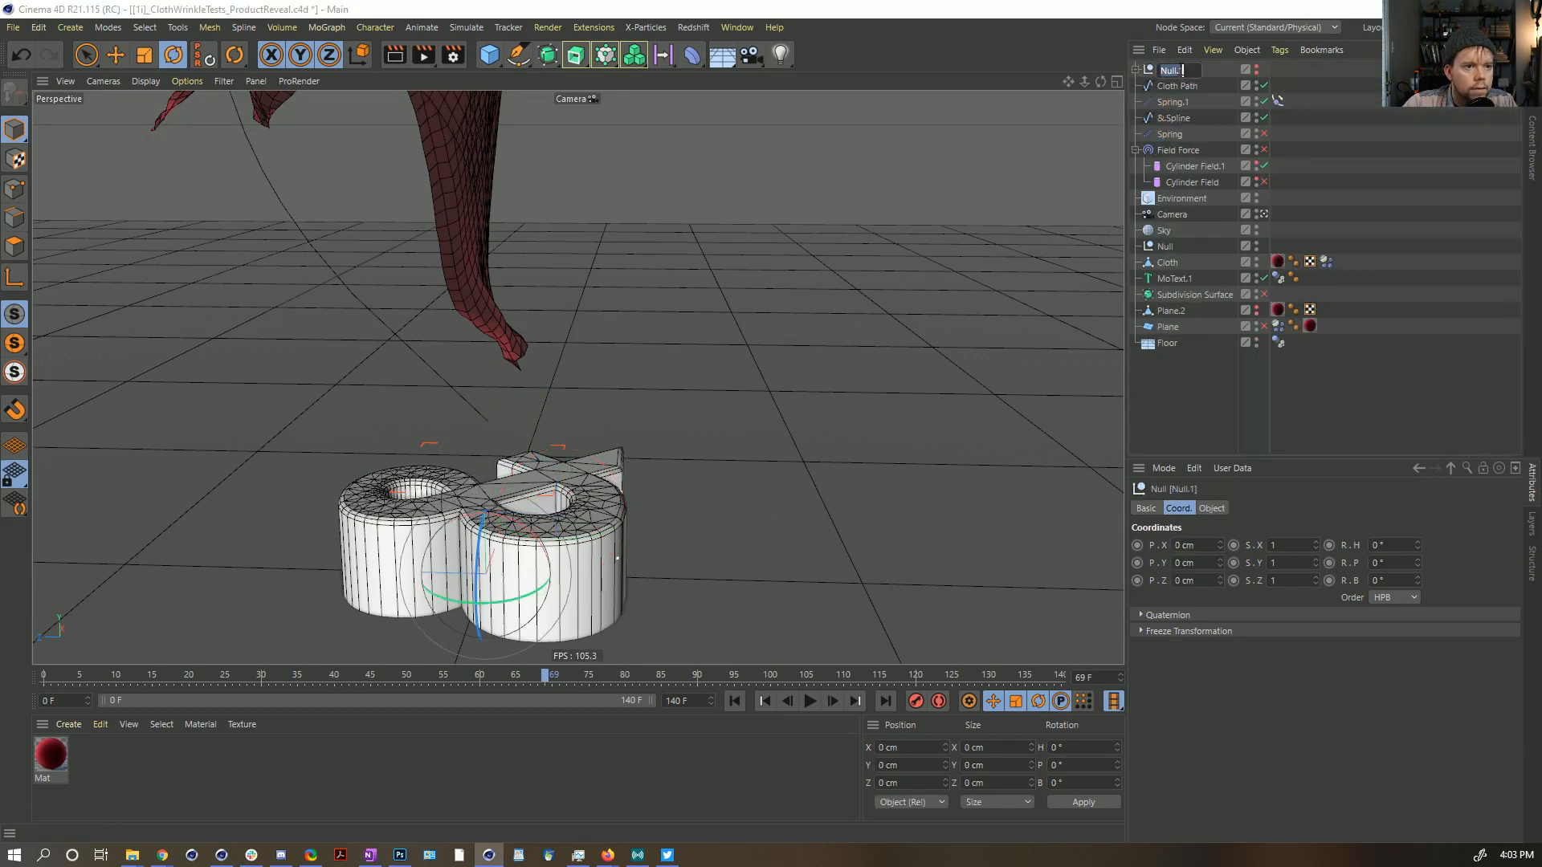
{"action": "type", "text": "Spheres"}
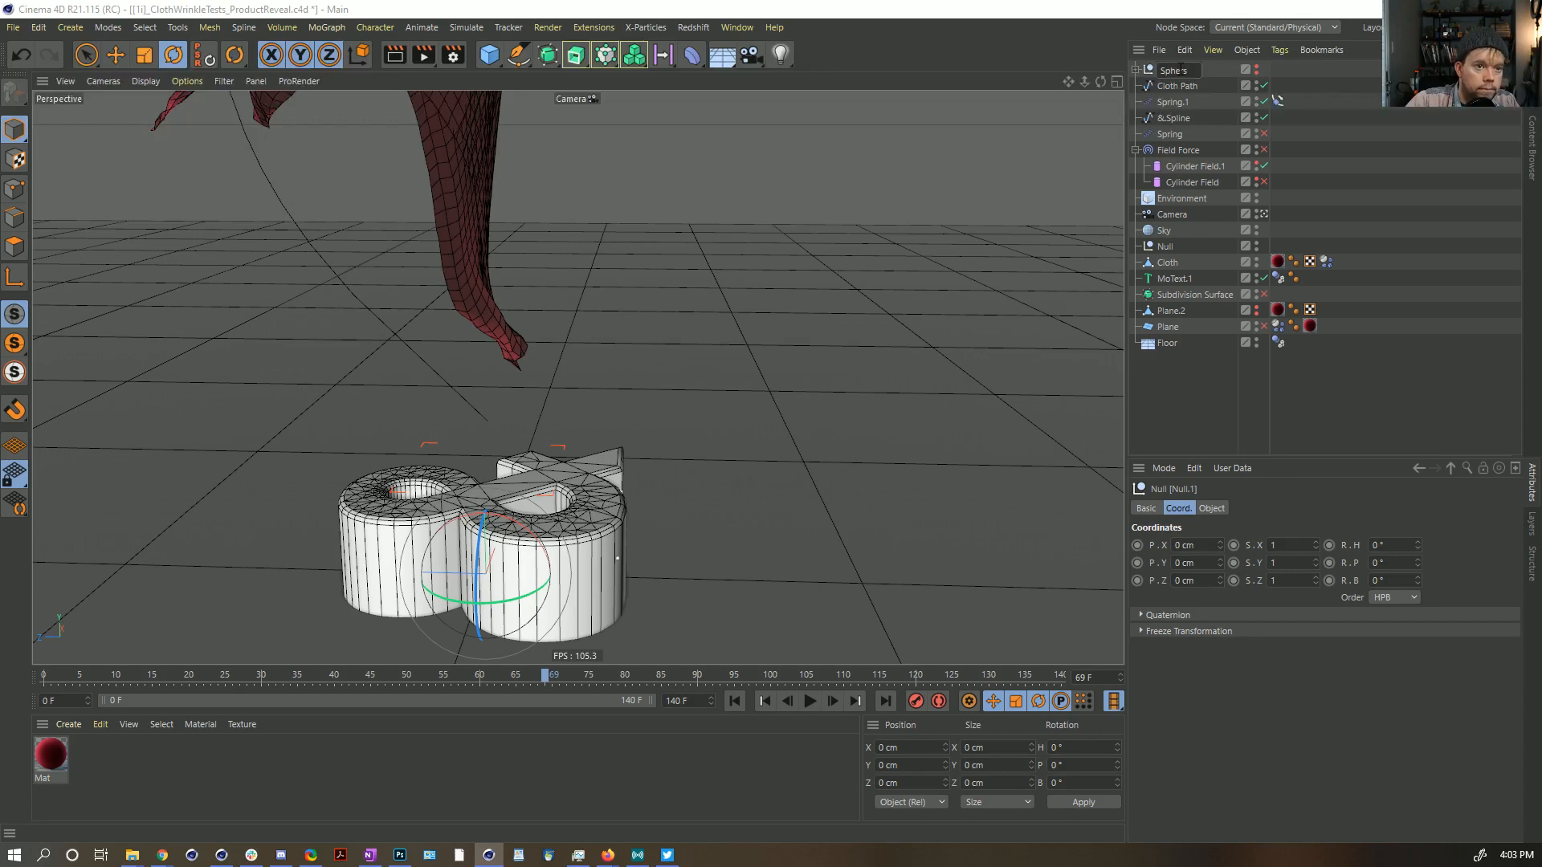
{"action": "key", "text": "Return"}
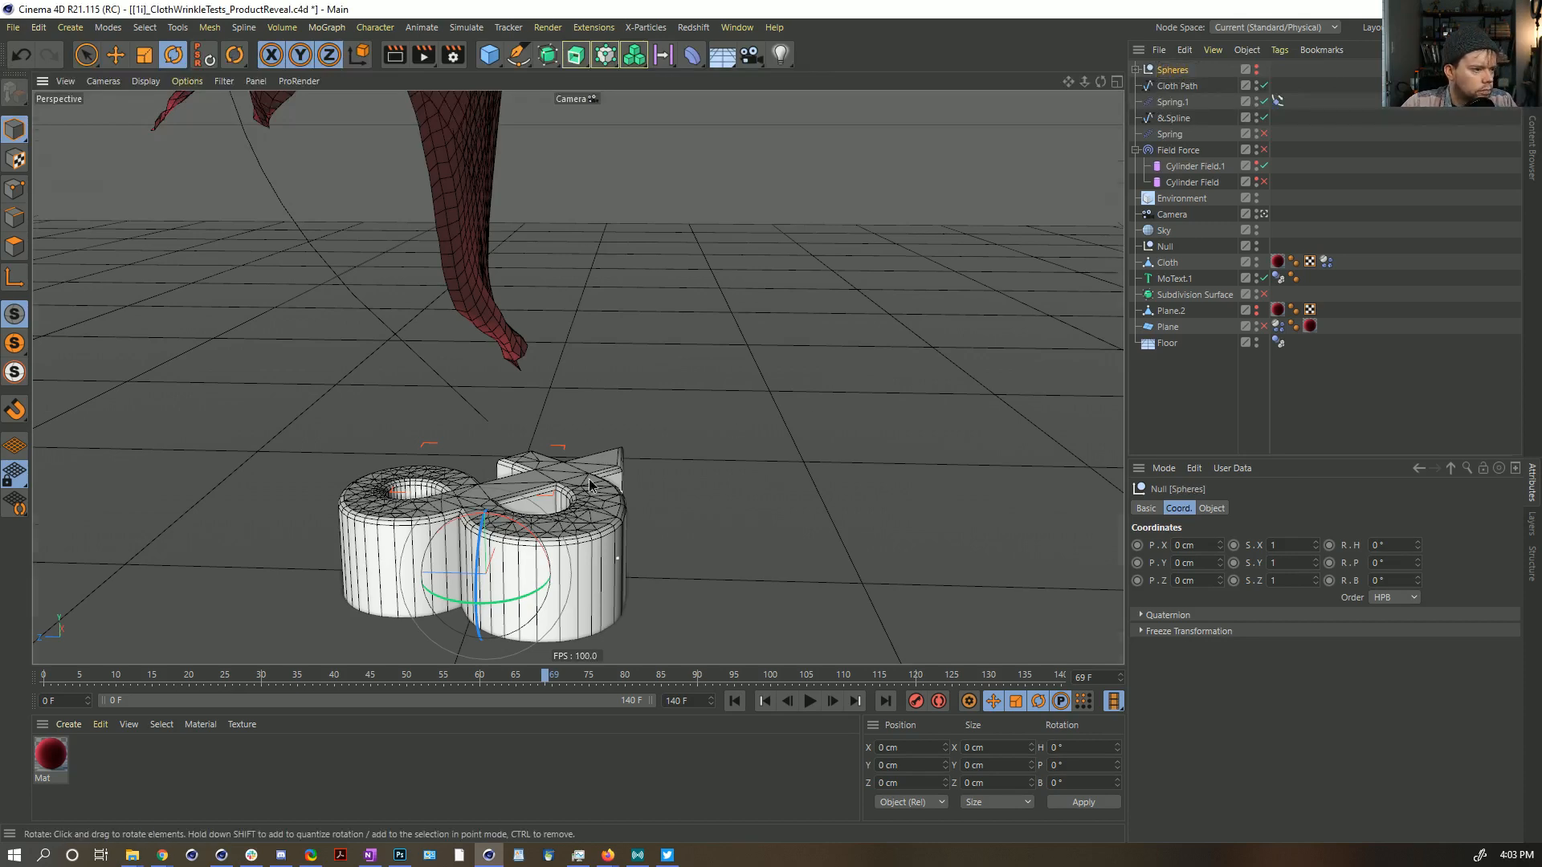
Step: Switch the viewport display to Gouraud shading without wireframe lines
{"action": "left_click_drag", "start_coordinate": [737, 419], "coordinate": [636, 507], "text": "alt"}
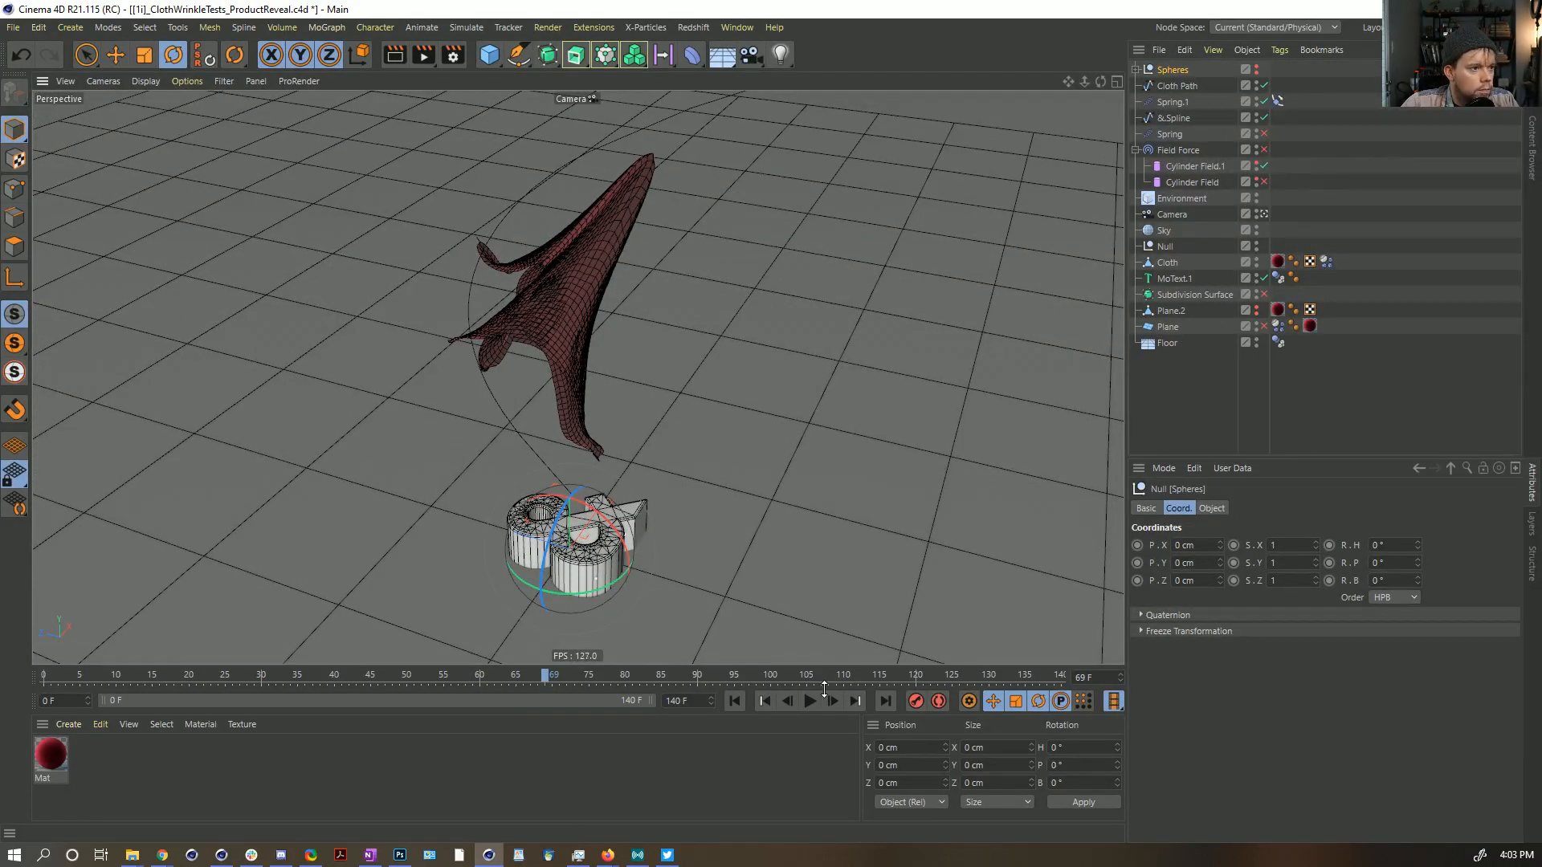
{"action": "scroll", "coordinate": [601, 547], "scroll_direction": "up", "scroll_amount": 3}
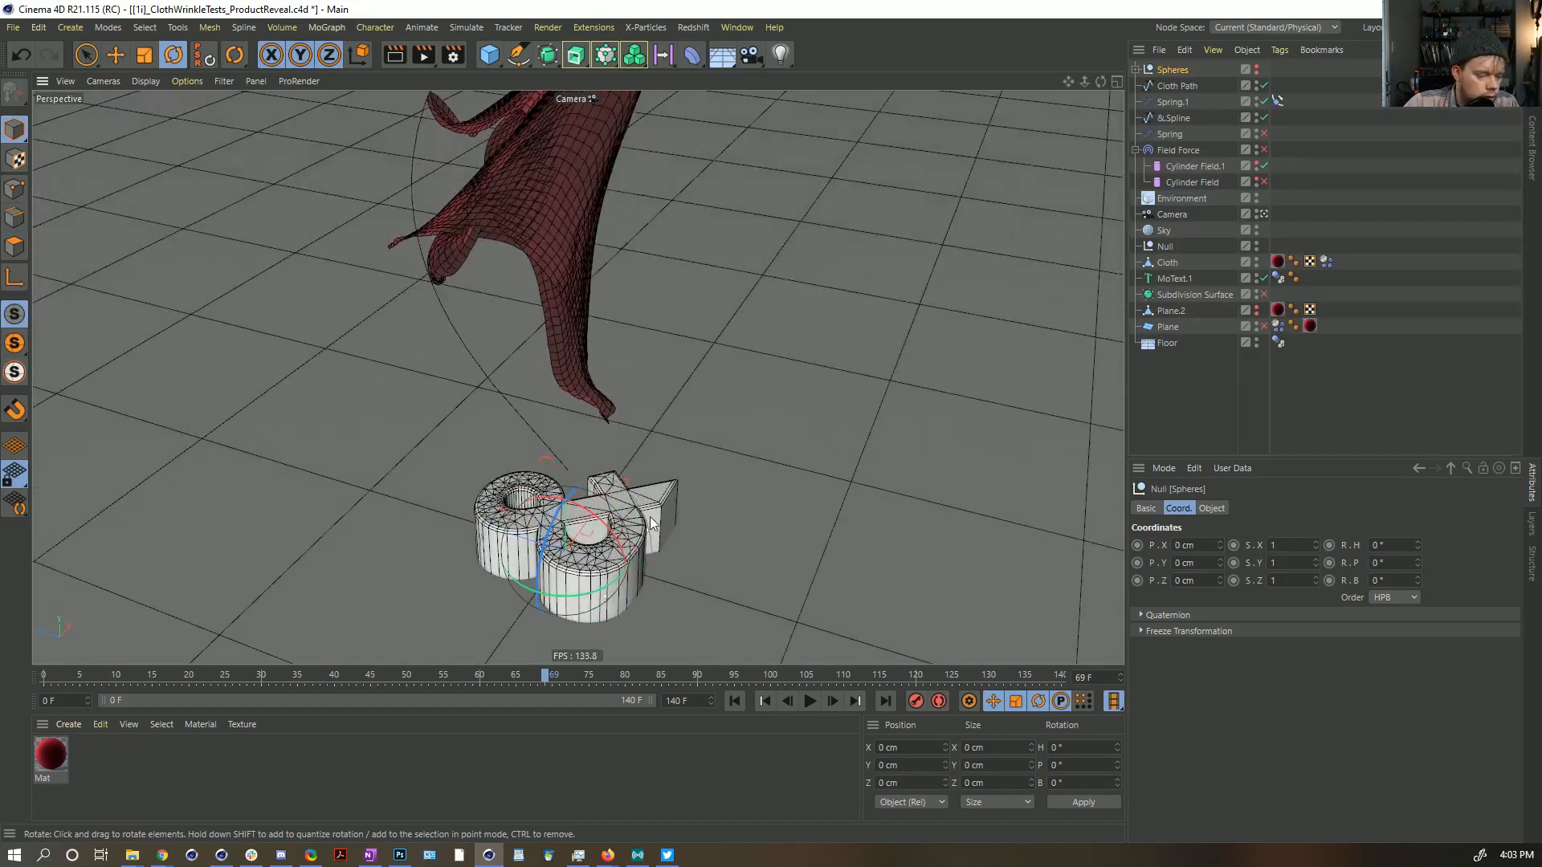
{"action": "key", "text": "n"}
{"action": "key", "text": "a"}
{"action": "mouse_move", "coordinate": [599, 426]}
{"action": "left_mouse_down", "text": "alt"}
{"action": "mouse_move", "coordinate": [518, 228]}
{"action": "mouse_move", "coordinate": [628, 161]}
{"action": "left_mouse_up", "text": "alt"}
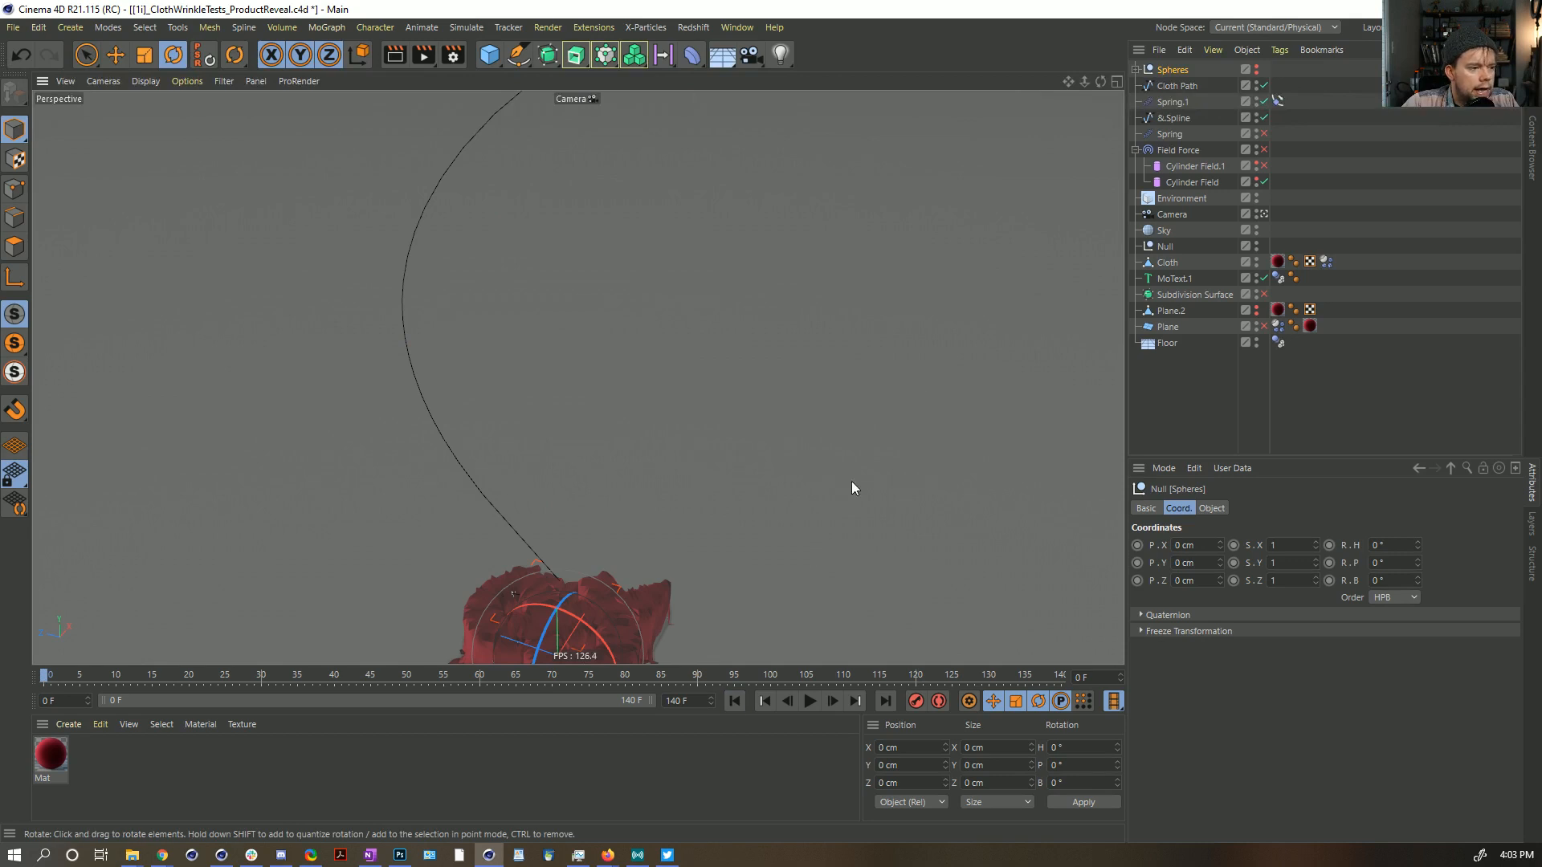
{"action": "middle_click_drag", "start_coordinate": [586, 598], "coordinate": [575, 358], "text": "alt"}
{"action": "right_click_drag", "start_coordinate": [575, 358], "coordinate": [742, 409], "text": "alt"}
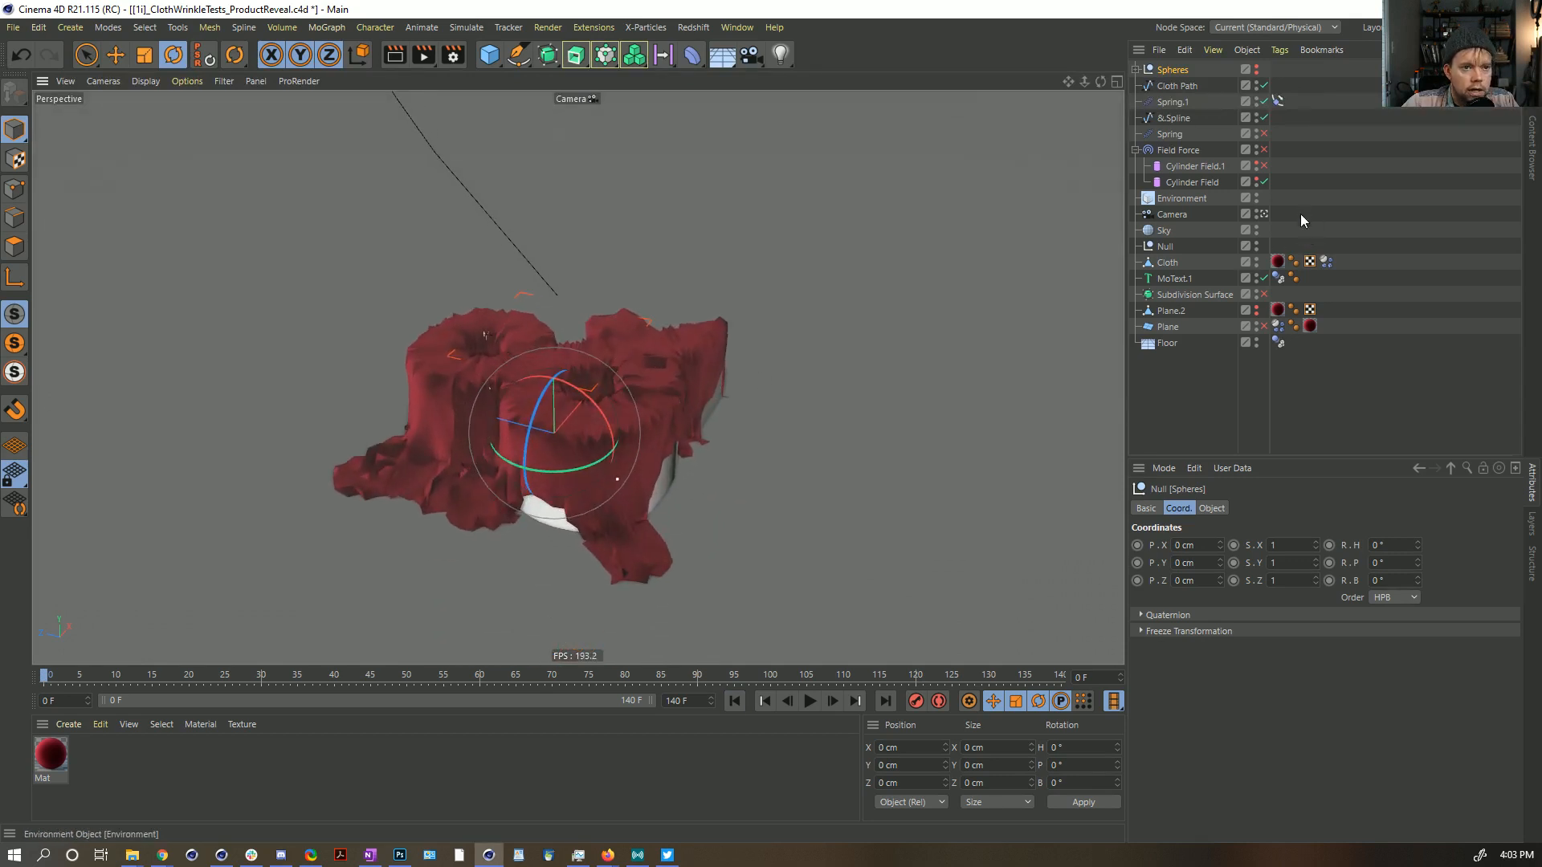
Step: Check the Cloth's collision friction and set the Friction of MoText.1's dynamics body to 0%
{"action": "left_click", "coordinate": [1326, 262]}
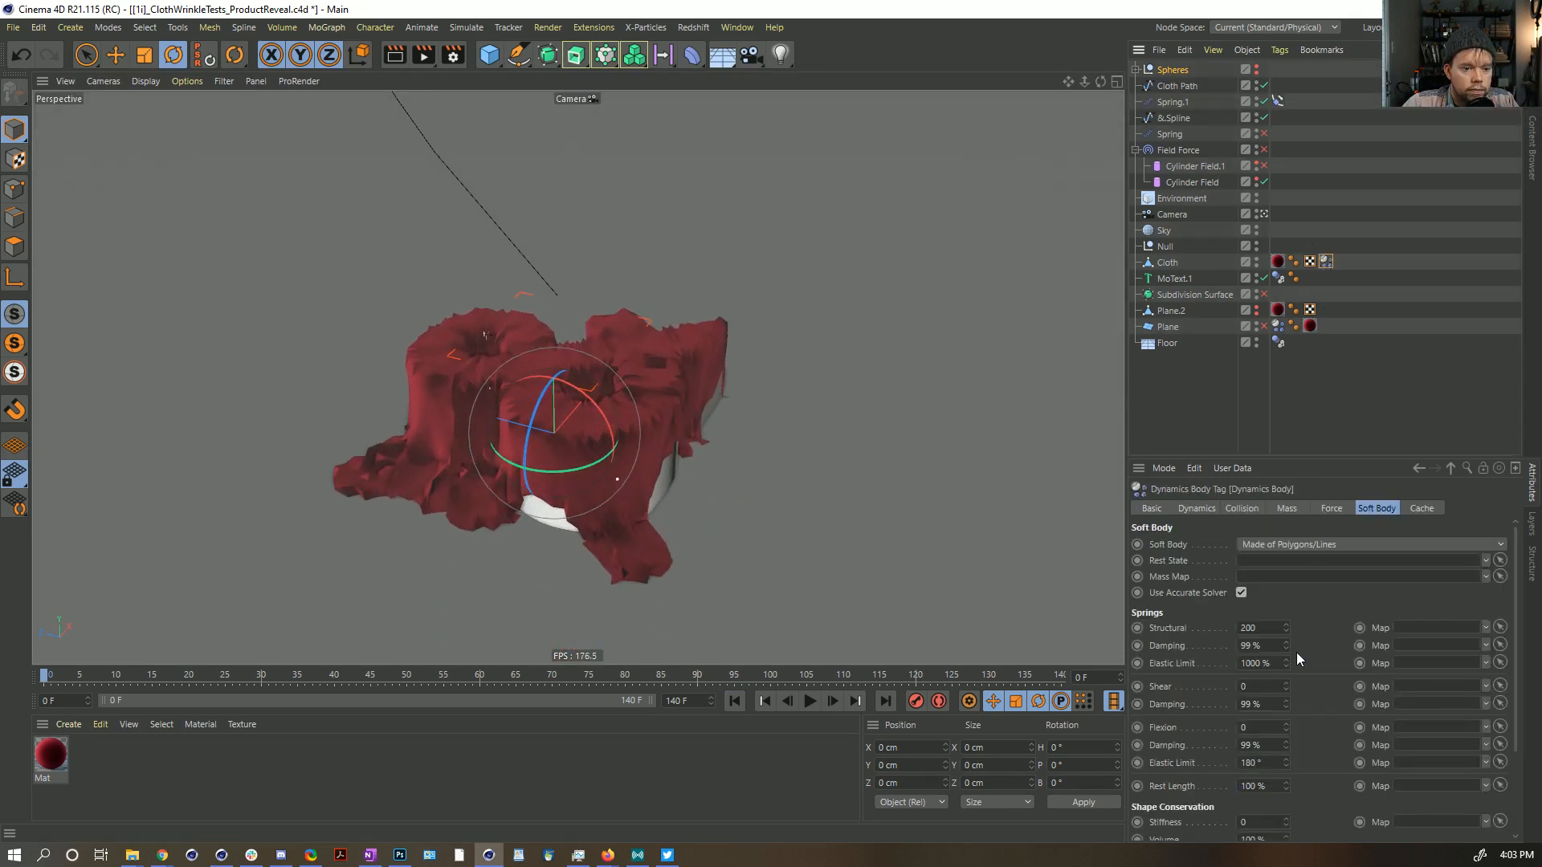
{"action": "left_click", "coordinate": [1241, 508]}
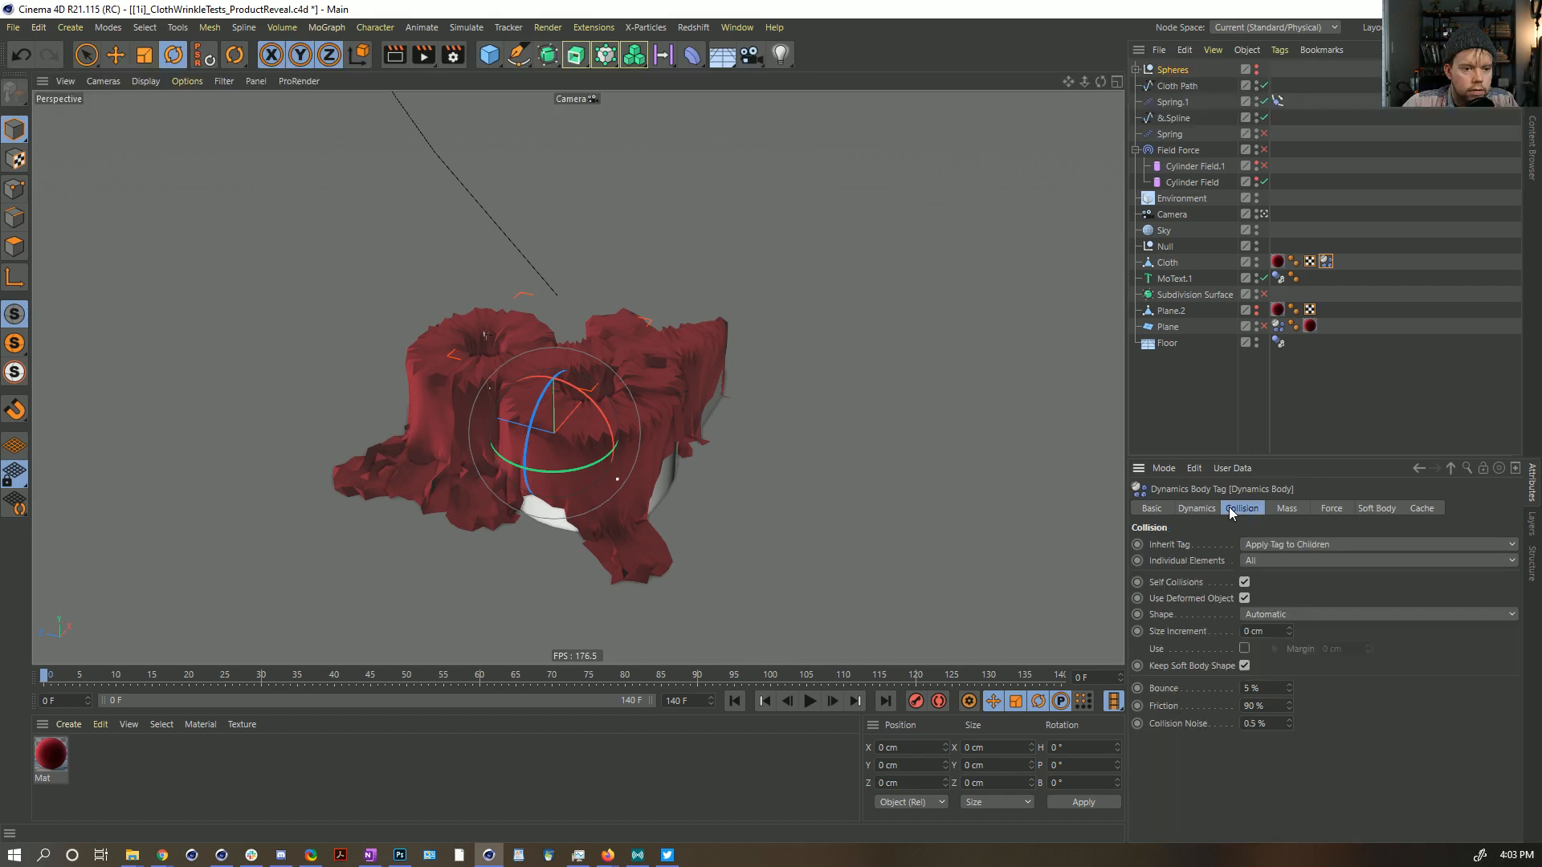
{"action": "left_click", "coordinate": [1262, 707]}
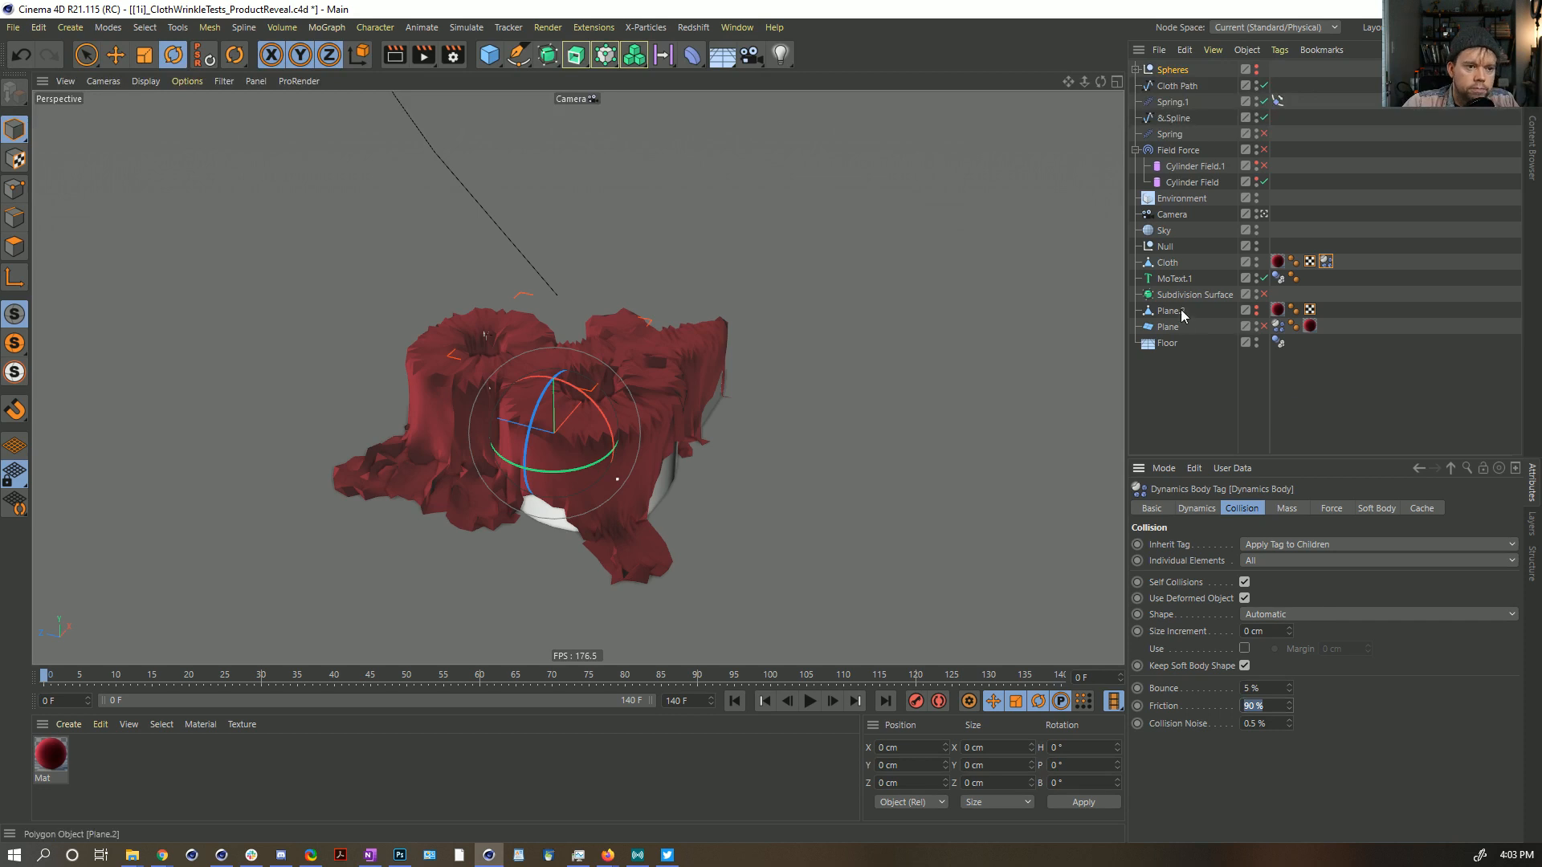
{"action": "left_click", "coordinate": [1278, 277]}
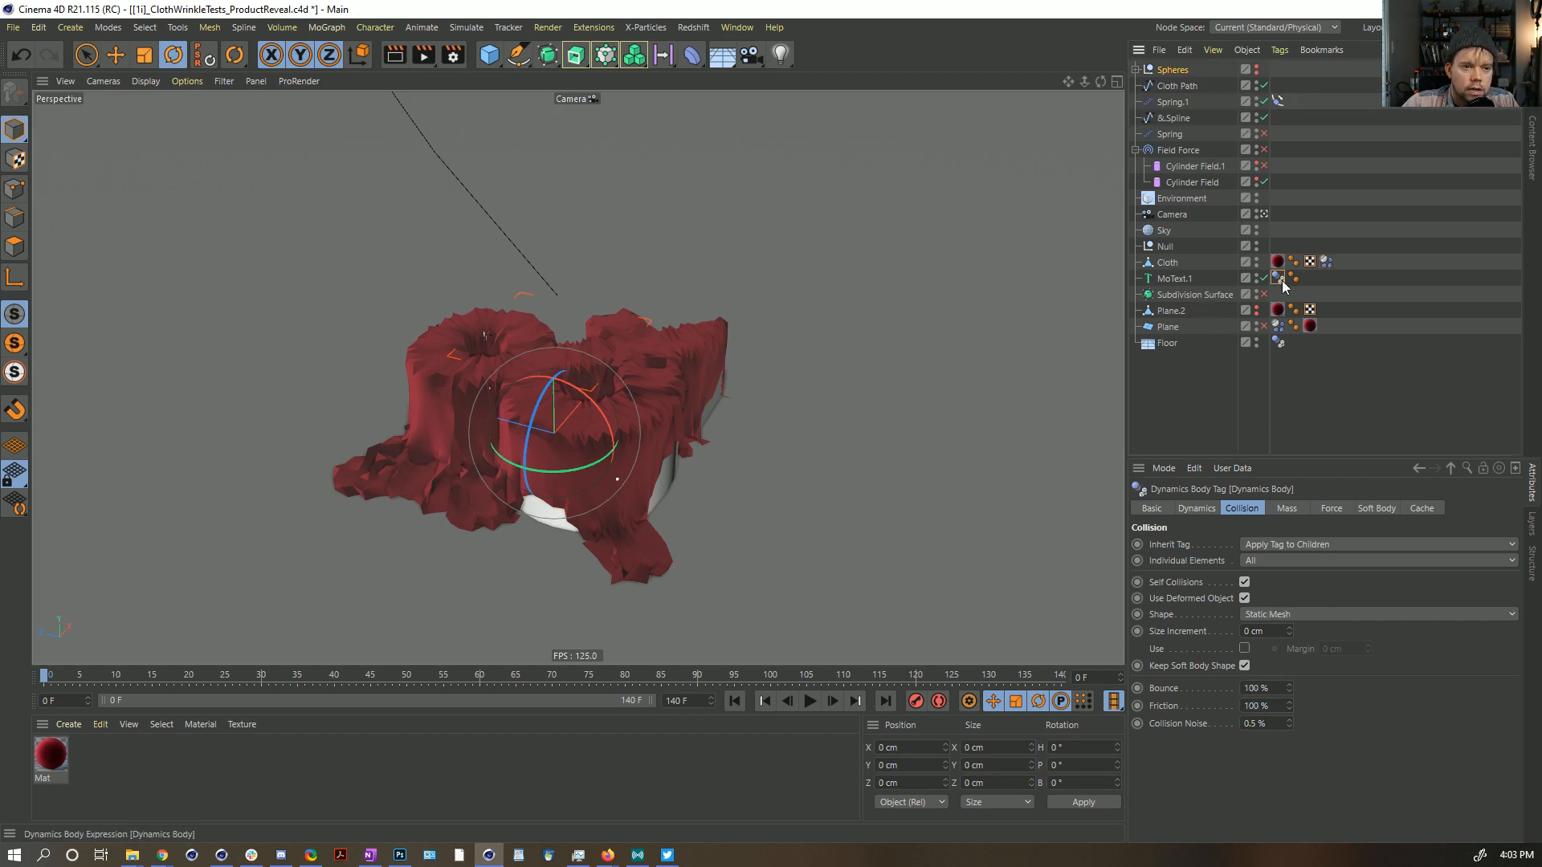
{"action": "left_click", "coordinate": [1273, 706]}
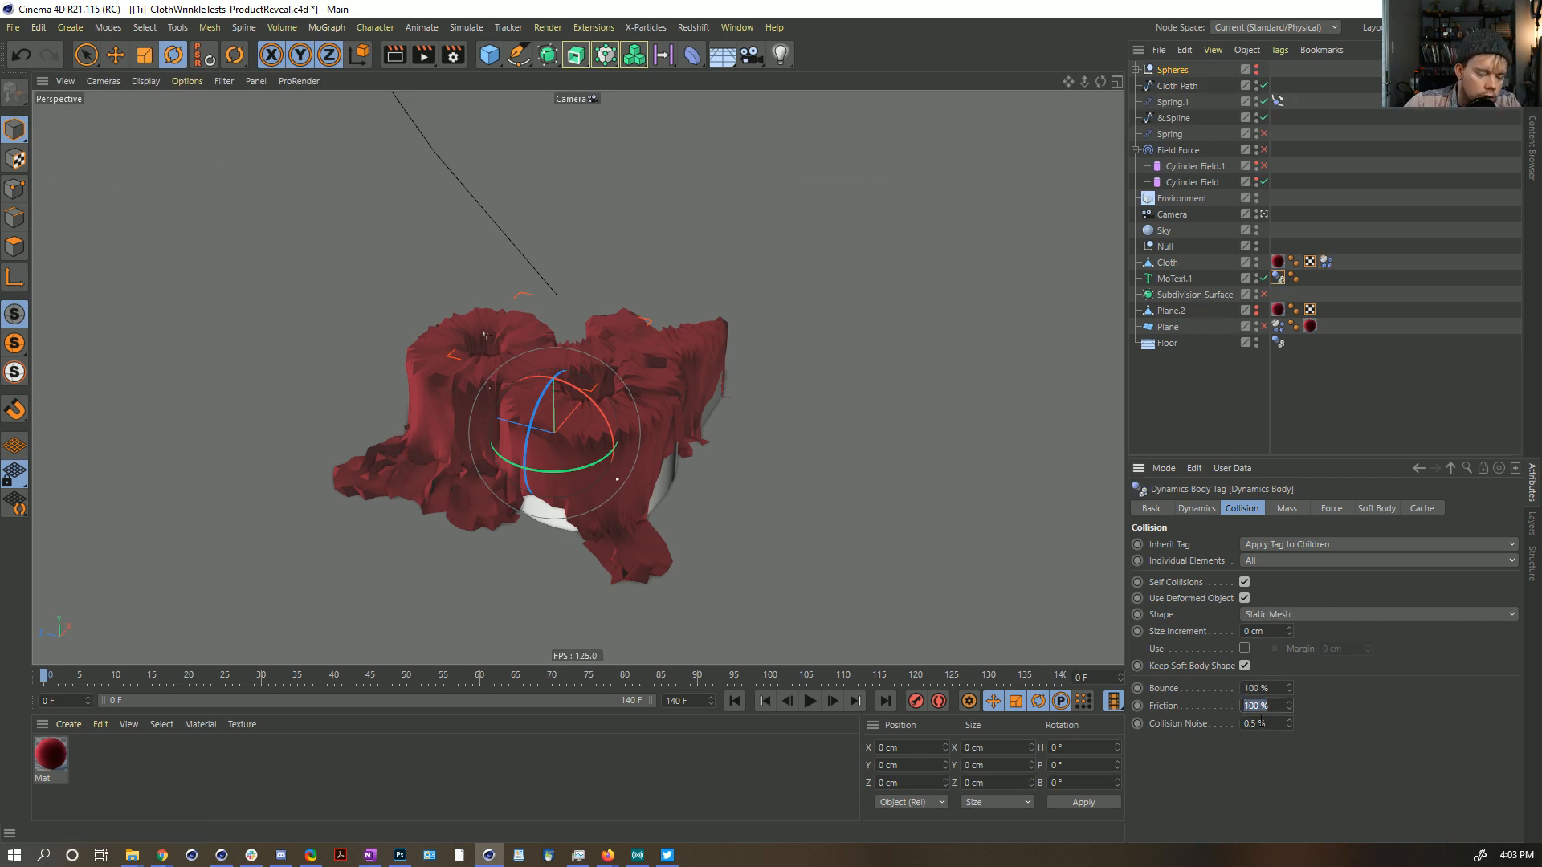
{"action": "type", "text": "0"}
{"action": "key", "text": "Return"}
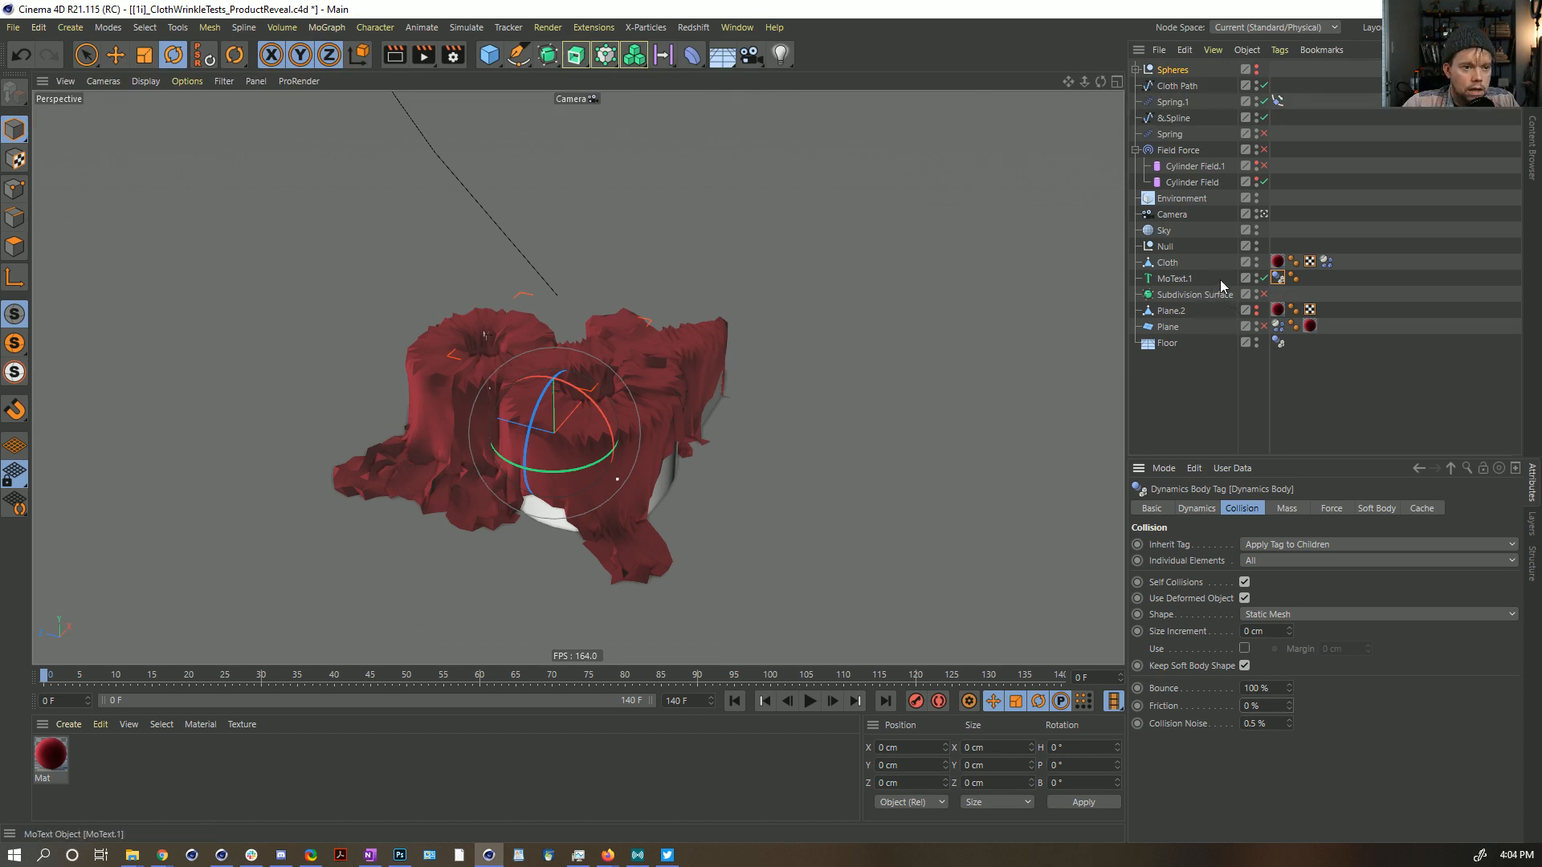
Step: Delete the unused Plane.2 and Plane objects from the scene
{"action": "left_click", "coordinate": [1325, 262]}
{"action": "left_click", "coordinate": [1163, 312]}
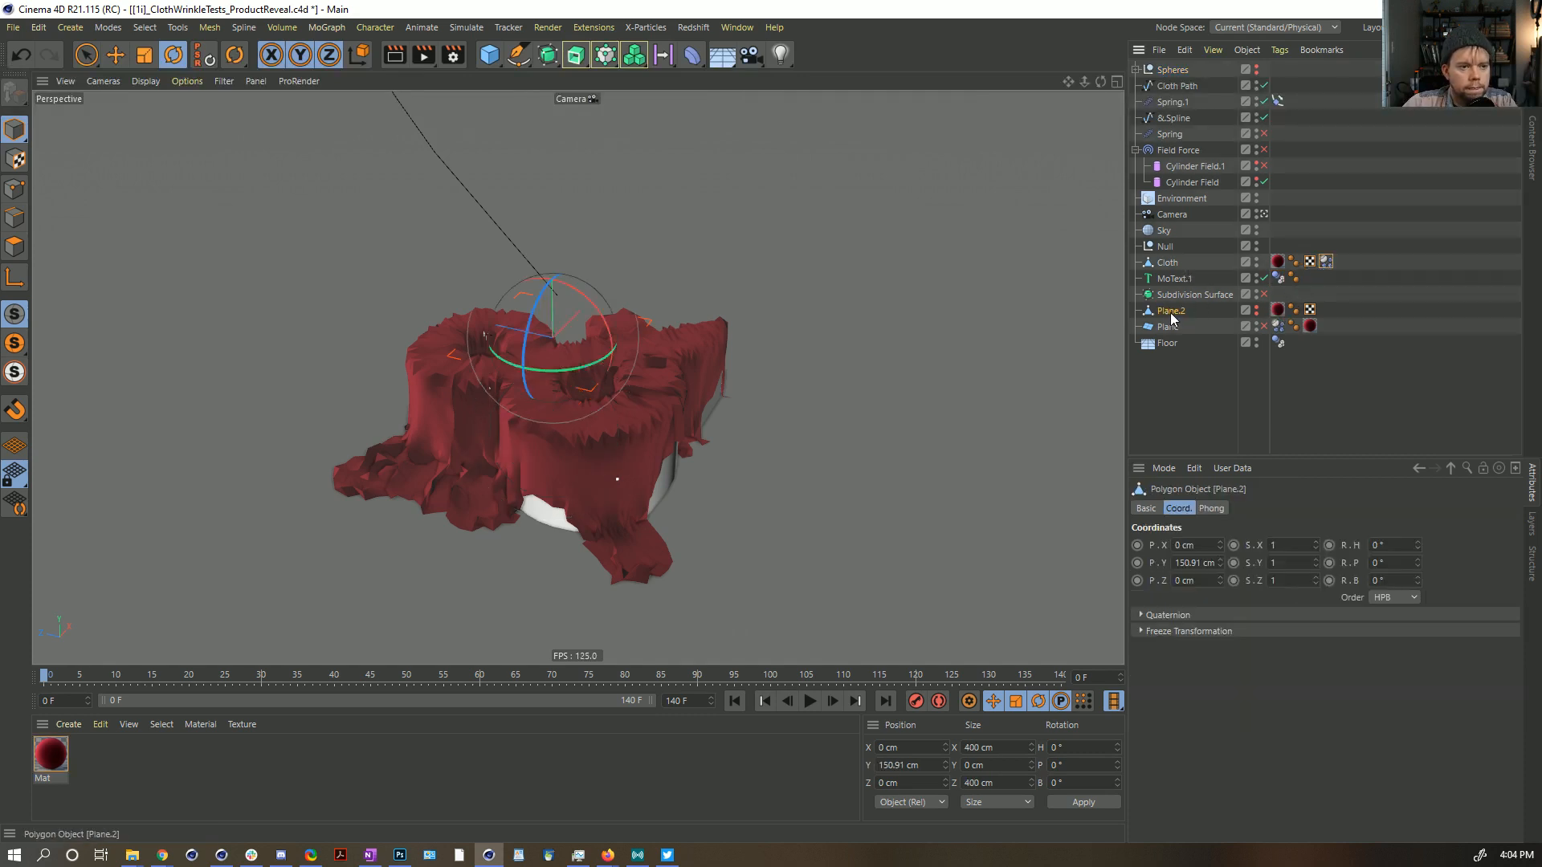
{"action": "key", "text": "Delete"}
{"action": "left_click", "coordinate": [1170, 311]}
{"action": "key", "text": "Delete"}
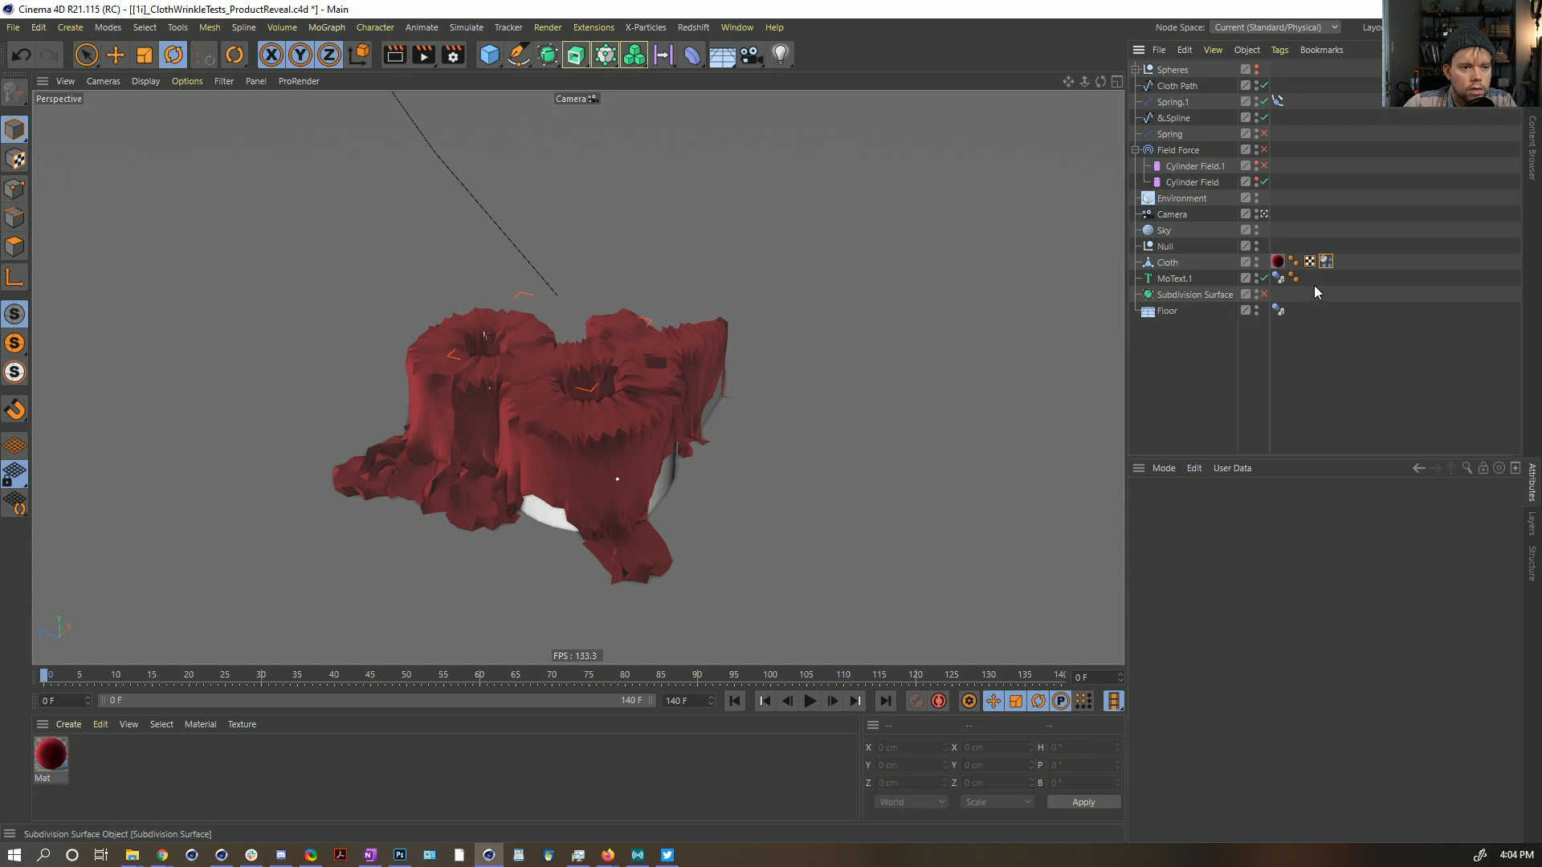
Step: Enable Two-Sided aerodynamics with 25% Drag on the Cloth's dynamics body and save the scene
{"action": "left_click", "coordinate": [1325, 264]}
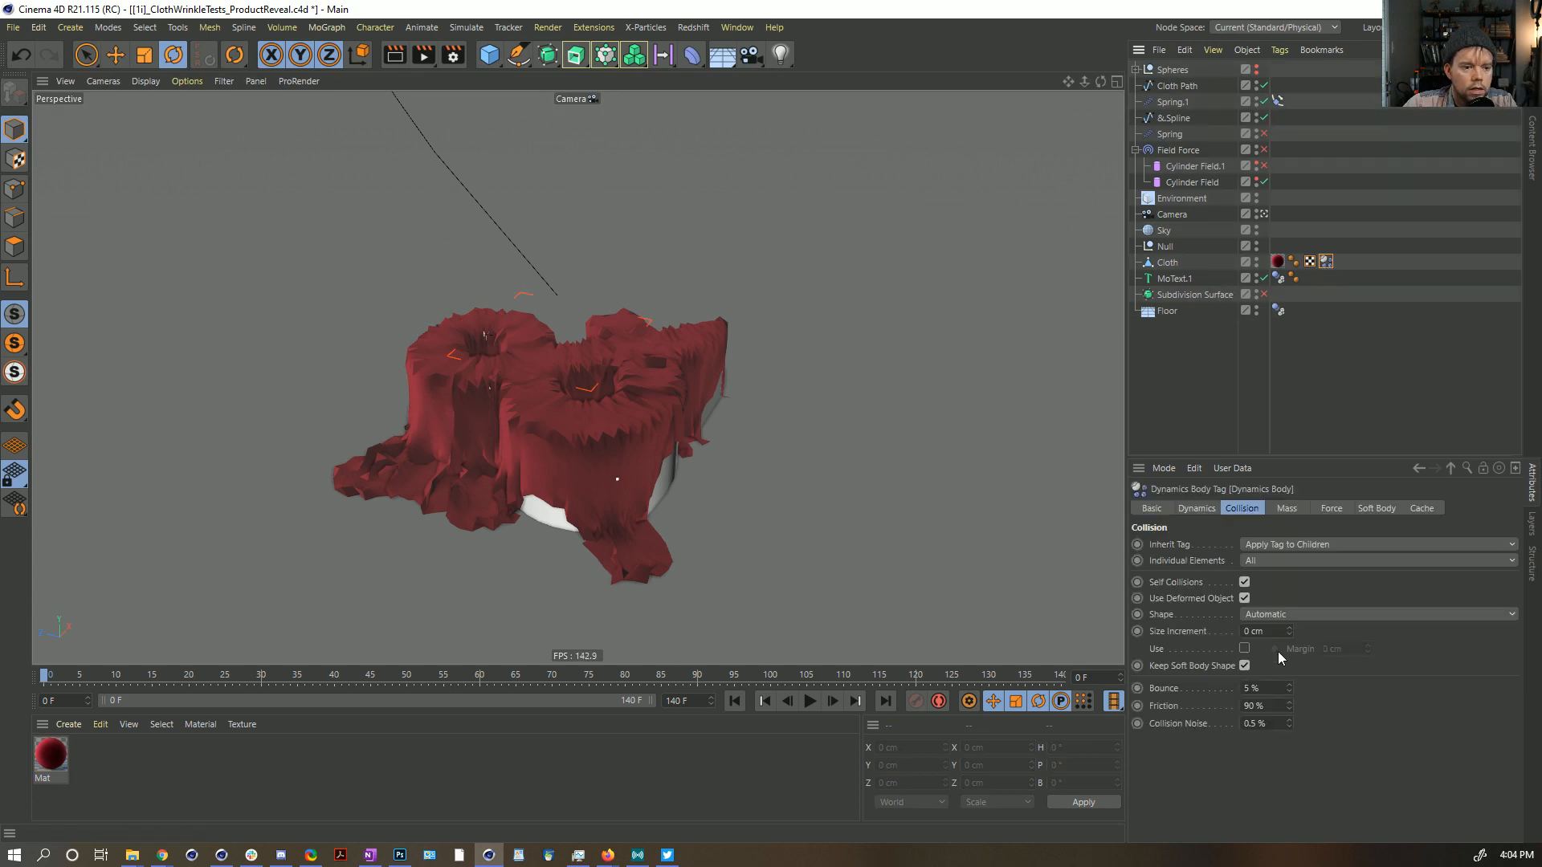
{"action": "left_click", "coordinate": [1347, 509]}
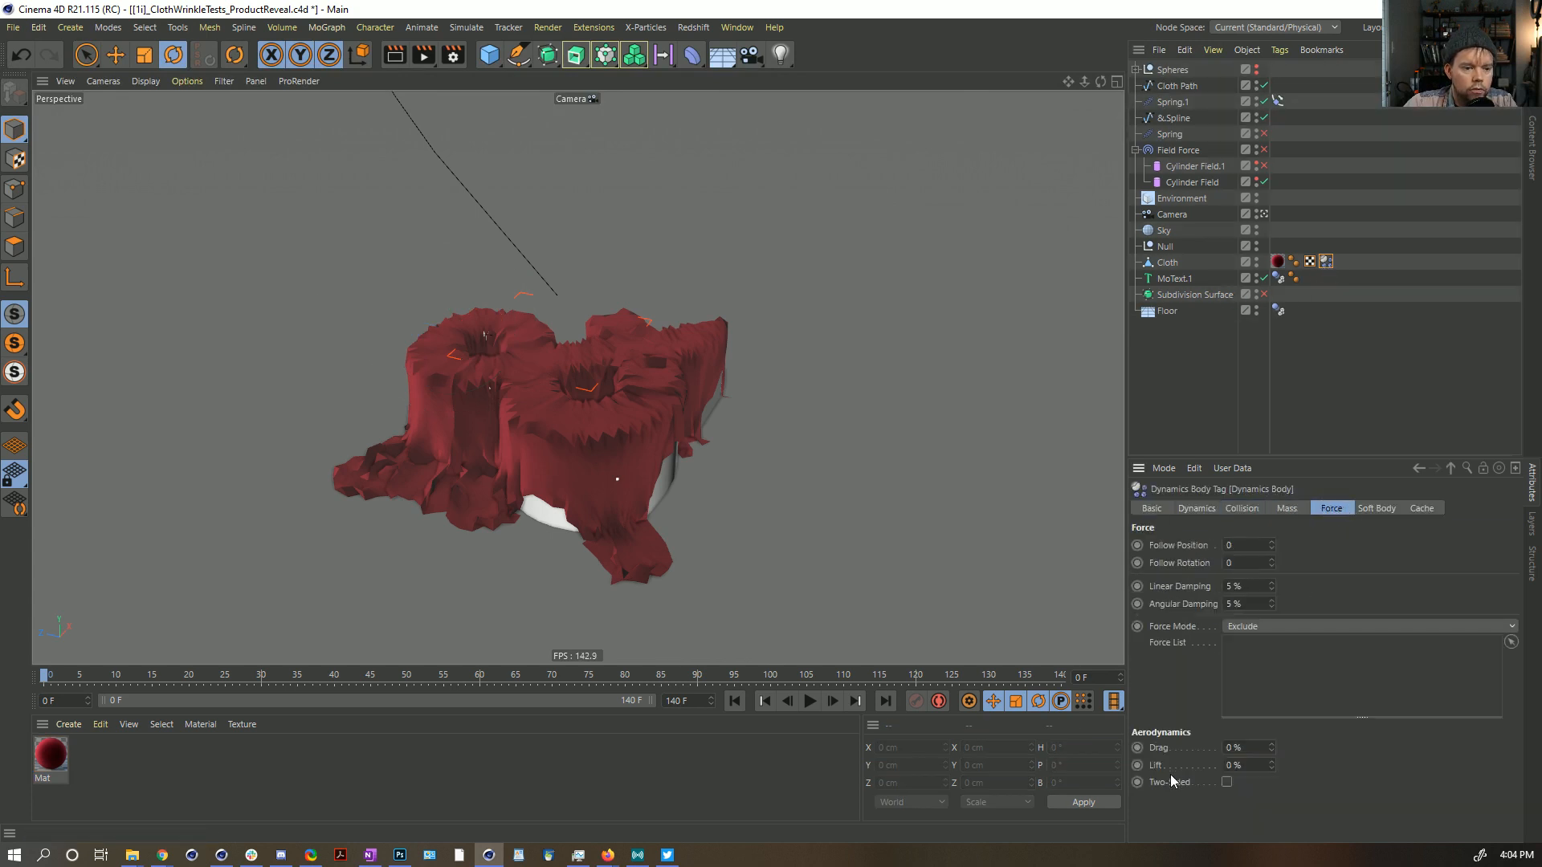
{"action": "left_click", "coordinate": [1227, 782]}
{"action": "left_click", "coordinate": [1248, 747]}
{"action": "type", "text": "25"}
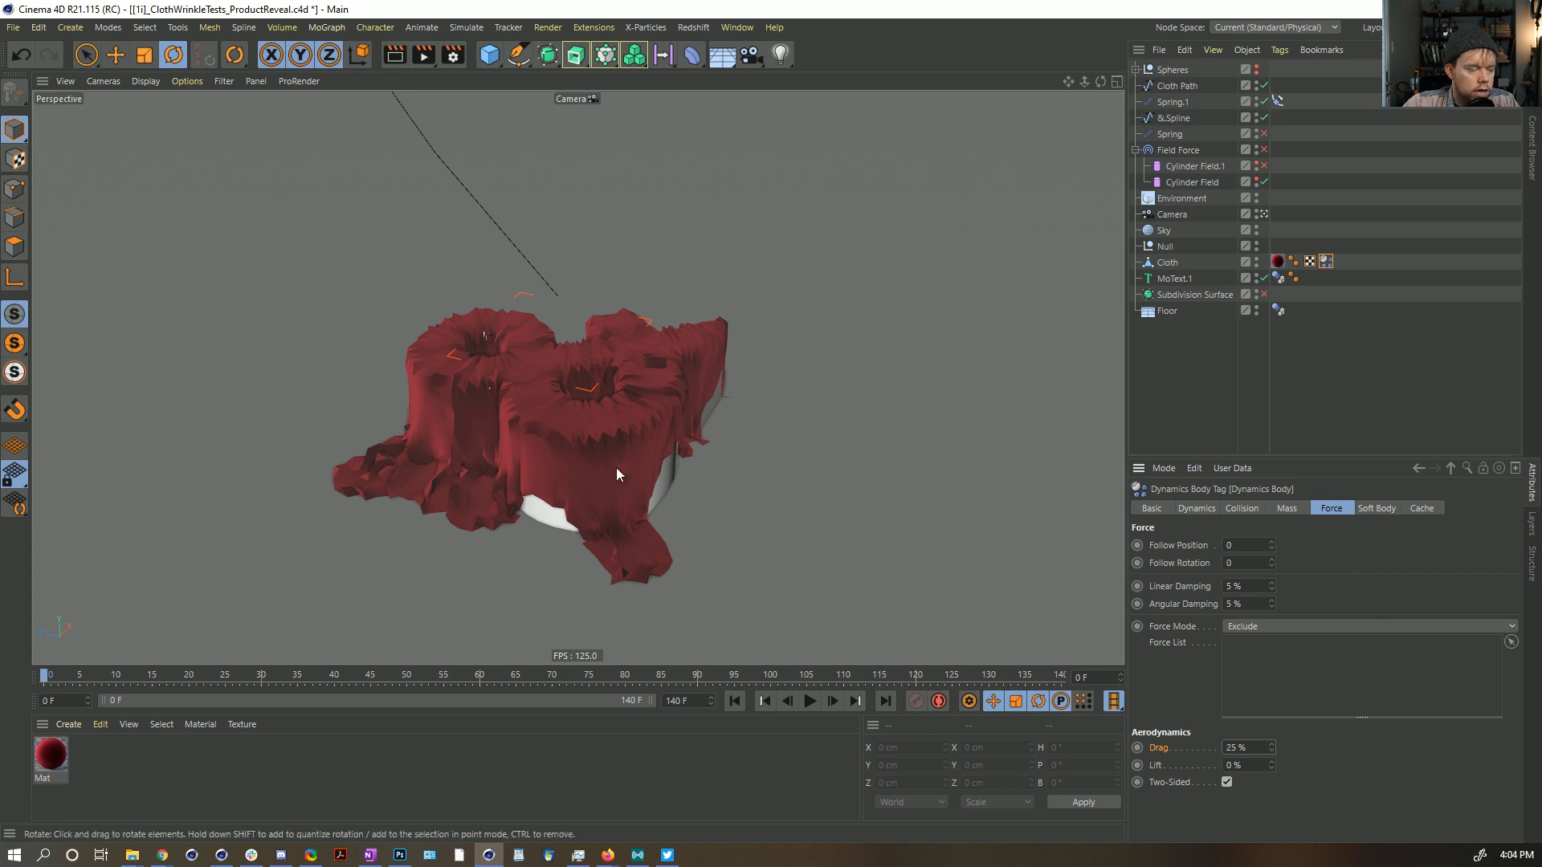
{"action": "left_click_drag", "start_coordinate": [615, 468], "coordinate": [716, 418], "text": "alt"}
{"action": "key", "text": "ctrl+s"}
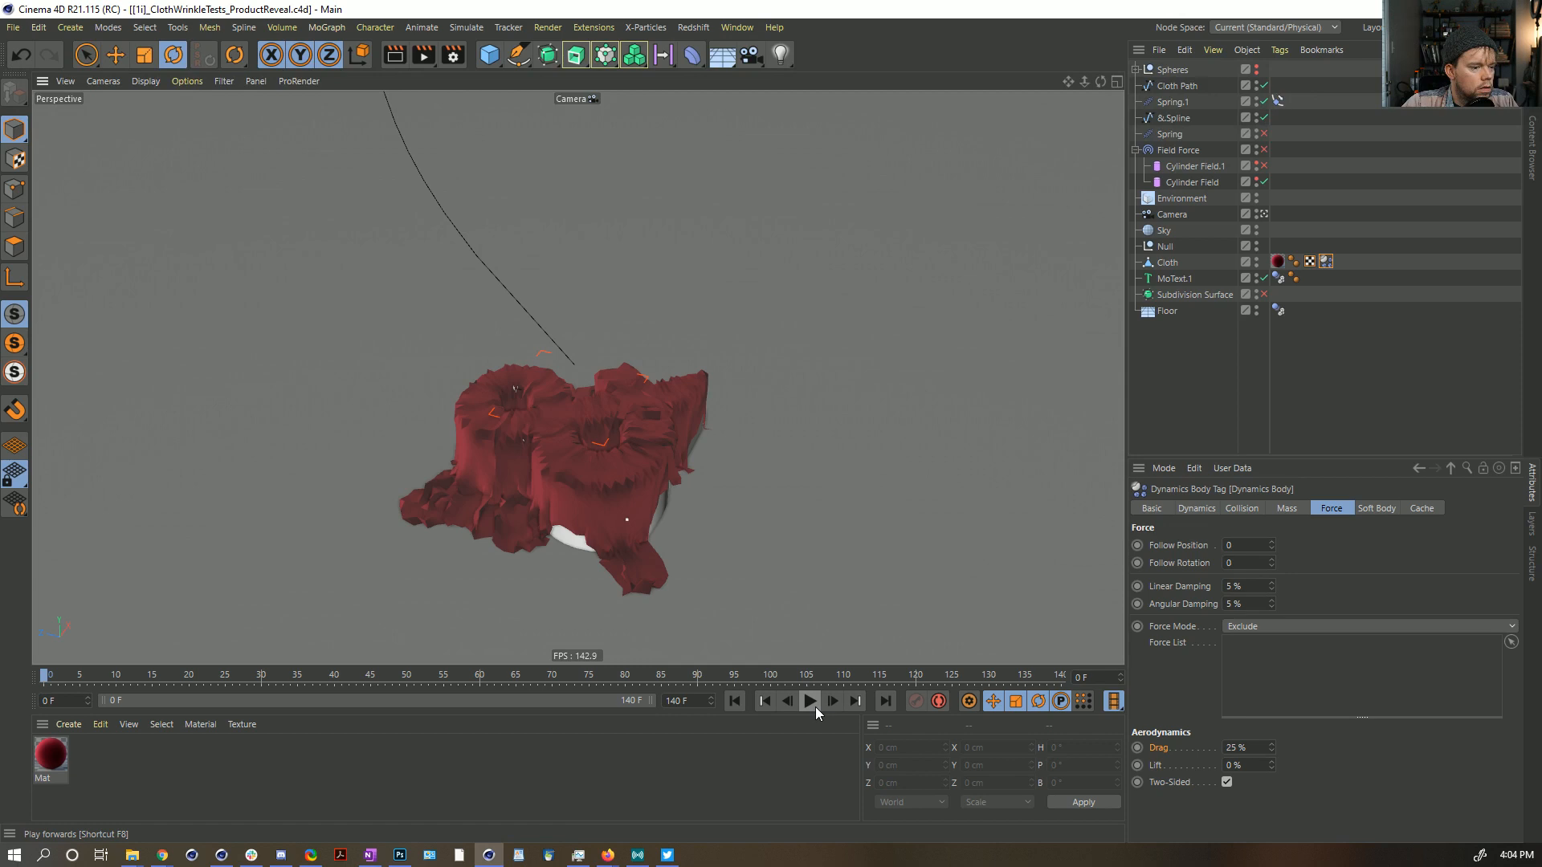
Step: Play the cloth pull simulation up to about frame 66, stop it and return to frame 0
{"action": "left_click_drag", "start_coordinate": [620, 431], "coordinate": [596, 526], "text": "alt"}
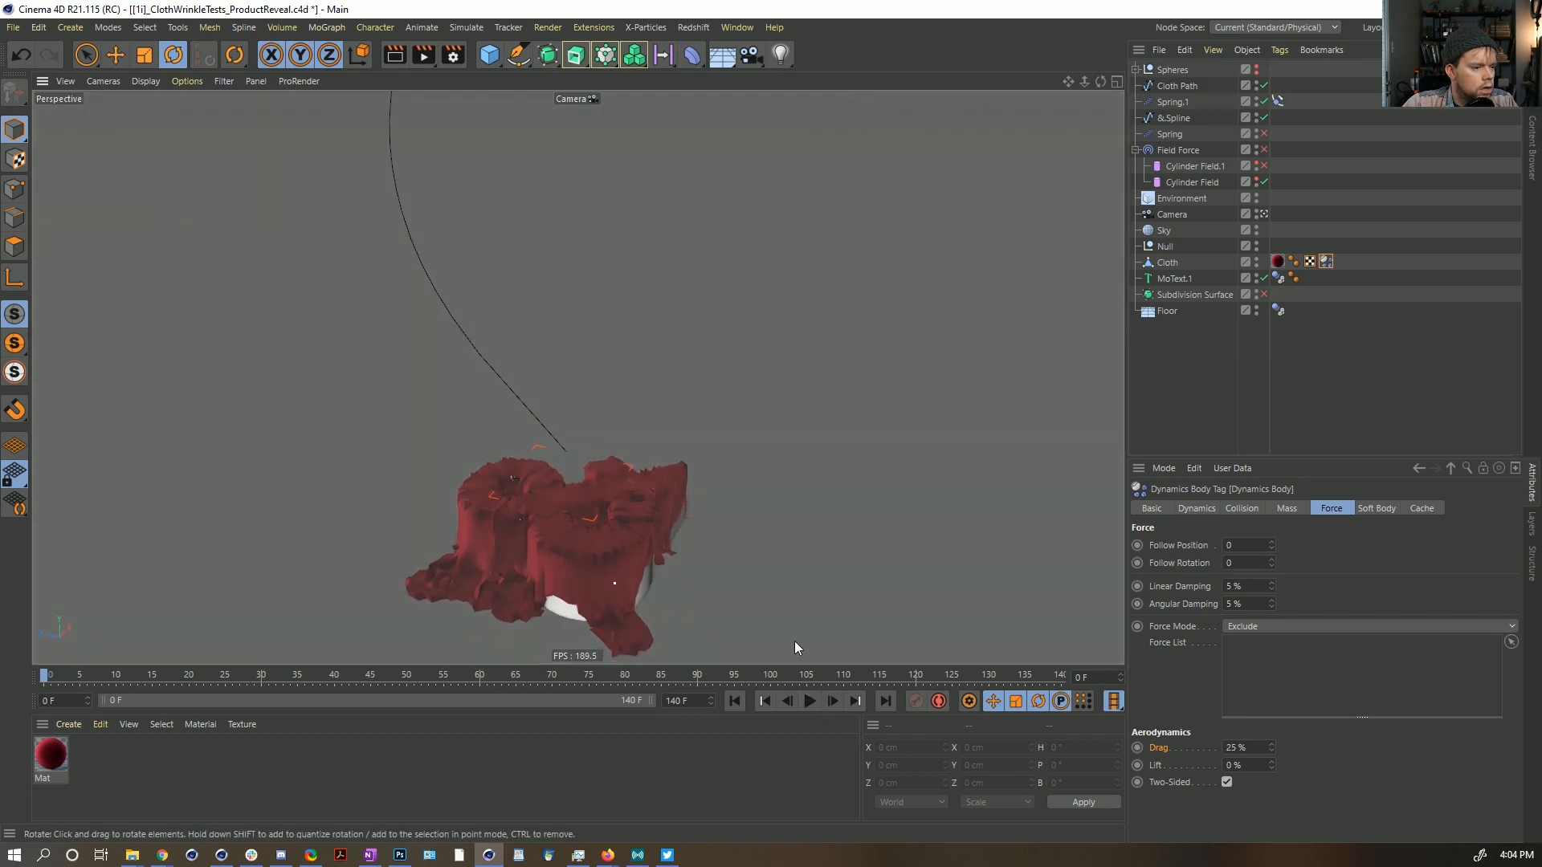
{"action": "left_click", "coordinate": [809, 701]}
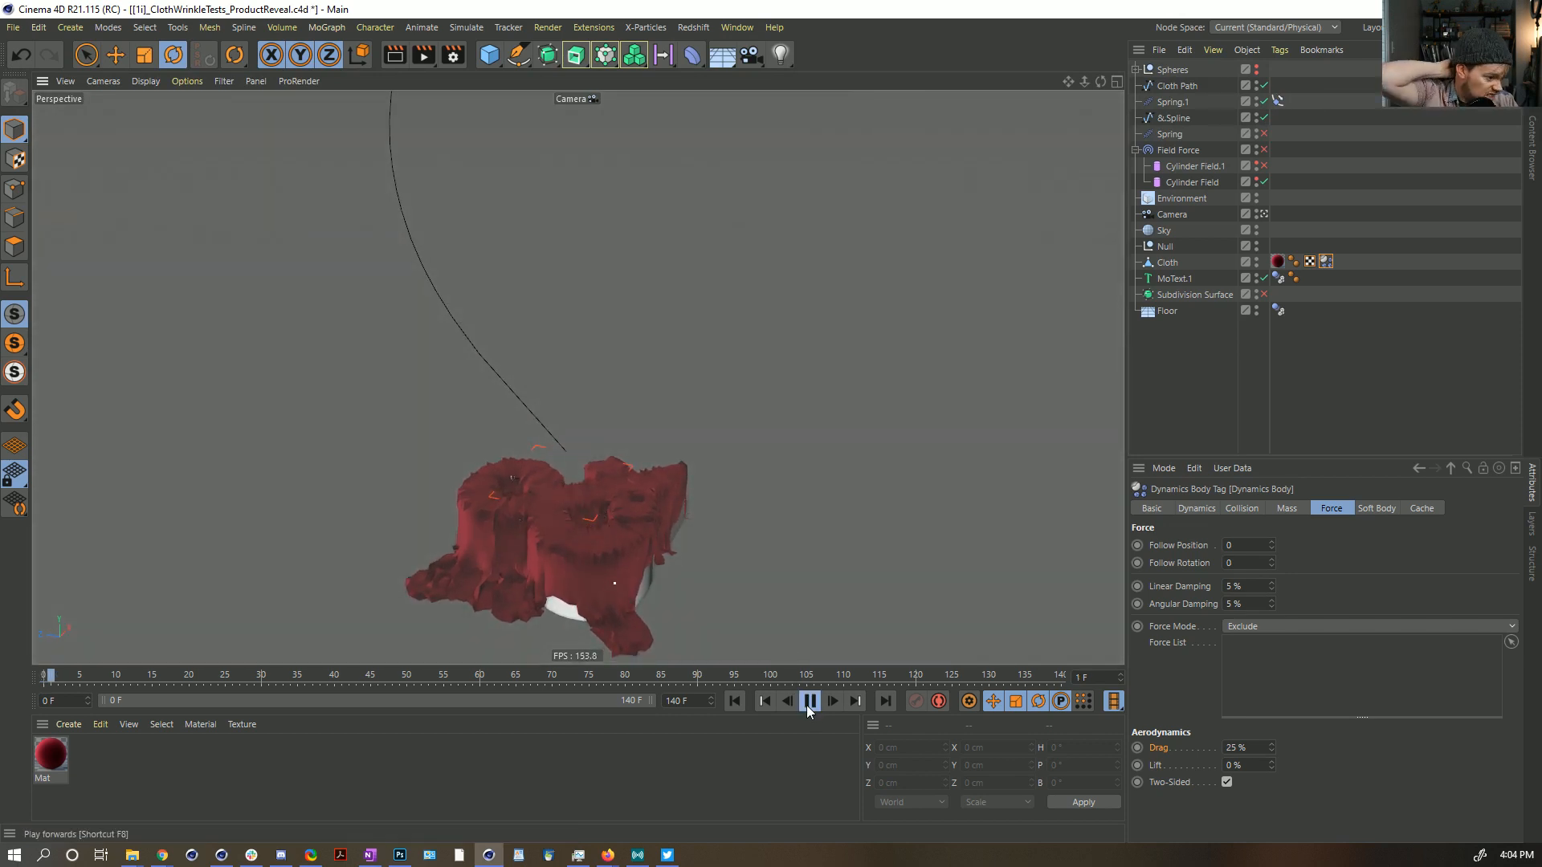
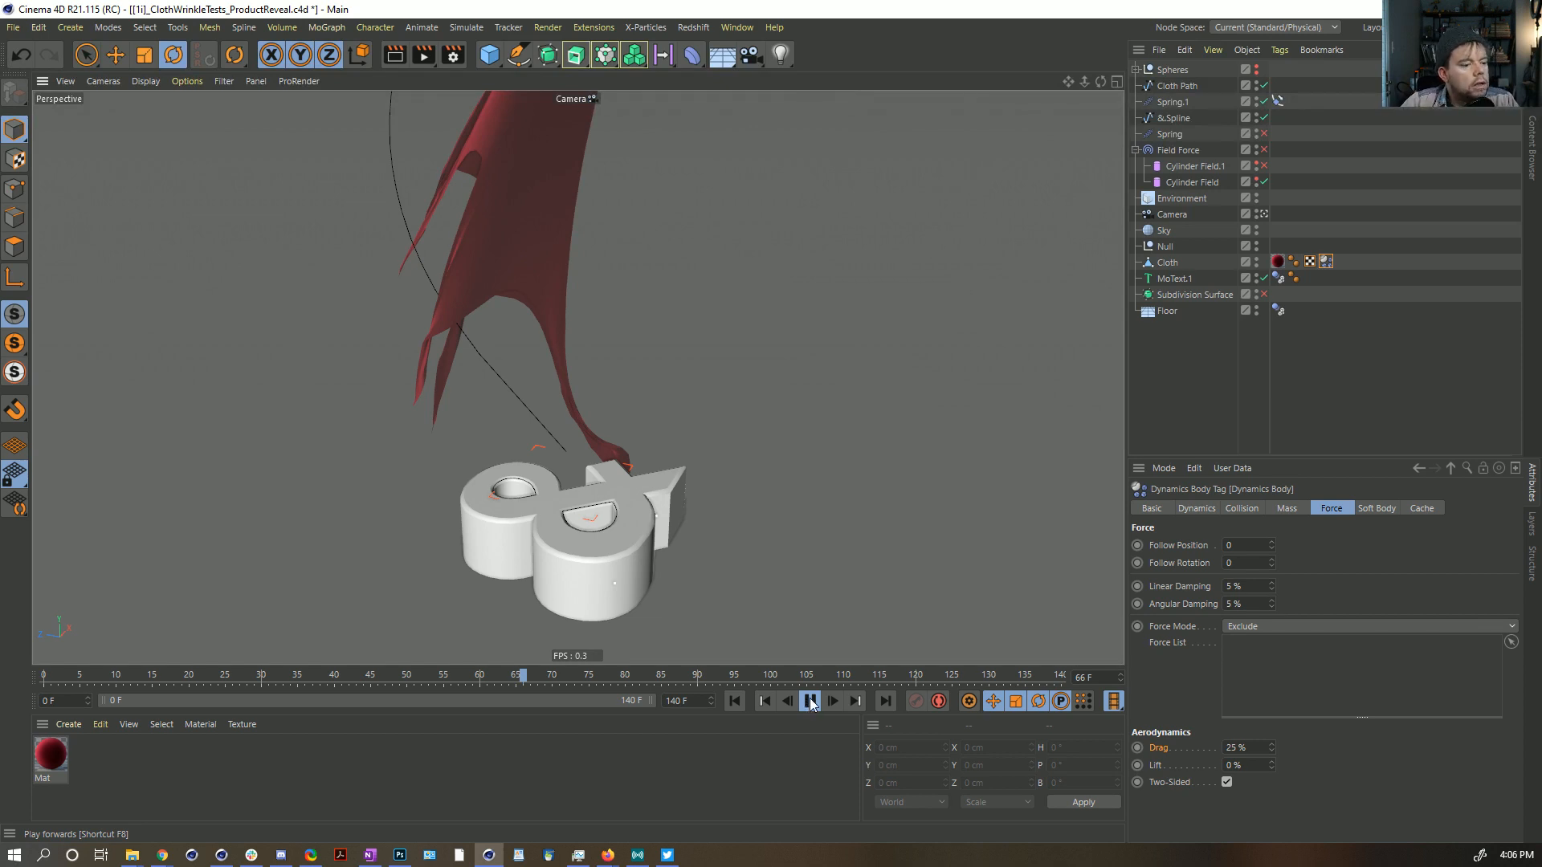
{"action": "left_click", "coordinate": [809, 699]}
{"action": "left_click", "coordinate": [734, 701]}
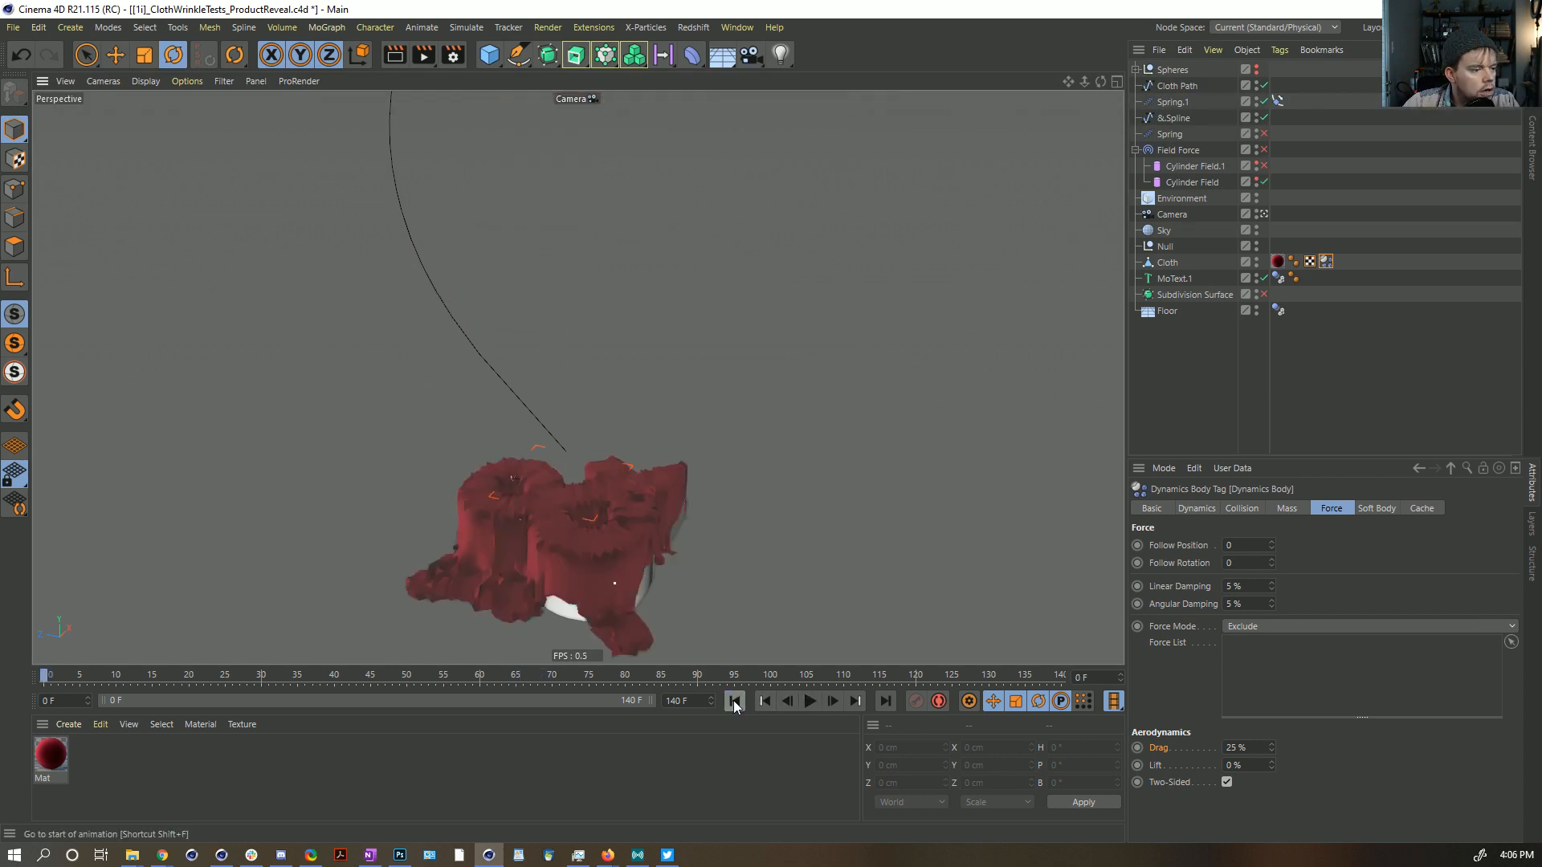
Step: Stretch the Cloth Path spline along its X axis to a size of about 2669 cm, scaling it as a whole object
{"action": "left_click_drag", "start_coordinate": [571, 466], "coordinate": [726, 481], "text": "alt"}
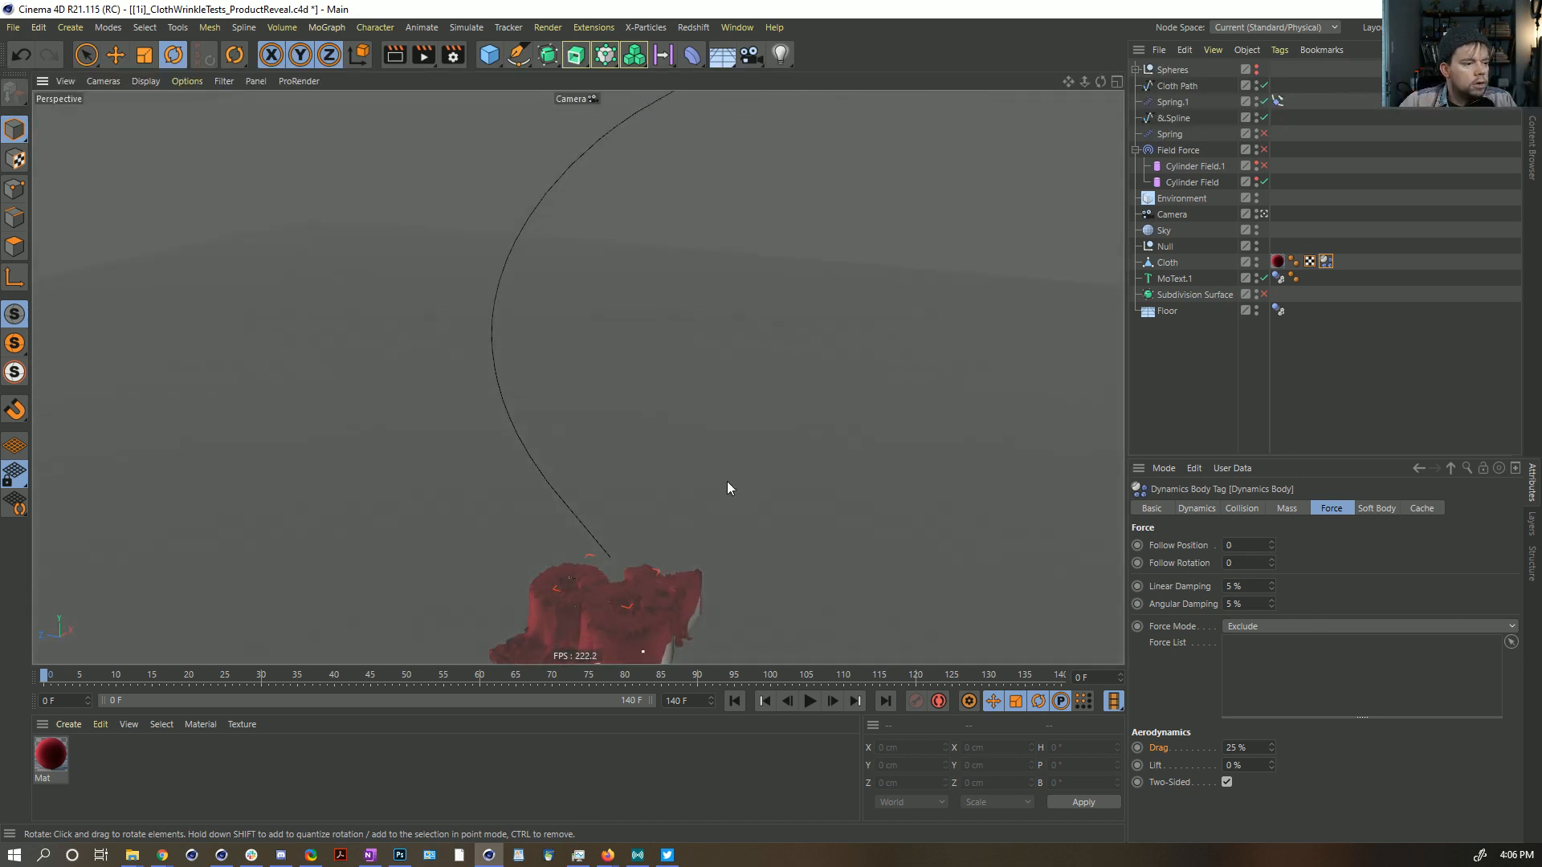
{"action": "left_click", "coordinate": [1174, 85]}
{"action": "left_click", "coordinate": [14, 189]}
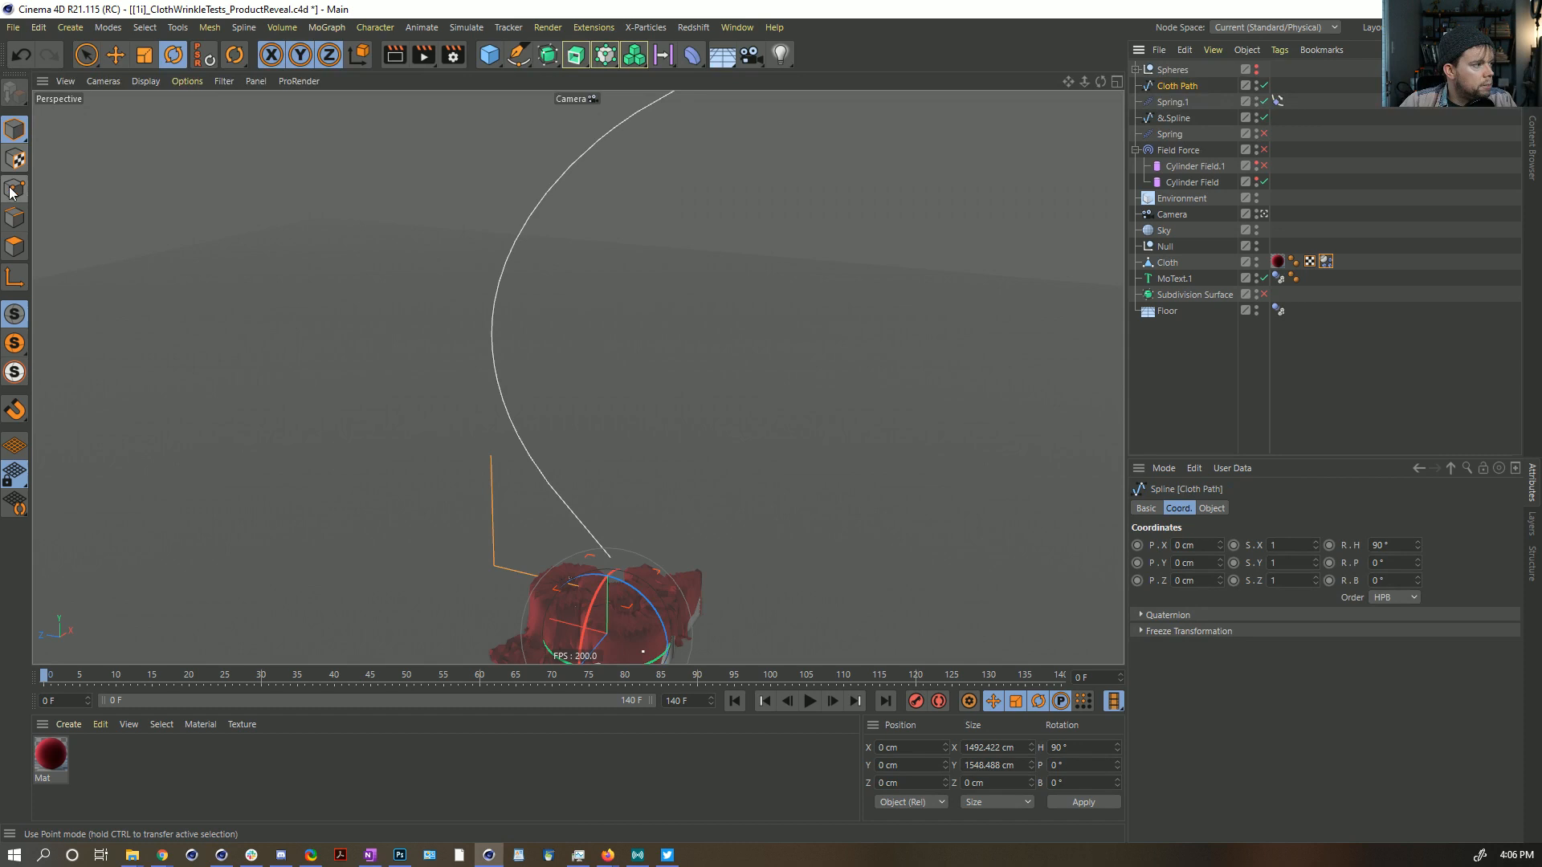
{"action": "left_click", "coordinate": [81, 58]}
{"action": "left_click_drag", "start_coordinate": [654, 281], "coordinate": [667, 320], "text": "alt"}
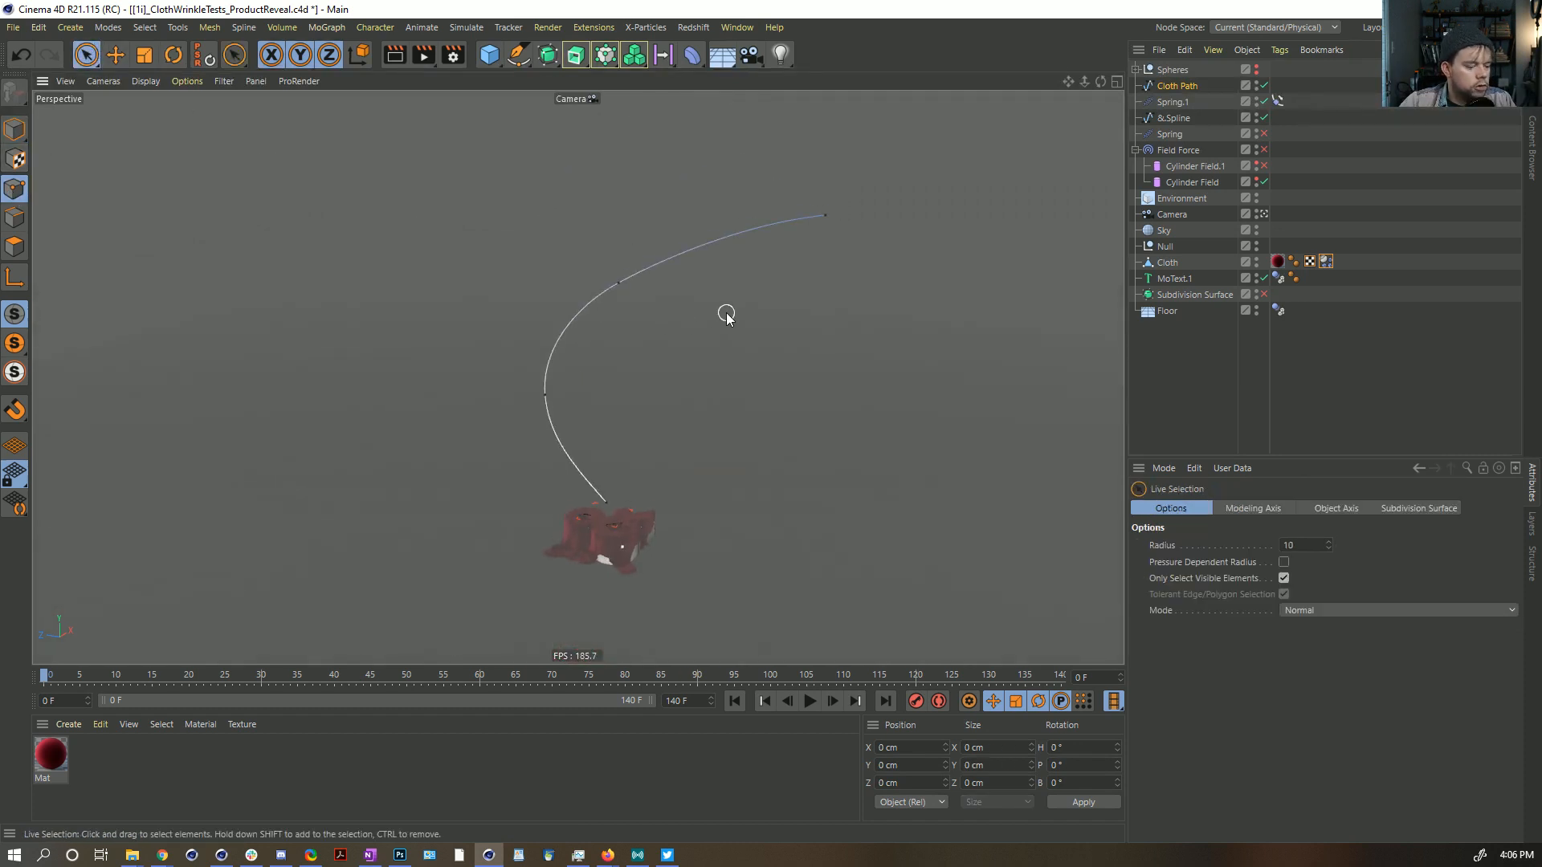
{"action": "key", "text": "ctrl+a"}
{"action": "key", "text": "t"}
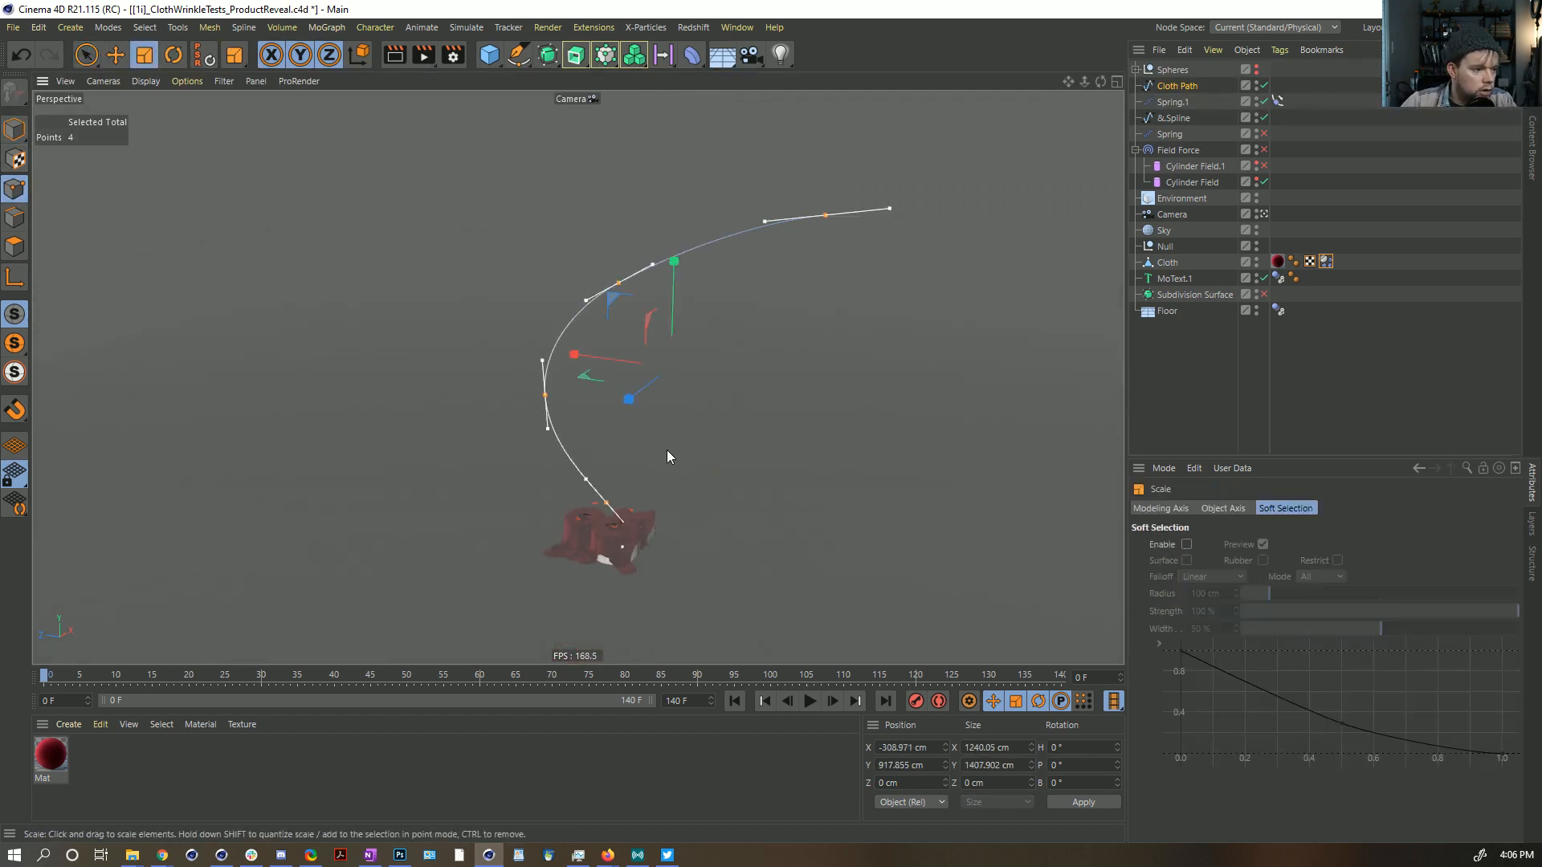
{"action": "left_click", "coordinate": [21, 137]}
{"action": "left_click_drag", "start_coordinate": [514, 522], "coordinate": [446, 507]}
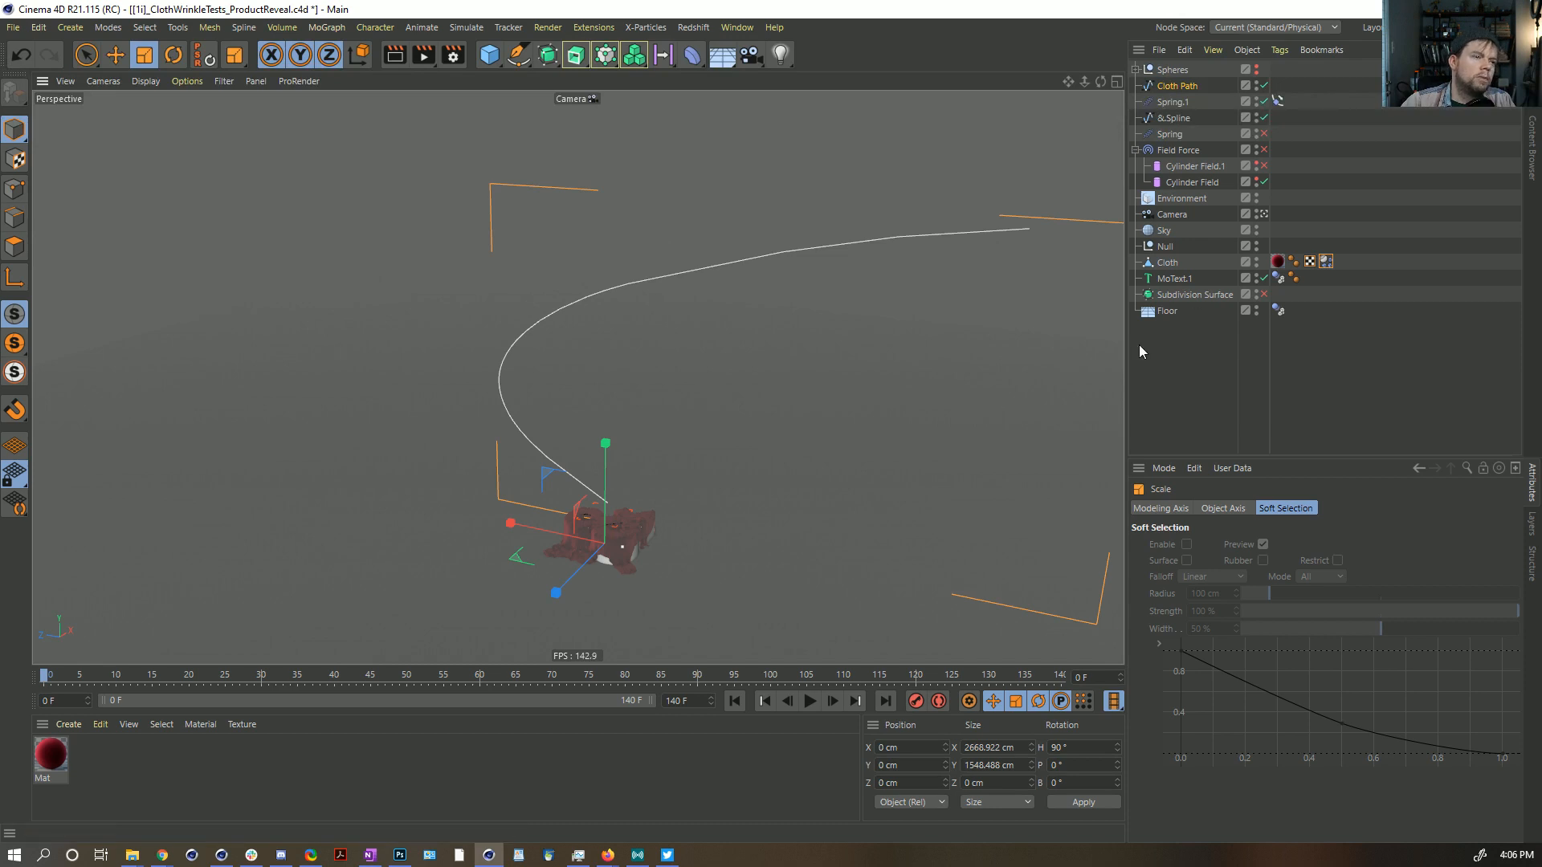
Step: Set the Angle of the Cloth Path spline's adaptive intermediate points to 2°
{"action": "left_click", "coordinate": [1353, 213]}
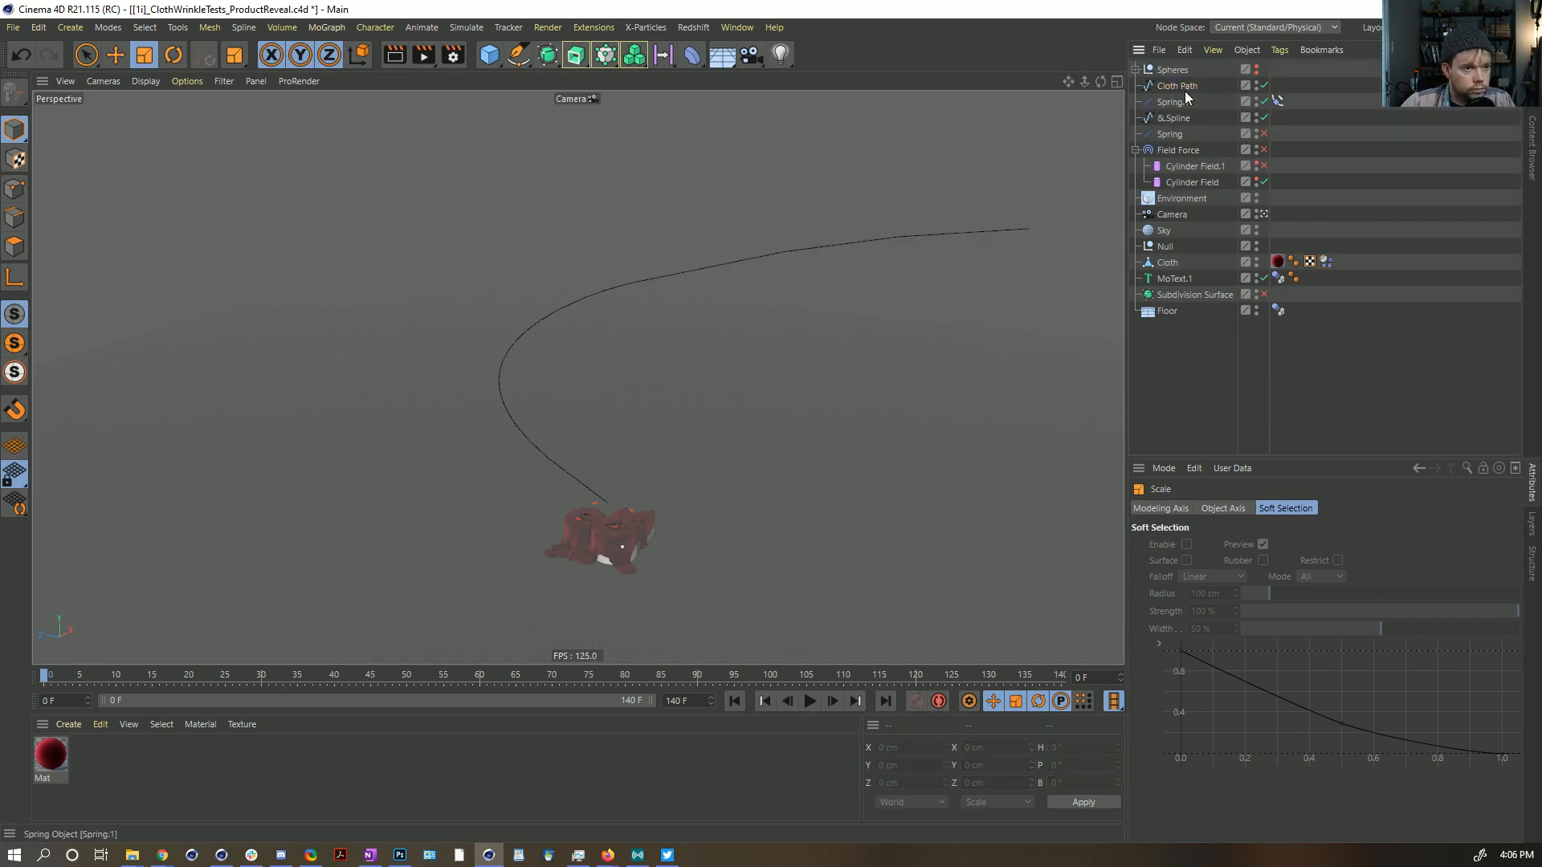
{"action": "left_click", "coordinate": [1180, 88]}
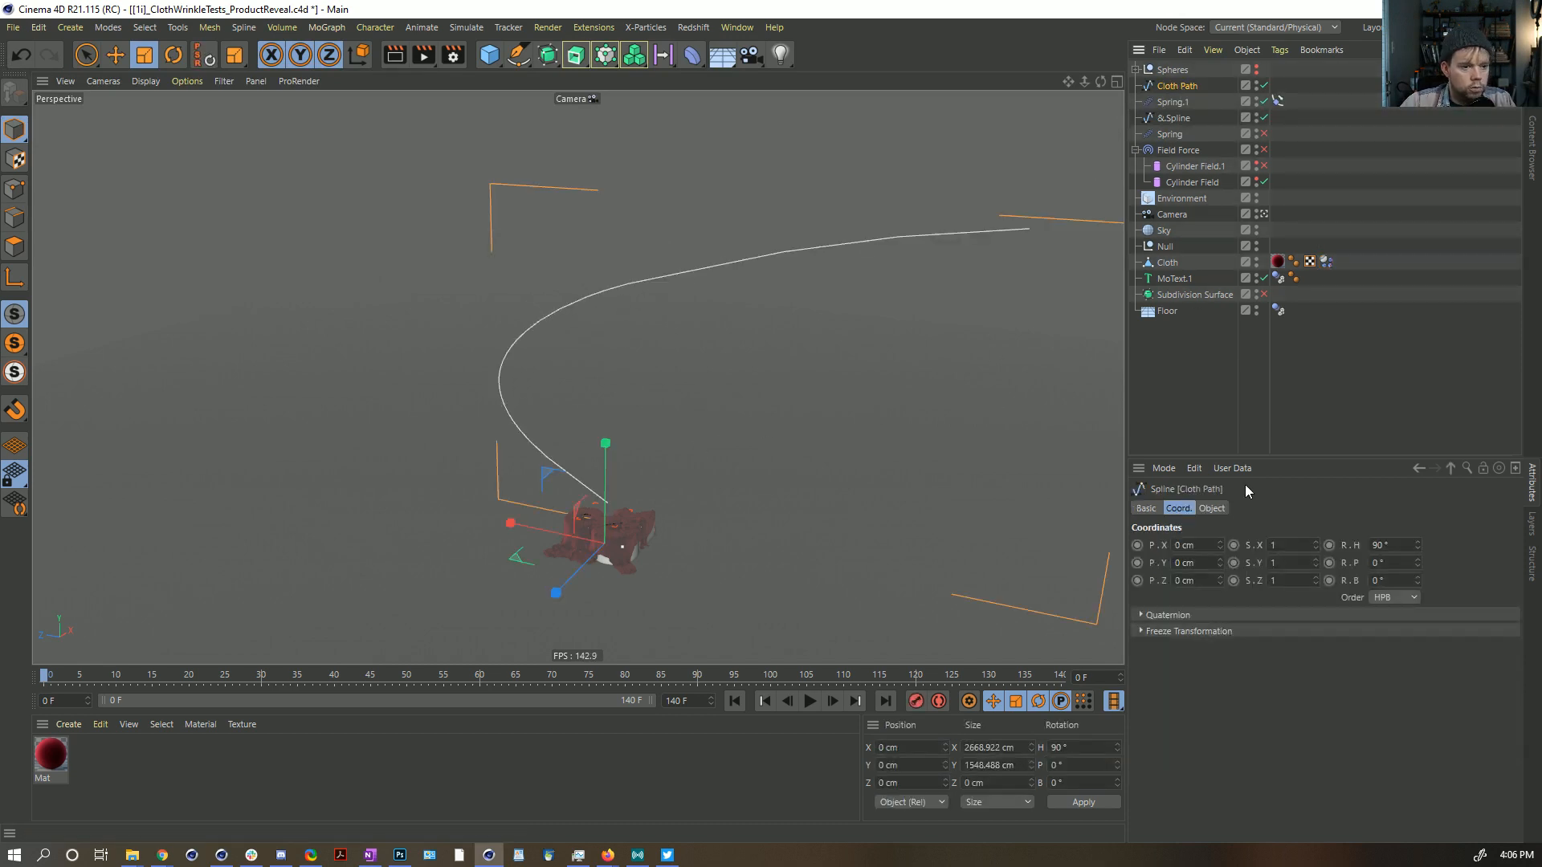
{"action": "left_click", "coordinate": [1211, 509]}
{"action": "left_click", "coordinate": [1259, 612]}
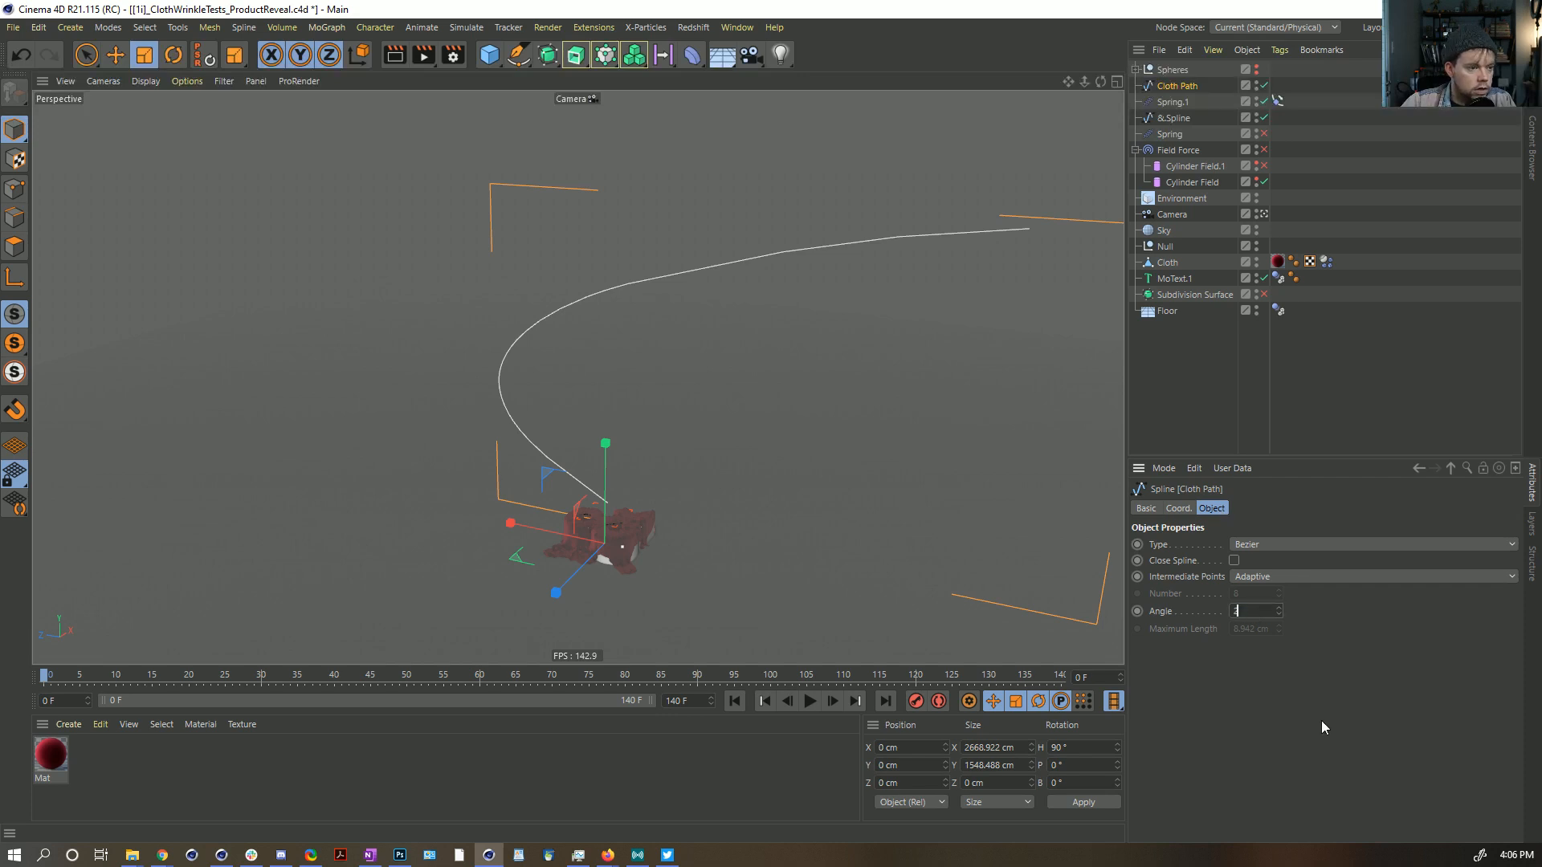
{"action": "type", "text": "2"}
{"action": "key", "text": "Return"}
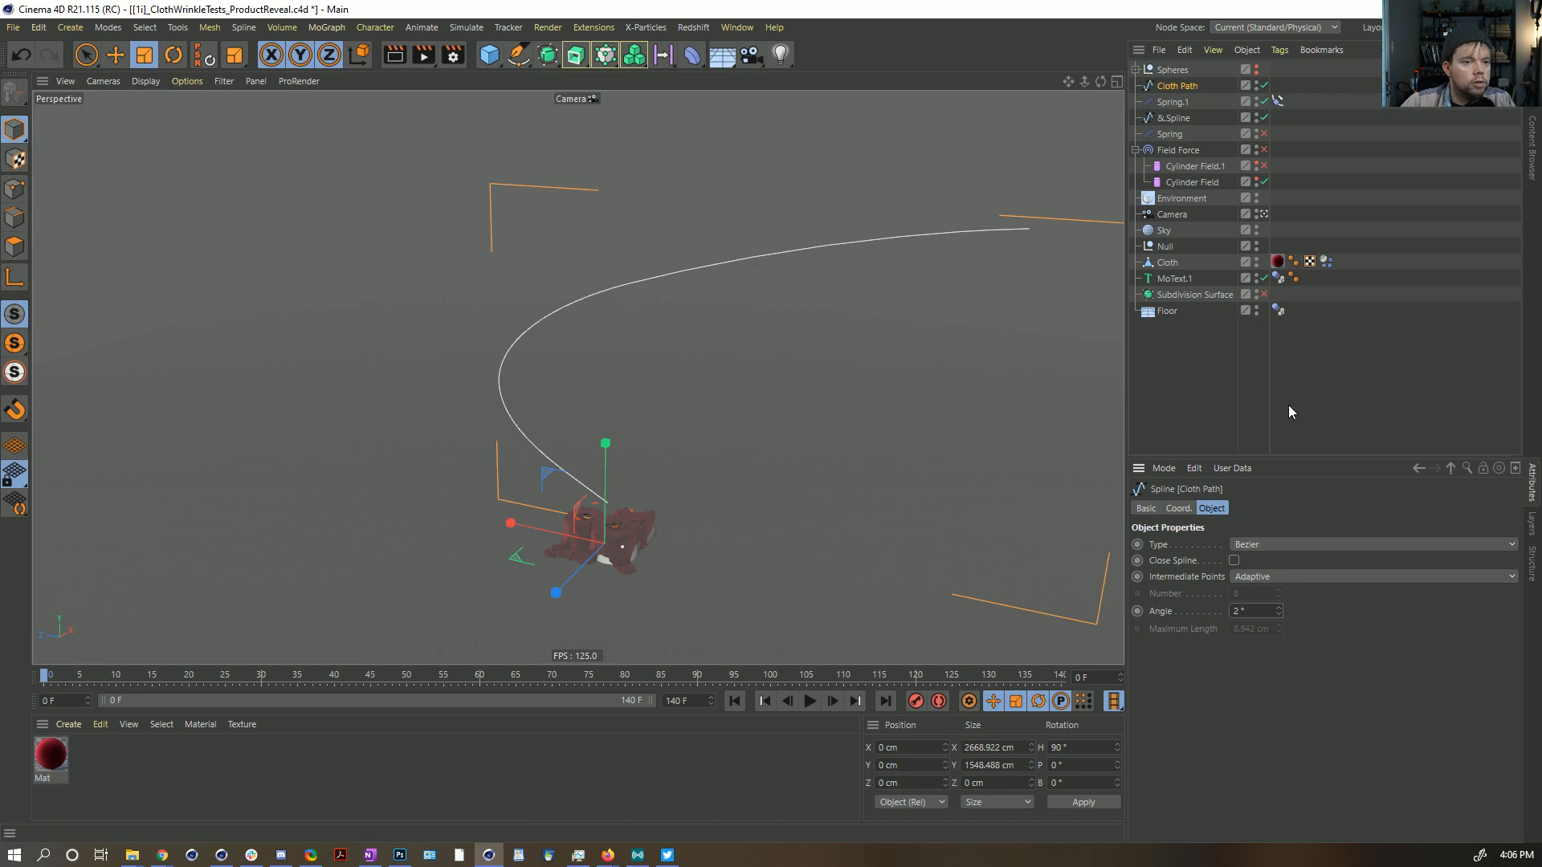
Step: Delete the Environment object from the scene
{"action": "left_click", "coordinate": [633, 447]}
{"action": "left_click_drag", "start_coordinate": [633, 448], "coordinate": [286, 551], "text": "alt"}
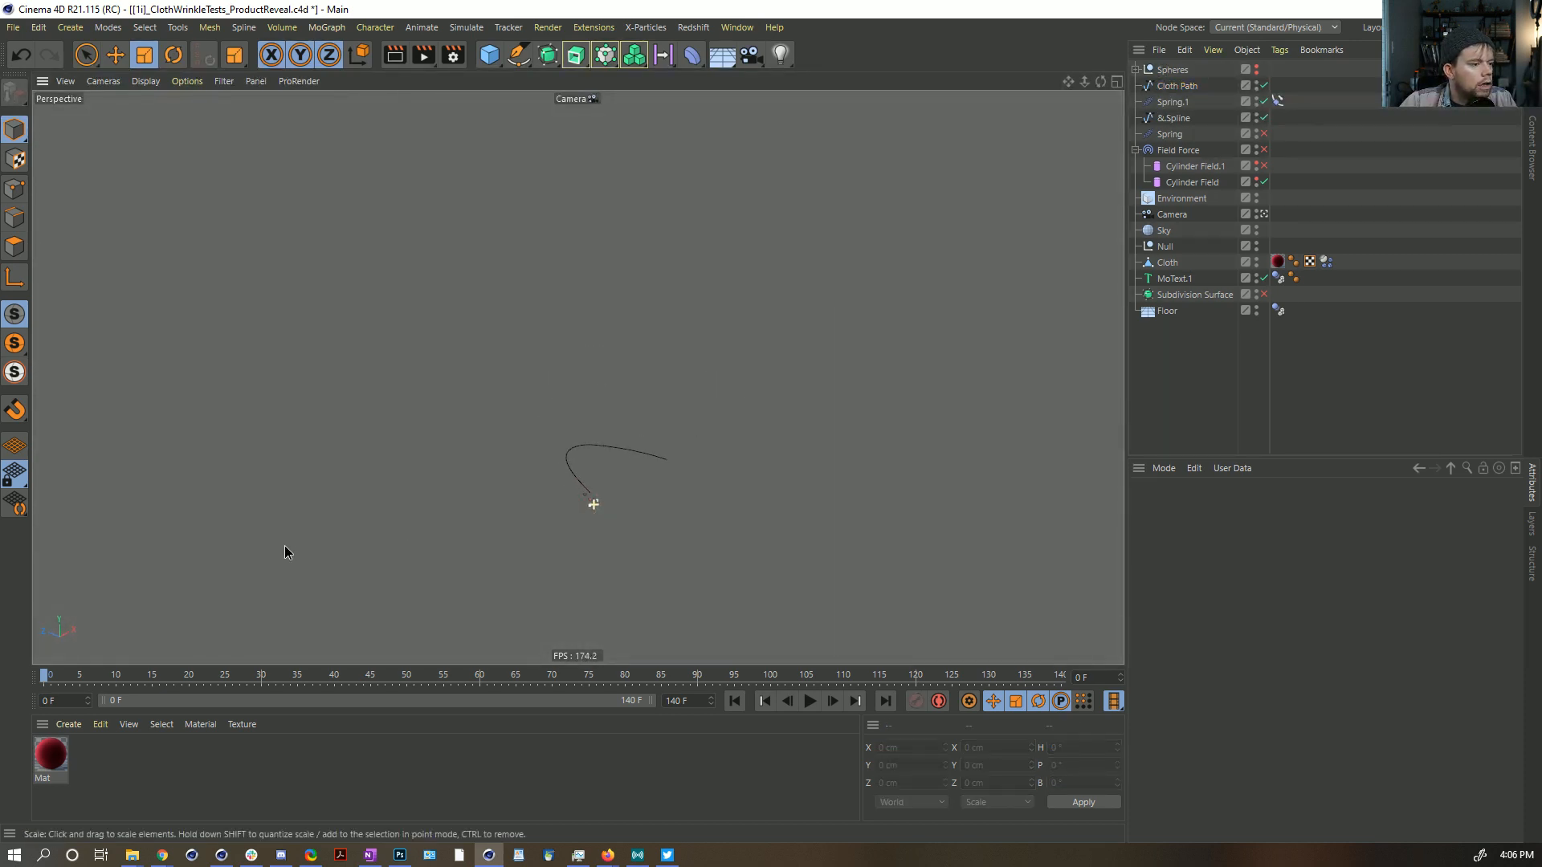
{"action": "right_click_drag", "start_coordinate": [286, 551], "coordinate": [829, 555], "text": "alt"}
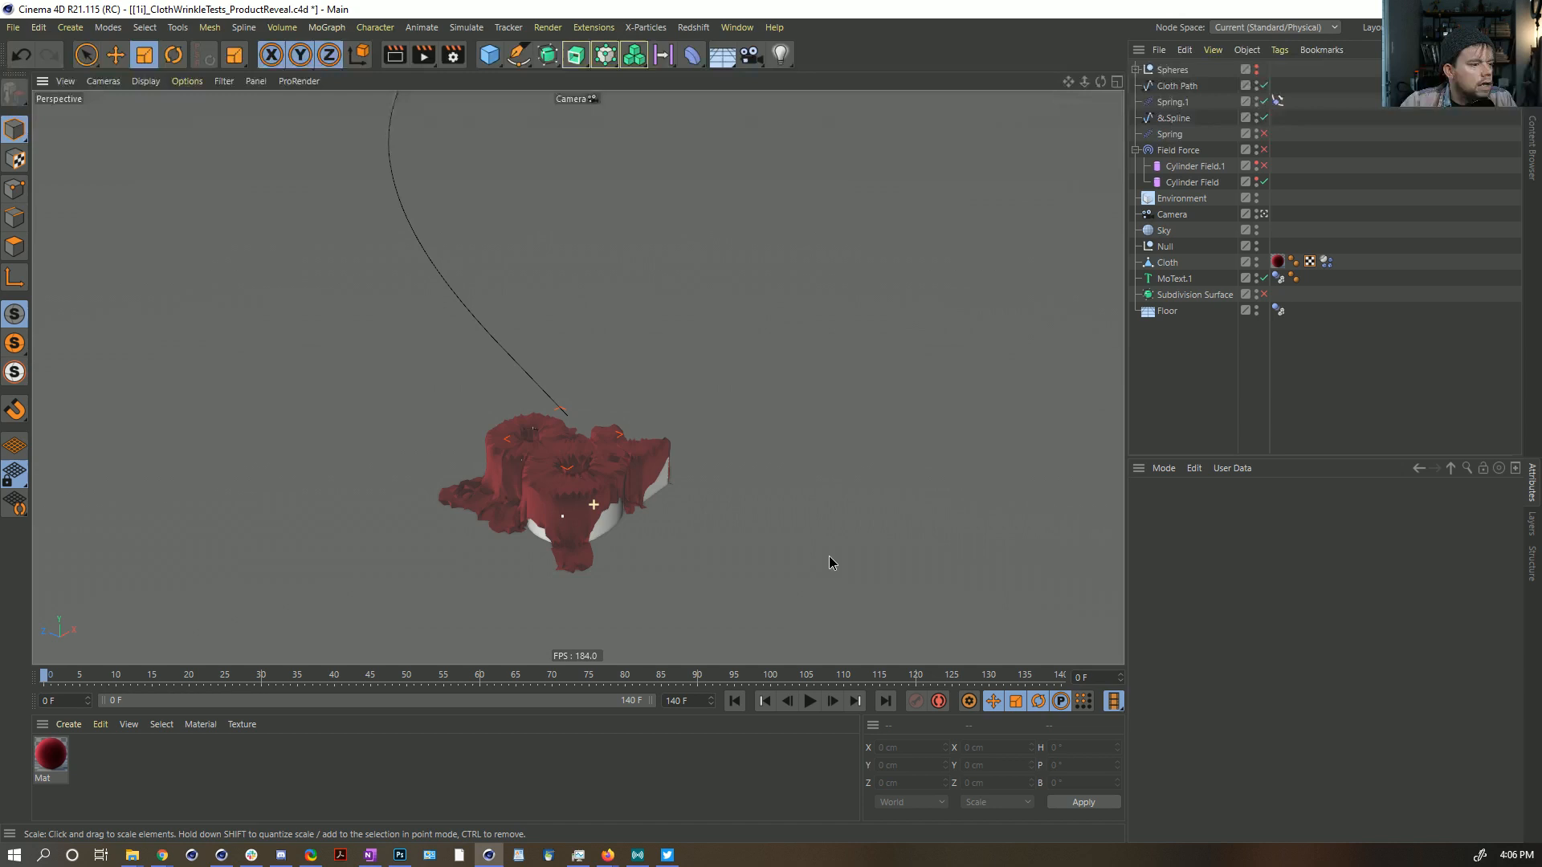
{"action": "left_click", "coordinate": [1179, 198]}
{"action": "key", "text": "Delete"}
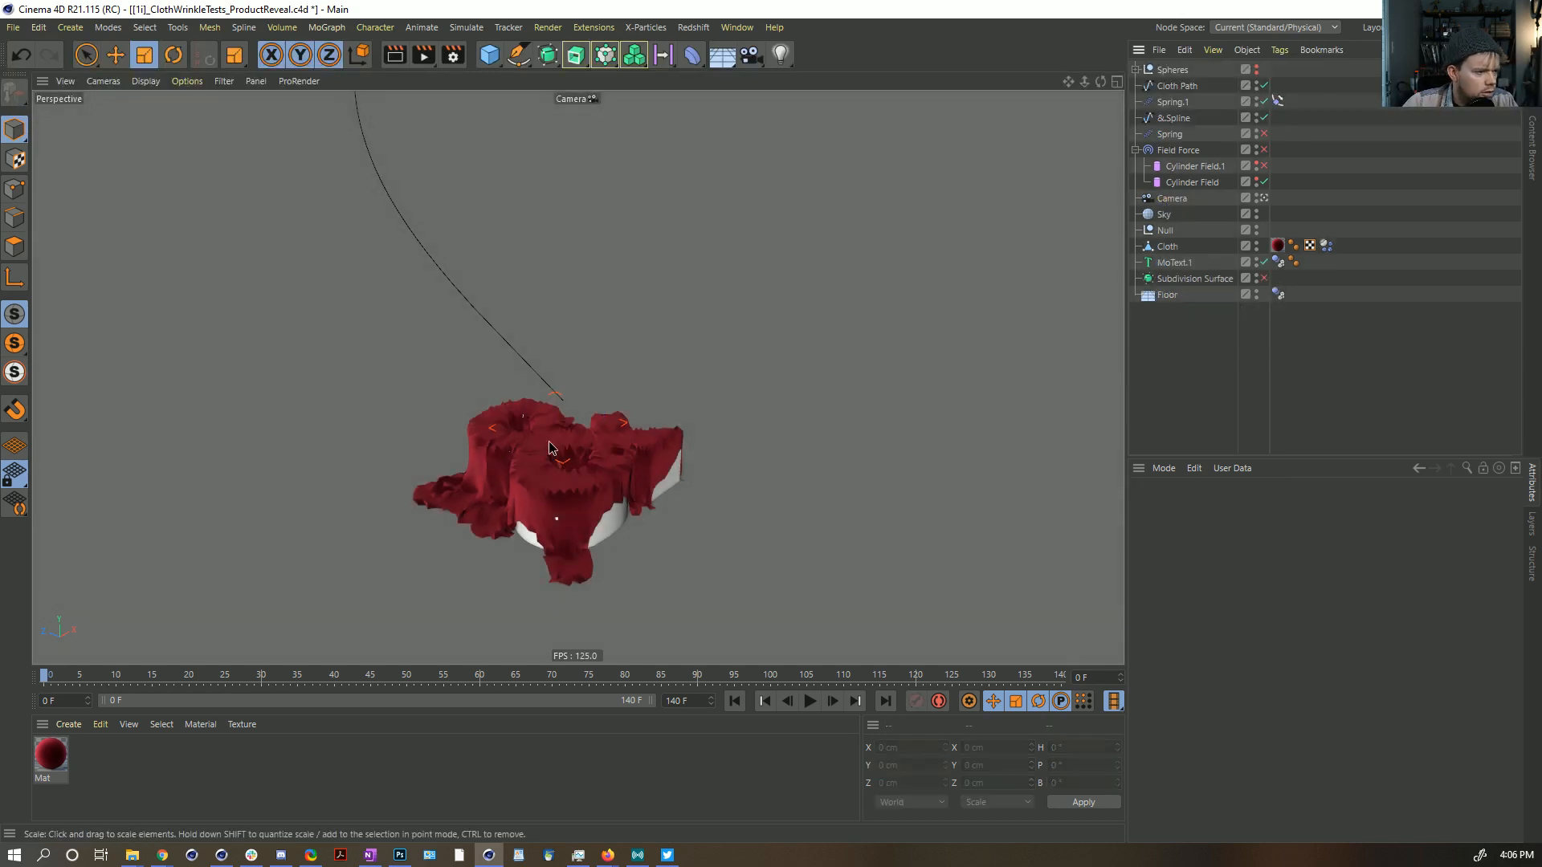
Step: Undo the deletion of the Environment object
{"action": "left_click_drag", "start_coordinate": [562, 450], "coordinate": [538, 523], "text": "alt"}
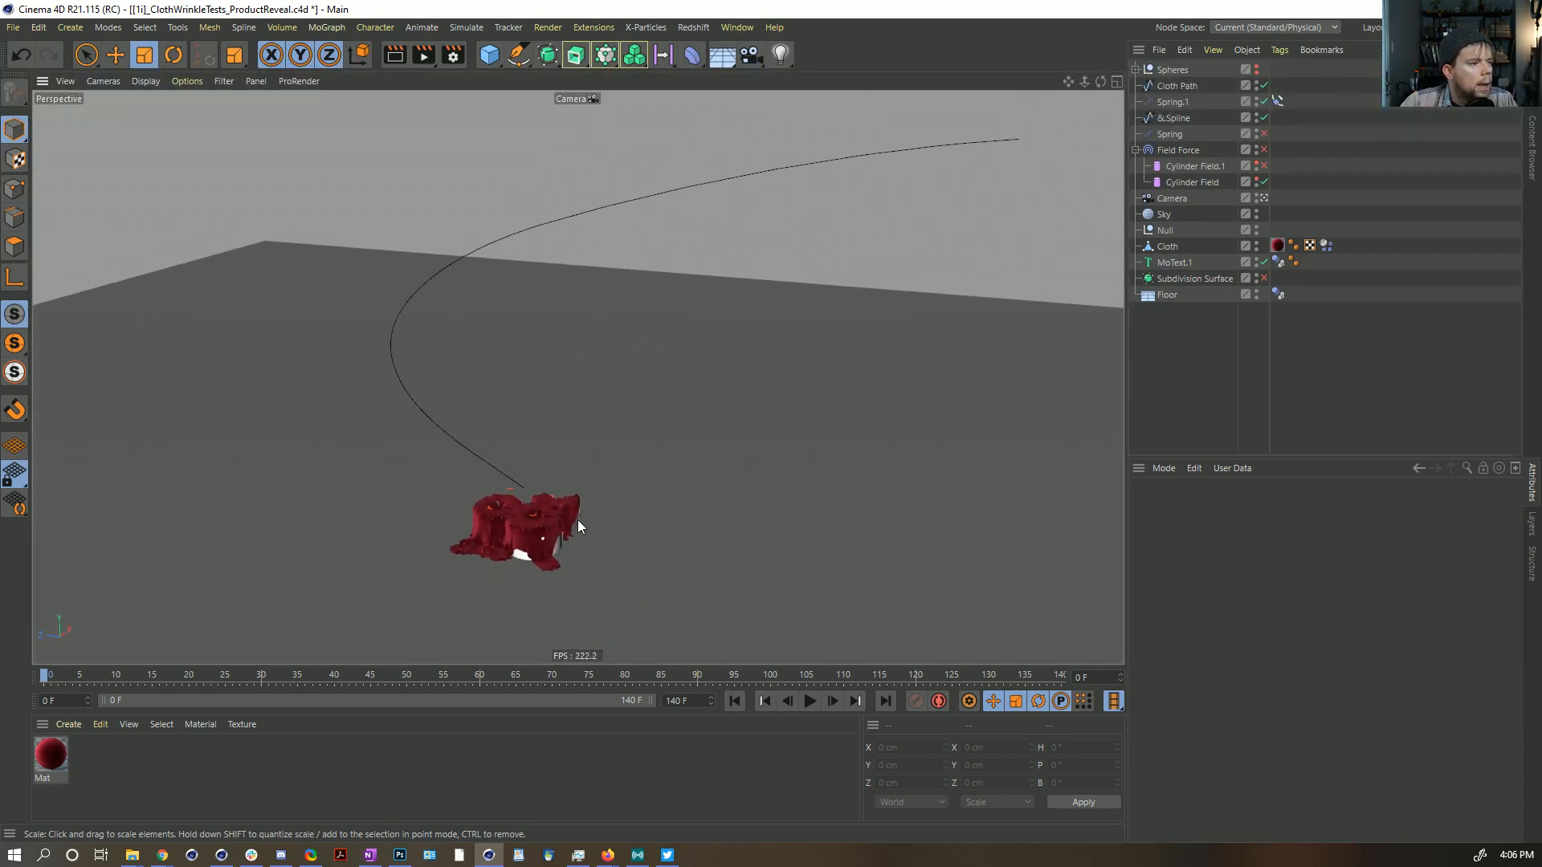
{"action": "key", "text": "ctrl+z"}
{"action": "key", "text": "ctrl+z"}
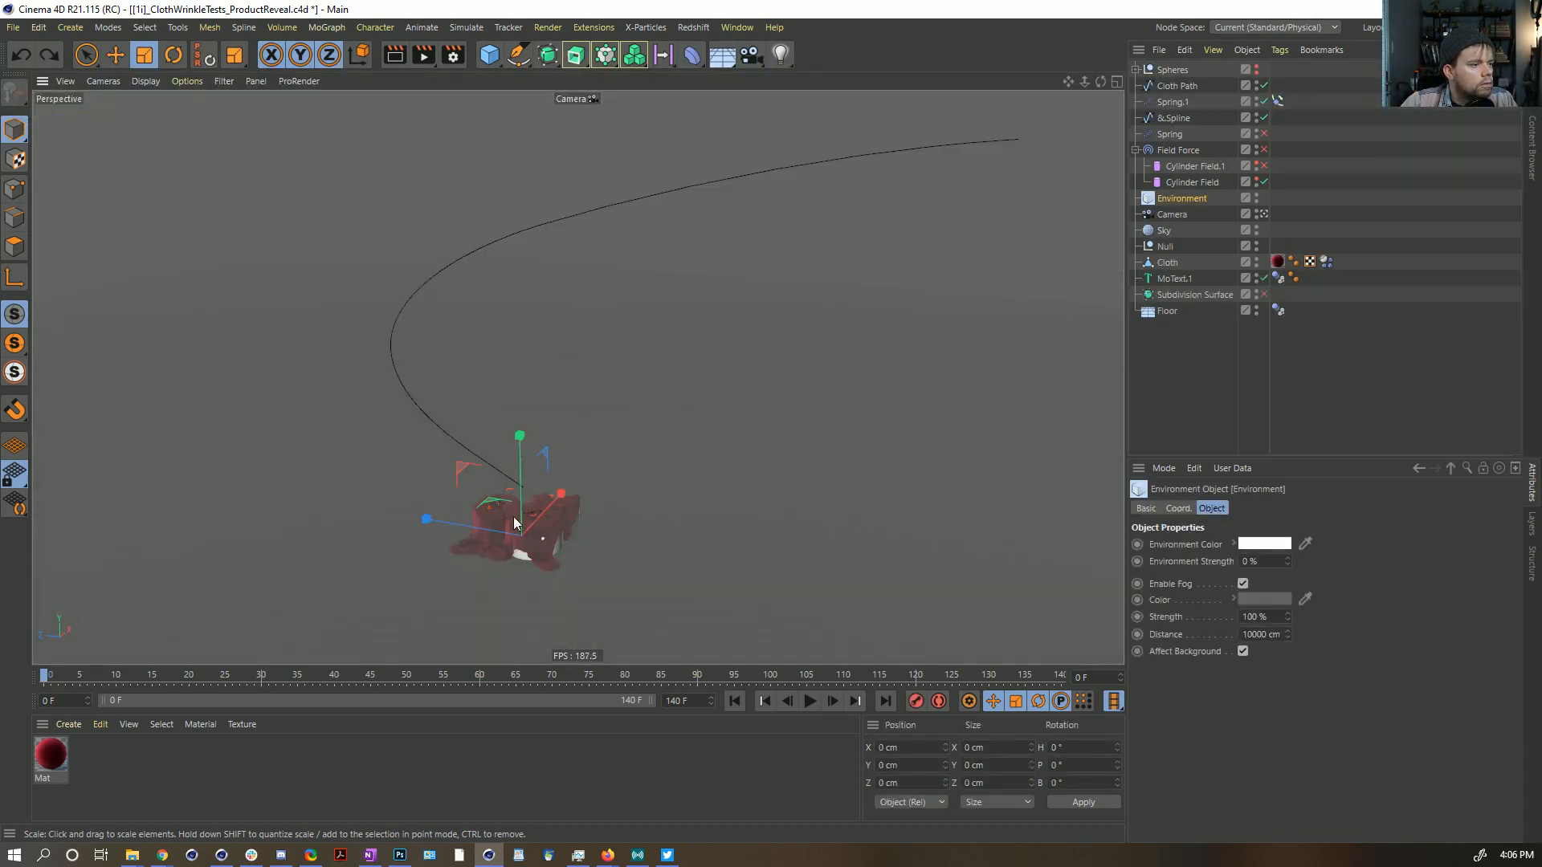
Step: Add a plane, scale it uniformly to about 567 cm and raise it about 144 cm above the draped text
{"action": "scroll", "coordinate": [522, 522], "scroll_direction": "up", "scroll_amount": 6}
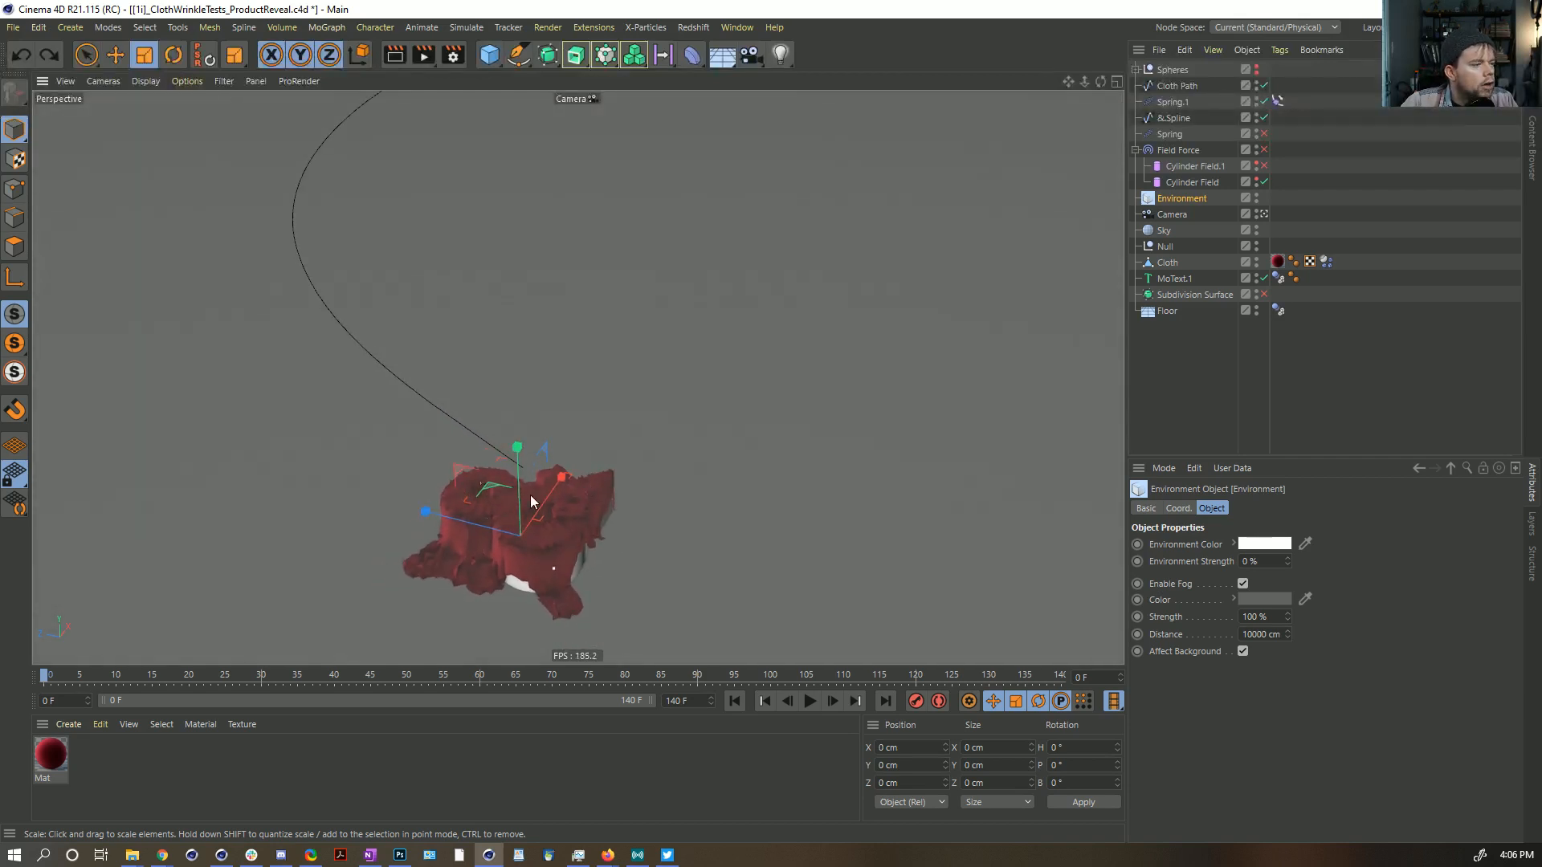
{"action": "left_click_drag", "start_coordinate": [530, 502], "coordinate": [528, 534], "text": "alt"}
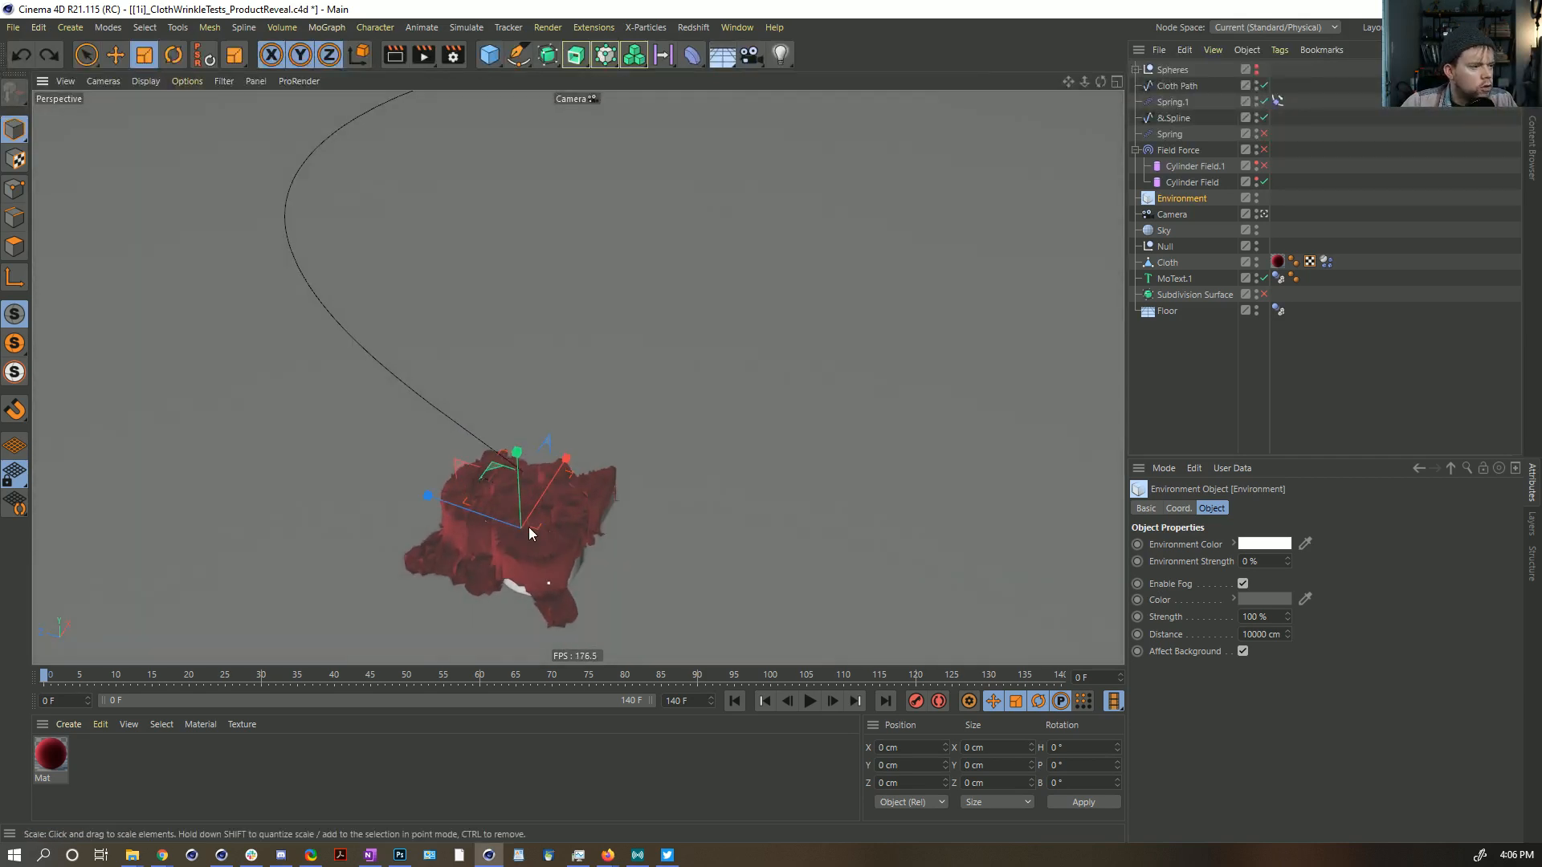
{"action": "scroll", "coordinate": [528, 533], "scroll_direction": "up", "scroll_amount": 4}
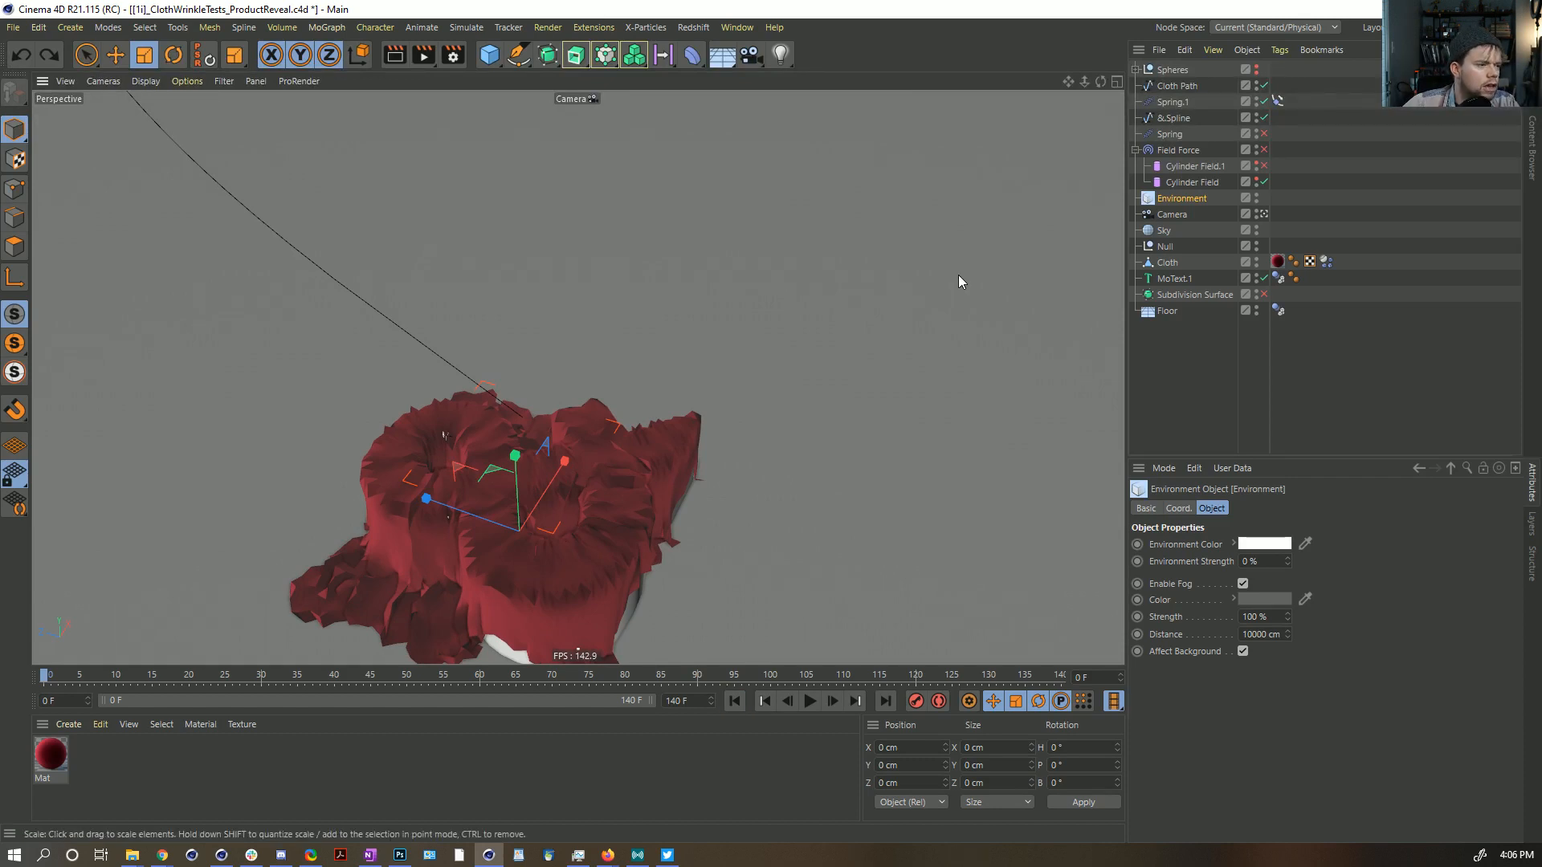
{"action": "scroll", "coordinate": [551, 498], "scroll_direction": "down", "scroll_amount": 2}
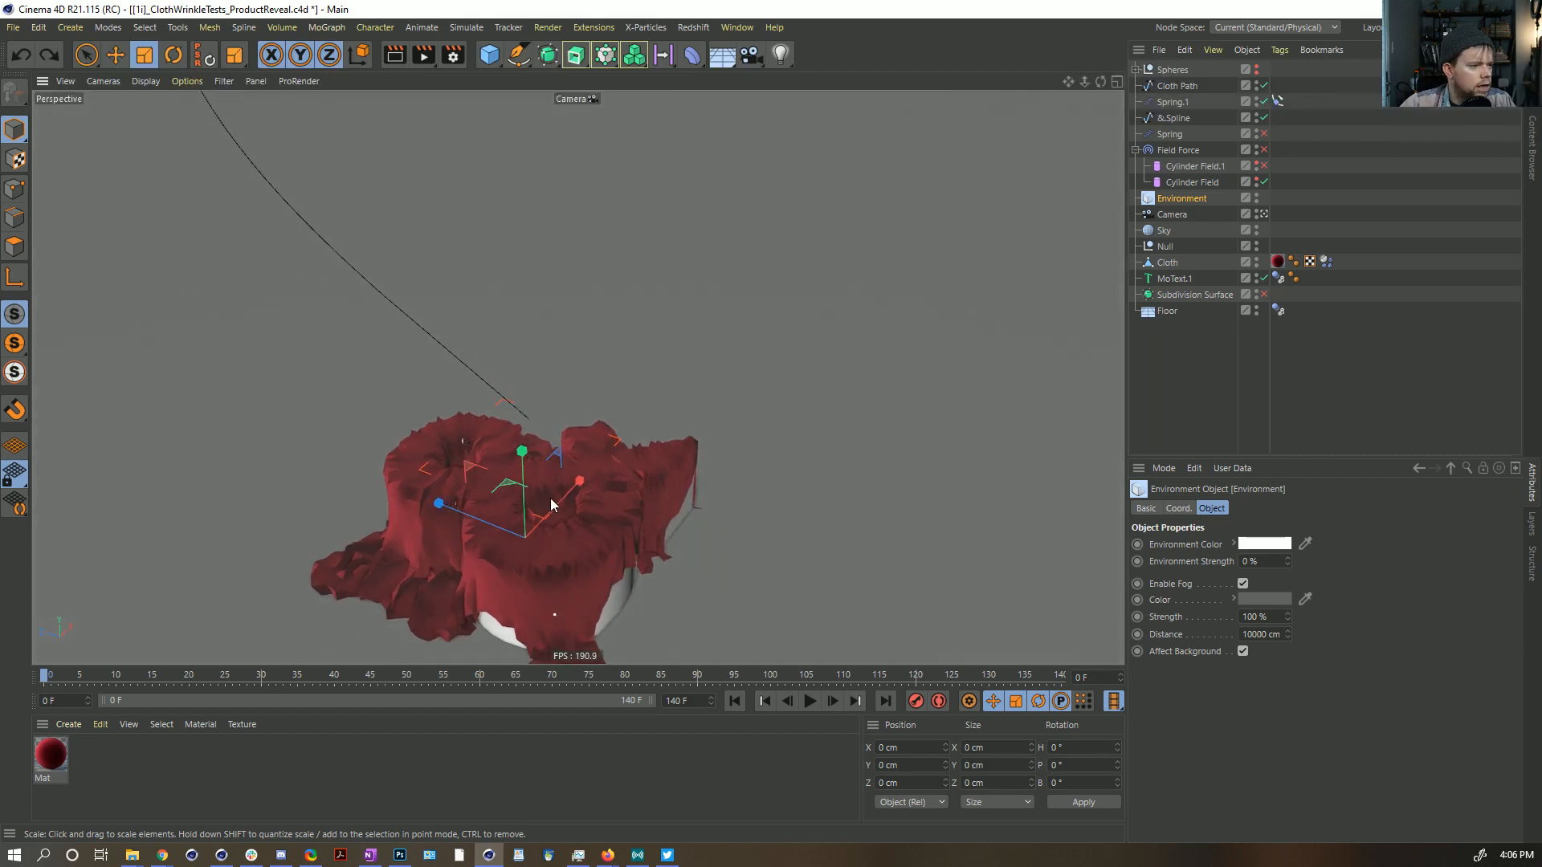
{"action": "scroll", "coordinate": [551, 498], "scroll_direction": "down", "scroll_amount": 2}
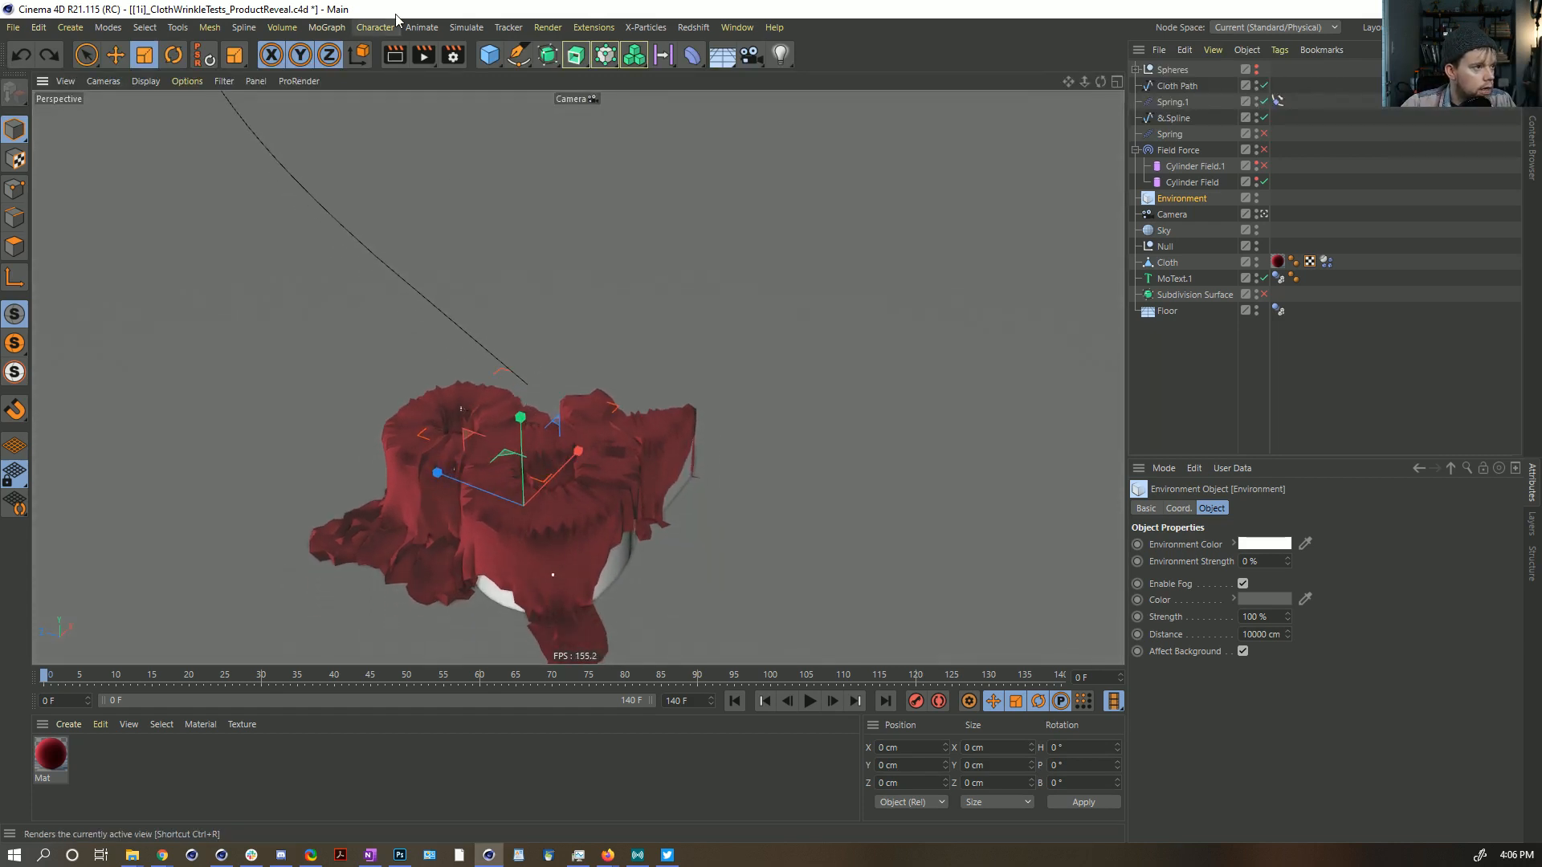
{"action": "left_click", "coordinate": [490, 54]}
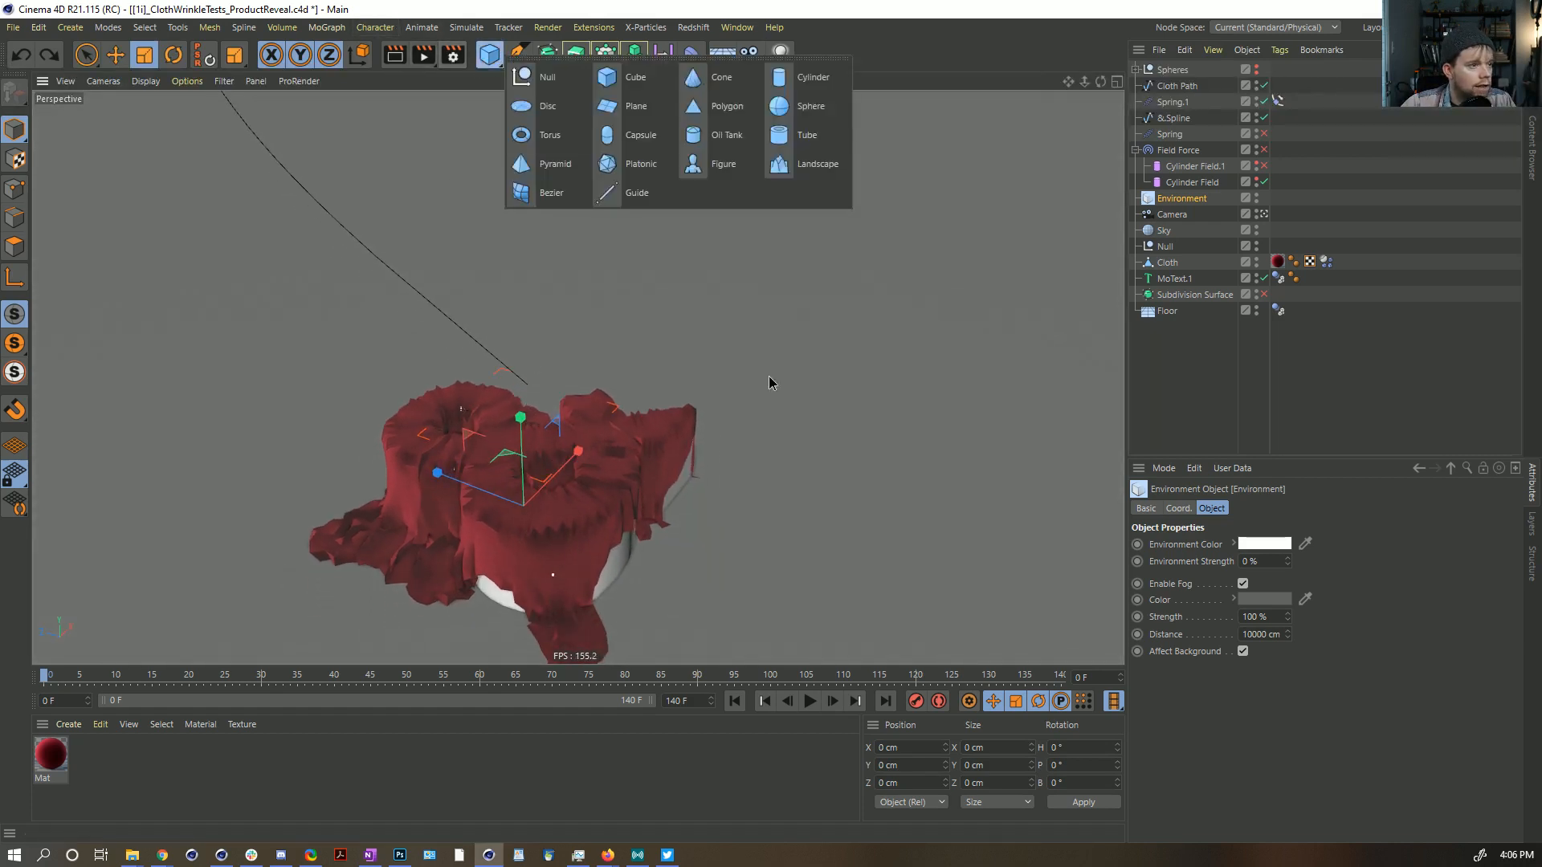
{"action": "left_click", "coordinate": [635, 105]}
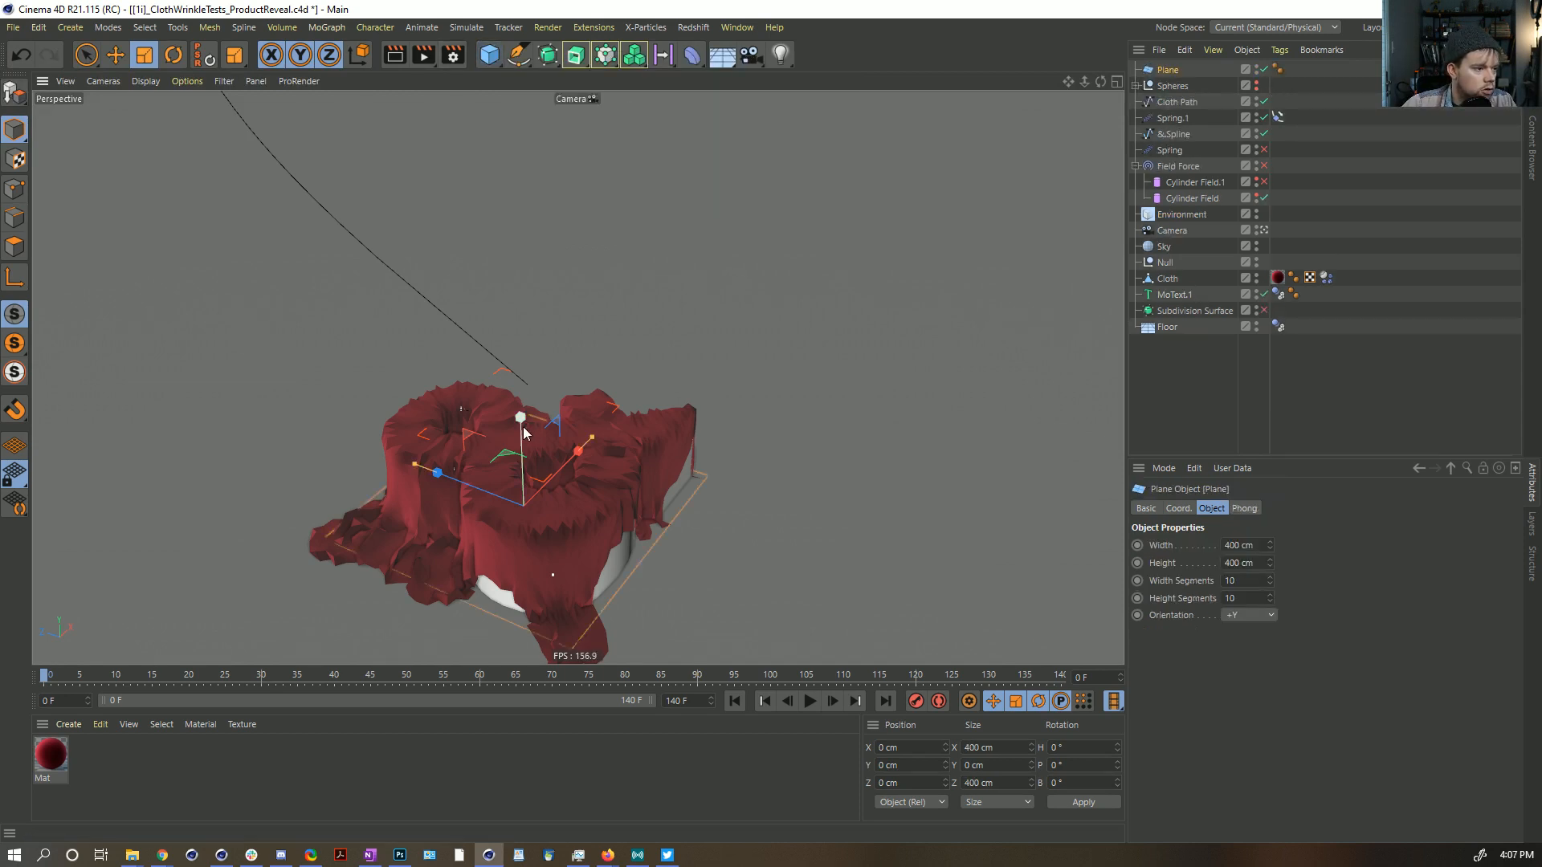
{"action": "key", "text": "t"}
{"action": "left_click_drag", "start_coordinate": [523, 418], "coordinate": [785, 275]}
{"action": "key", "text": "ctrl+z"}
{"action": "key", "text": "e"}
{"action": "left_click_drag", "start_coordinate": [542, 416], "coordinate": [551, 336]}
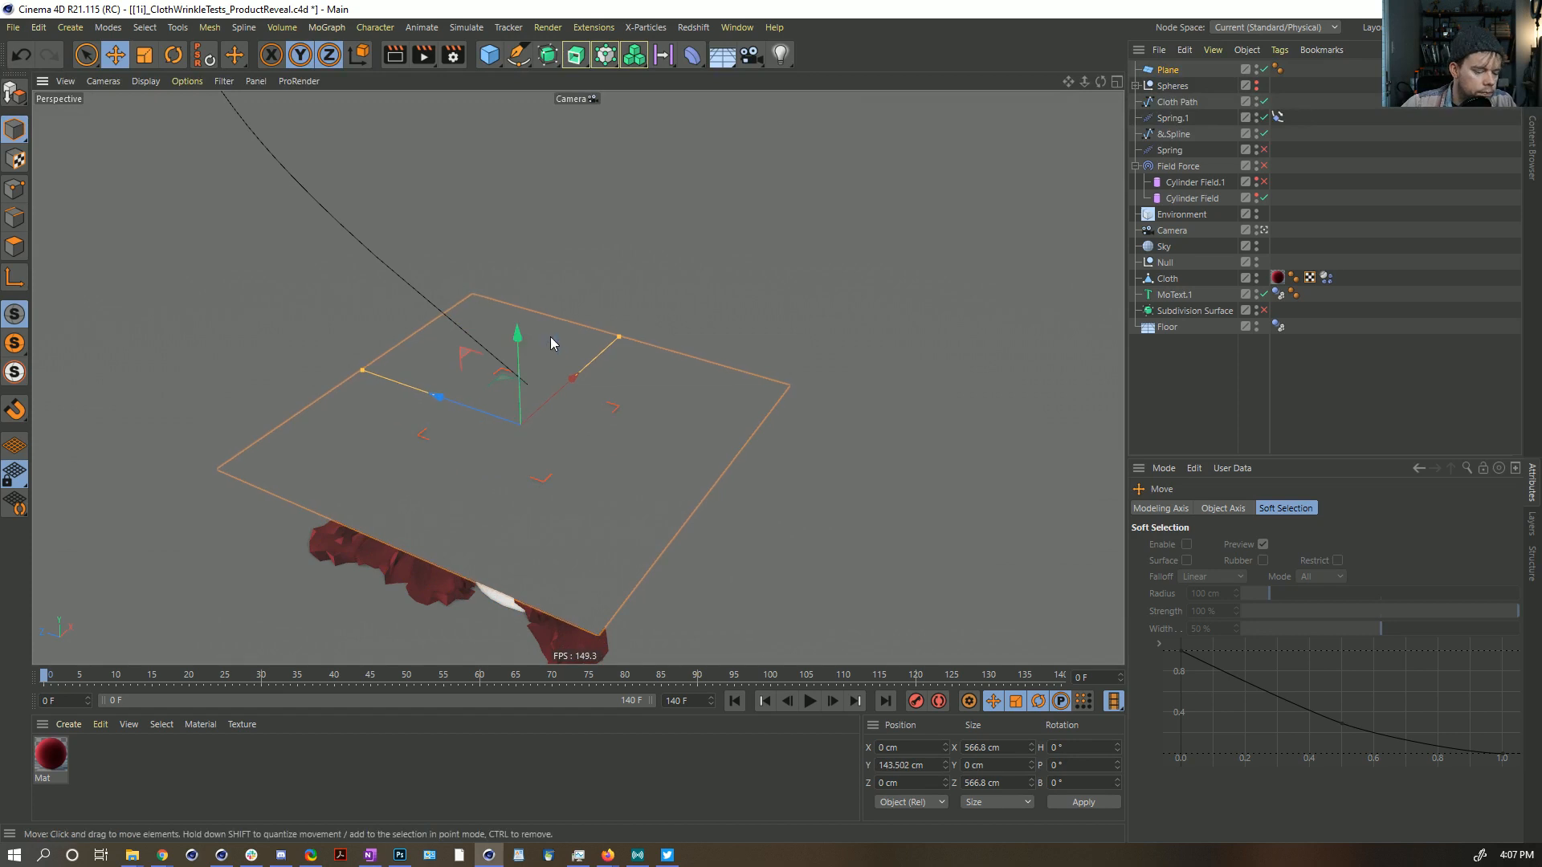
Step: Switch the viewport display to shading with mesh lines
{"action": "key", "text": "n"}
{"action": "key", "text": "b"}
Step: Set the plane's width and height segments to 65 and scale it uniformly to about 628 cm
{"action": "left_click", "coordinate": [1166, 71]}
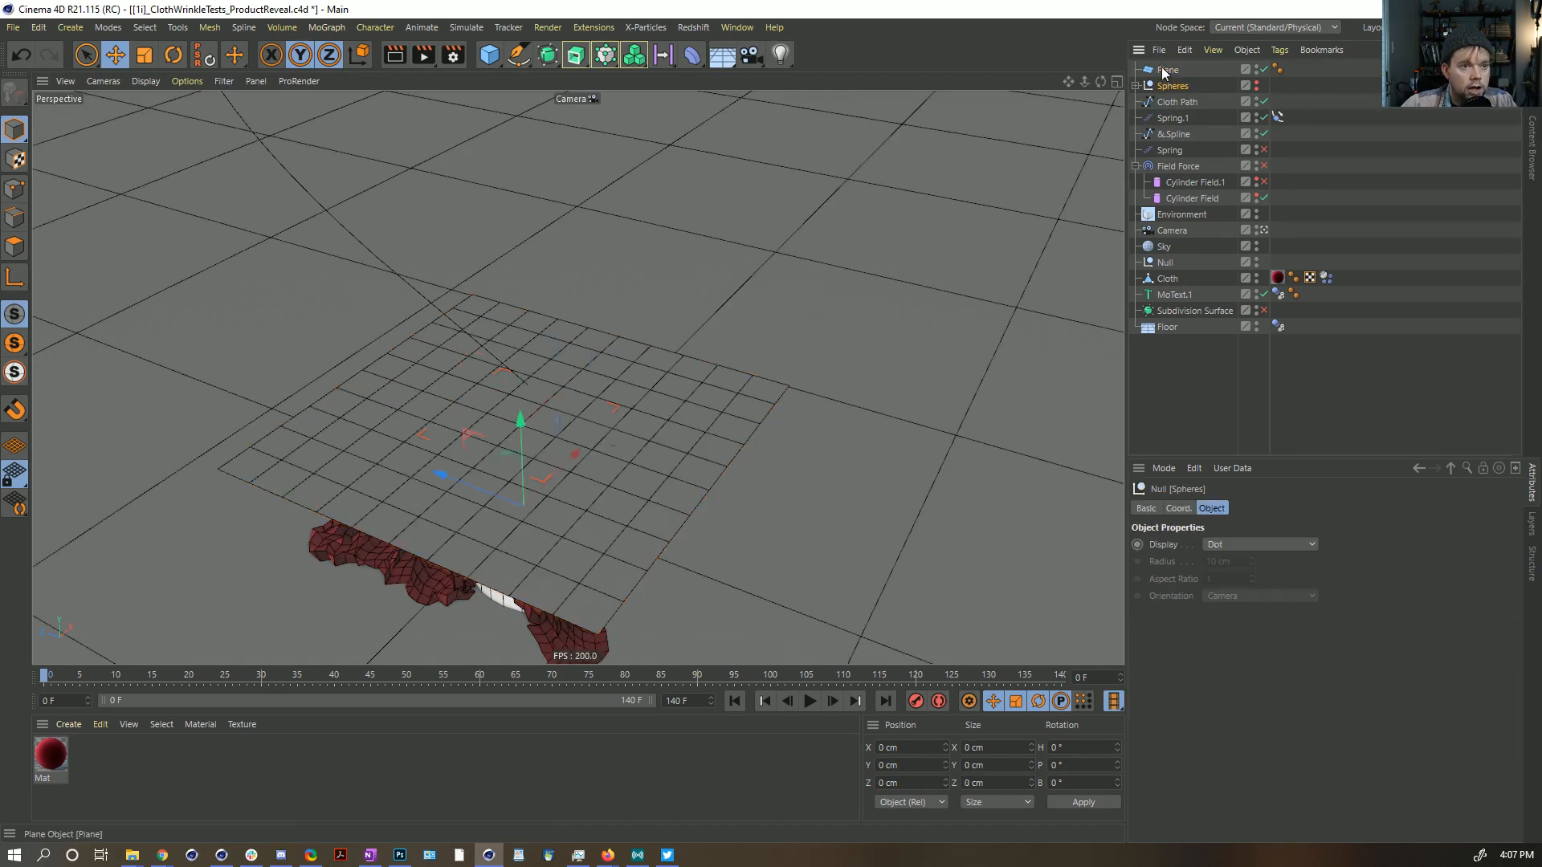
{"action": "double_click", "coordinate": [1242, 578]}
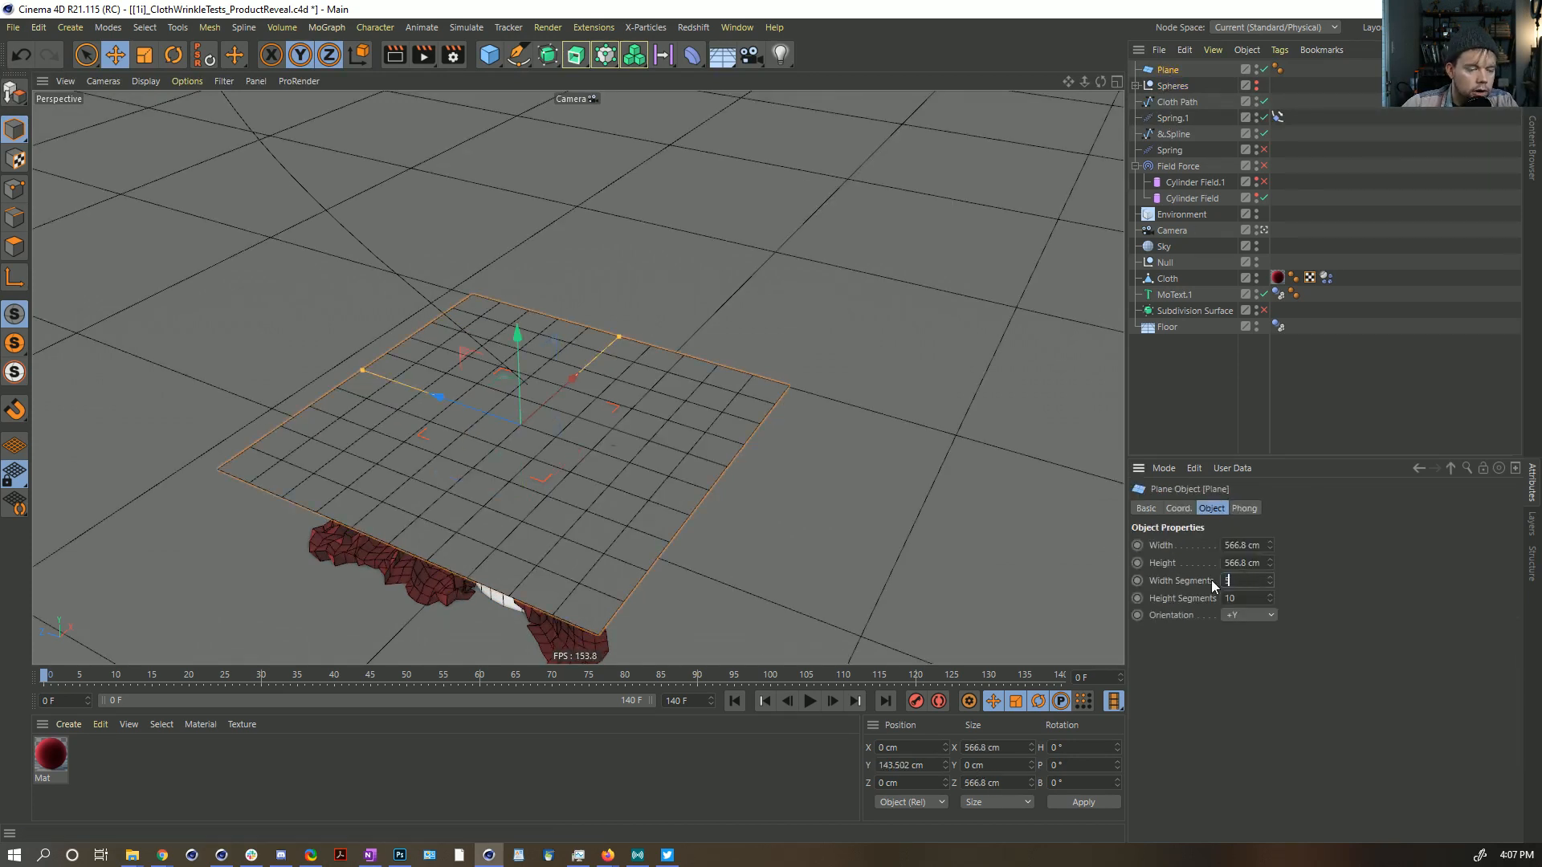
{"action": "type", "text": "55"}
{"action": "type", "text": "65"}
{"action": "key", "text": "Tab"}
{"action": "type", "text": "5"}
{"action": "key", "text": "Return"}
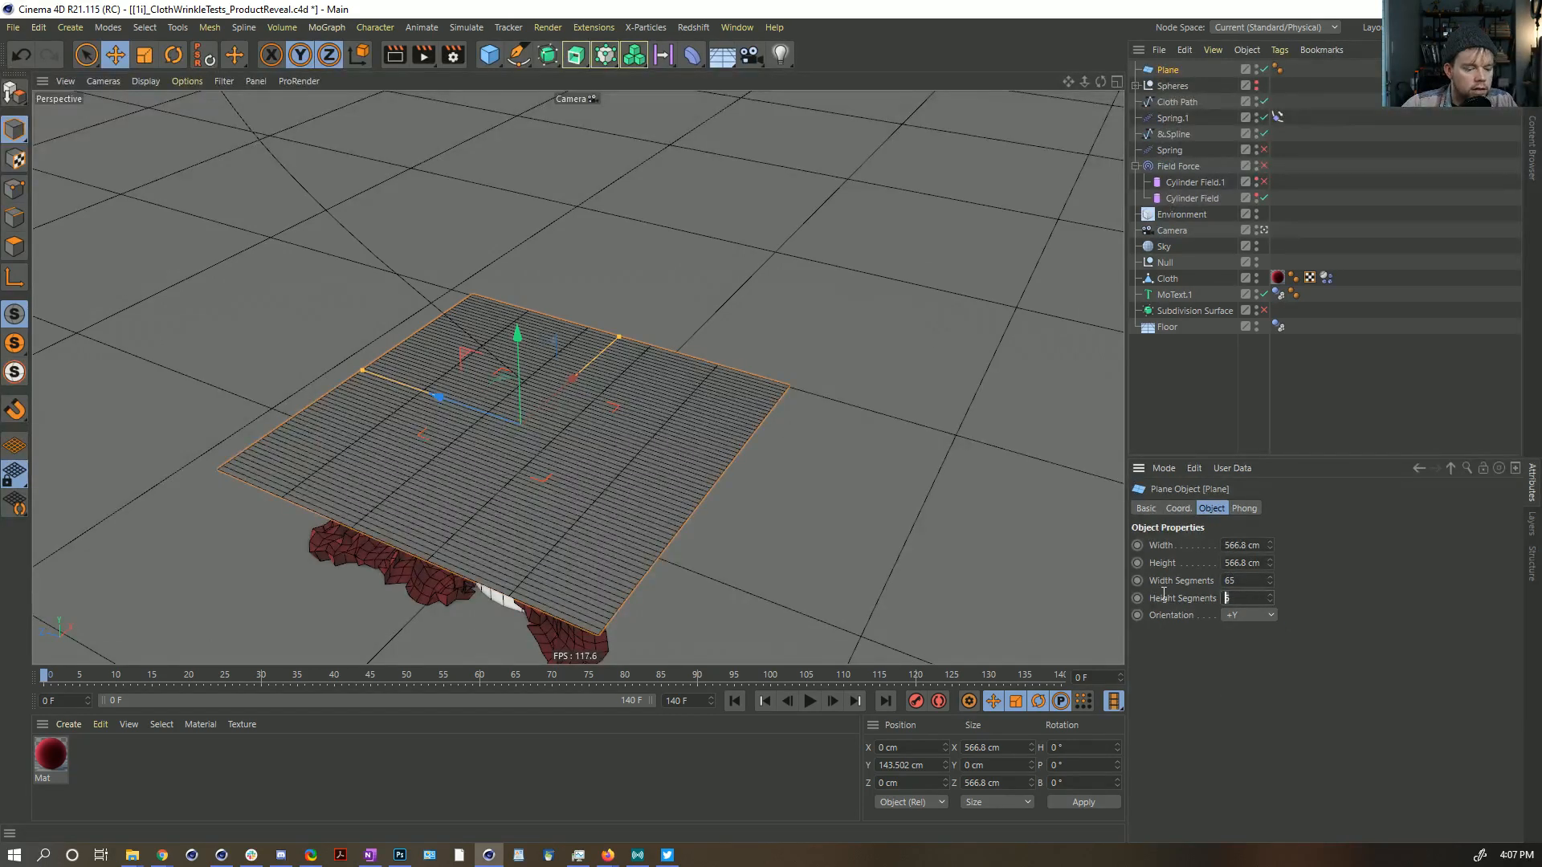
{"action": "type", "text": "5"}
{"action": "key", "text": "Return"}
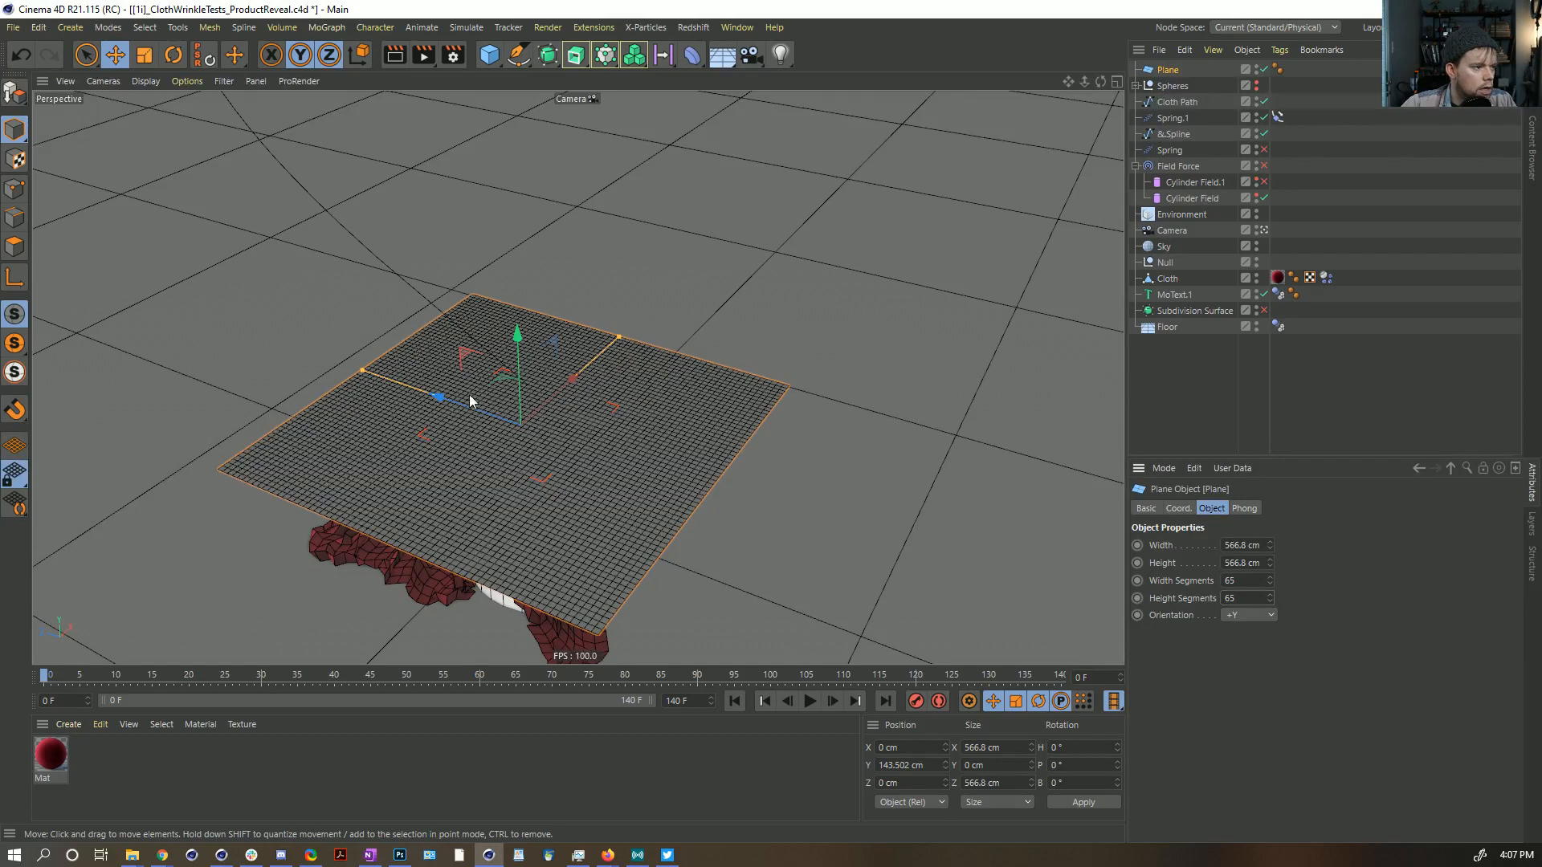
{"action": "key", "text": "t"}
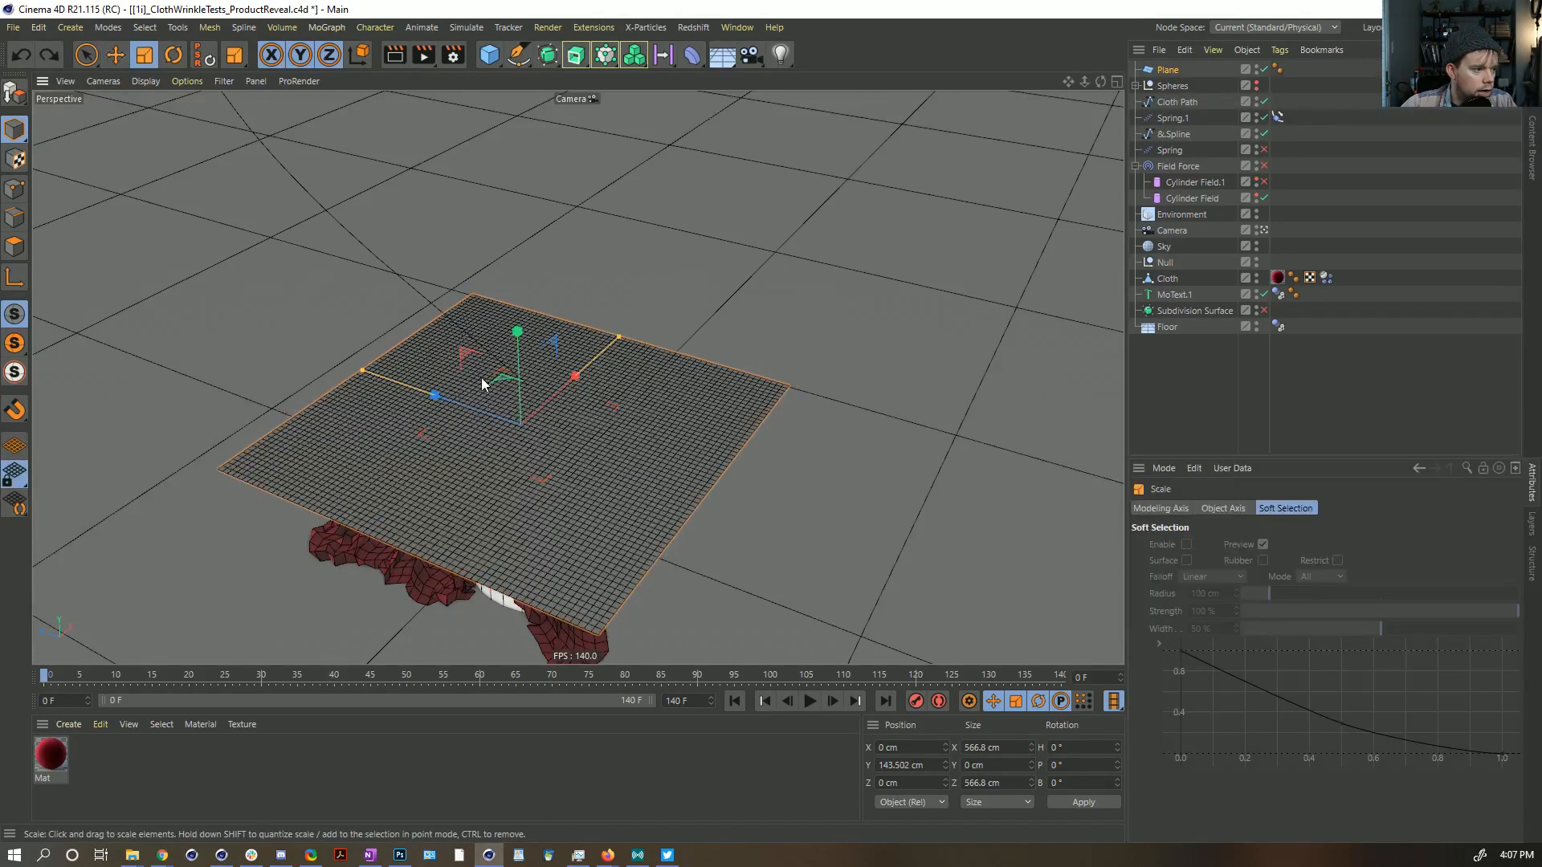
{"action": "left_click_drag", "start_coordinate": [480, 377], "coordinate": [551, 359]}
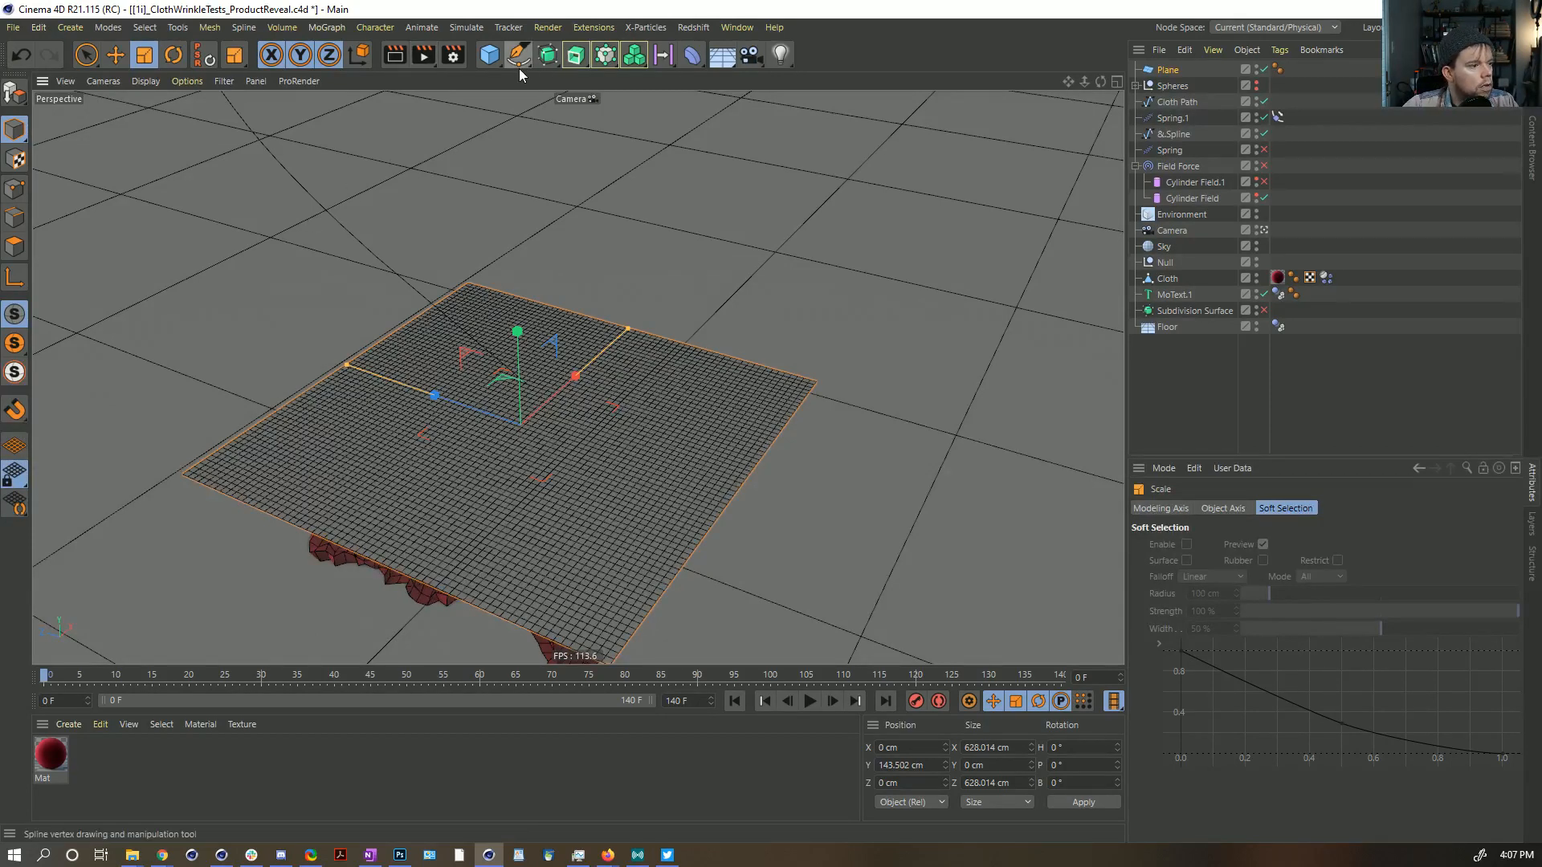
Step: Add a cylinder, widen it to a radius of about 313 cm and raise it about 130 cm so it cuts through the plane
{"action": "left_click_drag", "start_coordinate": [498, 62], "coordinate": [815, 79]}
{"action": "key", "text": "e"}
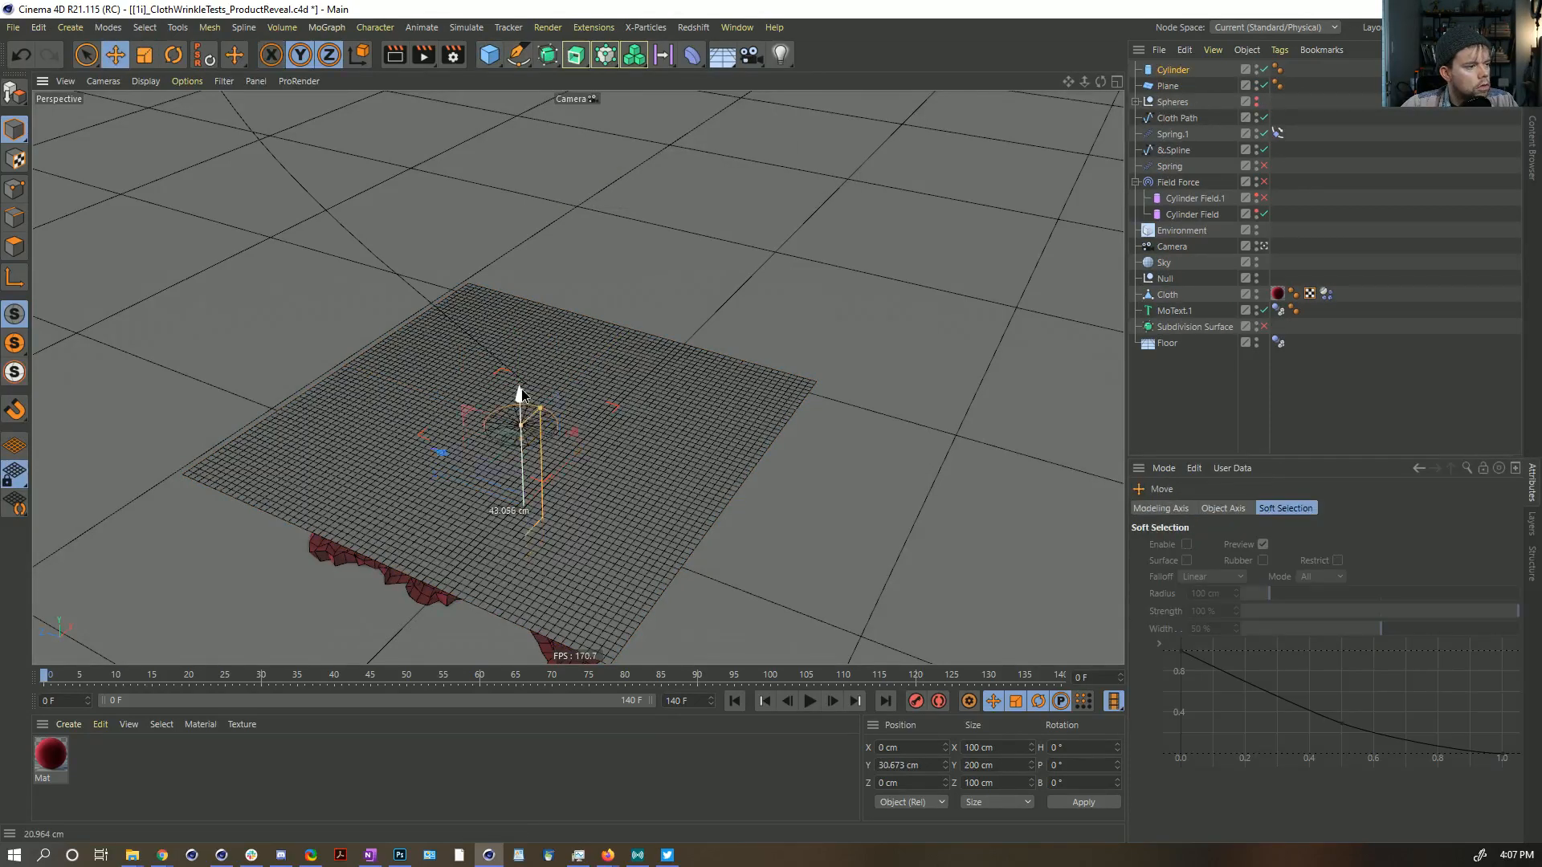
{"action": "left_click_drag", "start_coordinate": [520, 395], "coordinate": [673, 340]}
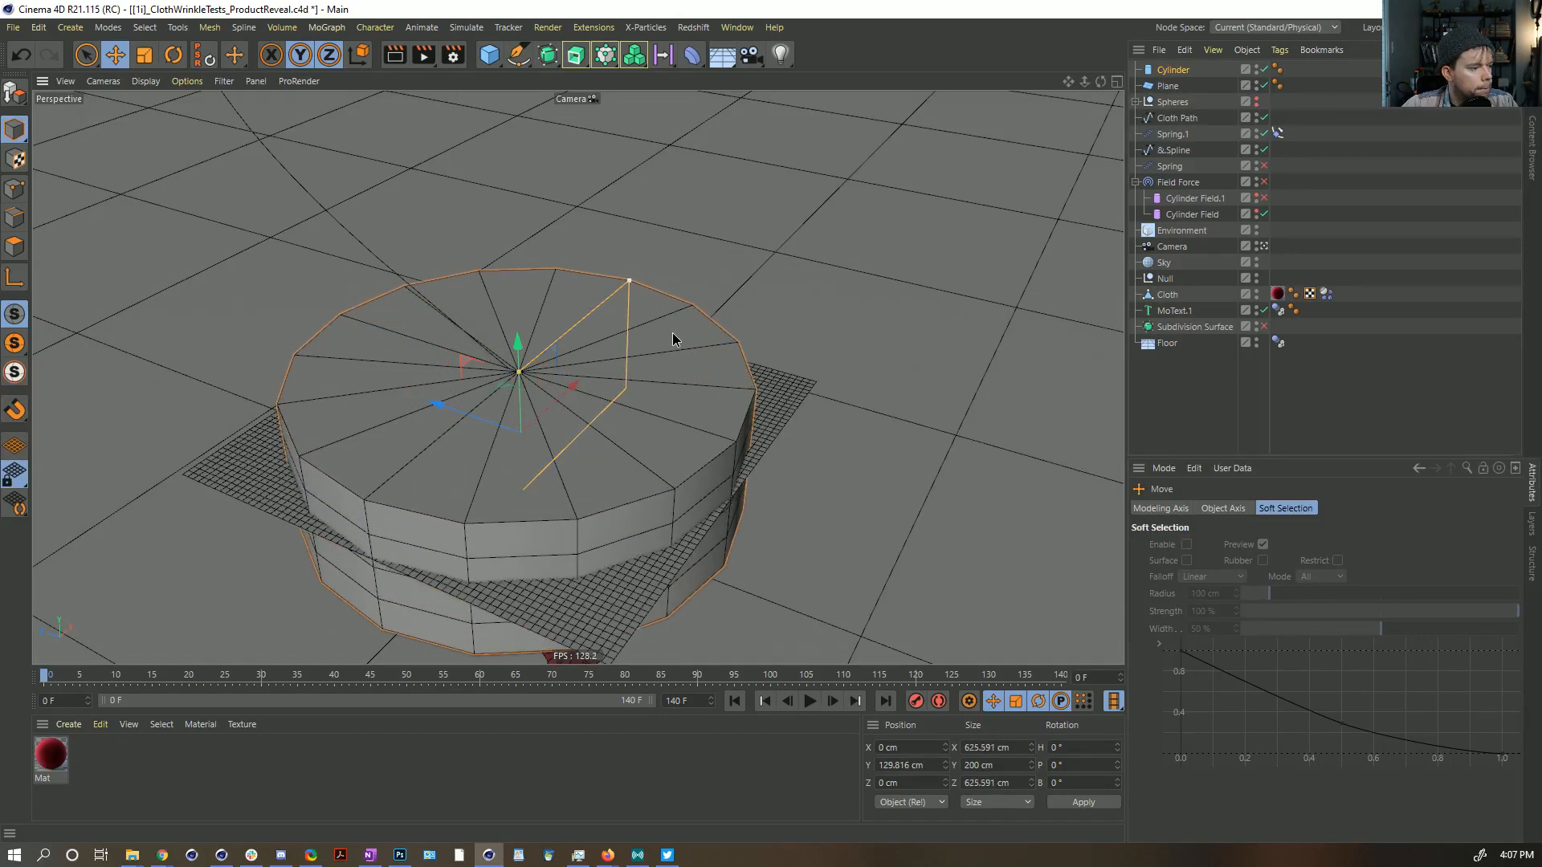
Step: Set the cylinder's height segments to 1 and rotation segments to 36
{"action": "left_click", "coordinate": [1179, 70]}
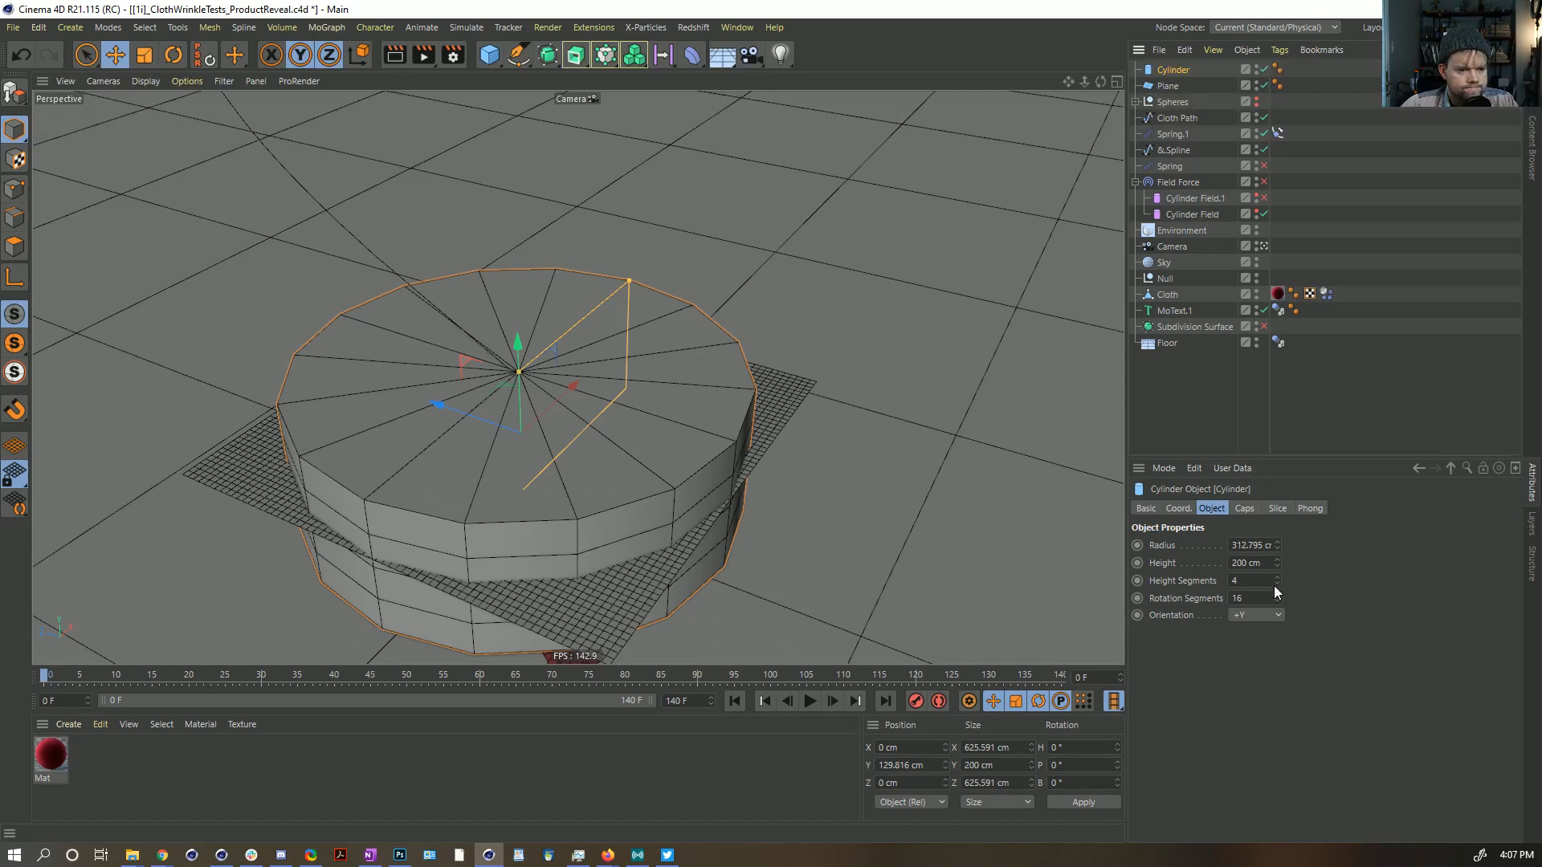
{"action": "left_click_drag", "start_coordinate": [1276, 595], "coordinate": [1277, 595]}
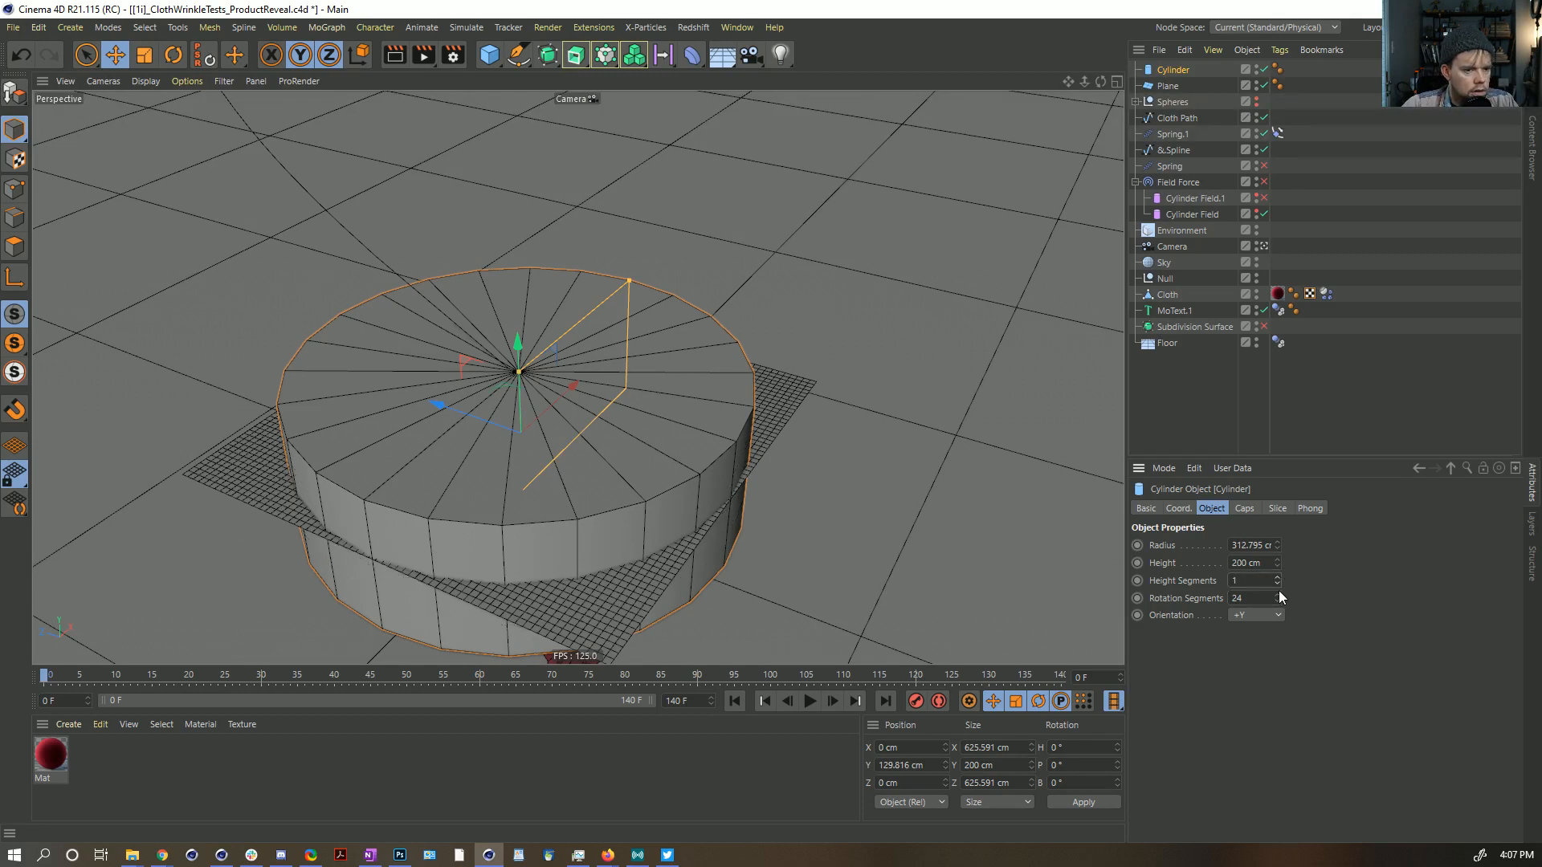
{"action": "left_click", "coordinate": [1259, 597]}
{"action": "type", "text": "3"}
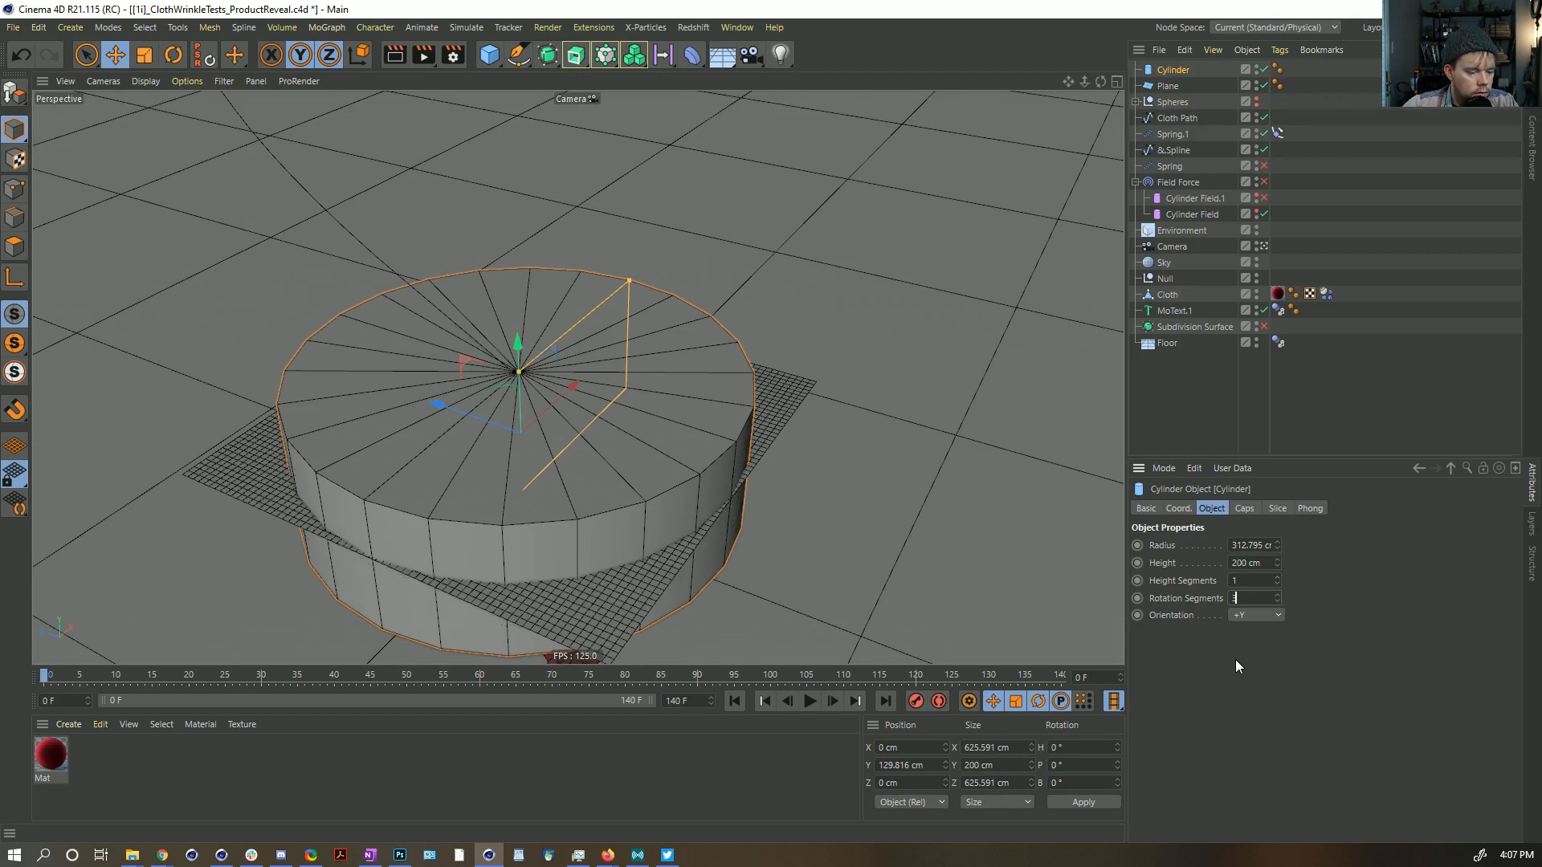
{"action": "type", "text": "6"}
{"action": "key", "text": "Return"}
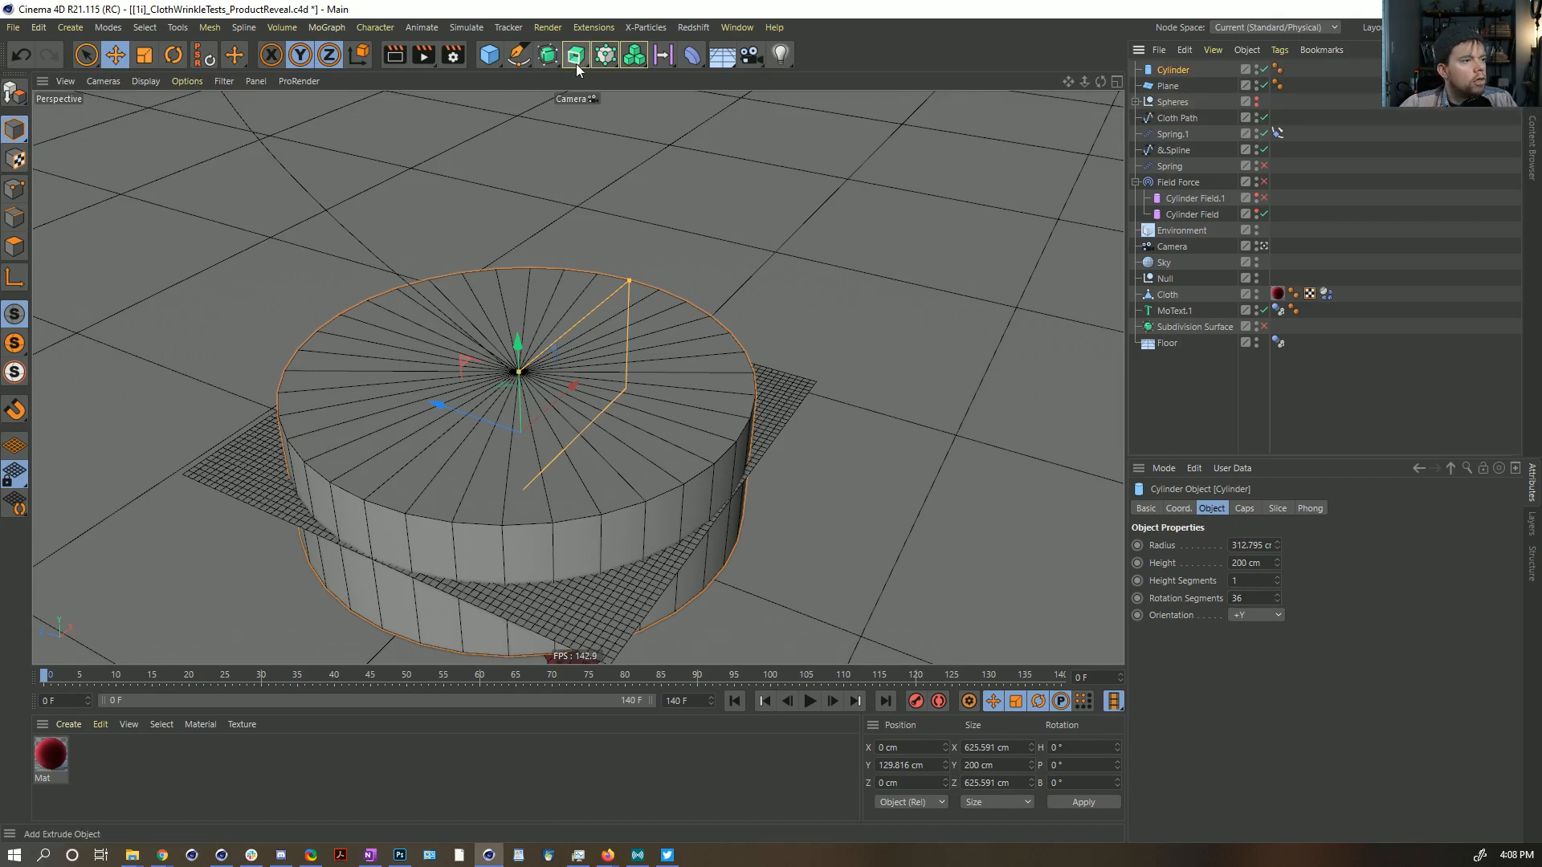
Step: Add a Boole object and nest the plane and the cylinder in it, with the plane as the first child
{"action": "left_click", "coordinate": [544, 60]}
{"action": "left_click", "coordinate": [732, 134]}
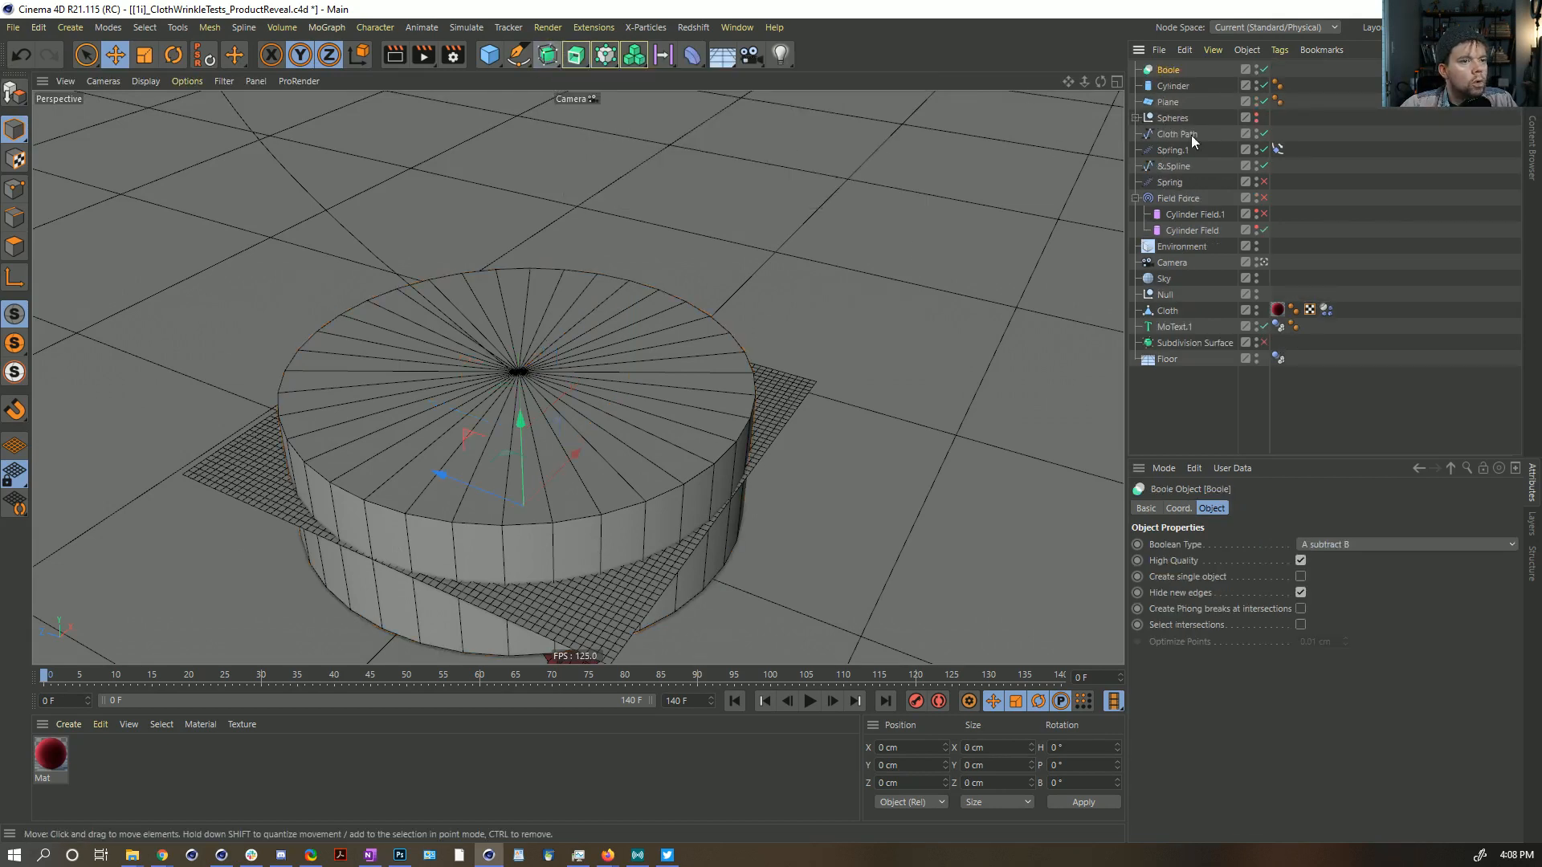
{"action": "mouse_move", "coordinate": [1177, 80]}
{"action": "left_mouse_down"}
{"action": "mouse_move", "coordinate": [1178, 96]}
{"action": "mouse_move", "coordinate": [1185, 79]}
{"action": "left_mouse_up"}
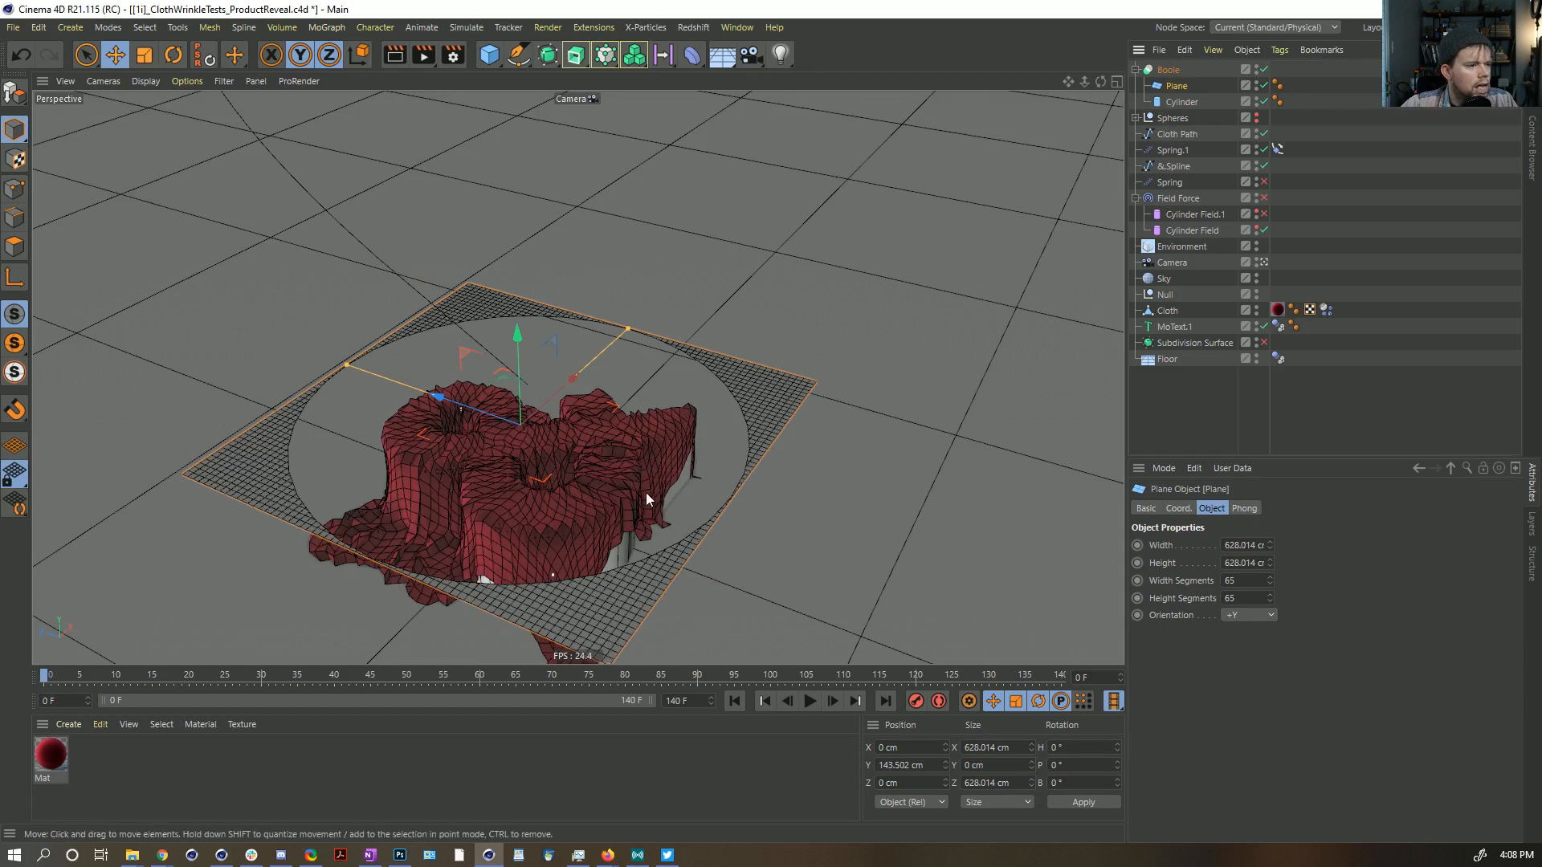
Step: Set the Boole's Boolean type to A intersect B and make it create a single object
{"action": "left_click", "coordinate": [1169, 70]}
{"action": "left_click", "coordinate": [1325, 545]}
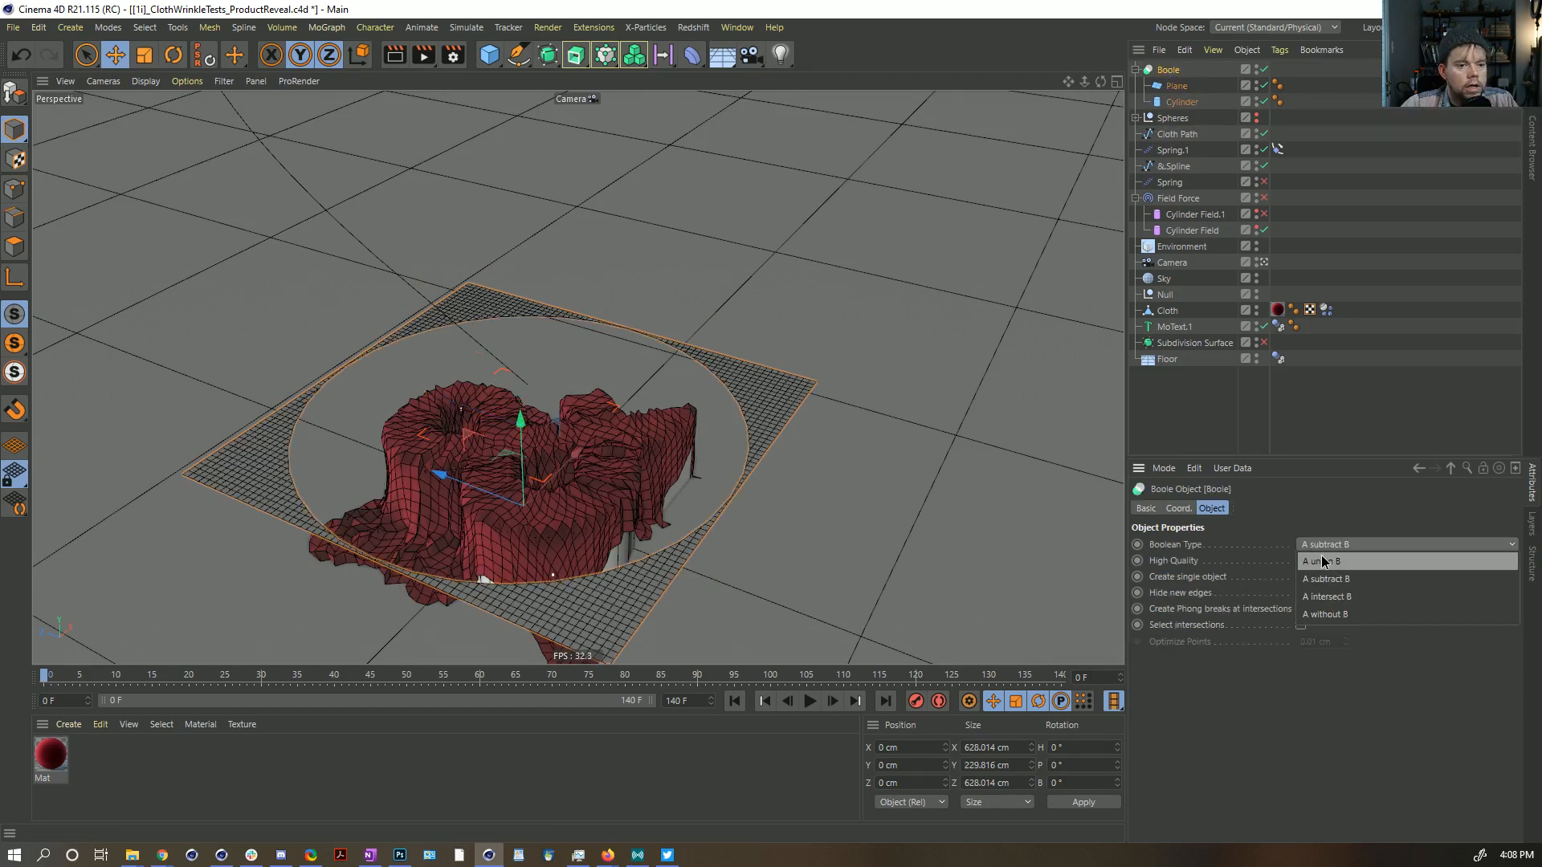
{"action": "left_click", "coordinate": [1365, 598]}
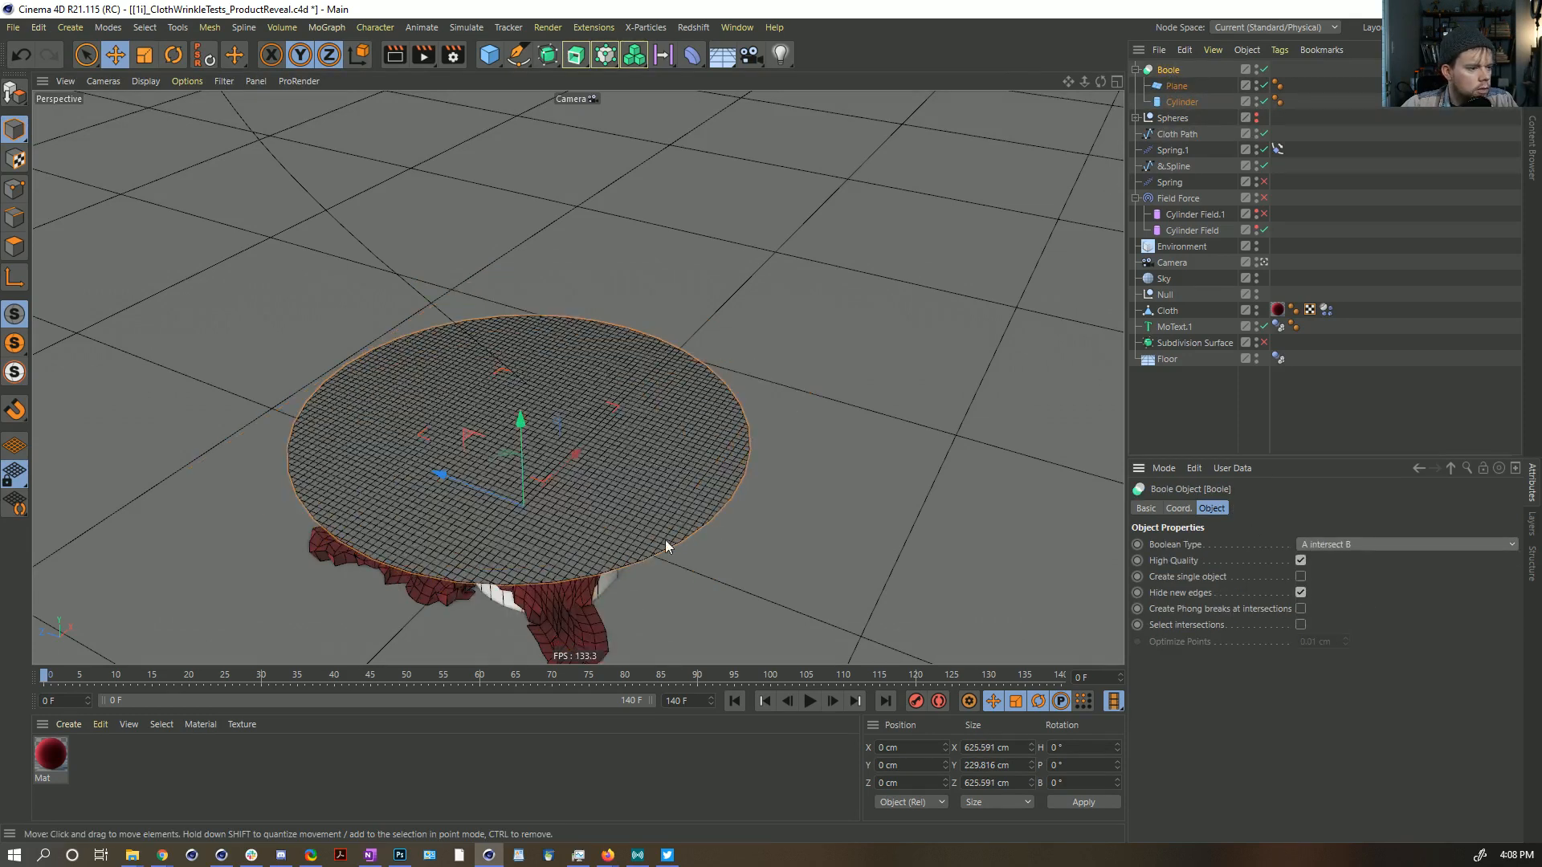
{"action": "left_click", "coordinate": [1300, 577]}
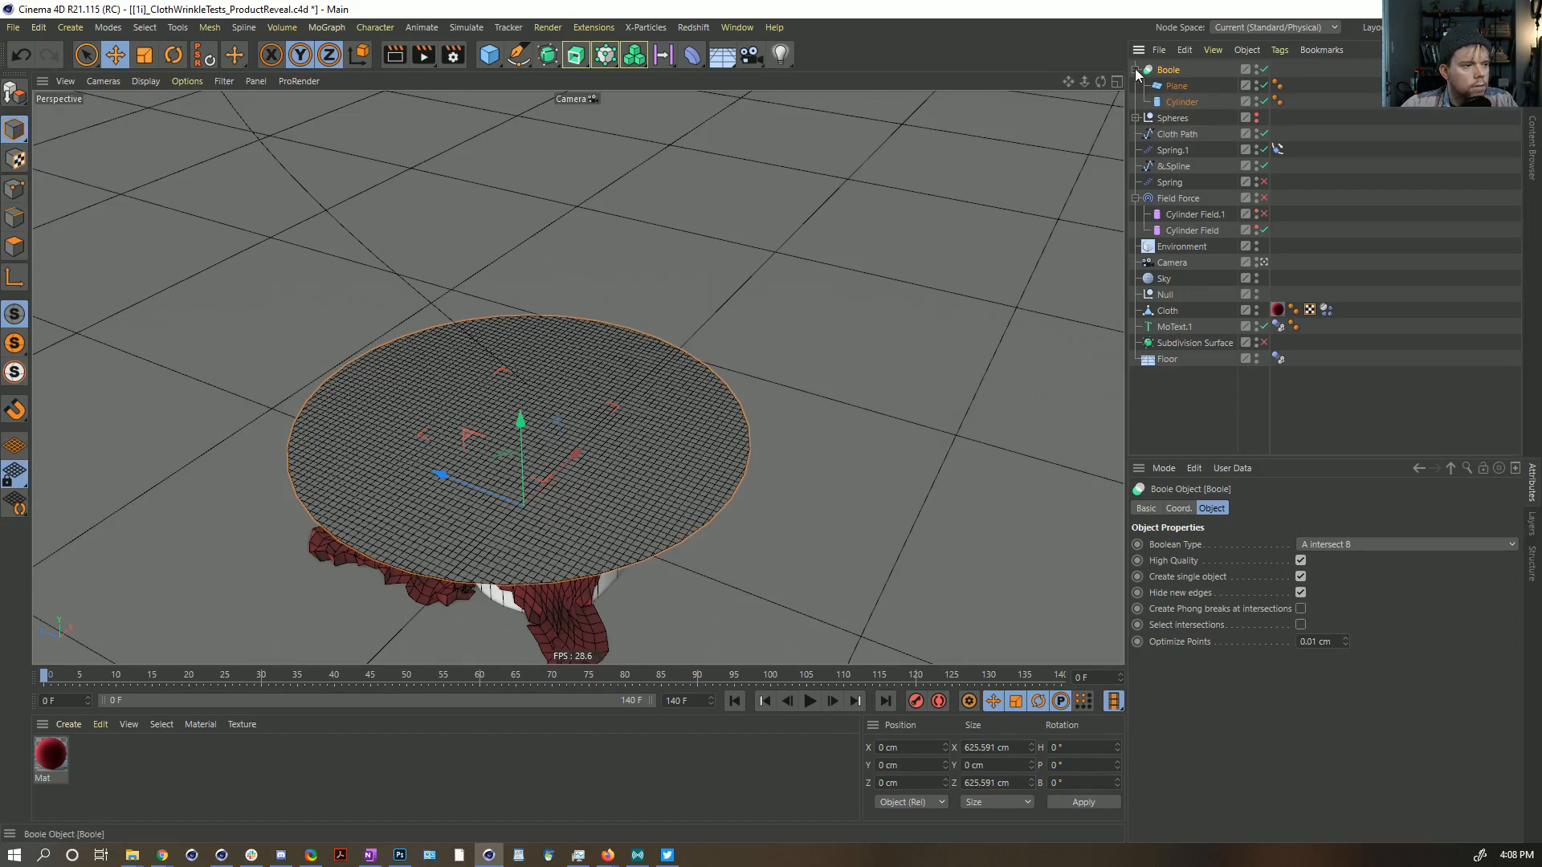
Step: Transfer the old Cloth's Dynamics Body tag and Mat material to the Boole, and delete the old Cloth object
{"action": "left_click_drag", "start_coordinate": [1169, 78], "coordinate": [1174, 300]}
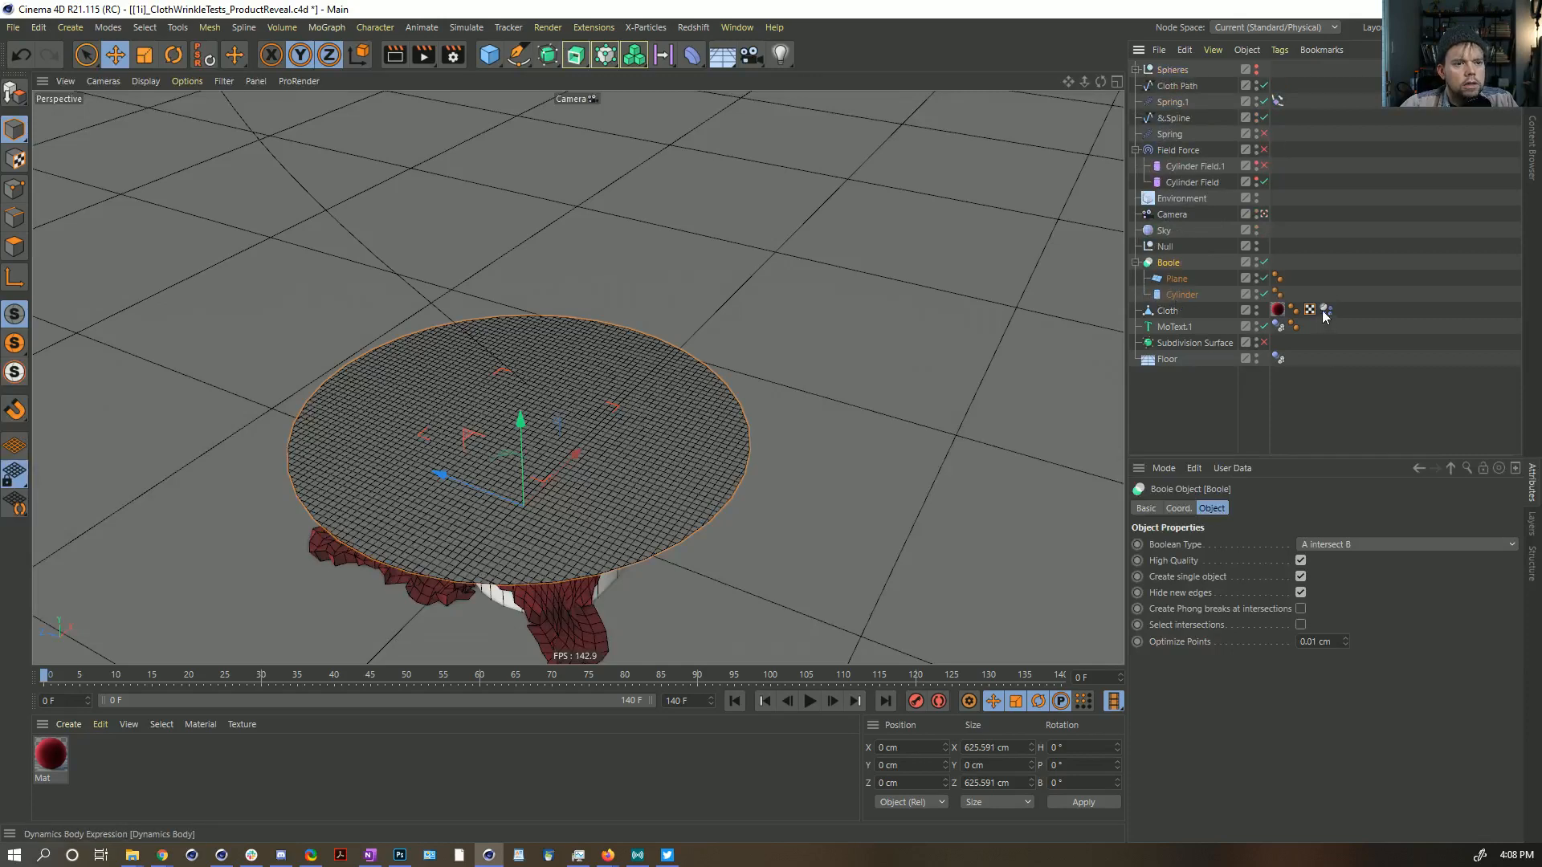
{"action": "left_click_drag", "start_coordinate": [1325, 315], "coordinate": [1293, 262]}
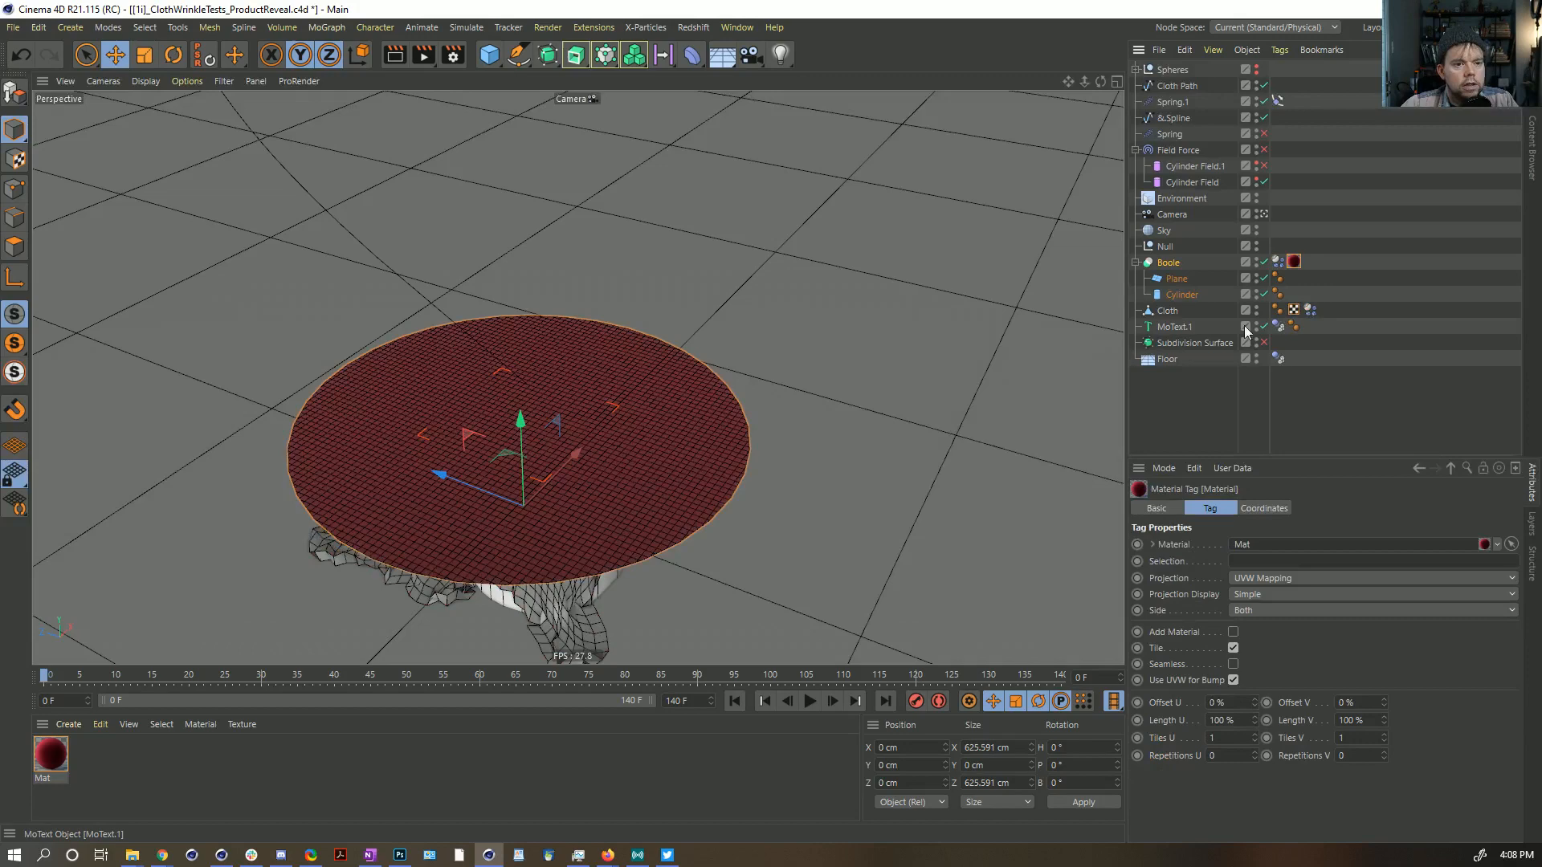
{"action": "left_click", "coordinate": [1169, 313]}
{"action": "key", "text": "Delete"}
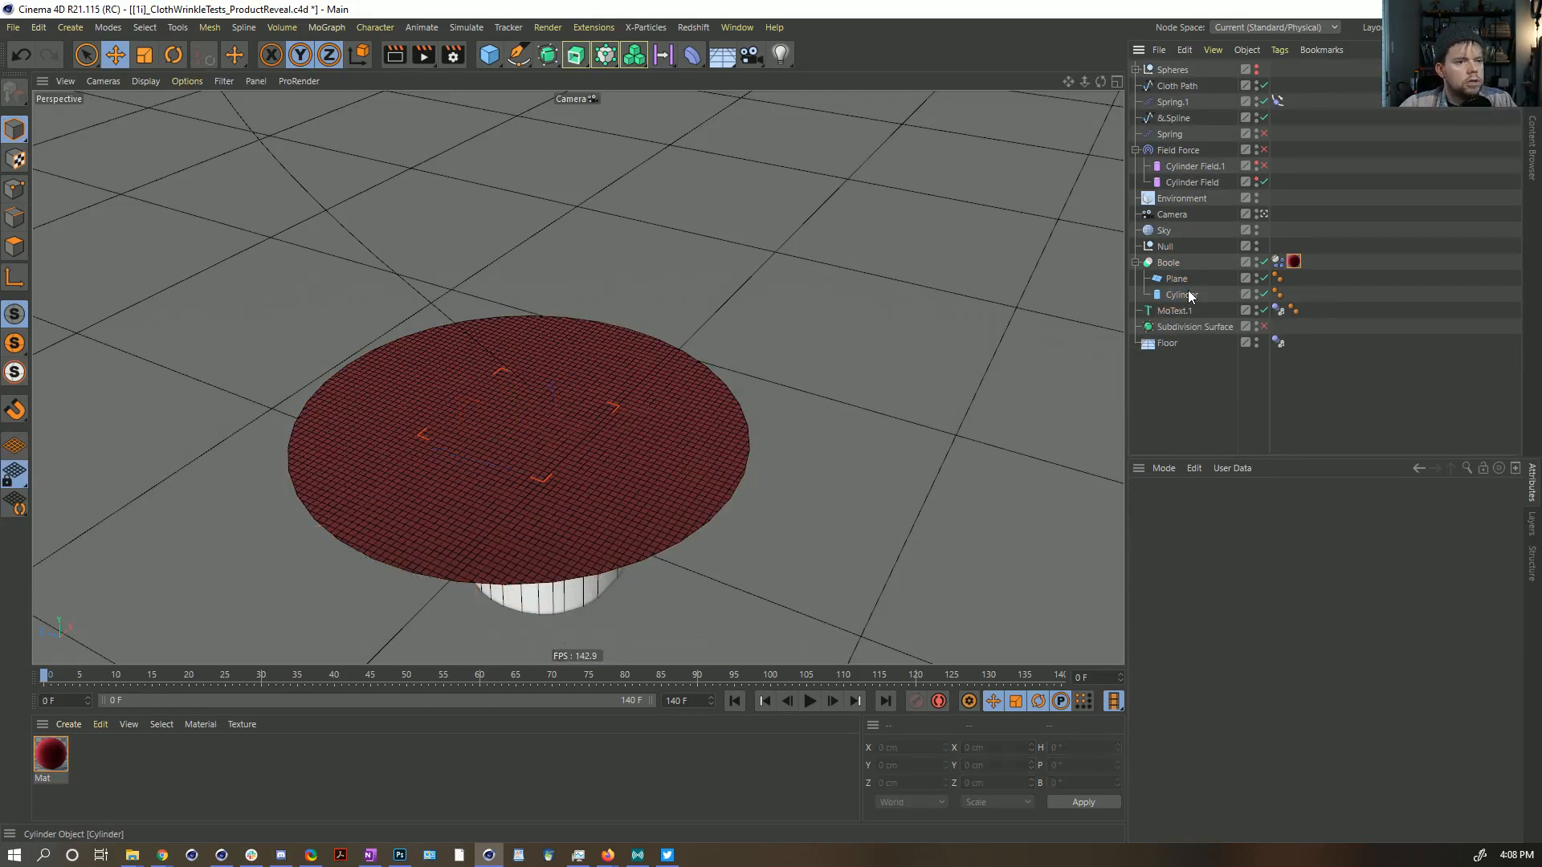
Step: Rename the Boole object as Cloth
{"action": "left_click_drag", "start_coordinate": [777, 455], "coordinate": [873, 459], "text": "alt"}
{"action": "double_click", "coordinate": [1191, 263]}
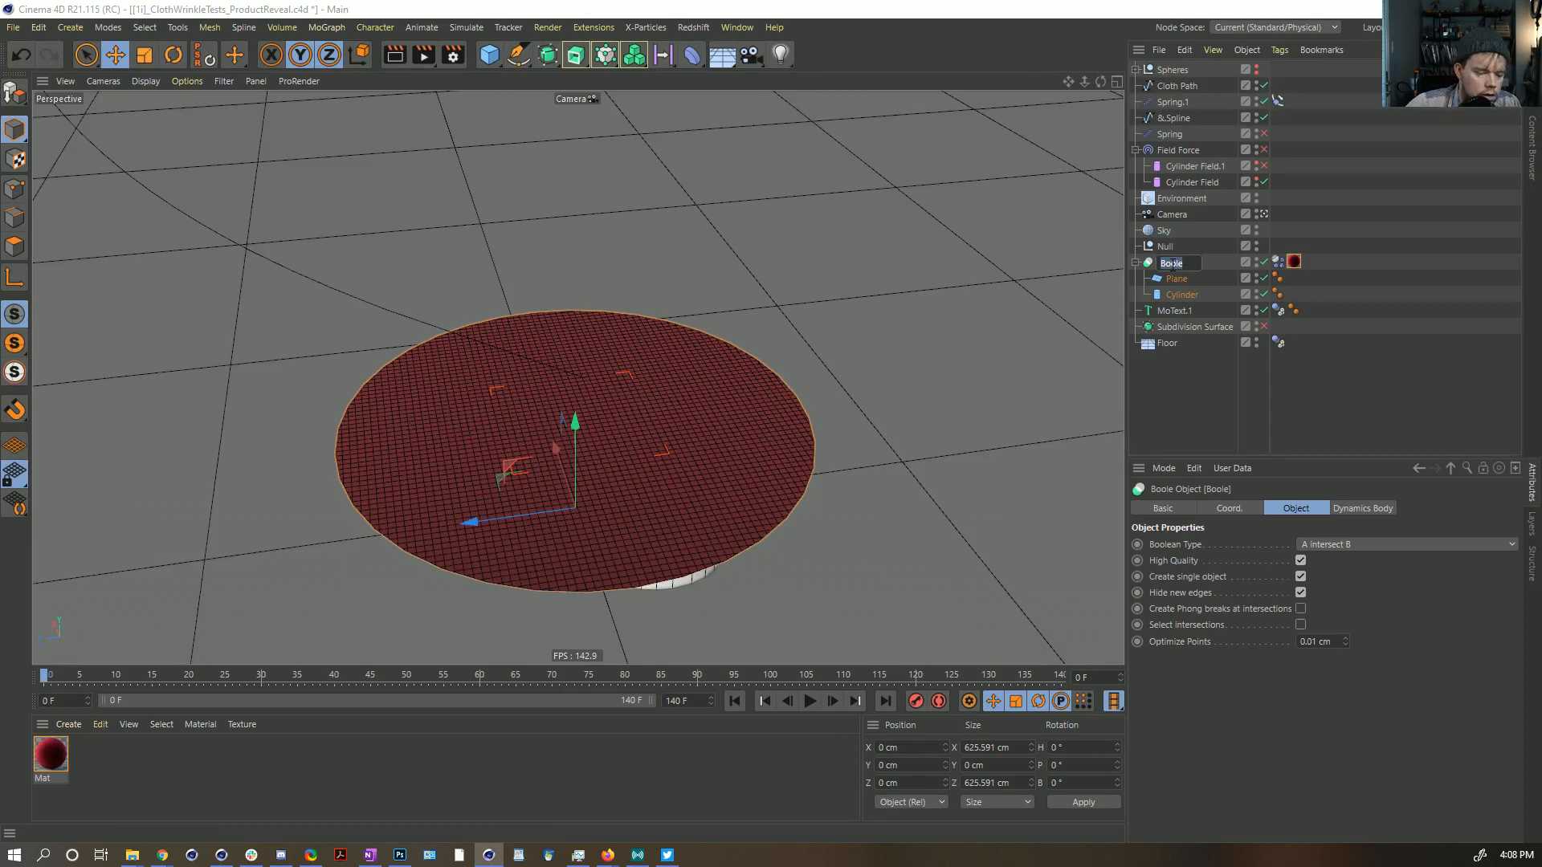
{"action": "type", "text": "Cloth"}
{"action": "key", "text": "Return"}
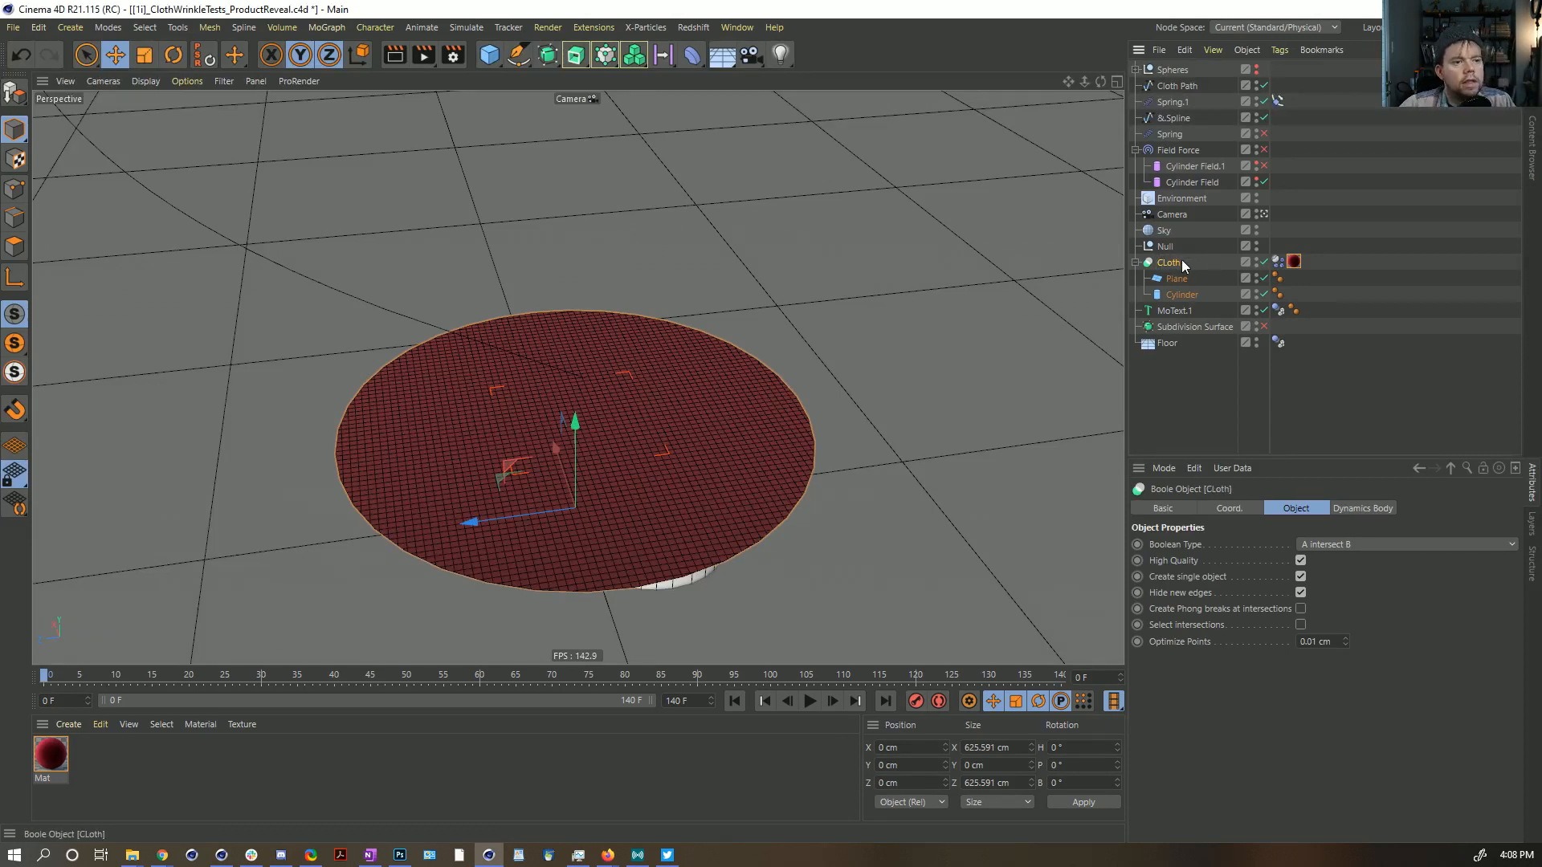
{"action": "double_click", "coordinate": [1183, 263]}
{"action": "type", "text": "Cloth"}
{"action": "key", "text": "Return"}
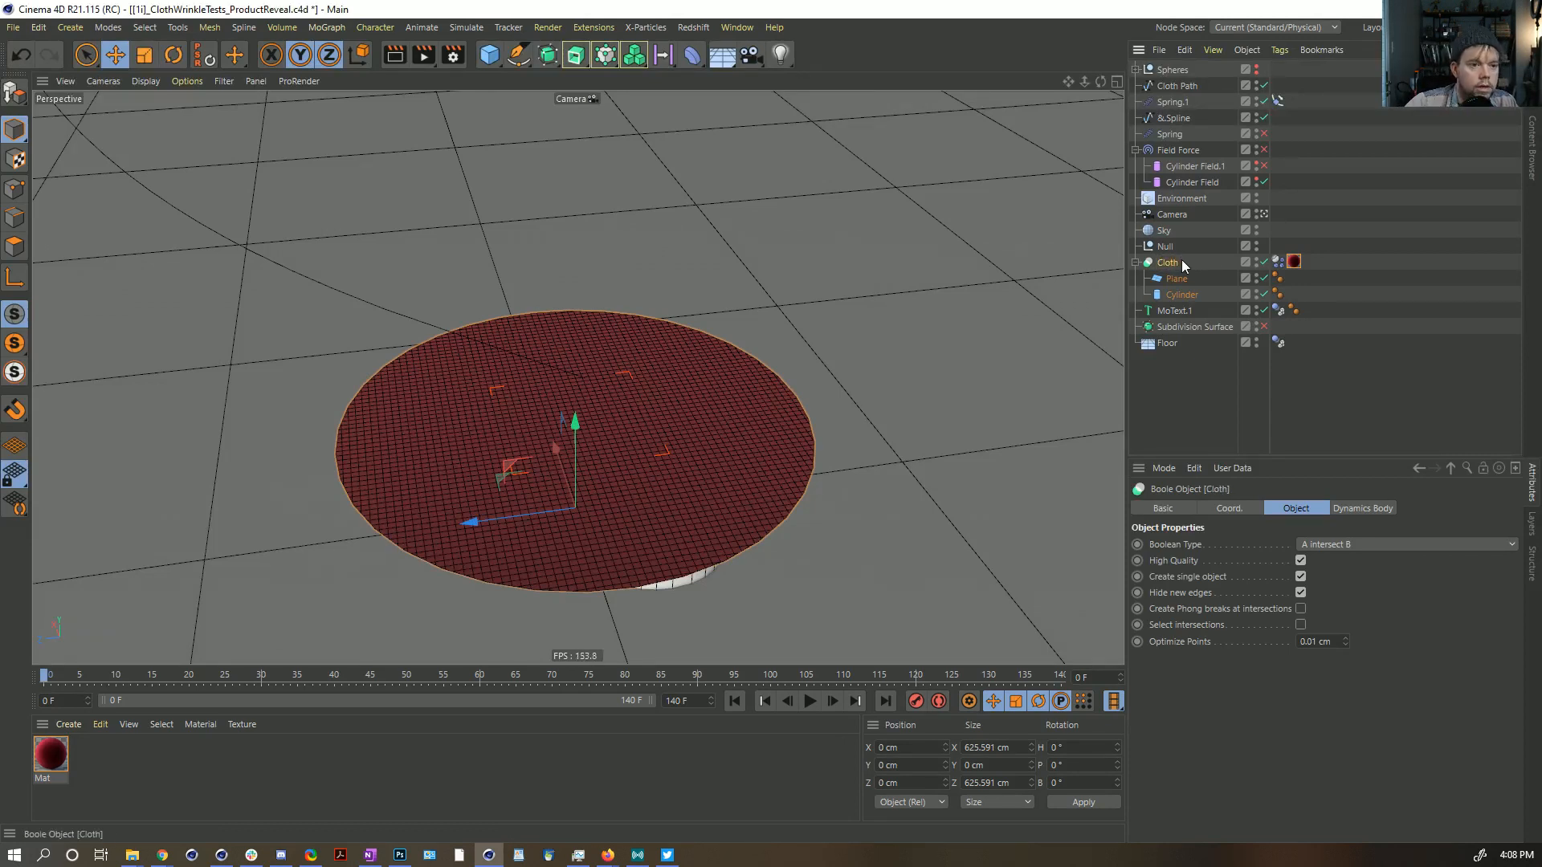
Step: Keyframe the Rest Length of the Cloth's Dynamics Body tag at 100% on frame 15 and 200% on frame 50
{"action": "mouse_move", "coordinate": [679, 430]}
{"action": "left_mouse_down", "text": "alt"}
{"action": "mouse_move", "coordinate": [645, 427]}
{"action": "mouse_move", "coordinate": [692, 403]}
{"action": "left_mouse_up", "text": "alt"}
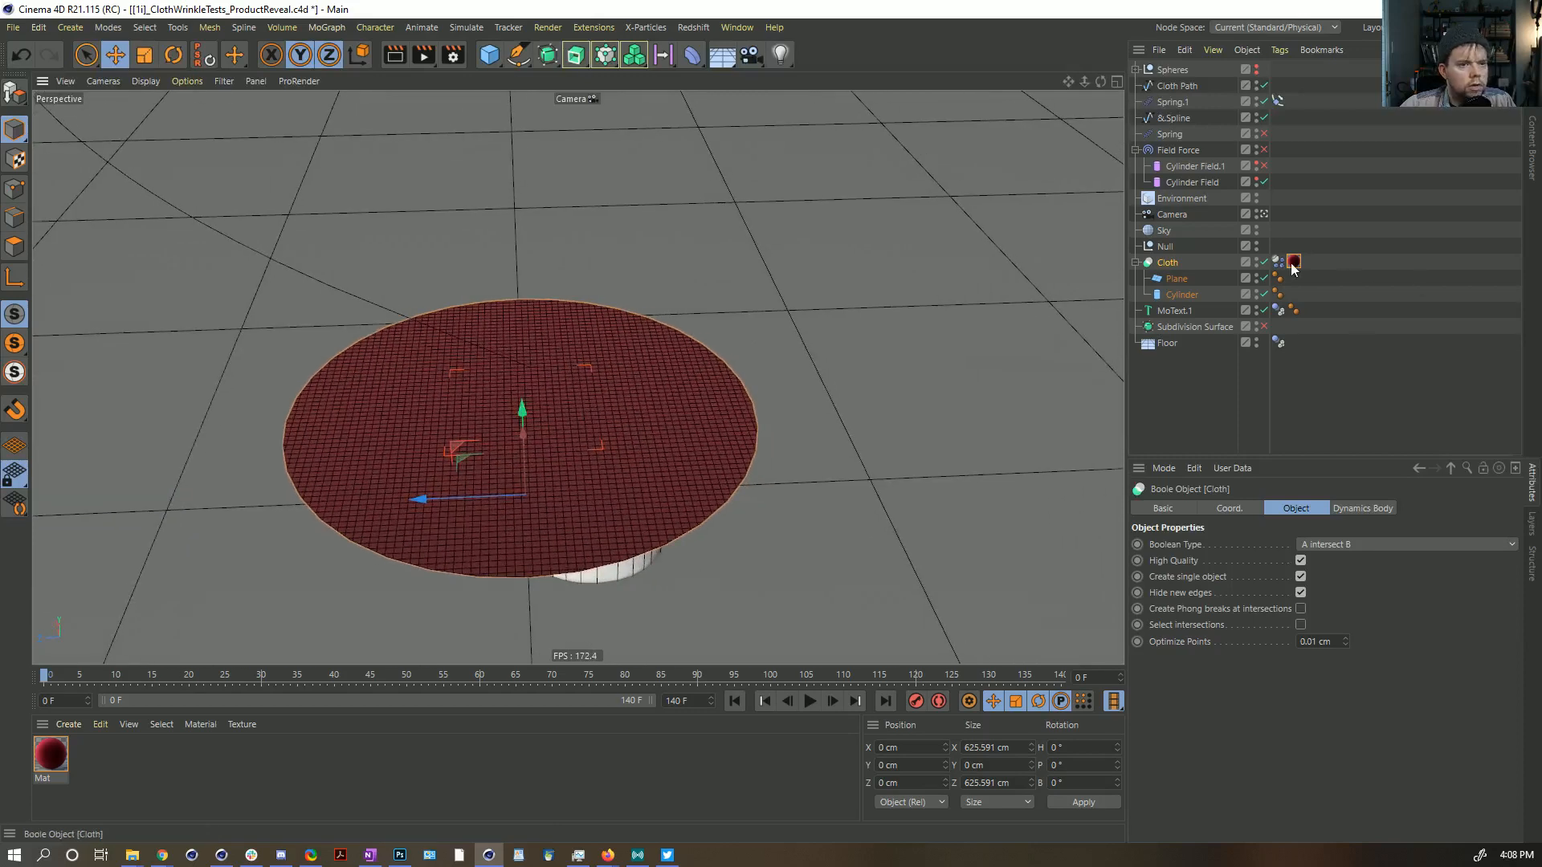
{"action": "left_click", "coordinate": [1278, 262]}
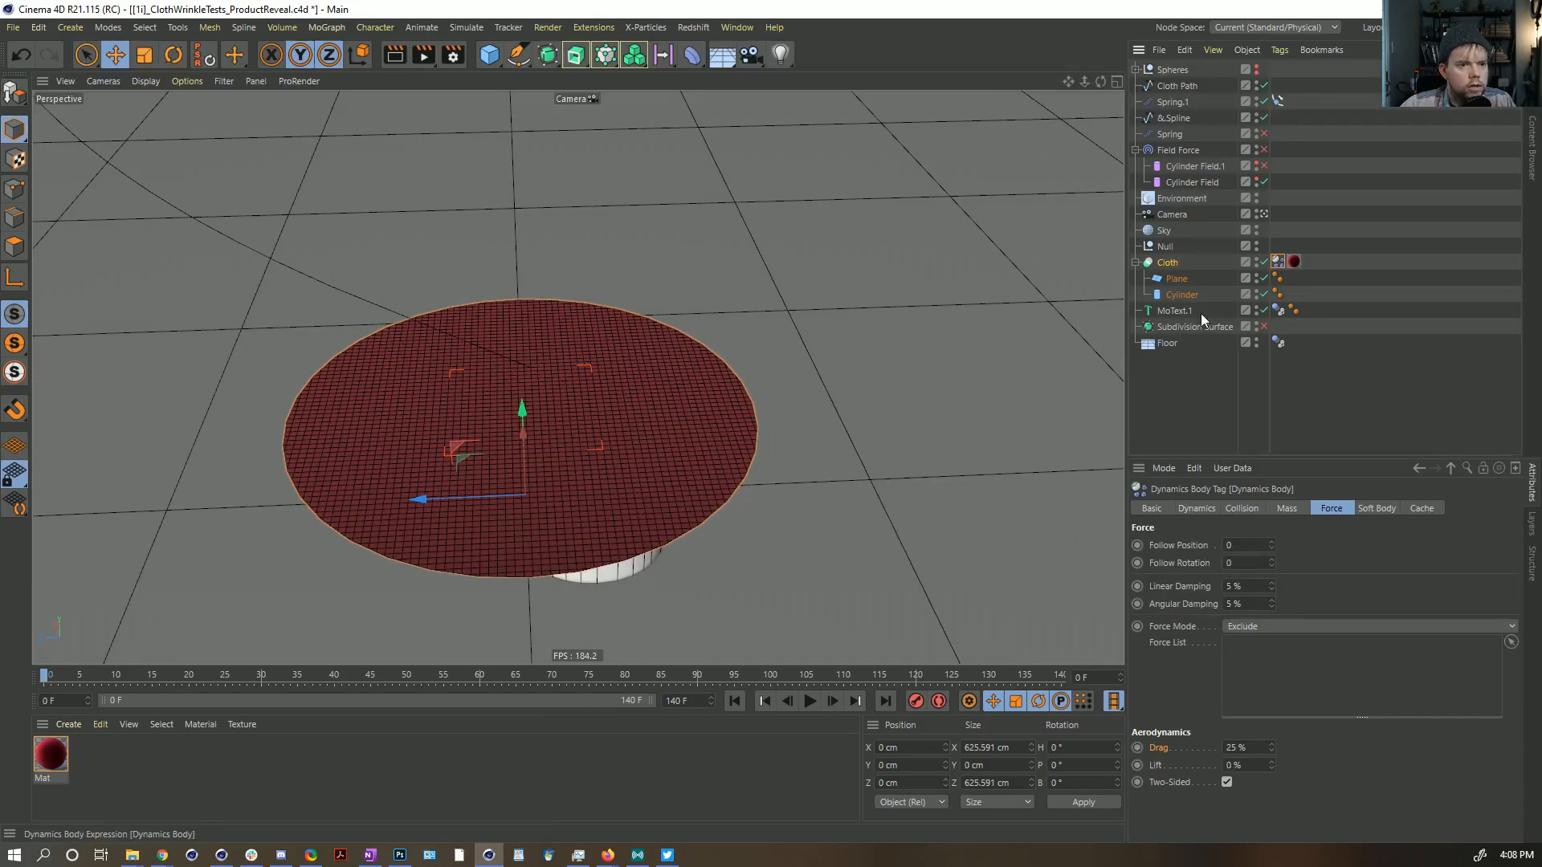
{"action": "left_click", "coordinate": [223, 675]}
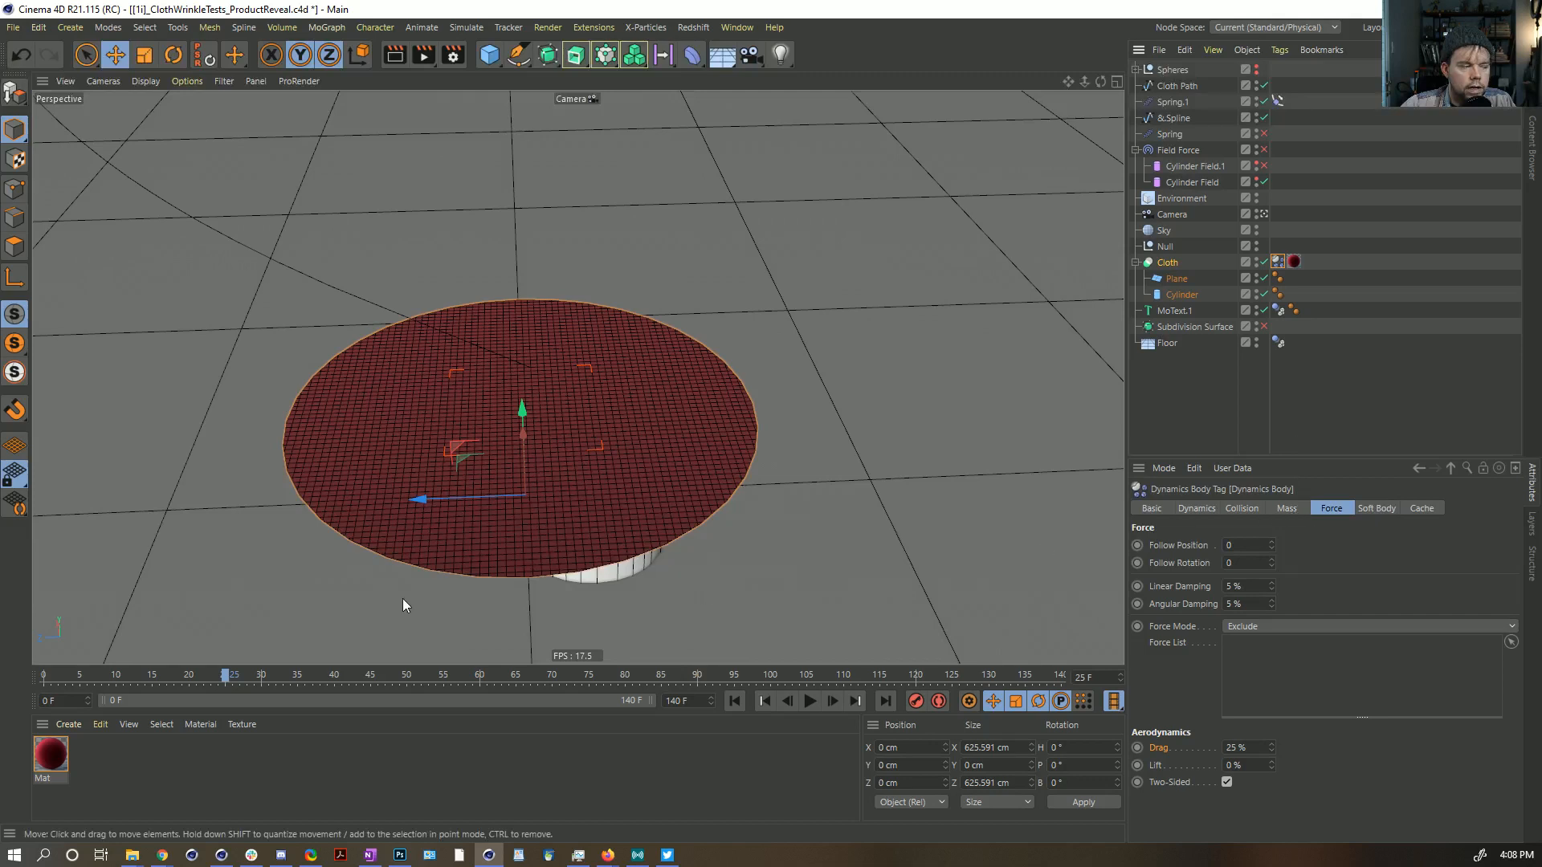
{"action": "left_click", "coordinate": [150, 679]}
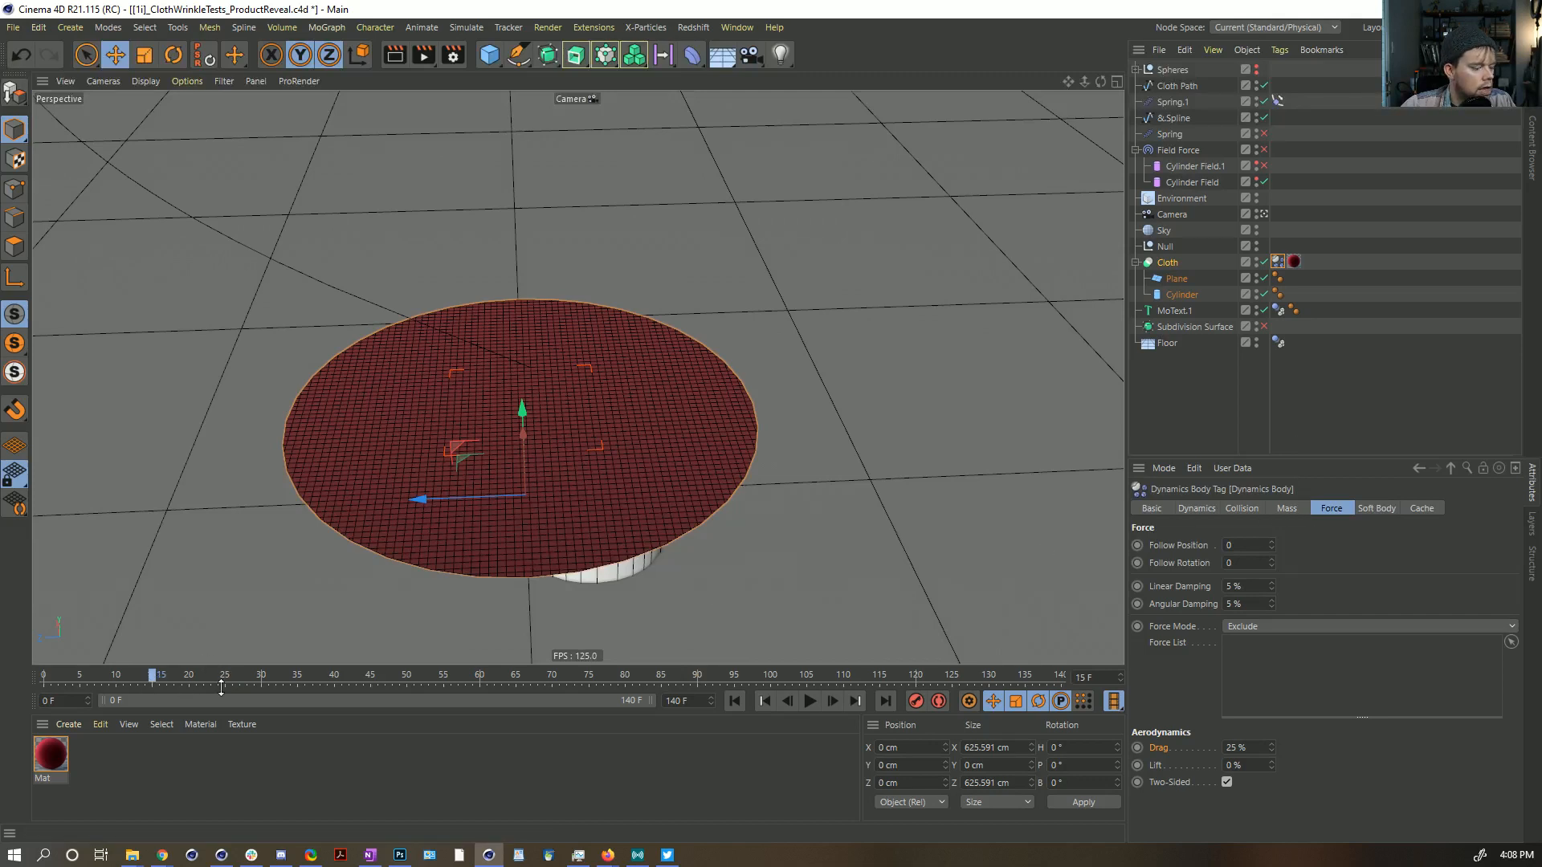
{"action": "left_click", "coordinate": [1366, 509]}
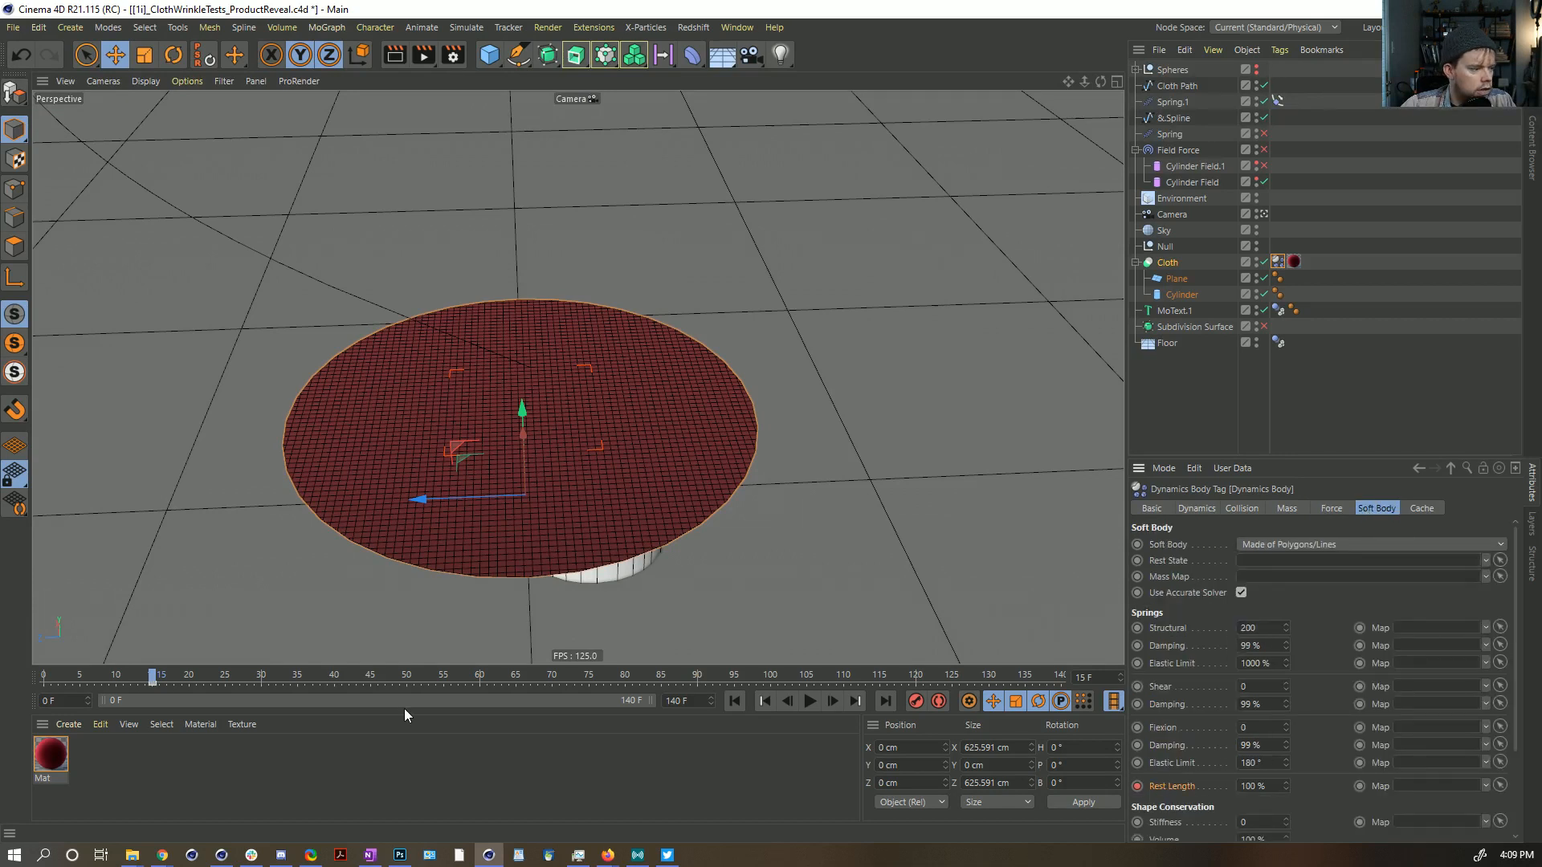
{"action": "left_click", "coordinate": [406, 681]}
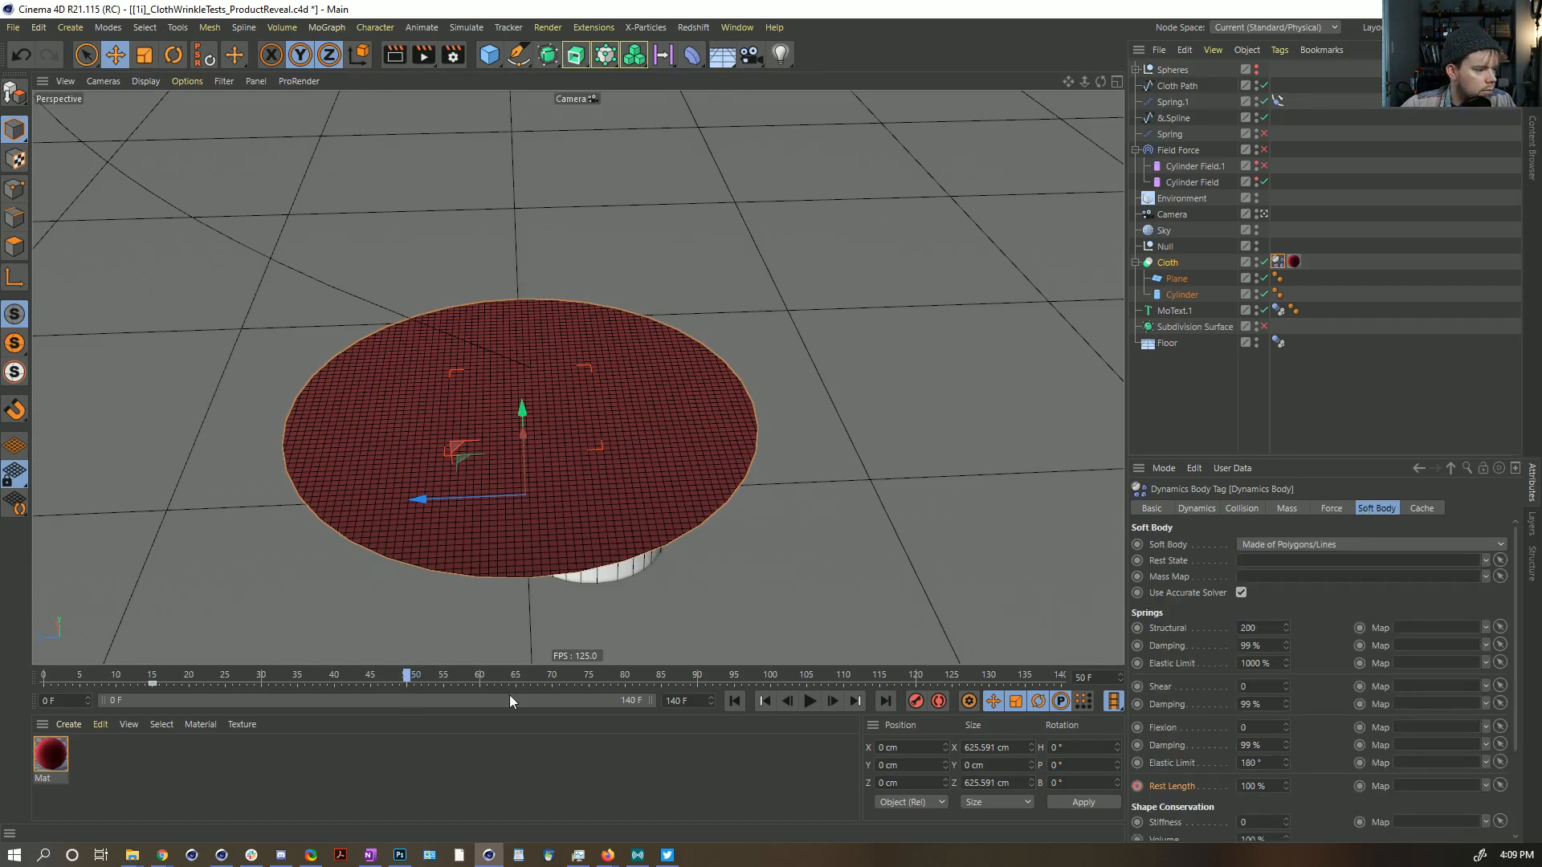
{"action": "left_click", "coordinate": [1244, 786]}
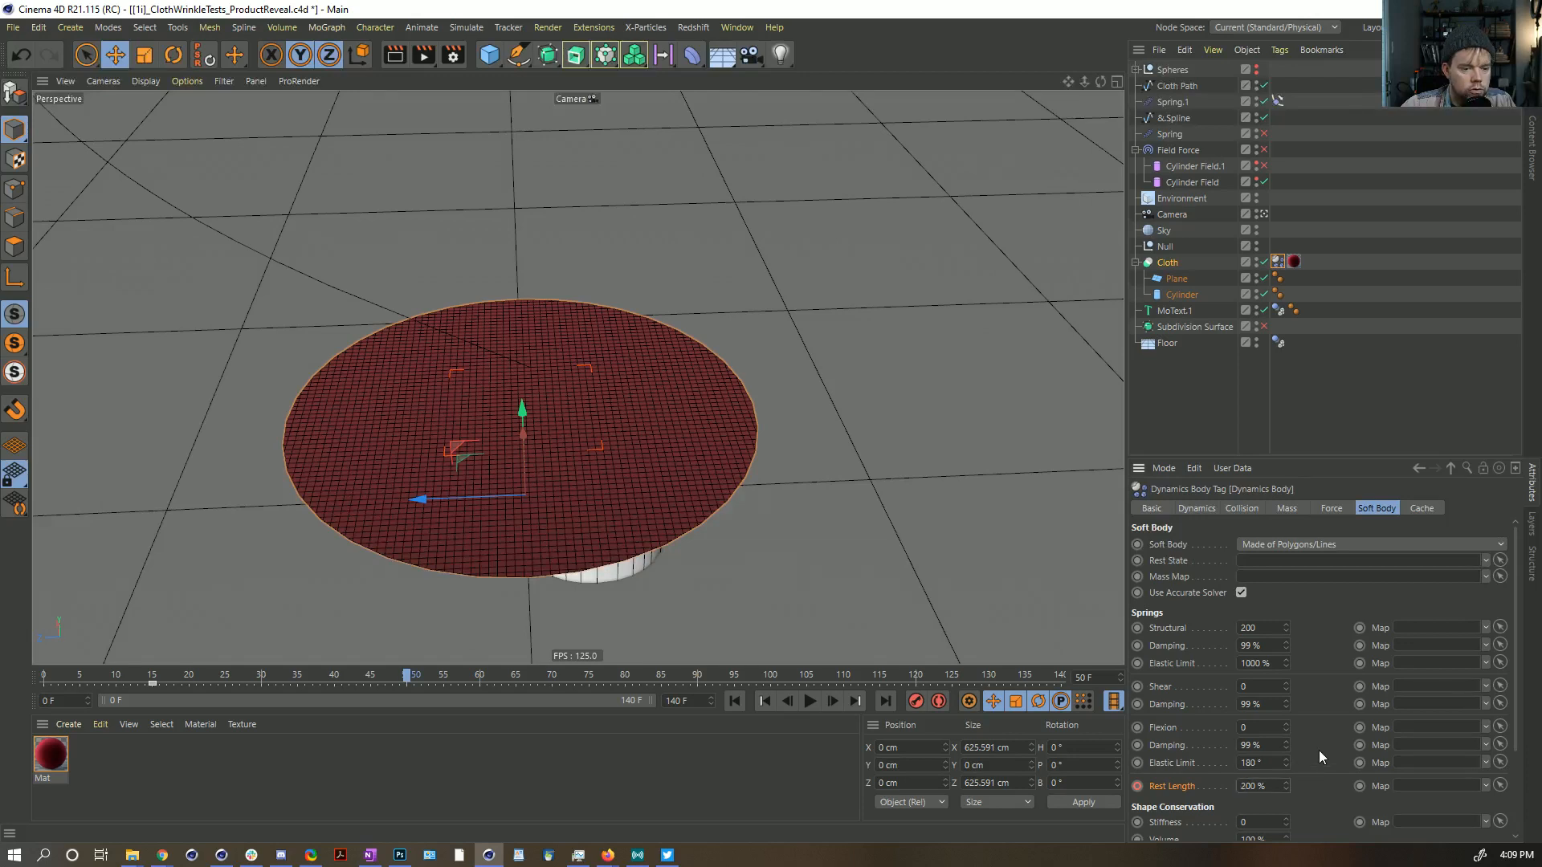
{"action": "left_click", "coordinate": [734, 700]}
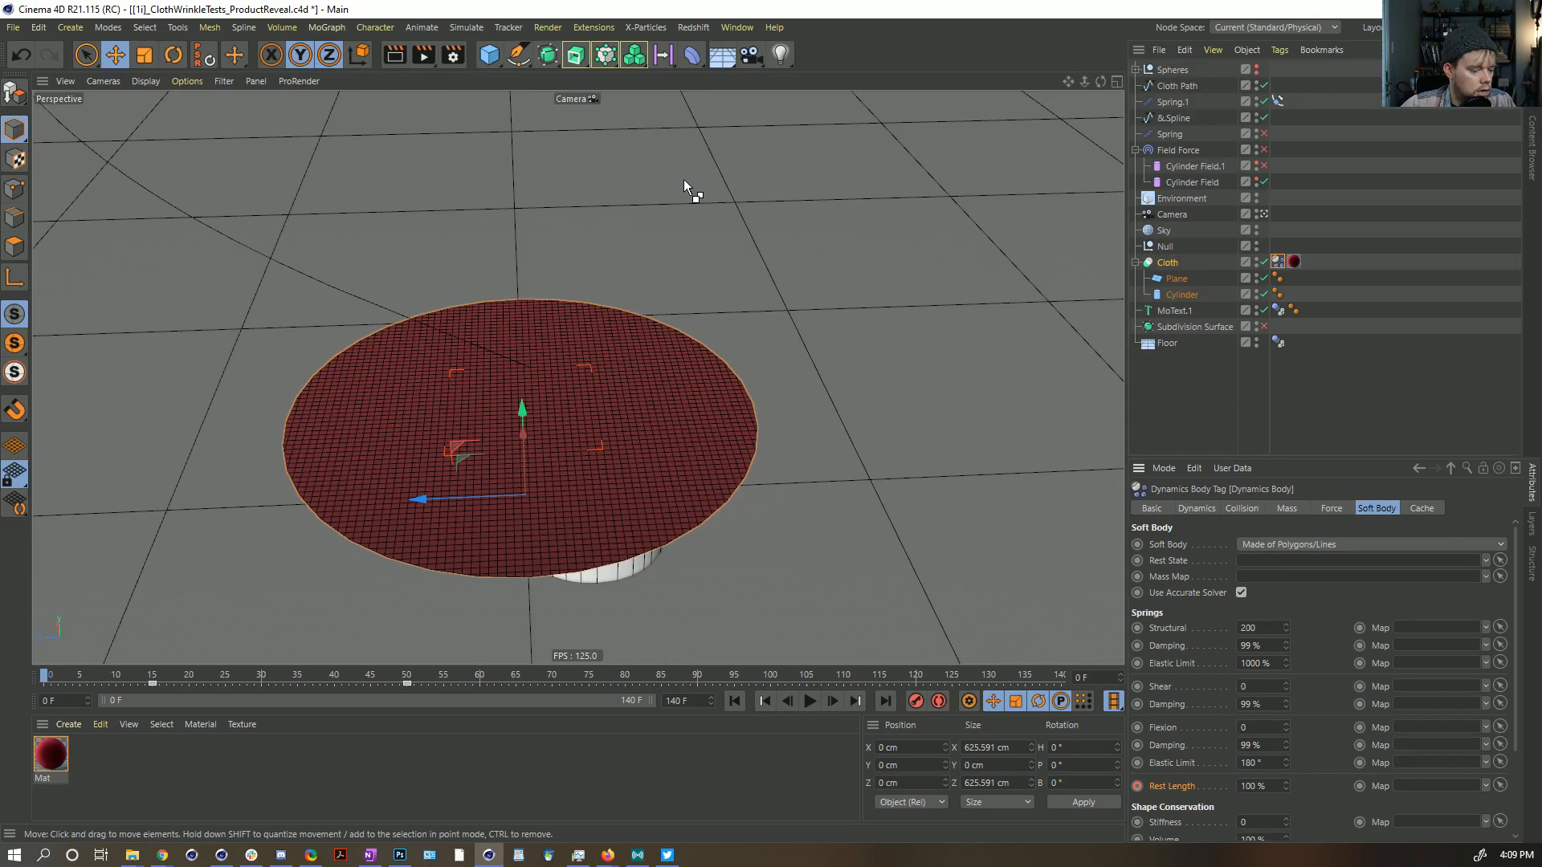
Step: Save the scene as a new version named [2a]_ClothWrinkleTests_ProductReveal.c4d
{"action": "key", "text": "ctrl+shift+s"}
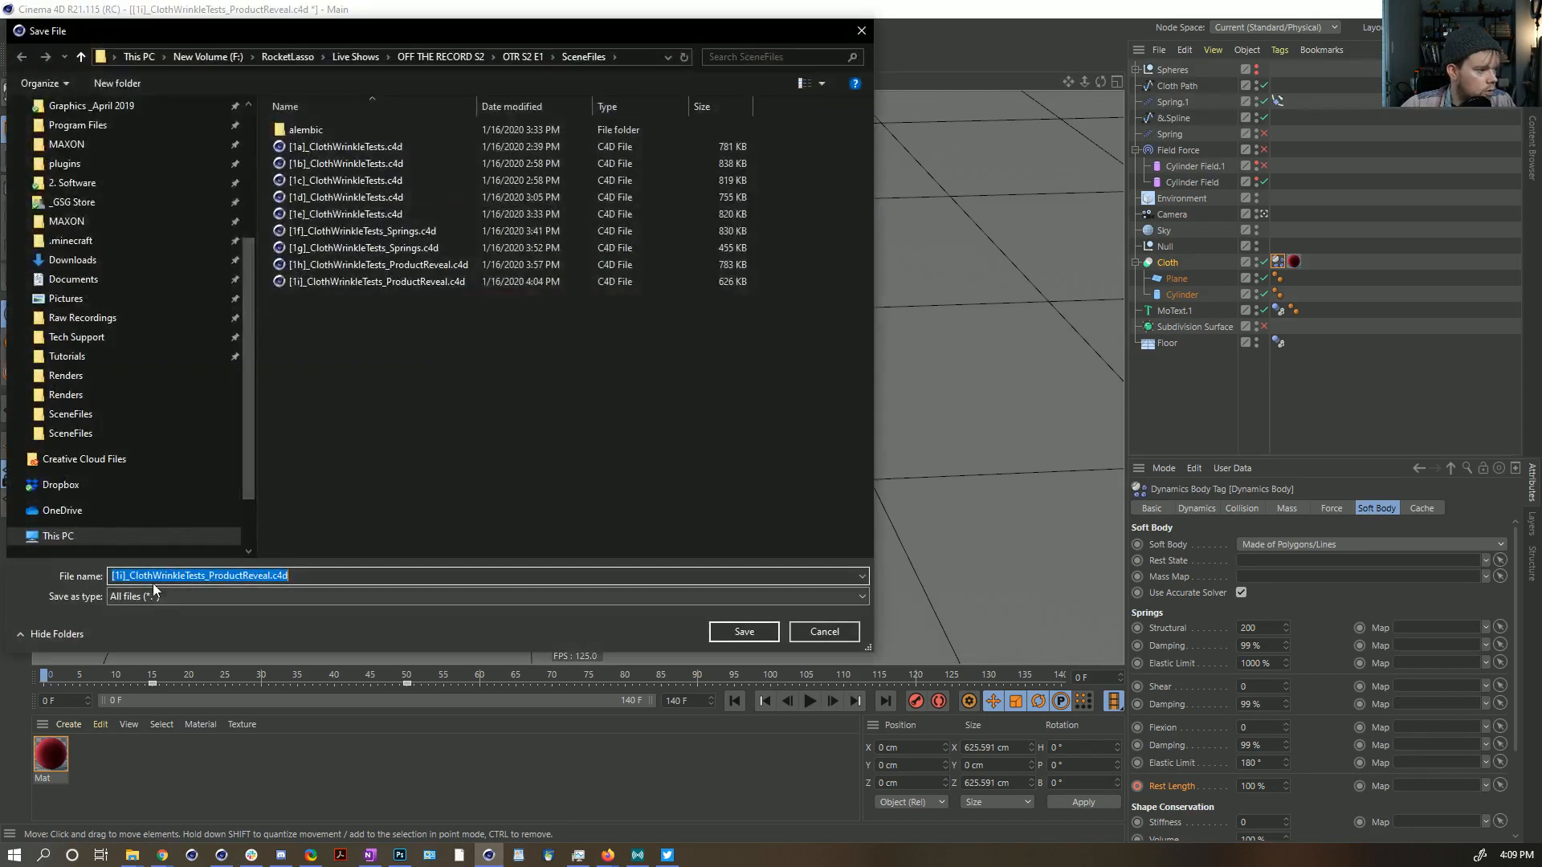
{"action": "left_click", "coordinate": [118, 575]}
{"action": "key", "text": "BackSpace"}
{"action": "type", "text": "j"}
{"action": "key", "text": "BackSpace"}
{"action": "key", "text": "BackSpace"}
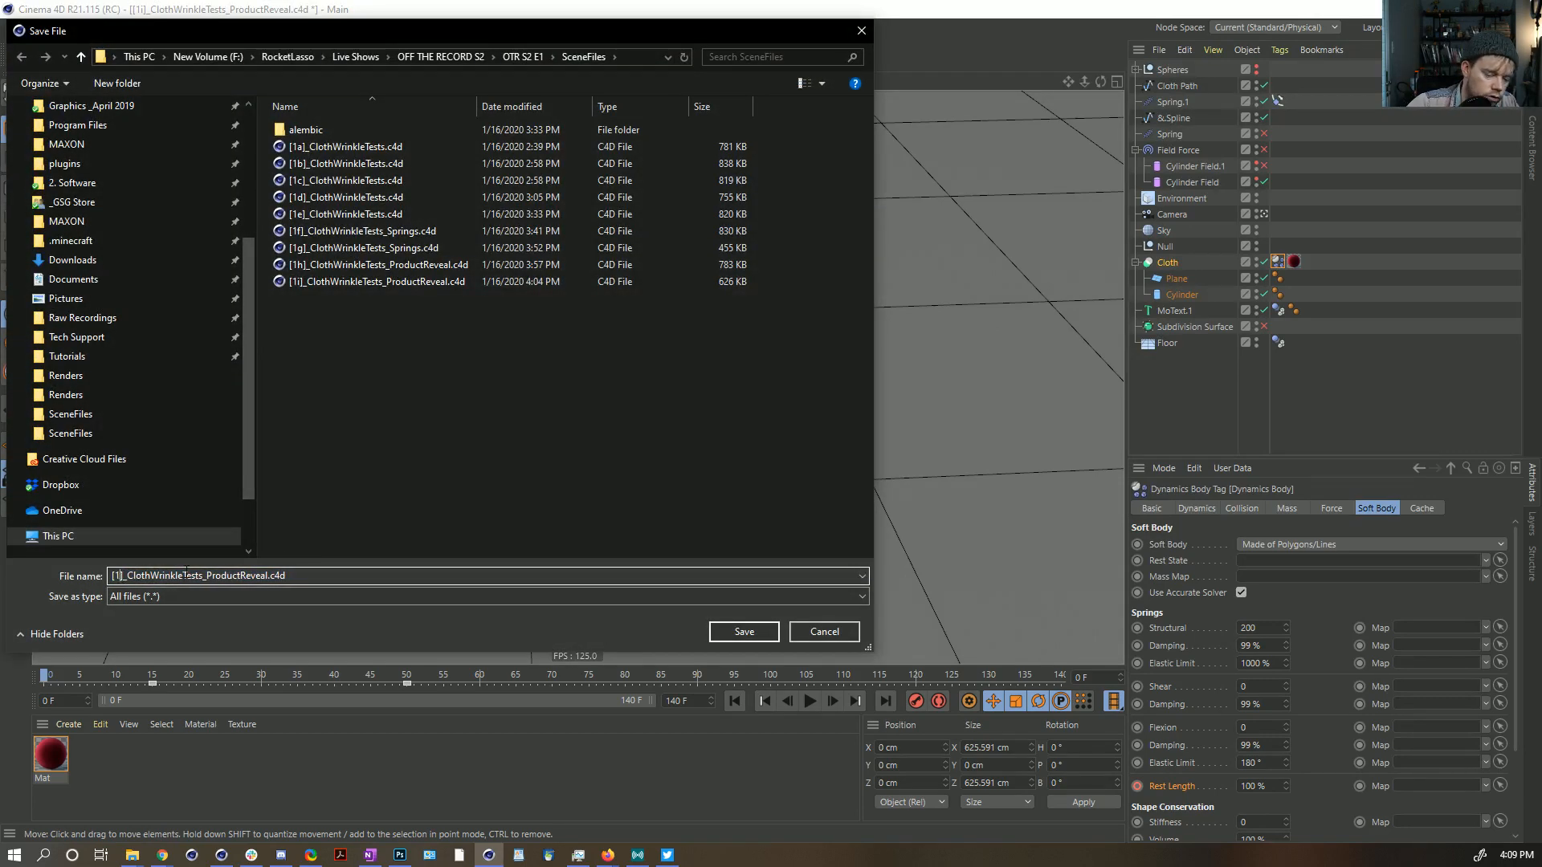
{"action": "type", "text": "1"}
{"action": "key", "text": "BackSpace"}
{"action": "type", "text": "2a"}
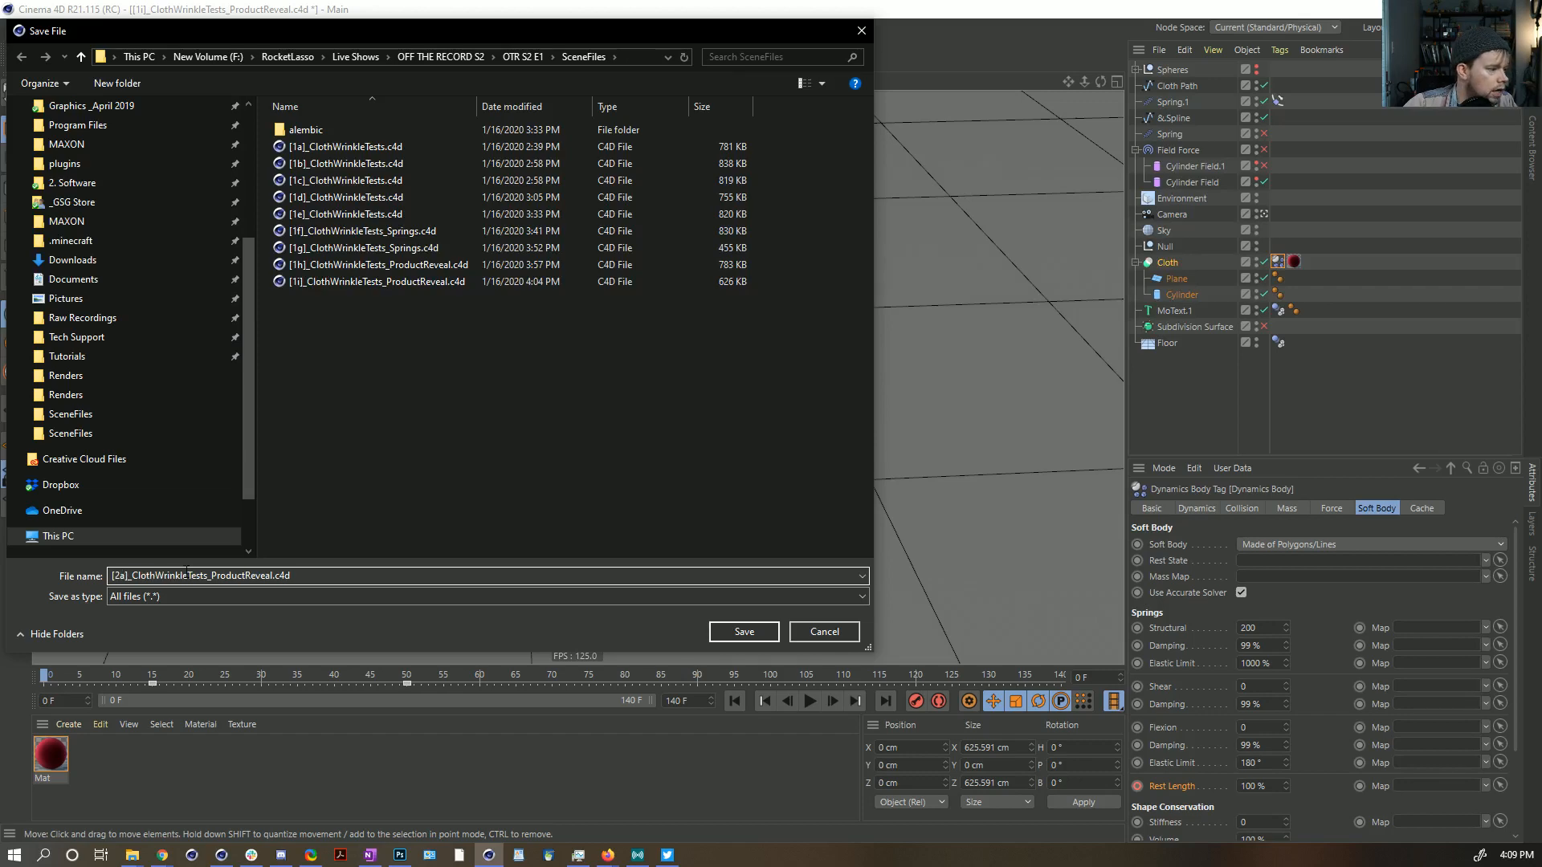
{"action": "key", "text": "Return"}
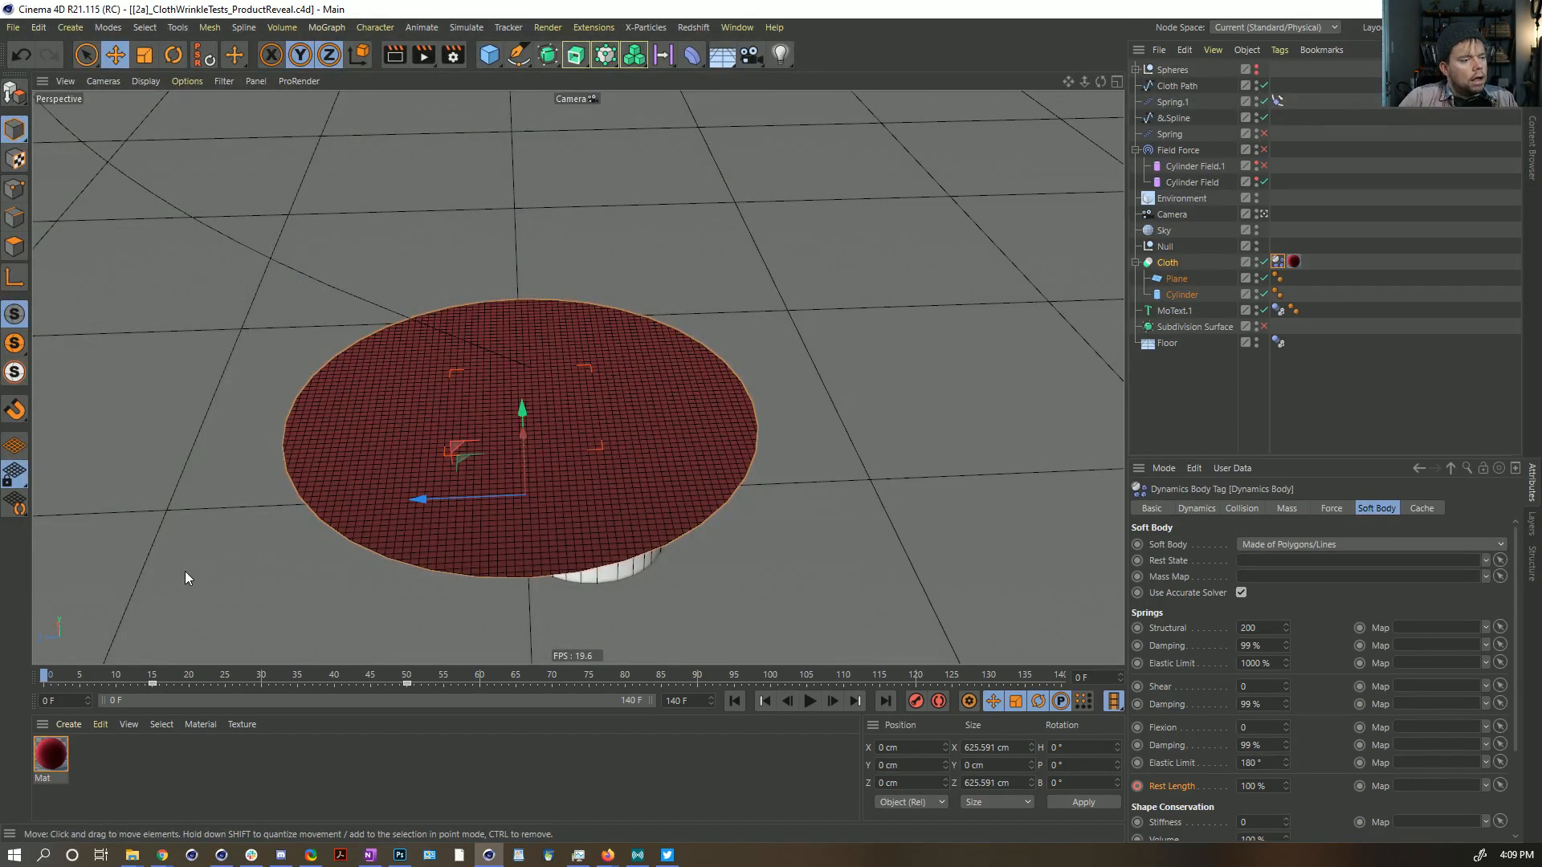
Step: Play the simulation to examine how the round cloth drapes and expands over the text, and check its force and soft body settings
{"action": "left_click_drag", "start_coordinate": [219, 570], "coordinate": [570, 459], "text": "alt"}
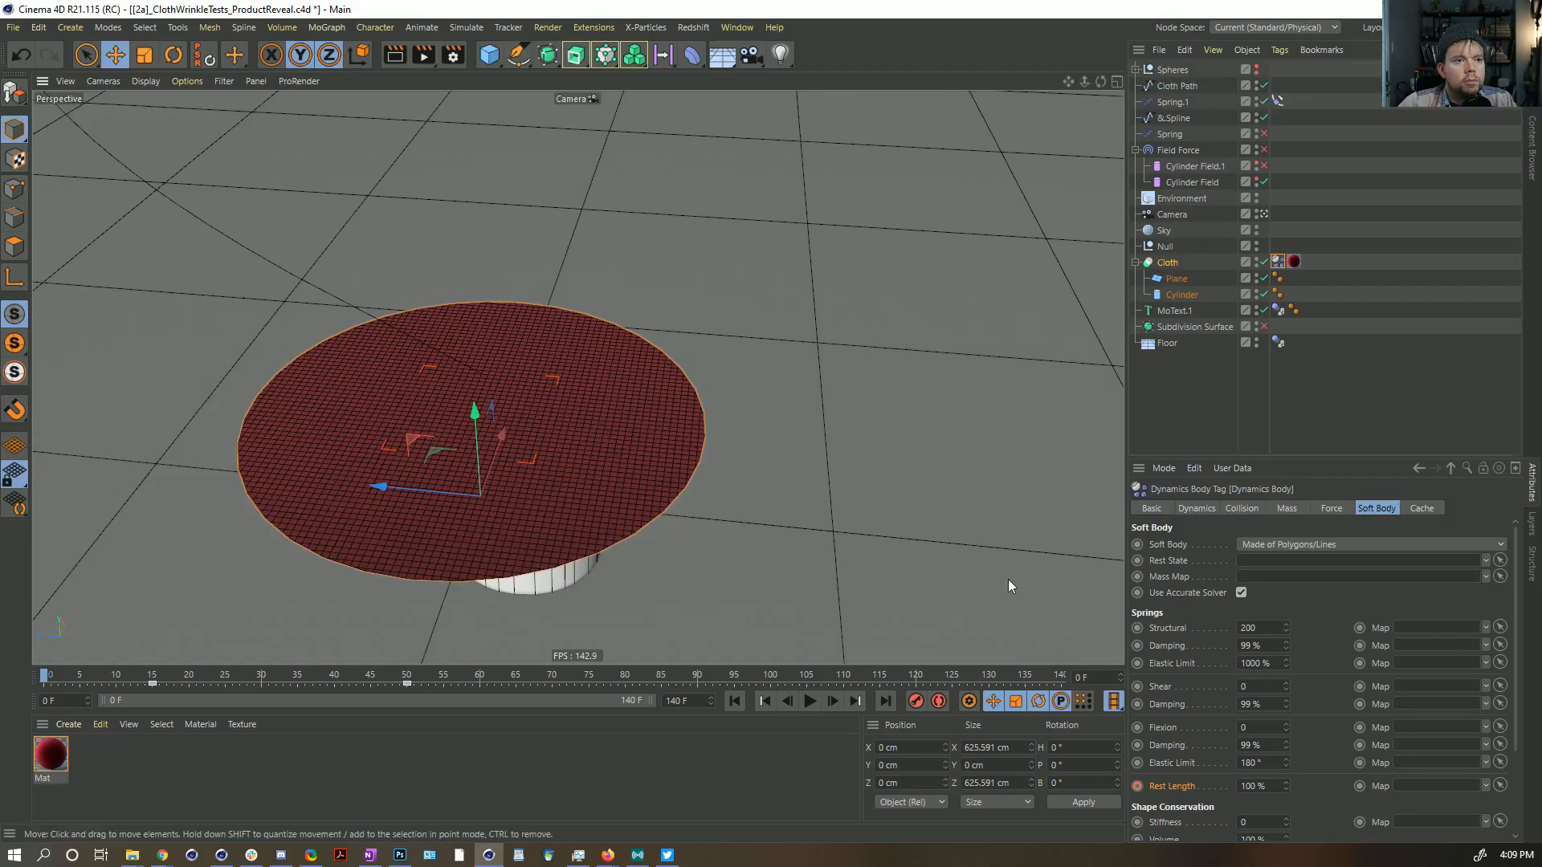
{"action": "left_click", "coordinate": [808, 700]}
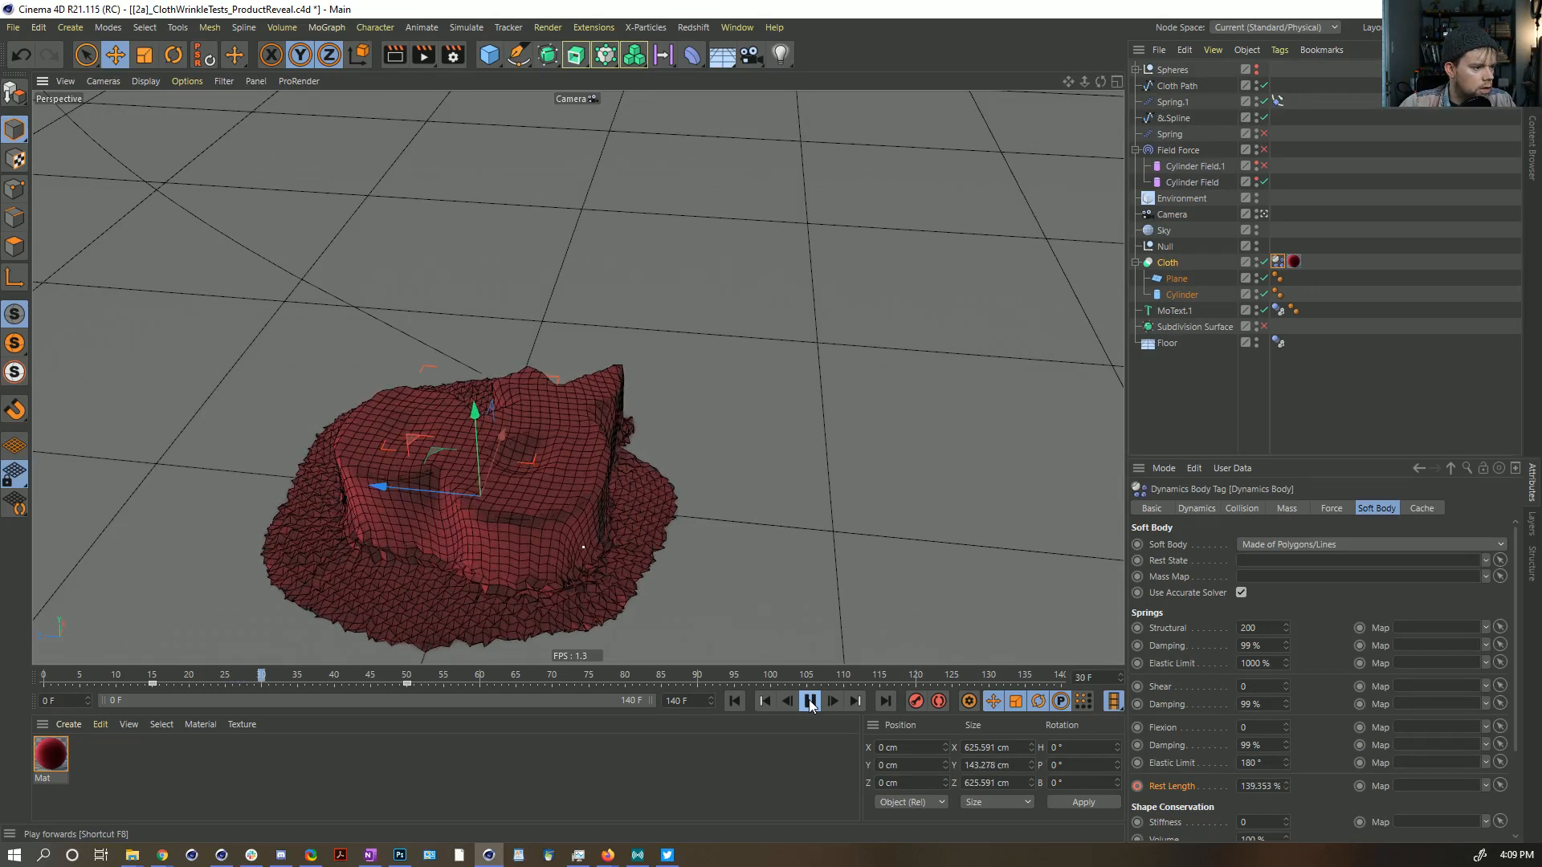
{"action": "left_click", "coordinate": [810, 704]}
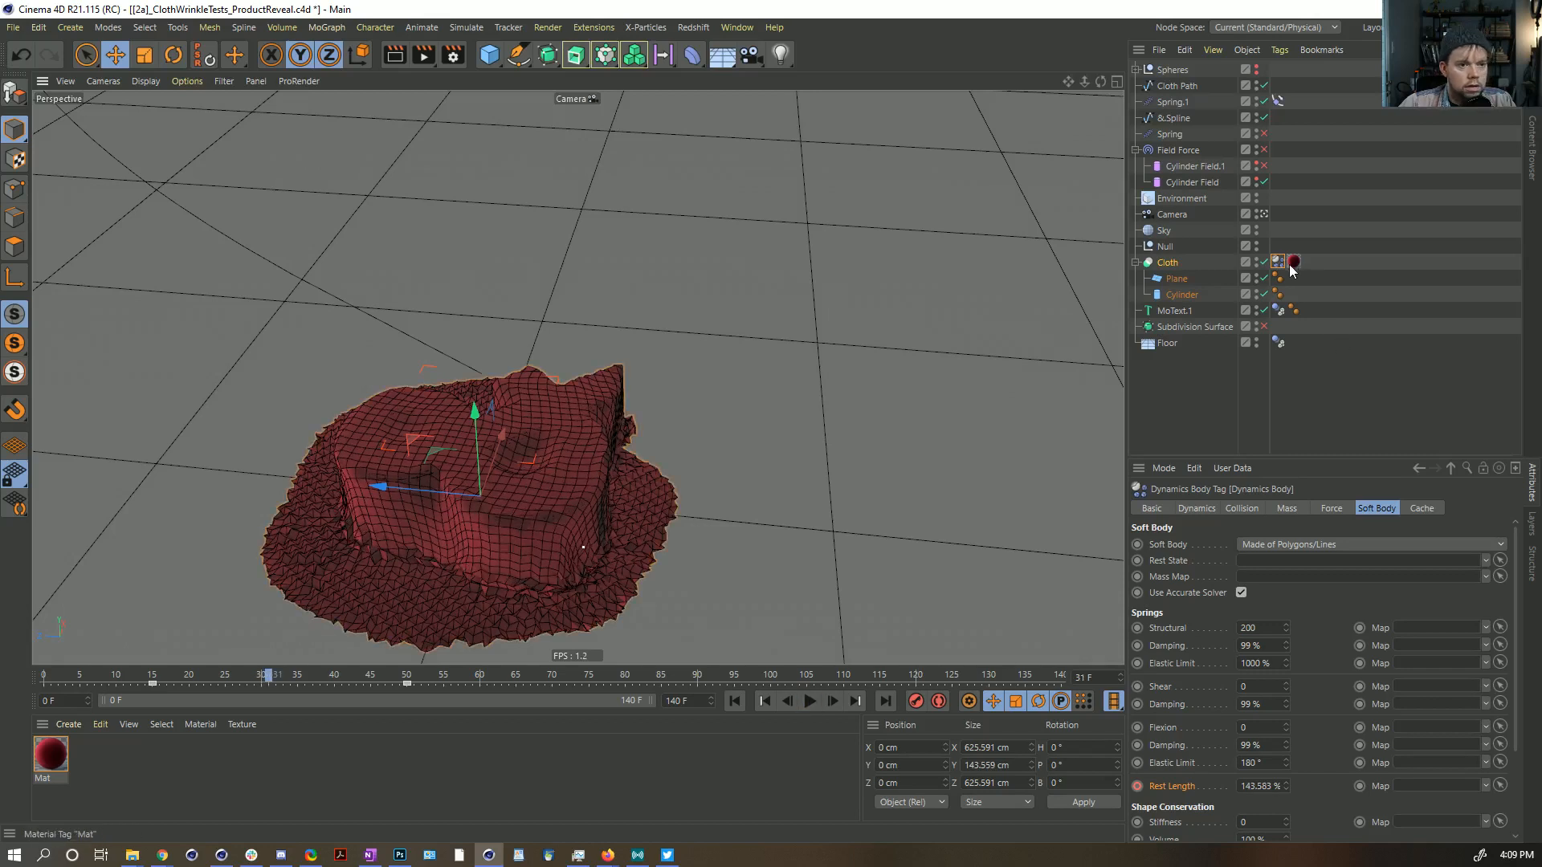
{"action": "left_click", "coordinate": [1330, 508]}
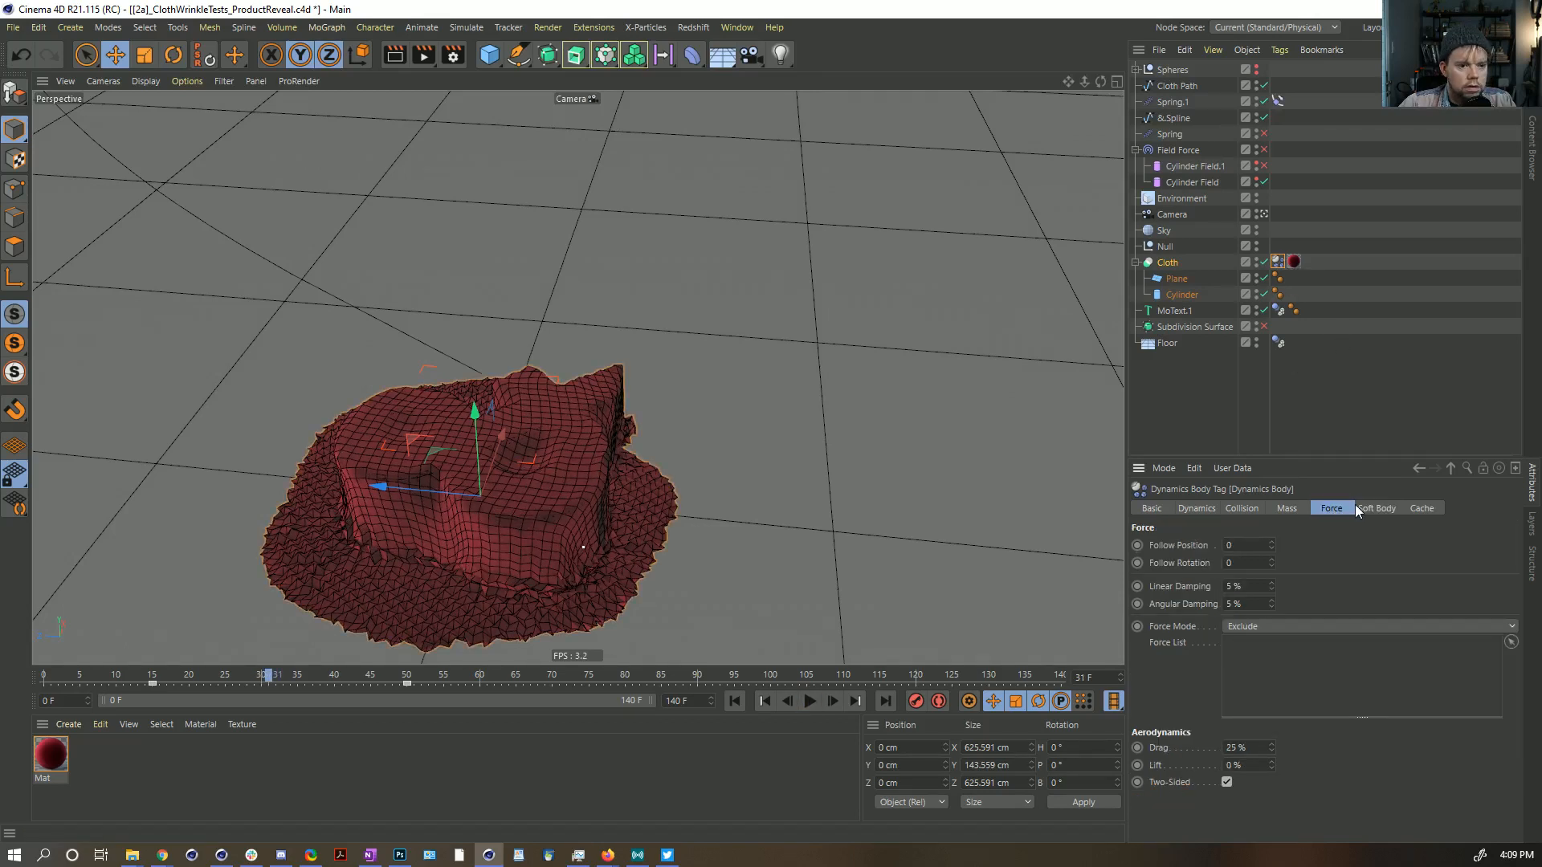
{"action": "left_click", "coordinate": [1375, 509]}
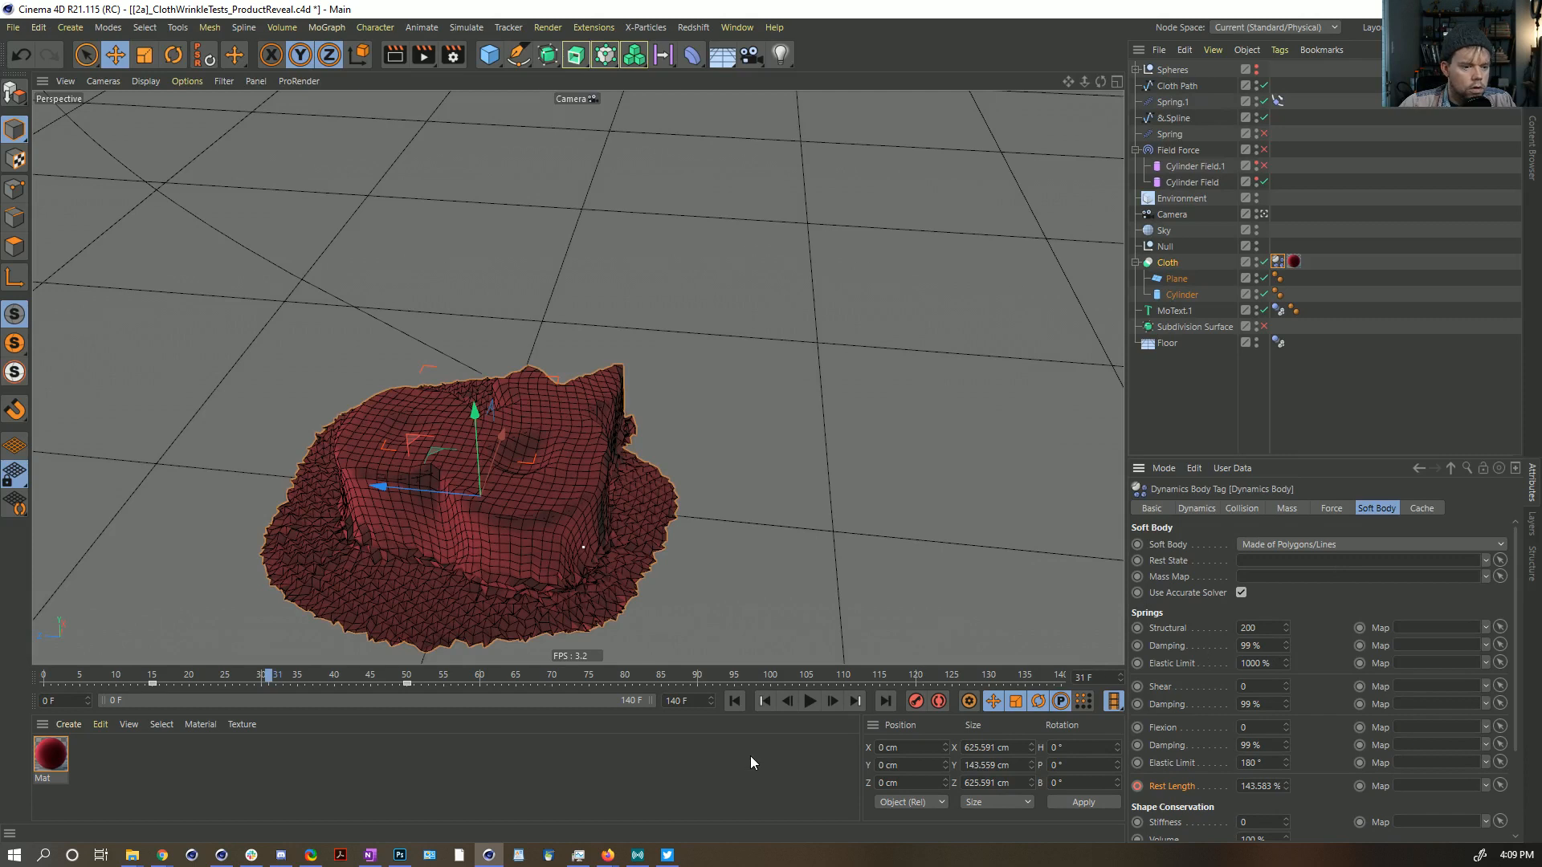
{"action": "left_click", "coordinate": [809, 702]}
{"action": "left_click", "coordinate": [744, 701]}
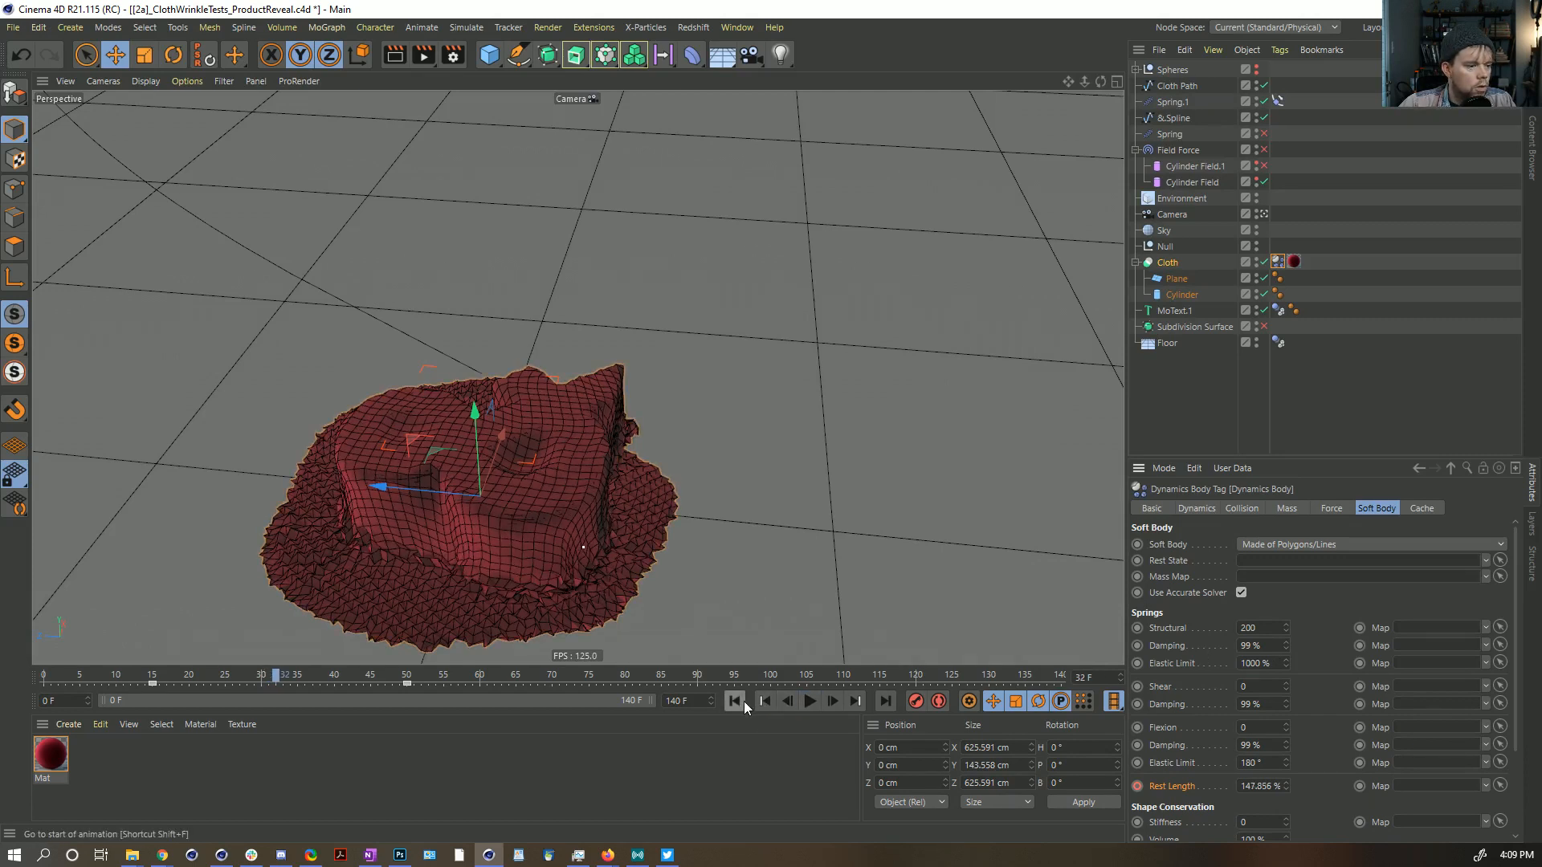
Step: Set the collision friction of the Floor's Dynamics Body tag to 200%
{"action": "left_click", "coordinate": [1278, 342]}
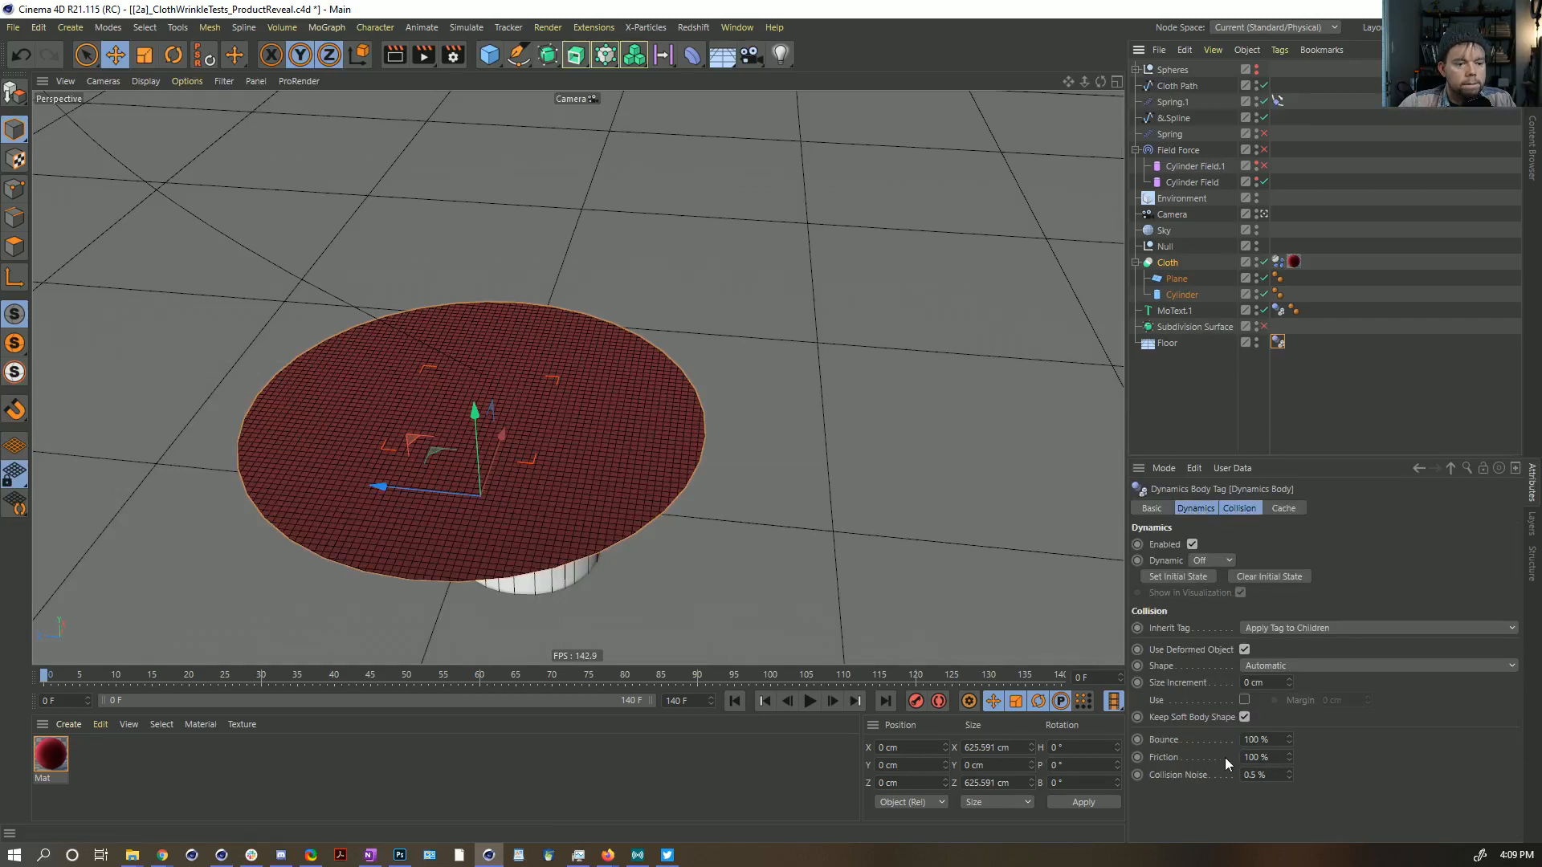
{"action": "double_click", "coordinate": [1250, 757]}
{"action": "type", "text": "200"}
{"action": "key", "text": "Return"}
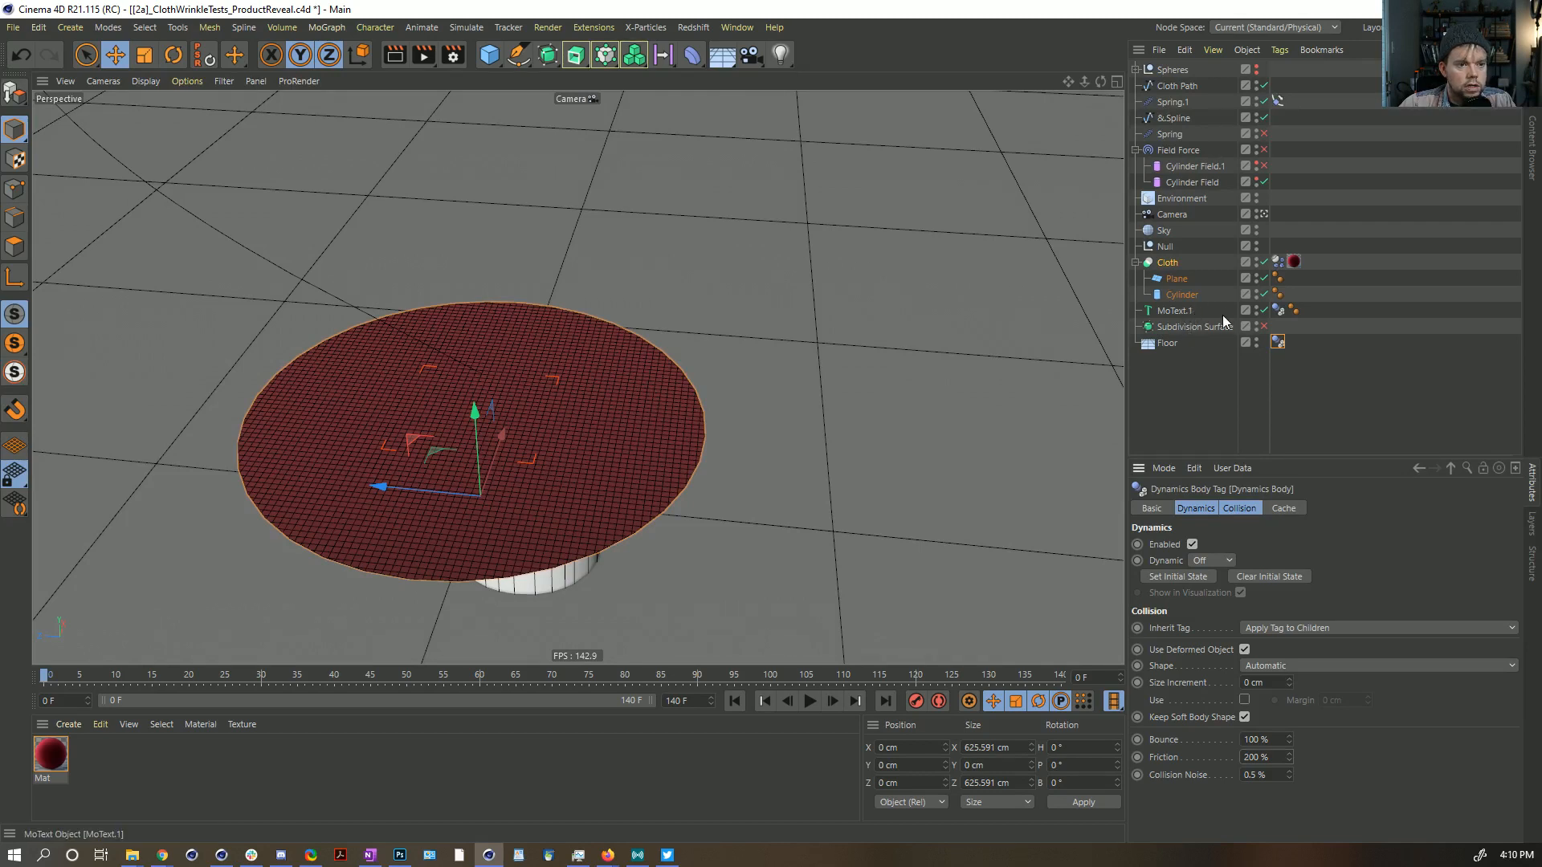
Step: Set the collision friction of MoText.1's Dynamics Body tag to 100%
{"action": "left_click", "coordinate": [1277, 310]}
{"action": "left_click", "coordinate": [1243, 509]}
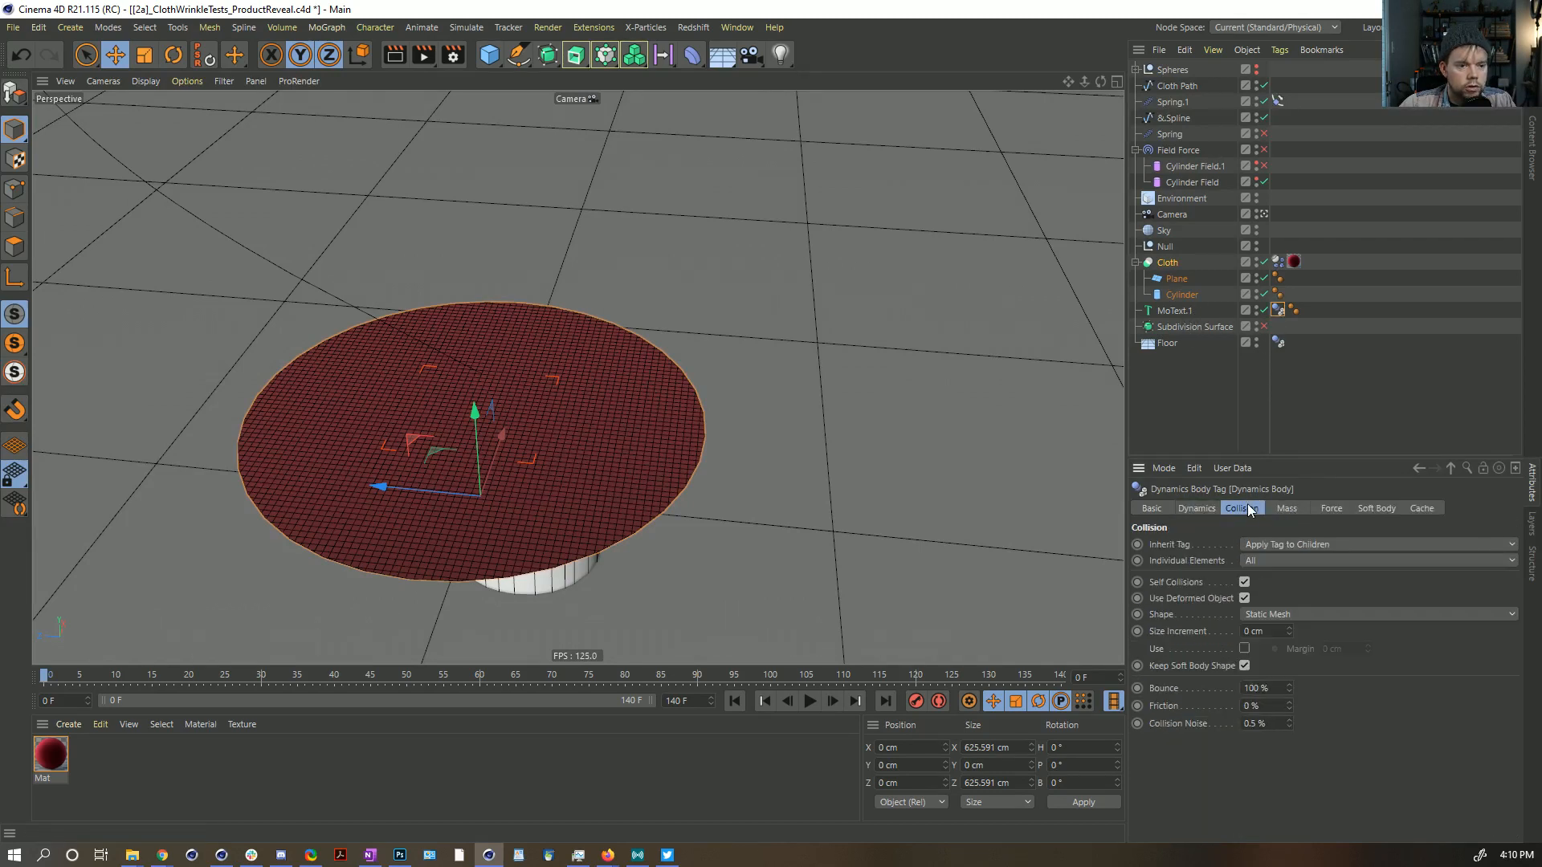
{"action": "double_click", "coordinate": [1282, 706]}
{"action": "type", "text": "15"}
{"action": "key", "text": "BackSpace"}
{"action": "key", "text": "BackSpace"}
{"action": "type", "text": "100"}
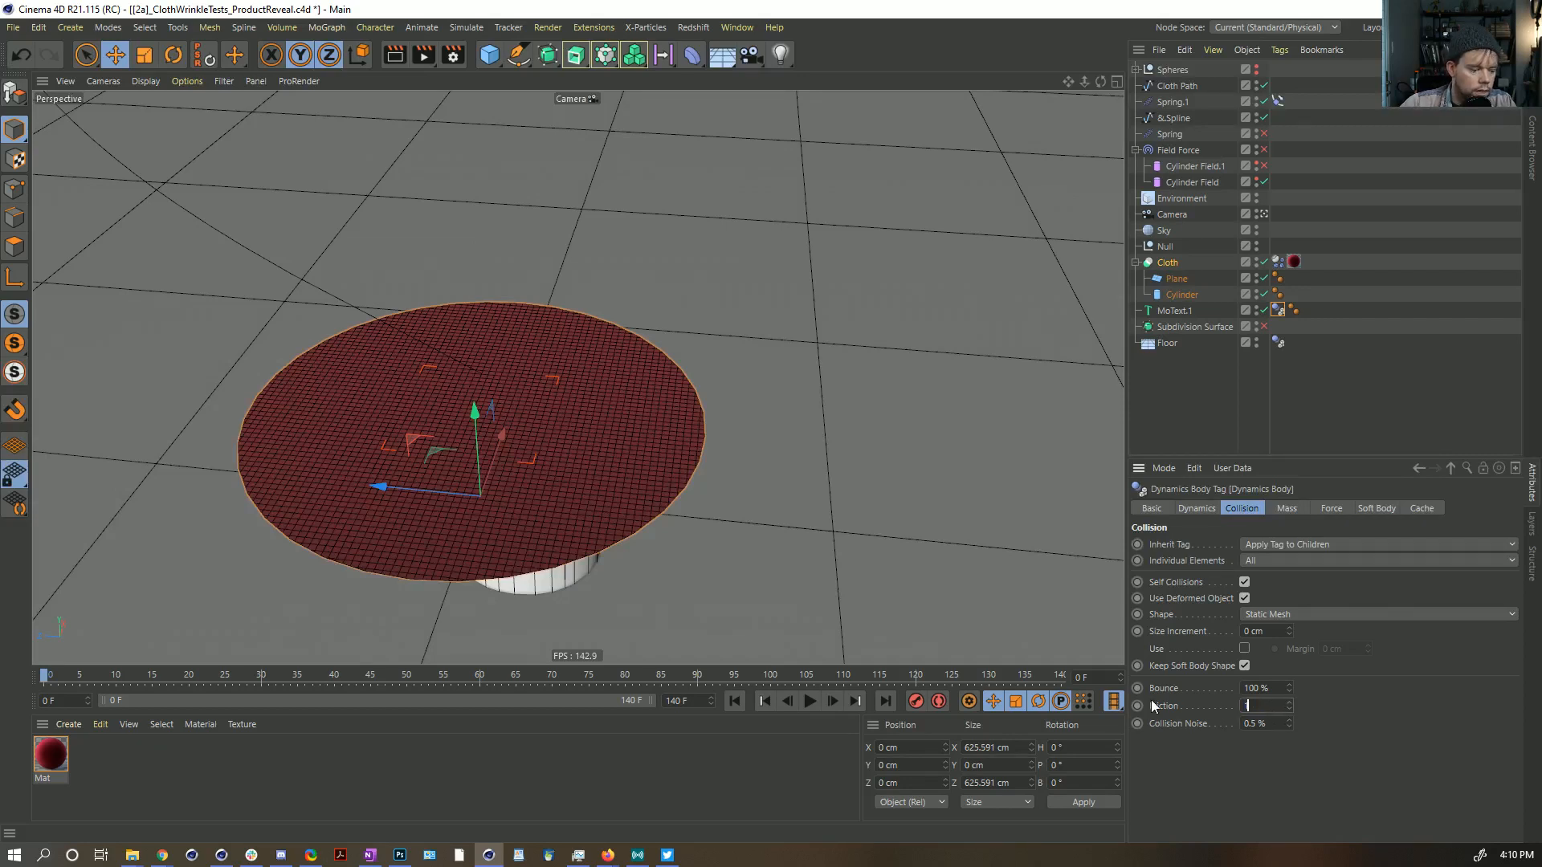
{"action": "key", "text": "Return"}
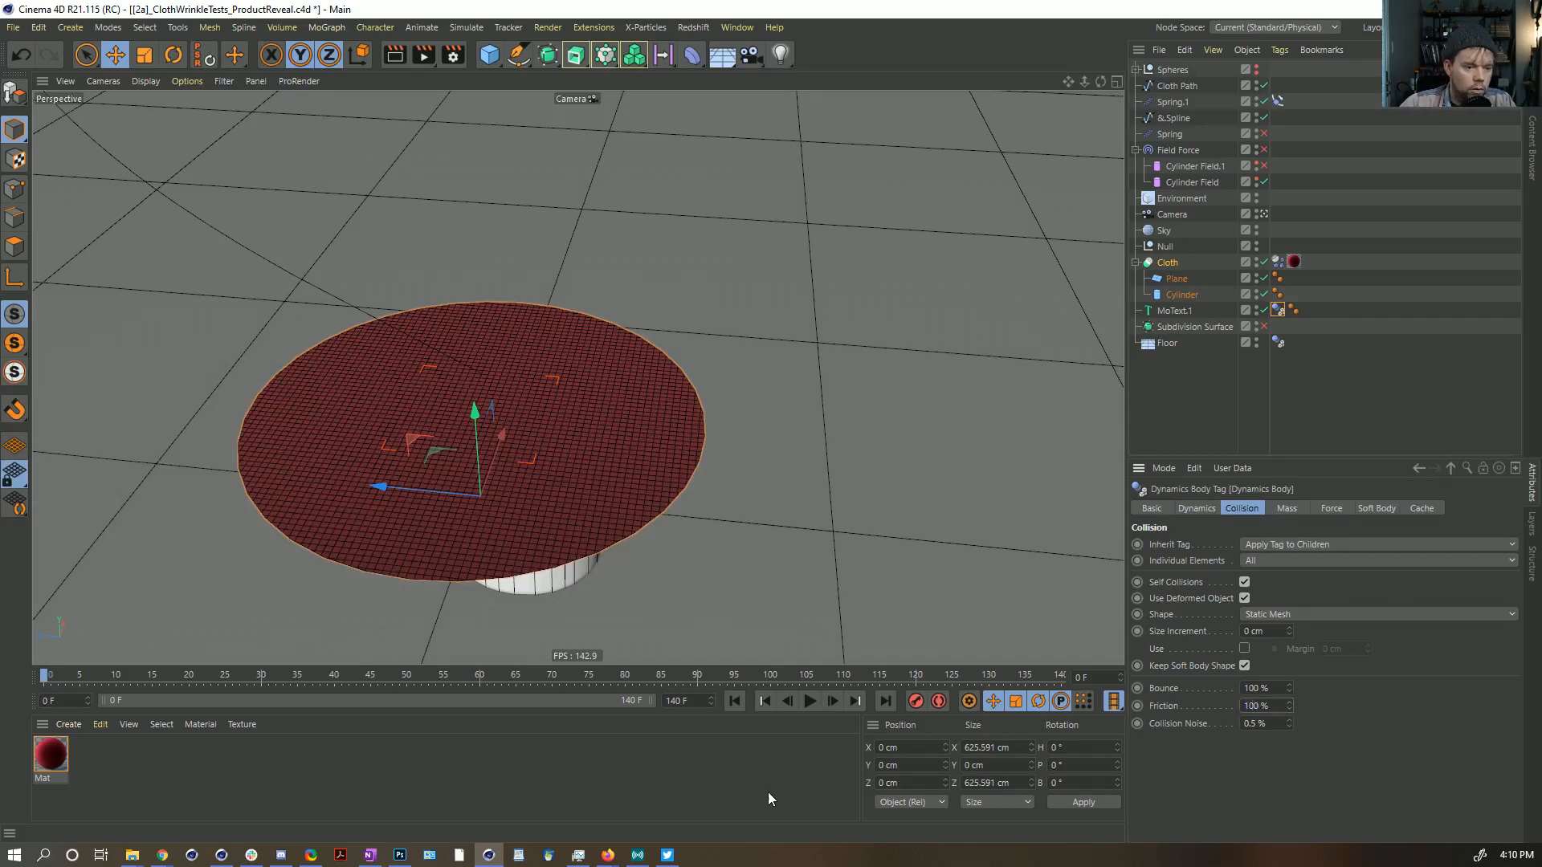
Step: Replay the simulation with the new friction, examine the draped cloth from above, and return to the first frame
{"action": "left_click", "coordinate": [809, 701]}
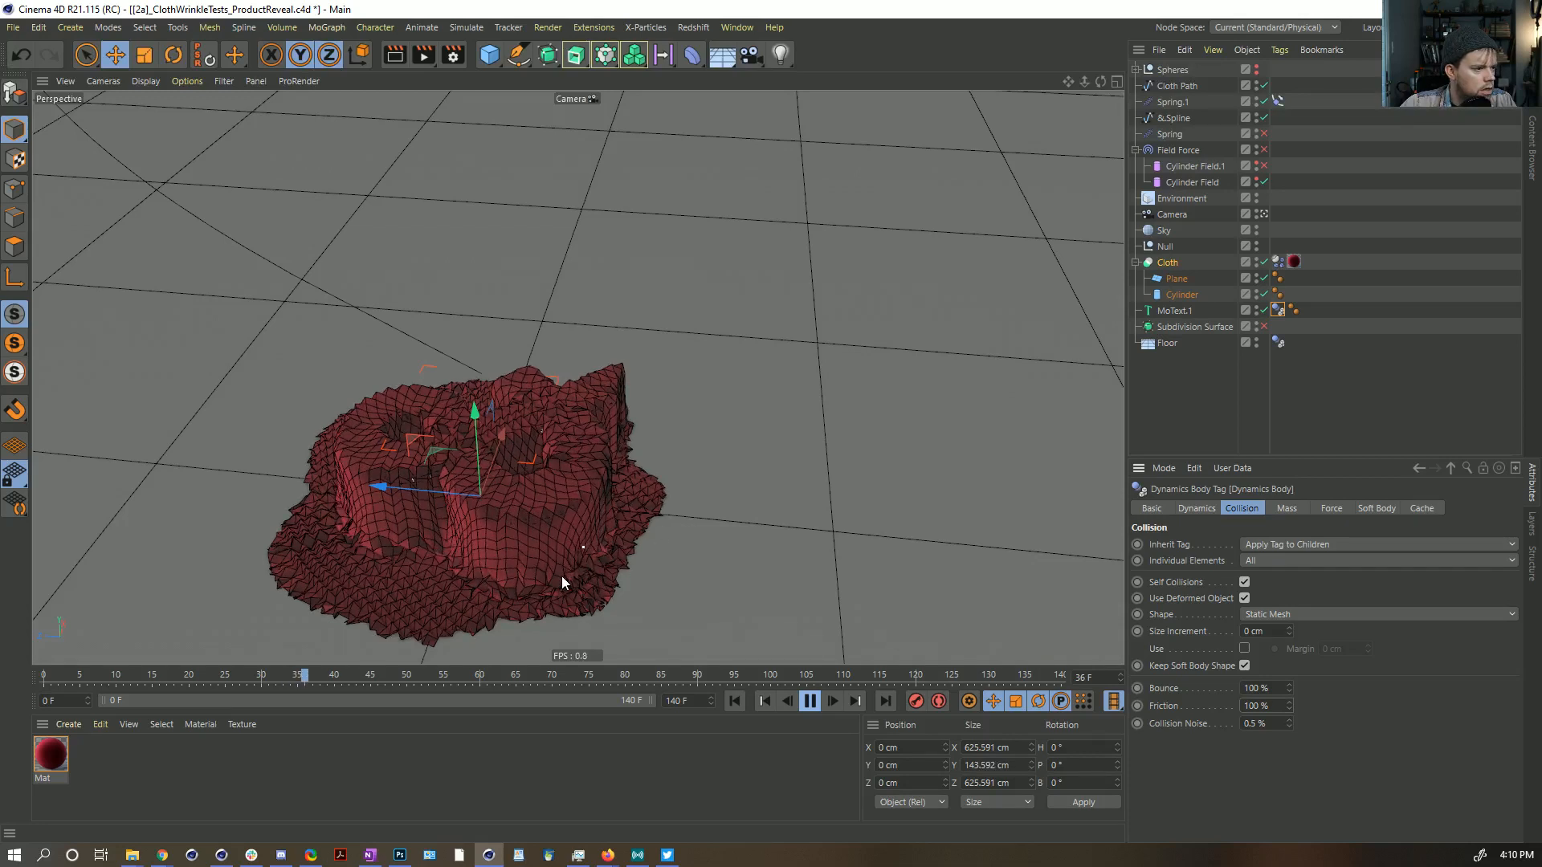
{"action": "left_click", "coordinate": [811, 701]}
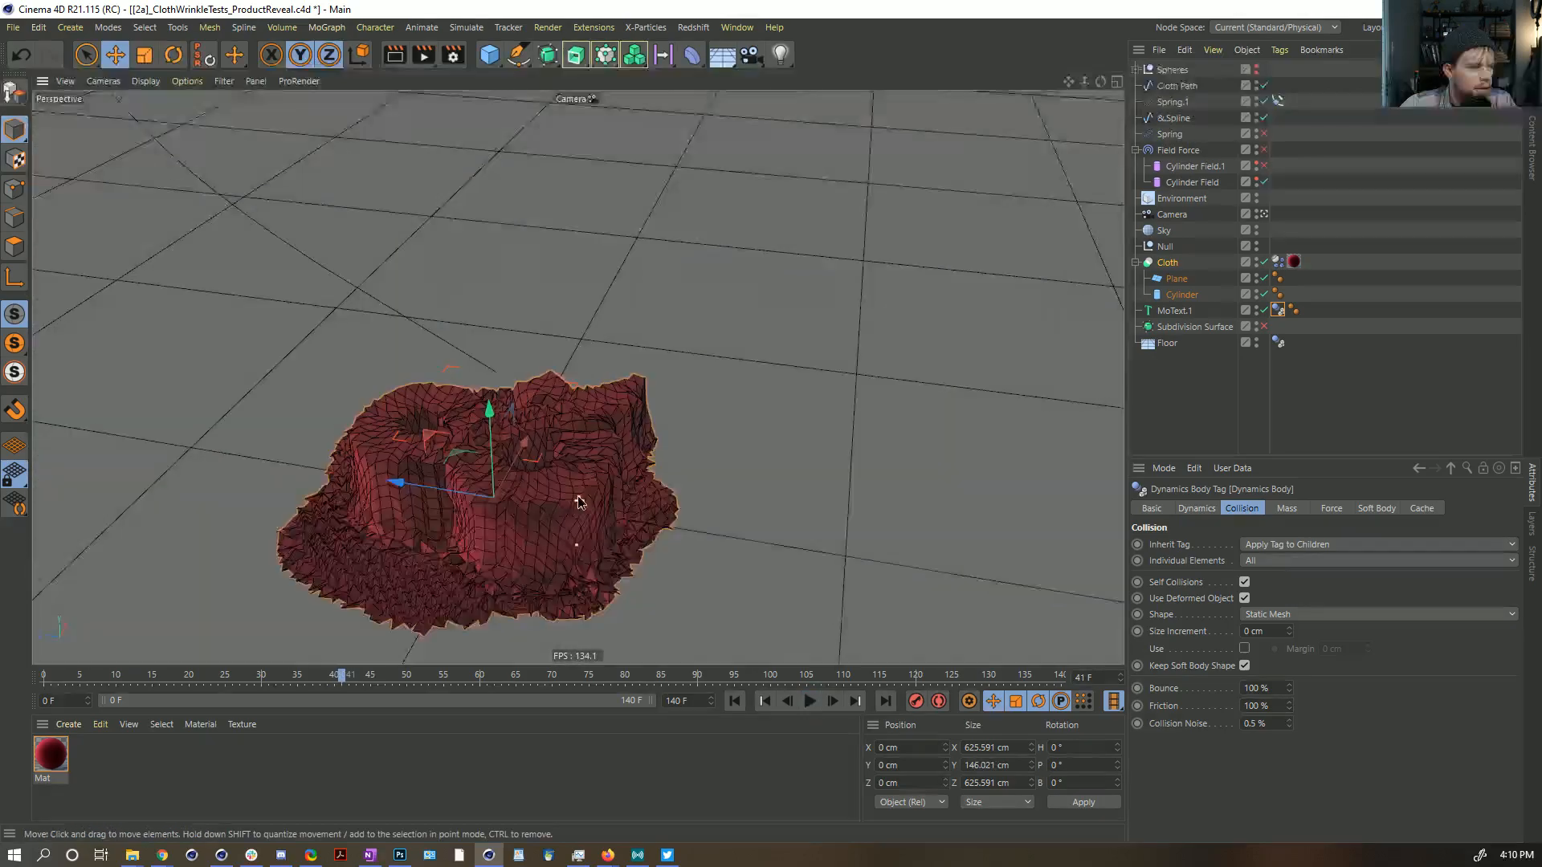
{"action": "left_click_drag", "start_coordinate": [579, 502], "coordinate": [611, 546], "text": "alt"}
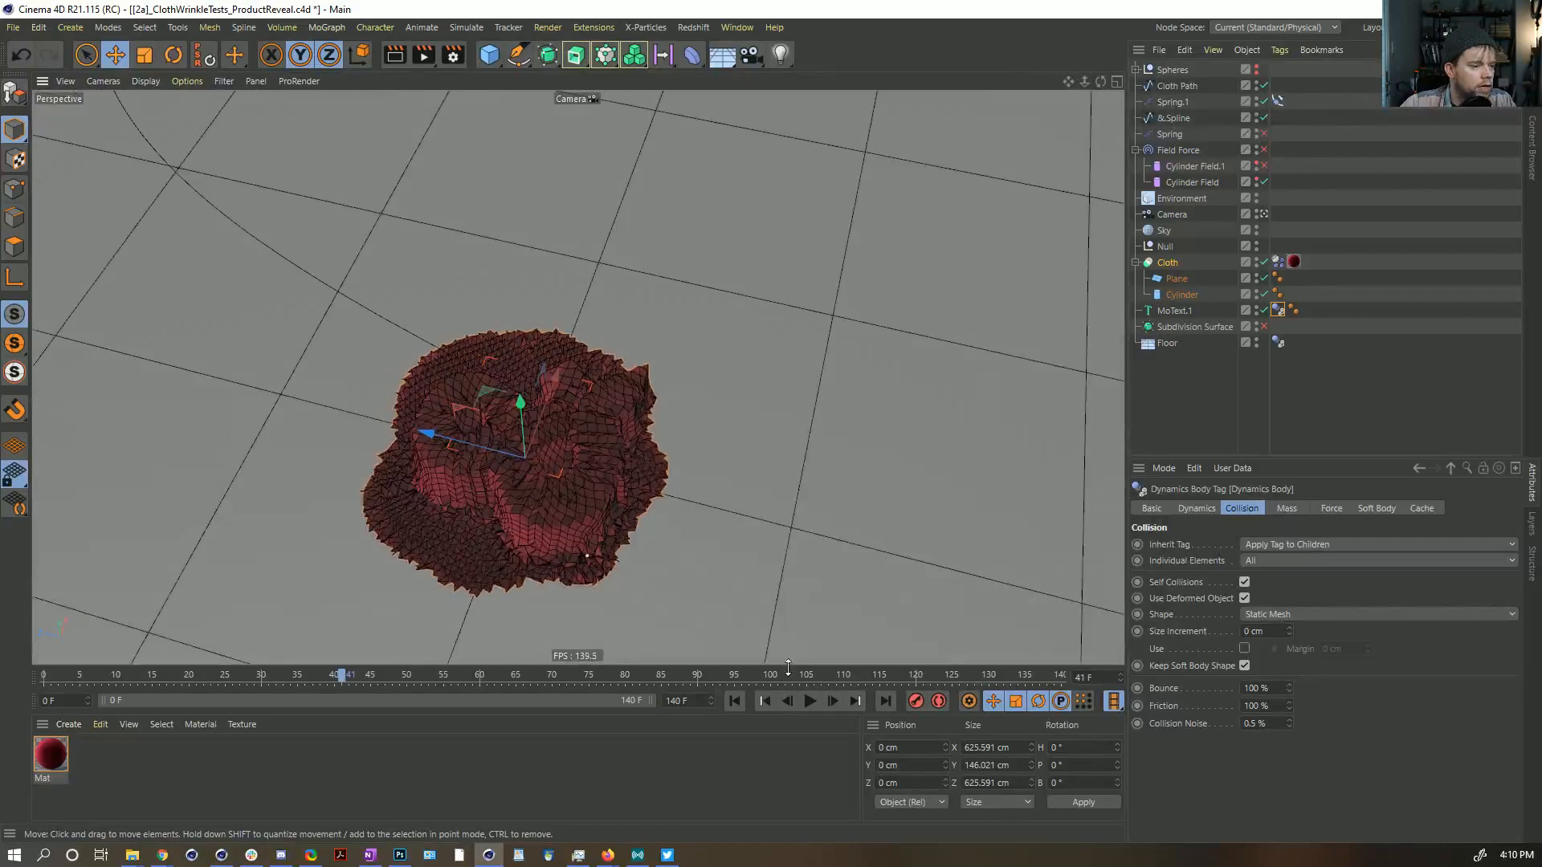
{"action": "left_click", "coordinate": [735, 701]}
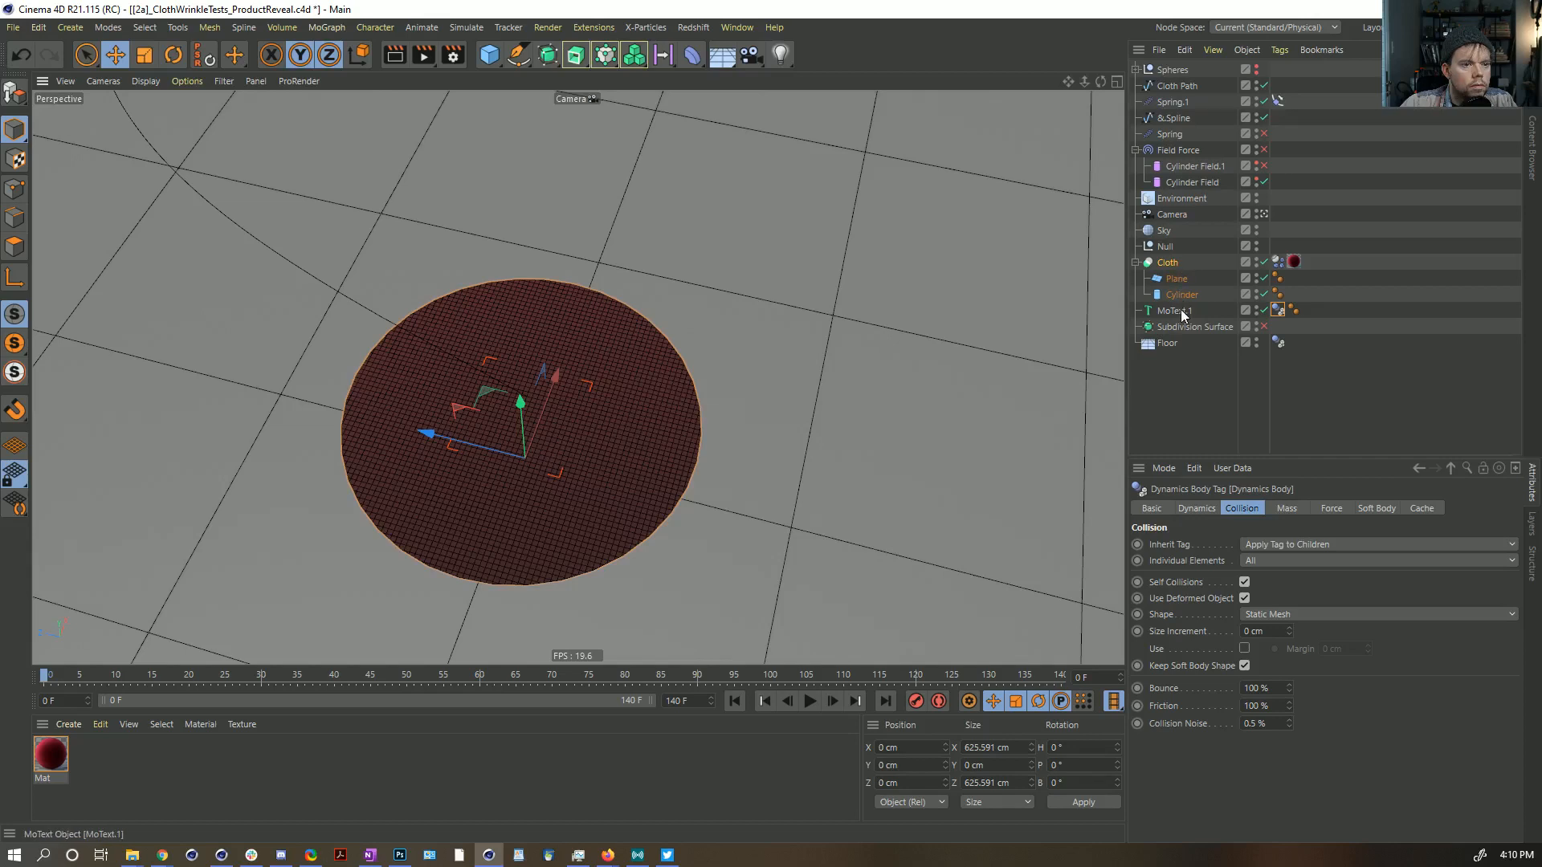
Step: Try to center MoText.1 under the round cloth in the top view, first alone and again together with the Spheres null
{"action": "left_click", "coordinate": [1177, 278]}
{"action": "left_click", "coordinate": [1182, 289]}
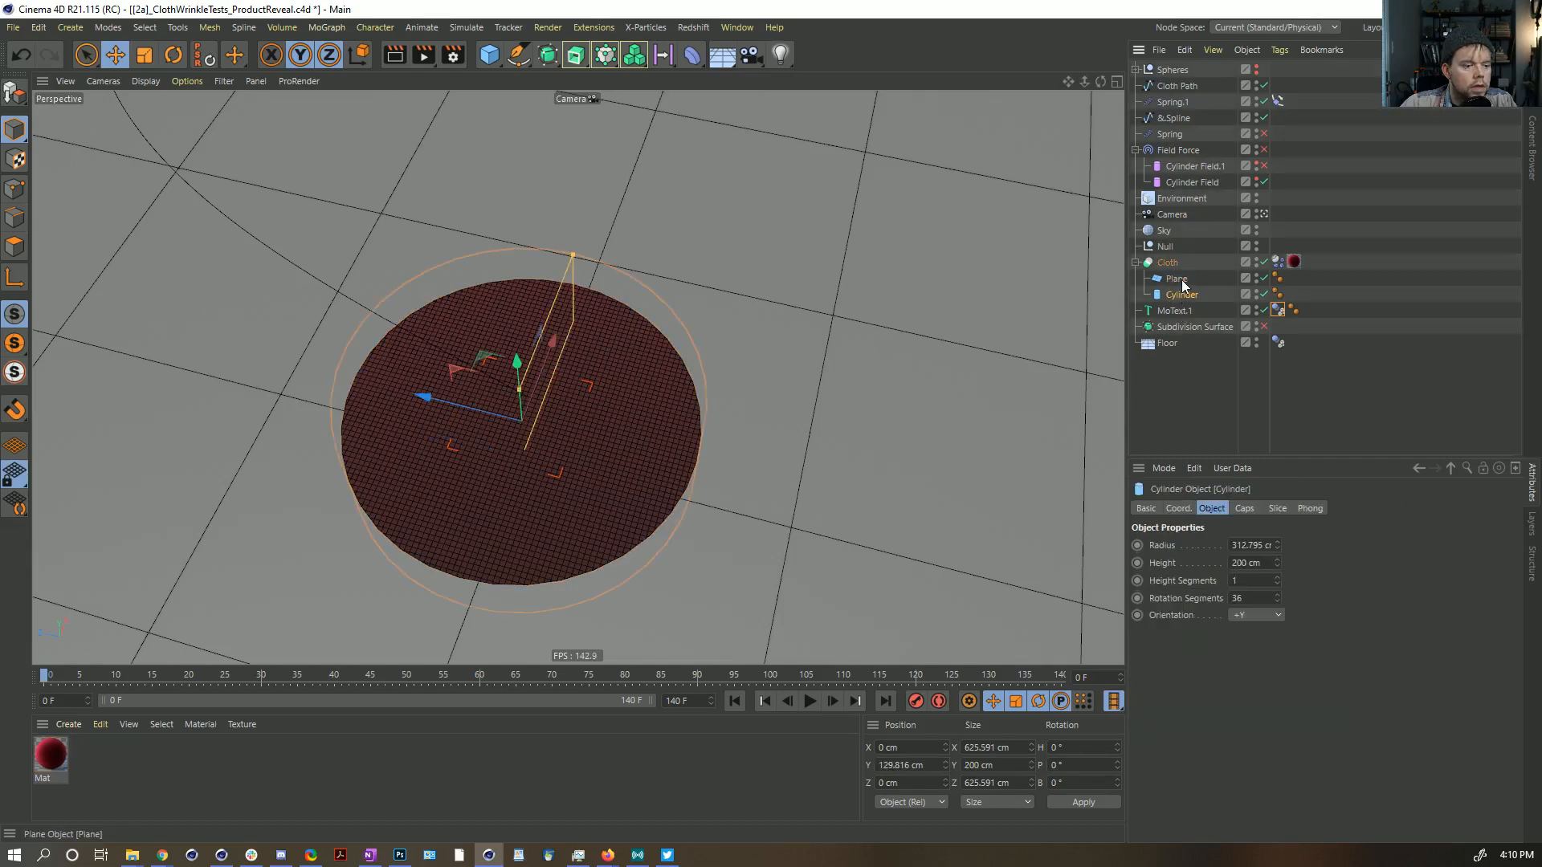
{"action": "left_click", "coordinate": [1174, 311]}
{"action": "middle_click", "coordinate": [773, 430]}
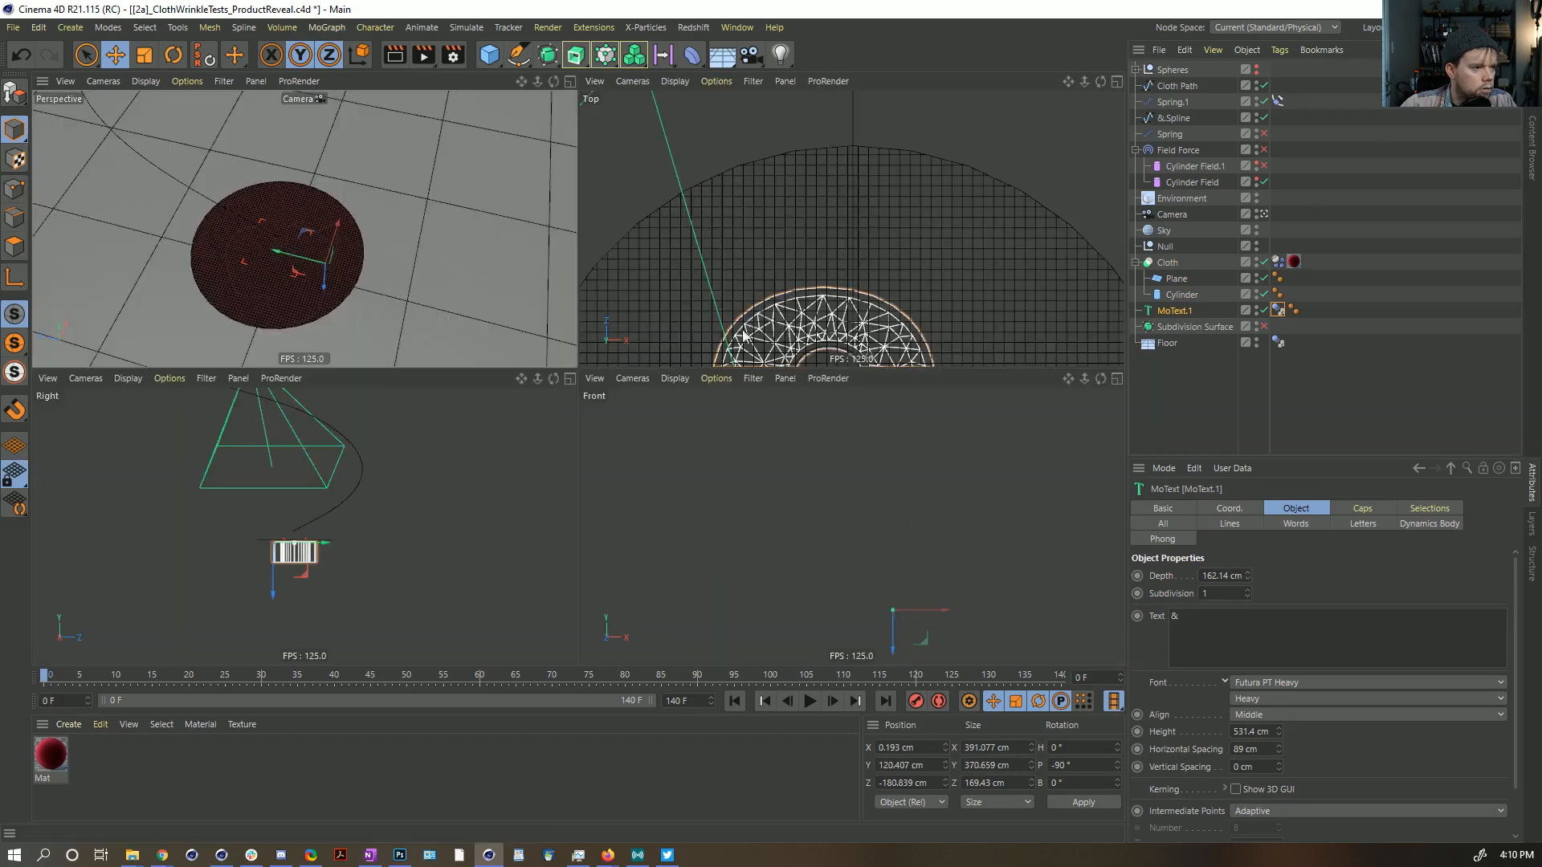
{"action": "middle_click", "coordinate": [785, 389]}
{"action": "scroll", "coordinate": [786, 389], "scroll_direction": "down", "scroll_amount": 6}
{"action": "middle_click_drag", "start_coordinate": [770, 560], "coordinate": [681, 424], "text": "alt"}
{"action": "key", "text": "e"}
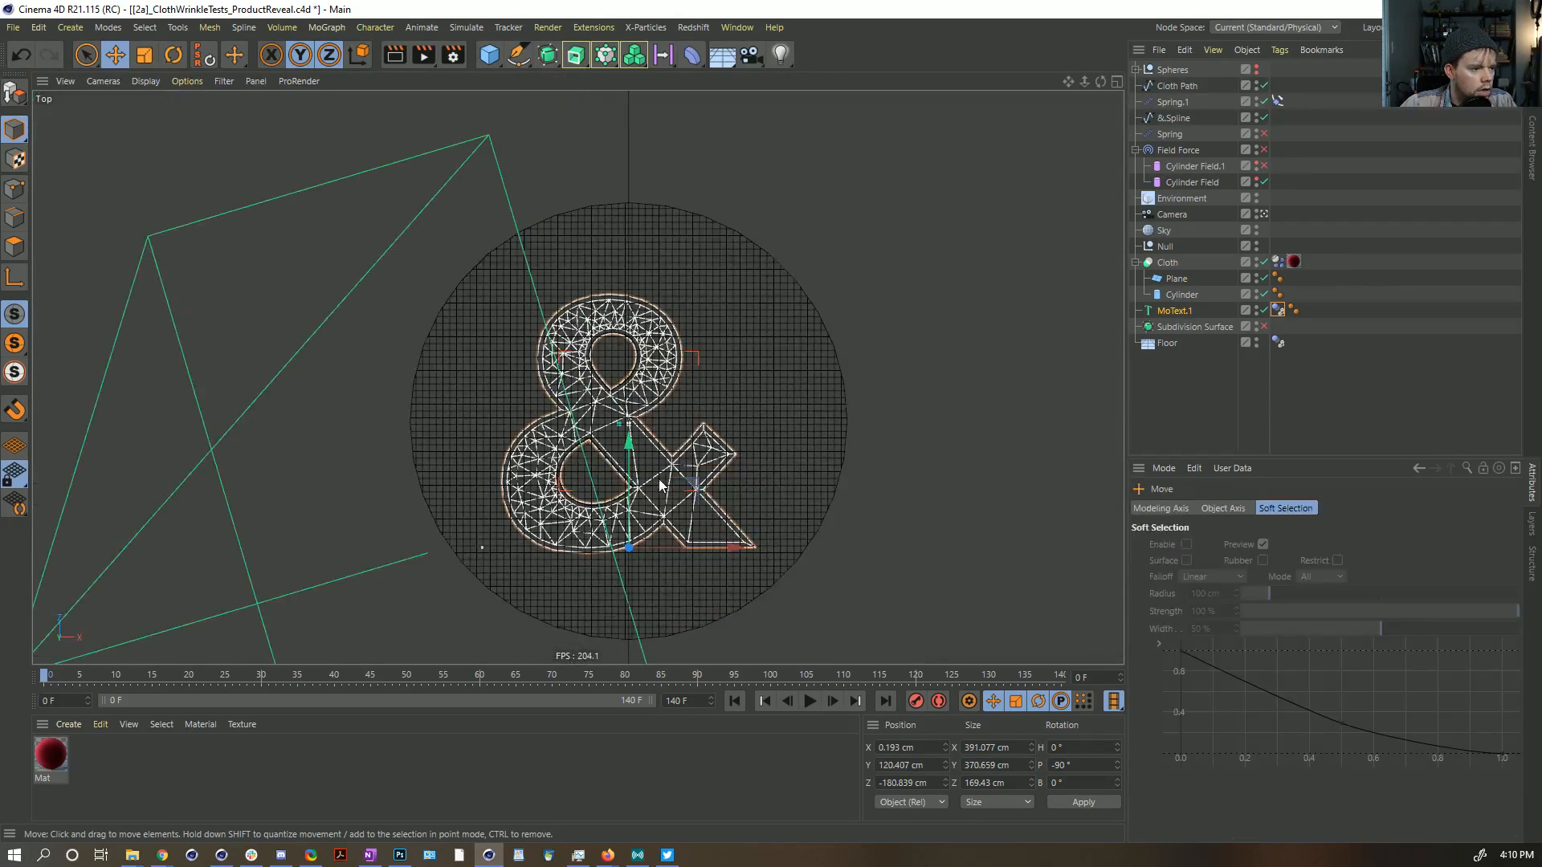
{"action": "left_click_drag", "start_coordinate": [692, 484], "coordinate": [715, 463]}
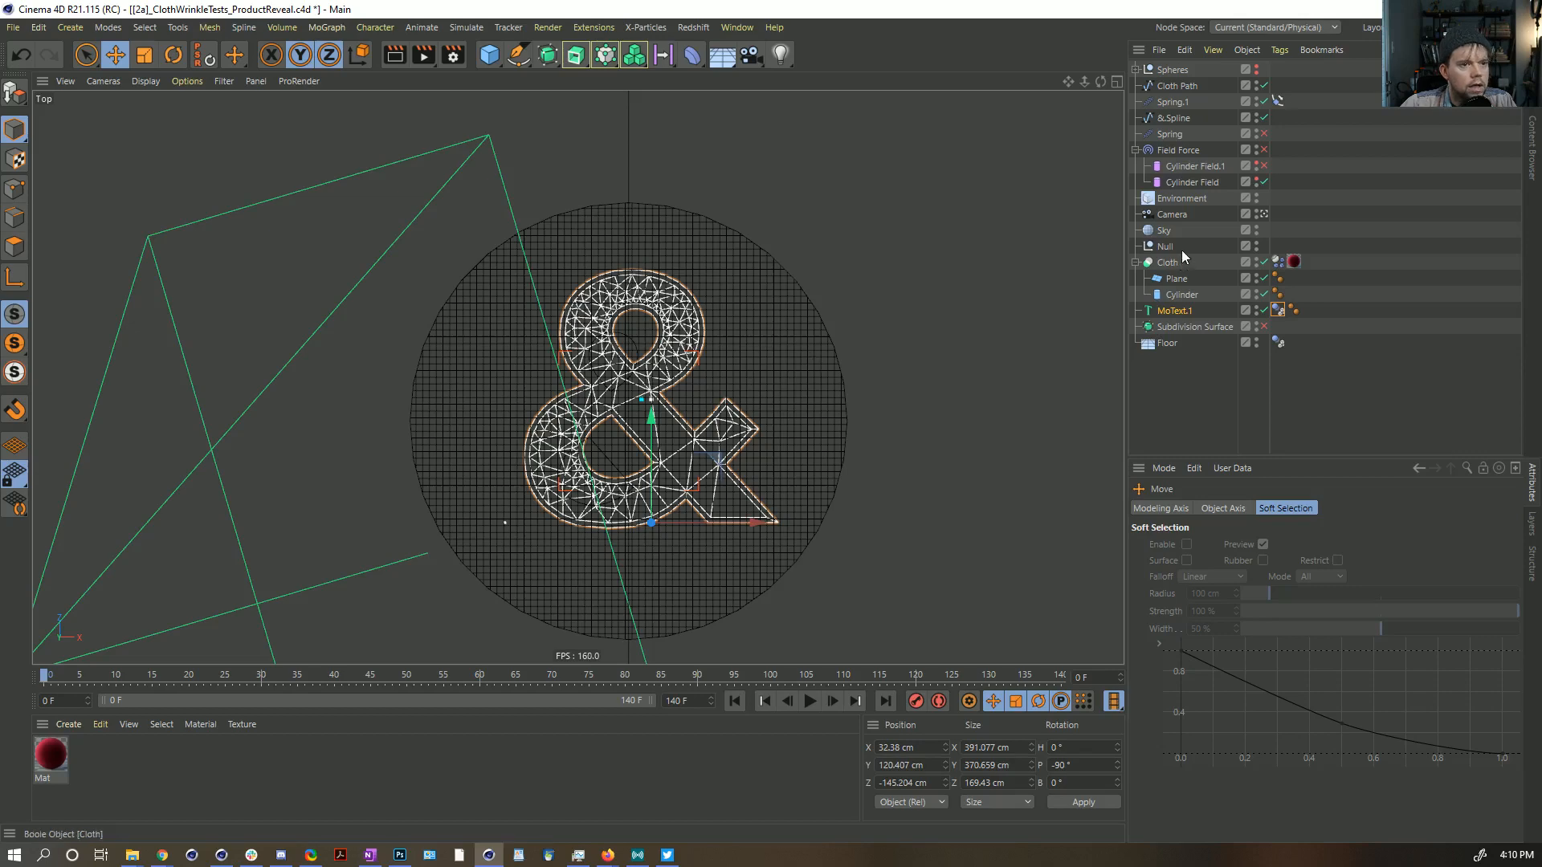
{"action": "key", "text": "ctrl+z"}
{"action": "left_click", "coordinate": [706, 439], "text": "shift"}
{"action": "left_click_drag", "start_coordinate": [706, 439], "coordinate": [717, 410]}
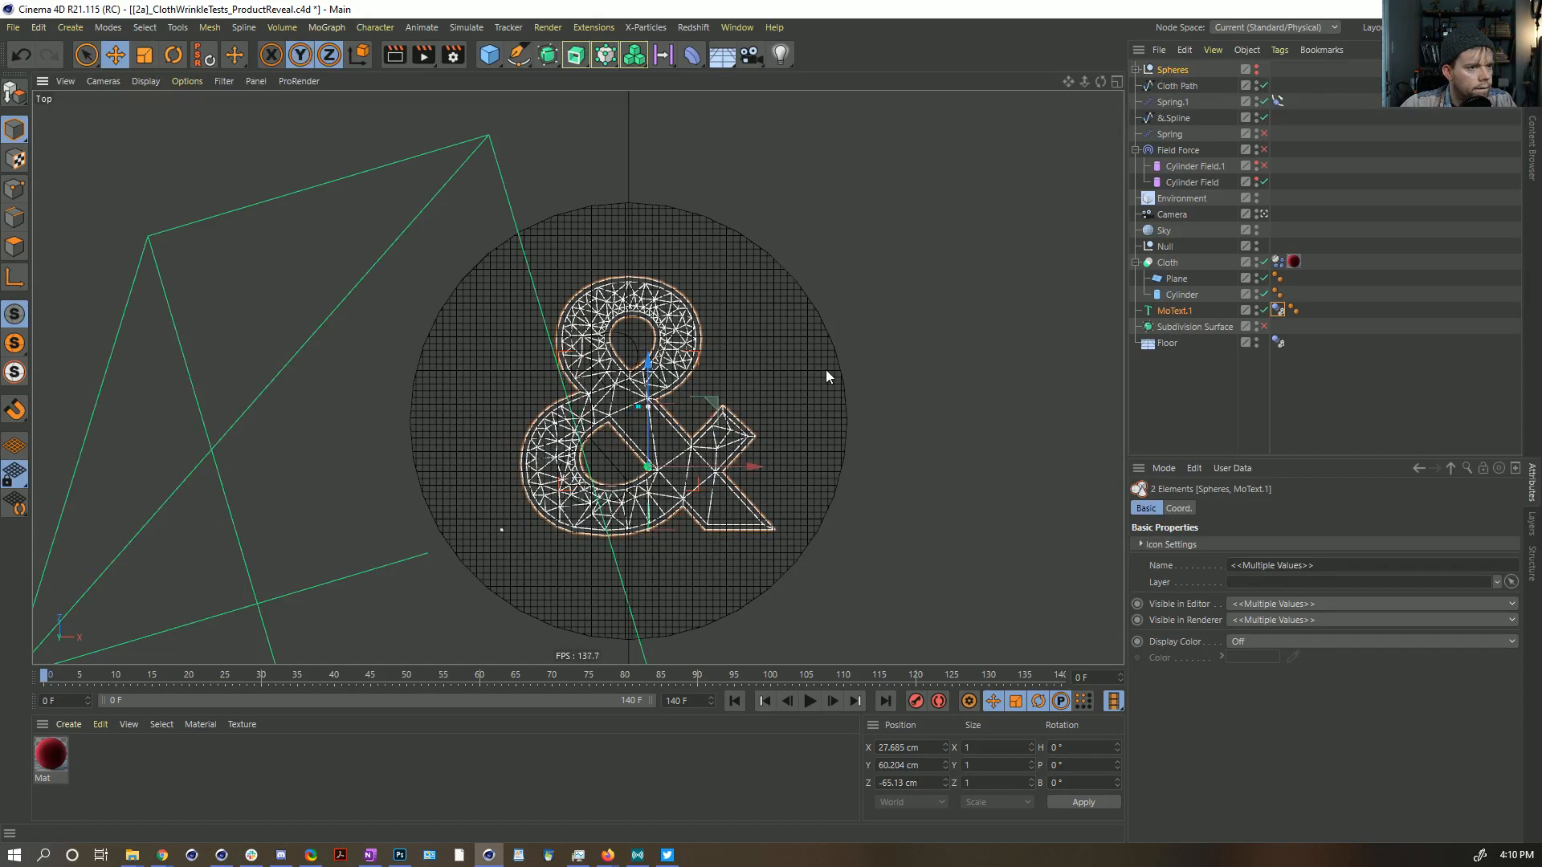
Step: Nest the &.Spline object in the Spheres null
{"action": "left_click", "coordinate": [1172, 118]}
{"action": "left_click_drag", "start_coordinate": [1174, 117], "coordinate": [1176, 73]}
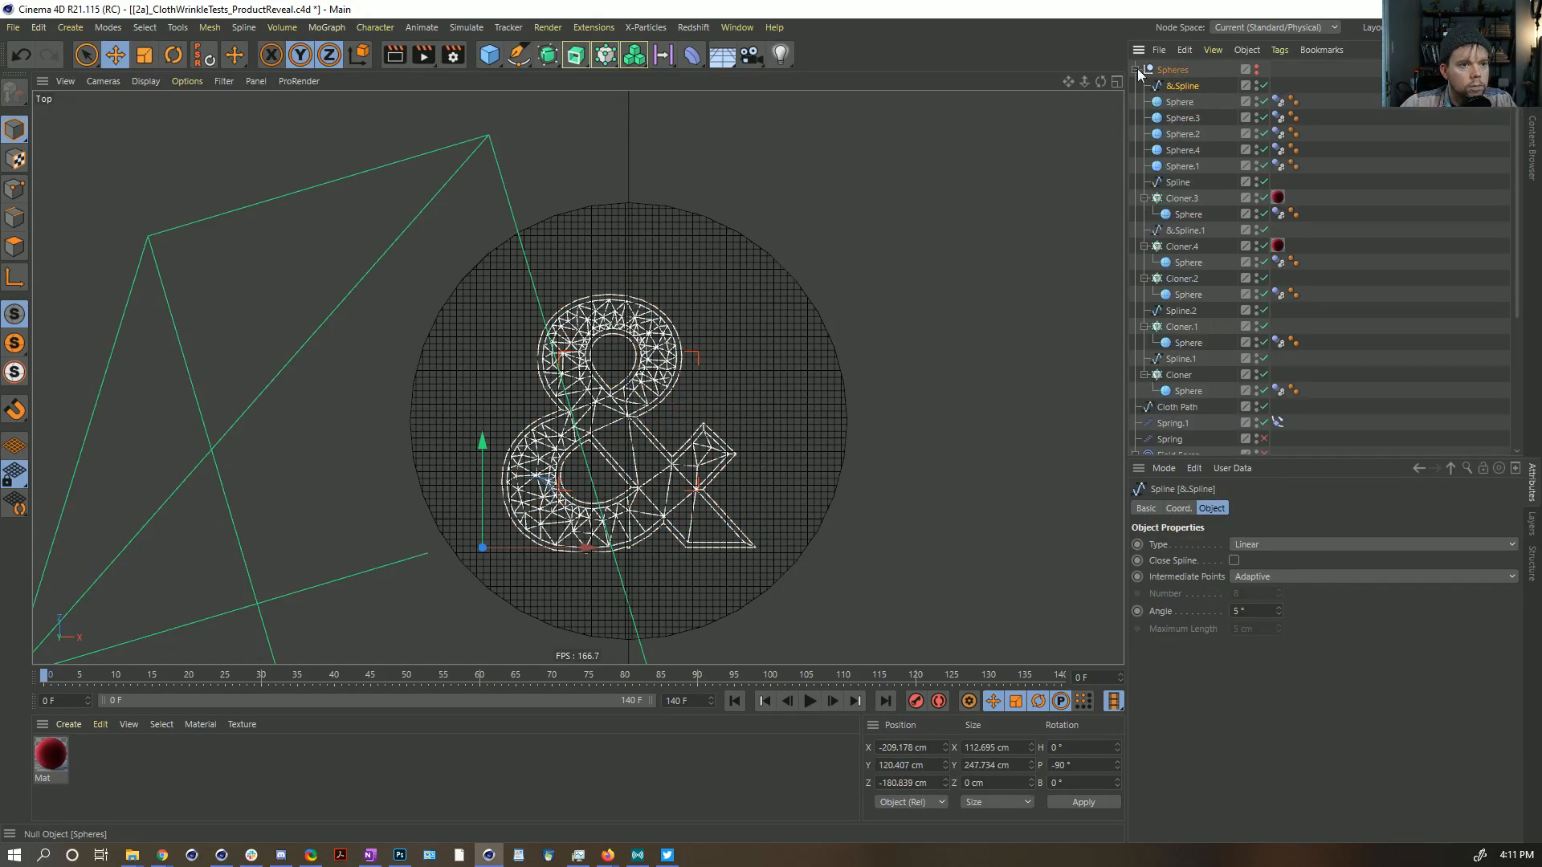
{"action": "left_click", "coordinate": [1135, 70]}
Step: Move the Spheres null and MoText.1 together about 35 cm diagonally in the top view to center the ampersand under the cloth
{"action": "left_click", "coordinate": [1171, 70]}
{"action": "left_click", "coordinate": [1174, 295], "text": "ctrl"}
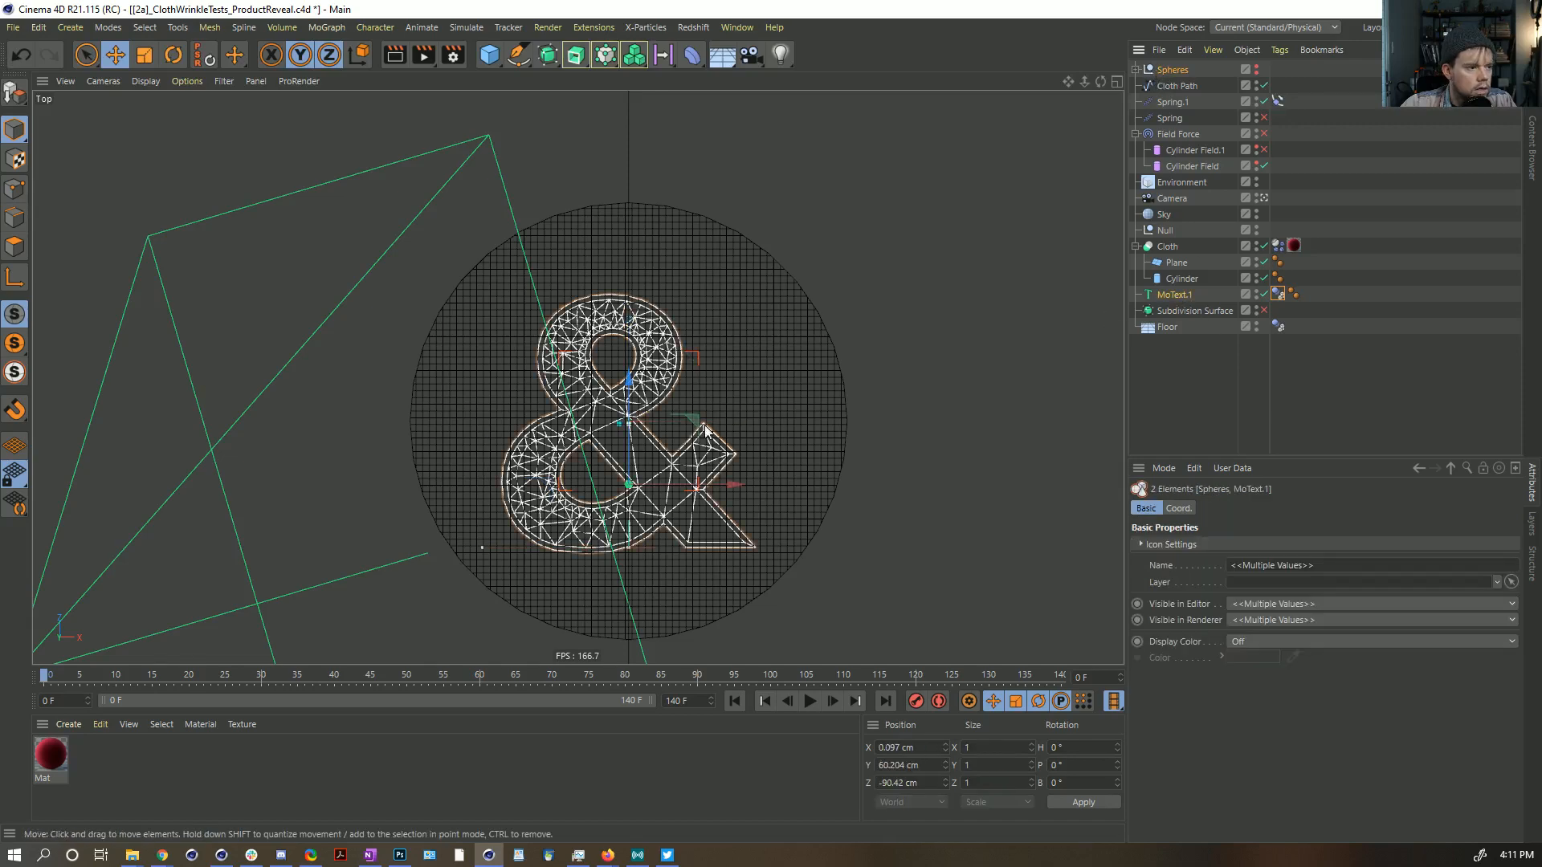
{"action": "left_click_drag", "start_coordinate": [697, 425], "coordinate": [716, 408]}
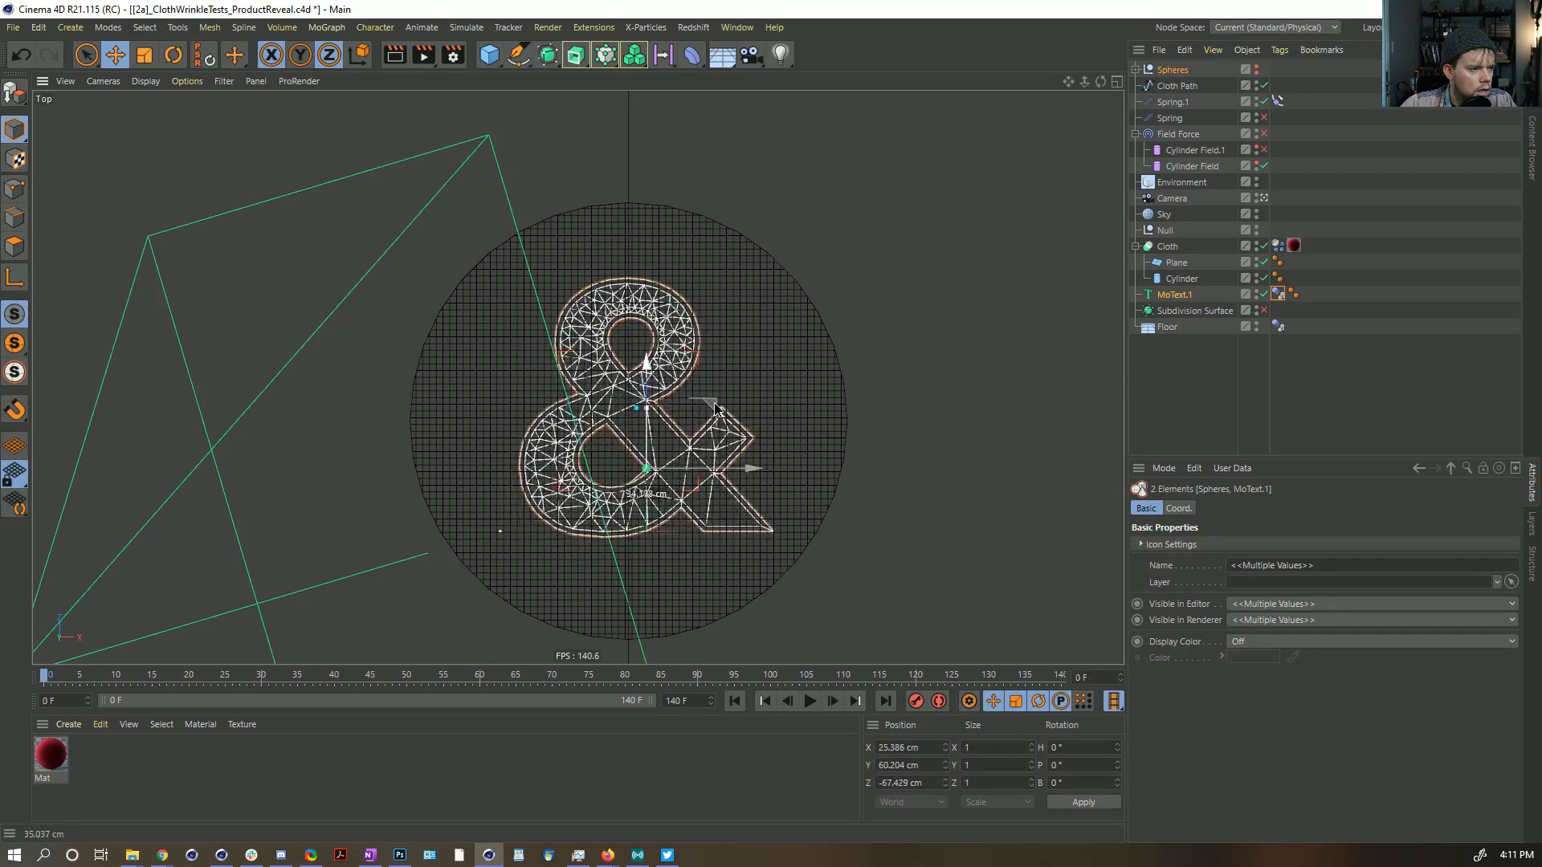
Step: Play the simulation in the perspective view to check how the cloth drapes over the repositioned ampersand, and return to the first frame
{"action": "key", "text": "F1"}
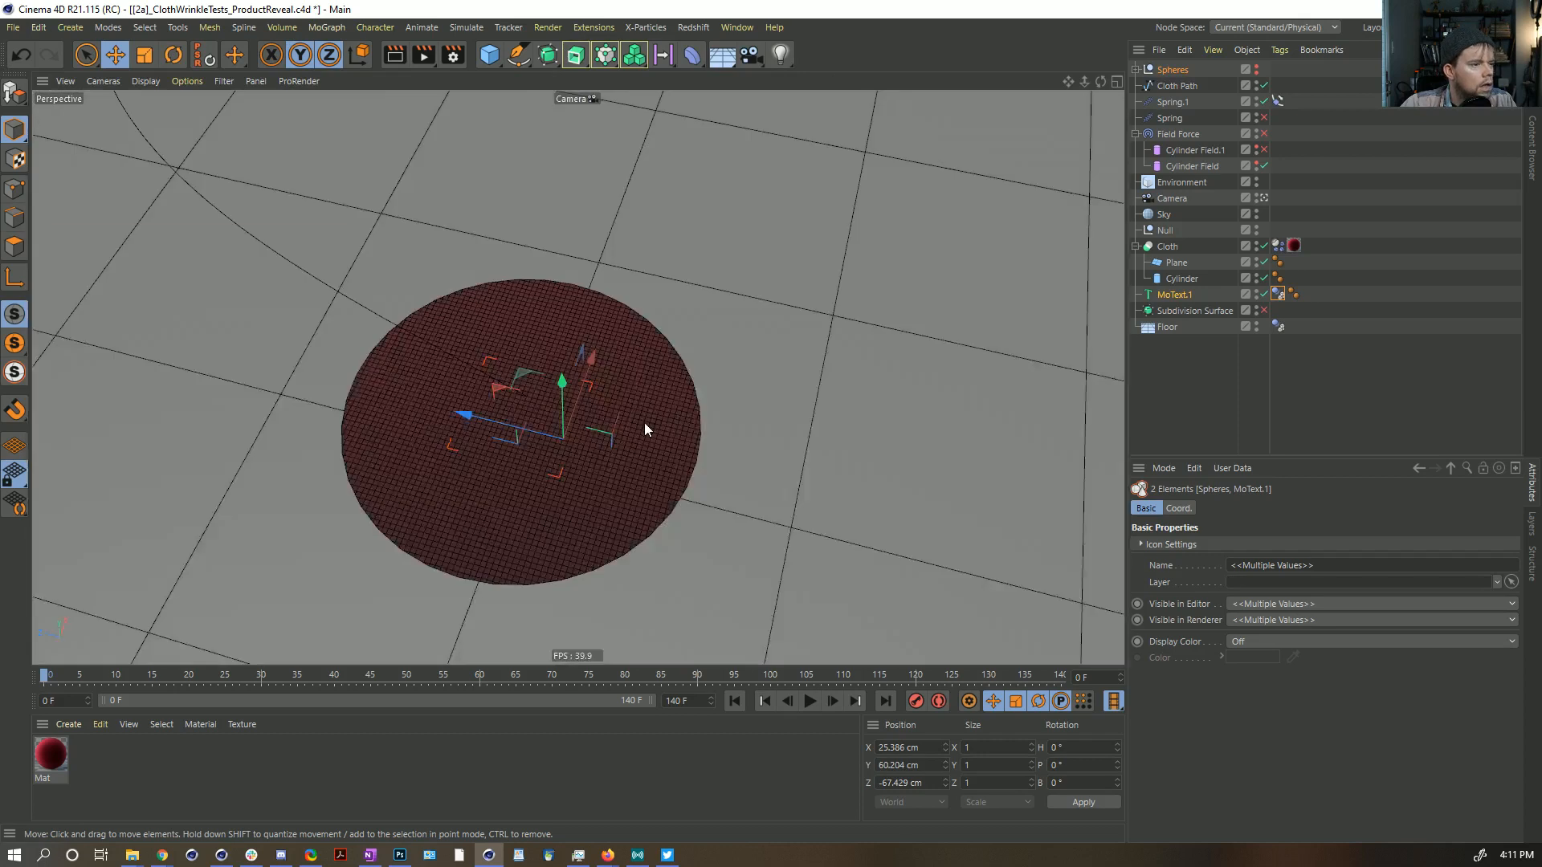
{"action": "left_click", "coordinate": [809, 701]}
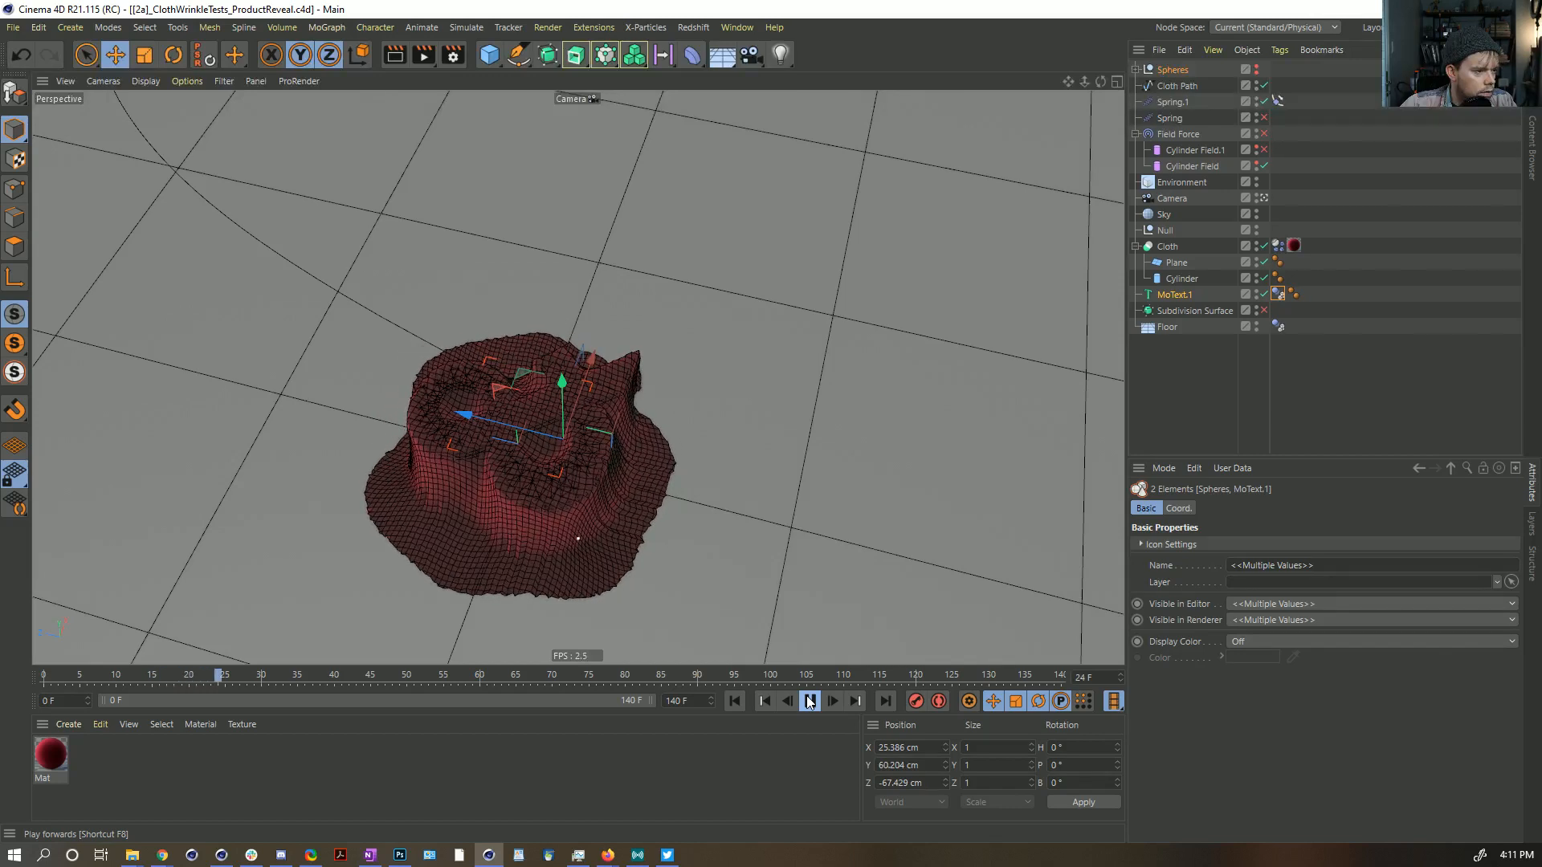
{"action": "left_click", "coordinate": [808, 702]}
{"action": "left_click", "coordinate": [734, 701]}
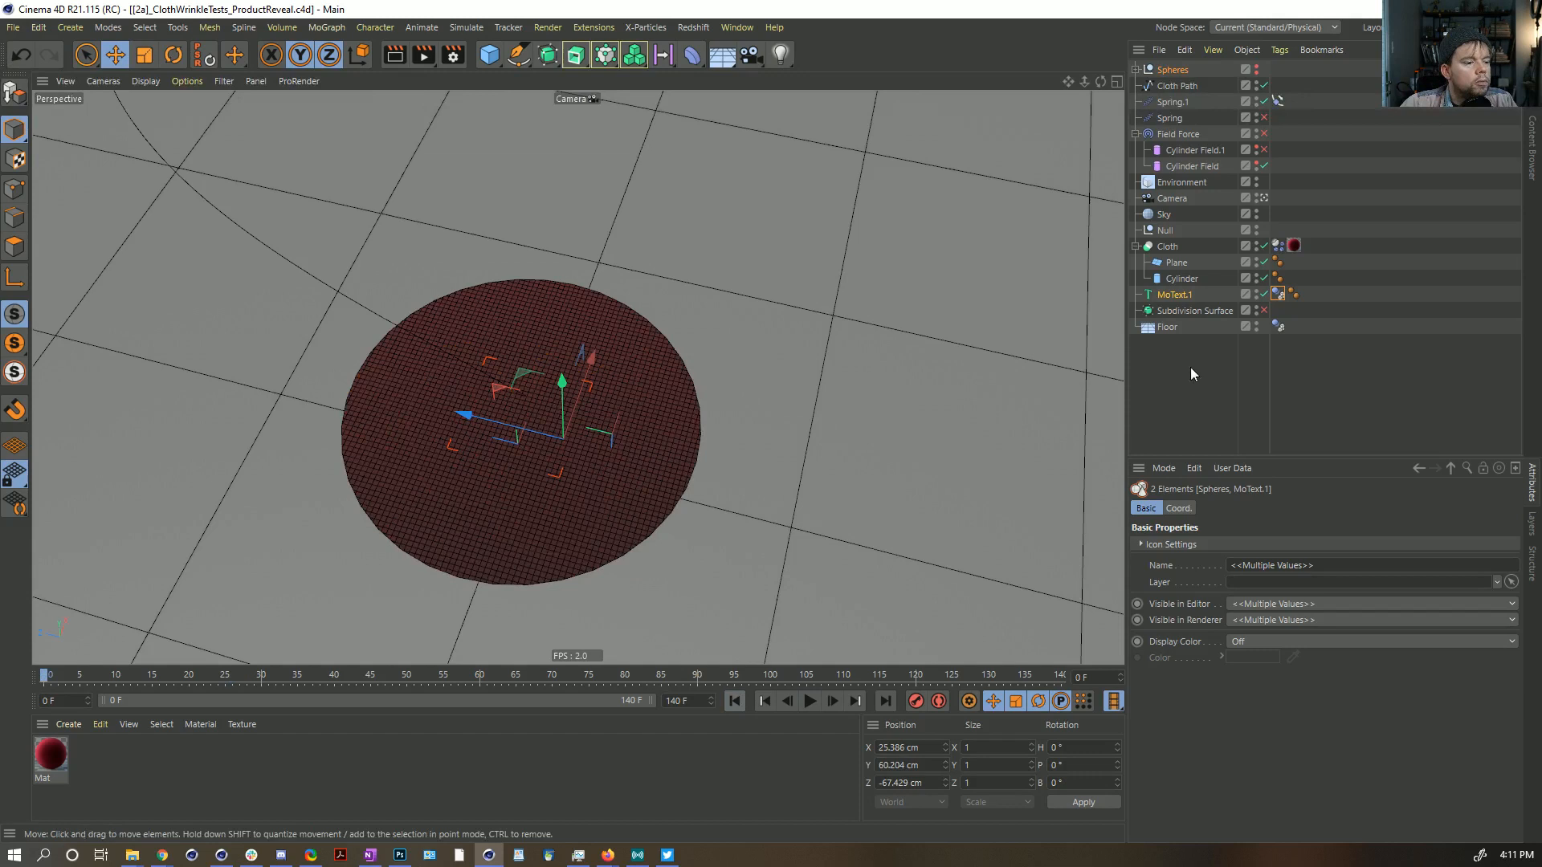
Step: Set the Shear and Flexion springs of the Cloth's soft body to 5
{"action": "left_click", "coordinate": [1277, 295]}
{"action": "left_click", "coordinate": [1340, 509]}
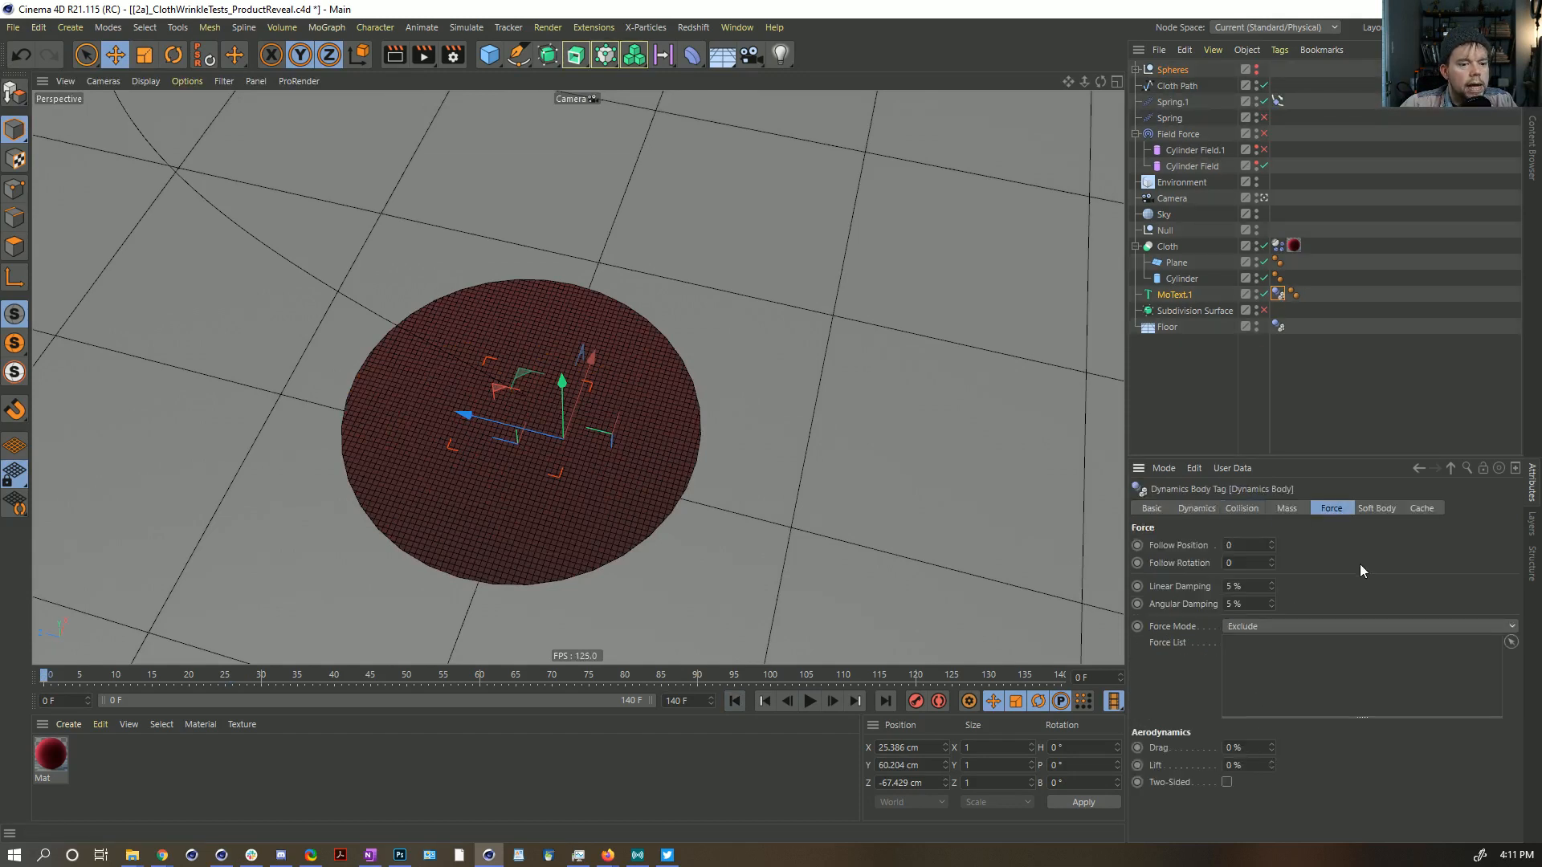
{"action": "left_click", "coordinate": [1376, 508]}
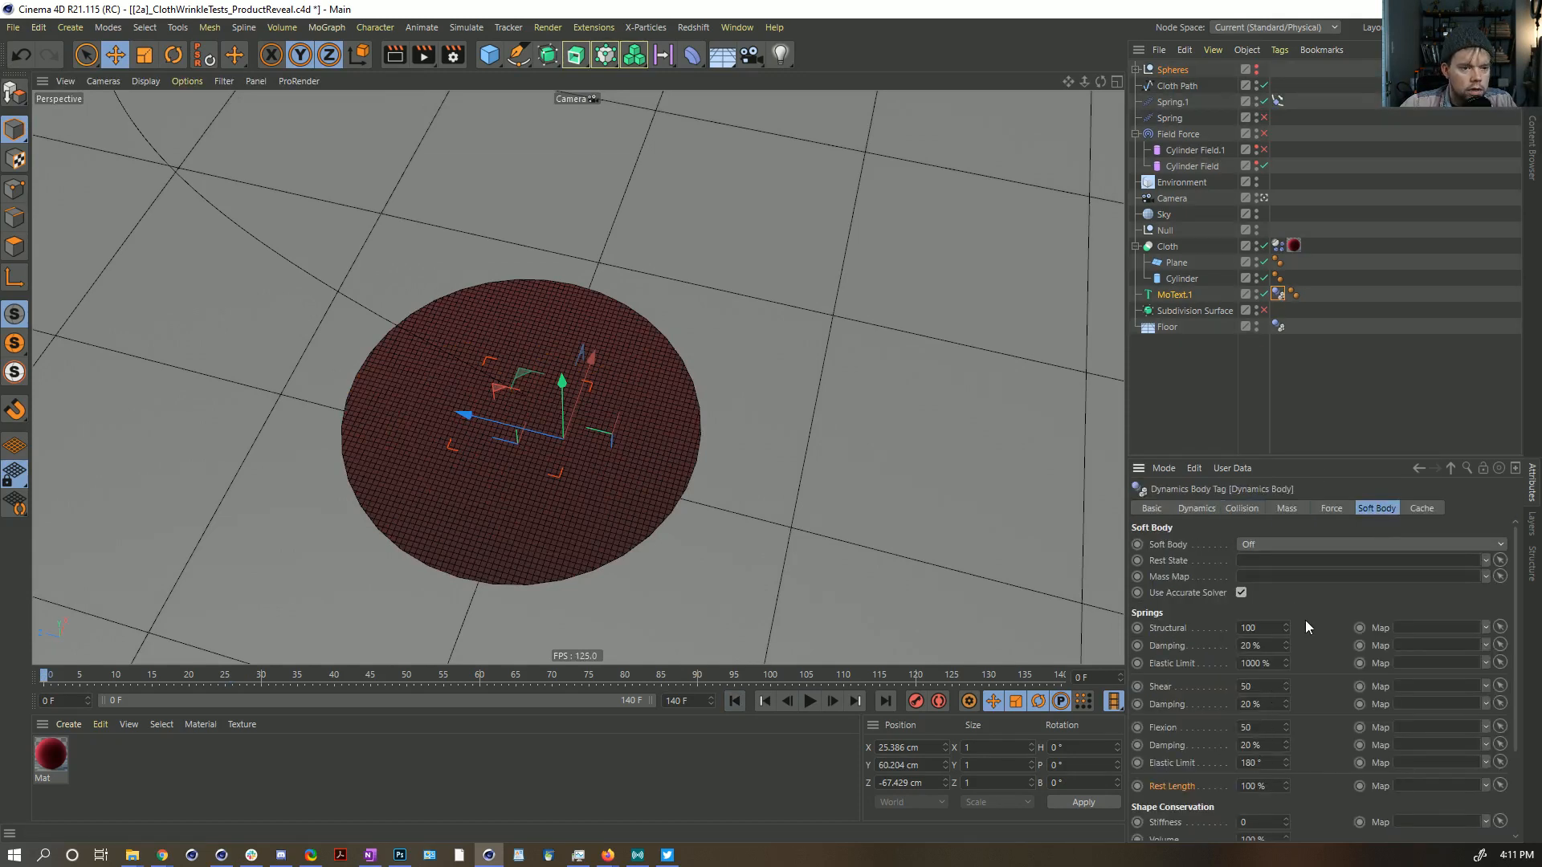
{"action": "left_click", "coordinate": [1277, 245]}
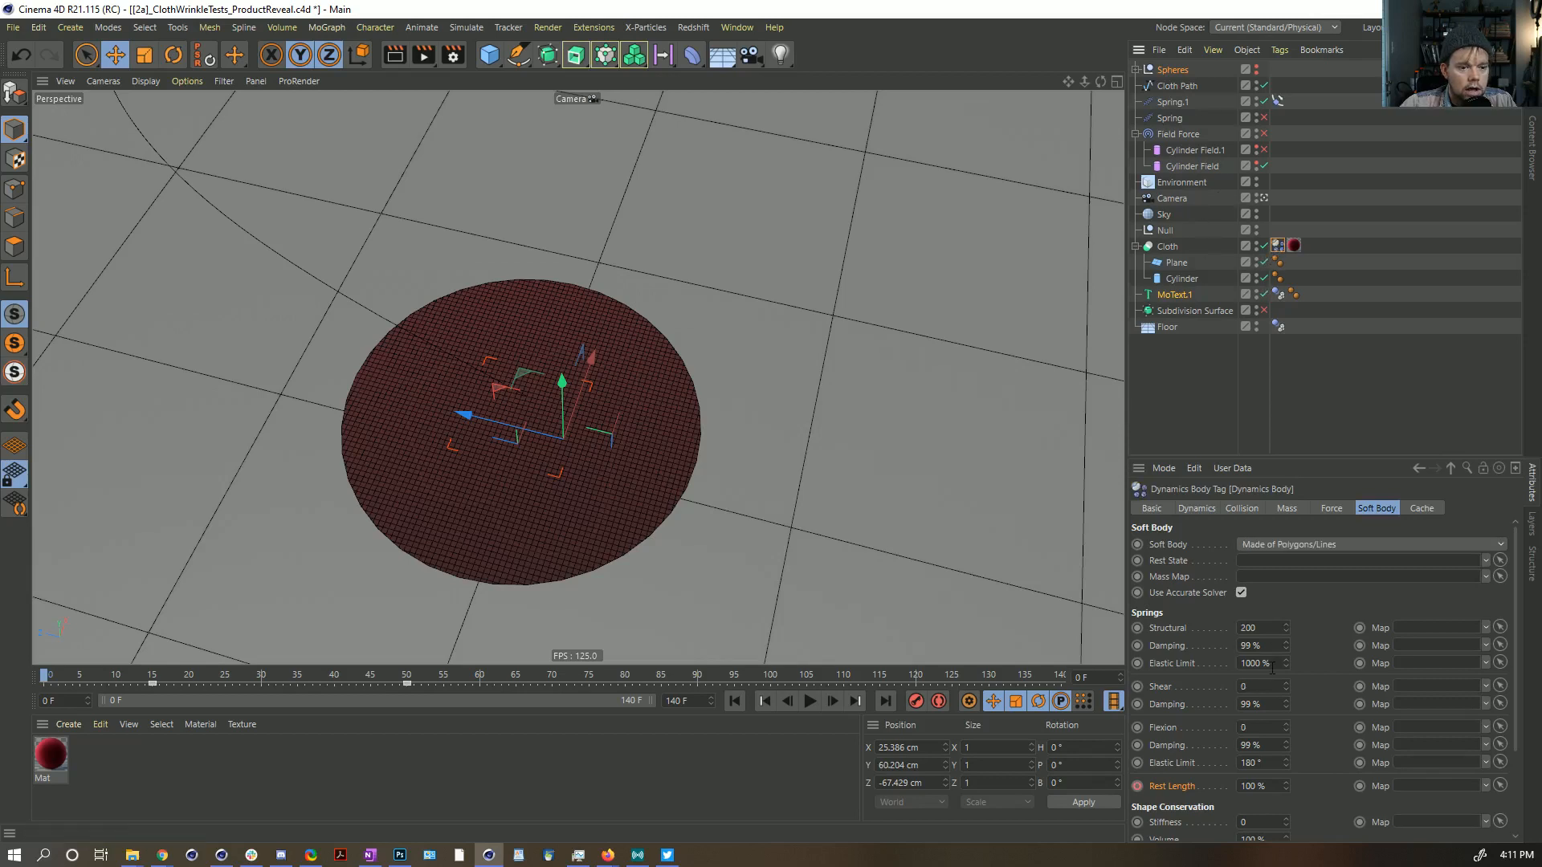
{"action": "left_click", "coordinate": [1257, 687]}
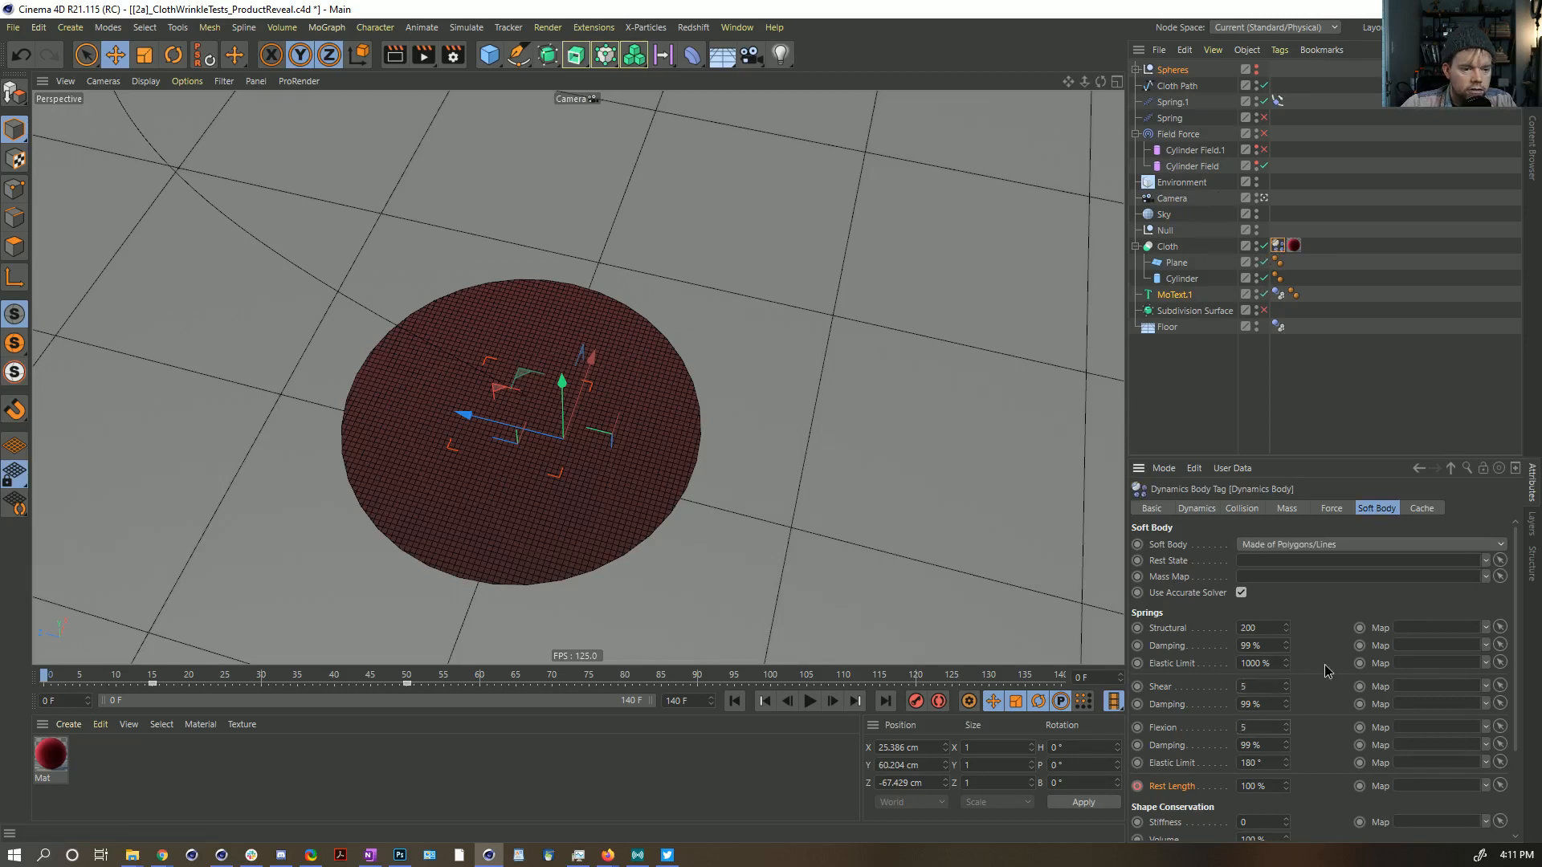
Step: Simulate the cloth with the new spring values up to frame 51 and examine the folds from a lower angle
{"action": "left_click", "coordinate": [810, 702]}
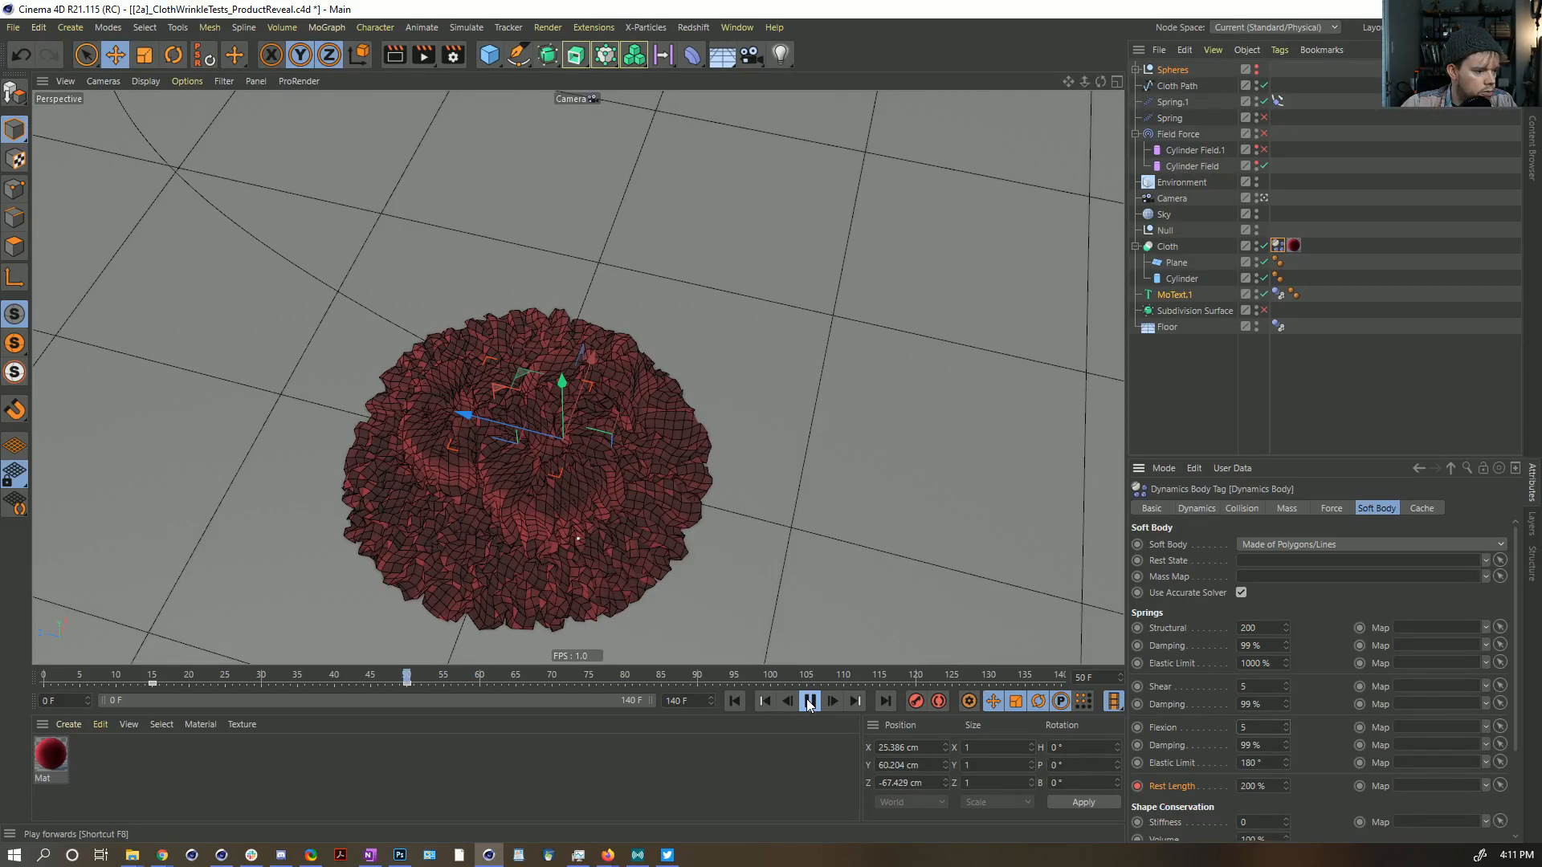
{"action": "left_click", "coordinate": [808, 701]}
{"action": "left_click_drag", "start_coordinate": [637, 513], "coordinate": [620, 443], "text": "alt"}
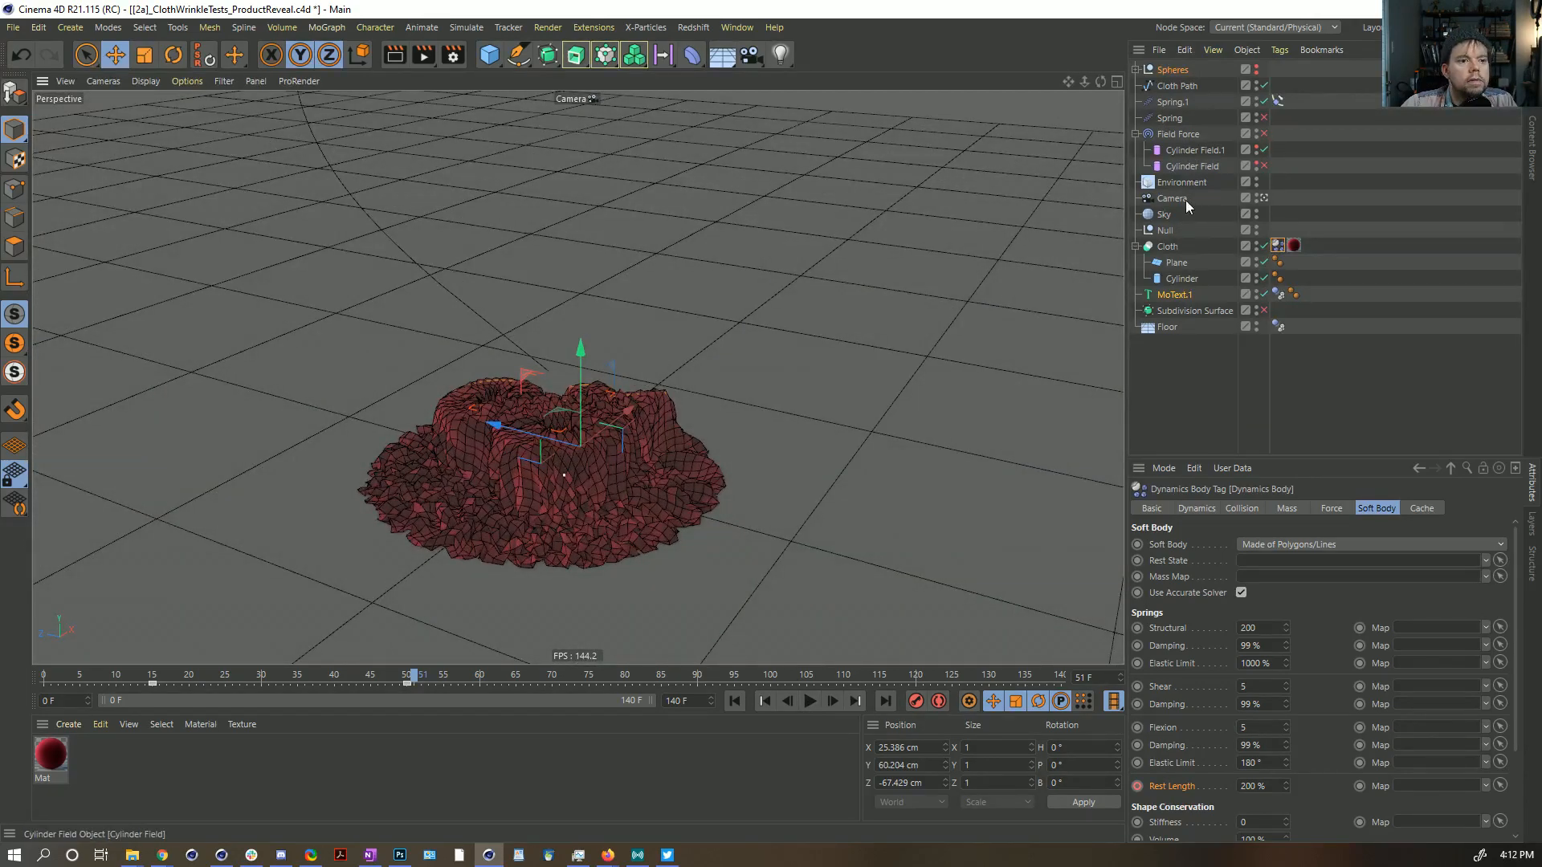
Step: Nest the Cloth object in the Subdivision Surface and enable the subdivision to inspect the smoothed folds up close
{"action": "left_click_drag", "start_coordinate": [1164, 245], "coordinate": [1167, 246]}
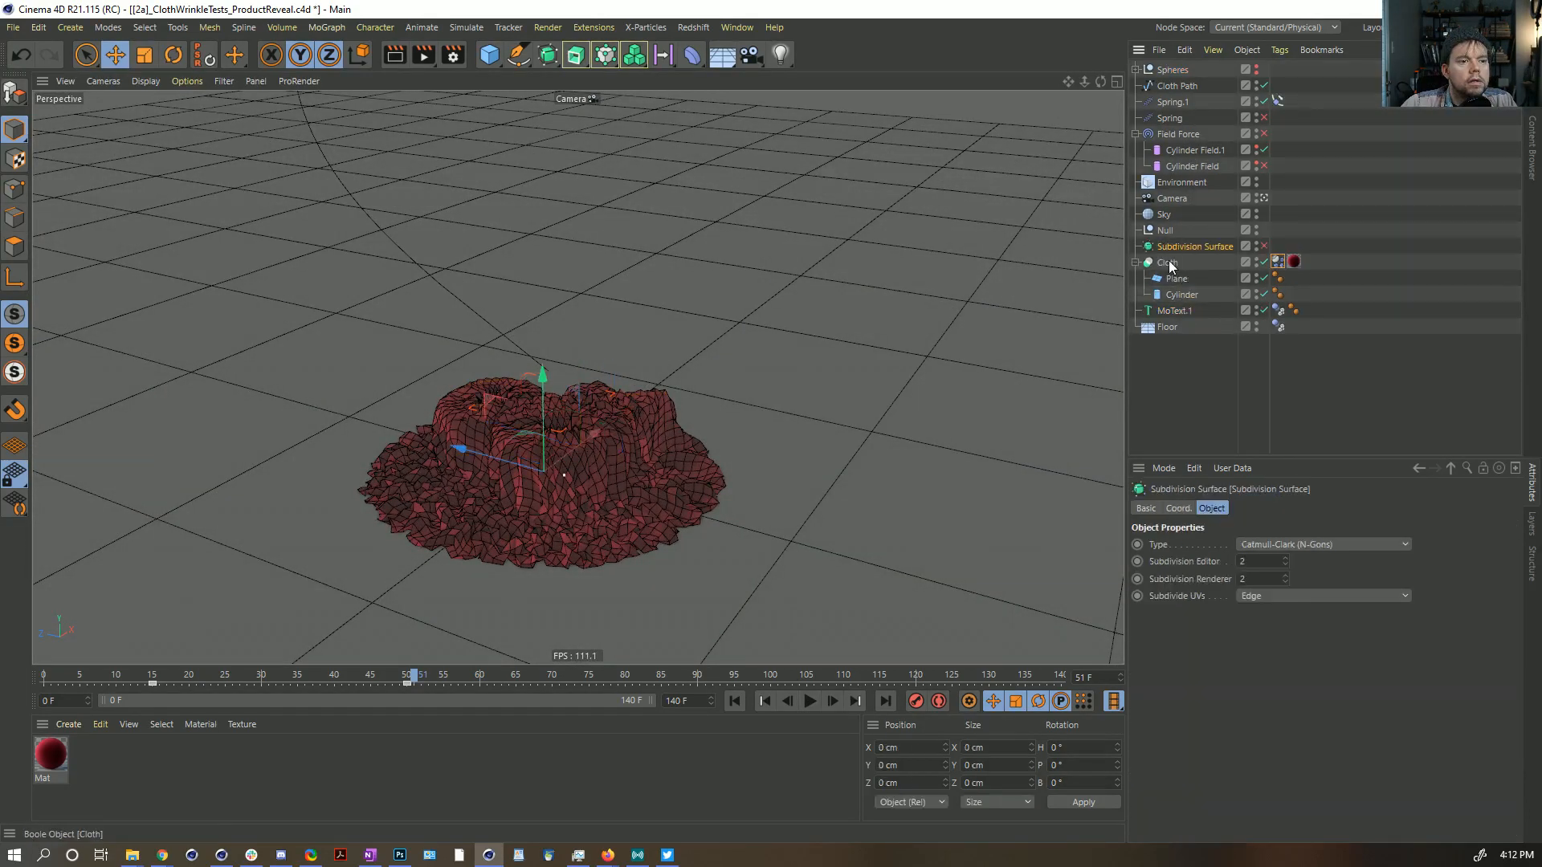
{"action": "left_click", "coordinate": [1180, 262]}
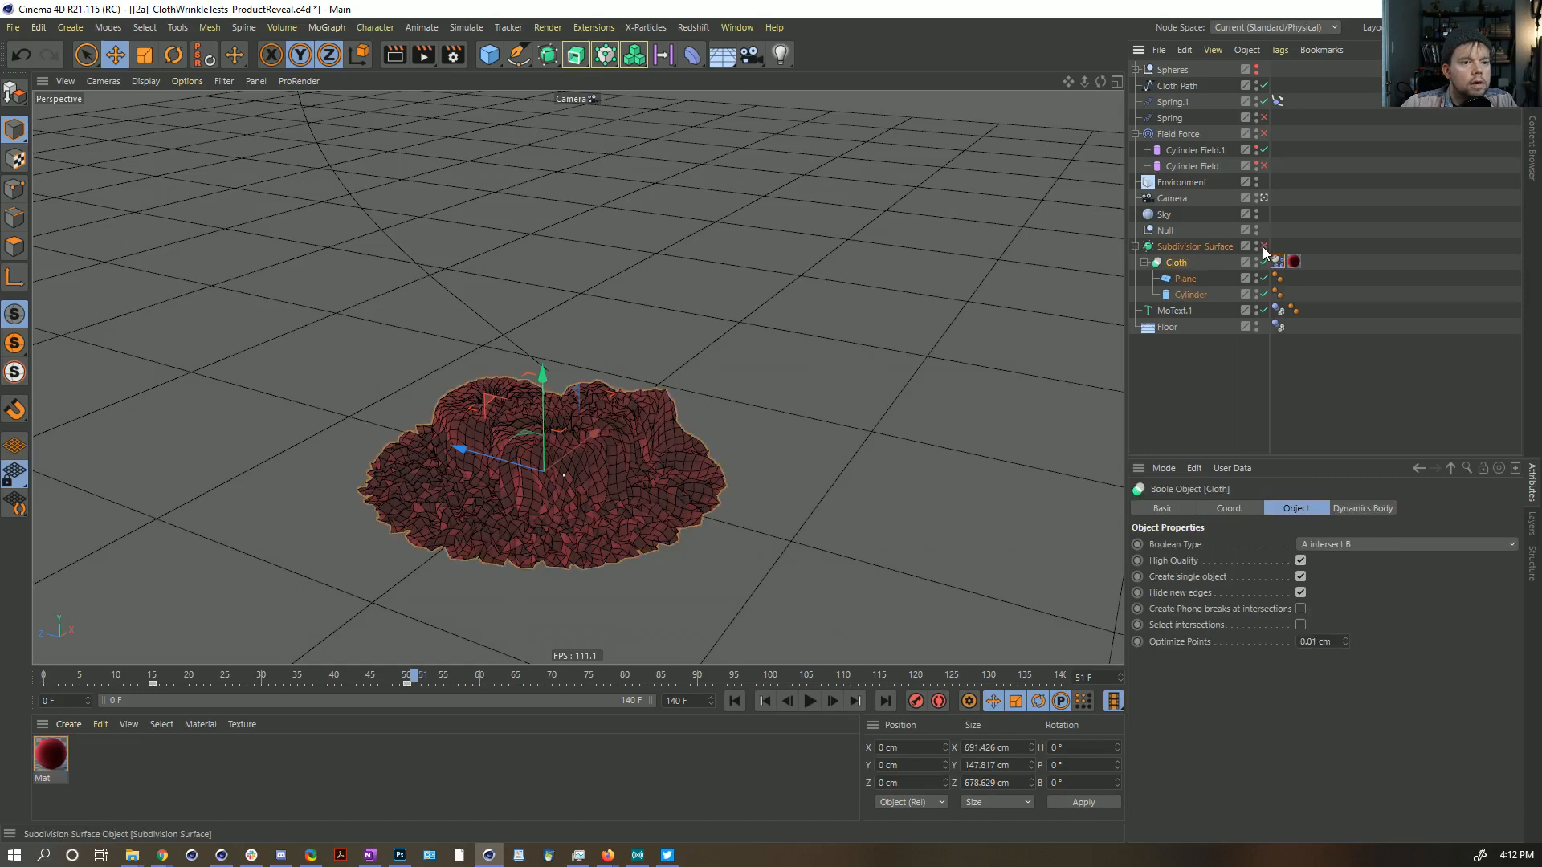
{"action": "left_click", "coordinate": [1263, 246]}
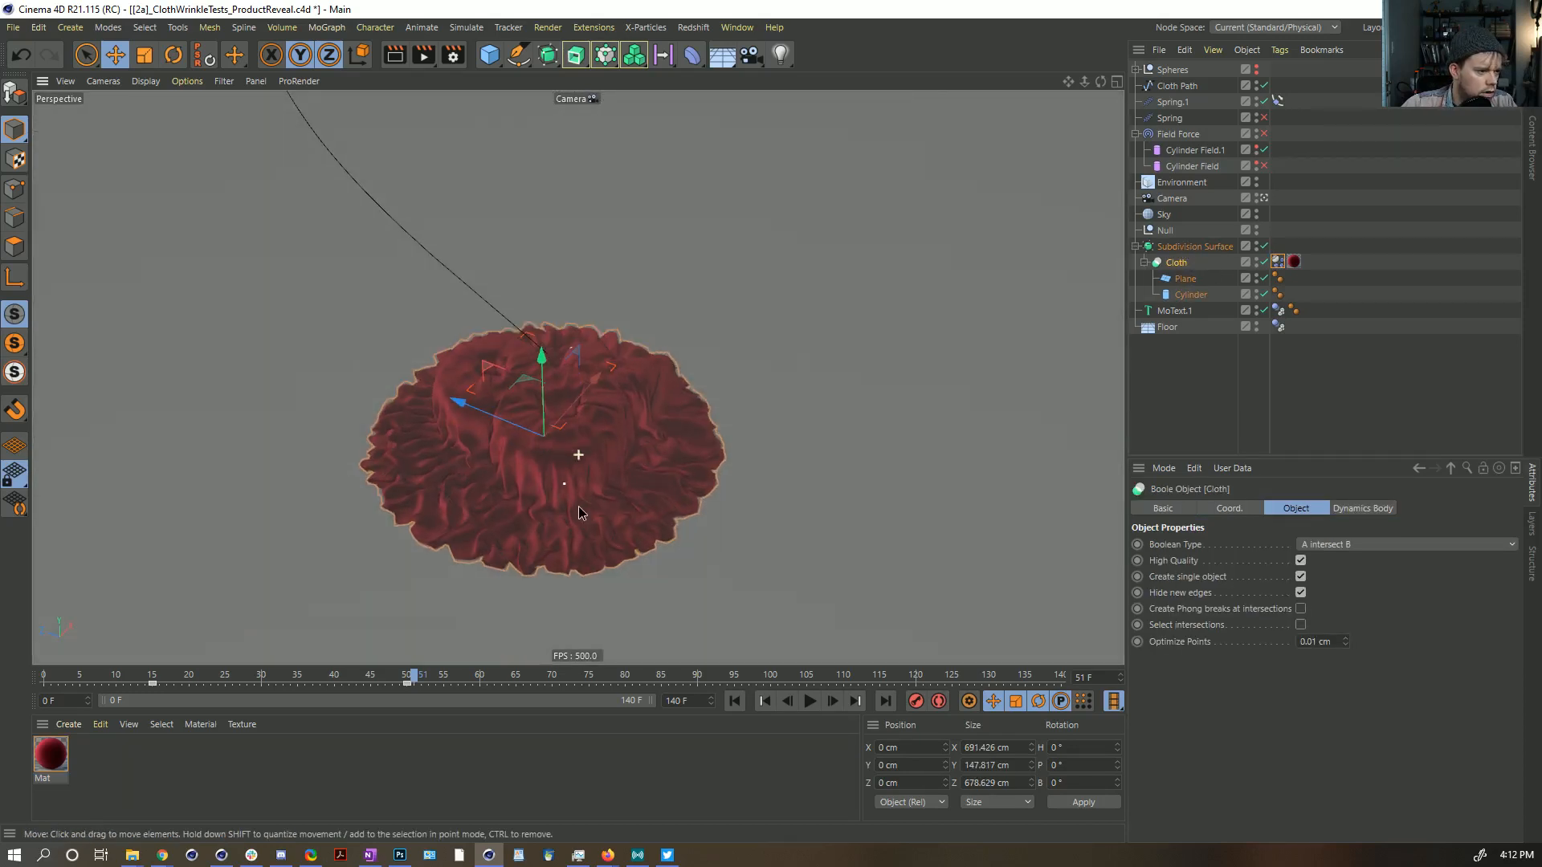
{"action": "scroll", "coordinate": [578, 506], "scroll_direction": "up", "scroll_amount": 5}
{"action": "left_click_drag", "start_coordinate": [383, 361], "coordinate": [299, 367], "text": "alt"}
{"action": "scroll", "coordinate": [374, 351], "scroll_direction": "down", "scroll_amount": 3}
{"action": "left_click_drag", "start_coordinate": [451, 342], "coordinate": [549, 432], "text": "alt"}
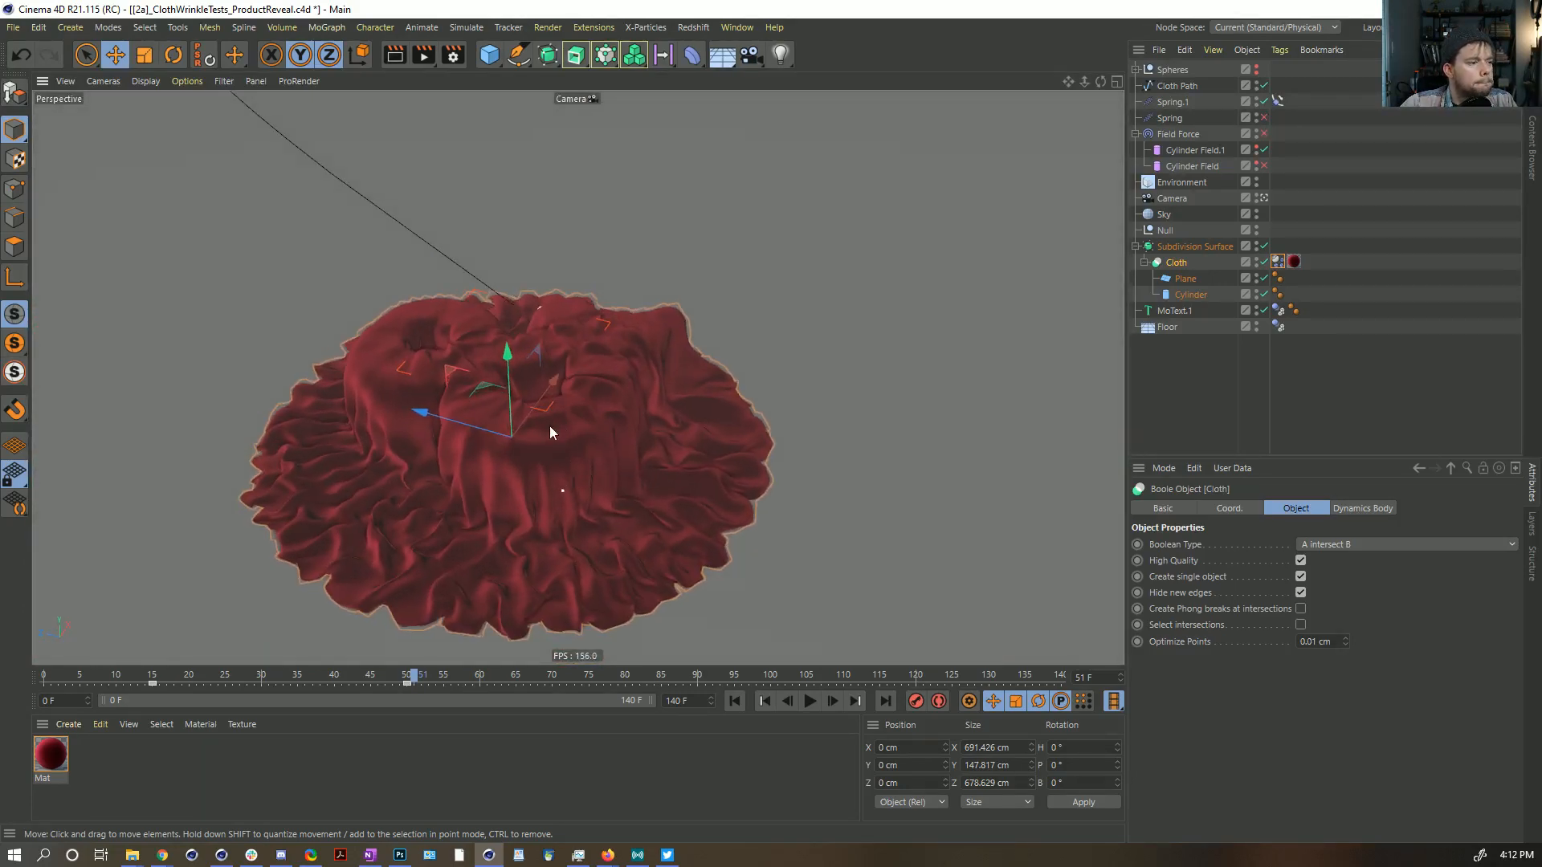
Step: Disable the Subdivision Surface and save the scene
{"action": "left_click", "coordinate": [1263, 246]}
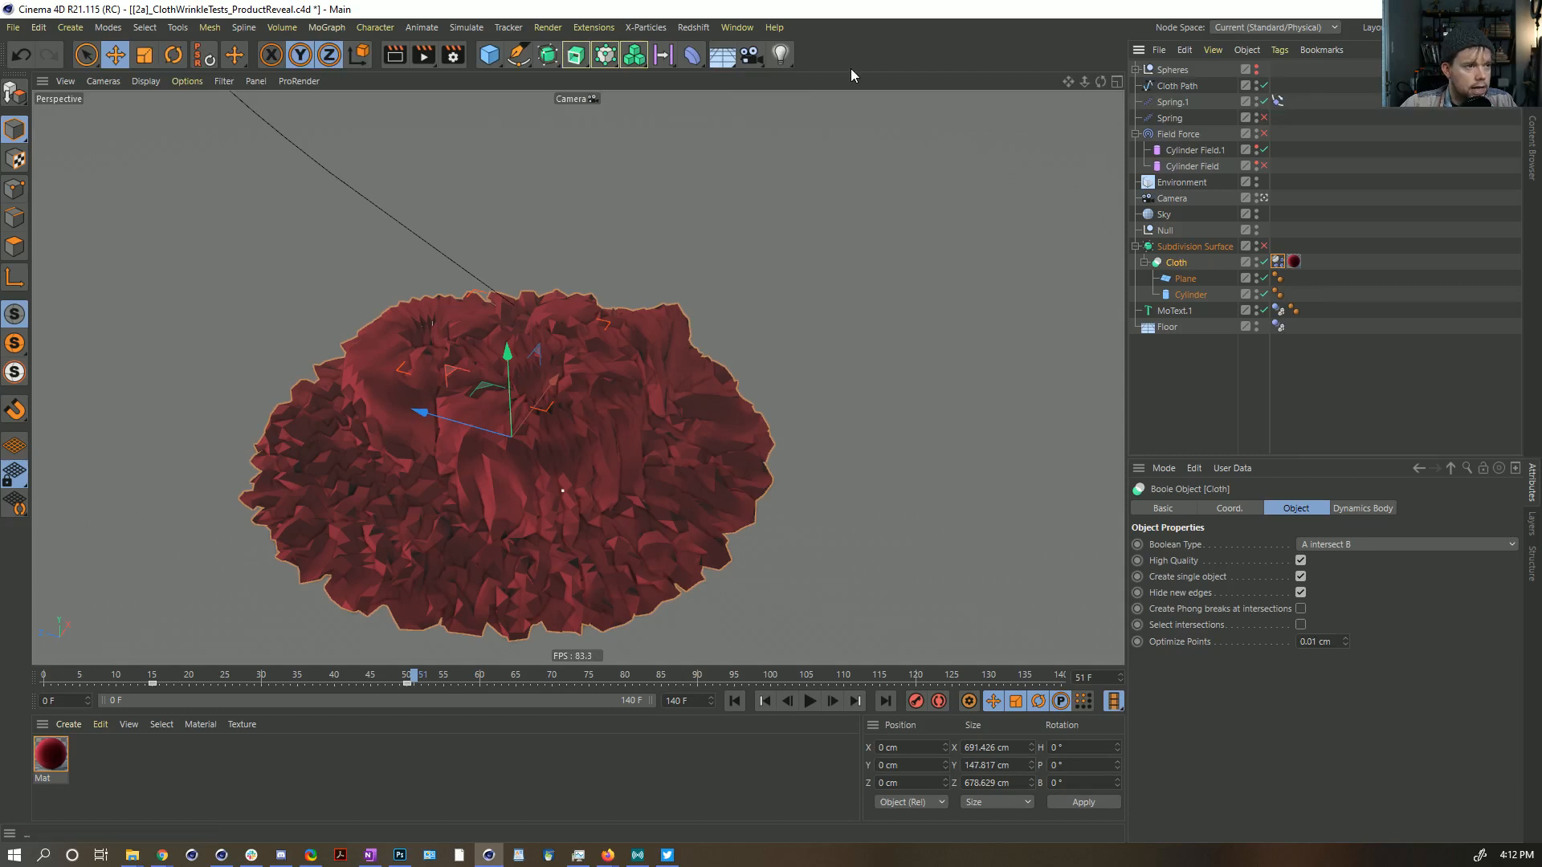
{"action": "key", "text": "ctrl+s"}
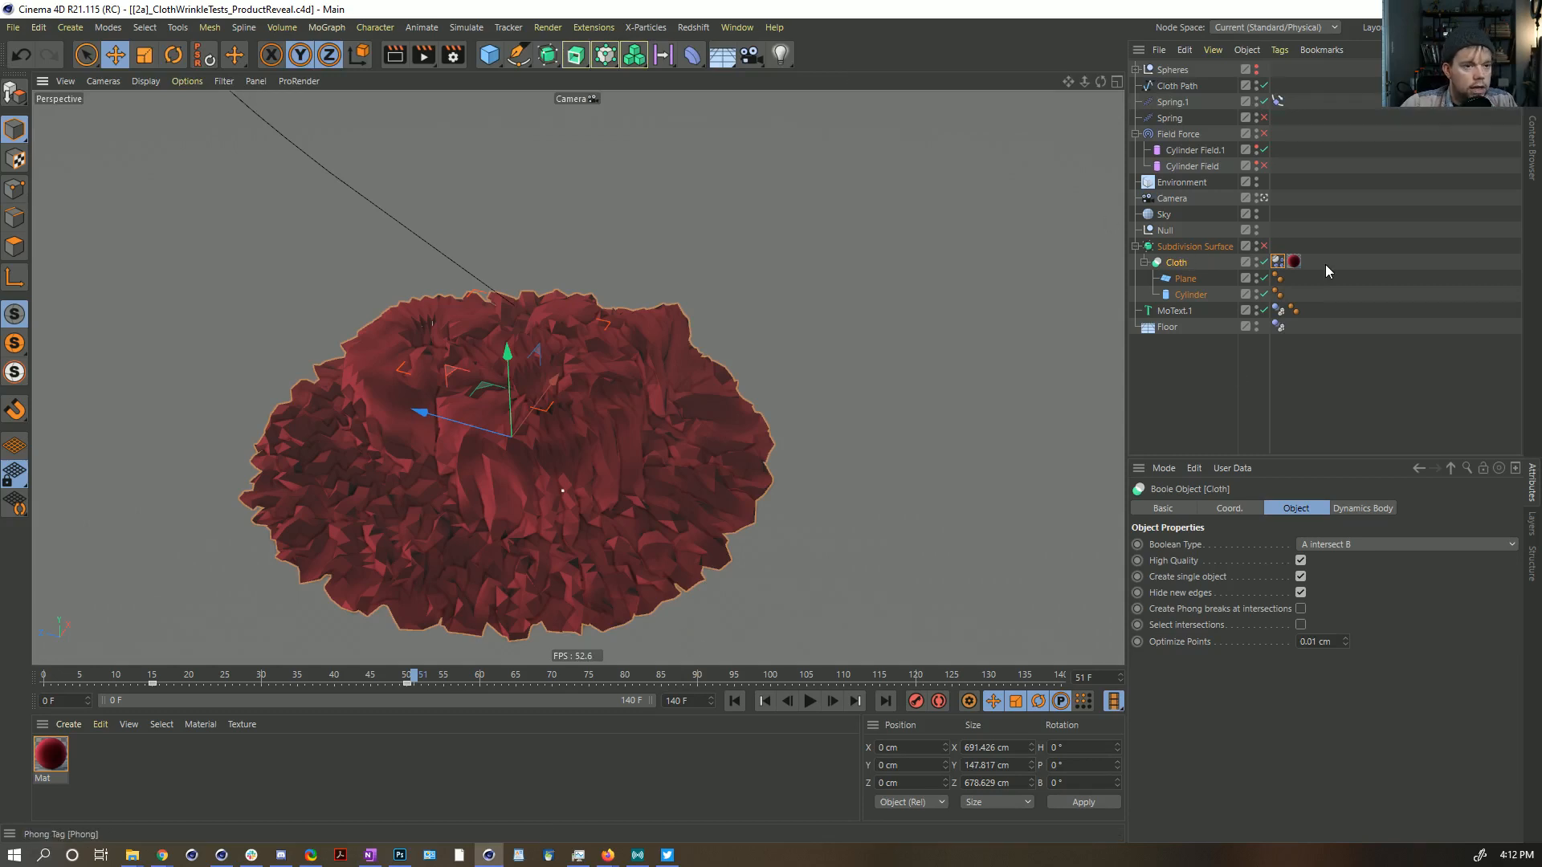
Step: Set the crumpled cloth as the initial state of the Cloth's dynamics tag and remove the Rest Length keyframes
{"action": "left_click", "coordinate": [1362, 508]}
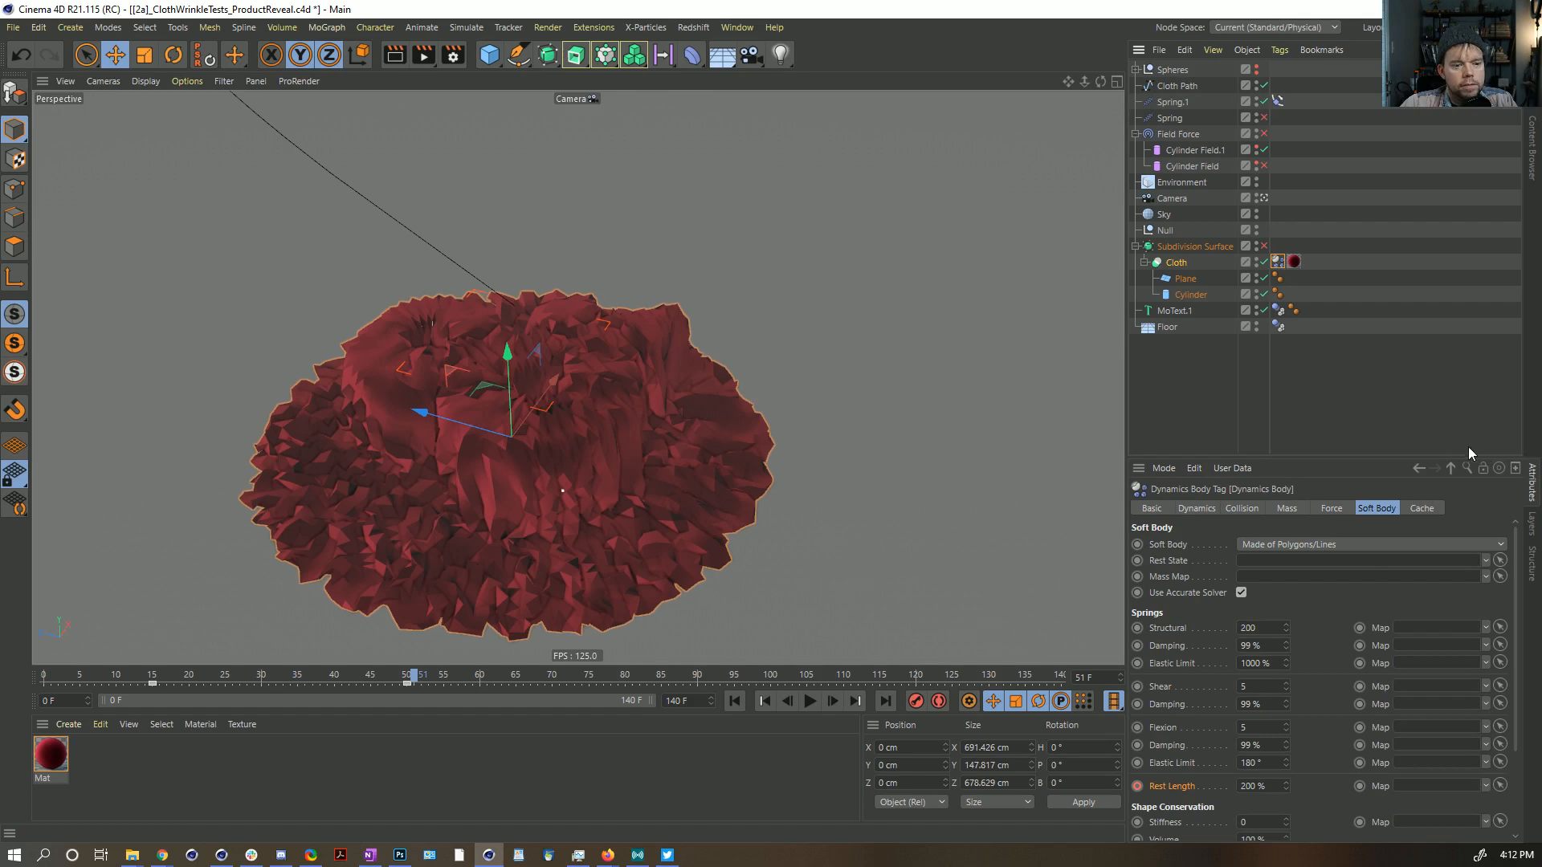
{"action": "left_click", "coordinate": [1241, 510]}
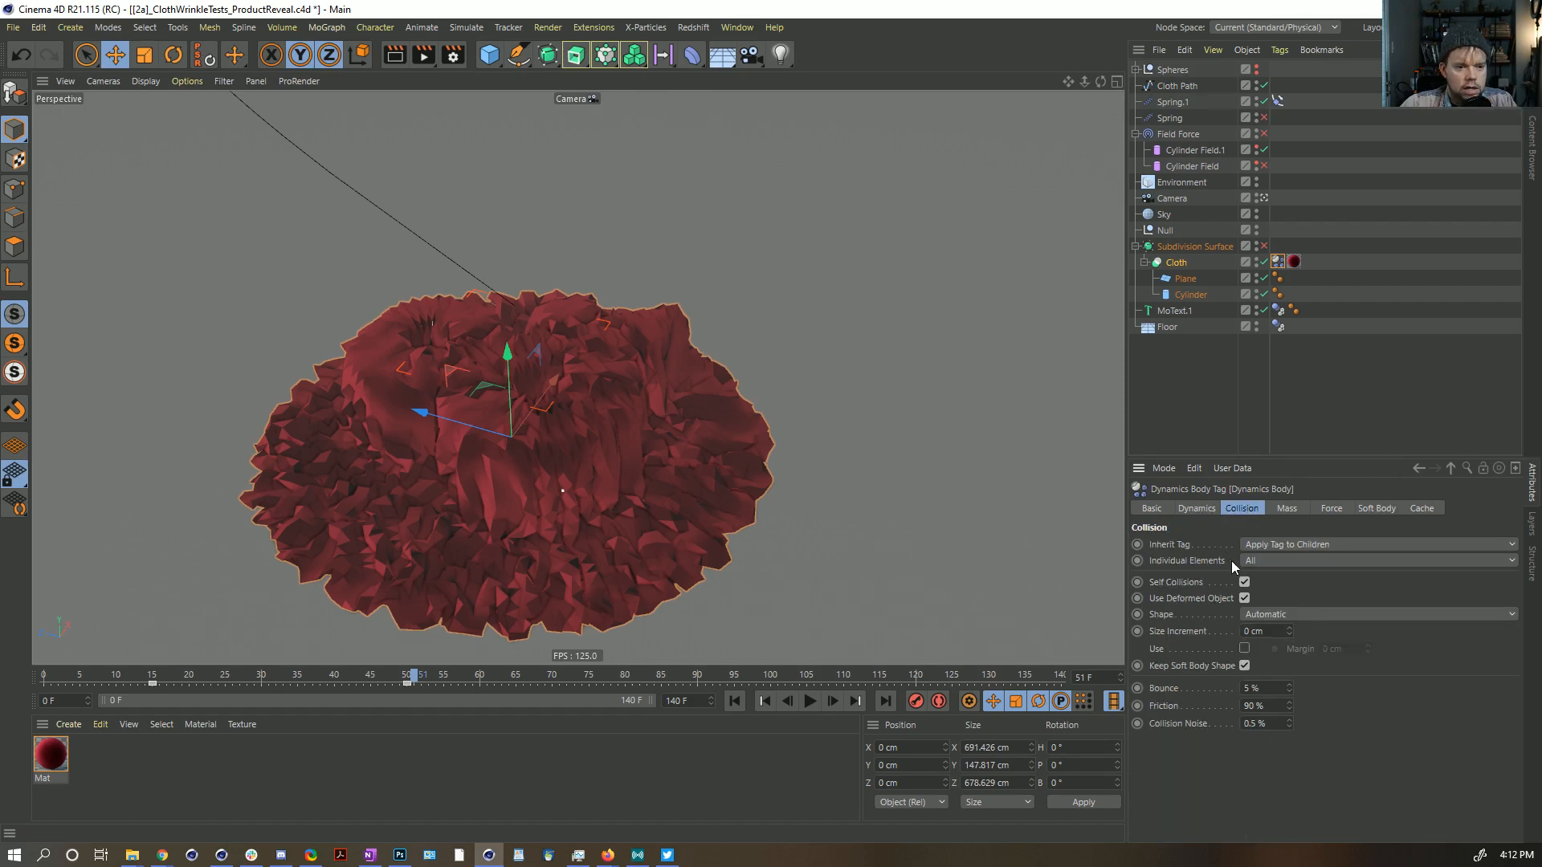
{"action": "left_click", "coordinate": [1189, 512]}
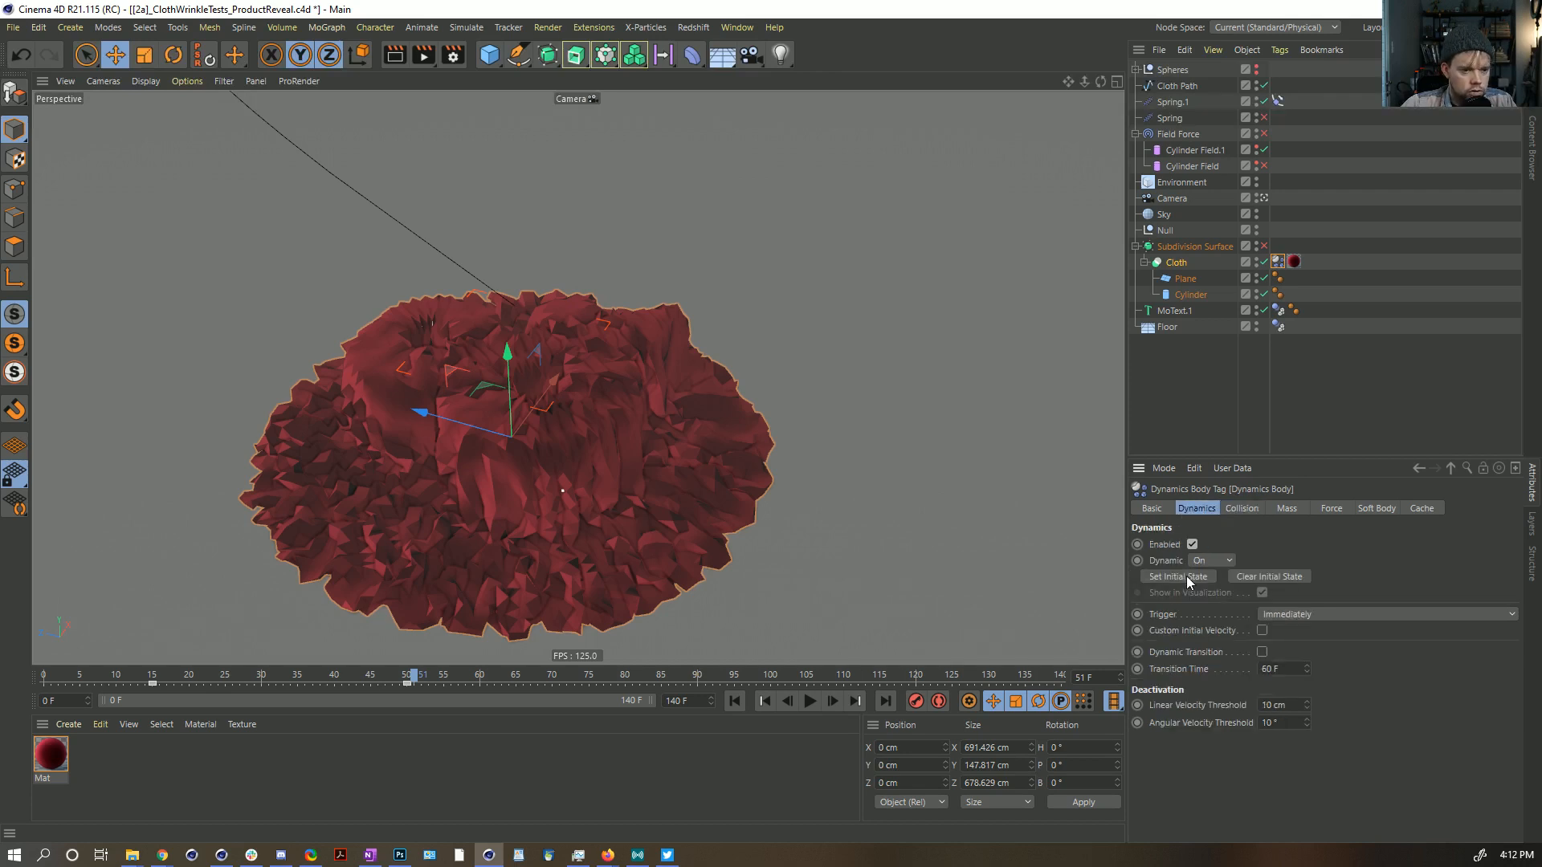
{"action": "left_click", "coordinate": [1365, 512]}
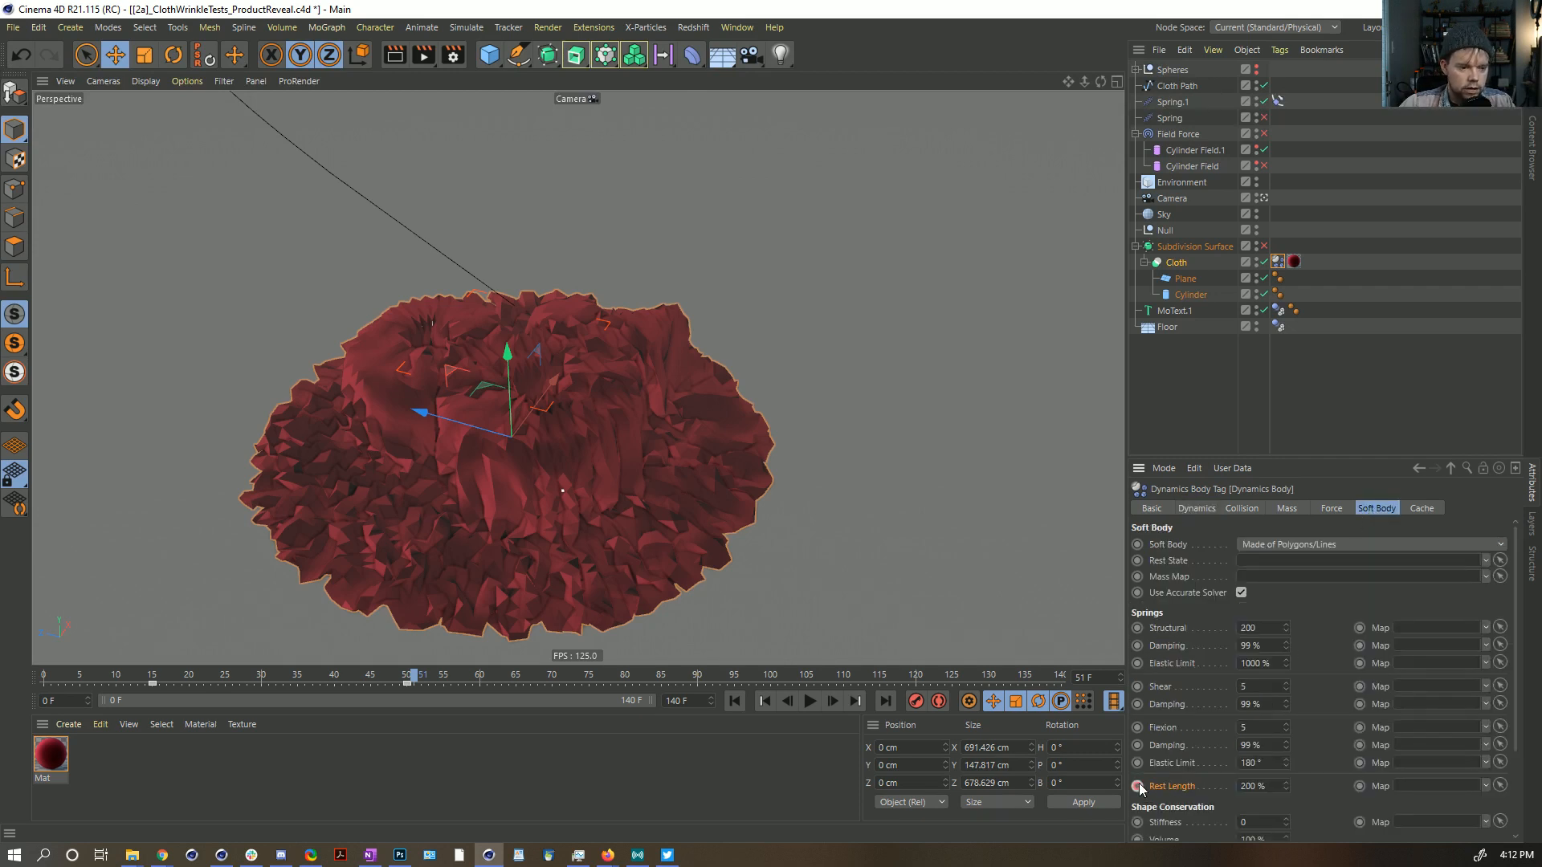
Step: Test-play the simulation from the cloth's new initial state and return to the first frame
{"action": "left_click", "coordinate": [736, 700]}
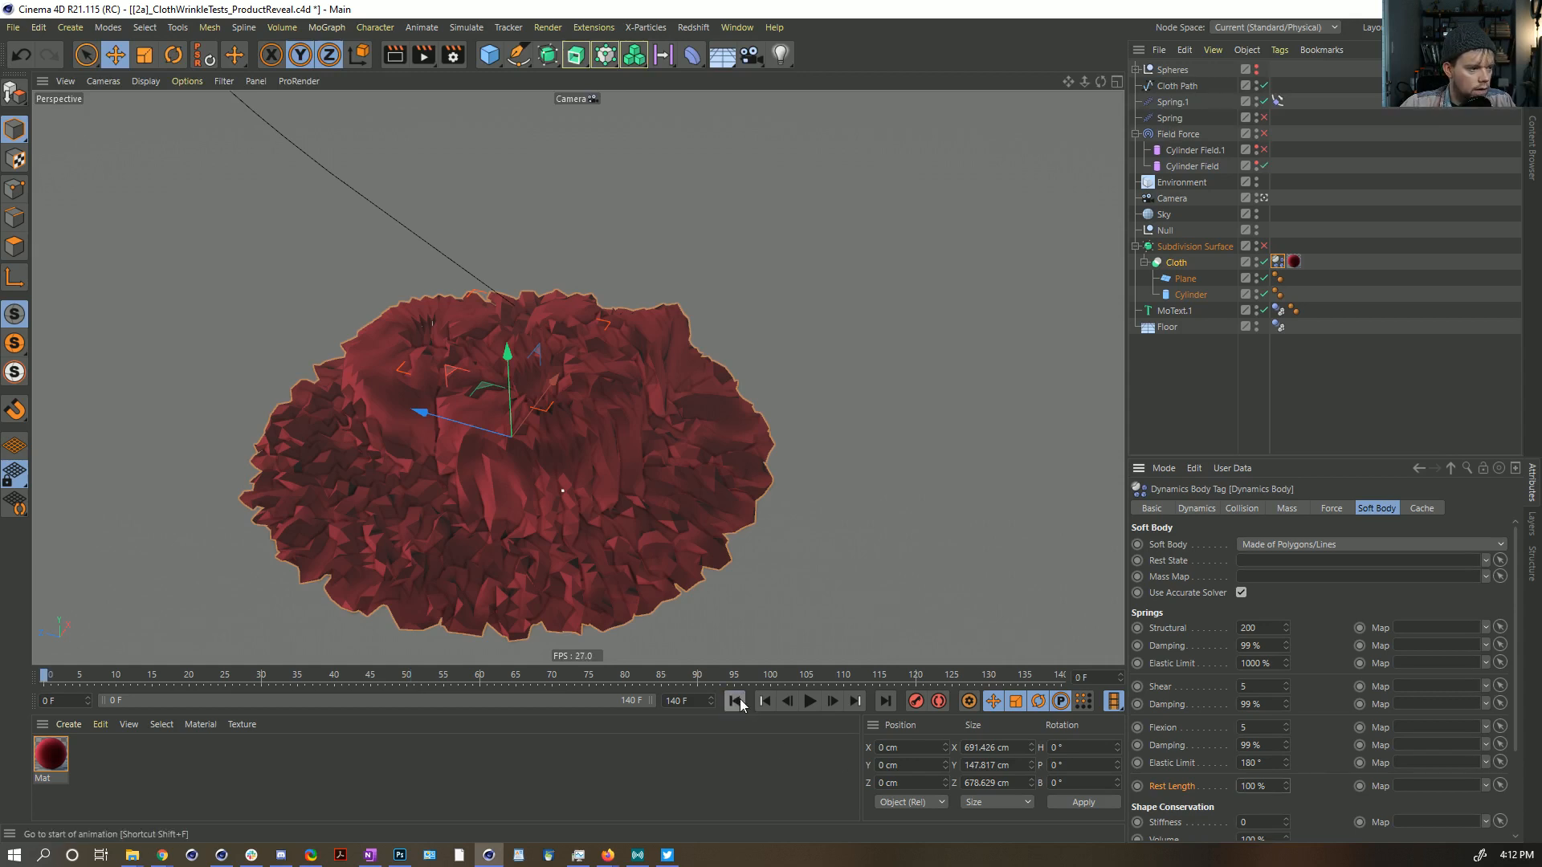
{"action": "left_click", "coordinate": [811, 701]}
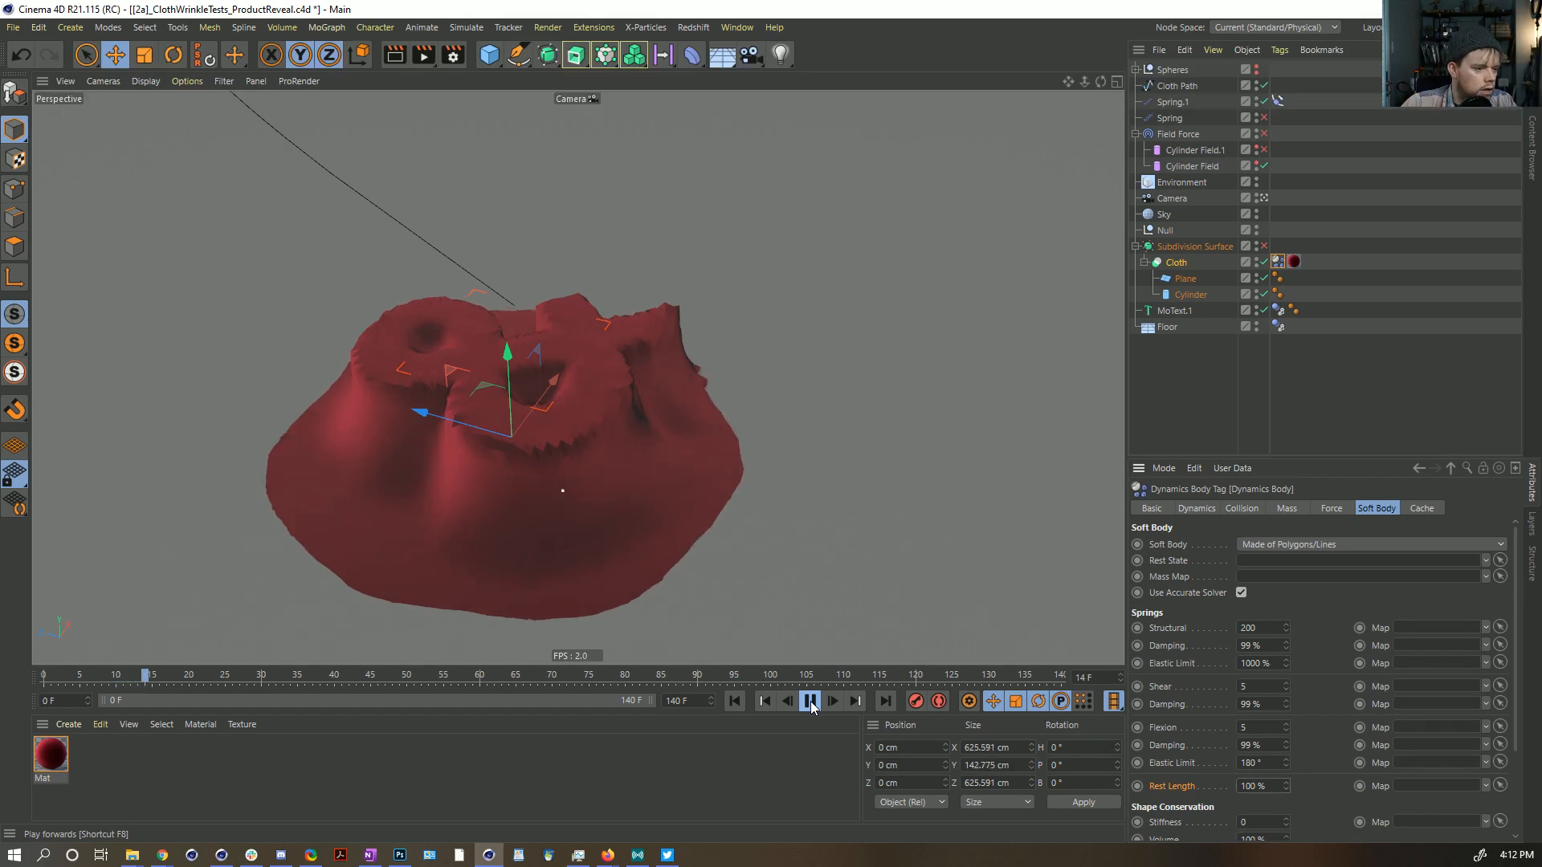
{"action": "left_click", "coordinate": [810, 702]}
{"action": "left_click", "coordinate": [737, 702]}
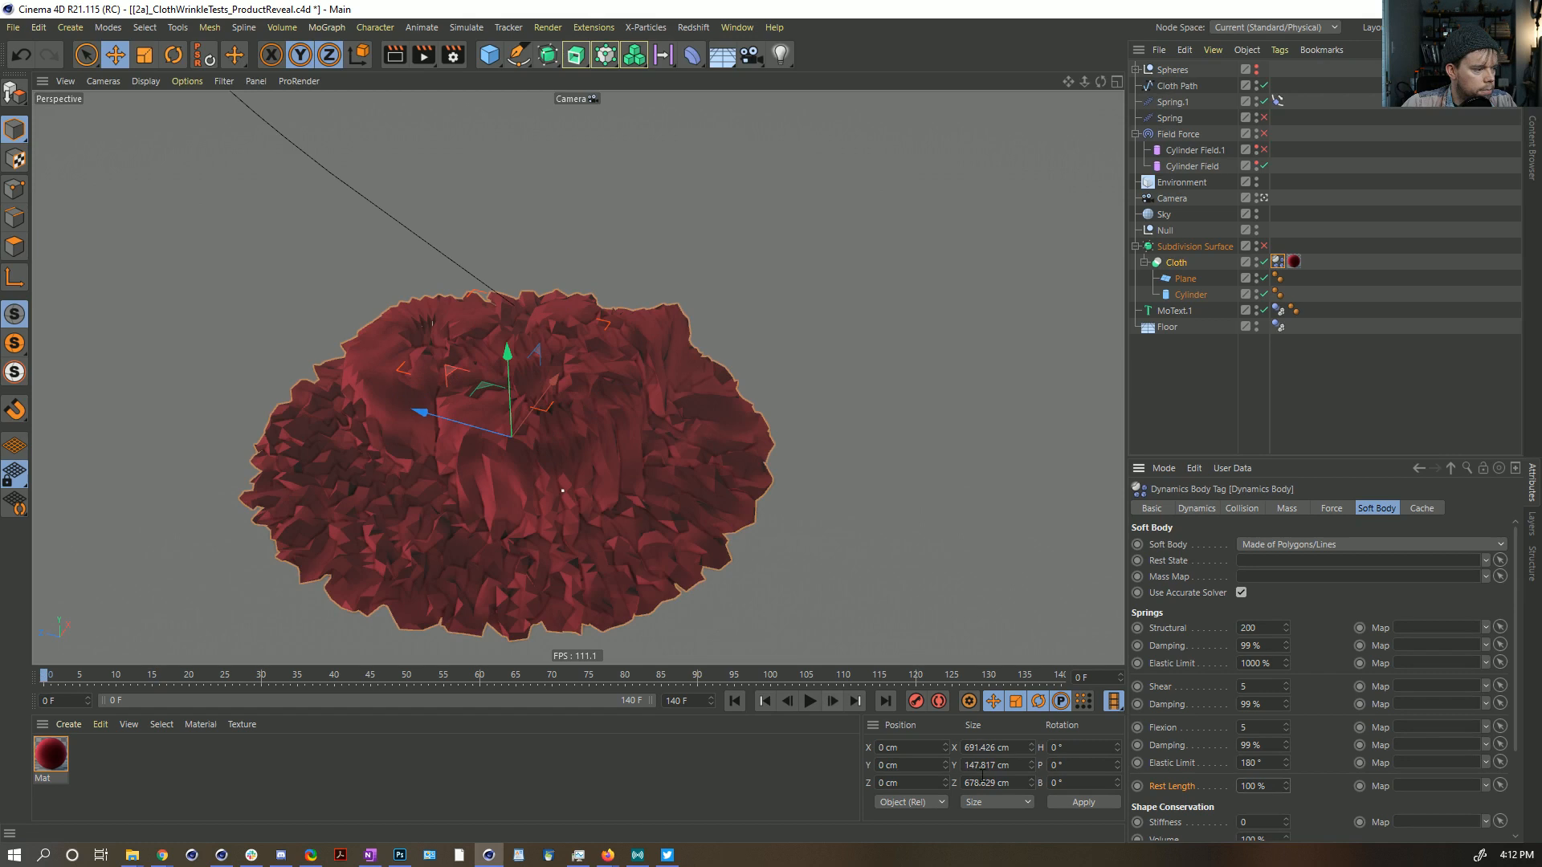
Step: Set the Cloth's Rest Length to 200 %, replay the first frames to check its shape, and return to the first frame
{"action": "left_click", "coordinate": [810, 701]}
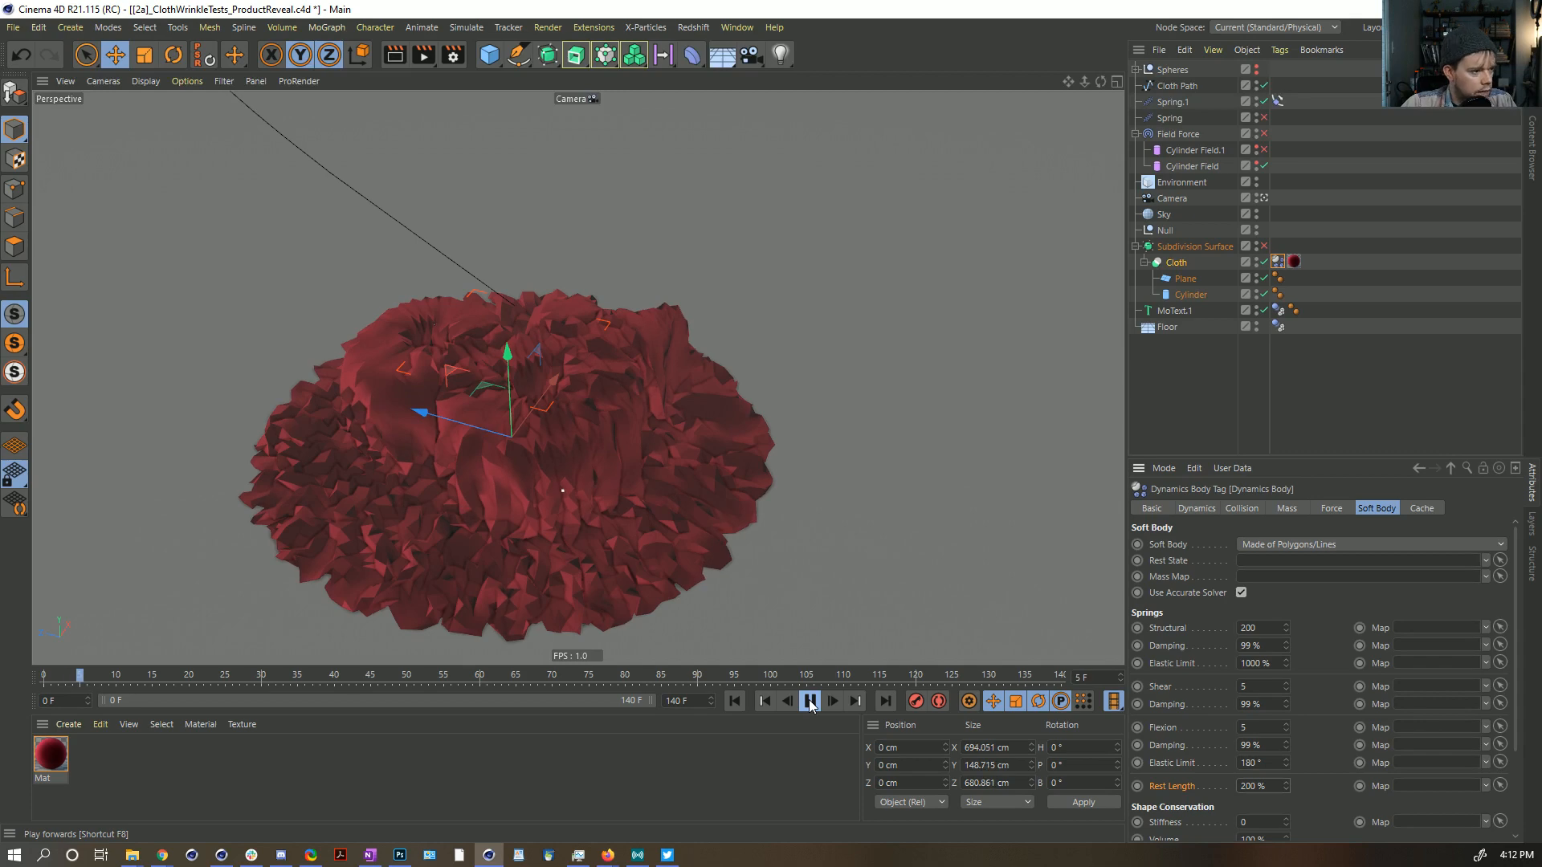
{"action": "key", "text": "F8"}
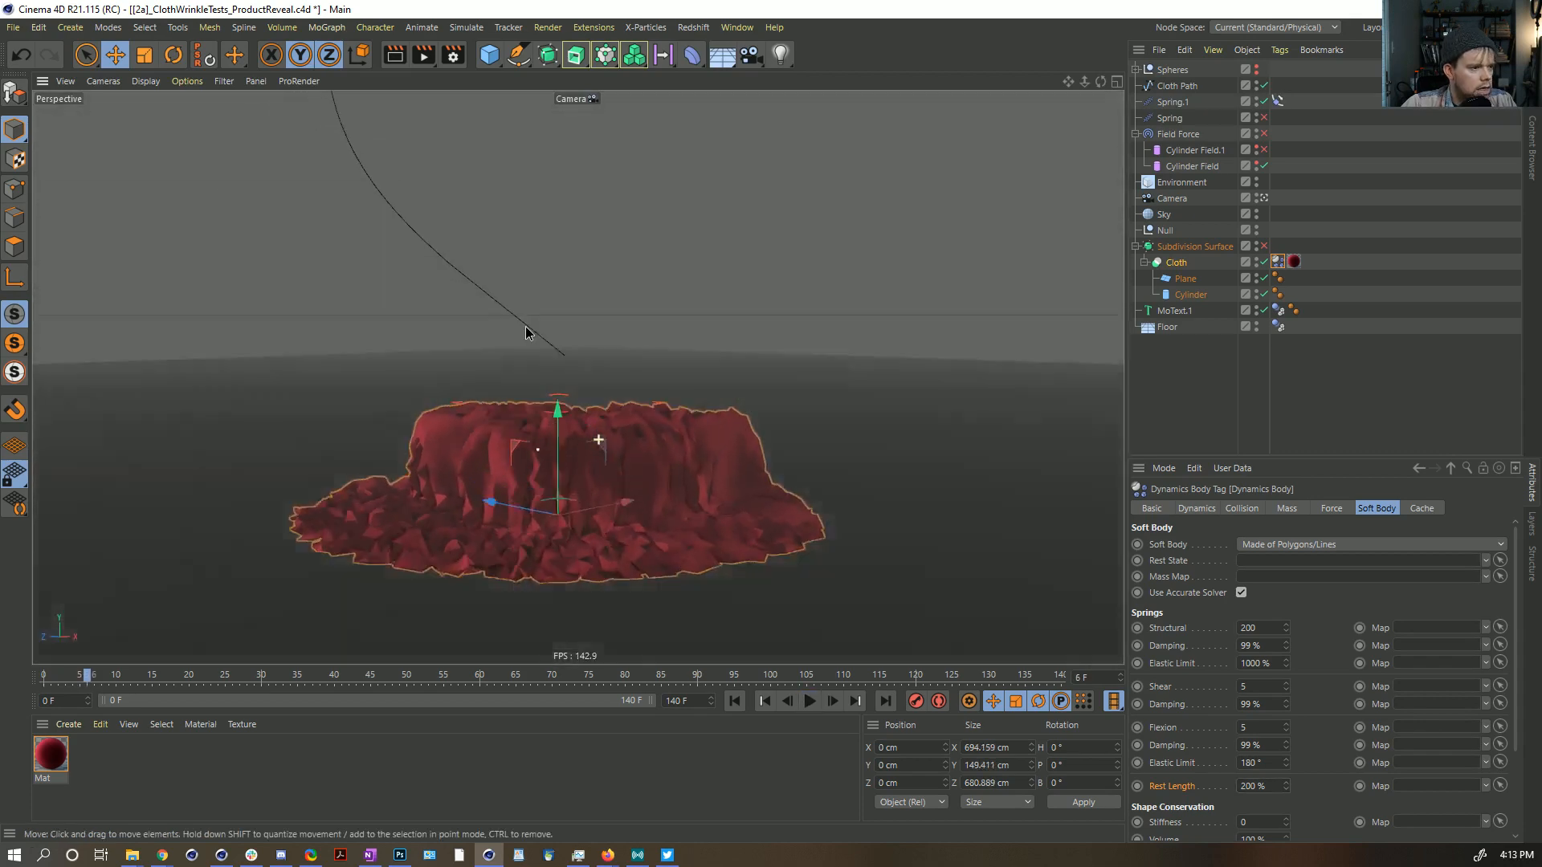
{"action": "left_click_drag", "start_coordinate": [574, 408], "coordinate": [618, 484], "text": "alt"}
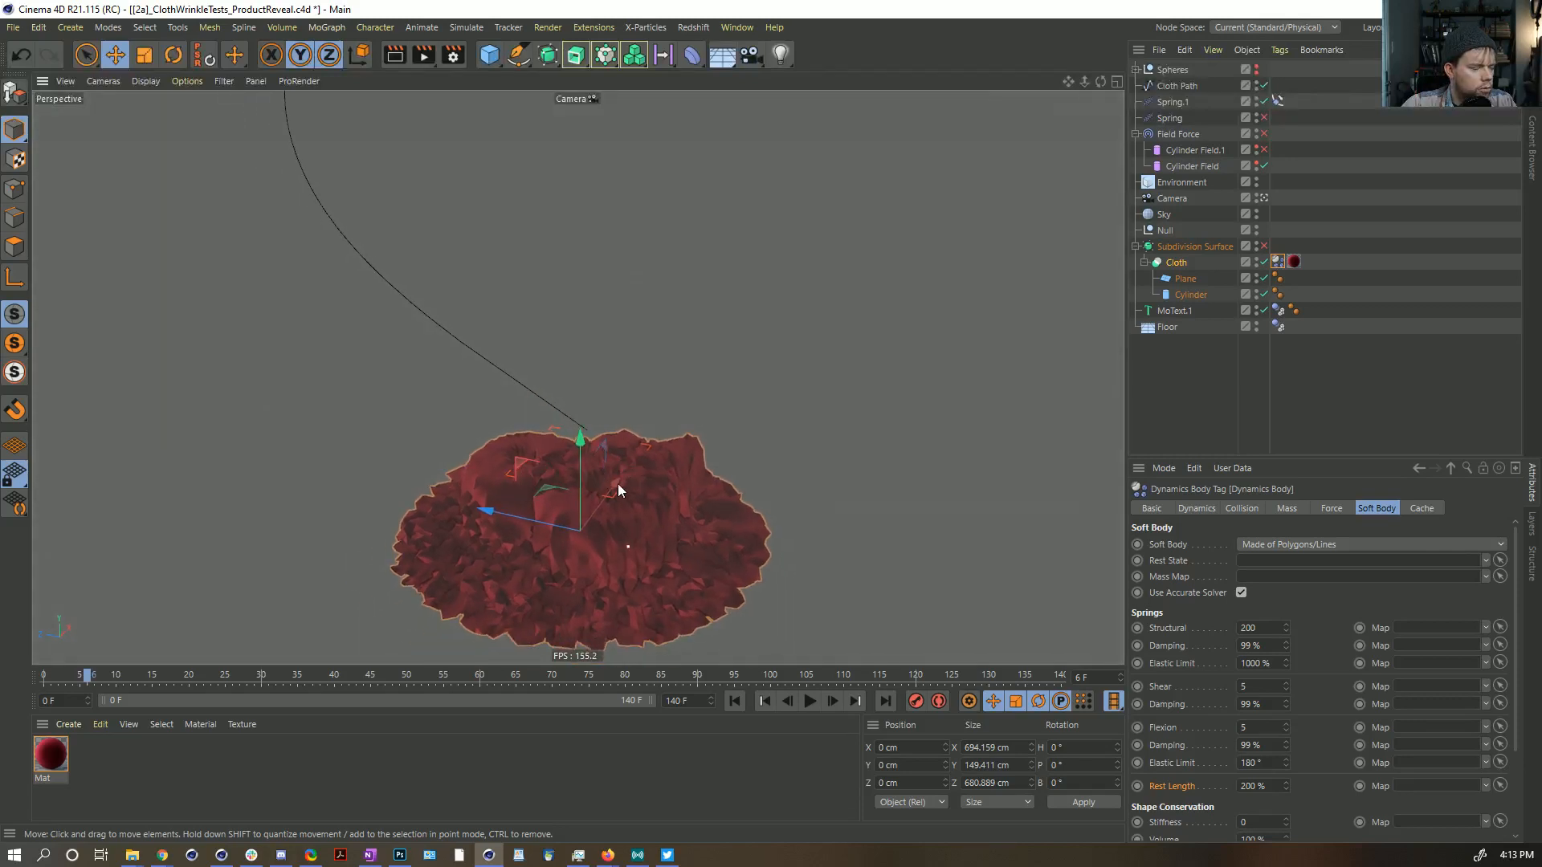
{"action": "left_click", "coordinate": [733, 701]}
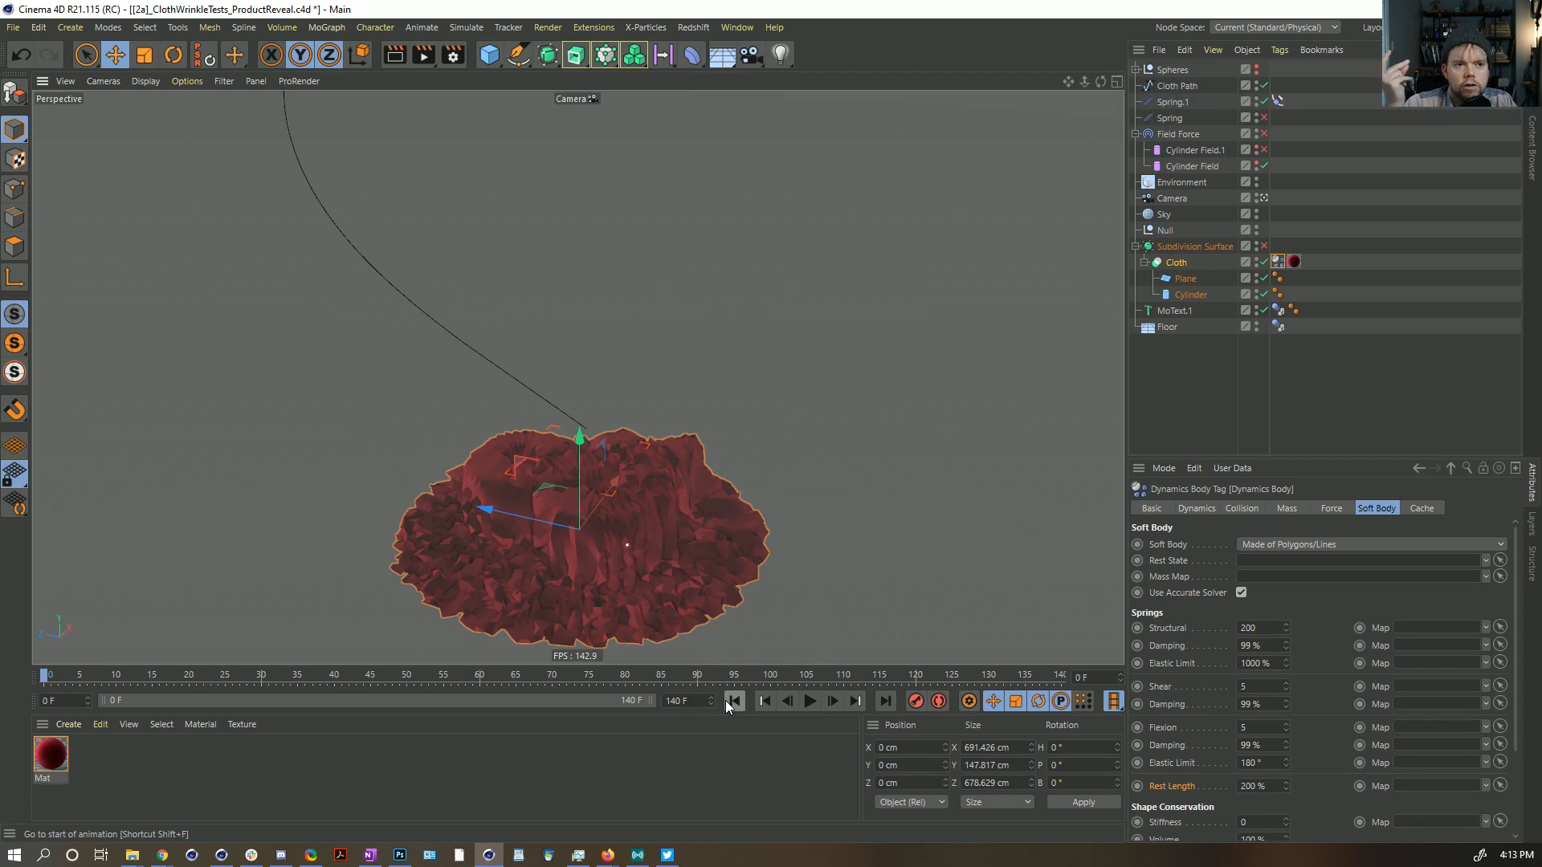
Step: Assign Cloth as Object B of Spring.1, attached at polygon point 2261
{"action": "left_click", "coordinate": [1174, 102]}
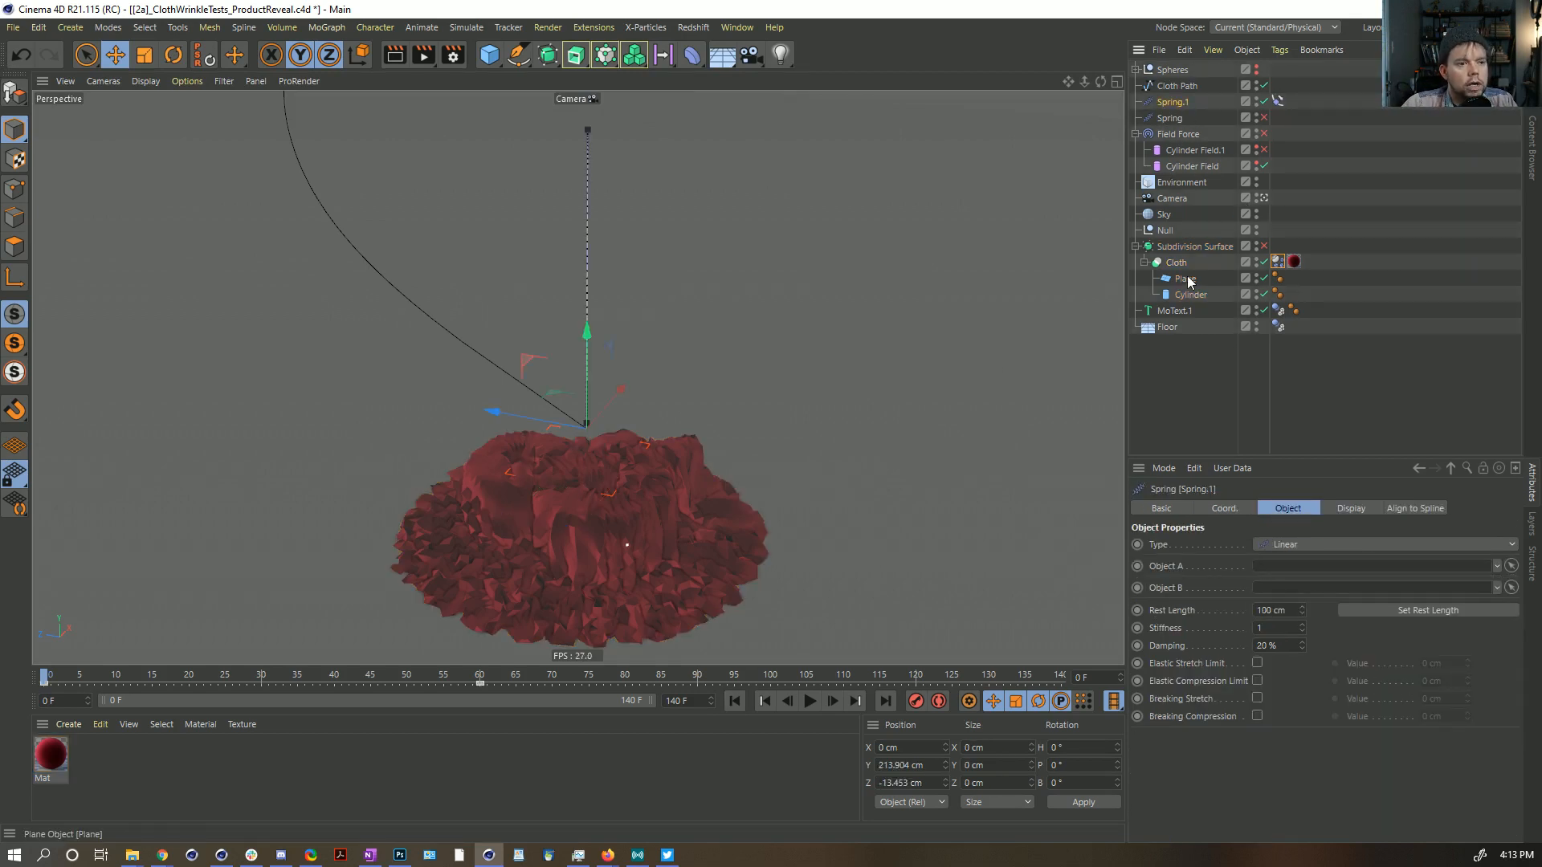
{"action": "left_click_drag", "start_coordinate": [1277, 547], "coordinate": [1416, 620]}
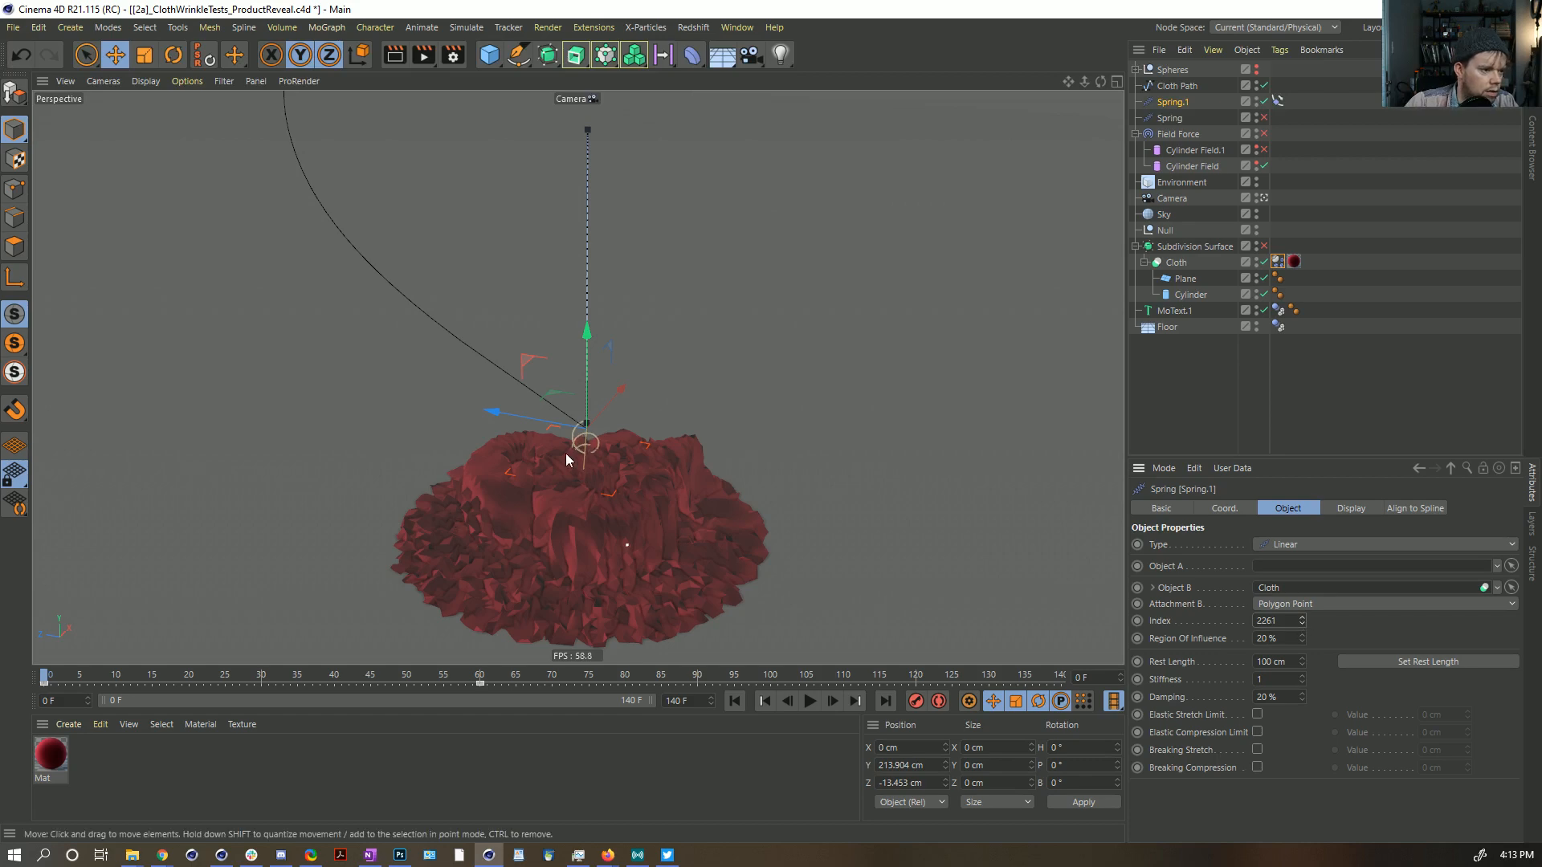
Step: Set the attachment index of Spring.1 to 1729, using the top view to locate a cloth point near the ampersand's center
{"action": "mouse_move", "coordinate": [565, 453]}
{"action": "left_mouse_down", "text": "alt"}
{"action": "mouse_move", "coordinate": [393, 532]}
{"action": "mouse_move", "coordinate": [506, 498]}
{"action": "mouse_move", "coordinate": [510, 461]}
{"action": "mouse_move", "coordinate": [591, 469]}
{"action": "left_mouse_up", "text": "alt"}
{"action": "middle_click", "coordinate": [591, 469]}
{"action": "middle_click", "coordinate": [707, 238]}
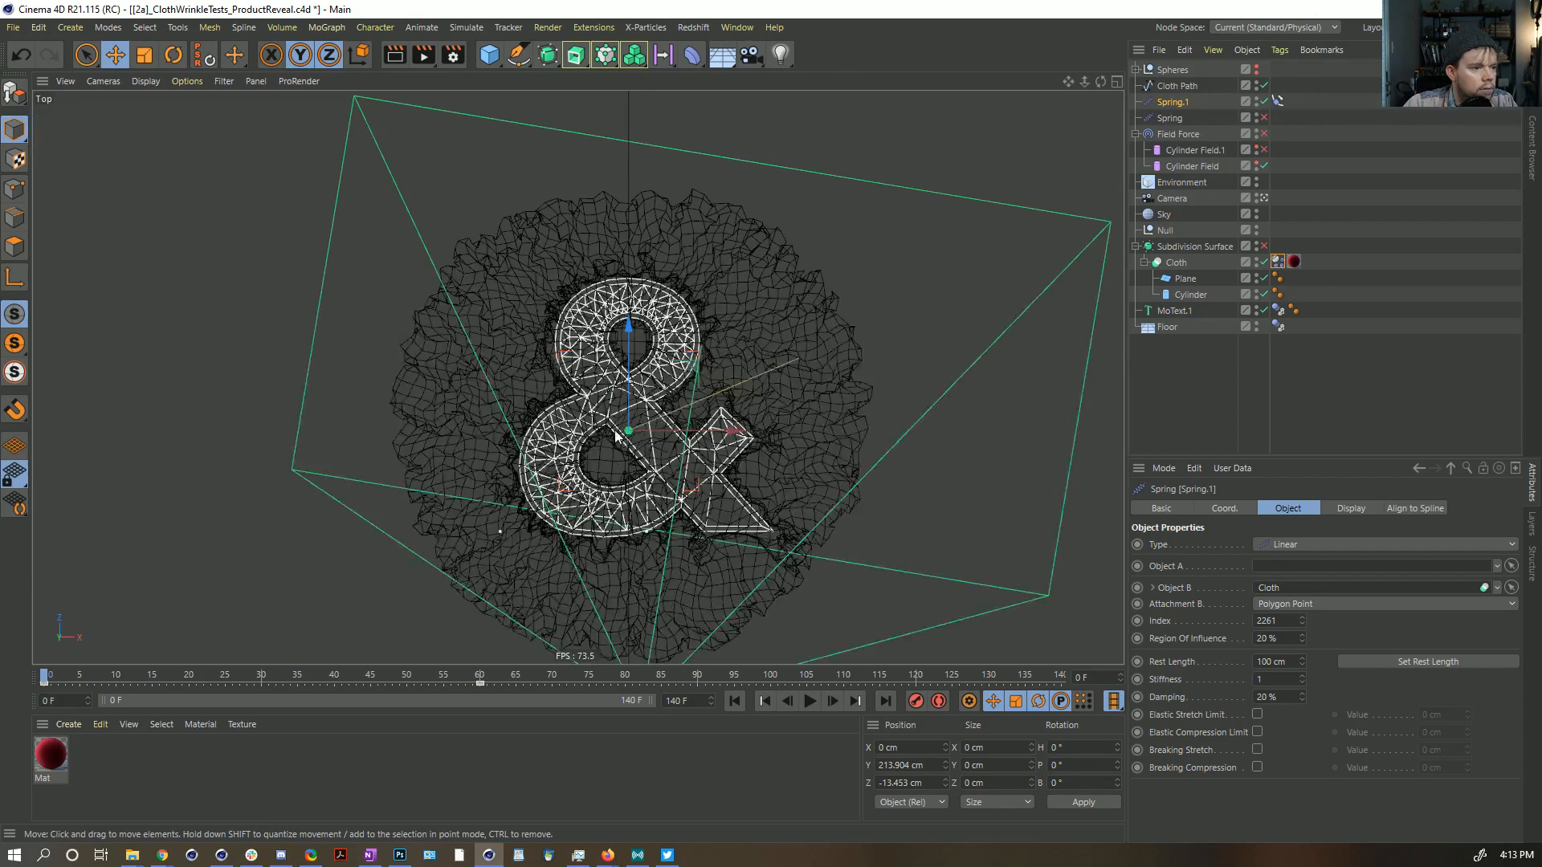
{"action": "scroll", "coordinate": [615, 436], "scroll_direction": "up", "scroll_amount": 5}
{"action": "scroll", "coordinate": [616, 434], "scroll_direction": "down", "scroll_amount": 5}
{"action": "scroll", "coordinate": [617, 434], "scroll_direction": "up", "scroll_amount": 1}
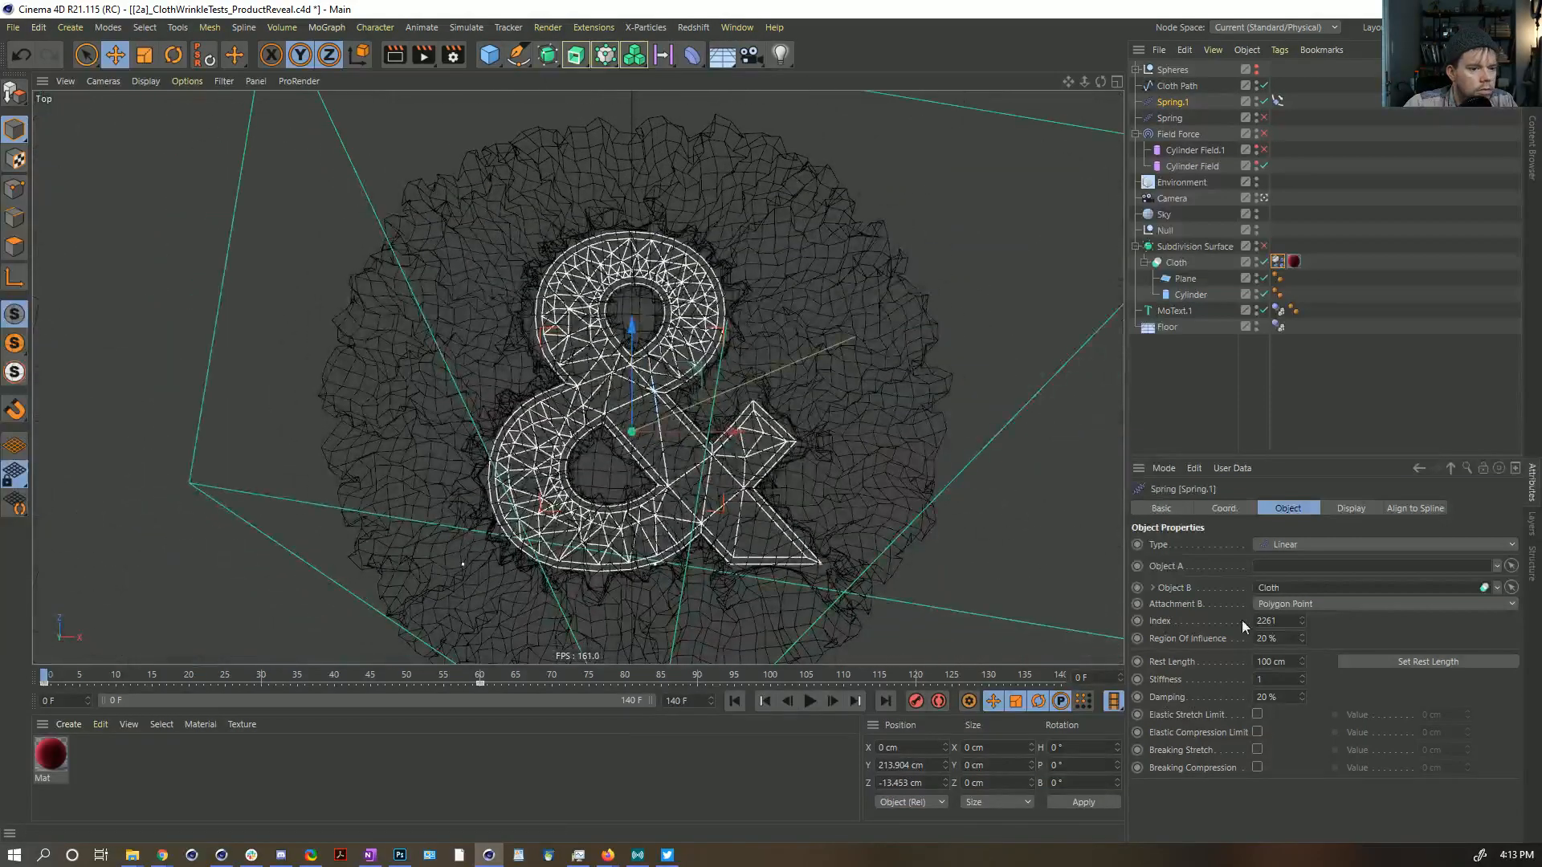
{"action": "left_click_drag", "start_coordinate": [1301, 625], "coordinate": [1301, 700]}
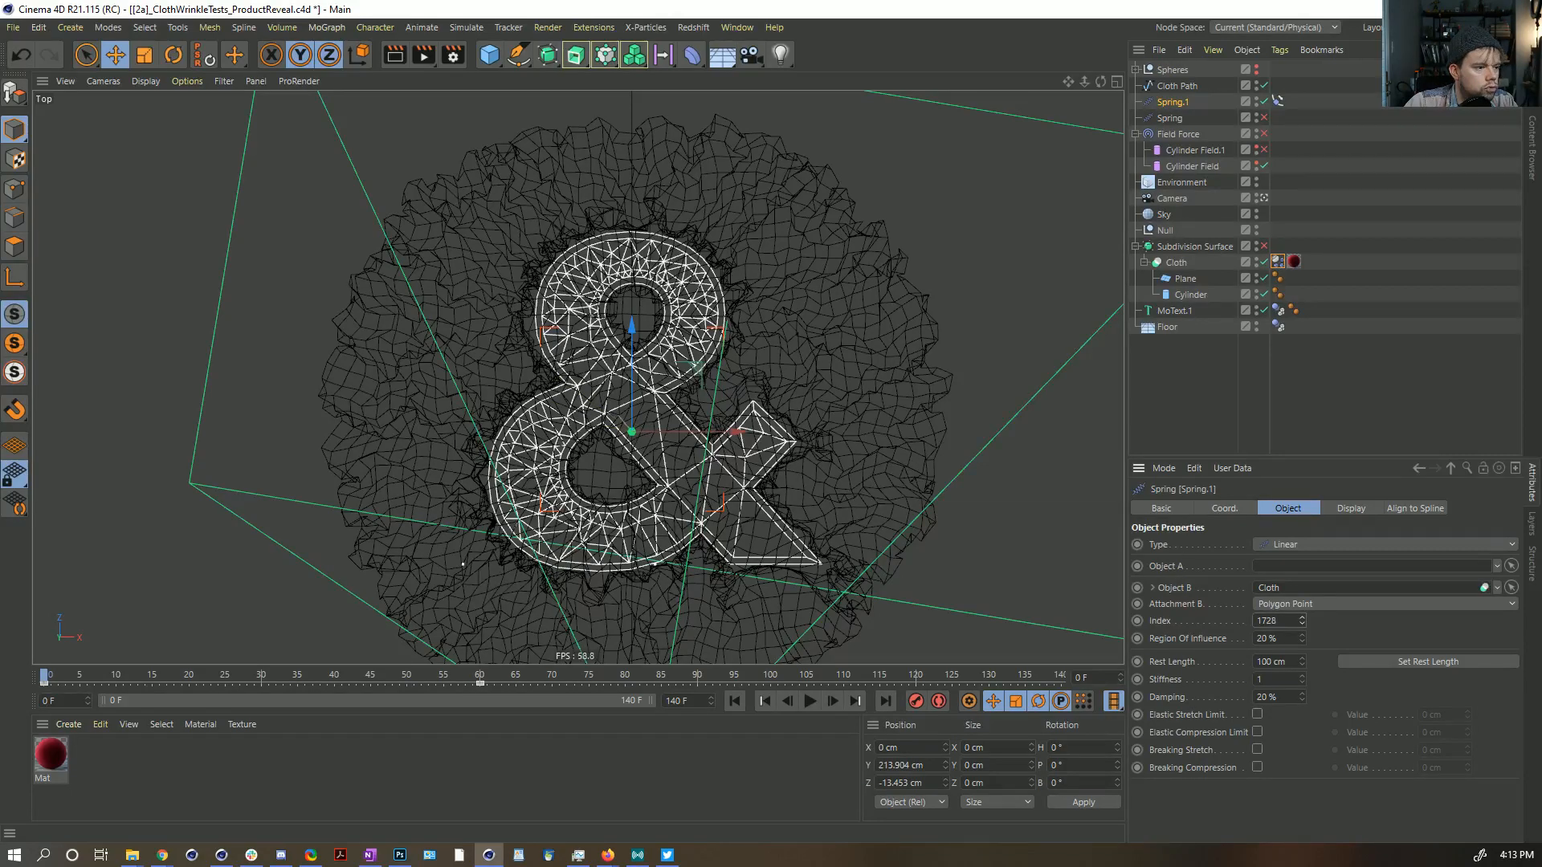
Step: Check the spring's attachment in the perspective view and set the rest length of Spring.1 from its current length
{"action": "middle_click", "coordinate": [629, 408]}
{"action": "middle_click", "coordinate": [445, 287]}
{"action": "left_click_drag", "start_coordinate": [575, 440], "coordinate": [715, 354], "text": "alt"}
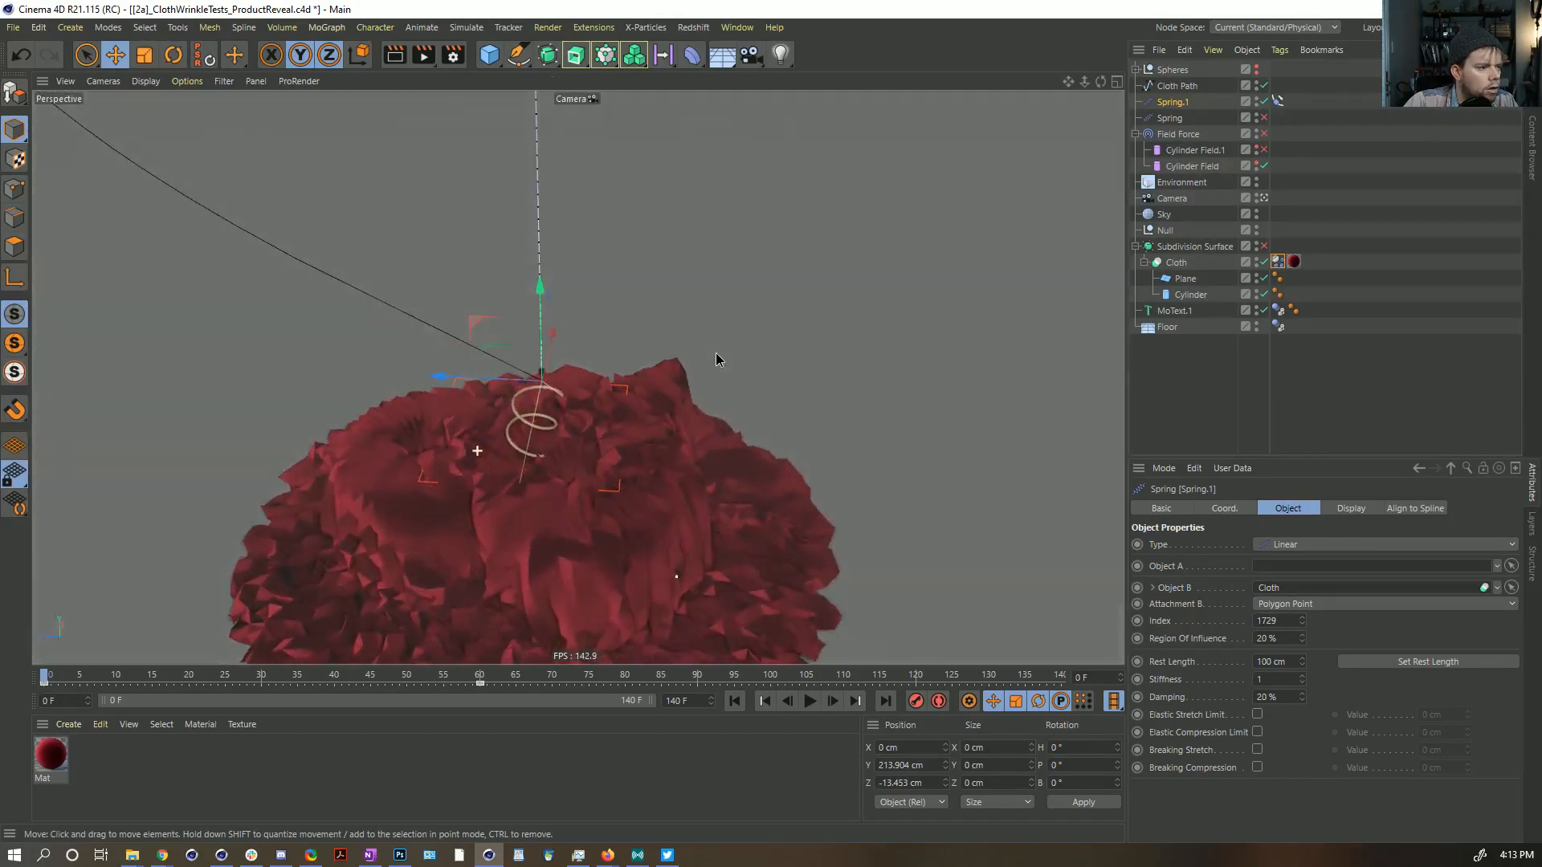
{"action": "right_click_drag", "start_coordinate": [693, 358], "coordinate": [538, 432], "text": "alt"}
{"action": "middle_click_drag", "start_coordinate": [569, 436], "coordinate": [503, 472], "text": "alt"}
{"action": "right_click_drag", "start_coordinate": [615, 405], "coordinate": [1022, 437], "text": "alt"}
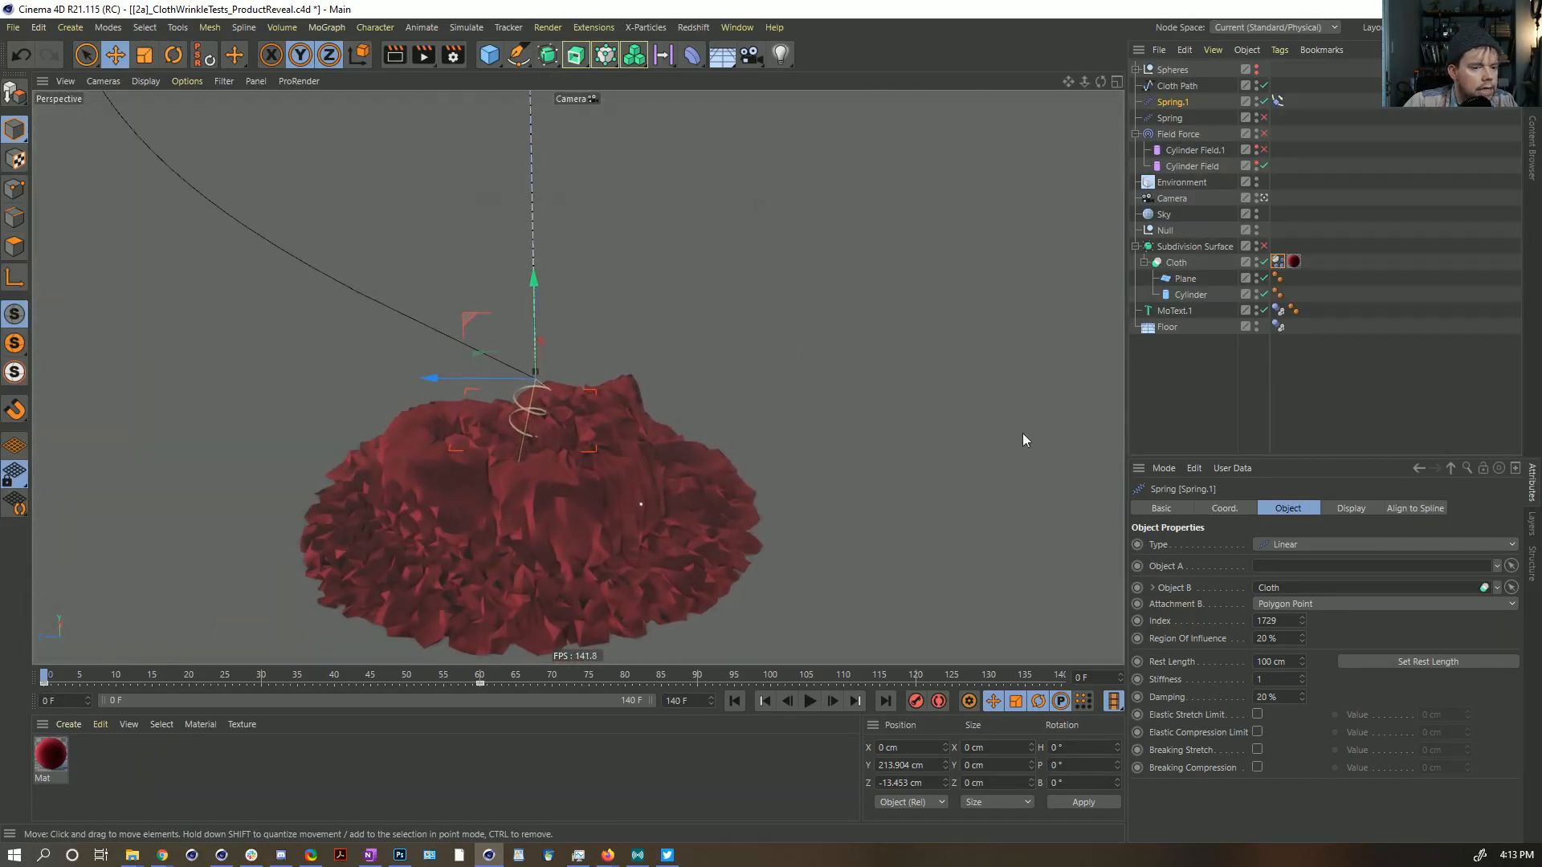
{"action": "left_click", "coordinate": [1402, 660]}
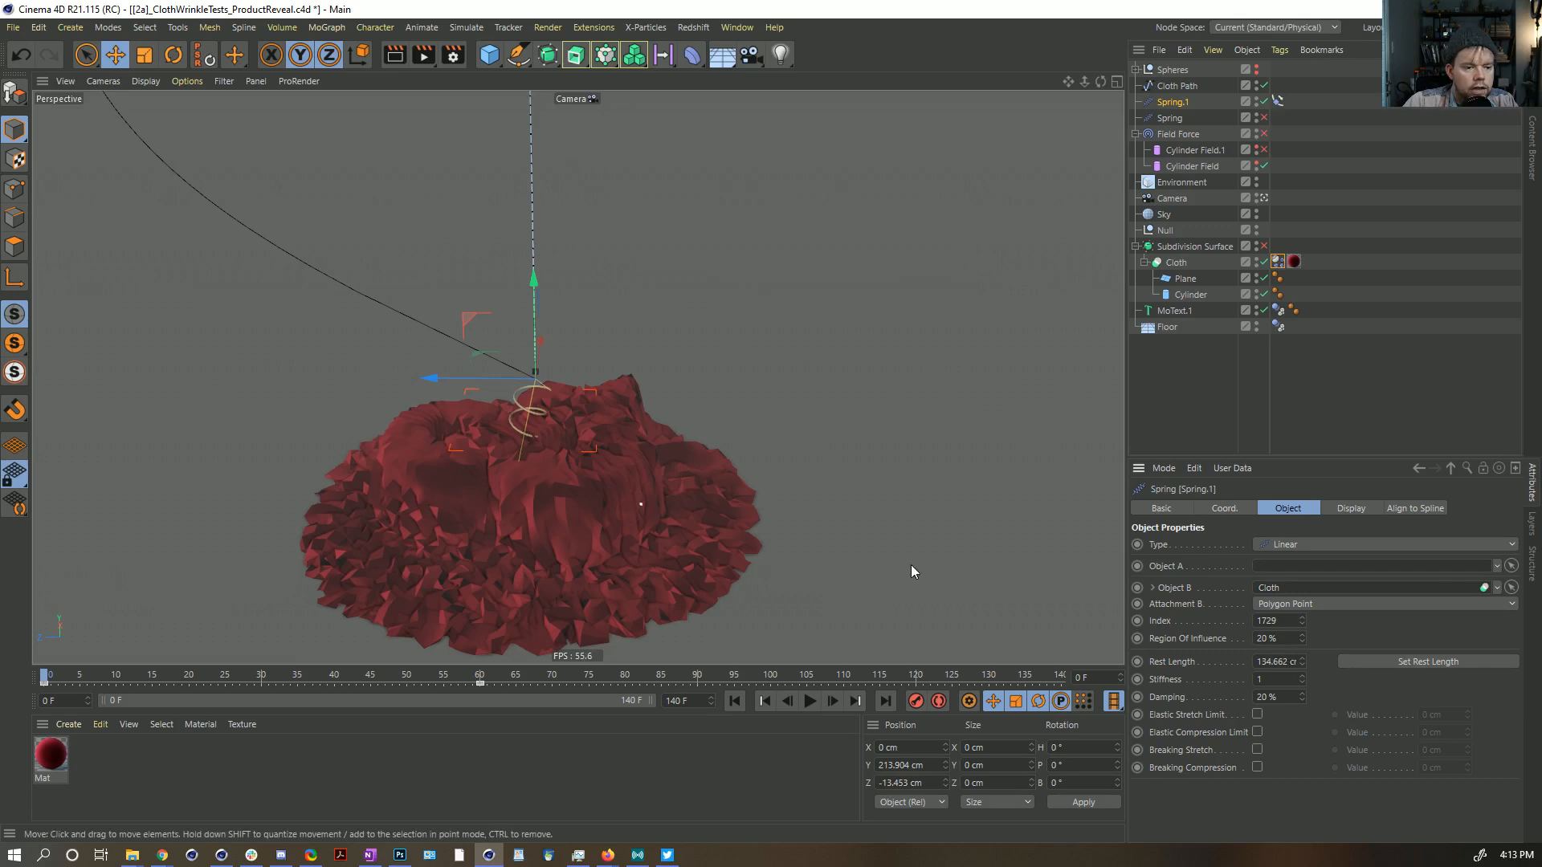
Step: Select both animation keys of Spring.1 between frames 0 and 60 and set their interpolation to Linear
{"action": "left_click_drag", "start_coordinate": [450, 410], "coordinate": [538, 379], "text": "alt"}
{"action": "right_click_drag", "start_coordinate": [582, 380], "coordinate": [539, 417], "text": "alt"}
{"action": "middle_click_drag", "start_coordinate": [540, 422], "coordinate": [583, 480], "text": "alt"}
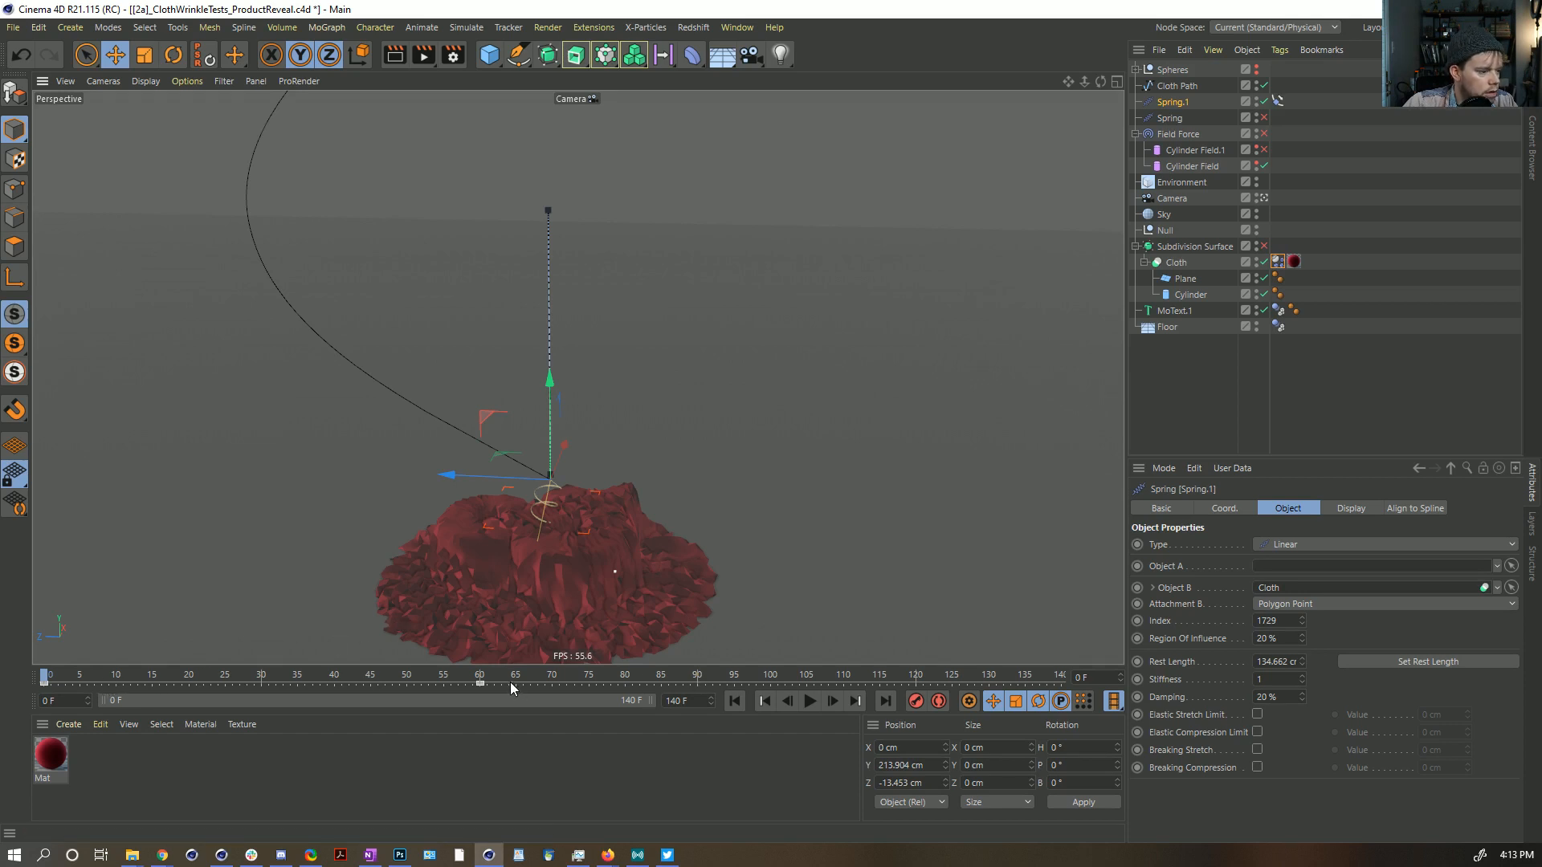
{"action": "left_click_drag", "start_coordinate": [509, 682], "coordinate": [43, 684]}
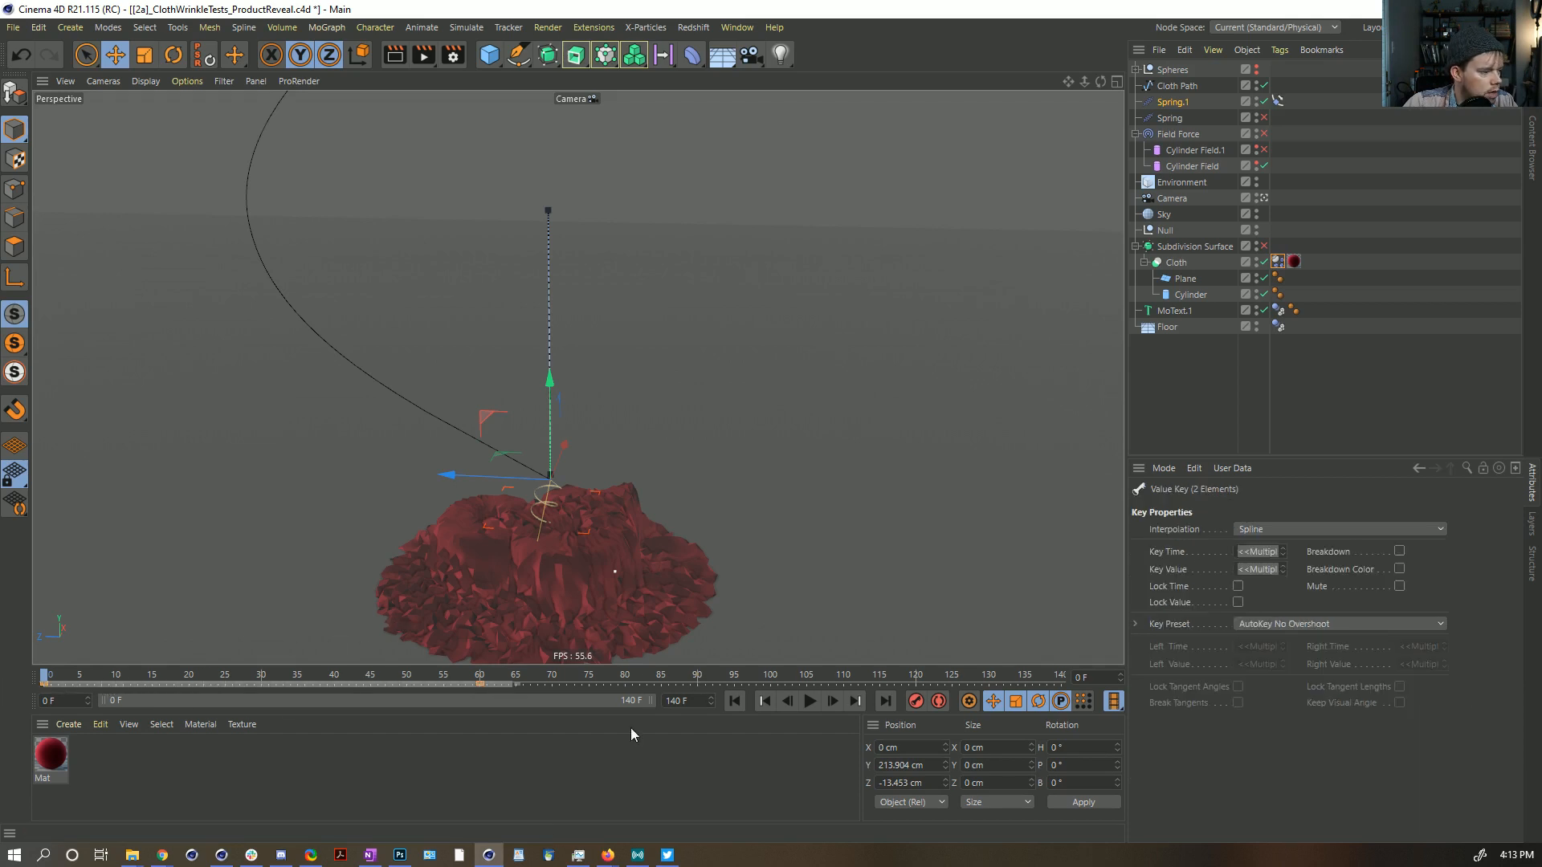
{"action": "left_click", "coordinate": [1269, 529]}
{"action": "left_click", "coordinate": [1268, 546]}
{"action": "middle_click_drag", "start_coordinate": [588, 513], "coordinate": [581, 437], "text": "alt"}
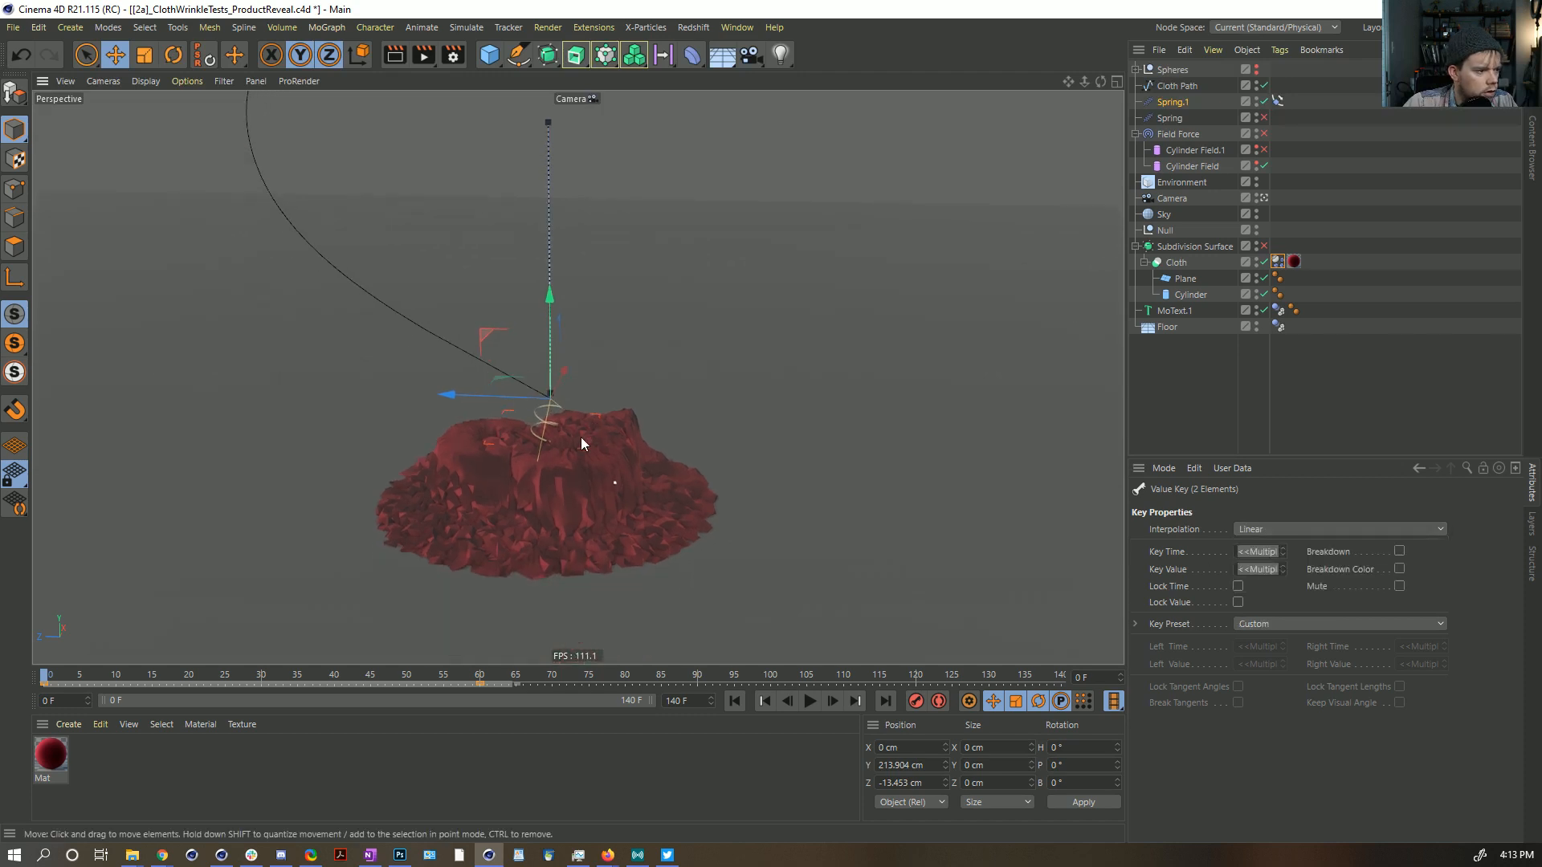
{"action": "right_click_drag", "start_coordinate": [554, 426], "coordinate": [620, 377], "text": "alt"}
{"action": "left_click", "coordinate": [1421, 277]}
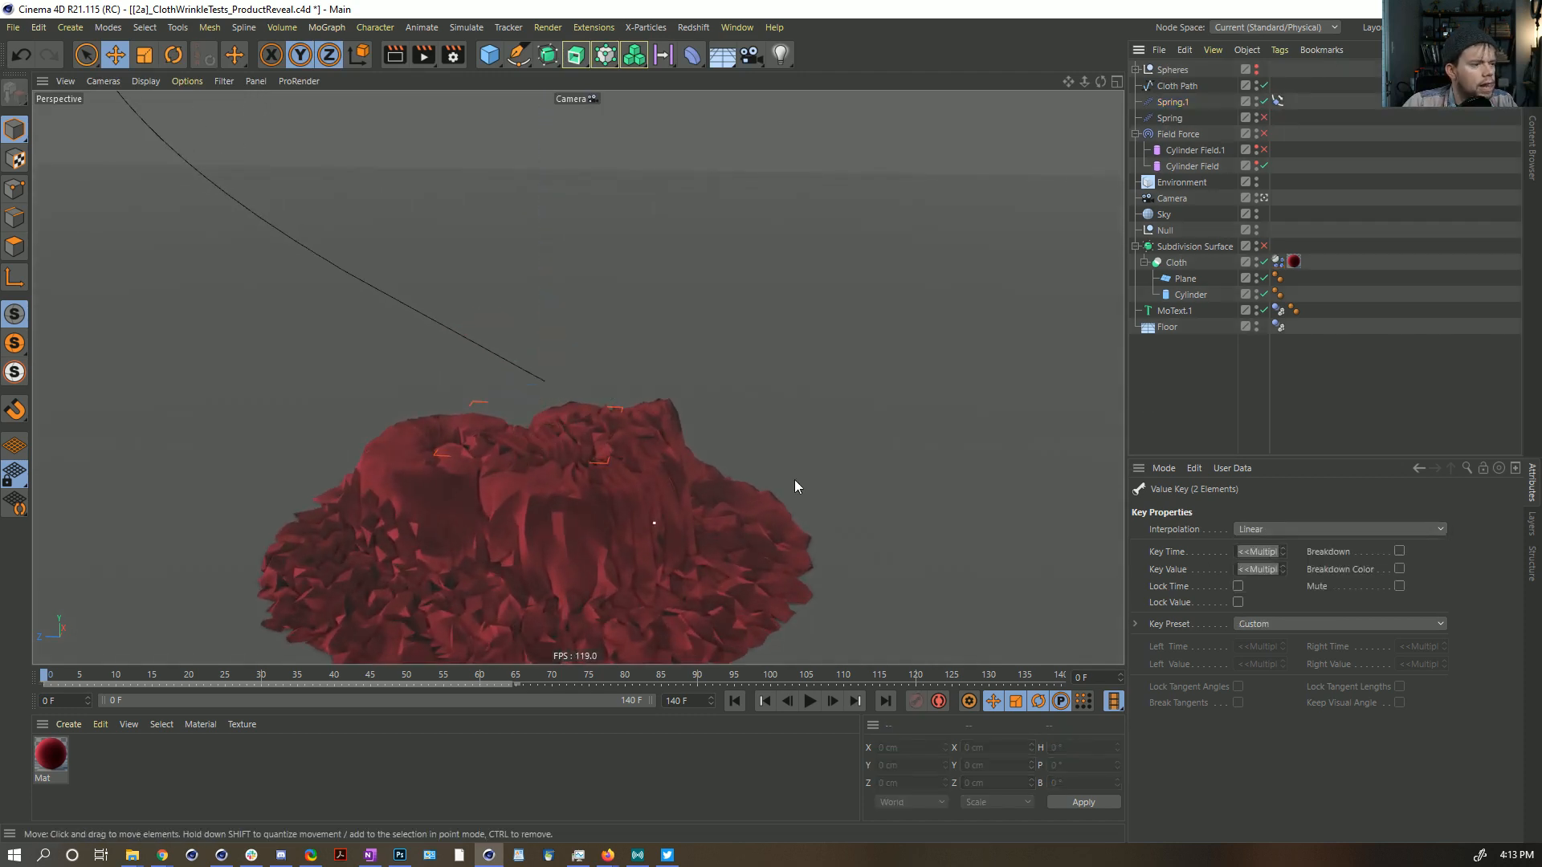
{"action": "left_click_drag", "start_coordinate": [793, 479], "coordinate": [590, 417], "text": "alt"}
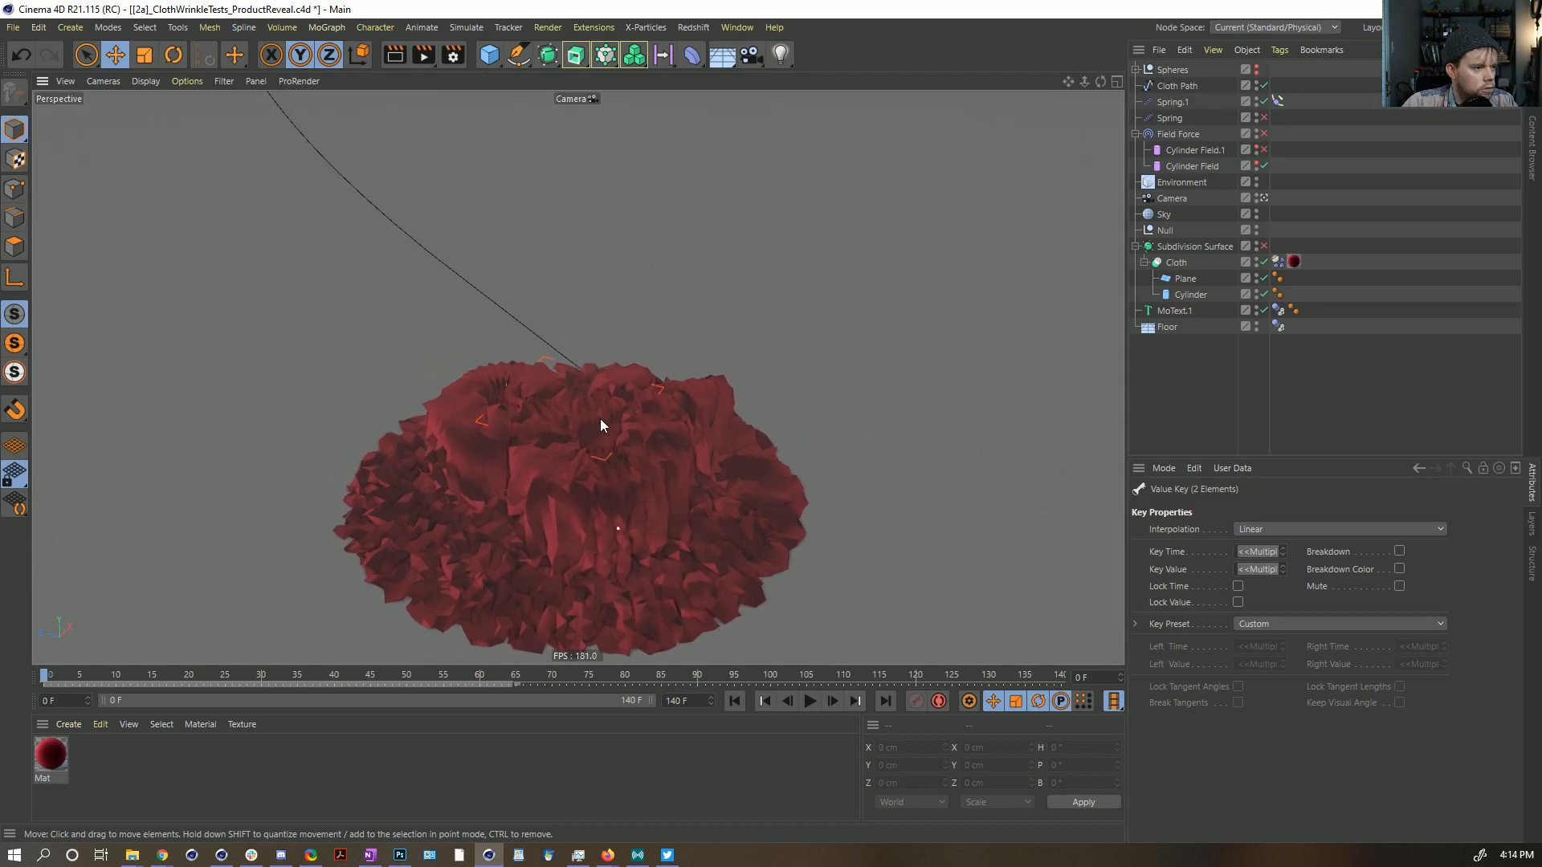
{"action": "mouse_move", "coordinate": [600, 418]}
{"action": "left_mouse_down", "text": "alt"}
{"action": "mouse_move", "coordinate": [610, 379]}
{"action": "mouse_move", "coordinate": [611, 393]}
{"action": "left_mouse_up", "text": "alt"}
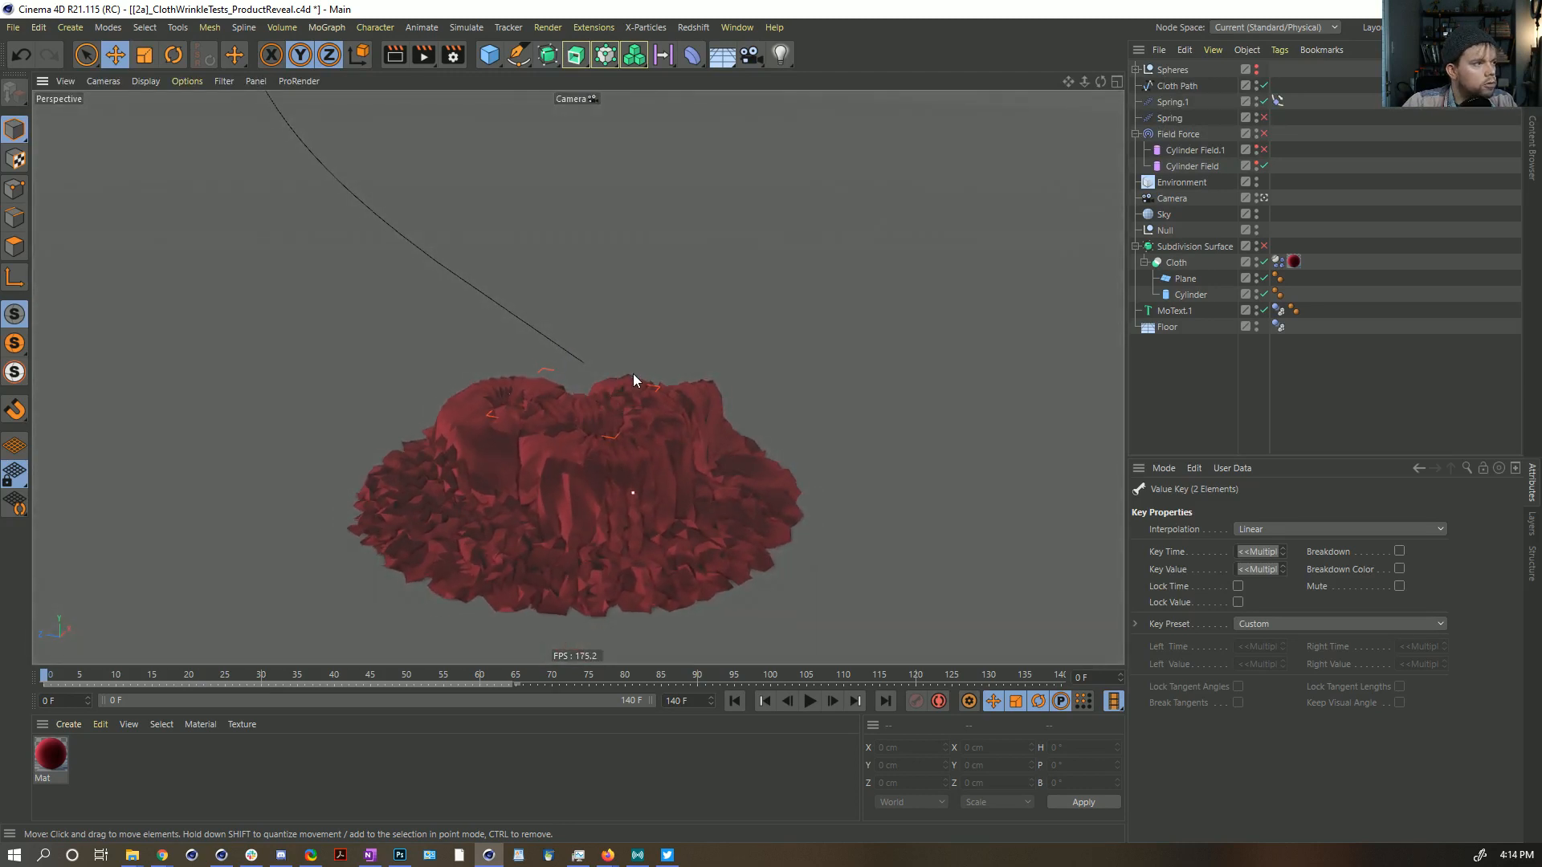
Step: Save the scene as a new version named [2b]_ClothWrinkleTests_ProductReveal.c4d
{"action": "key", "text": "ctrl+shift+s"}
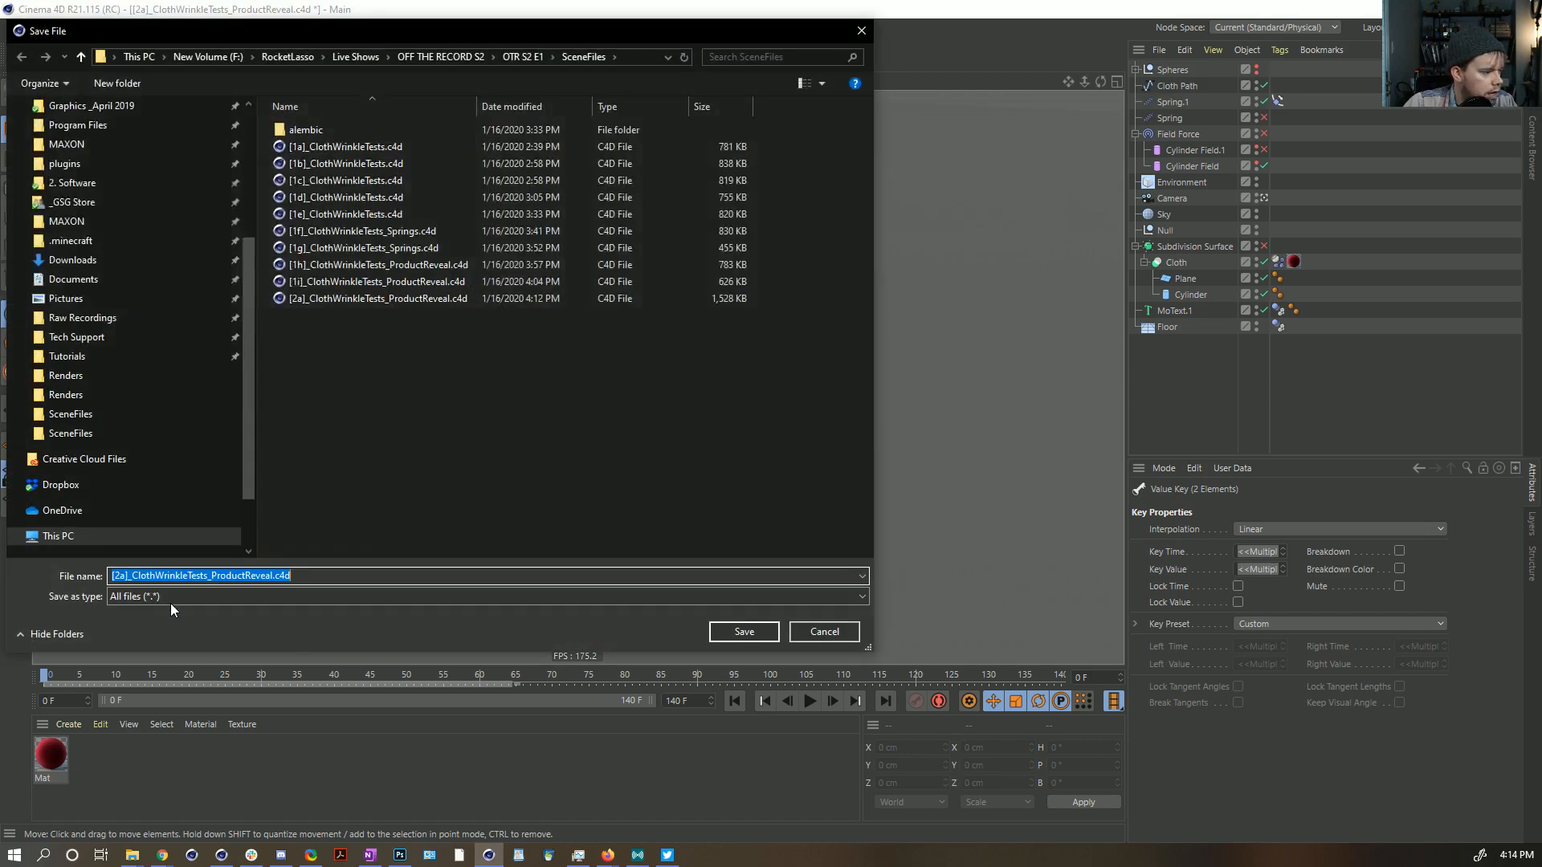
{"action": "left_click", "coordinate": [118, 576]}
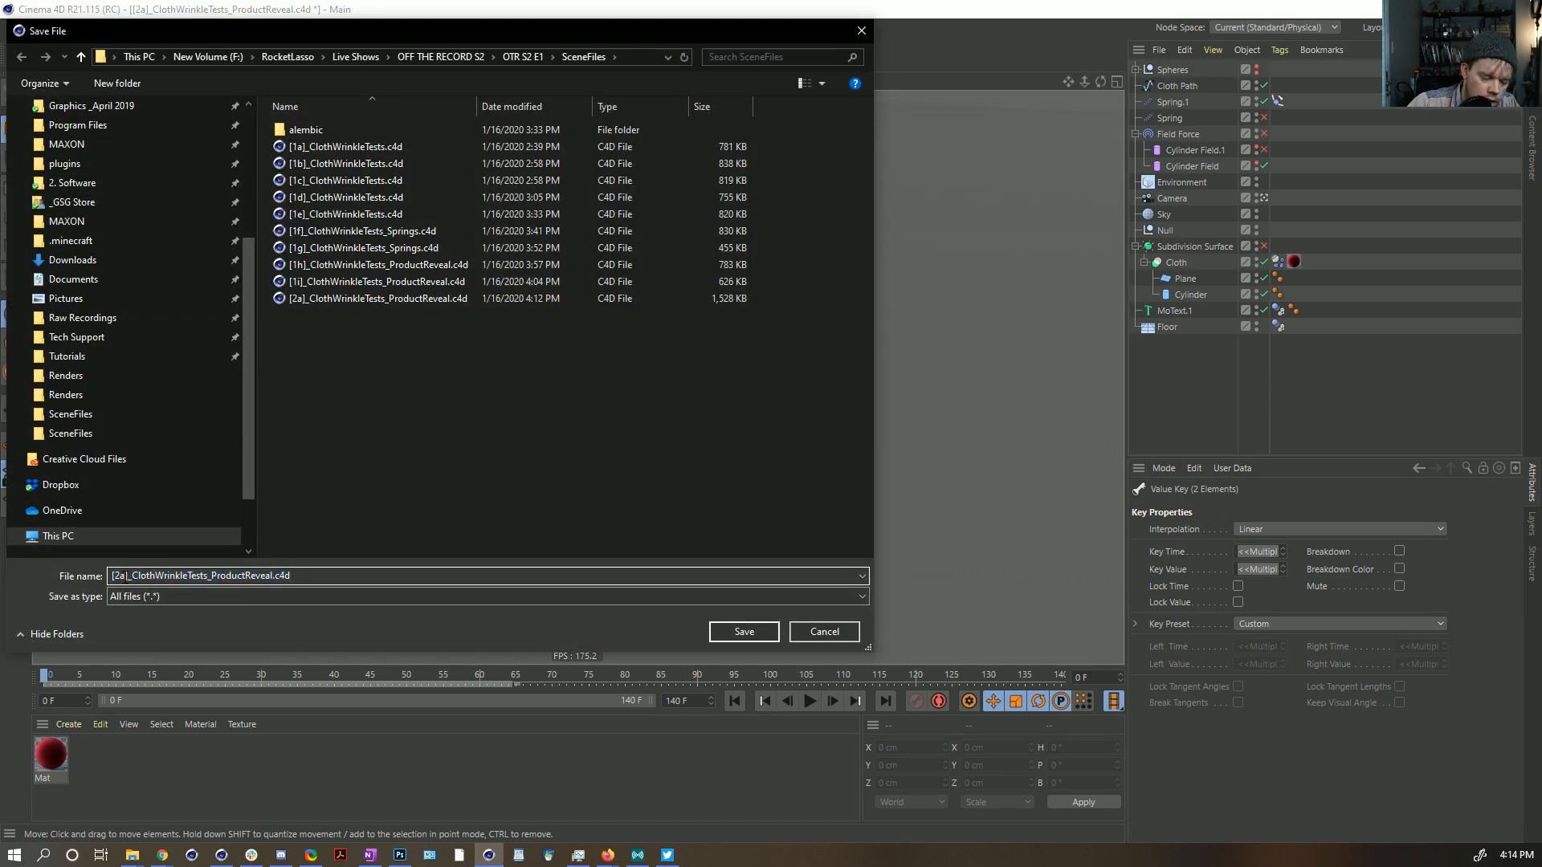
{"action": "key", "text": "BackSpace"}
{"action": "type", "text": "b"}
{"action": "key", "text": "Return"}
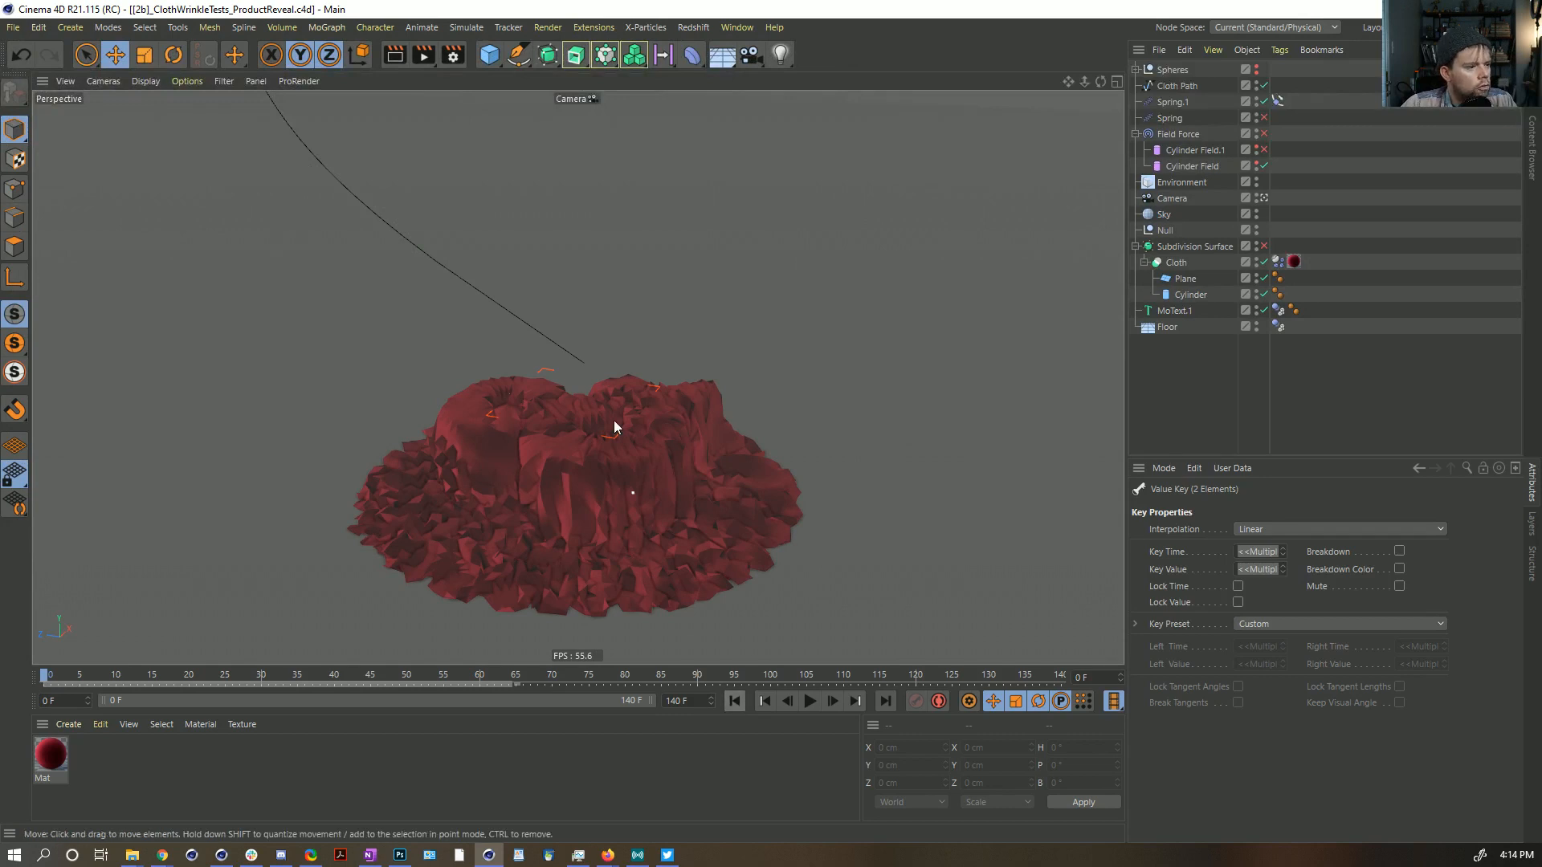
Step: Play the first frames of the cloth simulation and check how Spring.1 acts on the cloth, then rewind to frame 0
{"action": "left_click_drag", "start_coordinate": [612, 420], "coordinate": [593, 546], "text": "alt"}
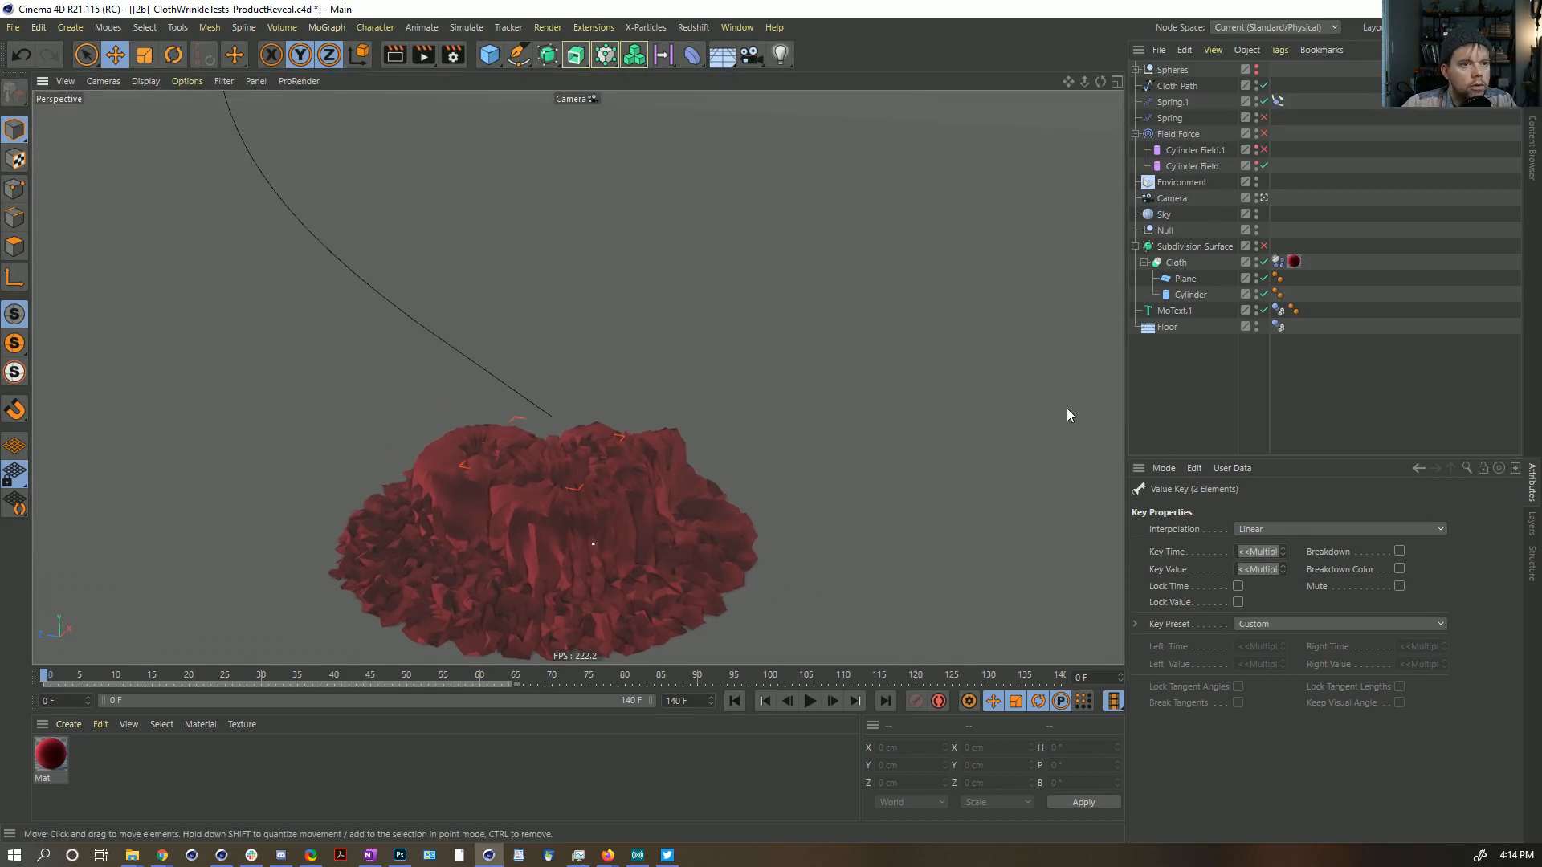
{"action": "left_click", "coordinate": [811, 700]}
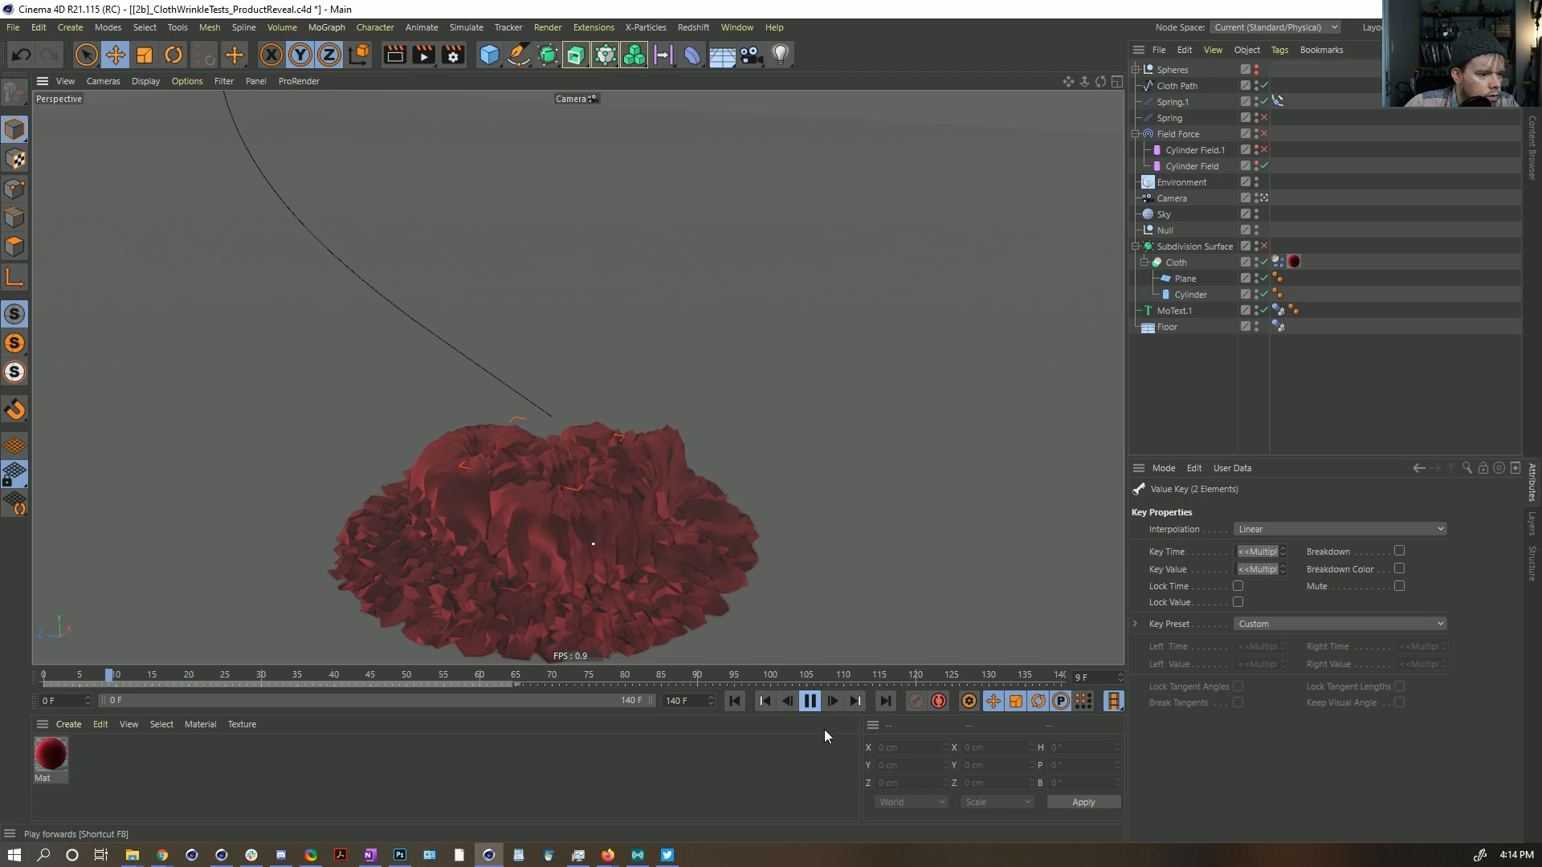
{"action": "left_click", "coordinate": [810, 701]}
{"action": "left_click", "coordinate": [1177, 103]}
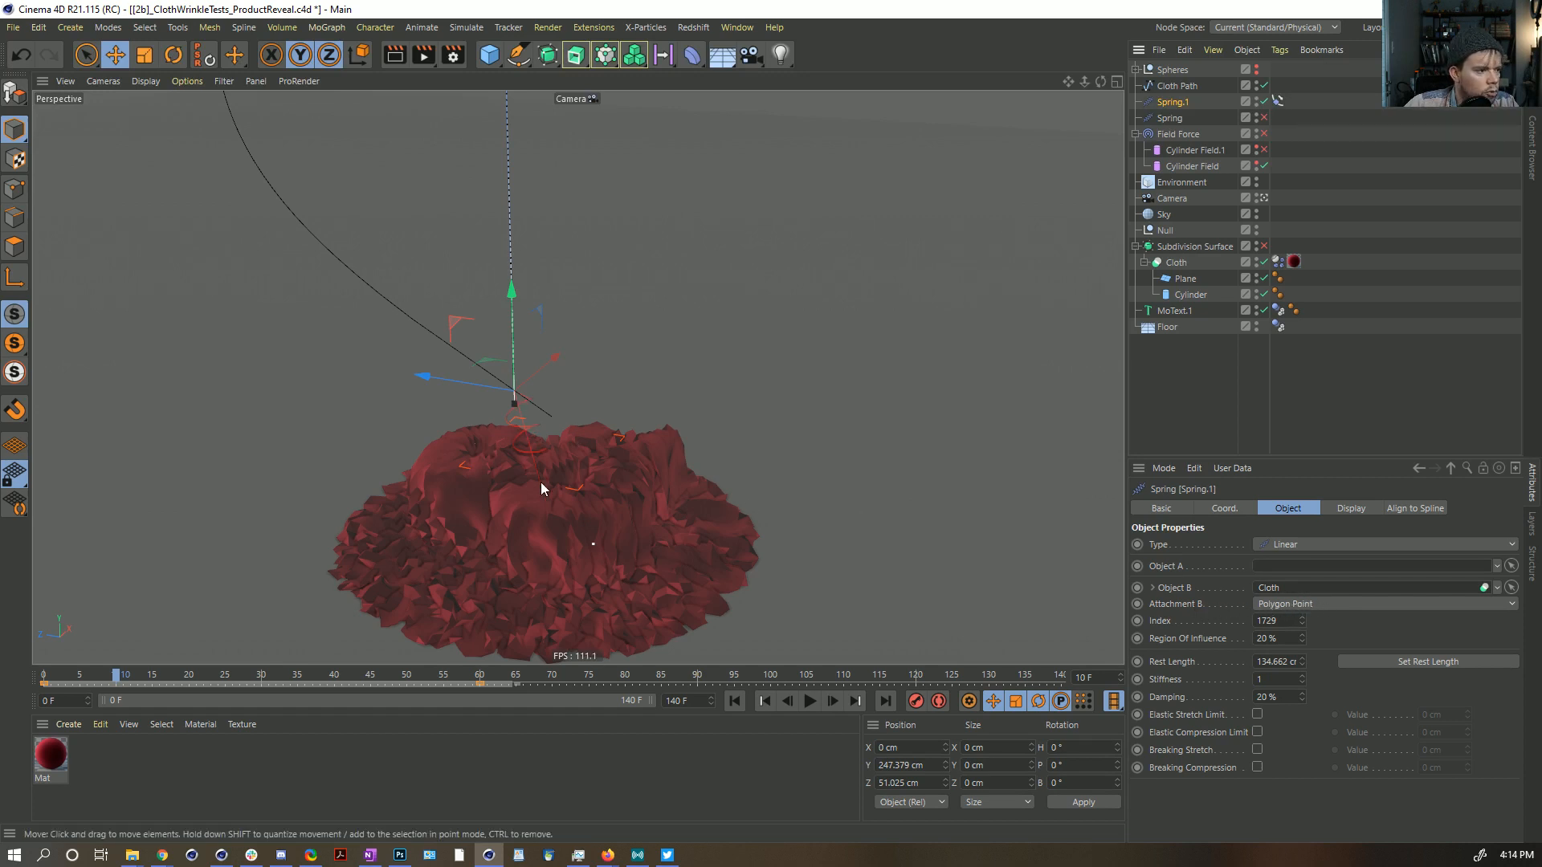
{"action": "left_click", "coordinate": [731, 708]}
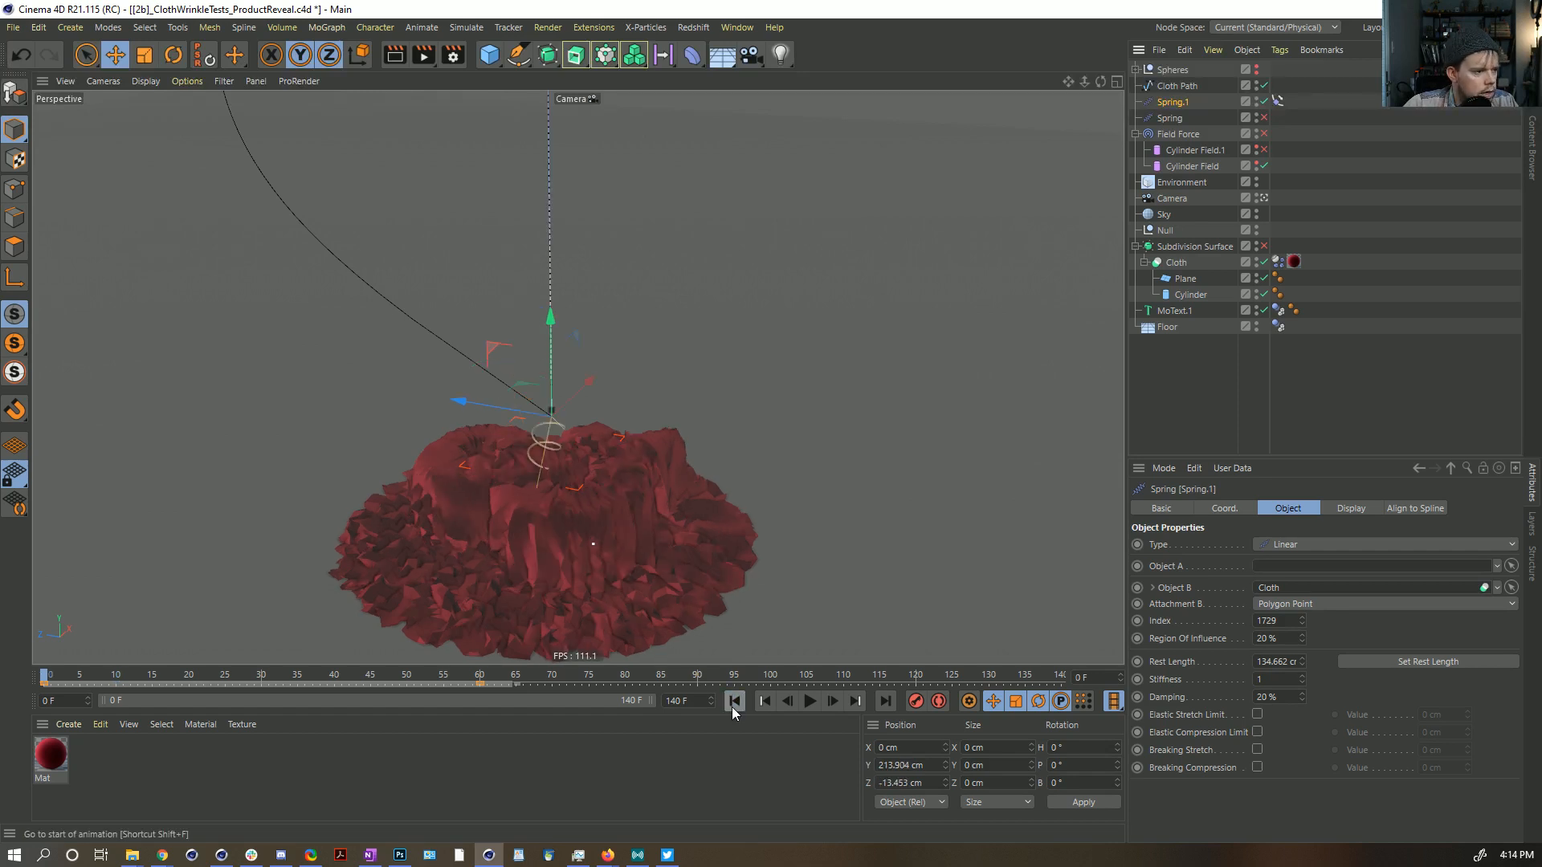
{"action": "left_click", "coordinate": [834, 701]}
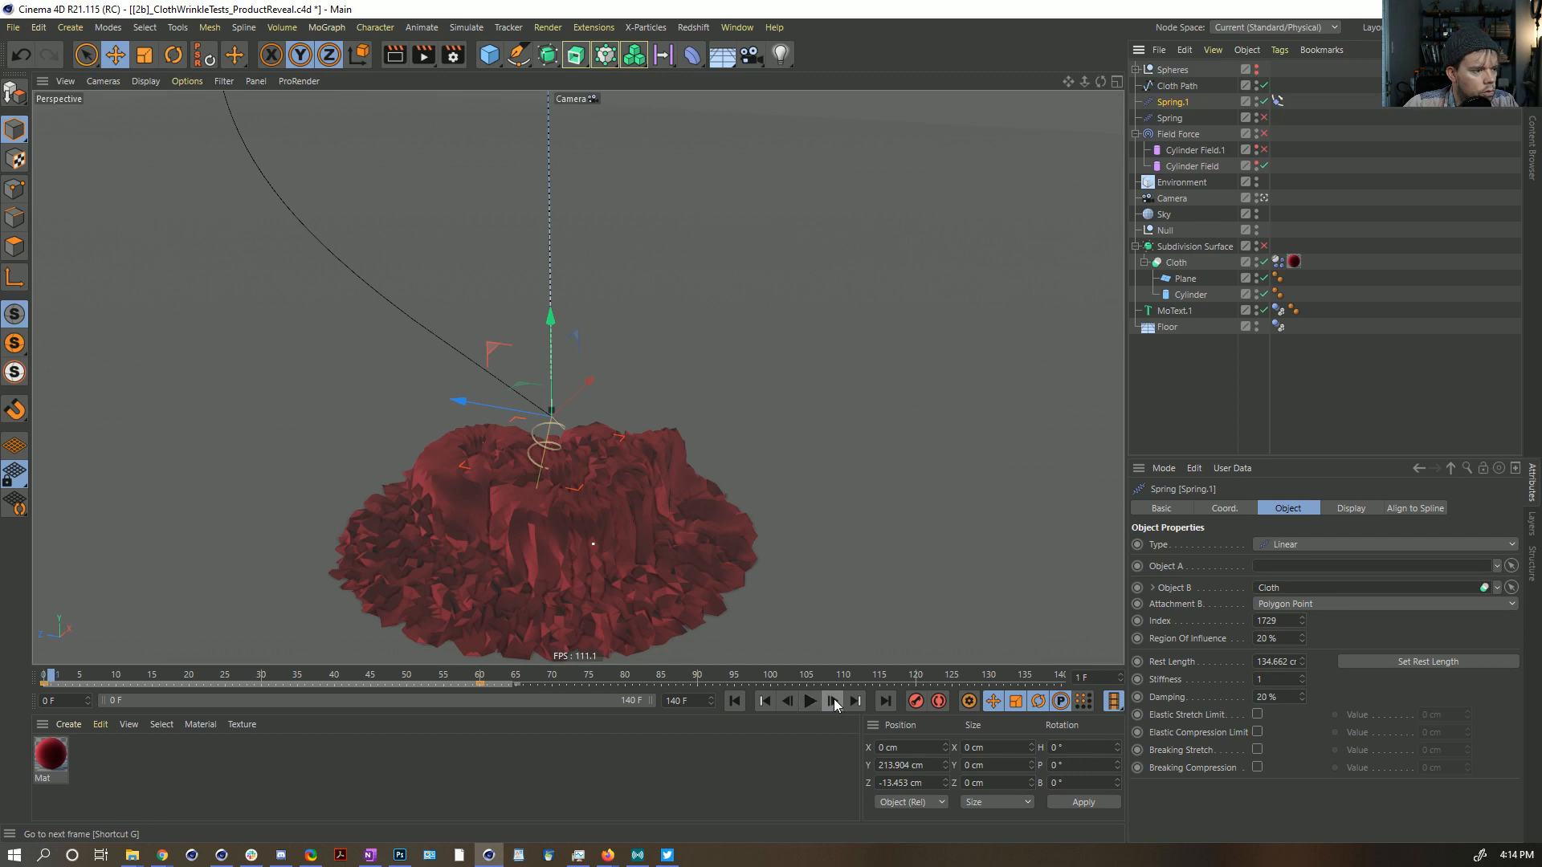
{"action": "left_click", "coordinate": [834, 700]}
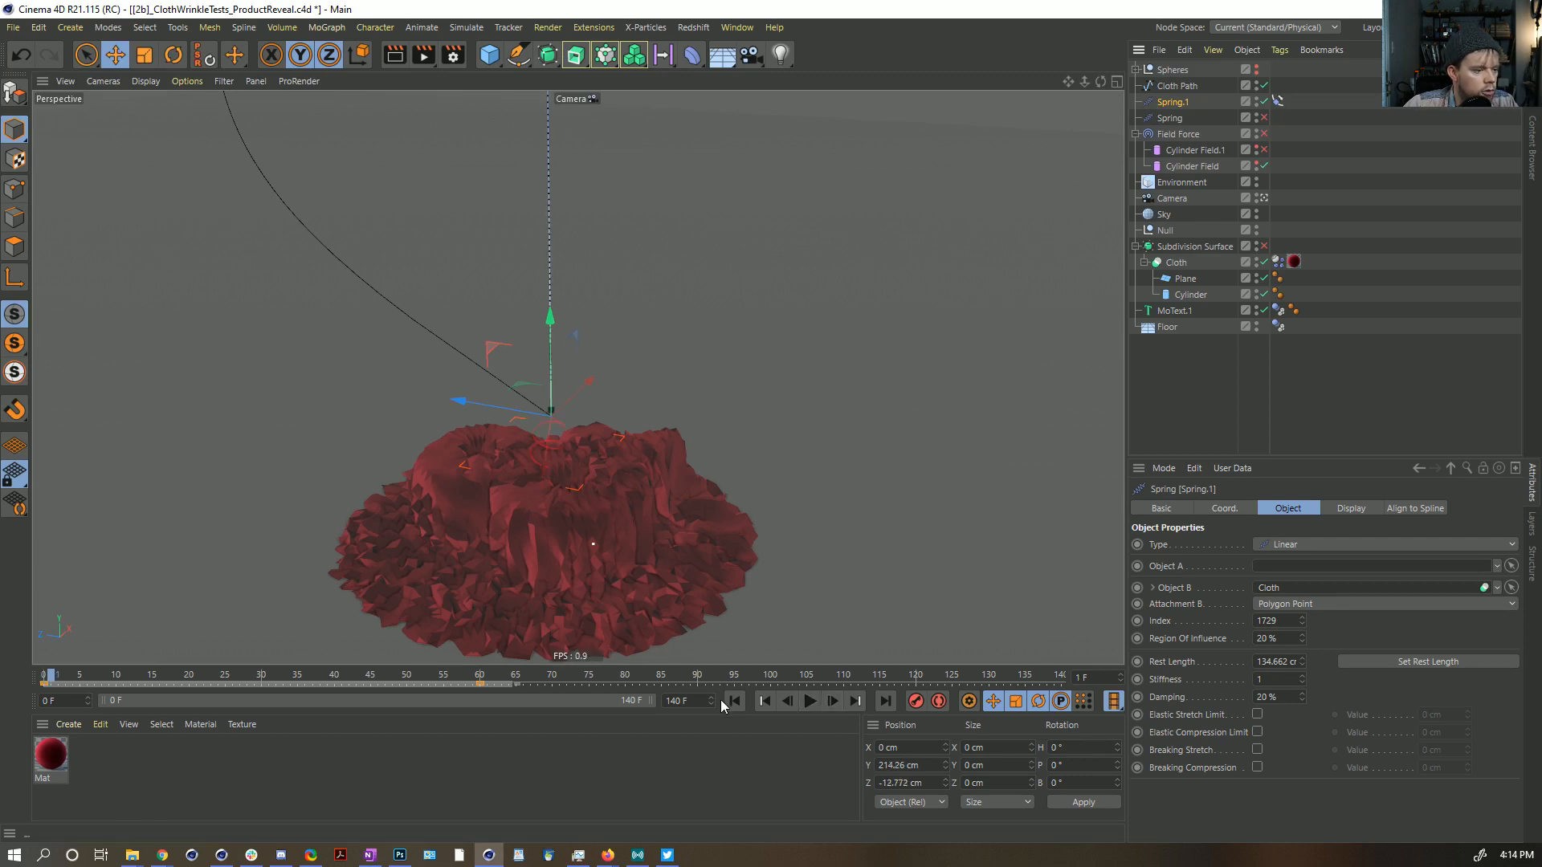
{"action": "left_click", "coordinate": [741, 704]}
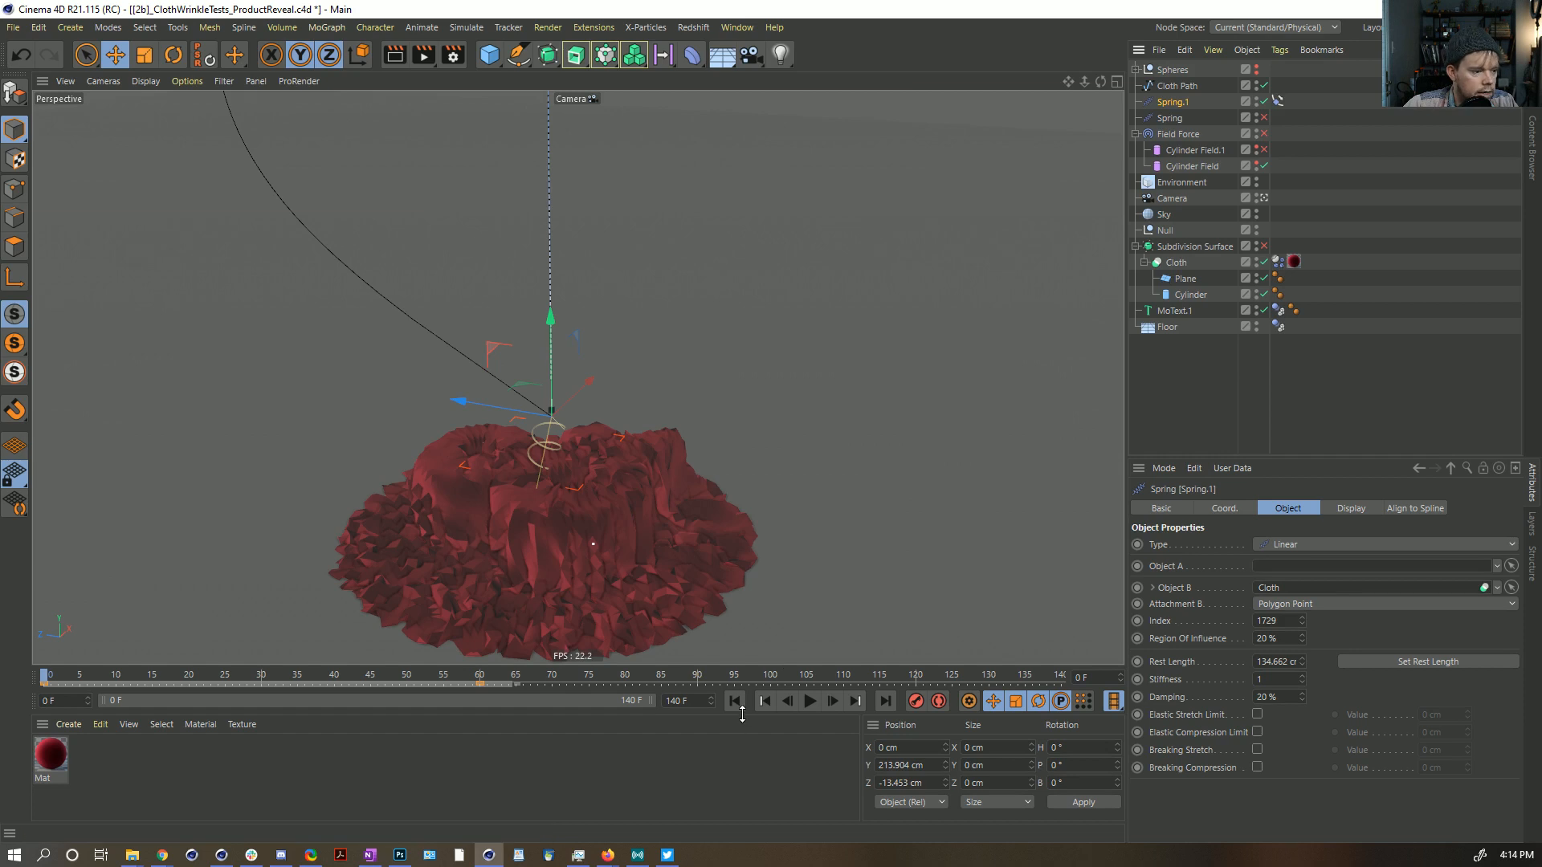
Step: Clear the initial state in the Cloth's dynamics body tag and disable Spring.1
{"action": "left_click", "coordinate": [1277, 263]}
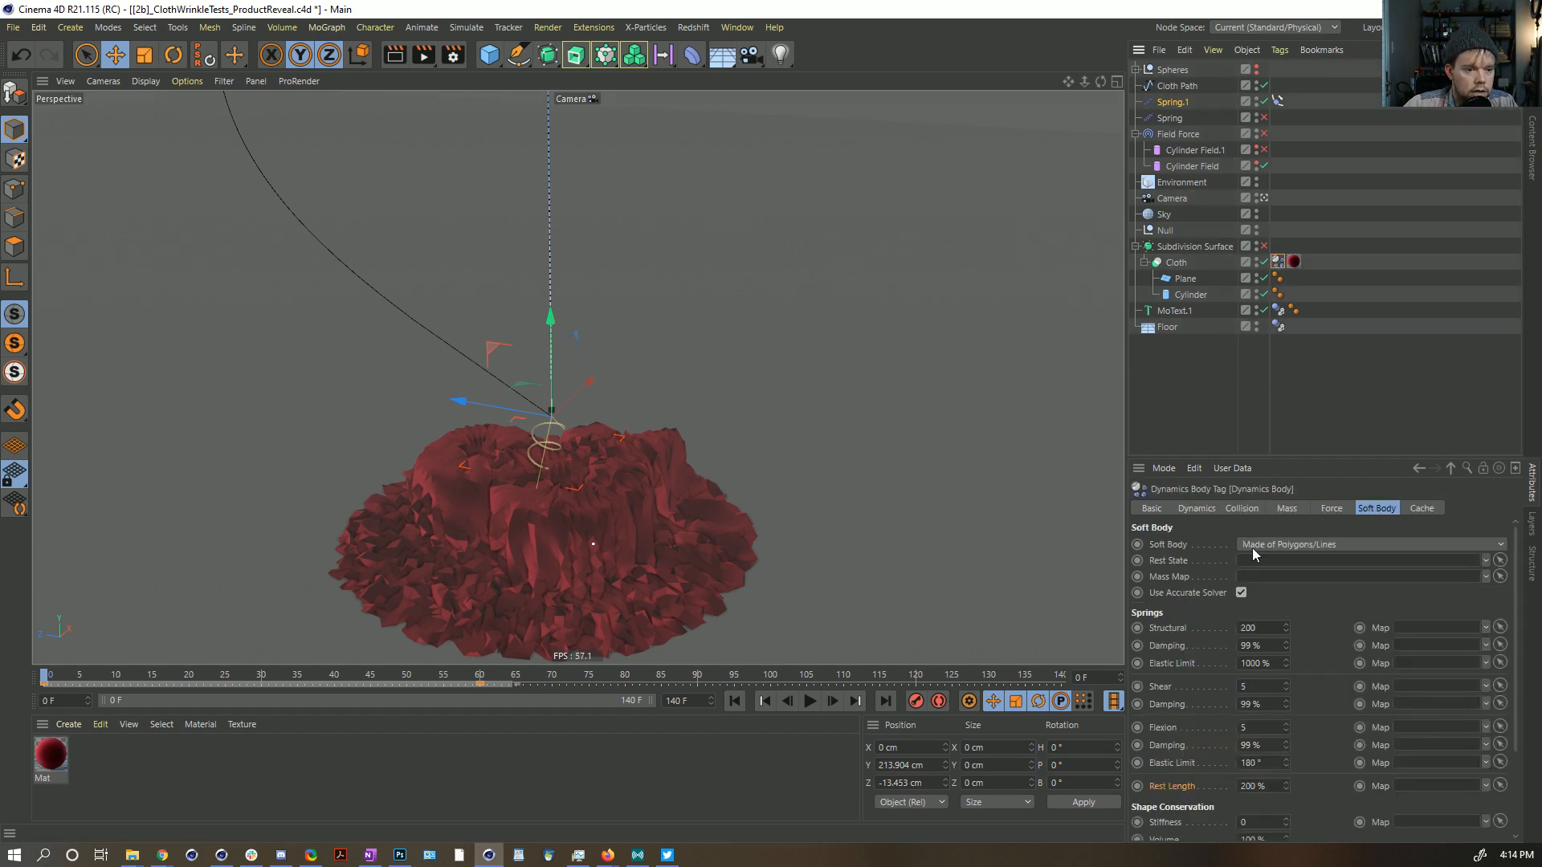
{"action": "left_click", "coordinate": [1186, 512]}
{"action": "left_click", "coordinate": [1245, 578]}
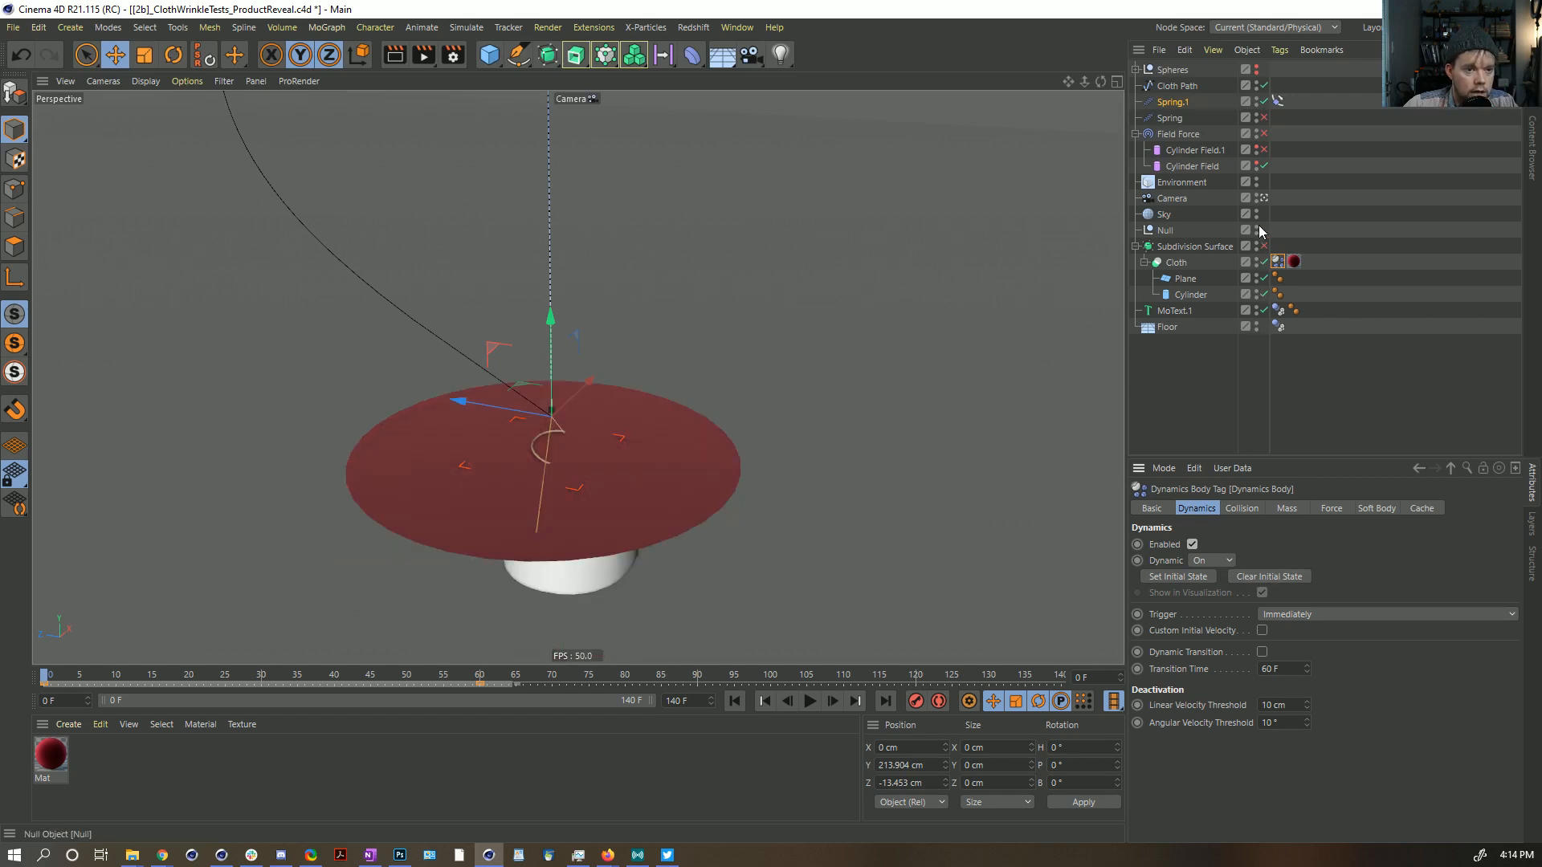
{"action": "left_click", "coordinate": [1263, 102]}
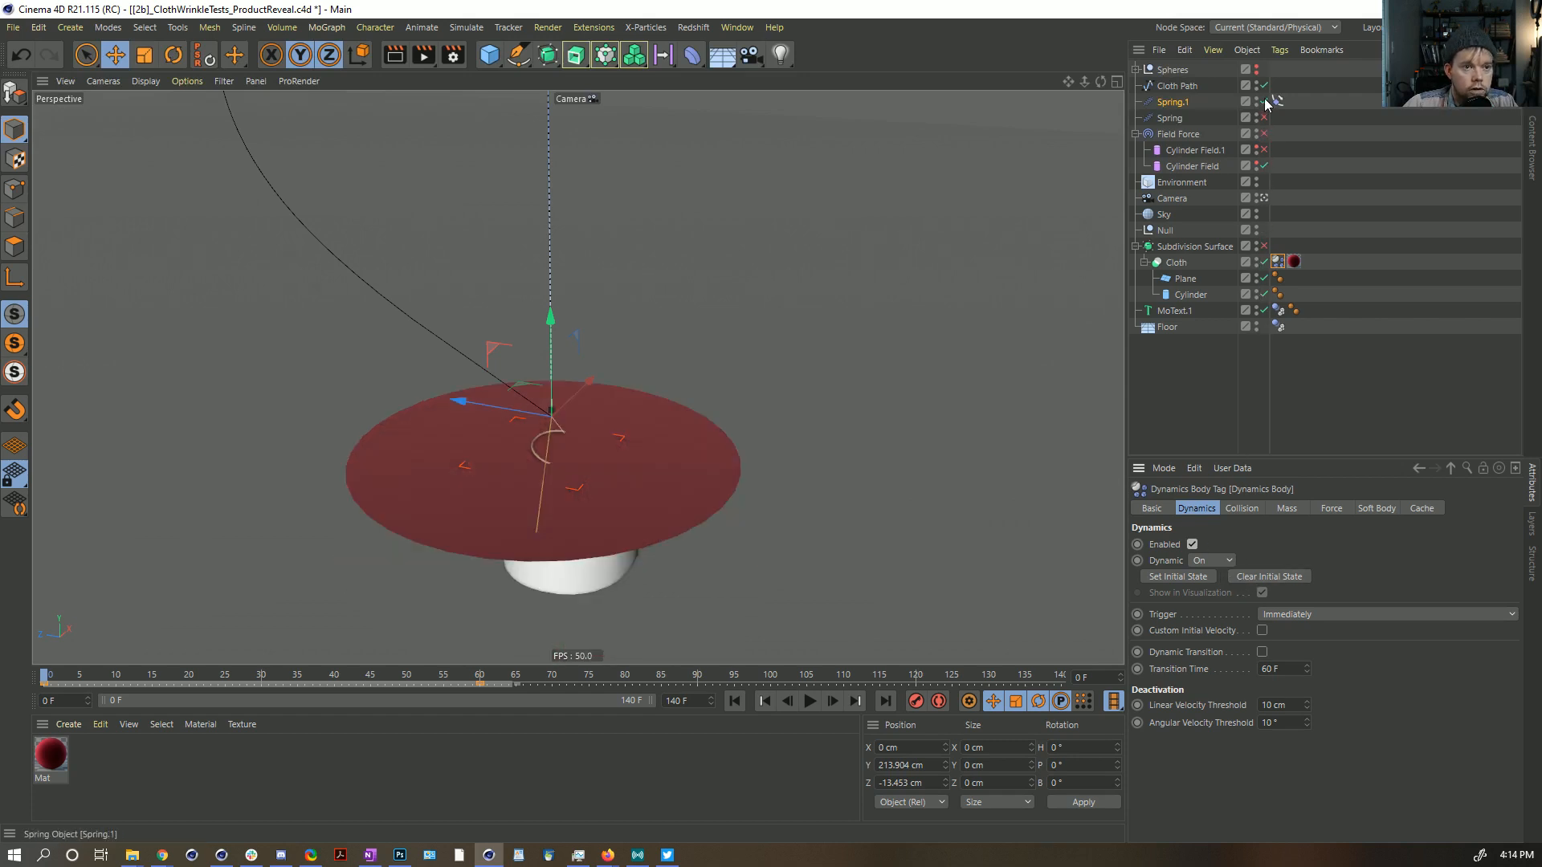
Step: Make the Cloth generator editable and move the Plane*Cylinder mesh out of the Cloth null, directly under the Subdivision Surface
{"action": "left_click", "coordinate": [1178, 264]}
{"action": "key", "text": "c"}
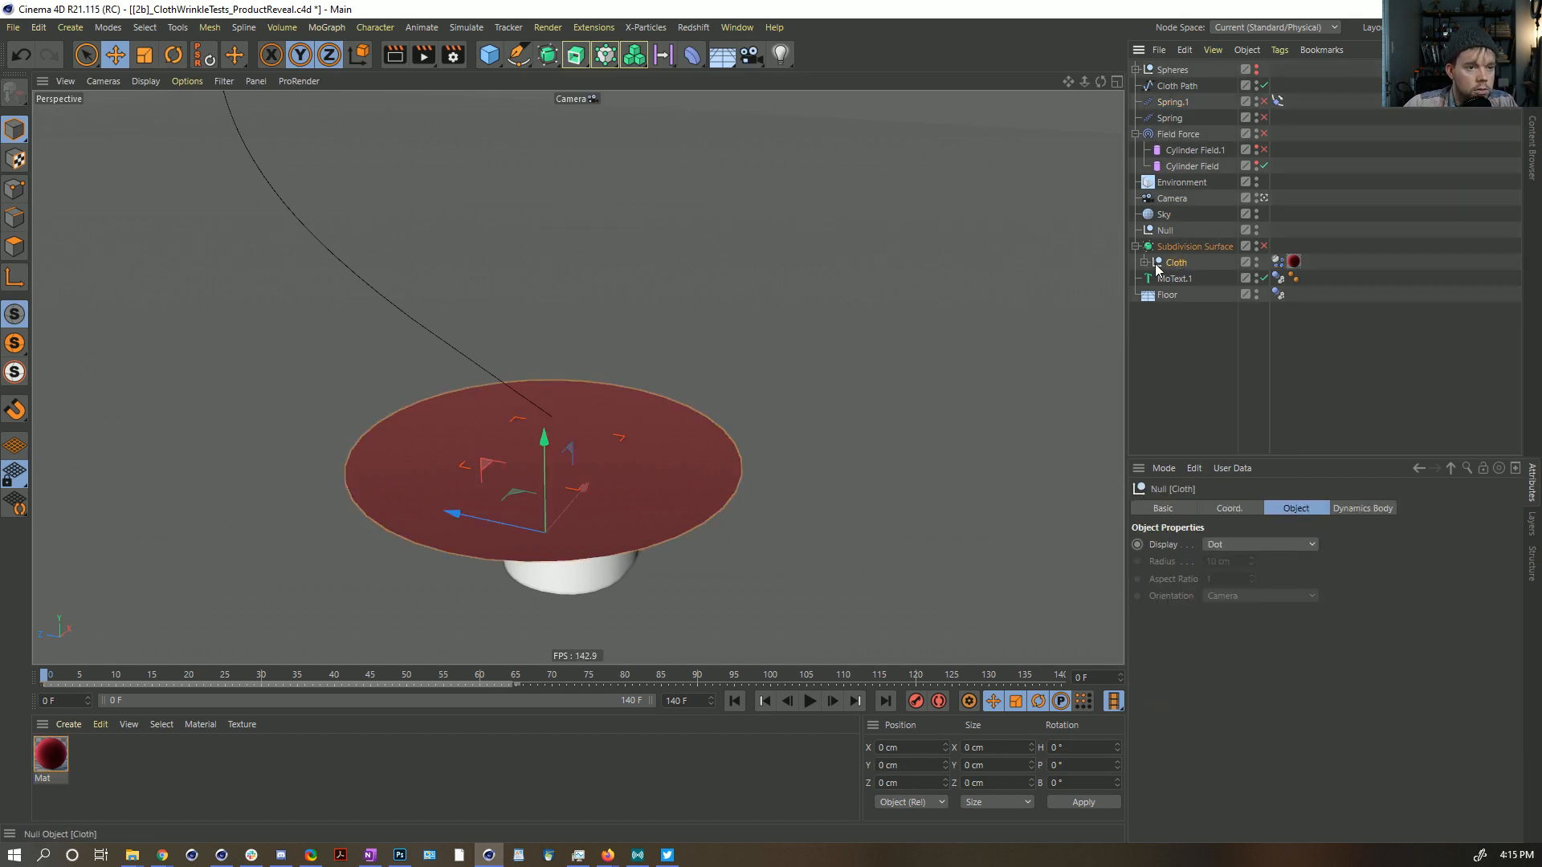
{"action": "left_click", "coordinate": [1146, 263]}
{"action": "left_click_drag", "start_coordinate": [1193, 278], "coordinate": [1183, 255]}
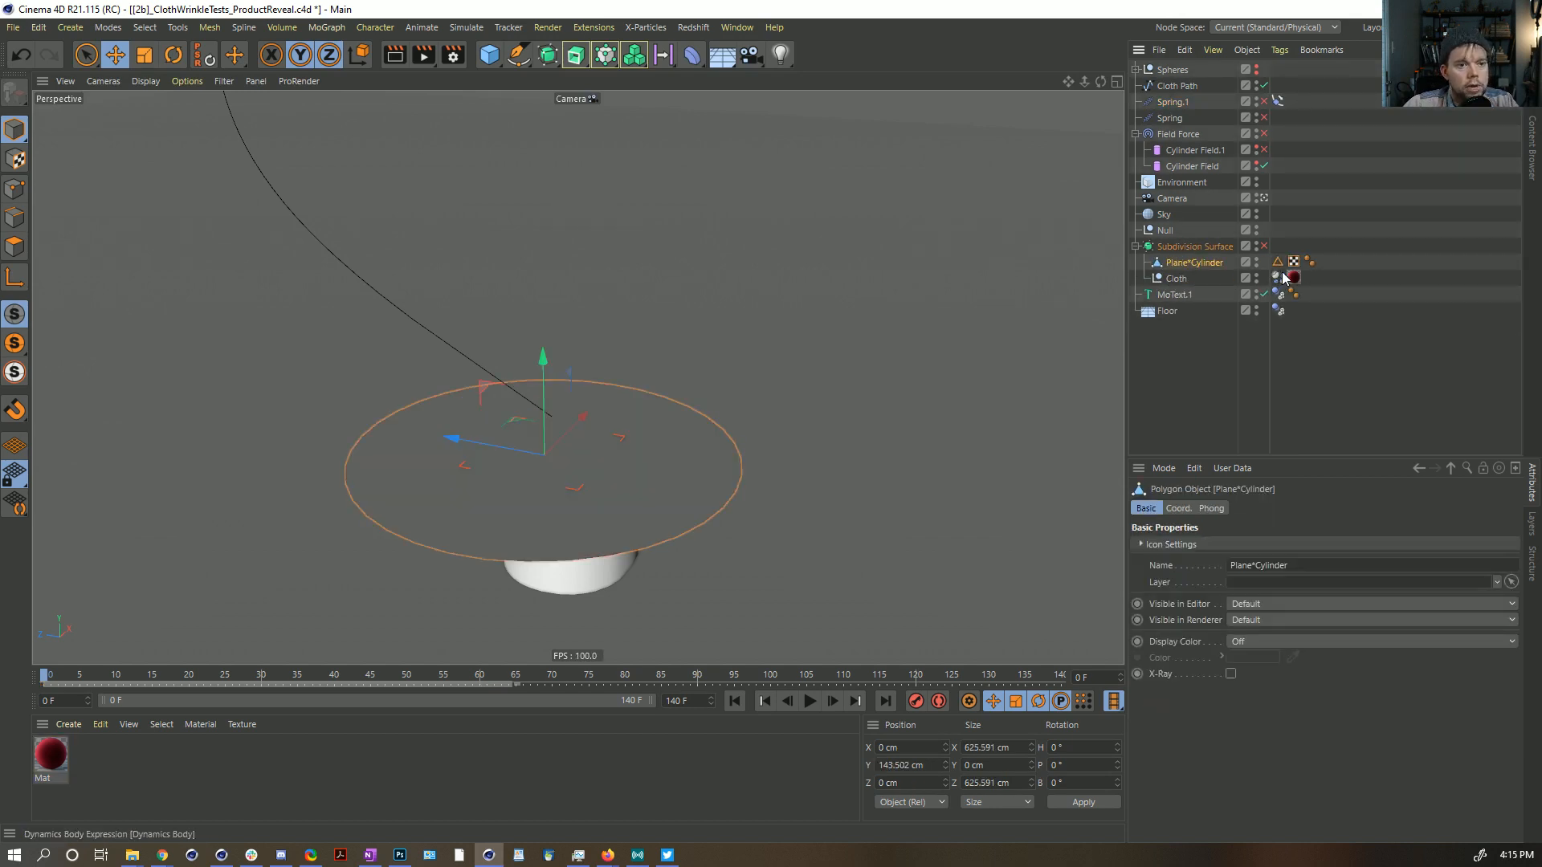
Step: Delete the selection tag from Plane*Cylinder and transfer the dynamics body and material tags from the Cloth null to it
{"action": "left_click", "coordinate": [1279, 263]}
{"action": "key", "text": "Delete"}
{"action": "left_click_drag", "start_coordinate": [1278, 278], "coordinate": [1329, 263]}
Step: Delete the leftover Cloth null and rename the Plane*Cylinder mesh as Cloth
{"action": "left_click", "coordinate": [1179, 280]}
{"action": "key", "text": "Delete"}
{"action": "left_click", "coordinate": [1192, 268]}
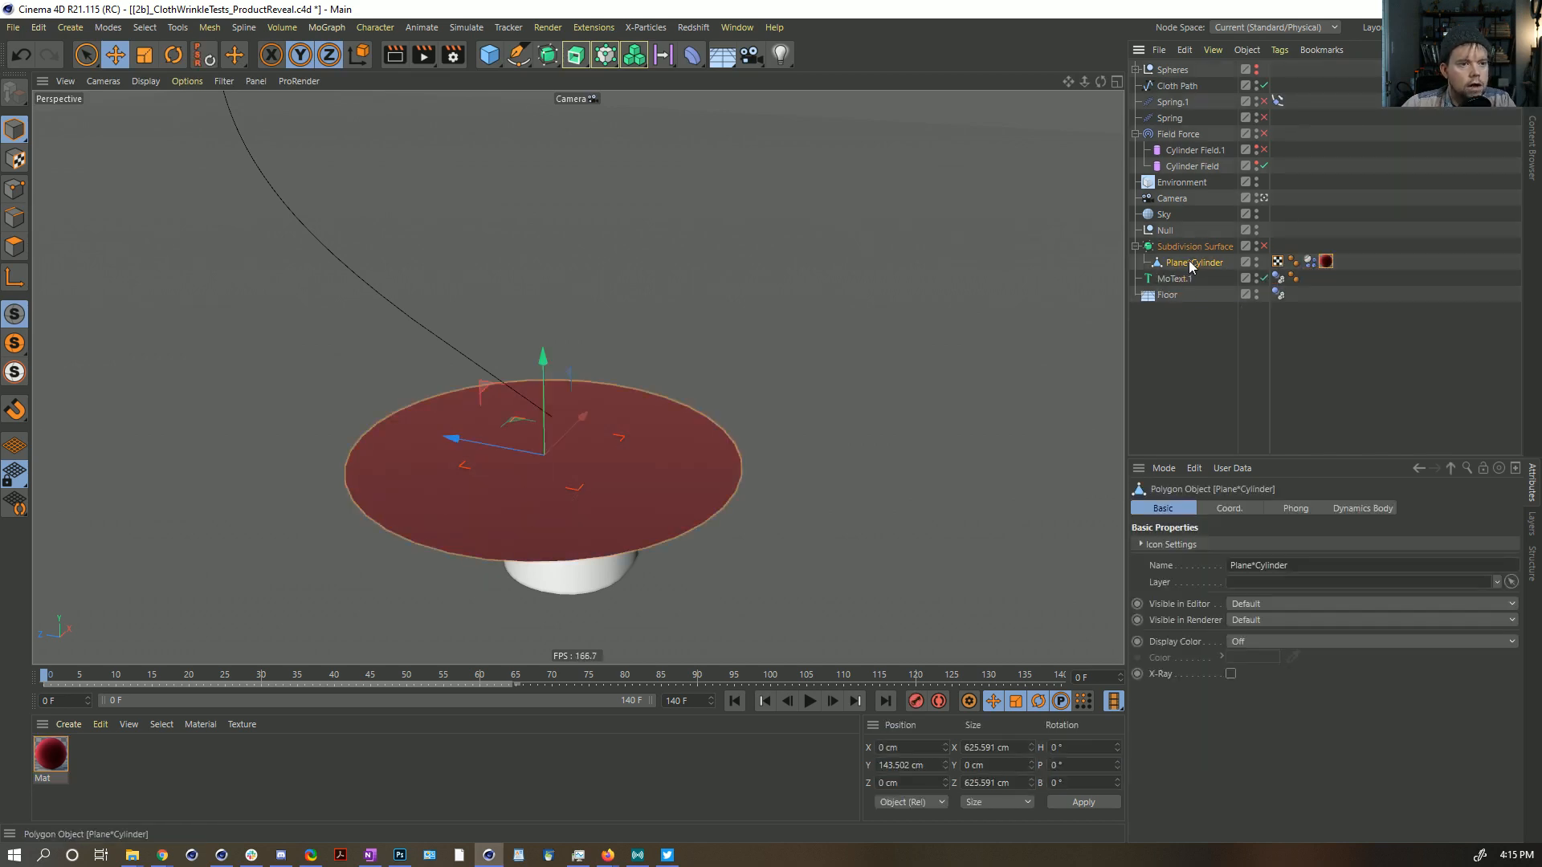
{"action": "double_click", "coordinate": [1190, 265]}
{"action": "type", "text": "Cloth"}
{"action": "key", "text": "Return"}
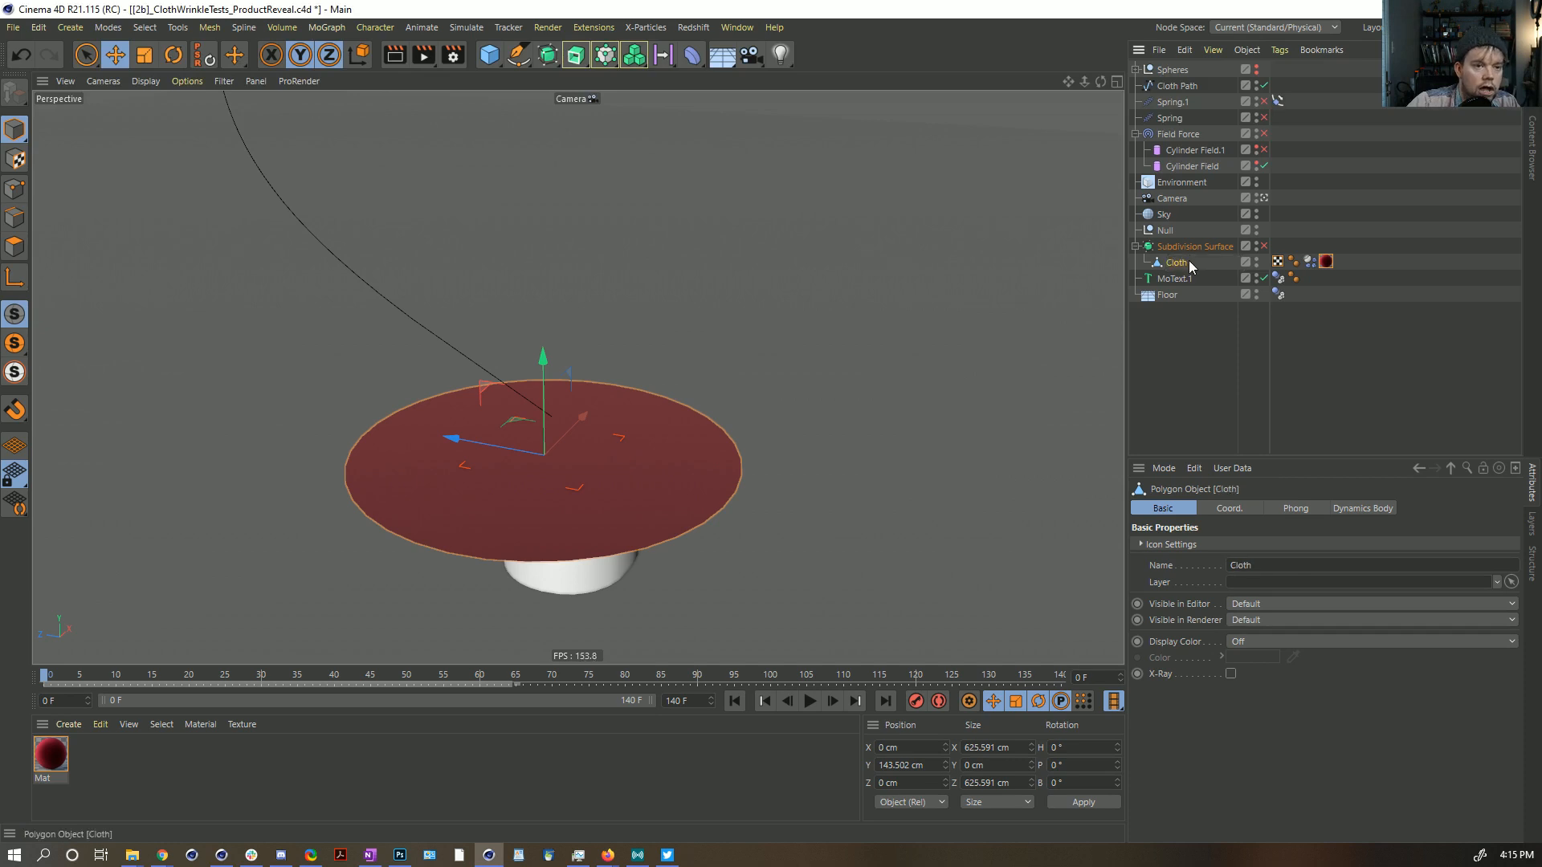
Step: Keyframe the Cloth's soft body Rest Length at 100% on frame 15 and 200% on frame 55
{"action": "left_click", "coordinate": [1310, 261]}
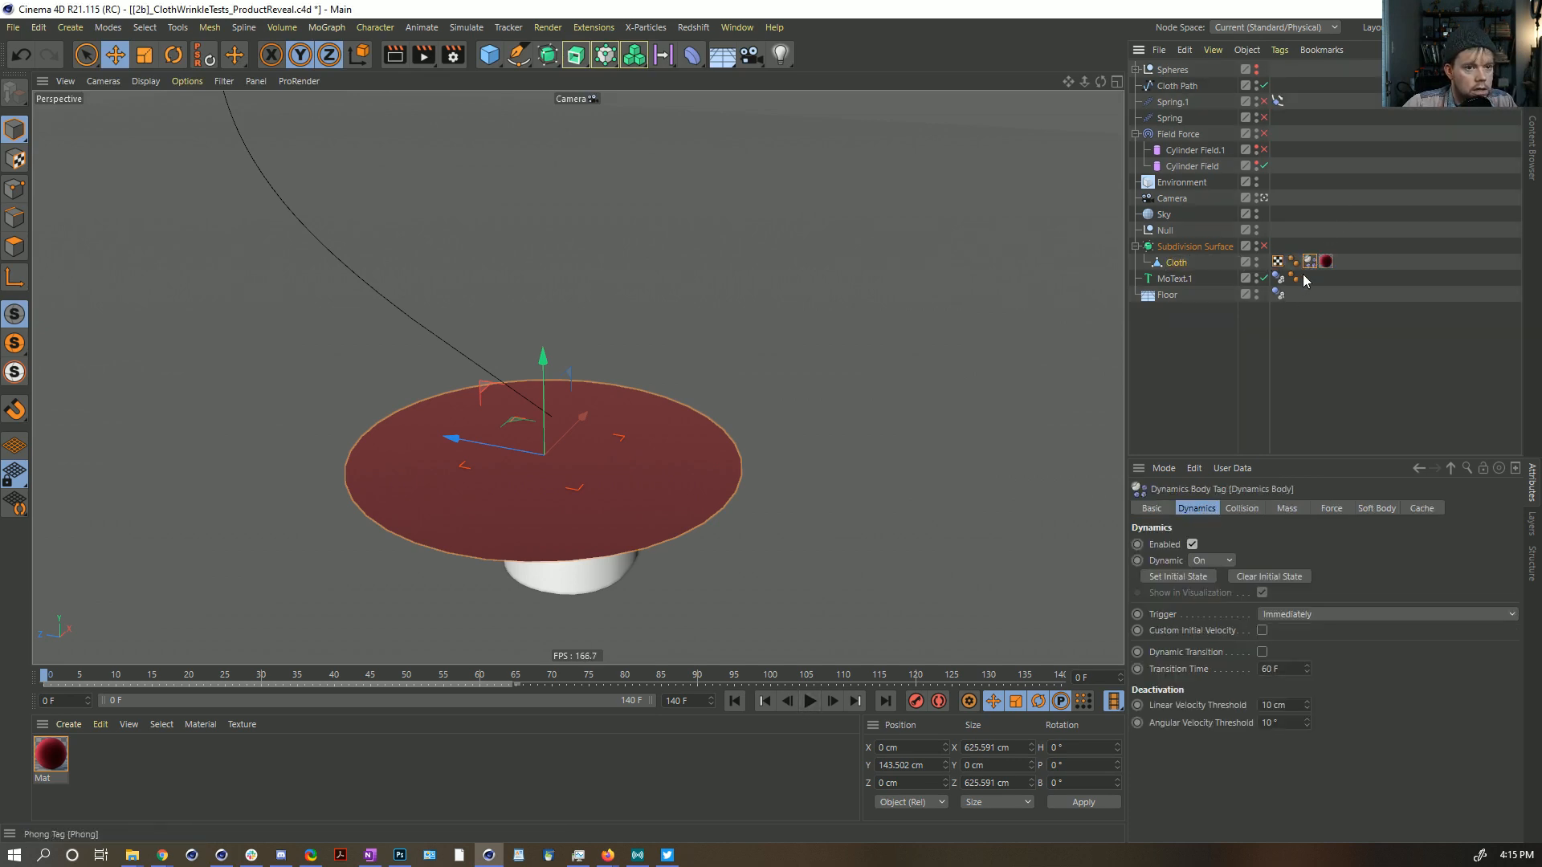
{"action": "left_click", "coordinate": [1325, 508]}
{"action": "left_click", "coordinate": [1289, 510]}
{"action": "left_click", "coordinate": [1331, 508]}
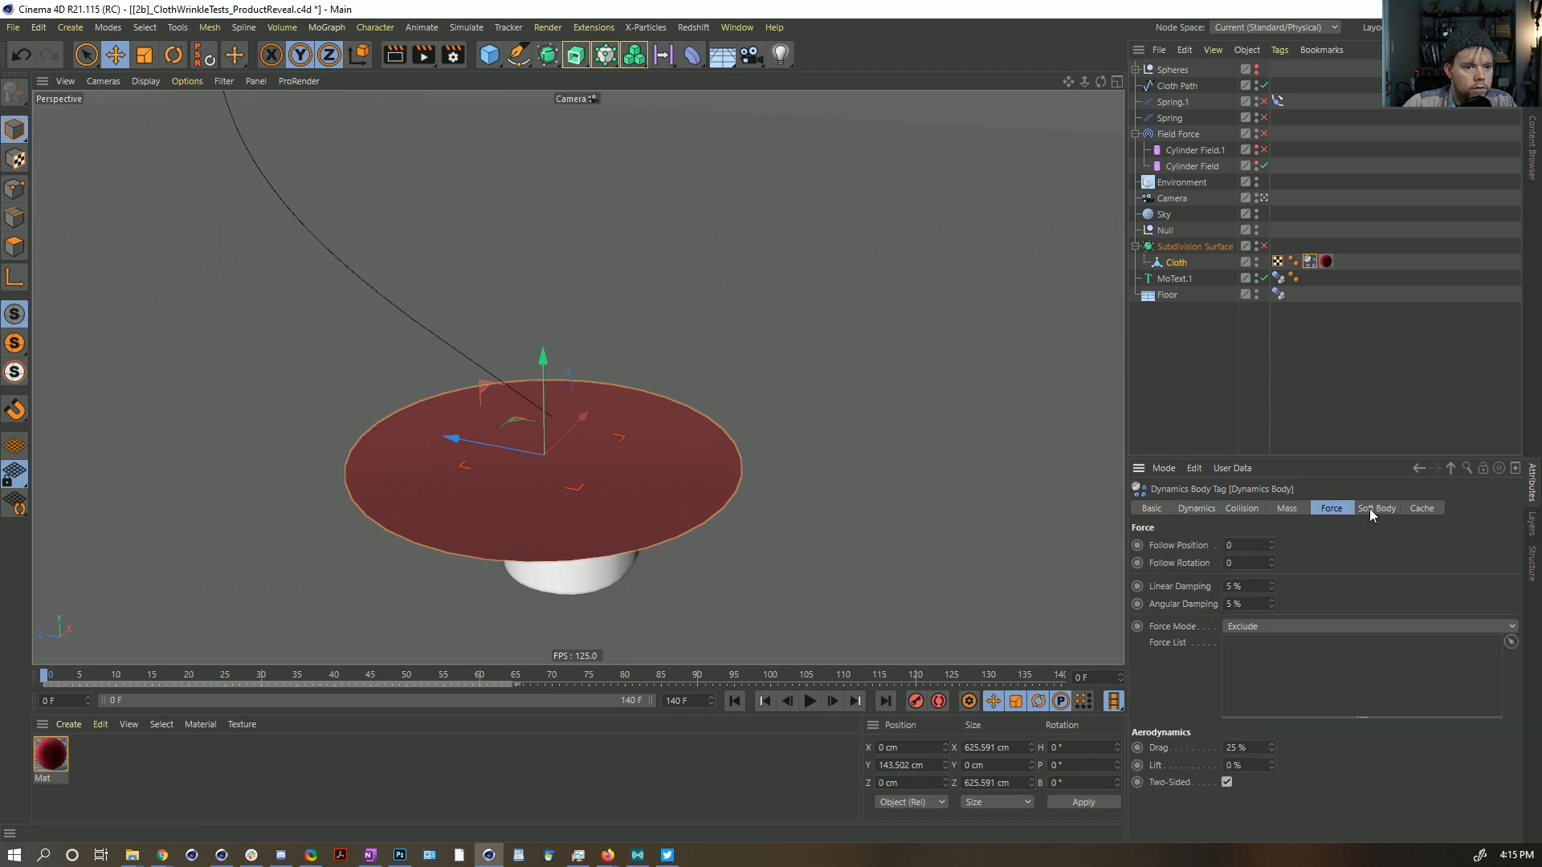
{"action": "left_click", "coordinate": [1370, 509]}
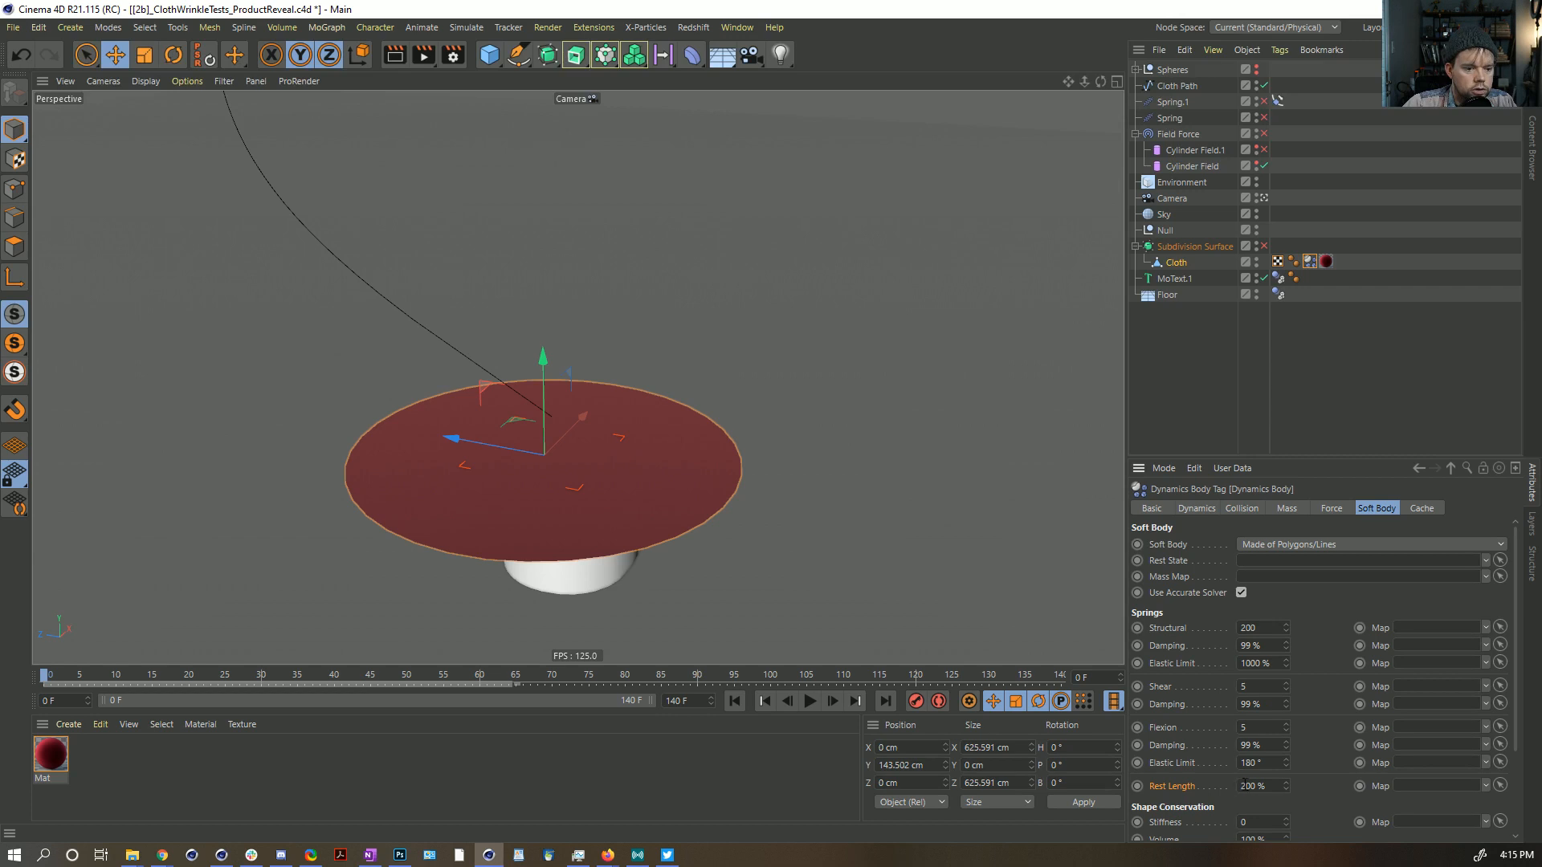
{"action": "left_click", "coordinate": [159, 677]}
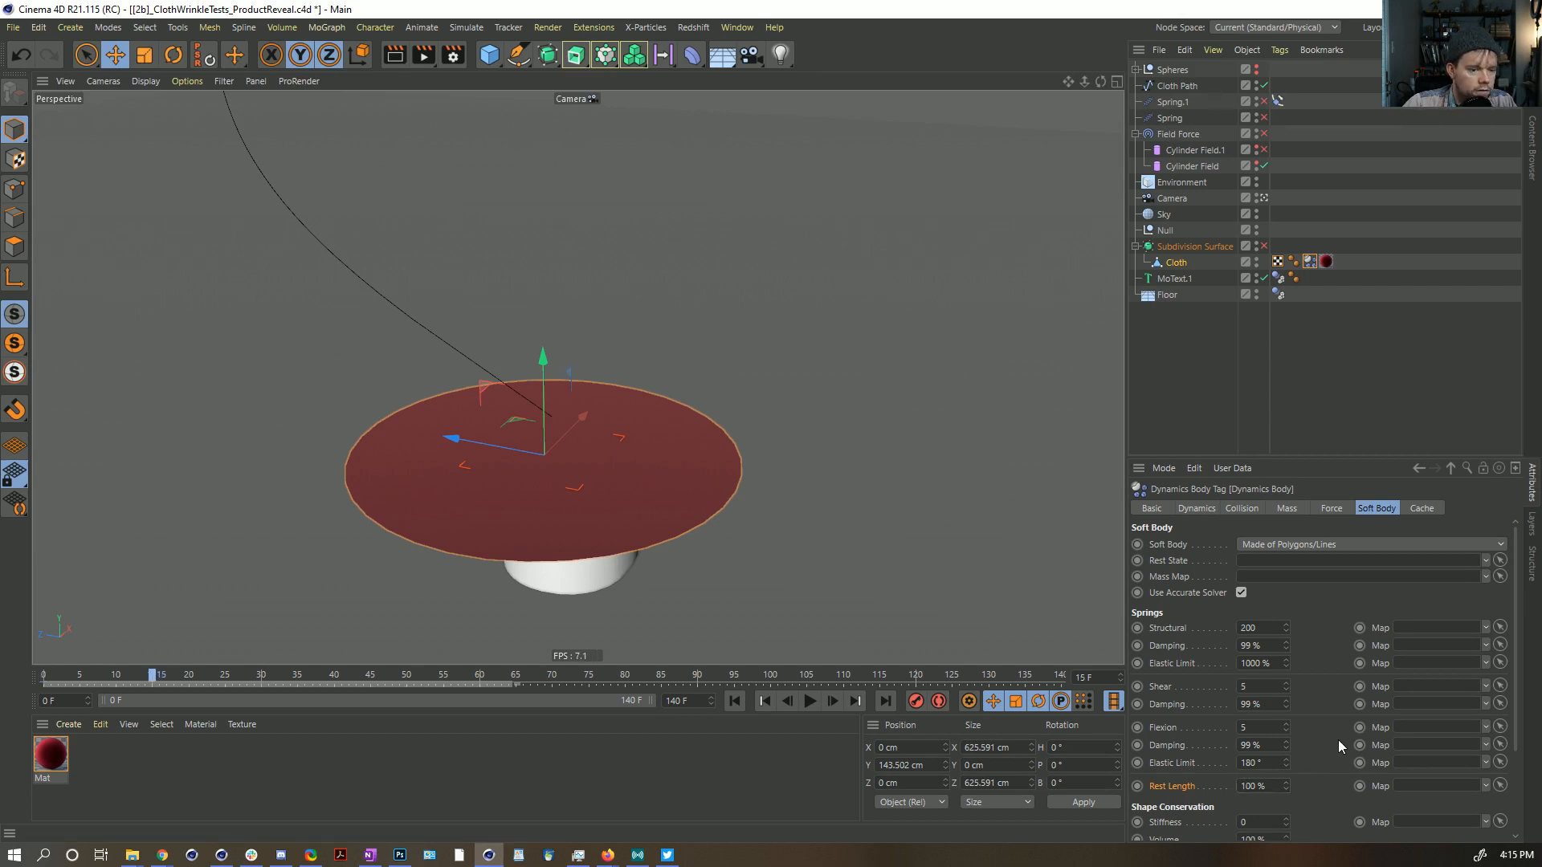
{"action": "left_click", "coordinate": [1137, 787]}
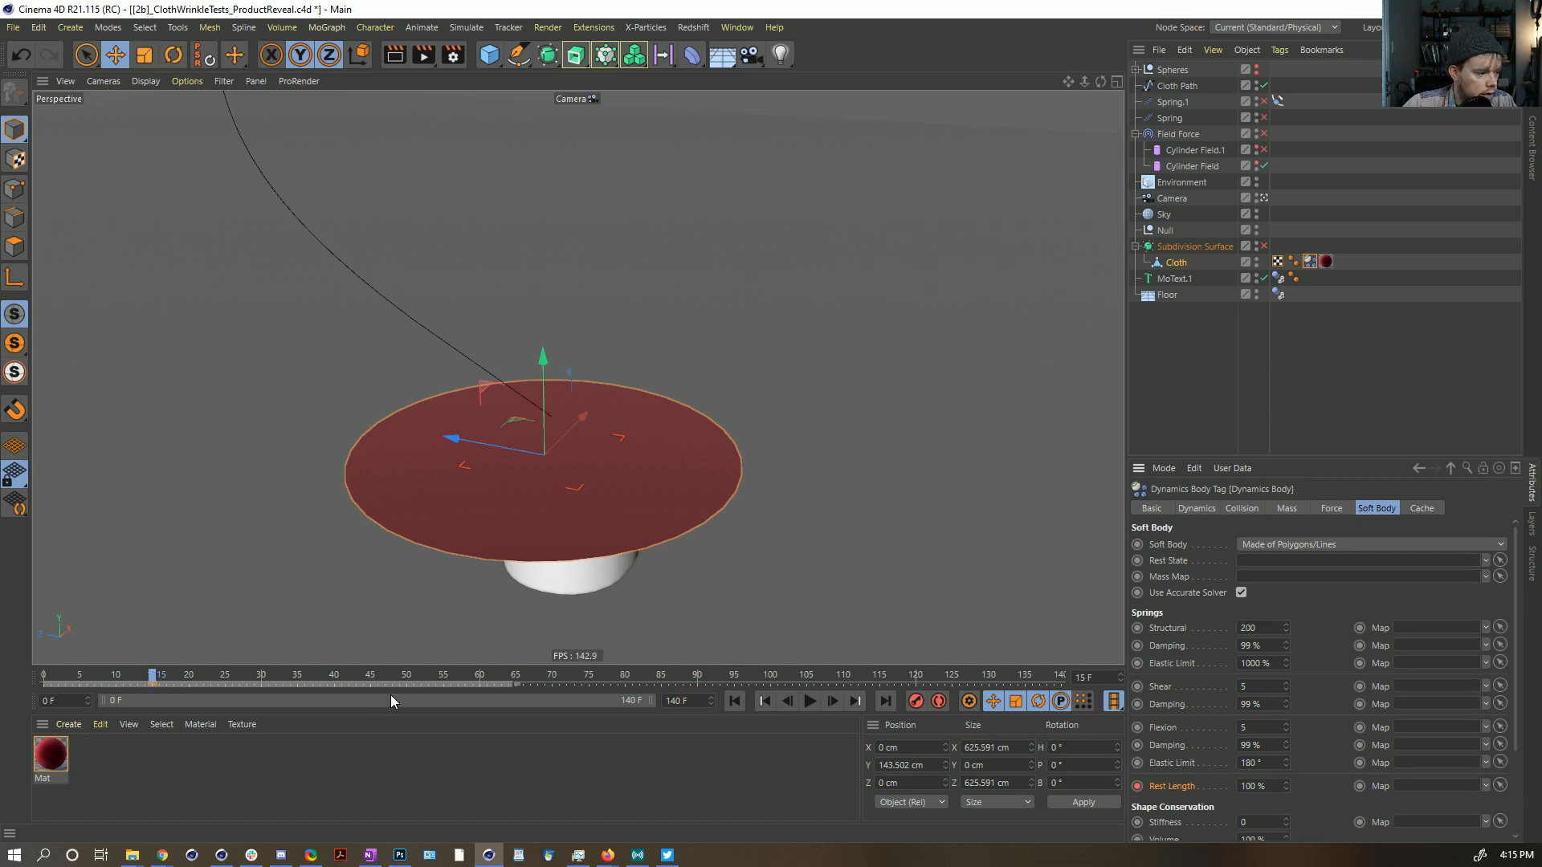
{"action": "left_click", "coordinate": [443, 678]}
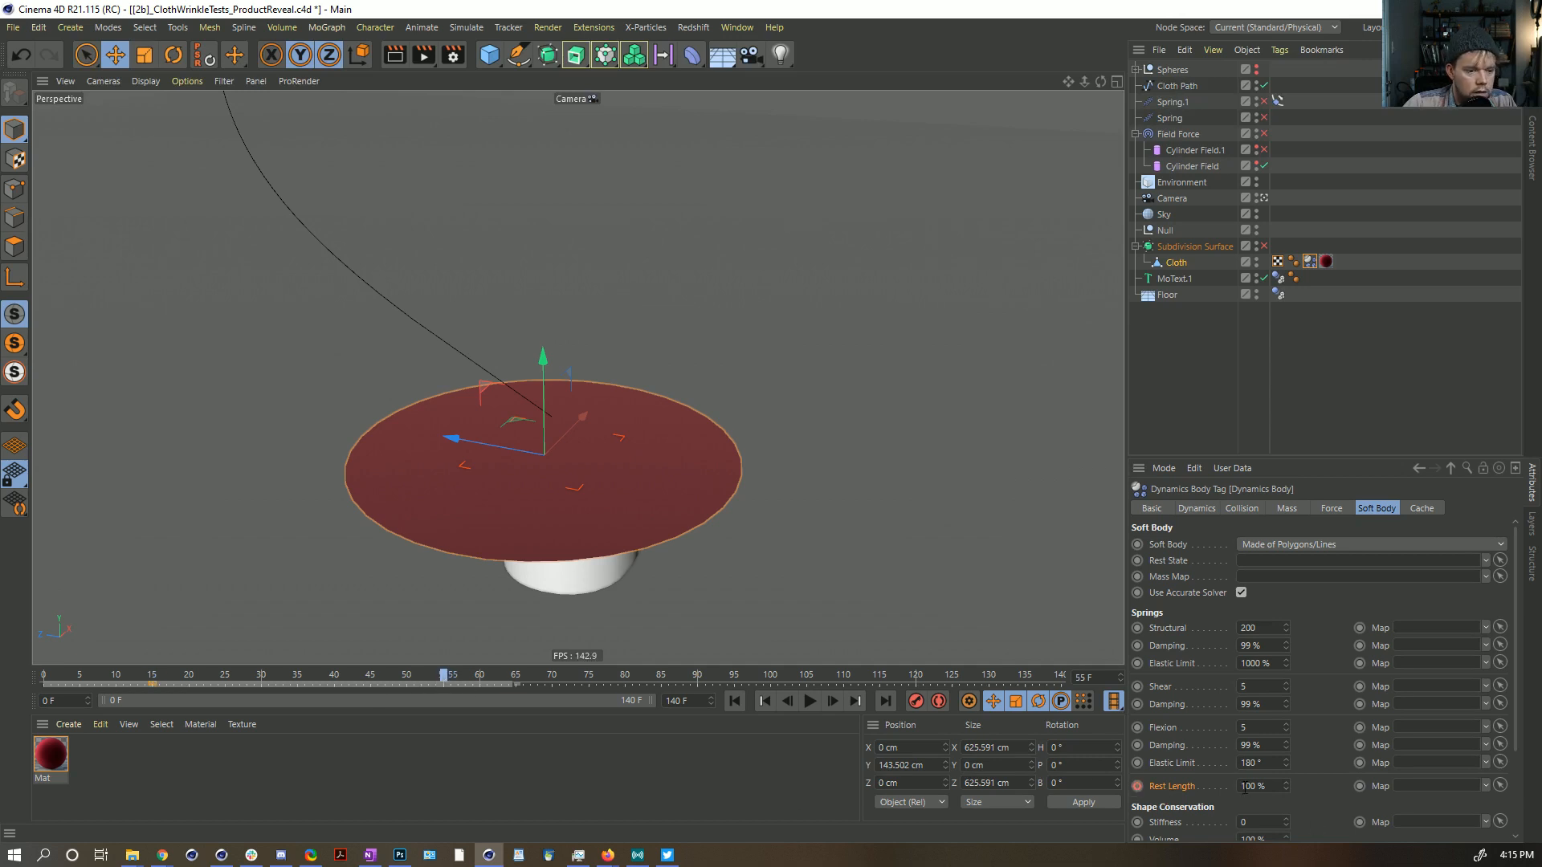
{"action": "left_click", "coordinate": [1137, 786]}
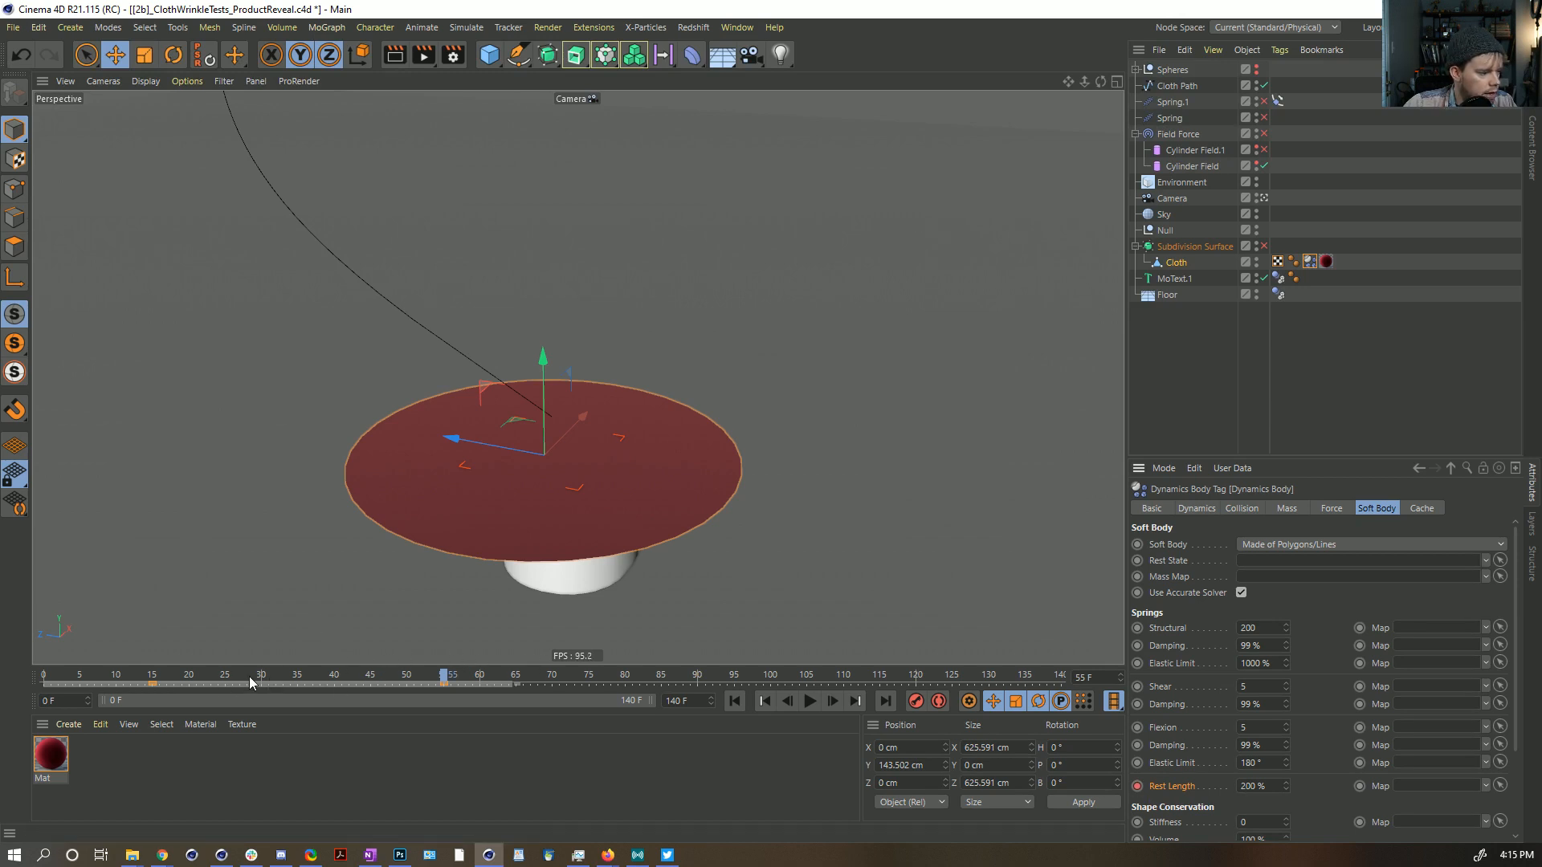
Step: Simulate the cloth from frame 0 to frame 55 and set the wrinkled result as its initial dynamics state
{"action": "key", "text": "shift+f"}
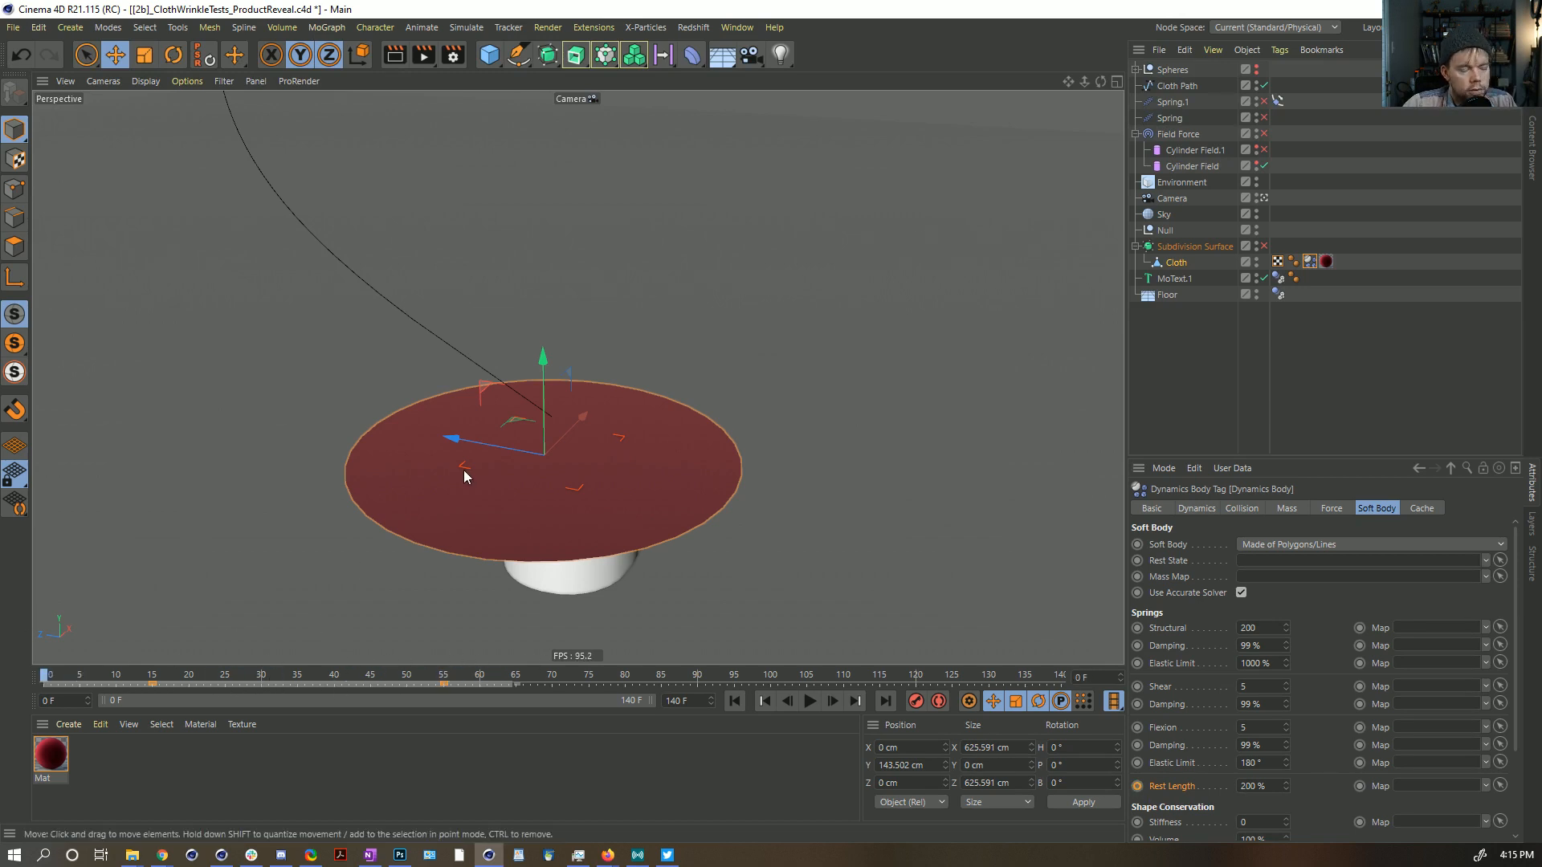
{"action": "mouse_move", "coordinate": [629, 493]}
{"action": "left_mouse_down", "text": "alt"}
{"action": "mouse_move", "coordinate": [569, 390]}
{"action": "mouse_move", "coordinate": [654, 517]}
{"action": "mouse_move", "coordinate": [613, 517]}
{"action": "left_mouse_up", "text": "alt"}
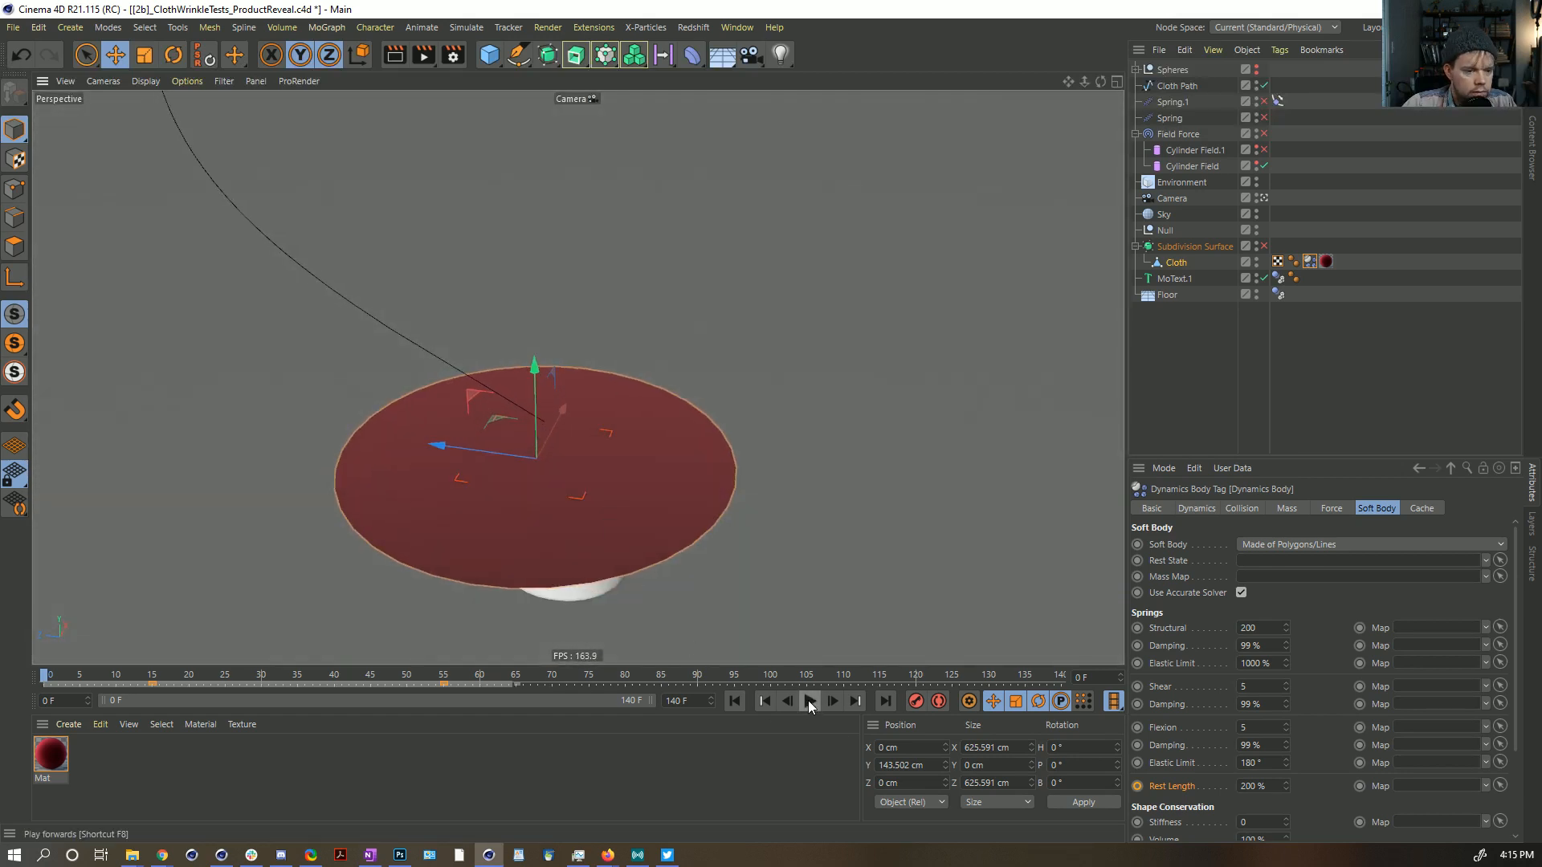
{"action": "left_click", "coordinate": [810, 704]}
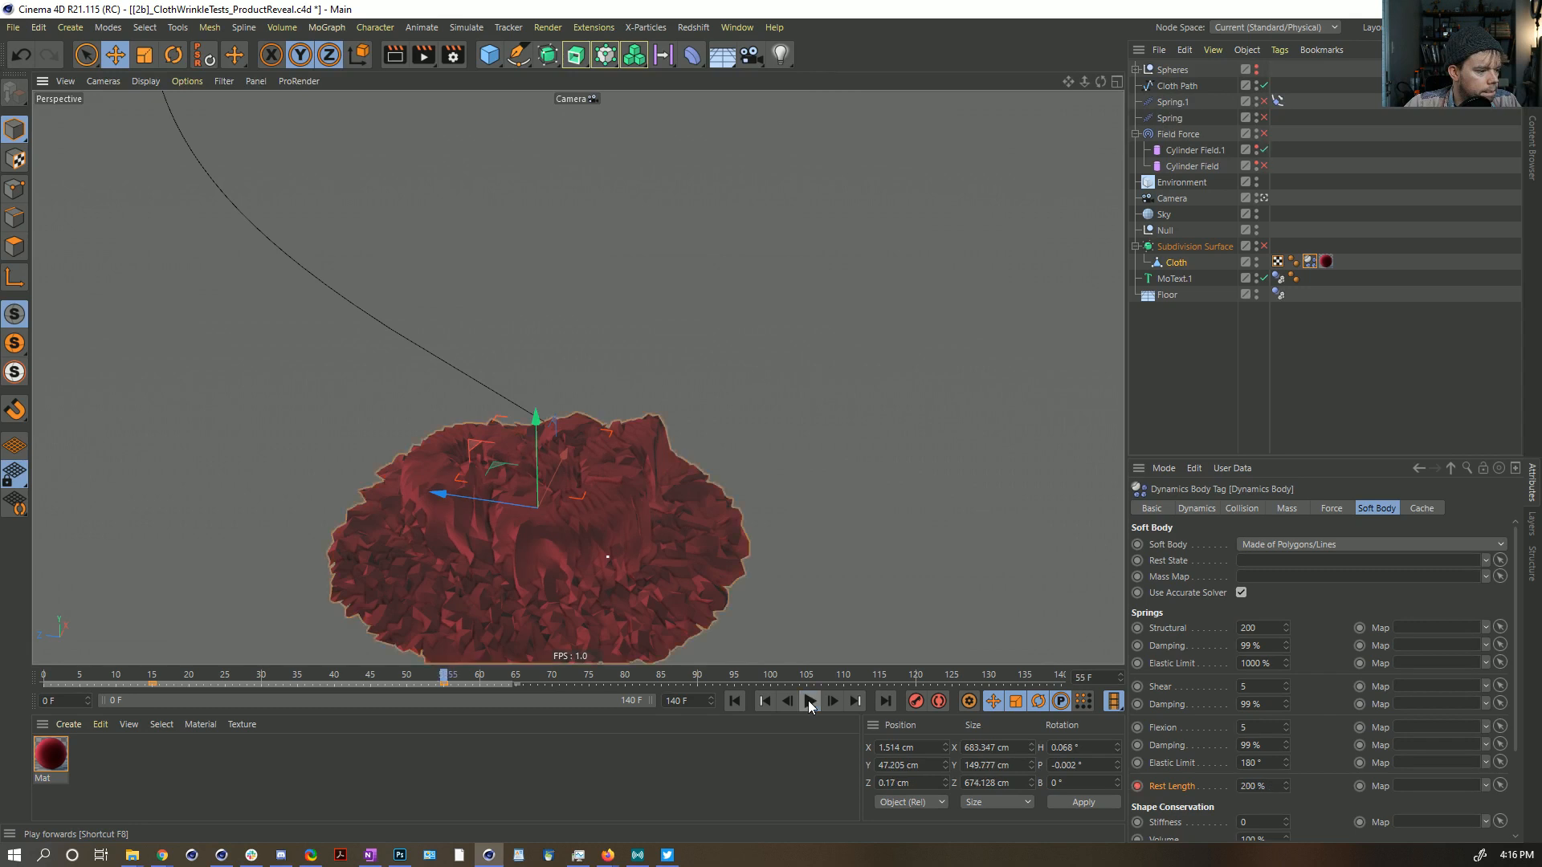
{"action": "left_click", "coordinate": [809, 702]}
{"action": "left_click", "coordinate": [1196, 508]}
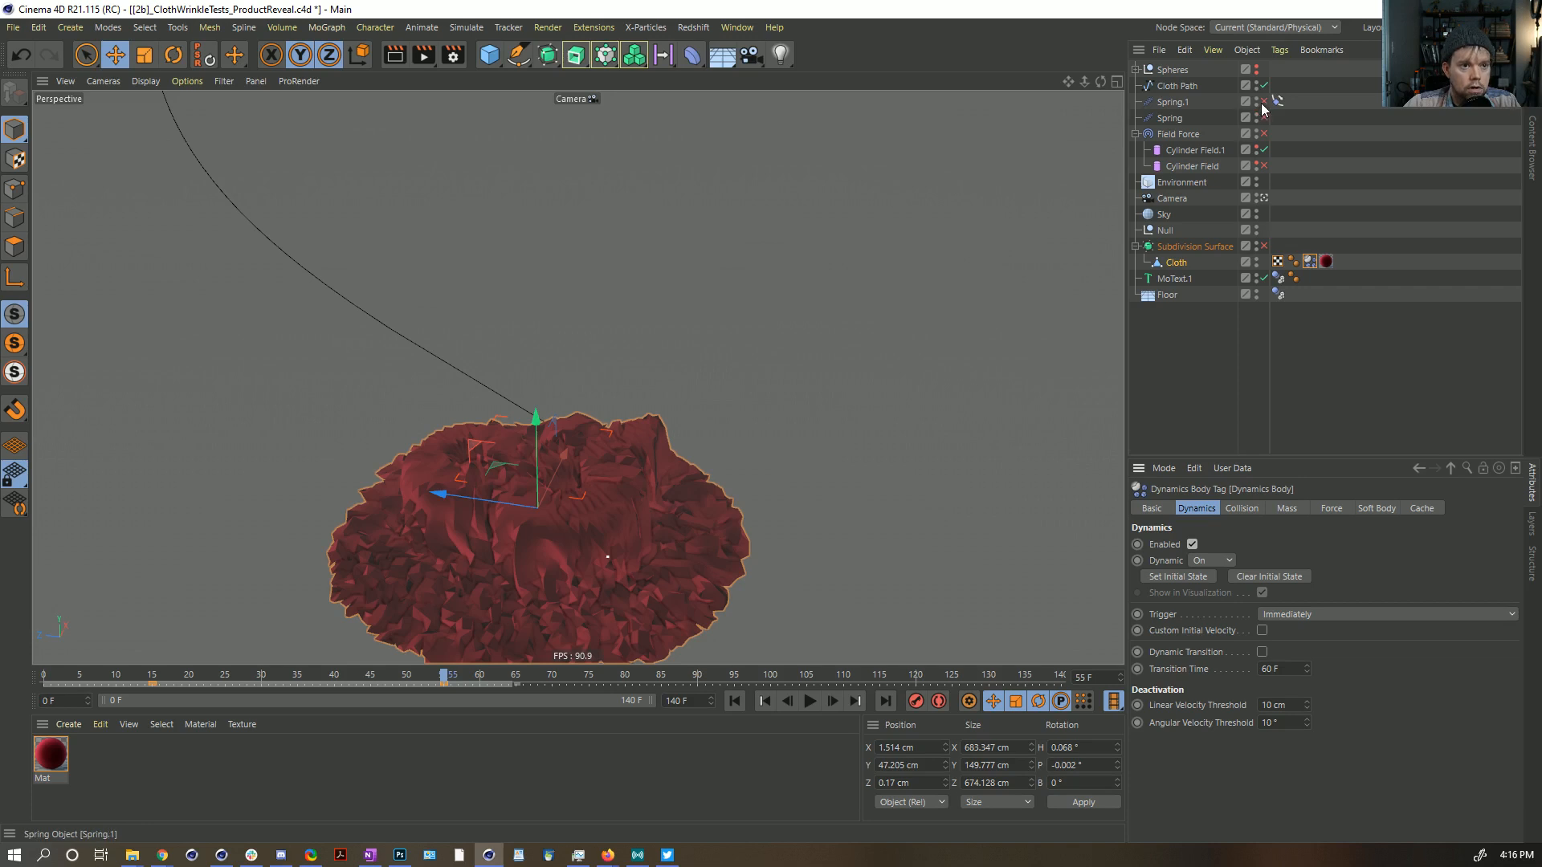
Step: Re-enable Spring.1 and, back at frame 0, remove the Rest Length keyframes from the Cloth's soft body settings
{"action": "left_click", "coordinate": [1193, 102]}
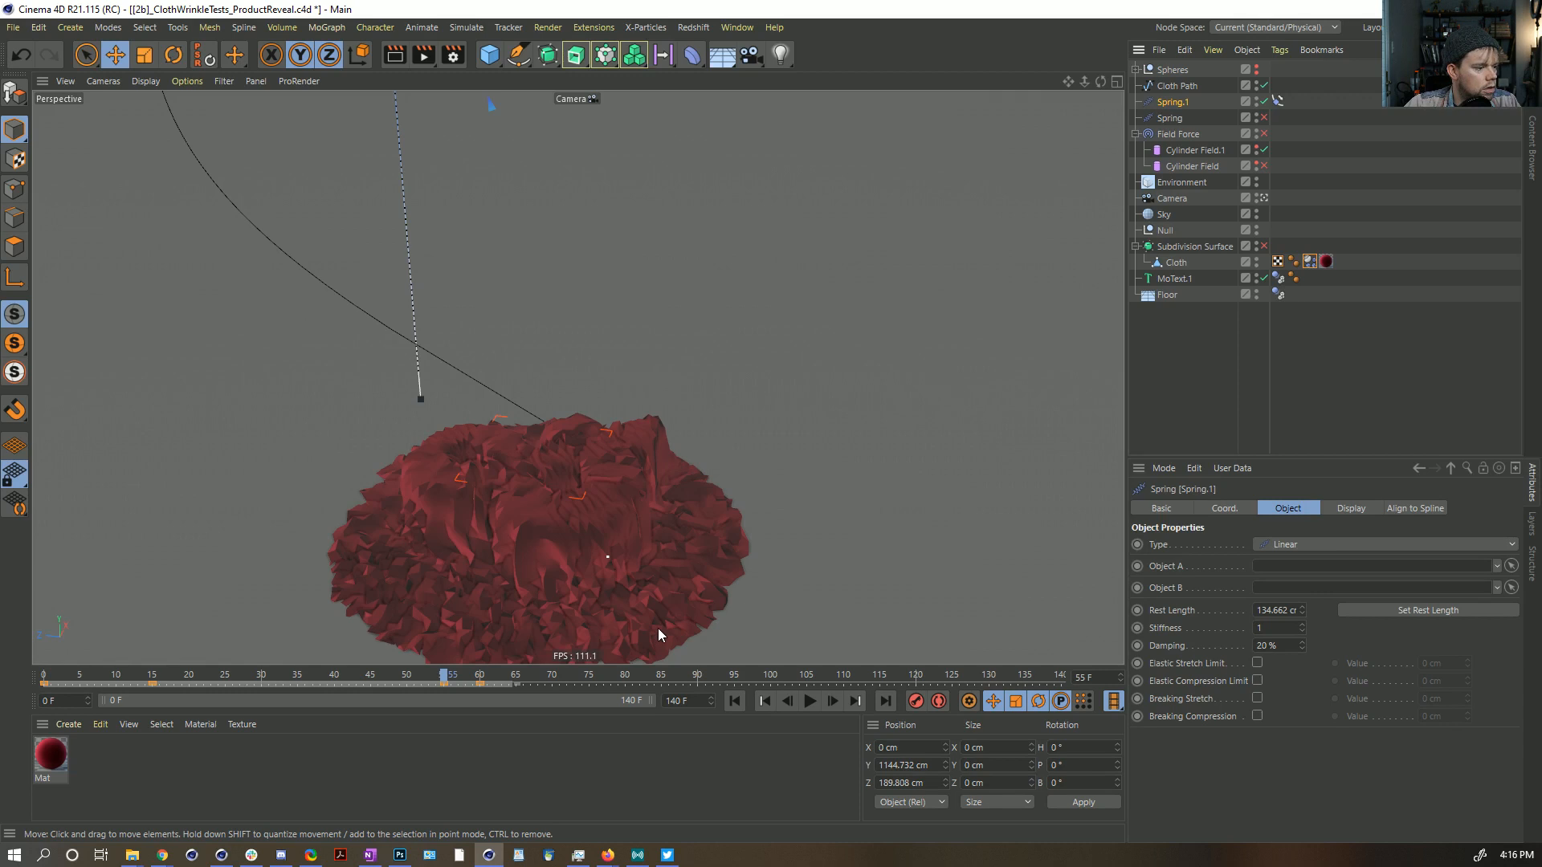
{"action": "left_click", "coordinate": [736, 702]}
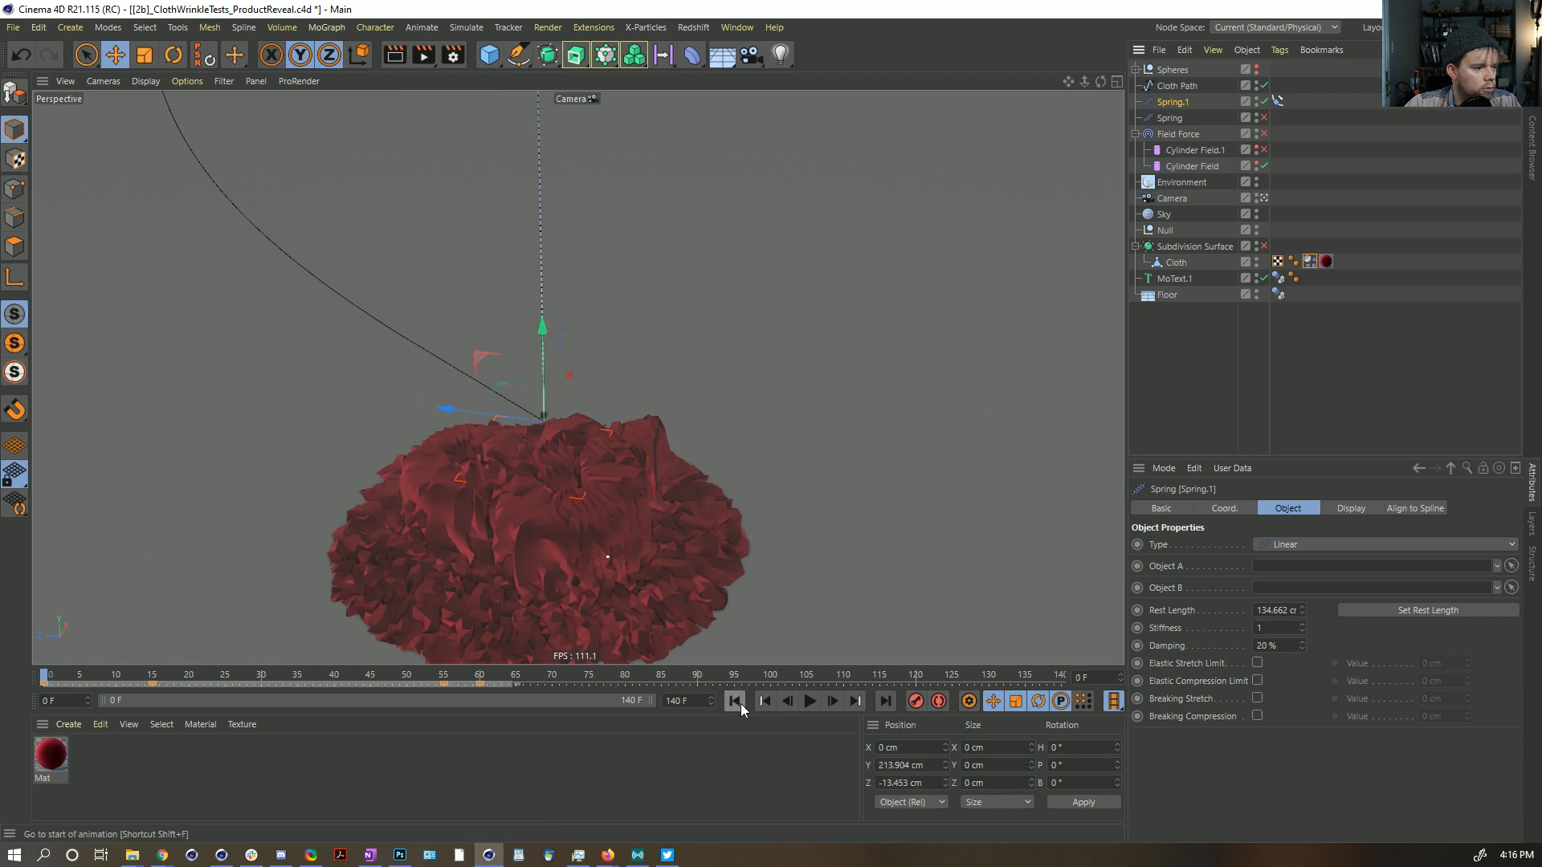
{"action": "left_click", "coordinate": [1309, 261]}
{"action": "left_click", "coordinate": [1331, 509]}
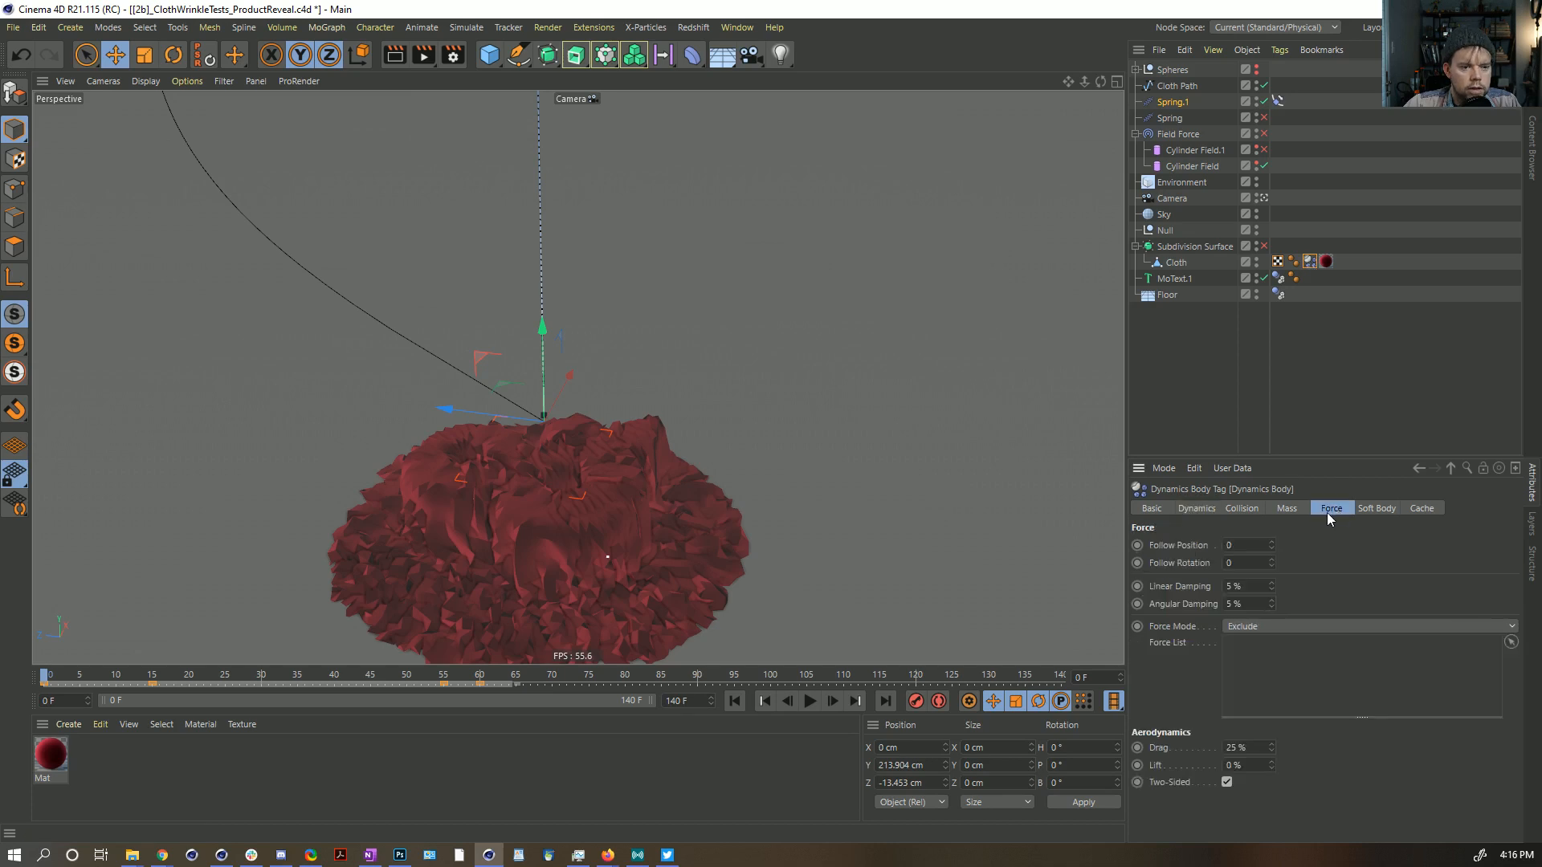
{"action": "left_click", "coordinate": [1365, 510]}
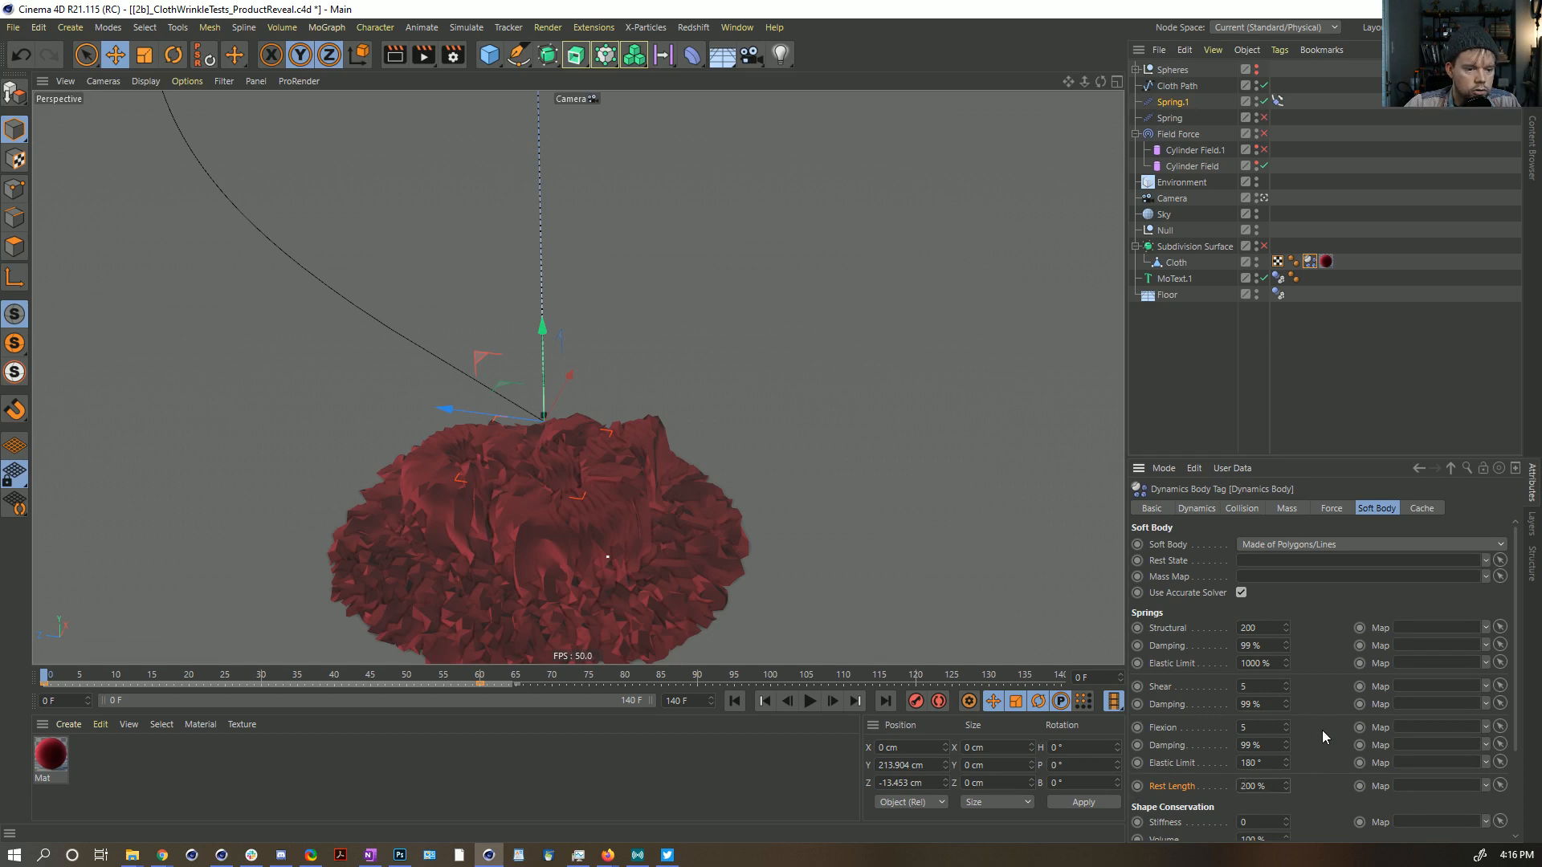
Step: Save the scene as a new version named [2bc_ClothWrinkleTests_ProductReveal.c4d
{"action": "left_click_drag", "start_coordinate": [711, 510], "coordinate": [606, 451], "text": "alt"}
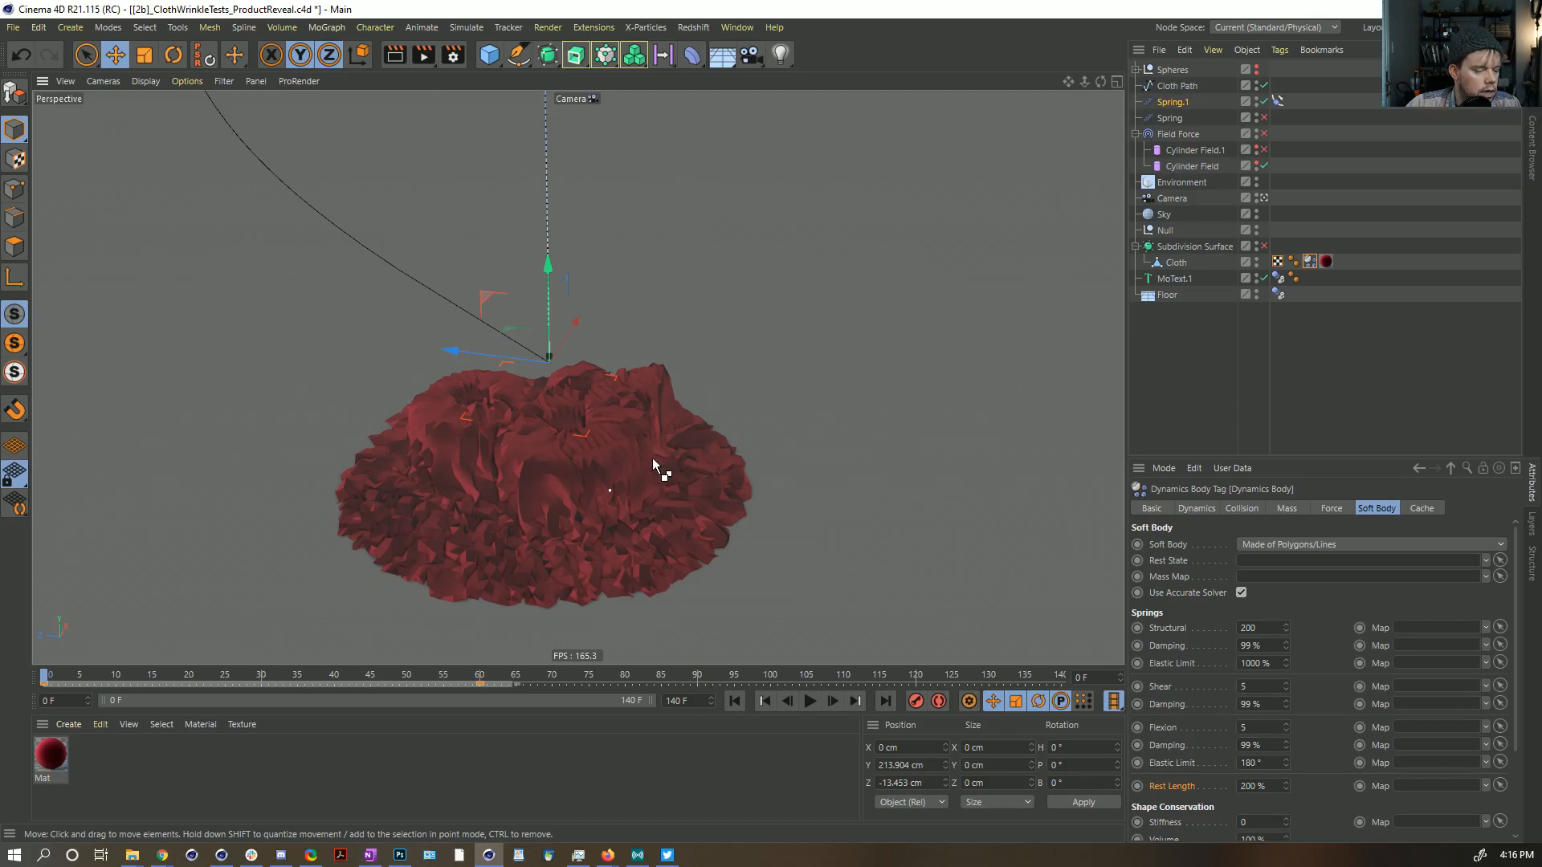
{"action": "key", "text": "ctrl+shift+s"}
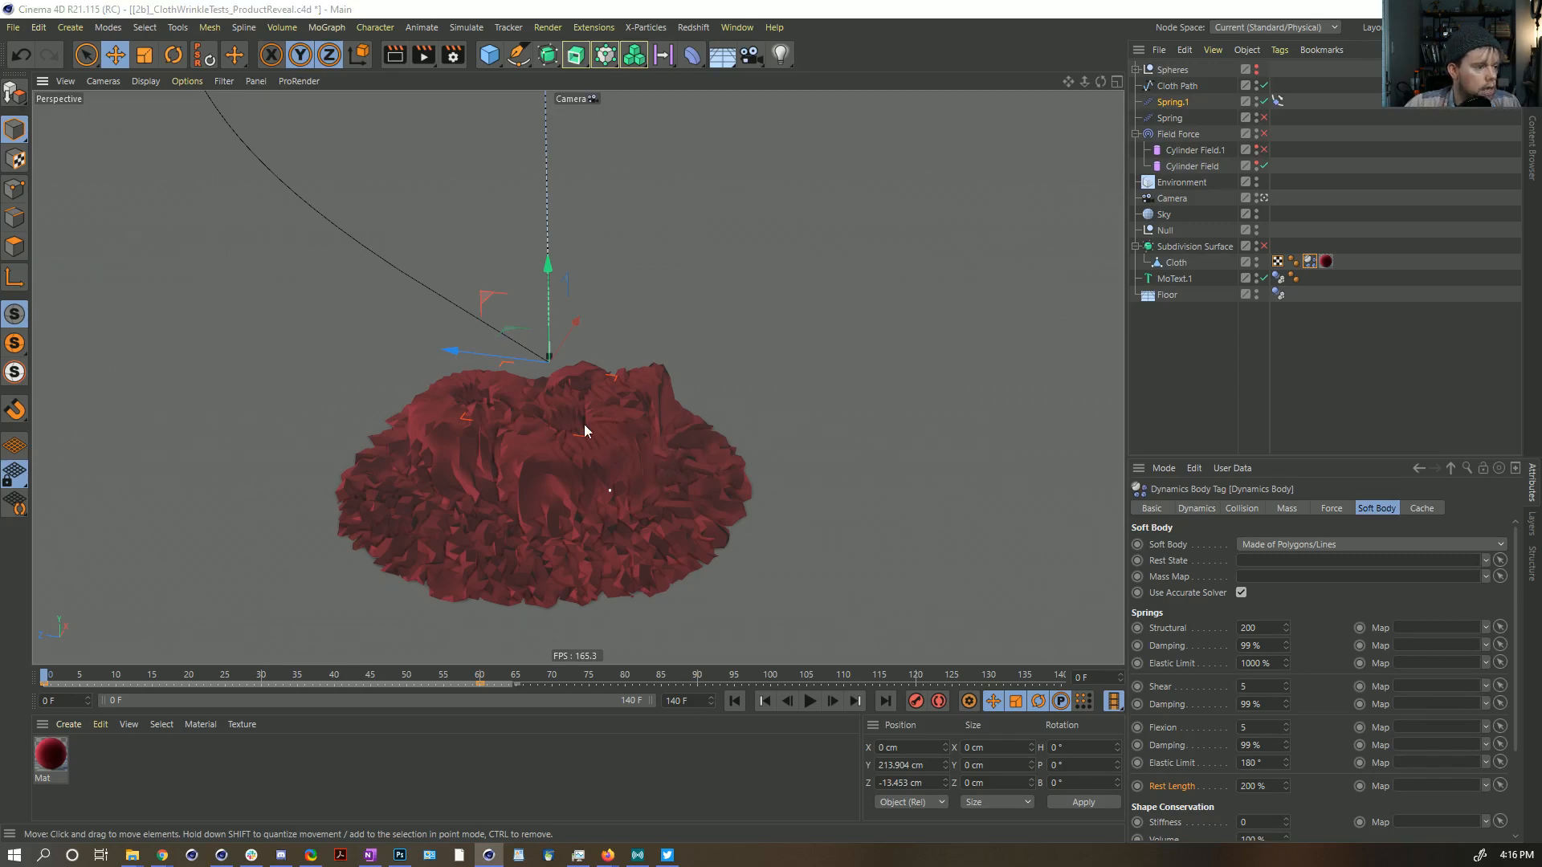
{"action": "left_click", "coordinate": [120, 575]}
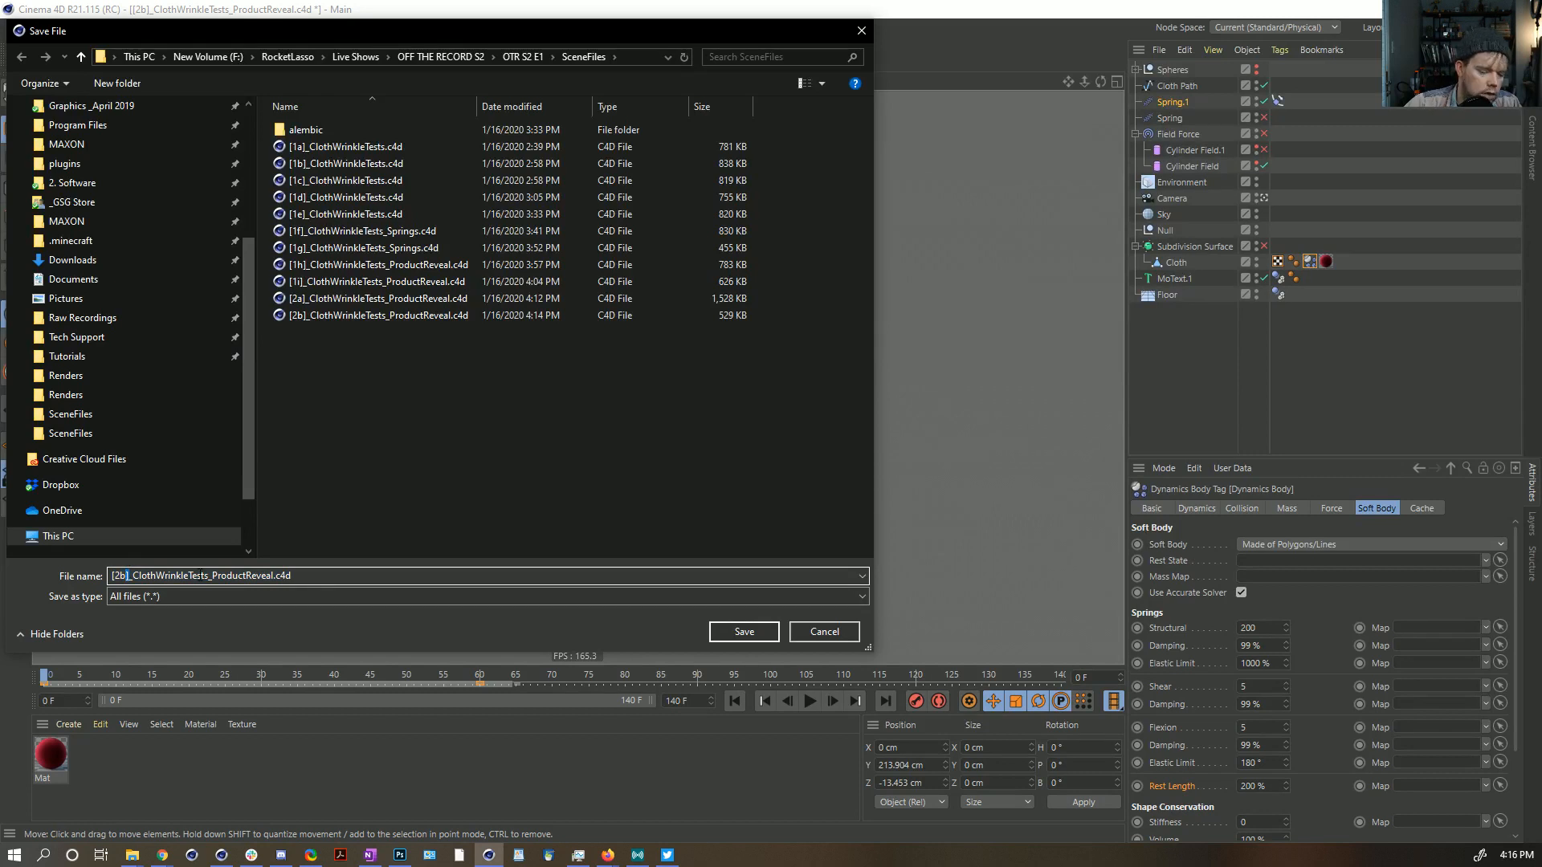
{"action": "key", "text": "Delete"}
{"action": "type", "text": "c"}
{"action": "key", "text": "Return"}
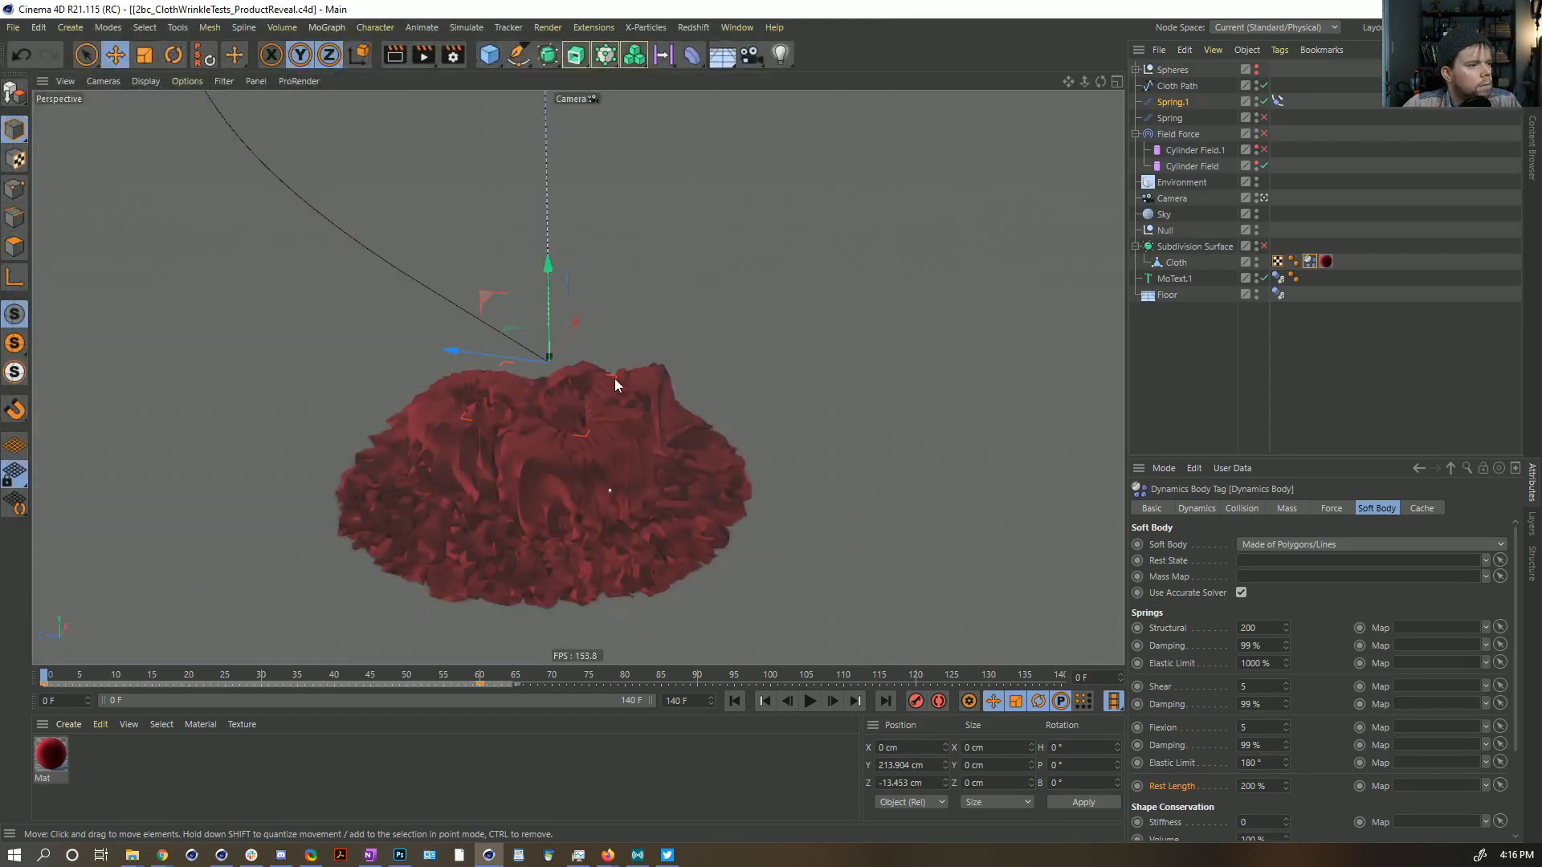
Step: Compare the collision settings of the MoText.1 and Cloth dynamics tags and check the Cloth's force settings
{"action": "left_click_drag", "start_coordinate": [749, 472], "coordinate": [624, 480], "text": "alt"}
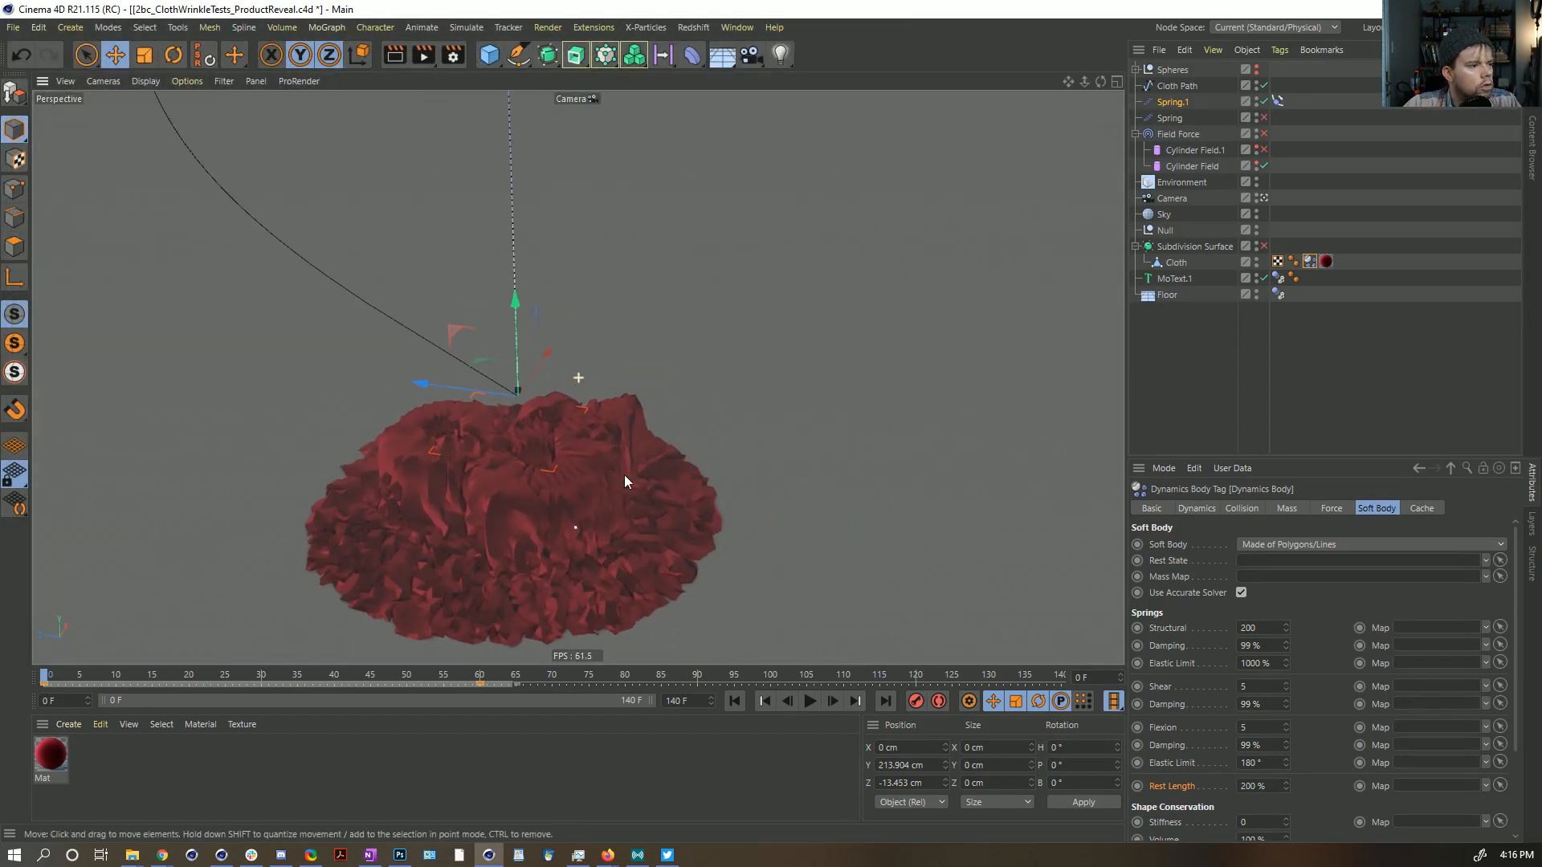
{"action": "left_click", "coordinate": [1278, 277]}
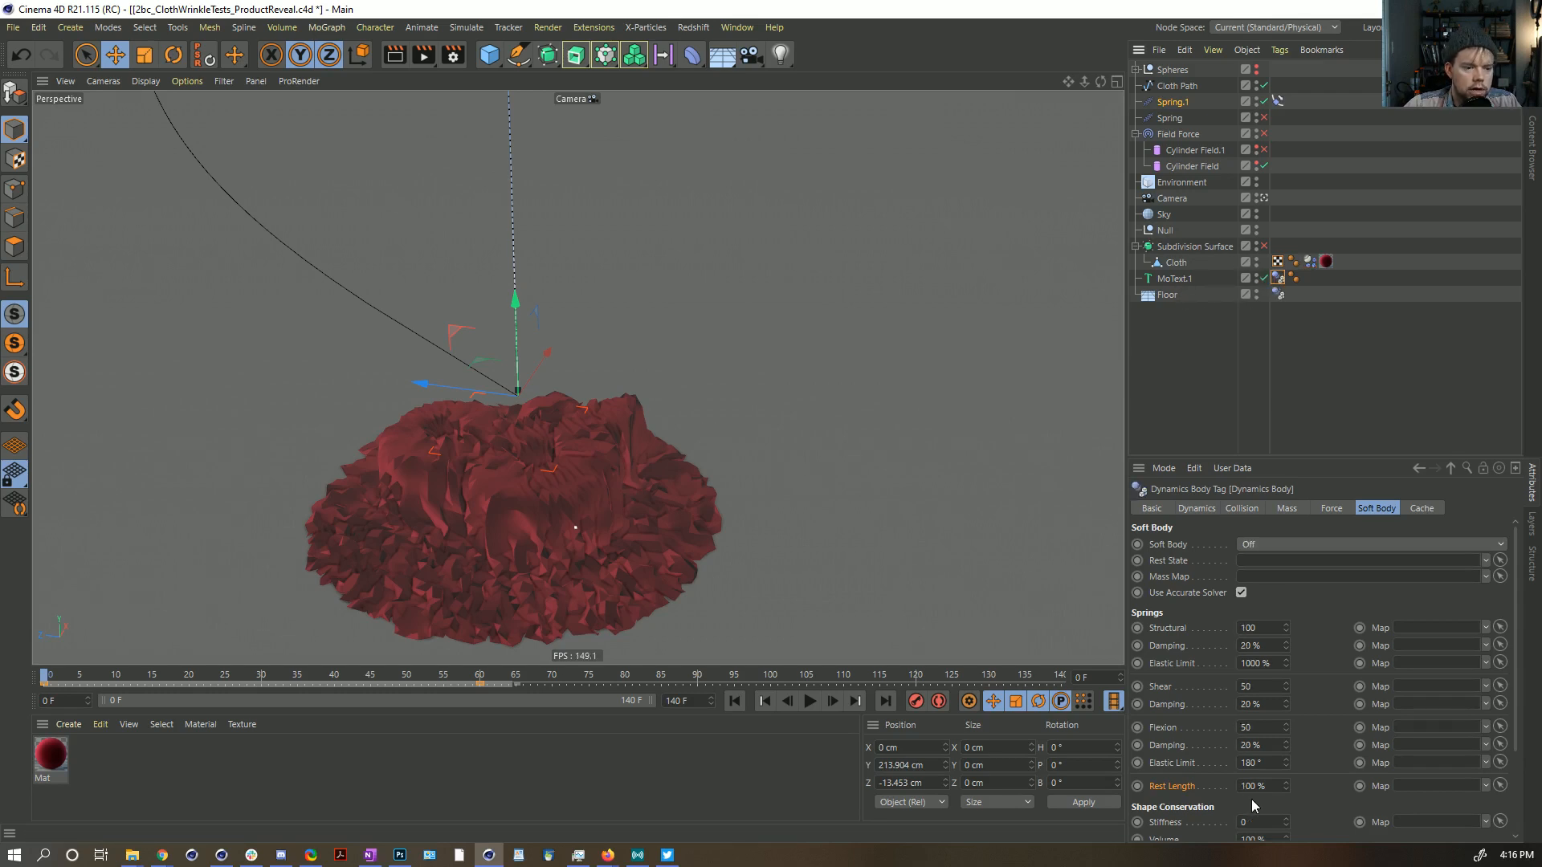
{"action": "left_click", "coordinate": [1238, 508]}
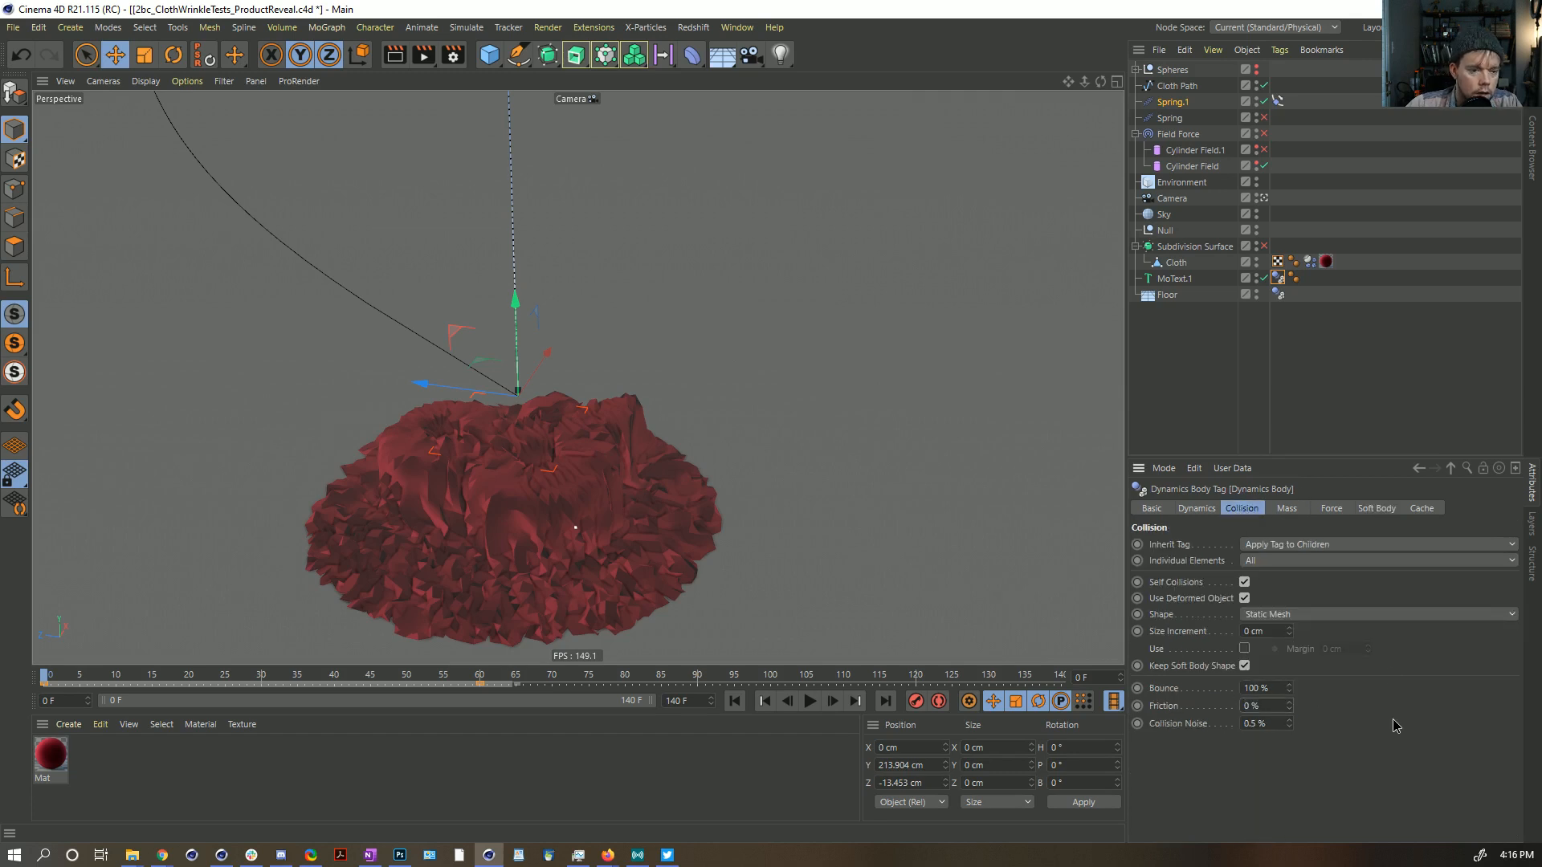
{"action": "left_click", "coordinate": [1308, 263]}
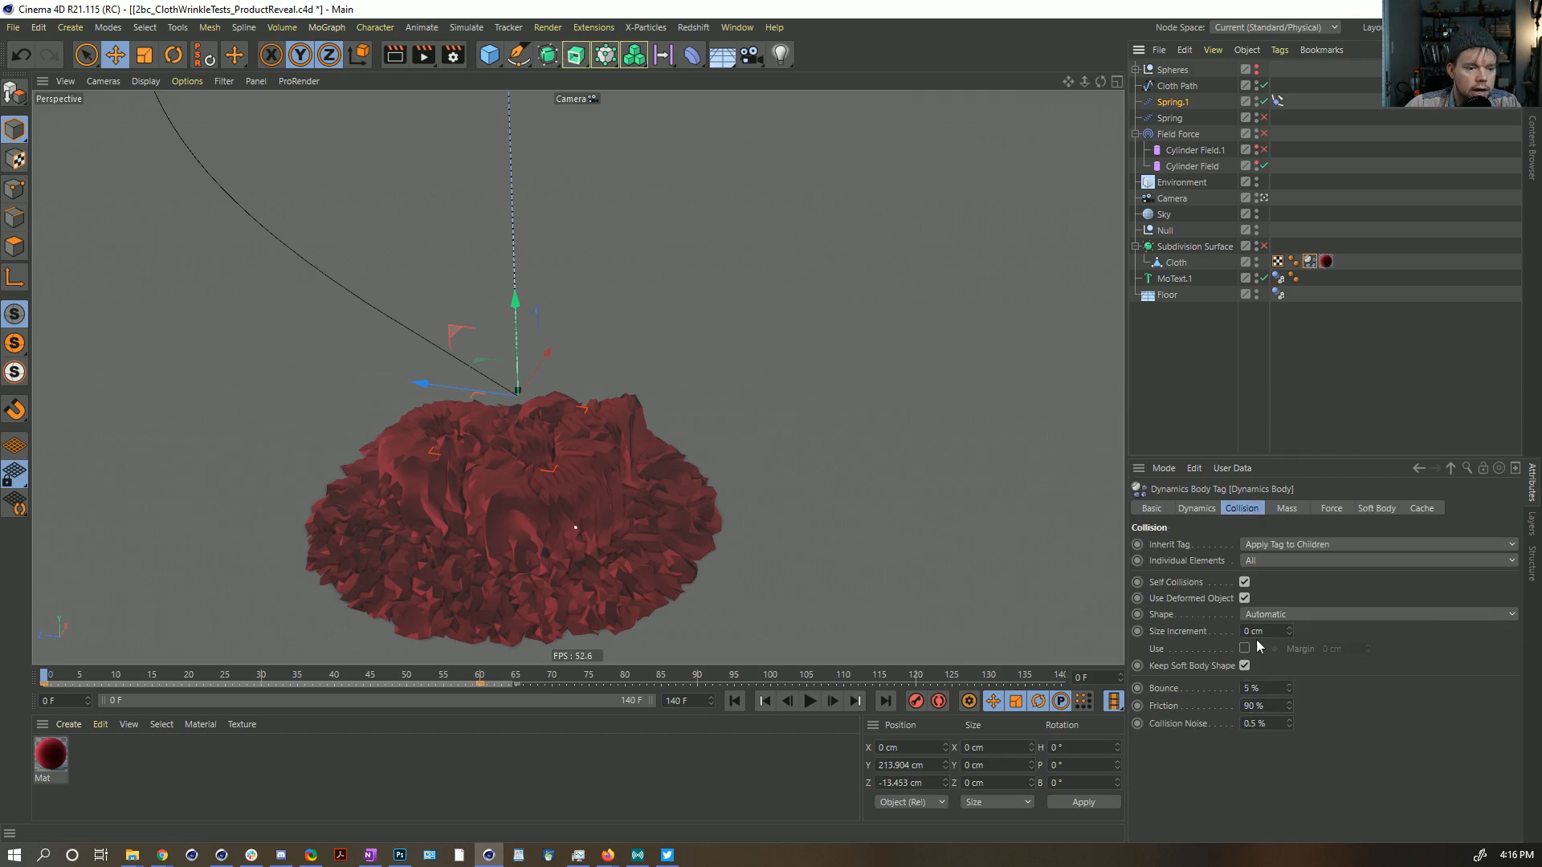
{"action": "left_click", "coordinate": [1330, 509]}
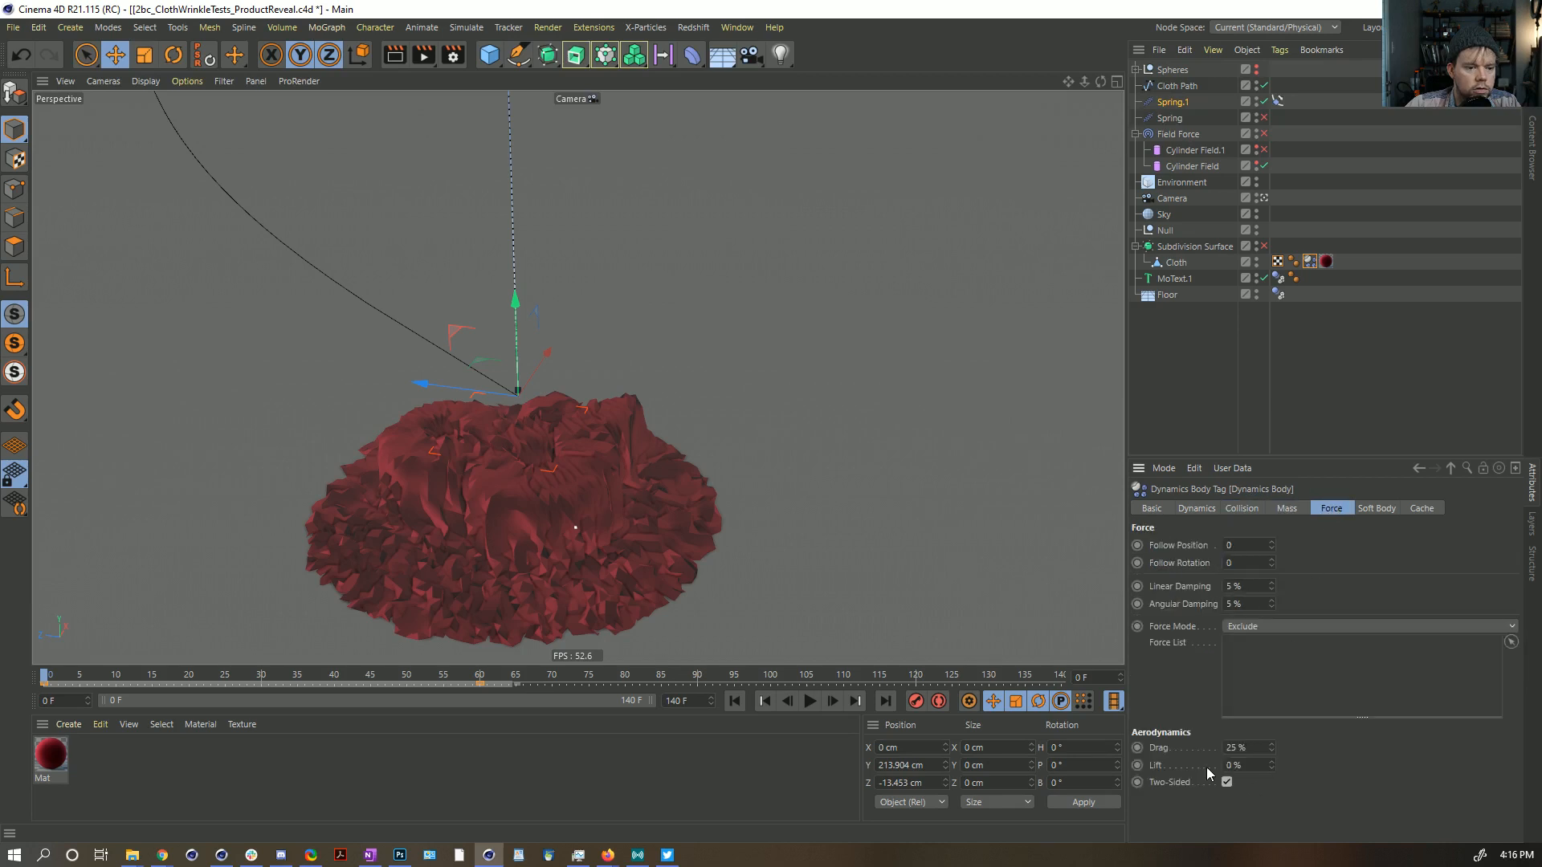
{"action": "left_click", "coordinate": [1346, 379]}
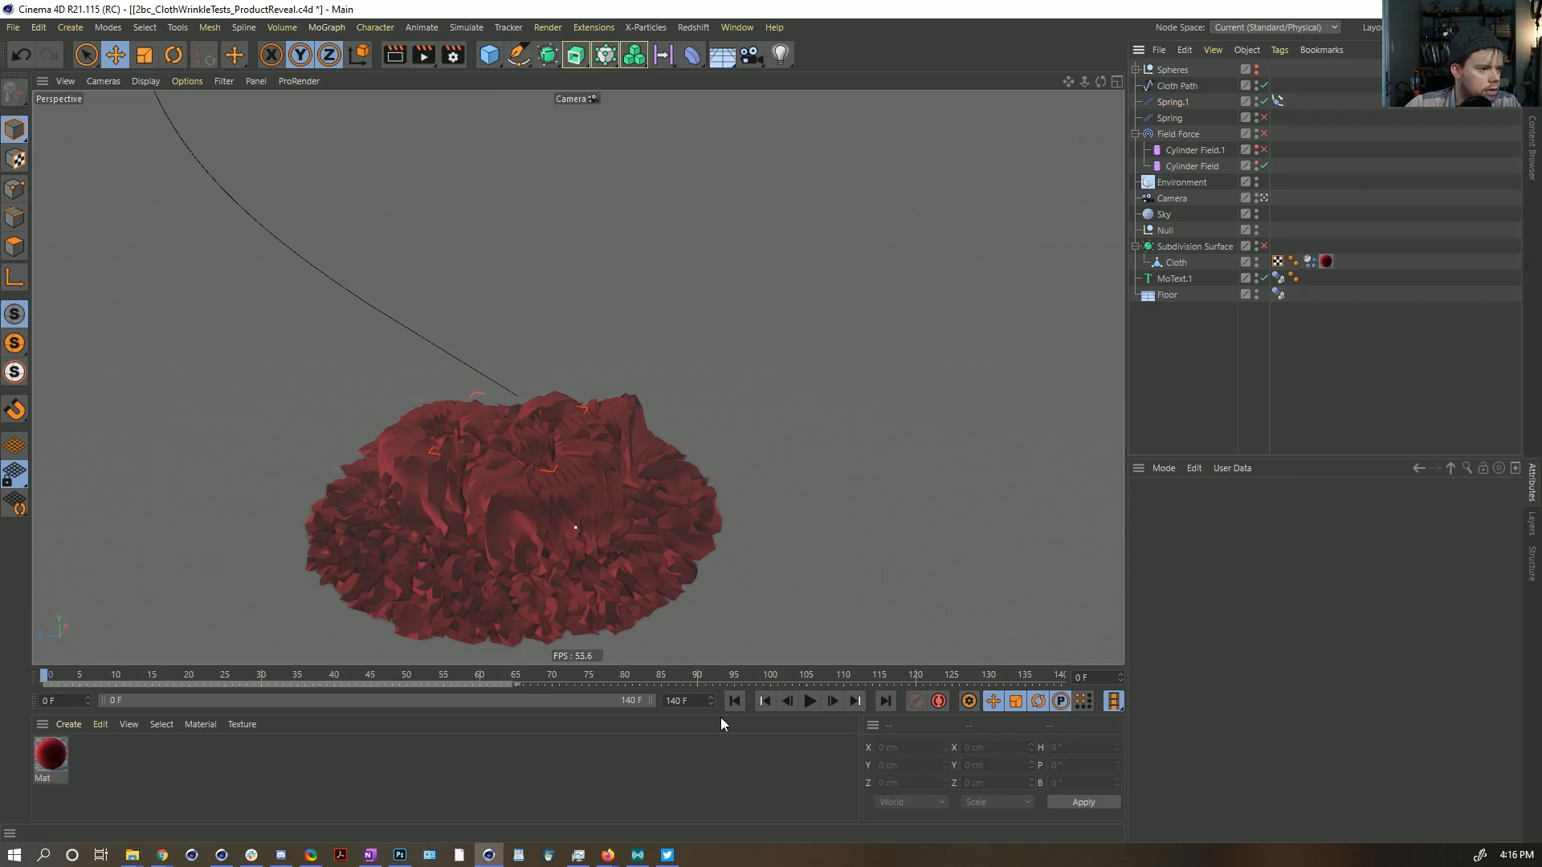
Step: Briefly test the simulation, return to frame 0 and assign the Cloth as Object B of Spring.1
{"action": "left_click", "coordinate": [809, 702]}
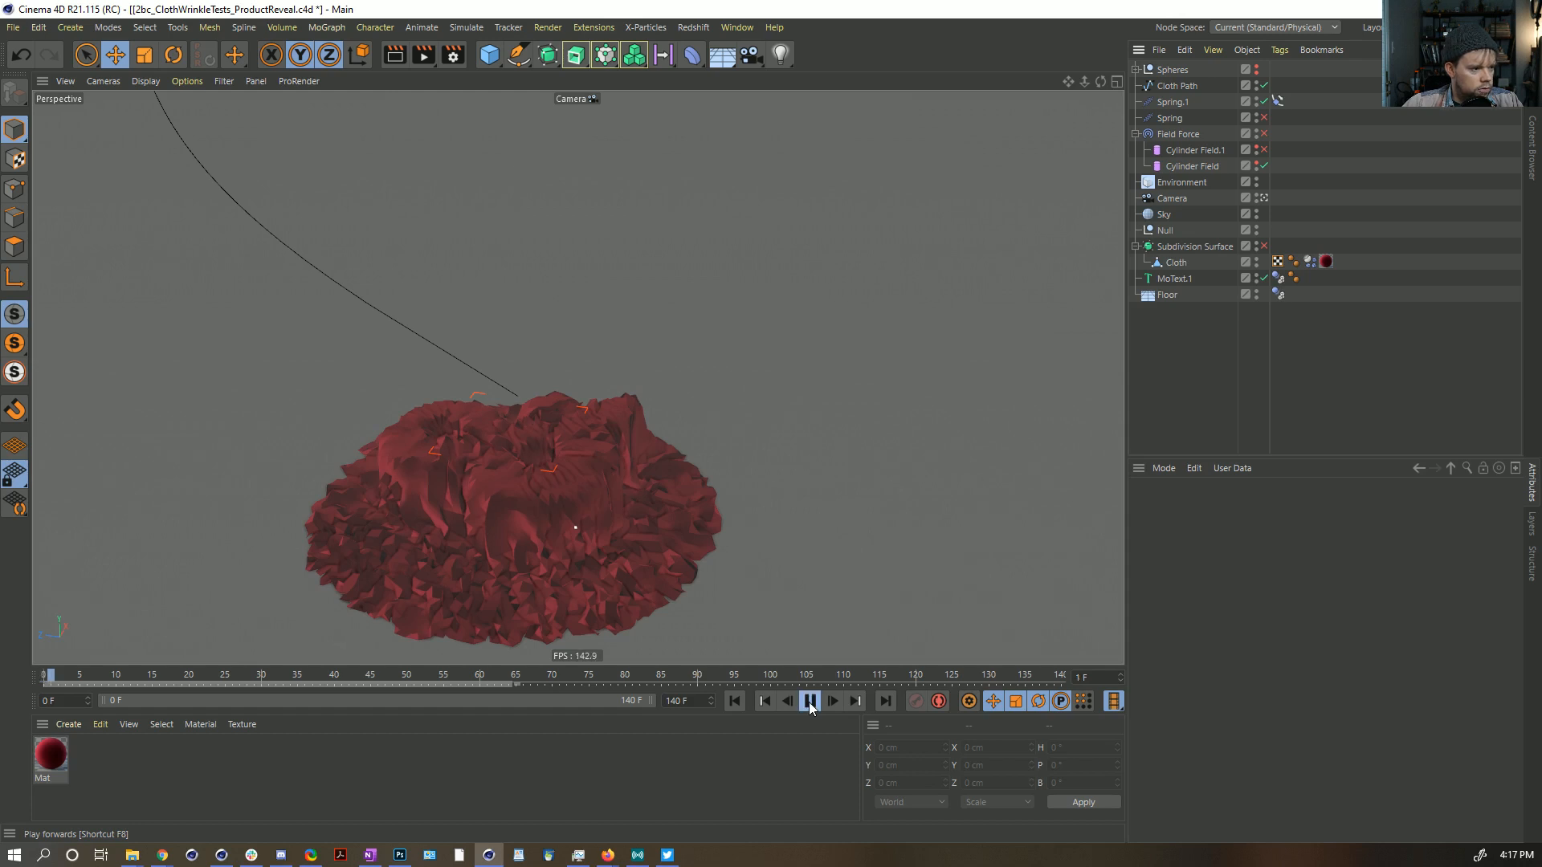
{"action": "left_click", "coordinate": [810, 703]}
{"action": "left_click", "coordinate": [1174, 103]}
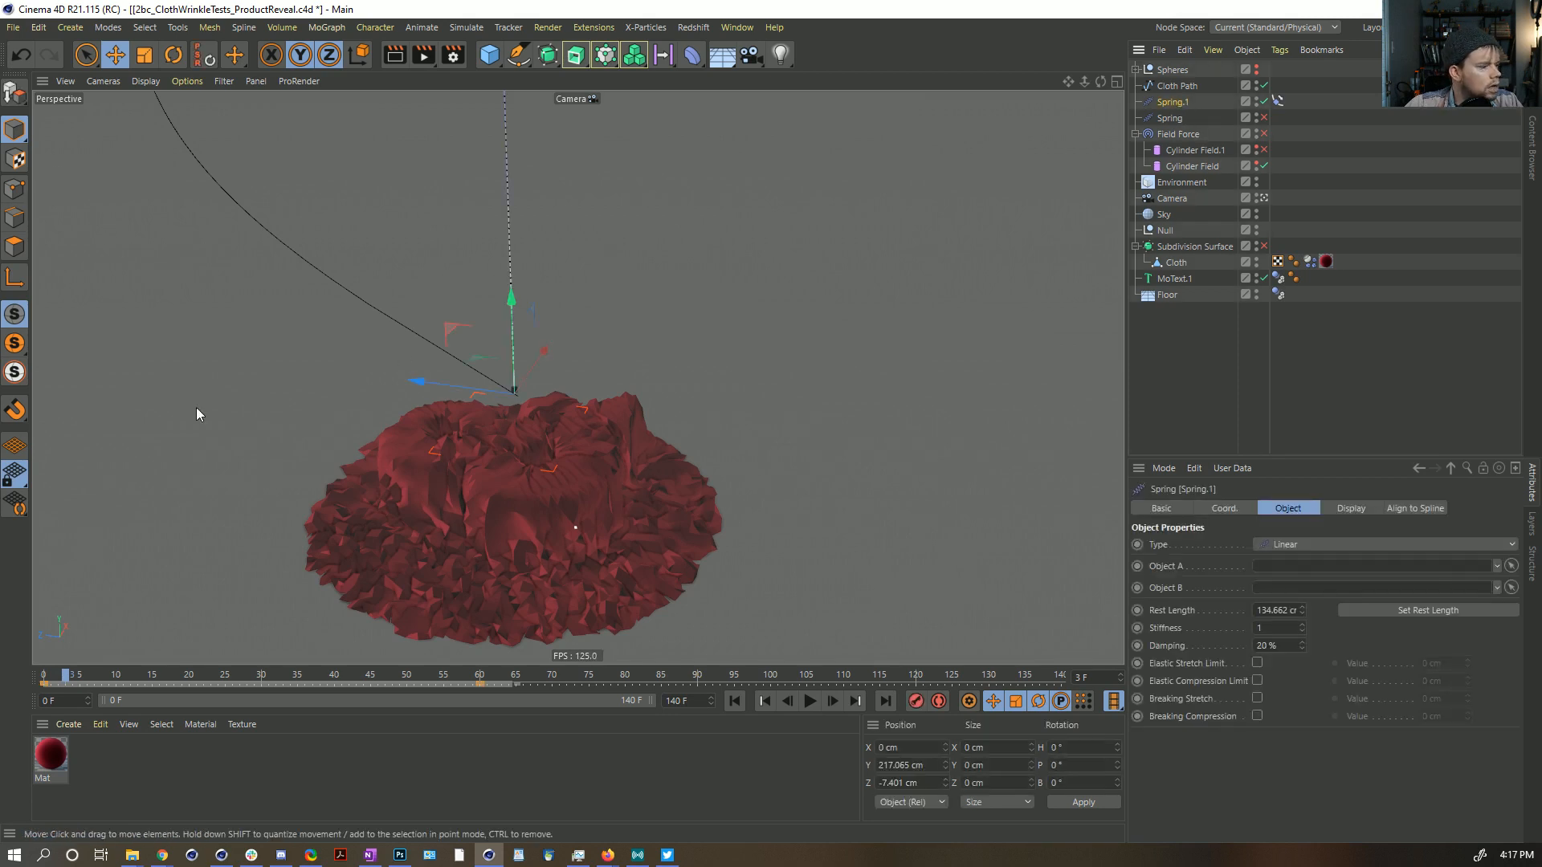
{"action": "left_click", "coordinate": [735, 701]}
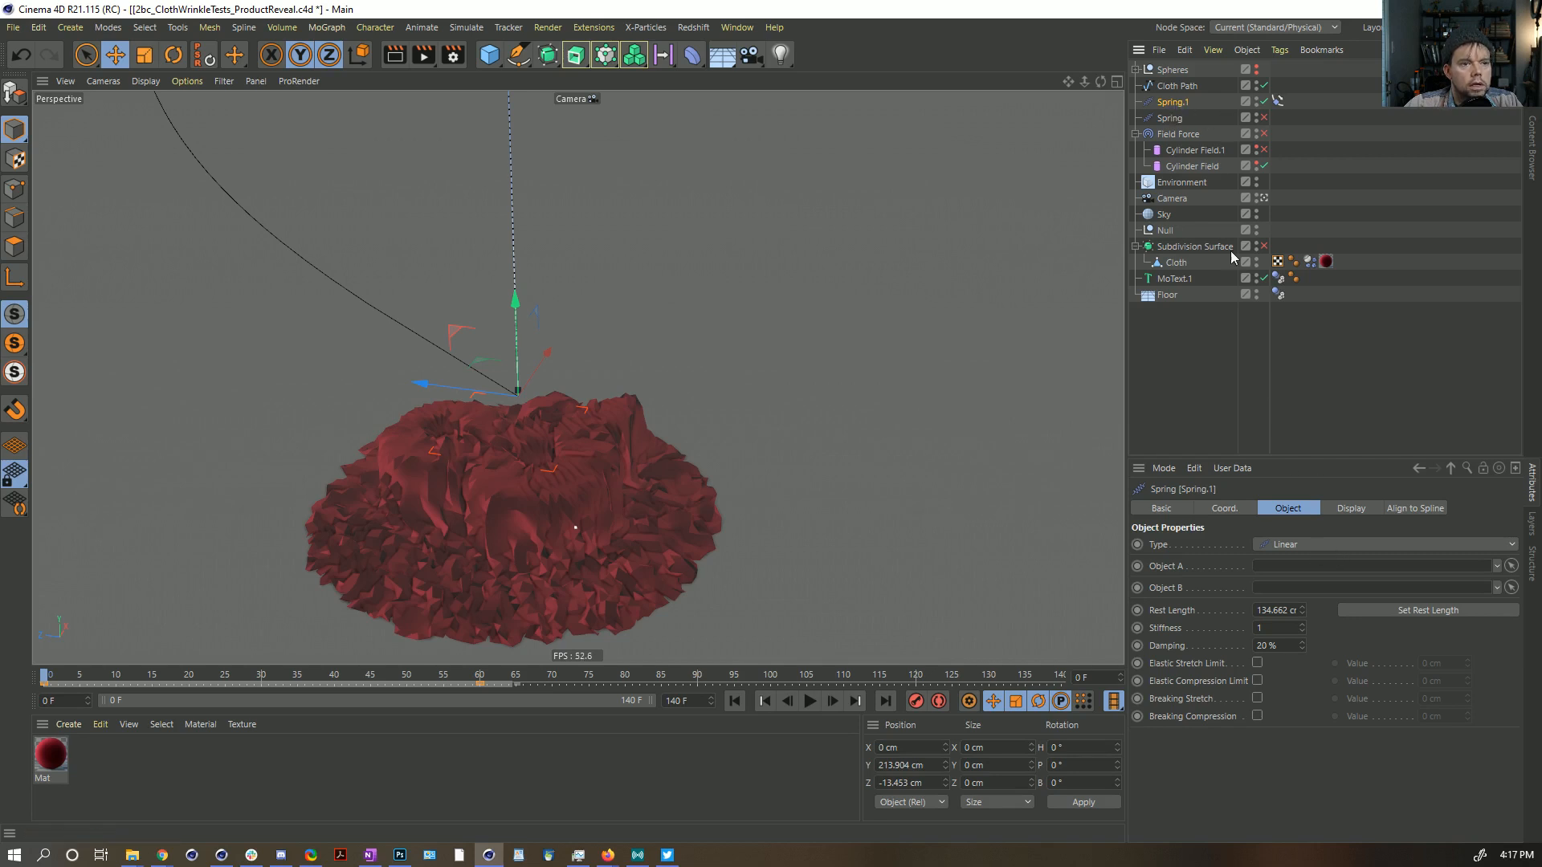
{"action": "left_click_drag", "start_coordinate": [1179, 265], "coordinate": [1283, 597]}
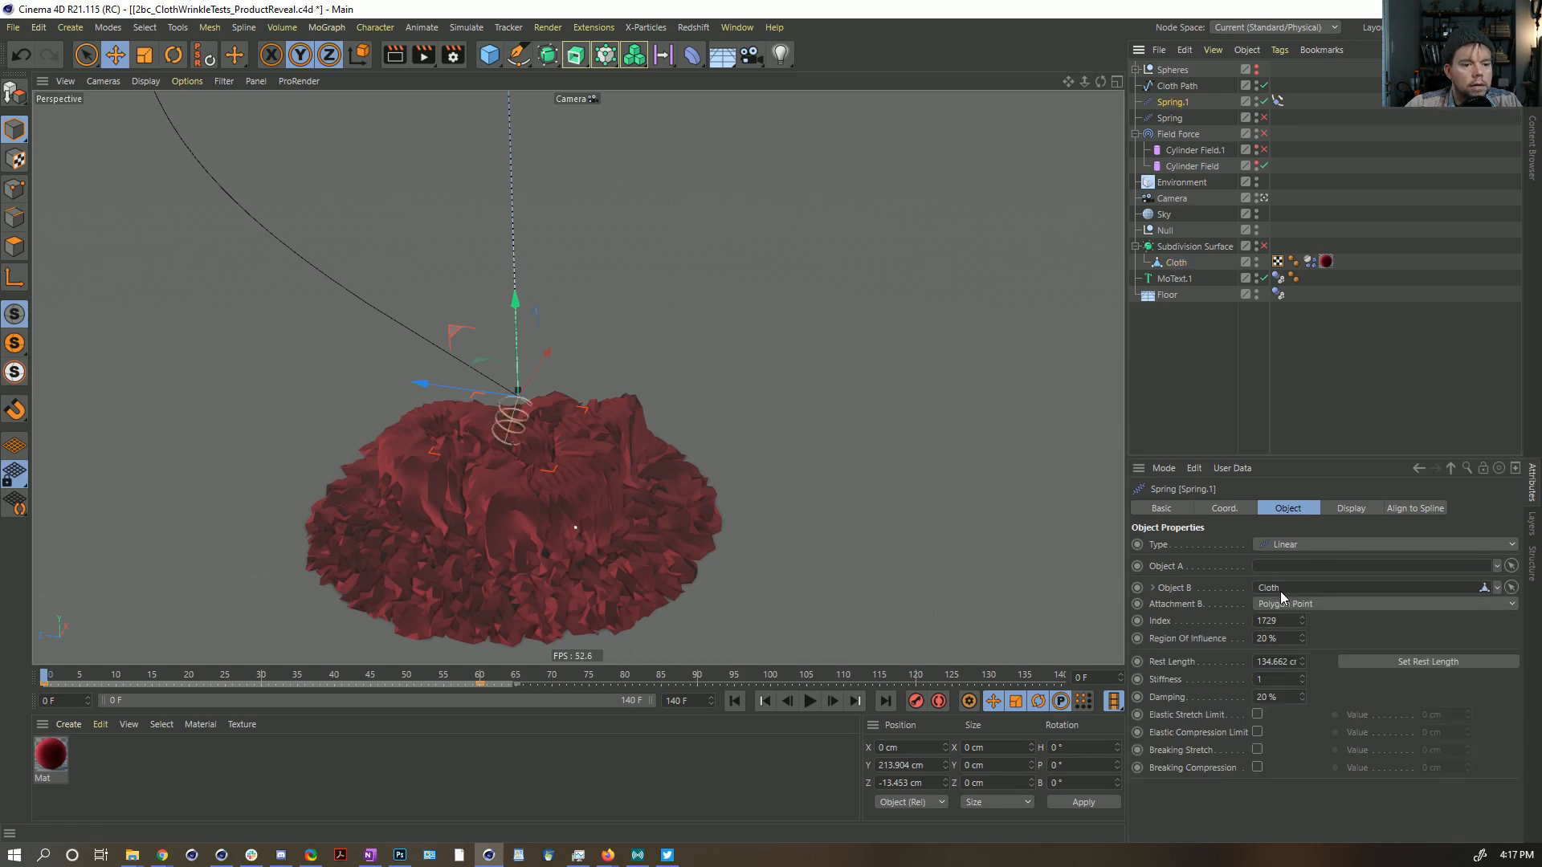
Step: Simulate the spring pulling the wrinkled cloth up to frame 67 and return to frame 0
{"action": "left_click", "coordinate": [828, 702]}
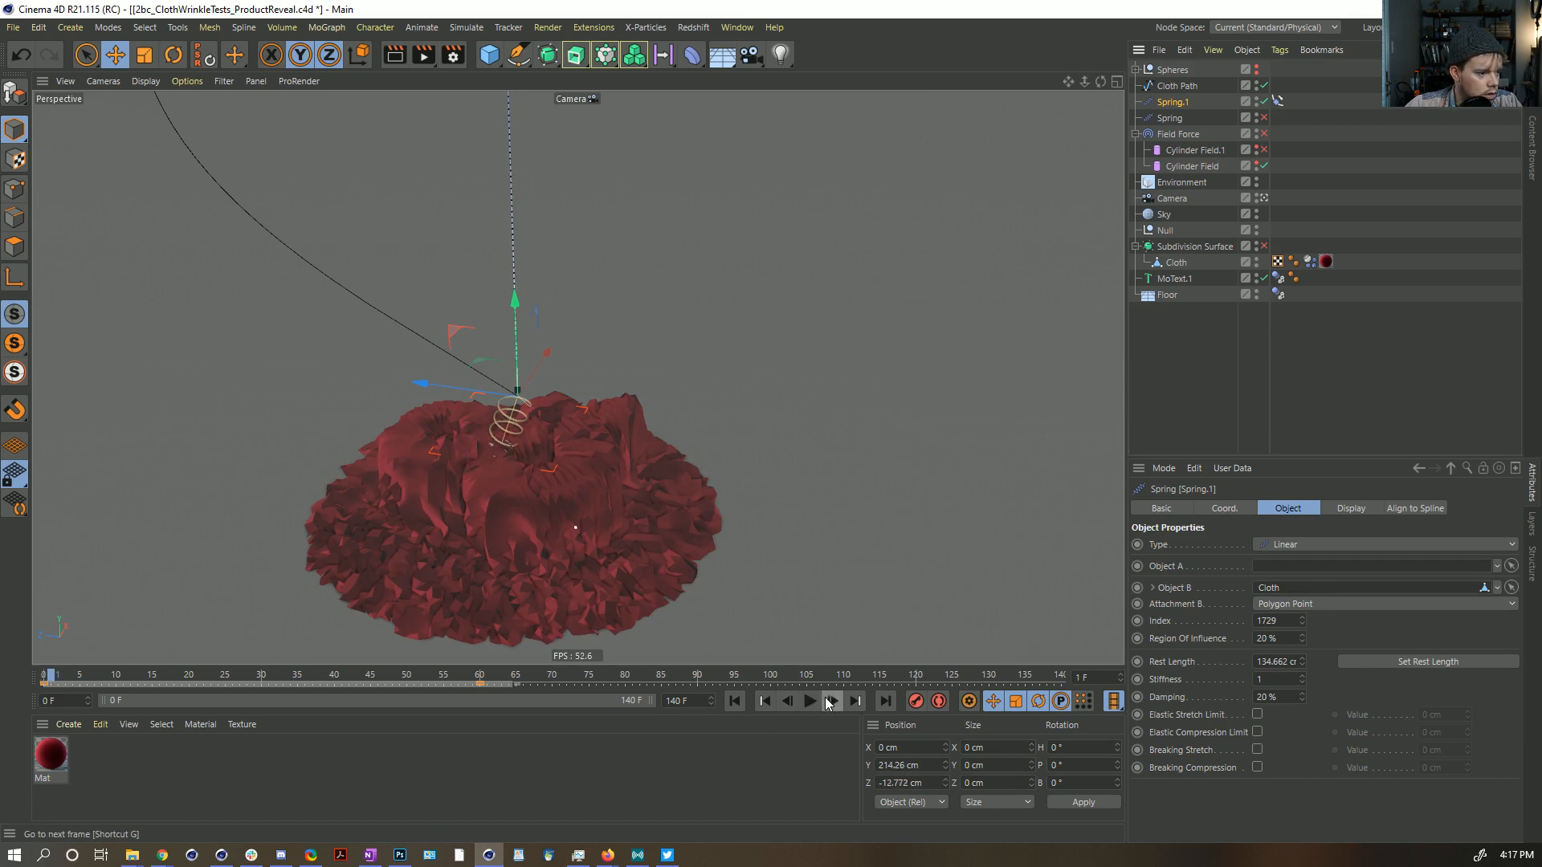
{"action": "left_click", "coordinate": [734, 703]}
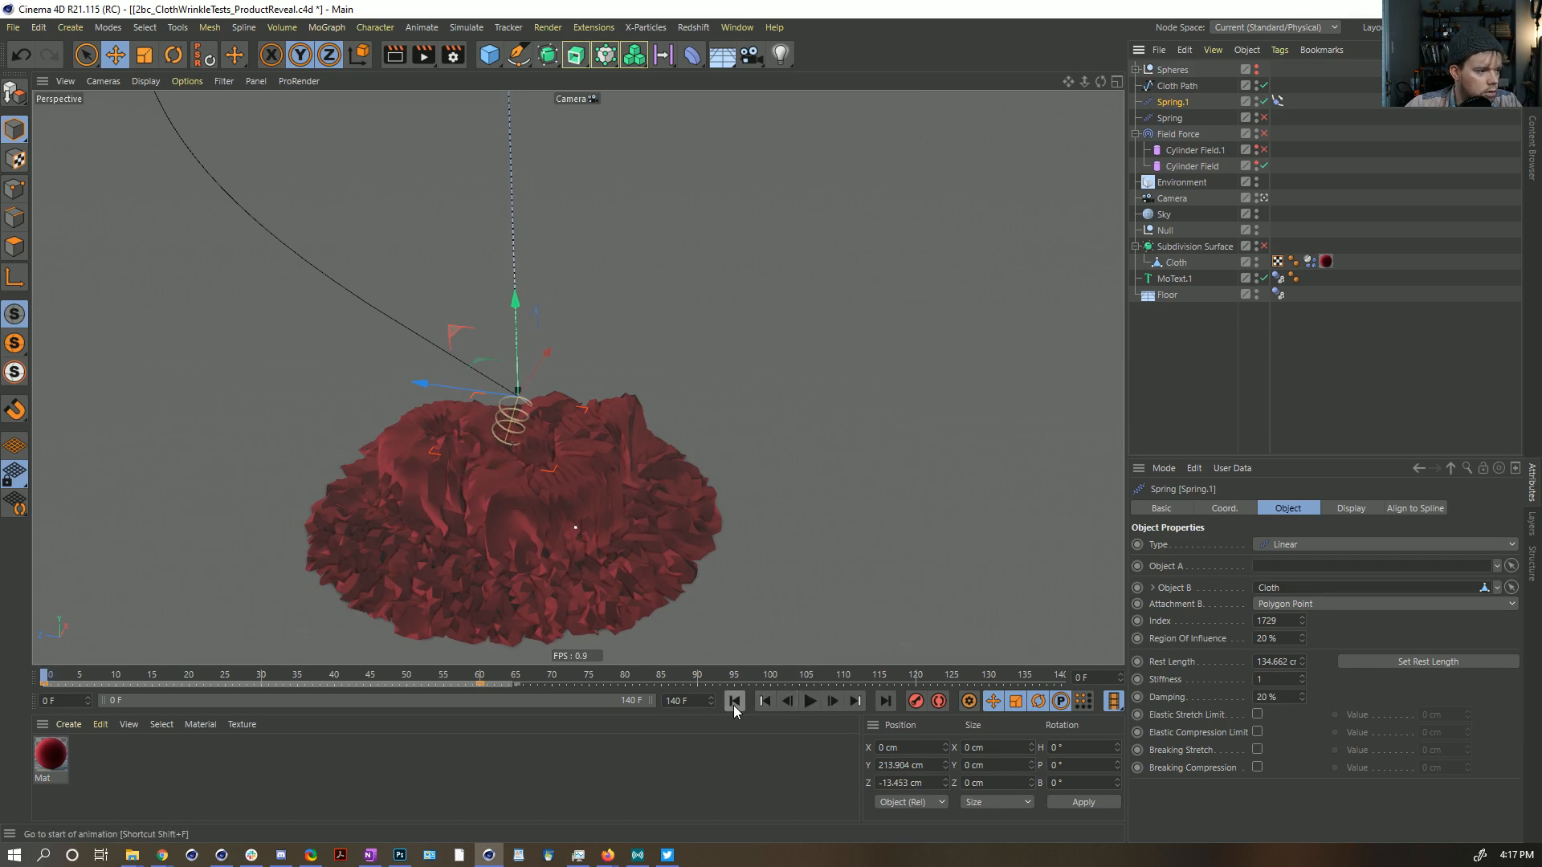
{"action": "left_click", "coordinate": [809, 701]}
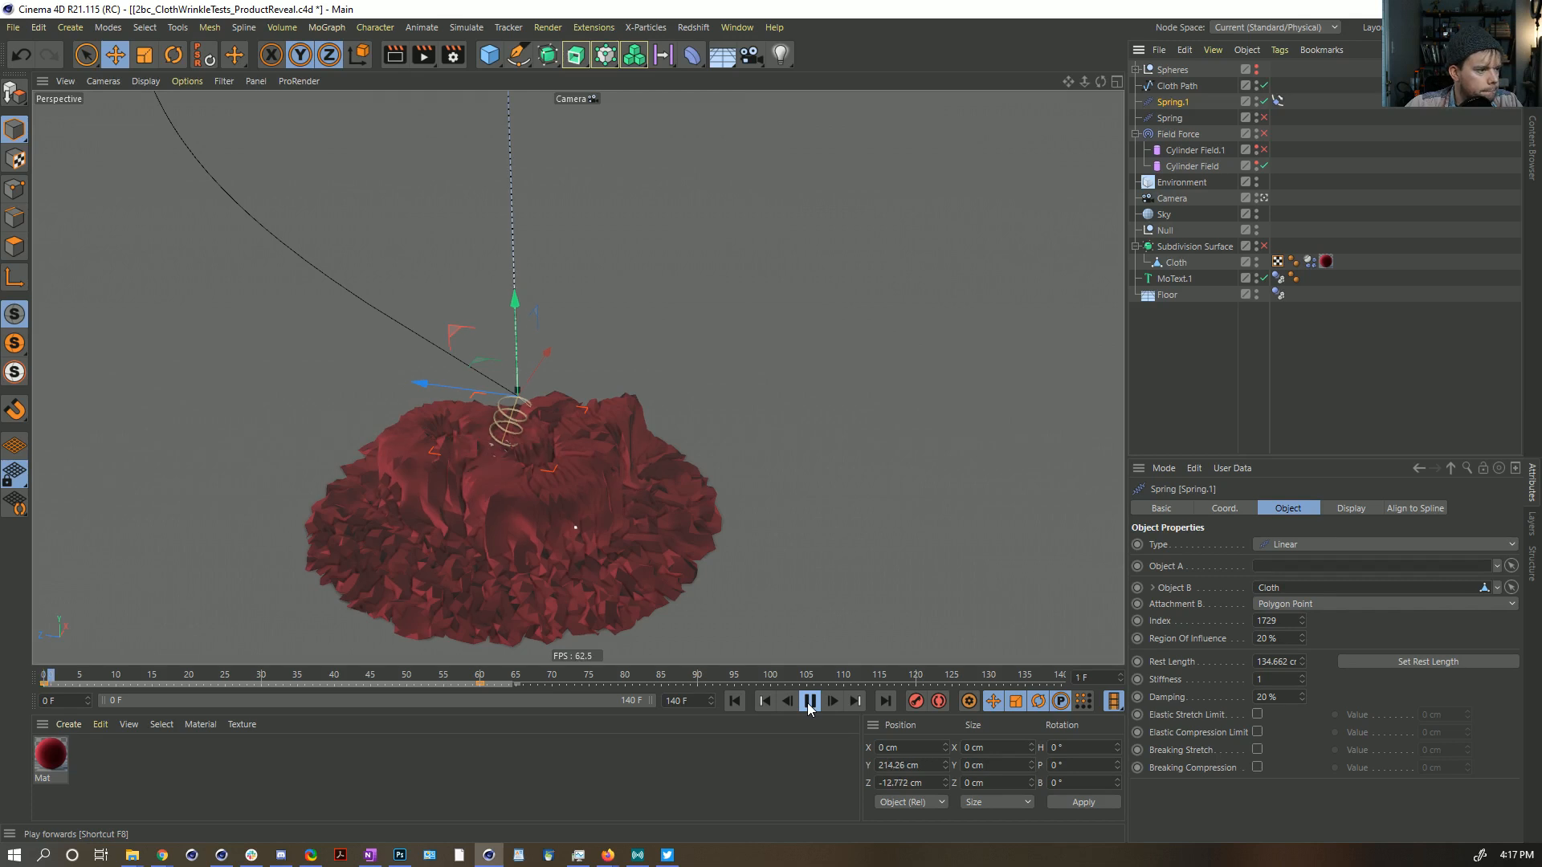
{"action": "left_click", "coordinate": [809, 704]}
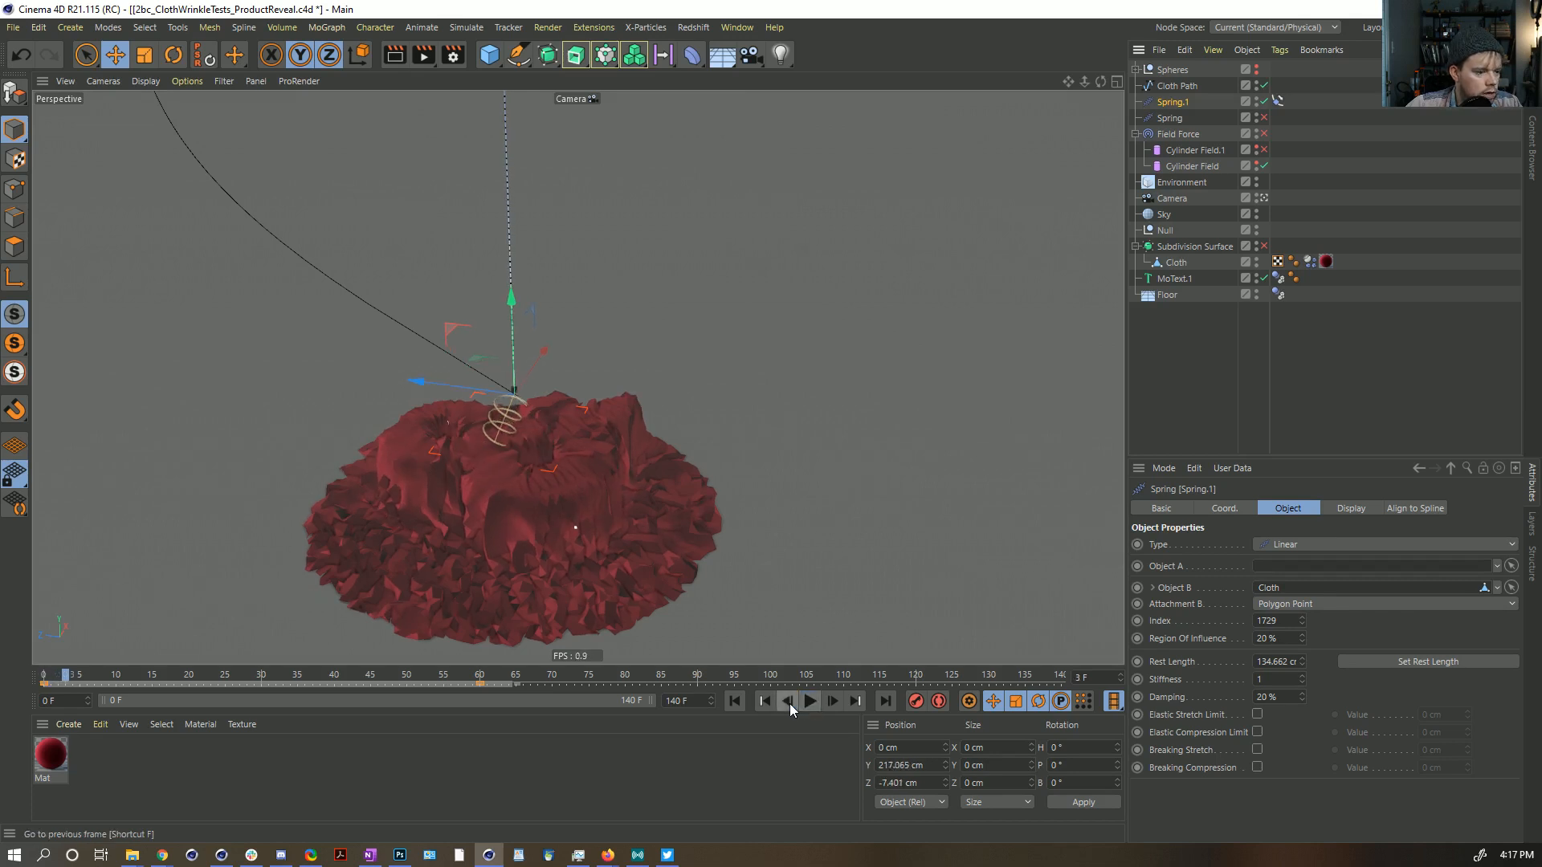
{"action": "left_click", "coordinate": [744, 703]}
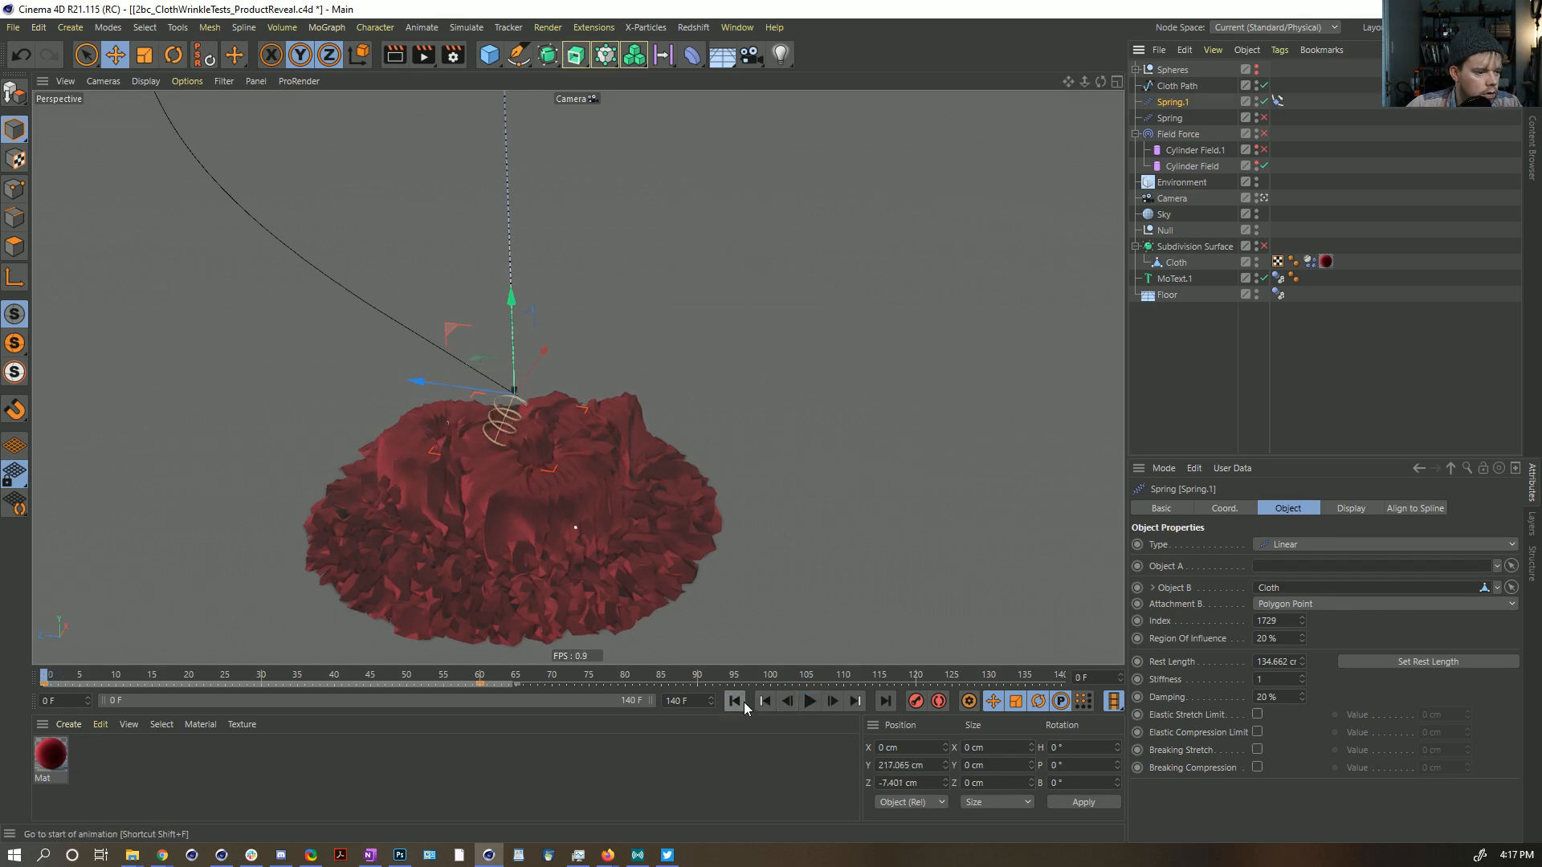
{"action": "left_click", "coordinate": [809, 702]}
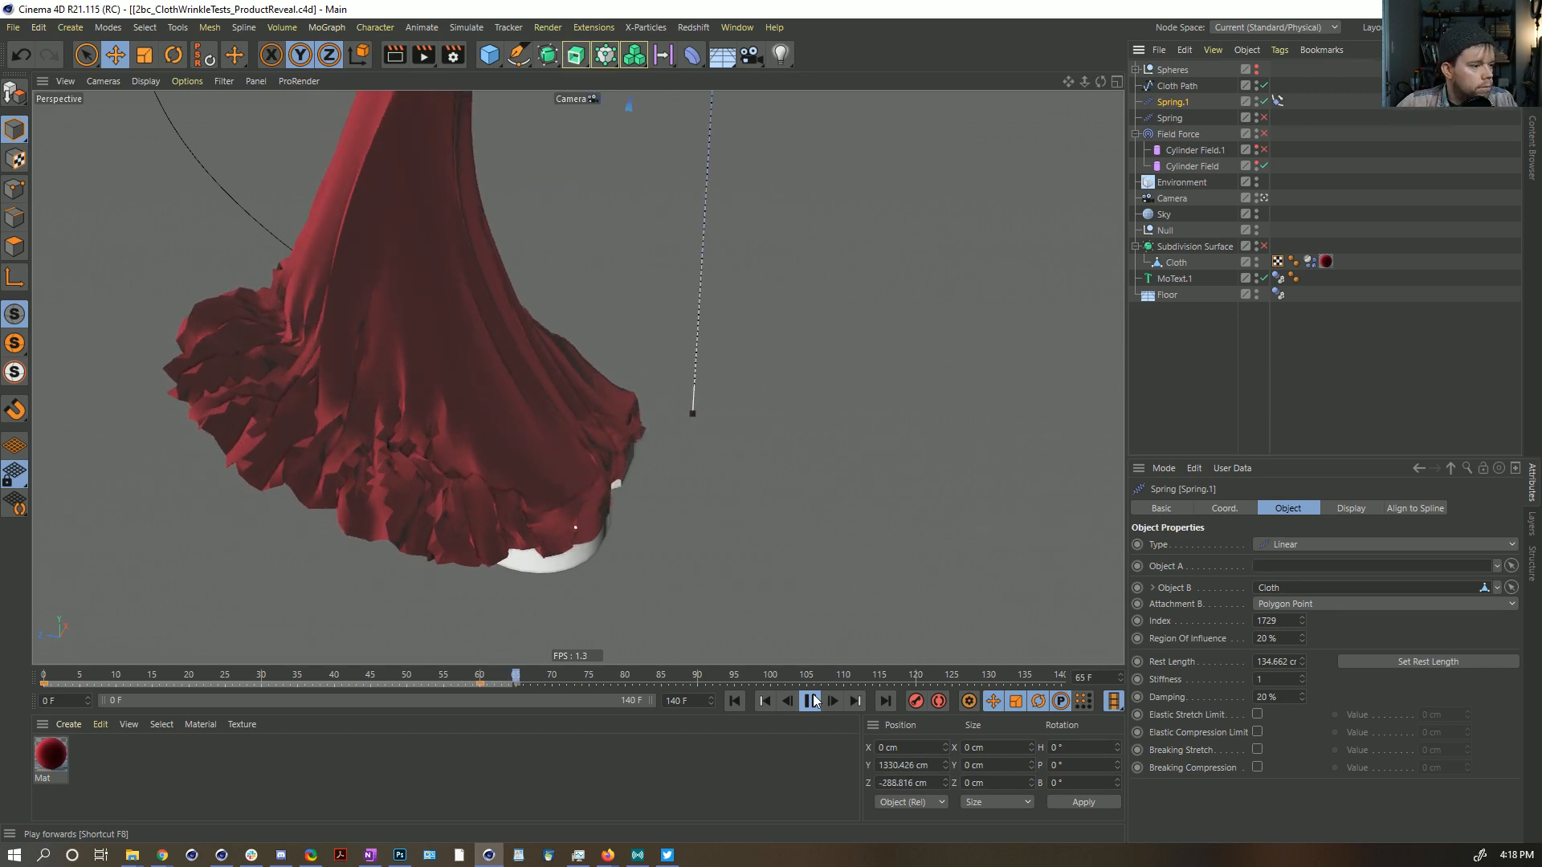
{"action": "left_click", "coordinate": [812, 701]}
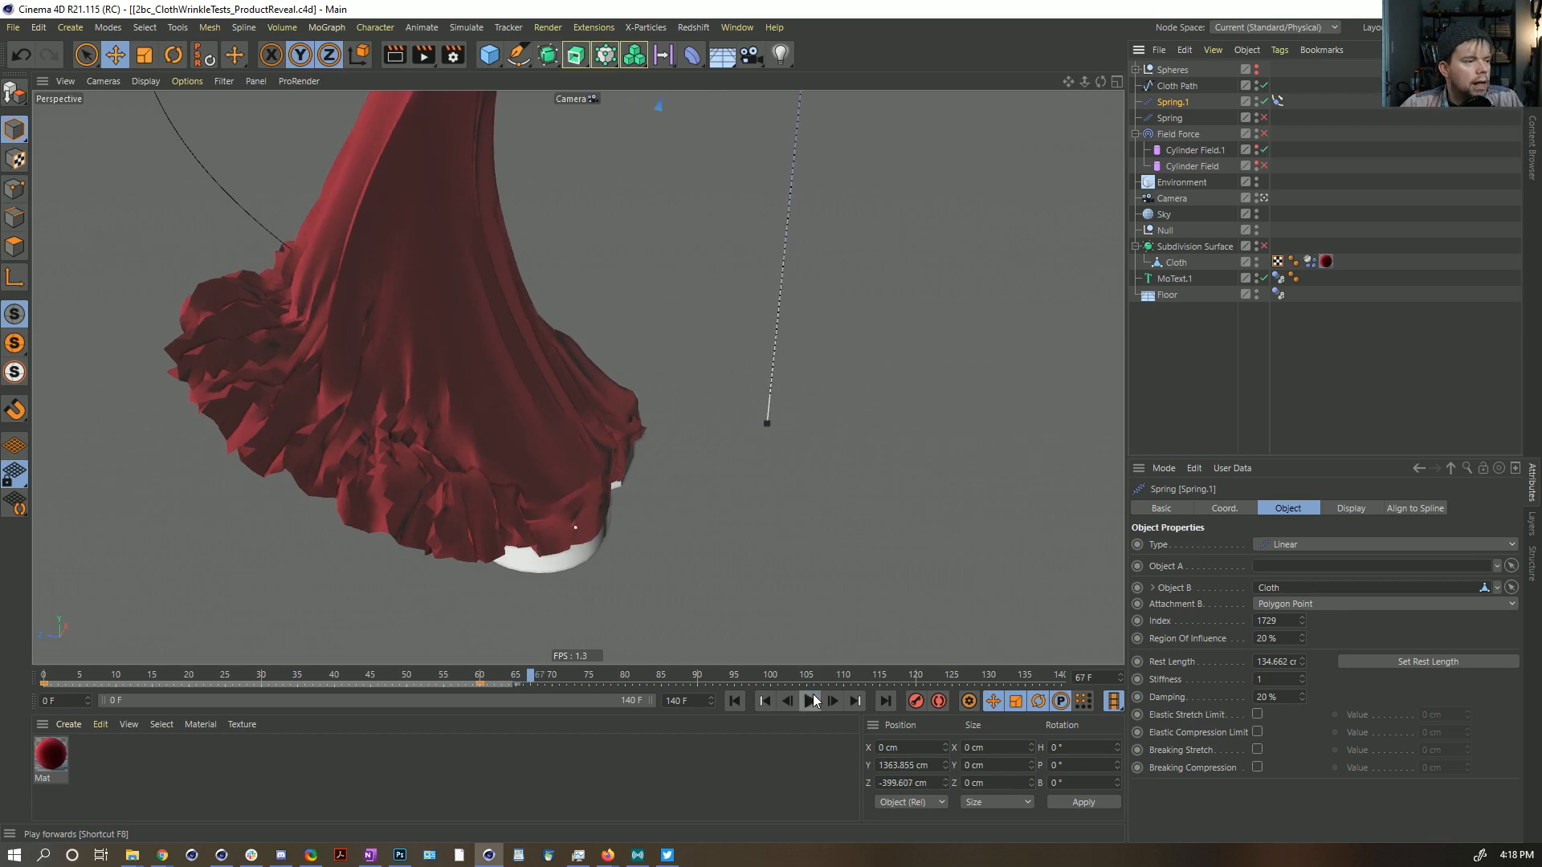
{"action": "left_click", "coordinate": [736, 702]}
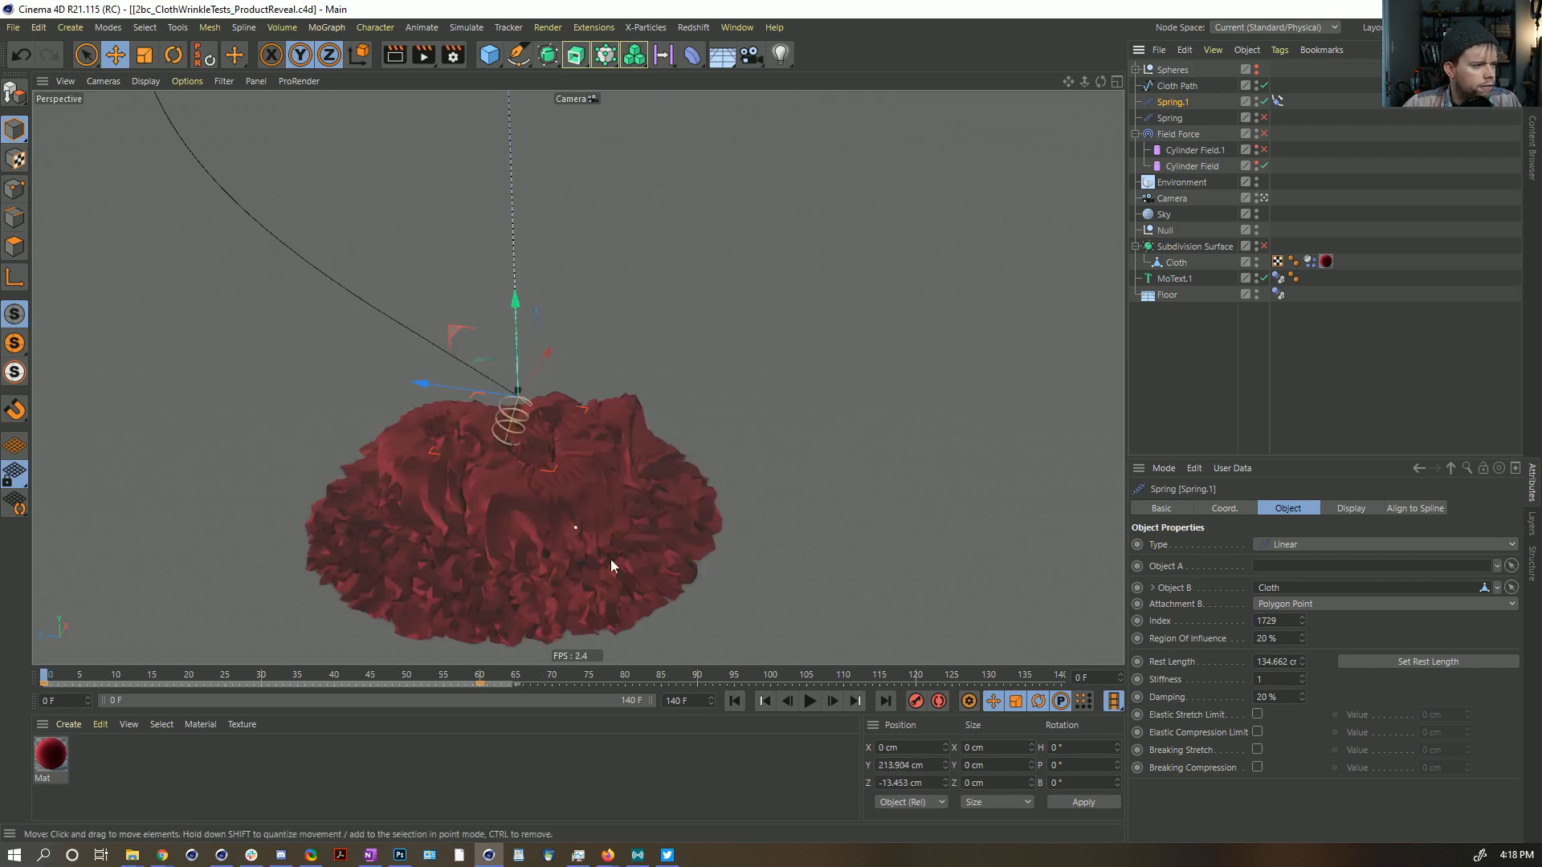
{"action": "left_click_drag", "start_coordinate": [557, 433], "coordinate": [518, 456], "text": "alt"}
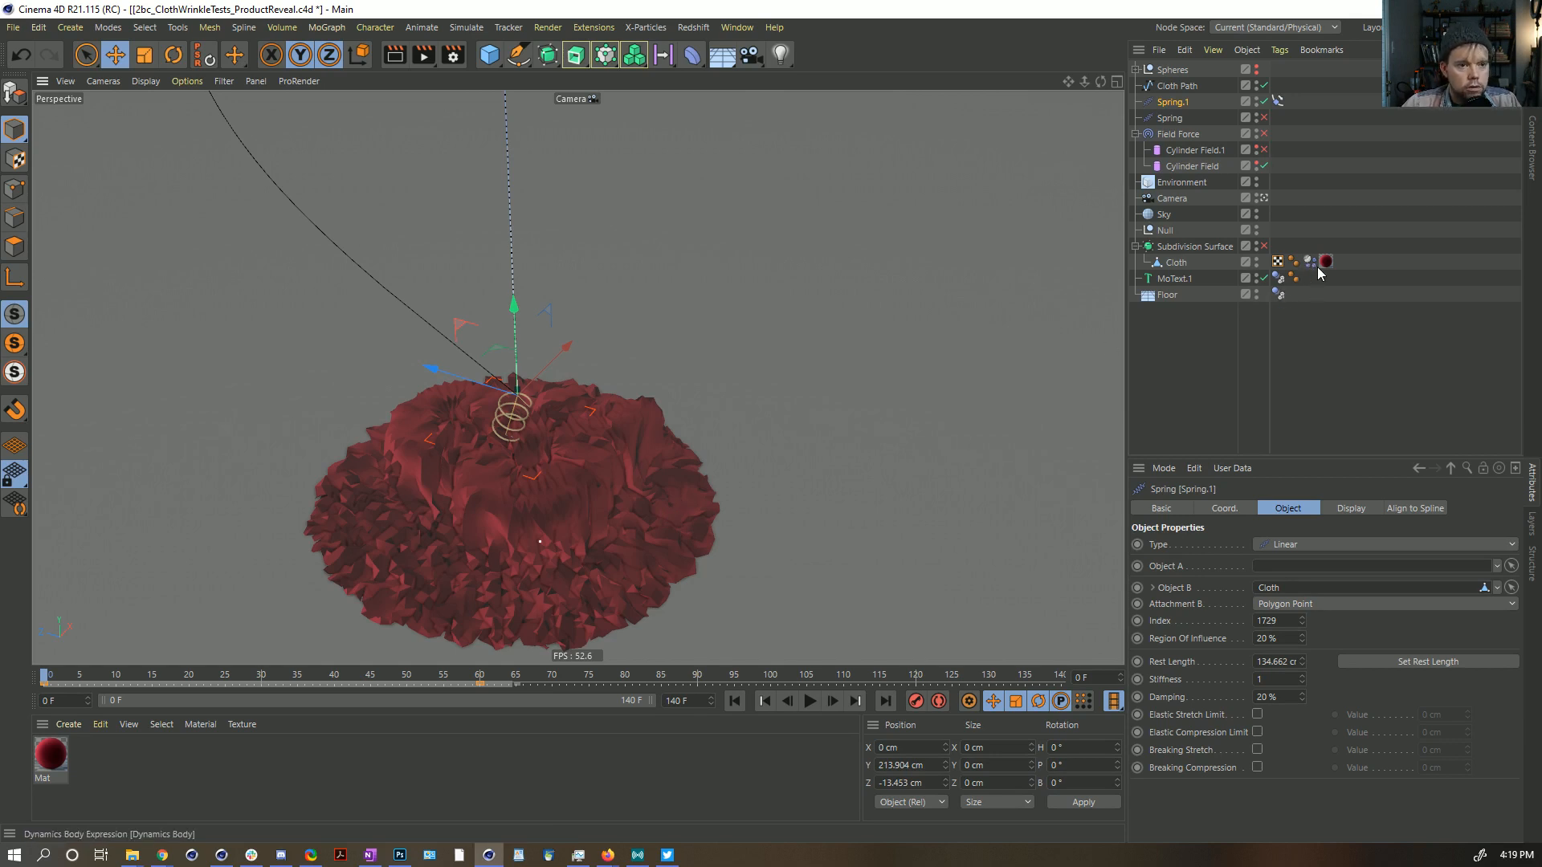
Step: Move the Dynamics Body tag from the Cloth to the Null, check its soft body settings and put it back on the Cloth
{"action": "left_click_drag", "start_coordinate": [1313, 267], "coordinate": [1283, 233]}
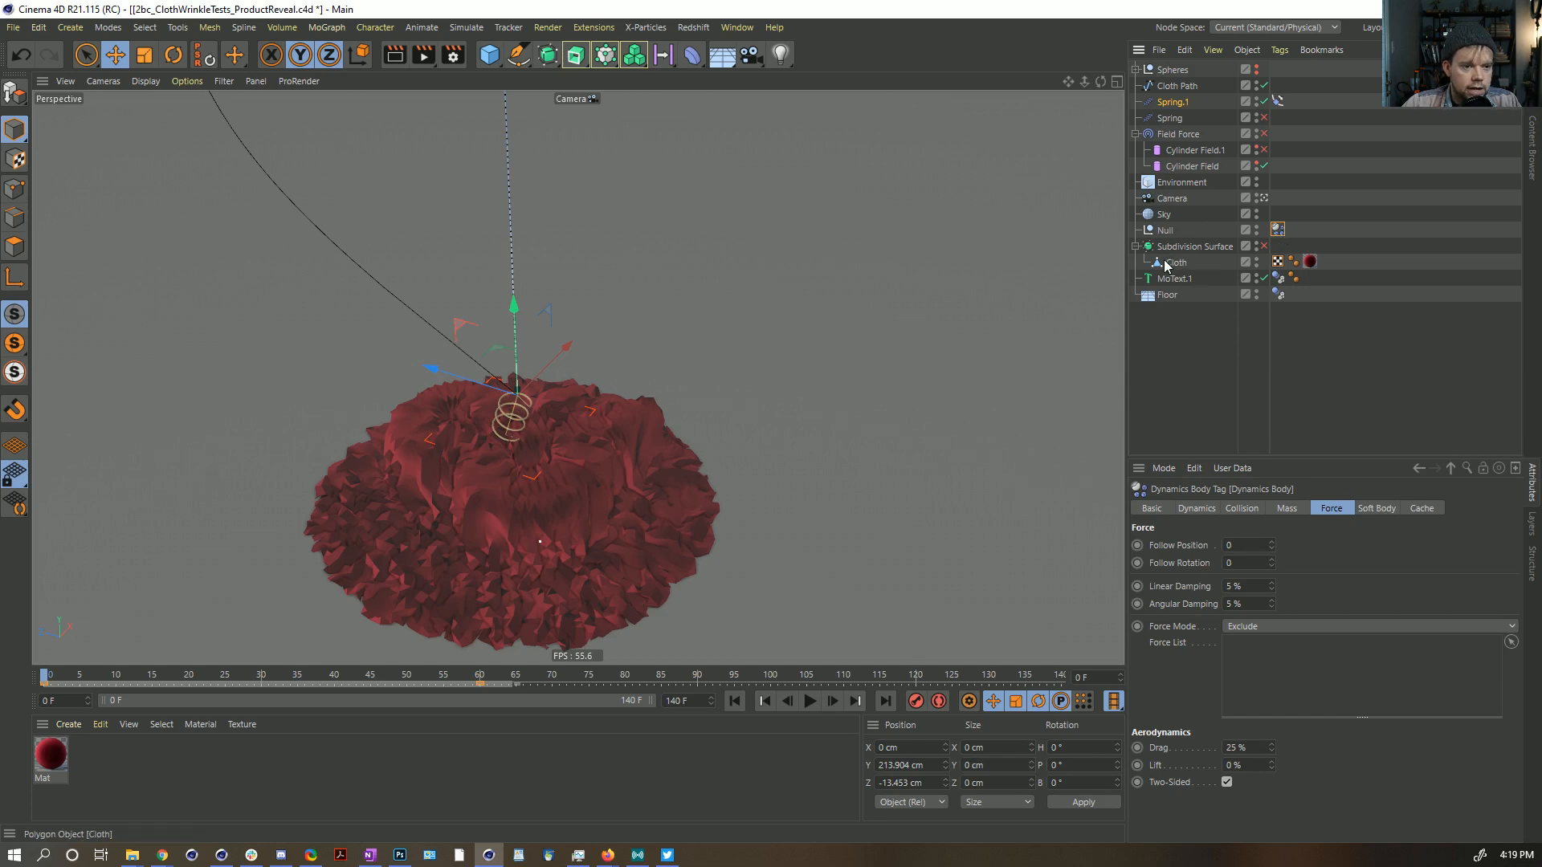
{"action": "left_click", "coordinate": [1201, 262]}
{"action": "left_click", "coordinate": [1280, 231]}
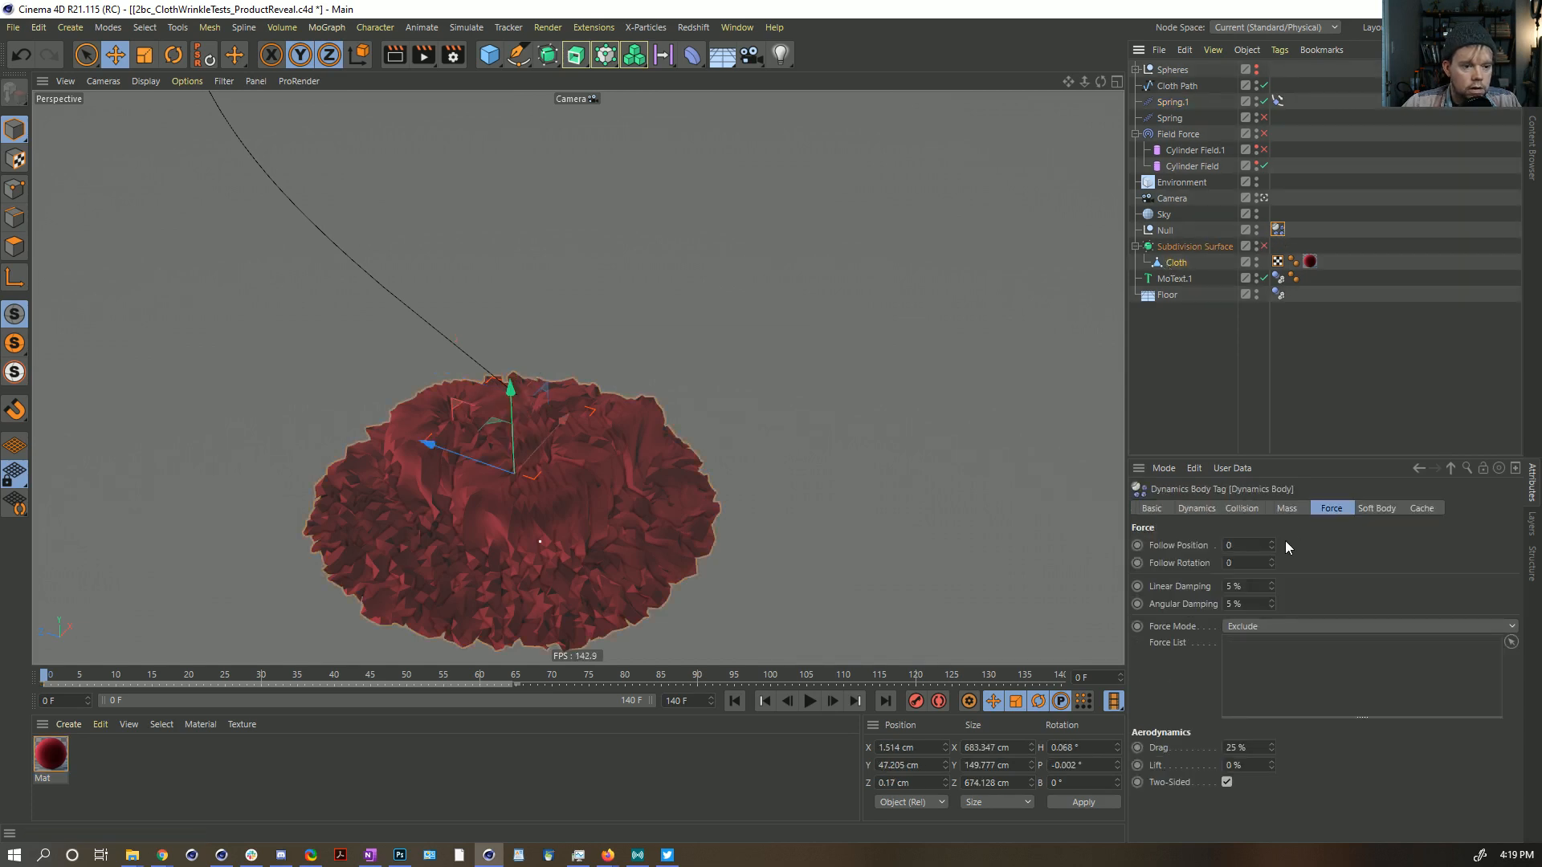
{"action": "left_click", "coordinate": [1376, 509]}
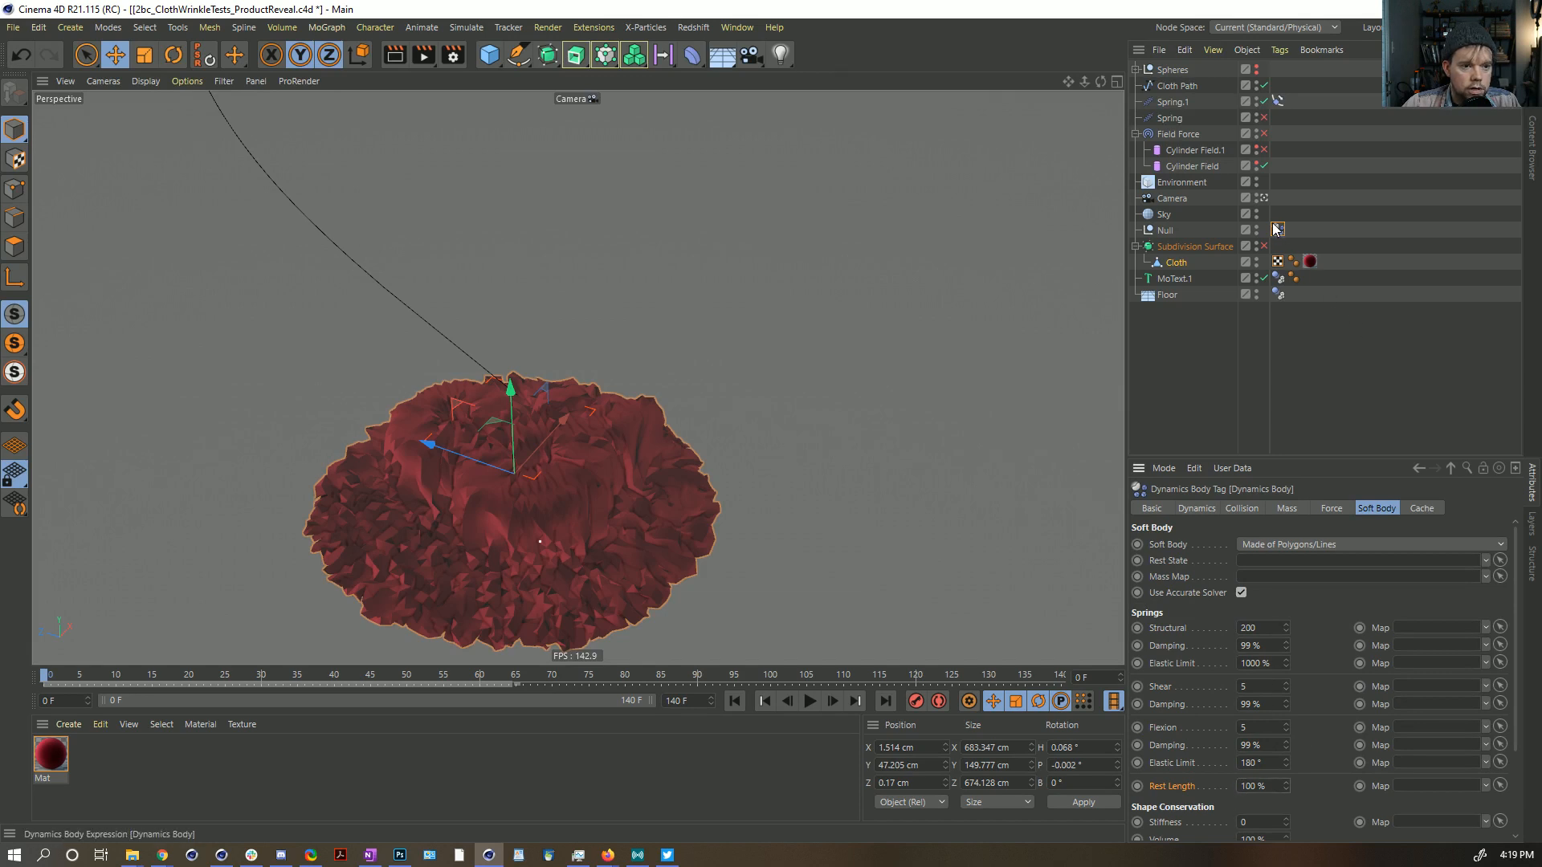
{"action": "left_click_drag", "start_coordinate": [1277, 230], "coordinate": [1342, 264]}
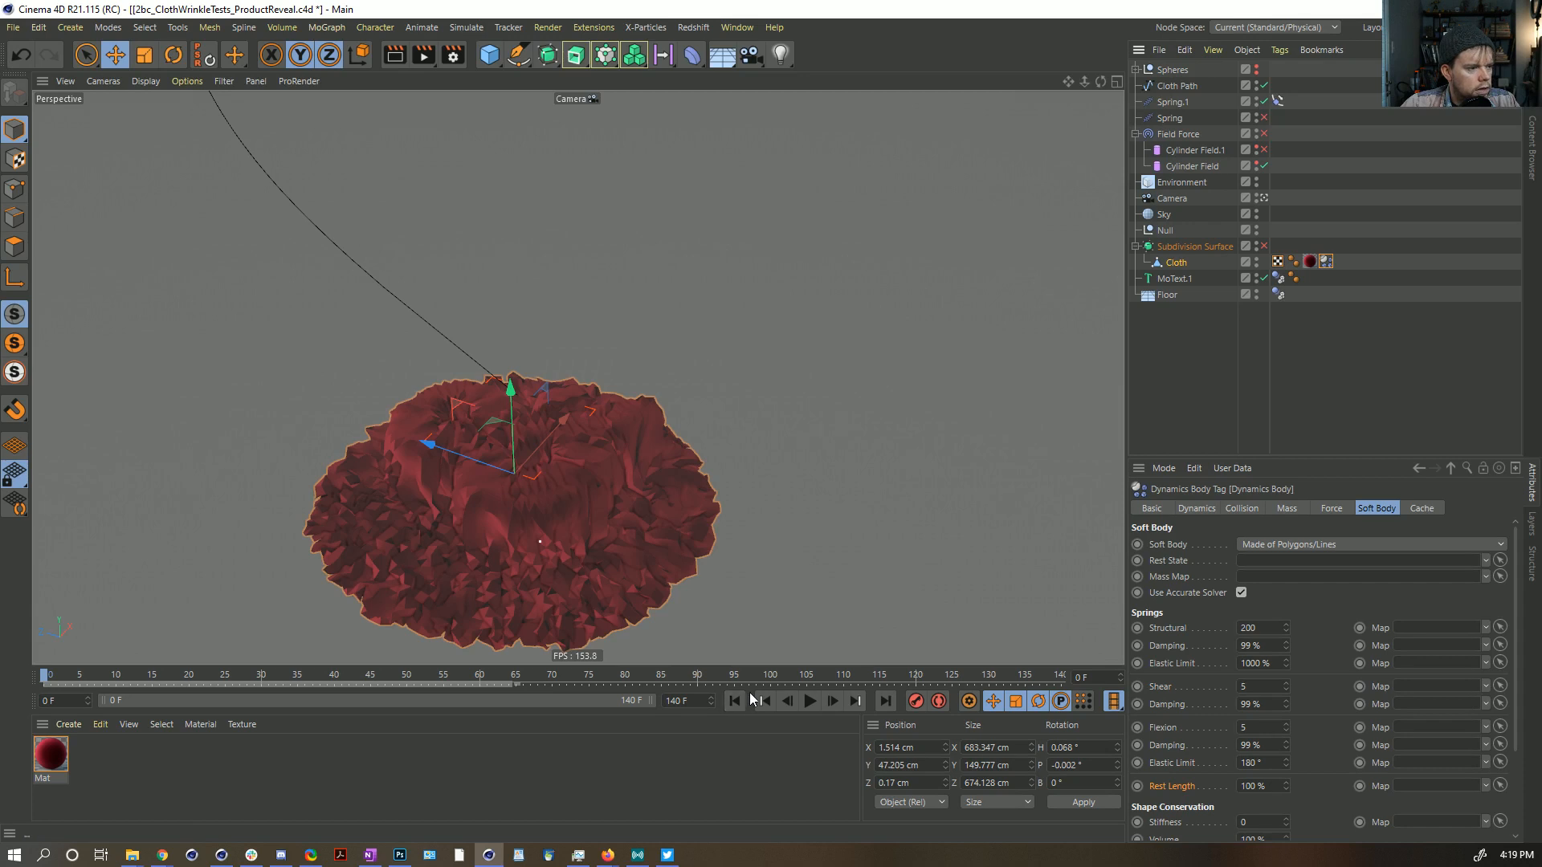
Step: Review the dynamics, mass, collision and force settings of the Cloth's Dynamics Body tag
{"action": "left_click", "coordinate": [1326, 265]}
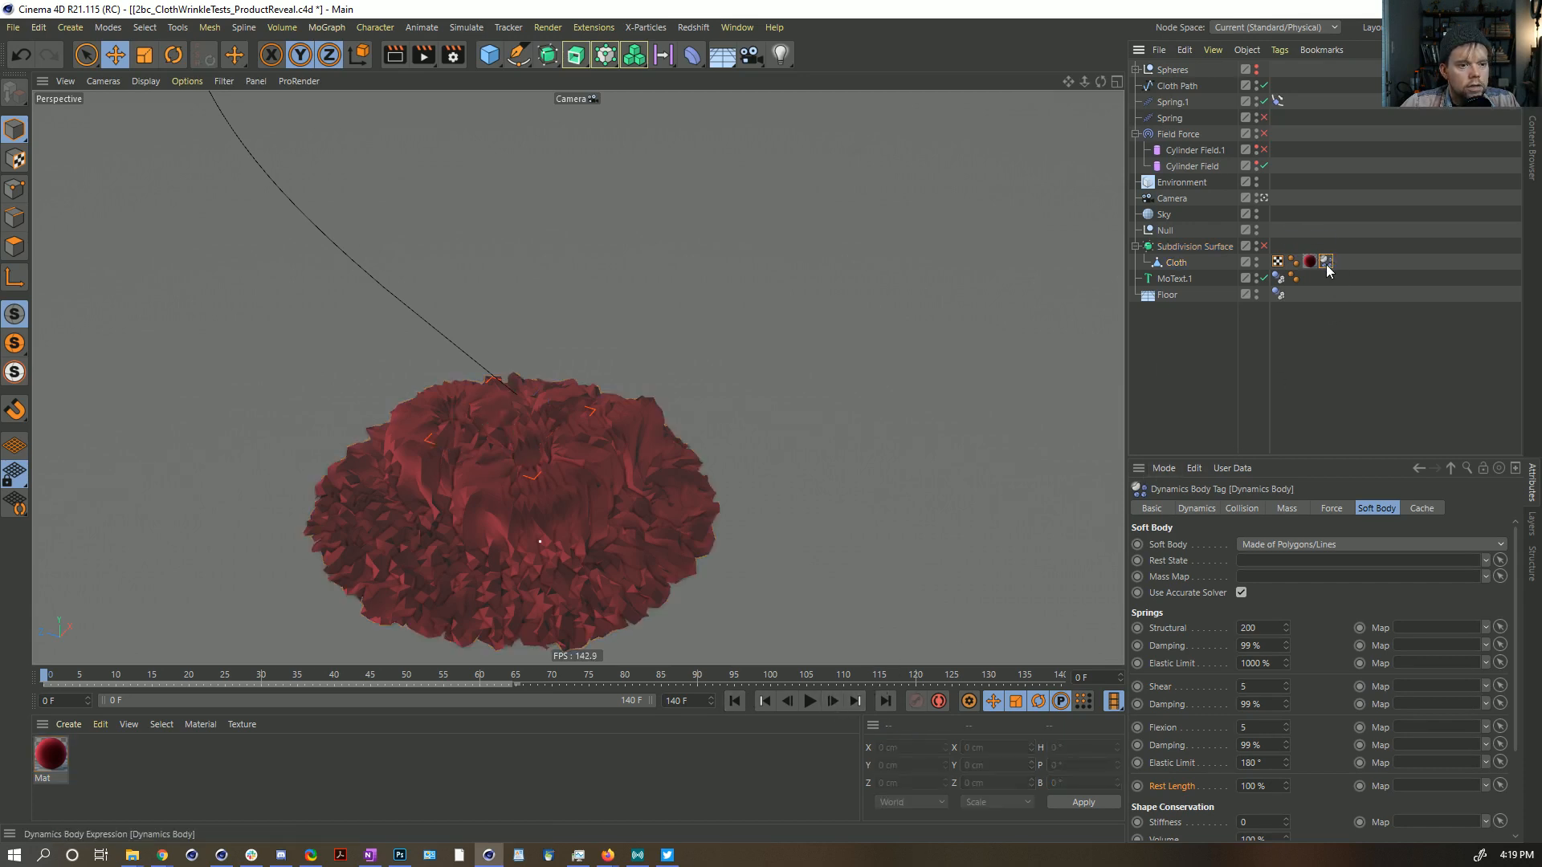
{"action": "left_click", "coordinate": [1209, 511]}
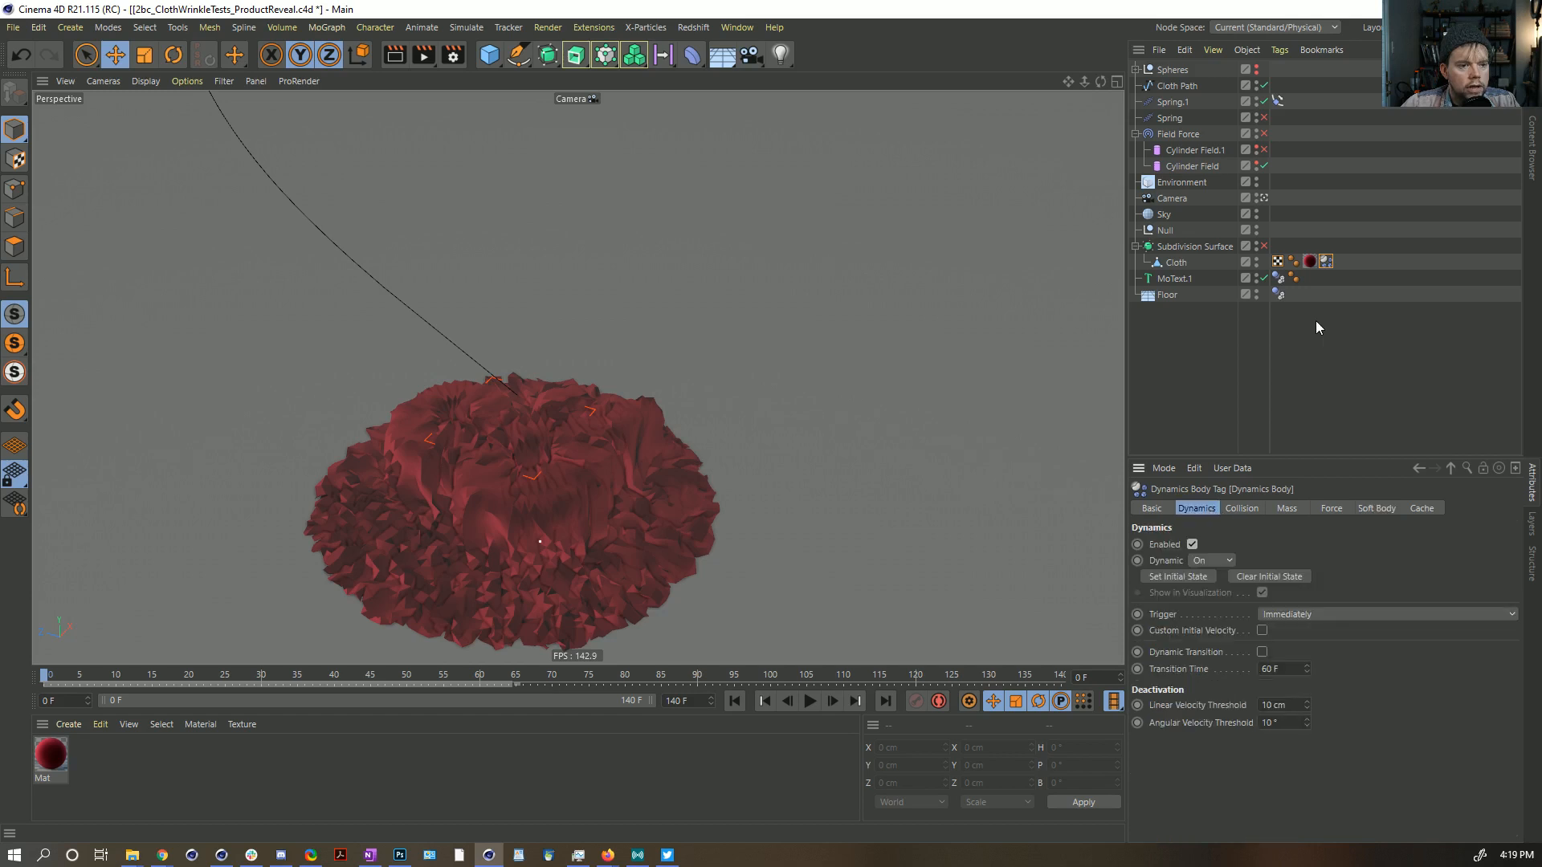
{"action": "mouse_move", "coordinate": [1326, 262]}
{"action": "left_mouse_down"}
{"action": "mouse_move", "coordinate": [1278, 231]}
{"action": "mouse_move", "coordinate": [1325, 265]}
{"action": "left_mouse_up"}
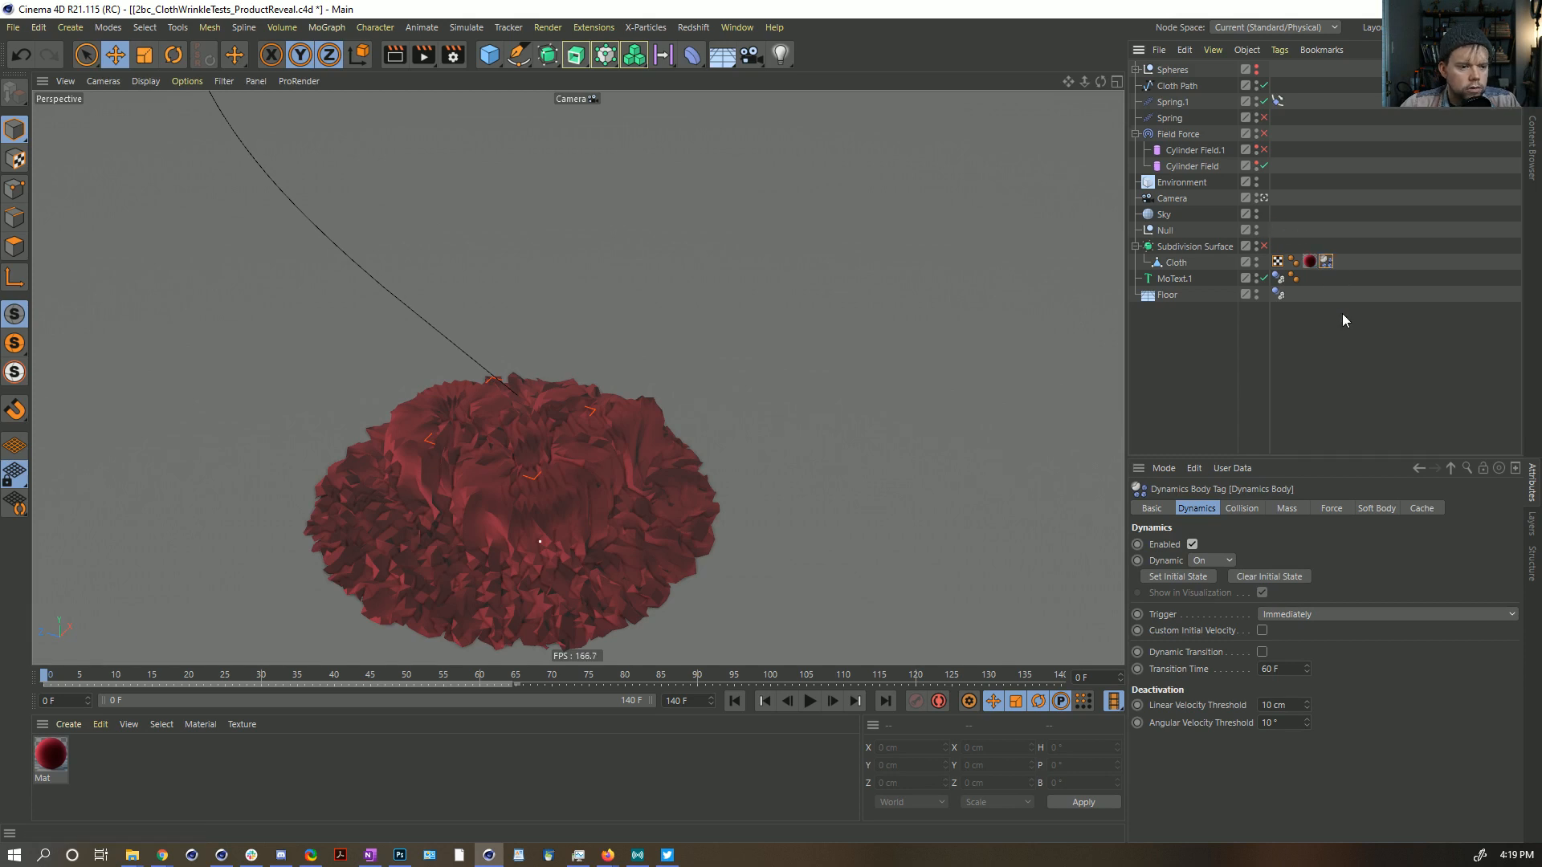
{"action": "left_click", "coordinate": [1279, 509]}
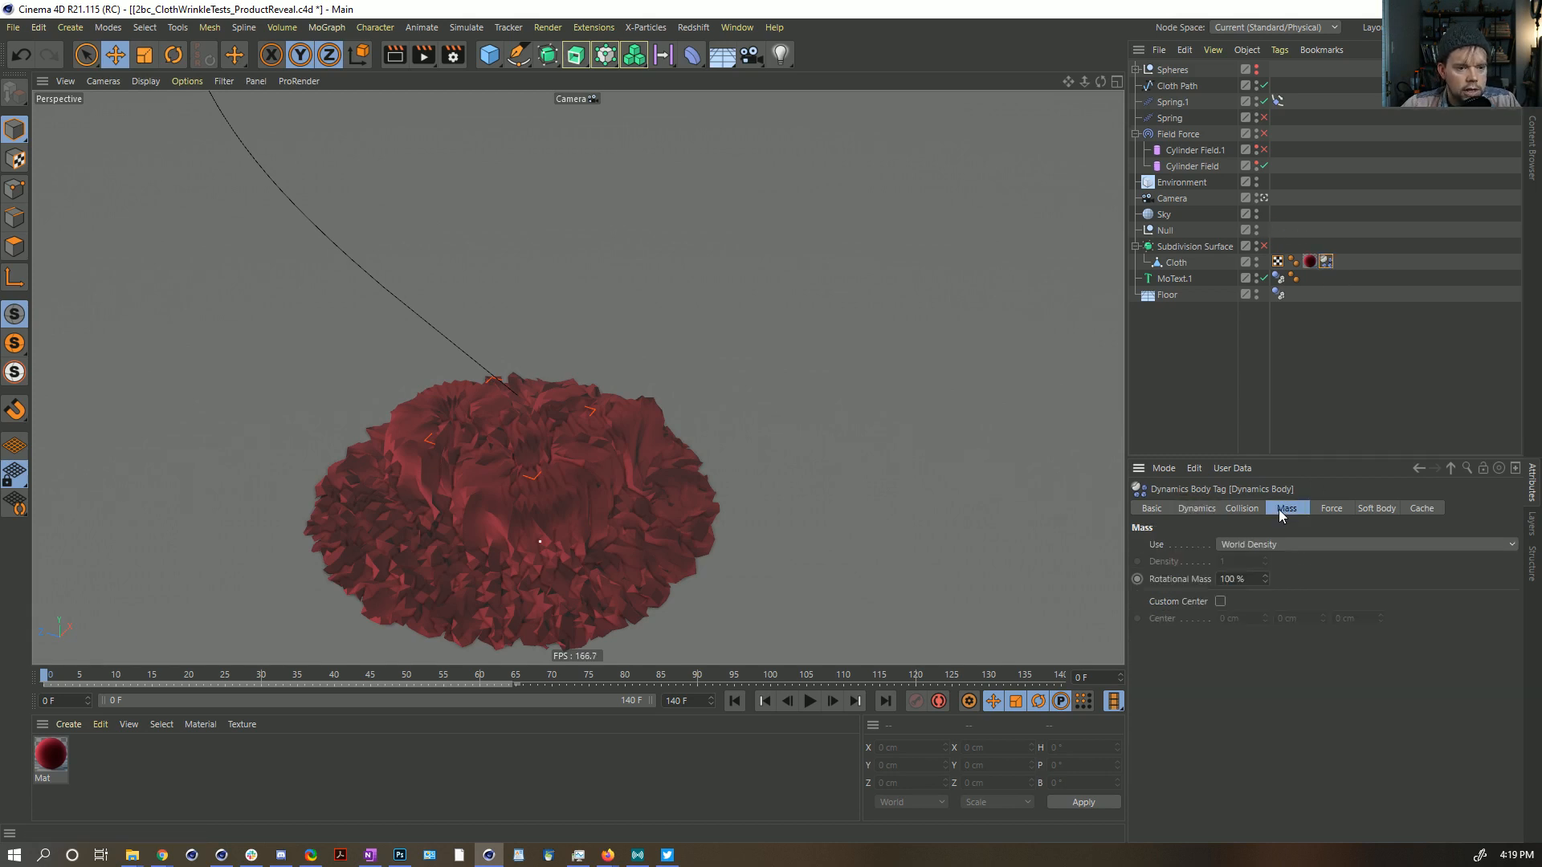
{"action": "left_click", "coordinate": [1246, 510]}
{"action": "left_click", "coordinate": [1339, 510]}
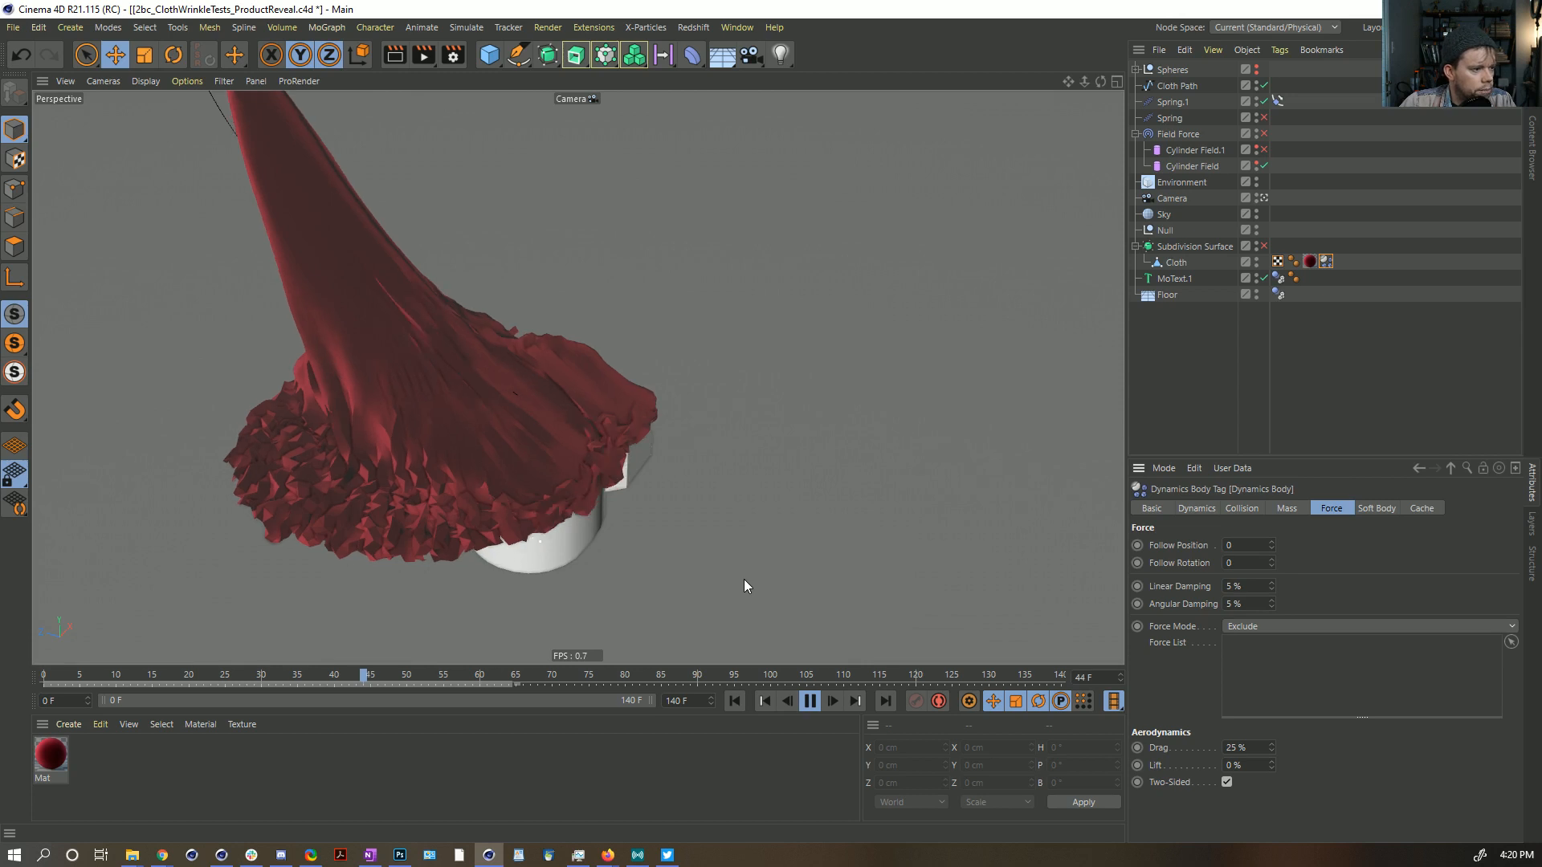
Step: Run the cloth pull simulation up to frame 47, return to frame 0 and open the Cloth's mass settings
{"action": "left_click", "coordinate": [811, 702]}
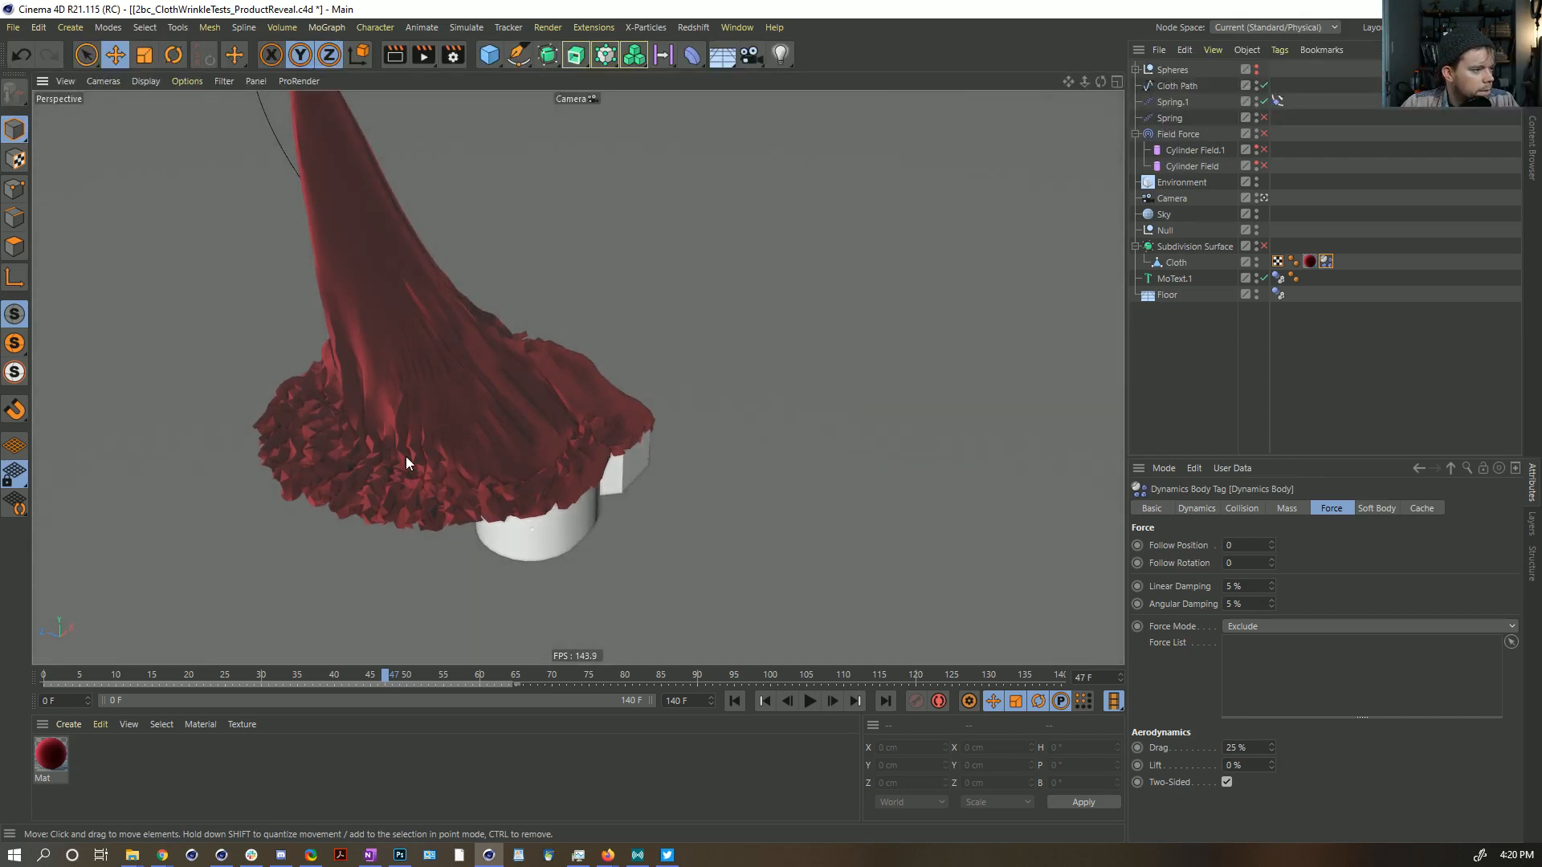
{"action": "left_click", "coordinate": [734, 701]}
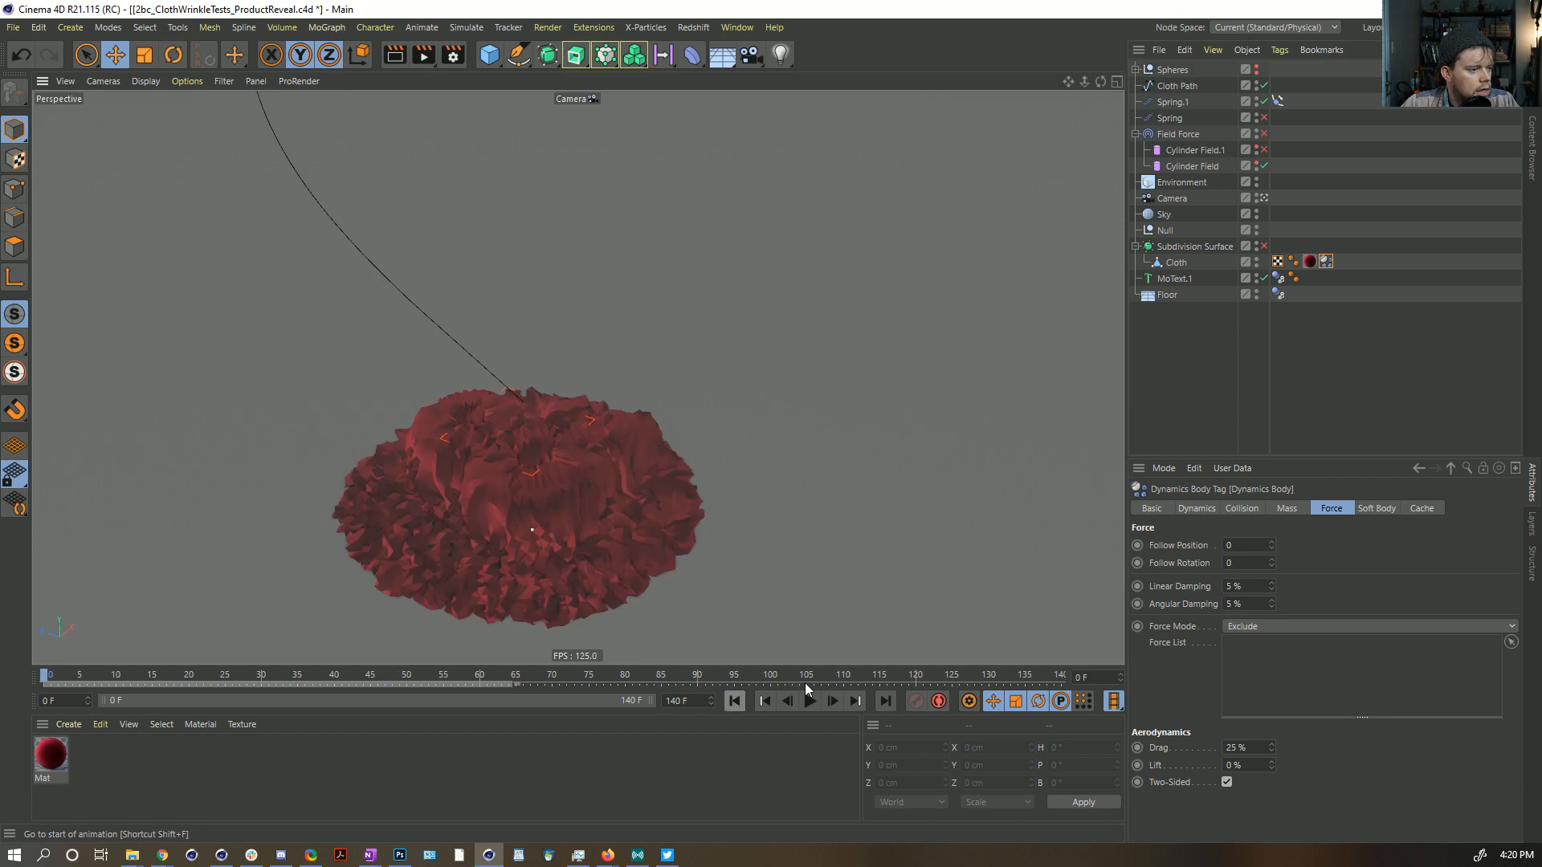
{"action": "left_click", "coordinate": [1287, 509]}
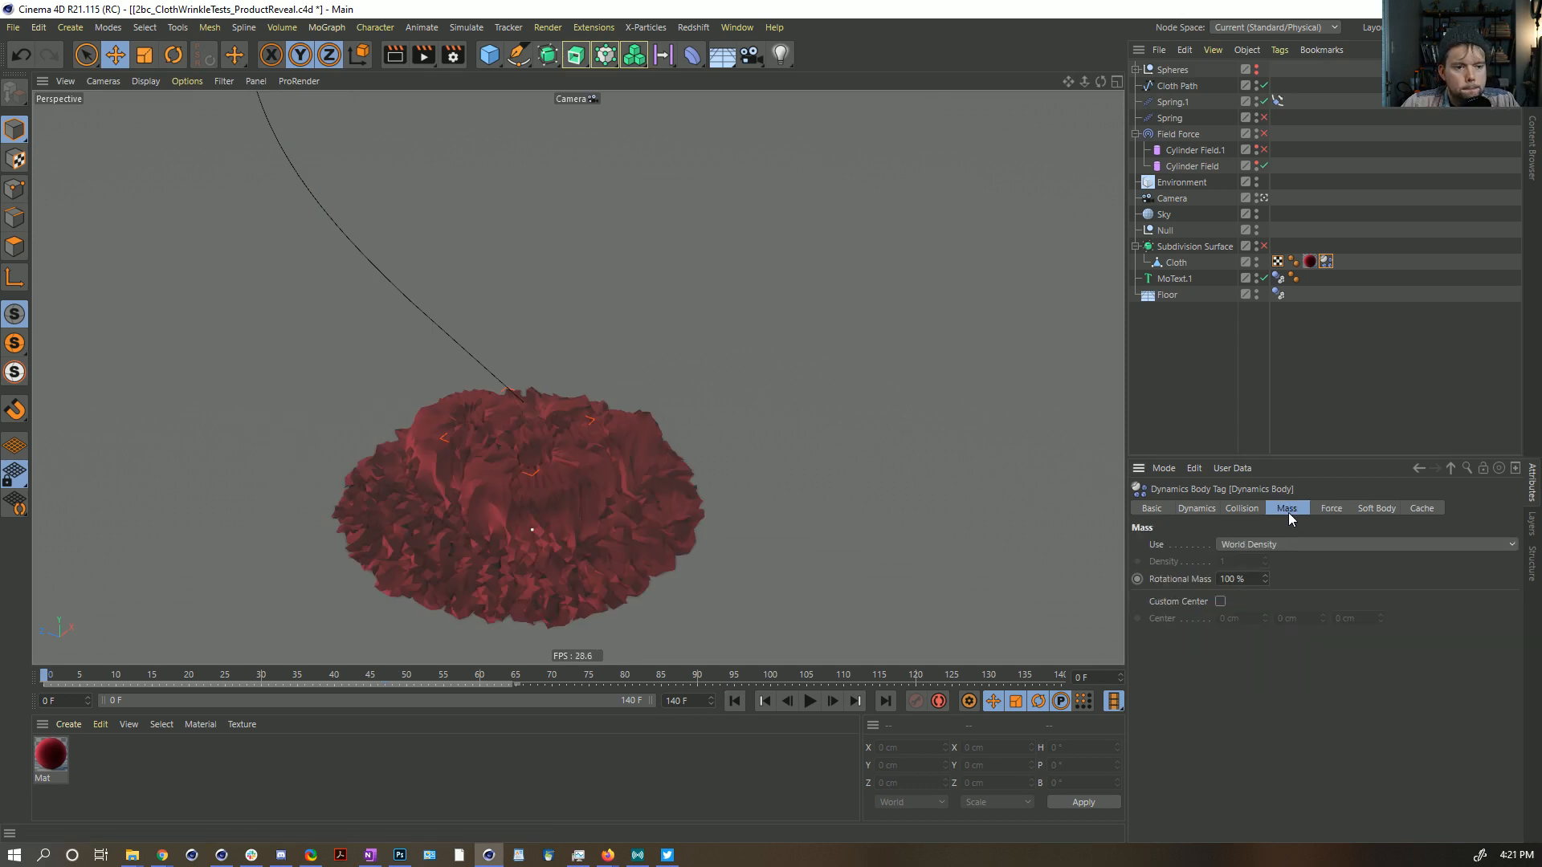
Step: Set Follow Position and Follow Rotation to 55 in the force settings of the Cloth's Dynamics Body tag
{"action": "left_click", "coordinate": [1331, 509]}
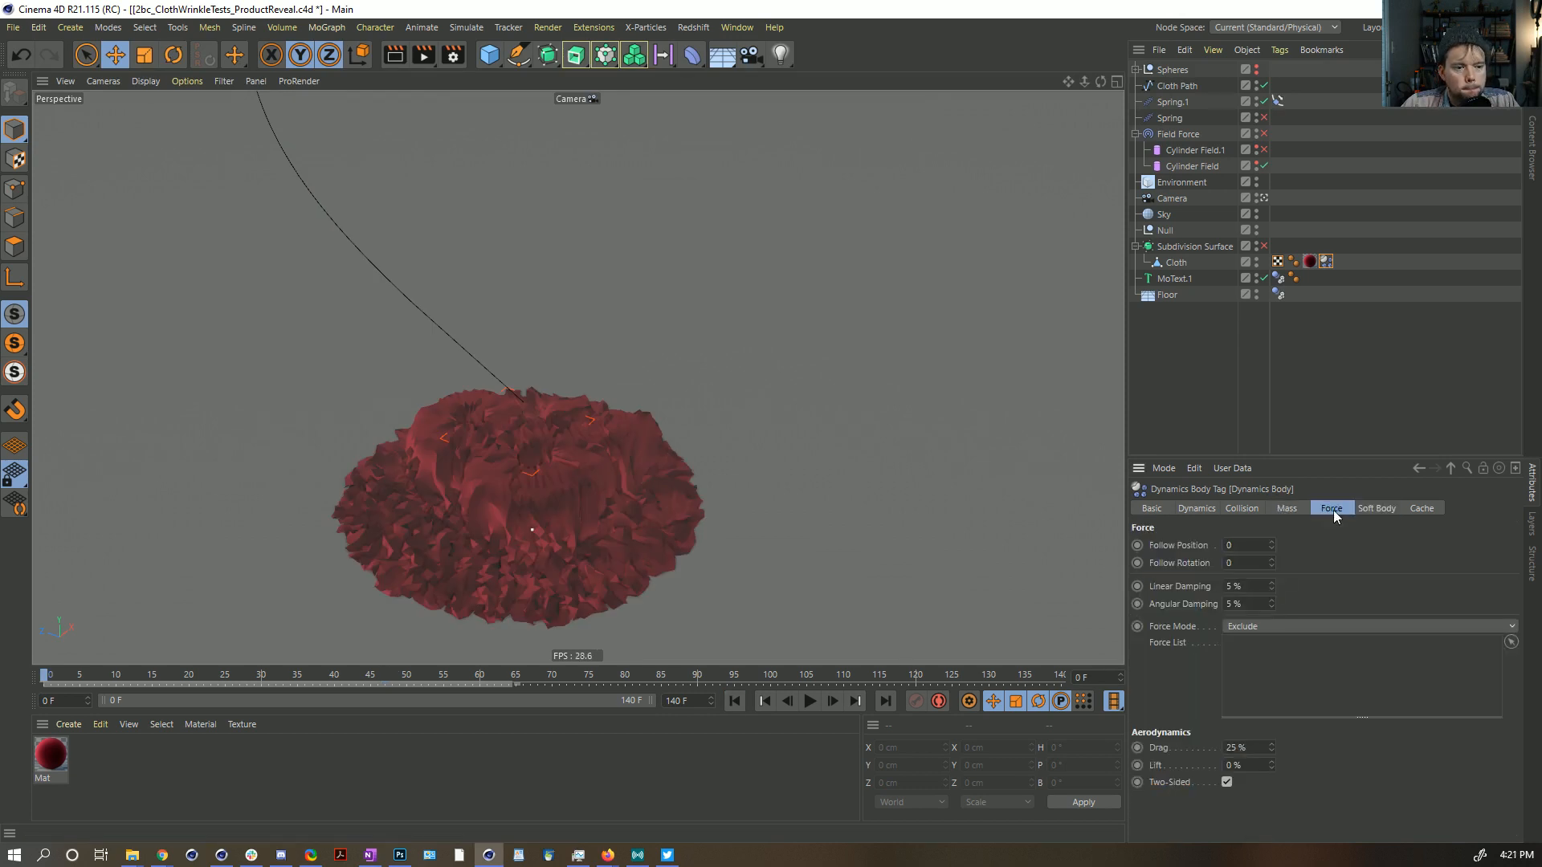
{"action": "double_click", "coordinate": [1263, 546]}
{"action": "type", "text": "55"}
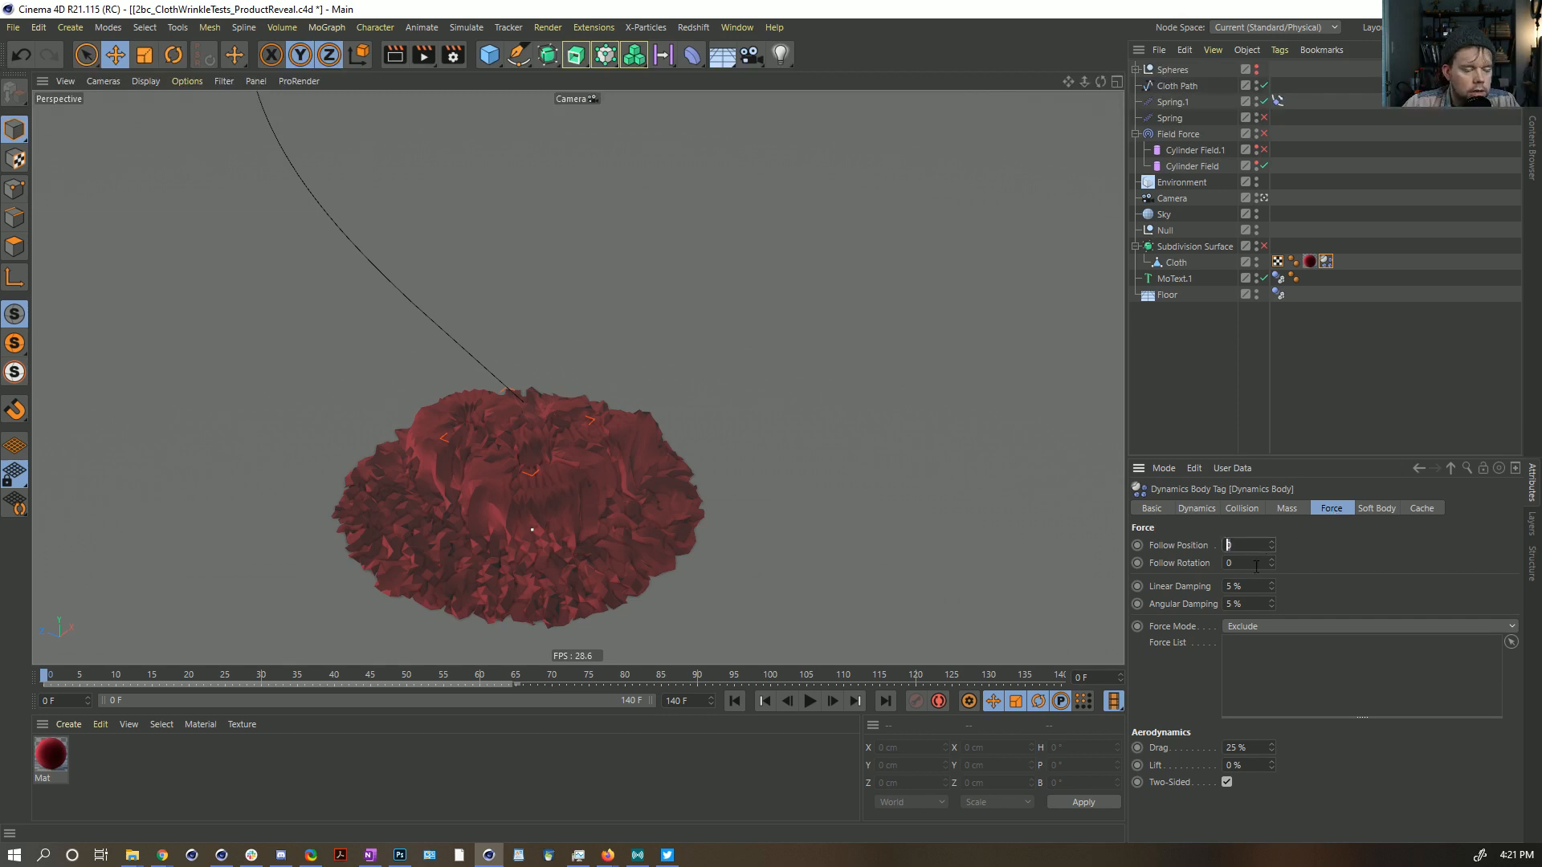
{"action": "key", "text": "Tab"}
{"action": "type", "text": "55"}
{"action": "key", "text": "Return"}
Step: Run the cloth pull simulation up to frame 54 and return to frame 0
{"action": "left_click", "coordinate": [809, 702]}
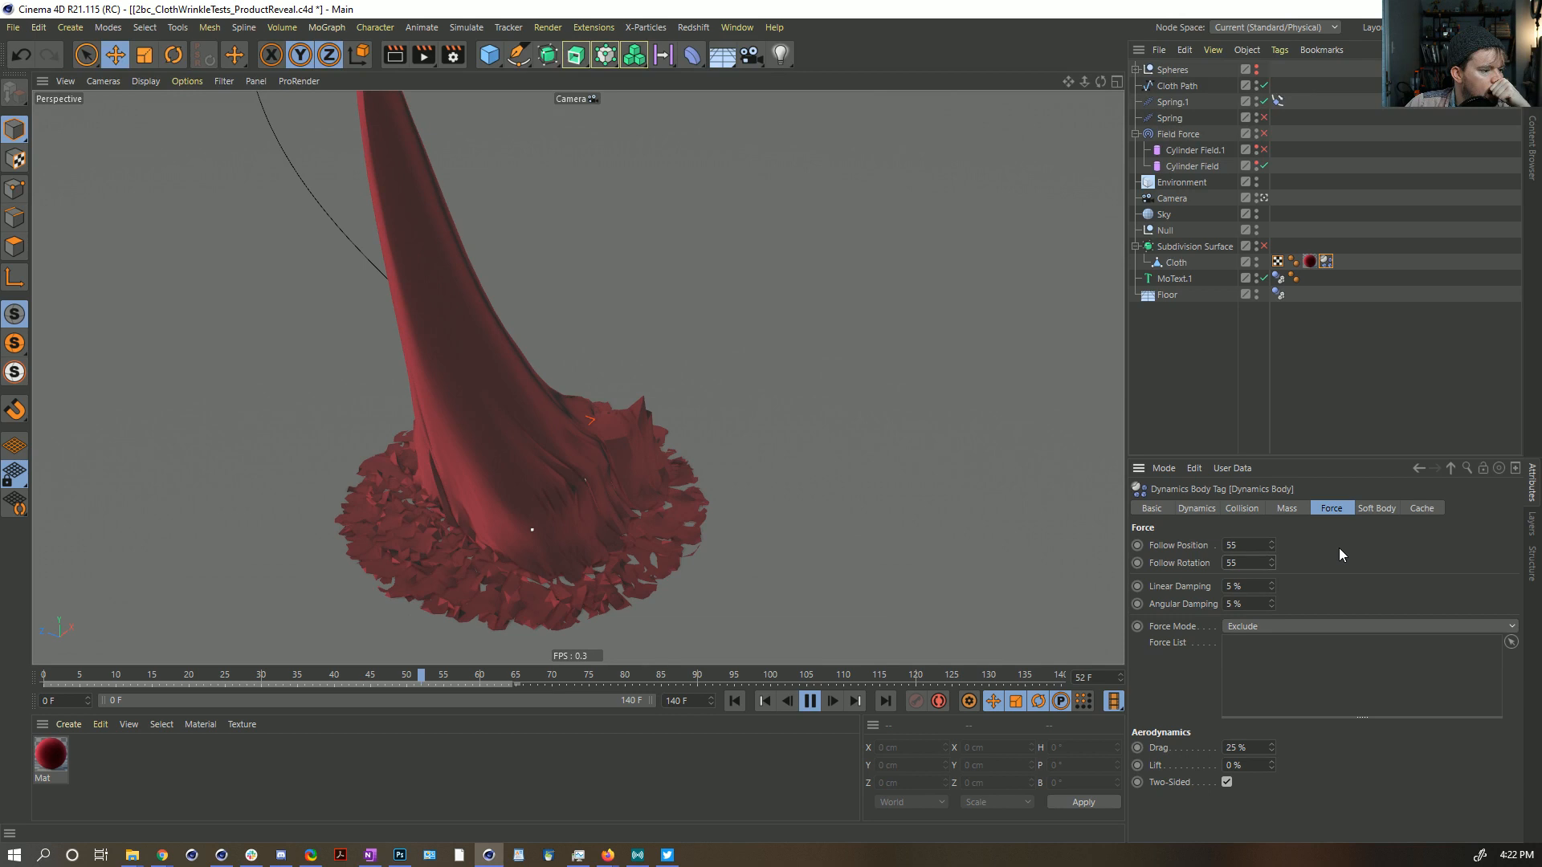
{"action": "left_click", "coordinate": [808, 704]}
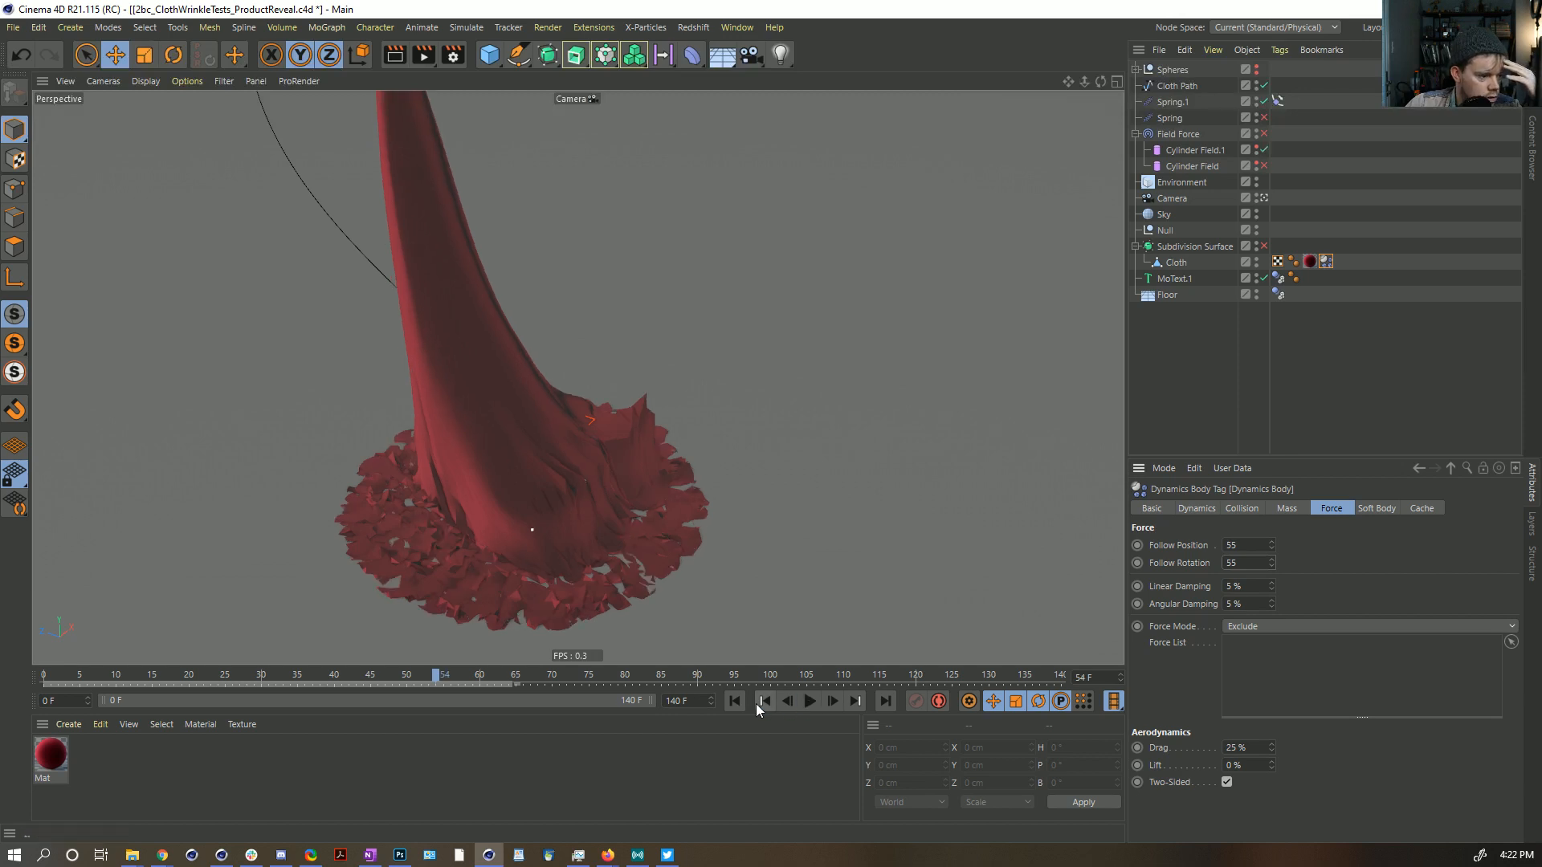
{"action": "left_click", "coordinate": [761, 703]}
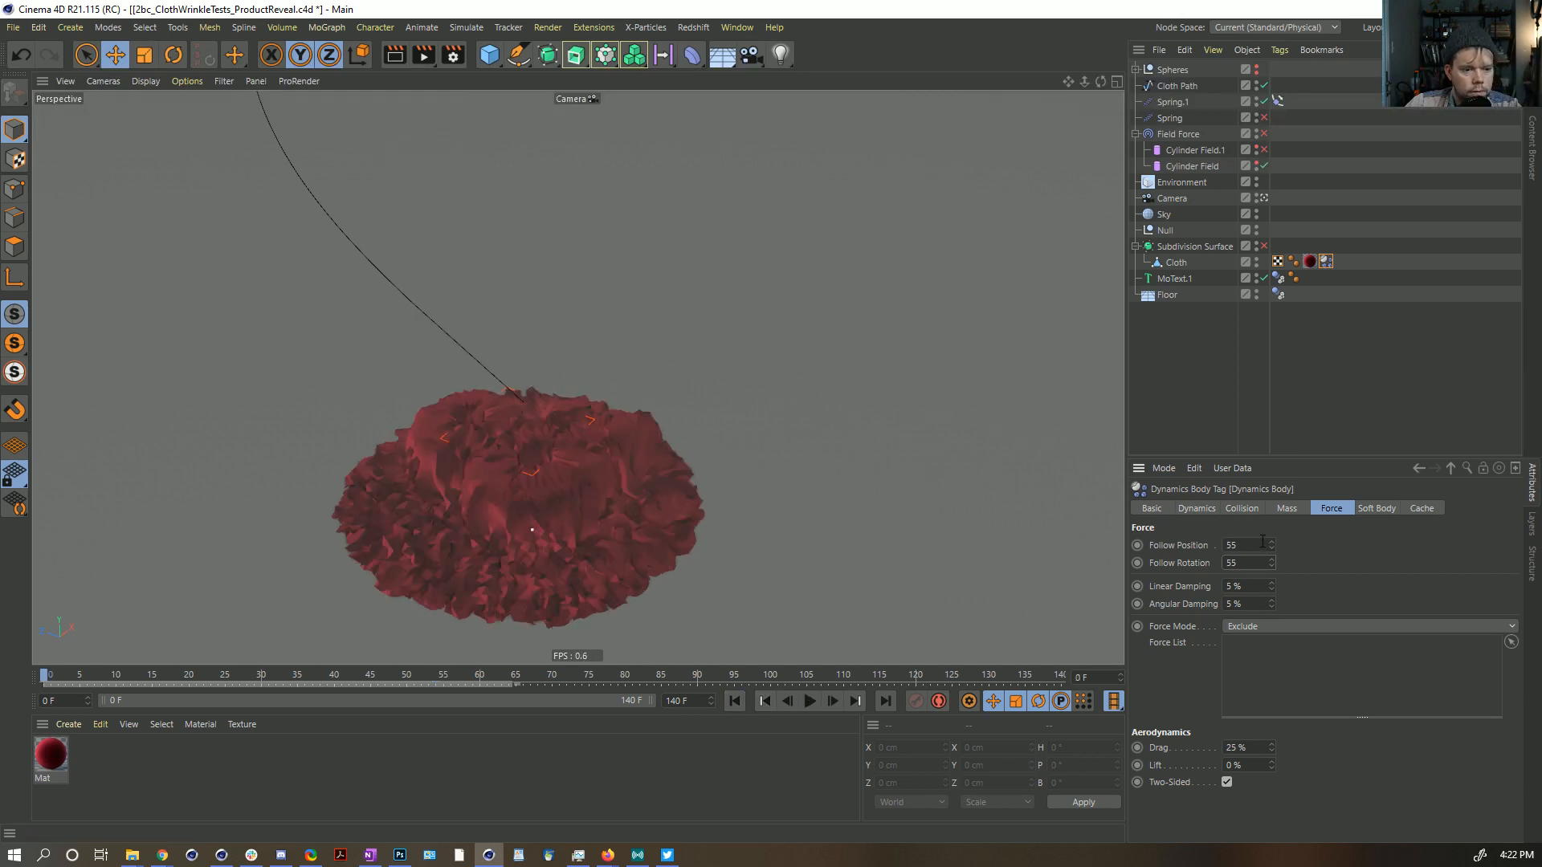
Step: Reset the Cloth's Follow Position and Follow Rotation to 0 and set its Linear Damping and Angular Damping to 95%
{"action": "left_click_drag", "start_coordinate": [1271, 552], "coordinate": [1268, 578]}
{"action": "left_click", "coordinate": [1257, 588]}
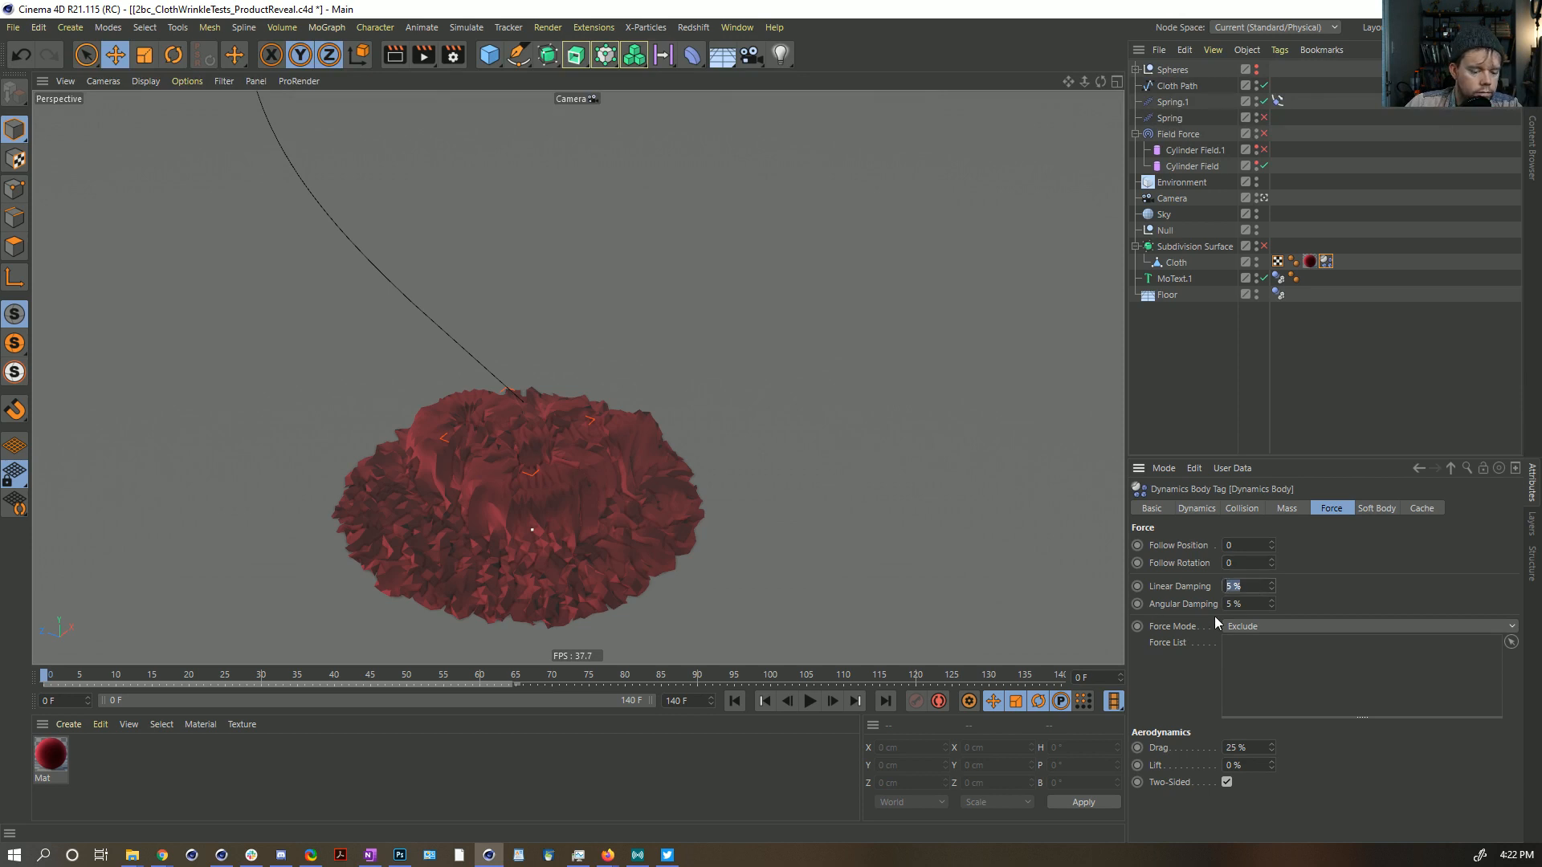
{"action": "type", "text": "95"}
{"action": "key", "text": "Return"}
{"action": "left_click_drag", "start_coordinate": [1259, 604], "coordinate": [1184, 616]}
{"action": "type", "text": "95"}
{"action": "key", "text": "Return"}
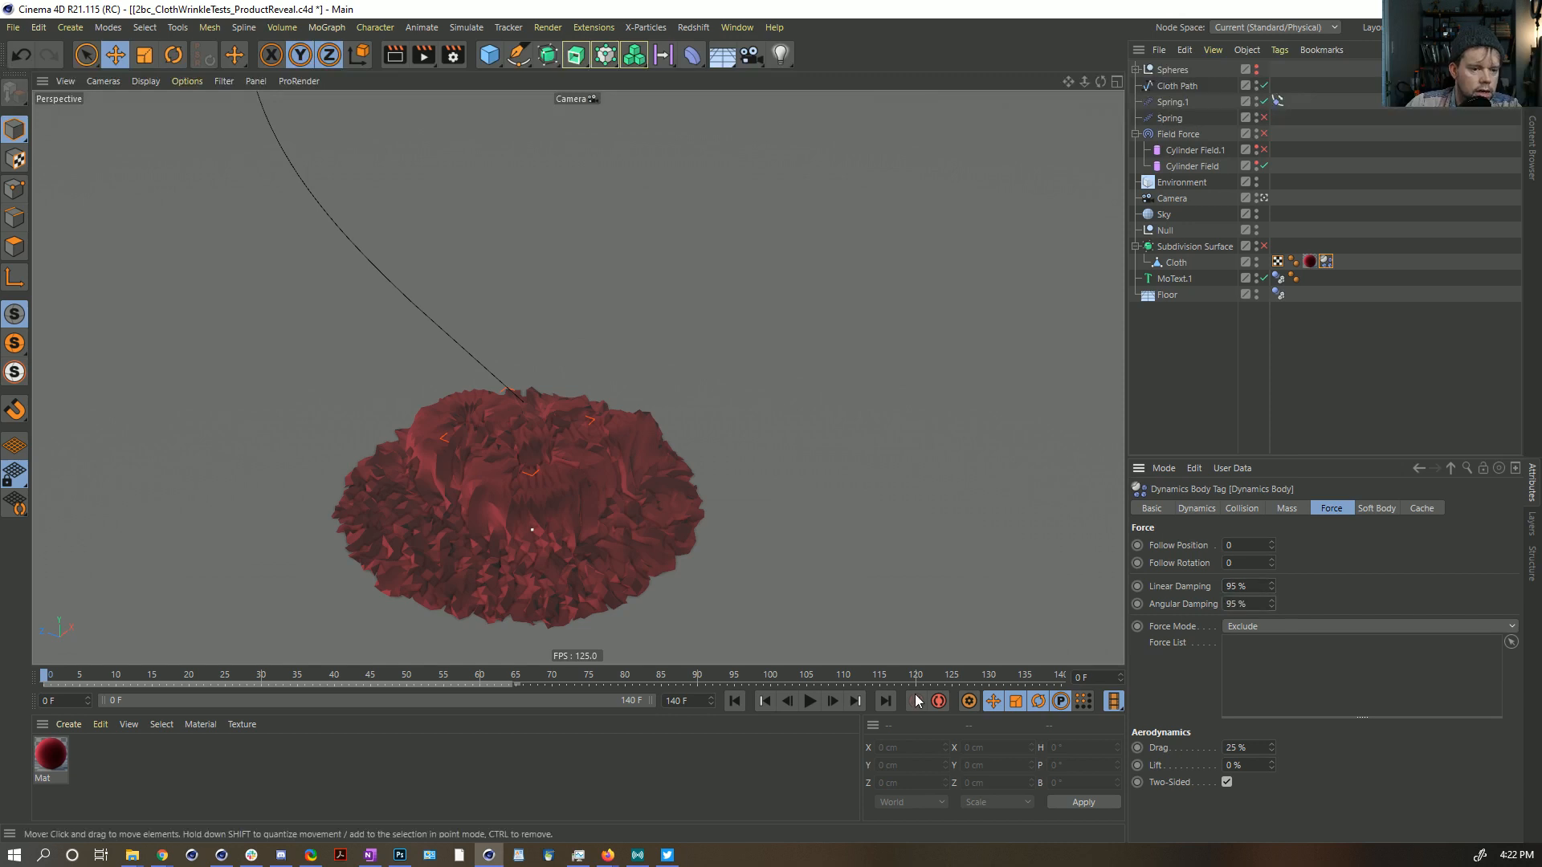
Step: Simulate the damped cloth pull up to frame 43 and return to frame 0
{"action": "left_click", "coordinate": [809, 701]}
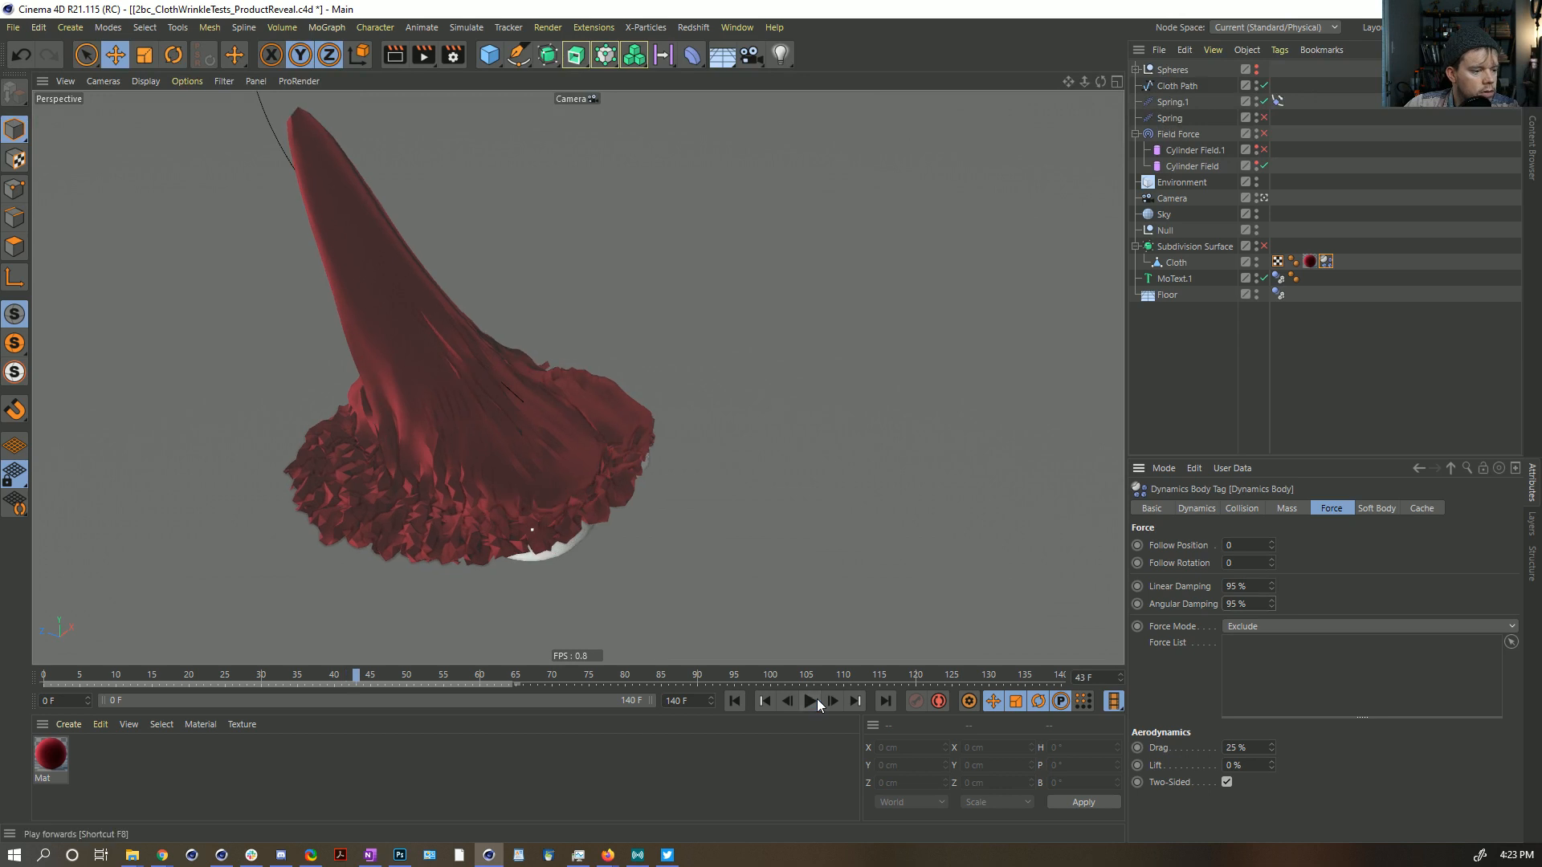
{"action": "left_click", "coordinate": [811, 701]}
{"action": "left_click", "coordinate": [736, 701]}
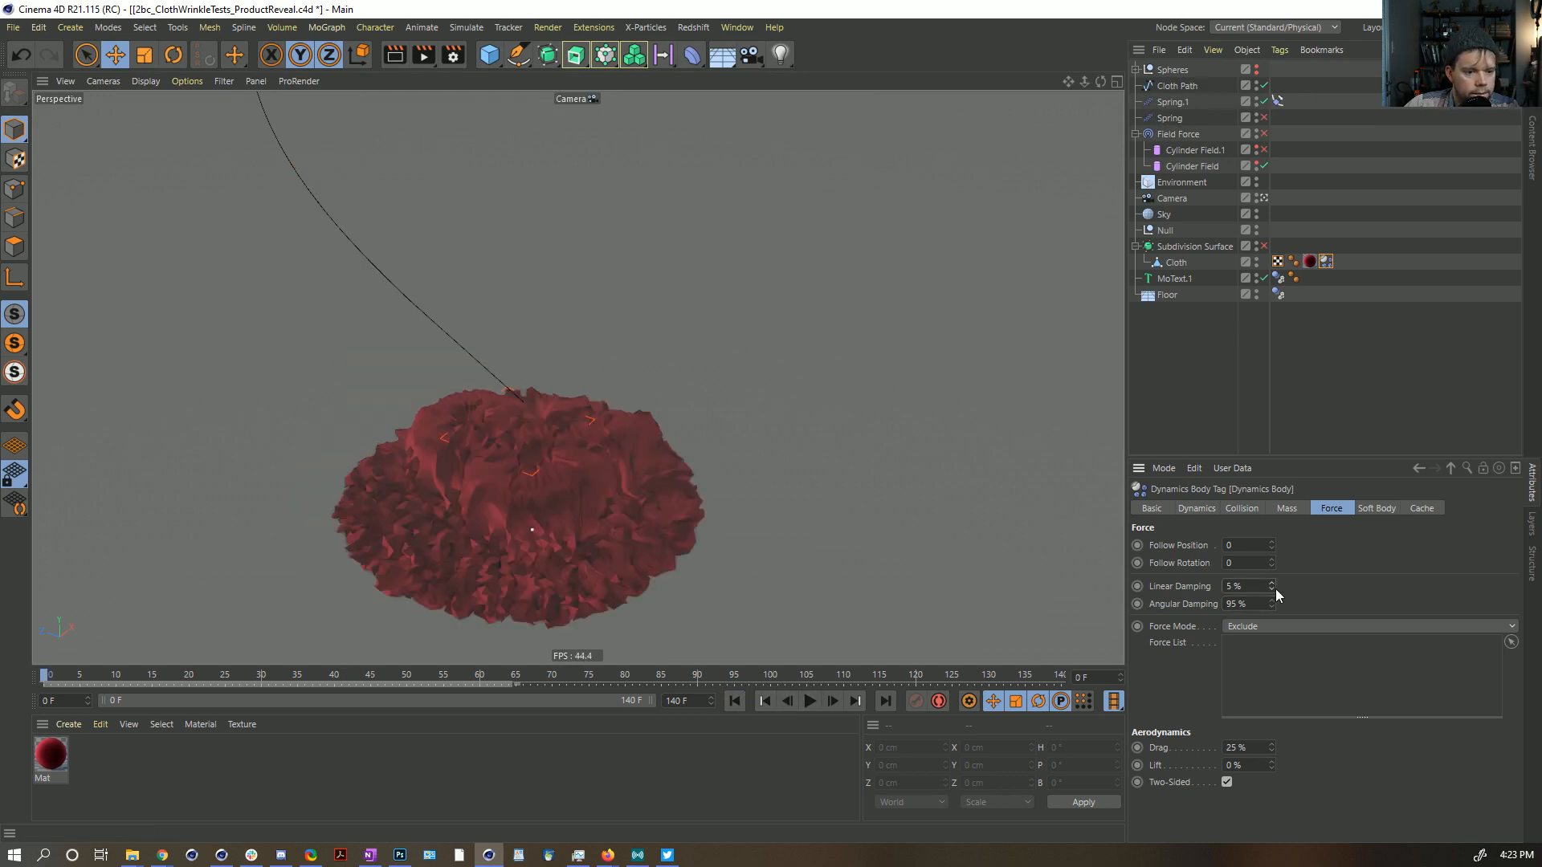
Step: Disable Use Accurate Solver in the Cloth's soft body settings and test the simulation, restarting it from frame 0
{"action": "left_click", "coordinate": [1374, 509]}
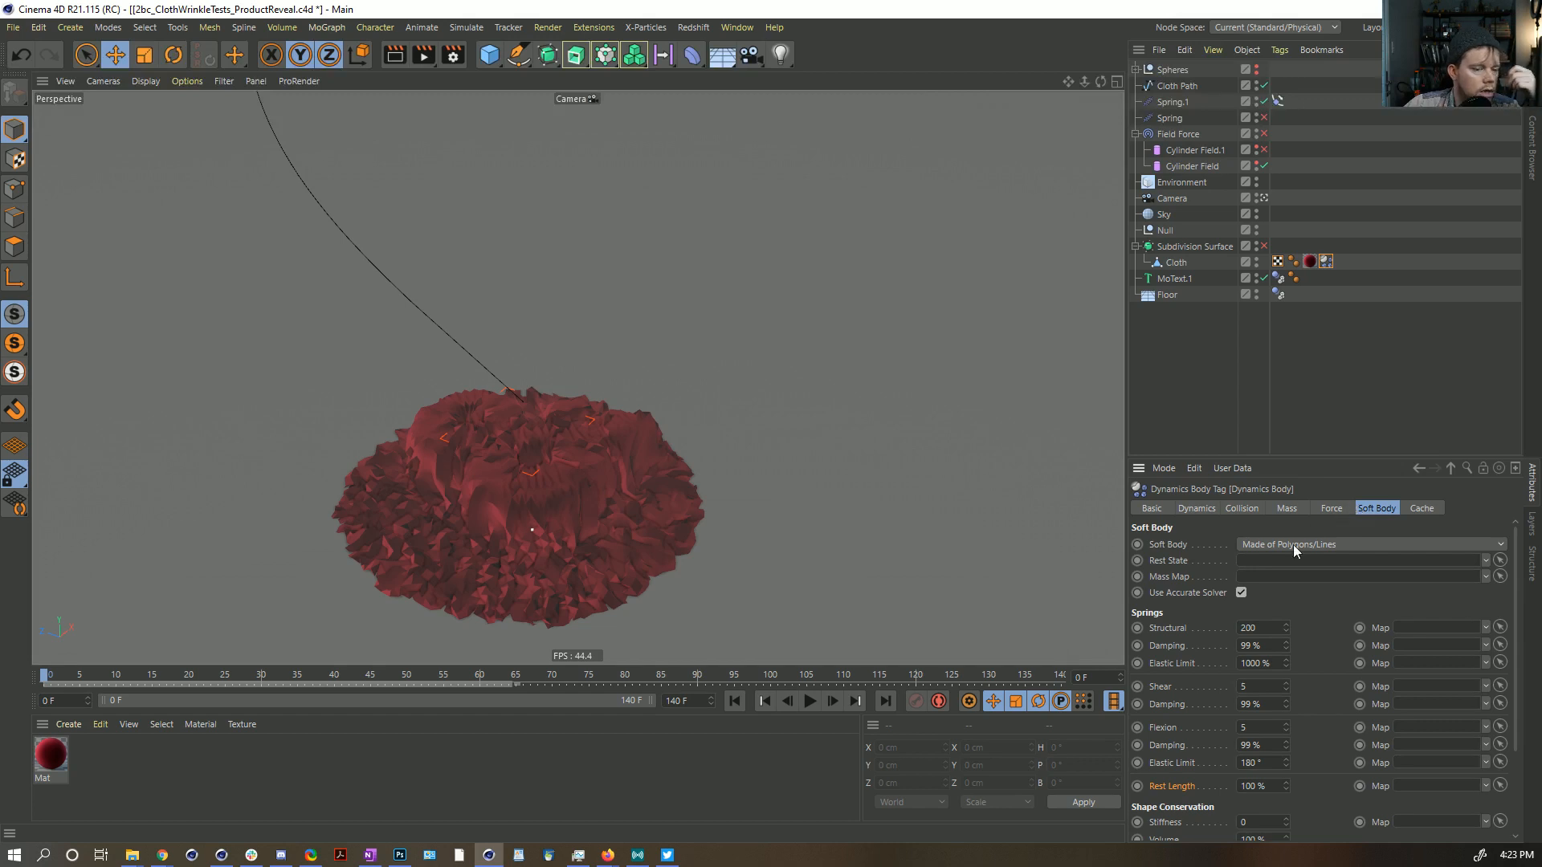
{"action": "left_click", "coordinate": [1241, 593]}
{"action": "left_click", "coordinate": [810, 701]}
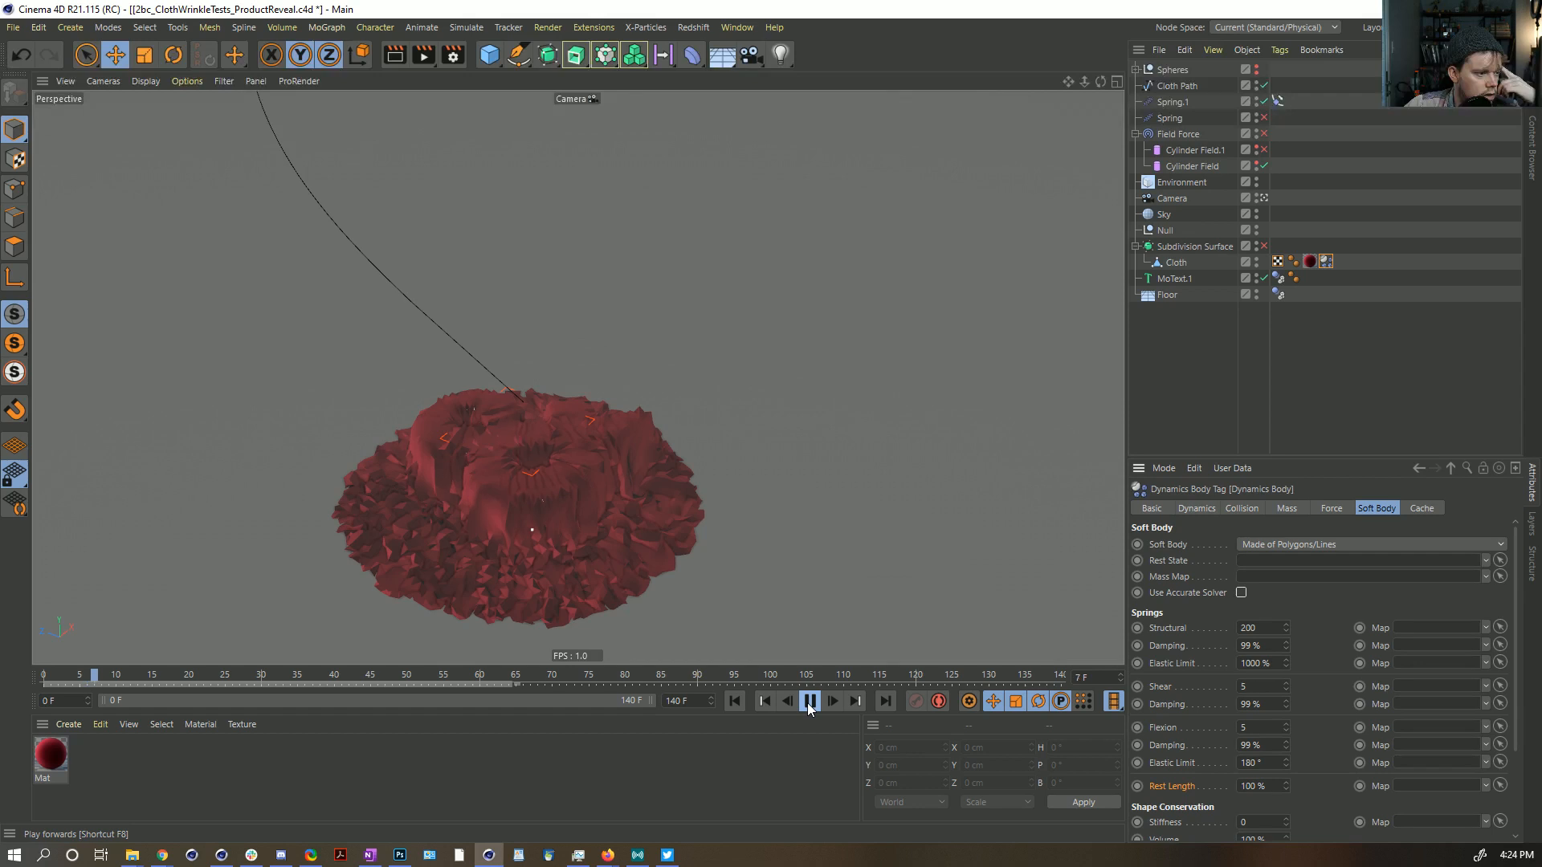
{"action": "left_click", "coordinate": [809, 703]}
{"action": "left_click", "coordinate": [1243, 509]}
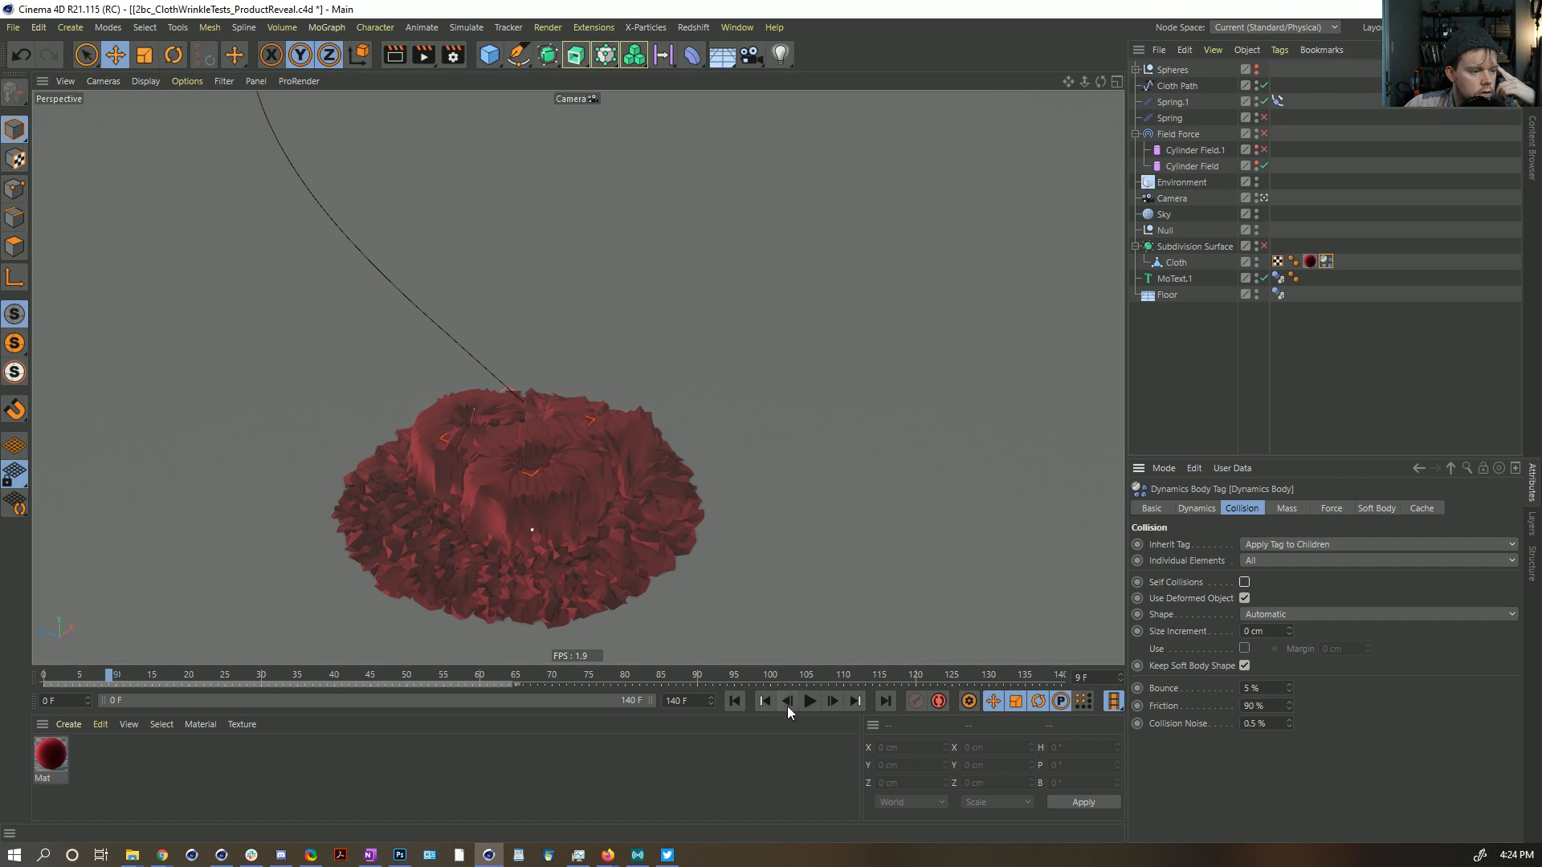
{"action": "left_click", "coordinate": [810, 701]}
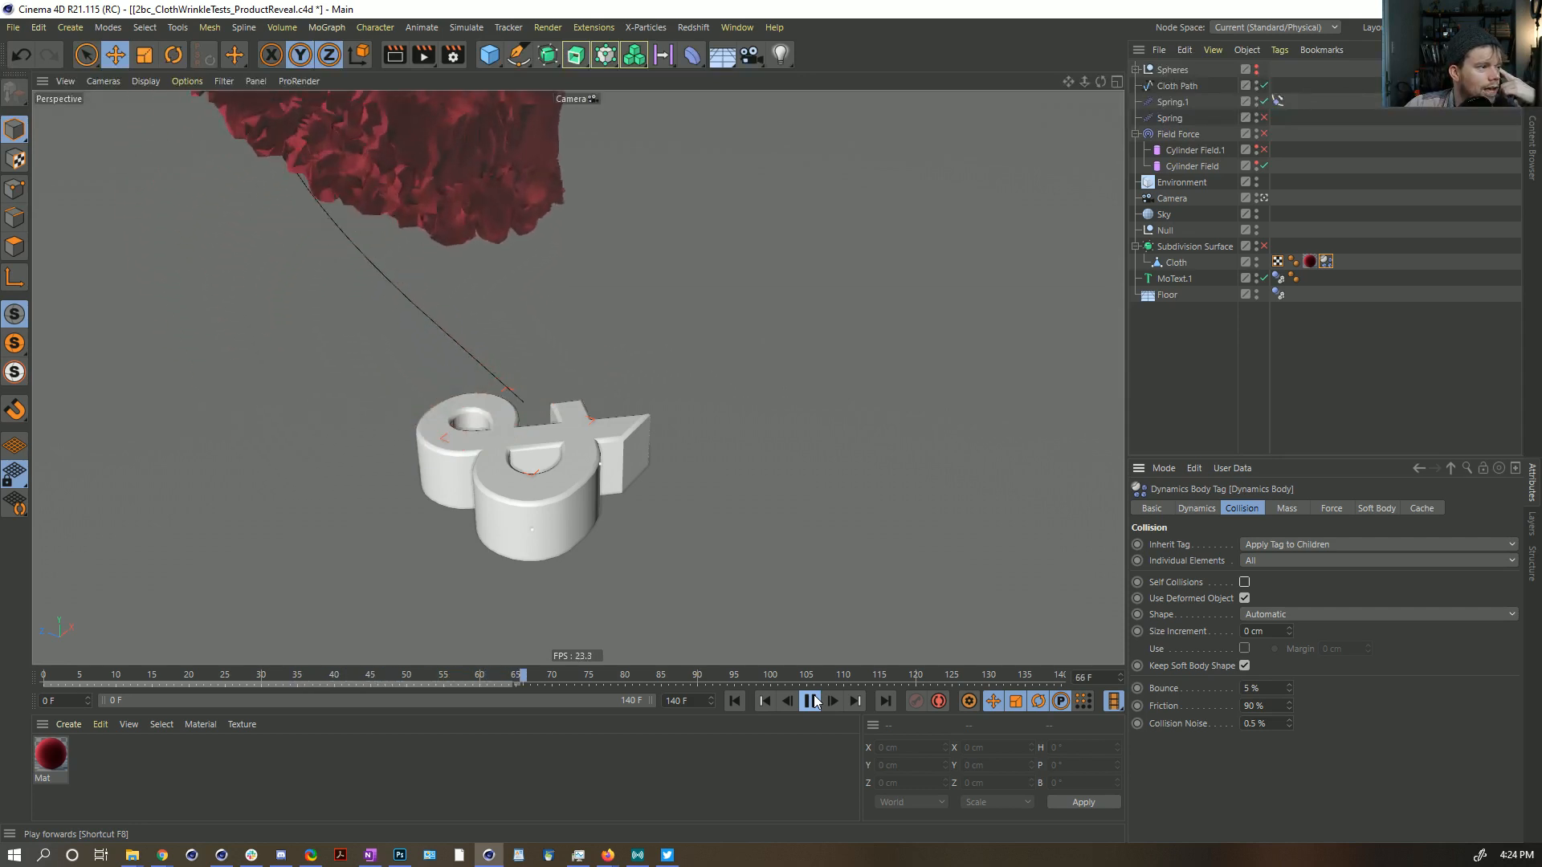
{"action": "left_click", "coordinate": [741, 707]}
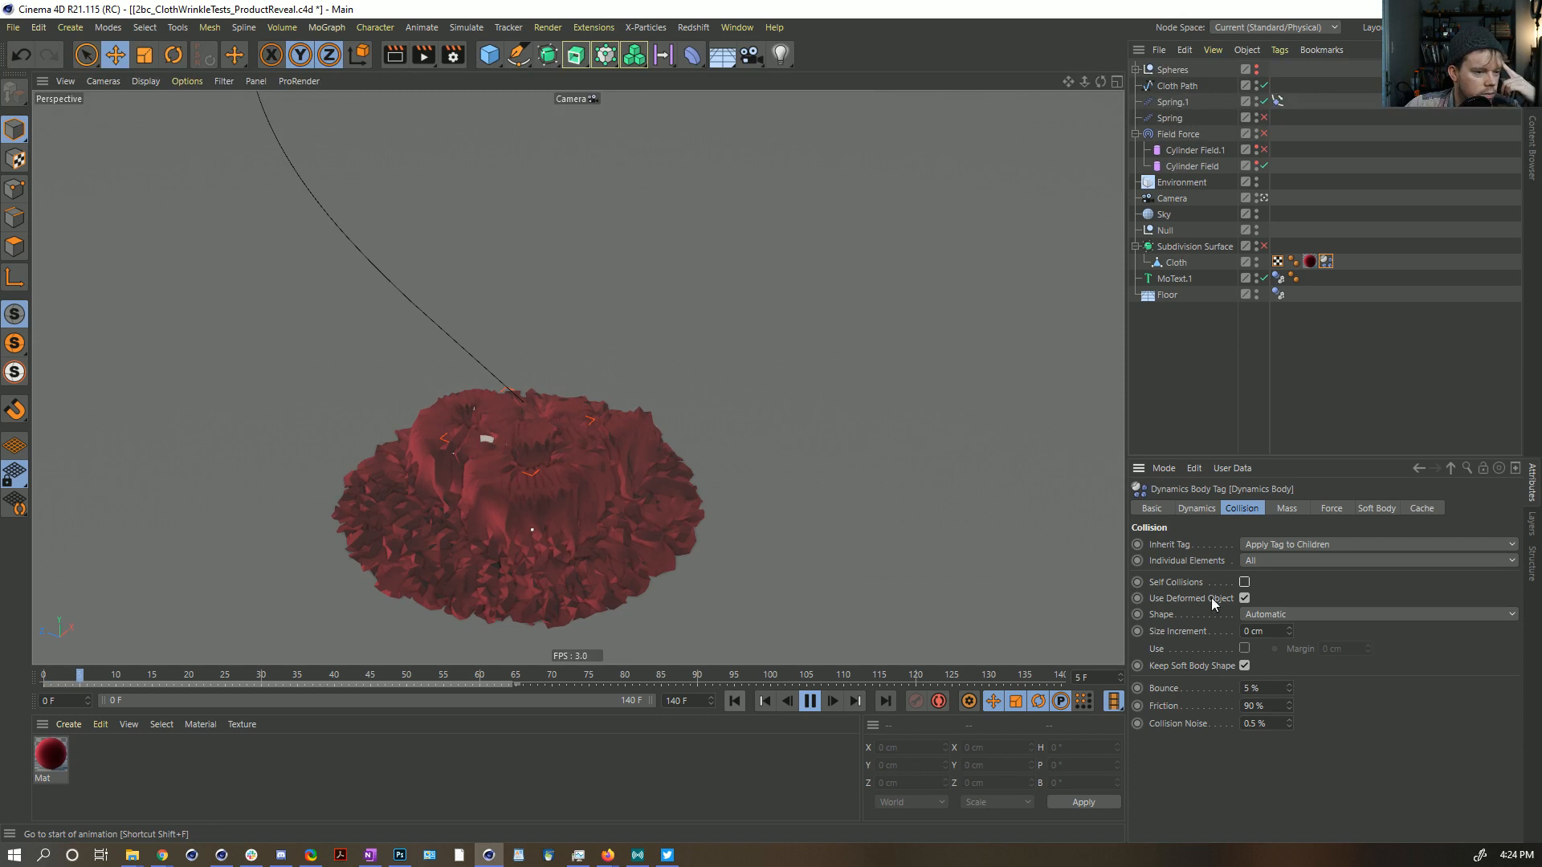
Step: Re-enable Use Accurate Solver for the Cloth's soft body, simulate up to frame 58 and return to frame 0
{"action": "left_click", "coordinate": [1374, 508]}
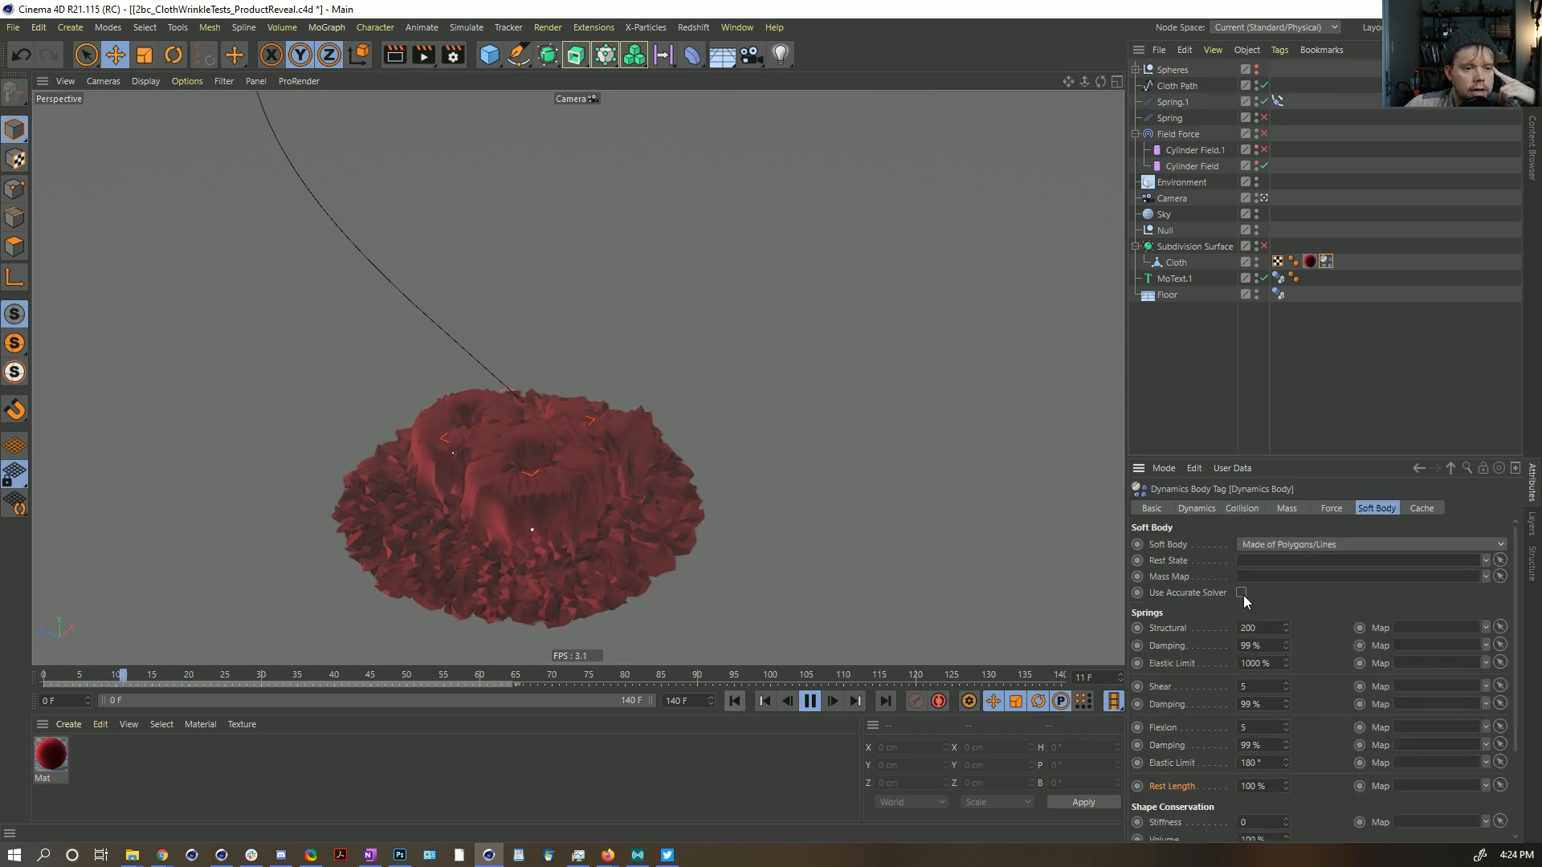
{"action": "left_click", "coordinate": [1241, 593]}
{"action": "left_click", "coordinate": [739, 701]}
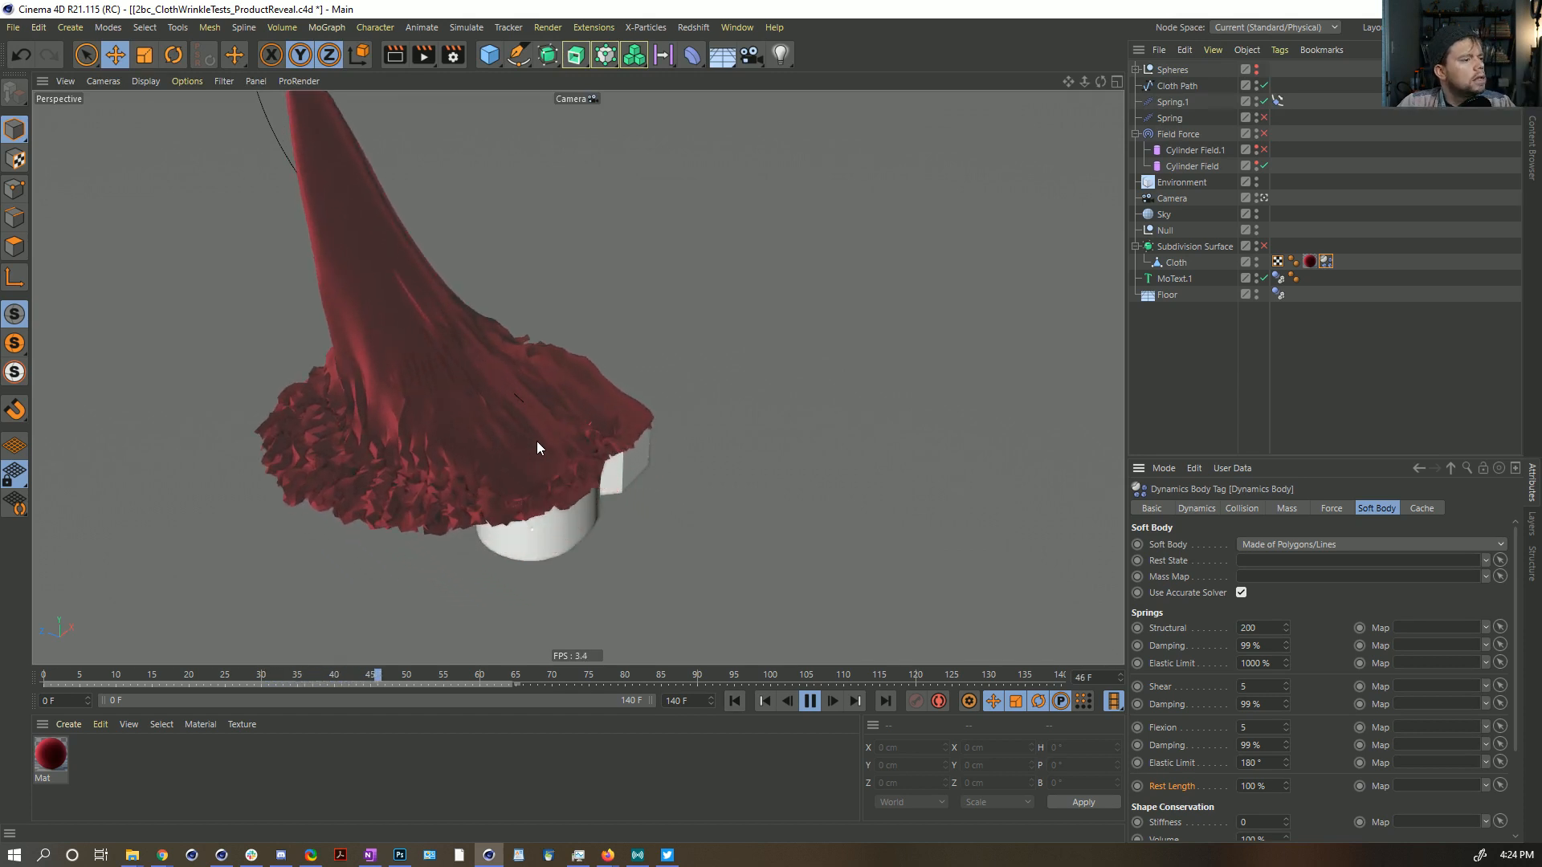
{"action": "left_click", "coordinate": [812, 702]}
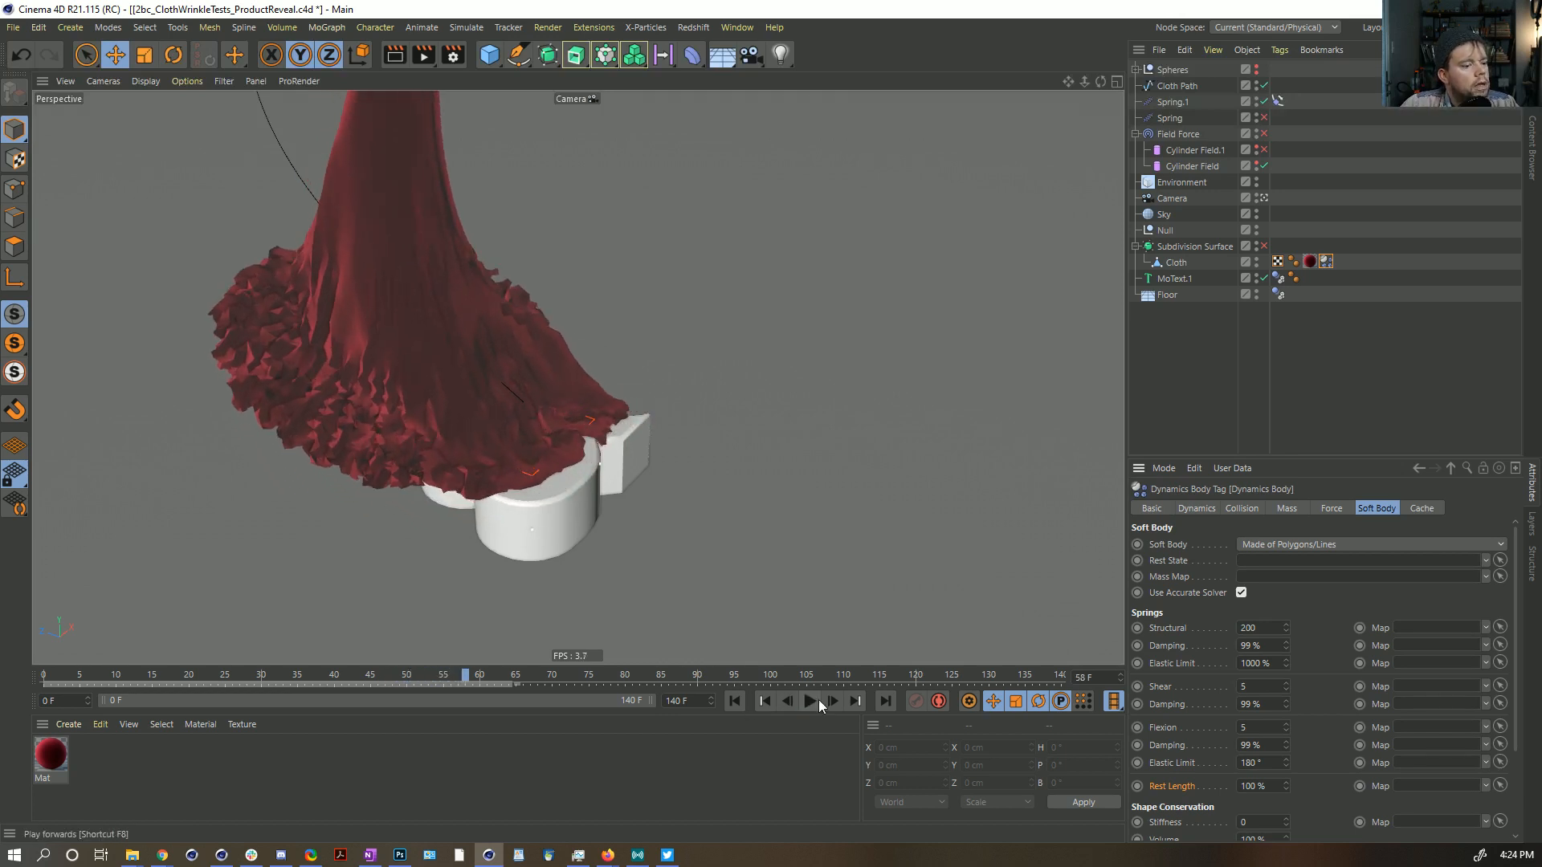
{"action": "left_click", "coordinate": [734, 701]}
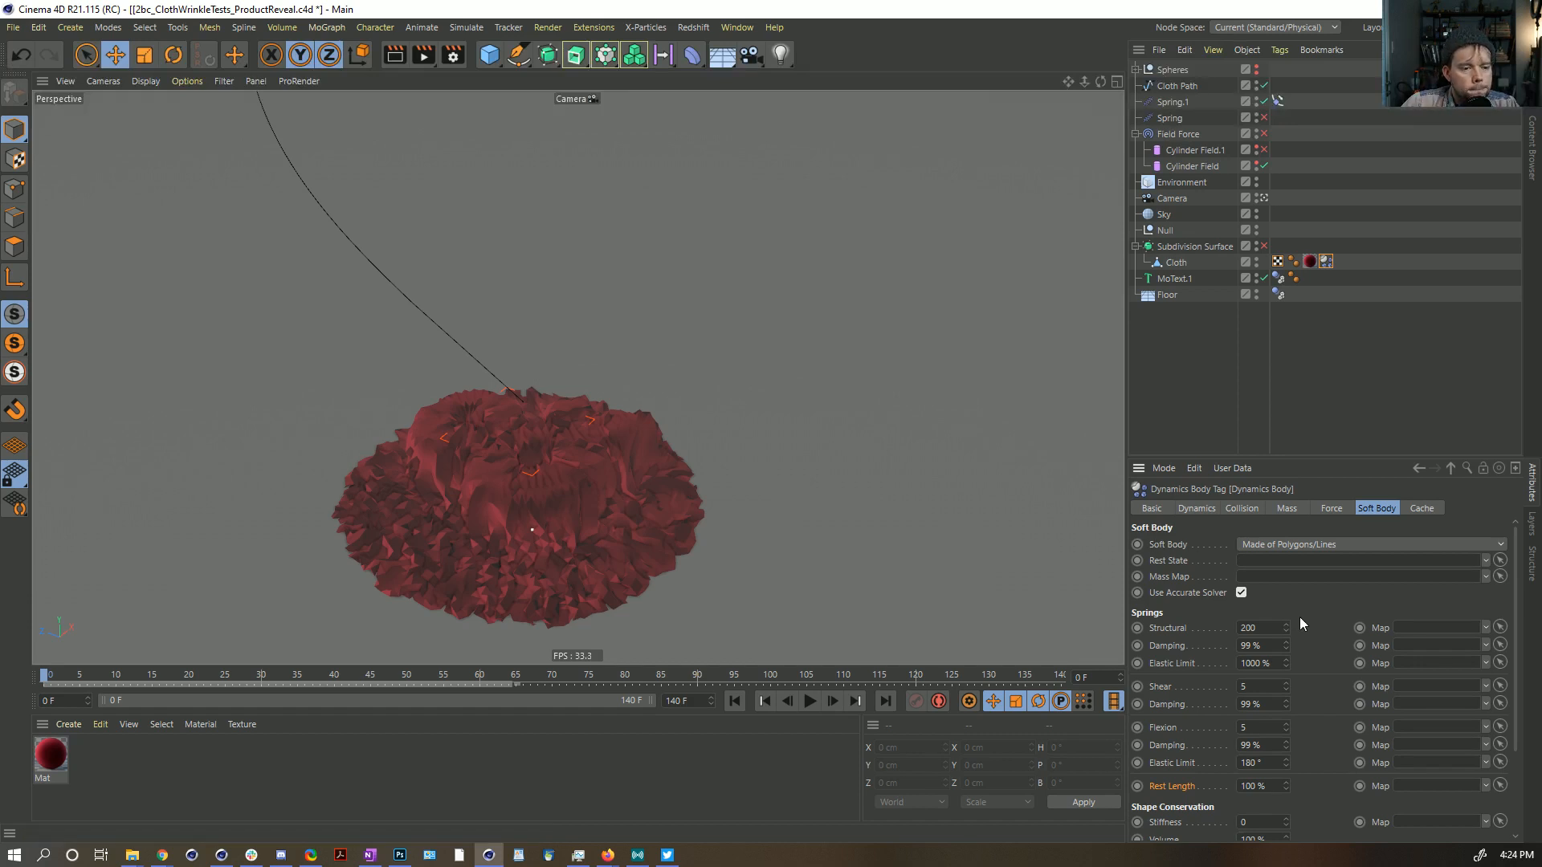
Step: Check the Floor and MoText.1 objects and their Dynamics Body tags, and clear the selection
{"action": "left_click", "coordinate": [1160, 296]}
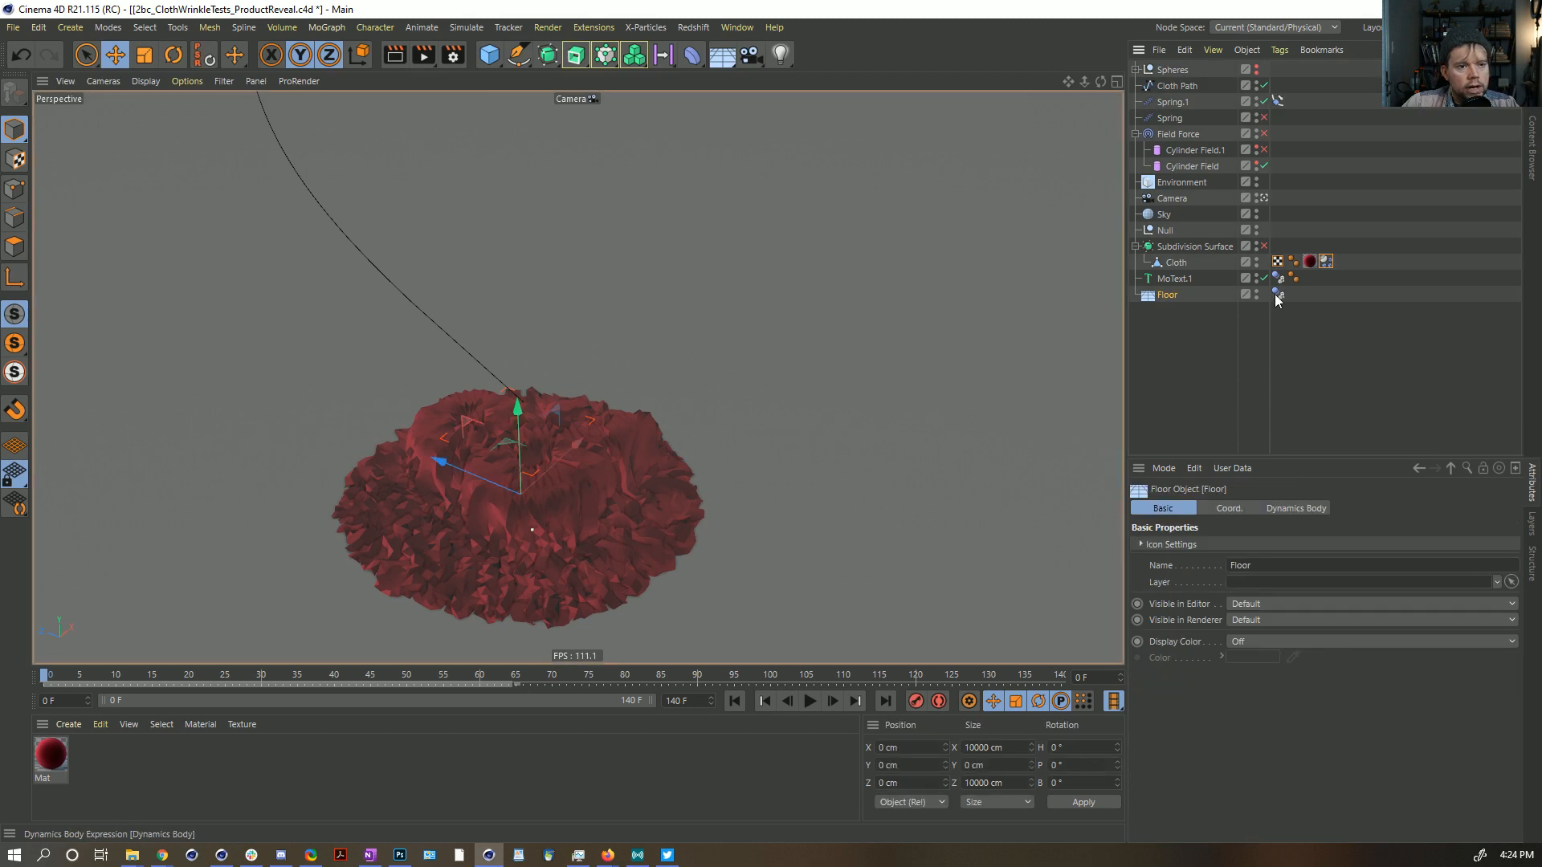
{"action": "left_click", "coordinate": [1278, 295]}
{"action": "left_click", "coordinate": [1278, 279]}
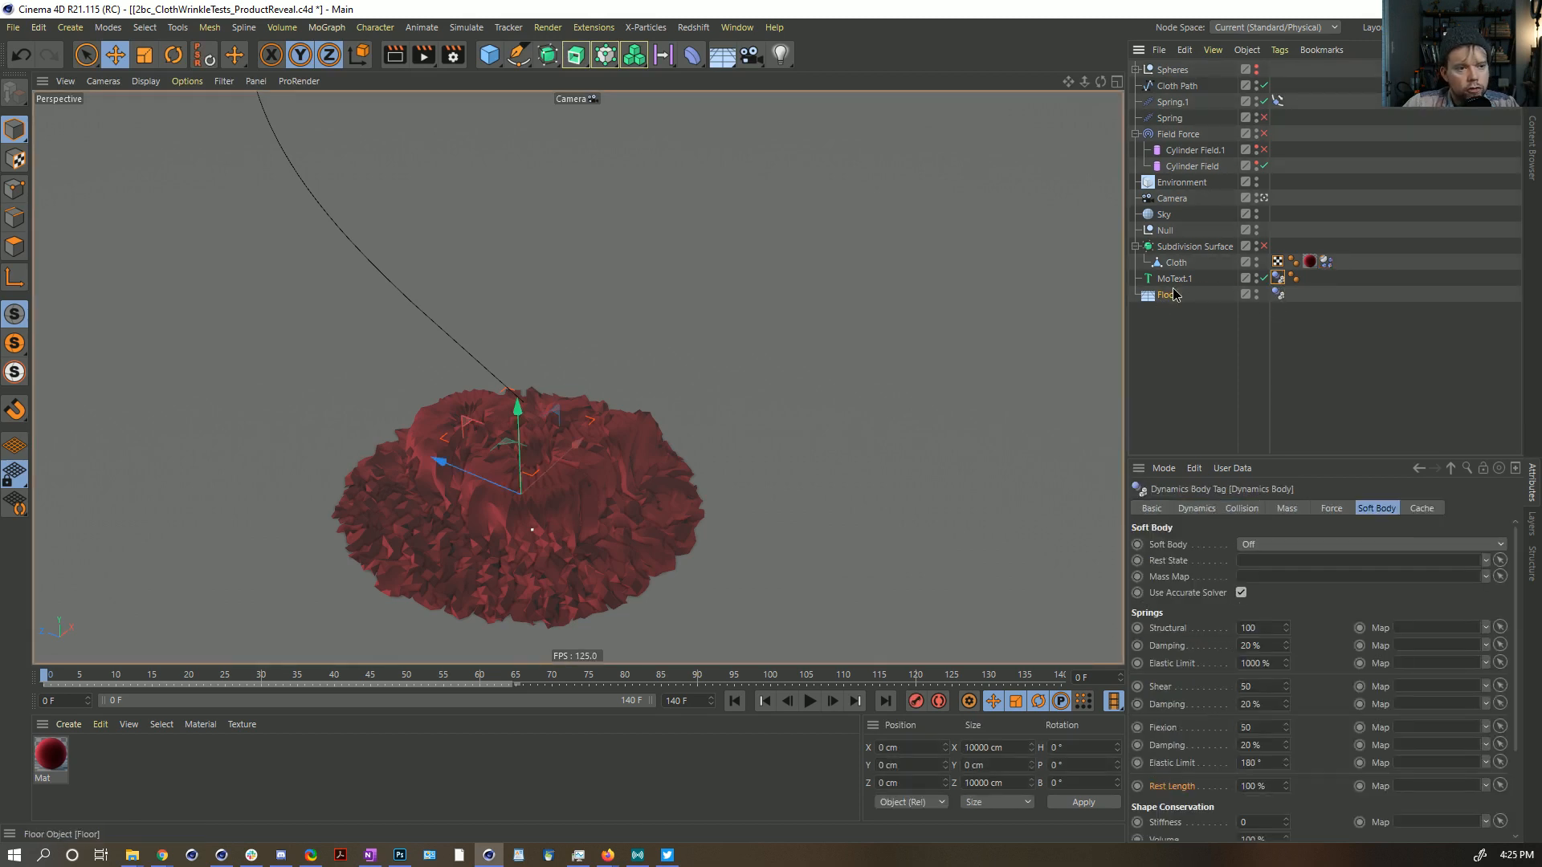
{"action": "left_click", "coordinate": [1174, 283]}
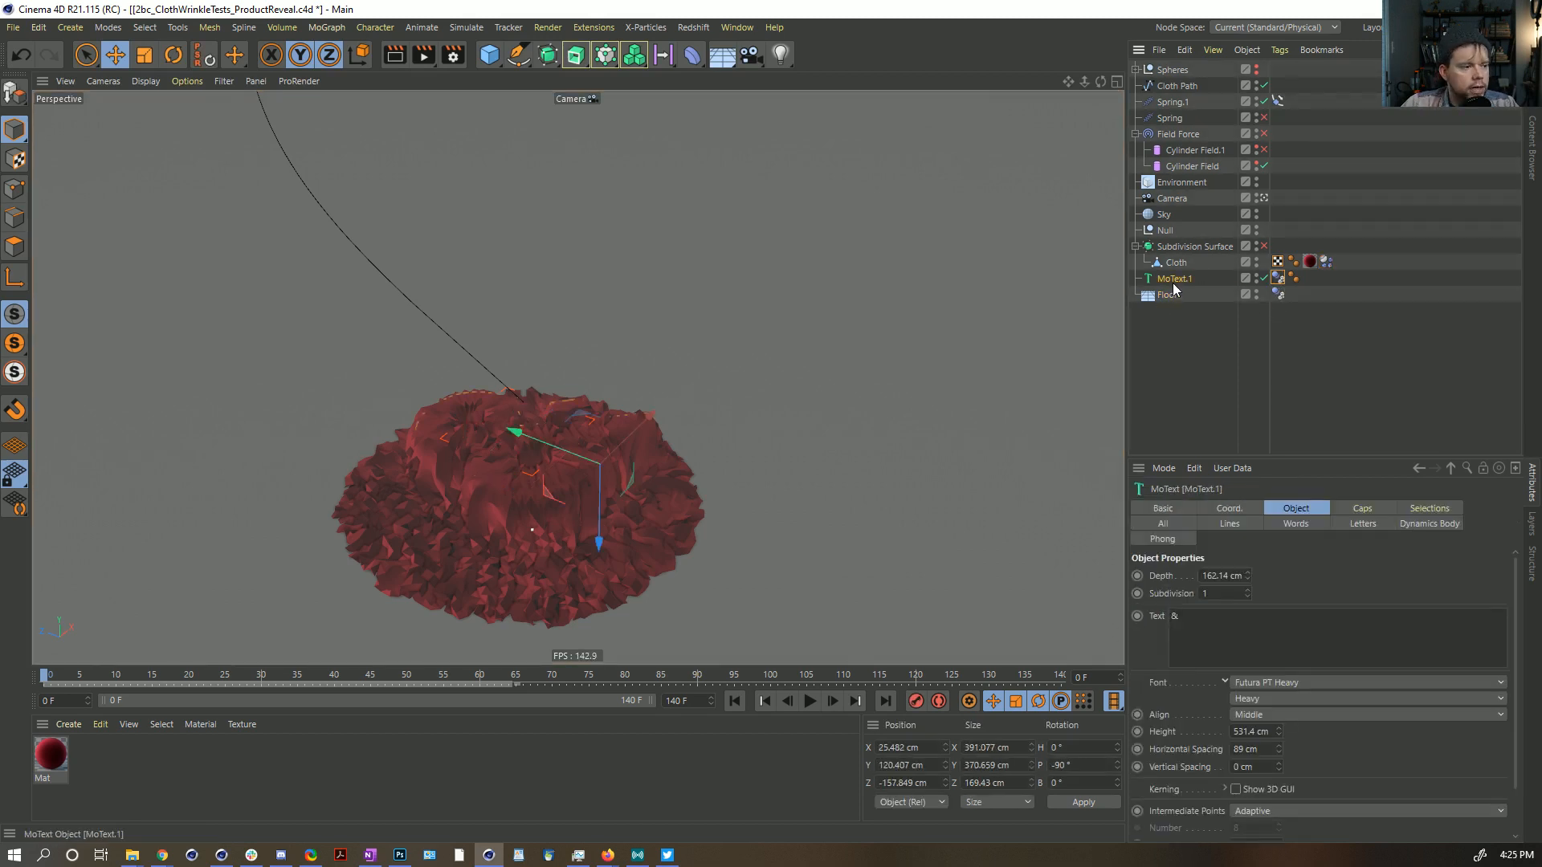
{"action": "left_click", "coordinate": [1169, 309]}
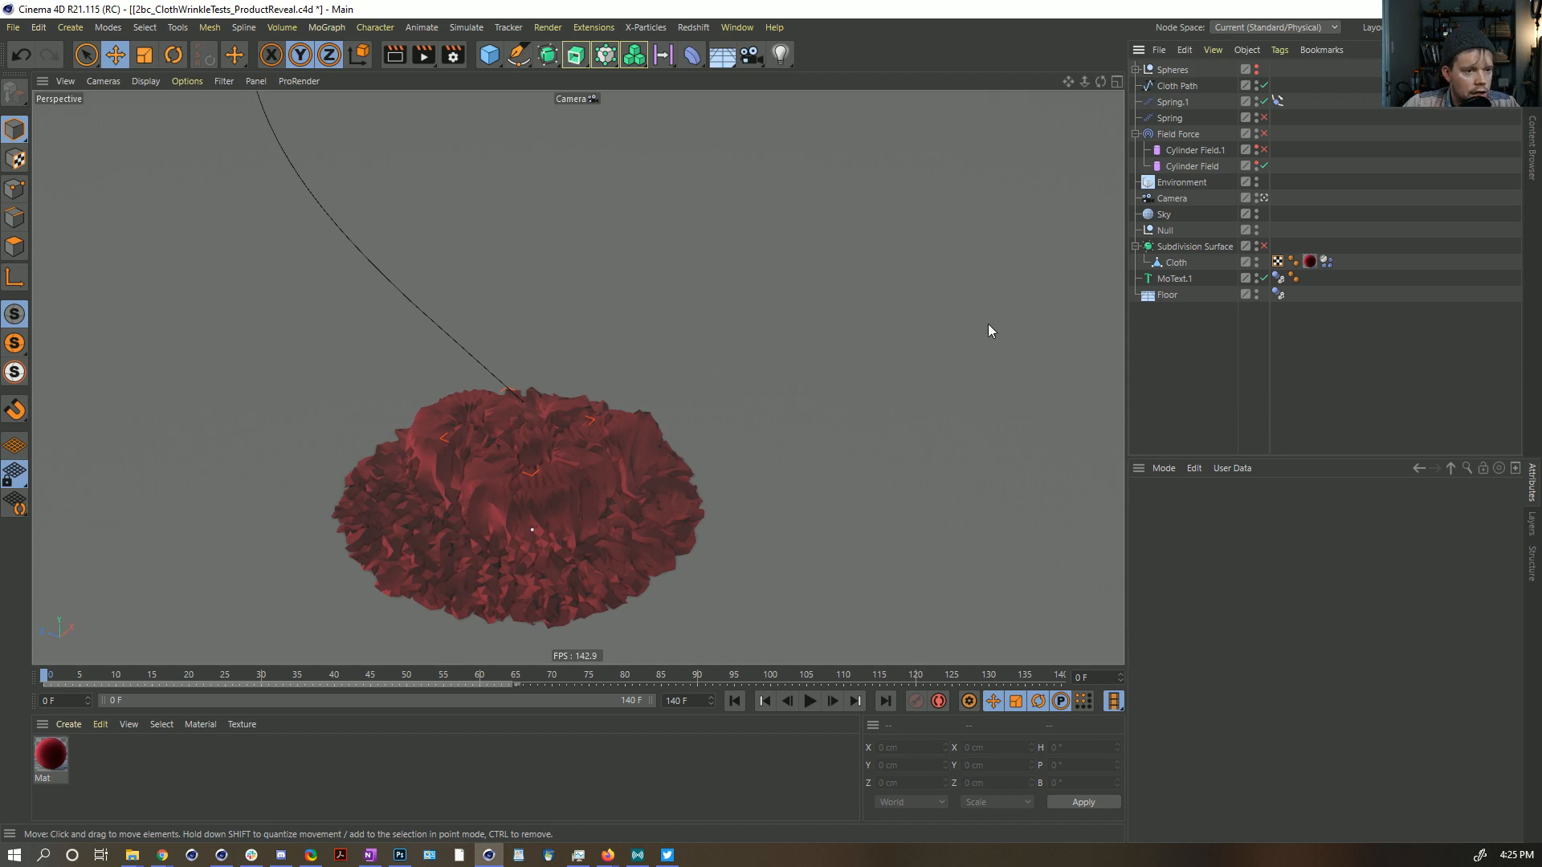
Step: Move the Dynamics Body tag from the Cloth to the Null
{"action": "left_click", "coordinate": [1178, 264]}
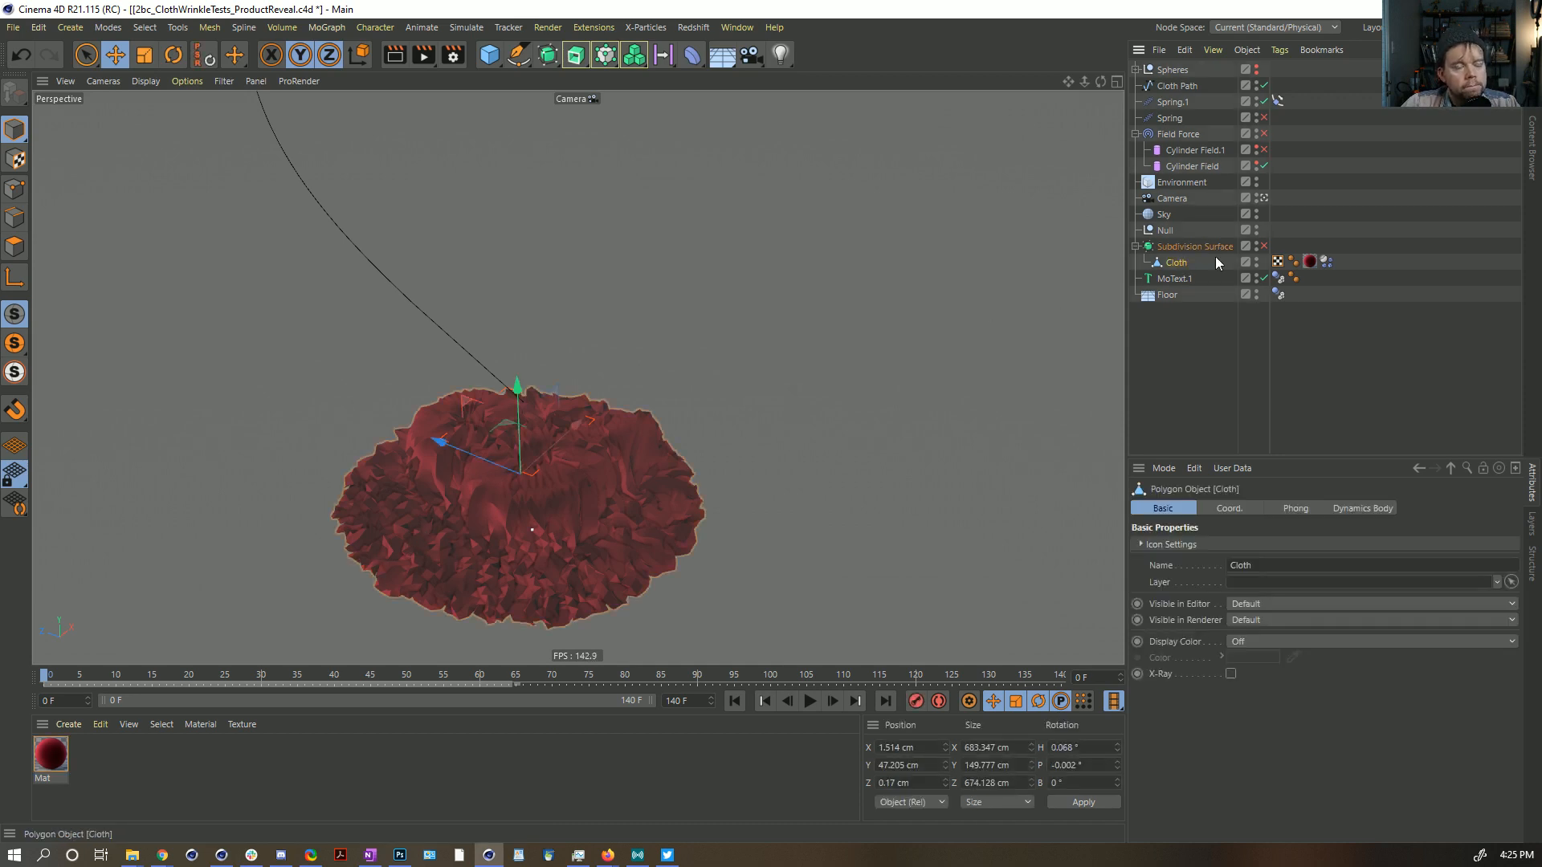
{"action": "left_click_drag", "start_coordinate": [1326, 261], "coordinate": [1301, 230]}
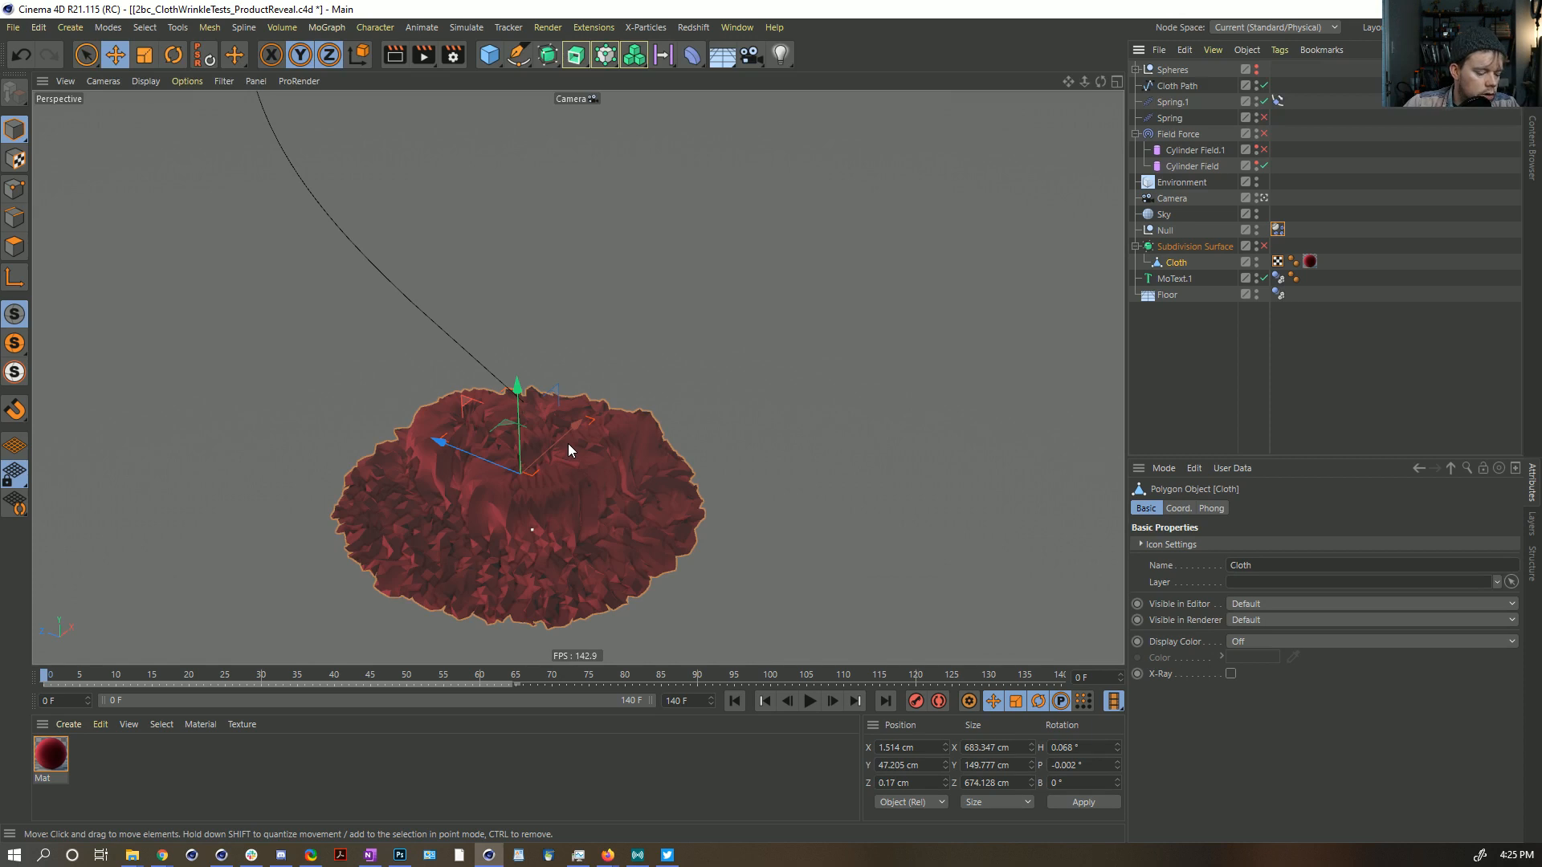
Step: Add a cube and raise it high above the cloth to a Y position of about 6421 cm
{"action": "mouse_move", "coordinate": [557, 454]}
{"action": "right_mouse_down", "text": "alt"}
{"action": "mouse_move", "coordinate": [281, 476]}
{"action": "mouse_move", "coordinate": [710, 402]}
{"action": "right_mouse_up", "text": "alt"}
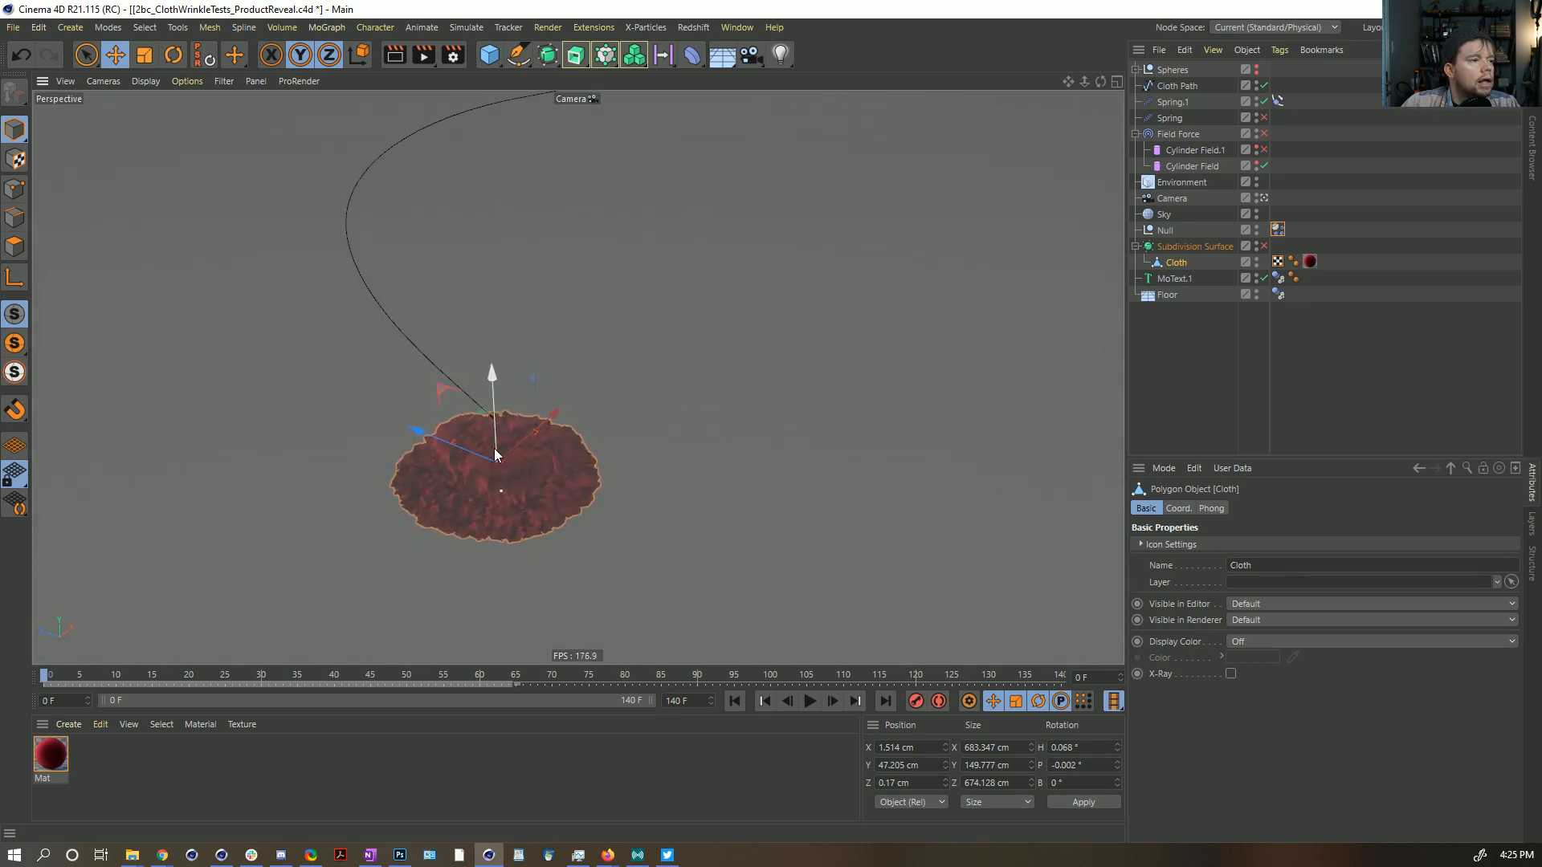
{"action": "mouse_move", "coordinate": [494, 454]}
{"action": "left_mouse_down", "text": "alt"}
{"action": "mouse_move", "coordinate": [514, 489]}
{"action": "mouse_move", "coordinate": [450, 526]}
{"action": "mouse_move", "coordinate": [552, 519]}
{"action": "left_mouse_up", "text": "alt"}
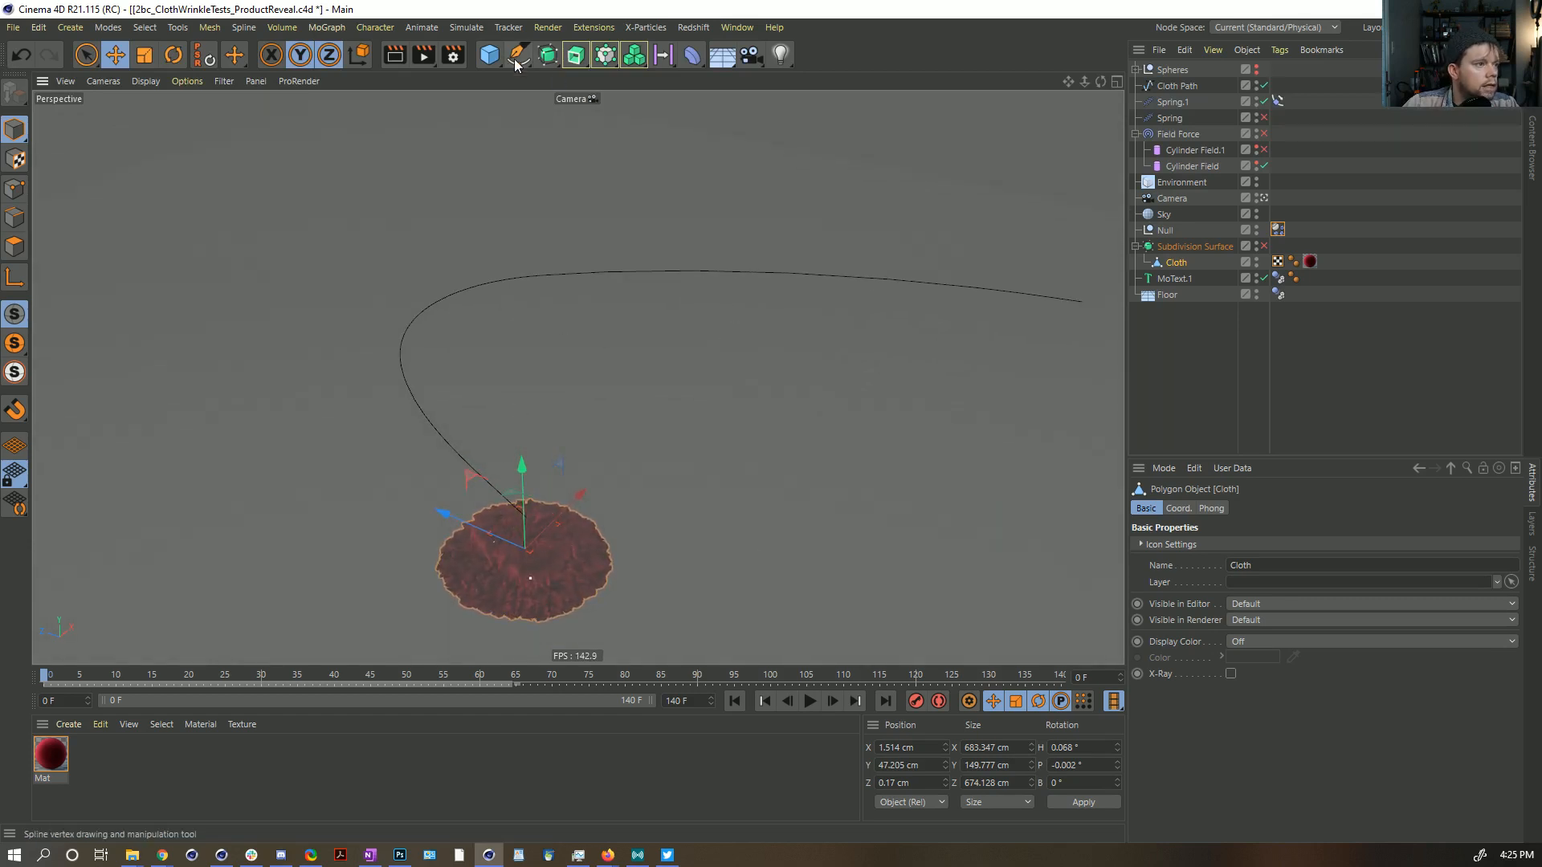
{"action": "left_click", "coordinate": [489, 54]}
{"action": "left_click", "coordinate": [627, 73]}
{"action": "left_click_drag", "start_coordinate": [522, 481], "coordinate": [483, 293]}
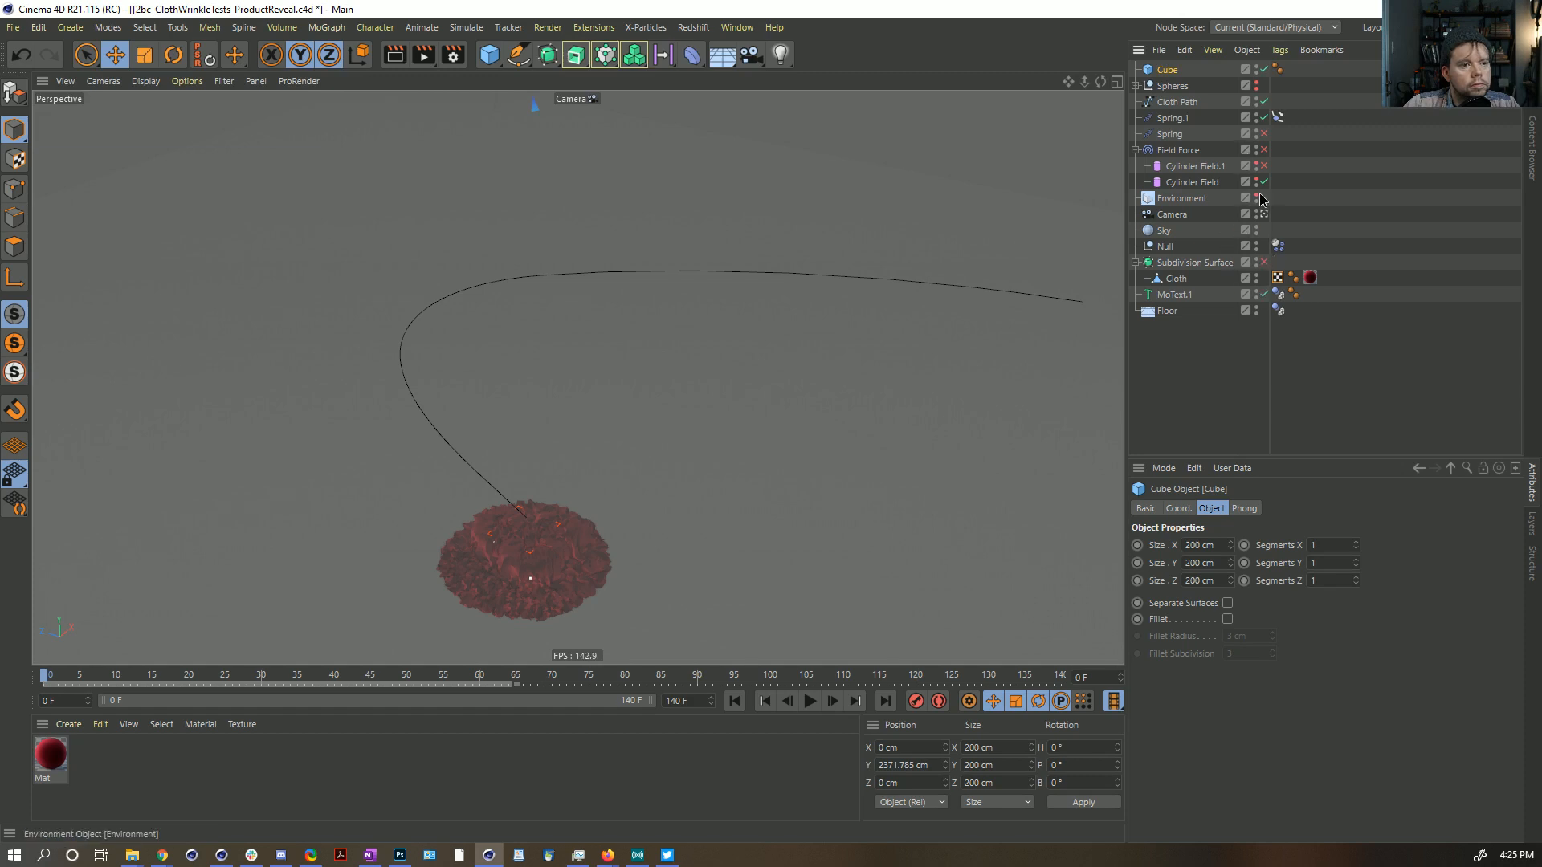
{"action": "scroll", "coordinate": [871, 233], "scroll_direction": "down", "scroll_amount": 5}
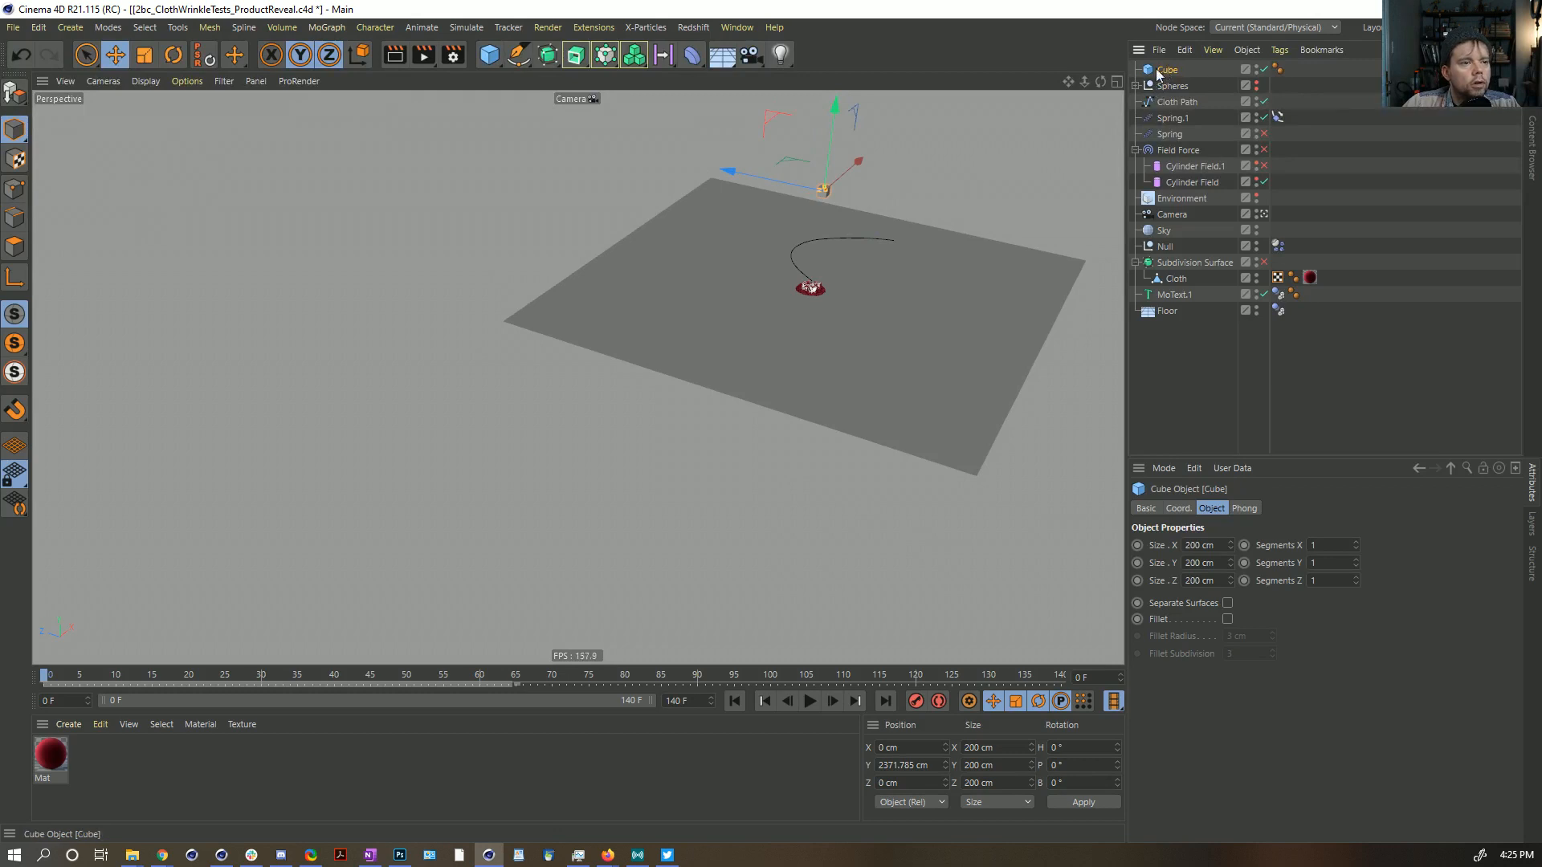
{"action": "left_click_drag", "start_coordinate": [832, 118], "coordinate": [839, 65]}
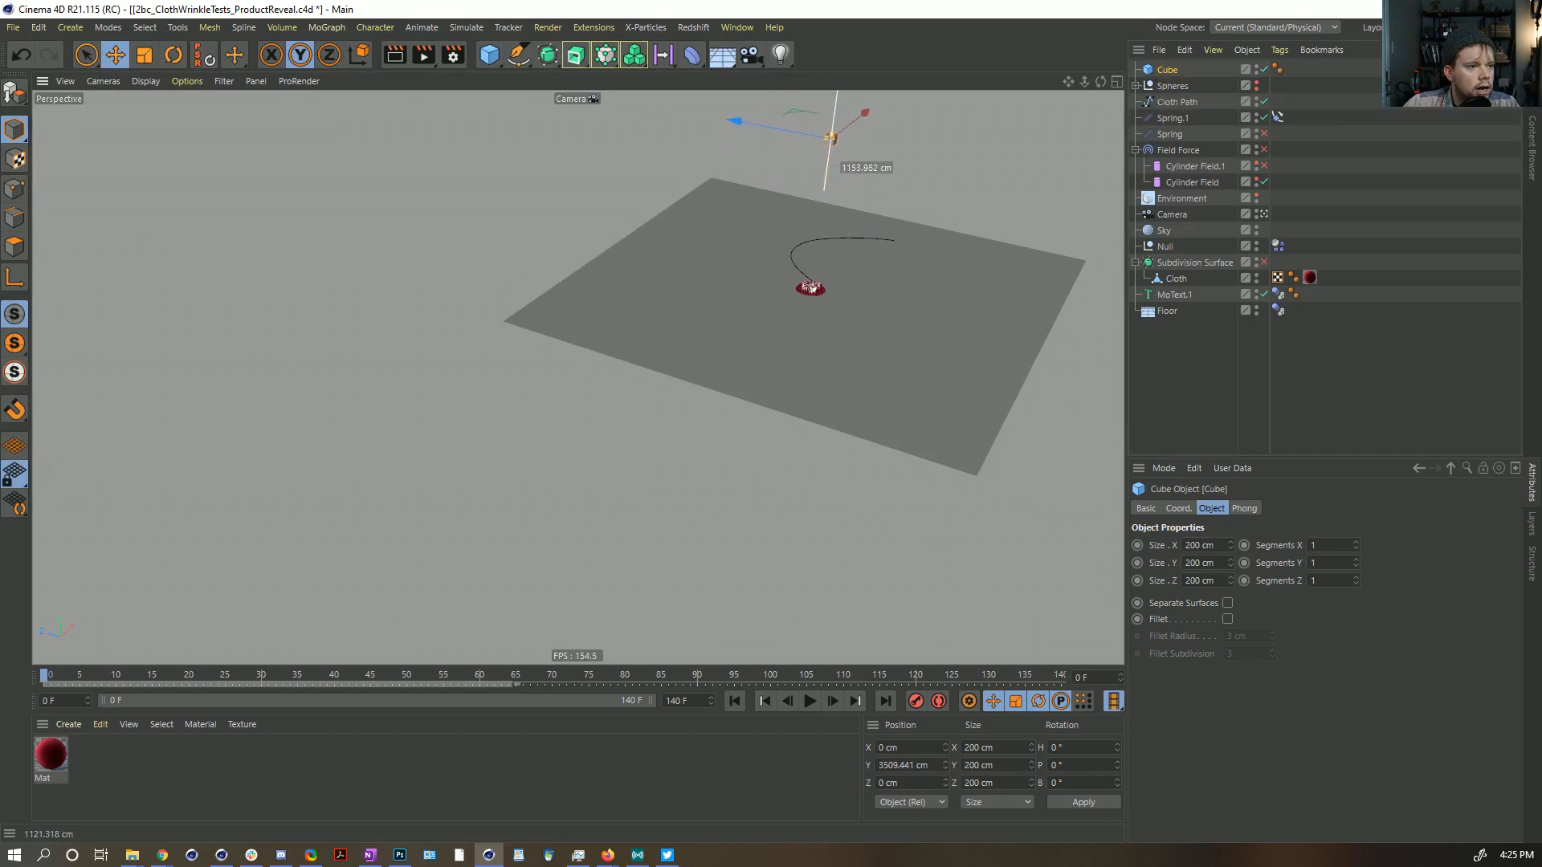
{"action": "middle_click_drag", "start_coordinate": [826, 163], "coordinate": [740, 353], "text": "alt"}
{"action": "left_click_drag", "start_coordinate": [744, 270], "coordinate": [758, 112]}
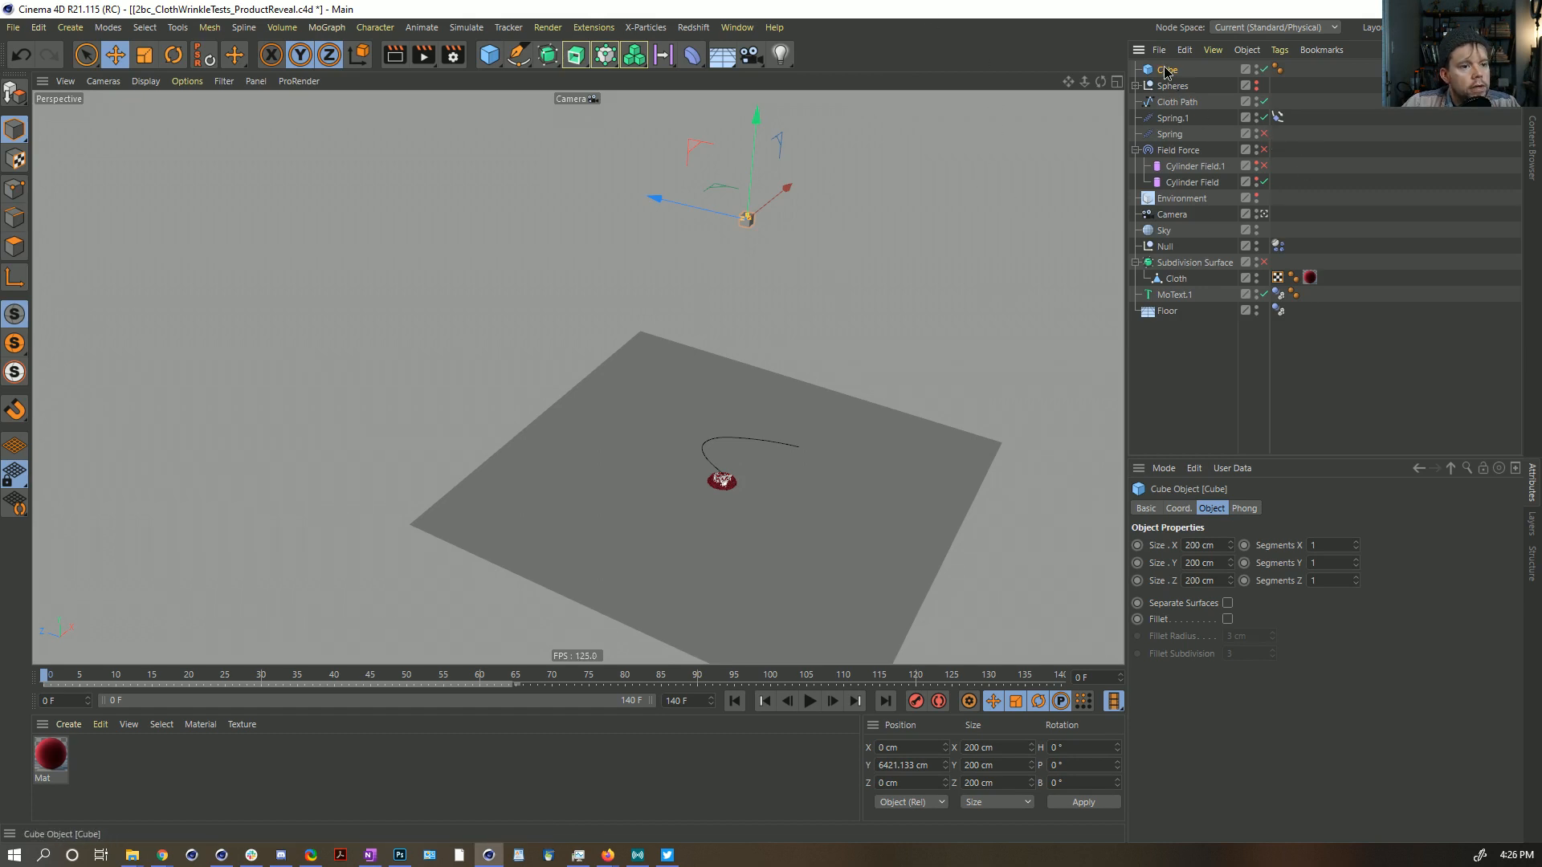
Step: Place the Cube under Subdivision Surface, make it editable and merge it with the Cloth using Connect Objects + Delete
{"action": "left_click_drag", "start_coordinate": [1167, 73], "coordinate": [1176, 277]}
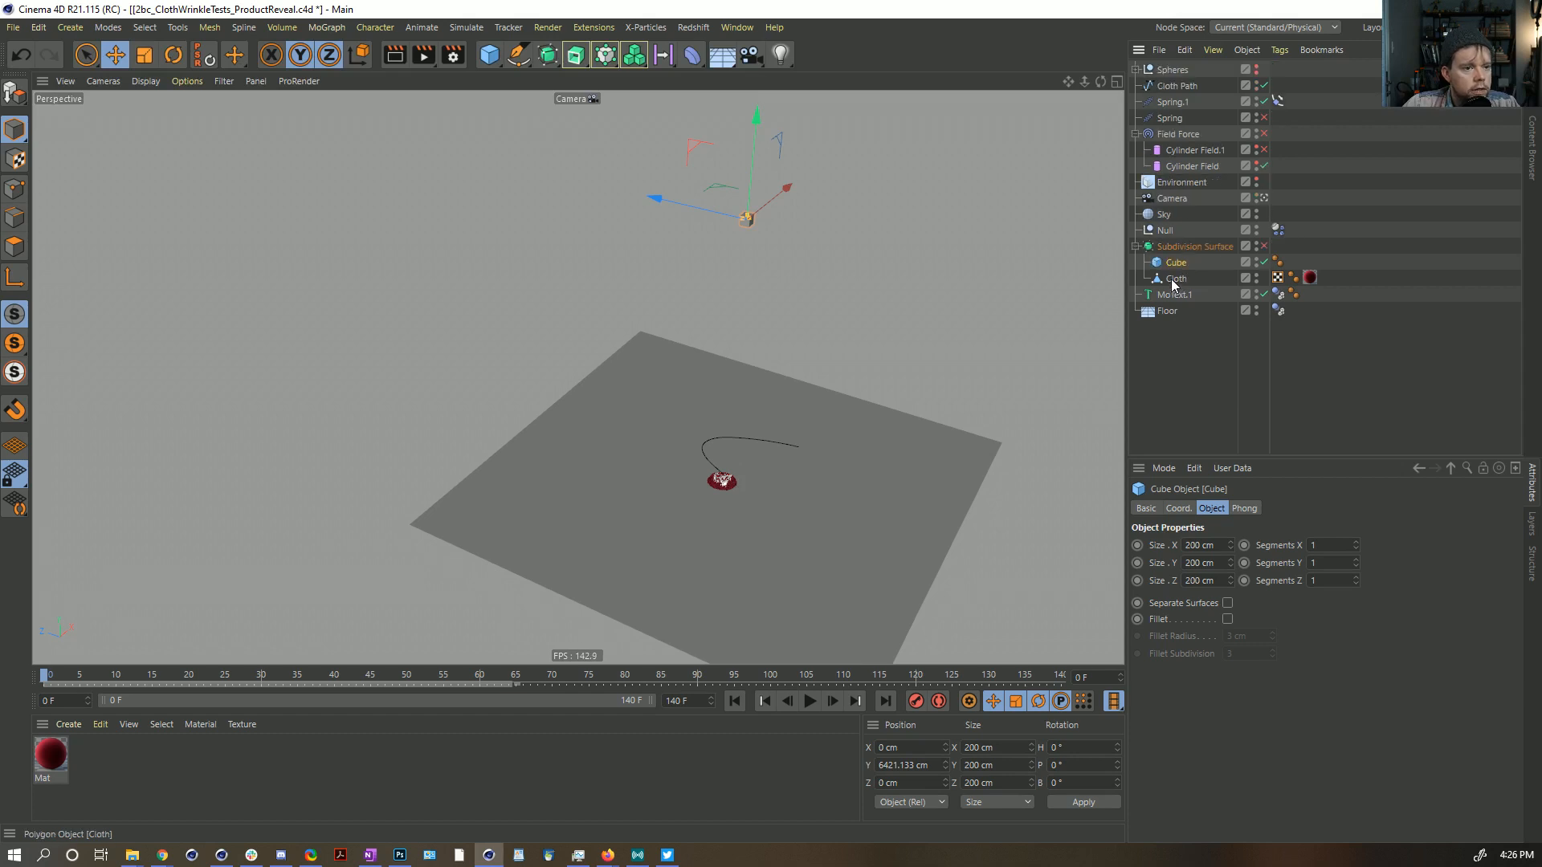
{"action": "key", "text": "c"}
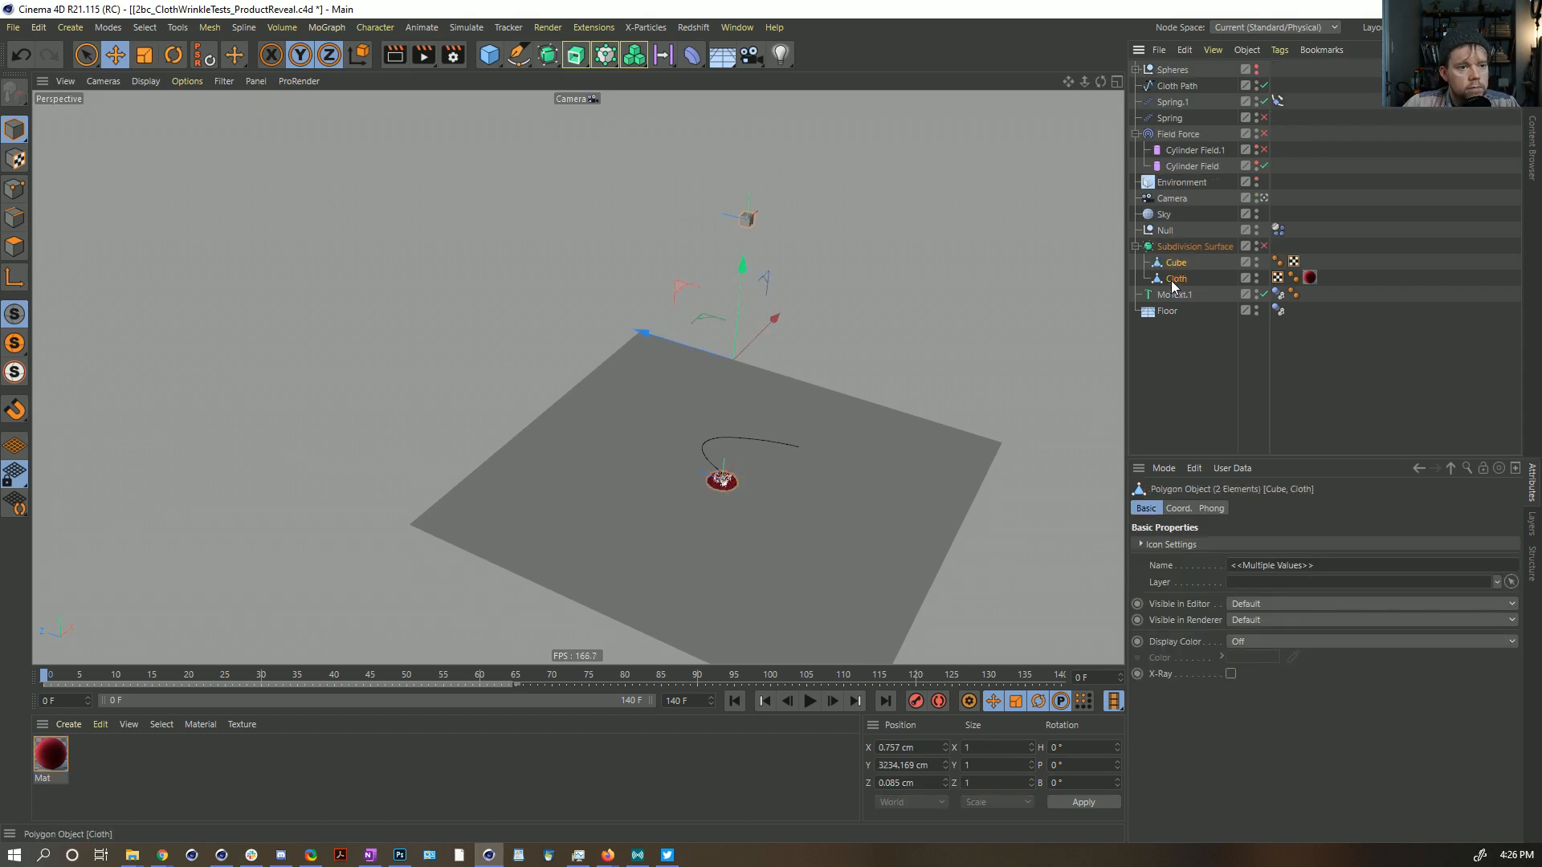
{"action": "right_click", "coordinate": [1176, 271]}
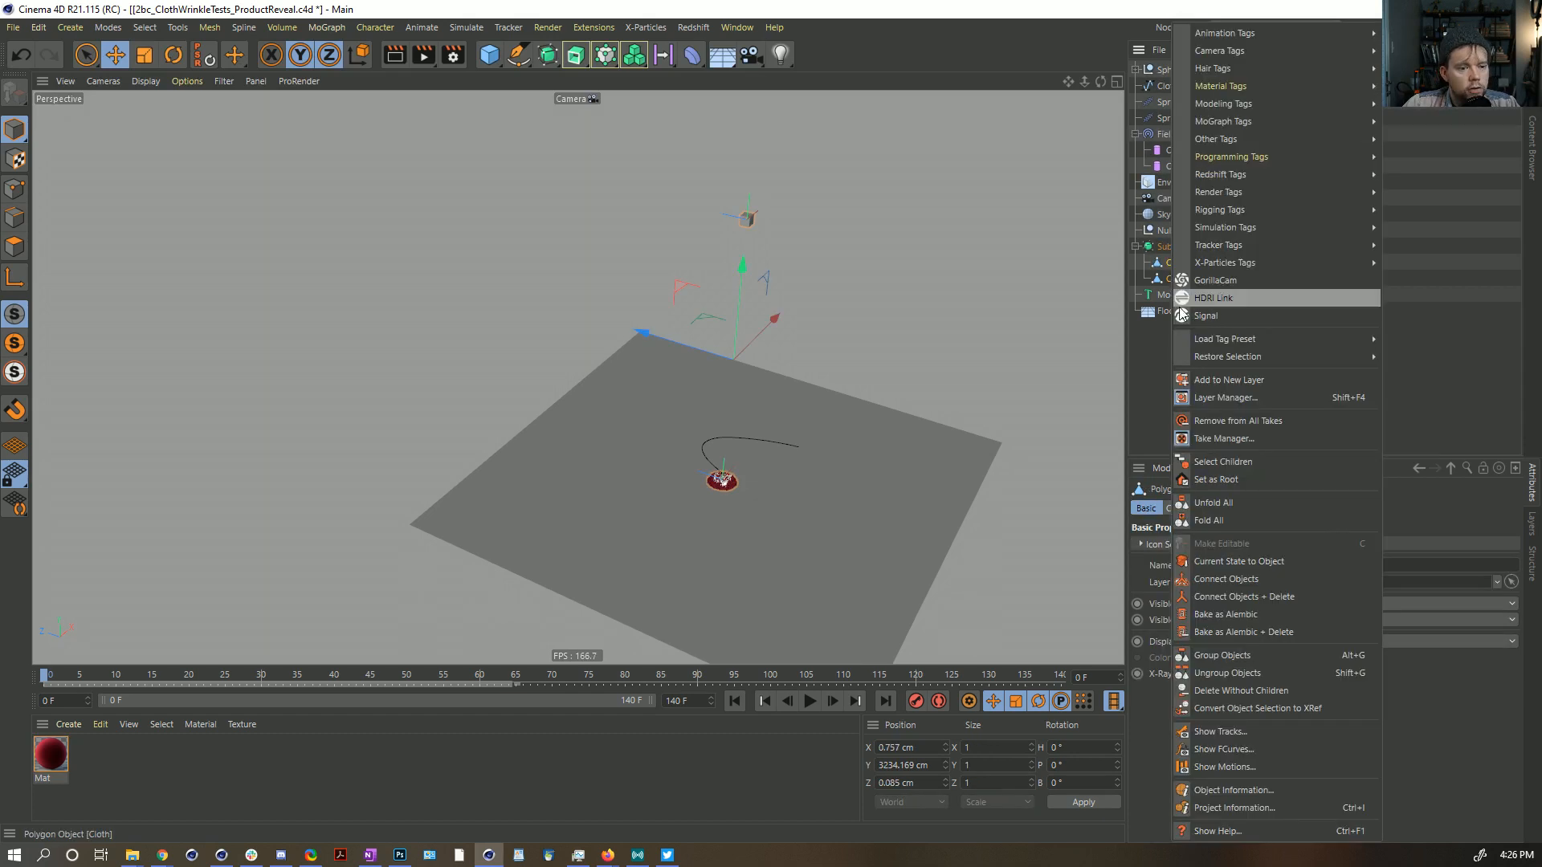
{"action": "left_click", "coordinate": [1283, 598]}
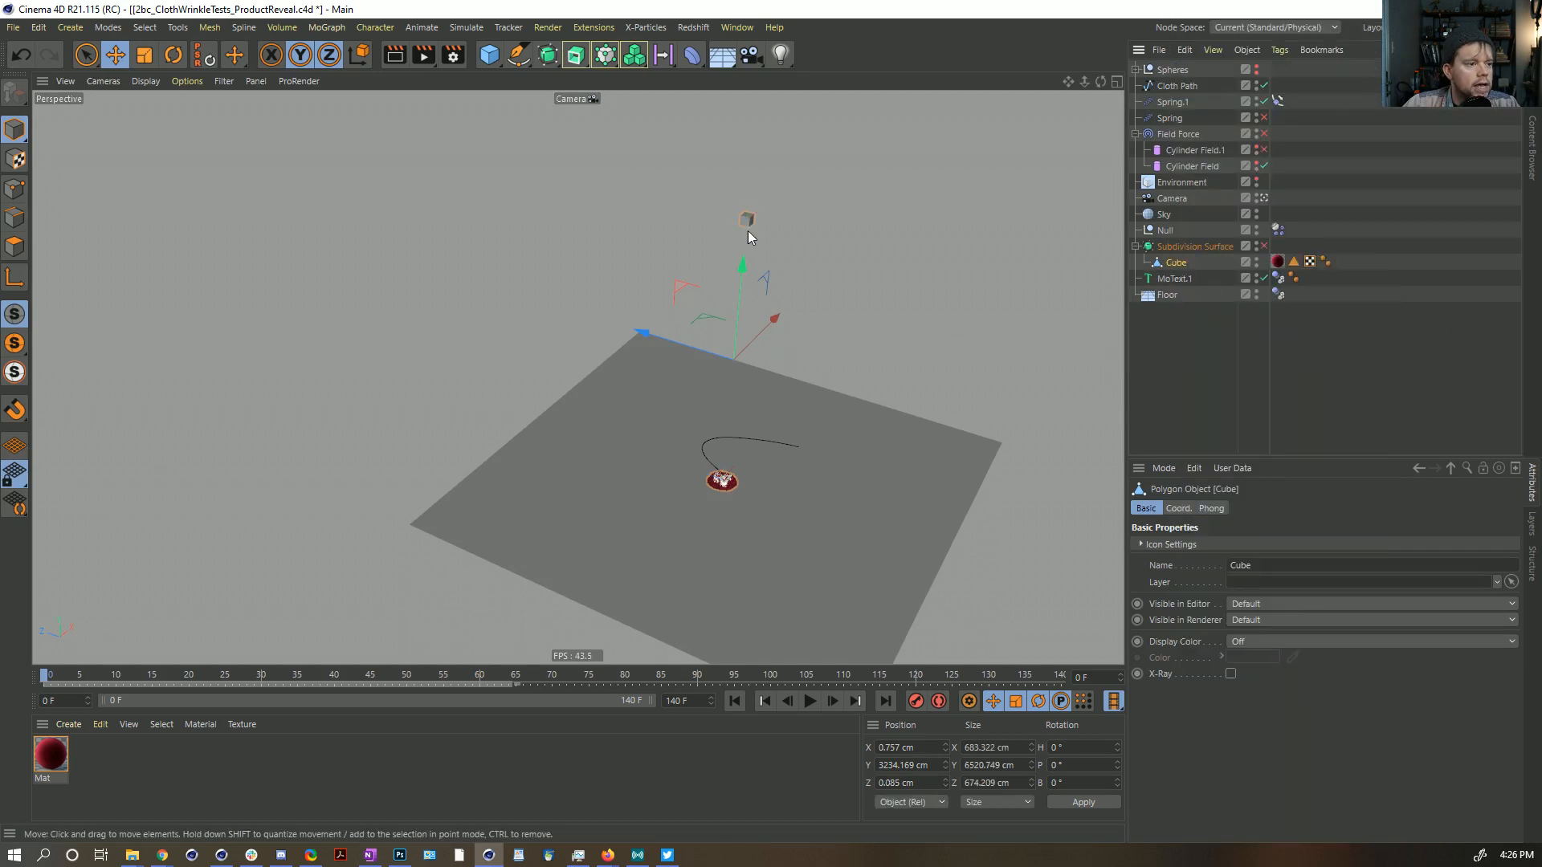
{"action": "scroll", "coordinate": [726, 488], "scroll_direction": "up", "scroll_amount": 5}
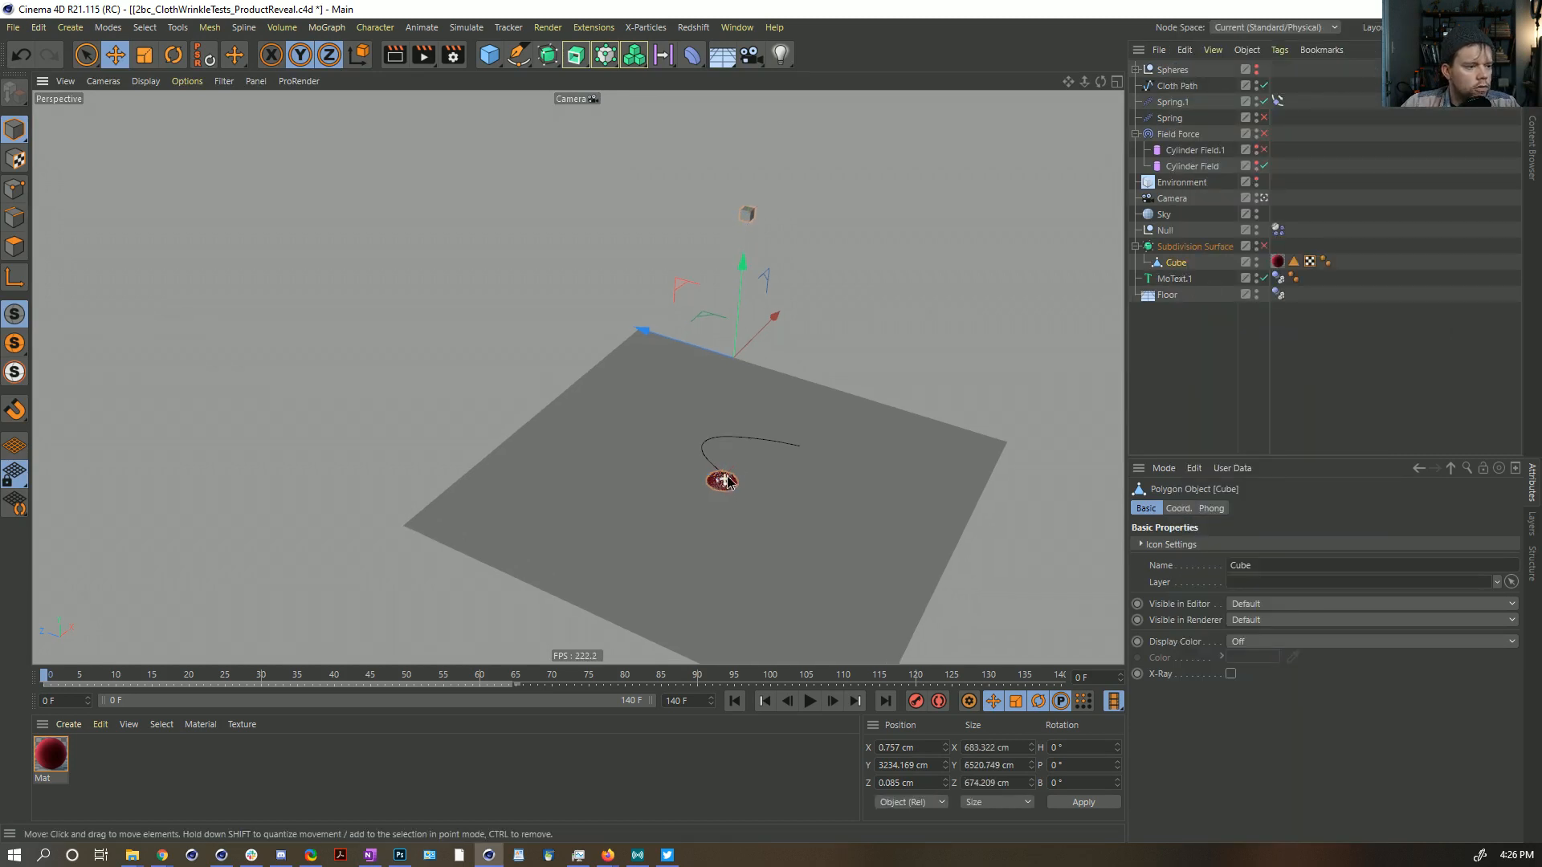
Step: Move the Dynamics Body tag from the Null to the merged Cube object and show the tag's Dynamics settings
{"action": "scroll", "coordinate": [726, 488], "scroll_direction": "down", "scroll_amount": 3}
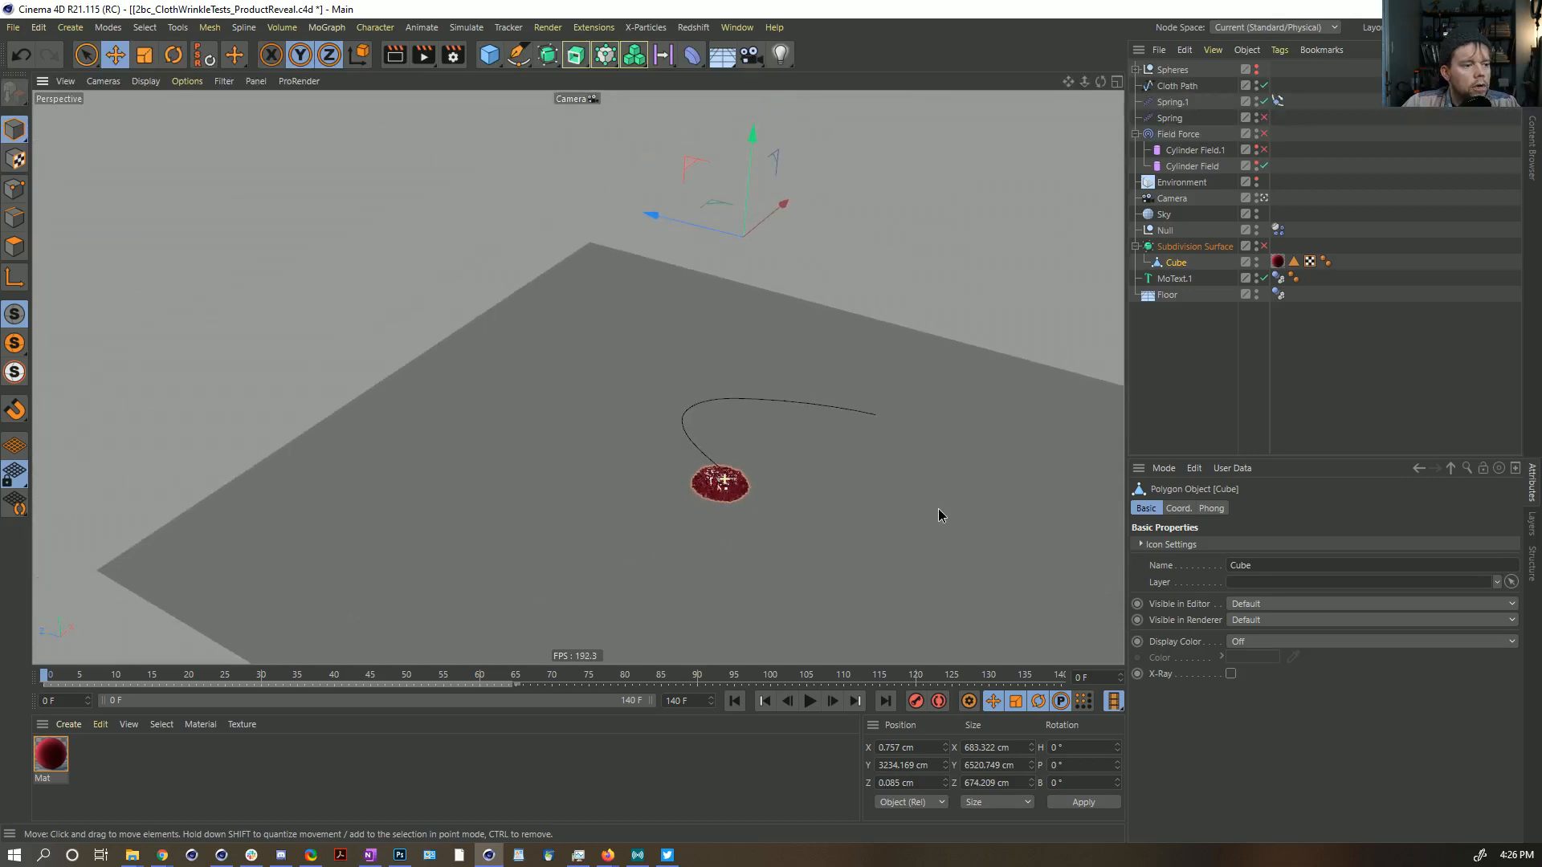
{"action": "scroll", "coordinate": [938, 508], "scroll_direction": "up", "scroll_amount": 8}
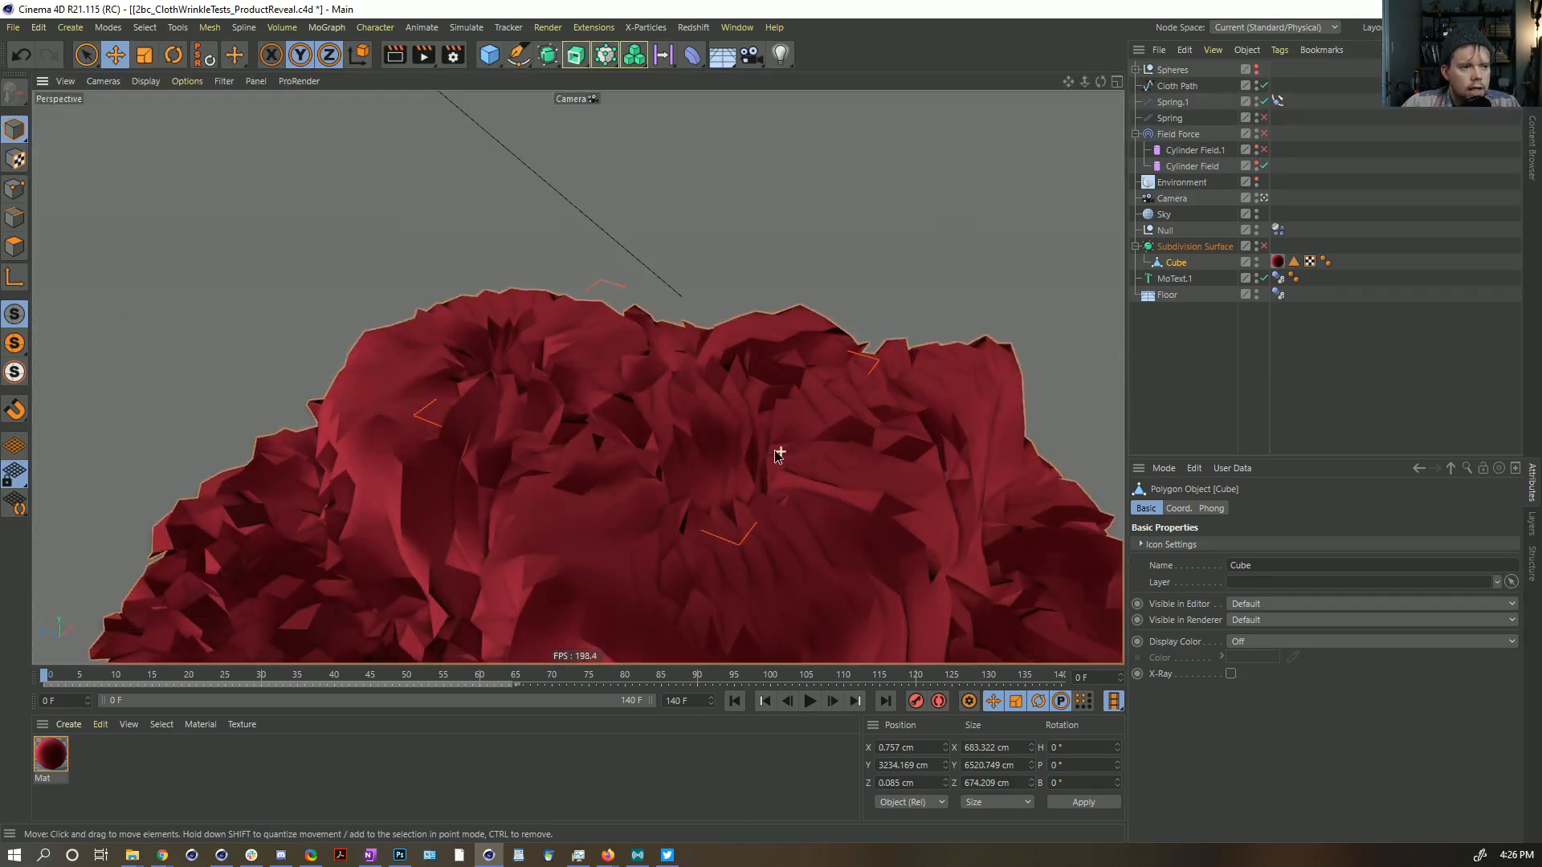
{"action": "right_click_drag", "start_coordinate": [774, 450], "coordinate": [253, 464], "text": "alt"}
{"action": "left_click_drag", "start_coordinate": [1277, 231], "coordinate": [1342, 262]}
{"action": "left_click", "coordinate": [1197, 509]}
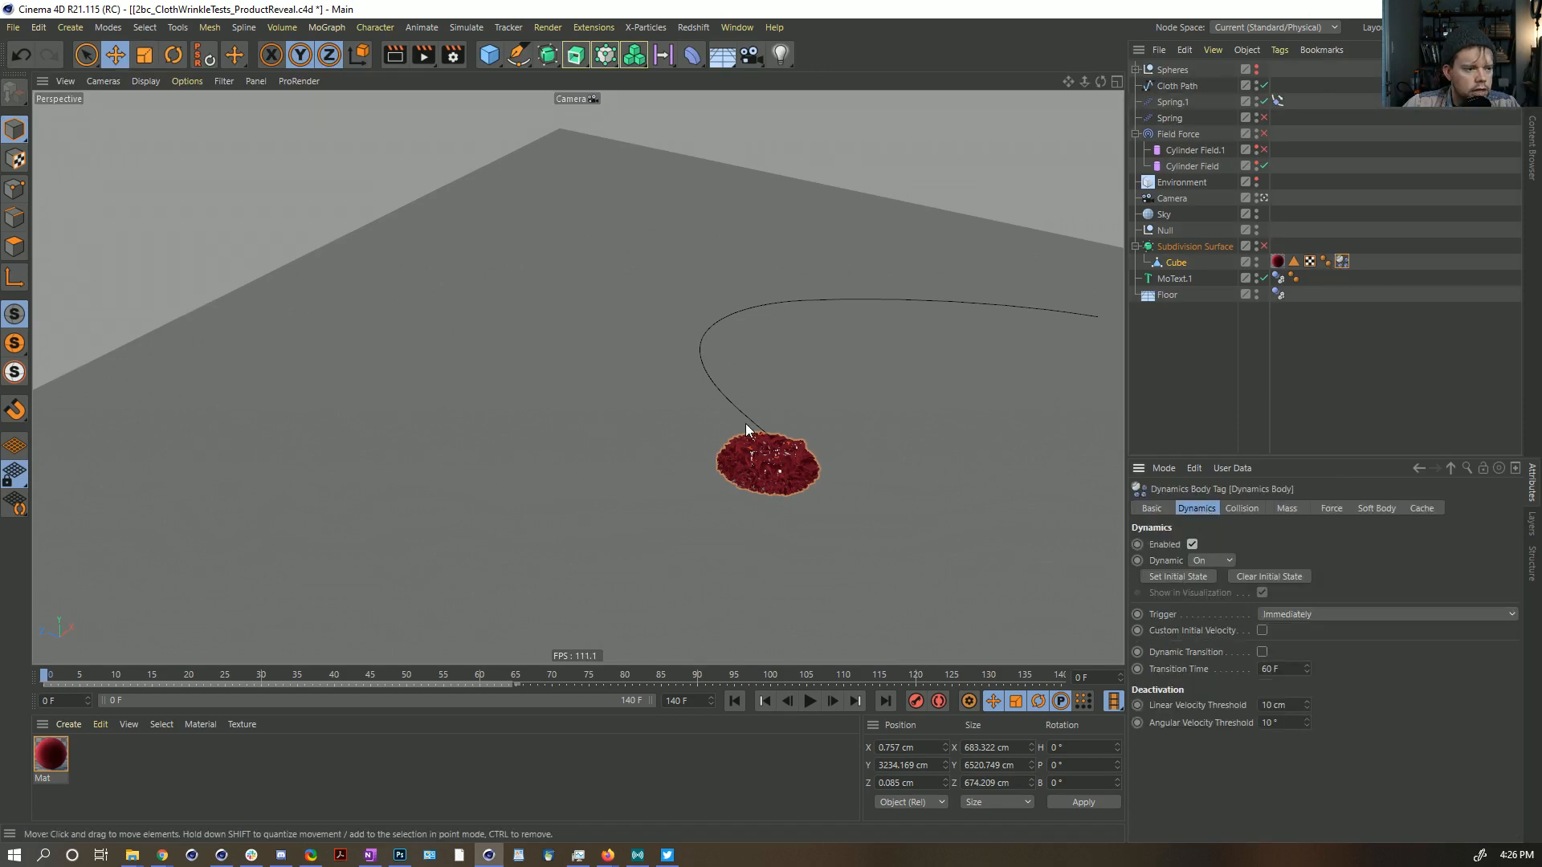
Step: Assign the Cube as Object B of Spring.1 and set the spring's rest length from its current length
{"action": "scroll", "coordinate": [745, 422], "scroll_direction": "up", "scroll_amount": 5}
{"action": "left_click", "coordinate": [1165, 104]}
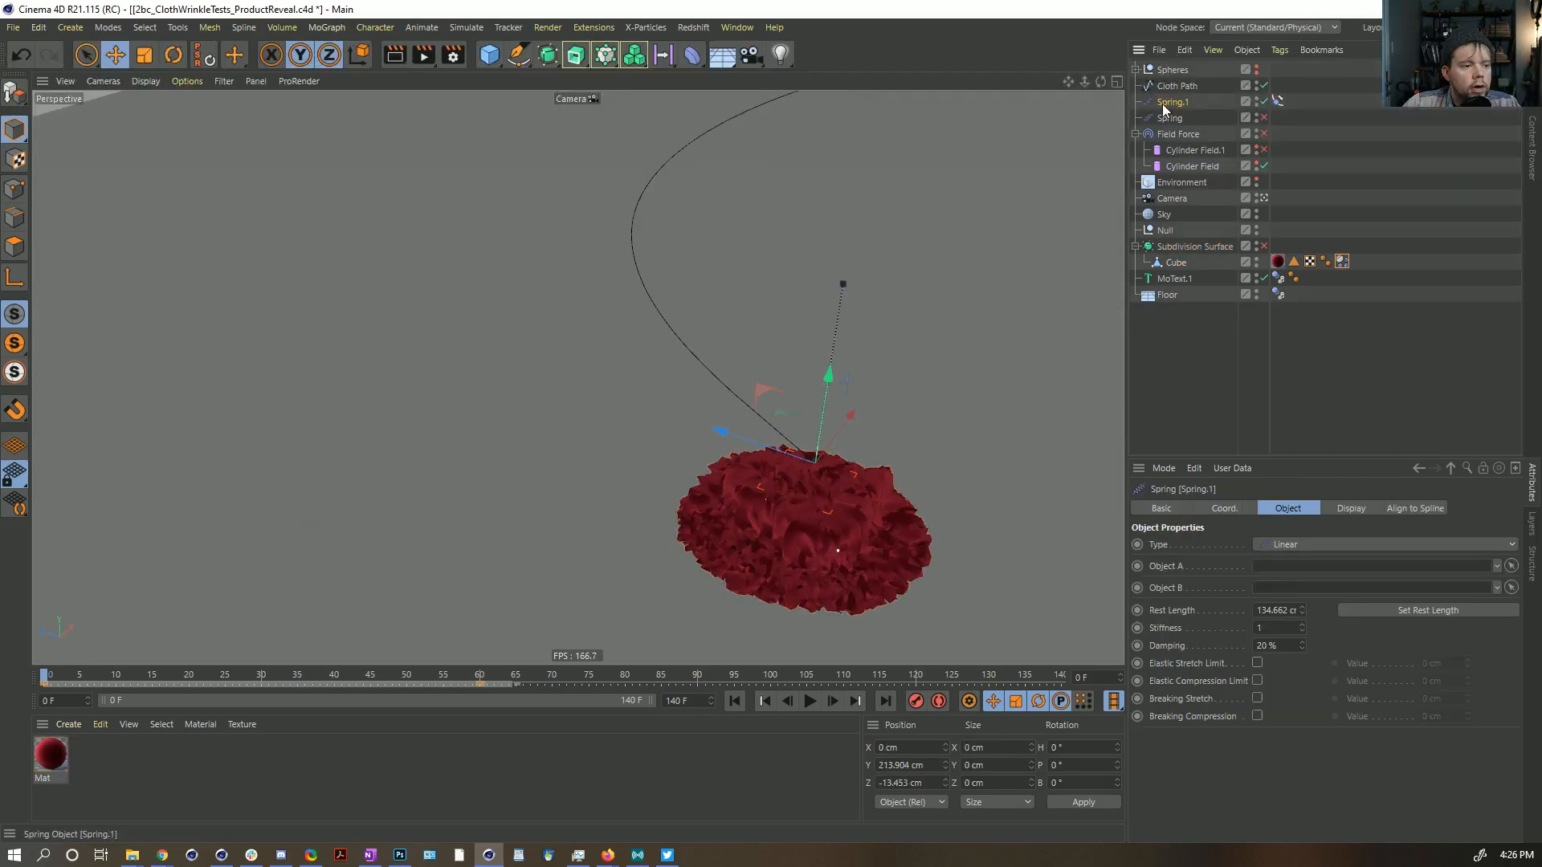
{"action": "scroll", "coordinate": [898, 465], "scroll_direction": "up", "scroll_amount": 6}
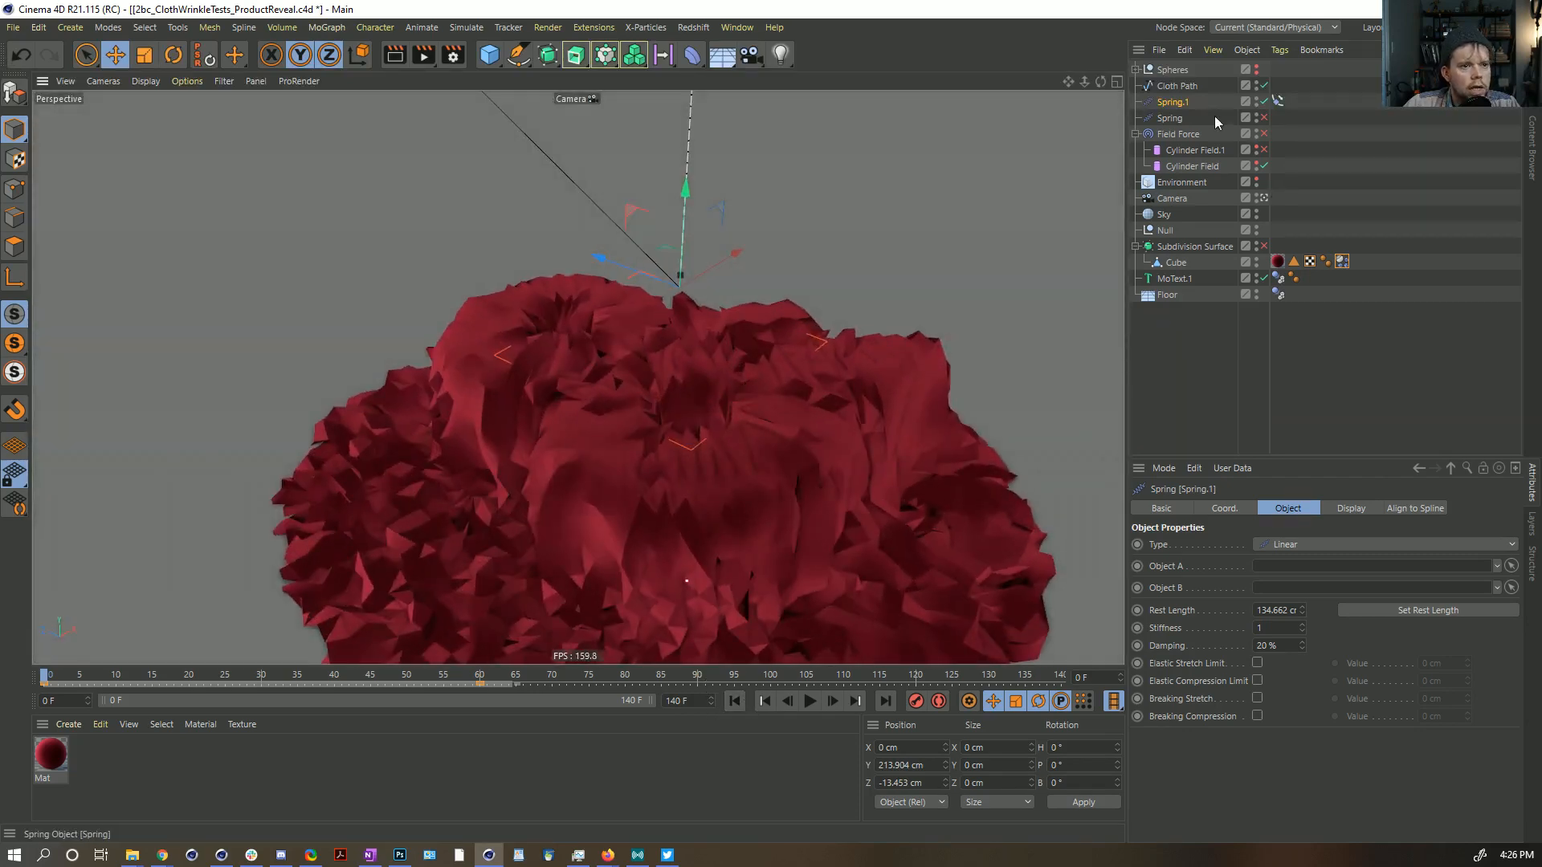
{"action": "left_click_drag", "start_coordinate": [1226, 375], "coordinate": [1309, 612]}
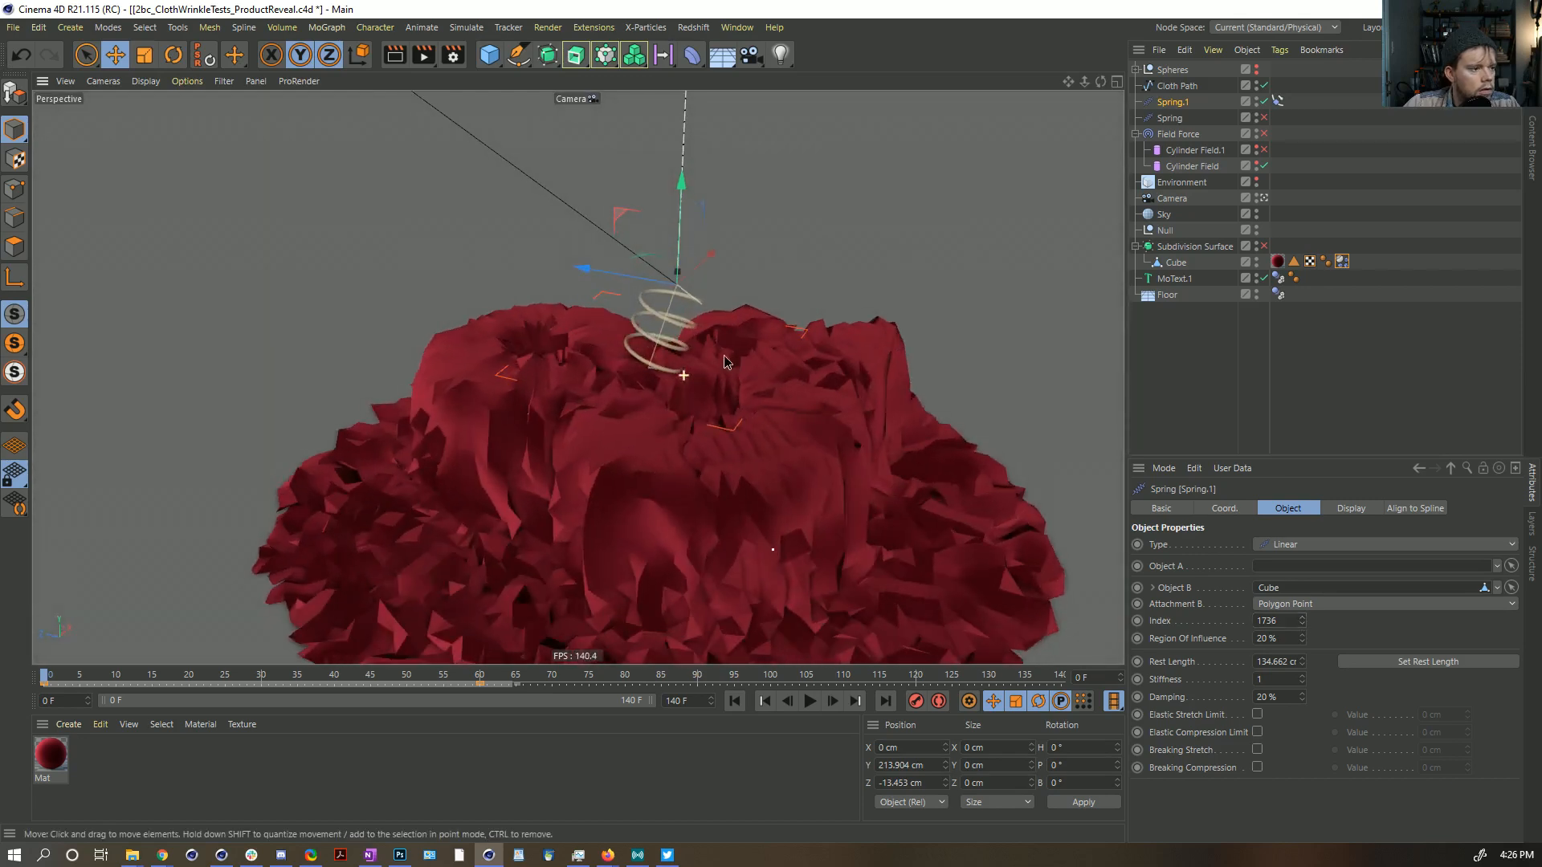
{"action": "left_click", "coordinate": [1386, 661]}
Step: Play the simulation from frame 0 to about frame 18, checking the floating cube and the cloth together
{"action": "scroll", "coordinate": [620, 401], "scroll_direction": "down", "scroll_amount": 10}
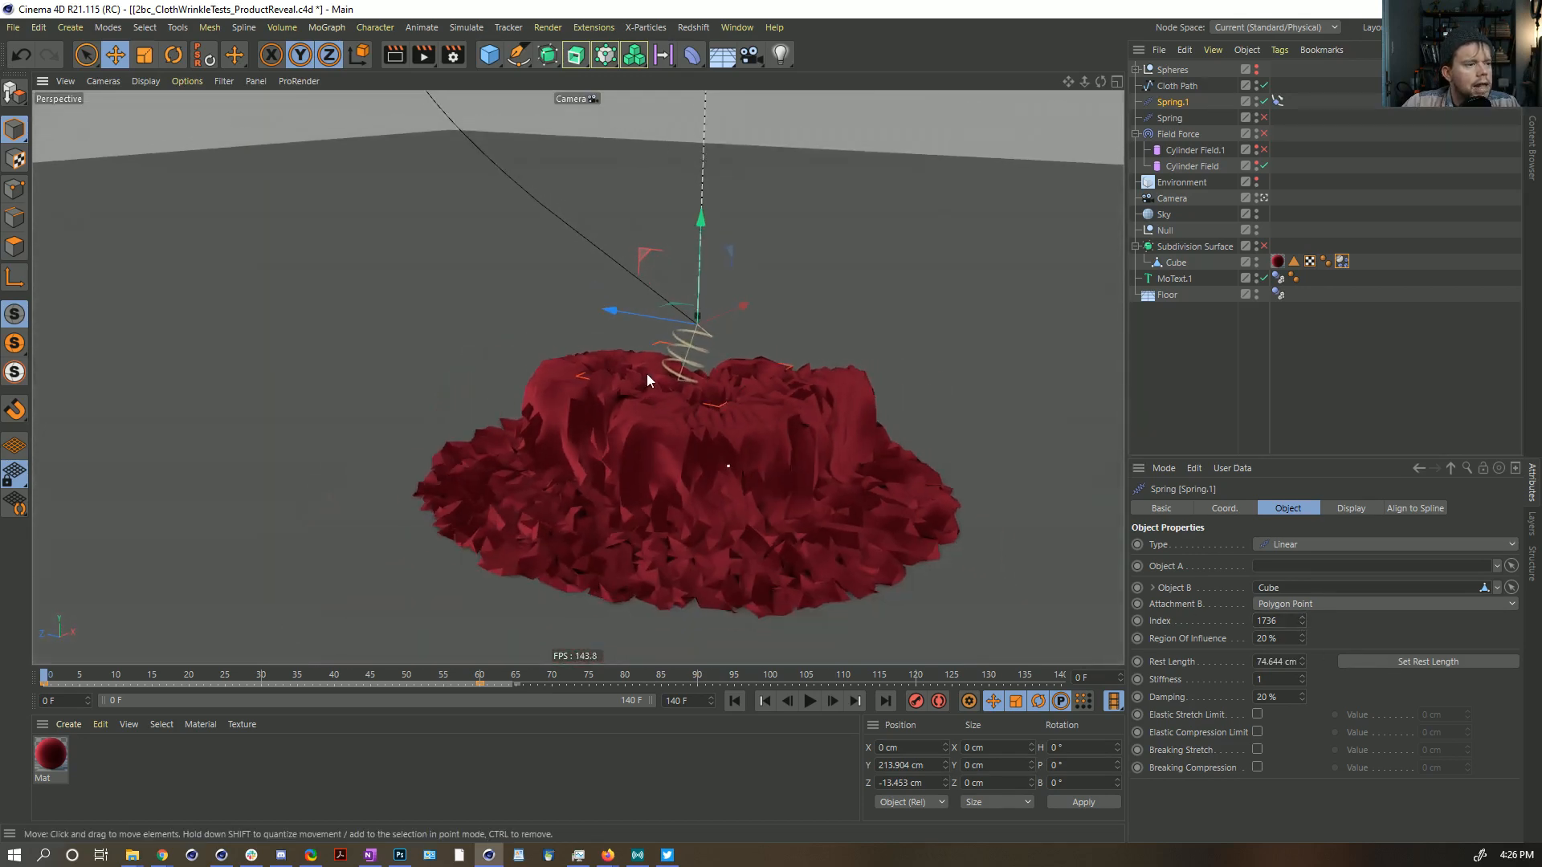
{"action": "left_click_drag", "start_coordinate": [323, 493], "coordinate": [686, 476], "text": "alt"}
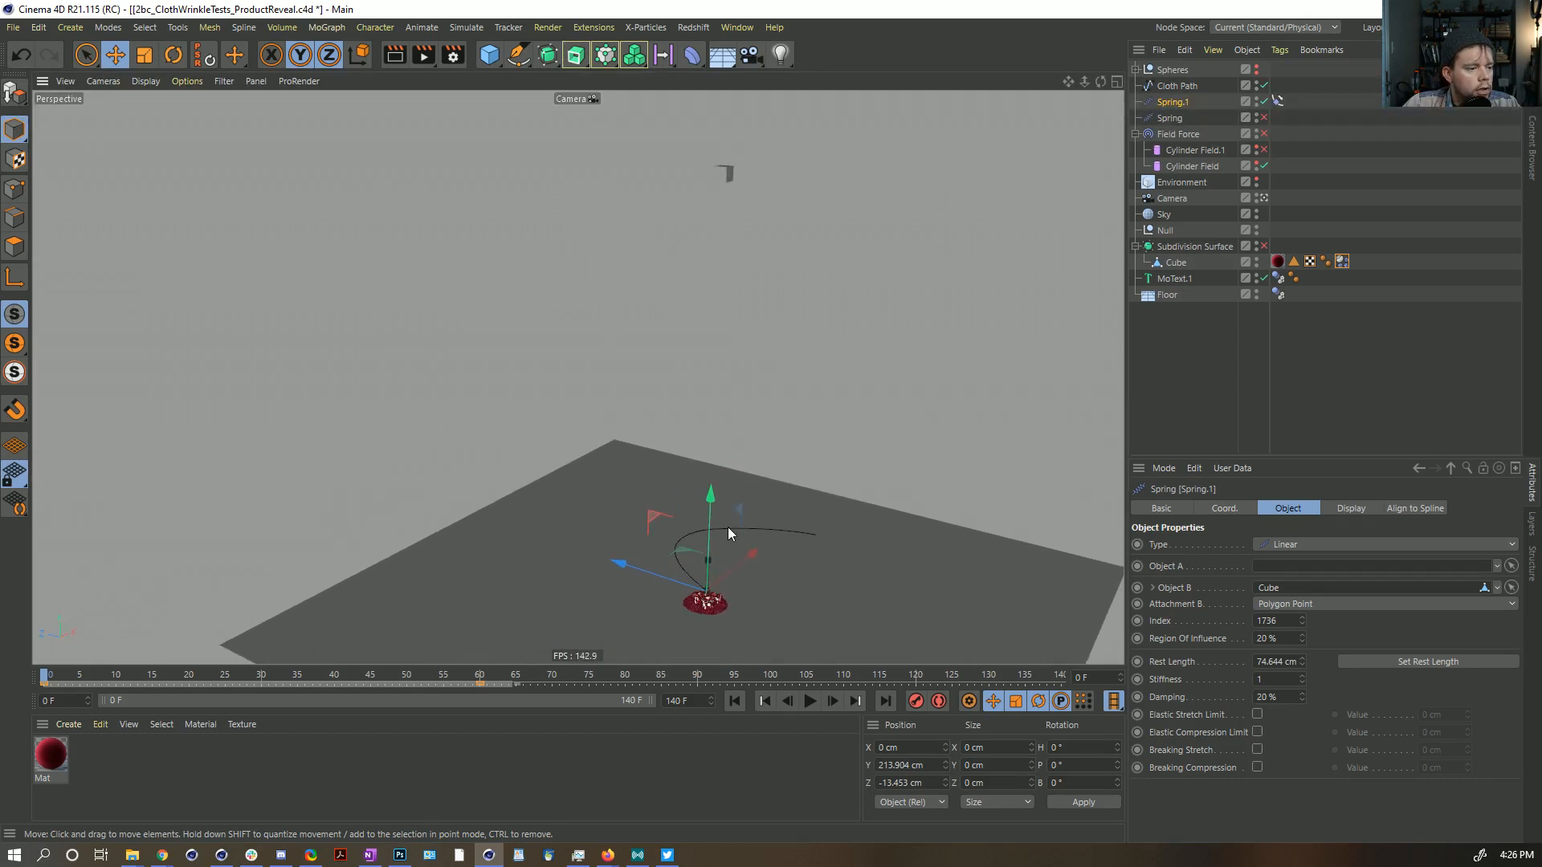
{"action": "left_click_drag", "start_coordinate": [727, 534], "coordinate": [717, 451], "text": "alt"}
{"action": "left_click_drag", "start_coordinate": [711, 551], "coordinate": [727, 527], "text": "alt"}
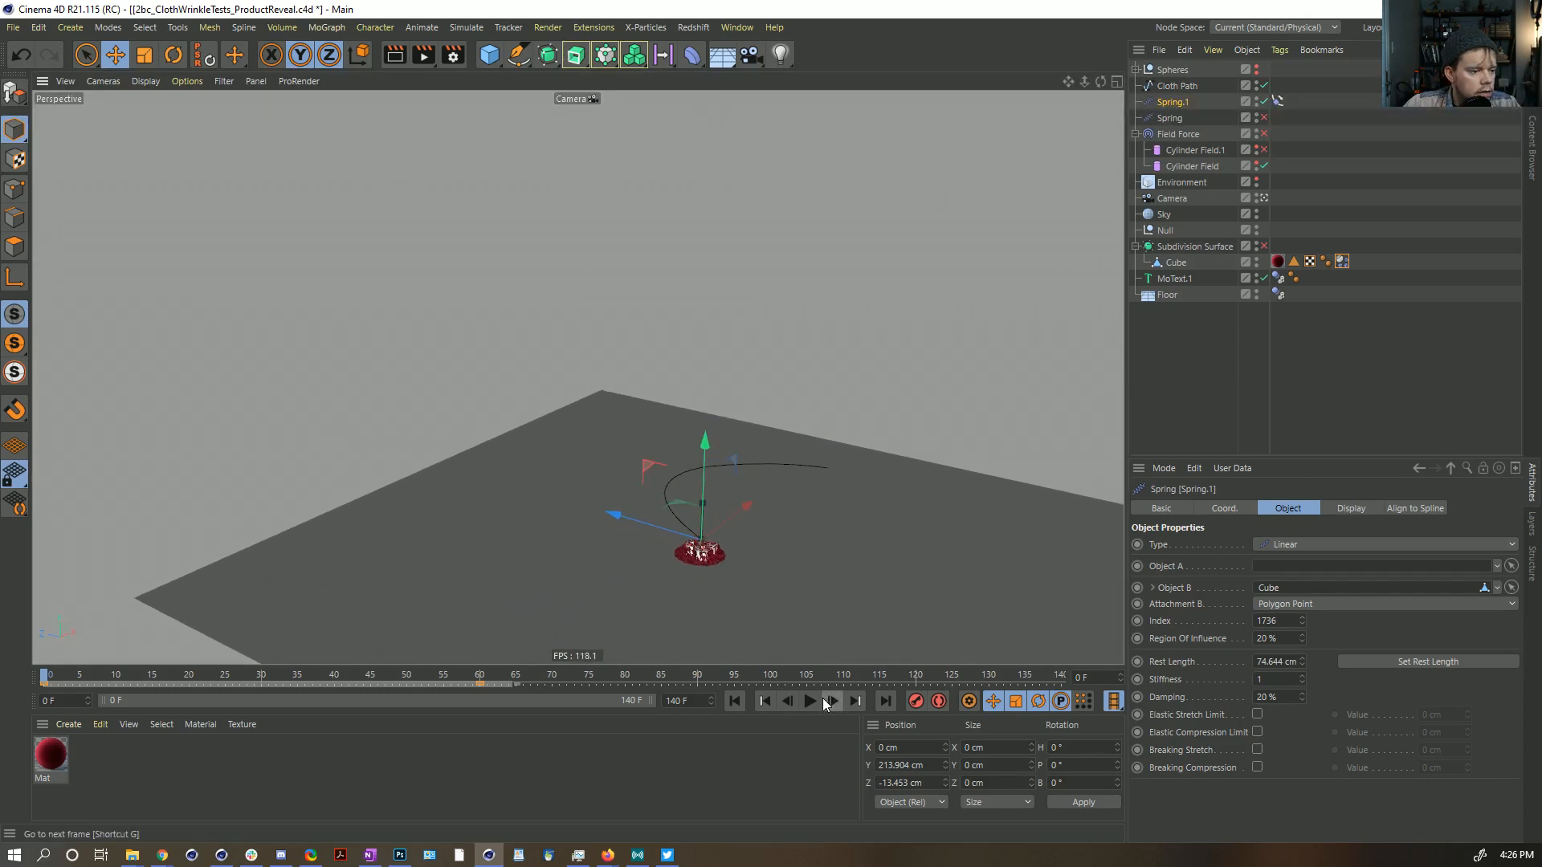
{"action": "left_click", "coordinate": [809, 701]}
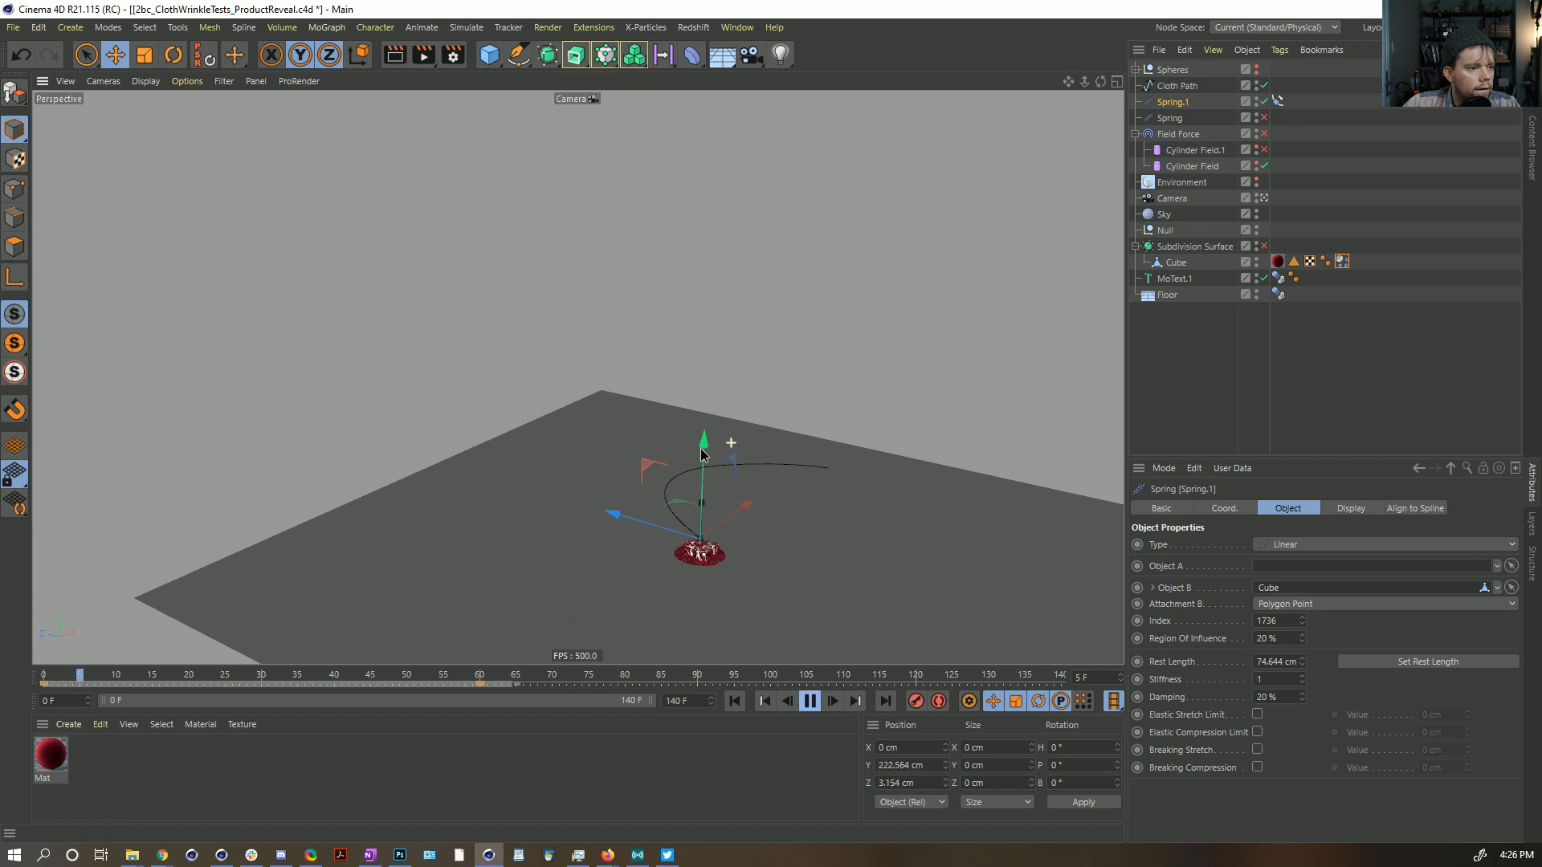
{"action": "left_click_drag", "start_coordinate": [702, 455], "coordinate": [696, 456], "text": "alt"}
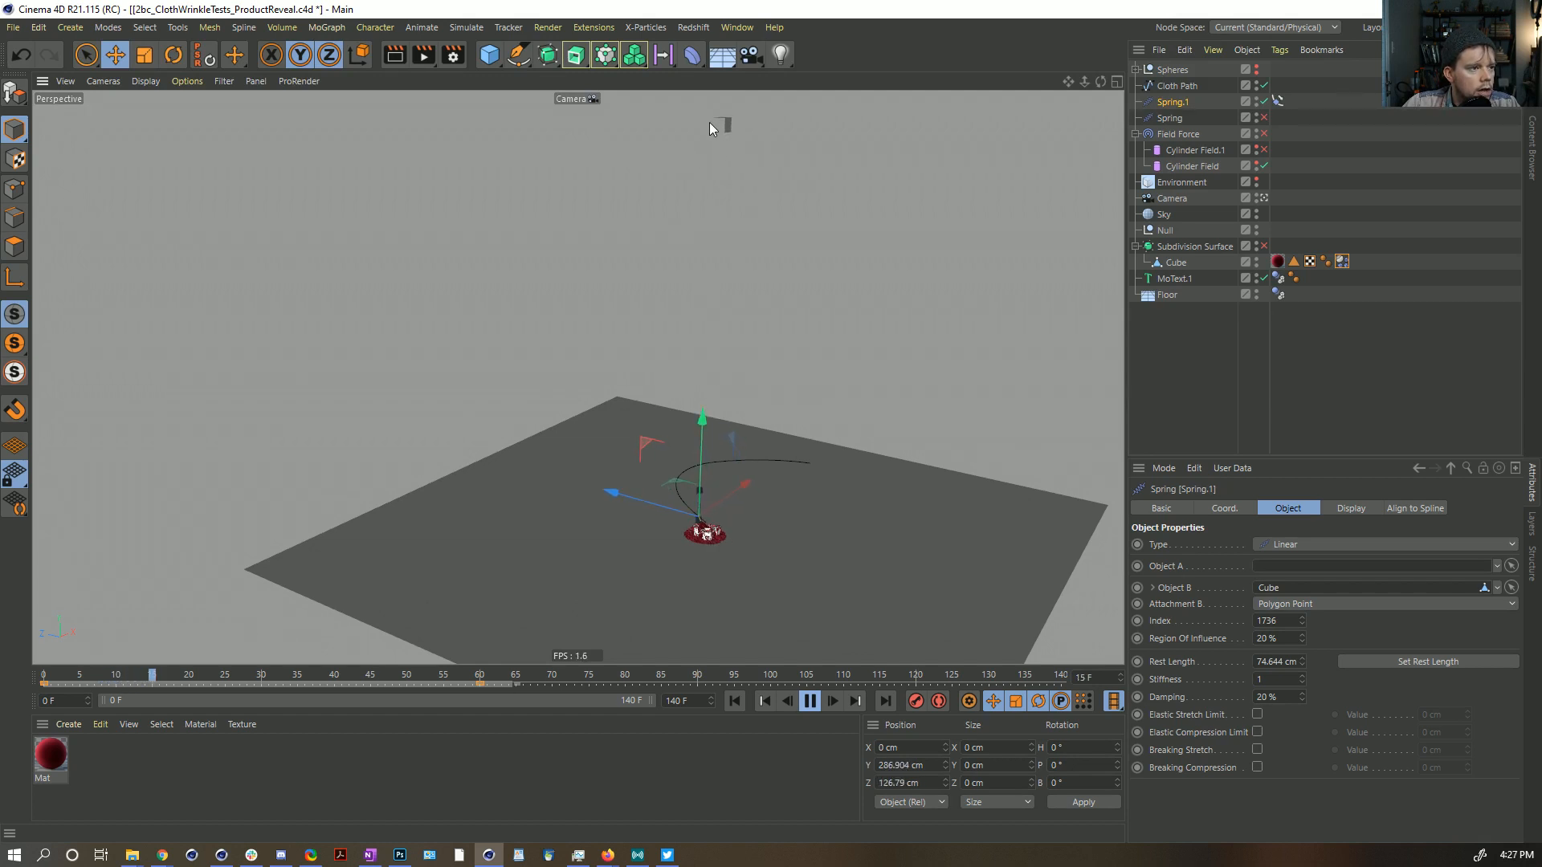
{"action": "left_click", "coordinate": [811, 702]}
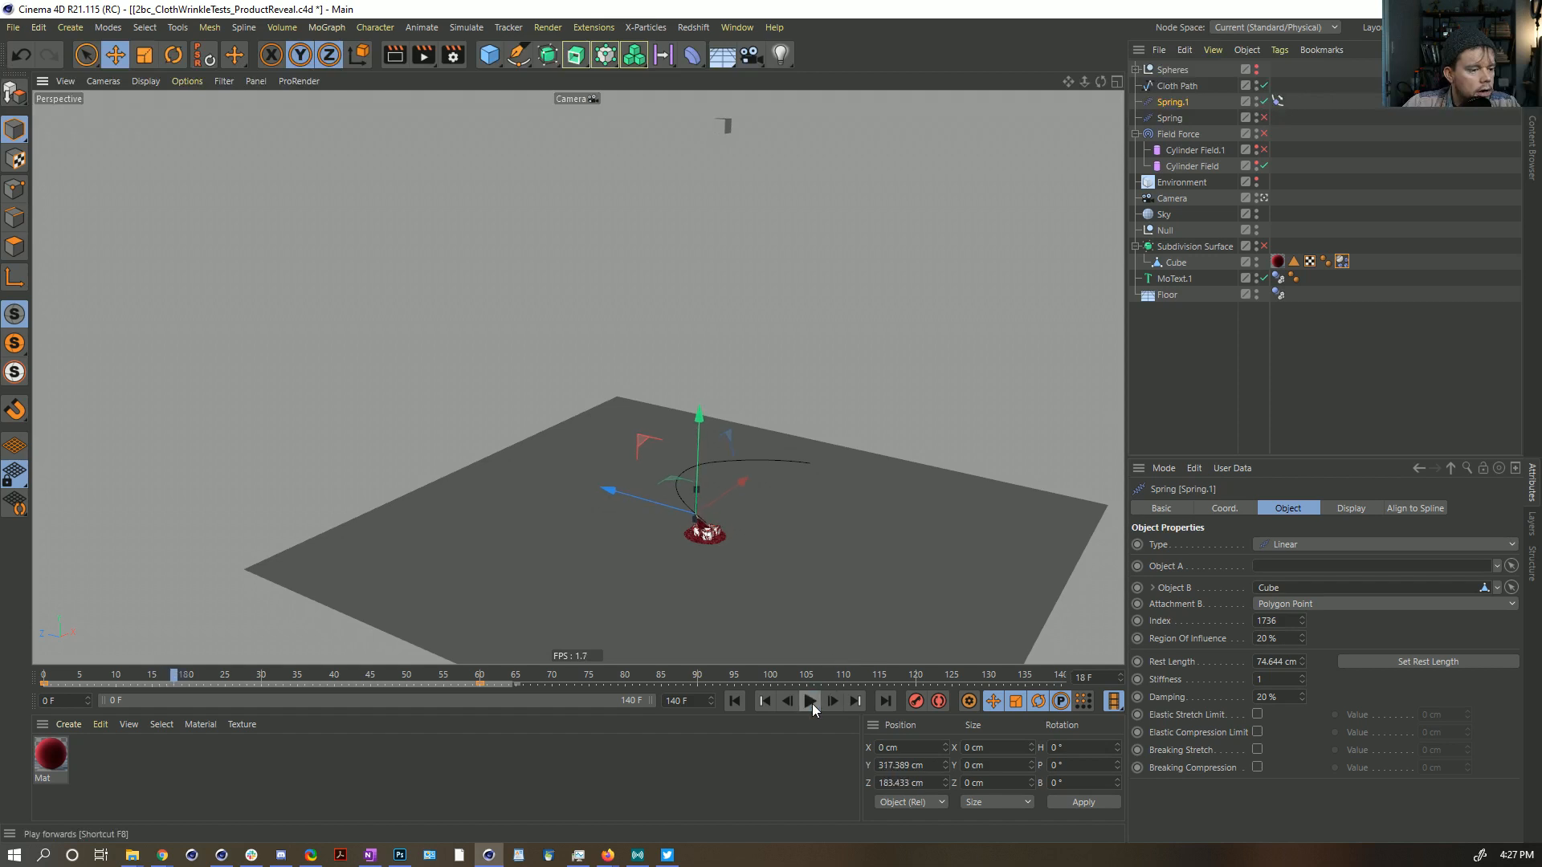
Step: Continue the simulation to about frame 63, watching up close how Spring.1 pulls the cloth off the text
{"action": "mouse_move", "coordinate": [715, 533]}
{"action": "right_mouse_down", "text": "alt"}
{"action": "mouse_move", "coordinate": [869, 487]}
{"action": "mouse_move", "coordinate": [713, 531]}
{"action": "mouse_move", "coordinate": [745, 536]}
{"action": "right_mouse_up", "text": "alt"}
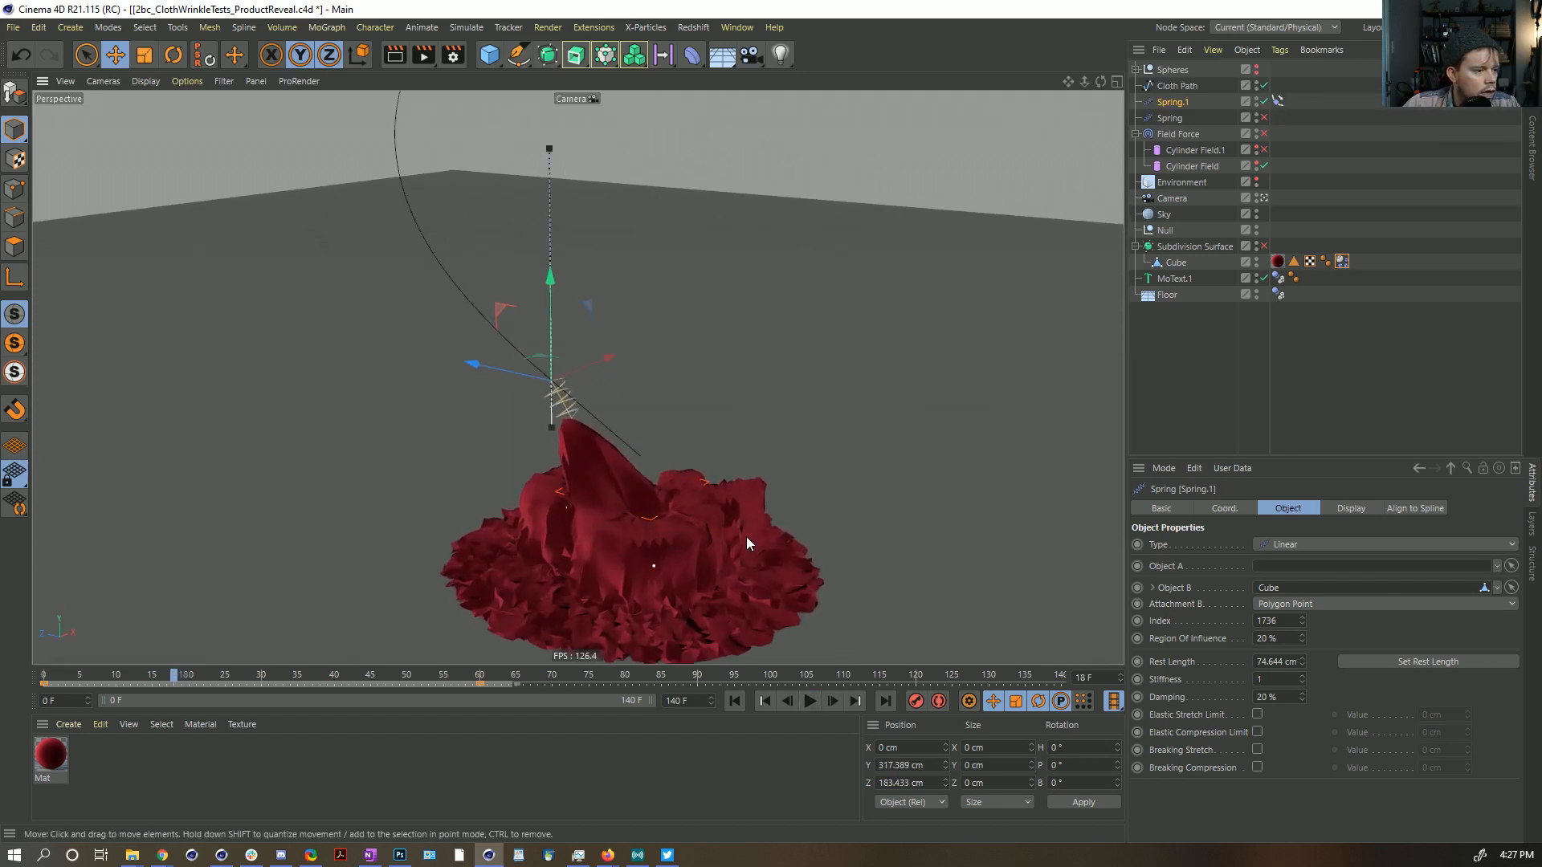
{"action": "left_click_drag", "start_coordinate": [745, 536], "coordinate": [705, 539], "text": "alt"}
{"action": "middle_click_drag", "start_coordinate": [705, 538], "coordinate": [735, 484], "text": "alt"}
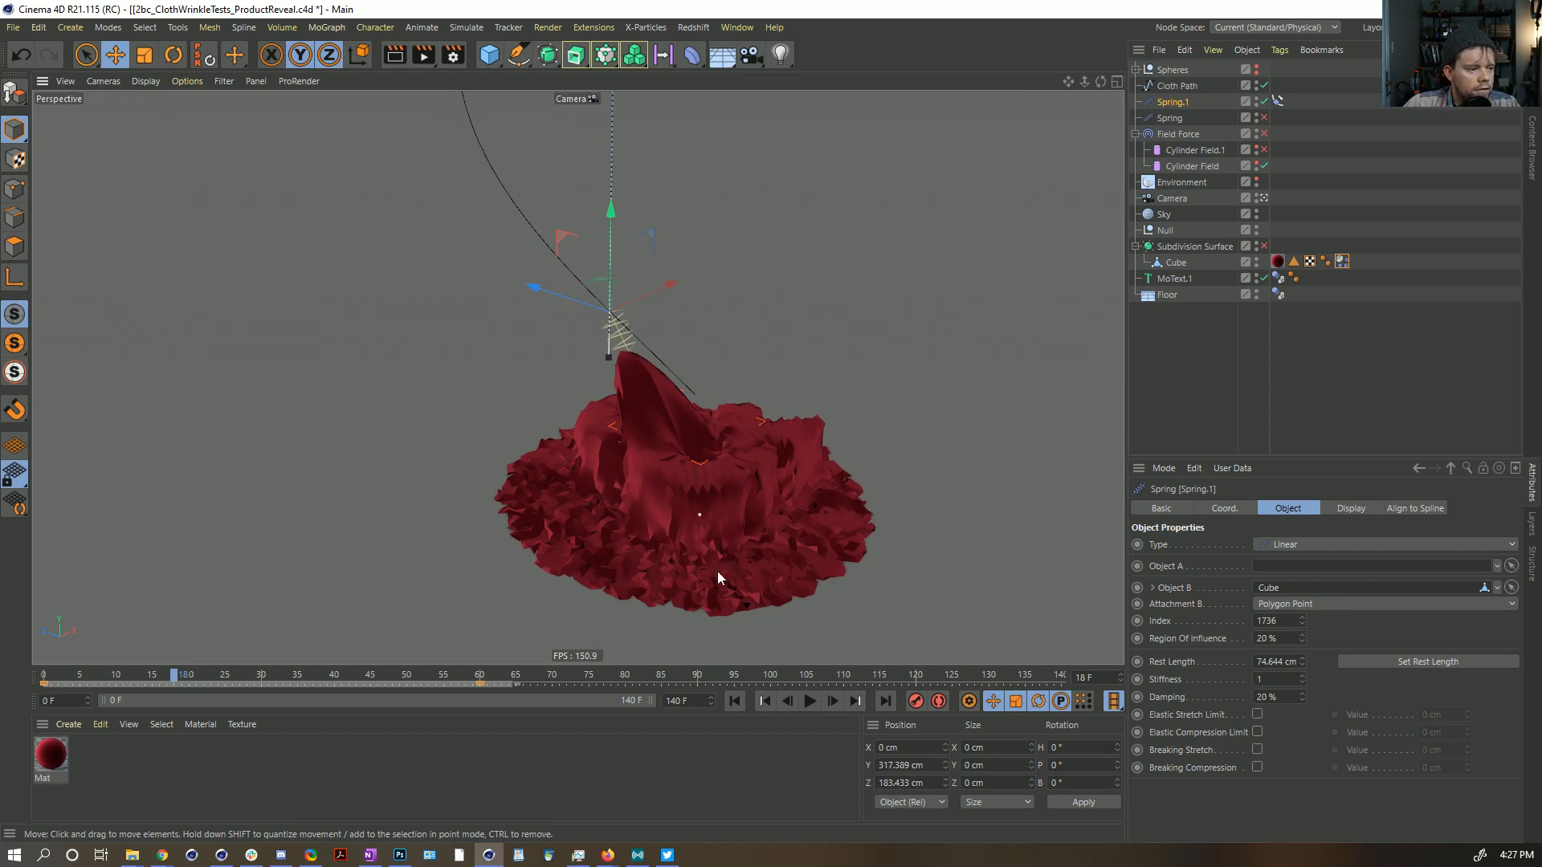
{"action": "left_click", "coordinate": [807, 703]}
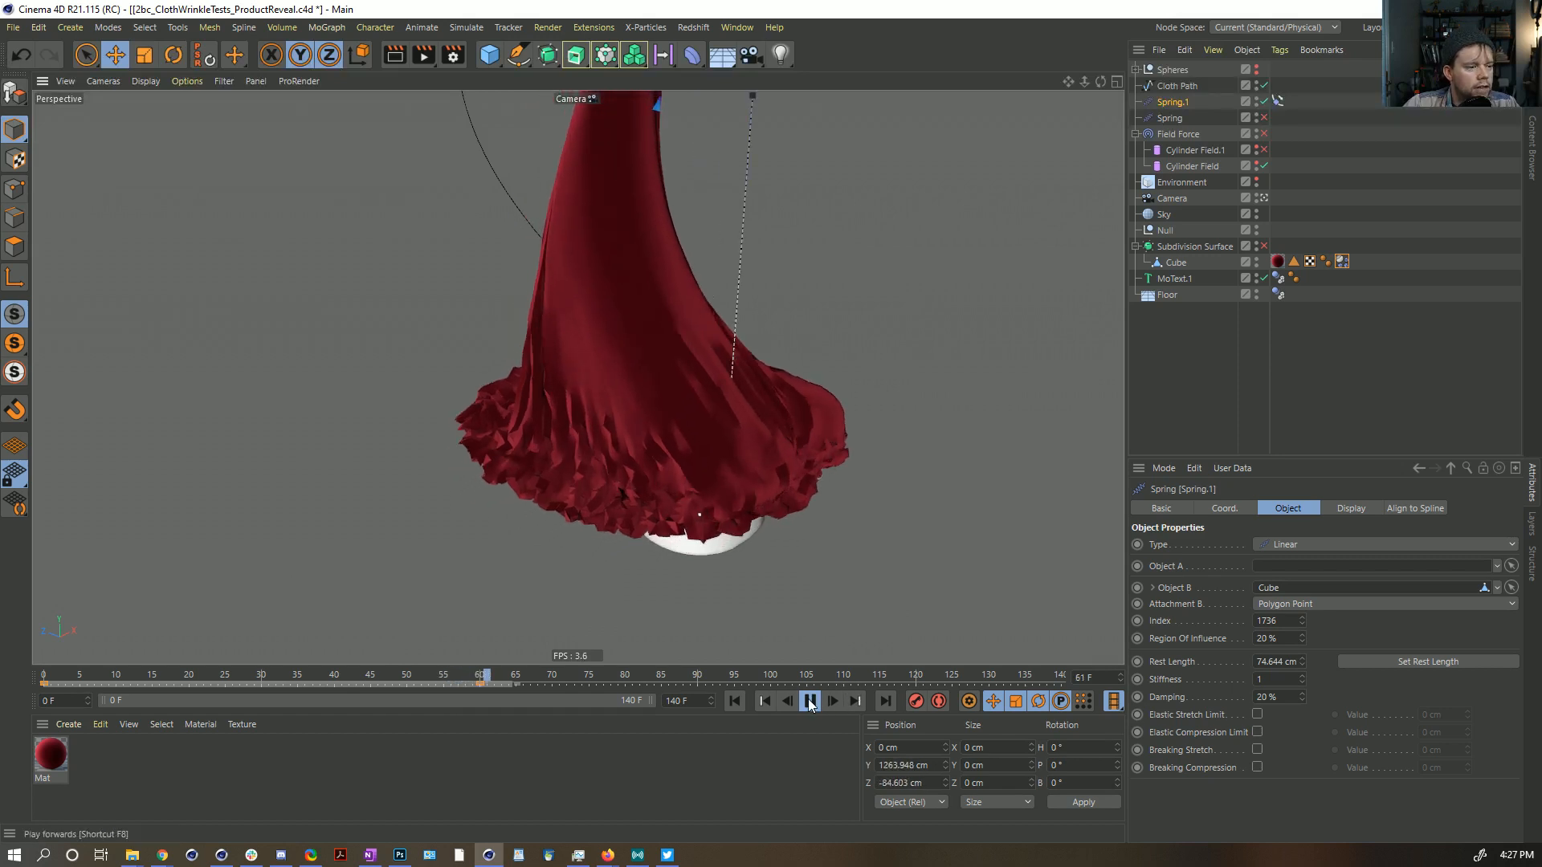
{"action": "key", "text": "F8"}
Step: Play the cloth pull on to frame 72 from a wider view, then return to the start frame
{"action": "scroll", "coordinate": [575, 406], "scroll_direction": "down", "scroll_amount": 10}
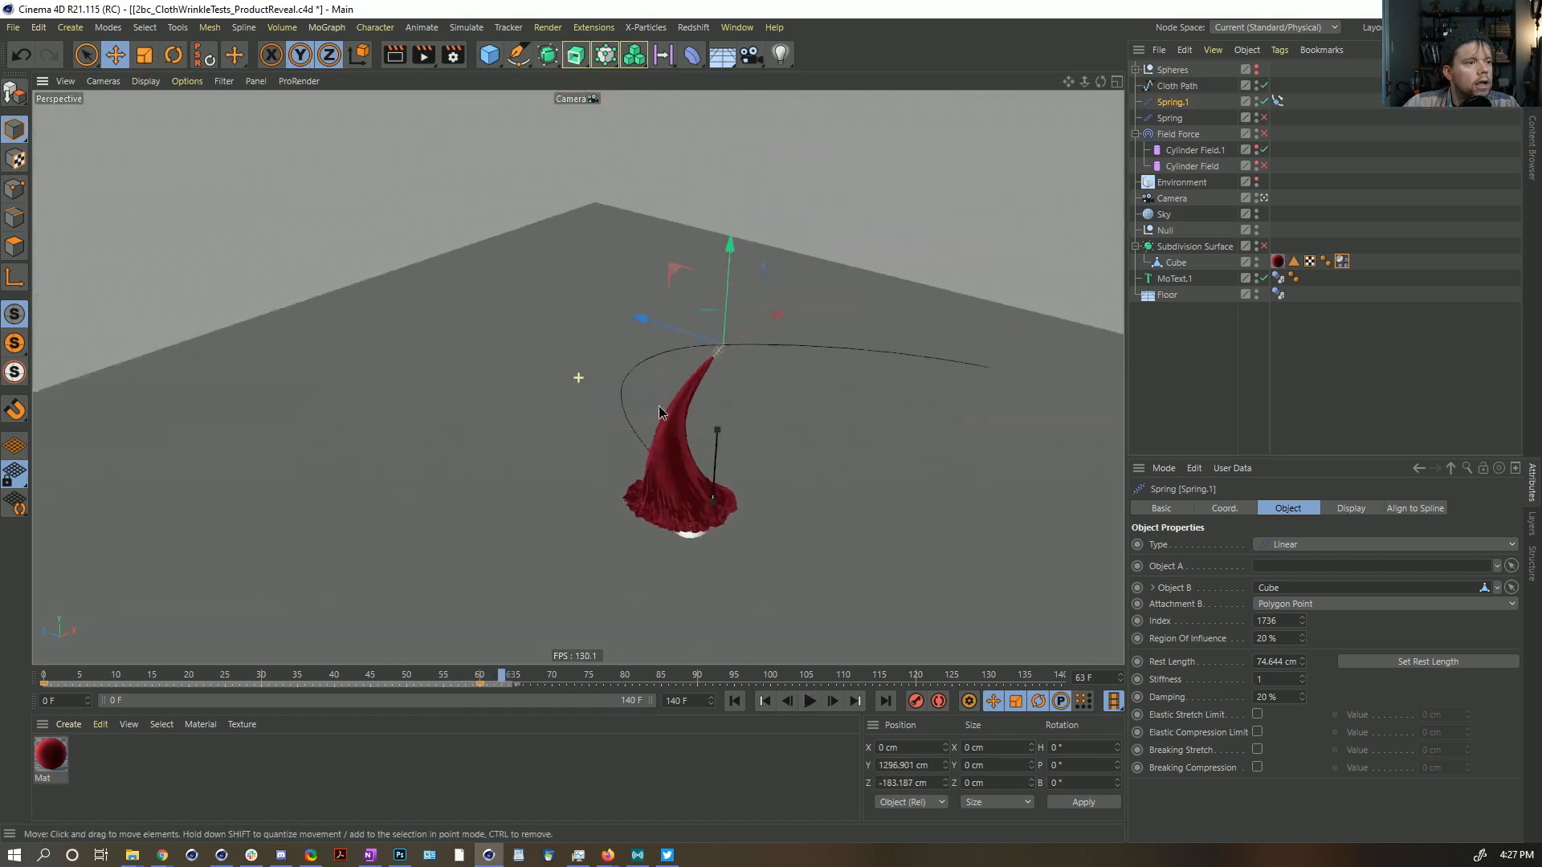
{"action": "scroll", "coordinate": [567, 473], "scroll_direction": "up", "scroll_amount": 4}
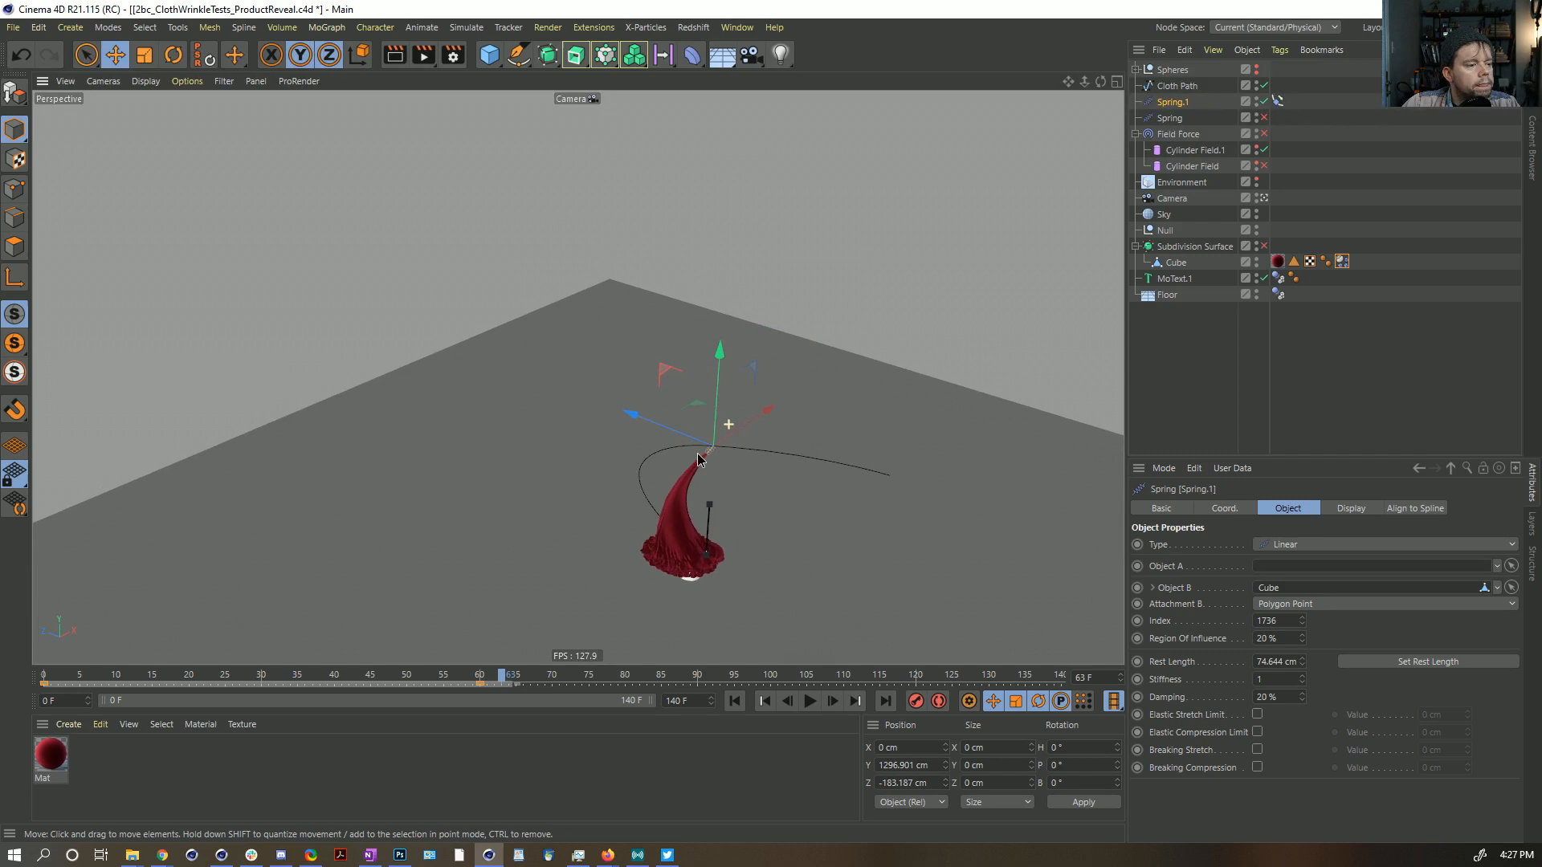
{"action": "left_click", "coordinate": [809, 701]}
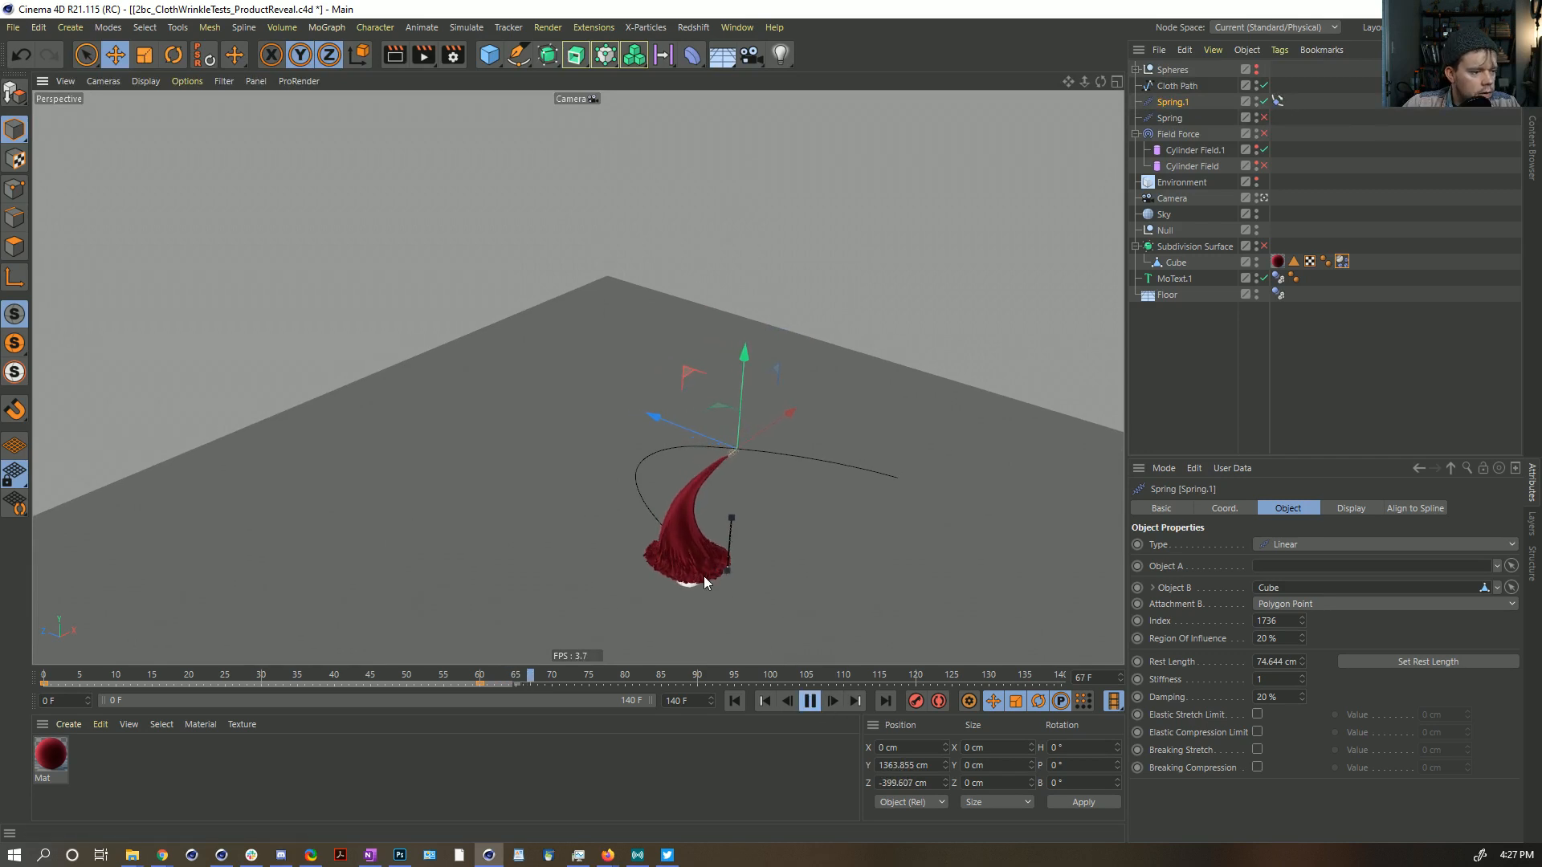
{"action": "left_click", "coordinate": [812, 701]}
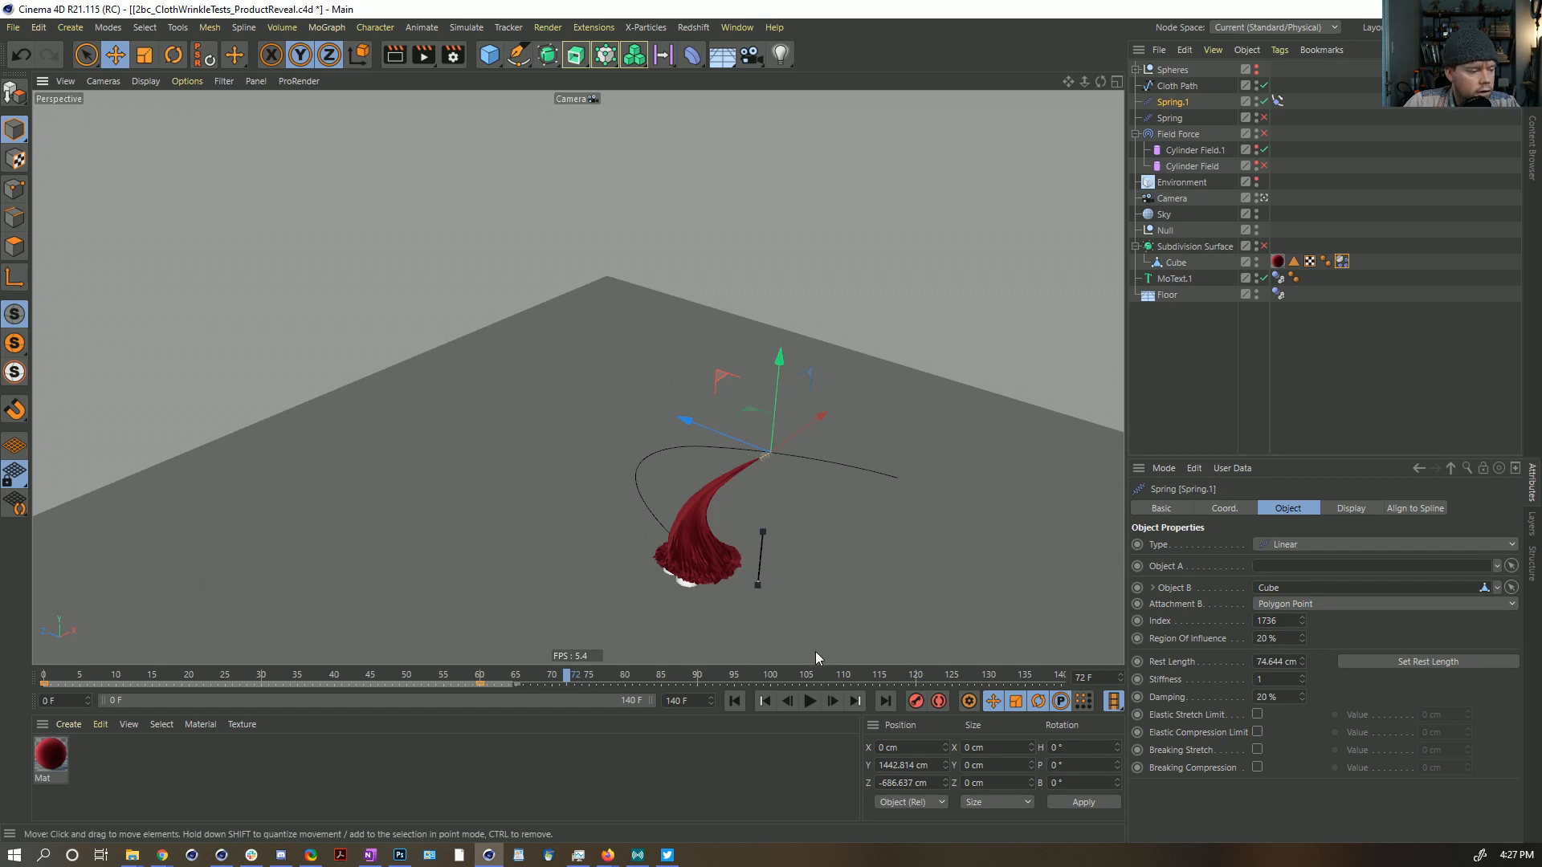
{"action": "left_click", "coordinate": [732, 701]}
Step: Set both the Shear Damping and the Flexion Damping to 0% in the Cube's soft body settings
{"action": "right_click_drag", "start_coordinate": [676, 570], "coordinate": [664, 530], "text": "alt"}
{"action": "scroll", "coordinate": [671, 546], "scroll_direction": "up", "scroll_amount": 5}
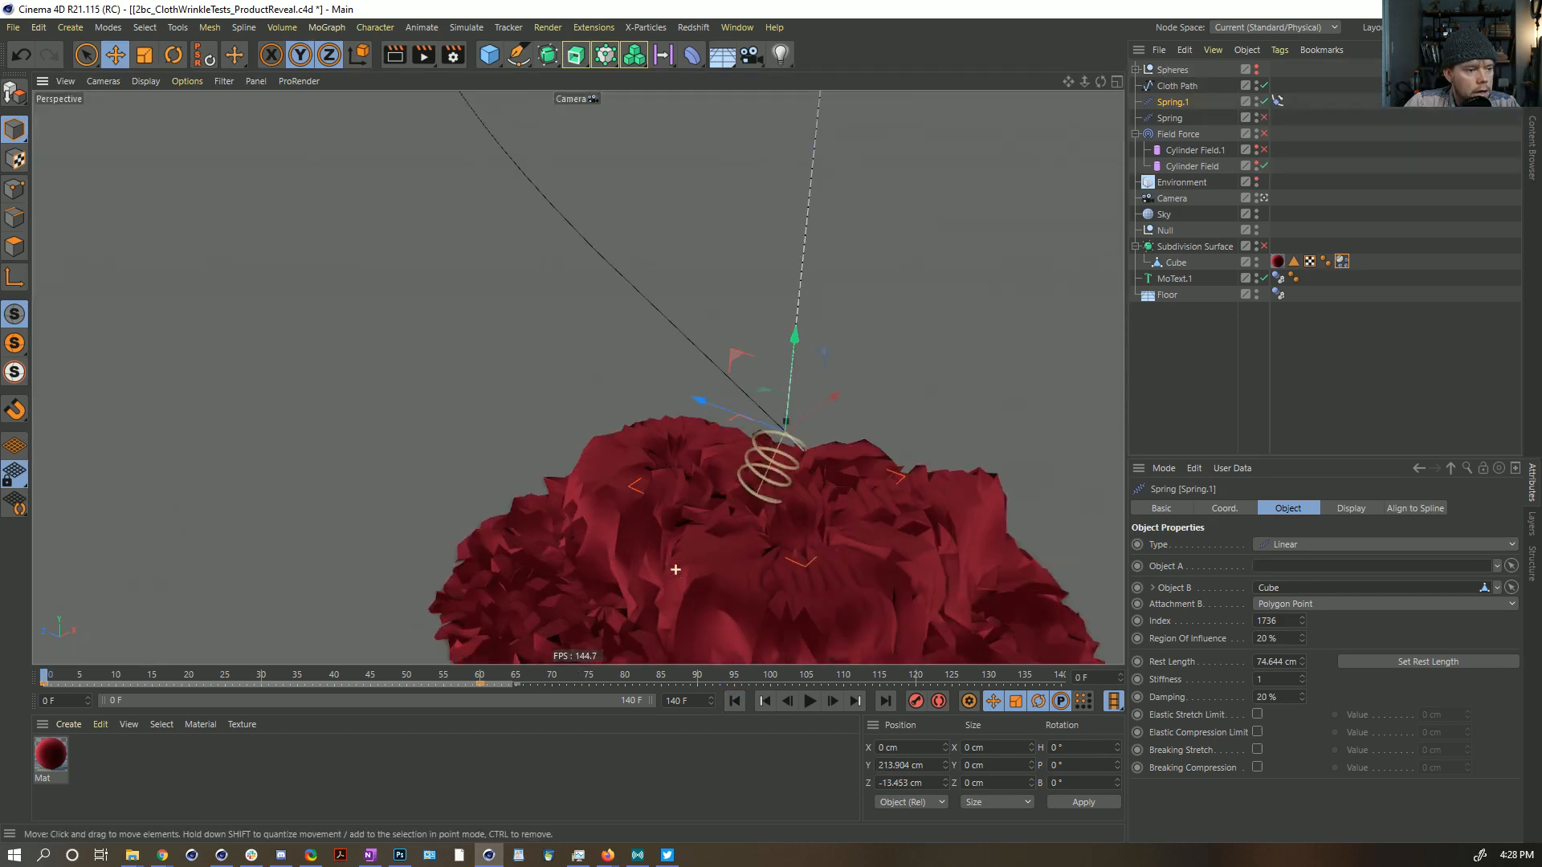
{"action": "scroll", "coordinate": [616, 420], "scroll_direction": "up", "scroll_amount": 2}
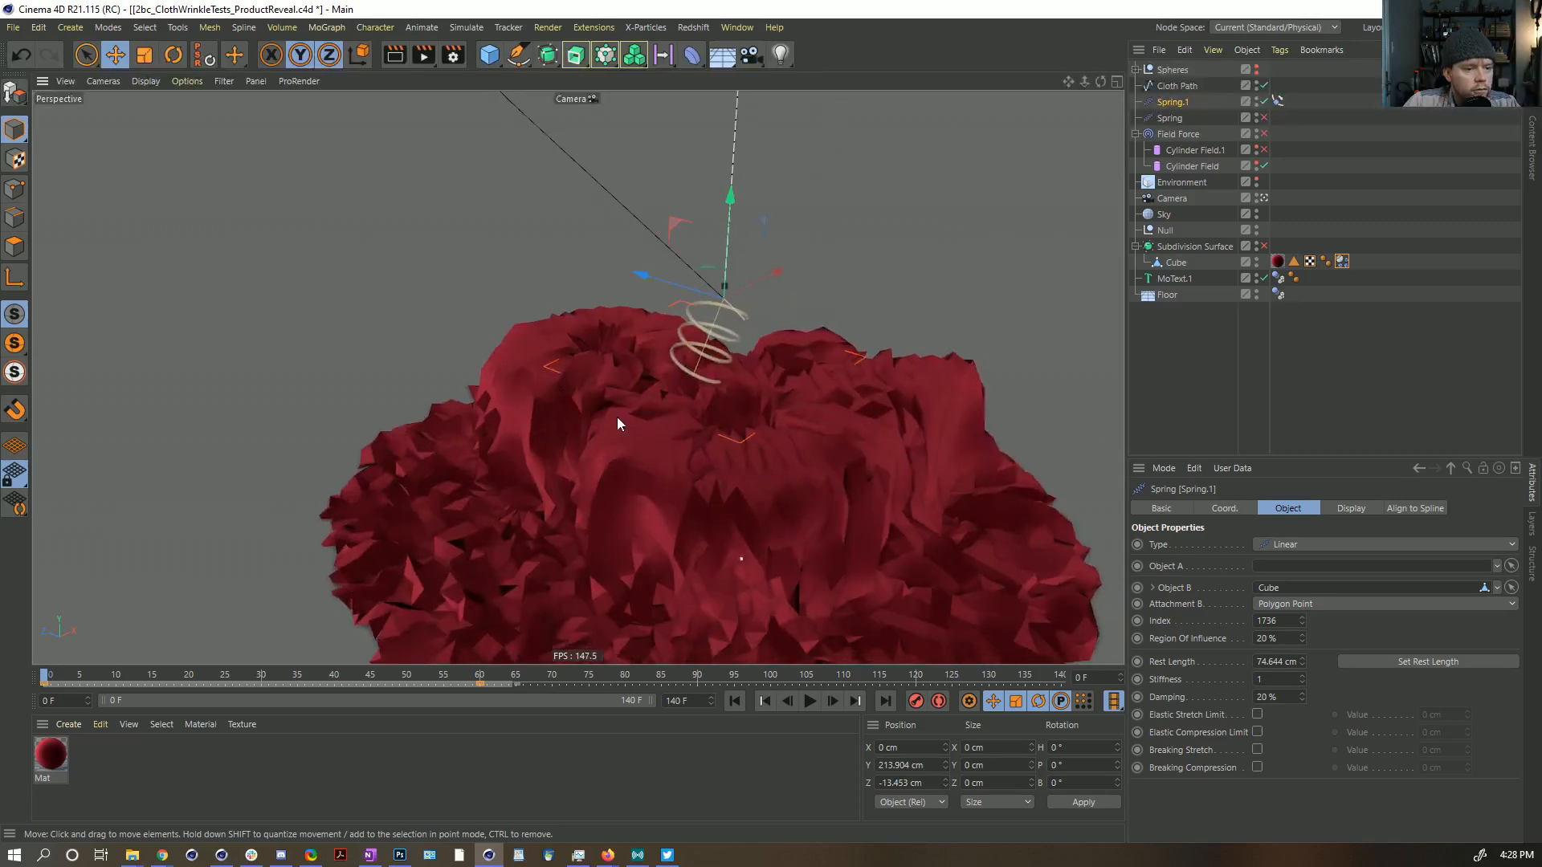
{"action": "left_click", "coordinate": [1342, 261]}
{"action": "left_click", "coordinate": [1376, 509]}
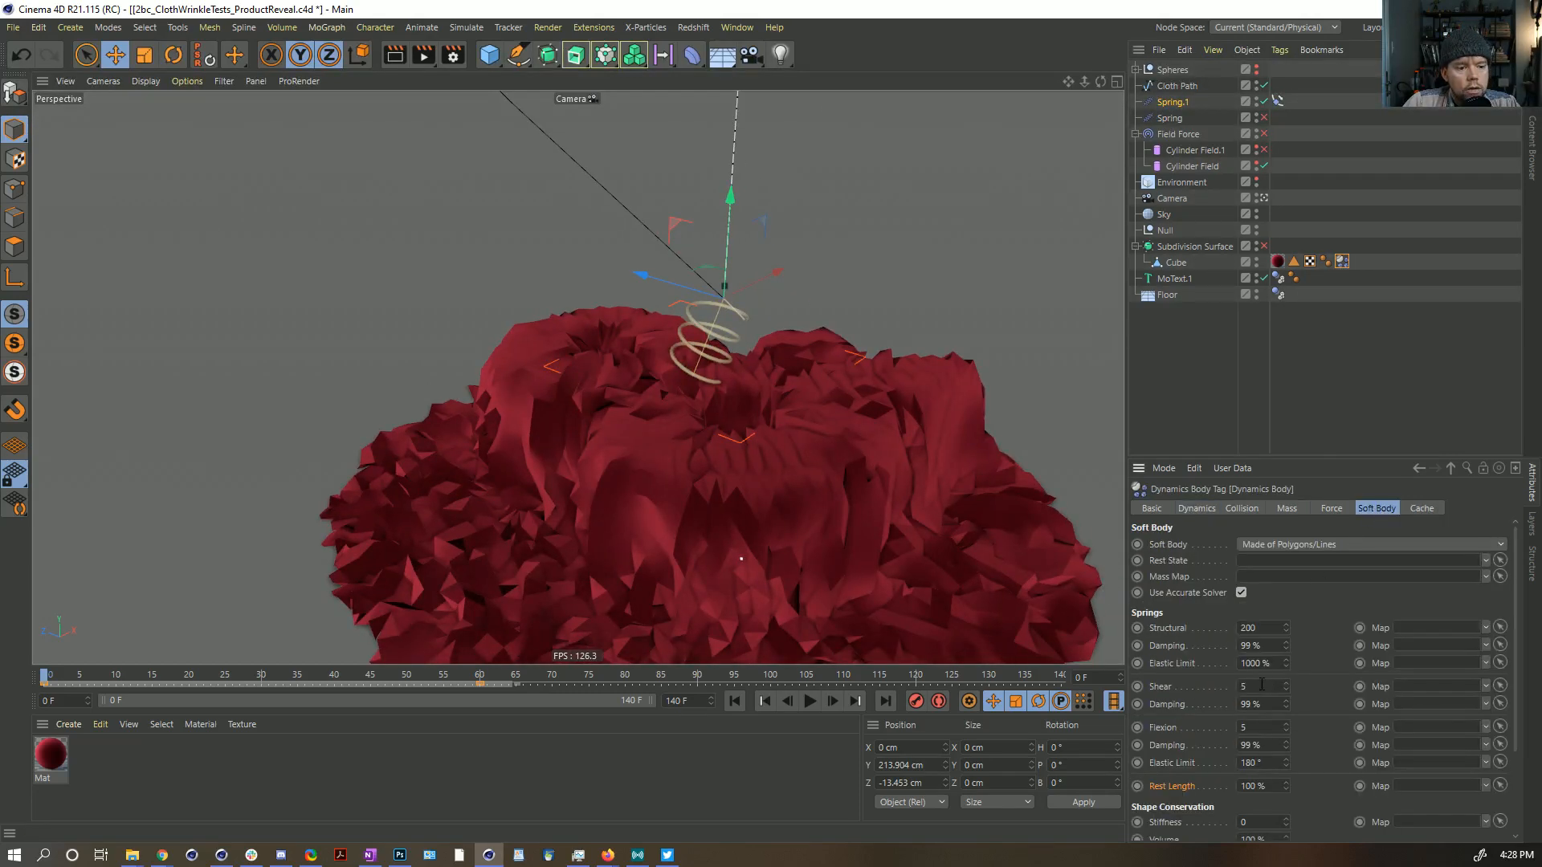
{"action": "scroll", "coordinate": [702, 462], "scroll_direction": "down", "scroll_amount": 5}
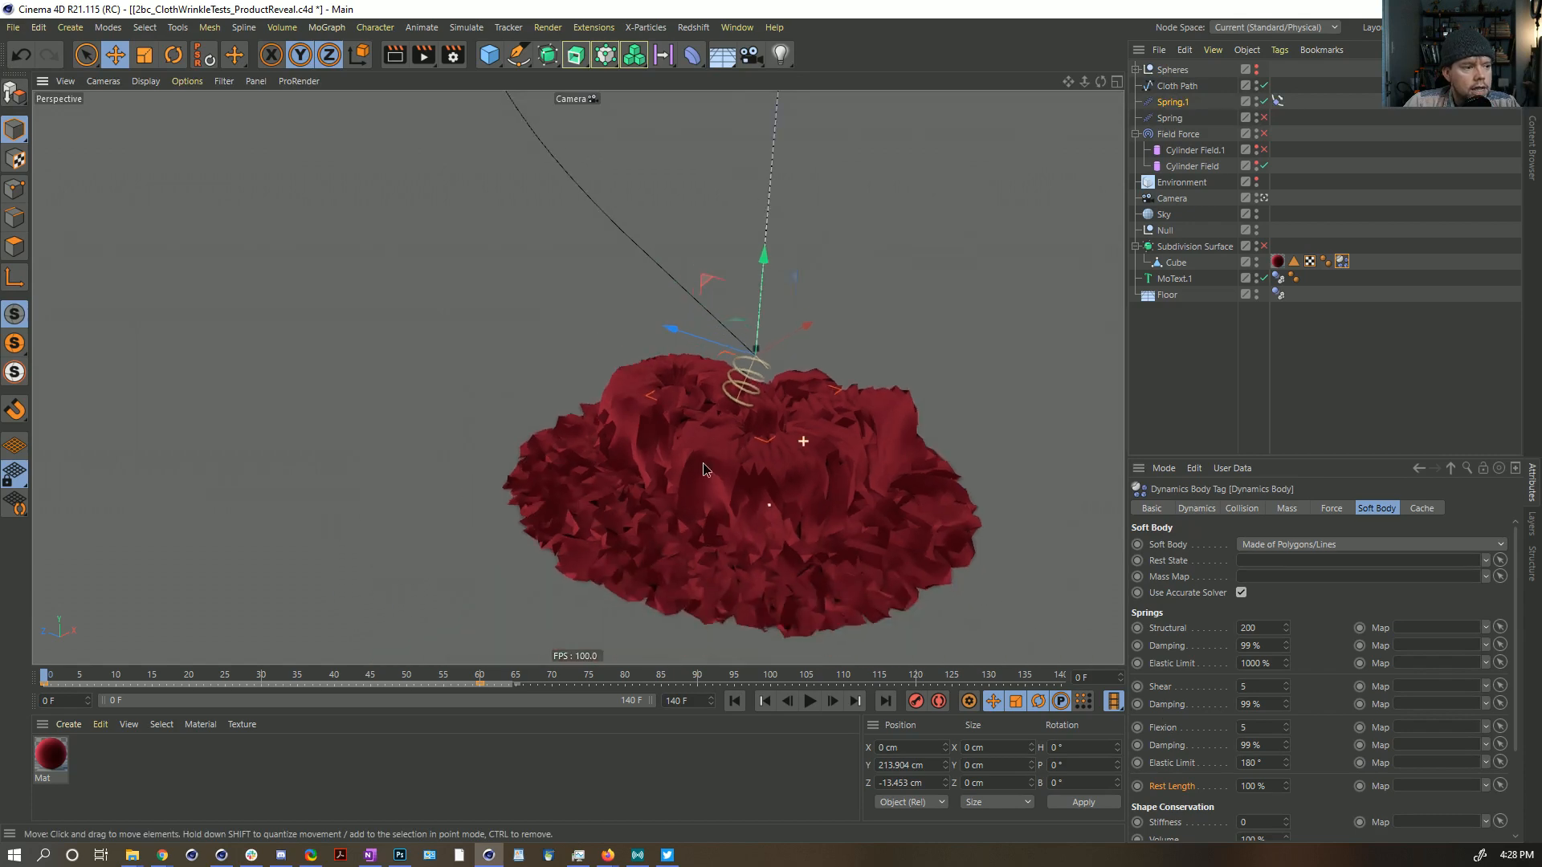
{"action": "left_click_drag", "start_coordinate": [802, 436], "coordinate": [801, 412], "text": "alt"}
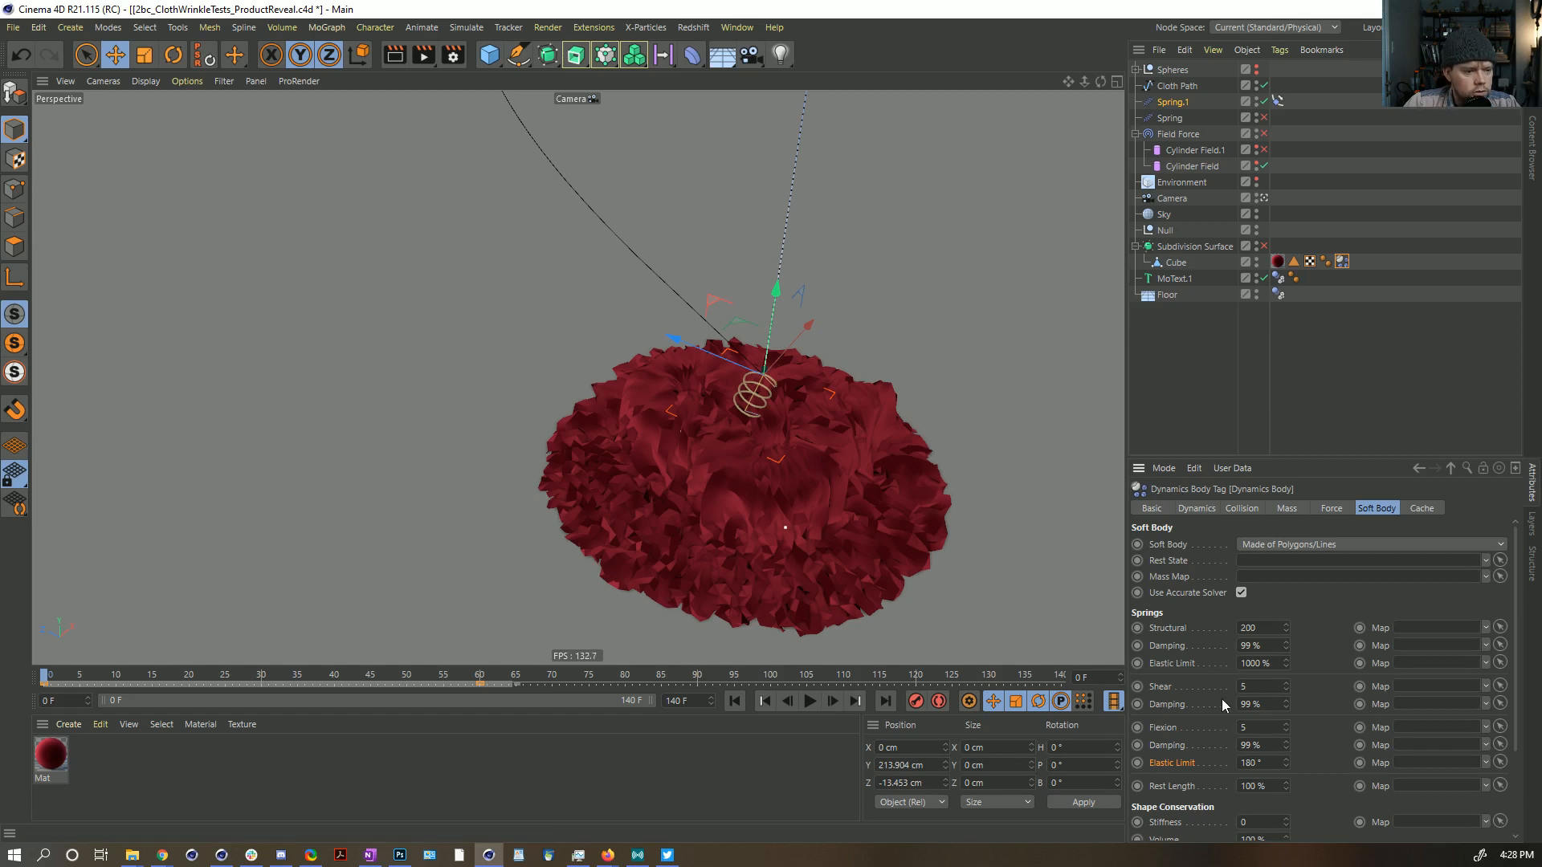
{"action": "left_click", "coordinate": [1259, 706]}
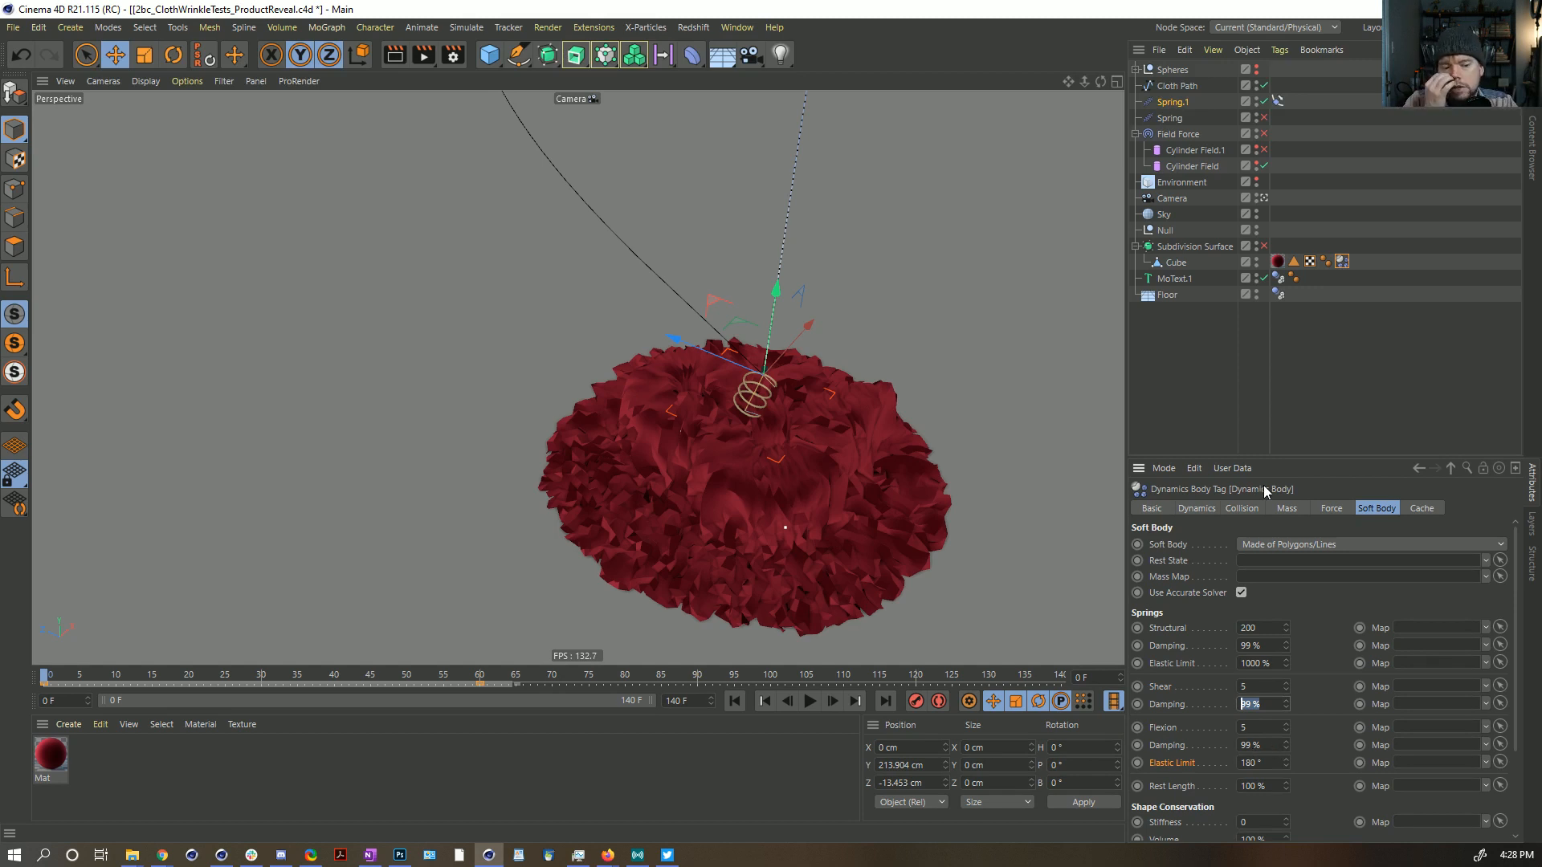
{"action": "type", "text": "0"}
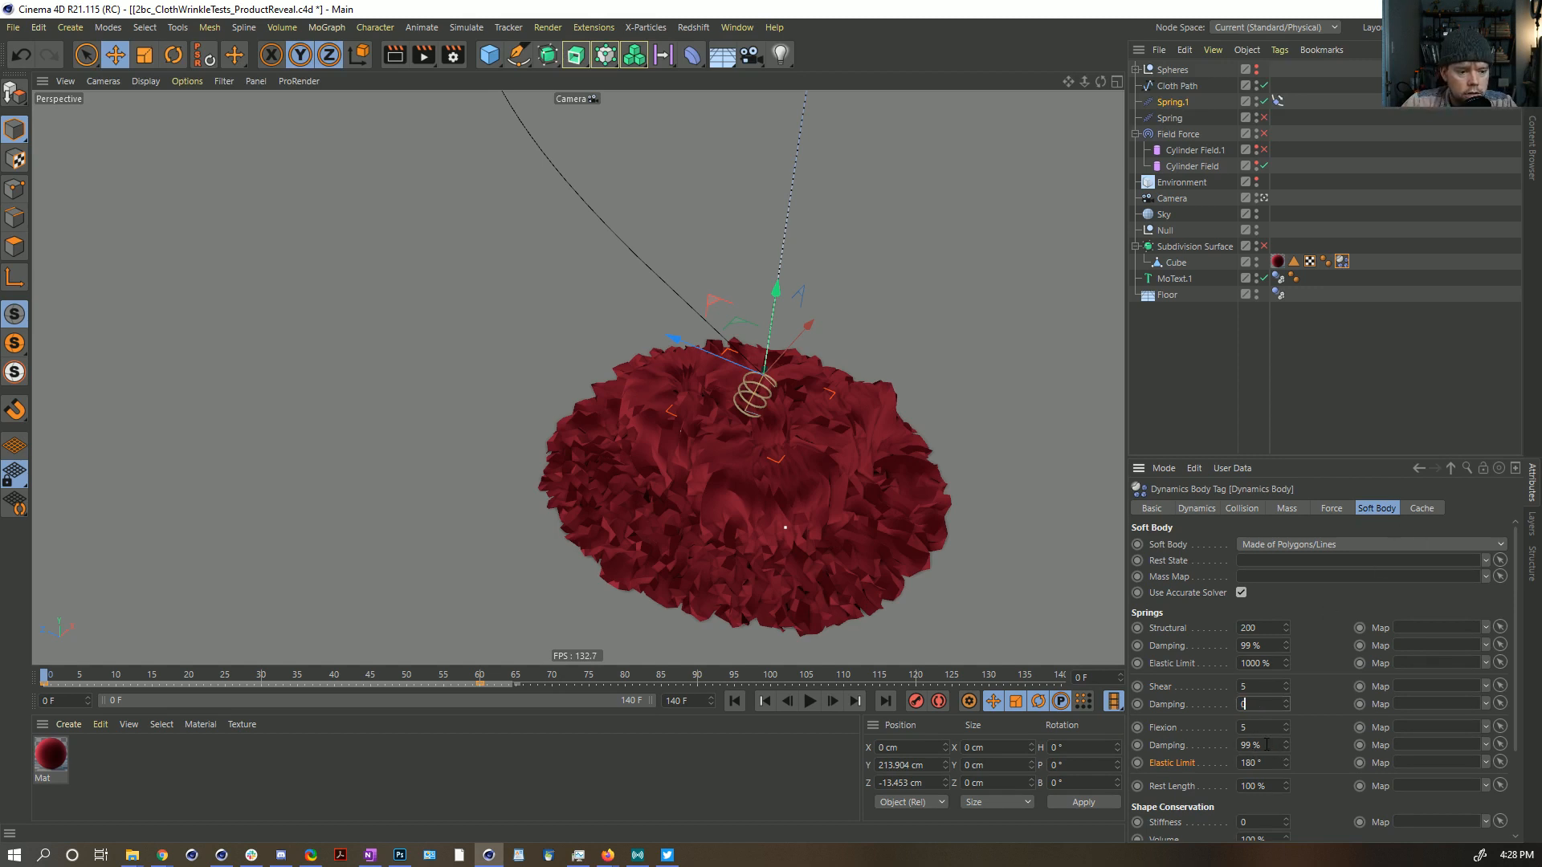
{"action": "double_click", "coordinate": [1267, 745]}
{"action": "type", "text": "0"}
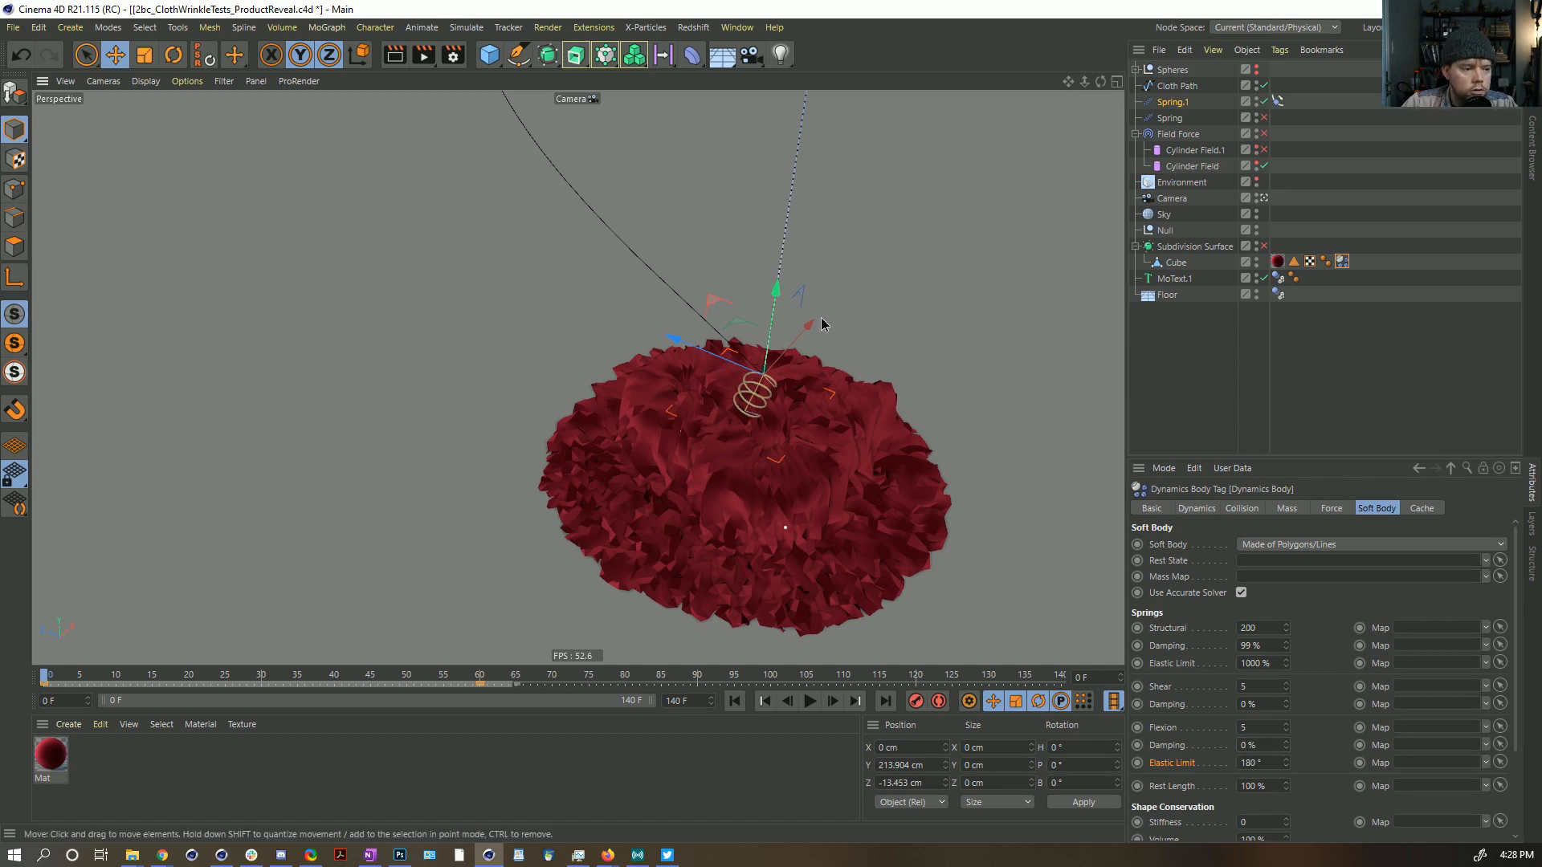
Step: Select the floating cube's polygons in the merged Cube object and delete them, leaving only the cloth
{"action": "scroll", "coordinate": [819, 353], "scroll_direction": "down", "scroll_amount": 6}
{"action": "left_click_drag", "start_coordinate": [825, 358], "coordinate": [690, 450], "text": "alt"}
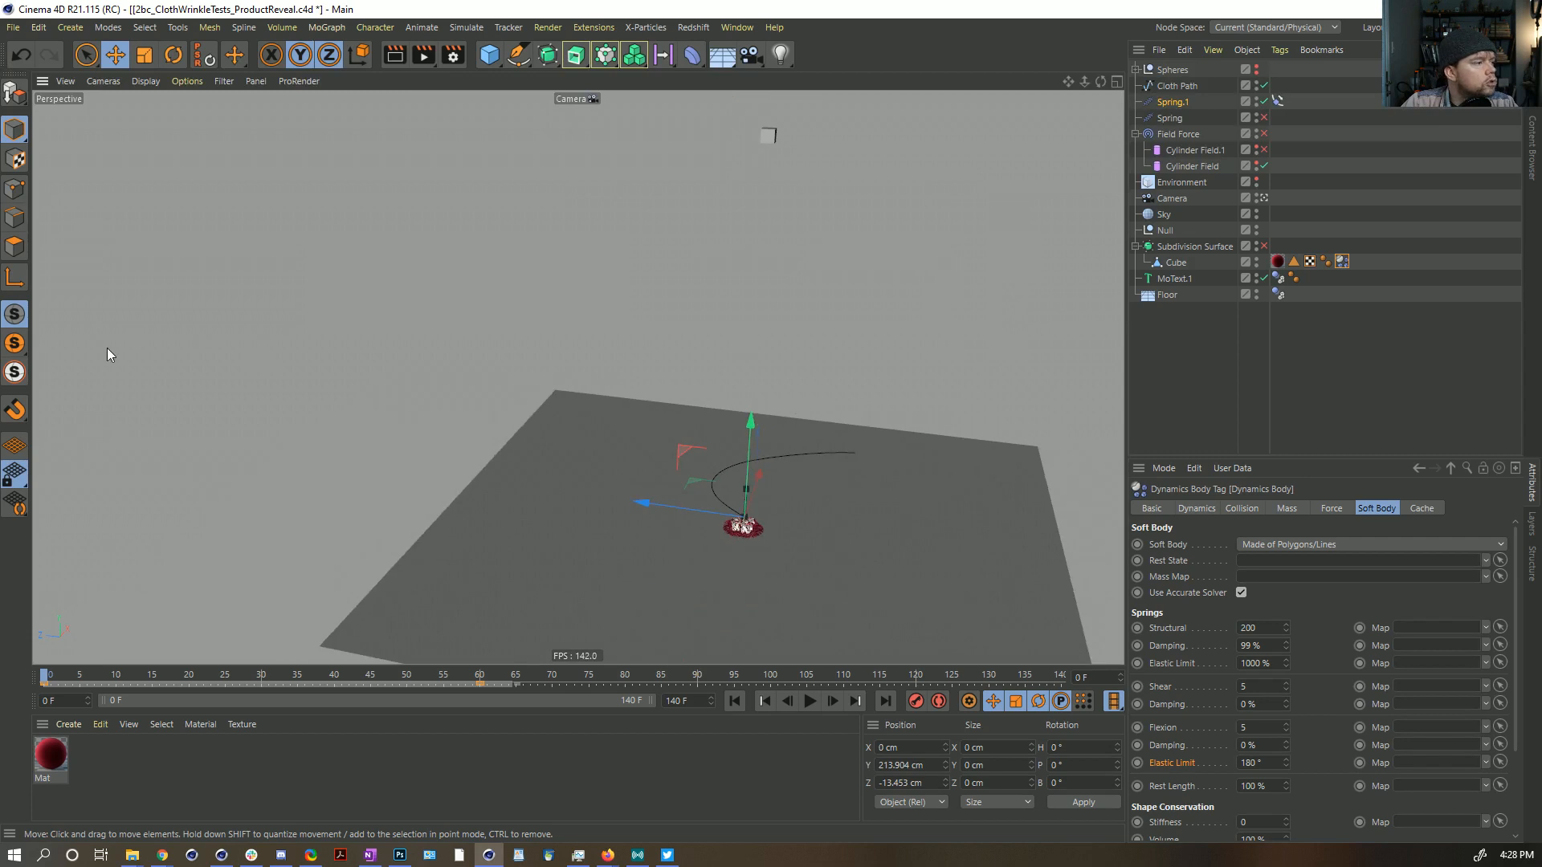
{"action": "left_click", "coordinate": [15, 247]}
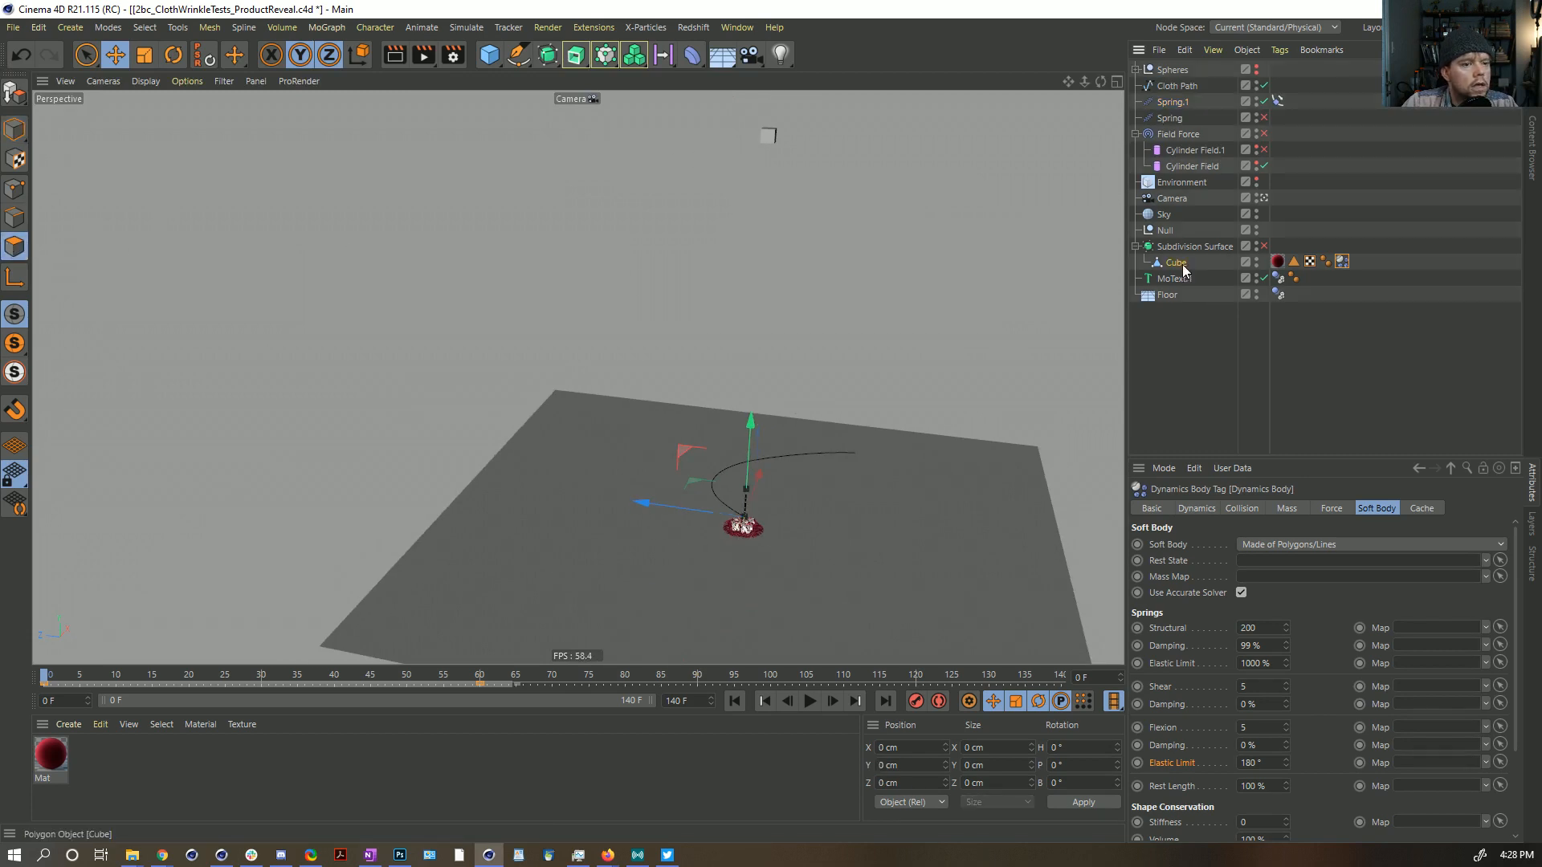
{"action": "left_click", "coordinate": [771, 135]}
{"action": "left_click", "coordinate": [769, 138]}
{"action": "key", "text": "u"}
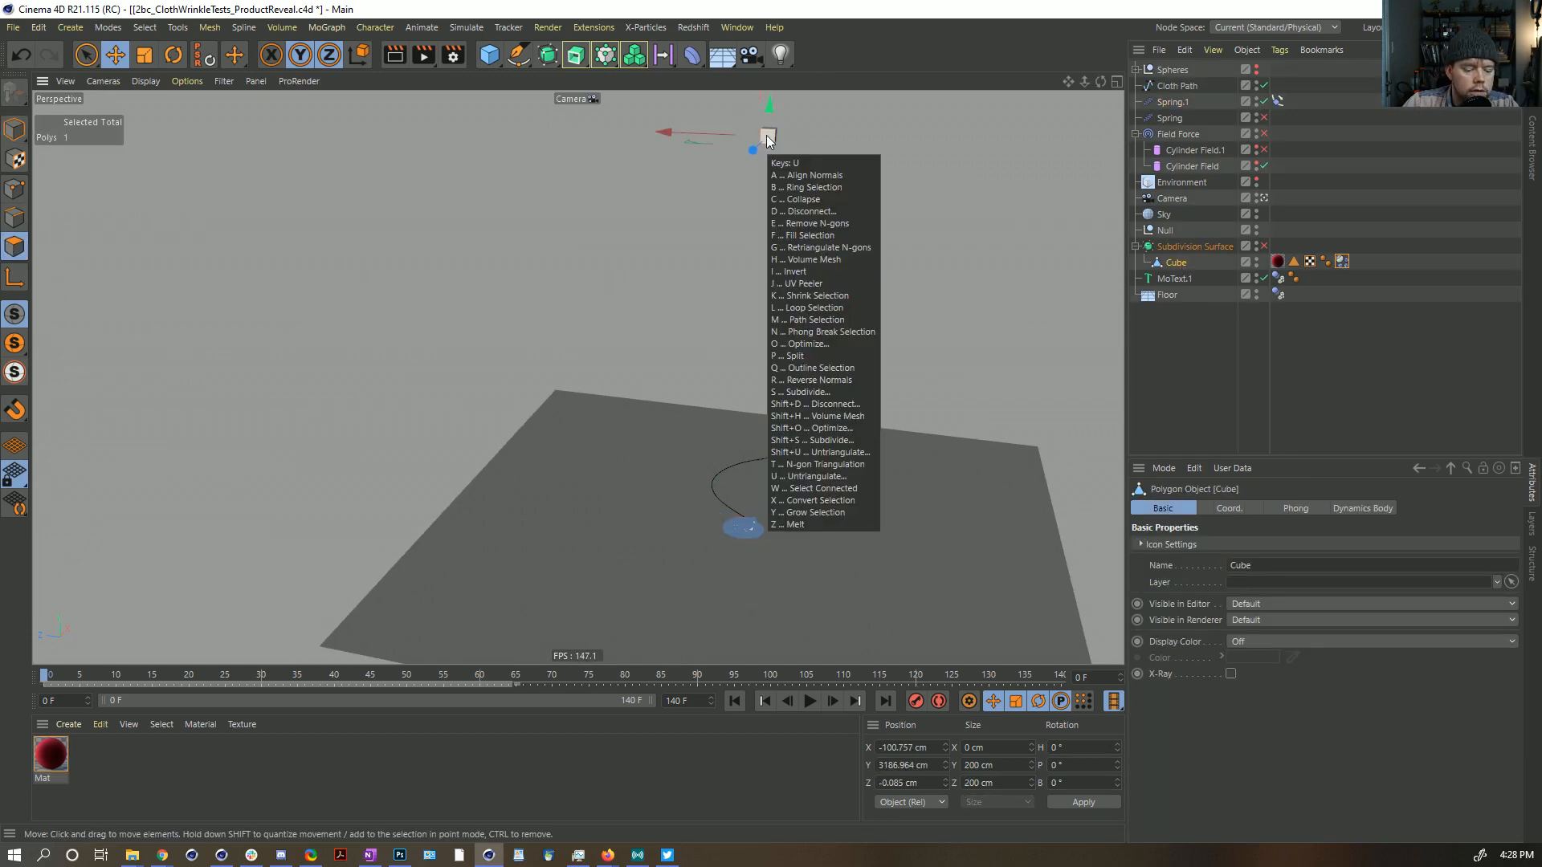
{"action": "key", "text": "w"}
{"action": "left_click", "coordinate": [14, 189], "text": "ctrl"}
{"action": "left_click", "coordinate": [608, 312]}
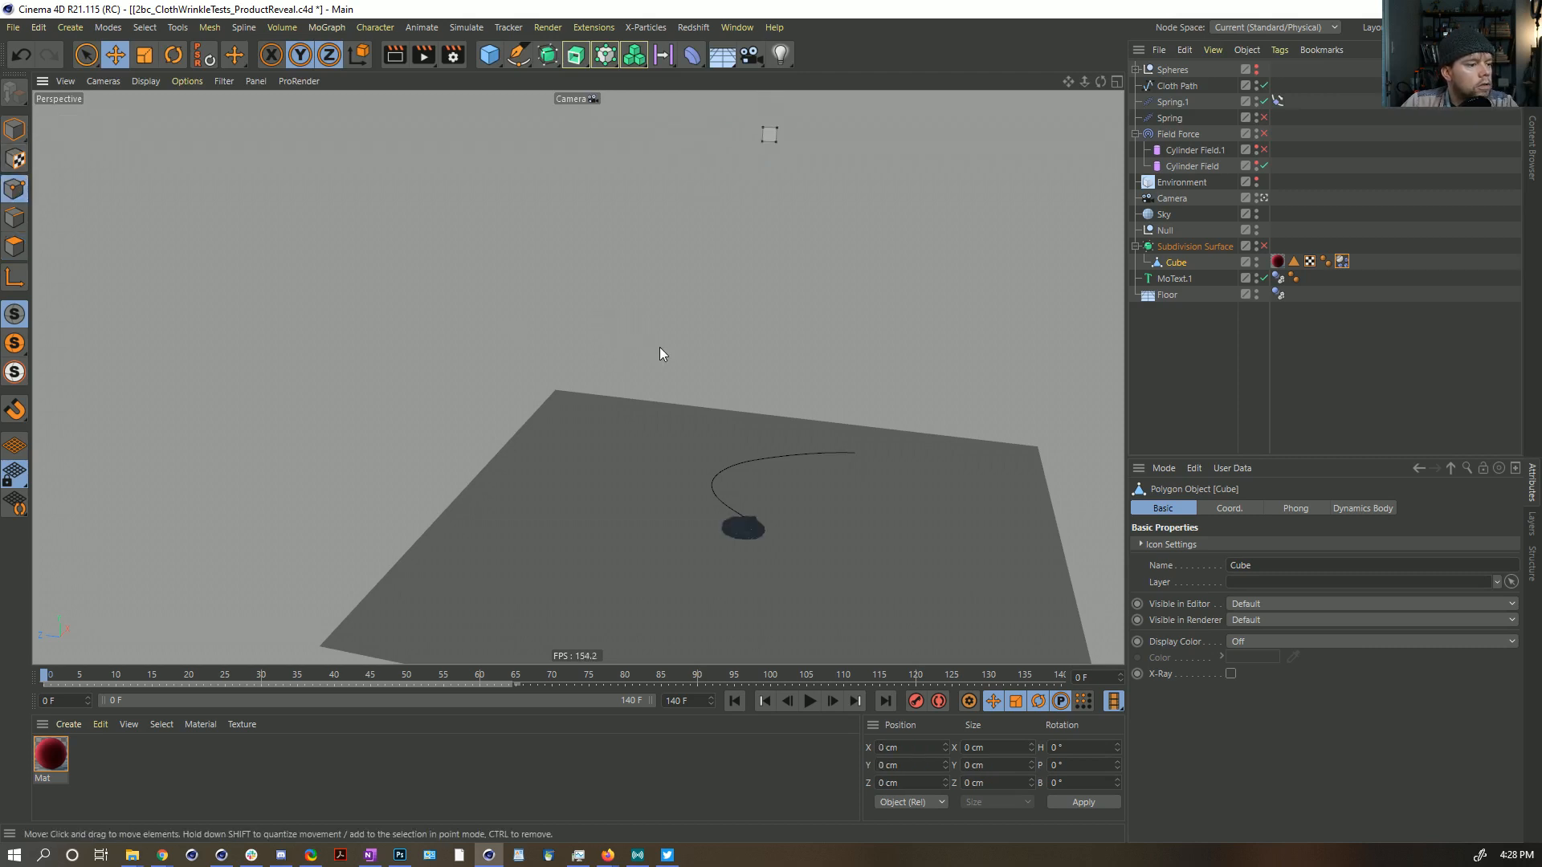
{"action": "left_click", "coordinate": [14, 130]}
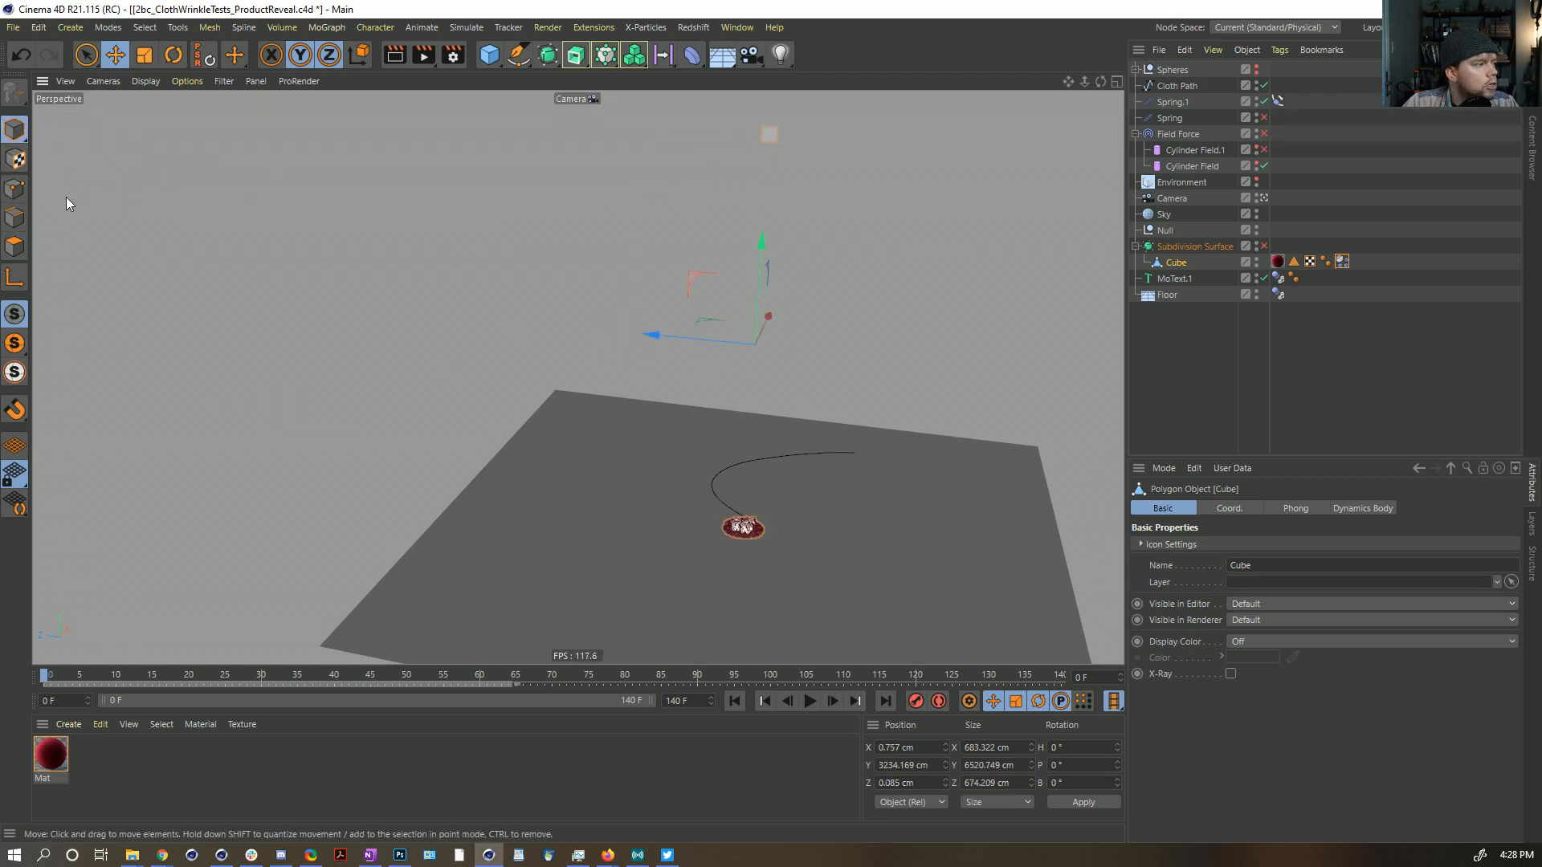
{"action": "left_click", "coordinate": [15, 247]}
{"action": "left_click", "coordinate": [769, 137]}
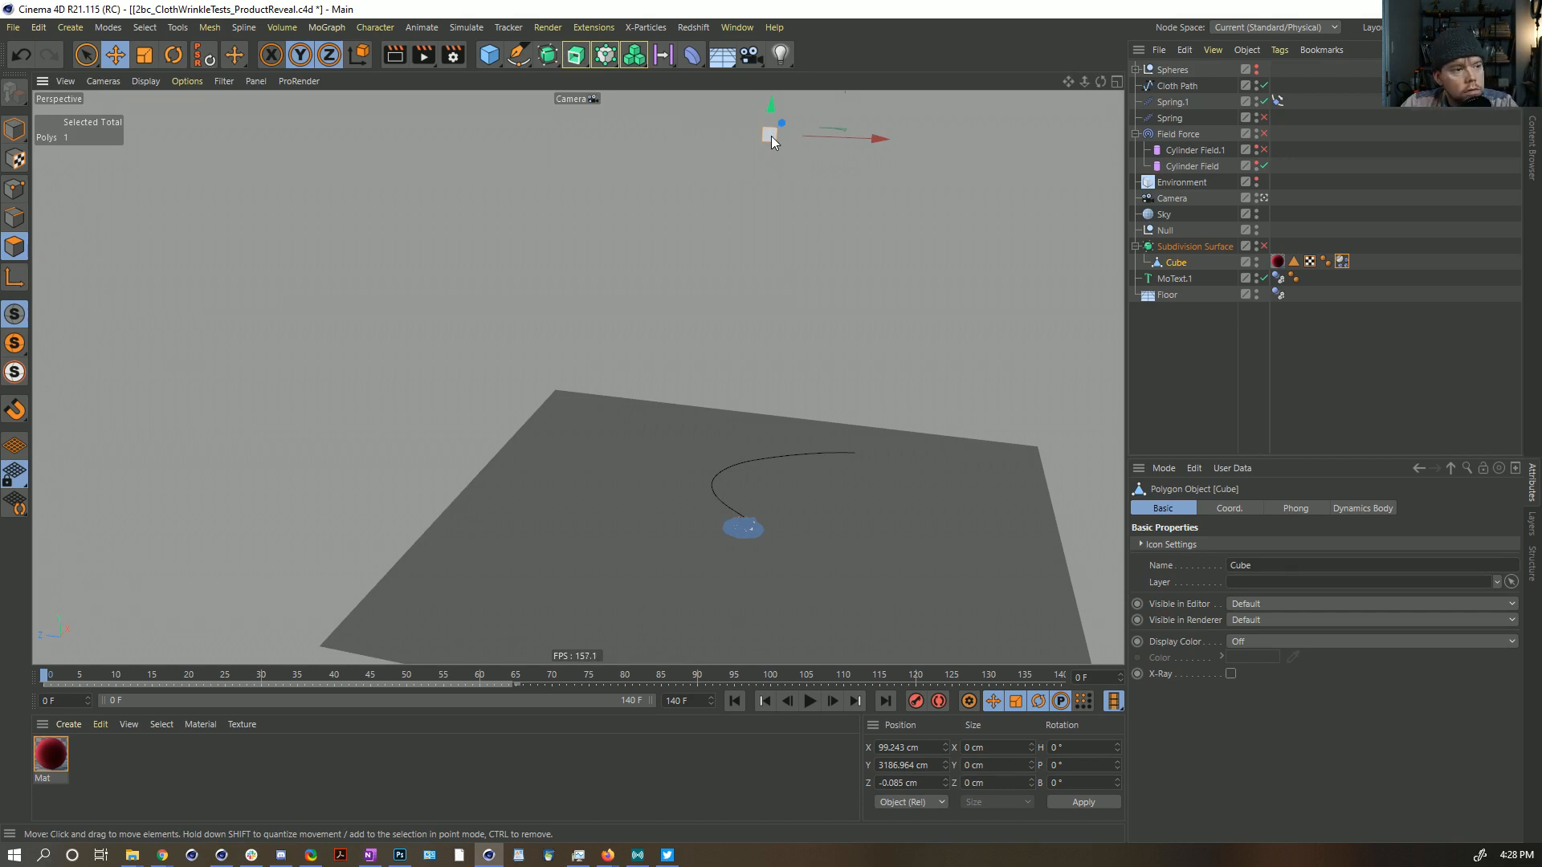
{"action": "left_click", "coordinate": [771, 136], "text": "ctrl"}
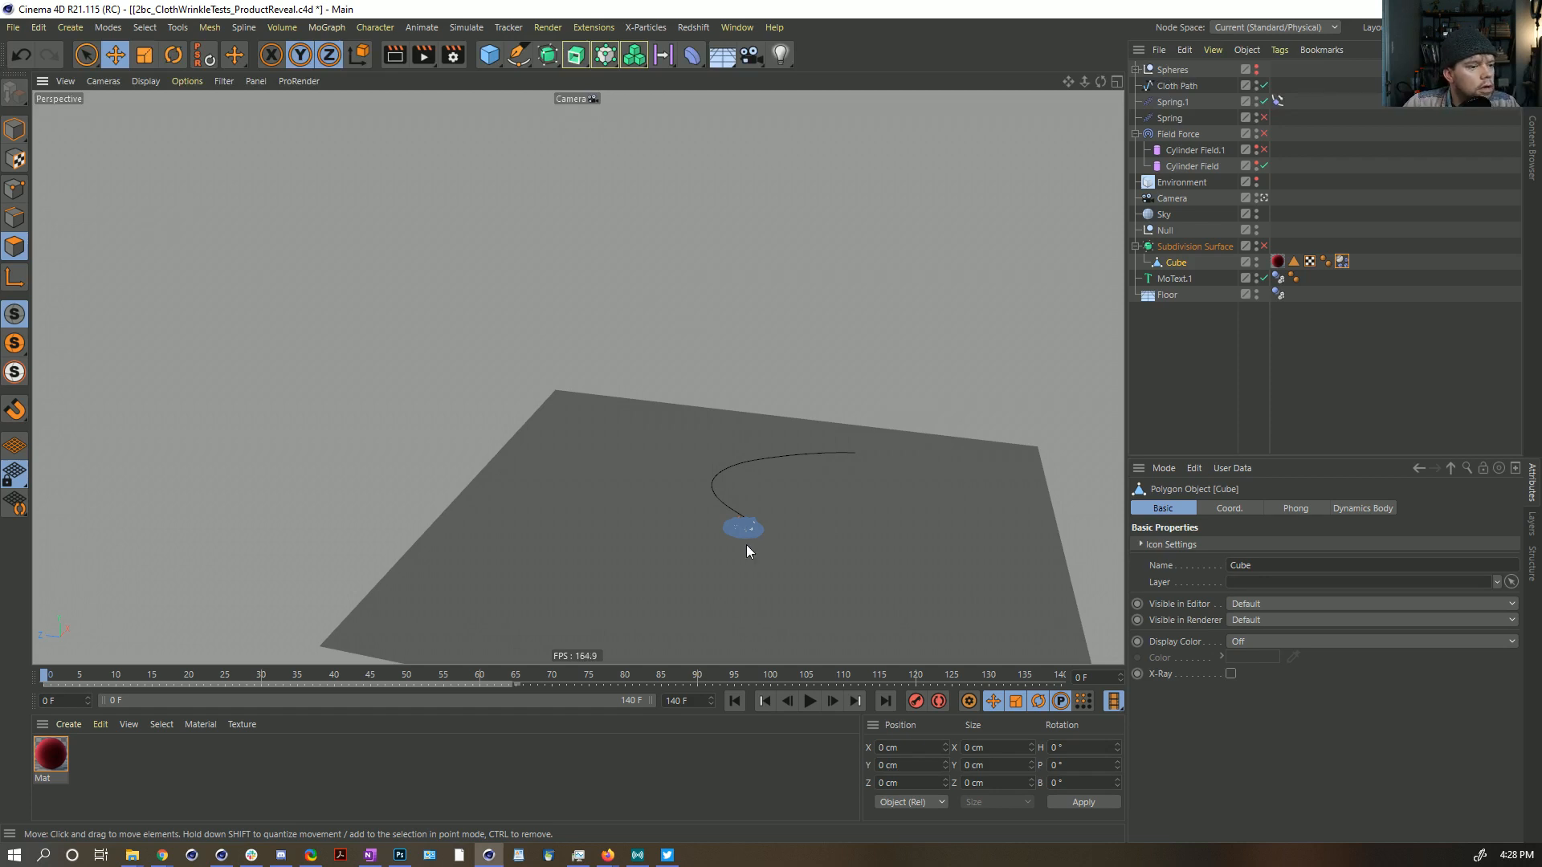
{"action": "scroll", "coordinate": [755, 534], "scroll_direction": "up", "scroll_amount": 10}
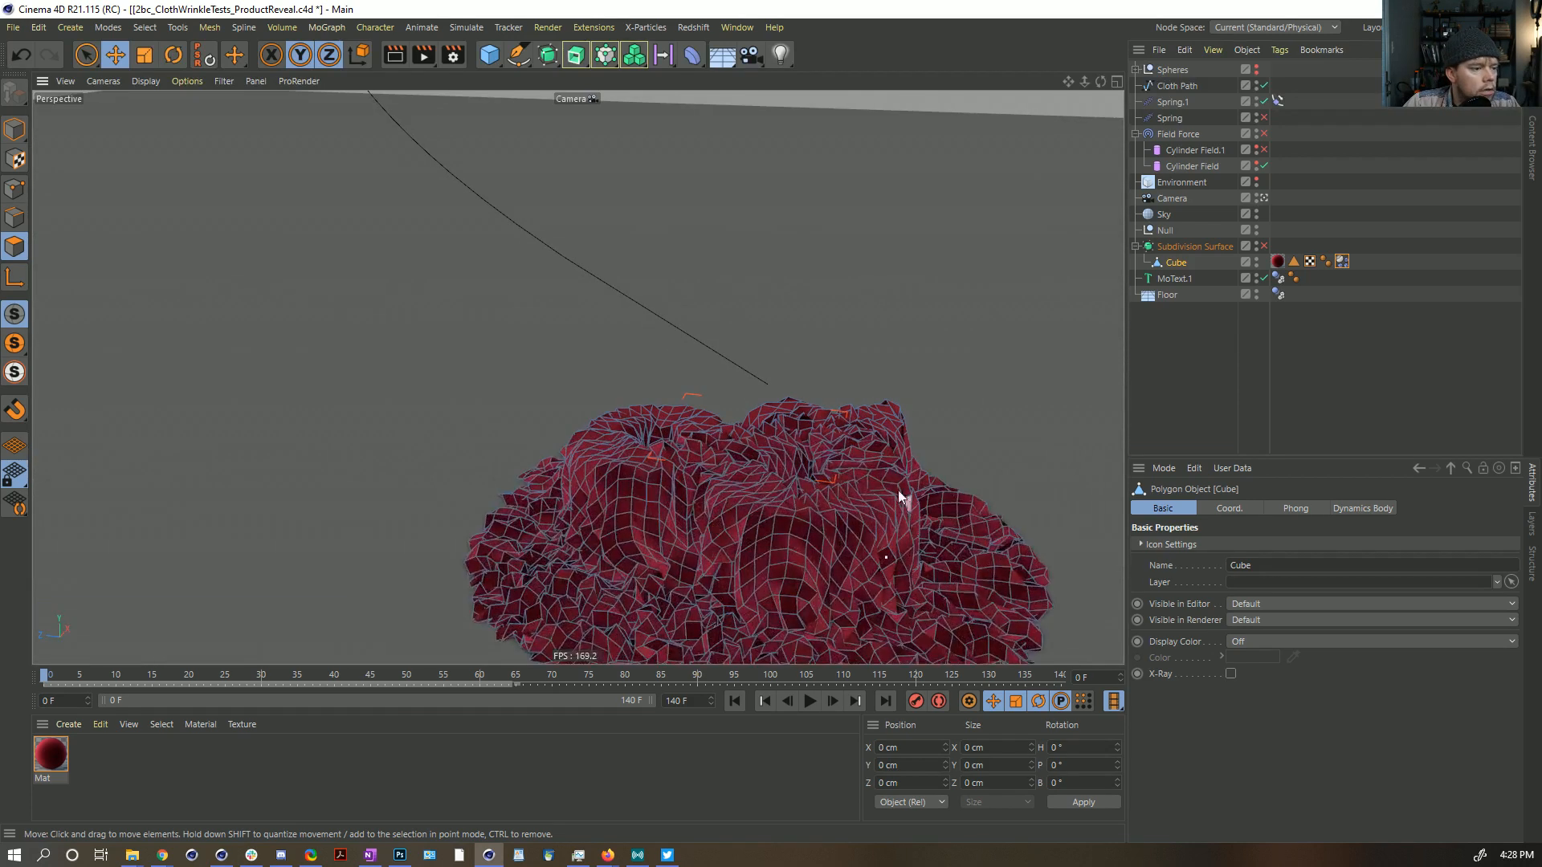
Step: Play the simulation to about frame 69 from a wider view centred on Spring.1, watching the cloth lift off the text
{"action": "left_click", "coordinate": [14, 128]}
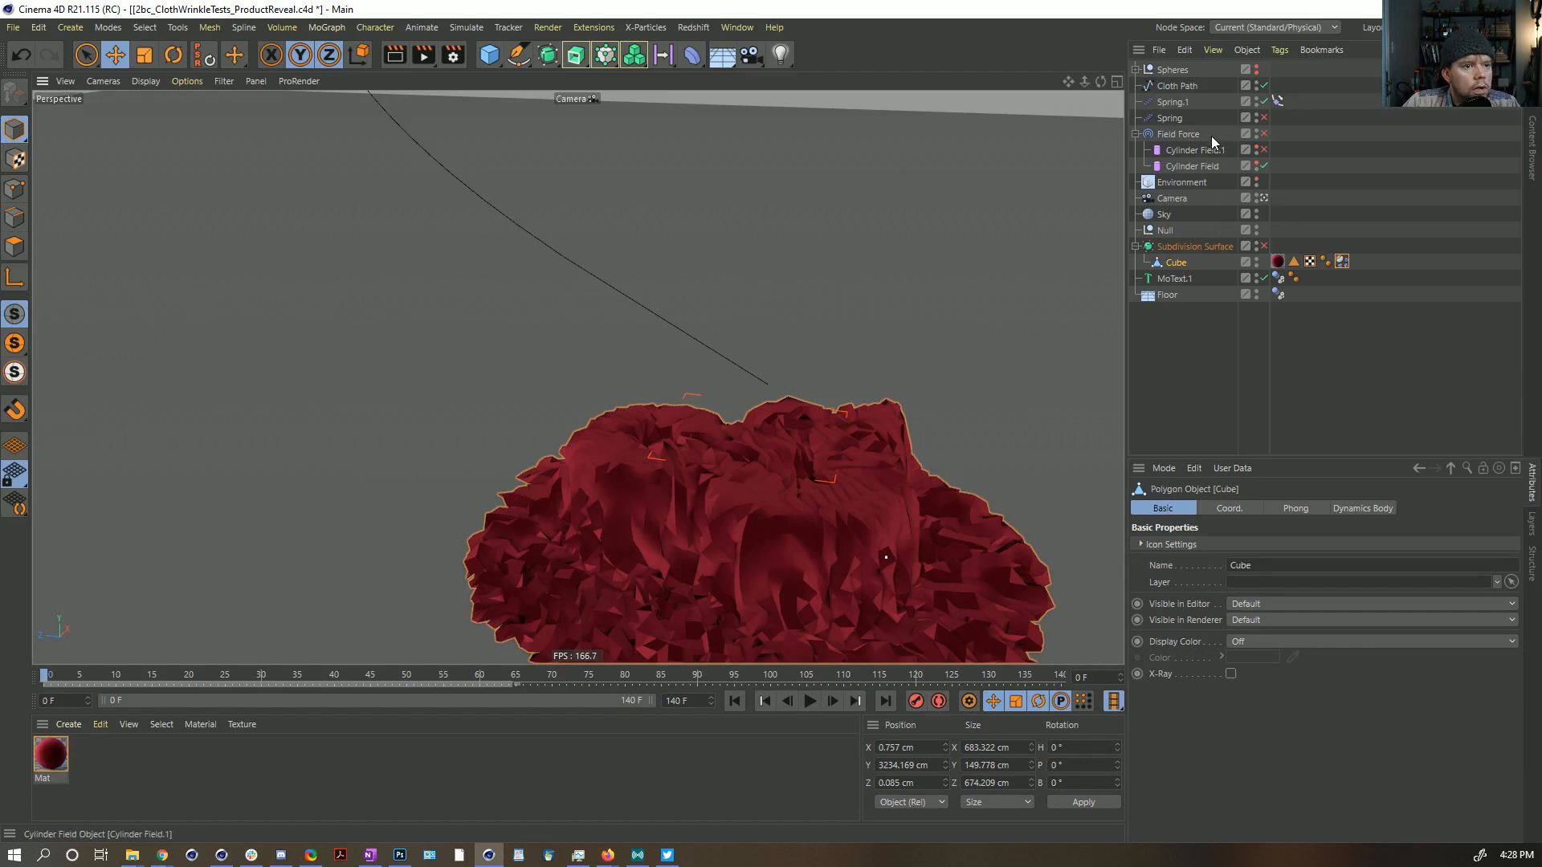
{"action": "left_click", "coordinate": [1172, 102]}
{"action": "key", "text": "o"}
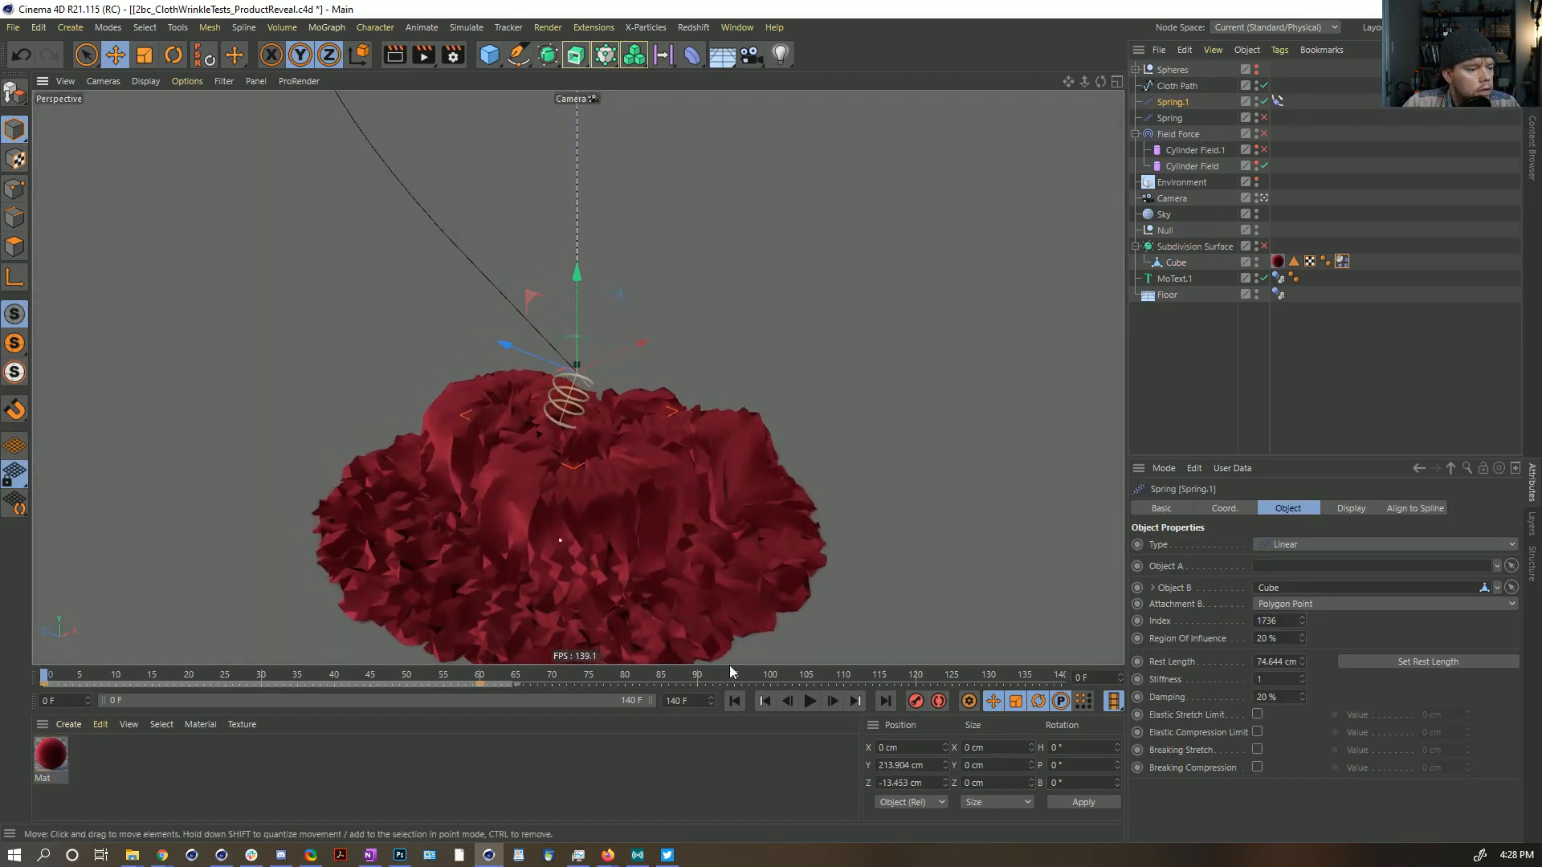
{"action": "scroll", "coordinate": [550, 532], "scroll_direction": "down", "scroll_amount": 5}
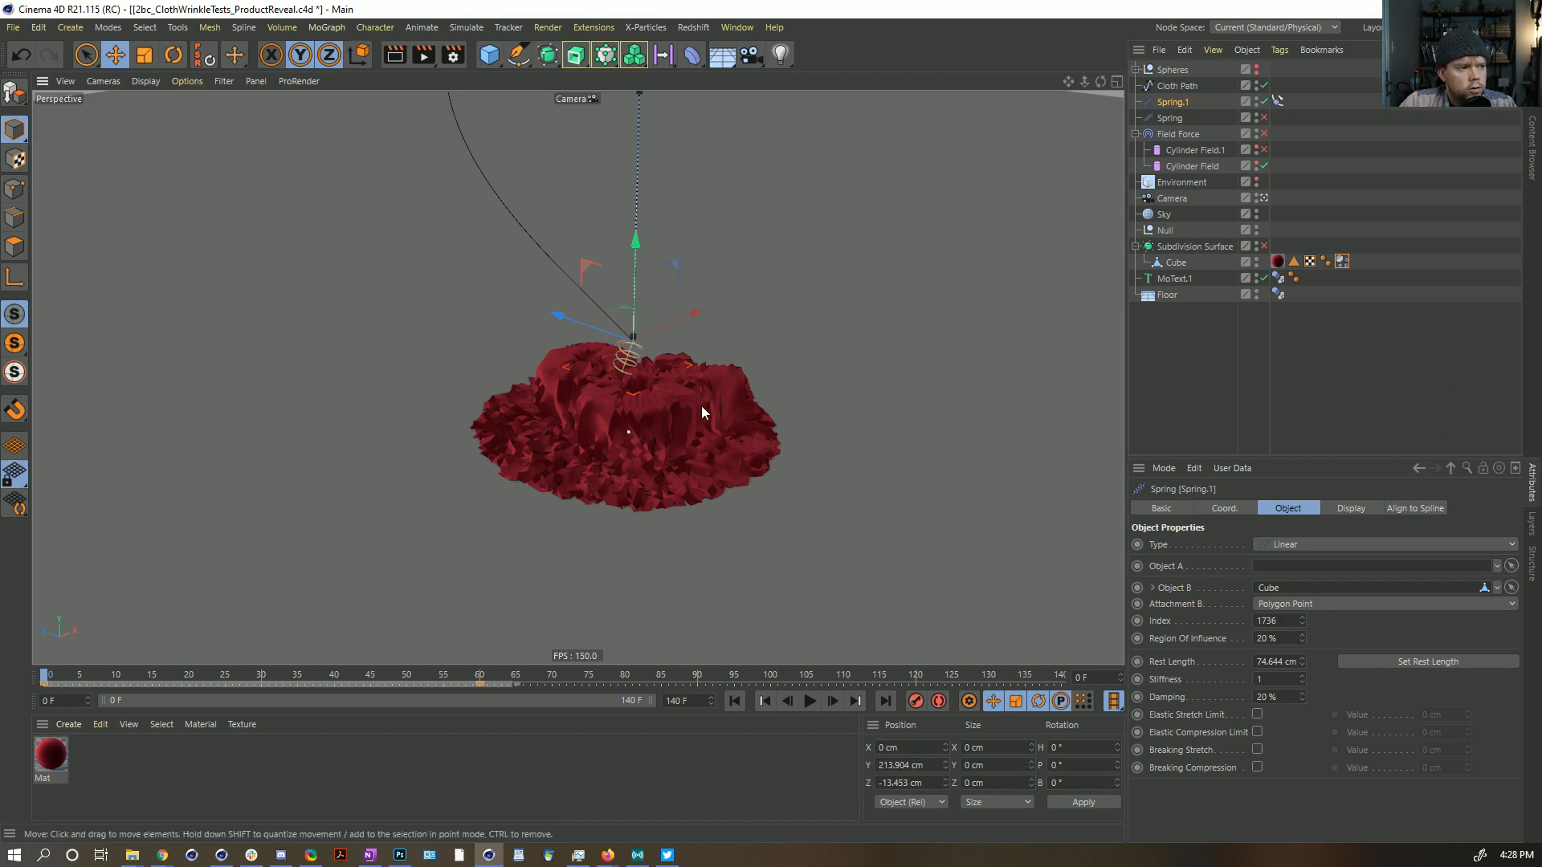
{"action": "left_click_drag", "start_coordinate": [655, 328], "coordinate": [702, 374], "text": "alt"}
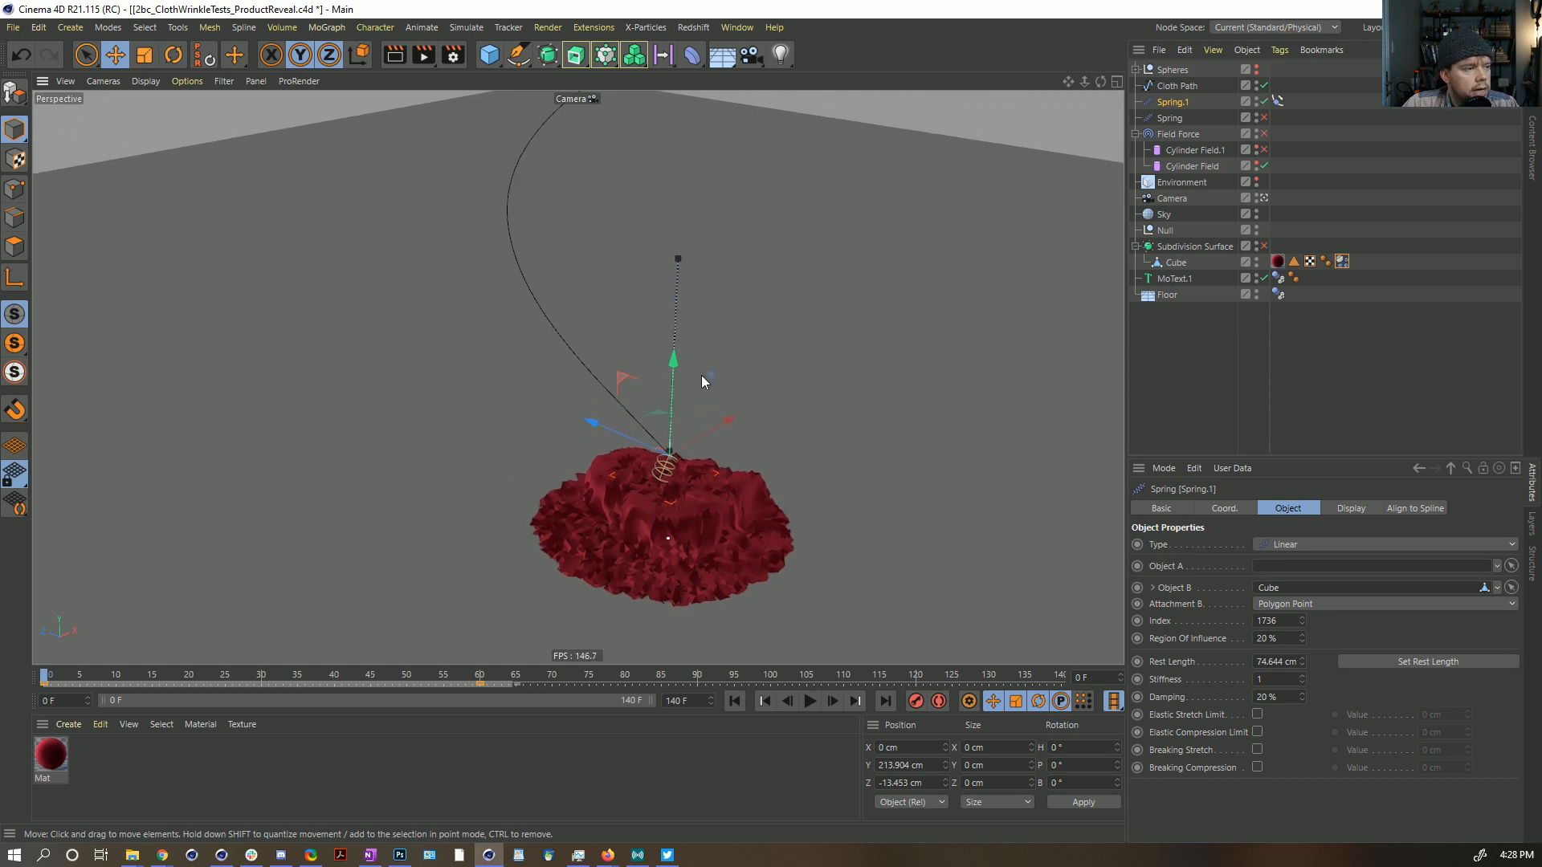
{"action": "left_click", "coordinate": [808, 704]}
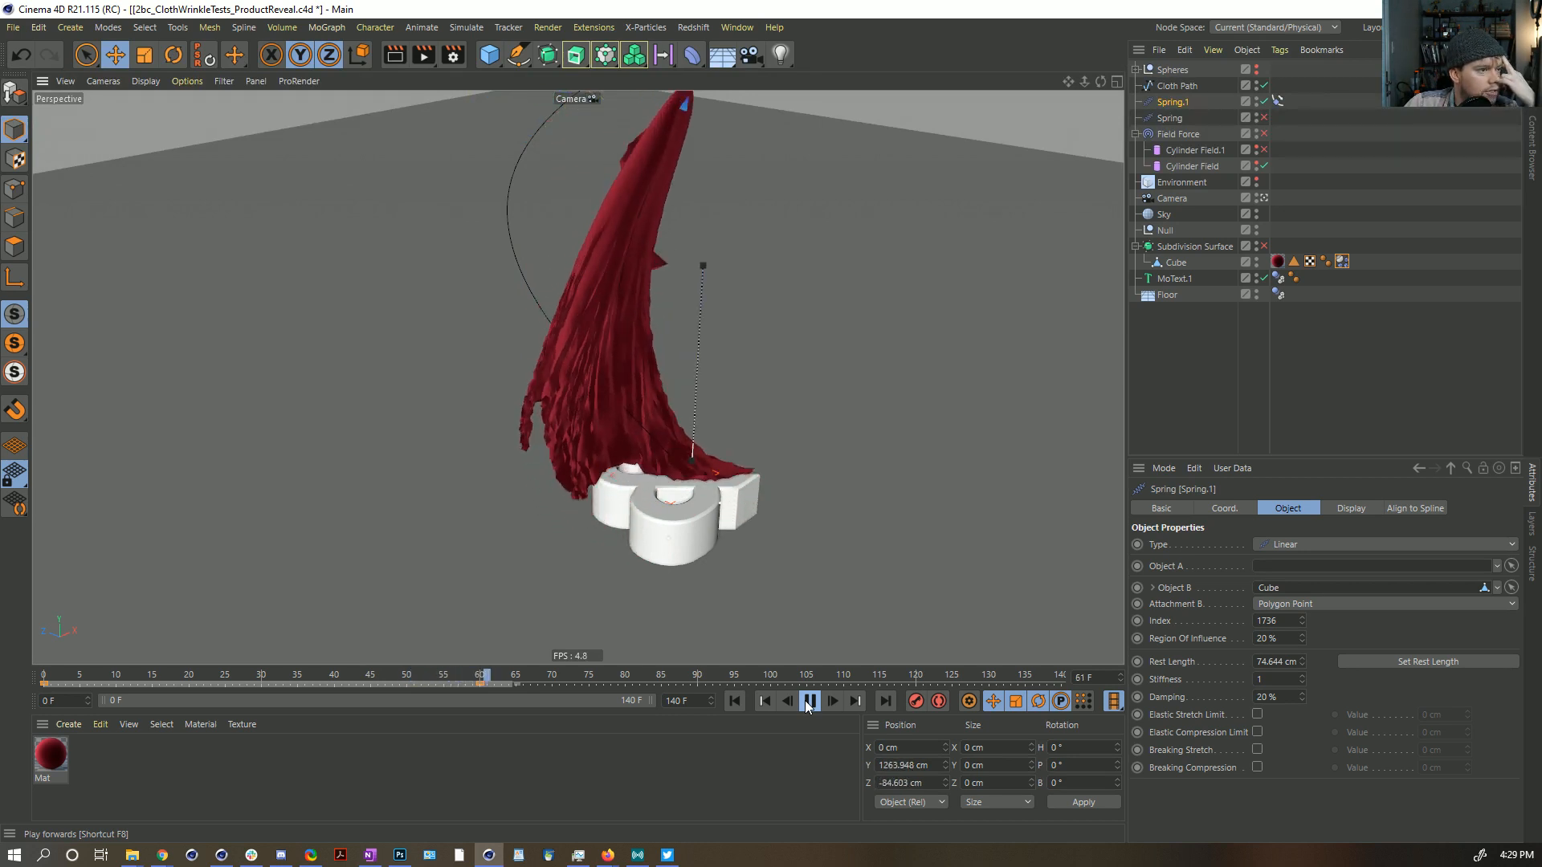
{"action": "left_click", "coordinate": [810, 702]}
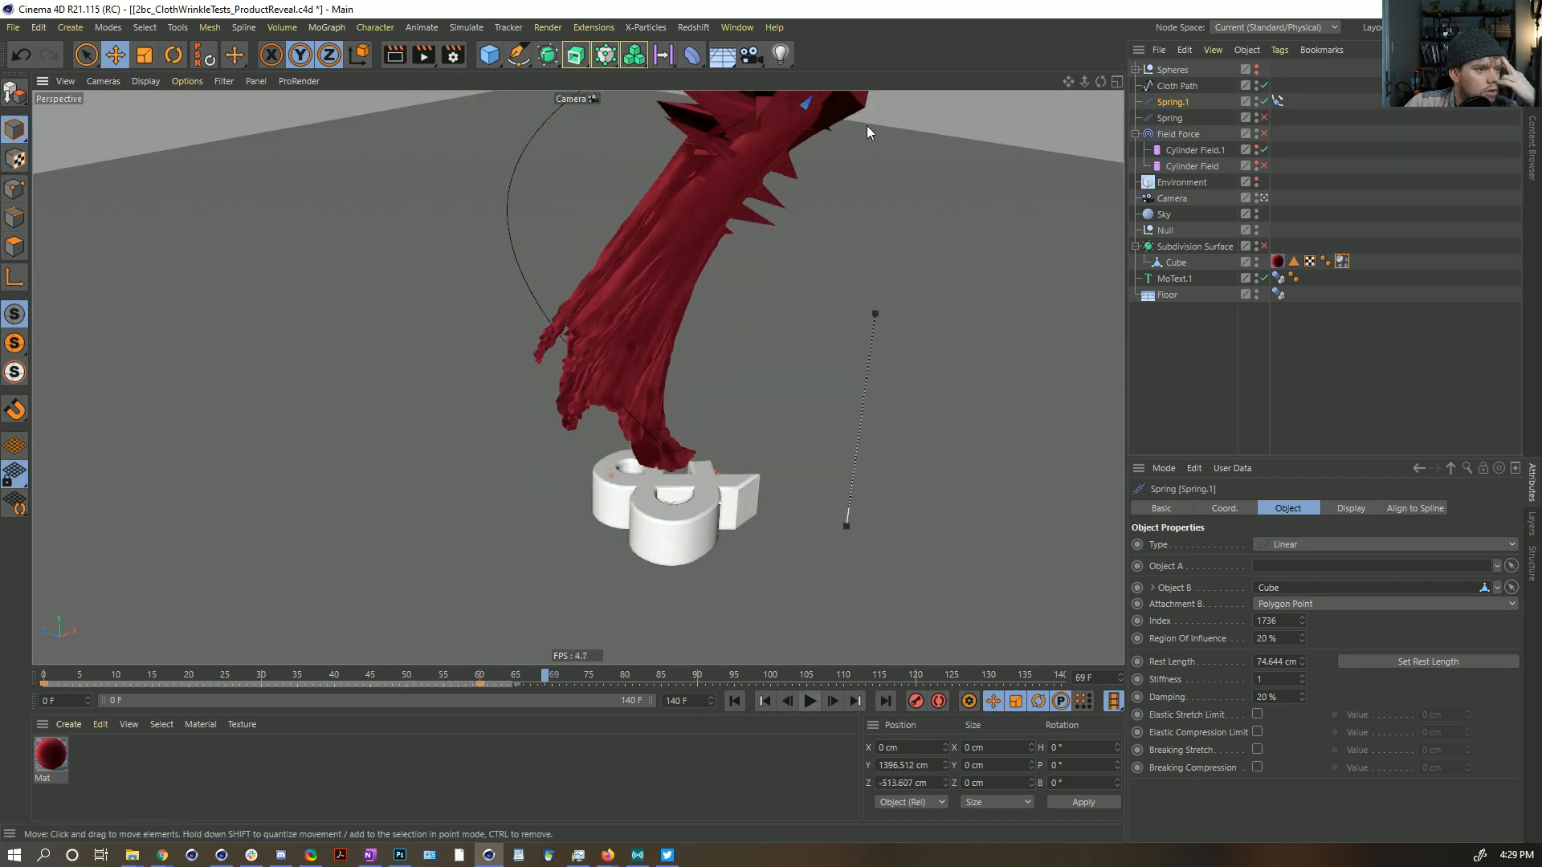
Step: Review the Collision and Soft Body settings of the Cube's Dynamics Body tag, and return the timeline to the start frame
{"action": "left_click", "coordinate": [1278, 278]}
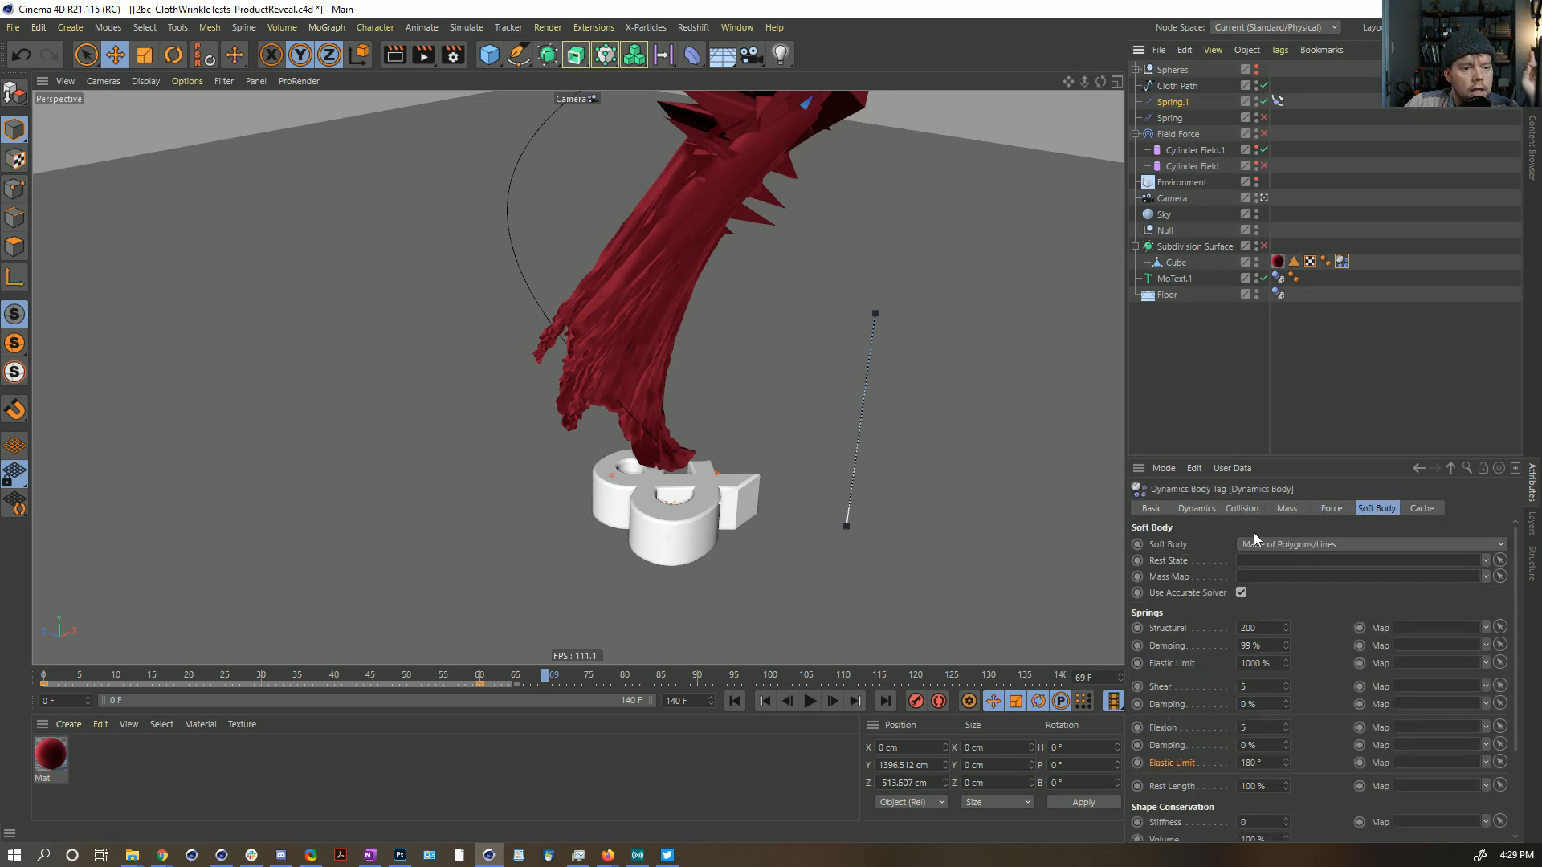
{"action": "left_click", "coordinate": [1241, 508]}
{"action": "left_click", "coordinate": [1244, 598]}
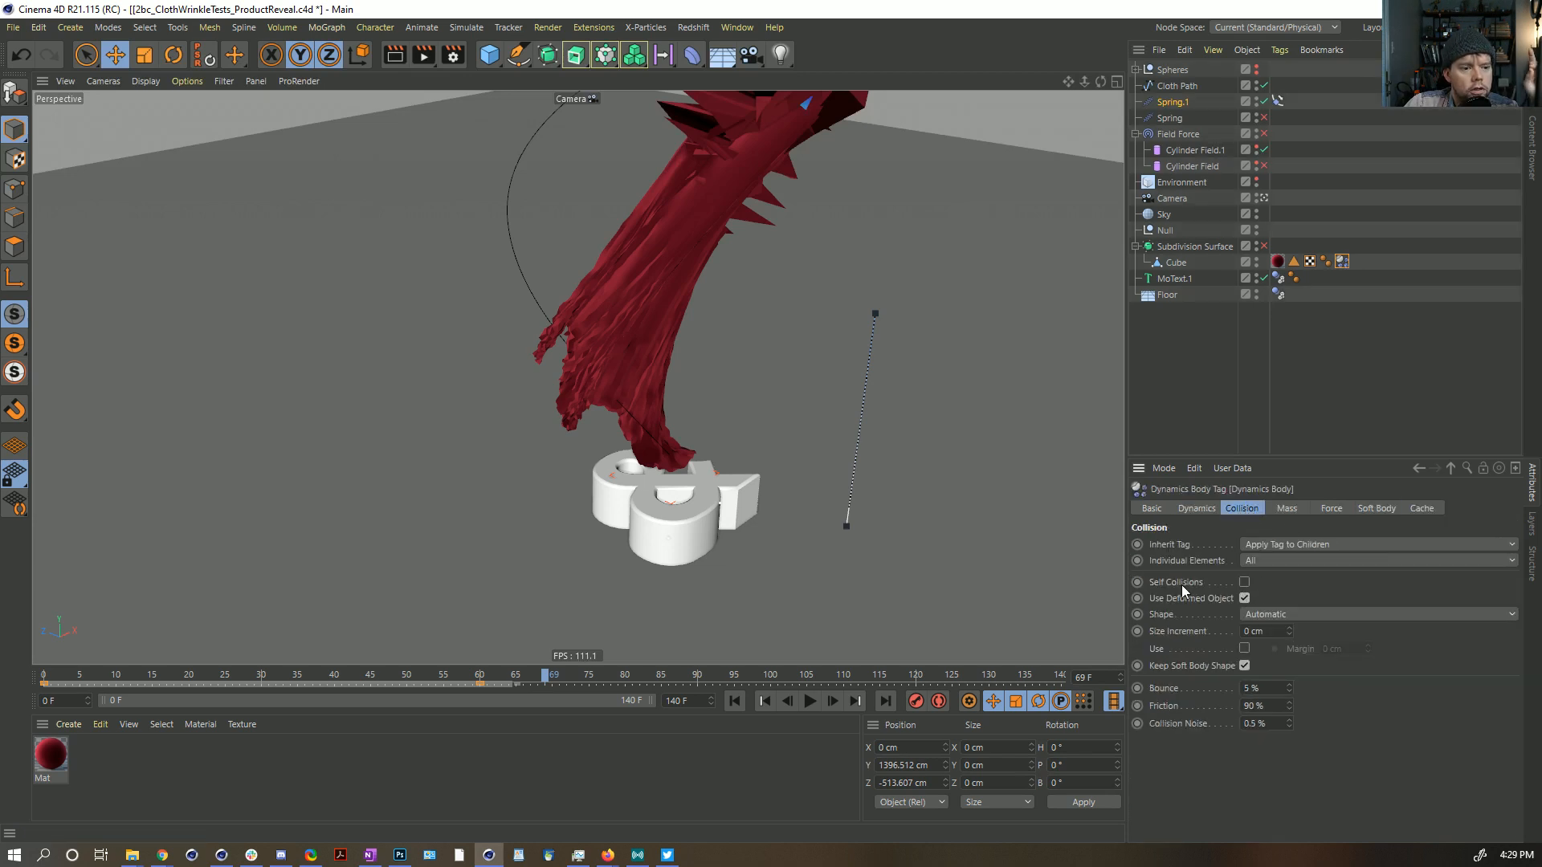
{"action": "left_click", "coordinate": [809, 701]}
{"action": "left_click", "coordinate": [735, 701]}
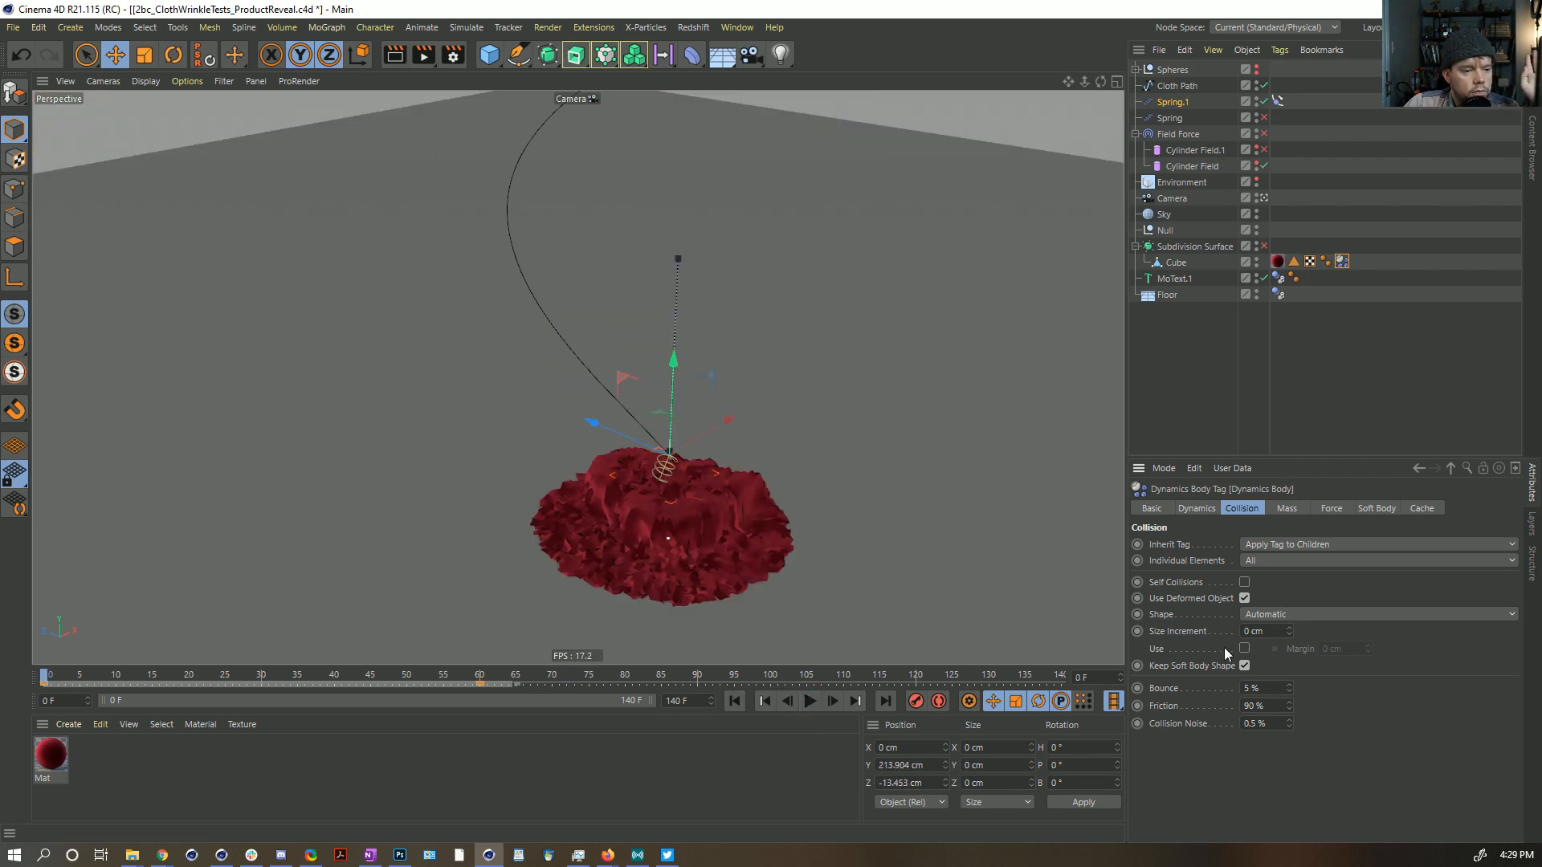
{"action": "left_click", "coordinate": [1375, 509]}
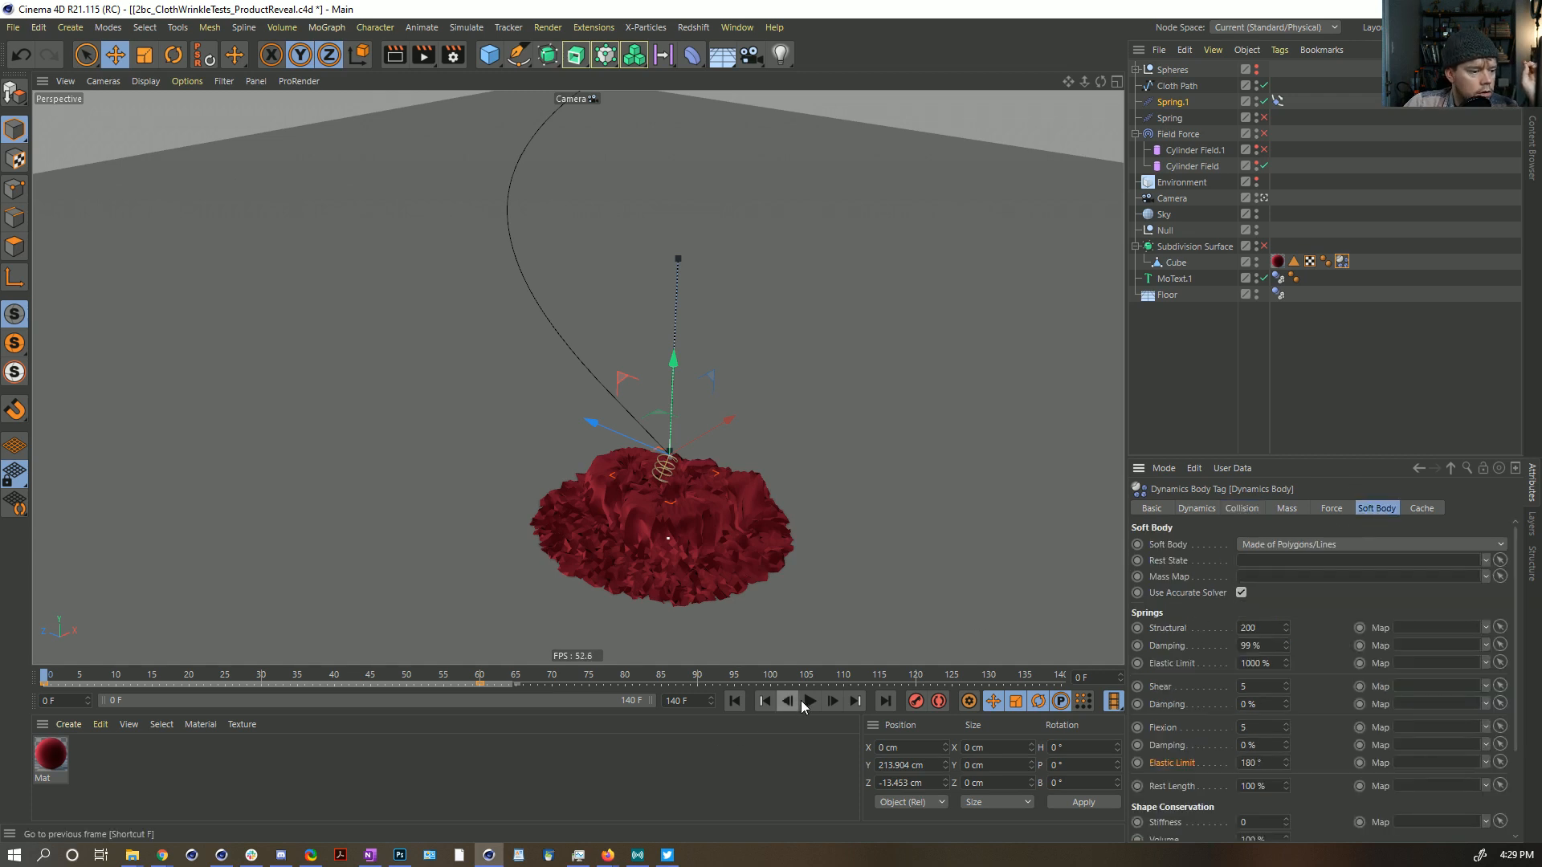
Step: Play the simulation to about frame 71 in a close view of the cloth, checking how it comes off the text
{"action": "right_click_drag", "start_coordinate": [767, 483], "coordinate": [747, 480], "text": "alt"}
{"action": "left_click_drag", "start_coordinate": [705, 489], "coordinate": [697, 526], "text": "alt"}
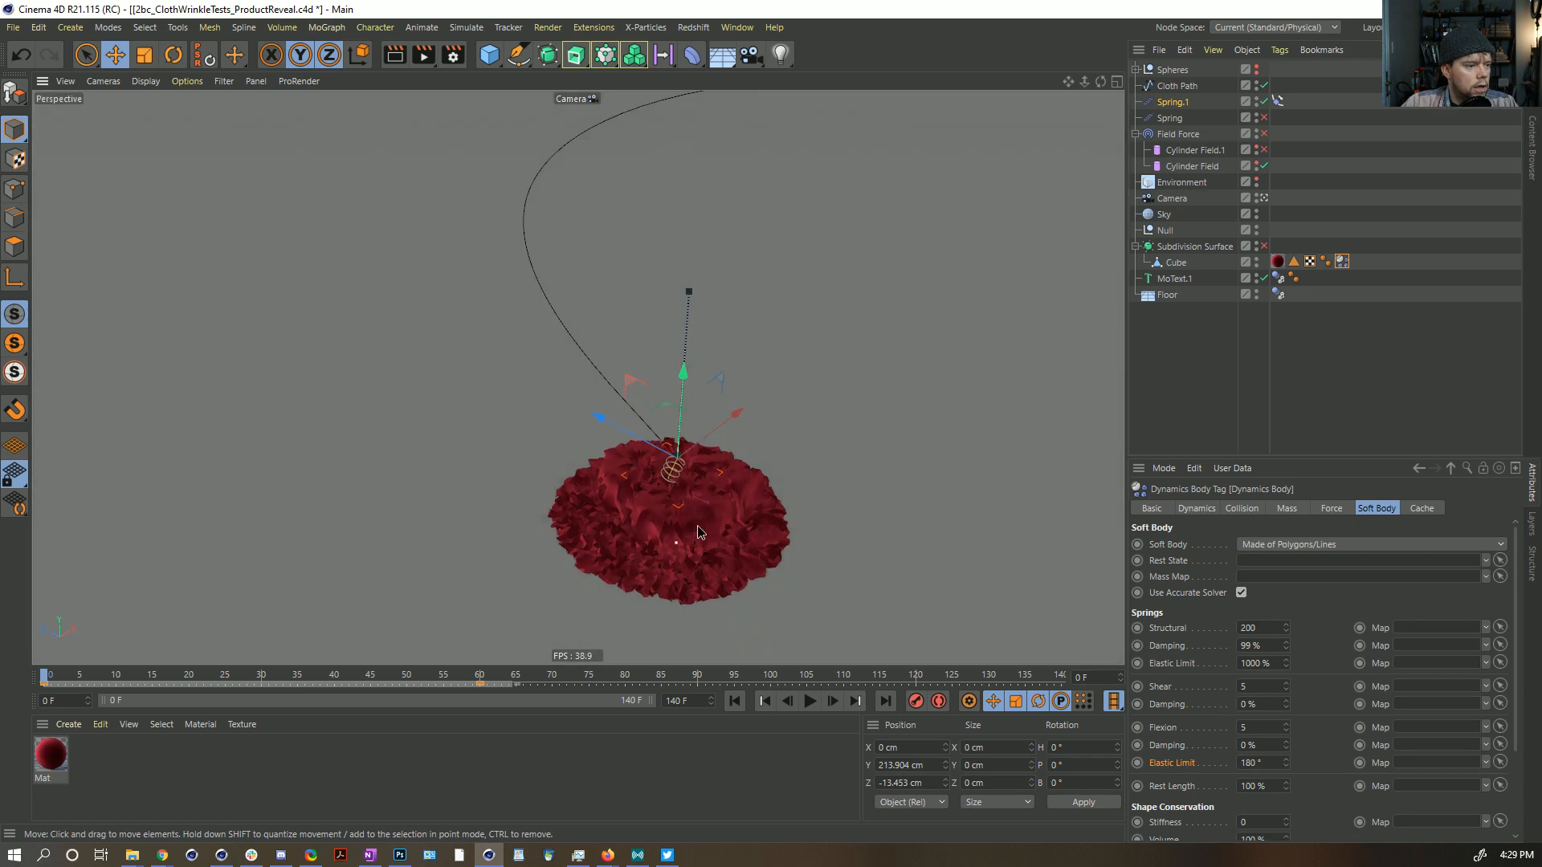
{"action": "right_click_drag", "start_coordinate": [697, 526], "coordinate": [875, 473], "text": "alt"}
{"action": "middle_click_drag", "start_coordinate": [756, 514], "coordinate": [751, 435], "text": "alt"}
{"action": "mouse_move", "coordinate": [751, 436]}
{"action": "left_mouse_down", "text": "alt"}
{"action": "mouse_move", "coordinate": [743, 459]}
{"action": "mouse_move", "coordinate": [751, 434]}
{"action": "mouse_move", "coordinate": [730, 427]}
{"action": "left_mouse_up", "text": "alt"}
{"action": "middle_click_drag", "start_coordinate": [730, 427], "coordinate": [701, 455], "text": "alt"}
{"action": "left_click_drag", "start_coordinate": [700, 455], "coordinate": [740, 437], "text": "alt"}
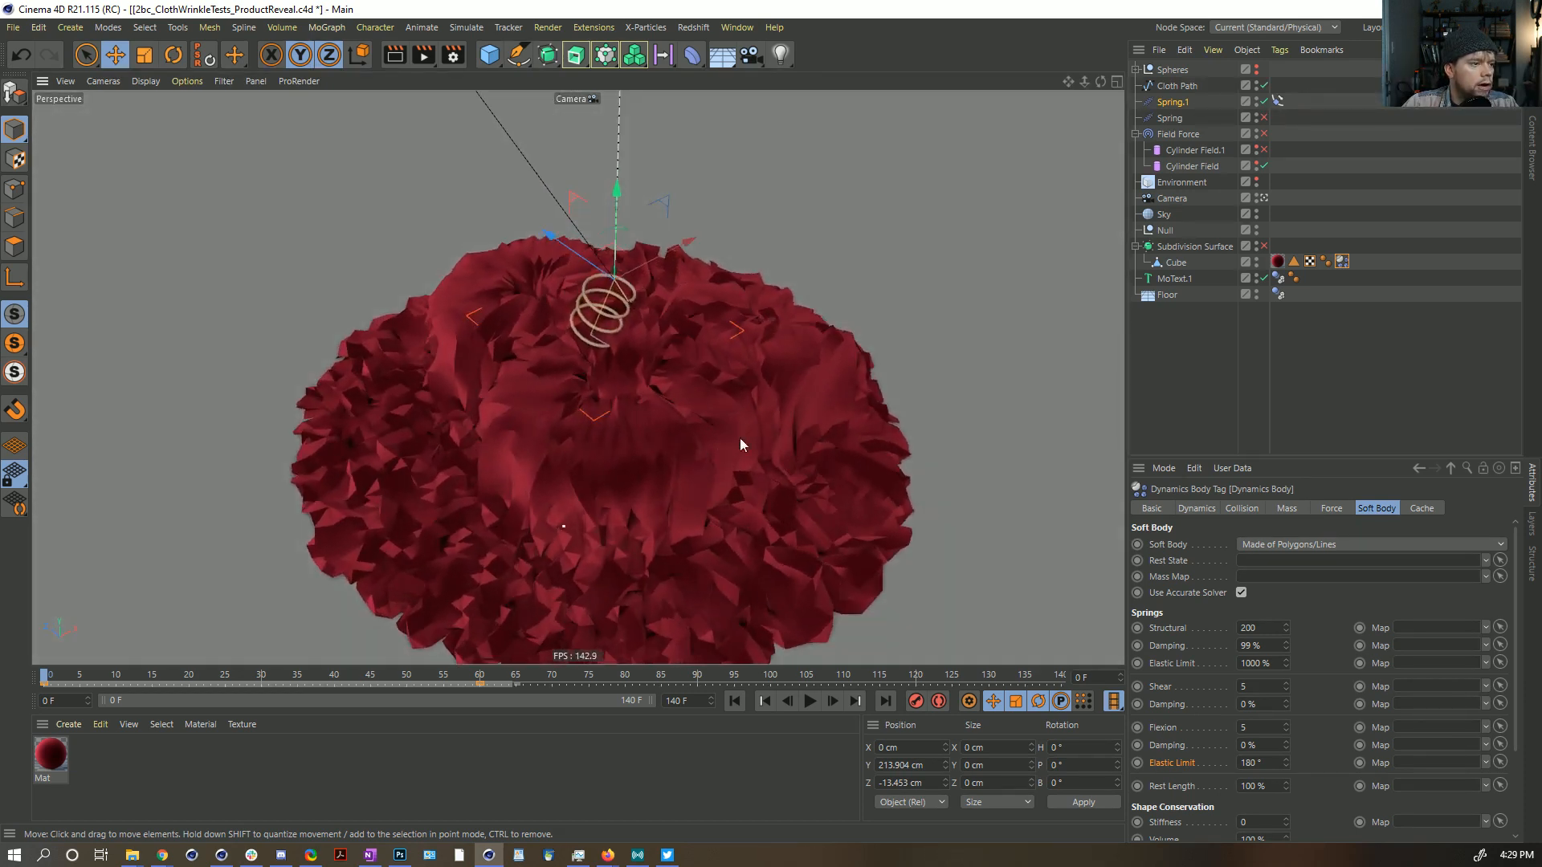
{"action": "left_click", "coordinate": [811, 701]}
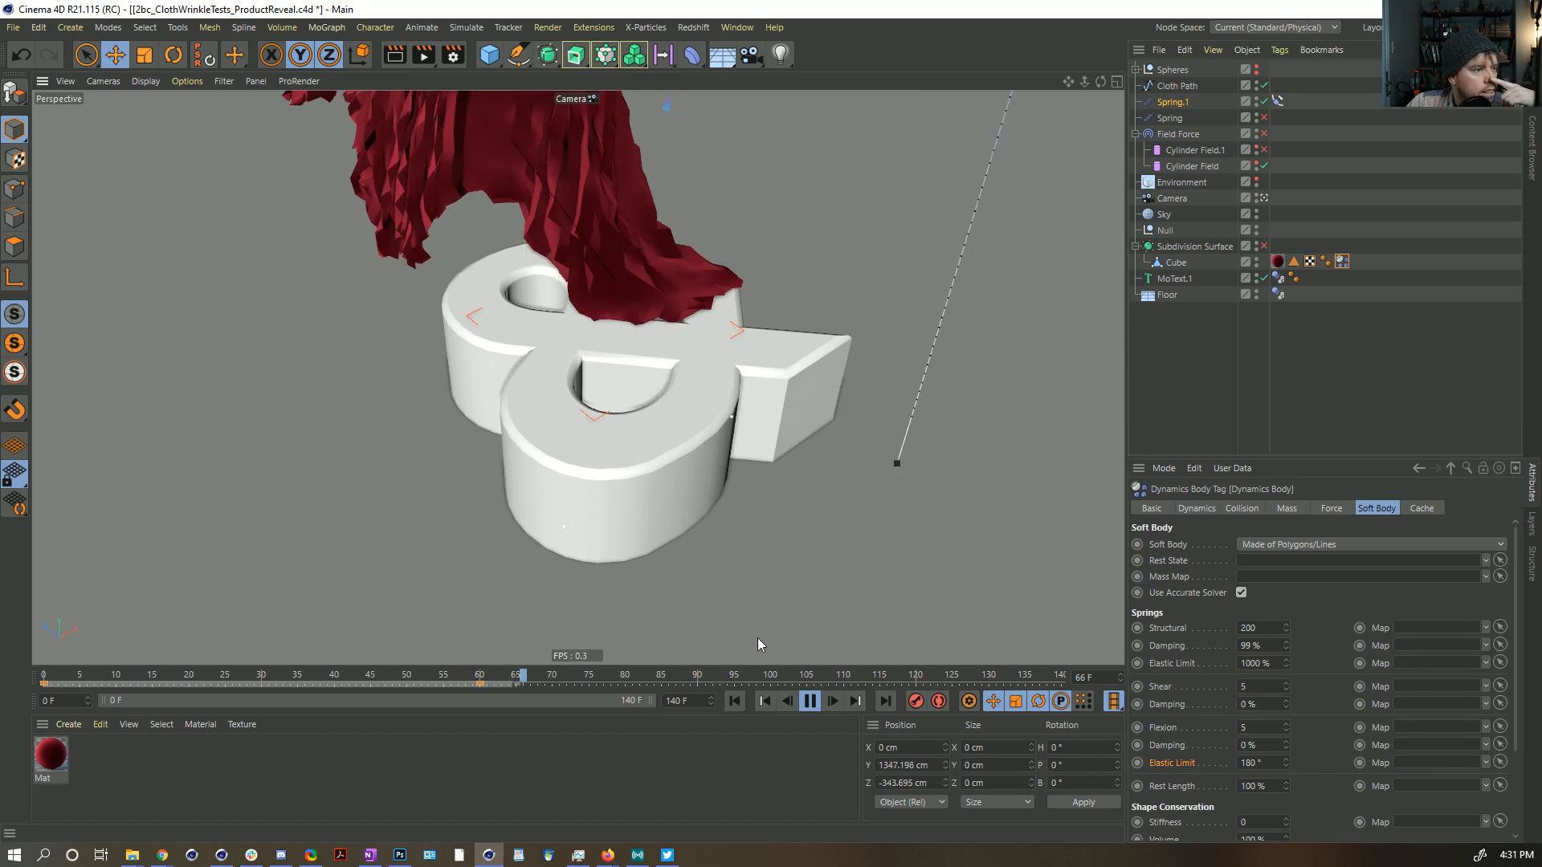
{"action": "left_click", "coordinate": [811, 702]}
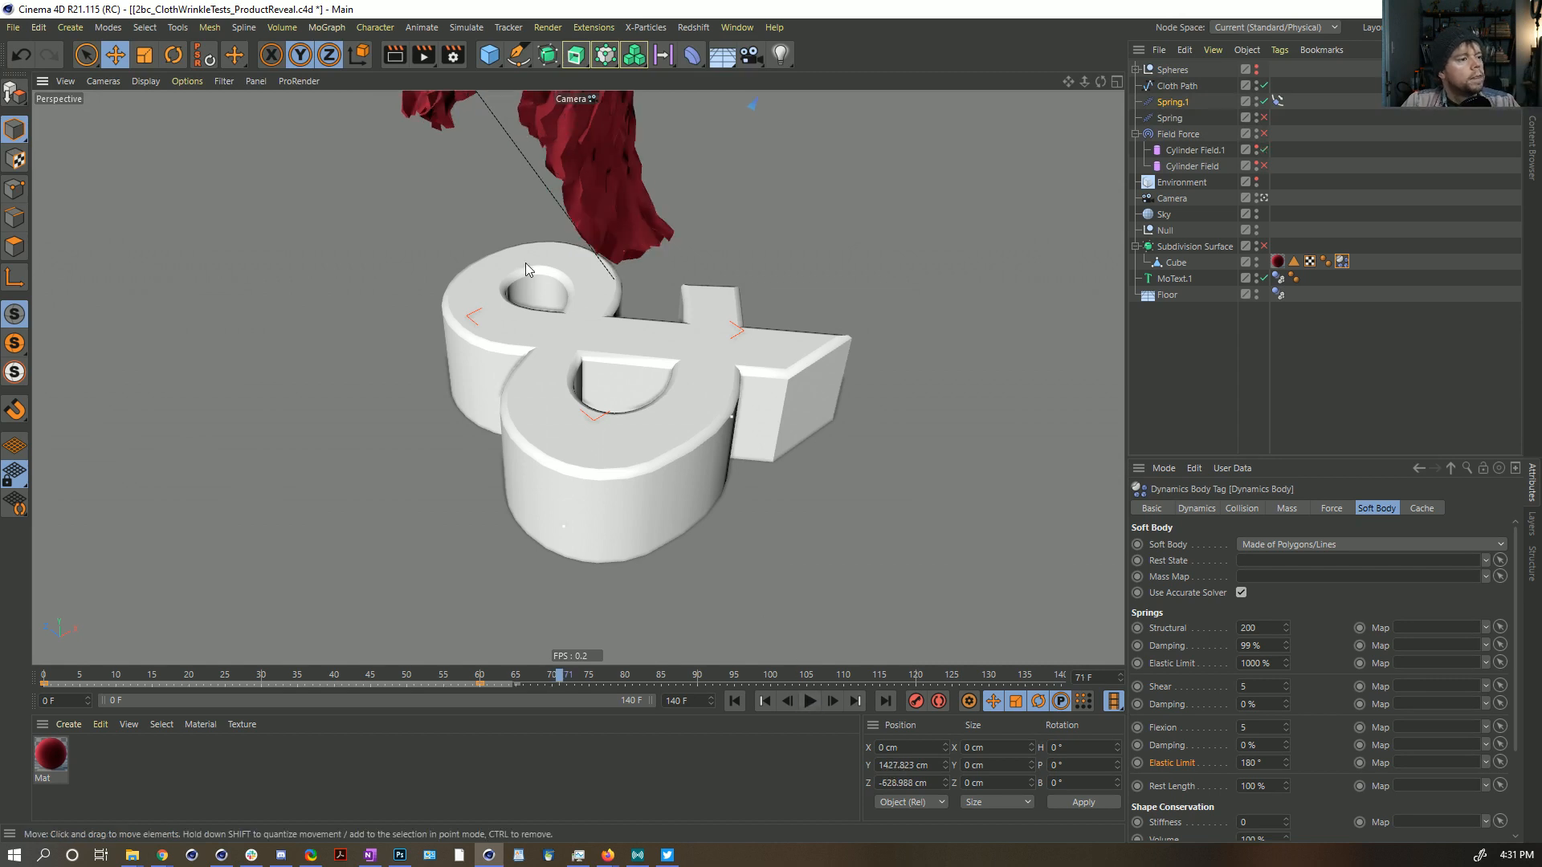
Step: Shorten the timeline so it ends at frame 80, and return to the start frame
{"action": "double_click", "coordinate": [687, 701]}
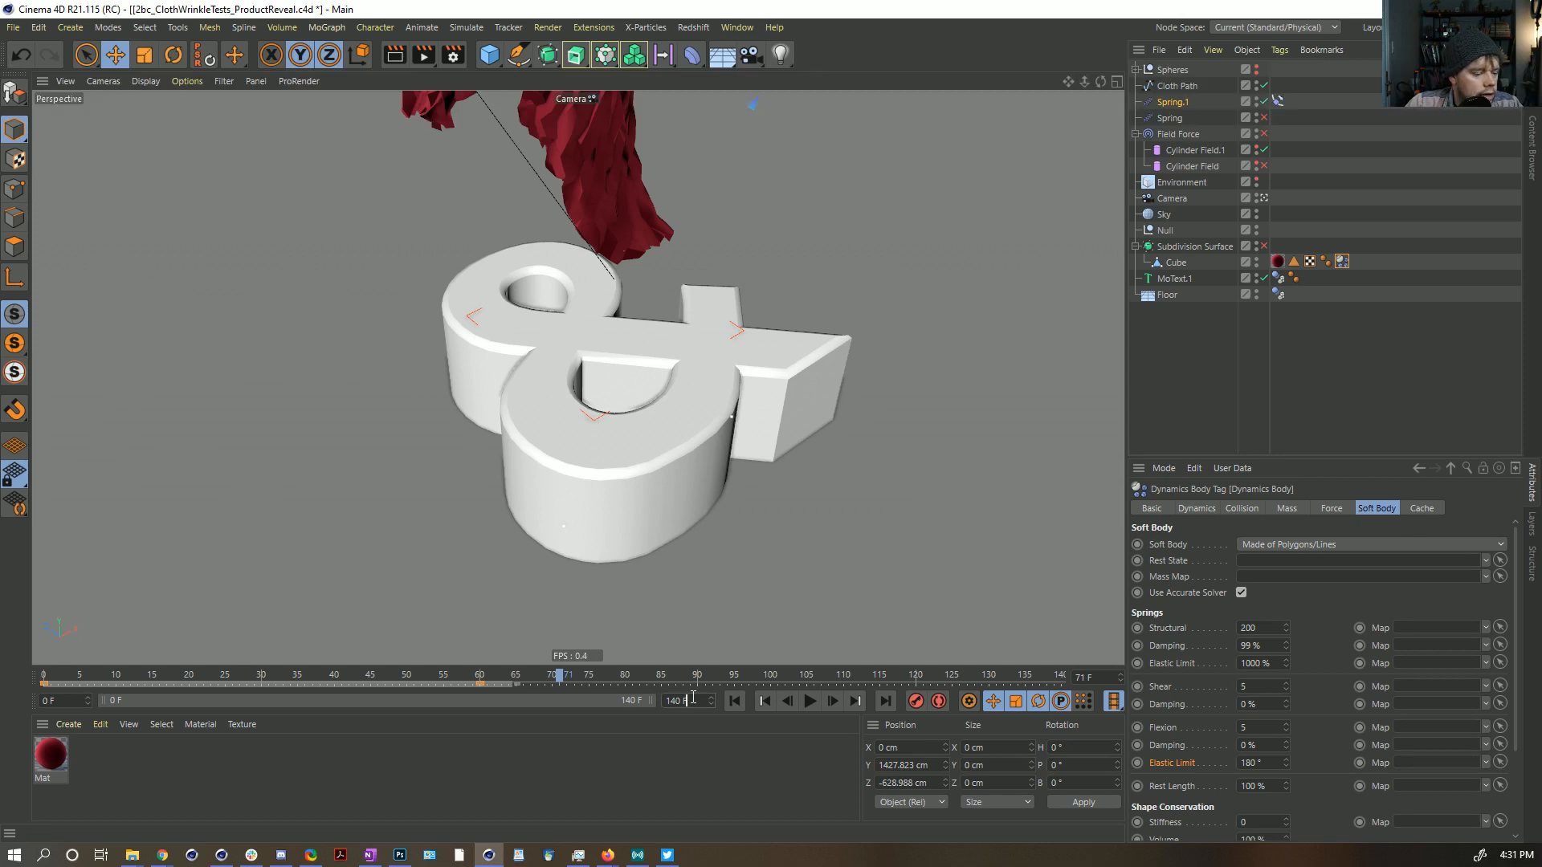
{"action": "type", "text": "80"}
{"action": "key", "text": "Return"}
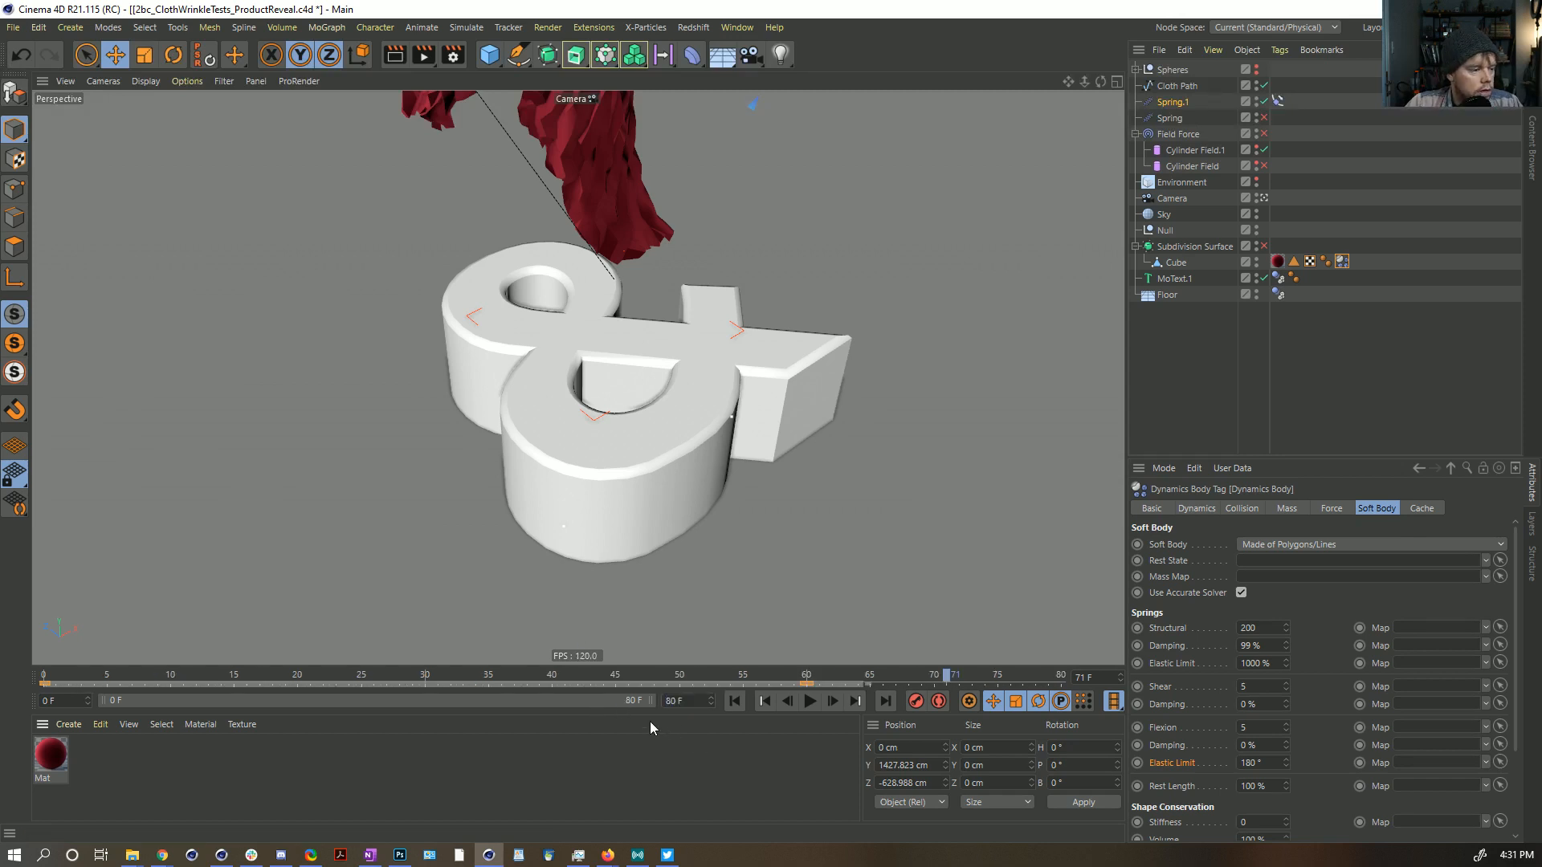
{"action": "left_click", "coordinate": [735, 701]}
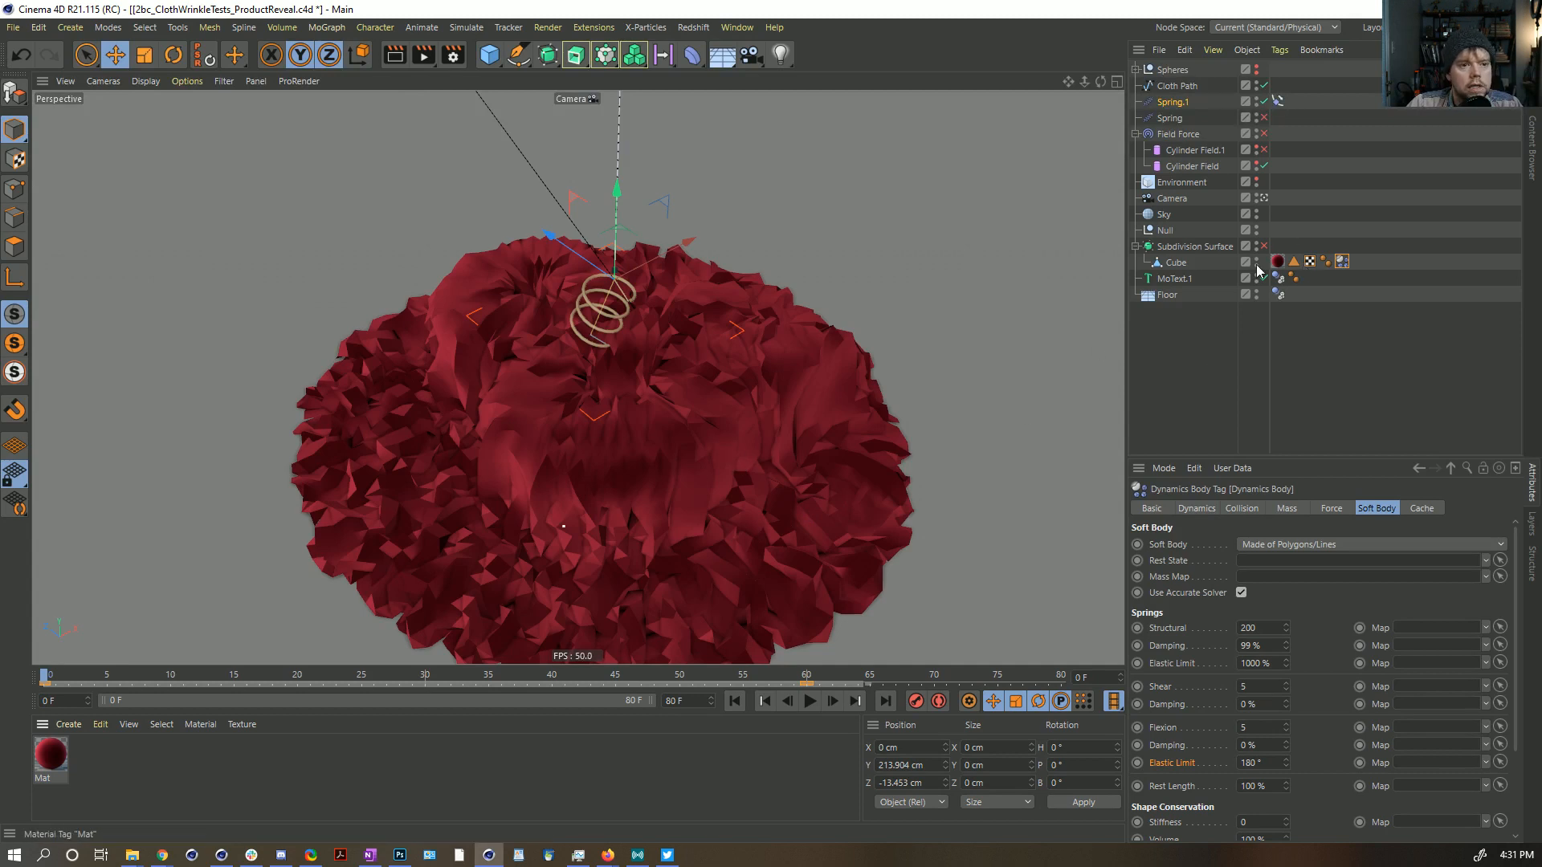
Step: Save the scene as a new version named [2d_ClothWrinkleTests_ProductReveal.c4d
{"action": "left_click", "coordinate": [1177, 265]}
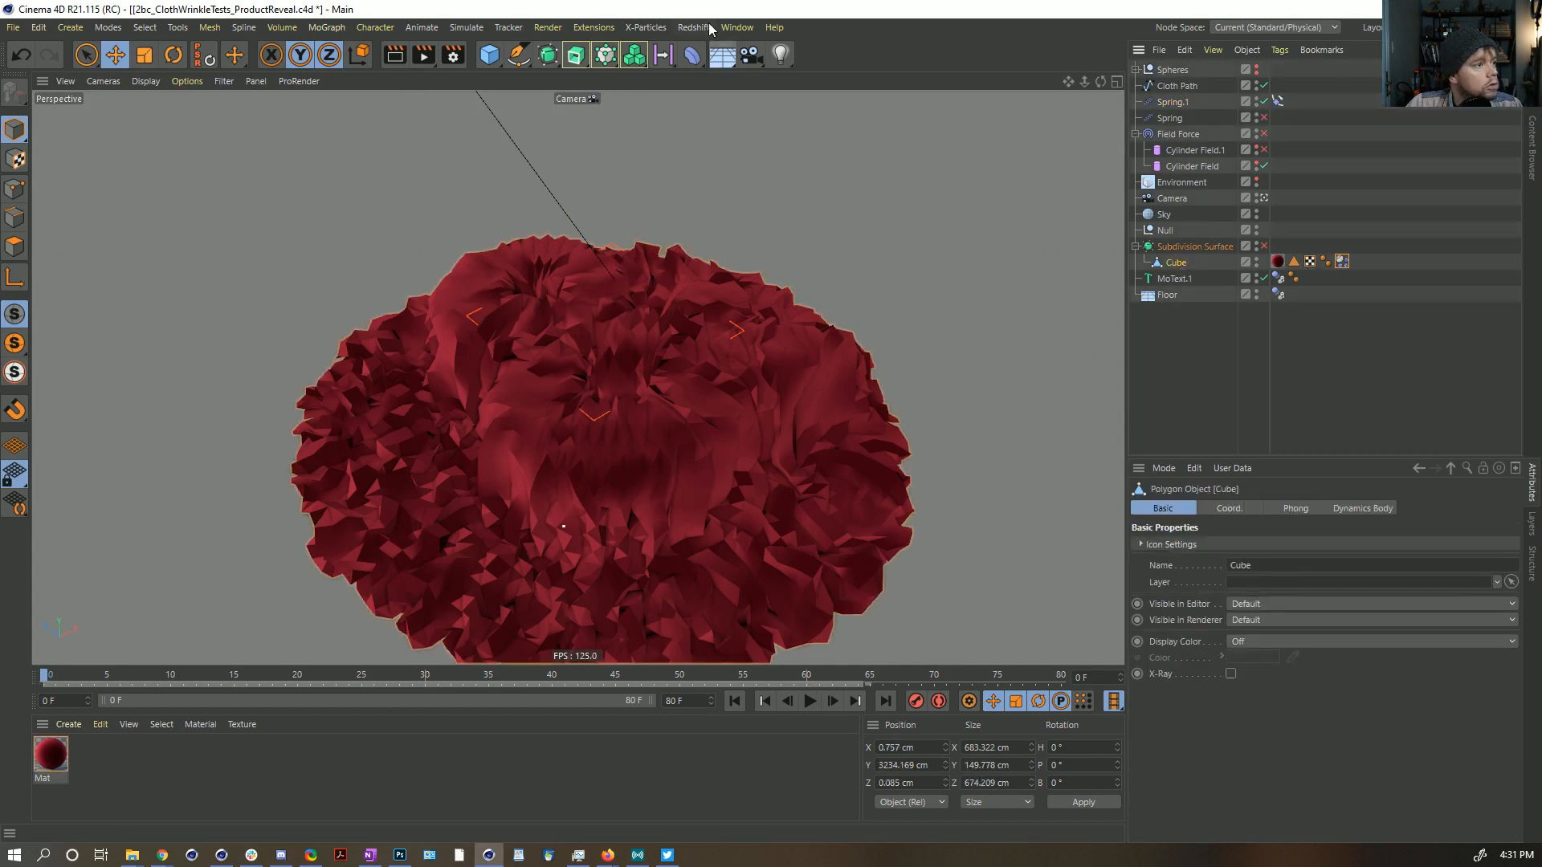
{"action": "key", "text": "ctrl+shift+s"}
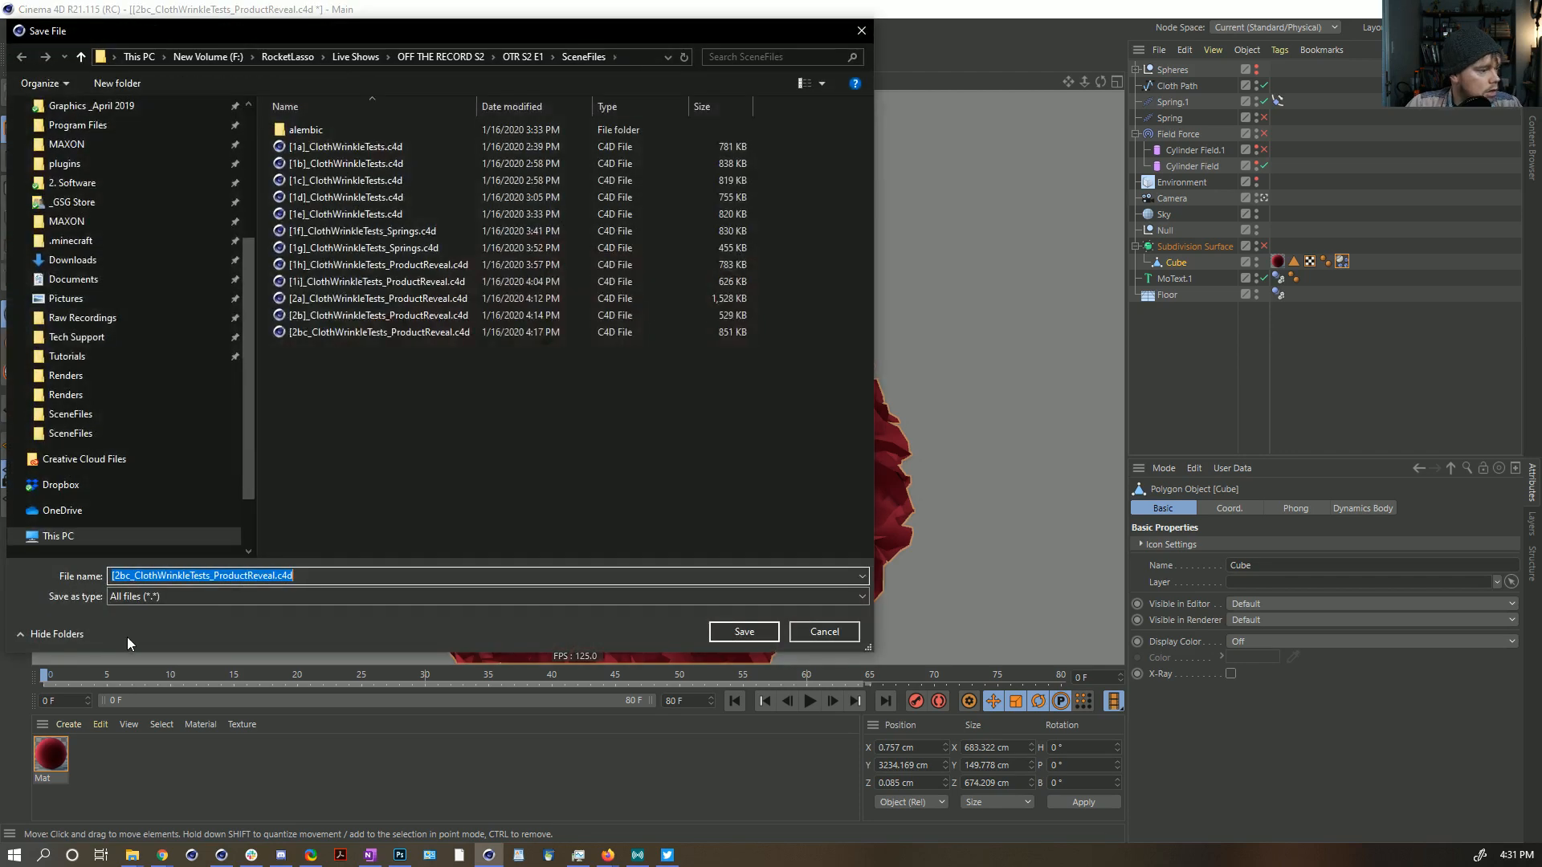
{"action": "left_click", "coordinate": [130, 576]}
{"action": "key", "text": "BackSpace"}
{"action": "key", "text": "BackSpace"}
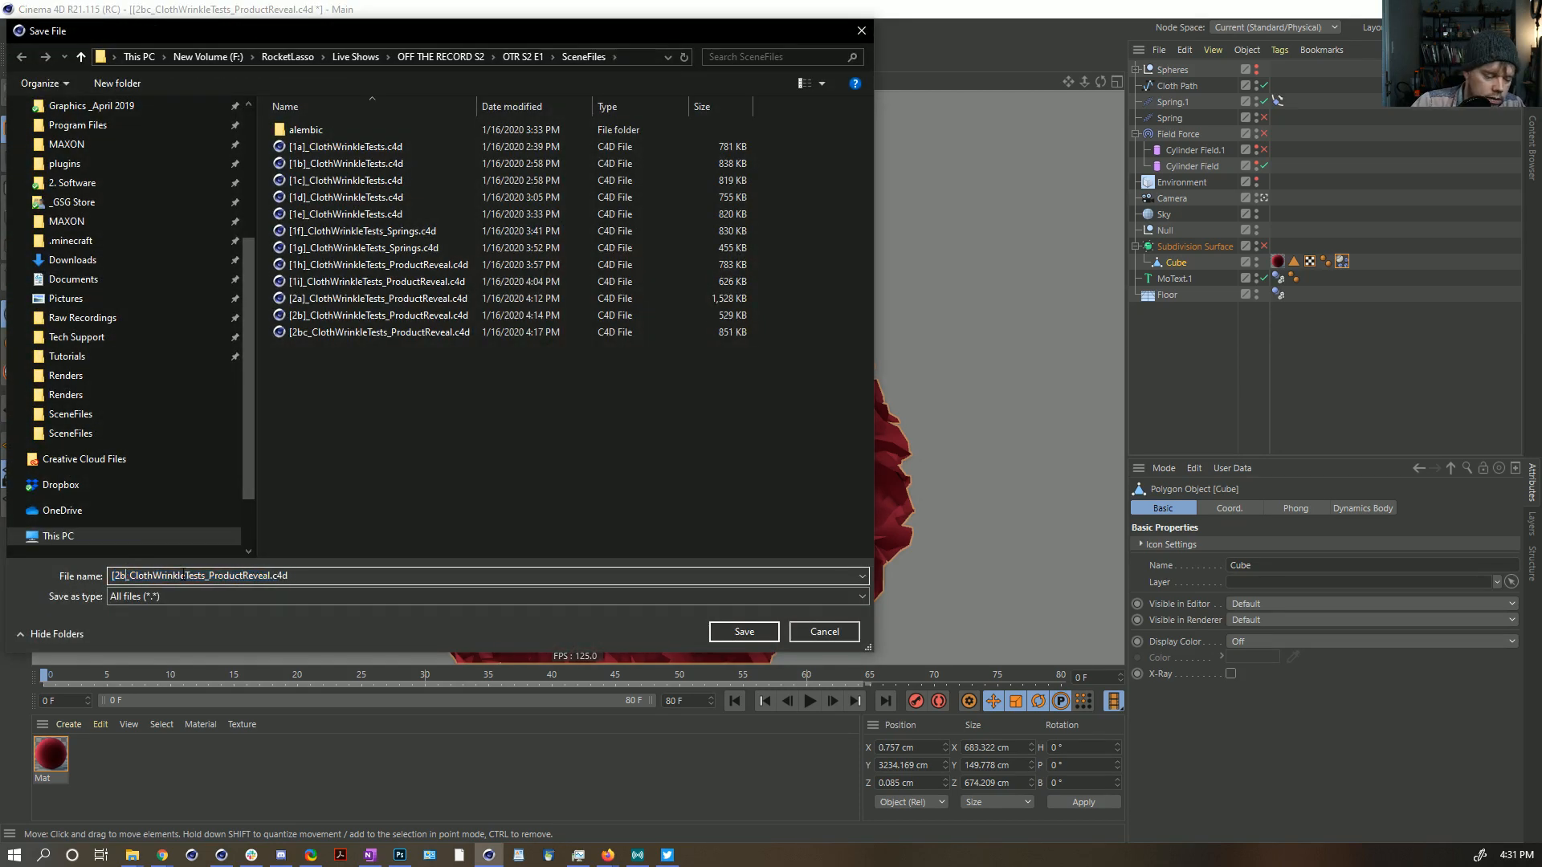
{"action": "type", "text": "d"}
{"action": "key", "text": "Return"}
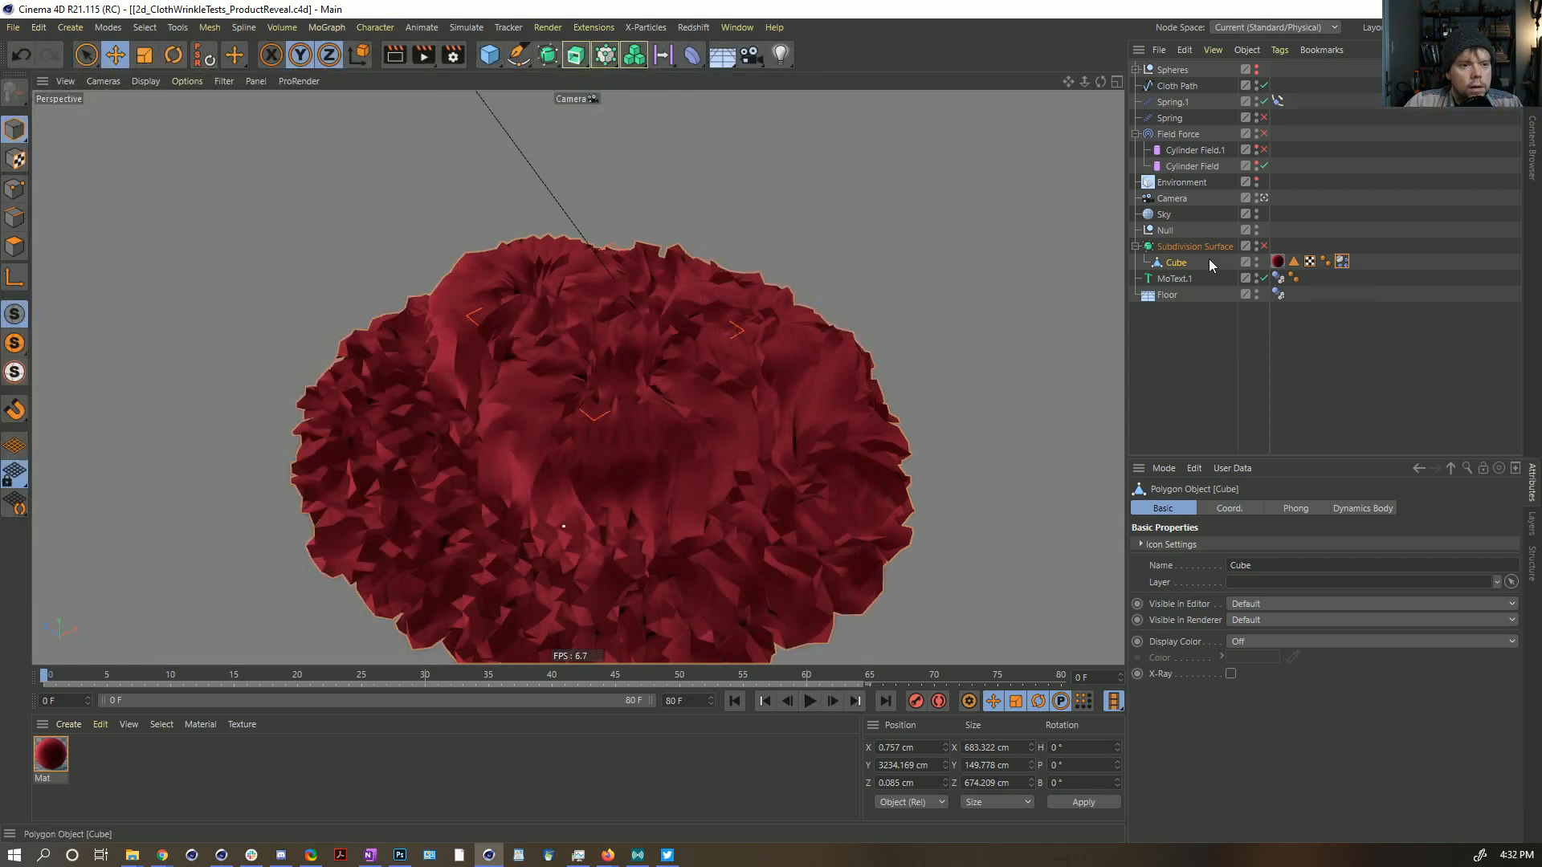
Step: Bake the simulated Cube cloth as Alembic, keeping the original object
{"action": "right_click", "coordinate": [1176, 263]}
{"action": "key", "text": "Escape"}
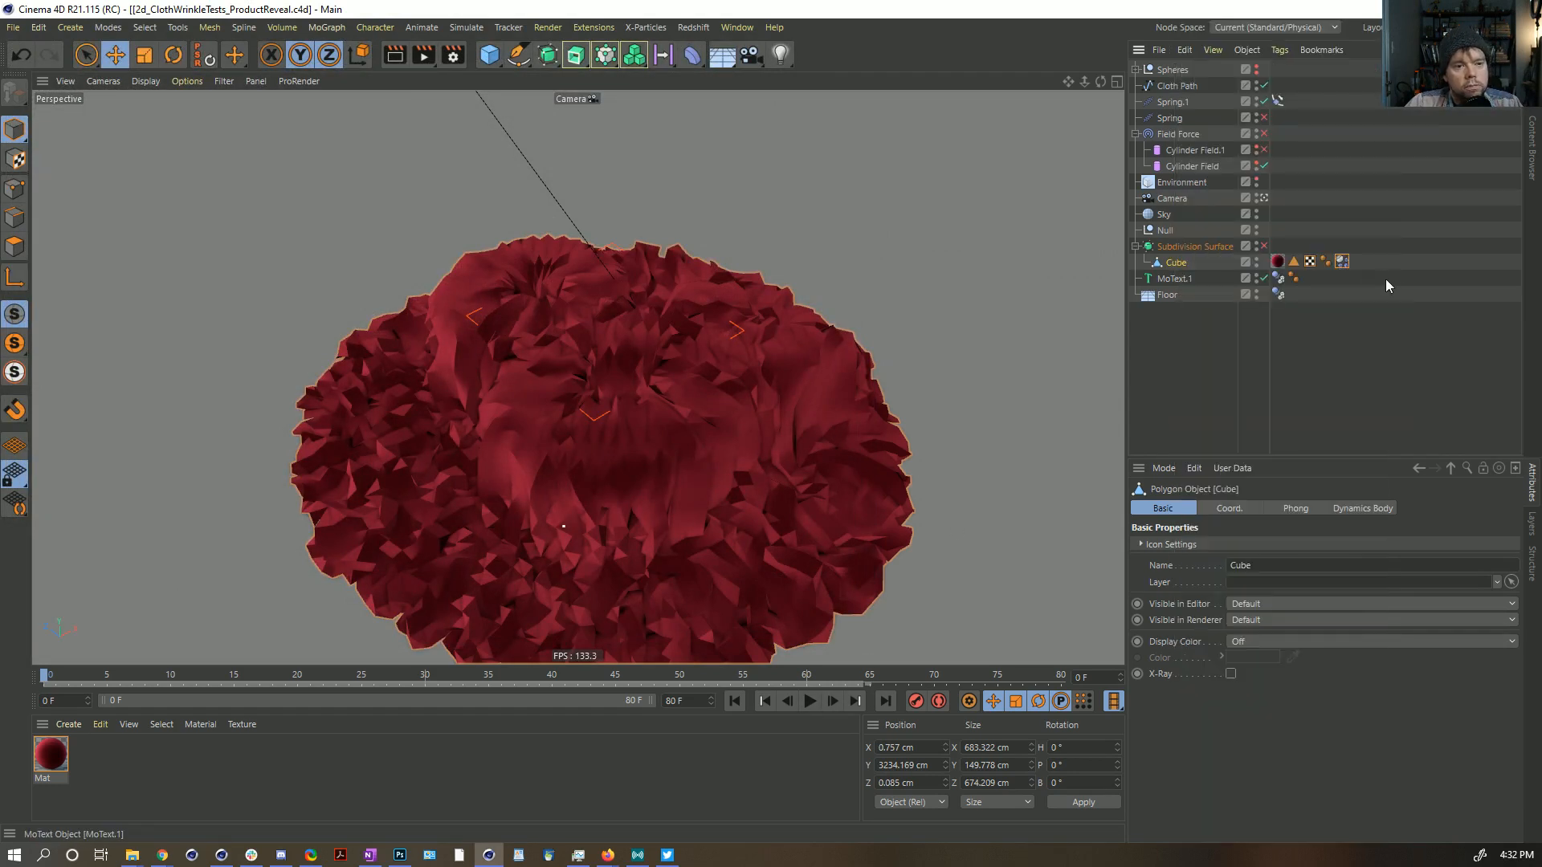
{"action": "left_click", "coordinate": [1342, 262]}
{"action": "left_click", "coordinate": [1421, 509]}
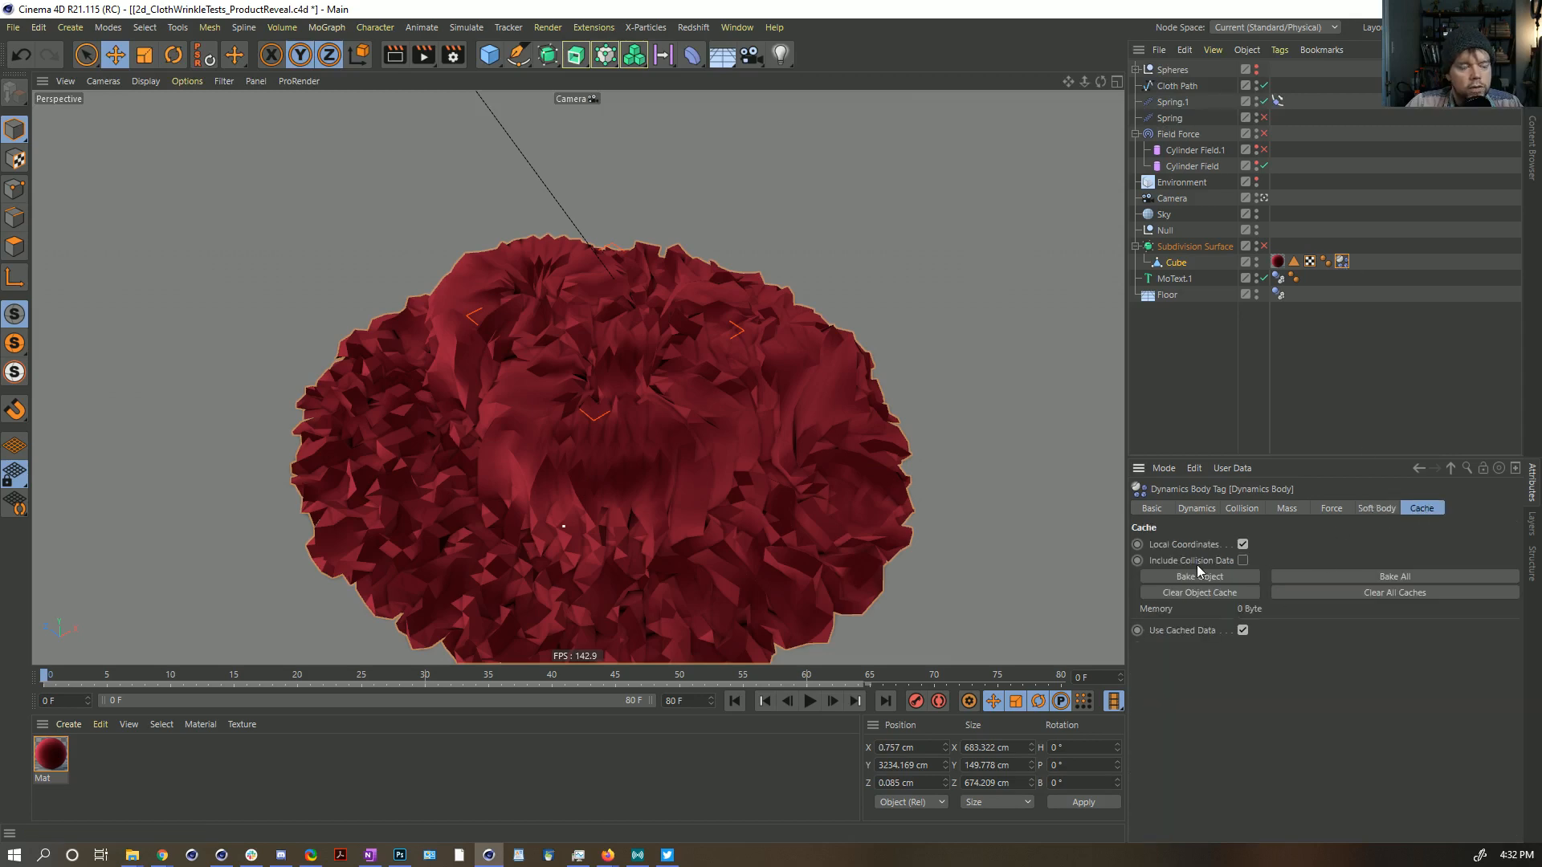
{"action": "left_click", "coordinate": [1181, 269]}
{"action": "right_click", "coordinate": [1181, 269]}
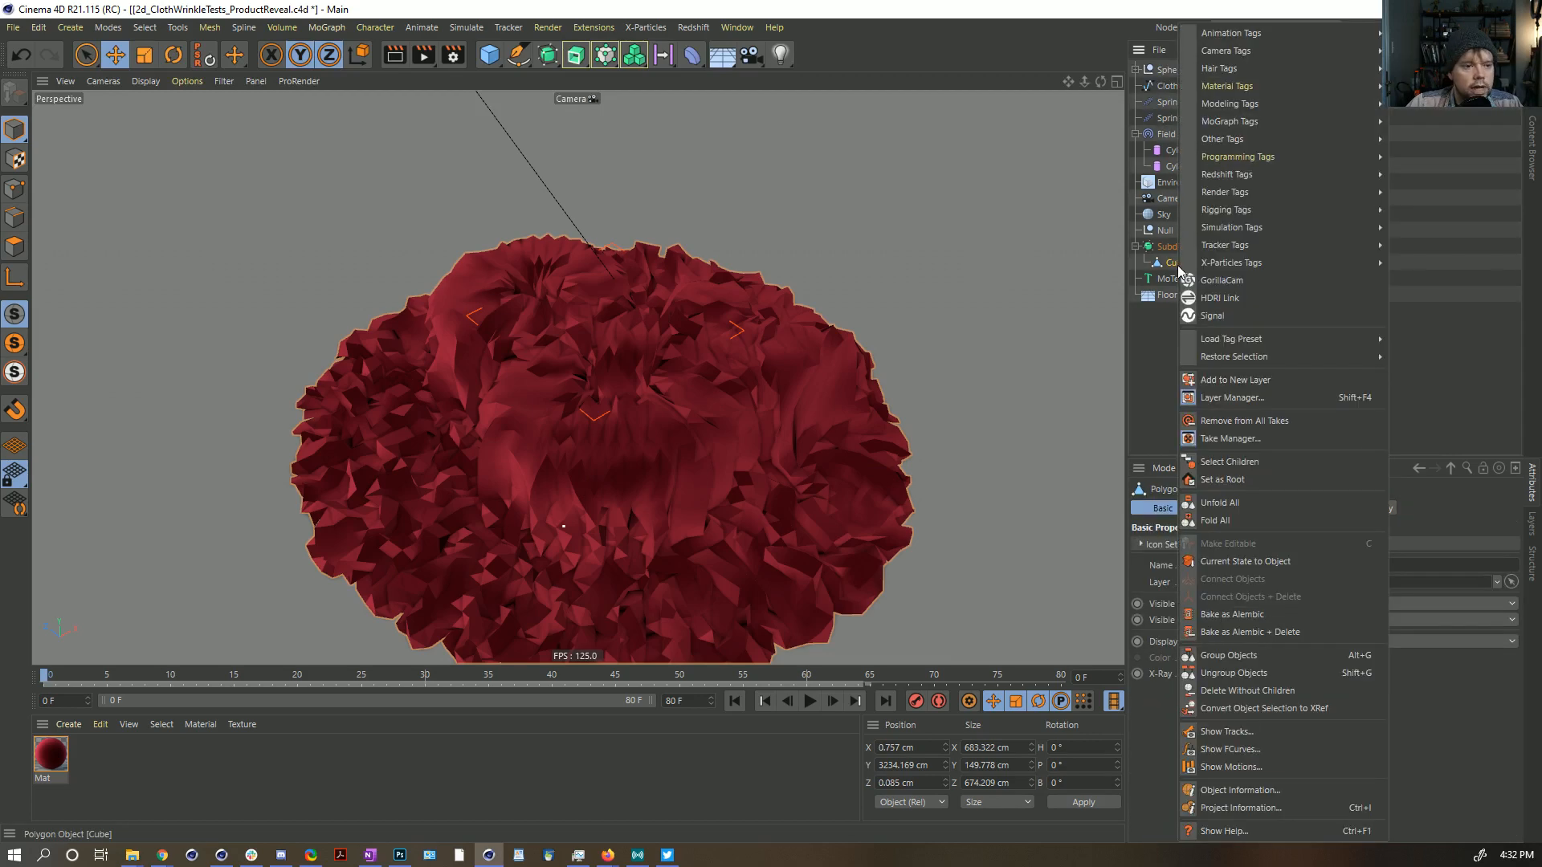
{"action": "left_click", "coordinate": [1261, 615]}
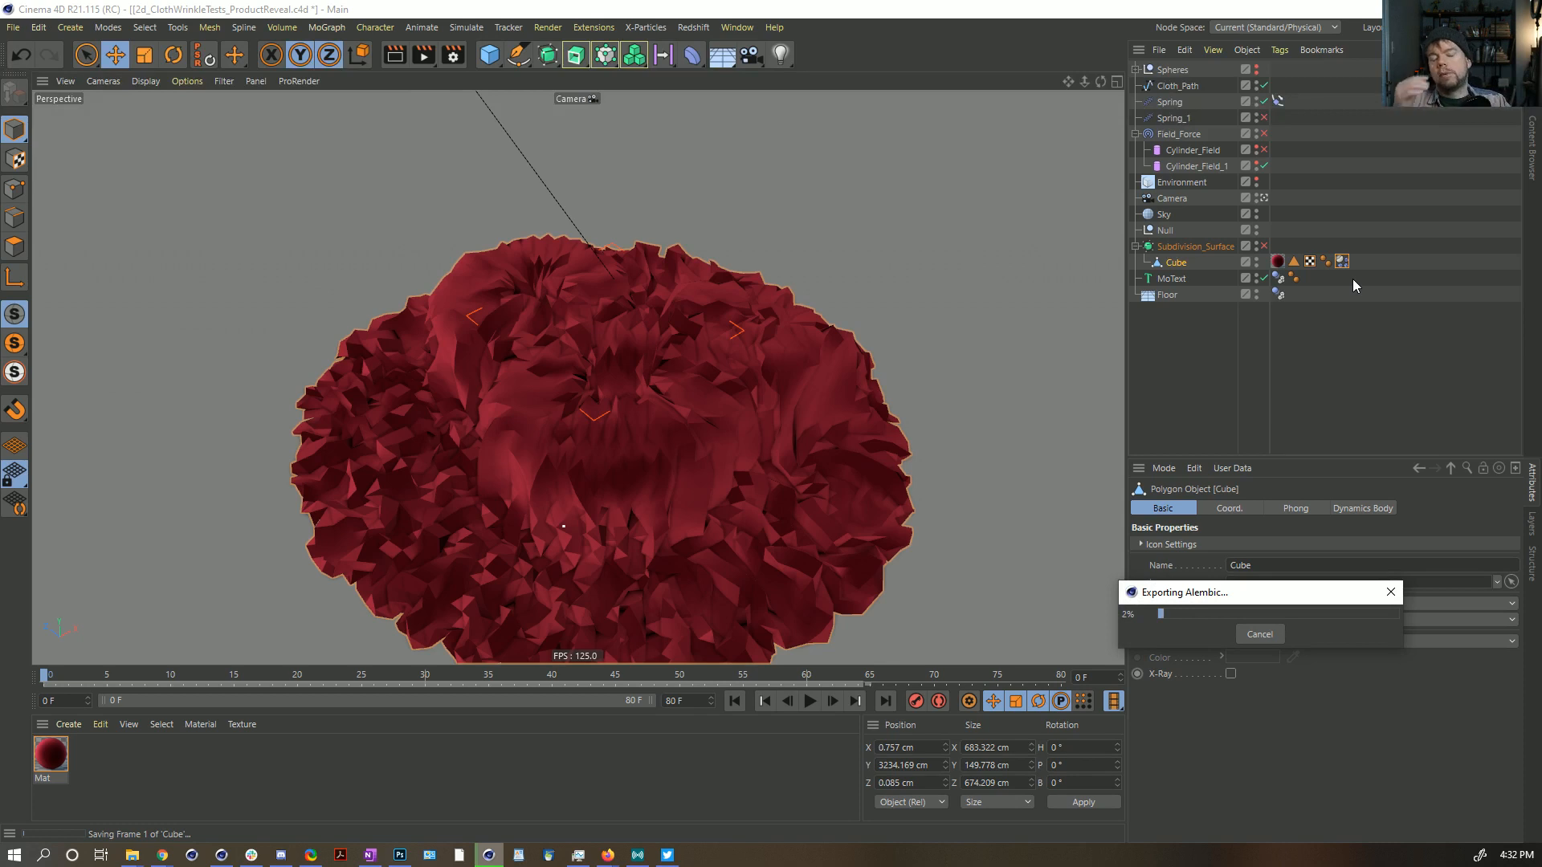
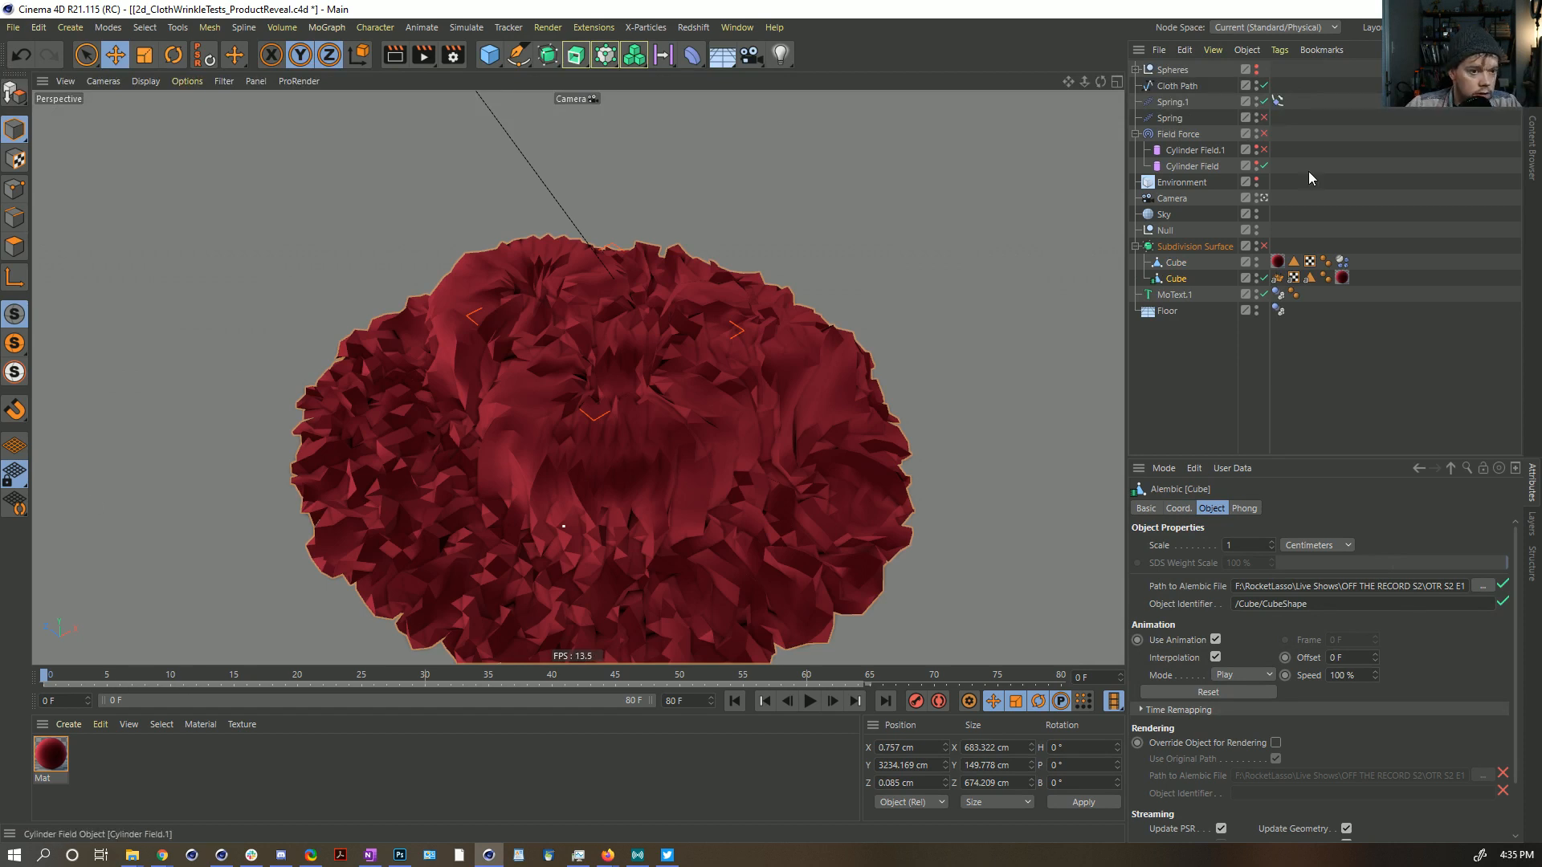
Step: Move the original Cube out of the Subdivision Surface and transfer its Dynamics Body tag to the Null
{"action": "left_click_drag", "start_coordinate": [1177, 278], "coordinate": [1166, 242]}
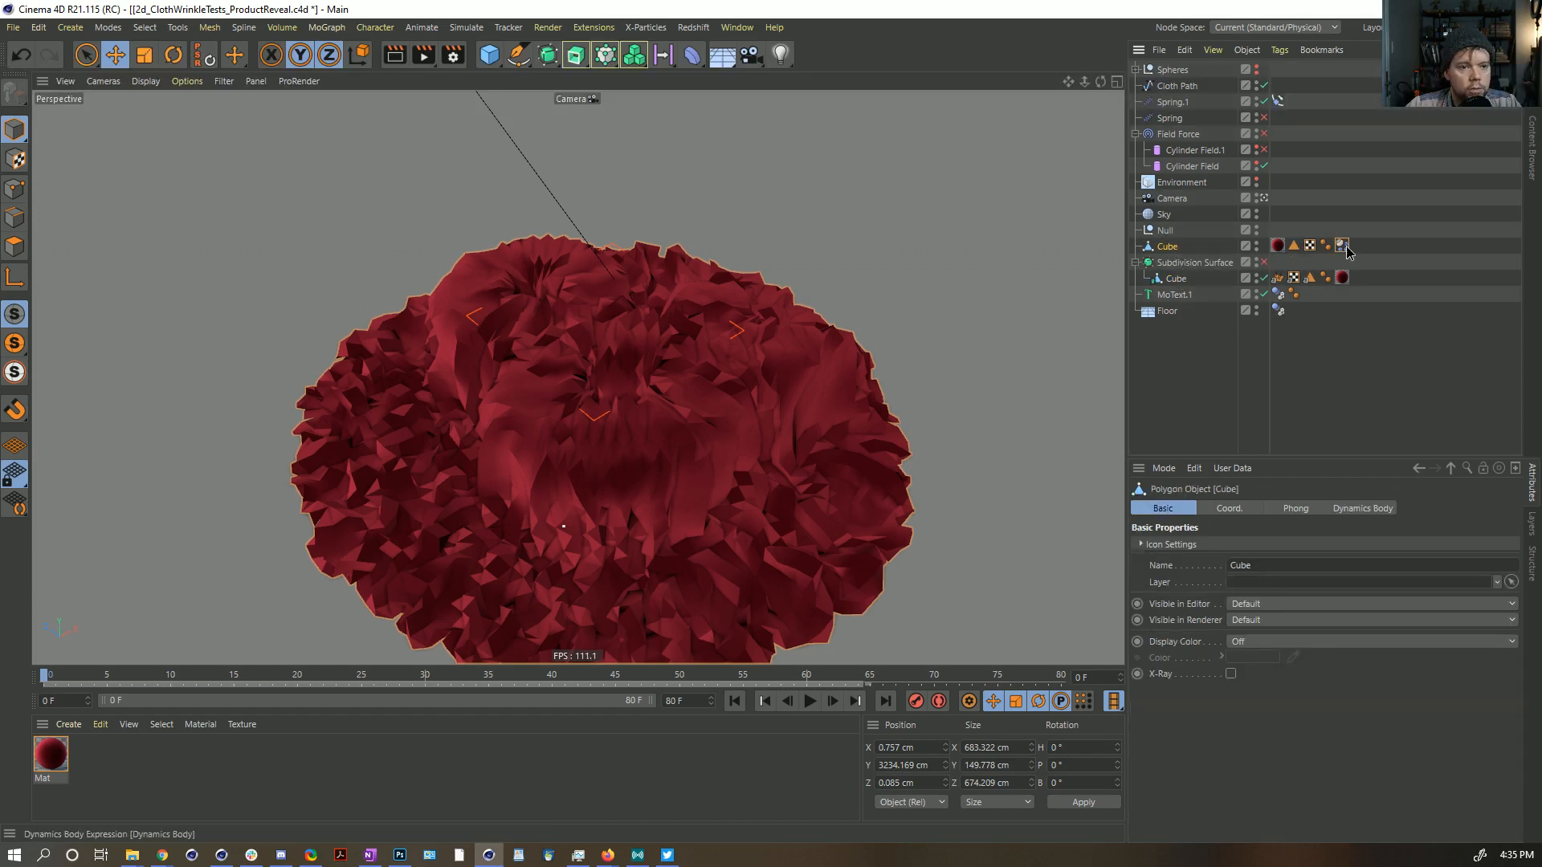
{"action": "left_click_drag", "start_coordinate": [1315, 231], "coordinate": [1278, 230]}
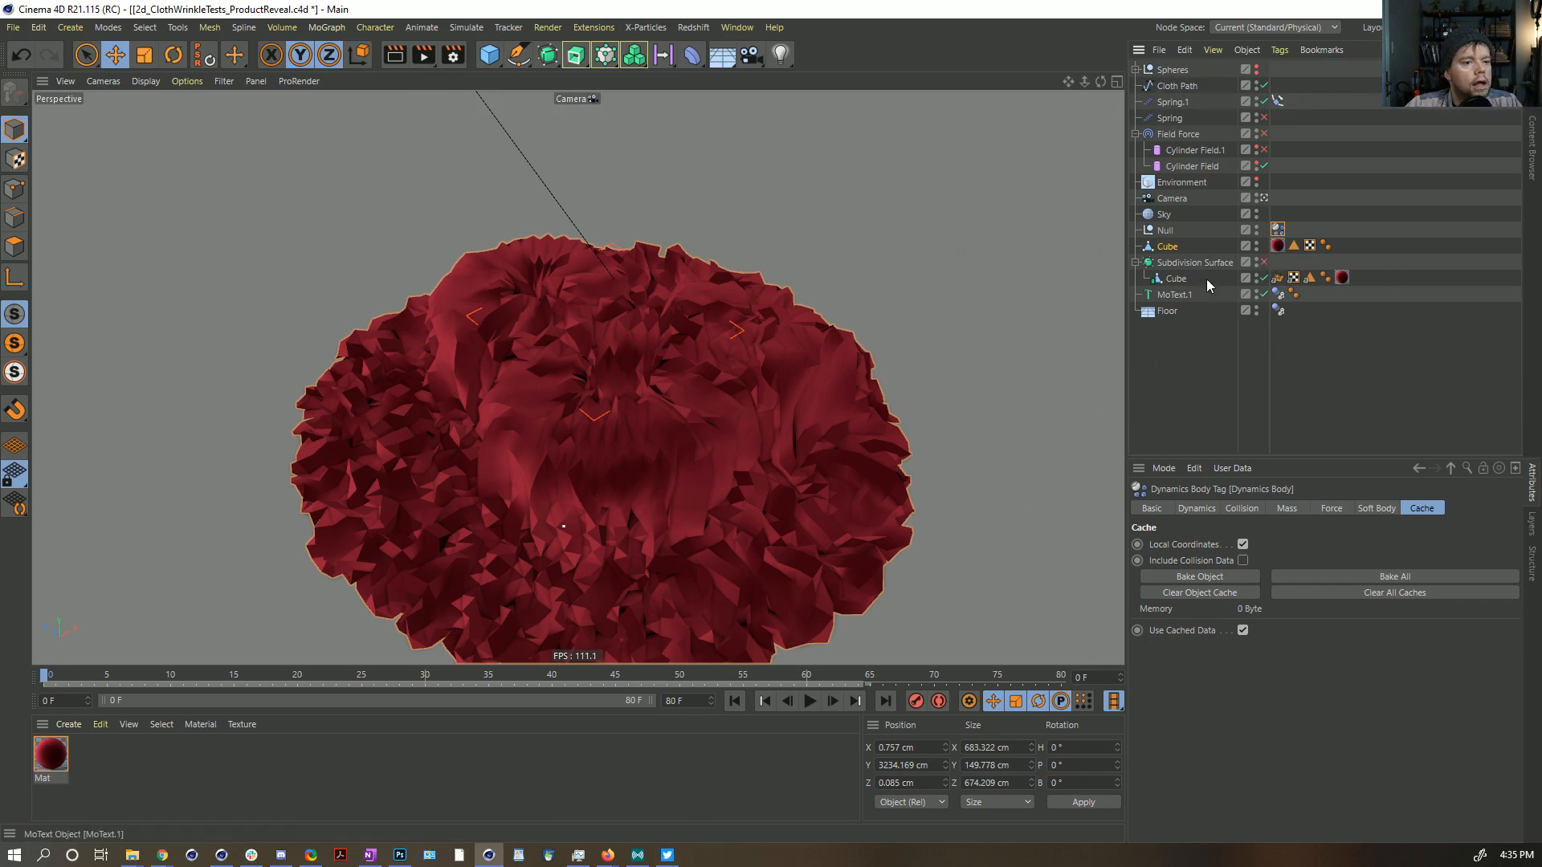
Step: Enable the Subdivision Surface on the Alembic Cube and hide the original Cube in the editor and renderer
{"action": "left_click", "coordinate": [1264, 263]}
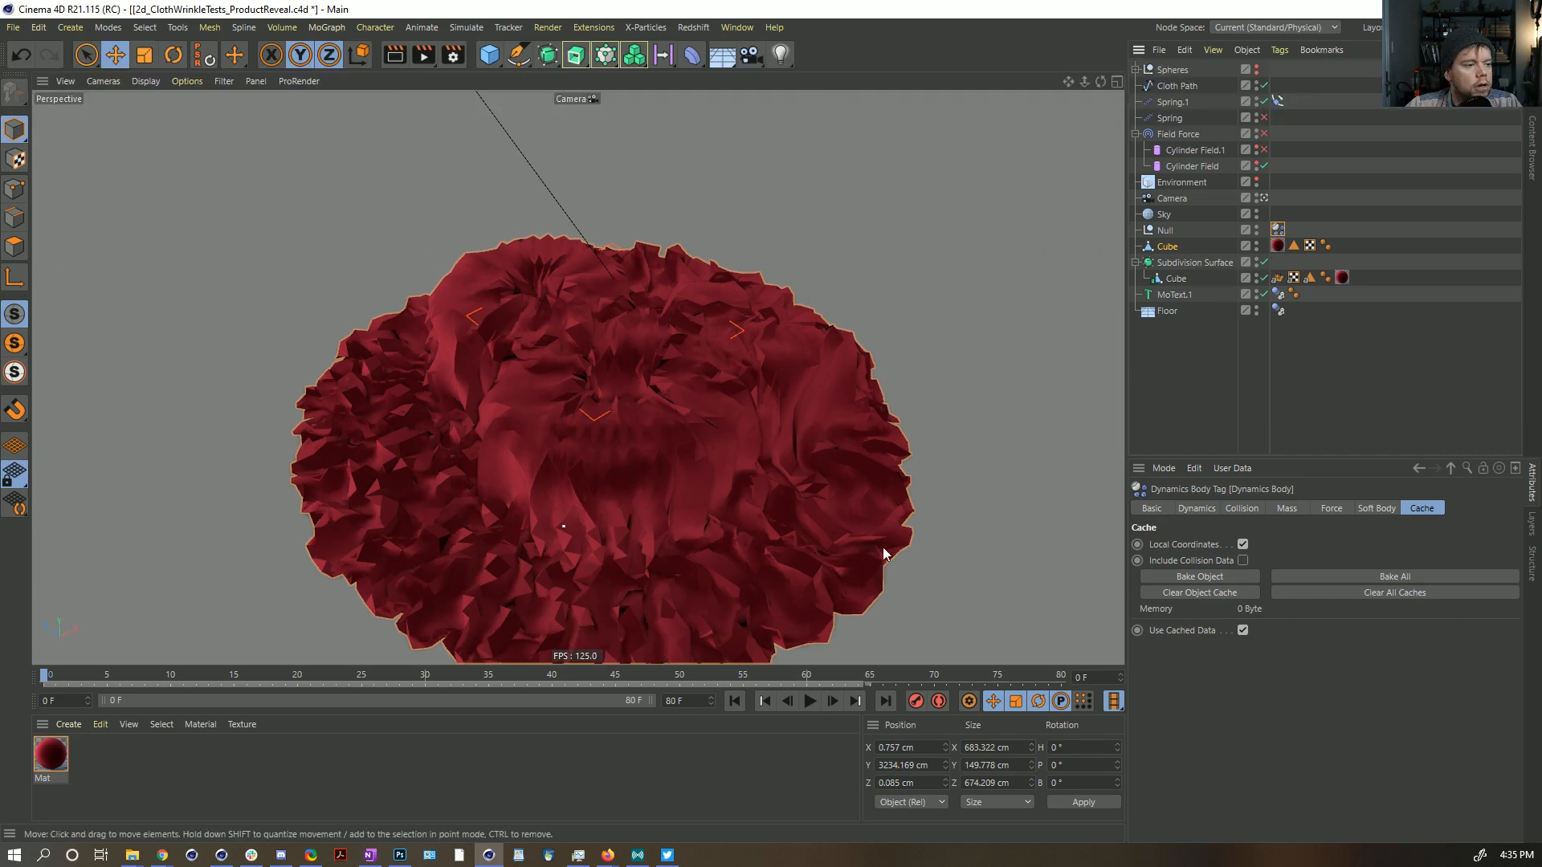
{"action": "left_click", "coordinate": [1189, 263]}
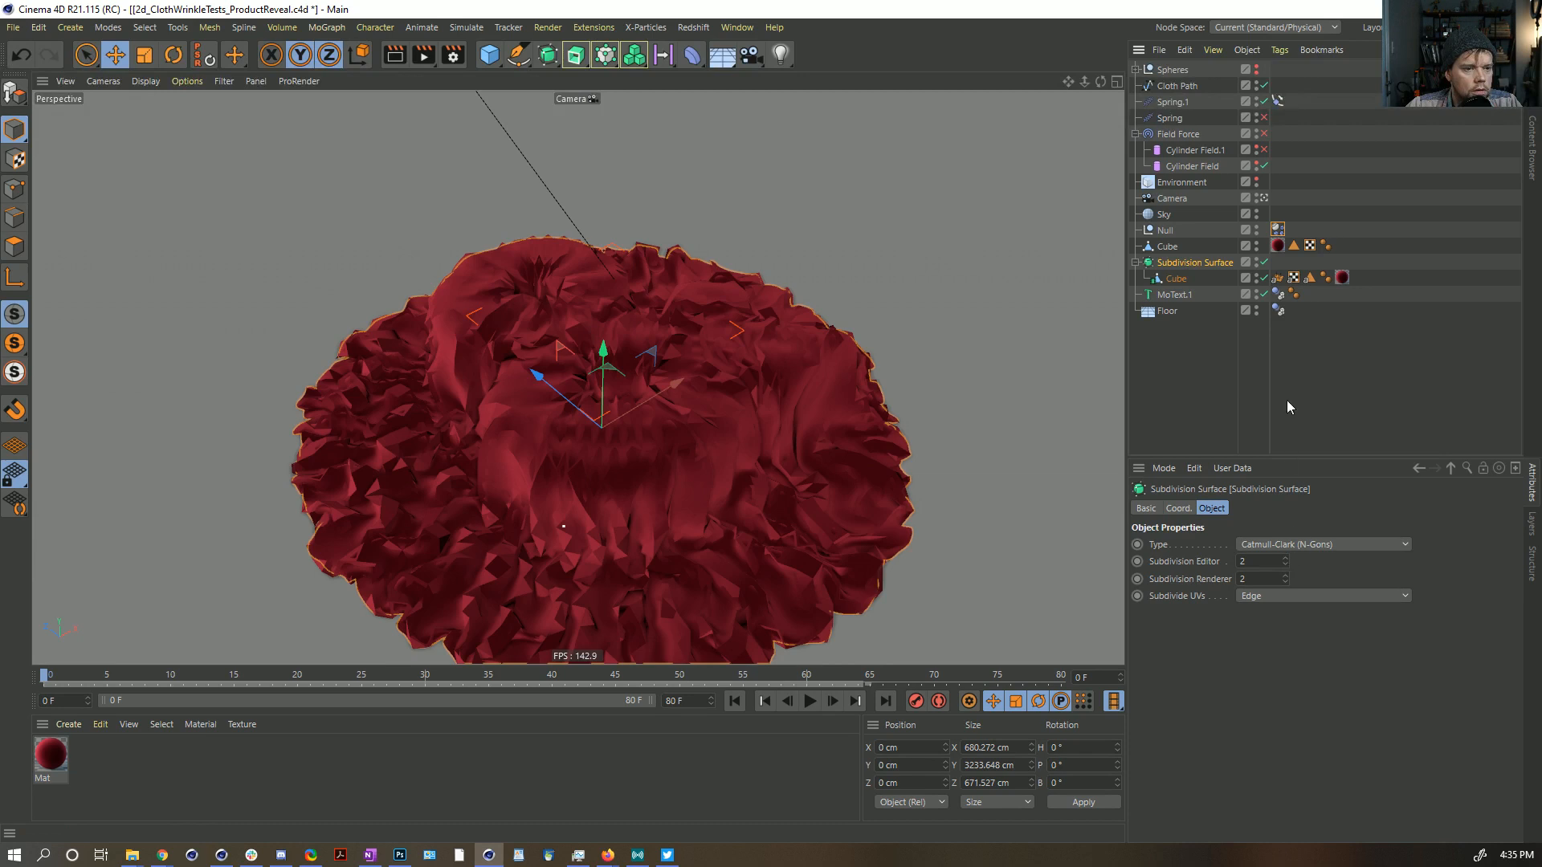
{"action": "left_click", "coordinate": [1265, 264]}
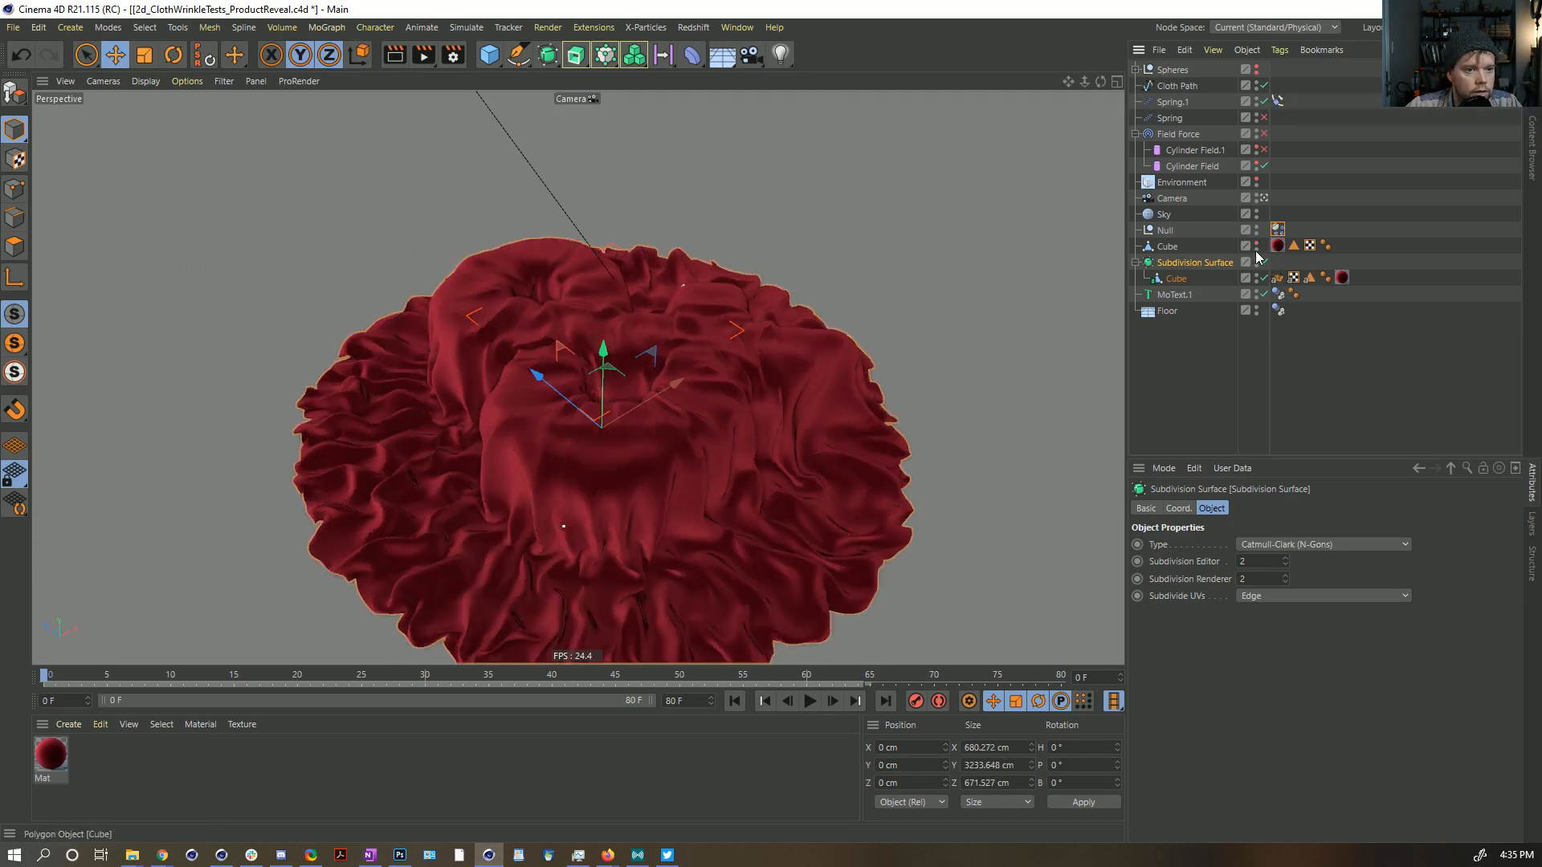
{"action": "left_click", "coordinate": [1153, 363]}
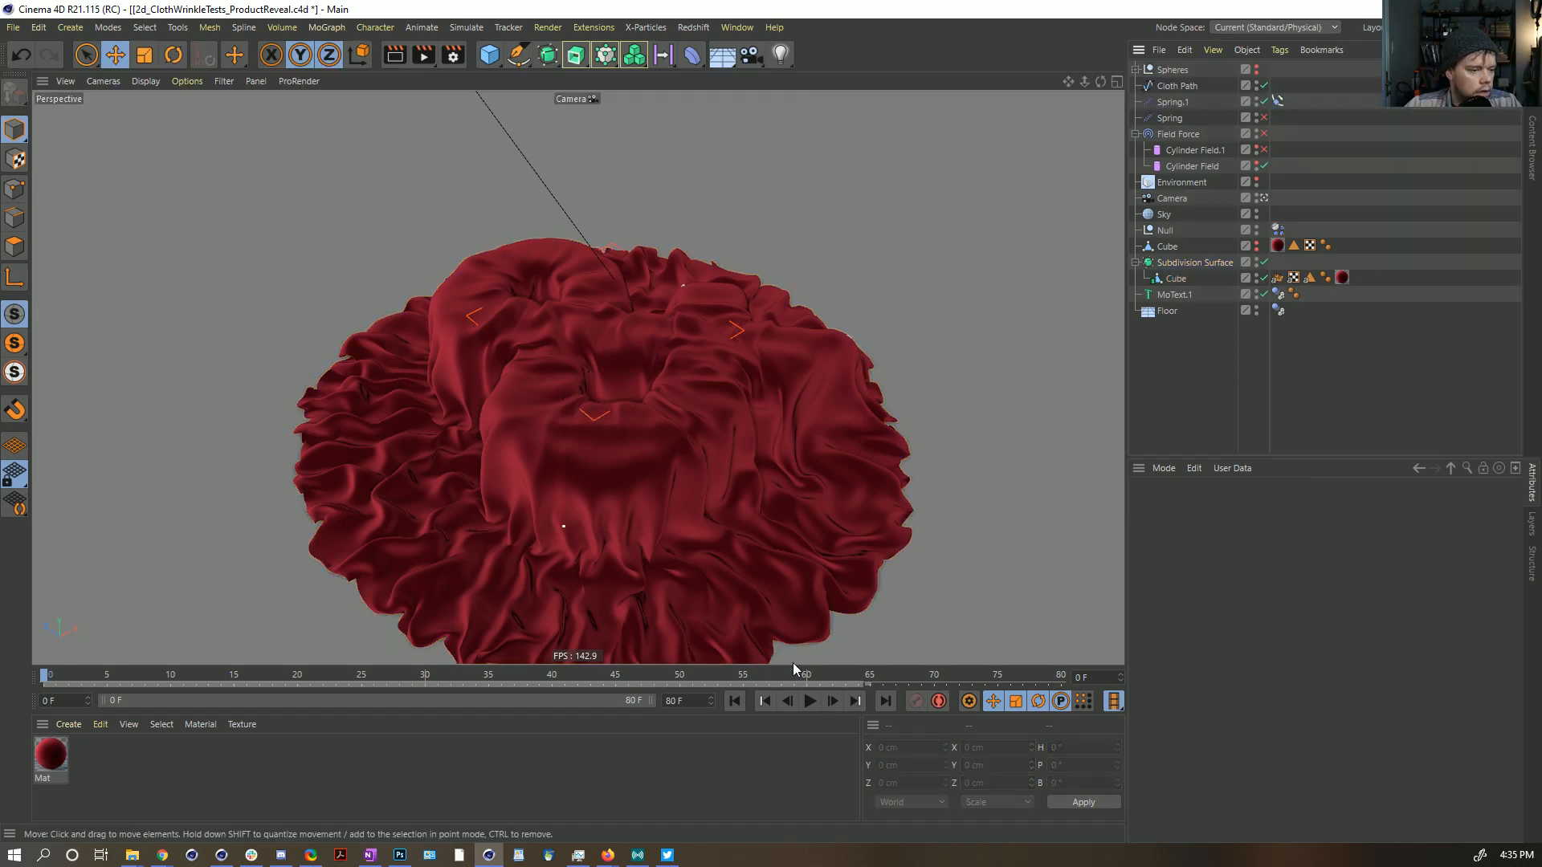
Step: Play back the baked, subdivided cloth animation to check the pull off the text
{"action": "left_click", "coordinate": [815, 703]}
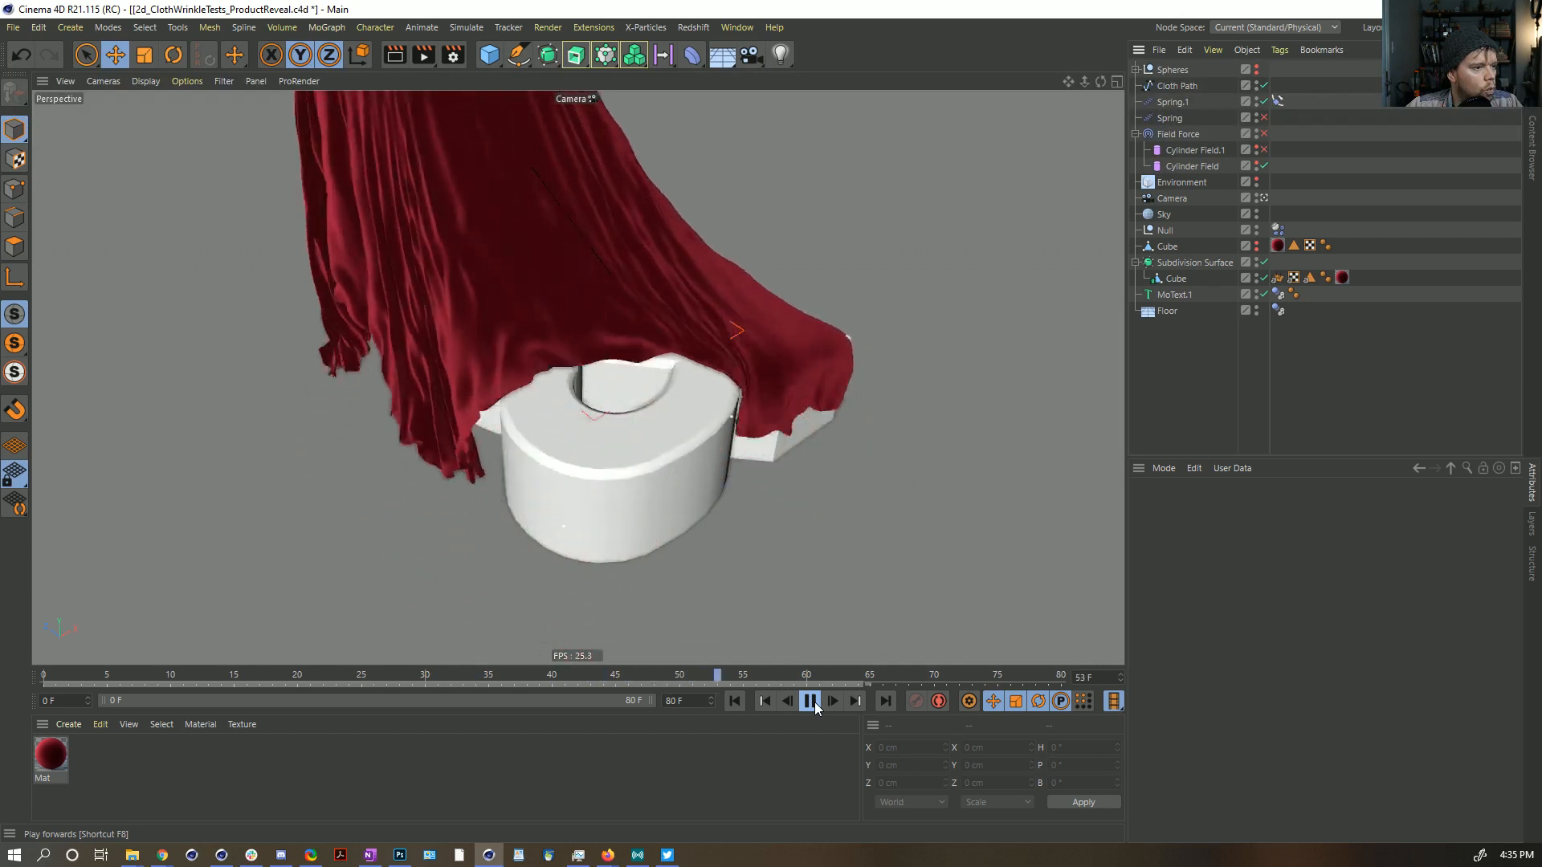
{"action": "left_click", "coordinate": [813, 703]}
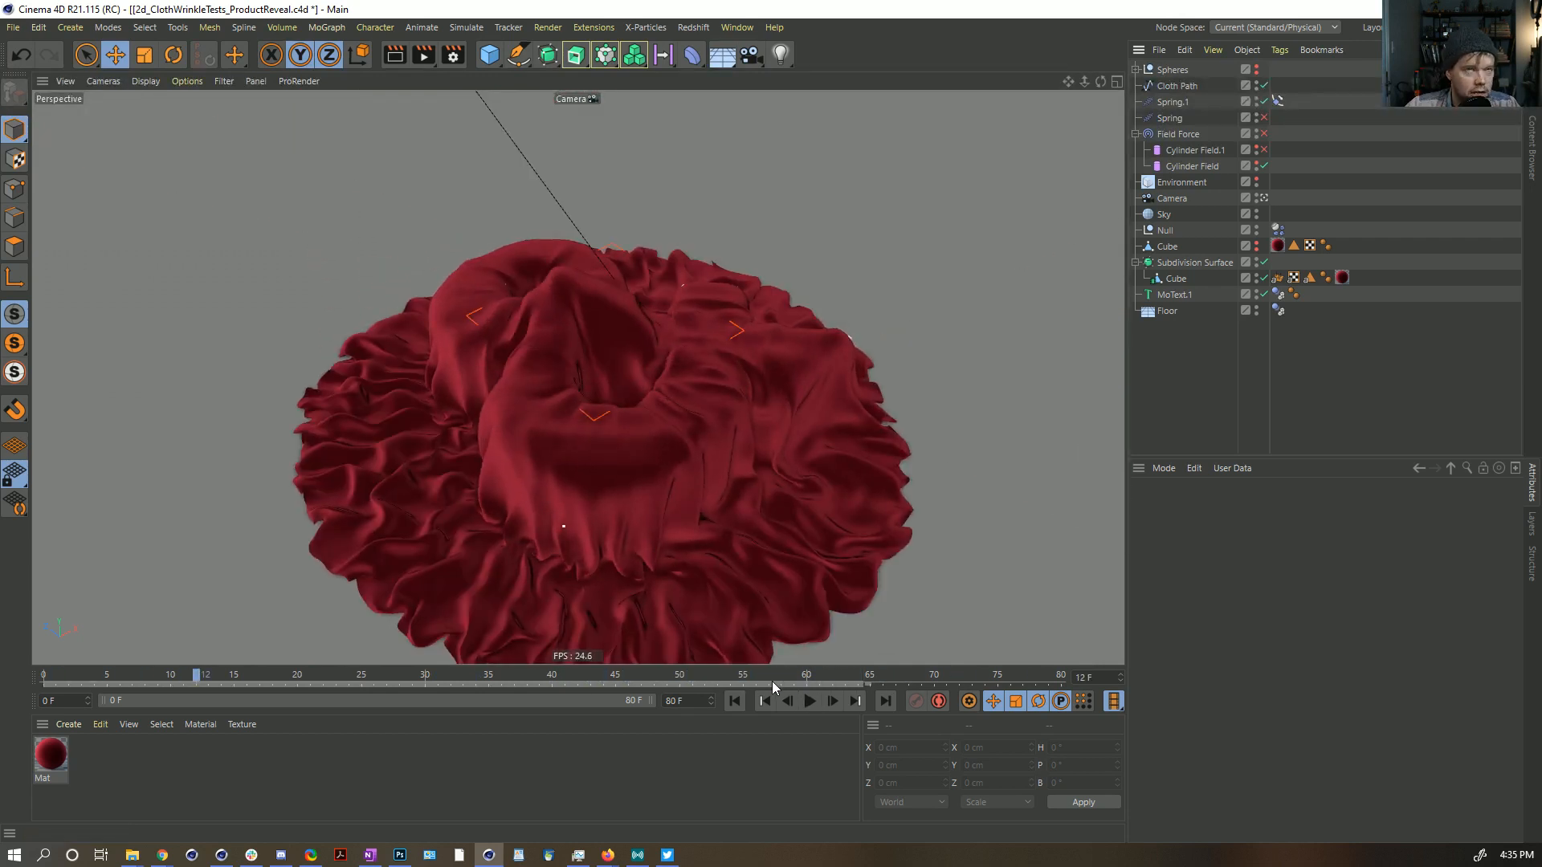
{"action": "left_click", "coordinate": [809, 702]}
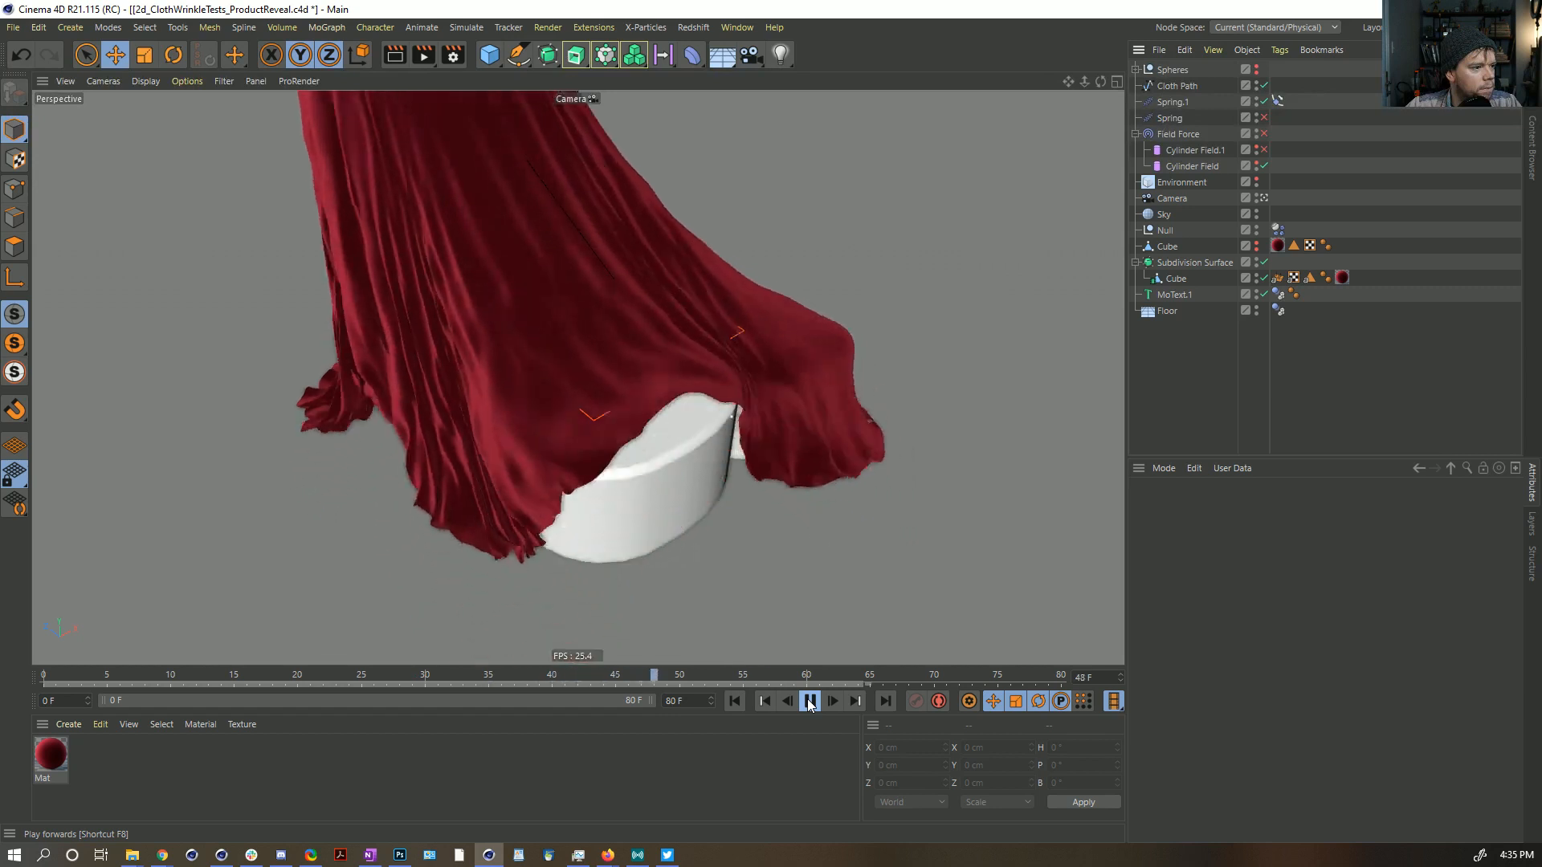
Step: Replay and scrub the subdivided cloth animation to examine the pull off the text, and return to frame 0
{"action": "left_click", "coordinate": [735, 702]}
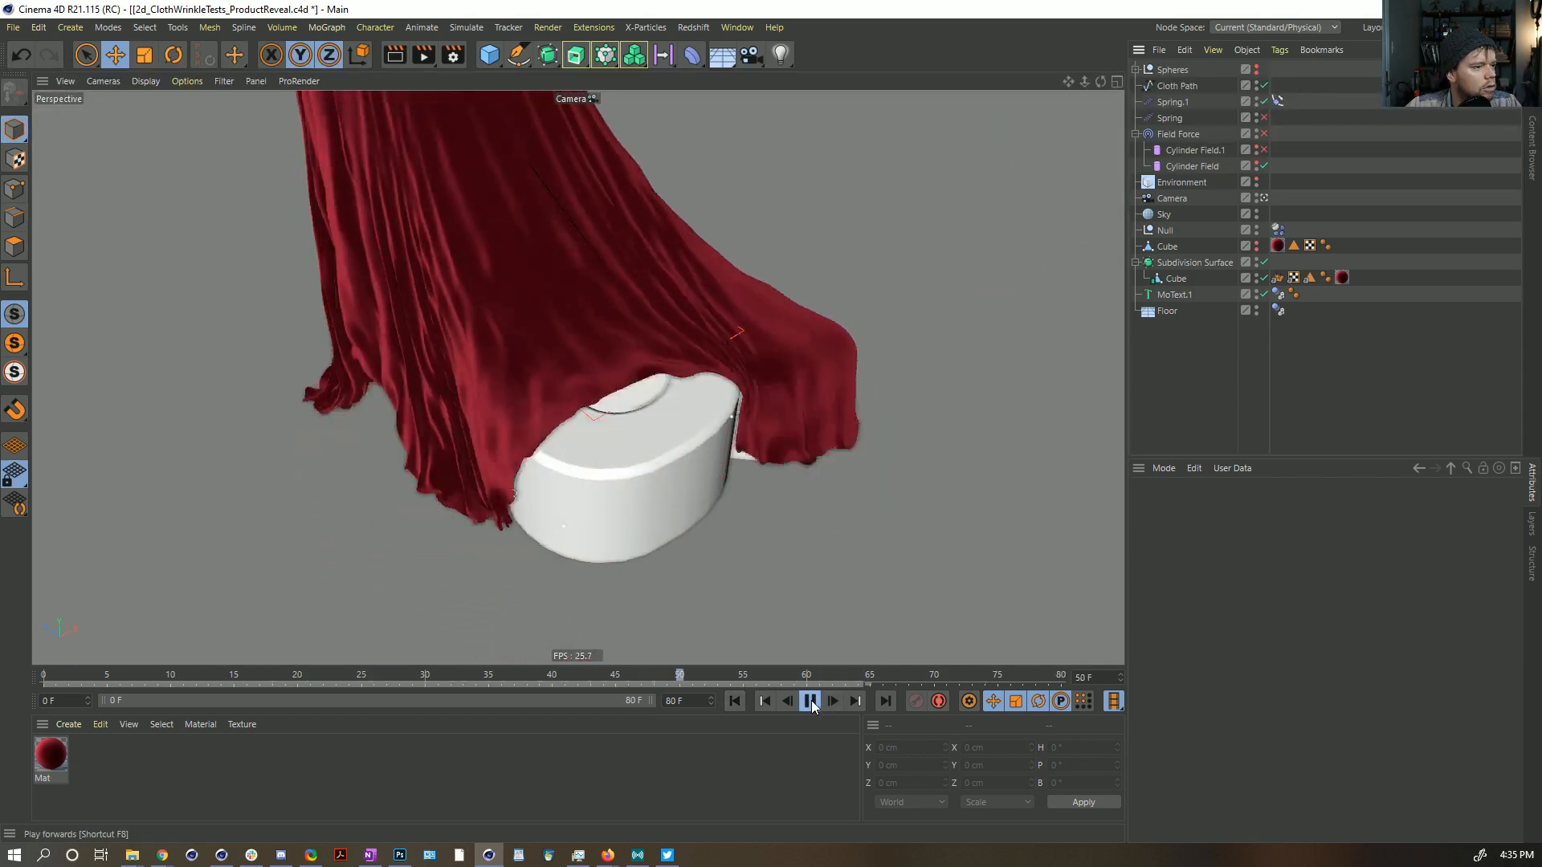
{"action": "left_click", "coordinate": [812, 702]}
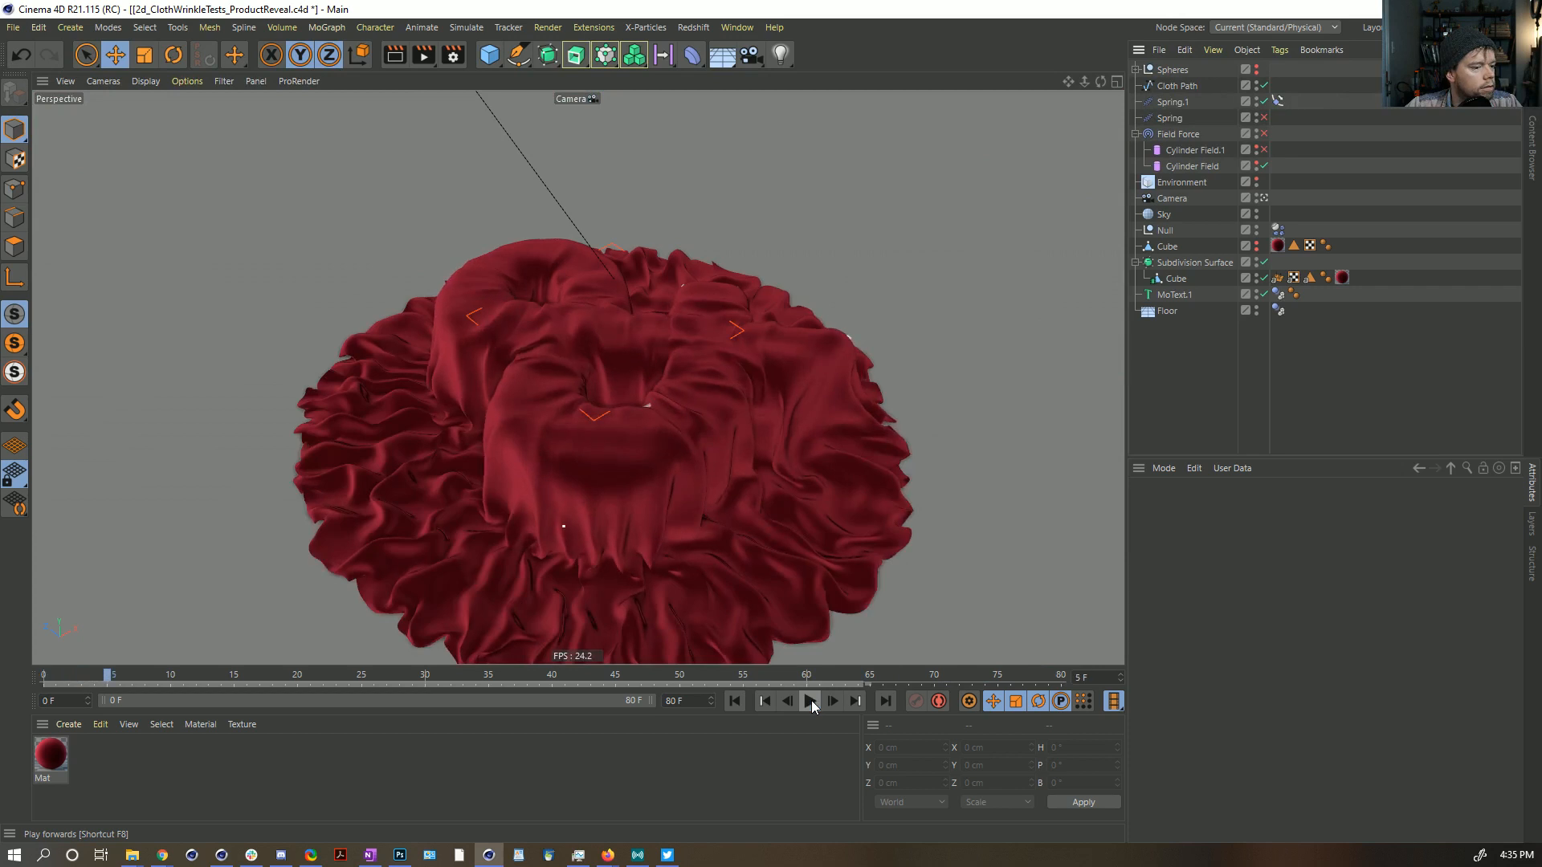
{"action": "left_click", "coordinate": [812, 702]}
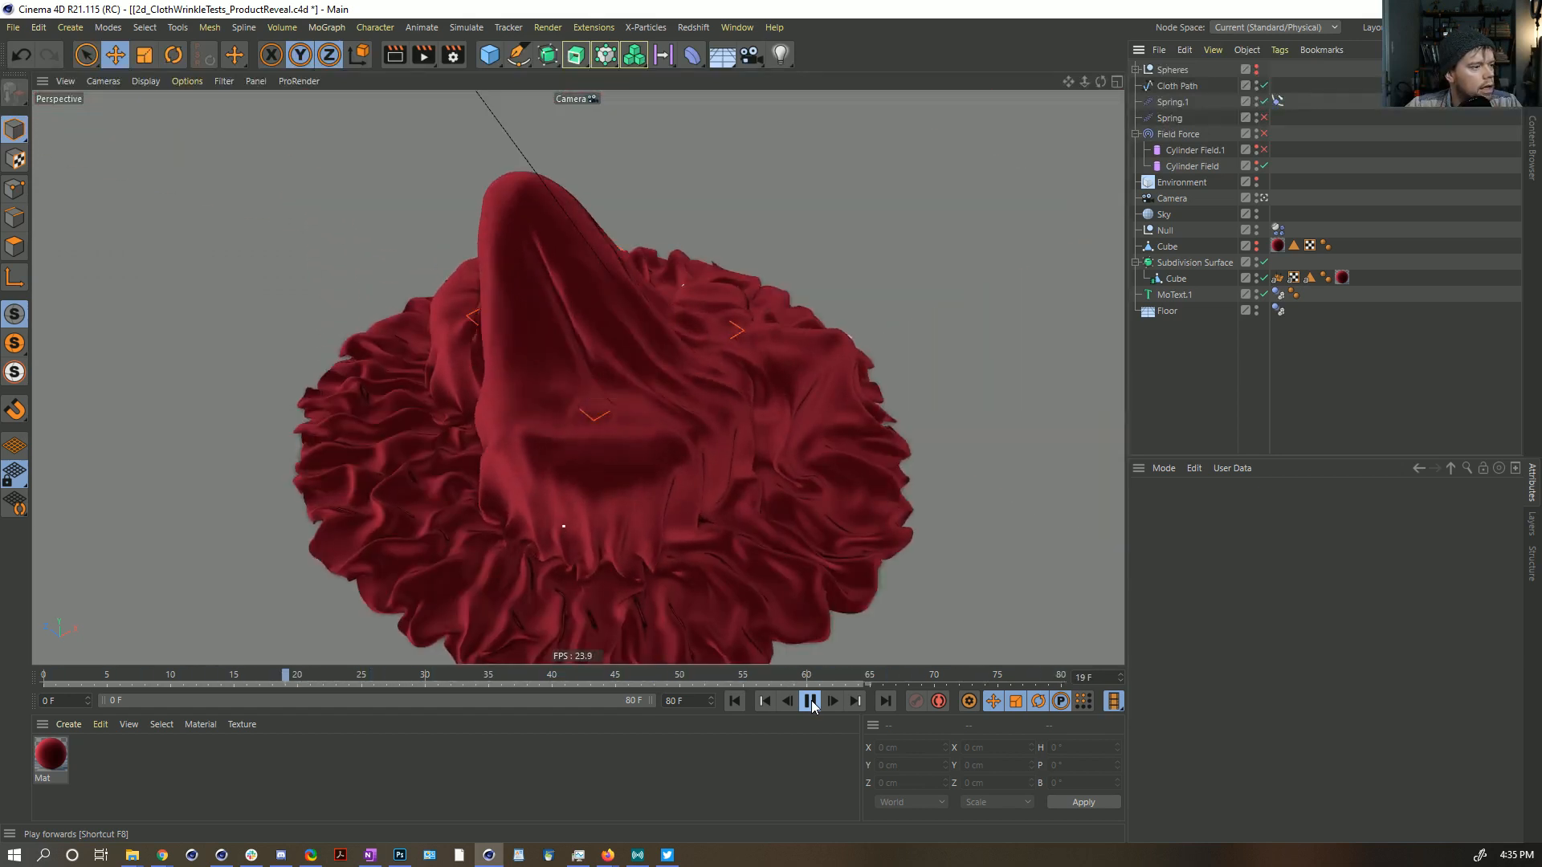
{"action": "left_click", "coordinate": [812, 702]}
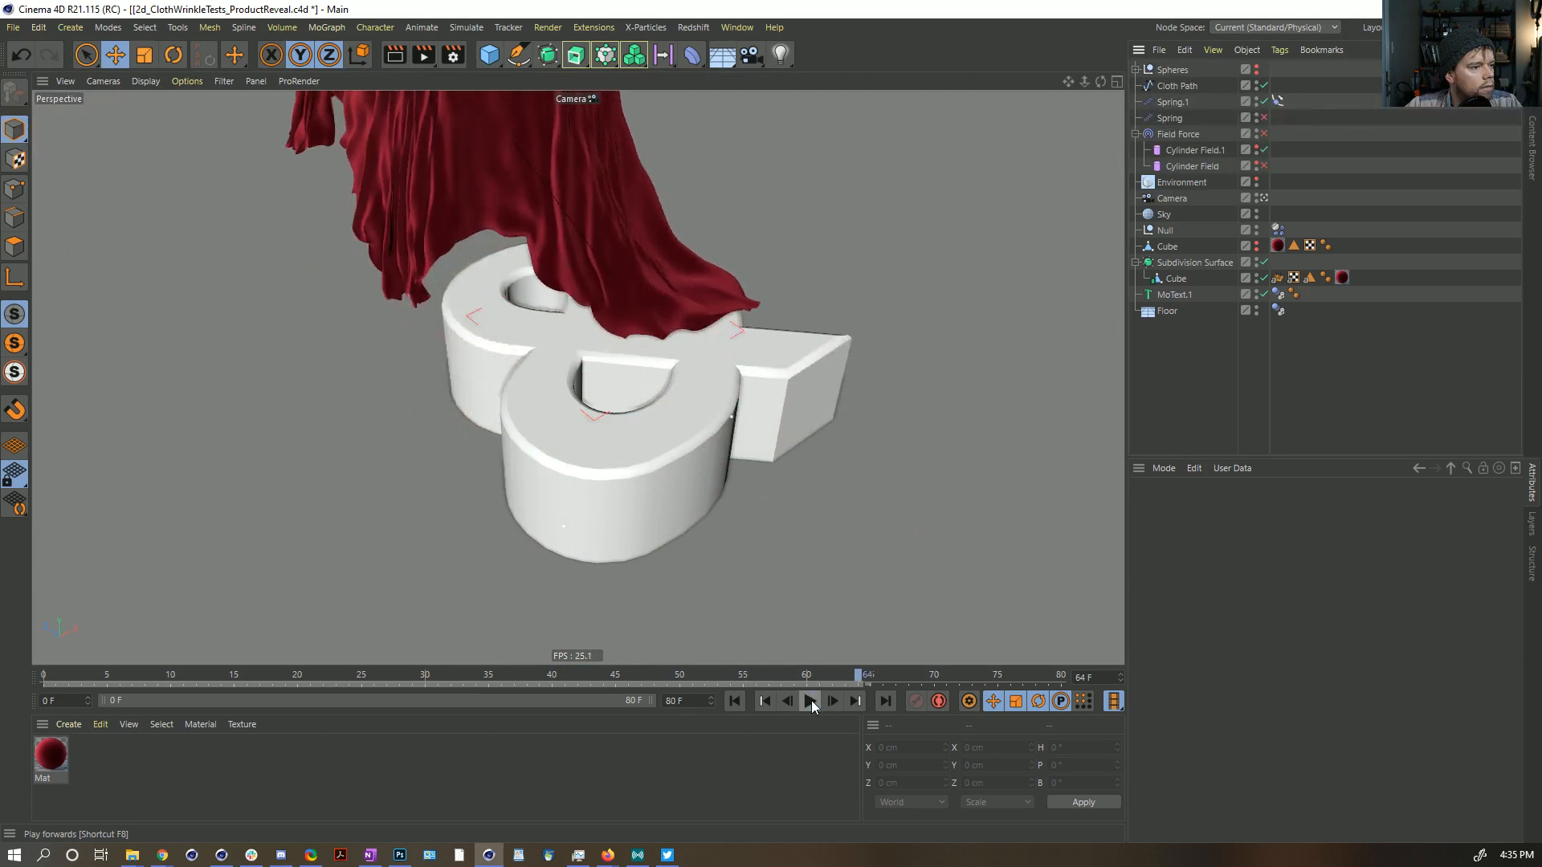
{"action": "mouse_move", "coordinate": [858, 679]}
{"action": "left_mouse_down"}
{"action": "mouse_move", "coordinate": [346, 682]}
{"action": "mouse_move", "coordinate": [267, 740]}
{"action": "mouse_move", "coordinate": [162, 735]}
{"action": "mouse_move", "coordinate": [79, 706]}
{"action": "mouse_move", "coordinate": [482, 696]}
{"action": "mouse_move", "coordinate": [185, 708]}
{"action": "mouse_move", "coordinate": [400, 692]}
{"action": "mouse_move", "coordinate": [337, 671]}
{"action": "mouse_move", "coordinate": [181, 674]}
{"action": "mouse_move", "coordinate": [580, 619]}
{"action": "mouse_move", "coordinate": [805, 654]}
{"action": "mouse_move", "coordinate": [157, 669]}
{"action": "left_mouse_up"}
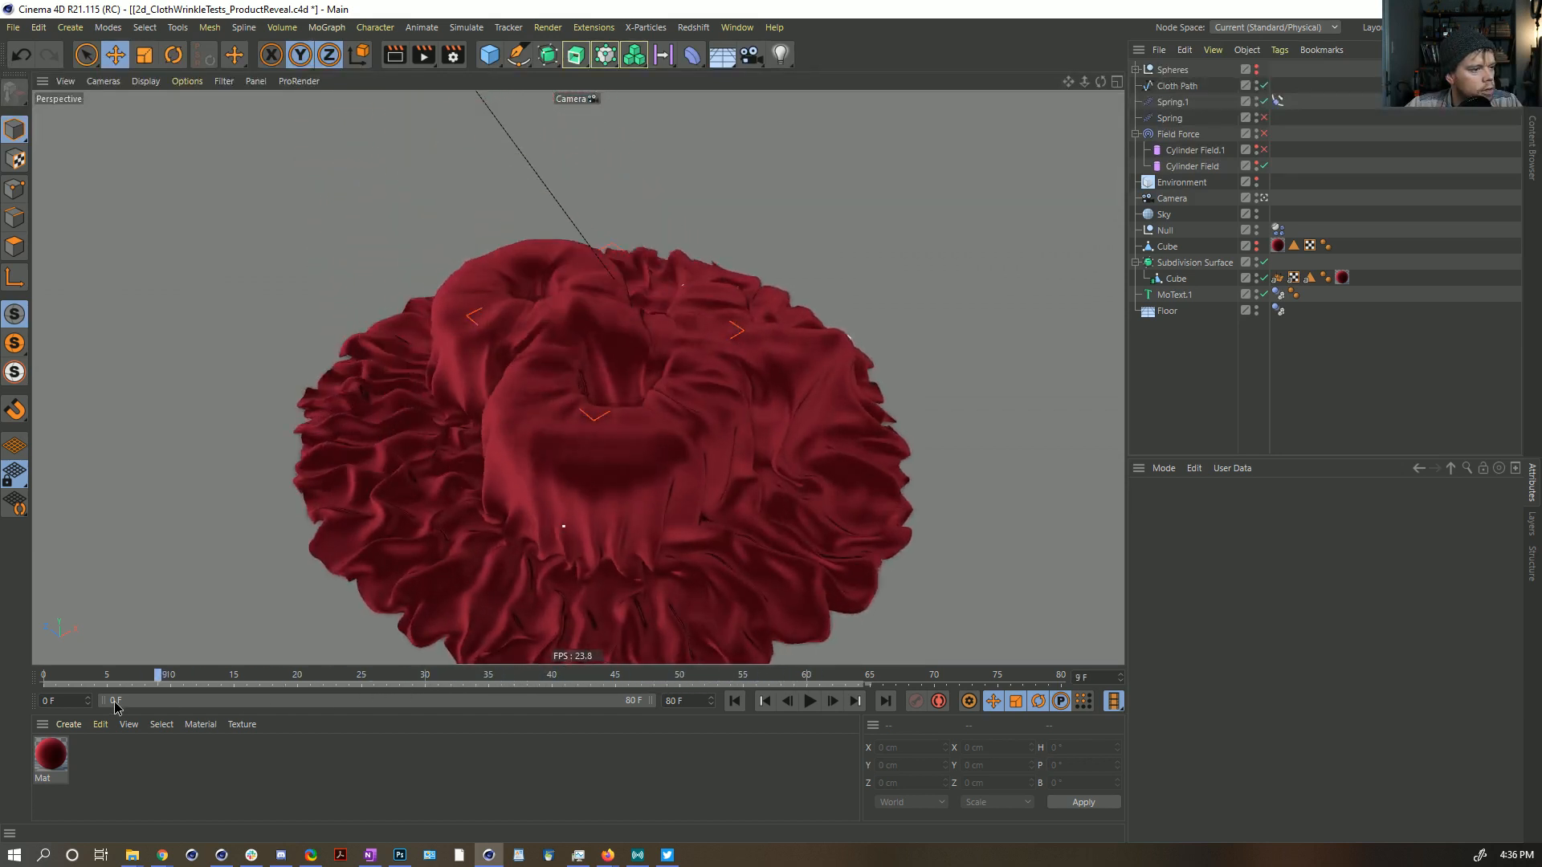
{"action": "left_click_drag", "start_coordinate": [254, 707], "coordinate": [522, 665]}
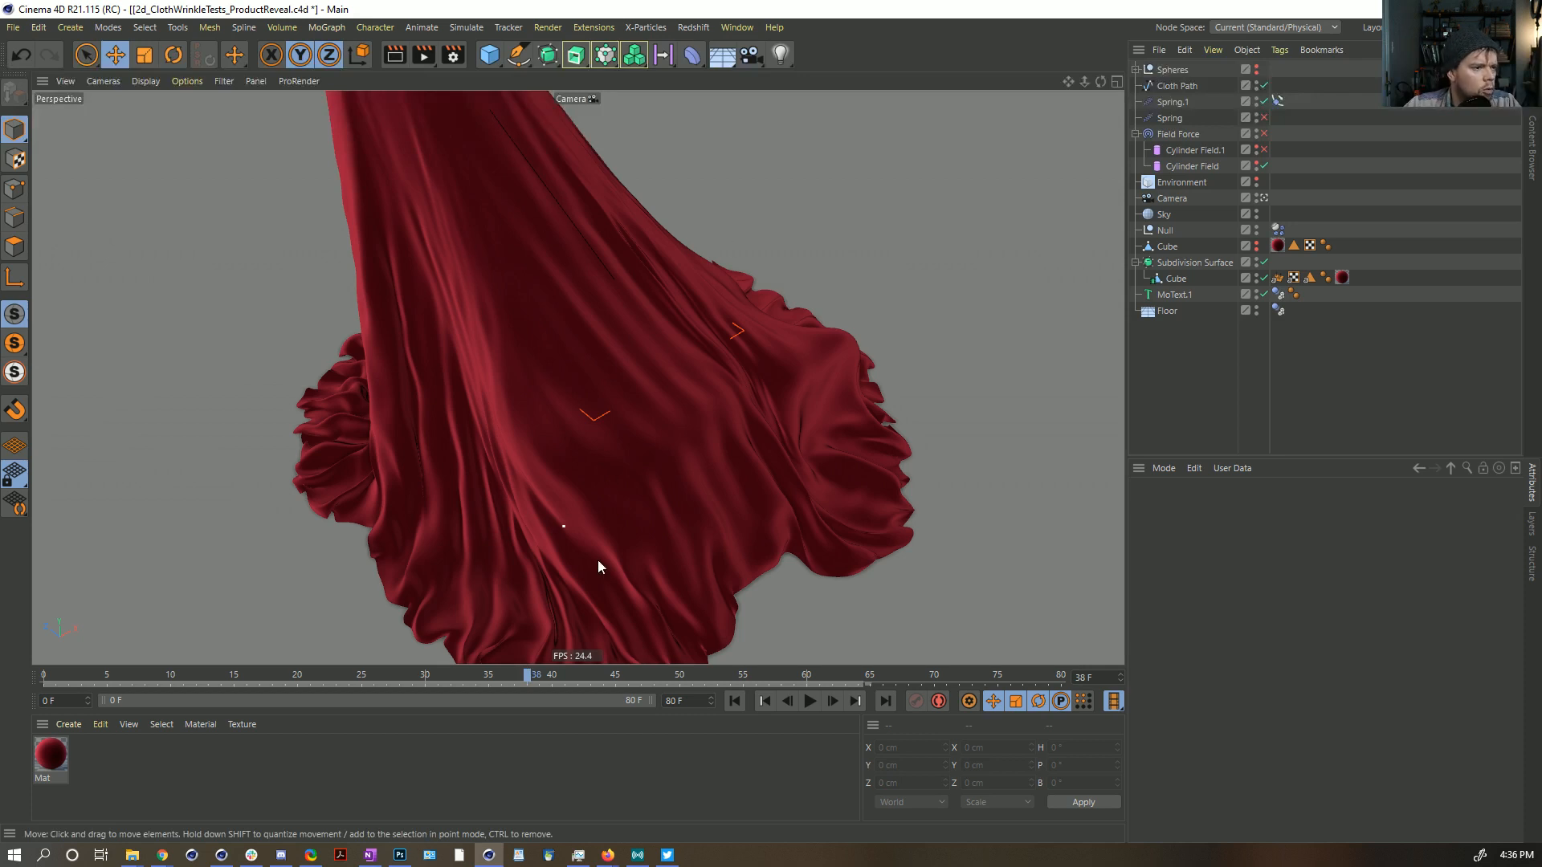
{"action": "left_click_drag", "start_coordinate": [492, 679], "coordinate": [44, 681]}
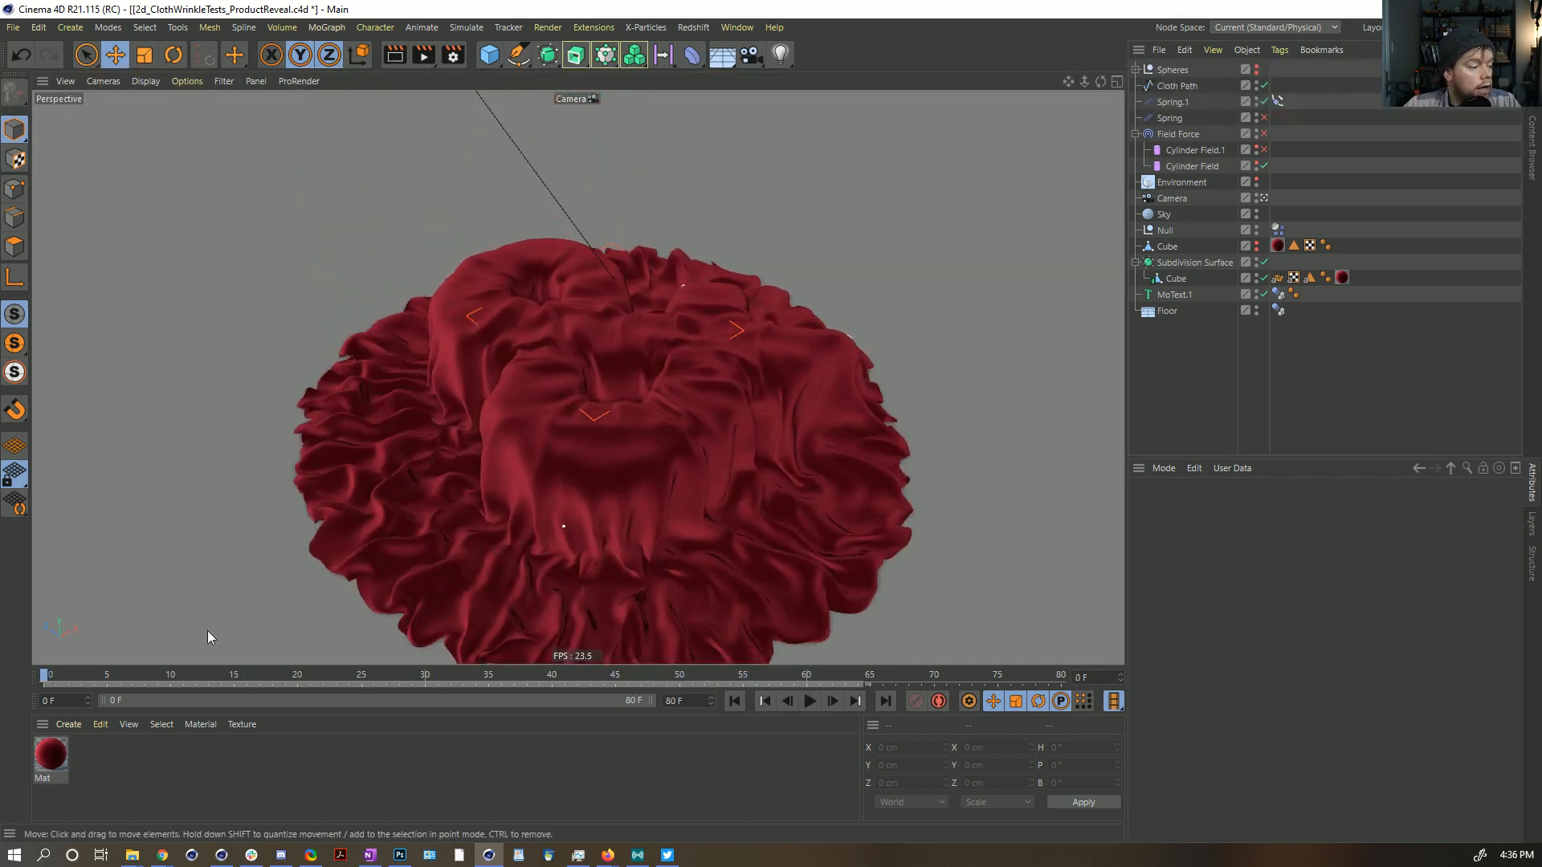
Step: Save the scene as a new file named [2dAlembic_ClothWrinkleTests_ProductReveal.c4d
{"action": "key", "text": "ctrl+shift+s"}
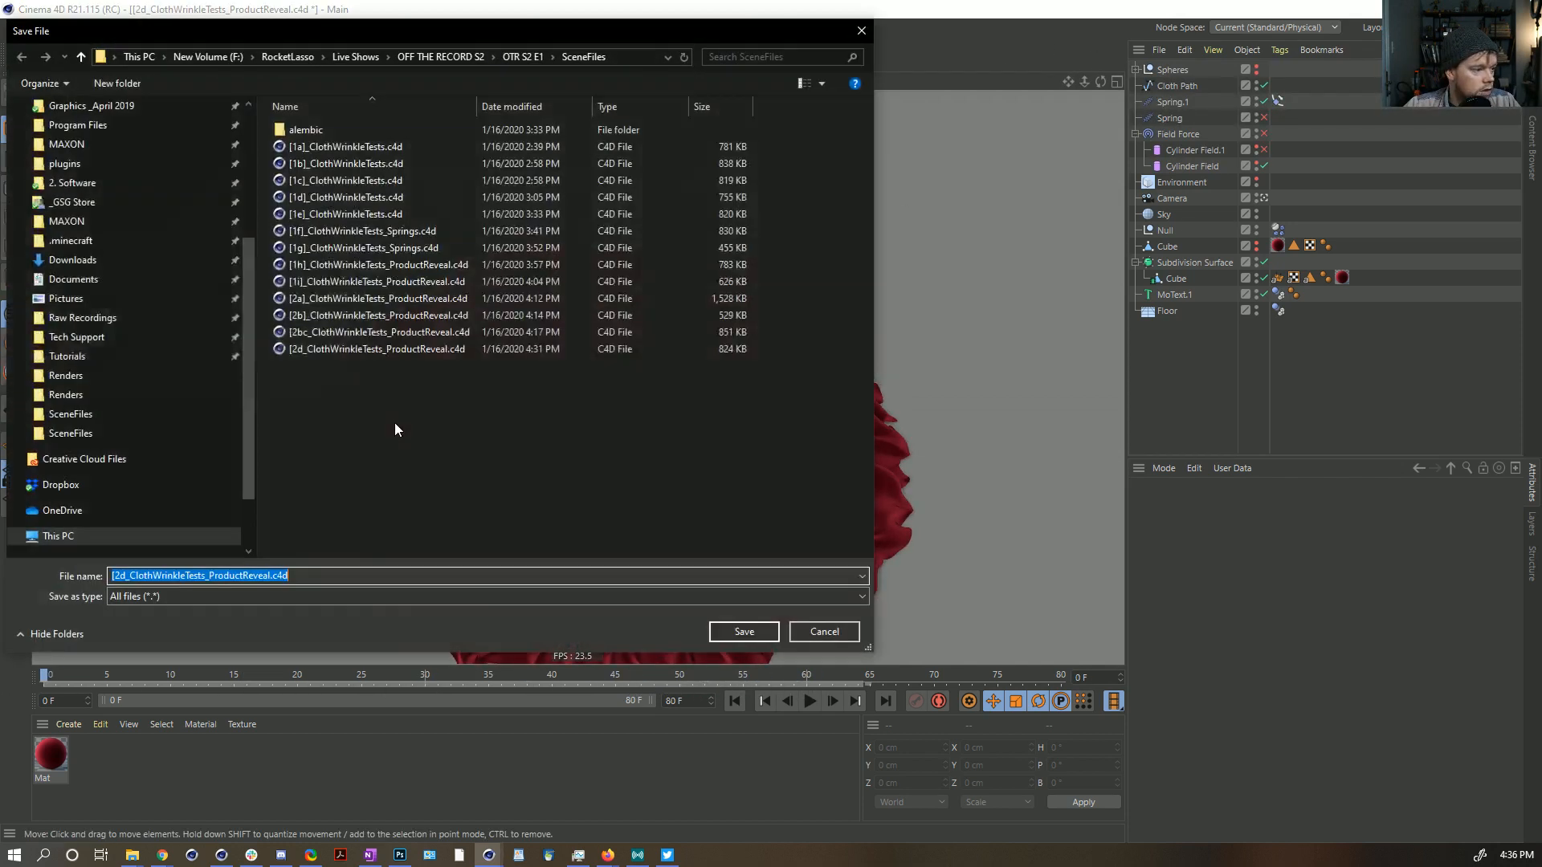
{"action": "left_click", "coordinate": [128, 578]}
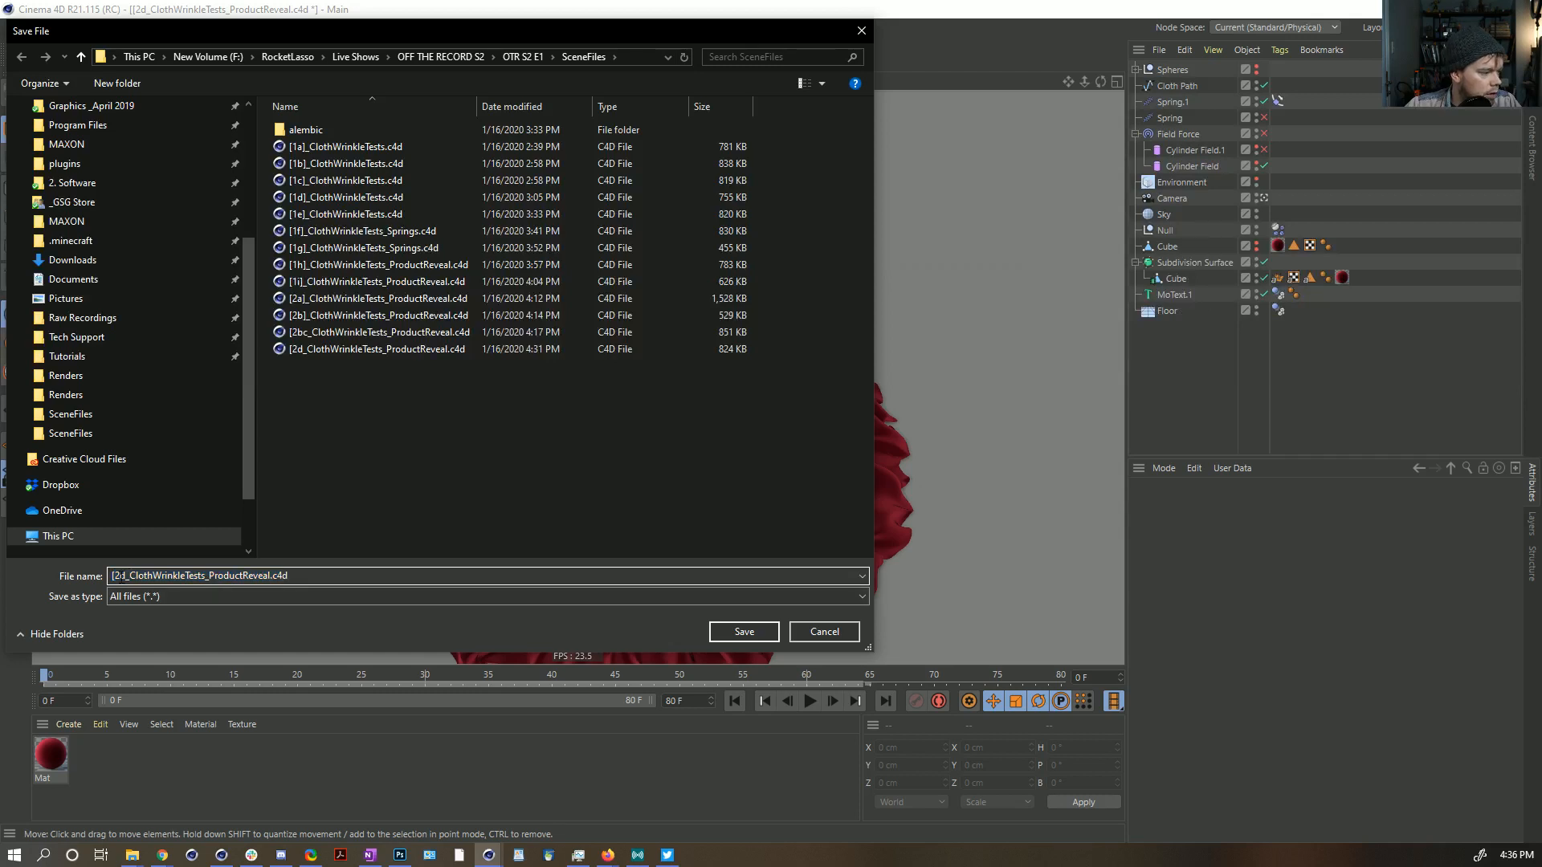
{"action": "type", "text": "Al"}
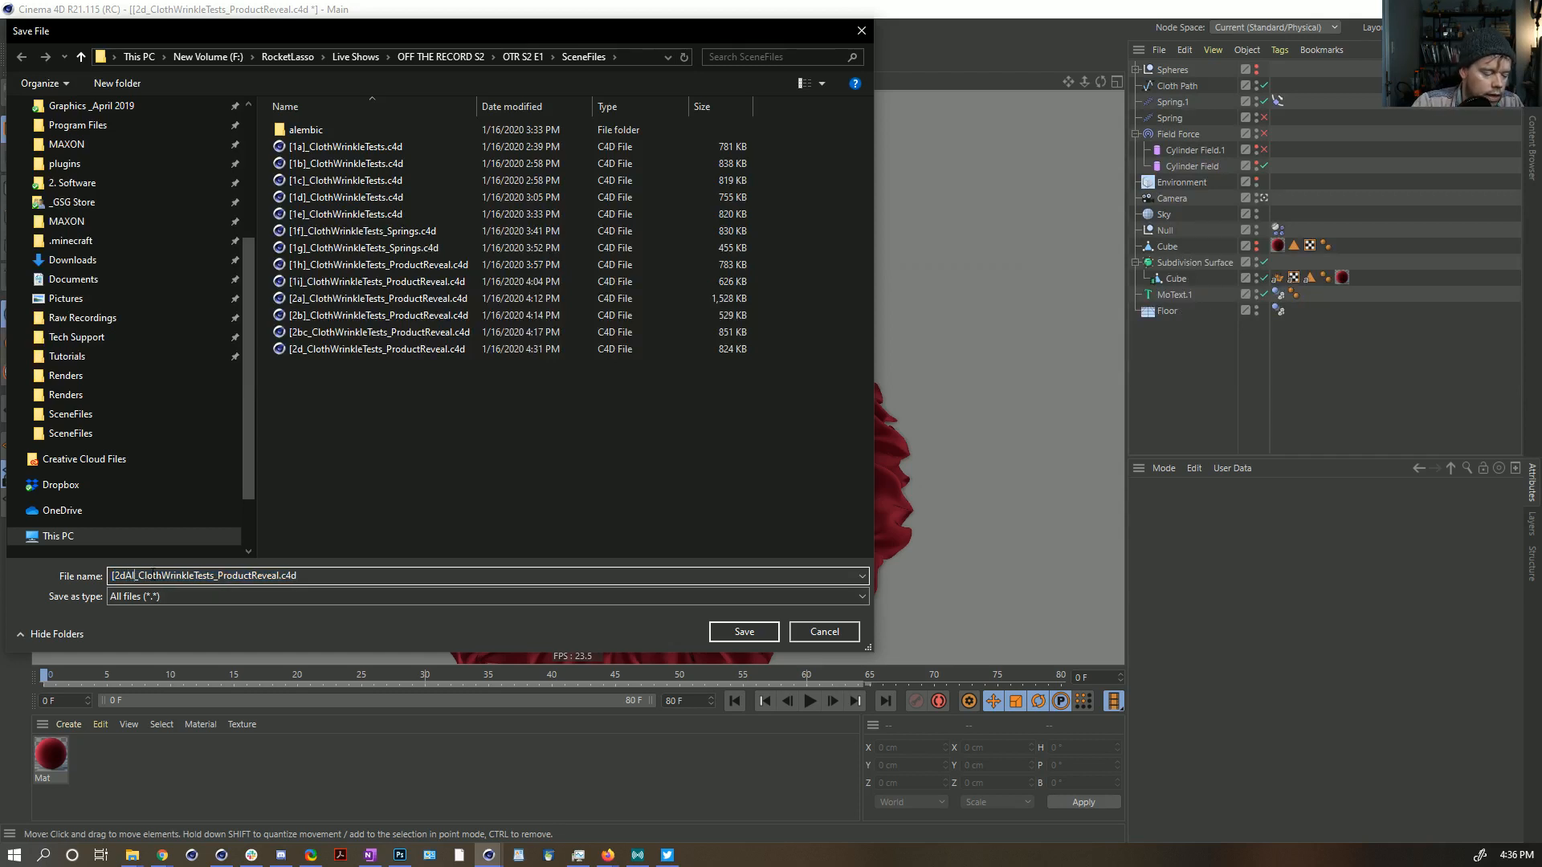
{"action": "type", "text": "mbi"}
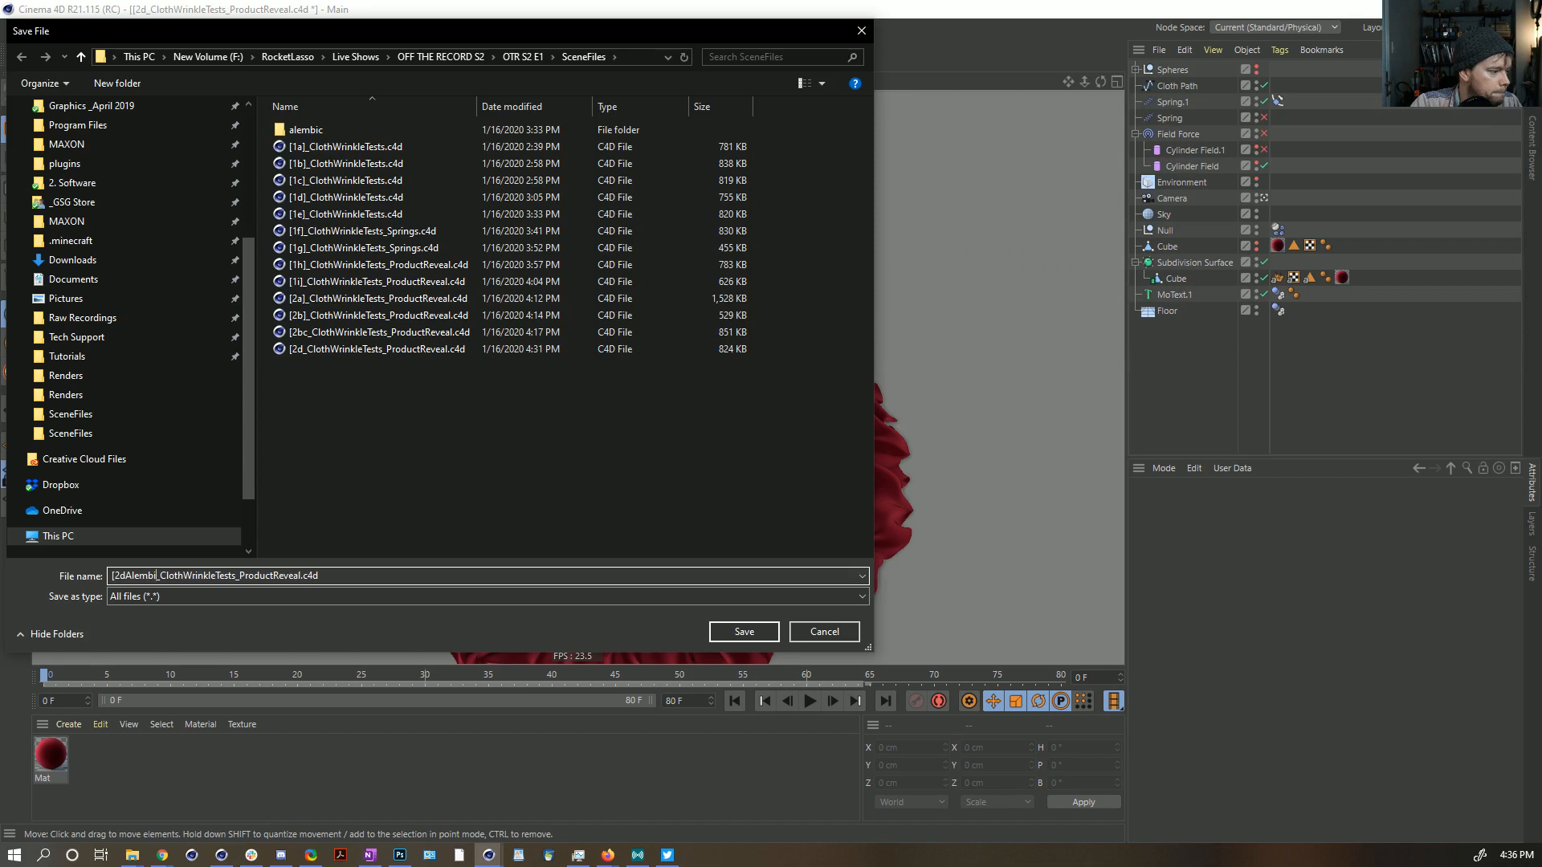
{"action": "type", "text": "c"}
{"action": "key", "text": "Return"}
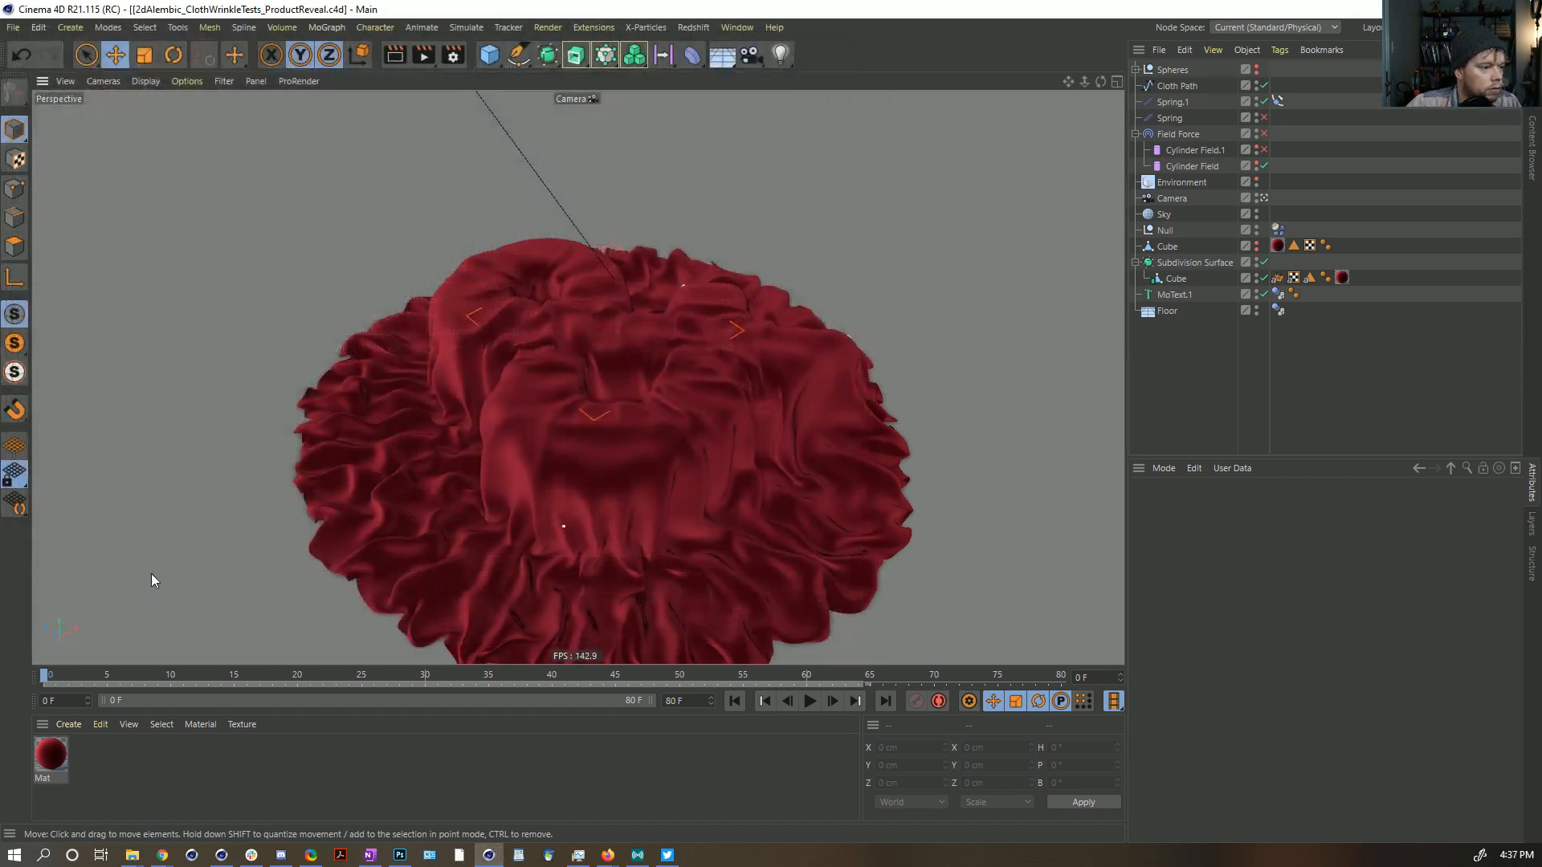
Step: Delete the baked Alembic Cube and place the original Cube under the Subdivision Surface with subdivision disabled
{"action": "left_click", "coordinate": [1175, 278]}
{"action": "key", "text": "Delete"}
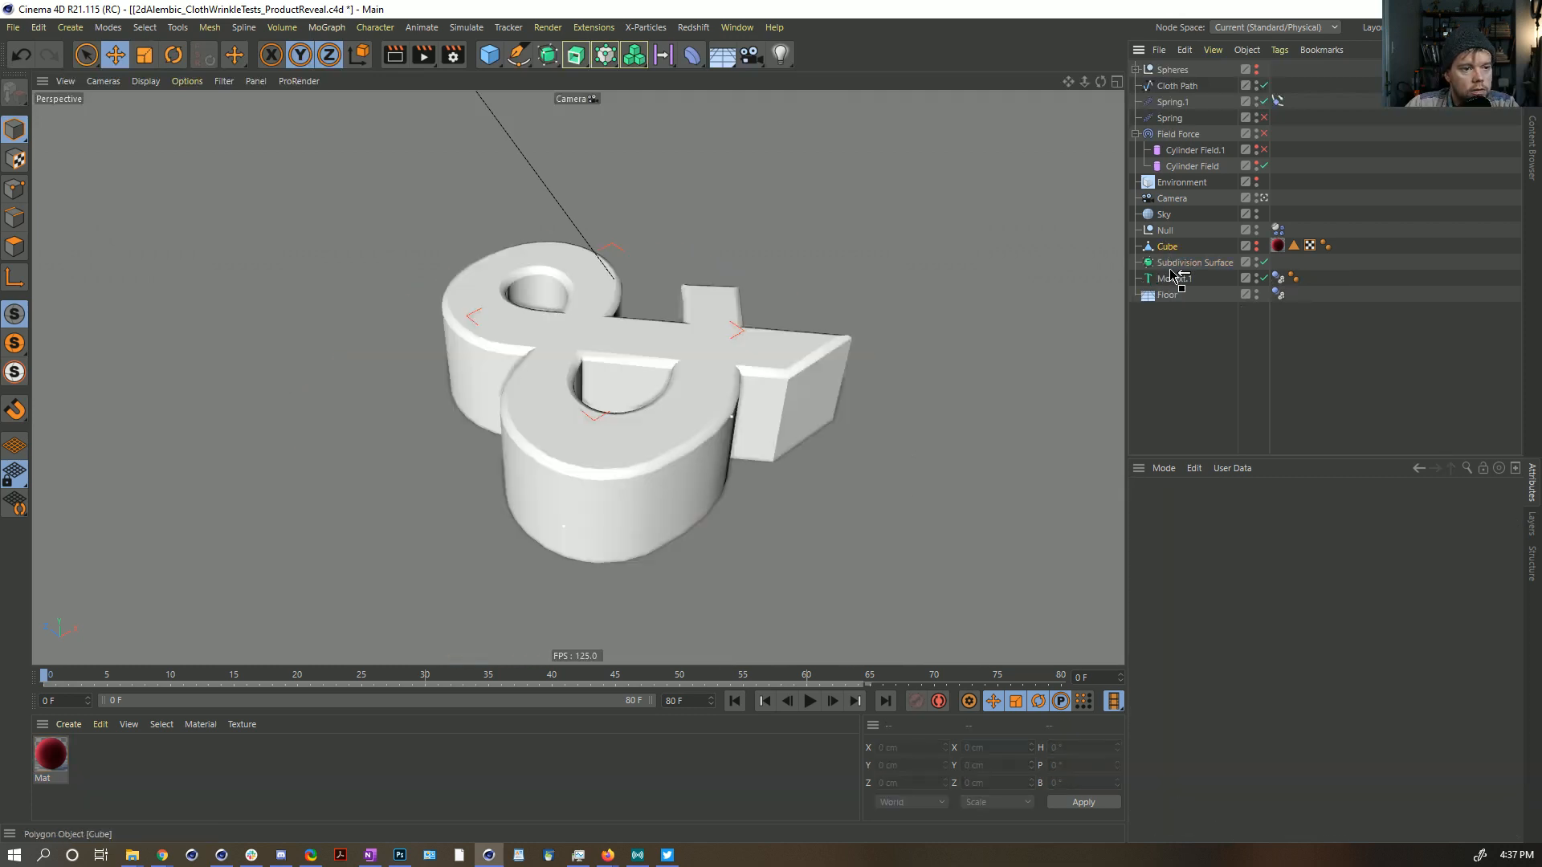
{"action": "left_click_drag", "start_coordinate": [1174, 274], "coordinate": [1189, 263]}
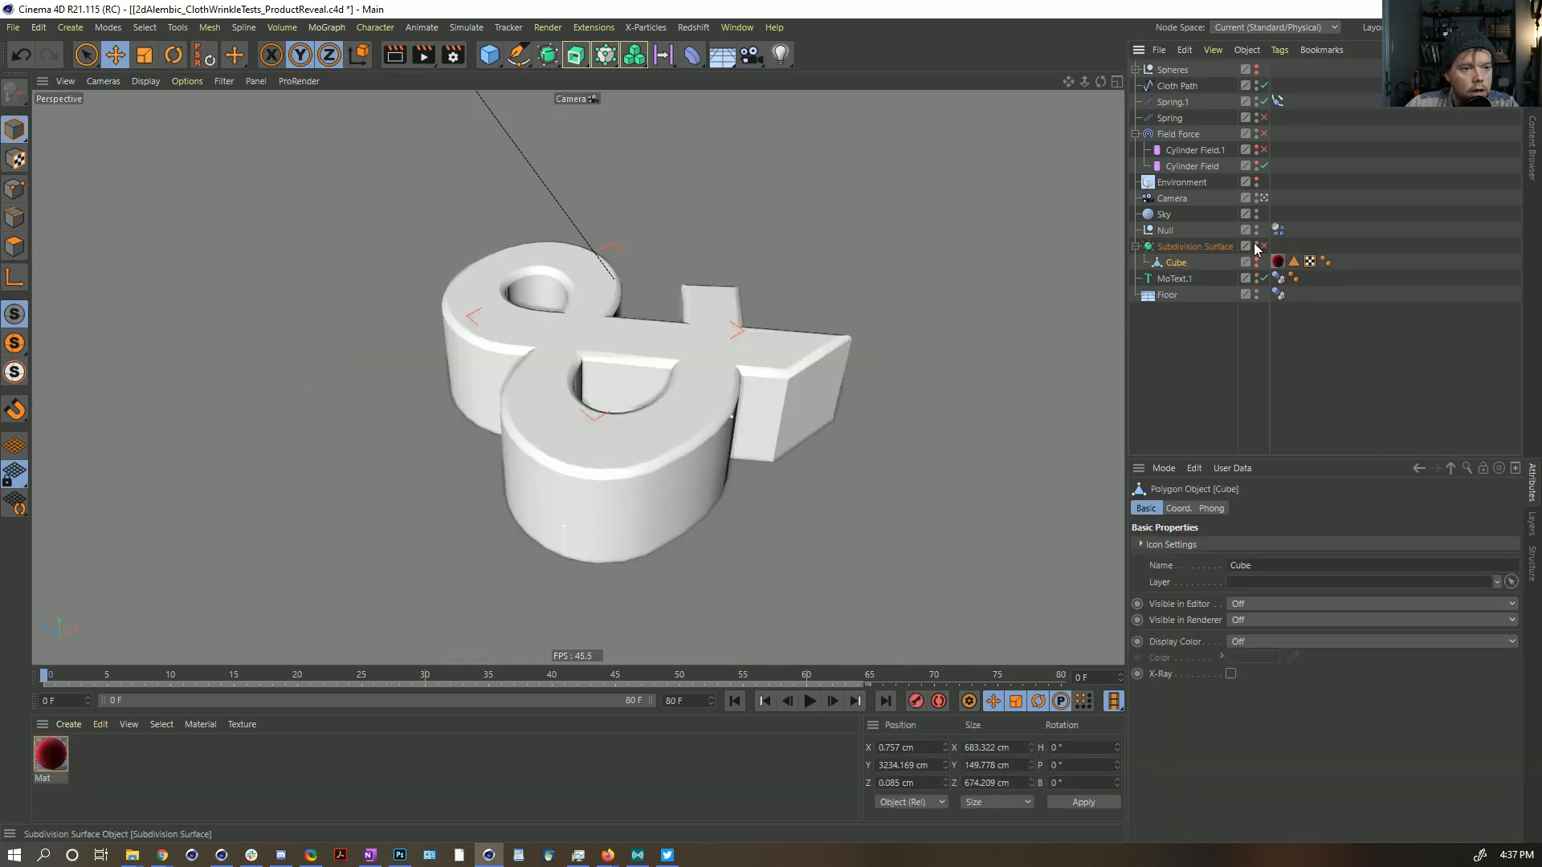
Step: Restore the original Cube's default visibility and move the Dynamics Body tag from the Null back to it
{"action": "left_click", "coordinate": [1258, 260]}
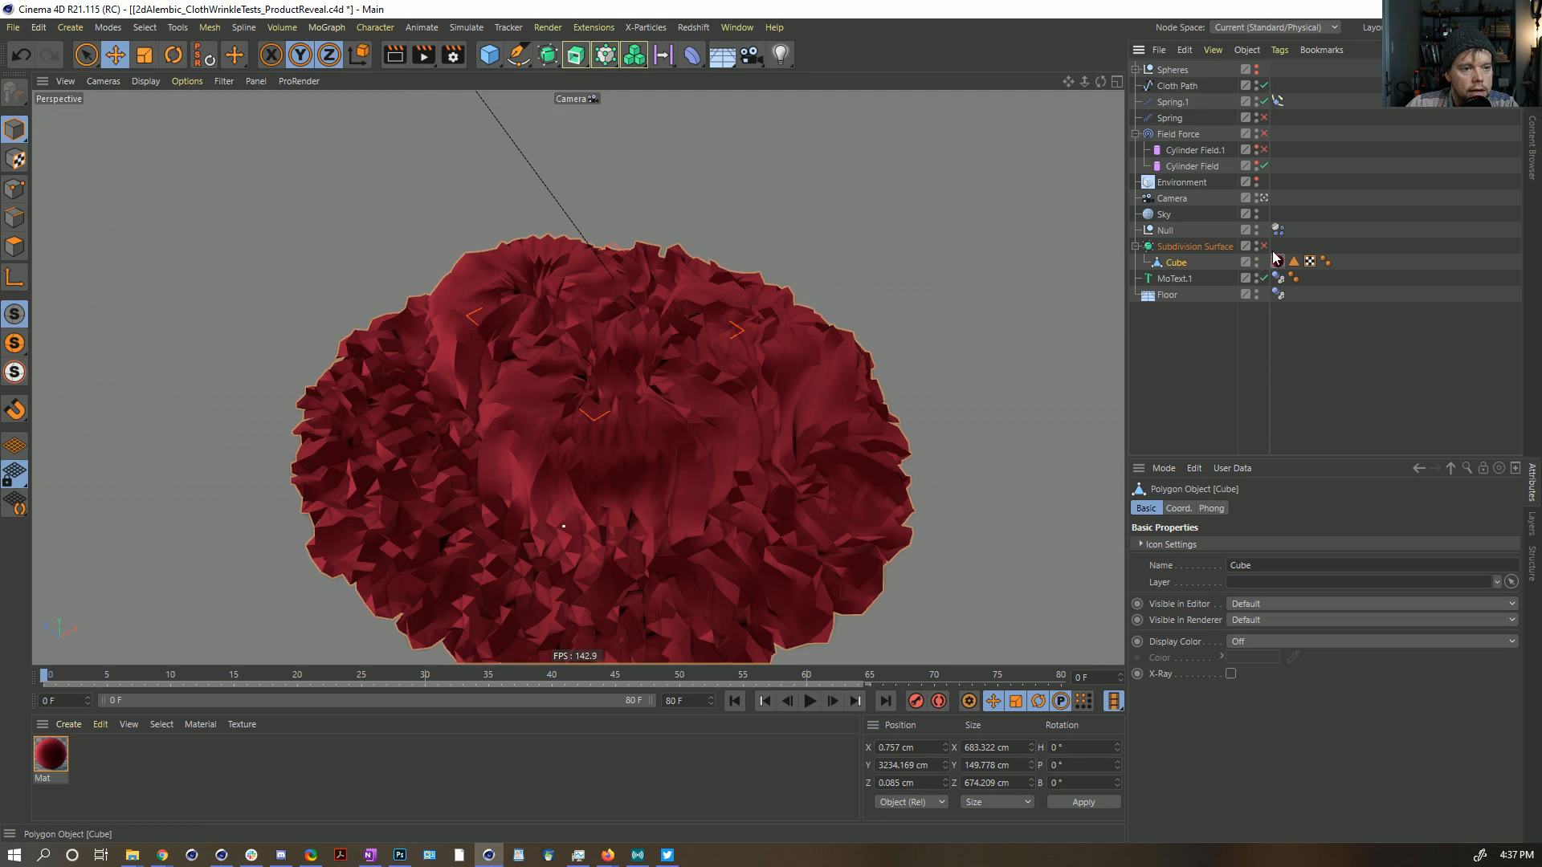
{"action": "left_click_drag", "start_coordinate": [1343, 267], "coordinate": [1343, 265]}
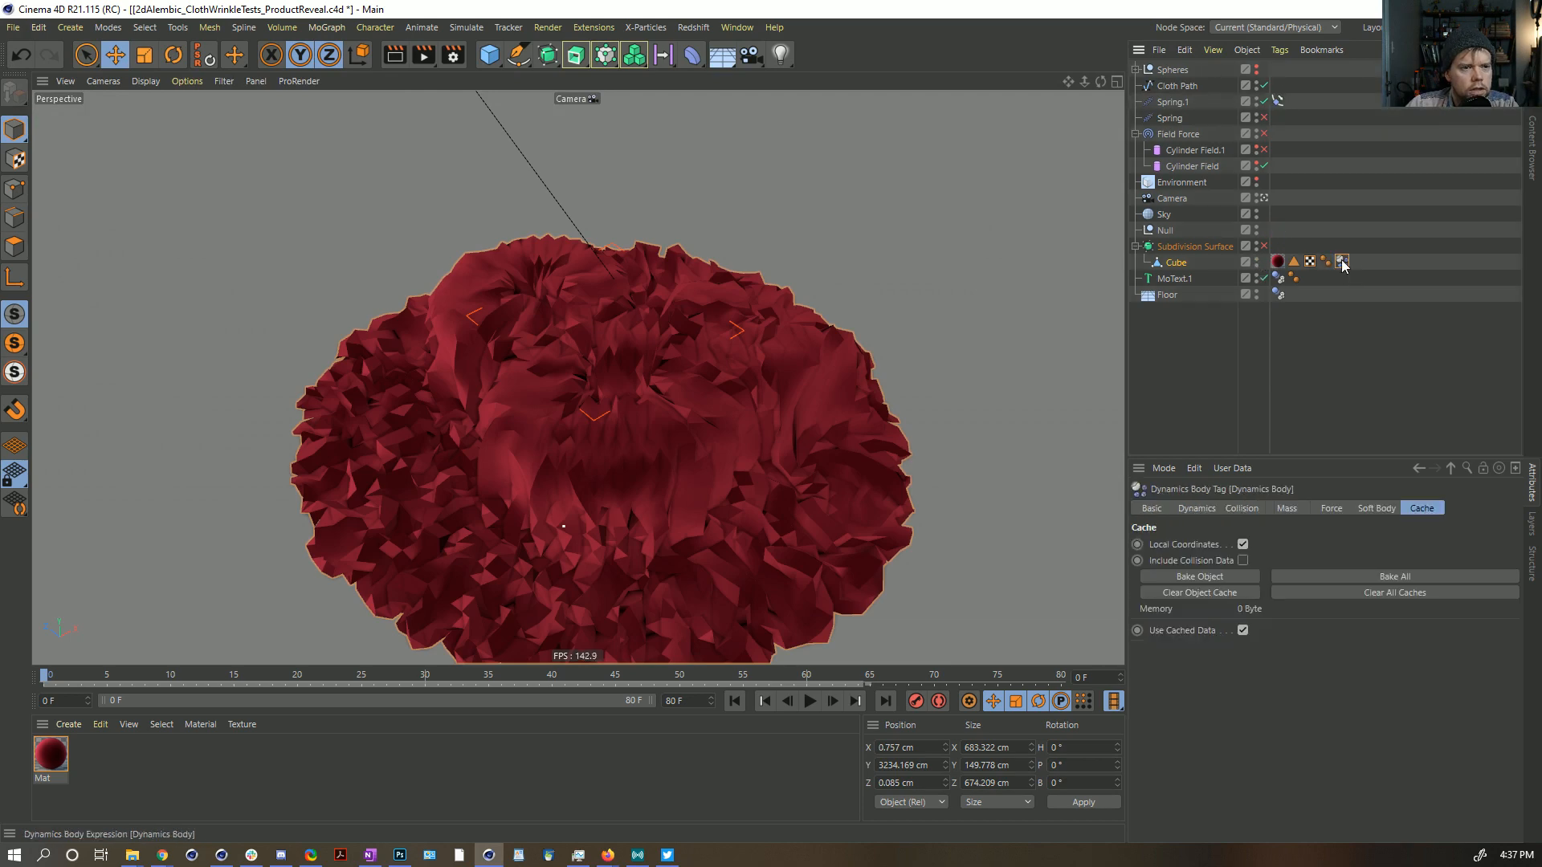
Step: Duplicate the Cloth Path spline and rename the copy Cloth Path 2
{"action": "left_click_drag", "start_coordinate": [546, 291], "coordinate": [763, 251], "text": "alt"}
{"action": "right_click_drag", "start_coordinate": [740, 268], "coordinate": [594, 289], "text": "alt"}
{"action": "left_click_drag", "start_coordinate": [591, 287], "coordinate": [550, 402], "text": "alt"}
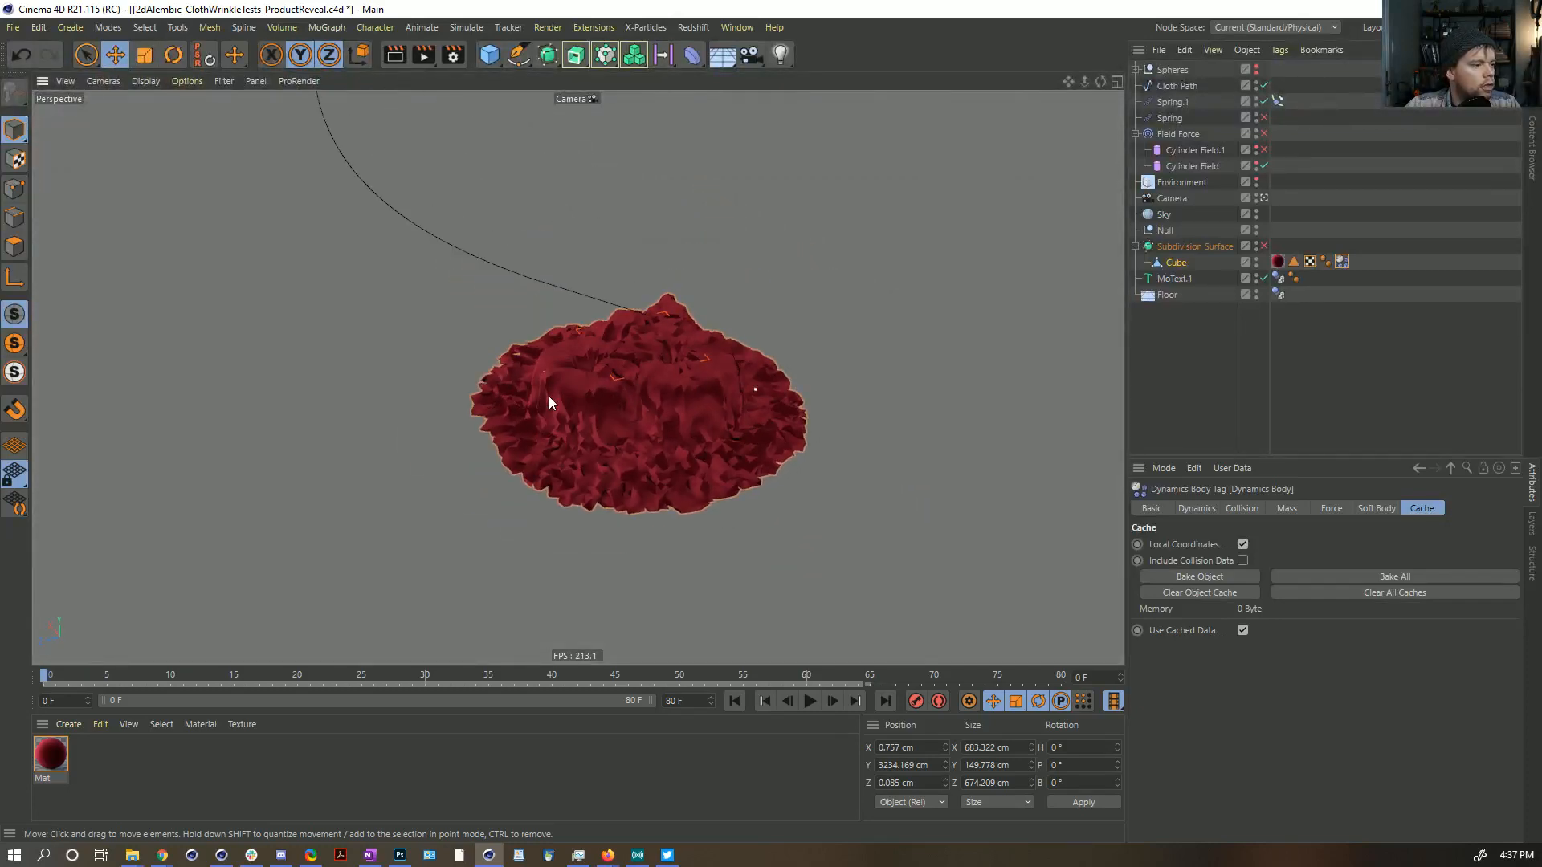
{"action": "right_click_drag", "start_coordinate": [562, 394], "coordinate": [433, 389], "text": "alt"}
{"action": "left_click_drag", "start_coordinate": [434, 389], "coordinate": [613, 368], "text": "alt"}
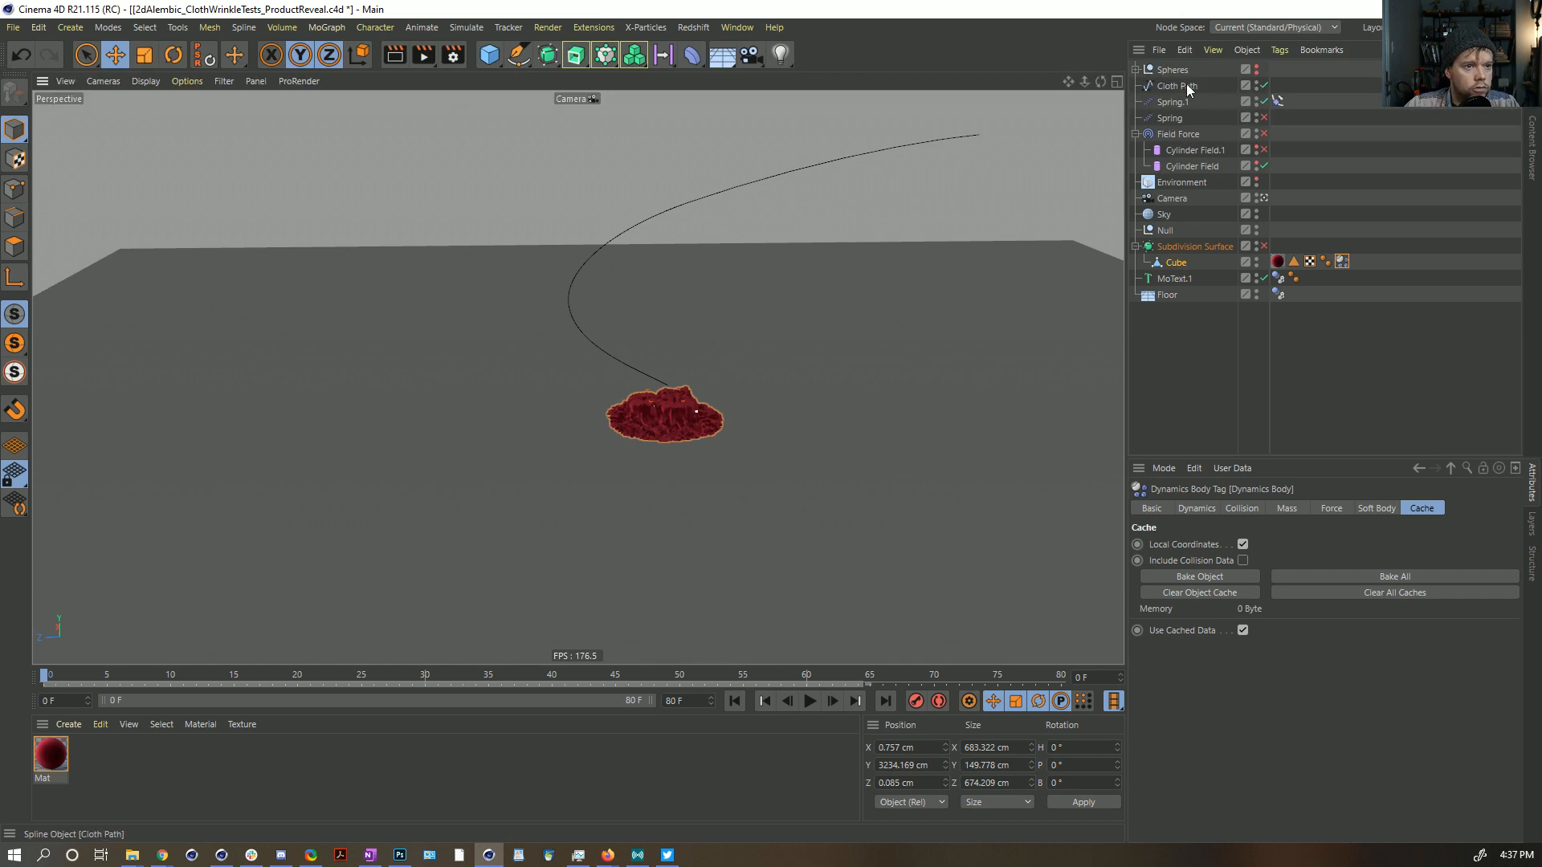
{"action": "left_click_drag", "start_coordinate": [1183, 85], "coordinate": [1179, 76]}
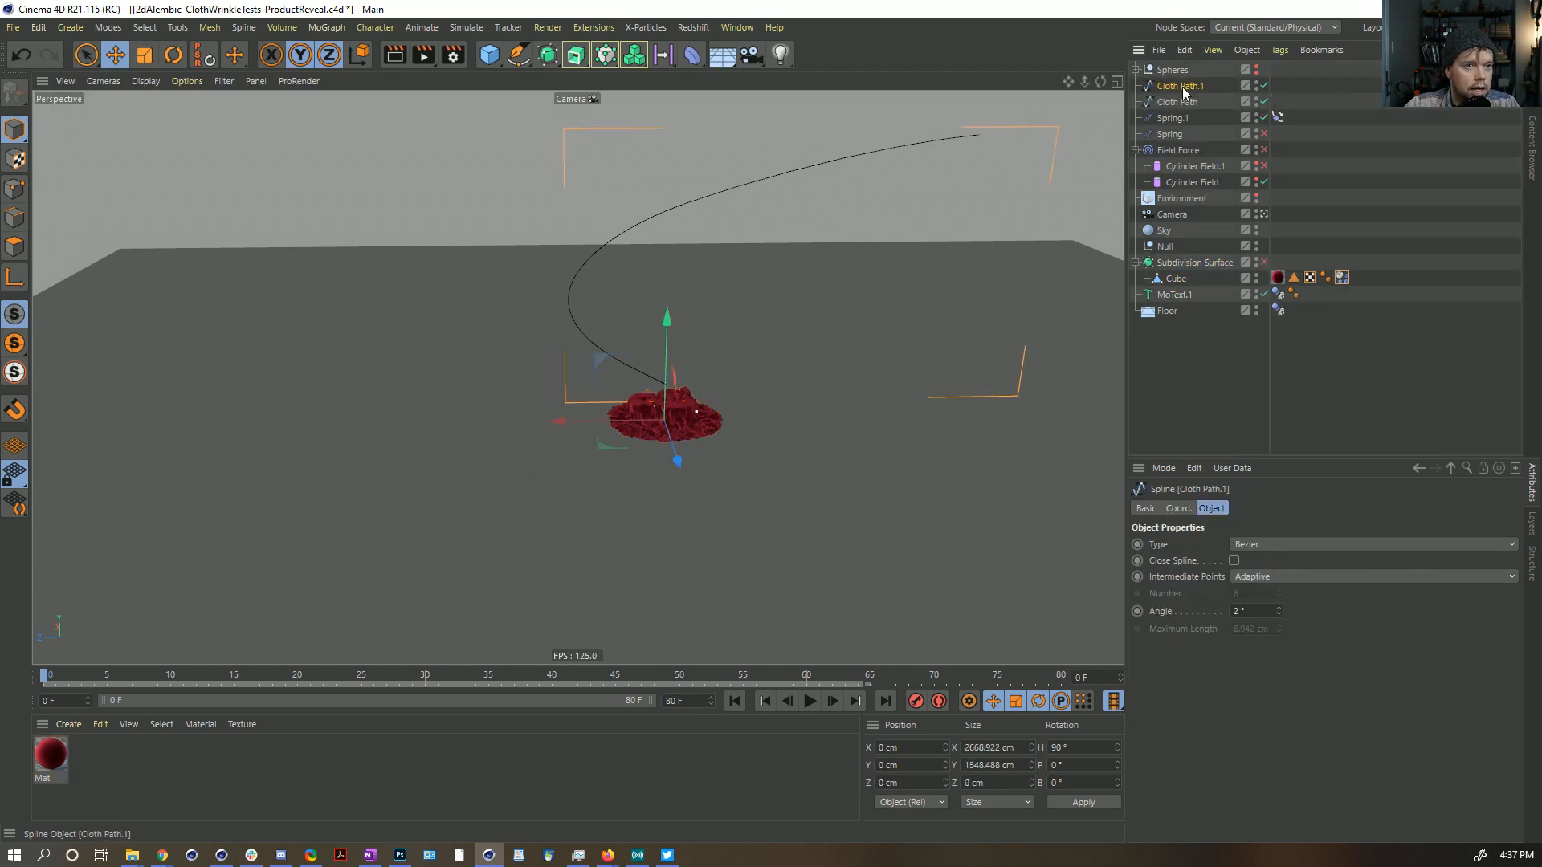
{"action": "double_click", "coordinate": [1204, 86]}
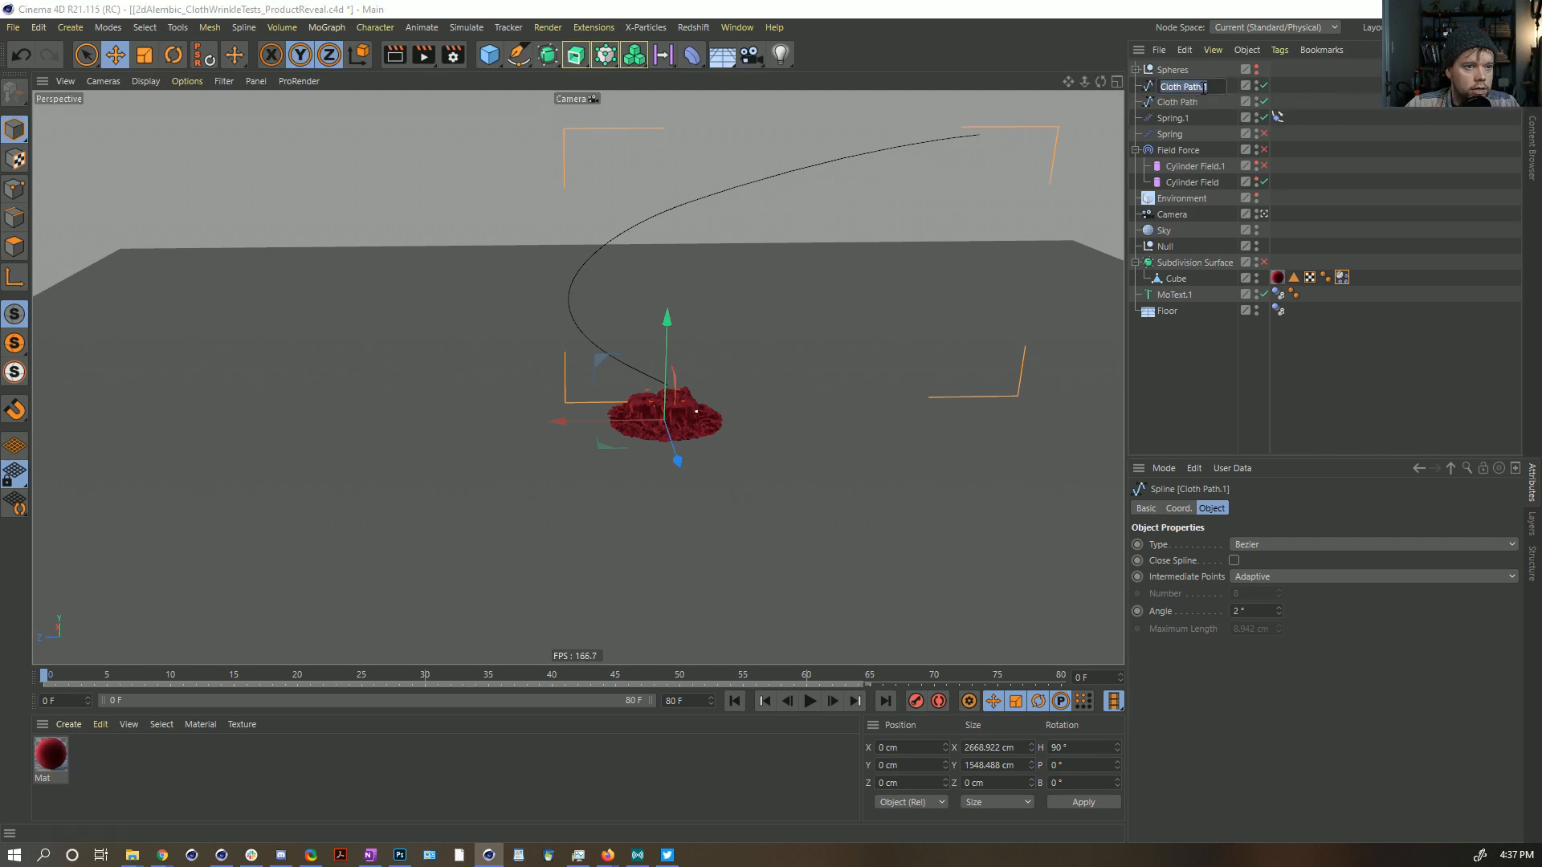
{"action": "type", "text": "Cloth Path 2"}
{"action": "key", "text": "Return"}
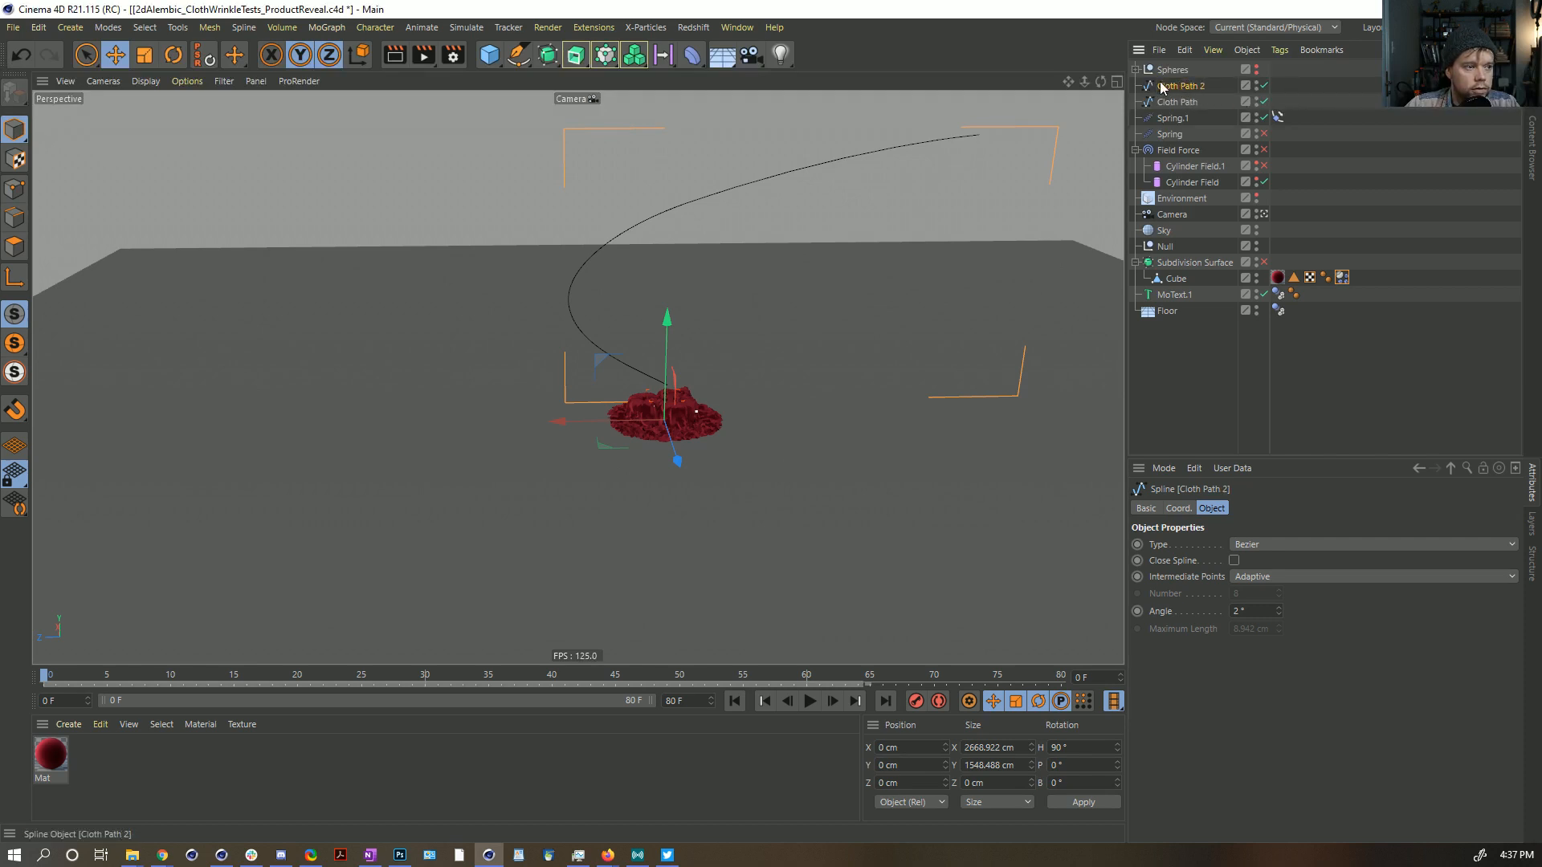
Step: Delete the two middle points of Cloth Path 2, keeping only its start and end points
{"action": "left_click", "coordinate": [14, 189]}
{"action": "left_click", "coordinate": [86, 55]}
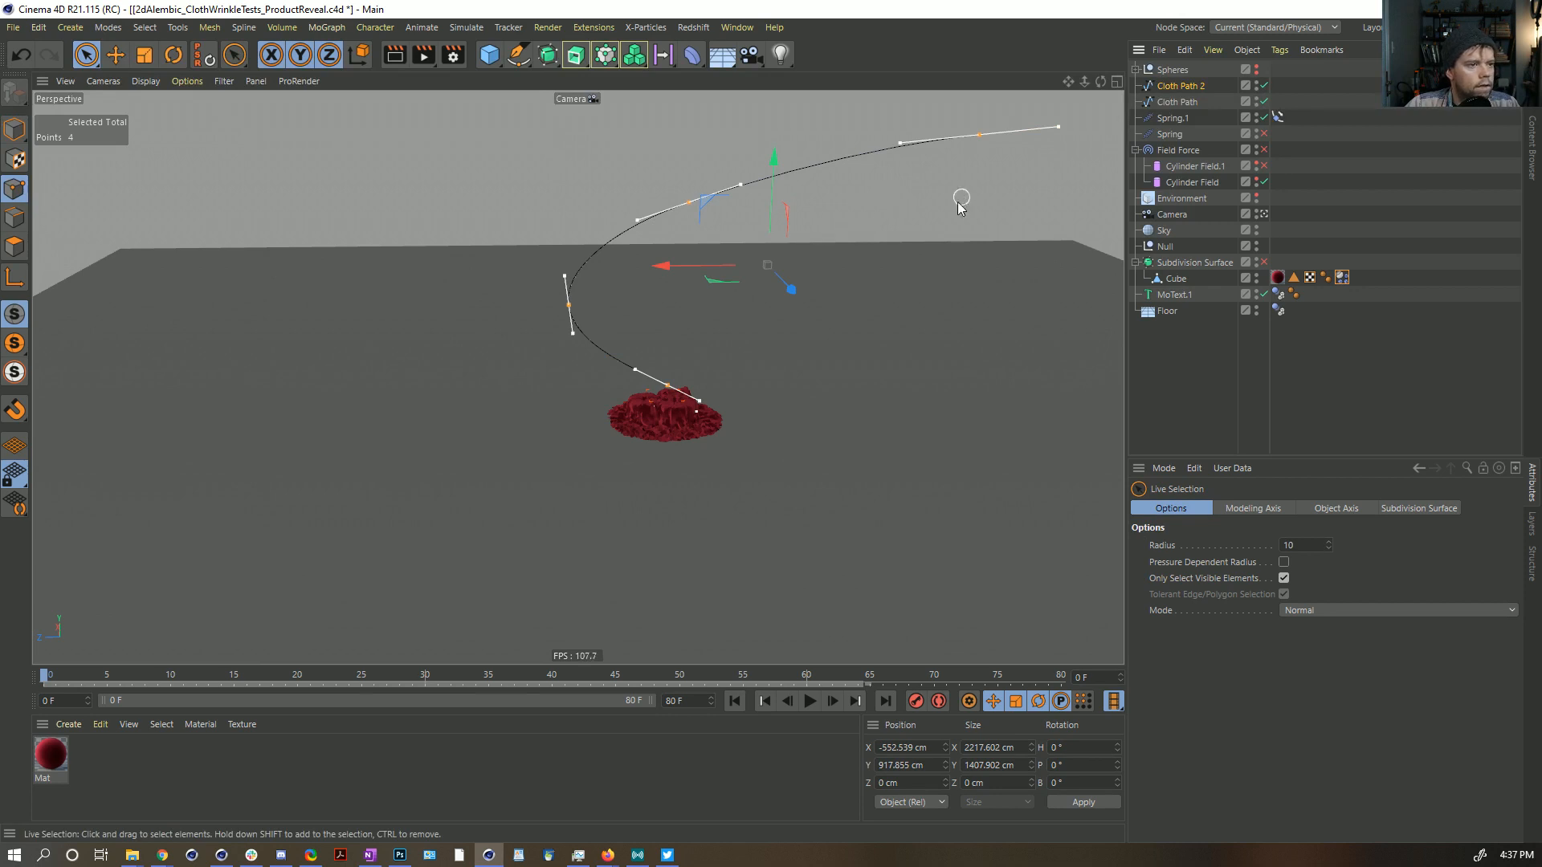
{"action": "key", "text": "u"}
{"action": "key", "text": "k"}
{"action": "key", "text": "u"}
{"action": "key", "text": "i"}
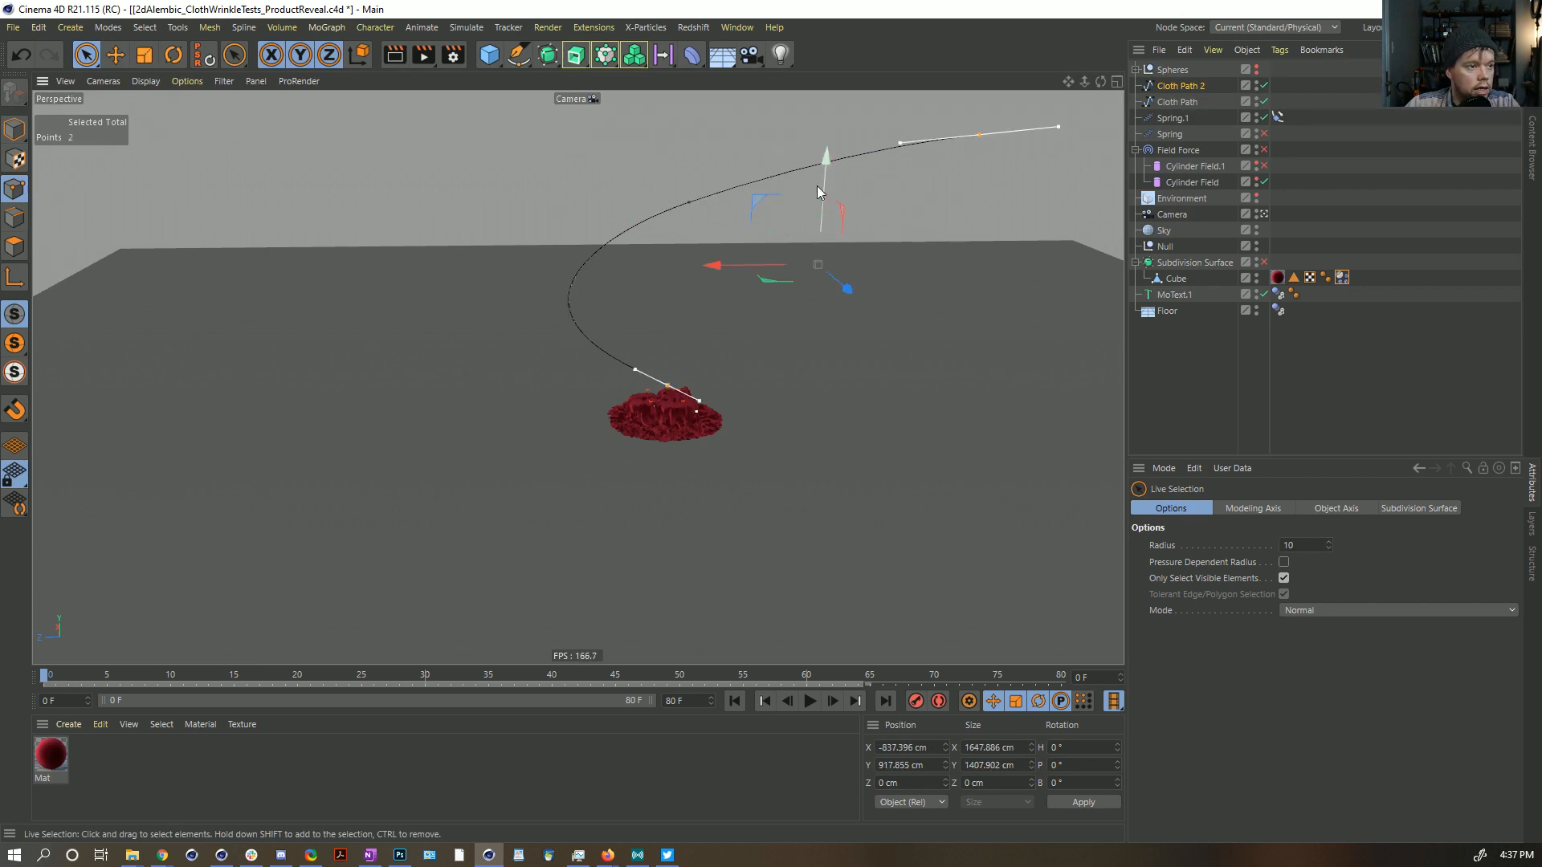
{"action": "left_click", "coordinate": [643, 234]}
{"action": "left_click", "coordinate": [568, 303]}
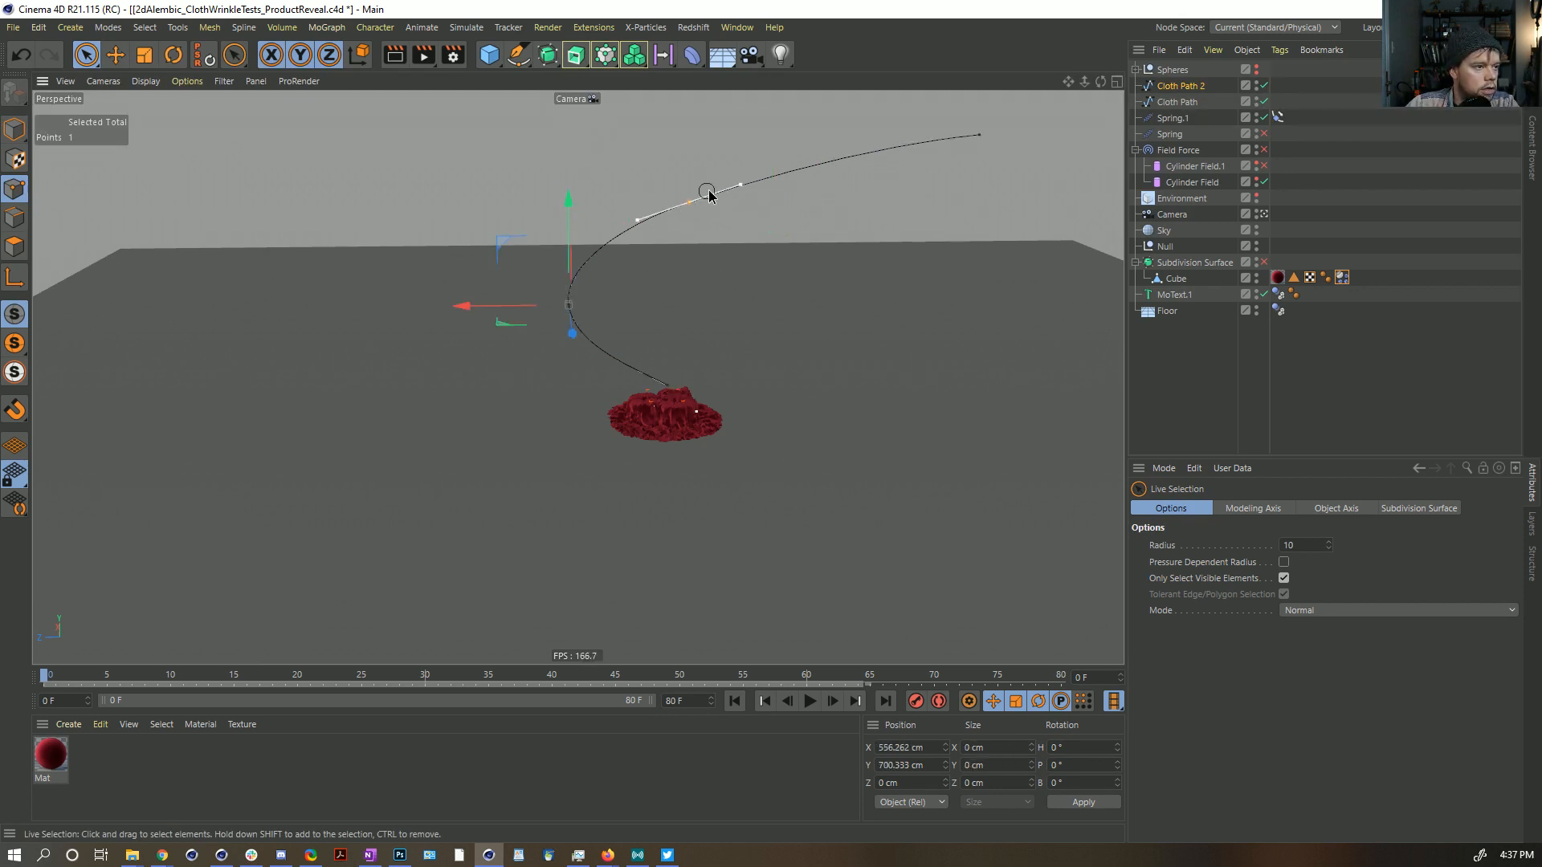
{"action": "left_click_drag", "start_coordinate": [709, 192], "coordinate": [554, 315]}
{"action": "key", "text": "Delete"}
Step: Apply hard interpolation to both remaining points of Cloth Path 2 to make it a straight line
{"action": "key", "text": "ctrl+a"}
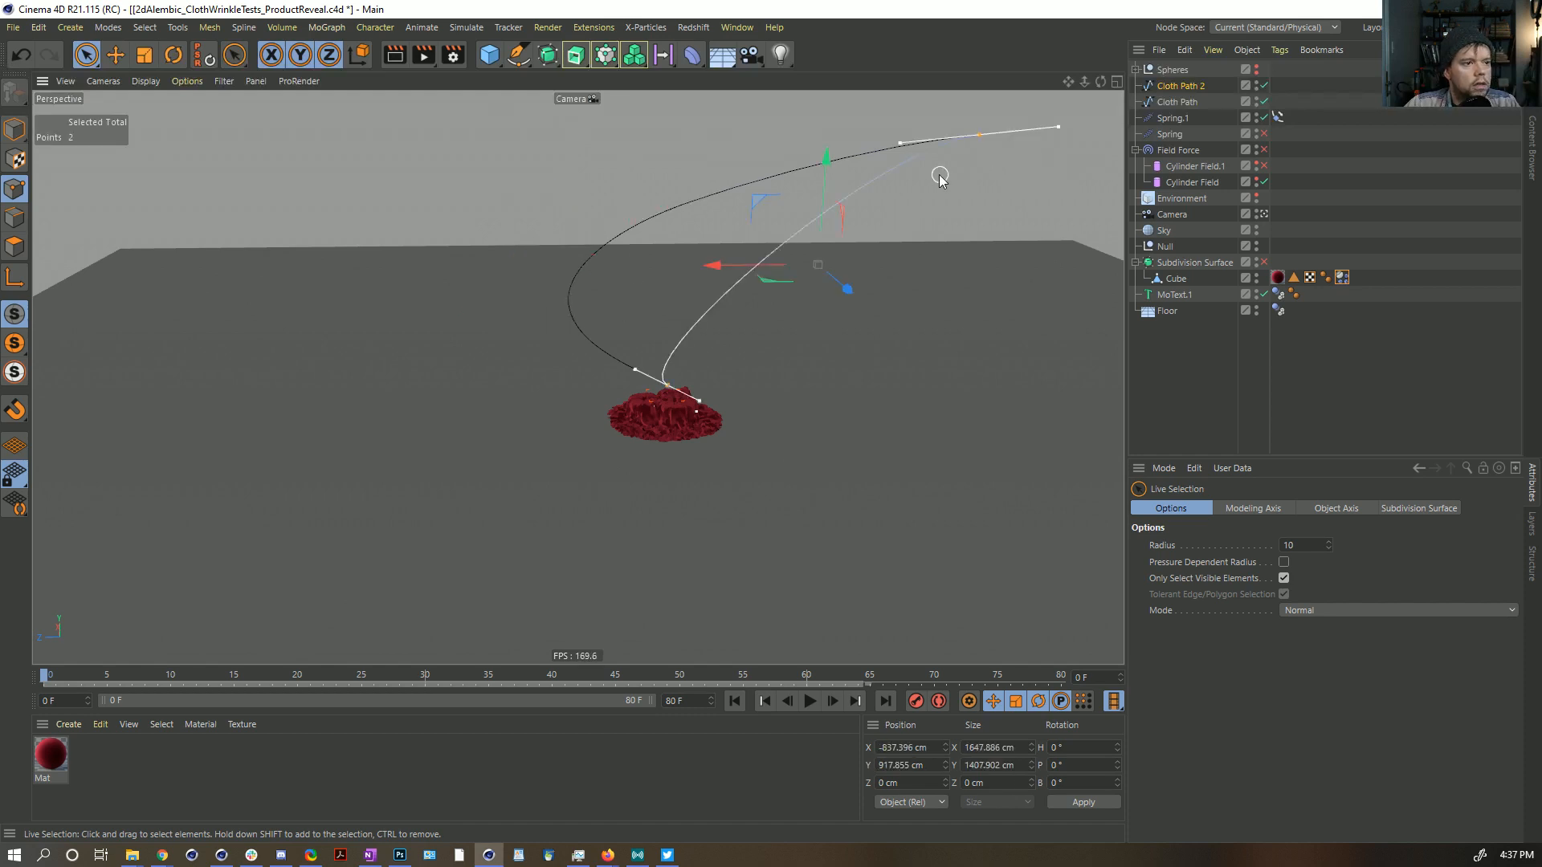
{"action": "right_click", "coordinate": [941, 179]}
{"action": "left_click", "coordinate": [1000, 192]}
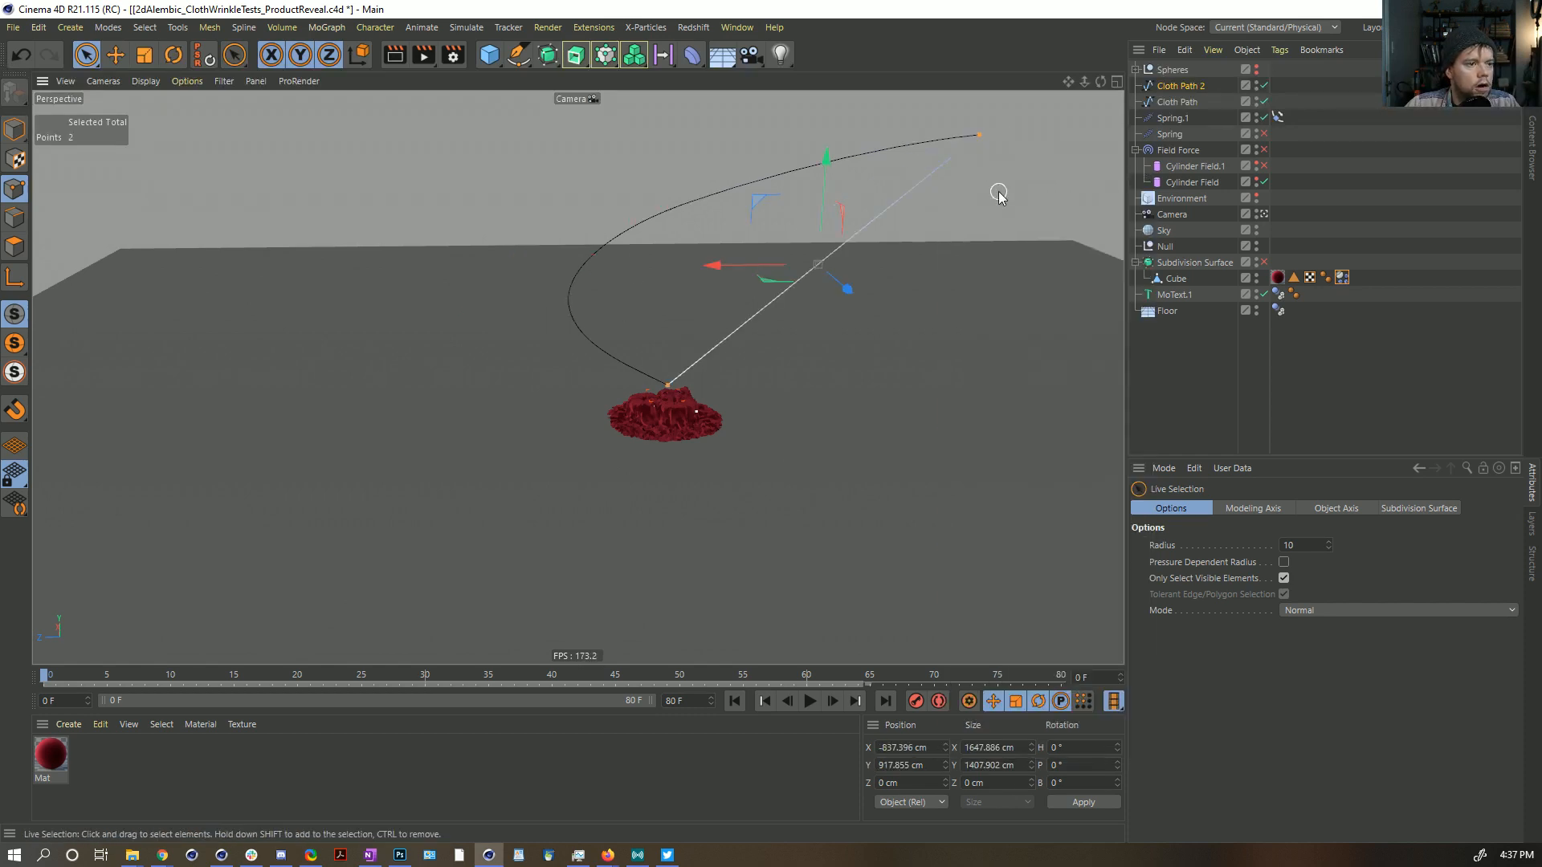
Step: Move the end point of Cloth Path 2 to the opposite side of the cloth, about X 3596 cm and Y 221 cm
{"action": "left_click", "coordinate": [978, 135]}
{"action": "left_click_drag", "start_coordinate": [941, 133], "coordinate": [145, 359], "text": "alt"}
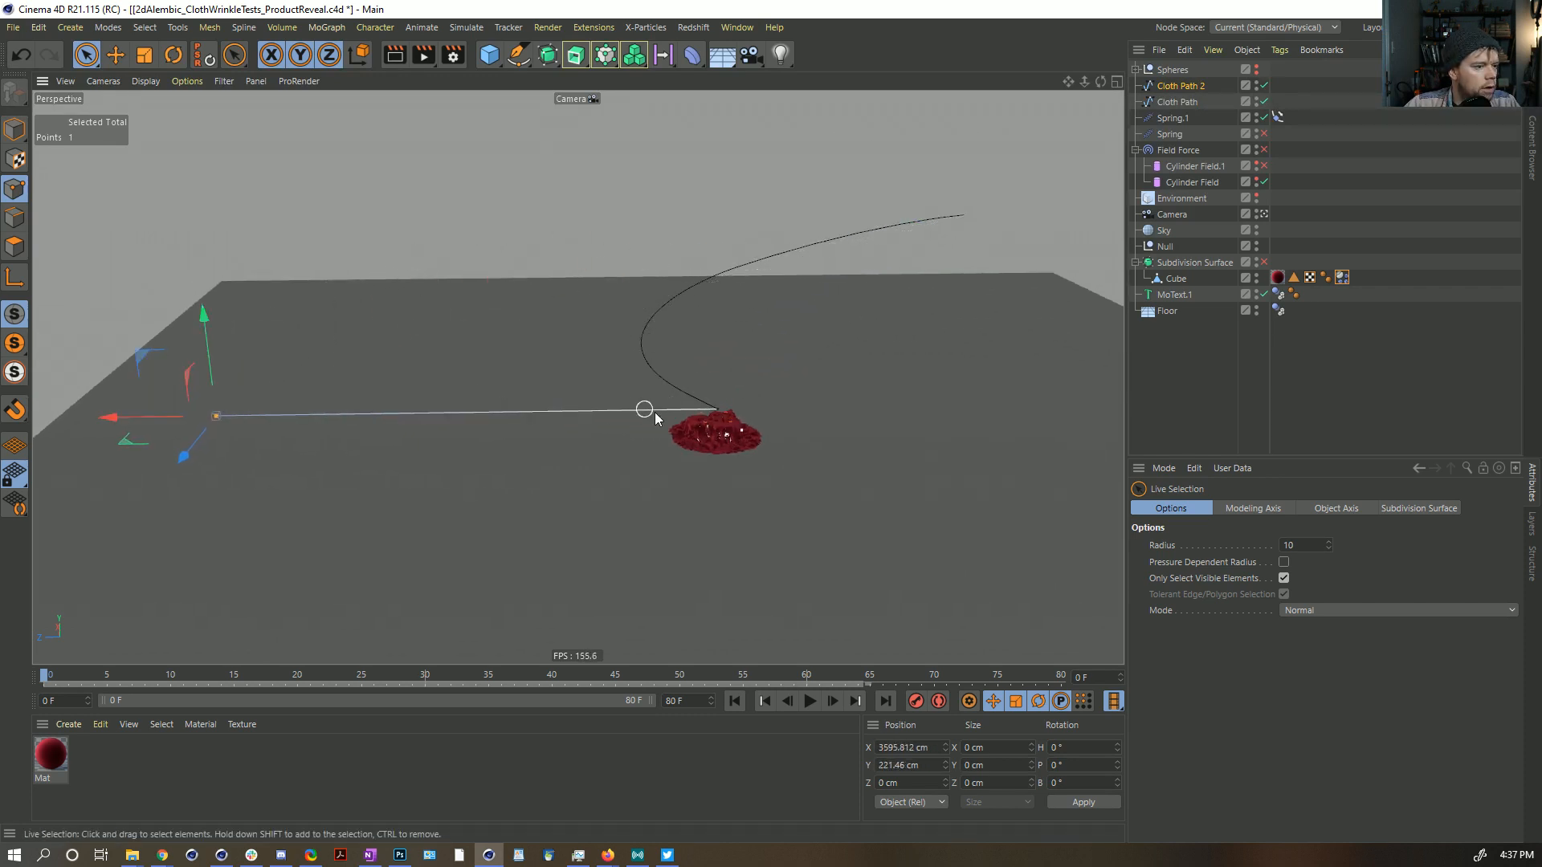
Step: Move Cloth Path 2's start point beside the cloth at about X 380 cm, Y 49 cm, and lower its far end point to about Y 80 cm
{"action": "left_click", "coordinate": [717, 410]}
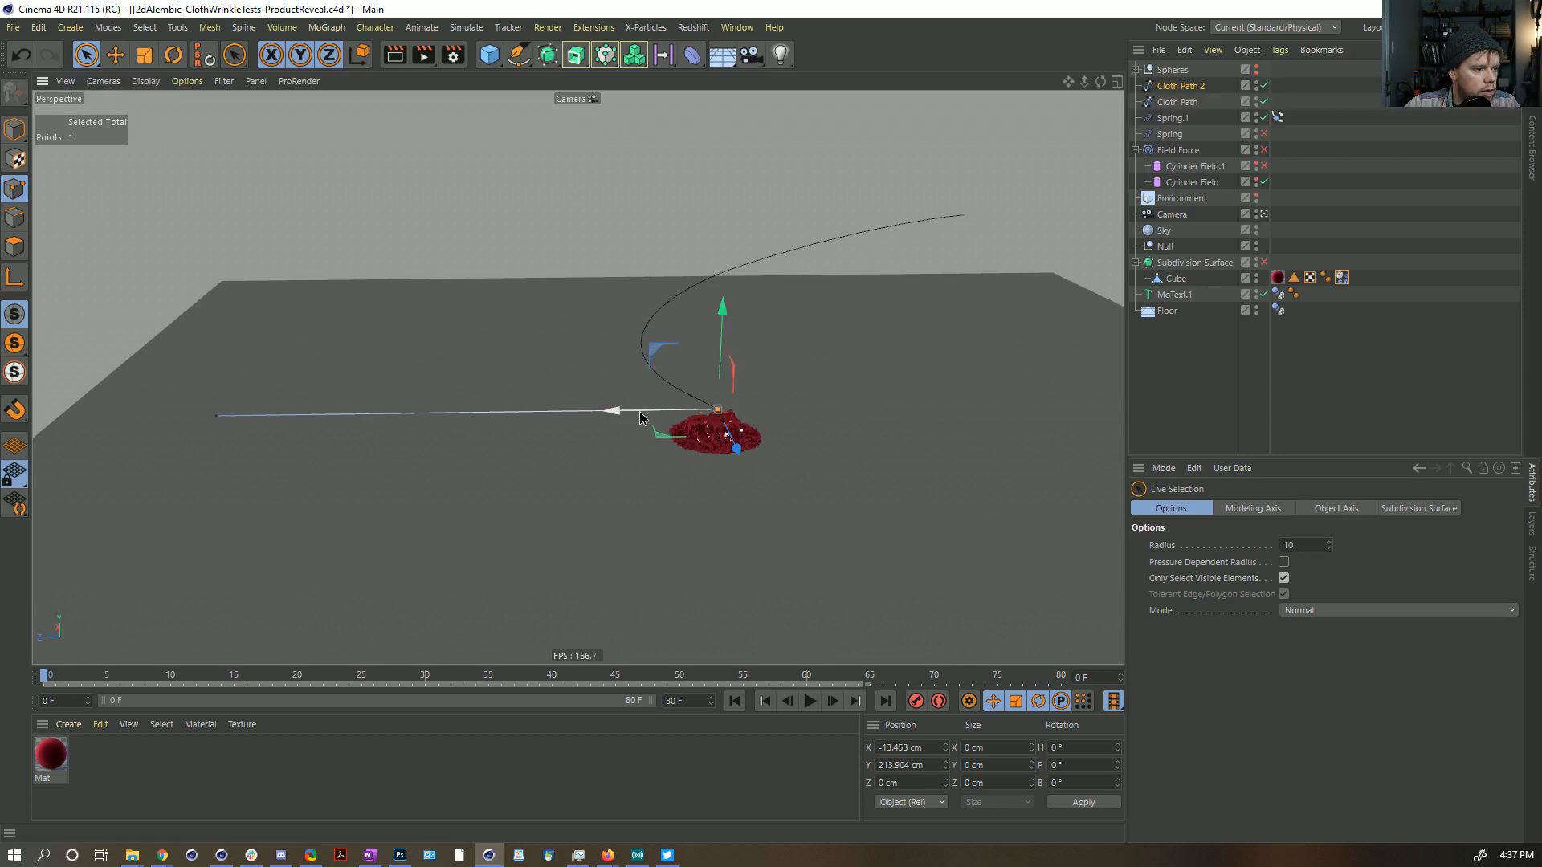
{"action": "left_click_drag", "start_coordinate": [637, 412], "coordinate": [575, 421]}
{"action": "left_click_drag", "start_coordinate": [659, 320], "coordinate": [671, 346]}
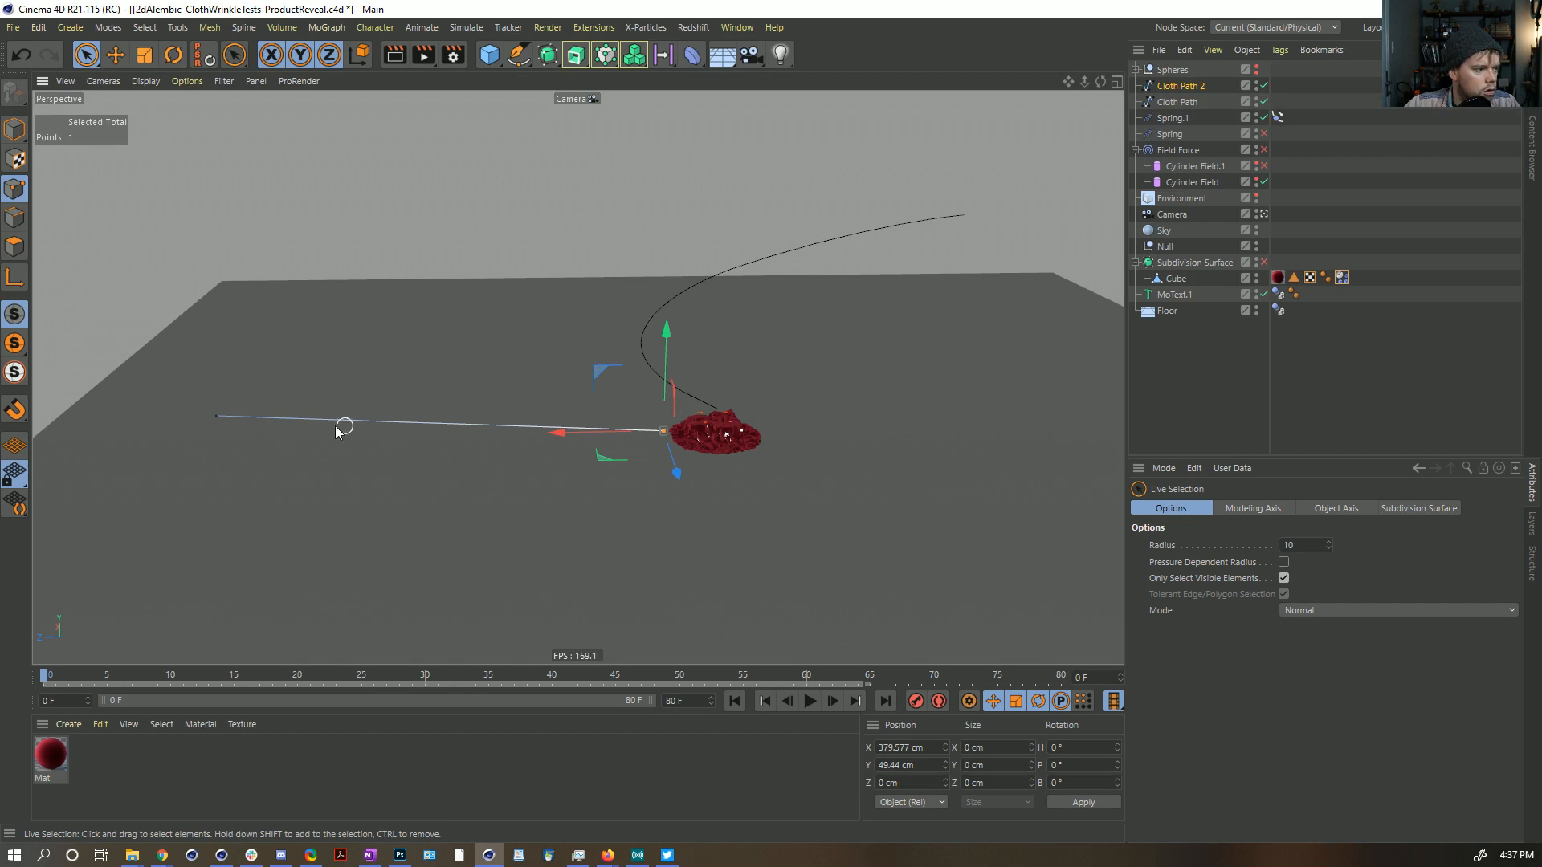
{"action": "left_click", "coordinate": [216, 416]}
{"action": "left_click_drag", "start_coordinate": [207, 331], "coordinate": [204, 349]}
Step: Set Cloth Path 2 as the spline path of Spring.1's Align to Spline tag
{"action": "left_click_drag", "start_coordinate": [680, 411], "coordinate": [618, 496], "text": "alt"}
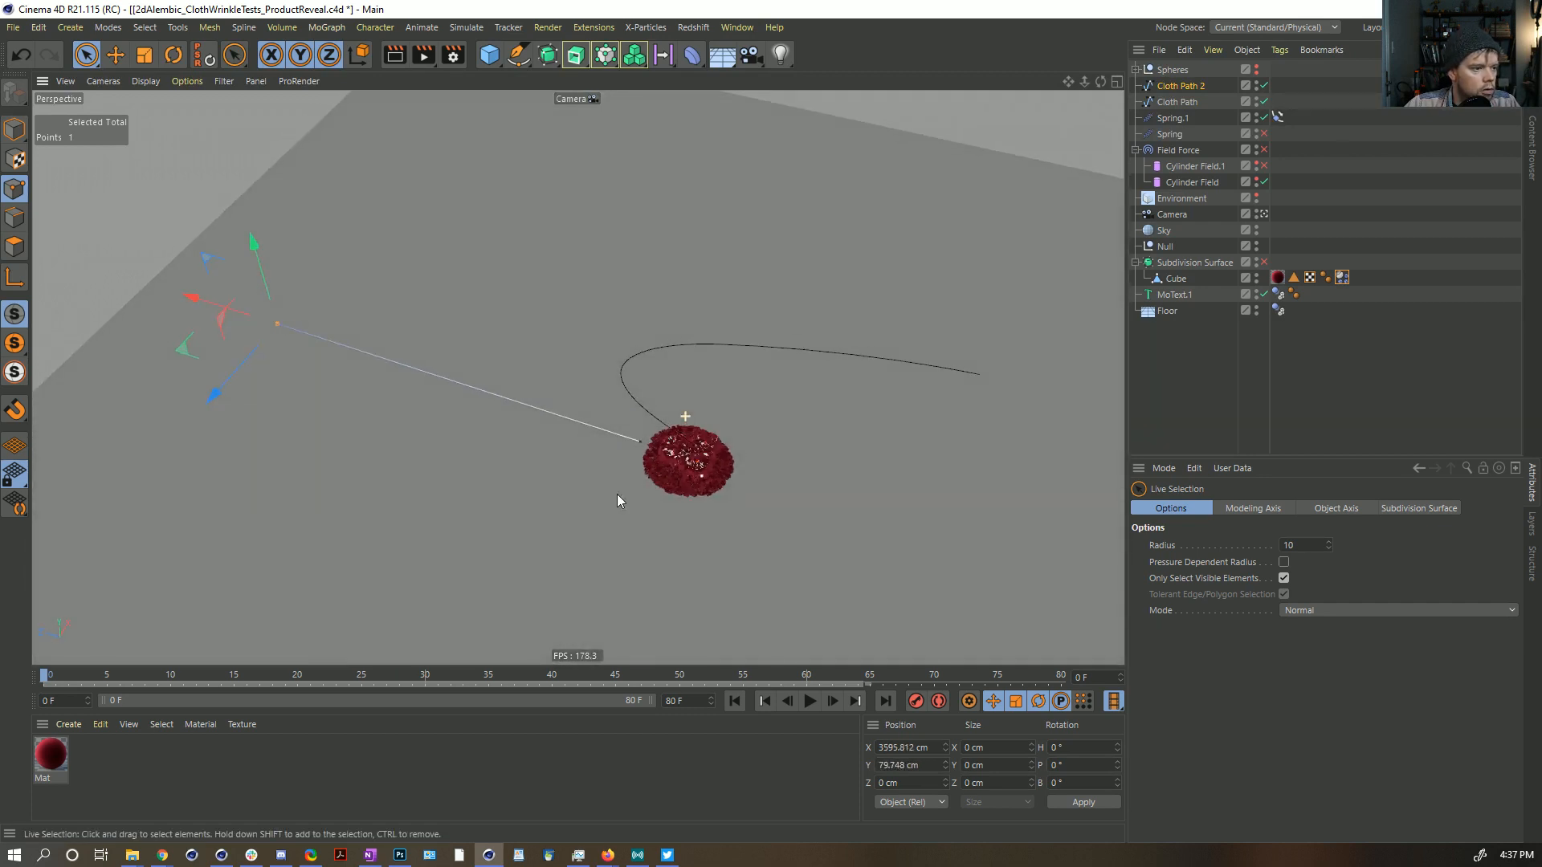
{"action": "right_click_drag", "start_coordinate": [642, 473], "coordinate": [1116, 217], "text": "alt"}
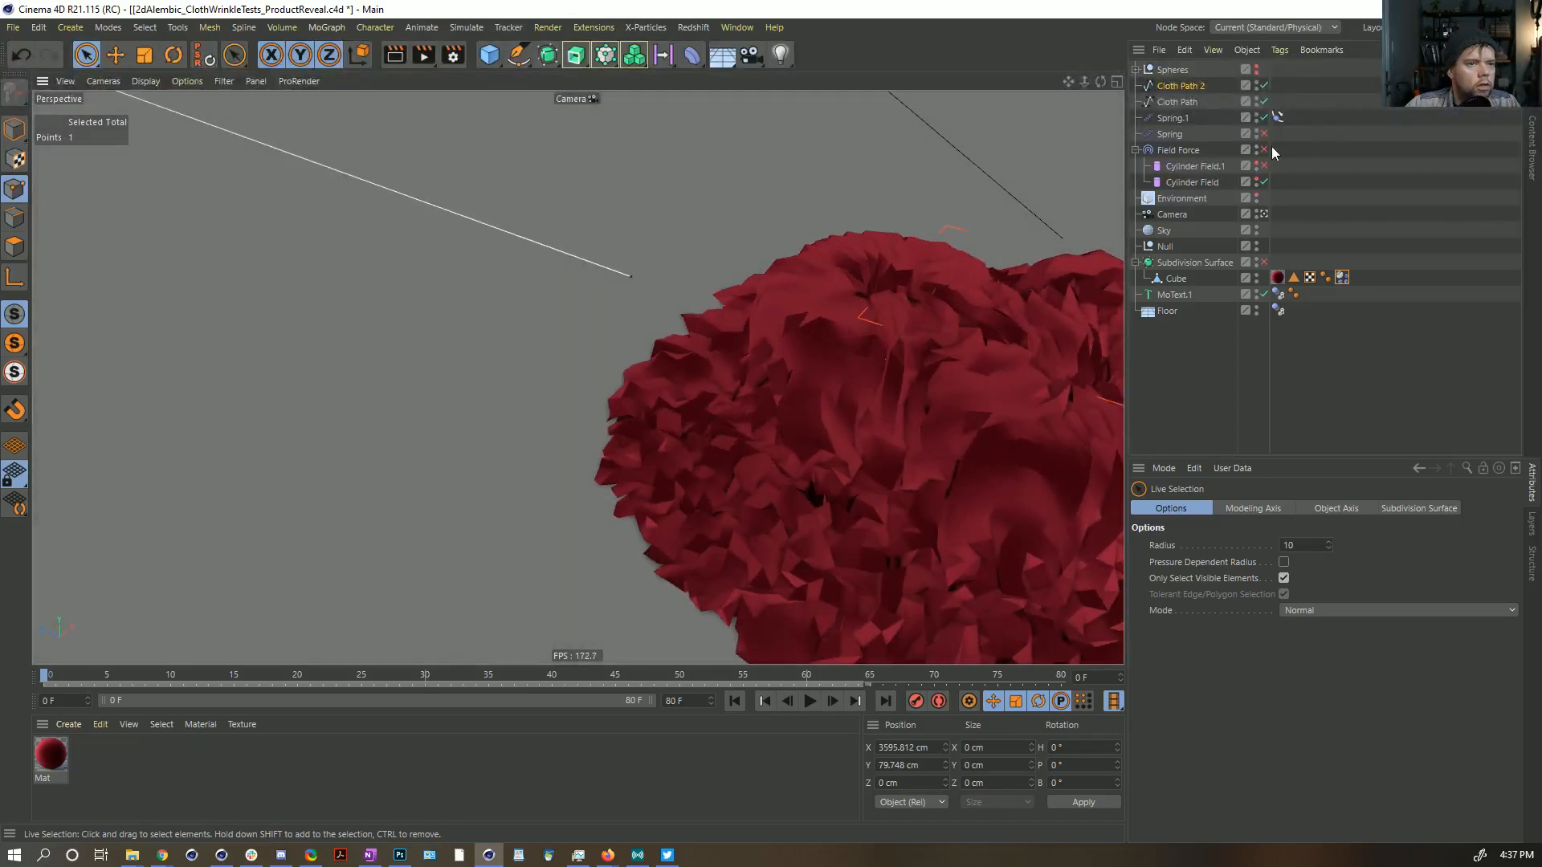
{"action": "left_click", "coordinate": [1169, 119]}
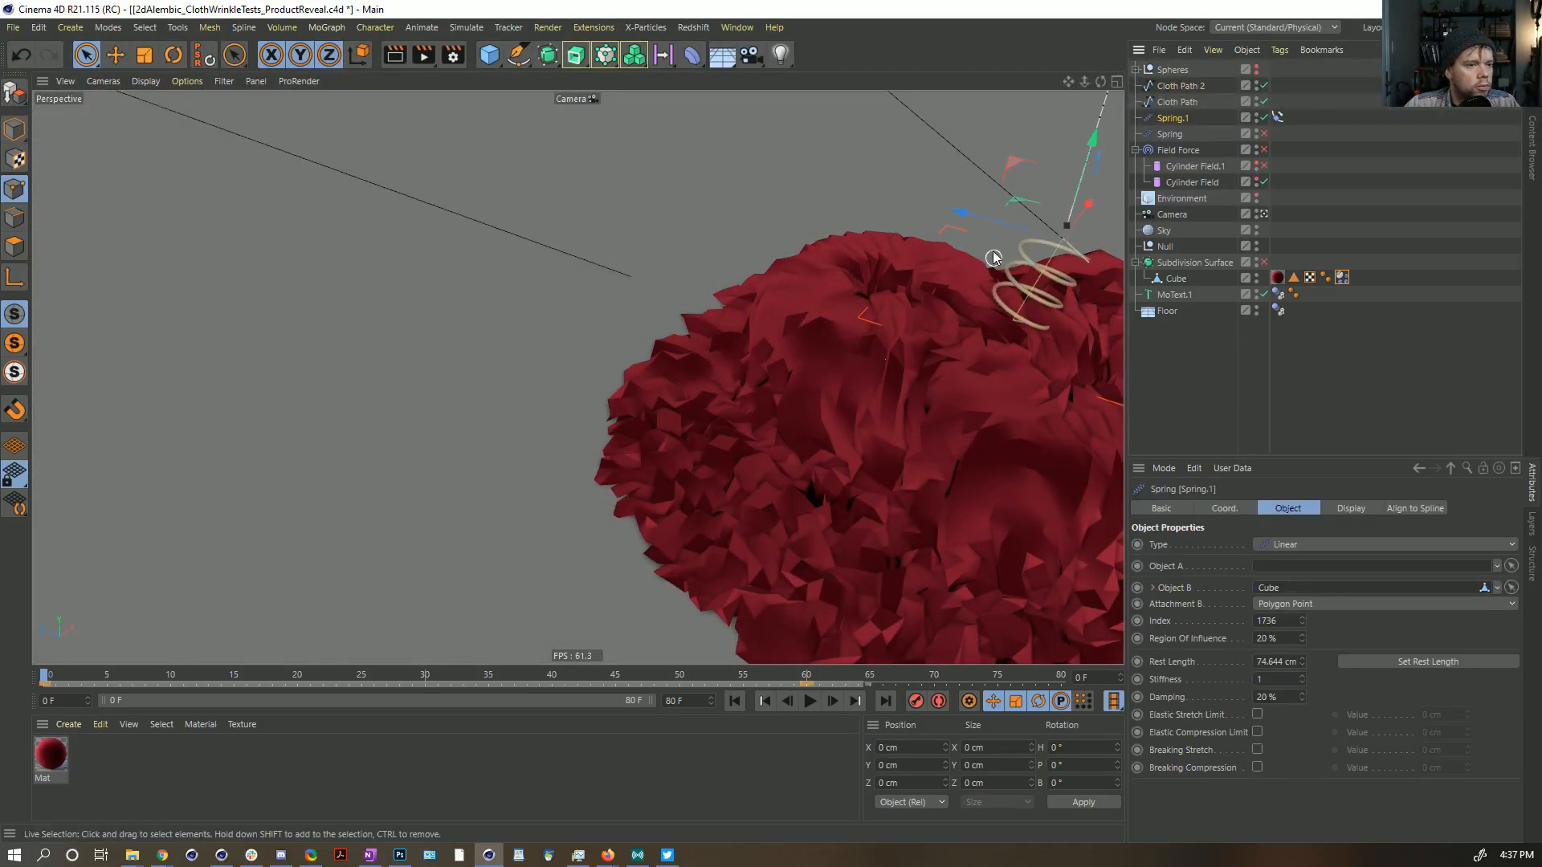
{"action": "middle_click_drag", "start_coordinate": [995, 258], "coordinate": [890, 328], "text": "alt"}
{"action": "left_click", "coordinate": [1278, 117]}
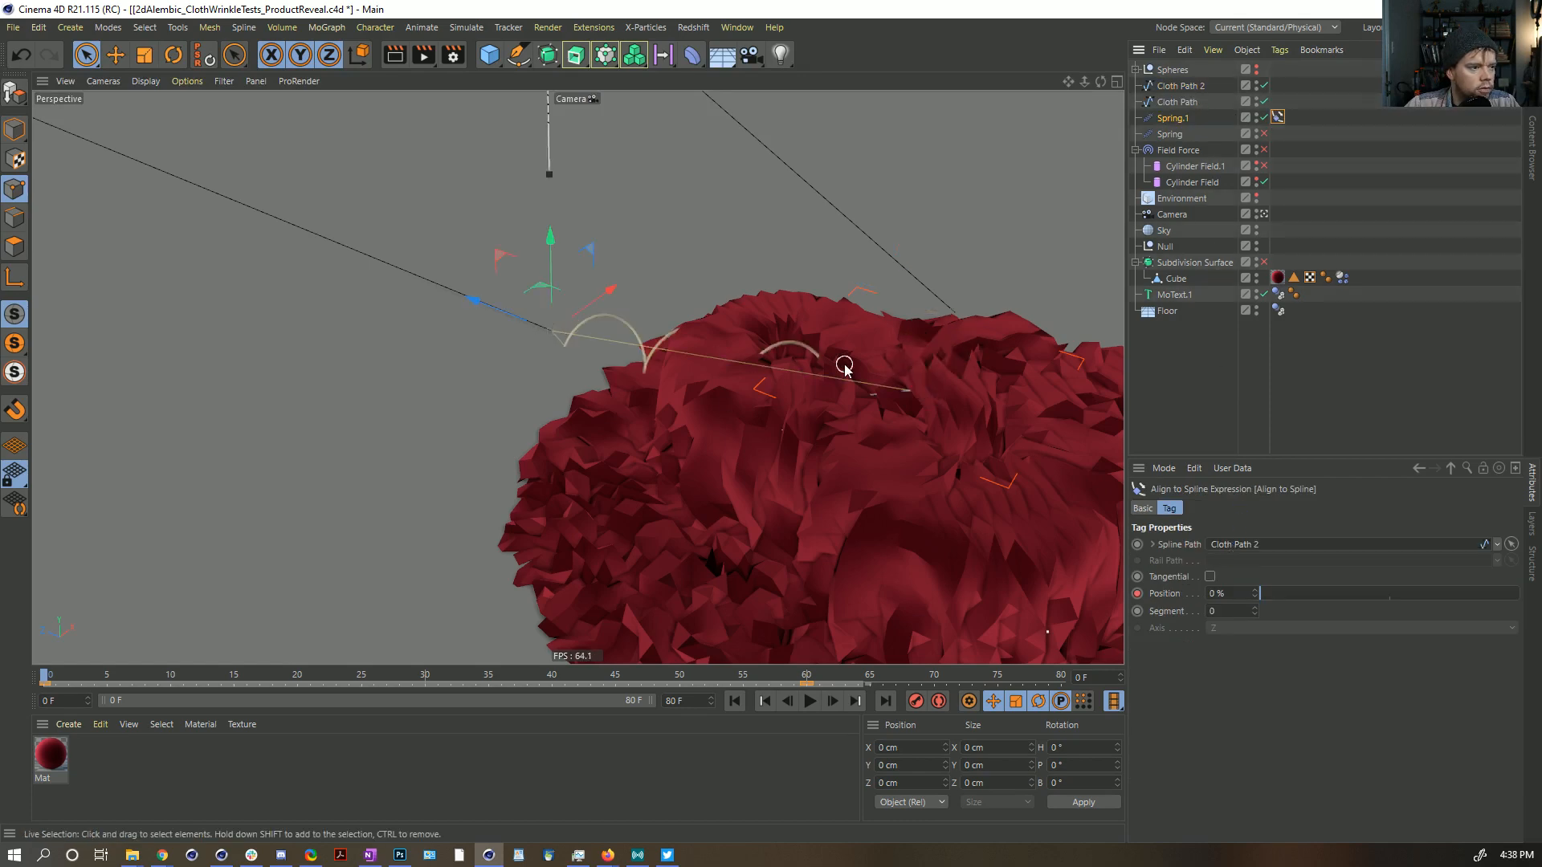
Step: Change the polygon point index of Spring.1's attachment to the cloth Cube to 3201
{"action": "left_click_drag", "start_coordinate": [785, 362], "coordinate": [830, 378], "text": "alt"}
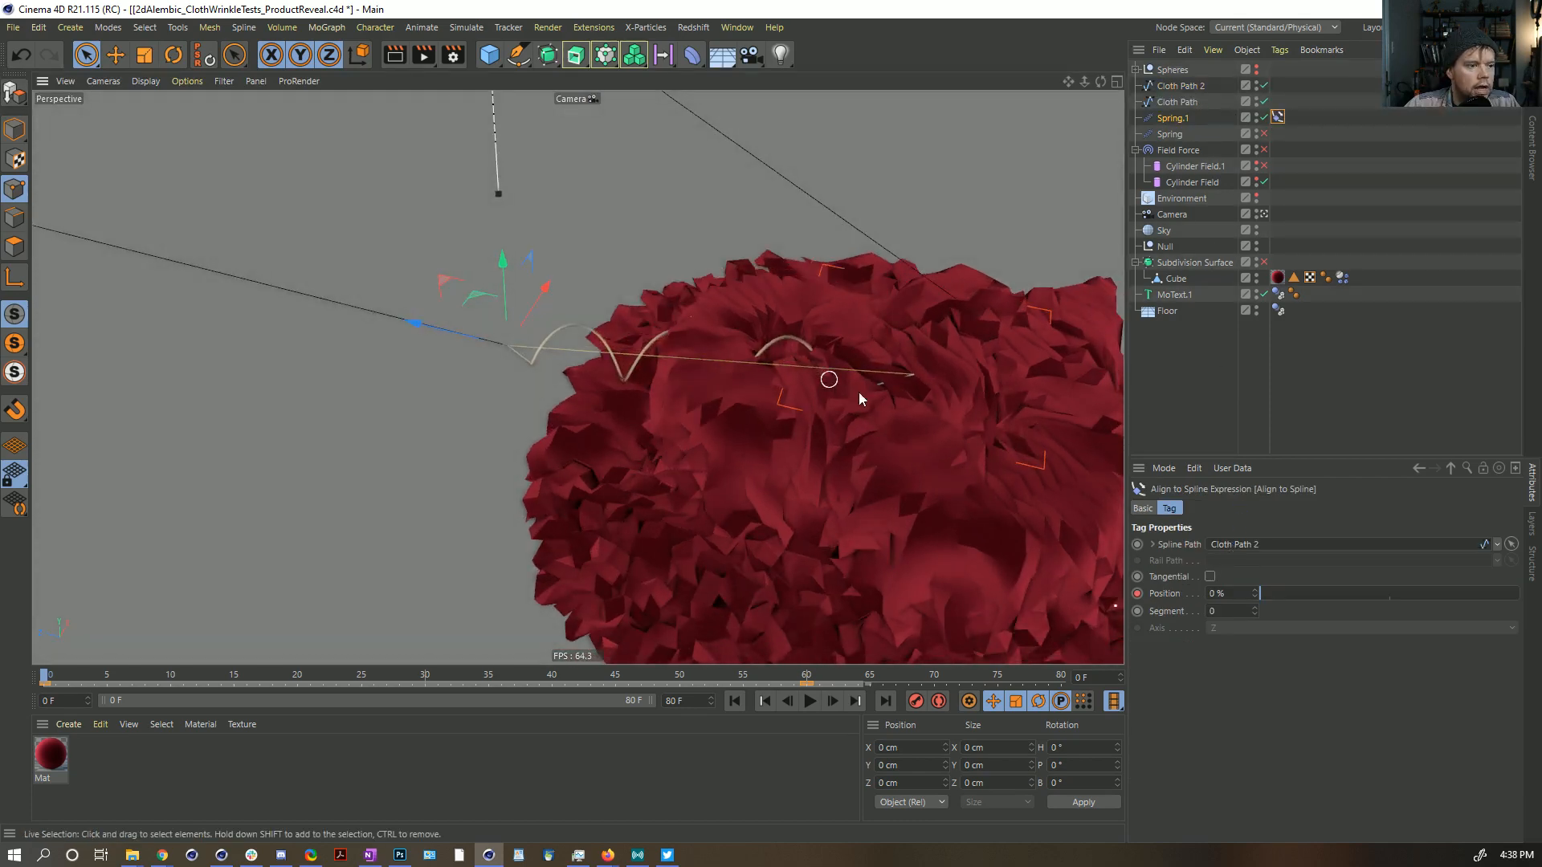
{"action": "left_click", "coordinate": [1173, 119]}
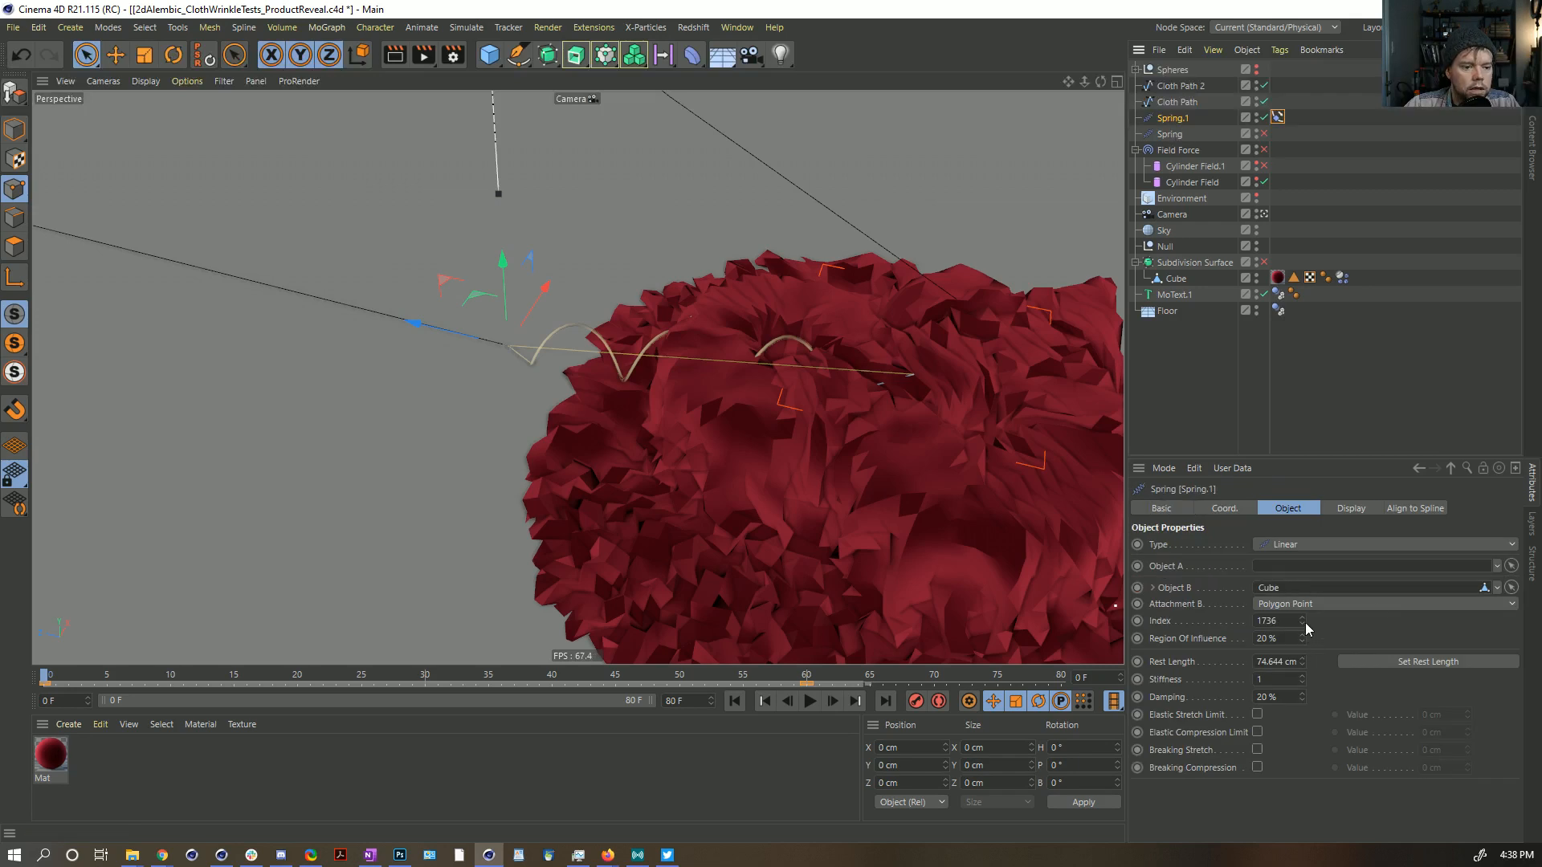
{"action": "mouse_move", "coordinate": [1302, 623]}
{"action": "left_mouse_down"}
{"action": "mouse_move", "coordinate": [1302, 655]}
{"action": "mouse_move", "coordinate": [1302, 591]}
{"action": "mouse_move", "coordinate": [1304, 630]}
{"action": "left_mouse_up"}
{"action": "left_click_drag", "start_coordinate": [683, 386], "coordinate": [758, 401], "text": "alt"}
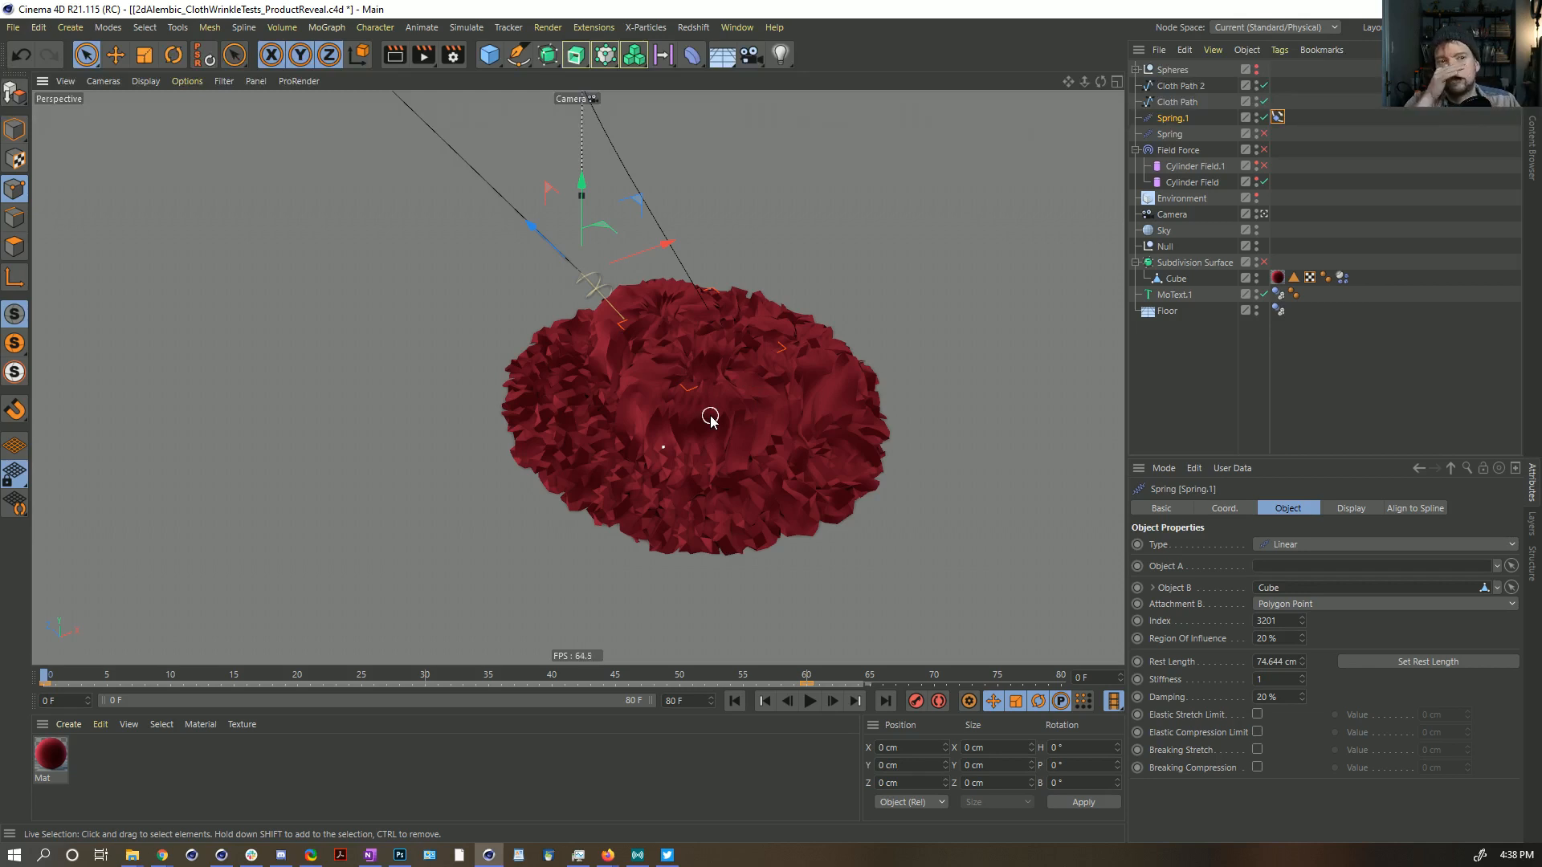
Step: Review the project's expert dynamics settings and examine the cloth from above with nothing selected
{"action": "key", "text": "ctrl+d"}
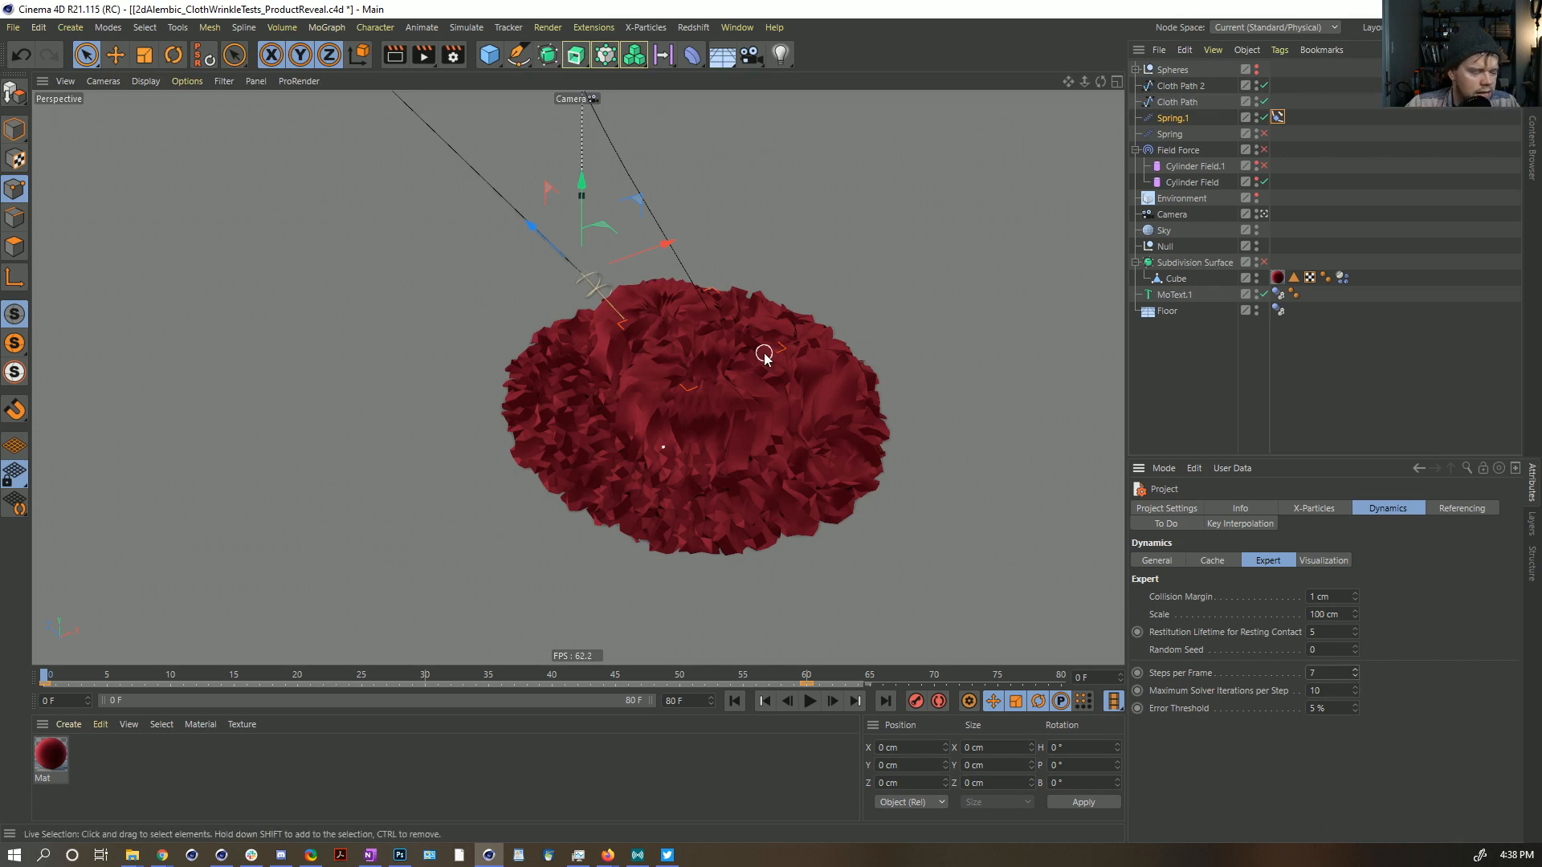
{"action": "right_click_drag", "start_coordinate": [686, 352], "coordinate": [739, 338], "text": "alt"}
{"action": "middle_click_drag", "start_coordinate": [719, 363], "coordinate": [646, 327], "text": "alt"}
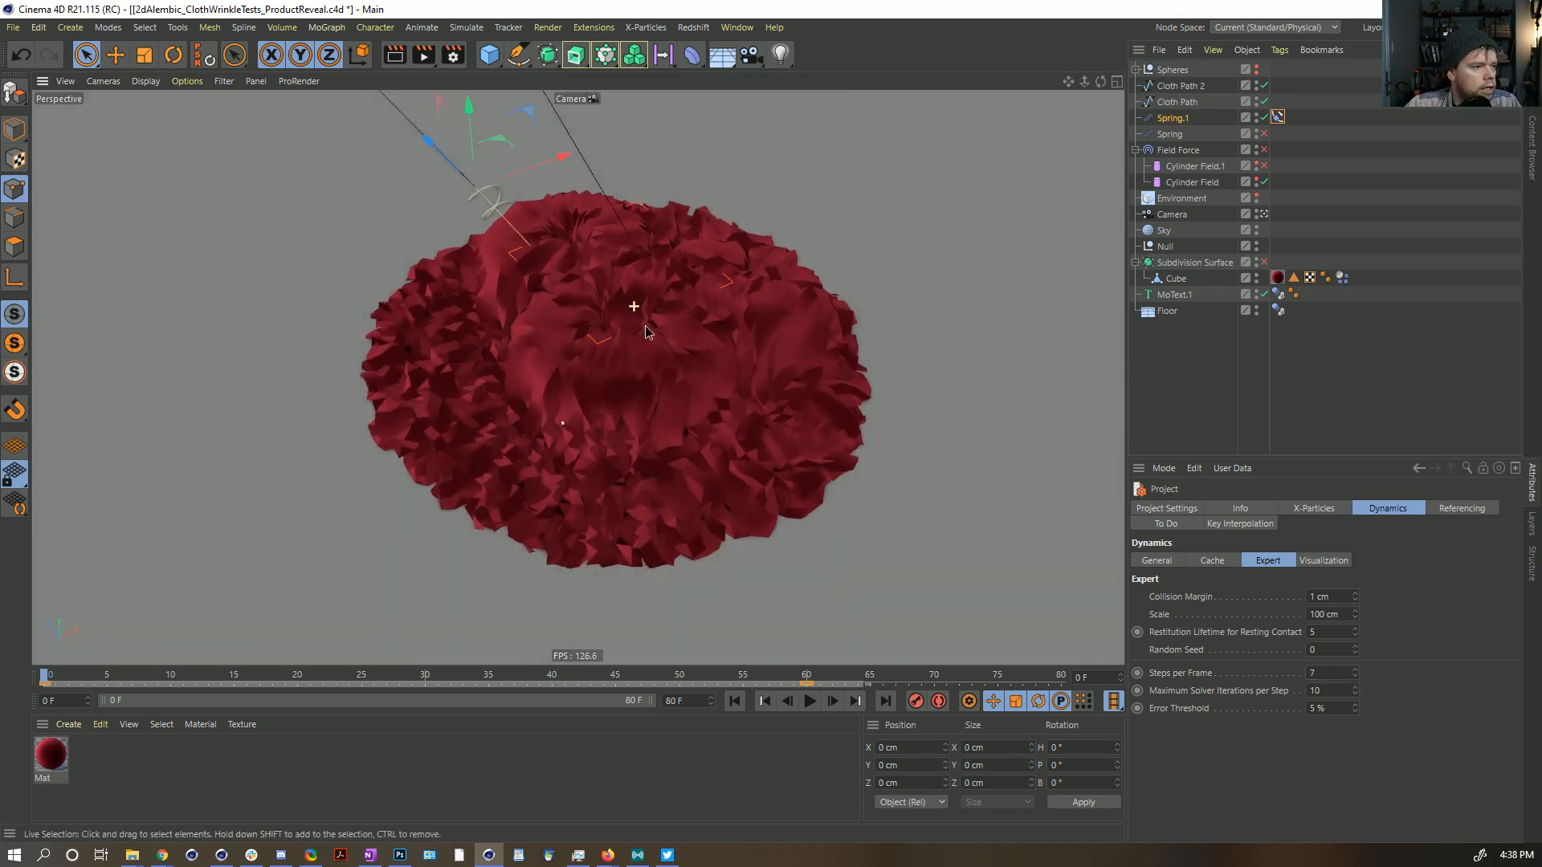
{"action": "left_click_drag", "start_coordinate": [646, 328], "coordinate": [643, 421], "text": "alt"}
{"action": "left_click", "coordinate": [1201, 387]}
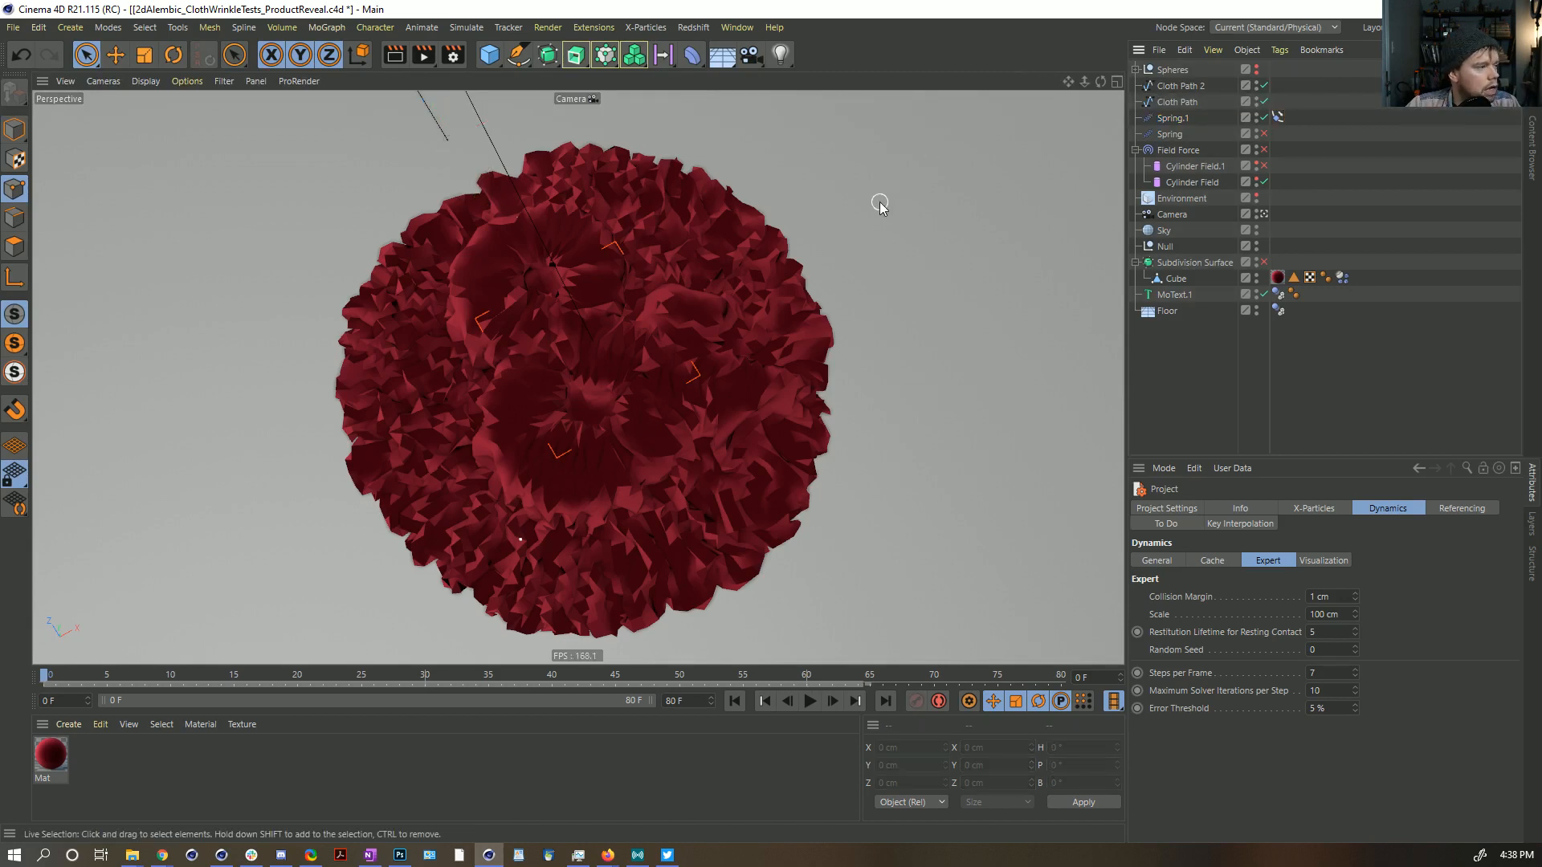
Step: Save the scene as a new version named [2e_ClothWrinkleTests_ProductReveal.c4d
{"action": "key", "text": "ctrl+shift+s"}
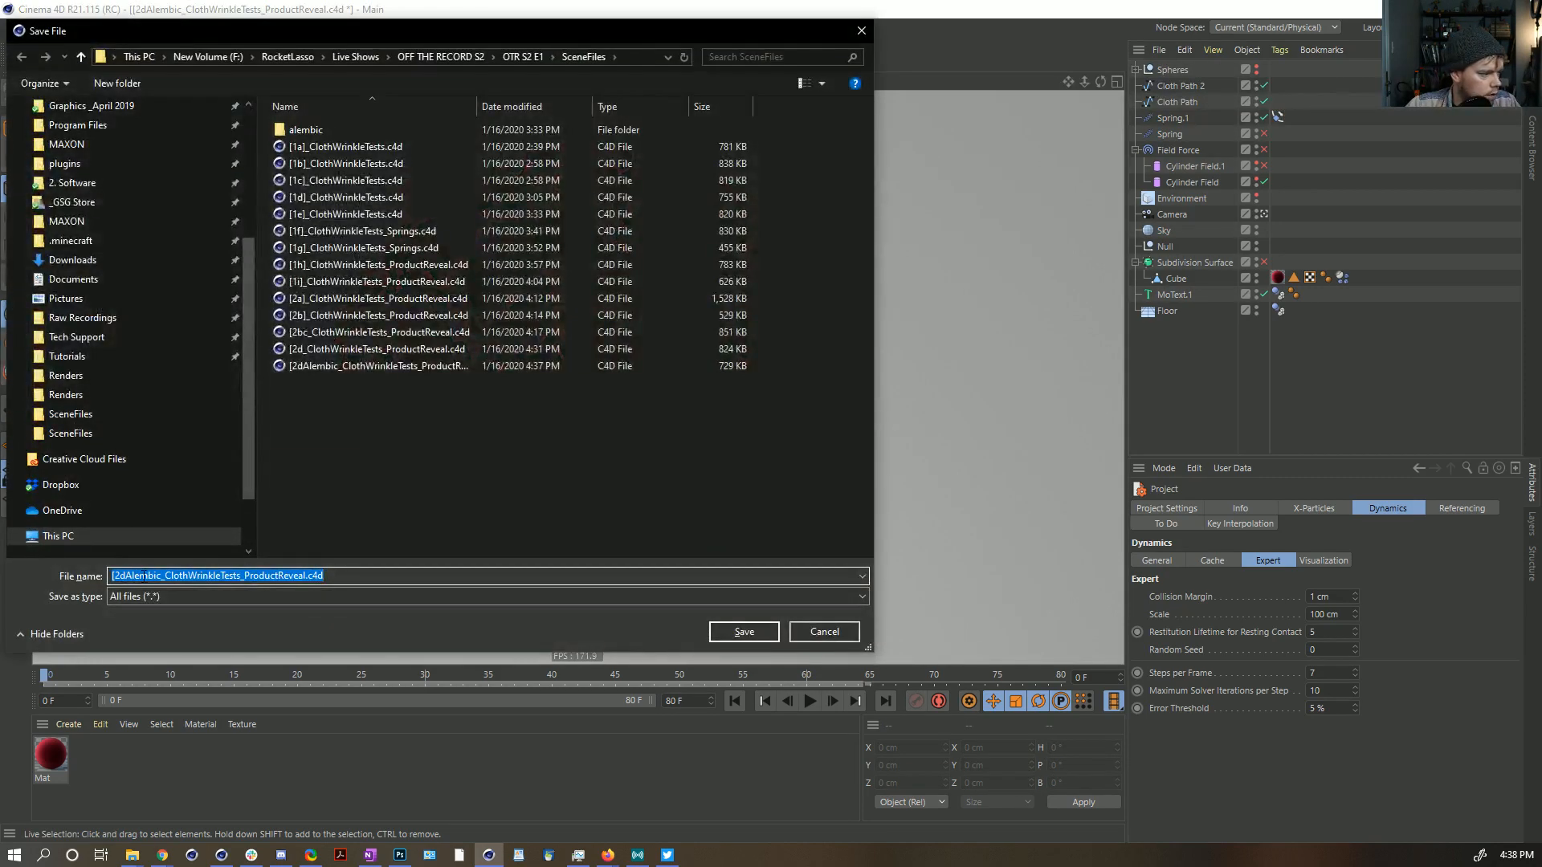
{"action": "left_click_drag", "start_coordinate": [117, 576], "coordinate": [158, 577]}
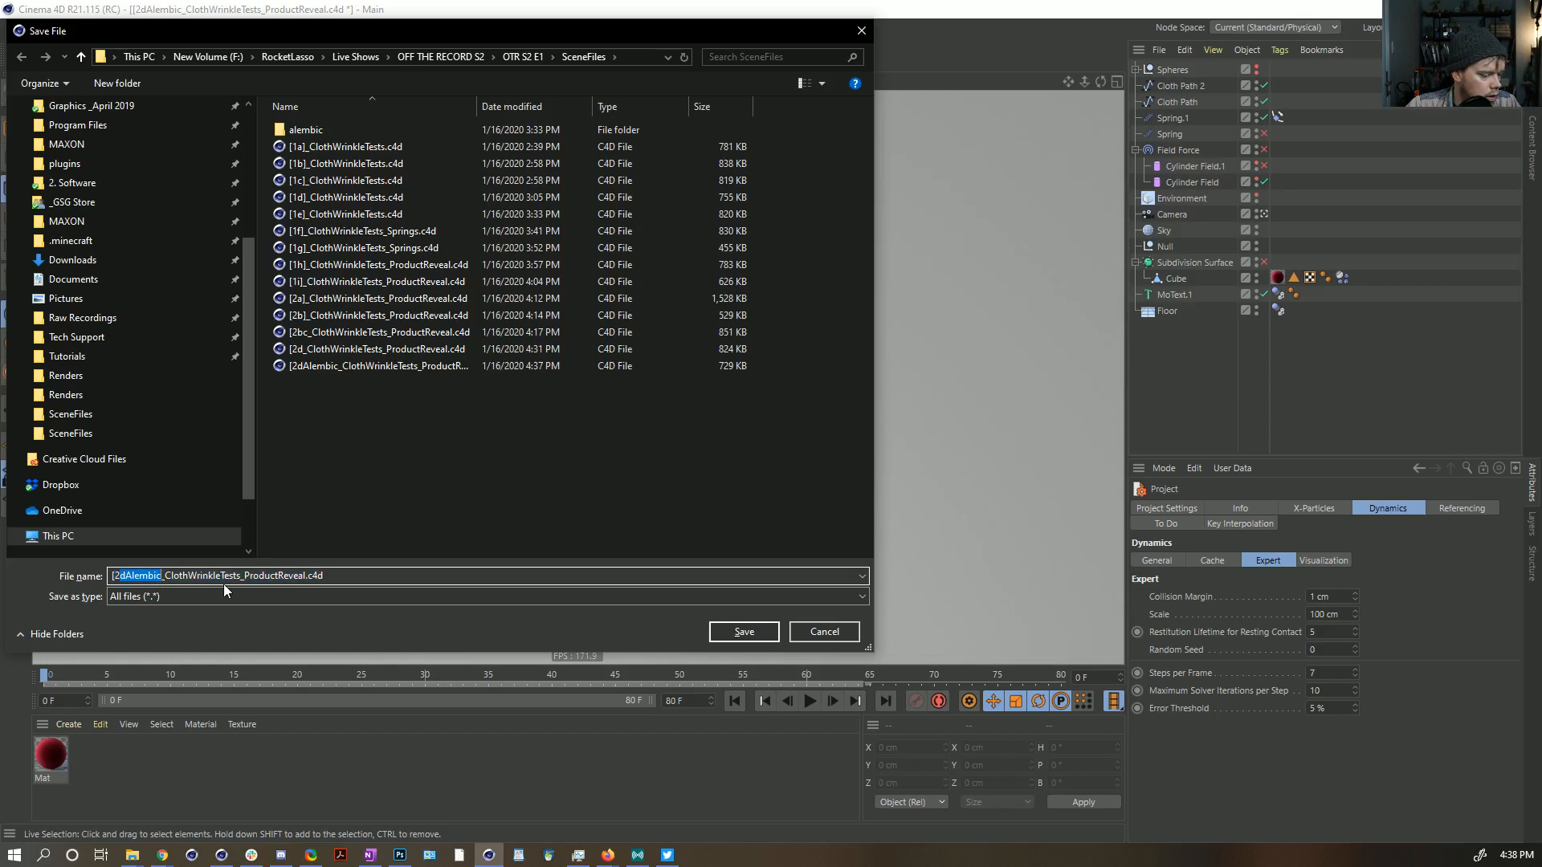
{"action": "type", "text": "2e"}
{"action": "left_click", "coordinate": [744, 632]}
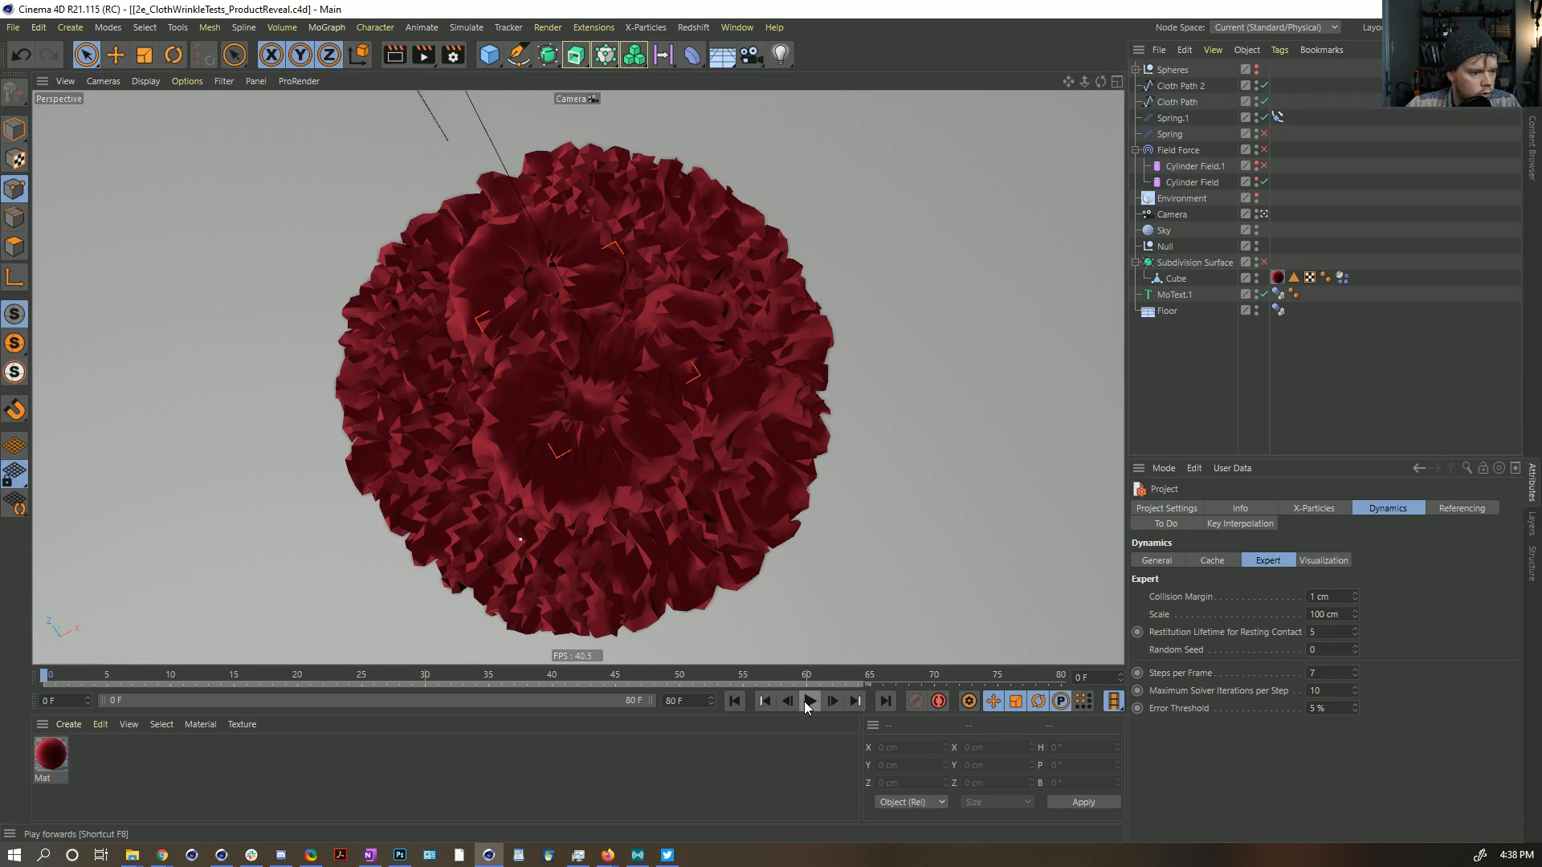
Step: Play the first few frames of the cloth simulation, then return to the start of the animation
{"action": "left_click", "coordinate": [807, 706]}
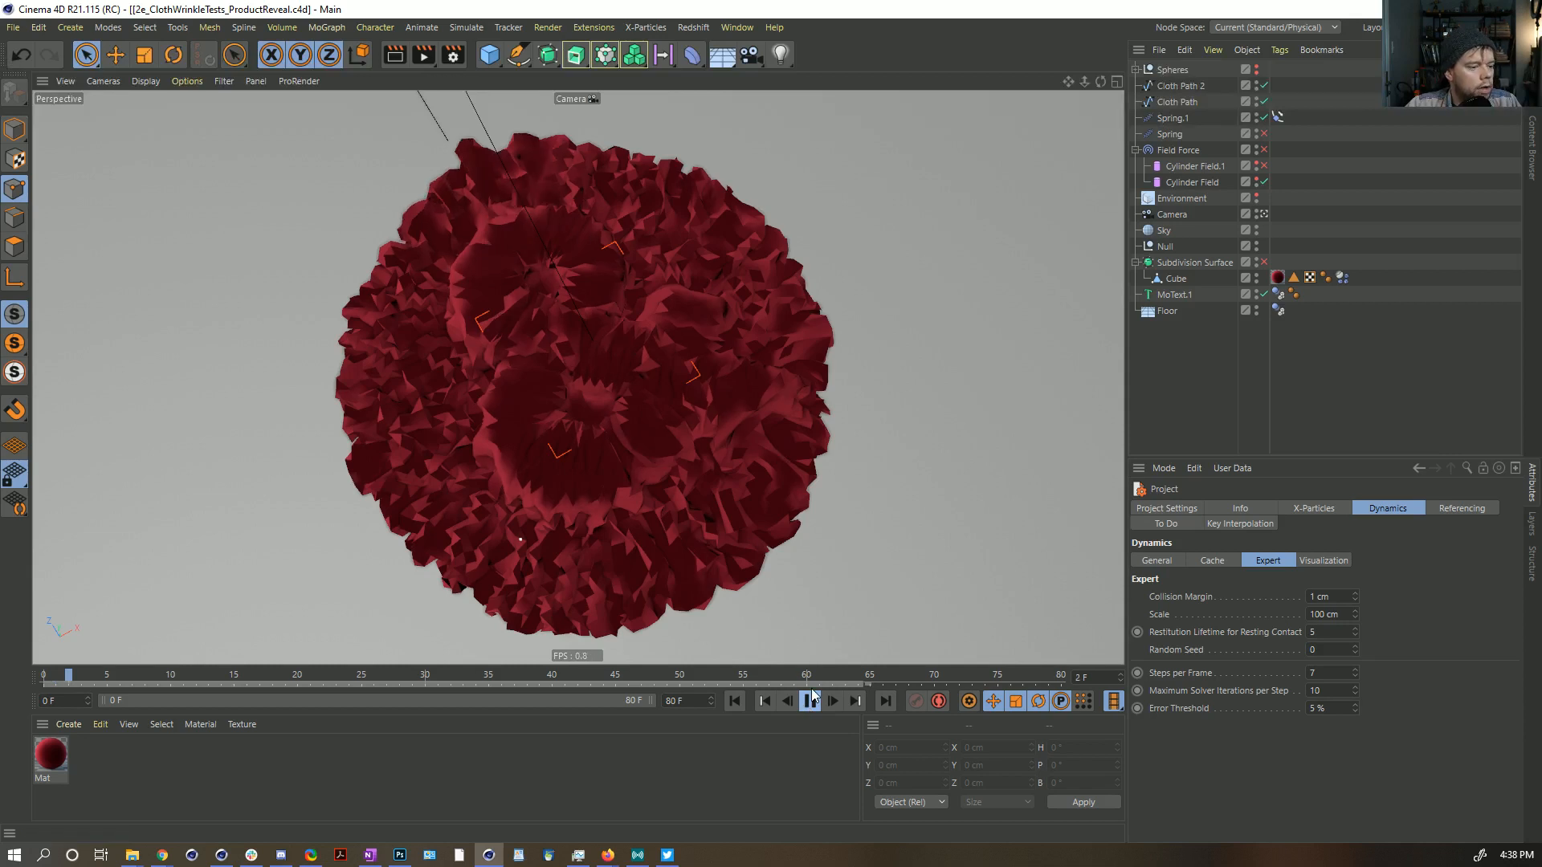
{"action": "left_click", "coordinate": [811, 702]}
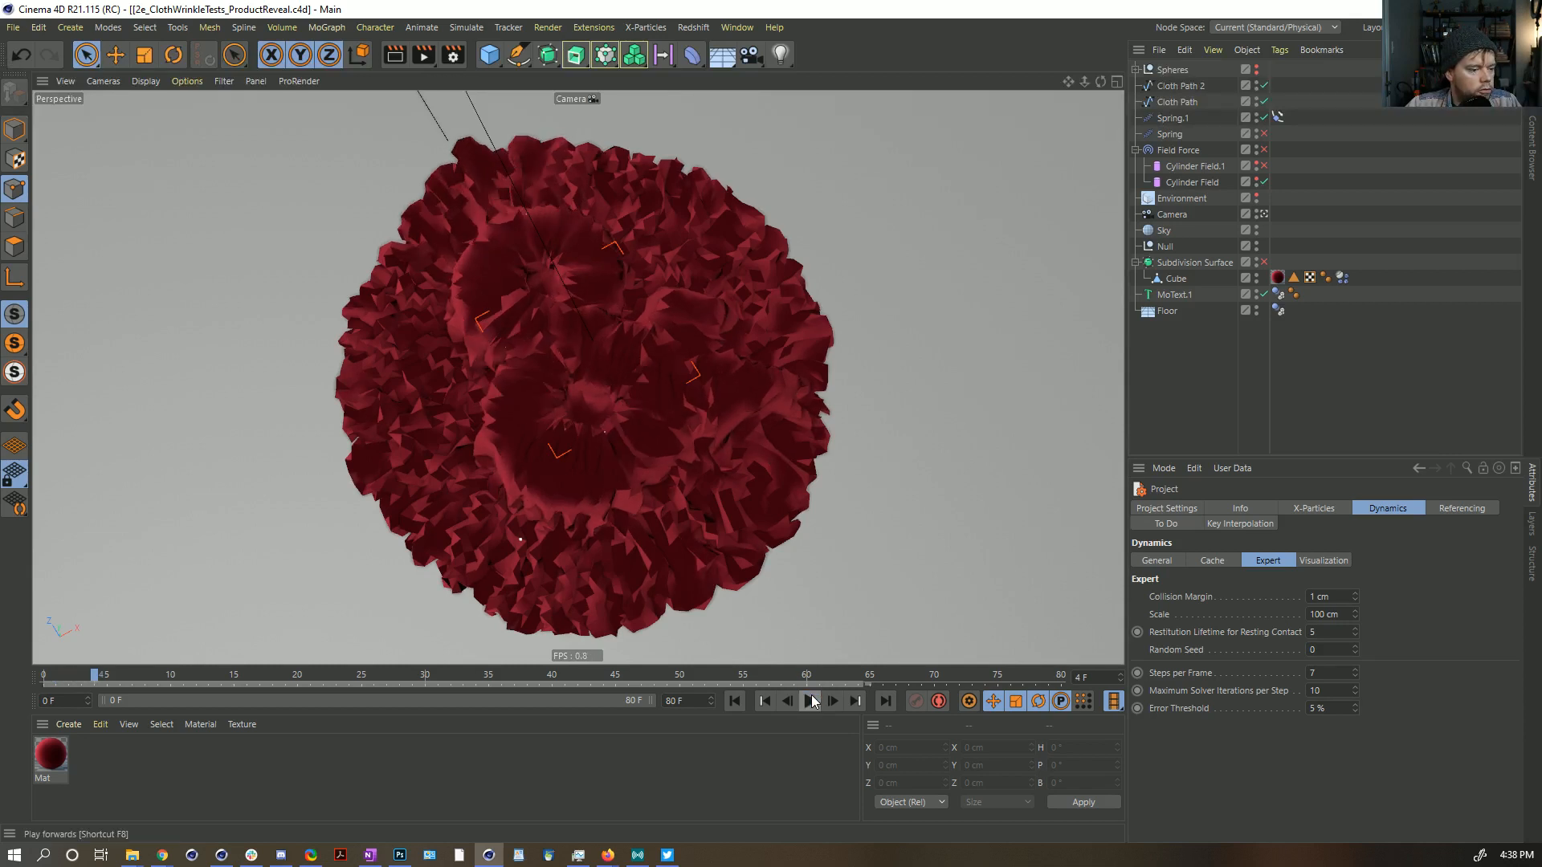
{"action": "left_click", "coordinate": [734, 701]}
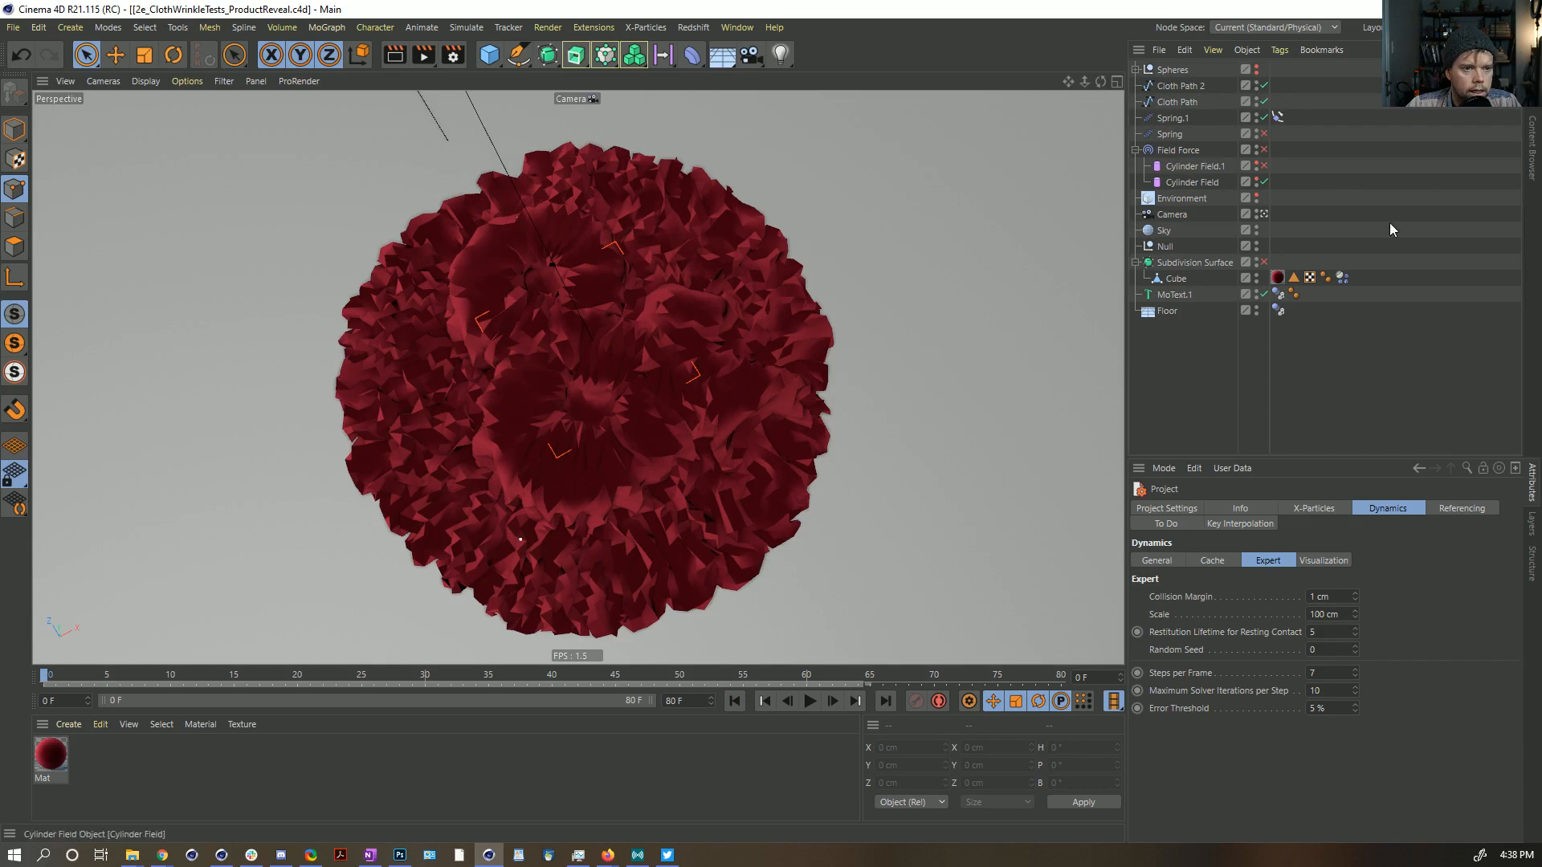
Step: Set Spring.1's rest length from its current length, test the simulation briefly, and rewind in model mode
{"action": "left_click", "coordinate": [1173, 121]}
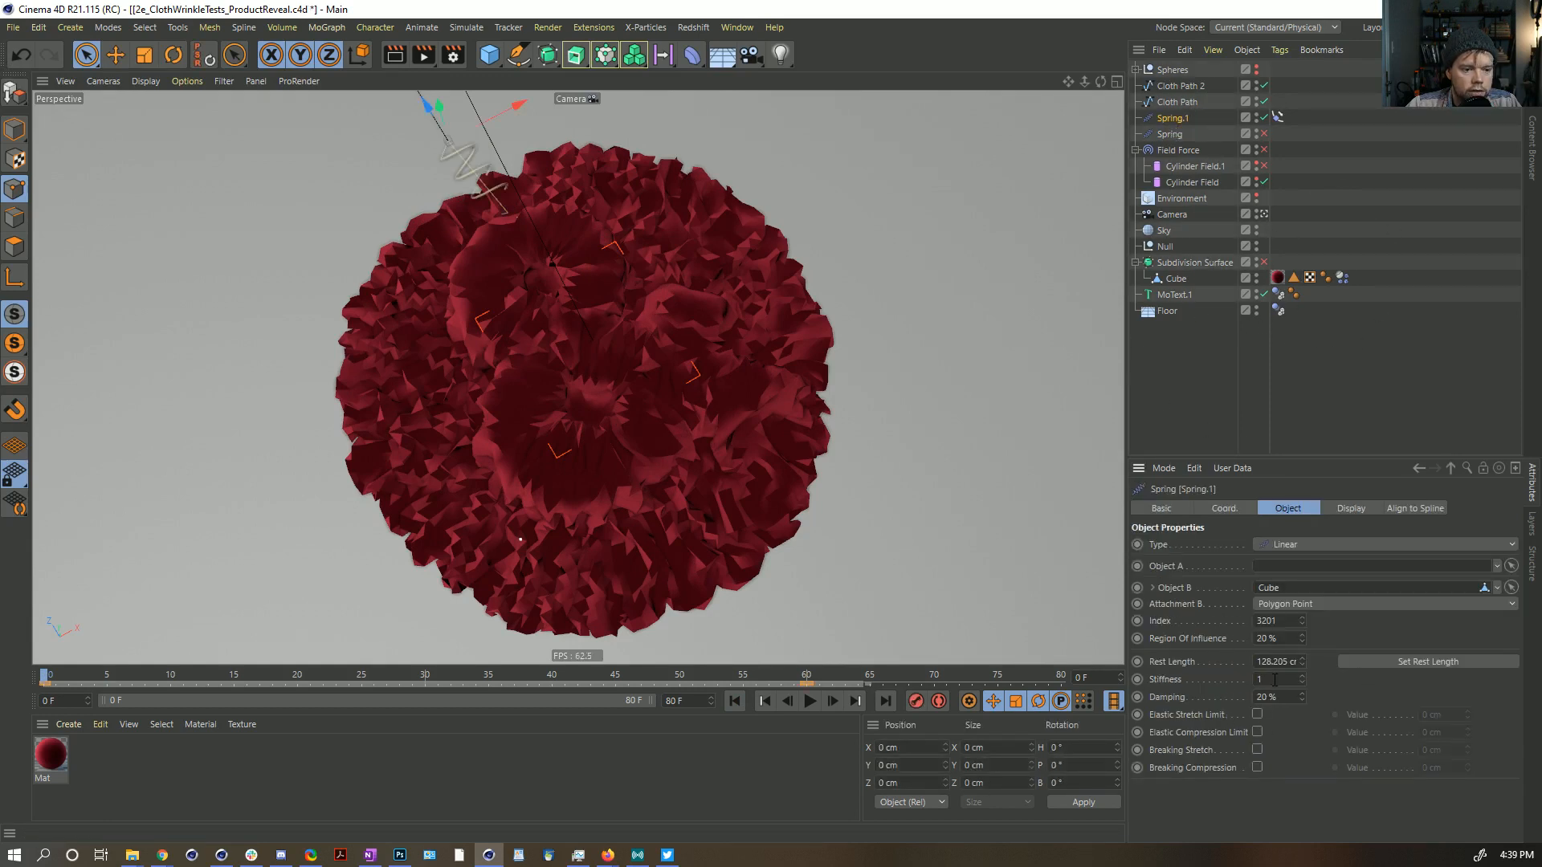
{"action": "left_click", "coordinate": [809, 702]}
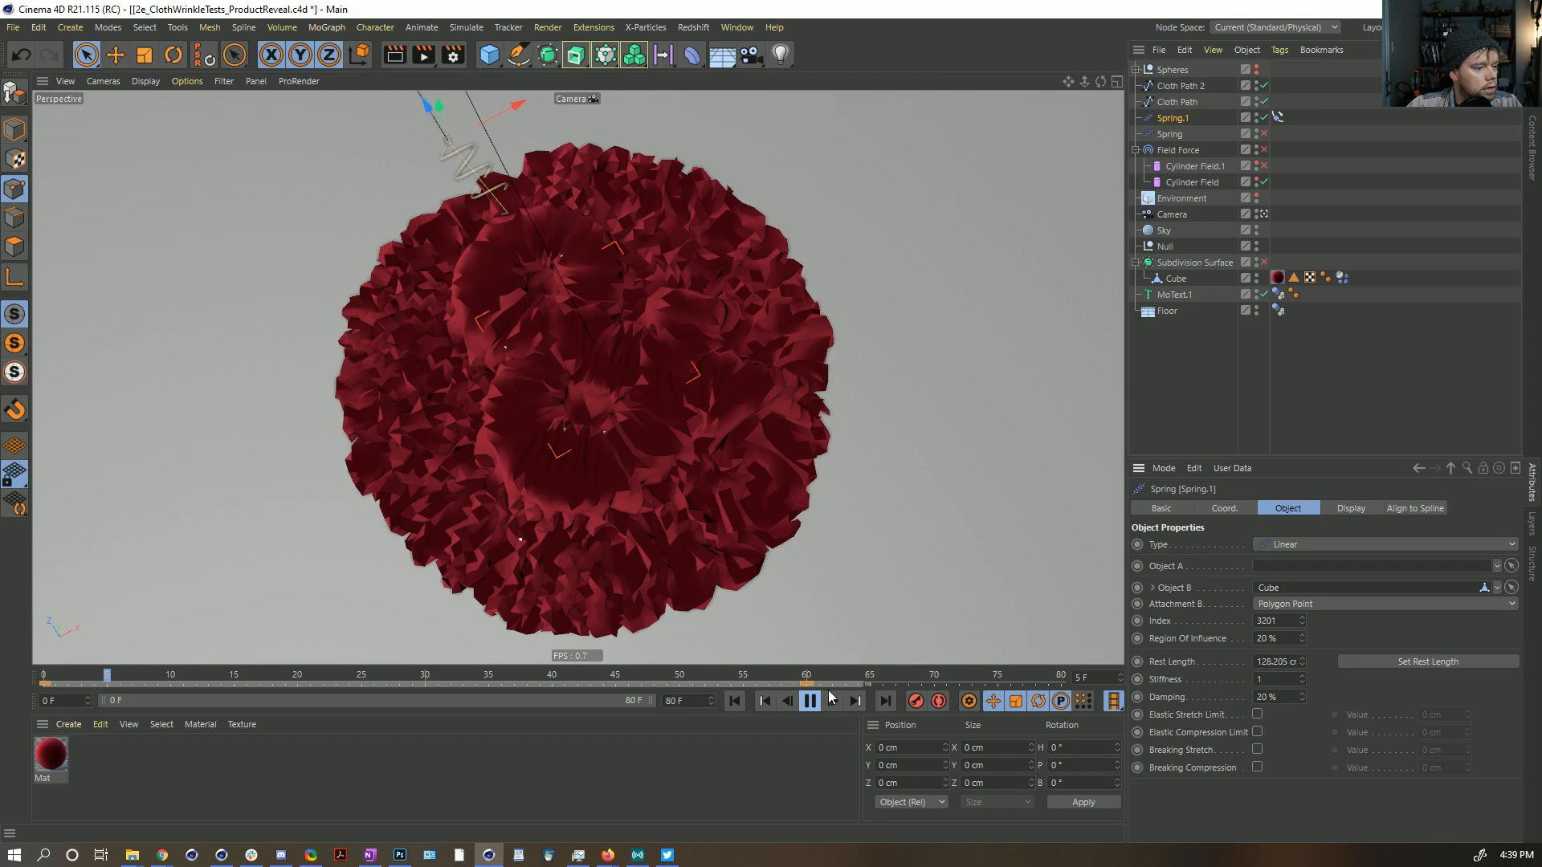
{"action": "left_click", "coordinate": [16, 132]}
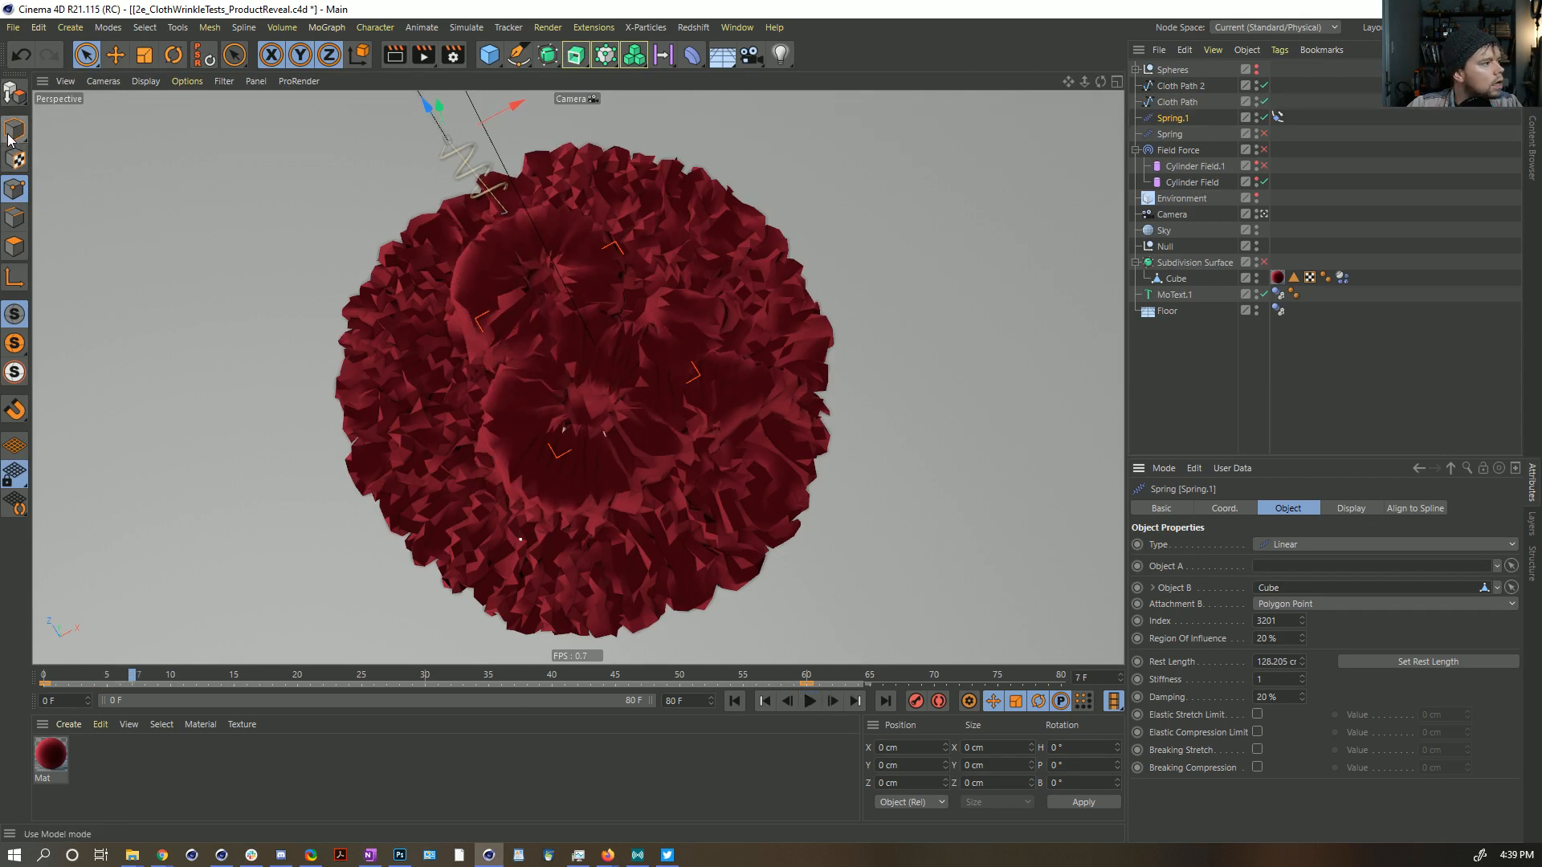
{"action": "left_click", "coordinate": [734, 701]}
Step: Inspect Spring.1's coordinates and the position keyframes of its Align to Spline tag, then return to frame 0
{"action": "left_click", "coordinate": [1278, 118]}
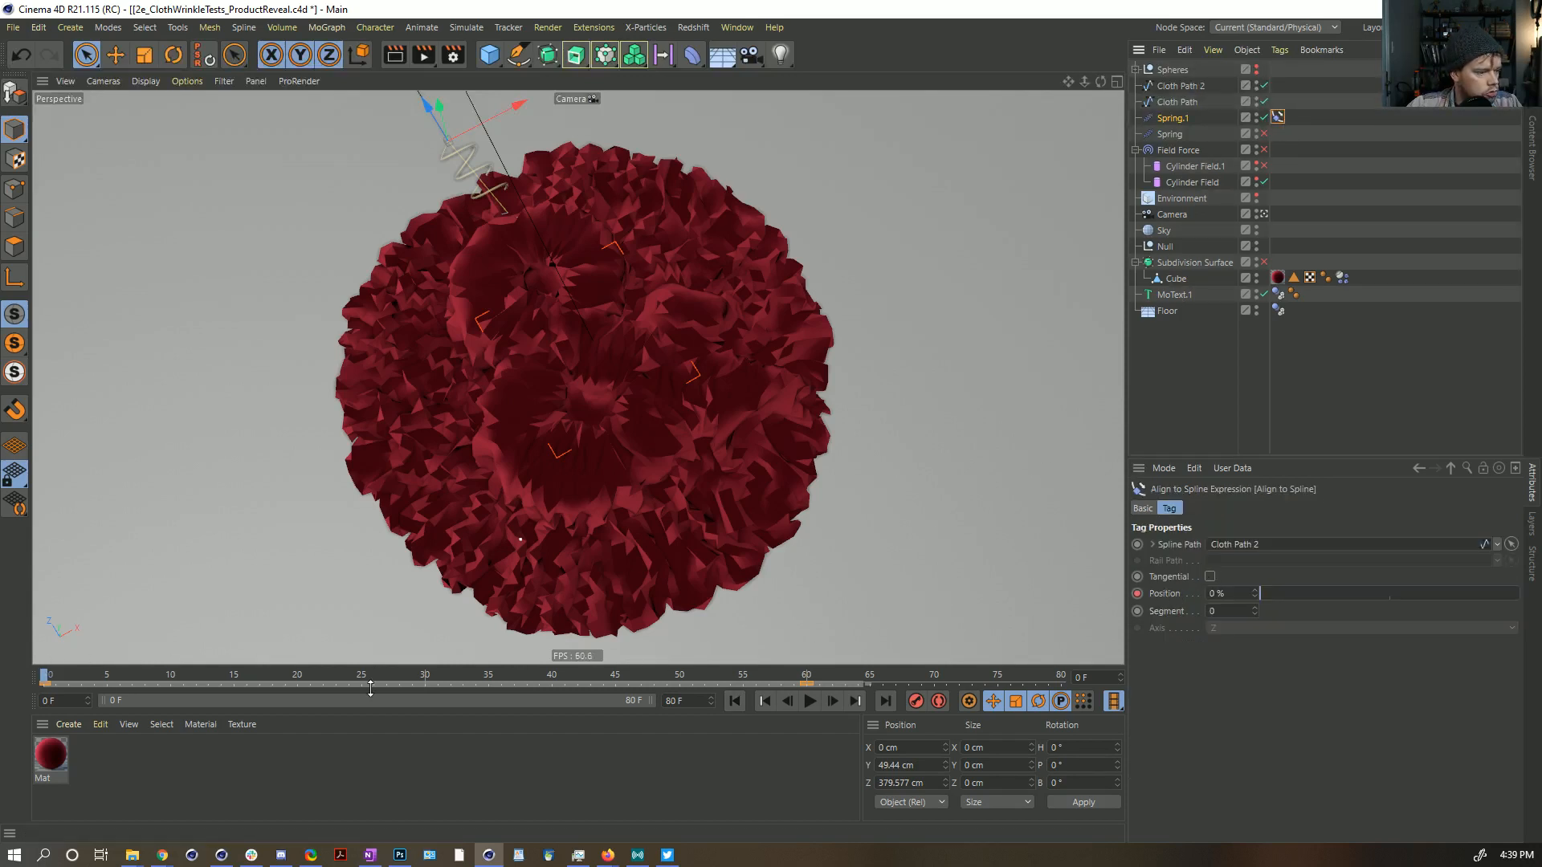
{"action": "left_click", "coordinate": [805, 684]}
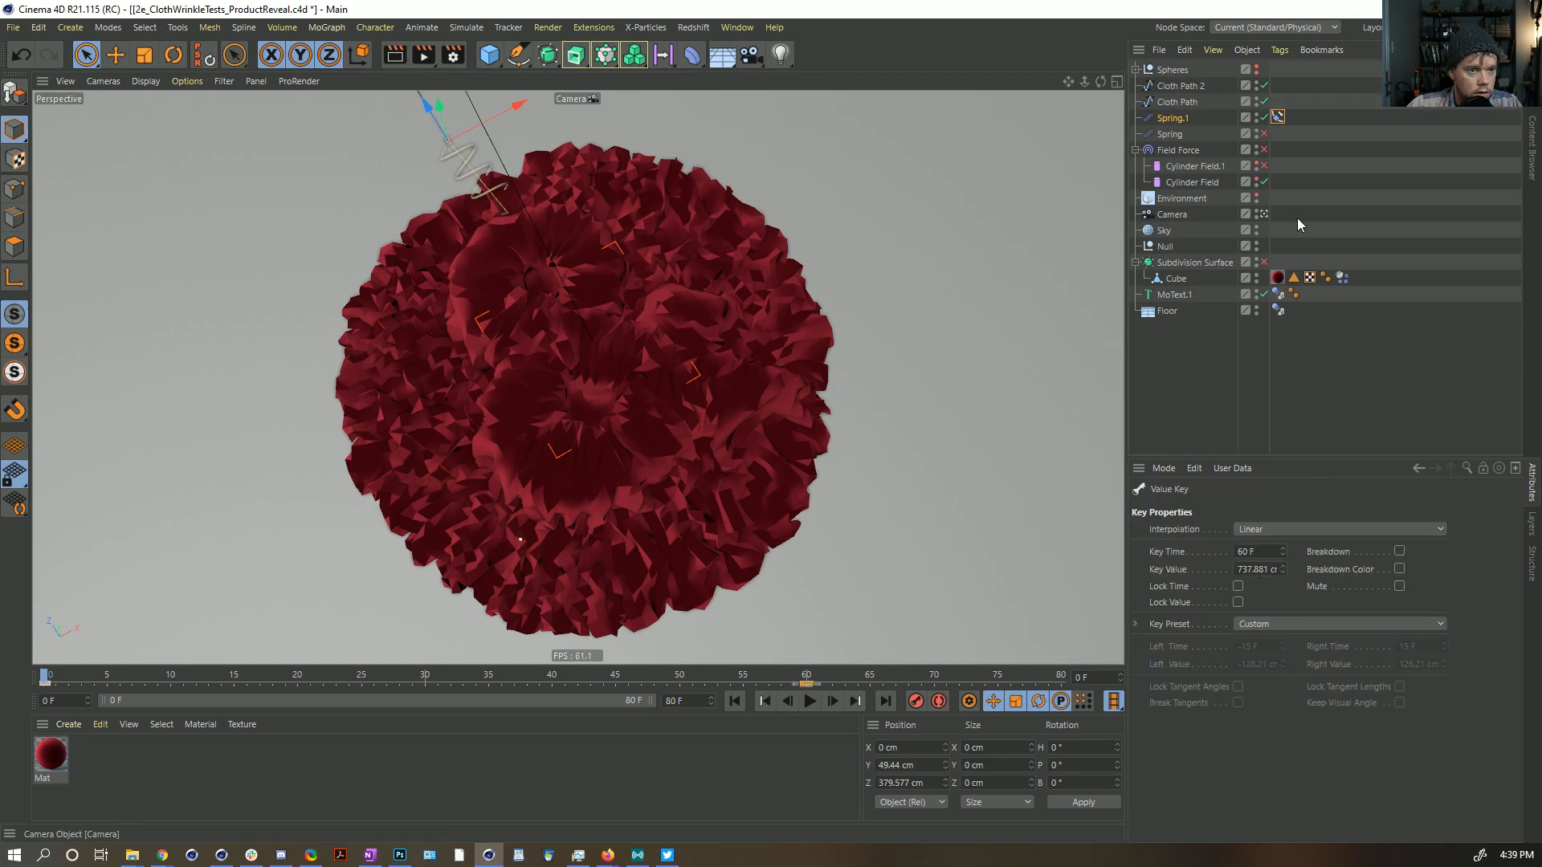
{"action": "left_click", "coordinate": [1178, 119]}
{"action": "left_click", "coordinate": [1229, 510]}
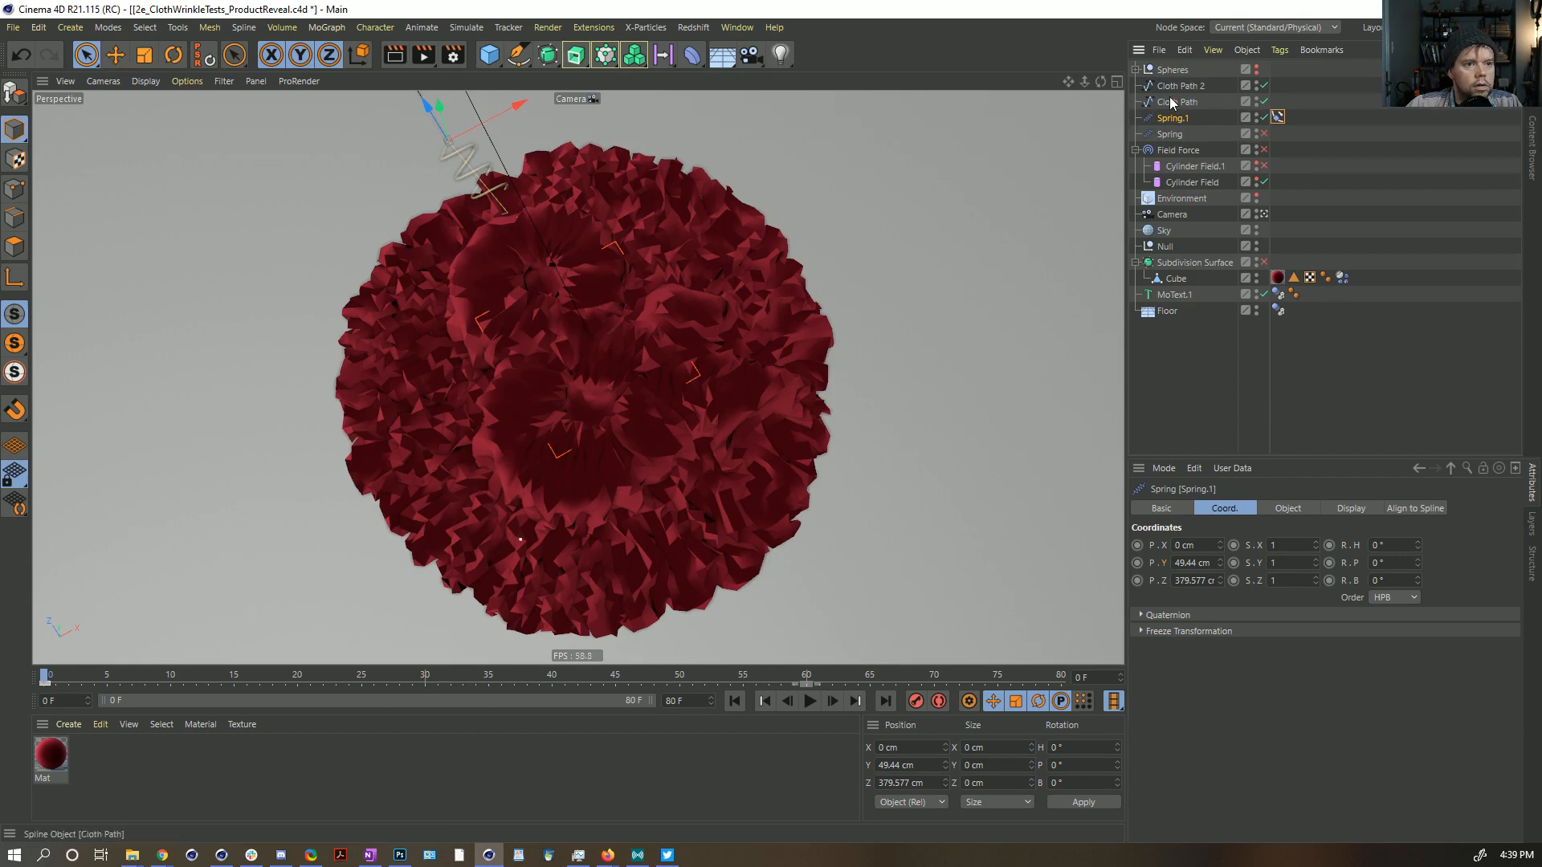
{"action": "left_click", "coordinate": [1278, 117]}
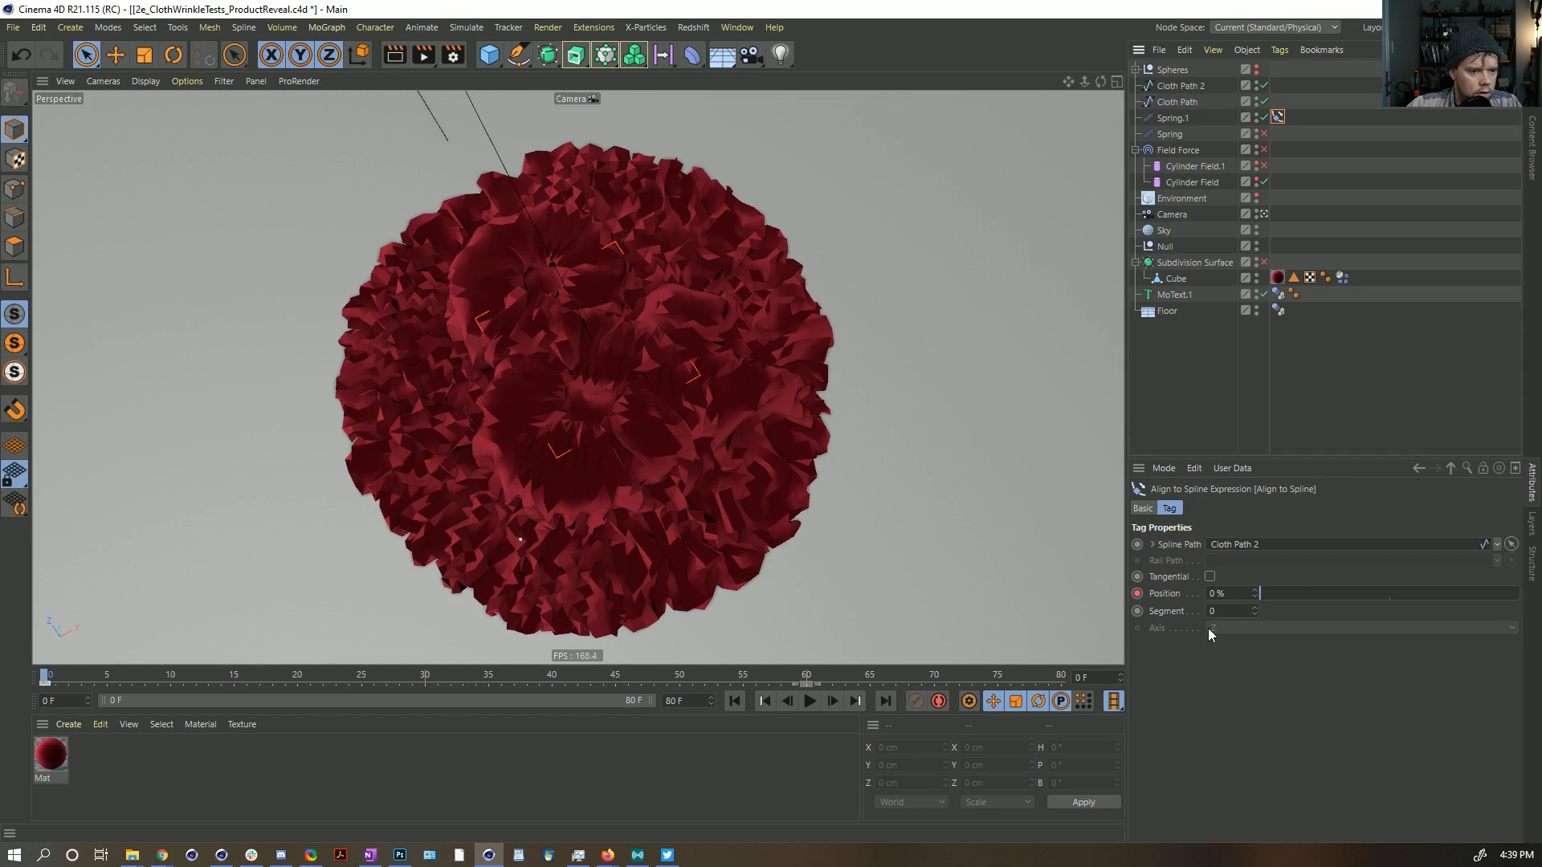
{"action": "left_click", "coordinate": [1175, 593]}
{"action": "left_click", "coordinate": [856, 701]}
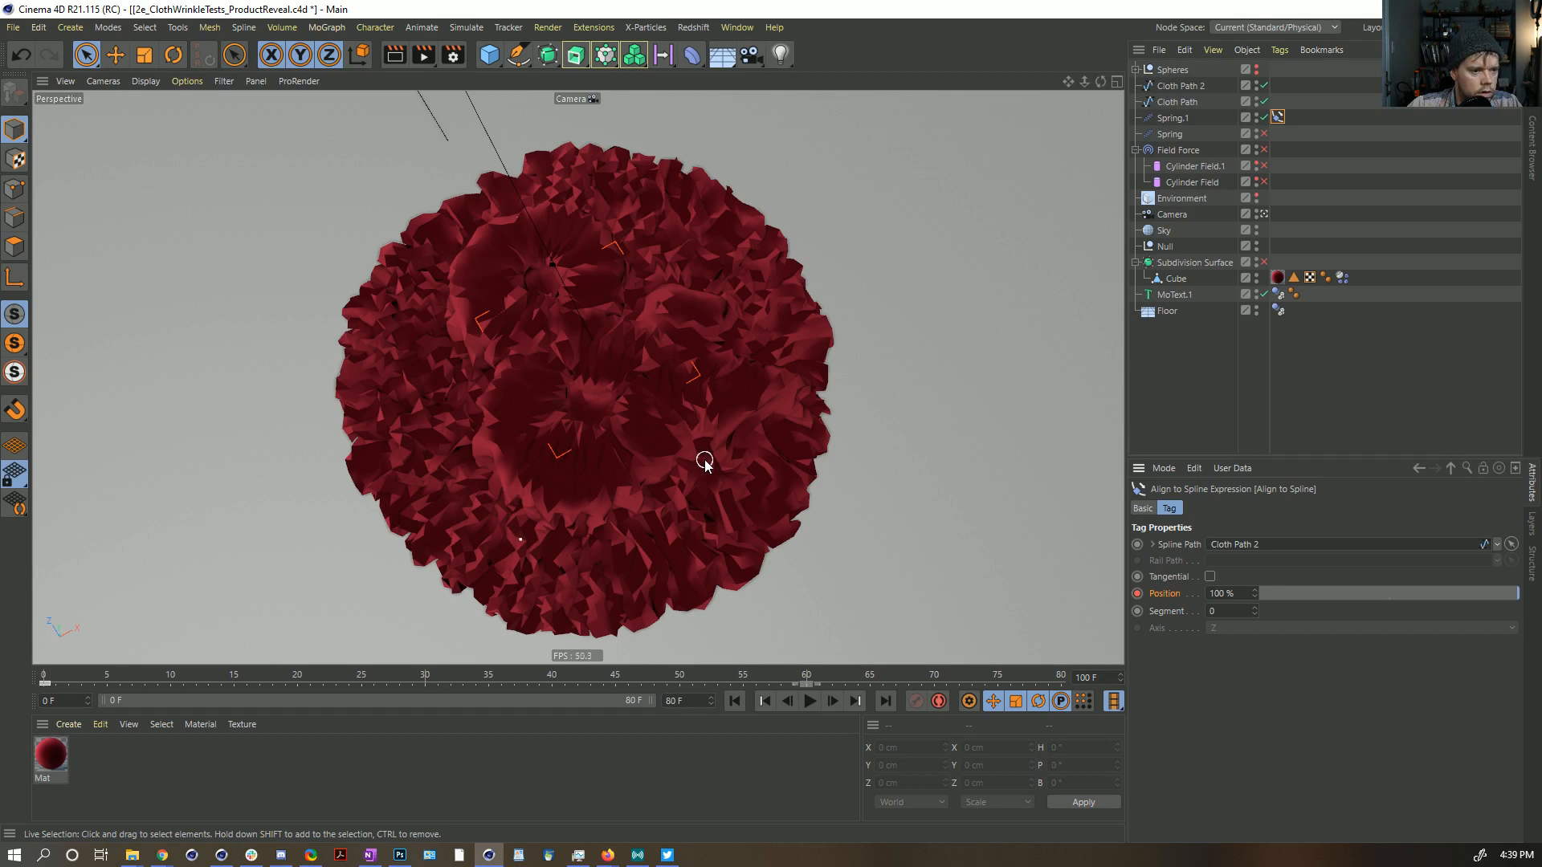
{"action": "left_click", "coordinate": [734, 700]}
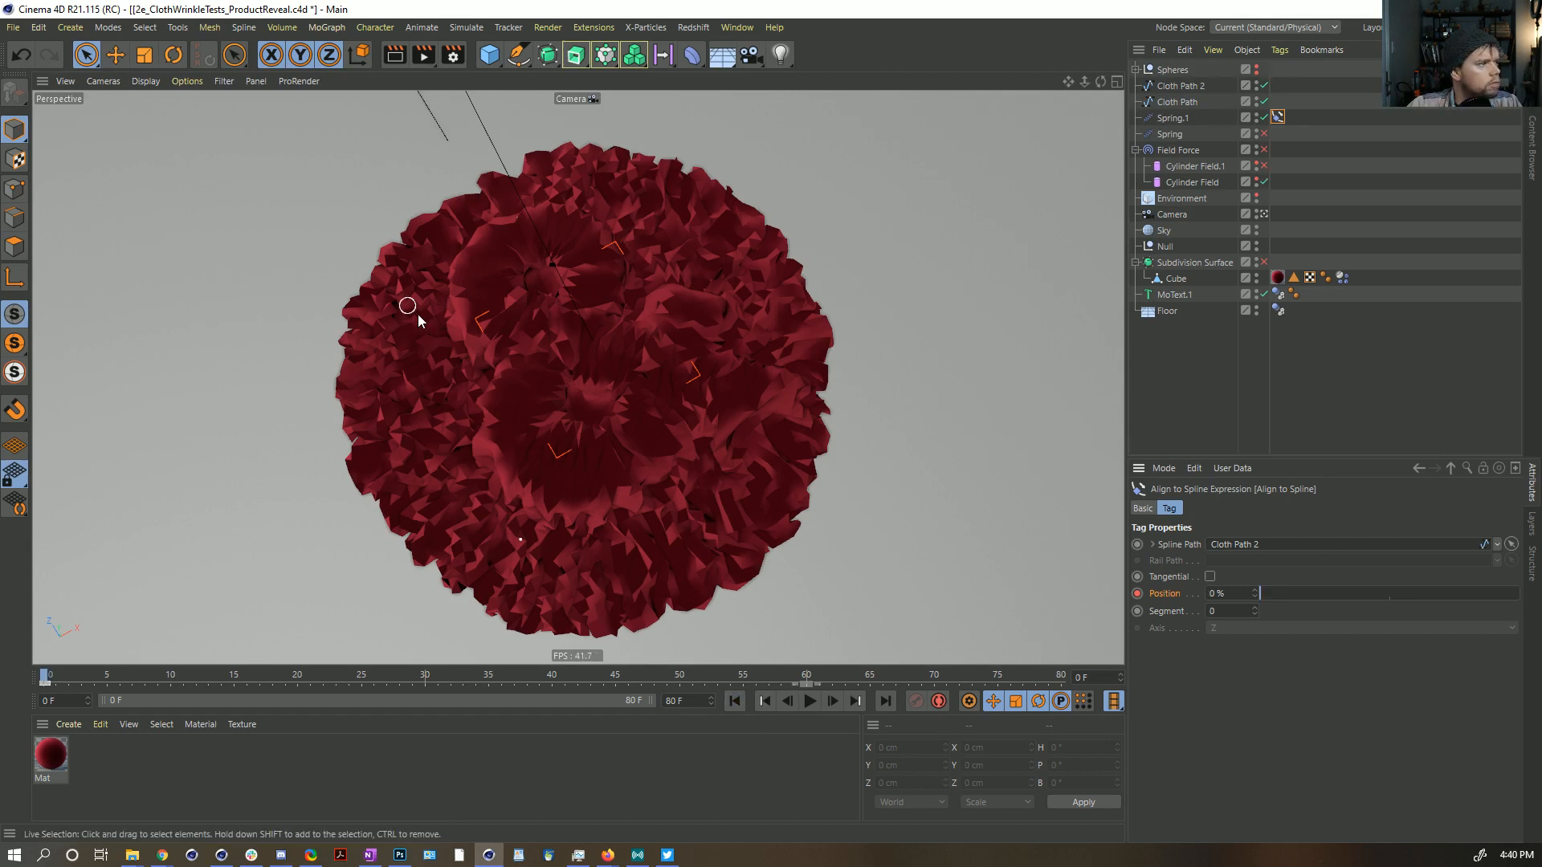
Step: Play the simulation with Spring.1 selected and examine how it follows the full length of Cloth Path 2
{"action": "left_click", "coordinate": [1172, 118]}
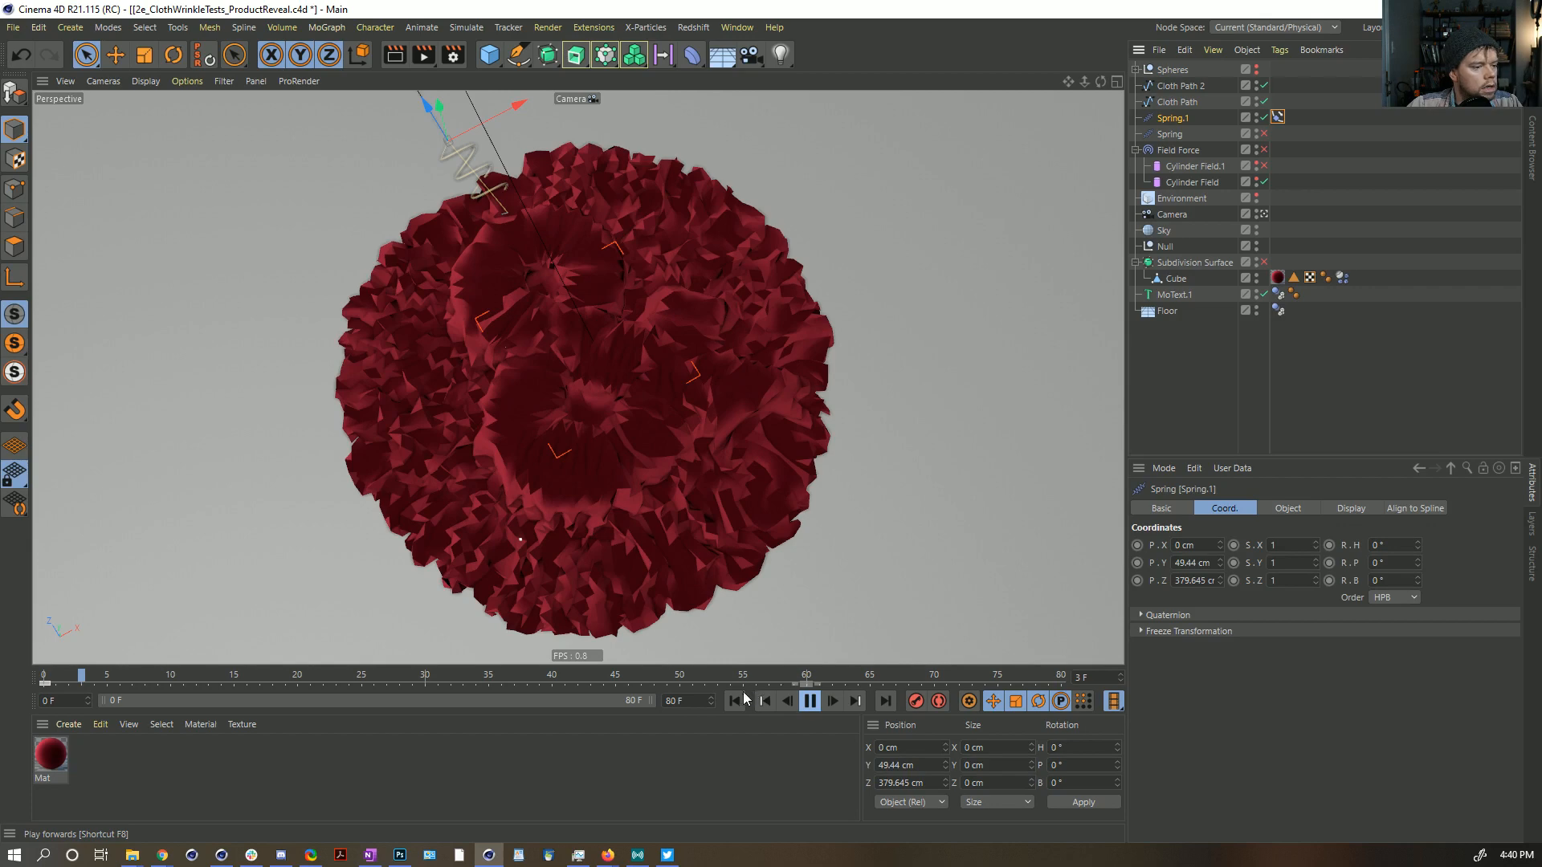
{"action": "key", "text": "F8"}
{"action": "left_click_drag", "start_coordinate": [482, 420], "coordinate": [579, 281], "text": "alt"}
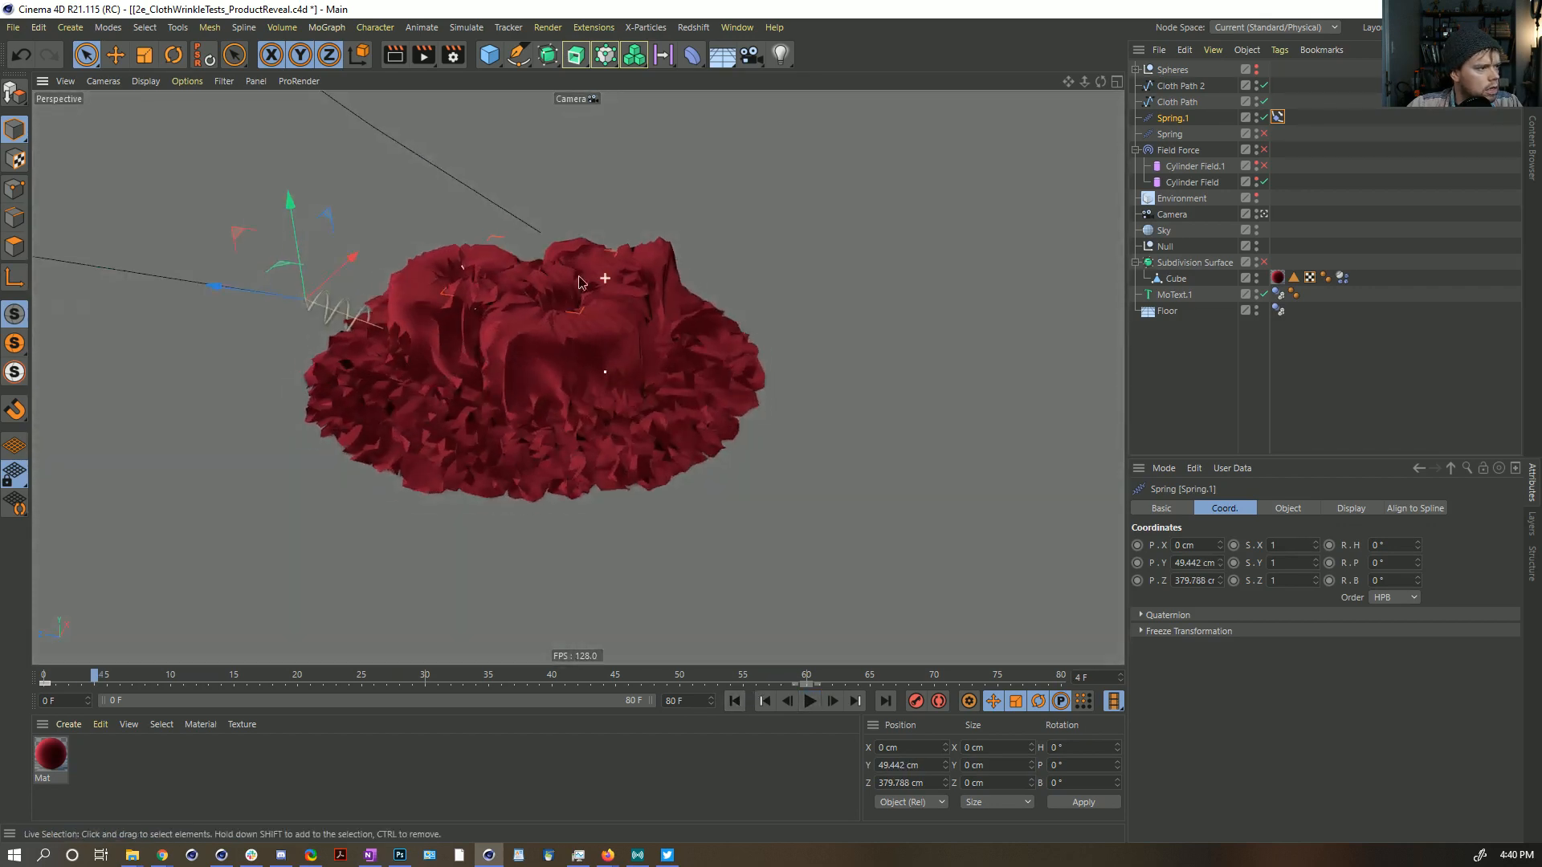
{"action": "scroll", "coordinate": [677, 403], "scroll_direction": "down", "scroll_amount": 5}
{"action": "left_click_drag", "start_coordinate": [654, 403], "coordinate": [722, 420], "text": "alt"}
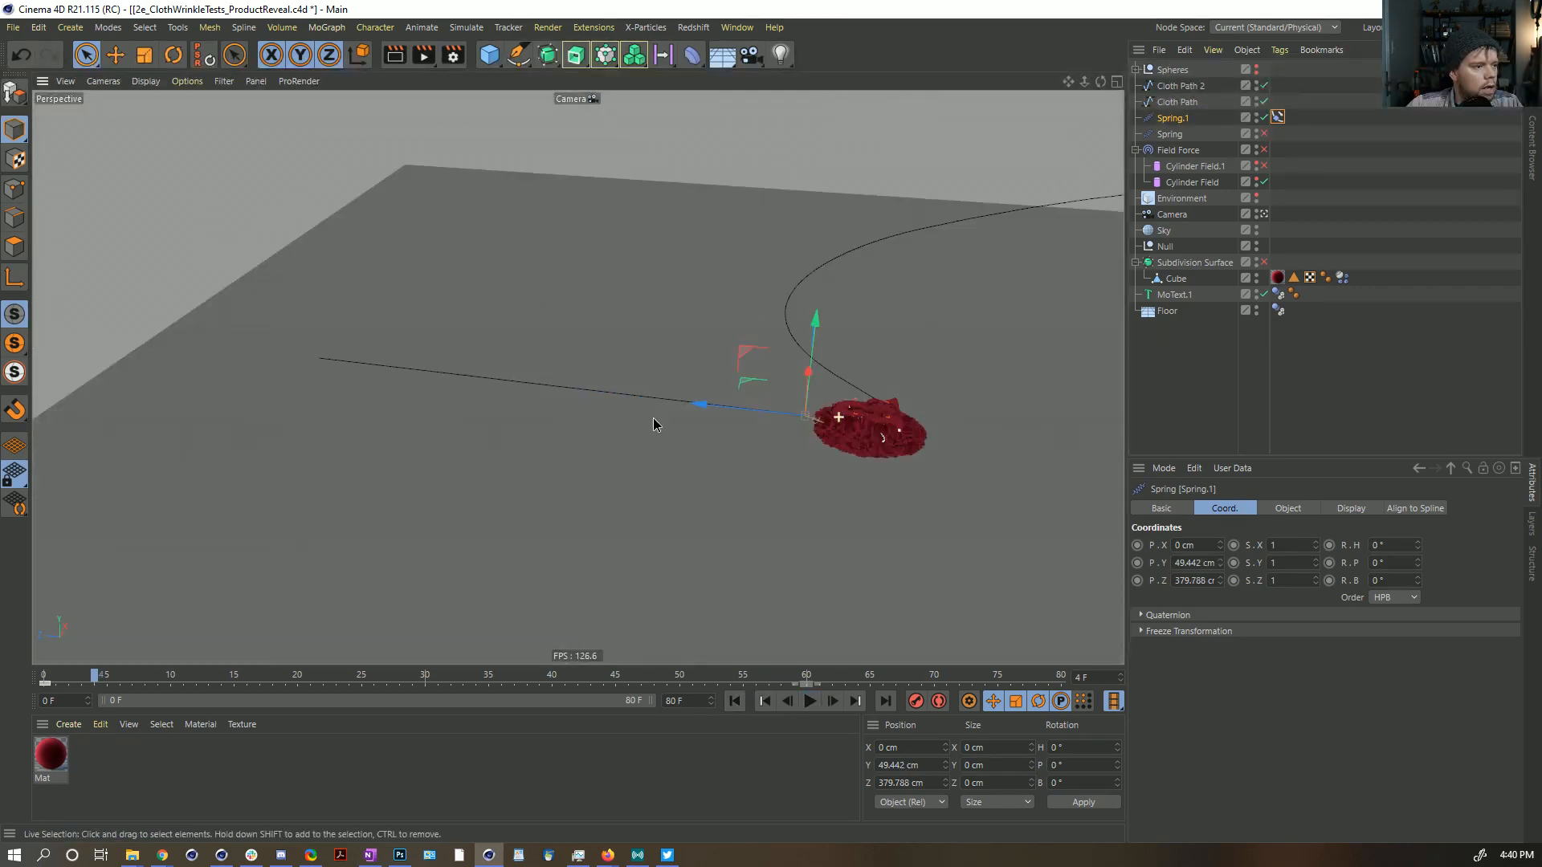
{"action": "left_click", "coordinate": [1178, 86]}
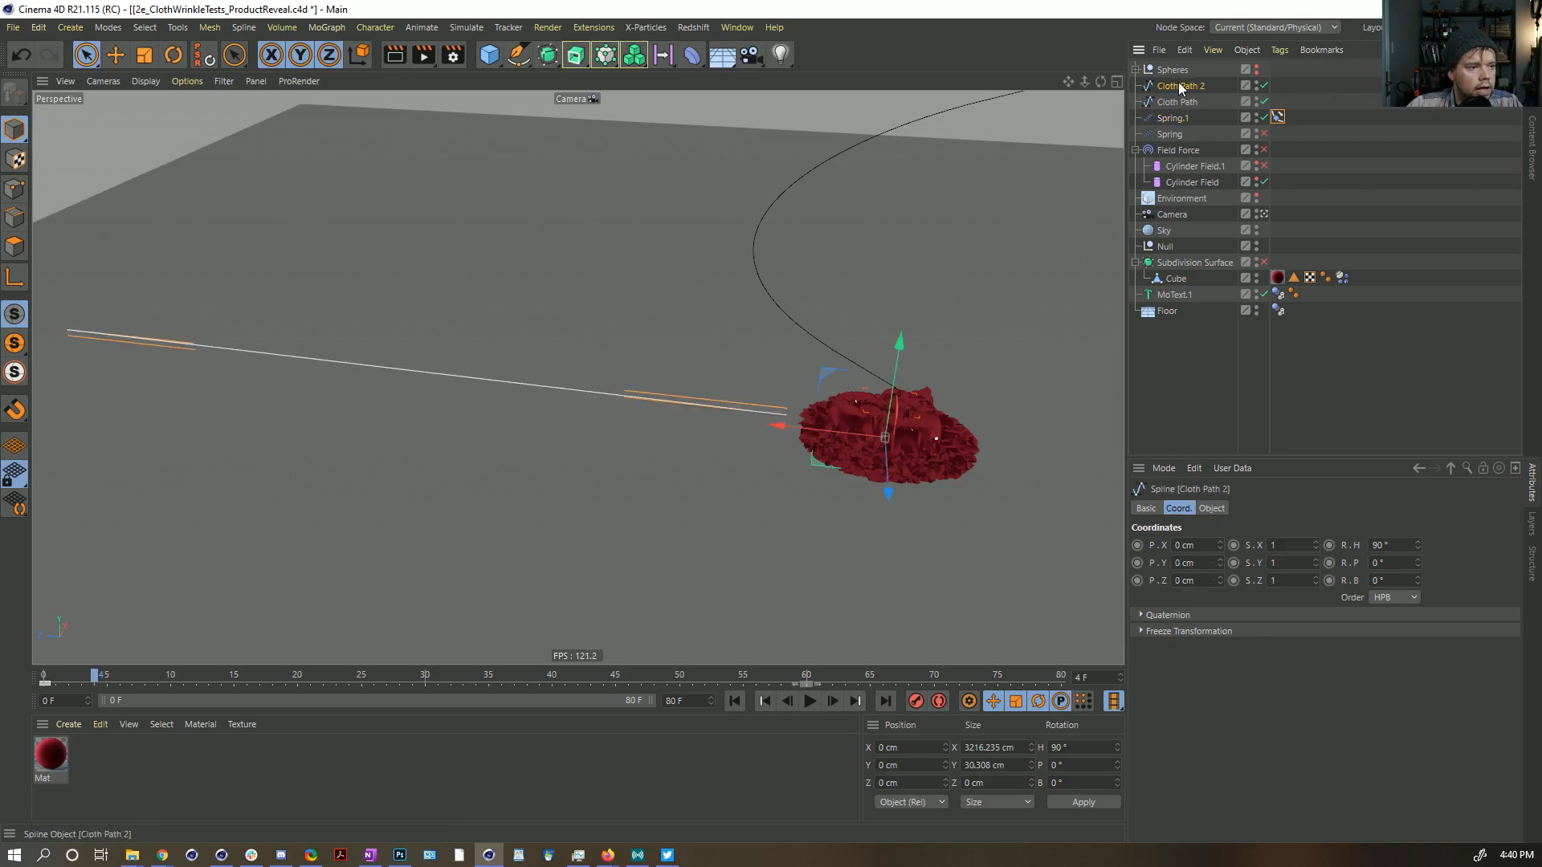
{"action": "left_click", "coordinate": [1278, 117]}
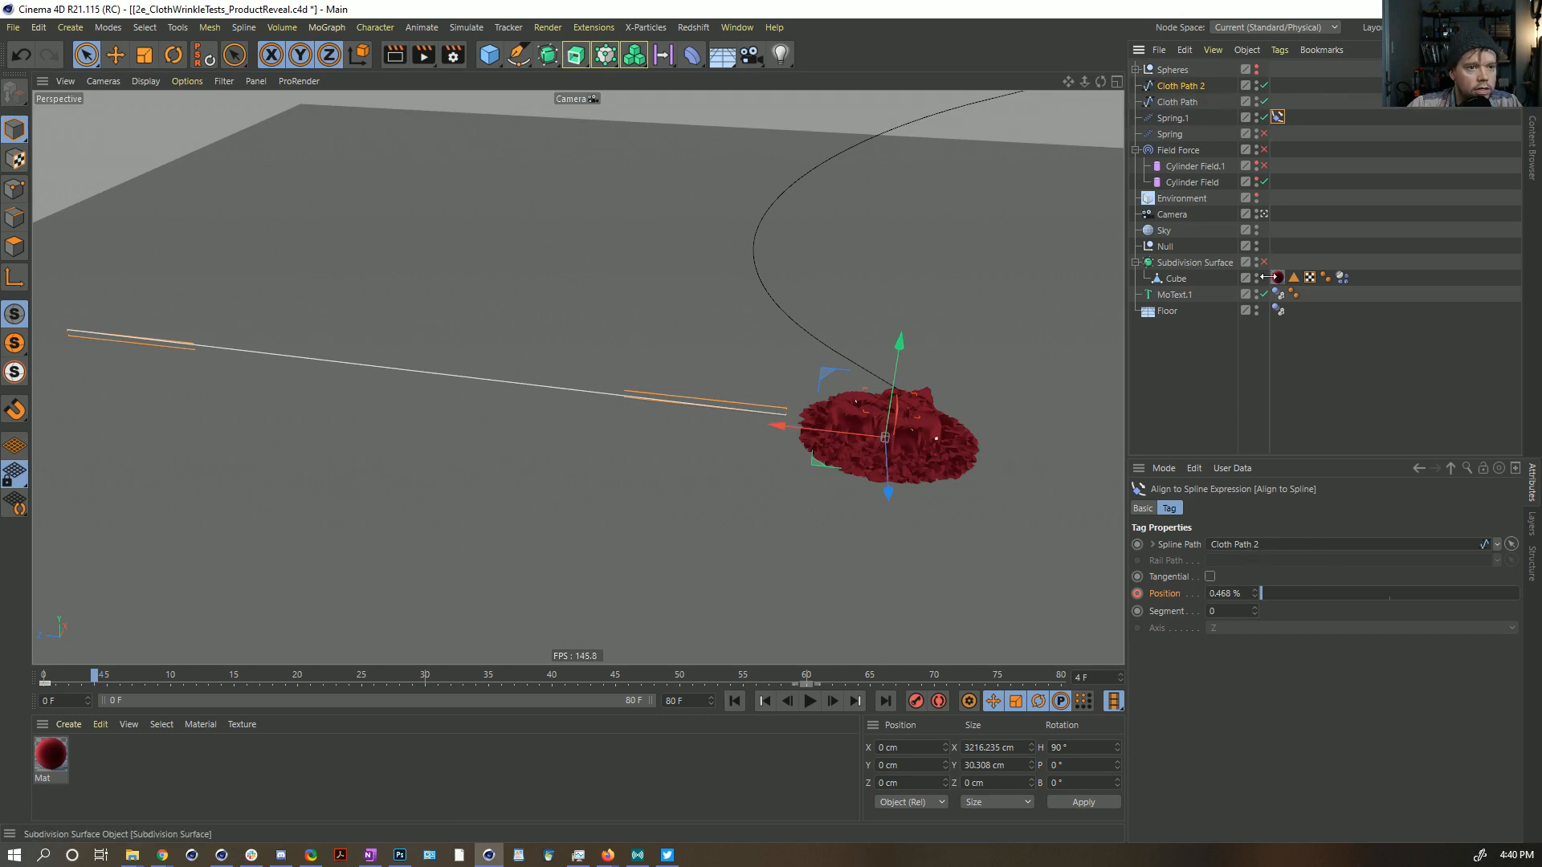
Step: Move the Cube's Dynamics Body tag onto the Null and play Spring.1's motion along the path without the cloth simulation
{"action": "left_click", "coordinate": [1342, 278]}
{"action": "left_click_drag", "start_coordinate": [1287, 256], "coordinate": [1278, 245]}
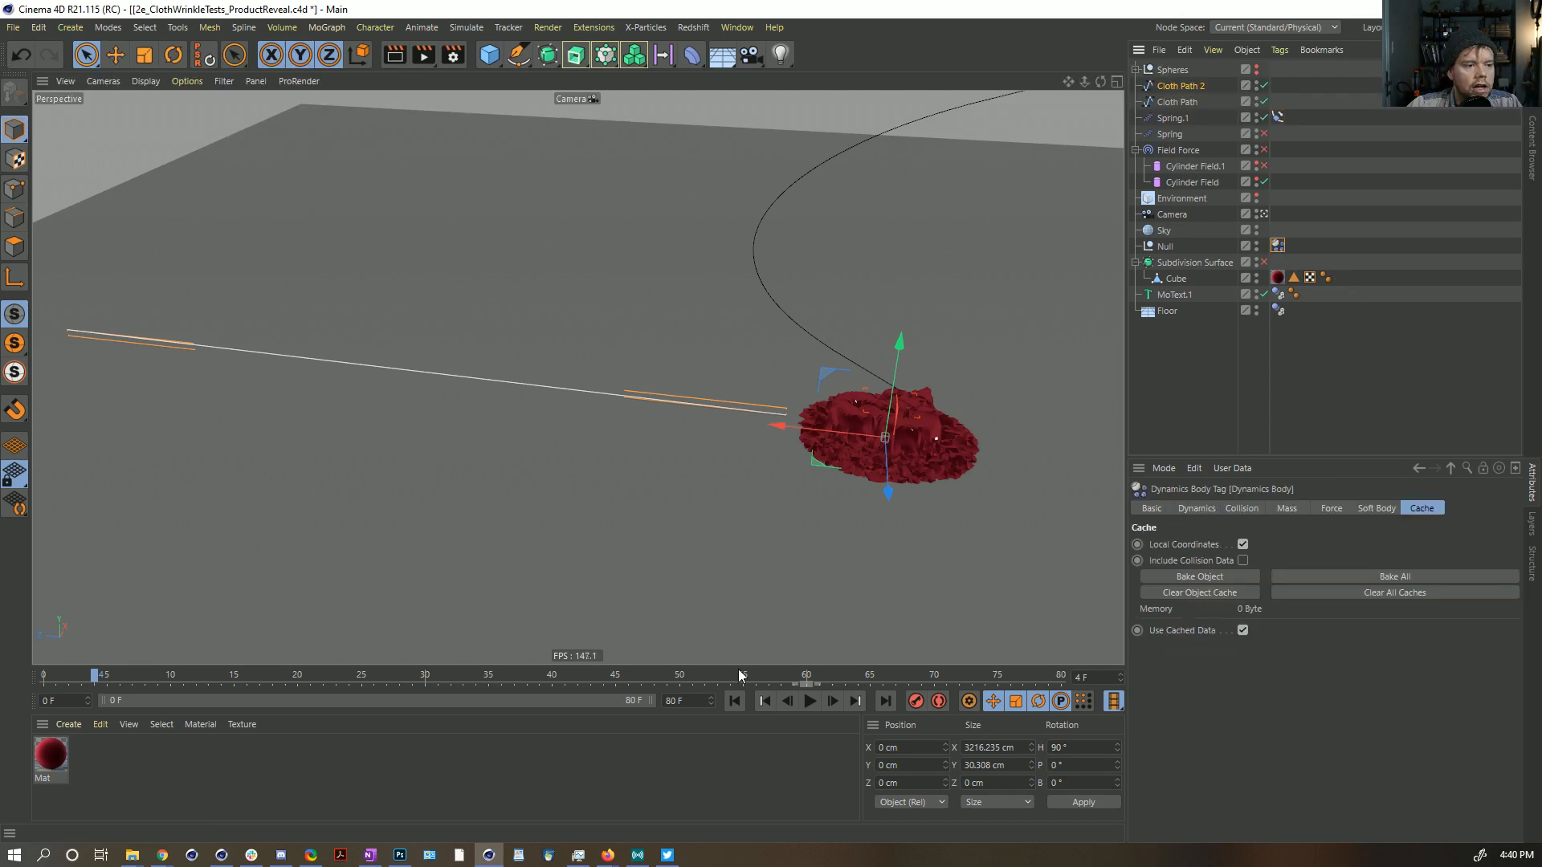
{"action": "left_click", "coordinate": [735, 700]}
{"action": "left_click", "coordinate": [811, 701]}
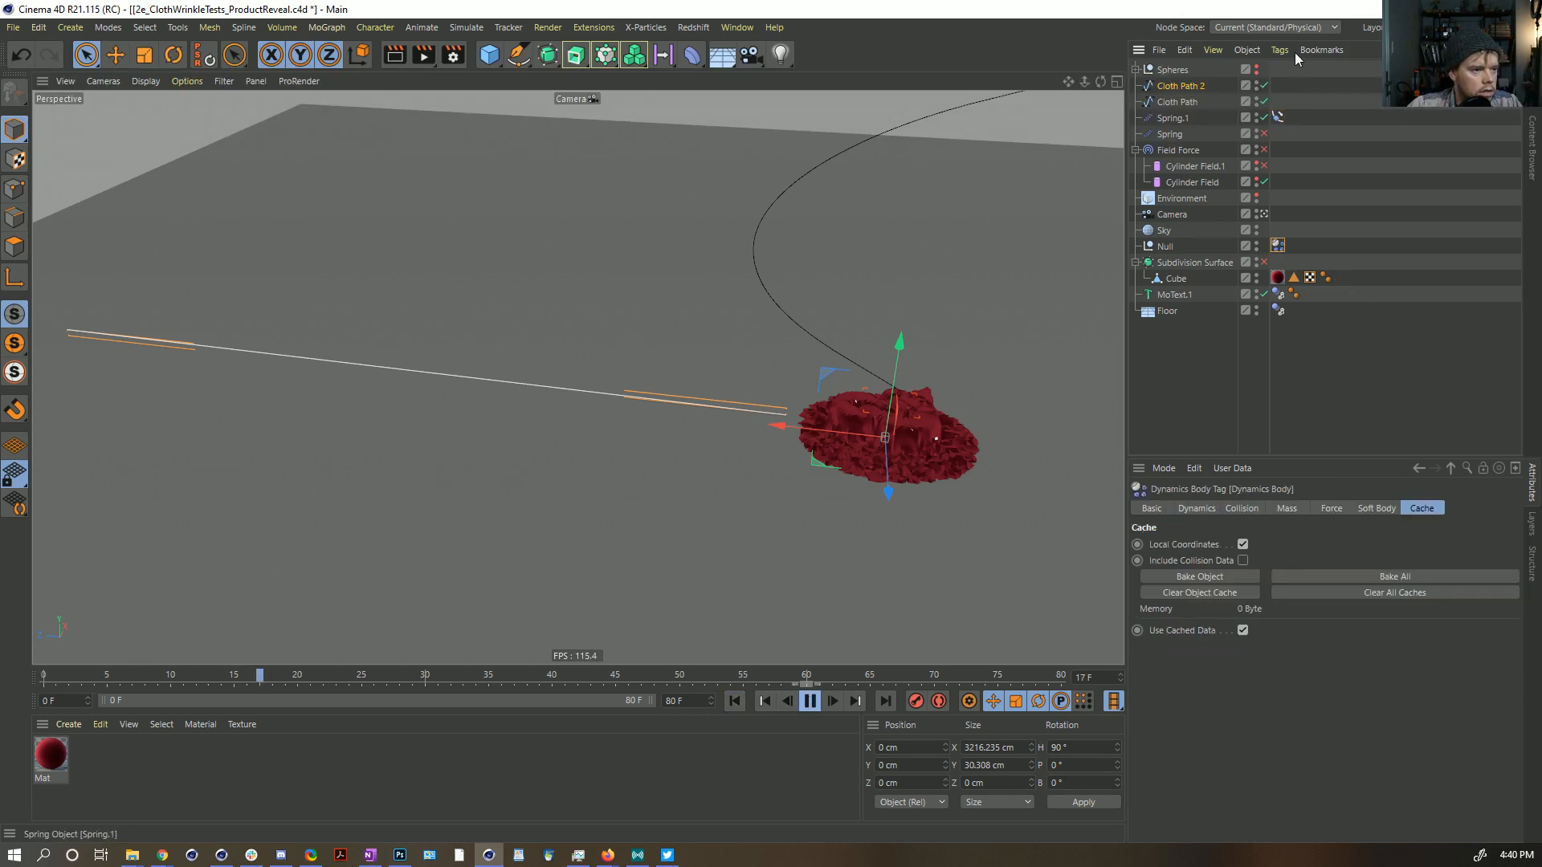
{"action": "left_click", "coordinate": [1192, 117]}
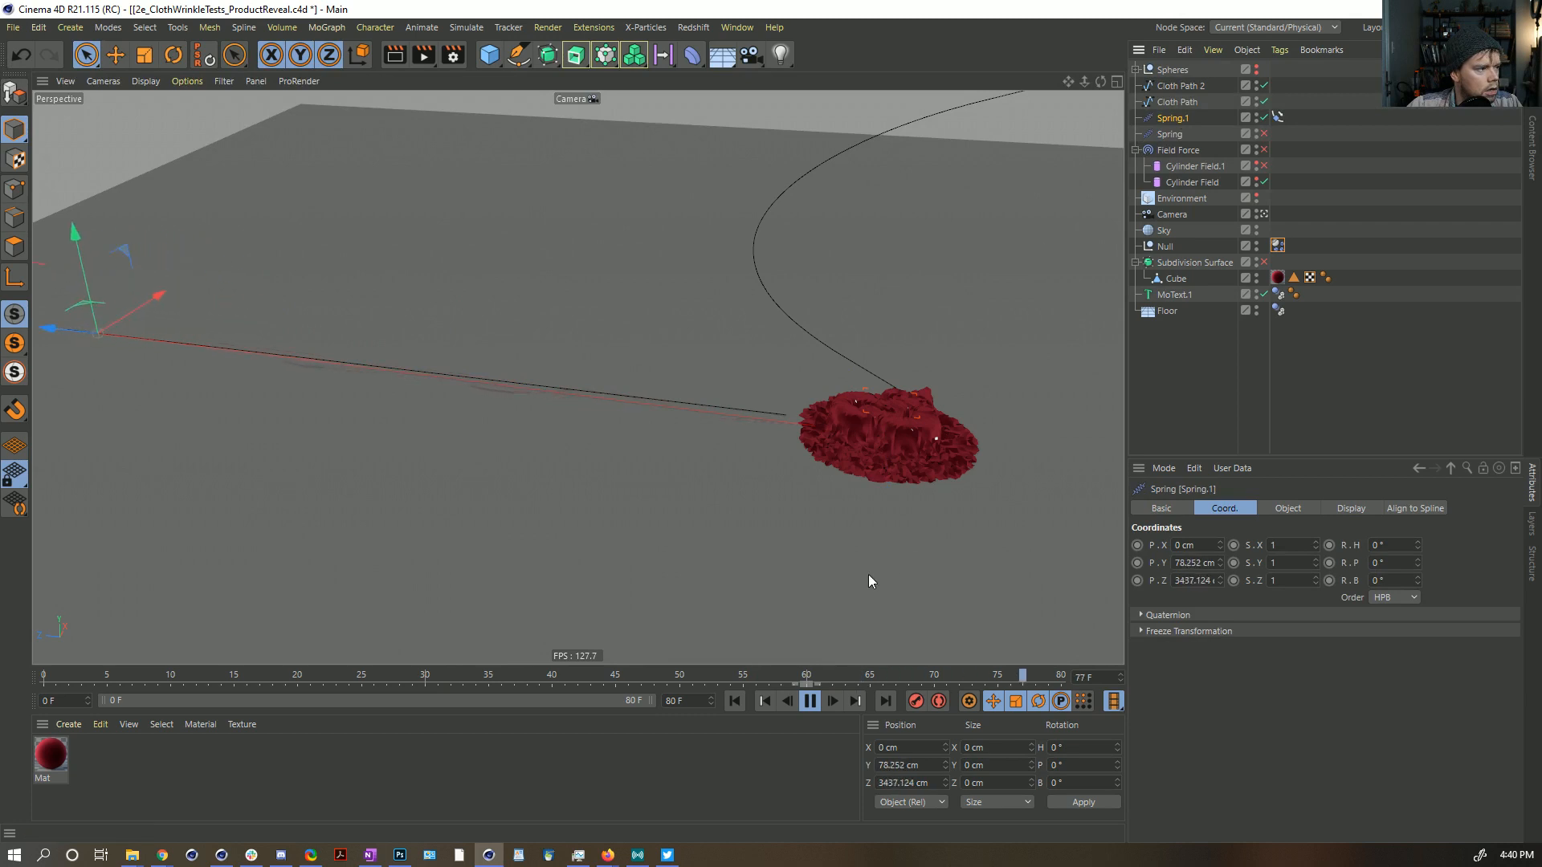
{"action": "left_click", "coordinate": [804, 704]}
Step: Rewind and step frame by frame to frame 12 to examine when Spring.1 begins moving along the path
{"action": "left_click", "coordinate": [735, 701]}
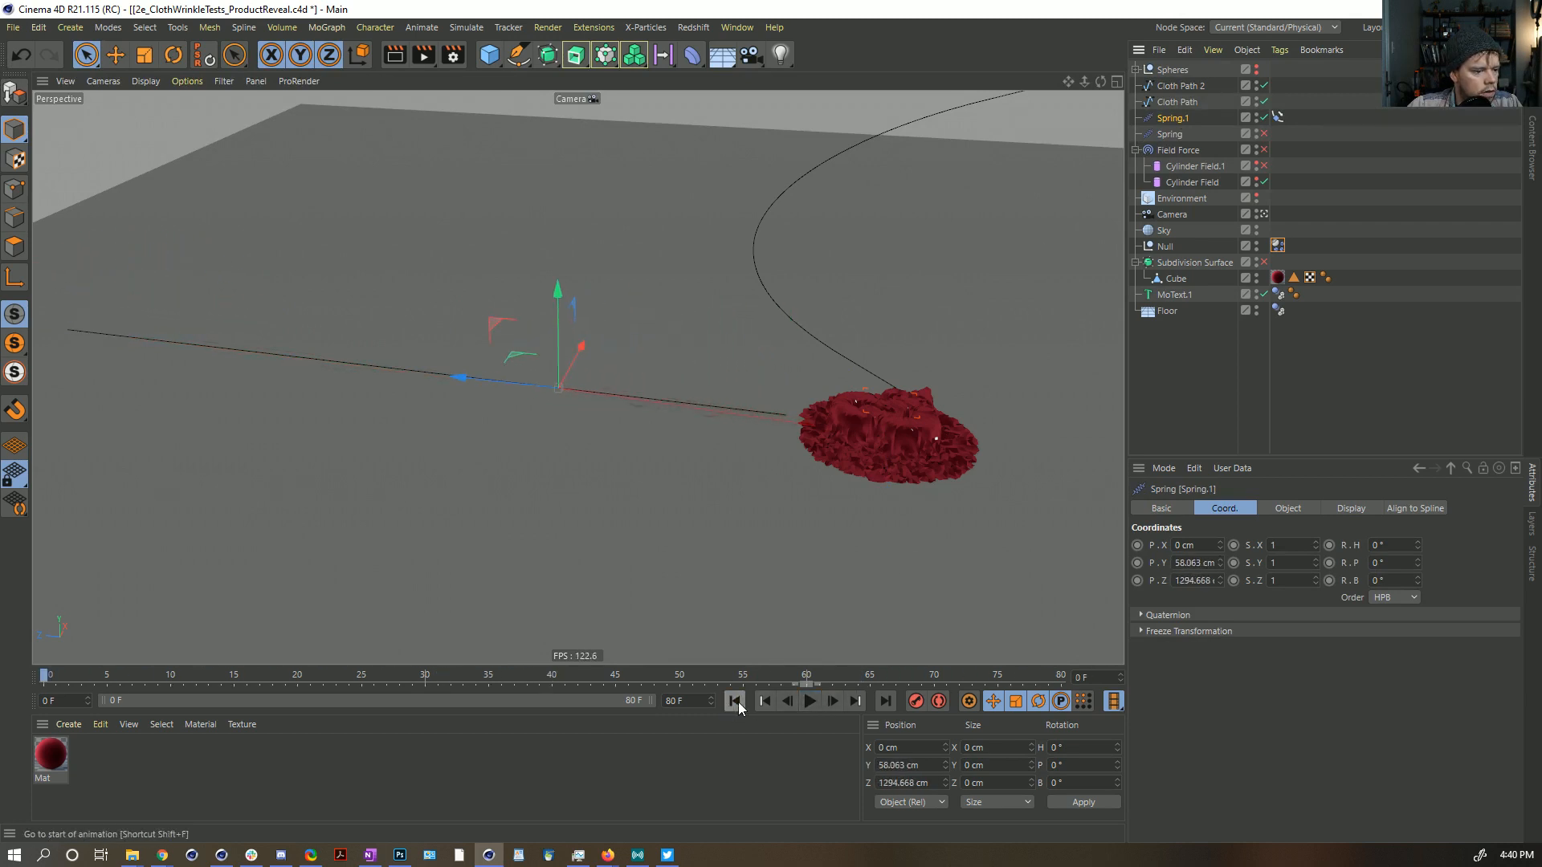
{"action": "left_click", "coordinate": [834, 700]}
{"action": "left_click", "coordinate": [835, 702]}
{"action": "left_click", "coordinate": [835, 701]}
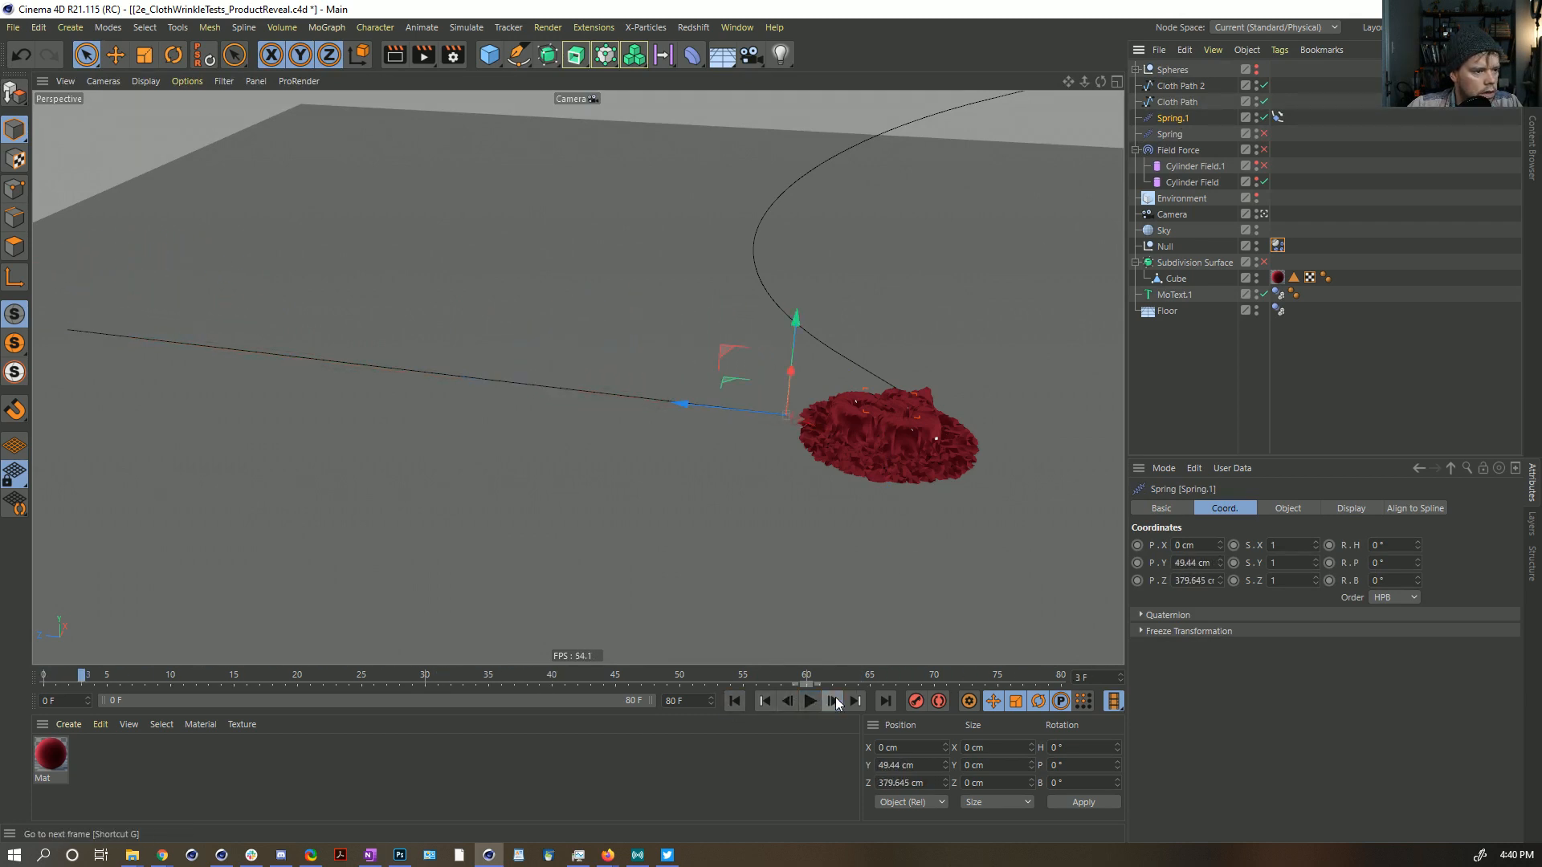
{"action": "left_click", "coordinate": [836, 701]}
{"action": "left_click", "coordinate": [836, 701]}
{"action": "left_click", "coordinate": [837, 701]}
{"action": "left_click", "coordinate": [838, 701]}
{"action": "left_click", "coordinate": [839, 701]}
{"action": "left_click", "coordinate": [840, 701]}
{"action": "left_click", "coordinate": [840, 701]}
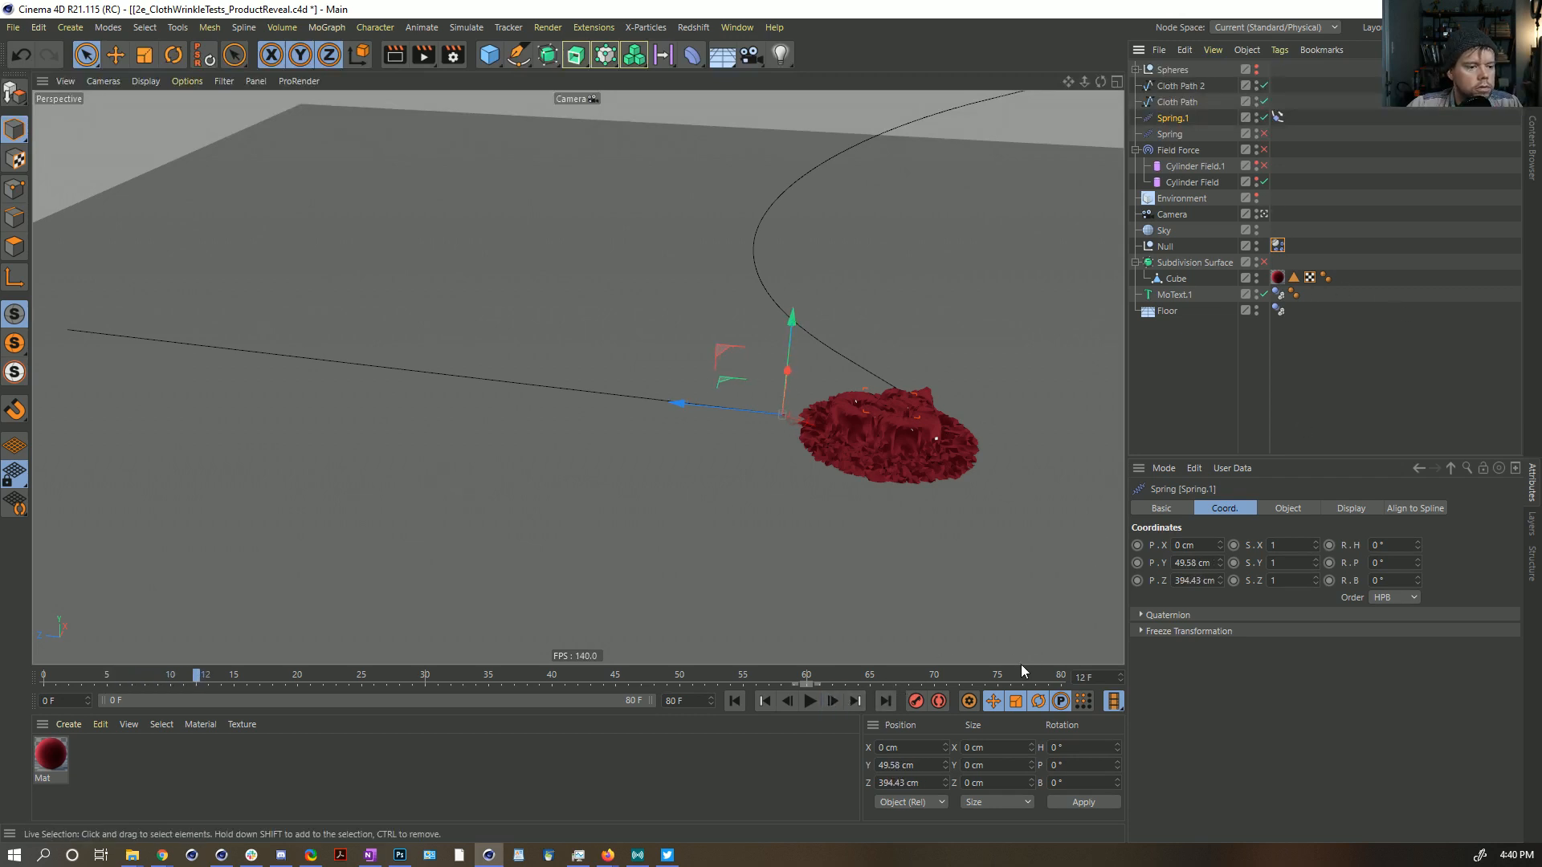
Step: Extend the animation and preview range to end at frame 111, and open Spring.1's Align to Spline tag
{"action": "double_click", "coordinate": [693, 700]}
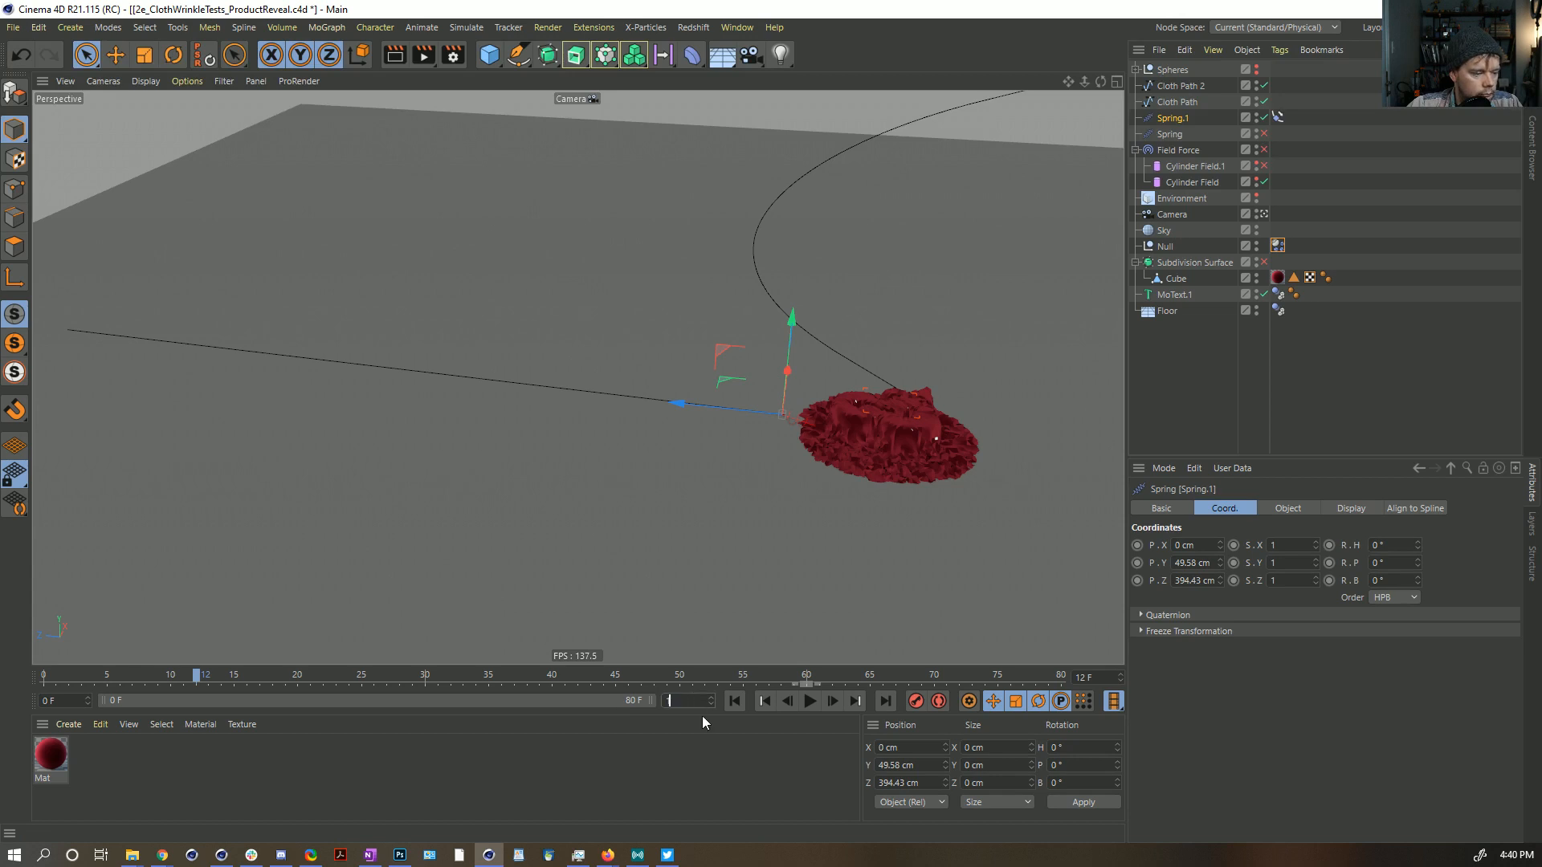
{"action": "type", "text": "111"}
{"action": "key", "text": "Return"}
{"action": "left_click_drag", "start_coordinate": [506, 700], "coordinate": [924, 698]}
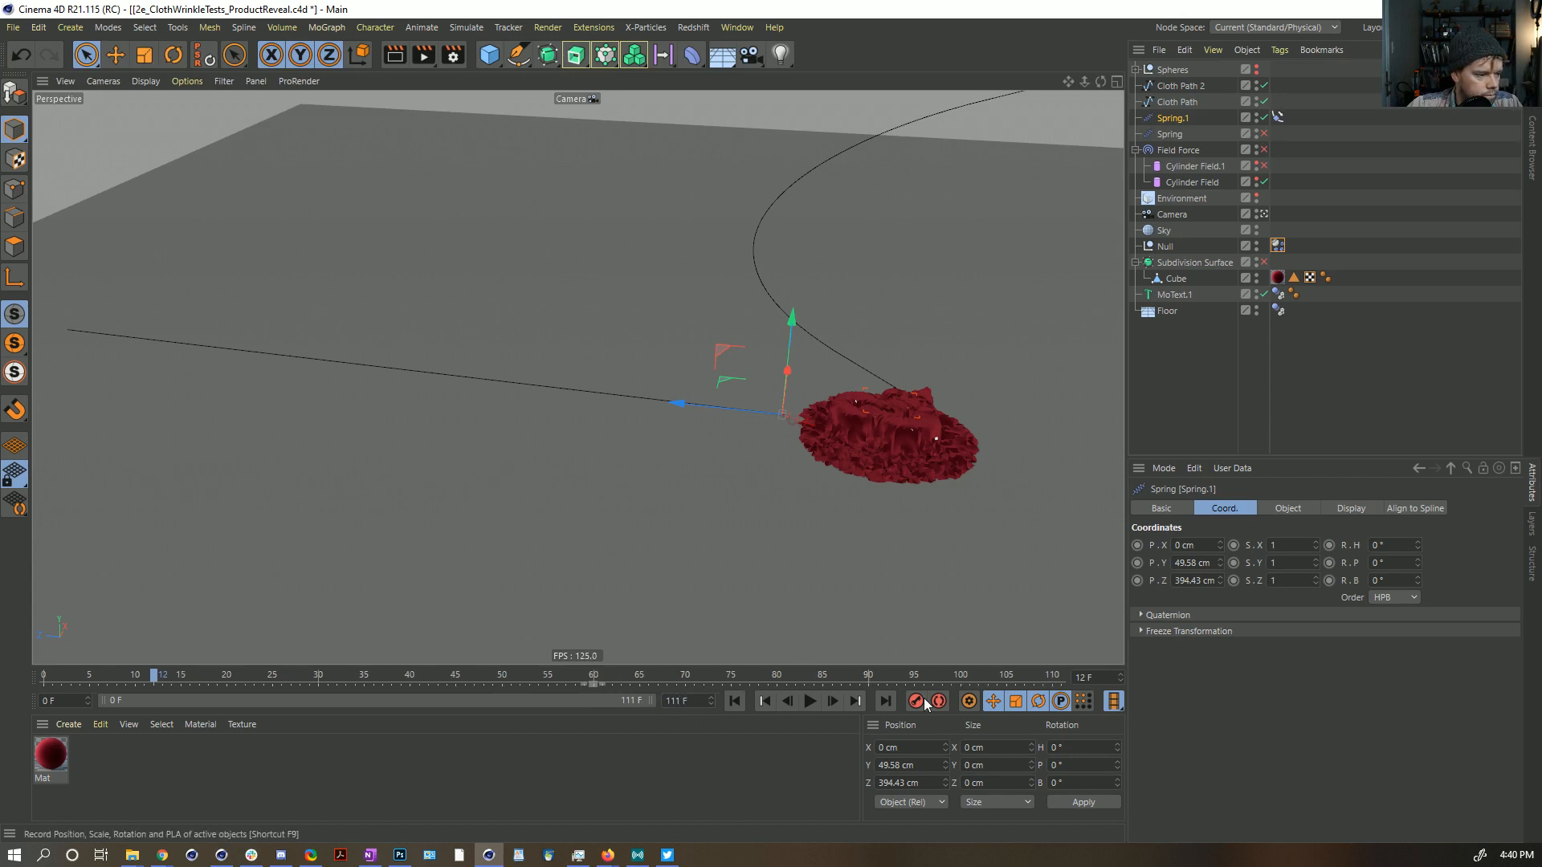
{"action": "left_click", "coordinate": [1279, 118]}
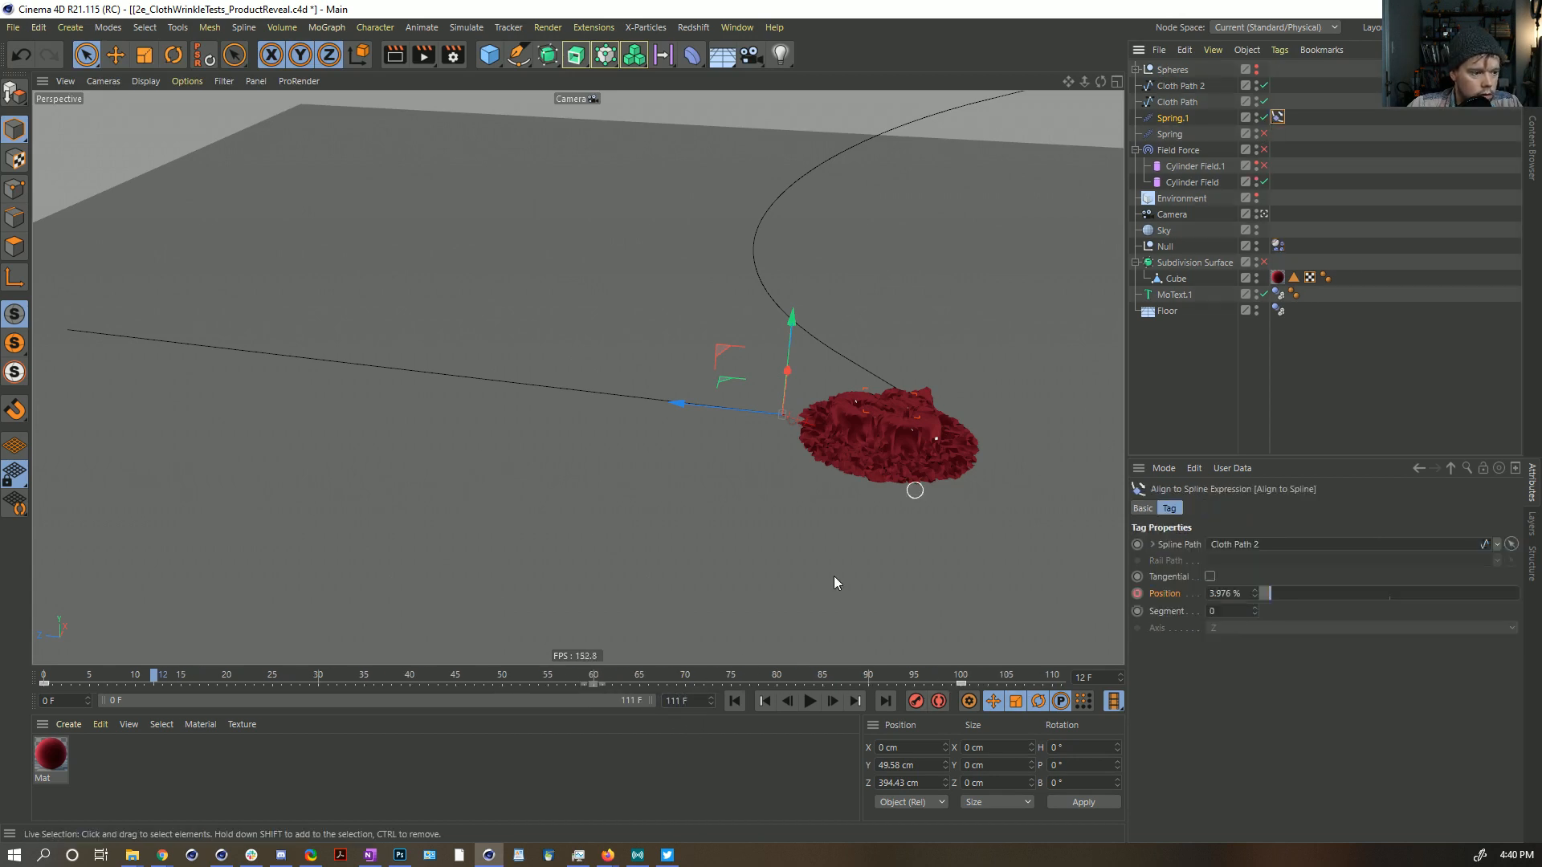
Step: Set the interpolation of both Position keys on Spring.1's Align to Spline tag to Linear
{"action": "left_click_drag", "start_coordinate": [0, 736], "coordinate": [1, 725]}
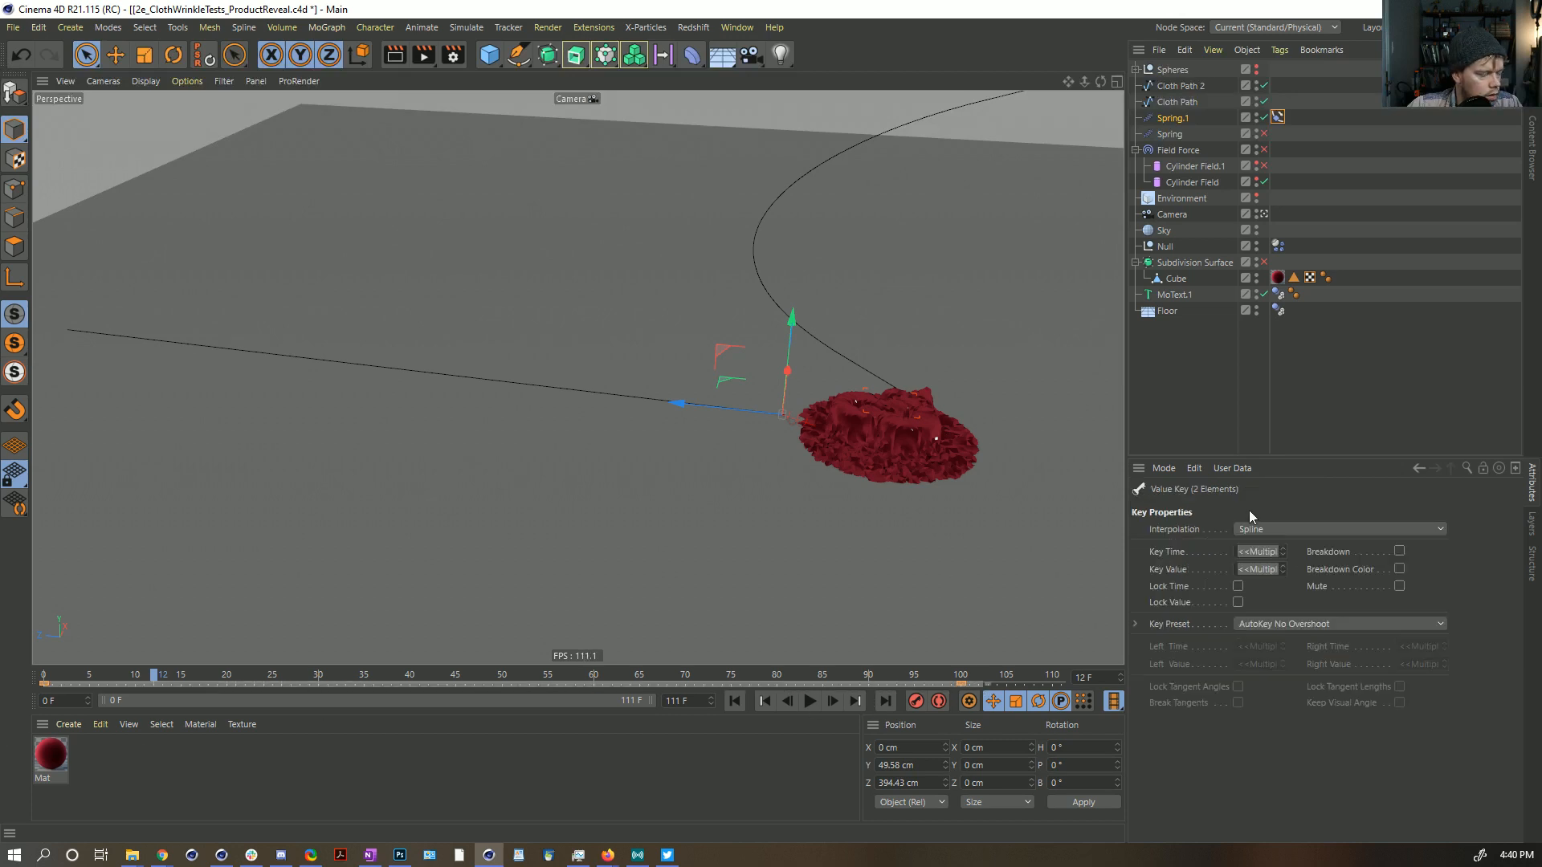
{"action": "left_click", "coordinate": [1289, 530]}
{"action": "left_click", "coordinate": [1281, 564]}
{"action": "left_click", "coordinate": [1399, 321]}
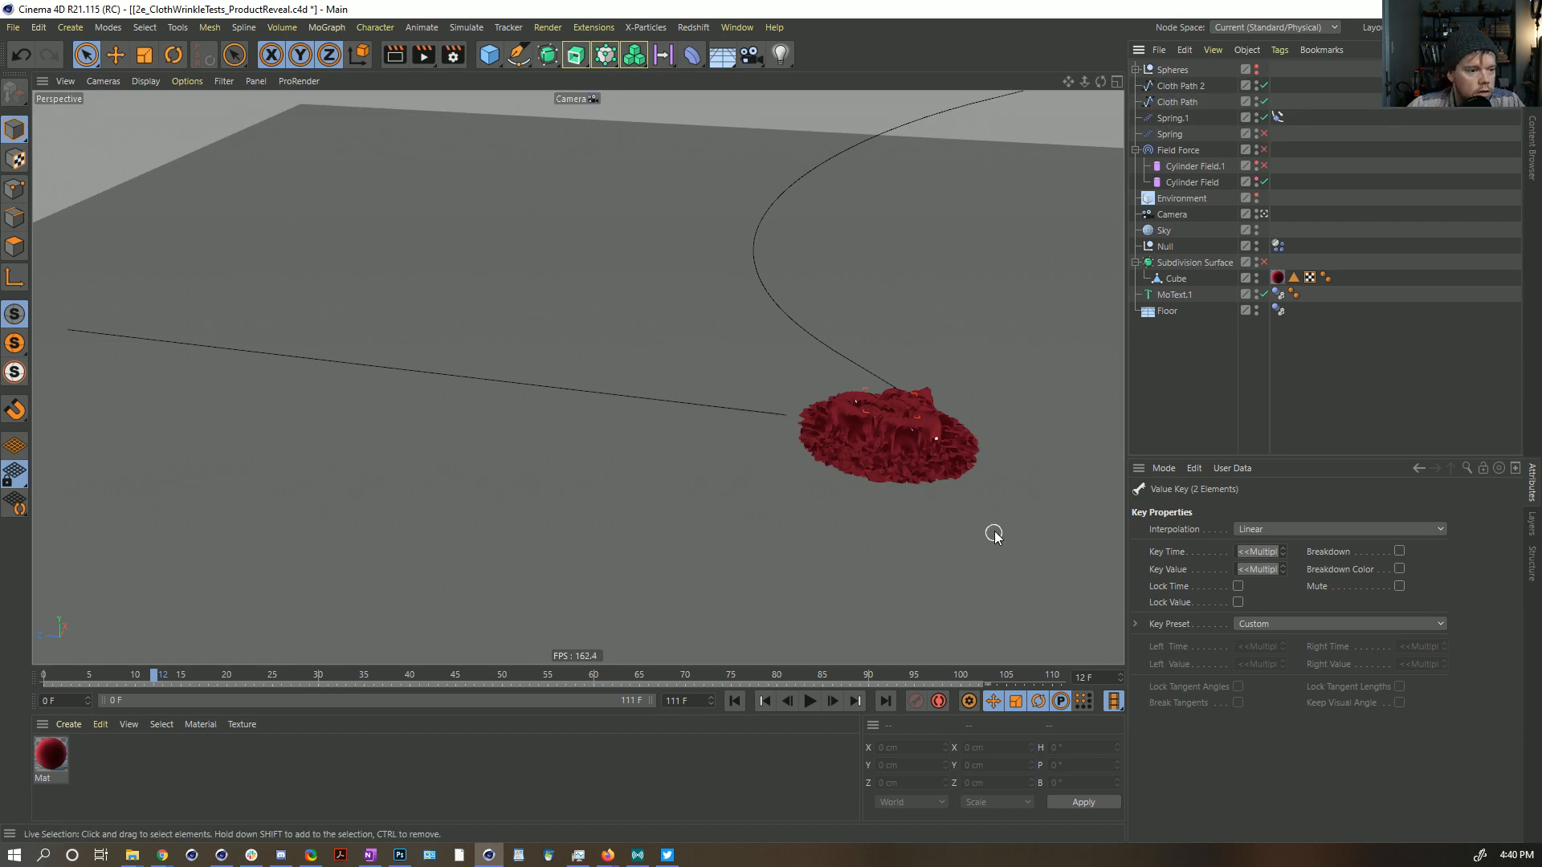
Step: Rewind to frame 0 and move the Dynamics Body tag from the Null back onto the Cube
{"action": "left_click_drag", "start_coordinate": [1060, 517], "coordinate": [1022, 456], "text": "alt"}
{"action": "left_click_drag", "start_coordinate": [1277, 245], "coordinate": [1341, 278]}
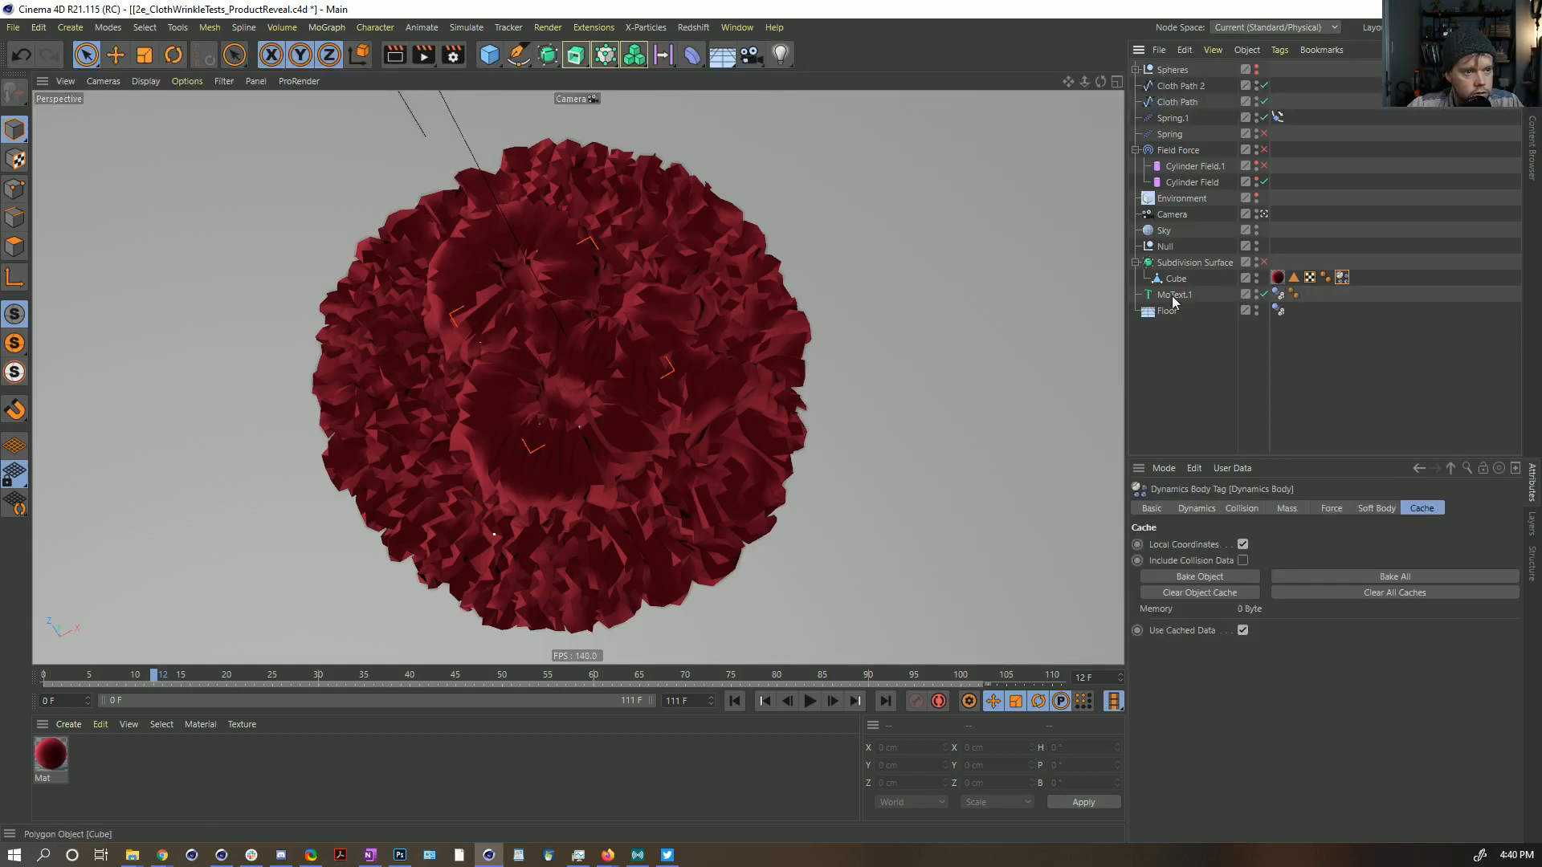
{"action": "left_click", "coordinate": [1185, 119]}
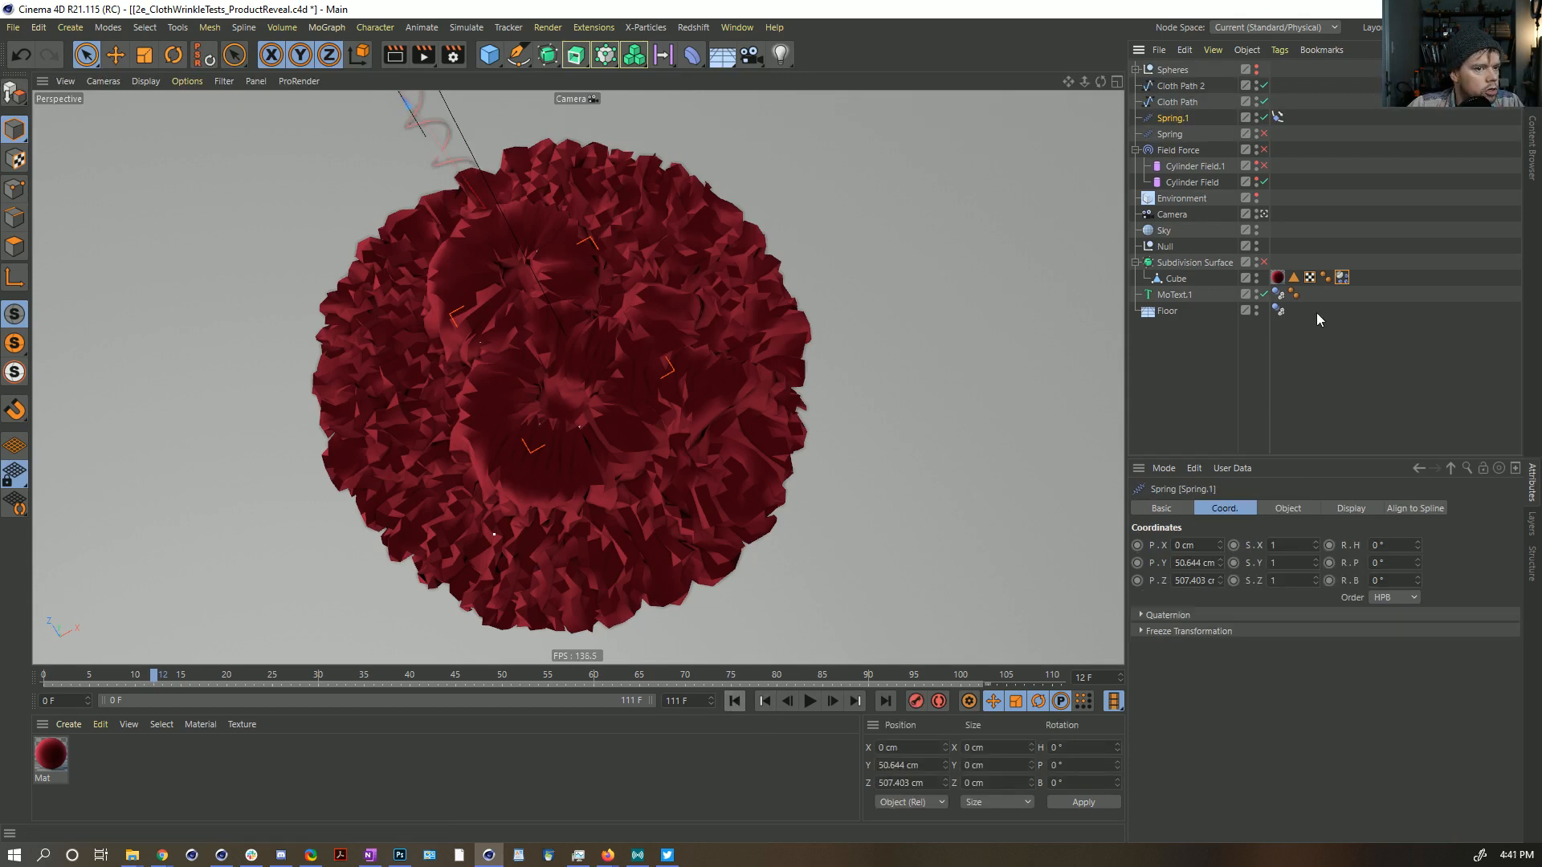
{"action": "left_click_drag", "start_coordinate": [1341, 278], "coordinate": [1283, 246]}
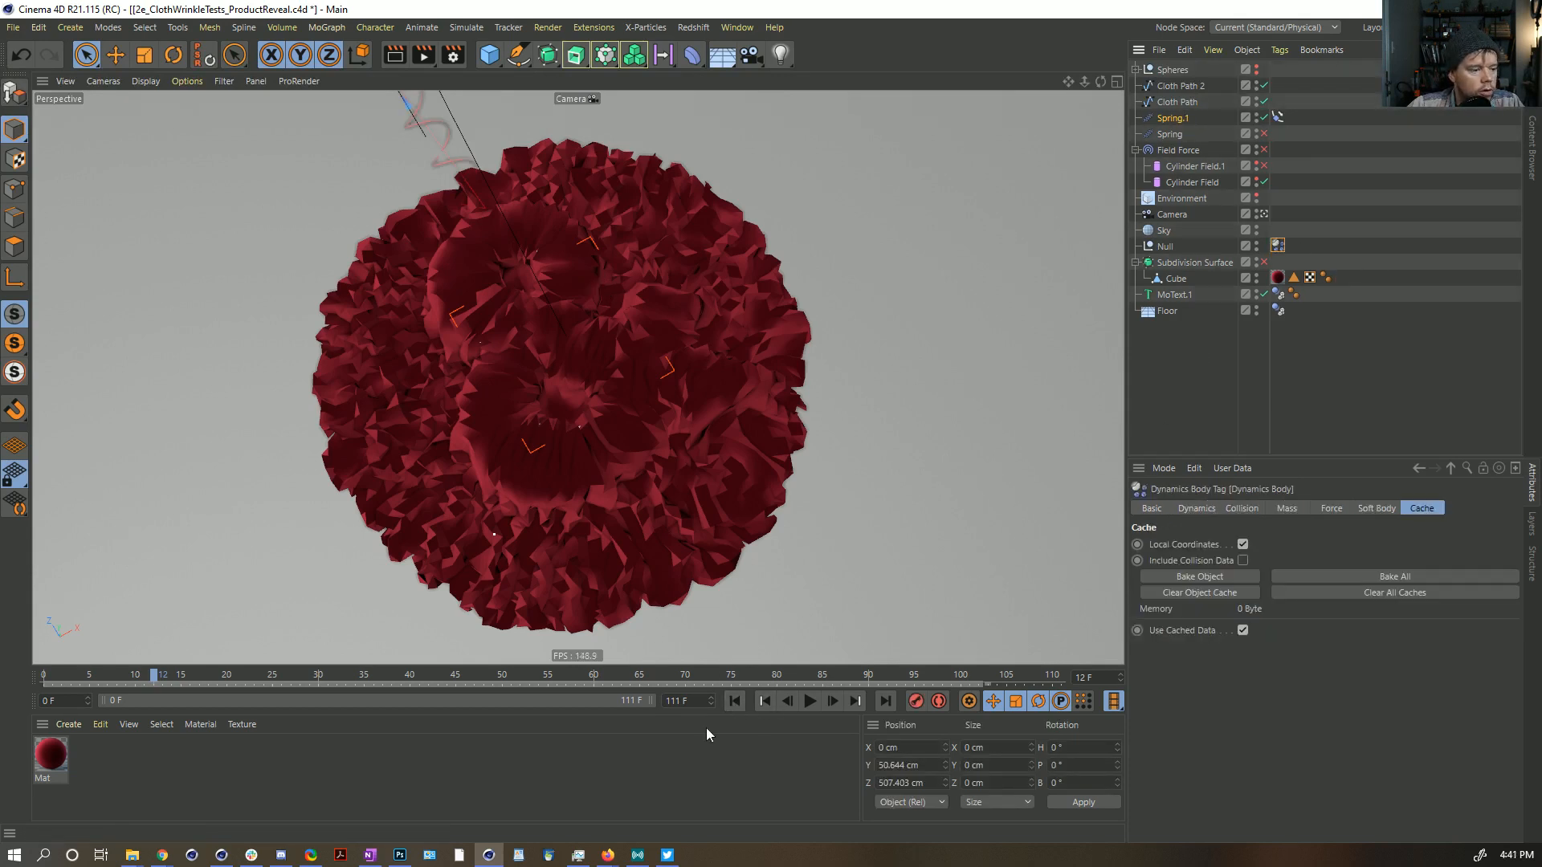
{"action": "left_click", "coordinate": [730, 702]}
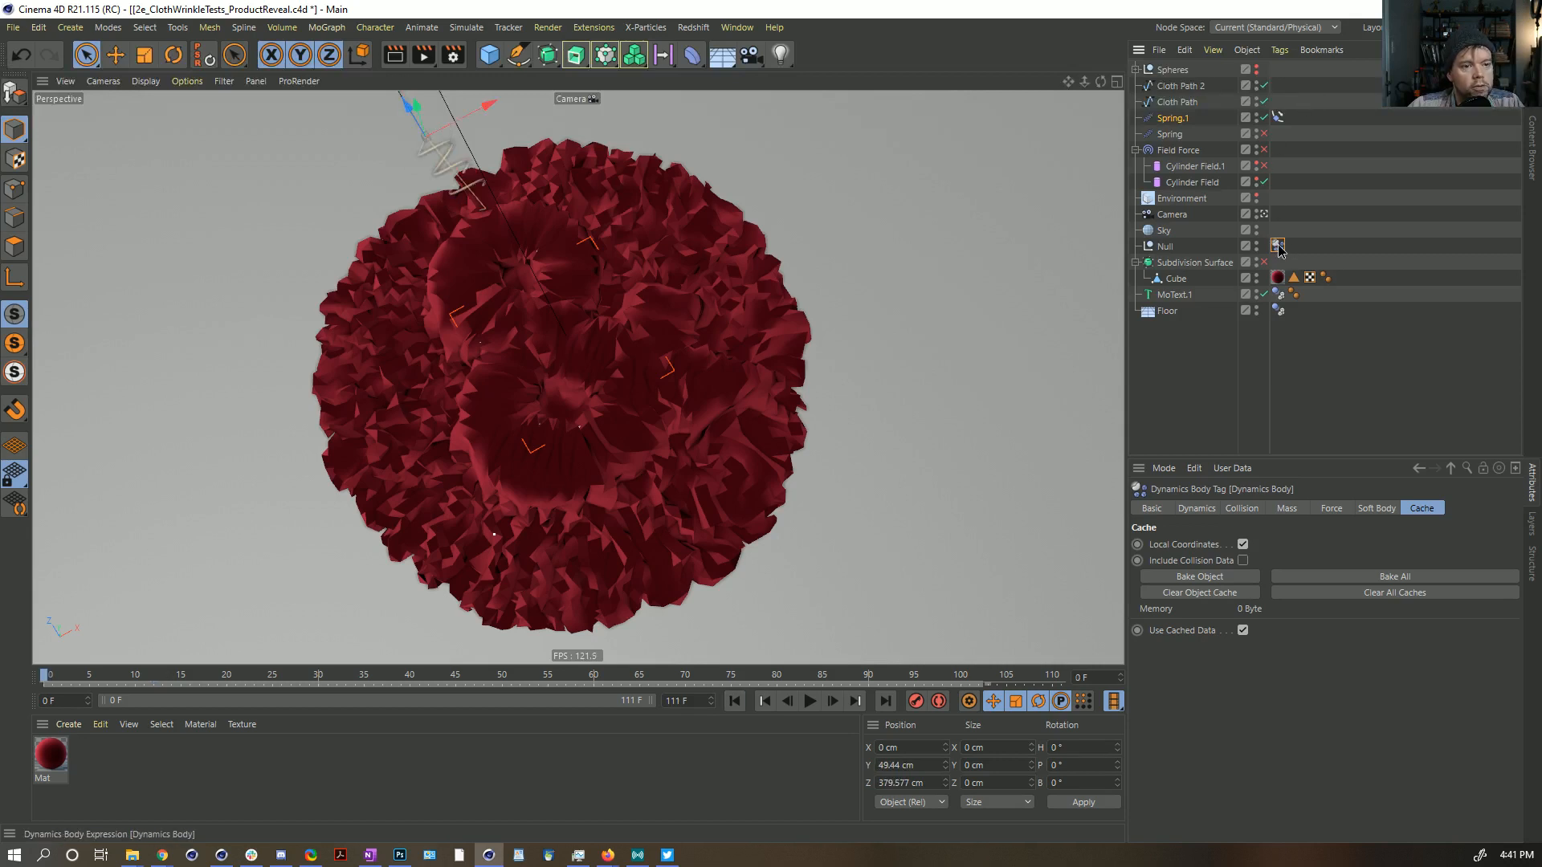
{"action": "left_click_drag", "start_coordinate": [1347, 281], "coordinate": [1342, 280]}
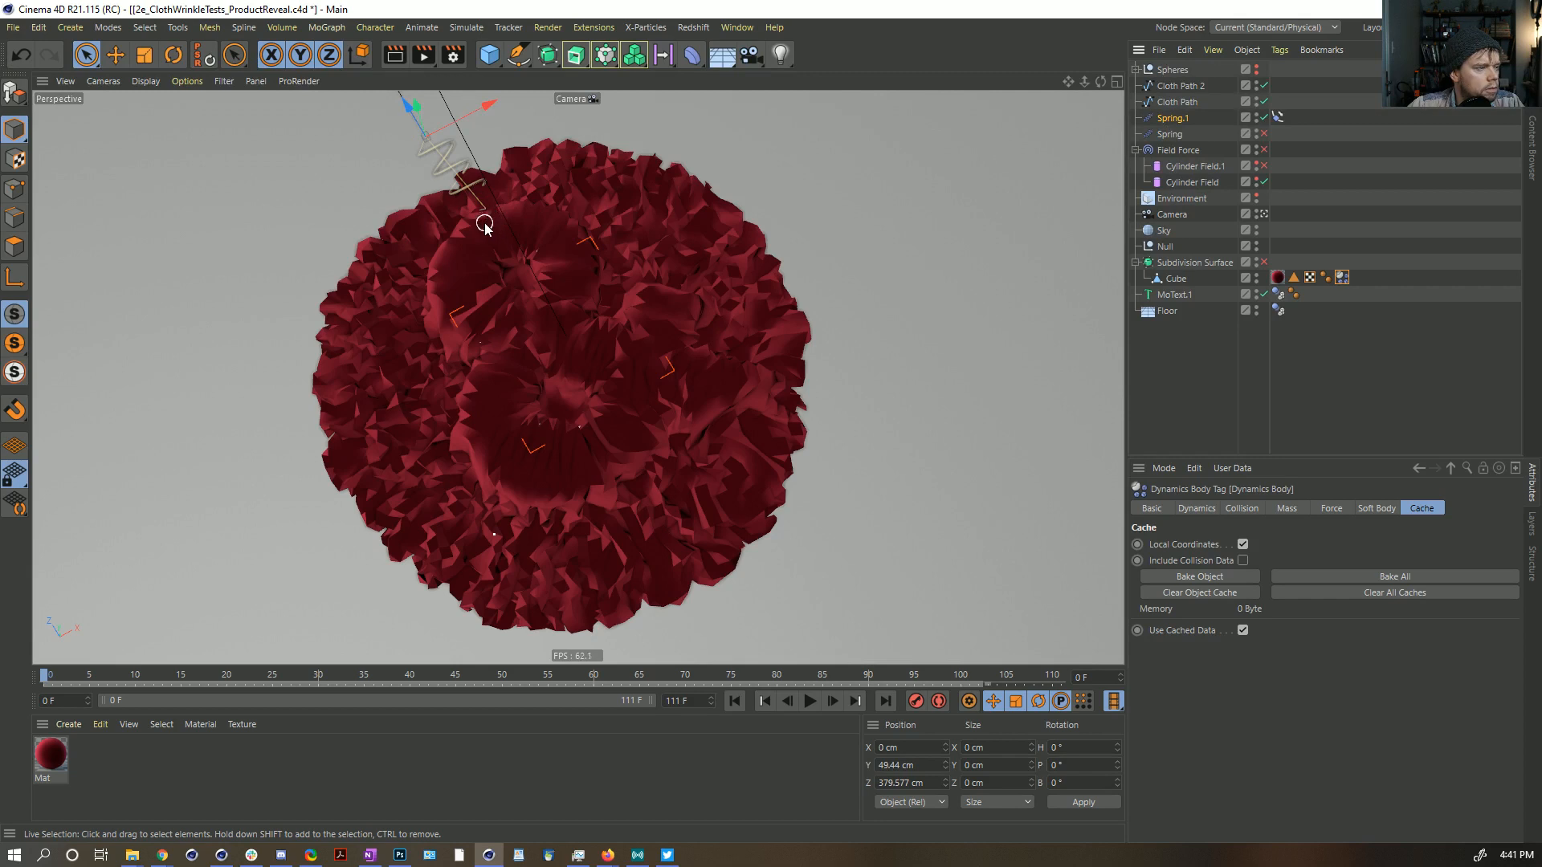
Step: Reset Spring.1's rest length to its distance at frame 0 and save the project
{"action": "left_click", "coordinate": [1279, 118]}
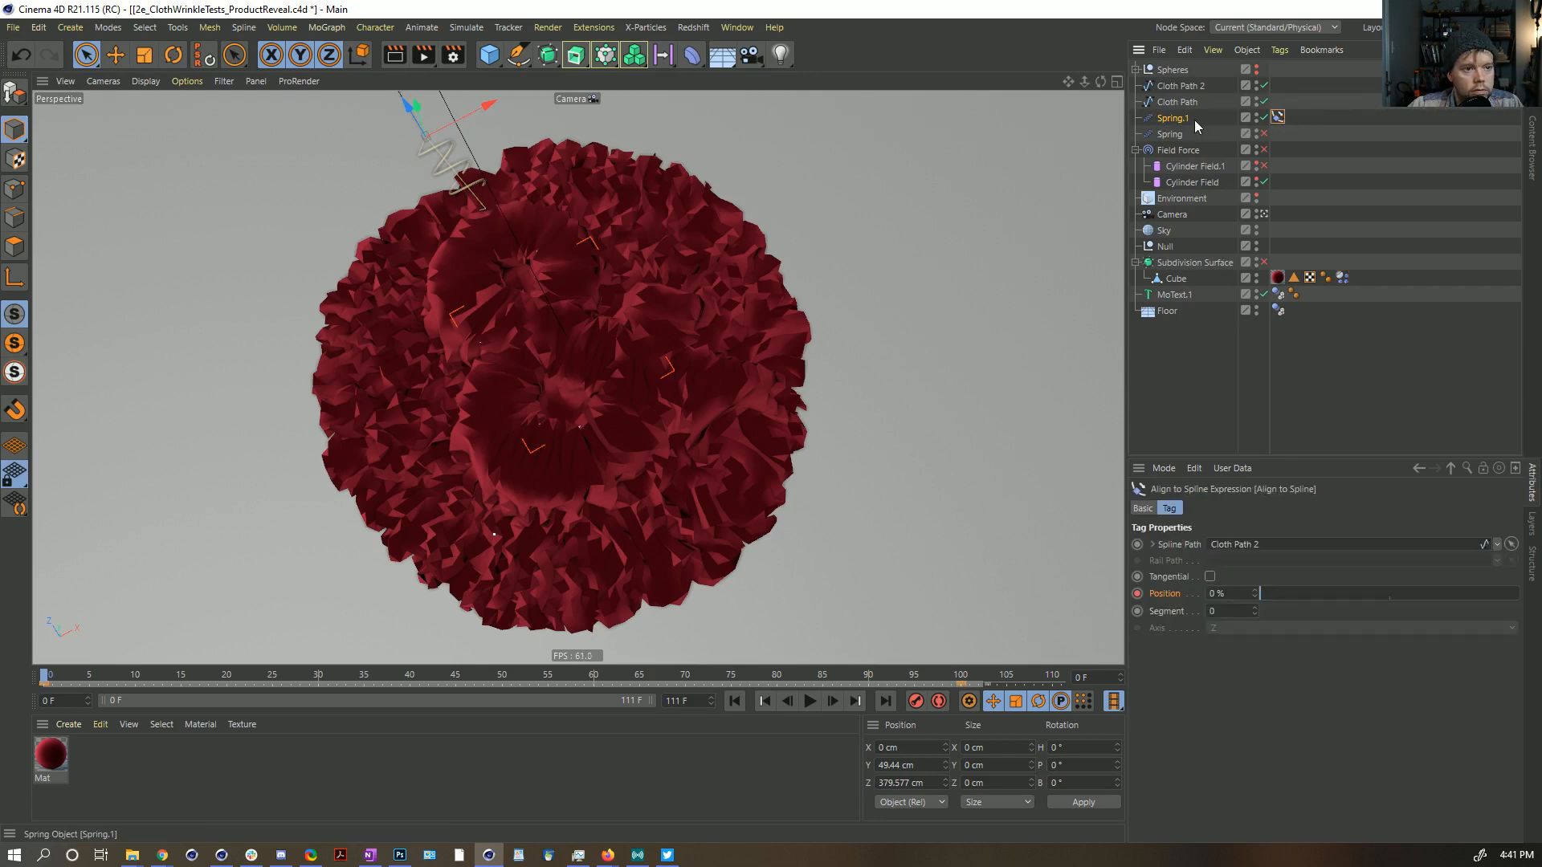
{"action": "left_click", "coordinate": [1287, 509]}
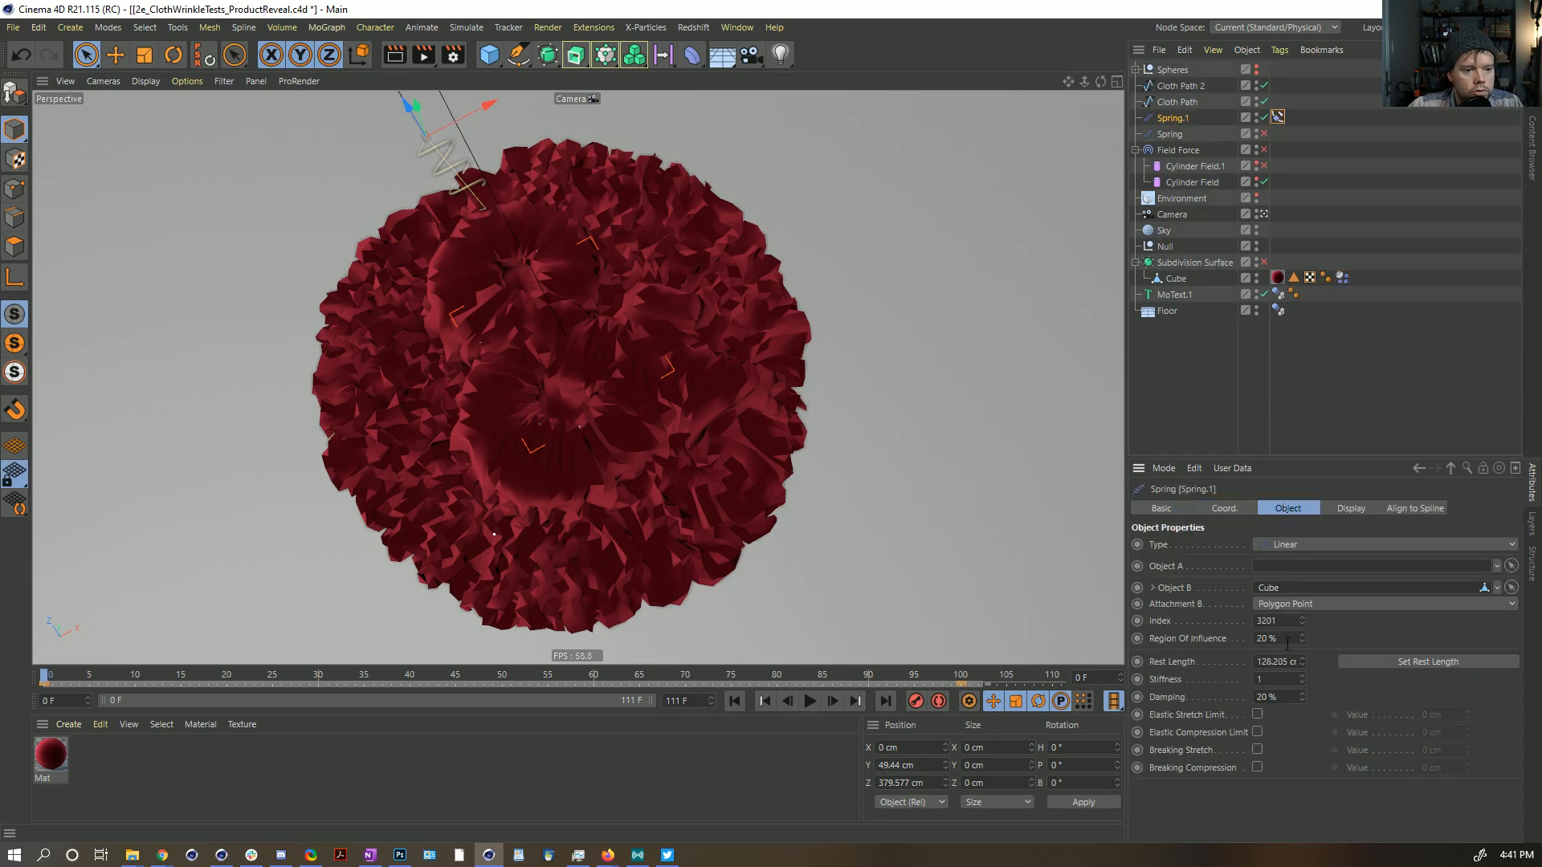
{"action": "left_click", "coordinate": [1374, 661]}
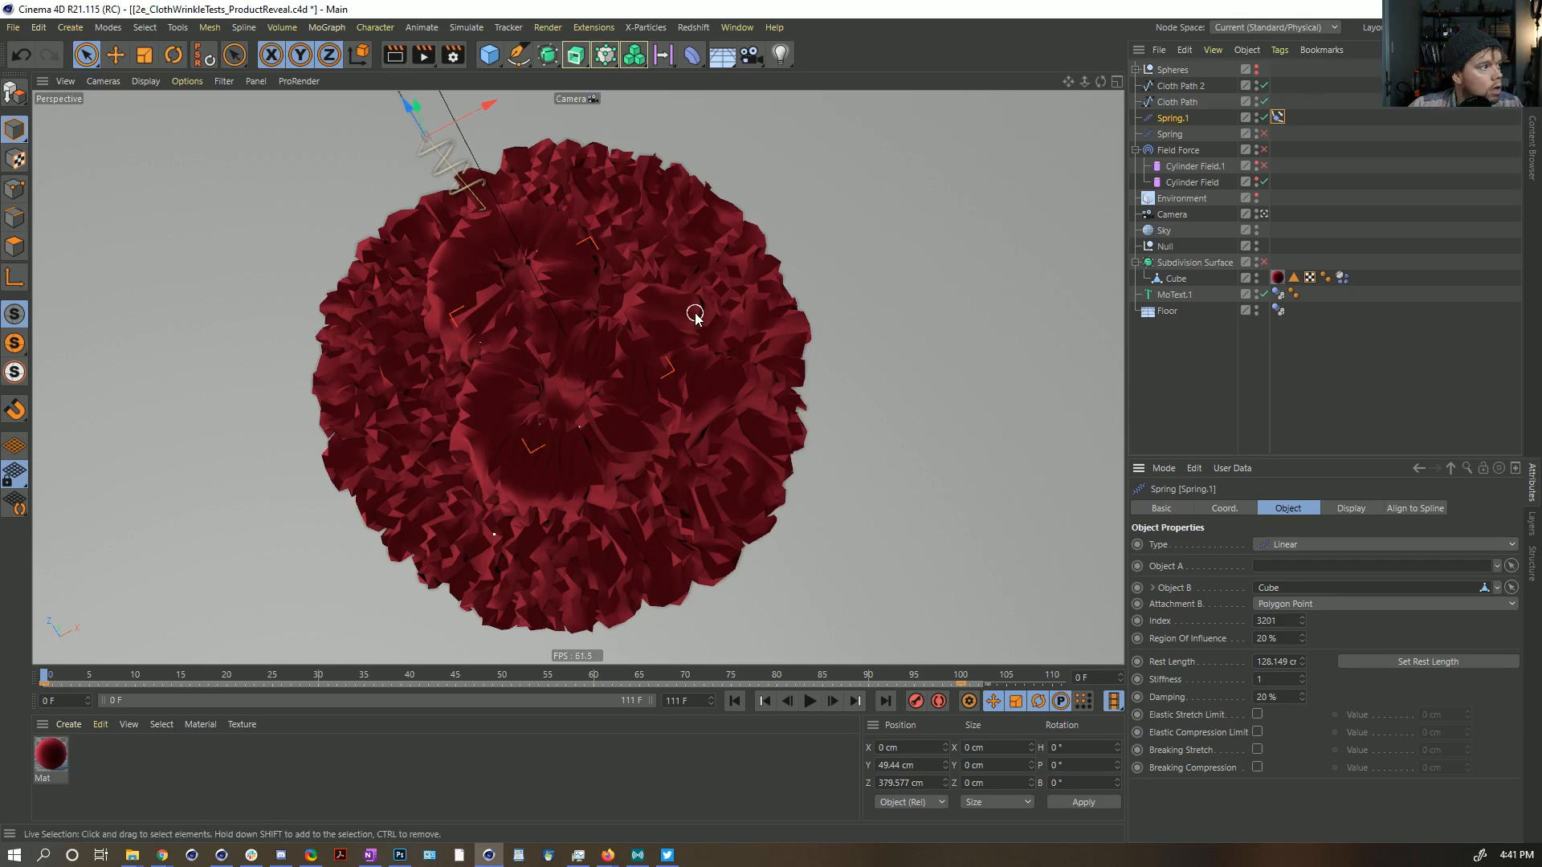
{"action": "key", "text": "ctrl+s"}
Step: Play the cloth pull until the lettering is uncovered, shorten the animation to end at frame 80, and rewind
{"action": "left_click", "coordinate": [810, 702]}
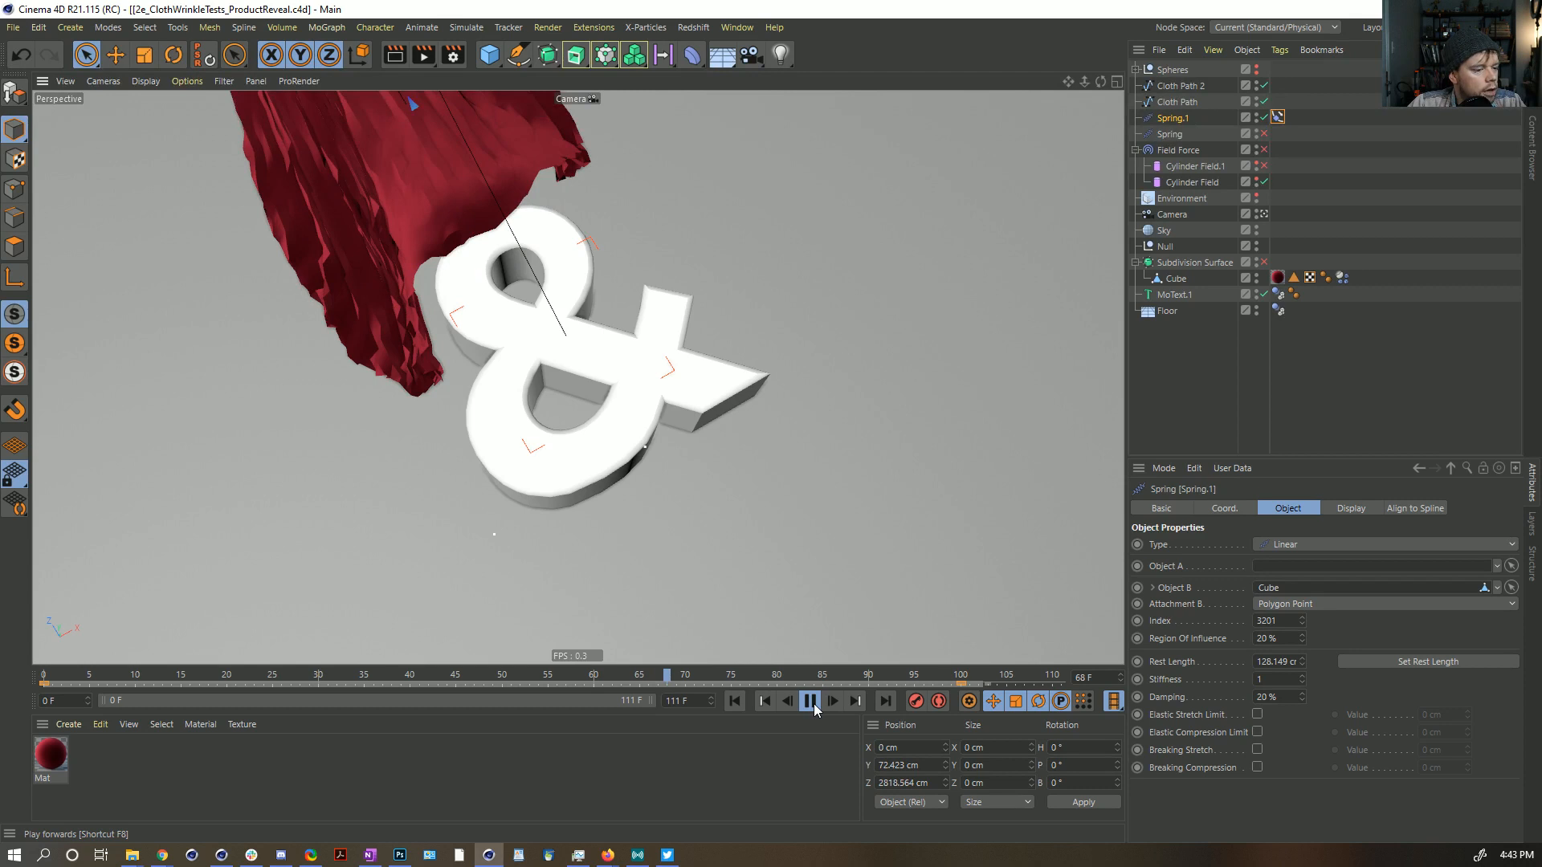
{"action": "left_click", "coordinate": [811, 702]}
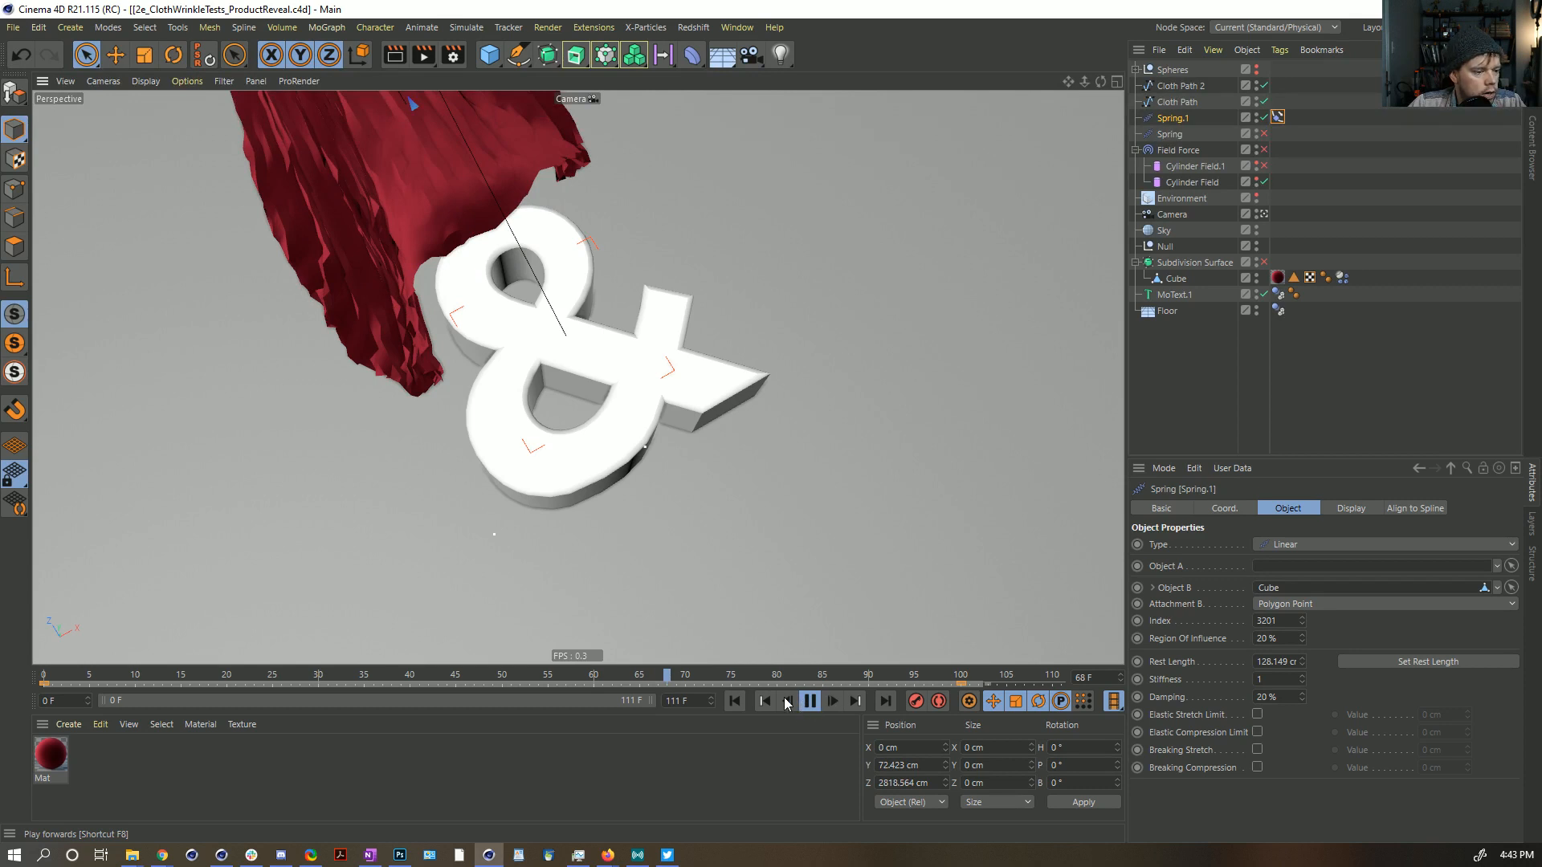
{"action": "type", "text": "80"}
{"action": "key", "text": "Return"}
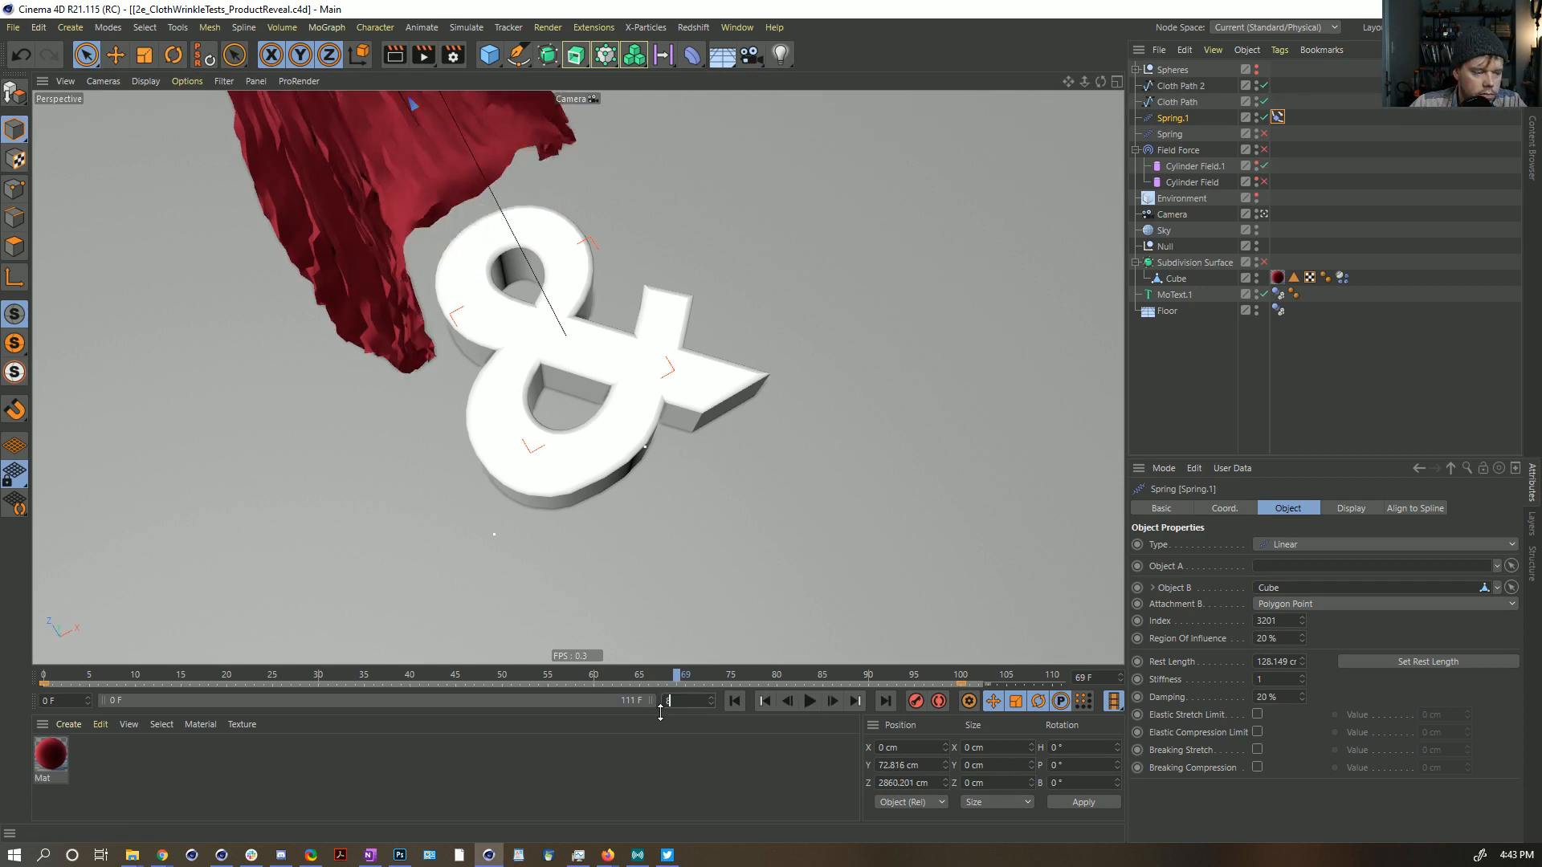
{"action": "left_click", "coordinate": [734, 702]}
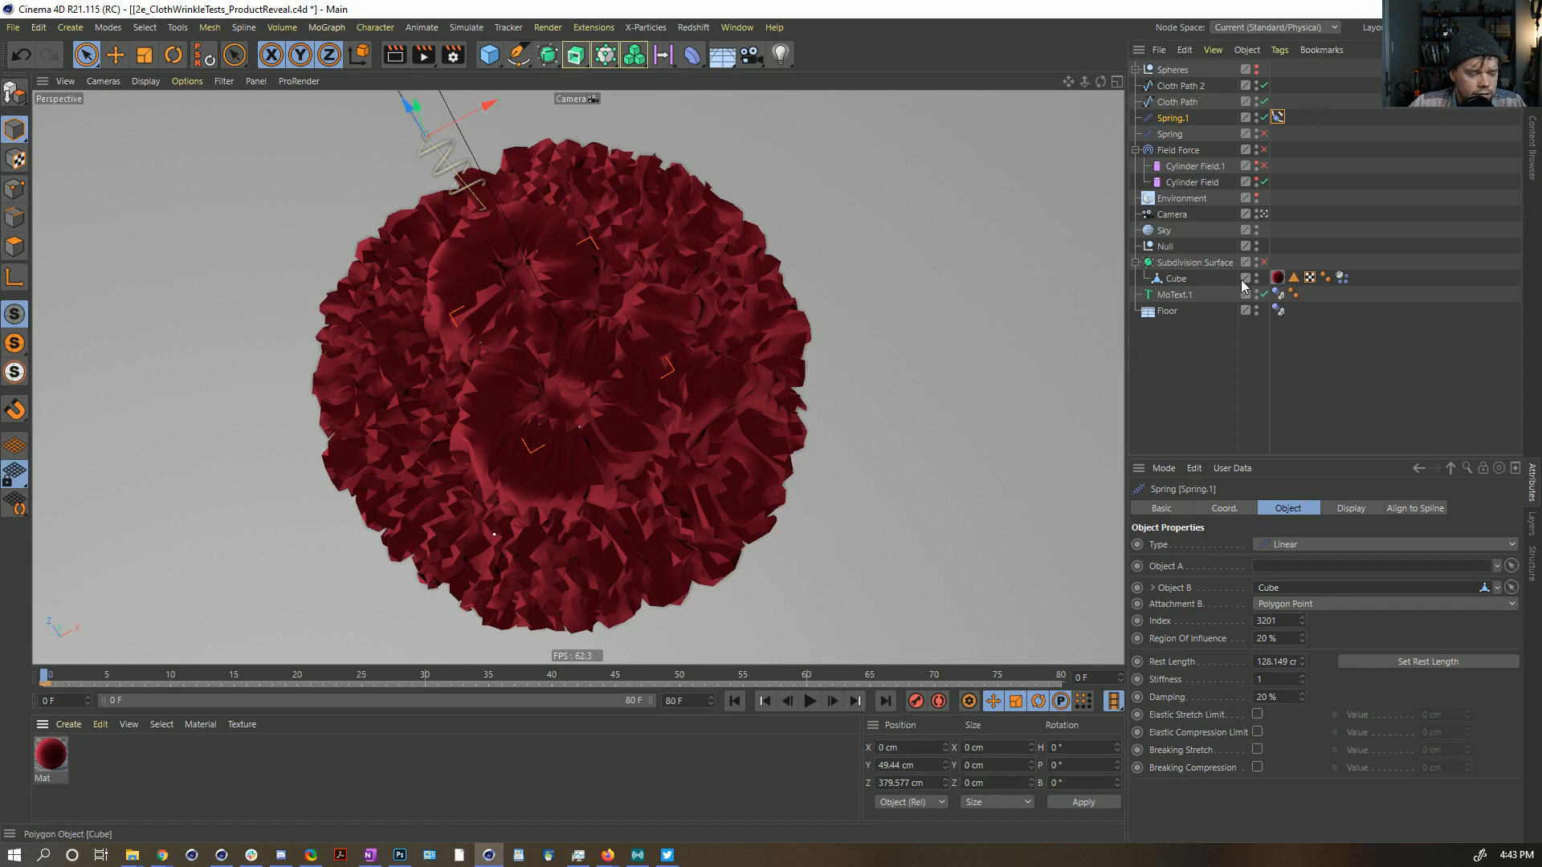
Step: Set the aerodynamic Drag in the Cube's Dynamics Body tag to 55 %
{"action": "left_click", "coordinate": [1342, 278]}
{"action": "left_click", "coordinate": [1288, 509]}
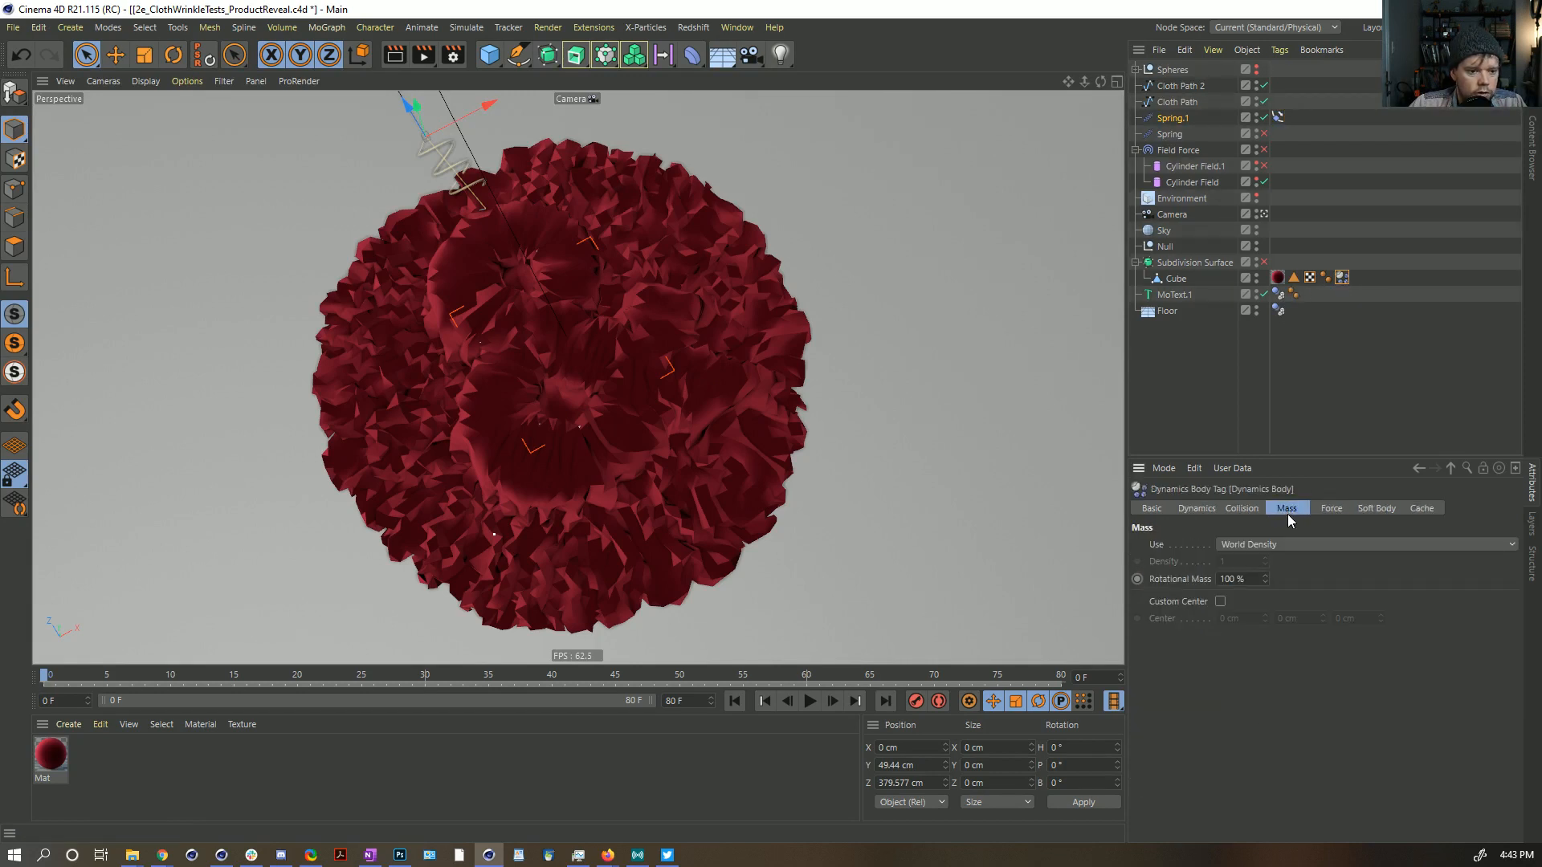
{"action": "left_click", "coordinate": [1261, 509]}
{"action": "left_click", "coordinate": [1330, 508]}
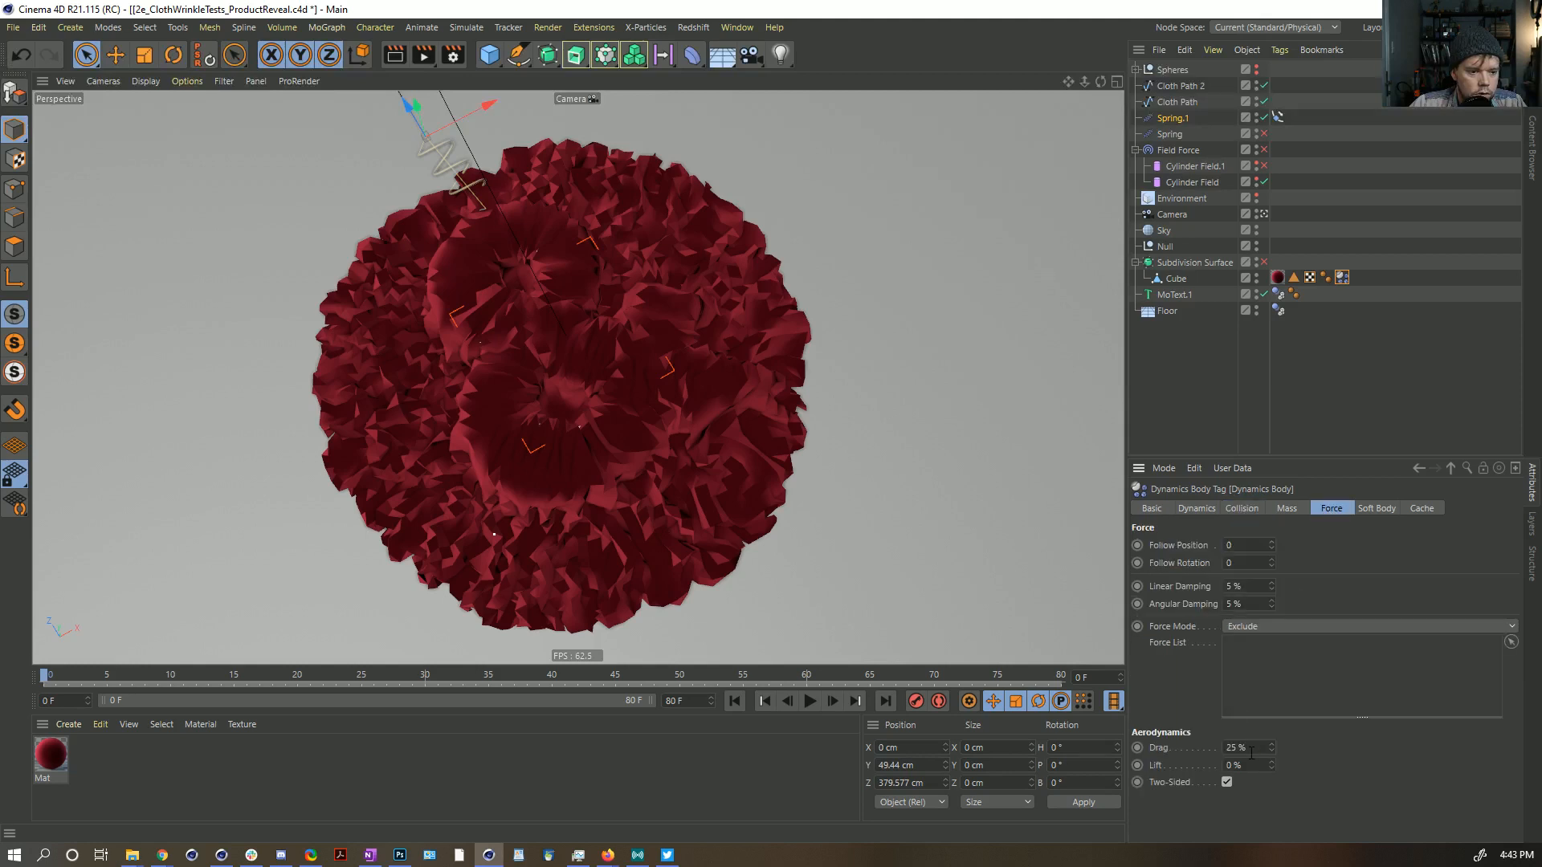
{"action": "left_click_drag", "start_coordinate": [1255, 747], "coordinate": [1180, 749]}
{"action": "type", "text": "55"}
{"action": "key", "text": "Return"}
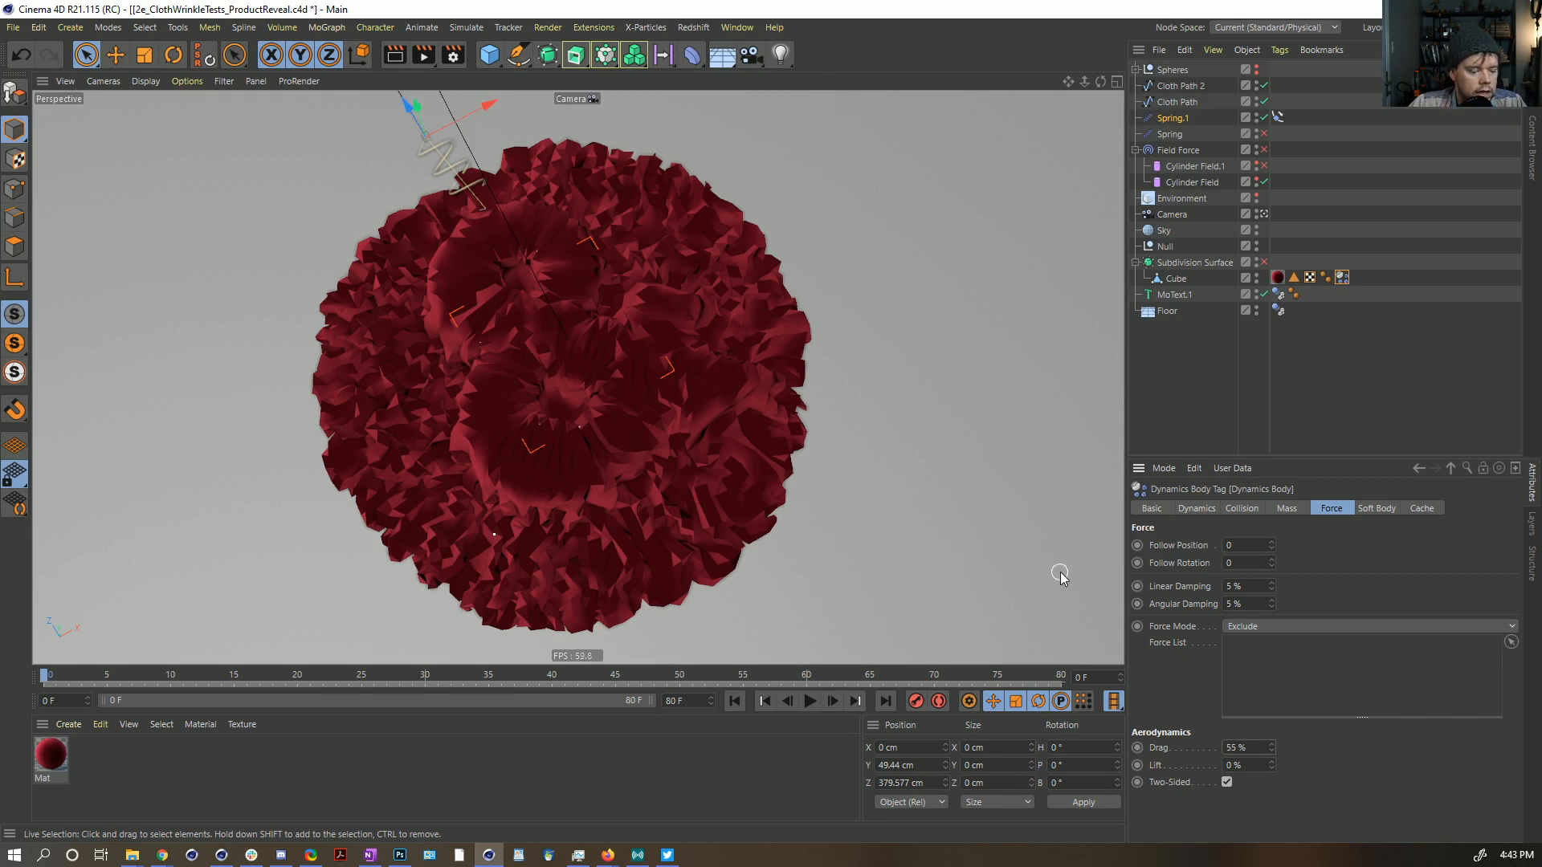
Step: Review the general Dynamics settings of the project, including time scale, gravity and air density
{"action": "key", "text": "ctrl+d"}
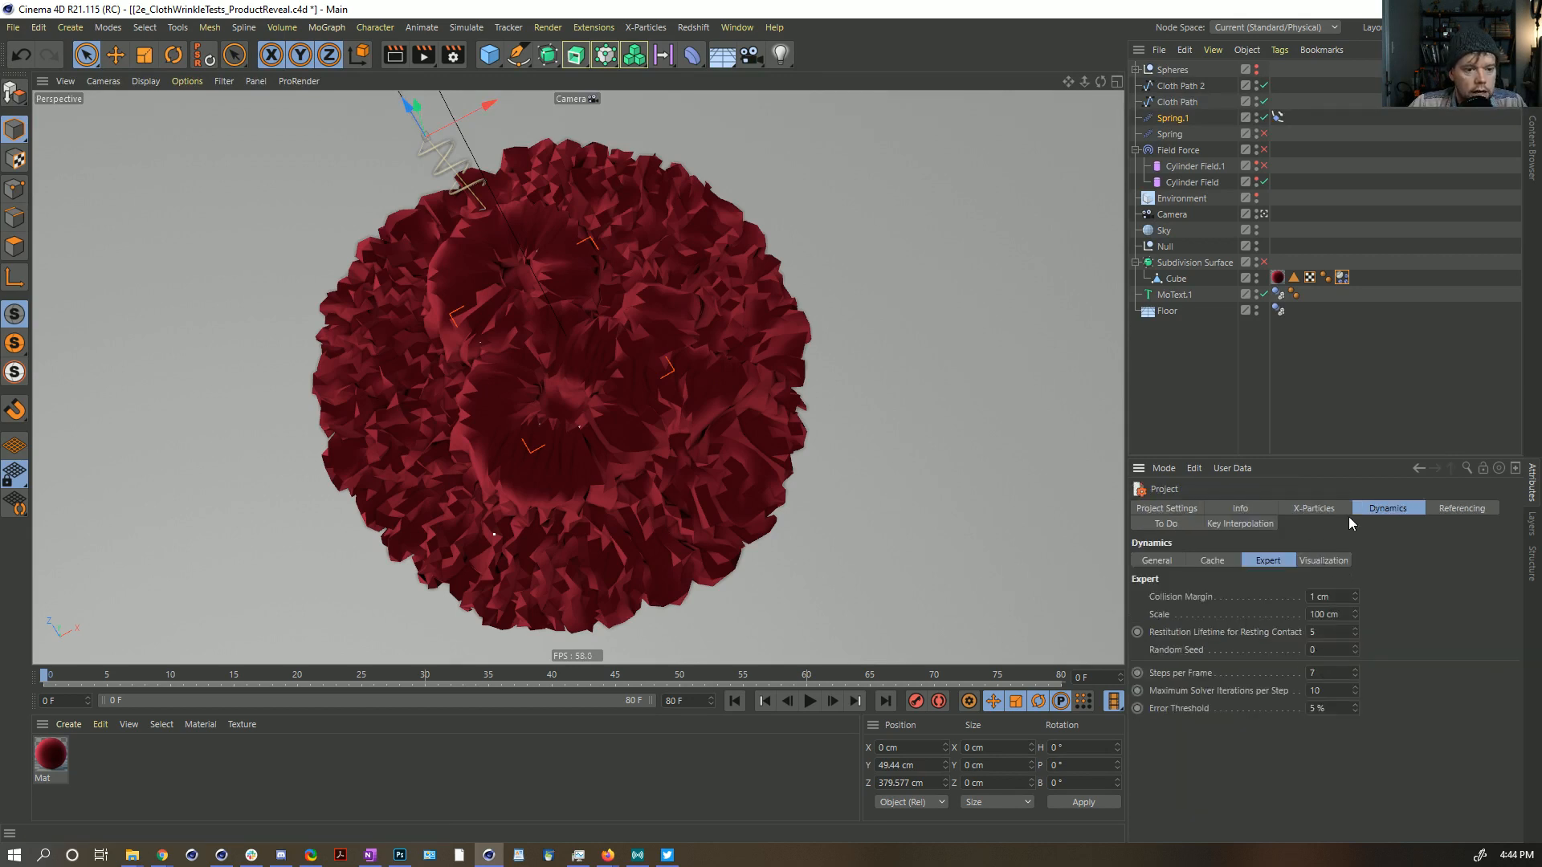
{"action": "left_click", "coordinate": [1163, 561]}
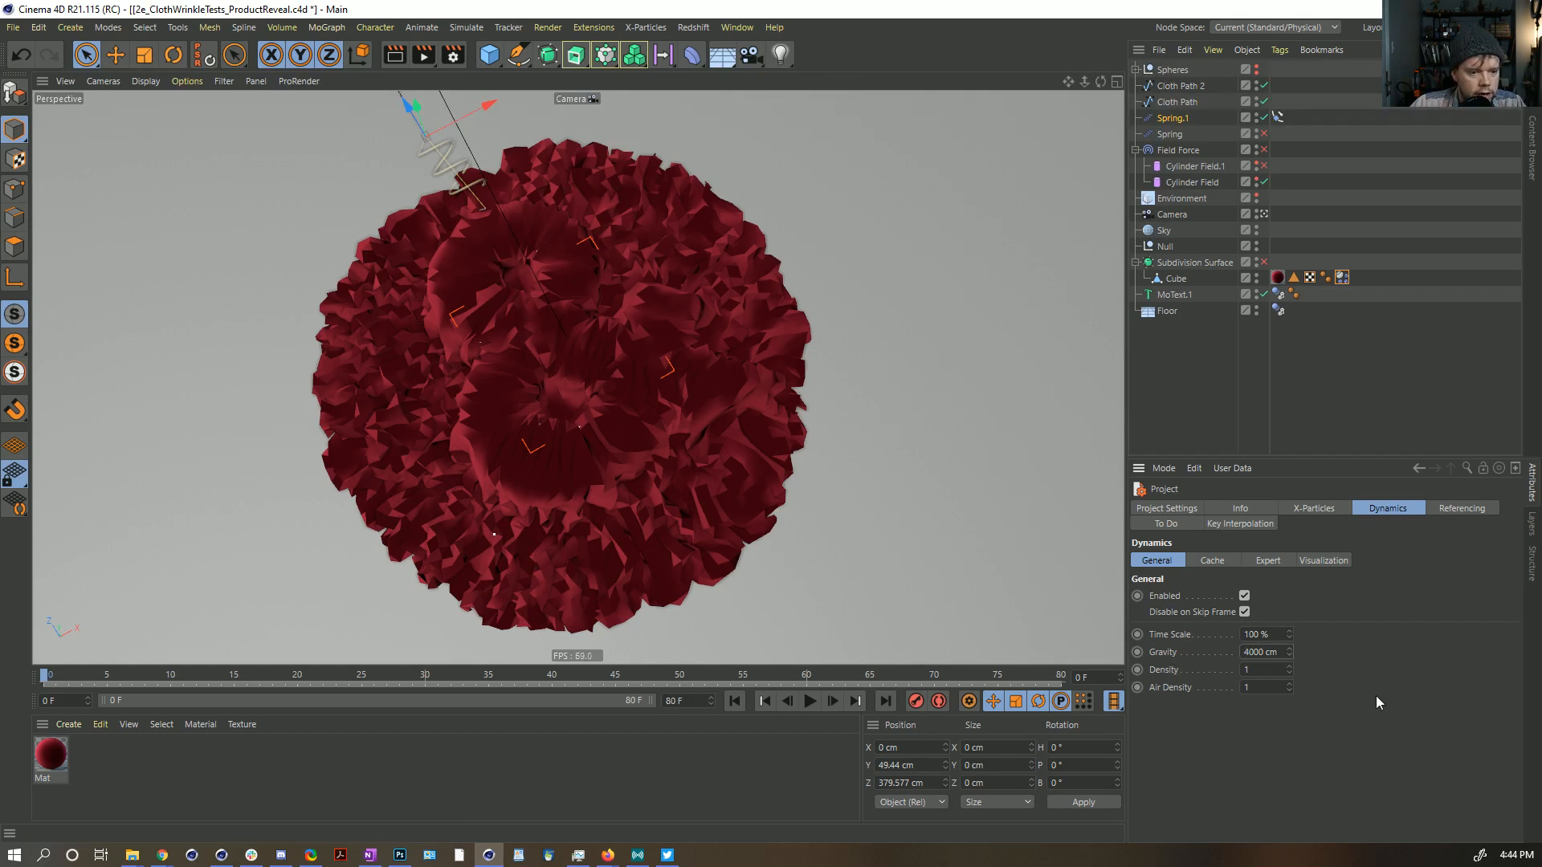
{"action": "left_click", "coordinate": [1285, 392]}
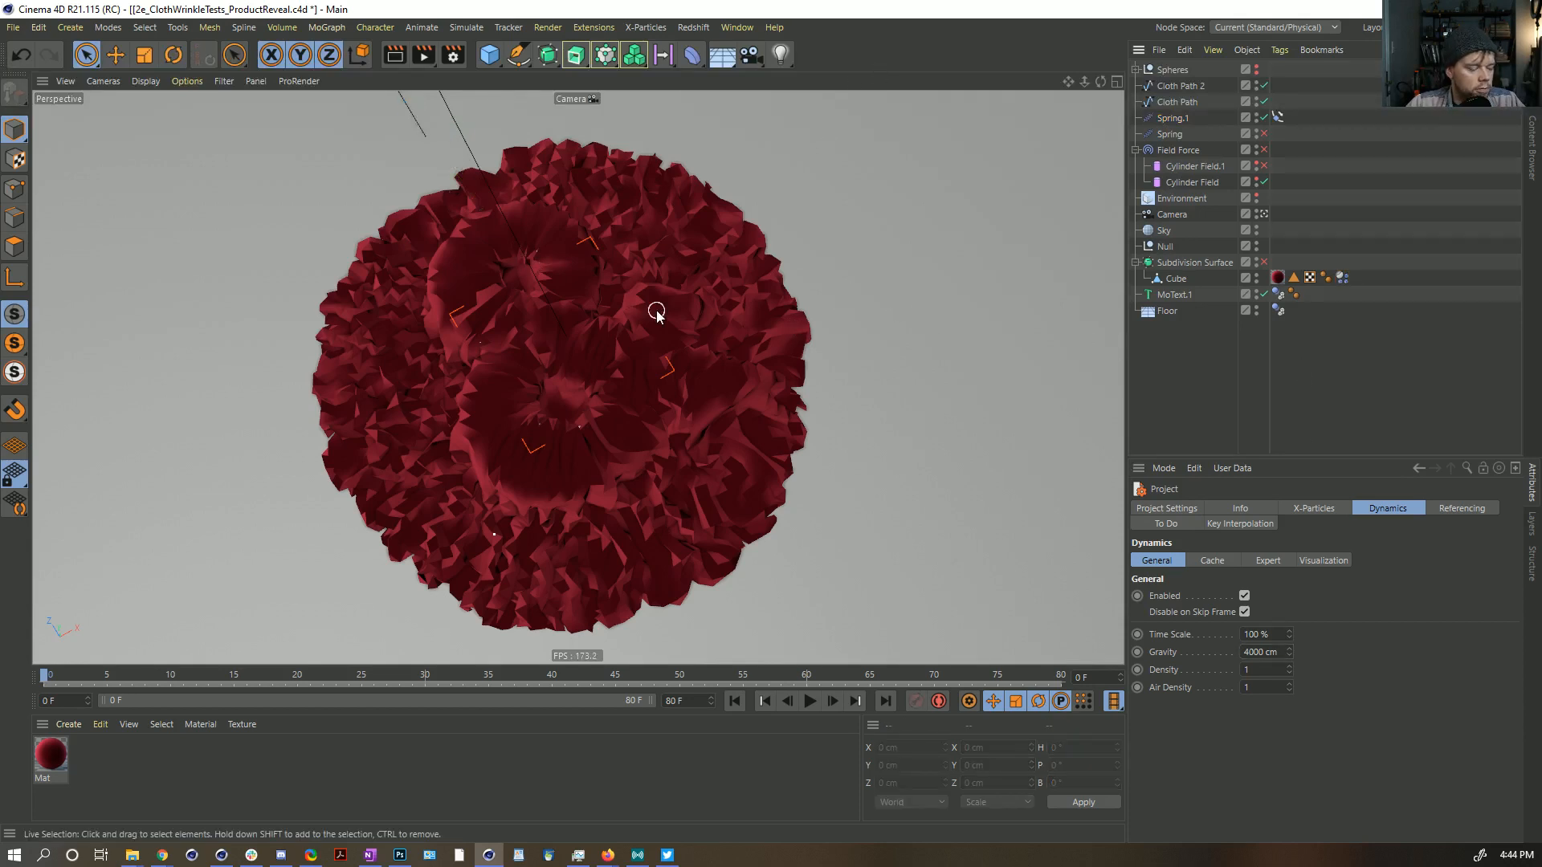
Step: Set the Cube's soft-body Shear and Flexion springs to 50 and the damping of each to 5 %
{"action": "left_click", "coordinate": [1341, 277]}
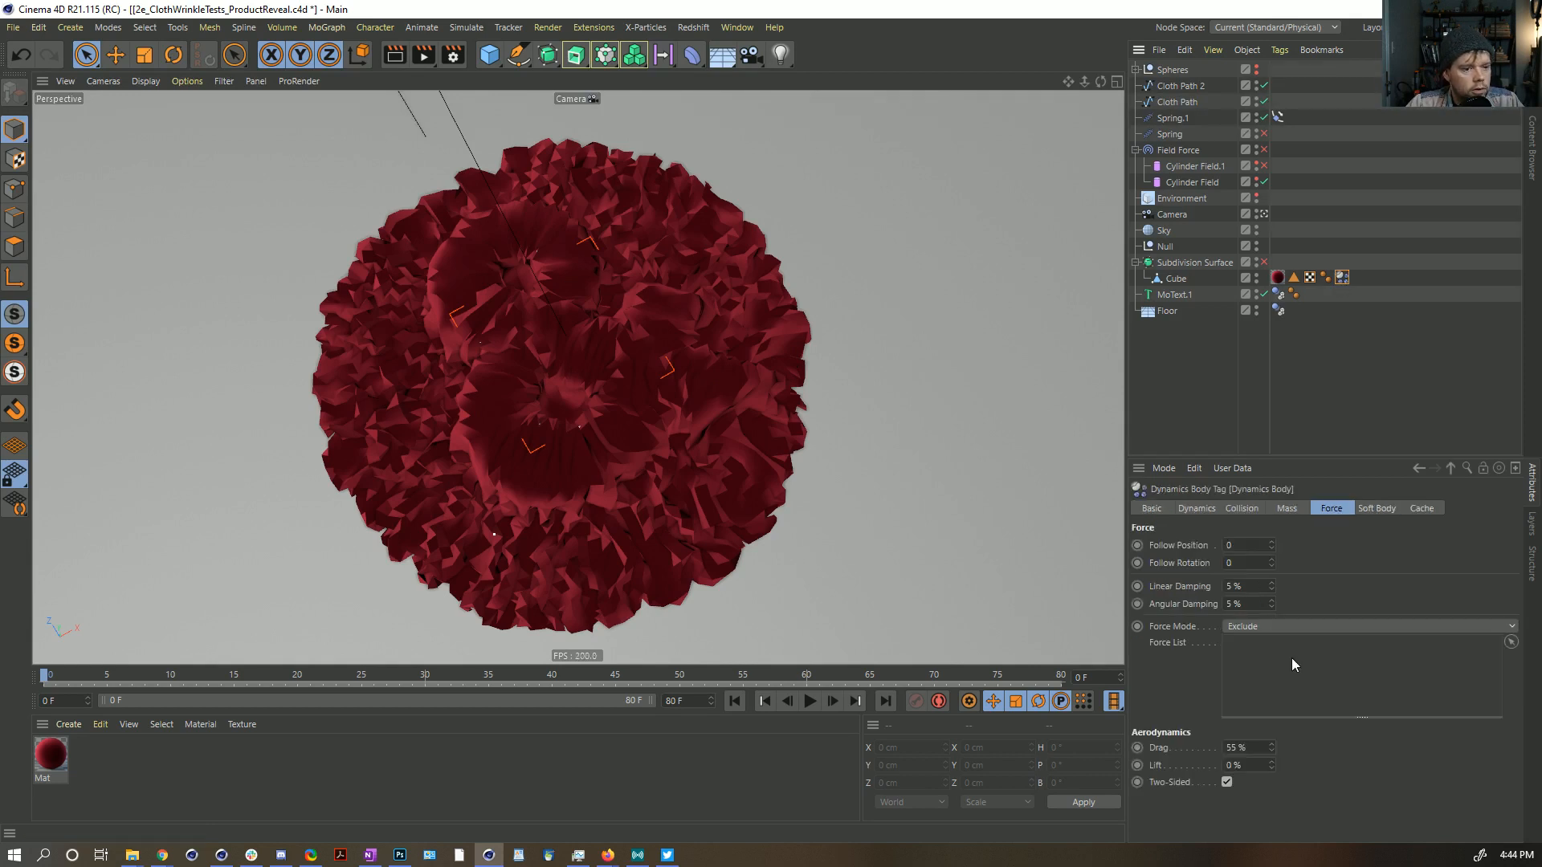
{"action": "left_click", "coordinate": [1374, 510]}
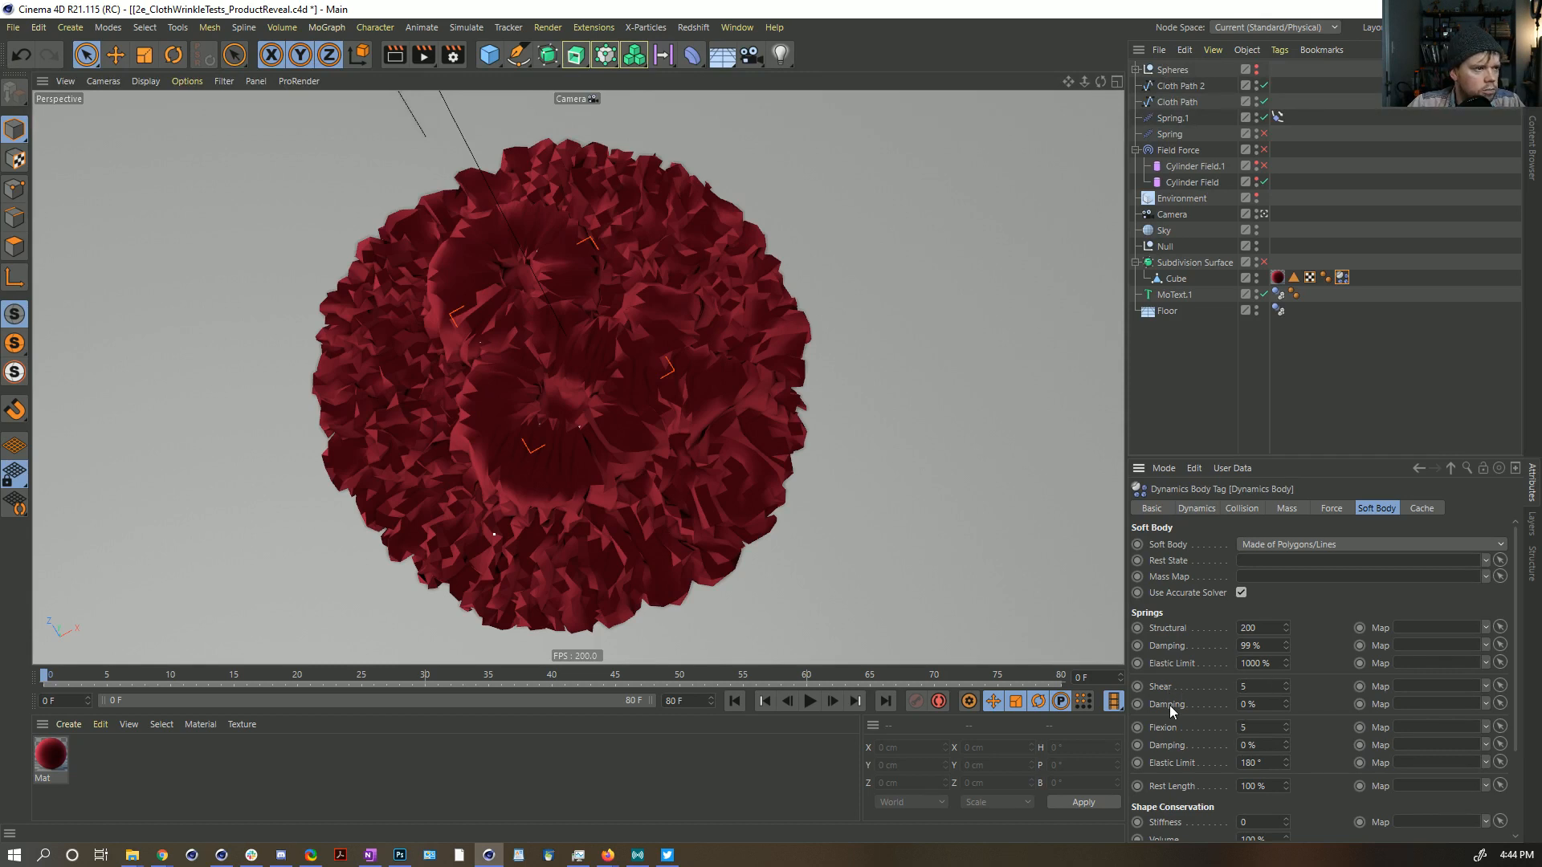
{"action": "left_click", "coordinate": [1249, 689]}
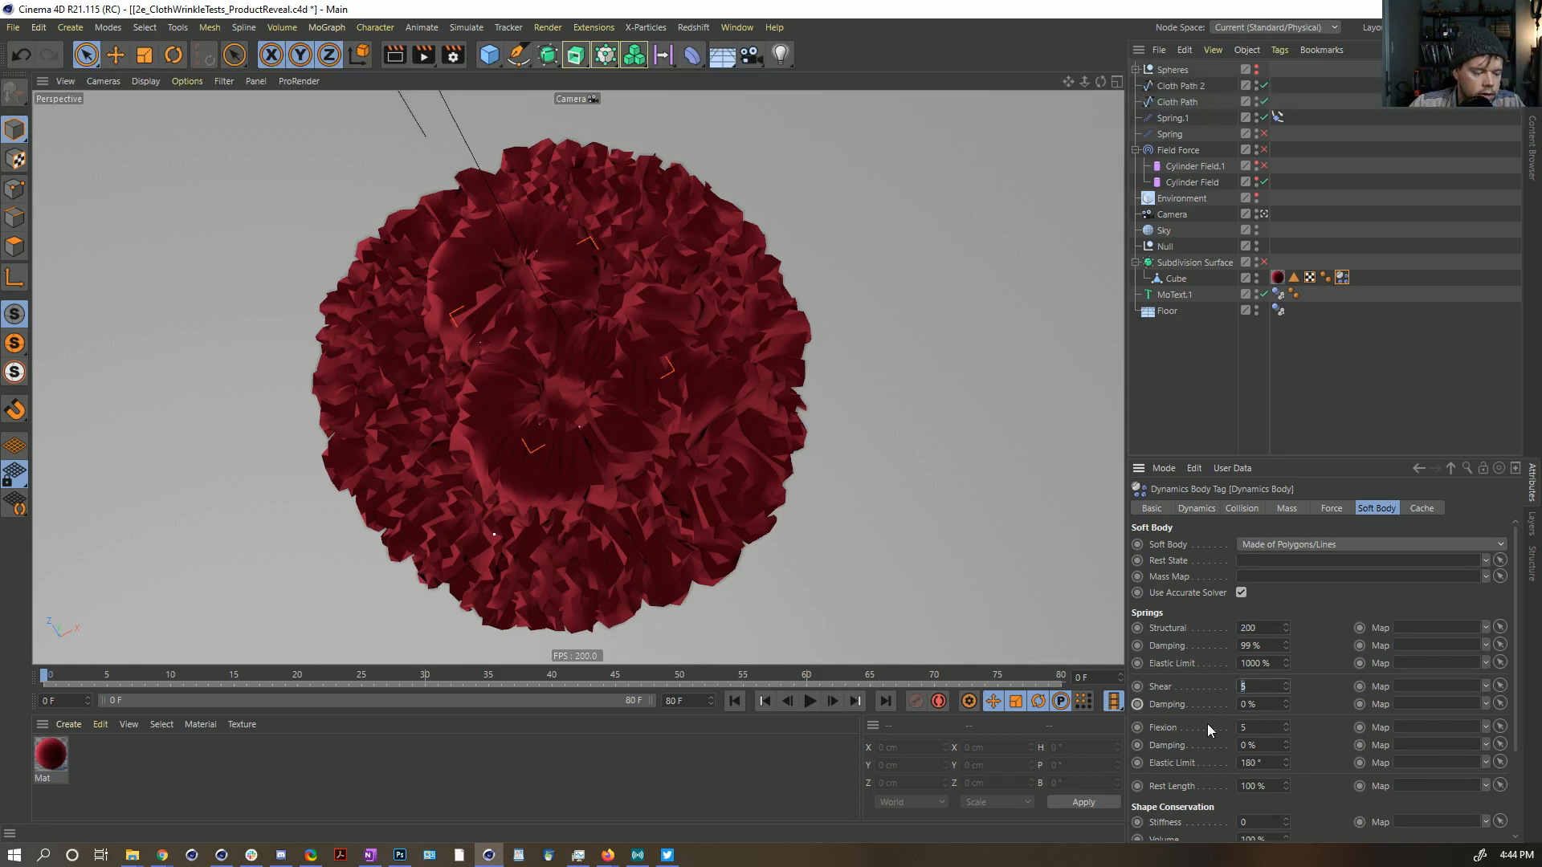
{"action": "type", "text": "50"}
{"action": "left_click", "coordinate": [1275, 728]}
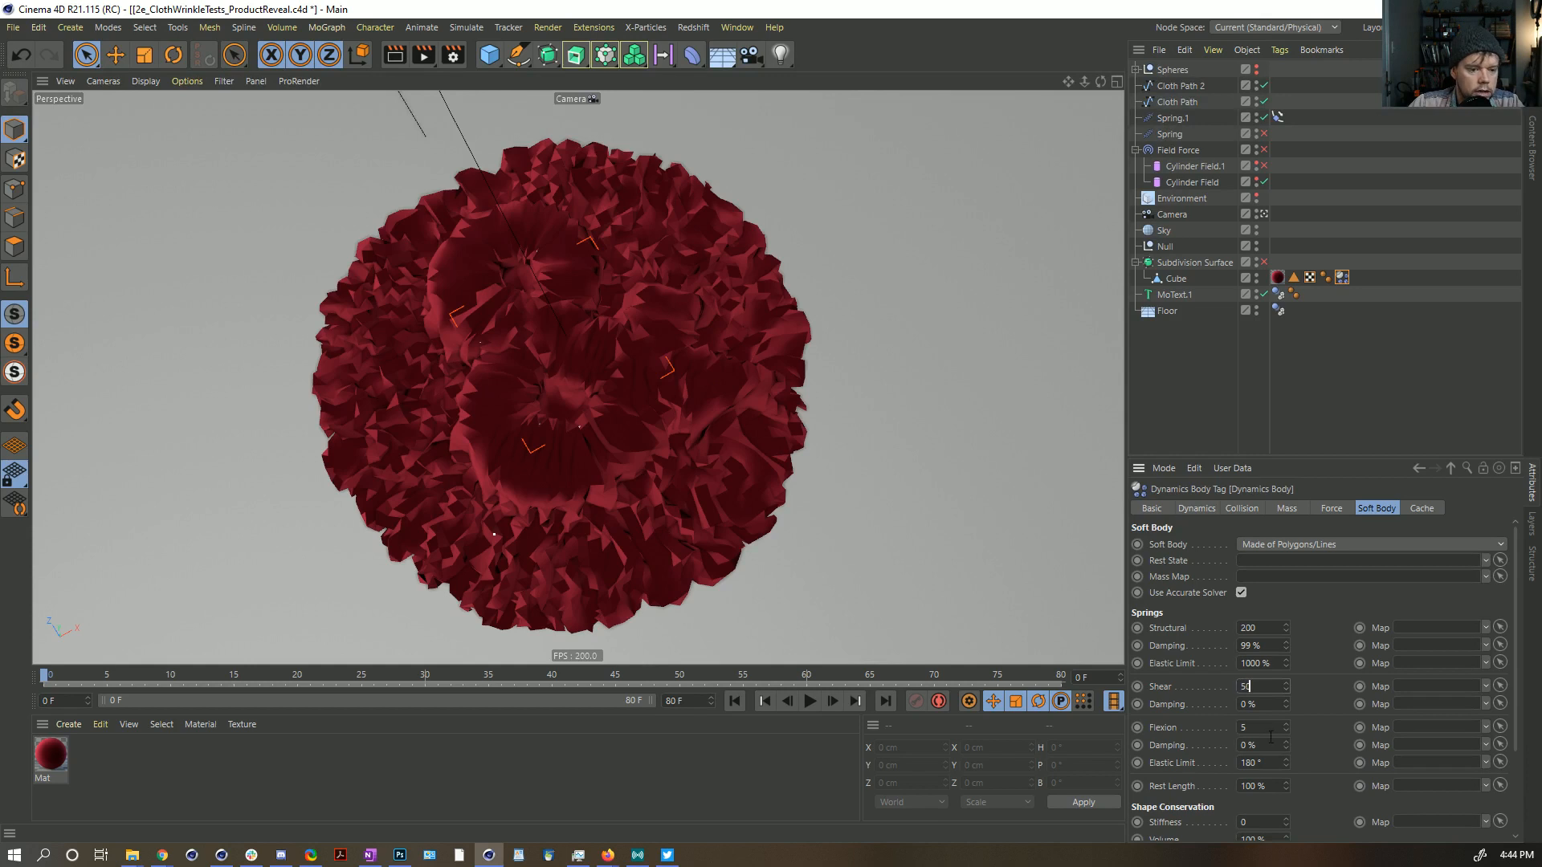
{"action": "type", "text": "50"}
{"action": "left_click", "coordinate": [1262, 705]}
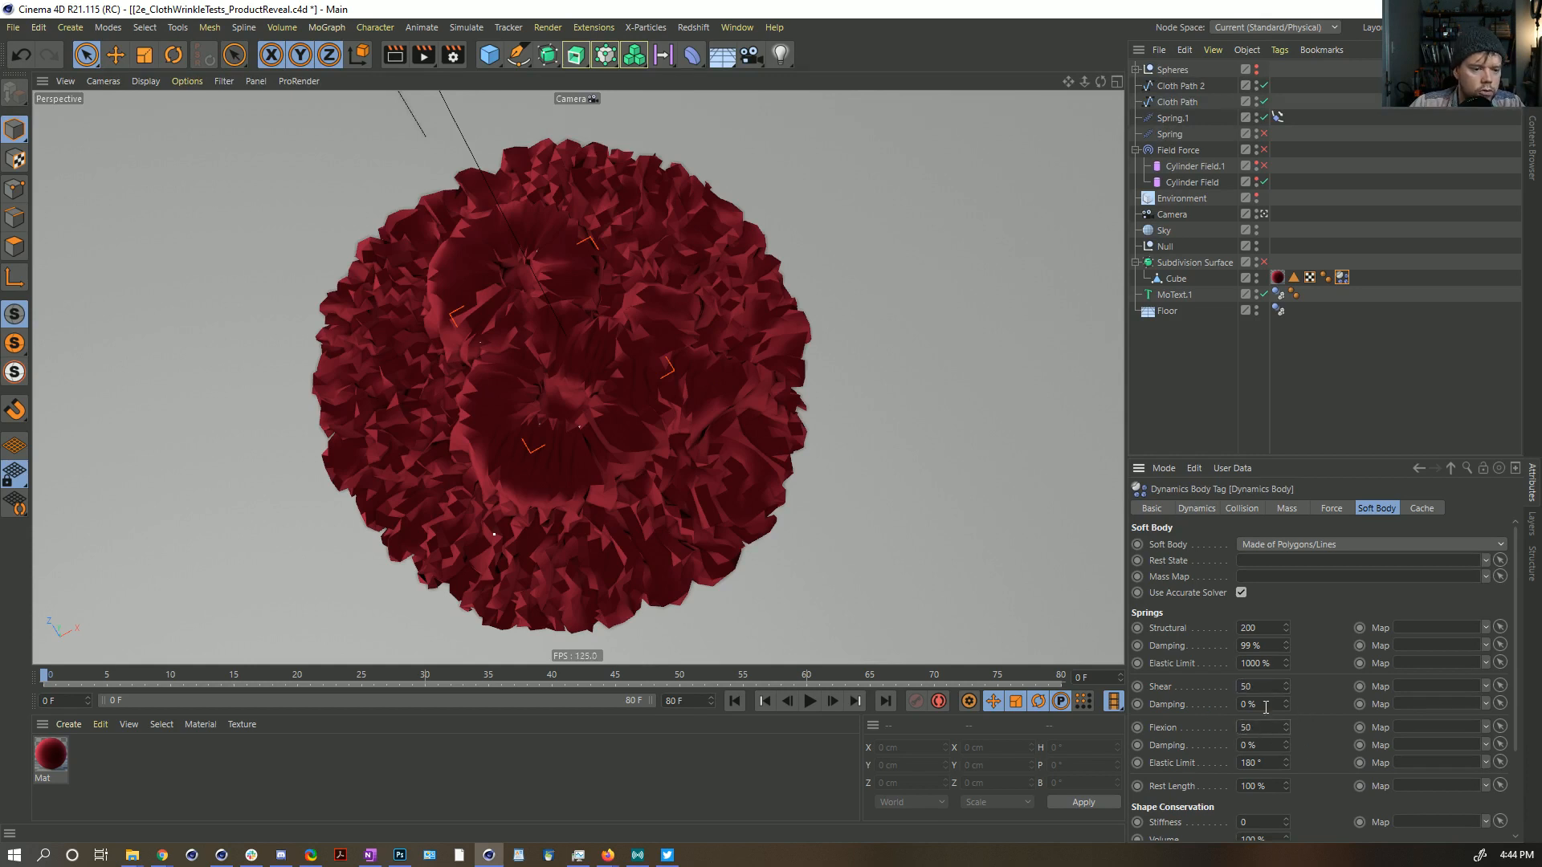
{"action": "type", "text": "5"}
{"action": "left_click", "coordinate": [1281, 745]}
{"action": "type", "text": "5"}
{"action": "key", "text": "Return"}
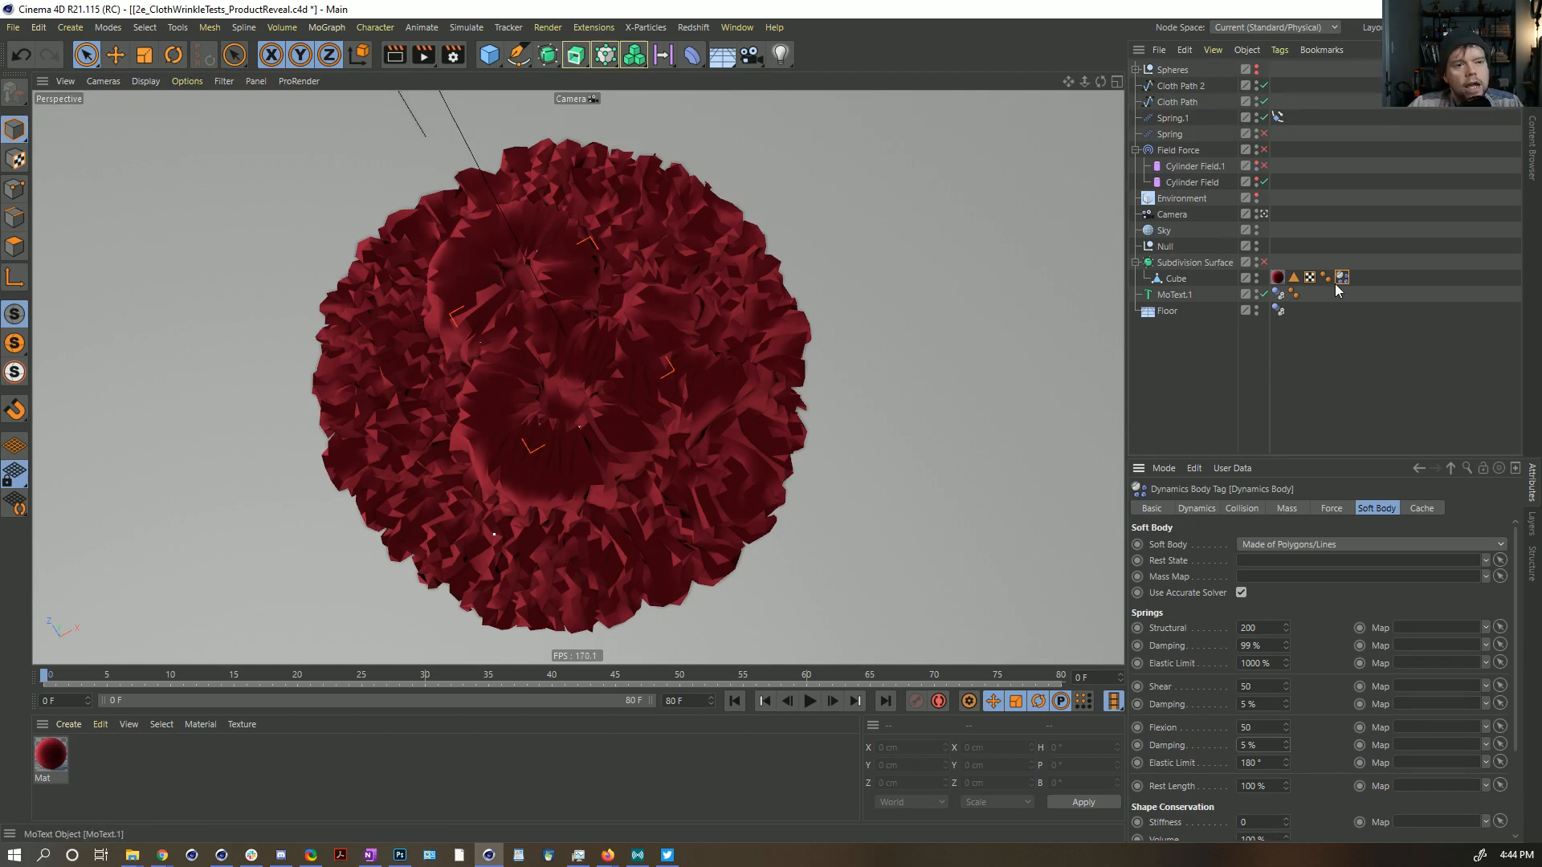
Step: Save the project and bake the simulated Cube as Alembic, keeping the original object
{"action": "left_click", "coordinate": [1174, 279]}
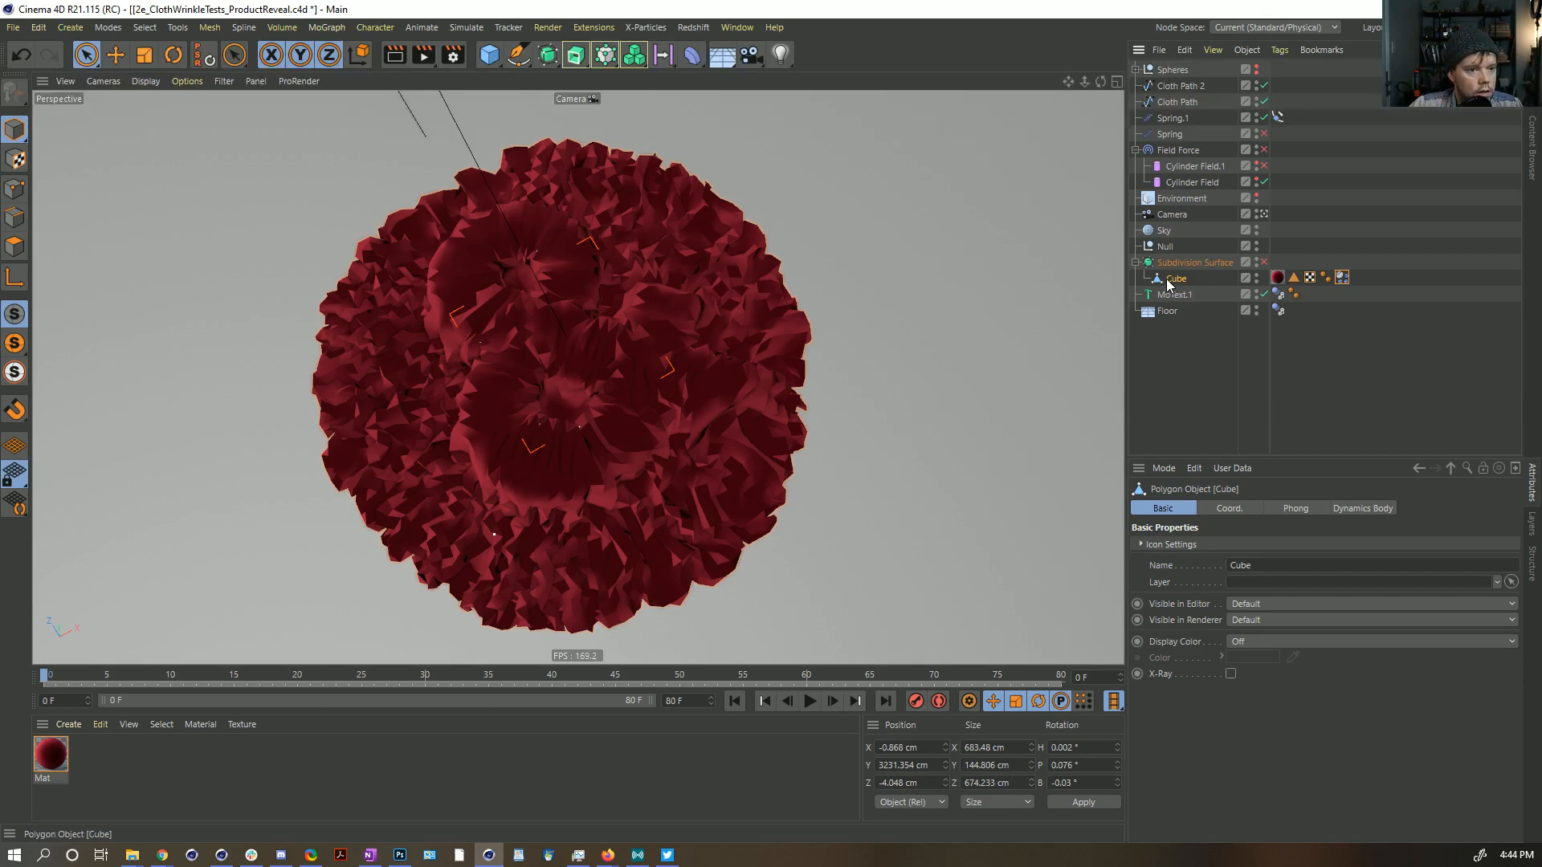
{"action": "key", "text": "ctrl+s"}
{"action": "right_click", "coordinate": [1175, 281]}
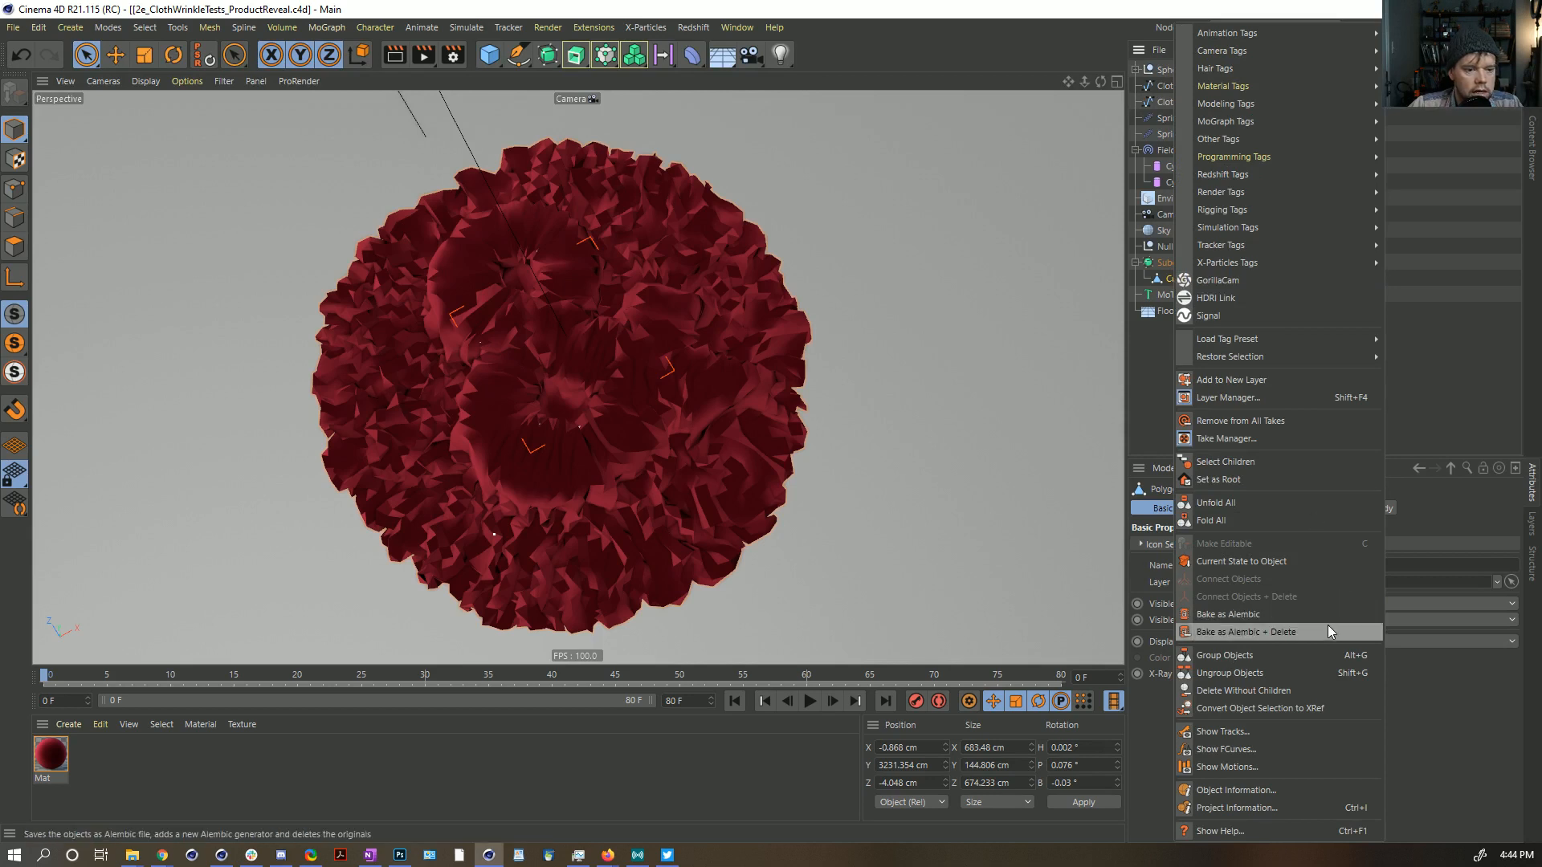
{"action": "left_click", "coordinate": [1276, 620]}
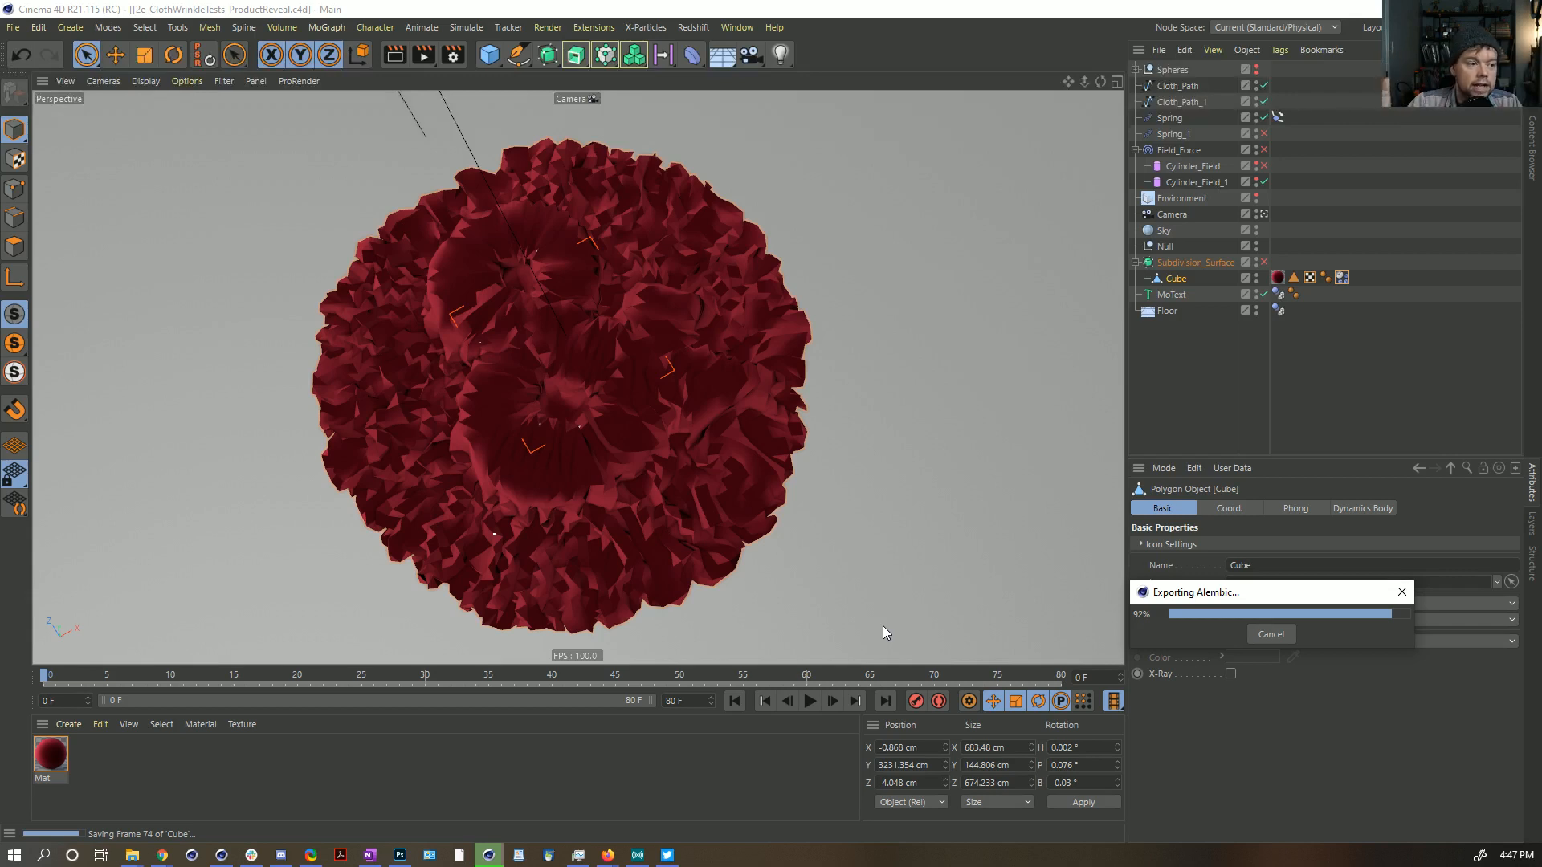
{"action": "left_click_drag", "start_coordinate": [1183, 592], "coordinate": [881, 599]}
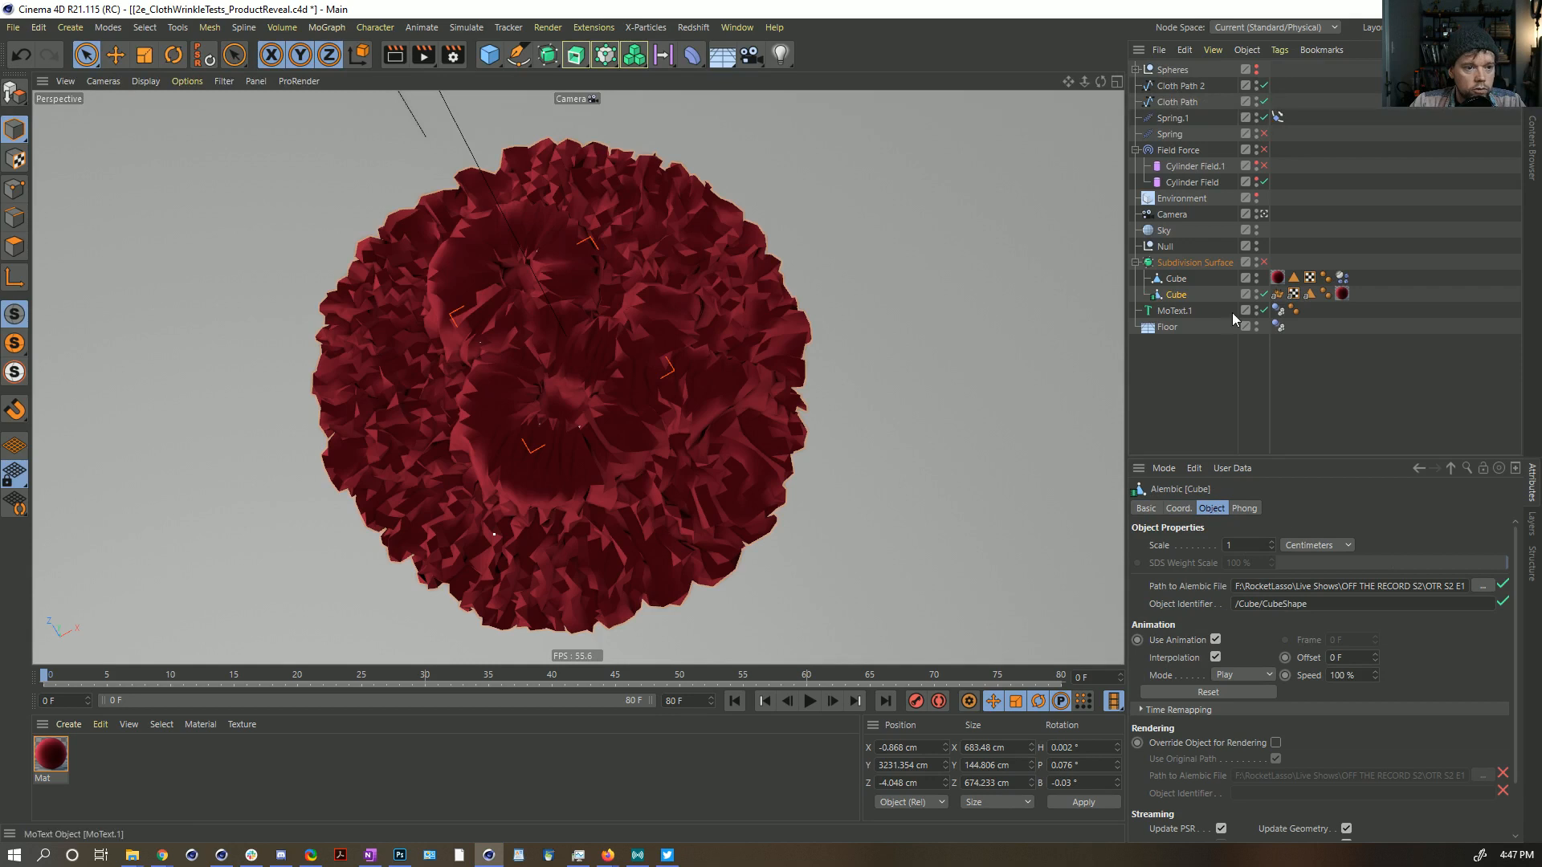
Step: Move the original Cube out of the Subdivision Surface and transfer its Dynamics Body tag to the Null
{"action": "left_click_drag", "start_coordinate": [1184, 281], "coordinate": [1178, 265]}
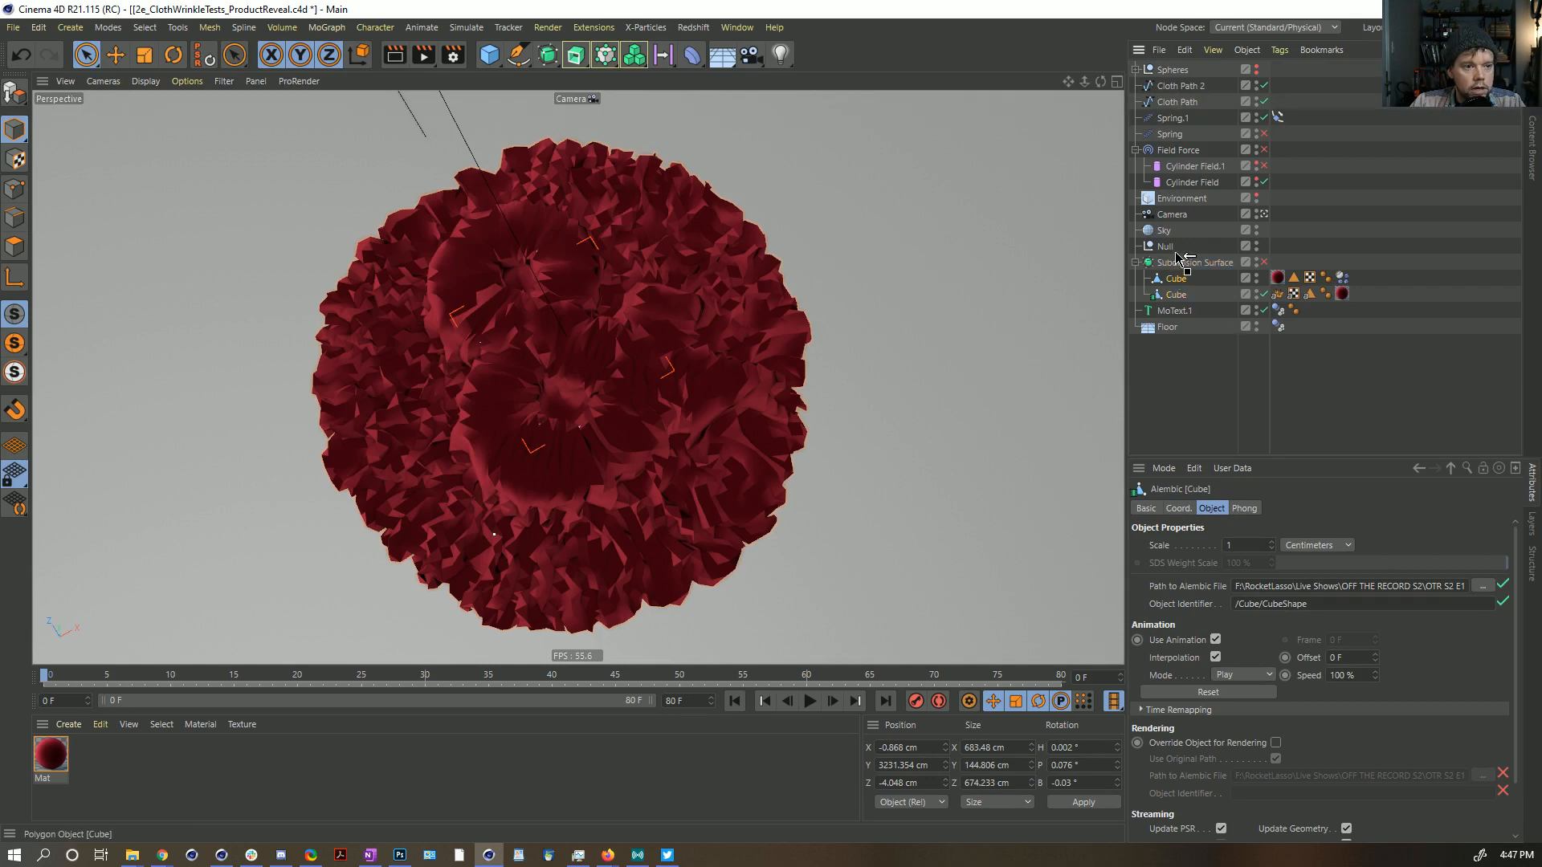
{"action": "left_click_drag", "start_coordinate": [1342, 261], "coordinate": [1279, 246]}
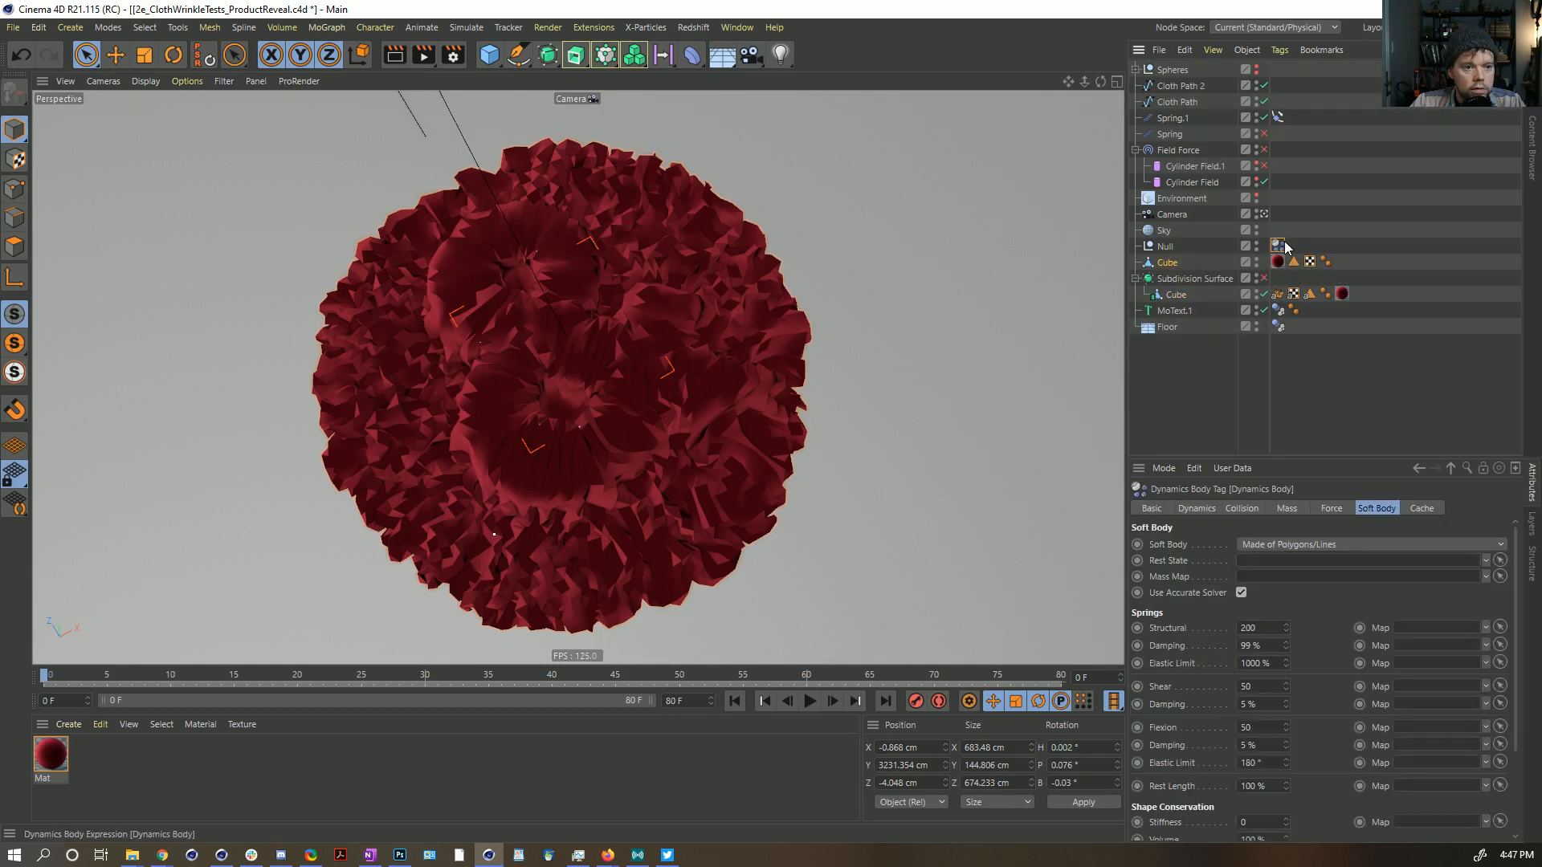
Step: Enable the Subdivision Surface so that it smooths the baked Alembic Cube
{"action": "left_click", "coordinate": [1181, 294]}
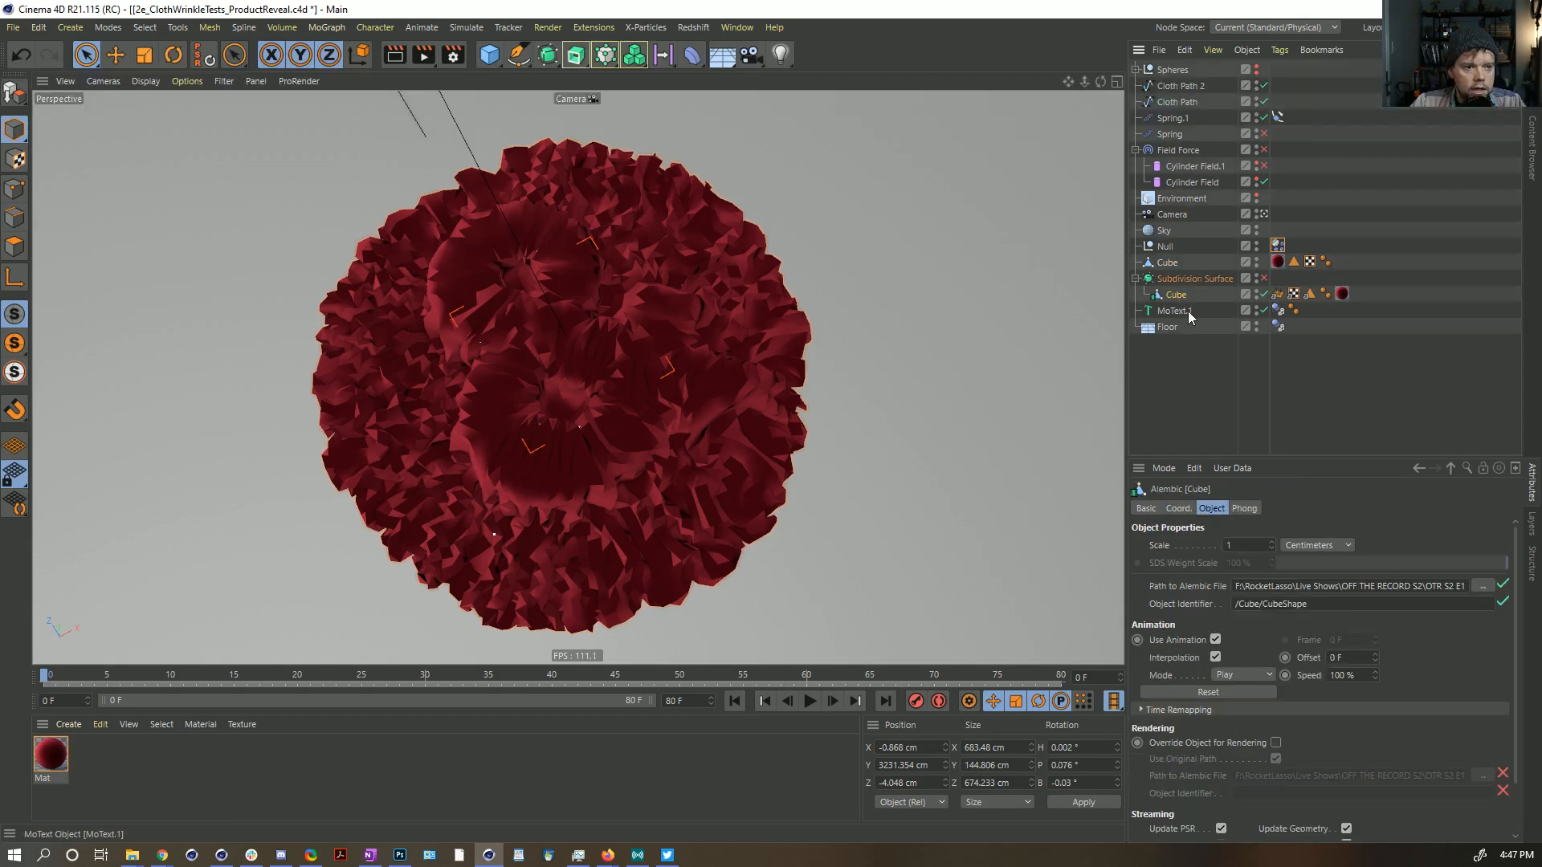
{"action": "left_click", "coordinate": [1264, 279]}
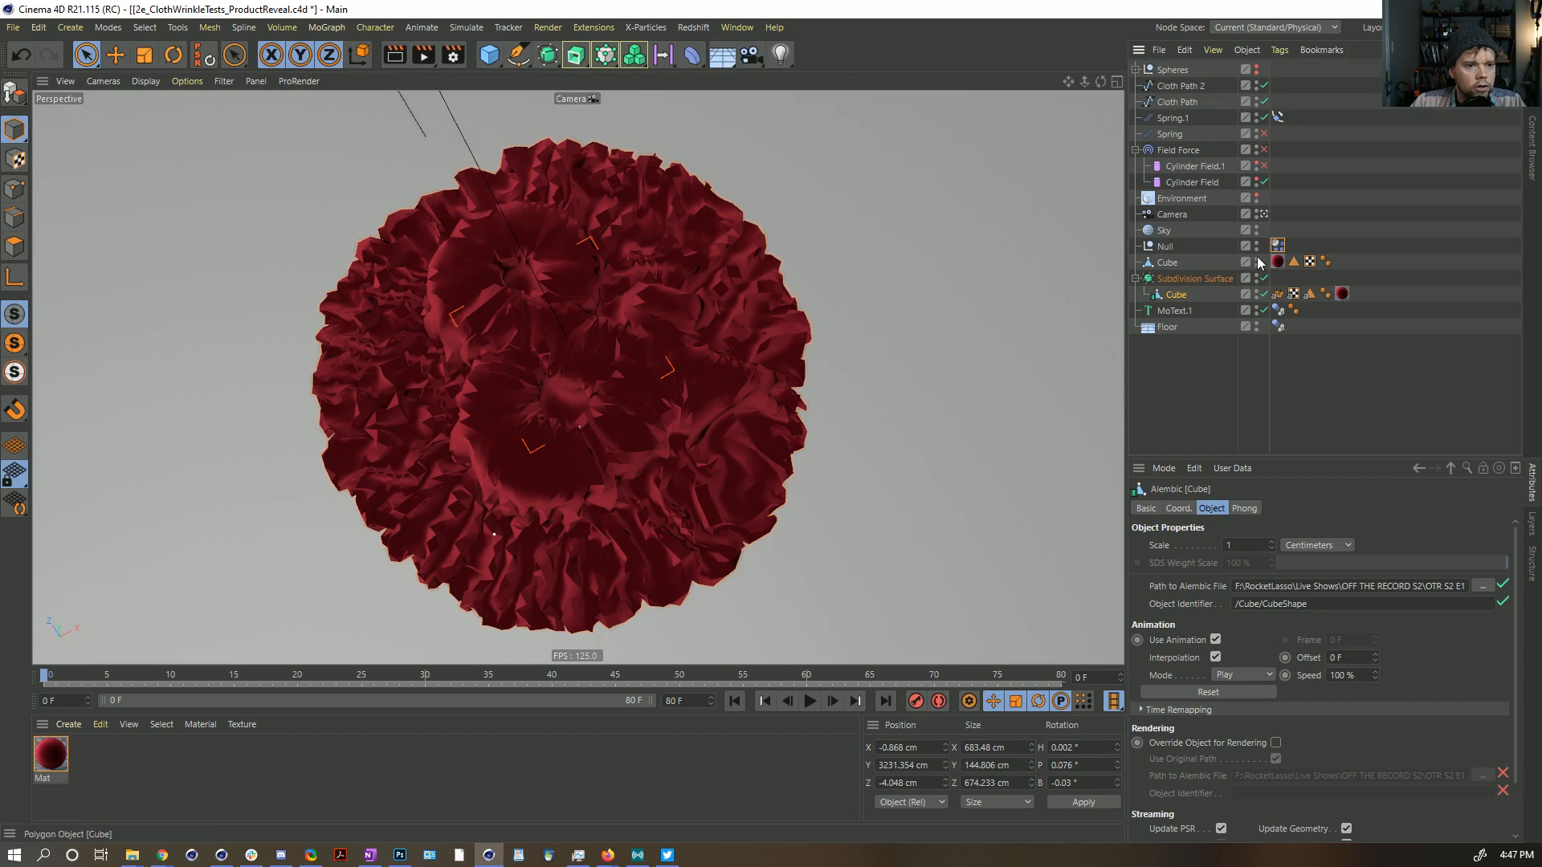
{"action": "left_click", "coordinate": [1183, 445]}
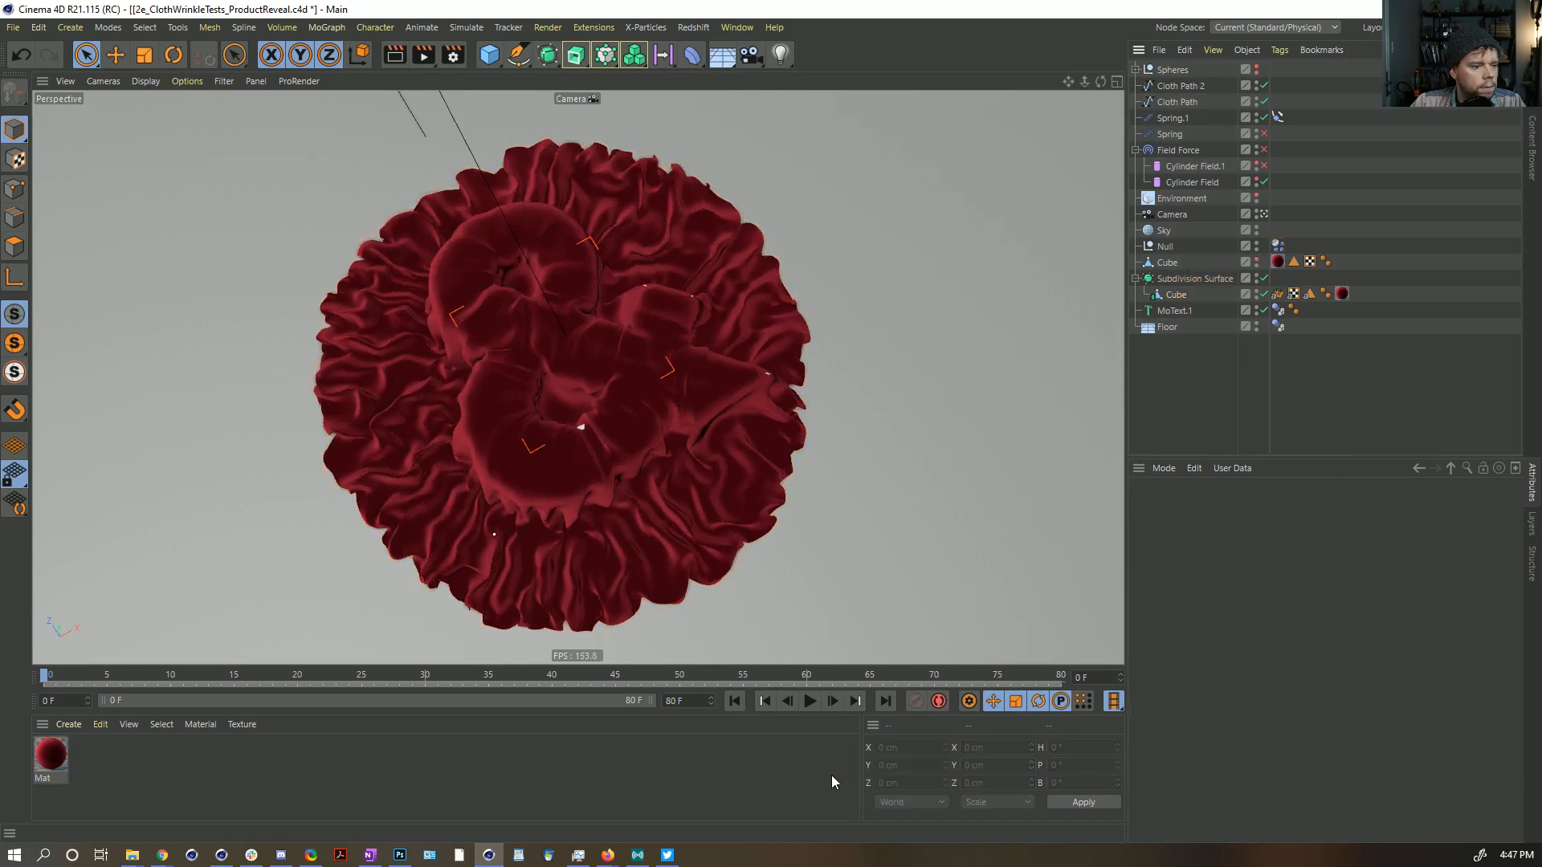
Step: Play and scrub through the baked cloth animation to examine how the smoothed fabric pulls off the text
{"action": "left_click", "coordinate": [810, 702]}
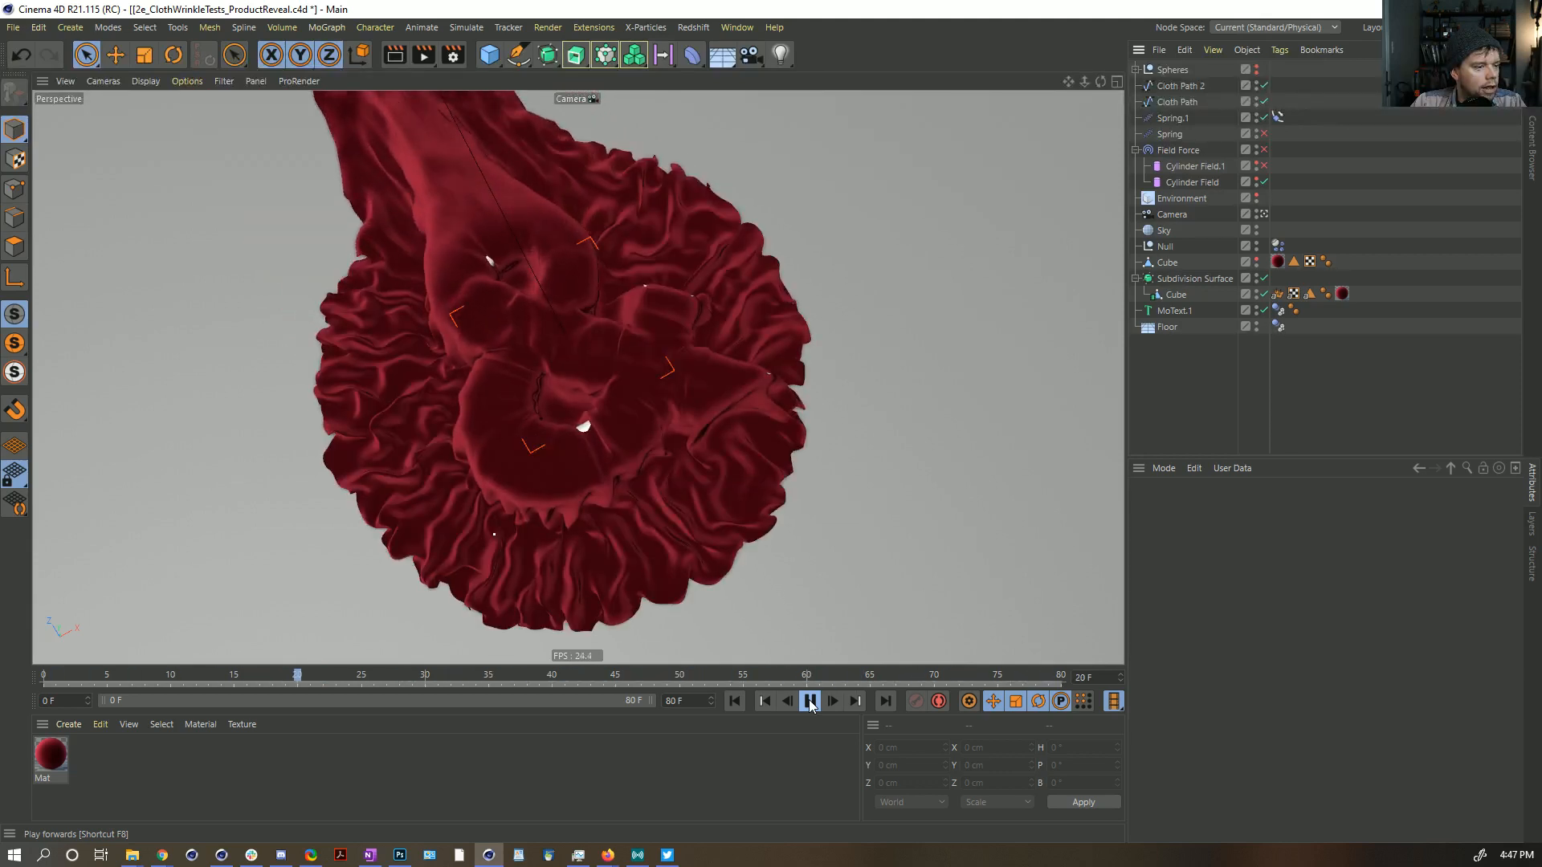
{"action": "left_click", "coordinate": [809, 702]}
{"action": "left_click", "coordinate": [809, 702]}
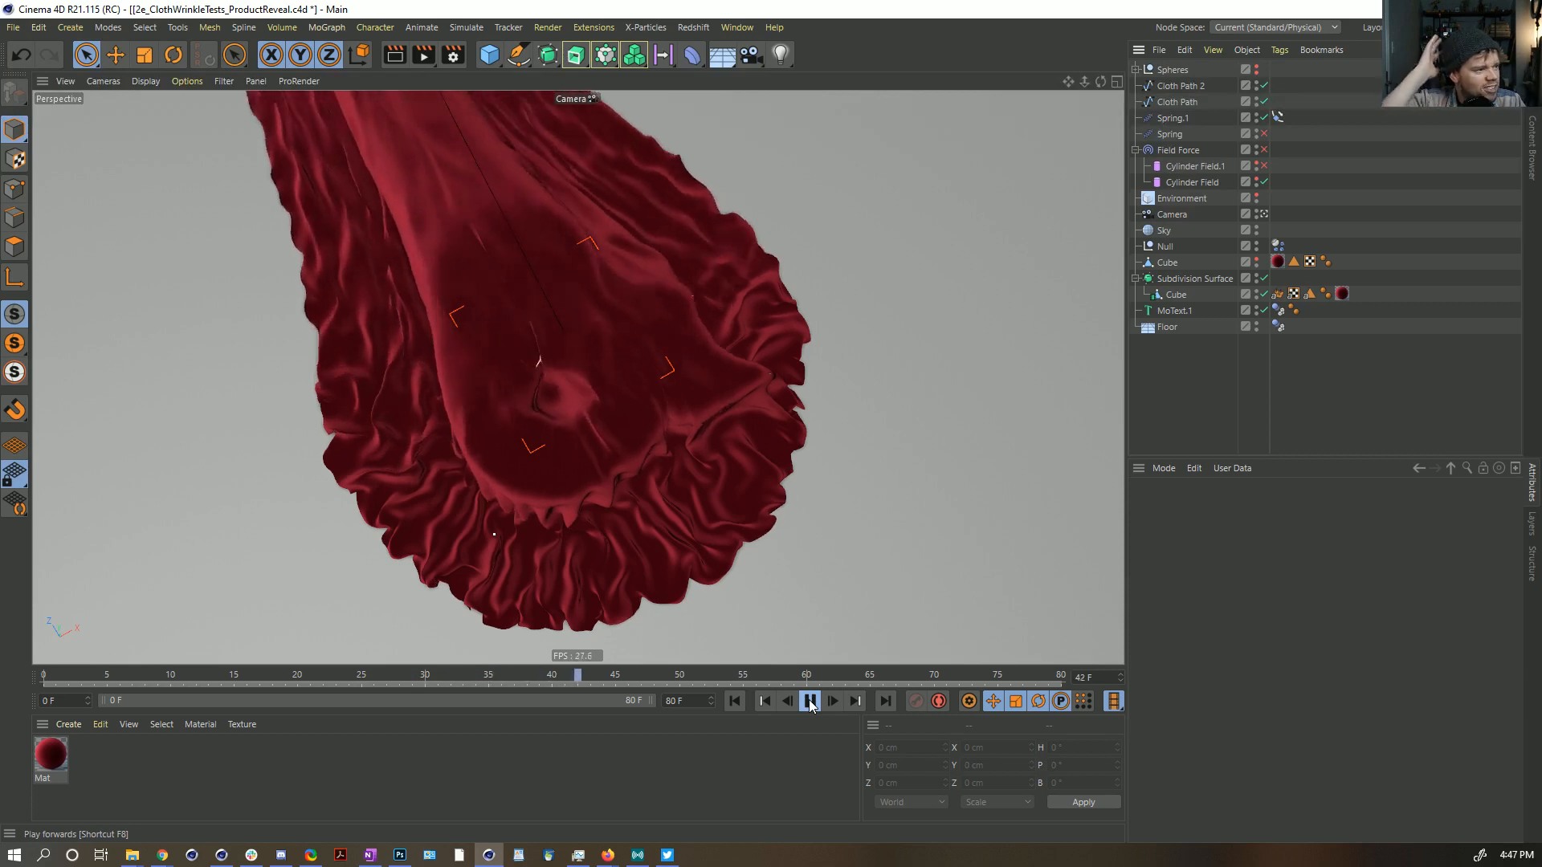
{"action": "left_click", "coordinate": [809, 702]}
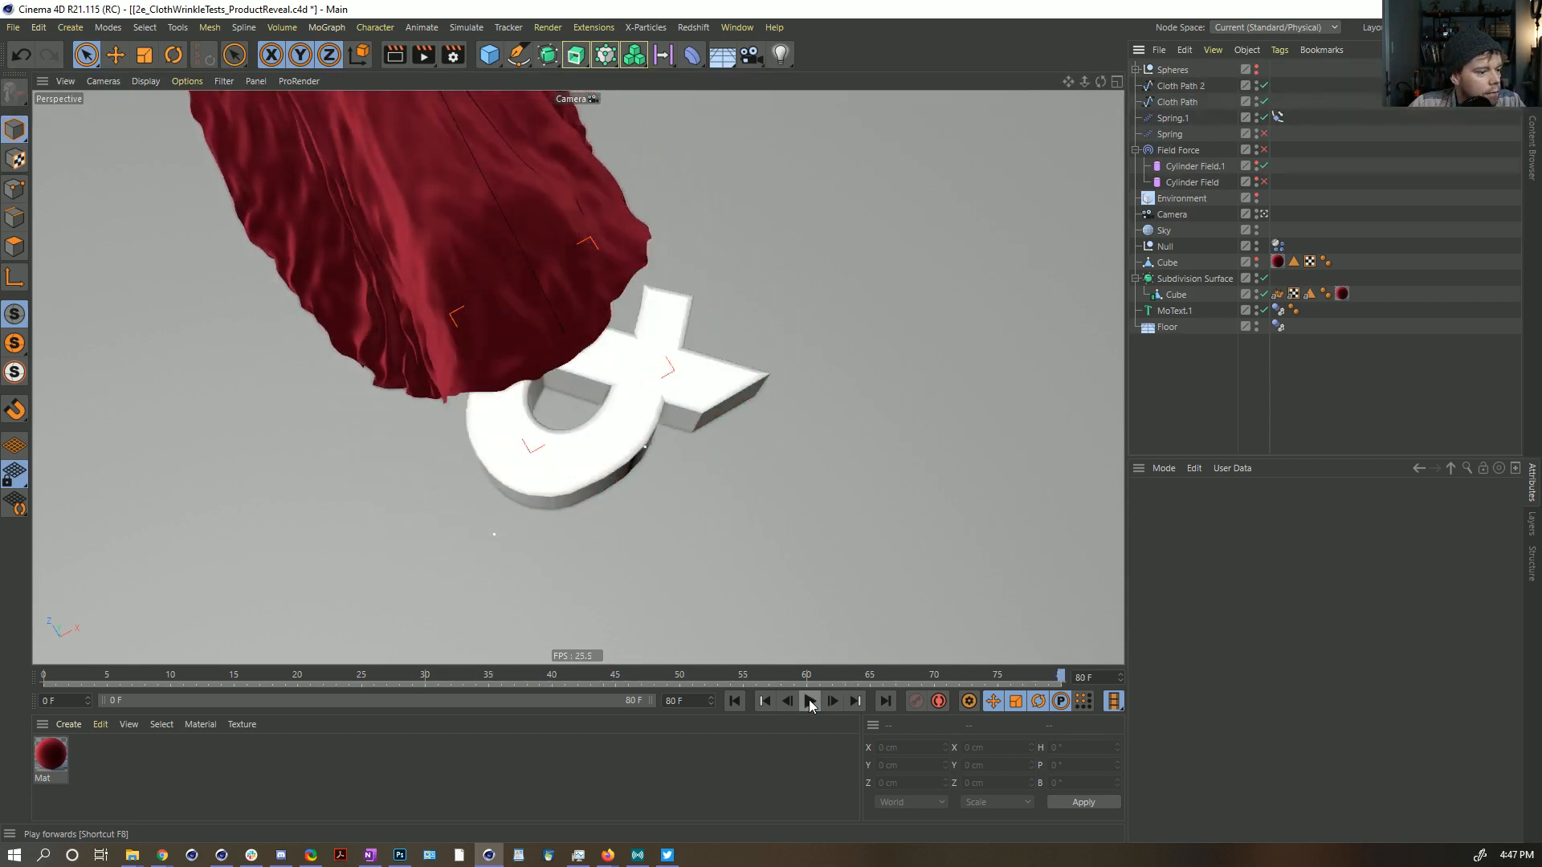
{"action": "left_click_drag", "start_coordinate": [807, 681], "coordinate": [565, 683]}
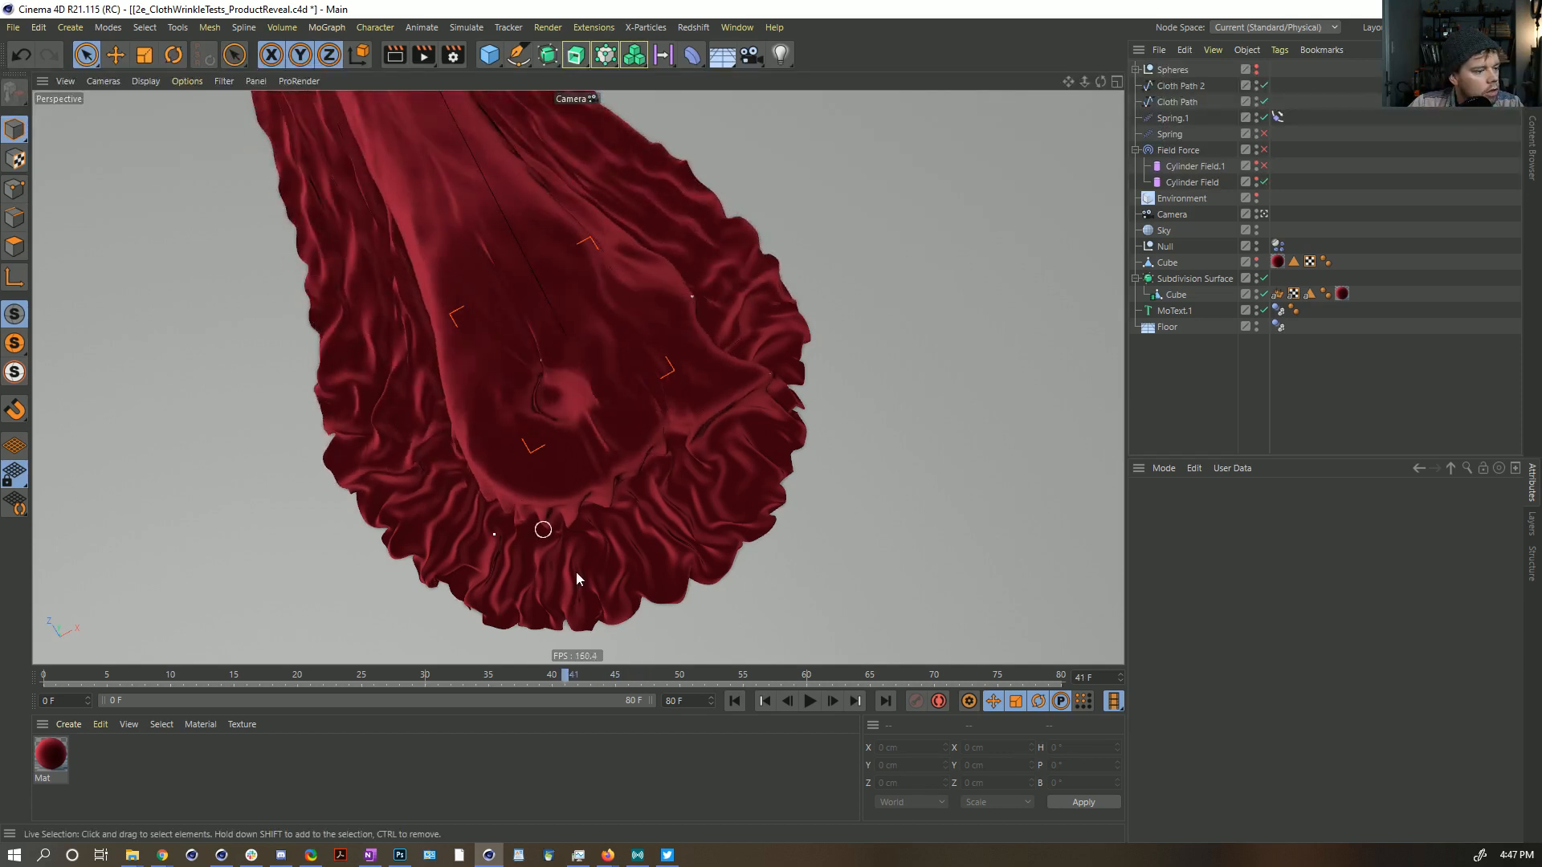
{"action": "left_click_drag", "start_coordinate": [568, 678], "coordinate": [150, 624]}
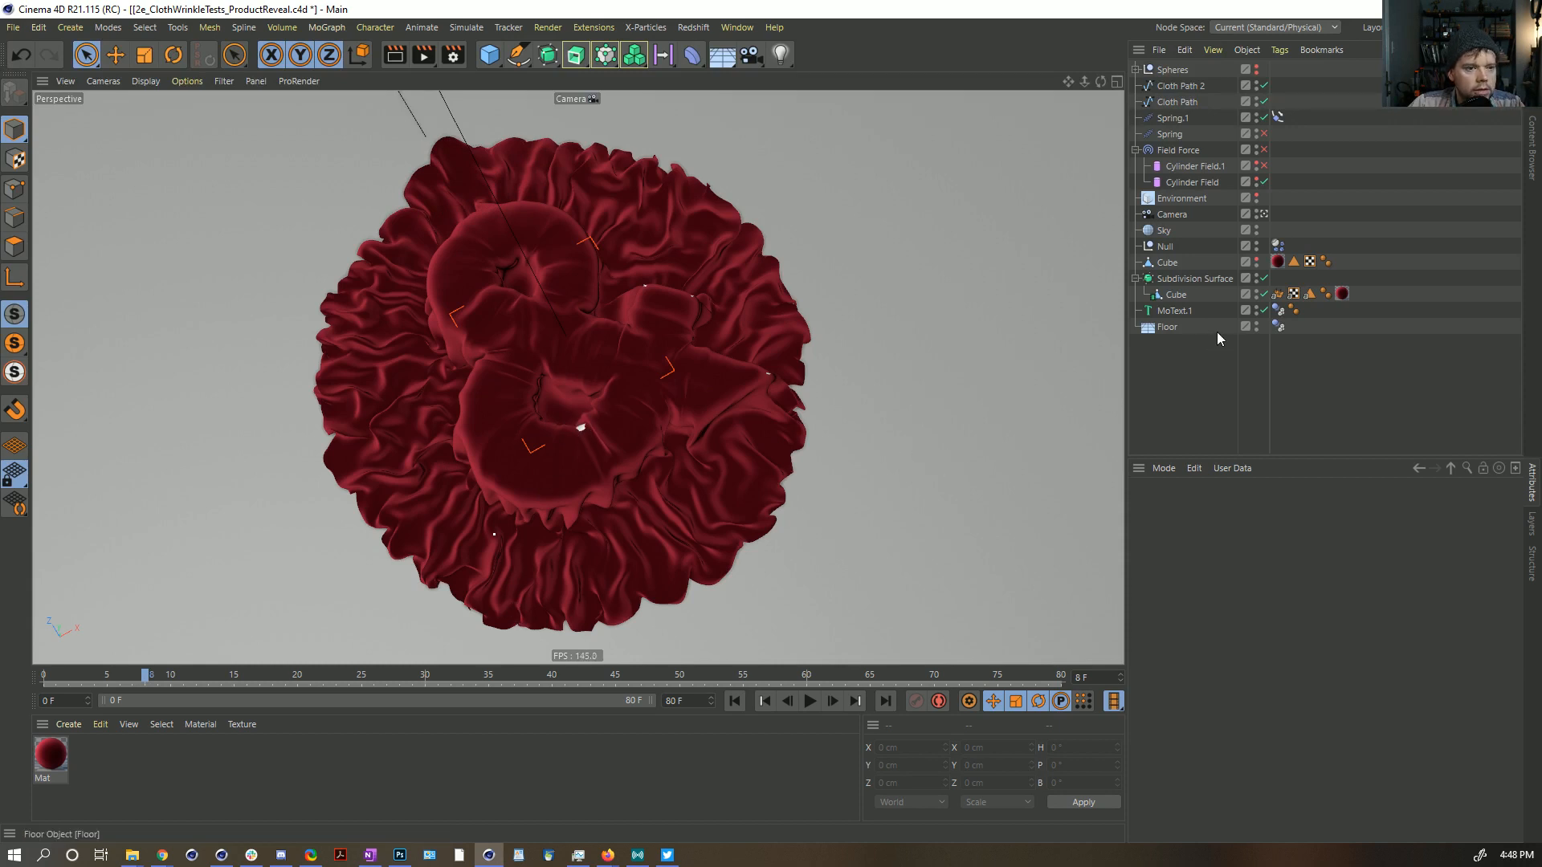
Step: Disable MoText.1, play the baked cloth animation without the text, and re-enable MoText.1
{"action": "left_click", "coordinate": [1264, 310]}
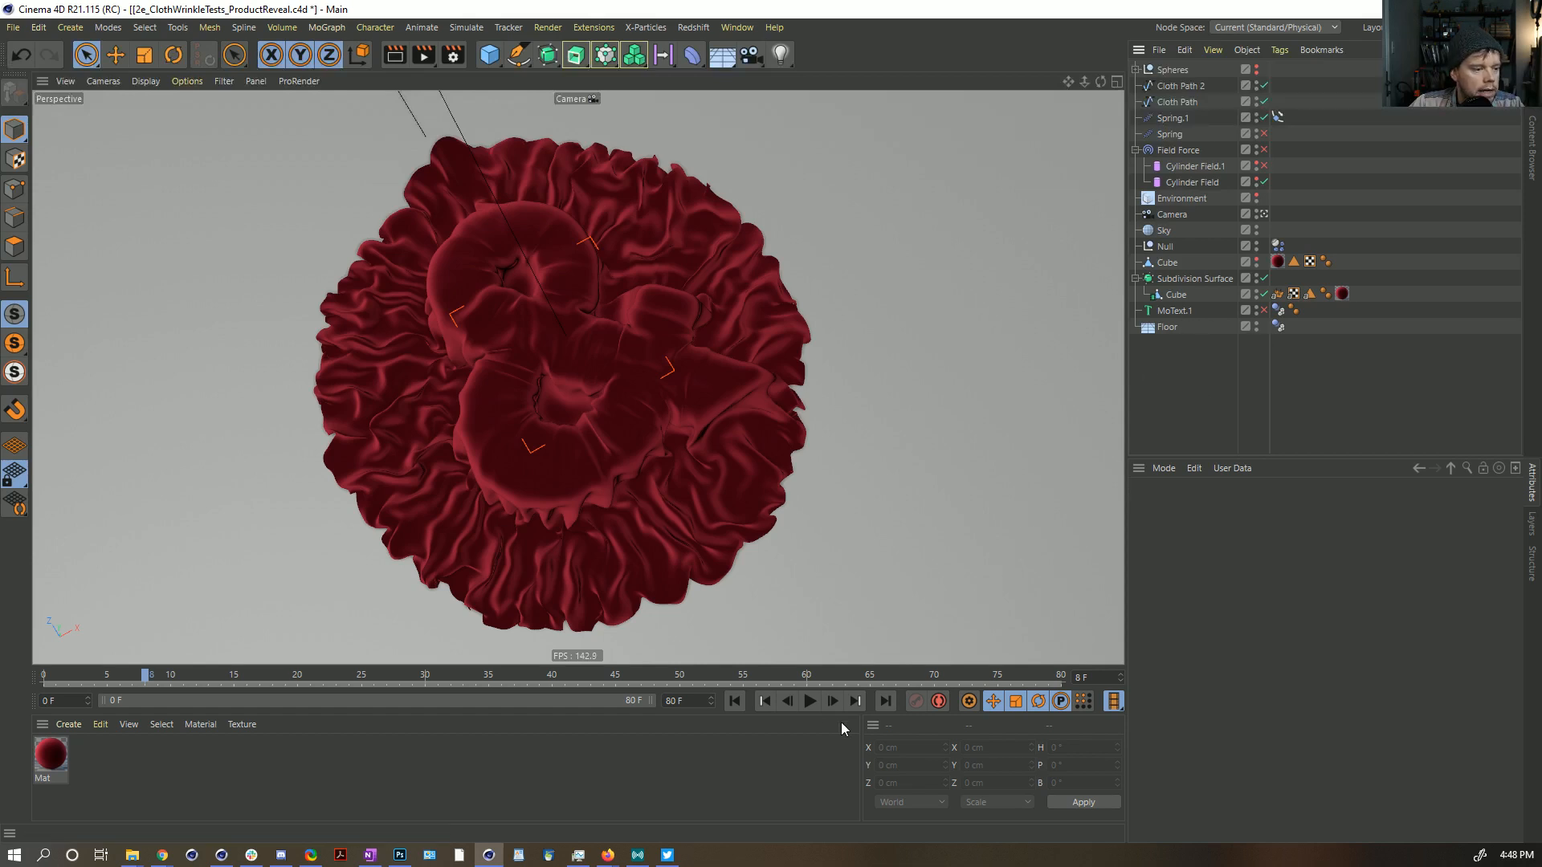
{"action": "left_click", "coordinate": [809, 702]}
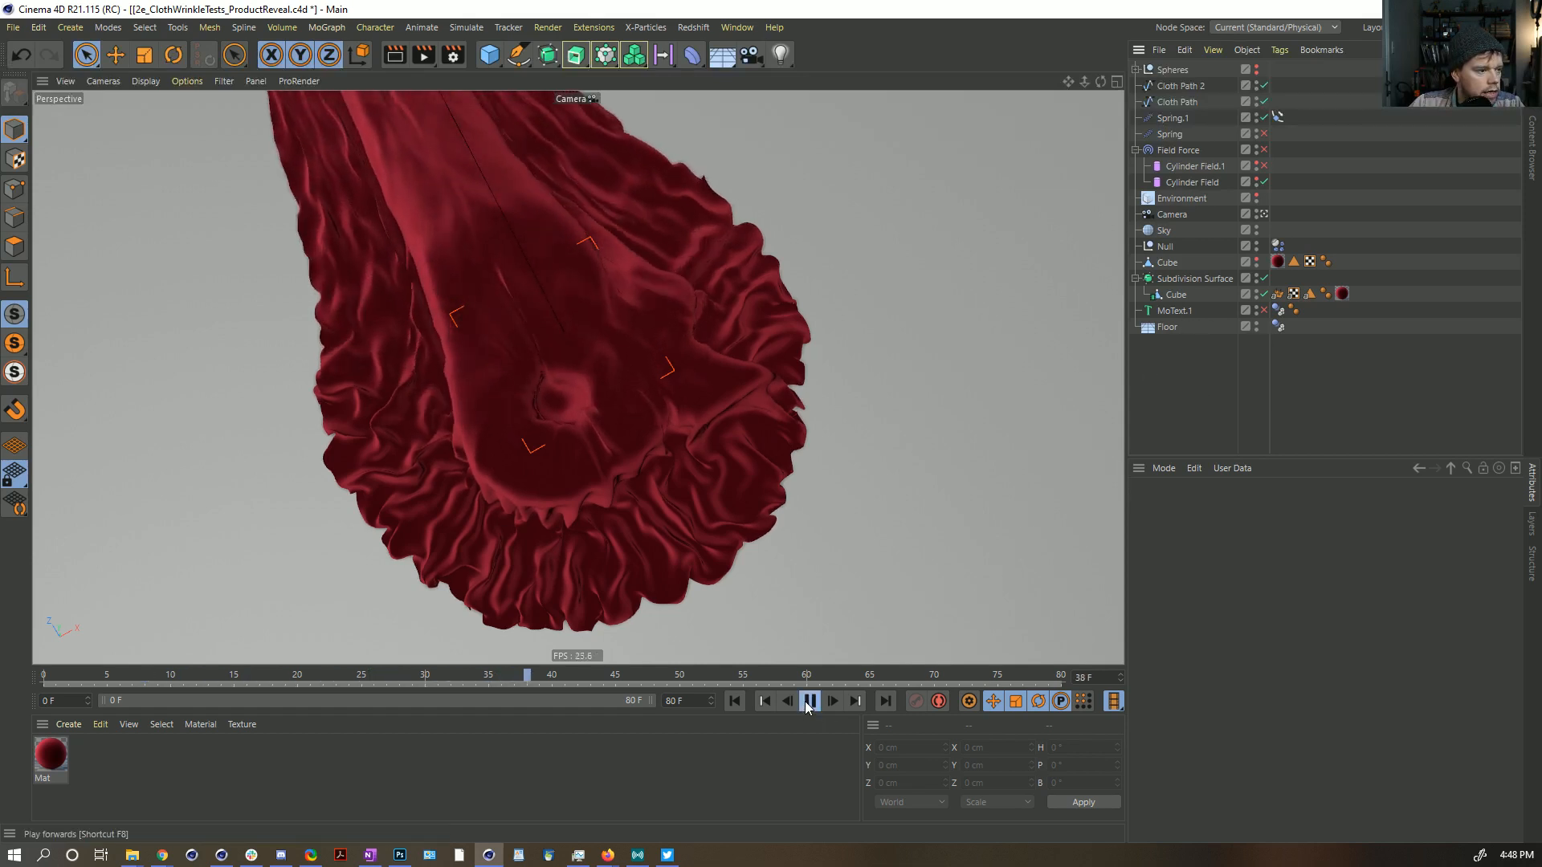
{"action": "left_click", "coordinate": [809, 701]}
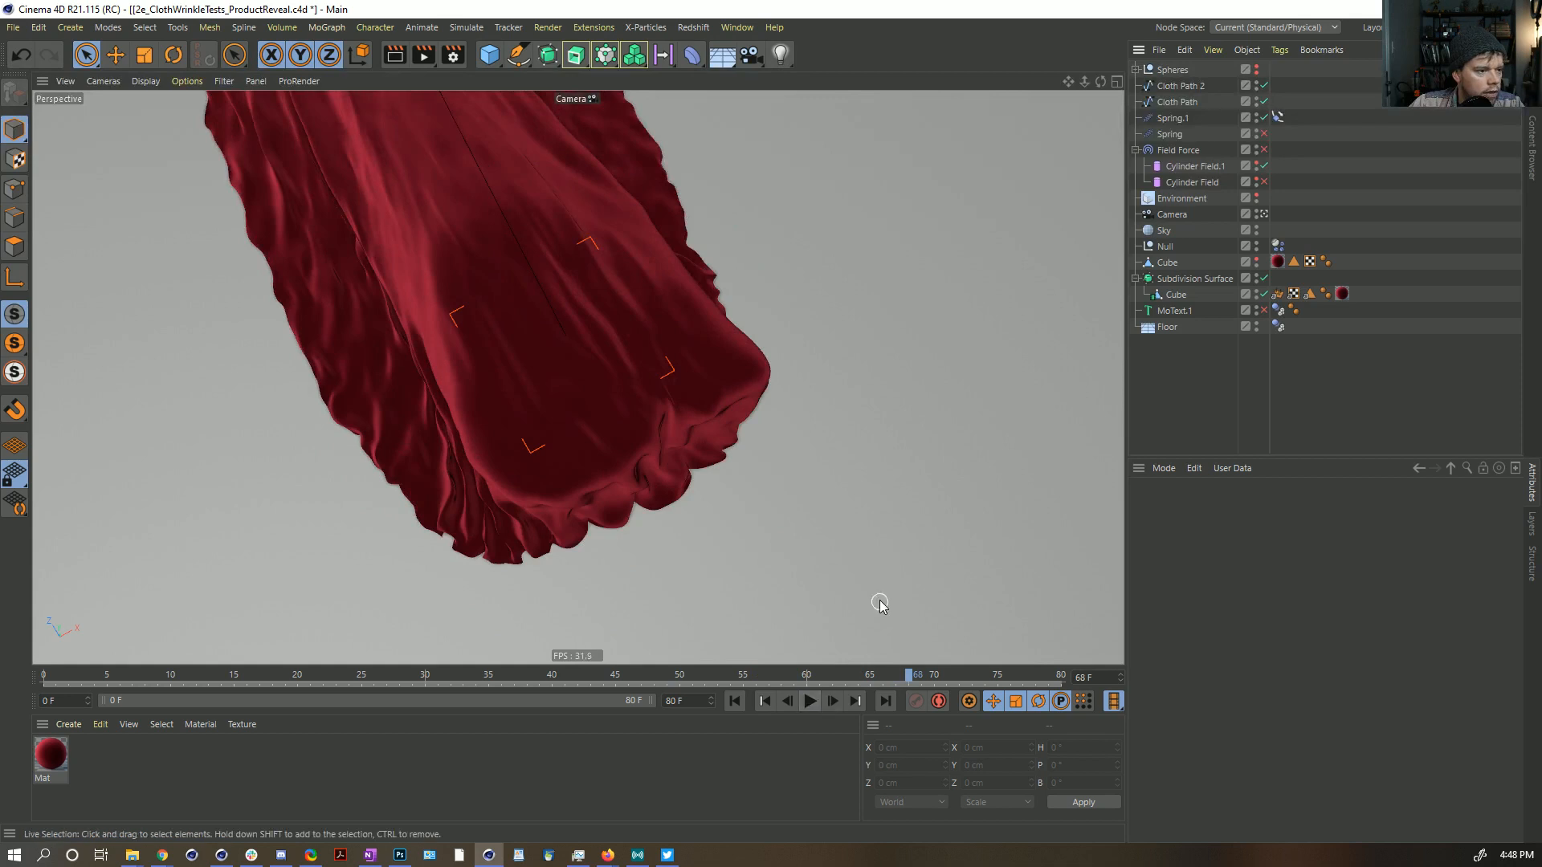
{"action": "left_click", "coordinate": [1264, 310]}
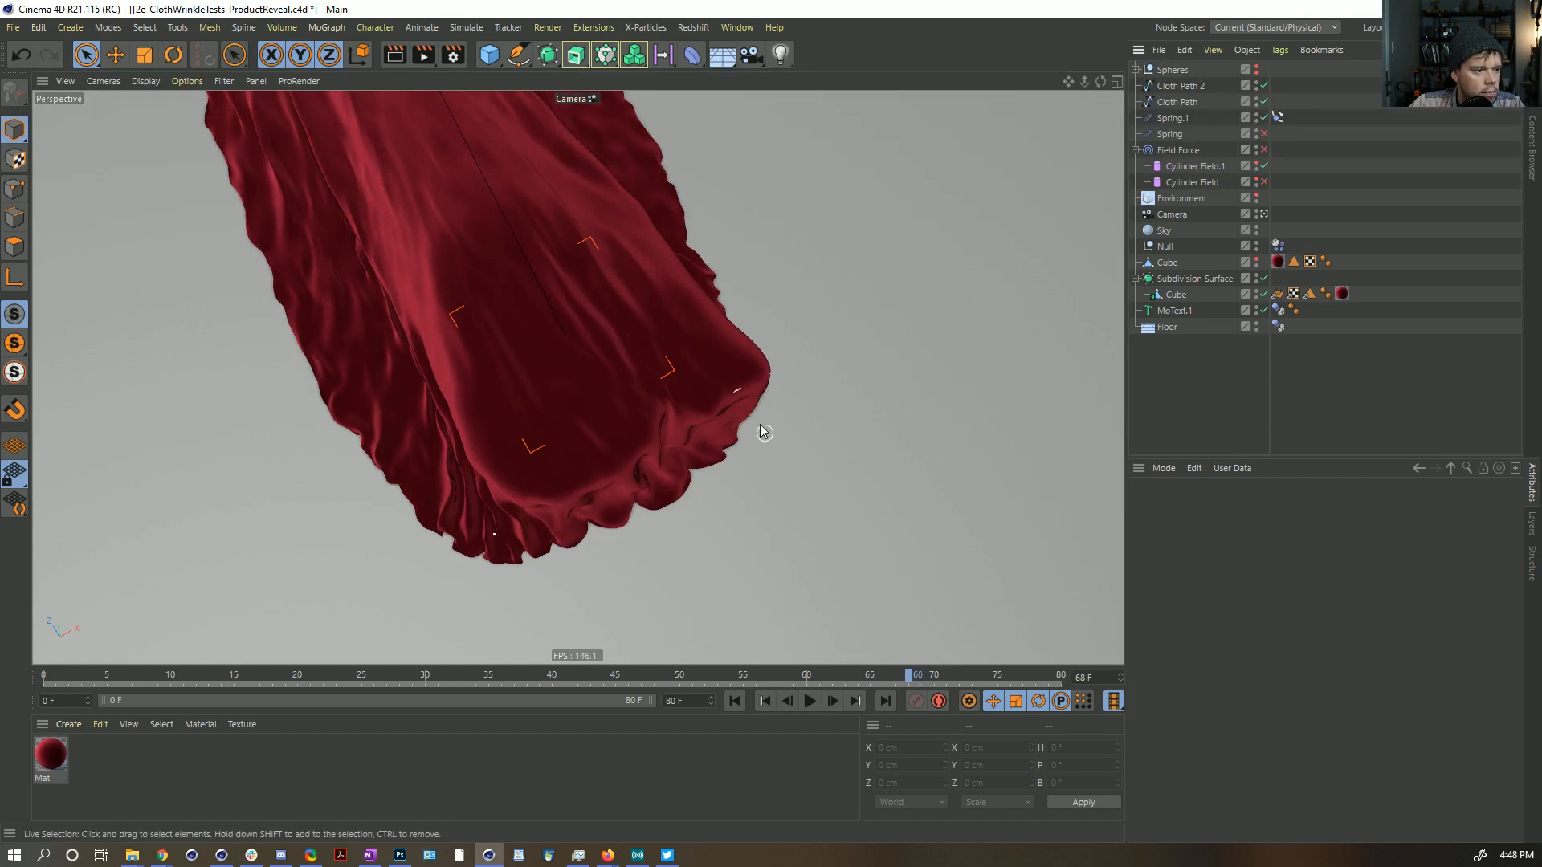
Step: Replay the baked cloth animation with the text enabled and scrub to the final frame to examine the reveal
{"action": "left_click", "coordinate": [809, 701]}
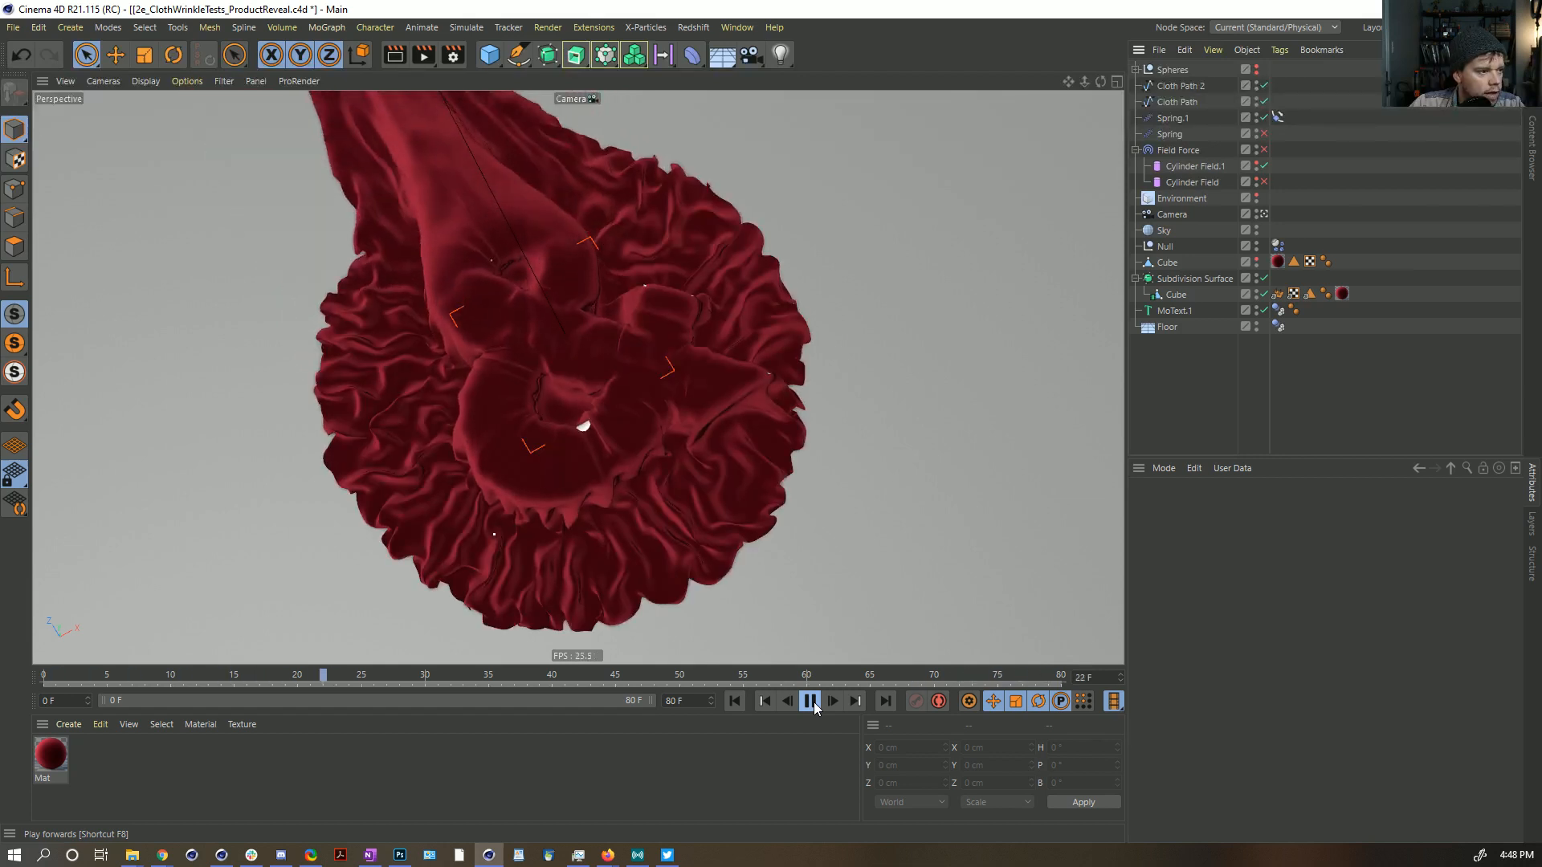
{"action": "left_click", "coordinate": [810, 703]}
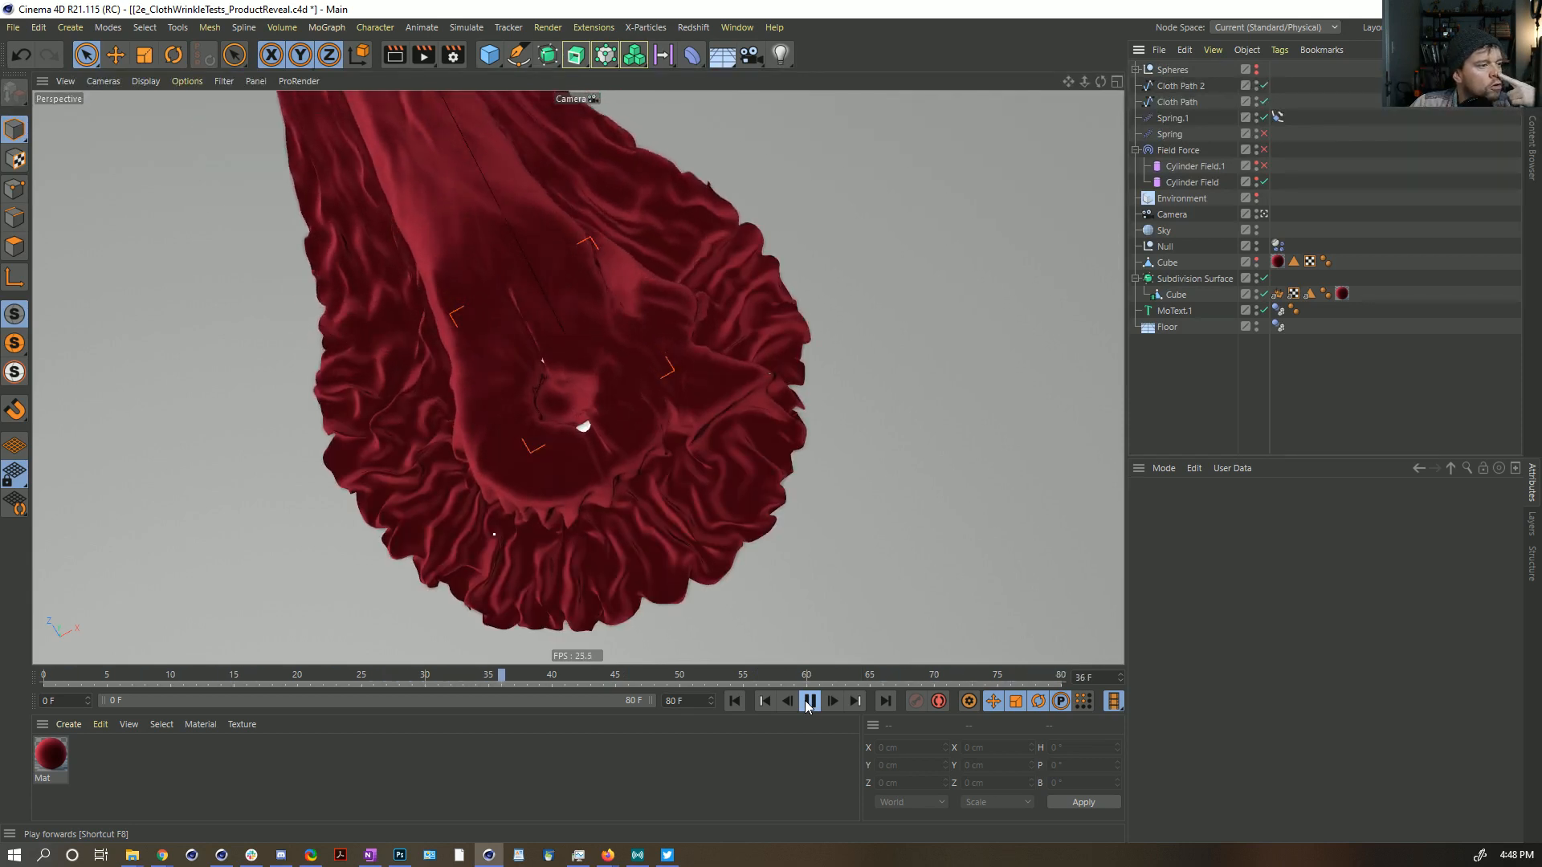
{"action": "left_click", "coordinate": [809, 701]}
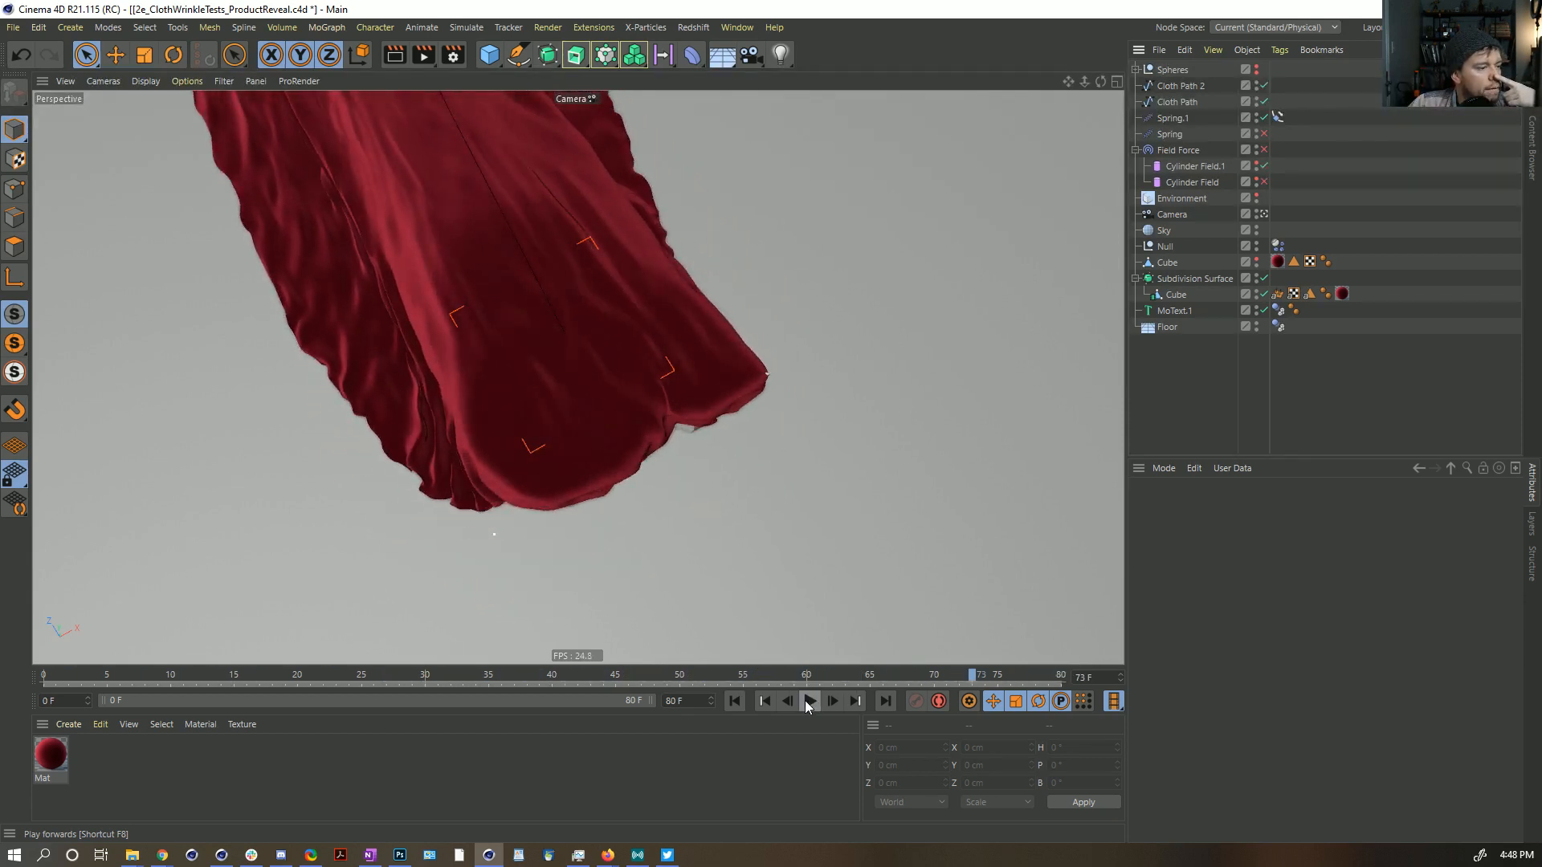
{"action": "left_click_drag", "start_coordinate": [1014, 687], "coordinate": [1121, 674]}
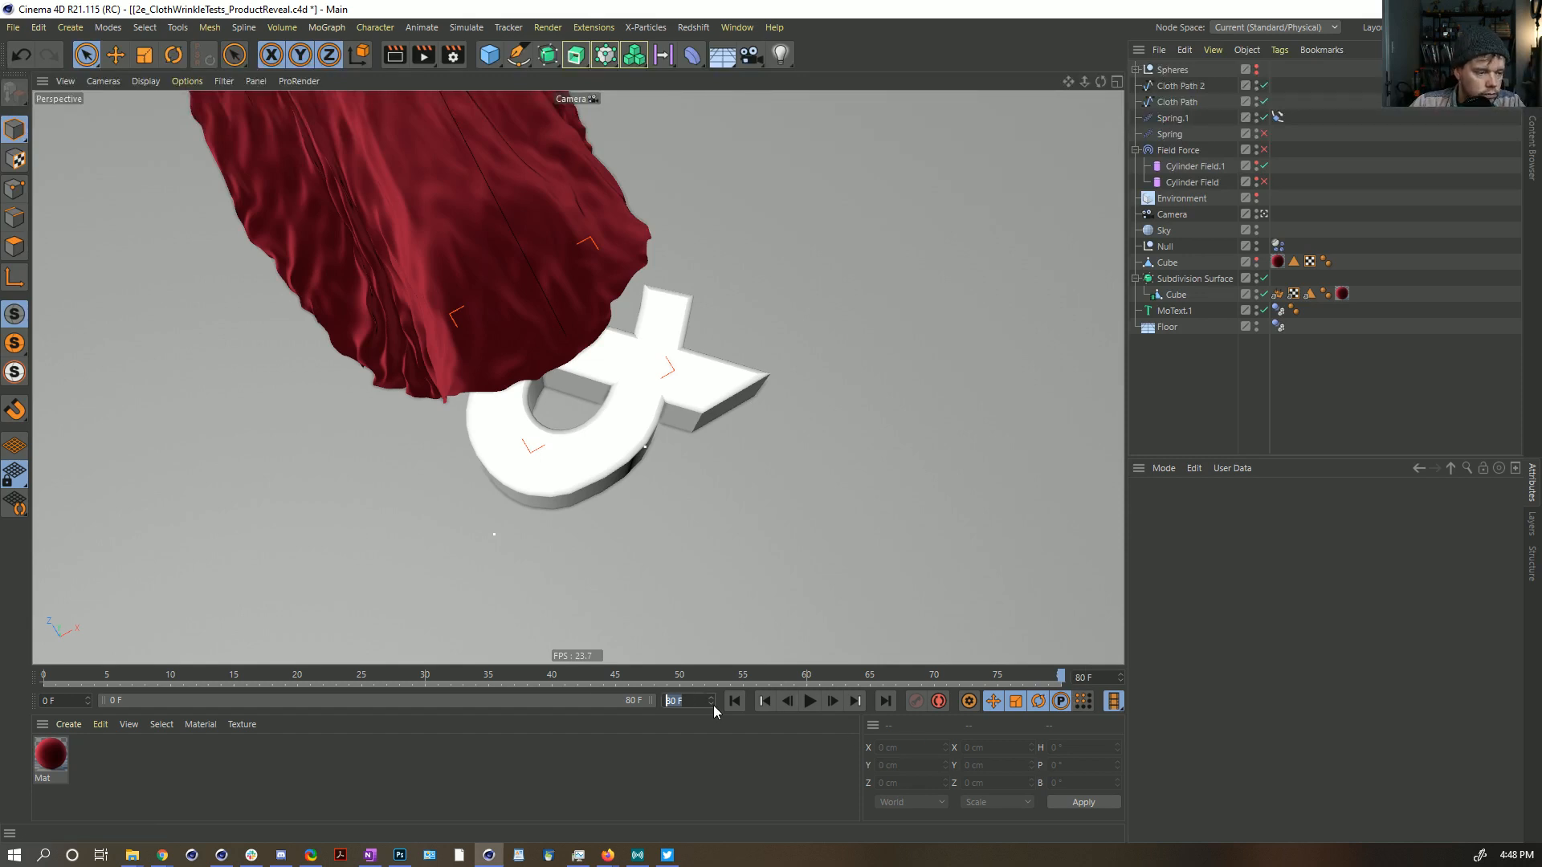
Step: Extend the timeline's end to 90 frames and return to the first frame
{"action": "key", "text": "Return"}
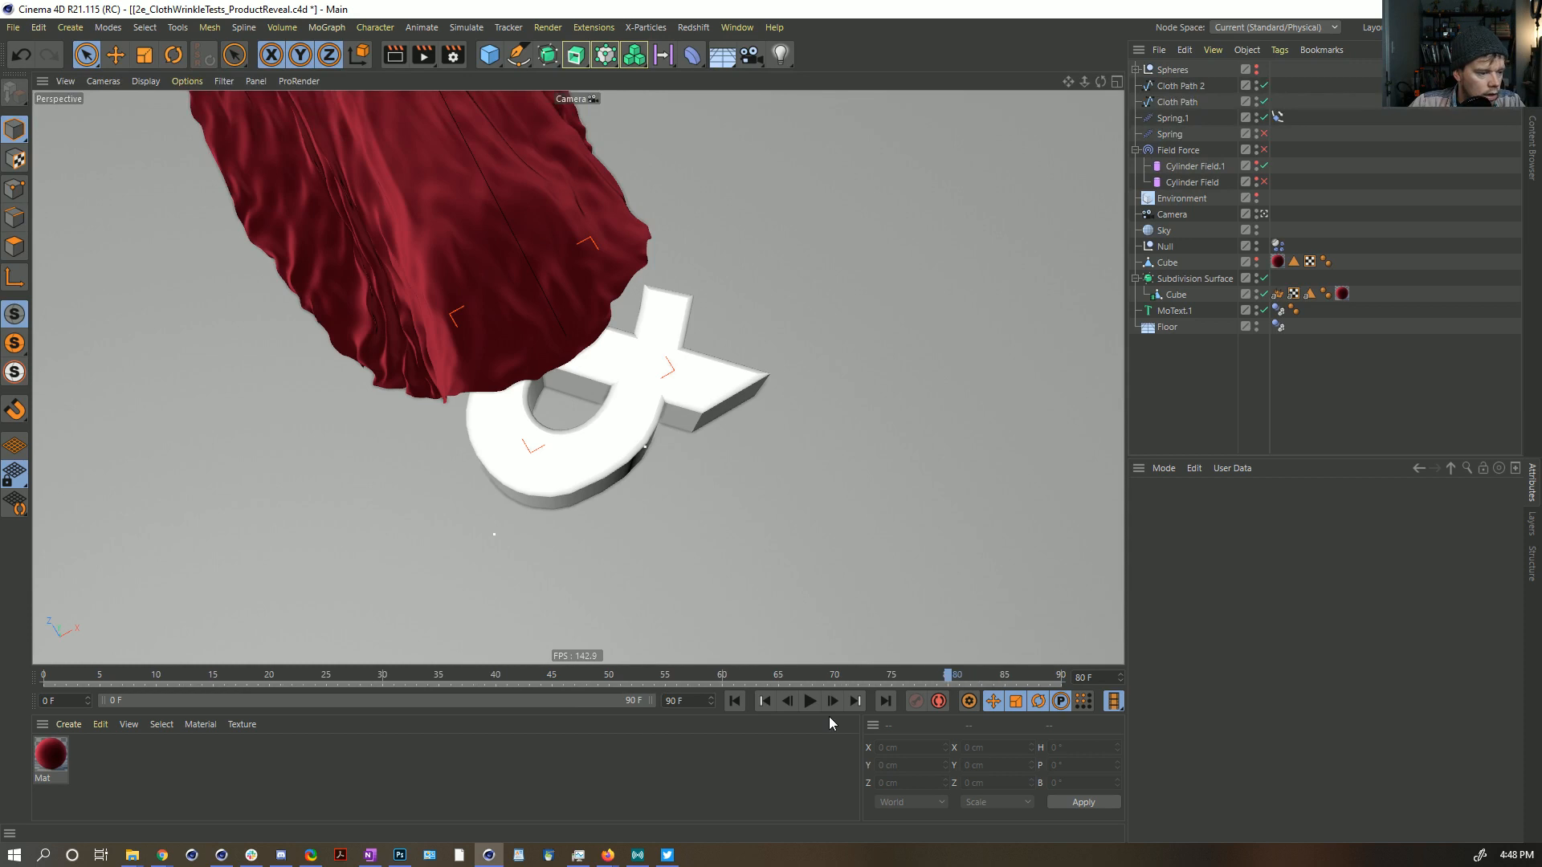
{"action": "left_click", "coordinate": [733, 702]}
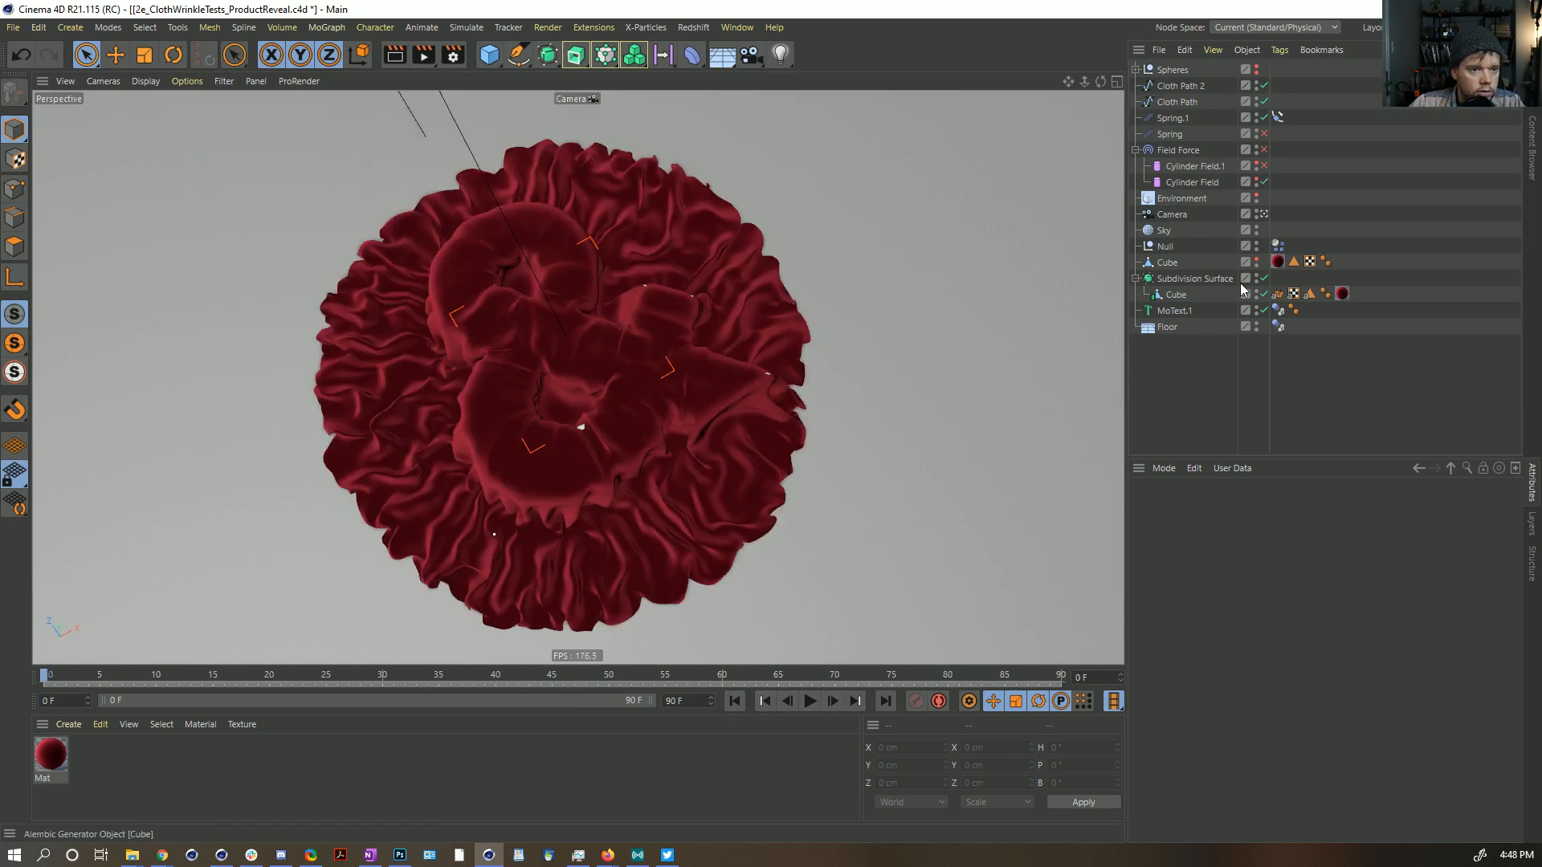
Step: Replace the baked Alembic Cube under the Subdivision Surface with the original Cube, restoring its Dynamics Body tag and editor visibility
{"action": "left_click", "coordinate": [1174, 294]}
{"action": "key", "text": "Delete"}
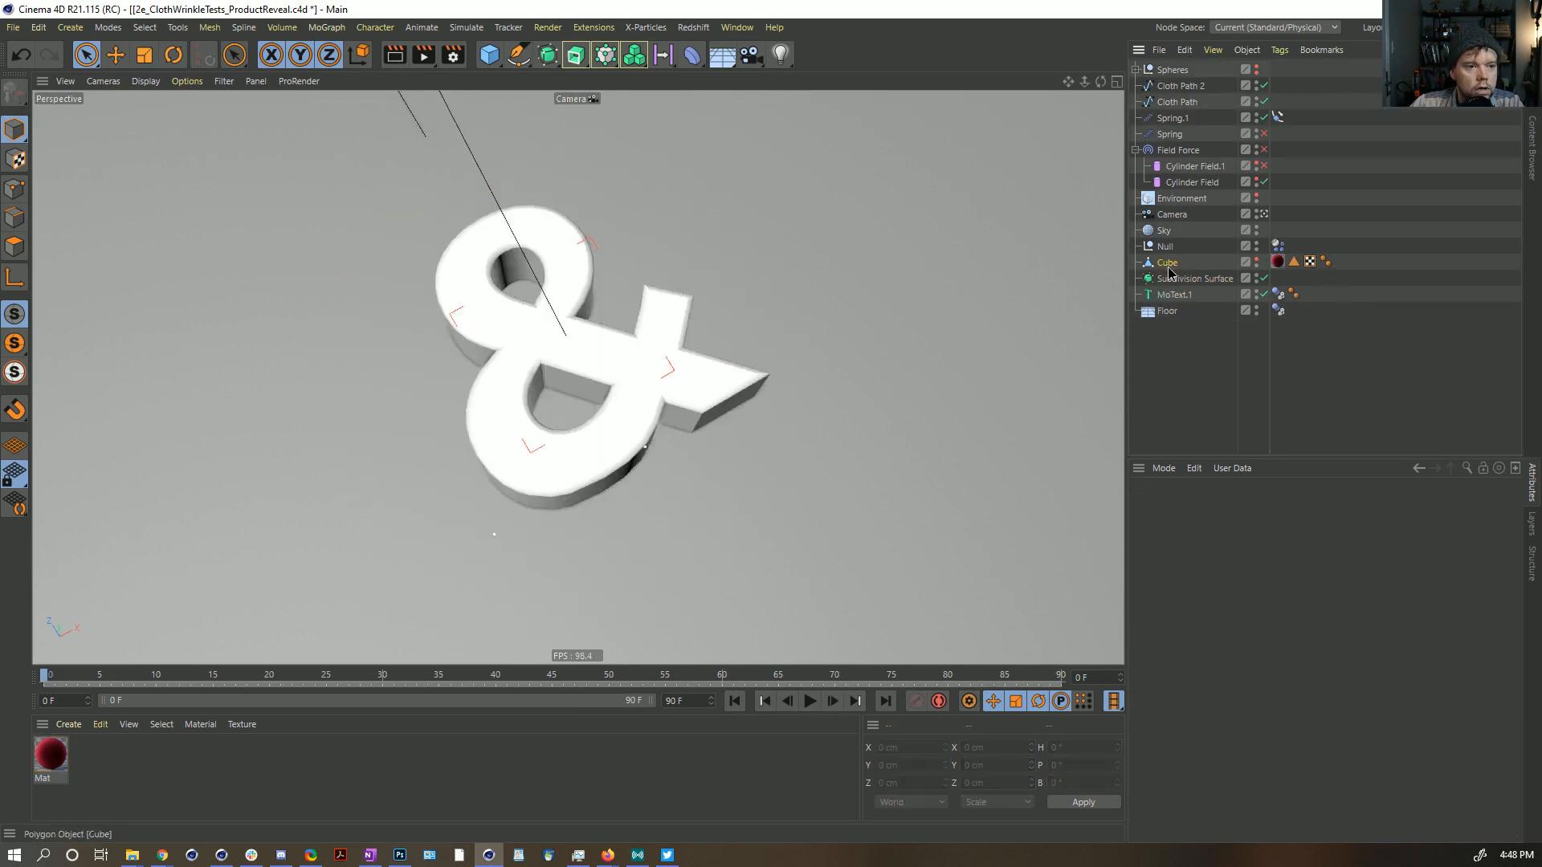
{"action": "left_click_drag", "start_coordinate": [1175, 283], "coordinate": [1185, 278]}
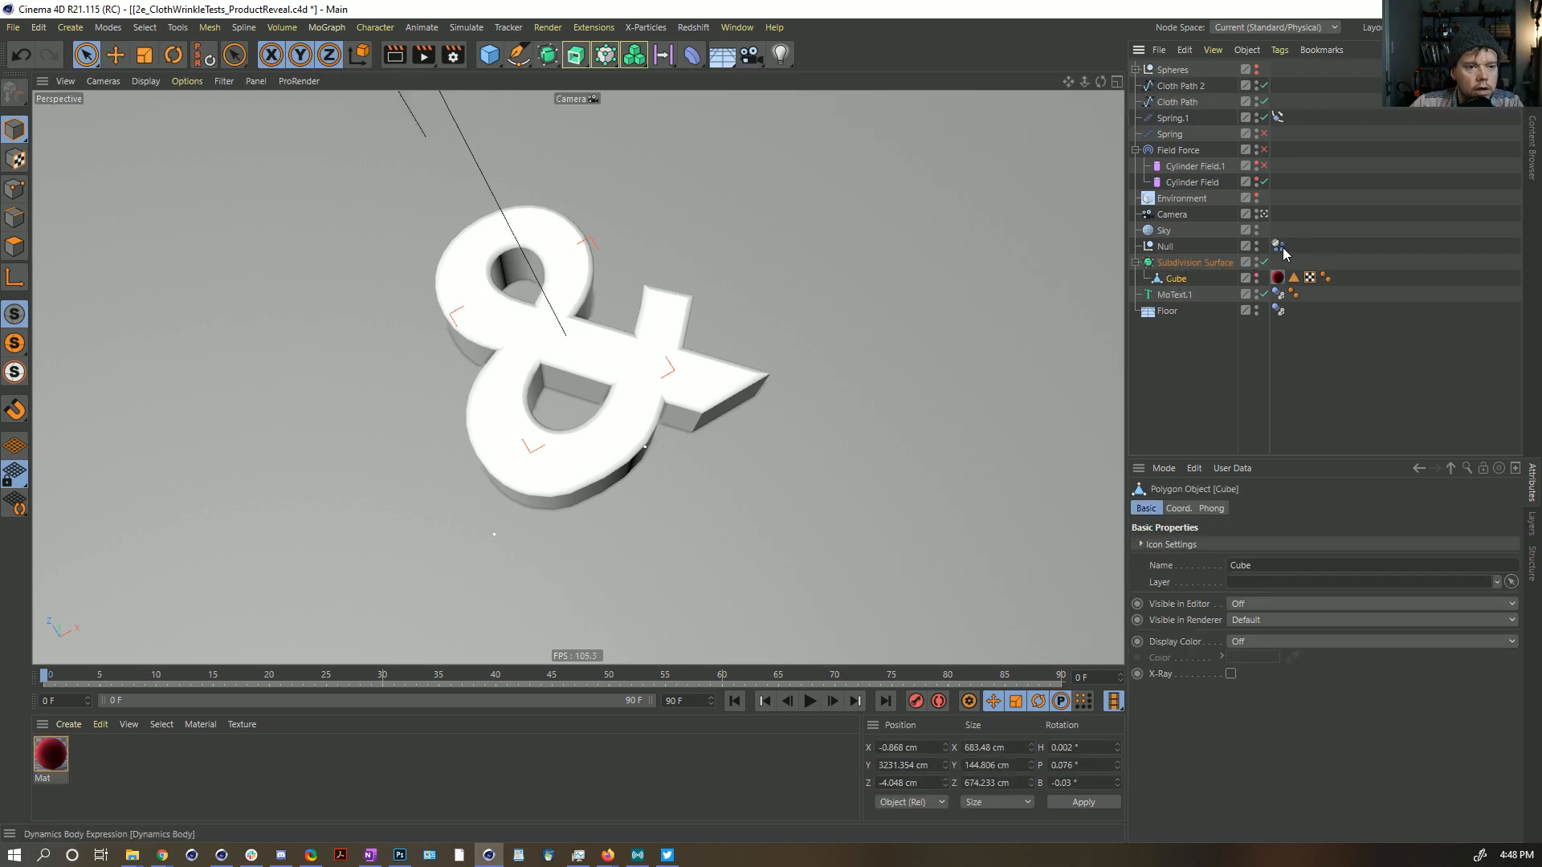
{"action": "left_click_drag", "start_coordinate": [1282, 252], "coordinate": [1343, 278]}
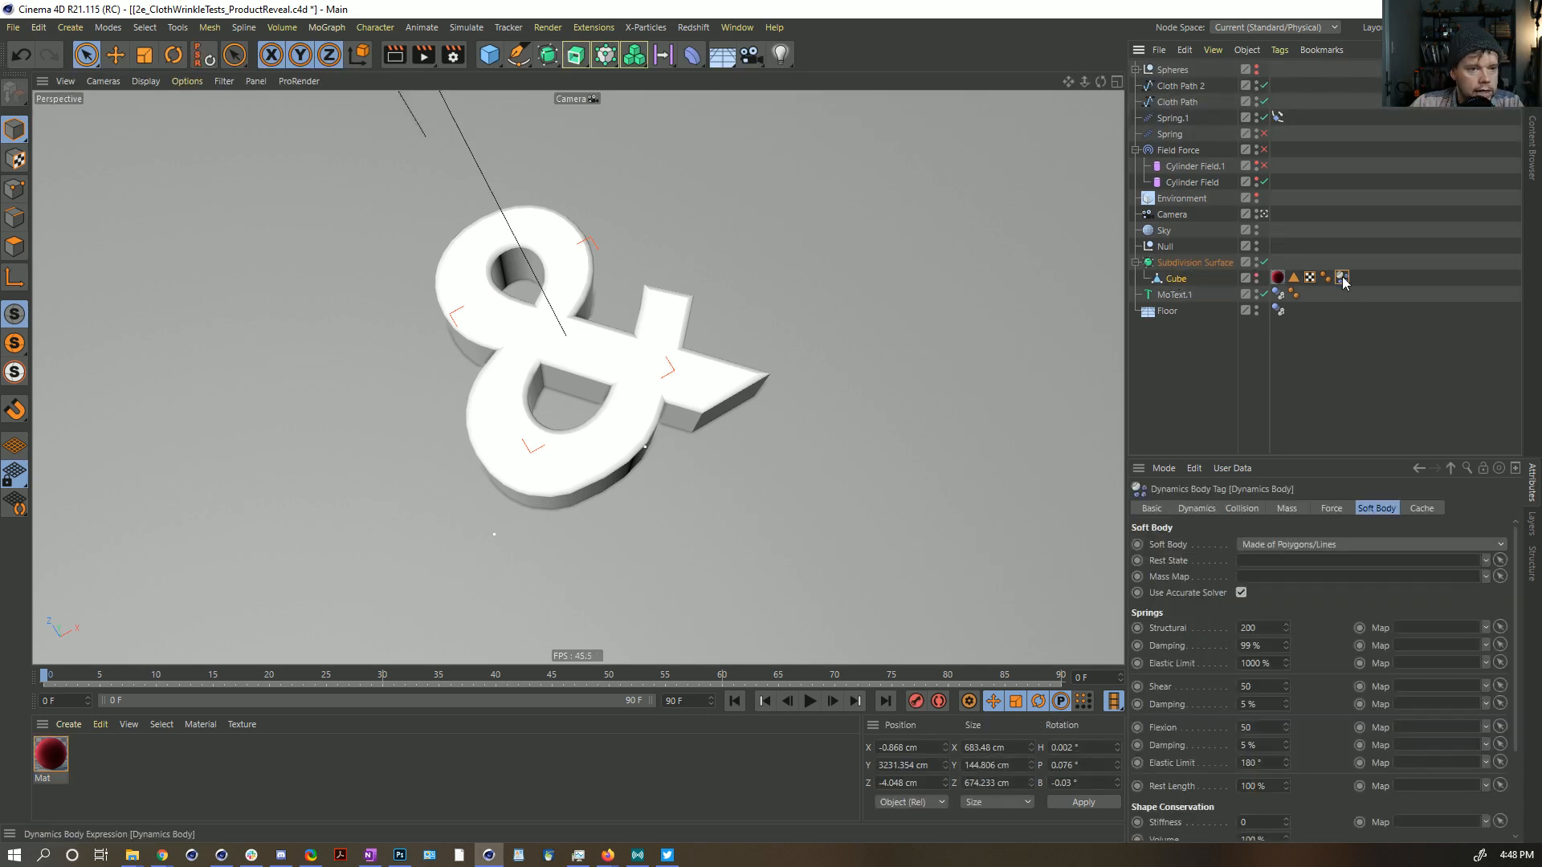
{"action": "left_click", "coordinate": [1256, 278]}
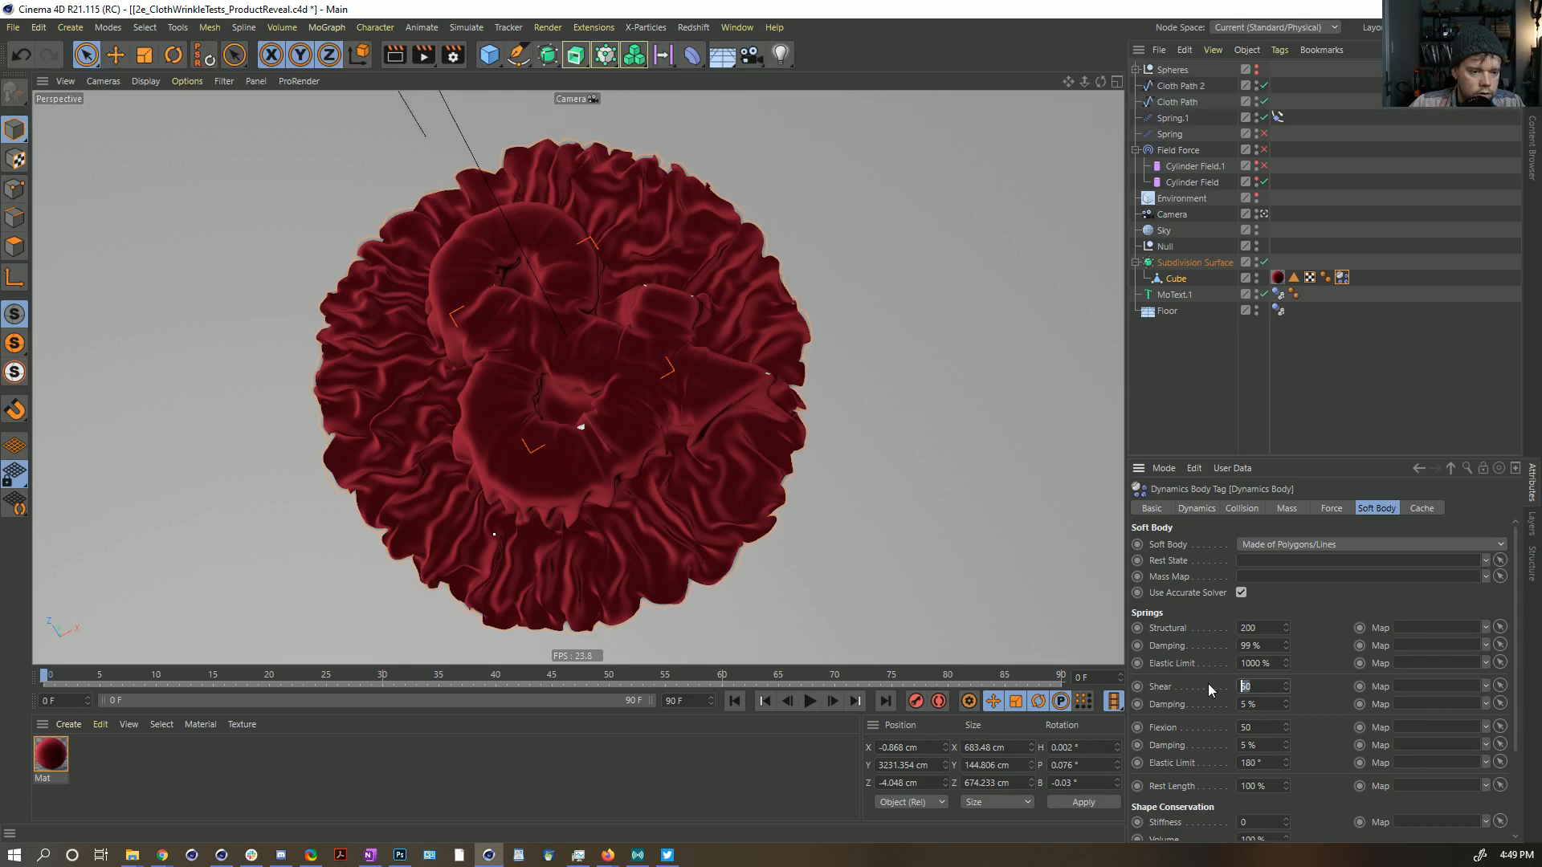
Step: Set the Cube's soft-body Structural springs to 300 and its Shear and Flexion springs to 25
{"action": "double_click", "coordinate": [1248, 726]}
{"action": "type", "text": "25"}
{"action": "key", "text": "Return"}
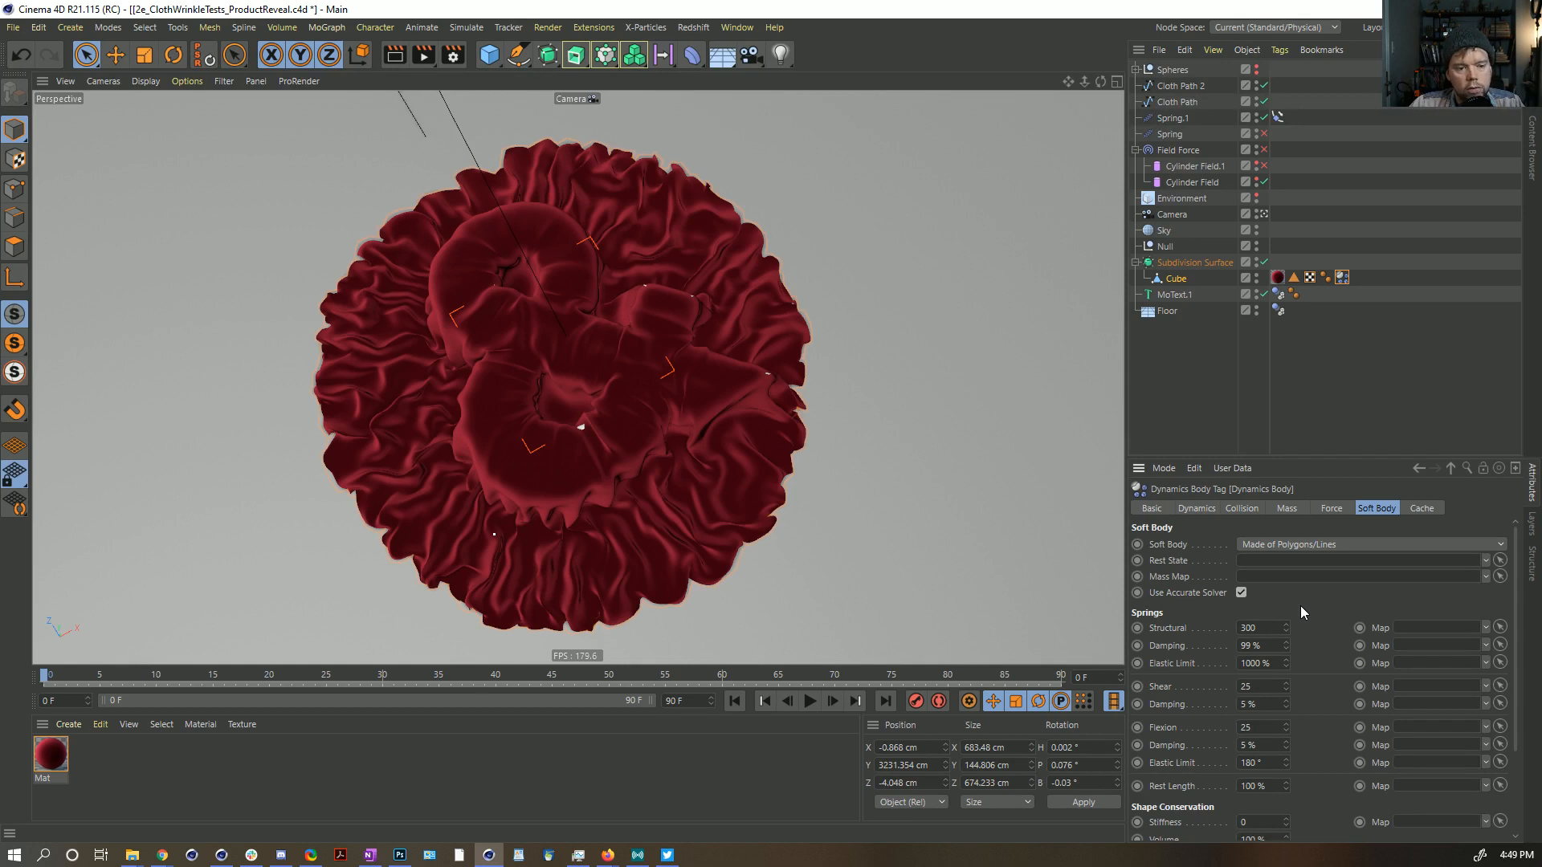
Step: Set the collision Friction of the Floor's Dynamics Body tag to 0 %
{"action": "left_click", "coordinate": [1278, 311]}
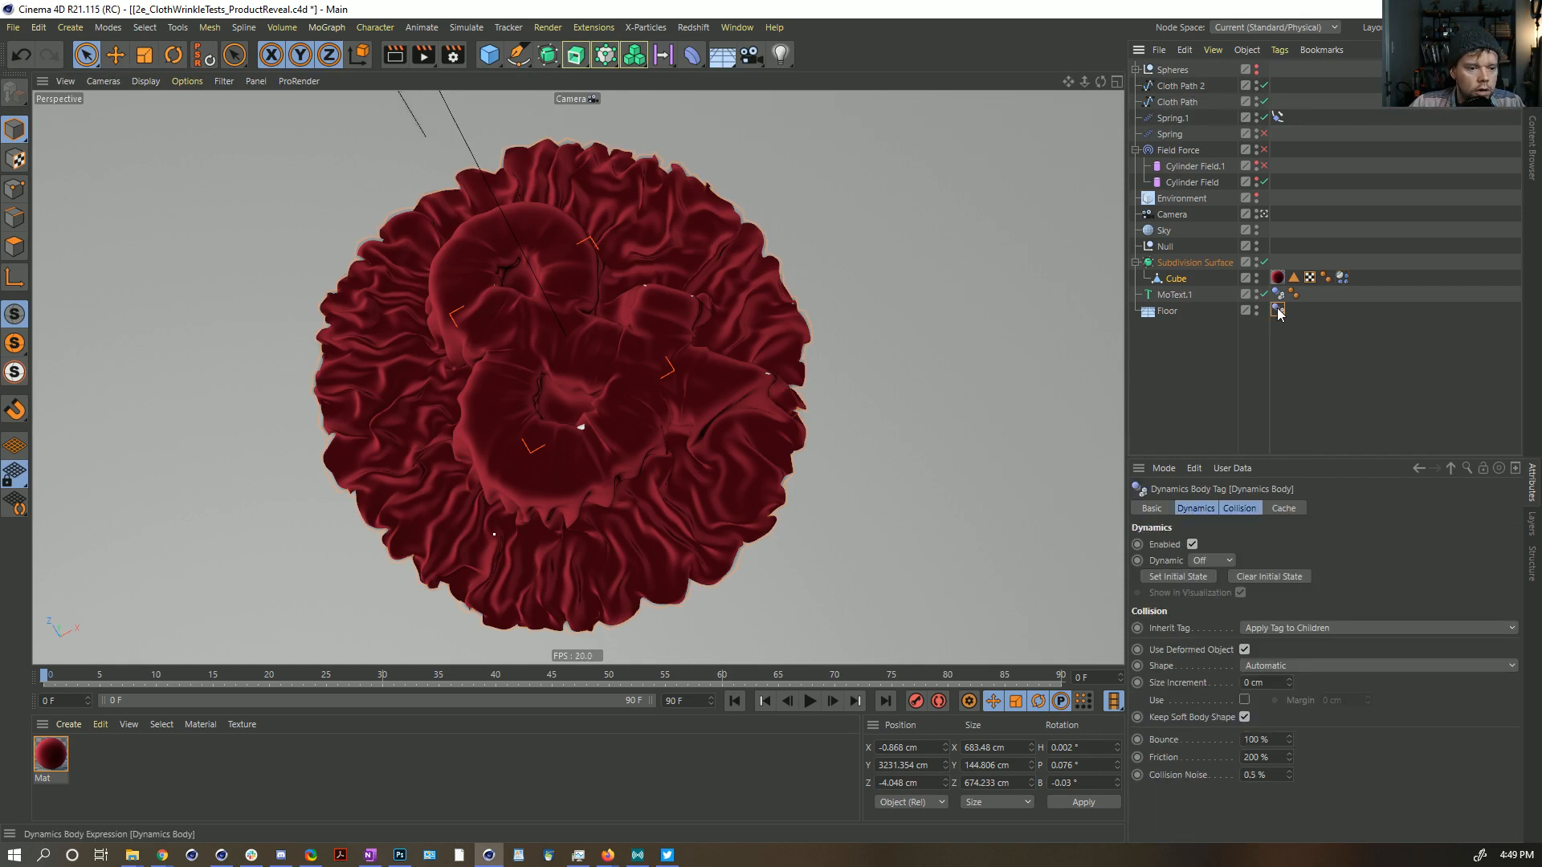
{"action": "double_click", "coordinate": [1269, 760]}
{"action": "type", "text": "0"}
{"action": "key", "text": "Return"}
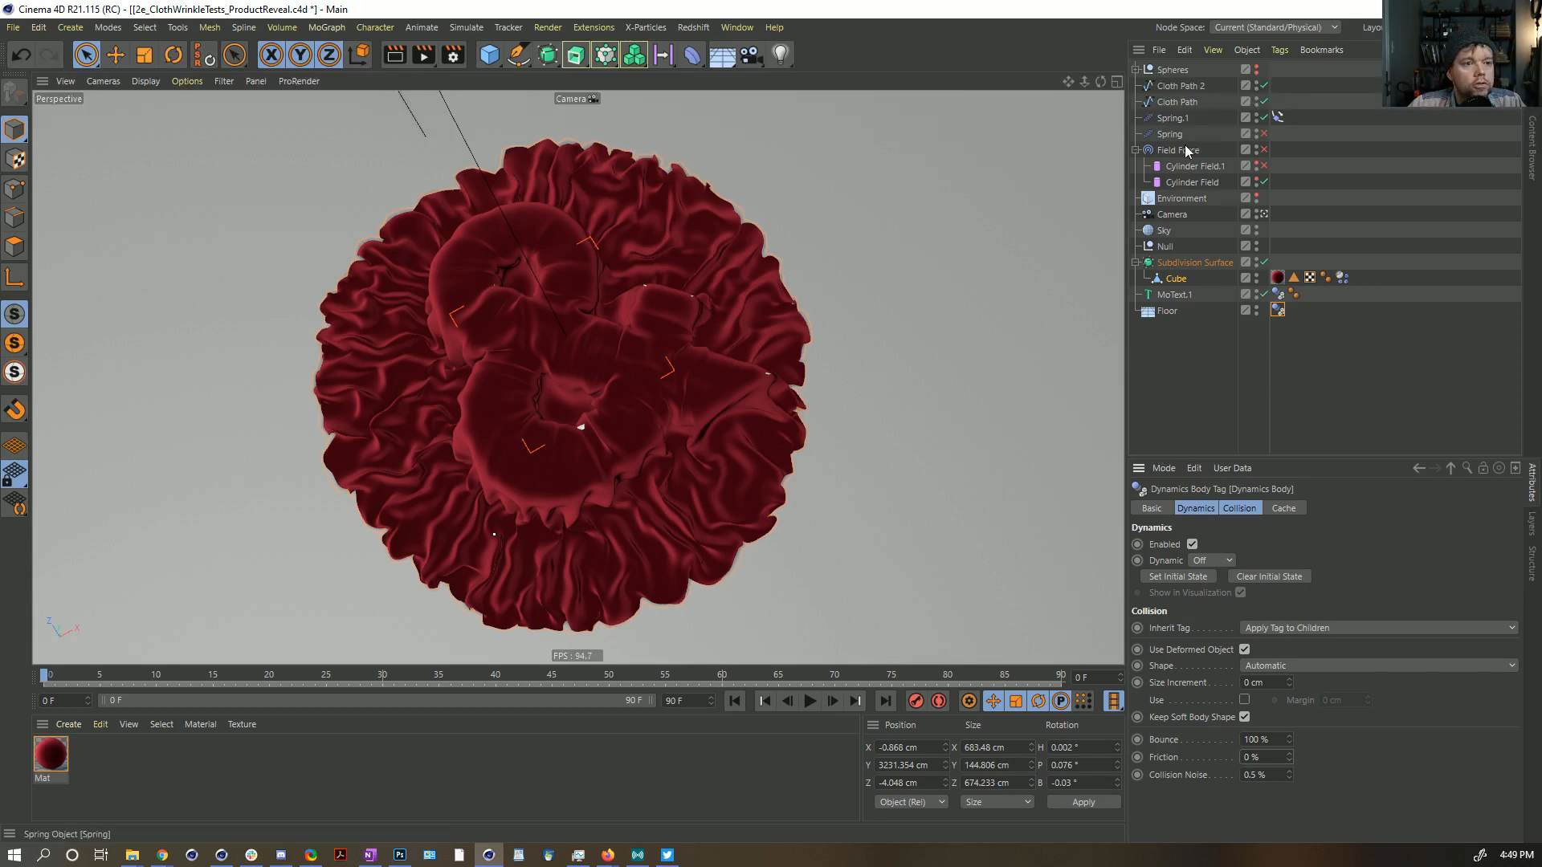
Step: Set the distribution Step of Cloner.3 and Cloner.4 in the Spheres group to 12 cm
{"action": "left_click", "coordinate": [1136, 69]}
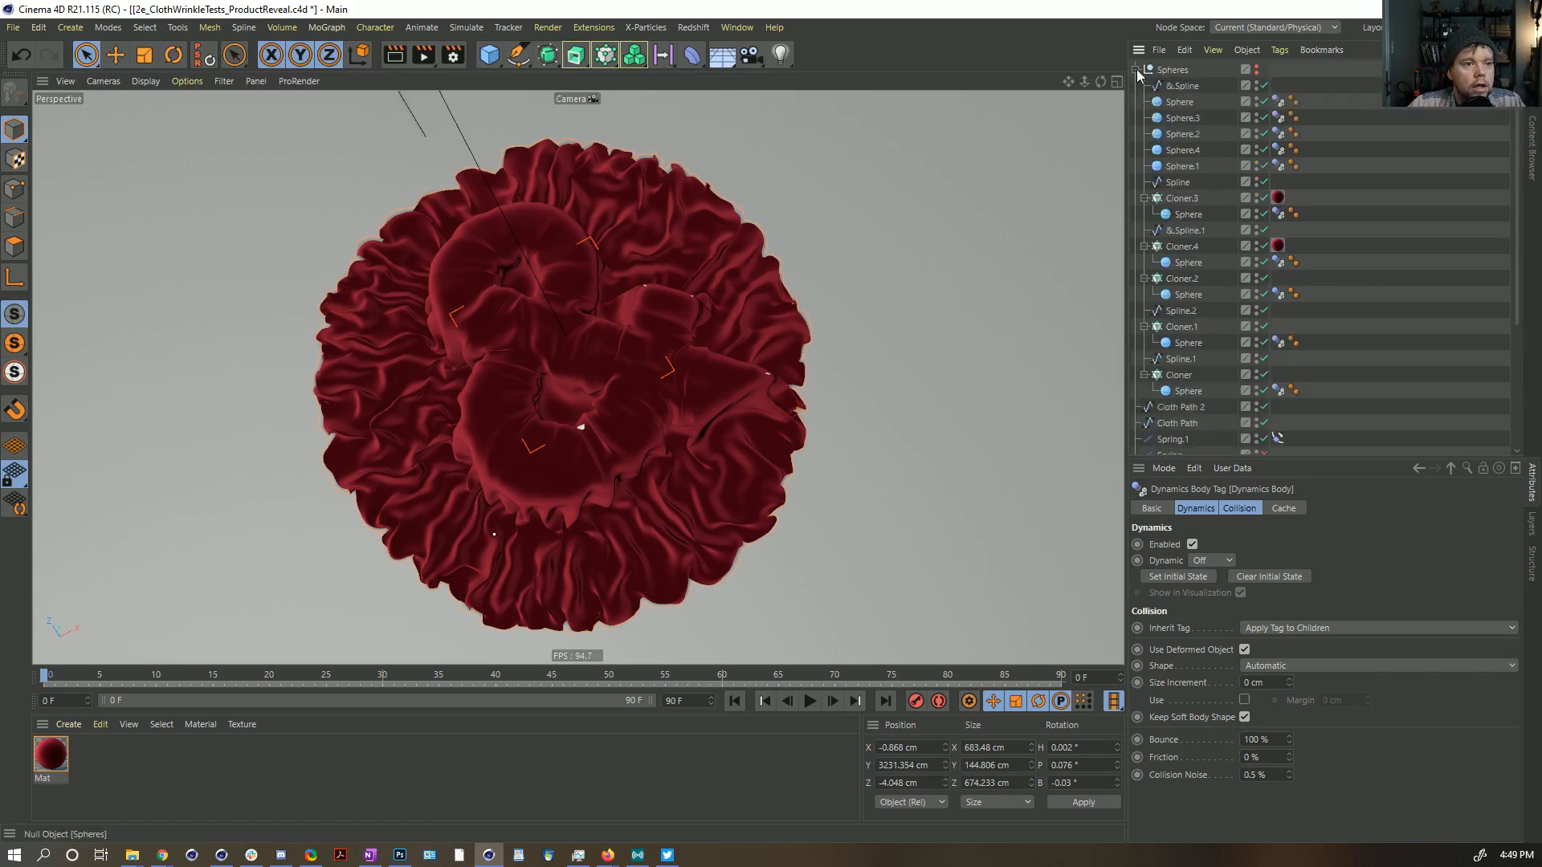
{"action": "left_click", "coordinate": [1181, 199]}
{"action": "left_click", "coordinate": [1181, 246], "text": "ctrl"}
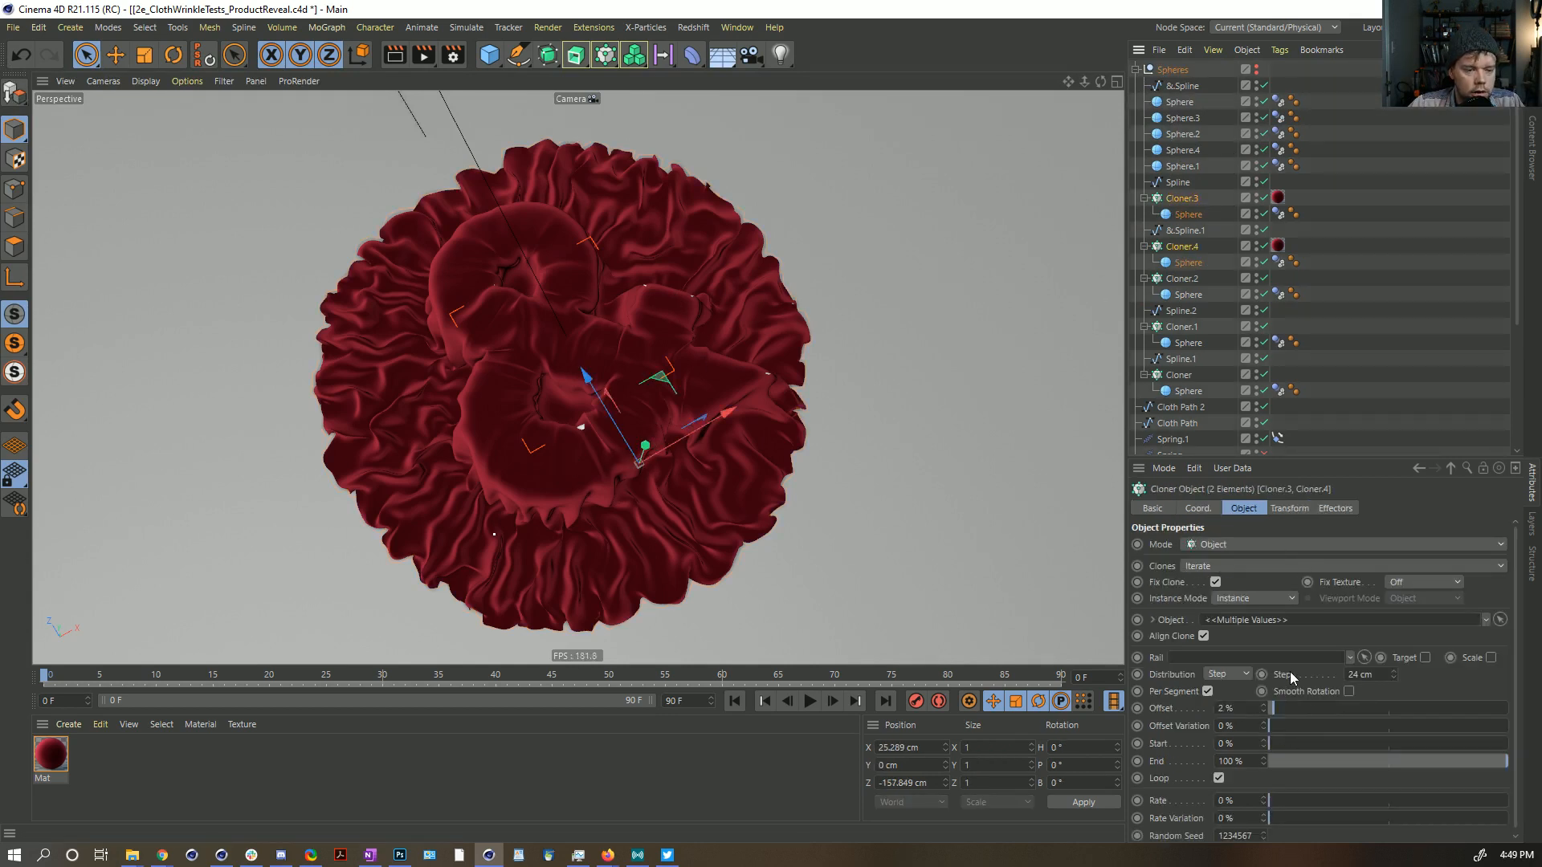
{"action": "left_click", "coordinate": [1365, 675]}
{"action": "type", "text": "12"}
{"action": "key", "text": "Return"}
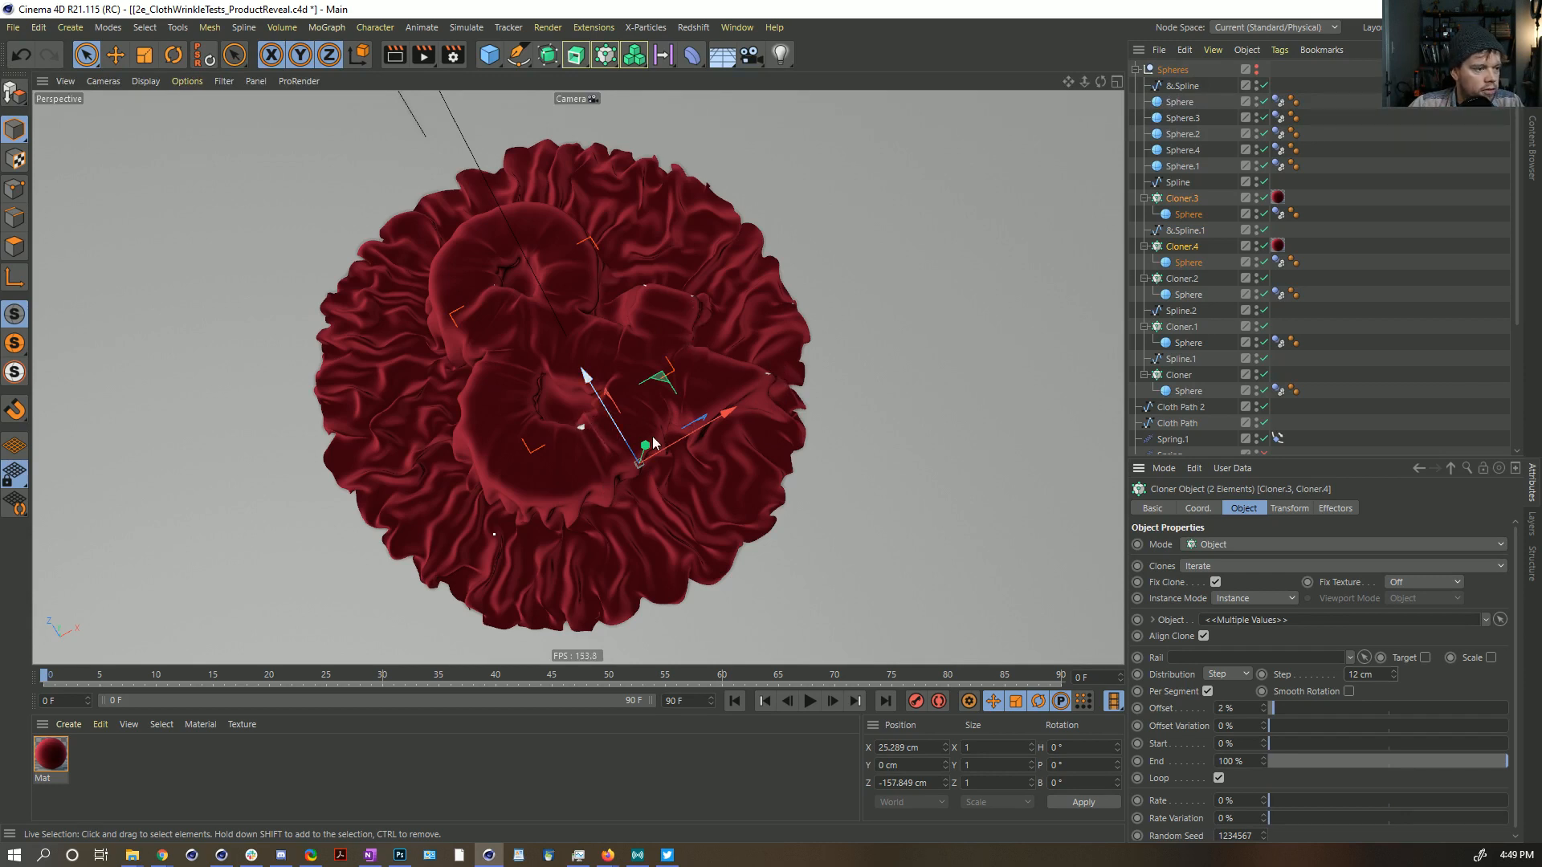
{"action": "left_click", "coordinate": [1383, 435]}
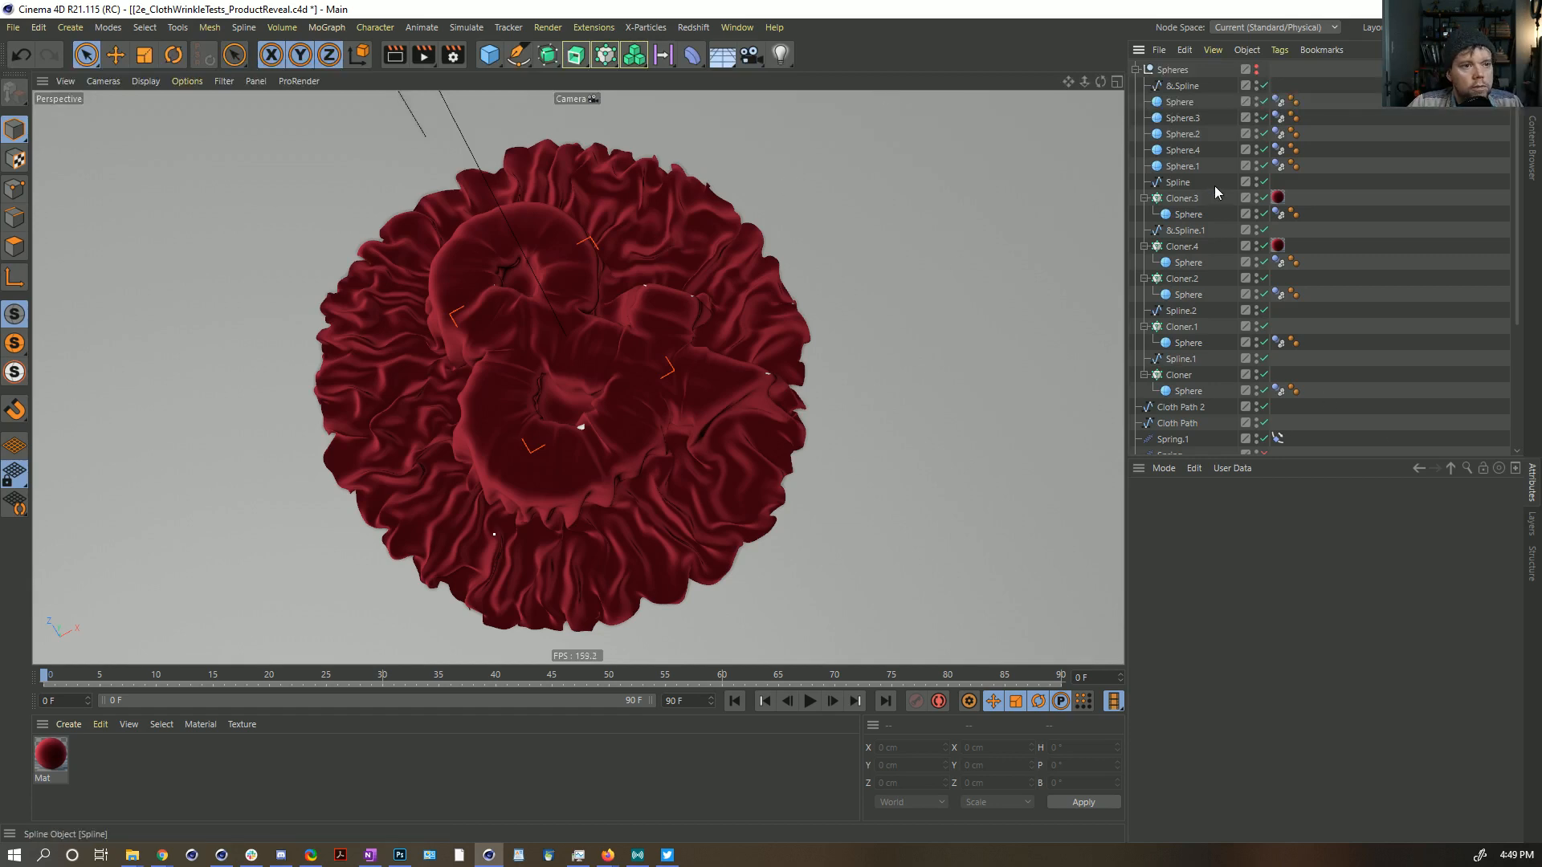
Step: Move the Cube out of the Subdivision Surface, keep the generator enabled, and save the project
{"action": "scroll", "coordinate": [1226, 416], "scroll_direction": "down", "scroll_amount": 5}
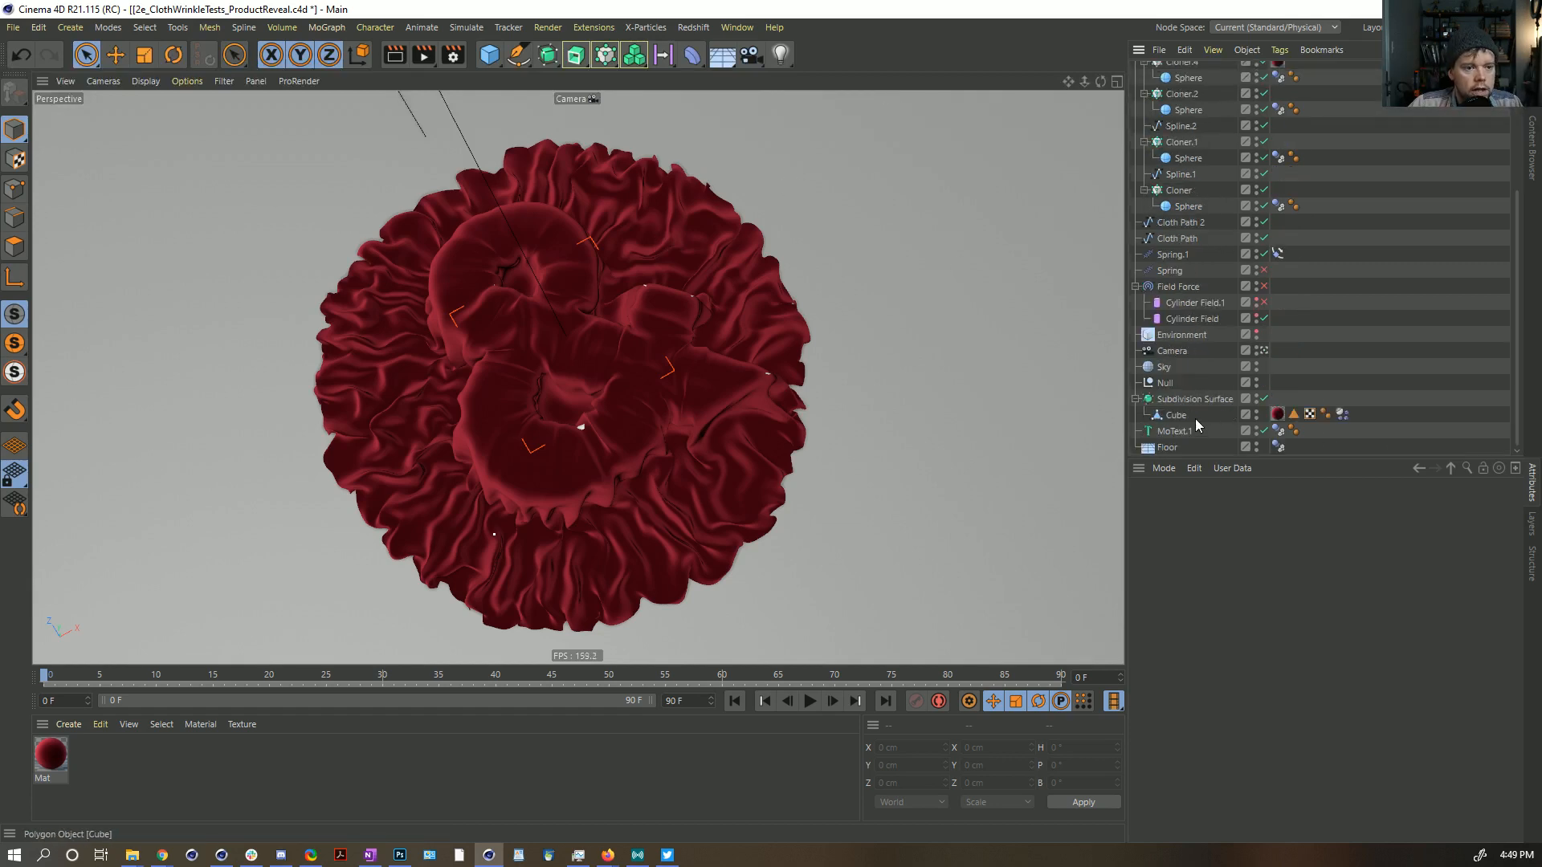
{"action": "left_click", "coordinate": [1170, 415]}
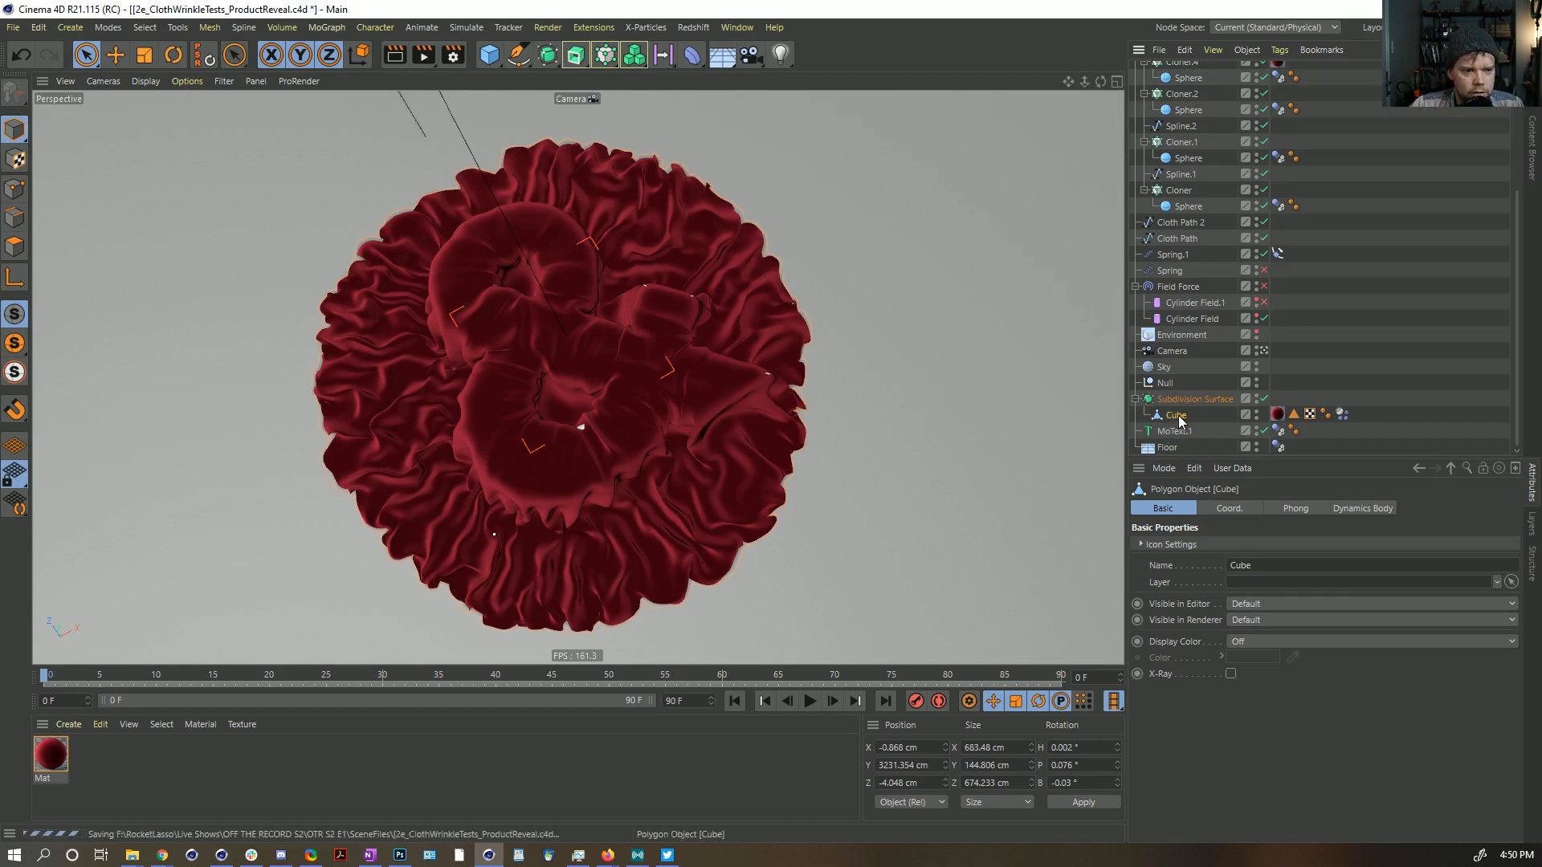
{"action": "key", "text": "q"}
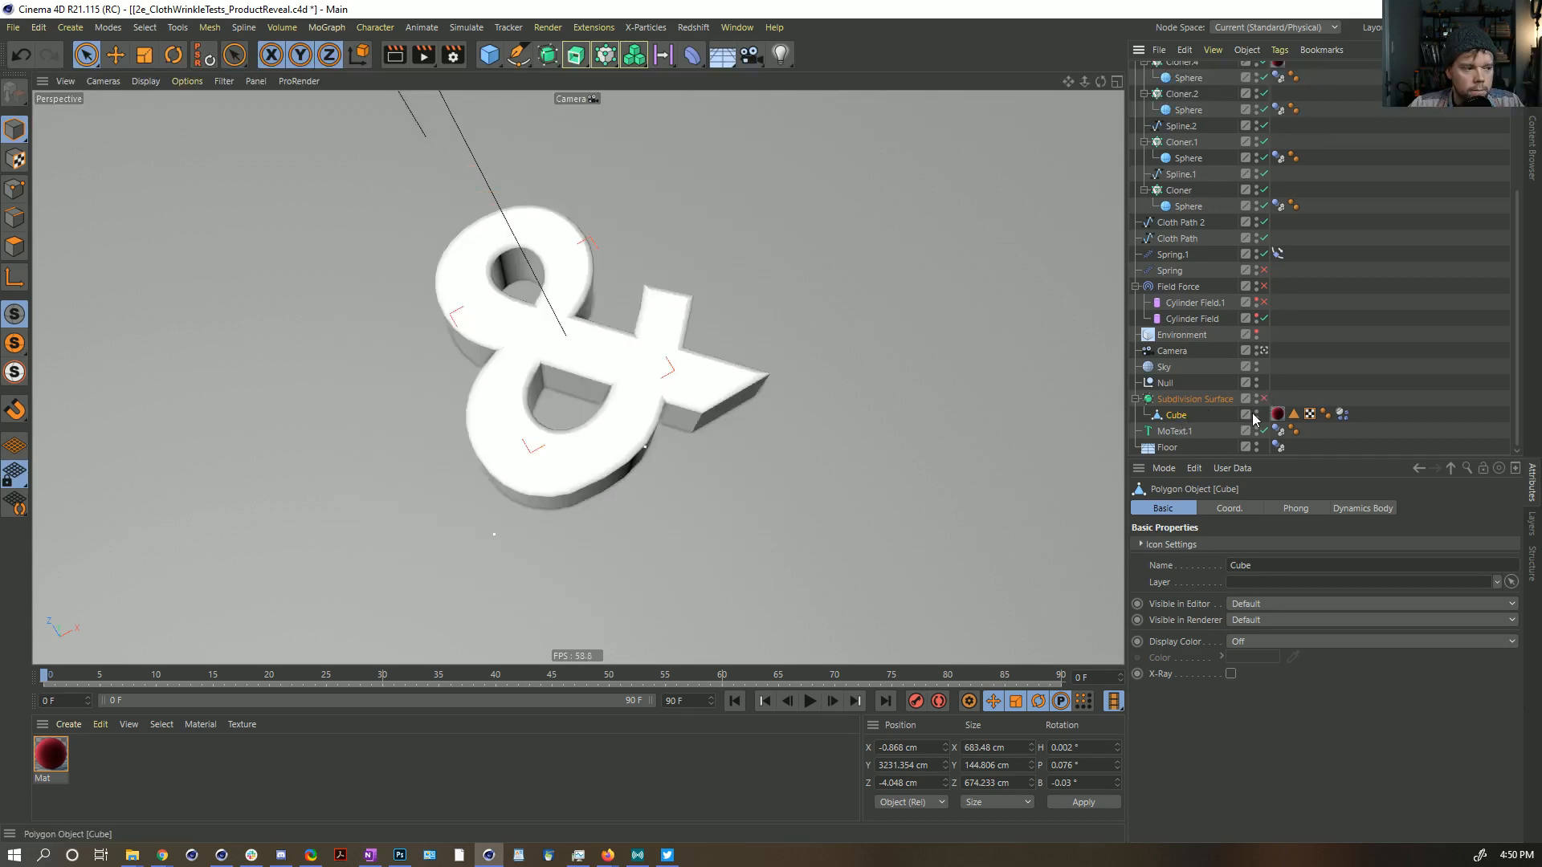
{"action": "left_click", "coordinate": [1266, 399]}
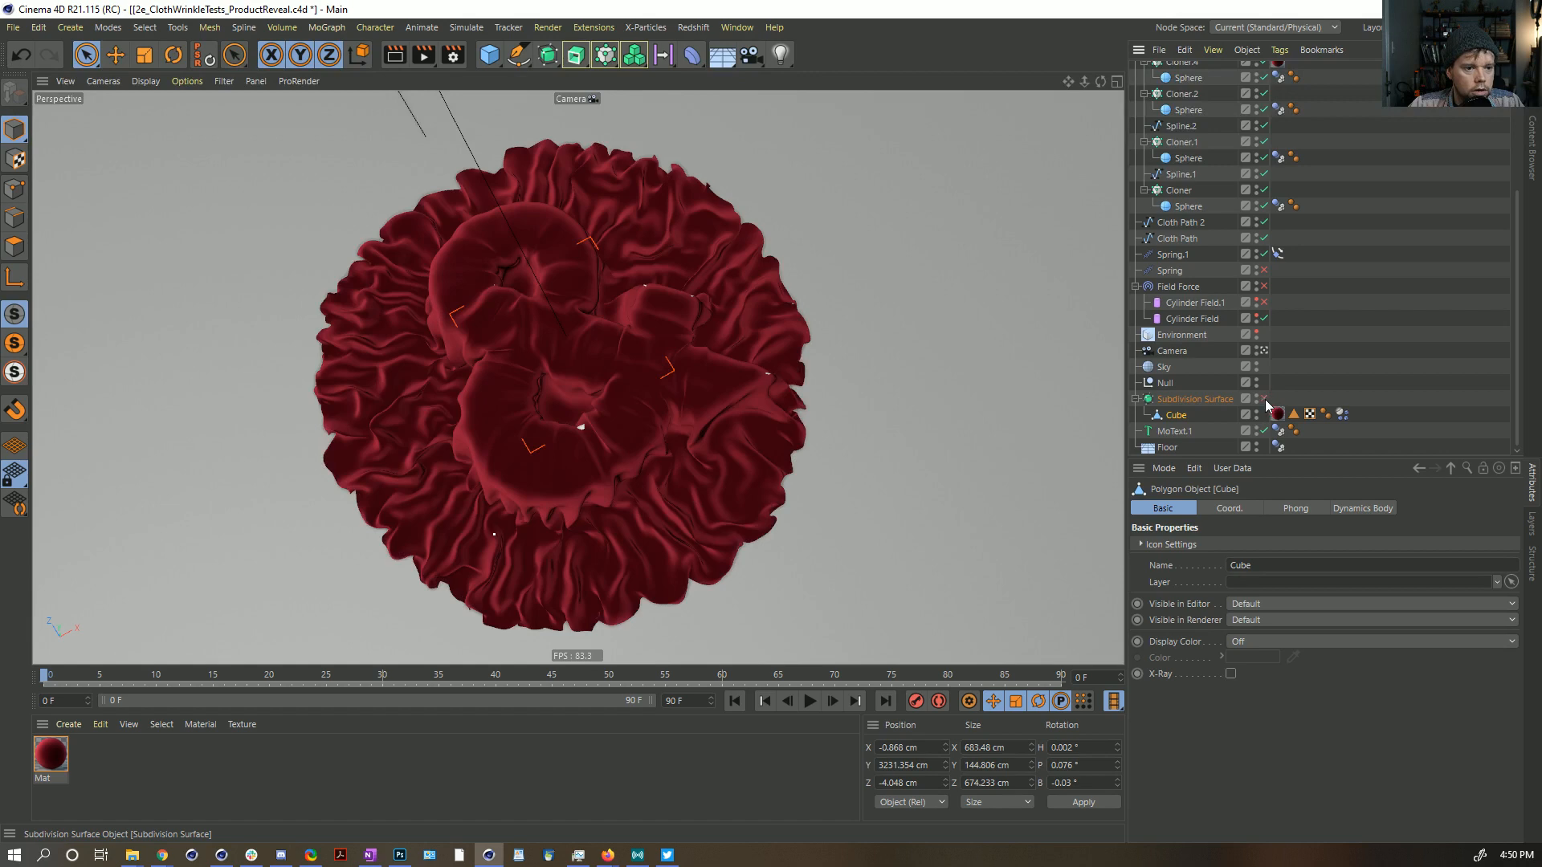
{"action": "left_click", "coordinate": [1264, 399]}
{"action": "left_click", "coordinate": [1264, 399]}
{"action": "left_click_drag", "start_coordinate": [1180, 420], "coordinate": [1173, 399]}
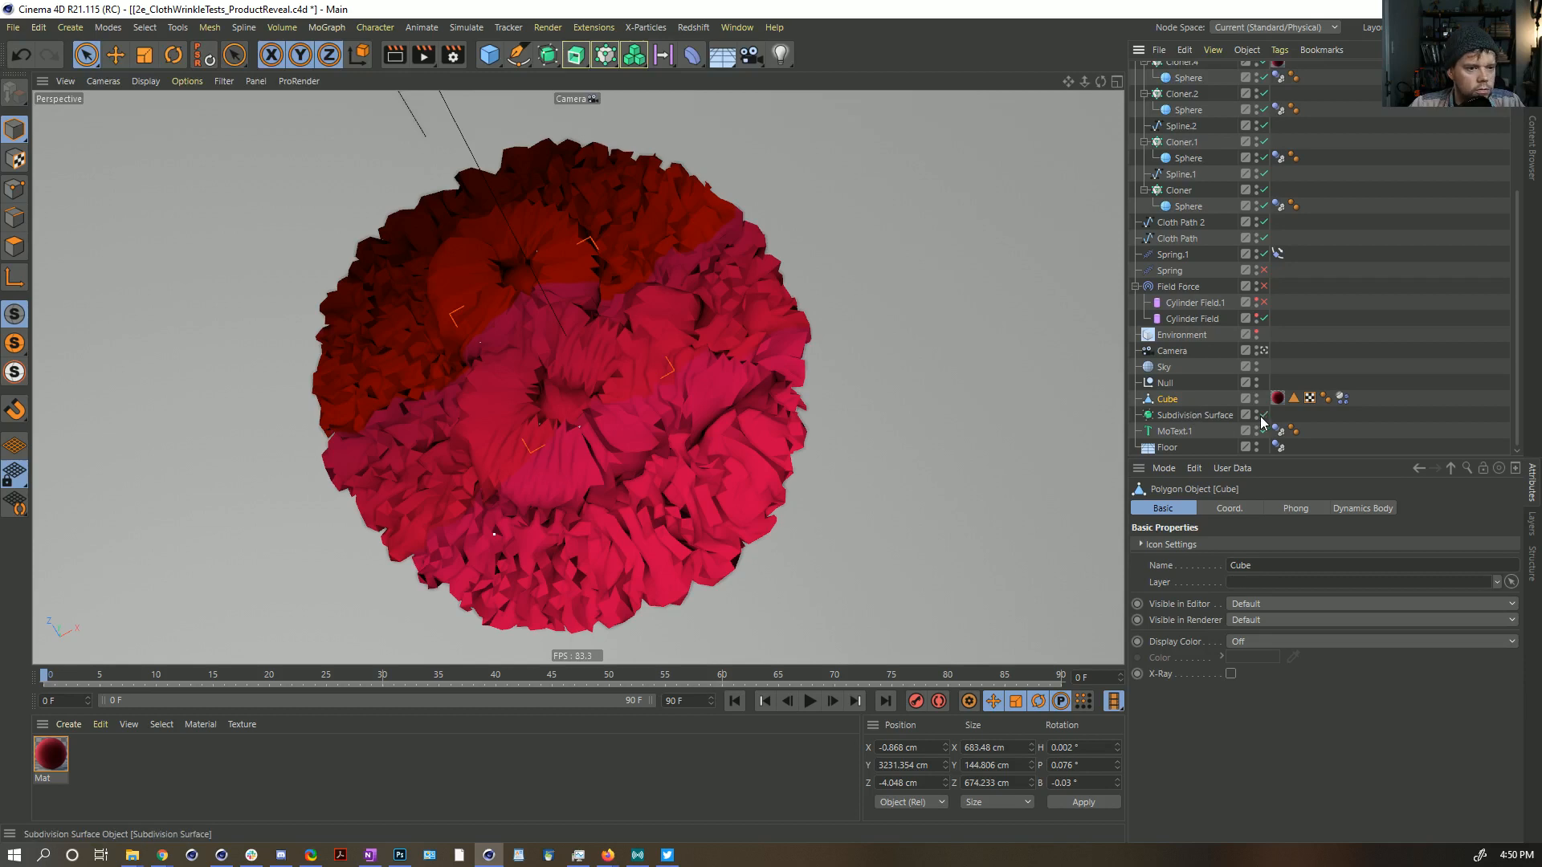
{"action": "left_click", "coordinate": [1195, 416]}
{"action": "left_click", "coordinate": [1168, 400]}
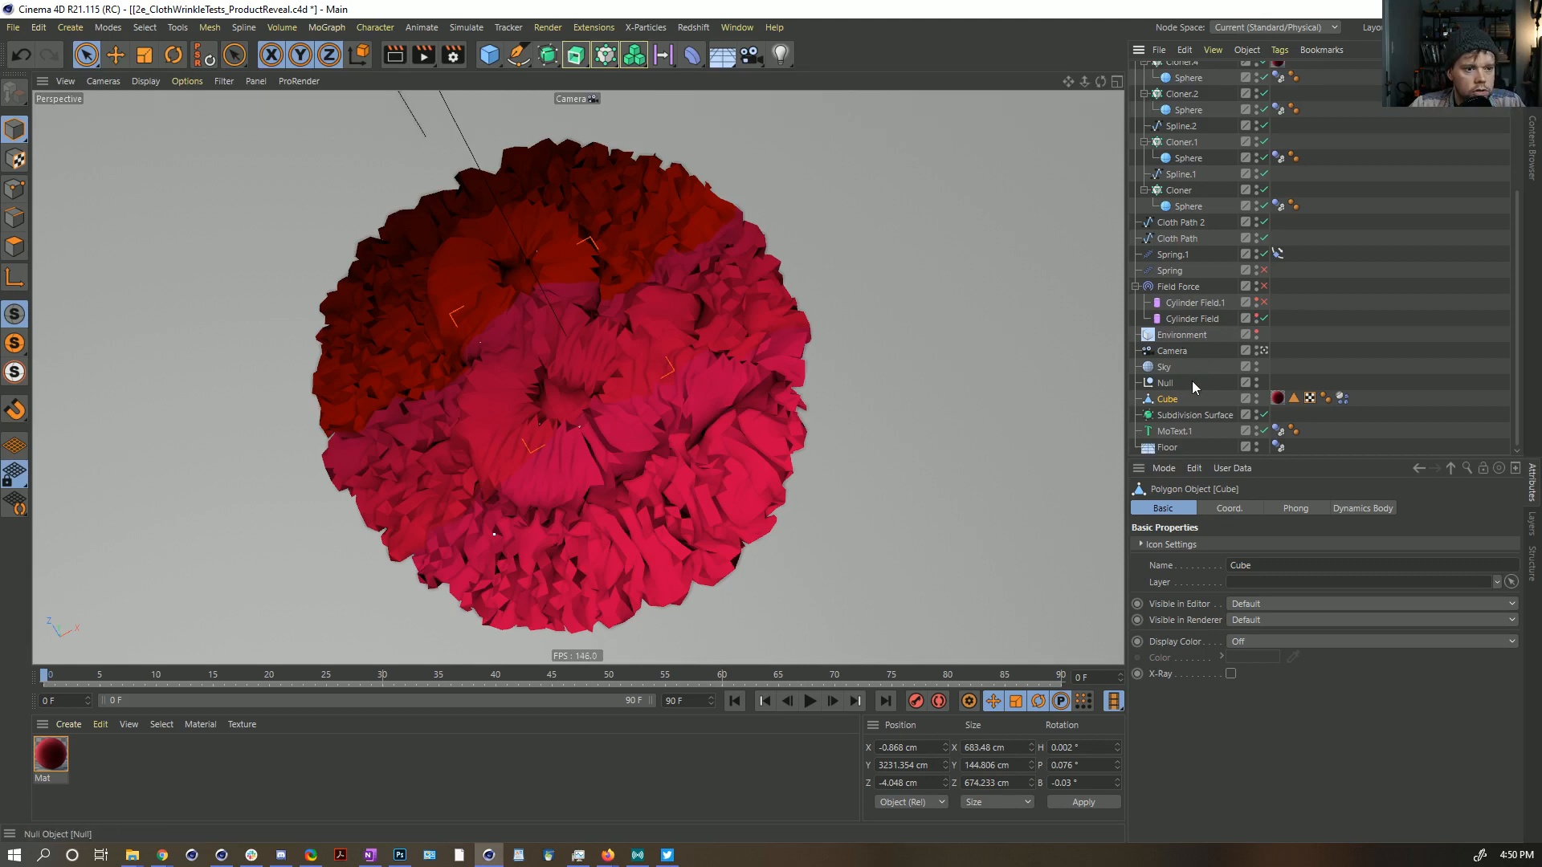
Step: Play the first frames of the unsmoothed cloth simulation and return to frame 0
{"action": "left_click", "coordinate": [810, 703]}
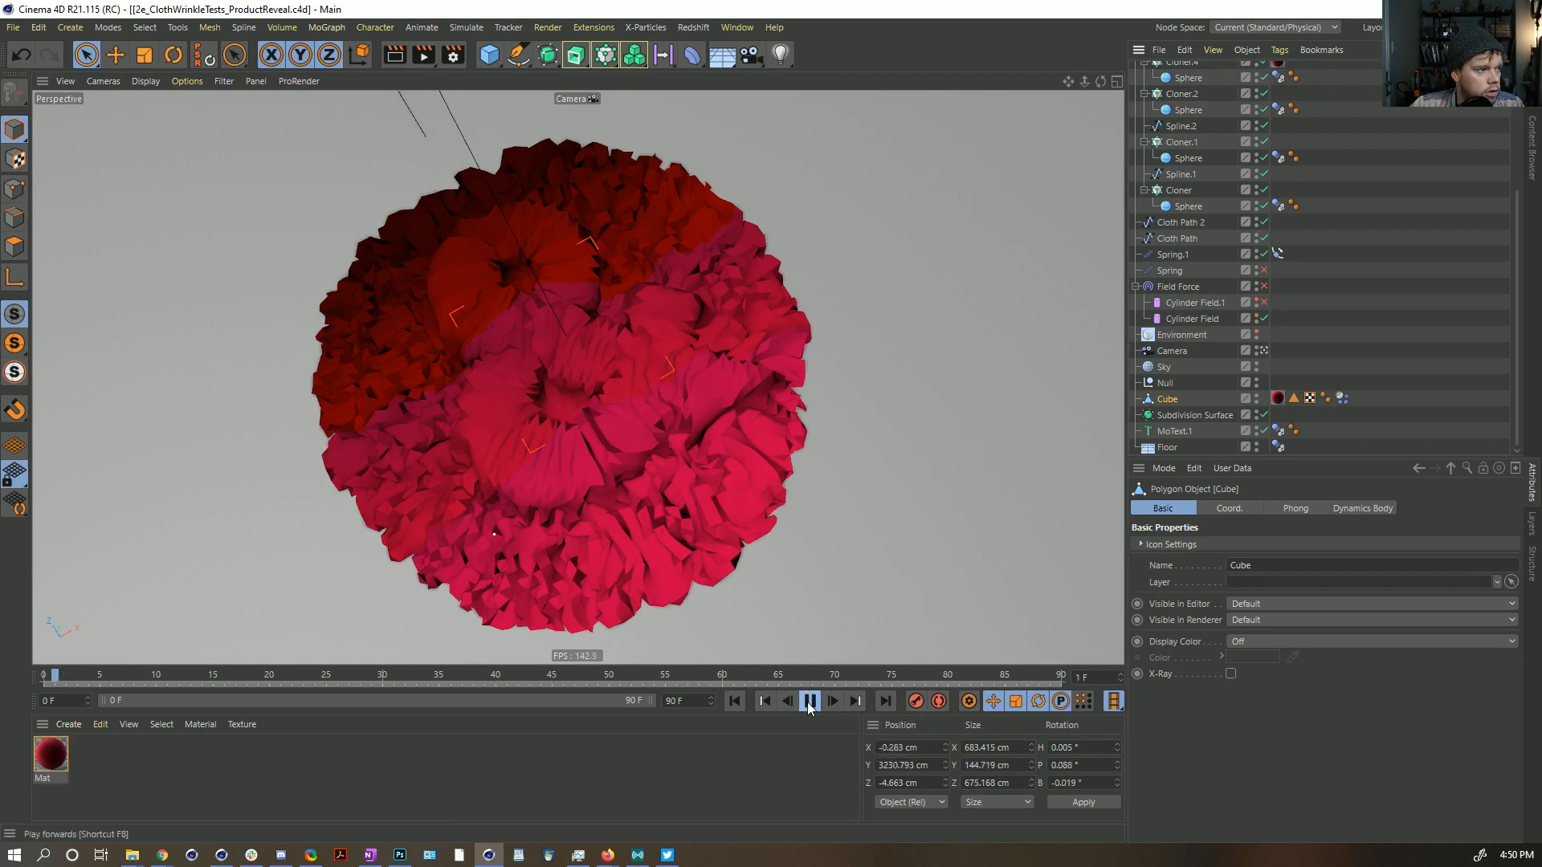
{"action": "left_click", "coordinate": [809, 705]}
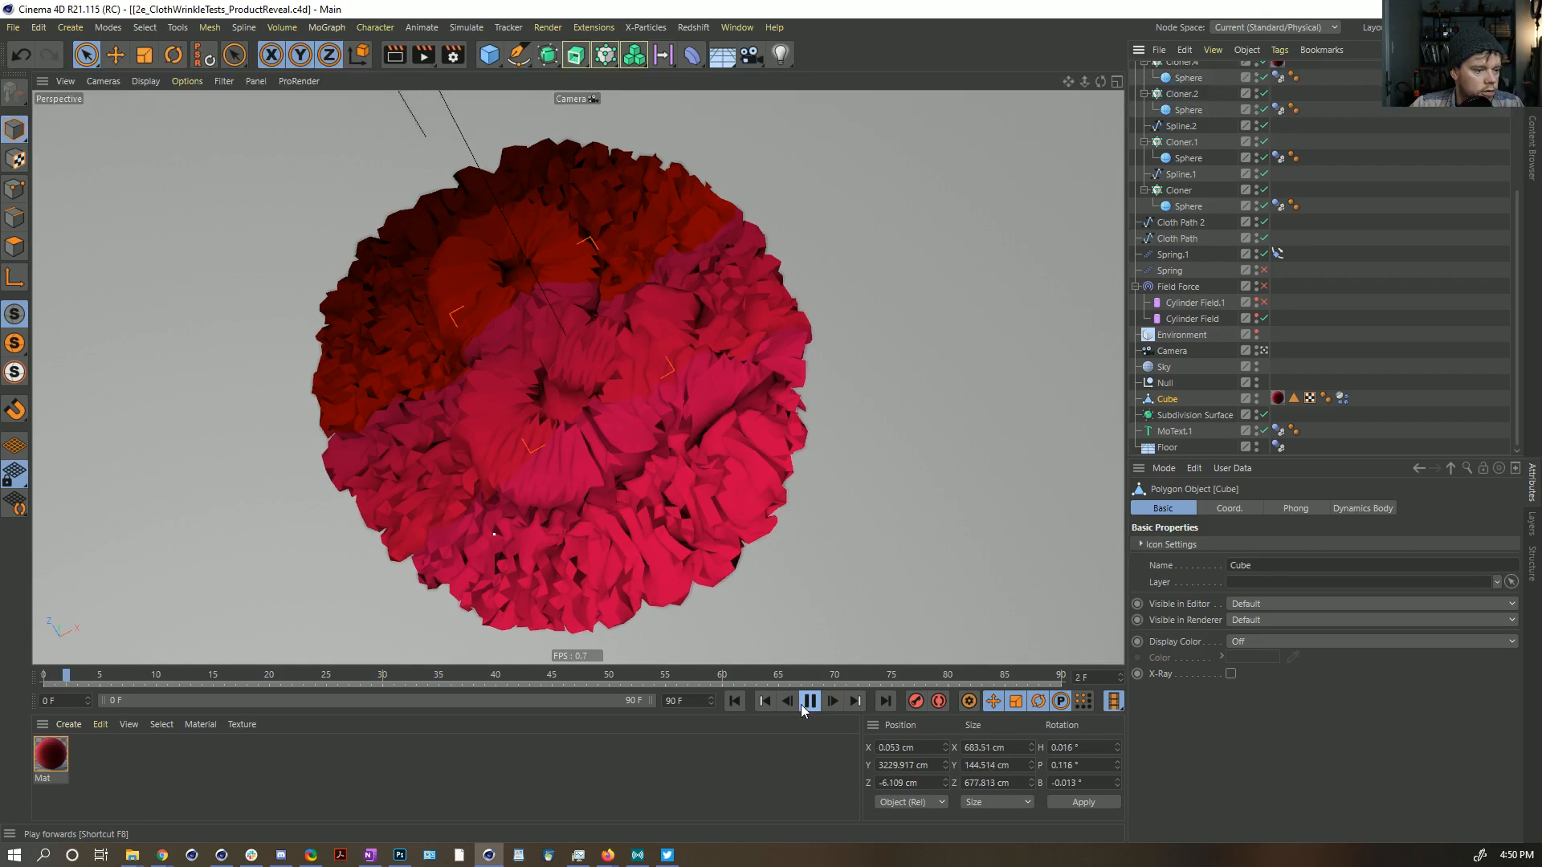
{"action": "left_click", "coordinate": [734, 701]}
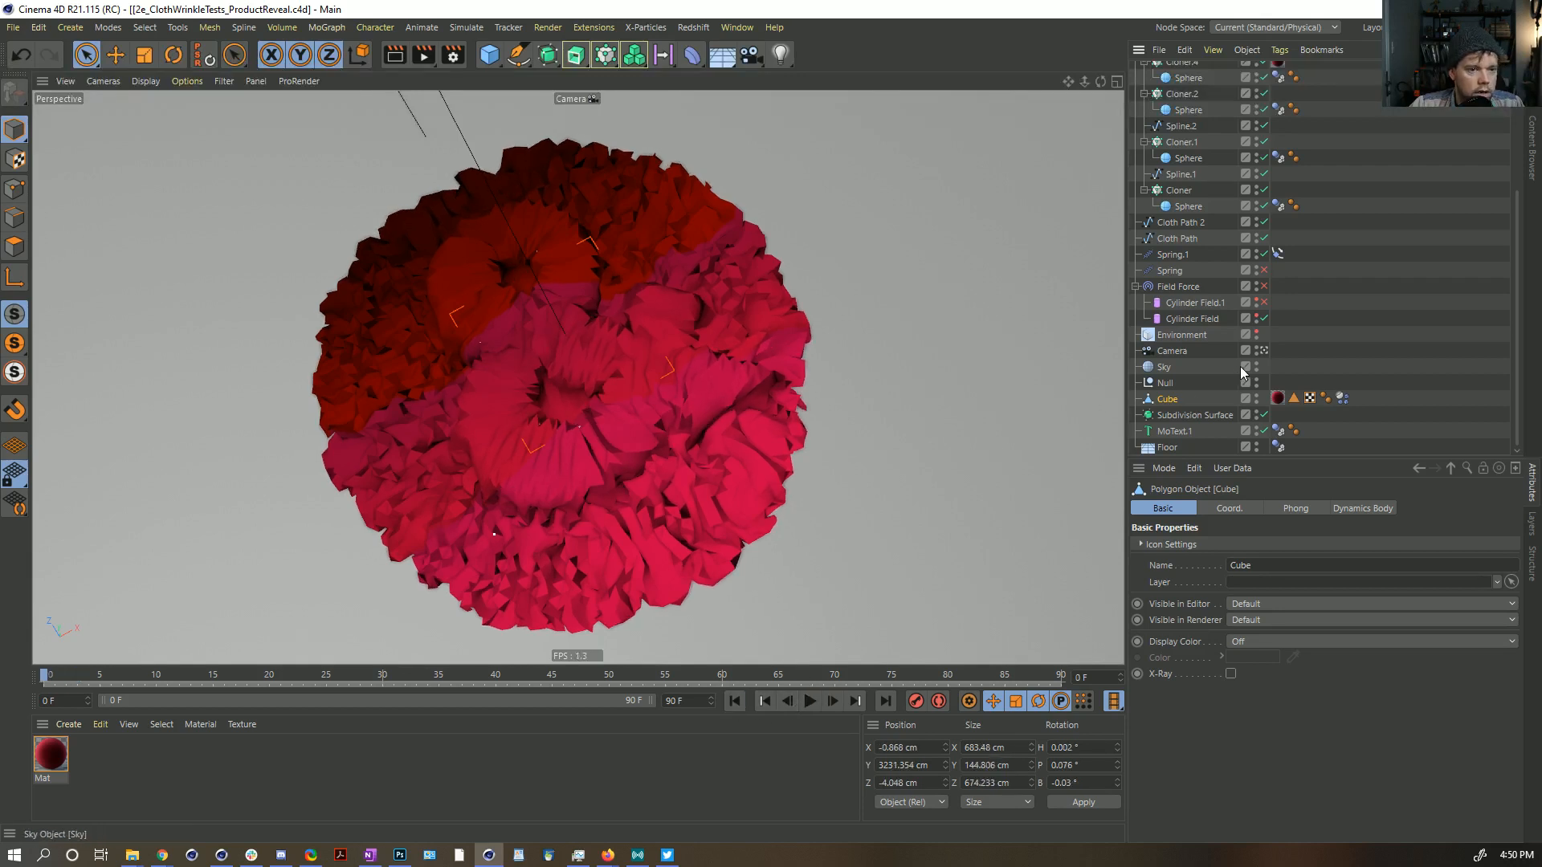
Step: Bake the simulated Cube as Alembic
{"action": "right_click", "coordinate": [1165, 404]}
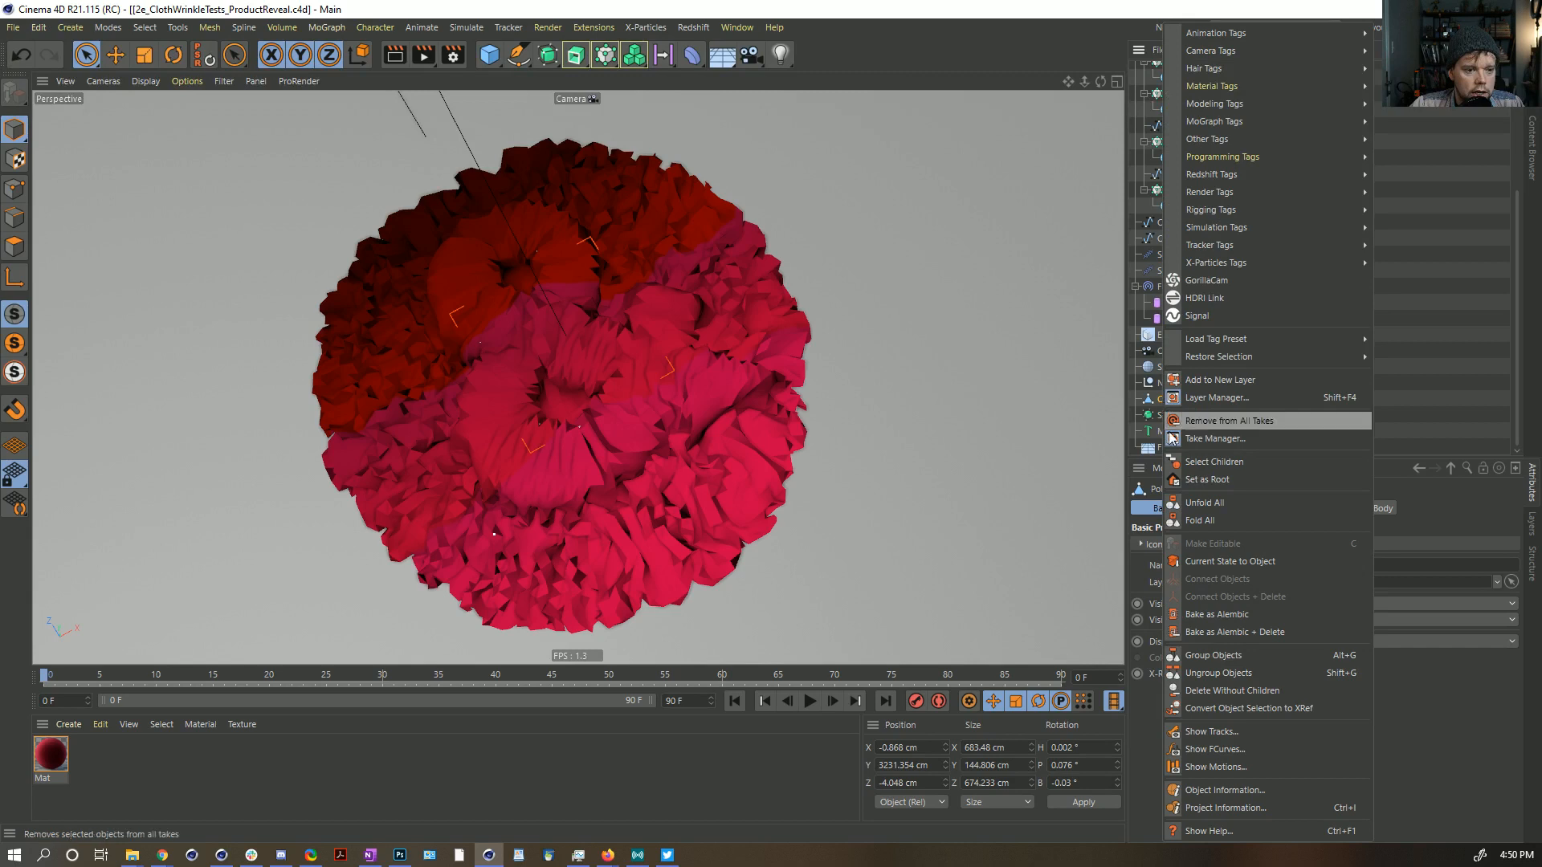
{"action": "left_click", "coordinate": [1251, 614]}
{"action": "left_click_drag", "start_coordinate": [1247, 598], "coordinate": [954, 602]}
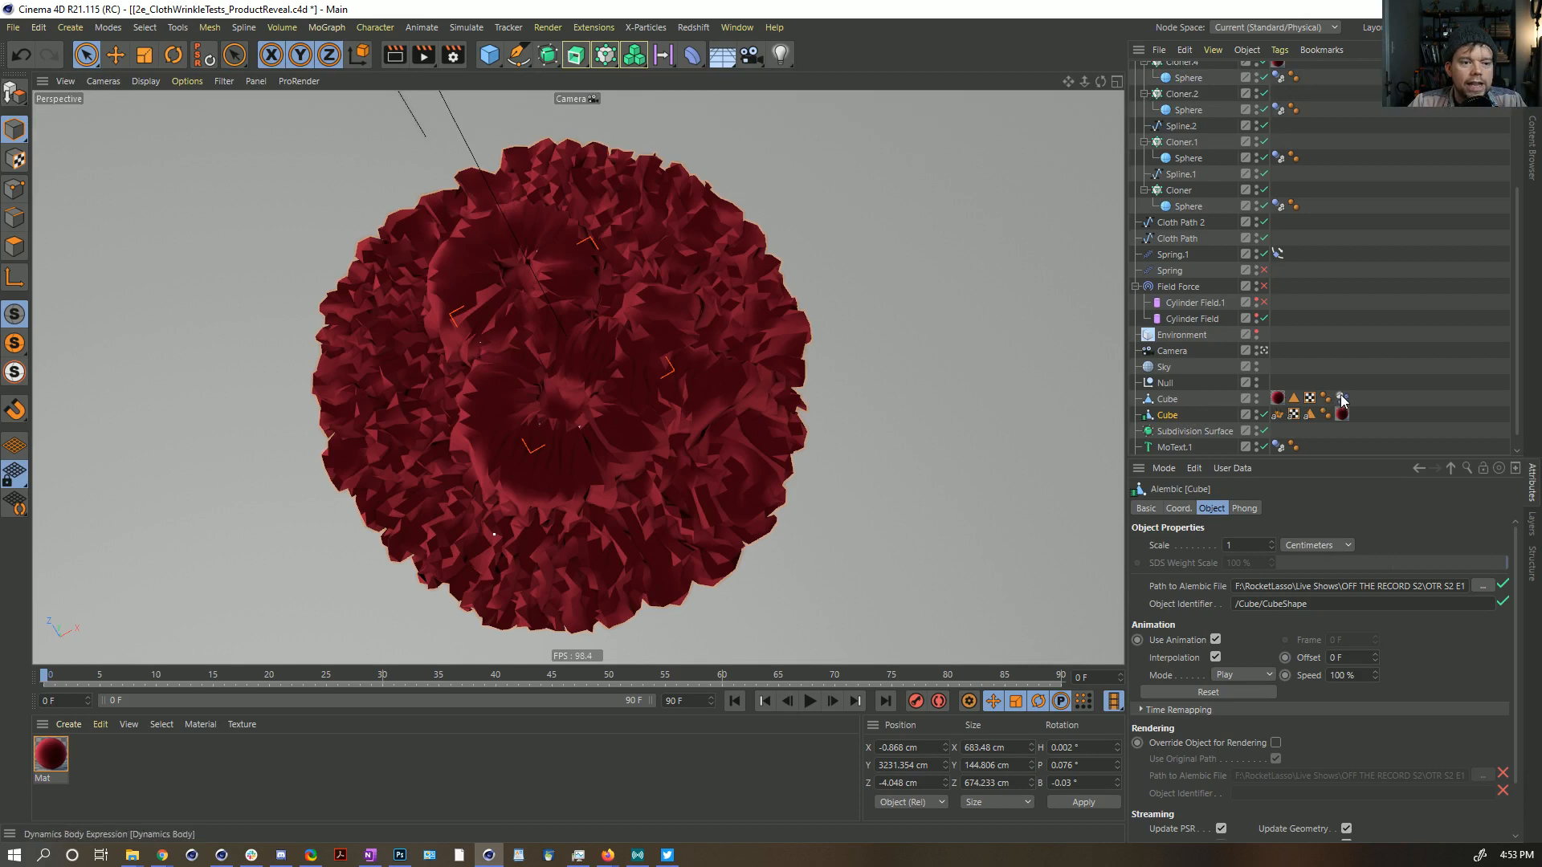
Step: Move the original Cube's Dynamics Body tag to the Null and place the baked Alembic Cube inside the Subdivision Surface
{"action": "left_click_drag", "start_coordinate": [1341, 400], "coordinate": [1277, 383]}
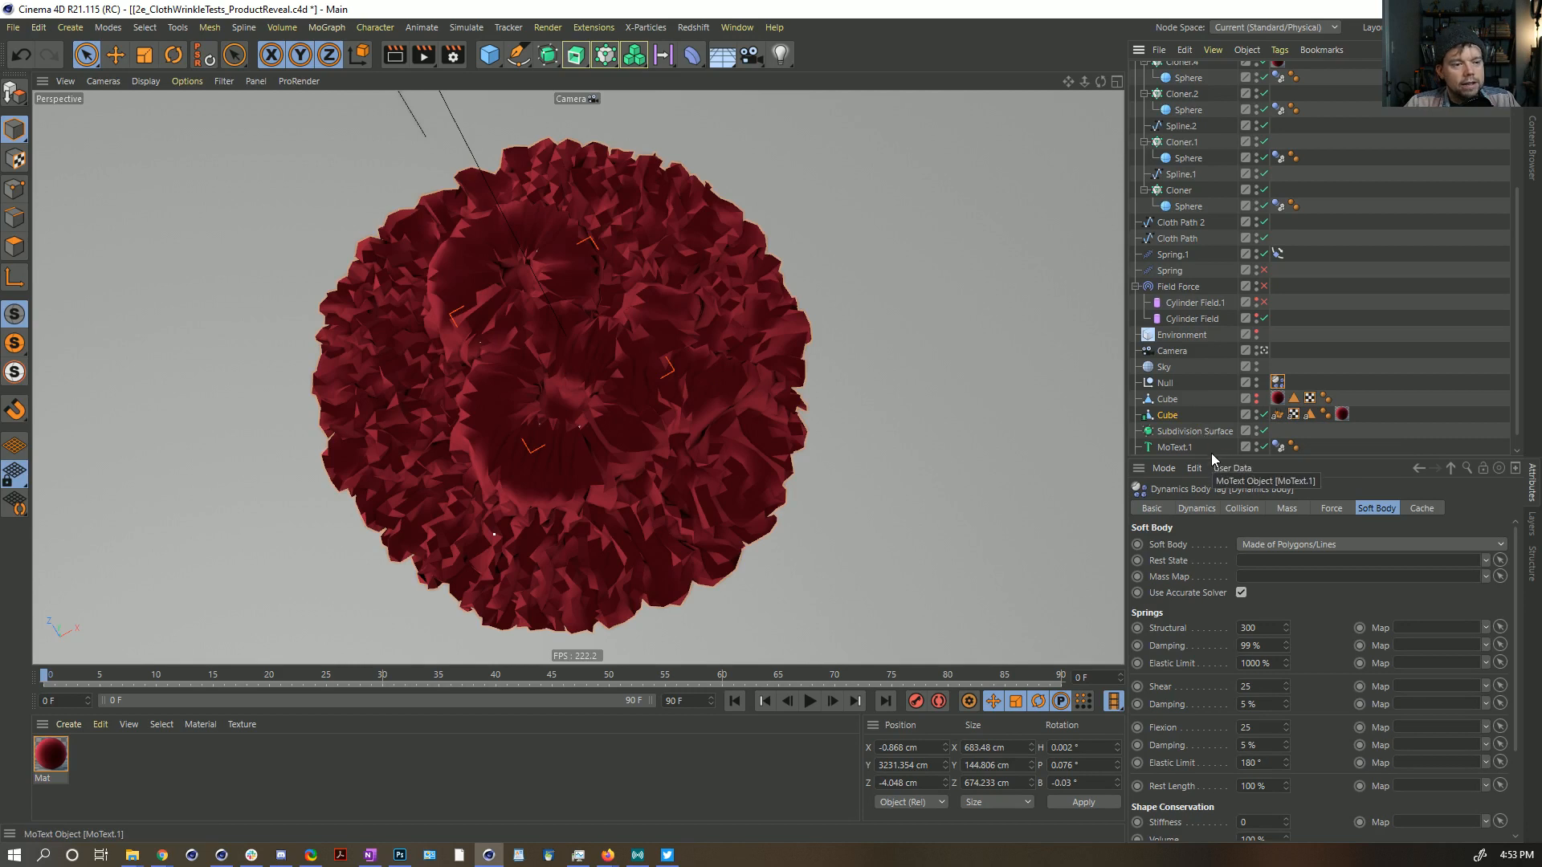
{"action": "left_click_drag", "start_coordinate": [1179, 456], "coordinate": [1181, 564]}
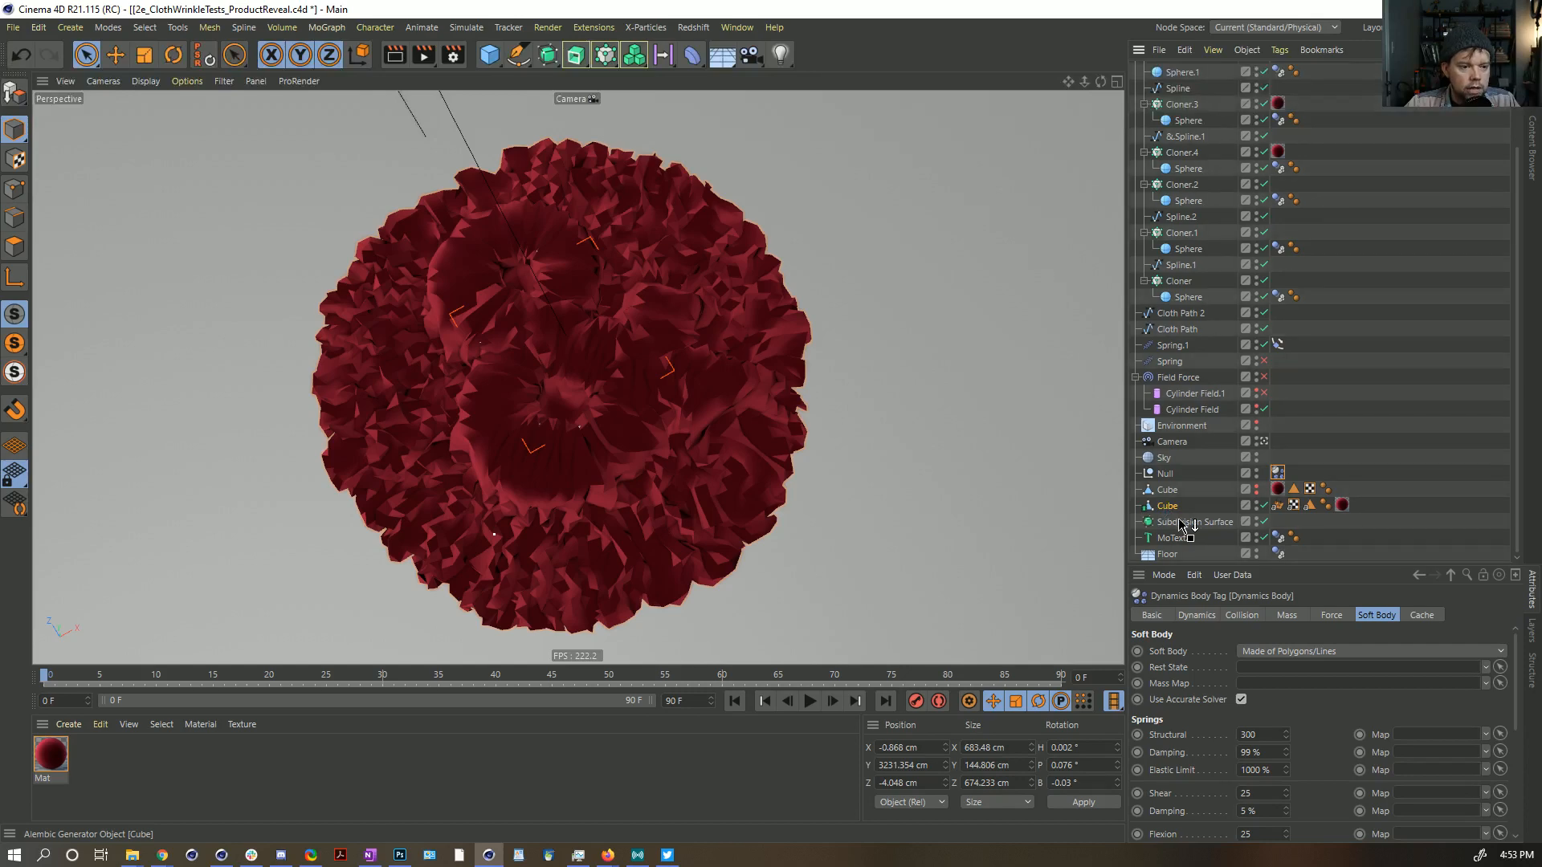
{"action": "left_click_drag", "start_coordinate": [1182, 523], "coordinate": [1180, 523]}
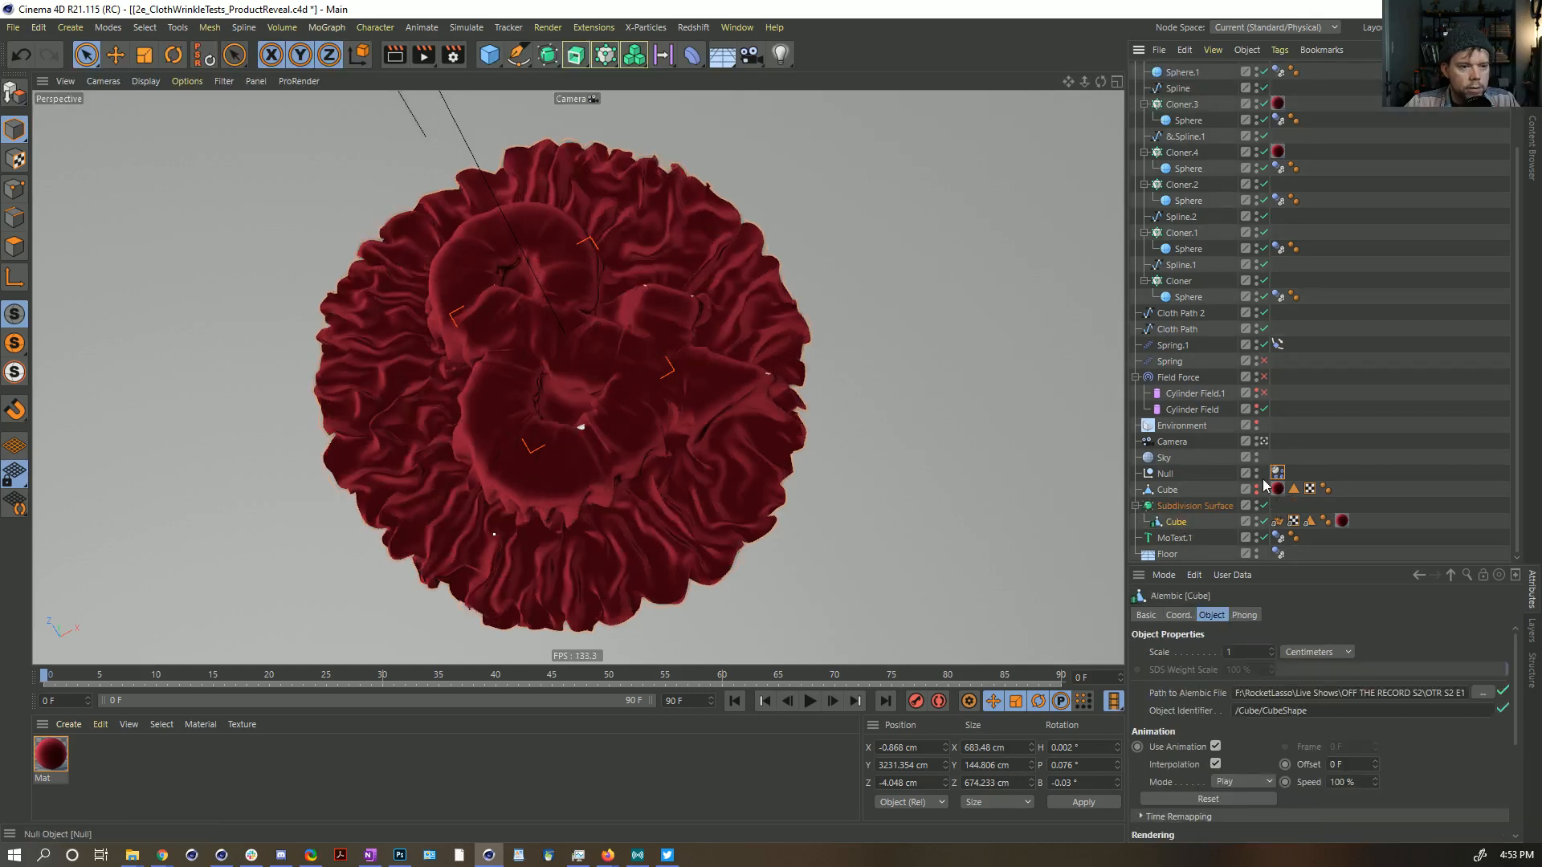
{"action": "left_click", "coordinate": [1340, 442]}
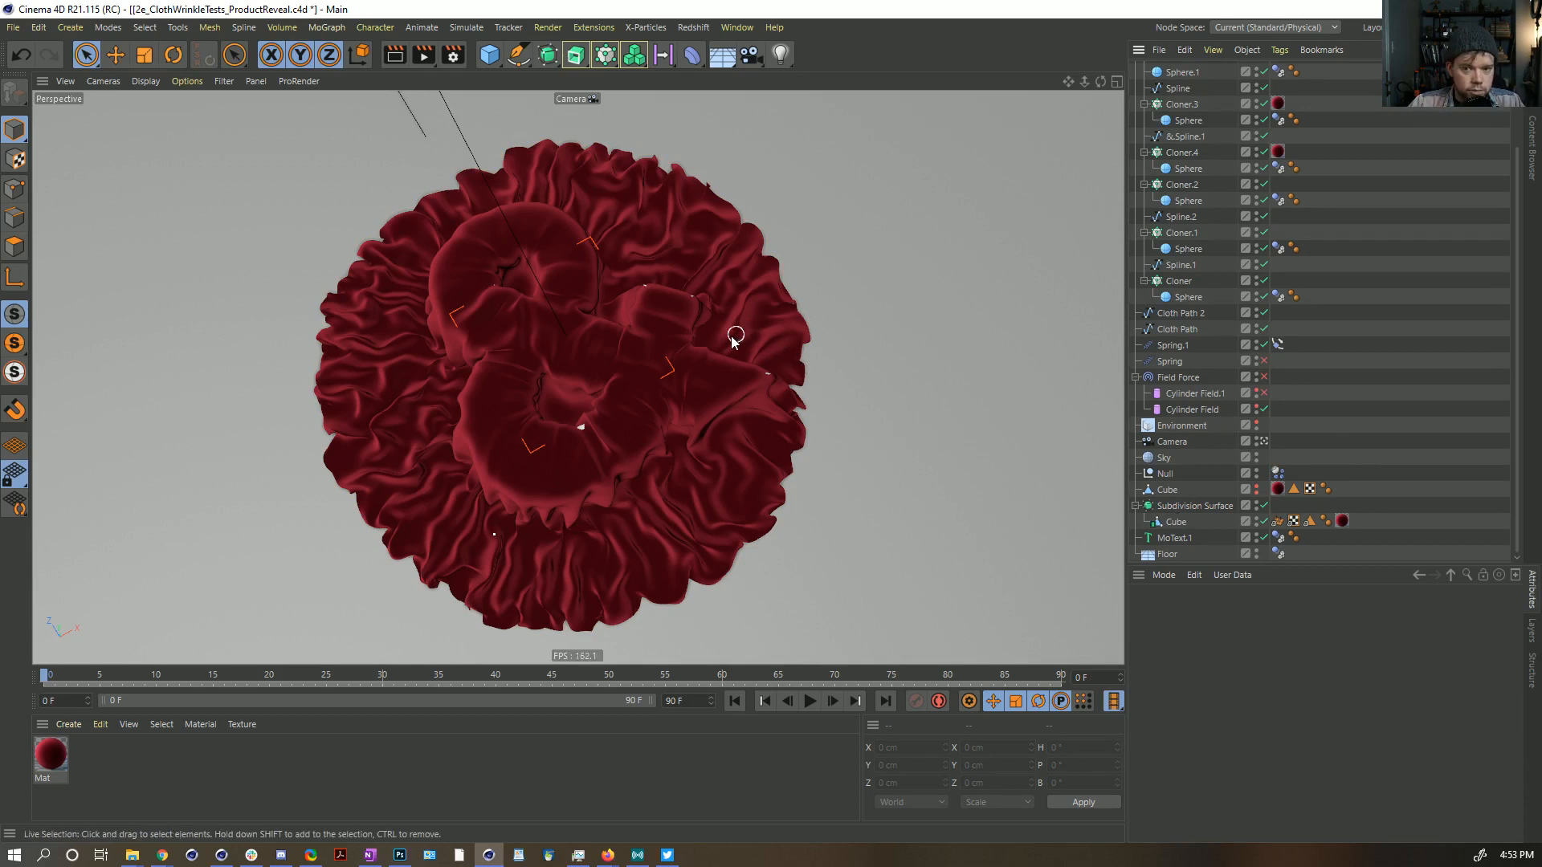
Step: Play the smoothed Alembic cloth and scrub between frames 37 and 56 to check how it slides off the ampersand
{"action": "middle_click_drag", "start_coordinate": [736, 338], "coordinate": [758, 338], "text": "alt"}
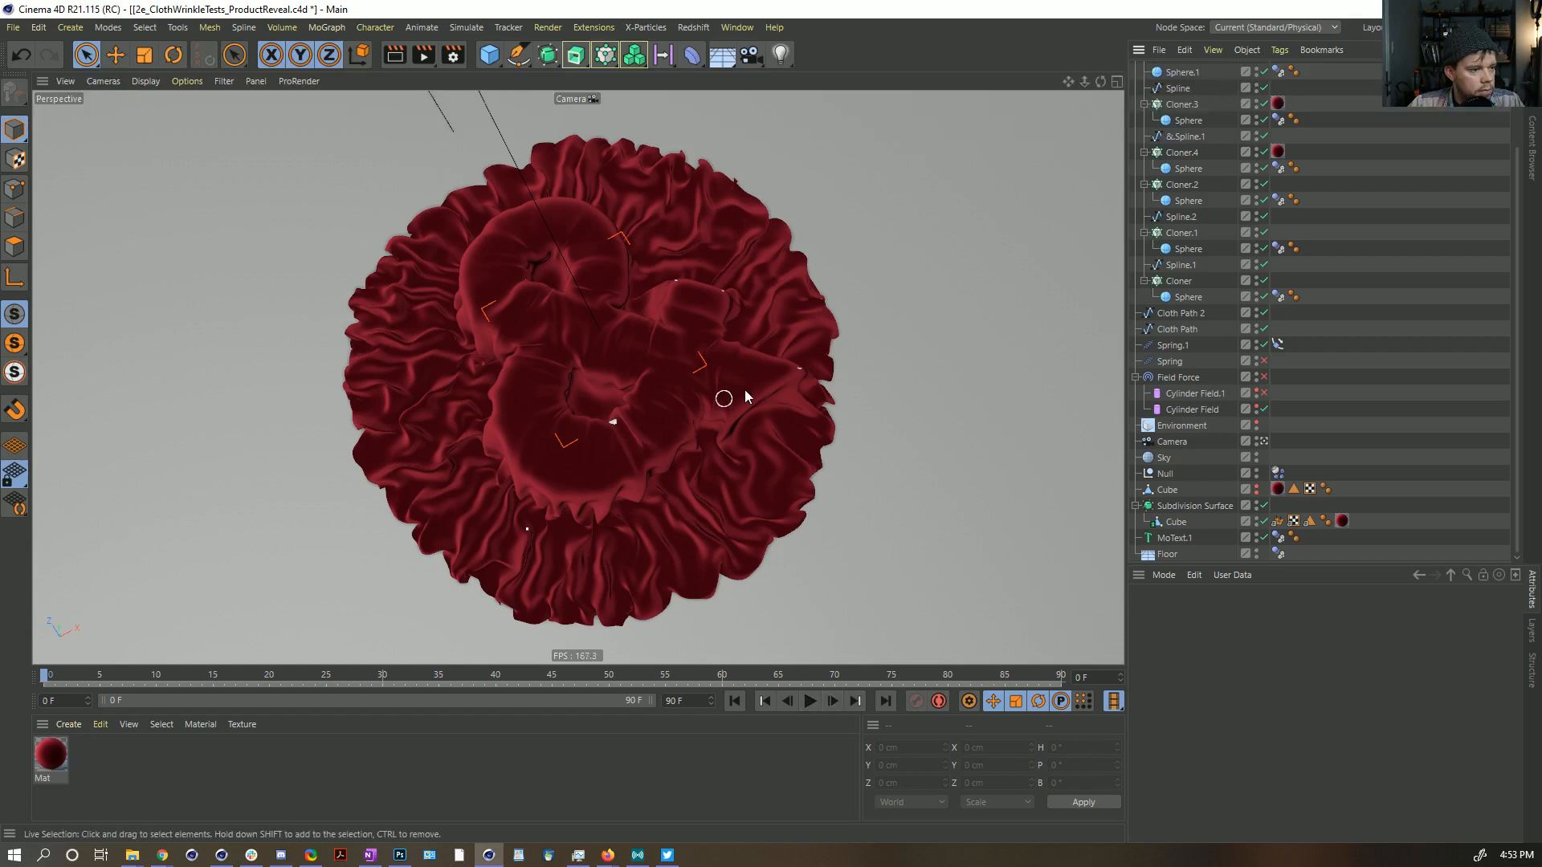
{"action": "left_click", "coordinate": [810, 702]}
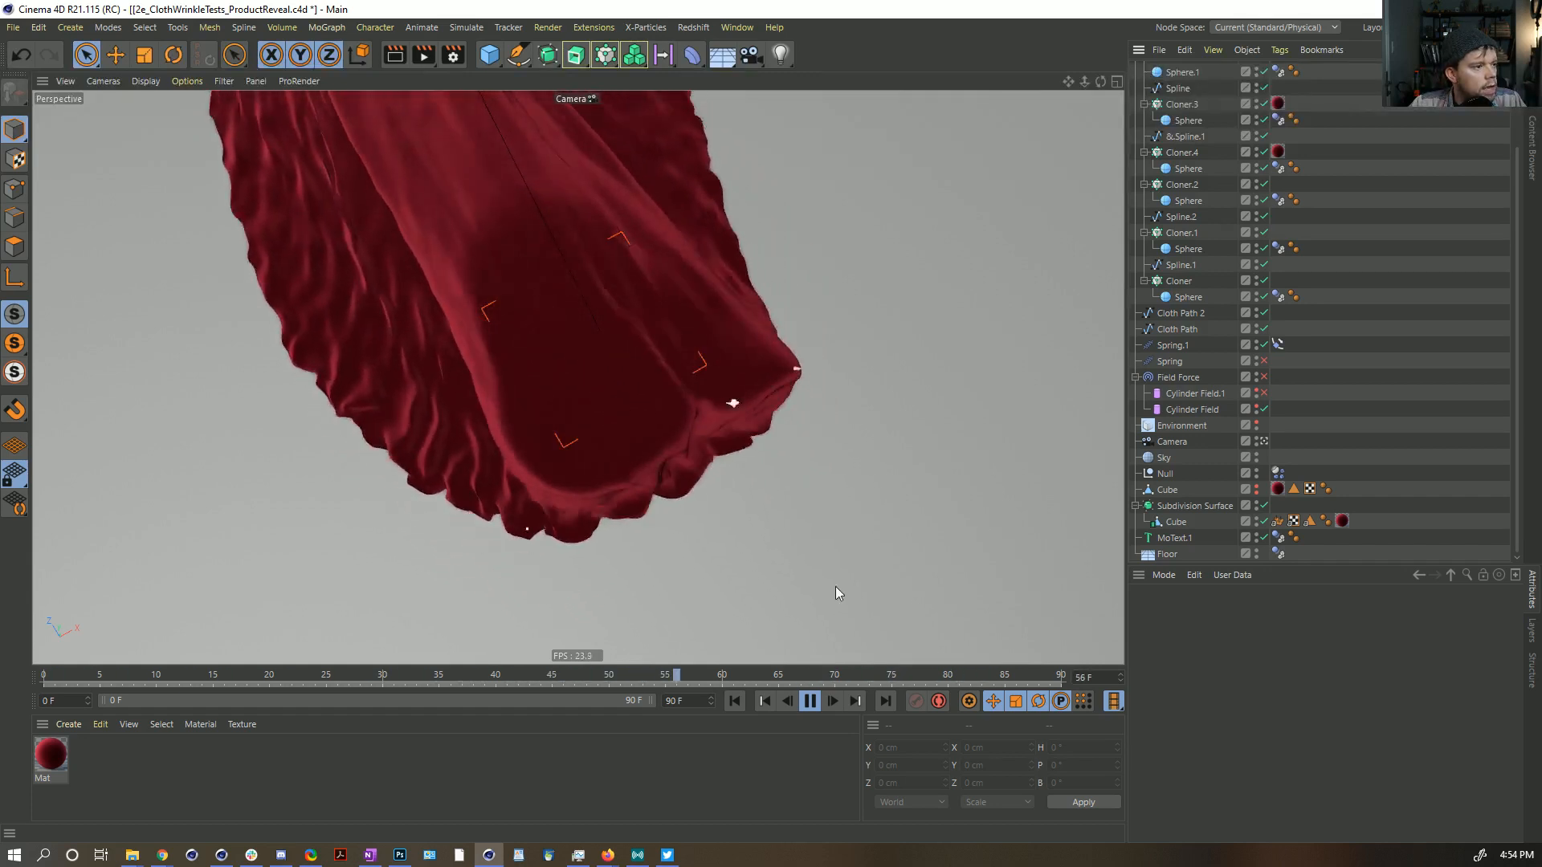
{"action": "left_click_drag", "start_coordinate": [801, 676], "coordinate": [463, 681]}
{"action": "left_click", "coordinate": [353, 660]}
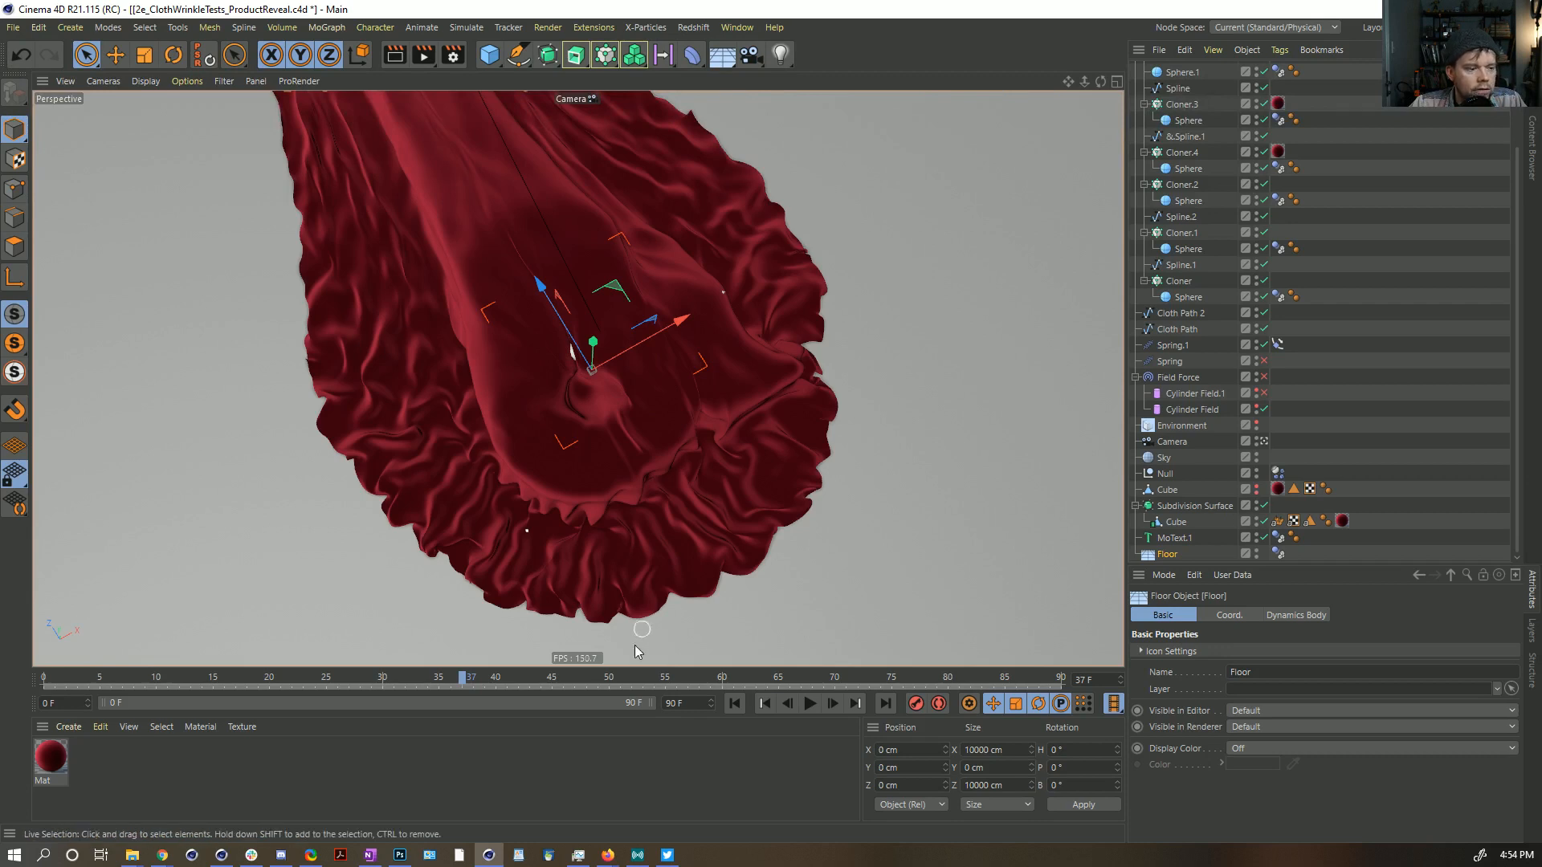
{"action": "left_click_drag", "start_coordinate": [461, 683], "coordinate": [613, 627]}
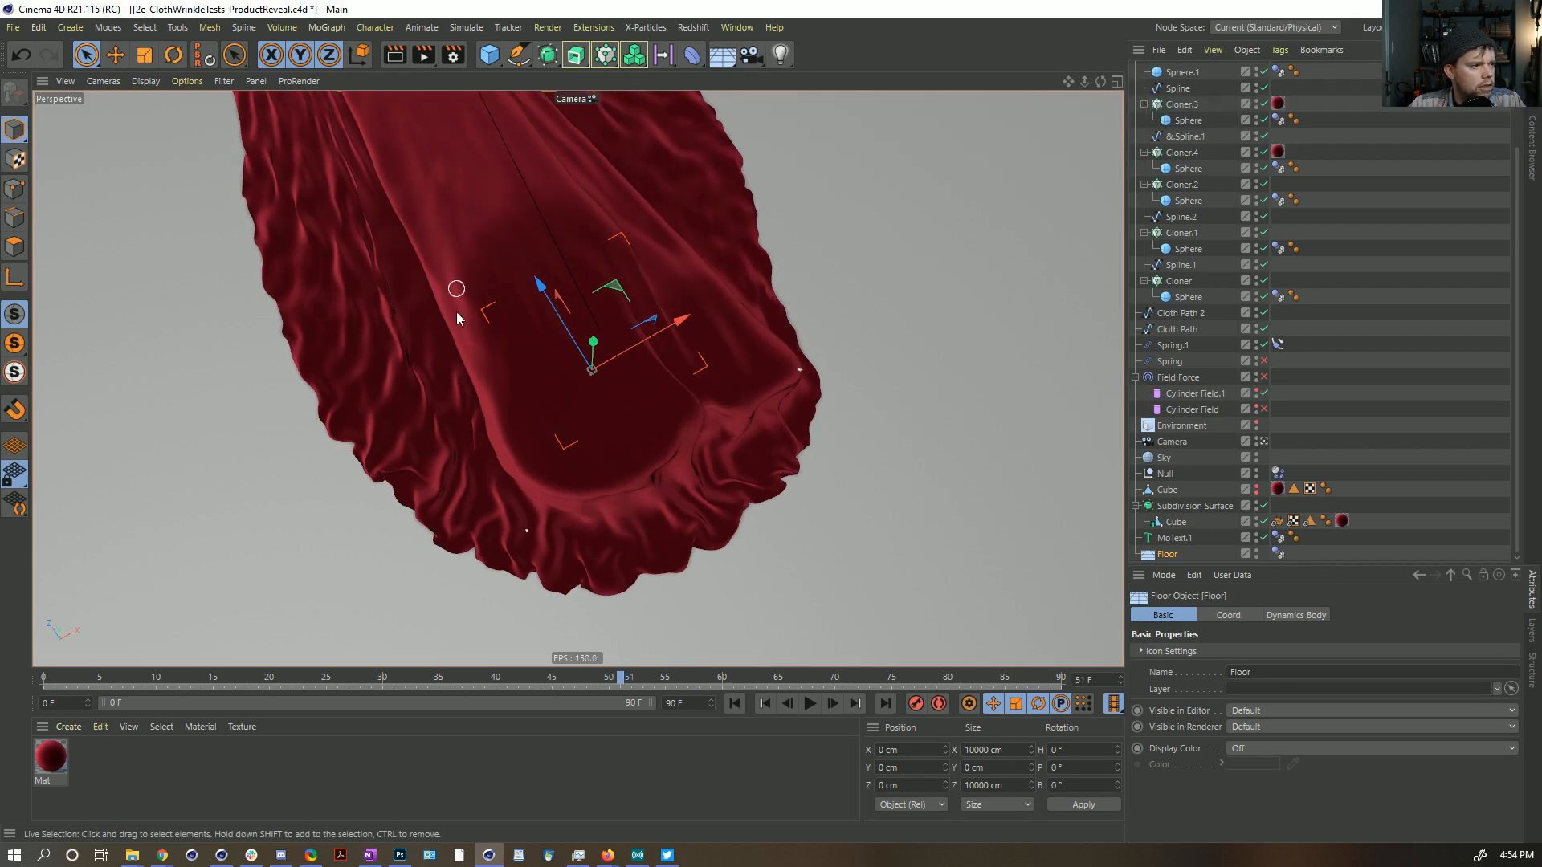
{"action": "left_click_drag", "start_coordinate": [620, 686], "coordinate": [676, 652]}
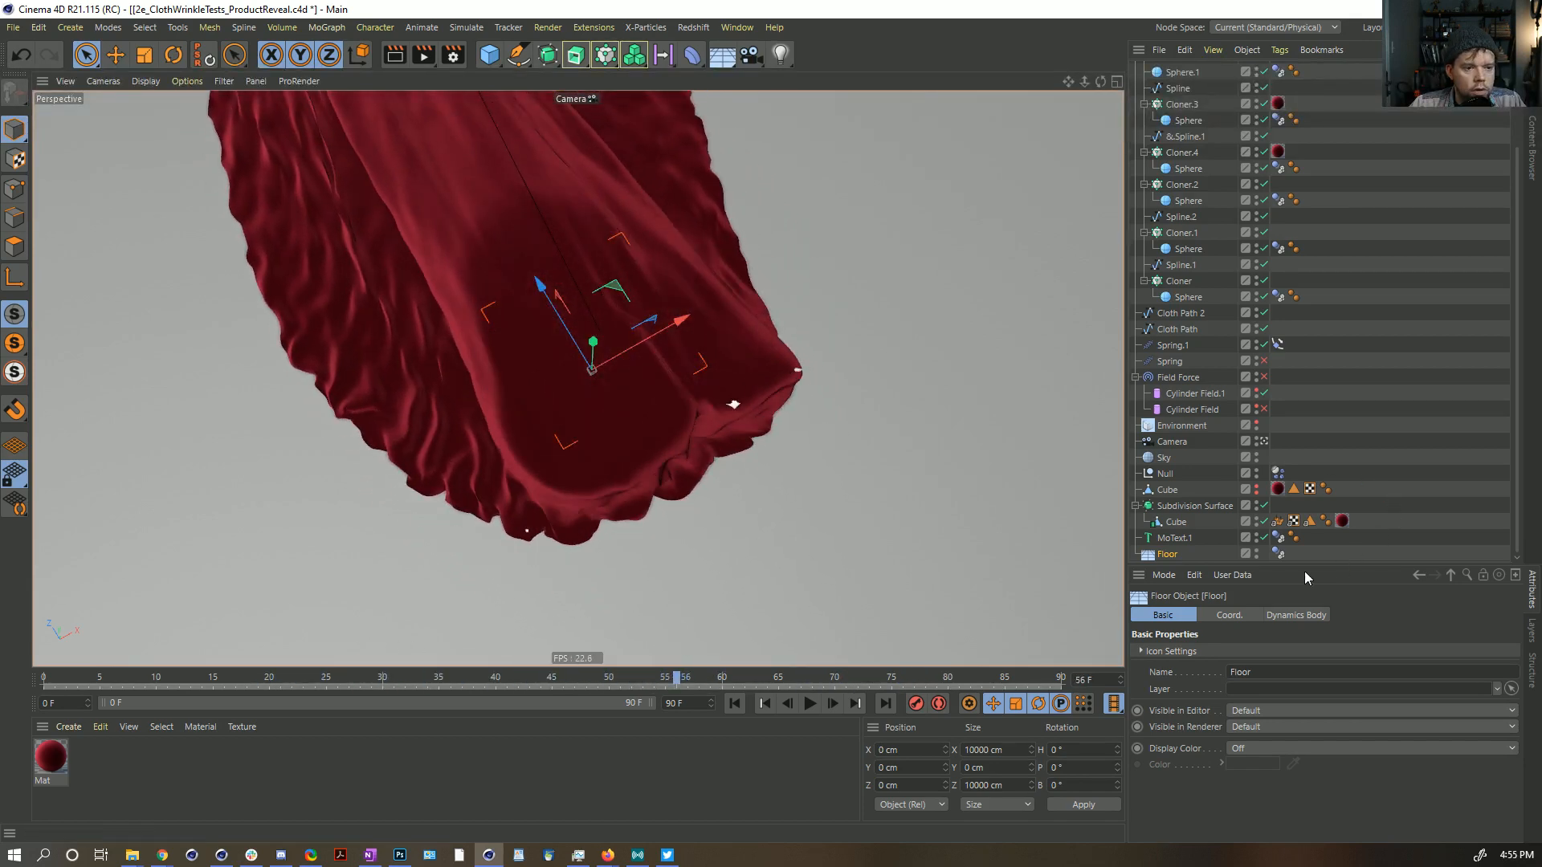
Step: Disable MoText.1 temporarily and step forward from frame 56 to 64 to examine the cloth without the ampersand
{"action": "left_click", "coordinate": [1264, 538]}
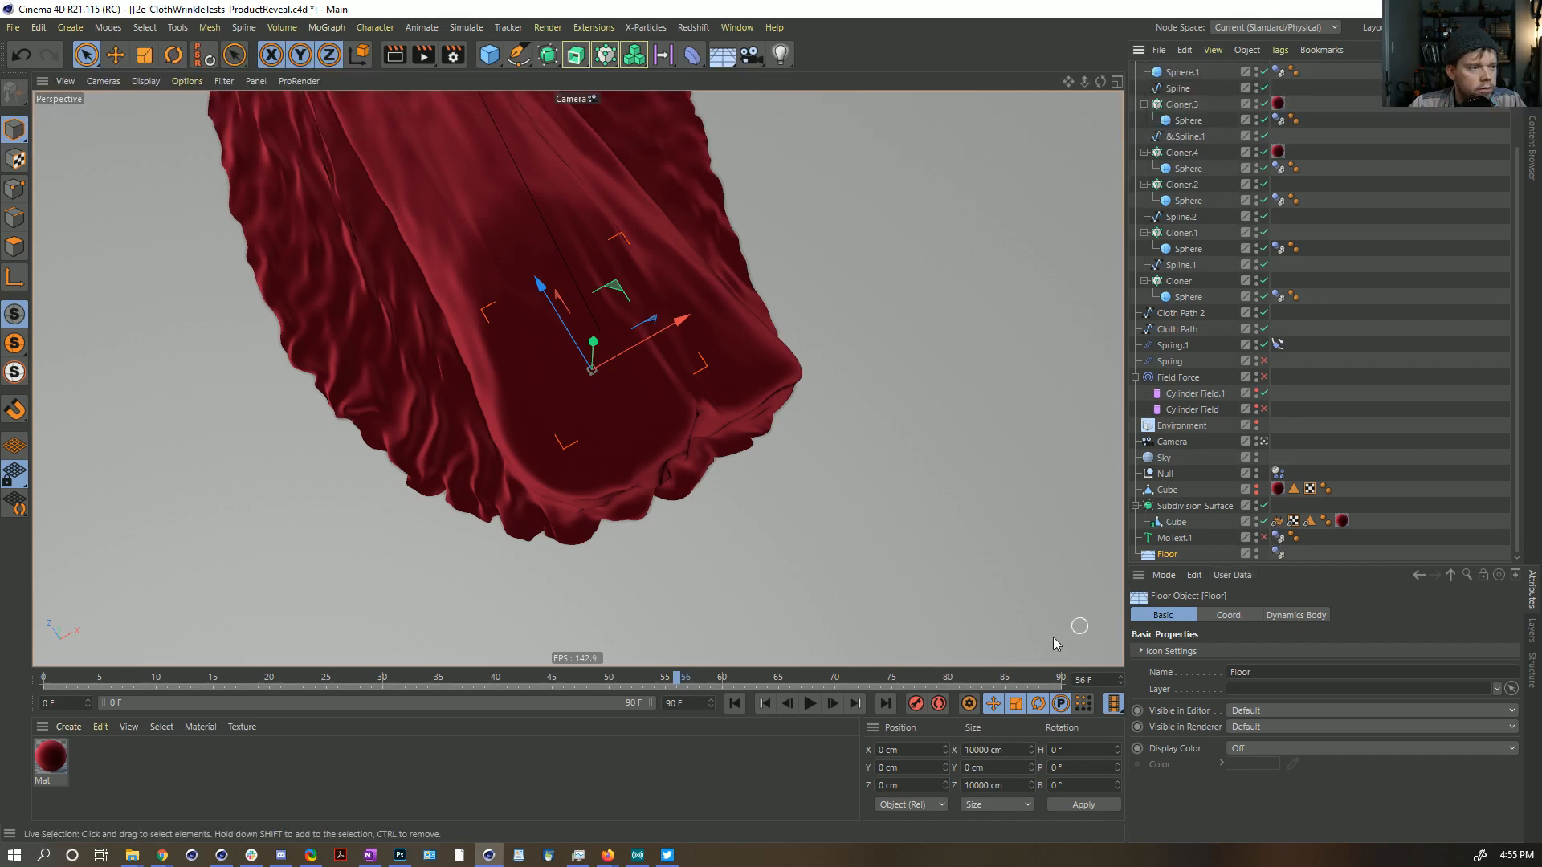
{"action": "left_click", "coordinate": [832, 705]}
{"action": "left_click", "coordinate": [834, 705]}
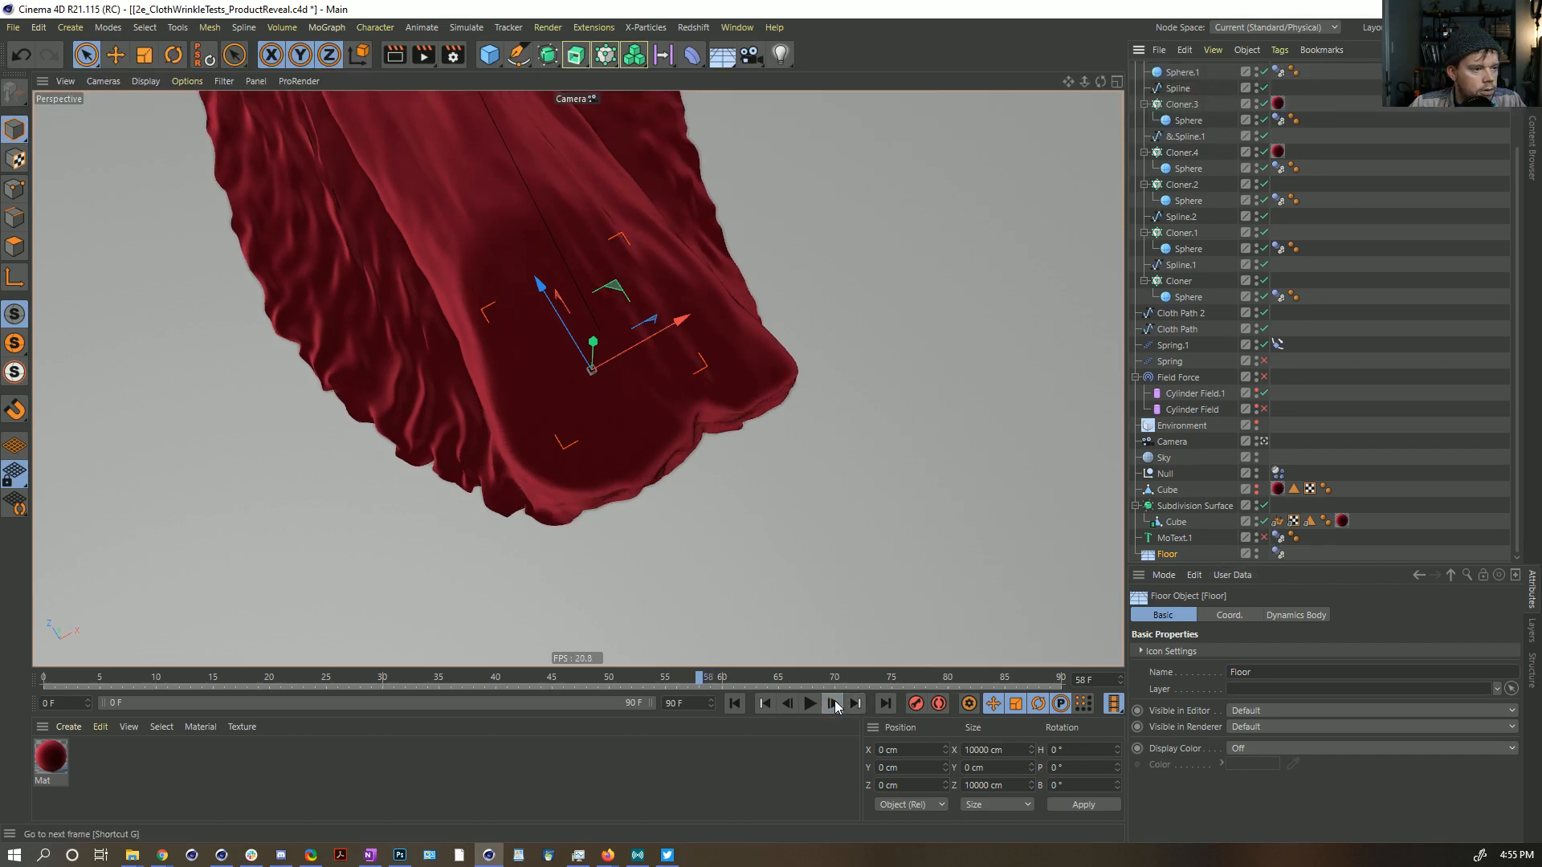
{"action": "left_click", "coordinate": [833, 705]}
{"action": "left_click", "coordinate": [833, 705]}
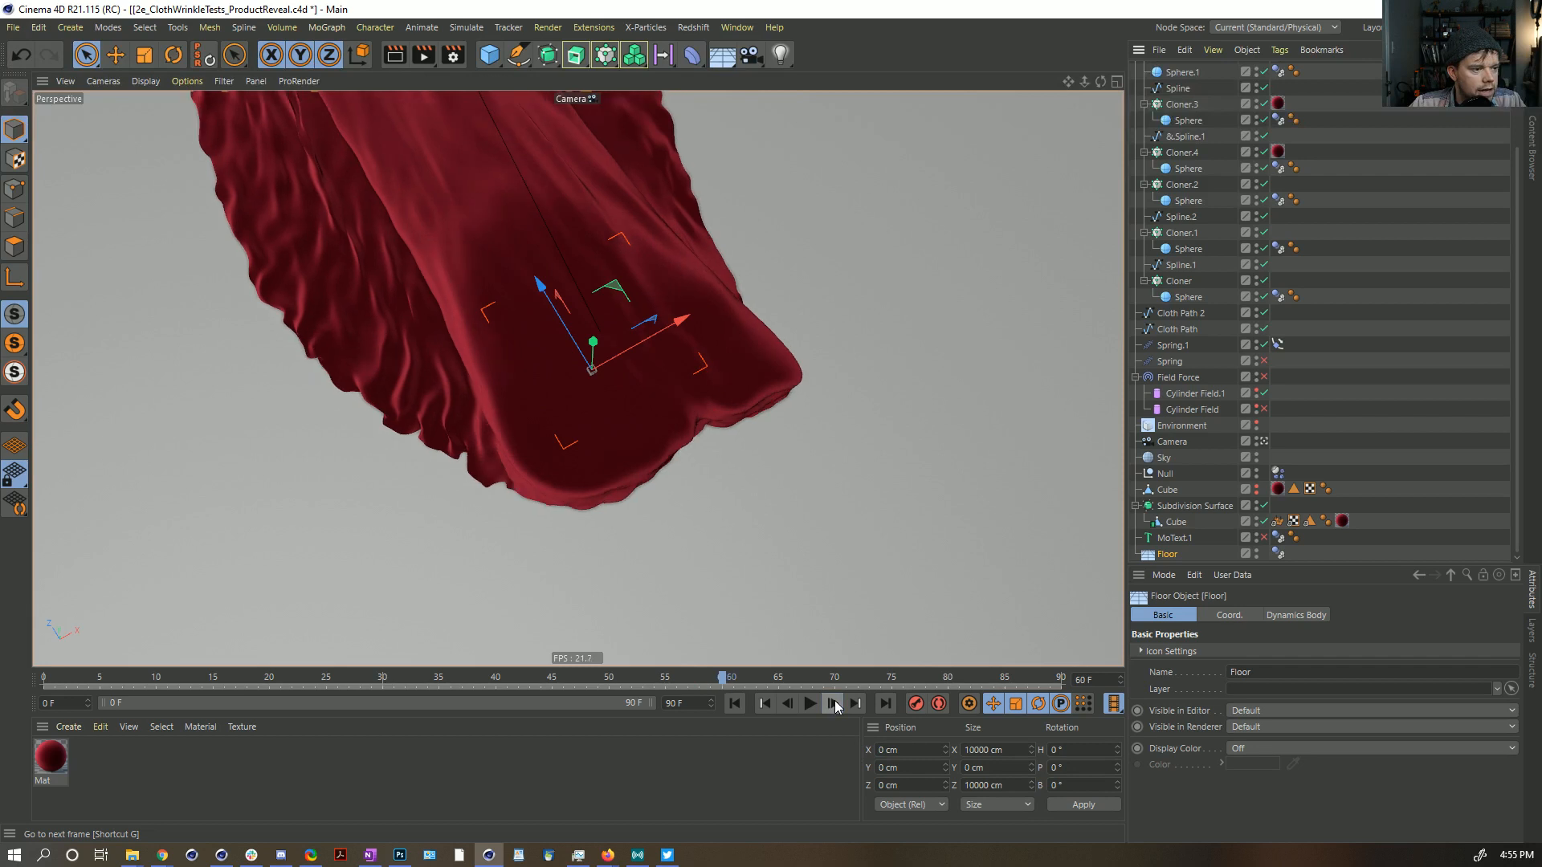
{"action": "left_click", "coordinate": [834, 706]}
{"action": "left_click", "coordinate": [834, 706]}
{"action": "left_click", "coordinate": [833, 705]}
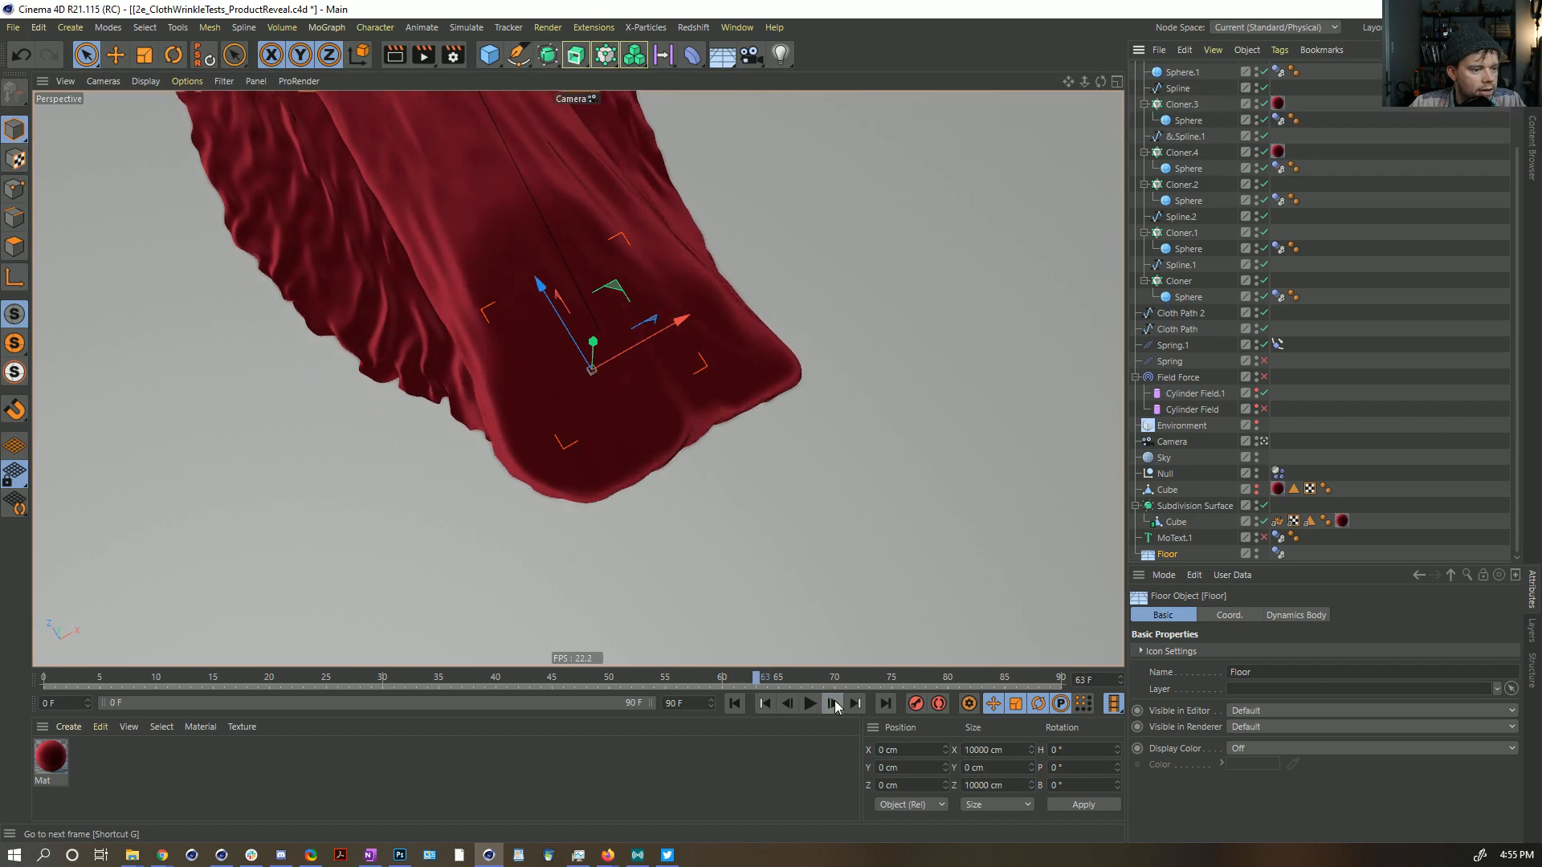
{"action": "left_click", "coordinate": [833, 705]}
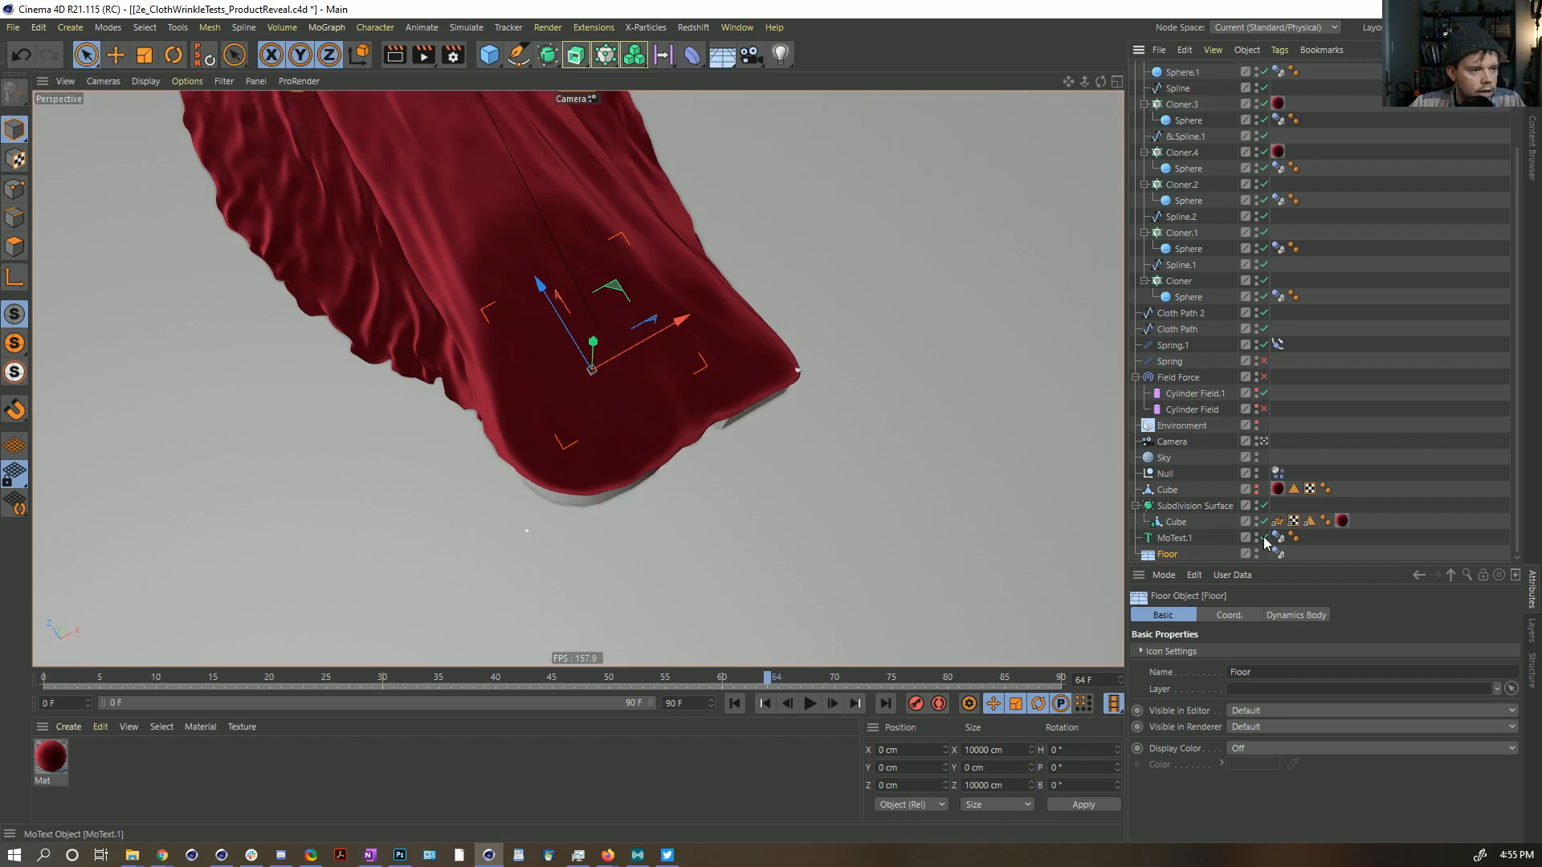
Step: Step back to frame 60 with MoText.1 enabled, then replay the opening of the cloth pull and stop at frame 17
{"action": "left_click", "coordinate": [788, 705]}
{"action": "left_click", "coordinate": [788, 704]}
{"action": "left_click", "coordinate": [787, 705]}
{"action": "left_click", "coordinate": [788, 704]}
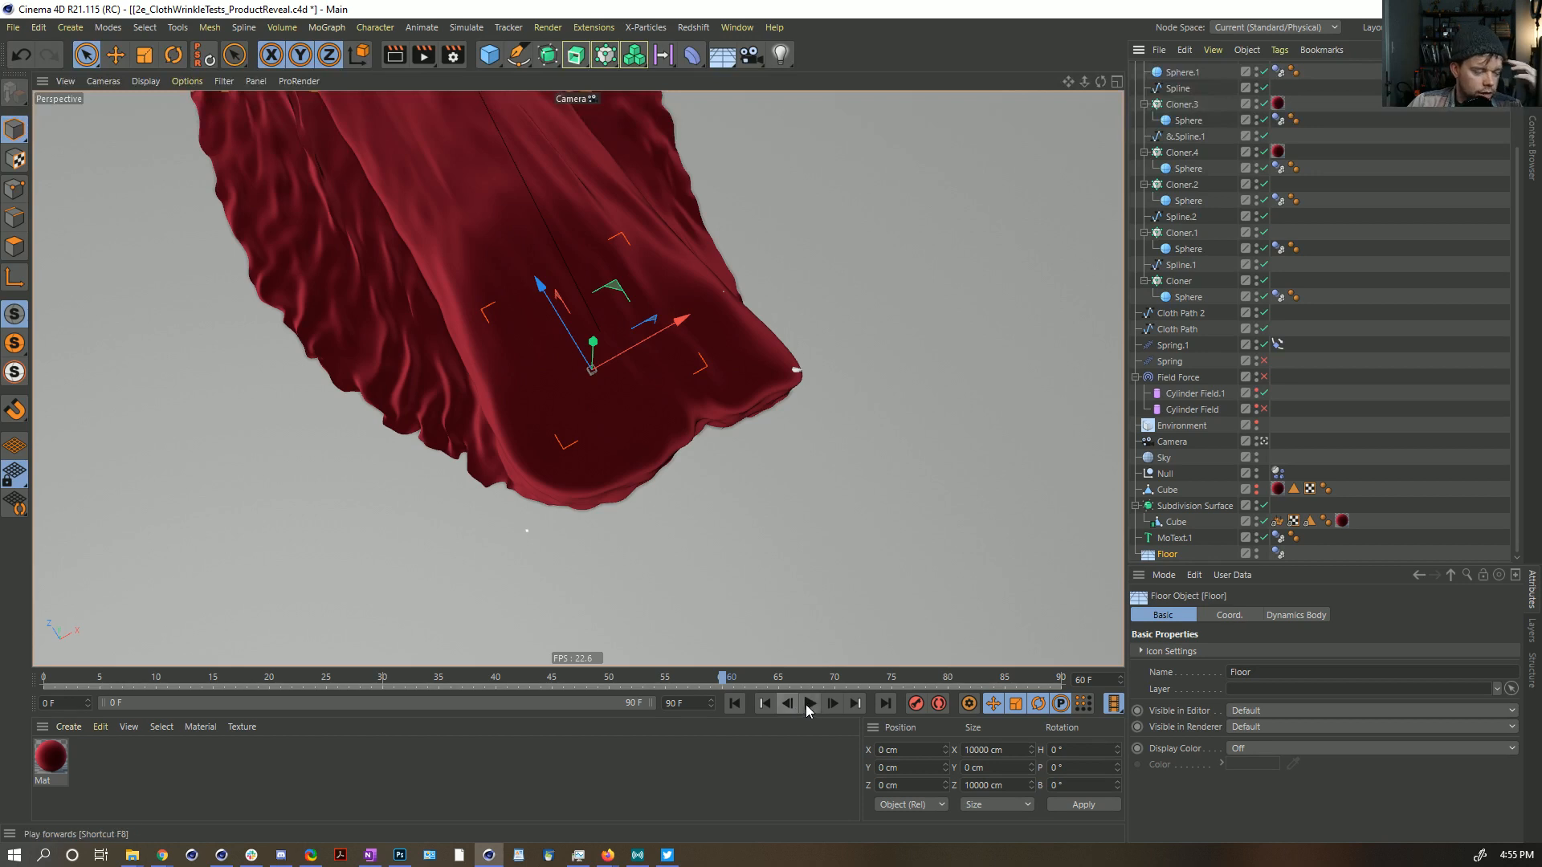
{"action": "left_click", "coordinate": [808, 705]}
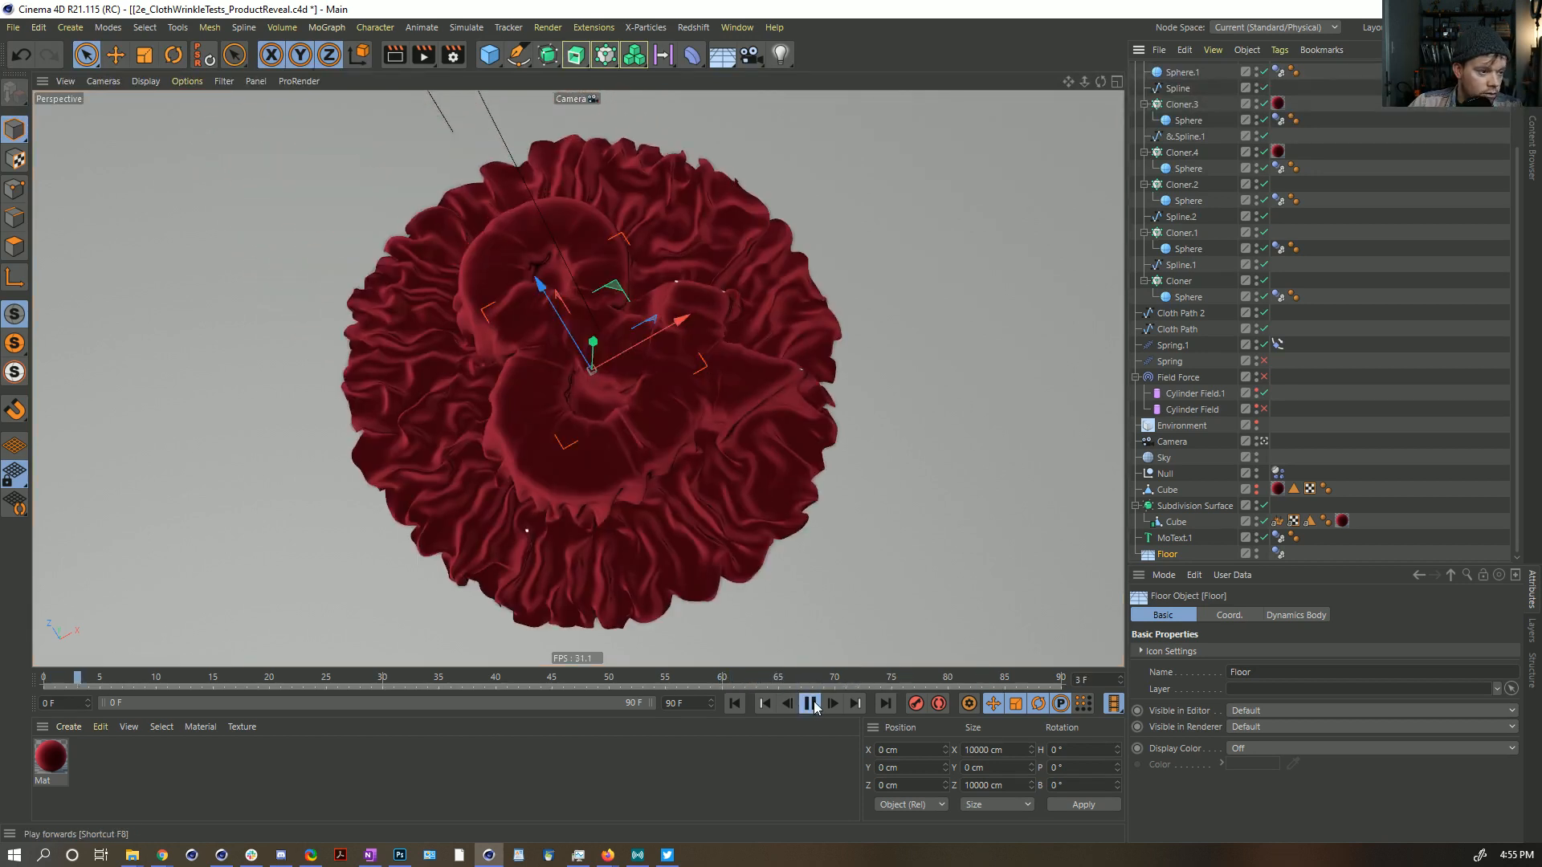
{"action": "left_click", "coordinate": [810, 704]}
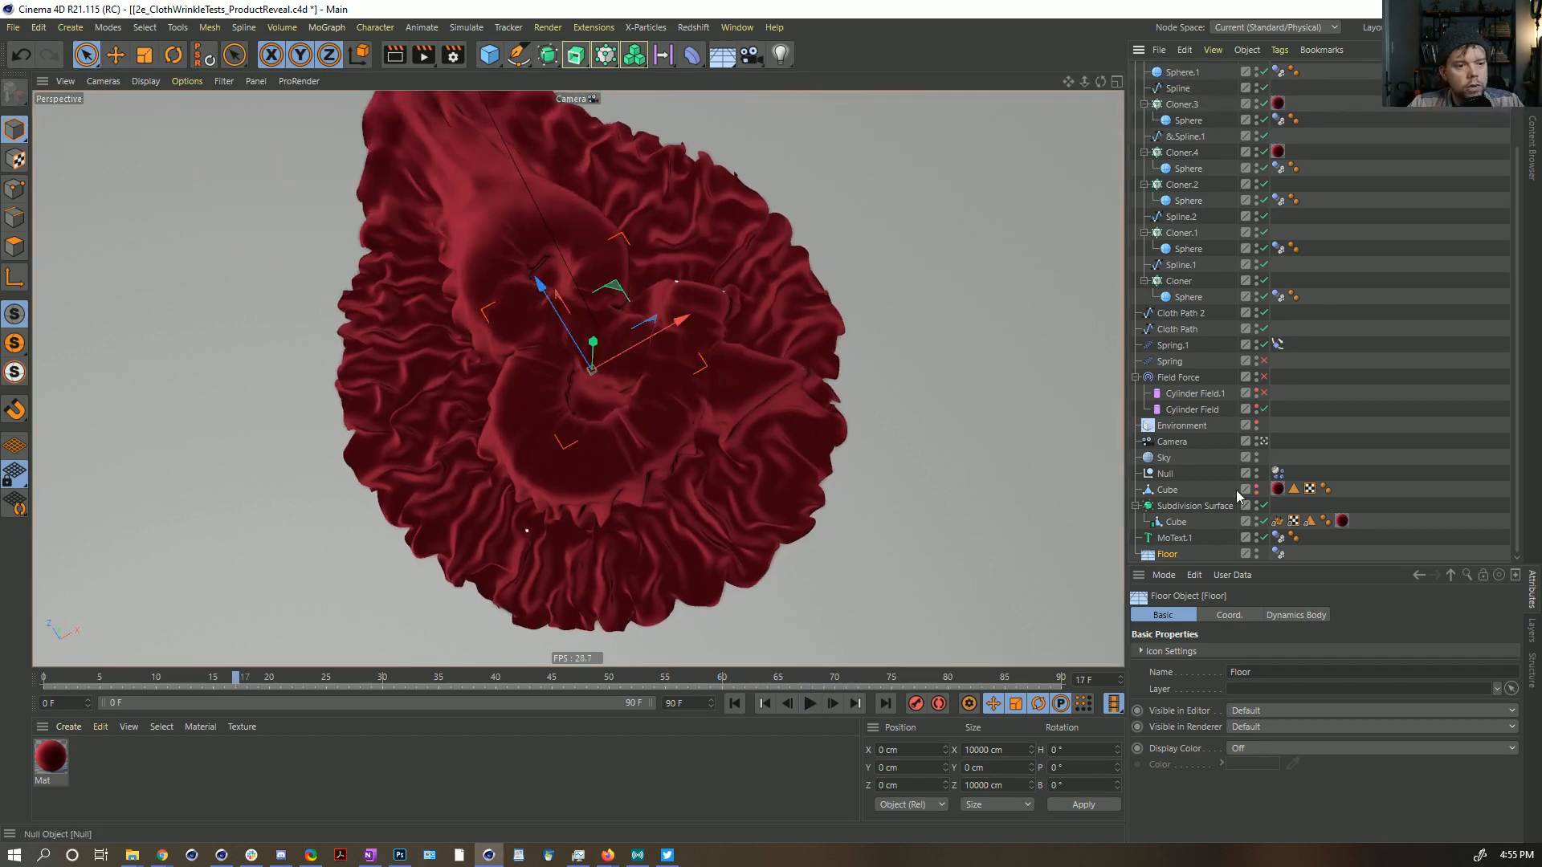
Step: Add a Cloth Surface generator as the parent of the Alembic Cube inside the Subdivision Surface
{"action": "left_click", "coordinate": [1188, 524]}
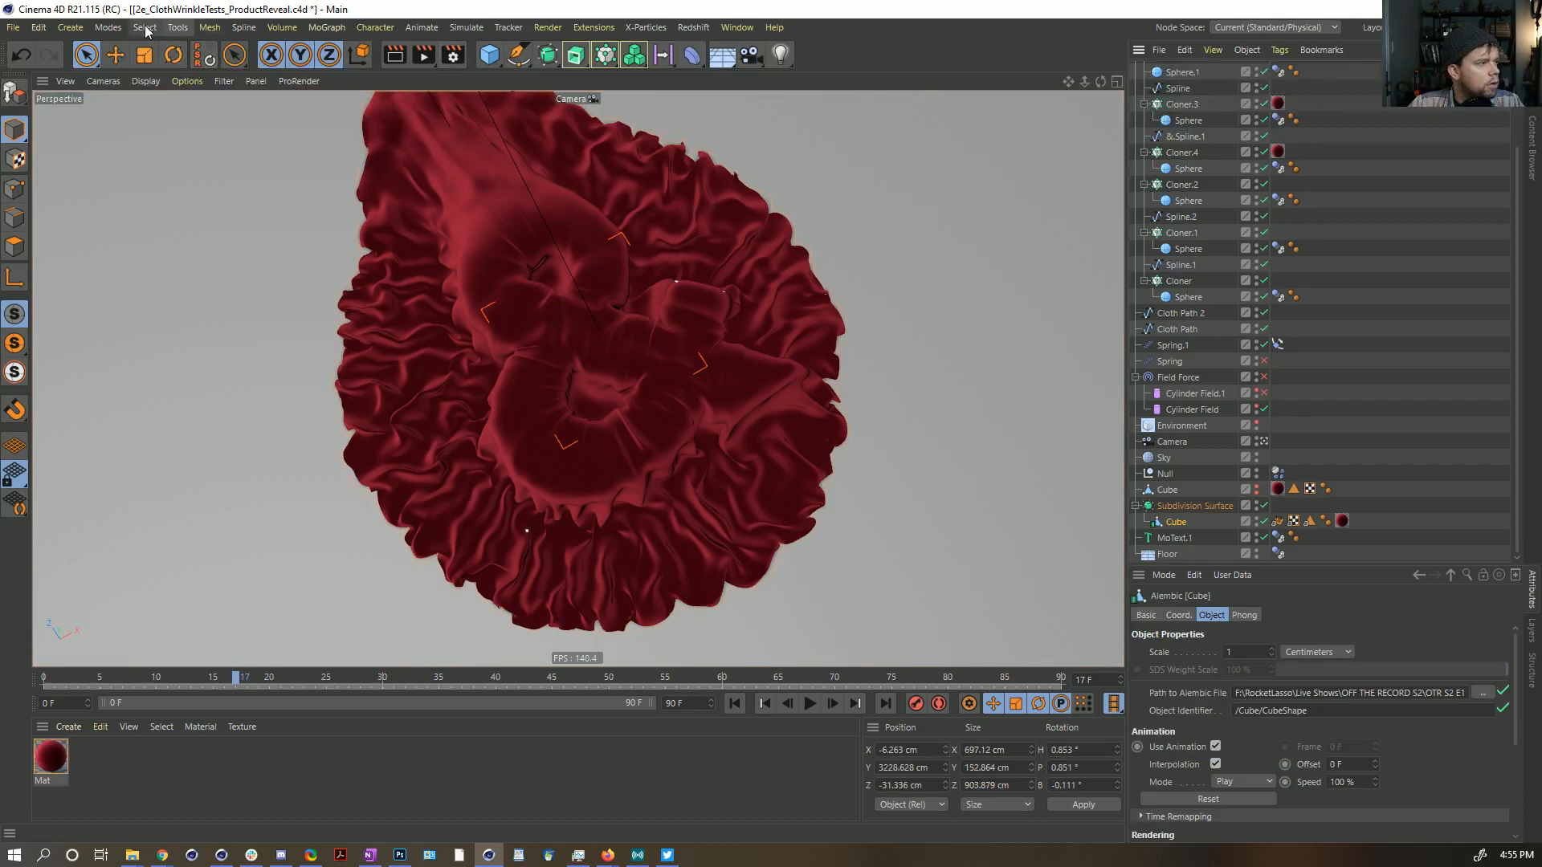
{"action": "left_click", "coordinate": [546, 56]}
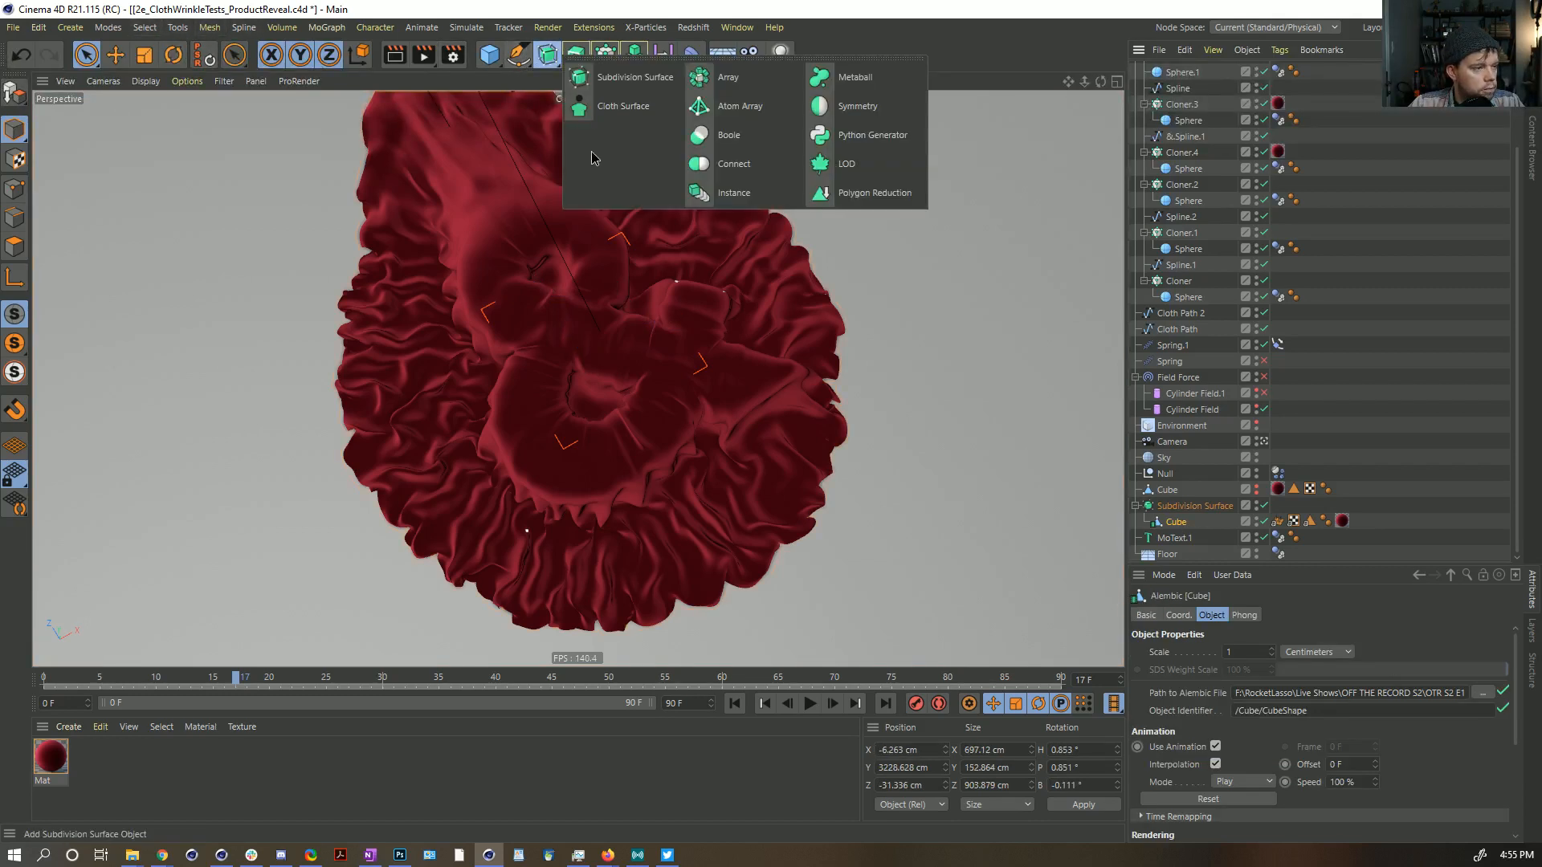
{"action": "left_click", "coordinate": [623, 106]}
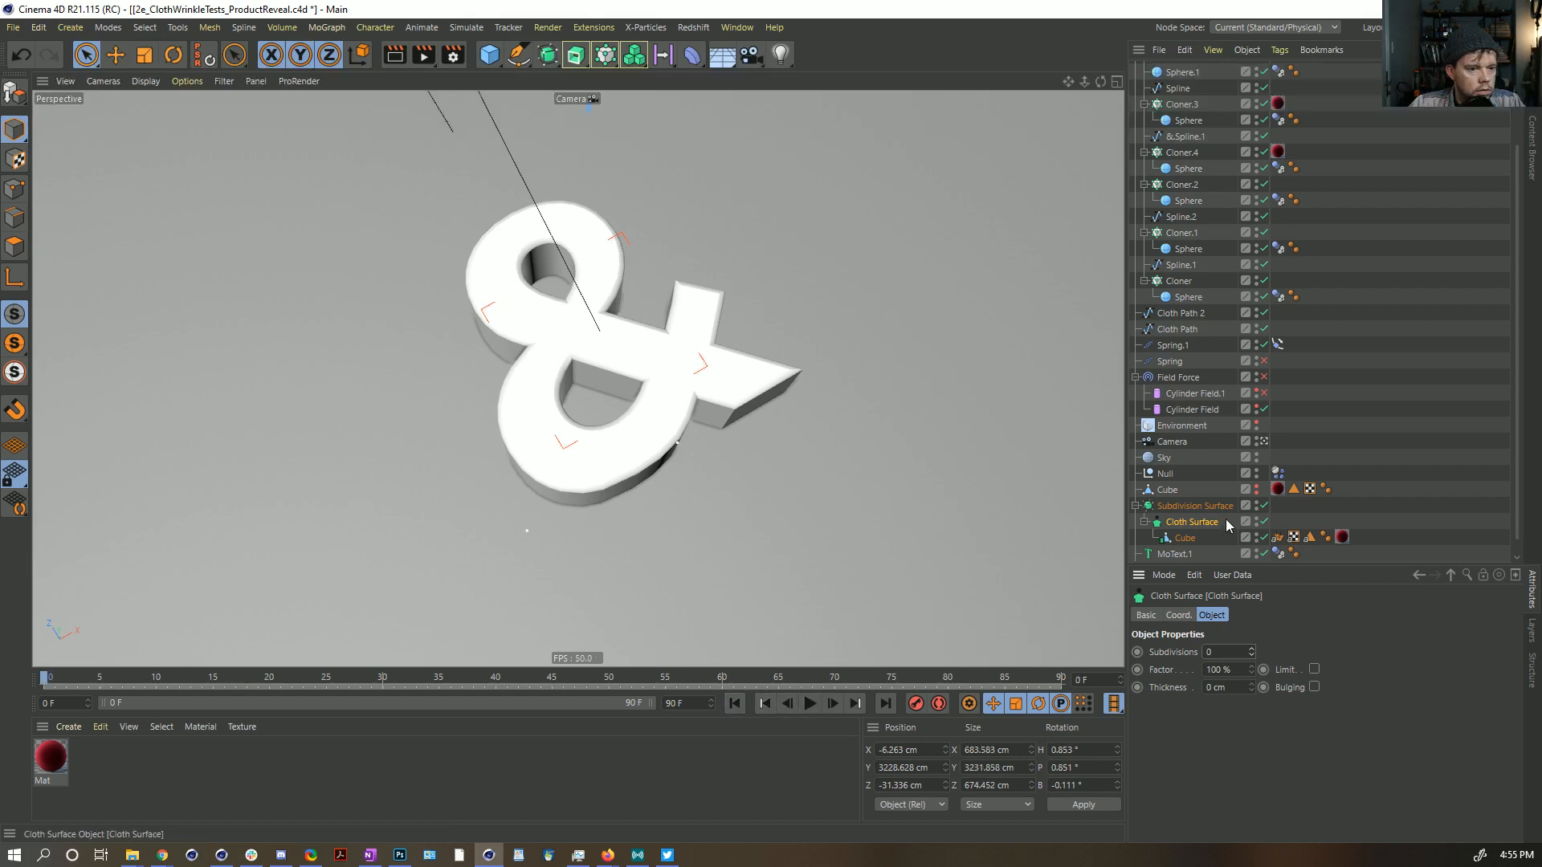
Step: Reset the PSR of the Cloth Surface and its child Alembic Cube together
{"action": "left_click", "coordinate": [1187, 542]}
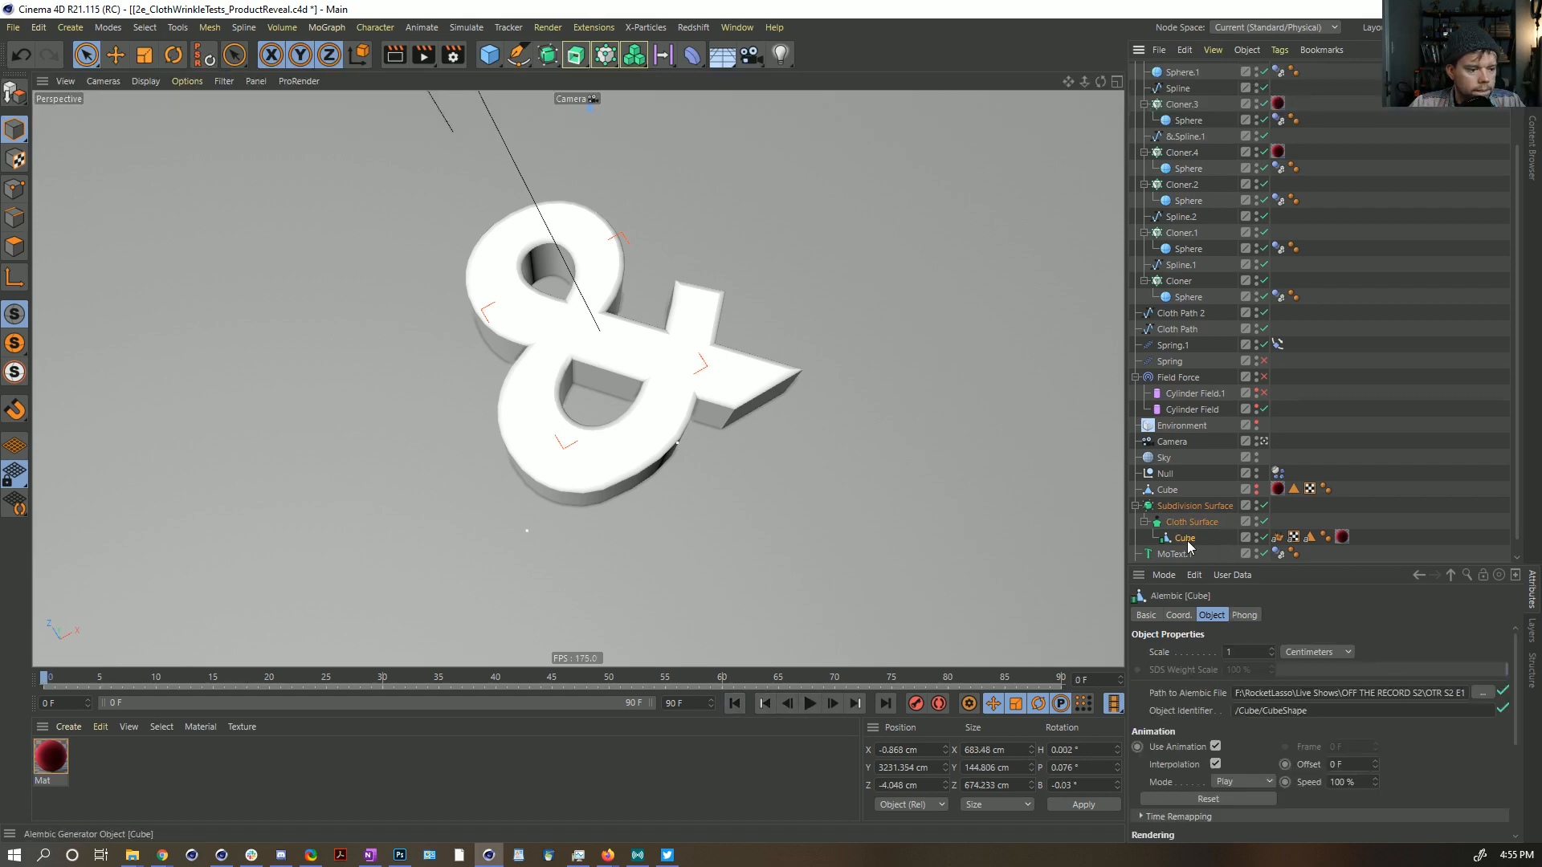
{"action": "left_click", "coordinate": [1187, 523]}
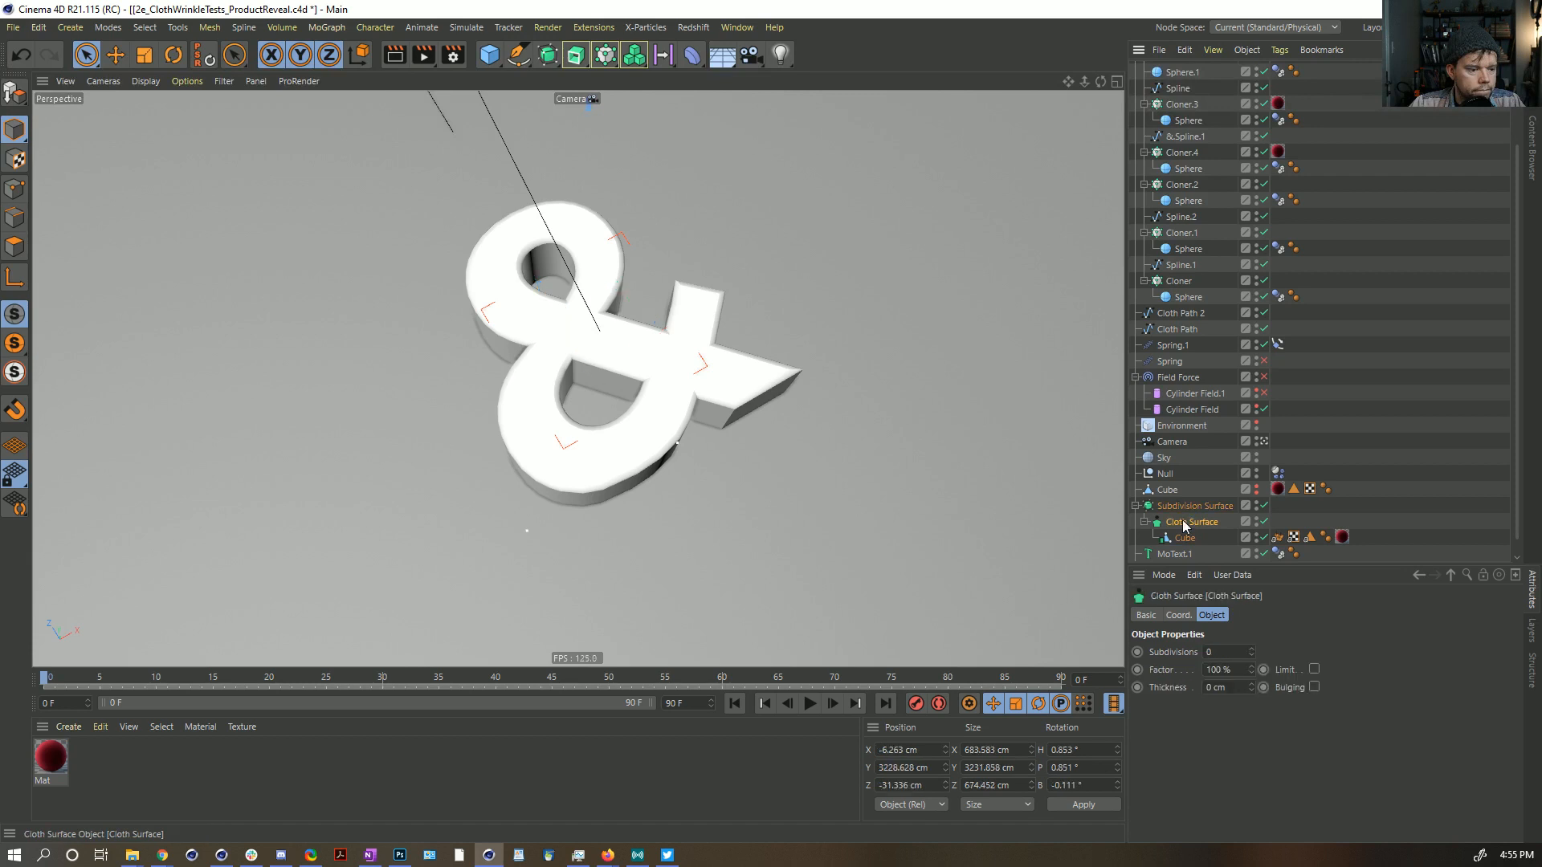
{"action": "left_click", "coordinate": [1182, 539]}
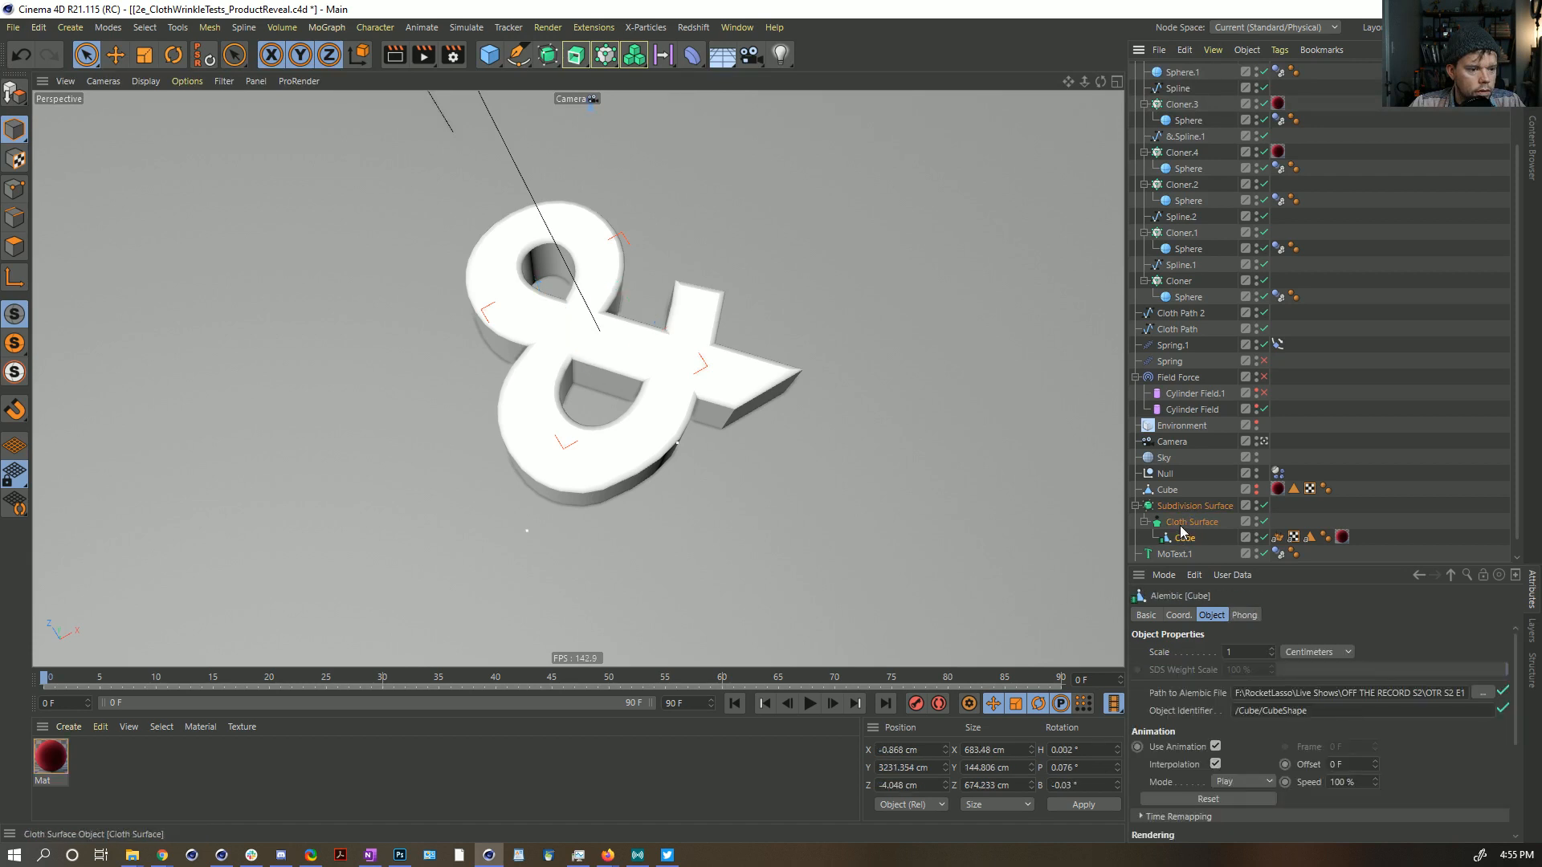
{"action": "left_click", "coordinate": [1183, 524], "text": "ctrl"}
{"action": "left_click", "coordinate": [203, 56]}
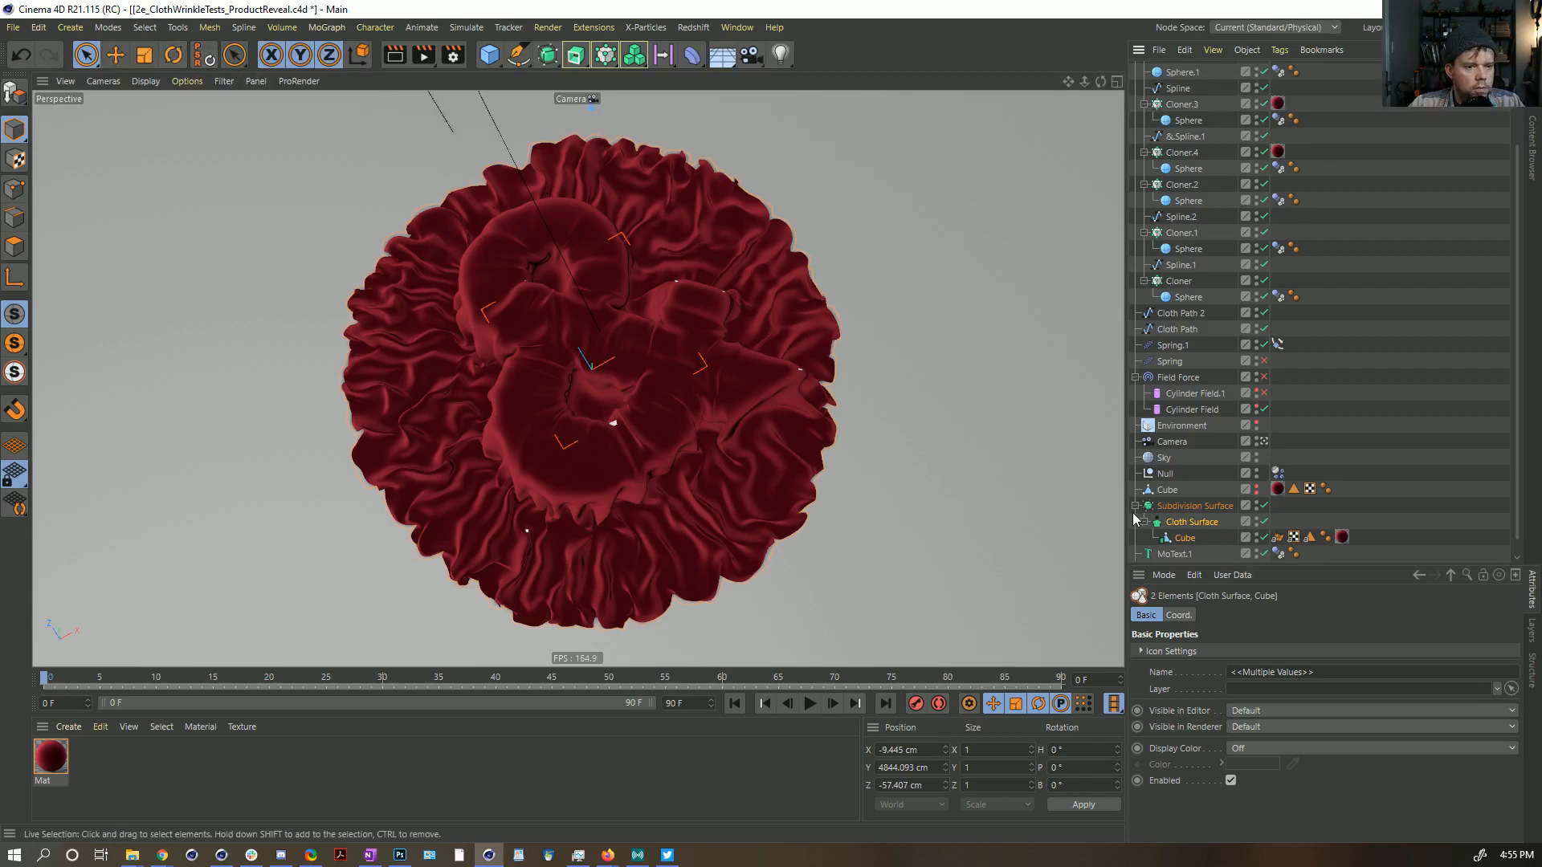
Step: Set the Cloth Surface's Thickness to 4 cm and play the cloth pull from another viewing angle
{"action": "left_click", "coordinate": [1184, 524]}
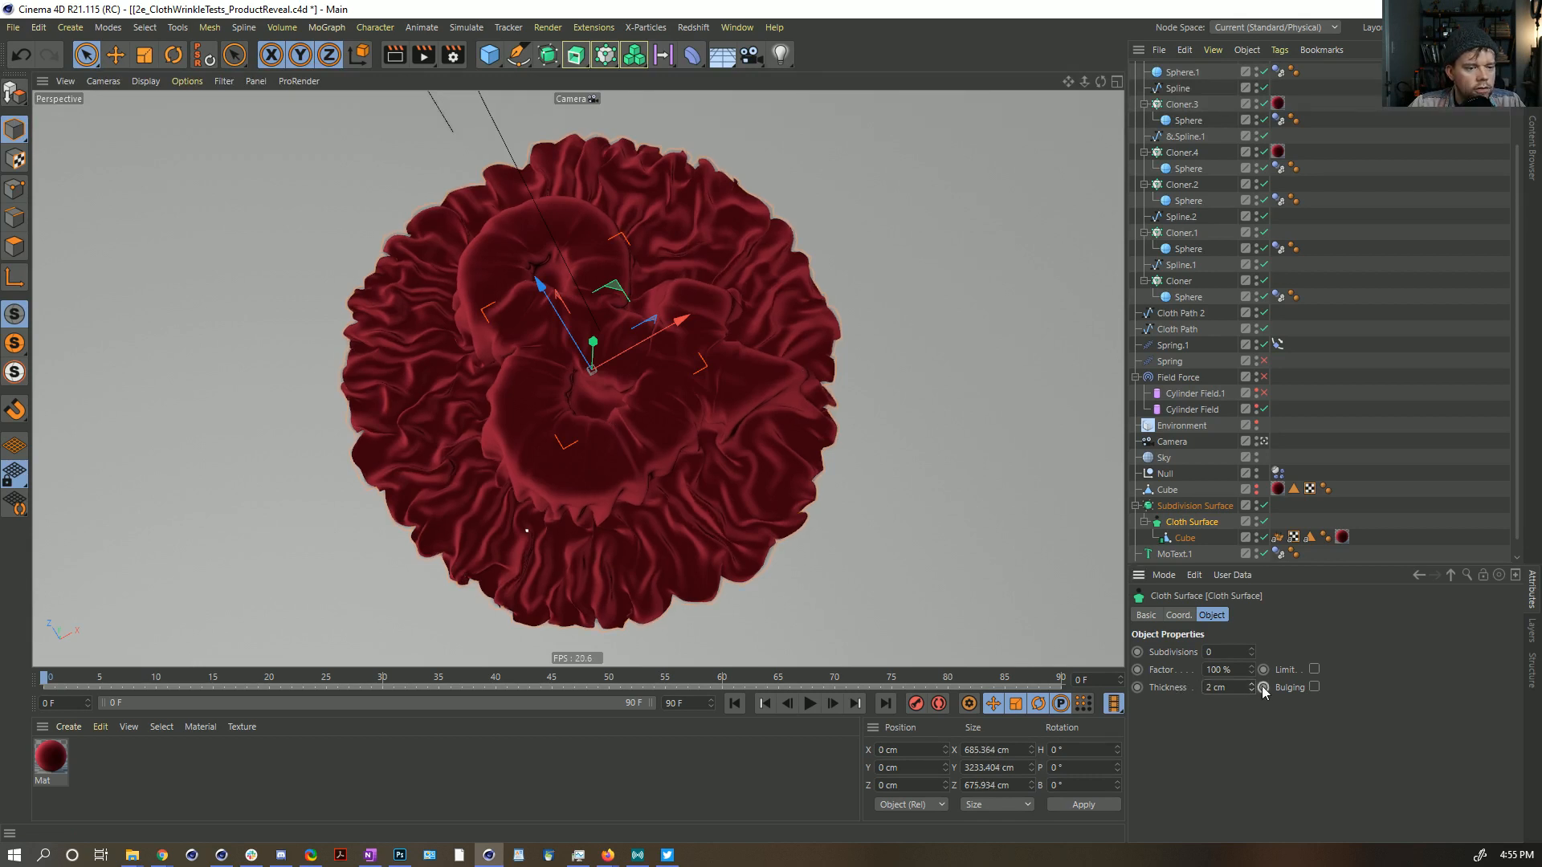
{"action": "left_click", "coordinate": [1254, 685]}
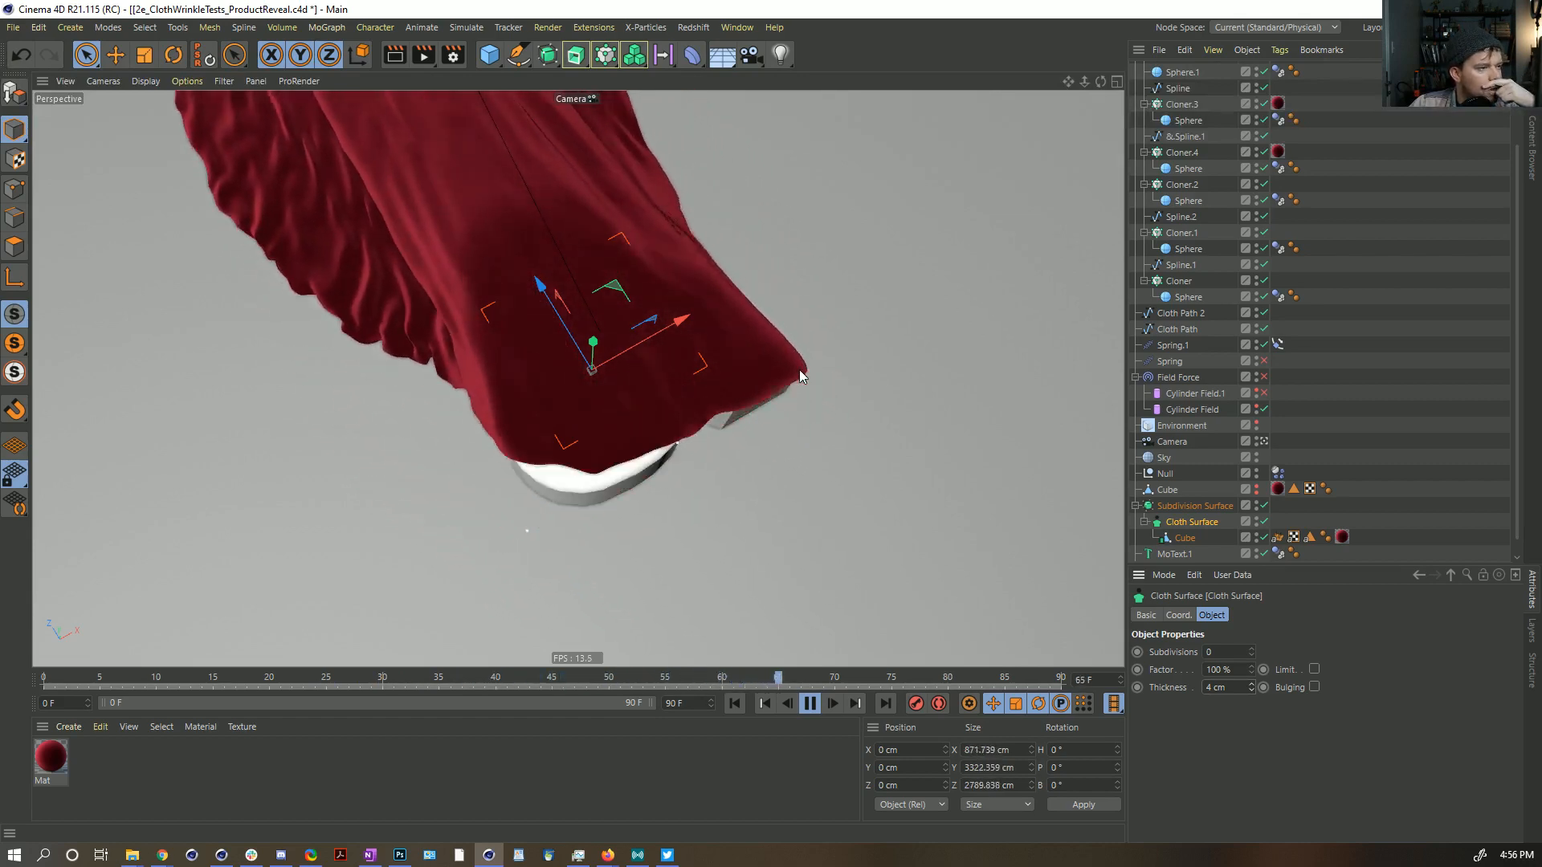
{"action": "left_click_drag", "start_coordinate": [675, 461], "coordinate": [553, 401], "text": "alt"}
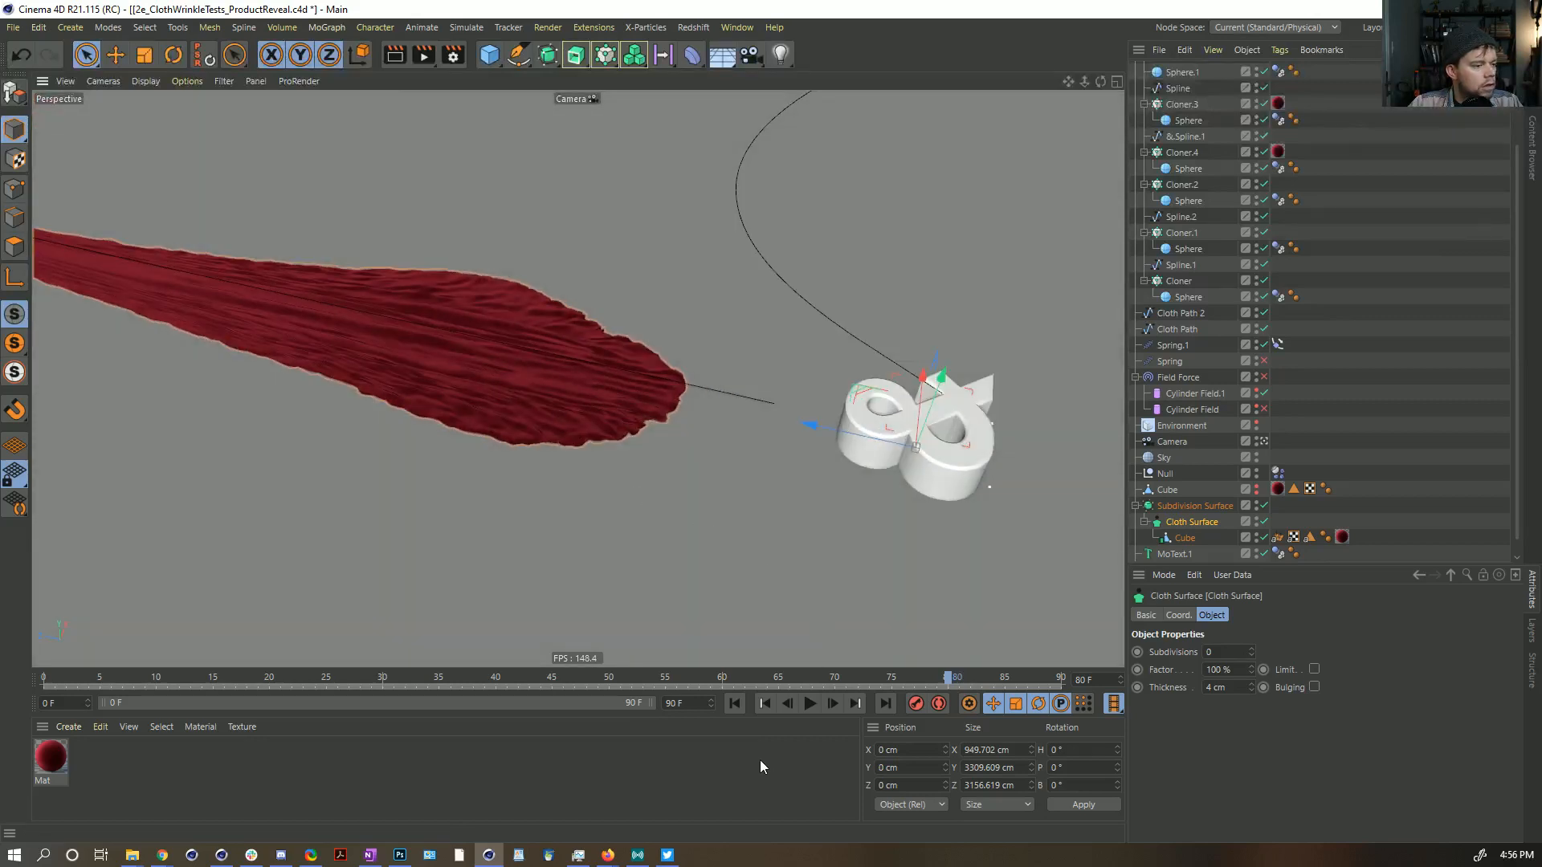
Step: Replay the thickened cloth from the start and scrub the timeline to inspect the pull from above
{"action": "left_click", "coordinate": [735, 704]}
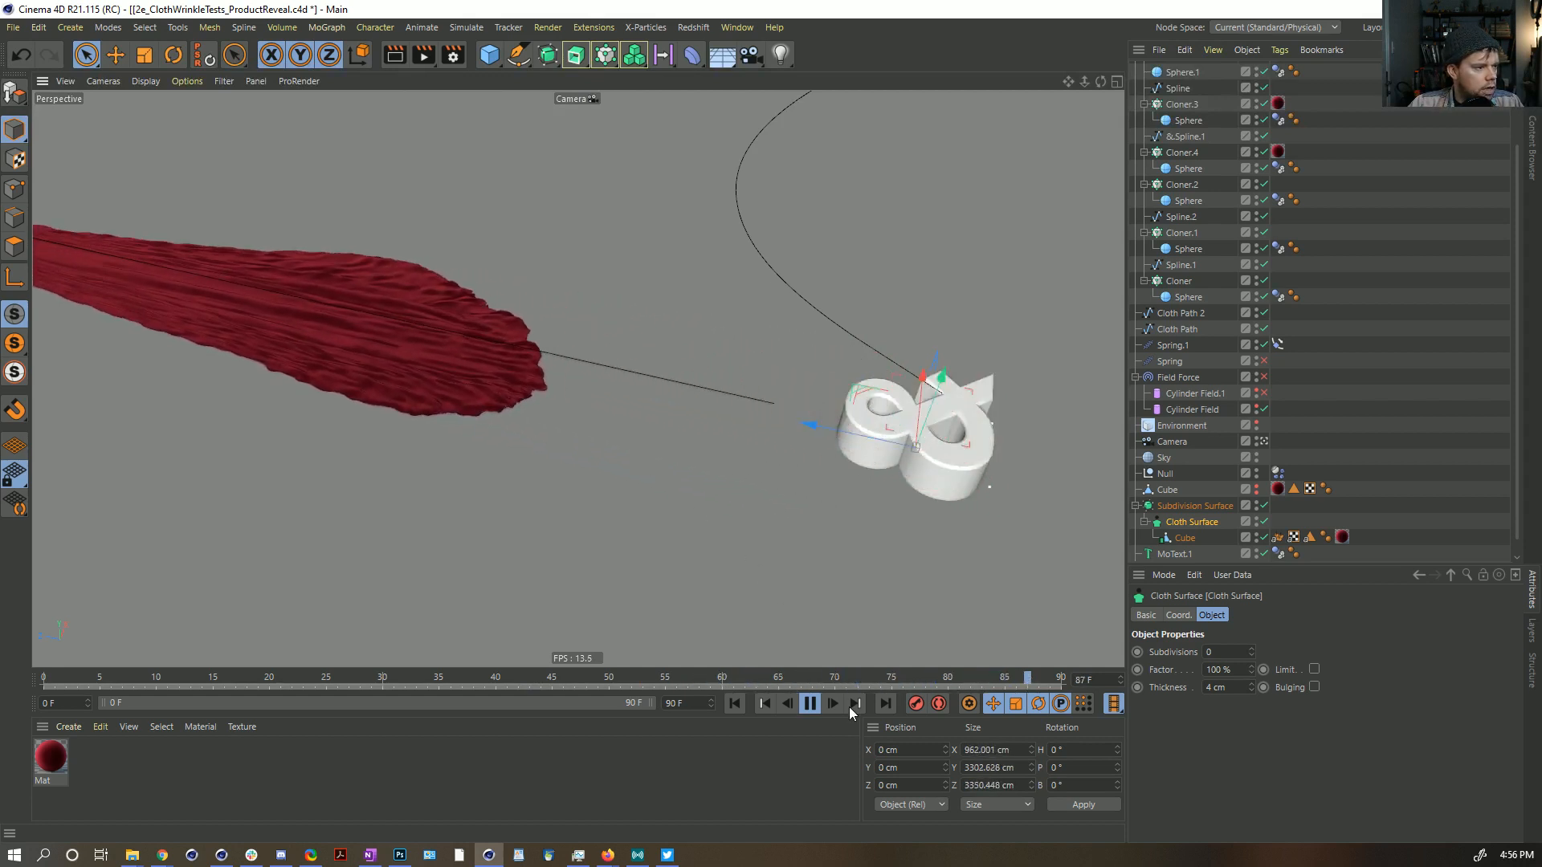
{"action": "left_click_drag", "start_coordinate": [923, 483], "coordinate": [727, 536], "text": "alt"}
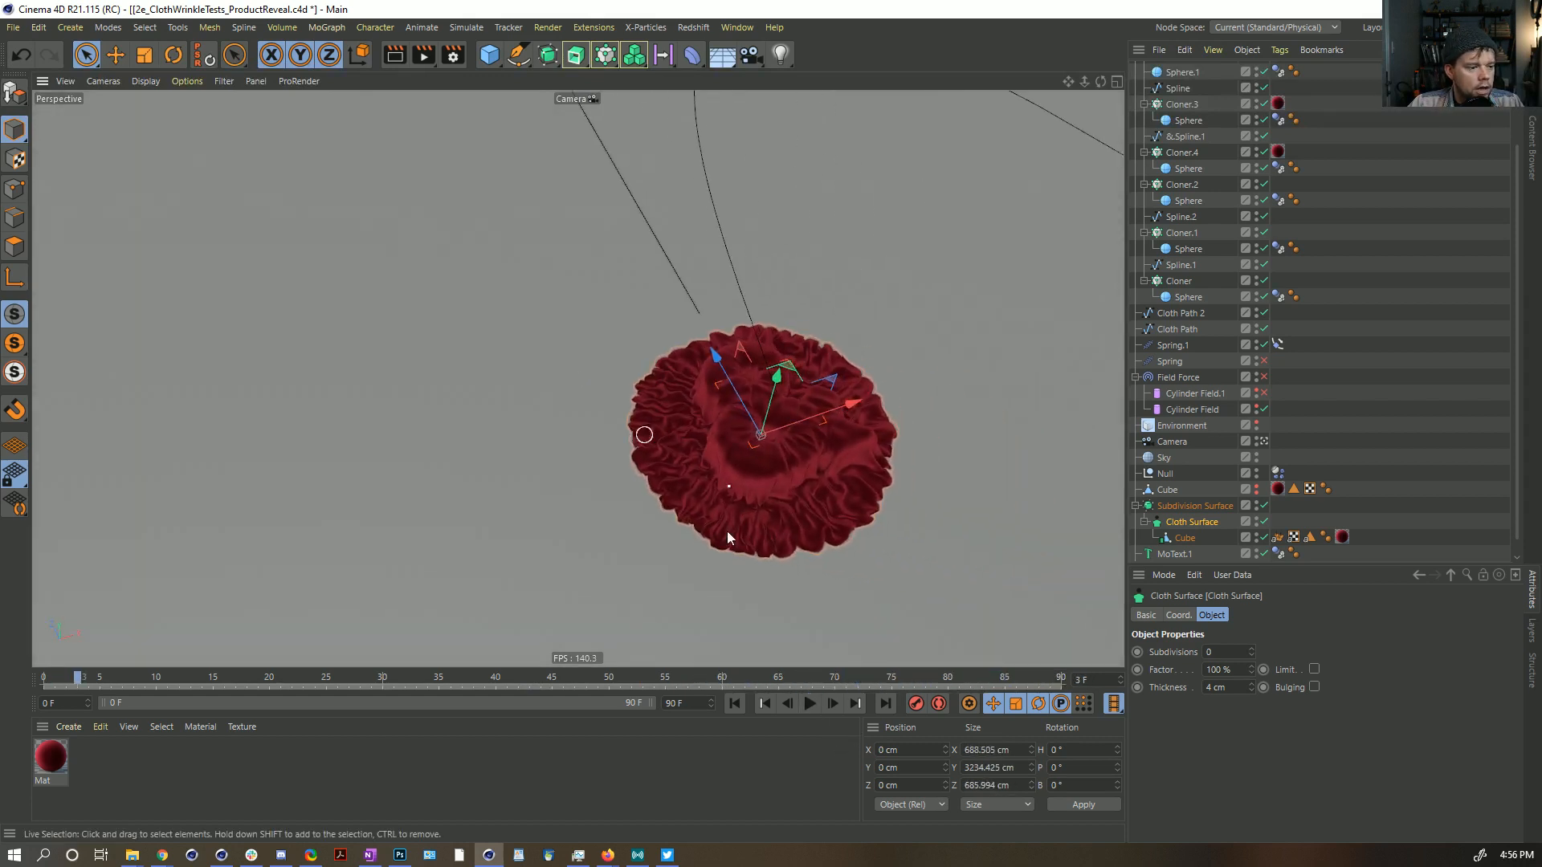
{"action": "left_click_drag", "start_coordinate": [1001, 689], "coordinate": [552, 685]}
{"action": "left_click_drag", "start_coordinate": [528, 742], "coordinate": [230, 728]}
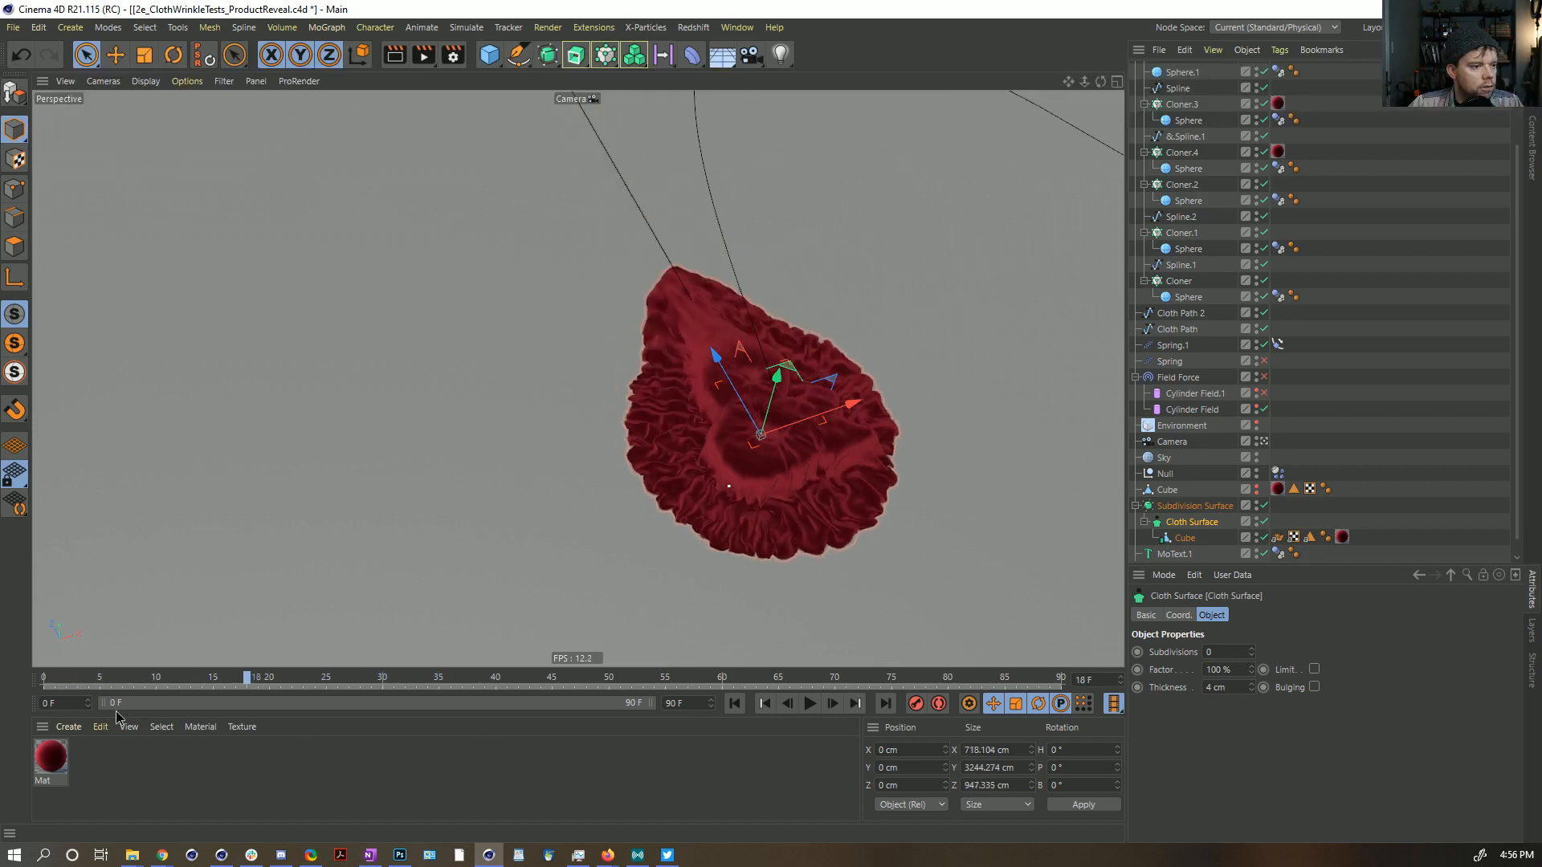
Step: Return to frame 0 and examine the thickened cloth's folds over the ampersand close up
{"action": "key", "text": "shift+f"}
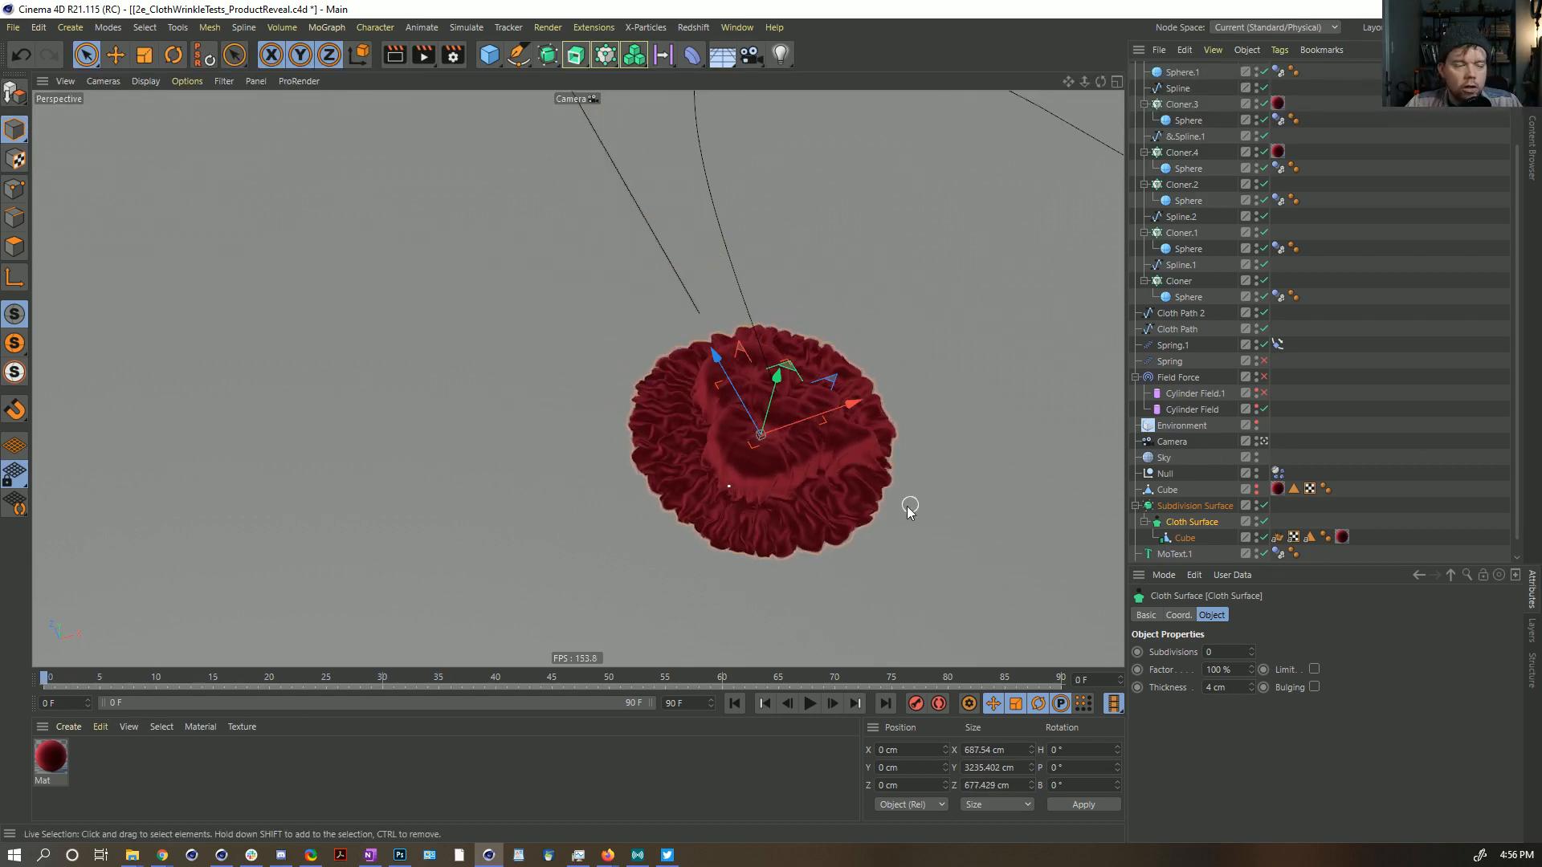
{"action": "right_click_drag", "start_coordinate": [770, 450], "coordinate": [961, 389], "text": "alt"}
{"action": "left_click_drag", "start_coordinate": [861, 403], "coordinate": [788, 425], "text": "alt"}
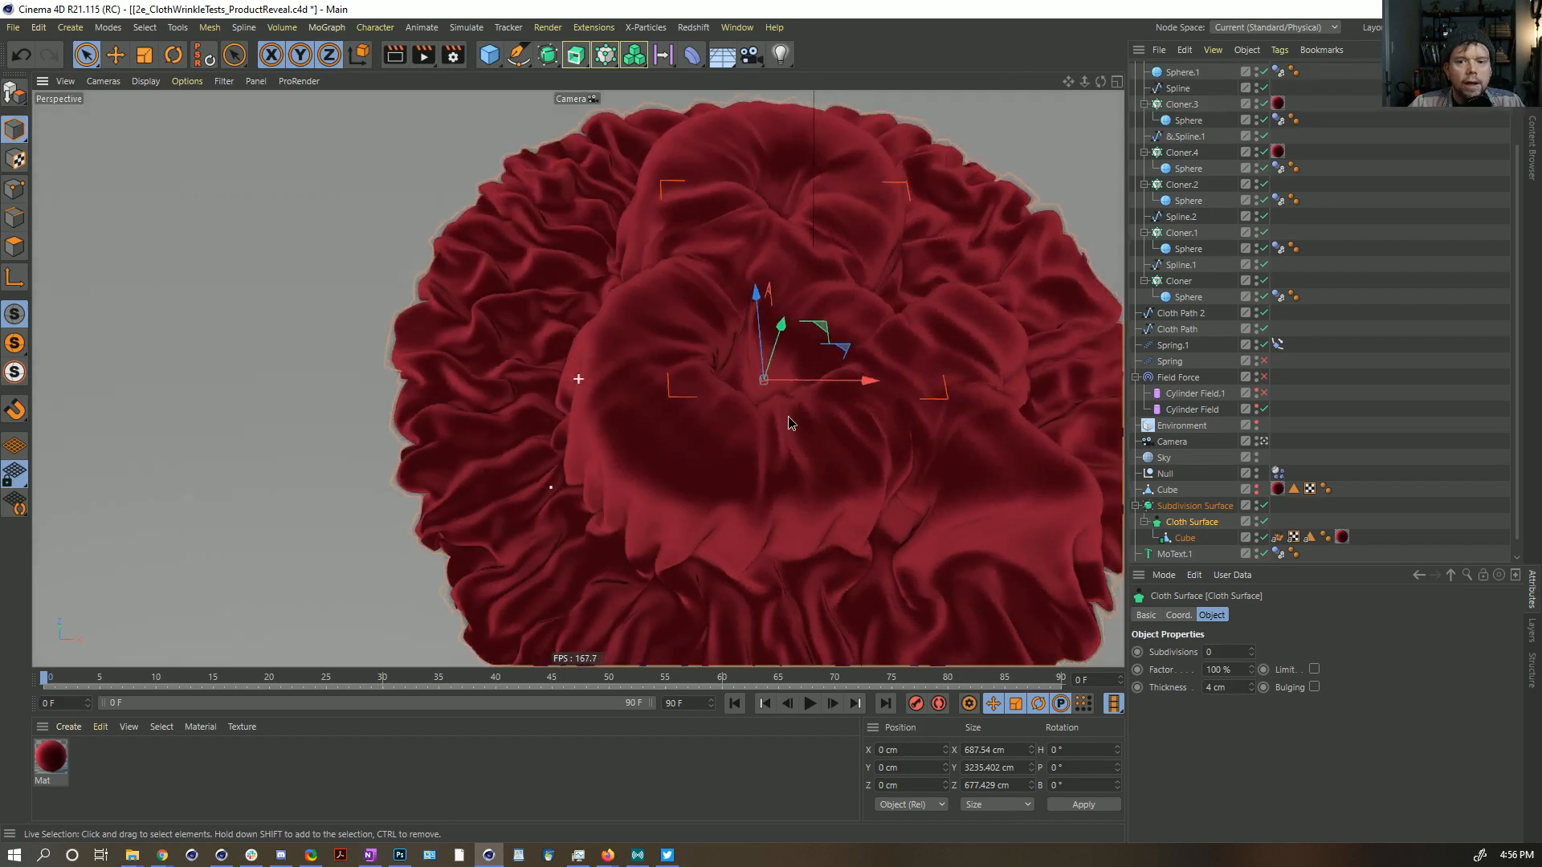
{"action": "middle_click_drag", "start_coordinate": [788, 425], "coordinate": [639, 390], "text": "alt"}
{"action": "mouse_move", "coordinate": [640, 390]}
{"action": "left_mouse_down", "text": "alt"}
{"action": "mouse_move", "coordinate": [662, 337]}
{"action": "mouse_move", "coordinate": [655, 385]}
{"action": "left_mouse_up", "text": "alt"}
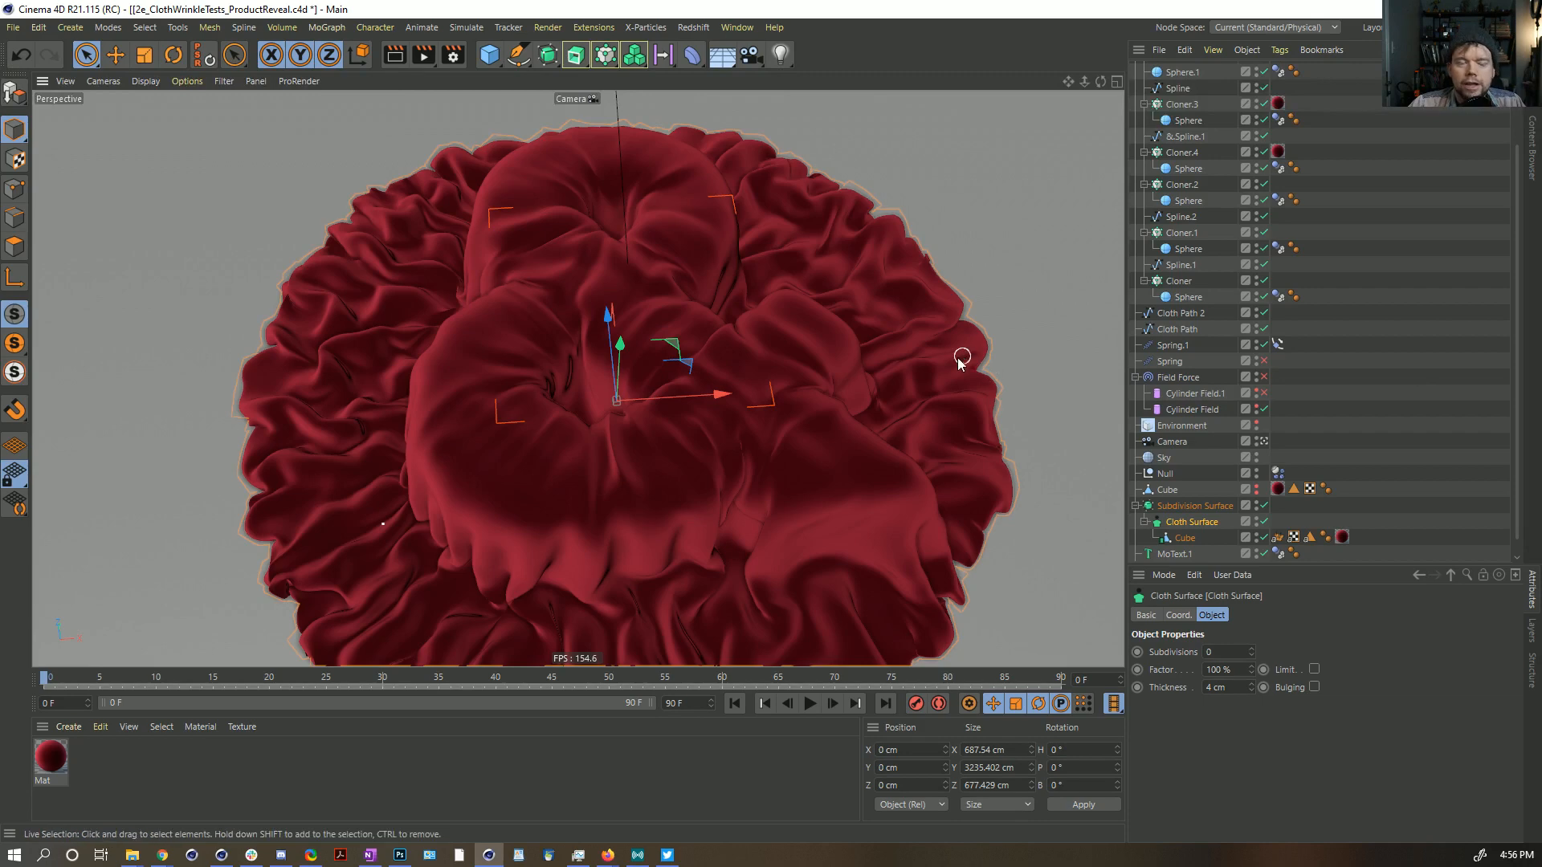
Step: Enable the Bump channel on the red cloth material and load a Noise shader as its texture
{"action": "left_click_drag", "start_coordinate": [575, 452], "coordinate": [653, 357], "text": "alt"}
{"action": "left_click", "coordinate": [48, 758]}
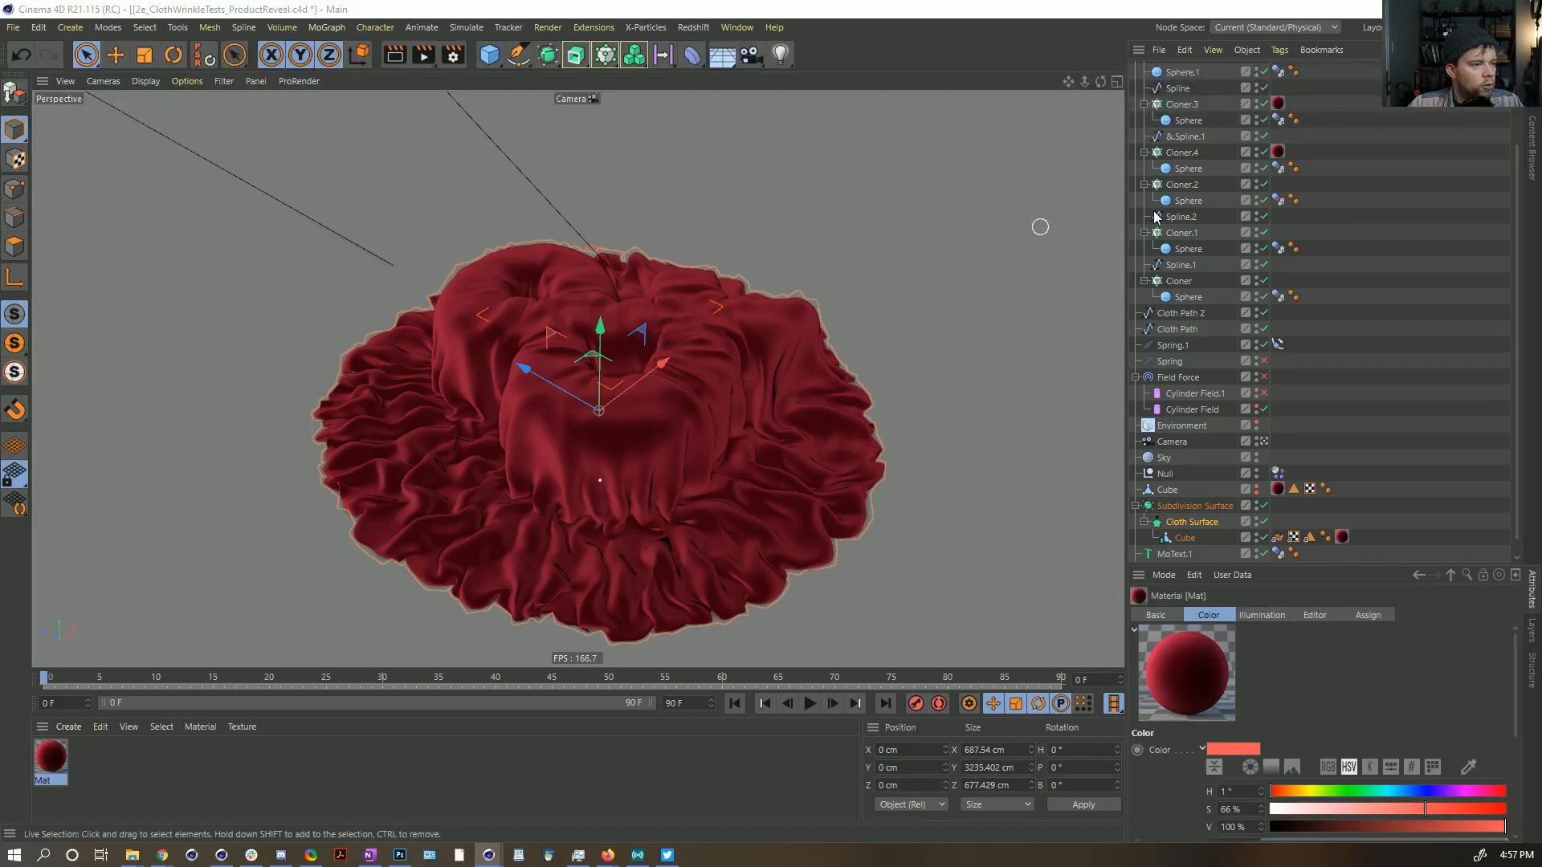
{"action": "double_click", "coordinate": [49, 758]}
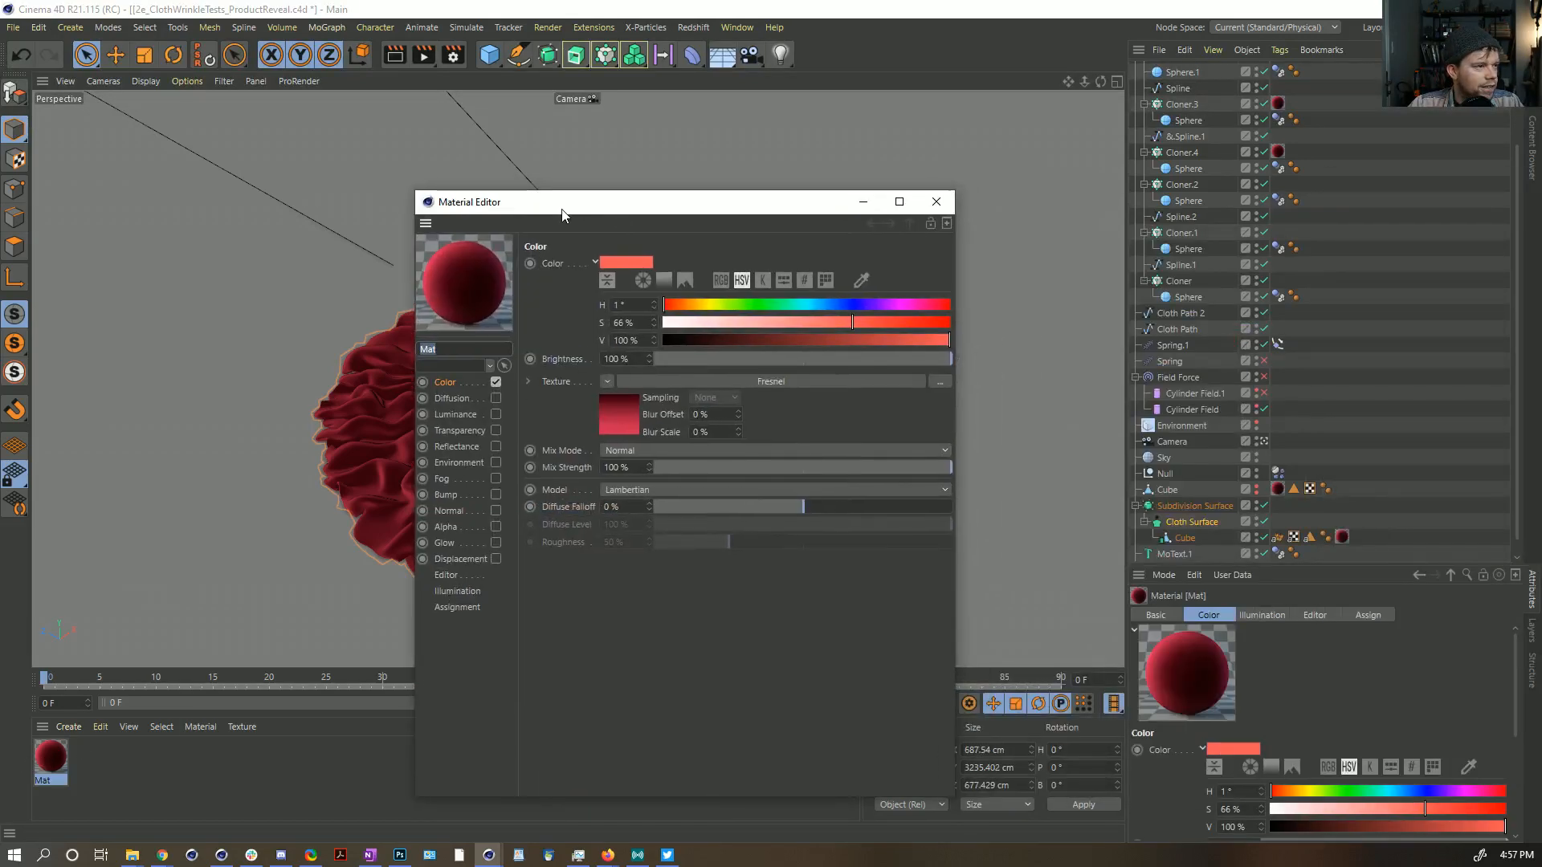
{"action": "left_click_drag", "start_coordinate": [562, 214], "coordinate": [925, 132]}
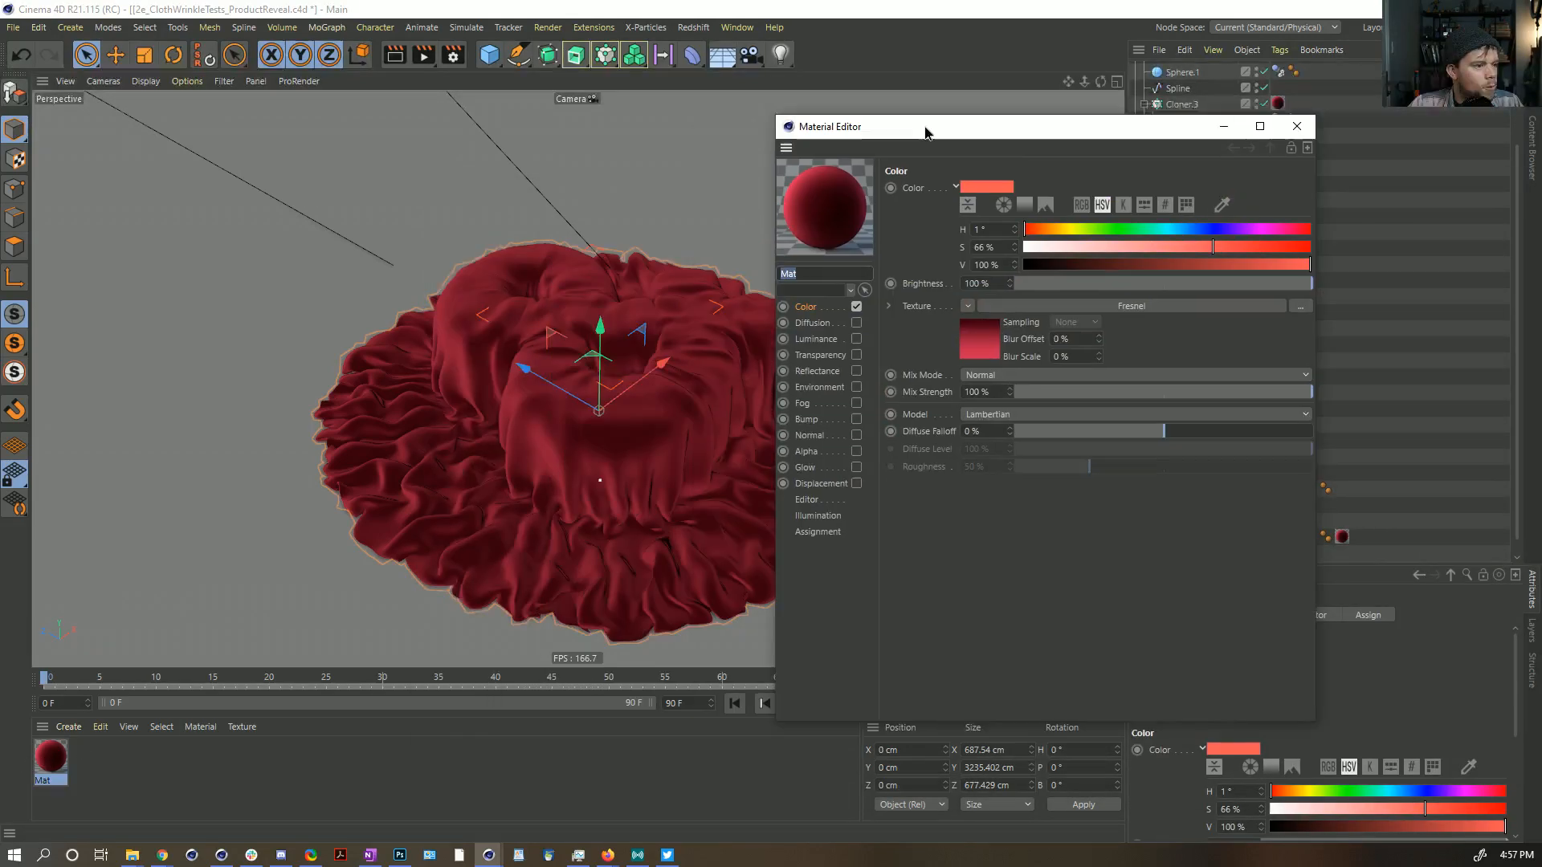
{"action": "left_click", "coordinate": [857, 418]}
{"action": "left_click", "coordinate": [957, 228]}
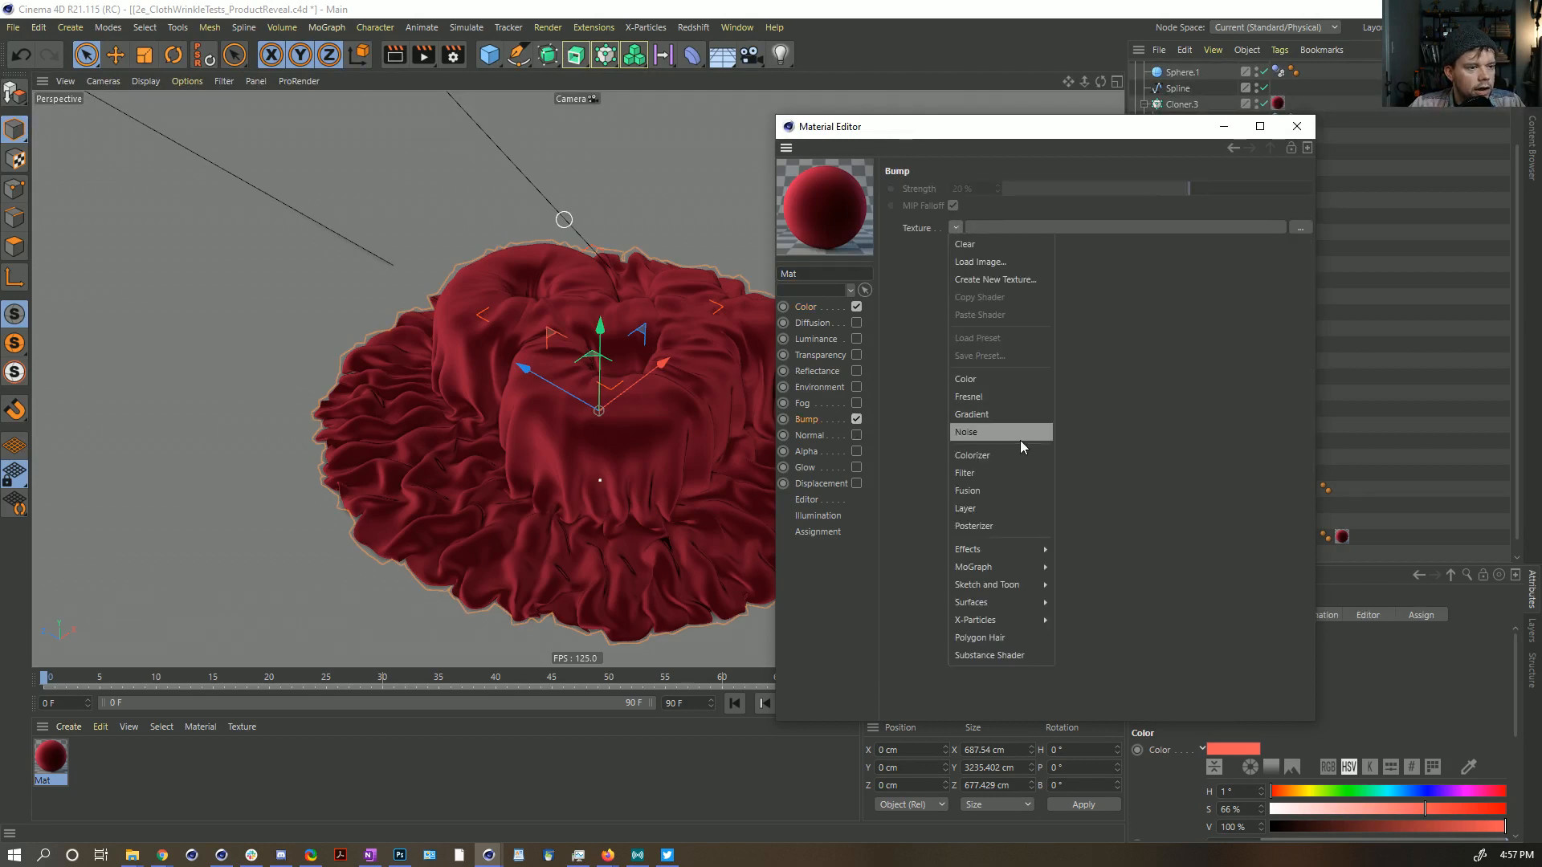
{"action": "left_click", "coordinate": [1002, 431]}
{"action": "left_click", "coordinate": [966, 259]}
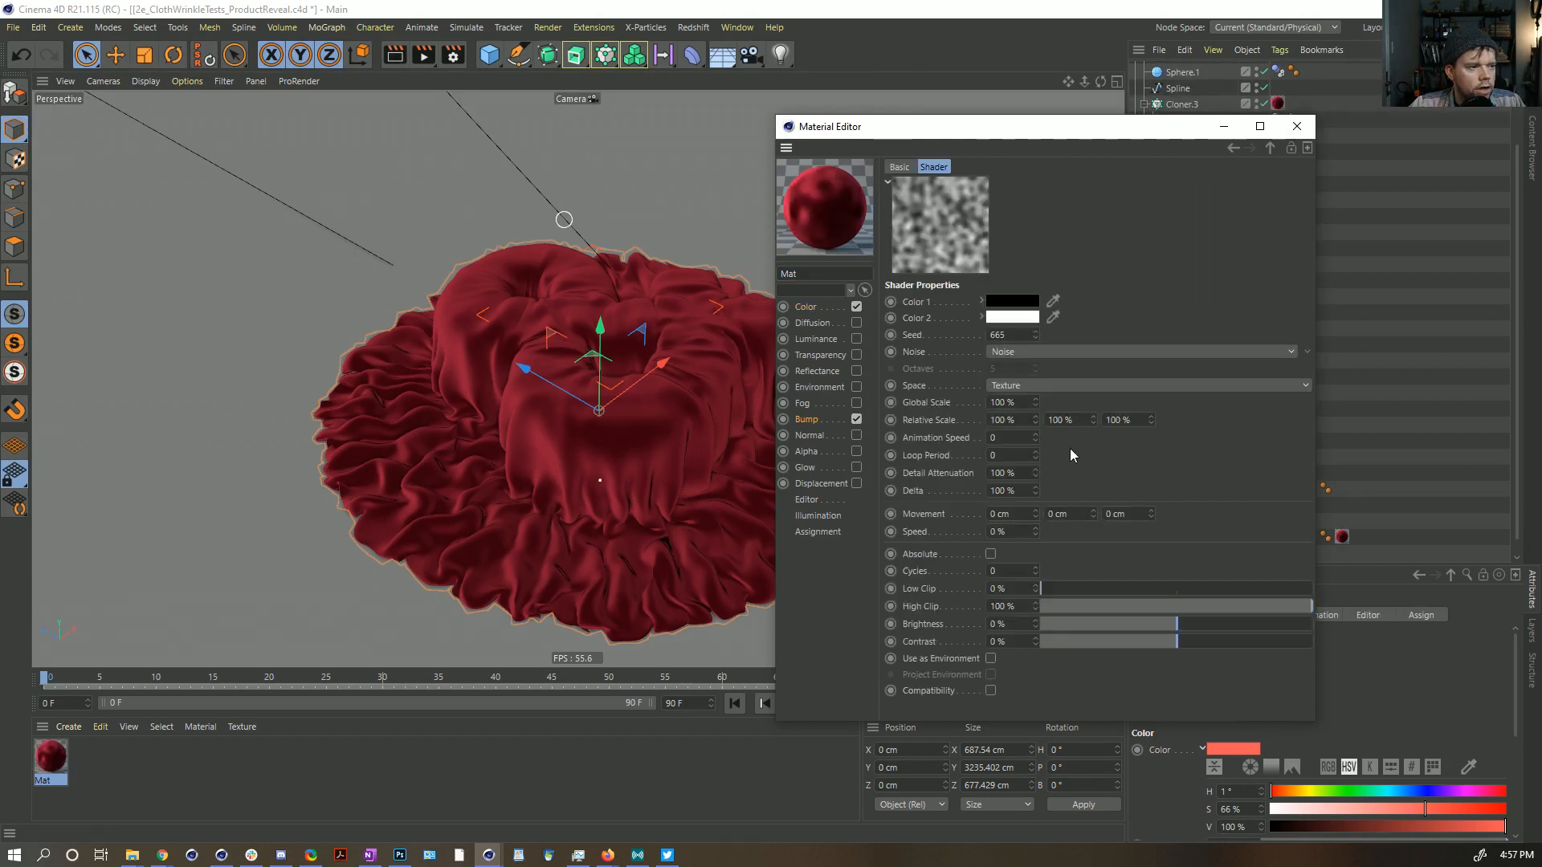
Step: Set the material's bump Strength to 100 % and the noise's Global Scale to 0.1 %
{"action": "left_click", "coordinate": [835, 420]}
{"action": "left_click_drag", "start_coordinate": [1136, 191], "coordinate": [1343, 202]}
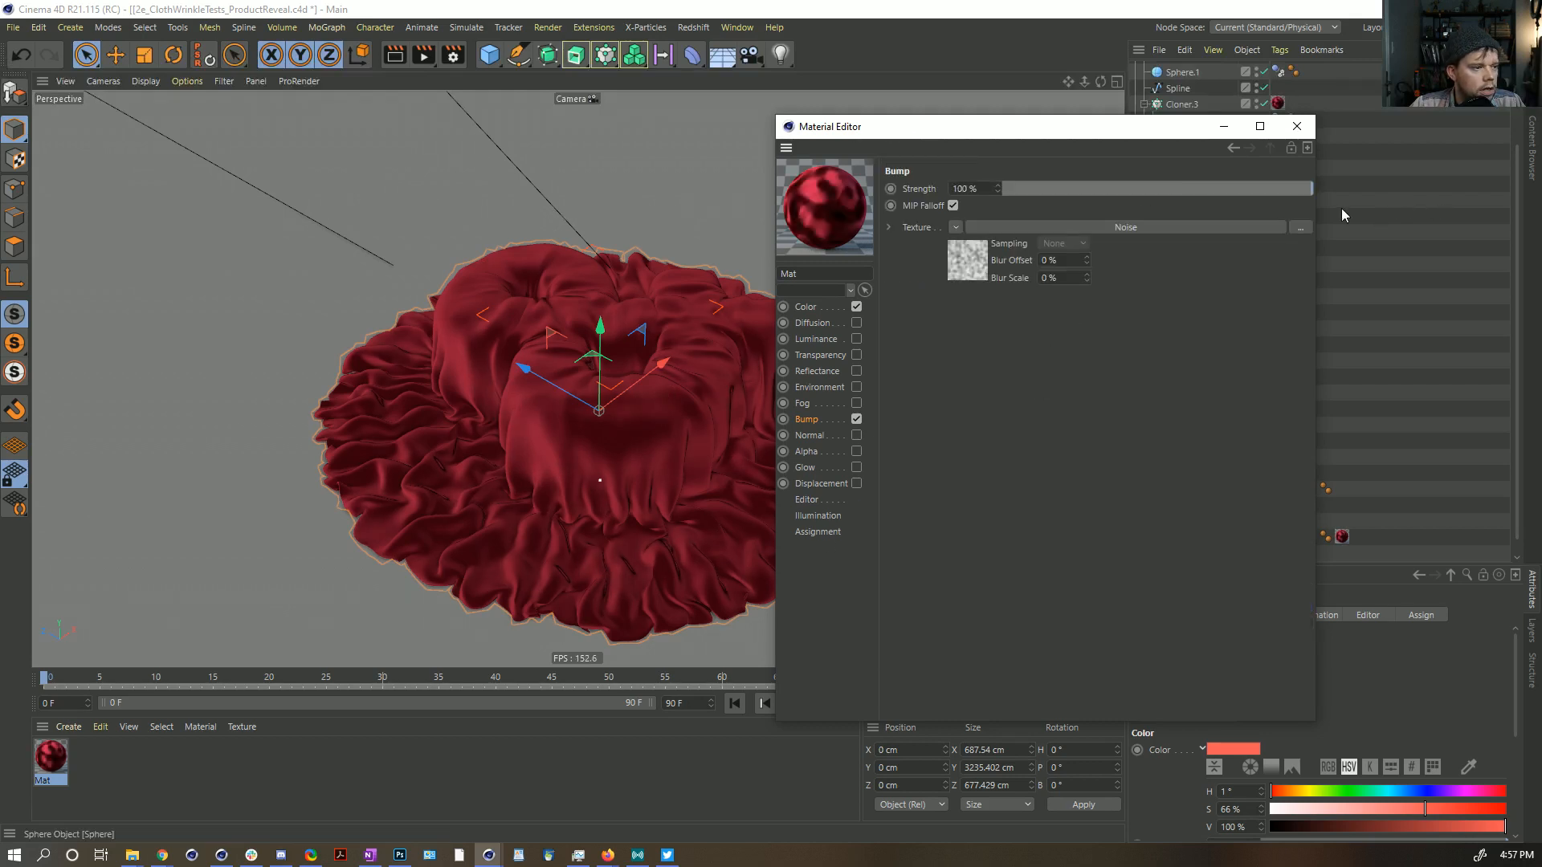
{"action": "left_click", "coordinate": [955, 261]}
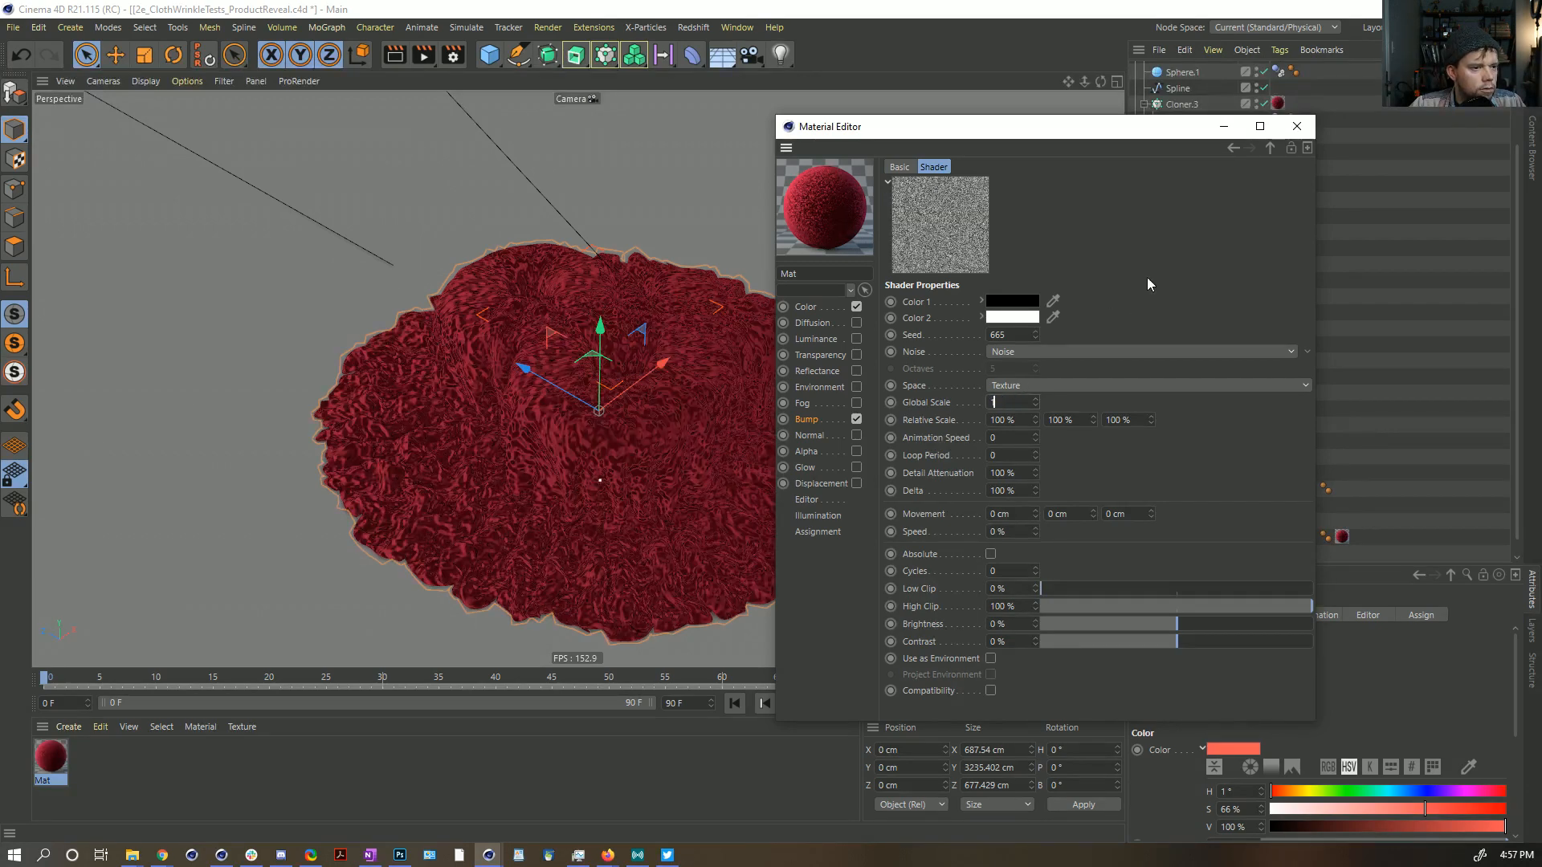
{"action": "key", "text": "Return"}
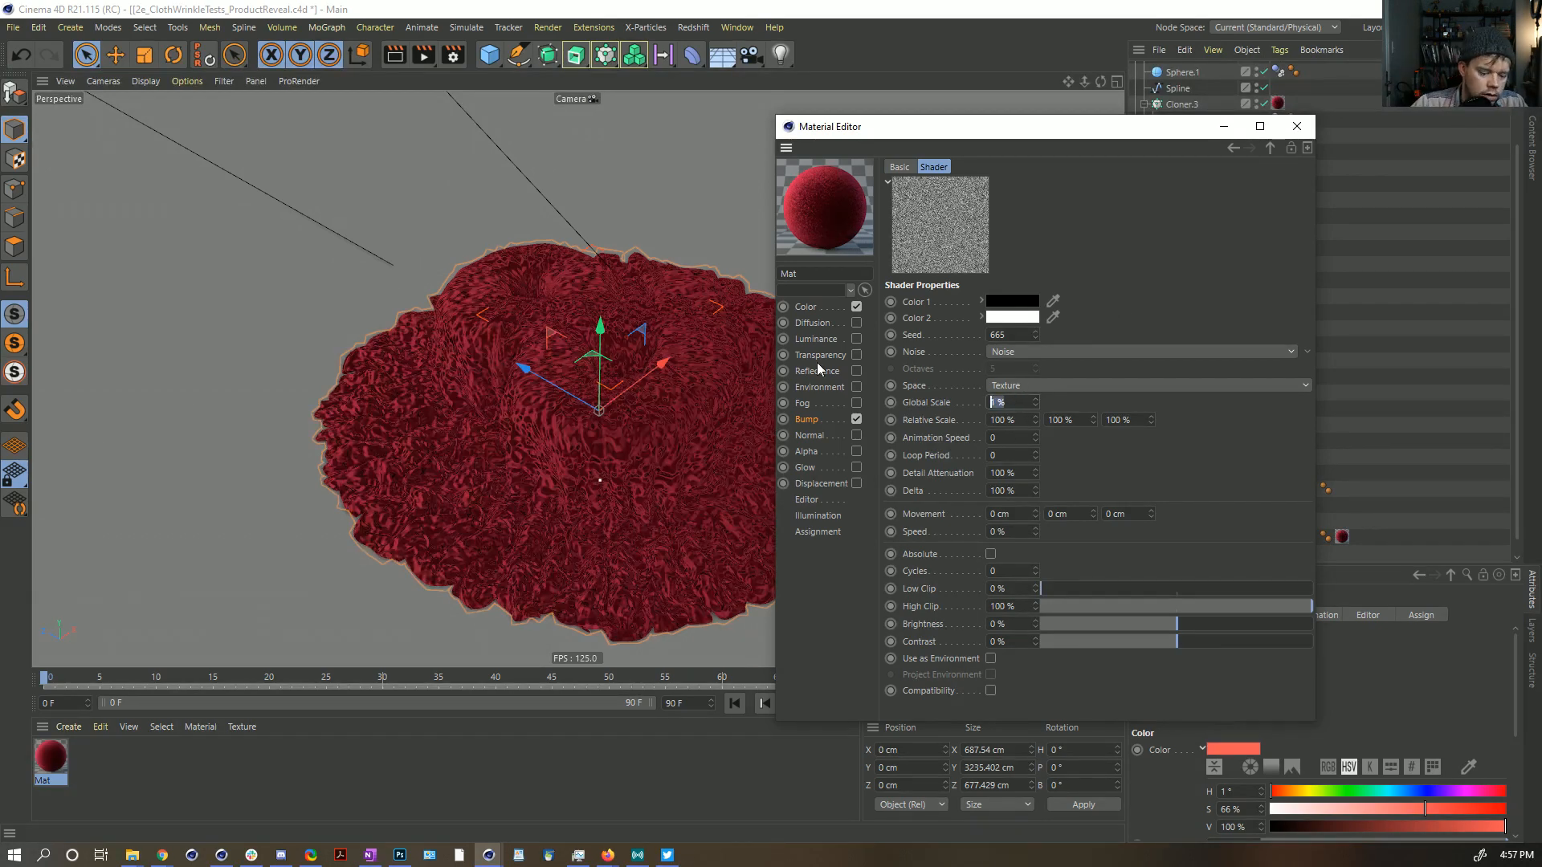
{"action": "type", "text": ".1"}
{"action": "key", "text": "Return"}
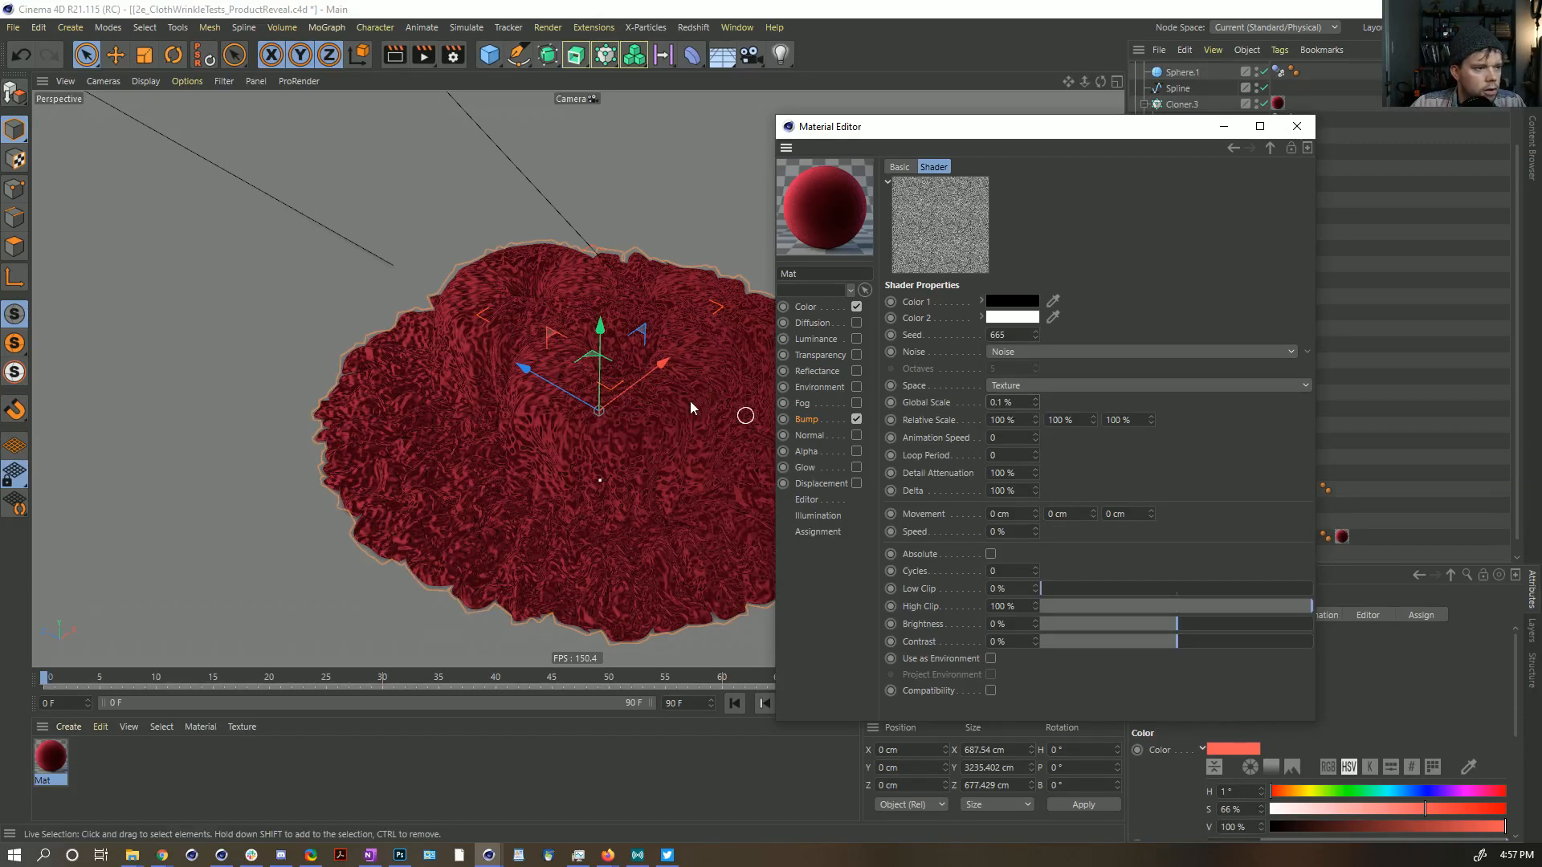
Step: Raise the cloth material's Texture Preview Size to 512x512, and finally to 1024x1024, for a sharper viewport bump
{"action": "scroll", "coordinate": [739, 418], "scroll_direction": "up", "scroll_amount": 5}
{"action": "left_click", "coordinate": [817, 503]}
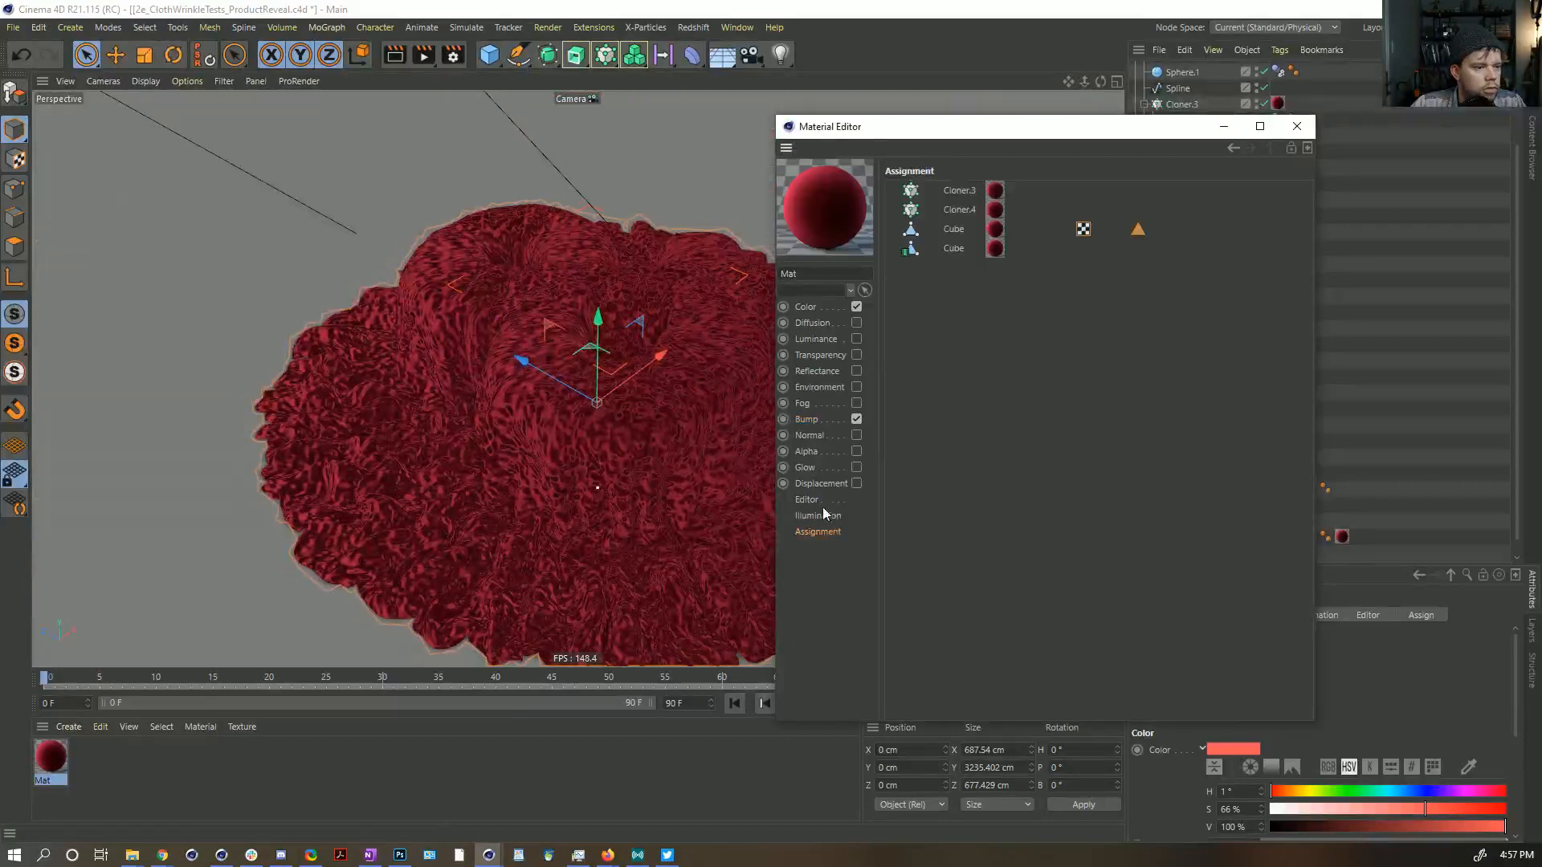
{"action": "left_click", "coordinate": [1017, 205]}
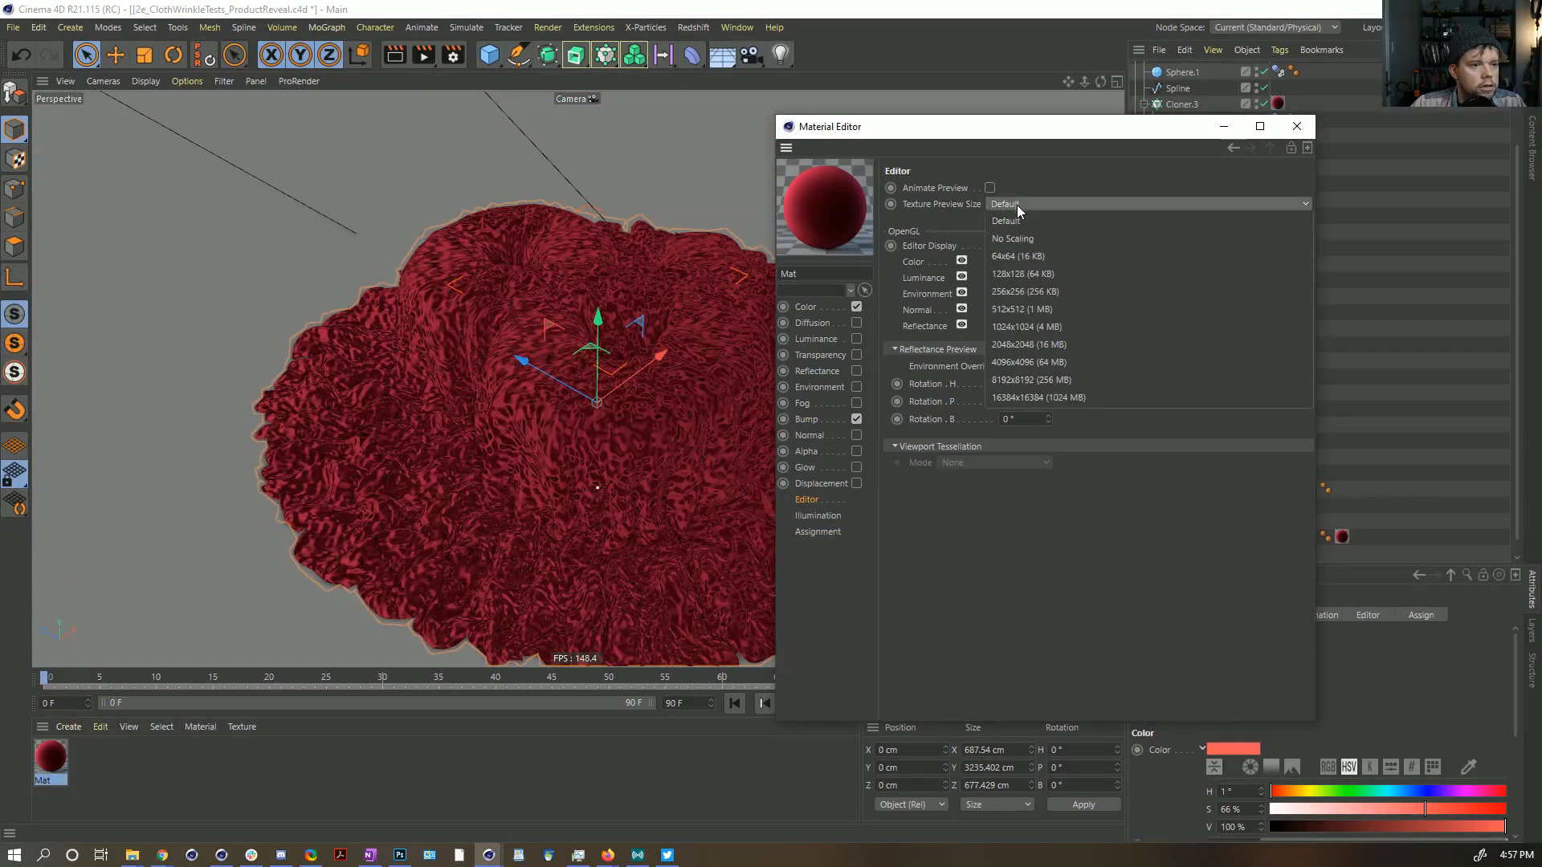
{"action": "left_click", "coordinate": [1034, 308]}
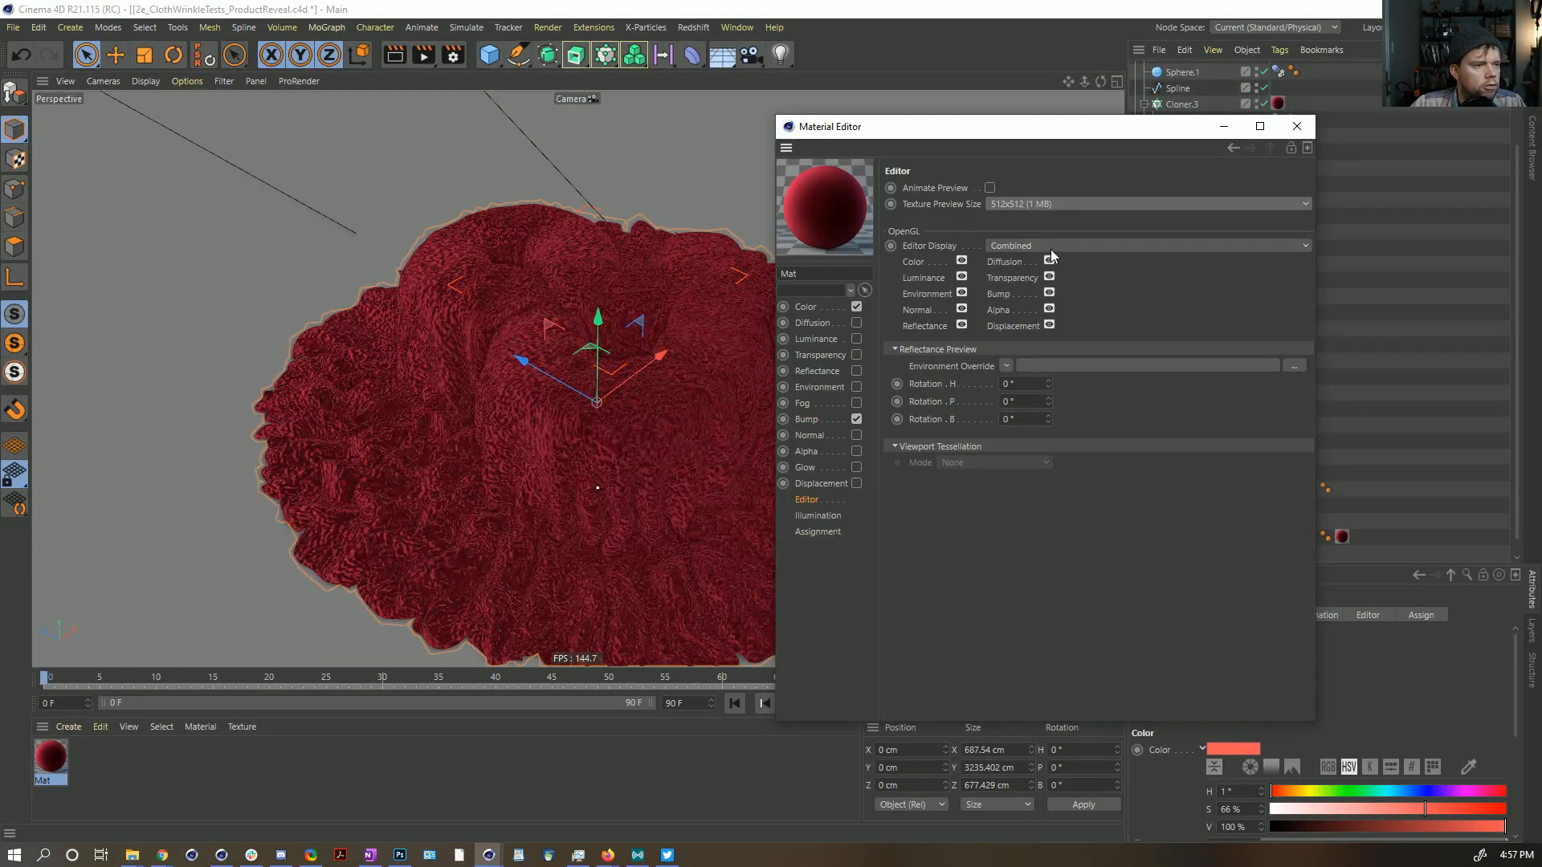
{"action": "left_click", "coordinate": [1014, 208]}
{"action": "left_click", "coordinate": [1036, 325]}
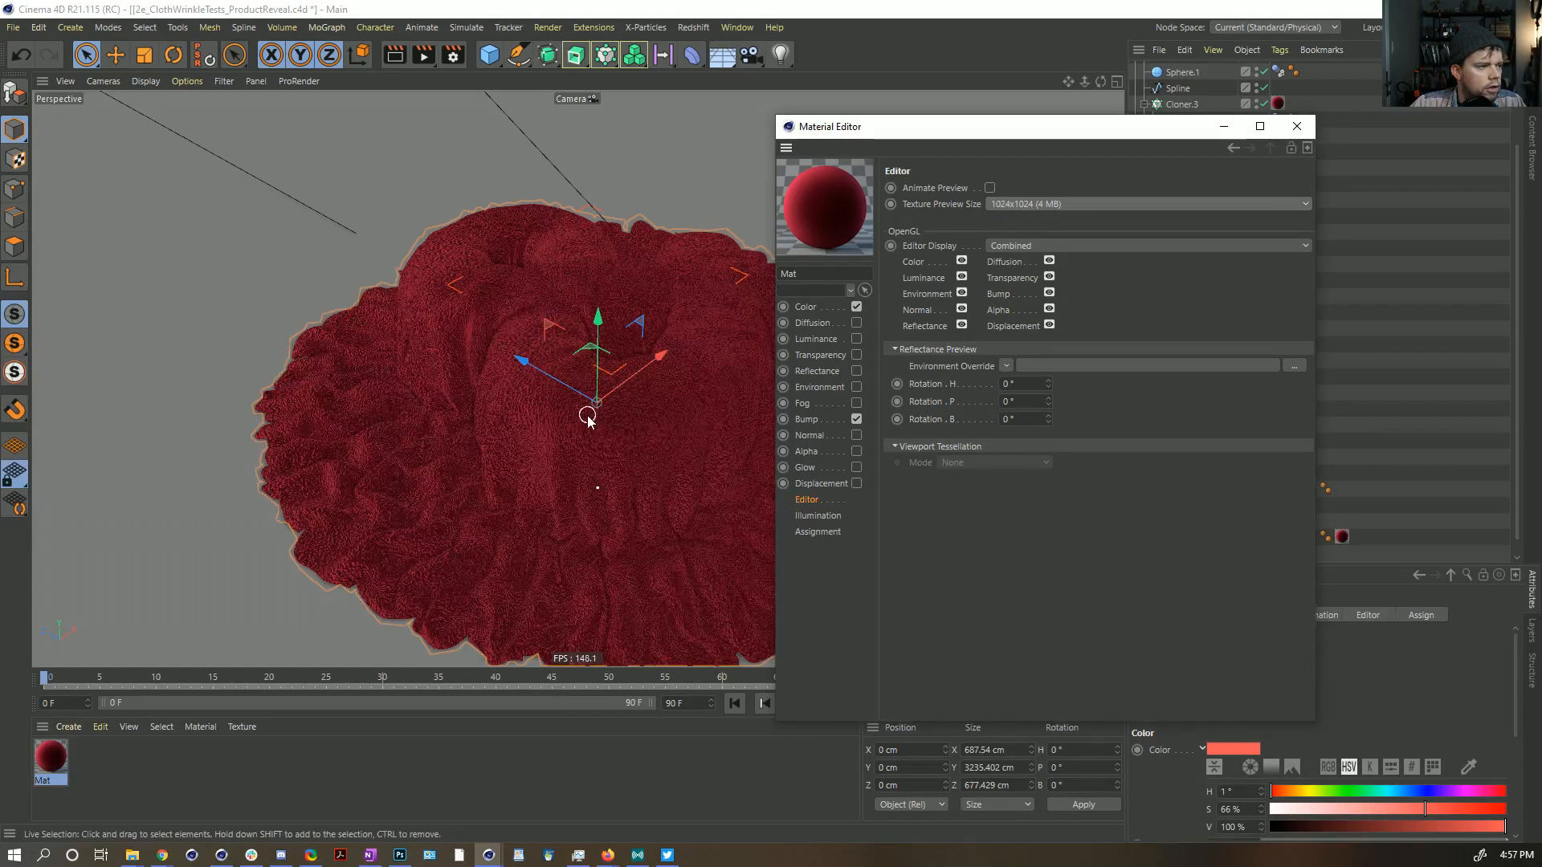
Step: Lower the bump Strength to 4 %, check the fabric grain close up and close the material
{"action": "right_click_drag", "start_coordinate": [589, 416], "coordinate": [450, 482], "text": "alt"}
{"action": "left_click", "coordinate": [819, 419]}
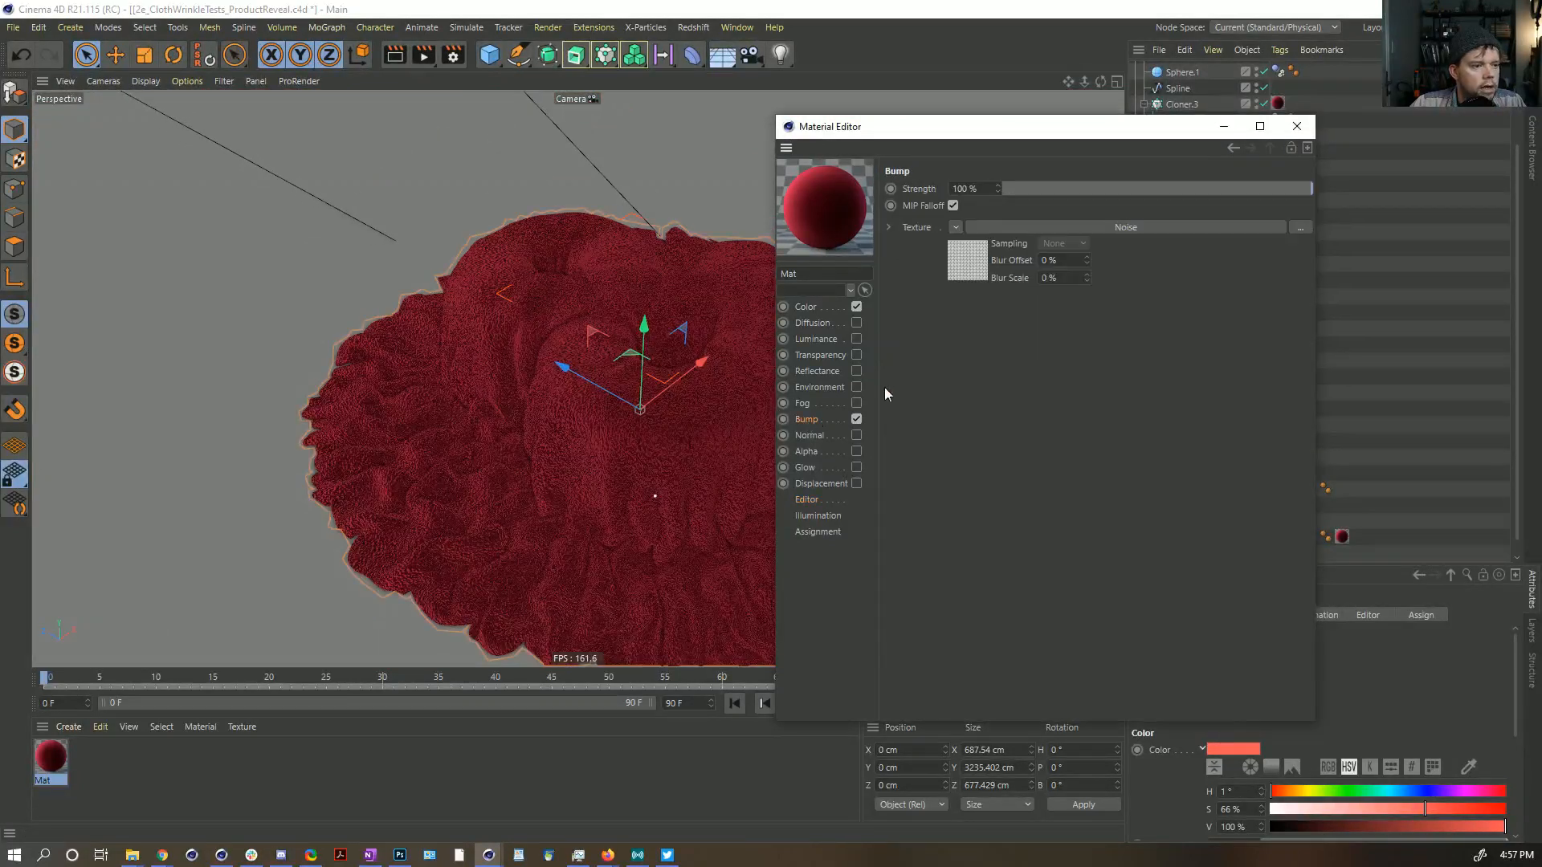
{"action": "left_click", "coordinate": [1135, 192]}
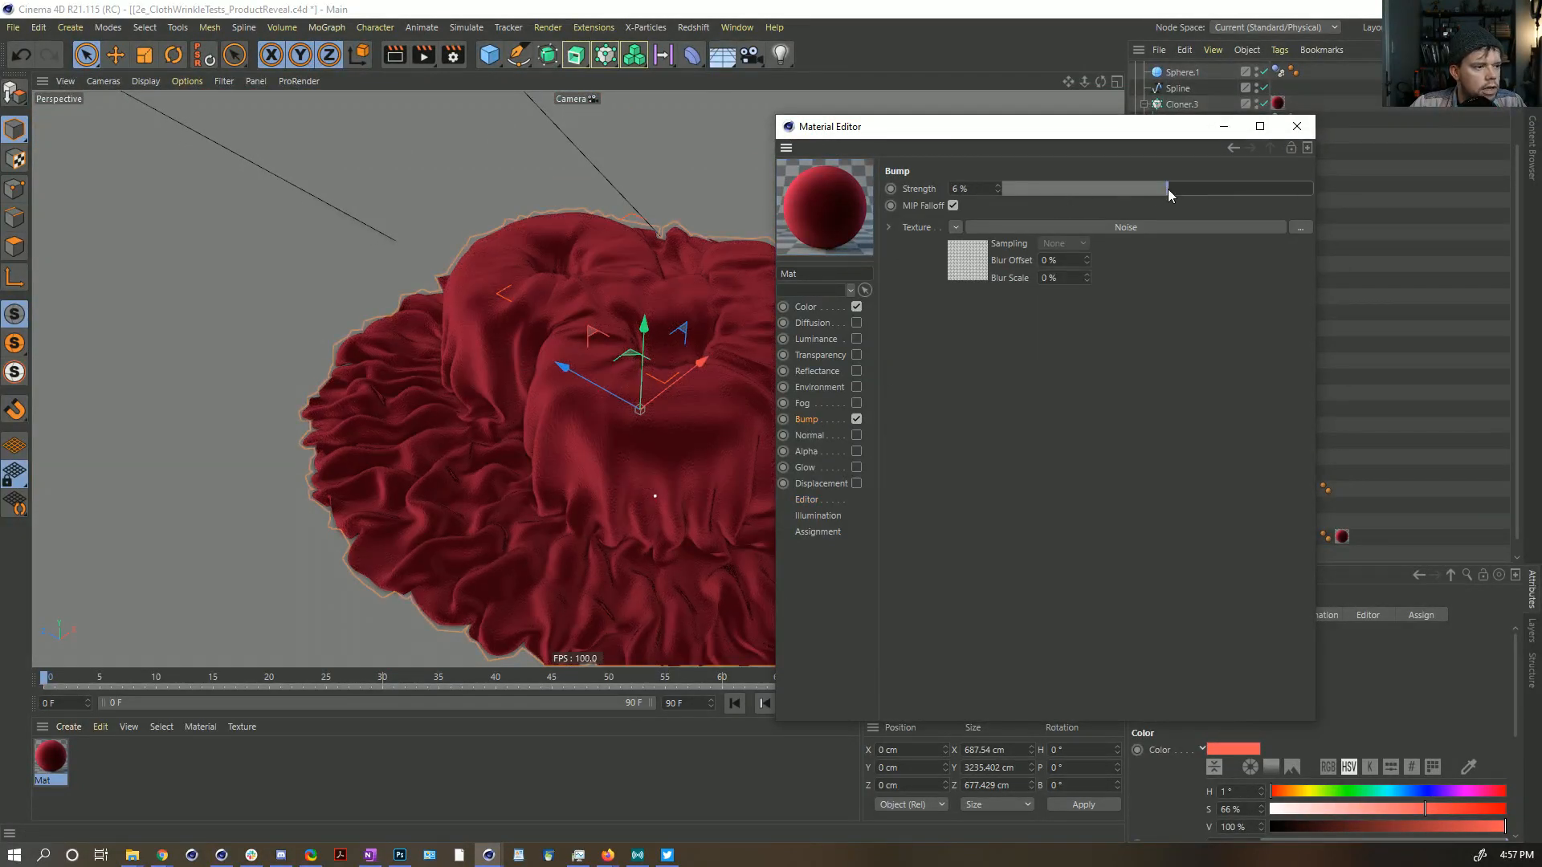
{"action": "left_click_drag", "start_coordinate": [1166, 193], "coordinate": [1163, 193]}
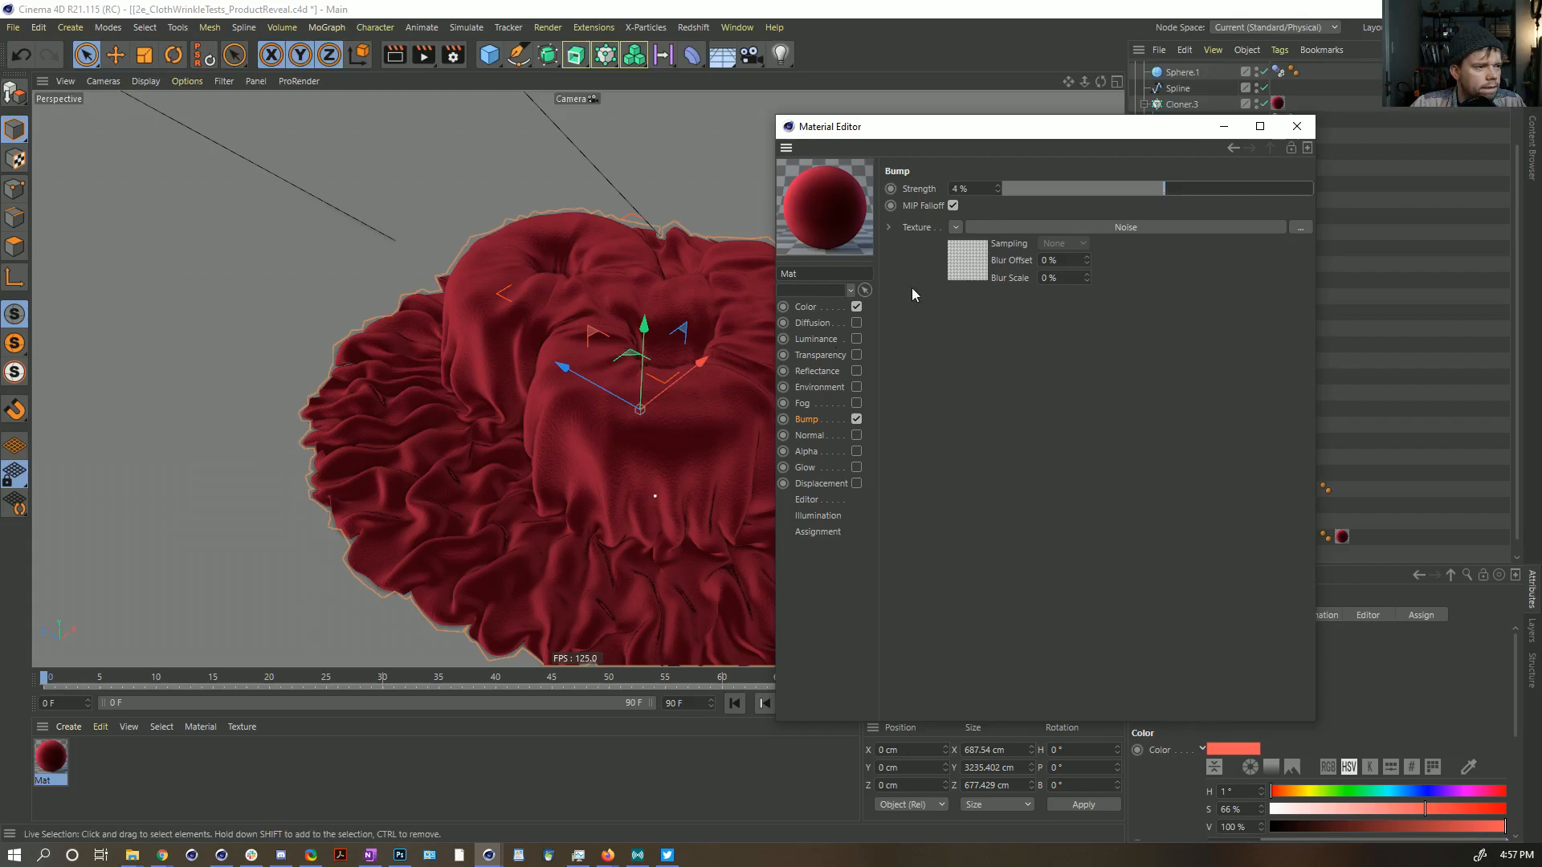
{"action": "right_click_drag", "start_coordinate": [606, 427], "coordinate": [712, 390], "text": "alt"}
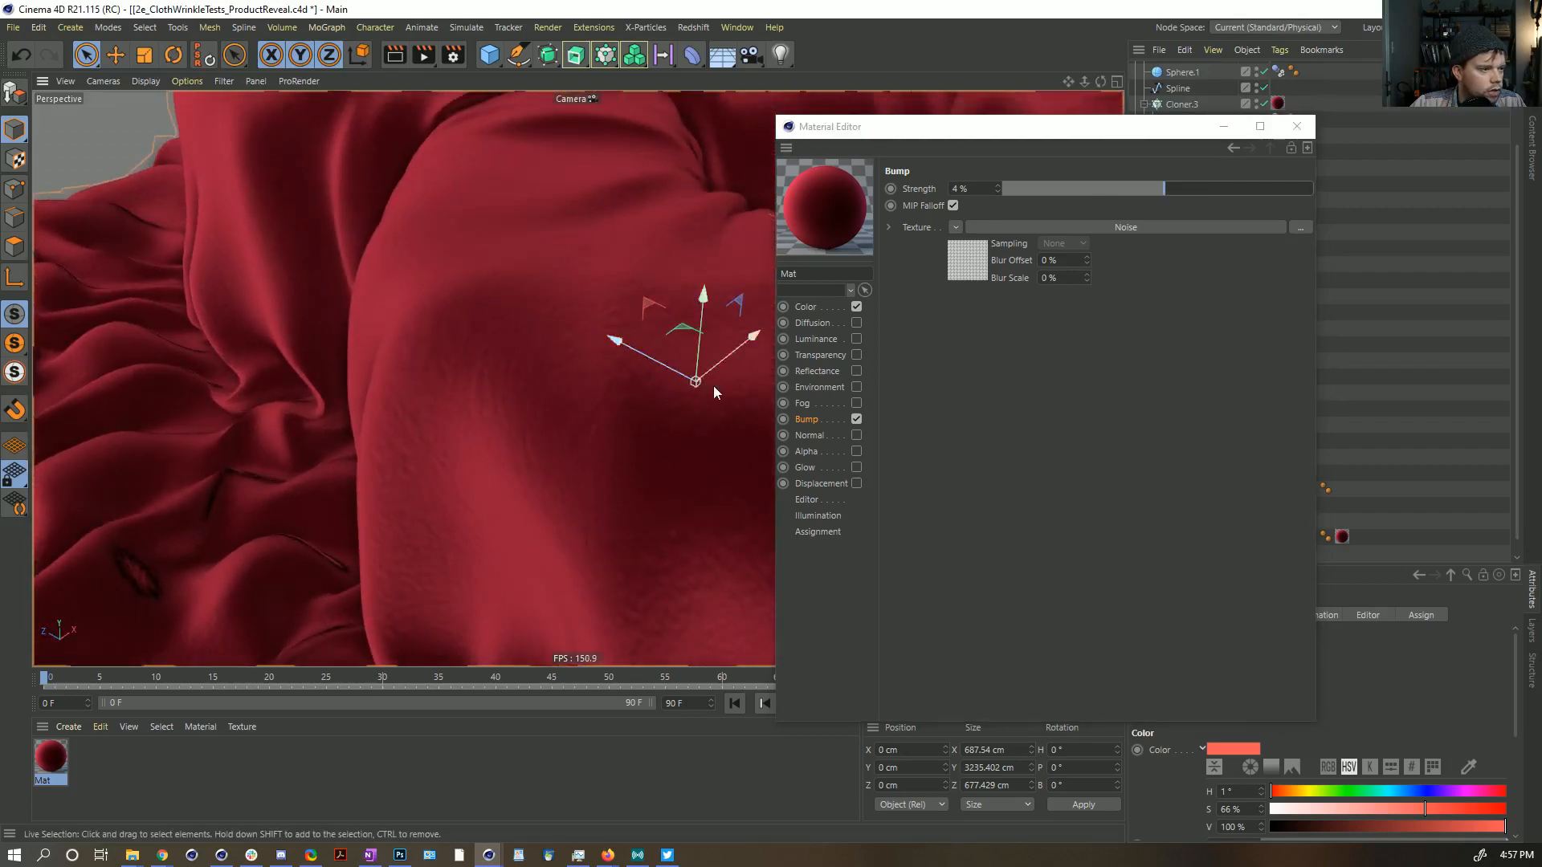
{"action": "left_click", "coordinate": [1296, 127]}
Step: View the whole draped cloth from above and play the cloth pull with the bumped material, stopping partway
{"action": "left_click_drag", "start_coordinate": [955, 272], "coordinate": [884, 272], "text": "alt"}
{"action": "right_click_drag", "start_coordinate": [884, 272], "coordinate": [677, 354], "text": "alt"}
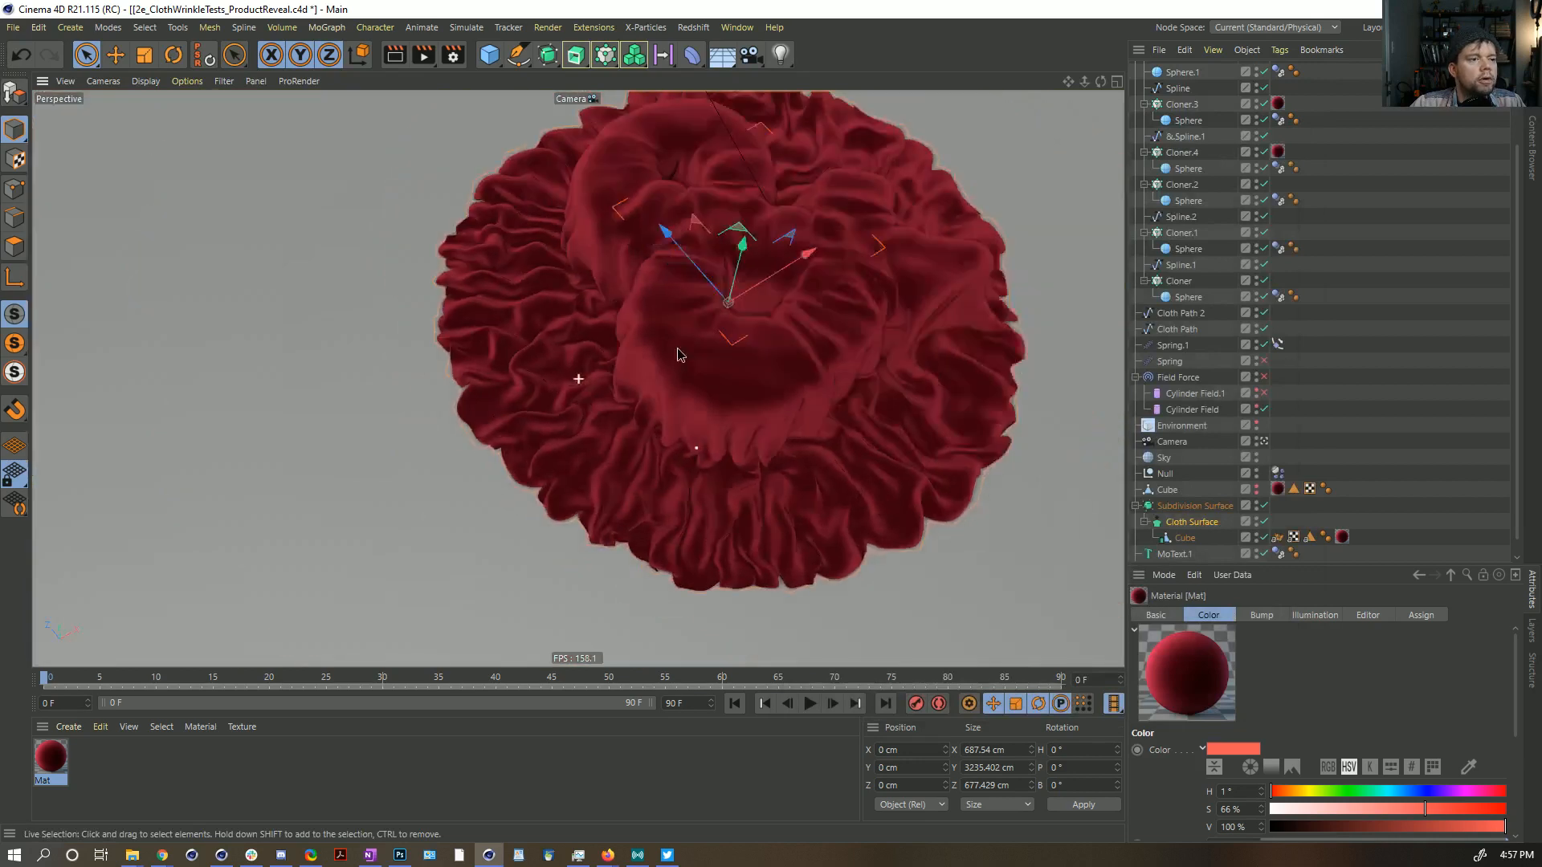
{"action": "middle_click_drag", "start_coordinate": [678, 355], "coordinate": [671, 410], "text": "alt"}
{"action": "left_click_drag", "start_coordinate": [671, 410], "coordinate": [643, 377], "text": "alt"}
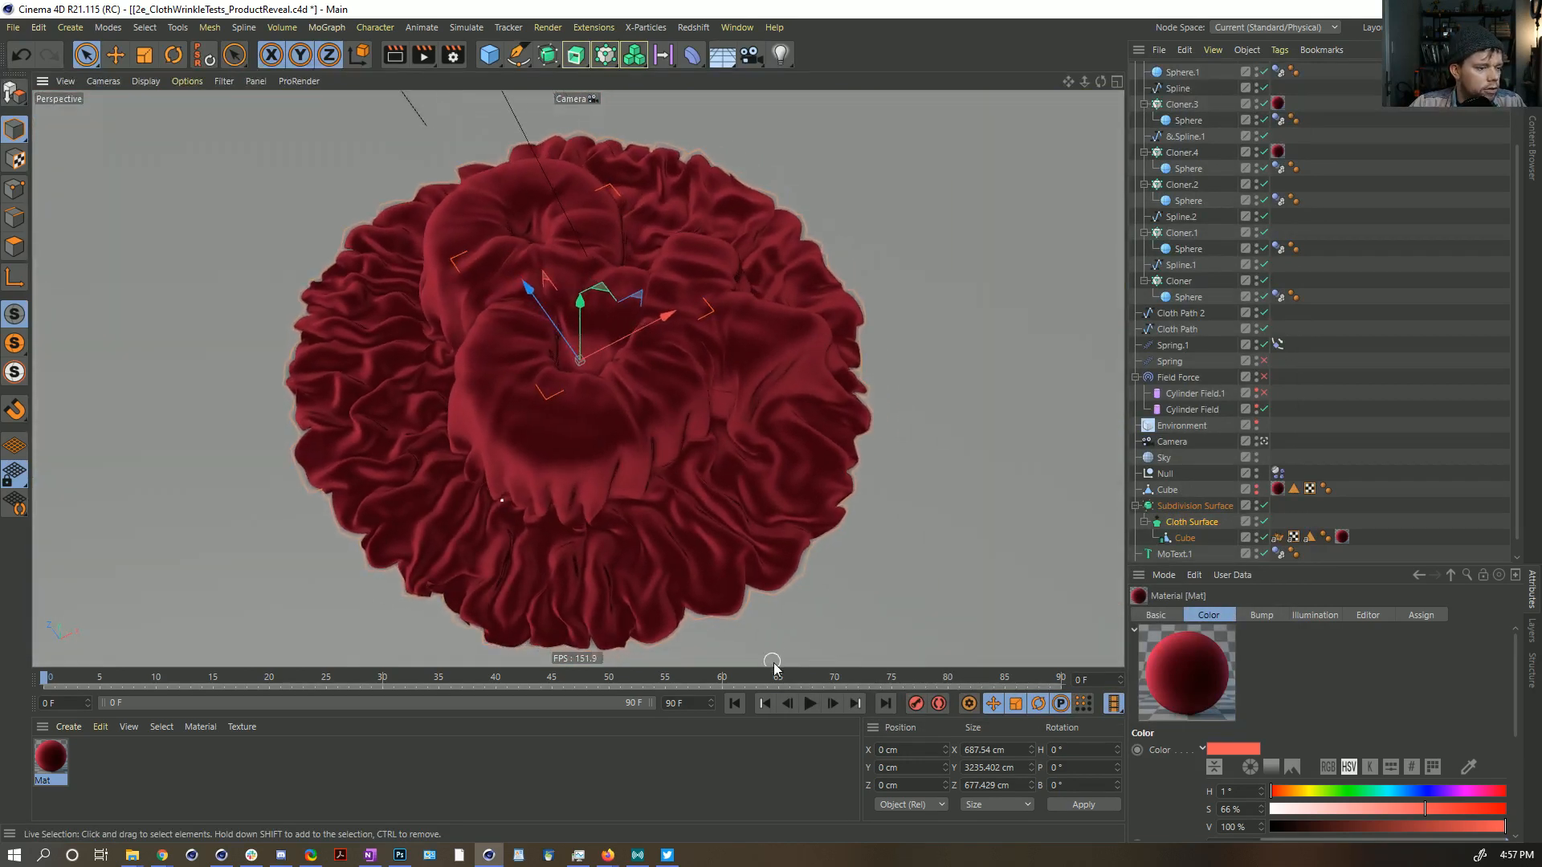
{"action": "left_click", "coordinate": [809, 704]}
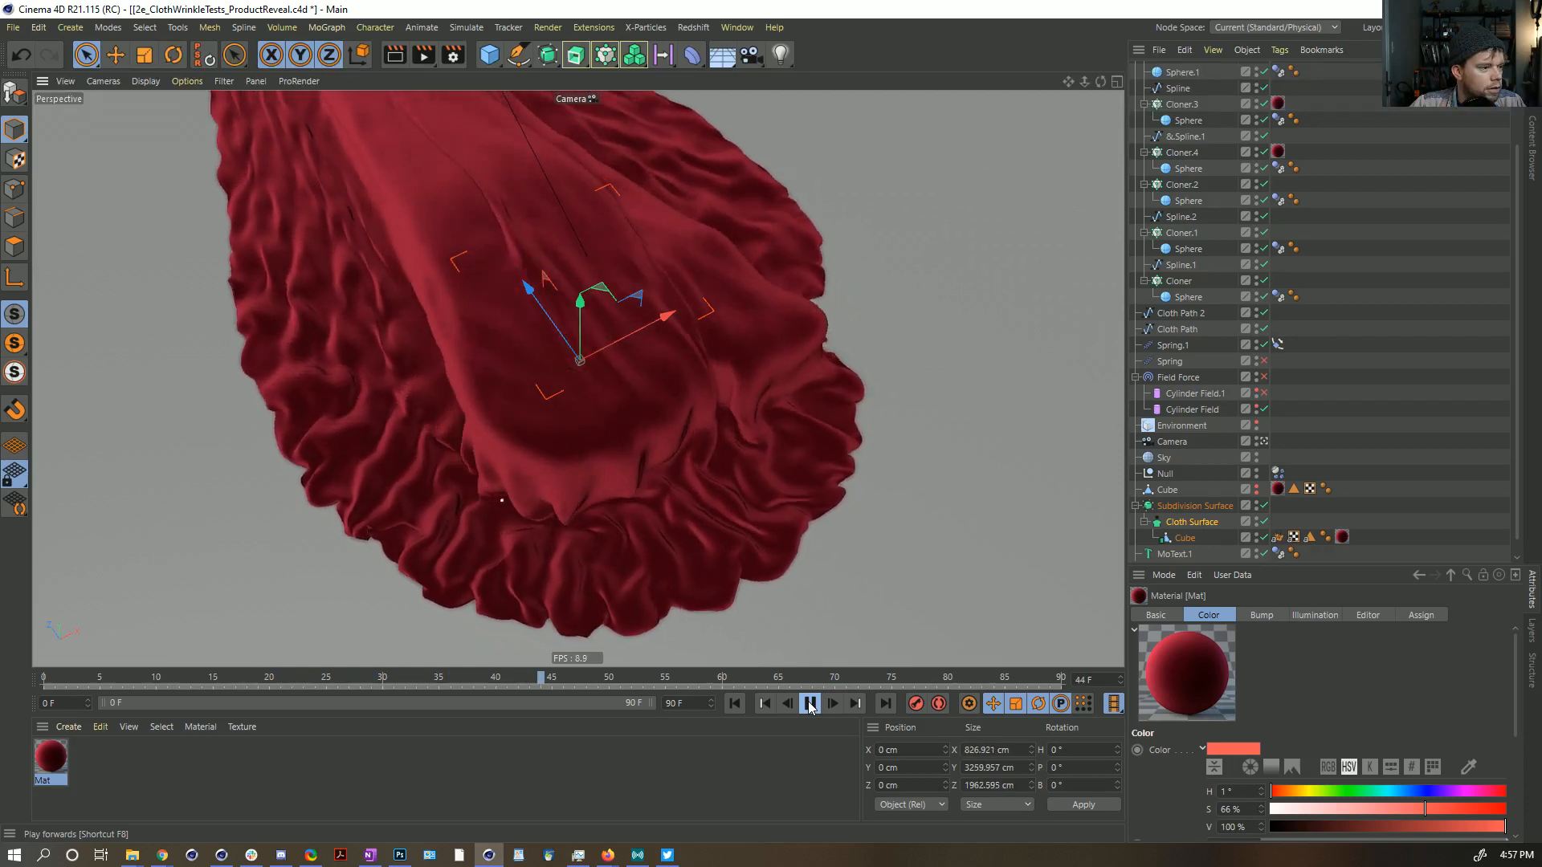
{"action": "key", "text": "F8"}
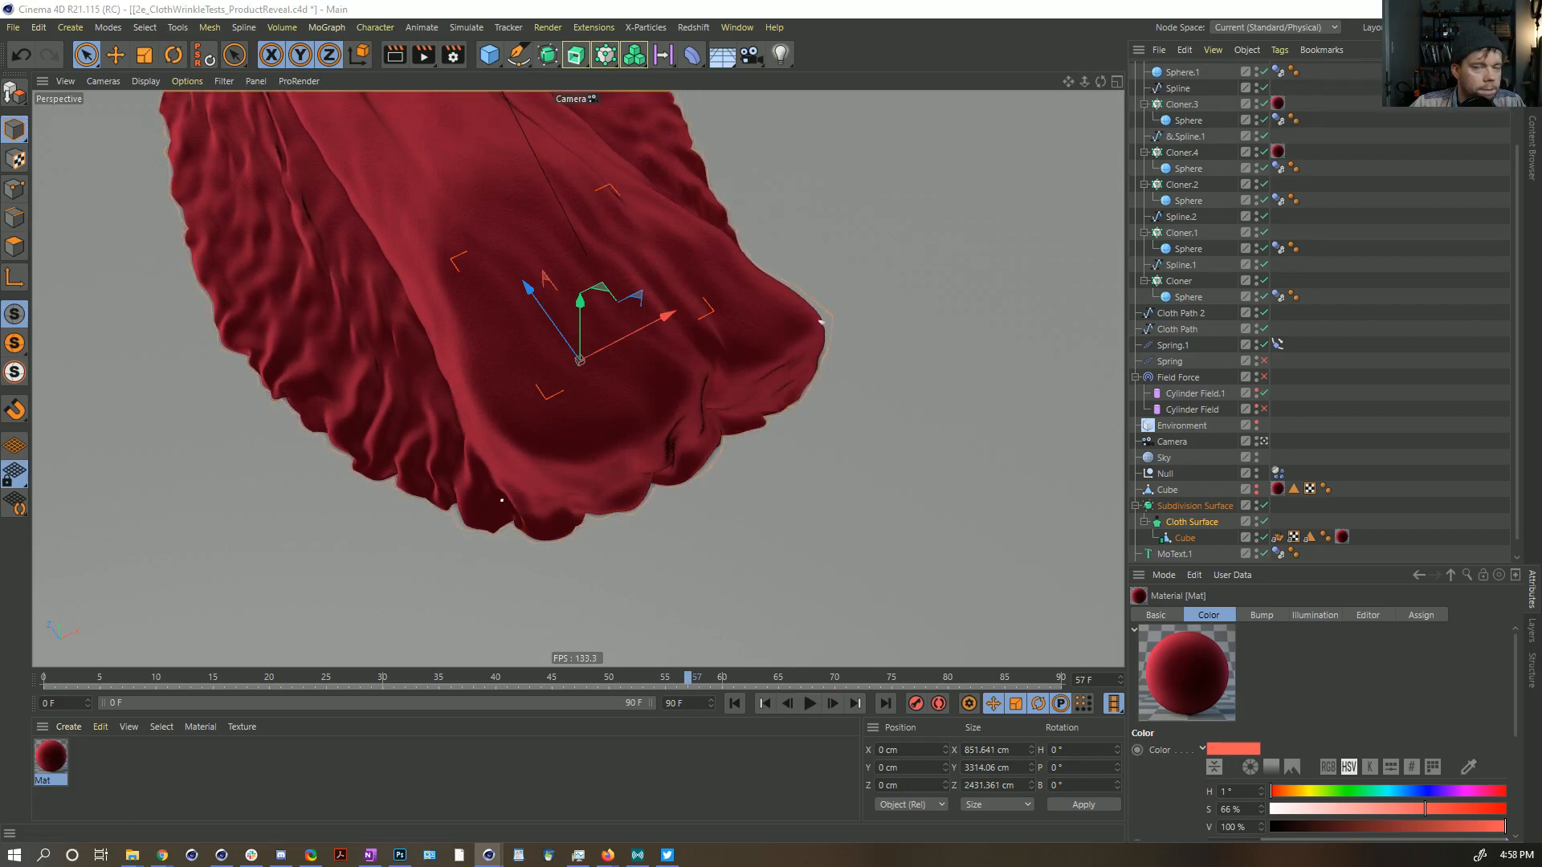
Step: Set the cloth material's Texture Preview Size back to Default and close the material
{"action": "left_click", "coordinate": [365, 550]}
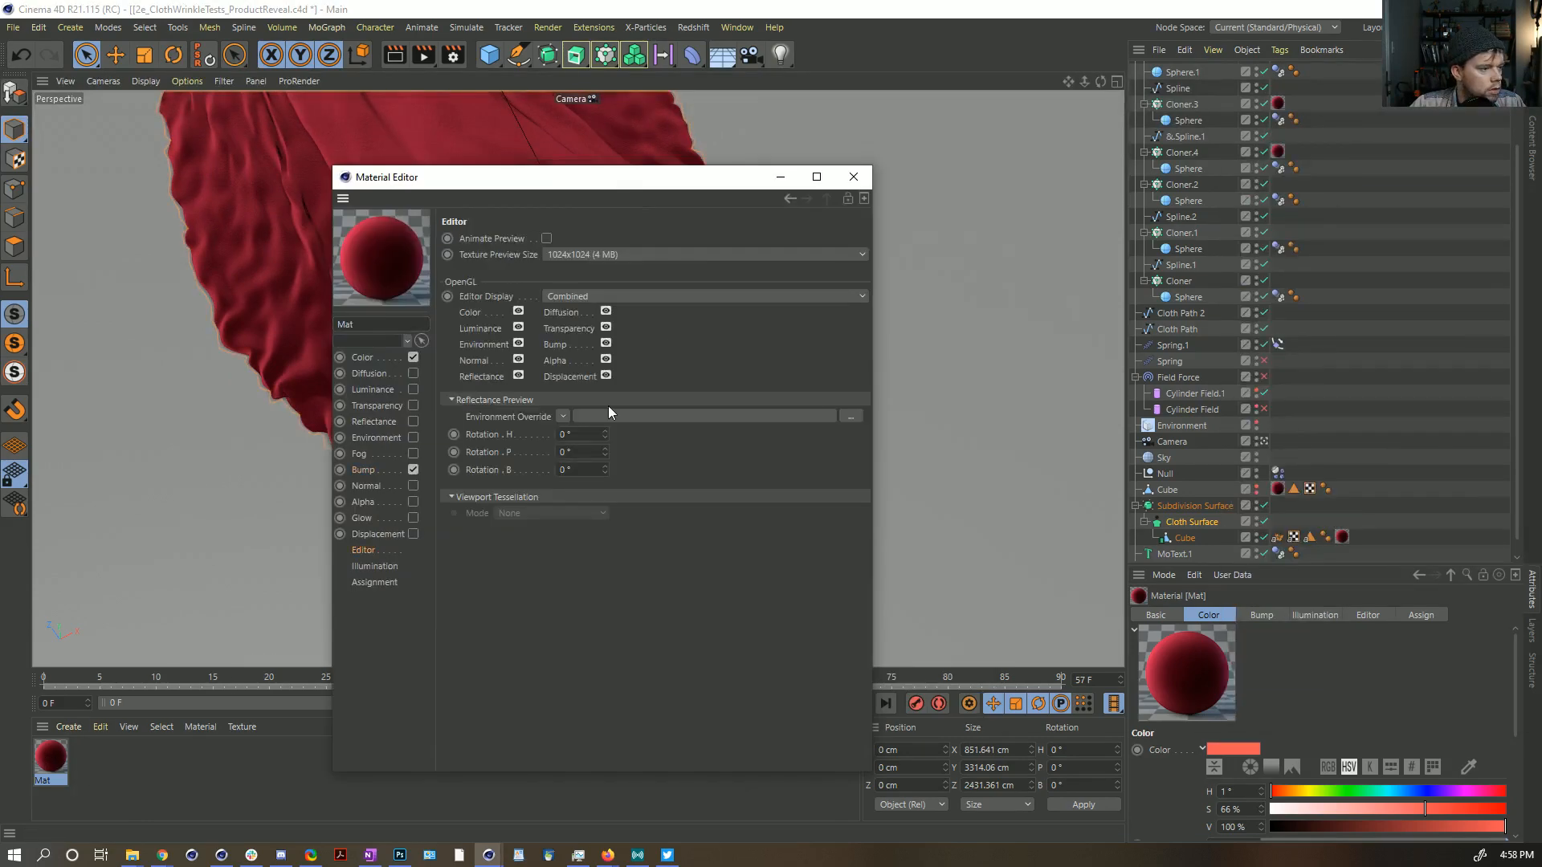
{"action": "left_click", "coordinate": [642, 254]}
{"action": "left_click", "coordinate": [642, 271]}
{"action": "left_click", "coordinate": [853, 176]}
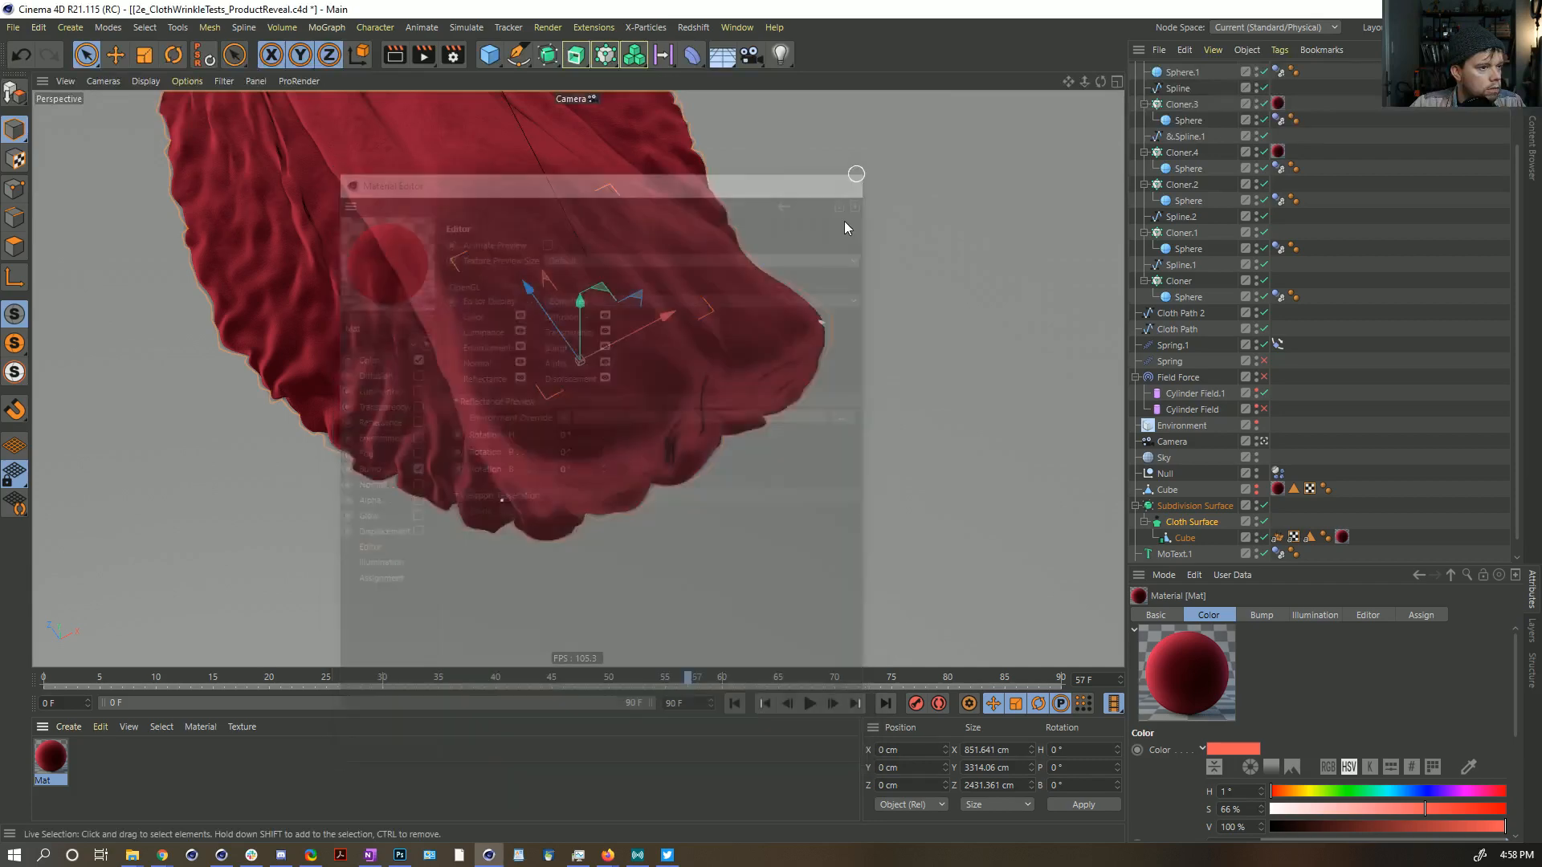
Step: Replay the cloth pull to check playback, return to frame 0 and deselect all objects
{"action": "left_click", "coordinate": [809, 703]}
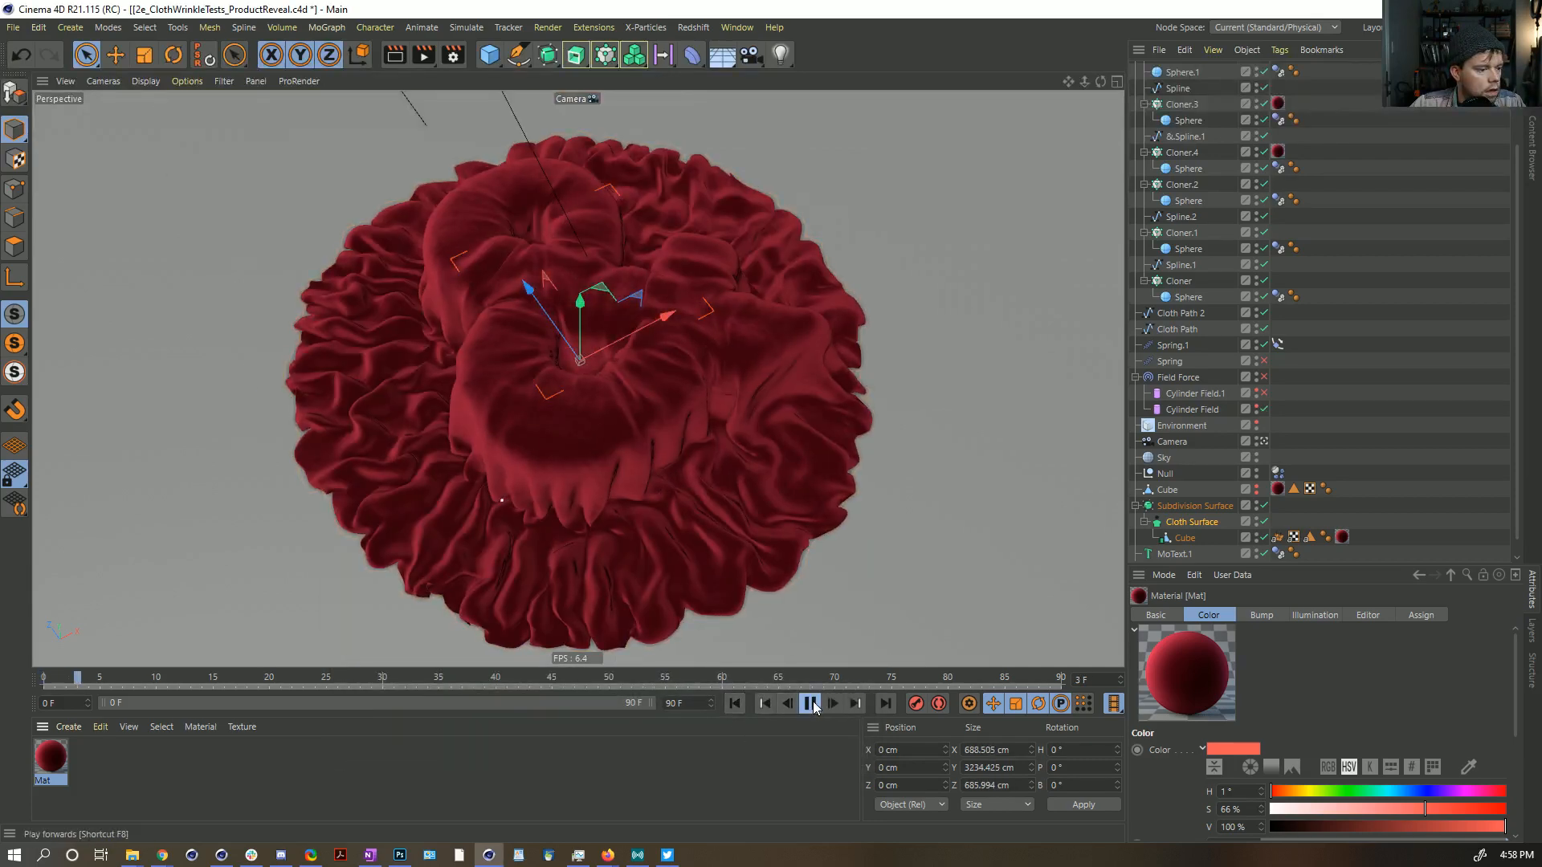
{"action": "left_click", "coordinate": [810, 704]}
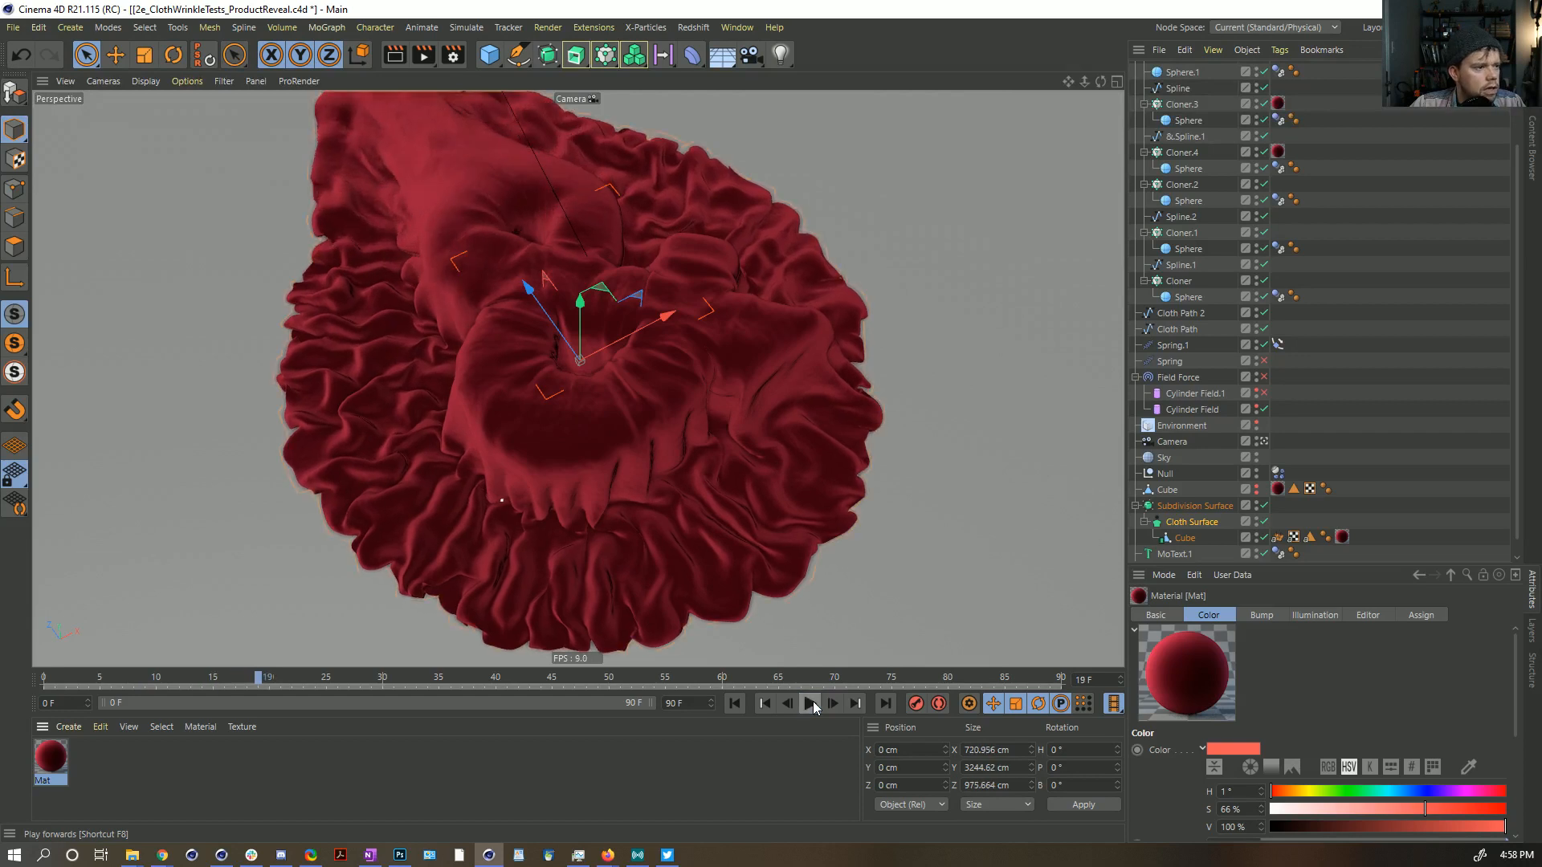
{"action": "left_click", "coordinate": [810, 704]}
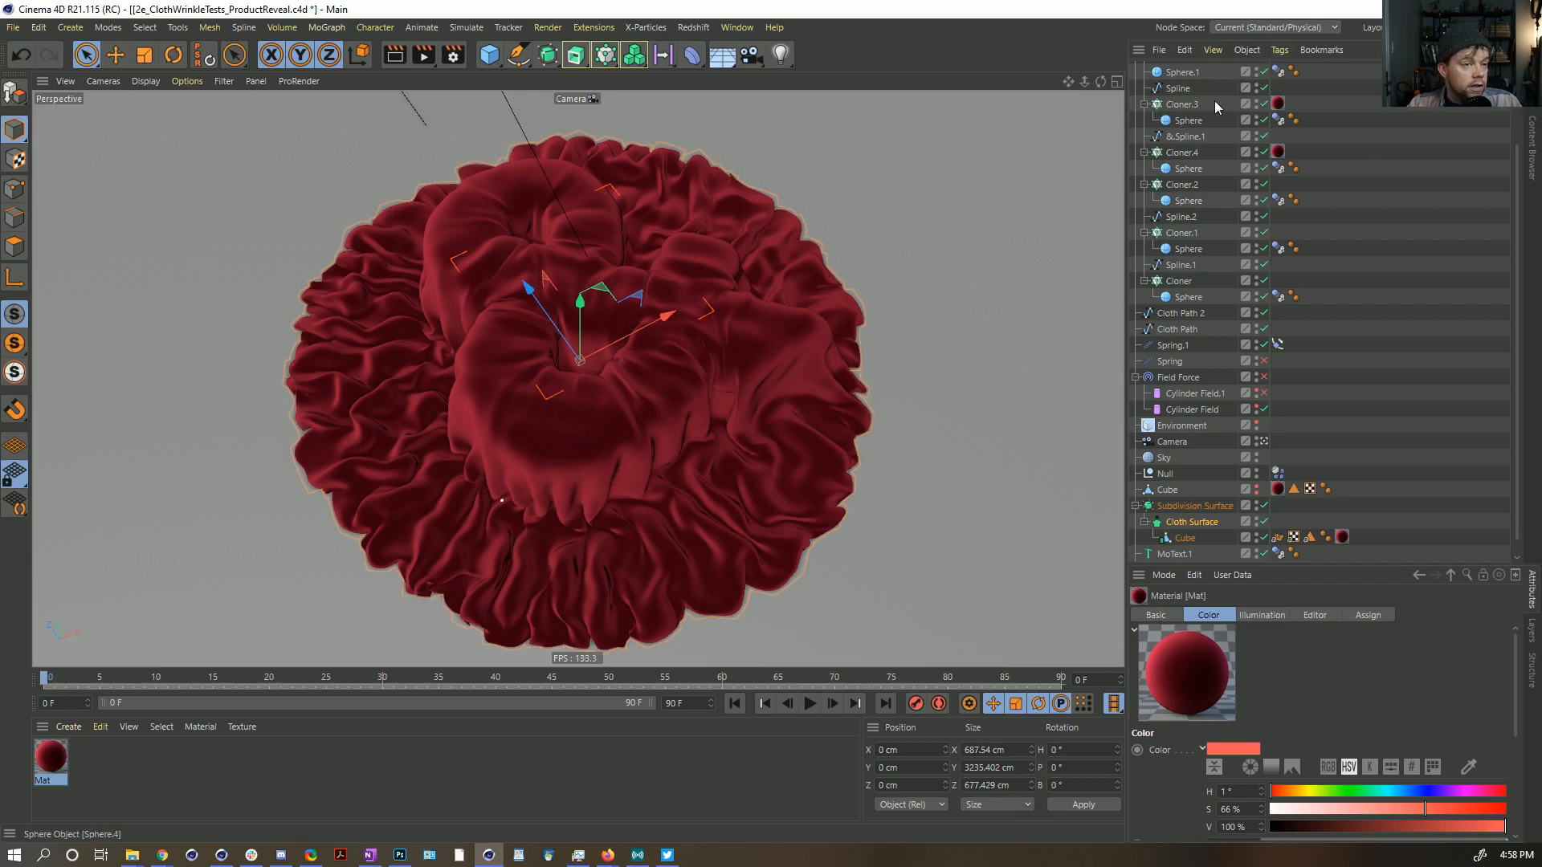
{"action": "left_click", "coordinate": [1384, 225]}
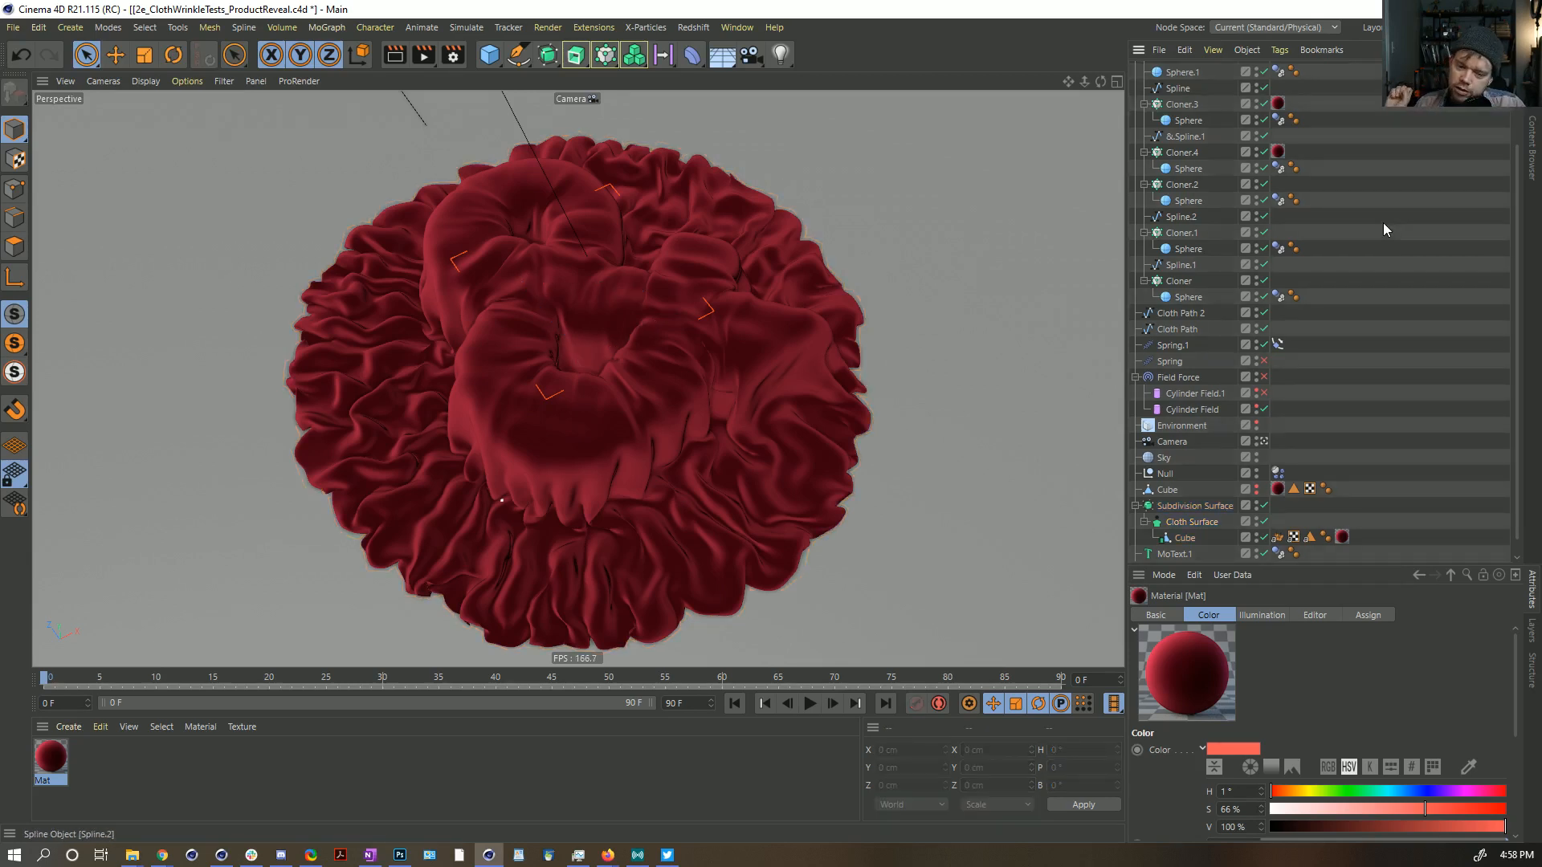